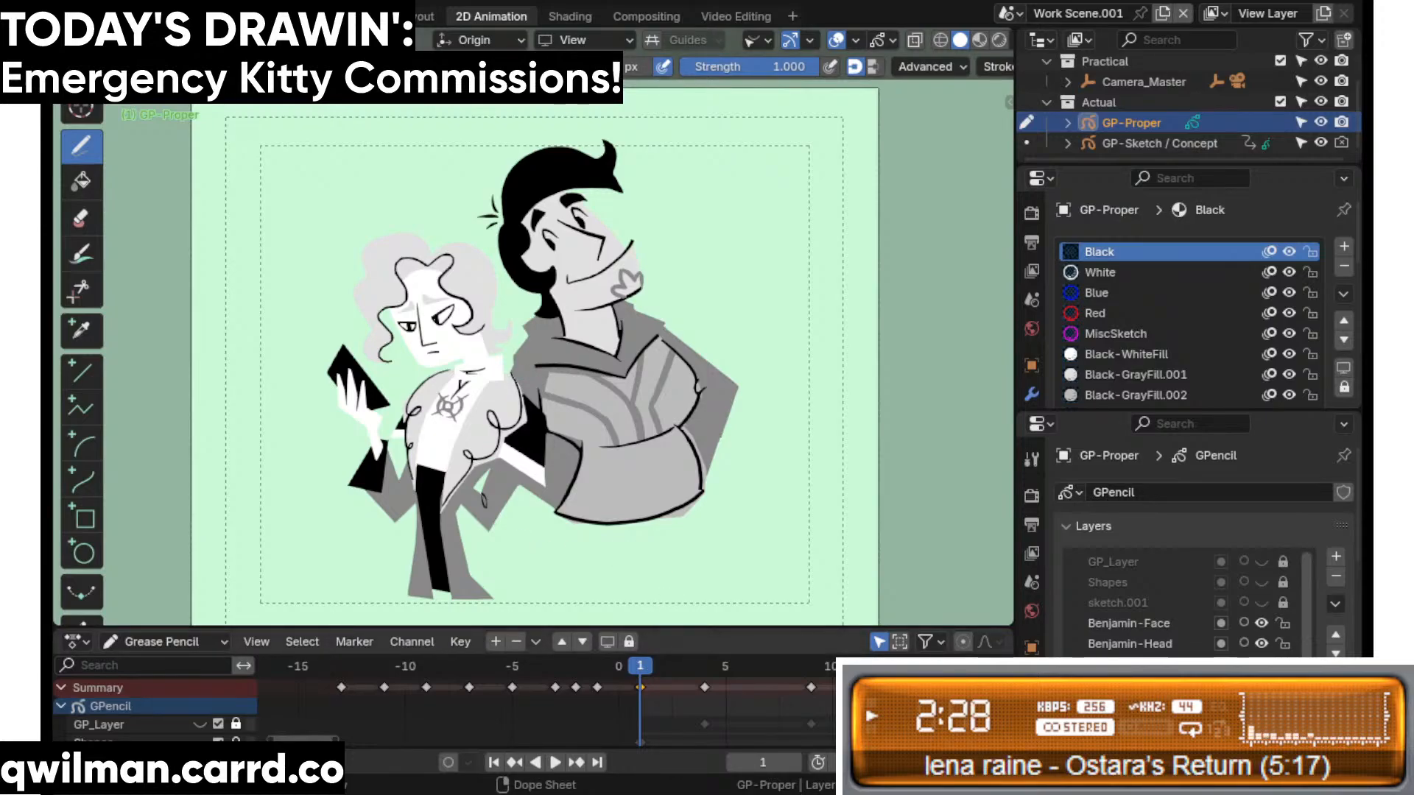
# - Enlarge the timeline area and show the Shapes layer over the character artwork, keeping sketch.001 hidden
pyautogui.keyDown('shift'); pyautogui.moveTo(555, 405); pyautogui.dragTo(619, 347, button='middle'); pyautogui.keyUp('shift')
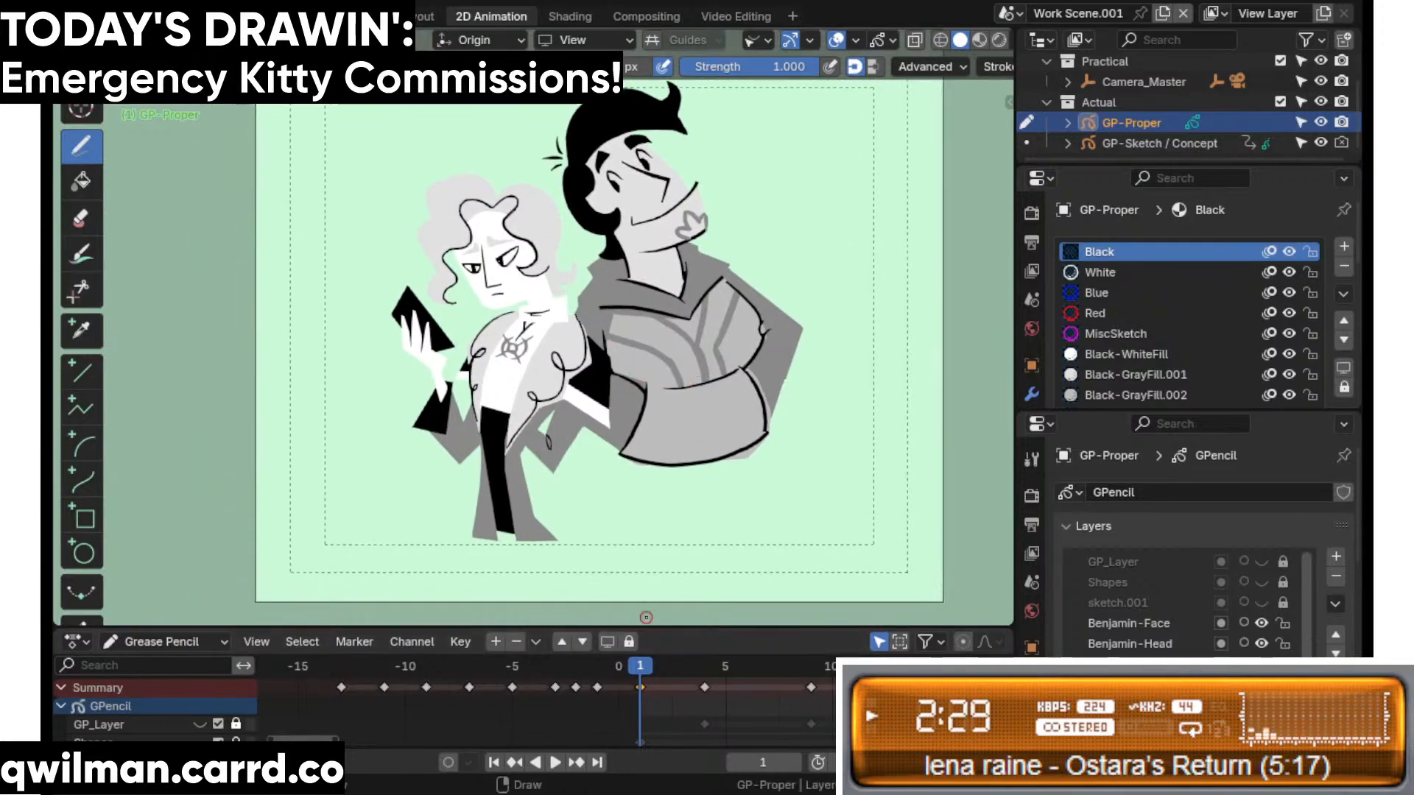
pyautogui.scroll(-2, 673, 464)
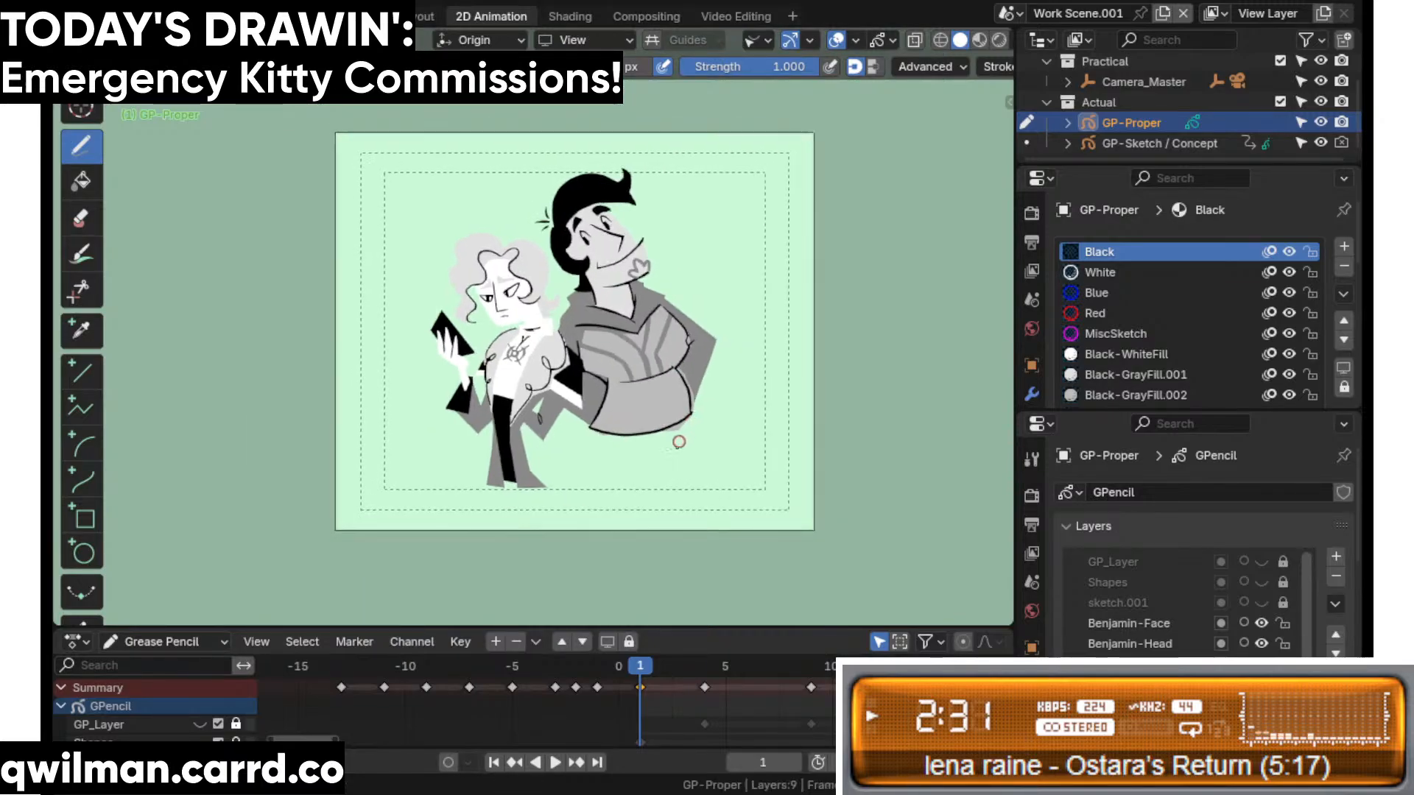
pyautogui.scroll(1, 679, 442)
pyautogui.moveTo(667, 625); pyautogui.dragTo(678, 539)
pyautogui.click(200, 675)
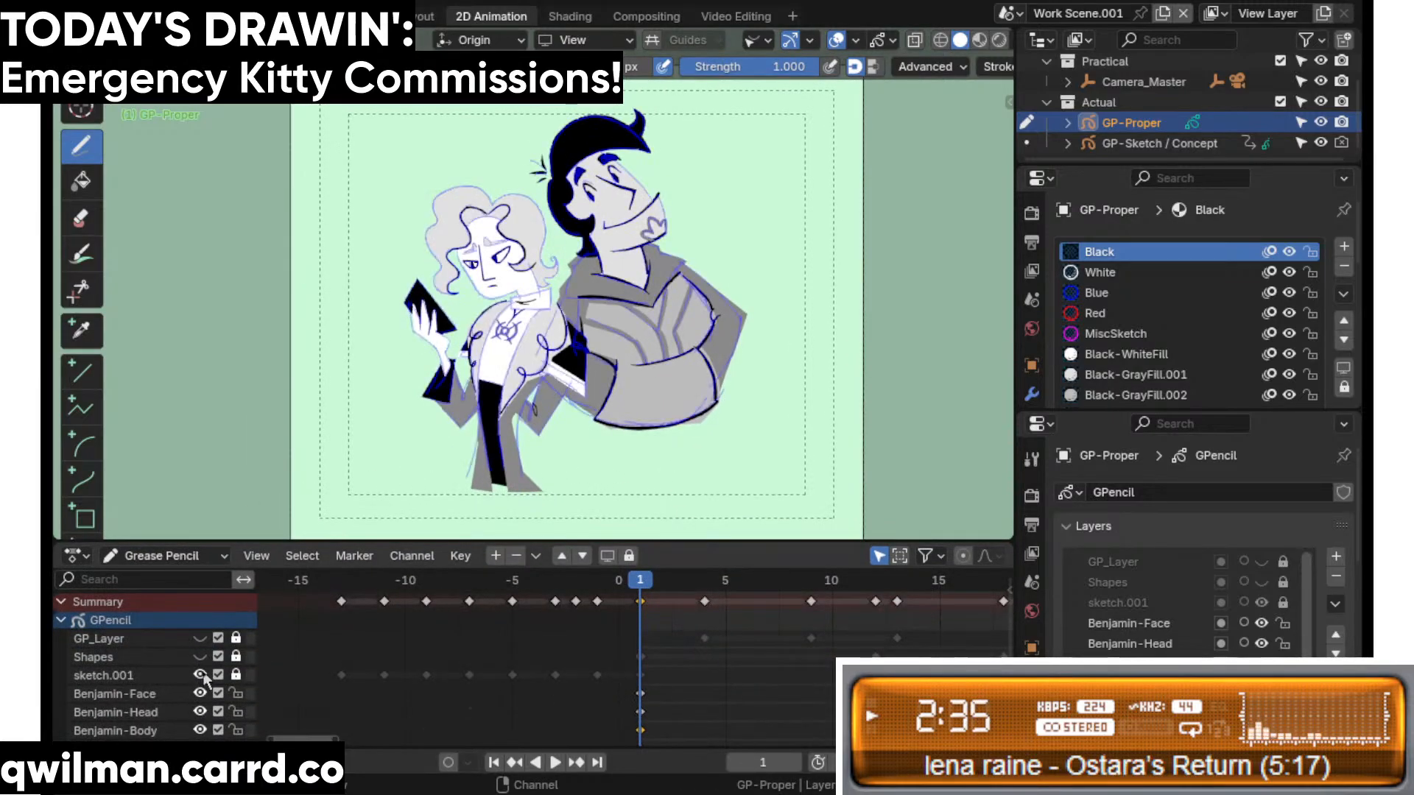
pyautogui.click(201, 675)
pyautogui.click(200, 656)
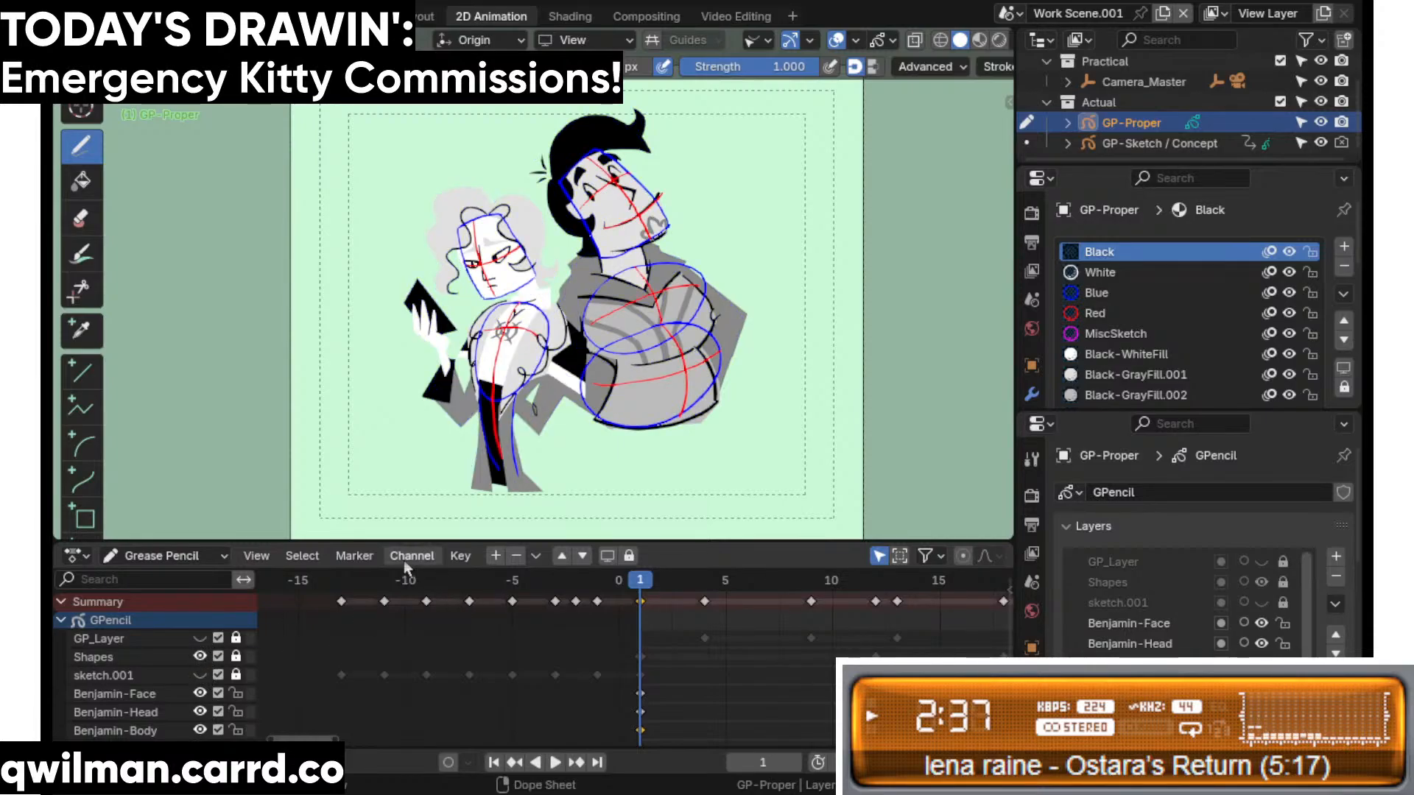
# - Select the Shapes layer, isolate it from the other layers and play its animation, returning to frame 1
pyautogui.click(94, 657)
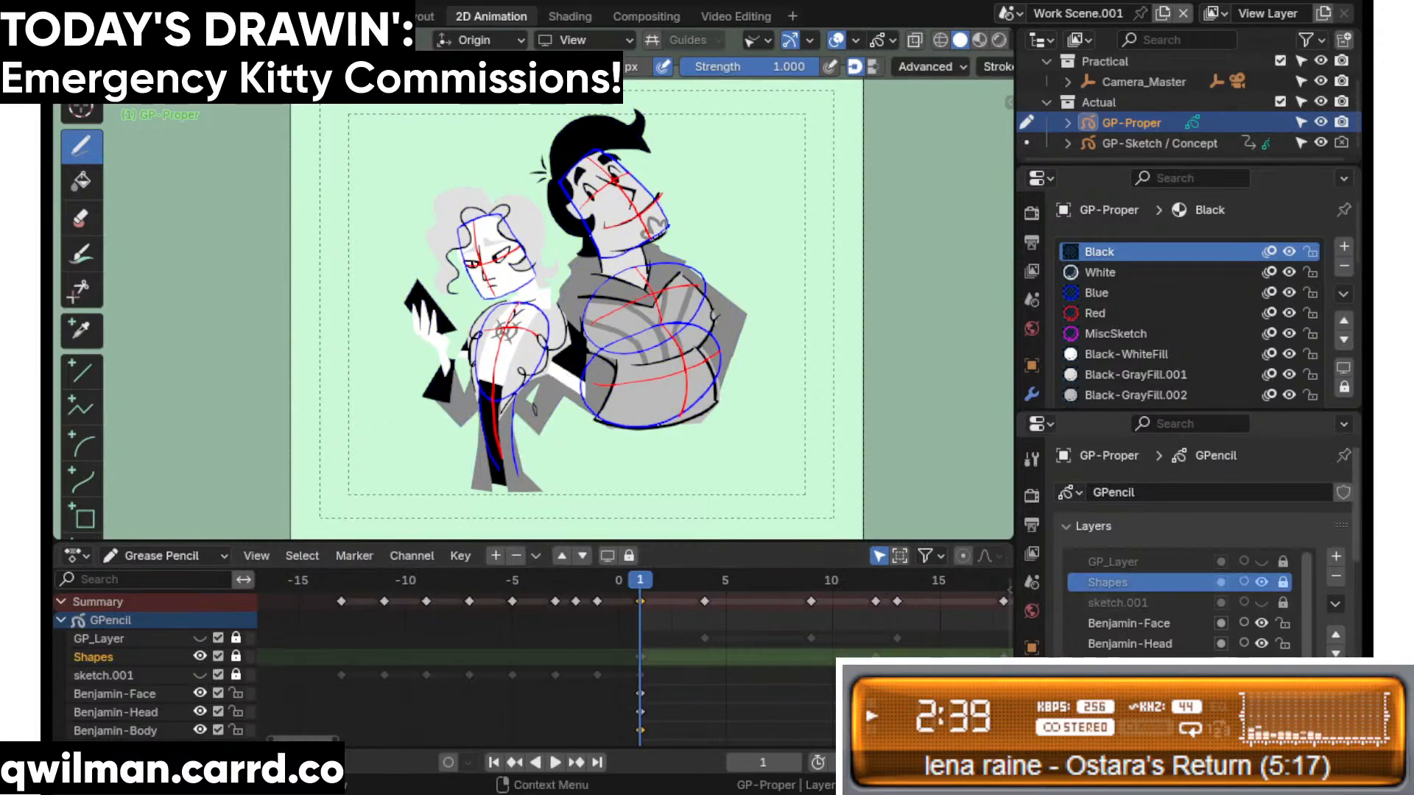
pyautogui.click(608, 556)
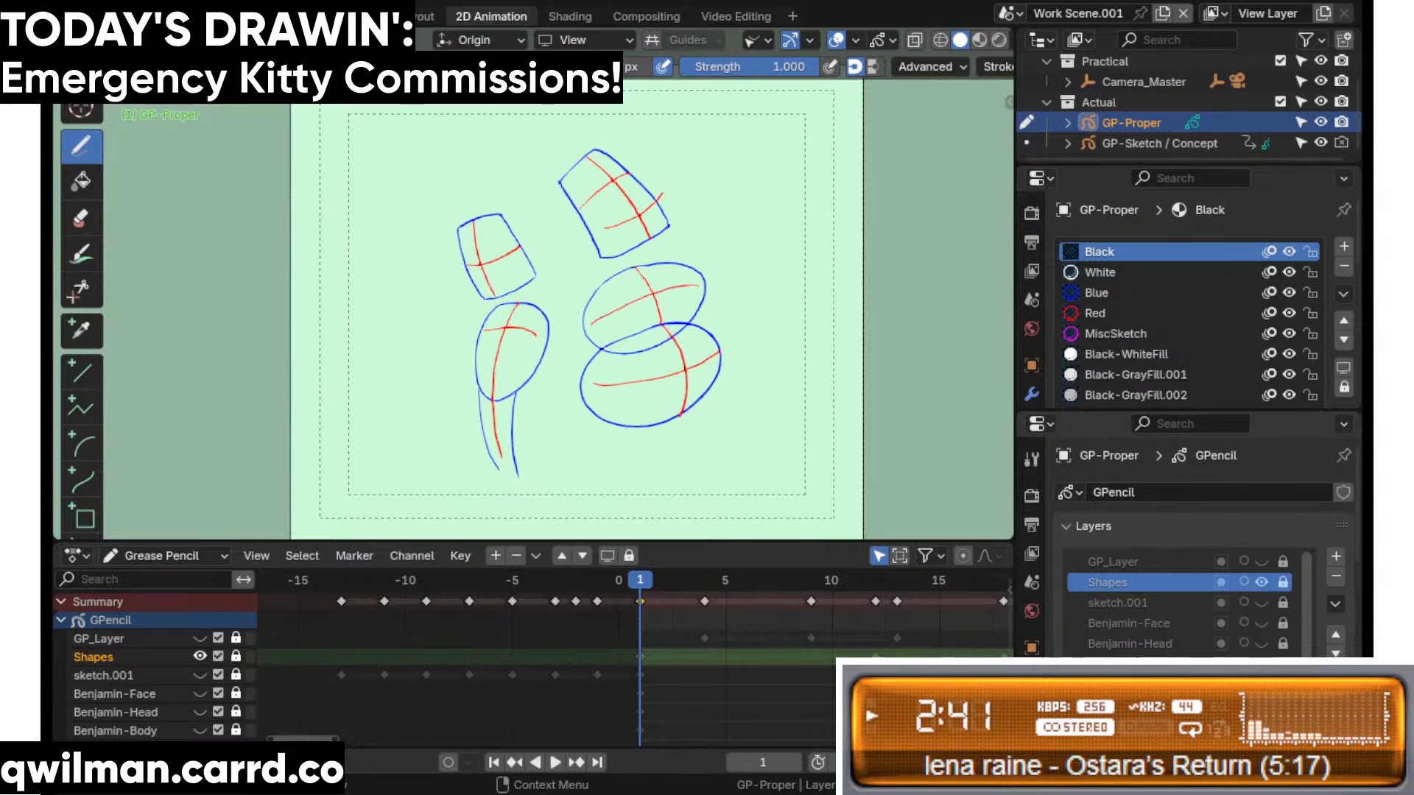
pyautogui.press('space')
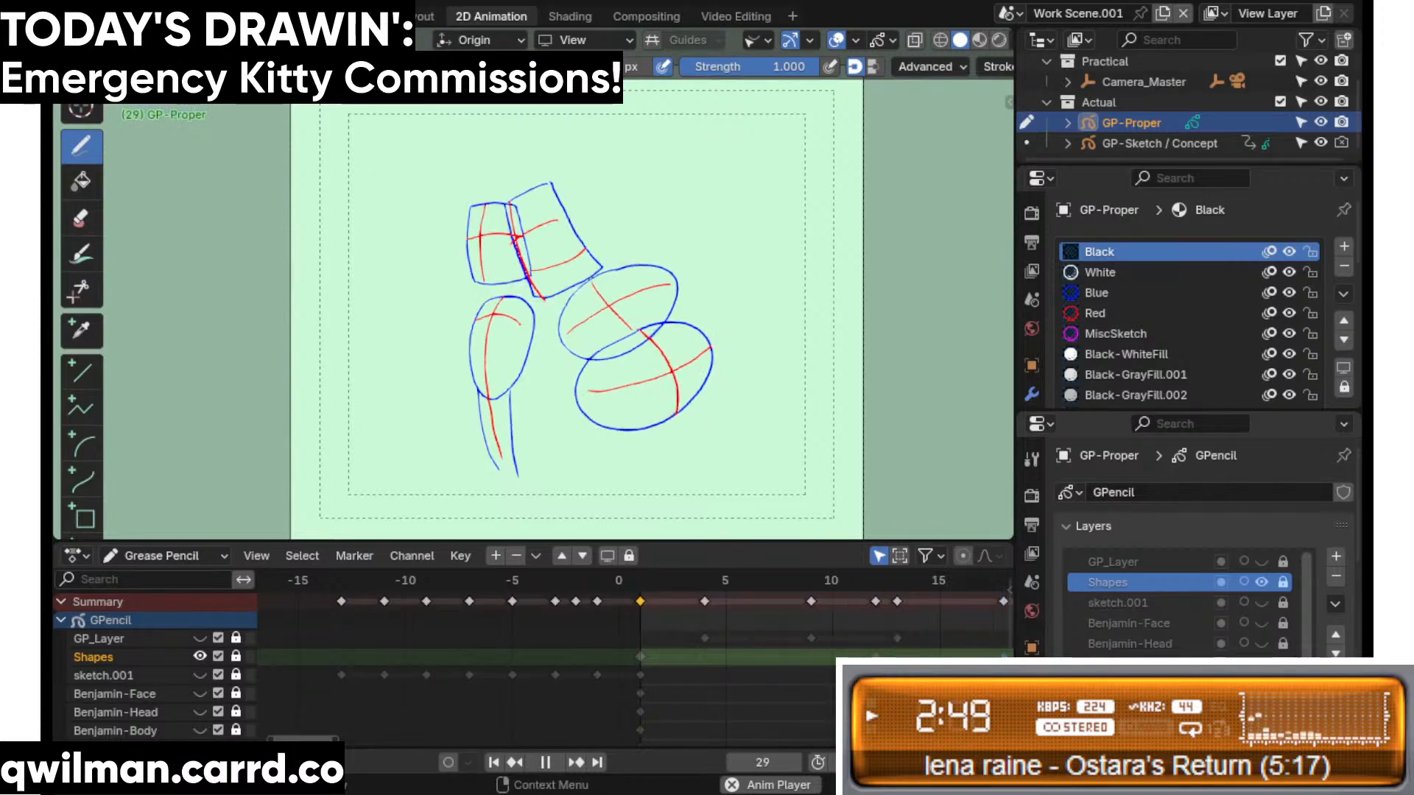
pyautogui.press('Escape')
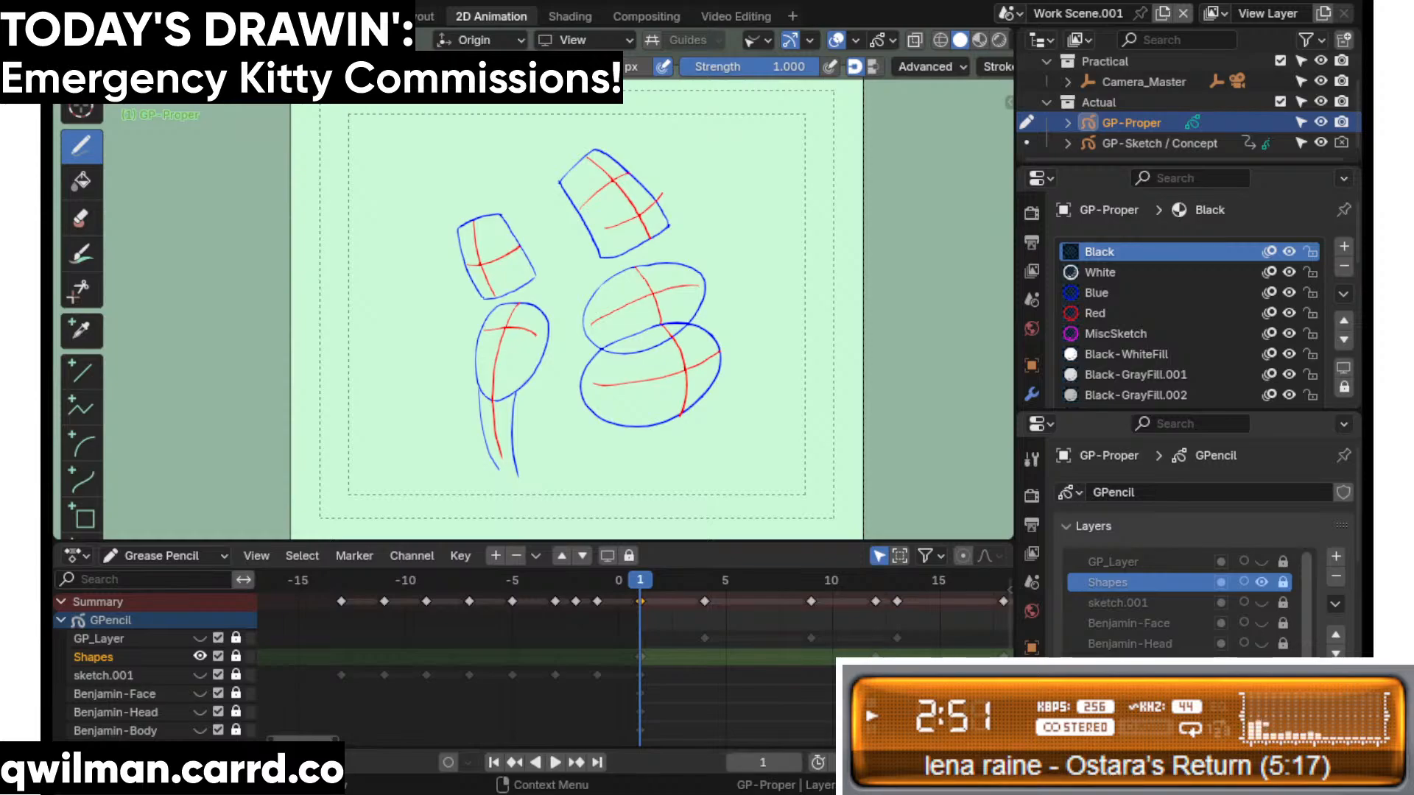
# - Hide the Shapes layer and show all the Benjamin and Josh artwork layers again
pyautogui.click(1262, 583)
pyautogui.moveTo(1262, 623); pyautogui.dragTo(1264, 656)
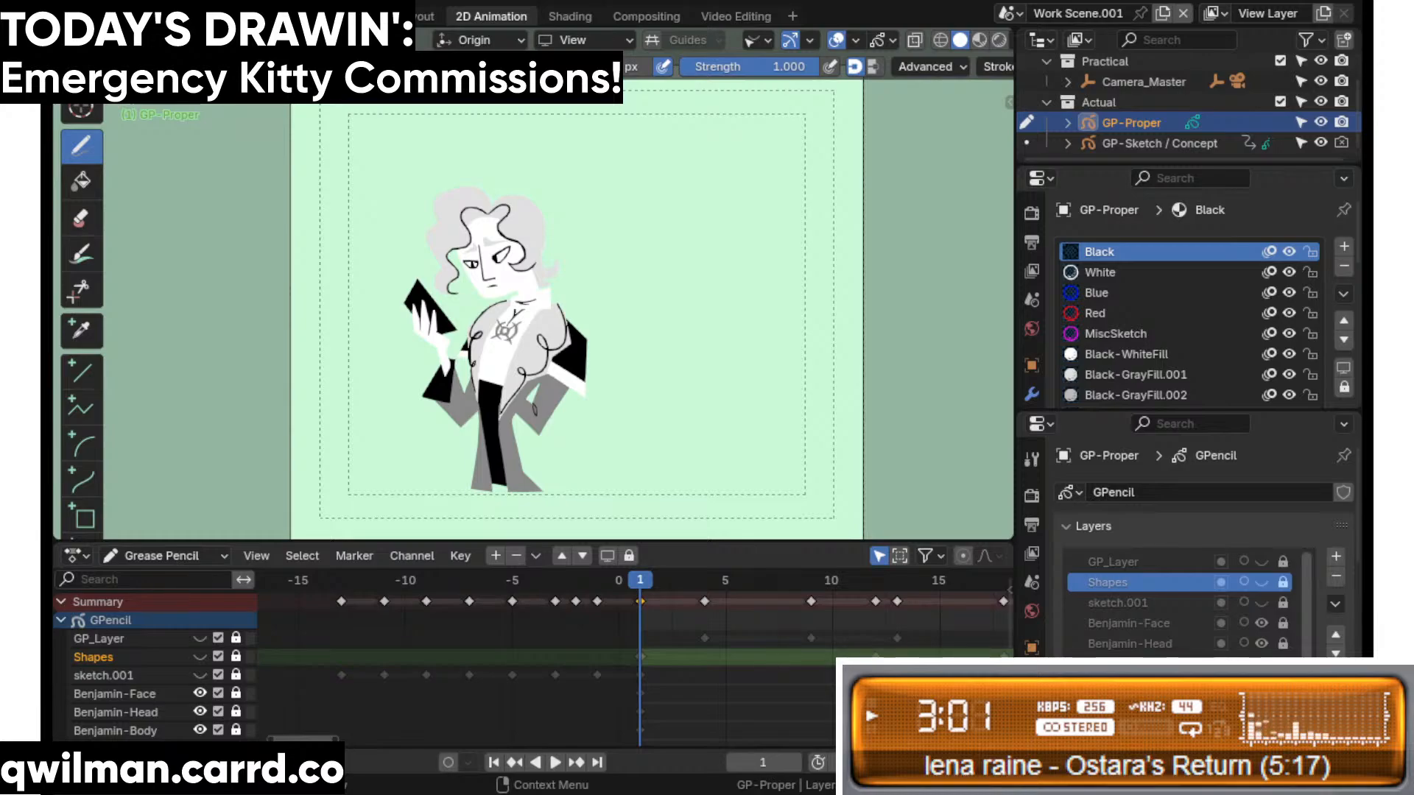
pyautogui.scroll(-2, 1273, 646)
pyautogui.moveTo(1261, 685); pyautogui.dragTo(1262, 747)
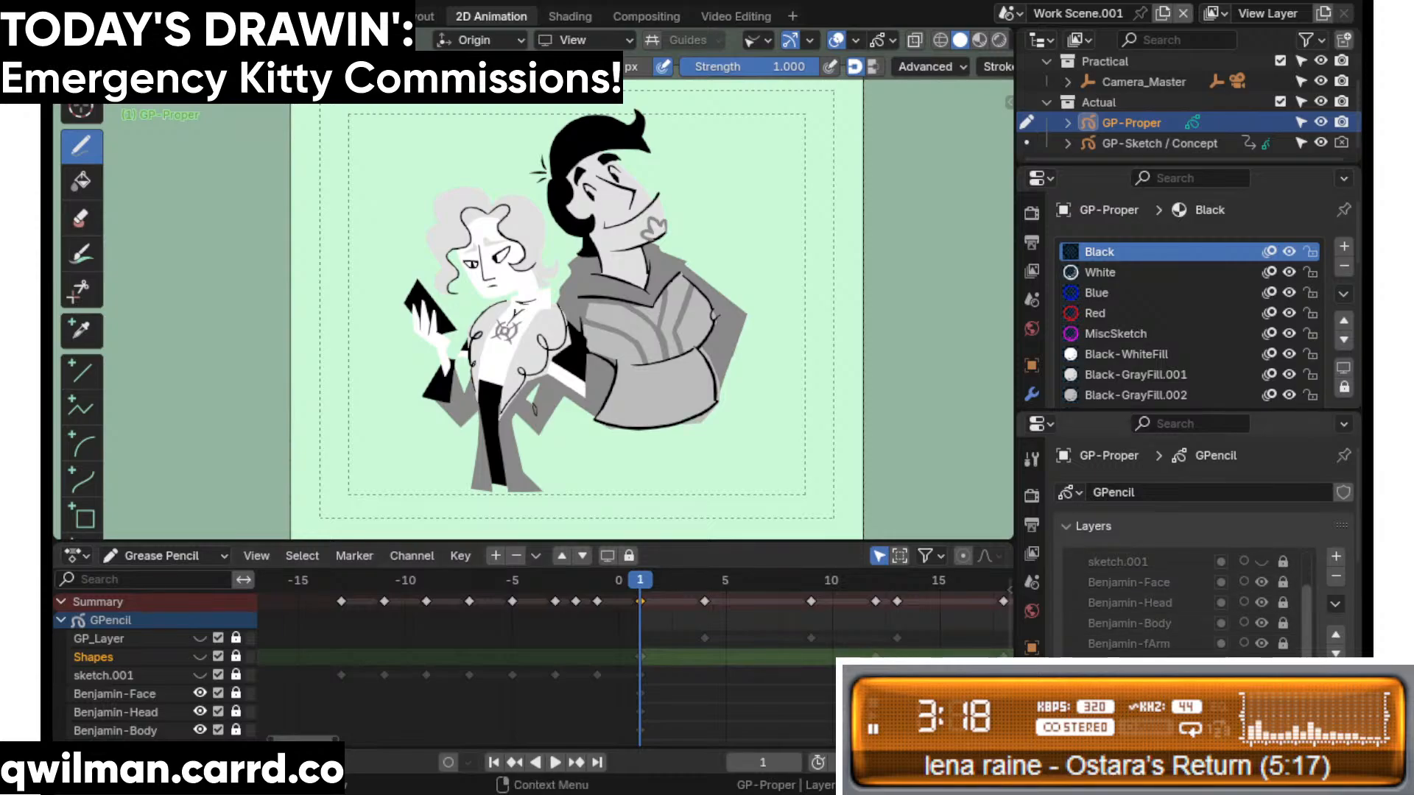
# - Show the Shapes layer again and isolate both its visibility and its lock so that only it is visible and editable
pyautogui.scroll(2, 1178, 602)
pyautogui.click(1263, 582)
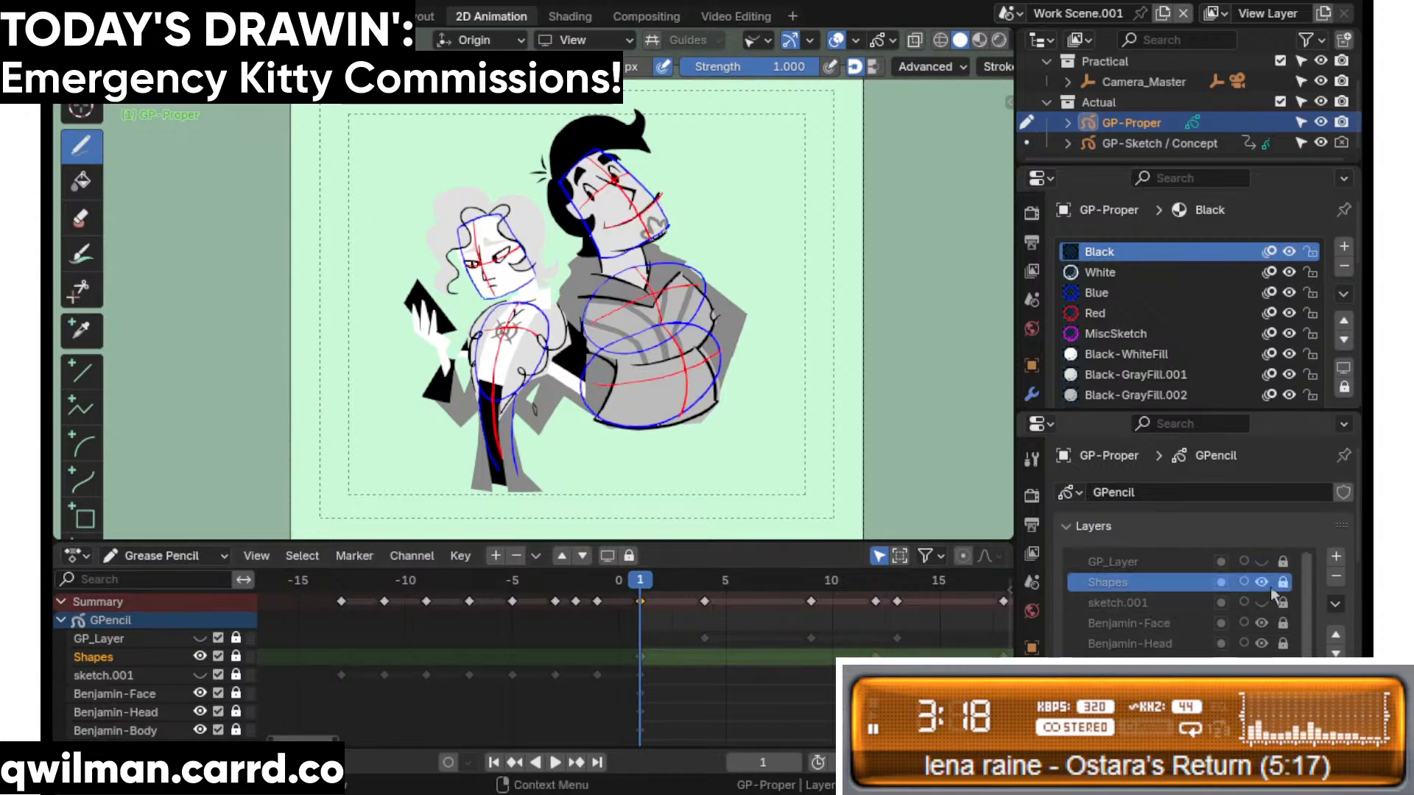
pyautogui.click(1335, 701)
pyautogui.click(1336, 682)
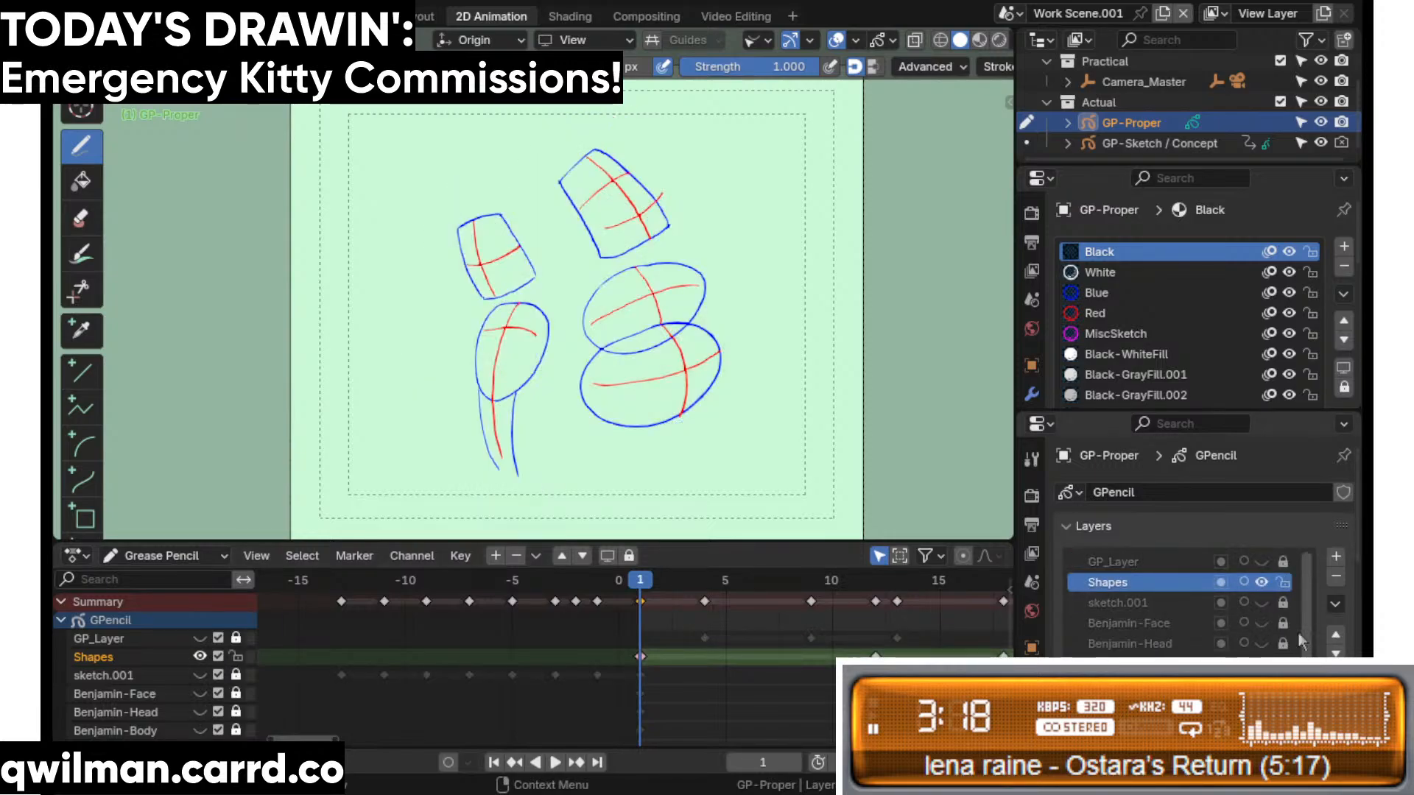
# - Play back the isolated shapes animation to review the motion, stopping at frame 35
pyautogui.press('space')
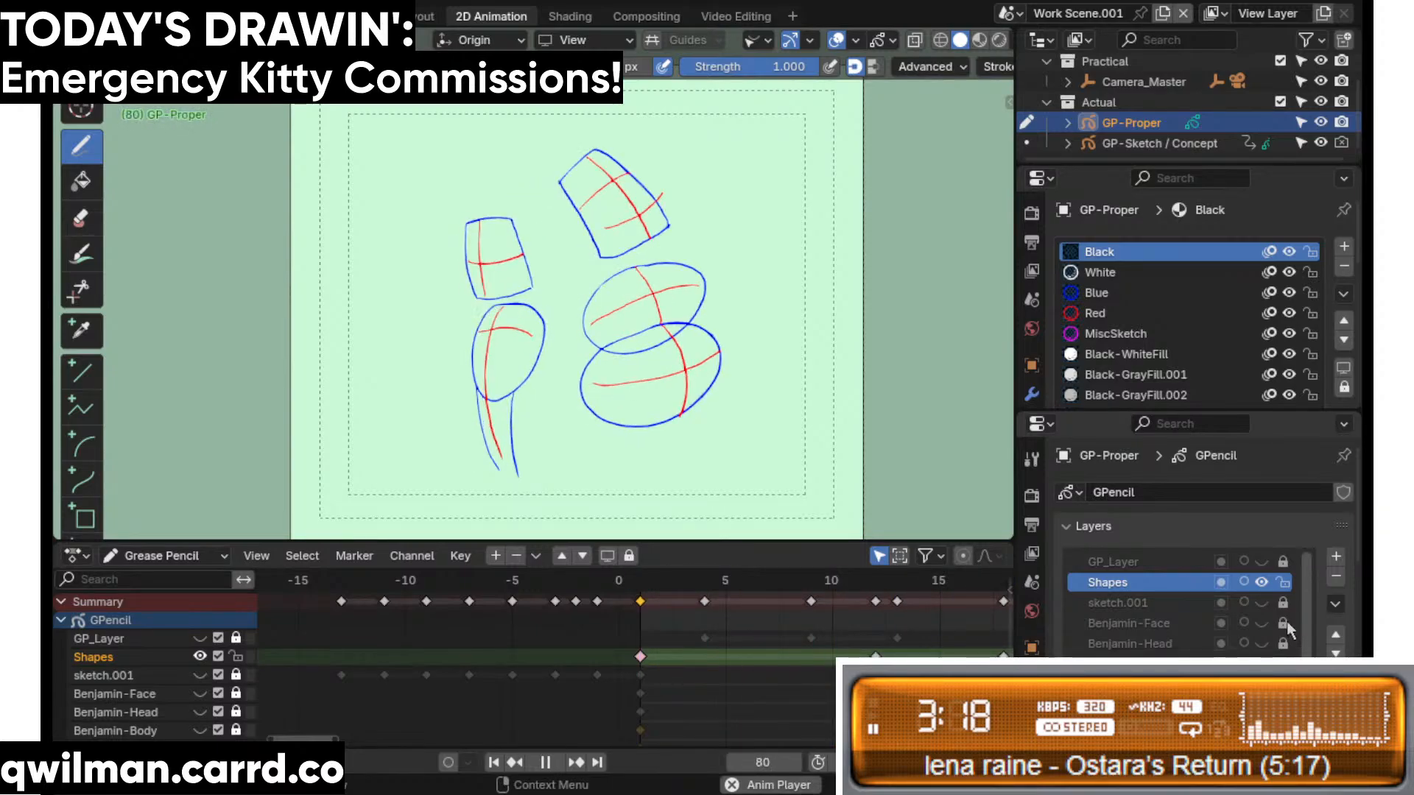
pyautogui.press('space')
pyautogui.press('space')
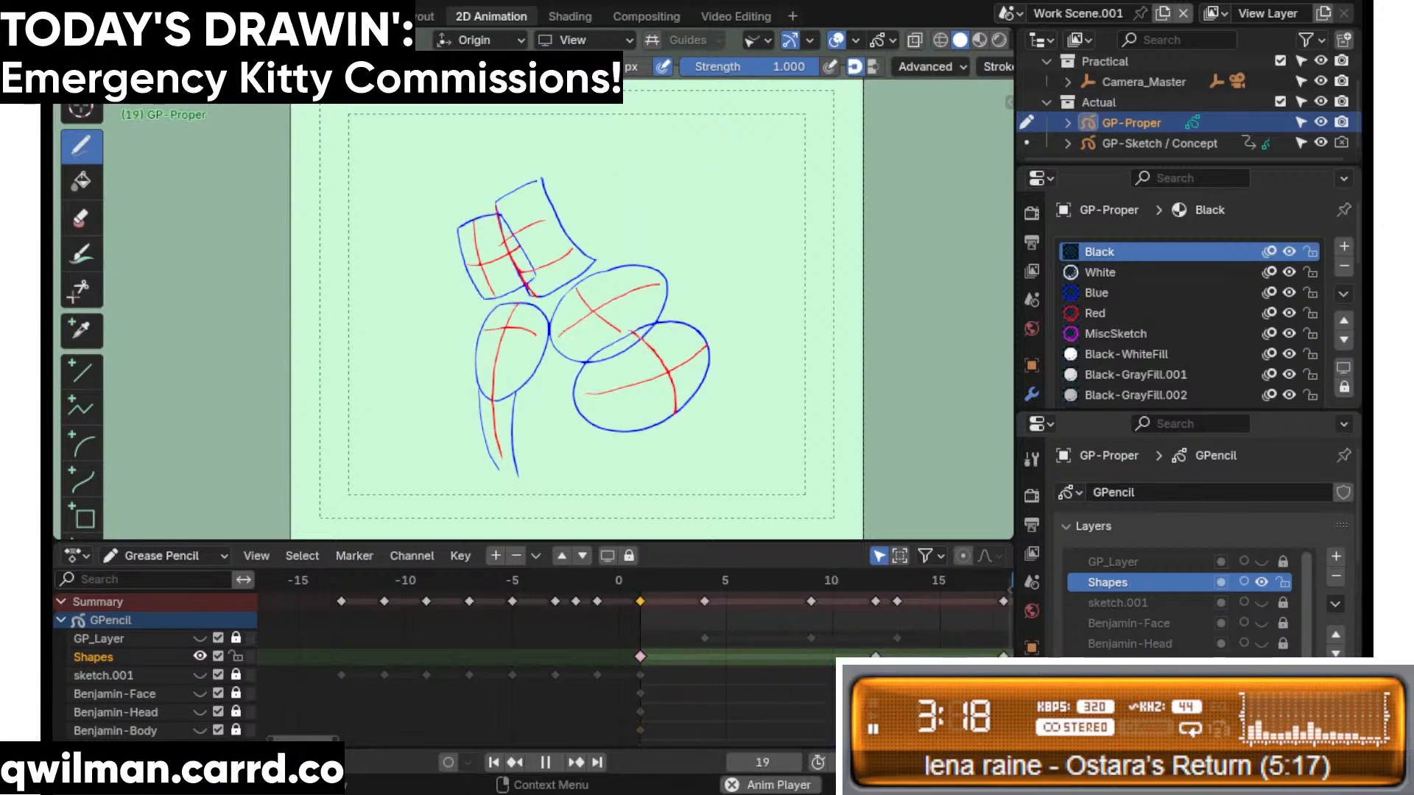
pyautogui.press('space')
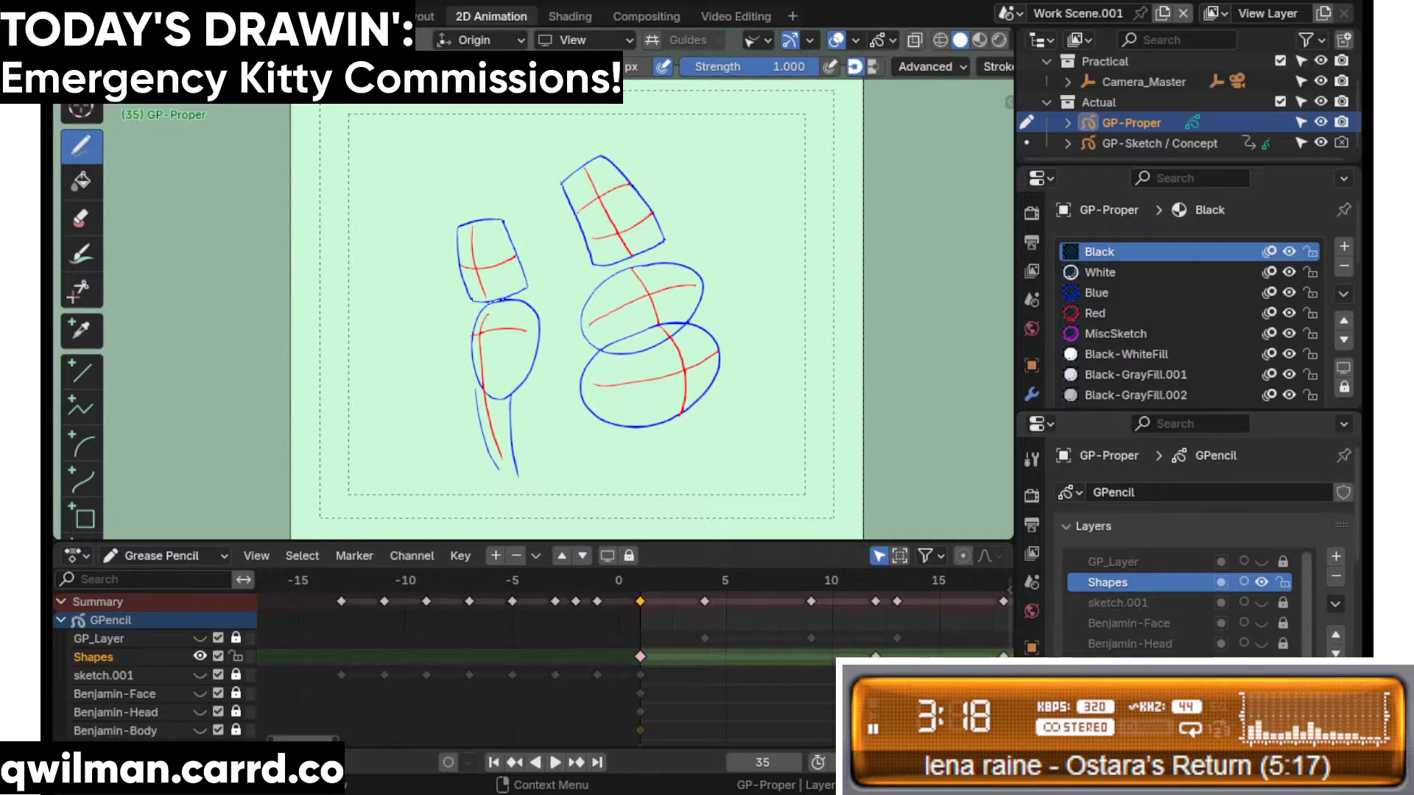
# - Show all layers again, lock the Shapes layer and set its opacity to 0.740
pyautogui.click(1336, 681)
pyautogui.click(1336, 700)
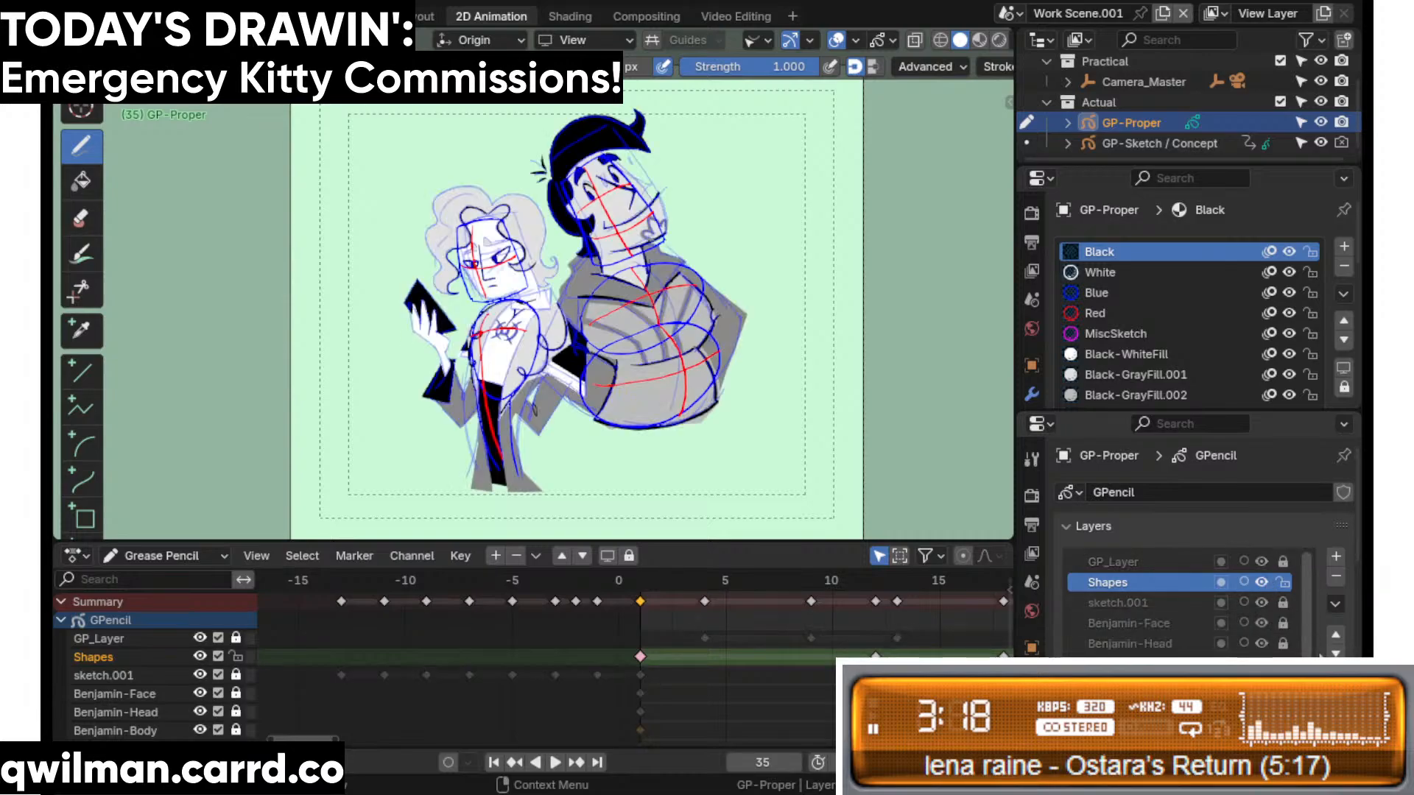
pyautogui.click(1283, 582)
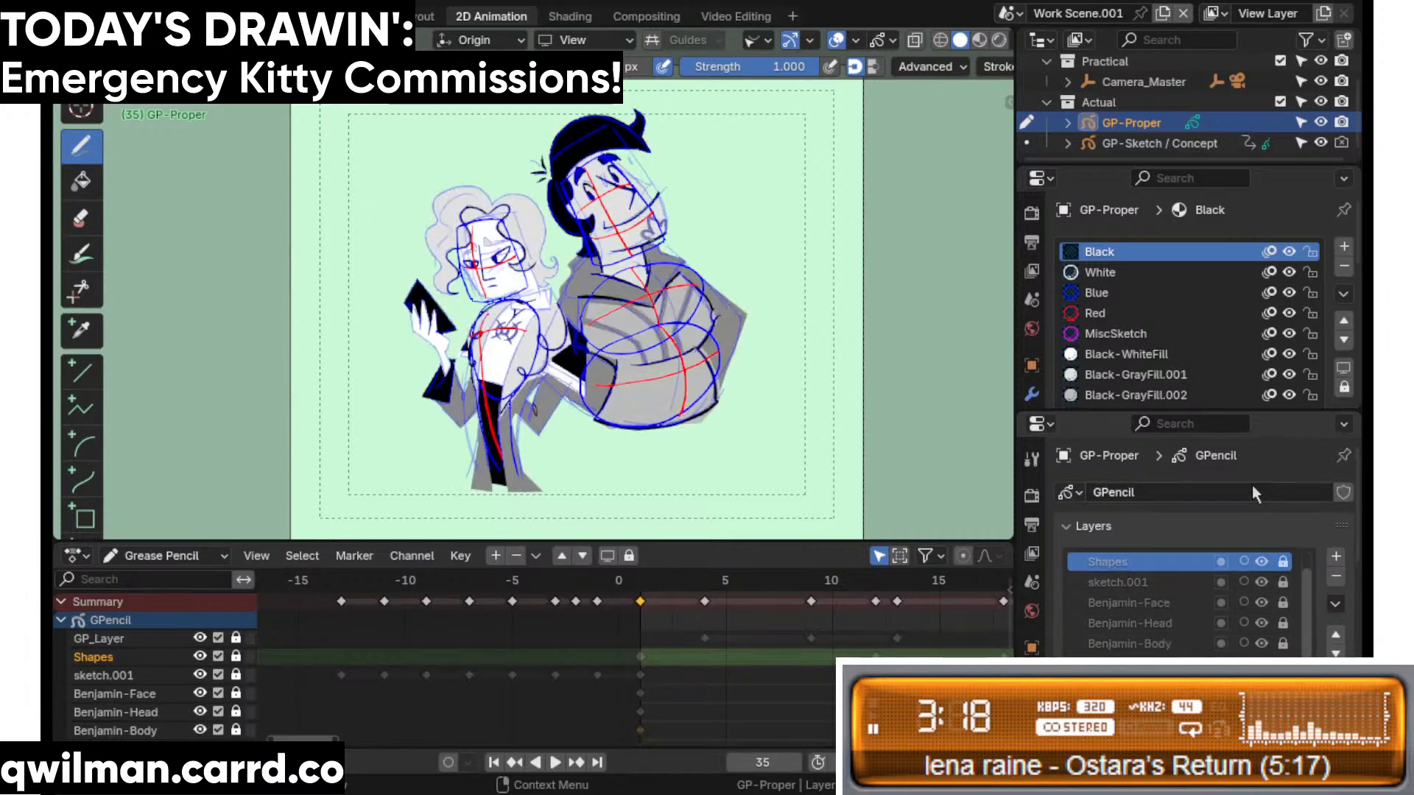
pyautogui.scroll(-5, 1252, 484)
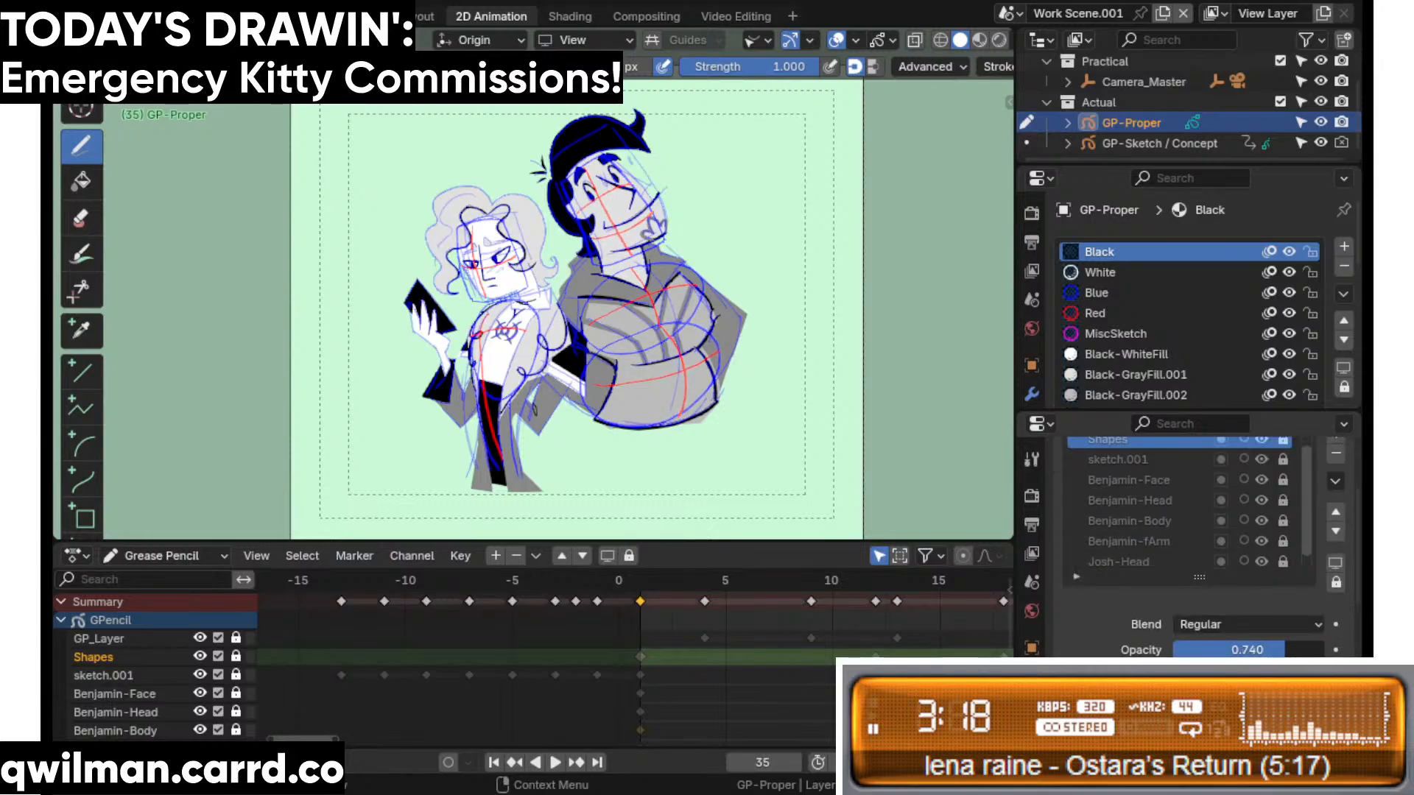
pyautogui.scroll(3, 1252, 515)
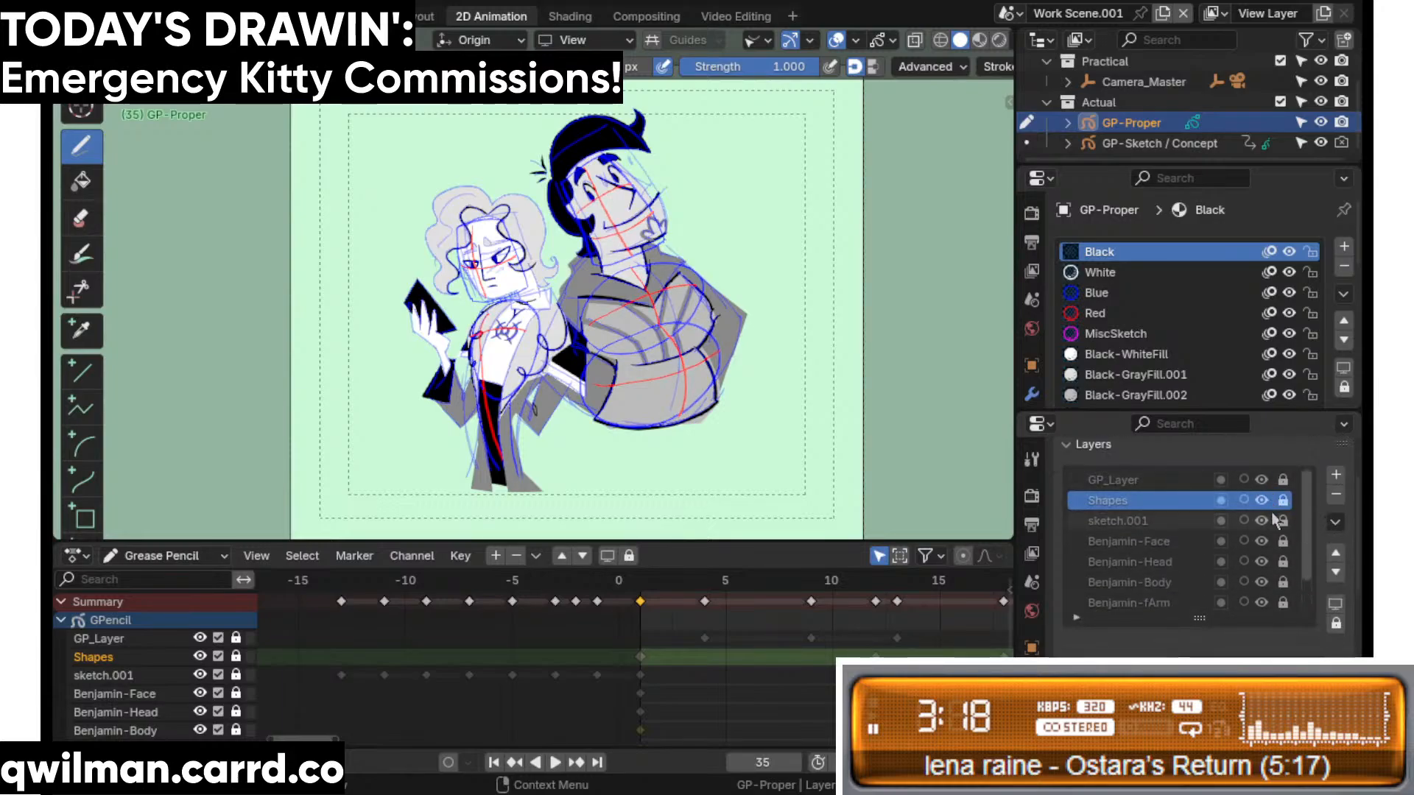
# - Hide the sketch.001 and GP_Layer layers and save the file with the playhead at frame 1
pyautogui.click(1261, 520)
pyautogui.click(1263, 478)
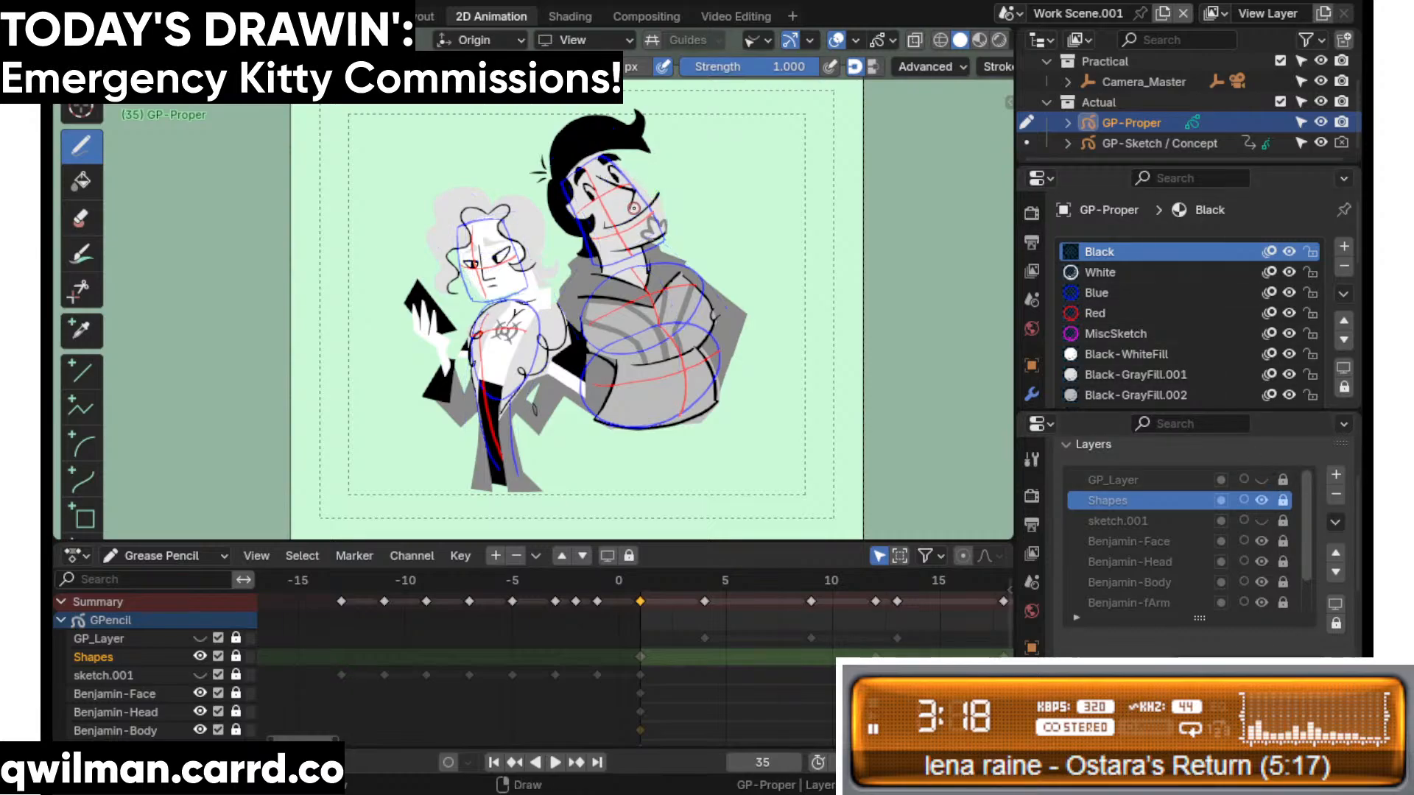
pyautogui.click(640, 580)
pyautogui.hotkey('ctrl', 's')
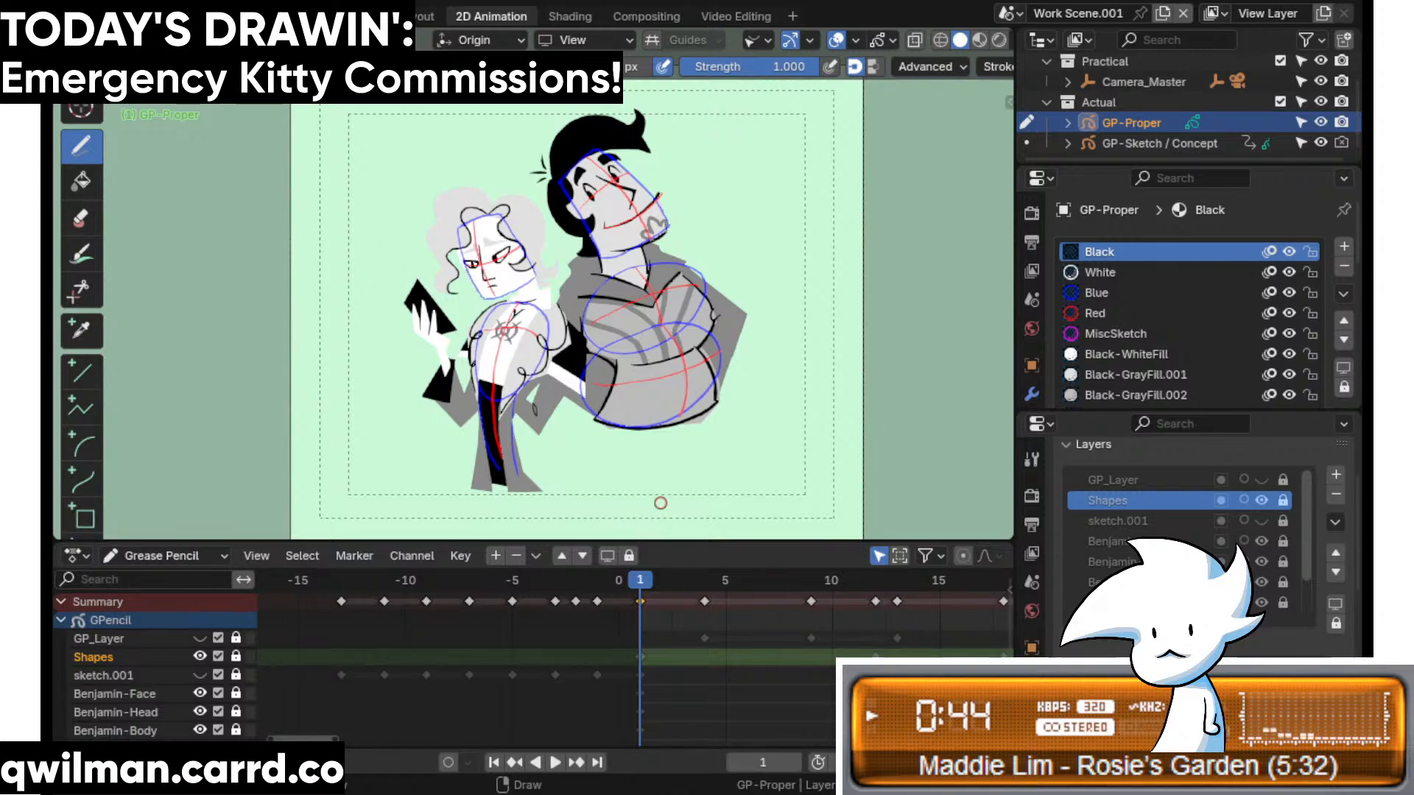
# - Run the animation from frame 1 to frame 15 to compare the moving guide shapes with the still artwork
pyautogui.scroll(2, 648, 442)
pyautogui.moveTo(652, 641); pyautogui.dragTo(656, 575, button='middle')
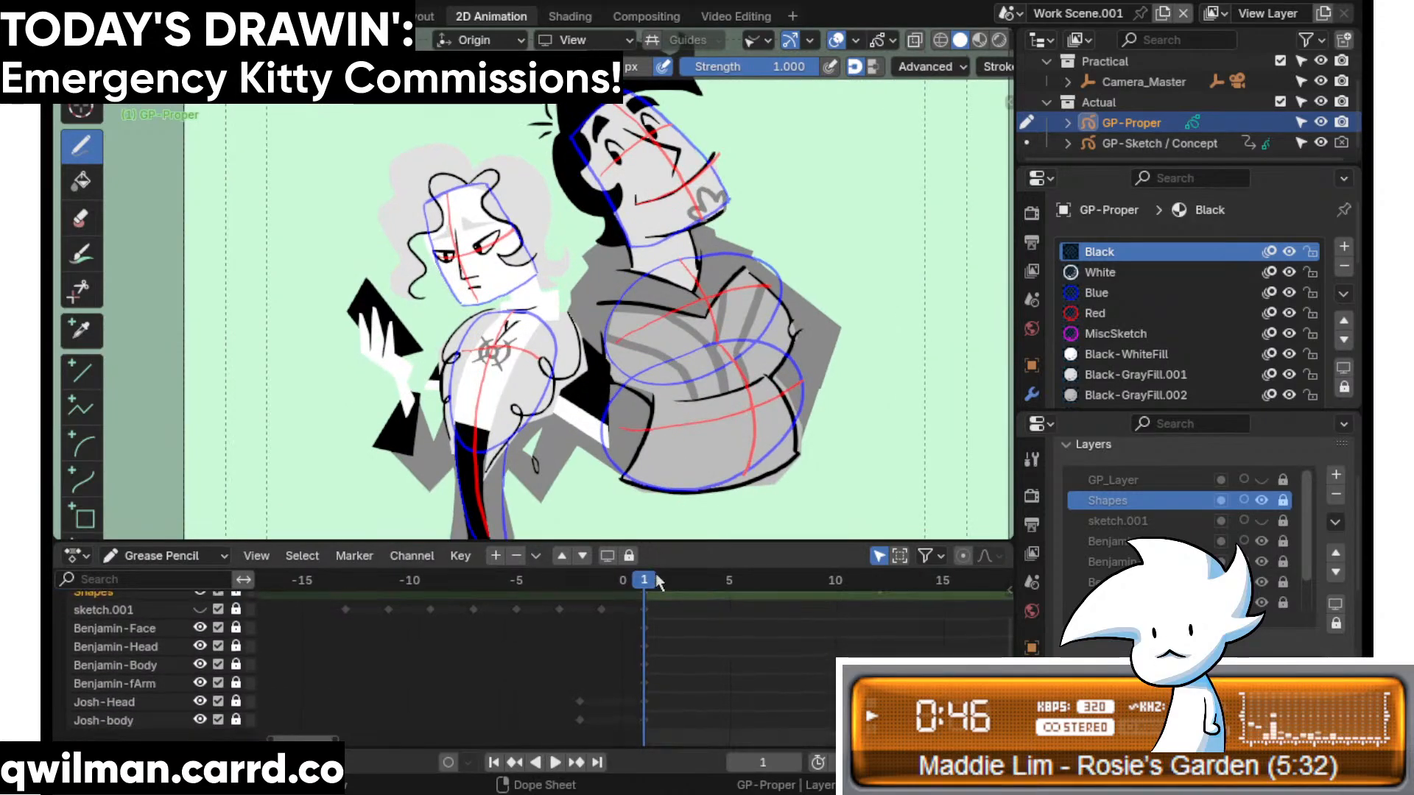
pyautogui.keyDown('shift'); pyautogui.moveTo(731, 357); pyautogui.dragTo(722, 360, button='middle'); pyautogui.keyUp('shift')
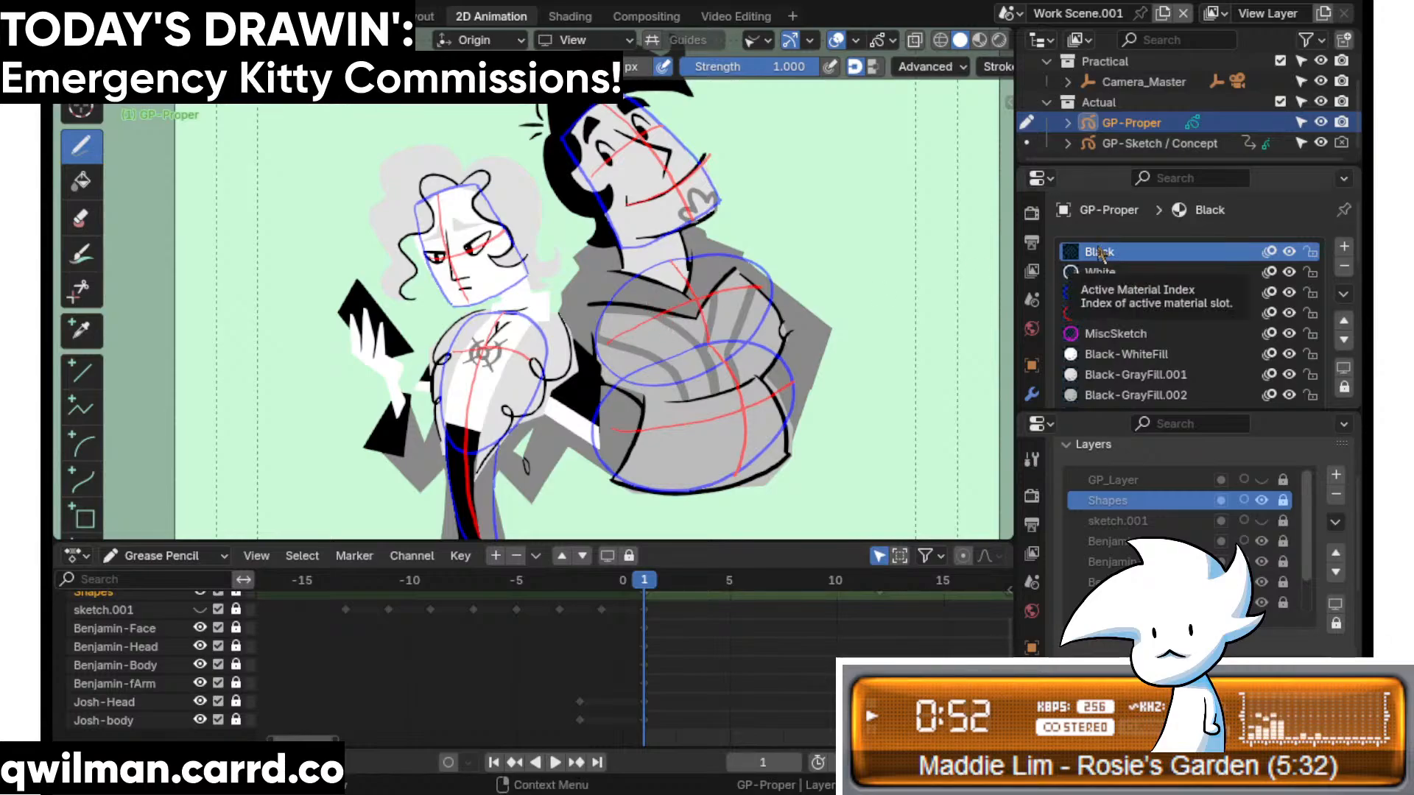
pyautogui.press('space')
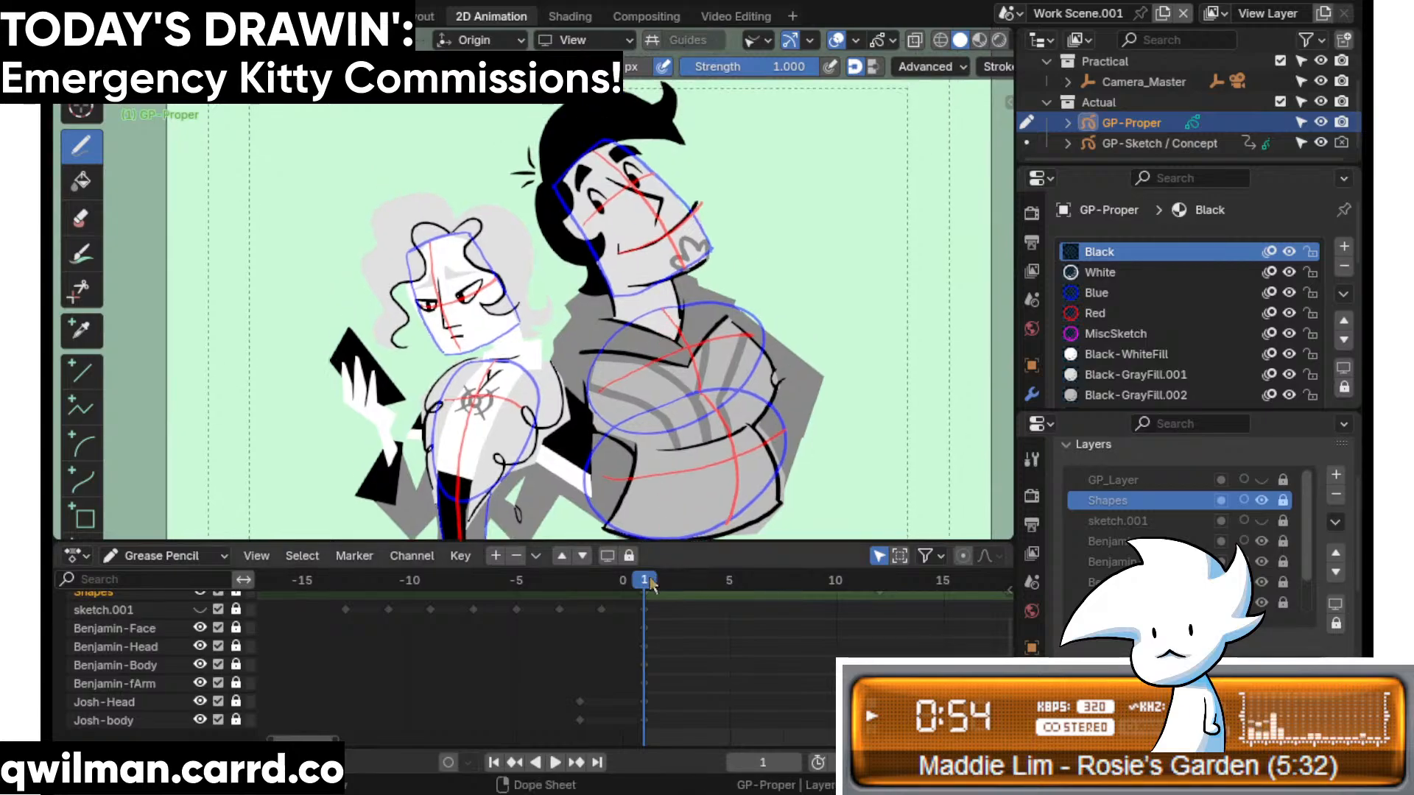
pyautogui.press('space')
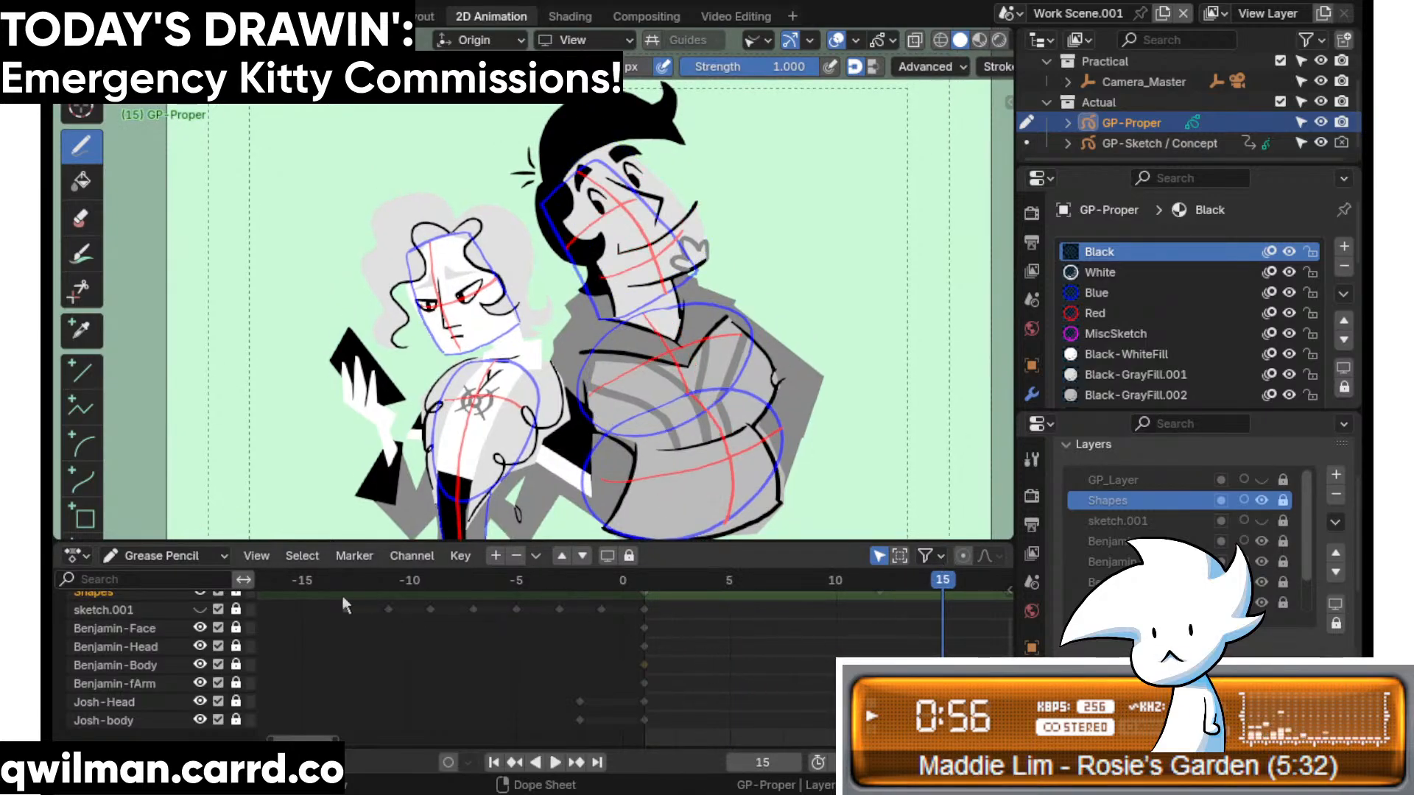
pyautogui.scroll(-1, 641, 324)
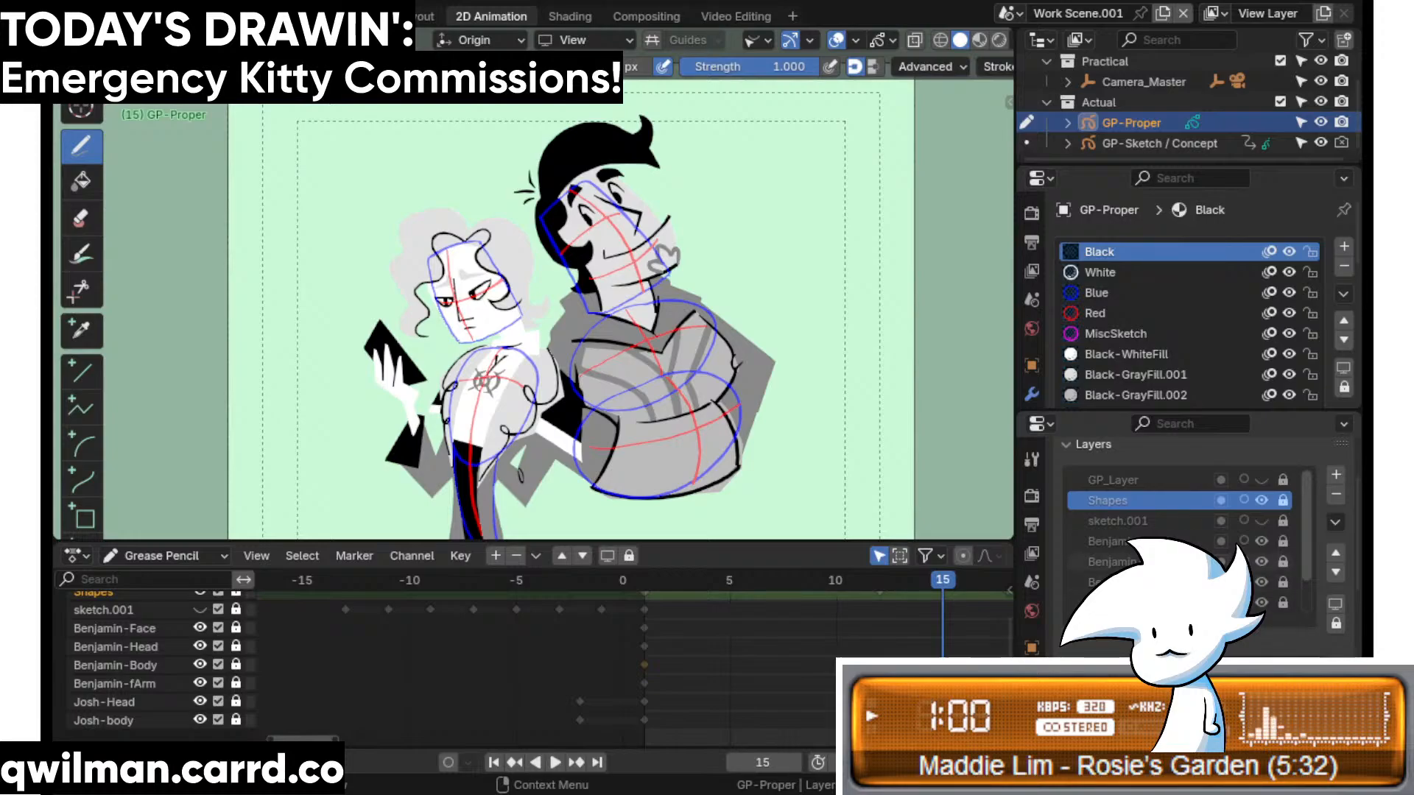
# - Hide the Benjamin-Body, Benjamin-fArm, Josh-Head and Josh-body layers and show them again
pyautogui.scroll(-2, 1178, 516)
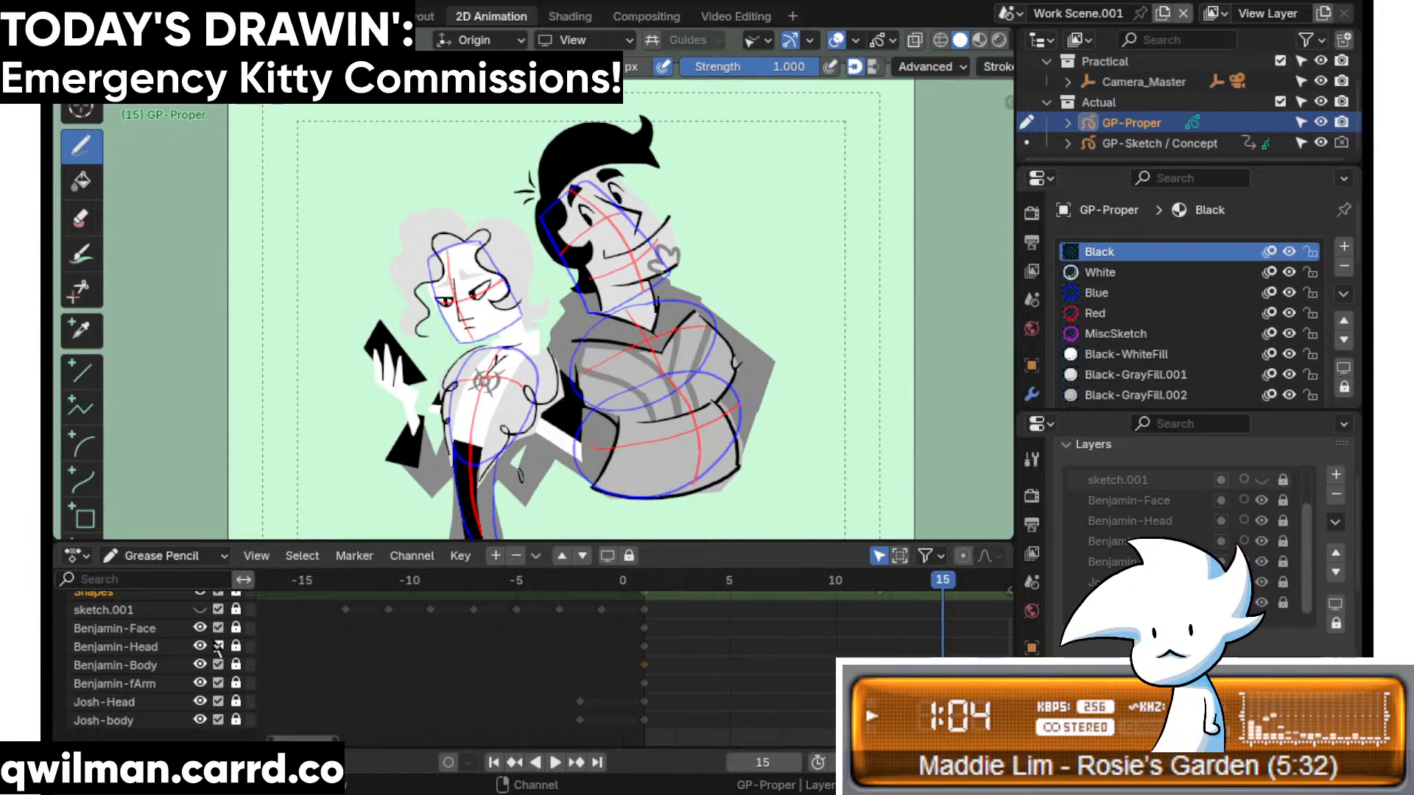
pyautogui.moveTo(199, 665); pyautogui.dragTo(196, 727)
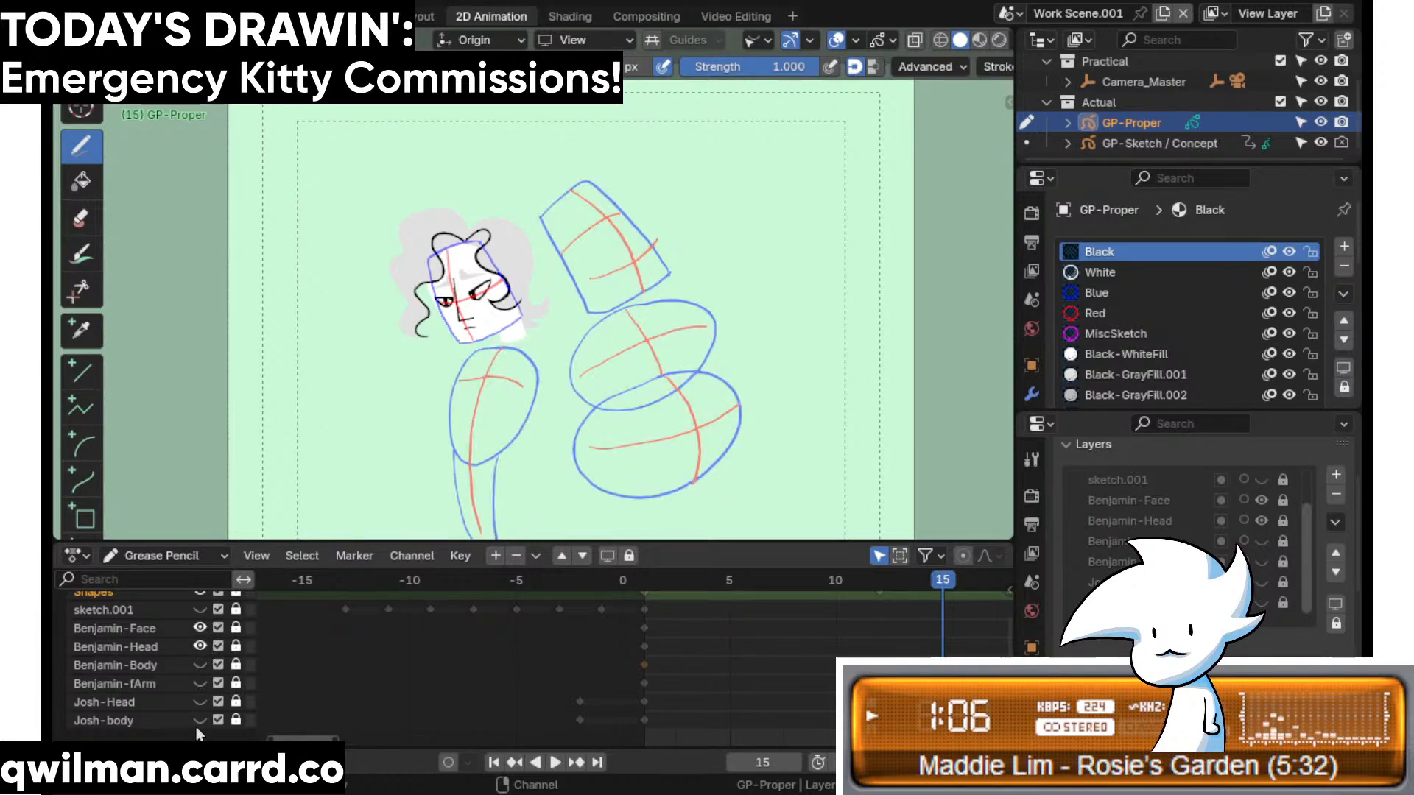
pyautogui.moveTo(200, 669); pyautogui.dragTo(198, 737)
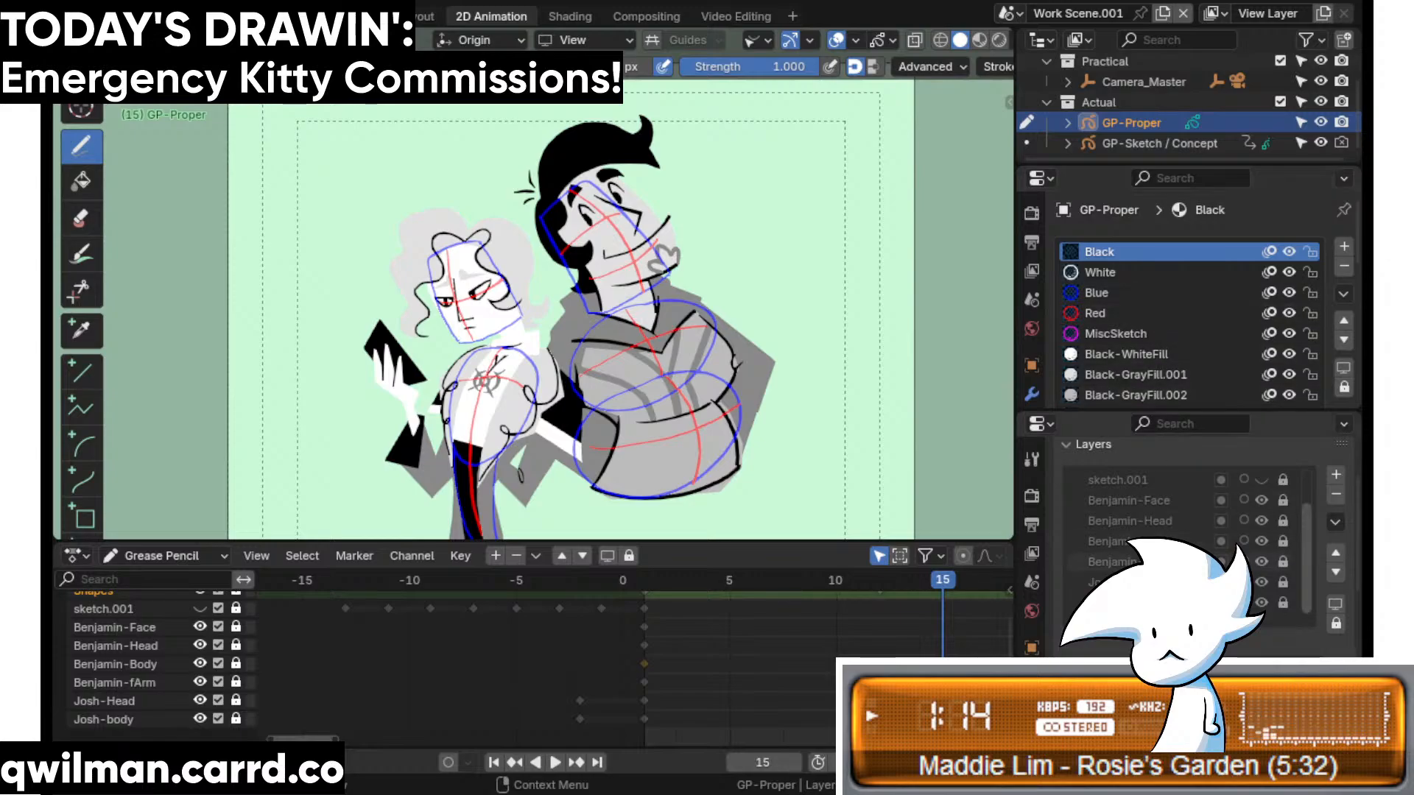
# - Move the Josh-Head layer up the stack to sit above Benjamin-Face
pyautogui.click(1156, 582)
pyautogui.click(1335, 553)
pyautogui.click(1335, 553)
pyautogui.click(1335, 553)
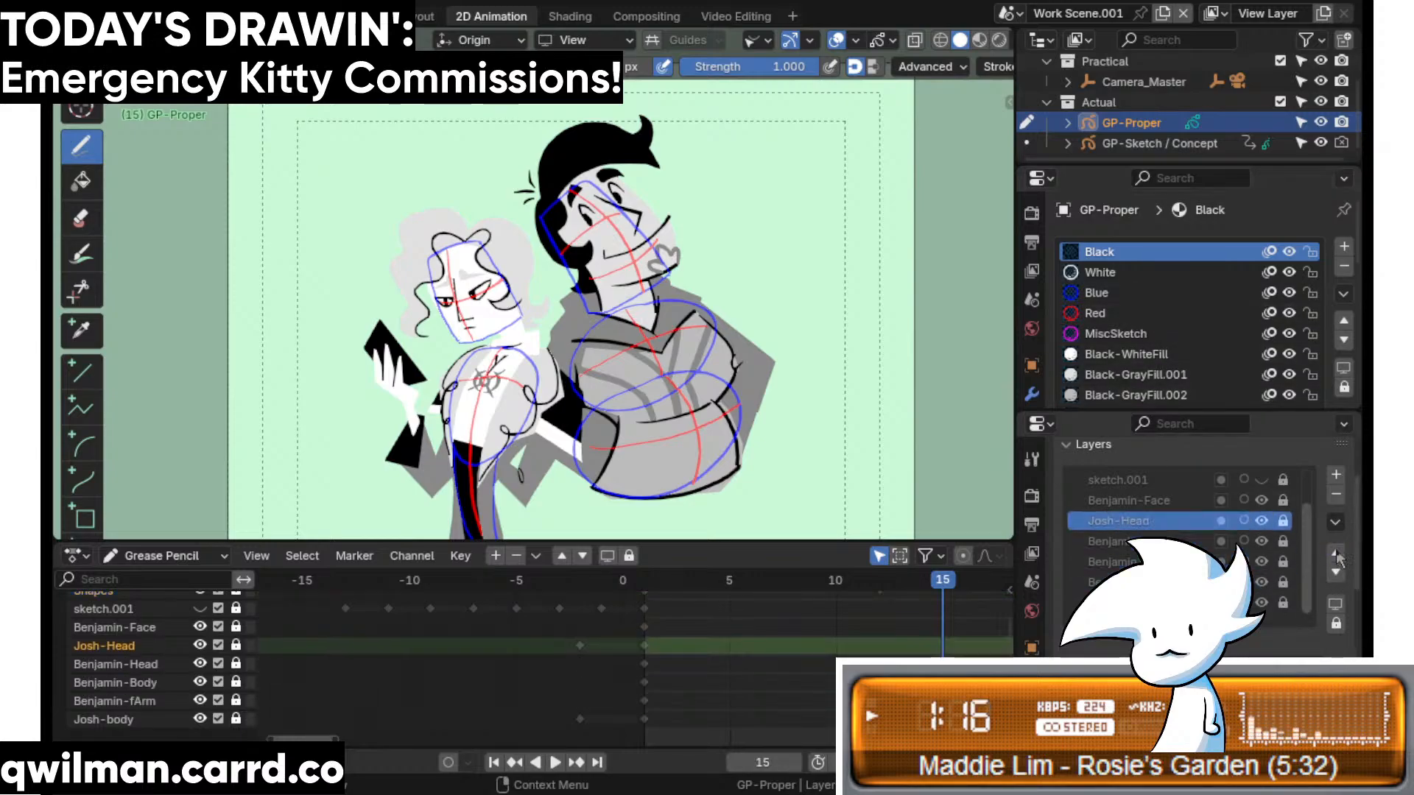
pyautogui.click(1335, 553)
# - Fit the keyframes in the timeline and move the playhead to frame 18
pyautogui.press('Home')
pyautogui.press('space')
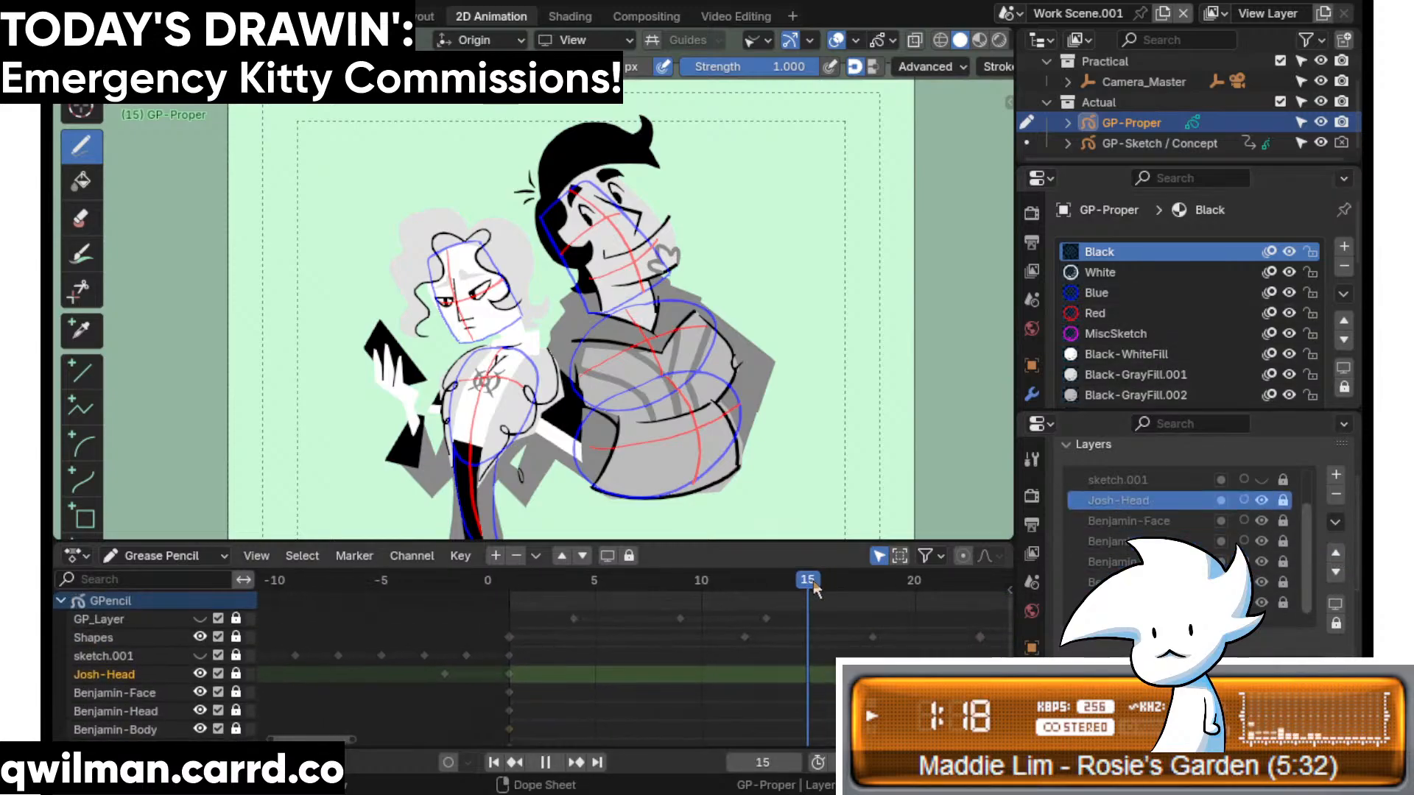
pyautogui.moveTo(848, 586)
pyautogui.mouseDown()
pyautogui.moveTo(882, 581)
pyautogui.moveTo(860, 589)
pyautogui.moveTo(873, 593)
pyautogui.mouseUp()
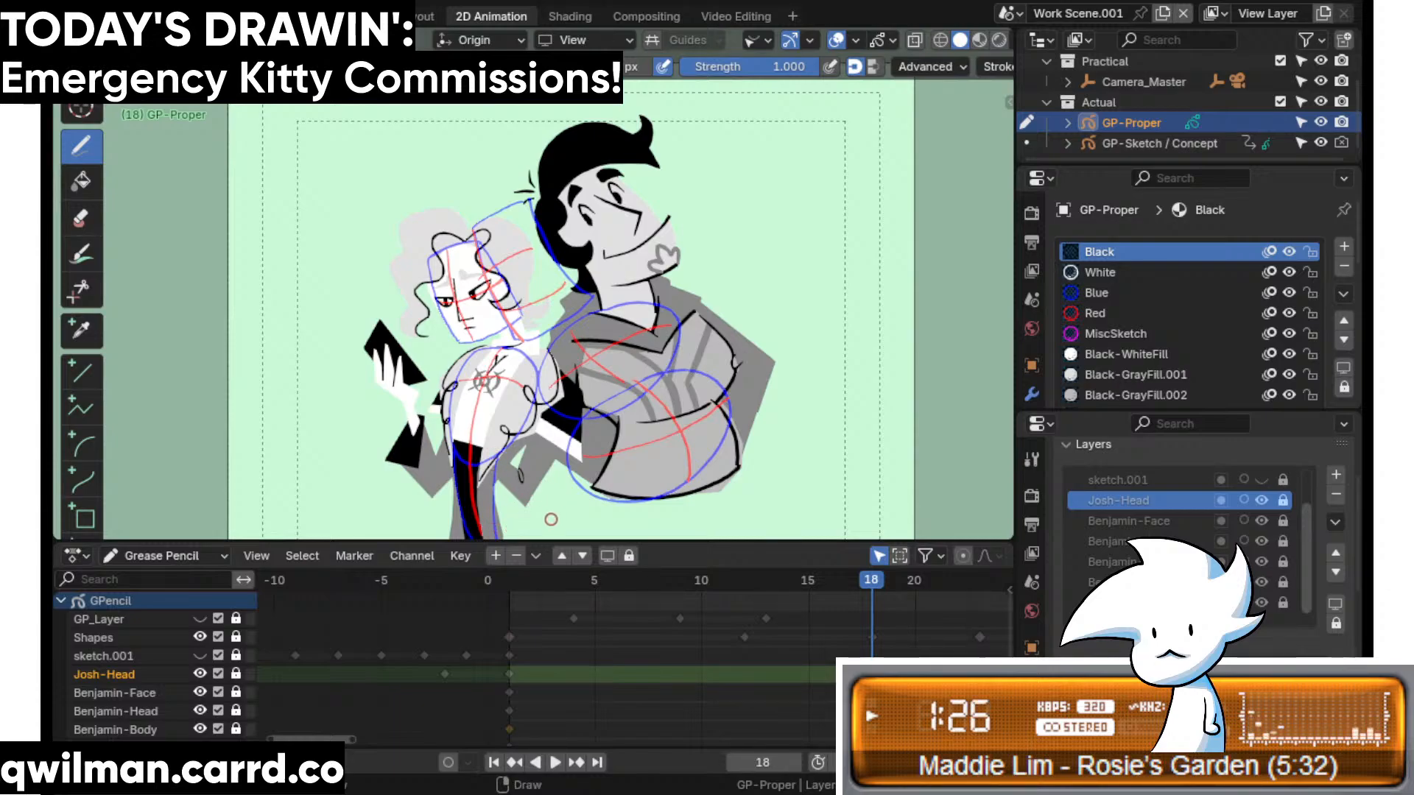
pyautogui.scroll(-2, 238, 636)
pyautogui.scroll(-1, 237, 640)
# - Unlock the Benjamin-Head layer, check the head poses around frame 18 and lock the layer again
pyautogui.click(236, 663)
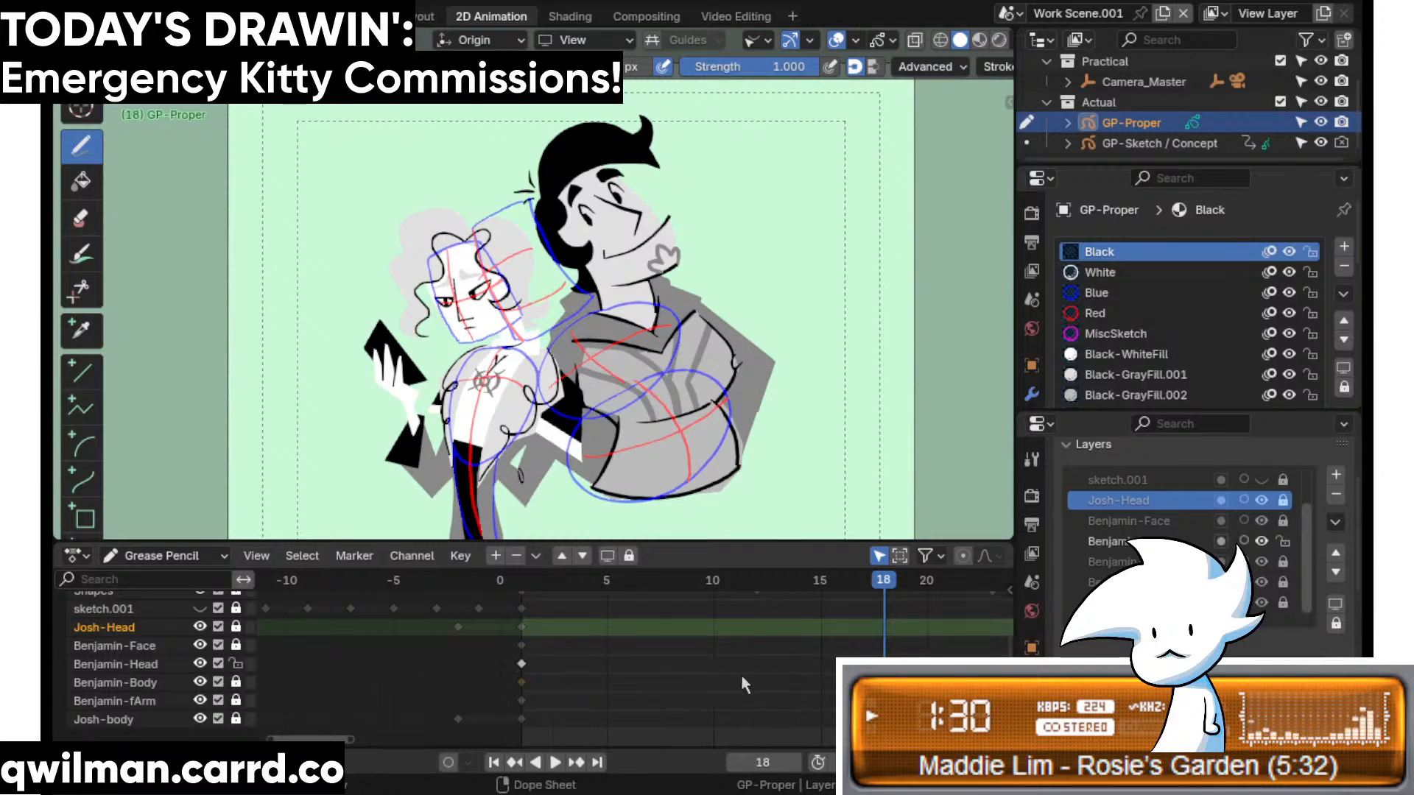
pyautogui.moveTo(802, 589)
pyautogui.mouseDown()
pyautogui.moveTo(738, 594)
pyautogui.moveTo(883, 583)
pyautogui.mouseUp()
pyautogui.scroll(2, 695, 266)
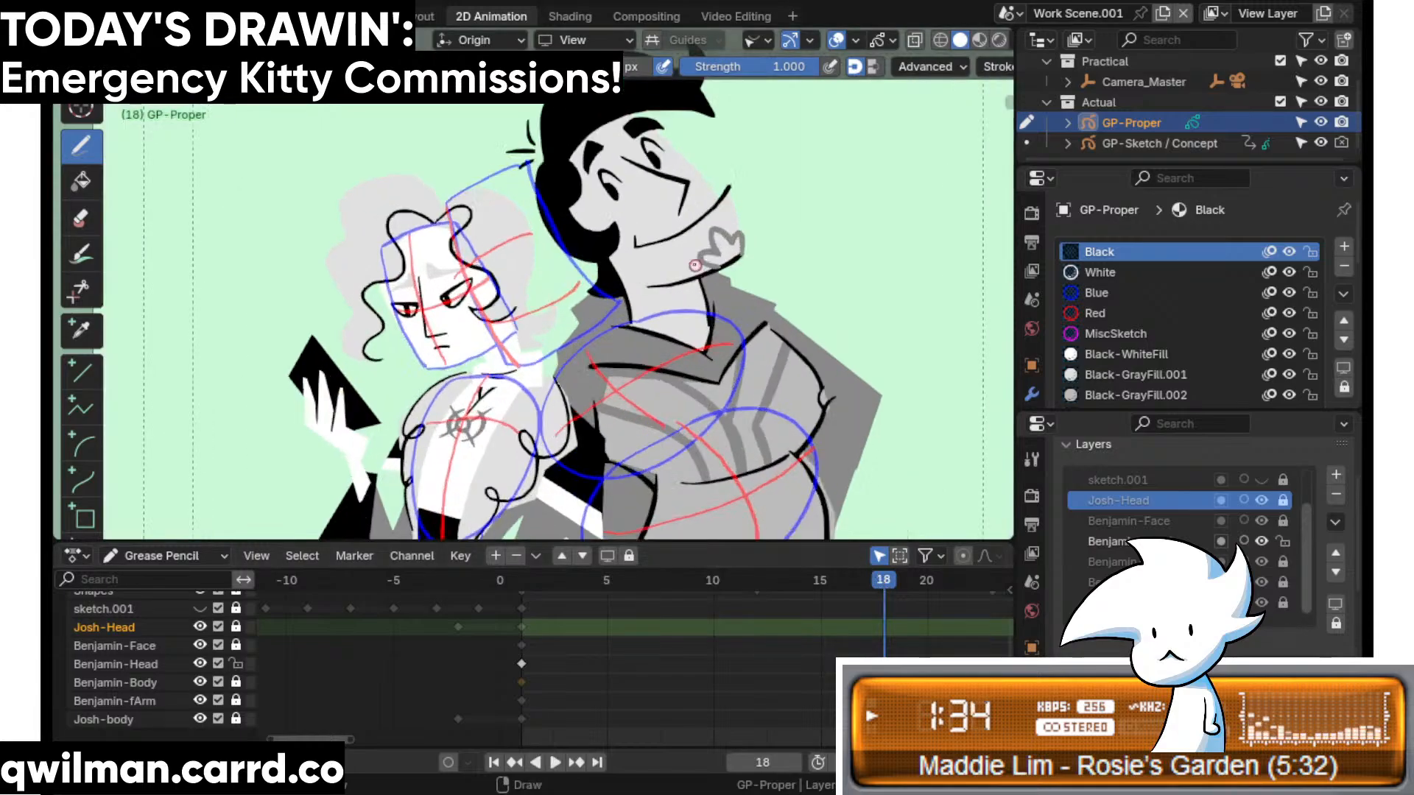
pyautogui.moveTo(884, 581)
pyautogui.mouseDown()
pyautogui.moveTo(864, 584)
pyautogui.moveTo(881, 586)
pyautogui.mouseUp()
pyautogui.click(237, 663)
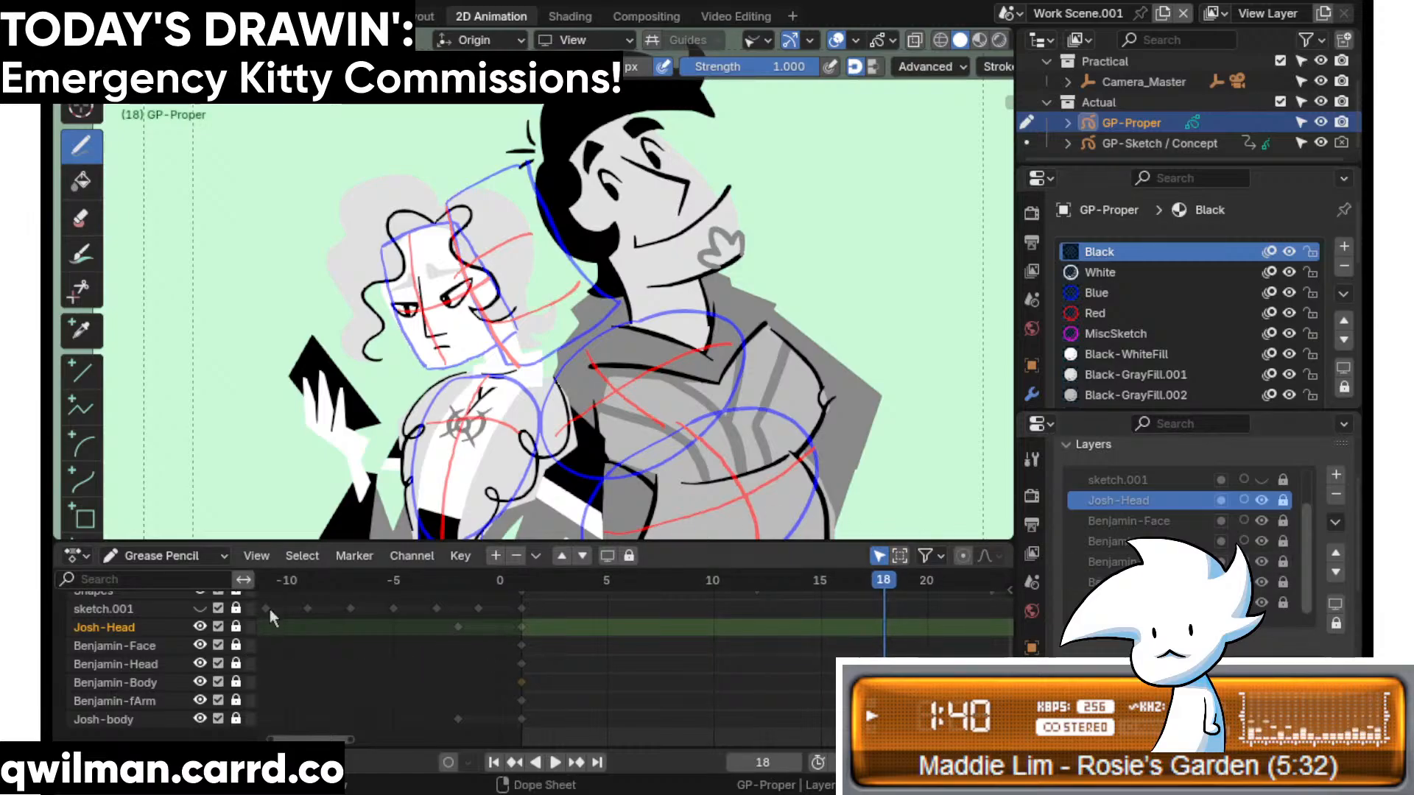
# - Unlock the Benjamin-Body layer and duplicate its frame 1 keyframe to frame 18
pyautogui.click(235, 683)
pyautogui.moveTo(603, 688); pyautogui.dragTo(528, 686, button='middle')
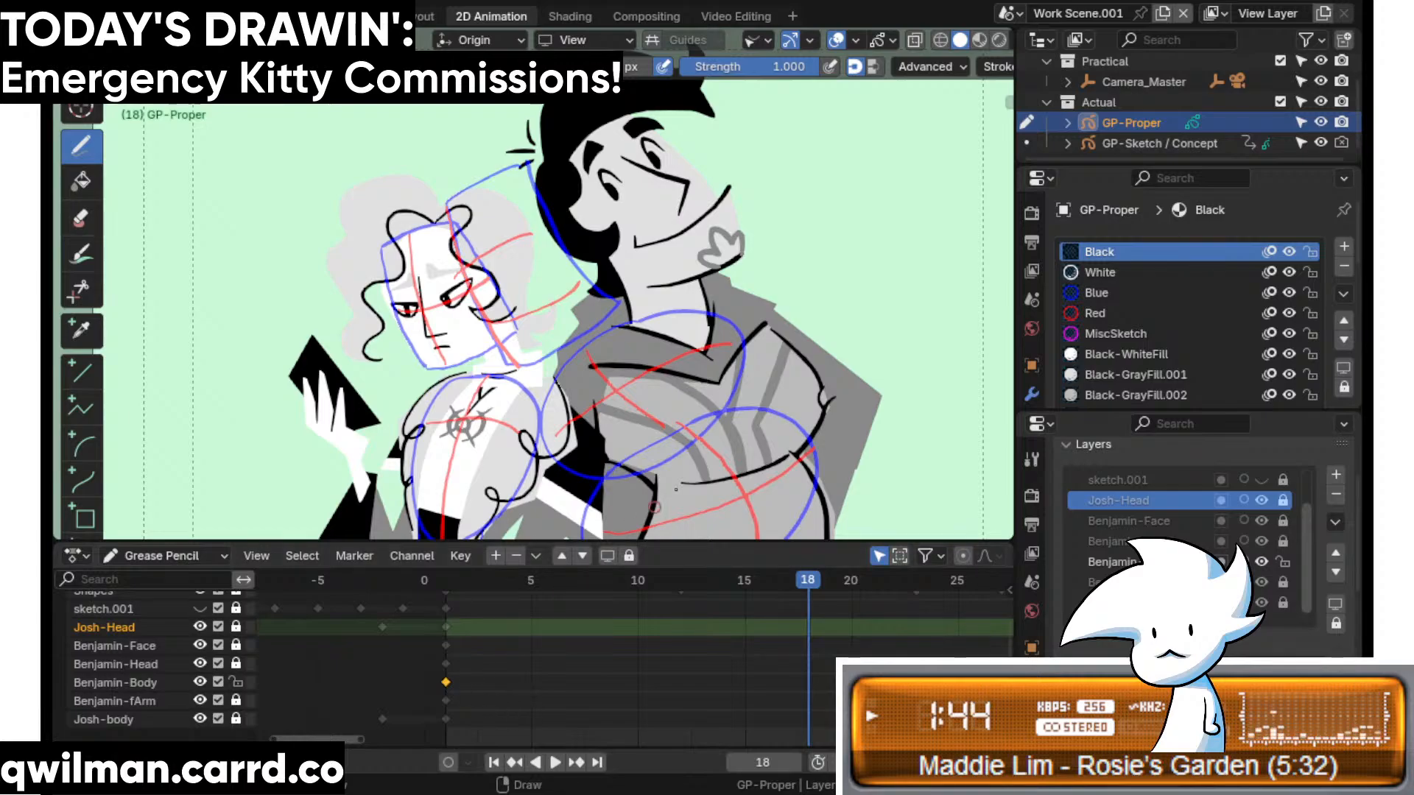
pyautogui.keyDown('shift'); pyautogui.moveTo(745, 410); pyautogui.dragTo(738, 311, button='middle'); pyautogui.keyUp('shift')
pyautogui.scroll(-1, 738, 310)
pyautogui.click(446, 683)
pyautogui.rightClick(449, 685)
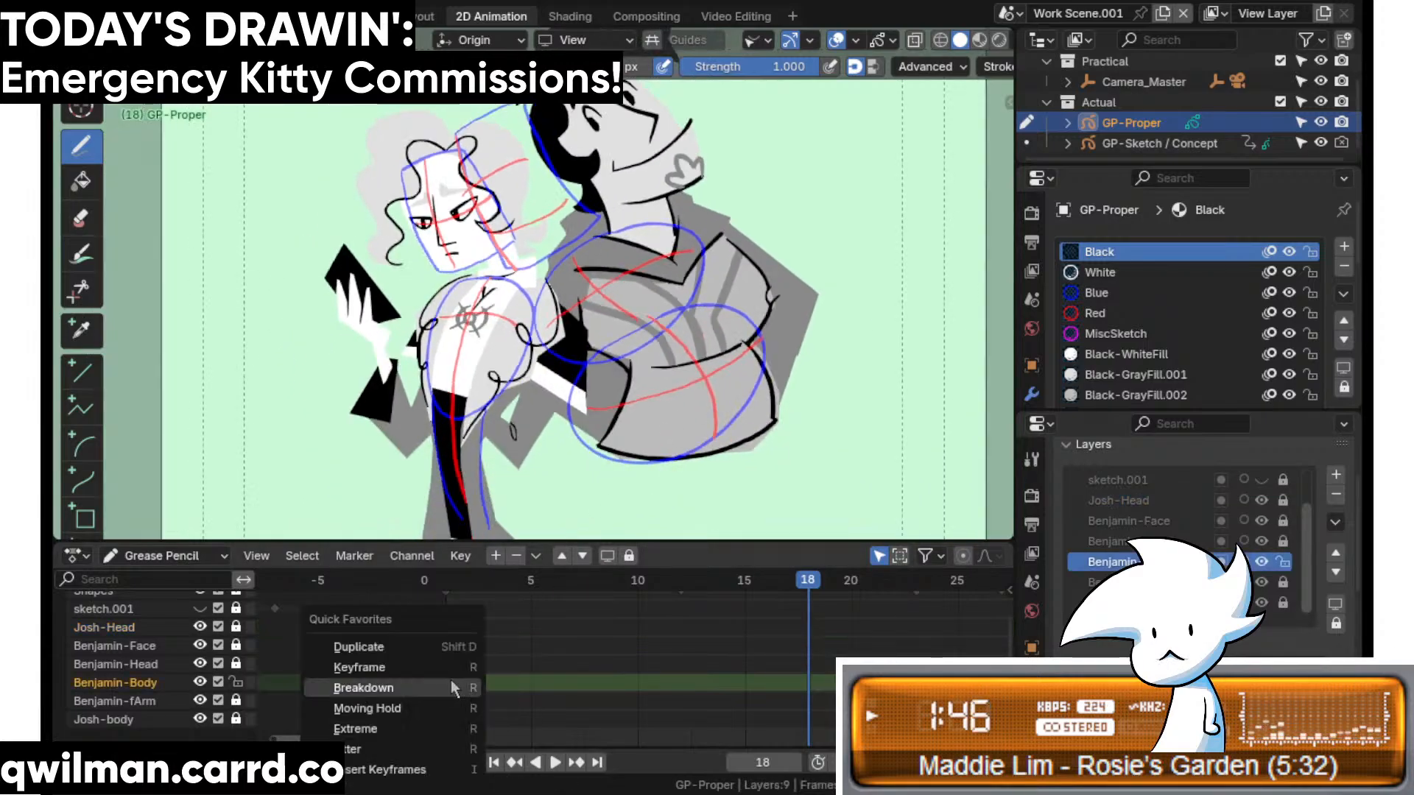
pyautogui.click(444, 647)
pyautogui.click(801, 721)
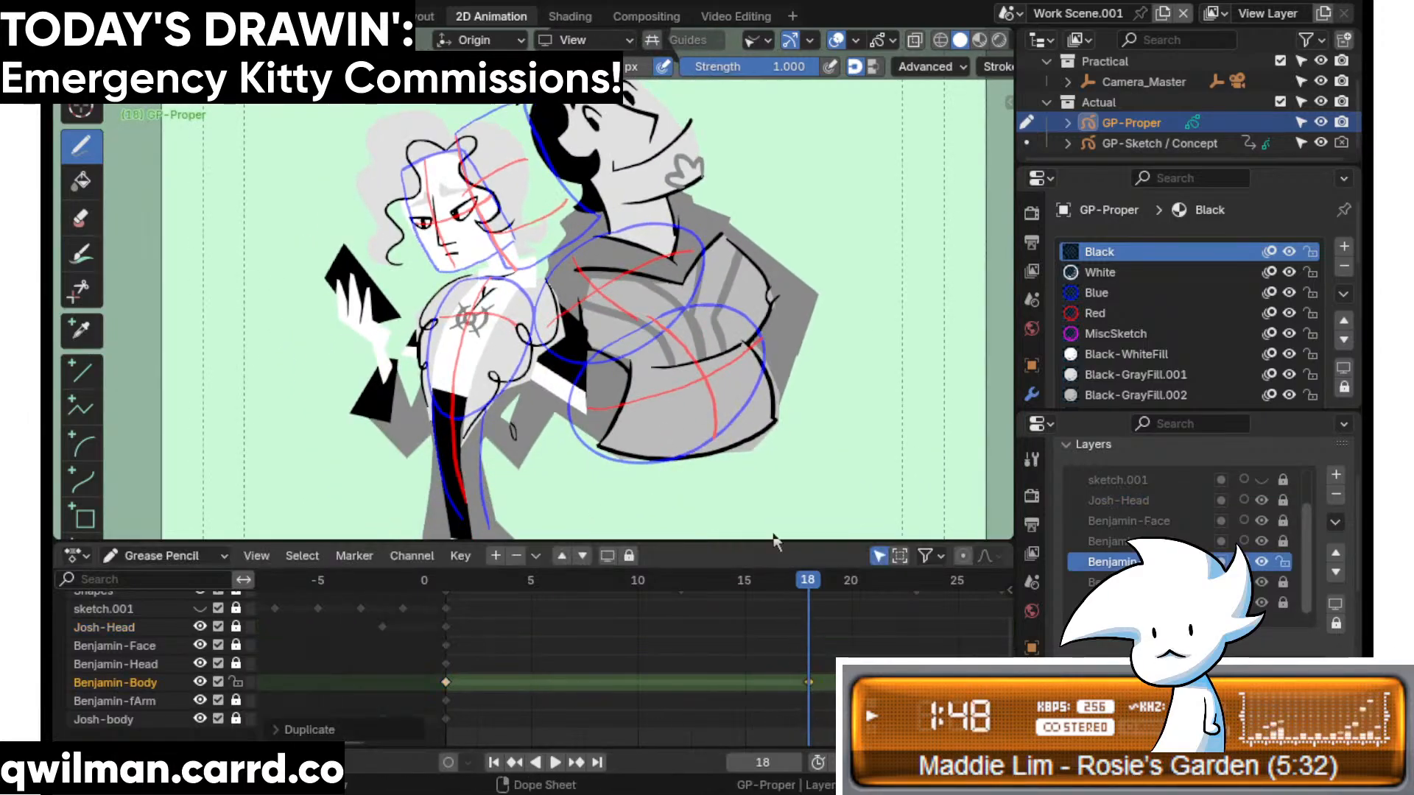
# - Lower the opacity of the Benjamin-Body, Benjamin-Head, Benjamin-Face and Benjamin-fArm layers so they appear faded
pyautogui.scroll(3, 700, 361)
pyautogui.scroll(-1, 699, 362)
pyautogui.keyDown('shift'); pyautogui.moveTo(700, 362); pyautogui.dragTo(698, 363, button='middle'); pyautogui.keyUp('shift')
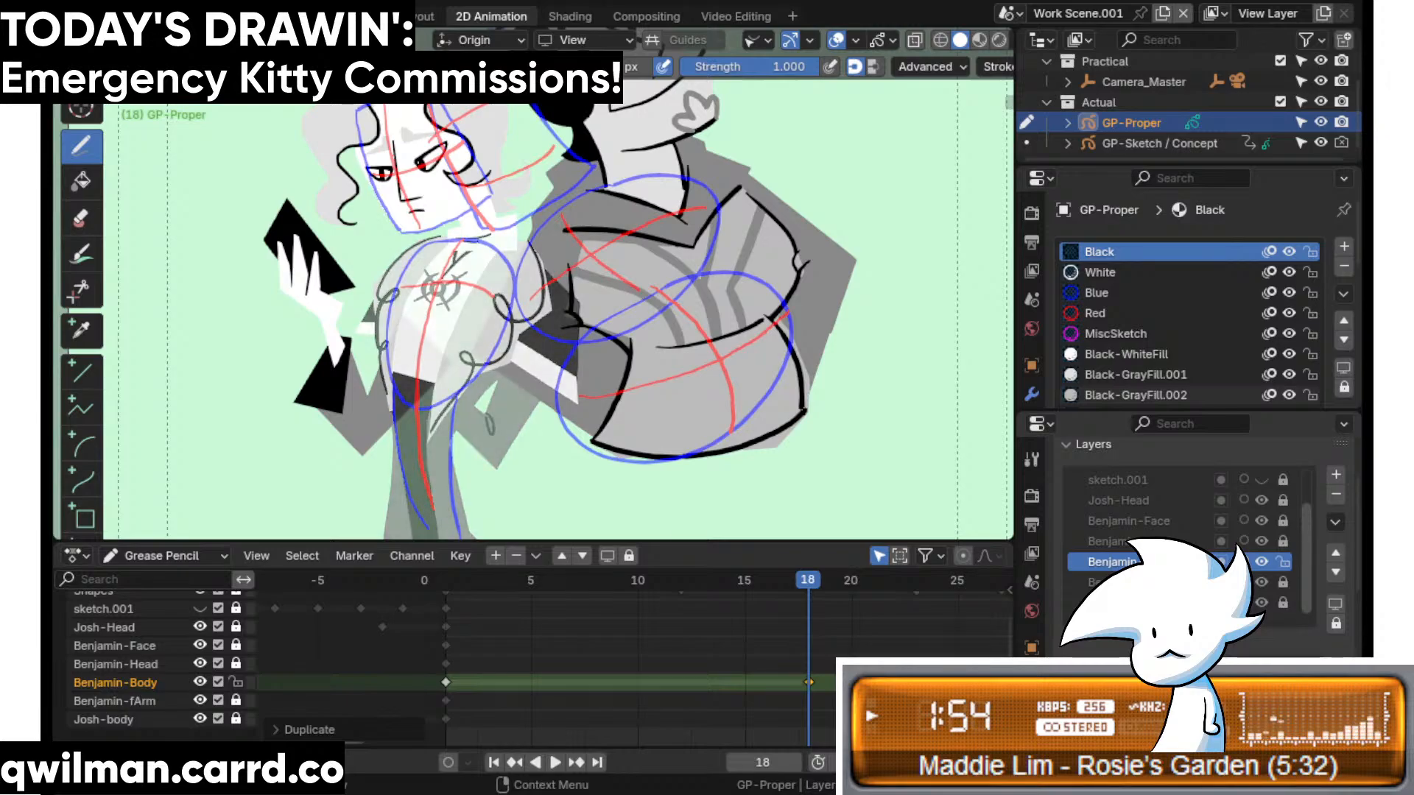
pyautogui.press('pageup')
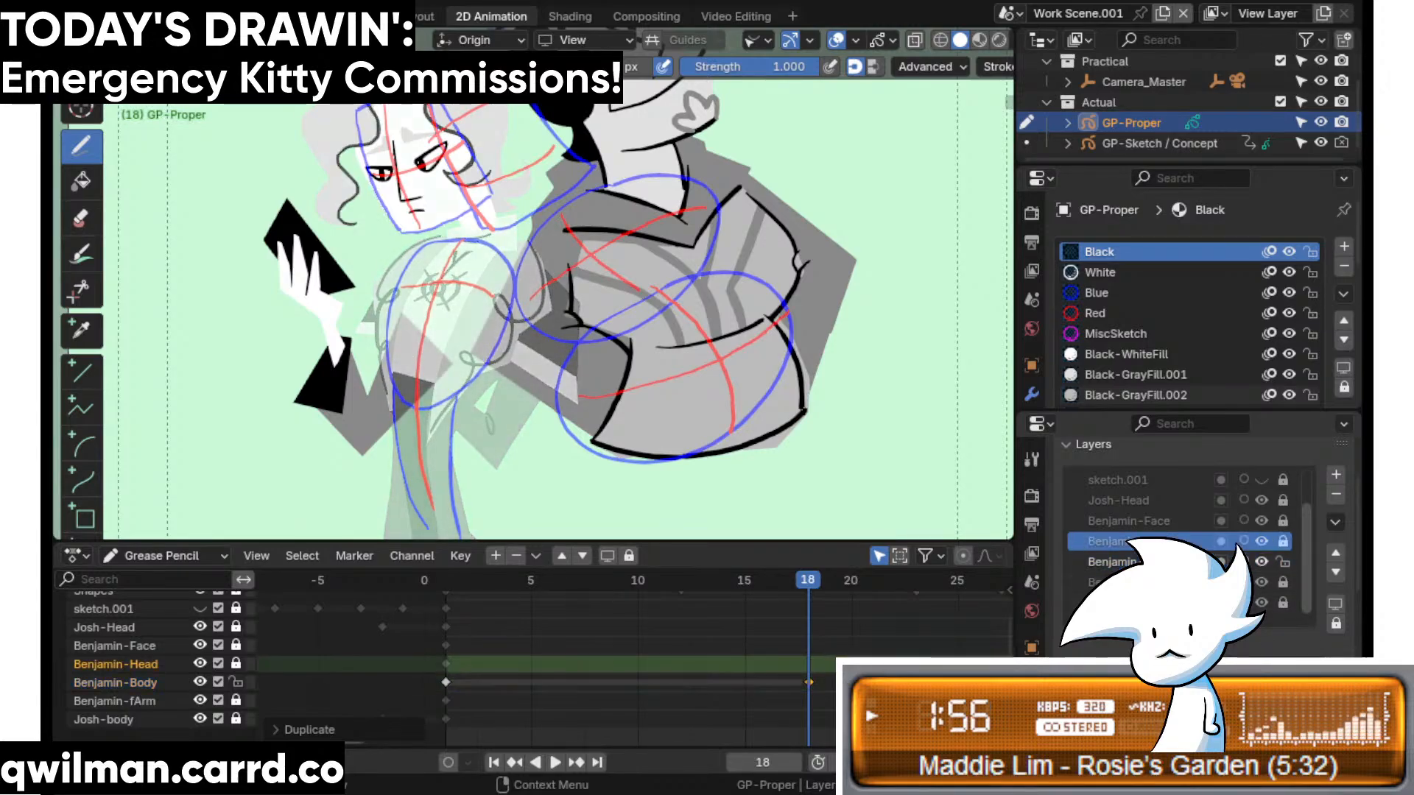
pyautogui.press('pageup')
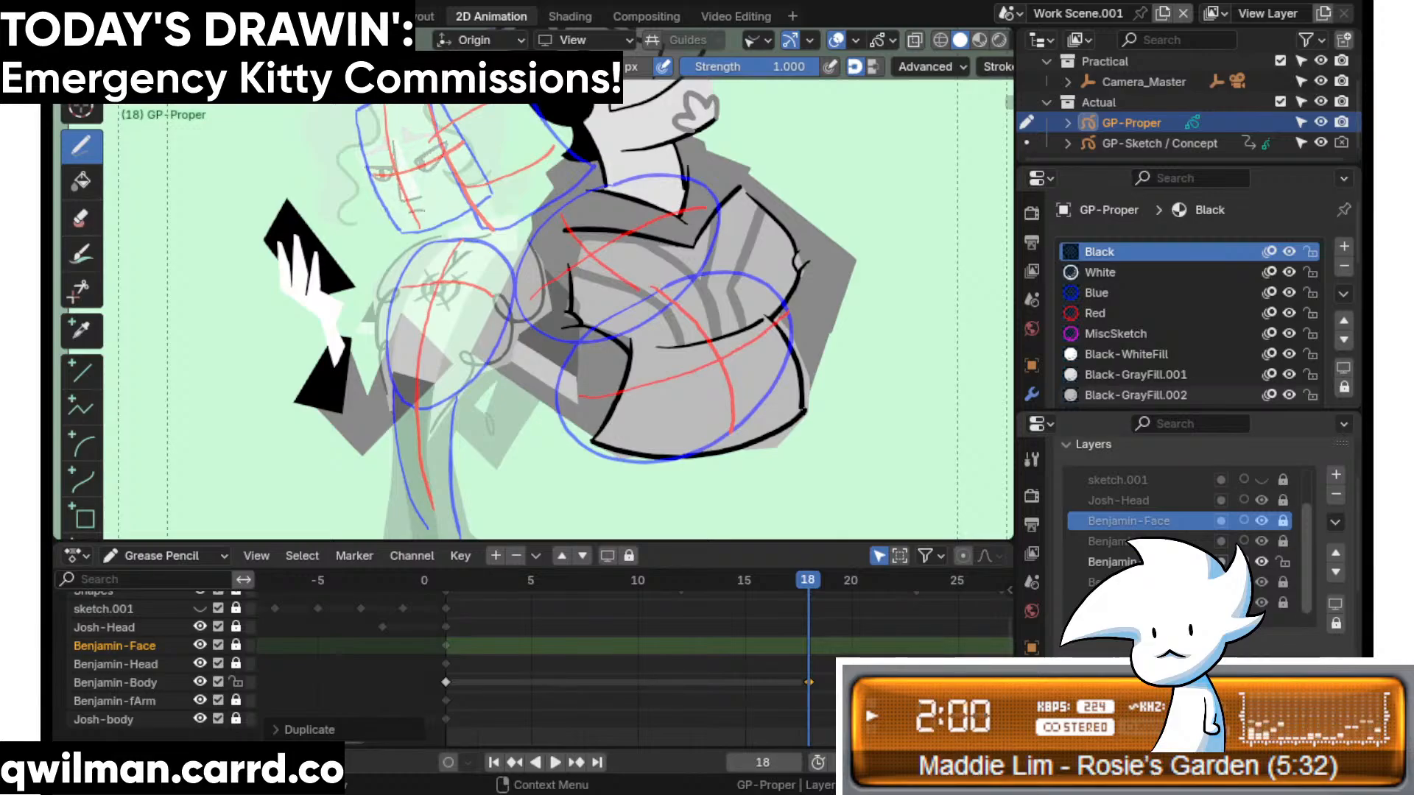
pyautogui.click(1127, 582)
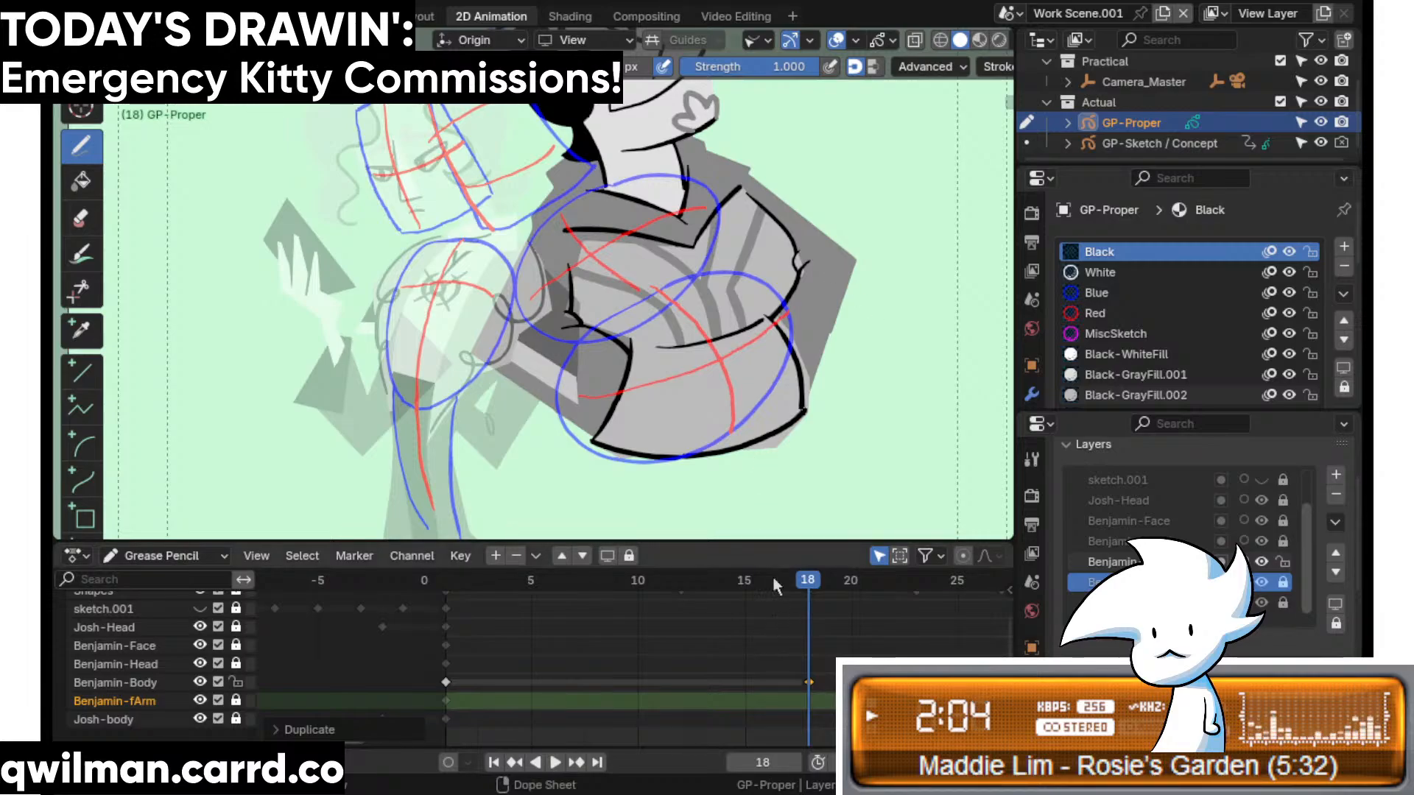
# - Switch to Edit Mode and hide the Josh-Head layer
pyautogui.press('Tab')
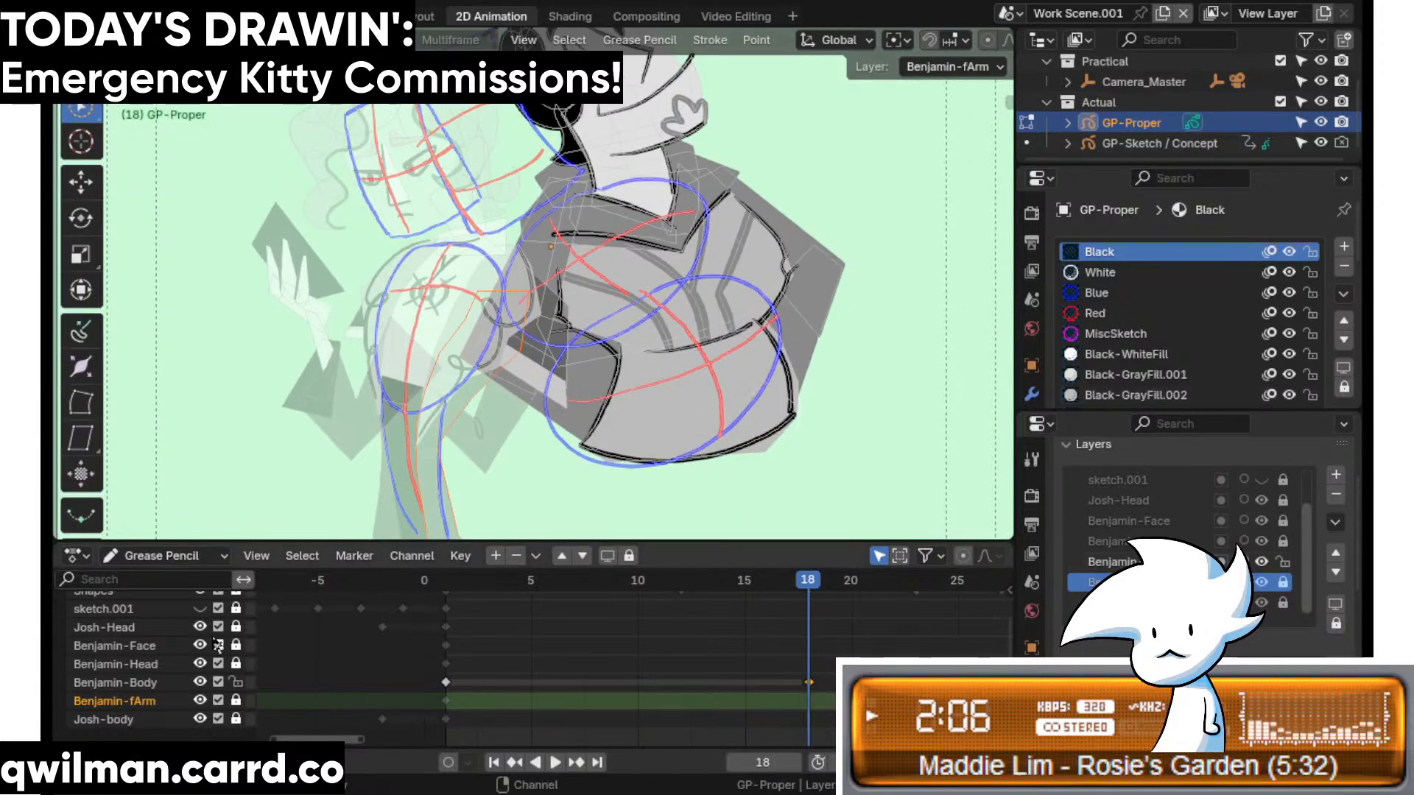
pyautogui.click(200, 628)
pyautogui.keyDown('shift'); pyautogui.moveTo(759, 318); pyautogui.dragTo(751, 331, button='middle'); pyautogui.keyUp('shift')
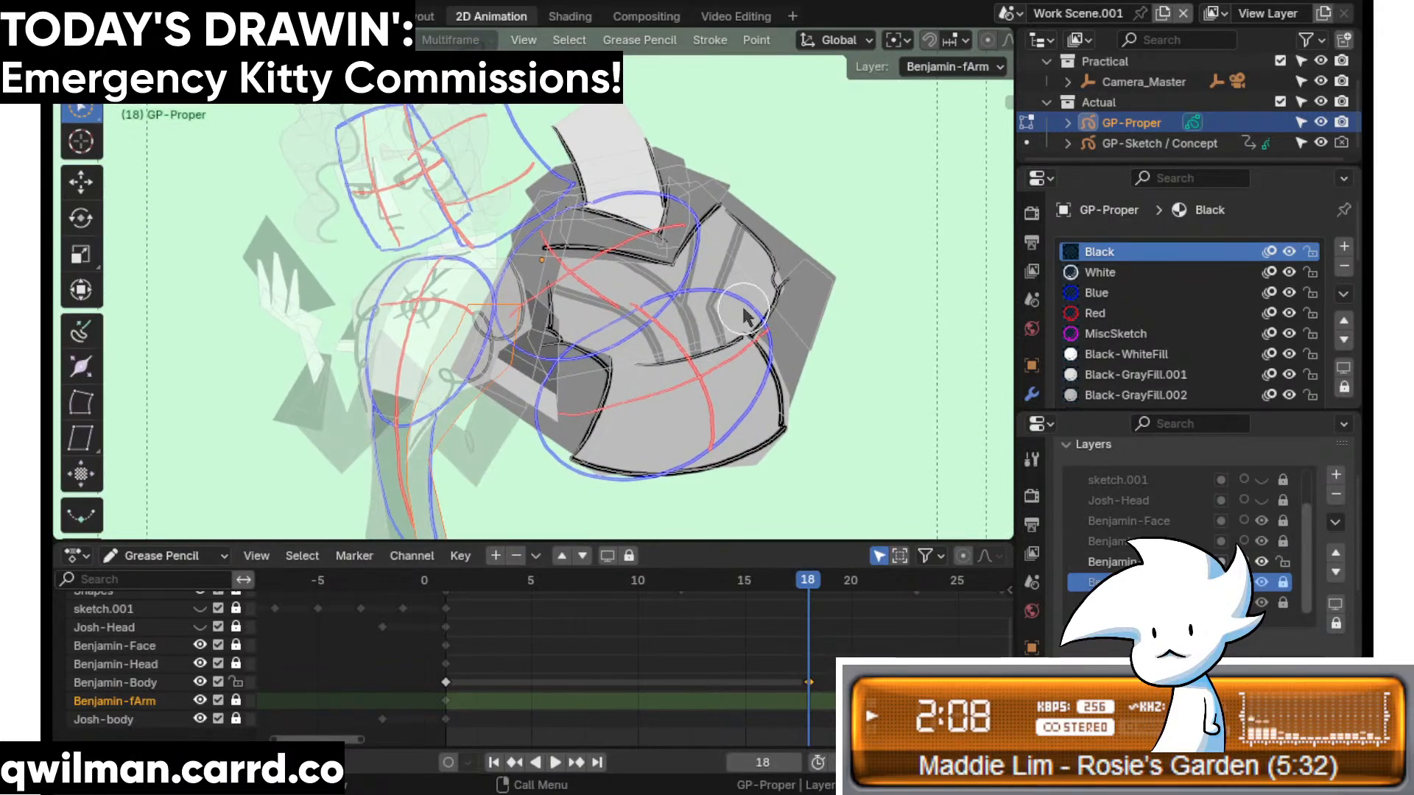
# - Lock the Benjamin-Body layer, unlock Josh-body and select all of the Josh-body strokes
pyautogui.press('a')
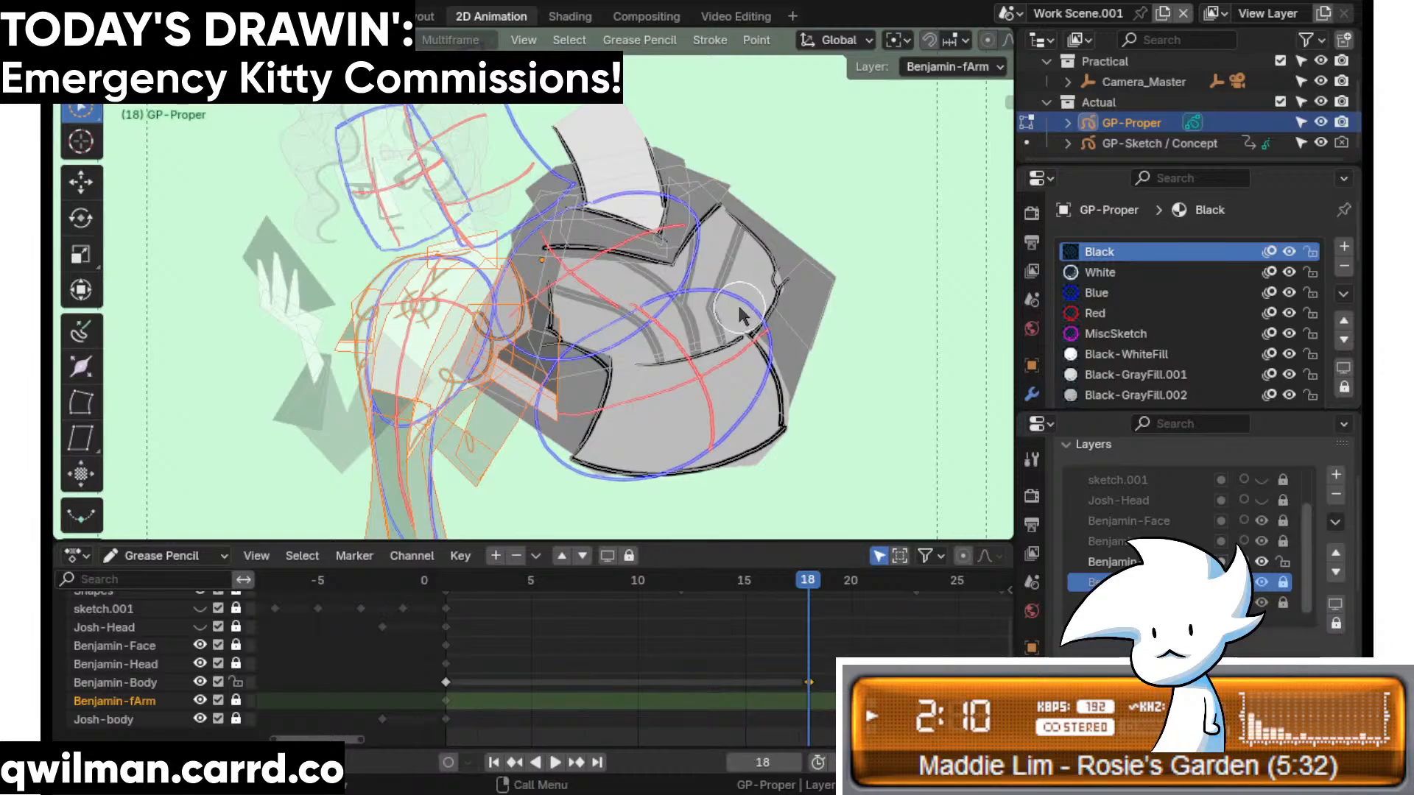
pyautogui.click(809, 683)
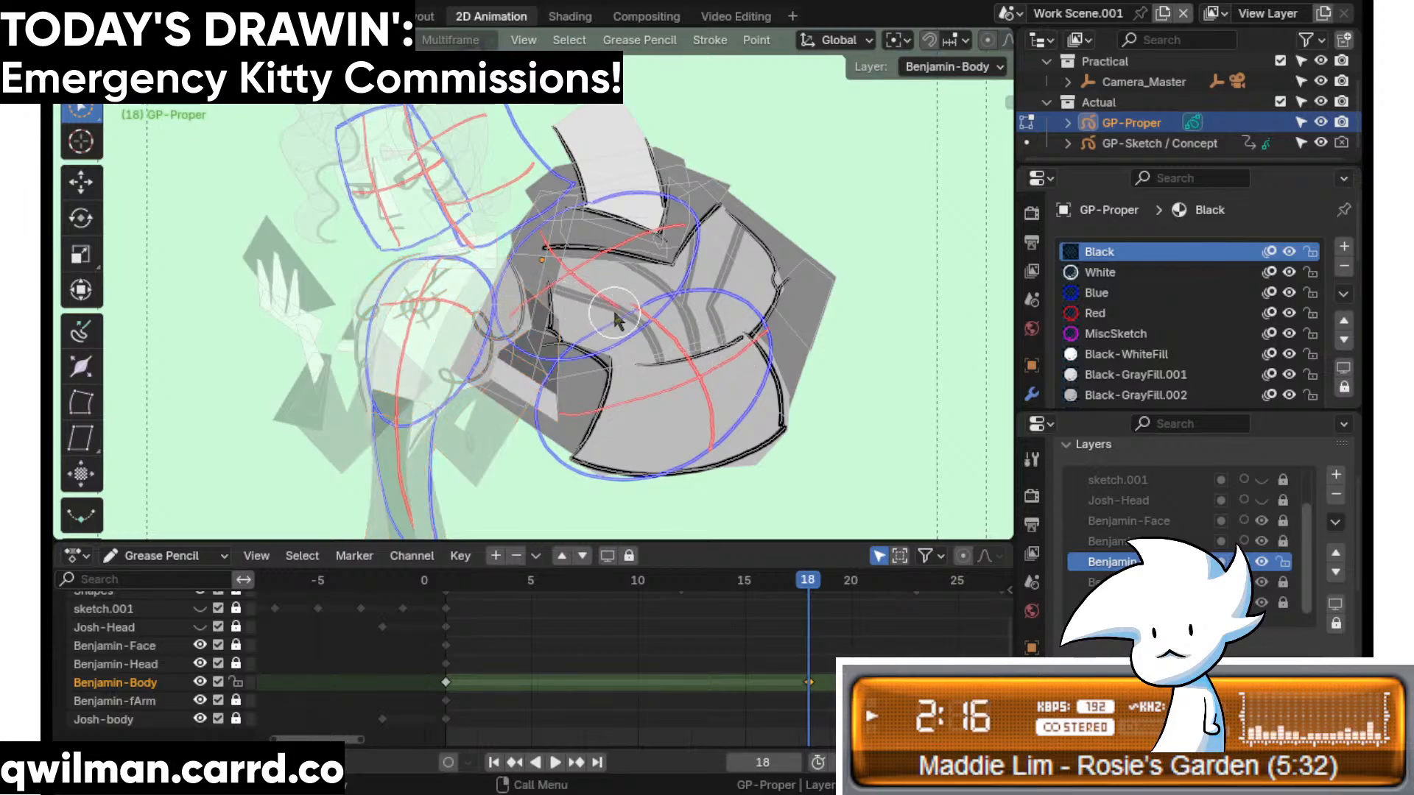
pyautogui.click(236, 682)
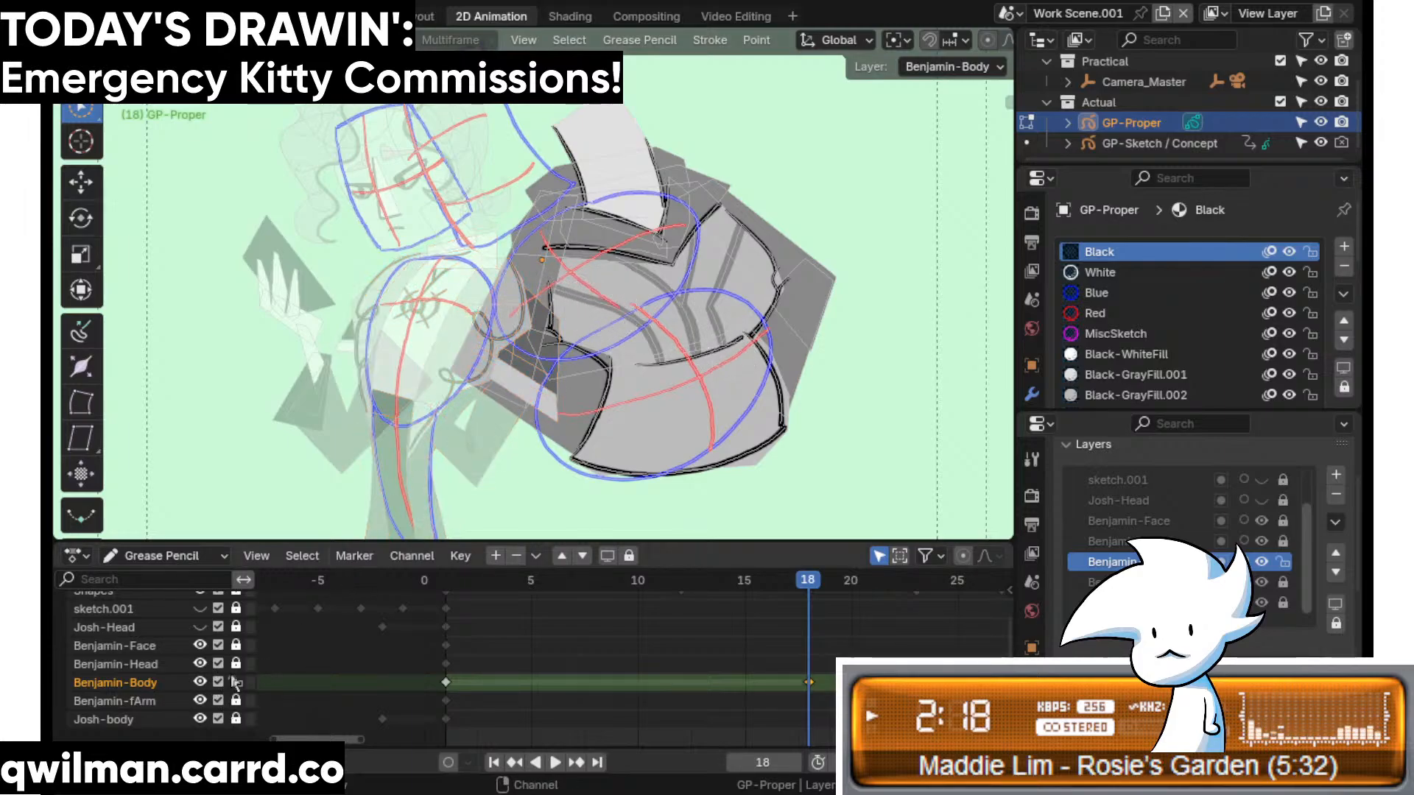
pyautogui.click(236, 720)
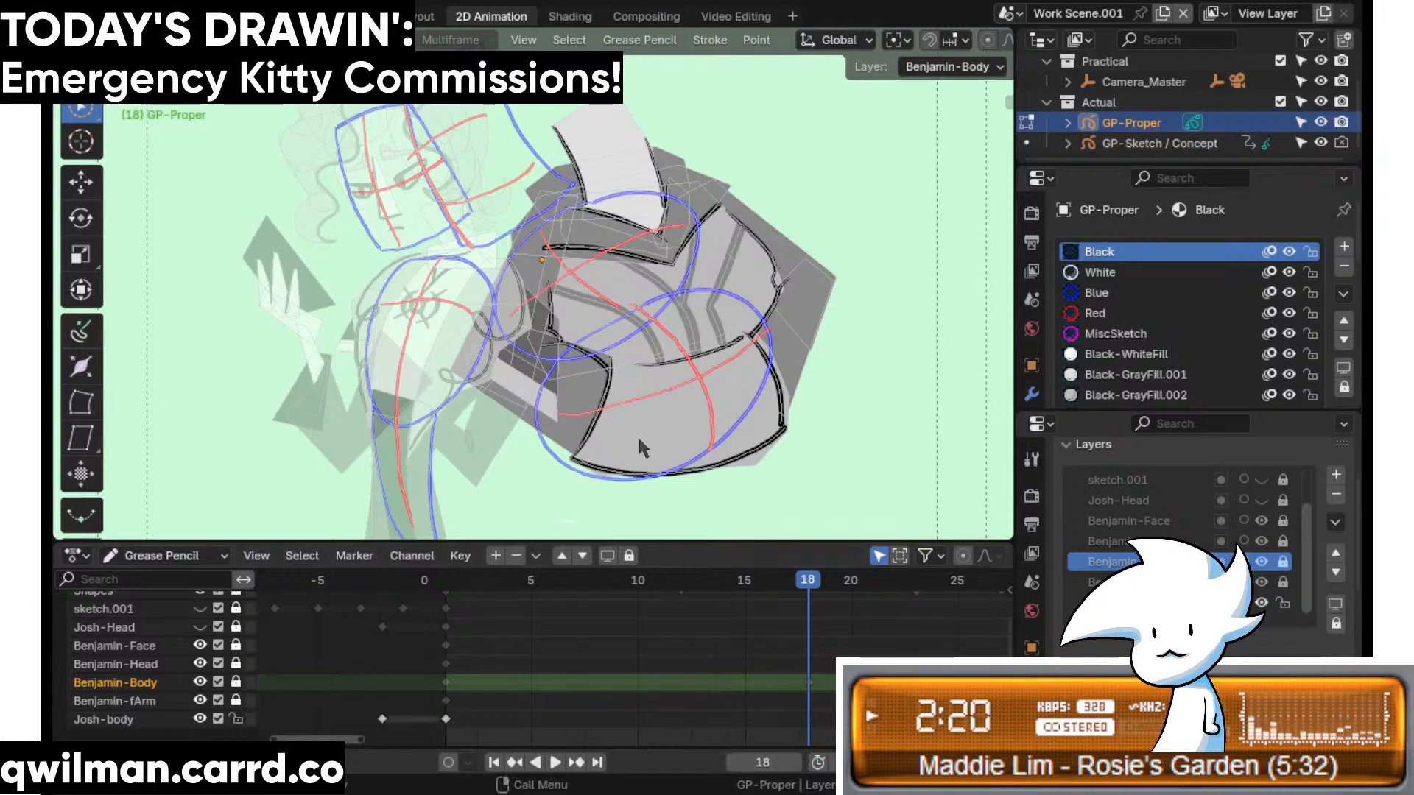
pyautogui.press('a')
pyautogui.keyDown('shift'); pyautogui.moveTo(666, 405); pyautogui.dragTo(676, 397, button='middle'); pyautogui.keyUp('shift')
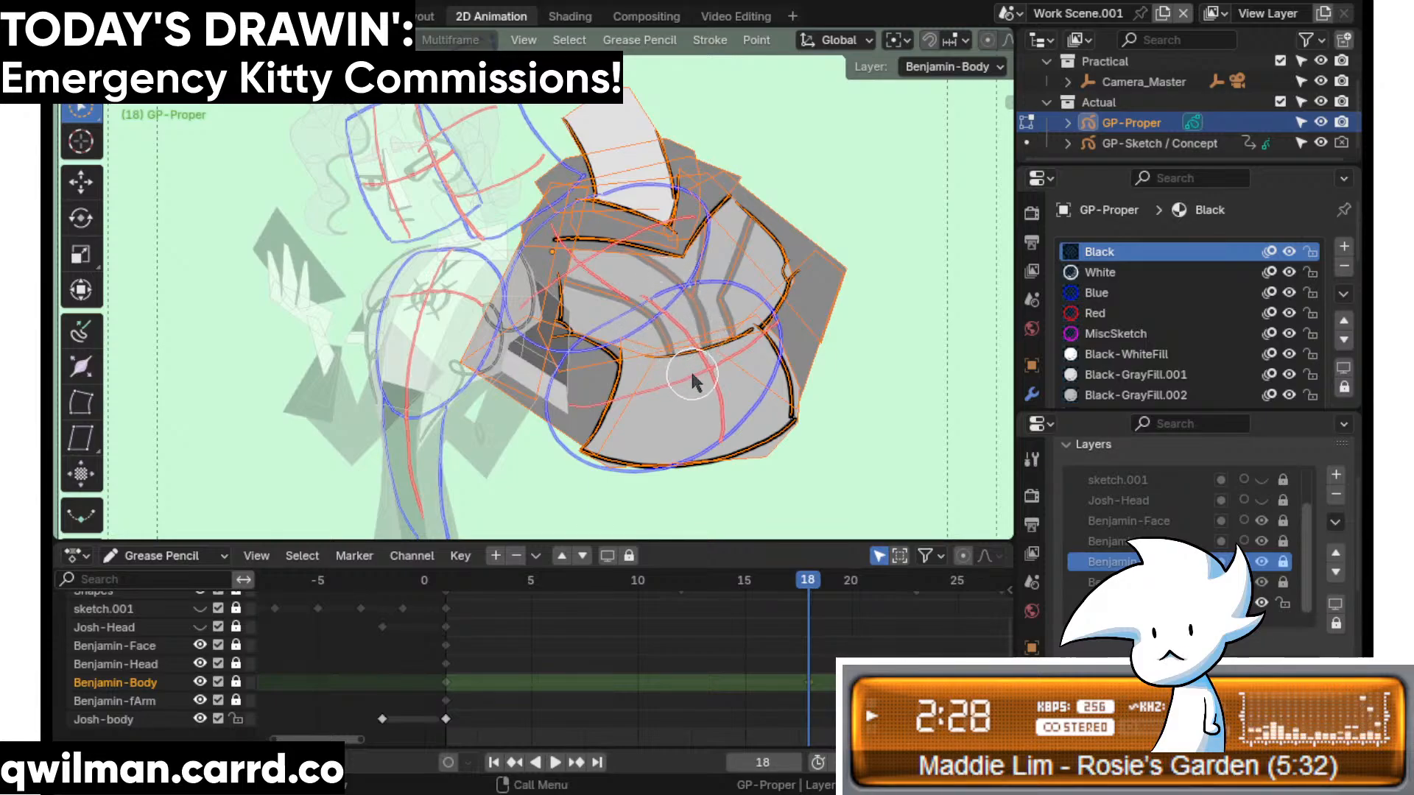
# - Duplicate the Josh-body keyframe at frame 1 to frame 18
pyautogui.moveTo(623, 589); pyautogui.dragTo(588, 590, button='middle')
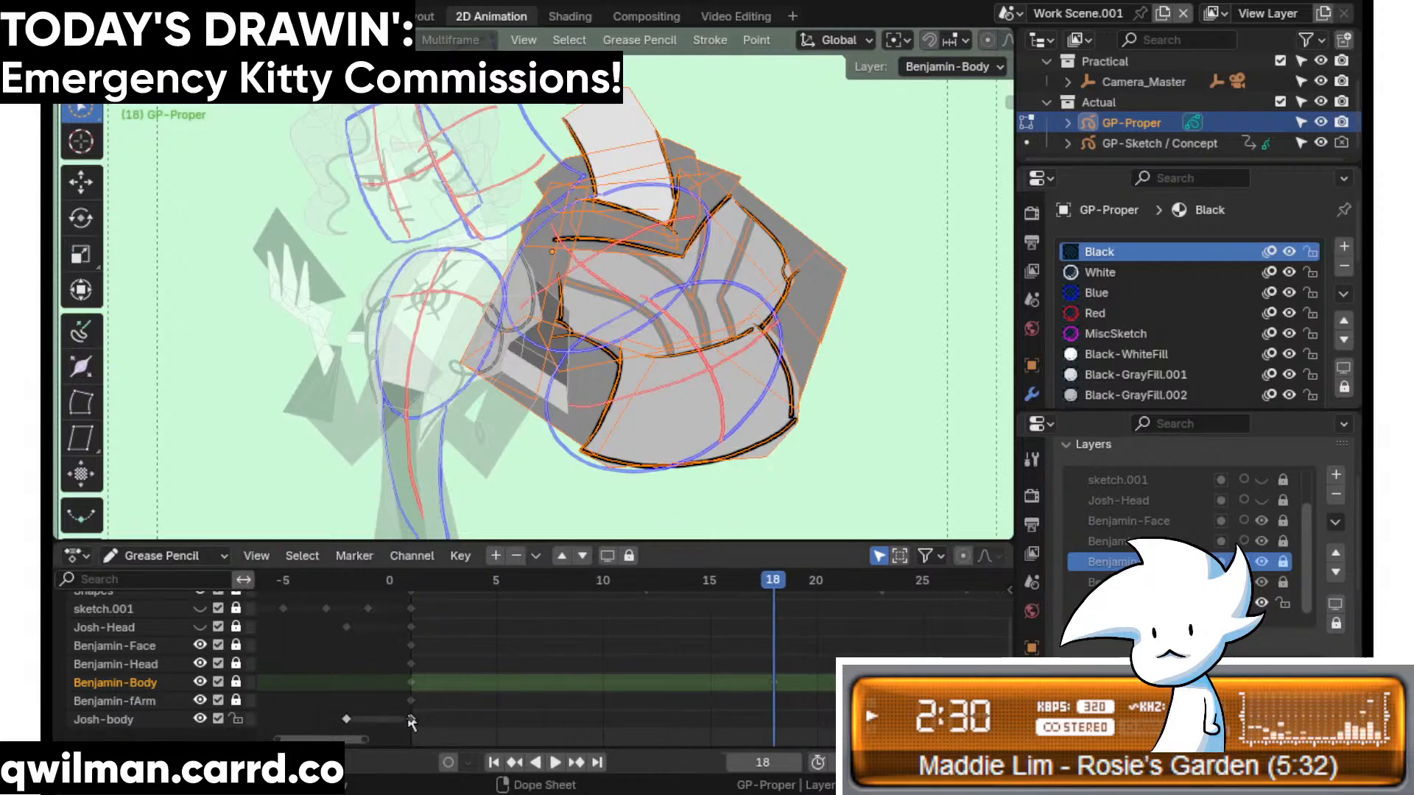
pyautogui.click(412, 719)
pyautogui.press('q')
pyautogui.click(434, 606)
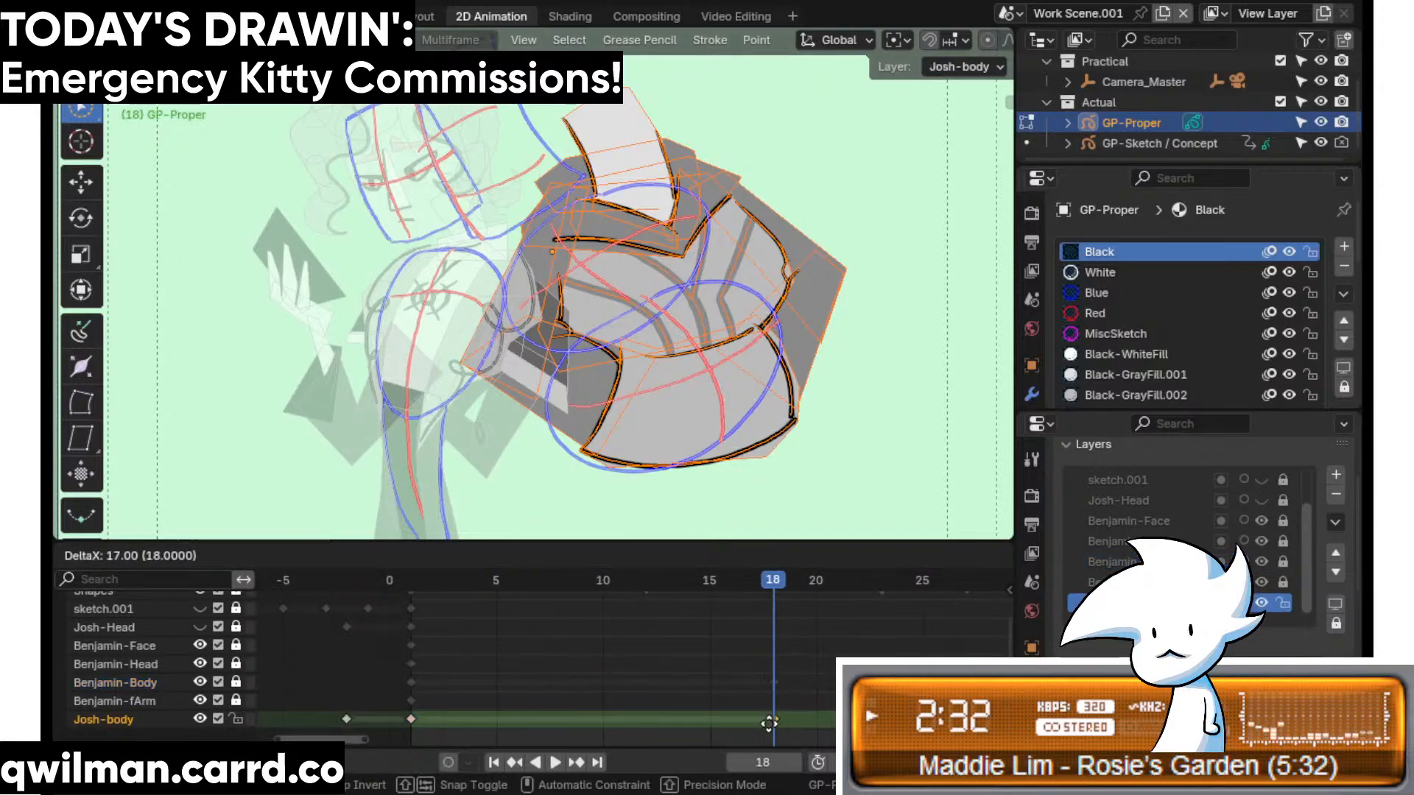
pyautogui.click(775, 490)
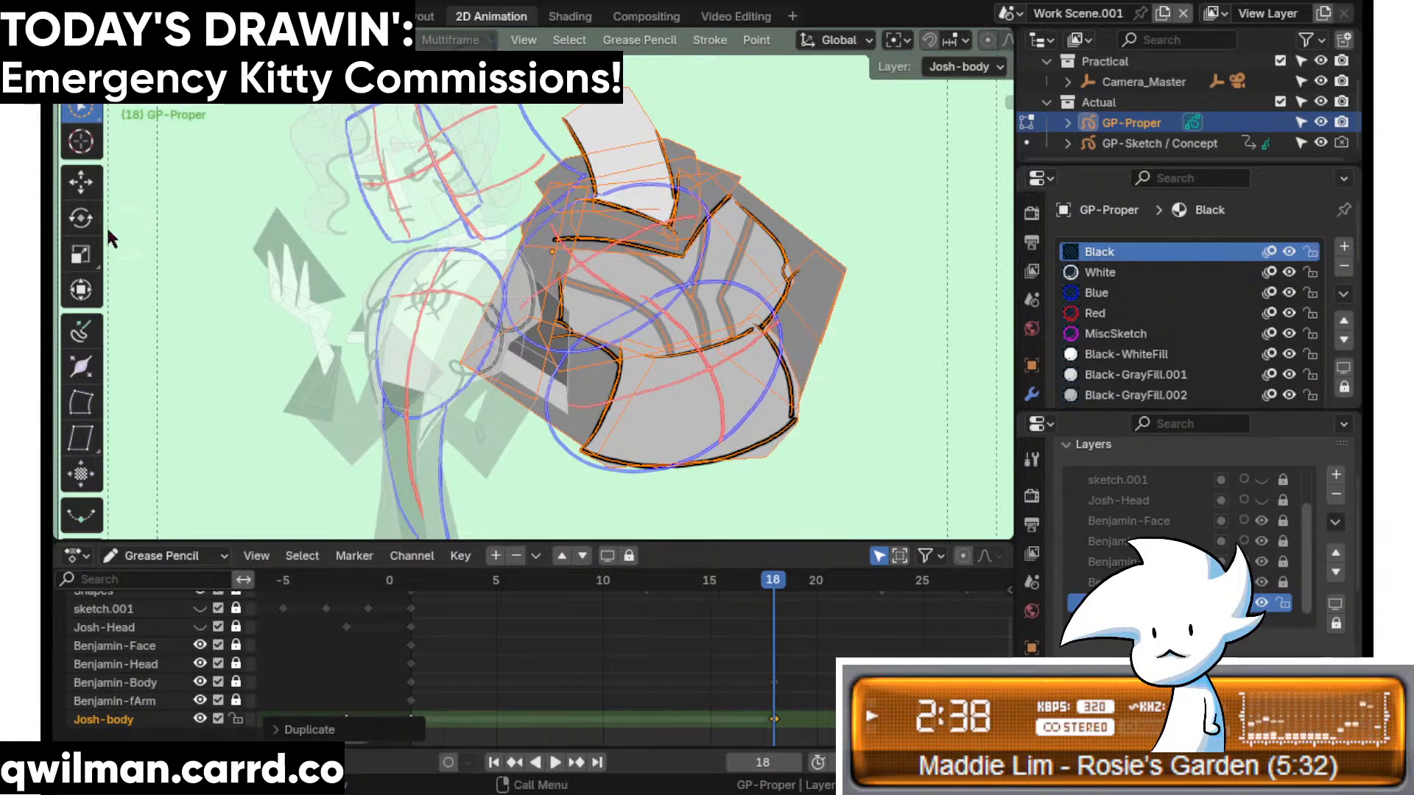
# - Try rotating and moving the Josh-body strokes toward the torso guides at frame 18, and undo both transforms
pyautogui.click(81, 218)
pyautogui.moveTo(731, 225); pyautogui.dragTo(735, 206)
pyautogui.hotkey('shift', 'space')
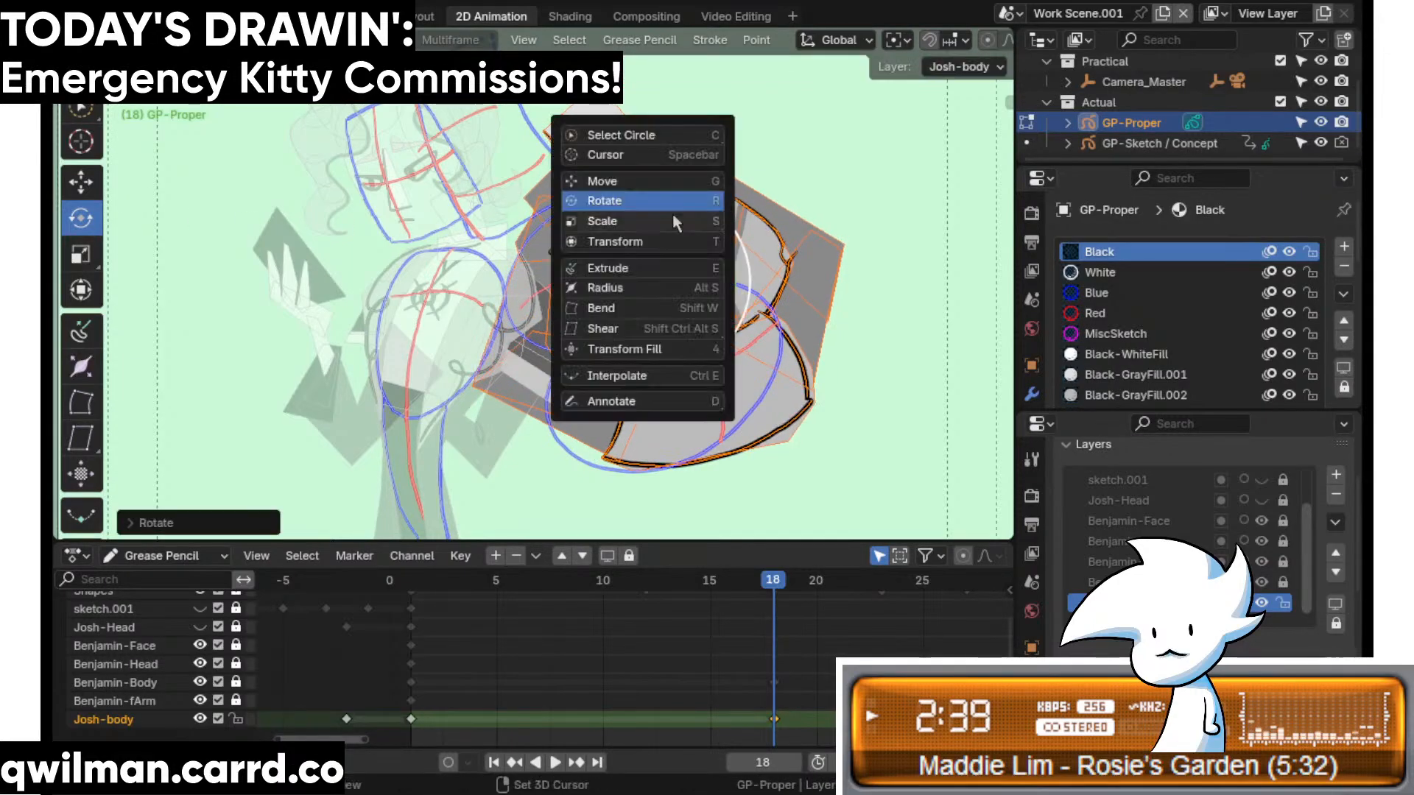
pyautogui.click(661, 183)
pyautogui.moveTo(658, 280); pyautogui.dragTo(630, 285)
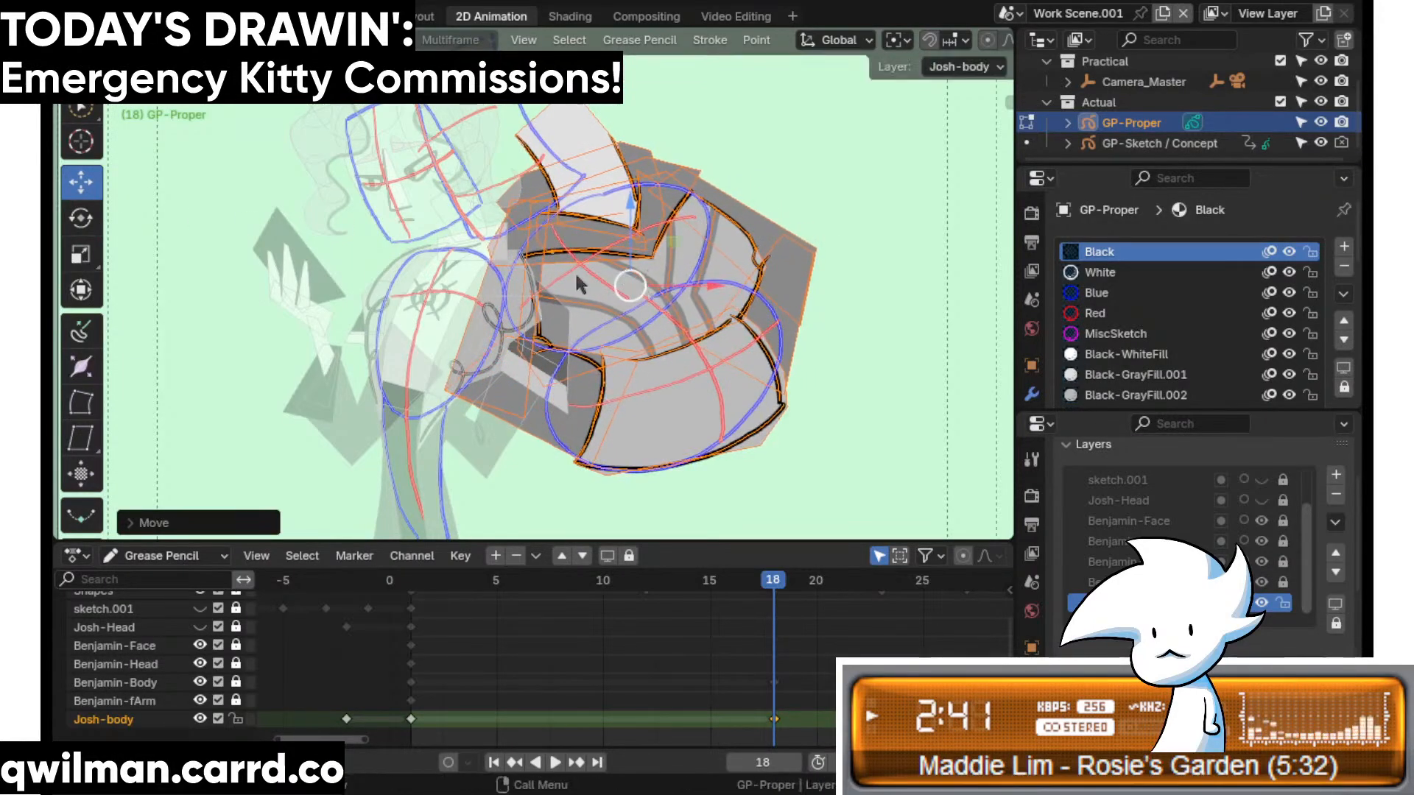
pyautogui.hotkey('ctrl', 'z')
pyautogui.hotkey('ctrl', 'z')
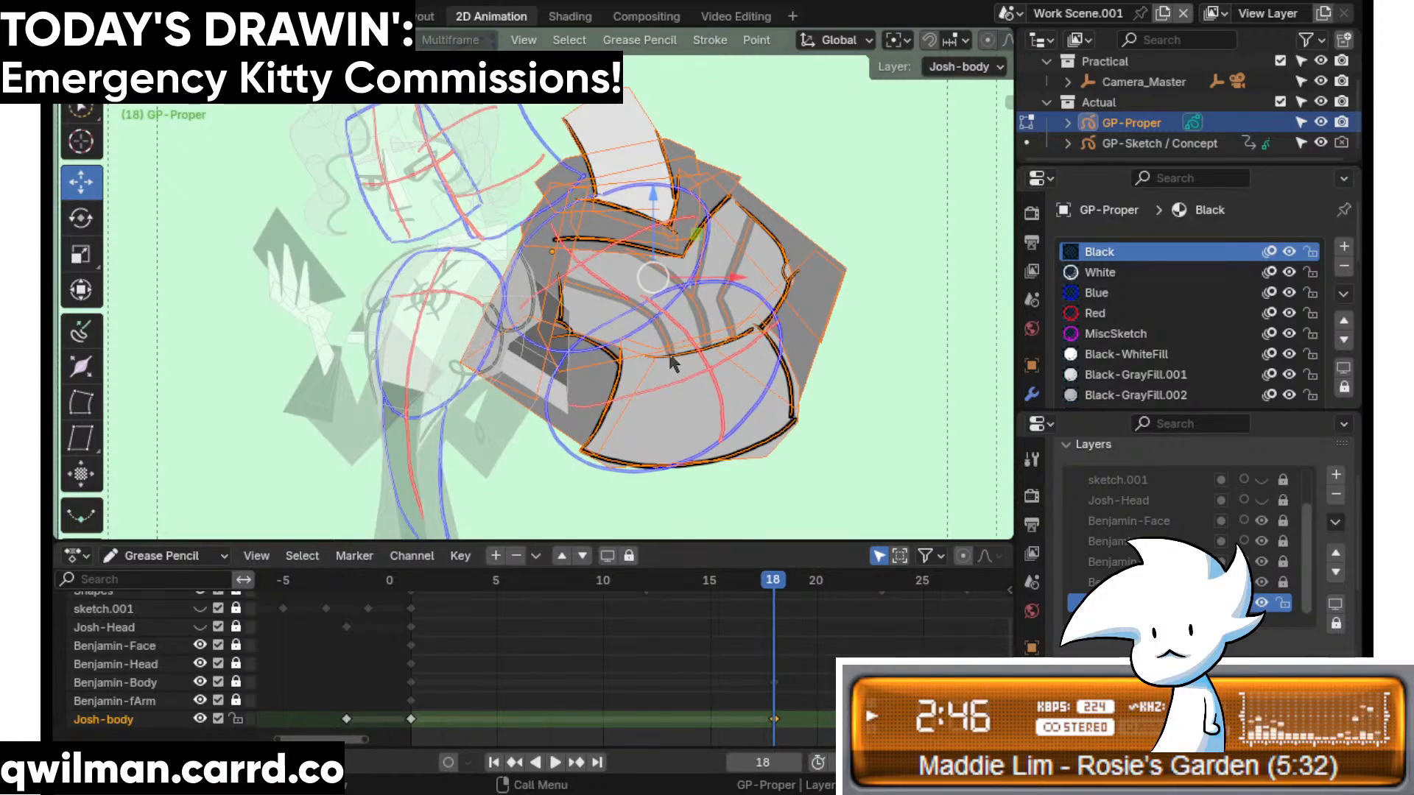
# - Rotate the Josh-body strokes counterclockwise at frame 18 and shift them toward Benjamin over the torso guides
pyautogui.keyDown('shift'); pyautogui.moveTo(703, 387); pyautogui.dragTo(712, 376, button='middle'); pyautogui.keyUp('shift')
pyautogui.hotkey('shift', 'space')
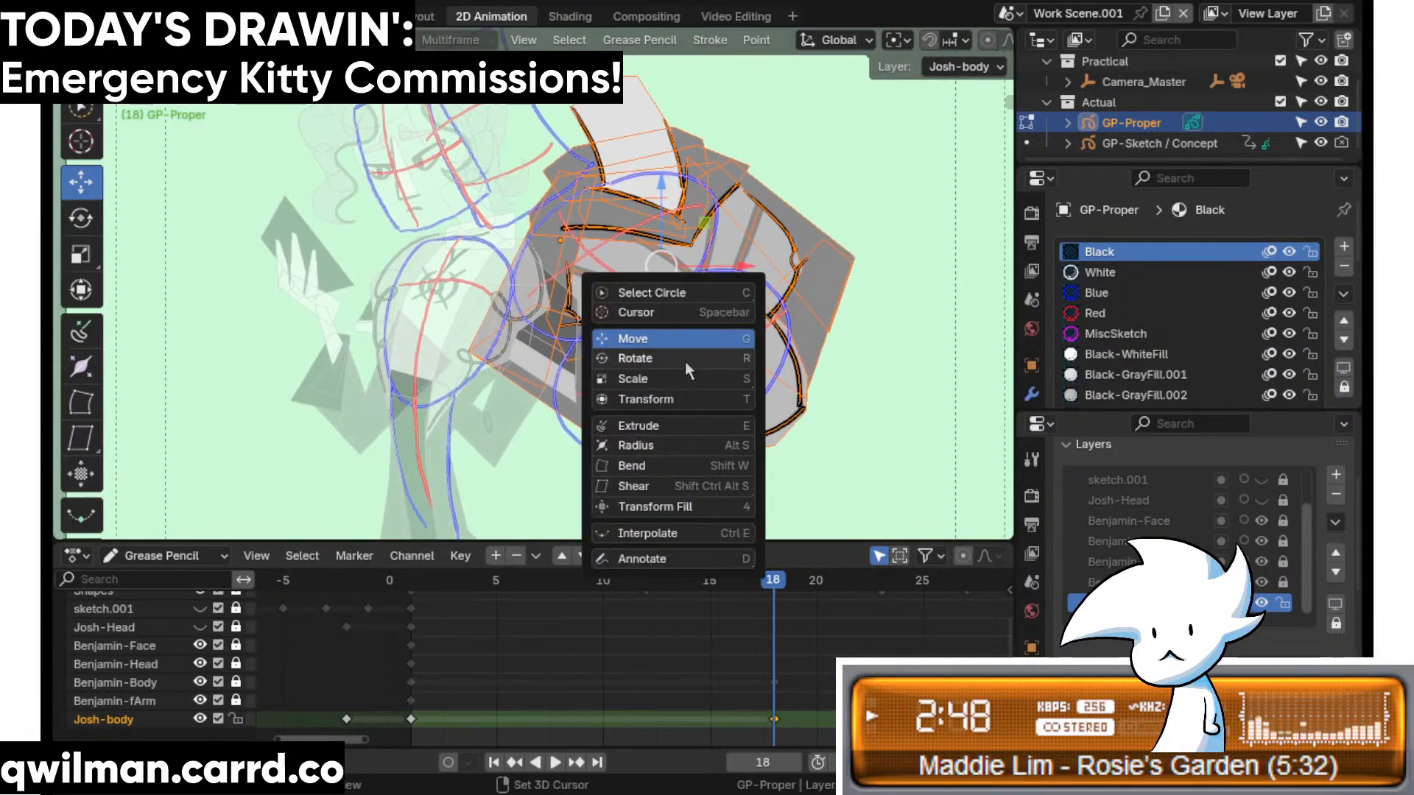
pyautogui.click(685, 361)
pyautogui.moveTo(758, 250); pyautogui.dragTo(740, 213)
pyautogui.hotkey('shift', 'space')
pyautogui.click(648, 195)
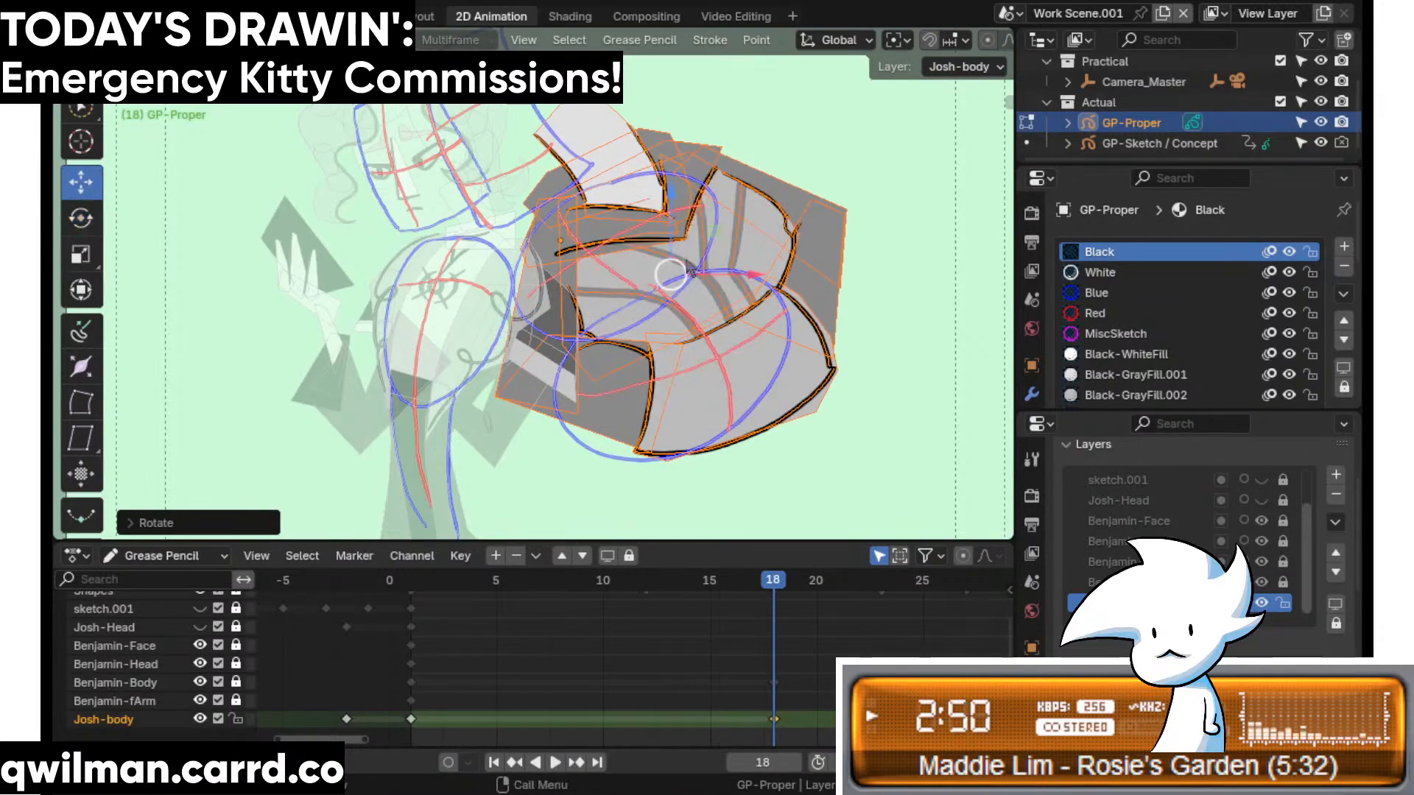
pyautogui.moveTo(645, 274); pyautogui.dragTo(639, 270)
# - Try the Interpolate tool on the Josh-body strokes at frame 15 and return the playhead to frame 18
pyautogui.moveTo(733, 582); pyautogui.dragTo(709, 586)
pyautogui.hotkey('shift', 'space')
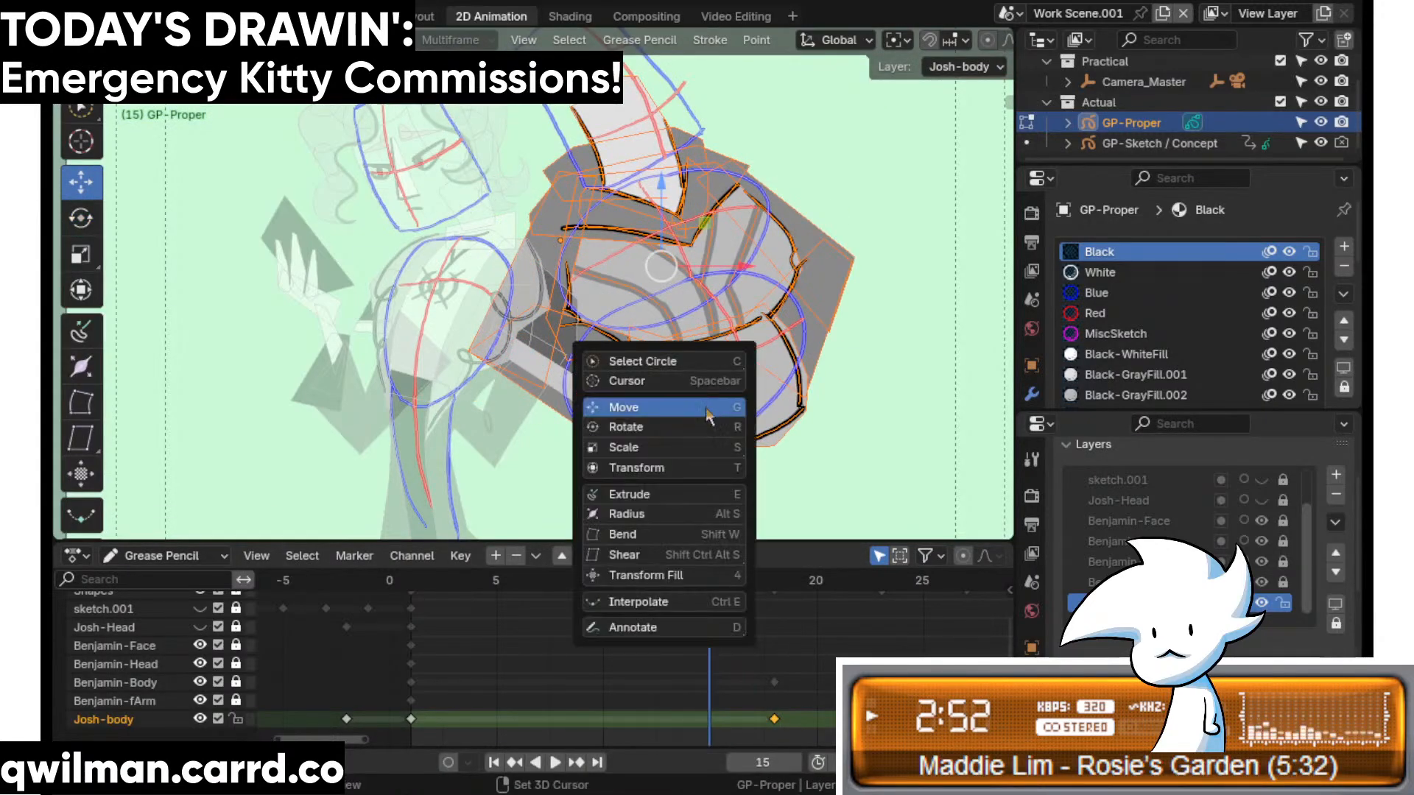
pyautogui.click(675, 601)
pyautogui.moveTo(712, 456)
pyautogui.mouseDown()
pyautogui.moveTo(773, 405)
pyautogui.moveTo(271, 475)
pyautogui.moveTo(663, 426)
pyautogui.moveTo(206, 431)
pyautogui.mouseUp()
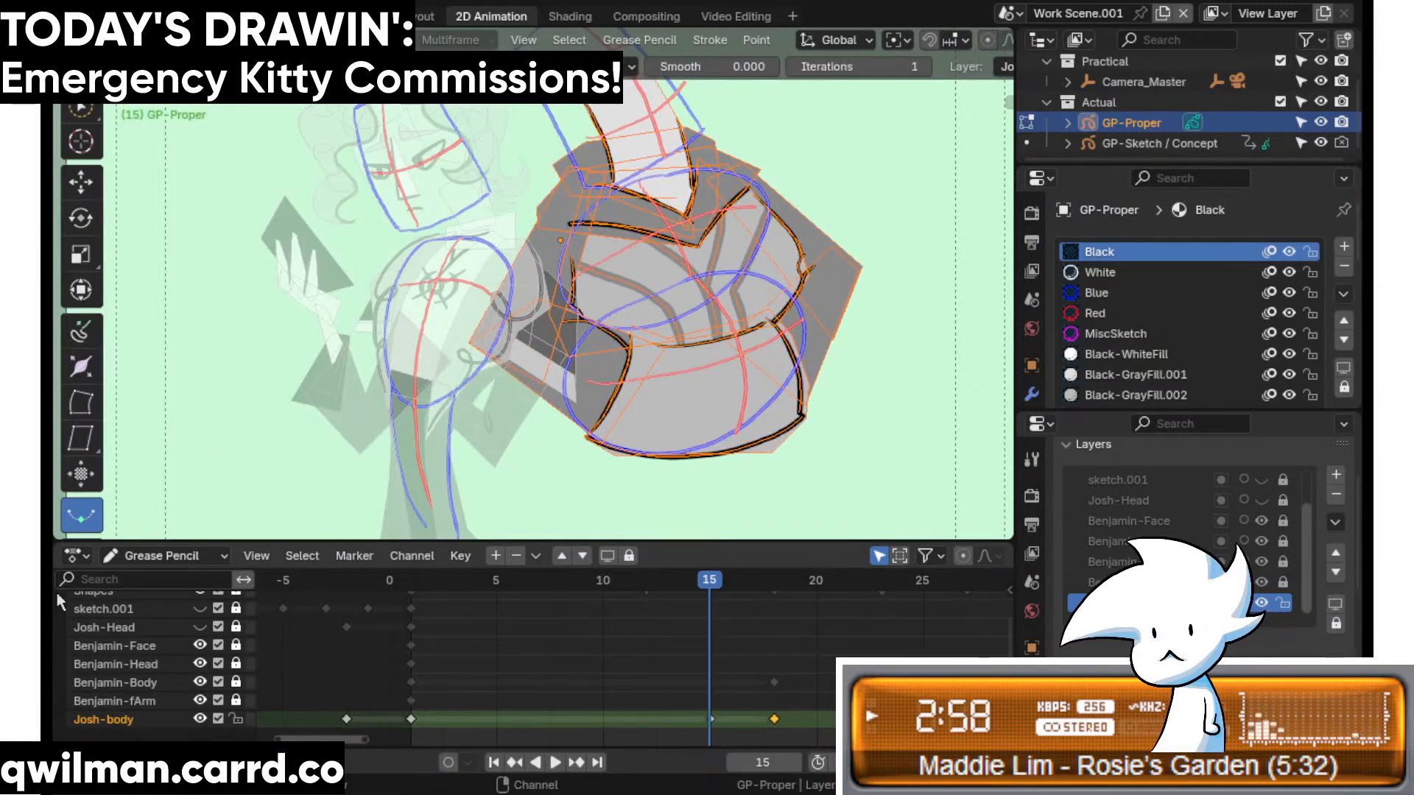
pyautogui.click(772, 581)
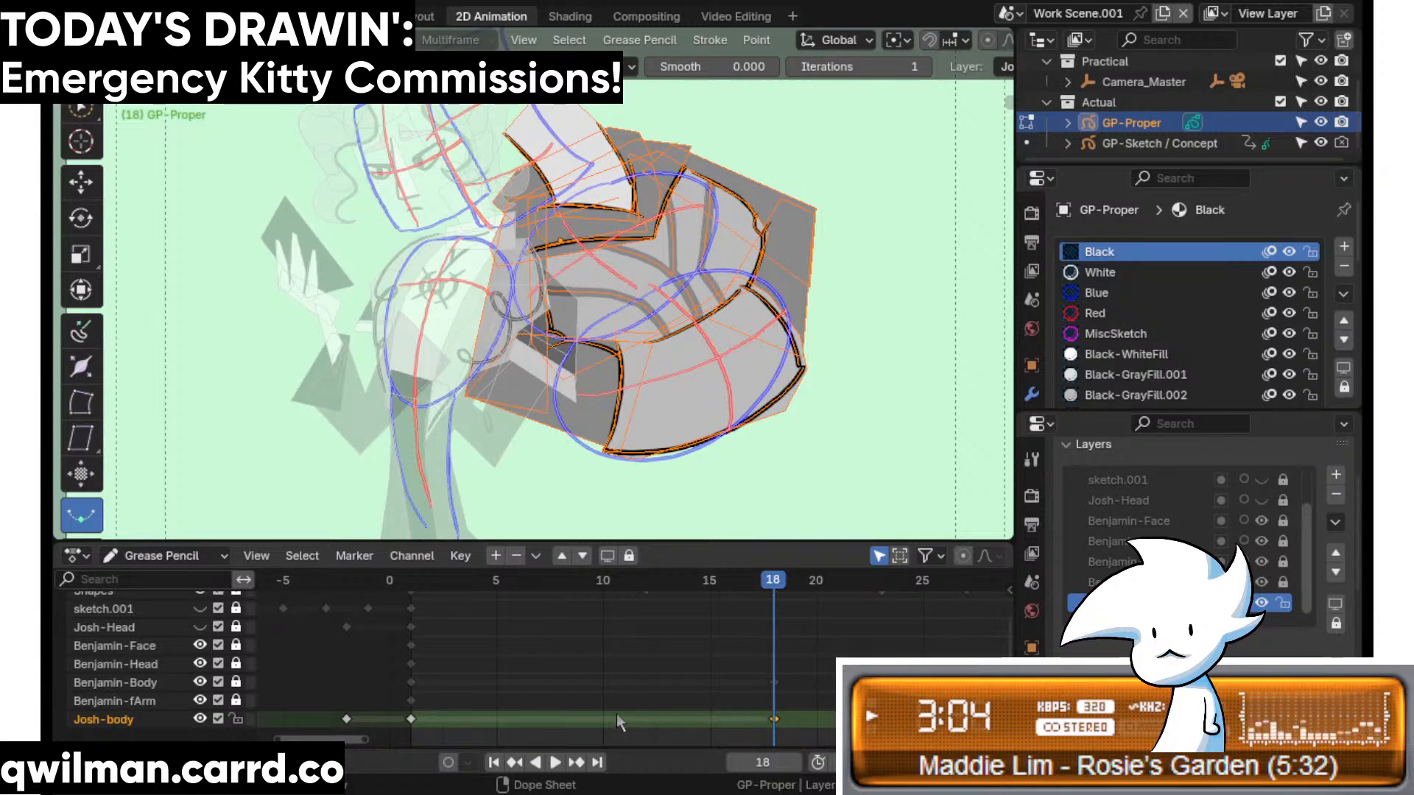
# - Replace the rotated Josh-body drawing at frame 18 with a fresh duplicate of the frame 1 keyframe
pyautogui.keyDown('shift'); pyautogui.click(410, 719); pyautogui.keyUp('shift')
pyautogui.press('q')
pyautogui.click(319, 605)
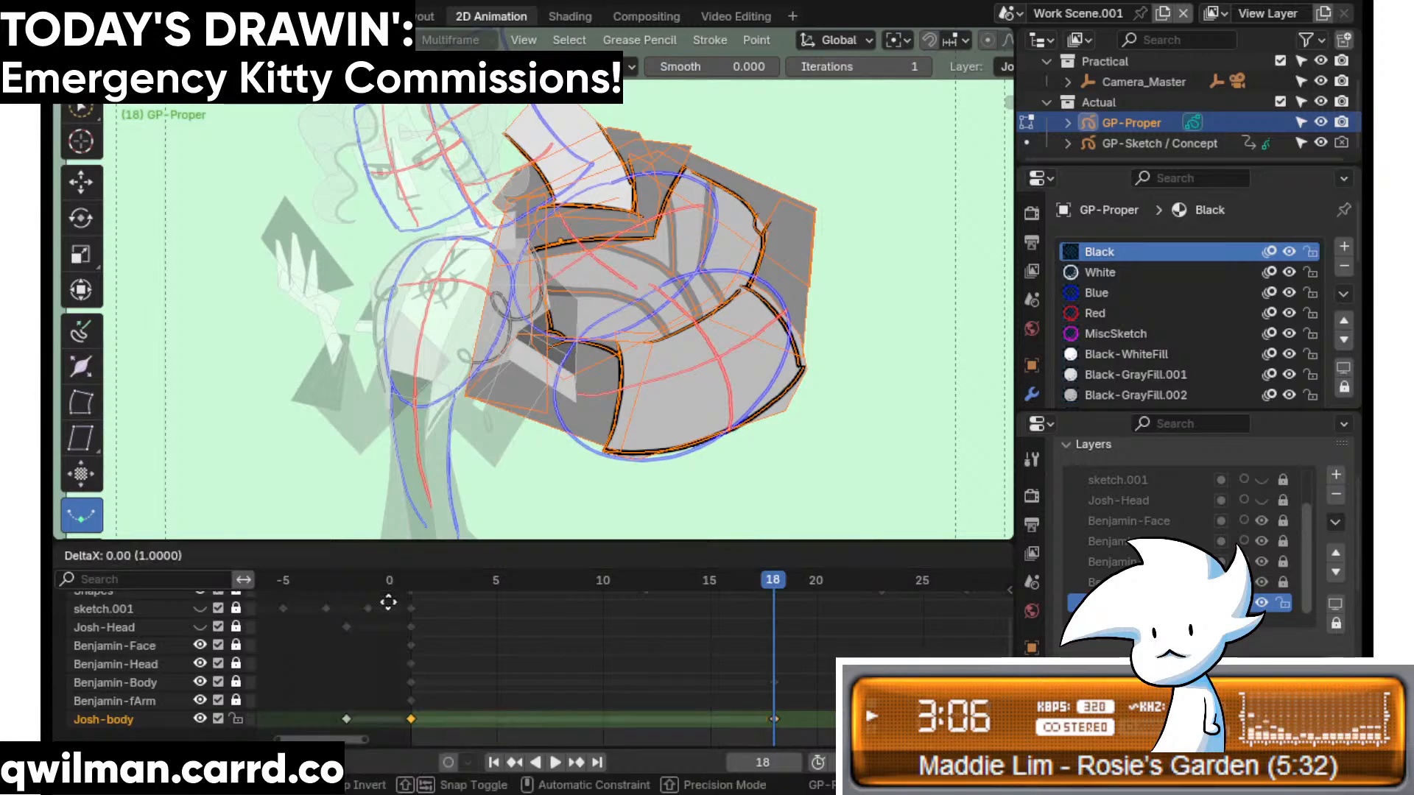
pyautogui.click(736, 721)
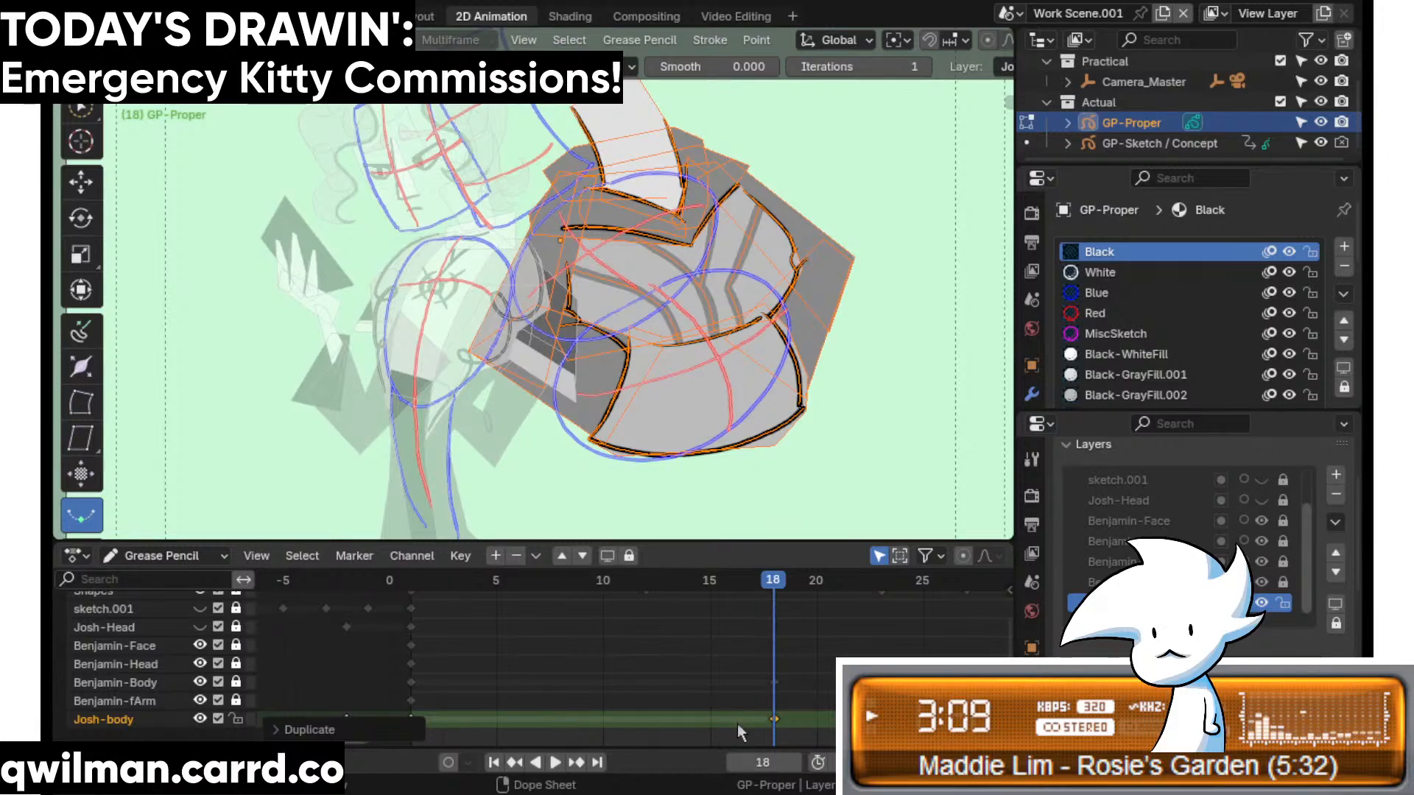
# - Switch to Sculpt Mode and activate the selection tool for the Josh-body strokes at frame 18
pyautogui.keyDown('shift'); pyautogui.moveTo(705, 343); pyautogui.dragTo(663, 350, button='middle'); pyautogui.keyUp('shift')
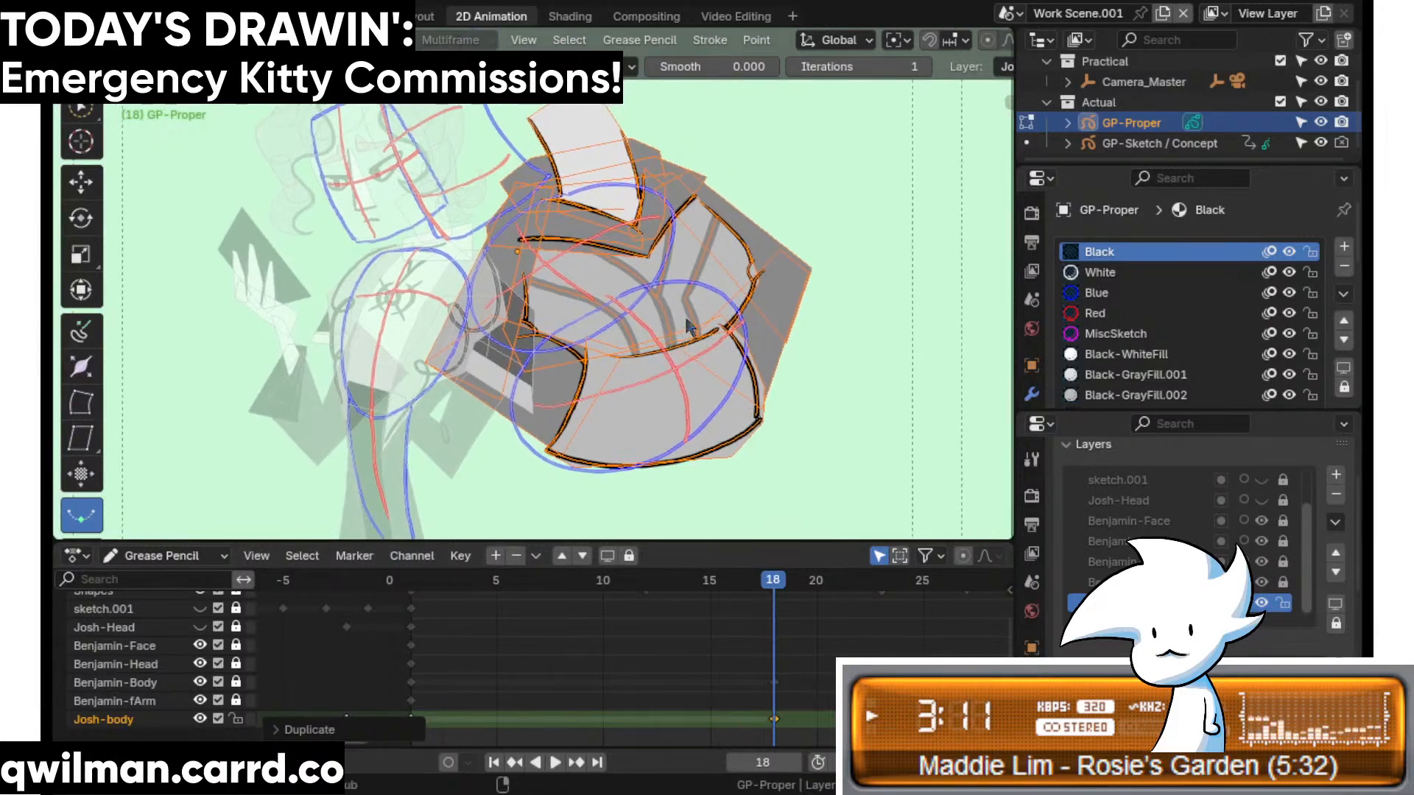
pyautogui.hotkey('ctrl', 'Tab')
pyautogui.scroll(2, 685, 332)
pyautogui.press('q')
pyautogui.click(715, 302)
pyautogui.keyDown('shift'); pyautogui.moveTo(709, 302); pyautogui.dragTo(647, 213, button='middle'); pyautogui.keyUp('shift')
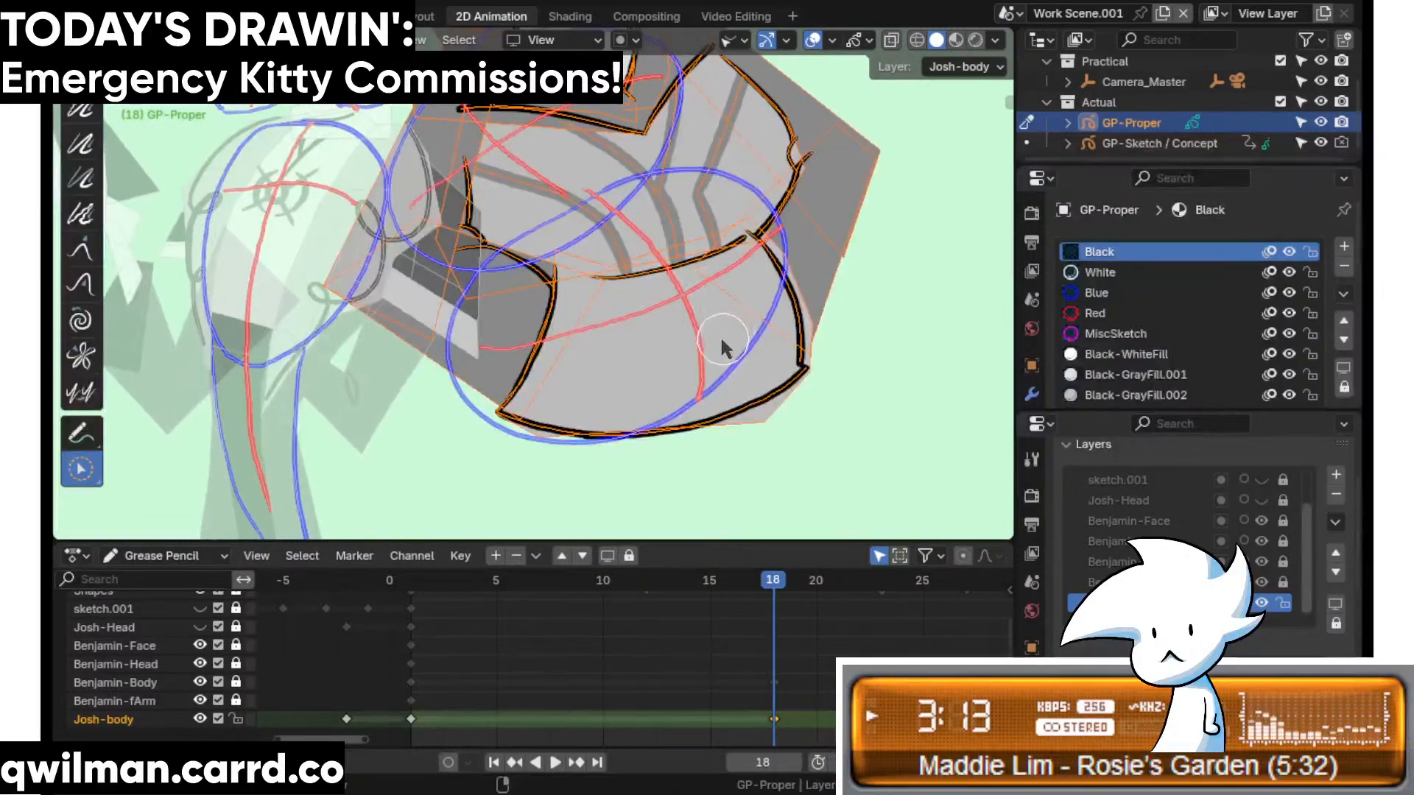
pyautogui.keyDown('shift'); pyautogui.moveTo(597, 354); pyautogui.dragTo(611, 358, button='middle'); pyautogui.keyUp('shift')
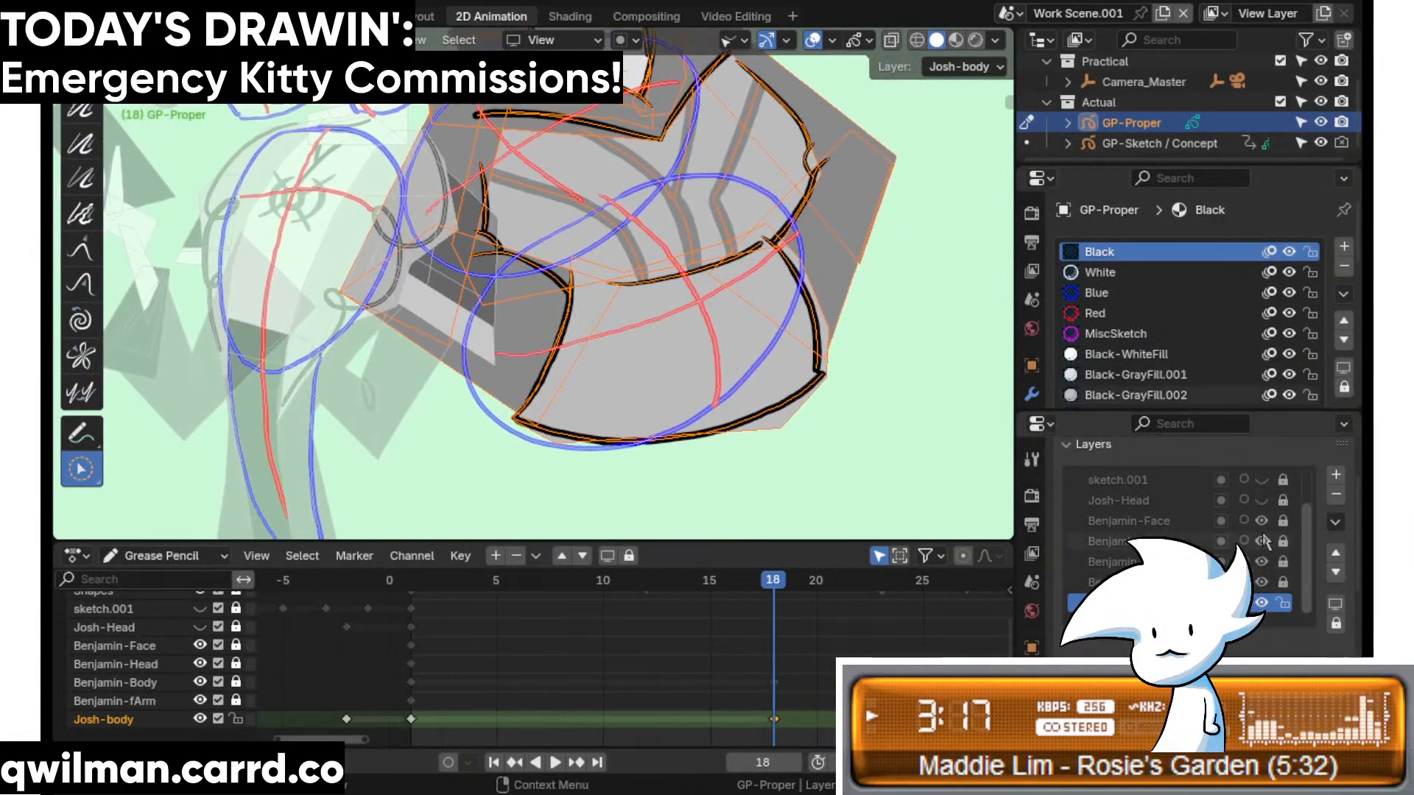
# - Hide the Benjamin-Face, Benjamin-Head and Benjamin-Body layers to isolate Josh's torso against the guides
pyautogui.moveTo(1261, 520); pyautogui.dragTo(1262, 563)
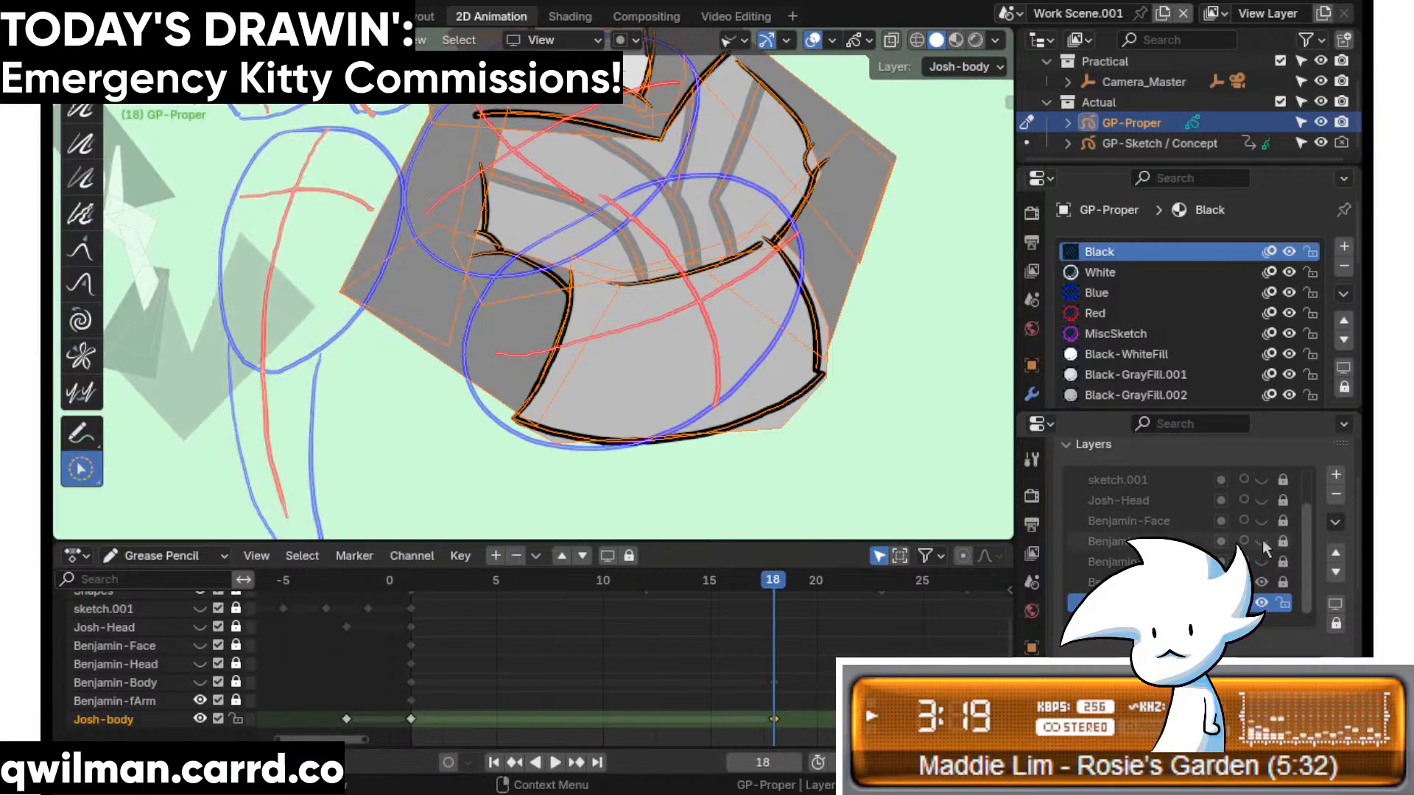
pyautogui.scroll(2, 1261, 530)
pyautogui.keyDown('shift'); pyautogui.moveTo(593, 355); pyautogui.dragTo(695, 389, button='middle'); pyautogui.keyUp('shift')
pyautogui.moveTo(700, 332)
pyautogui.keyDown('shift'); pyautogui.mouseDown(button='middle')
pyautogui.moveTo(696, 347)
pyautogui.moveTo(656, 354)
pyautogui.mouseUp(button='middle'); pyautogui.keyUp('shift')
pyautogui.keyDown('shift'); pyautogui.moveTo(626, 420); pyautogui.dragTo(625, 422, button='middle'); pyautogui.keyUp('shift')
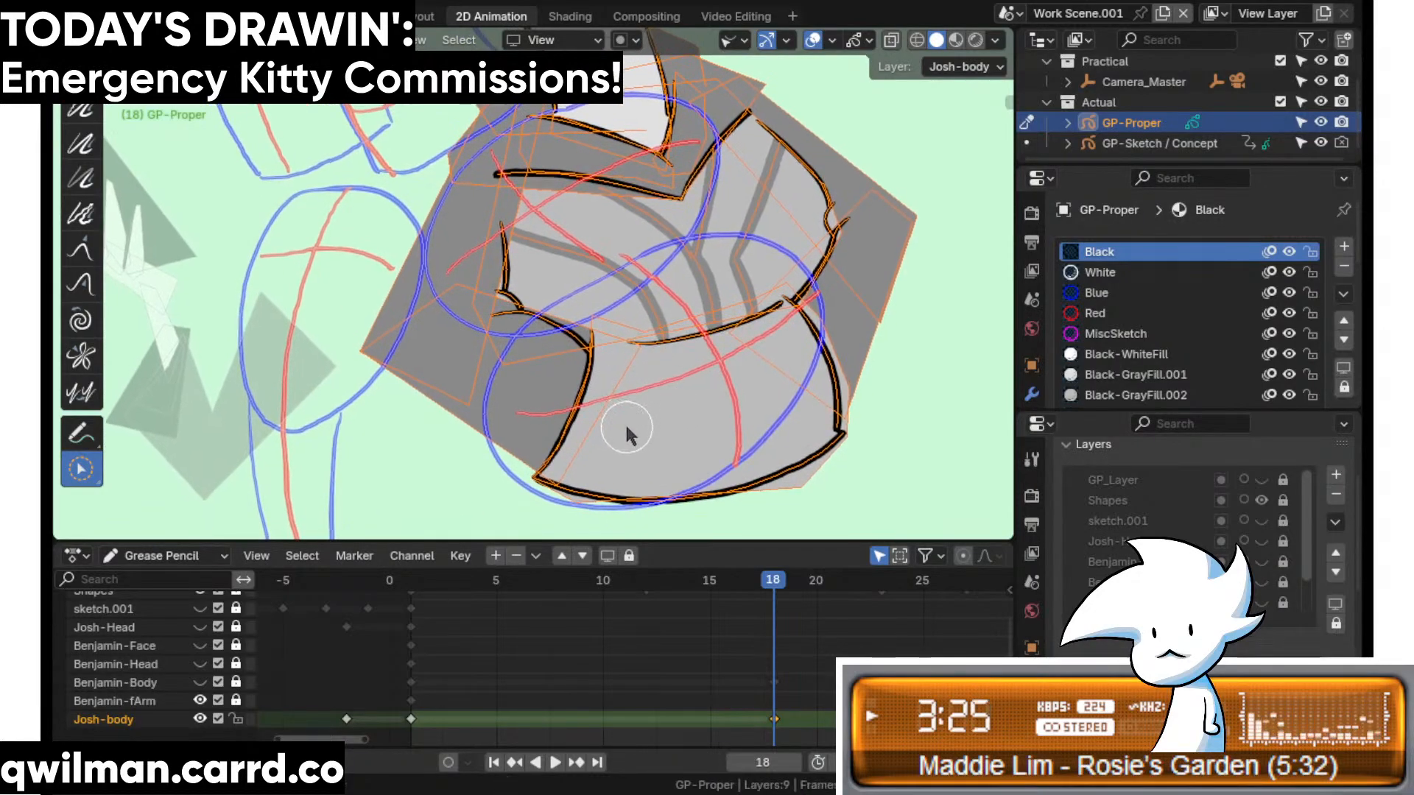
# - Select the dark-gray arm fill on Josh-body, return to Edit Mode and try moving the fill away from the torso
pyautogui.moveTo(386, 333); pyautogui.dragTo(398, 330)
pyautogui.press('Tab')
pyautogui.hotkey('shift', 'space')
pyautogui.click(398, 125)
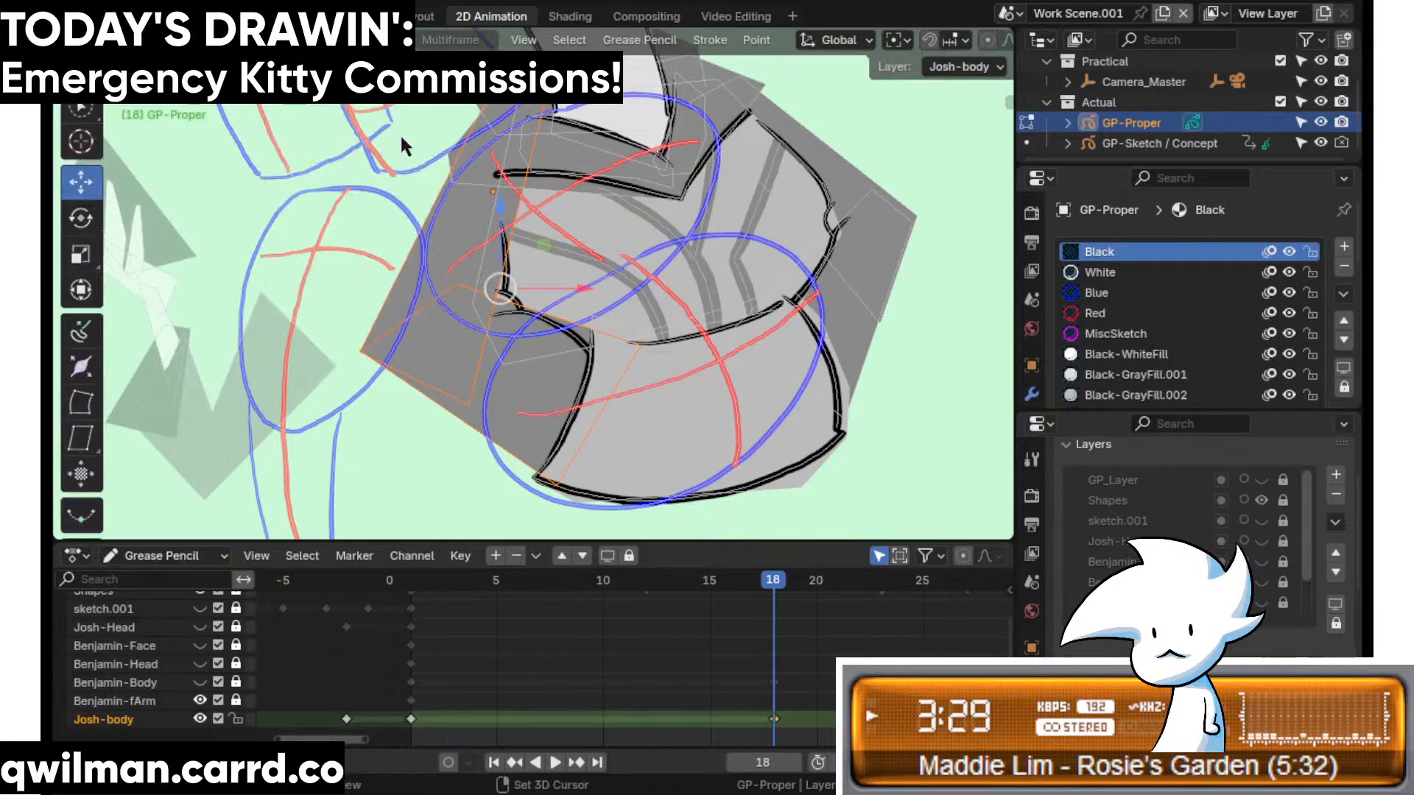
pyautogui.moveTo(538, 290); pyautogui.dragTo(357, 306)
pyautogui.keyDown('shift'); pyautogui.moveTo(696, 323); pyautogui.dragTo(678, 315, button='middle'); pyautogui.keyUp('shift')
pyautogui.scroll(2, 523, 346)
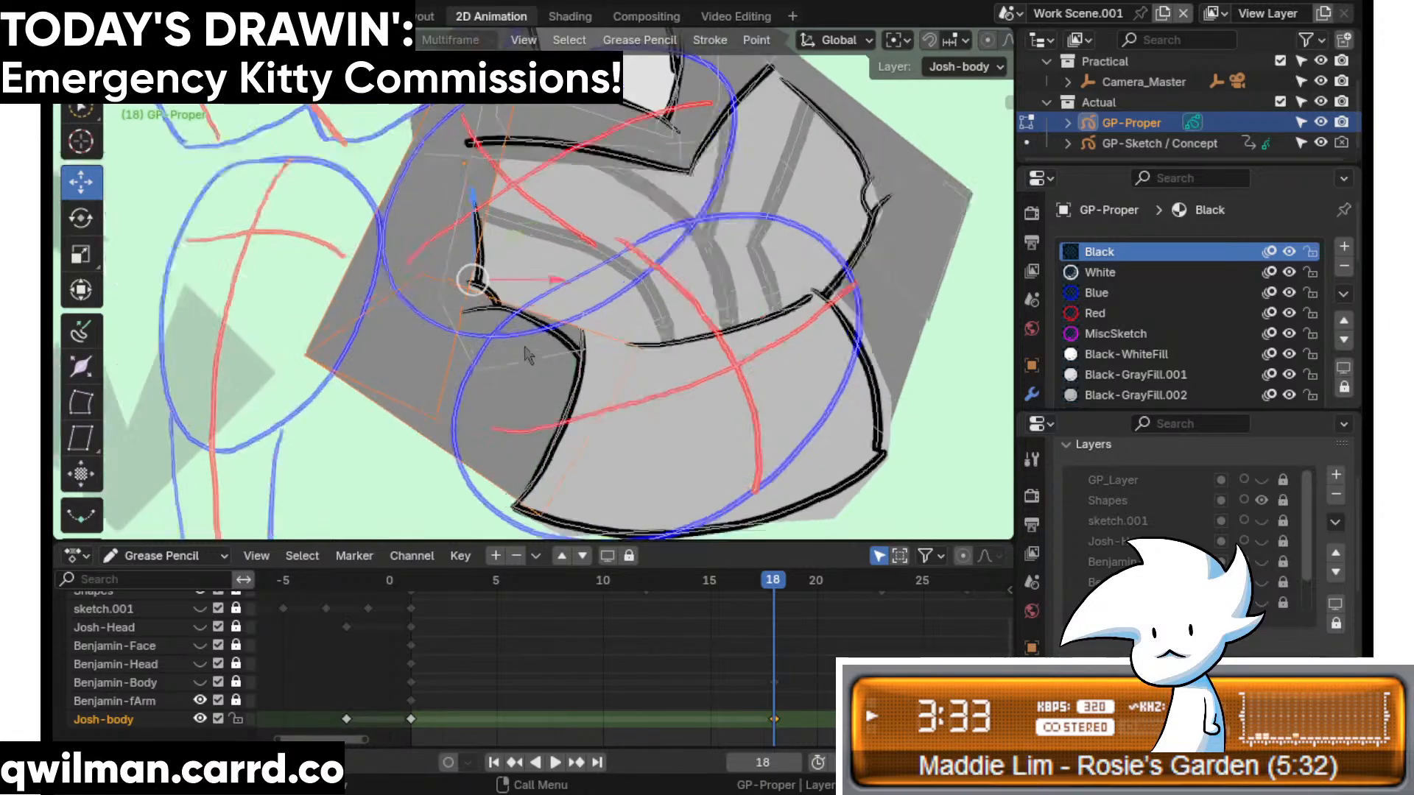
# - Select the black elbow outline strokes of the Josh-body arm nearest Benjamin and try moving them away from the torso
pyautogui.press('q')
pyautogui.click(472, 305)
pyautogui.scroll(1, 477, 269)
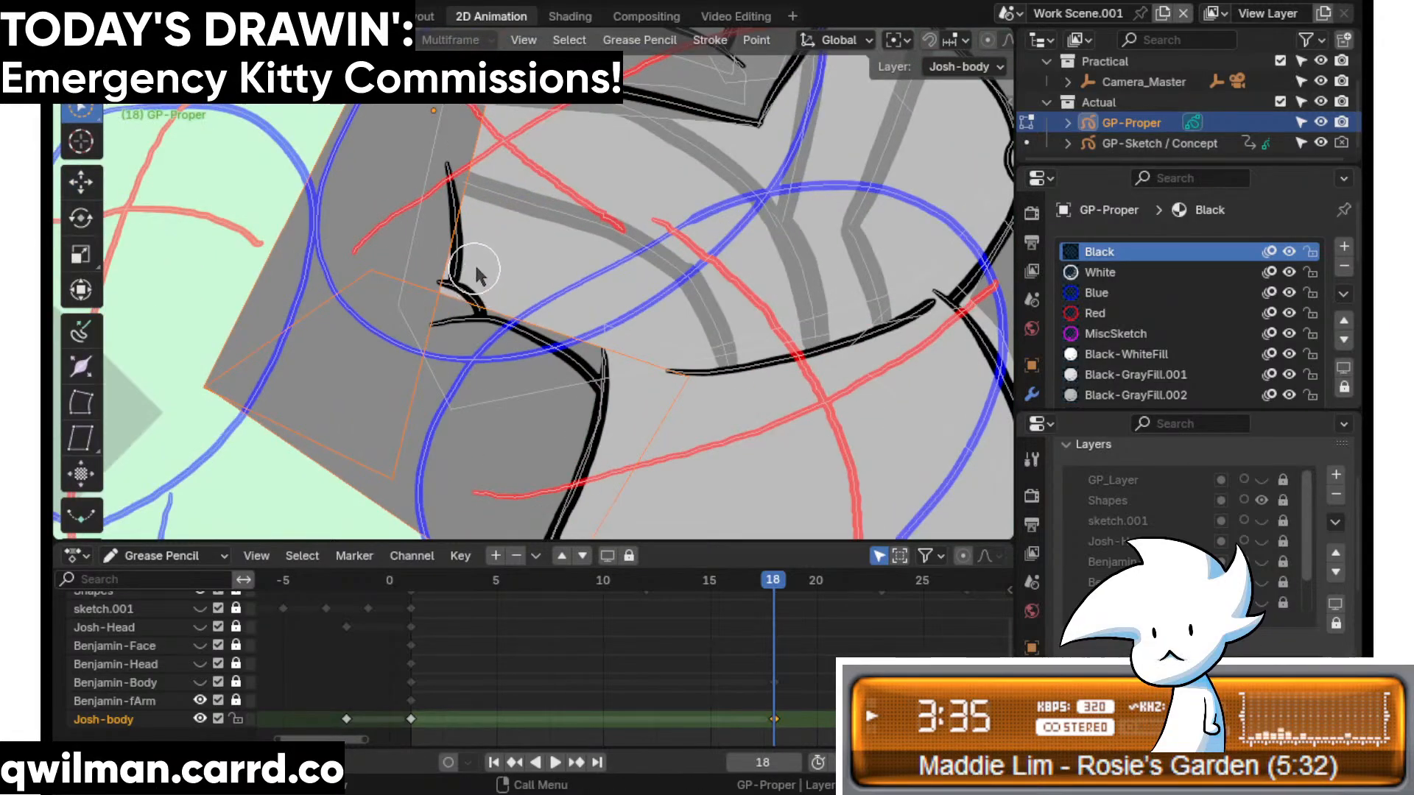
pyautogui.moveTo(462, 284); pyautogui.dragTo(479, 305)
pyautogui.hotkey('shift', 'space')
pyautogui.click(477, 340)
pyautogui.scroll(-3, 477, 341)
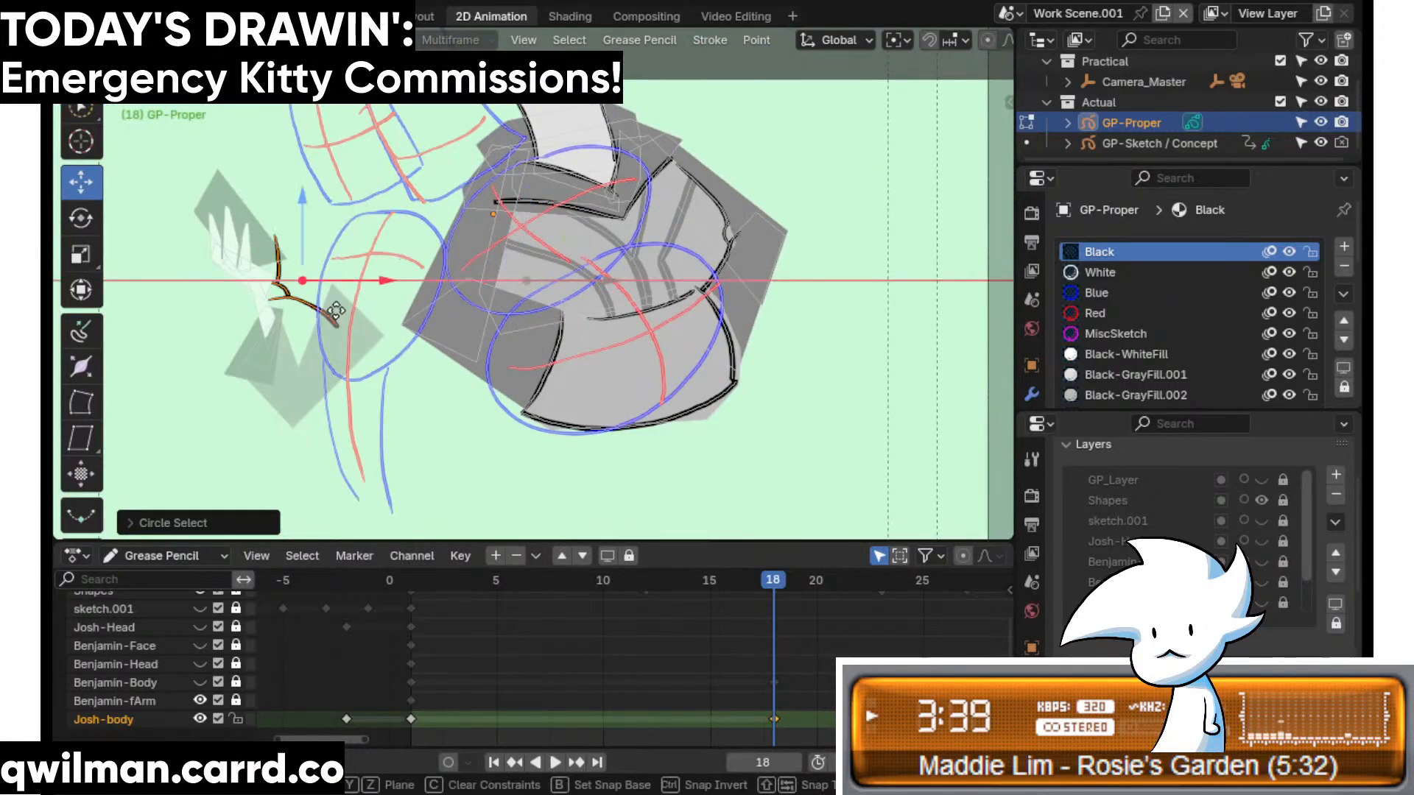
pyautogui.scroll(4, 501, 287)
# - Add the arm's dark-gray fills and the remaining elbow outline points to the Josh-body selection
pyautogui.press('q')
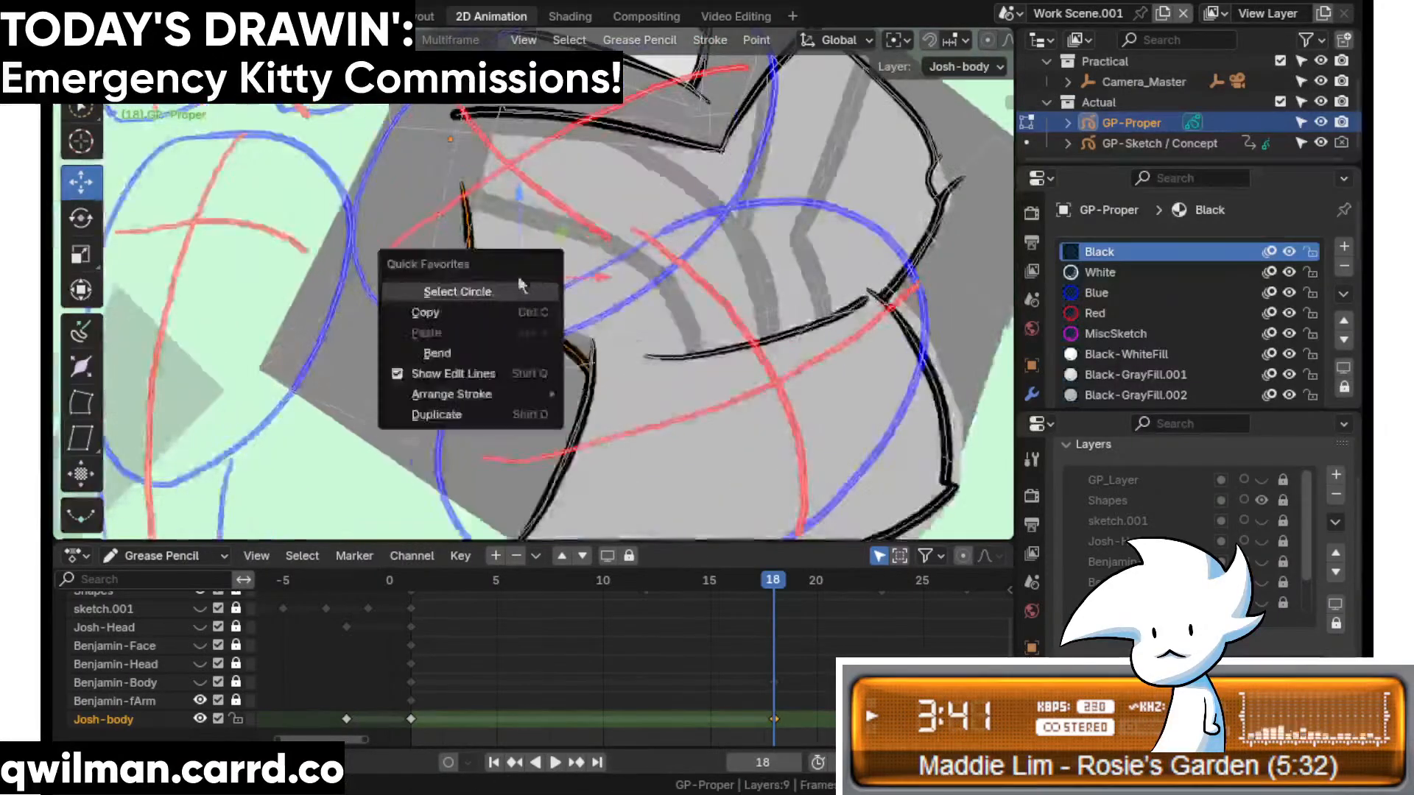
pyautogui.click(490, 287)
pyautogui.moveTo(456, 297)
pyautogui.mouseDown()
pyautogui.moveTo(435, 276)
pyautogui.moveTo(426, 402)
pyautogui.mouseUp()
pyautogui.moveTo(299, 353); pyautogui.dragTo(277, 388)
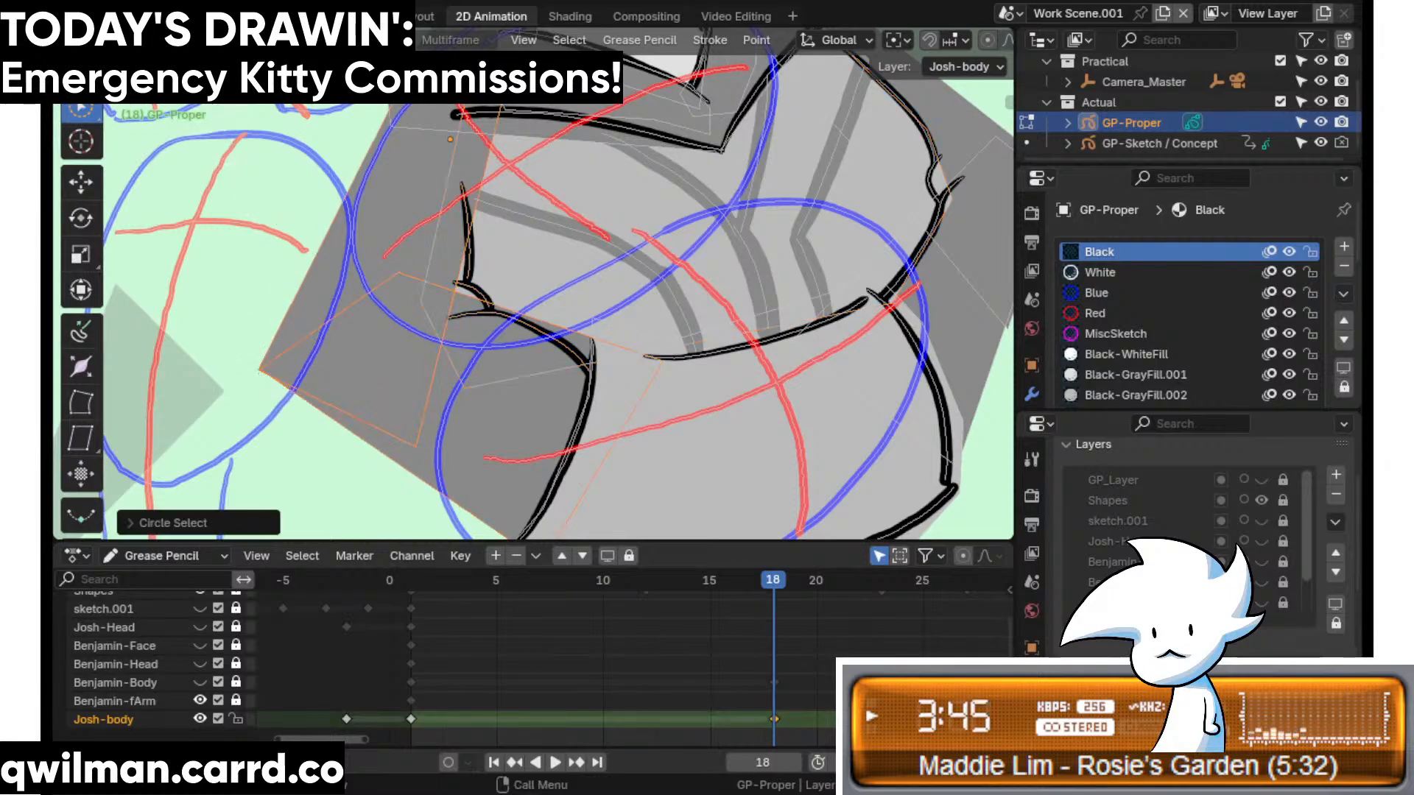
pyautogui.scroll(4, 519, 269)
pyautogui.keyDown('shift'); pyautogui.moveTo(444, 330); pyautogui.dragTo(425, 289); pyautogui.keyUp('shift')
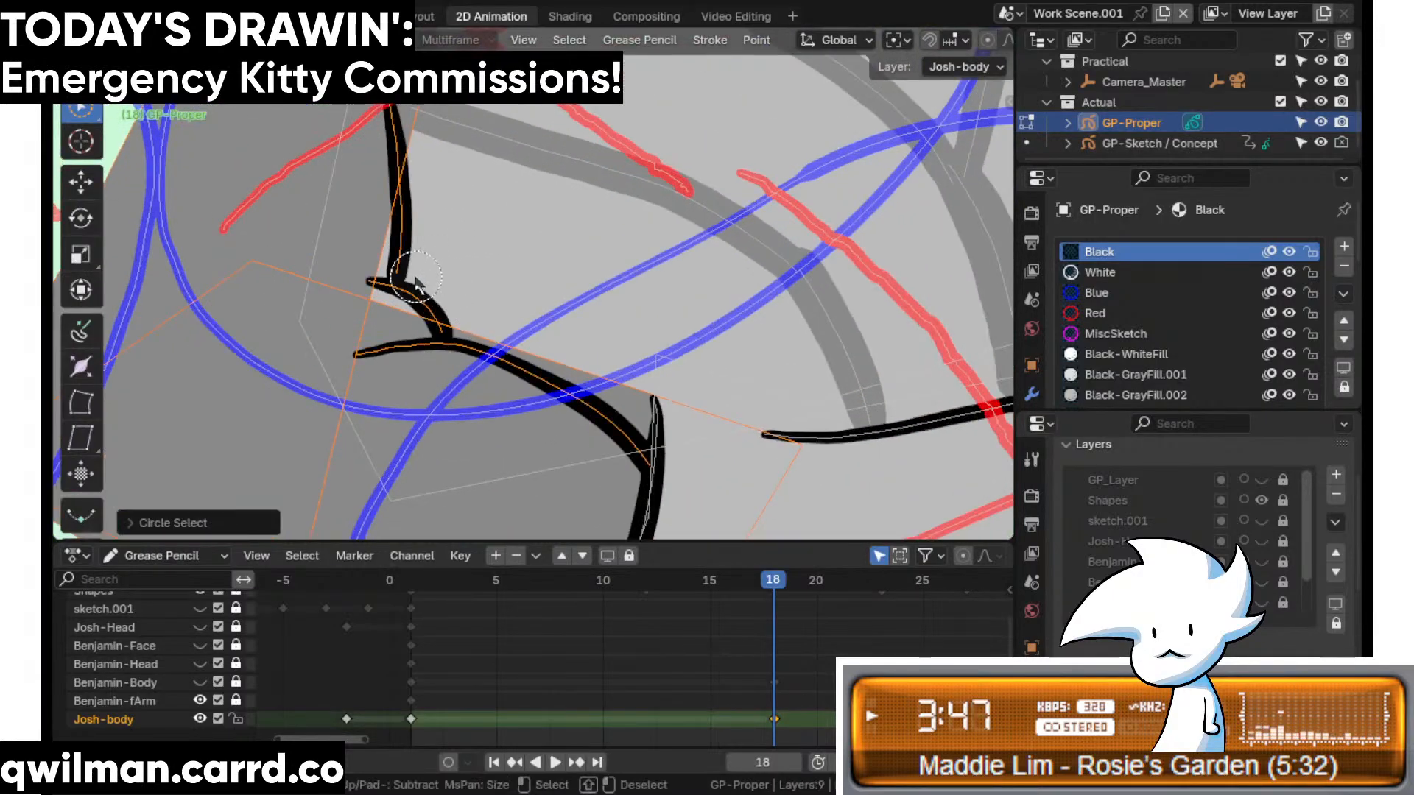
pyautogui.scroll(-5, 515, 289)
# - Move the selected arm fills and elbow outlines clear of Josh's torso, over to Benjamin's raised hand
pyautogui.hotkey('shift', 'space')
pyautogui.click(494, 343)
pyautogui.scroll(-2, 533, 309)
pyautogui.moveTo(581, 284)
pyautogui.mouseDown()
pyautogui.moveTo(277, 351)
pyautogui.moveTo(346, 352)
pyautogui.mouseUp()
pyautogui.keyDown('shift'); pyautogui.moveTo(825, 206); pyautogui.dragTo(718, 245, button='middle'); pyautogui.keyUp('shift')
# - Select the dark-gray fills of Josh's outer arm at frame 18
pyautogui.scroll(-2, 757, 237)
pyautogui.scroll(4, 757, 236)
pyautogui.press('q')
pyautogui.click(732, 255)
pyautogui.scroll(1, 719, 252)
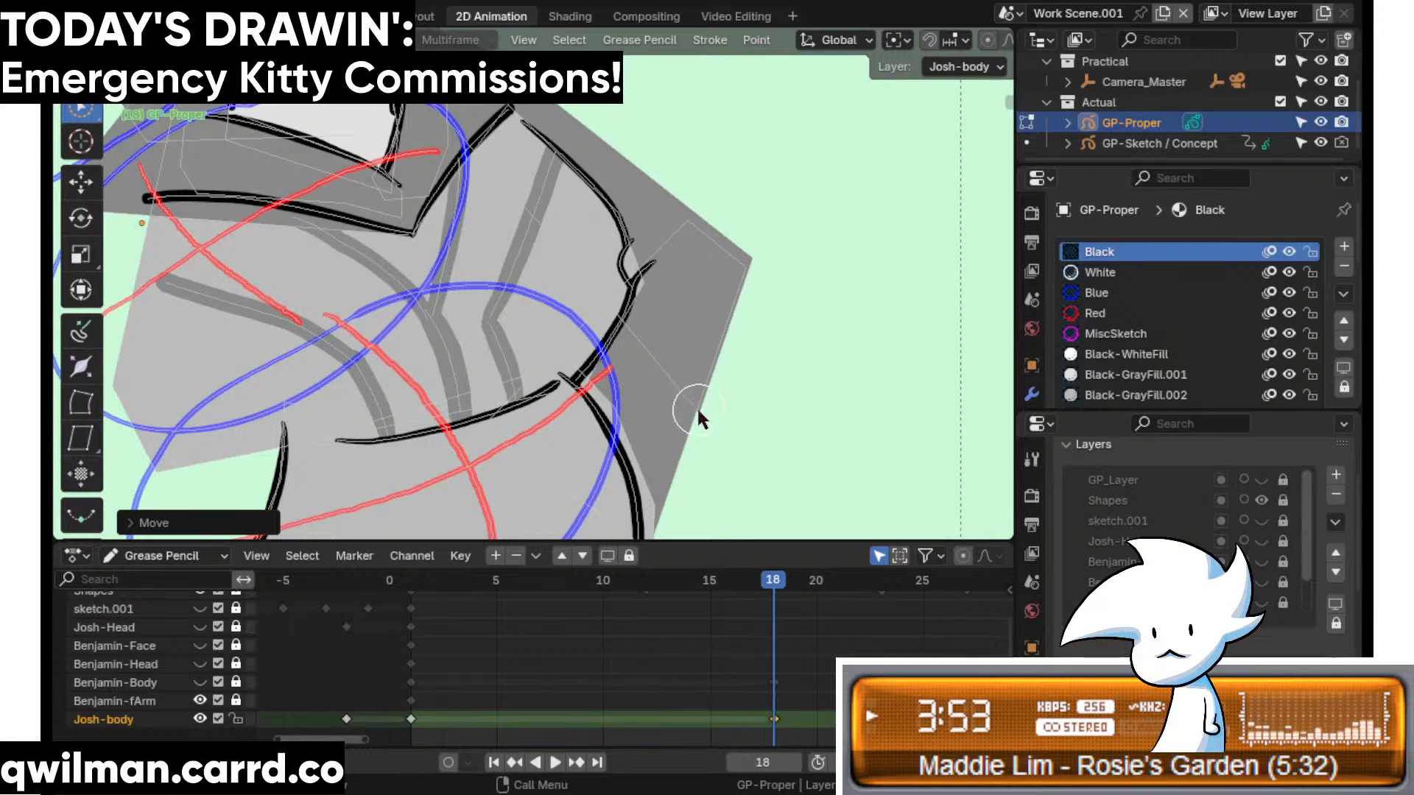
pyautogui.press('c')
pyautogui.click(732, 258)
pyautogui.rightClick(734, 279)
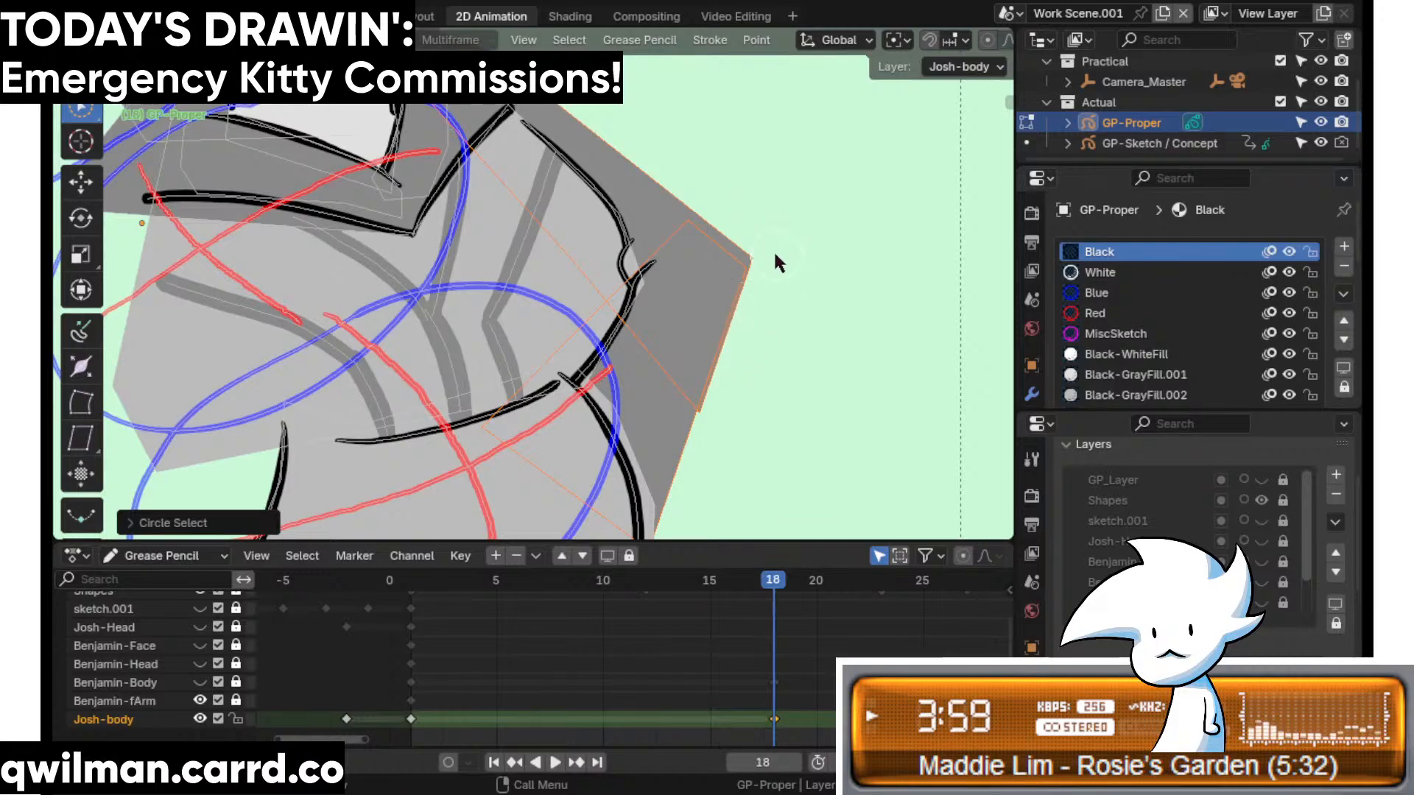
# - Go back to frame 15, switch to Sculpt Mode and try the Grab brush beside the outer arm's lower edge
pyautogui.press('Left')
pyautogui.press('Left')
pyautogui.press('Left')
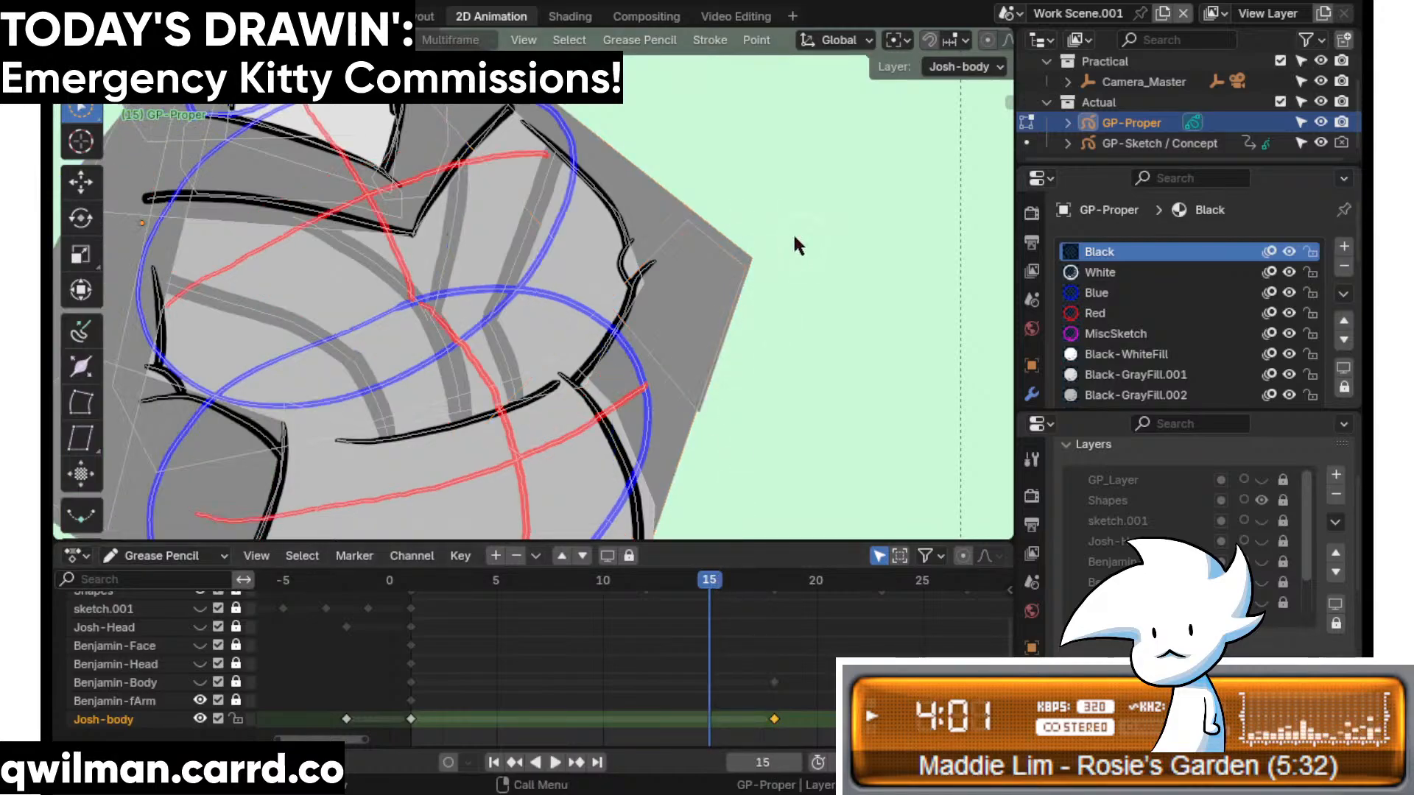
pyautogui.hotkey('ctrl', 'Tab')
pyautogui.hotkey('shift', 'space')
pyautogui.click(736, 134)
pyautogui.moveTo(733, 463); pyautogui.dragTo(725, 467)
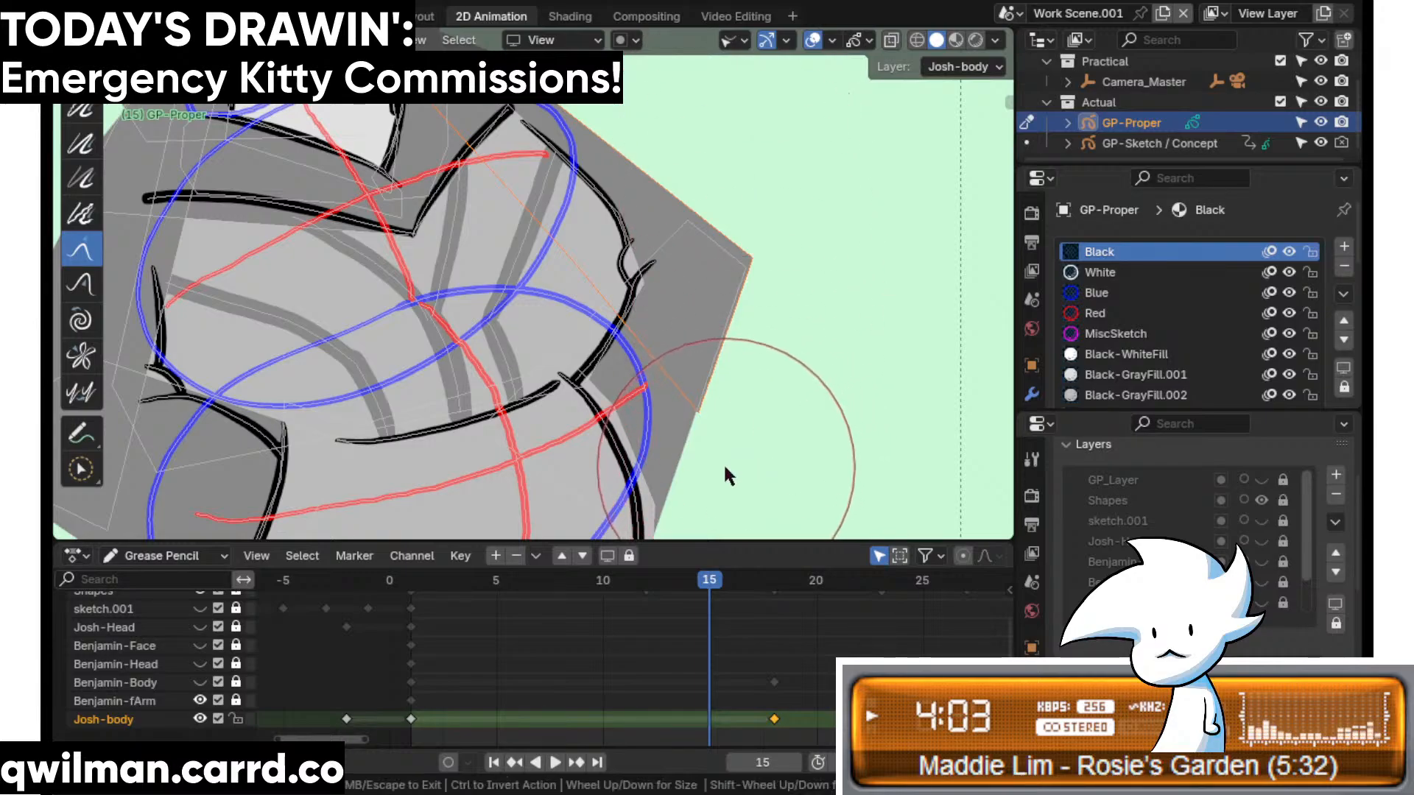
# - Return to frame 18, reselect the outer arm's fill and nudge its lower edge toward the torso with the Grab brush
pyautogui.click(768, 578)
pyautogui.press('q')
pyautogui.click(794, 266)
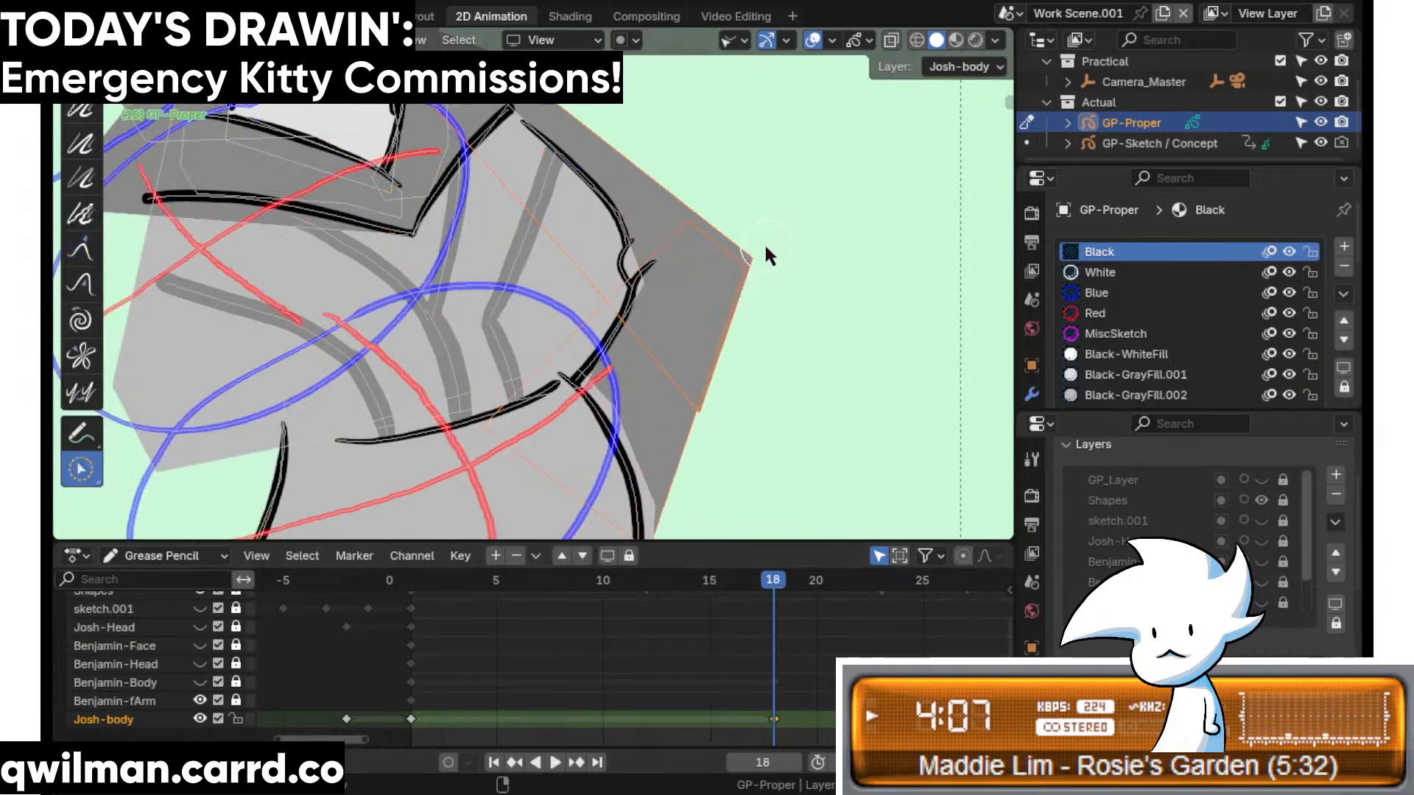
pyautogui.hotkey('shift', 'space')
pyautogui.press('5')
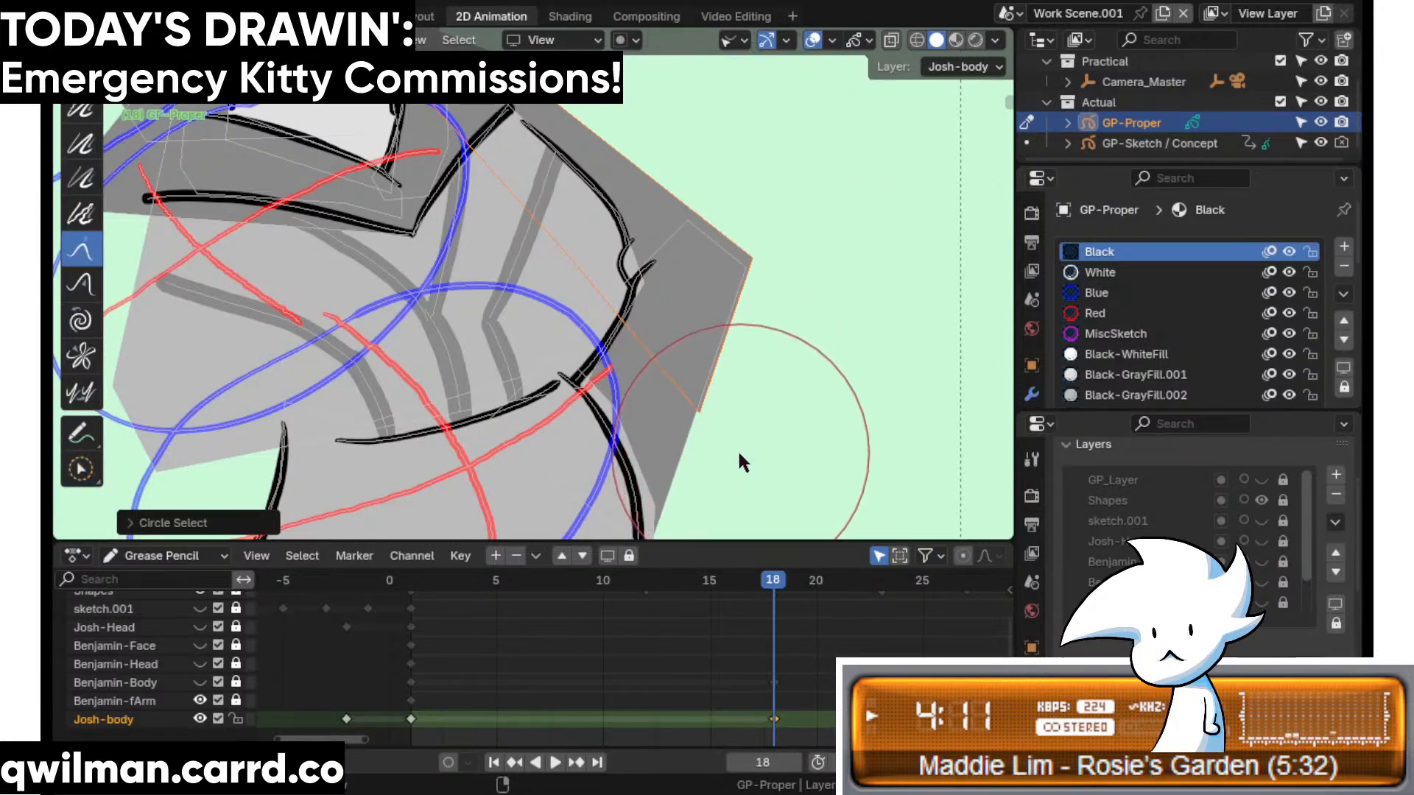
pyautogui.moveTo(736, 451); pyautogui.dragTo(719, 459)
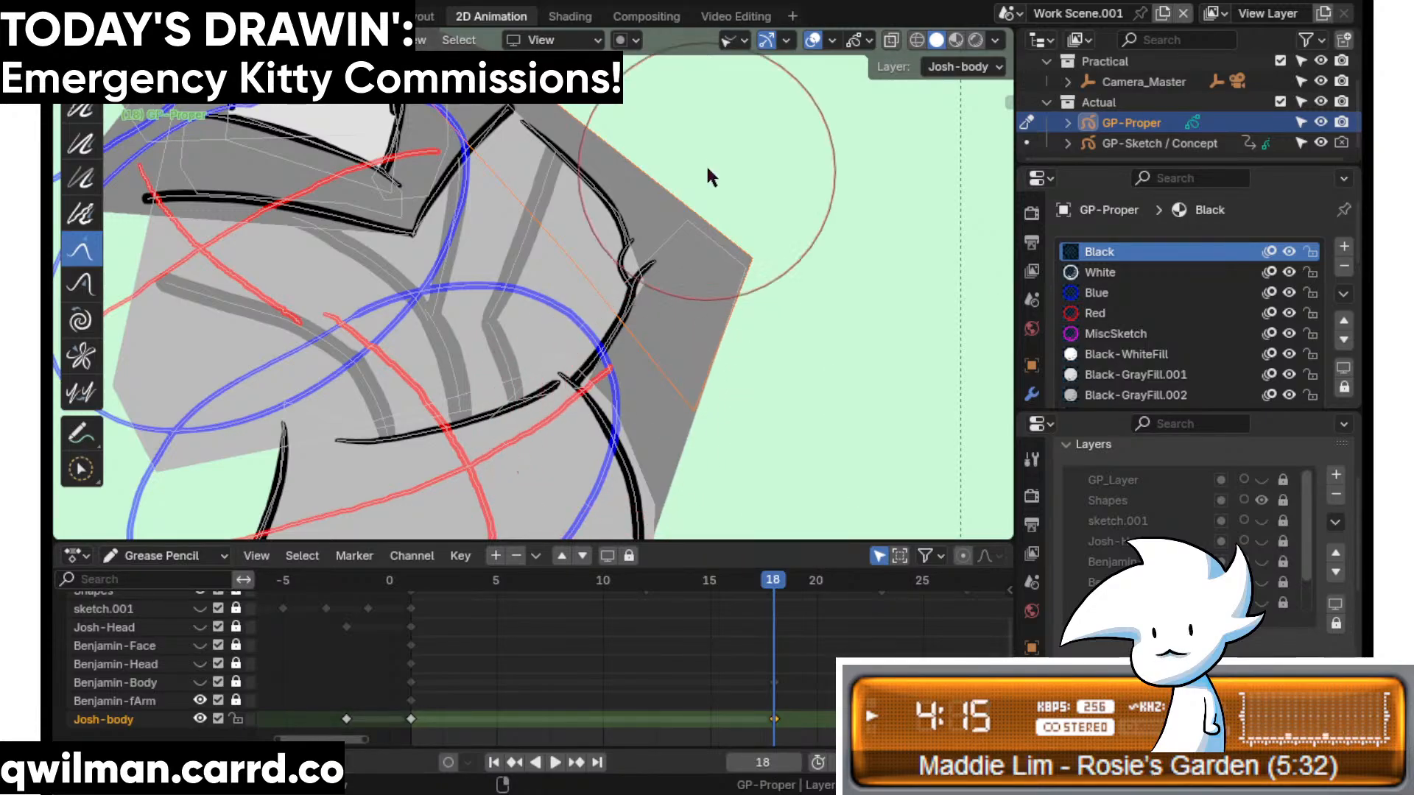
pyautogui.scroll(-3, 723, 365)
pyautogui.scroll(-3, 685, 403)
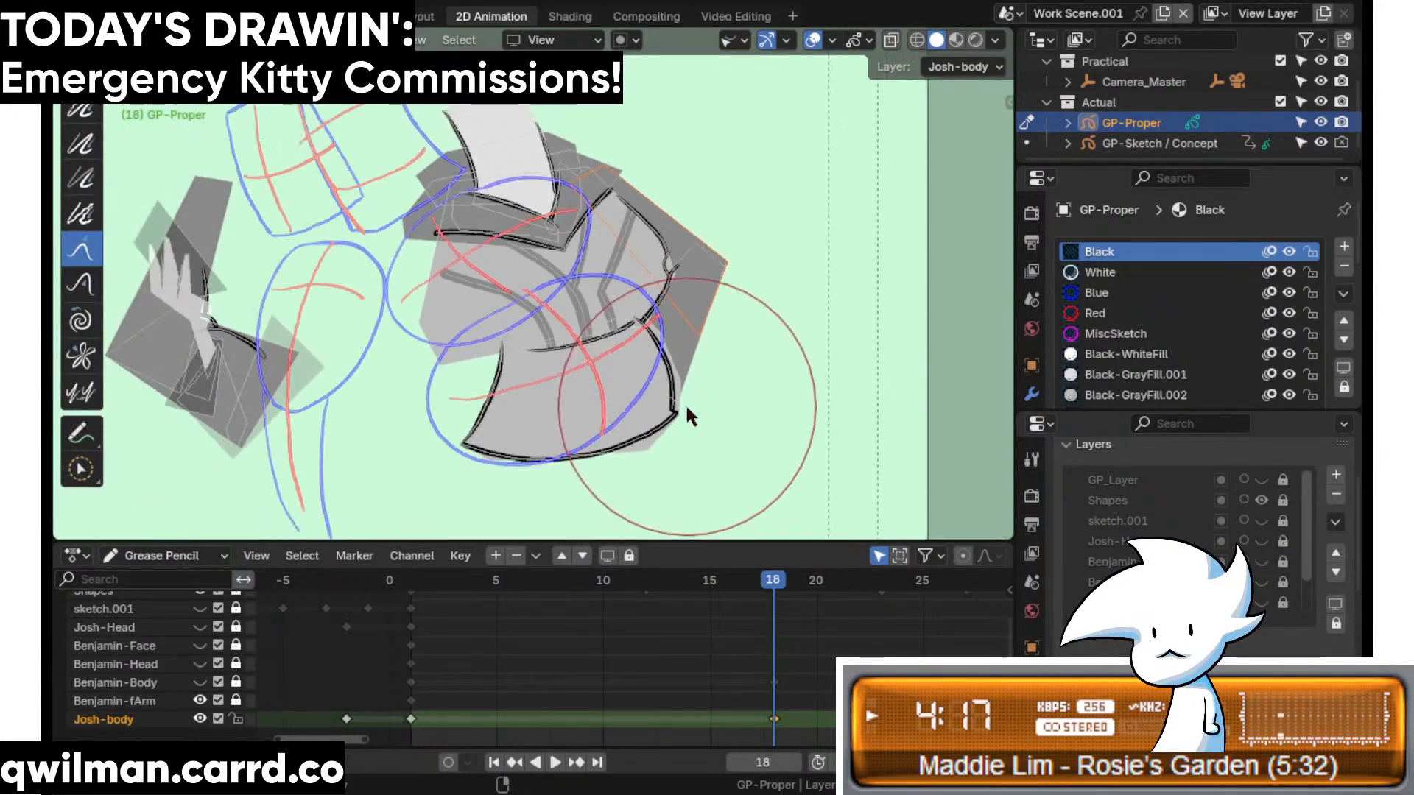
# - Play from frame 1, hide the Shapes guides and show the Josh-Head and Benjamin layers while keeping sketch.001 hidden
pyautogui.click(417, 581)
pyautogui.press('space')
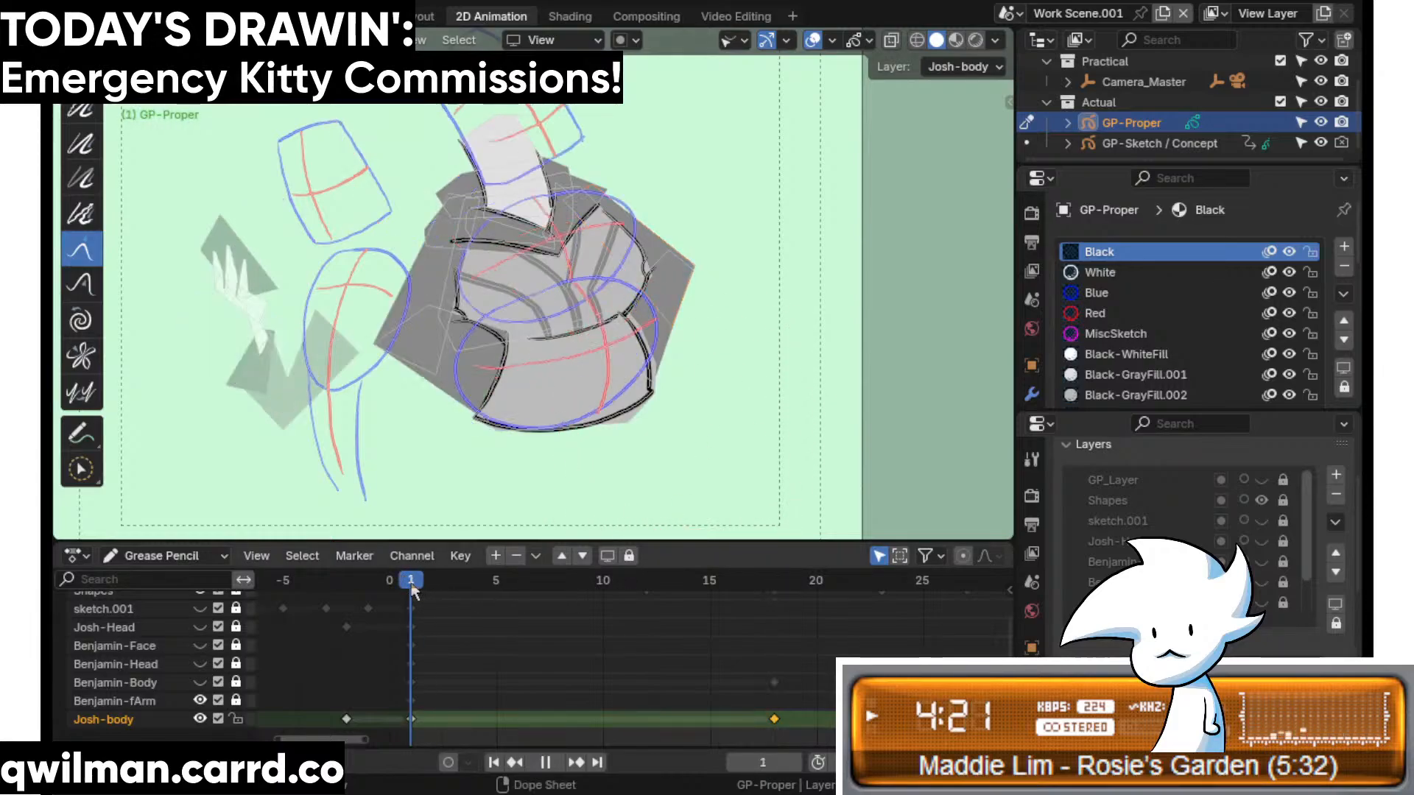
pyautogui.click(1263, 502)
pyautogui.moveTo(1263, 521); pyautogui.dragTo(1263, 603)
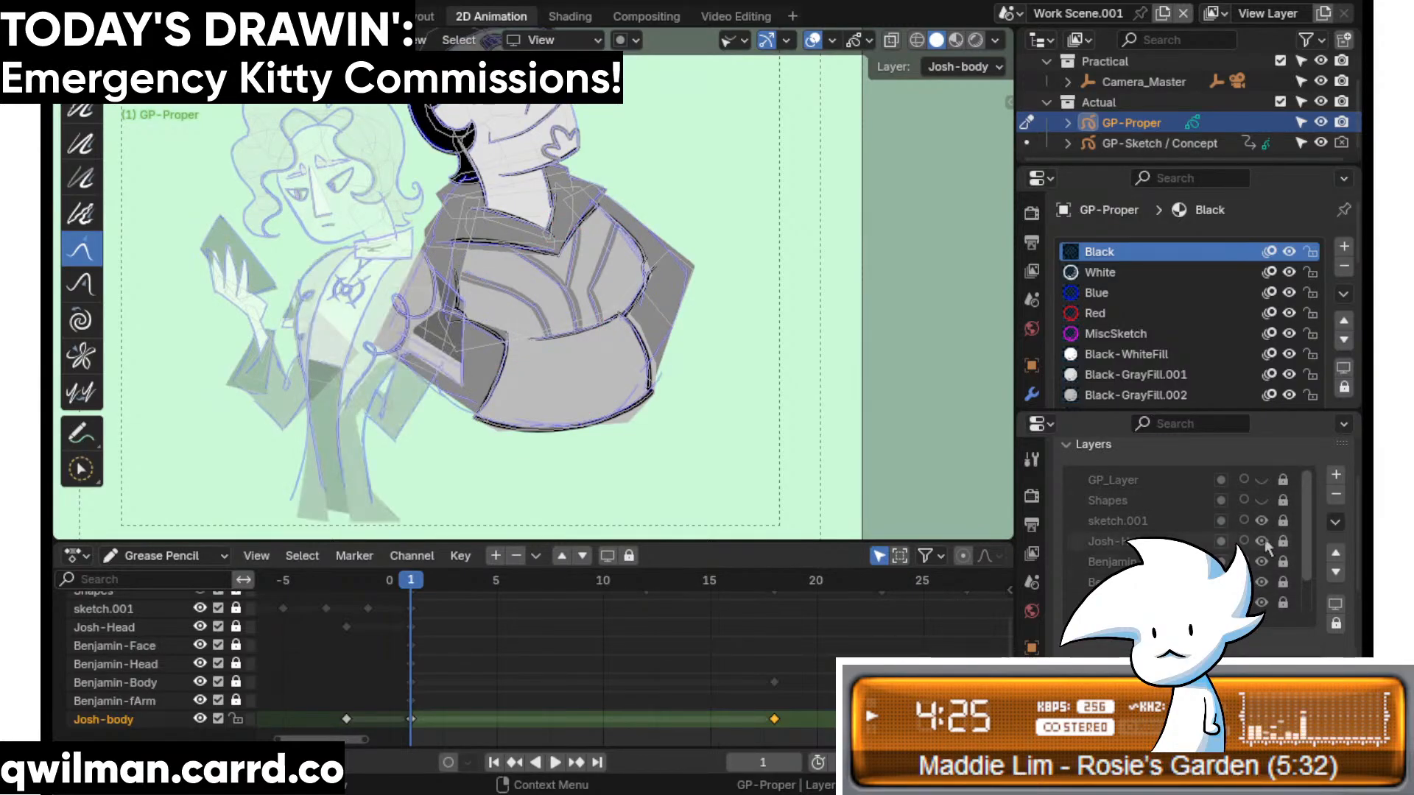
pyautogui.click(1262, 521)
# - Raise the opacity of the Benjamin-Face, Benjamin-Head, Benjamin-Body and Benjamin-fArm layers to full
pyautogui.scroll(-2, 1260, 560)
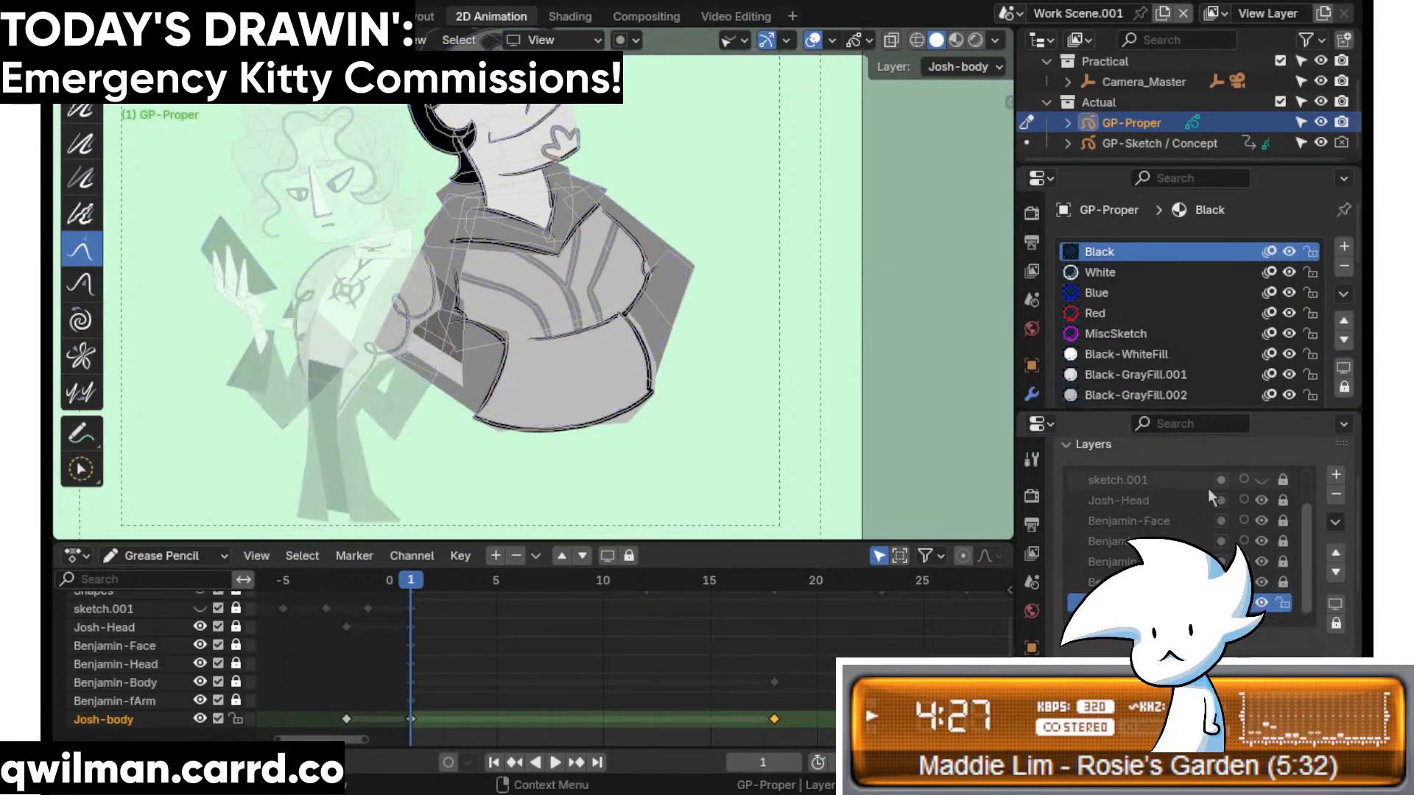
pyautogui.click(1192, 521)
pyautogui.click(1193, 541)
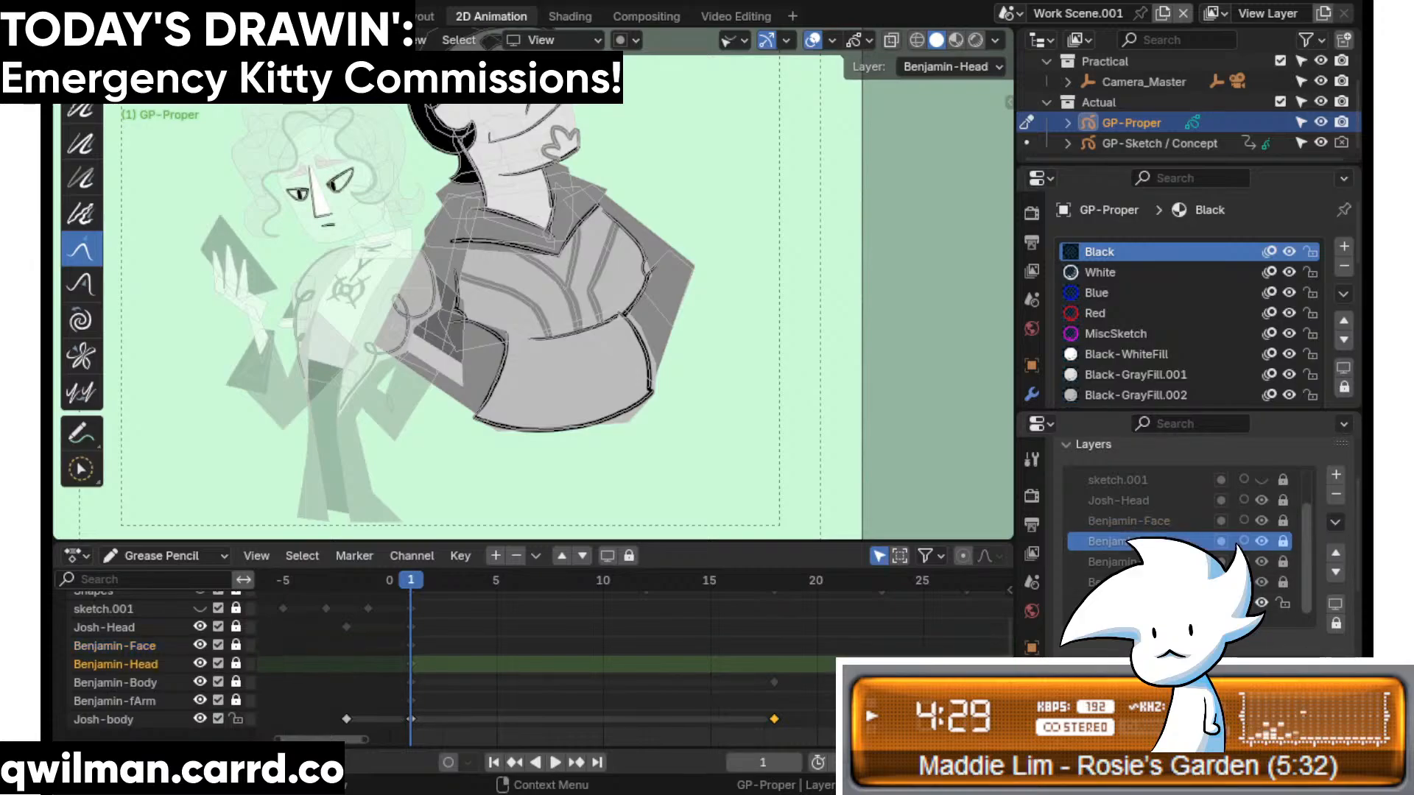
pyautogui.moveTo(1237, 666); pyautogui.dragTo(1326, 667)
pyautogui.click(1193, 562)
pyautogui.moveTo(1237, 667); pyautogui.dragTo(1325, 666)
pyautogui.click(1193, 581)
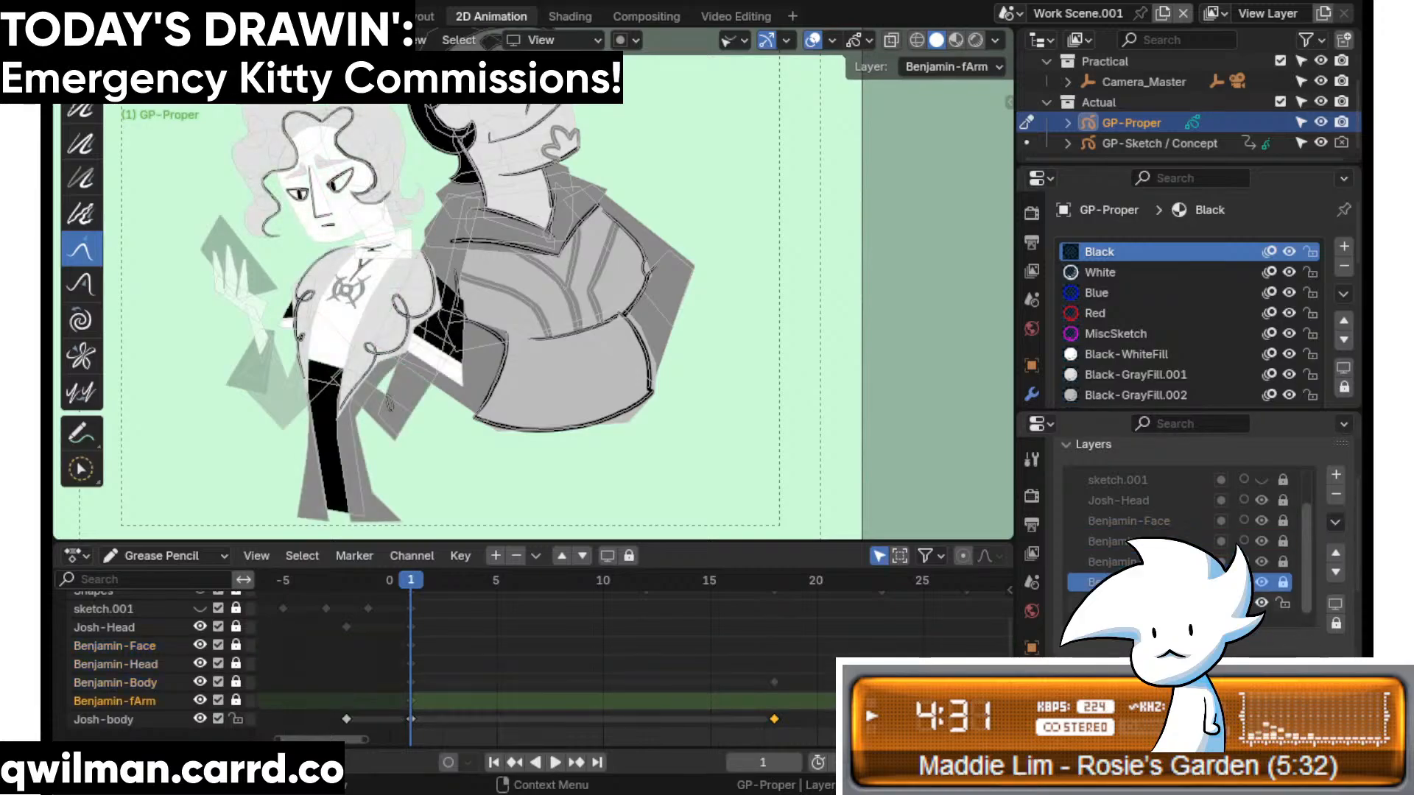
pyautogui.moveTo(1237, 667); pyautogui.dragTo(1326, 666)
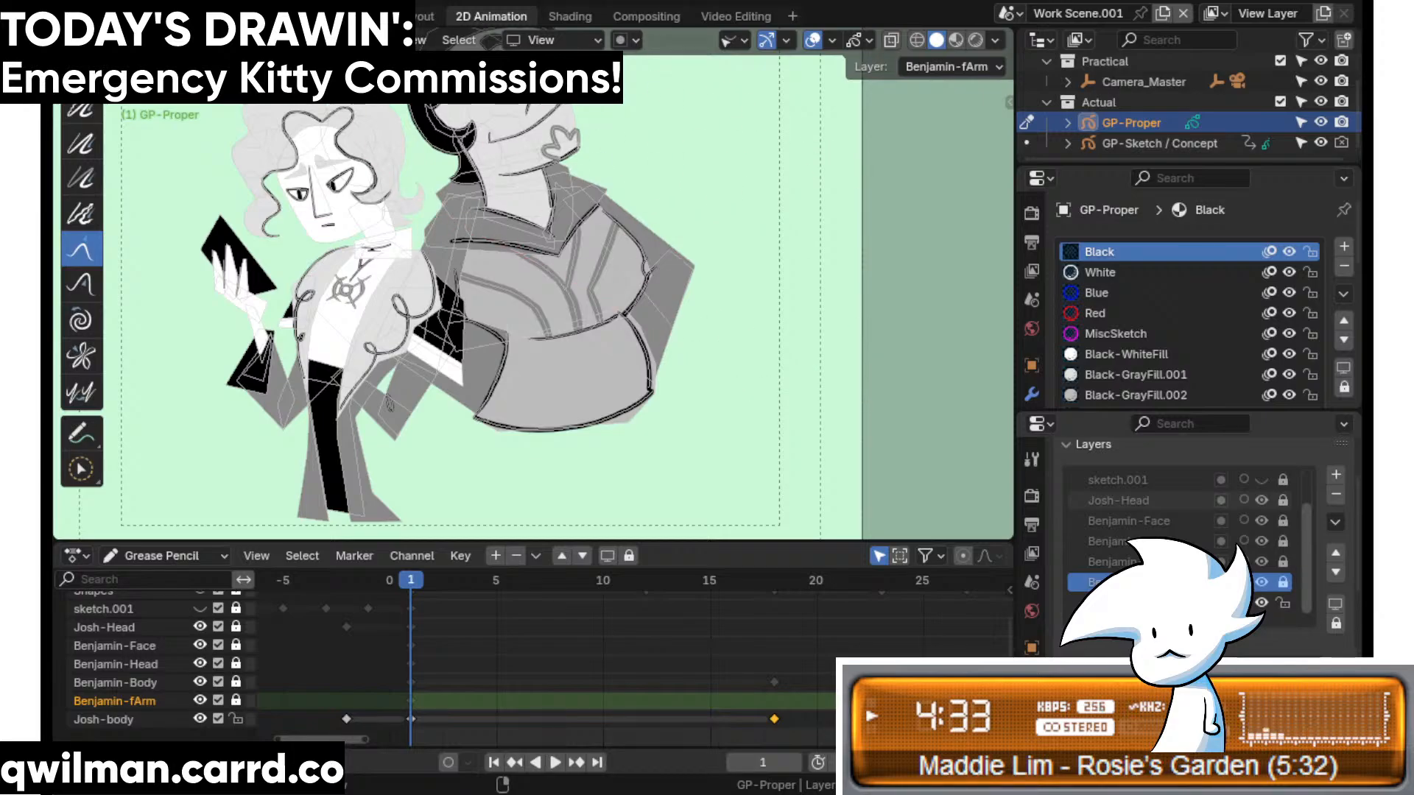
# - Preview both characters with rendered shading in the Layout workspace and return to the 2D Animation workspace
pyautogui.hotkey('ctrl', 'pageup')
pyautogui.click(1014, 41)
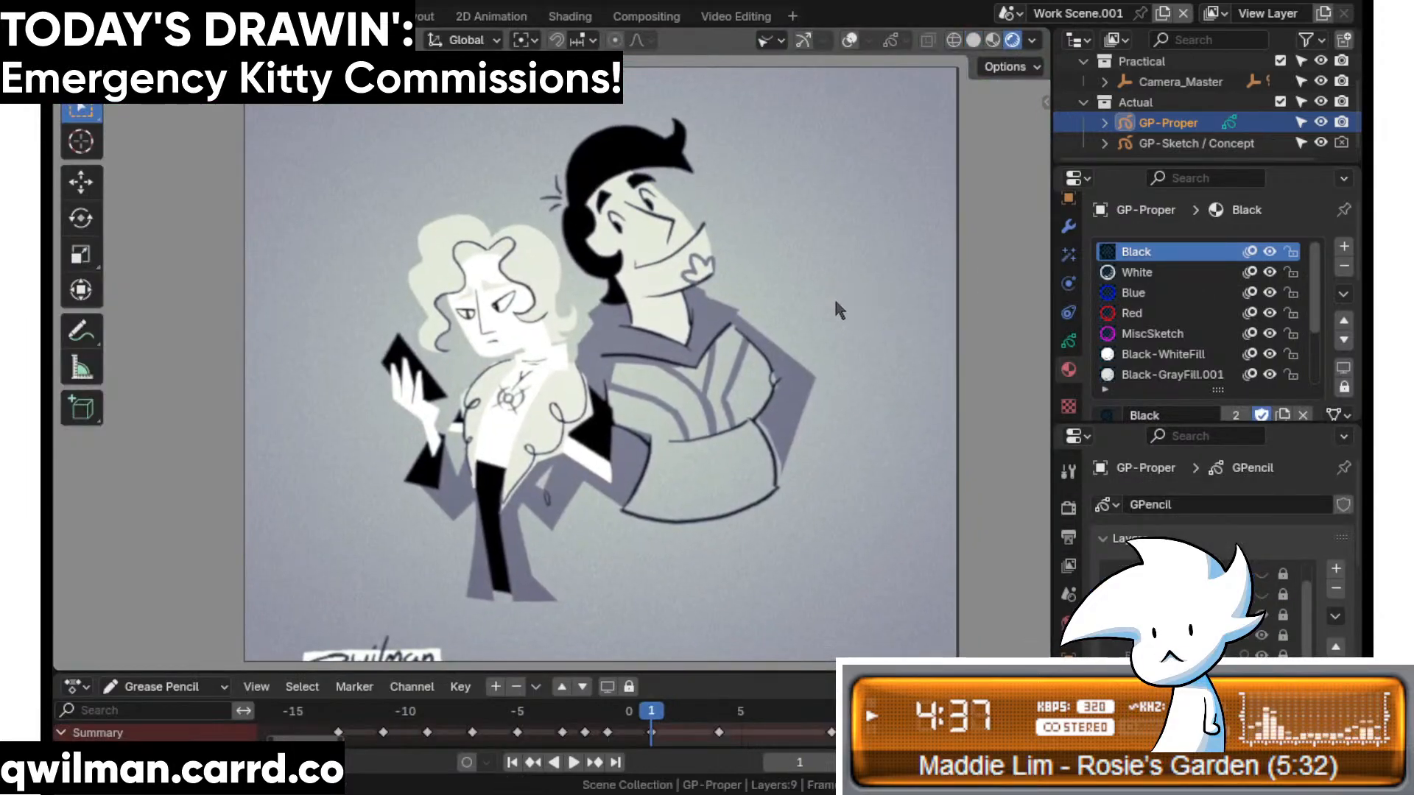
pyautogui.keyDown('shift'); pyautogui.moveTo(836, 300); pyautogui.dragTo(832, 287, button='middle'); pyautogui.keyUp('shift')
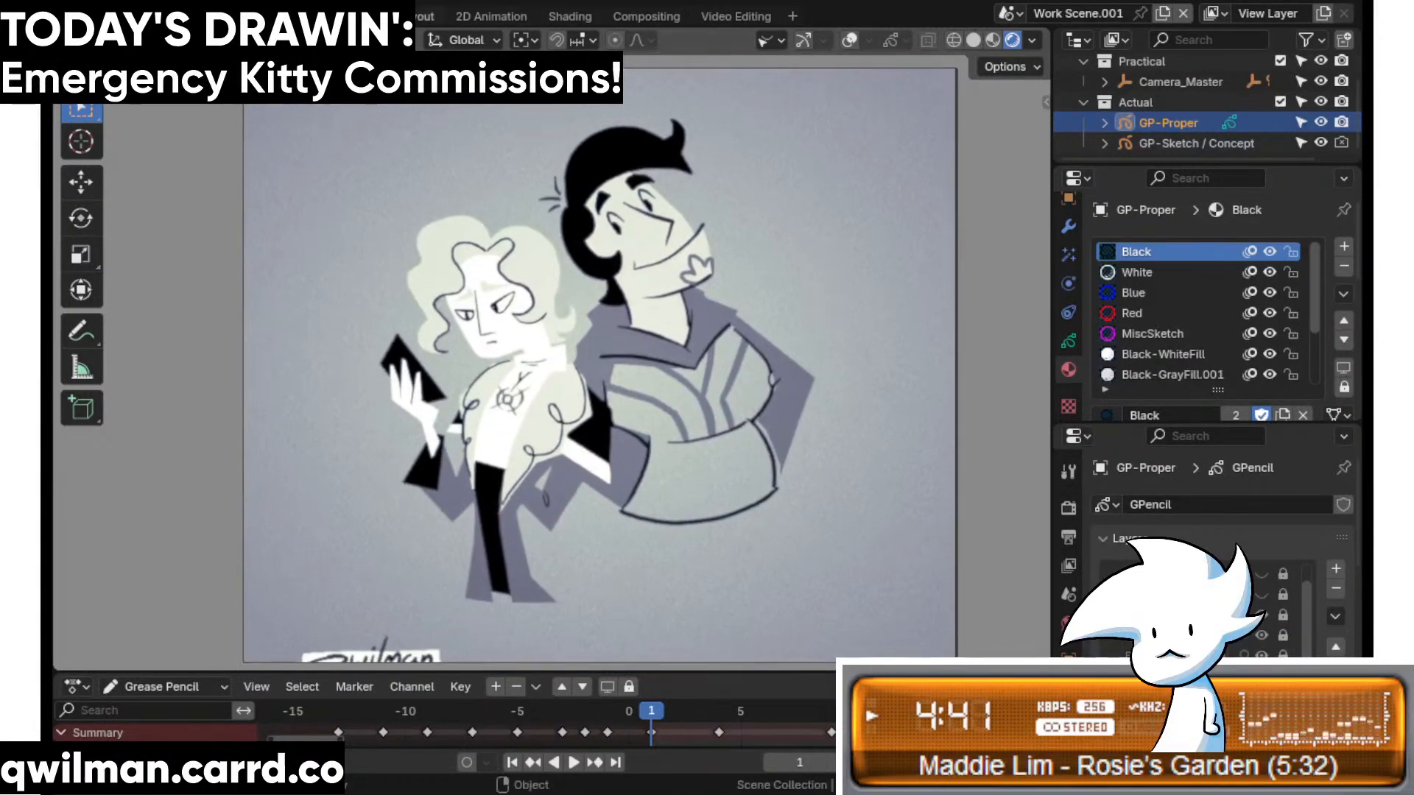
pyautogui.click(480, 19)
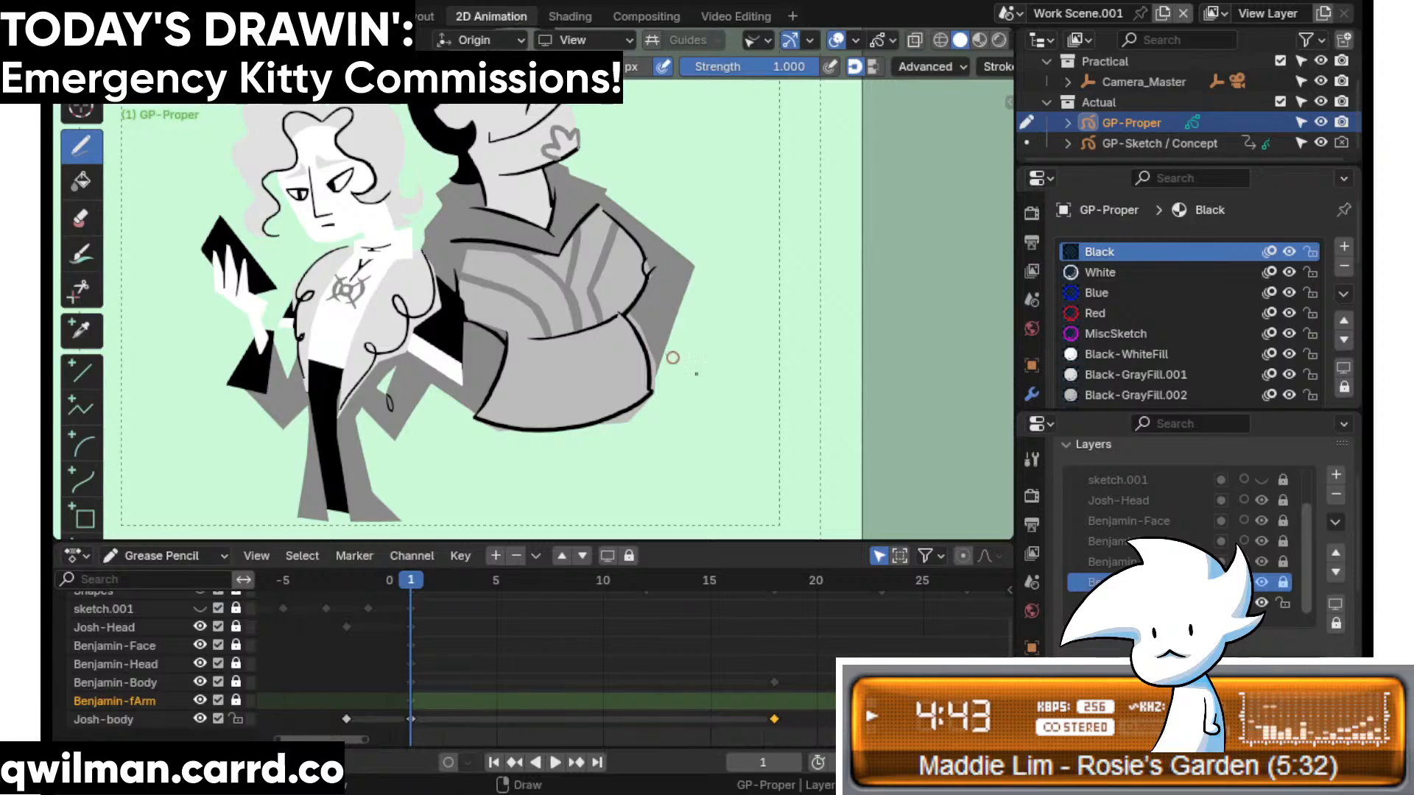
pyautogui.keyDown('shift'); pyautogui.moveTo(683, 350); pyautogui.dragTo(790, 429, button='middle'); pyautogui.keyUp('shift')
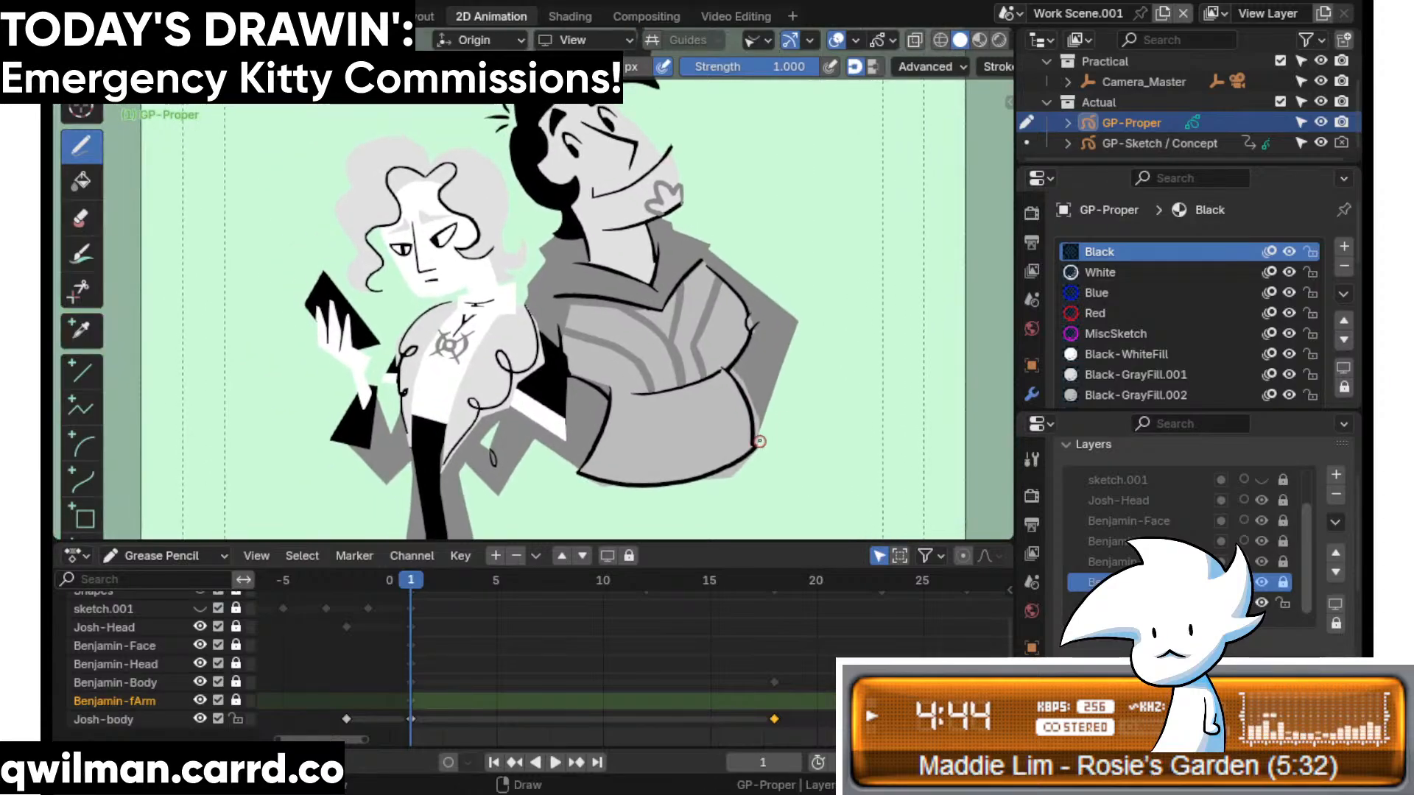
# - Fade the Benjamin-fArm, Benjamin-Body, Benjamin-Head and Benjamin-Face layers by lowering their opacity
pyautogui.moveTo(1252, 665); pyautogui.dragTo(1215, 663)
pyautogui.click(1178, 562)
pyautogui.click(1171, 542)
pyautogui.click(1176, 521)
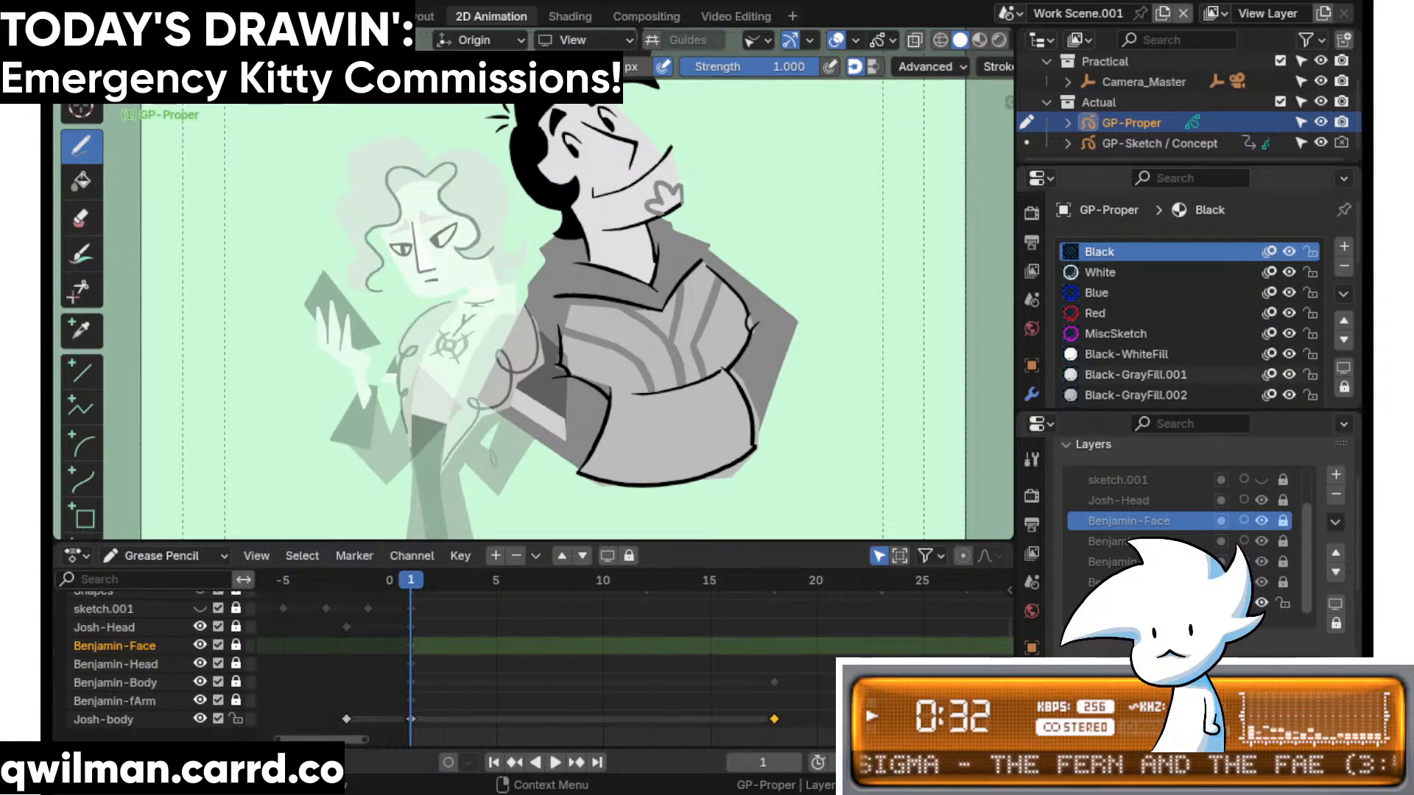
# - Show the Shapes guide layer, keep sketch.001 hidden, and bring the timeline to frame 18
pyautogui.scroll(2, 1178, 530)
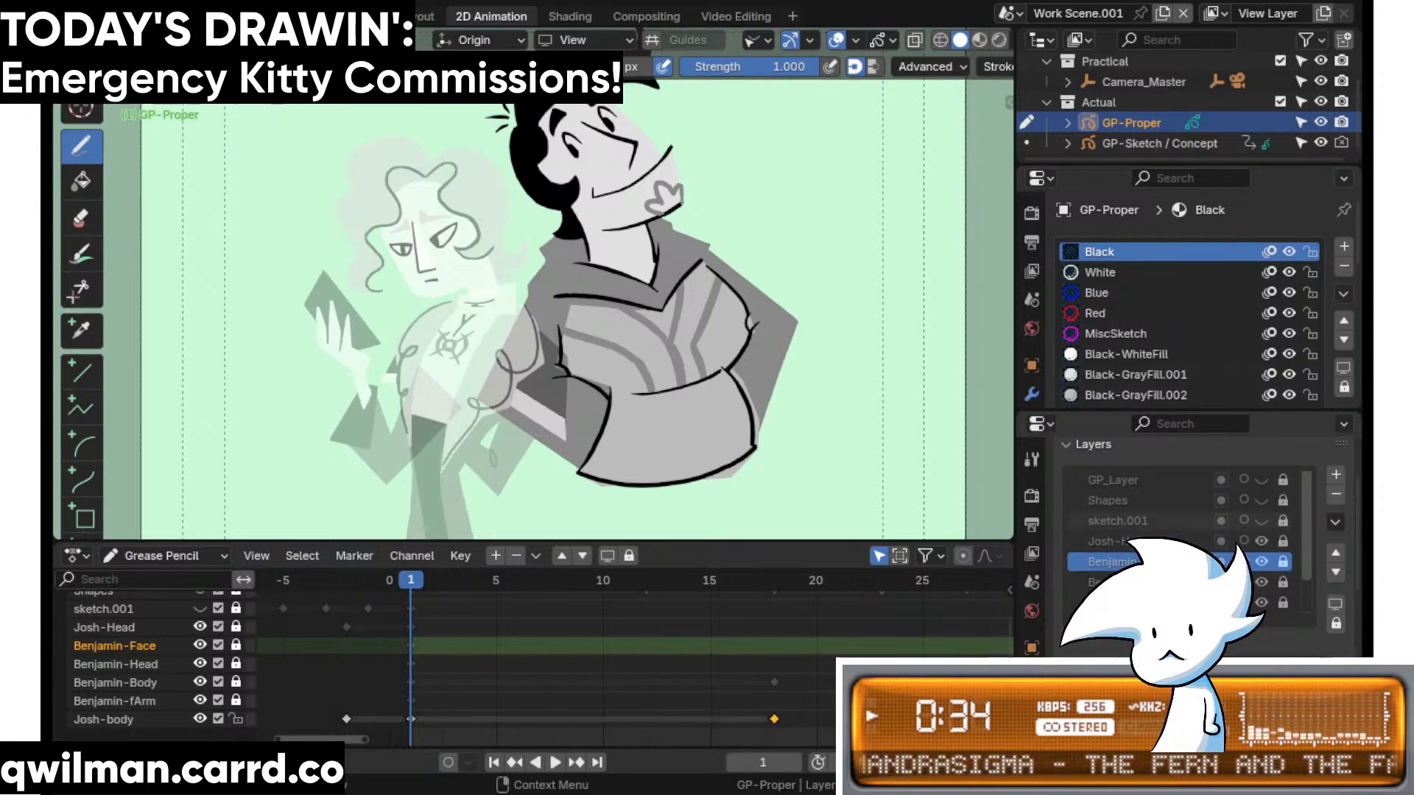
pyautogui.click(1261, 521)
pyautogui.click(1261, 521)
pyautogui.click(1262, 503)
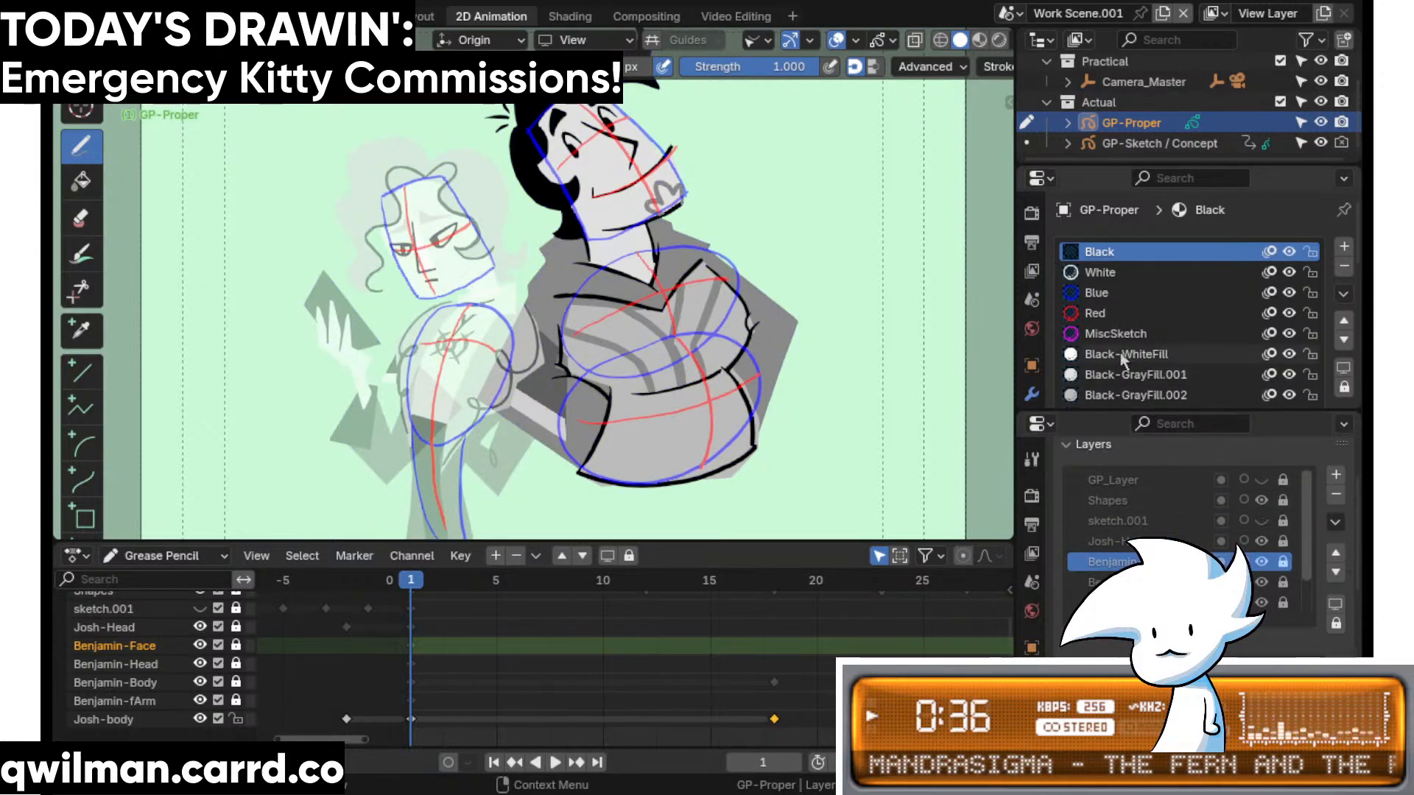
pyautogui.click(772, 581)
pyautogui.press('space')
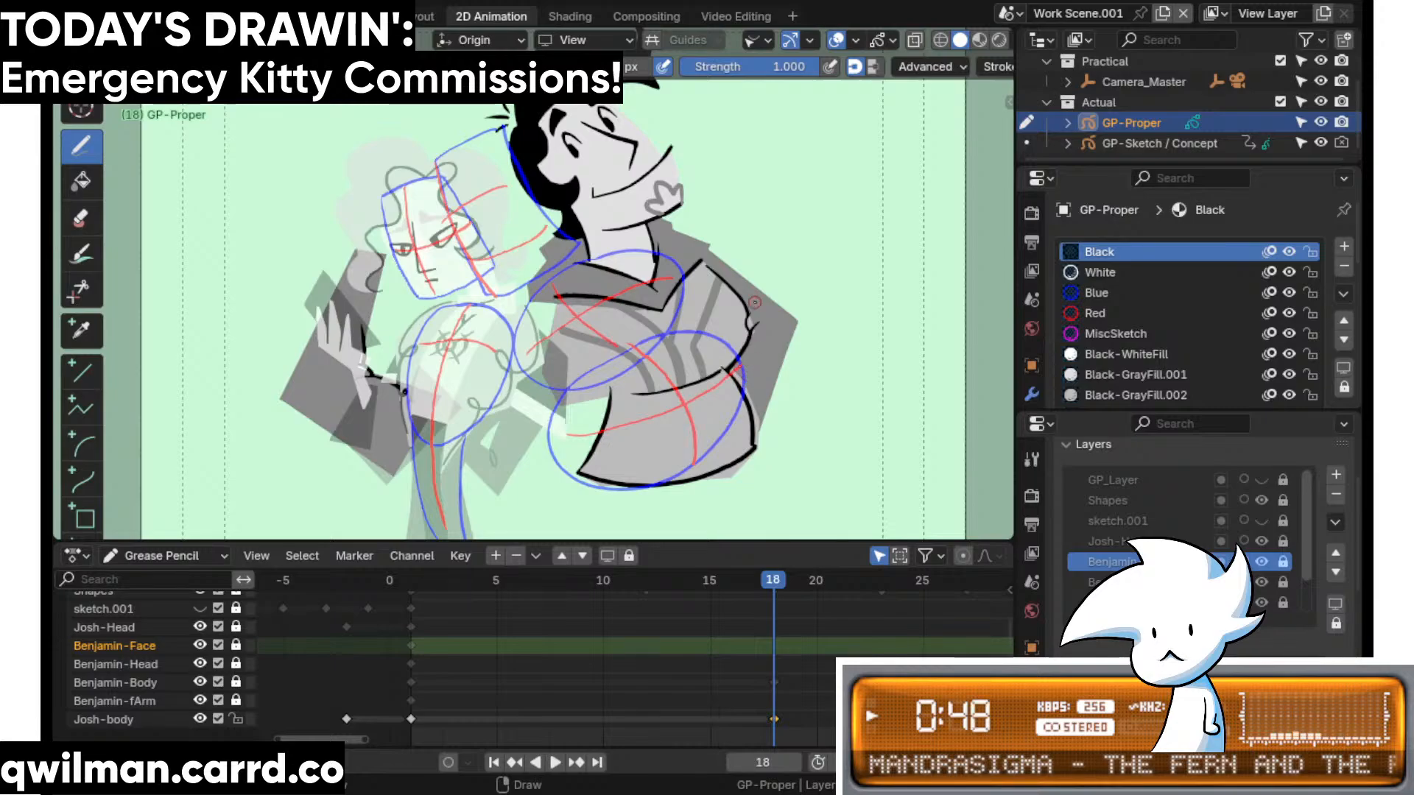
pyautogui.keyDown('shift'); pyautogui.moveTo(665, 503); pyautogui.dragTo(658, 448, button='middle'); pyautogui.keyUp('shift')
# - Hide the Josh-Head layer and all four Benjamin layers, keeping only Josh-body and the Shapes guides visible
pyautogui.click(1262, 542)
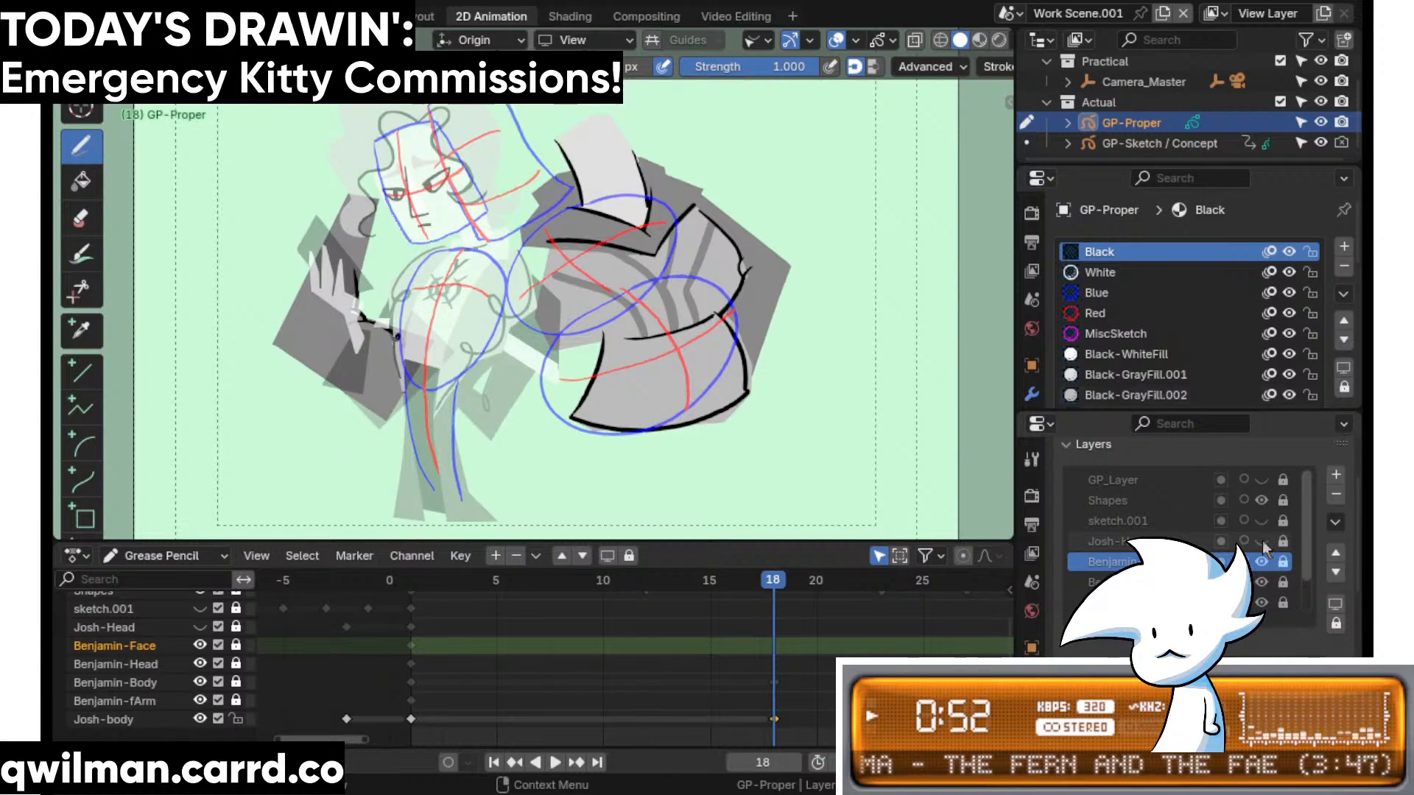
pyautogui.click(1262, 542)
pyautogui.click(1261, 500)
pyautogui.click(1261, 500)
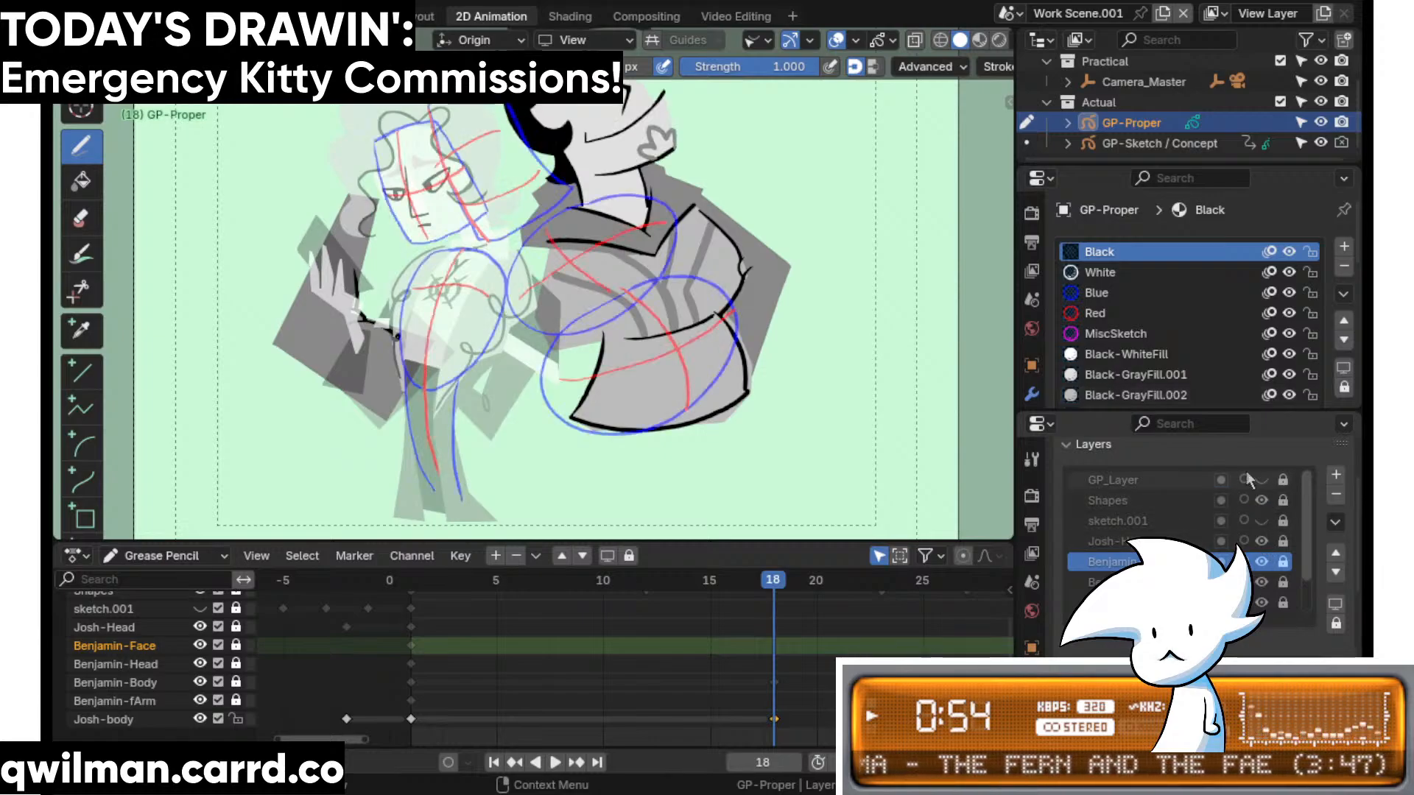
pyautogui.scroll(-2, 1264, 571)
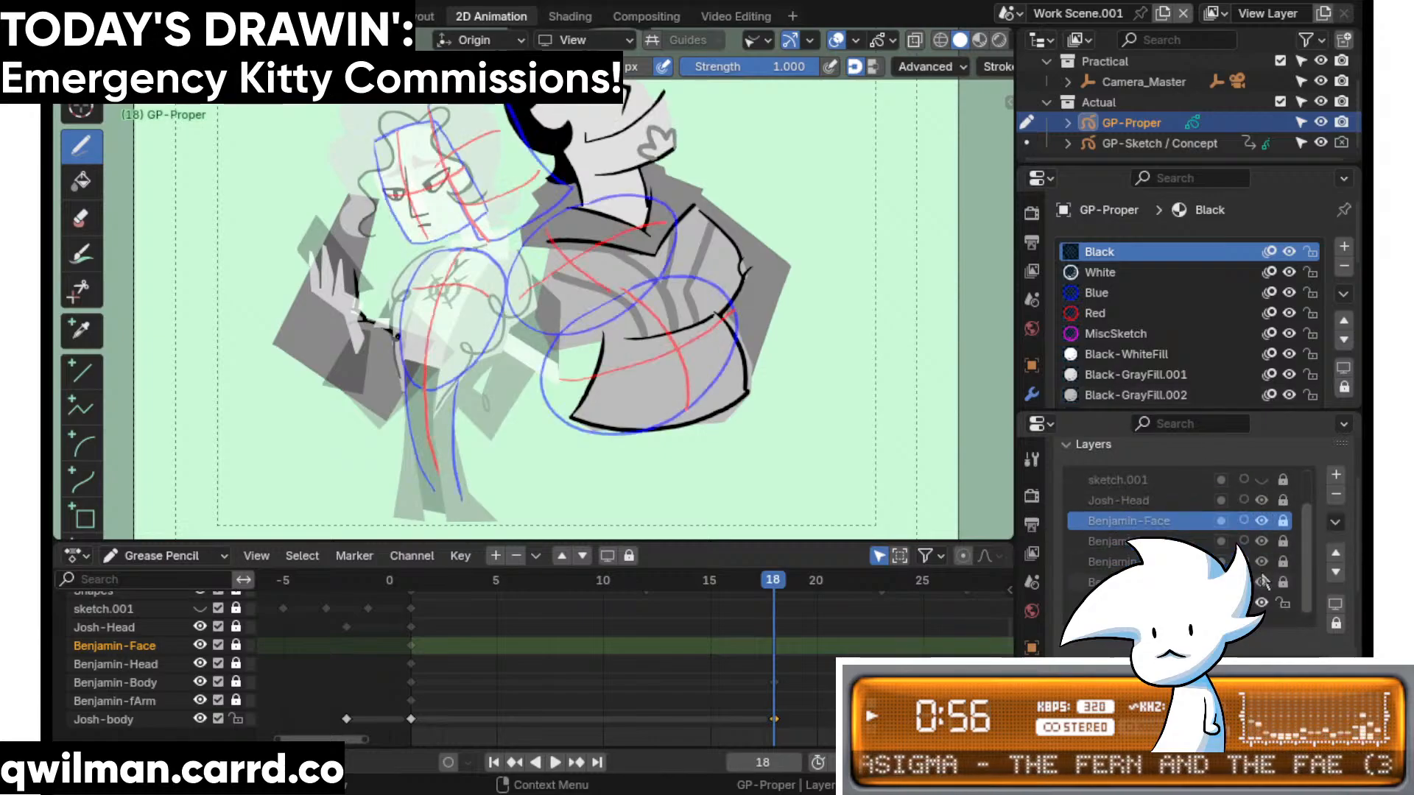
pyautogui.moveTo(1262, 582); pyautogui.dragTo(1263, 534)
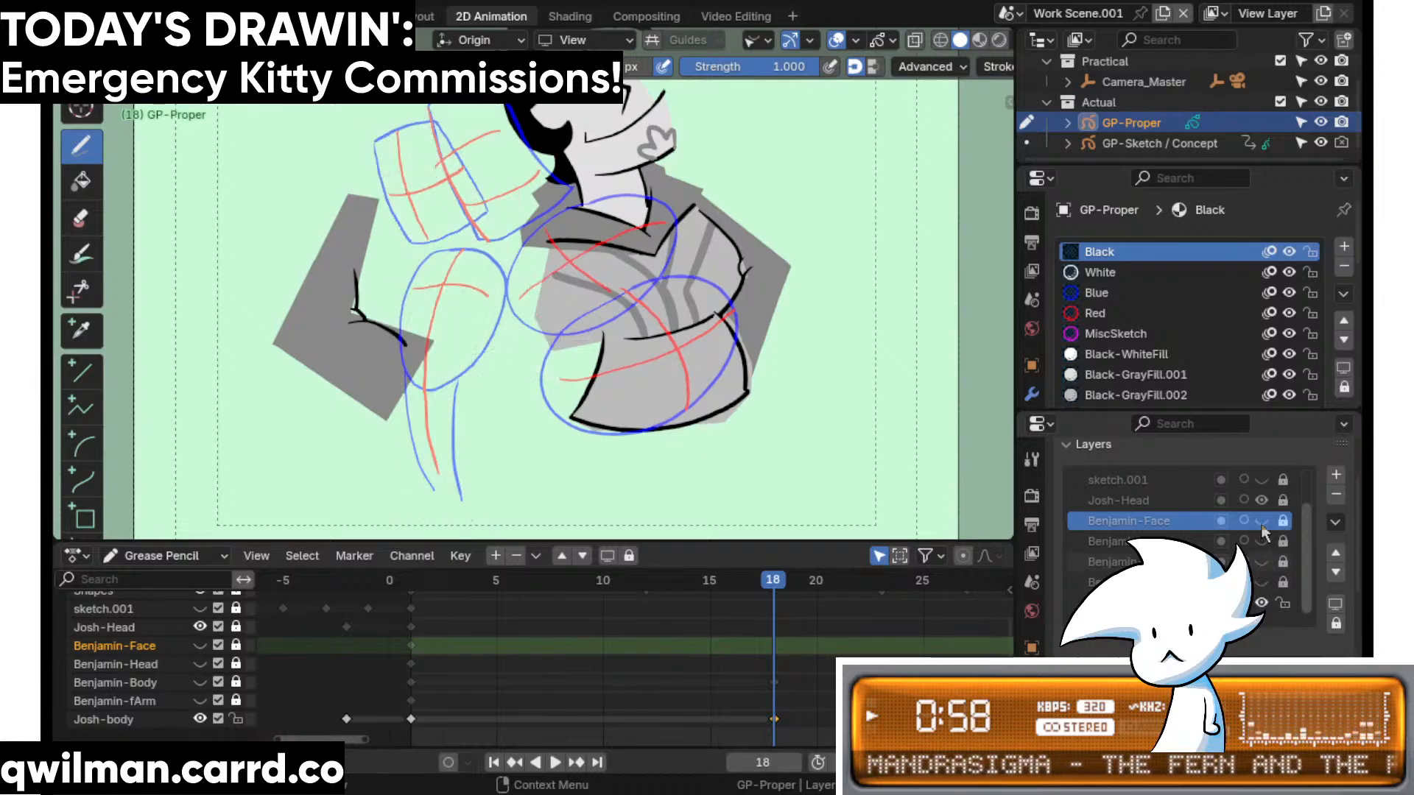
pyautogui.click(1262, 500)
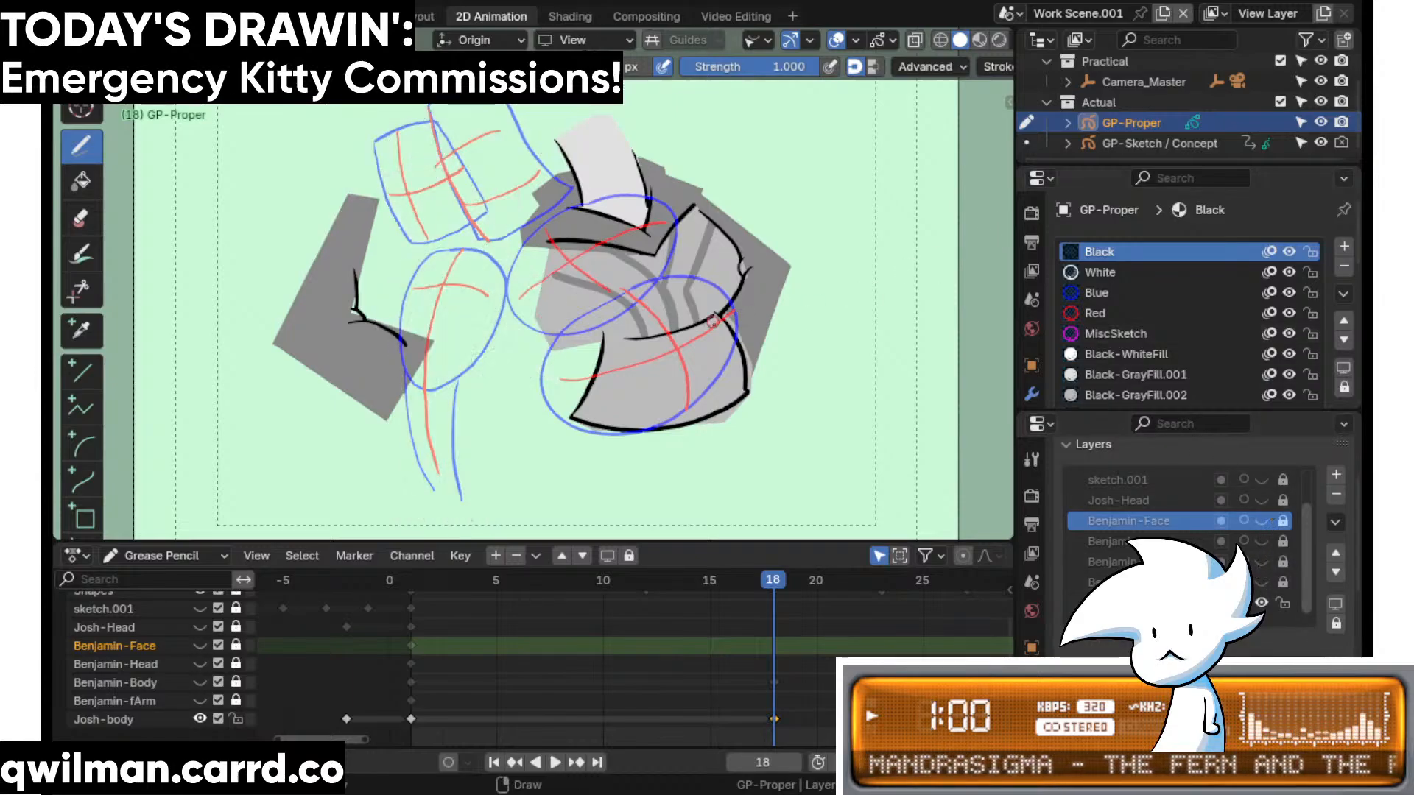
# - Circle-select the outline strokes and gray fill of Josh's remaining arm at frame 18 and move them clear of the torso's right side
pyautogui.moveTo(774, 581); pyautogui.dragTo(774, 585)
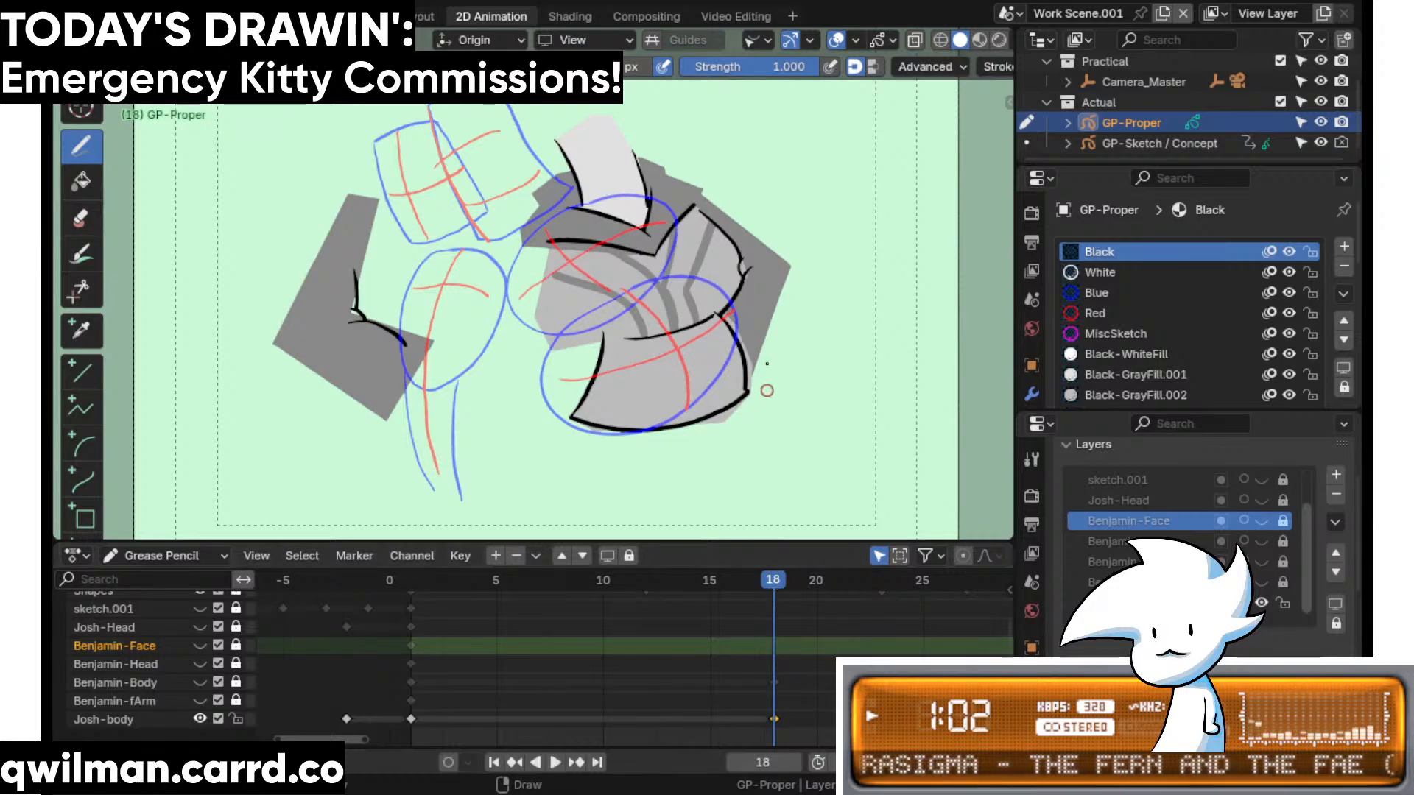
pyautogui.keyDown('shift'); pyautogui.moveTo(767, 390); pyautogui.dragTo(571, 439, button='middle'); pyautogui.keyUp('shift')
pyautogui.moveTo(571, 440)
pyautogui.keyDown('ctrl'); pyautogui.mouseDown(button='middle')
pyautogui.moveTo(612, 272)
pyautogui.moveTo(641, 313)
pyautogui.moveTo(713, 253)
pyautogui.mouseUp(button='middle'); pyautogui.keyUp('ctrl')
pyautogui.press('Tab')
pyautogui.press('q')
pyautogui.click(652, 315)
pyautogui.moveTo(677, 273); pyautogui.dragTo(660, 333)
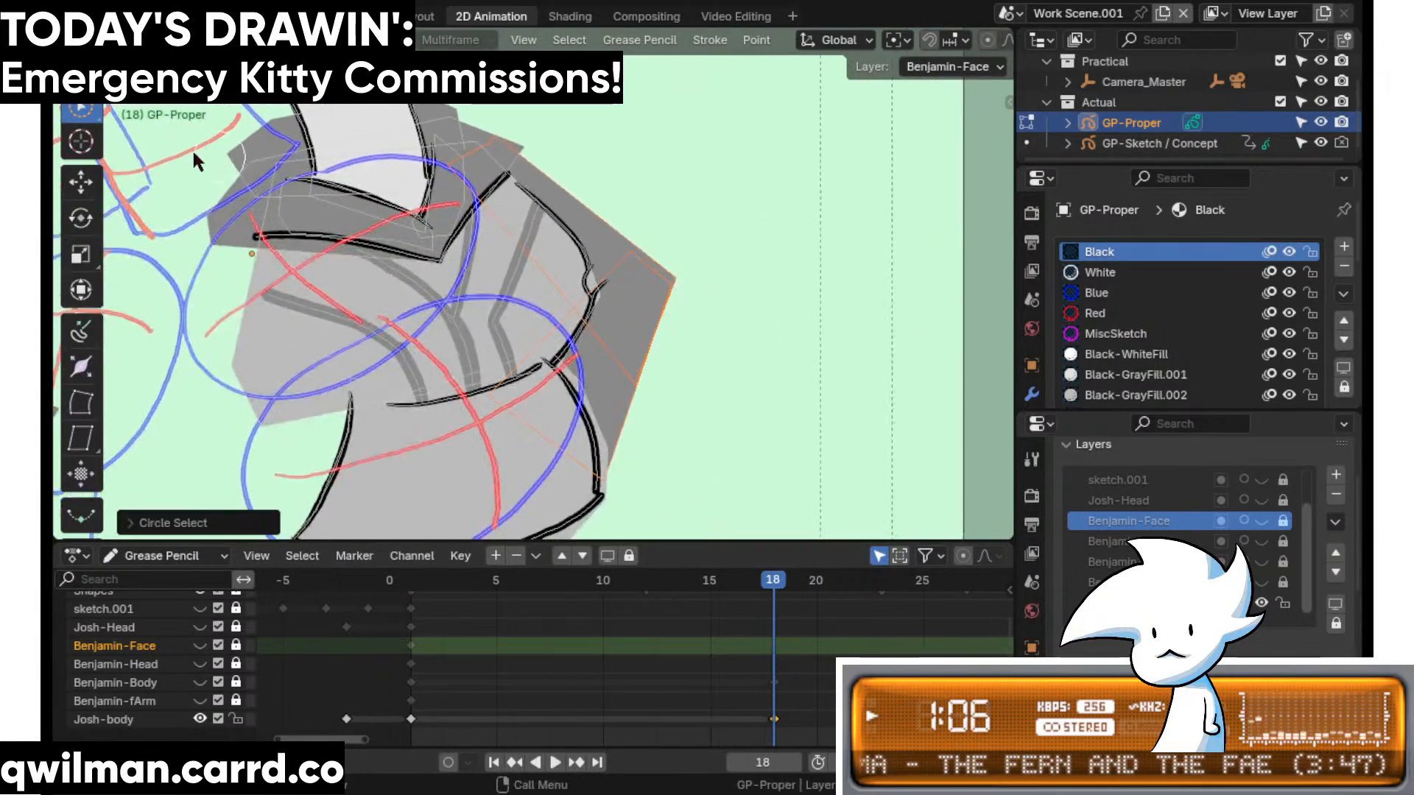
pyautogui.scroll(6, 609, 347)
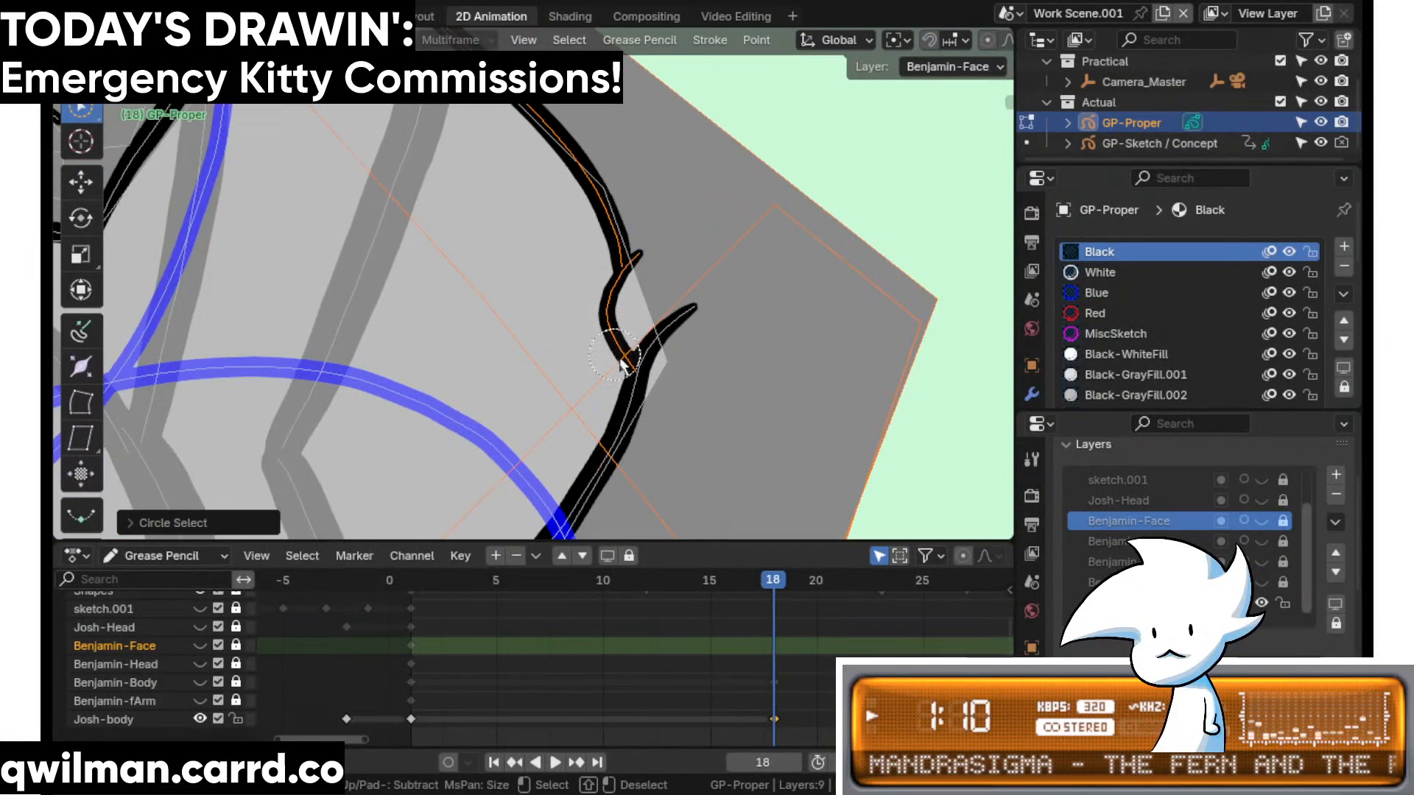
pyautogui.scroll(-8, 616, 324)
pyautogui.hotkey('shift', 'space')
pyautogui.click(548, 386)
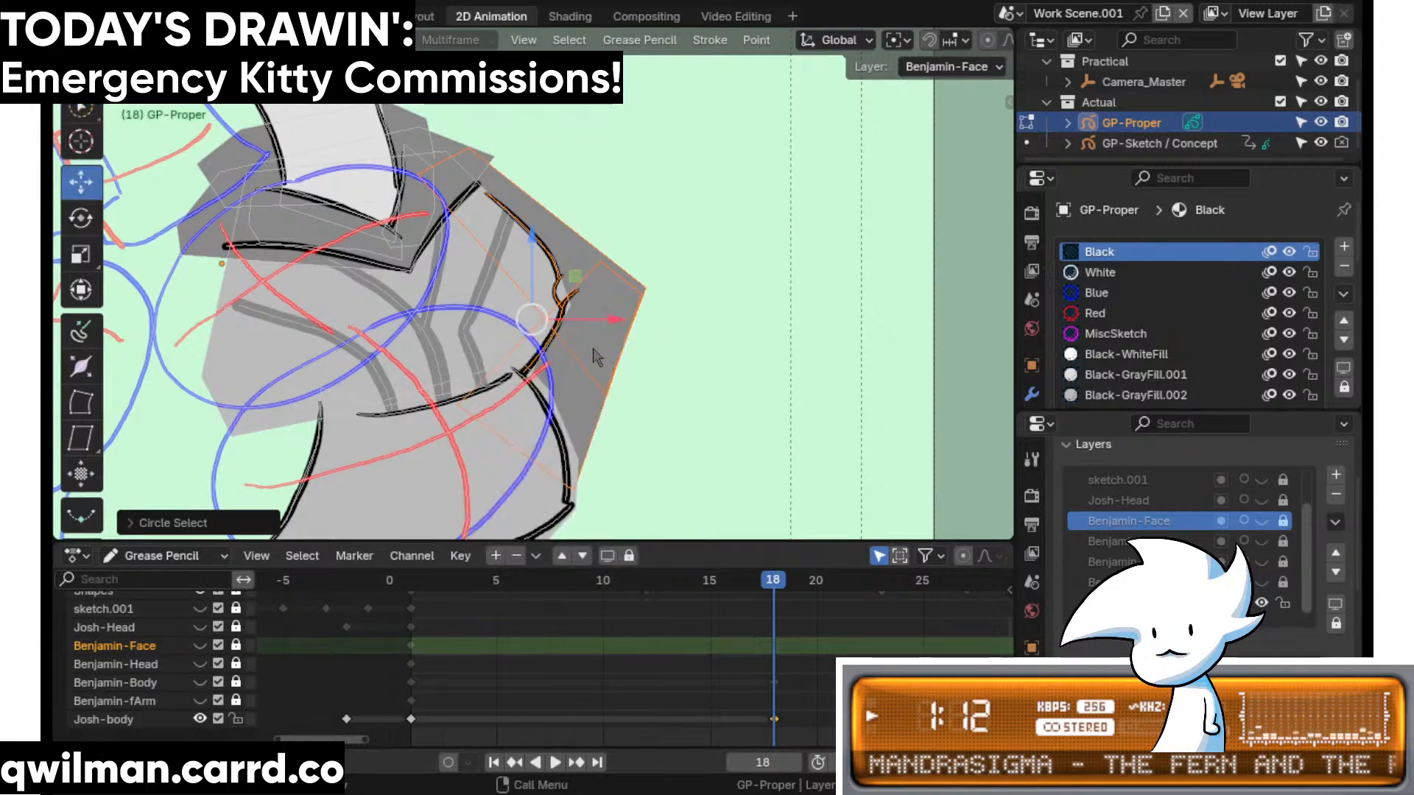
pyautogui.moveTo(534, 321); pyautogui.dragTo(737, 279)
# - Unlock the Shapes guide layer and duplicate its frame 18 keyframe to frame 16
pyautogui.moveTo(486, 412)
pyautogui.keyDown('shift'); pyautogui.mouseDown(button='middle')
pyautogui.moveTo(743, 302)
pyautogui.moveTo(647, 343)
pyautogui.moveTo(689, 308)
pyautogui.mouseUp(button='middle'); pyautogui.keyUp('shift')
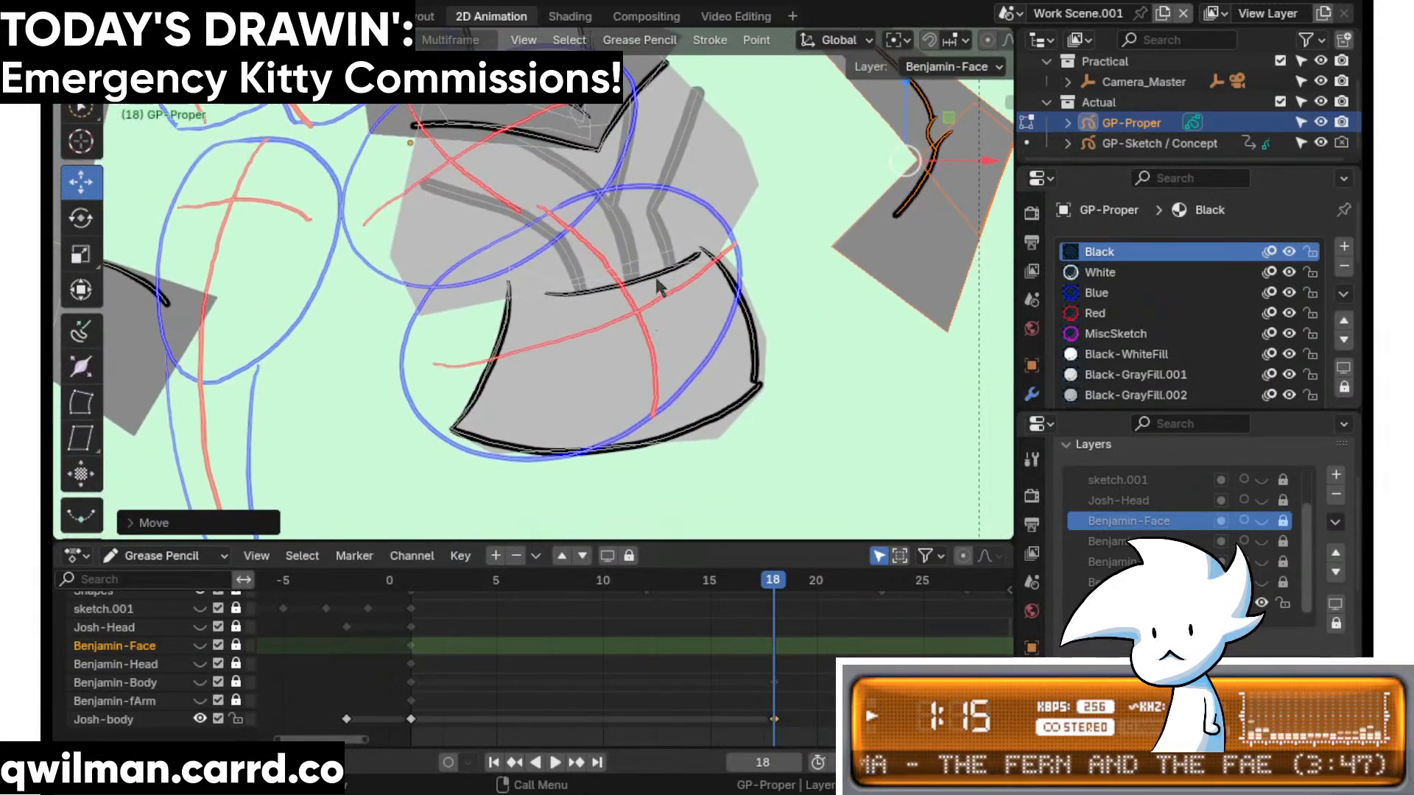
pyautogui.moveTo(335, 645); pyautogui.dragTo(316, 668, button='middle')
pyautogui.click(235, 613)
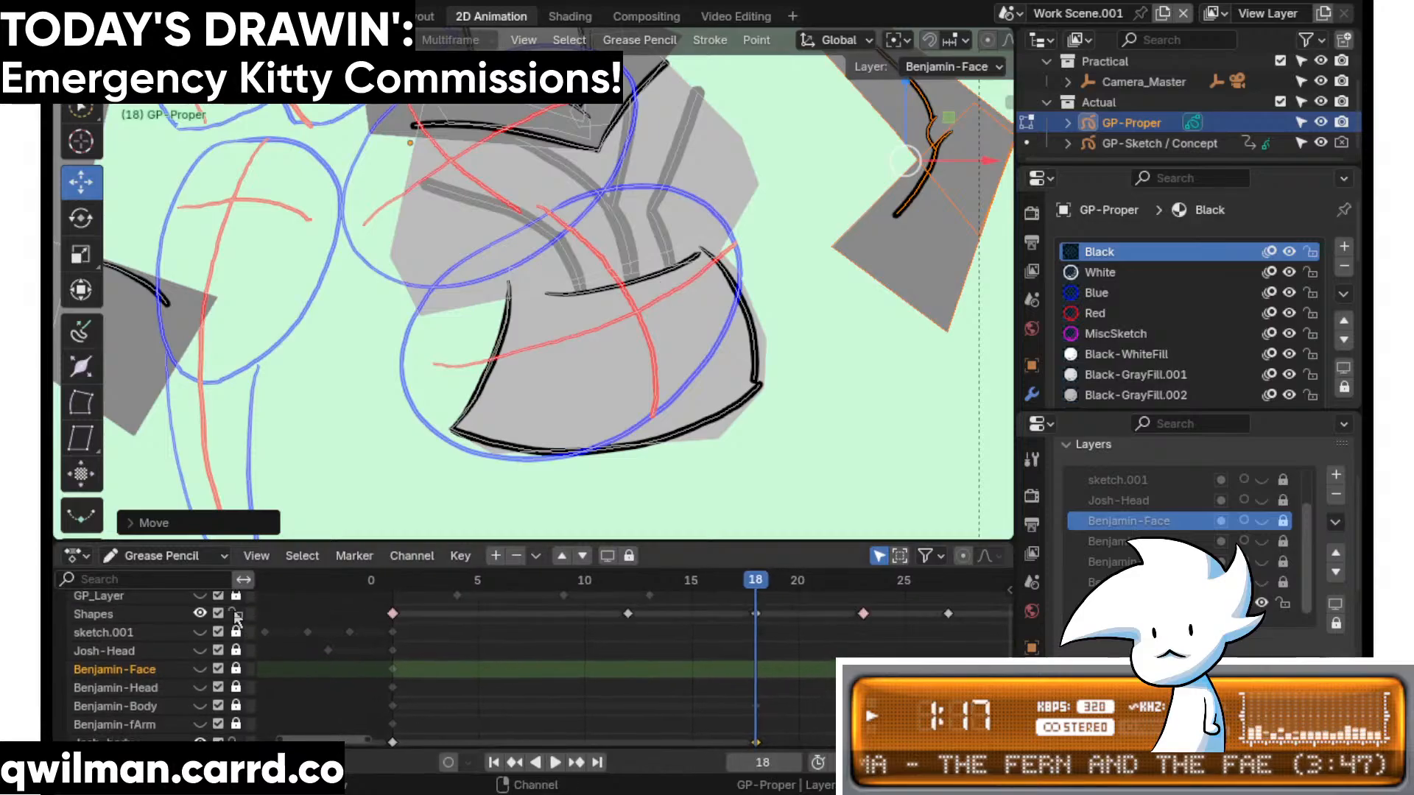
pyautogui.click(755, 614)
pyautogui.press('q')
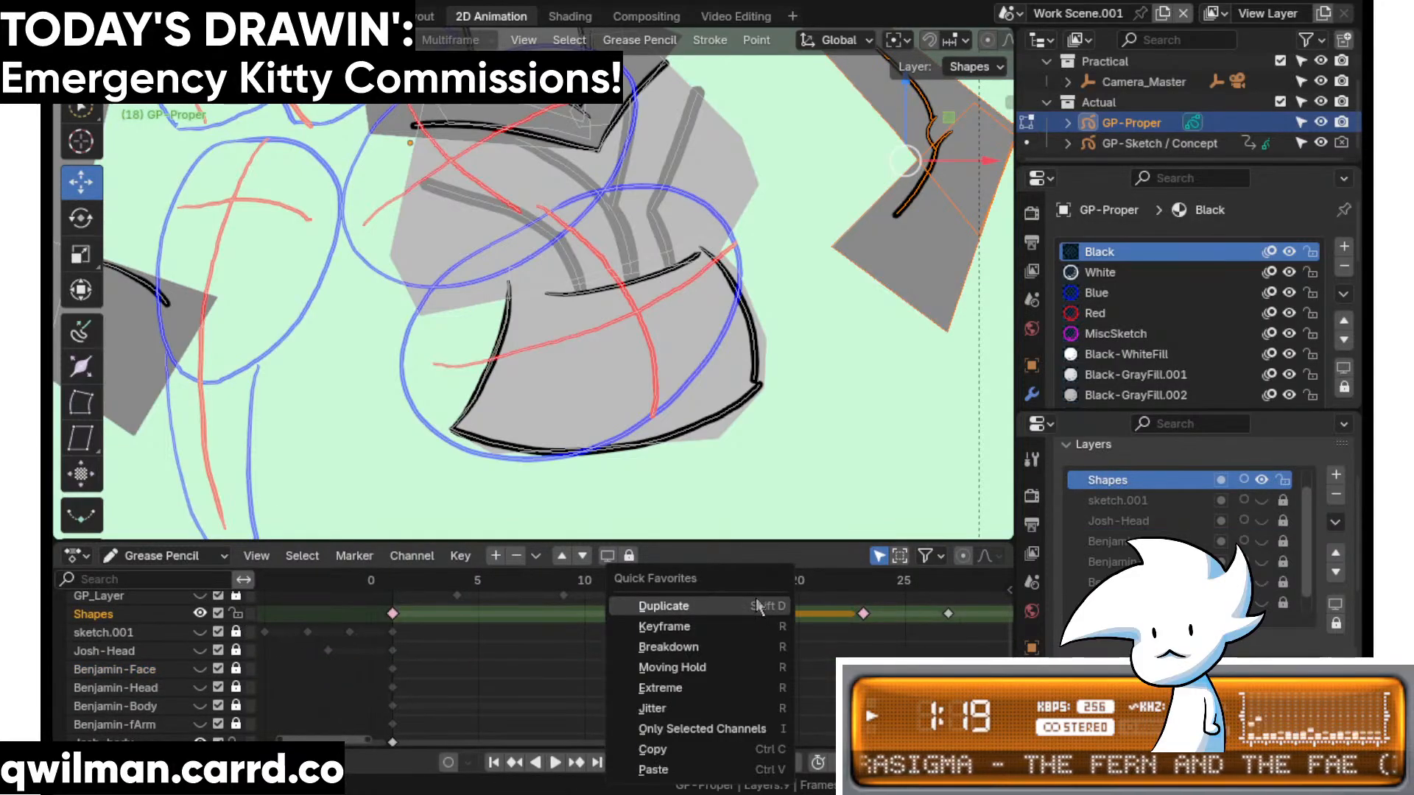
pyautogui.click(757, 612)
pyautogui.click(719, 627)
pyautogui.scroll(-2, 673, 355)
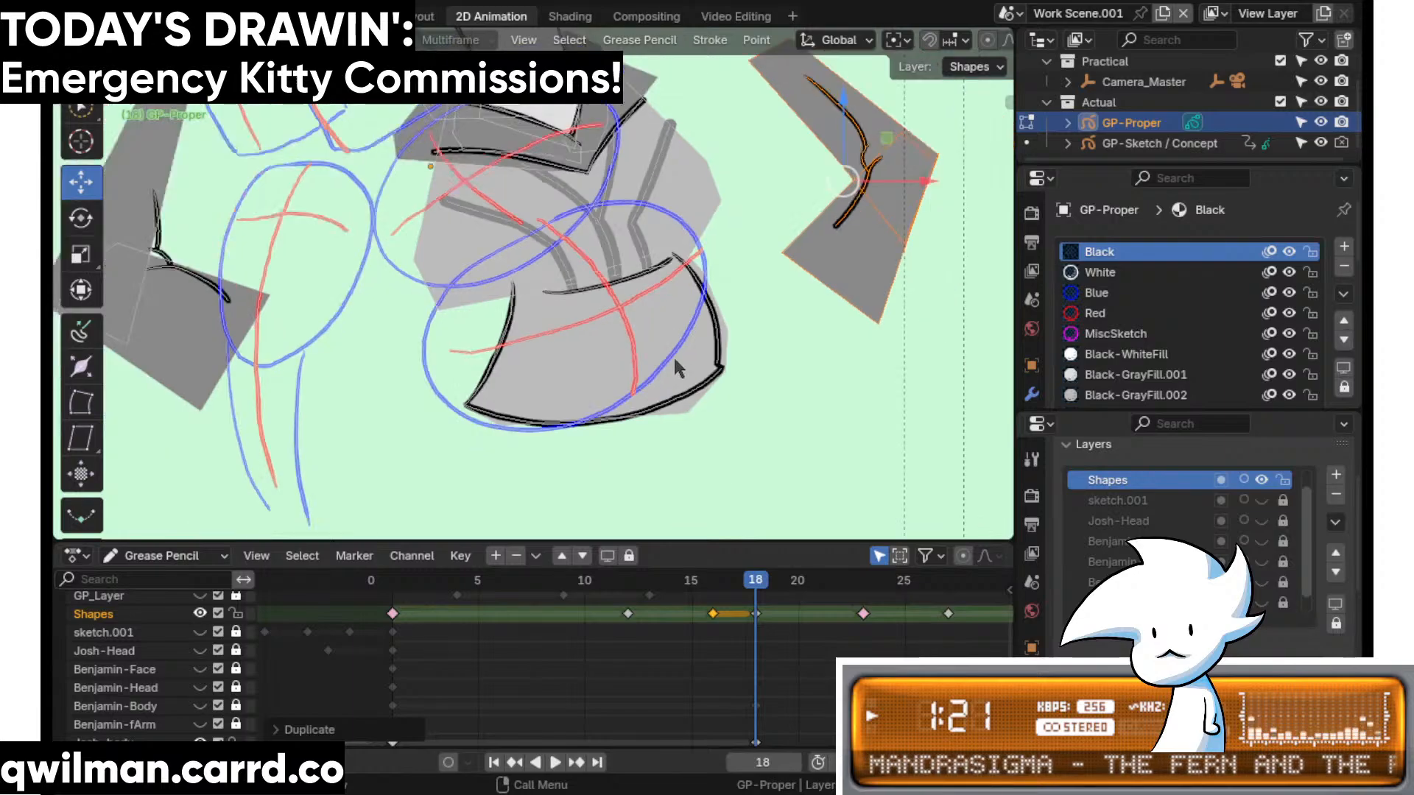
# - Lock the Josh-body layer so that circle selection at frame 18 picks only the Shapes guides
pyautogui.press('q')
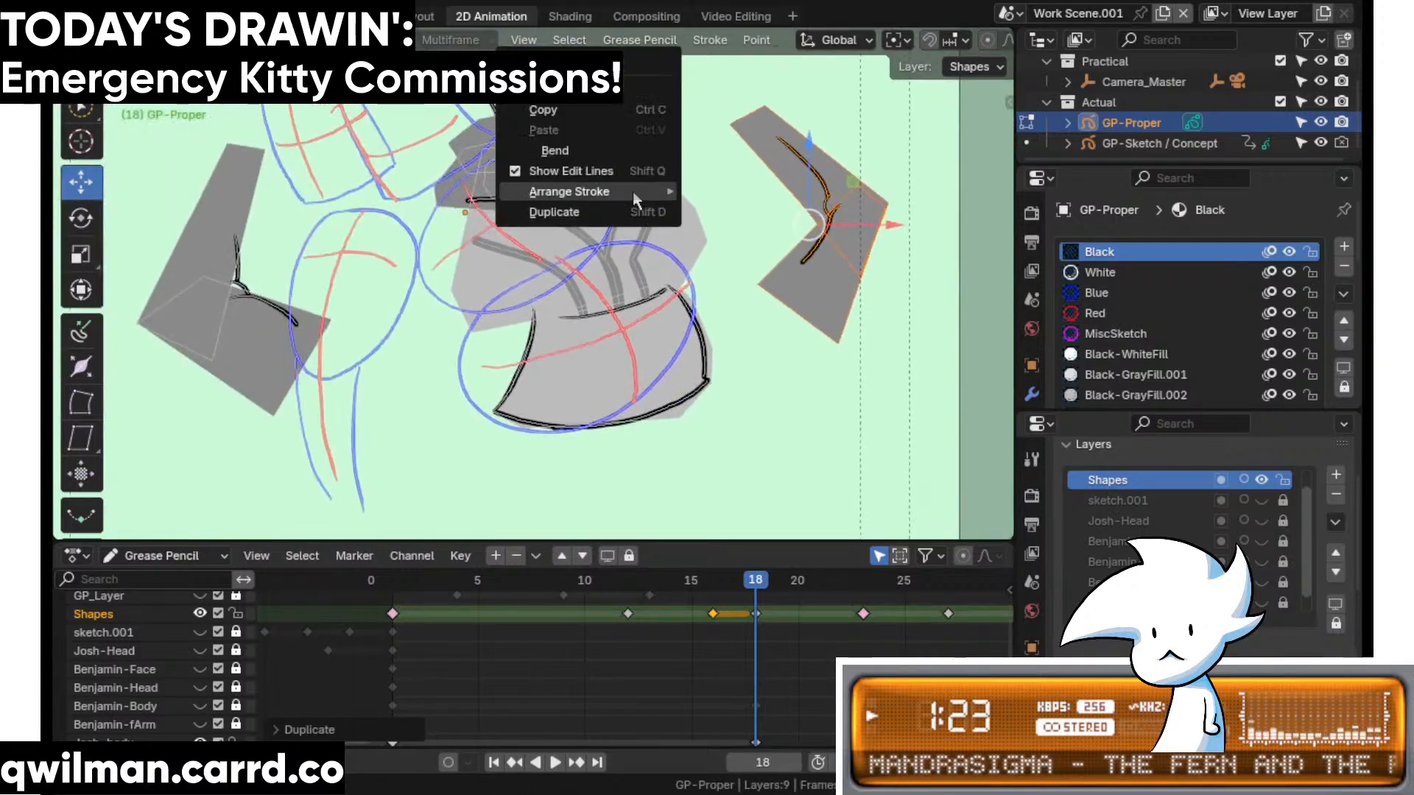
pyautogui.click(625, 96)
pyautogui.keyDown('shift'); pyautogui.moveTo(628, 115); pyautogui.dragTo(679, 162, button='middle'); pyautogui.keyUp('shift')
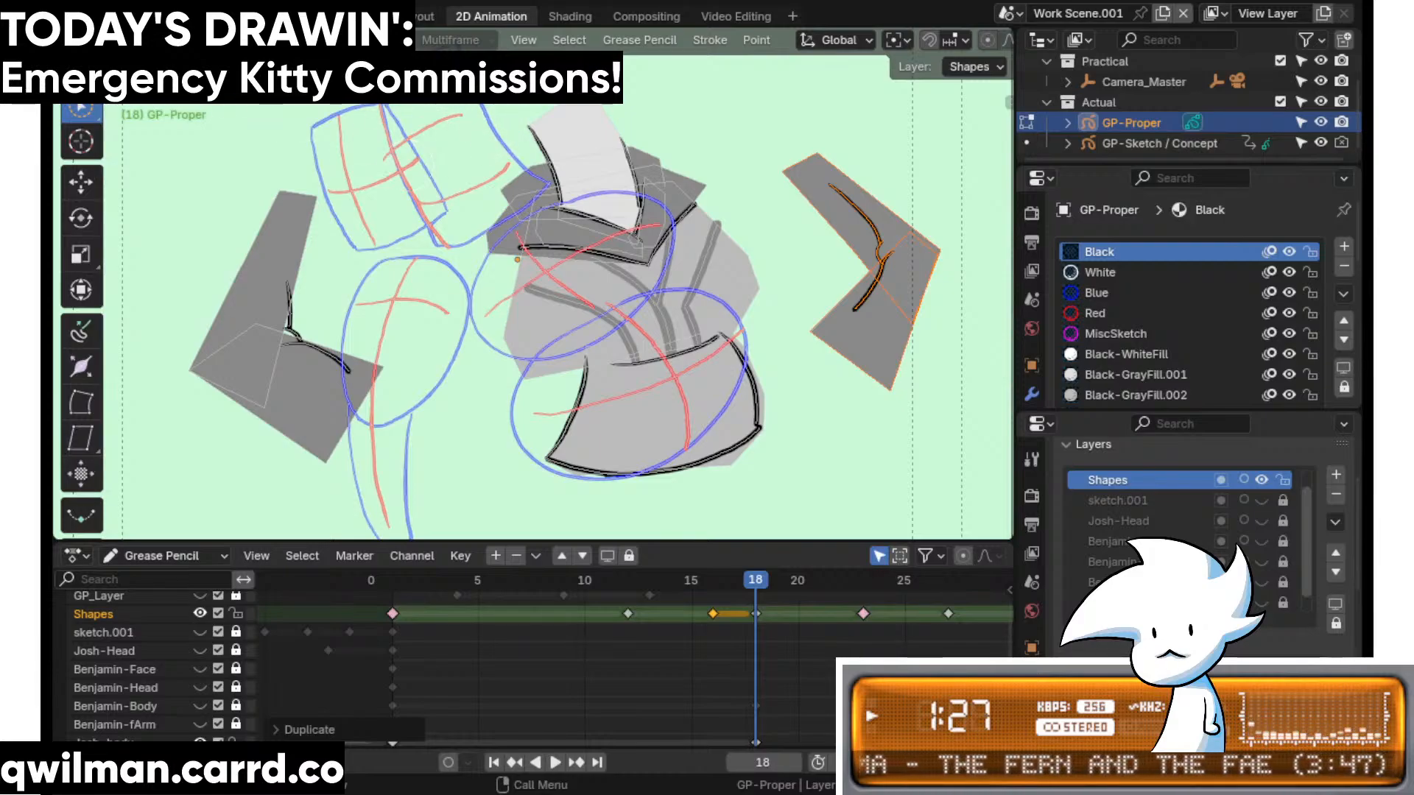
pyautogui.press('c')
pyautogui.moveTo(463, 112)
pyautogui.mouseDown()
pyautogui.moveTo(492, 225)
pyautogui.moveTo(468, 243)
pyautogui.mouseUp()
pyautogui.press('Escape')
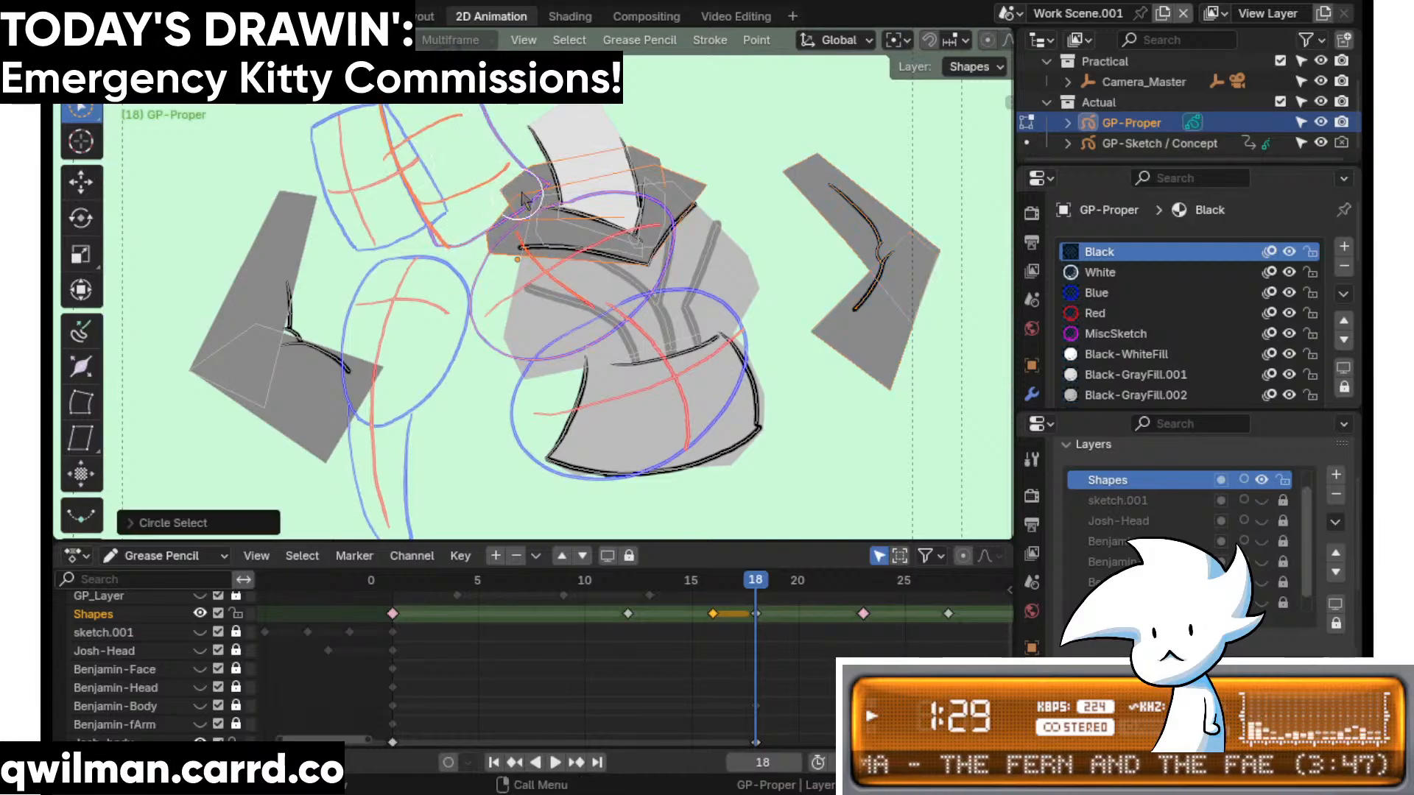
pyautogui.scroll(-1, 234, 685)
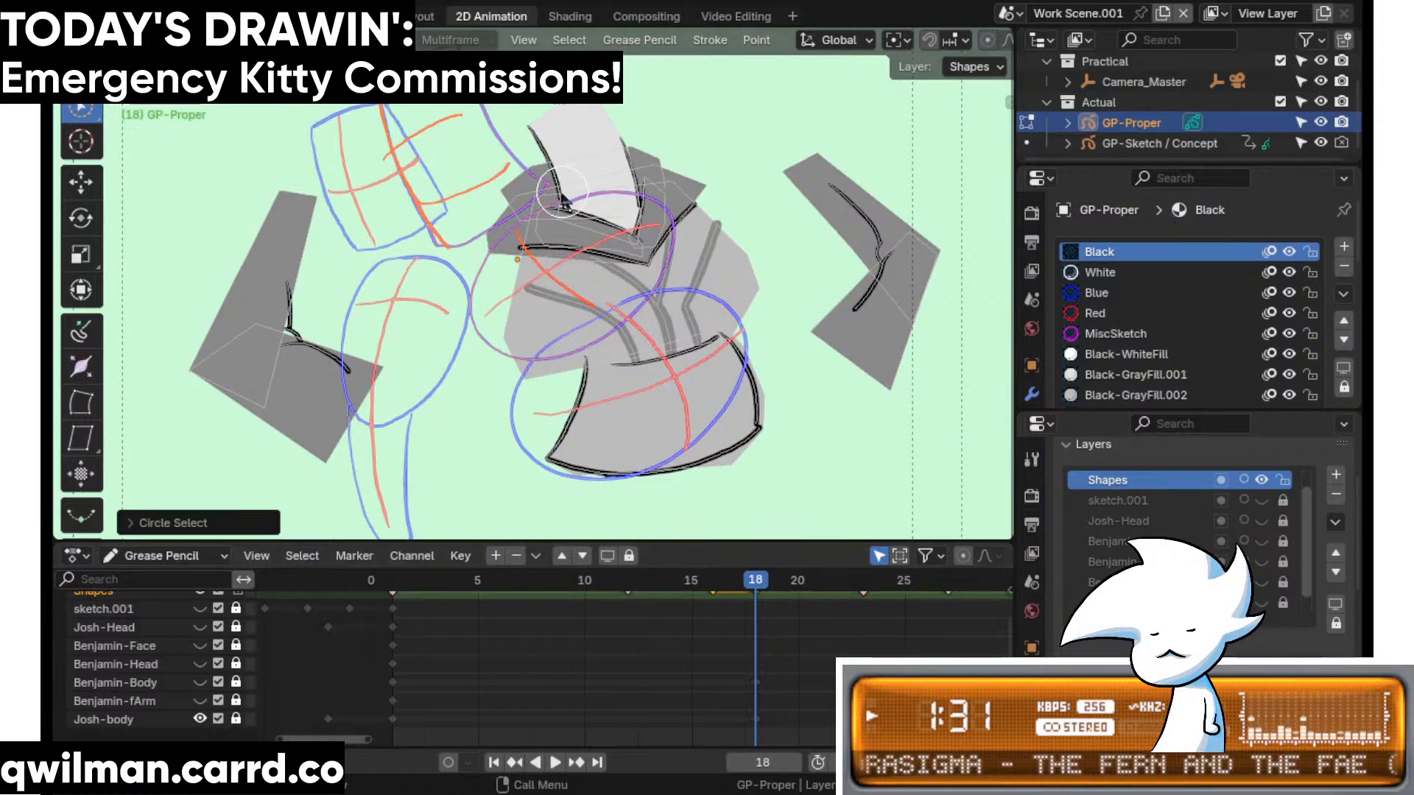
# - Select Josh's head and torso guides, rotate them more upright, move them over his torso artwork, and compare frame 18 with frame 4
pyautogui.press('q')
pyautogui.press('Escape')
pyautogui.press('c')
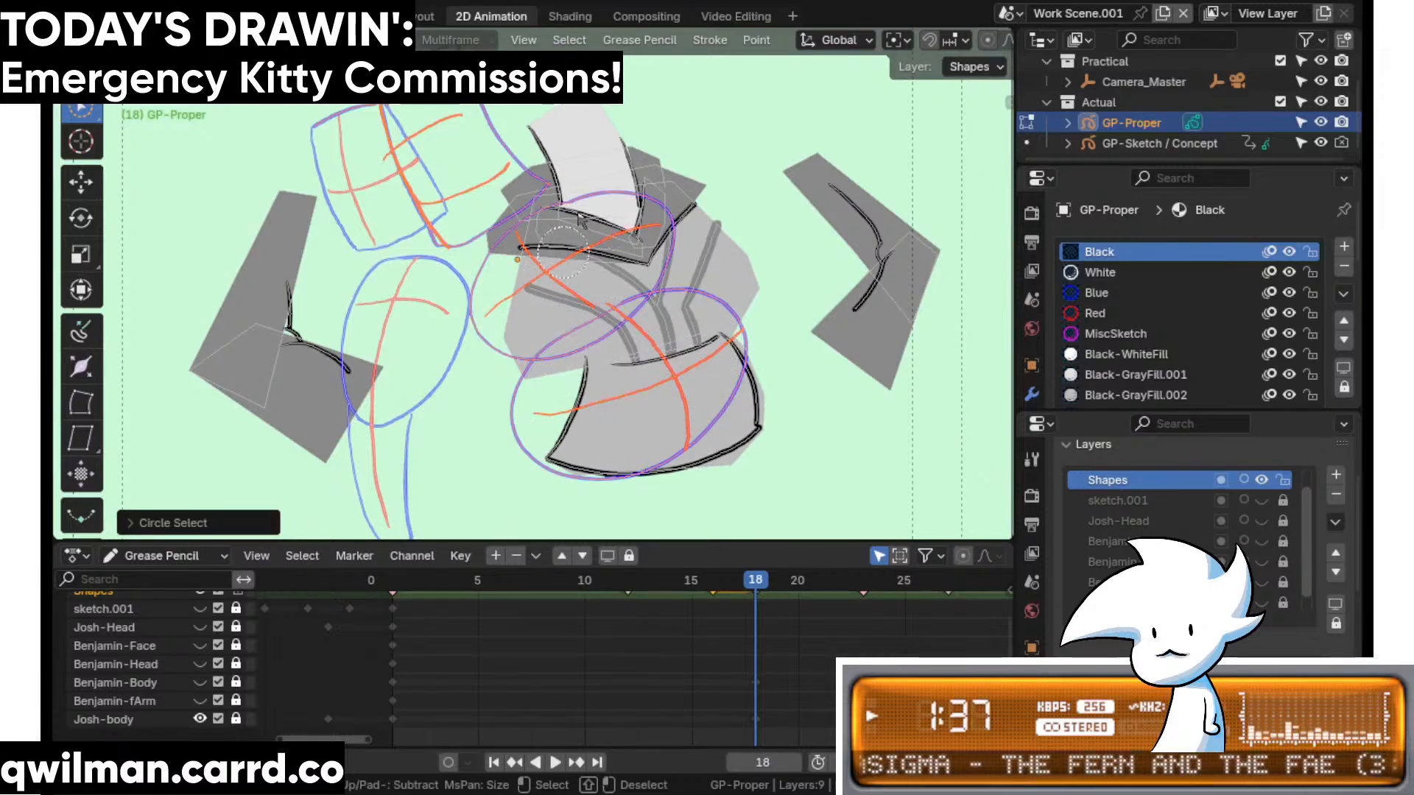
pyautogui.hotkey('shift', 'space')
pyautogui.press('r')
pyautogui.moveTo(609, 221); pyautogui.dragTo(667, 234)
pyautogui.hotkey('shift', 'space')
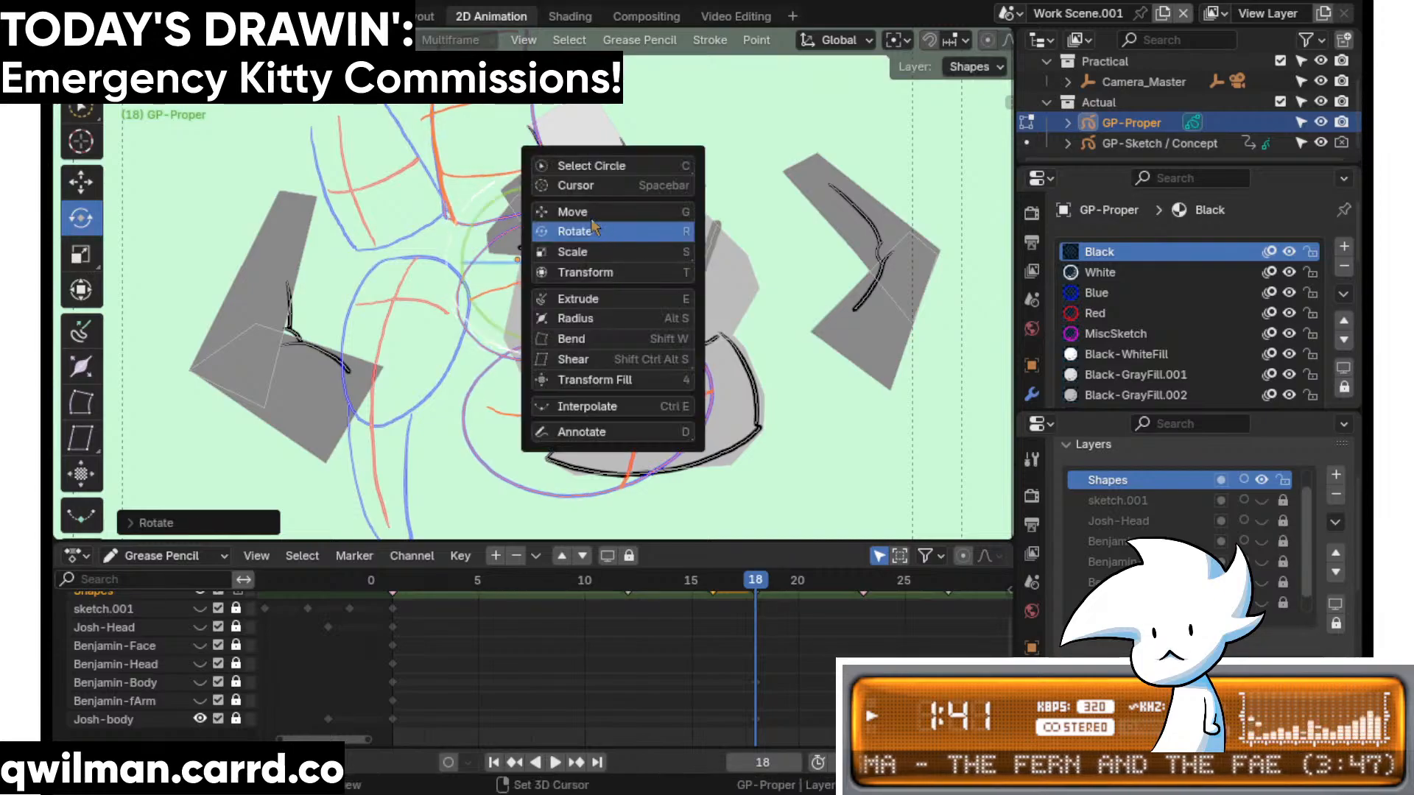
pyautogui.click(592, 212)
pyautogui.moveTo(555, 261); pyautogui.dragTo(618, 238)
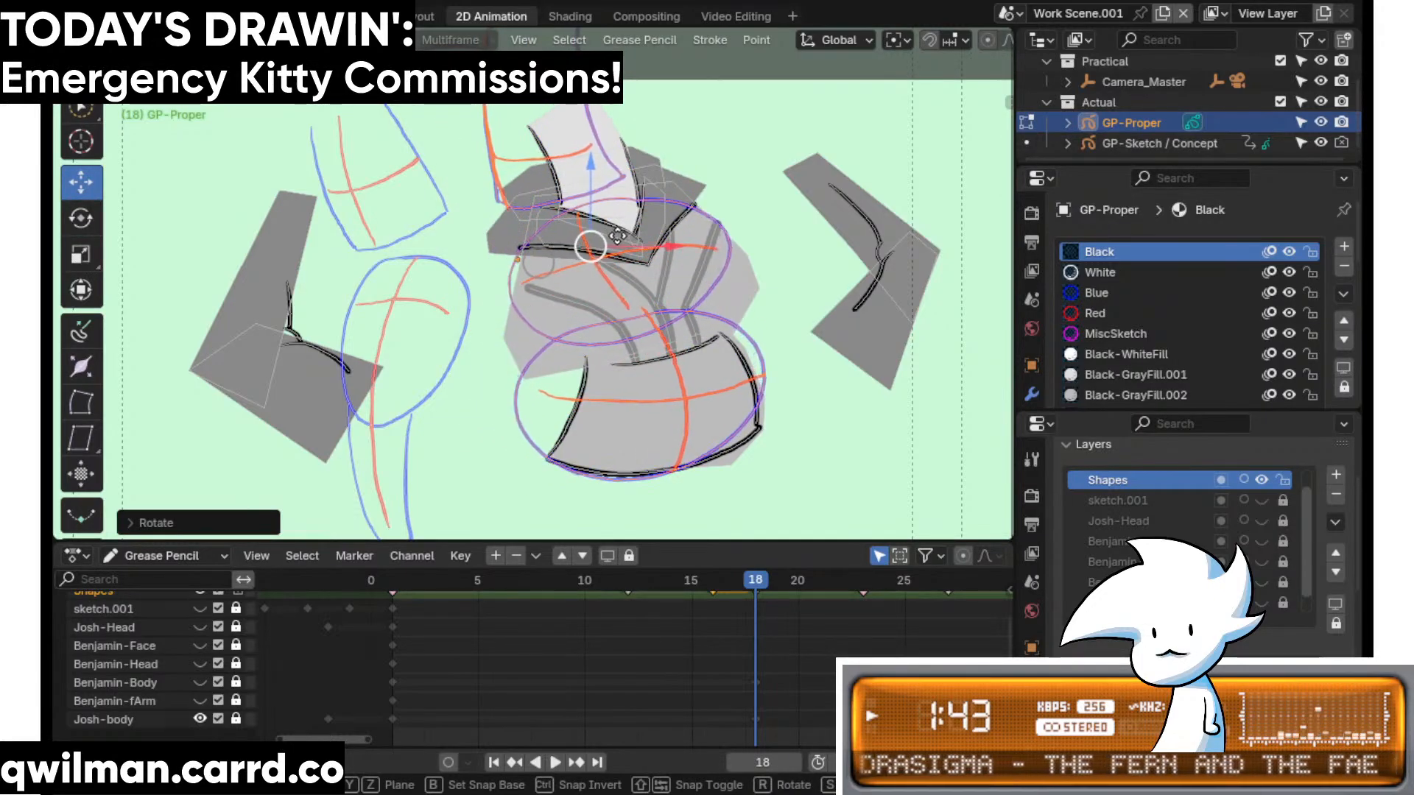
pyautogui.click(458, 580)
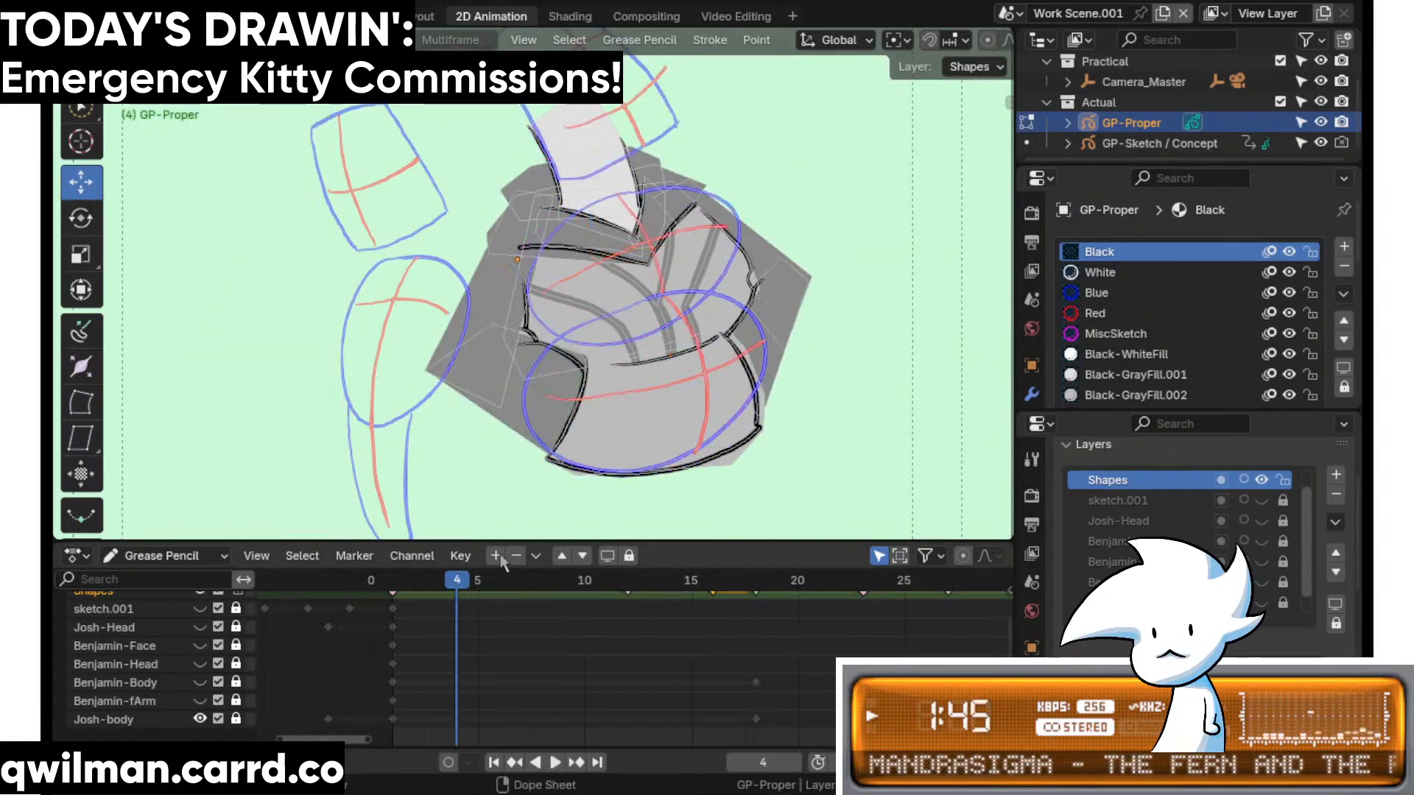
pyautogui.click(755, 579)
# - Deselect the guides, unlock the Josh-body layer, and circle-select the outline strokes and fill of Josh's lower torso
pyautogui.keyDown('shift'); pyautogui.moveTo(668, 419); pyautogui.dragTo(580, 331, button='middle'); pyautogui.keyUp('shift')
pyautogui.scroll(2, 579, 331)
pyautogui.press('q')
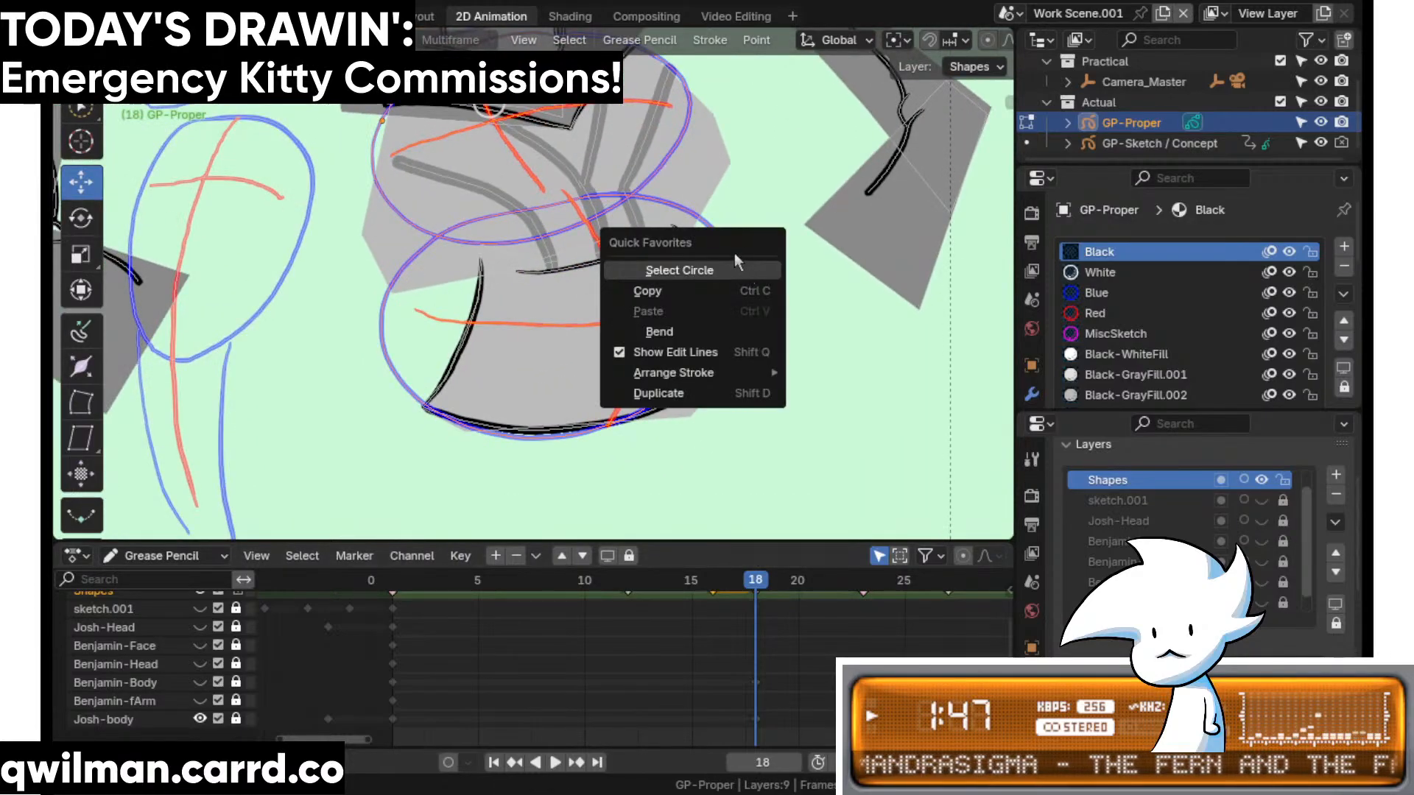
pyautogui.click(733, 263)
pyautogui.keyDown('shift'); pyautogui.moveTo(660, 288); pyautogui.dragTo(672, 313, button='middle'); pyautogui.keyUp('shift')
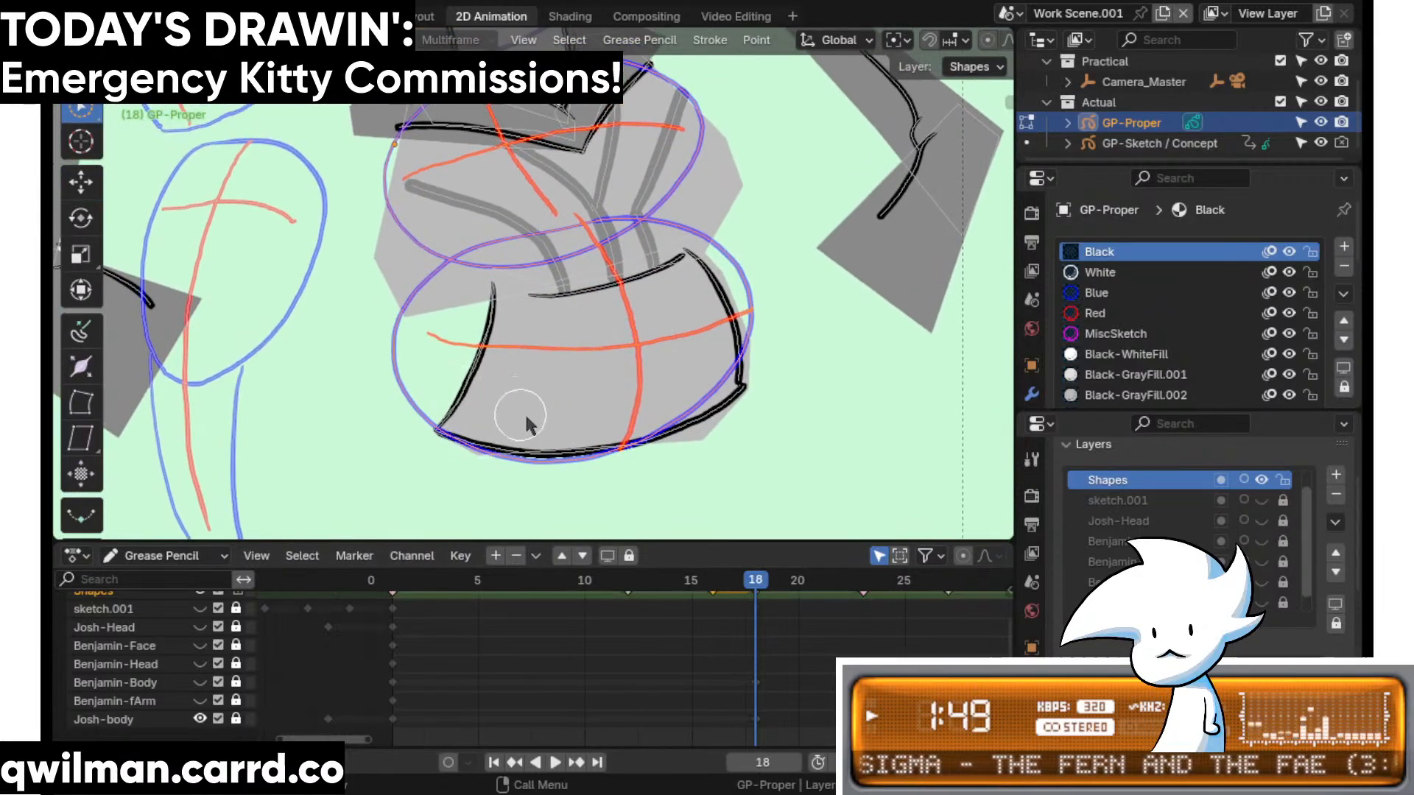
pyautogui.scroll(-1, 1269, 530)
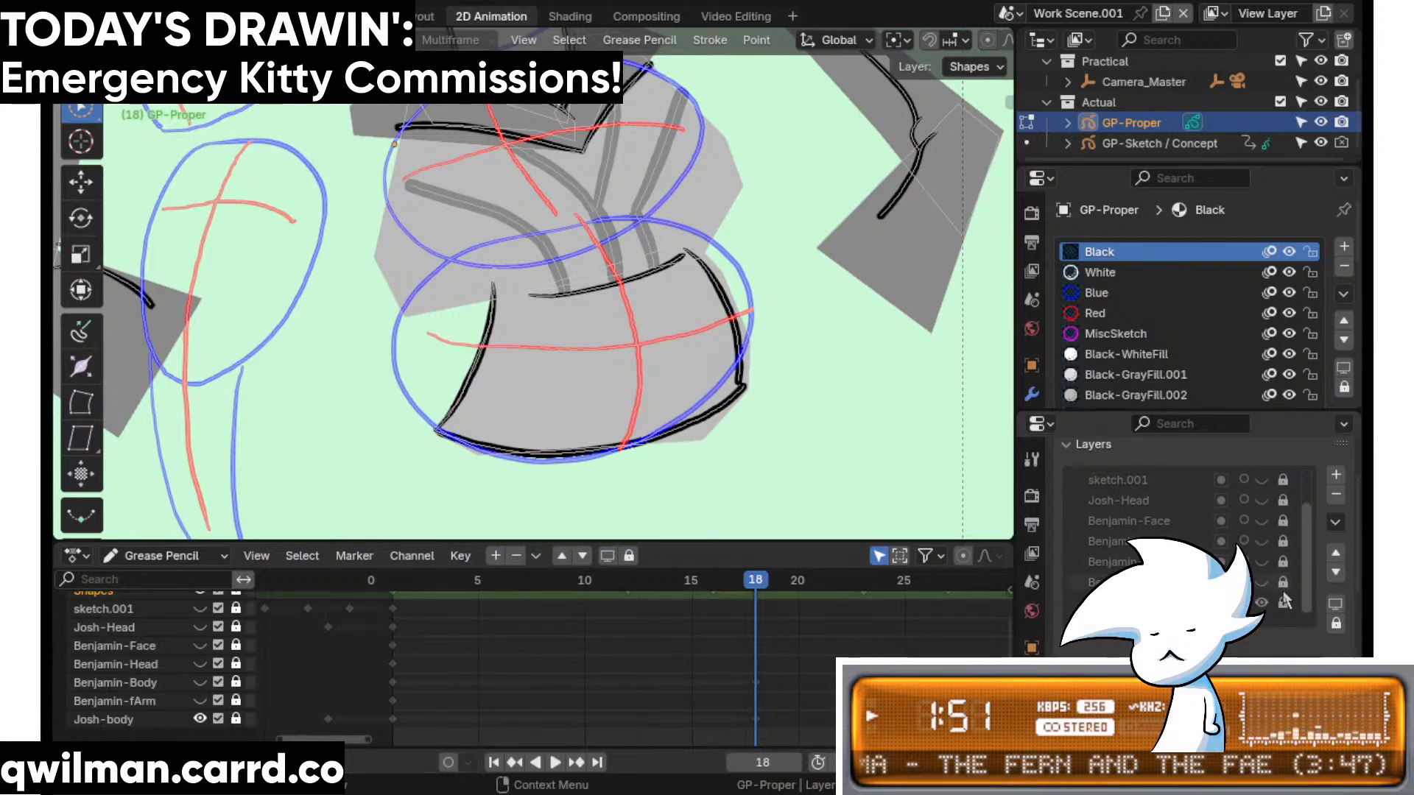
pyautogui.click(1283, 602)
pyautogui.moveTo(647, 348)
pyautogui.keyDown('shift'); pyautogui.mouseDown(button='middle')
pyautogui.moveTo(671, 382)
pyautogui.moveTo(668, 355)
pyautogui.mouseUp(button='middle'); pyautogui.keyUp('shift')
pyautogui.moveTo(480, 403); pyautogui.dragTo(749, 340)
pyautogui.scroll(4, 621, 401)
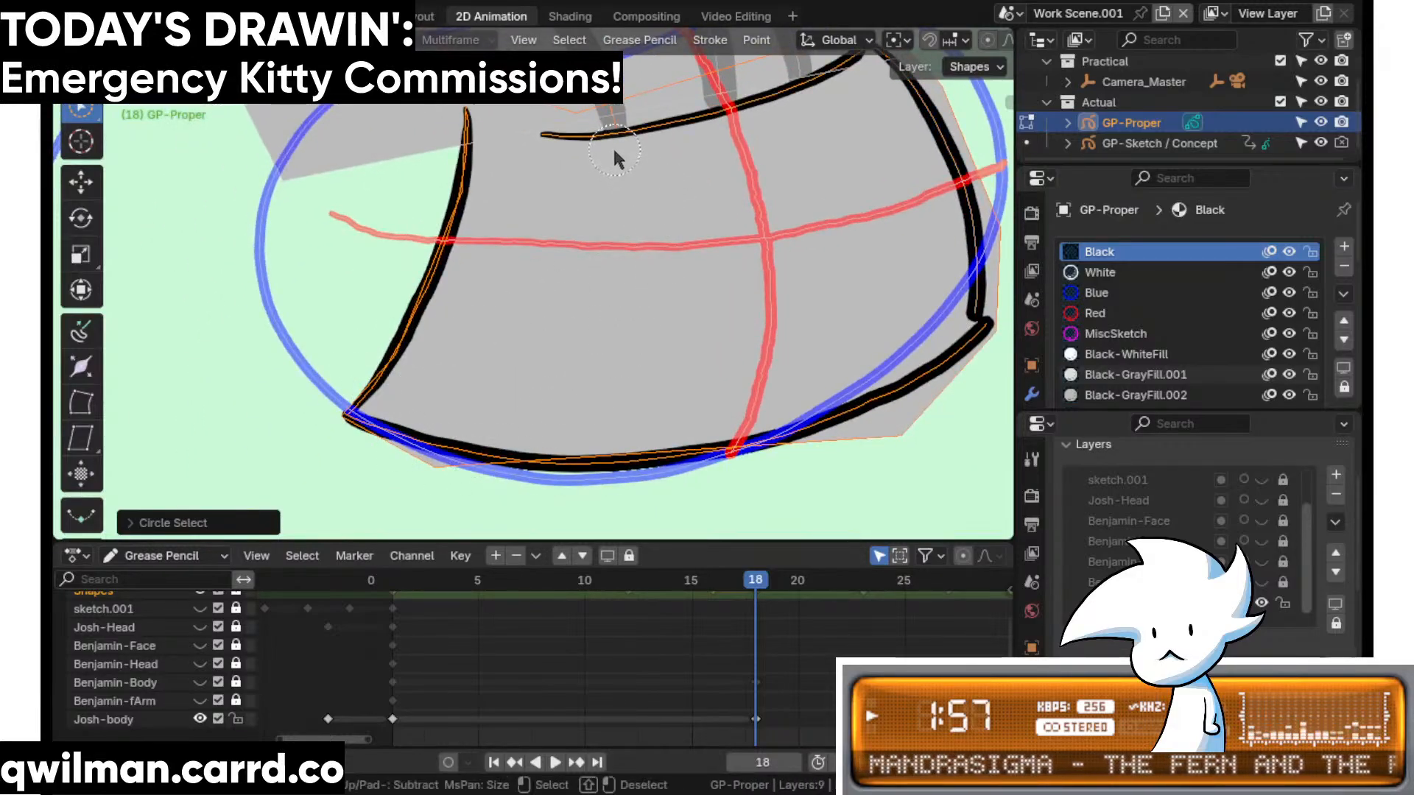
# - Try to reshape Josh's lower torso toward the blue guide oval with the Grab sculpt brush
pyautogui.scroll(-8, 836, 373)
pyautogui.hotkey('ctrl', 'Tab')
pyautogui.hotkey('shift', 'space')
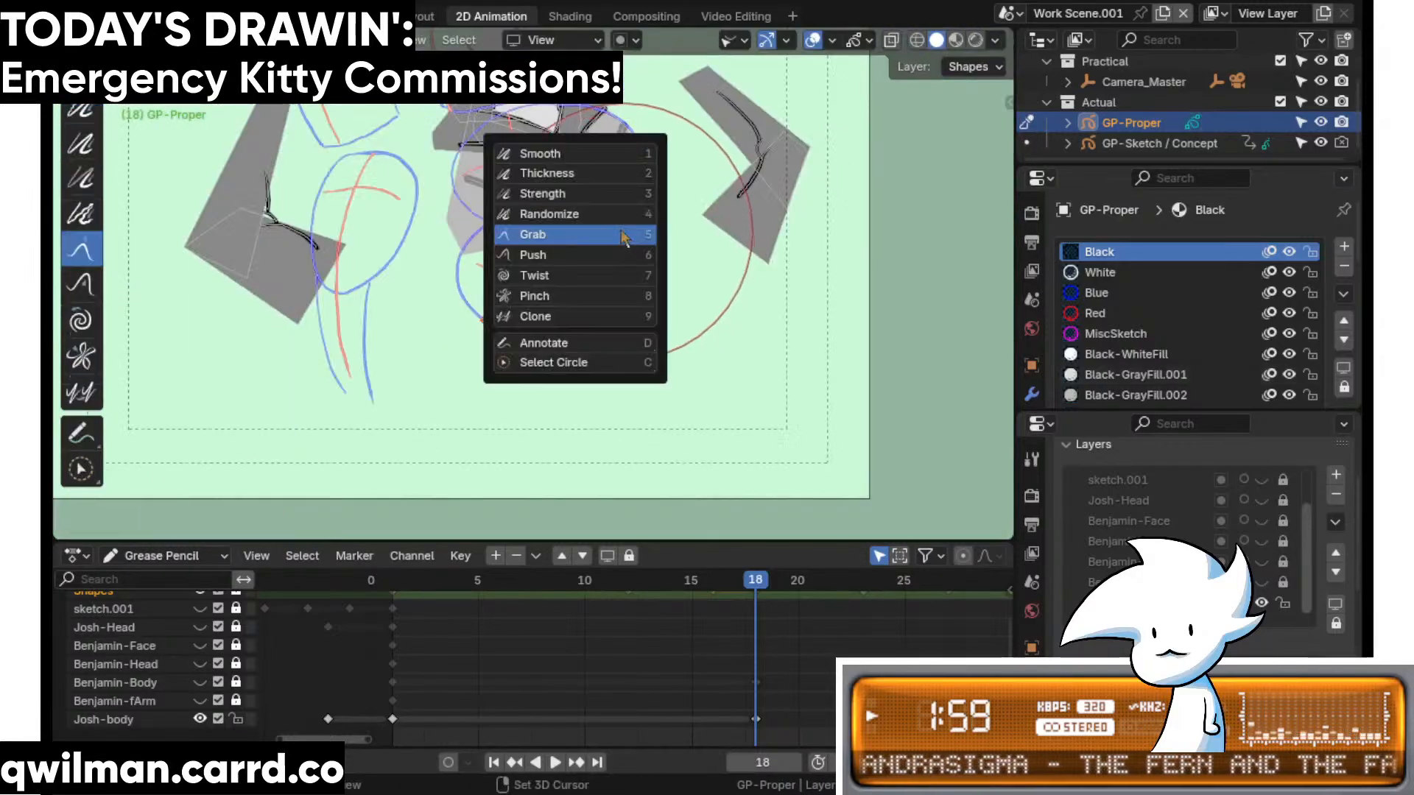
pyautogui.click(552, 235)
pyautogui.moveTo(537, 231); pyautogui.dragTo(517, 231)
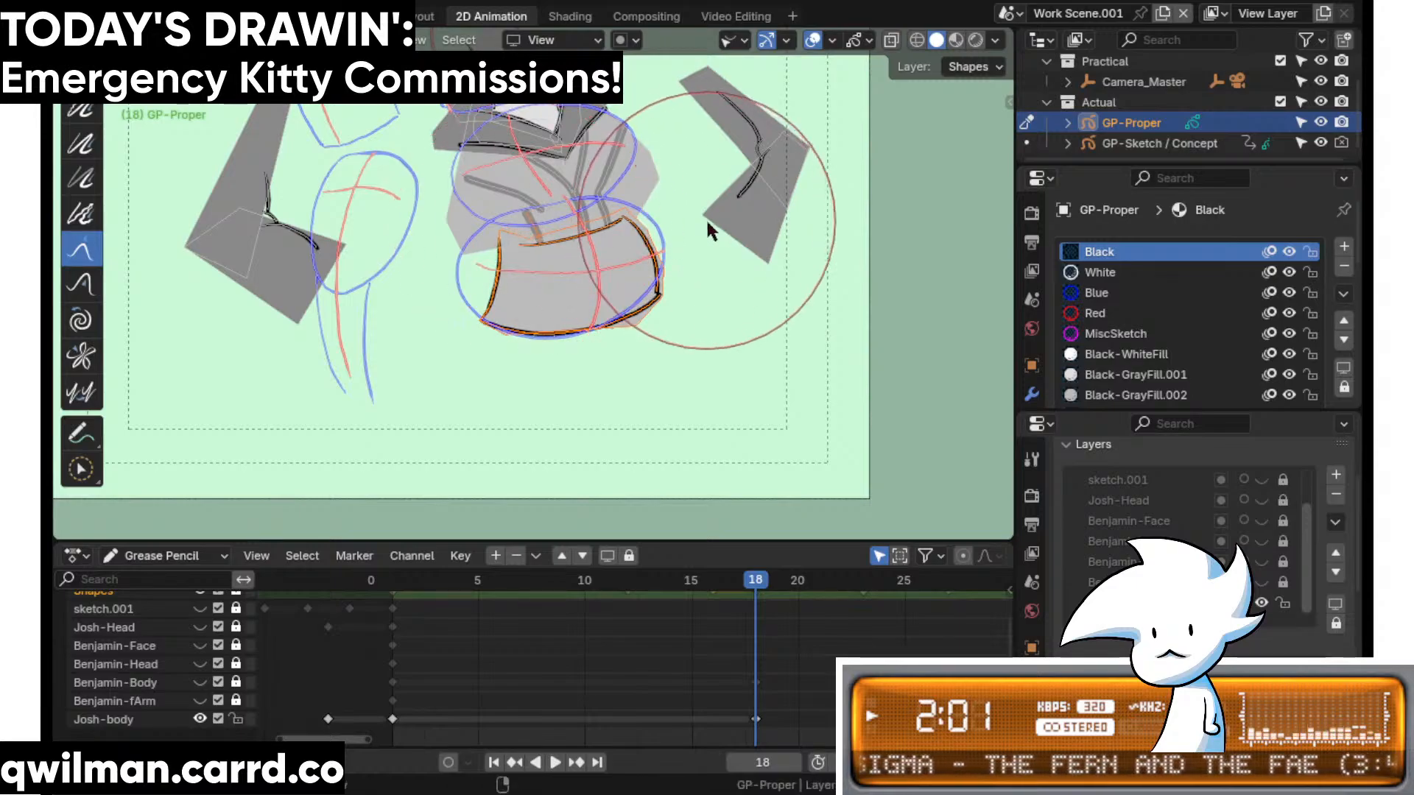
pyautogui.moveTo(707, 223); pyautogui.dragTo(692, 222)
pyautogui.scroll(3, 663, 228)
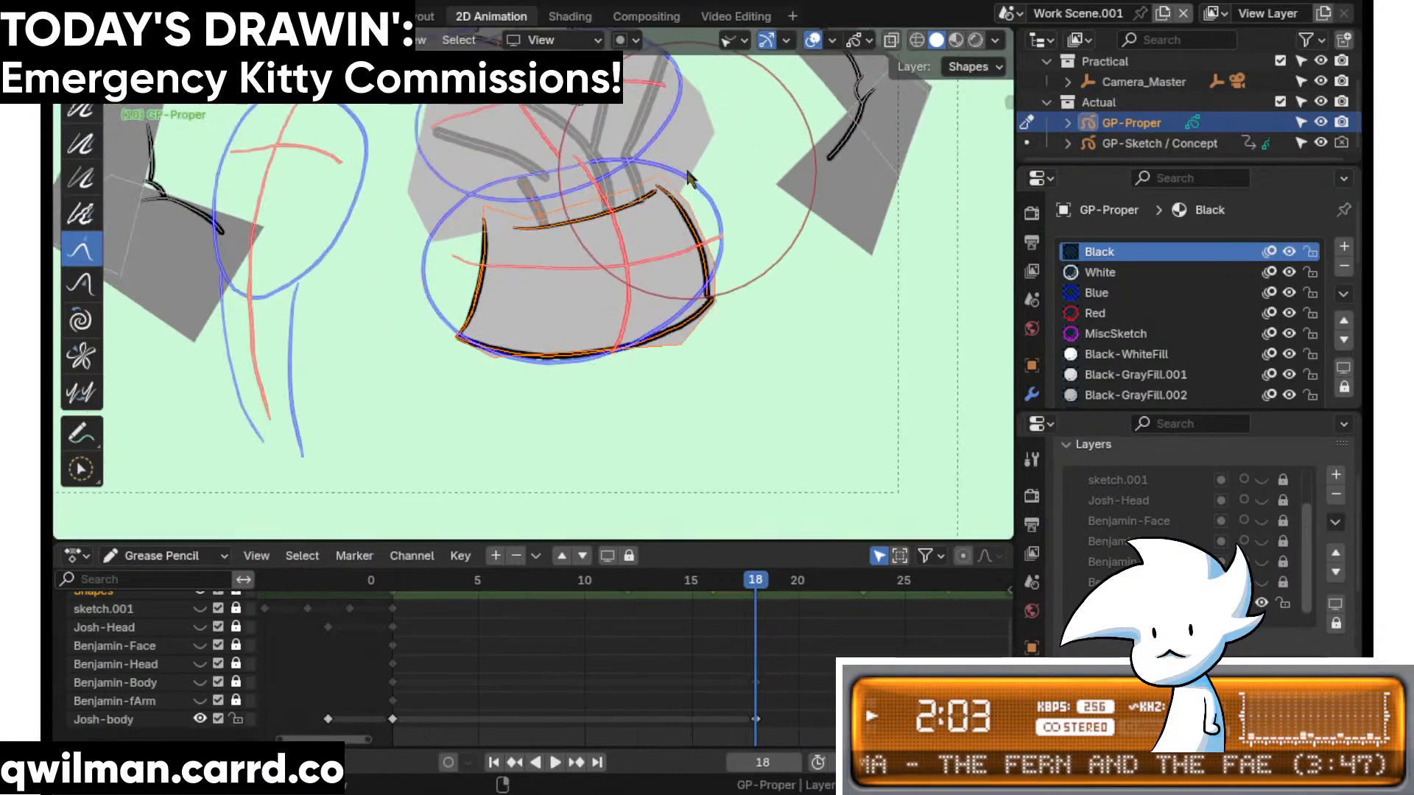
pyautogui.moveTo(755, 585)
pyautogui.mouseDown()
pyautogui.moveTo(751, 598)
pyautogui.moveTo(738, 586)
pyautogui.moveTo(758, 589)
pyautogui.moveTo(735, 589)
pyautogui.moveTo(755, 583)
pyautogui.mouseUp()
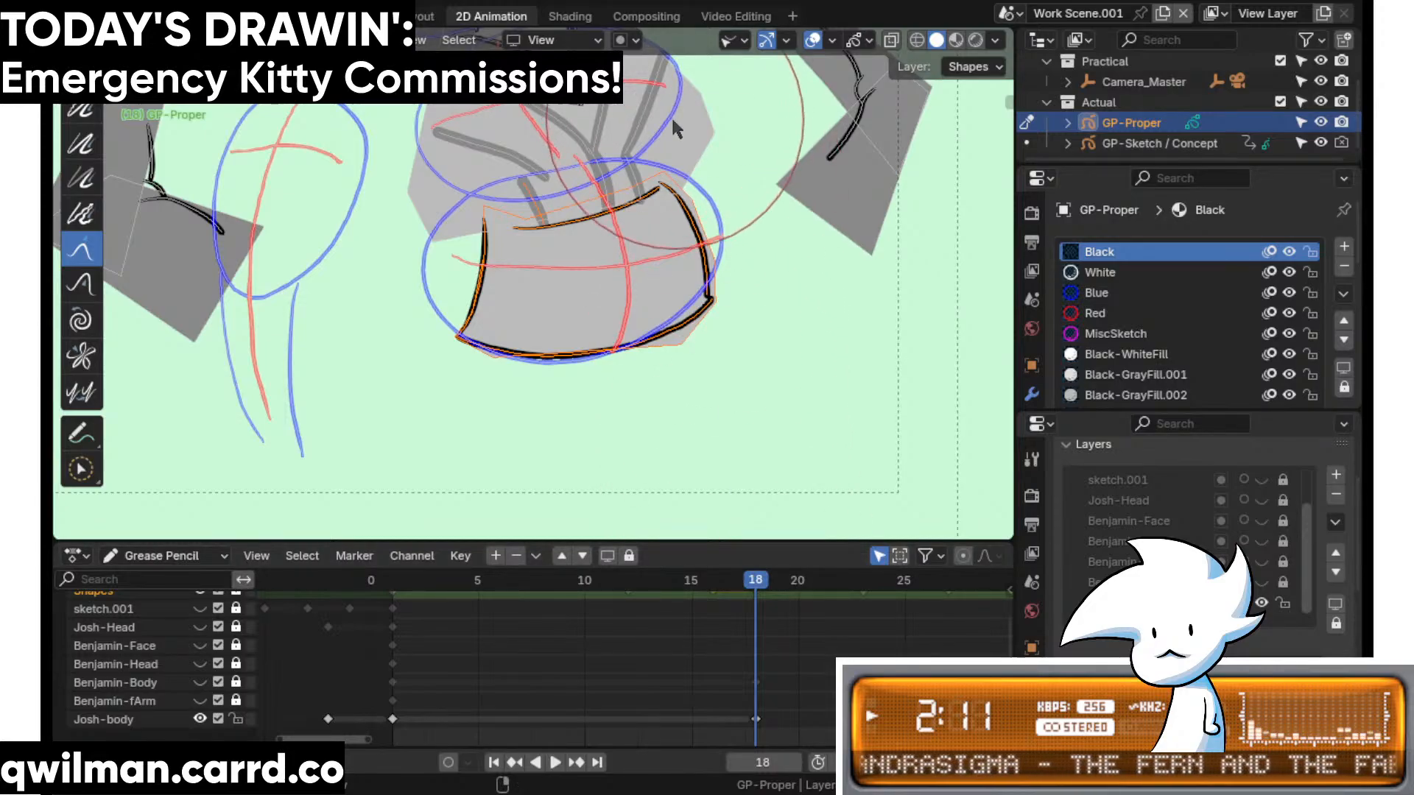
pyautogui.moveTo(540, 249); pyautogui.dragTo(532, 234)
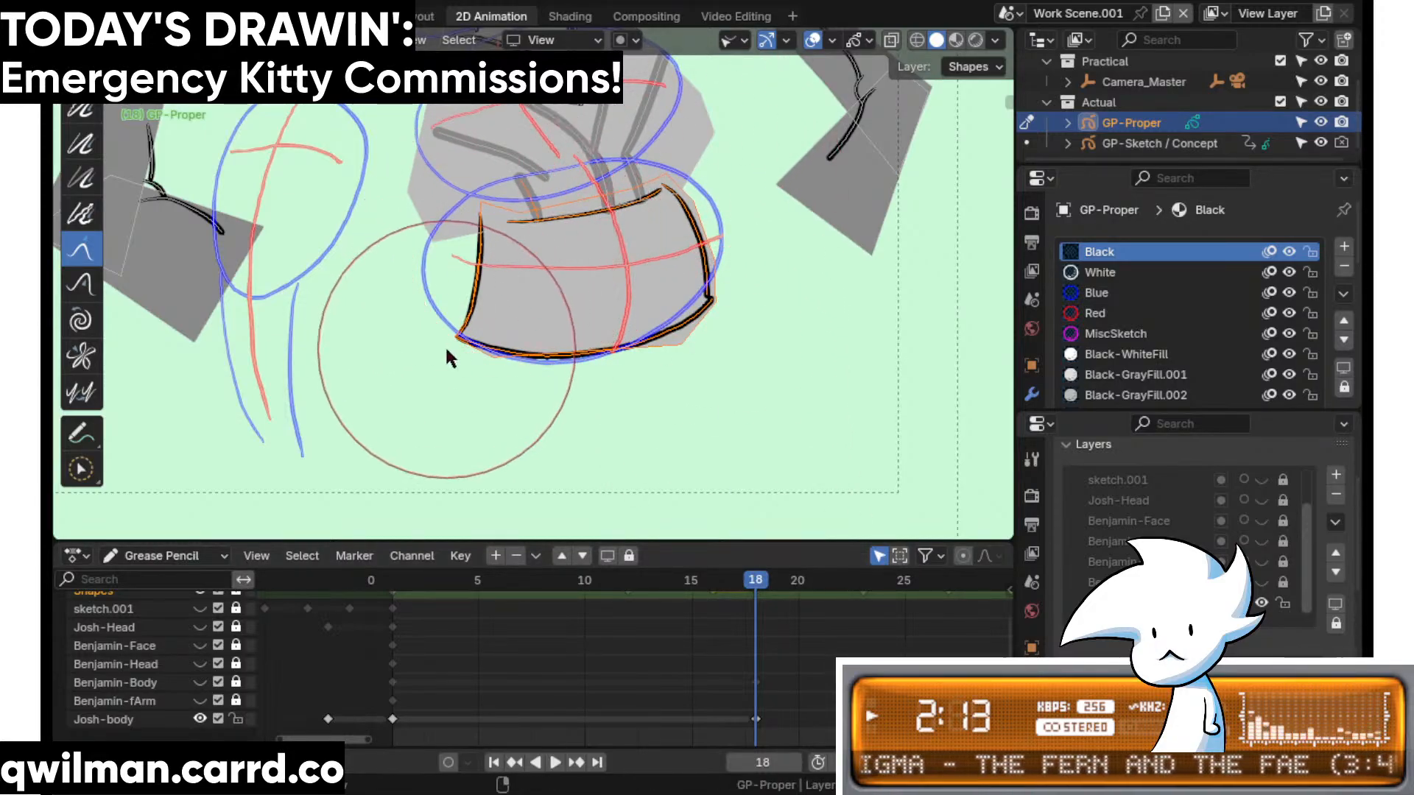
# - Compare the reshaped lower torso with the pose at frame 5, then undo the Grab edits and return to frame 18
pyautogui.press('space')
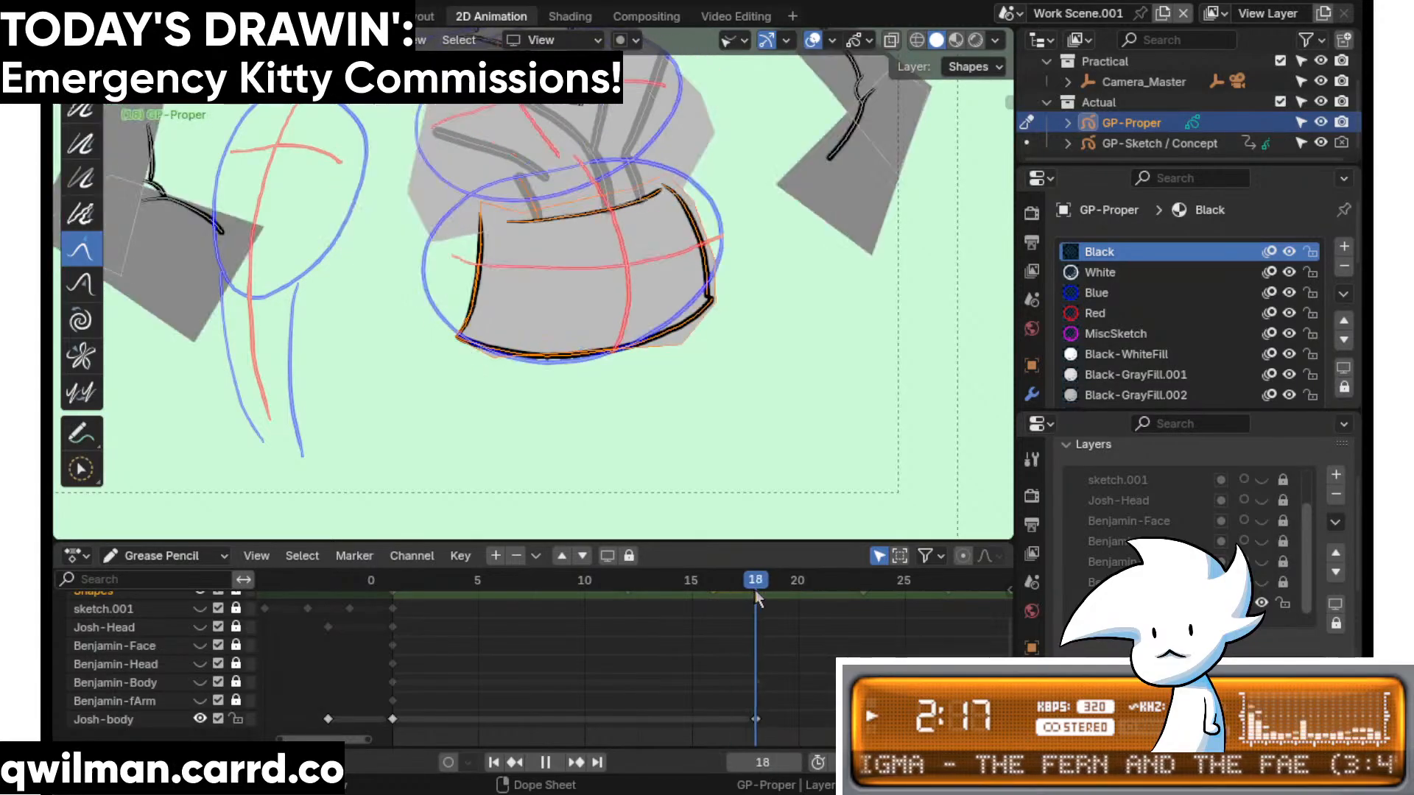
pyautogui.press('space')
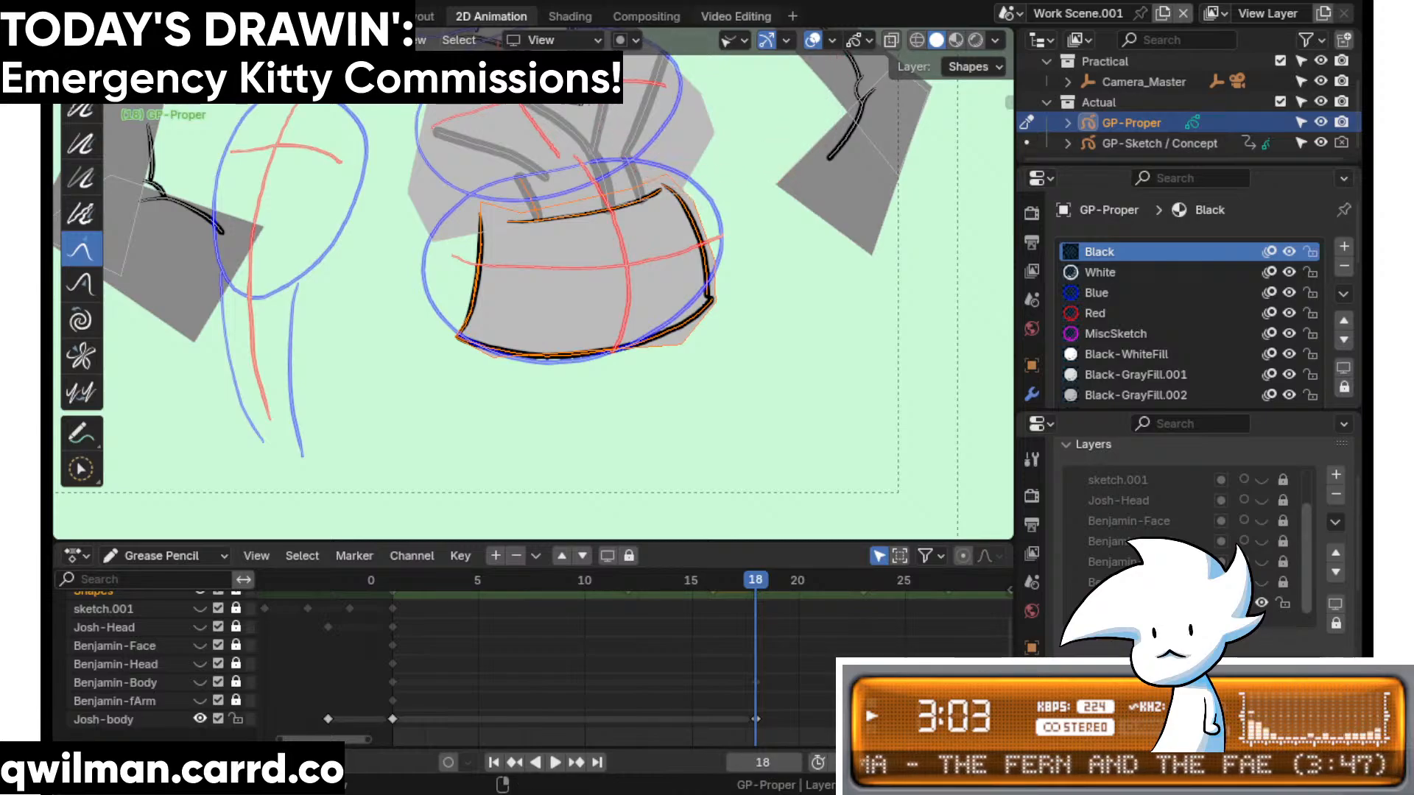
pyautogui.moveTo(753, 586)
pyautogui.mouseDown()
pyautogui.moveTo(724, 585)
pyautogui.moveTo(751, 592)
pyautogui.mouseUp()
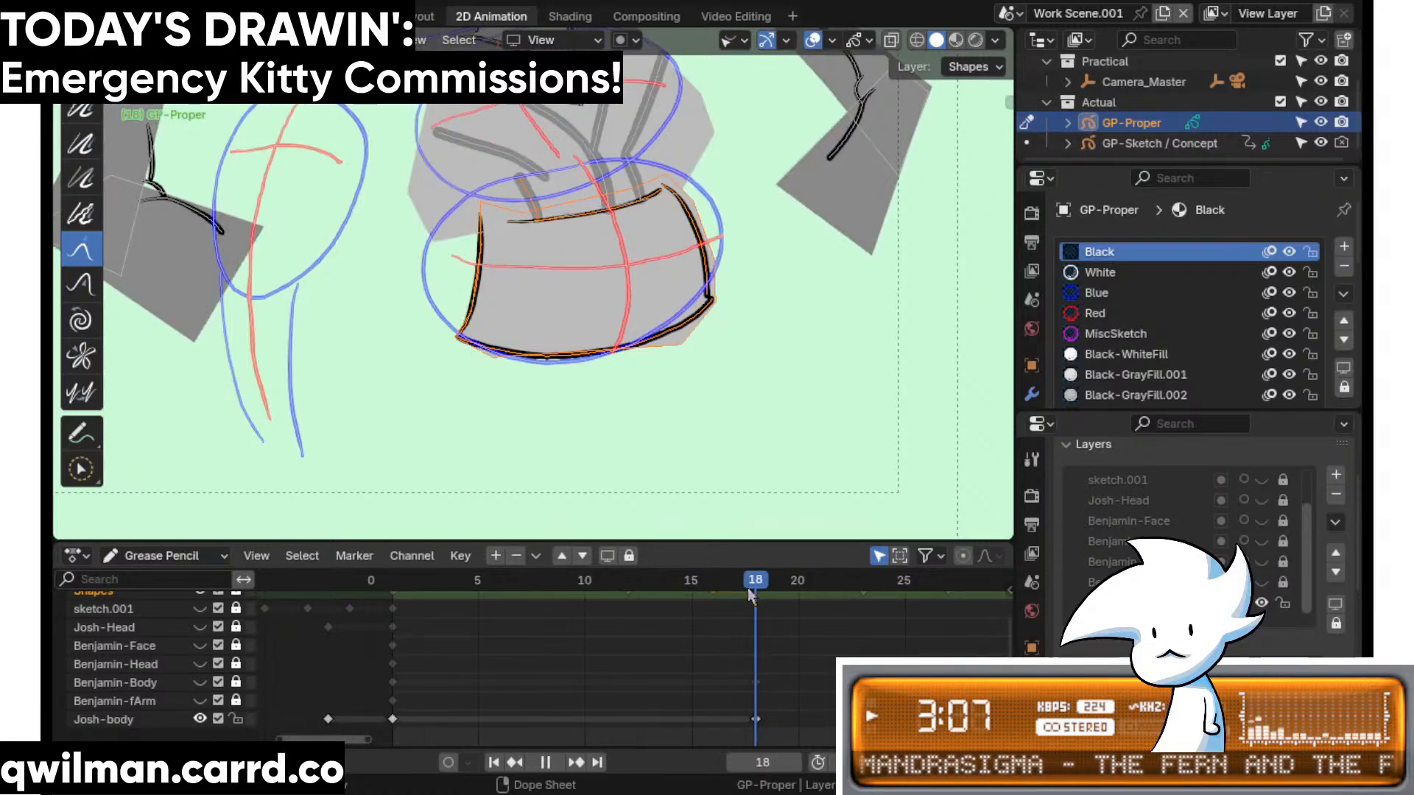
pyautogui.click(479, 582)
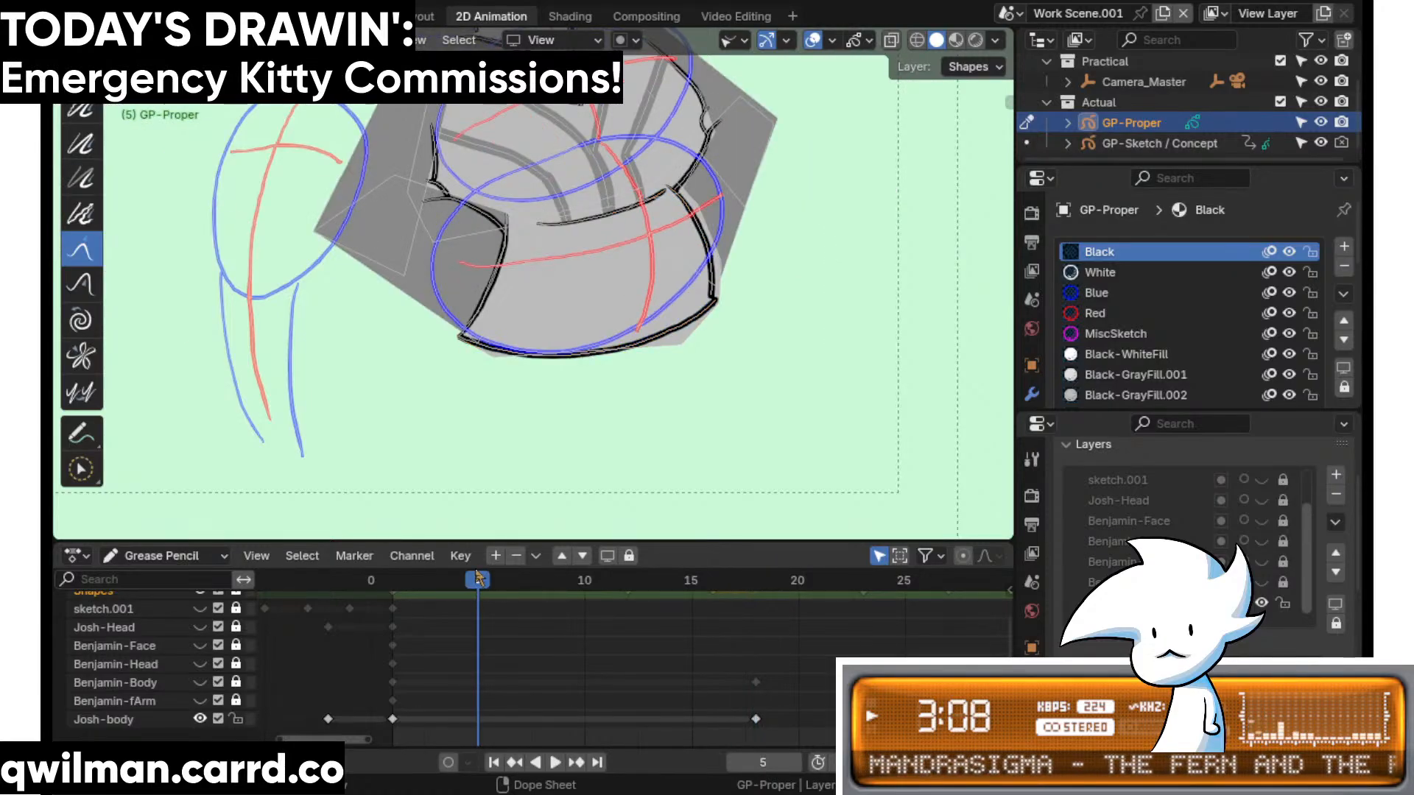
pyautogui.press('space')
pyautogui.press('space')
pyautogui.click(776, 580)
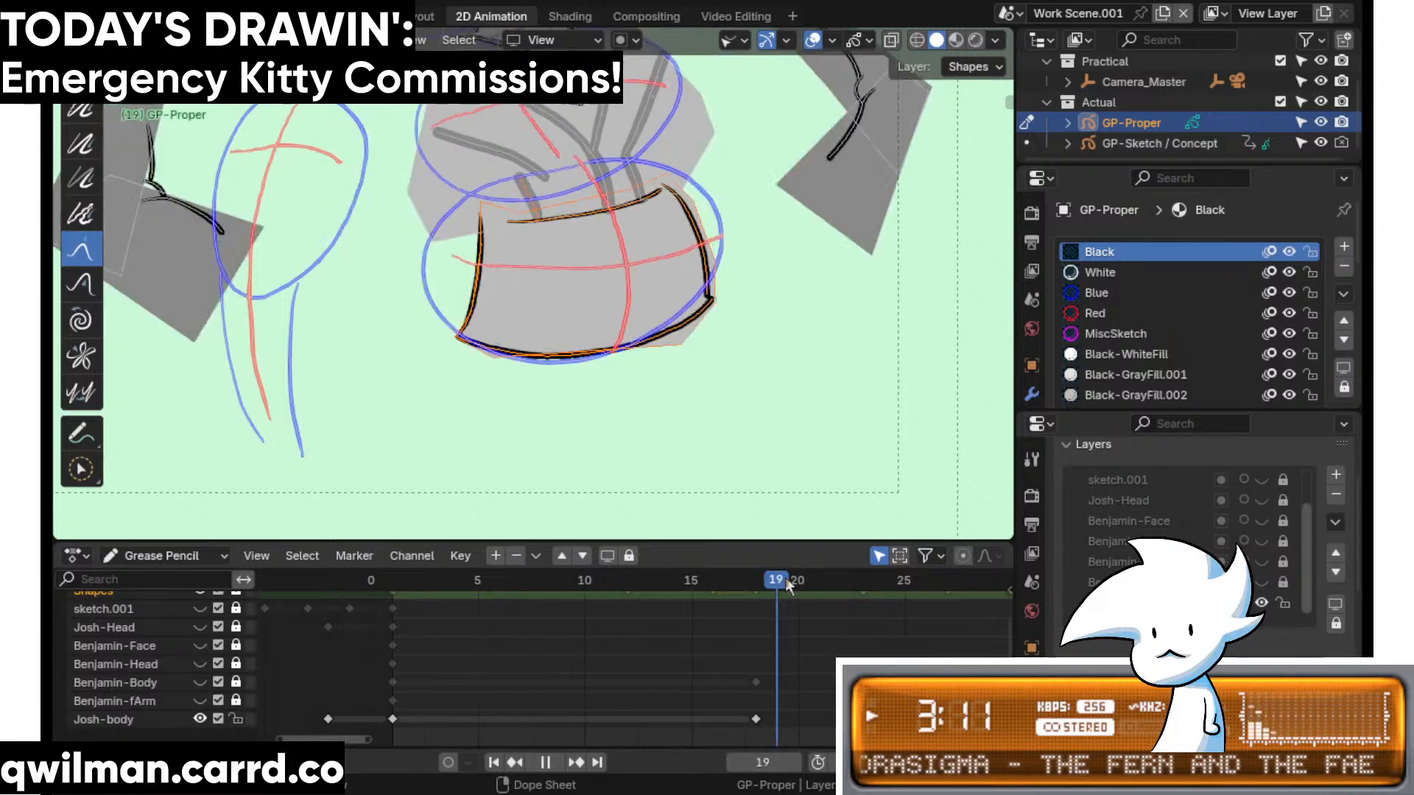
pyautogui.hotkey('shift', 'space')
pyautogui.click(587, 254)
pyautogui.scroll(-2, 587, 254)
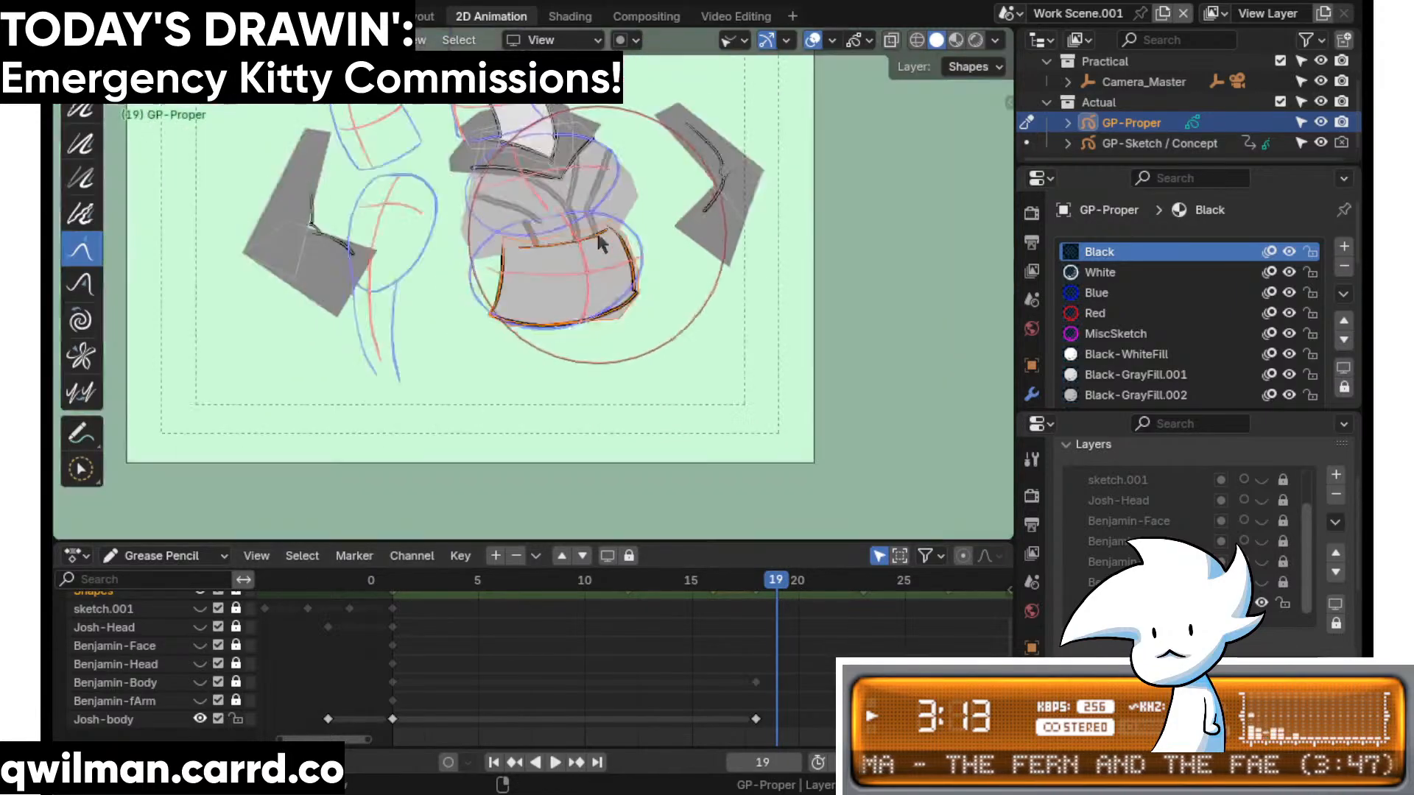
pyautogui.press('Left')
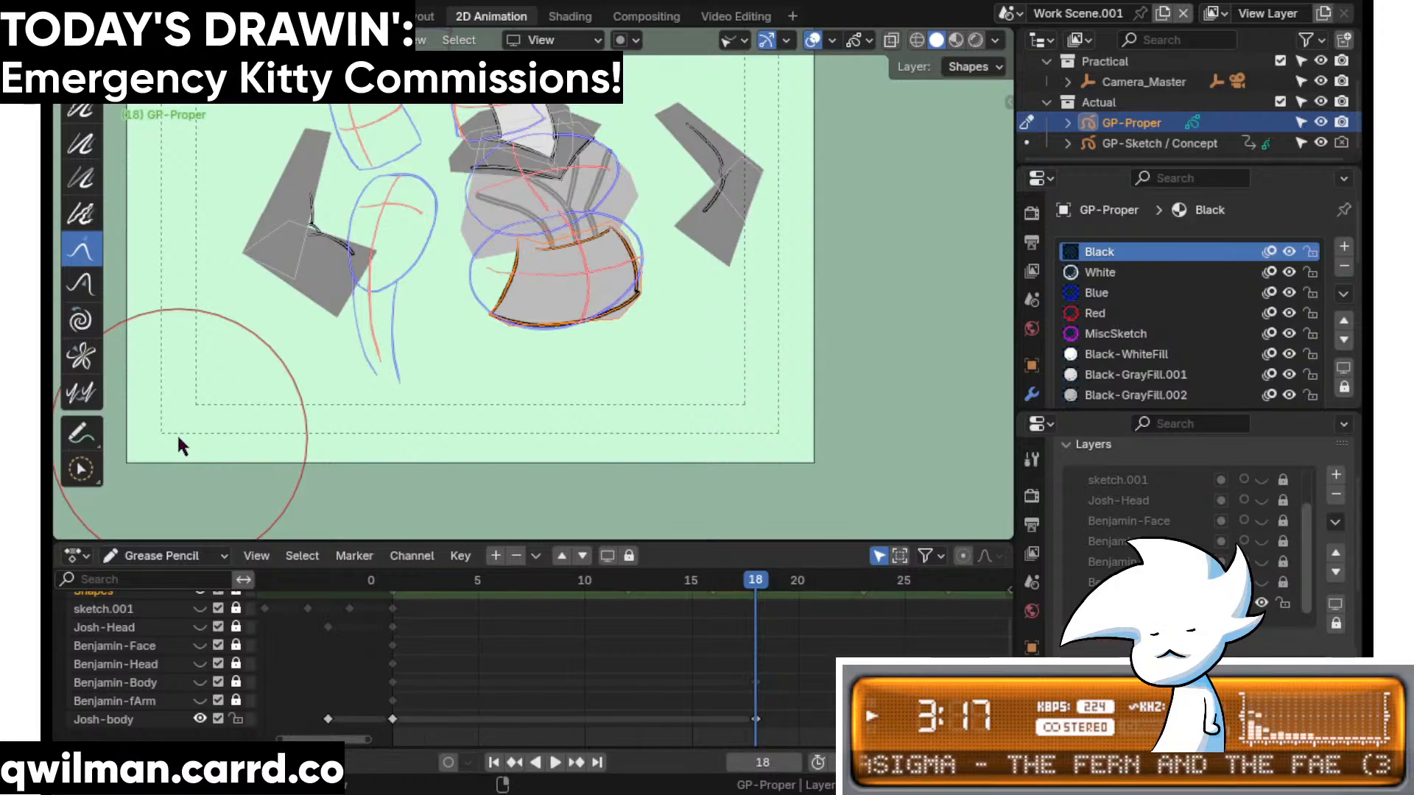
# - Circle-select Josh's chest, collar and neck artwork at frame 18 and move it slightly left toward the guides
pyautogui.press('Tab')
pyautogui.scroll(5, 177, 432)
pyautogui.press('q')
pyautogui.click(678, 324)
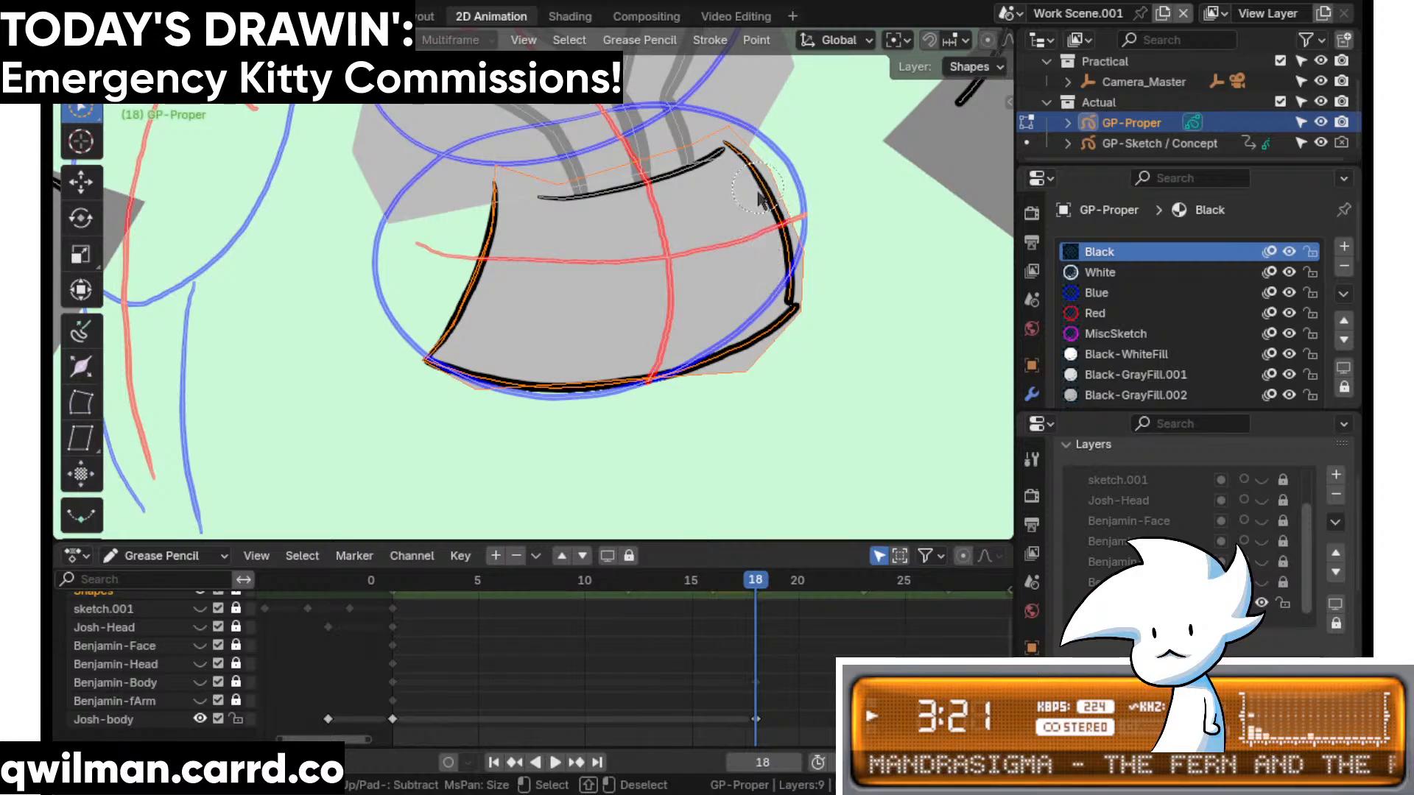
pyautogui.rightClick(744, 244)
pyautogui.keyDown('shift'); pyautogui.moveTo(742, 249); pyautogui.dragTo(724, 316, button='middle'); pyautogui.keyUp('shift')
pyautogui.scroll(-4, 707, 300)
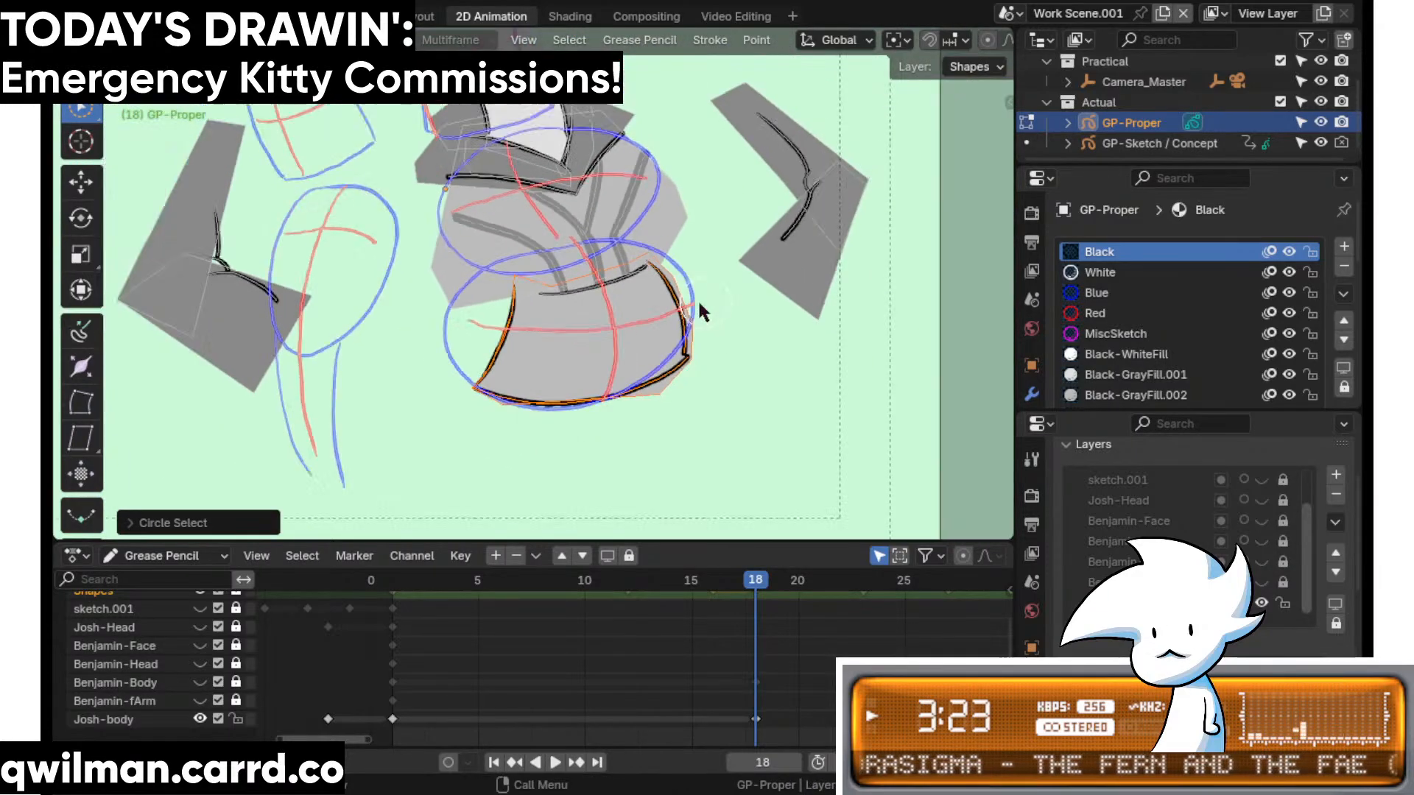
pyautogui.scroll(3, 682, 283)
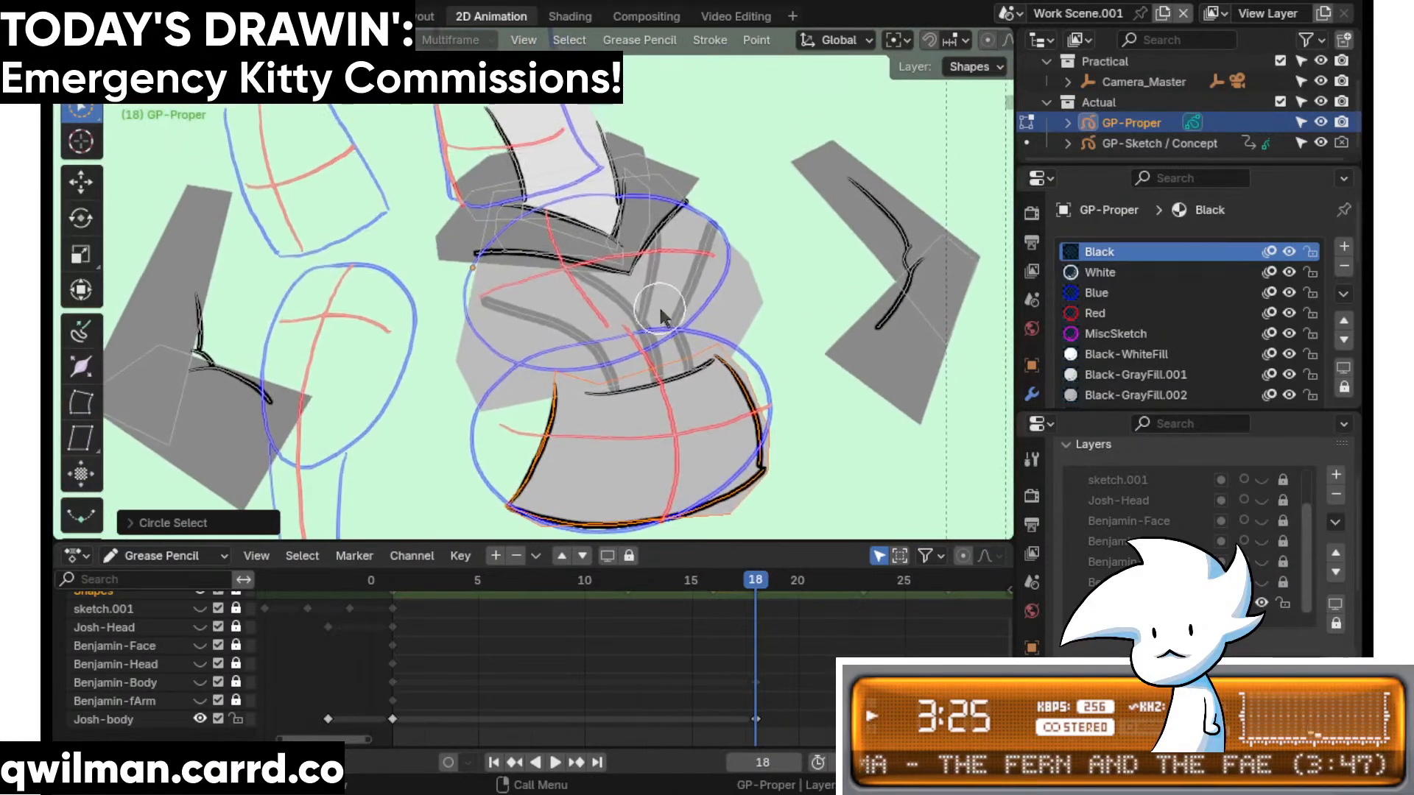
pyautogui.scroll(4, 650, 281)
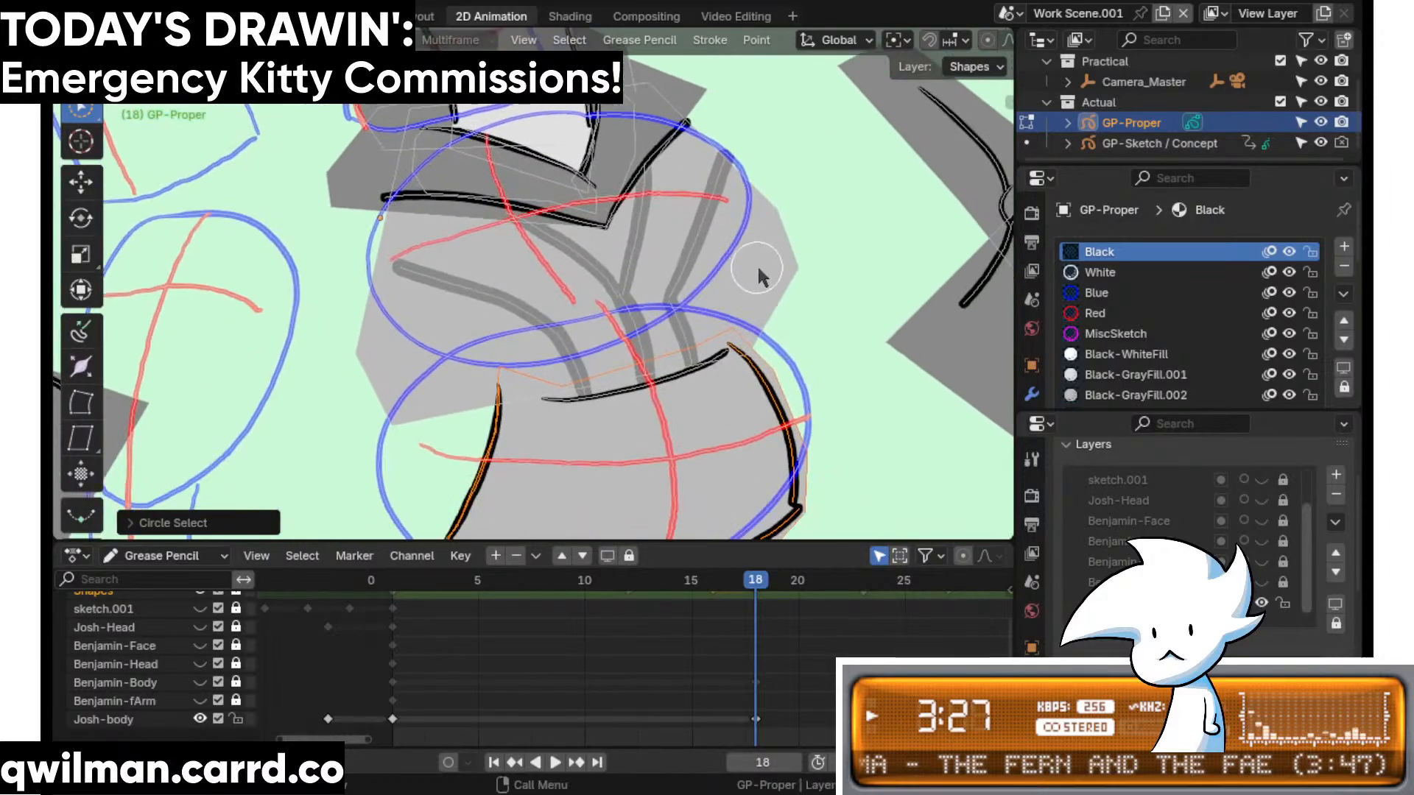
pyautogui.press('c')
pyautogui.moveTo(787, 281)
pyautogui.mouseDown()
pyautogui.moveTo(639, 324)
pyautogui.moveTo(500, 328)
pyautogui.moveTo(479, 295)
pyautogui.moveTo(628, 163)
pyautogui.moveTo(383, 152)
pyautogui.moveTo(632, 54)
pyautogui.moveTo(609, 173)
pyautogui.mouseUp()
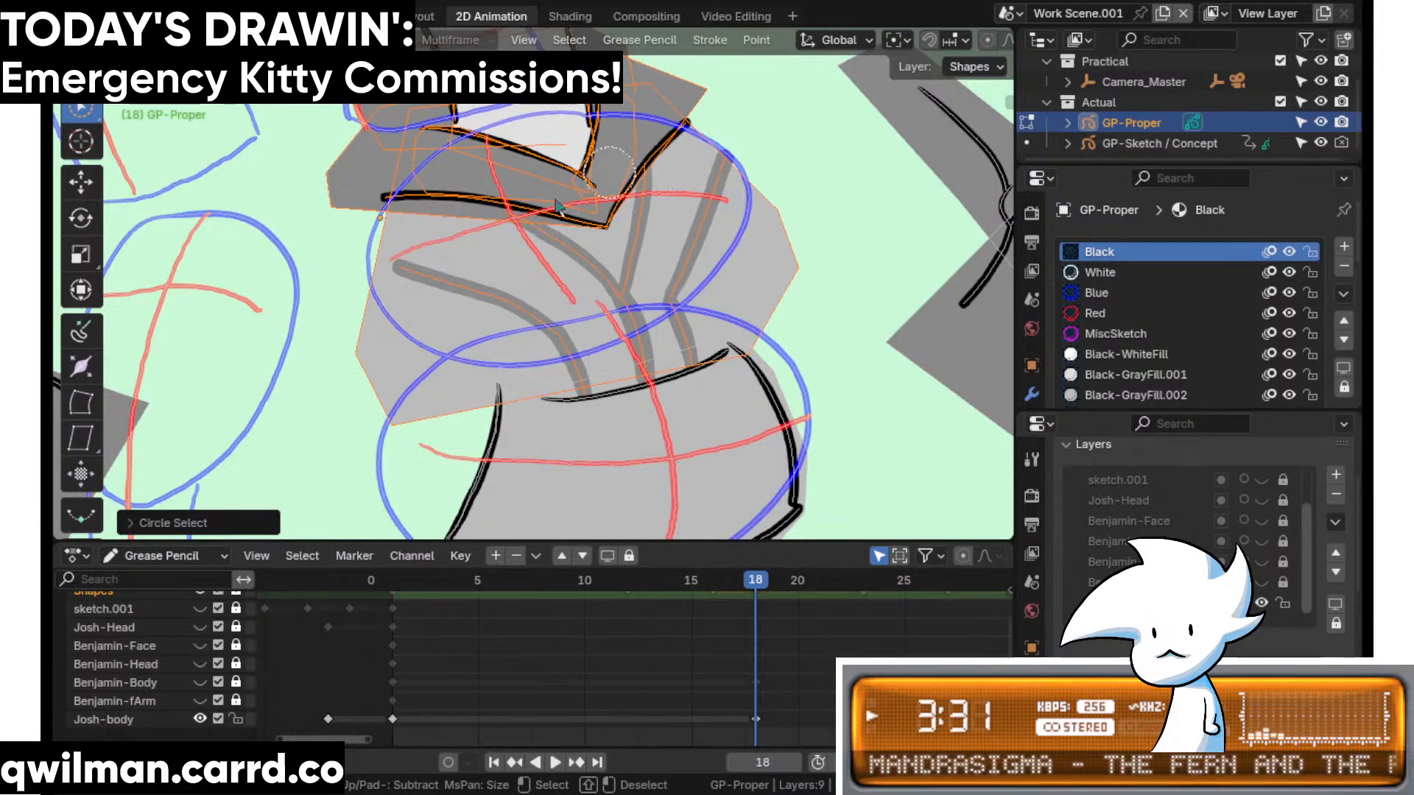
pyautogui.moveTo(672, 246); pyautogui.dragTo(660, 247)
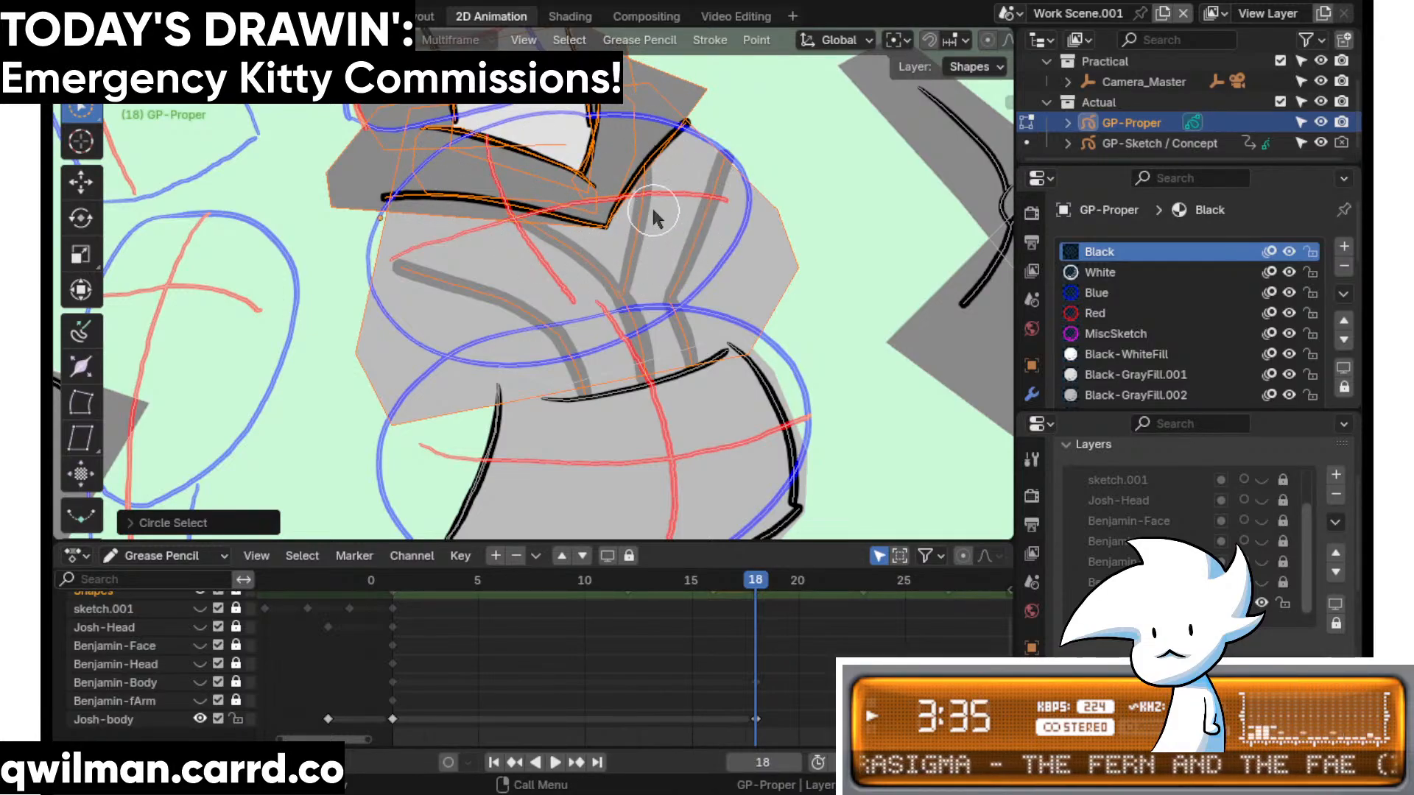
pyautogui.scroll(-4, 651, 205)
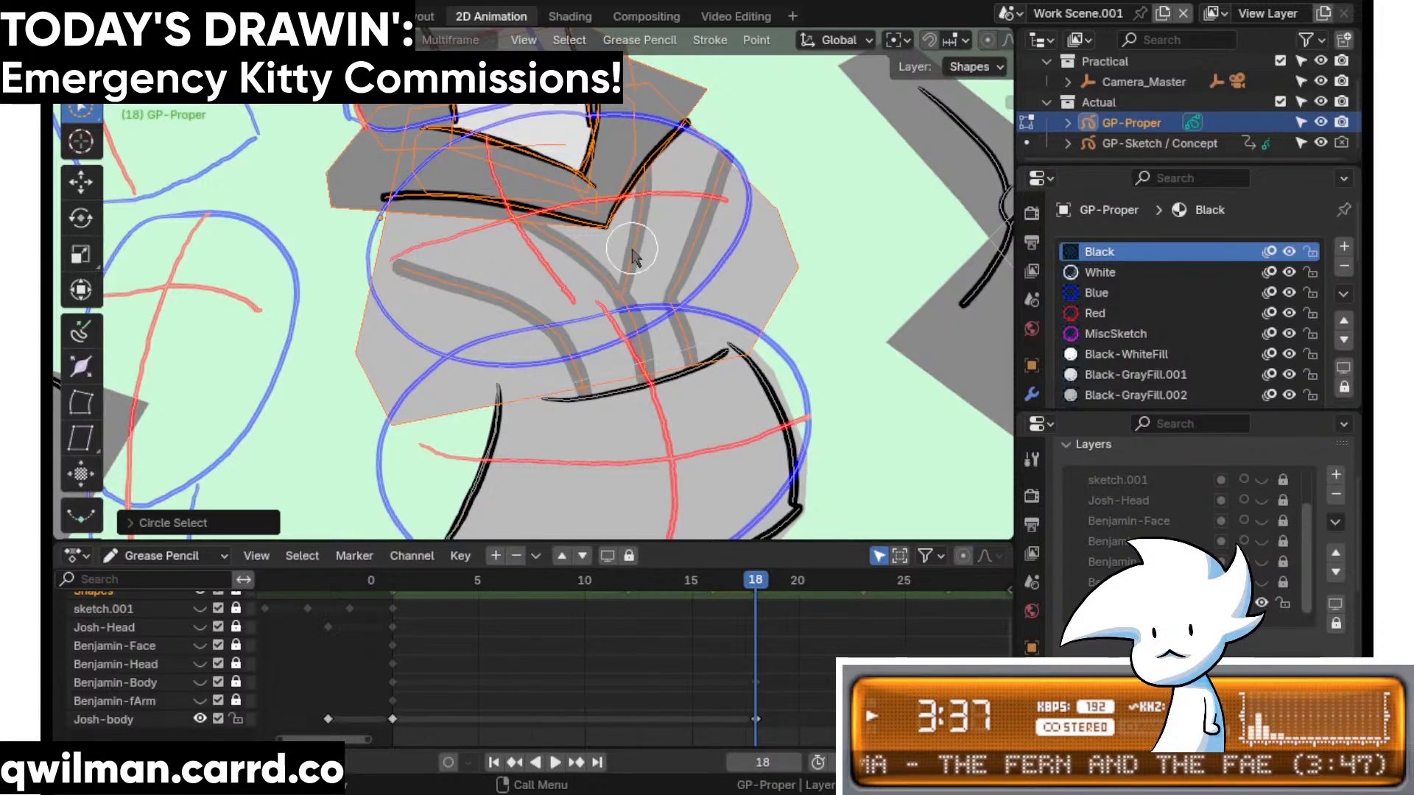
pyautogui.hotkey('shift', 'space')
pyautogui.click(618, 340)
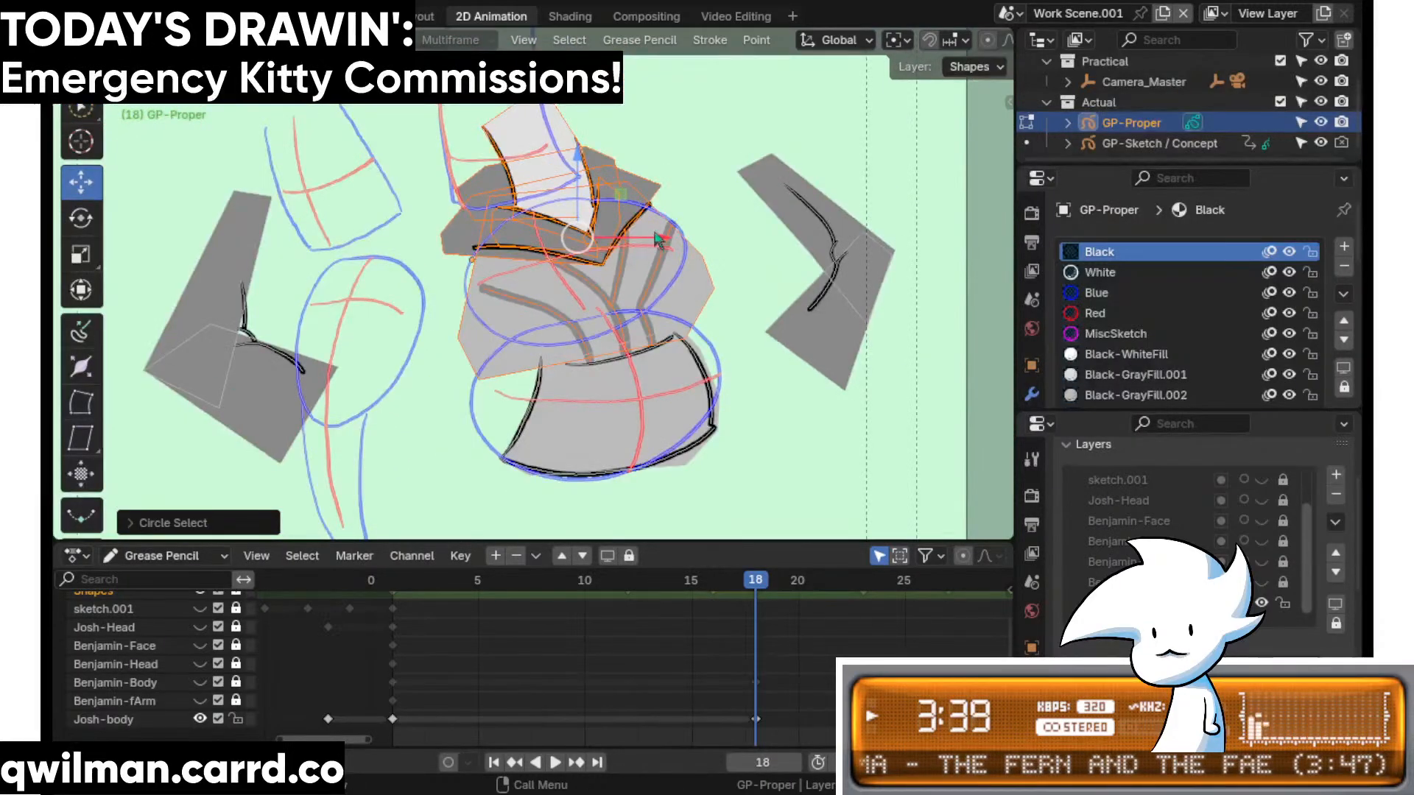
pyautogui.moveTo(647, 237); pyautogui.dragTo(625, 219)
# - Remove the chest fill and fold lines from the selection, and move Josh's collar and neck artwork left toward the neck guide
pyautogui.press('q')
pyautogui.click(624, 222)
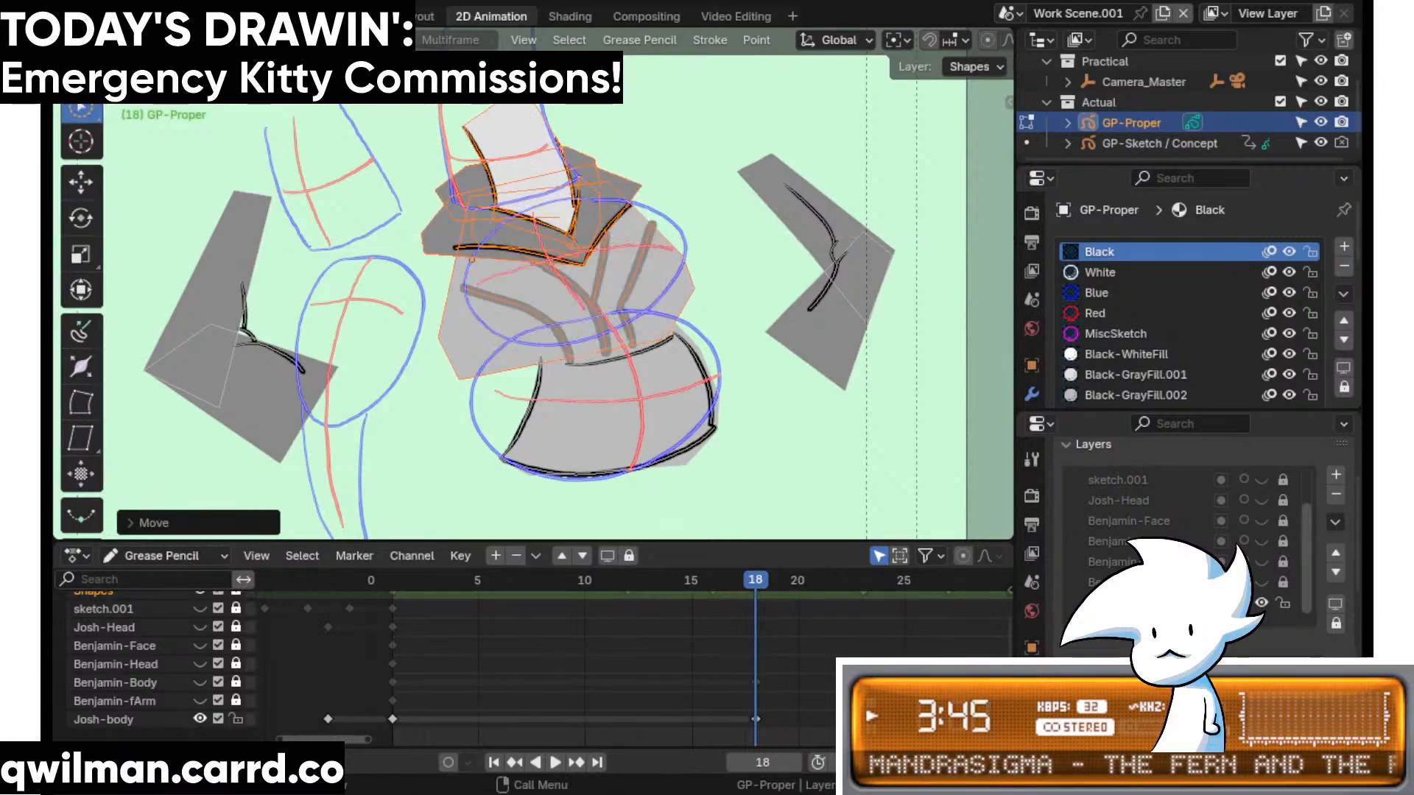
pyautogui.scroll(2, 562, 306)
pyautogui.moveTo(758, 271)
pyautogui.keyDown('ctrl'); pyautogui.mouseDown()
pyautogui.moveTo(429, 363)
pyautogui.moveTo(635, 237)
pyautogui.mouseUp(); pyautogui.keyUp('ctrl')
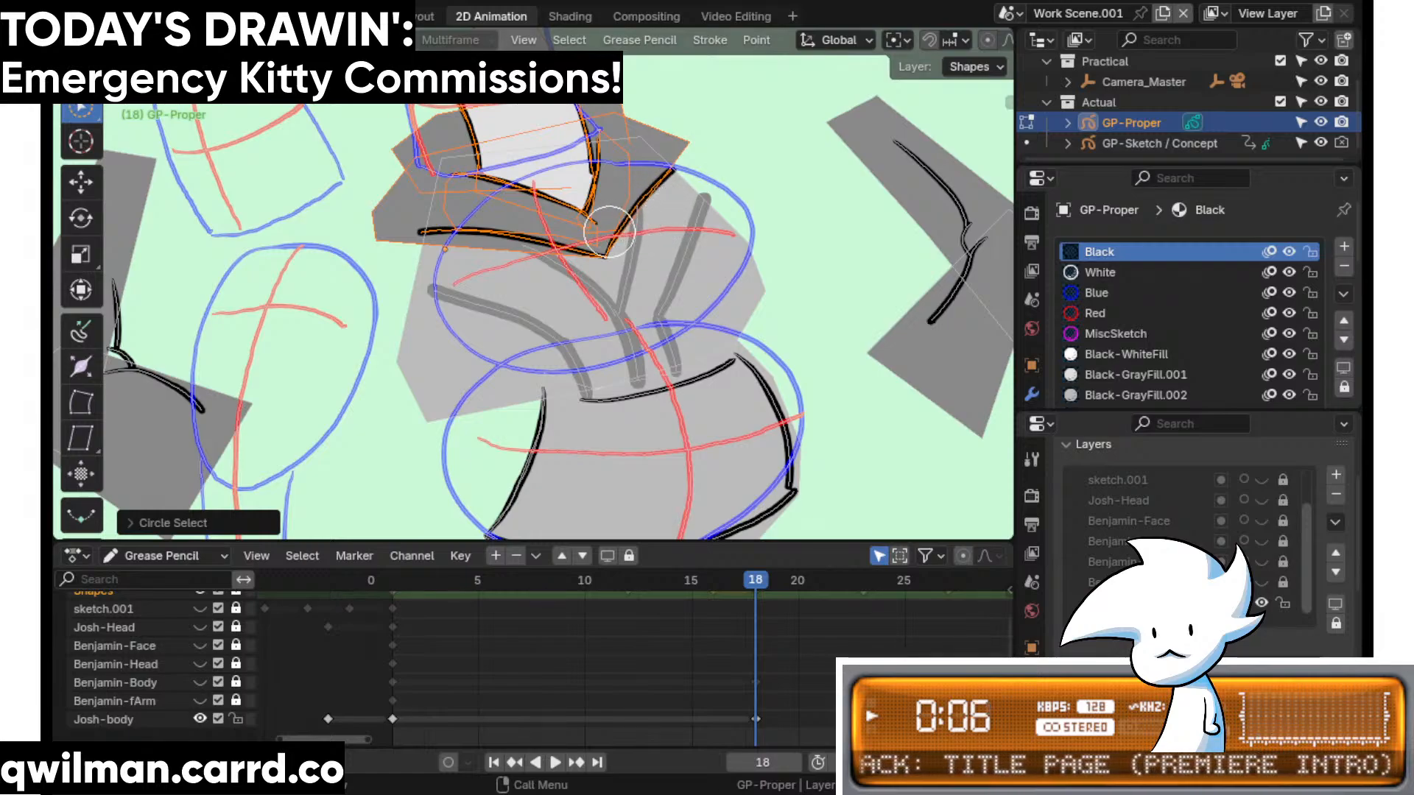
pyautogui.hotkey('shift', 'space')
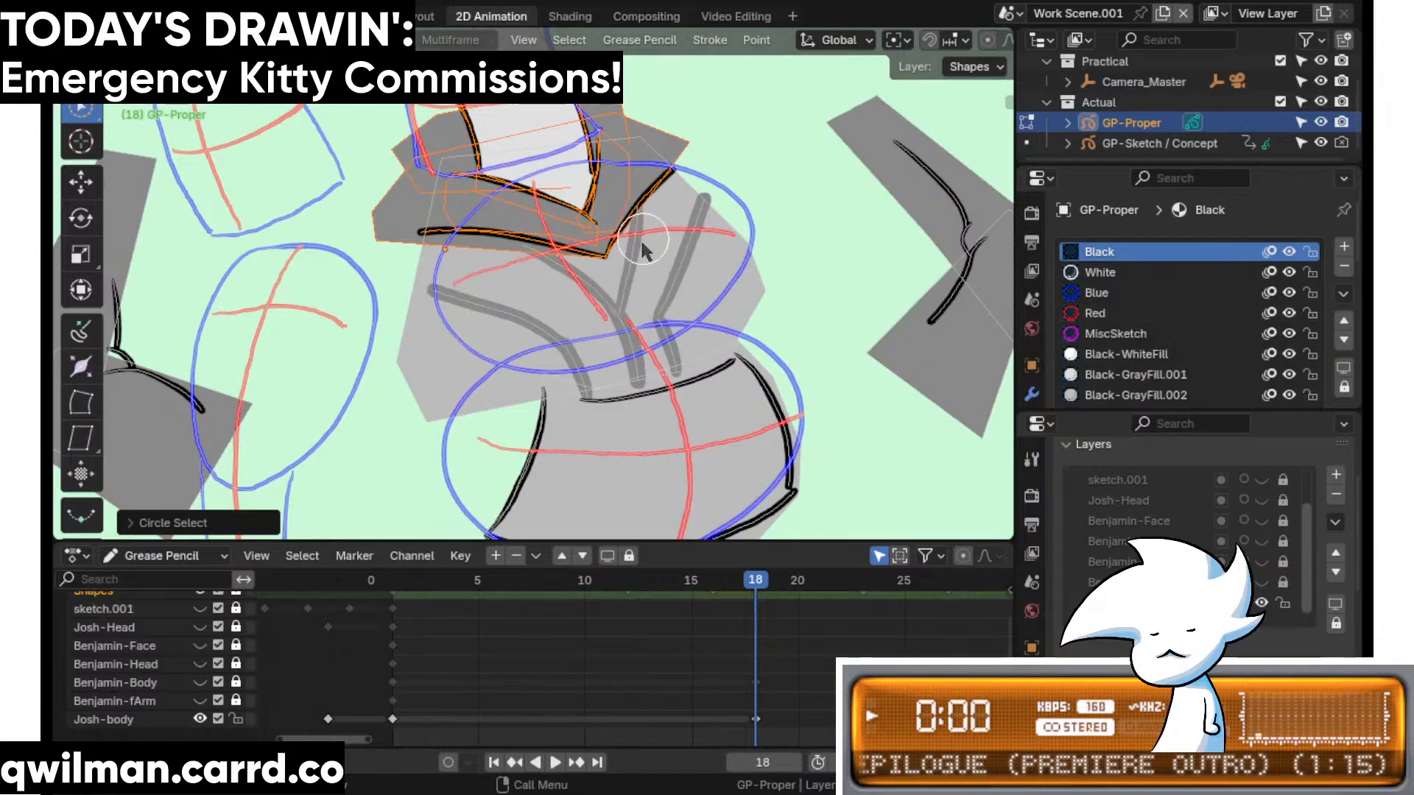
pyautogui.hotkey('shift', 'space')
pyautogui.press('g')
pyautogui.keyDown('shift'); pyautogui.moveTo(619, 262); pyautogui.dragTo(632, 339, button='middle'); pyautogui.keyUp('shift')
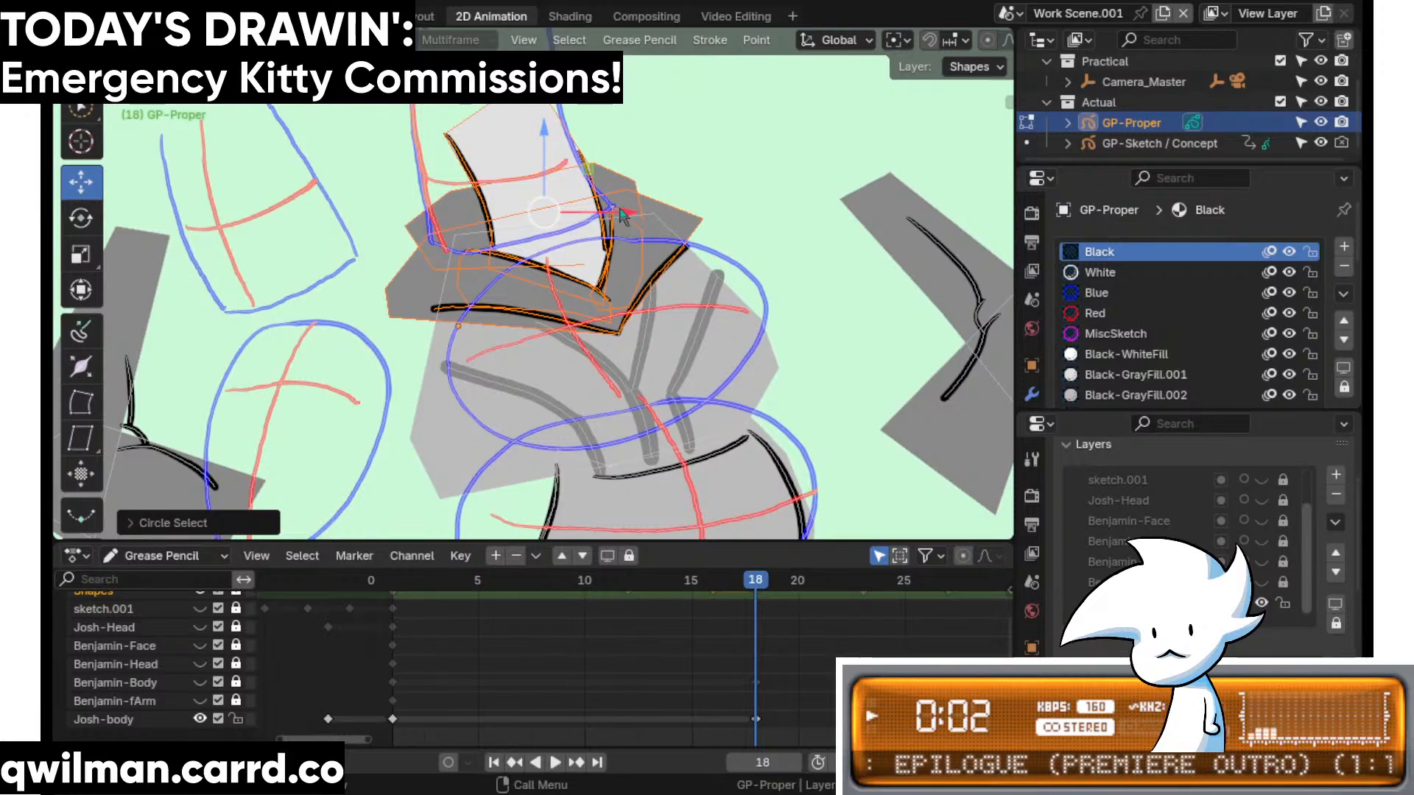
pyautogui.moveTo(624, 211); pyautogui.dragTo(585, 212)
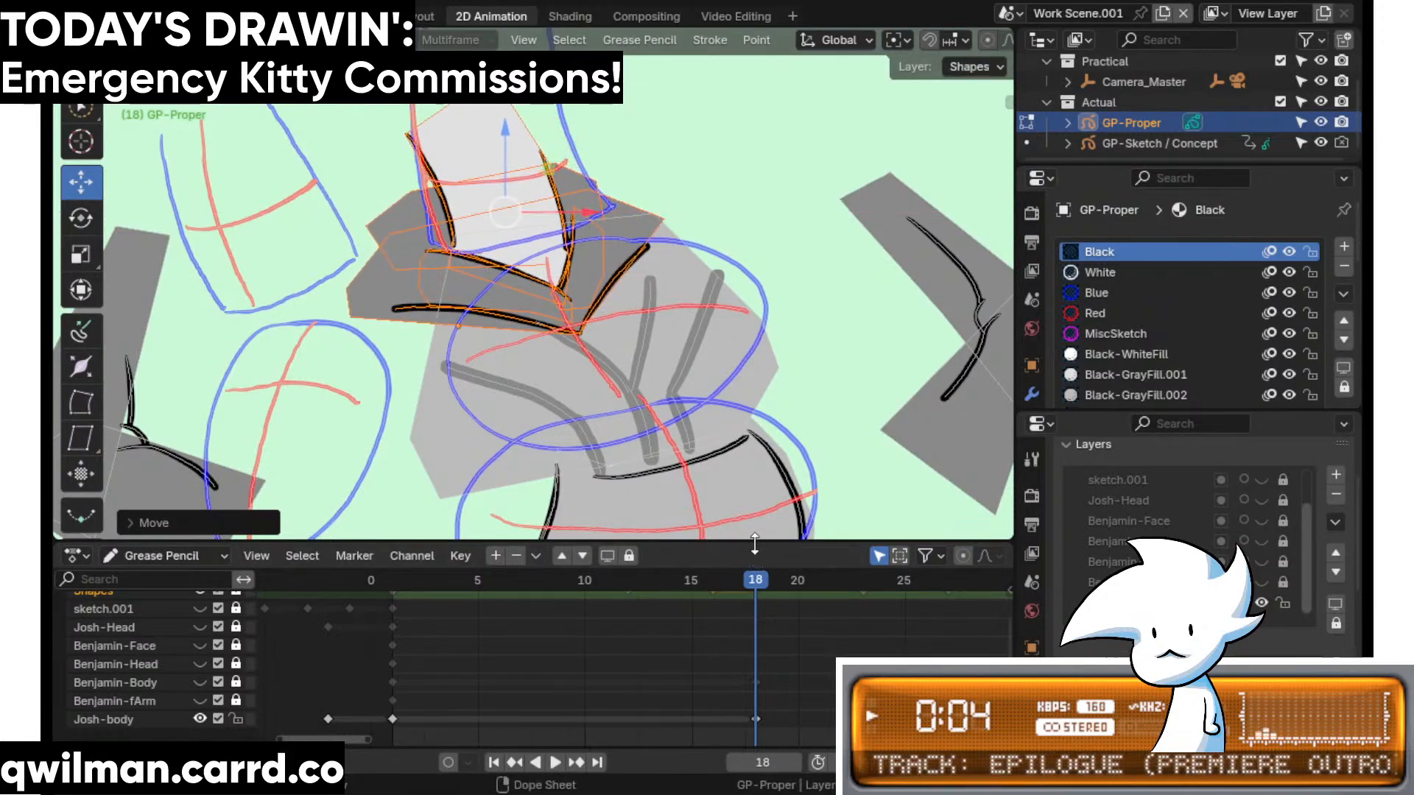
# - Enlarge the timeline, unlock the Shapes layer, and duplicate the frame 1 keyframes of Shapes and Josh-body to frame 17
pyautogui.moveTo(752, 542); pyautogui.dragTo(752, 447)
pyautogui.click(392, 692)
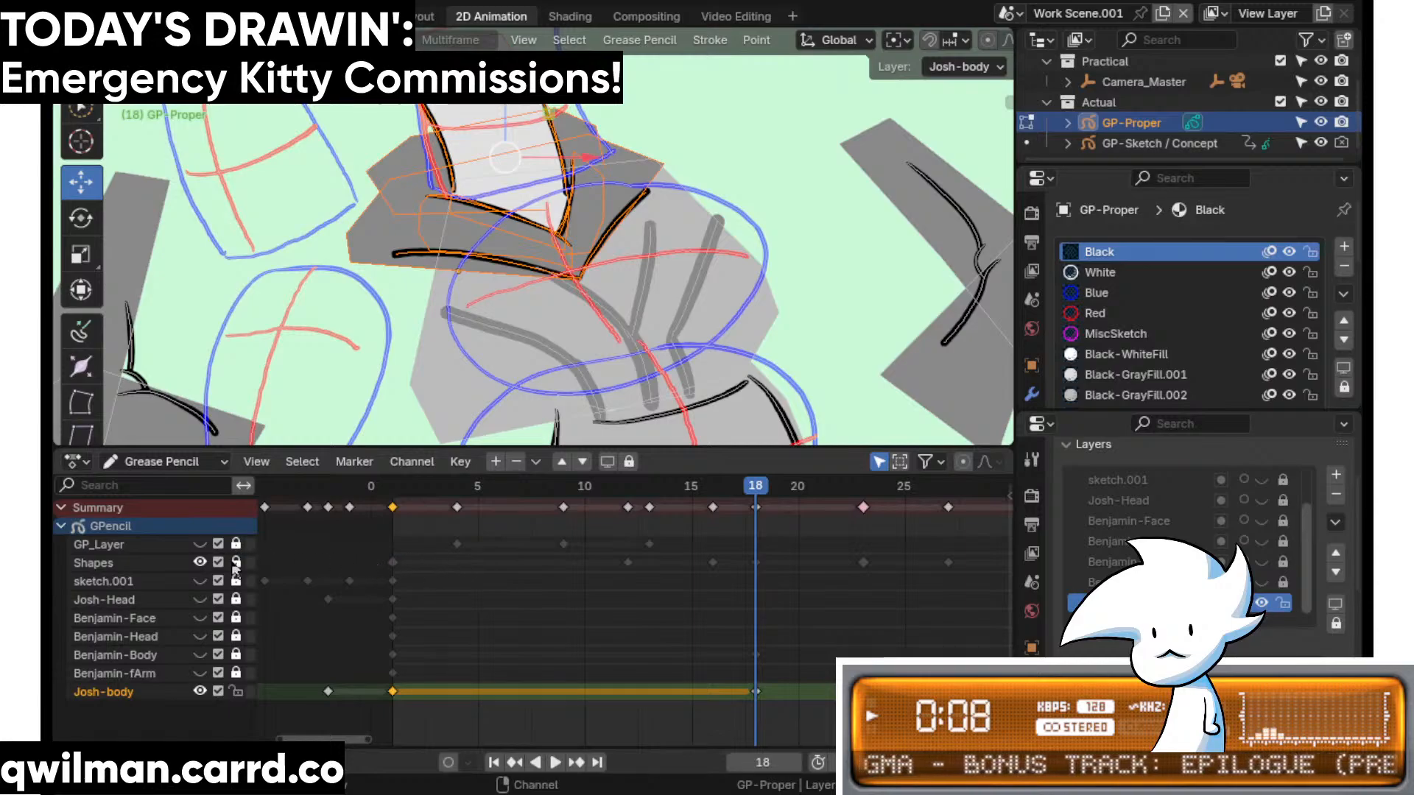
pyautogui.click(393, 562)
pyautogui.press('q')
pyautogui.click(391, 561)
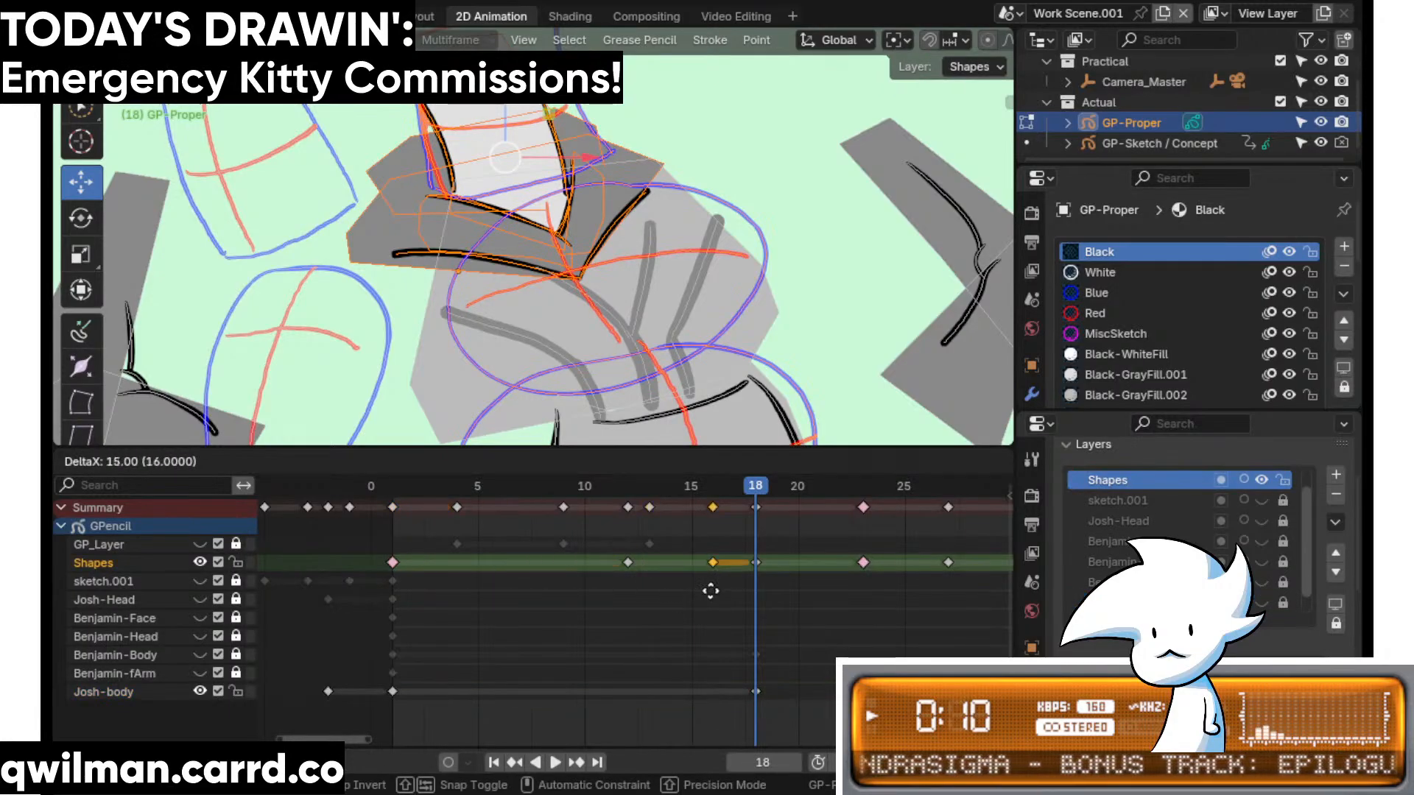
pyautogui.click(726, 584)
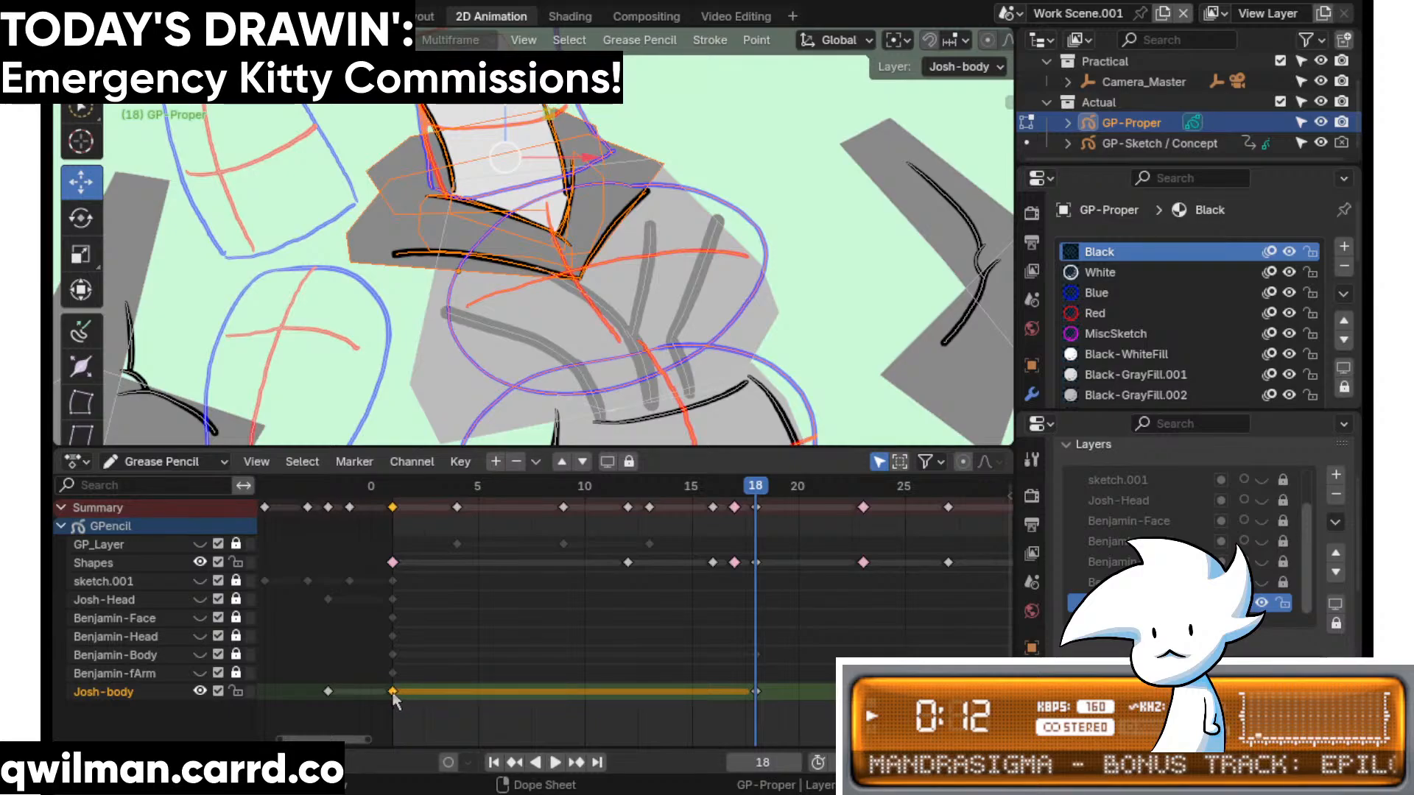
pyautogui.press('q')
pyautogui.click(383, 606)
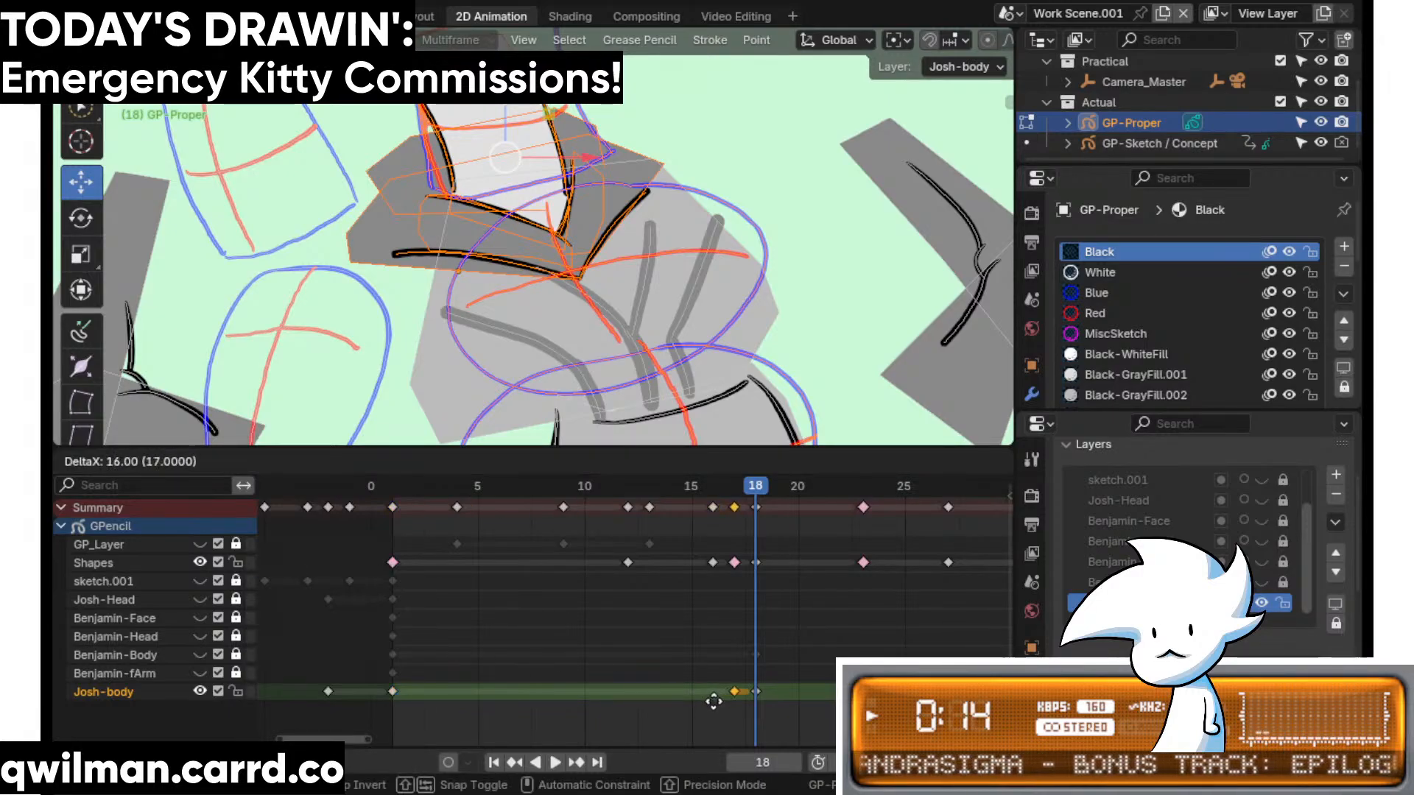
pyautogui.click(719, 700)
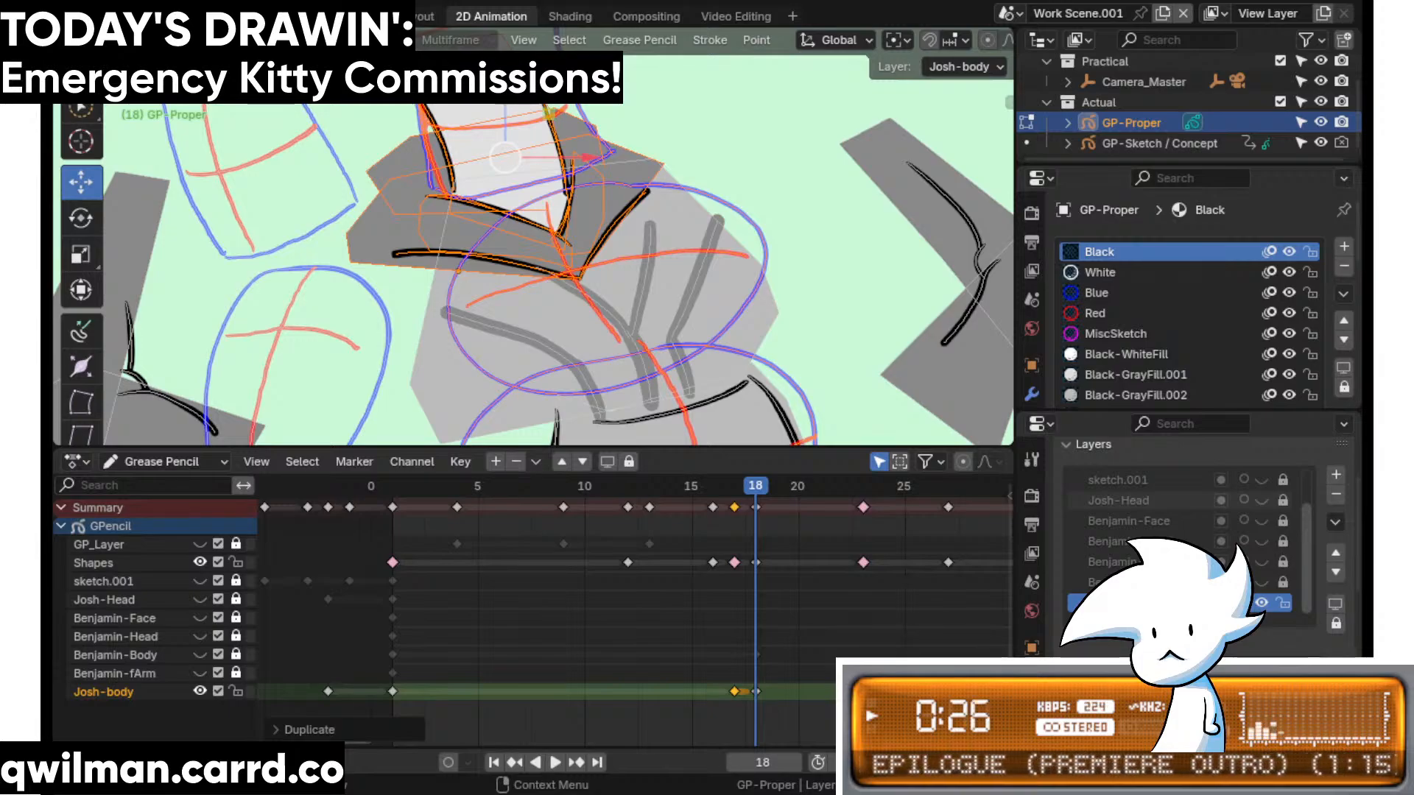
# - Compare Josh's torso artwork and guides between frame 17 and frame 18
pyautogui.press('space')
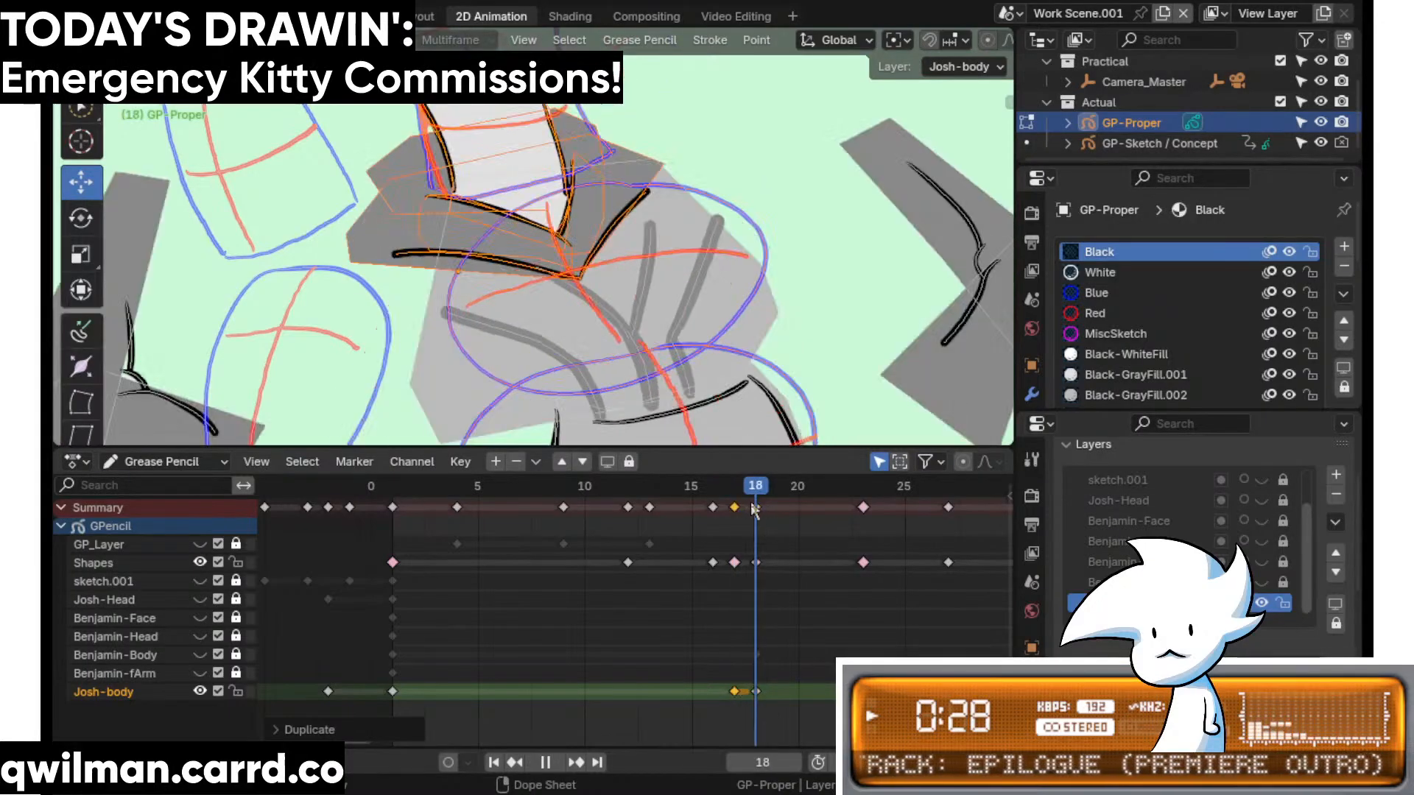
pyautogui.press('space')
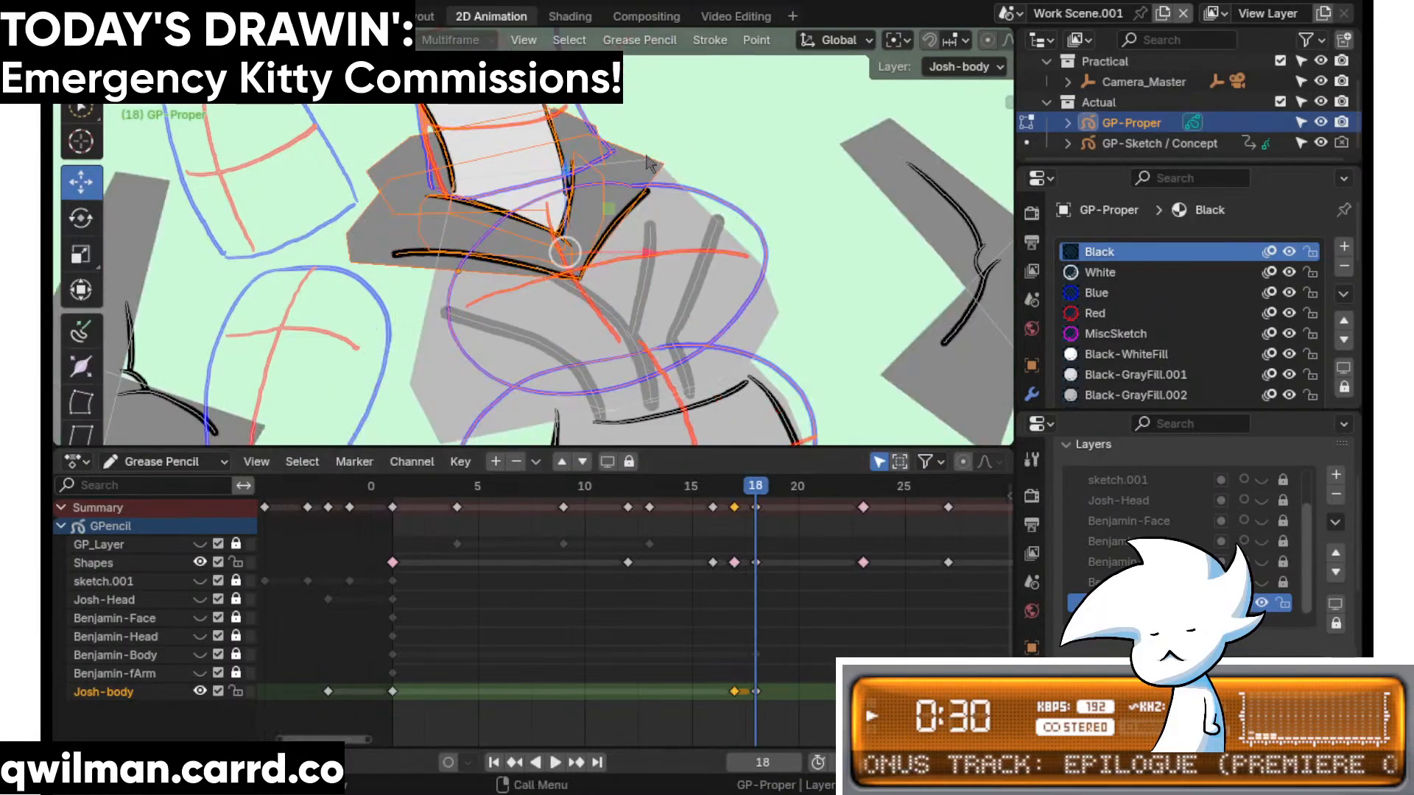
pyautogui.keyDown('shift'); pyautogui.moveTo(658, 187); pyautogui.dragTo(707, 113, button='middle'); pyautogui.keyUp('shift')
pyautogui.press('q')
pyautogui.click(716, 55)
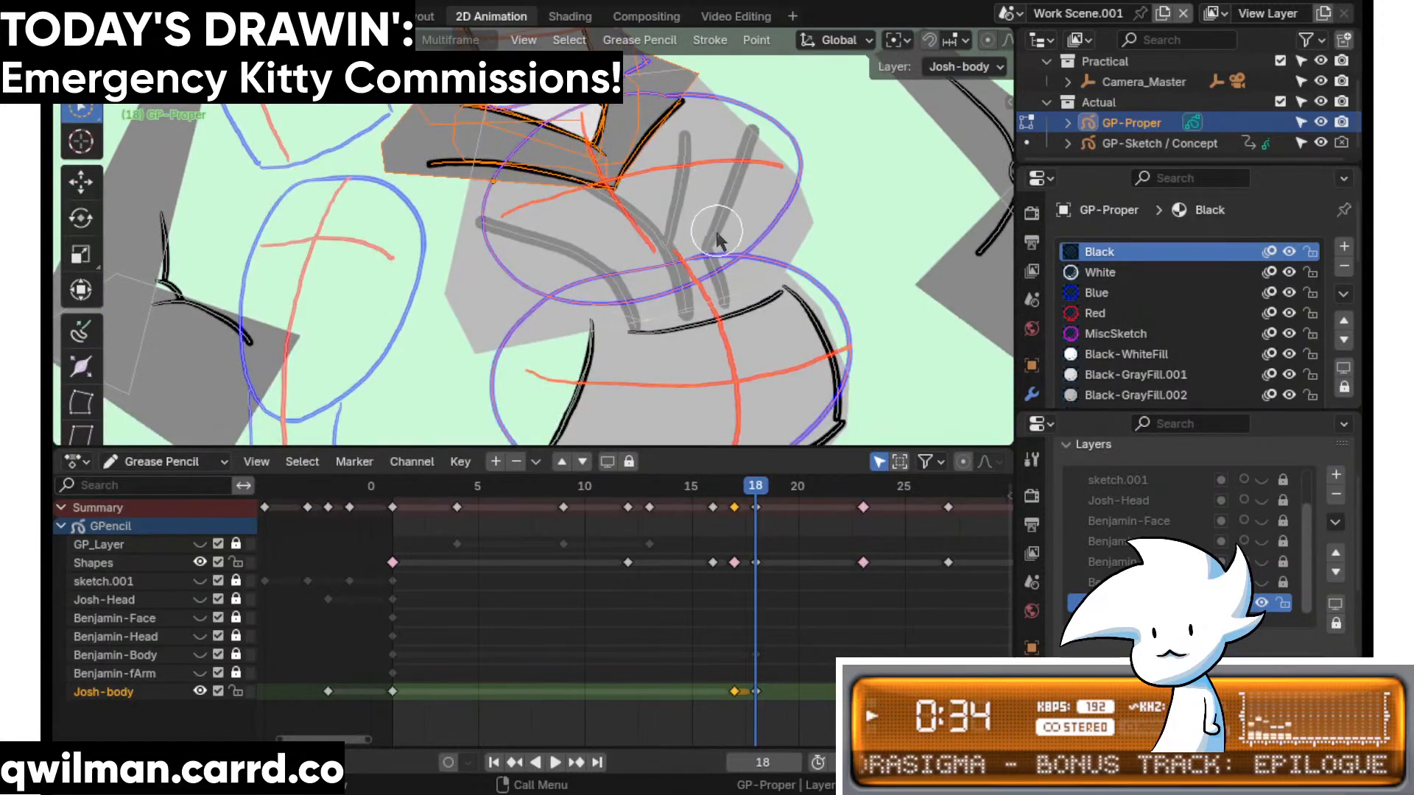
pyautogui.keyDown('shift'); pyautogui.moveTo(729, 252); pyautogui.dragTo(723, 240, button='middle'); pyautogui.keyUp('shift')
pyautogui.click(737, 489)
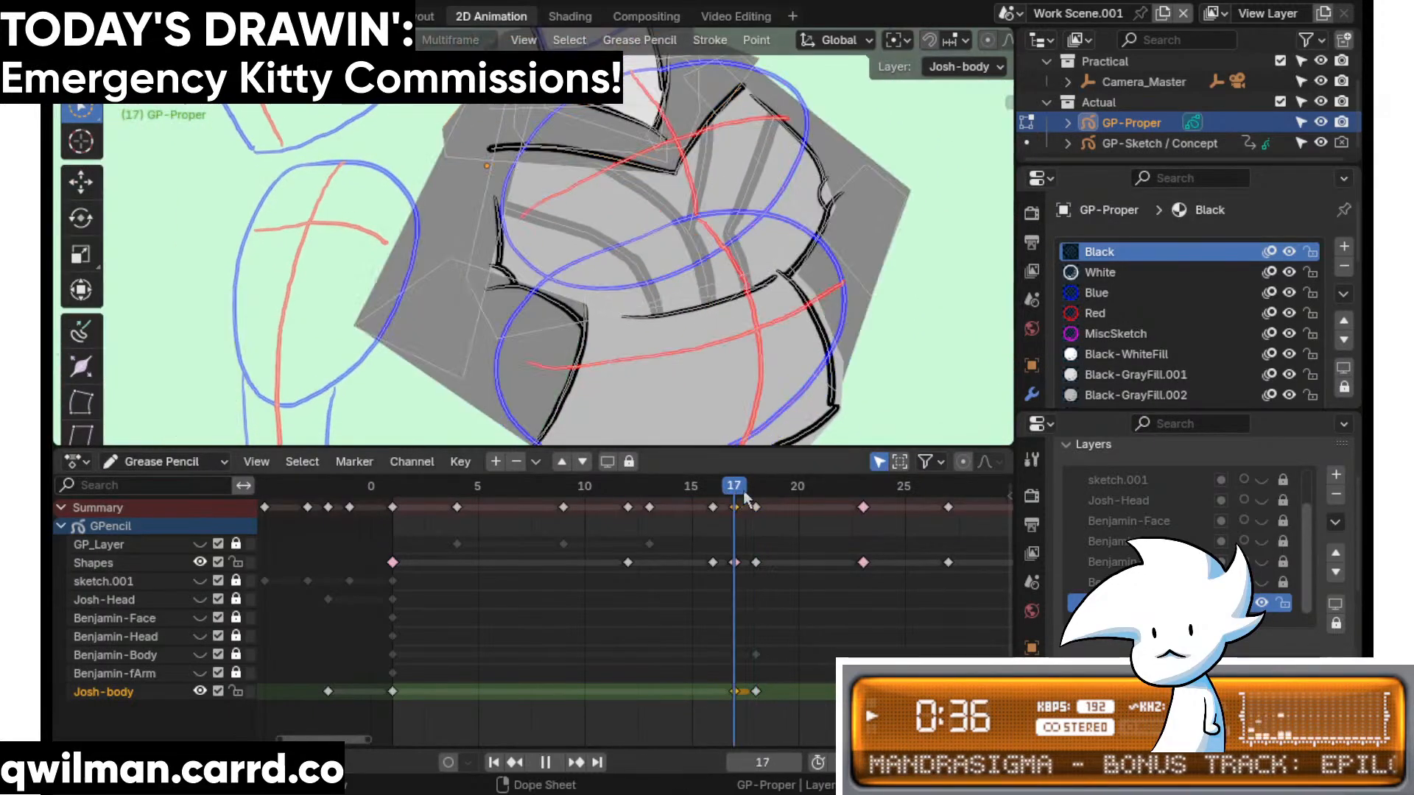
pyautogui.moveTo(744, 490); pyautogui.dragTo(754, 459)
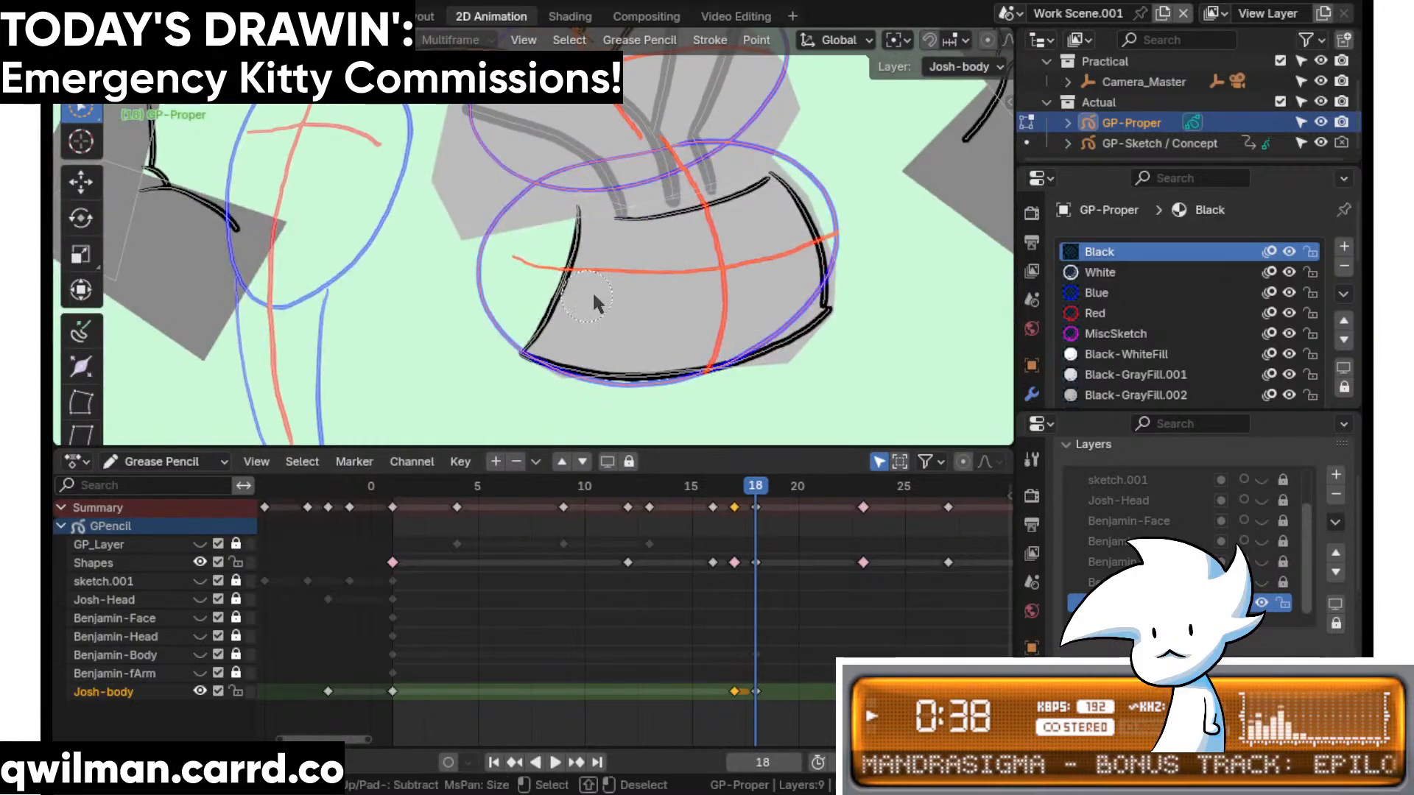
# - Circle-select the outline strokes and fill of Josh's lower torso at frame 18, leaving the chest artwork unselected
pyautogui.click(681, 233)
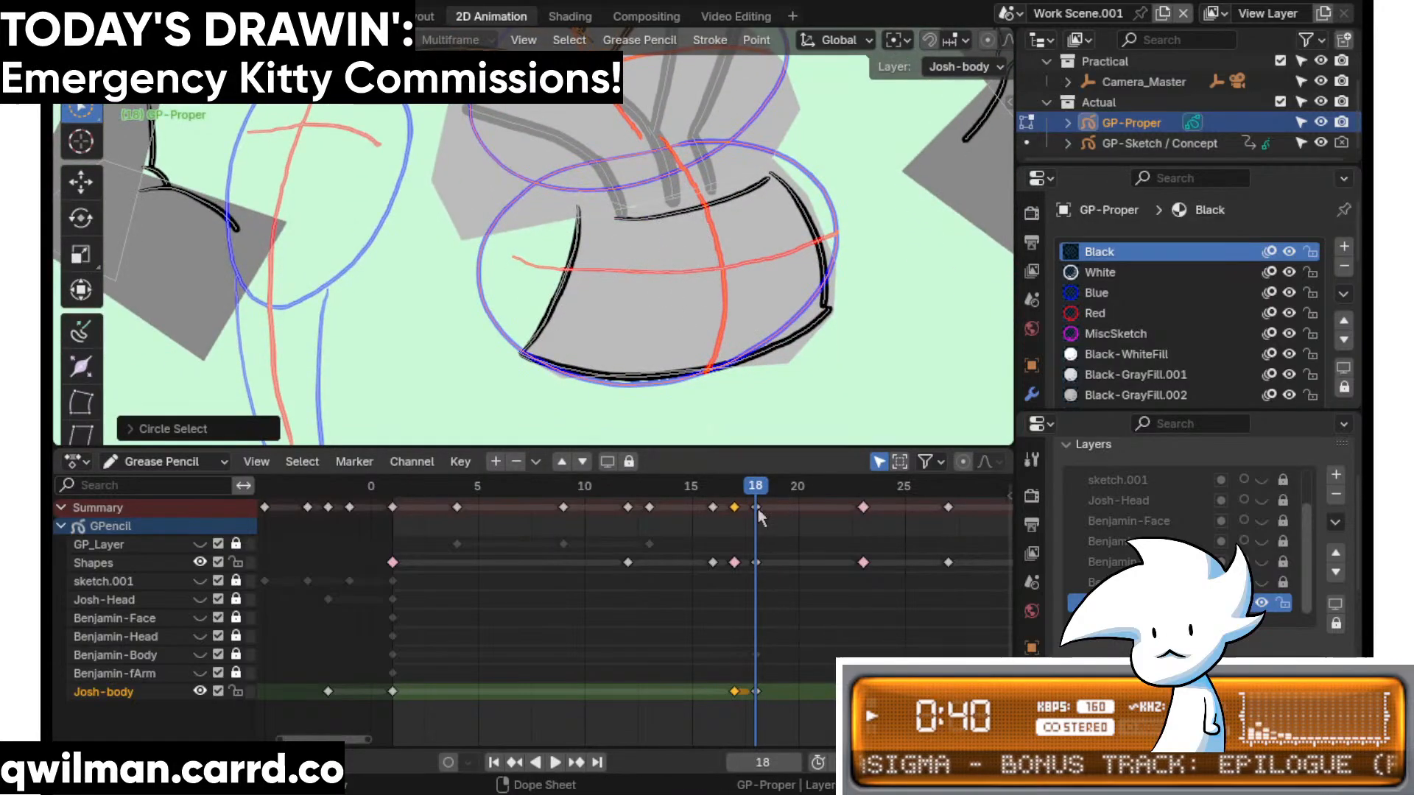
pyautogui.press('q')
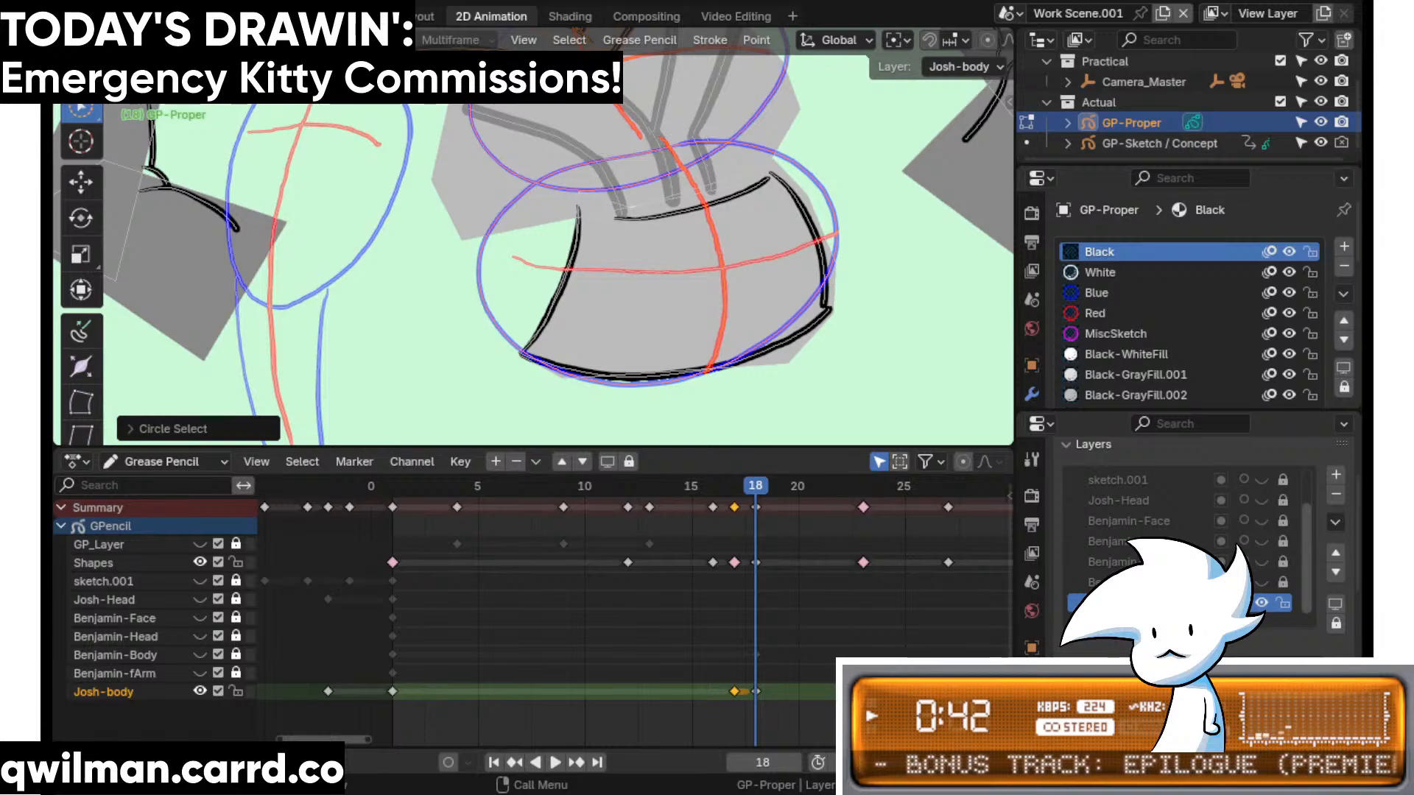
pyautogui.keyDown('shift'); pyautogui.moveTo(549, 343); pyautogui.dragTo(554, 354, button='middle'); pyautogui.keyUp('shift')
pyautogui.moveTo(553, 354); pyautogui.dragTo(636, 337)
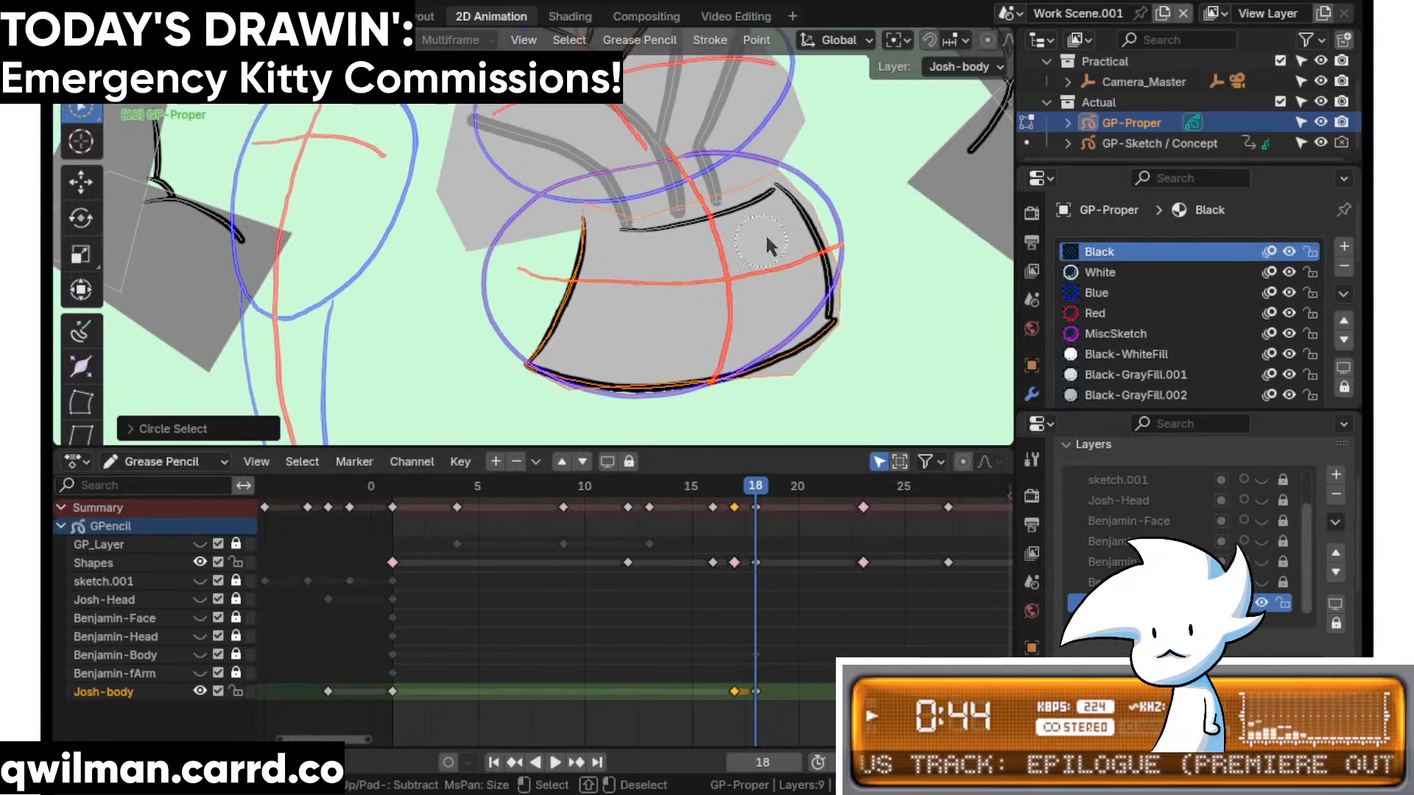
pyautogui.moveTo(783, 218); pyautogui.dragTo(816, 301)
pyautogui.keyDown('shift'); pyautogui.moveTo(683, 366); pyautogui.dragTo(673, 357, button='middle'); pyautogui.keyUp('shift')
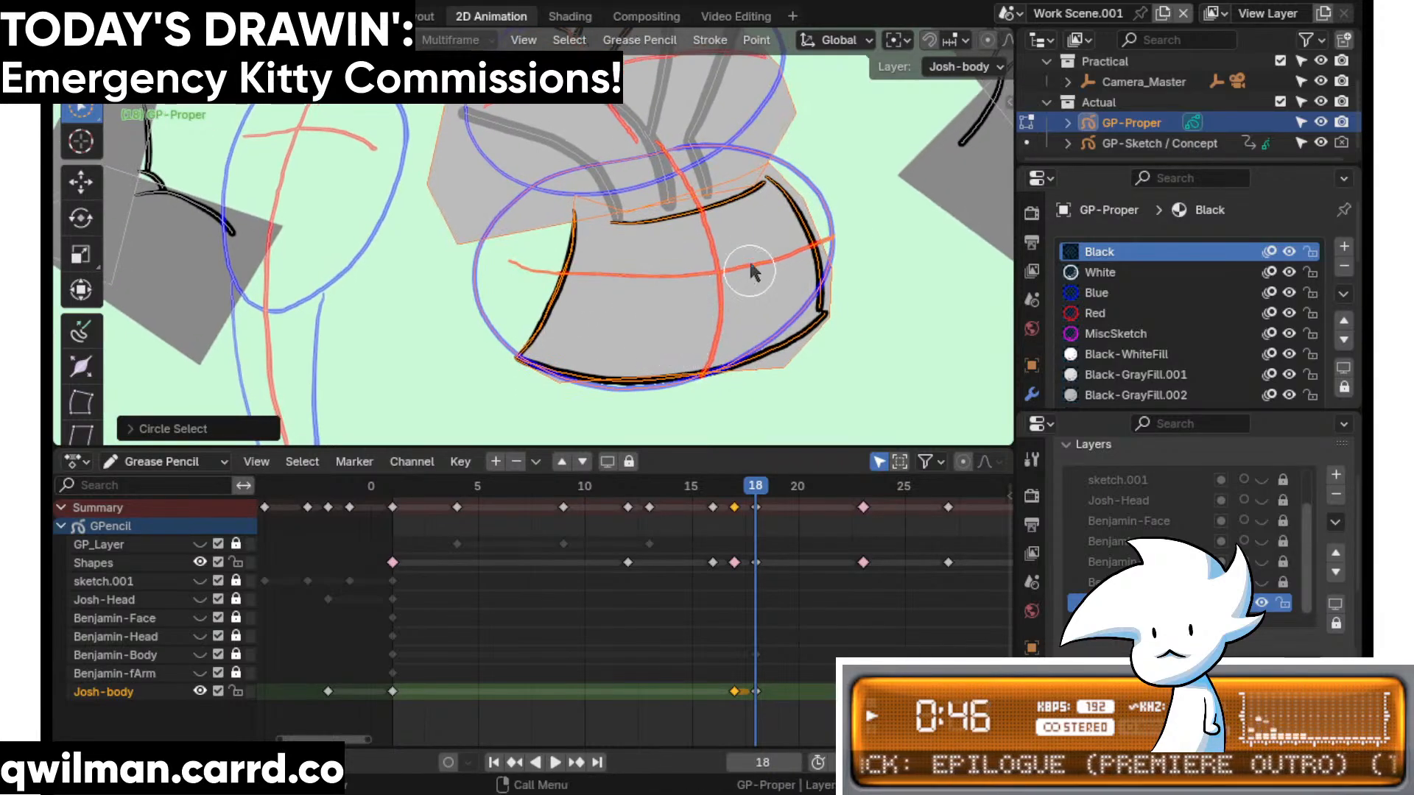
pyautogui.moveTo(819, 318); pyautogui.dragTo(576, 380)
pyautogui.moveTo(782, 232)
pyautogui.mouseDown()
pyautogui.moveTo(771, 197)
pyautogui.moveTo(766, 229)
pyautogui.mouseUp()
pyautogui.keyDown('shift'); pyautogui.moveTo(718, 308); pyautogui.dragTo(718, 271, button='middle'); pyautogui.keyUp('shift')
pyautogui.scroll(1, 718, 271)
pyautogui.press('c')
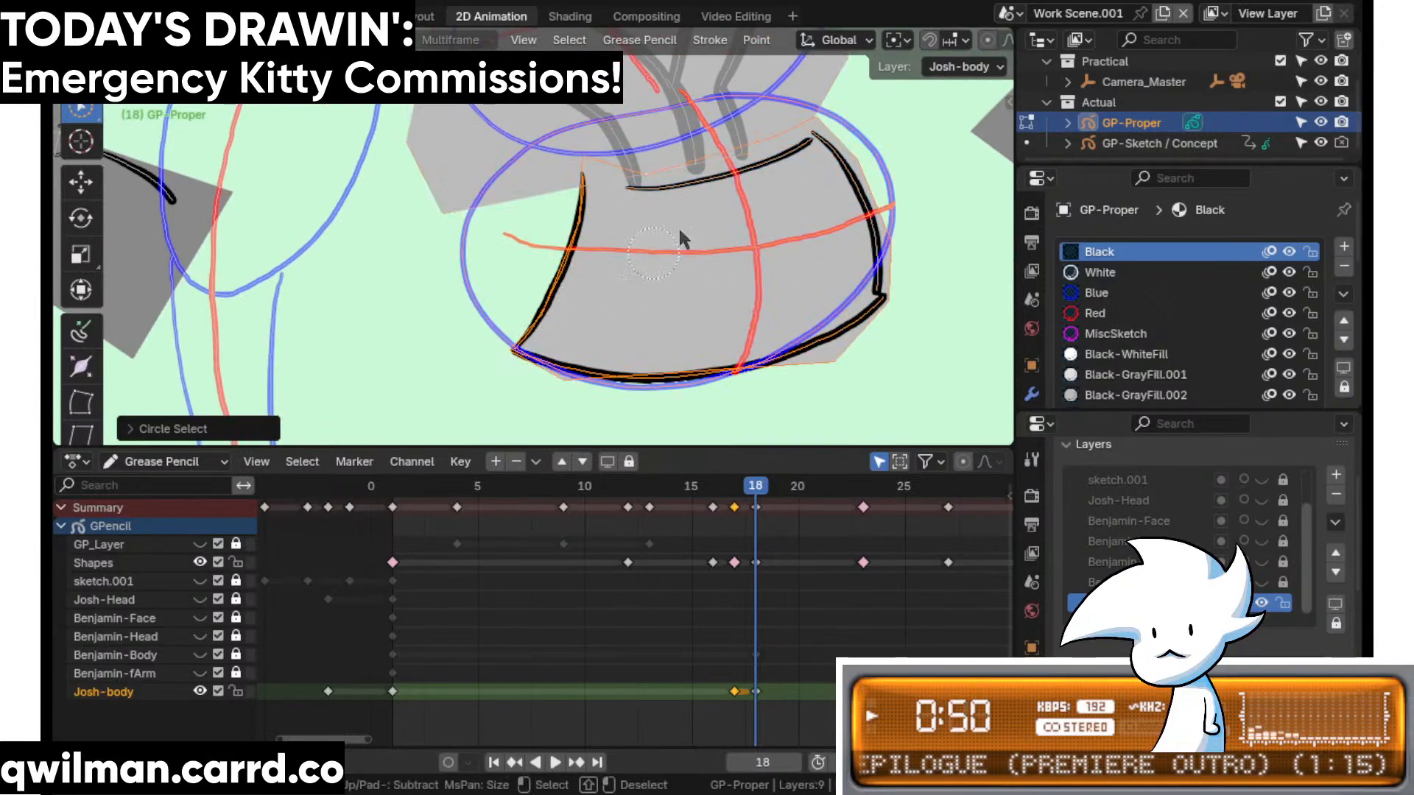
pyautogui.press('Escape')
# - Activate the Grab brush in Sculpt Mode and check the lower torso's pose at frame 17 before returning to frame 18
pyautogui.hotkey('ctrl', 'Tab')
pyautogui.hotkey('shift', 'space')
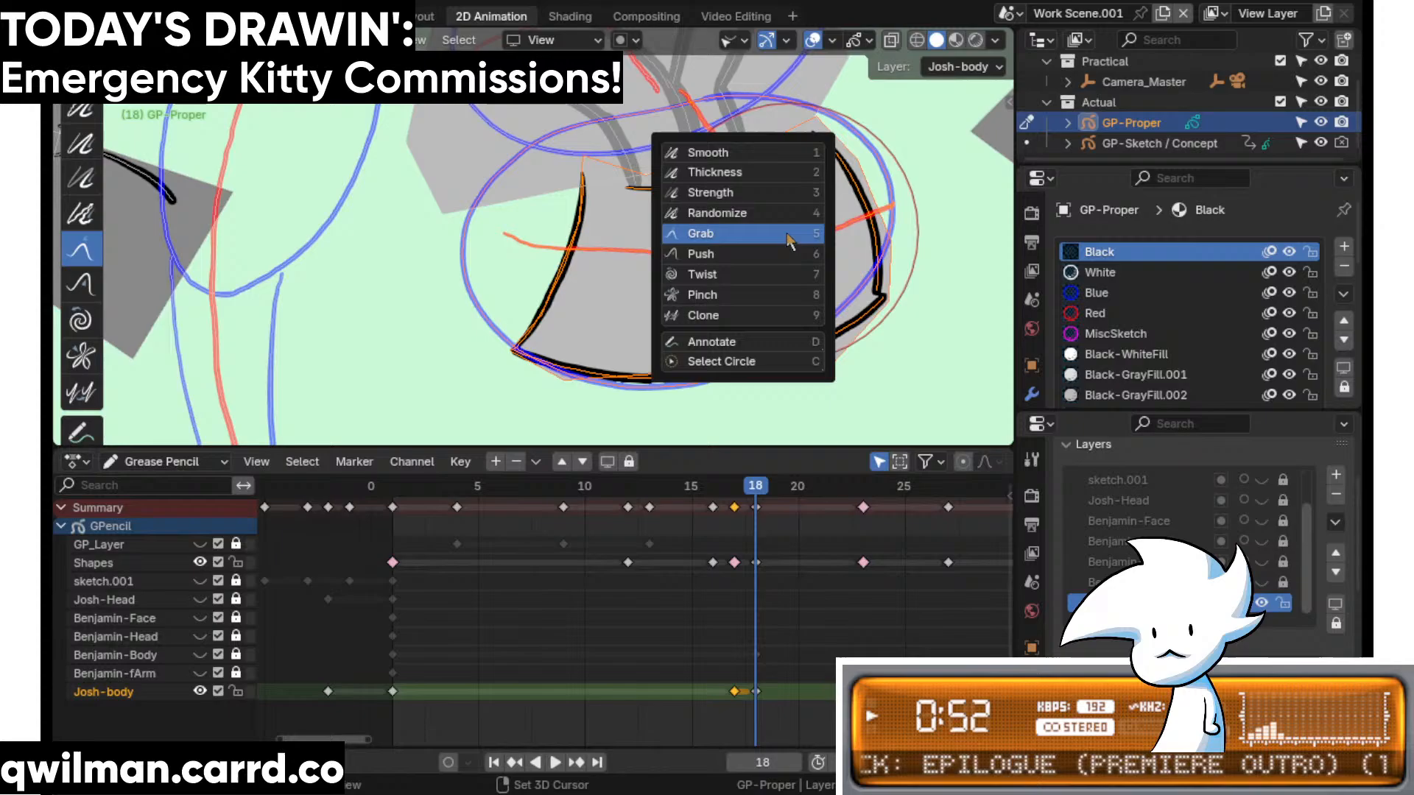
pyautogui.click(741, 237)
pyautogui.press('space')
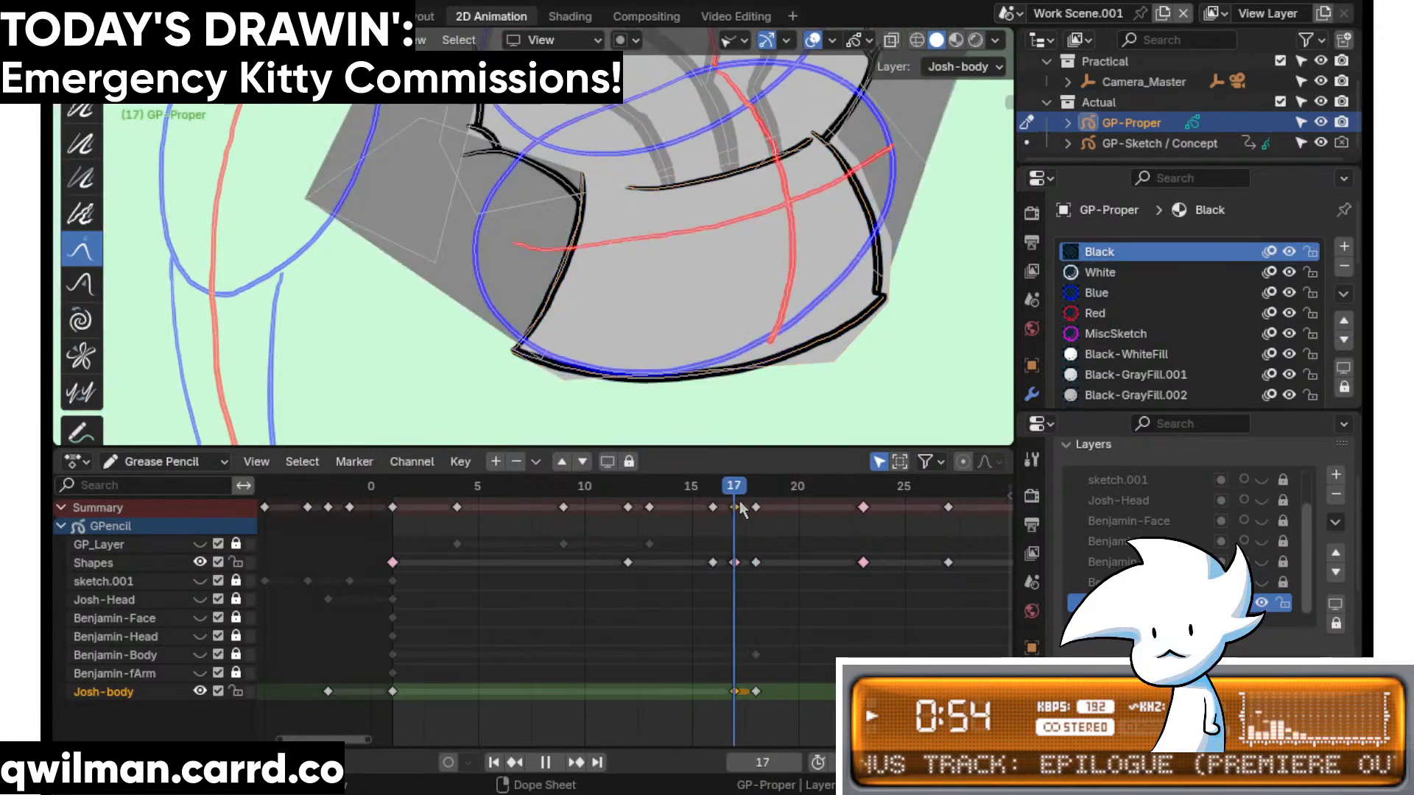
pyautogui.moveTo(740, 502); pyautogui.dragTo(755, 488)
# - Try to shift Josh's lower torso with the Grab brush, and undo the edits
pyautogui.scroll(-3, 740, 236)
pyautogui.moveTo(625, 199); pyautogui.dragTo(605, 187)
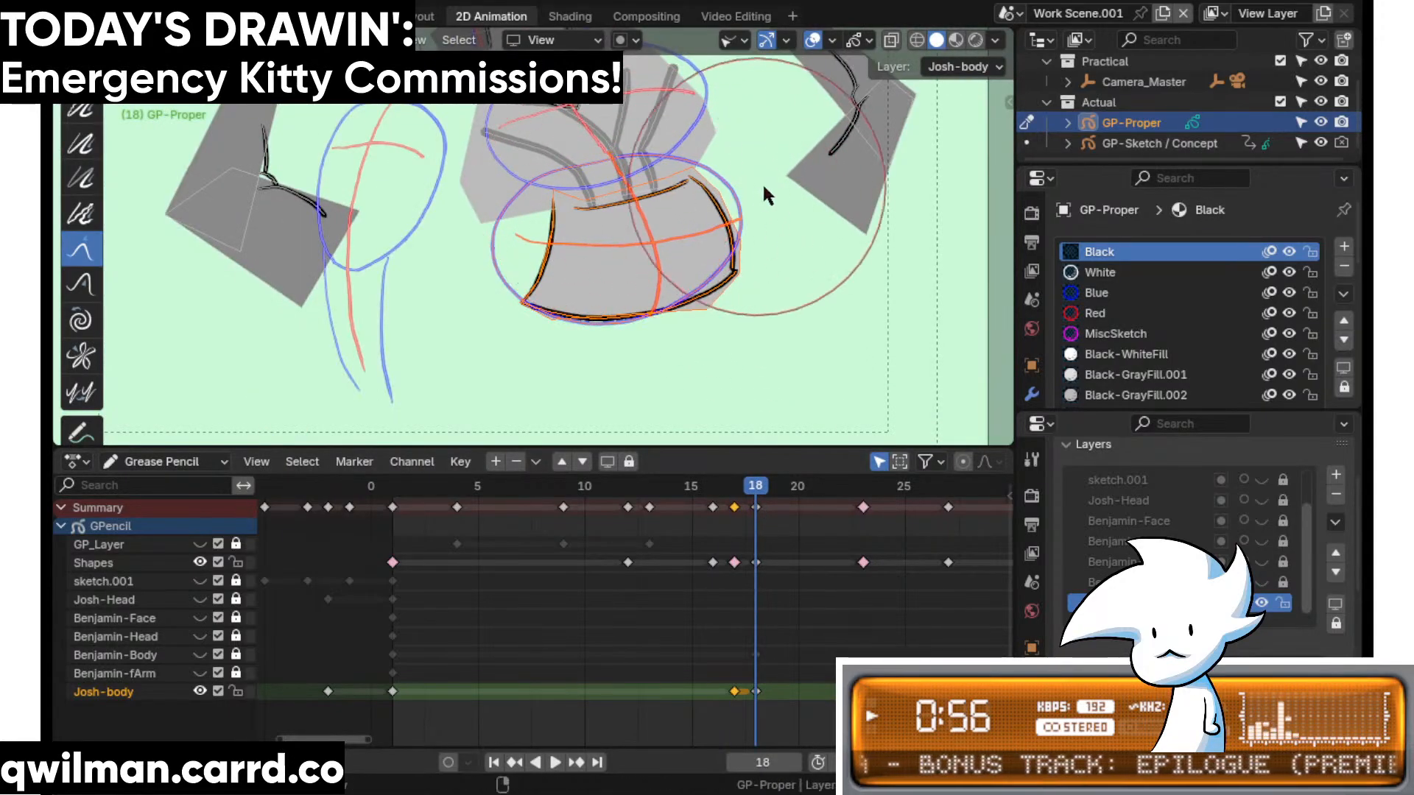
pyautogui.scroll(2, 683, 241)
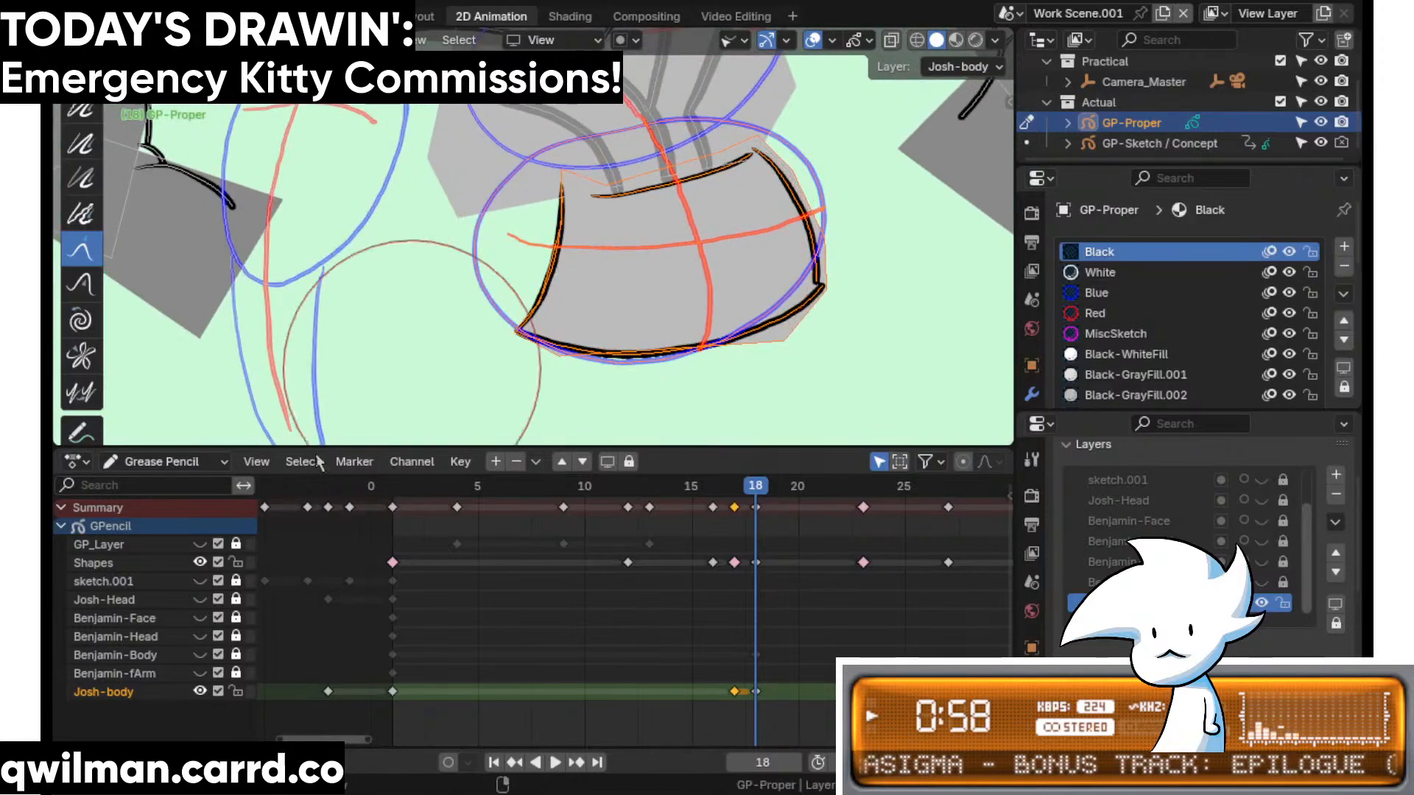
pyautogui.hotkey('ctrl', 'z')
pyautogui.hotkey('ctrl', 'z')
# - Lock the Shapes layer and nudge Josh's lower torso outline with the Grab brush to fit the hip guide at frame 18
pyautogui.click(236, 563)
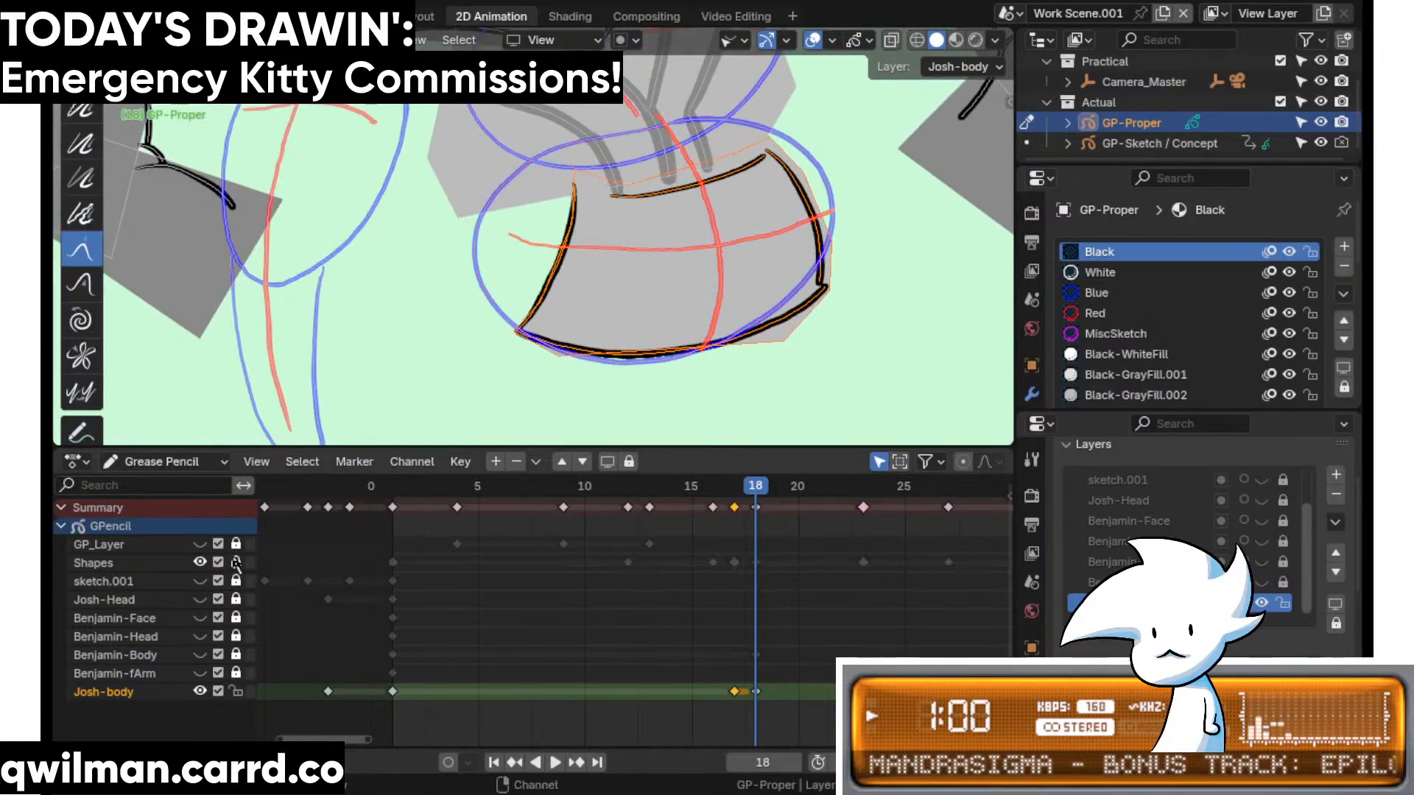
pyautogui.scroll(-3, 829, 272)
pyautogui.moveTo(641, 212); pyautogui.dragTo(560, 197)
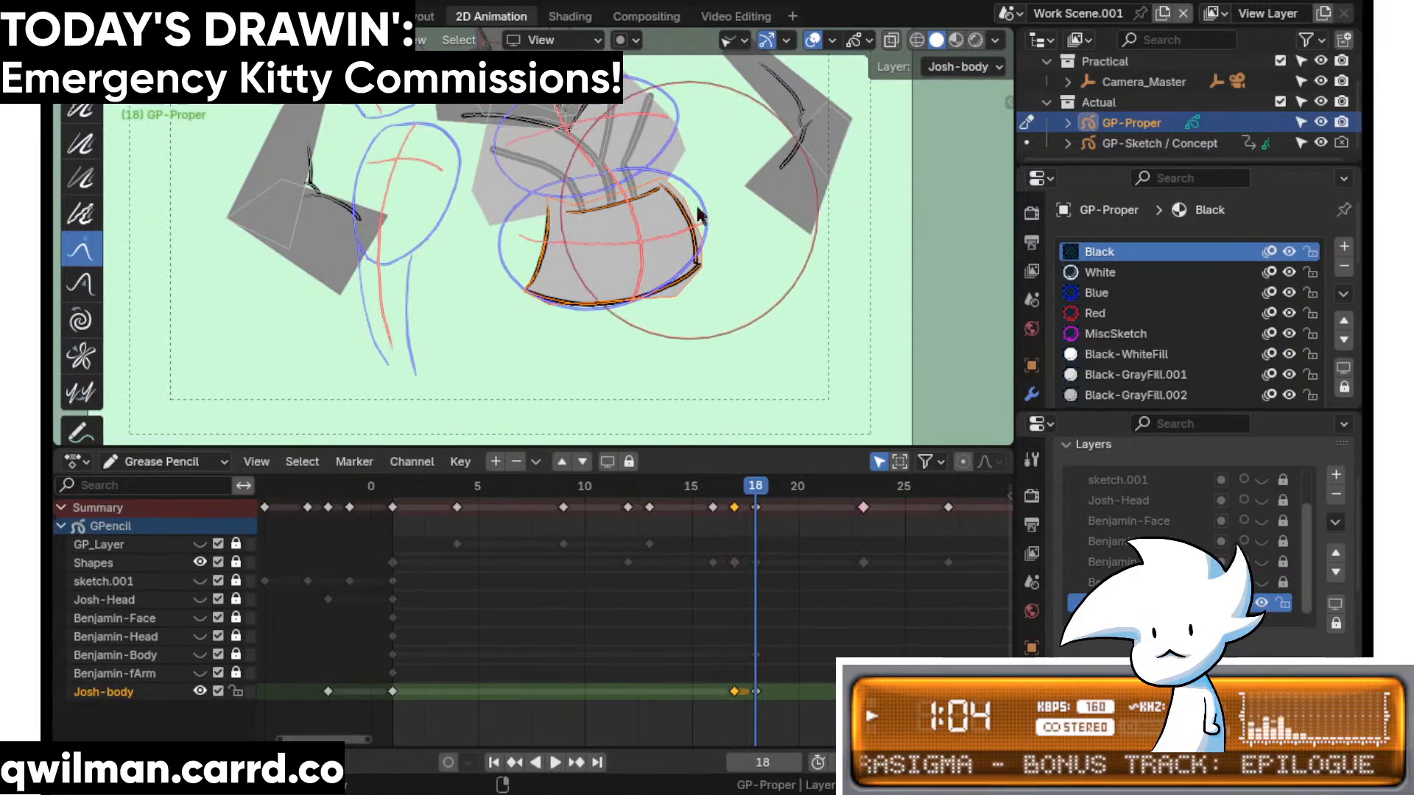
pyautogui.scroll(2, 719, 203)
pyautogui.moveTo(634, 203); pyautogui.dragTo(631, 203)
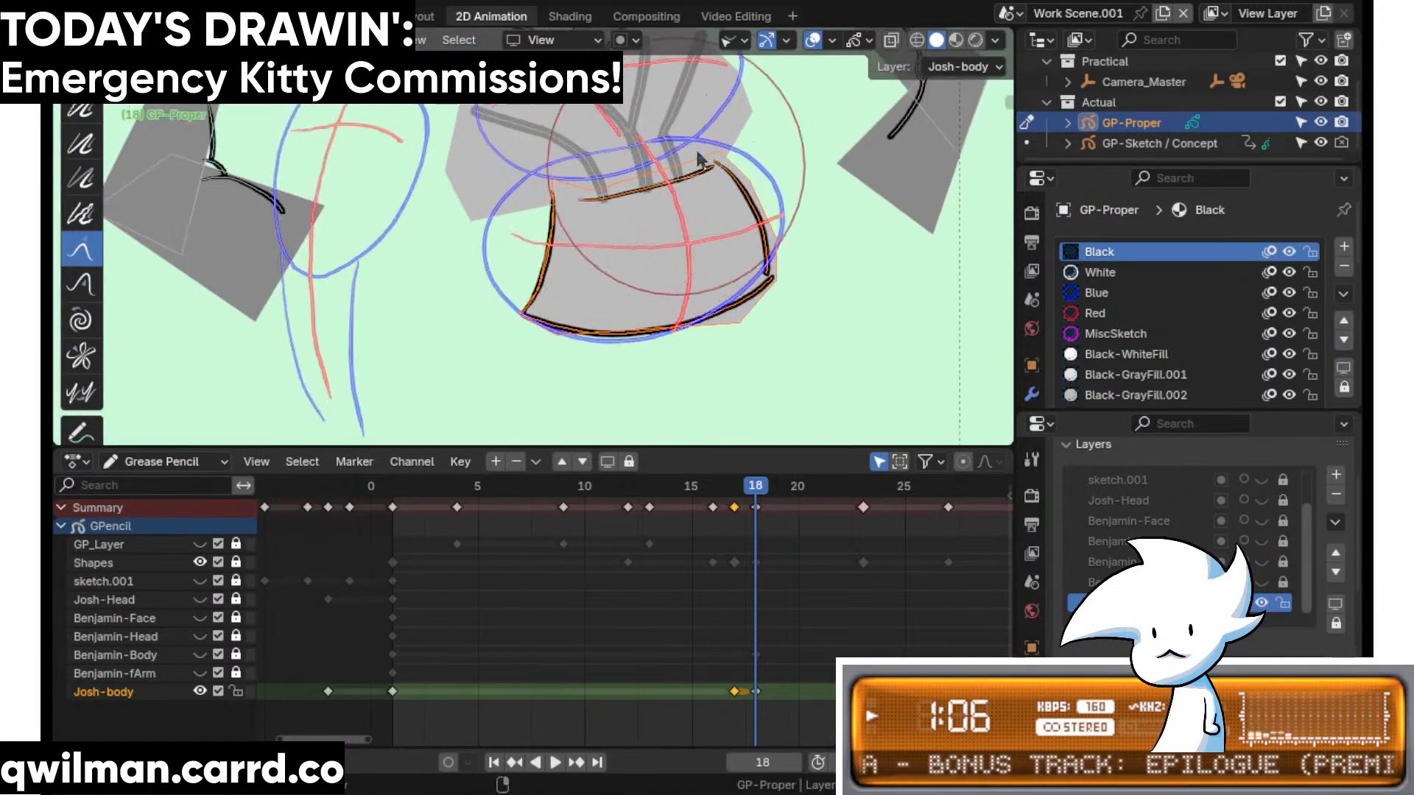
pyautogui.moveTo(780, 266); pyautogui.dragTo(783, 263)
pyautogui.moveTo(530, 297); pyautogui.dragTo(535, 296)
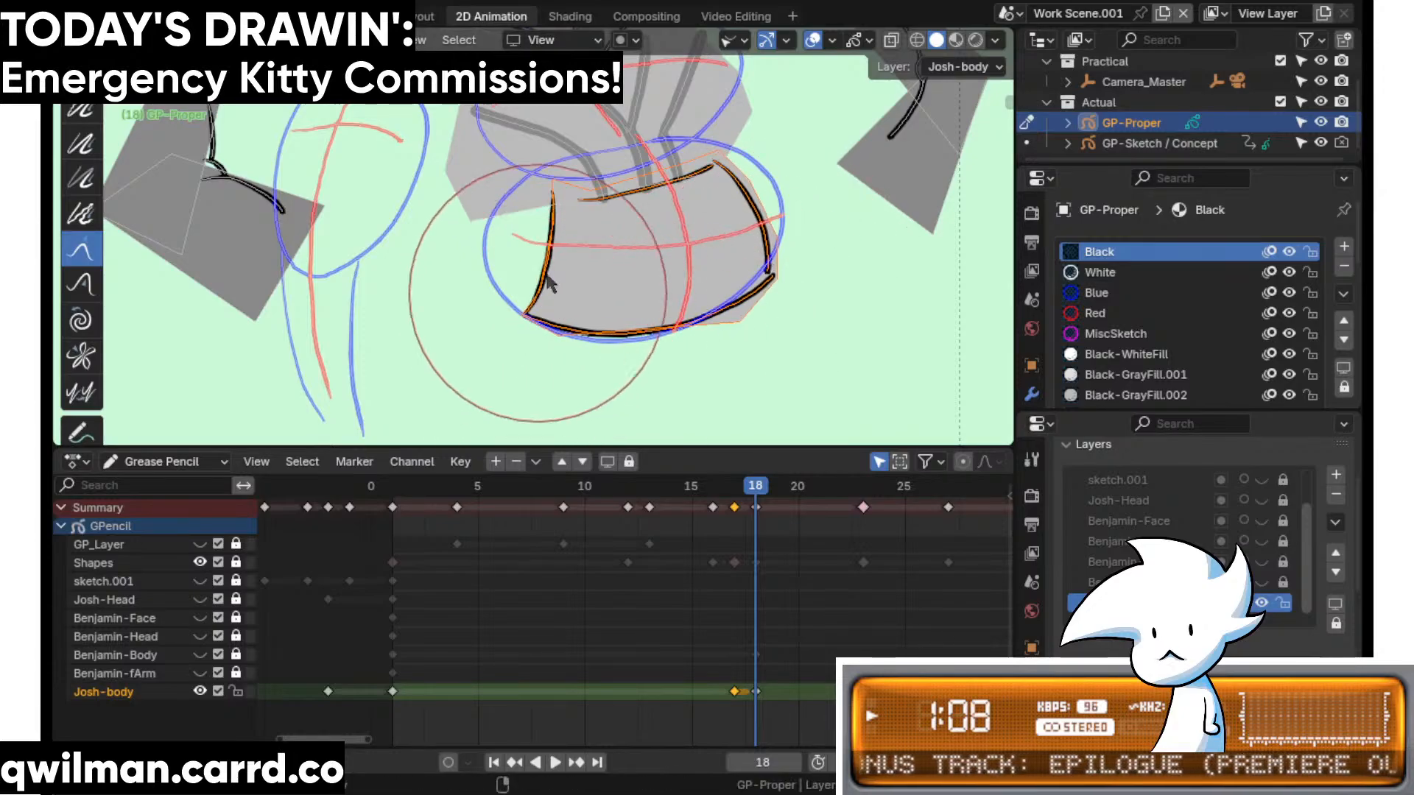
pyautogui.moveTo(567, 220); pyautogui.dragTo(561, 216)
pyautogui.moveTo(707, 169); pyautogui.dragTo(696, 164)
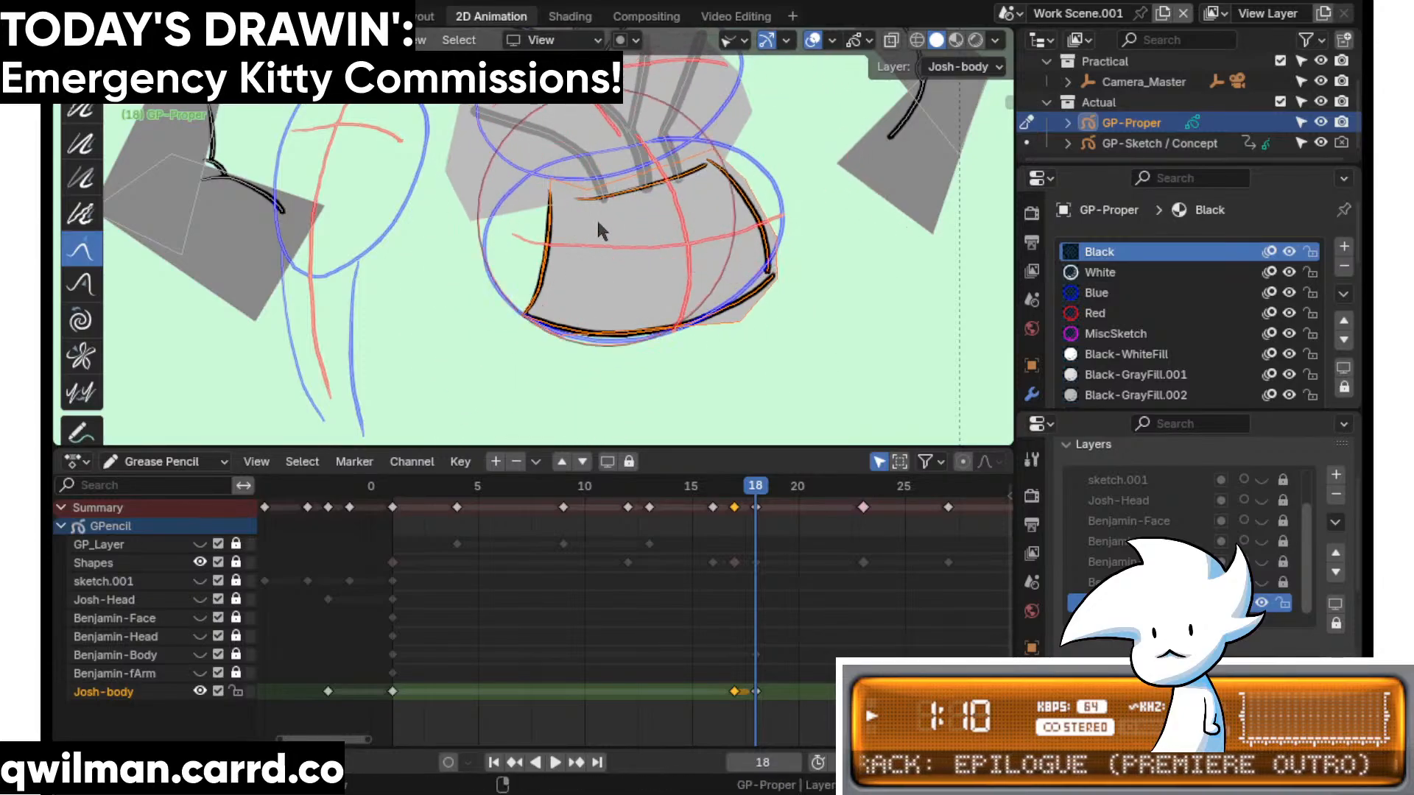
pyautogui.moveTo(596, 218); pyautogui.dragTo(586, 215)
# - Circle-select the gray fold strokes on Josh's chest, leaving the lower torso outline unselected
pyautogui.keyDown('shift'); pyautogui.moveTo(657, 224); pyautogui.dragTo(669, 343, button='middle'); pyautogui.keyUp('shift')
pyautogui.press('w')
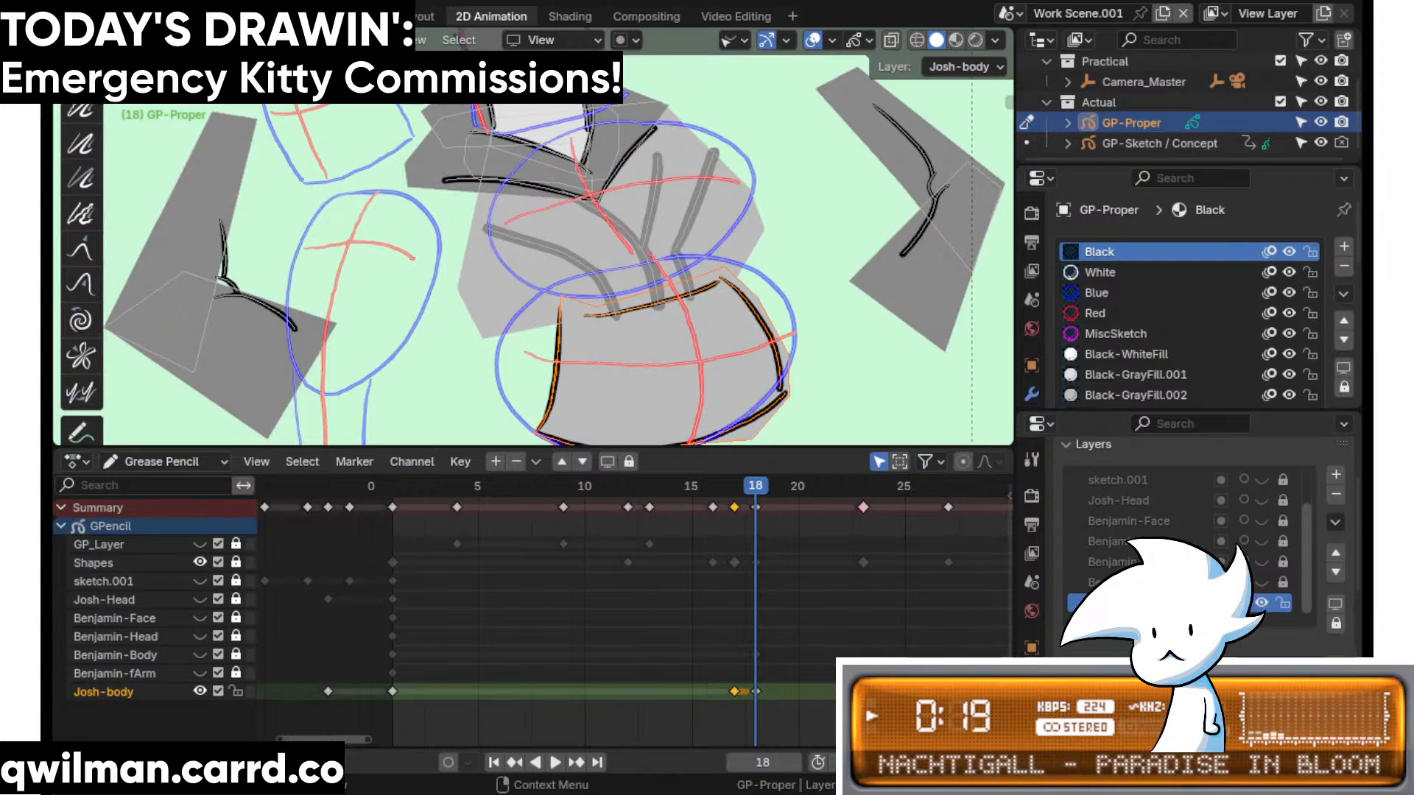
pyautogui.scroll(2, 720, 235)
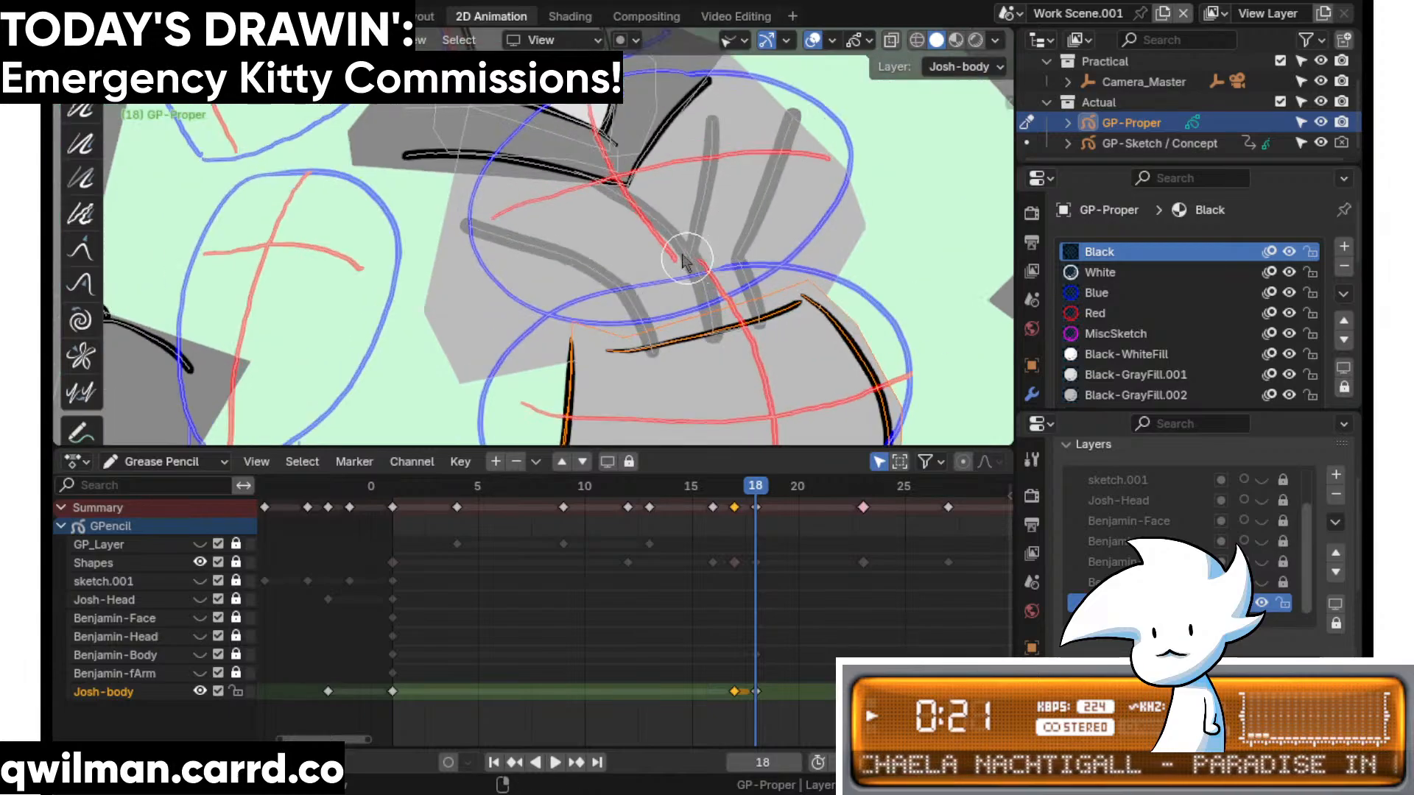
pyautogui.press('c')
pyautogui.moveTo(611, 272); pyautogui.dragTo(692, 247)
pyautogui.rightClick(693, 247)
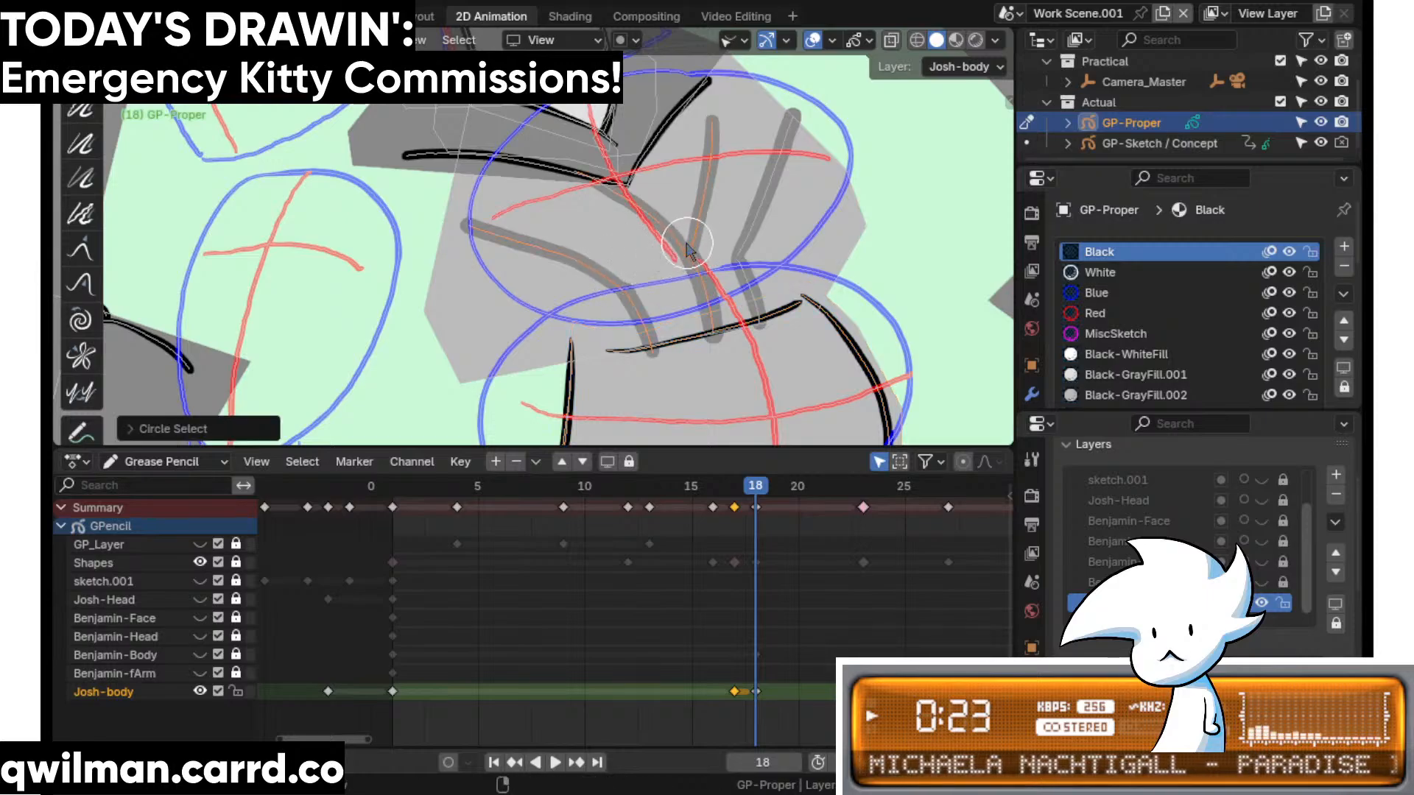
pyautogui.keyDown('shift'); pyautogui.moveTo(685, 254); pyautogui.dragTo(693, 302, button='middle'); pyautogui.keyUp('shift')
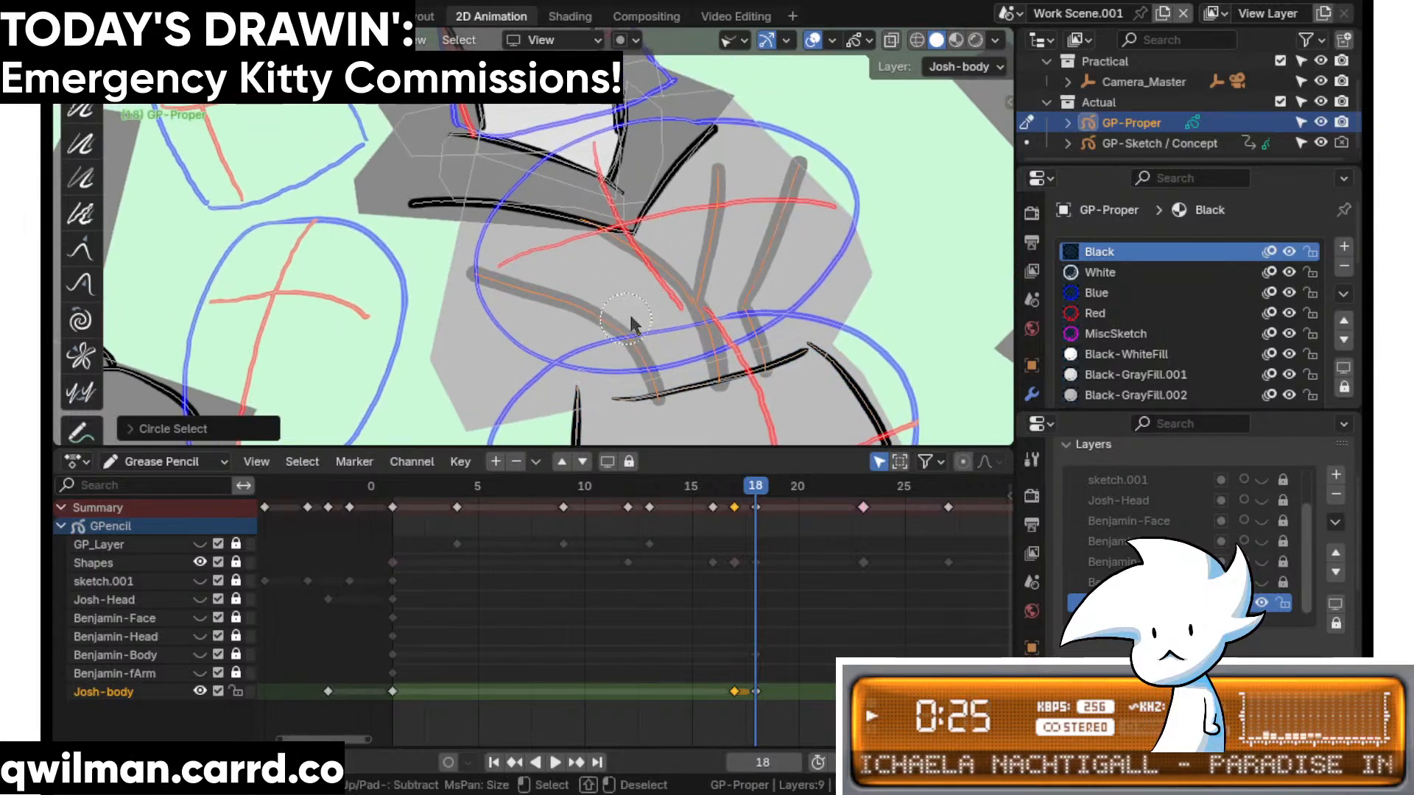
# - Shift and bend the selected gray chest folds with the Grab brush to follow the tilted chest guide
pyautogui.scroll(-4, 737, 266)
pyautogui.hotkey('shift', 'space')
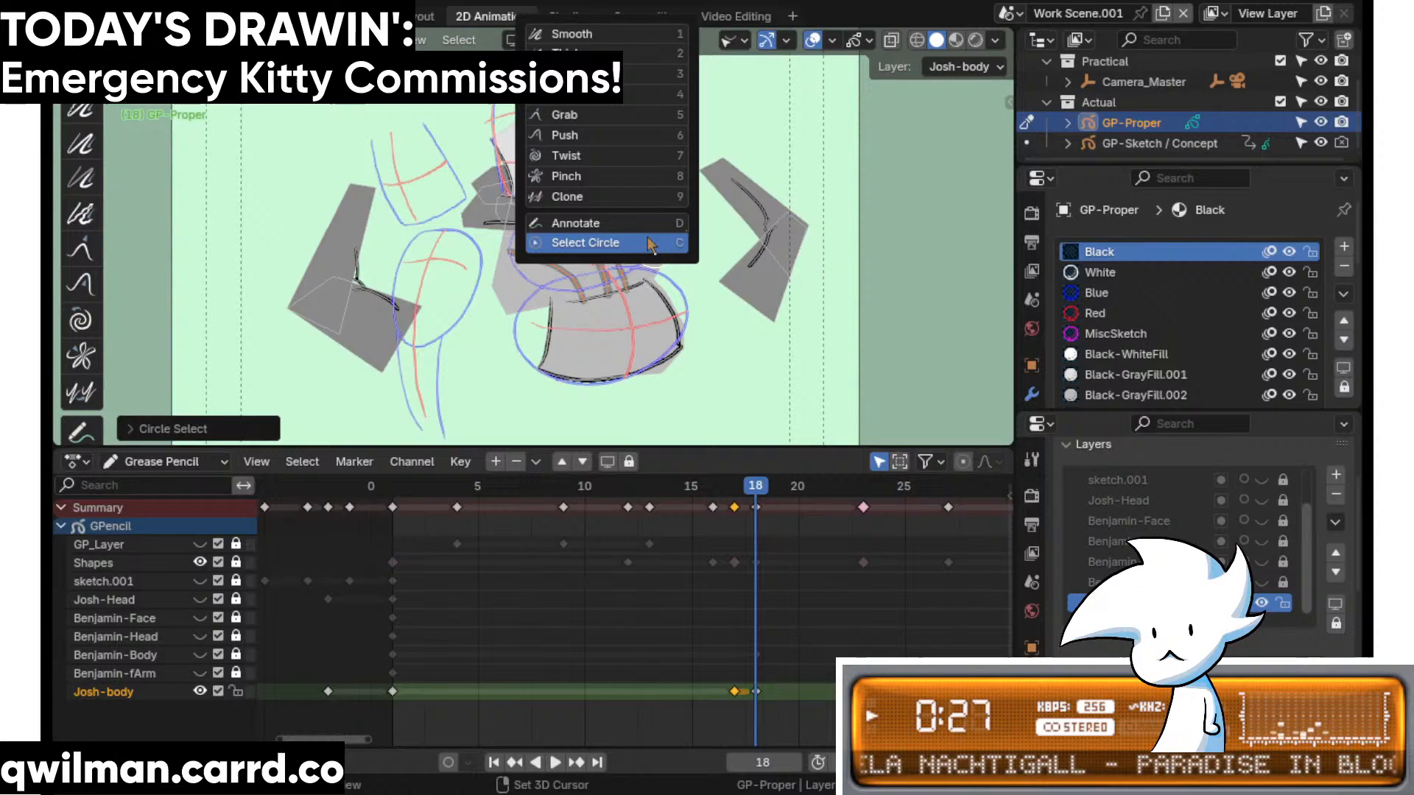
pyautogui.click(599, 118)
pyautogui.scroll(1, 639, 254)
pyautogui.scroll(-2, 589, 239)
pyautogui.moveTo(582, 237)
pyautogui.mouseDown()
pyautogui.moveTo(555, 237)
pyautogui.moveTo(592, 196)
pyautogui.moveTo(589, 215)
pyautogui.mouseUp()
pyautogui.scroll(2, 611, 295)
pyautogui.moveTo(638, 363)
pyautogui.mouseDown()
pyautogui.moveTo(671, 326)
pyautogui.moveTo(608, 355)
pyautogui.mouseUp()
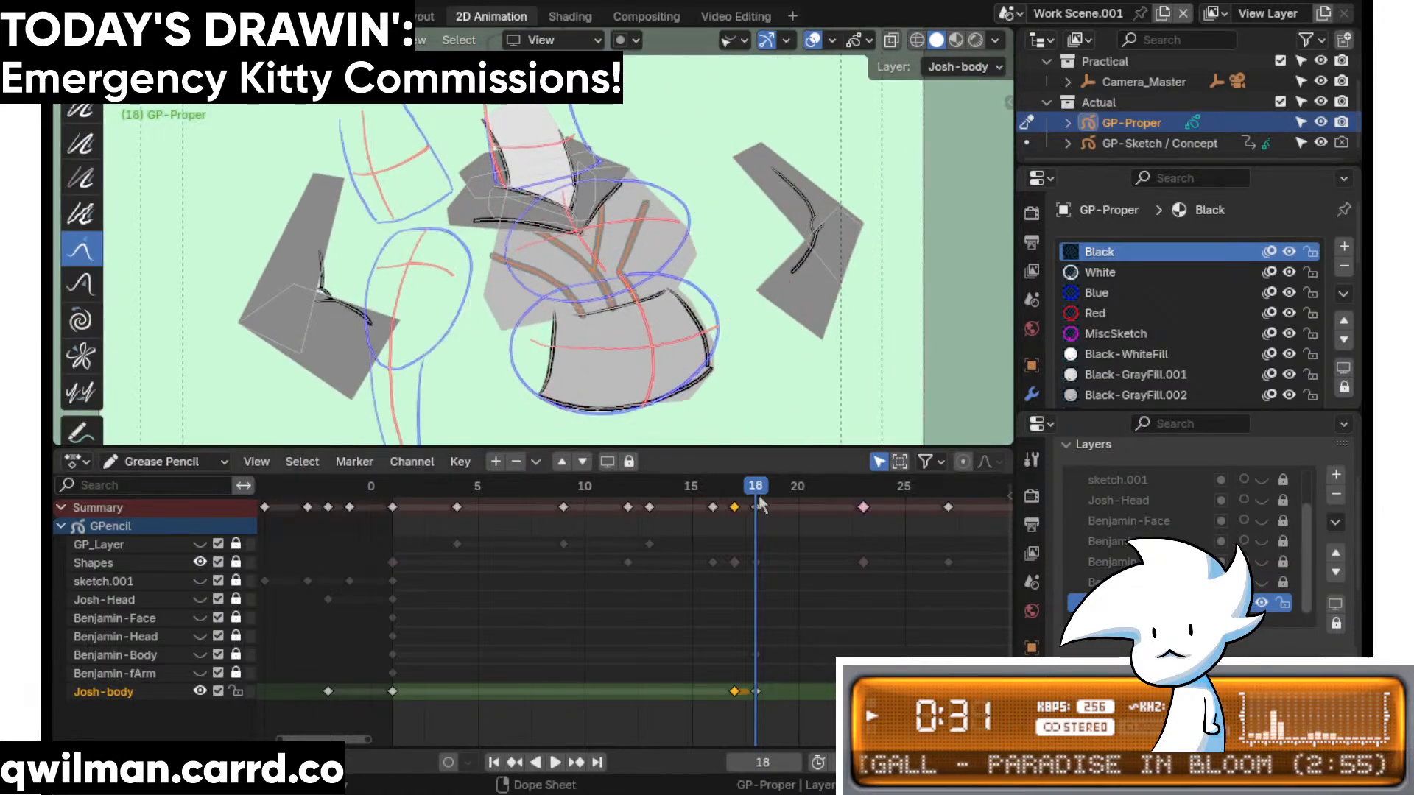
pyautogui.moveTo(759, 496)
pyautogui.mouseDown()
pyautogui.moveTo(737, 498)
pyautogui.moveTo(758, 499)
pyautogui.mouseUp()
pyautogui.moveTo(601, 339); pyautogui.dragTo(612, 335)
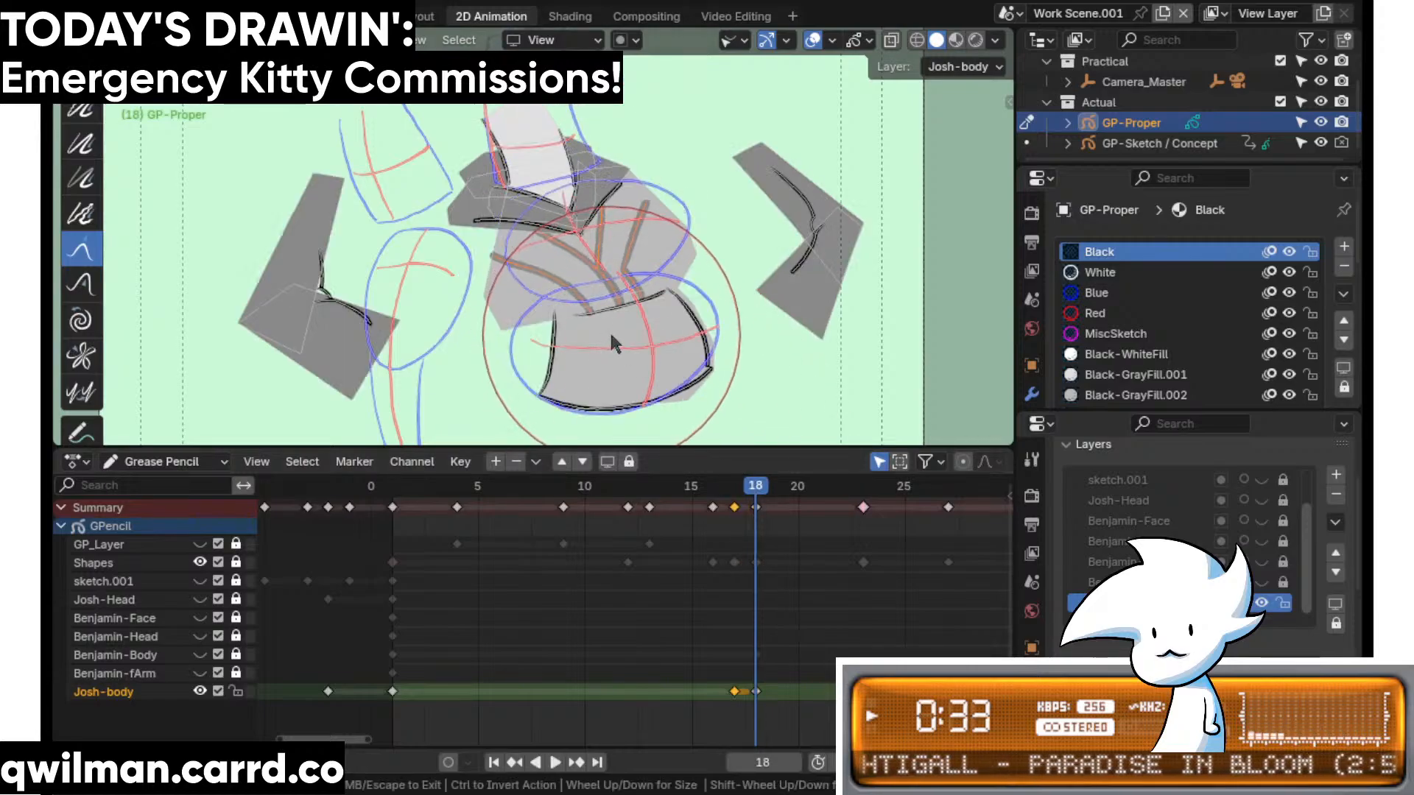
pyautogui.scroll(2, 608, 330)
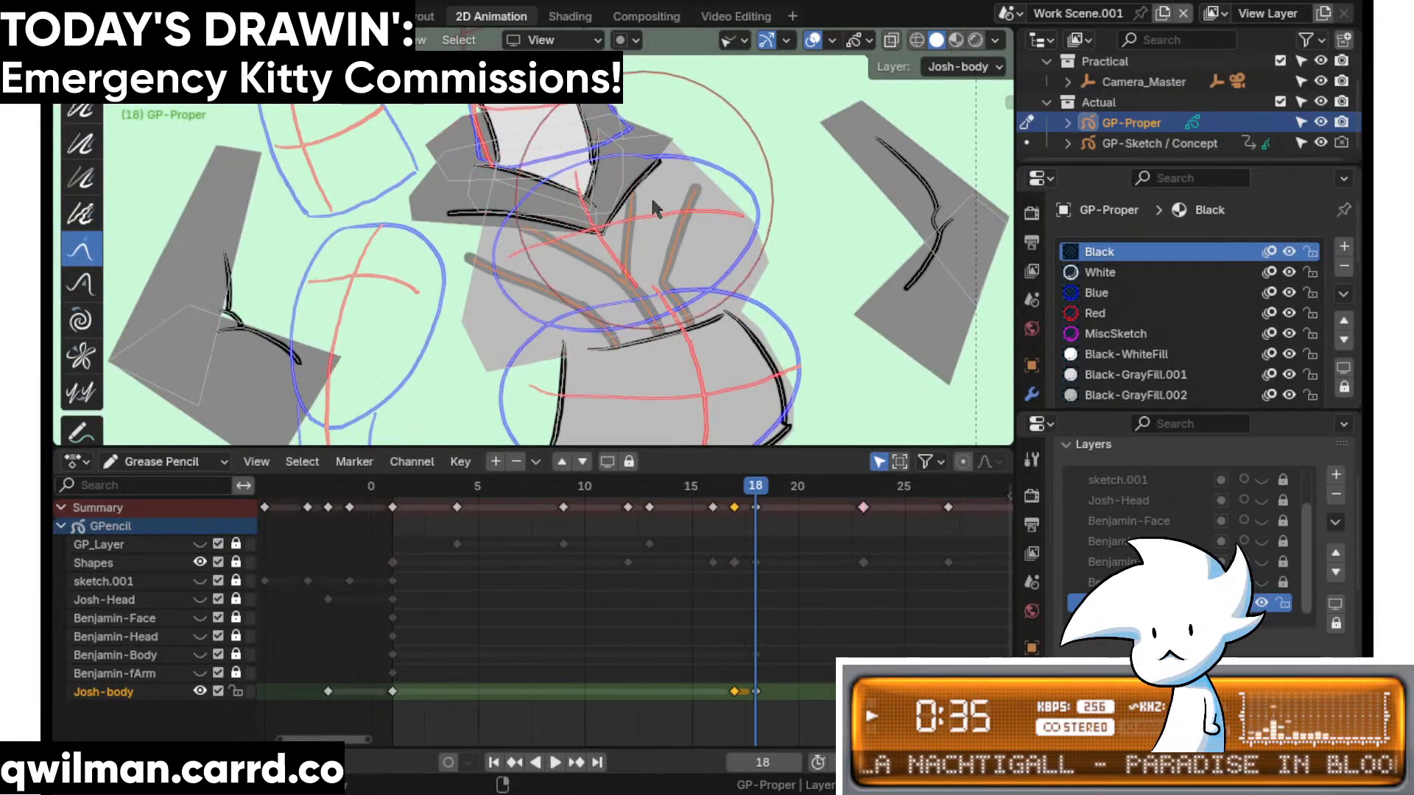
pyautogui.moveTo(653, 206); pyautogui.dragTo(519, 273)
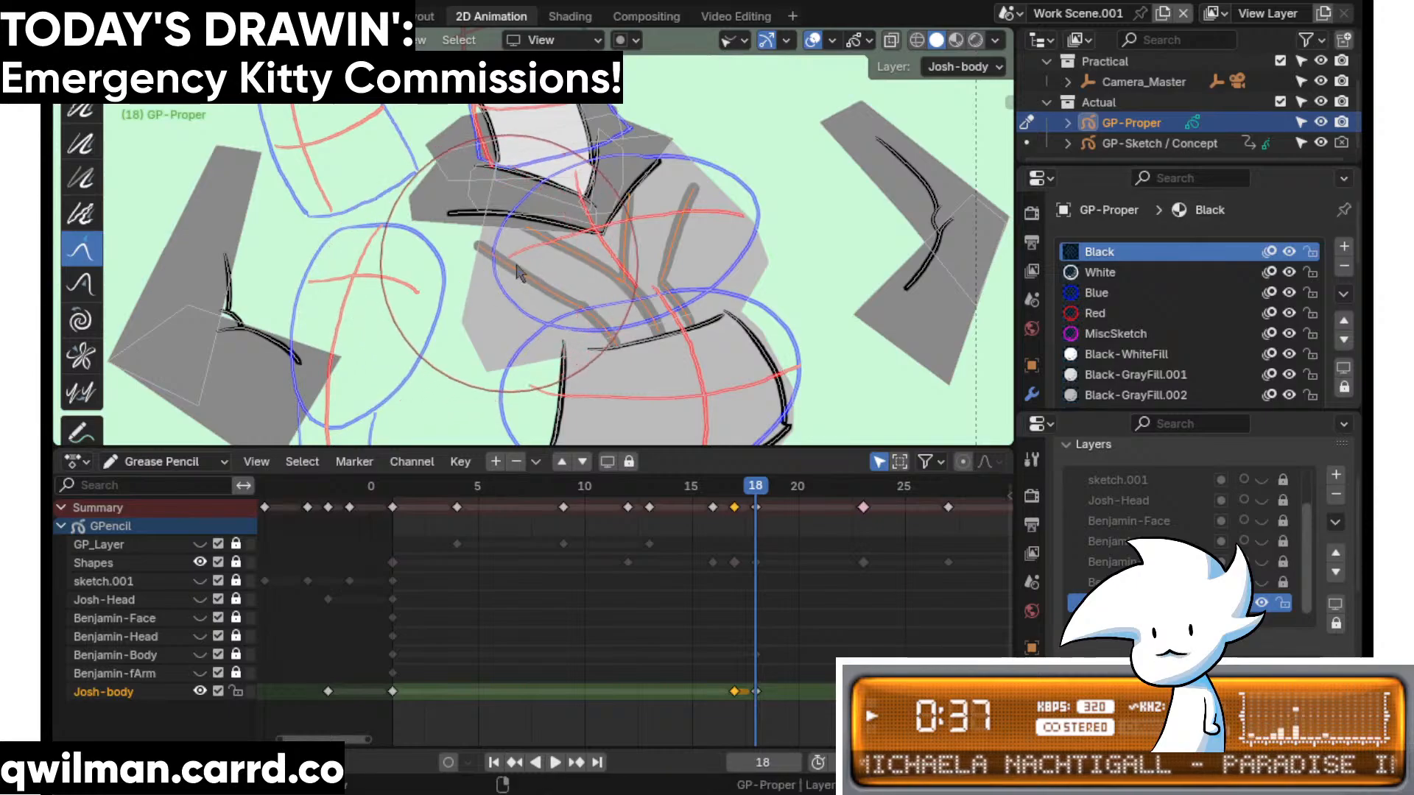
pyautogui.scroll(2, 518, 267)
pyautogui.moveTo(747, 261)
pyautogui.mouseDown()
pyautogui.moveTo(766, 294)
pyautogui.moveTo(756, 159)
pyautogui.mouseUp()
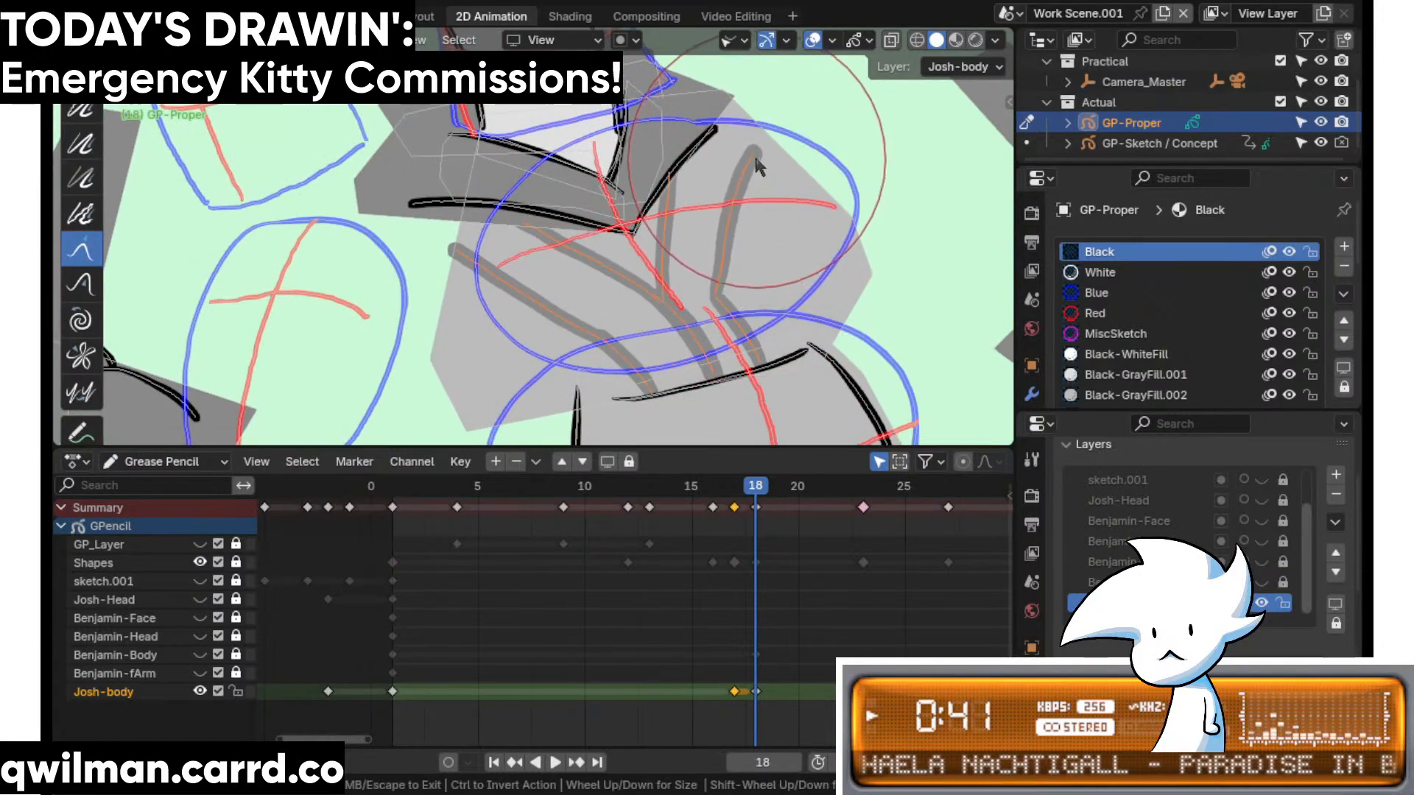
# - Circle-select the outline strokes and dark gray fill of Josh's collar, including the stroke beside the neck
pyautogui.keyDown('shift'); pyautogui.moveTo(629, 223); pyautogui.dragTo(647, 325, button='middle'); pyautogui.keyUp('shift')
pyautogui.press('w')
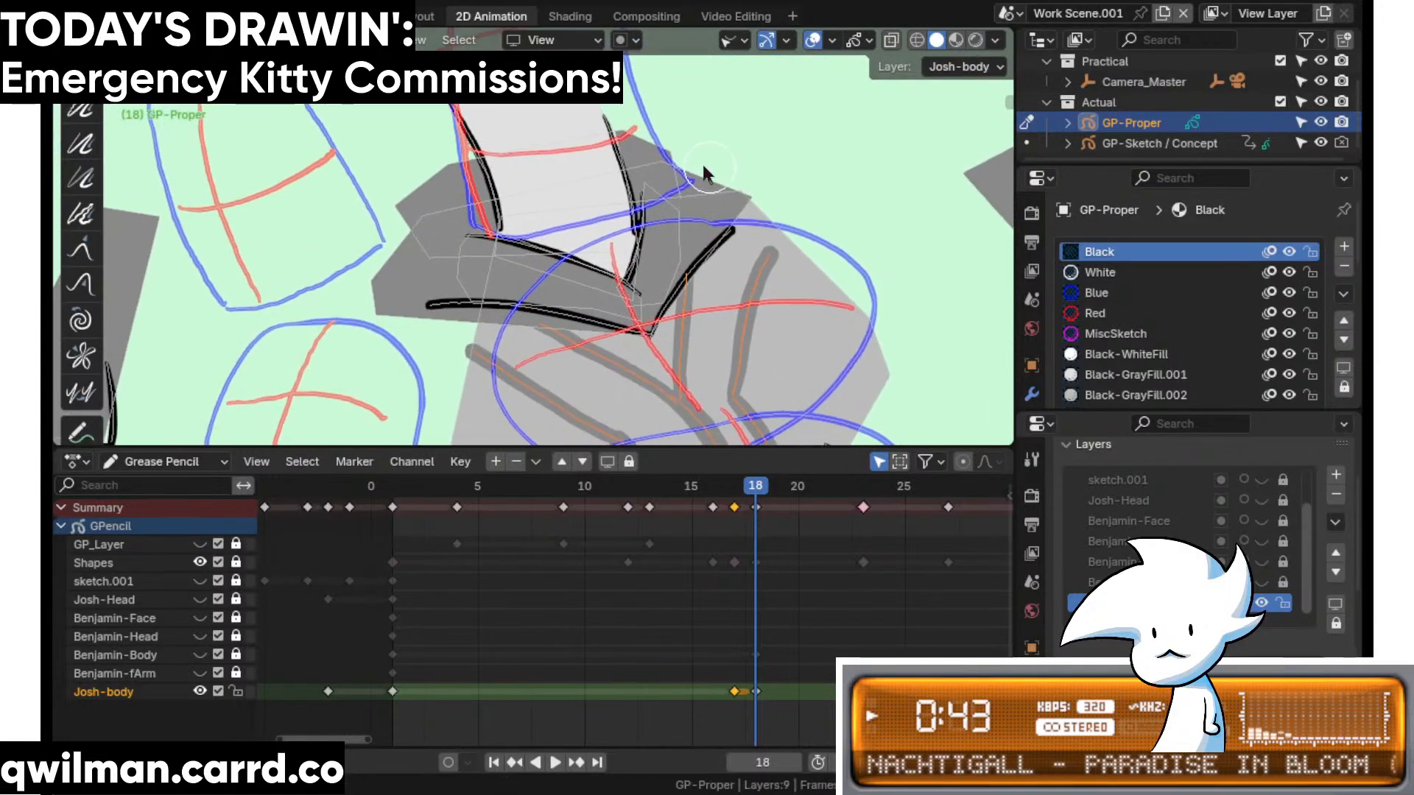
pyautogui.scroll(2, 703, 169)
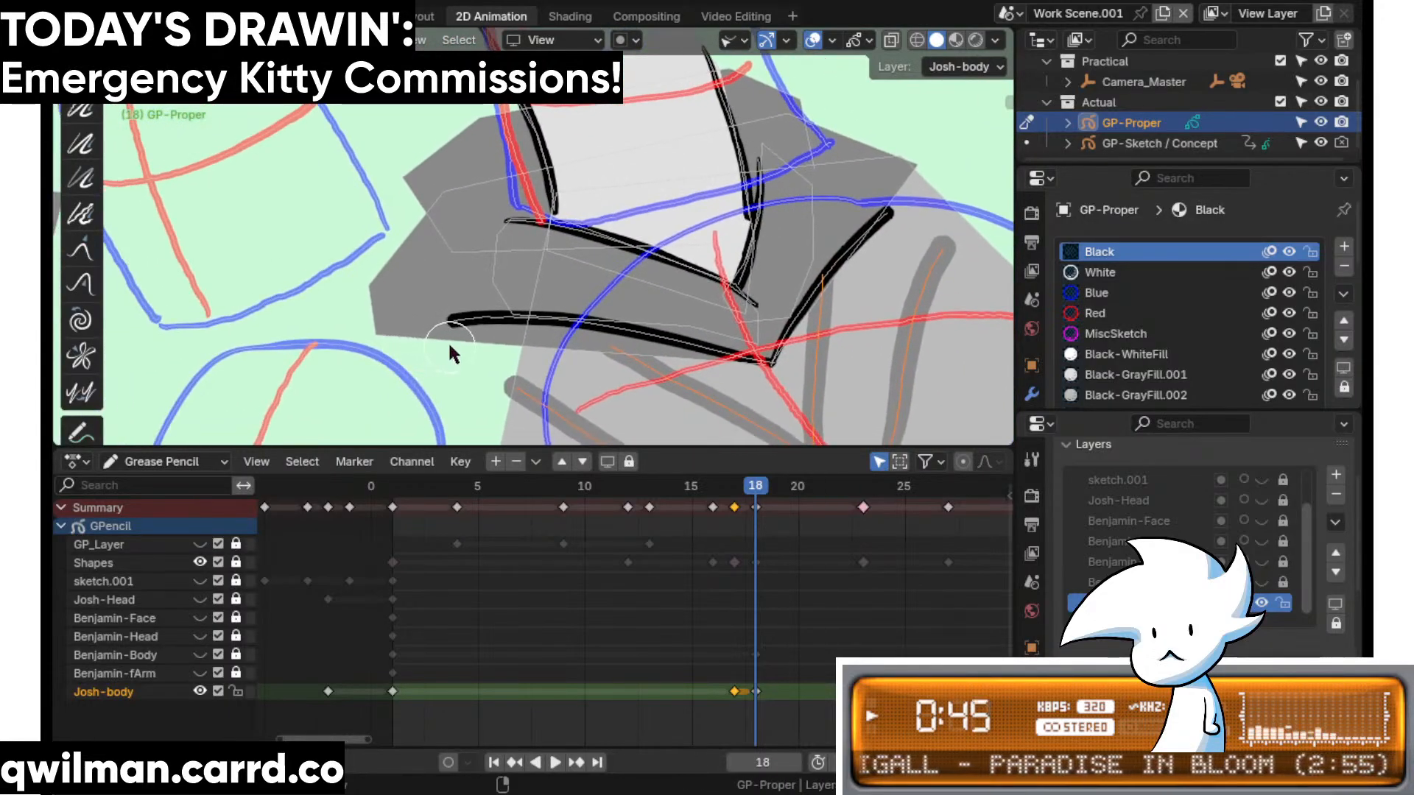
pyautogui.press('c')
pyautogui.moveTo(475, 309)
pyautogui.mouseDown()
pyautogui.moveTo(491, 294)
pyautogui.moveTo(434, 182)
pyautogui.mouseUp()
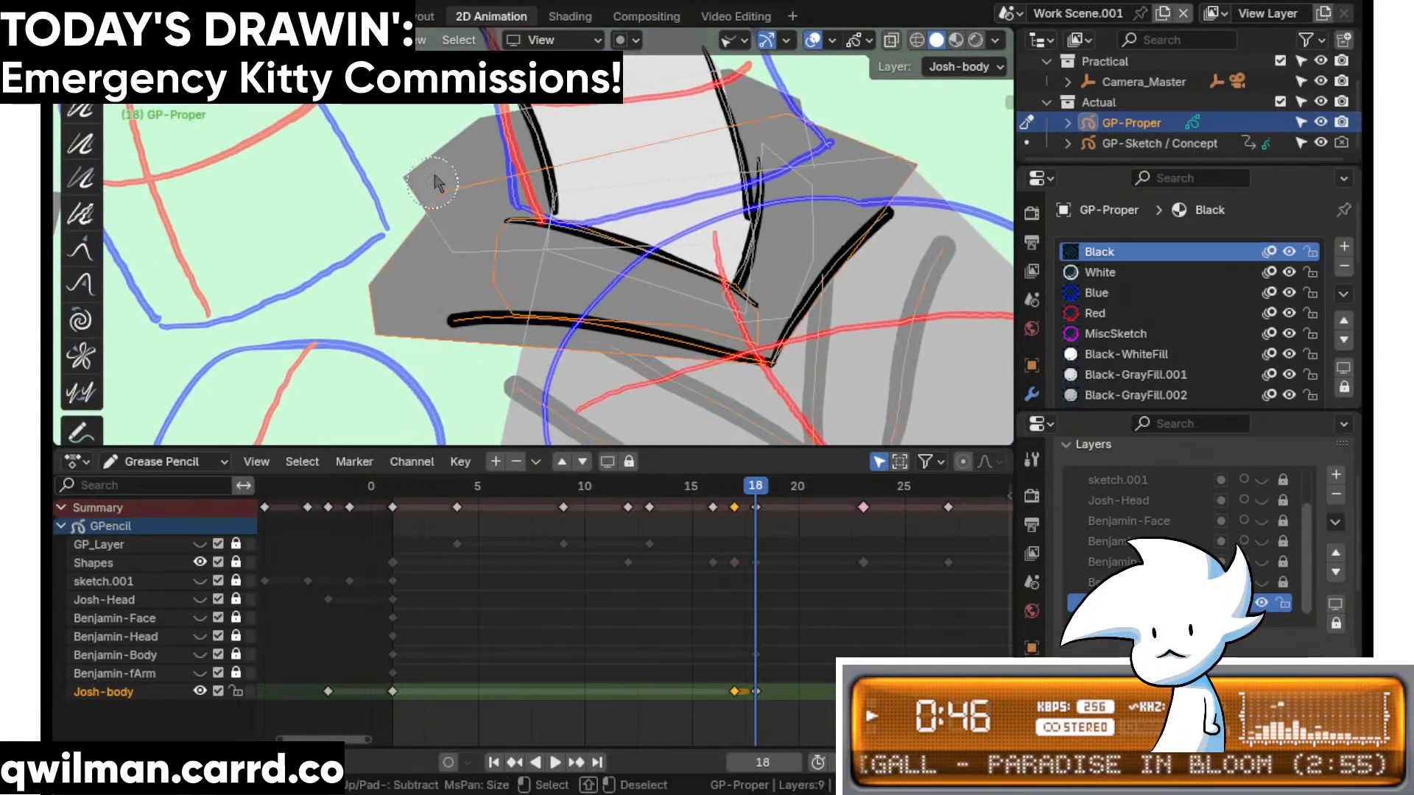
pyautogui.rightClick(441, 291)
pyautogui.keyDown('shift'); pyautogui.moveTo(782, 211); pyautogui.dragTo(568, 250, button='middle'); pyautogui.keyUp('shift')
pyautogui.scroll(2, 558, 257)
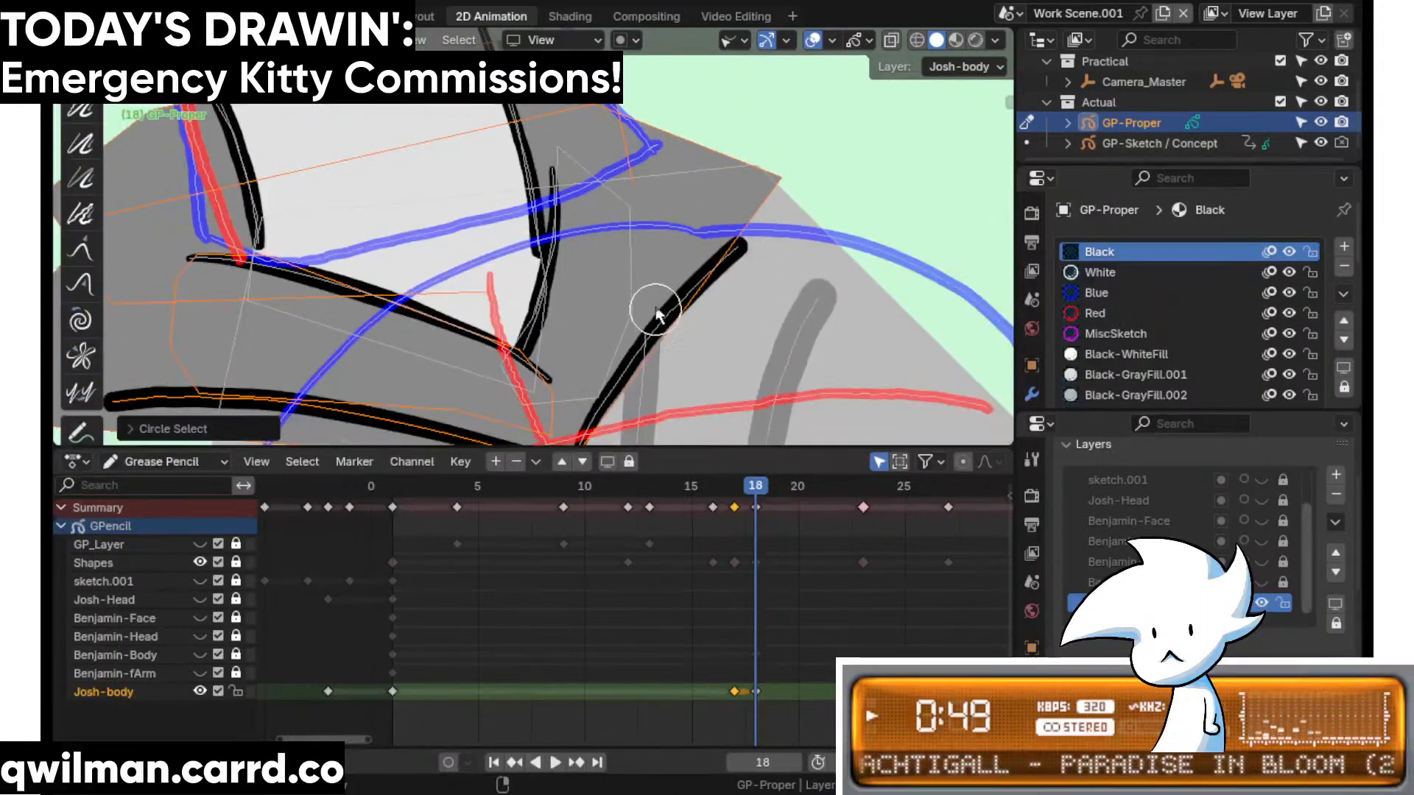
pyautogui.press('c')
pyautogui.rightClick(644, 298)
pyautogui.scroll(4, 621, 277)
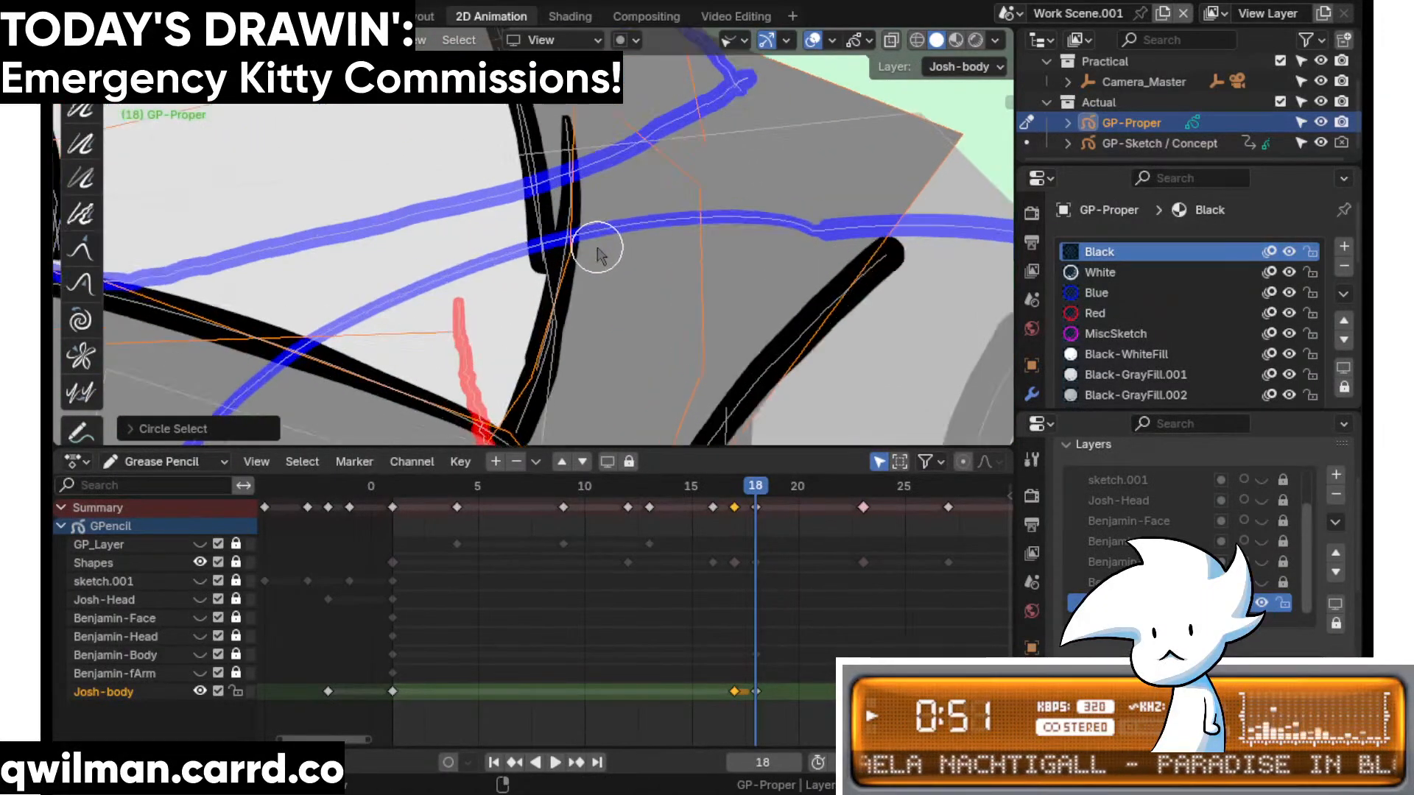
pyautogui.press('c')
pyautogui.rightClick(592, 237)
# - Reshape the selected collar with the Grab brush, pulling its edges into line around the neck and over the chest guide
pyautogui.scroll(-1, 606, 233)
pyautogui.scroll(-6, 611, 239)
pyautogui.hotkey('shift', 'space')
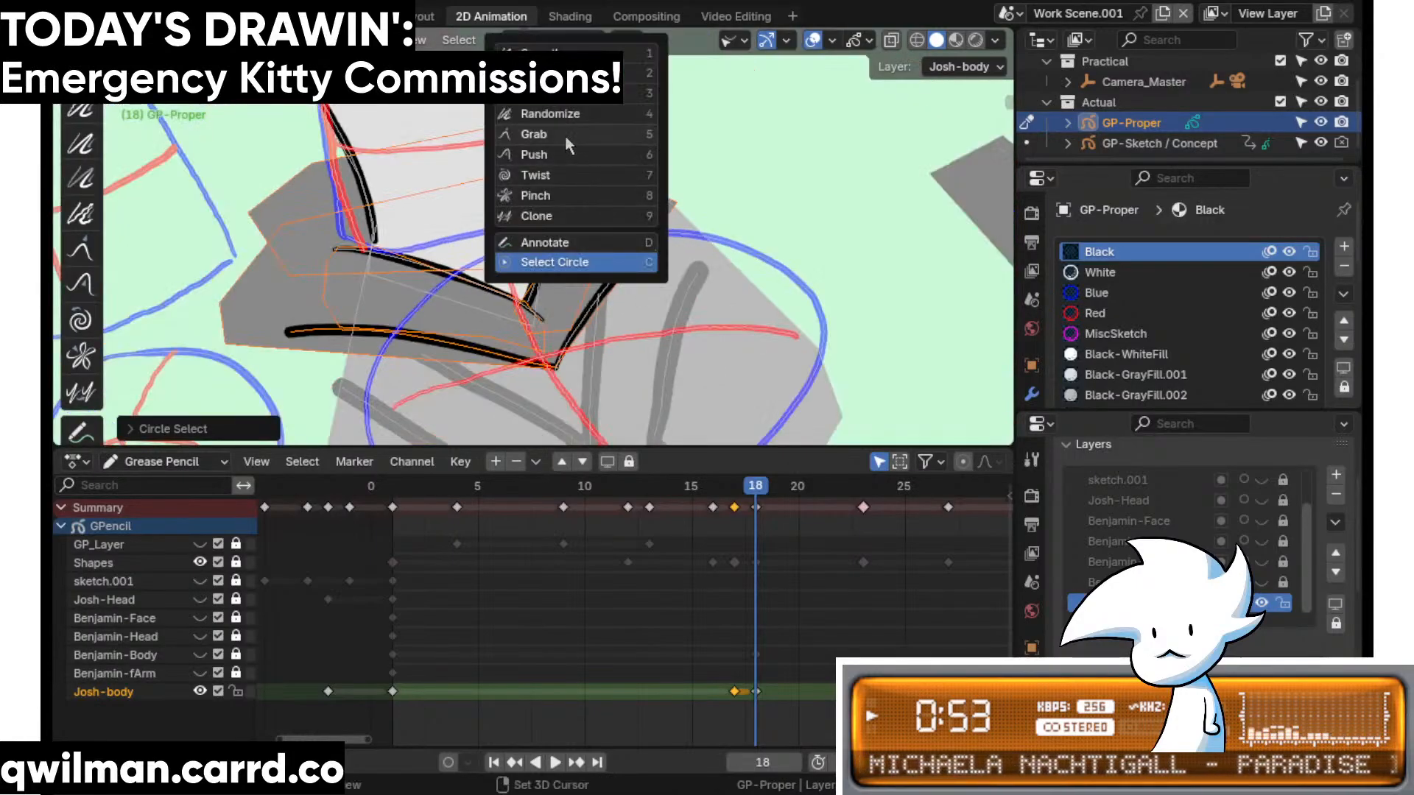
pyautogui.click(565, 137)
pyautogui.scroll(-4, 552, 177)
pyautogui.moveTo(392, 281); pyautogui.dragTo(413, 279)
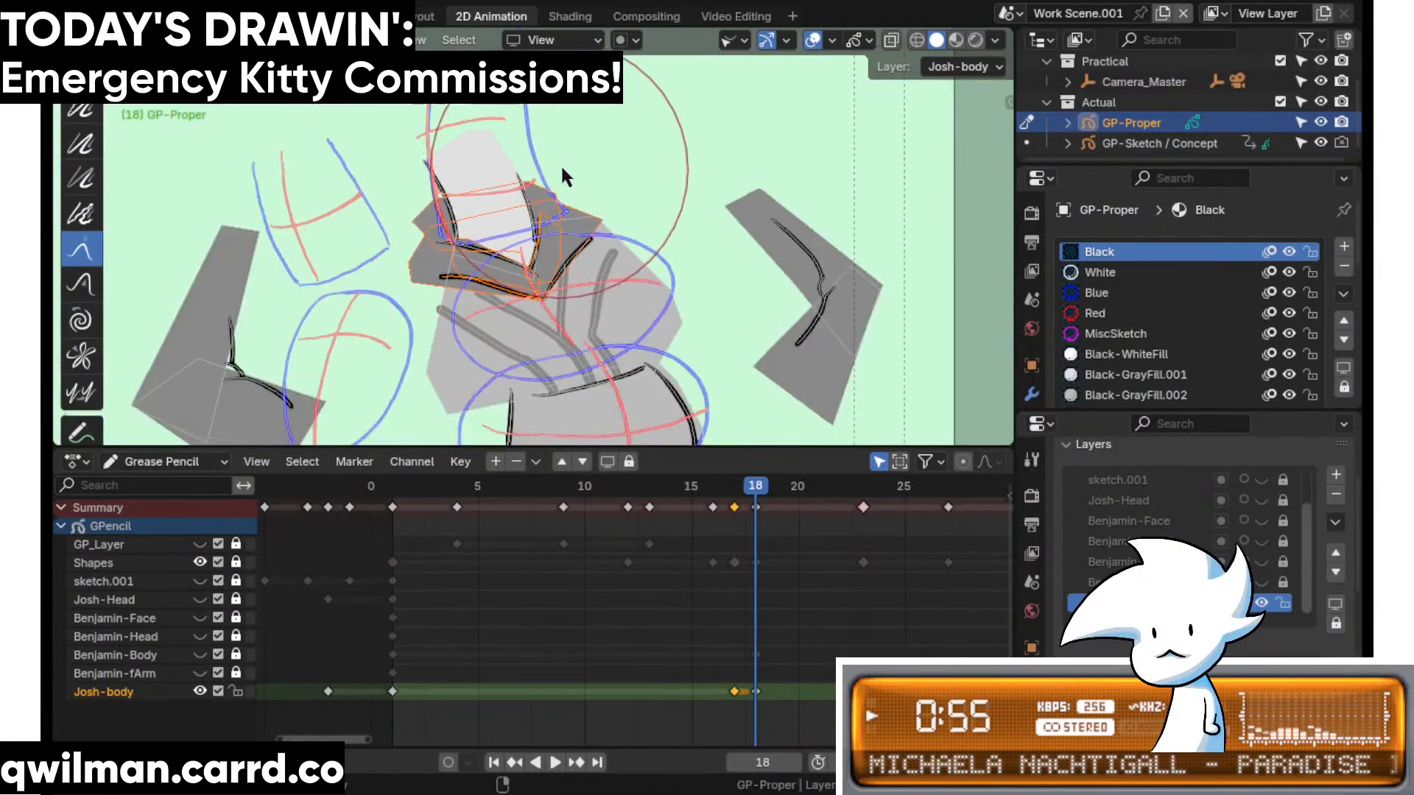
pyautogui.moveTo(559, 163); pyautogui.dragTo(574, 158)
pyautogui.moveTo(419, 300); pyautogui.dragTo(433, 295)
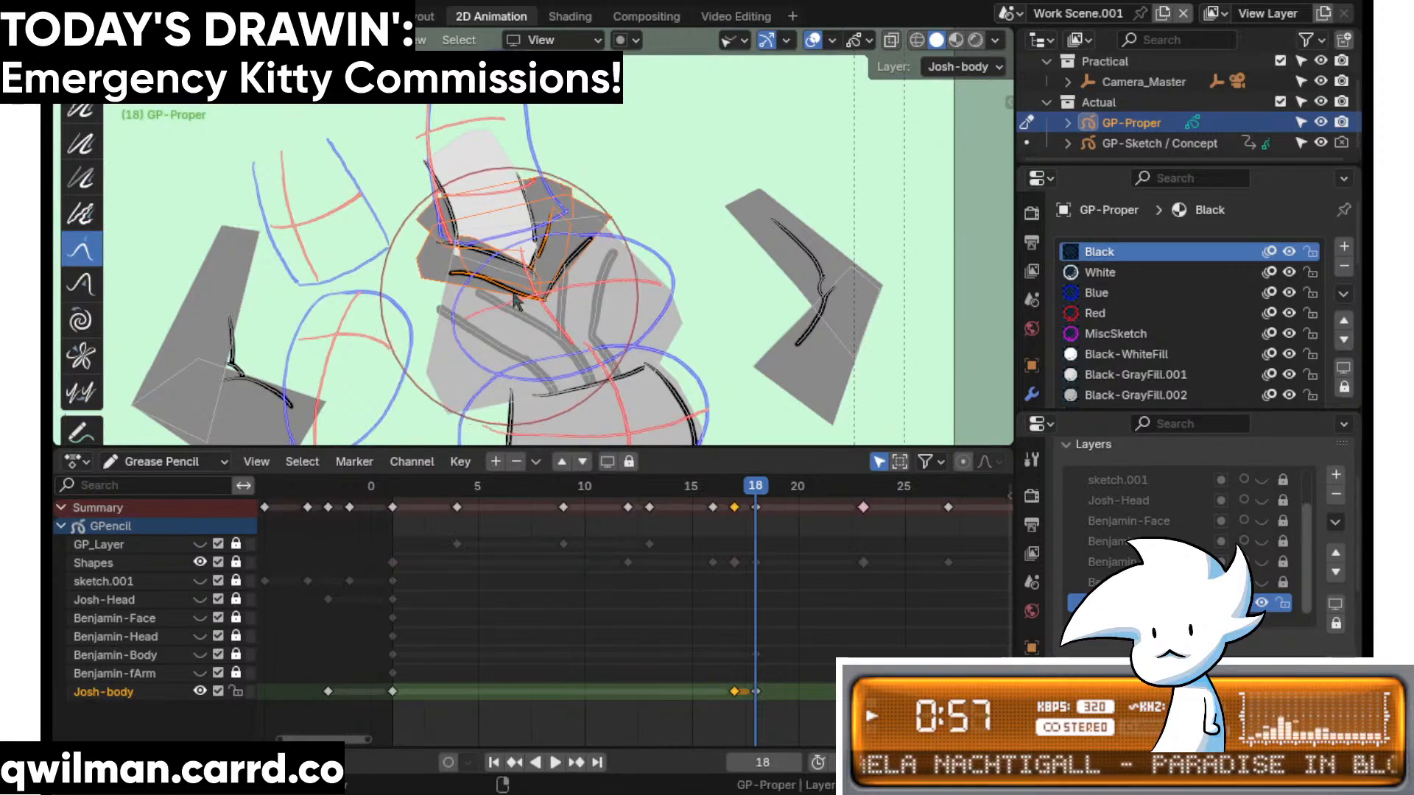
pyautogui.moveTo(605, 224); pyautogui.dragTo(607, 221)
pyautogui.moveTo(406, 174); pyautogui.dragTo(413, 169)
pyautogui.moveTo(410, 289); pyautogui.dragTo(411, 291)
pyautogui.moveTo(441, 274); pyautogui.dragTo(448, 272)
pyautogui.scroll(1, 712, 254)
pyautogui.moveTo(567, 234)
pyautogui.keyDown('shift'); pyautogui.mouseDown(button='middle')
pyautogui.moveTo(713, 255)
pyautogui.moveTo(687, 249)
pyautogui.mouseUp(button='middle'); pyautogui.keyUp('shift')
pyautogui.scroll(1, 713, 258)
pyautogui.keyDown('shift'); pyautogui.moveTo(649, 143); pyautogui.dragTo(683, 145); pyautogui.keyUp('shift')
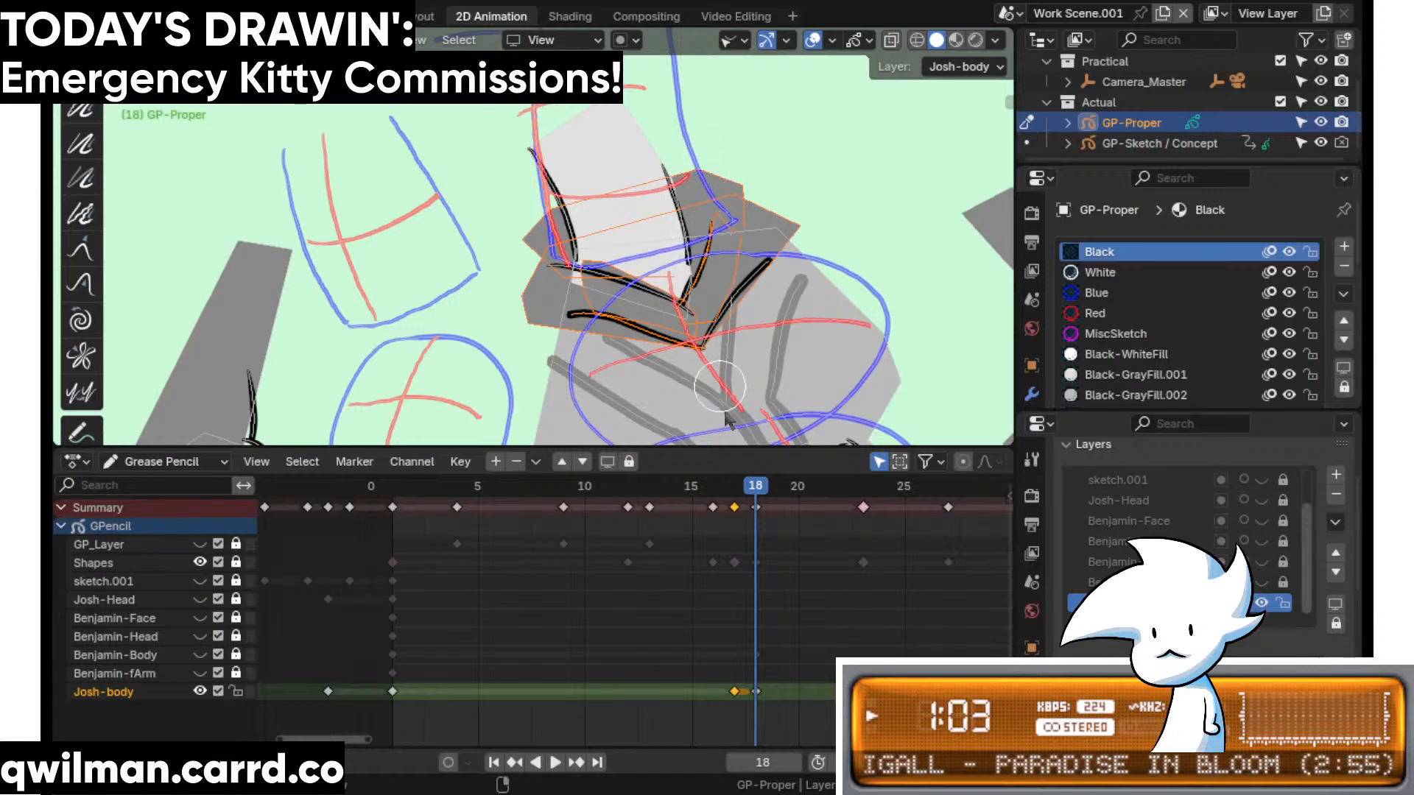
# - Compare Josh's torso pose between neighbouring frames and return to frame 18
pyautogui.moveTo(737, 486); pyautogui.dragTo(759, 486)
pyautogui.keyDown('shift'); pyautogui.moveTo(751, 368); pyautogui.dragTo(673, 246, button='middle'); pyautogui.keyUp('shift')
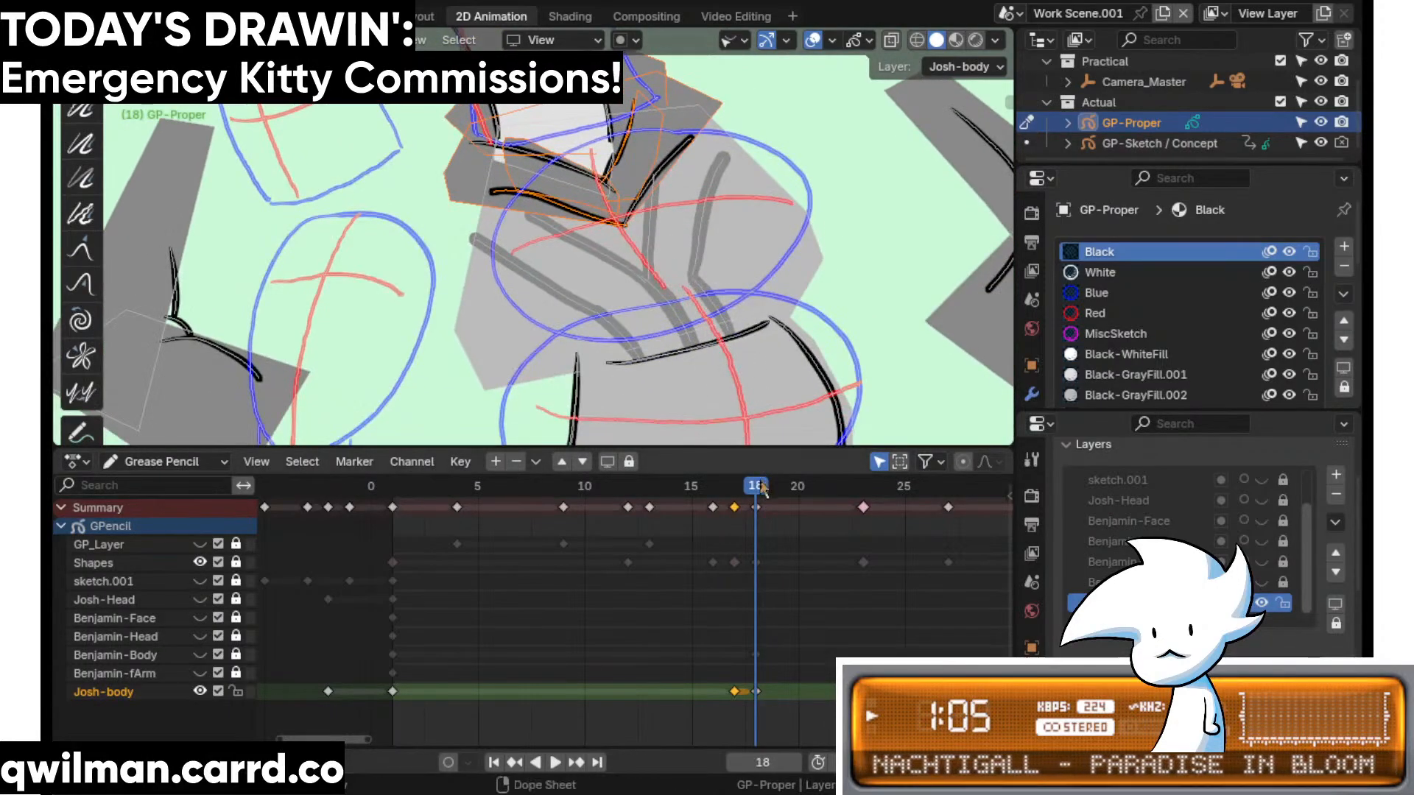
pyautogui.press('space')
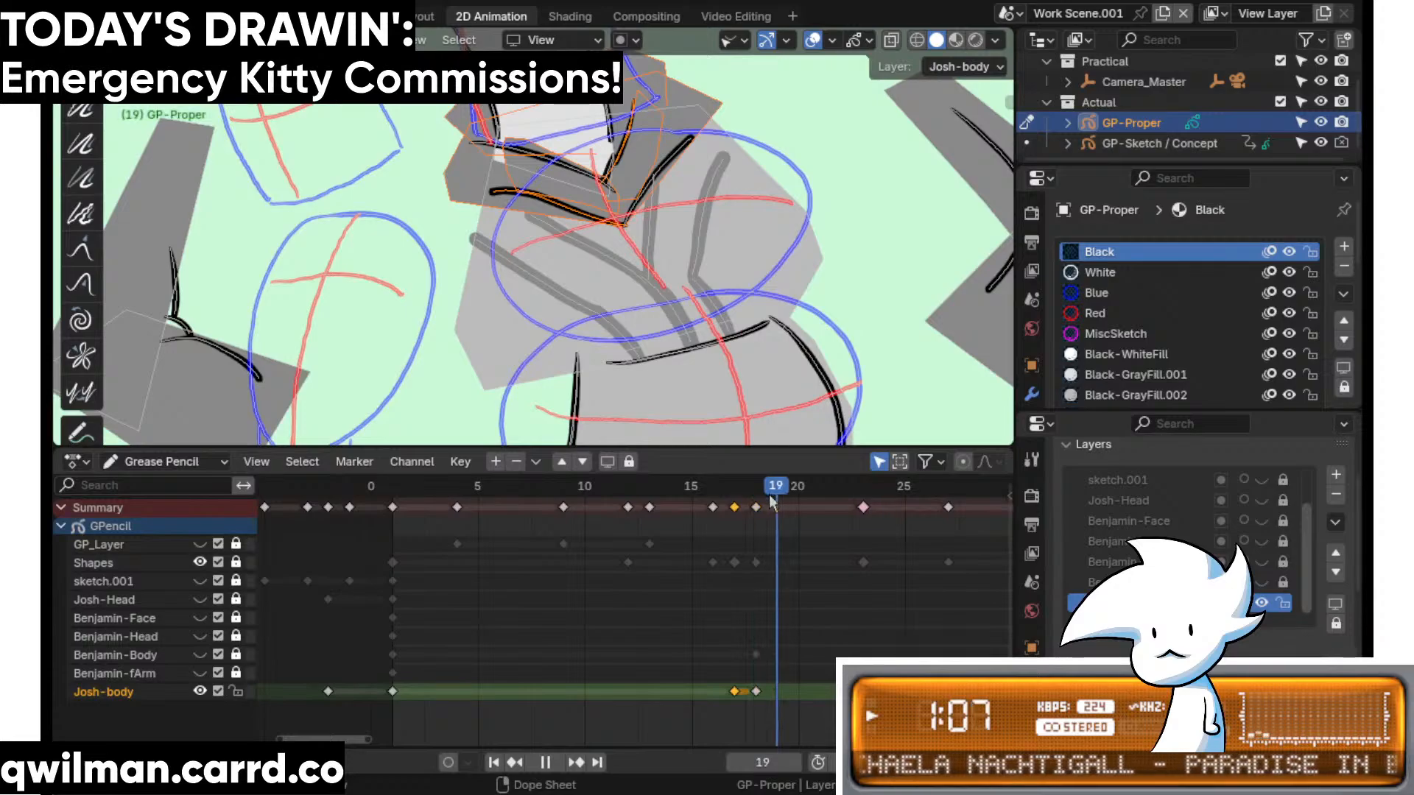
pyautogui.moveTo(770, 496); pyautogui.dragTo(749, 486)
# - Add the leftmost gray chest fold to the selection and nudge it with the Grab brush near the collar's edge
pyautogui.keyDown('shift'); pyautogui.moveTo(654, 307); pyautogui.dragTo(648, 278, button='middle'); pyautogui.keyUp('shift')
pyautogui.scroll(2, 619, 268)
pyautogui.press('c')
pyautogui.click(615, 300)
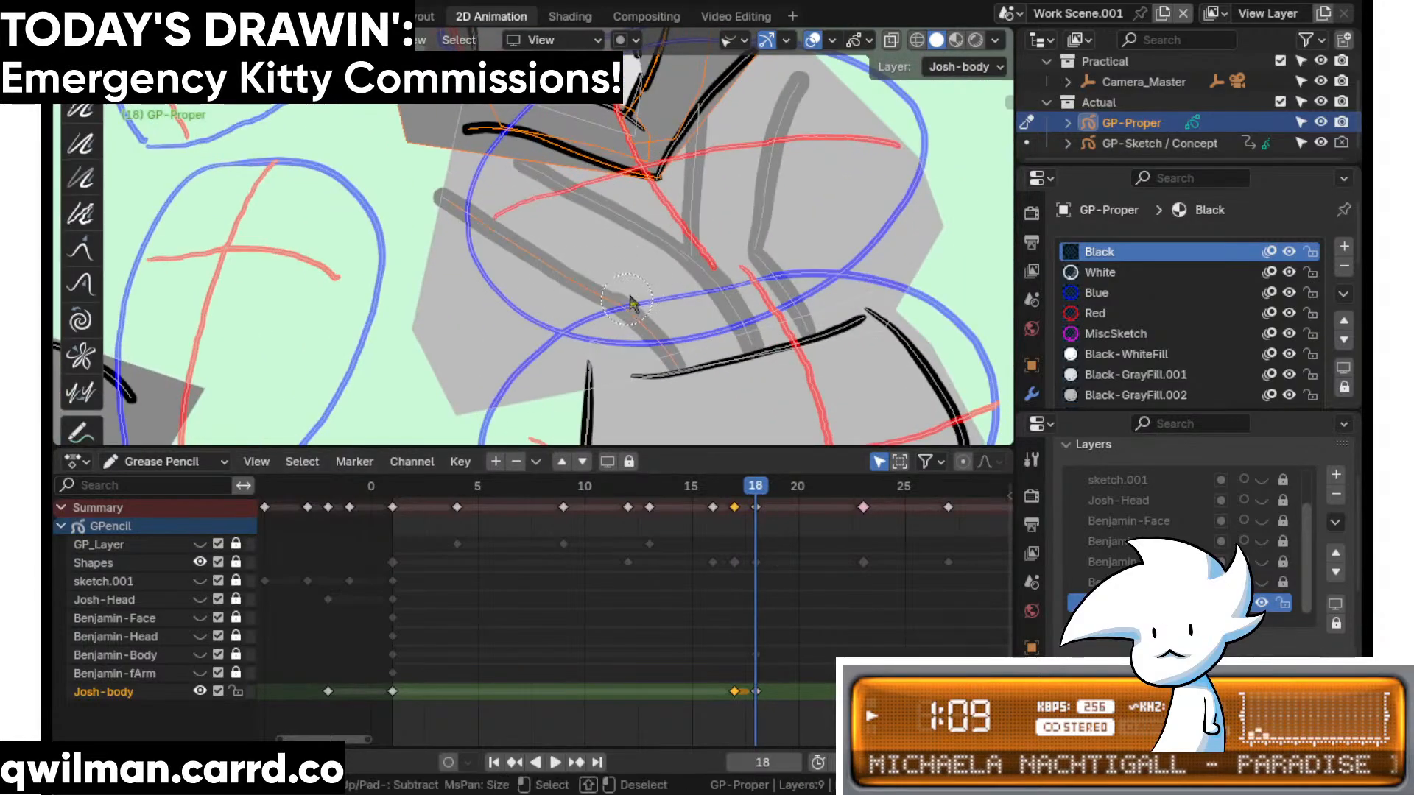
pyautogui.press('Escape')
pyautogui.hotkey('shift', 'space')
pyautogui.click(471, 111)
pyautogui.scroll(-2, 472, 118)
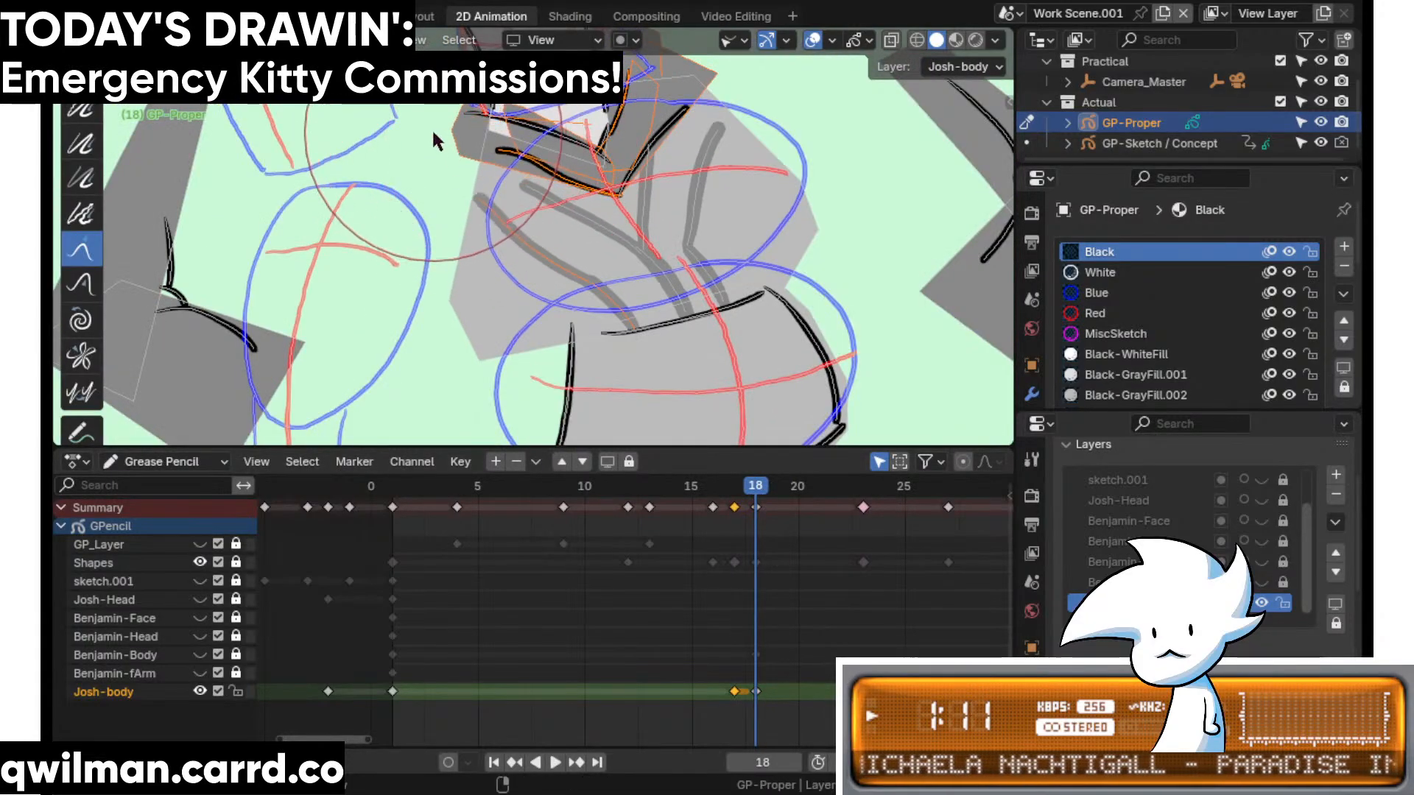
pyautogui.moveTo(486, 158); pyautogui.dragTo(469, 177)
# - Circle-select the left and middle gray chest folds and raise their upper ends to the collar with the Grab brush
pyautogui.scroll(1, 612, 237)
pyautogui.press('q')
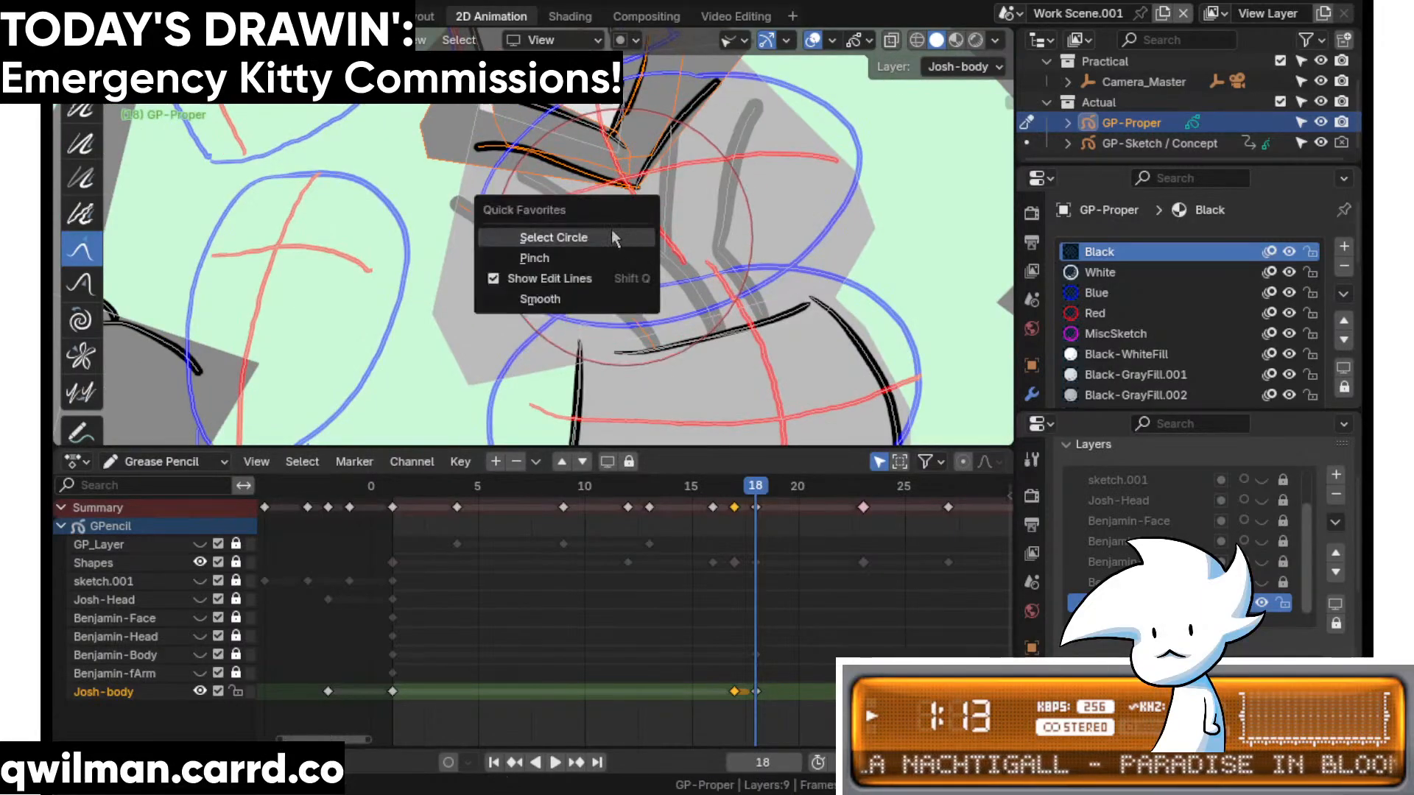
pyautogui.click(612, 237)
pyautogui.scroll(2, 679, 272)
pyautogui.moveTo(620, 293); pyautogui.dragTo(711, 261)
pyautogui.scroll(-2, 666, 260)
pyautogui.hotkey('shift', 'space')
pyautogui.click(510, 132)
pyautogui.scroll(-2, 581, 261)
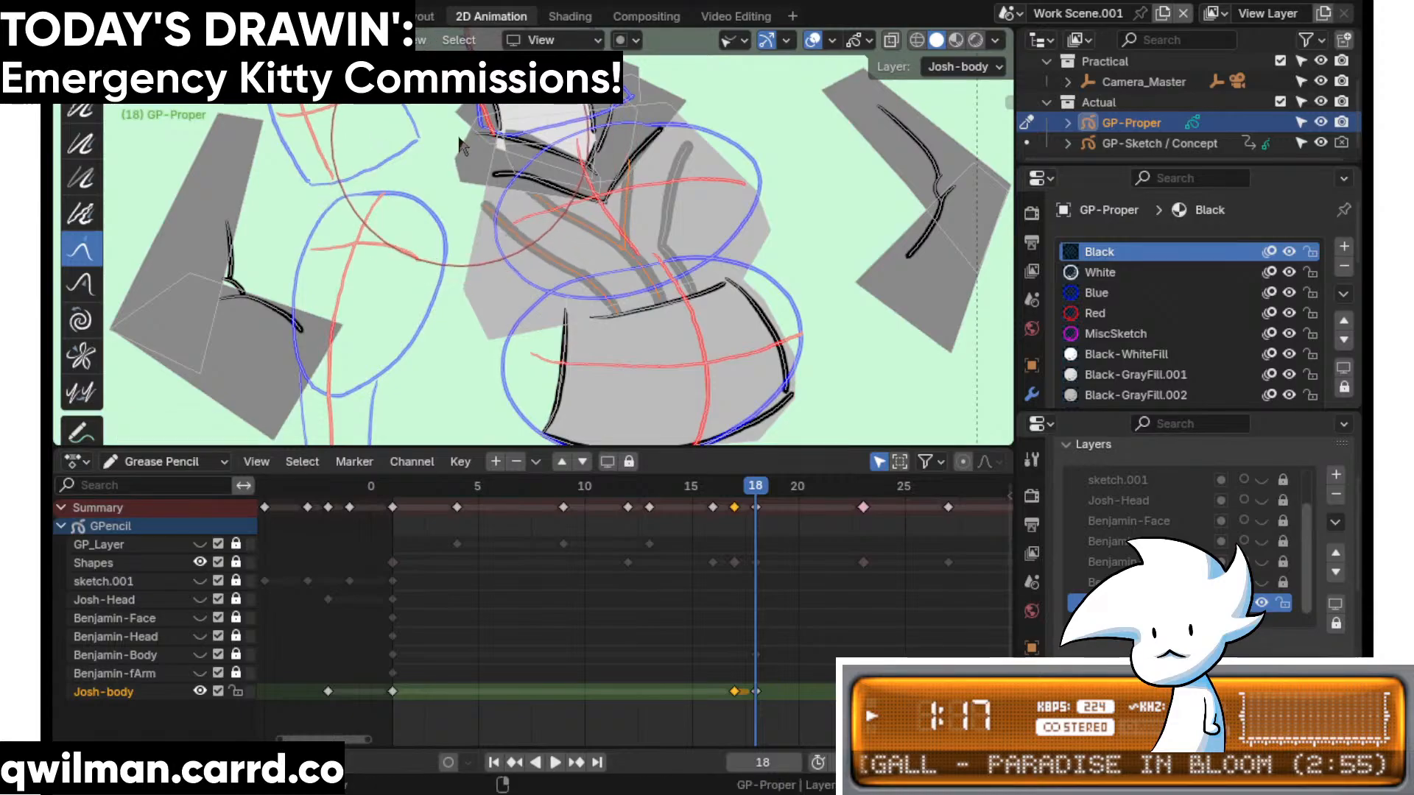
pyautogui.scroll(2, 615, 274)
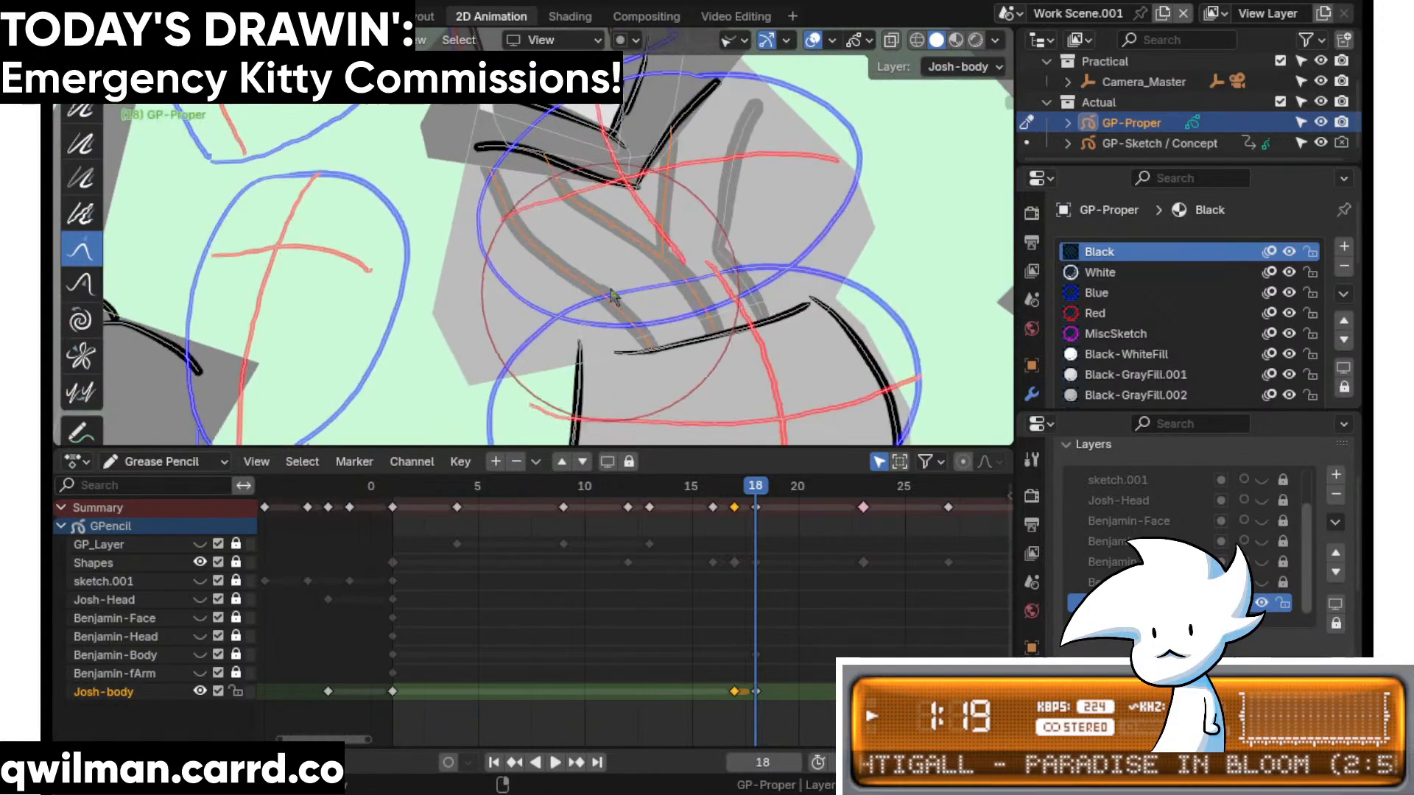
# - Circle-select only the leftmost chest fold and bow it outward and down with the Grab brush
pyautogui.hotkey('shift', 'space')
pyautogui.click(625, 396)
pyautogui.click(619, 284)
pyautogui.hotkey('shift', 'space')
pyautogui.click(547, 142)
pyautogui.moveTo(611, 262); pyautogui.dragTo(575, 296)
pyautogui.keyDown('shift'); pyautogui.moveTo(627, 263); pyautogui.dragTo(604, 288, button='middle'); pyautogui.keyUp('shift')
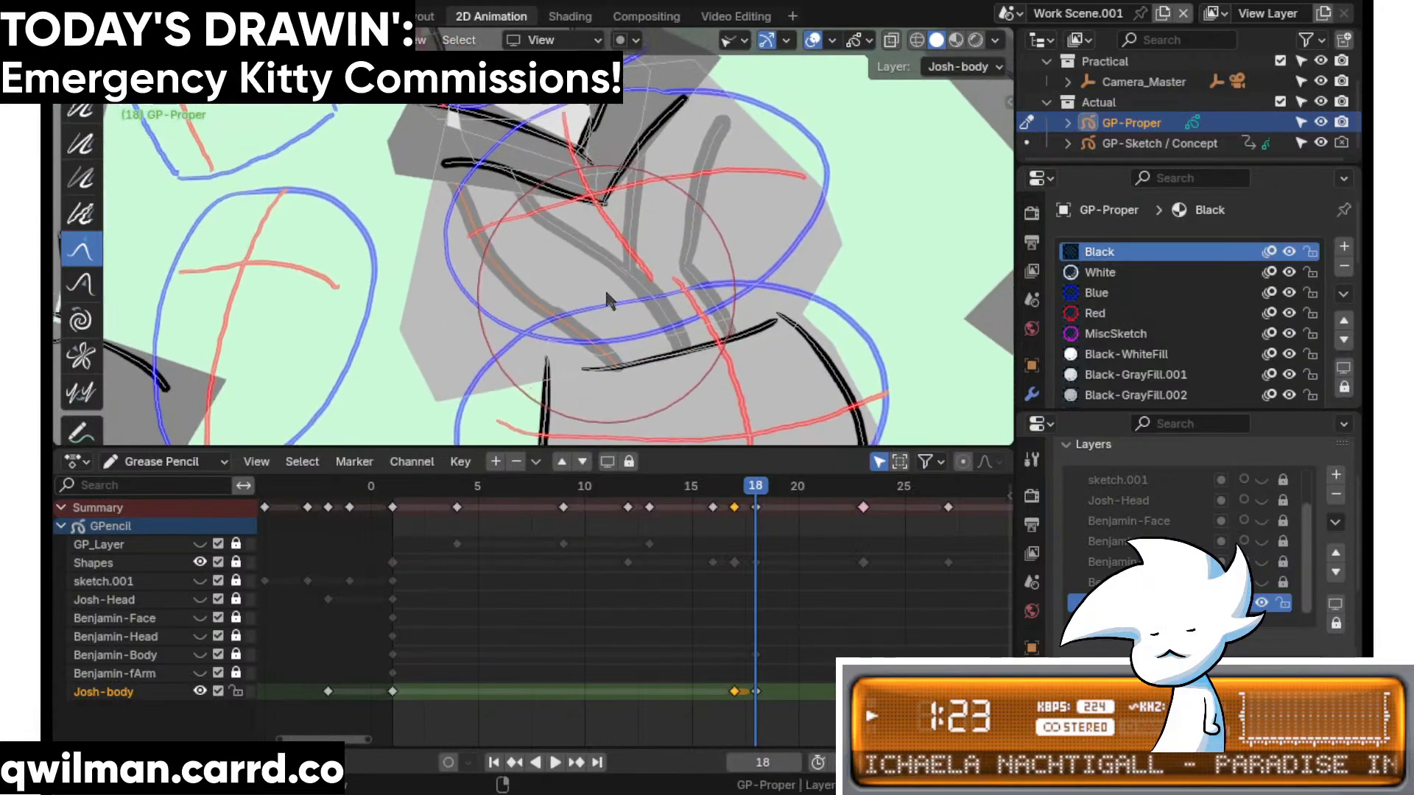
# - Circle-select the forked middle chest fold and curve it toward the leftmost fold with the Grab brush
pyautogui.scroll(1, 606, 286)
pyautogui.press('c')
pyautogui.click(642, 276)
pyautogui.hotkey('shift', 'space')
pyautogui.click(589, 137)
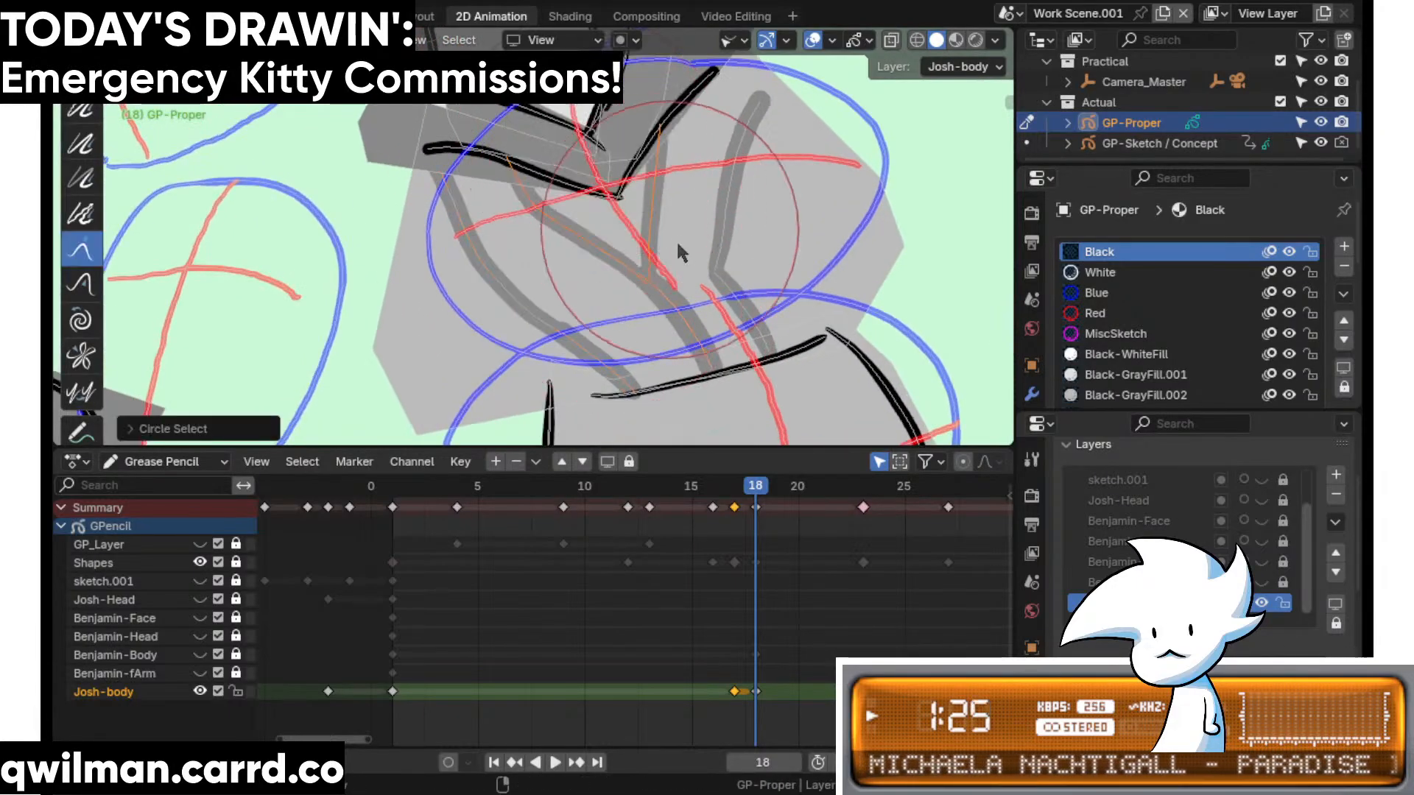
pyautogui.moveTo(671, 263)
pyautogui.mouseDown()
pyautogui.moveTo(650, 273)
pyautogui.moveTo(584, 255)
pyautogui.moveTo(556, 272)
pyautogui.mouseUp()
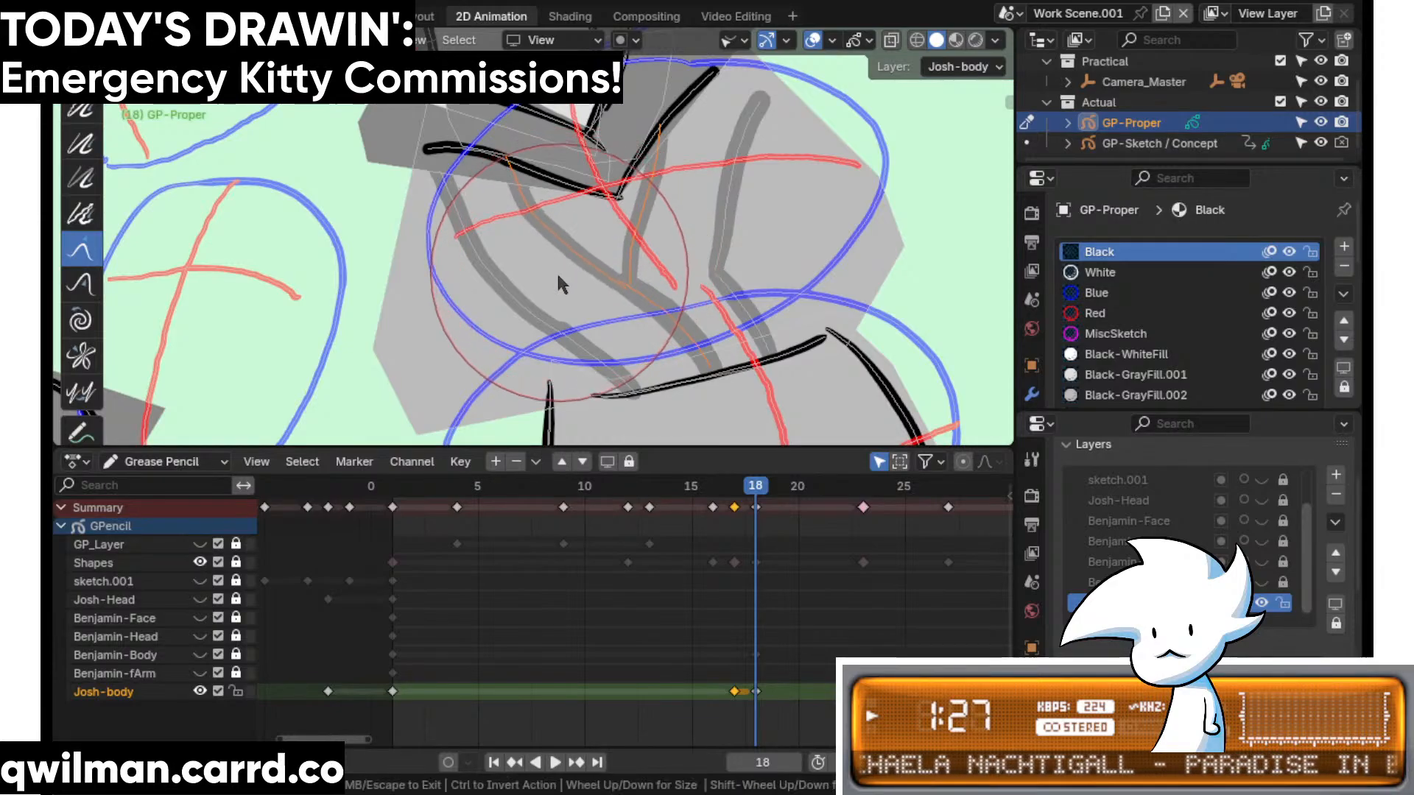
pyautogui.keyDown('shift'); pyautogui.moveTo(701, 83); pyautogui.dragTo(687, 172, button='middle'); pyautogui.keyUp('shift')
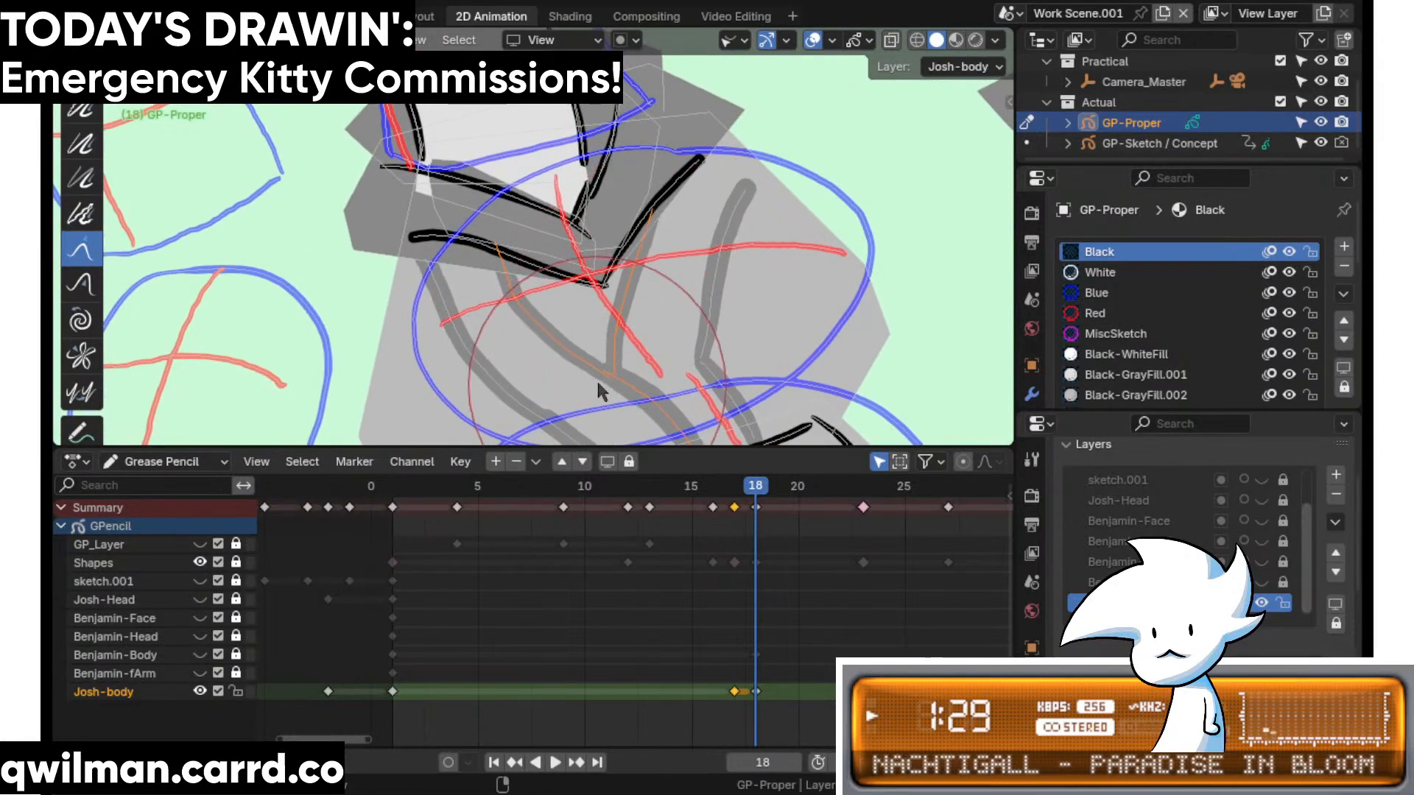
# - Pull the forked middle chest fold's lower end to the waist seam with the Grab brush, and switch to Select Circle
pyautogui.moveTo(618, 362)
pyautogui.keyDown('shift'); pyautogui.mouseDown(button='middle')
pyautogui.moveTo(607, 262)
pyautogui.moveTo(633, 114)
pyautogui.mouseUp(button='middle'); pyautogui.keyUp('shift')
pyautogui.scroll(2, 722, 137)
pyautogui.moveTo(720, 129); pyautogui.dragTo(695, 192)
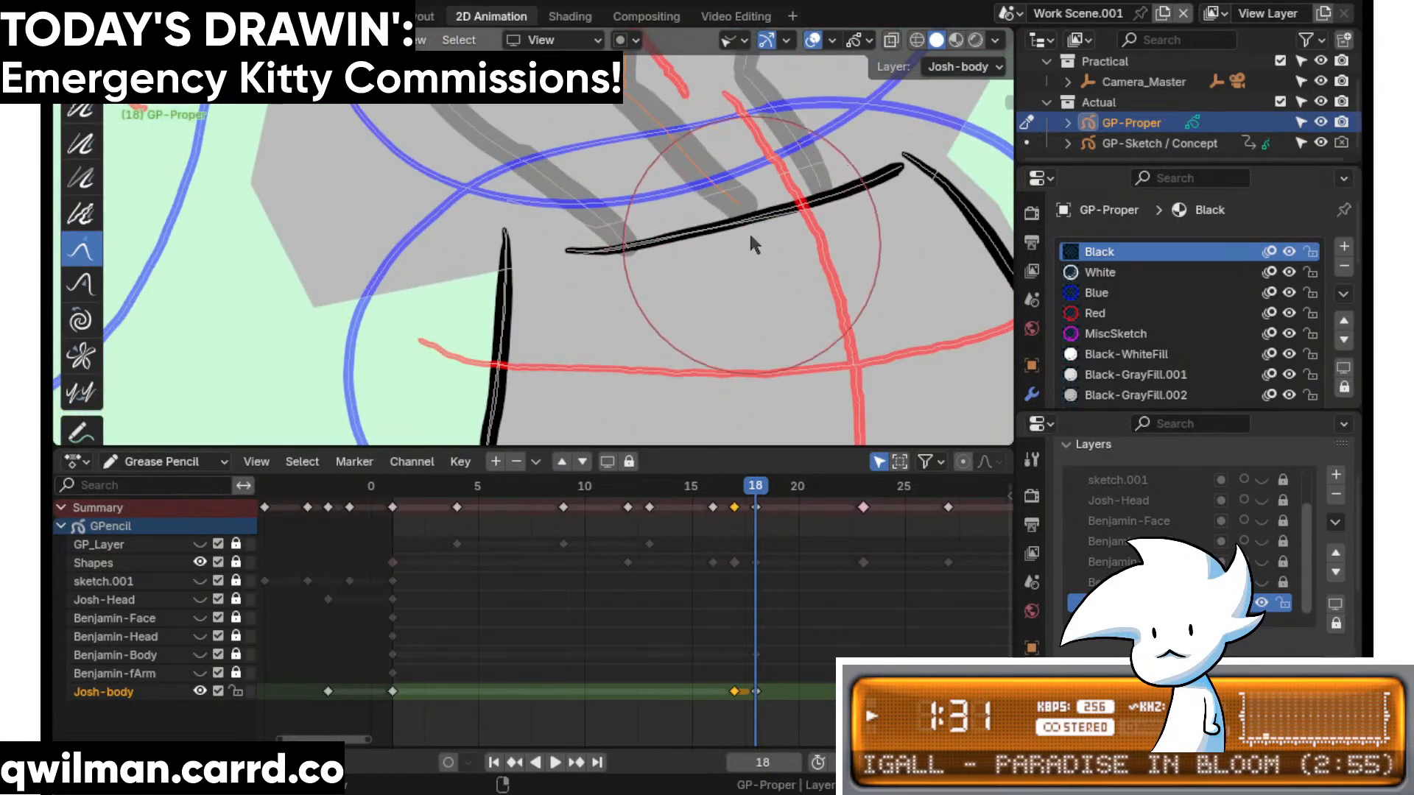
pyautogui.keyDown('shift'); pyautogui.moveTo(737, 230); pyautogui.dragTo(750, 323, button='middle'); pyautogui.keyUp('shift')
pyautogui.moveTo(690, 206); pyautogui.dragTo(675, 283)
pyautogui.scroll(-5, 695, 301)
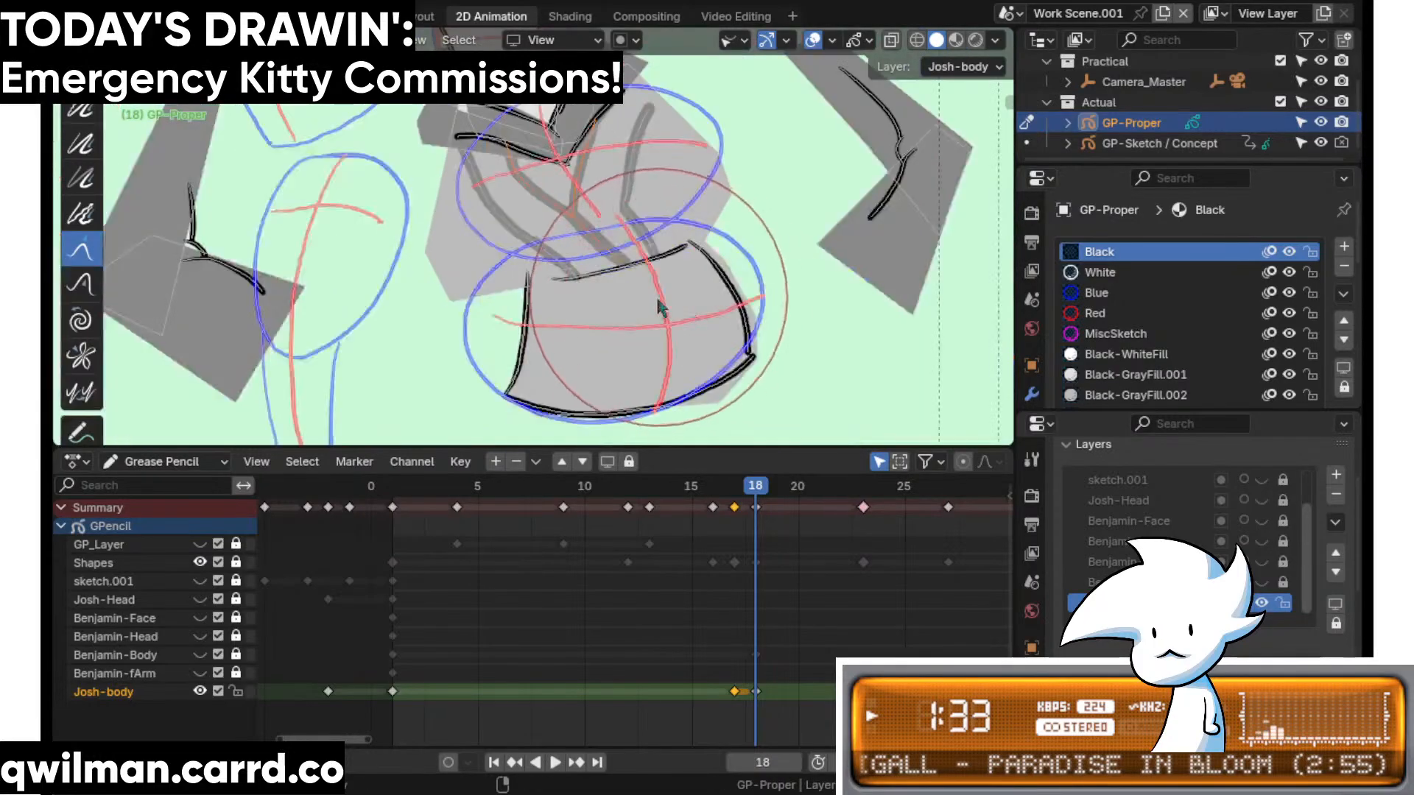
pyautogui.hotkey('shift', 'space')
pyautogui.press('1')
pyautogui.scroll(2, 661, 213)
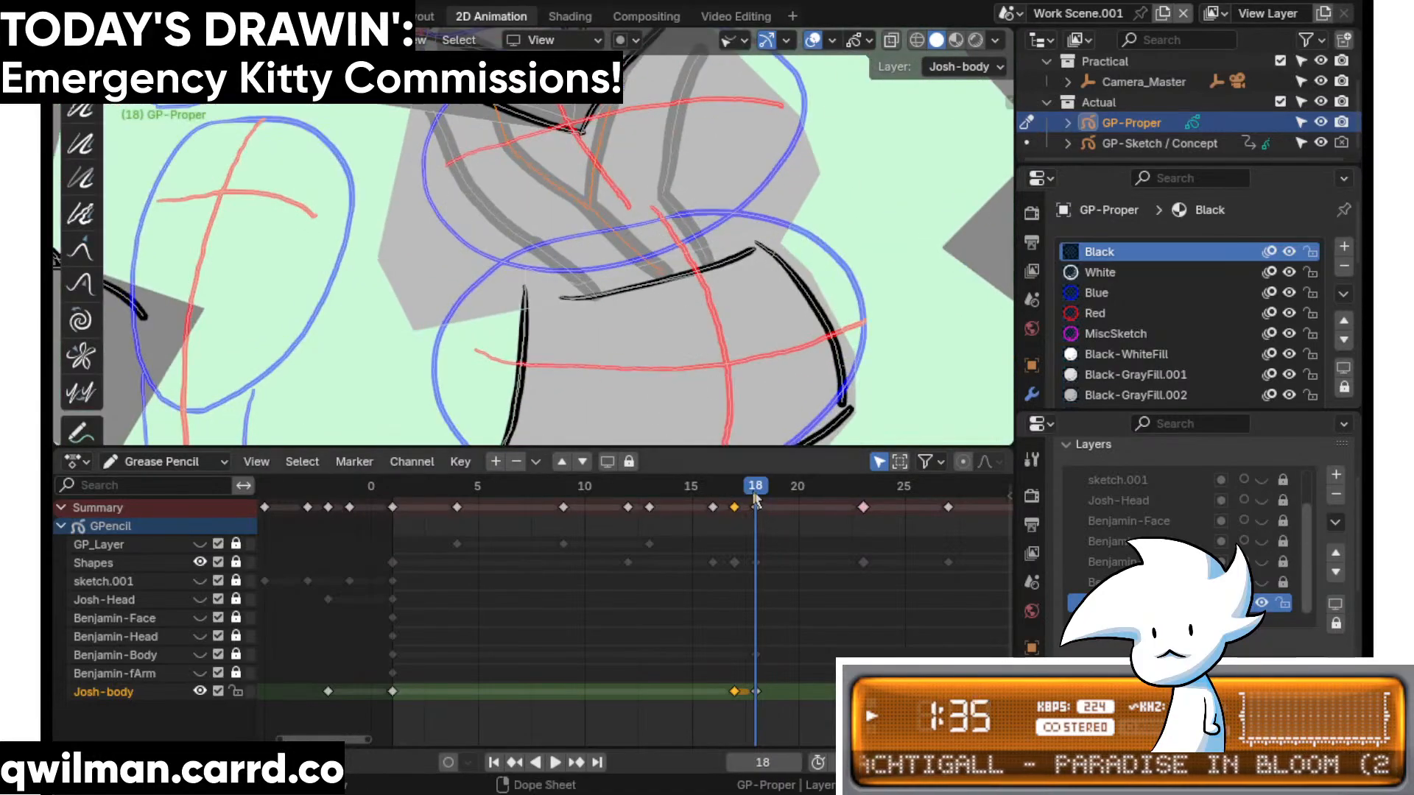
pyautogui.press('space')
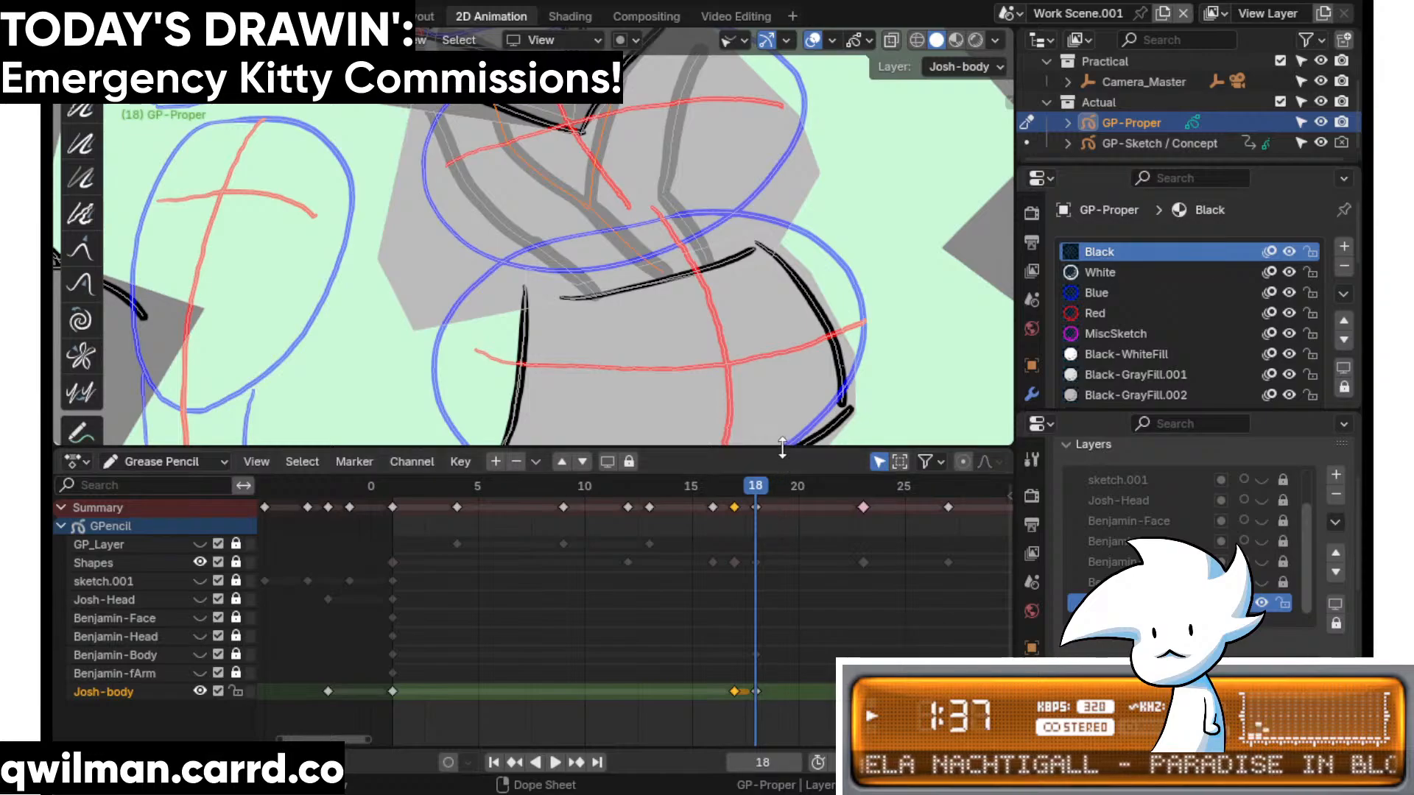
# - Unlock the layers from Shapes through Benjamin-fArm in the enlarged timeline, and relock every layer except Josh-body
pyautogui.moveTo(782, 447); pyautogui.dragTo(785, 380)
pyautogui.moveTo(235, 497); pyautogui.dragTo(236, 610)
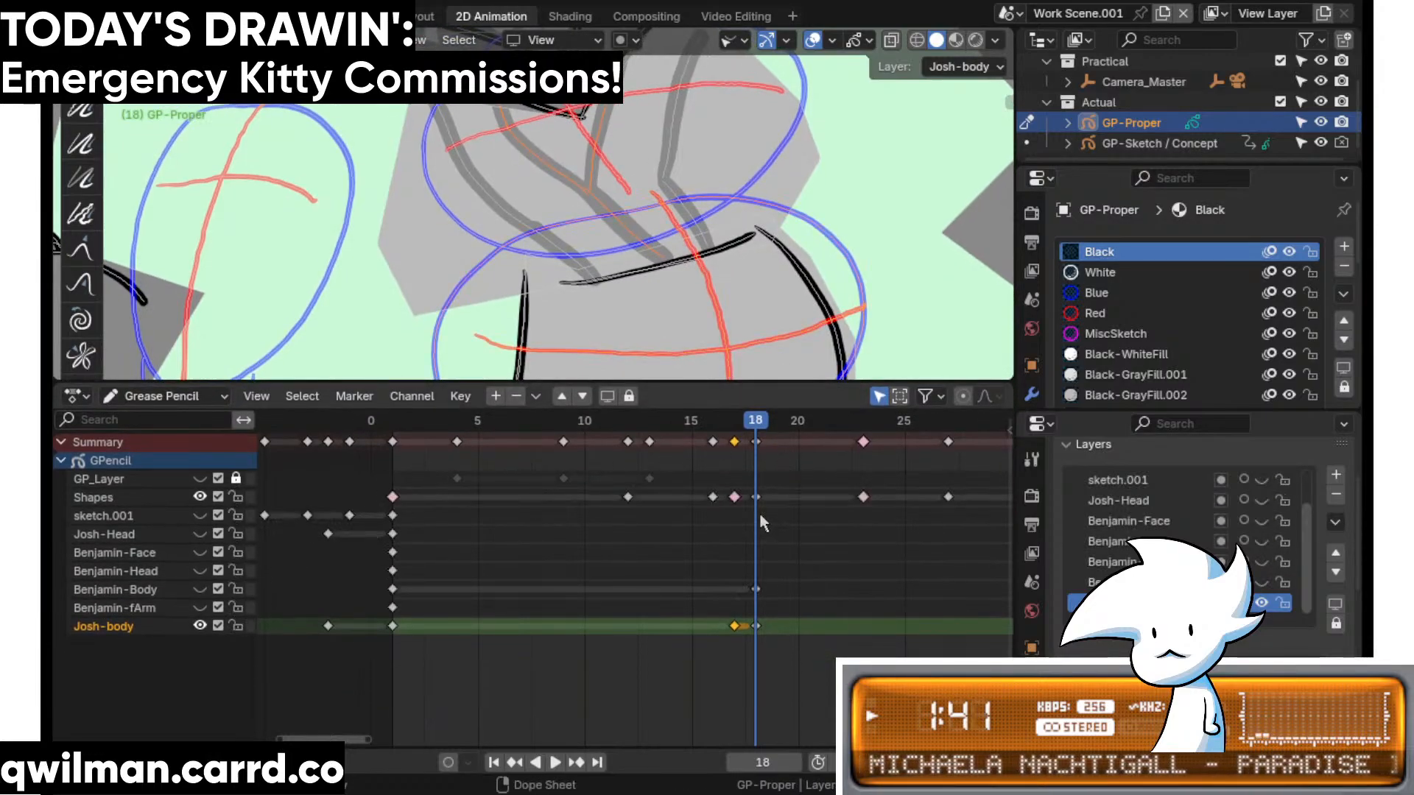
pyautogui.click(236, 497)
pyautogui.click(236, 626)
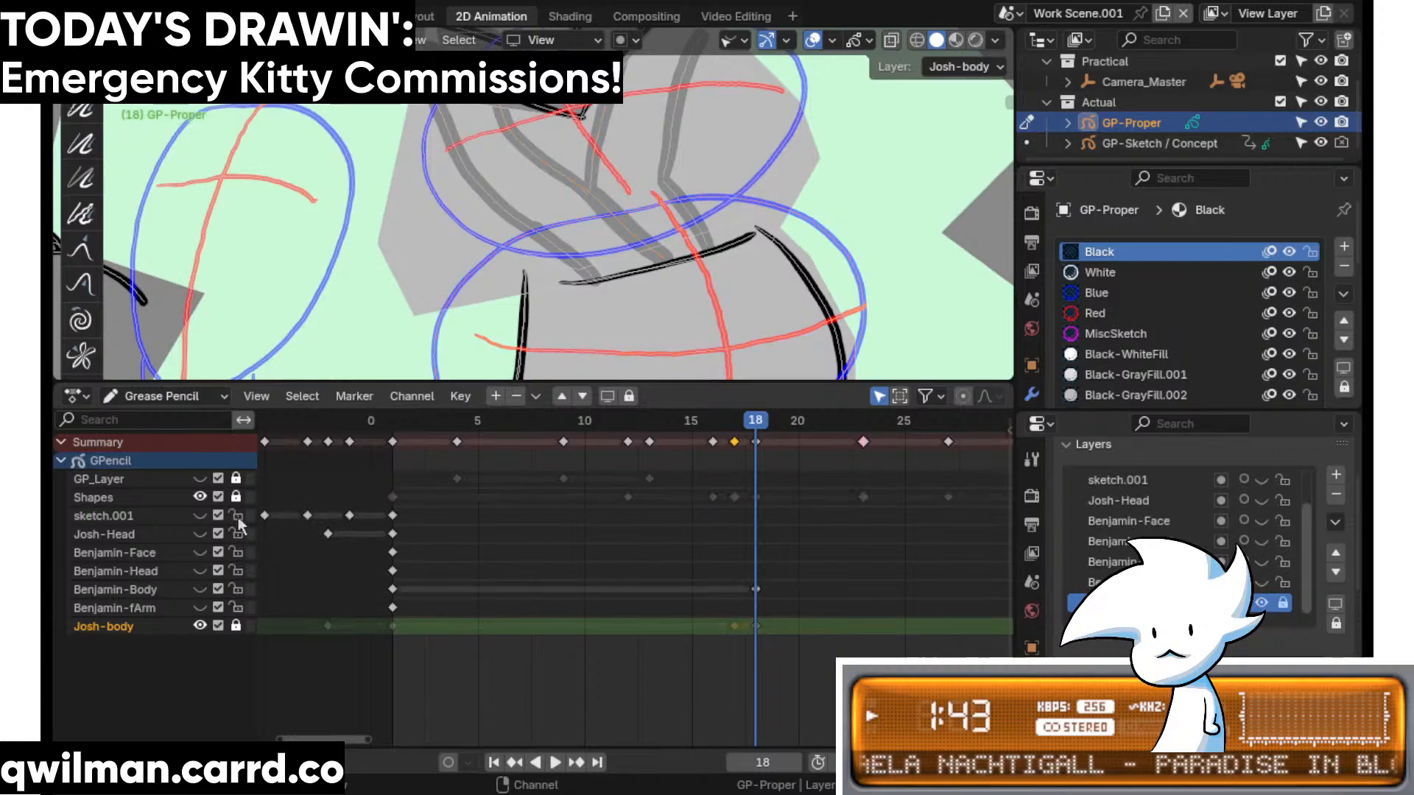
pyautogui.moveTo(235, 516); pyautogui.dragTo(236, 607)
pyautogui.click(235, 626)
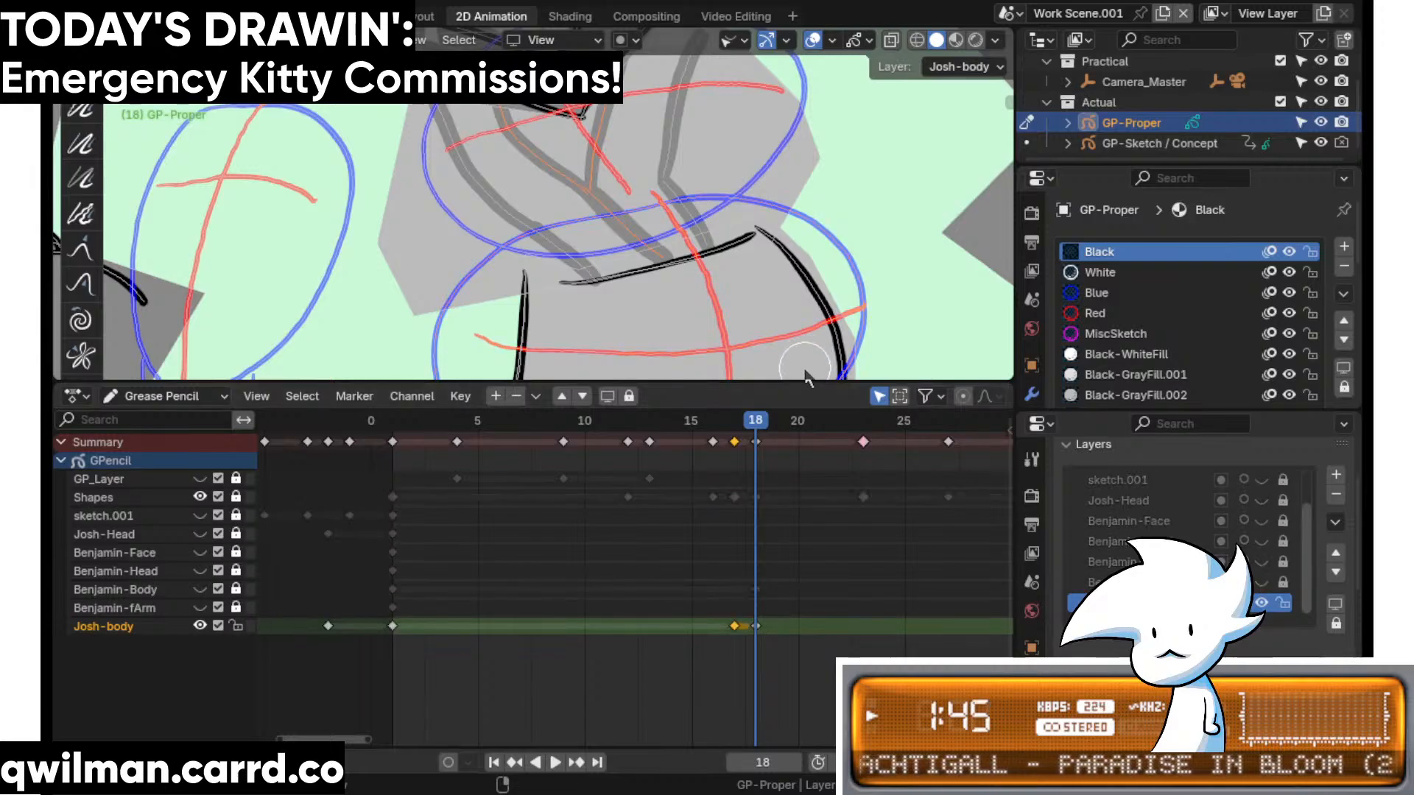
pyautogui.moveTo(807, 381); pyautogui.dragTo(788, 541)
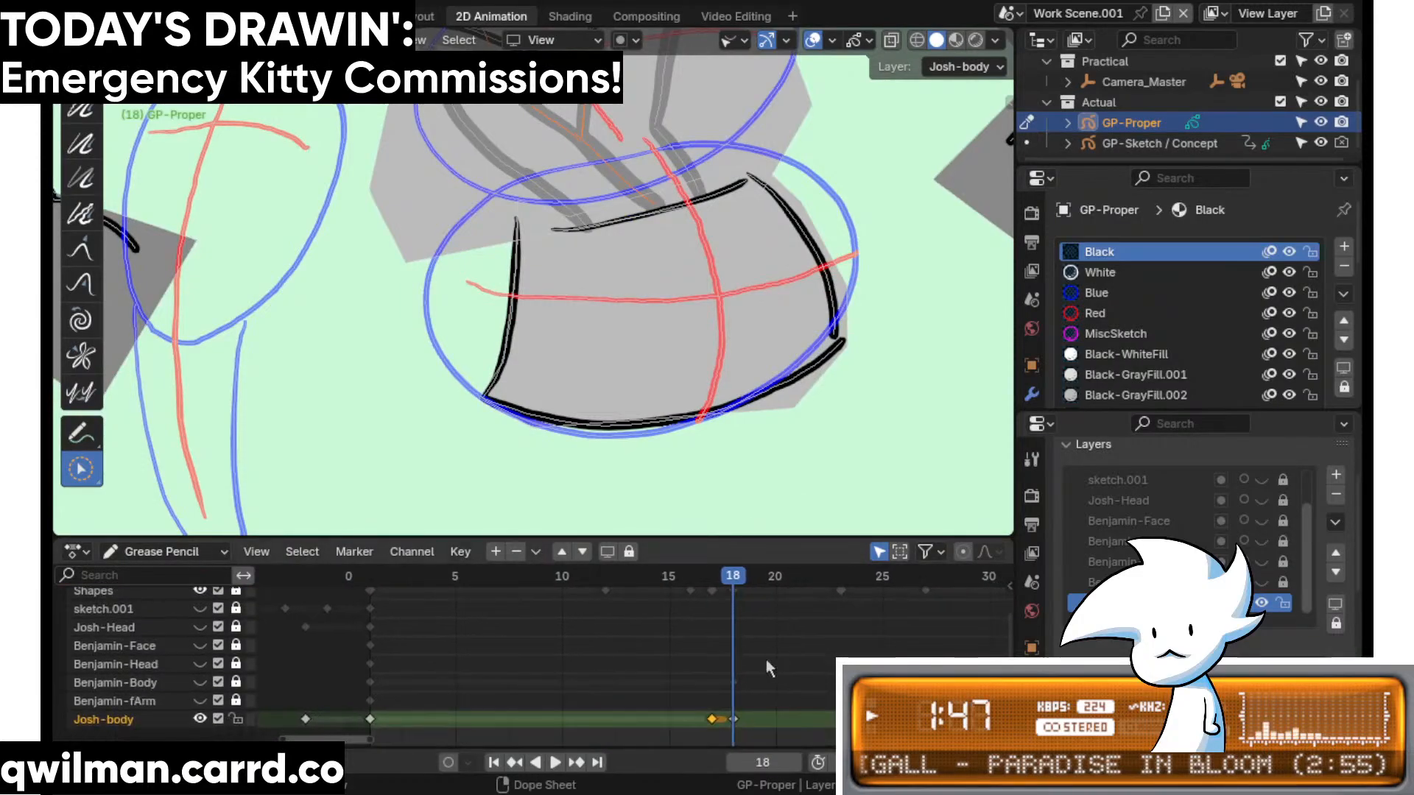
# - Try interpolating Josh-body at frame 18 with its keyframe shifted to frame 19, and move the keyframe back to 18
pyautogui.moveTo(735, 718); pyautogui.dragTo(758, 713)
pyautogui.press('Tab')
pyautogui.hotkey('shift', 'space')
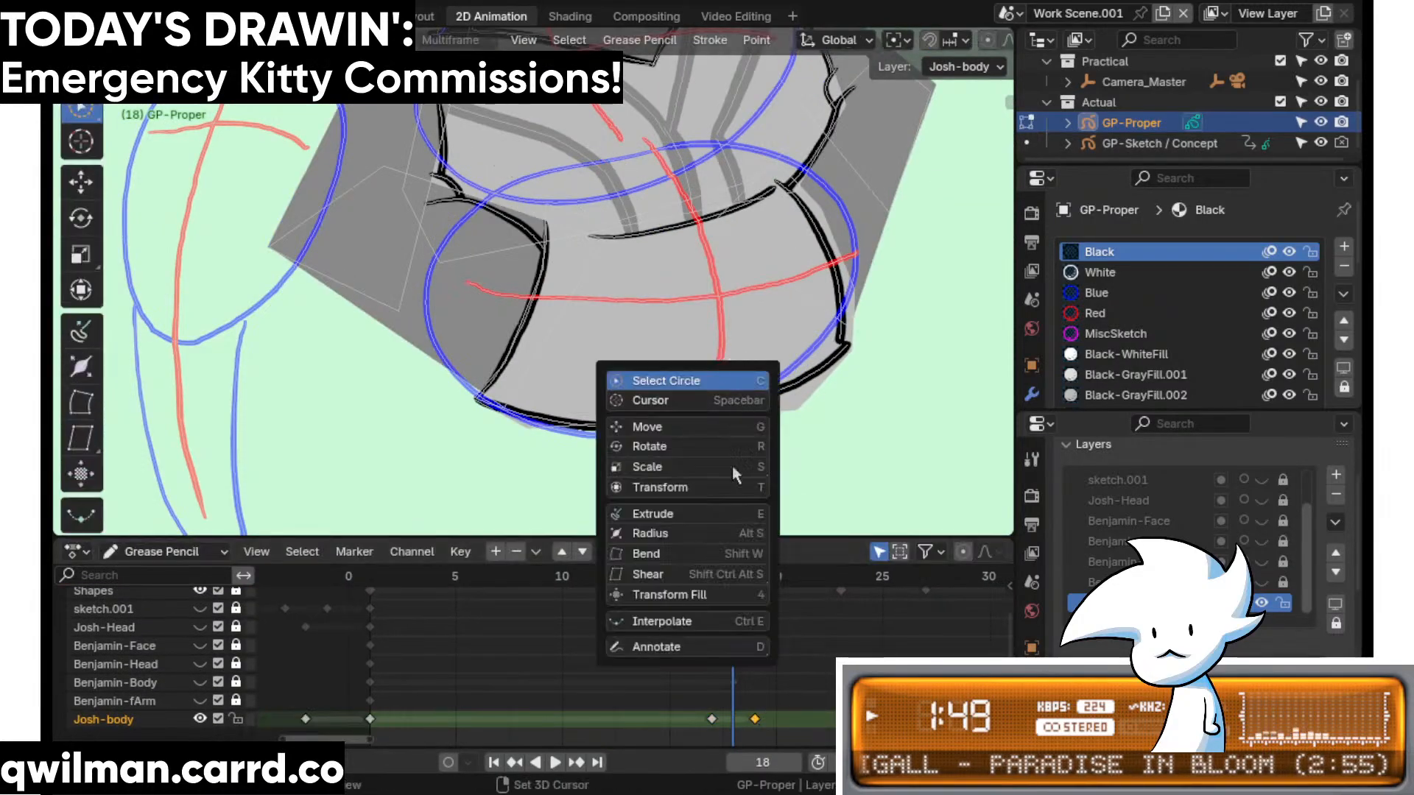
pyautogui.click(719, 621)
pyautogui.moveTo(786, 422)
pyautogui.mouseDown()
pyautogui.moveTo(368, 466)
pyautogui.moveTo(412, 442)
pyautogui.moveTo(725, 417)
pyautogui.moveTo(460, 433)
pyautogui.moveTo(763, 398)
pyautogui.moveTo(442, 440)
pyautogui.moveTo(431, 445)
pyautogui.moveTo(663, 417)
pyautogui.moveTo(334, 520)
pyautogui.moveTo(660, 436)
pyautogui.moveTo(625, 459)
pyautogui.moveTo(390, 467)
pyautogui.moveTo(766, 416)
pyautogui.moveTo(235, 518)
pyautogui.mouseUp()
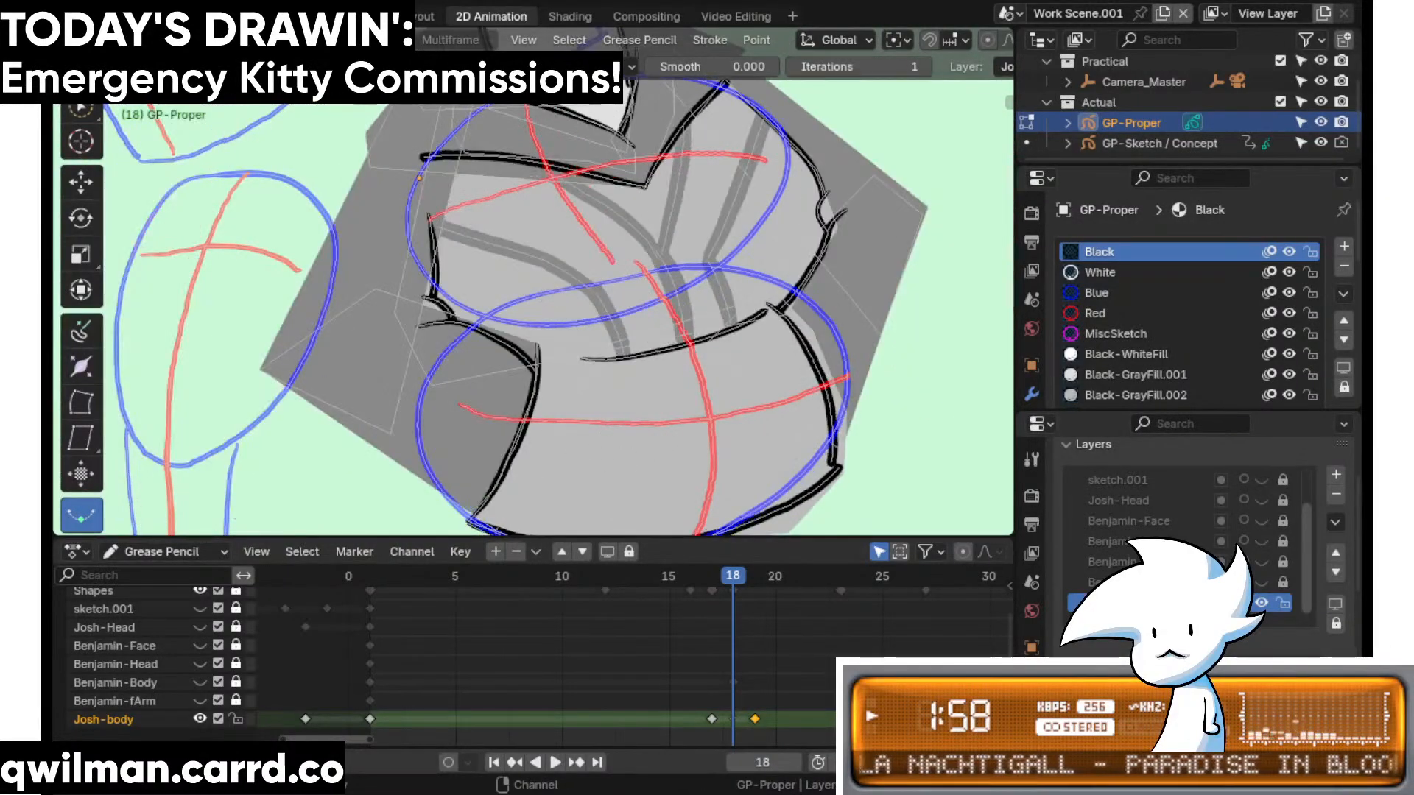
pyautogui.moveTo(754, 720); pyautogui.dragTo(717, 727)
# - Circle-select the upper and lower black lines of the collar's left side in Sculpt Mode
pyautogui.moveTo(615, 196)
pyautogui.keyDown('shift'); pyautogui.mouseDown(button='middle')
pyautogui.moveTo(681, 335)
pyautogui.moveTo(632, 278)
pyautogui.mouseUp(button='middle'); pyautogui.keyUp('shift')
pyautogui.hotkey('ctrl', 'Tab')
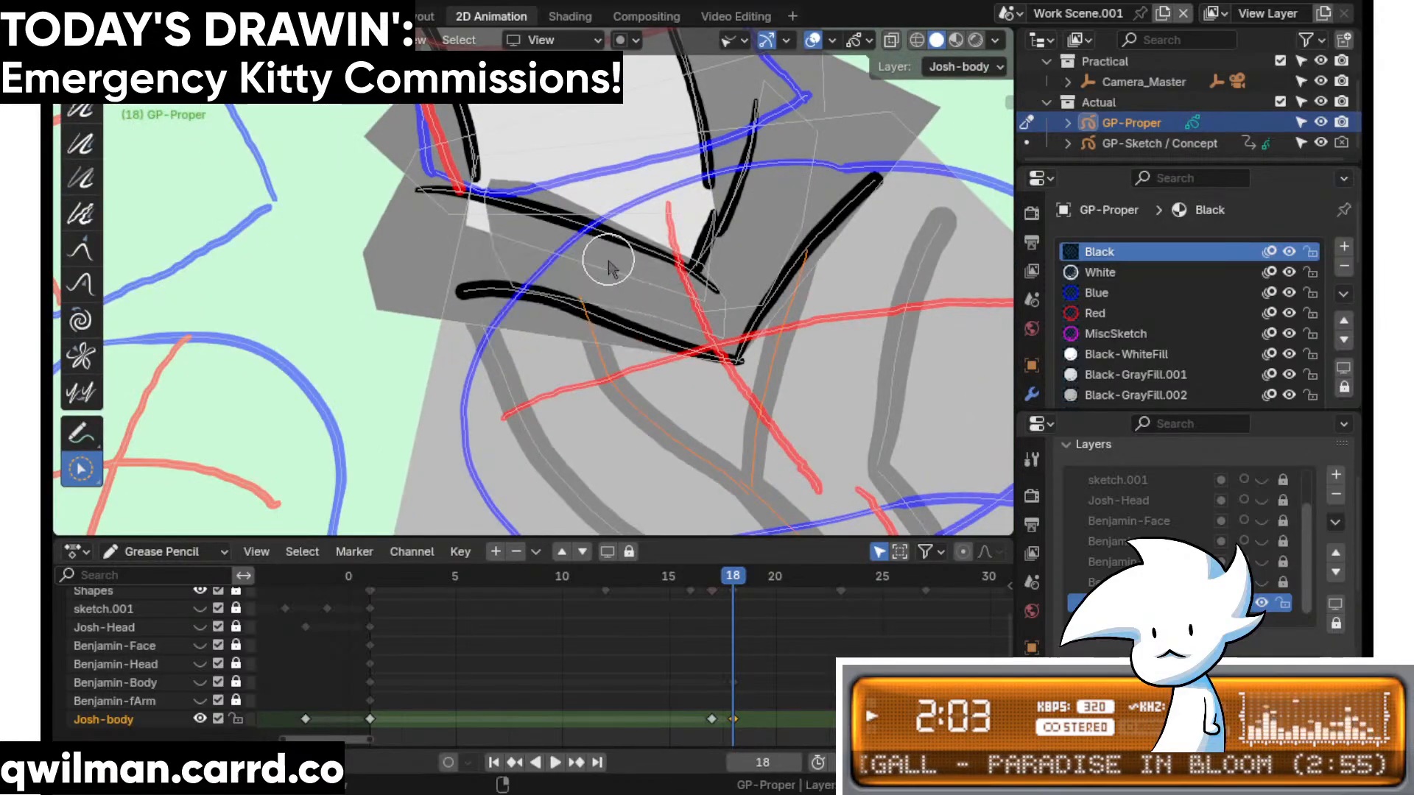
pyautogui.scroll(3, 606, 265)
pyautogui.moveTo(552, 325)
pyautogui.mouseDown()
pyautogui.moveTo(474, 285)
pyautogui.moveTo(543, 285)
pyautogui.mouseUp()
pyautogui.scroll(-3, 545, 287)
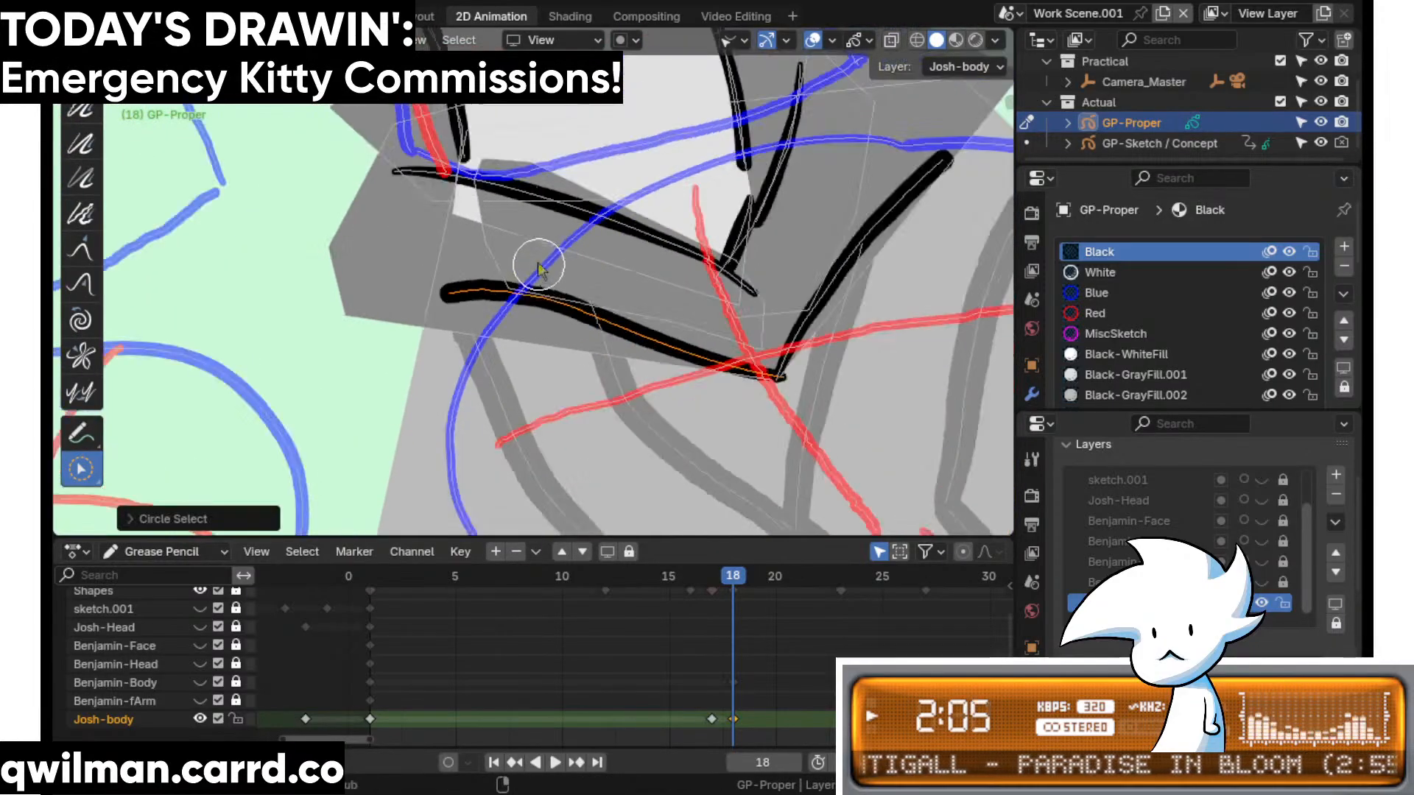
pyautogui.hotkey('shift', 'space')
pyautogui.click(489, 149)
pyautogui.scroll(3, 578, 300)
pyautogui.press('q')
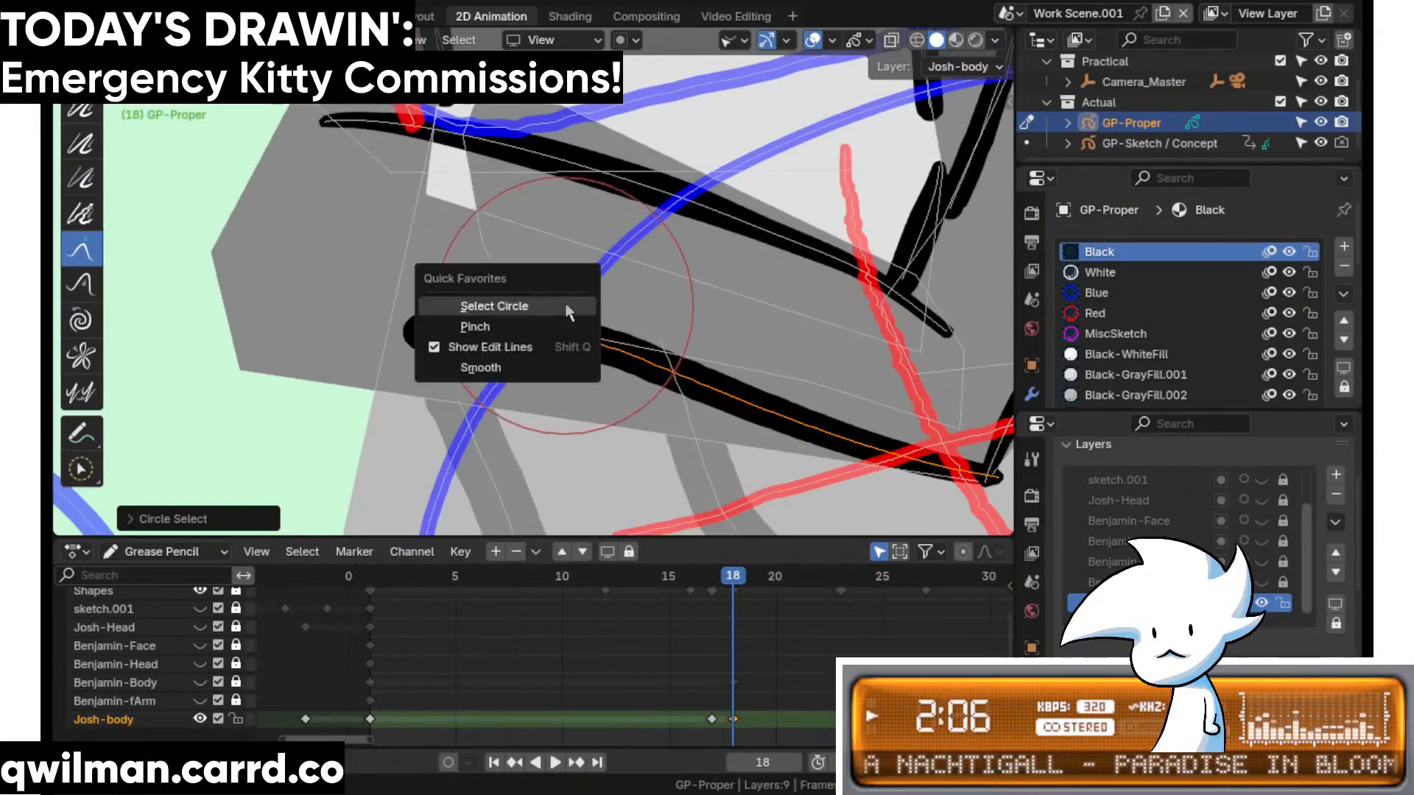
pyautogui.click(523, 306)
pyautogui.scroll(2, 651, 173)
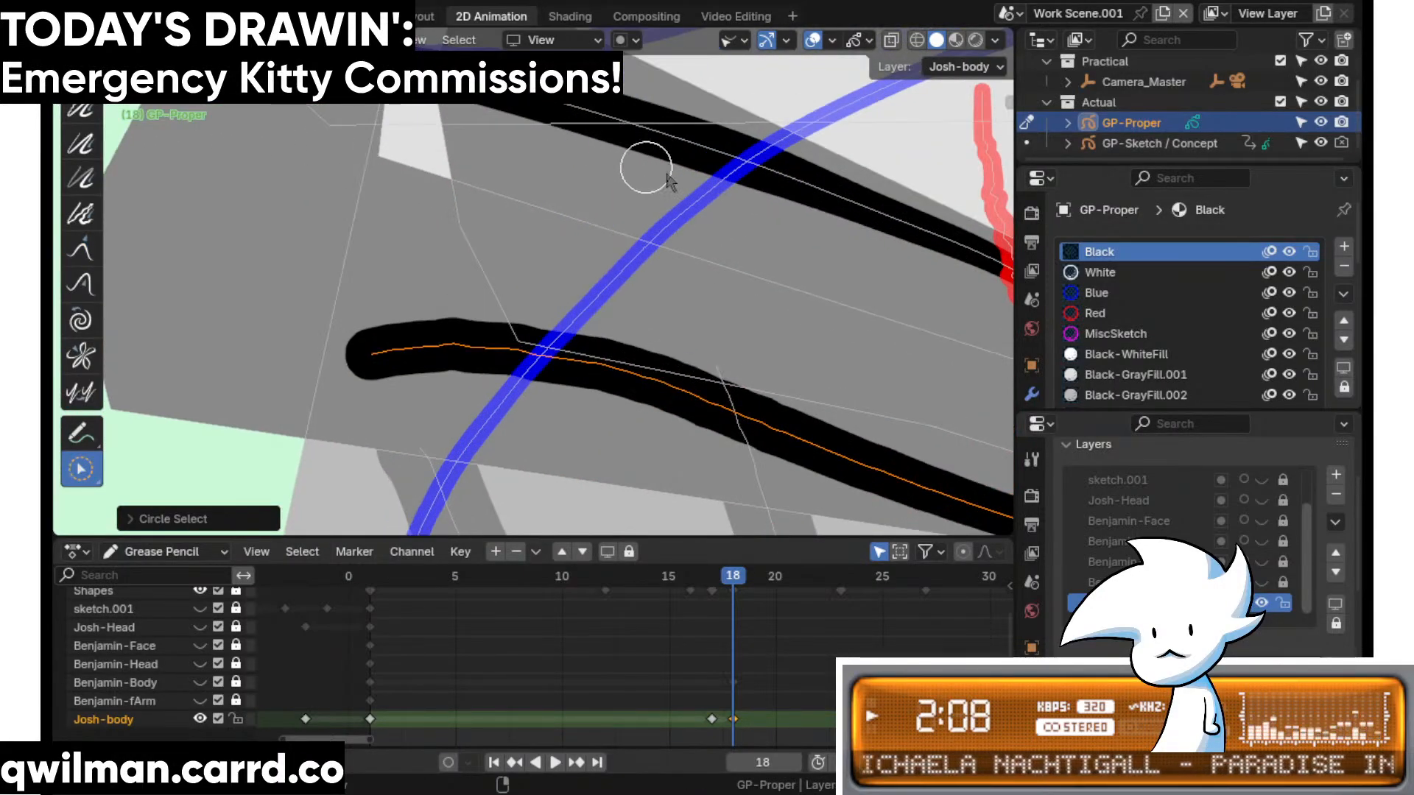
pyautogui.scroll(-4, 764, 192)
# - Bow the two selected collar lines downward with the Grab brush, raising their outer ends toward the neck
pyautogui.hotkey('shift', 'space')
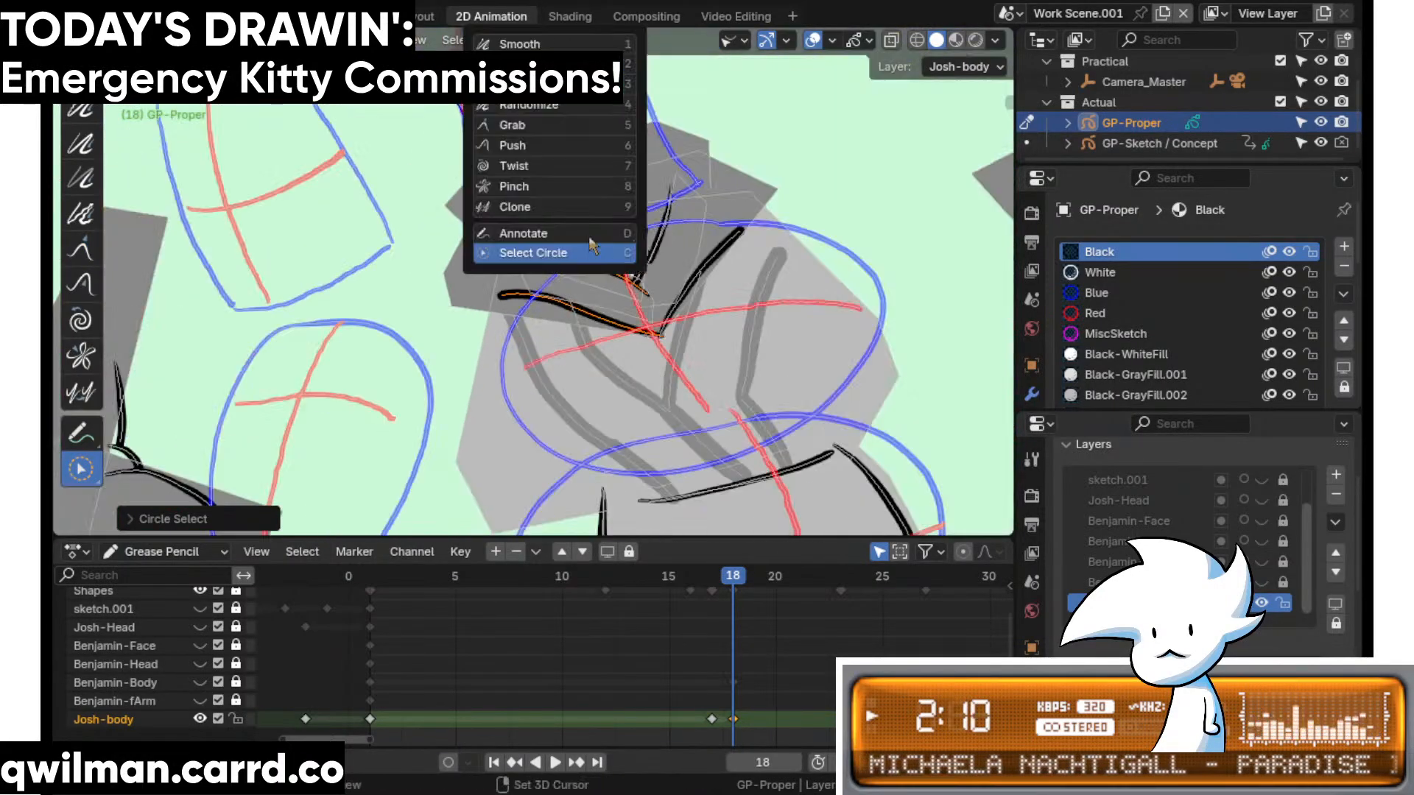
pyautogui.click(524, 122)
pyautogui.scroll(3, 421, 355)
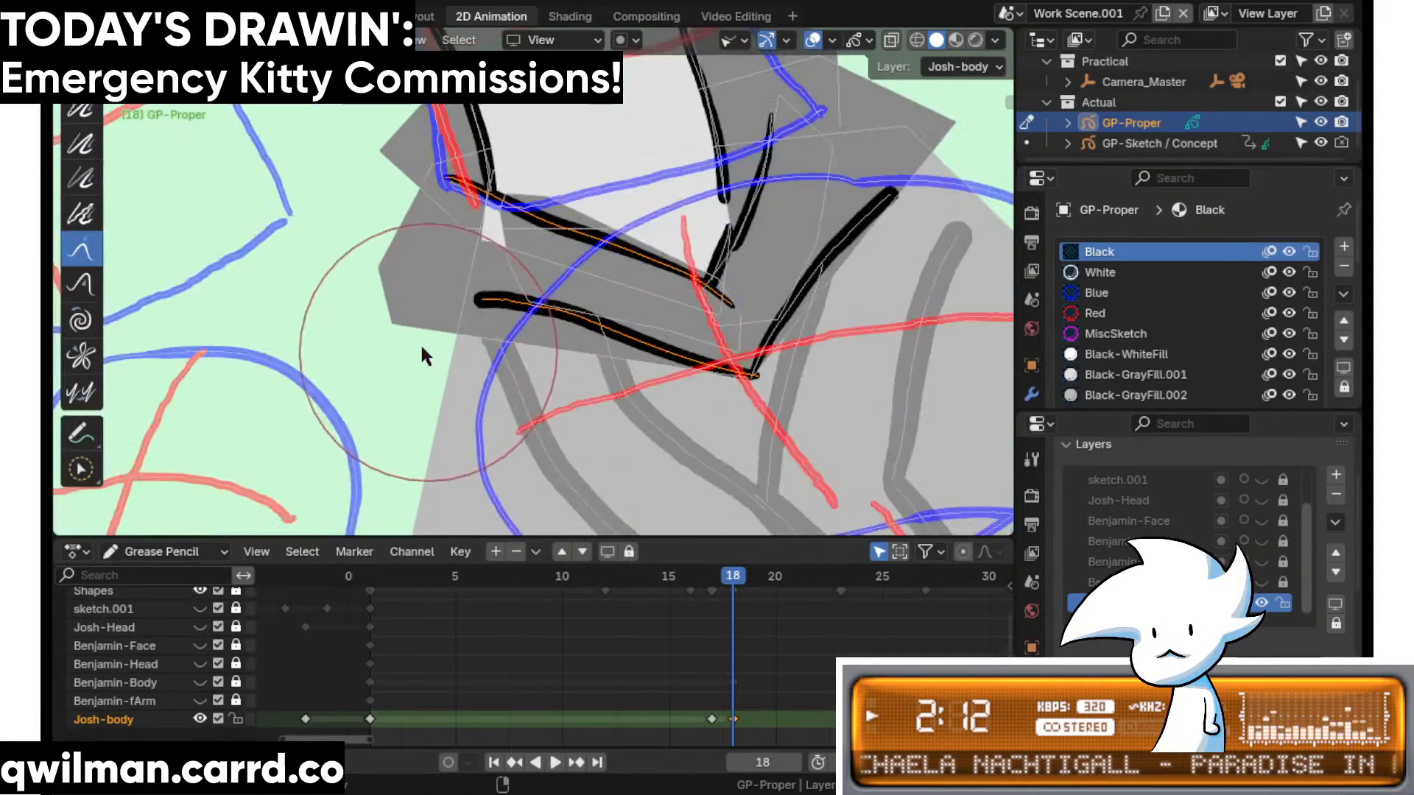
pyautogui.moveTo(407, 325)
pyautogui.mouseDown()
pyautogui.moveTo(432, 325)
pyautogui.moveTo(448, 282)
pyautogui.mouseUp()
pyautogui.moveTo(595, 192); pyautogui.dragTo(581, 251)
pyautogui.moveTo(567, 331); pyautogui.dragTo(417, 304)
pyautogui.keyDown('shift'); pyautogui.moveTo(536, 181); pyautogui.dragTo(600, 250, button='middle'); pyautogui.keyUp('shift')
pyautogui.moveTo(521, 196); pyautogui.dragTo(537, 162)
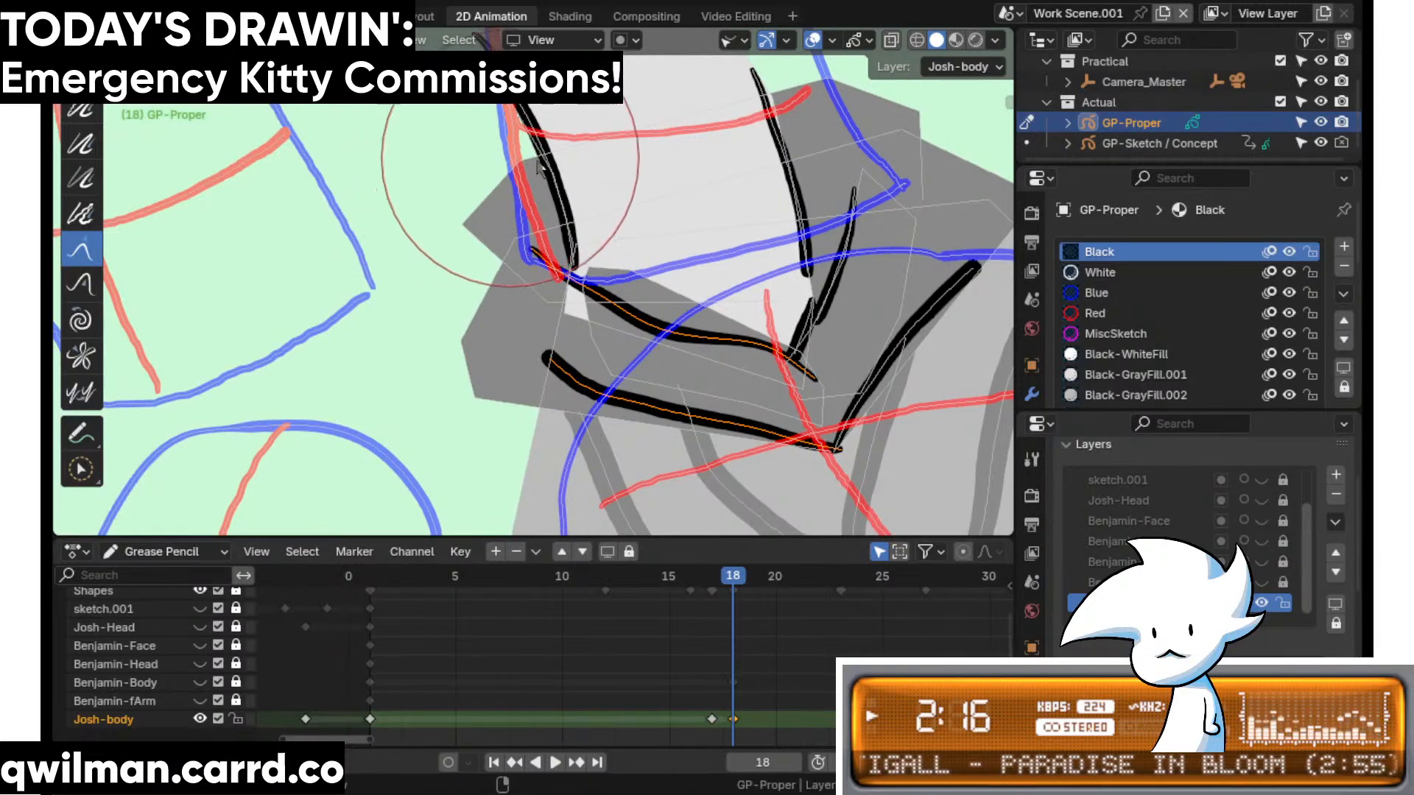
# - Adjust the collar lines' inner ends and the upper line's curve with the Grab brush to flatten them toward the V
pyautogui.keyDown('shift'); pyautogui.moveTo(731, 288); pyautogui.dragTo(651, 209, button='middle'); pyautogui.keyUp('shift')
pyautogui.scroll(2, 651, 210)
pyautogui.moveTo(698, 214); pyautogui.dragTo(691, 253)
pyautogui.moveTo(810, 352); pyautogui.dragTo(766, 305)
pyautogui.moveTo(702, 272); pyautogui.dragTo(691, 288)
pyautogui.moveTo(519, 208); pyautogui.dragTo(496, 226)
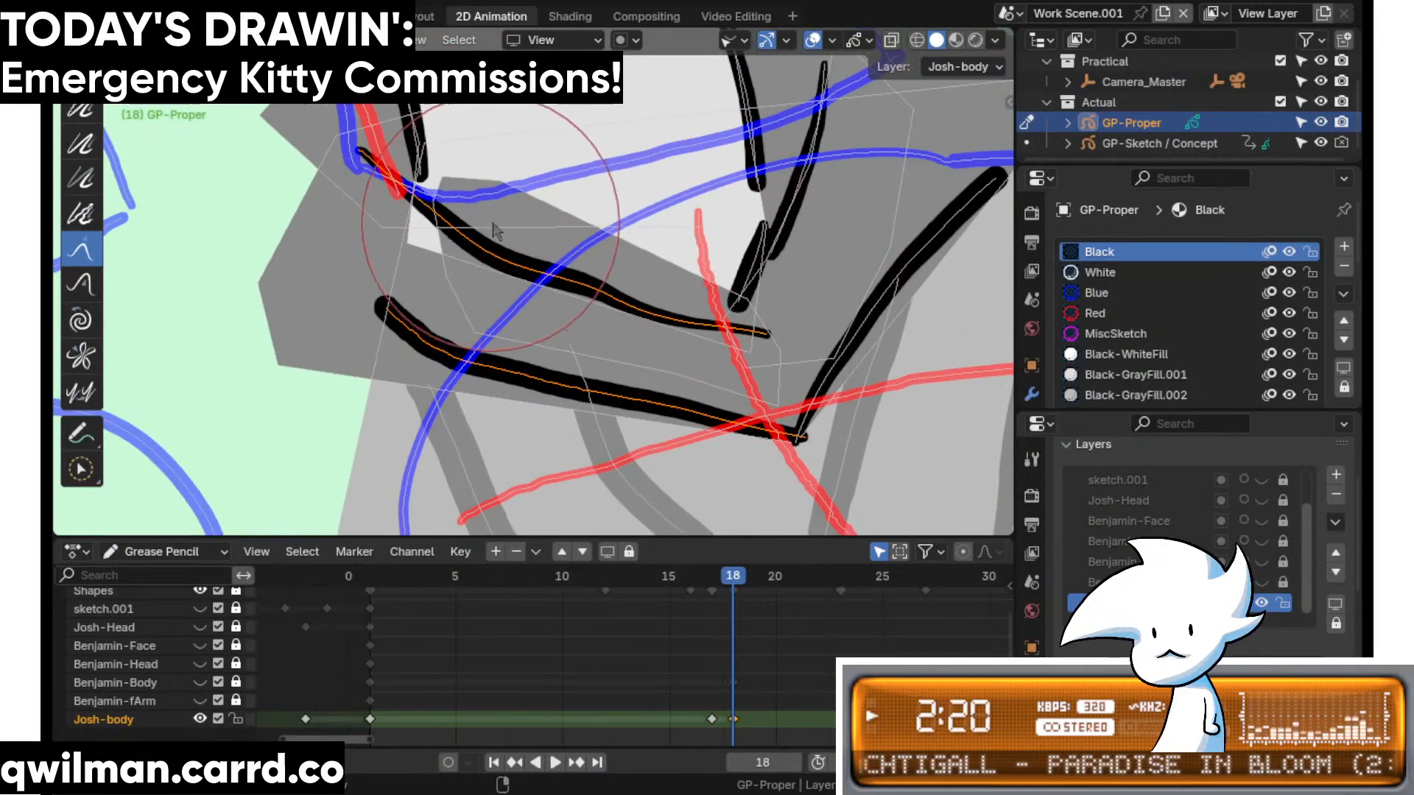
pyautogui.moveTo(358, 132); pyautogui.dragTo(359, 118)
# - Deepen the lower collar line's sag and even out both collar curves with small Grab brush strokes
pyautogui.keyDown('shift'); pyautogui.moveTo(643, 315); pyautogui.dragTo(634, 208, button='middle'); pyautogui.keyUp('shift')
pyautogui.scroll(-2, 638, 213)
pyautogui.moveTo(574, 311); pyautogui.dragTo(565, 332)
pyautogui.moveTo(460, 269); pyautogui.dragTo(479, 294)
pyautogui.keyDown('shift'); pyautogui.moveTo(536, 274); pyautogui.dragTo(546, 340, button='middle'); pyautogui.keyUp('shift')
pyautogui.moveTo(571, 219); pyautogui.dragTo(585, 229)
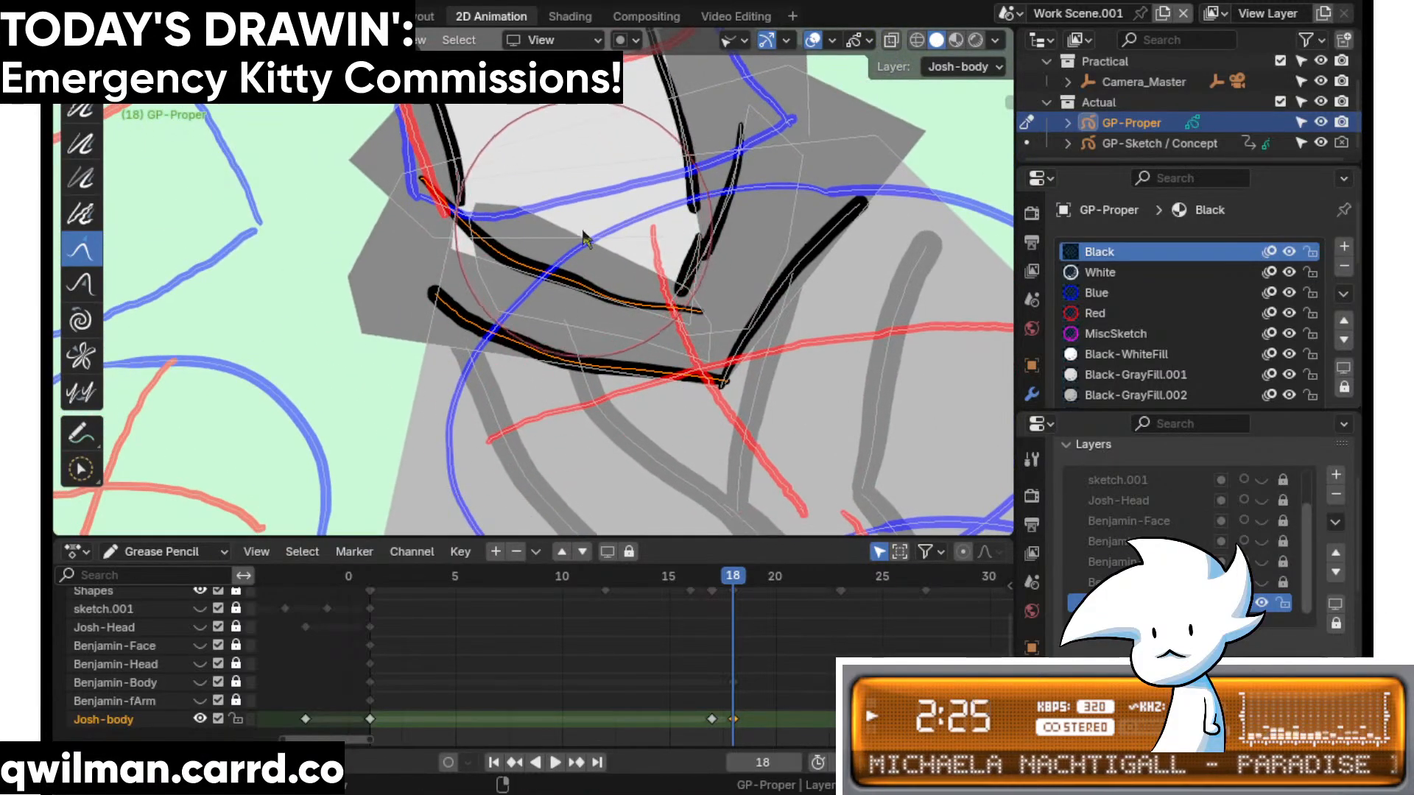
# - Soften the two selected collar lines with the Smooth brush and save the file
pyautogui.hotkey('shift', 'space')
pyautogui.click(495, 135)
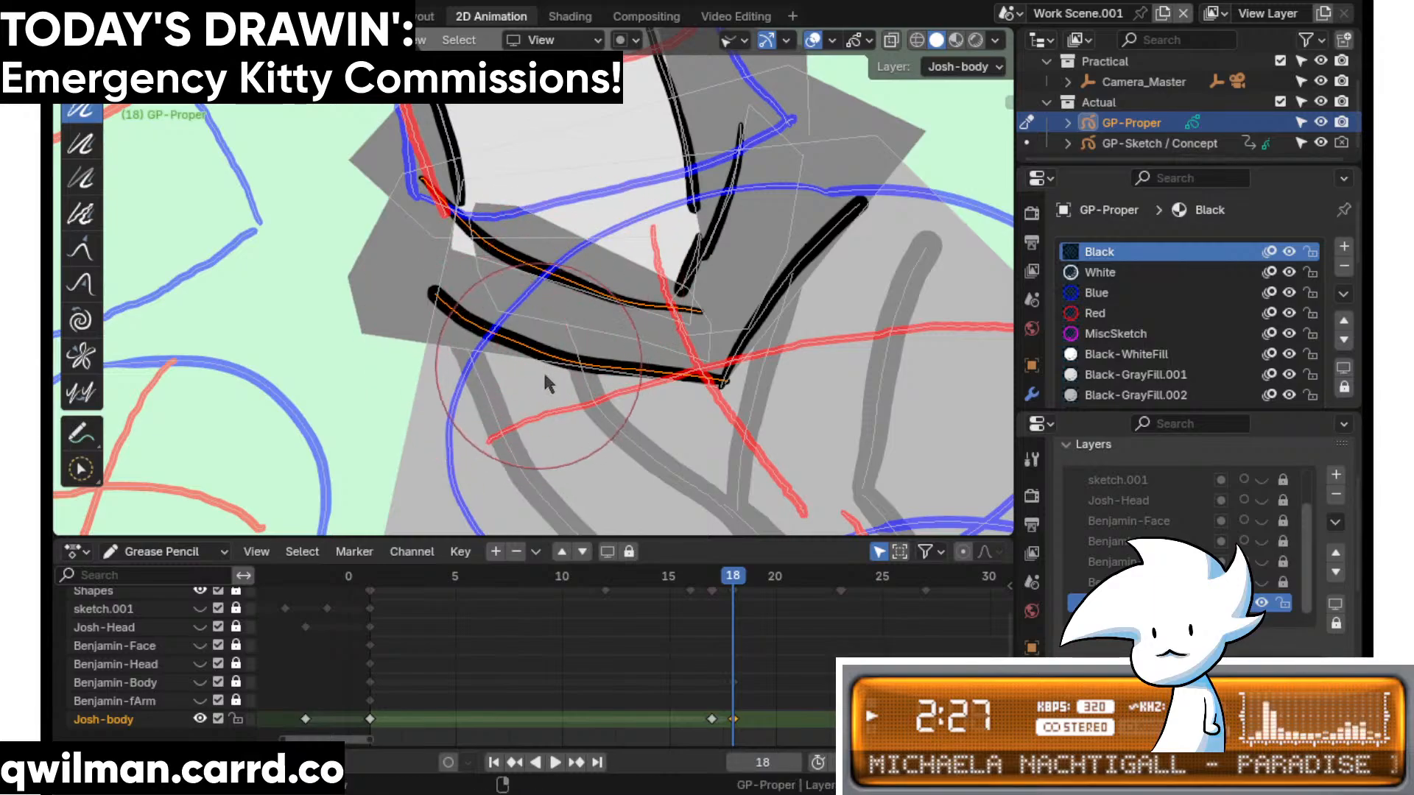
pyautogui.scroll(-2, 672, 302)
pyautogui.scroll(2, 672, 302)
pyautogui.scroll(-3, 712, 318)
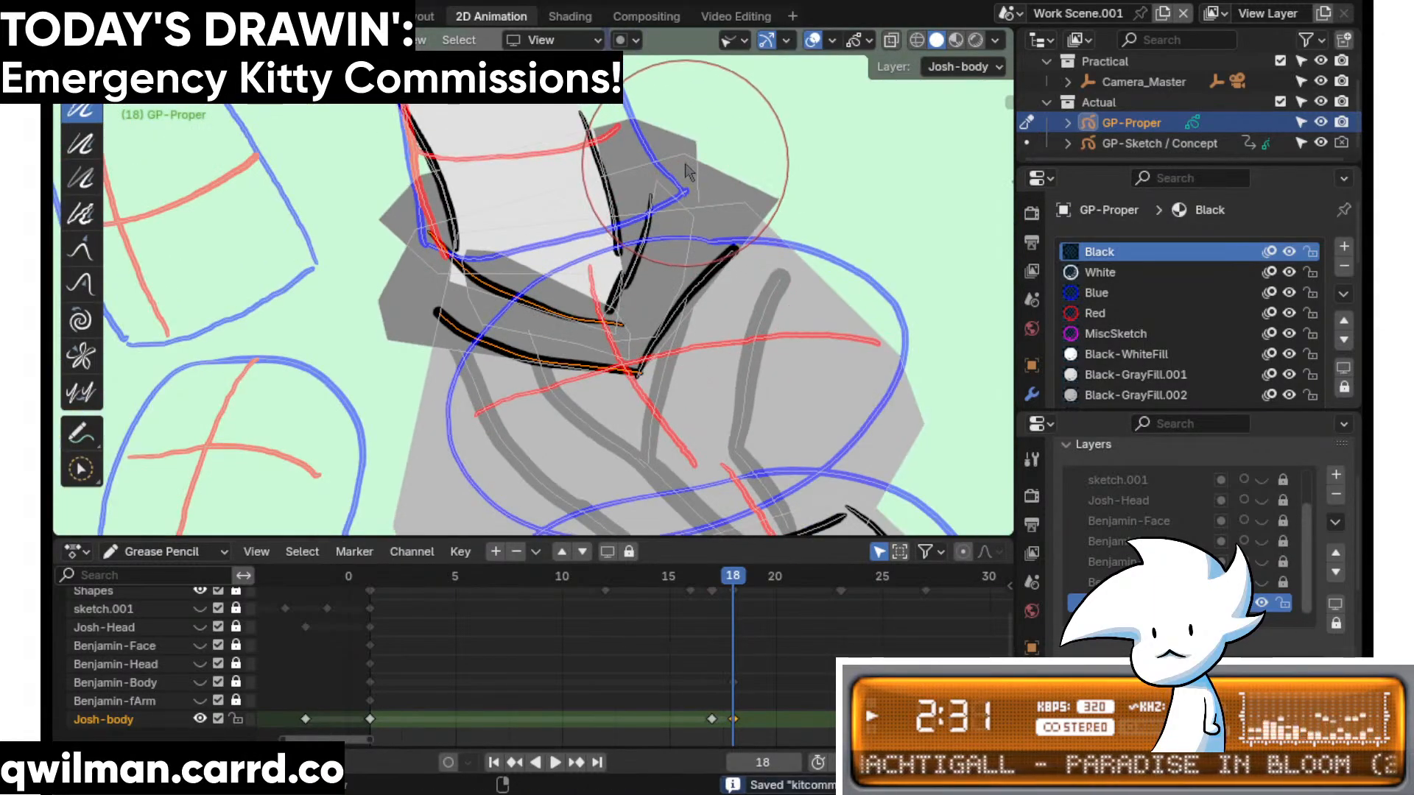
# - Play back the animation around frame 18 to check Josh's torso pose
pyautogui.scroll(-3, 688, 171)
pyautogui.press('space')
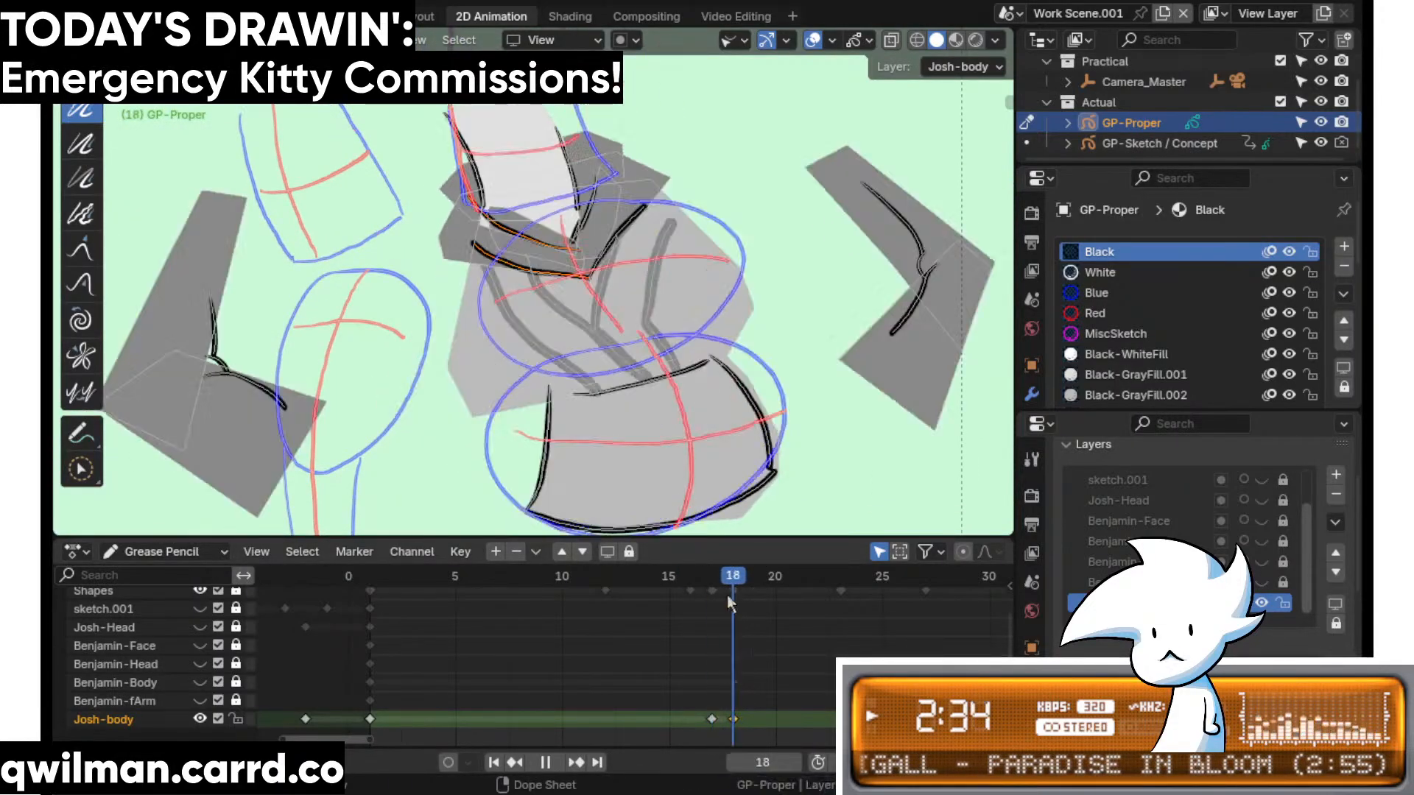
pyautogui.press('space')
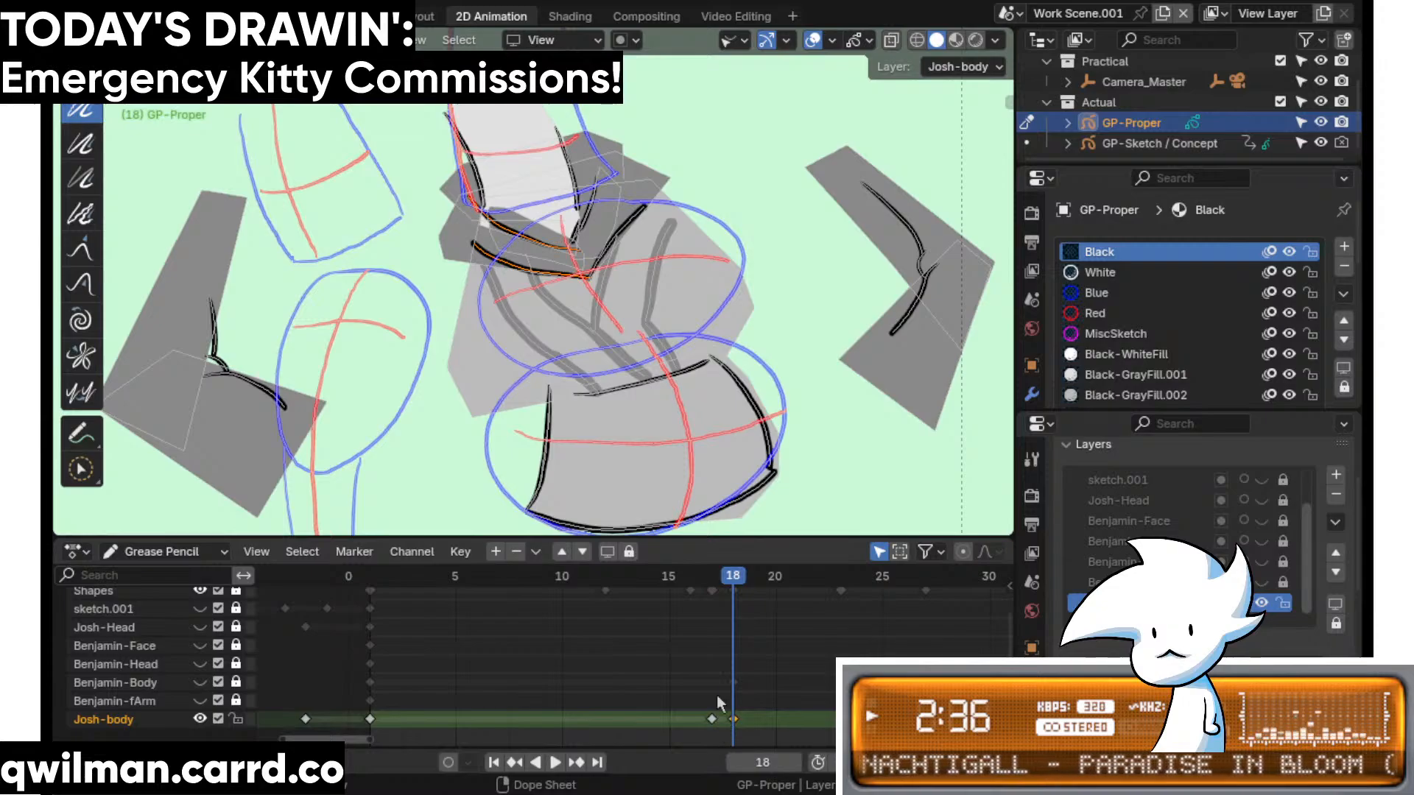
# - Select all Josh-body strokes in Edit Mode and try rotating them slightly counterclockwise
pyautogui.press('Tab')
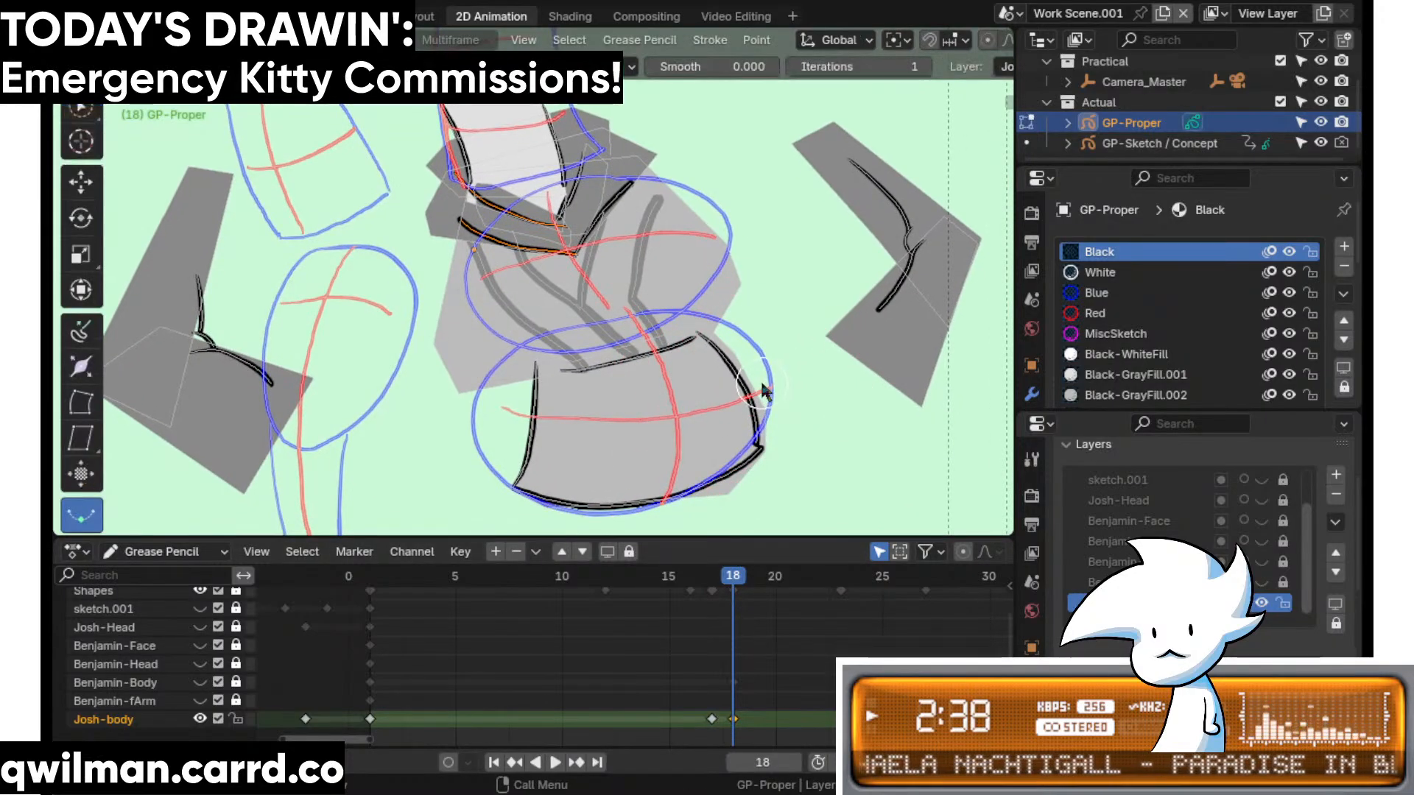
pyautogui.press('a')
pyautogui.hotkey('shift', 'space')
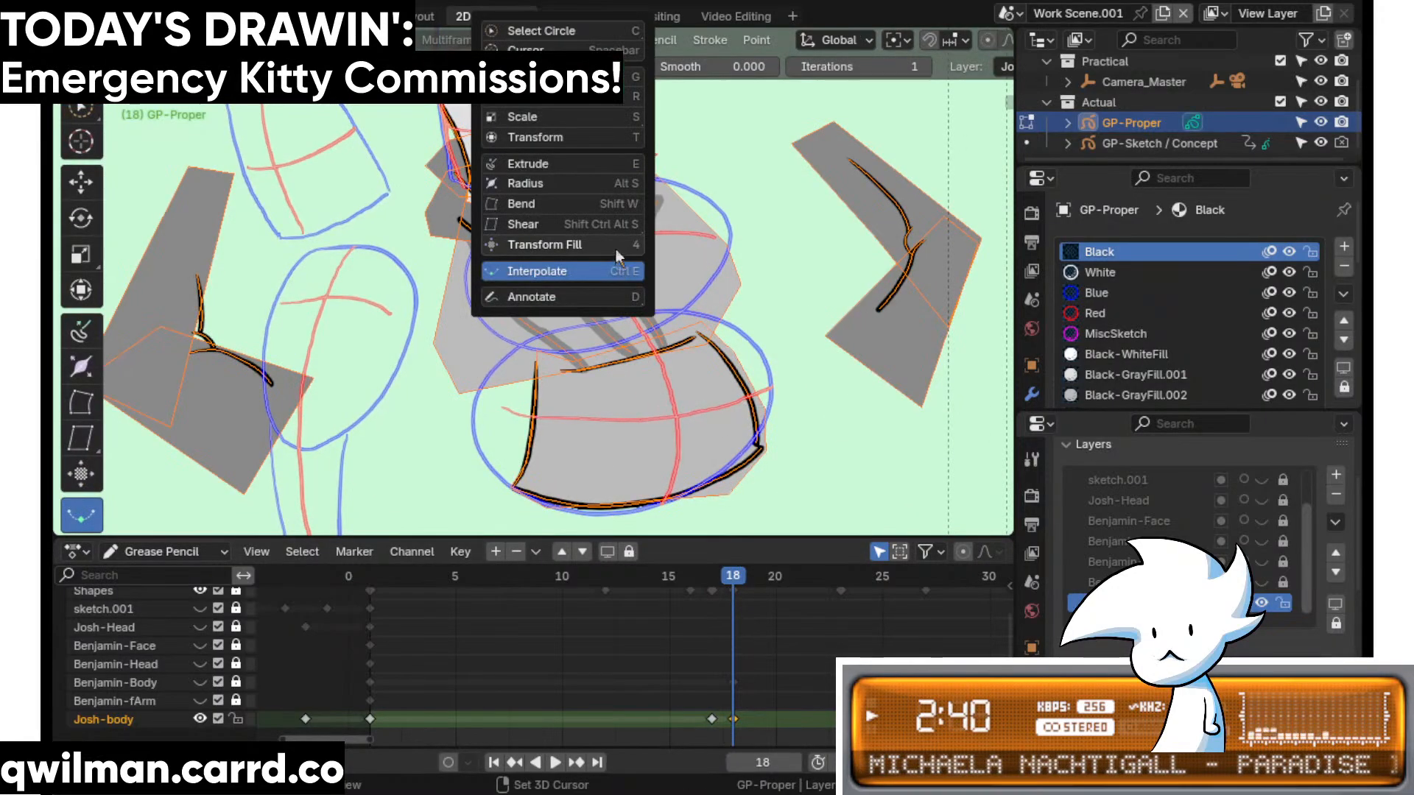
pyautogui.click(564, 95)
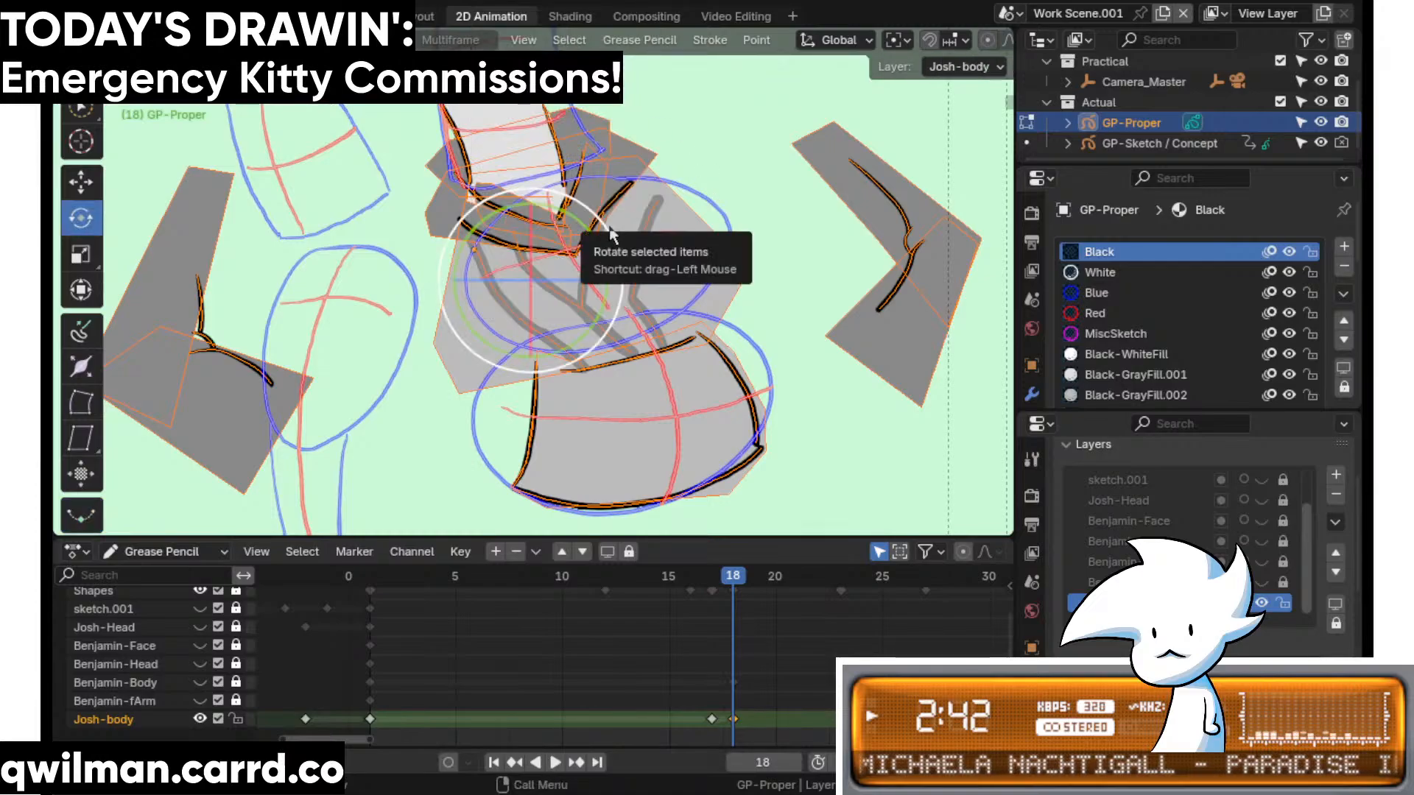
pyautogui.moveTo(610, 234); pyautogui.dragTo(587, 211)
pyautogui.hotkey('ctrl', 'z')
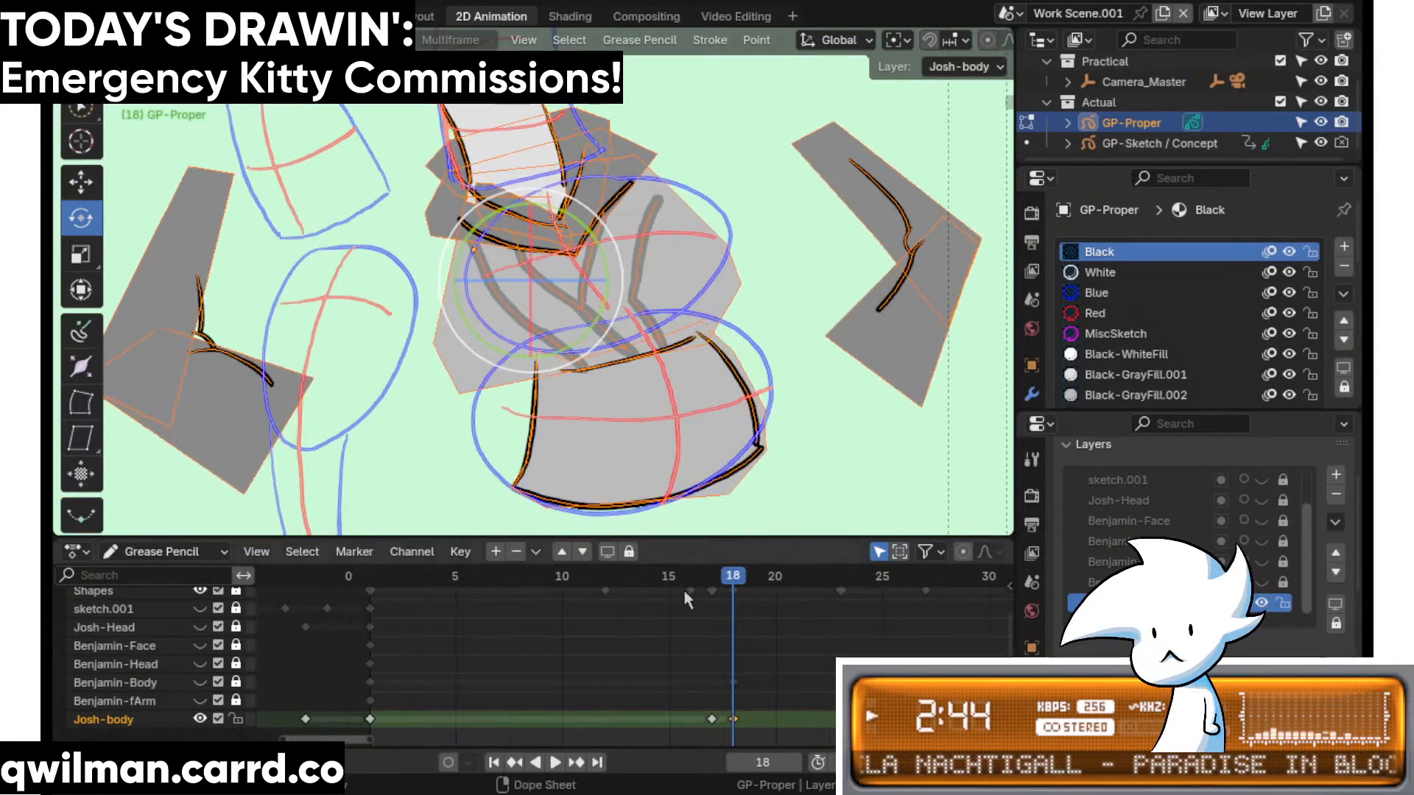
# - Try deleting the Shapes keyframe at frame 16 and play back the result, and undo the deletion
pyautogui.moveTo(733, 594); pyautogui.dragTo(735, 650, button='middle')
pyautogui.moveTo(368, 631); pyautogui.dragTo(314, 638, button='middle')
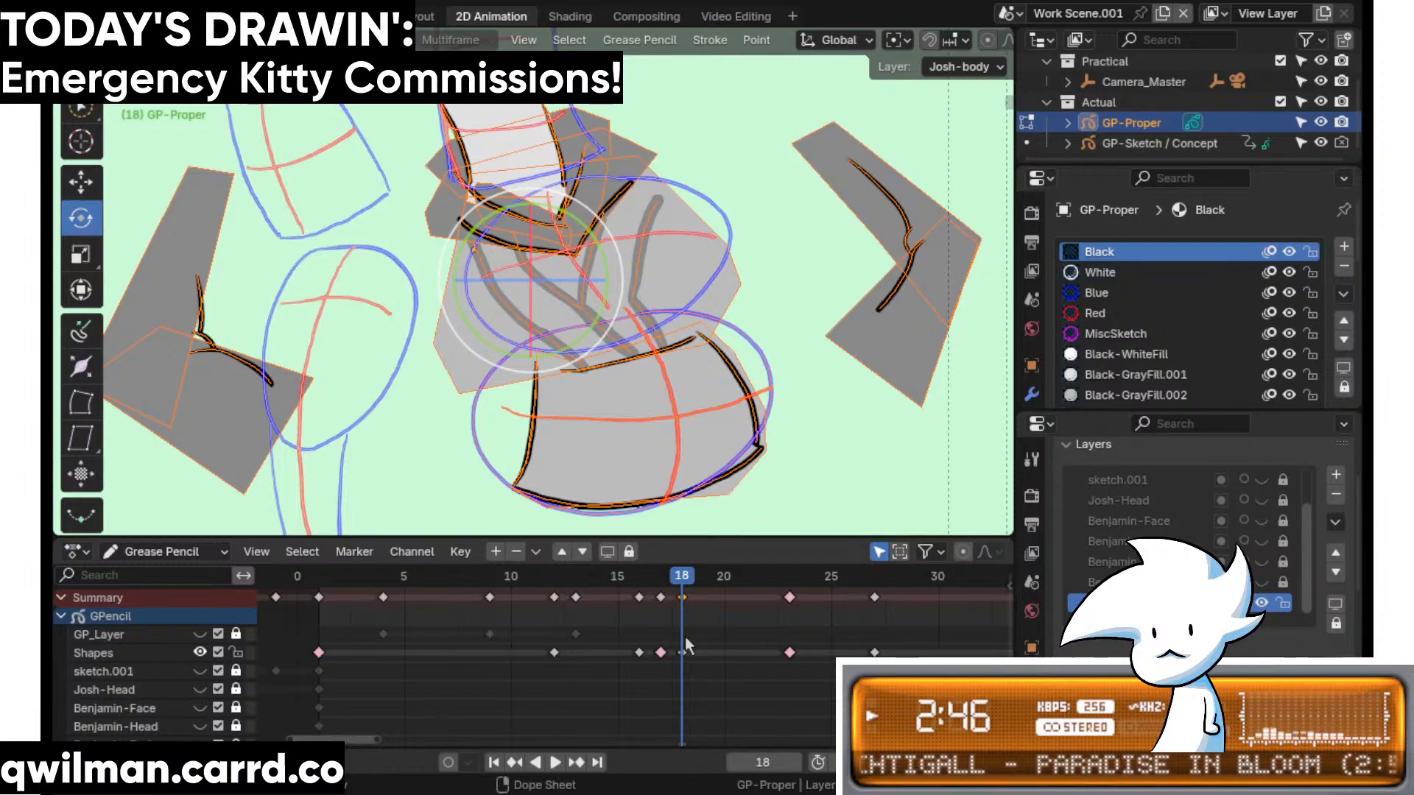
pyautogui.moveTo(677, 589)
pyautogui.mouseDown()
pyautogui.moveTo(643, 594)
pyautogui.moveTo(660, 585)
pyautogui.mouseUp()
pyautogui.click(638, 652)
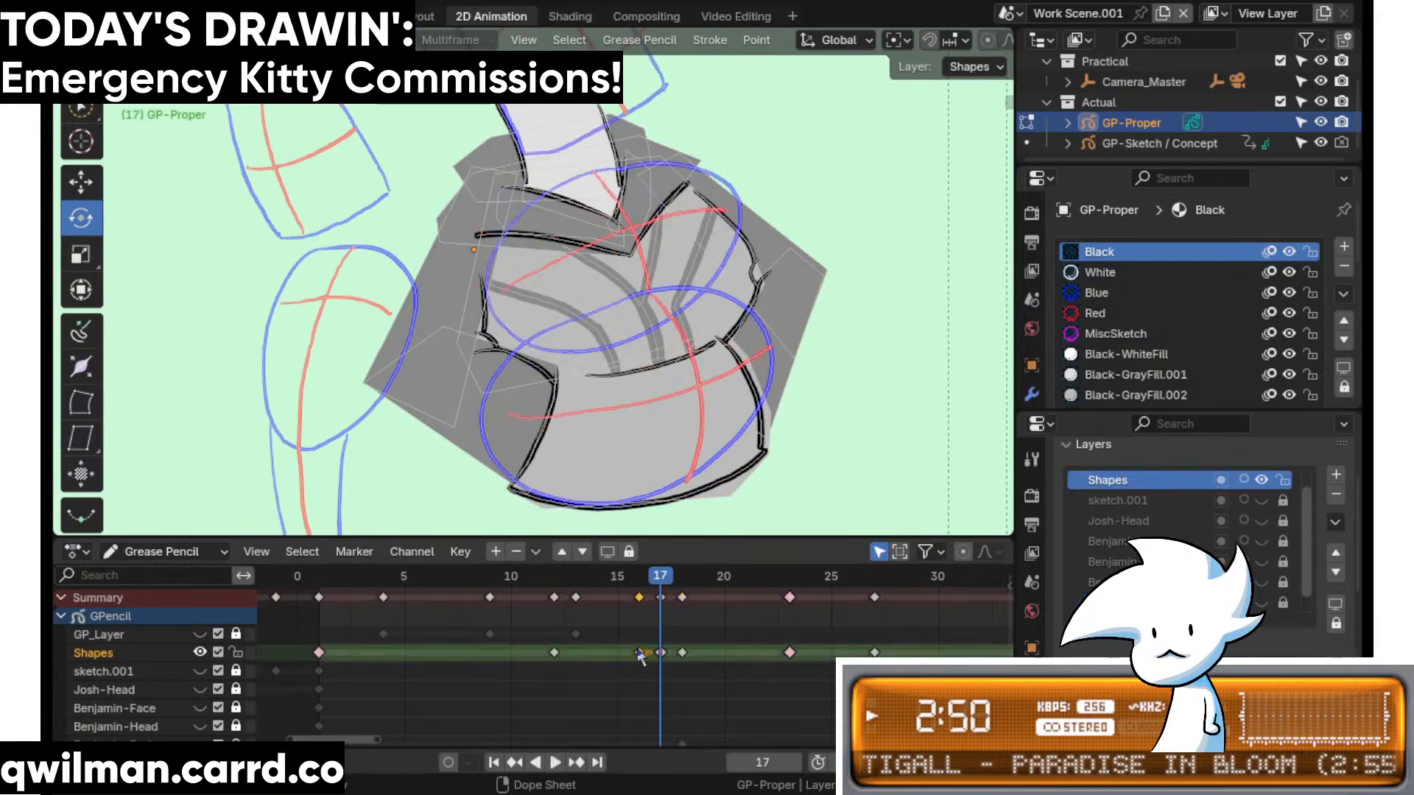
pyautogui.press('Delete')
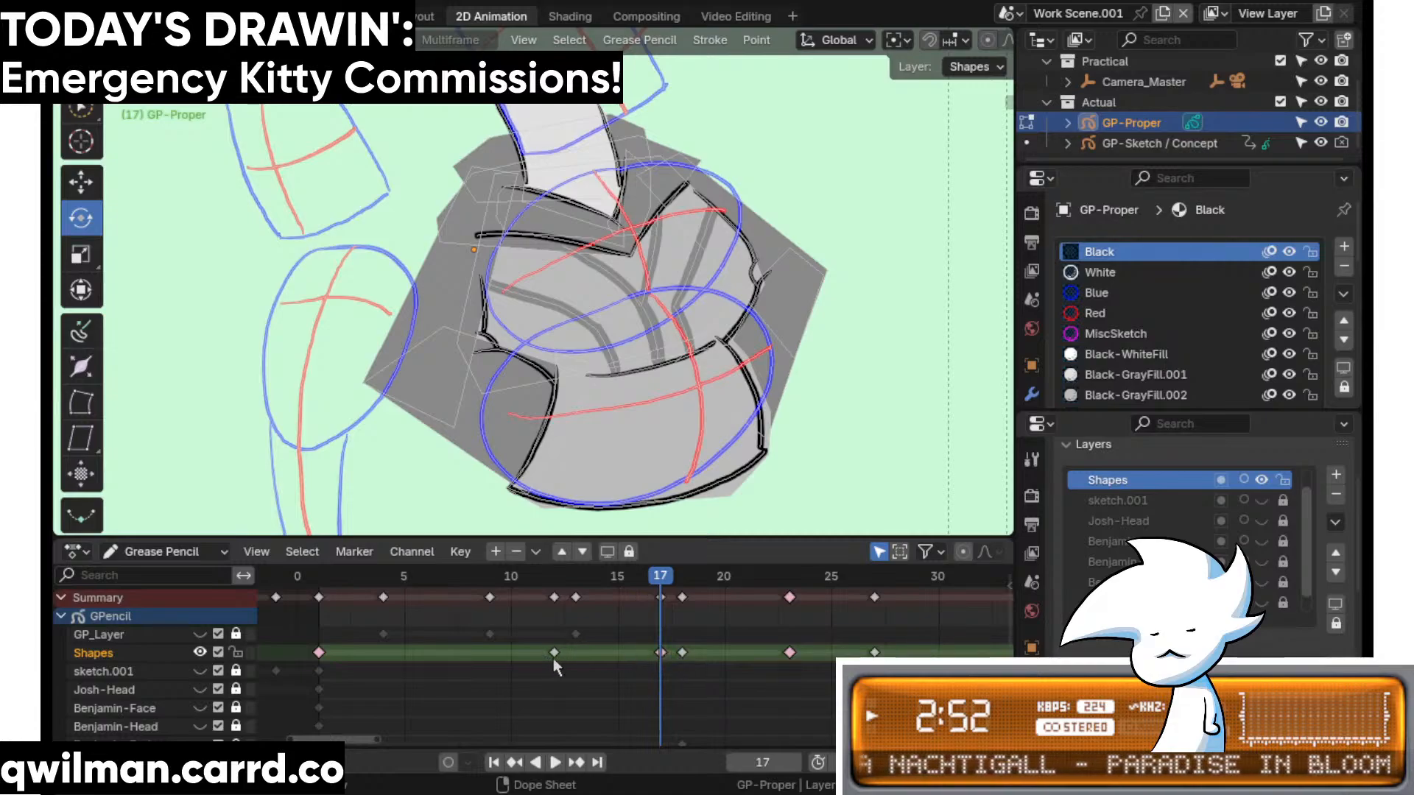
pyautogui.press('space')
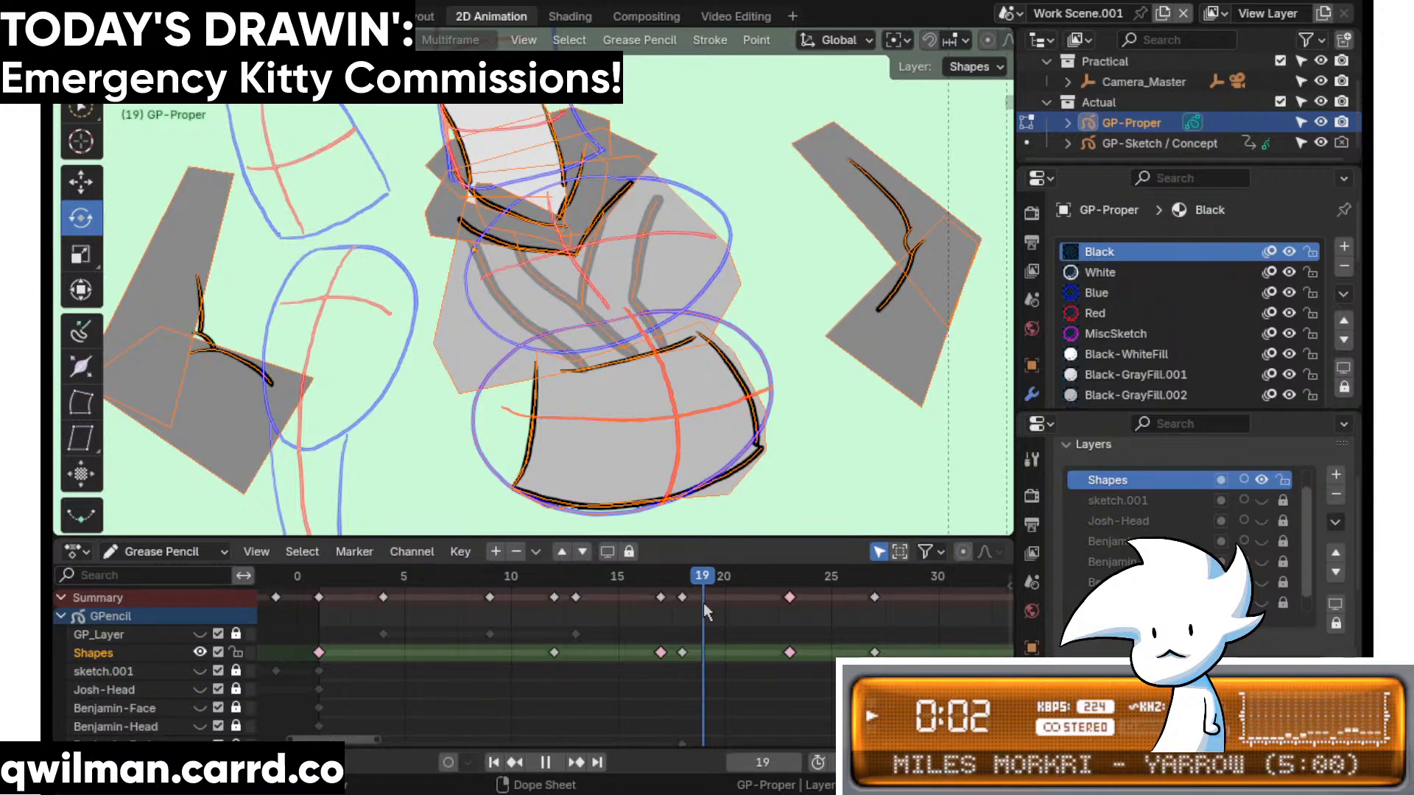
pyautogui.hotkey('ctrl', 'z')
pyautogui.hotkey('ctrl', 'z')
pyautogui.hotkey('ctrl', 'z')
# - Duplicate the Shapes keyframe from frame 16 onto frame 18 and go to frame 18
pyautogui.click(648, 581)
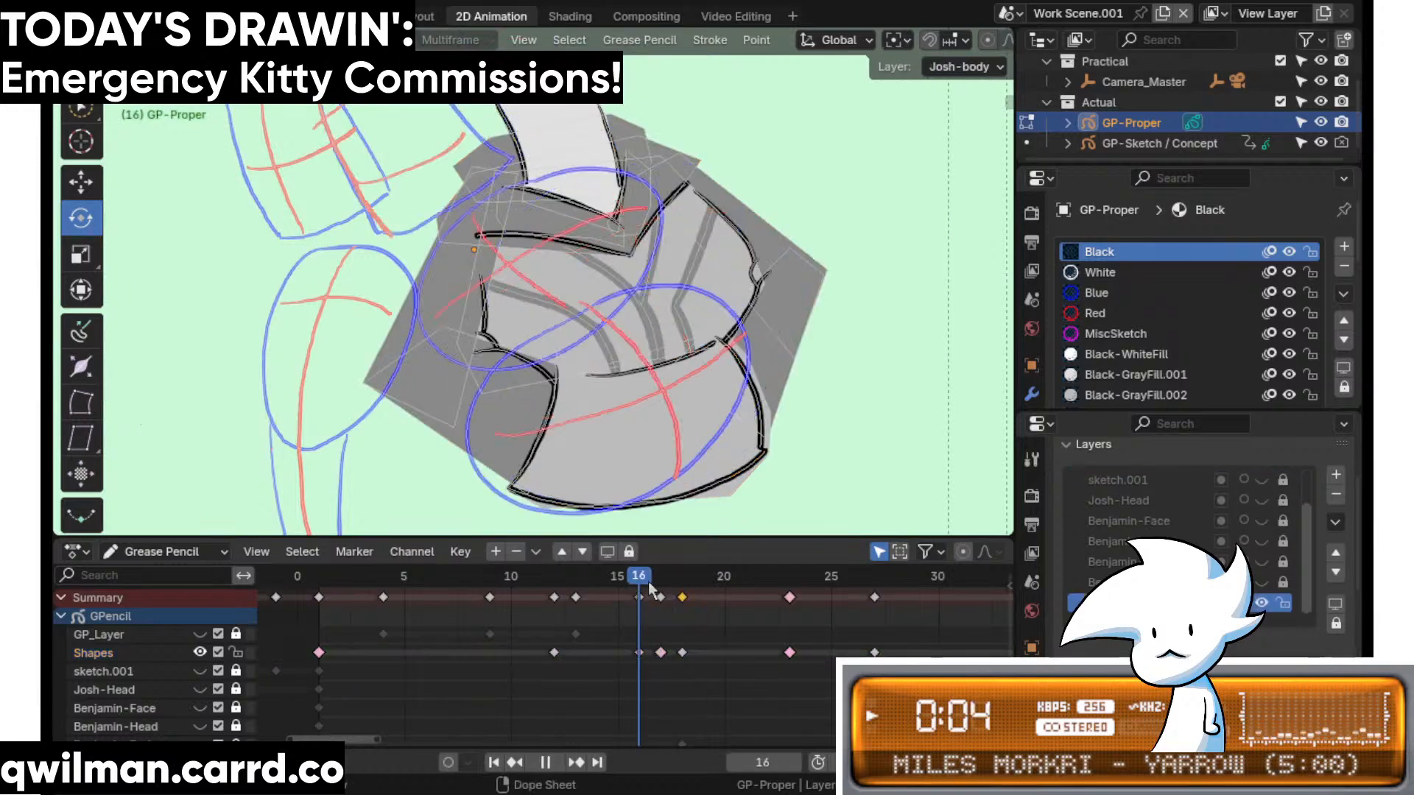
pyautogui.click(638, 653)
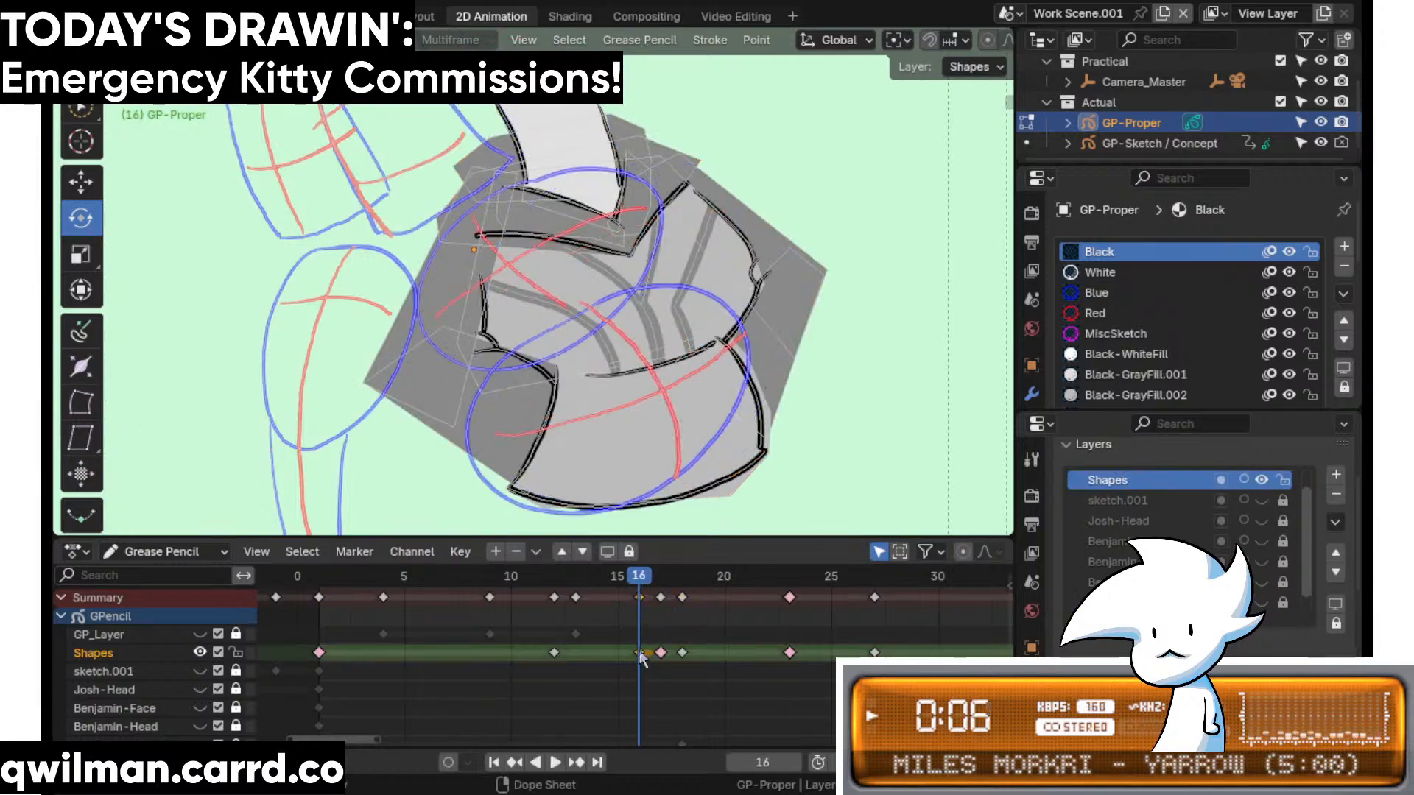
pyautogui.press('q')
pyautogui.click(628, 606)
pyautogui.click(673, 661)
pyautogui.click(672, 578)
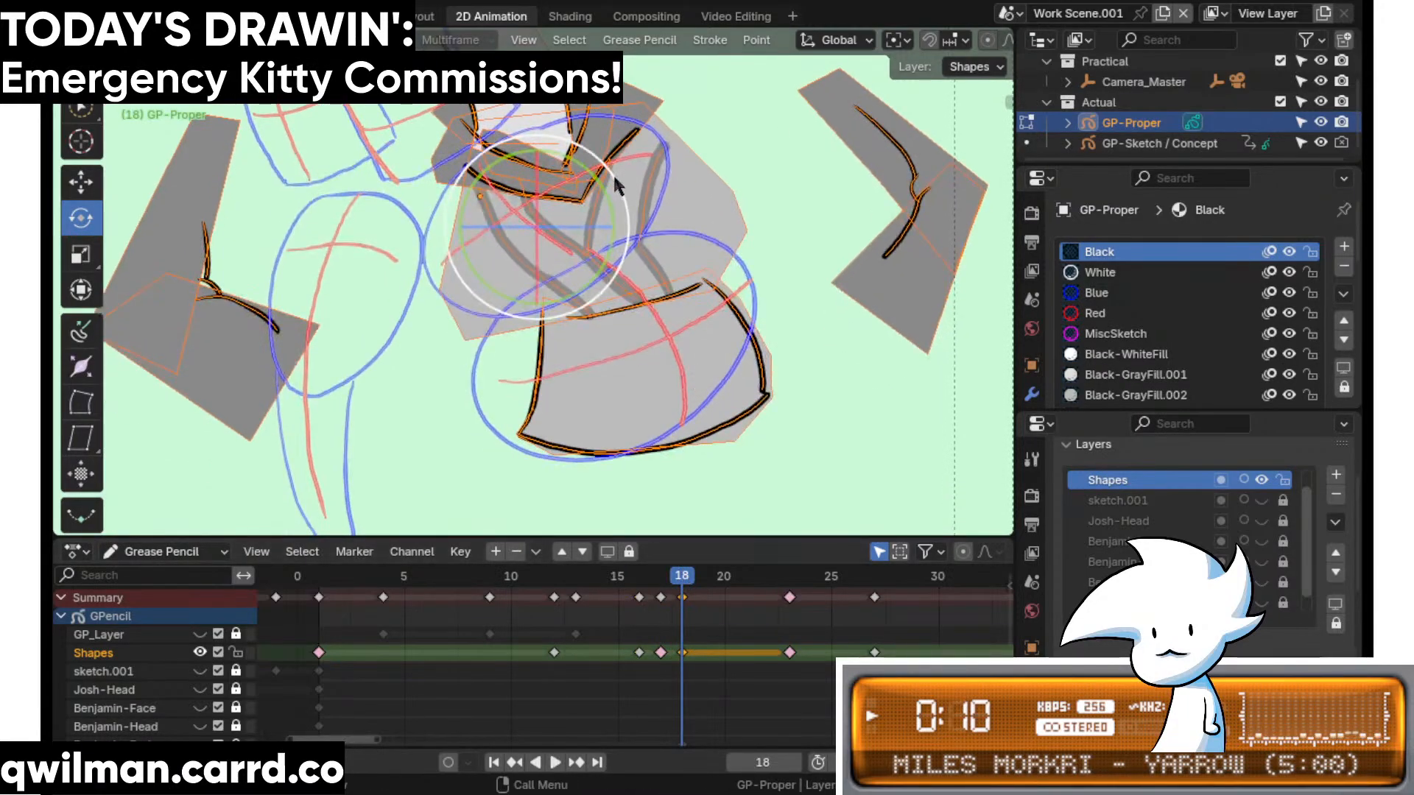
# - Rotate the selected Josh-body strokes slightly counterclockwise at frame 18 and move them left onto the torso guides
pyautogui.moveTo(614, 177); pyautogui.dragTo(615, 155)
pyautogui.hotkey('shift', 'space')
pyautogui.click(552, 121)
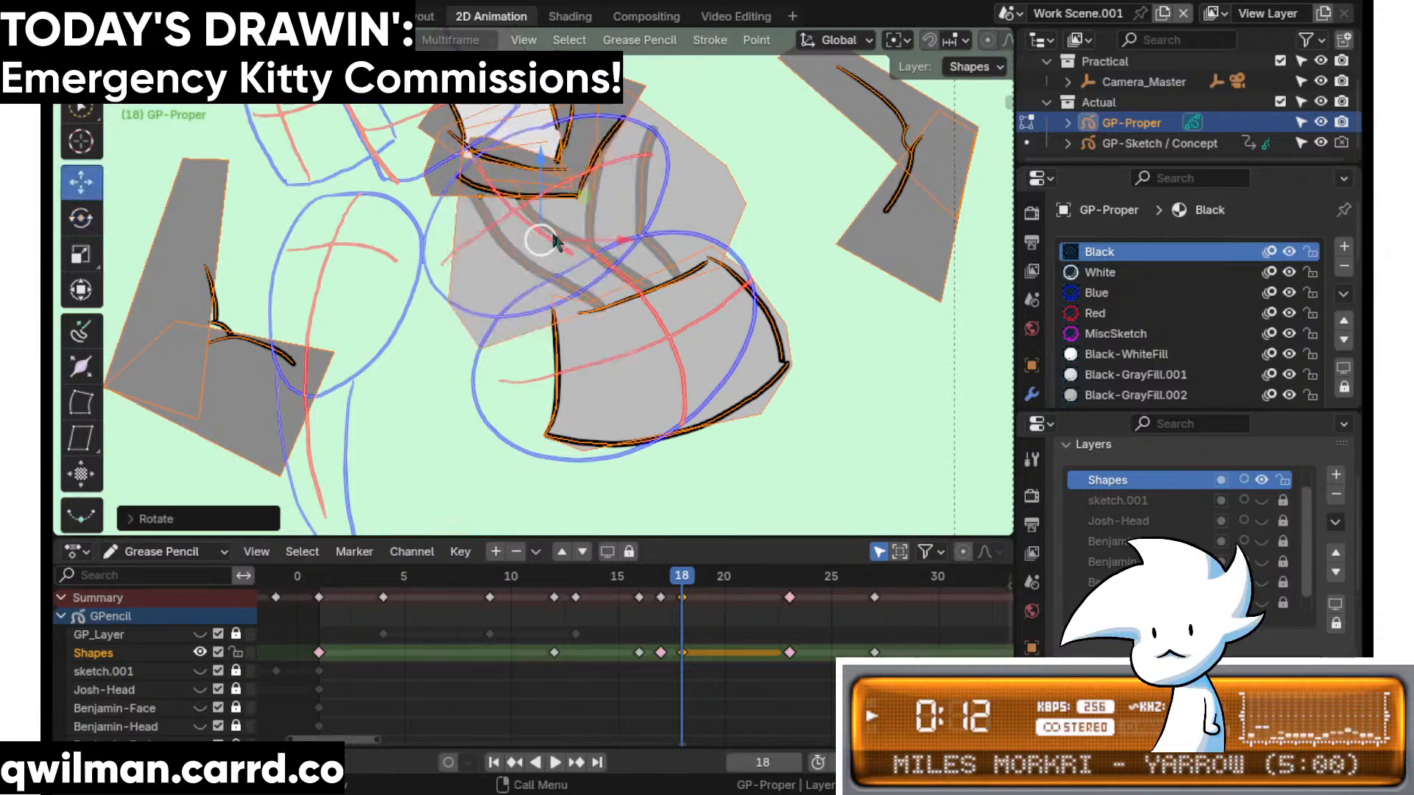
pyautogui.moveTo(554, 241); pyautogui.dragTo(522, 251)
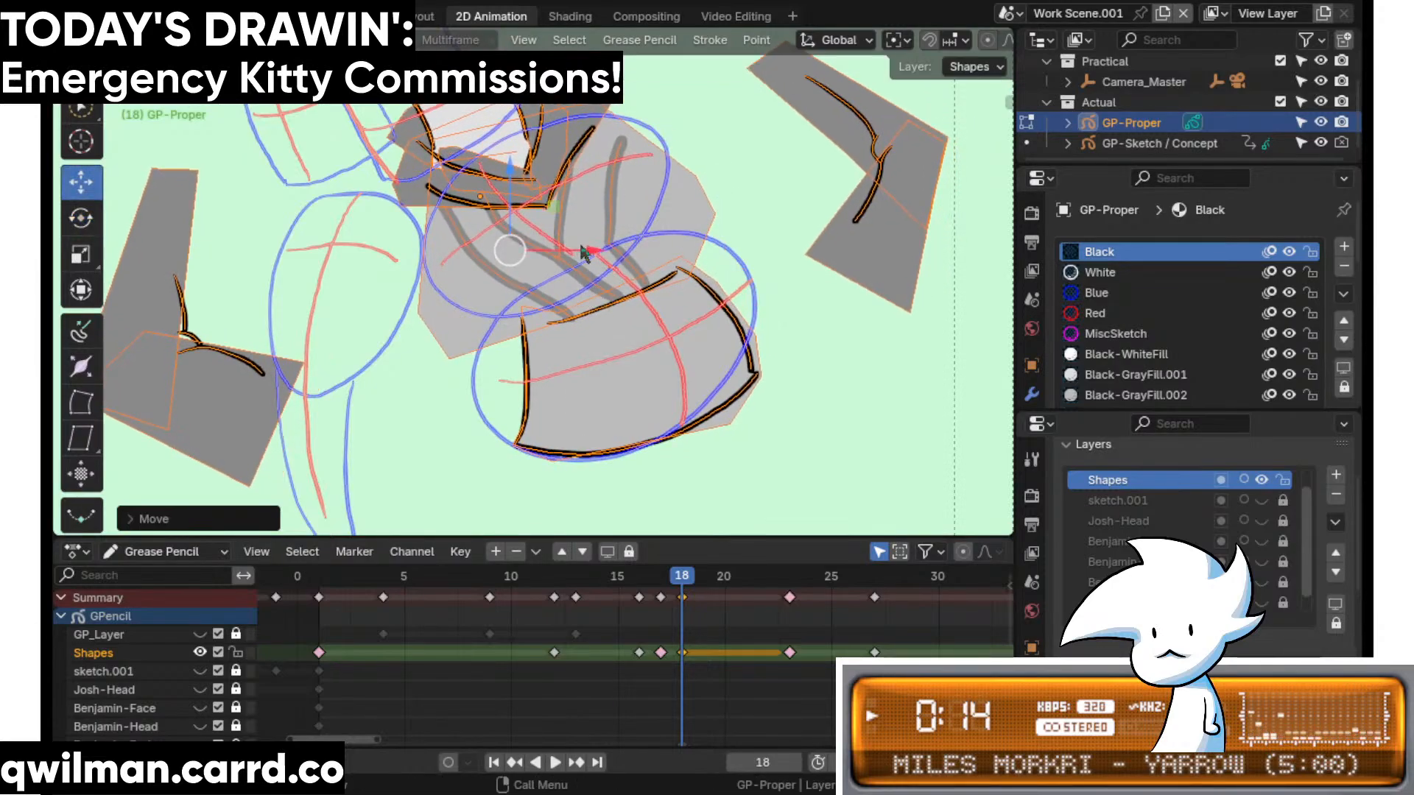
# - Try reshaping the hip outline in Sculpt Mode with the Grab brush, and undo the stroke
pyautogui.press('Tab')
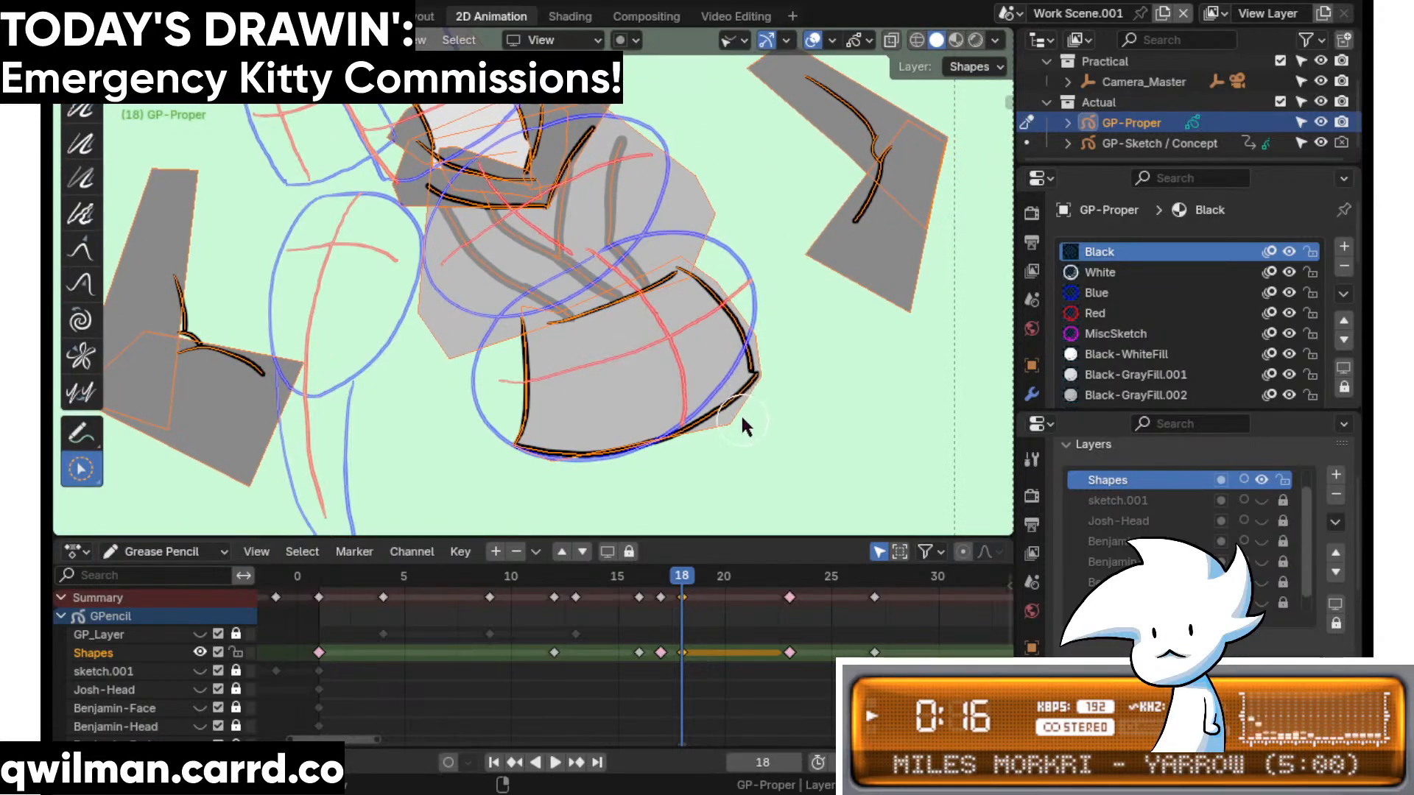
pyautogui.click(751, 397)
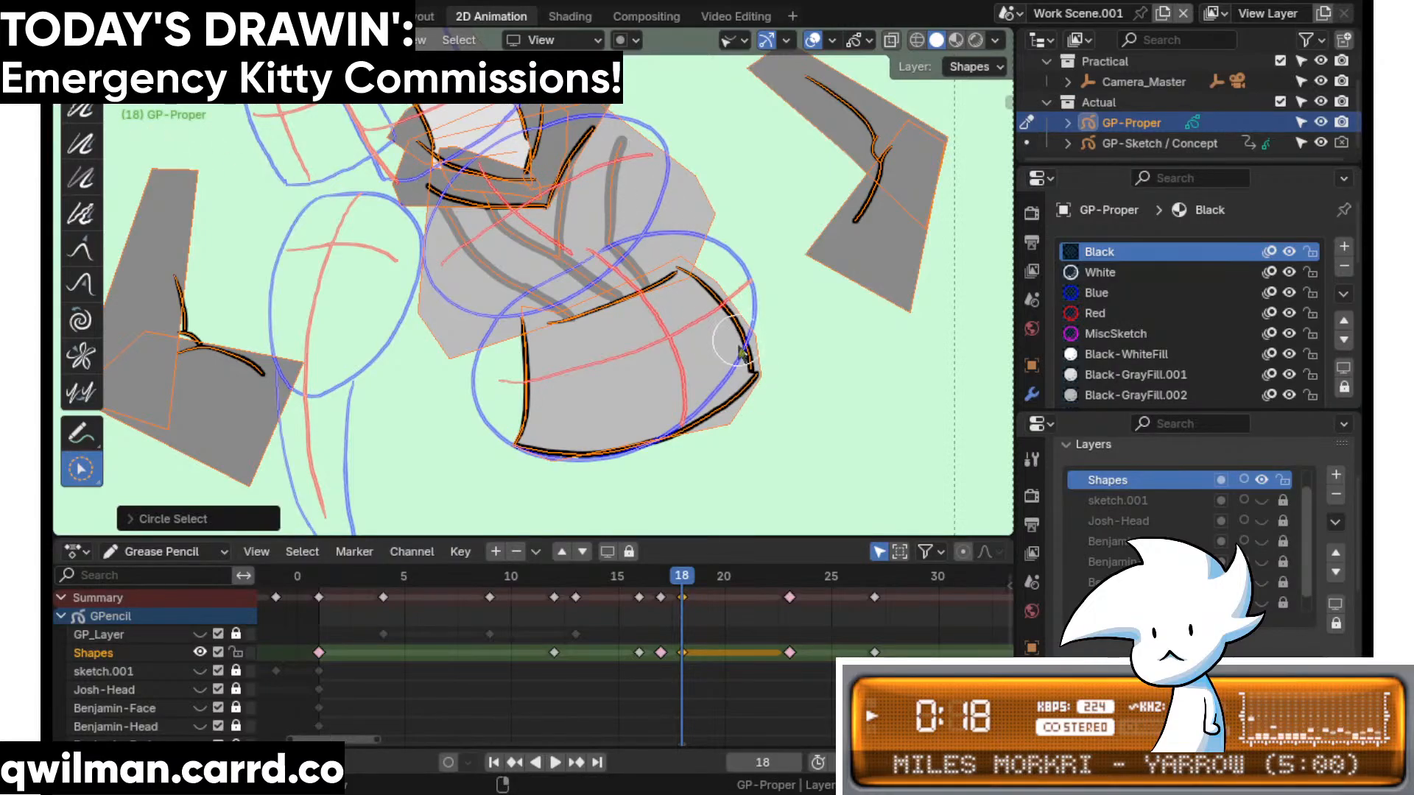
pyautogui.click(748, 368)
pyautogui.hotkey('shift', 'space')
pyautogui.click(688, 218)
pyautogui.scroll(-3, 704, 354)
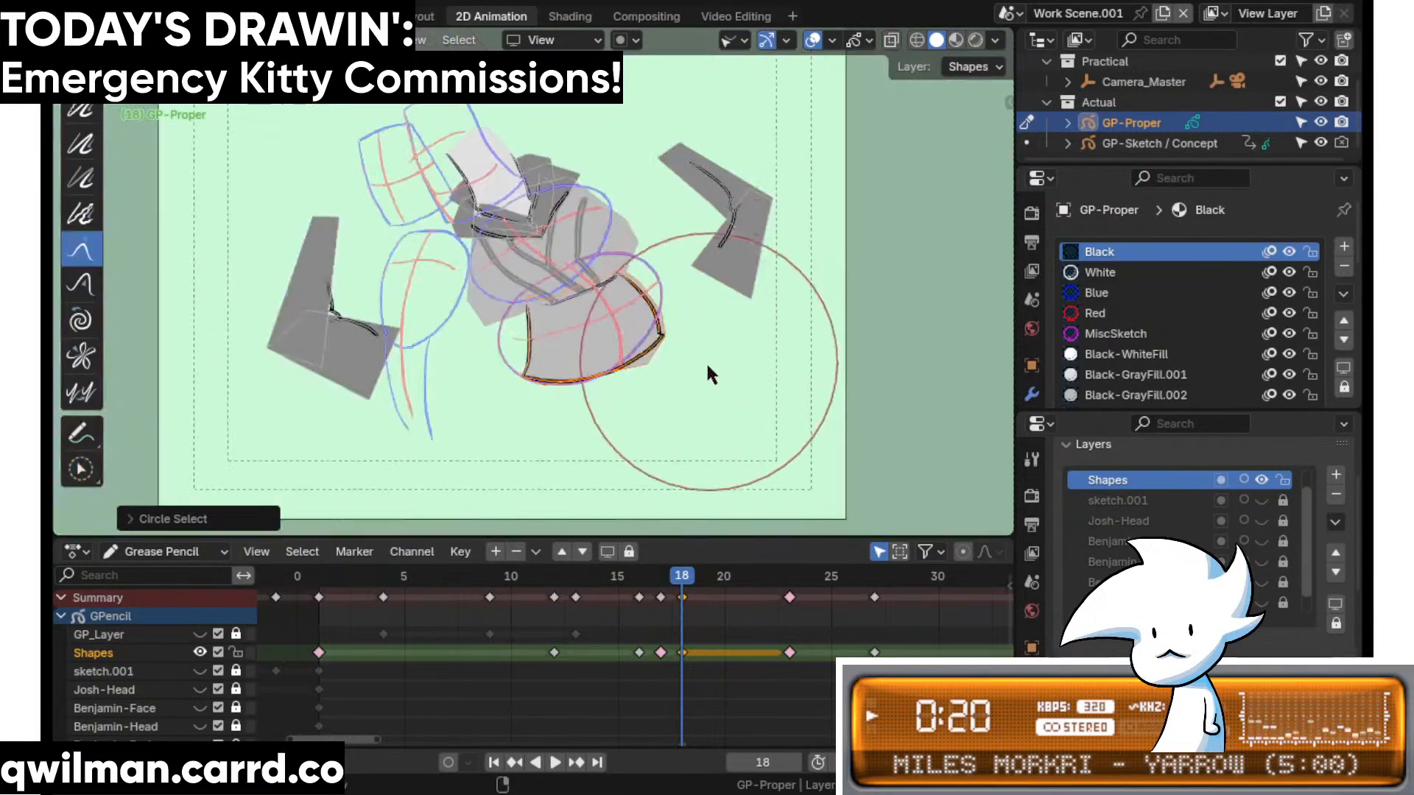
pyautogui.moveTo(709, 363); pyautogui.dragTo(694, 333)
pyautogui.hotkey('ctrl', 'z')
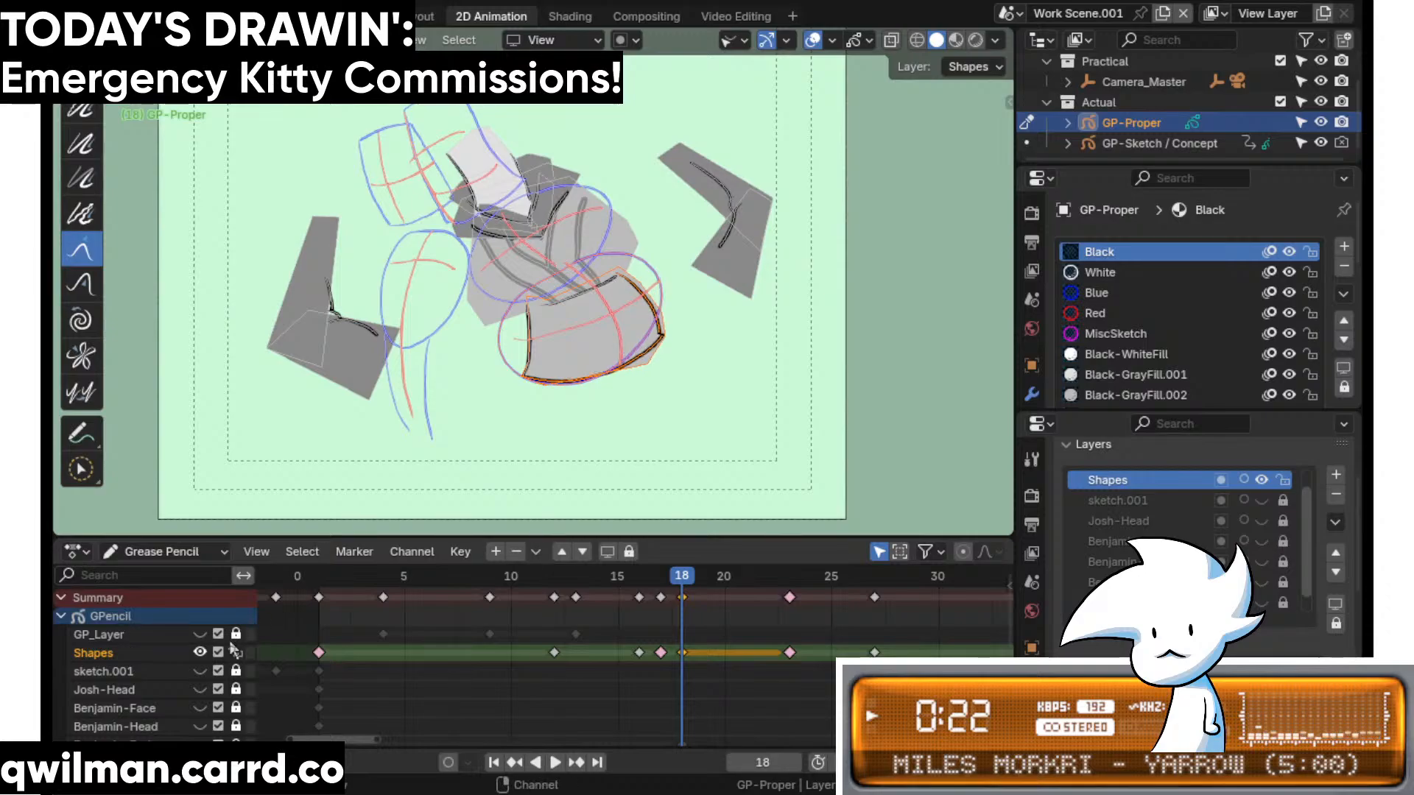
# - Lock the Shapes layer, select the hip strokes, and reshape them with Grab to follow the lower torso guide
pyautogui.click(235, 652)
pyautogui.scroll(3, 633, 368)
pyautogui.press('q')
pyautogui.click(706, 348)
pyautogui.click(724, 409)
pyautogui.hotkey('shift', 'space')
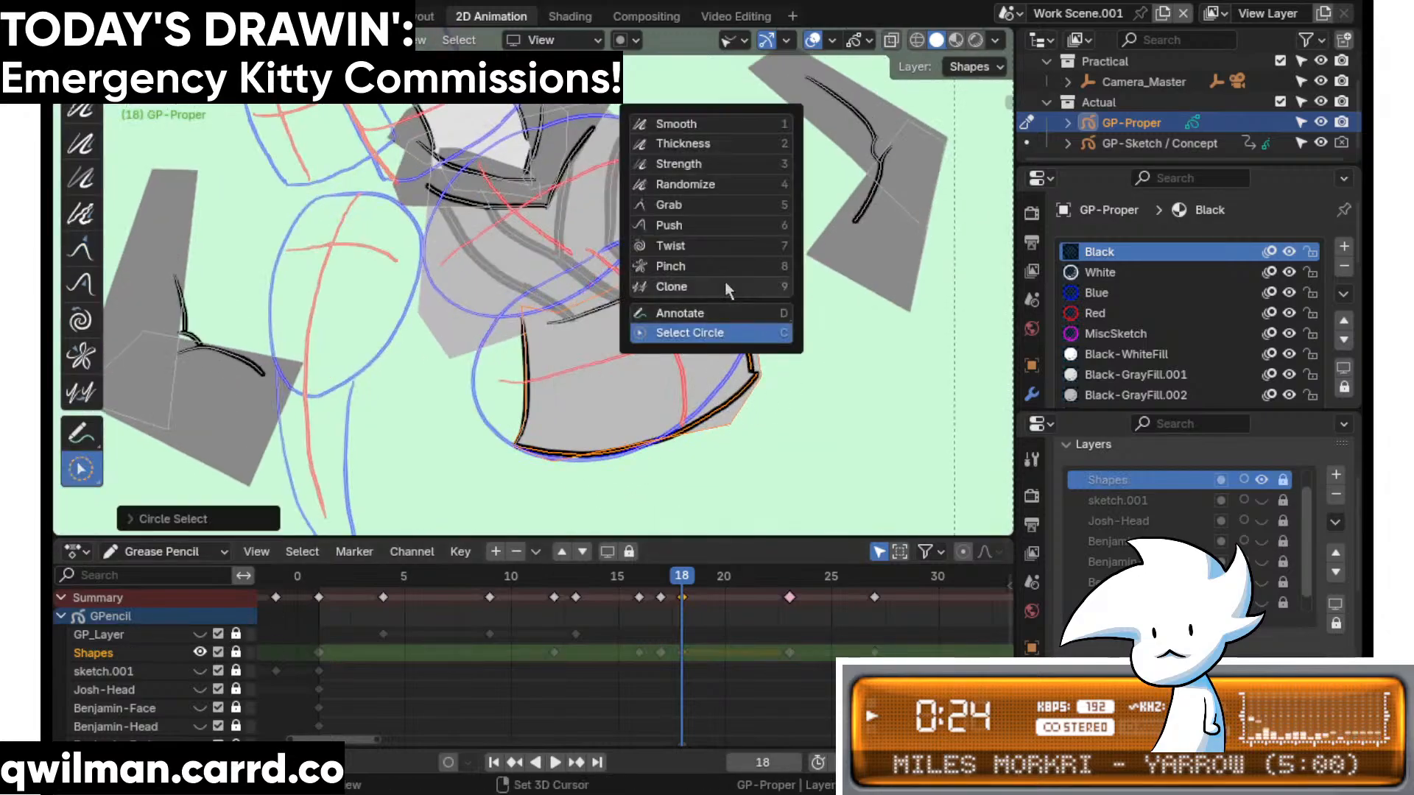
pyautogui.click(697, 208)
pyautogui.scroll(3, 692, 337)
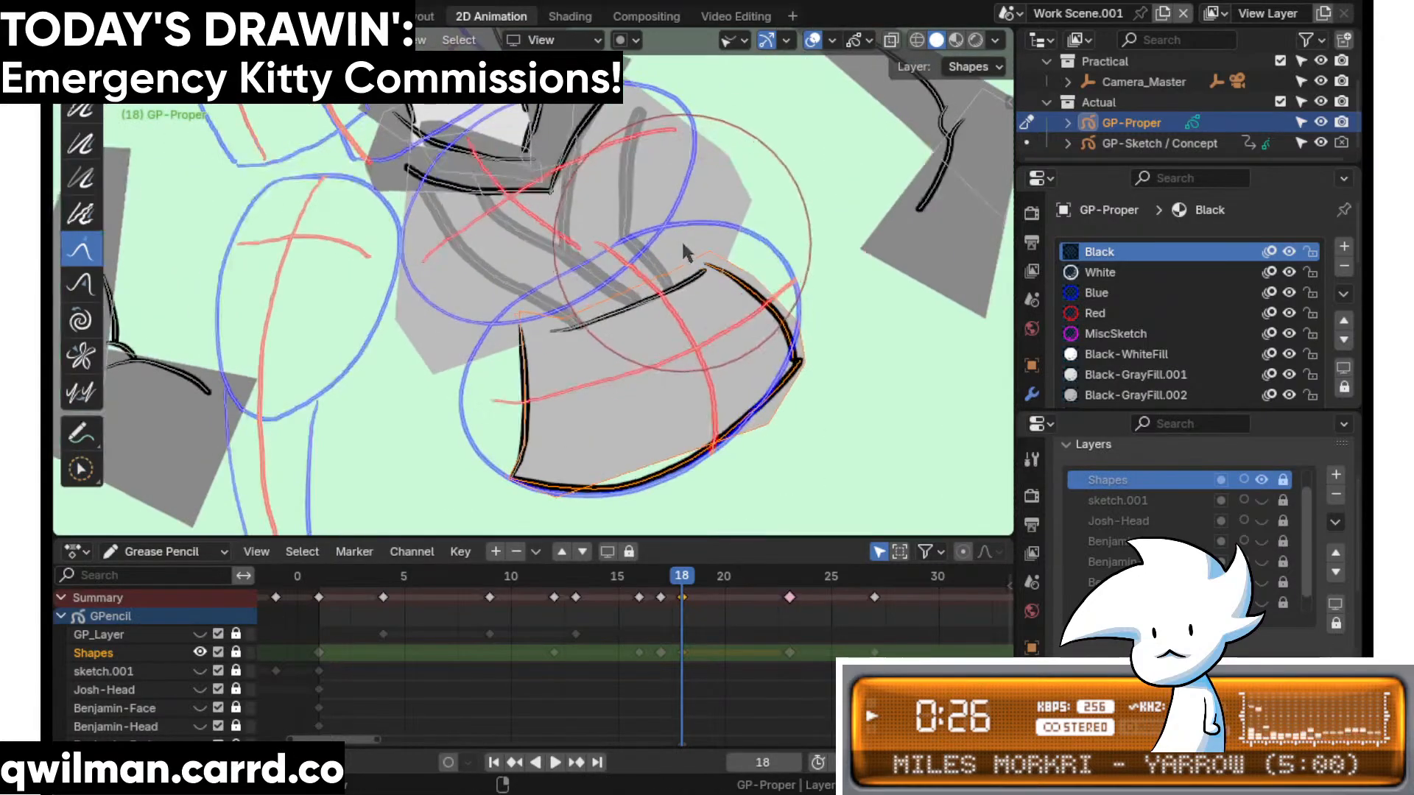
pyautogui.scroll(3, 656, 313)
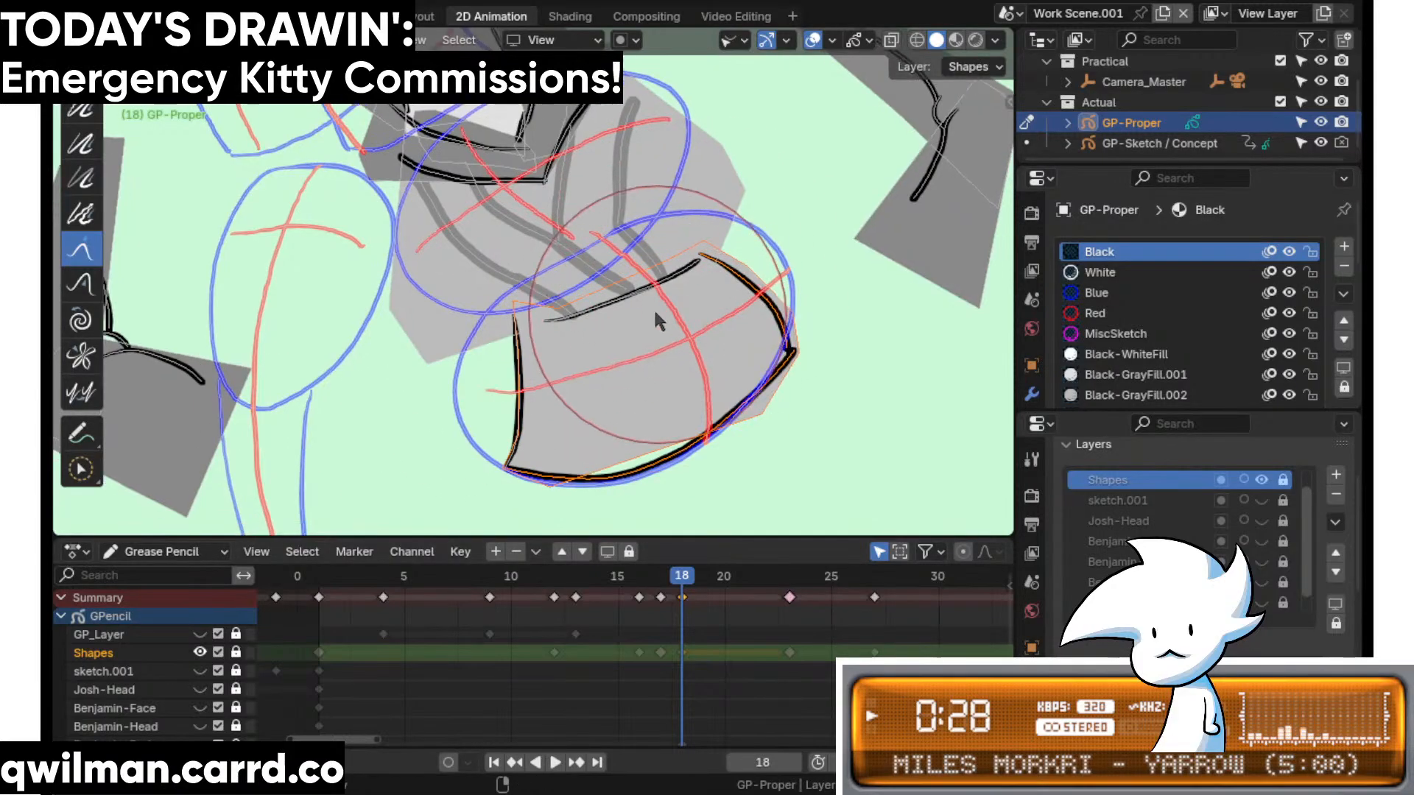
pyautogui.scroll(-3, 726, 295)
pyautogui.moveTo(734, 343)
pyautogui.keyDown('shift'); pyautogui.mouseDown(button='middle')
pyautogui.moveTo(685, 255)
pyautogui.moveTo(692, 309)
pyautogui.moveTo(723, 339)
pyautogui.mouseUp(button='middle'); pyautogui.keyUp('shift')
# - Select the neck's fill and left outline and adjust them with the Grab brush
pyautogui.press('w')
pyautogui.keyDown('shift'); pyautogui.moveTo(648, 169); pyautogui.dragTo(684, 295, button='middle'); pyautogui.keyUp('shift')
pyautogui.scroll(2, 626, 206)
pyautogui.keyDown('shift'); pyautogui.moveTo(559, 125); pyautogui.dragTo(681, 243, button='middle'); pyautogui.keyUp('shift')
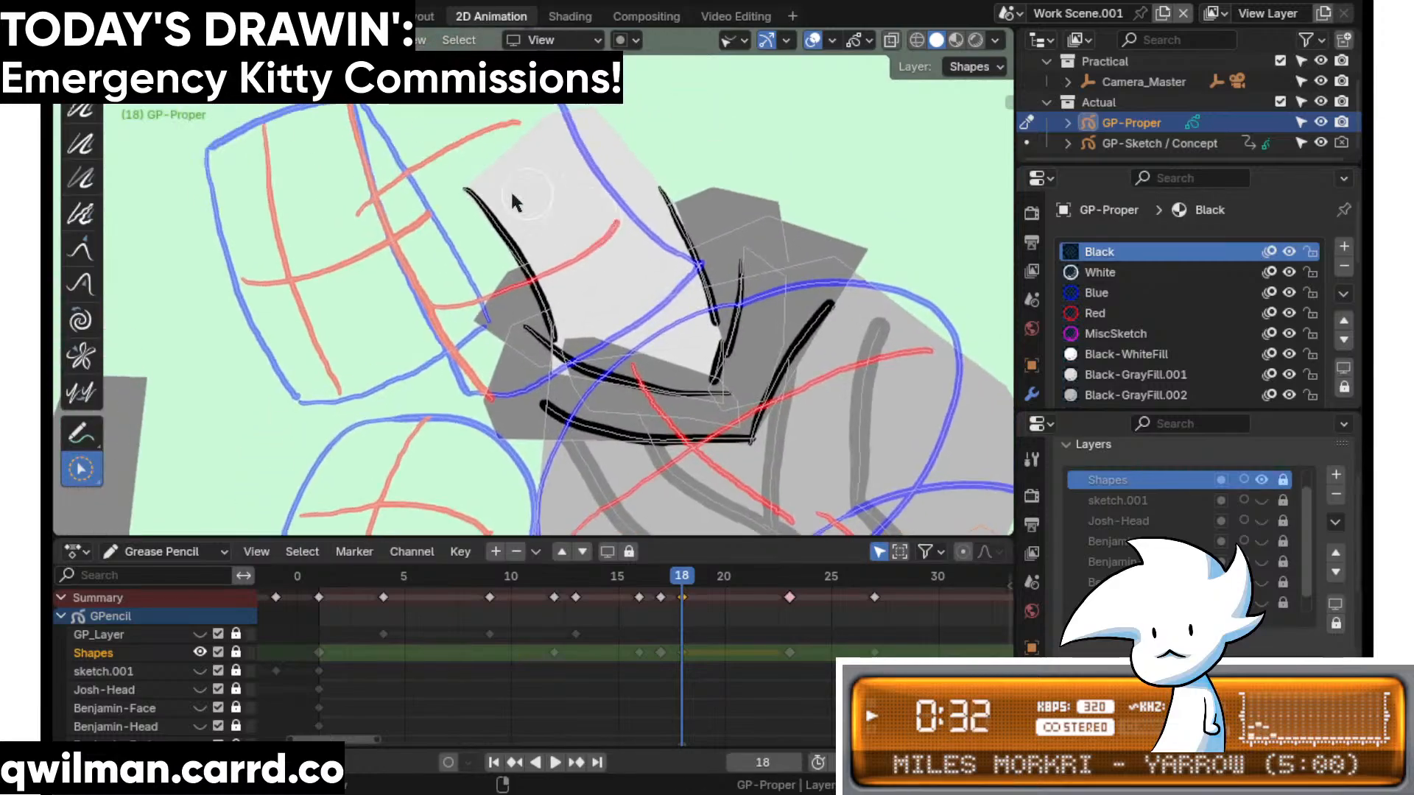
pyautogui.hotkey('shift', 'space')
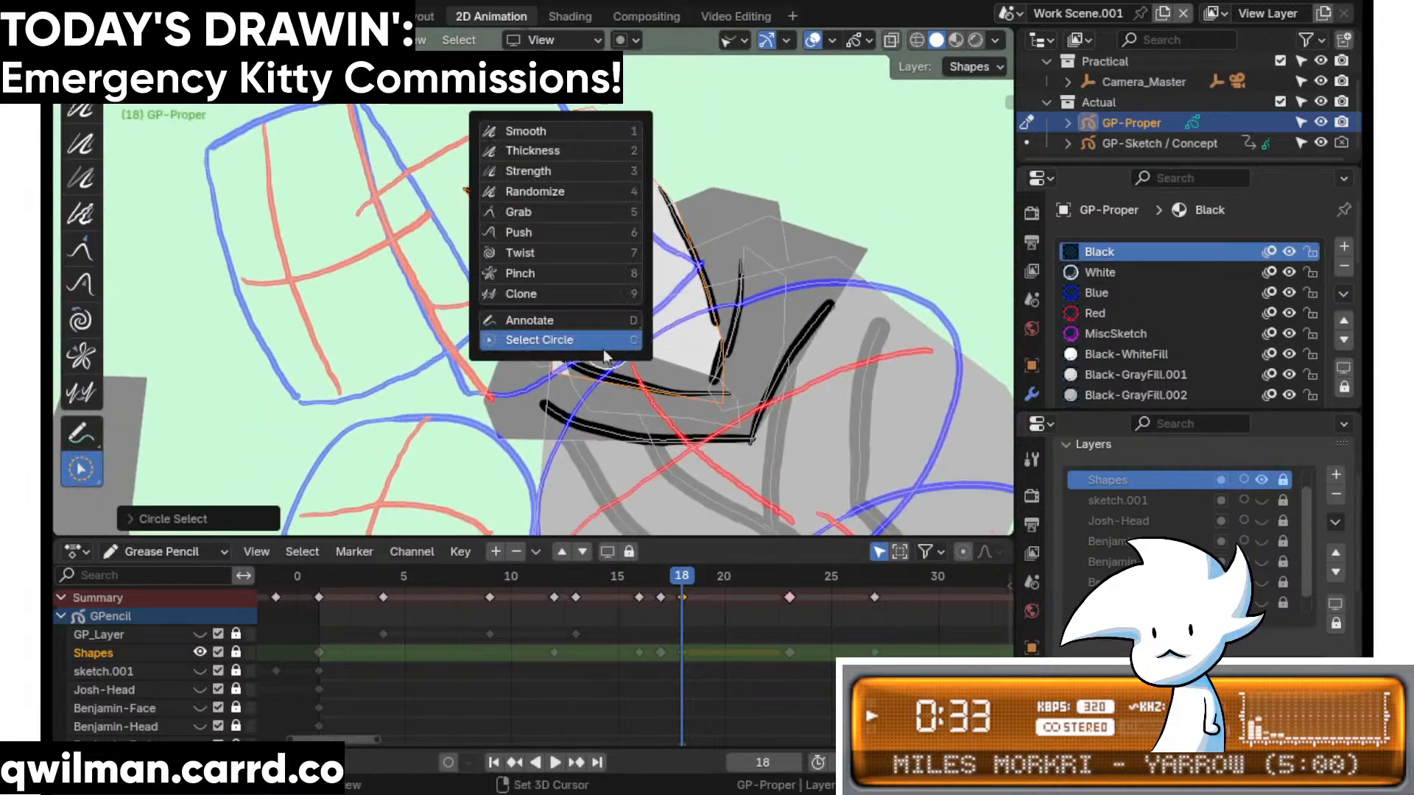
pyautogui.click(548, 219)
pyautogui.scroll(-3, 547, 219)
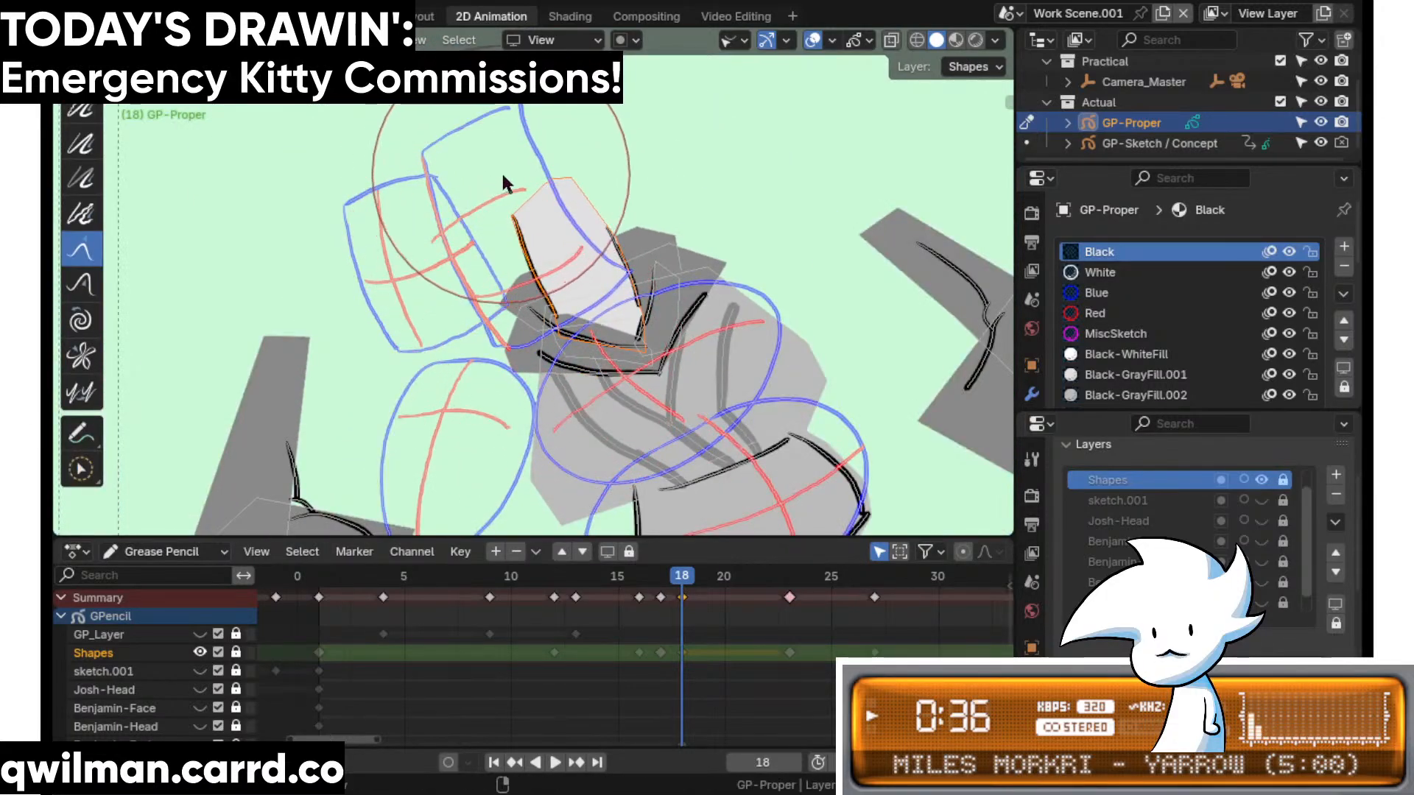
pyautogui.scroll(2, 566, 284)
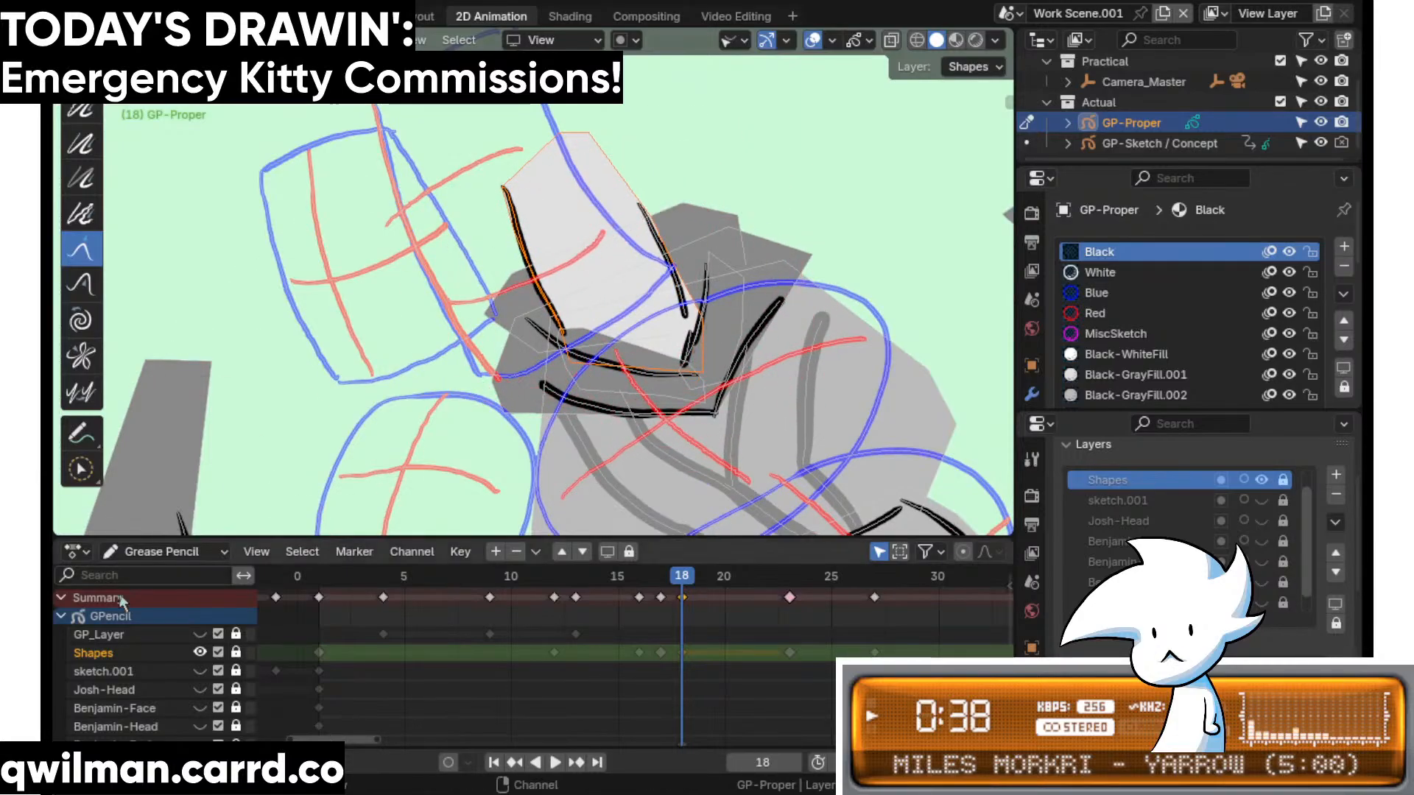
# - Add the neck's right outline to the selection, bend the whole neck with Grab, and check it against the neighbouring frame
pyautogui.scroll(2, 714, 197)
pyautogui.press('q')
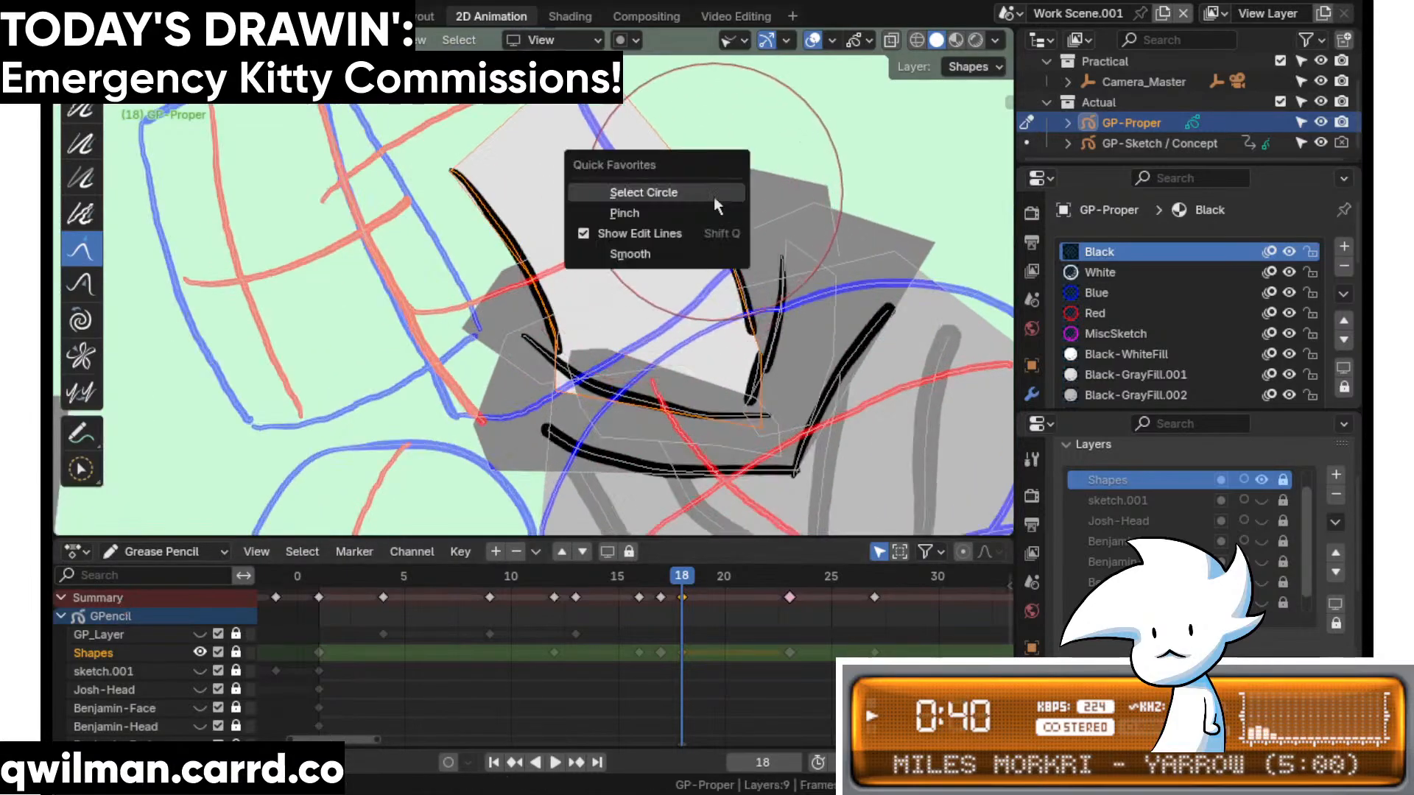
pyautogui.click(713, 197)
pyautogui.moveTo(622, 125); pyautogui.dragTo(615, 144)
pyautogui.hotkey('shift', 'space')
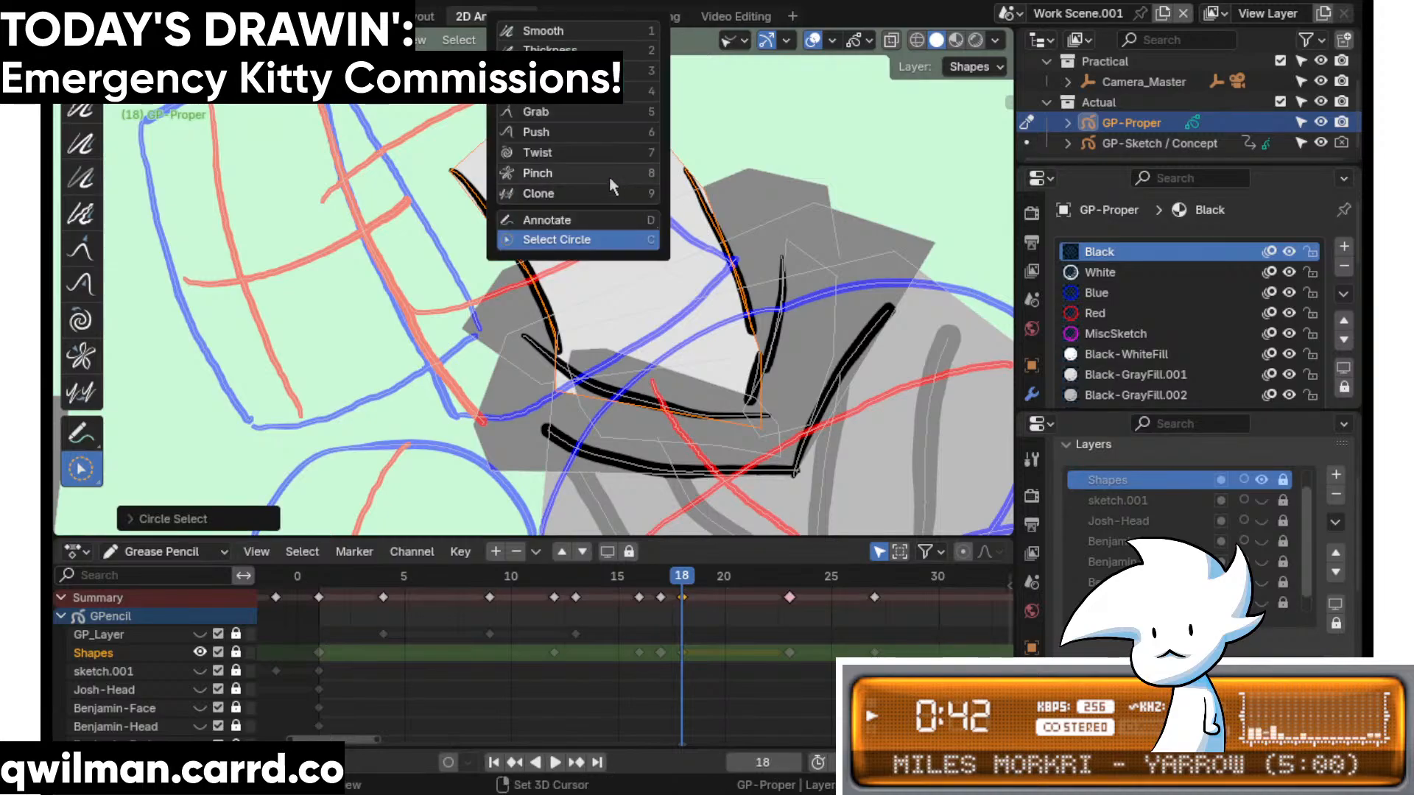
pyautogui.click(515, 128)
pyautogui.scroll(-4, 575, 175)
pyautogui.hotkey('shift', 'space')
pyautogui.press('5')
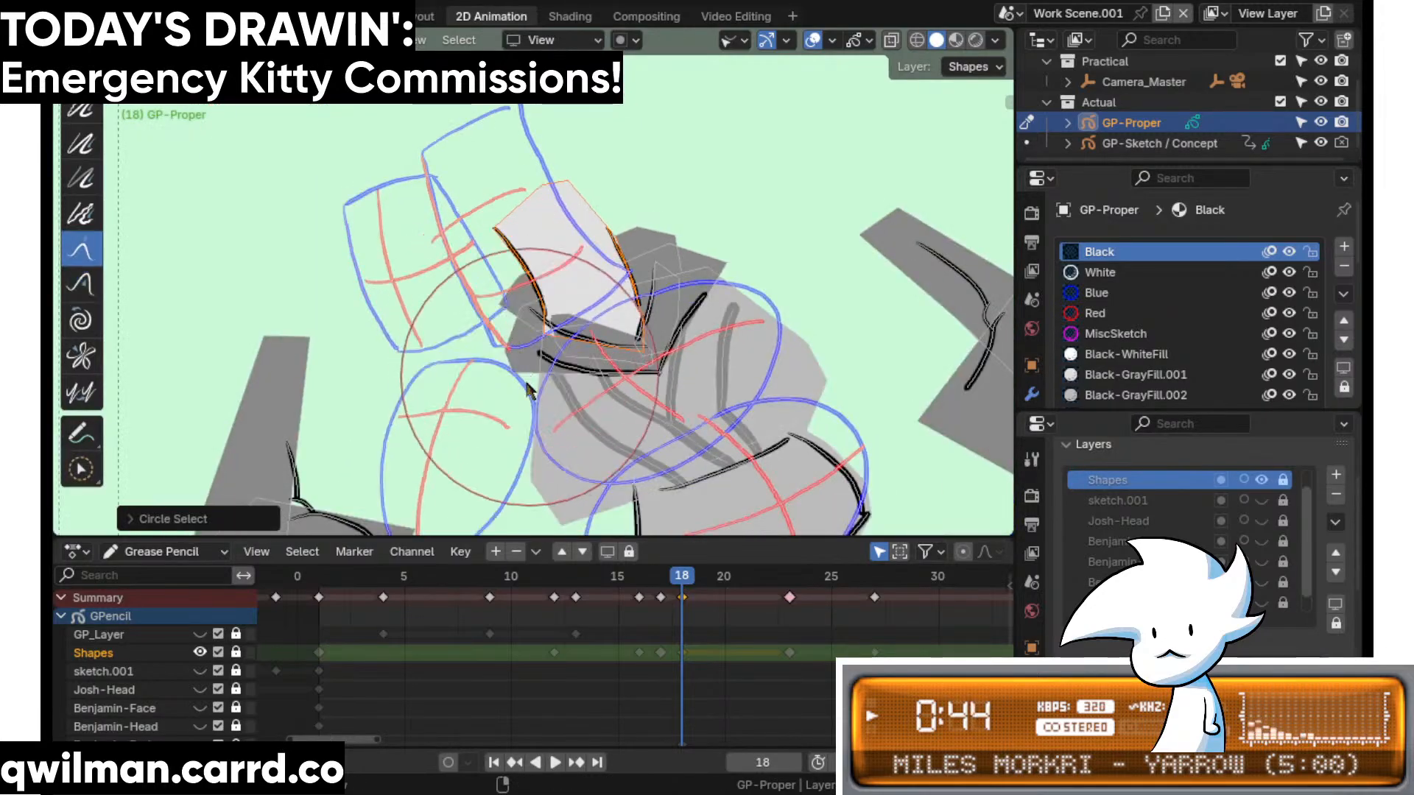
pyautogui.moveTo(661, 277); pyautogui.dragTo(682, 254)
pyautogui.moveTo(454, 181); pyautogui.dragTo(497, 177)
pyautogui.moveTo(546, 118); pyautogui.dragTo(559, 145)
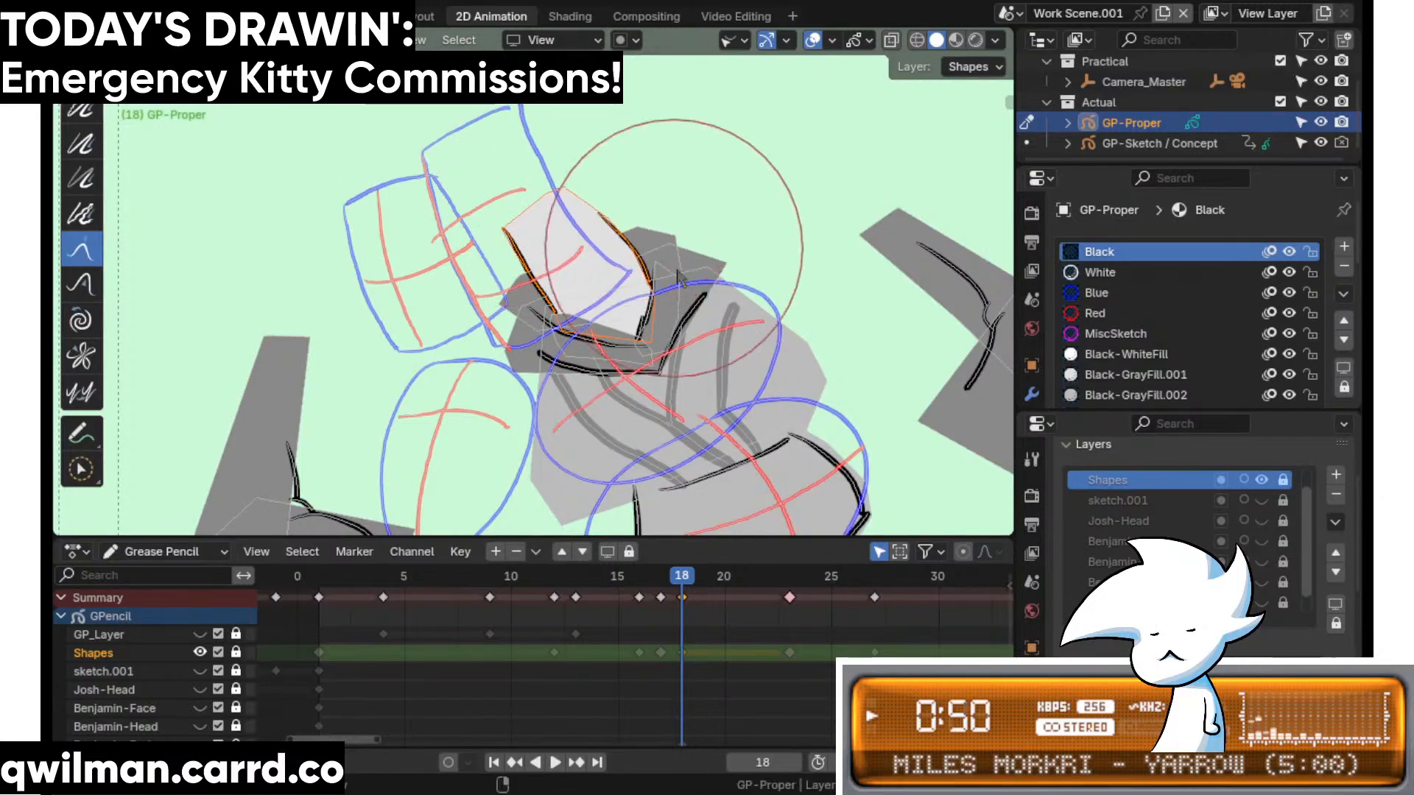
pyautogui.scroll(3, 611, 316)
pyautogui.scroll(1, 609, 315)
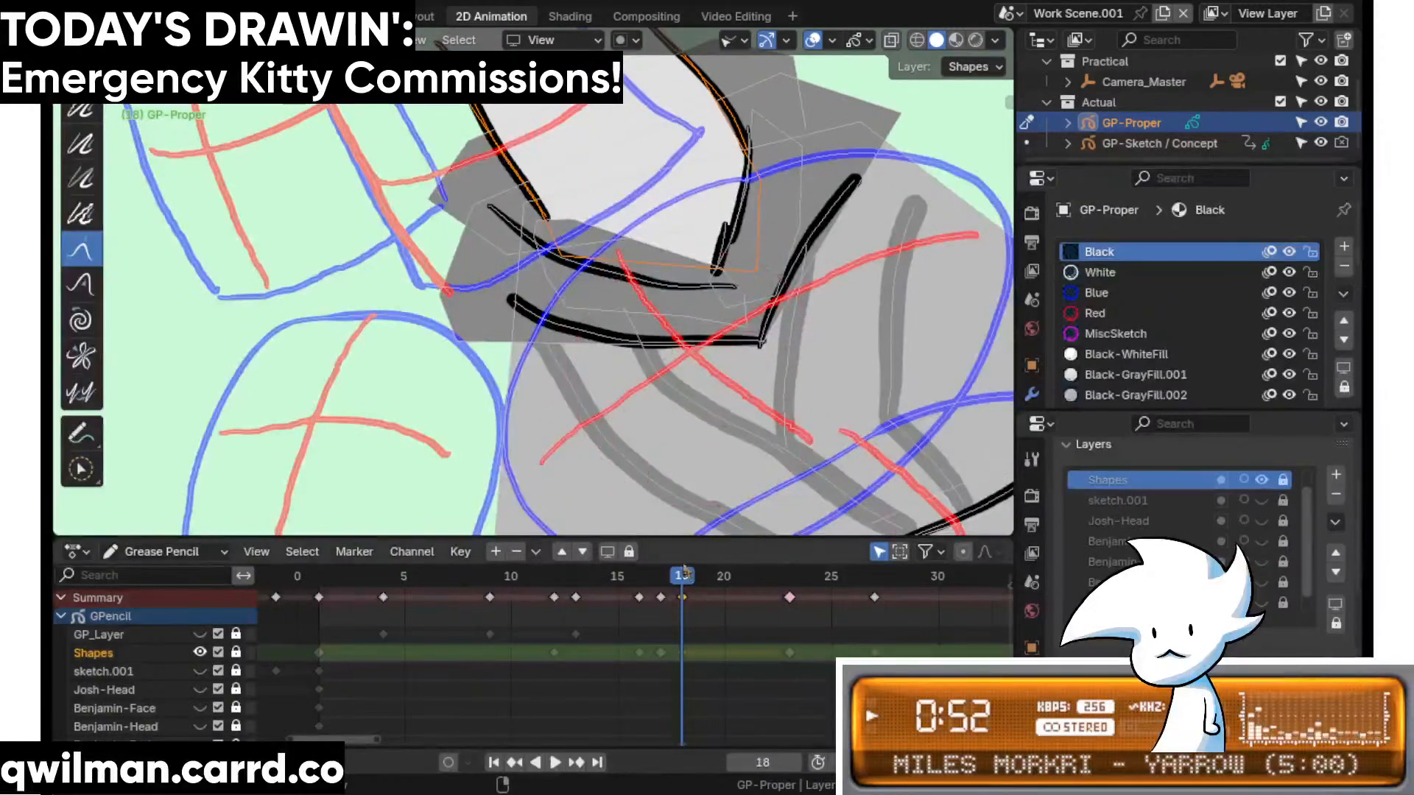
pyautogui.moveTo(674, 580)
pyautogui.mouseDown()
pyautogui.moveTo(658, 589)
pyautogui.moveTo(682, 593)
pyautogui.mouseUp()
pyautogui.scroll(-1, 650, 361)
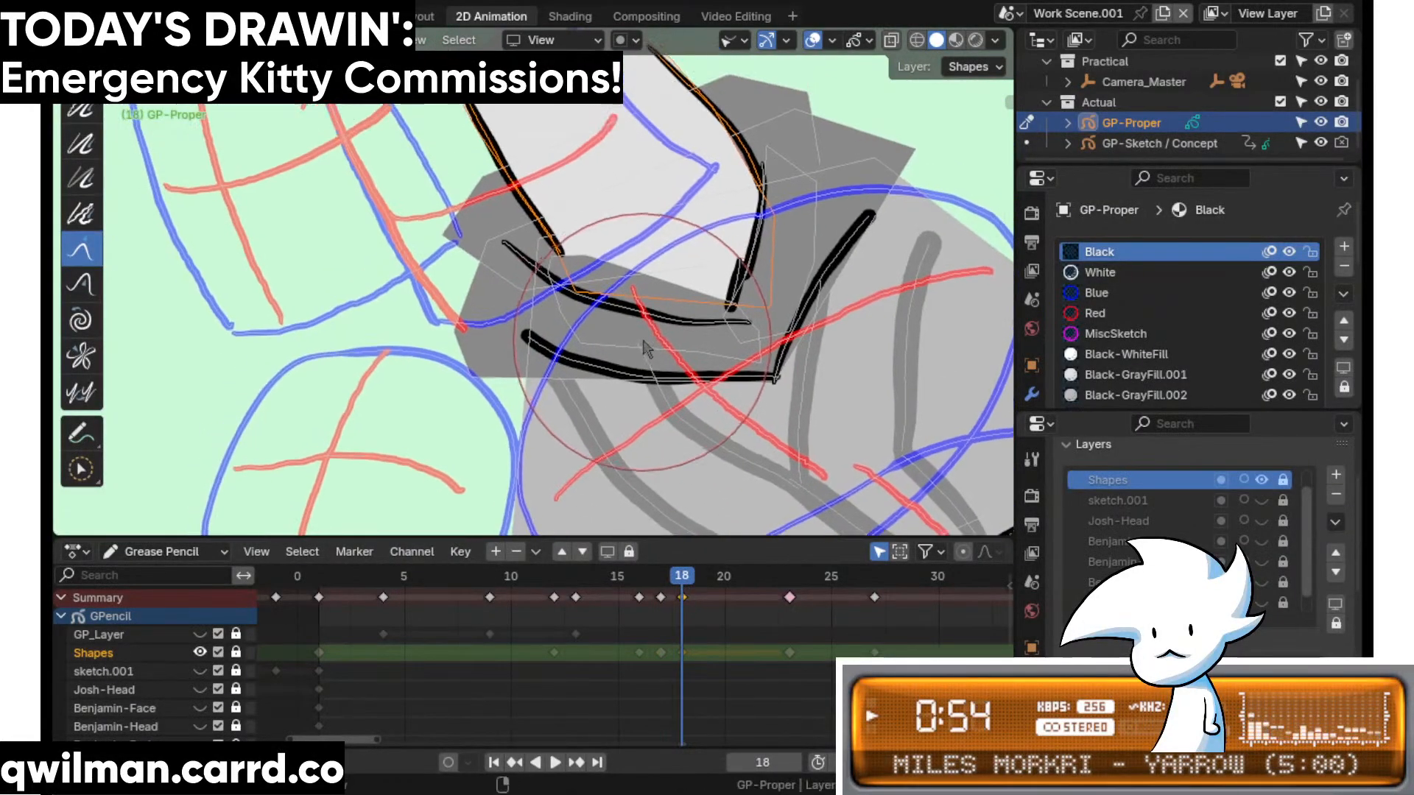
# - Select the inner collar fill and reshape it with Grab around the base of the neck
pyautogui.press('w')
pyautogui.scroll(3, 637, 257)
pyautogui.click(633, 234)
pyautogui.hotkey('shift', 'space')
pyautogui.click(631, 112)
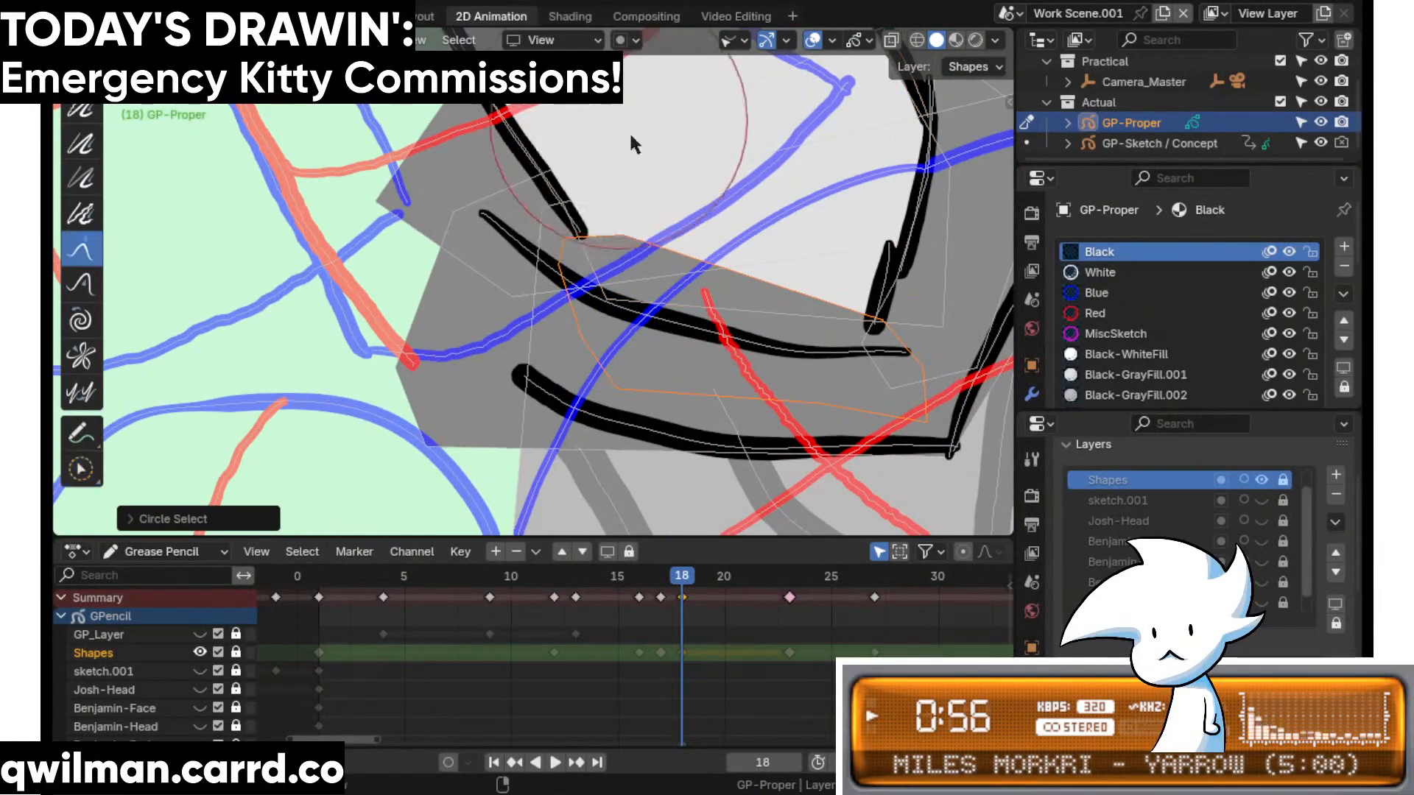
pyautogui.scroll(-4, 629, 136)
pyautogui.moveTo(618, 227); pyautogui.dragTo(609, 274)
pyautogui.moveTo(693, 218); pyautogui.dragTo(654, 261)
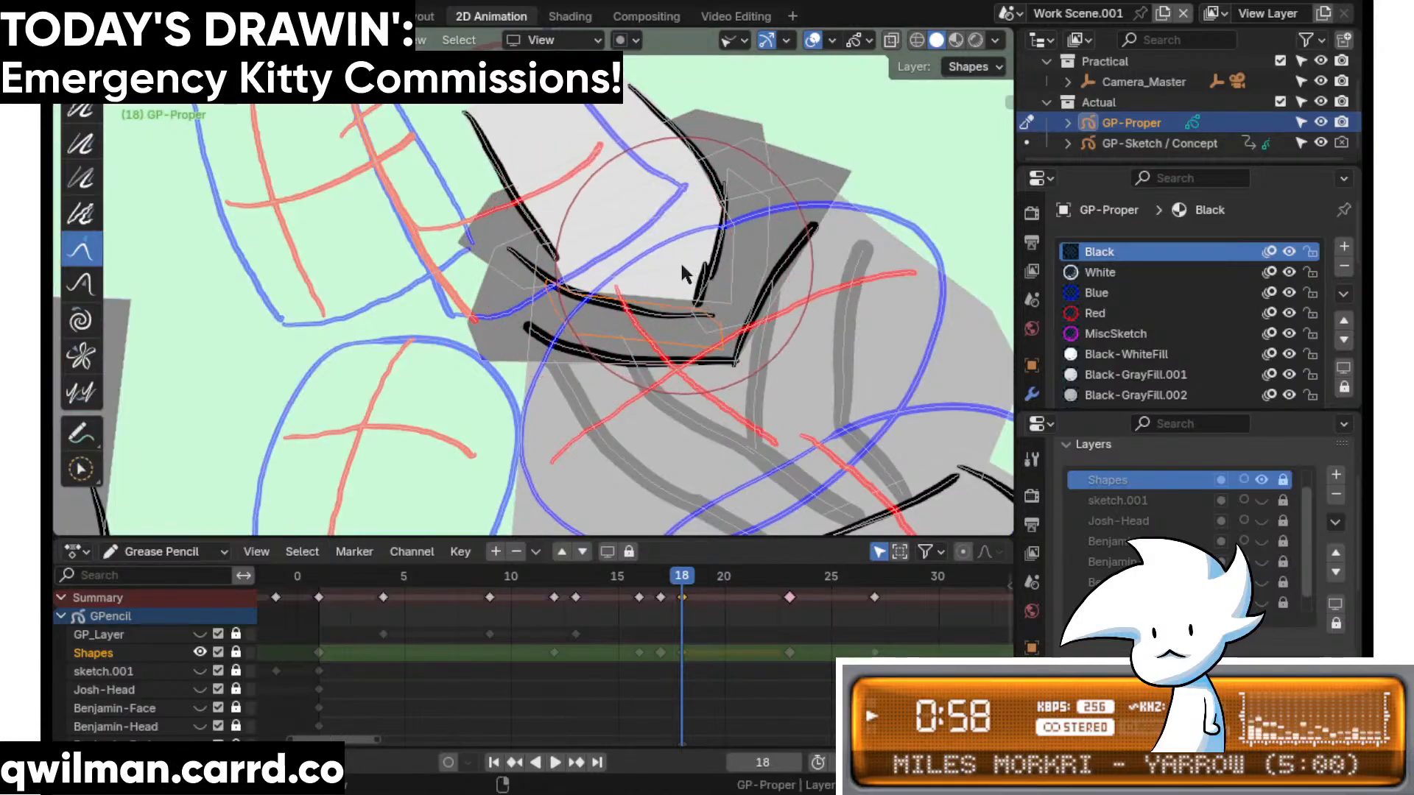
pyautogui.keyDown('shift'); pyautogui.moveTo(722, 350); pyautogui.dragTo(679, 294, button='middle'); pyautogui.keyUp('shift')
# - Select the inner collar line and reshape it with Grab to follow the neck's lower edge
pyautogui.scroll(4, 679, 294)
pyautogui.press('w')
pyautogui.click(707, 243)
pyautogui.hotkey('shift', 'space')
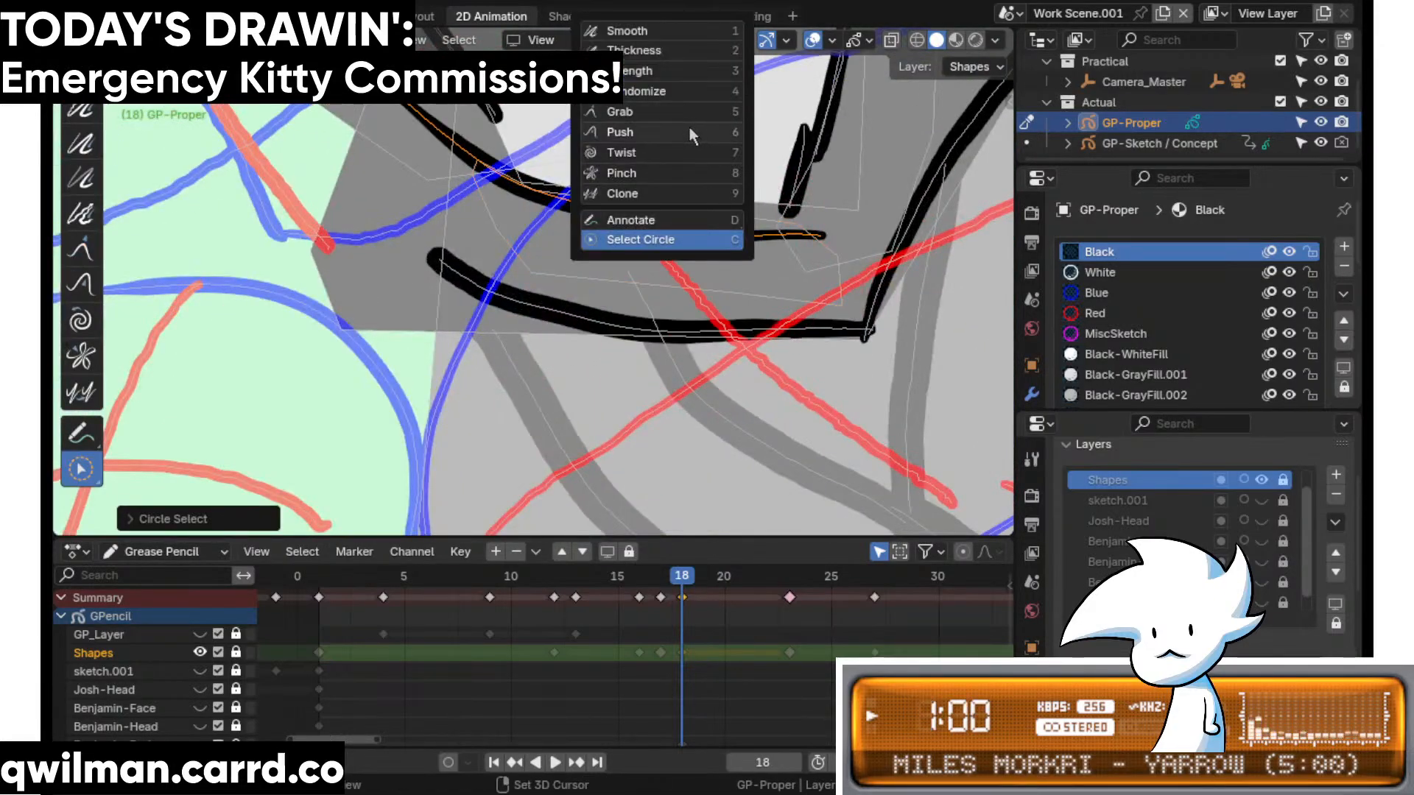
pyautogui.click(666, 107)
pyautogui.scroll(-4, 713, 266)
pyautogui.moveTo(713, 266); pyautogui.dragTo(709, 254)
pyautogui.moveTo(620, 304); pyautogui.dragTo(595, 283)
pyautogui.keyDown('shift'); pyautogui.moveTo(480, 162); pyautogui.dragTo(533, 217, button='middle'); pyautogui.keyUp('shift')
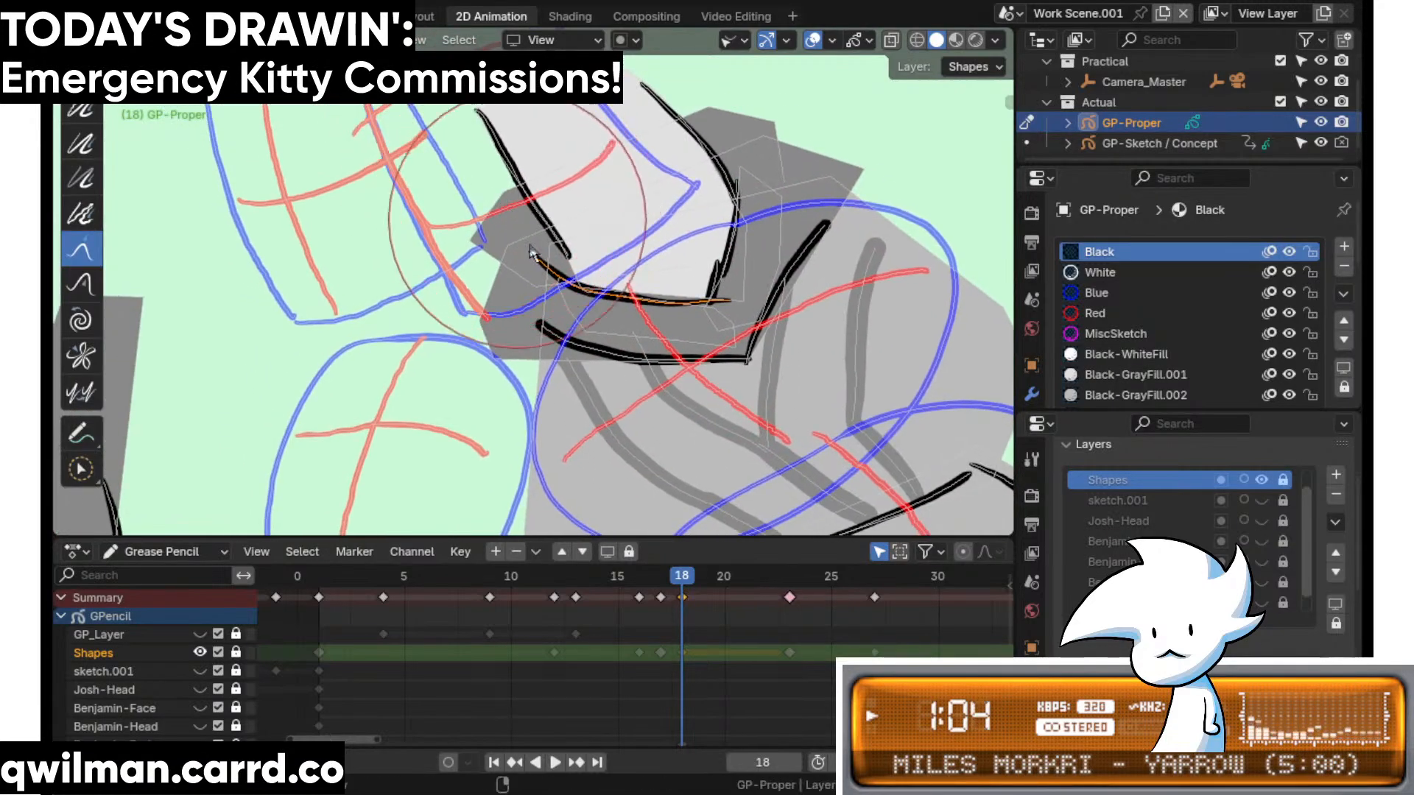
# - Smooth the inner collar line and refine its right end with Grab
pyautogui.scroll(3, 844, 282)
pyautogui.hotkey('shift', 'space')
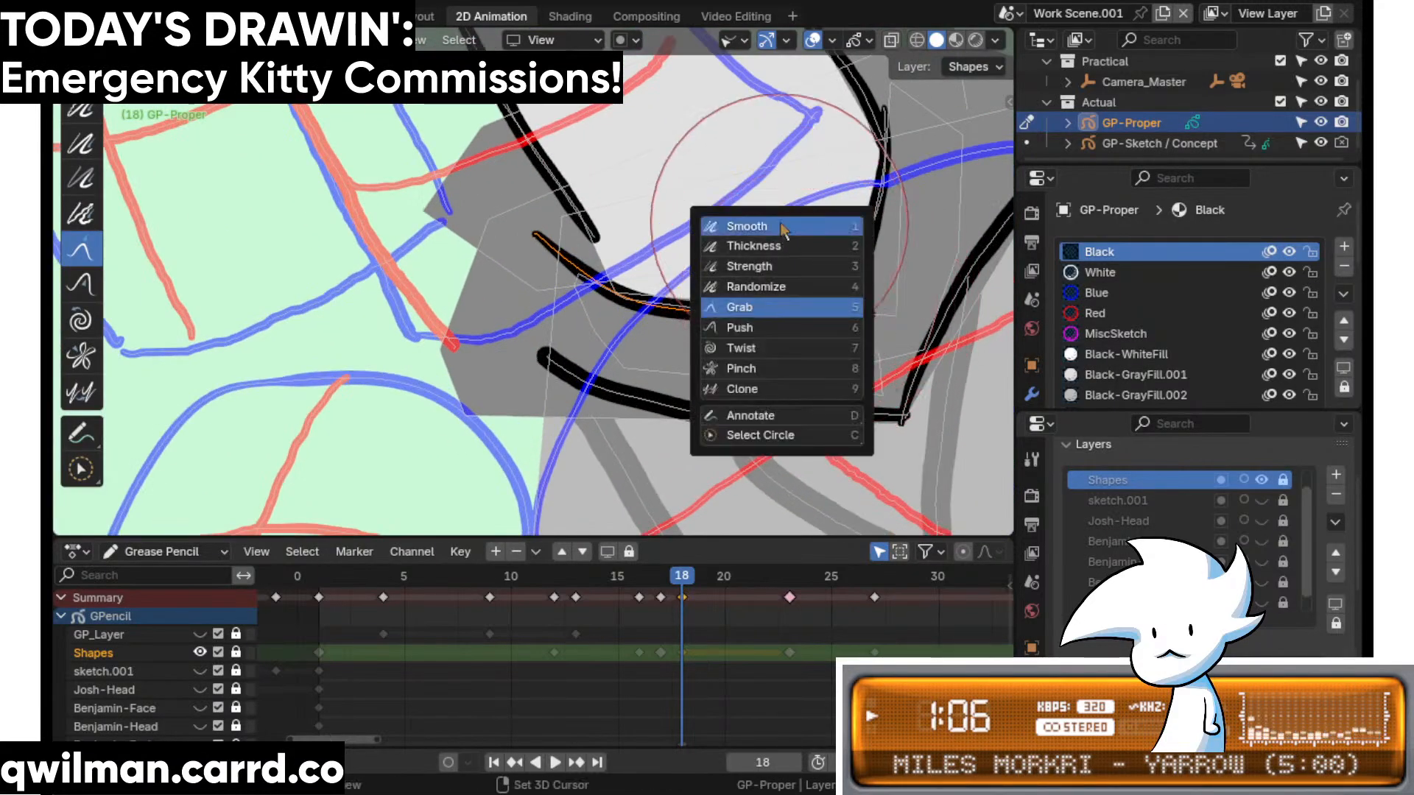
pyautogui.click(783, 227)
pyautogui.moveTo(681, 288)
pyautogui.mouseDown()
pyautogui.moveTo(718, 330)
pyautogui.moveTo(786, 354)
pyautogui.moveTo(779, 324)
pyautogui.mouseUp()
pyautogui.hotkey('shift', 'space')
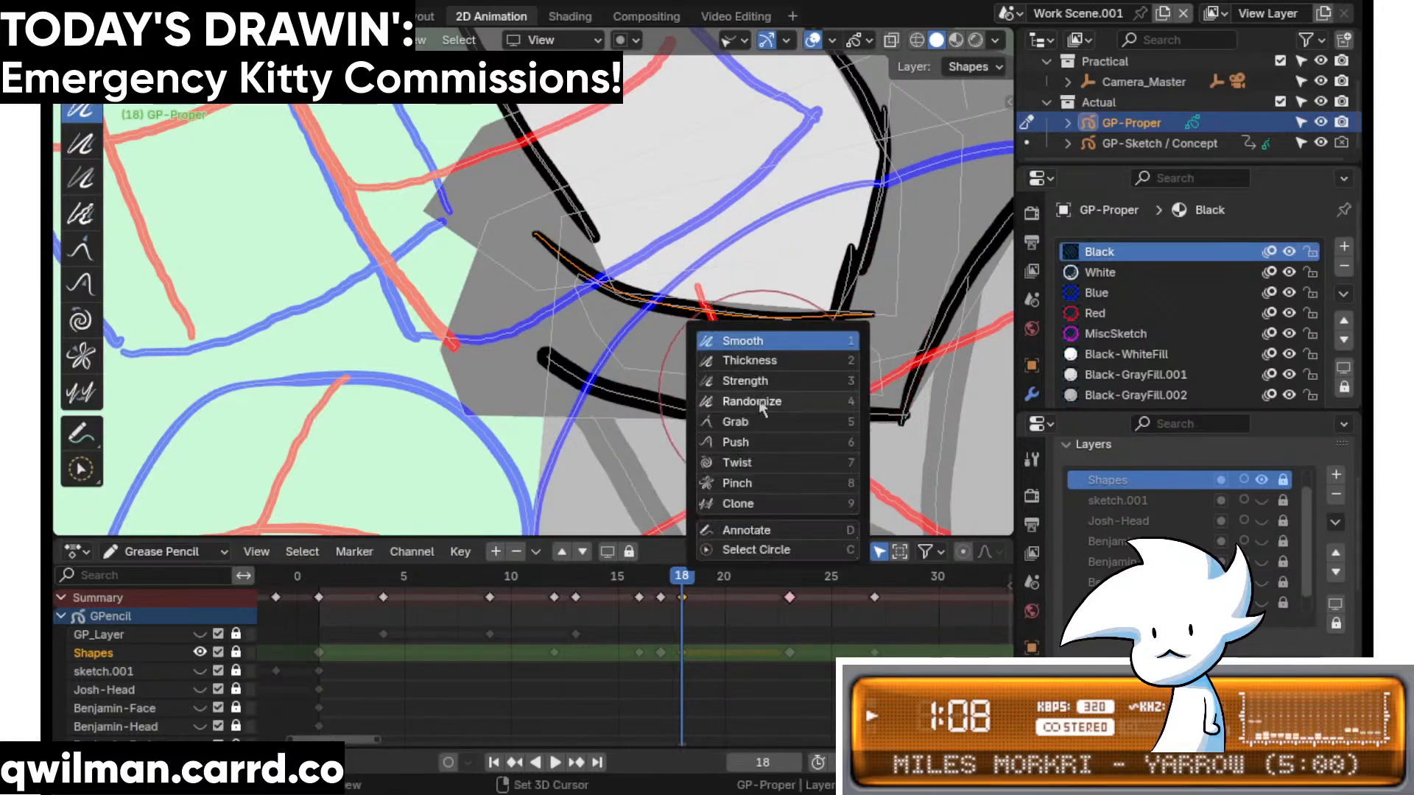
pyautogui.click(762, 432)
pyautogui.keyDown('shift'); pyautogui.moveTo(887, 305); pyautogui.dragTo(736, 351, button='middle'); pyautogui.keyUp('shift')
# - Select the short stroke at the collar's right corner and scrub to frame 17 to compare the poses
pyautogui.press('q')
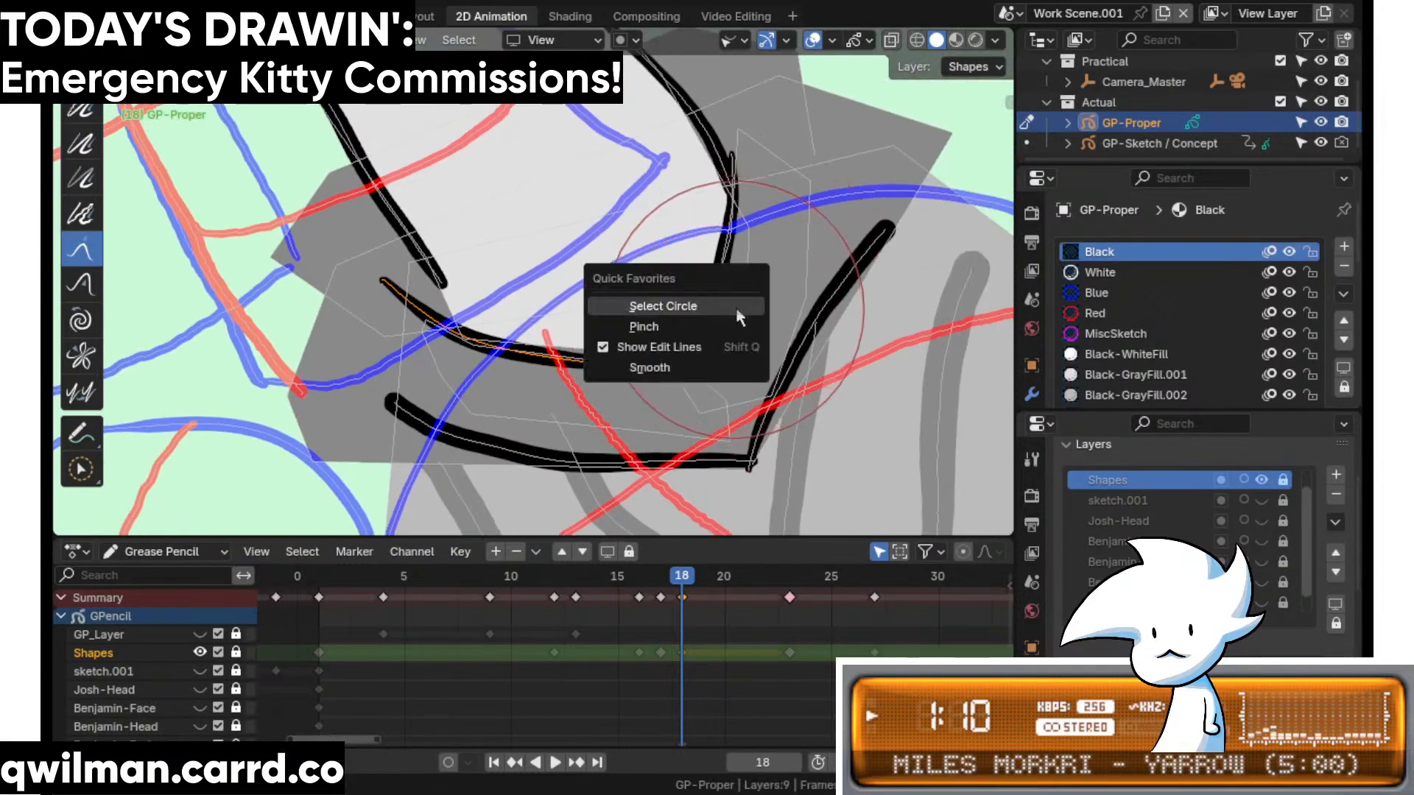
pyautogui.click(730, 309)
pyautogui.scroll(2, 754, 274)
pyautogui.keyDown('shift'); pyautogui.click(754, 301); pyautogui.keyUp('shift')
pyautogui.scroll(-2, 755, 302)
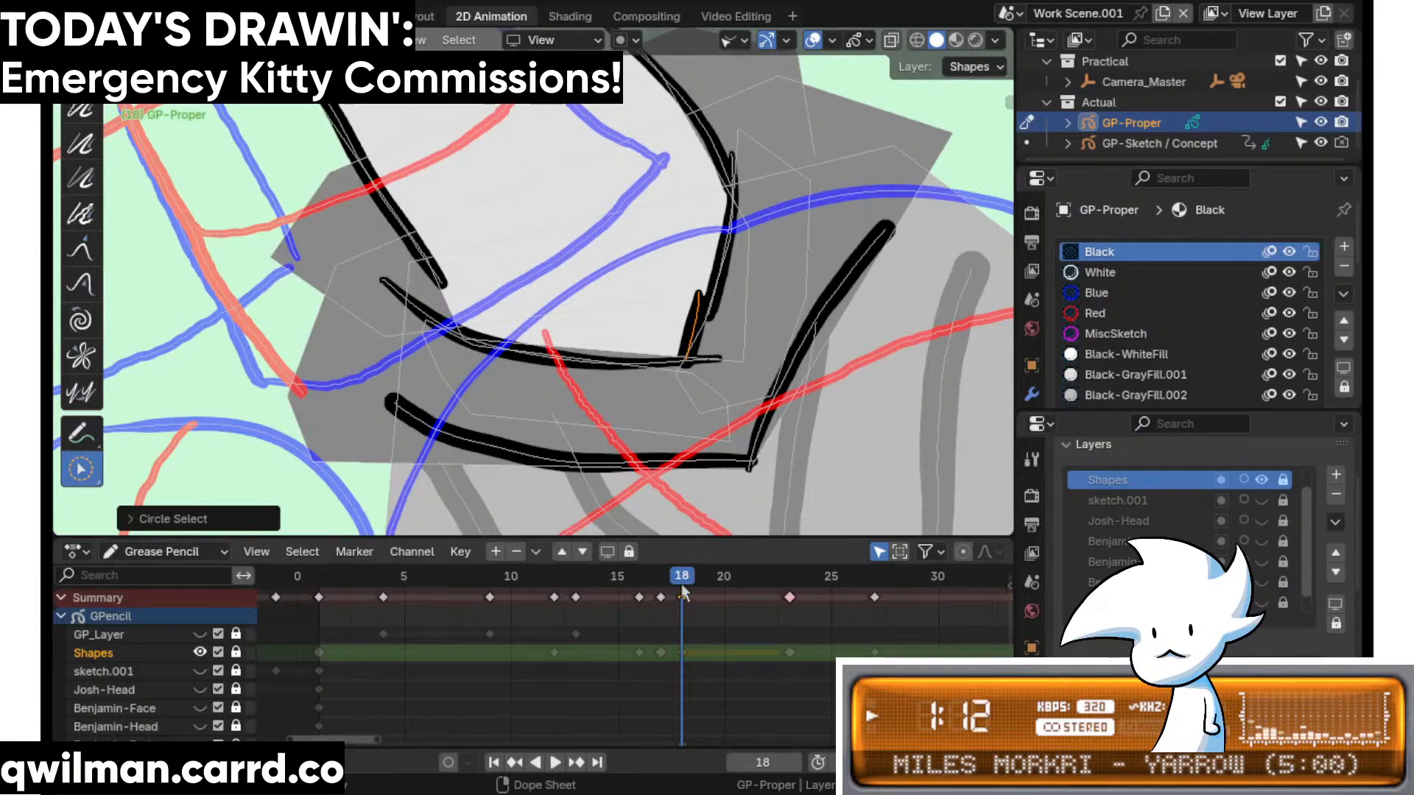
pyautogui.moveTo(684, 595)
pyautogui.mouseDown()
pyautogui.moveTo(660, 596)
pyautogui.moveTo(681, 600)
pyautogui.moveTo(668, 587)
pyautogui.mouseUp()
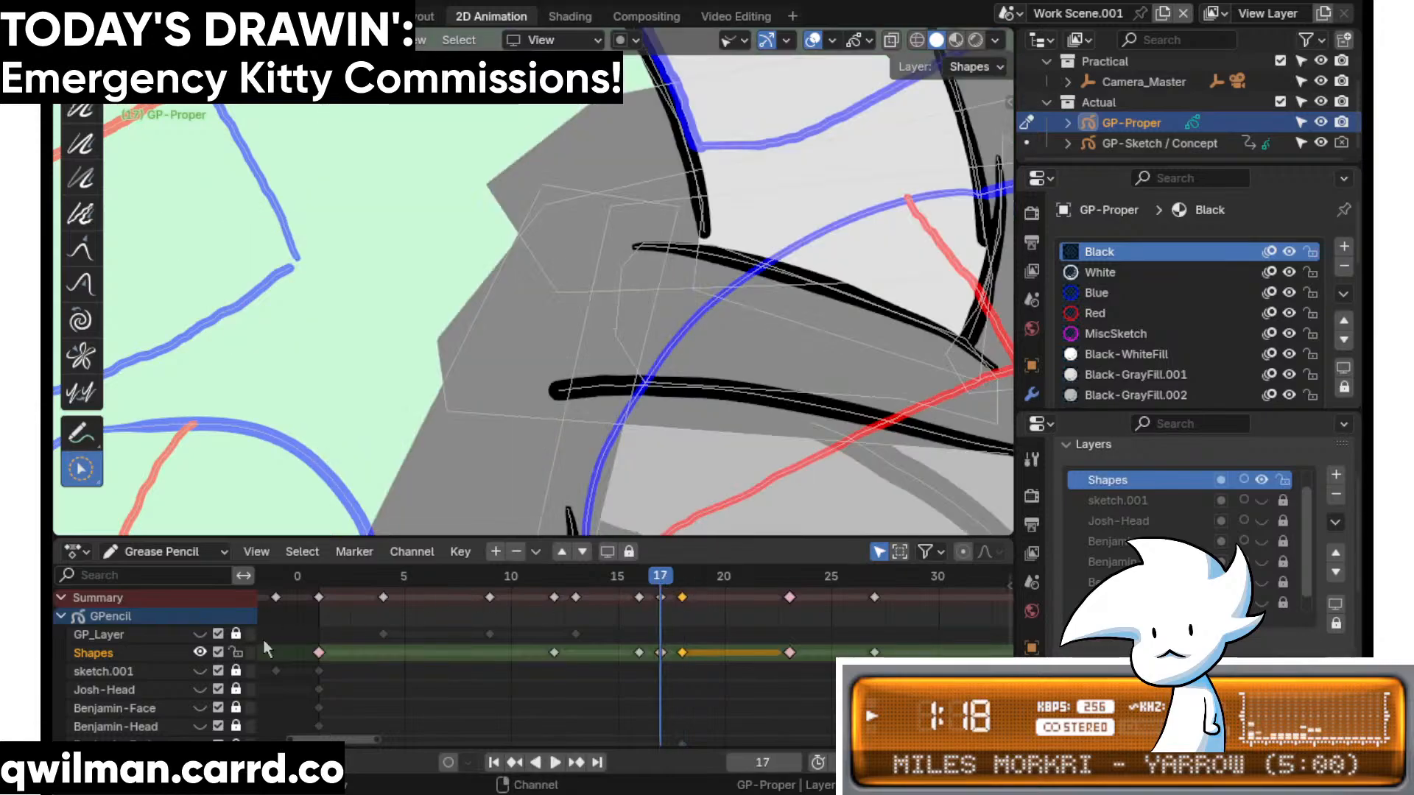
# - Try interpolating the Josh-body strokes at frame 17 with the Interpolate tool in Edit Mode, and undo the interpolation
pyautogui.click(661, 653)
pyautogui.scroll(-4, 661, 656)
pyautogui.moveTo(659, 641); pyautogui.dragTo(656, 593, button='middle')
pyautogui.scroll(-5, 726, 506)
pyautogui.scroll(-1, 666, 661)
pyautogui.click(648, 720)
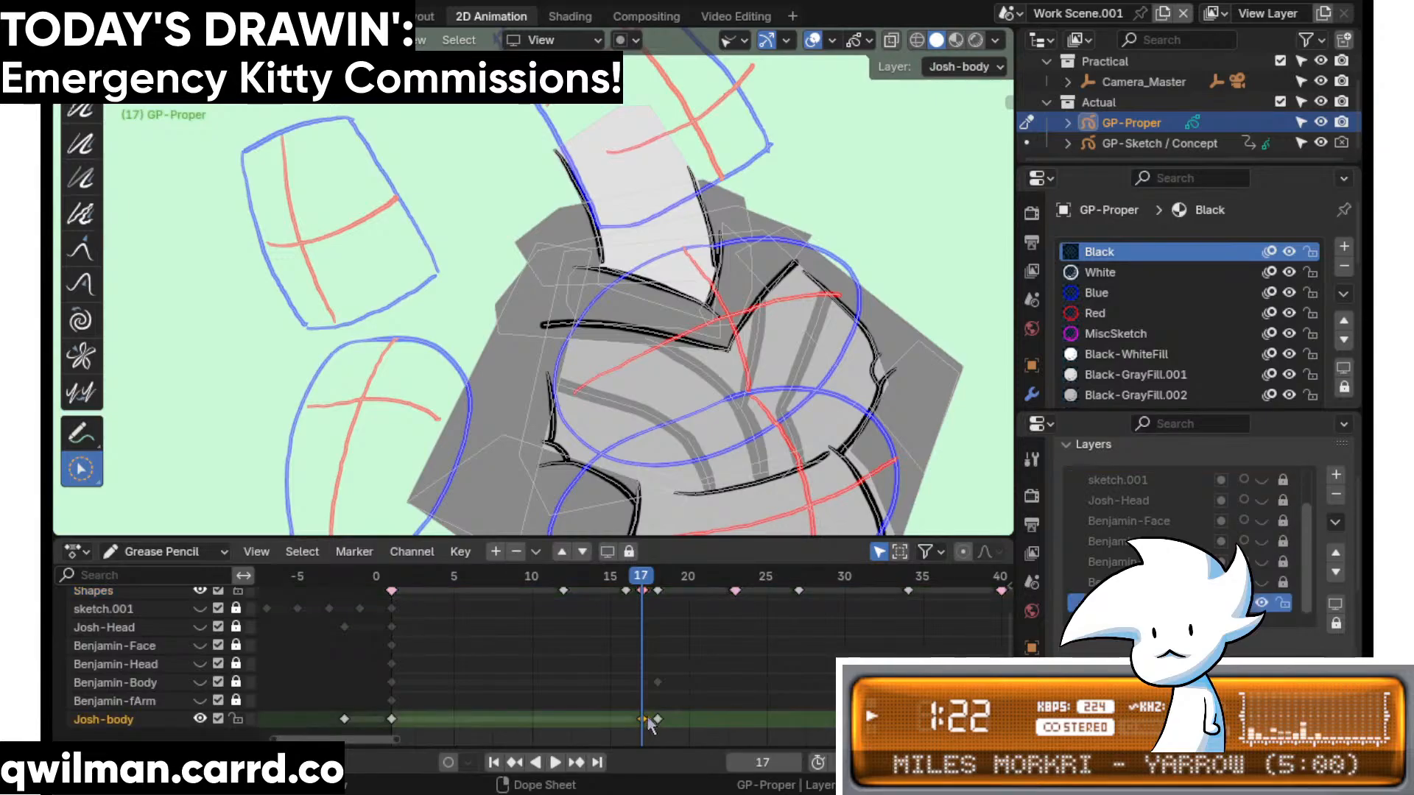
pyautogui.press('Tab')
pyautogui.hotkey('shift', 'space')
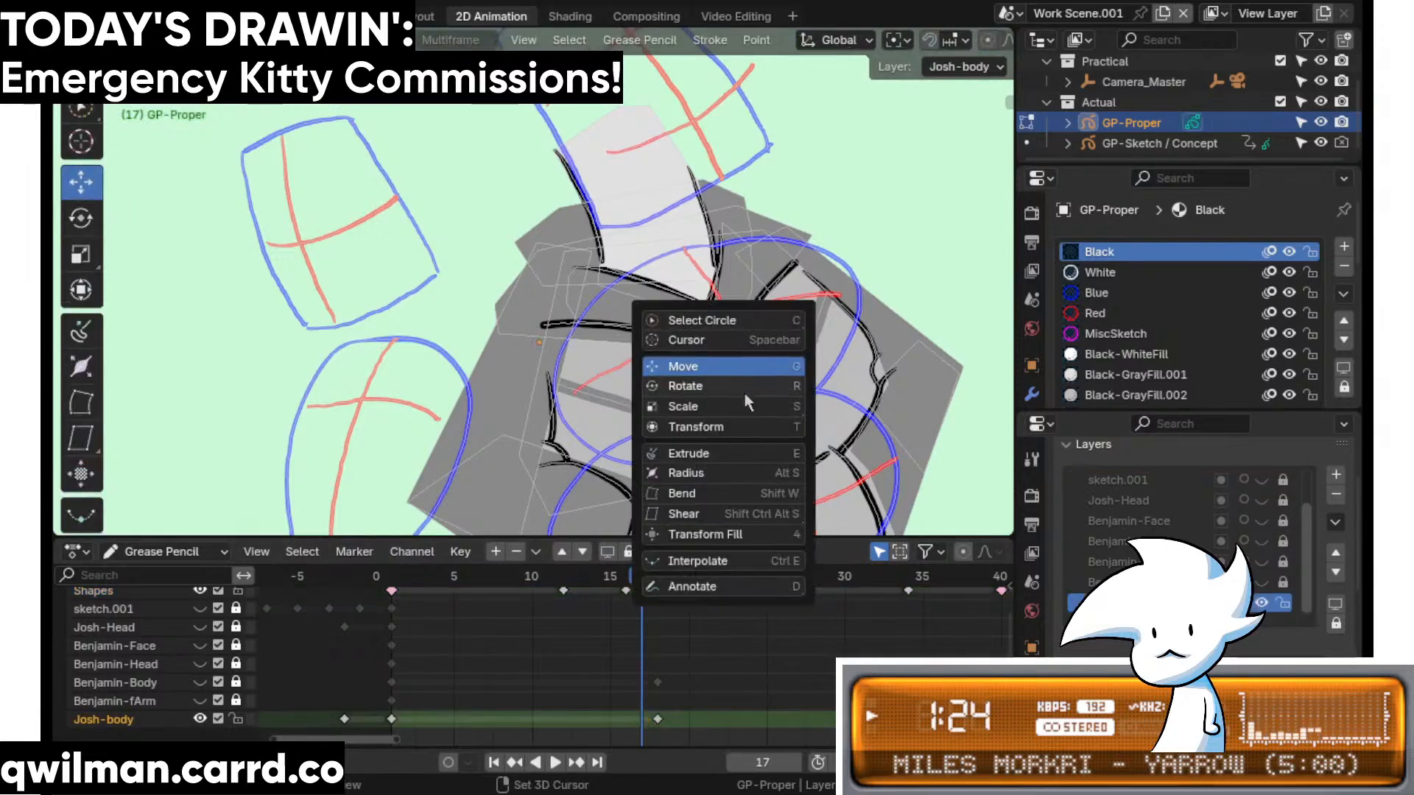
pyautogui.click(734, 557)
pyautogui.scroll(2, 745, 373)
pyautogui.moveTo(759, 383)
pyautogui.mouseDown()
pyautogui.moveTo(789, 404)
pyautogui.moveTo(461, 505)
pyautogui.moveTo(346, 523)
pyautogui.moveTo(464, 482)
pyautogui.moveTo(472, 501)
pyautogui.moveTo(344, 535)
pyautogui.moveTo(612, 447)
pyautogui.moveTo(457, 495)
pyautogui.moveTo(495, 498)
pyautogui.moveTo(482, 500)
pyautogui.mouseUp()
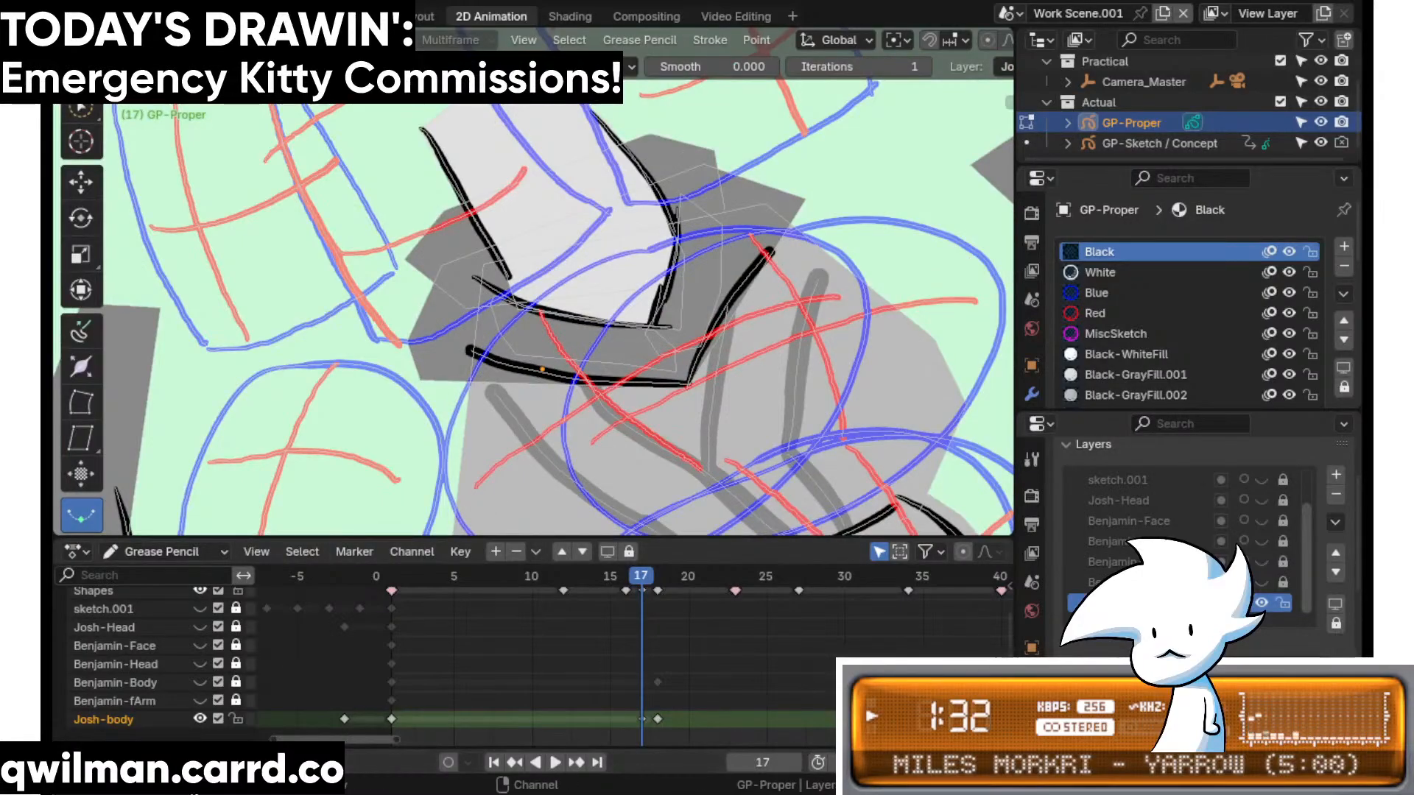
pyautogui.hotkey('ctrl', 'z')
# - Return to frame 18, select the neck's fill and left outline, and adjust them in Sculpt Mode with Grab
pyautogui.press('Right')
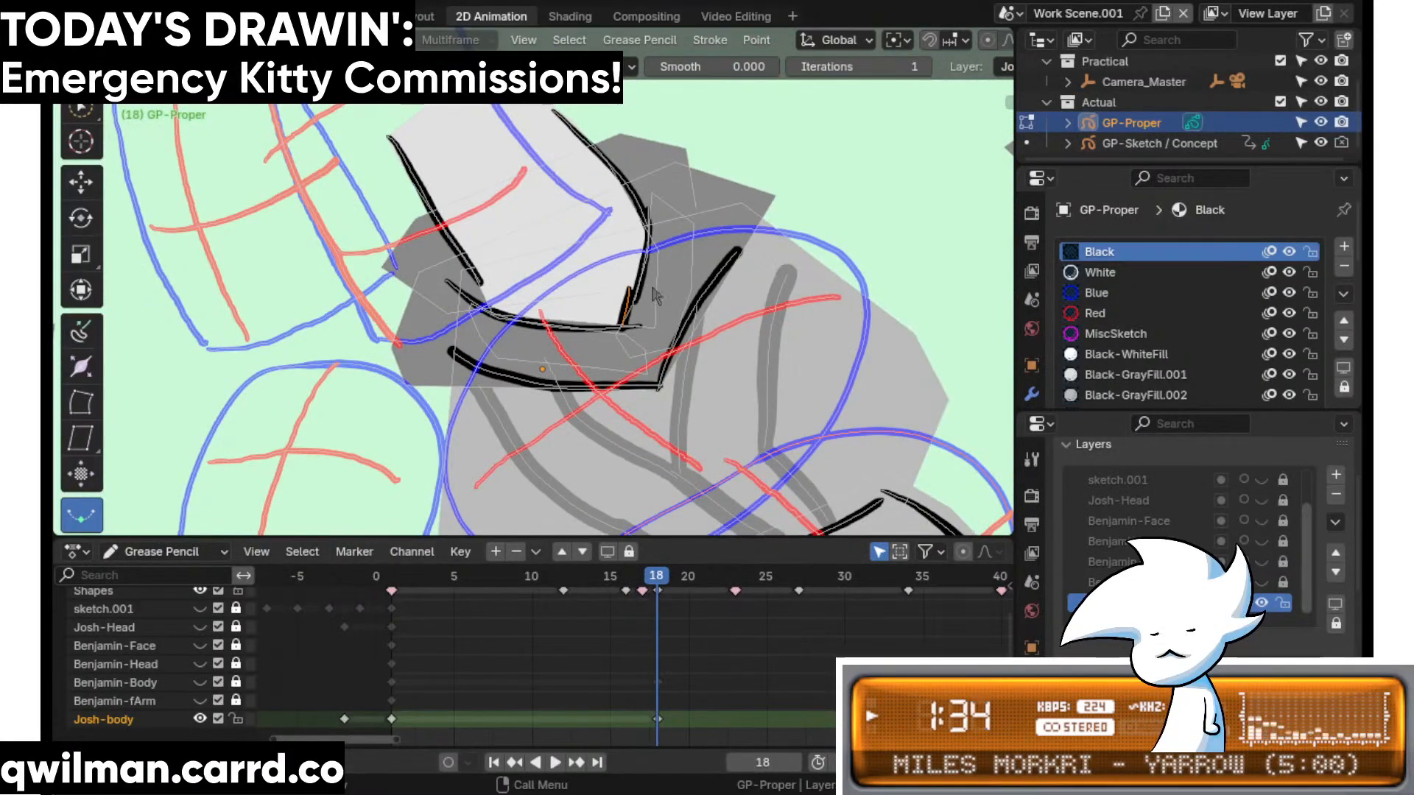
pyautogui.scroll(2, 654, 287)
pyautogui.keyDown('shift'); pyautogui.moveTo(661, 259); pyautogui.dragTo(661, 290, button='middle'); pyautogui.keyUp('shift')
pyautogui.keyDown('shift'); pyautogui.moveTo(763, 262); pyautogui.dragTo(775, 275, button='middle'); pyautogui.keyUp('shift')
pyautogui.keyDown('shift'); pyautogui.moveTo(557, 286); pyautogui.dragTo(749, 304, button='middle'); pyautogui.keyUp('shift')
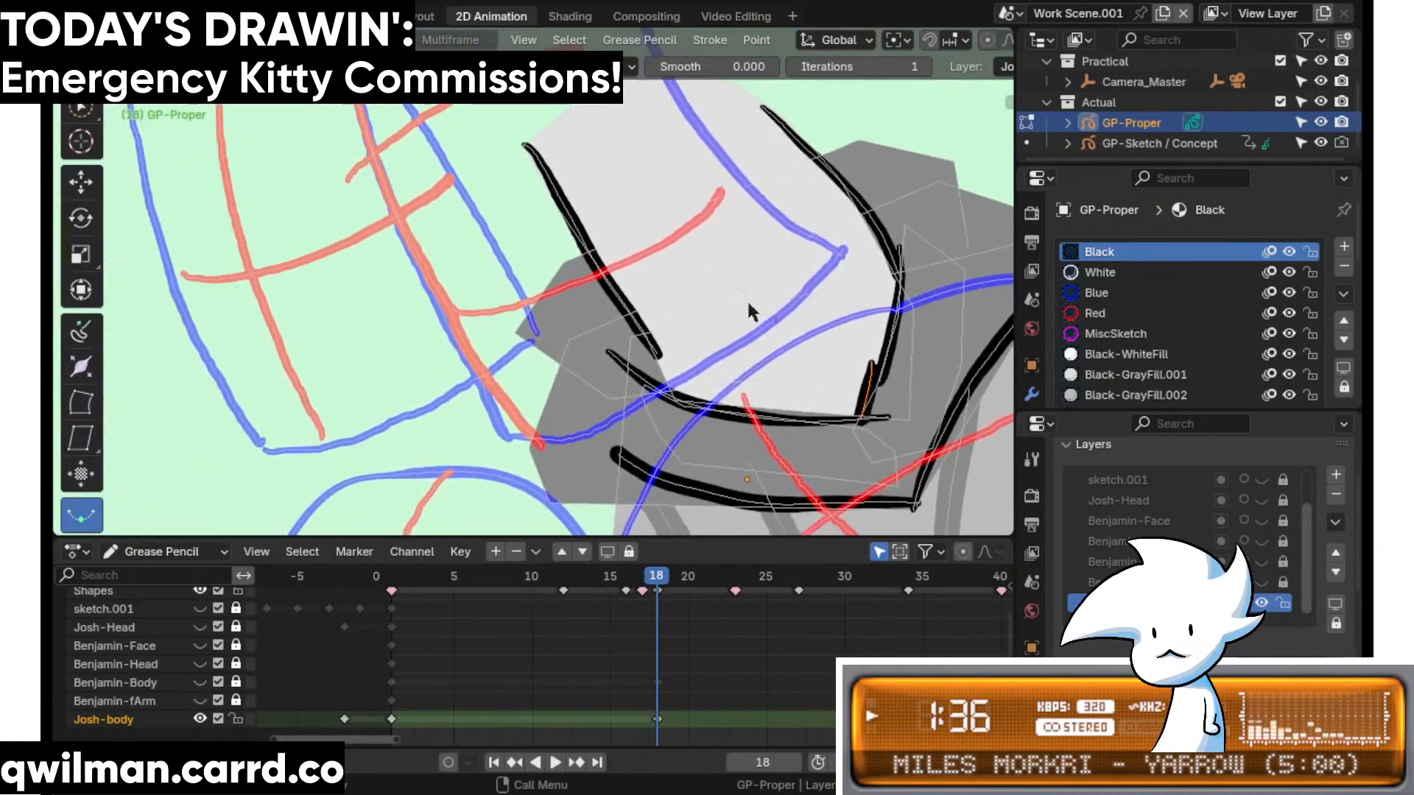
pyautogui.hotkey('shift', 'space')
pyautogui.click(602, 284)
pyautogui.click(599, 279)
pyautogui.hotkey('ctrl', 'Tab')
pyautogui.hotkey('shift', 'space')
pyautogui.click(552, 143)
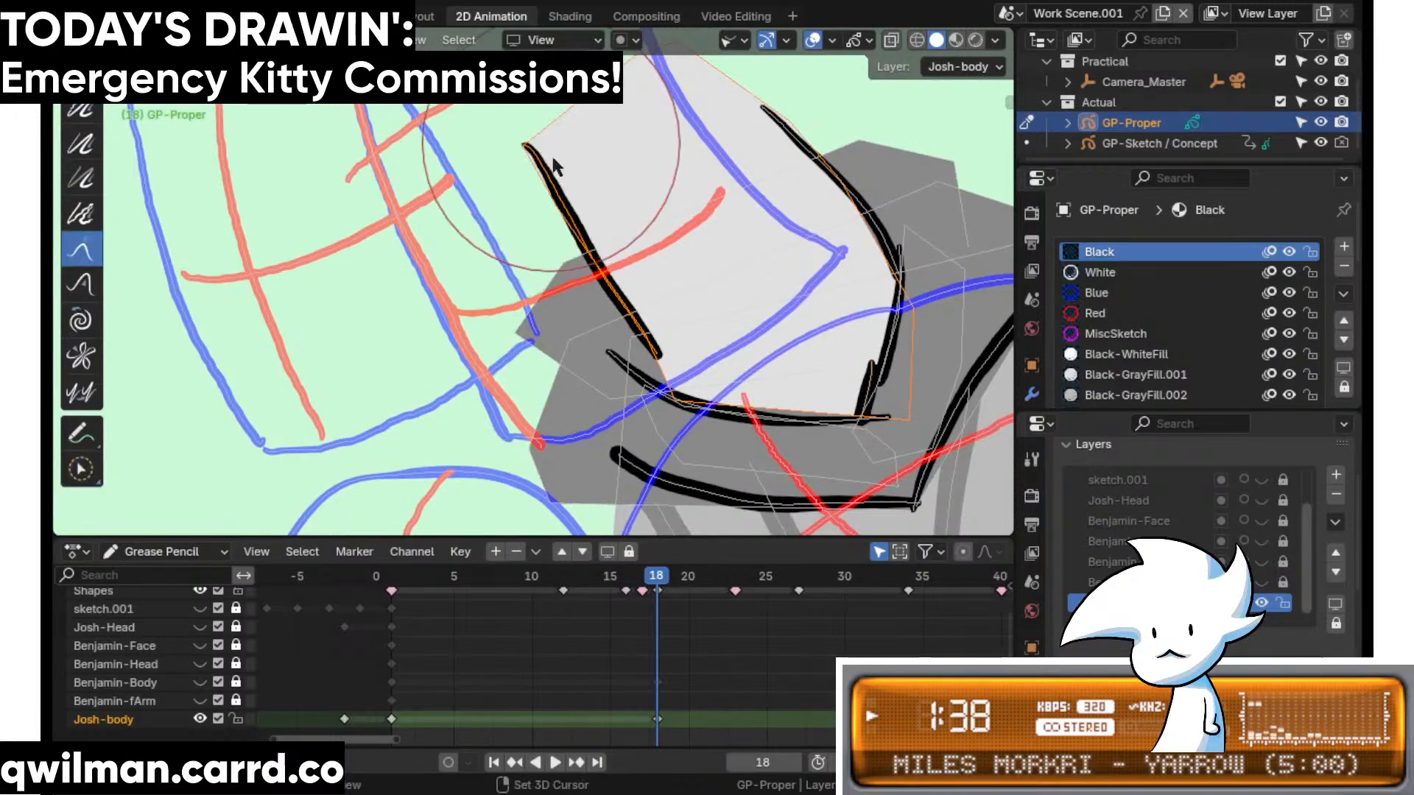
pyautogui.moveTo(552, 253); pyautogui.dragTo(633, 326)
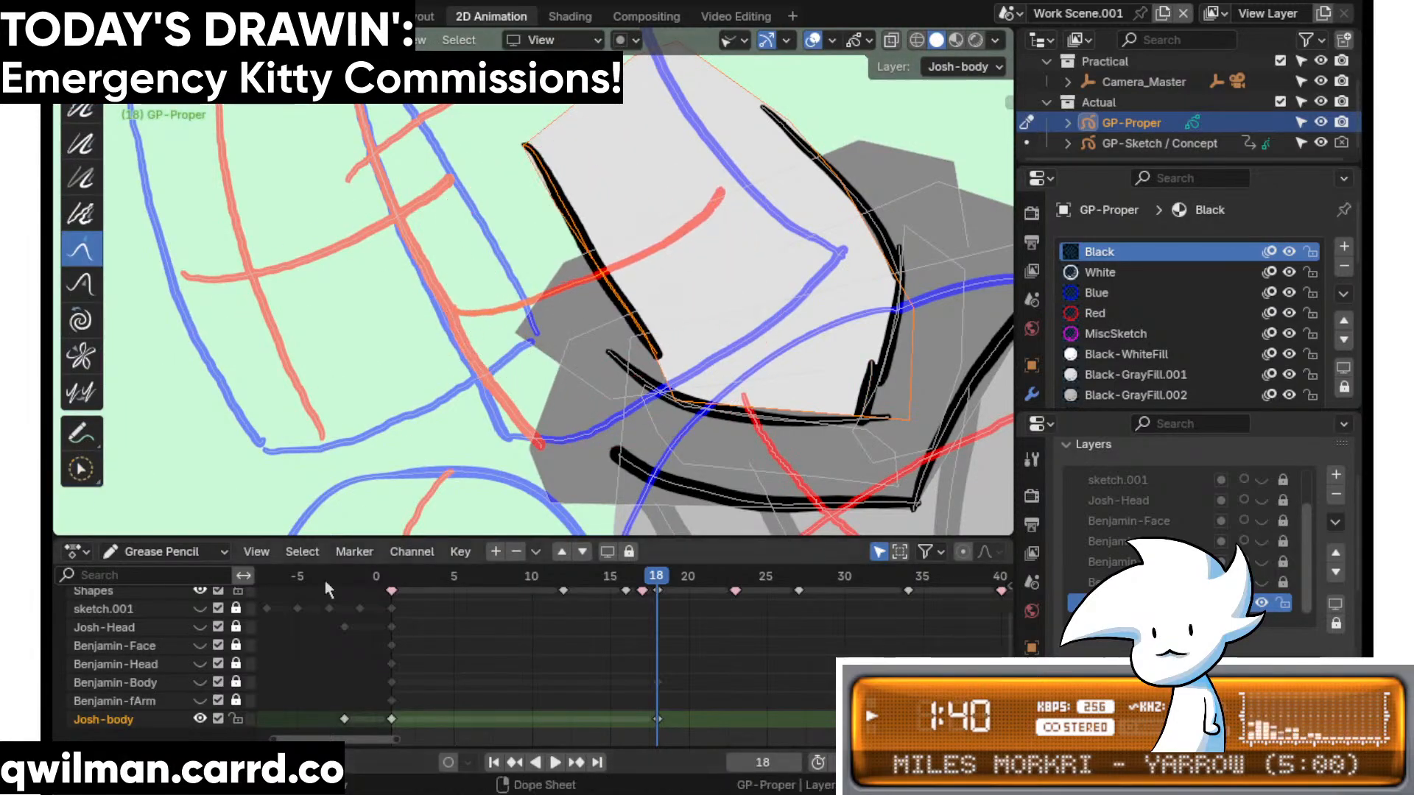
# - Select the neck's right outline on the Josh-body layer and reshape it with Grab to follow the neck fill's edge
pyautogui.scroll(3, 241, 642)
pyautogui.keyDown('shift'); pyautogui.moveTo(636, 418); pyautogui.dragTo(621, 381, button='middle'); pyautogui.keyUp('shift')
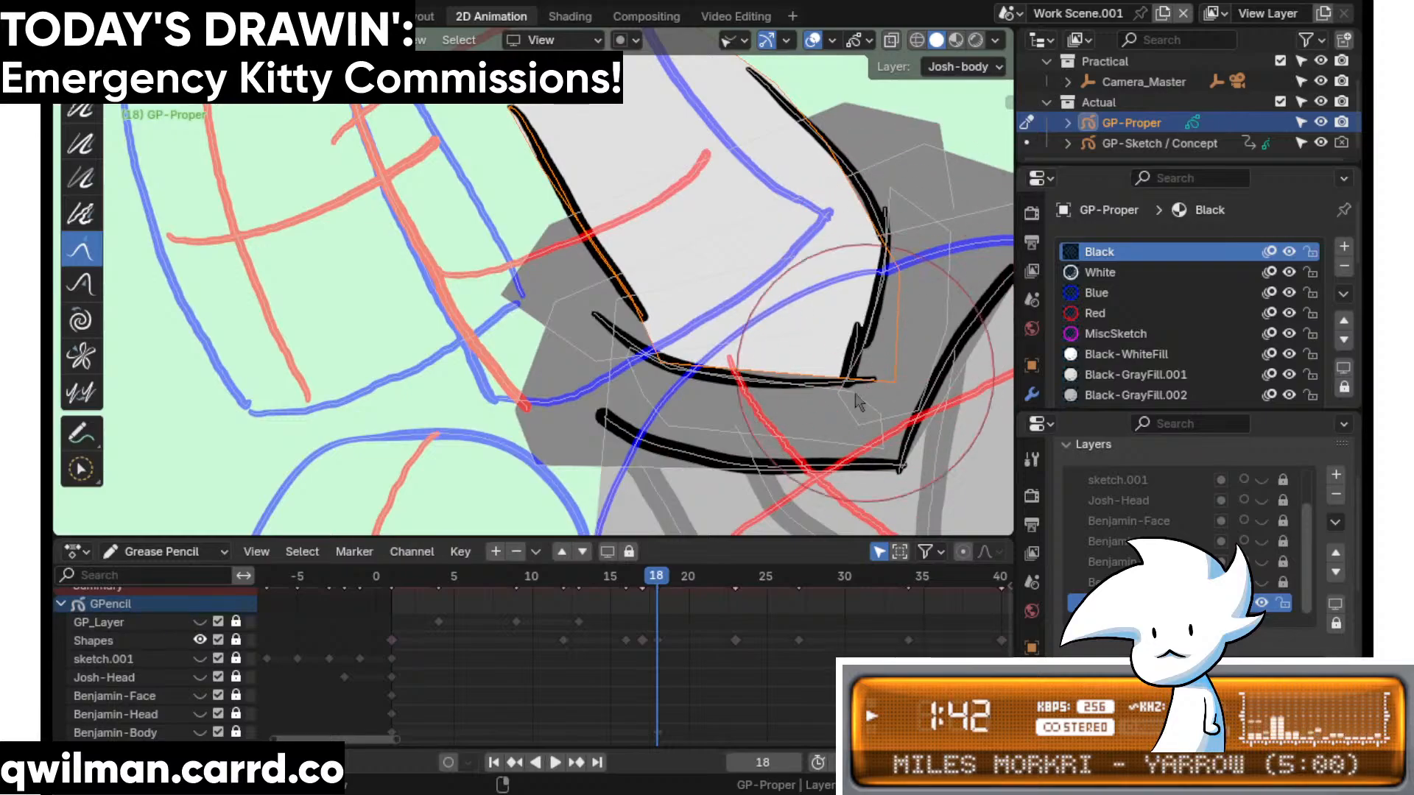
pyautogui.scroll(-1, 620, 301)
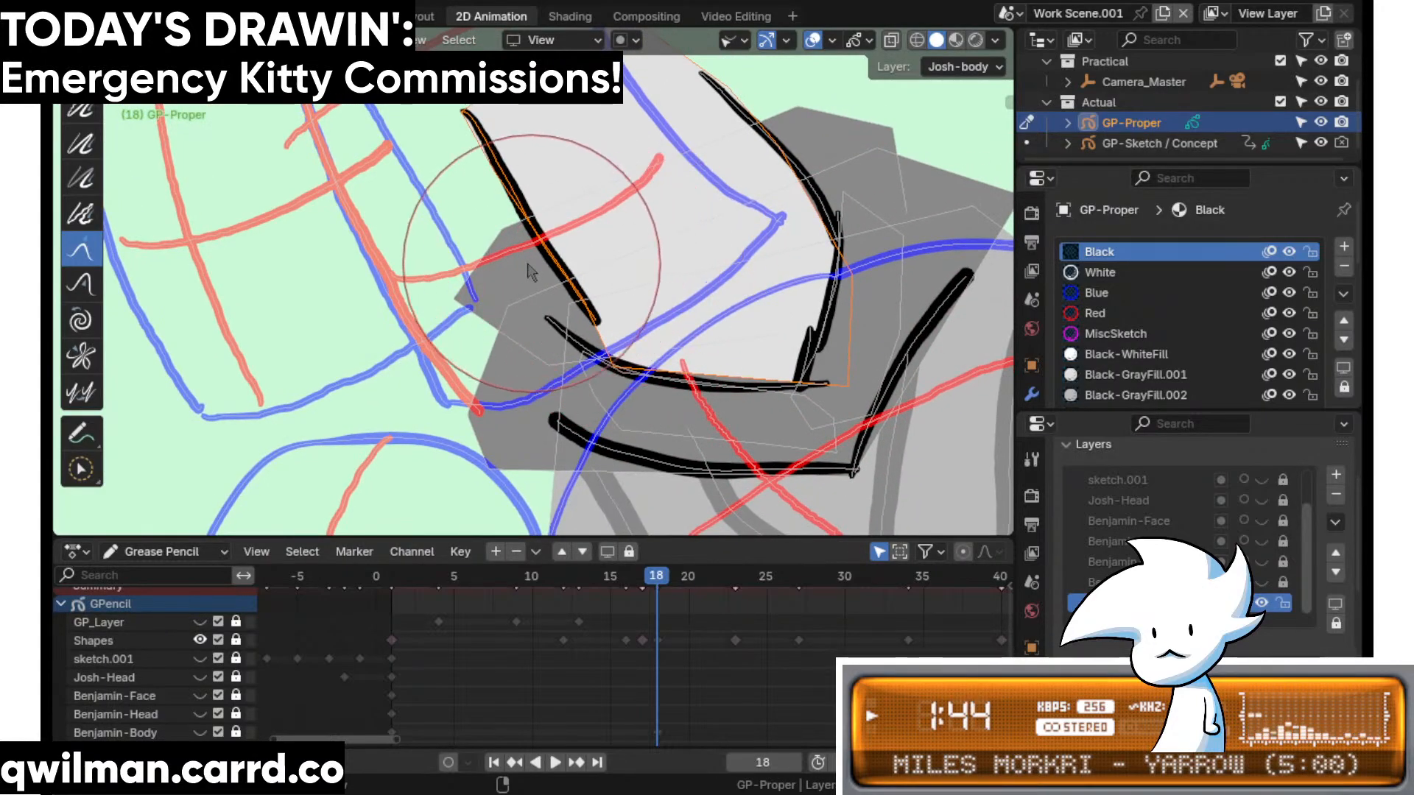
pyautogui.scroll(-1, 706, 175)
pyautogui.press('w')
pyautogui.scroll(2, 654, 169)
pyautogui.keyDown('shift'); pyautogui.moveTo(652, 185); pyautogui.dragTo(574, 300, button='middle'); pyautogui.keyUp('shift')
pyautogui.scroll(1, 599, 260)
pyautogui.press('c')
pyautogui.click(638, 194)
pyautogui.scroll(-5, 638, 193)
pyautogui.hotkey('shift', 'space')
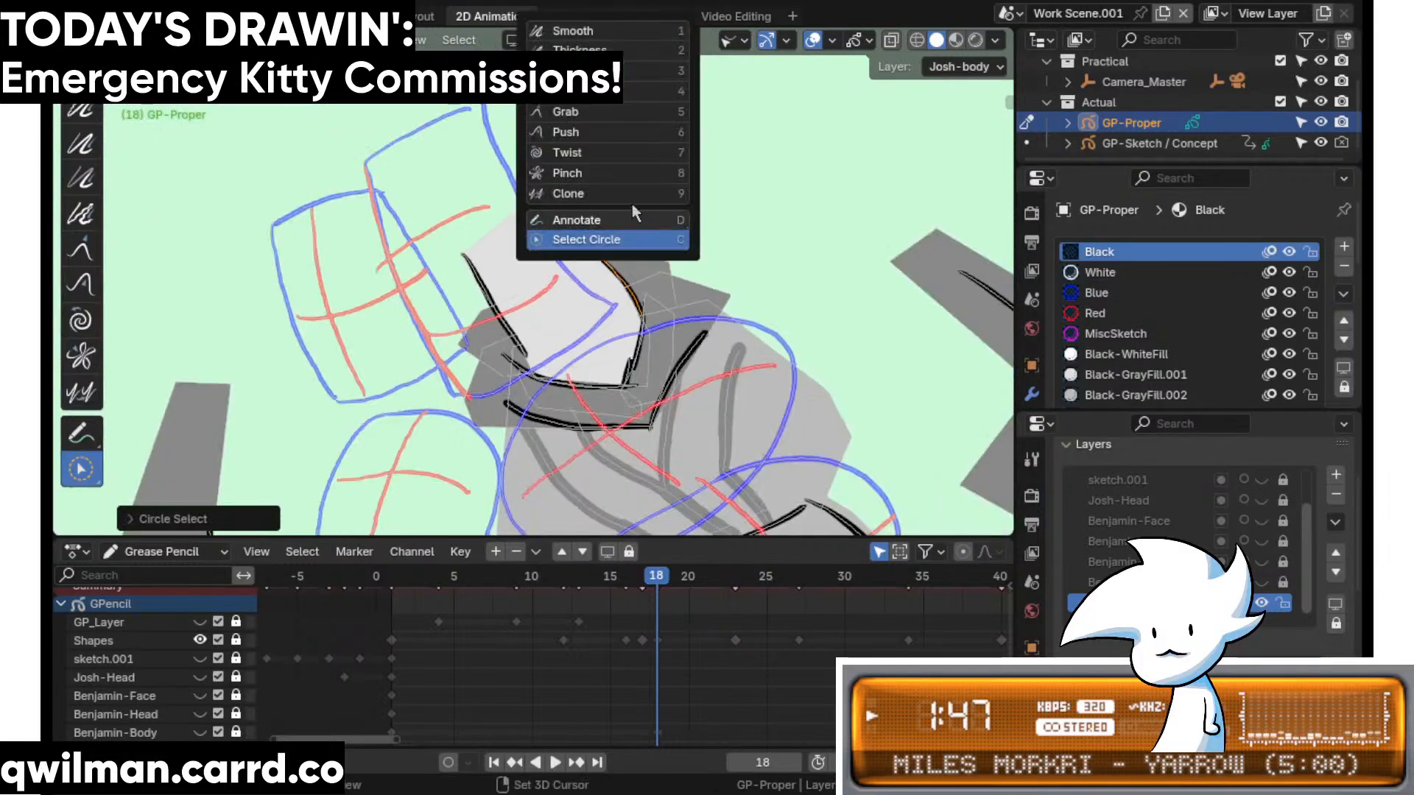
pyautogui.click(592, 113)
pyautogui.moveTo(598, 177); pyautogui.dragTo(591, 161)
pyautogui.scroll(2, 622, 346)
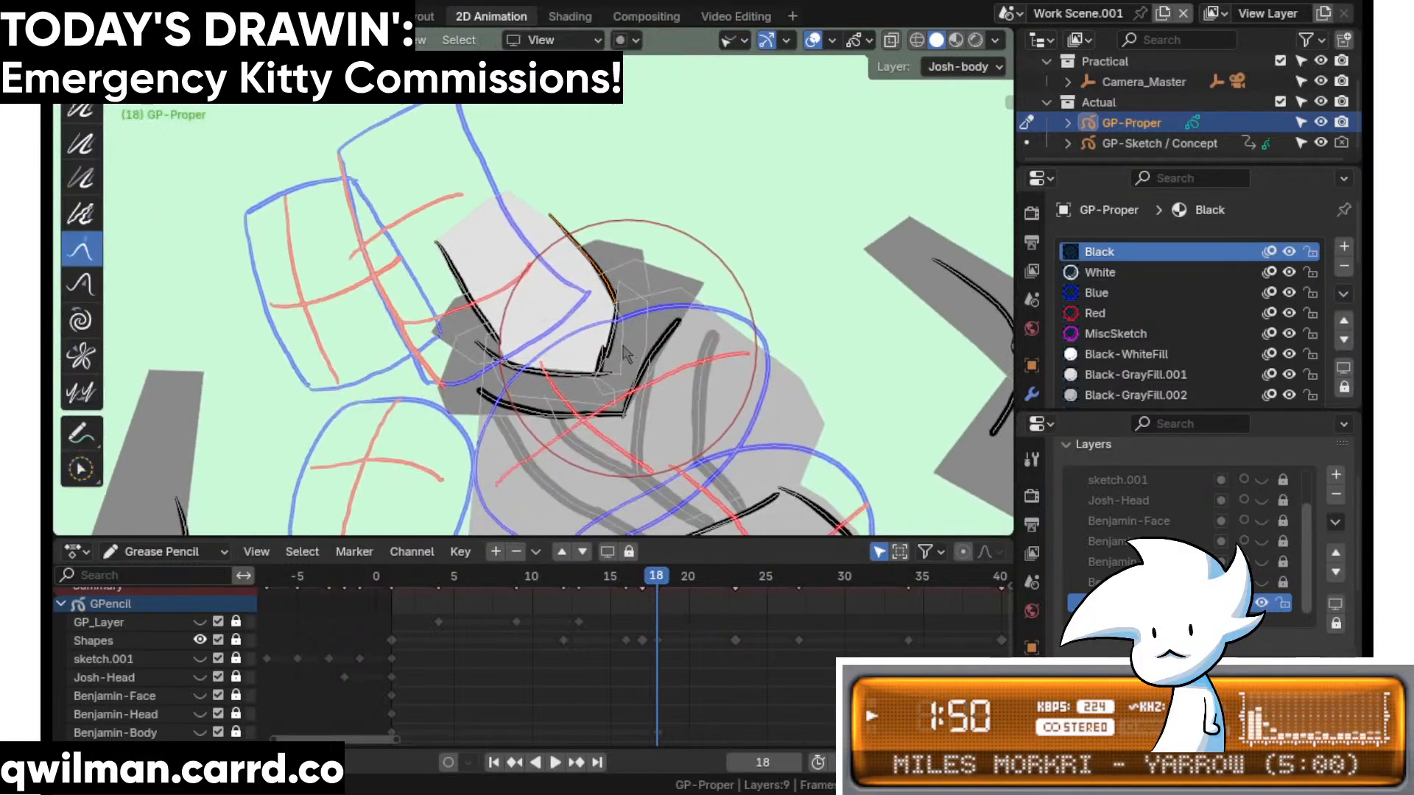
pyautogui.keyDown('shift'); pyautogui.moveTo(604, 381); pyautogui.dragTo(596, 346, button='middle'); pyautogui.keyUp('shift')
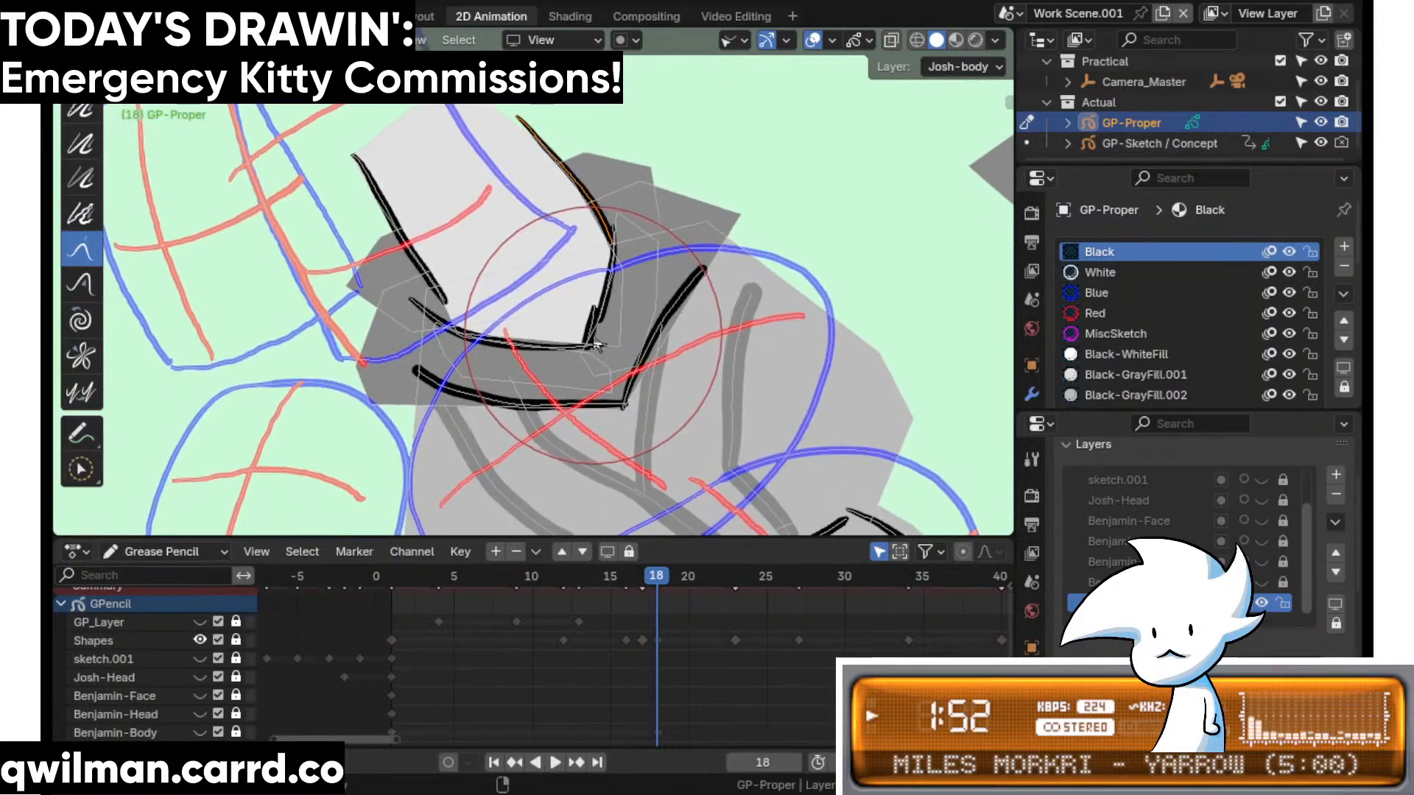
# - Select the short stroke at the lower end of the neck's right outline and align it with that outline using Grab
pyautogui.scroll(4, 595, 322)
pyautogui.press('q')
pyautogui.click(648, 358)
pyautogui.click(657, 328)
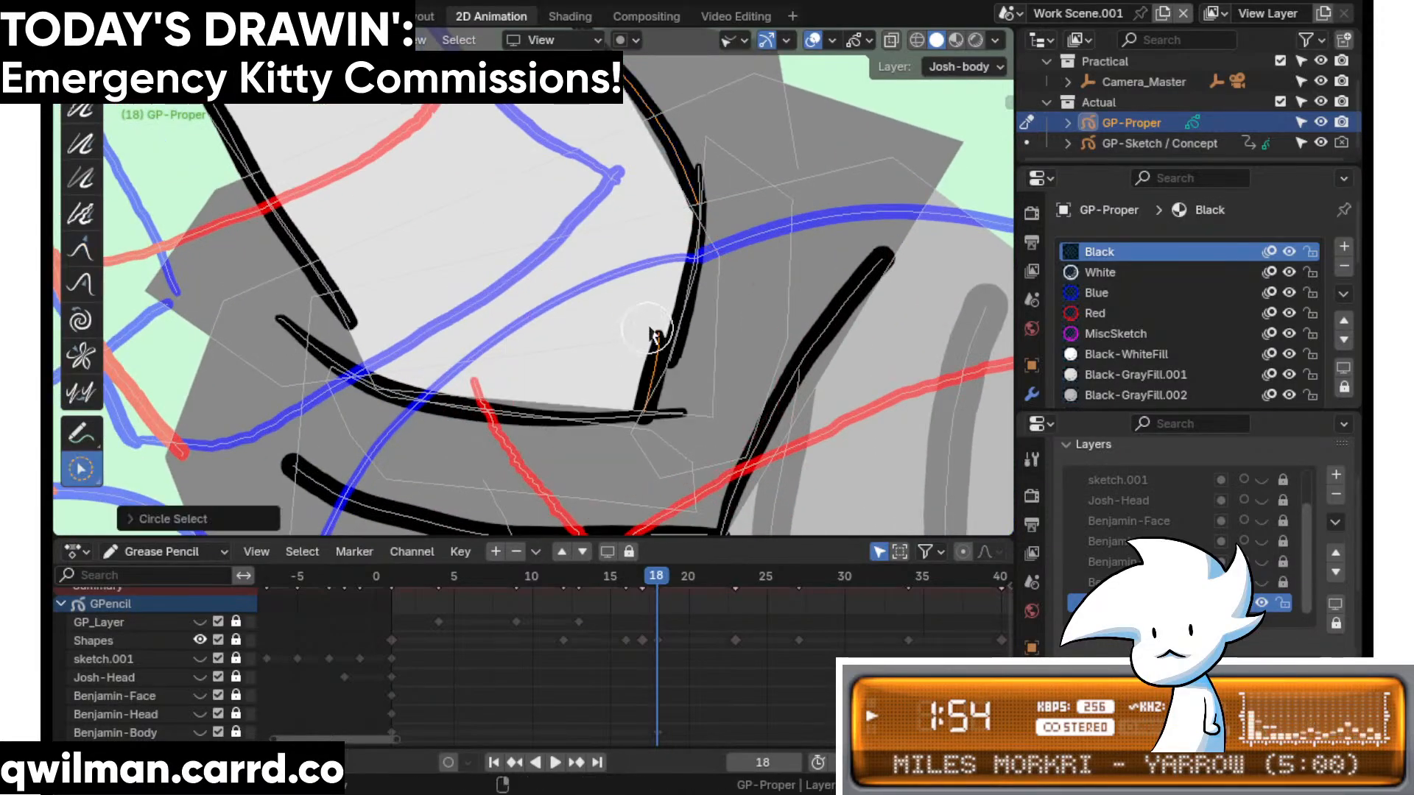
pyautogui.hotkey('shift', 'space')
pyautogui.click(594, 182)
pyautogui.scroll(-3, 598, 294)
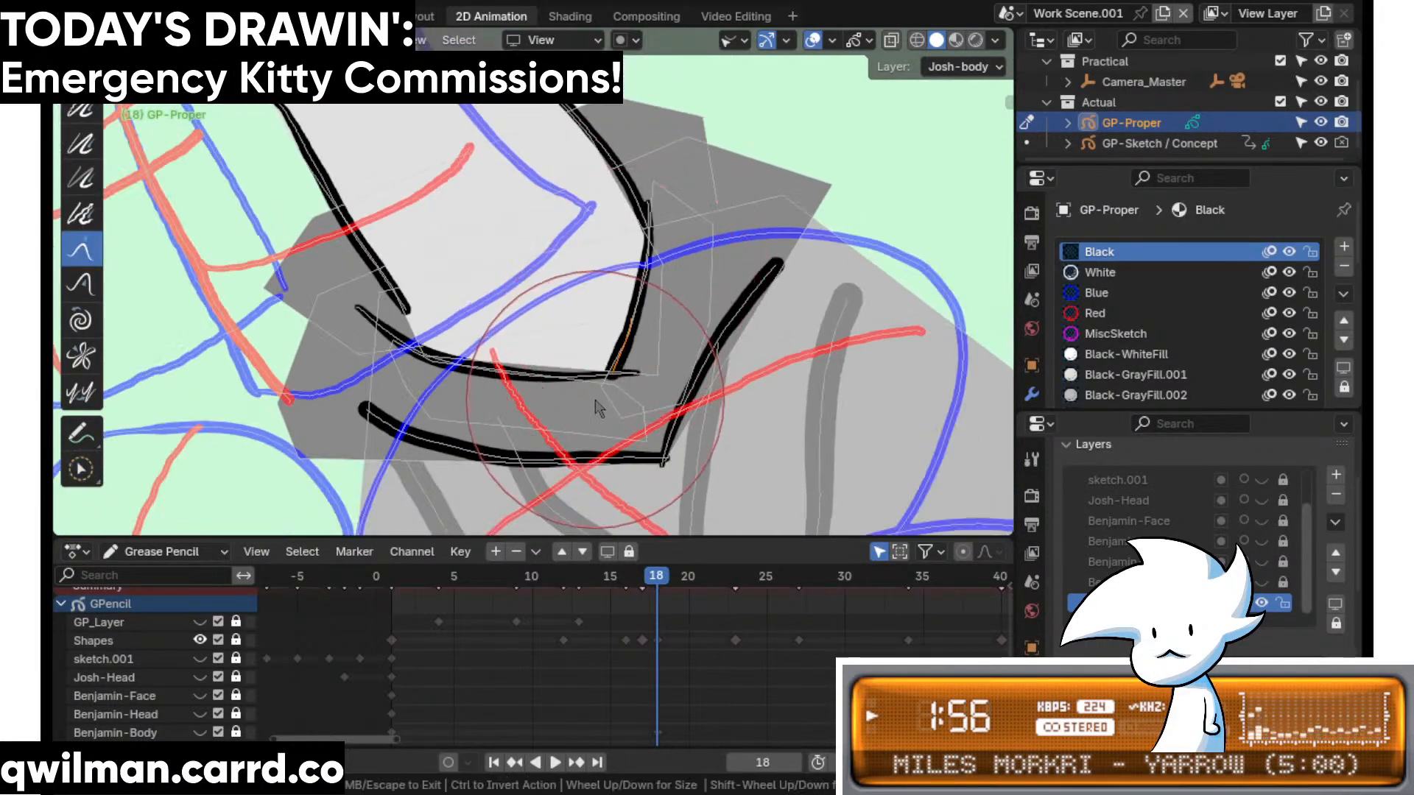
pyautogui.keyDown('shift'); pyautogui.moveTo(567, 255); pyautogui.dragTo(709, 263, button='middle'); pyautogui.keyUp('shift')
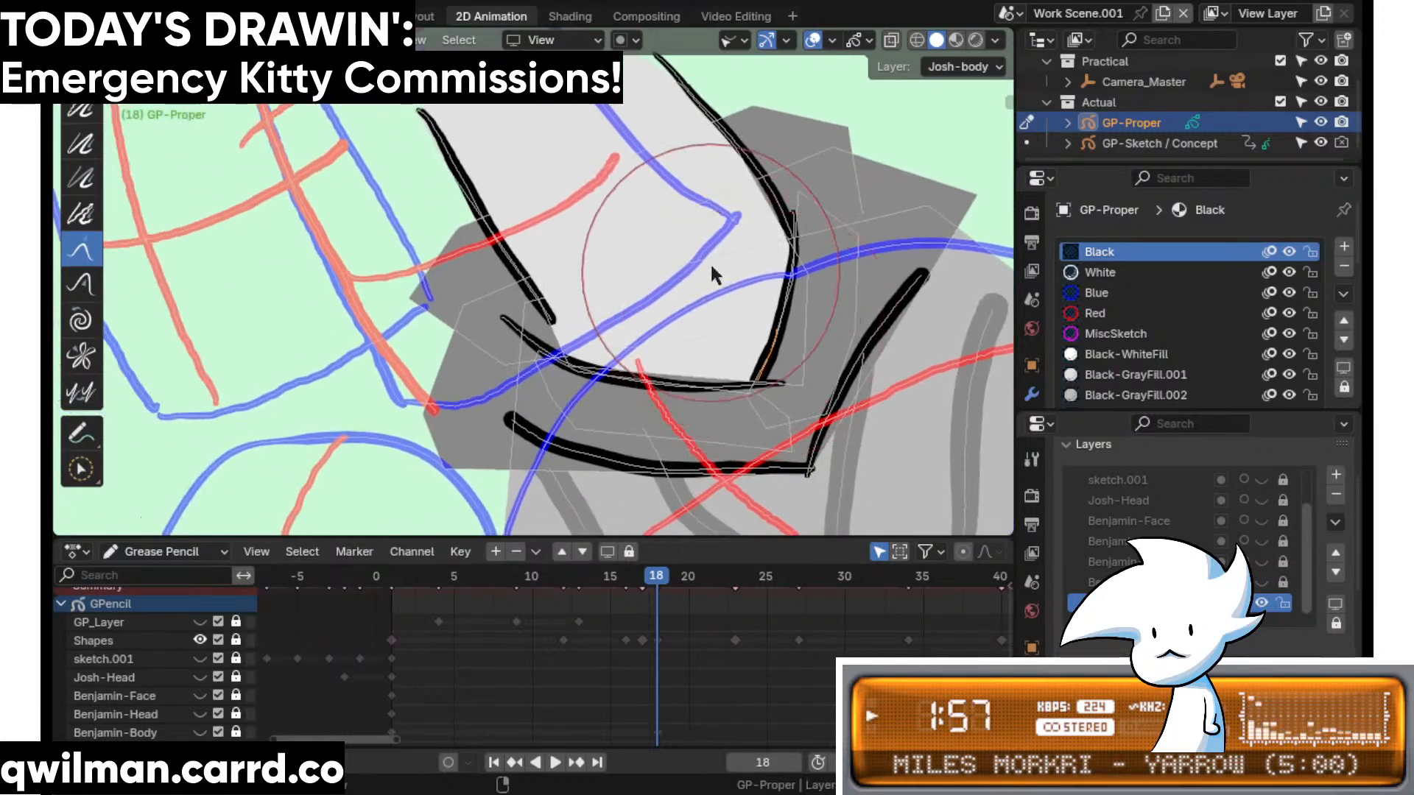
pyautogui.moveTo(777, 206)
pyautogui.keyDown('shift'); pyautogui.mouseDown(button='middle')
pyautogui.moveTo(766, 265)
pyautogui.moveTo(618, 343)
pyautogui.mouseUp(button='middle'); pyautogui.keyUp('shift')
# - Select the neck's light fill and adjust its edges with Grab to fit between the neck outlines
pyautogui.scroll(1, 618, 343)
pyautogui.press('q')
pyautogui.click(506, 126)
pyautogui.click(593, 179)
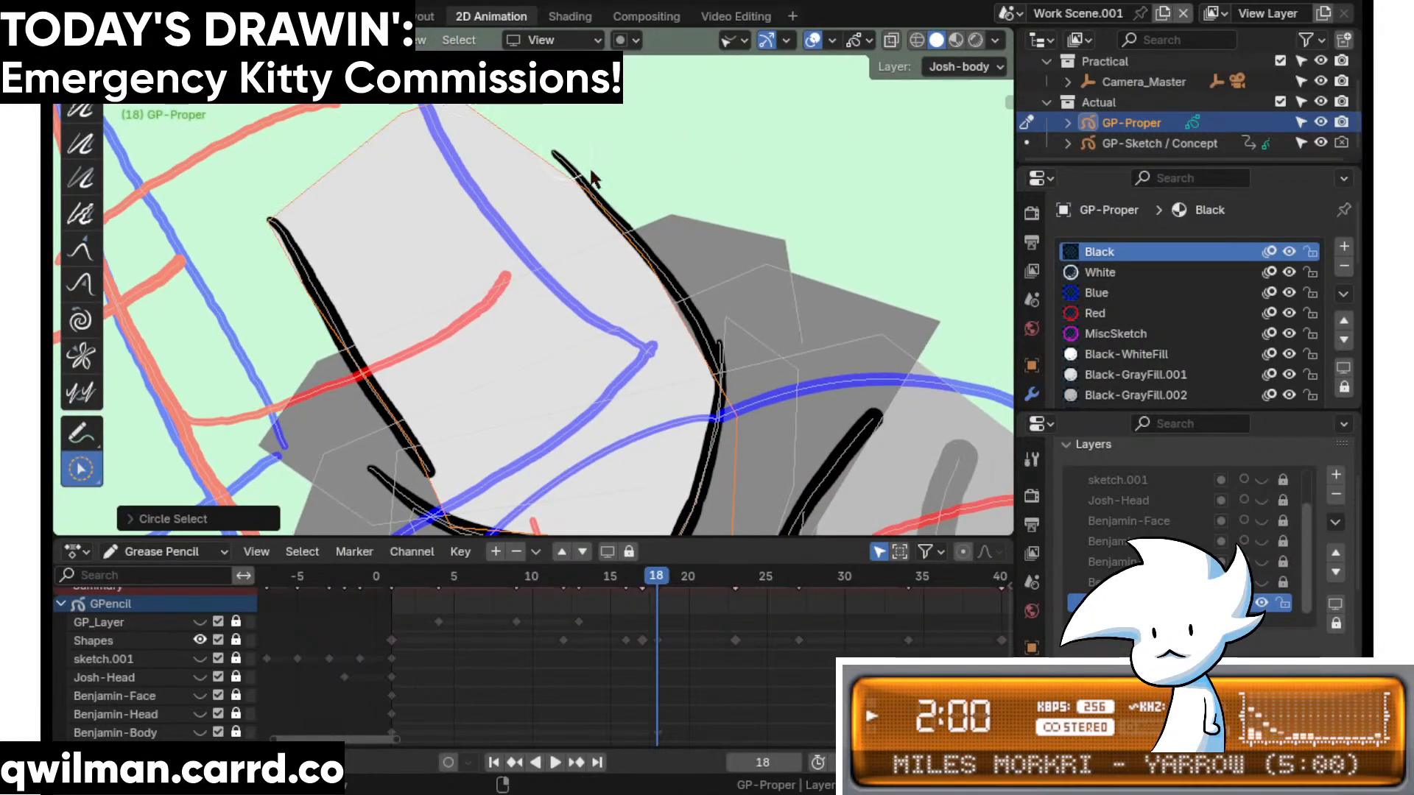
pyautogui.press('q')
pyautogui.click(674, 81)
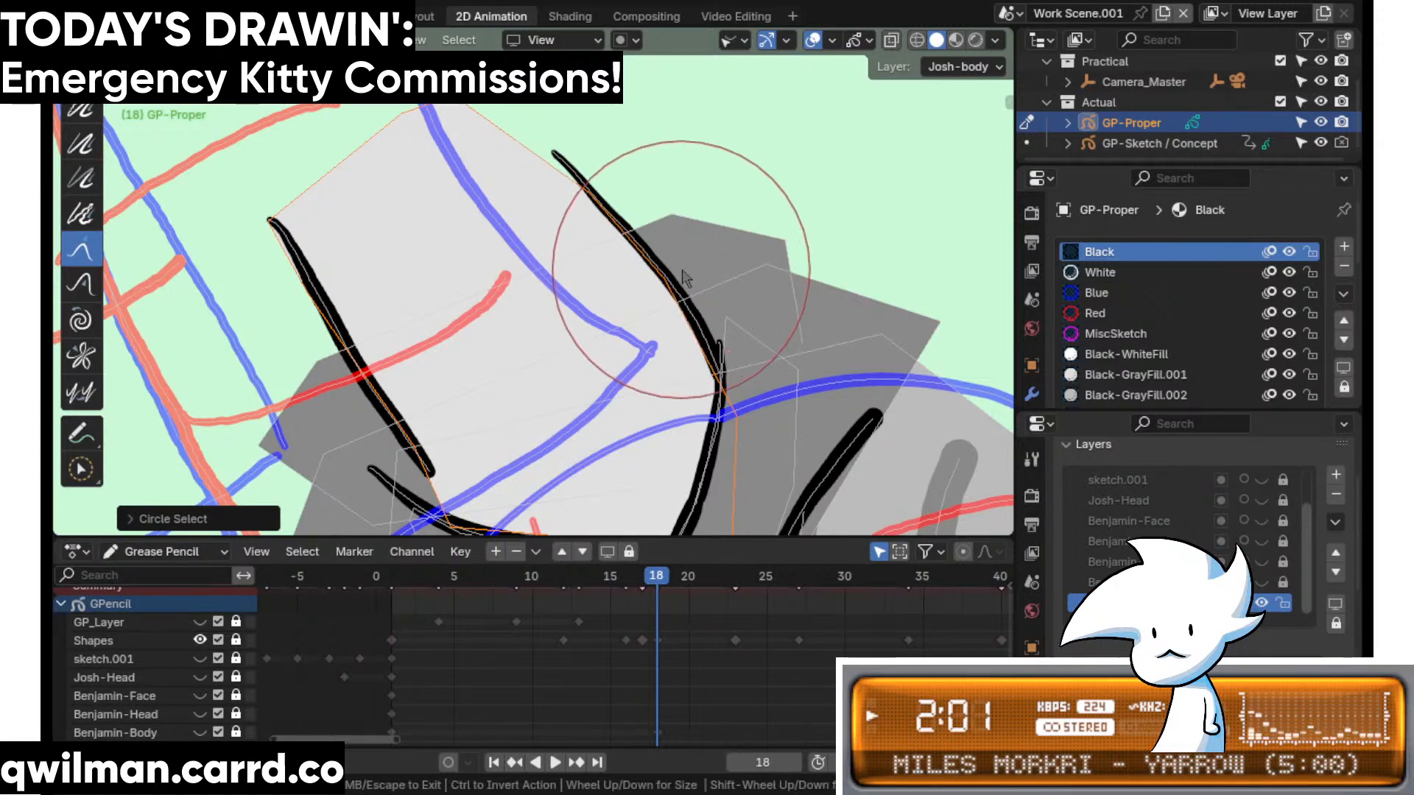
pyautogui.moveTo(702, 324); pyautogui.dragTo(697, 313)
pyautogui.scroll(-2, 567, 184)
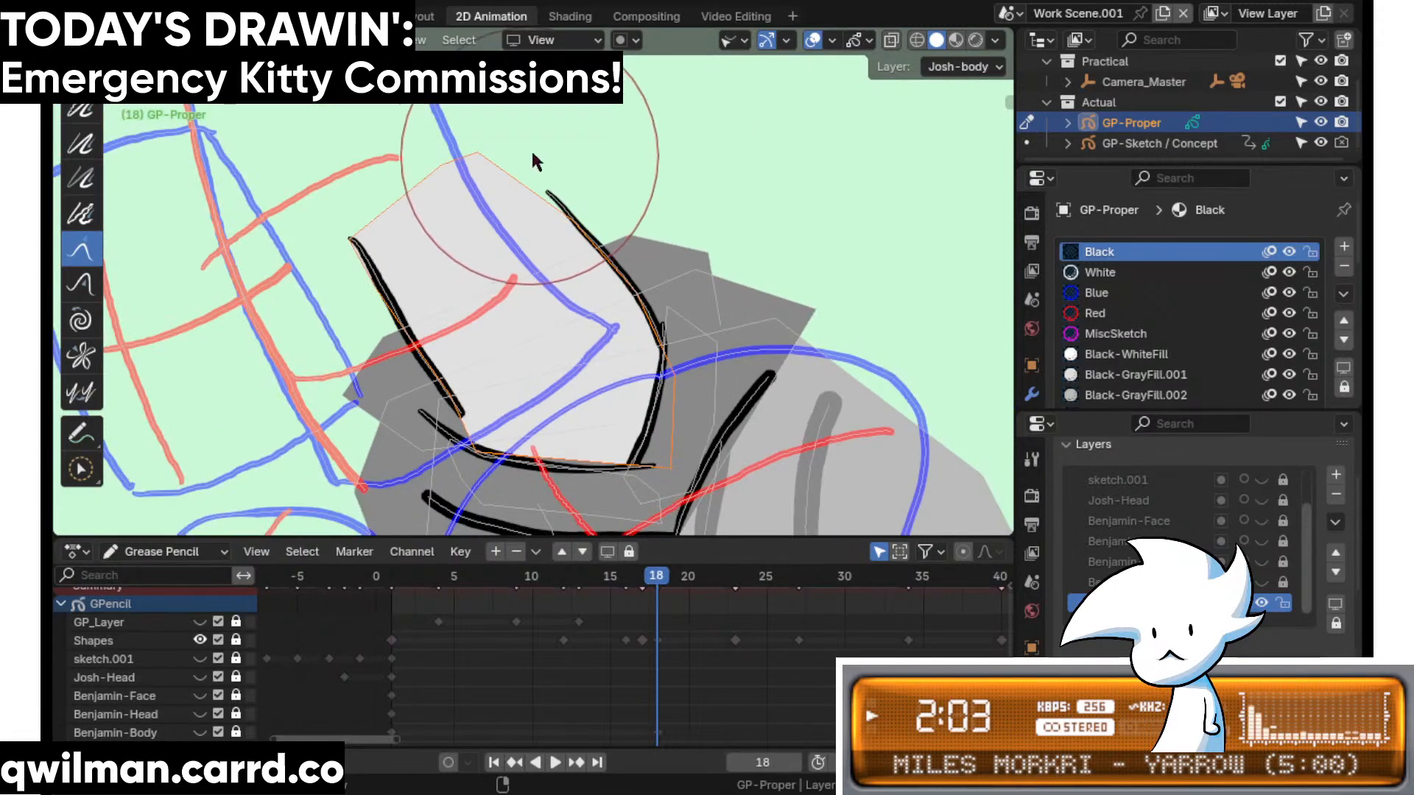
pyautogui.moveTo(532, 153); pyautogui.dragTo(538, 144)
pyautogui.scroll(2, 657, 258)
pyautogui.scroll(2, 600, 289)
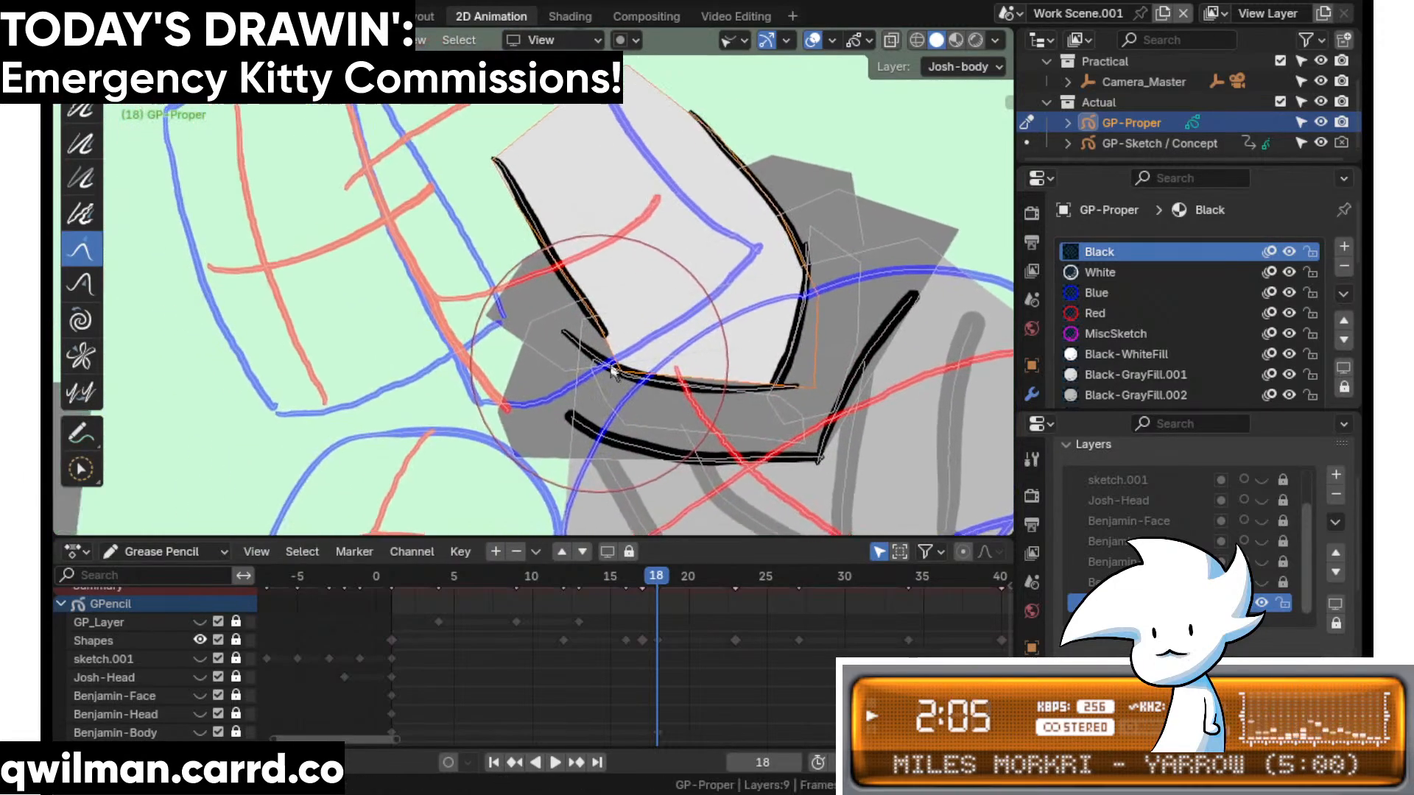
# - Select the neck's left outline and bend it with Grab into a smoother curve running down to the collar
pyautogui.press('w')
pyautogui.scroll(2, 601, 287)
pyautogui.keyDown('shift'); pyautogui.moveTo(616, 257); pyautogui.dragTo(640, 370, button='middle'); pyautogui.keyUp('shift')
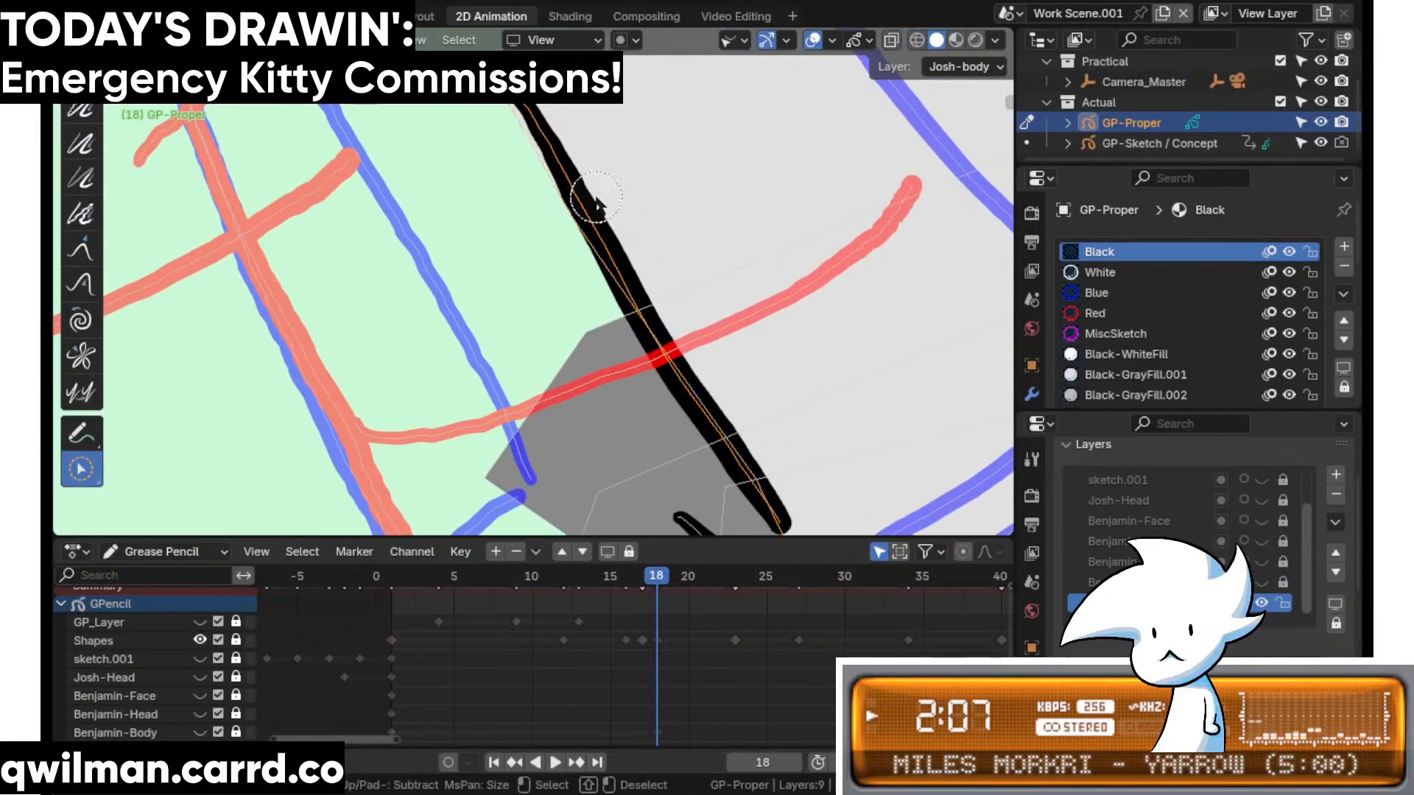
pyautogui.moveTo(595, 199); pyautogui.dragTo(612, 199)
pyautogui.hotkey('shift', 'space')
pyautogui.click(555, 117)
pyautogui.scroll(-7, 534, 324)
pyautogui.moveTo(523, 355); pyautogui.dragTo(548, 336)
pyautogui.moveTo(548, 244); pyautogui.dragTo(533, 251)
pyautogui.moveTo(631, 336); pyautogui.dragTo(621, 352)
pyautogui.moveTo(496, 303); pyautogui.dragTo(523, 253)
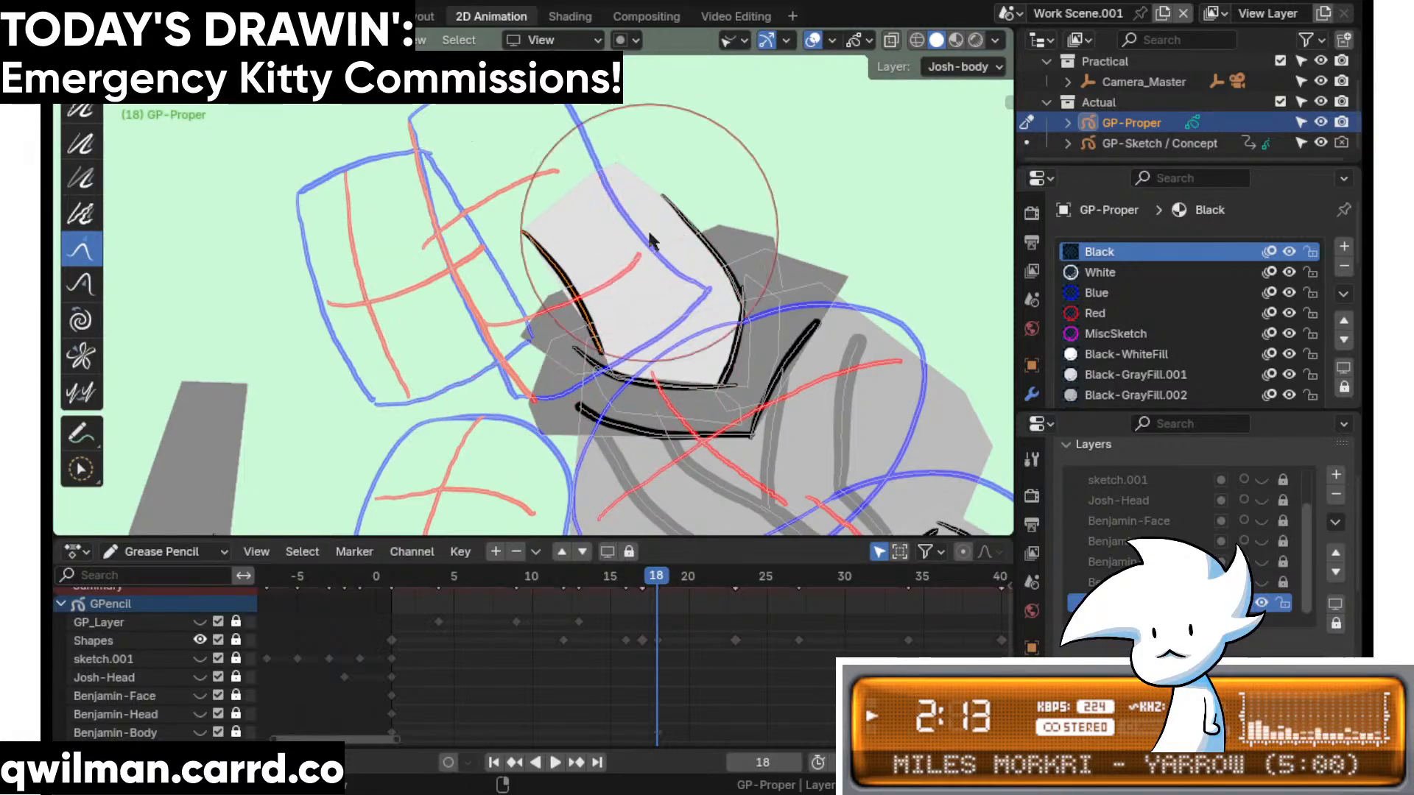
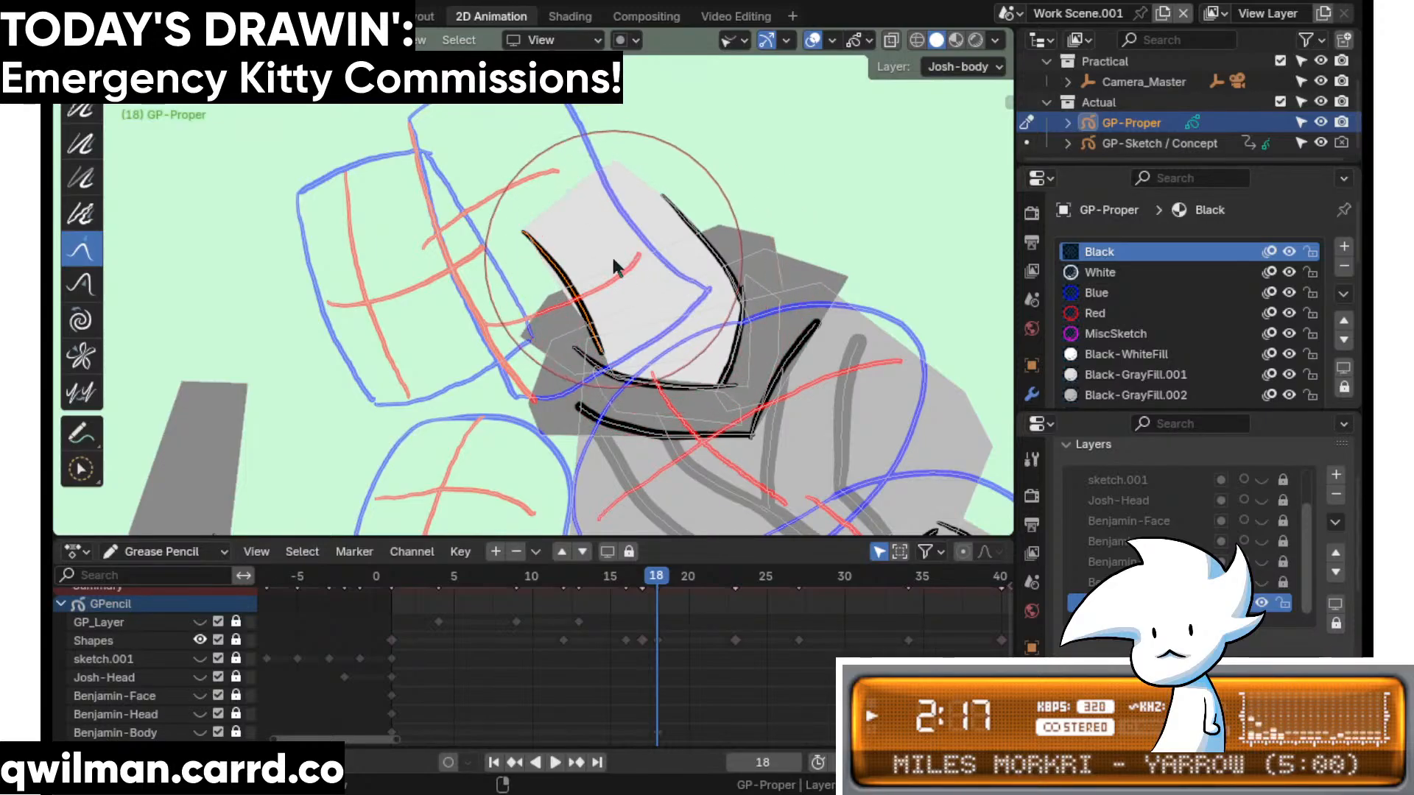
# - Save the project file and review the posed body artwork in Draw mode
pyautogui.scroll(-3, 611, 254)
pyautogui.keyDown('shift'); pyautogui.moveTo(586, 253); pyautogui.dragTo(599, 170, button='middle'); pyautogui.keyUp('shift')
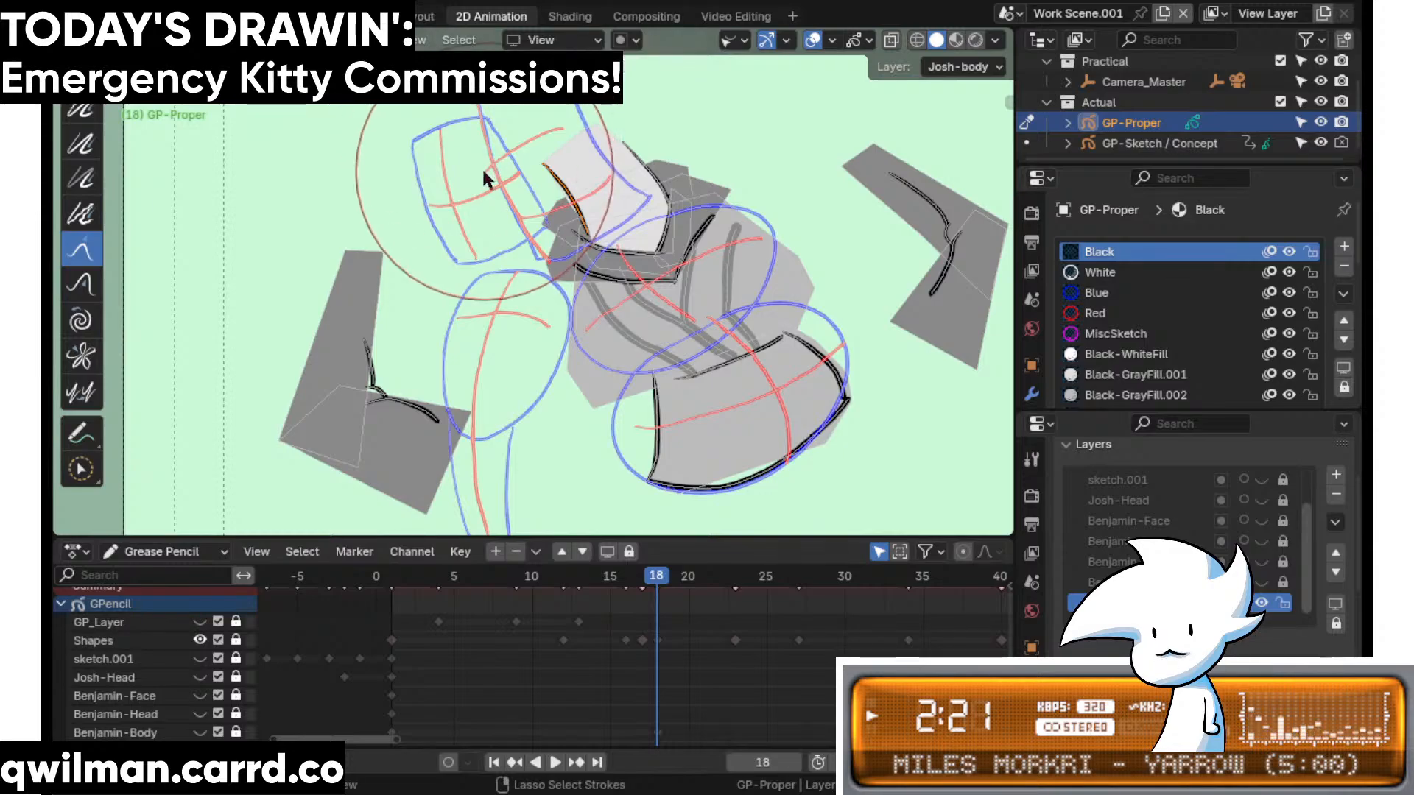
pyautogui.hotkey('ctrl', 's')
pyautogui.click(435, 13)
pyautogui.moveTo(735, 255)
pyautogui.mouseDown(button='middle')
pyautogui.moveTo(630, 325)
pyautogui.moveTo(554, 240)
pyautogui.moveTo(542, 253)
pyautogui.moveTo(641, 149)
pyautogui.moveTo(949, 322)
pyautogui.moveTo(604, 372)
pyautogui.moveTo(685, 290)
pyautogui.moveTo(776, 317)
pyautogui.moveTo(820, 299)
pyautogui.moveTo(430, 112)
pyautogui.mouseUp(button='middle')
pyautogui.click(489, 17)
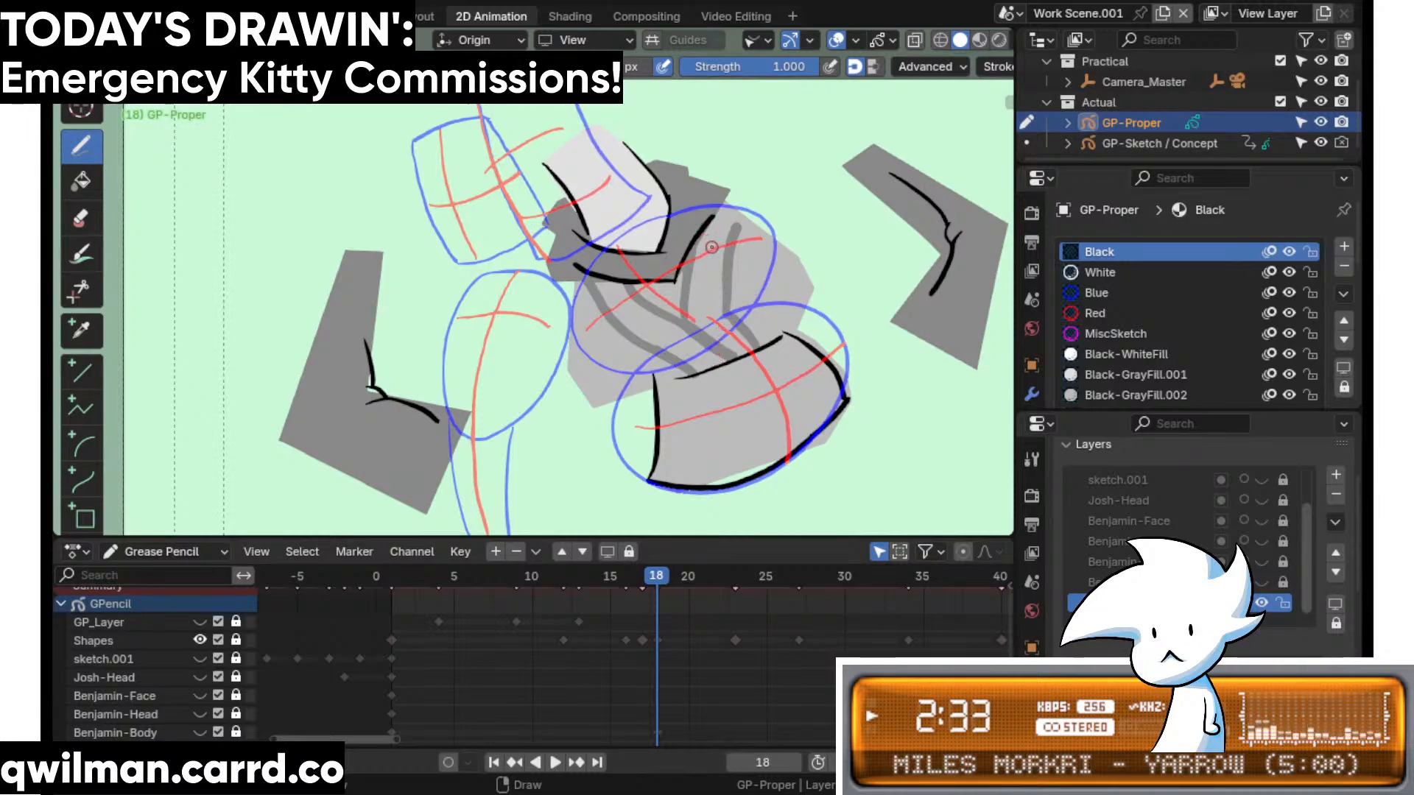
# - In Sculpt mode, select the leftmost gray fold stroke on Josh's torso and reshape it with Grab down to the lower black outline
pyautogui.scroll(3, 652, 244)
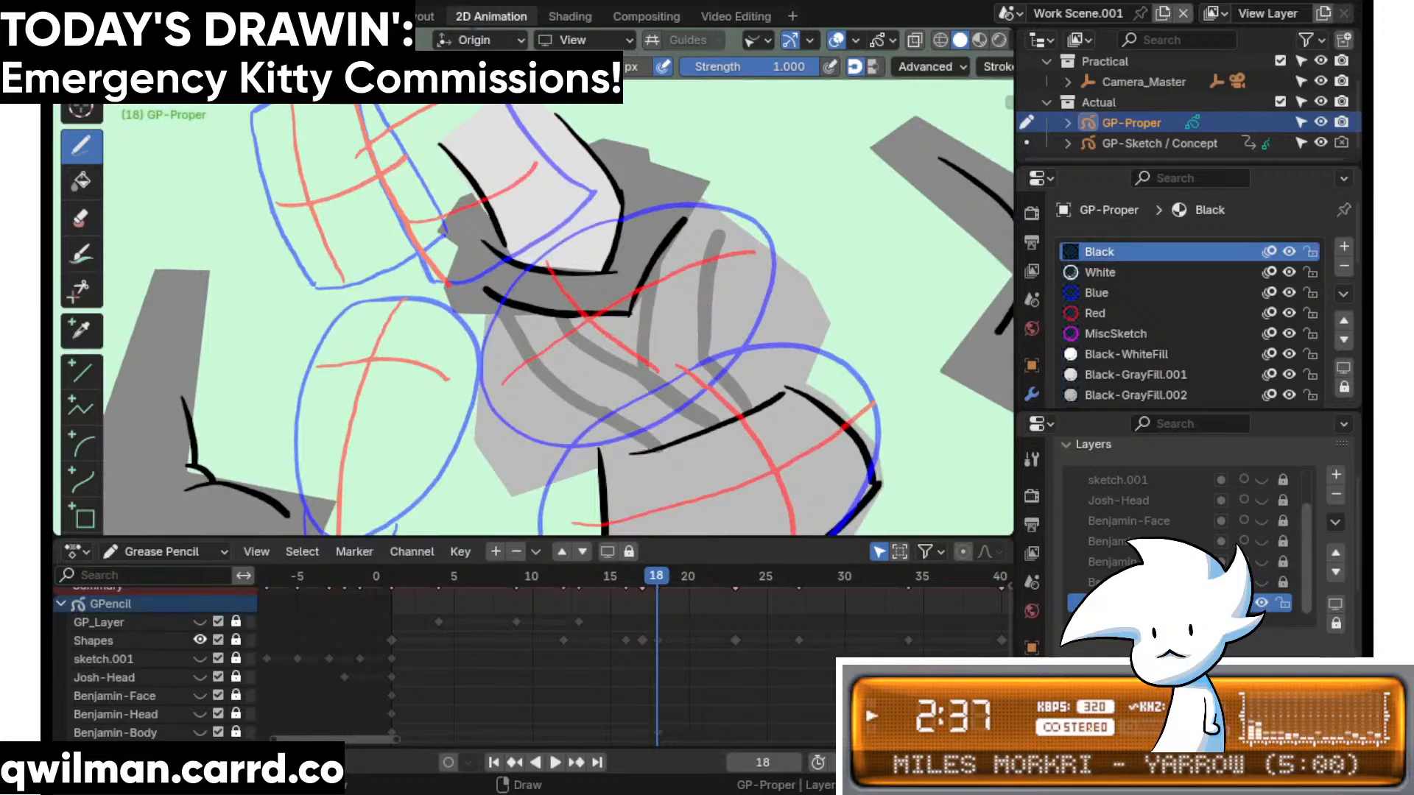
pyautogui.keyDown('shift'); pyautogui.moveTo(864, 305); pyautogui.dragTo(723, 293, button='middle'); pyautogui.keyUp('shift')
pyautogui.keyDown('shift'); pyautogui.moveTo(646, 358); pyautogui.dragTo(710, 269, button='middle'); pyautogui.keyUp('shift')
pyautogui.press('Tab')
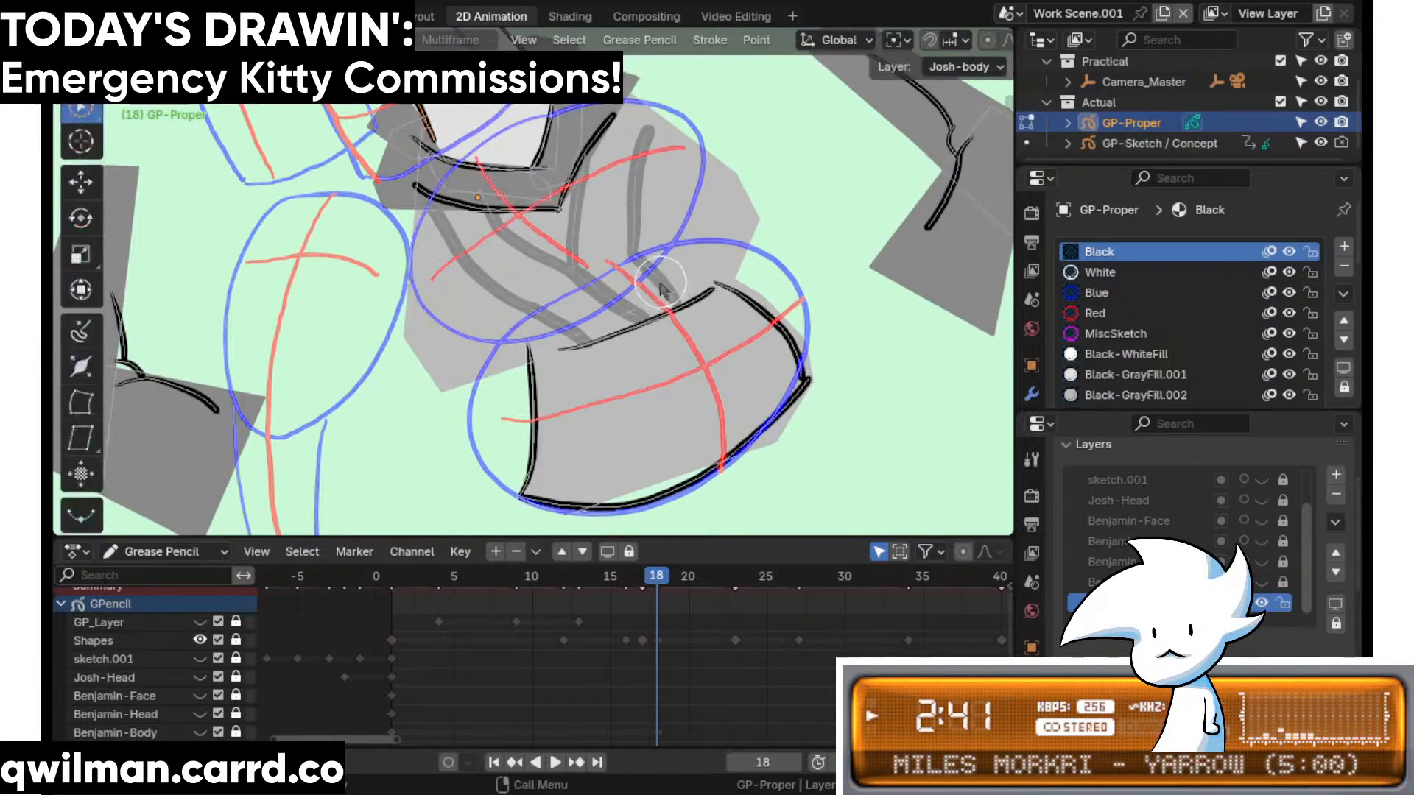
pyautogui.scroll(5, 611, 315)
pyautogui.hotkey('ctrl', 'Tab')
pyautogui.hotkey('shift', 'space')
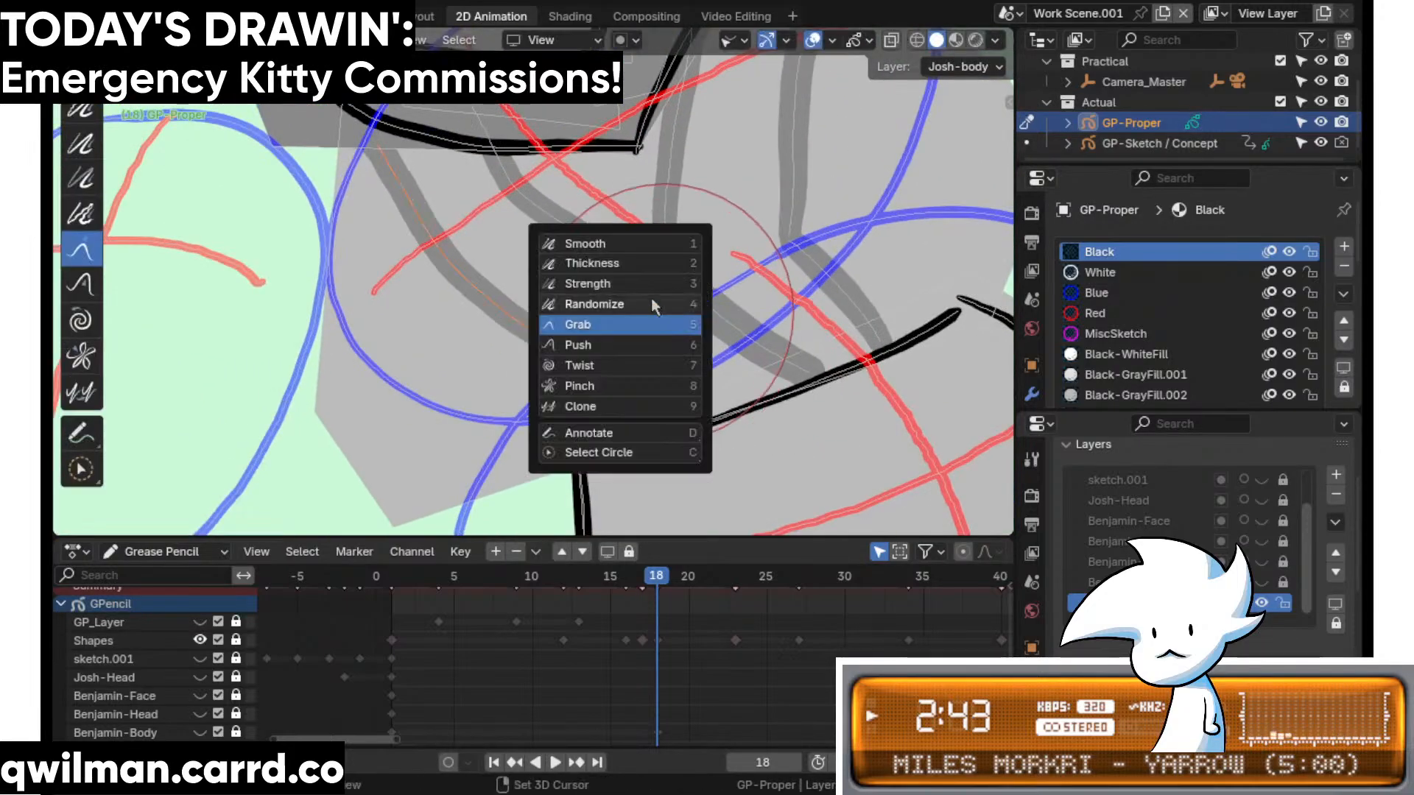
pyautogui.click(621, 329)
pyautogui.scroll(-3, 686, 431)
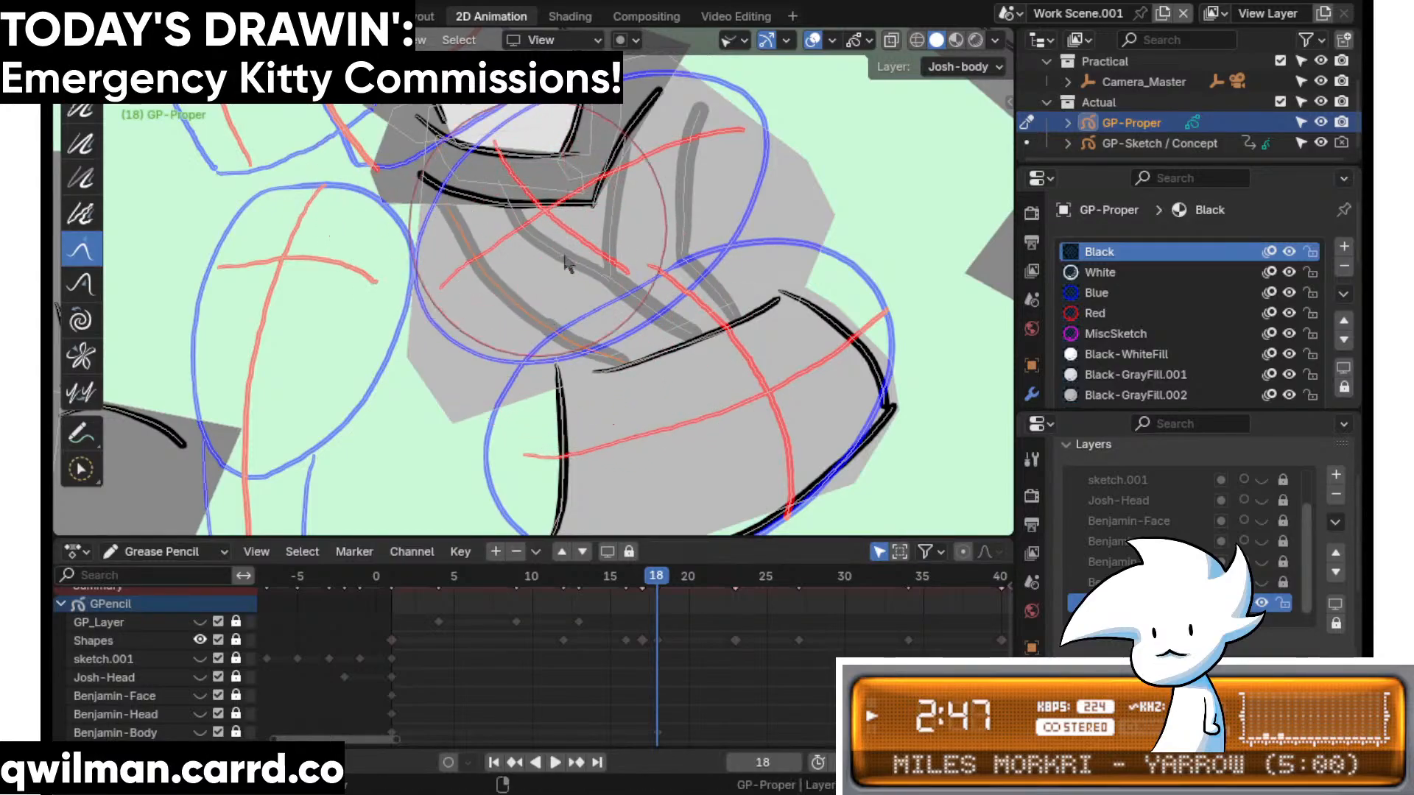
pyautogui.moveTo(652, 579)
pyautogui.mouseDown()
pyautogui.moveTo(638, 579)
pyautogui.moveTo(655, 579)
pyautogui.mouseUp()
pyautogui.scroll(2, 500, 355)
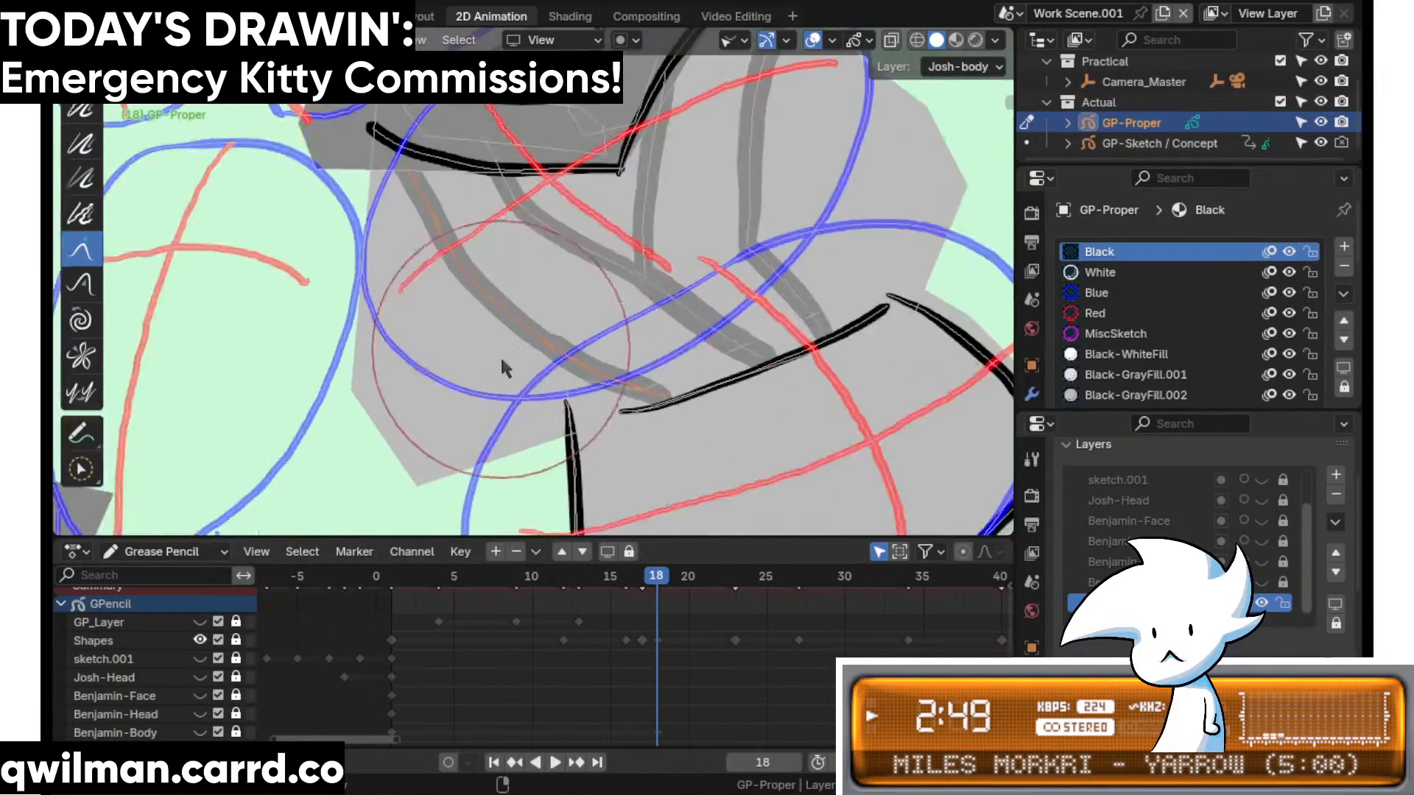
# - Select the short lower stroke of the middle gray fold and adjust it with Grab to end at the black waist outline
pyautogui.press('w')
pyautogui.click(687, 317)
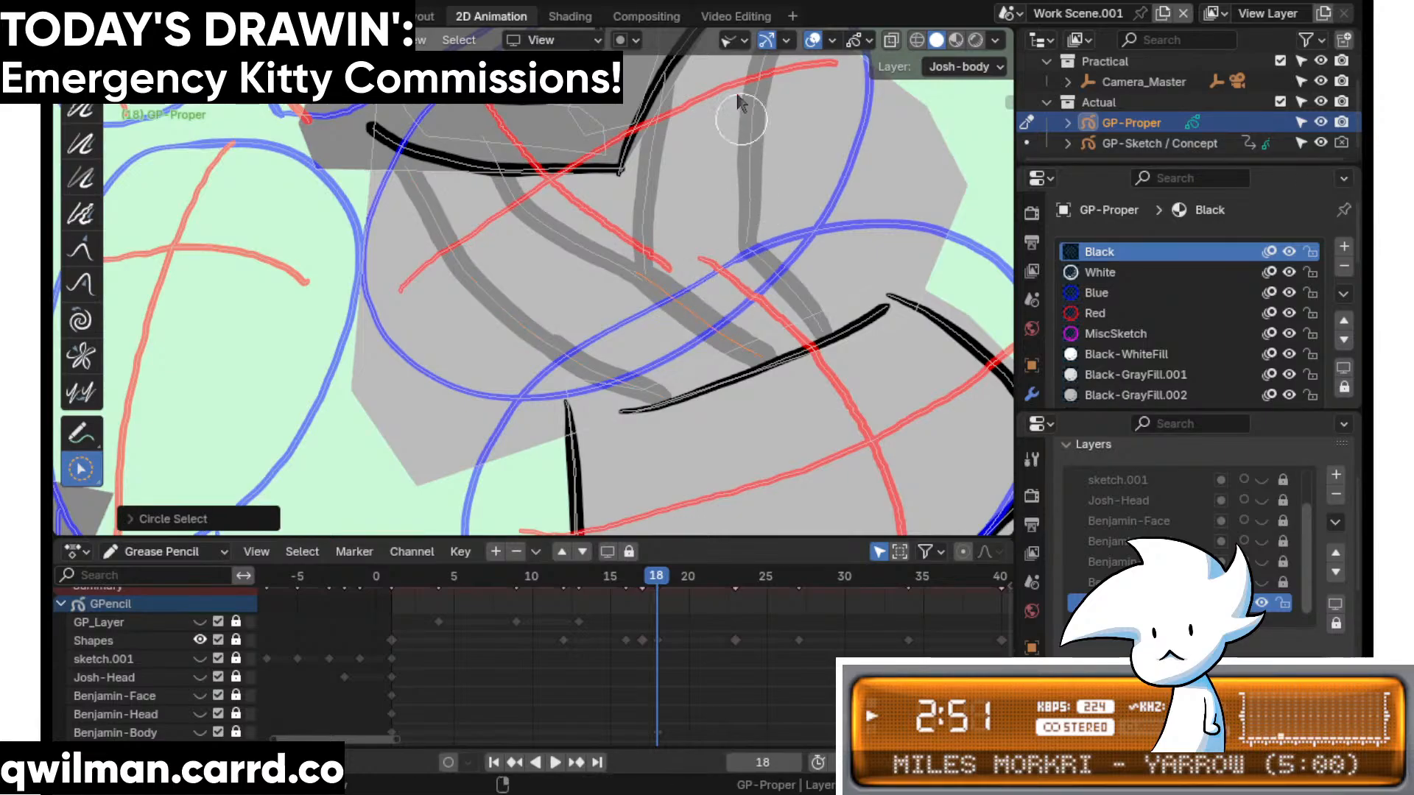
pyautogui.hotkey('shift', 'space')
pyautogui.click(661, 118)
pyautogui.scroll(-1, 697, 220)
pyautogui.moveTo(665, 241); pyautogui.dragTo(665, 266)
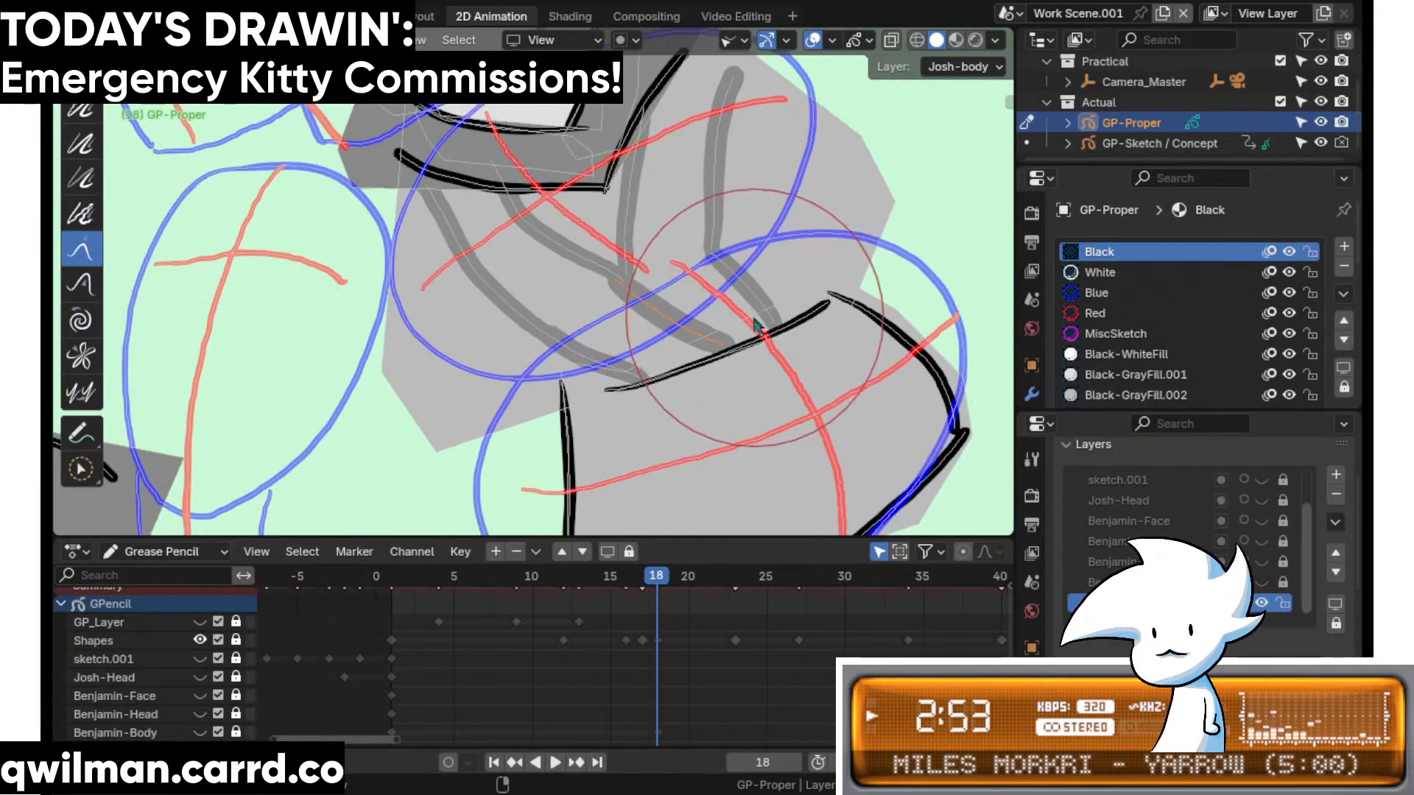
# - Select the two upper strokes of the middle Y-shaped fold and align them with Grab to its lower stroke
pyautogui.scroll(5, 694, 260)
pyautogui.press('w')
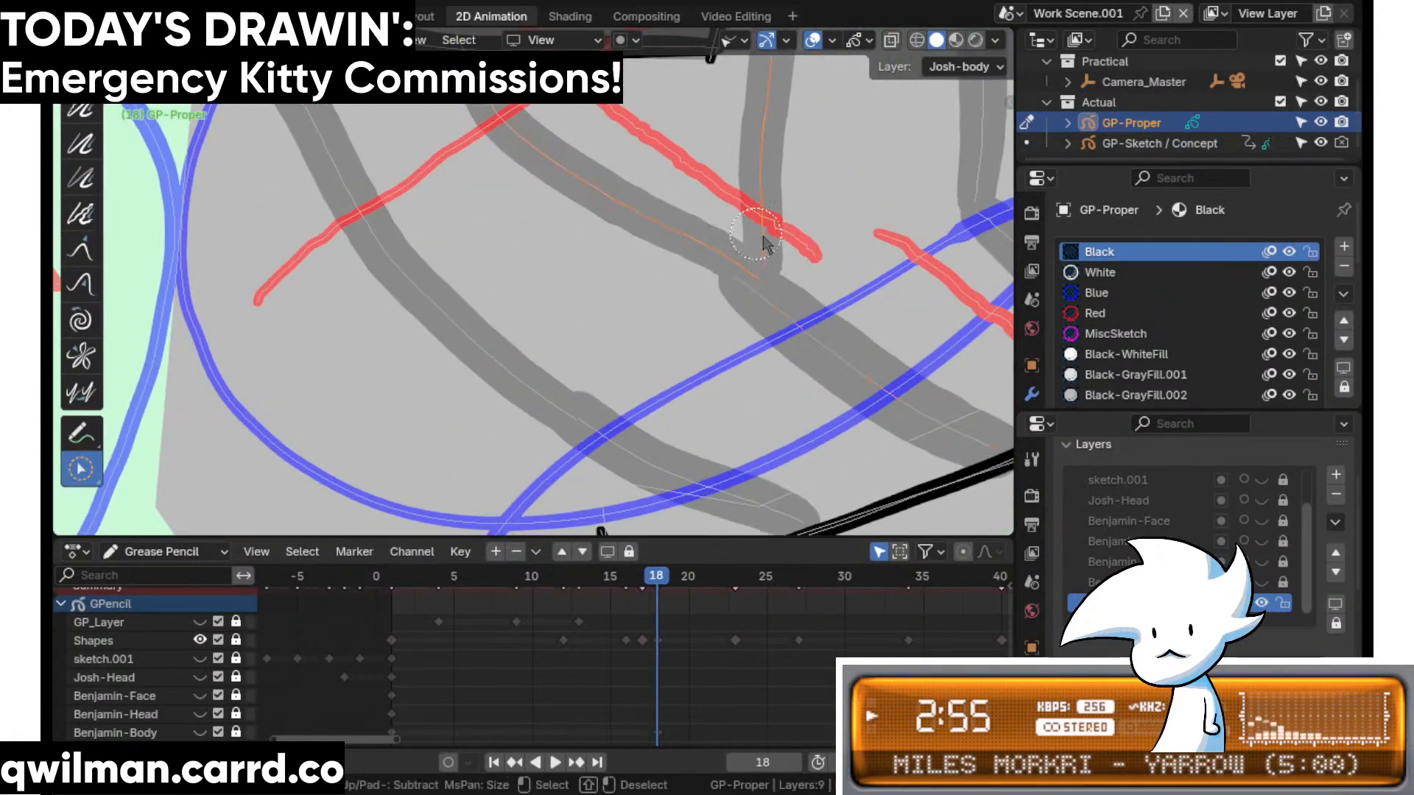
pyautogui.click(766, 245)
pyautogui.hotkey('shift', 'space')
pyautogui.click(652, 112)
pyautogui.scroll(-2, 674, 264)
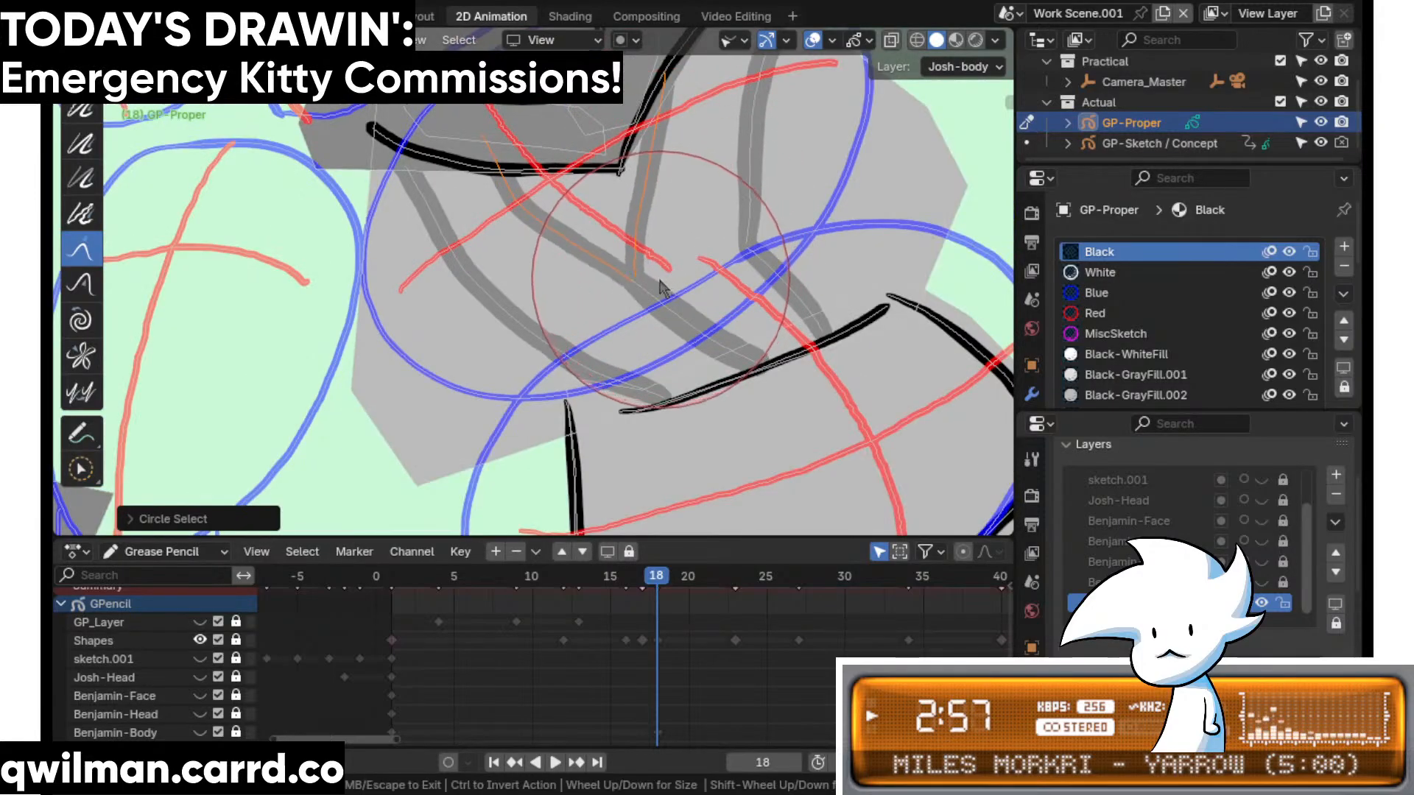
pyautogui.keyDown('shift'); pyautogui.scroll(3, 670, 271); pyautogui.keyUp('shift')
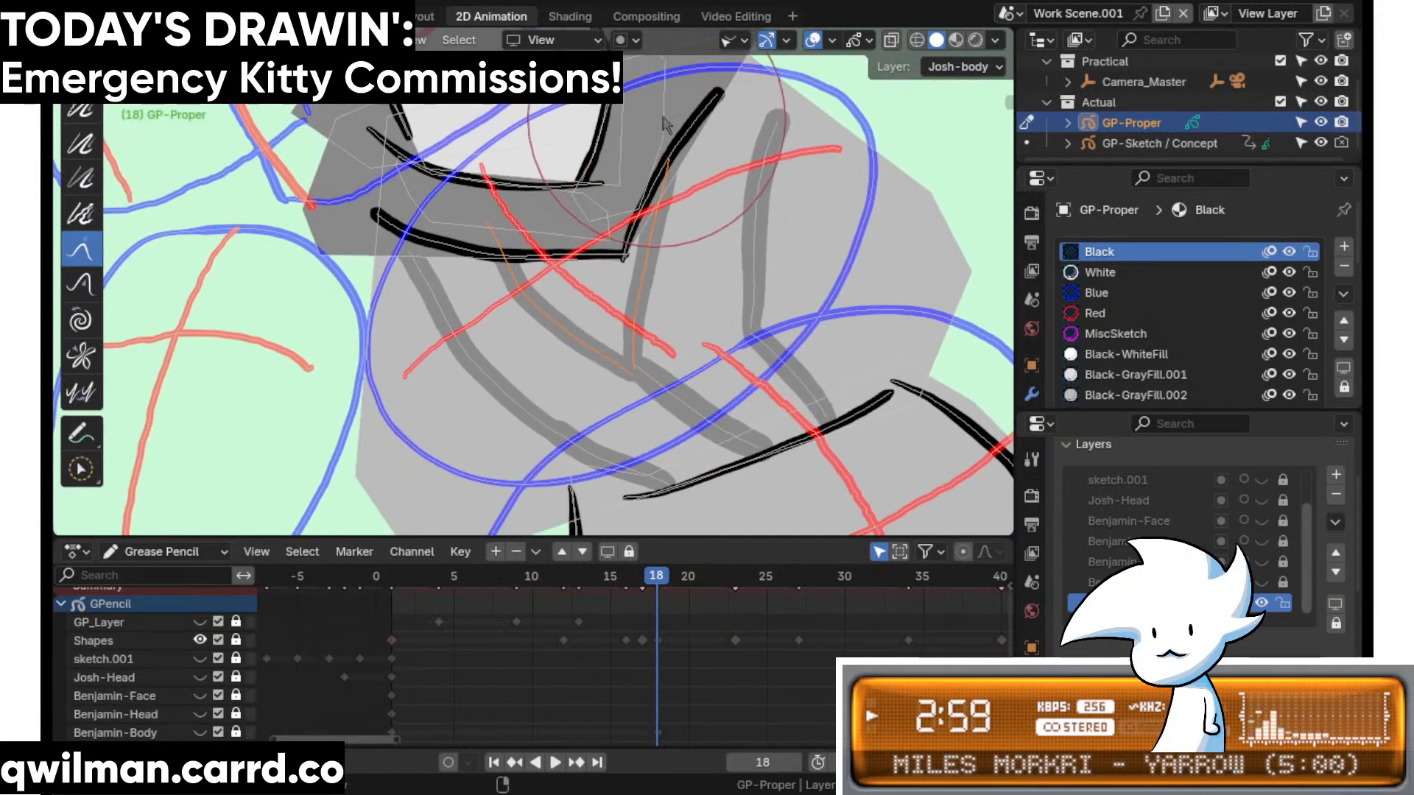
# - Select the upper stroke of the rightmost gray torso fold and adjust it with Grab
pyautogui.hotkey('shift', 'space')
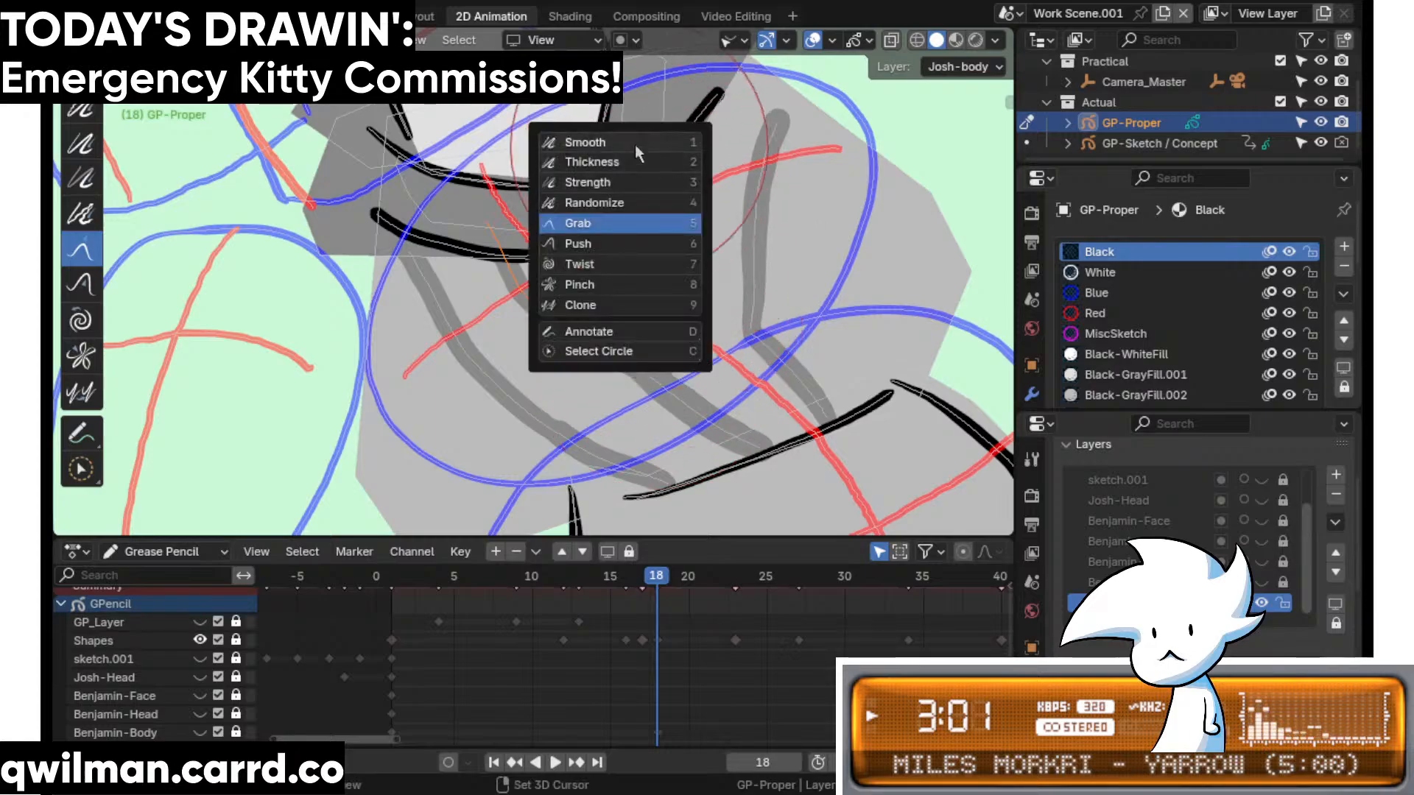
pyautogui.click(635, 140)
pyautogui.click(766, 262)
pyautogui.hotkey('shift', 'space')
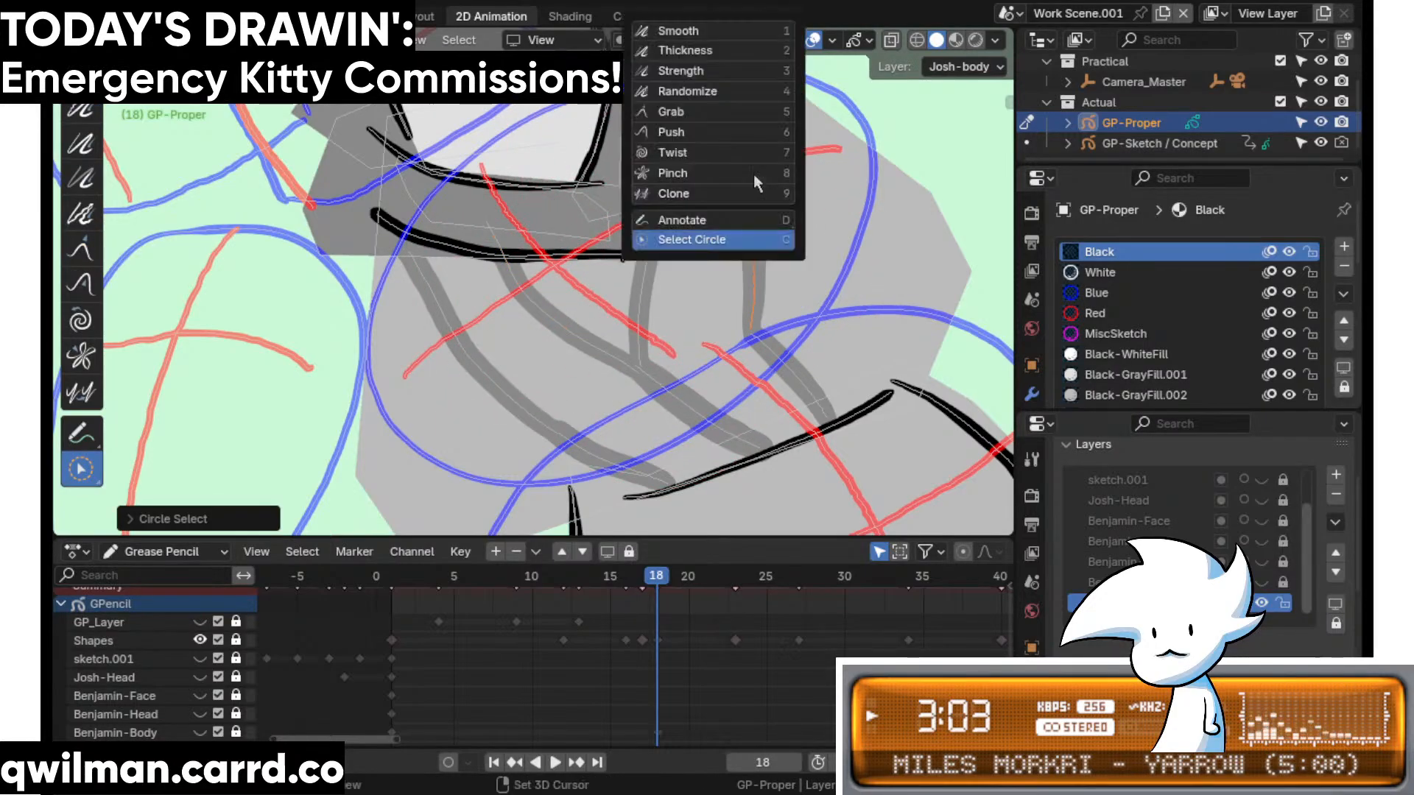
pyautogui.click(751, 109)
pyautogui.scroll(-3, 671, 238)
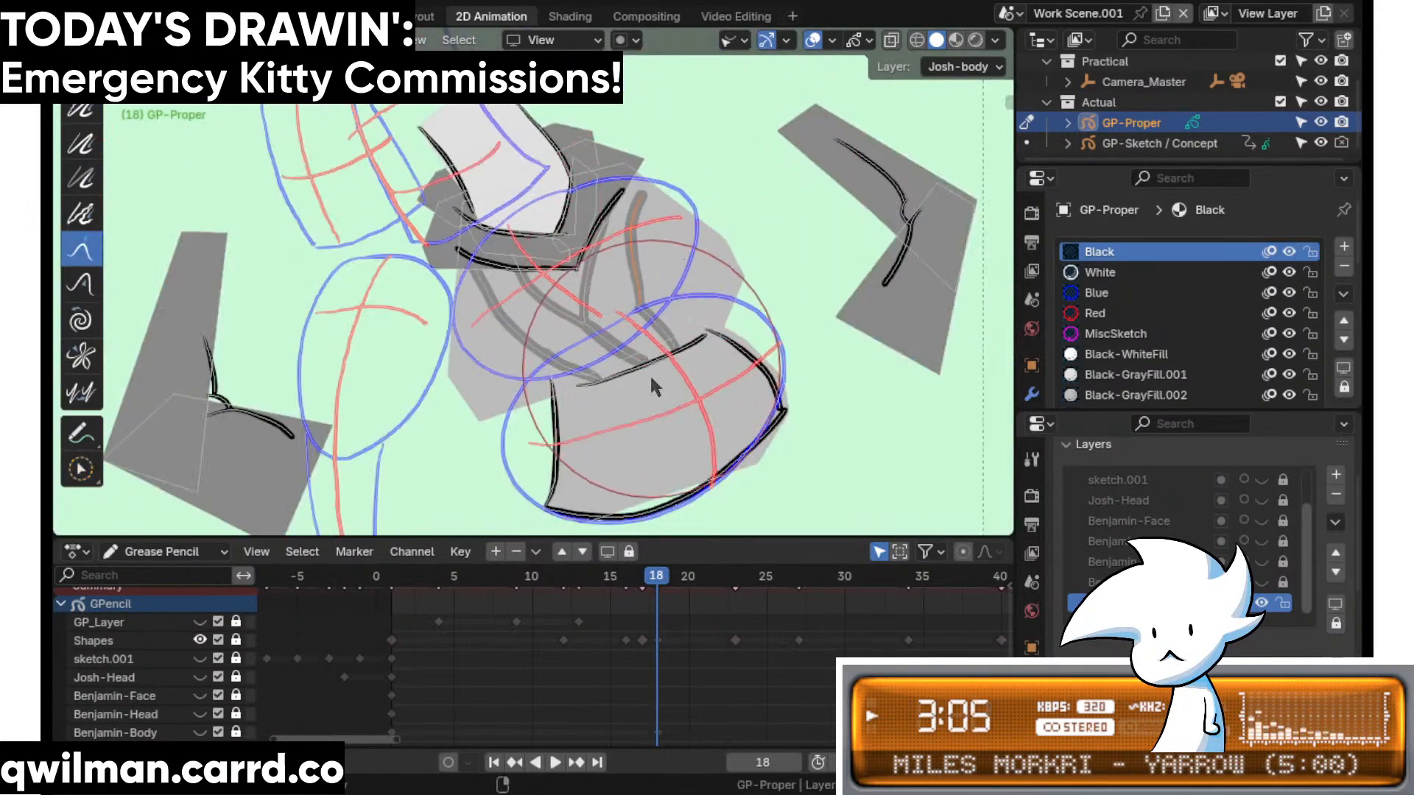
pyautogui.scroll(3, 612, 348)
pyautogui.keyDown('shift'); pyautogui.moveTo(677, 209); pyautogui.dragTo(670, 386, button='middle'); pyautogui.keyUp('shift')
pyautogui.moveTo(675, 209); pyautogui.dragTo(663, 215)
pyautogui.scroll(-3, 611, 264)
pyautogui.keyDown('shift'); pyautogui.moveTo(604, 265); pyautogui.dragTo(695, 334, button='middle'); pyautogui.keyUp('shift')
# - Select the collar's black outlines and dark fills, and pull the collar's lower corner down and toward the left with Grab
pyautogui.scroll(5, 660, 318)
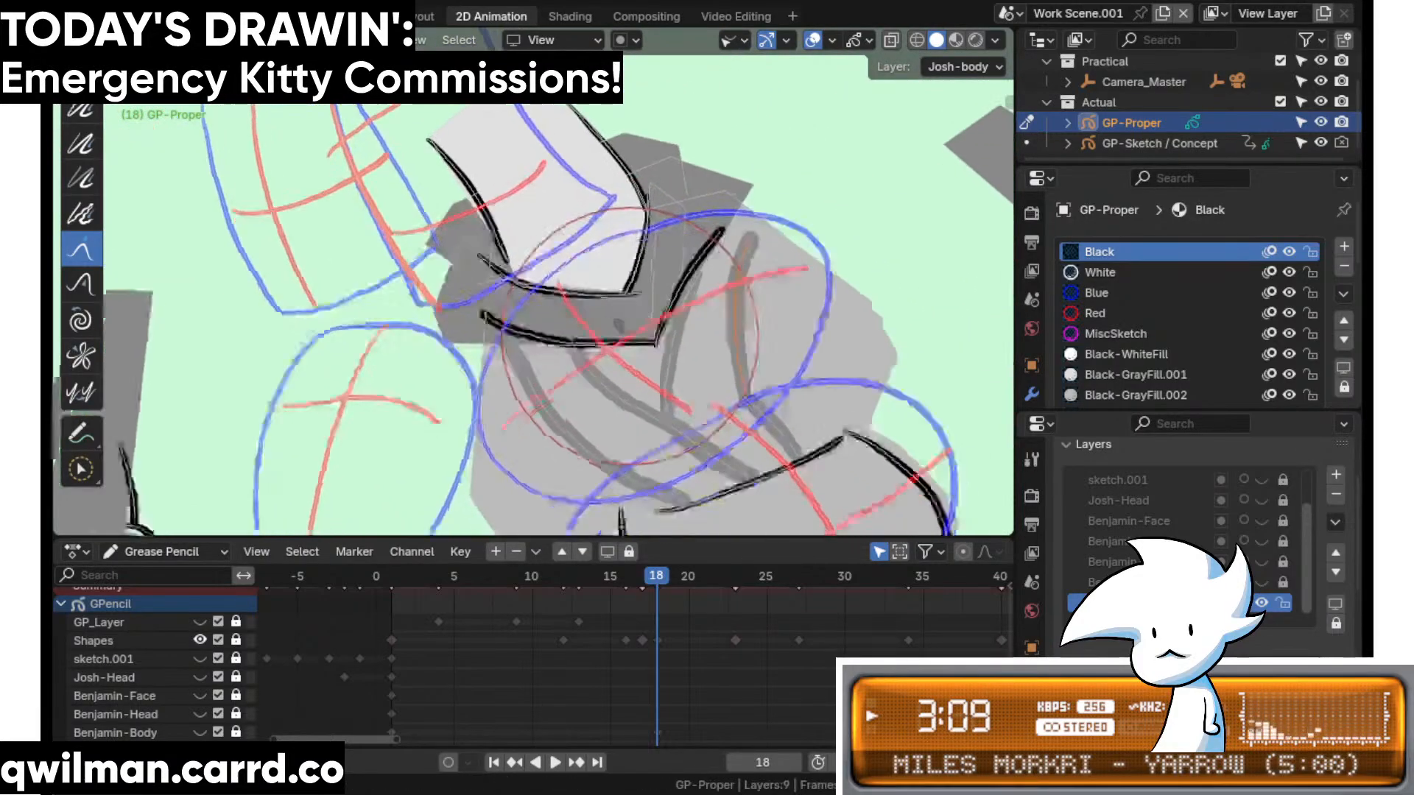
pyautogui.press('q')
pyautogui.click(656, 308)
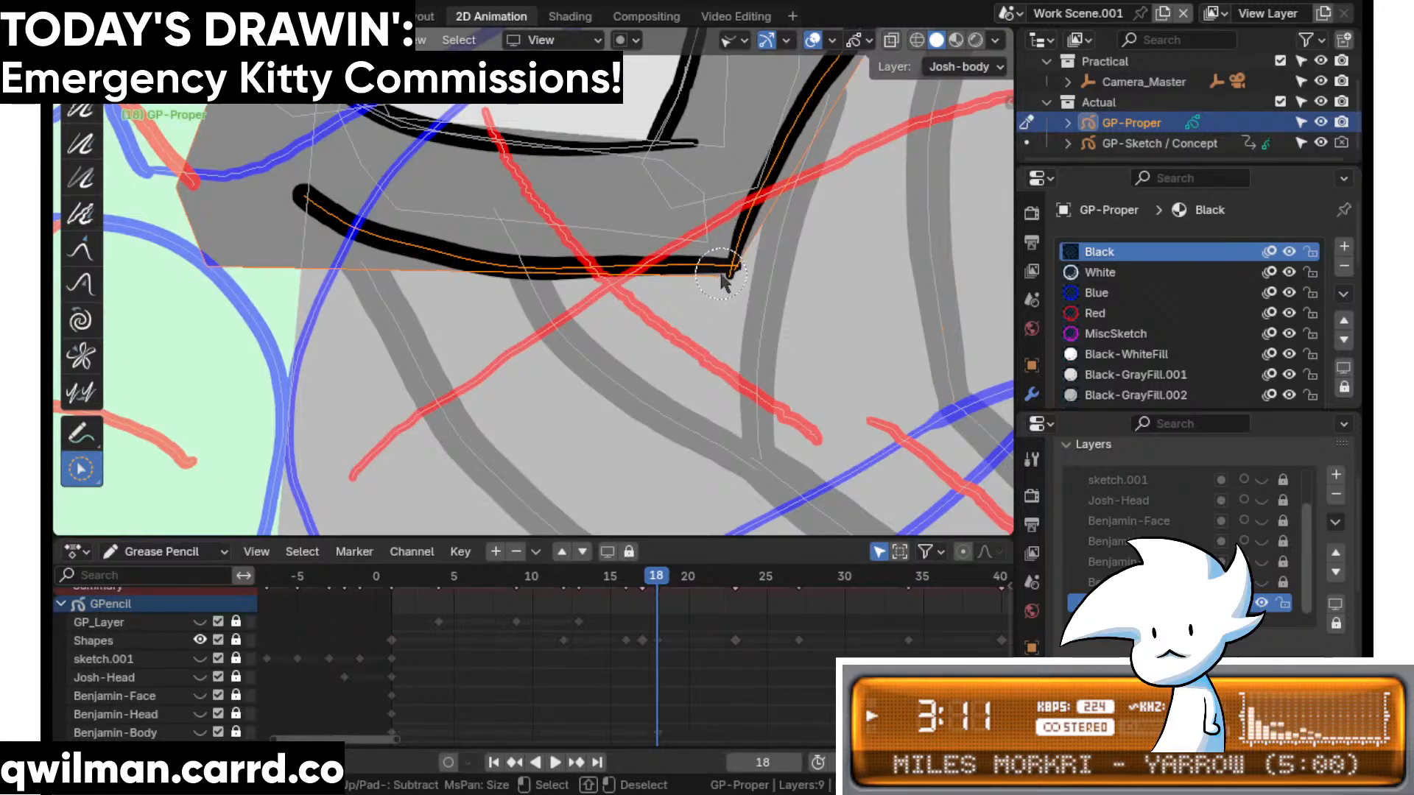
pyautogui.click(721, 274)
pyautogui.scroll(-3, 699, 272)
pyautogui.scroll(2, 652, 279)
pyautogui.click(667, 268)
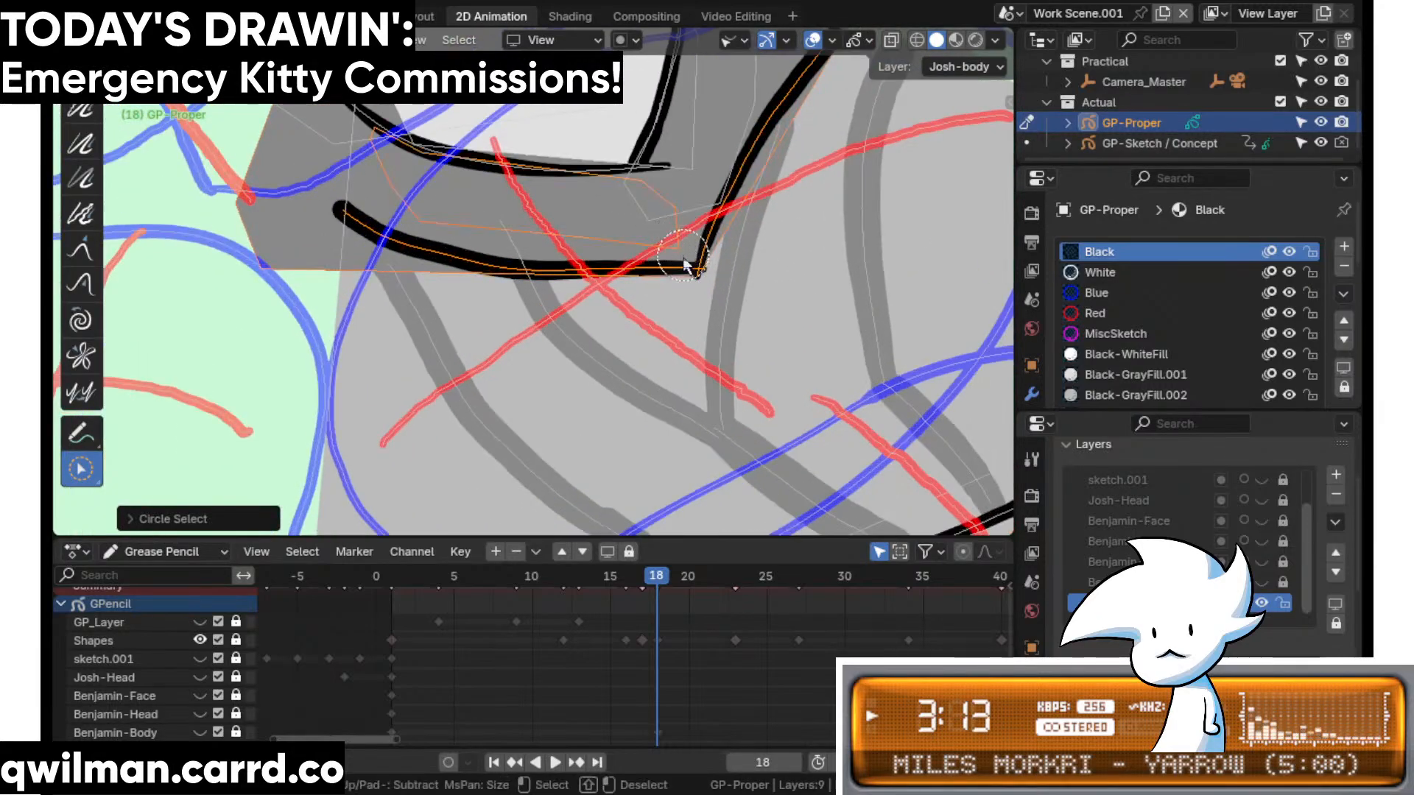
pyautogui.hotkey('shift', 'space')
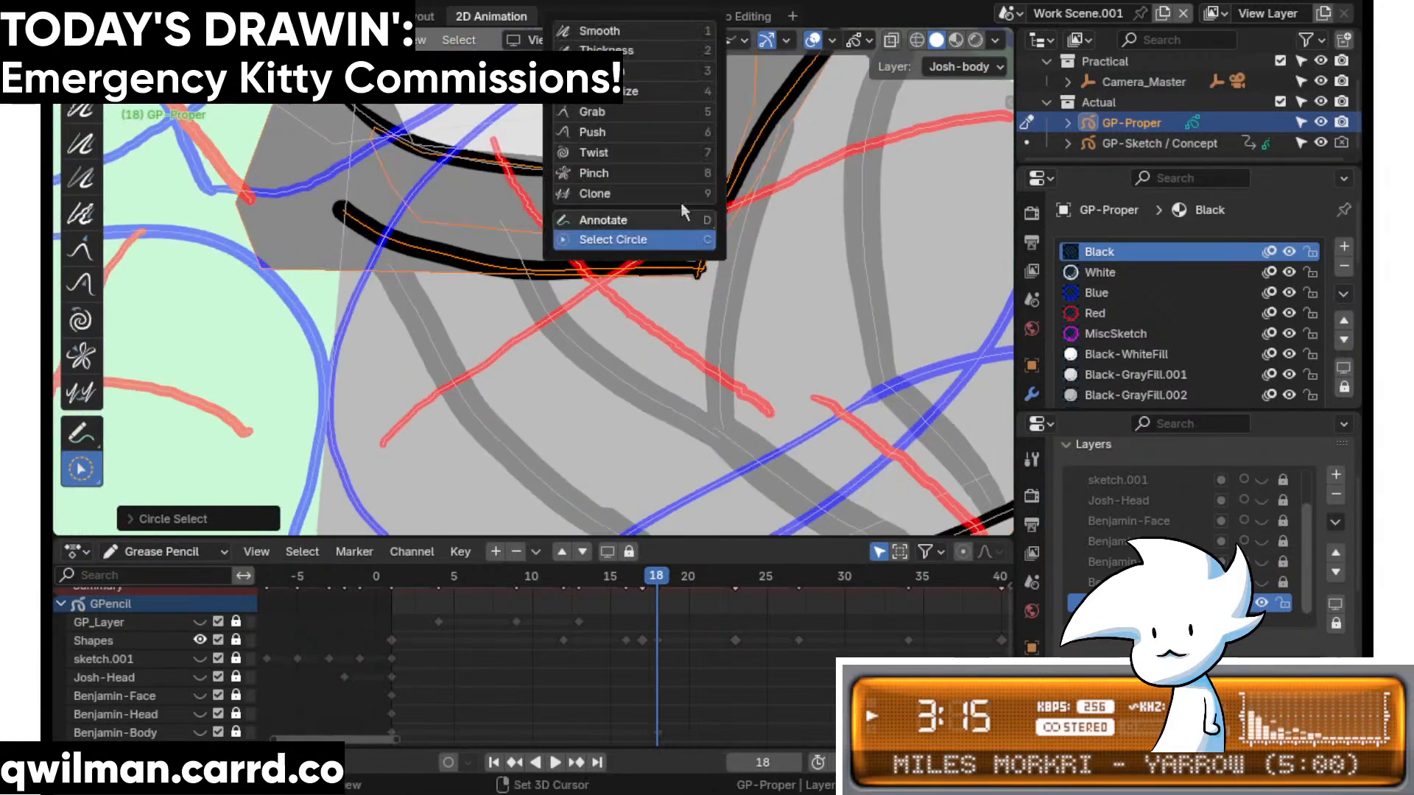
pyautogui.click(639, 112)
pyautogui.scroll(-3, 675, 266)
pyautogui.moveTo(675, 266); pyautogui.dragTo(608, 293)
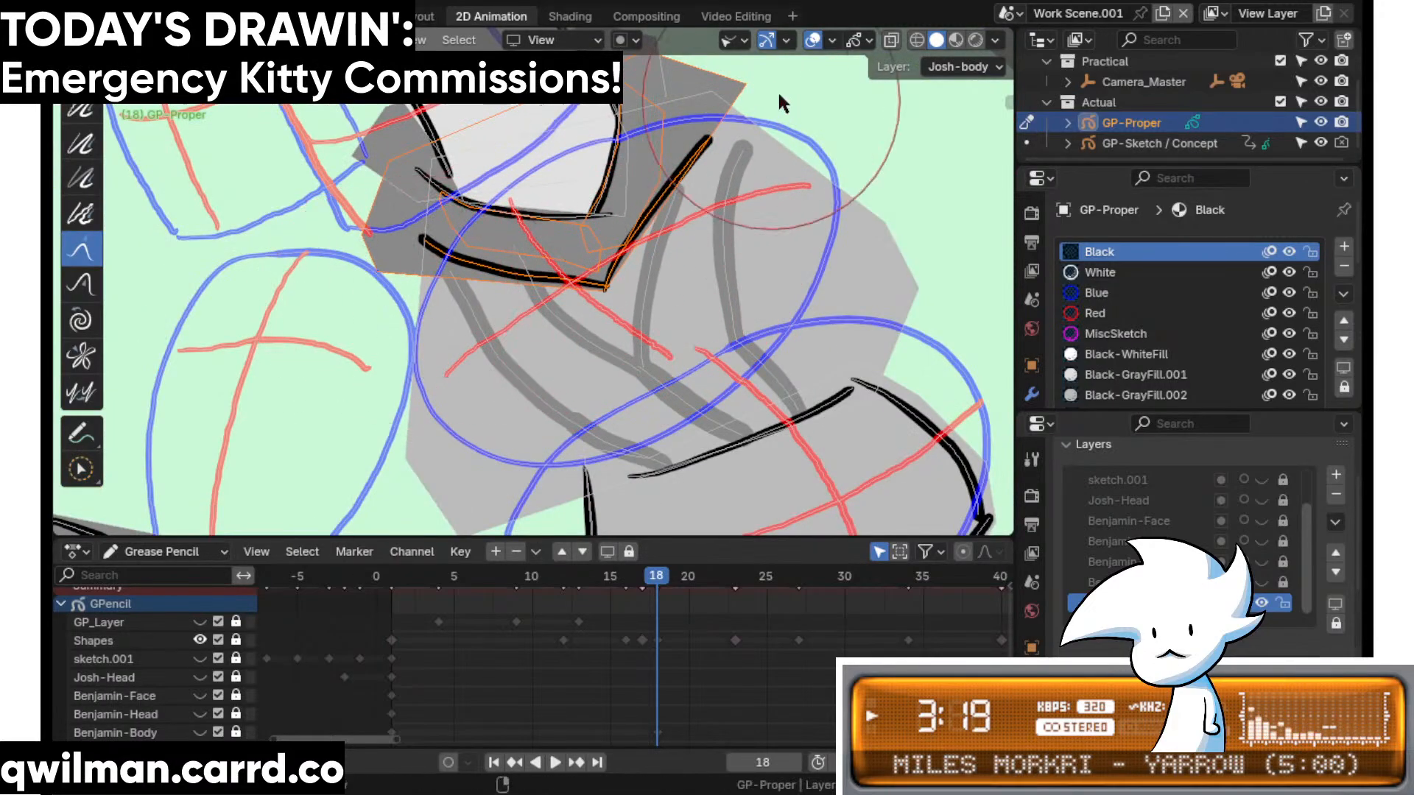
pyautogui.keyDown('shift'); pyautogui.moveTo(776, 90); pyautogui.dragTo(766, 133, button='middle'); pyautogui.keyUp('shift')
# - Select the collar's right outline and front dark fill, and adjust the fill's edges with Grab to follow the collar outlines
pyautogui.press('q')
pyautogui.click(748, 124)
pyautogui.click(735, 118)
pyautogui.hotkey('shift', 'space')
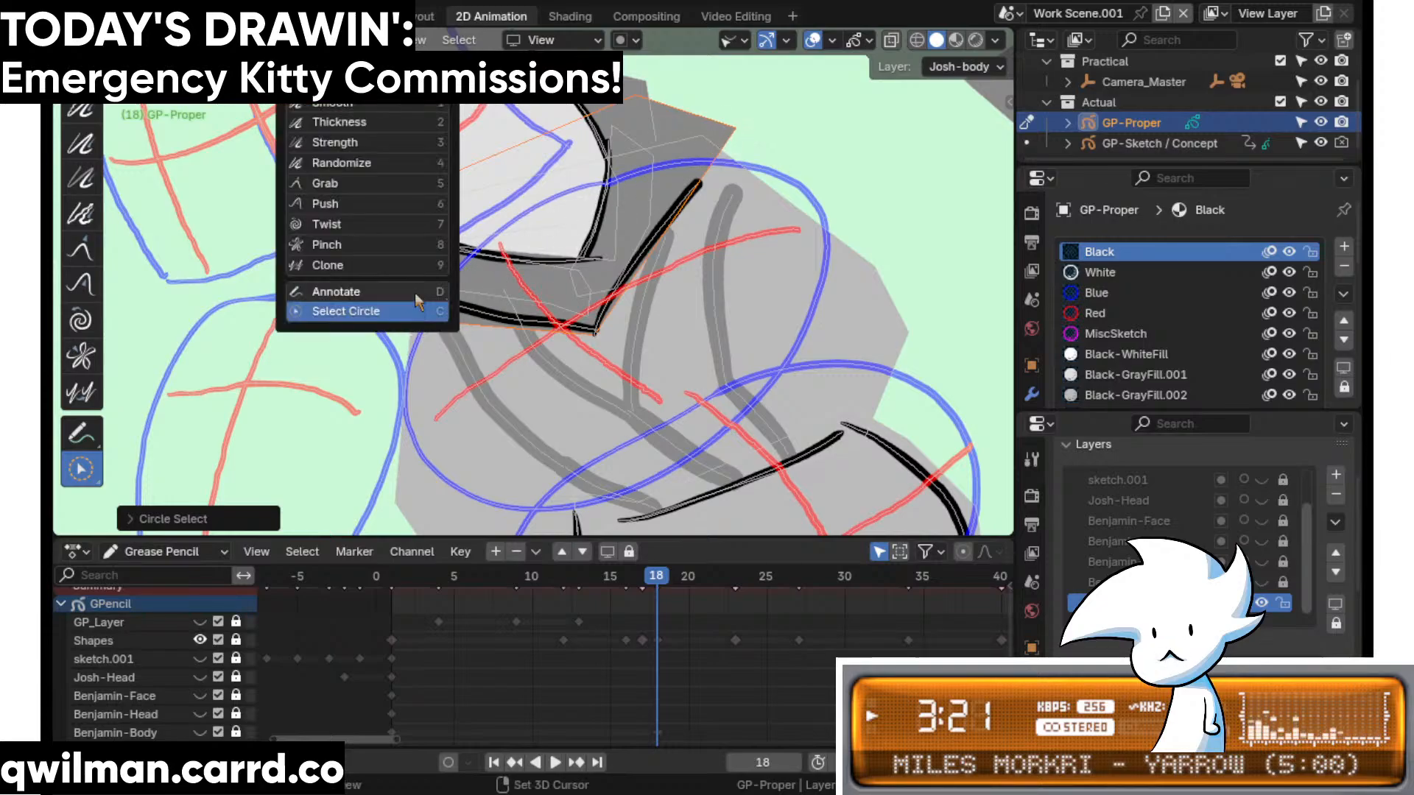
pyautogui.click(362, 184)
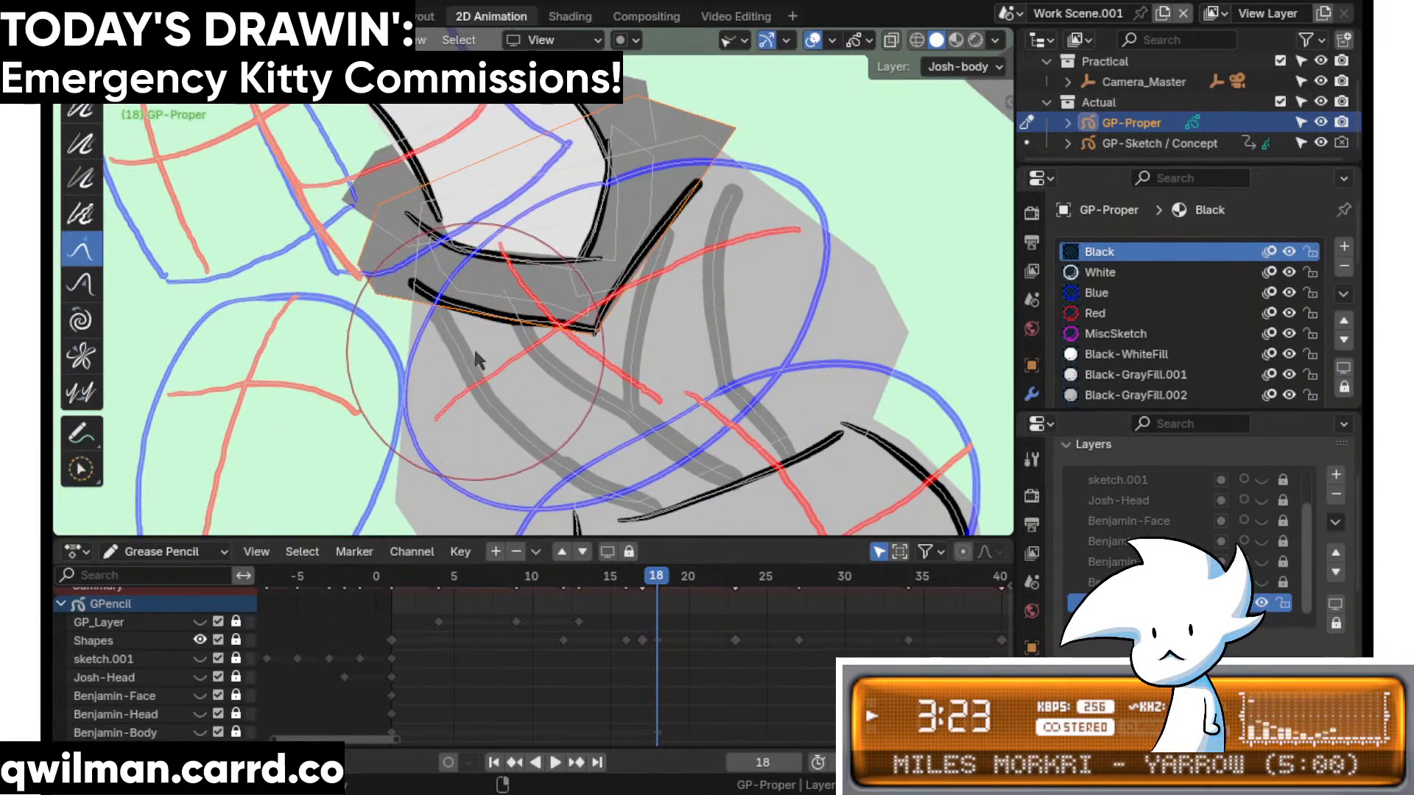
pyautogui.keyDown('shift'); pyautogui.moveTo(477, 379); pyautogui.dragTo(480, 324, button='middle'); pyautogui.keyUp('shift')
pyautogui.keyDown('shift'); pyautogui.moveTo(682, 279); pyautogui.dragTo(688, 368, button='middle'); pyautogui.keyUp('shift')
pyautogui.moveTo(652, 221)
pyautogui.keyDown('shift'); pyautogui.mouseDown(button='middle')
pyautogui.moveTo(690, 266)
pyautogui.moveTo(732, 274)
pyautogui.mouseUp(button='middle'); pyautogui.keyUp('shift')
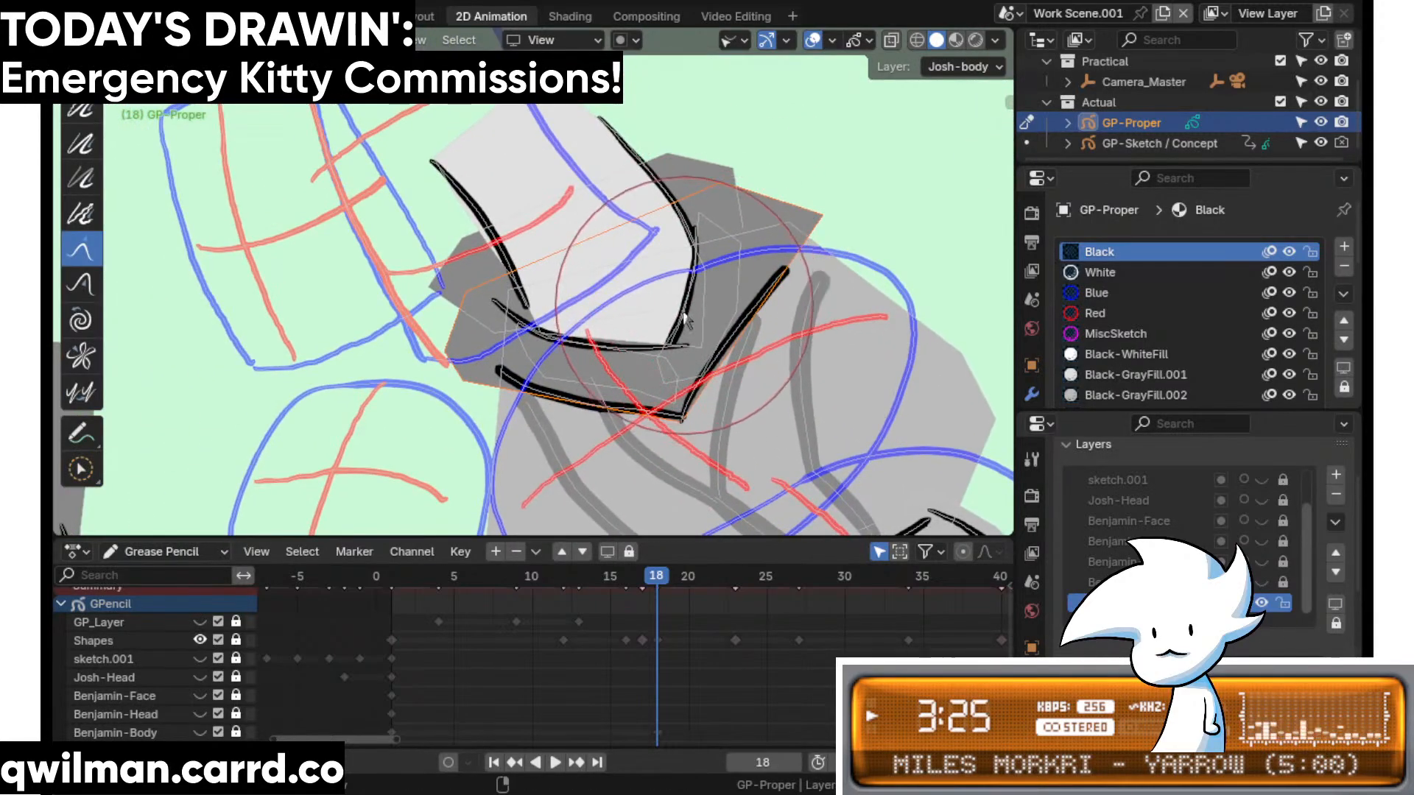
pyautogui.keyDown('shift'); pyautogui.moveTo(692, 348); pyautogui.dragTo(636, 232, button='middle'); pyautogui.keyUp('shift')
# - Try to move the partly selected left arm artwork toward the body in Edit mode, and undo the move
pyautogui.scroll(-3, 637, 232)
pyautogui.moveTo(777, 328)
pyautogui.keyDown('shift'); pyautogui.mouseDown(button='middle')
pyautogui.moveTo(764, 243)
pyautogui.moveTo(646, 287)
pyautogui.mouseUp(button='middle'); pyautogui.keyUp('shift')
pyautogui.keyDown('shift'); pyautogui.moveTo(431, 398); pyautogui.dragTo(681, 304, button='middle'); pyautogui.keyUp('shift')
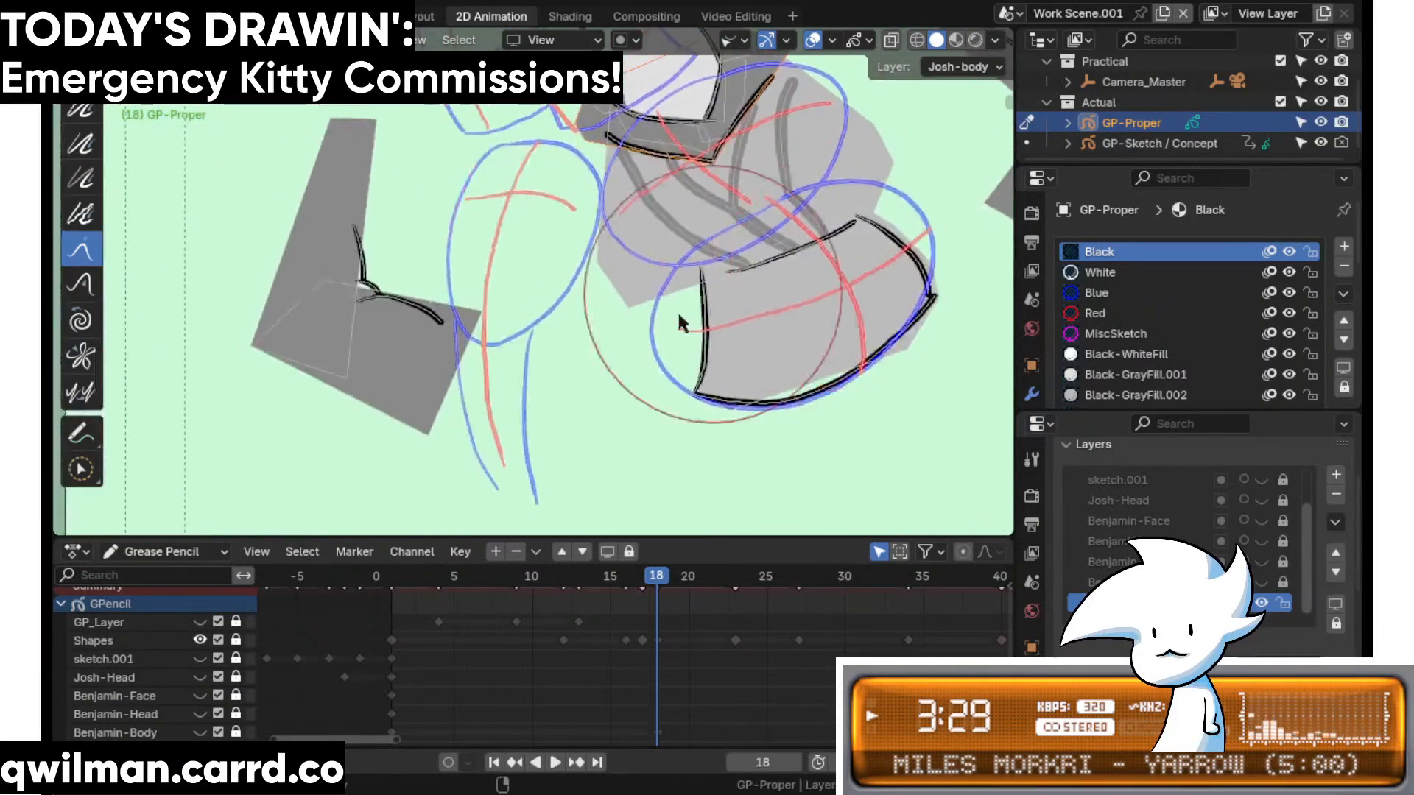
pyautogui.press('q')
pyautogui.click(425, 345)
pyautogui.press('Tab')
pyautogui.hotkey('shift', 'space')
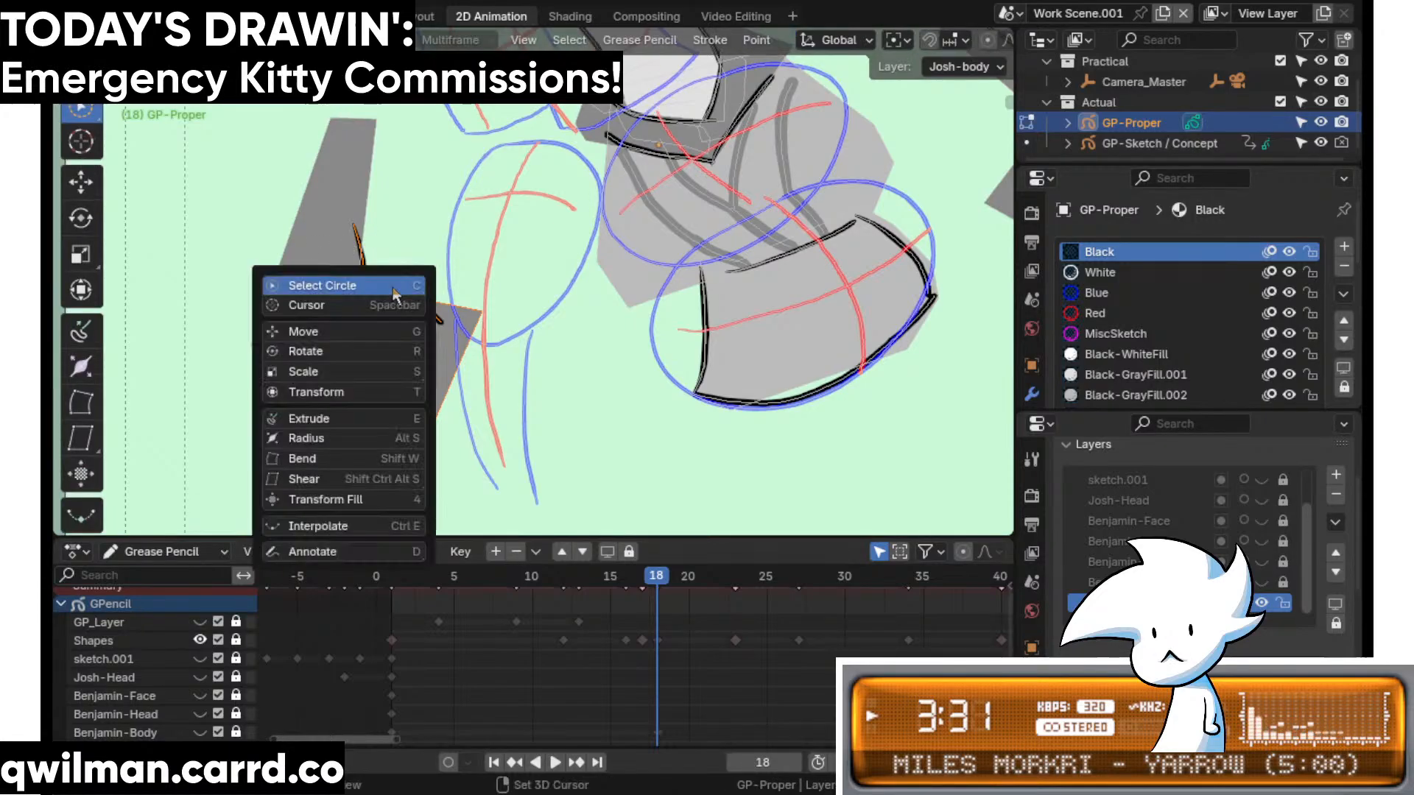
pyautogui.click(343, 328)
pyautogui.moveTo(367, 301); pyautogui.dragTo(535, 329)
pyautogui.hotkey('ctrl', 'z')
# - Select all strokes and fills of the detached left arm and move them against the torso's left side
pyautogui.press('q')
pyautogui.click(399, 247)
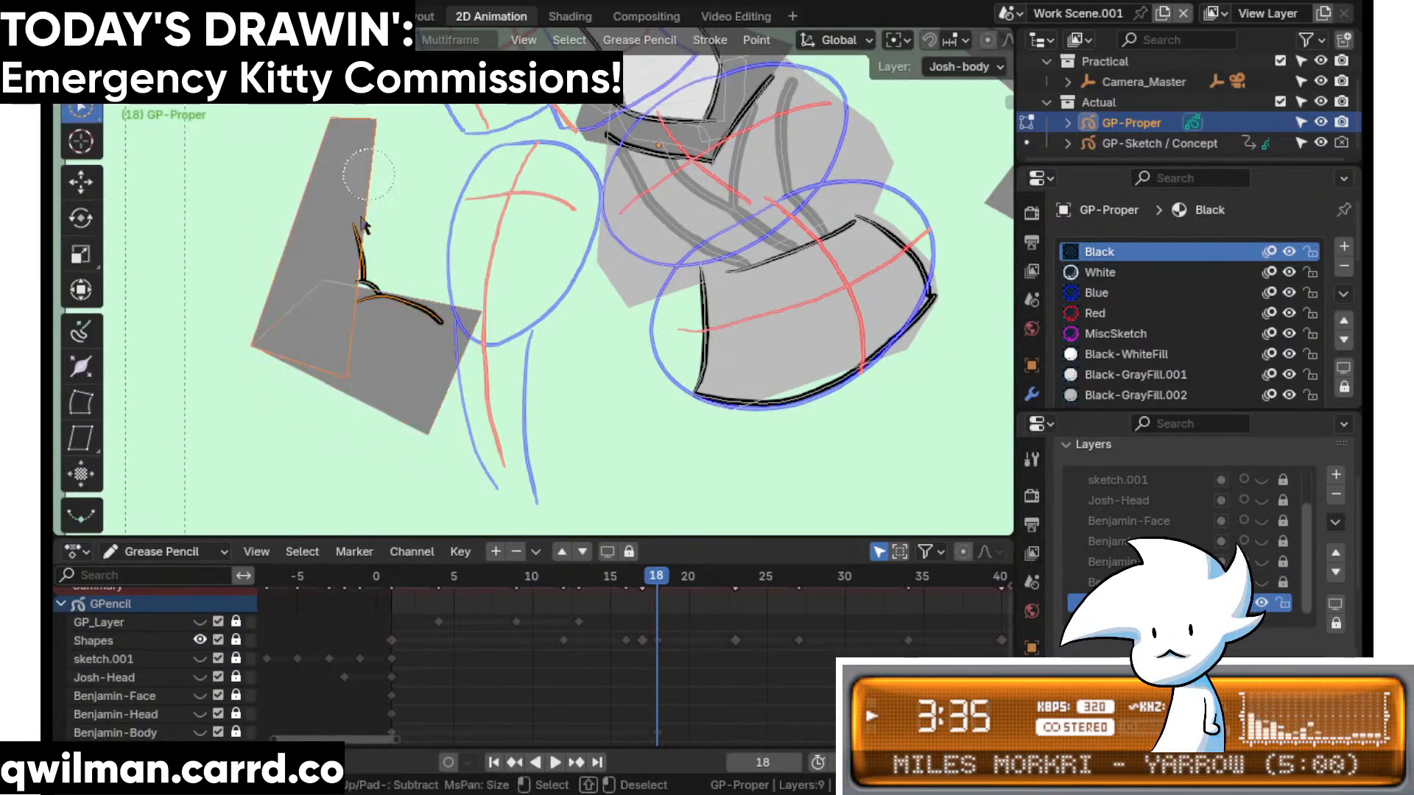
pyautogui.moveTo(469, 382); pyautogui.dragTo(445, 325)
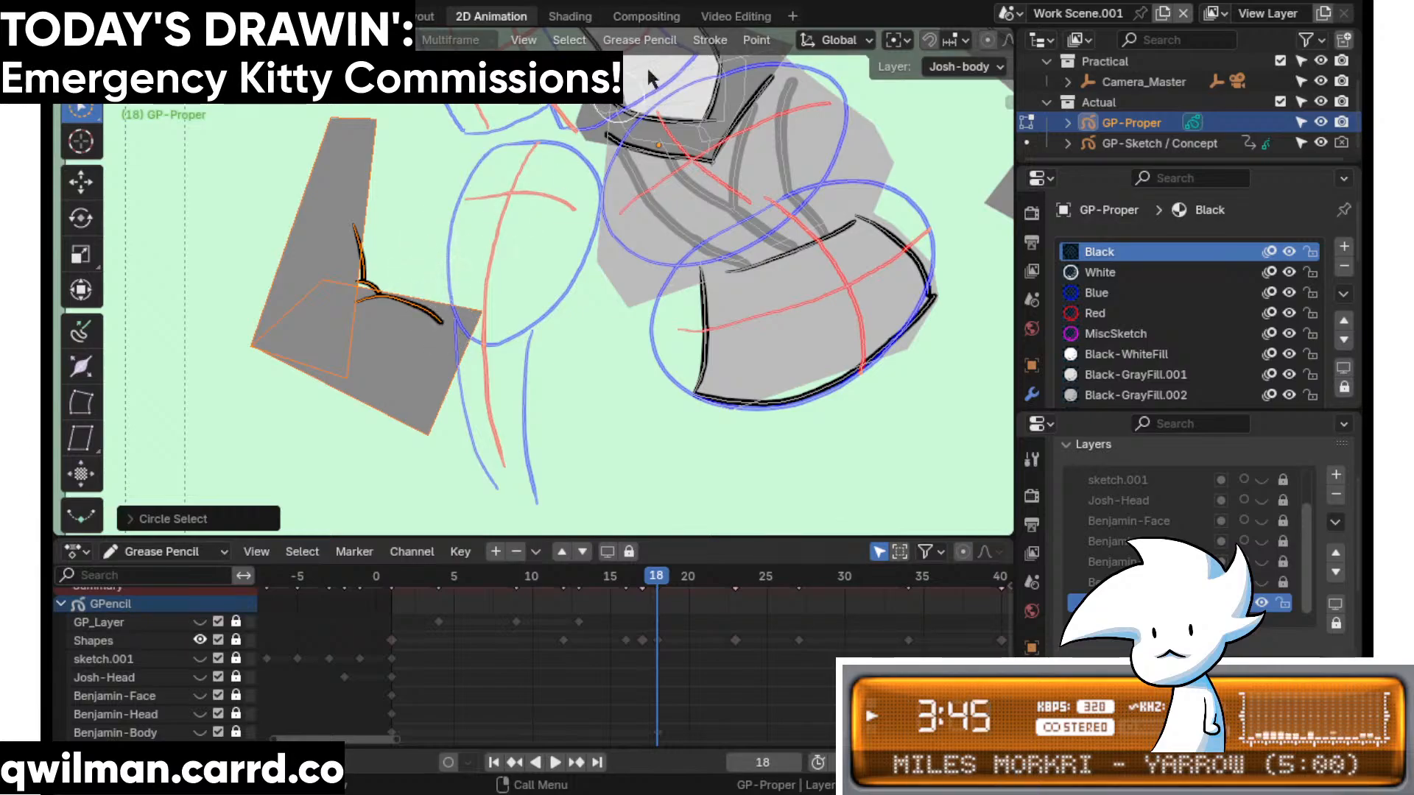
pyautogui.hotkey('shift', 'space')
pyautogui.click(428, 344)
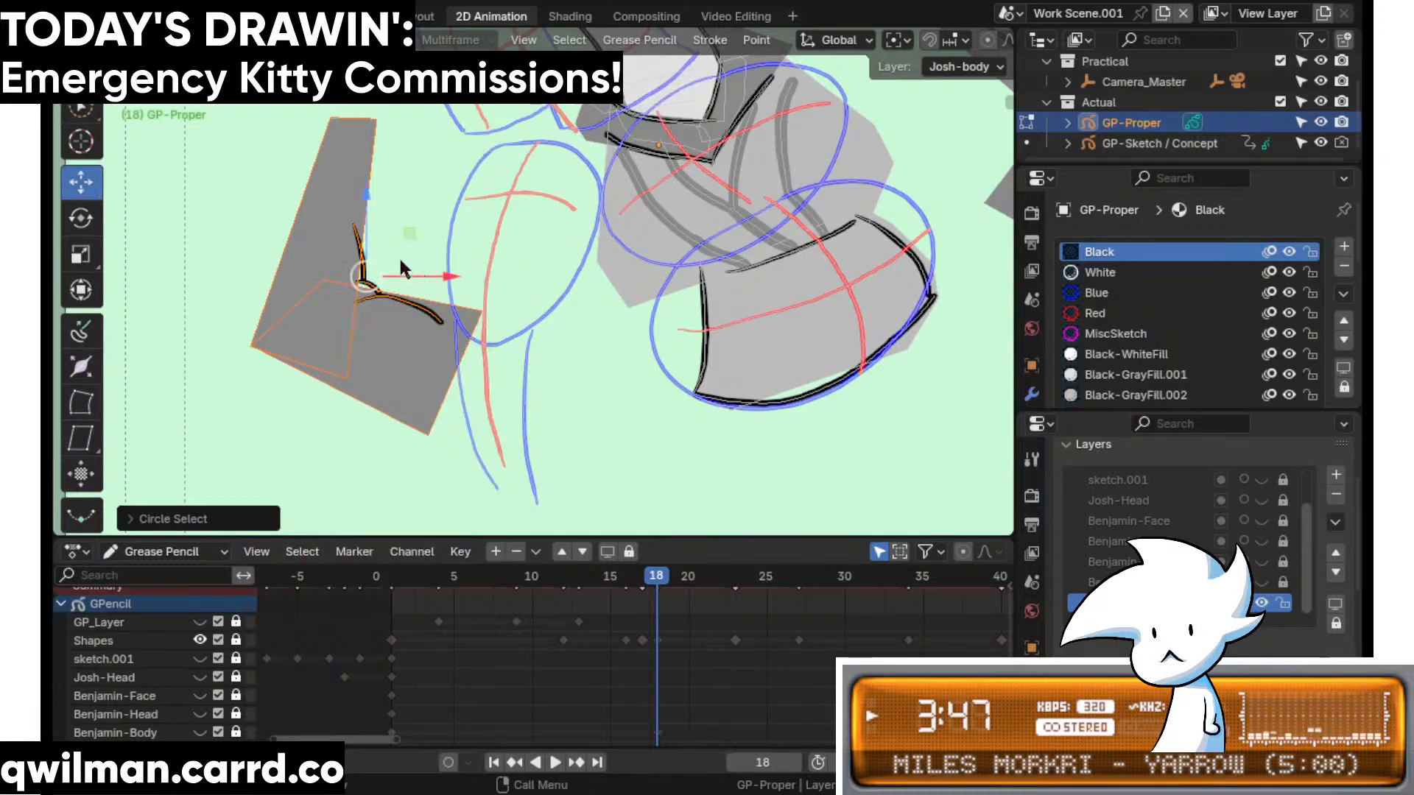
pyautogui.moveTo(387, 276); pyautogui.dragTo(637, 283)
pyautogui.moveTo(708, 666)
pyautogui.mouseDown(button='middle')
pyautogui.moveTo(692, 698)
pyautogui.moveTo(687, 680)
pyautogui.mouseUp(button='middle')
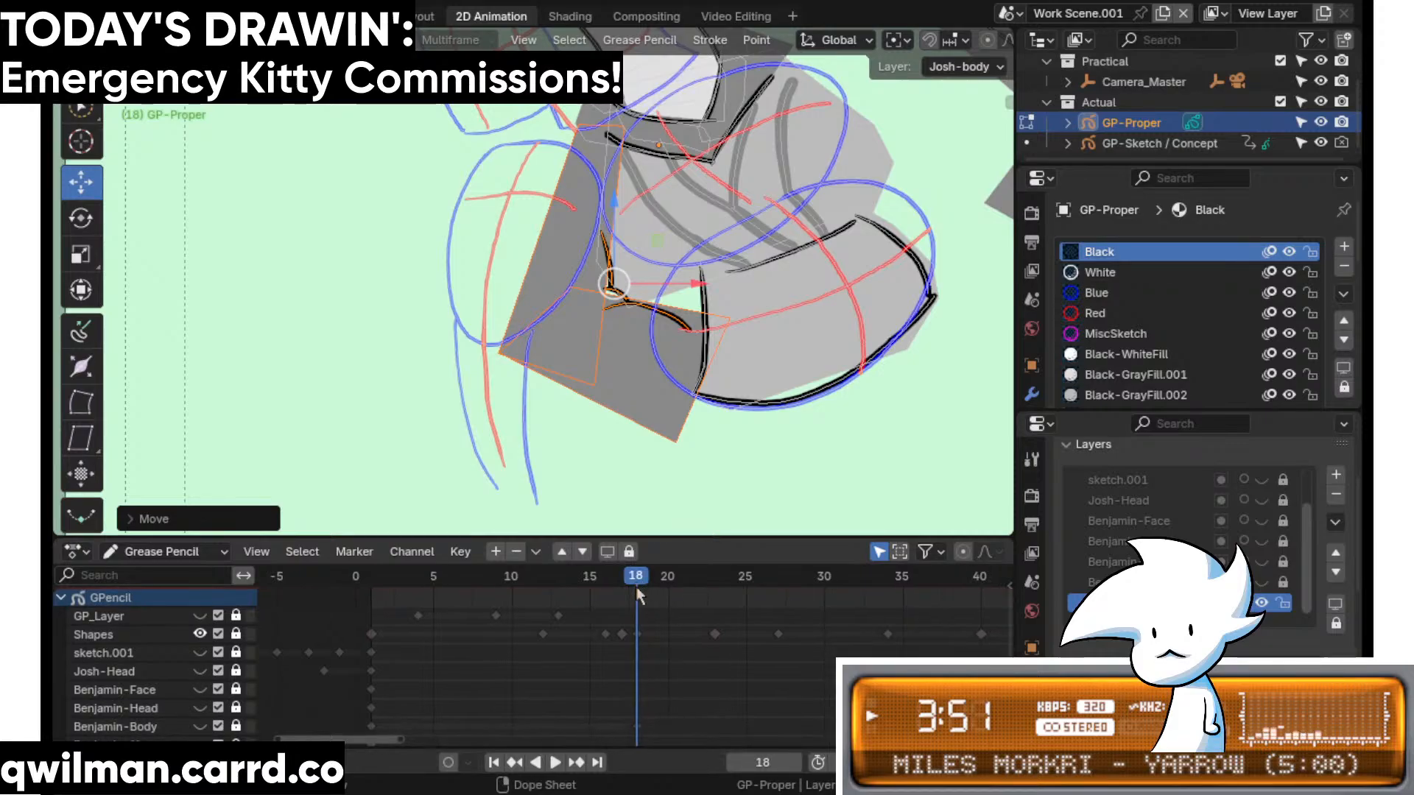
pyautogui.moveTo(638, 579)
pyautogui.mouseDown()
pyautogui.moveTo(609, 579)
pyautogui.moveTo(639, 578)
pyautogui.mouseUp()
pyautogui.moveTo(617, 291); pyautogui.dragTo(681, 261)
# - Select the left arm's dark fills and reshape them with Grab in Sculpt mode to sit against the torso and waist outline
pyautogui.press('q')
pyautogui.click(648, 298)
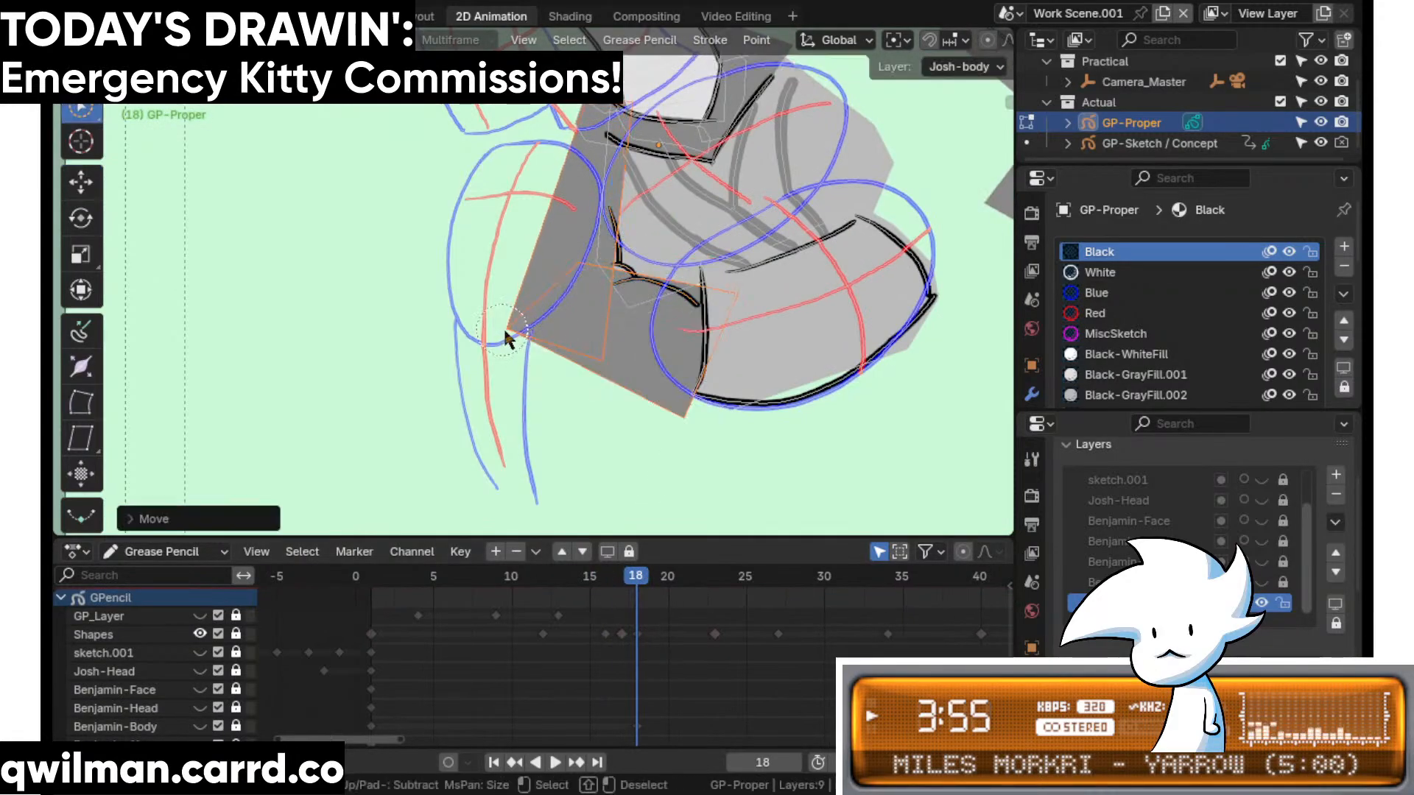
pyautogui.hotkey('ctrl', 'Tab')
pyautogui.hotkey('shift', 'space')
pyautogui.click(502, 112)
pyautogui.scroll(-3, 530, 122)
pyautogui.moveTo(617, 133); pyautogui.dragTo(597, 156)
pyautogui.scroll(1, 626, 279)
pyautogui.scroll(1, 655, 354)
pyautogui.moveTo(677, 417); pyautogui.dragTo(687, 388)
pyautogui.moveTo(722, 287); pyautogui.dragTo(718, 269)
pyautogui.scroll(7, 673, 414)
pyautogui.keyDown('shift'); pyautogui.moveTo(837, 312); pyautogui.dragTo(715, 335, button='middle'); pyautogui.keyUp('shift')
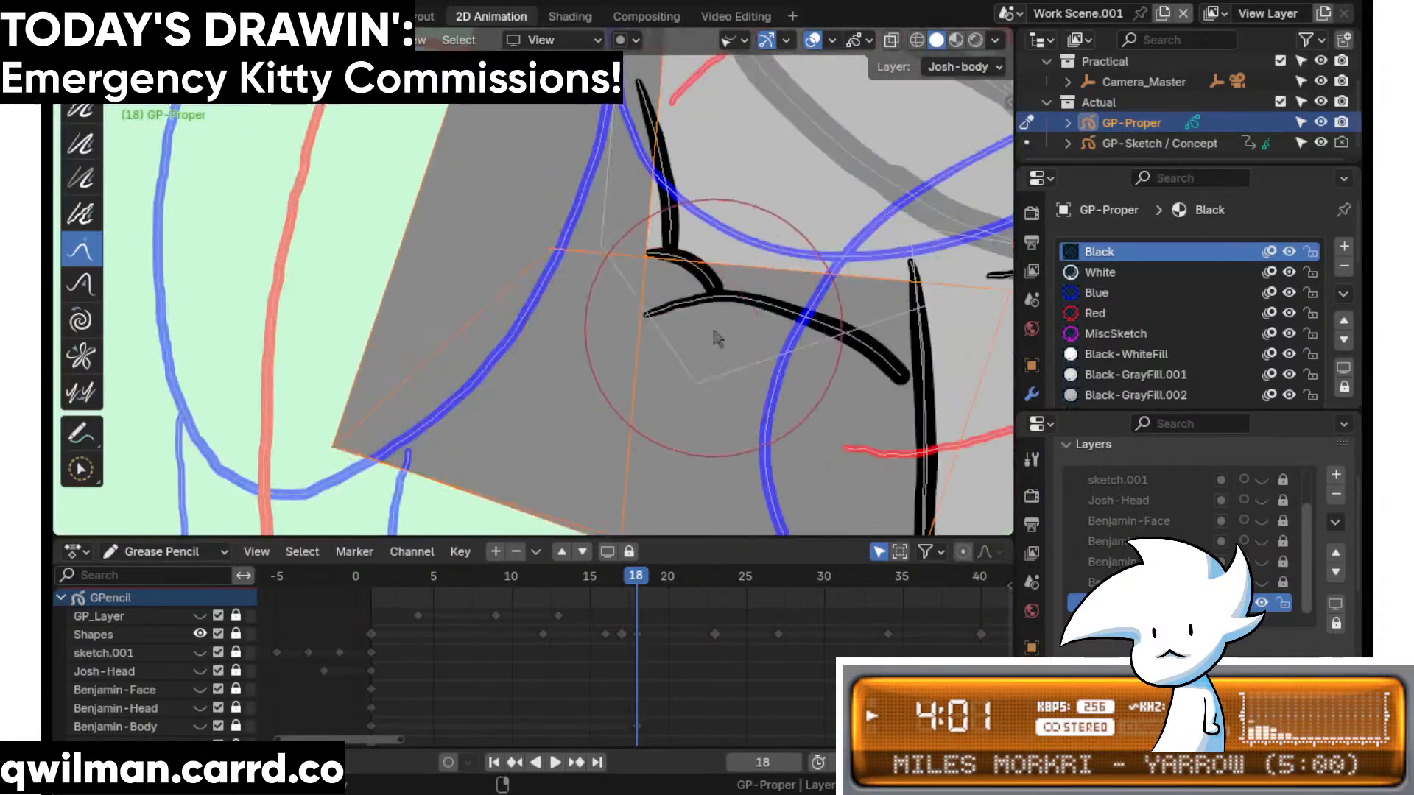
# - Select the torso's left side line, small corner curve and long waist curve, and reshape them with Grab to meet the lower torso outline
pyautogui.press('w')
pyautogui.click(749, 324)
pyautogui.hotkey('shift', 'space')
pyautogui.click(685, 182)
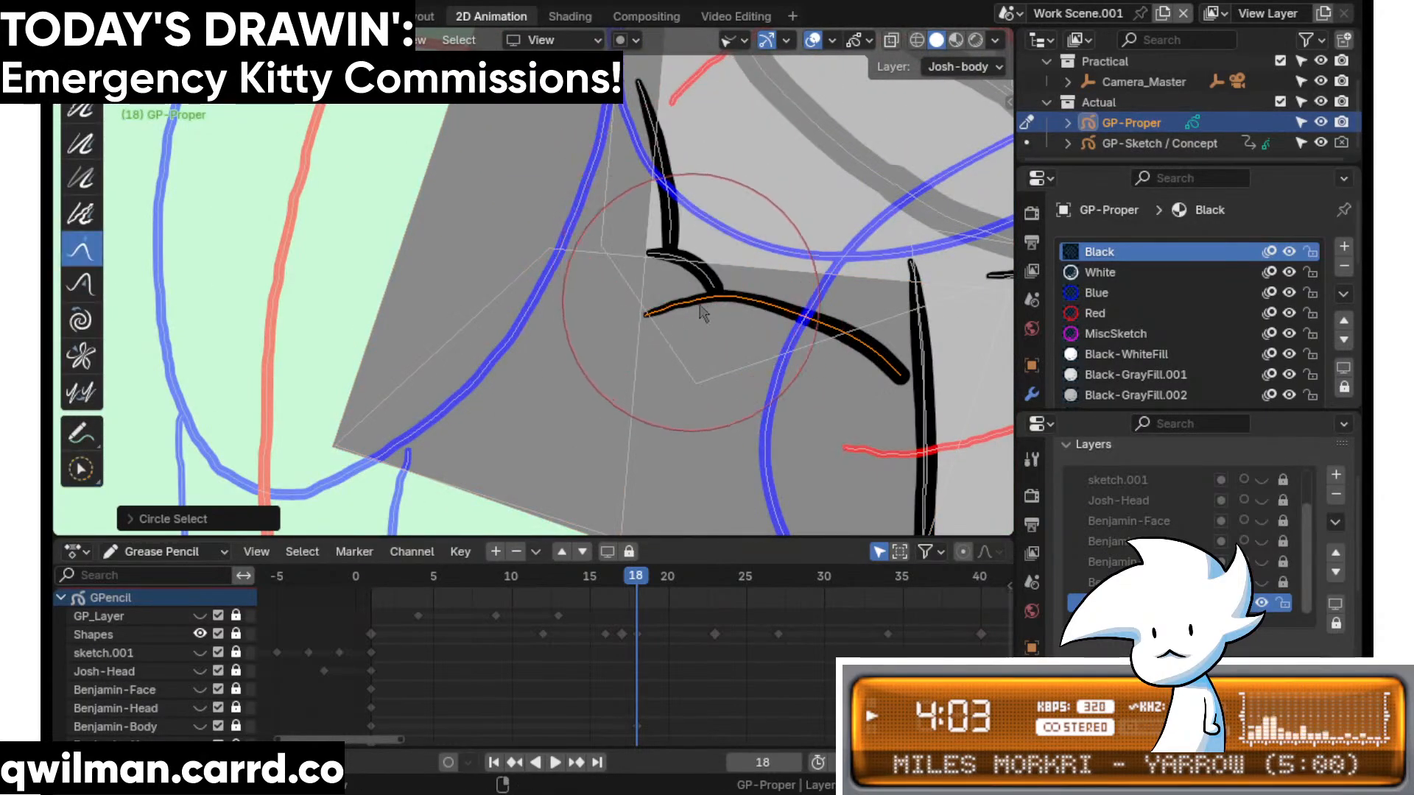
pyautogui.press('w')
pyautogui.scroll(1, 712, 291)
pyautogui.keyDown('shift'); pyautogui.moveTo(712, 291); pyautogui.dragTo(652, 328, button='middle'); pyautogui.keyUp('shift')
pyautogui.click(652, 328)
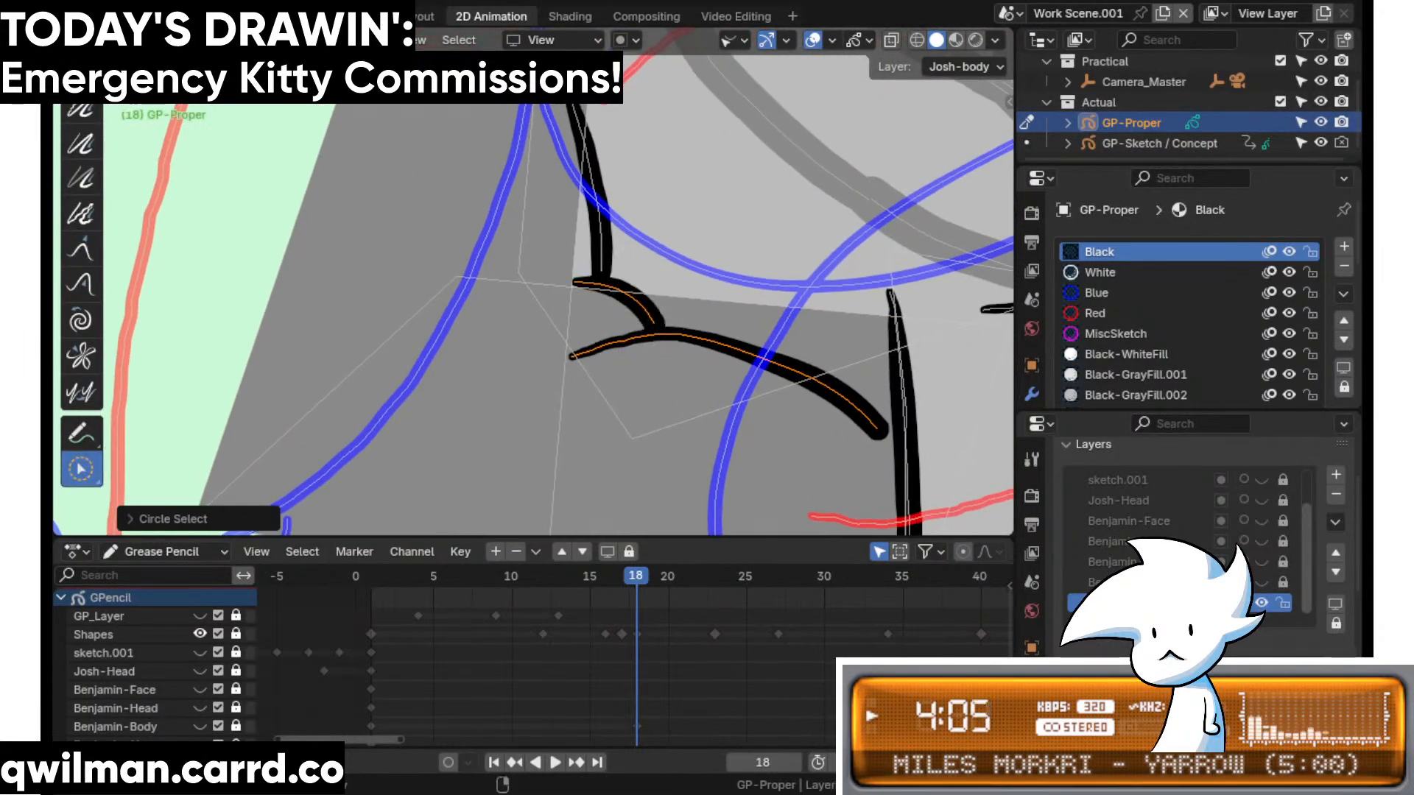
pyautogui.scroll(-4, 687, 232)
pyautogui.hotkey('shift', 'space')
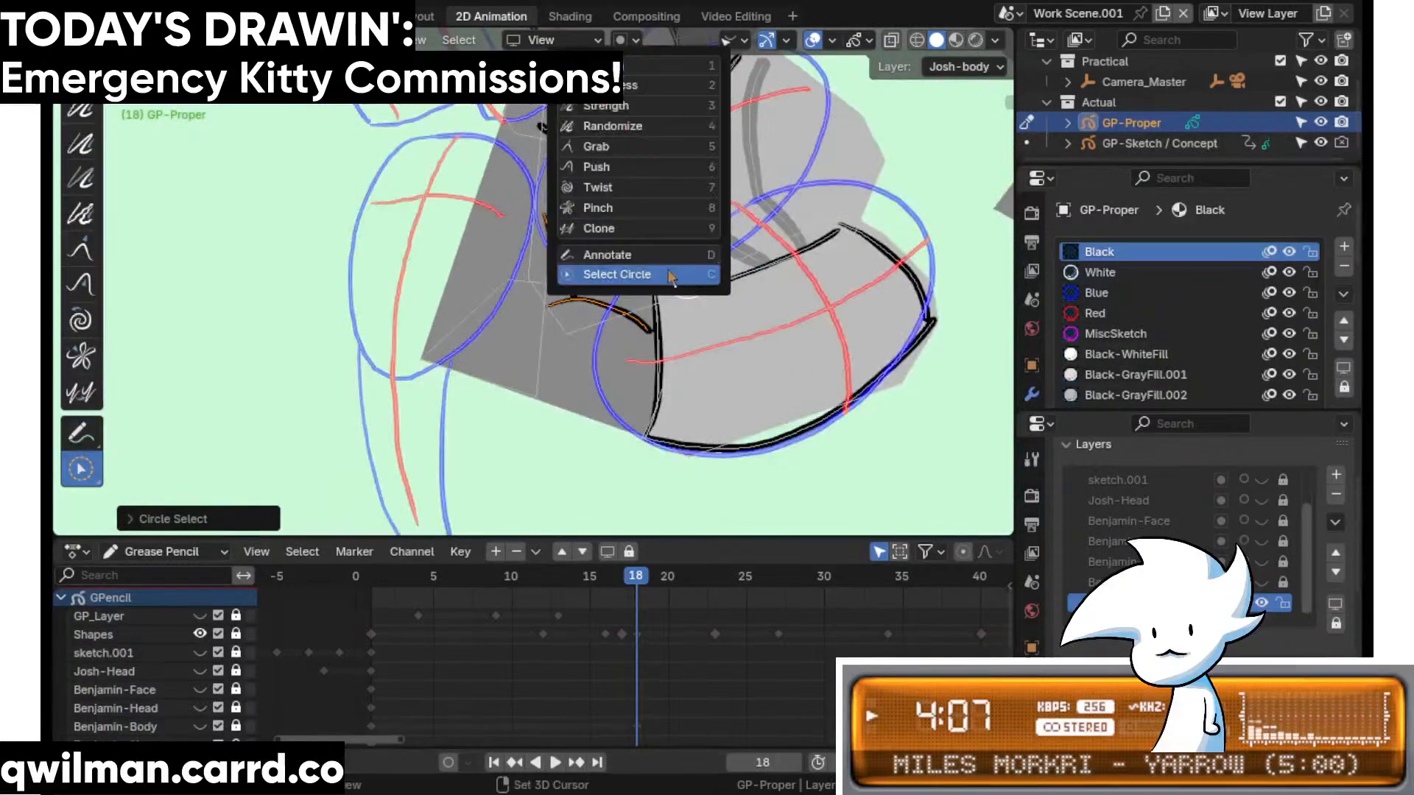
pyautogui.click(626, 149)
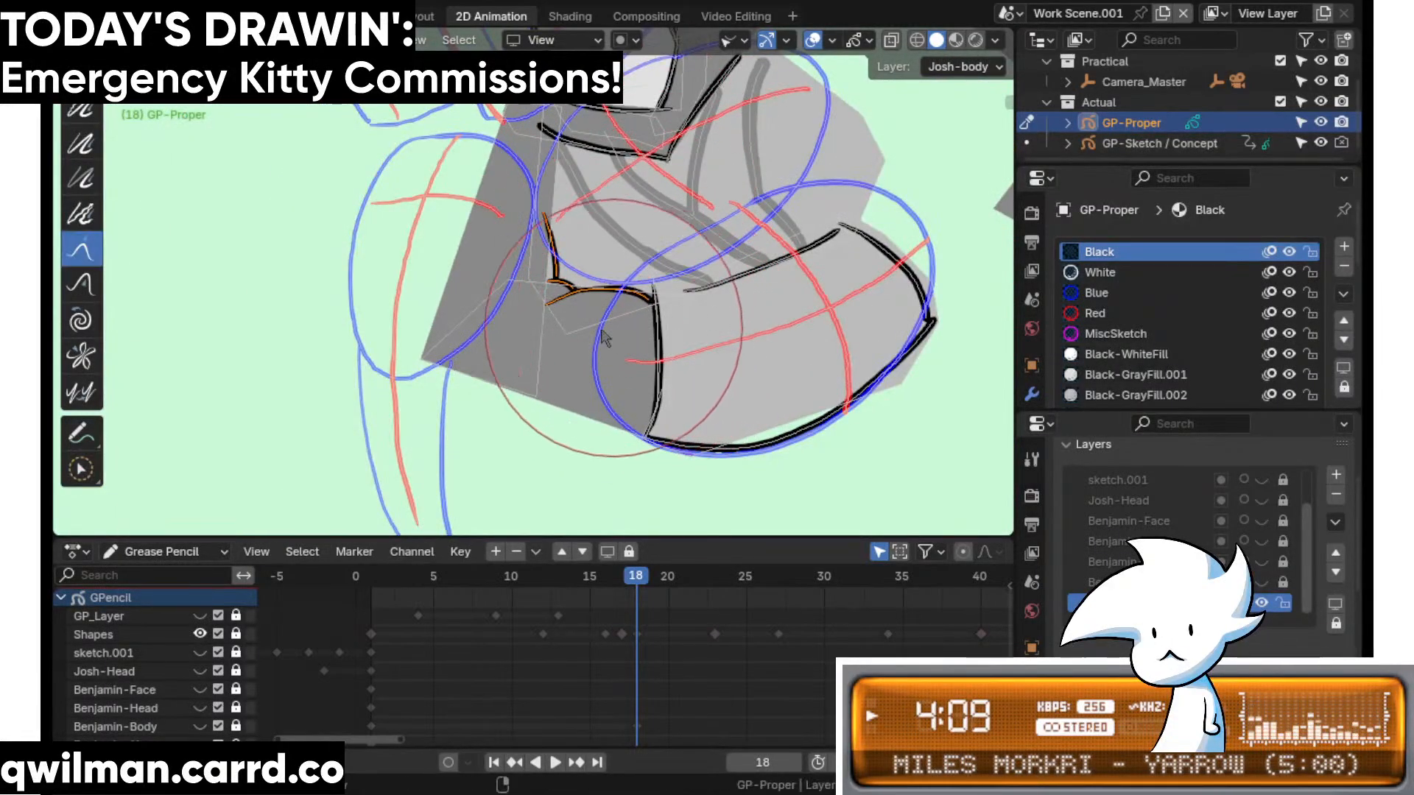
pyautogui.moveTo(547, 326); pyautogui.dragTo(560, 309)
pyautogui.keyDown('shift'); pyautogui.moveTo(569, 299); pyautogui.dragTo(582, 302, button='middle'); pyautogui.keyUp('shift')
pyautogui.moveTo(545, 227); pyautogui.dragTo(557, 230)
pyautogui.scroll(6, 641, 293)
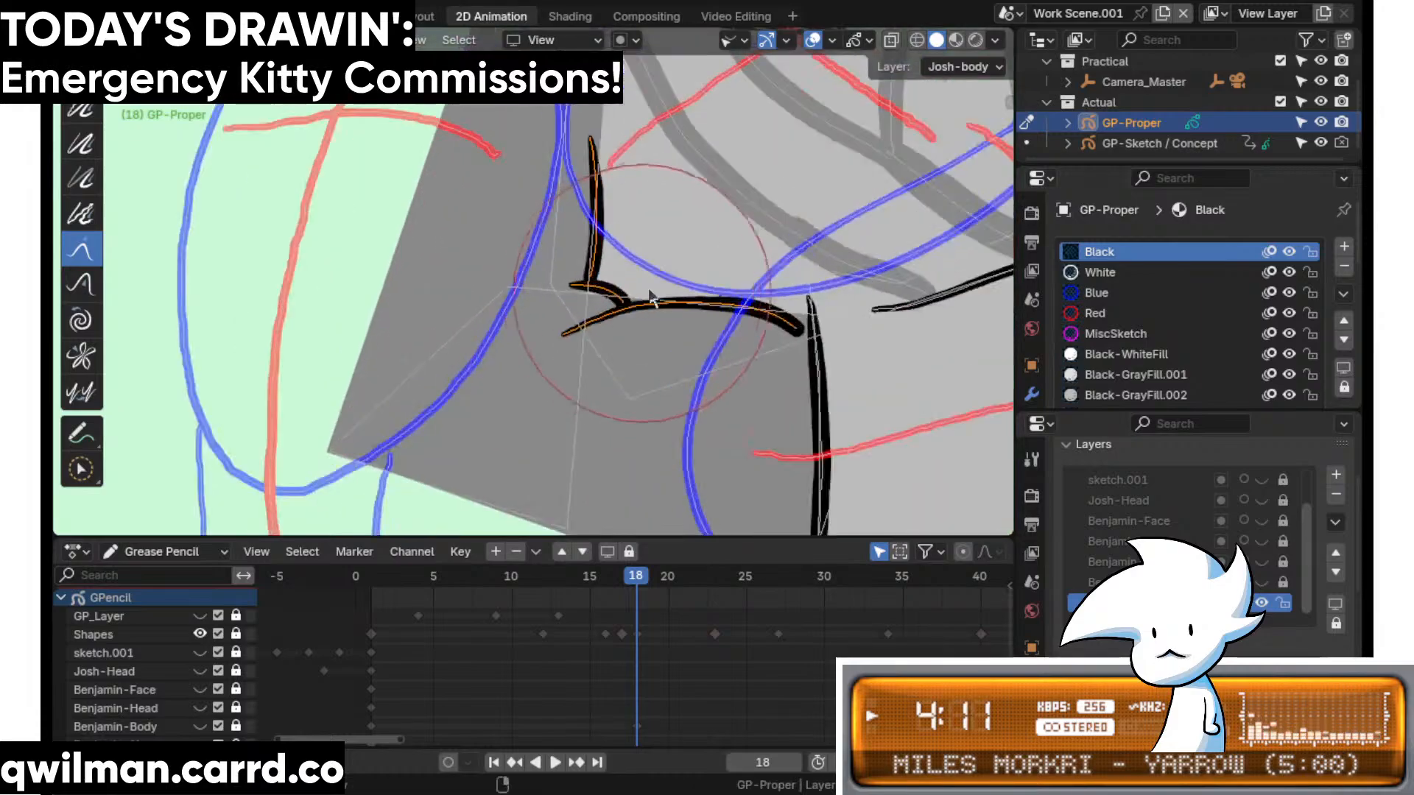
pyautogui.keyDown('shift'); pyautogui.moveTo(617, 297); pyautogui.dragTo(589, 295, button='middle'); pyautogui.keyUp('shift')
# - Select only the small corner curve below the left side line and nudge it with Grab
pyautogui.scroll(2, 658, 288)
pyautogui.press('q')
pyautogui.click(635, 275)
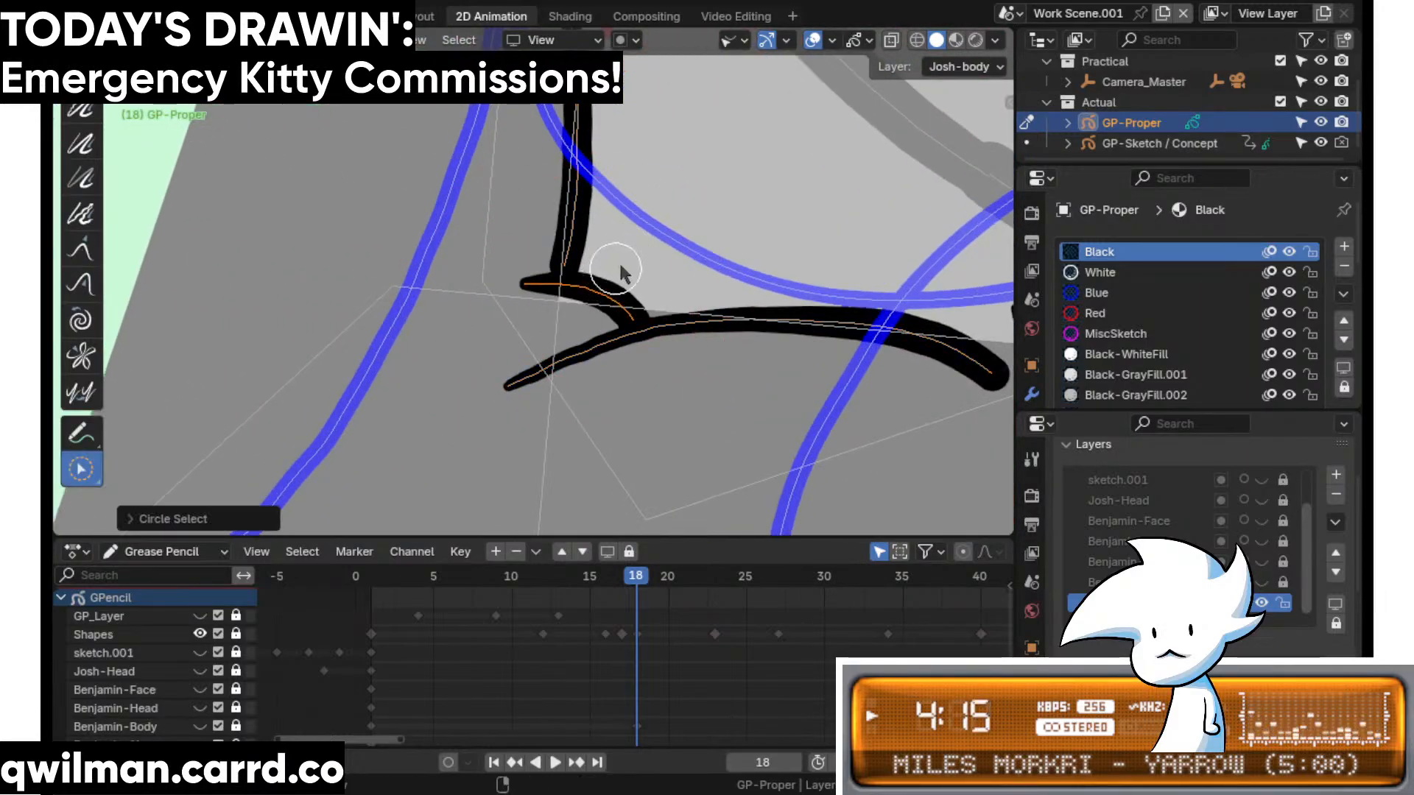
pyautogui.press('q')
pyautogui.click(611, 126)
pyautogui.scroll(-3, 596, 302)
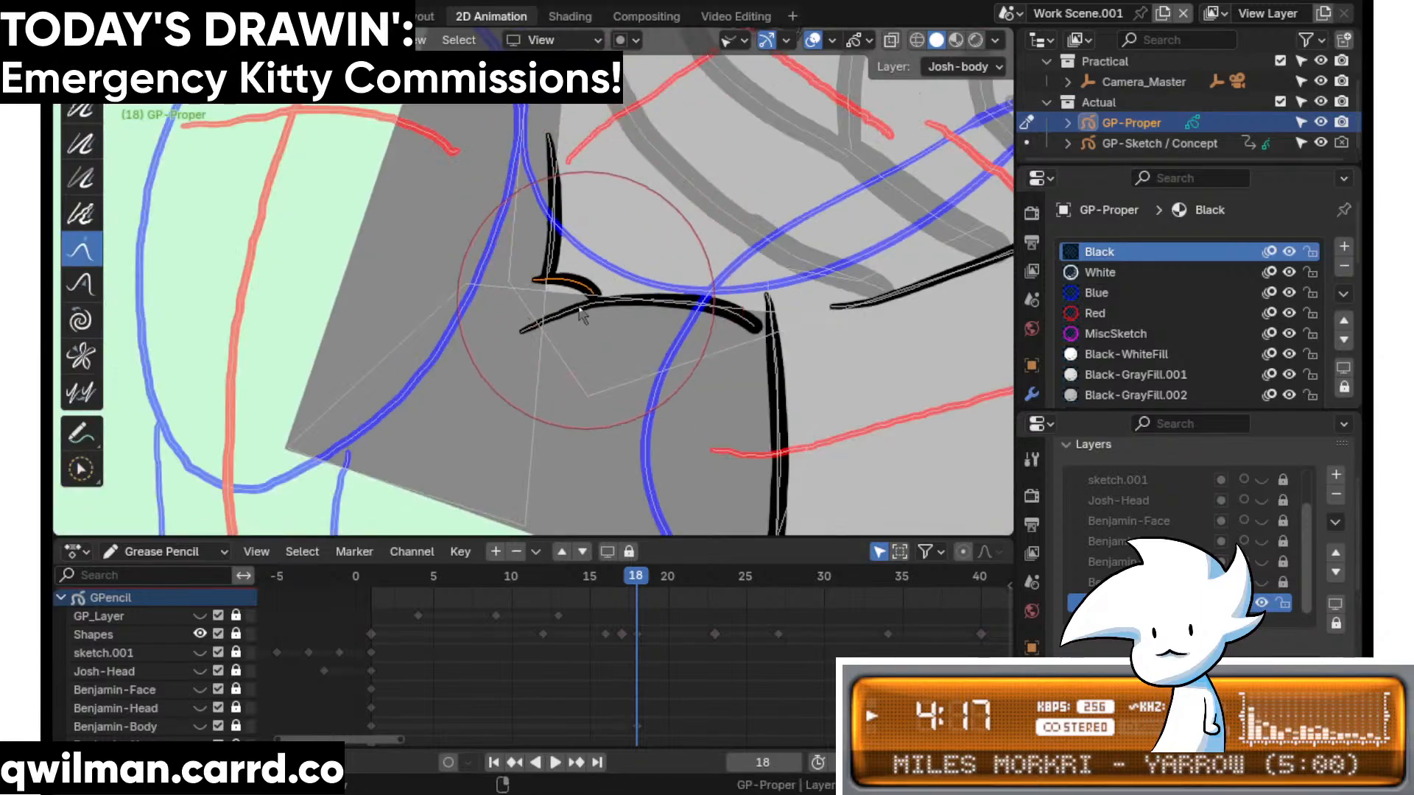
pyautogui.scroll(-2, 686, 589)
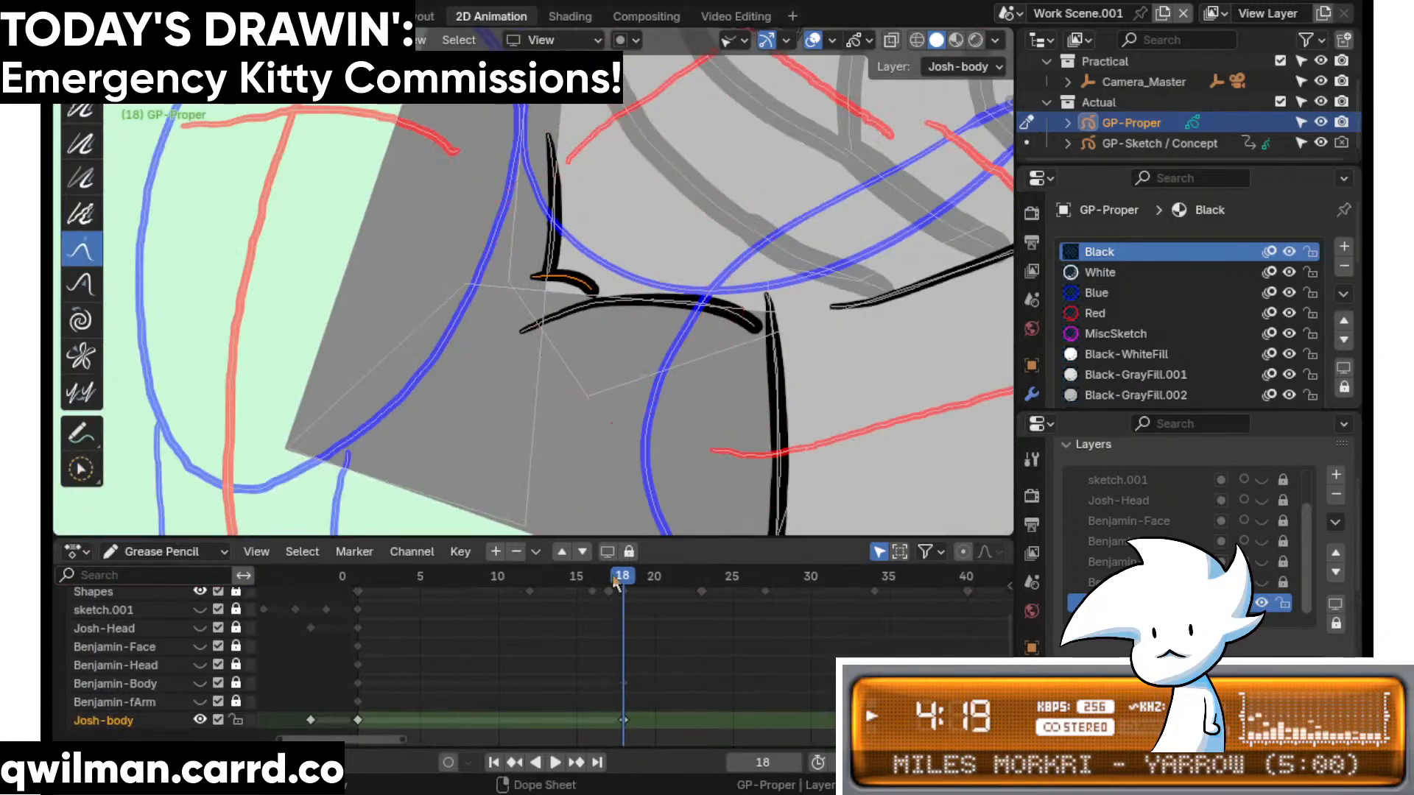
# - Try interpolating the Josh-body pose at frame 16 in Edit mode, and go back to frame 18
pyautogui.press('Left')
pyautogui.press('Left')
pyautogui.press('Tab')
pyautogui.hotkey('shift', 'space')
pyautogui.click(674, 585)
pyautogui.scroll(-5, 675, 366)
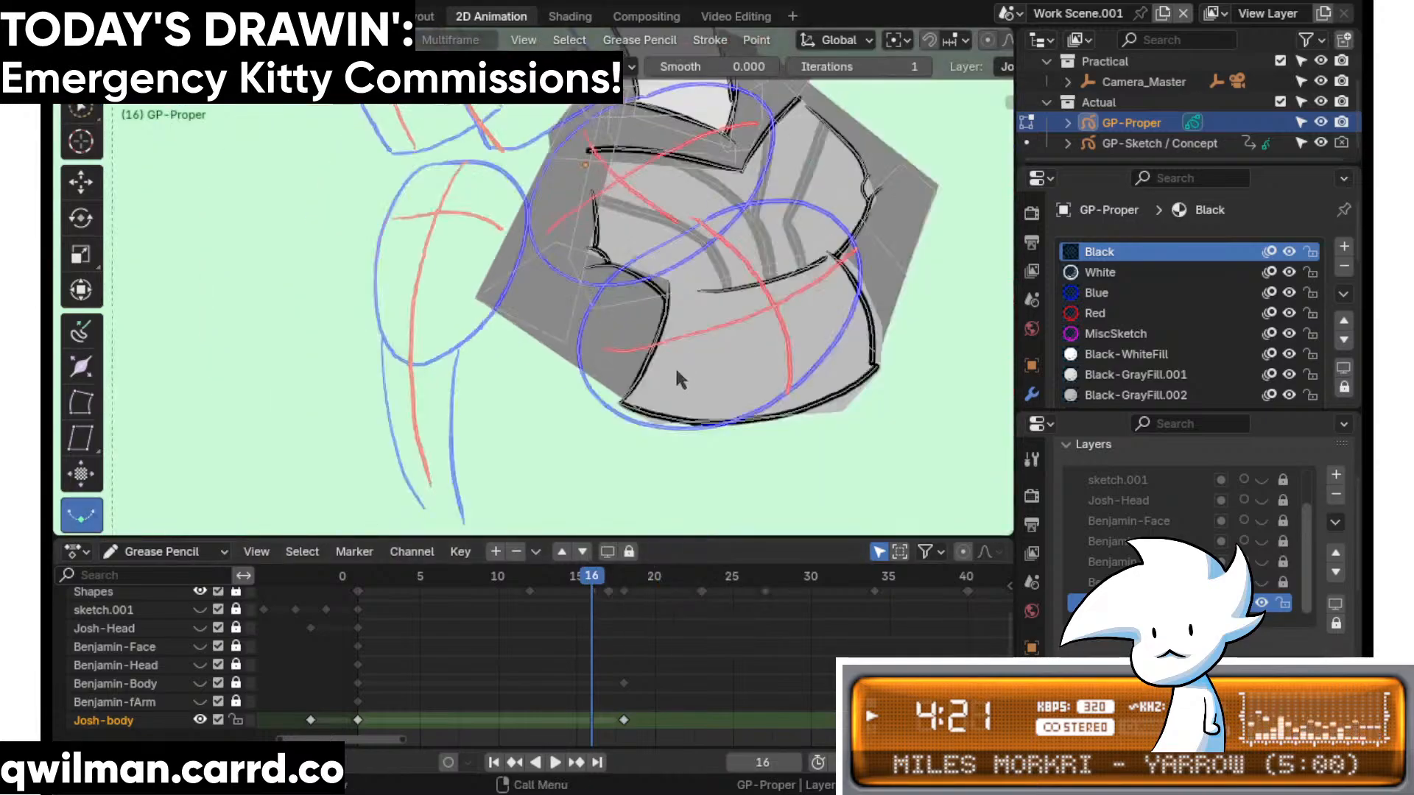
pyautogui.moveTo(675, 366)
pyautogui.mouseDown()
pyautogui.moveTo(729, 364)
pyautogui.moveTo(380, 448)
pyautogui.moveTo(720, 352)
pyautogui.moveTo(341, 451)
pyautogui.moveTo(495, 432)
pyautogui.moveTo(234, 659)
pyautogui.mouseUp()
pyautogui.moveTo(595, 580); pyautogui.dragTo(625, 584)
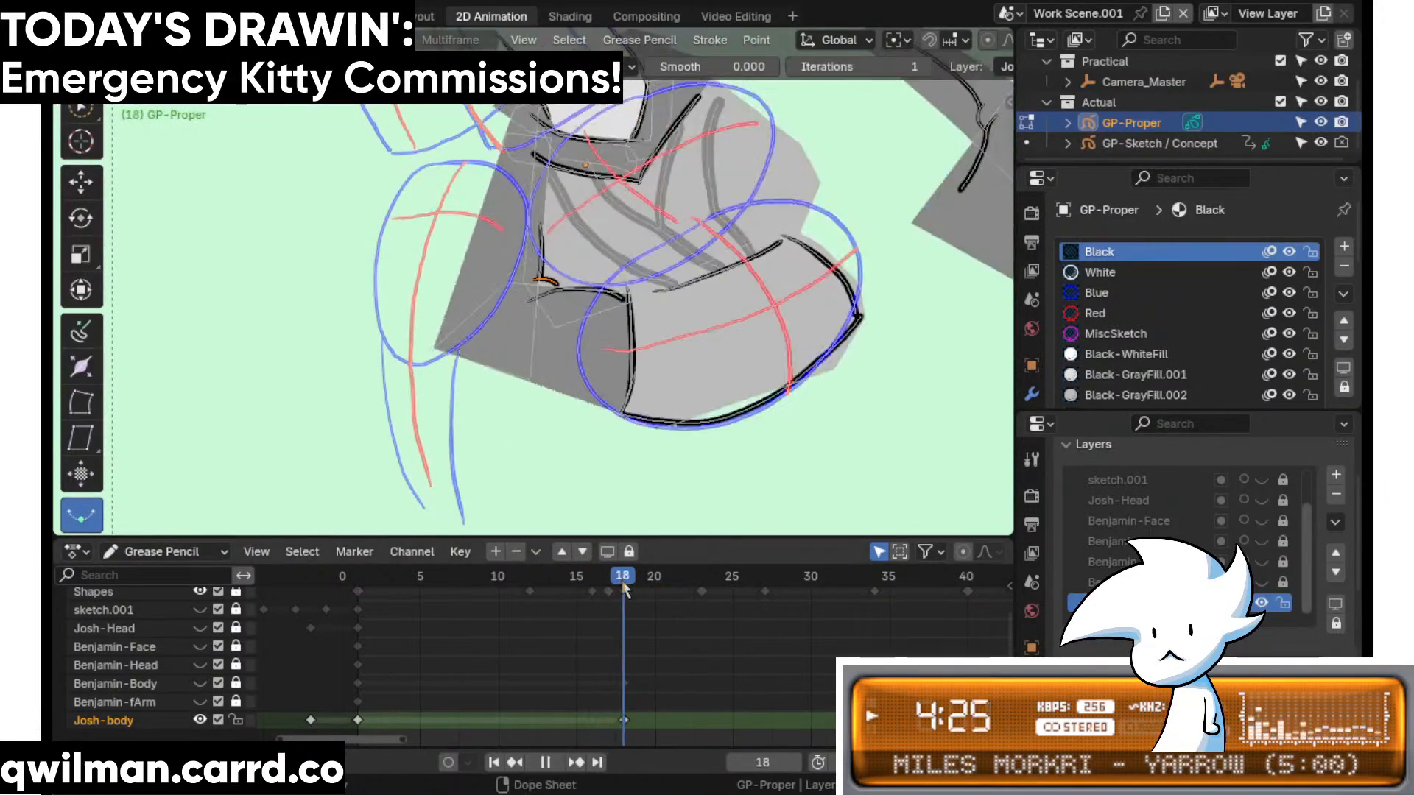
# - Select the left arm's dark fills and pull their lower edge up toward the torso's bottom corner with Grab in Sculpt mode
pyautogui.scroll(2, 454, 338)
pyautogui.press('q')
pyautogui.click(433, 327)
pyautogui.moveTo(411, 370); pyautogui.dragTo(443, 339)
pyautogui.rightClick(405, 380)
pyautogui.press('Tab')
pyautogui.hotkey('shift', 'space')
pyautogui.click(399, 277)
pyautogui.scroll(-4, 408, 354)
pyautogui.scroll(4, 456, 353)
pyautogui.moveTo(479, 392); pyautogui.dragTo(482, 387)
pyautogui.keyDown('shift'); pyautogui.moveTo(524, 464); pyautogui.dragTo(534, 391, button='middle'); pyautogui.keyUp('shift')
pyautogui.scroll(2, 537, 390)
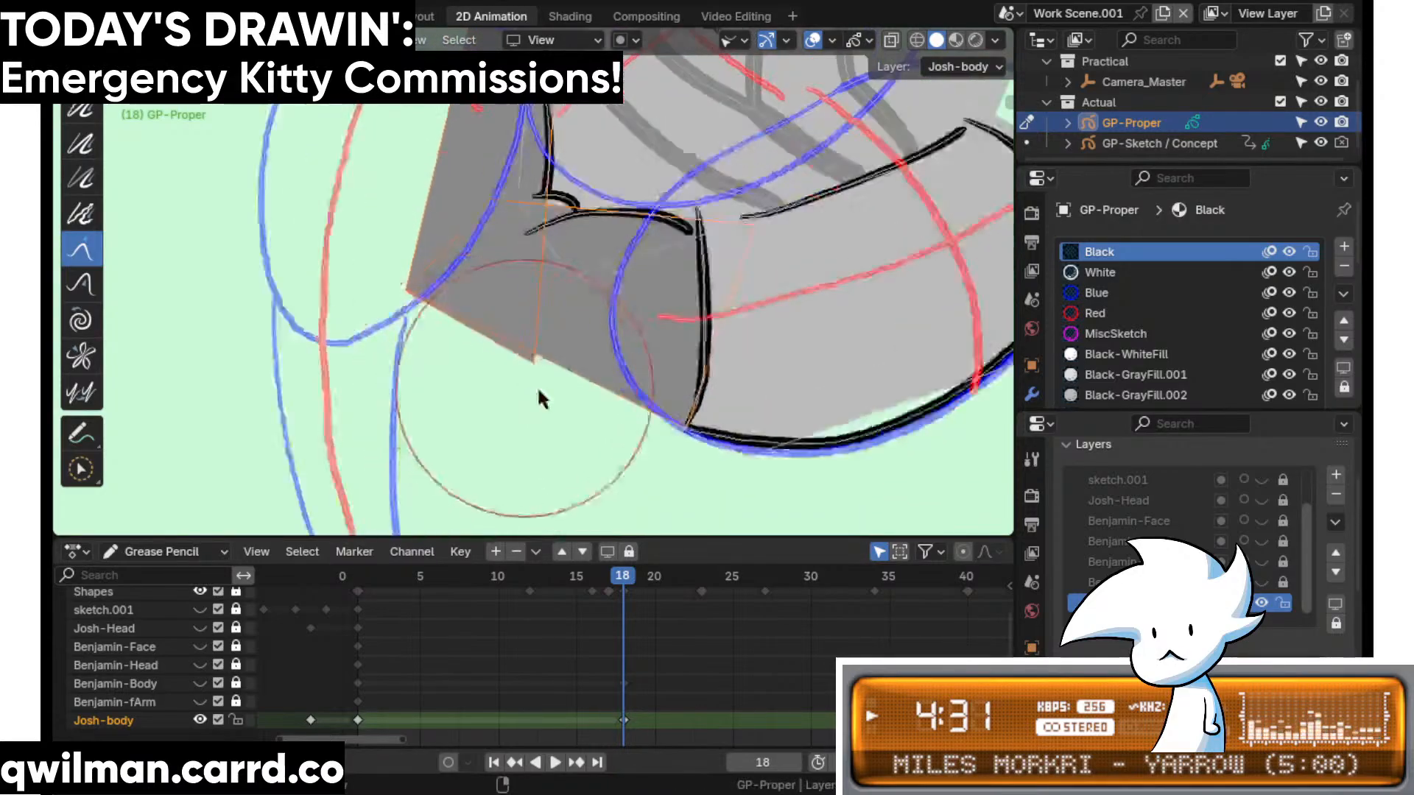
# - Select the dark fill's lower corner and even out the bottom edge with Grab
pyautogui.hotkey('shift', 'space')
pyautogui.click(530, 408)
pyautogui.press('q')
pyautogui.click(529, 376)
pyautogui.click(520, 397)
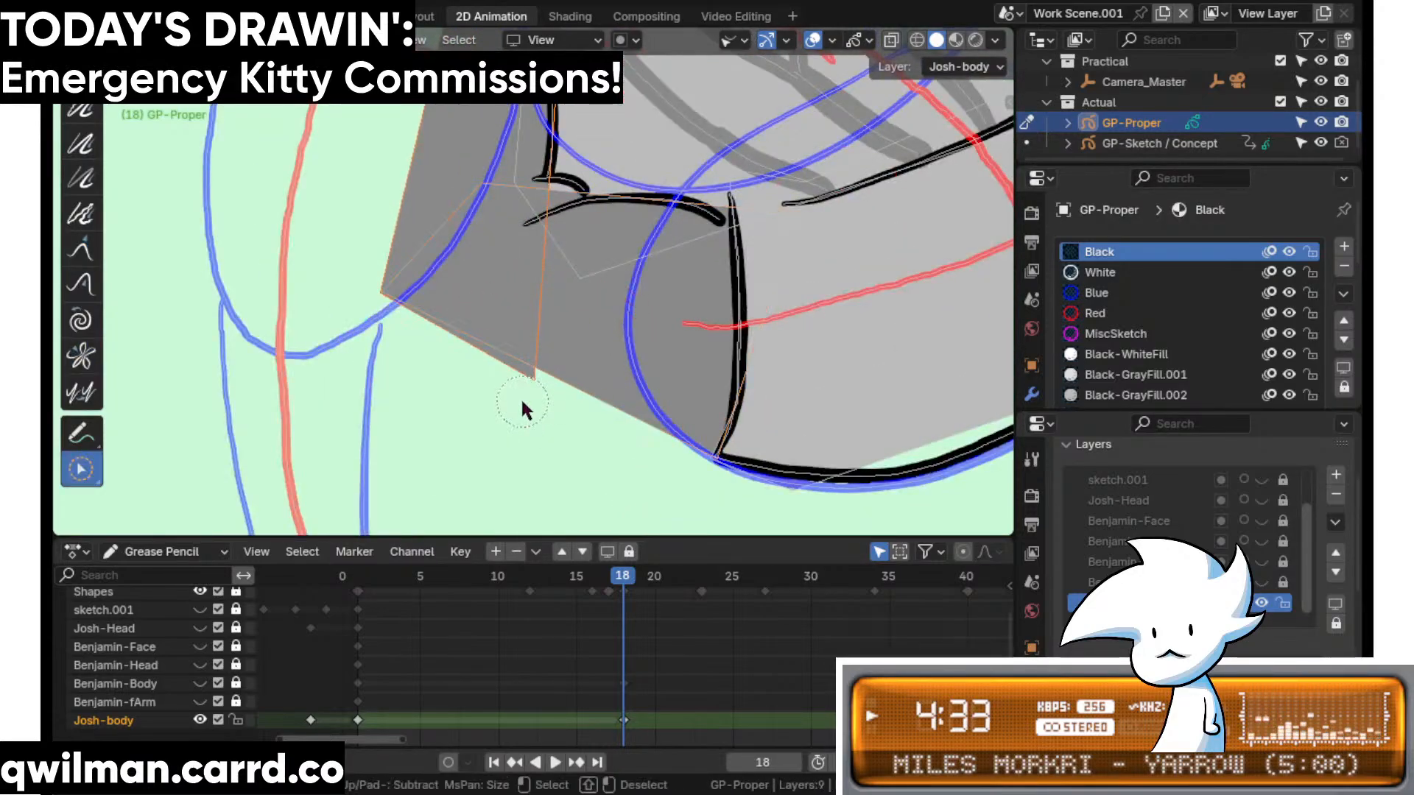
pyautogui.hotkey('shift', 'space')
pyautogui.press('5')
pyautogui.scroll(-3, 541, 382)
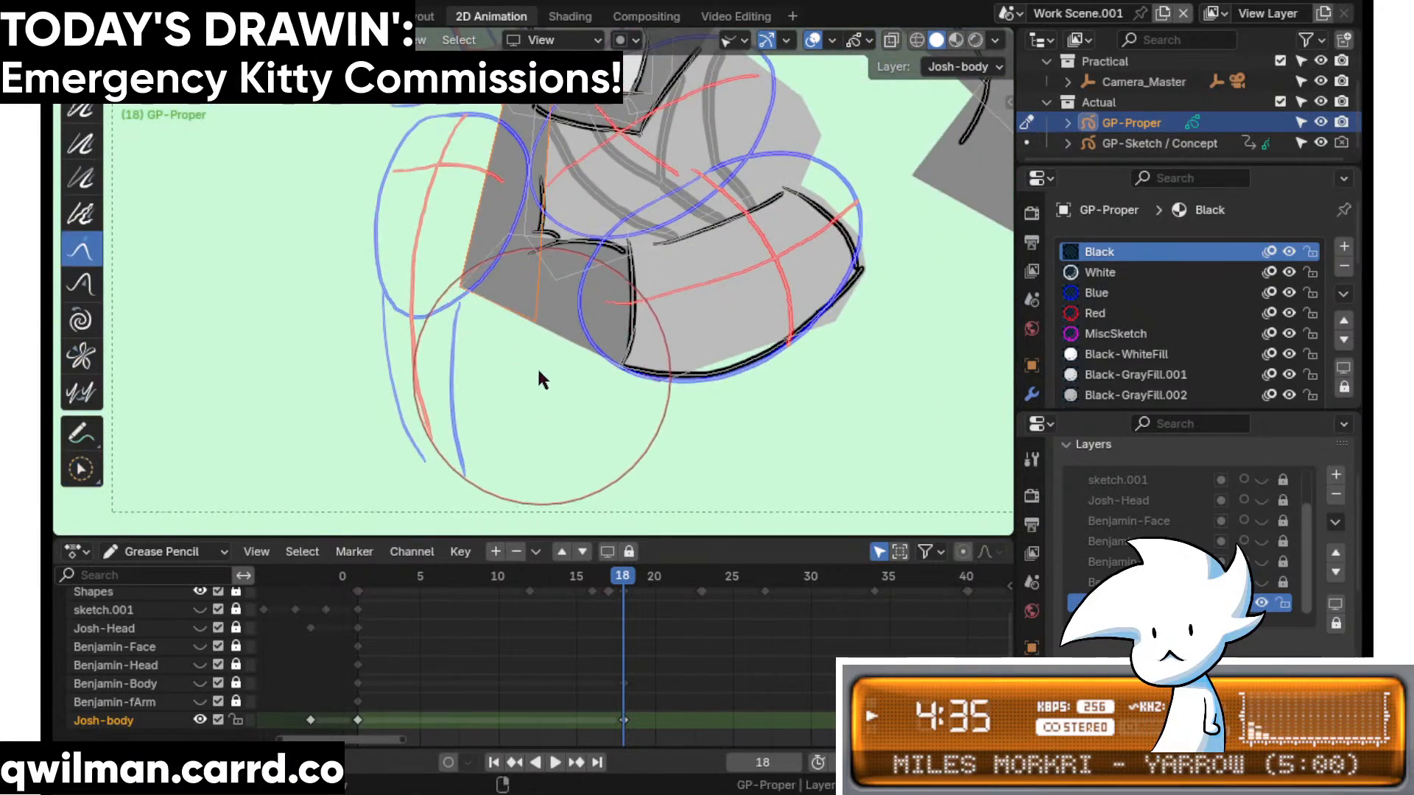
pyautogui.scroll(2, 500, 324)
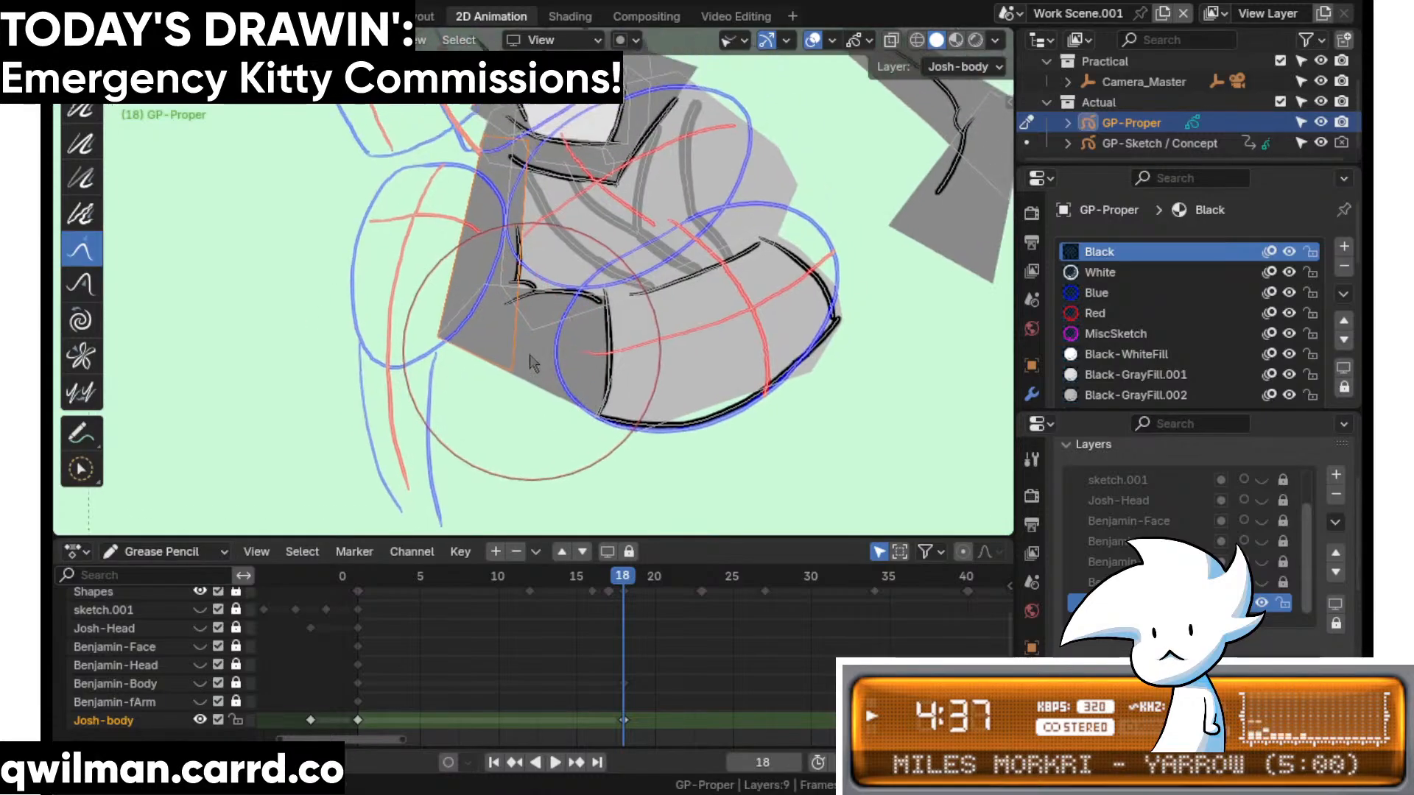
# - Try interpolating the Josh-body pose at frame 17 in Edit mode, undo it, and return to frame 18
pyautogui.press('space')
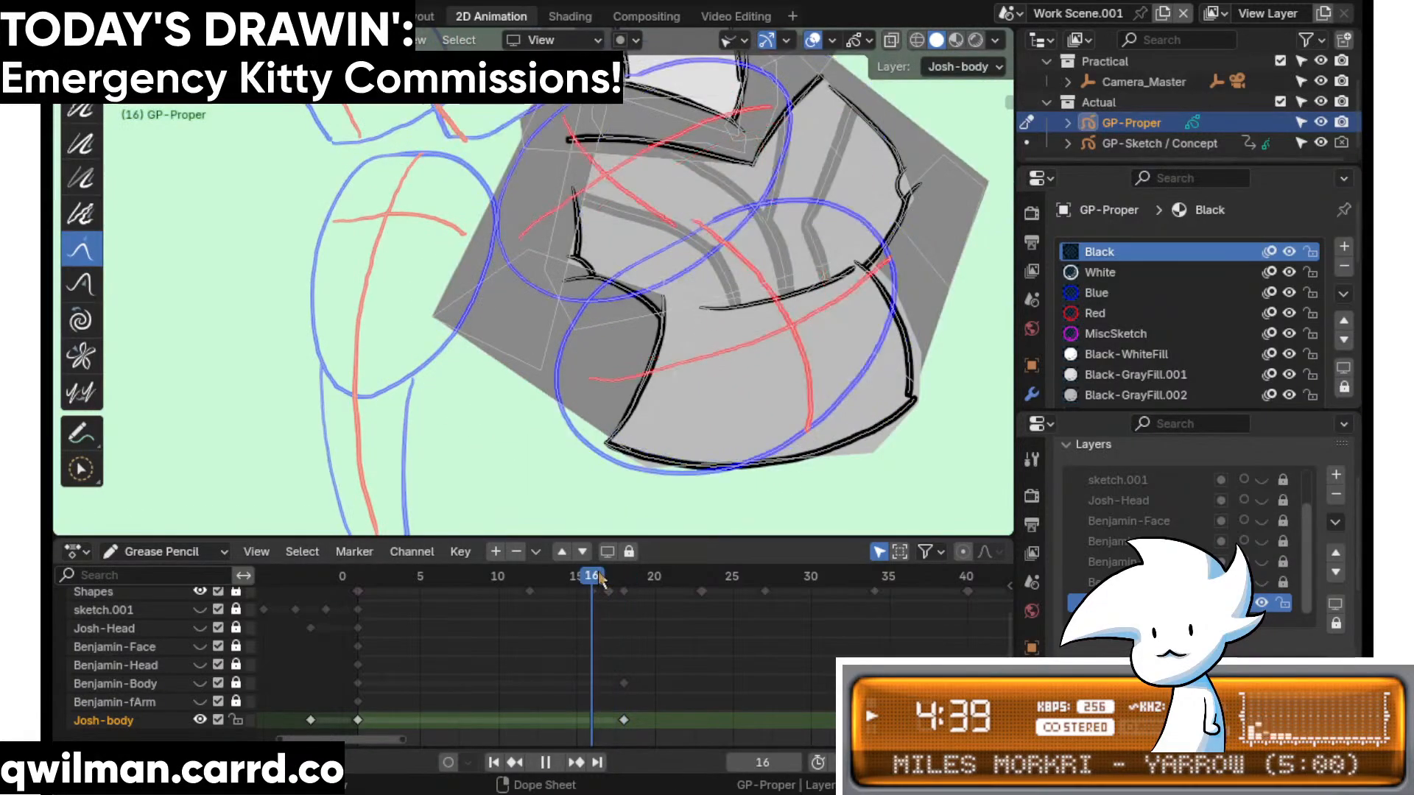
pyautogui.press('Left')
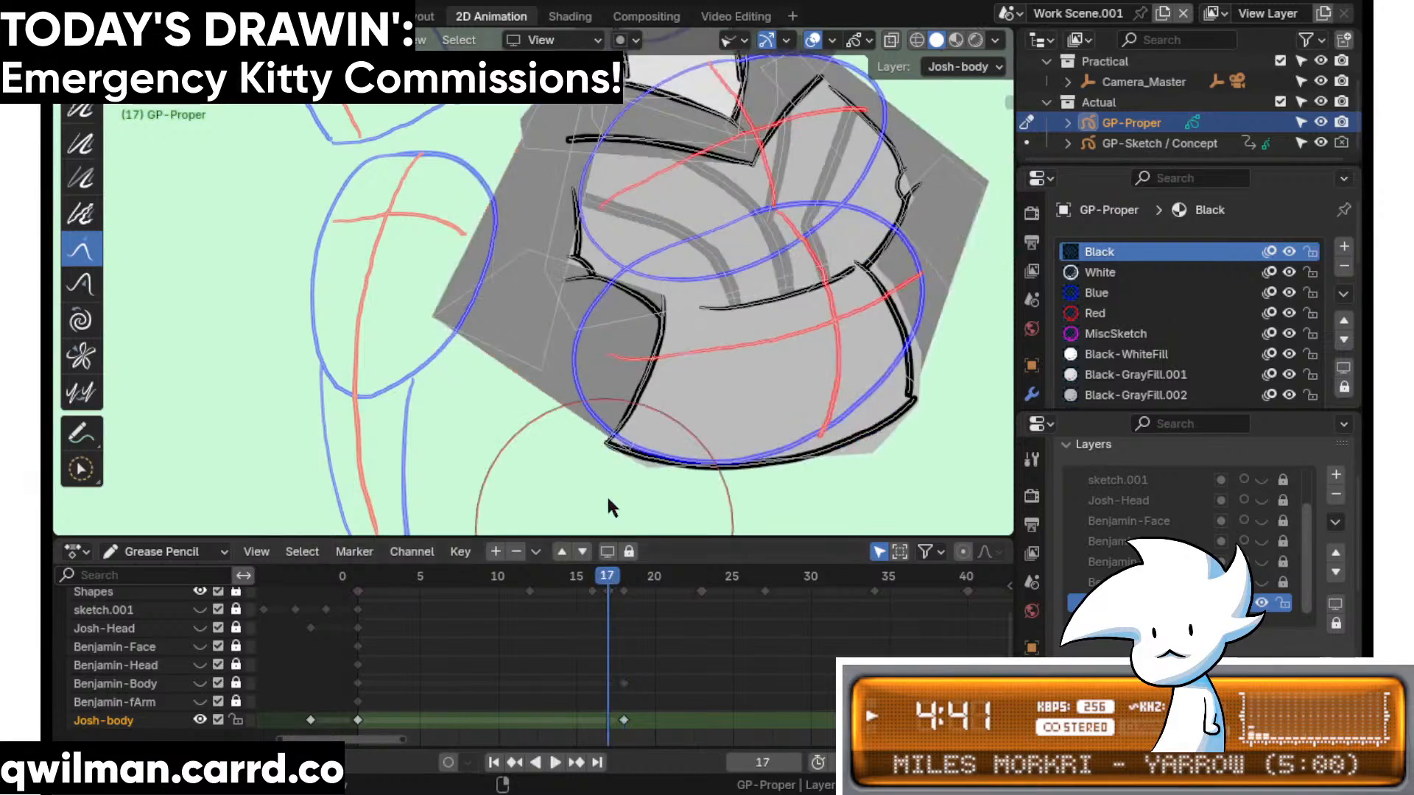
pyautogui.press('Tab')
pyautogui.hotkey('shift', 'space')
pyautogui.click(597, 650)
pyautogui.moveTo(628, 327)
pyautogui.mouseDown()
pyautogui.moveTo(541, 431)
pyautogui.moveTo(555, 435)
pyautogui.moveTo(441, 464)
pyautogui.moveTo(464, 432)
pyautogui.moveTo(425, 464)
pyautogui.moveTo(543, 435)
pyautogui.mouseUp()
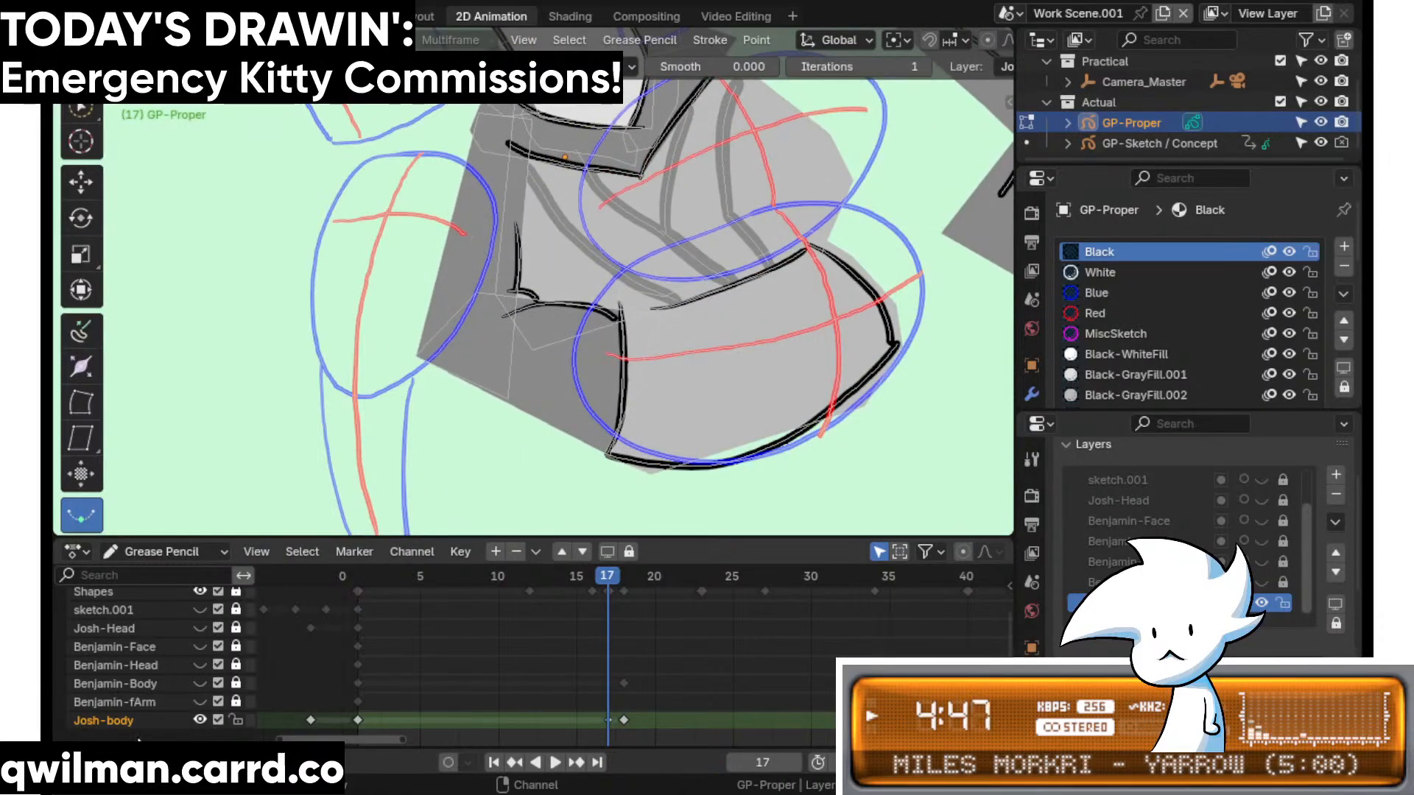
pyautogui.hotkey('ctrl', 'z')
pyautogui.click(624, 576)
# - Select the leftmost gray torso fold's upper stroke, compare the pose at frame 15, and reshape the stroke at frame 18 with Grab in Sculpt mode
pyautogui.scroll(2, 582, 259)
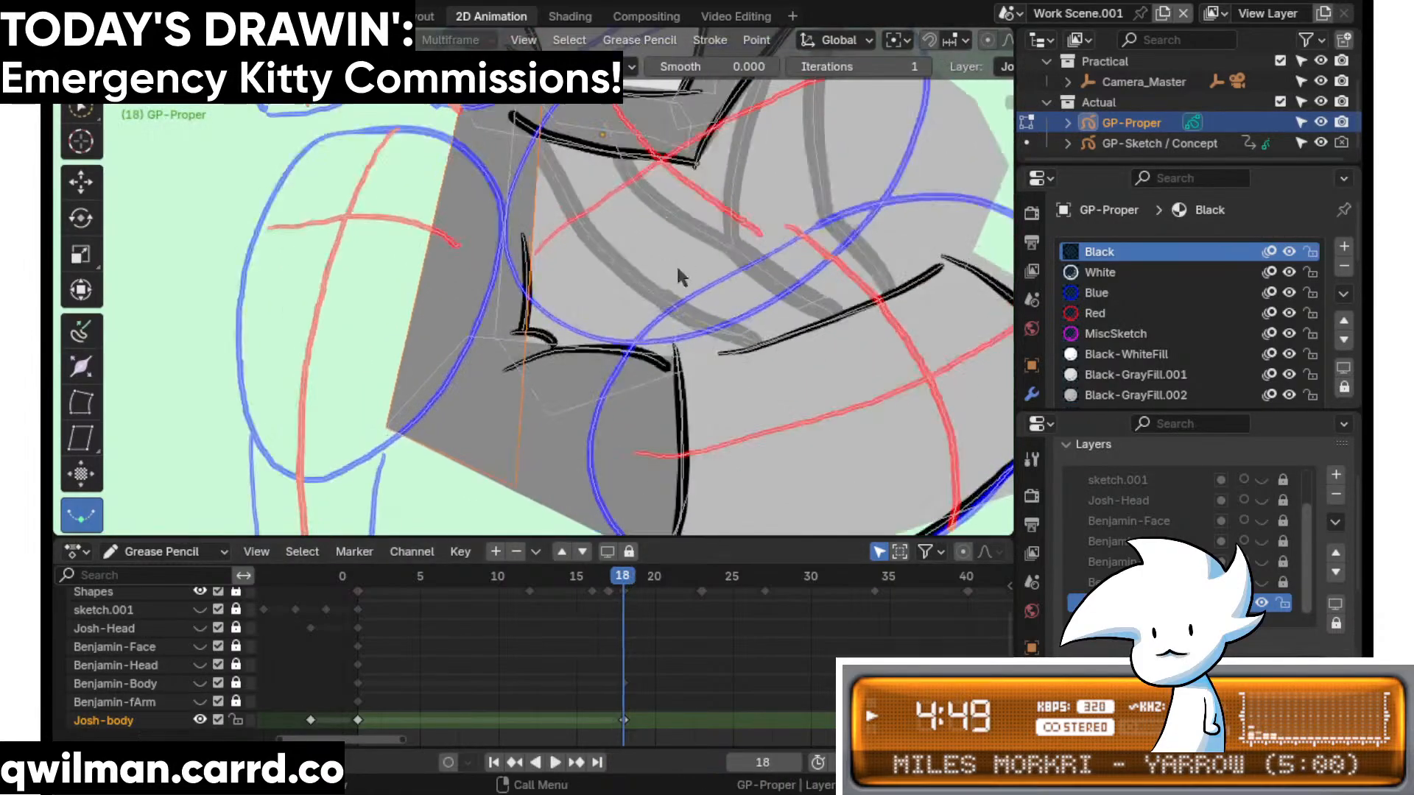
pyautogui.hotkey('shift', 'space')
pyautogui.click(634, 267)
pyautogui.click(637, 274)
pyautogui.press('Left')
pyautogui.press('Left')
pyautogui.press('Left')
pyautogui.scroll(-4, 648, 331)
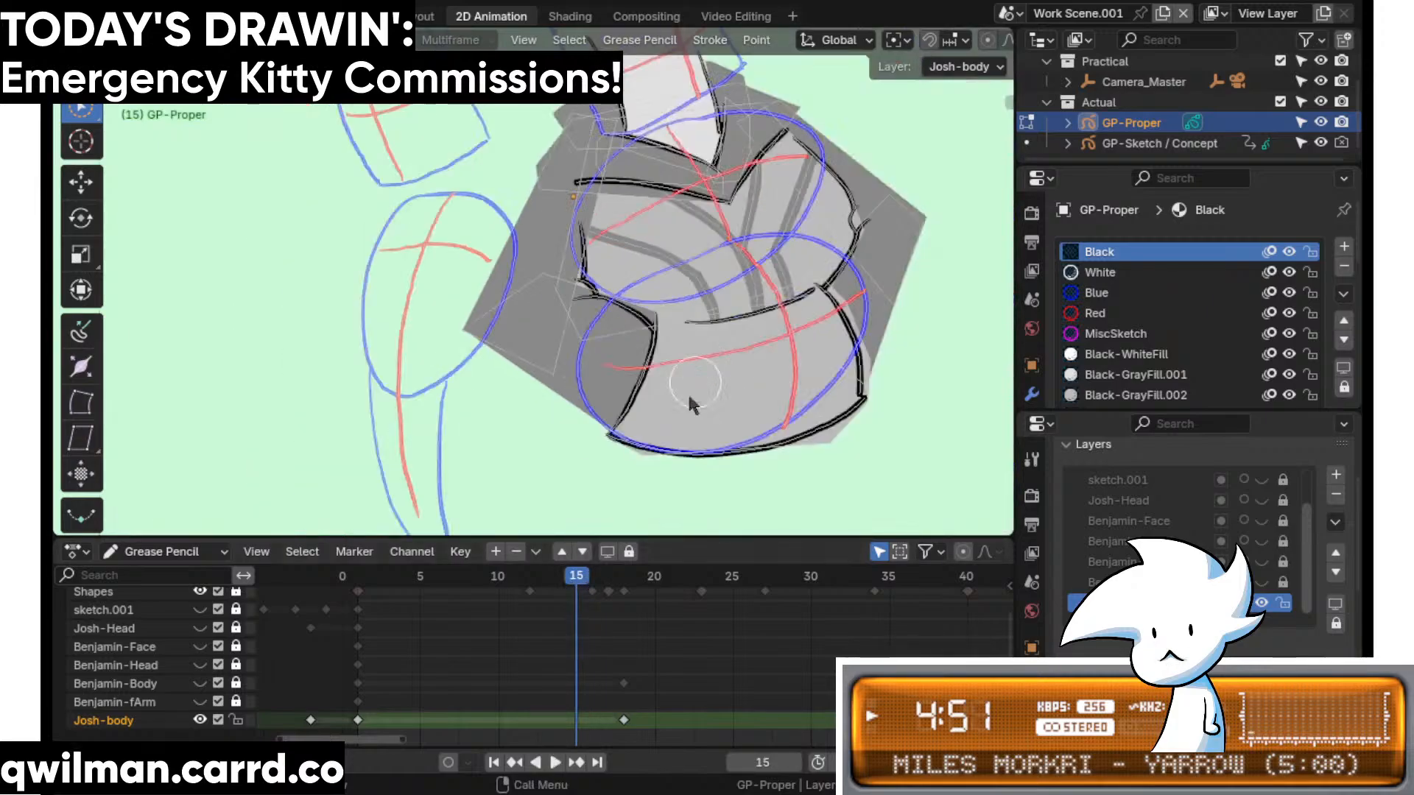
pyautogui.click(623, 576)
pyautogui.hotkey('ctrl', 'Tab')
pyautogui.hotkey('shift', 'space')
pyautogui.press('g')
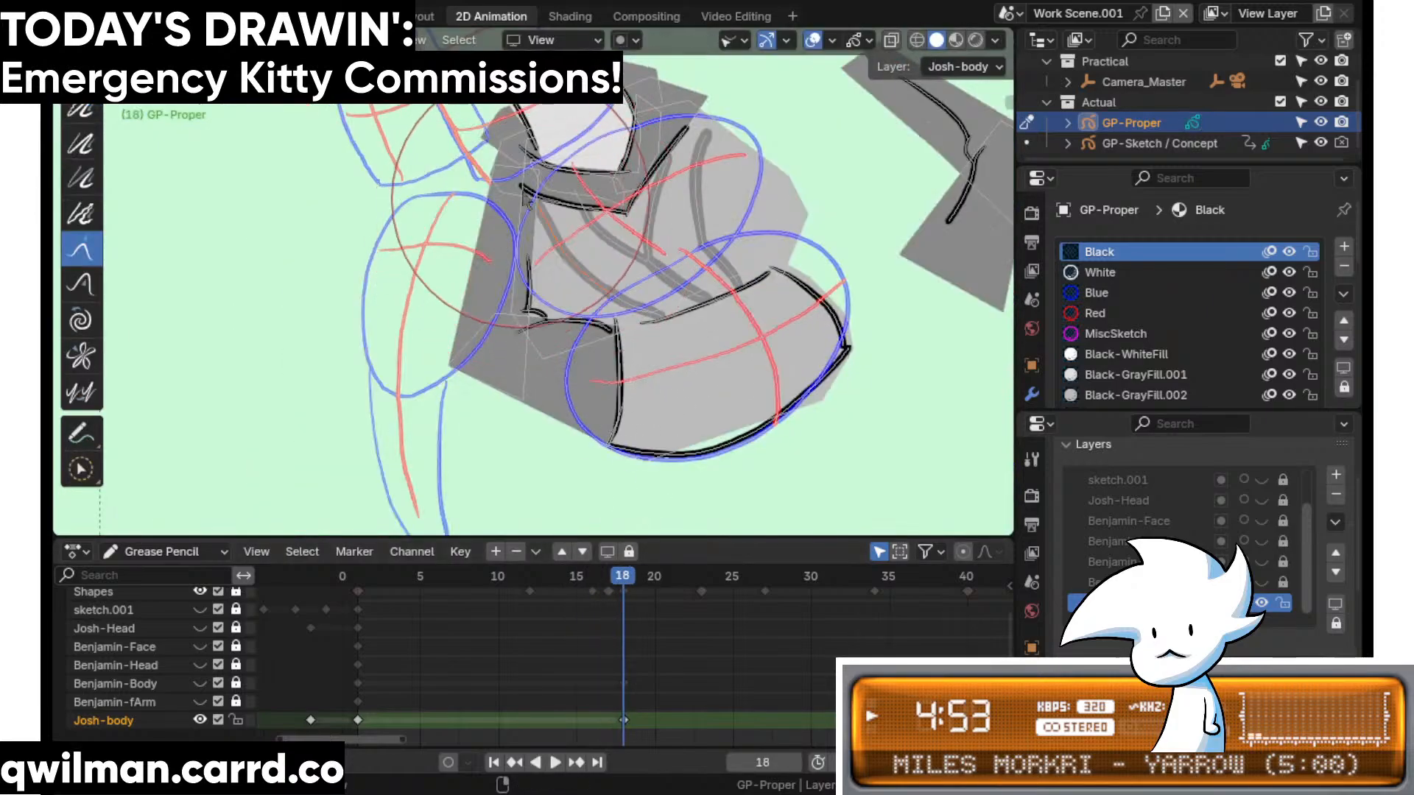
pyautogui.moveTo(517, 201); pyautogui.dragTo(527, 210)
pyautogui.scroll(4, 570, 198)
pyautogui.moveTo(634, 190); pyautogui.dragTo(641, 214)
pyautogui.moveTo(687, 379)
pyautogui.mouseDown()
pyautogui.moveTo(685, 341)
pyautogui.moveTo(599, 318)
pyautogui.moveTo(648, 330)
pyautogui.mouseUp()
# - Select the leftmost fold's lower stroke and move it with Grab to join the upper stroke's end
pyautogui.press('q')
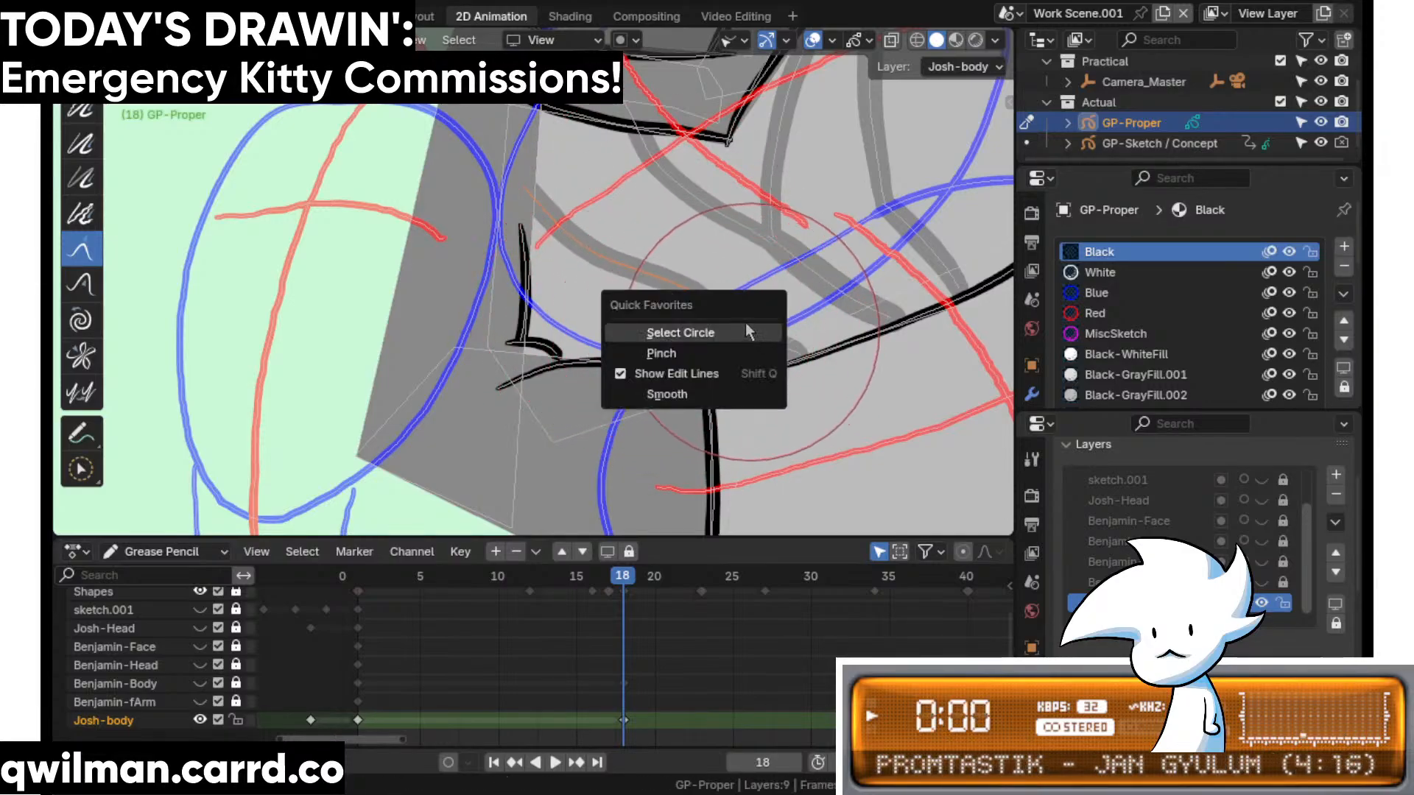
pyautogui.scroll(8, 735, 403)
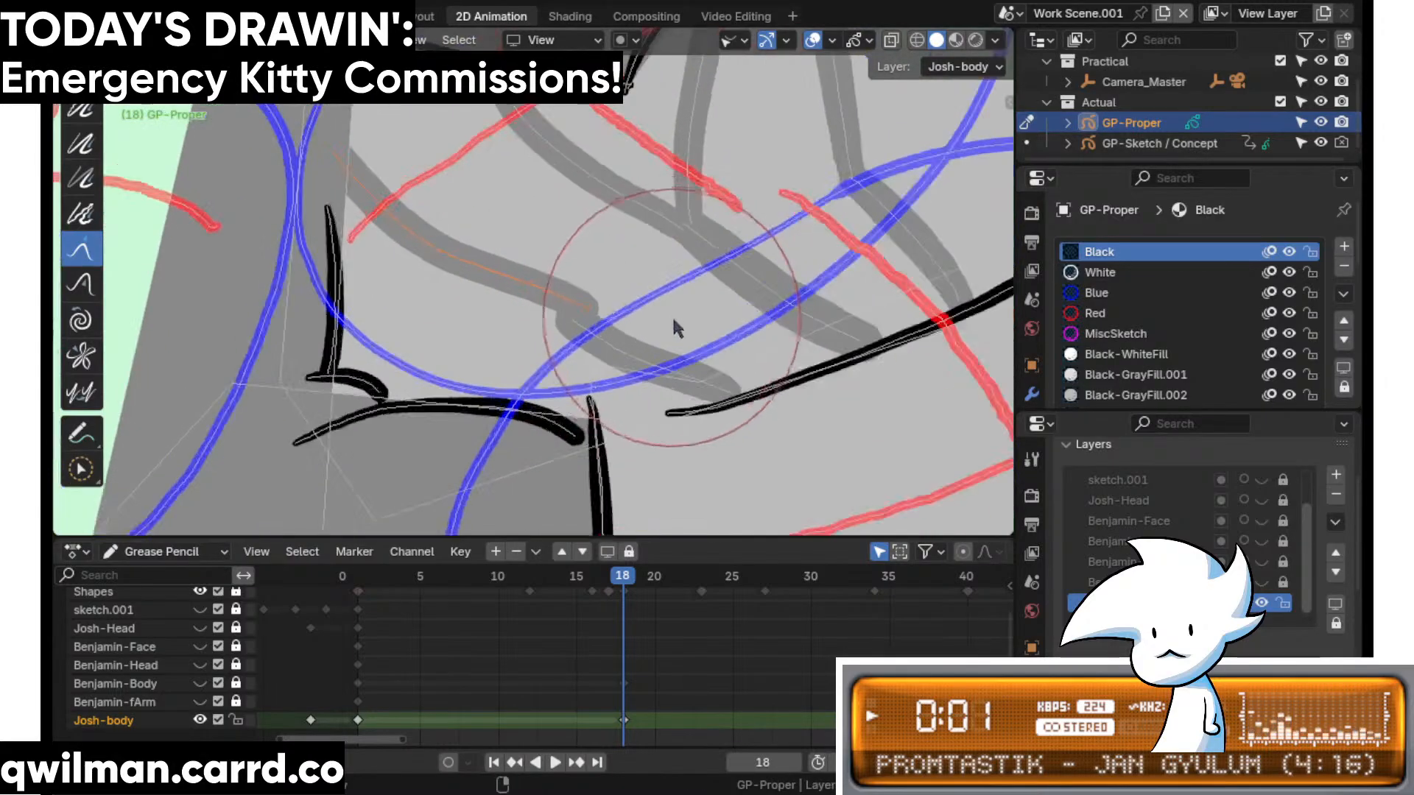
pyautogui.press('q')
pyautogui.click(682, 348)
pyautogui.click(666, 369)
pyautogui.scroll(-4, 725, 309)
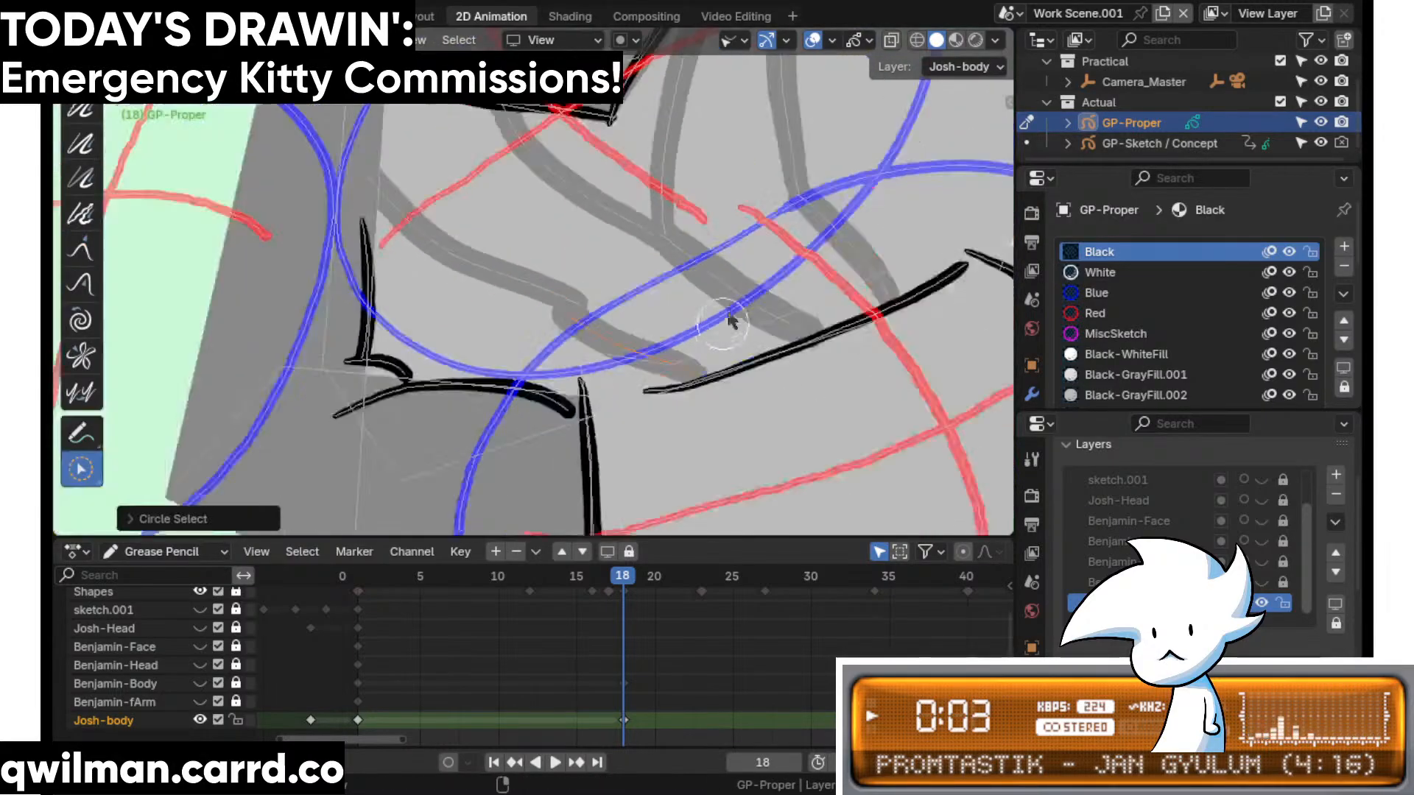
pyautogui.hotkey('shift', 'space')
pyautogui.click(627, 178)
pyautogui.scroll(-1, 563, 252)
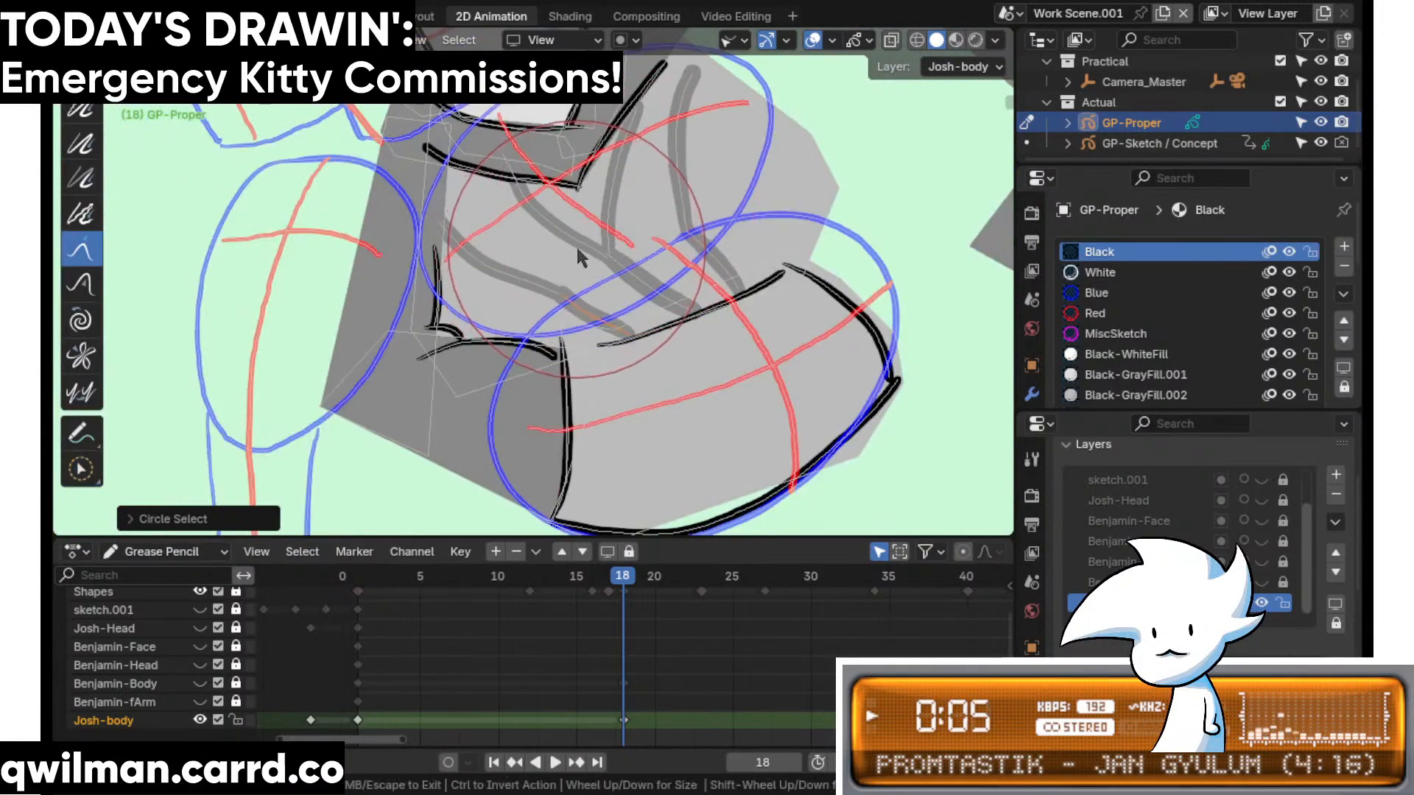
pyautogui.scroll(4, 678, 370)
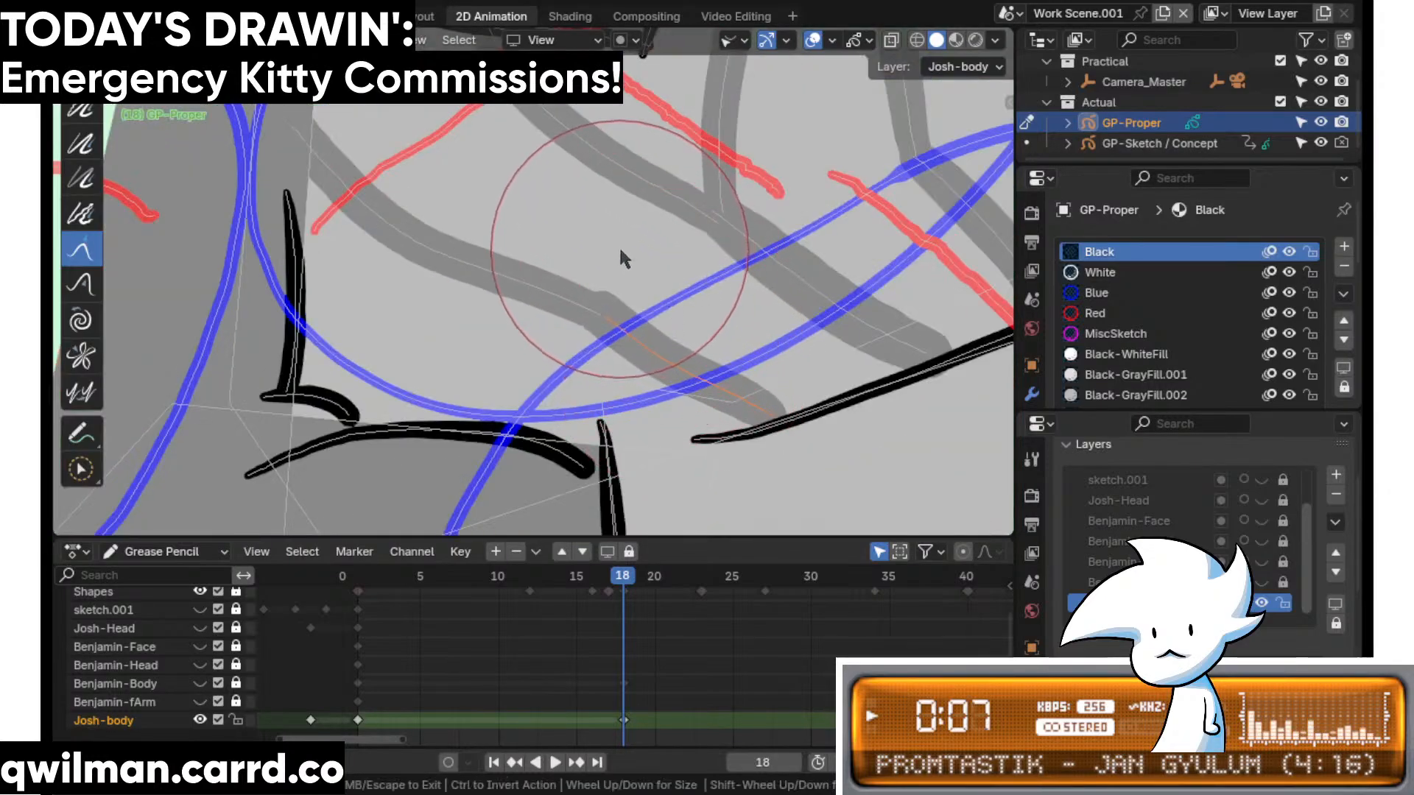
pyautogui.hotkey('shift', 'space')
pyautogui.click(647, 225)
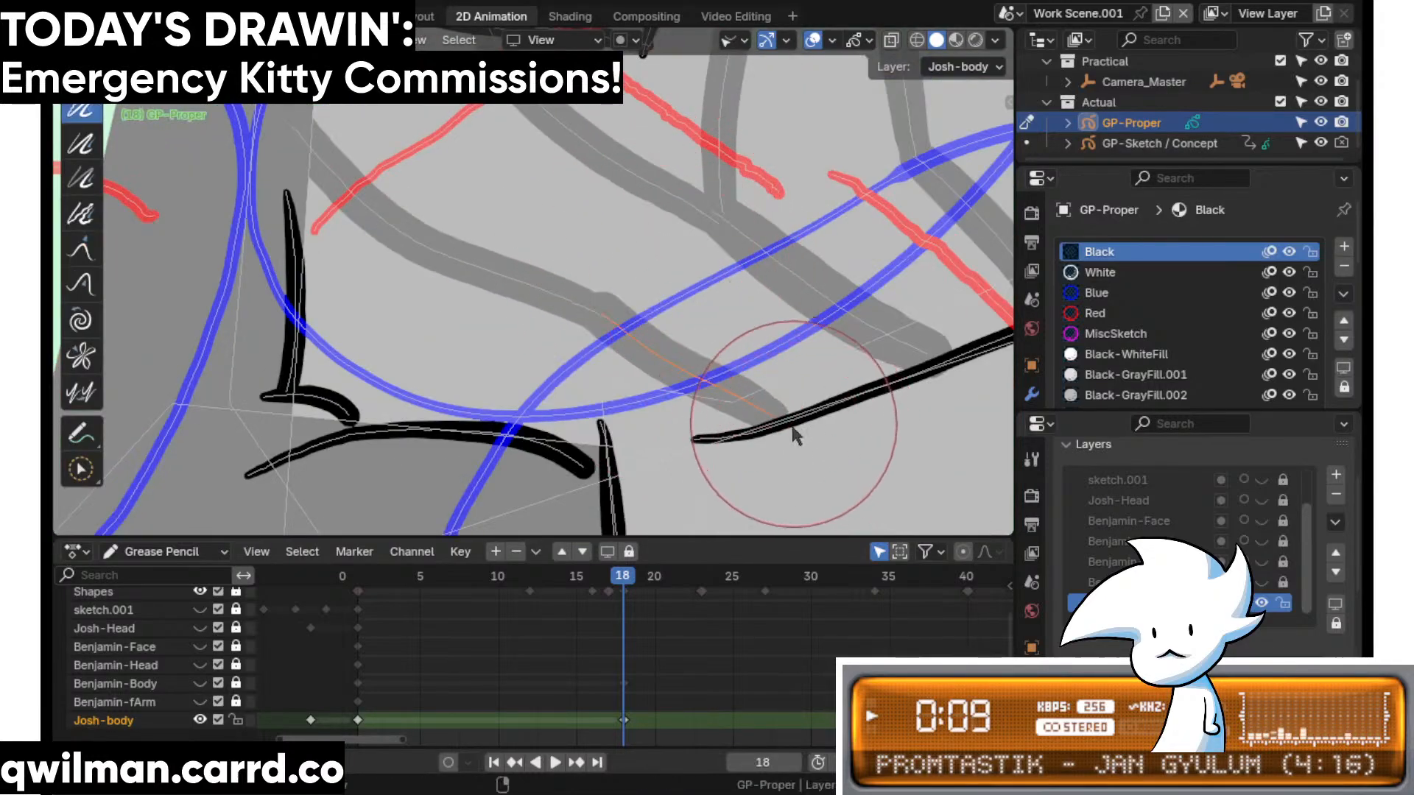
pyautogui.hotkey('shift', 'space')
pyautogui.click(700, 475)
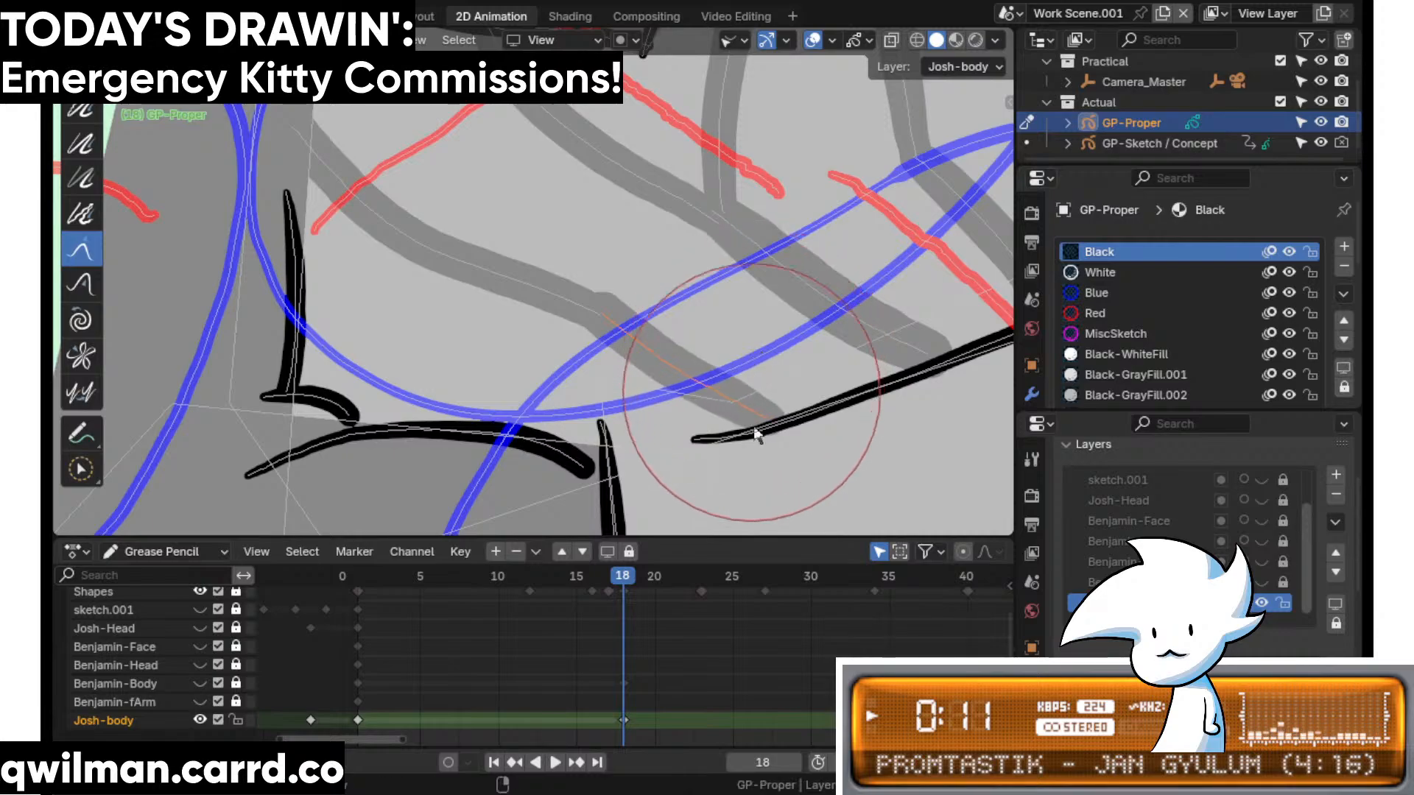
# - Select the leftmost fold's upper stroke again and refine its curve with Grab to flow into the lower stroke
pyautogui.keyDown('shift'); pyautogui.moveTo(521, 291); pyautogui.dragTo(557, 324, button='middle'); pyautogui.keyUp('shift')
pyautogui.press('w')
pyautogui.click(584, 290)
pyautogui.hotkey('shift', 'space')
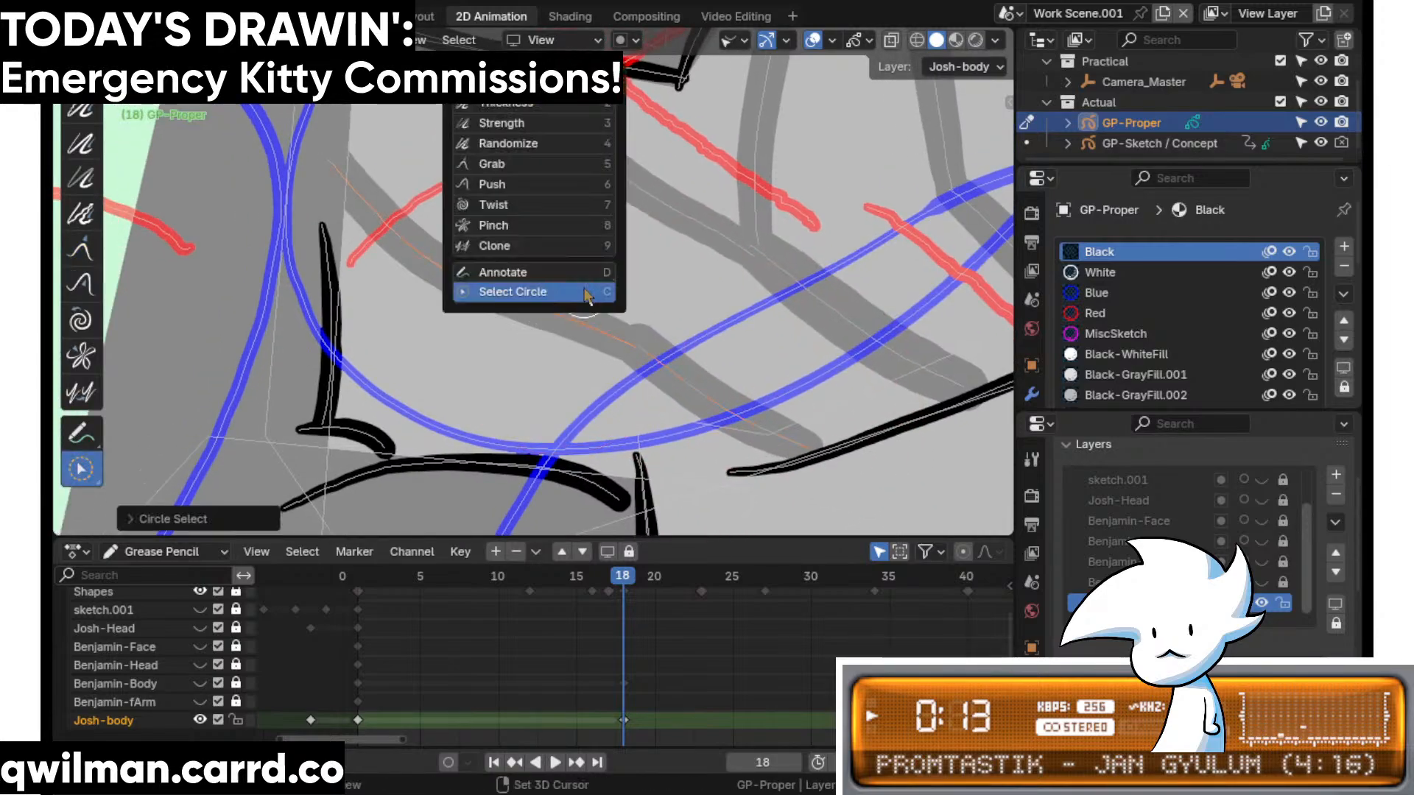
pyautogui.click(522, 160)
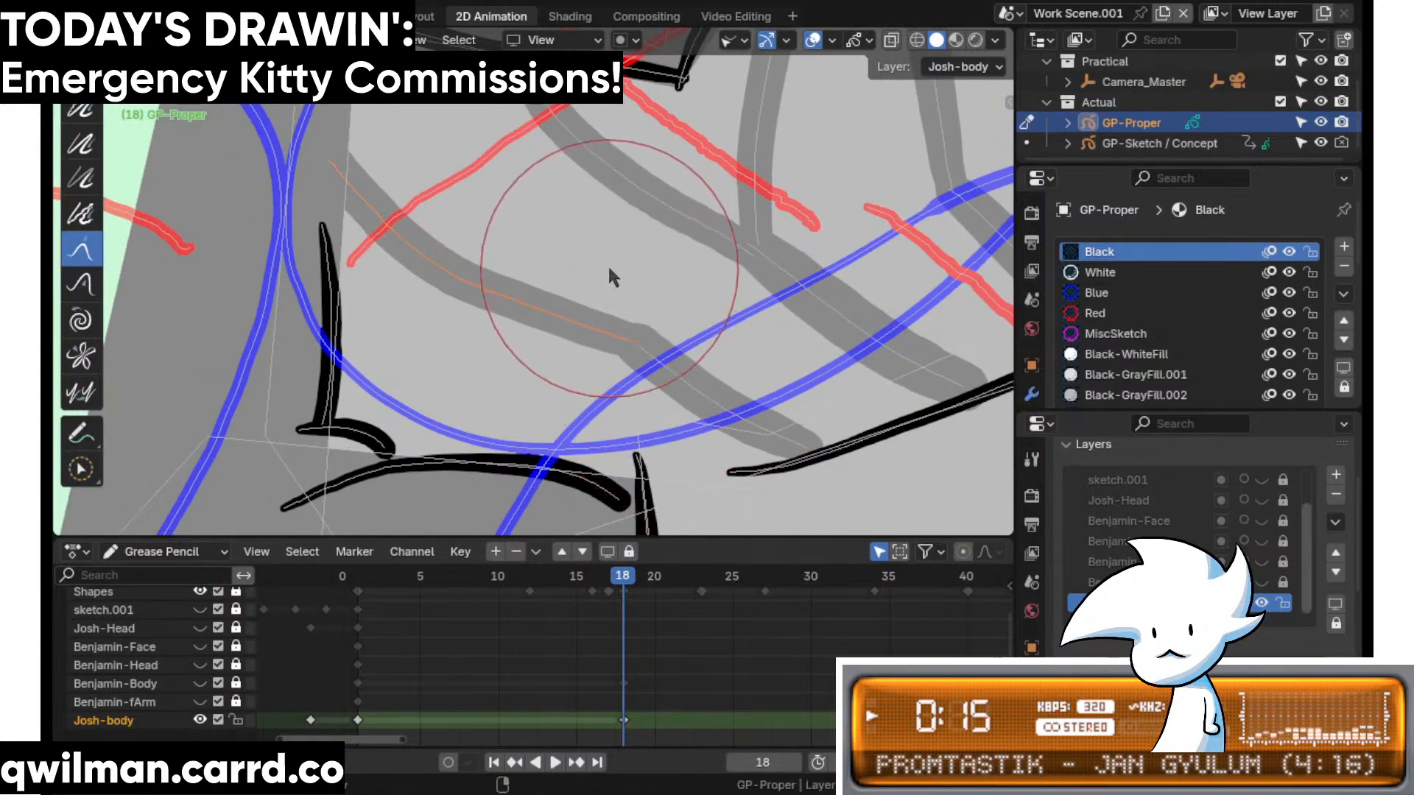
pyautogui.scroll(-5, 628, 381)
pyautogui.scroll(2, 523, 303)
# - Select the middle gray torso fold's upper stroke and adjust its curve with Grab
pyautogui.press('w')
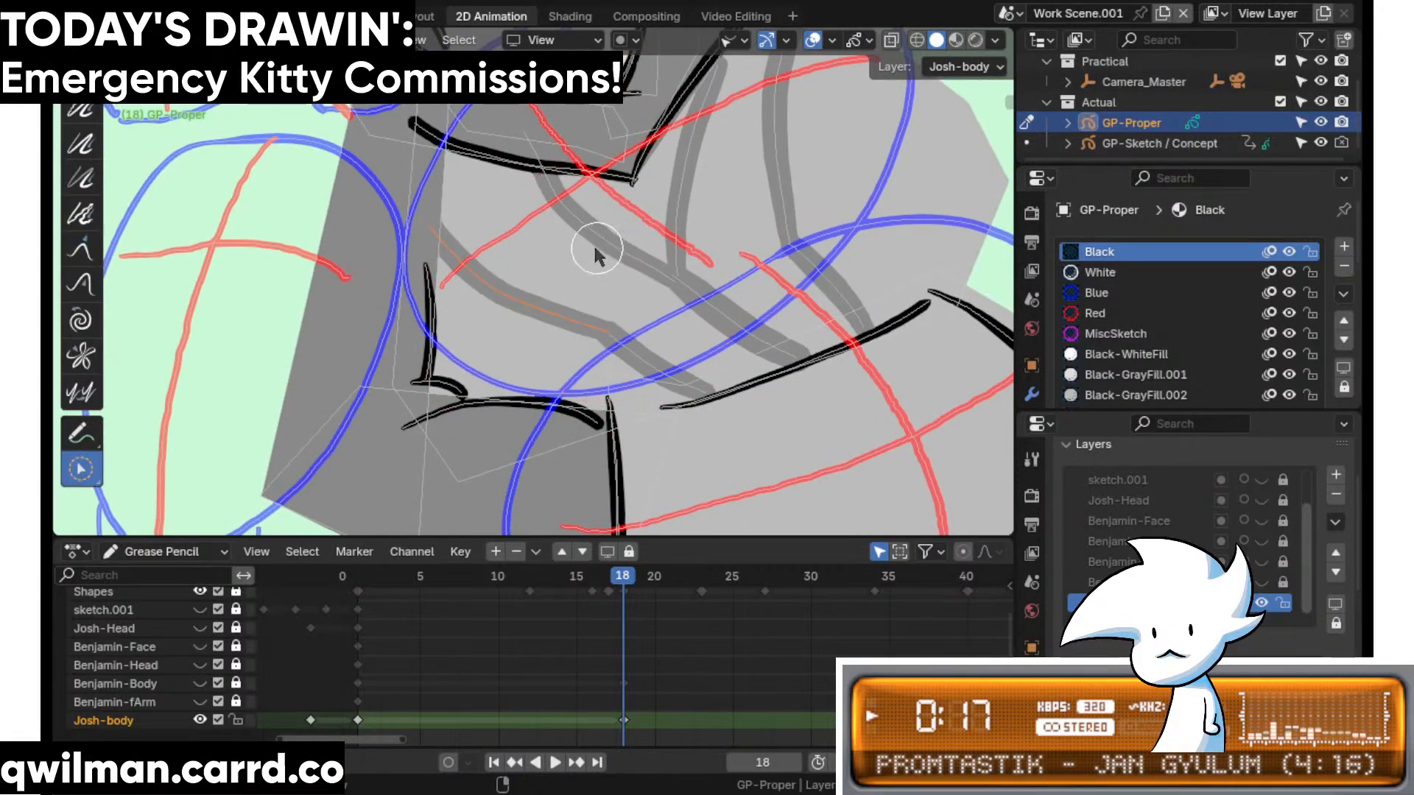
pyautogui.click(594, 243)
pyautogui.hotkey('shift', 'space')
pyautogui.click(542, 132)
pyautogui.scroll(-2, 617, 331)
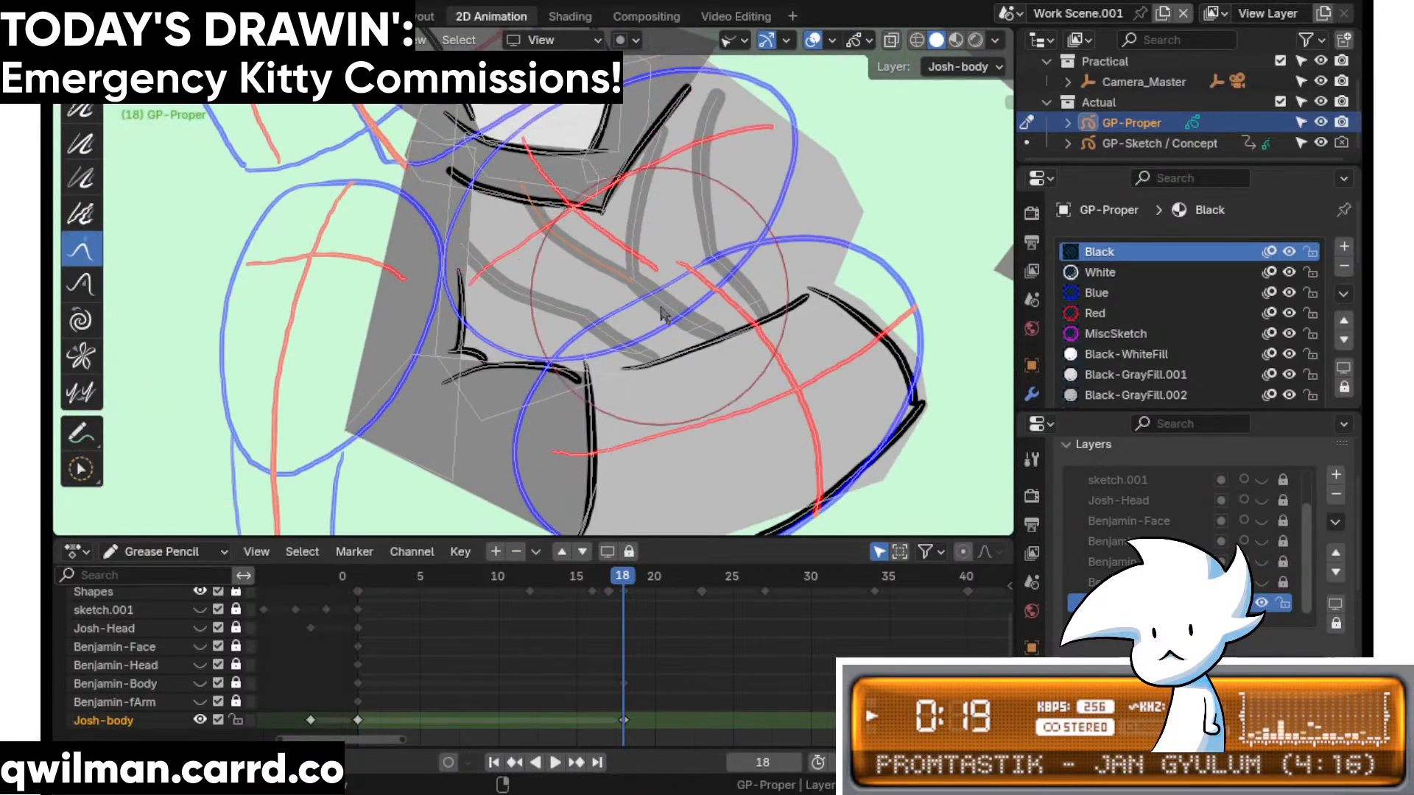
# - Select the middle fold's lower stroke and adjust it with Grab to continue toward the waist line
pyautogui.scroll(2, 618, 331)
pyautogui.press('w')
pyautogui.click(674, 303)
pyautogui.hotkey('shift', 'space')
pyautogui.press('g')
pyautogui.scroll(-2, 651, 233)
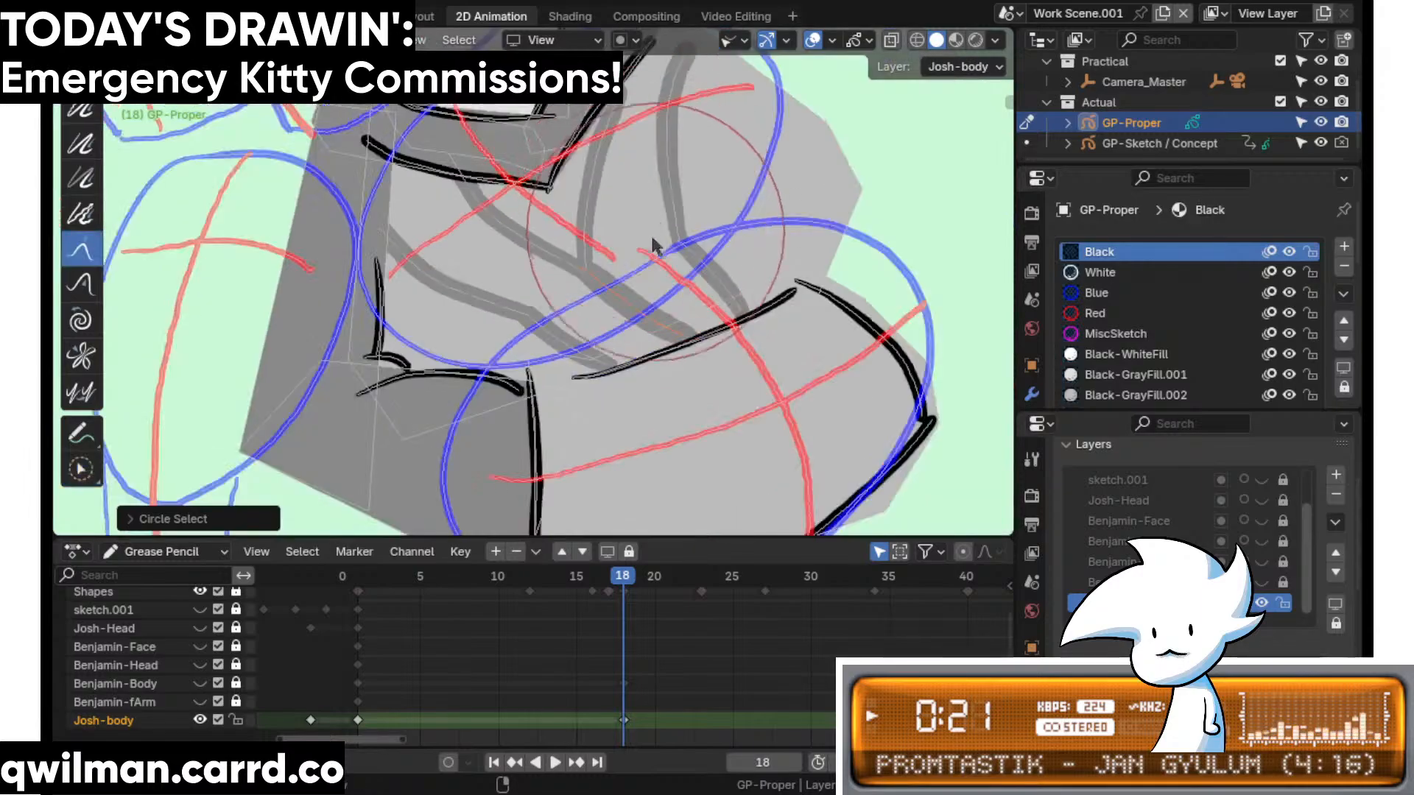
pyautogui.moveTo(644, 248); pyautogui.dragTo(642, 262)
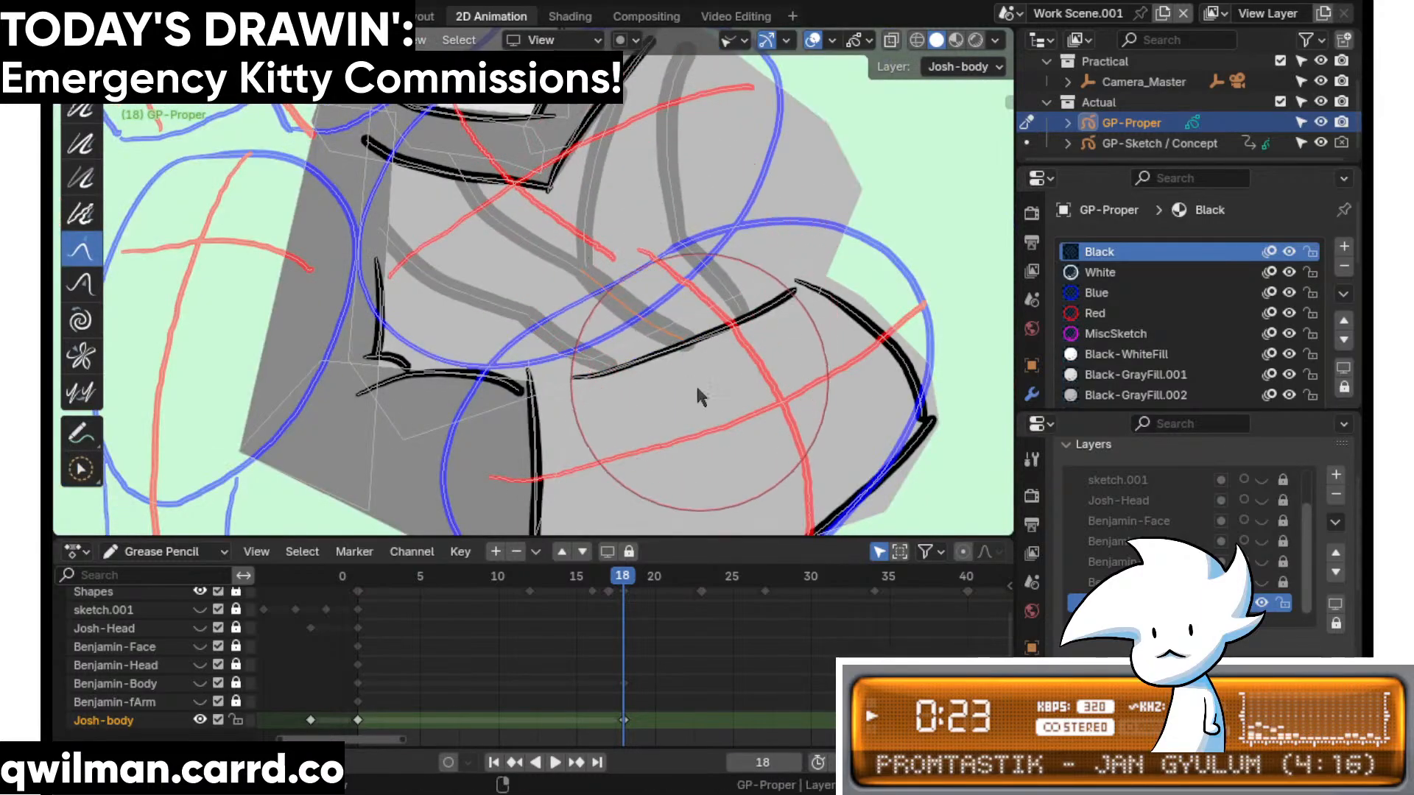
# - Select the rightmost gray torso fold's upper stroke and adjust its curve with Grab
pyautogui.scroll(-3, 683, 377)
pyautogui.press('w')
pyautogui.click(627, 215)
pyautogui.hotkey('shift', 'space')
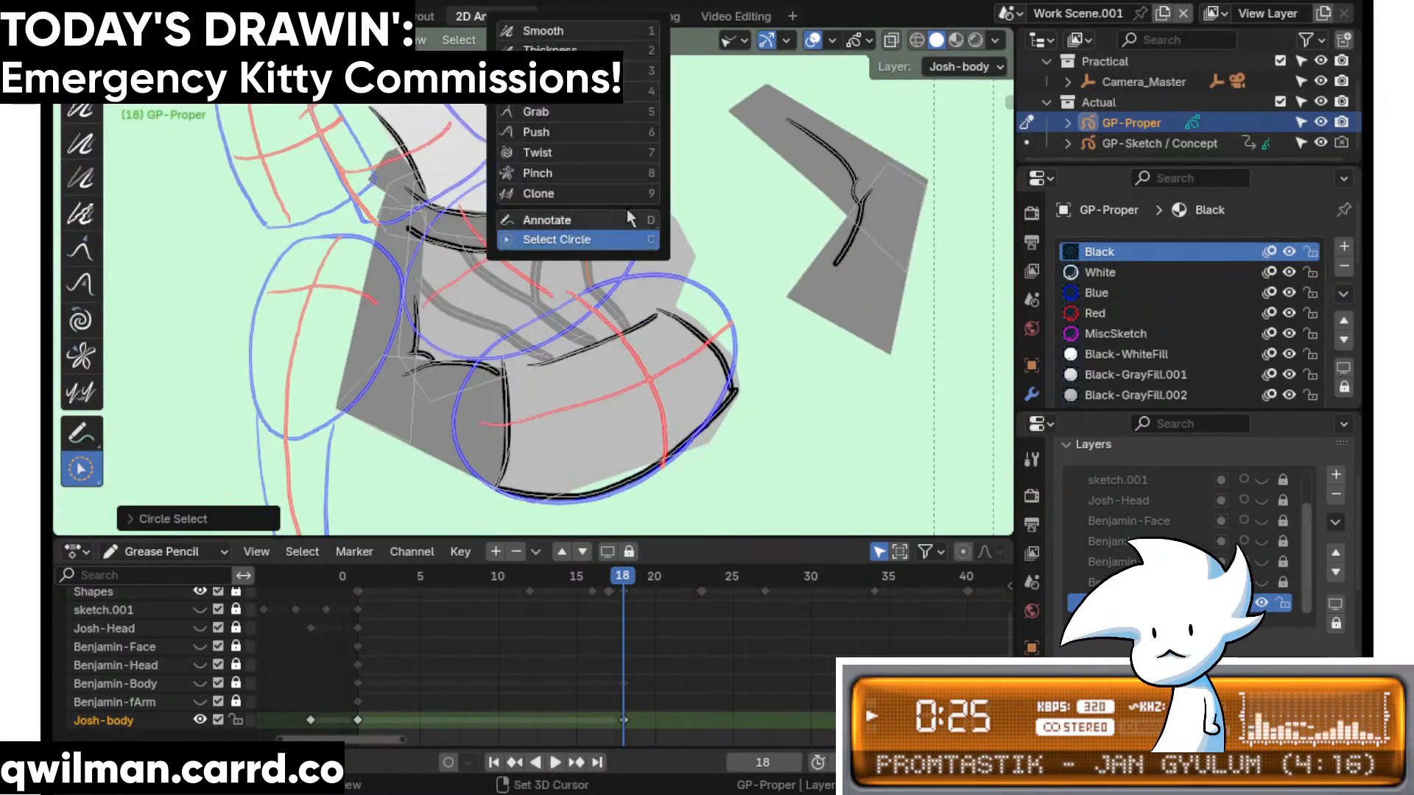
pyautogui.click(572, 111)
pyautogui.keyDown('shift'); pyautogui.moveTo(644, 238); pyautogui.dragTo(550, 264, button='middle'); pyautogui.keyUp('shift')
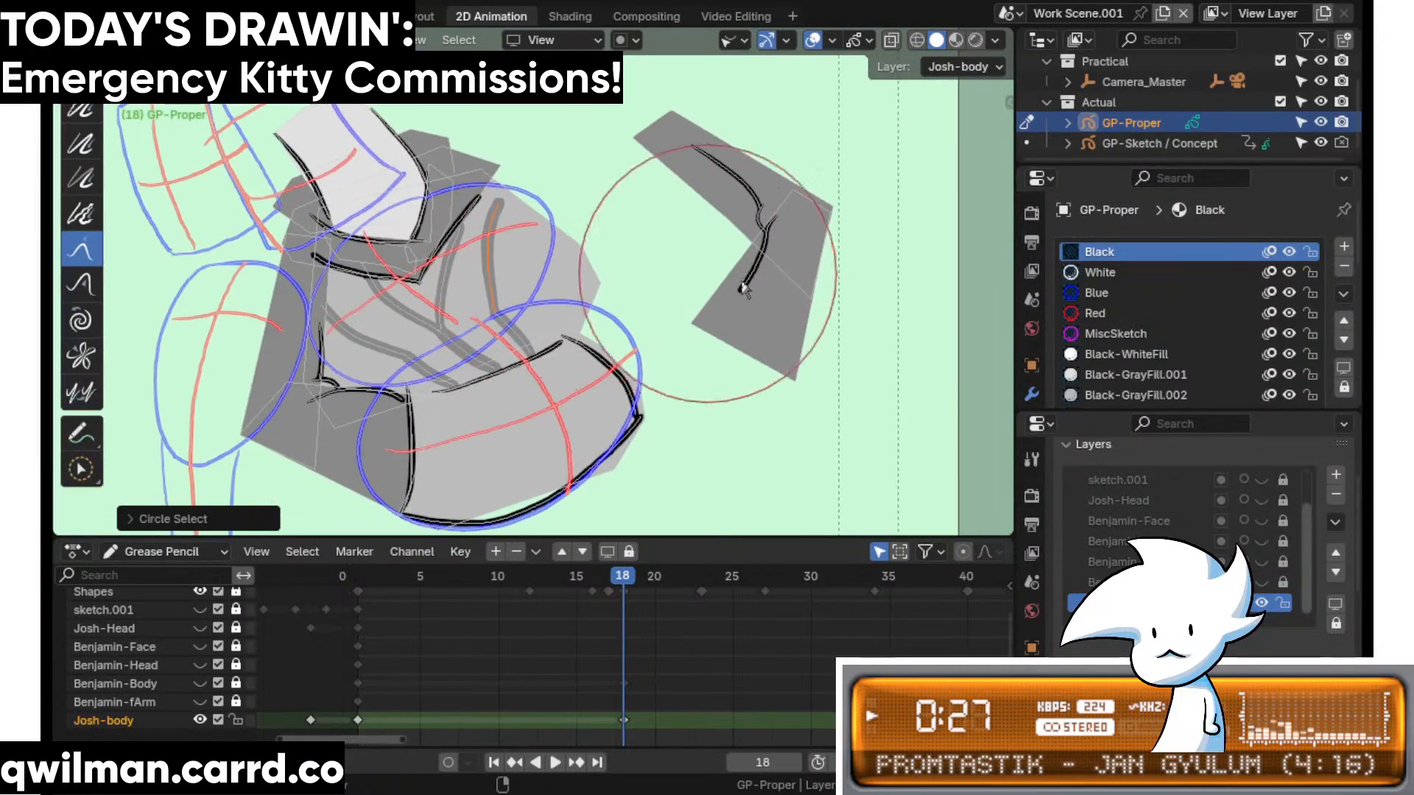
# - Select the detached side outline strokes with their dark gray fills and move them onto the torso's right edge
pyautogui.press('w')
pyautogui.scroll(3, 765, 254)
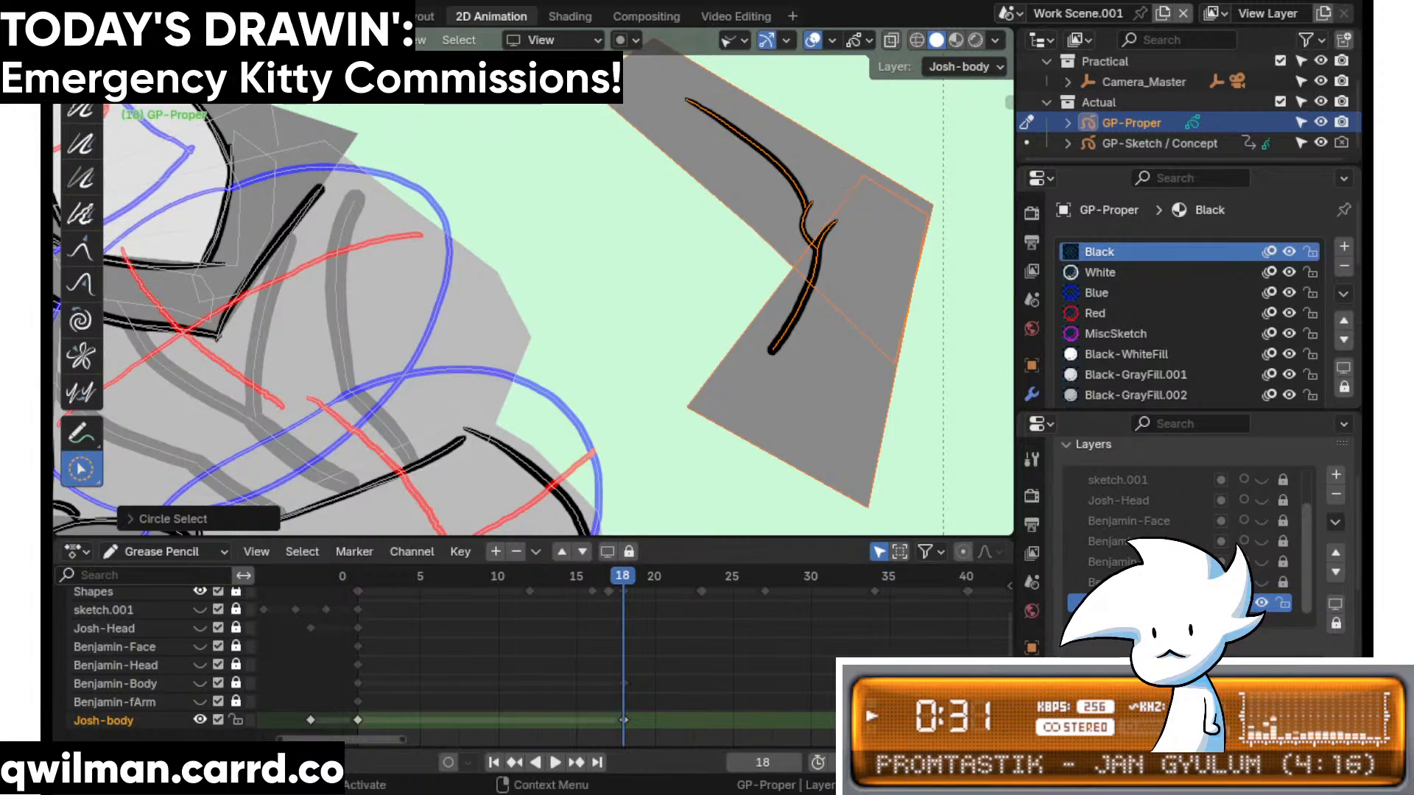
pyautogui.press('Tab')
pyautogui.hotkey('shift', 'space')
pyautogui.click(773, 294)
pyautogui.scroll(-4, 682, 269)
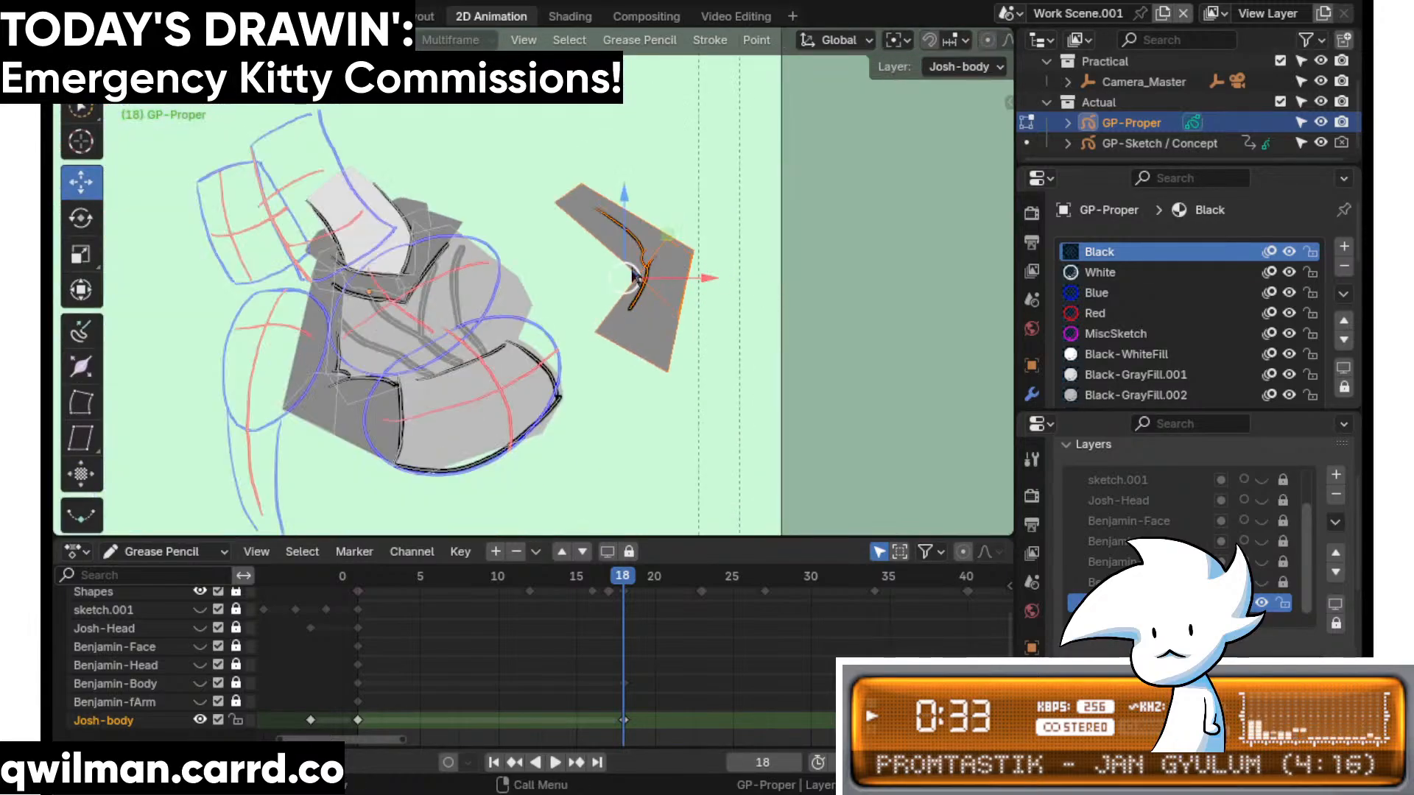
pyautogui.moveTo(632, 269); pyautogui.dragTo(529, 294)
pyautogui.scroll(4, 728, 266)
pyautogui.moveTo(529, 294)
pyautogui.keyDown('shift'); pyautogui.mouseDown(button='middle')
pyautogui.moveTo(728, 266)
pyautogui.moveTo(651, 274)
pyautogui.mouseUp(button='middle'); pyautogui.keyUp('shift')
pyautogui.scroll(1, 651, 274)
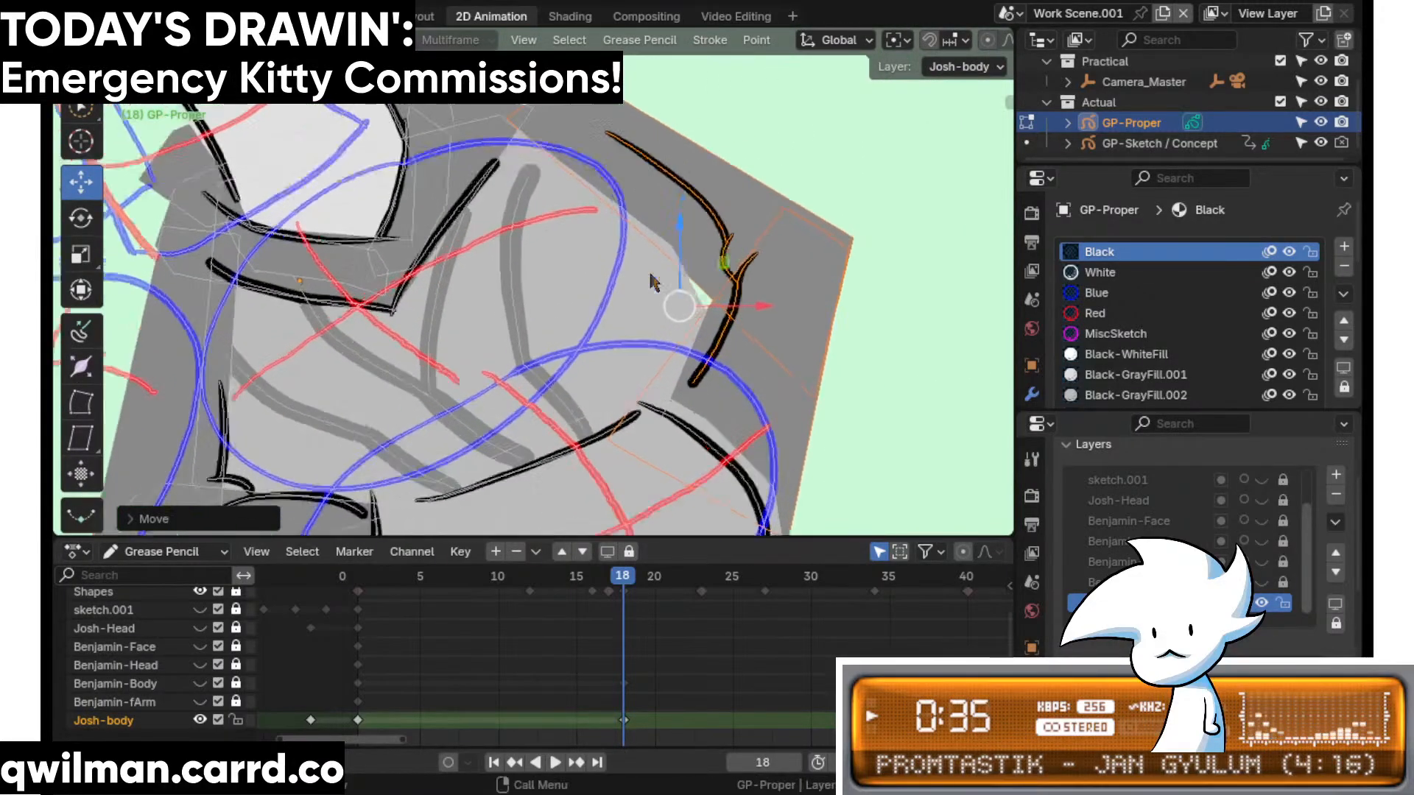
# - Narrow the selection to the dark gray side fill and shift it slightly inward toward the torso
pyautogui.scroll(2, 652, 282)
pyautogui.hotkey('shift', 'space')
pyautogui.click(766, 240)
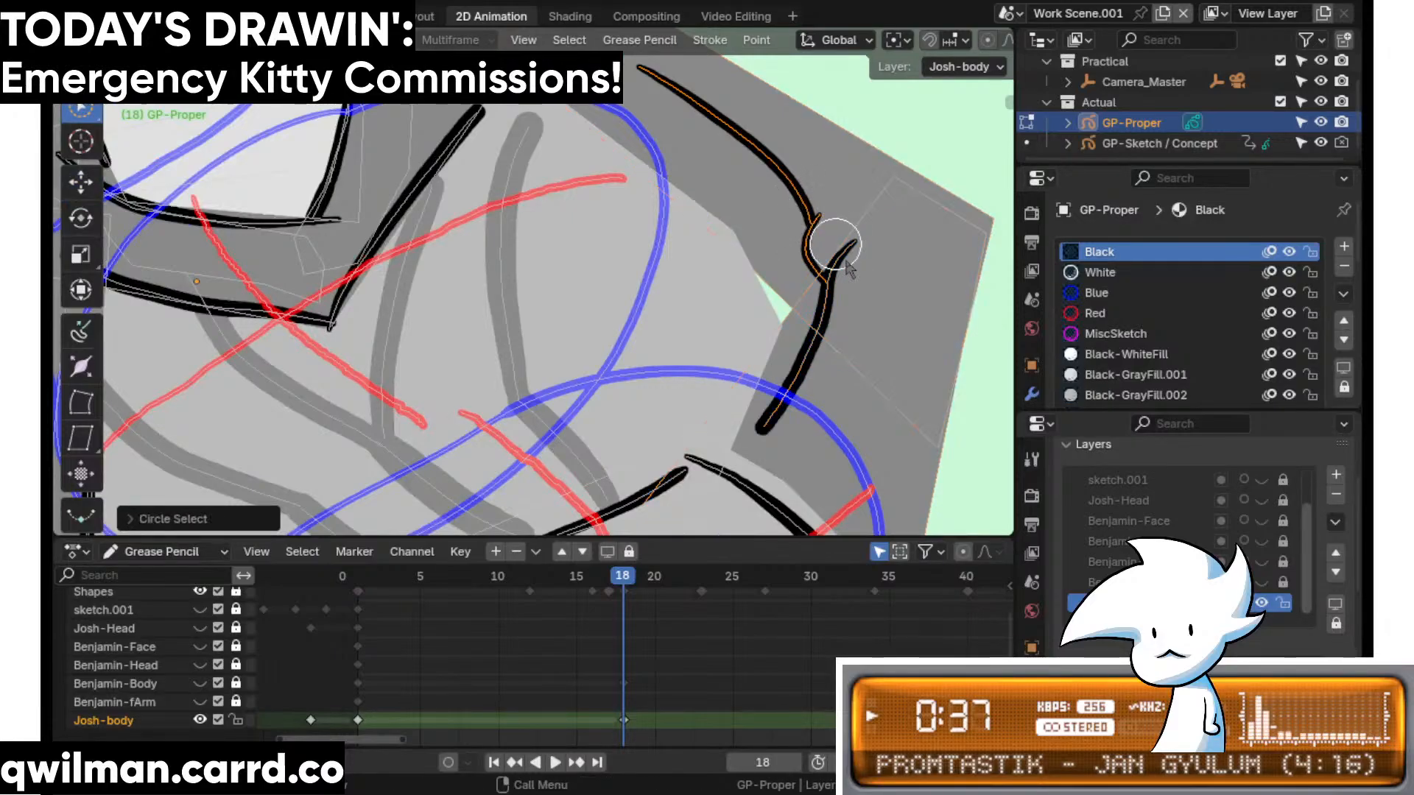
pyautogui.keyDown('shift'); pyautogui.moveTo(838, 280); pyautogui.dragTo(698, 303, button='middle'); pyautogui.keyUp('shift')
pyautogui.scroll(-3, 701, 291)
pyautogui.hotkey('ctrl', 'Tab')
pyautogui.hotkey('shift', 'space')
pyautogui.click(711, 160)
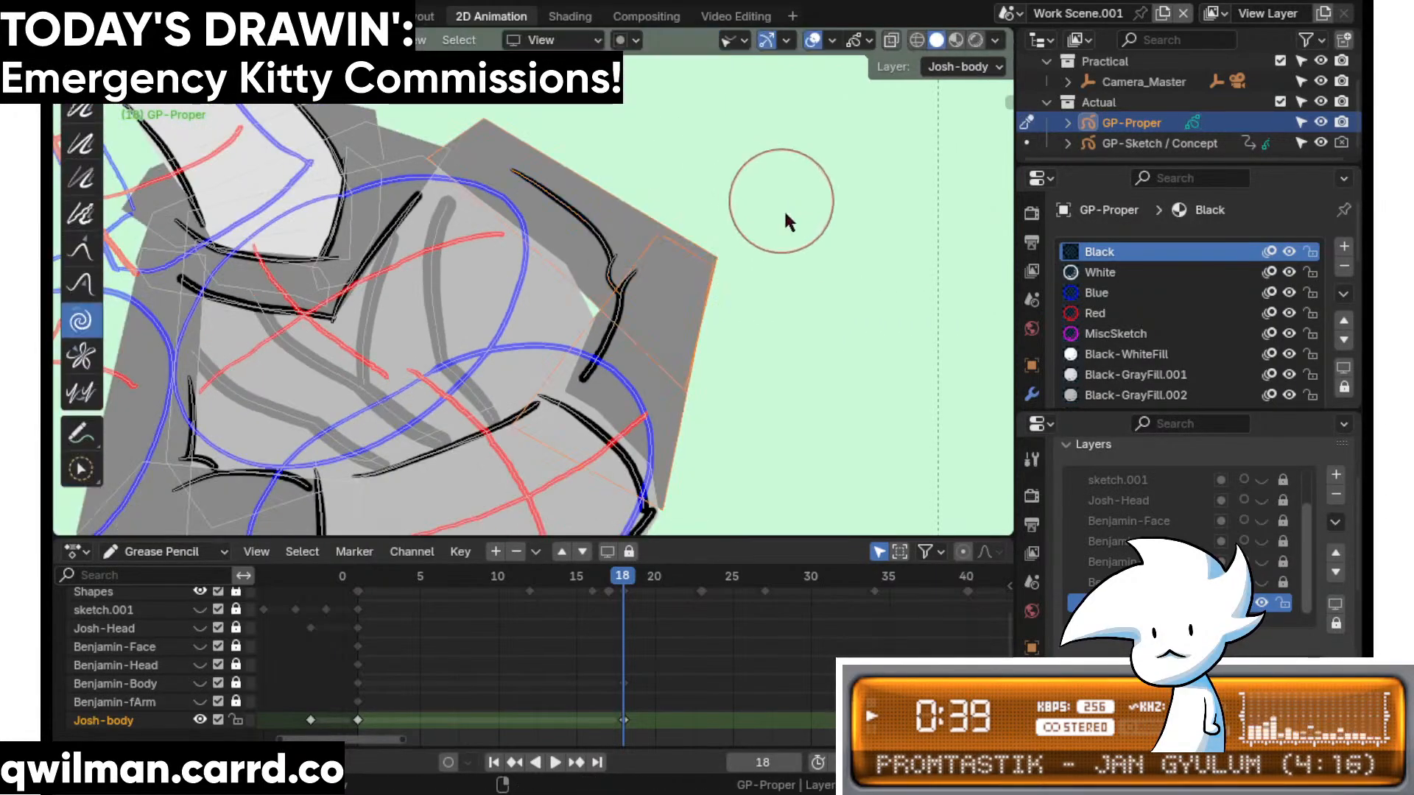
pyautogui.press('q')
pyautogui.click(748, 249)
pyautogui.click(722, 251)
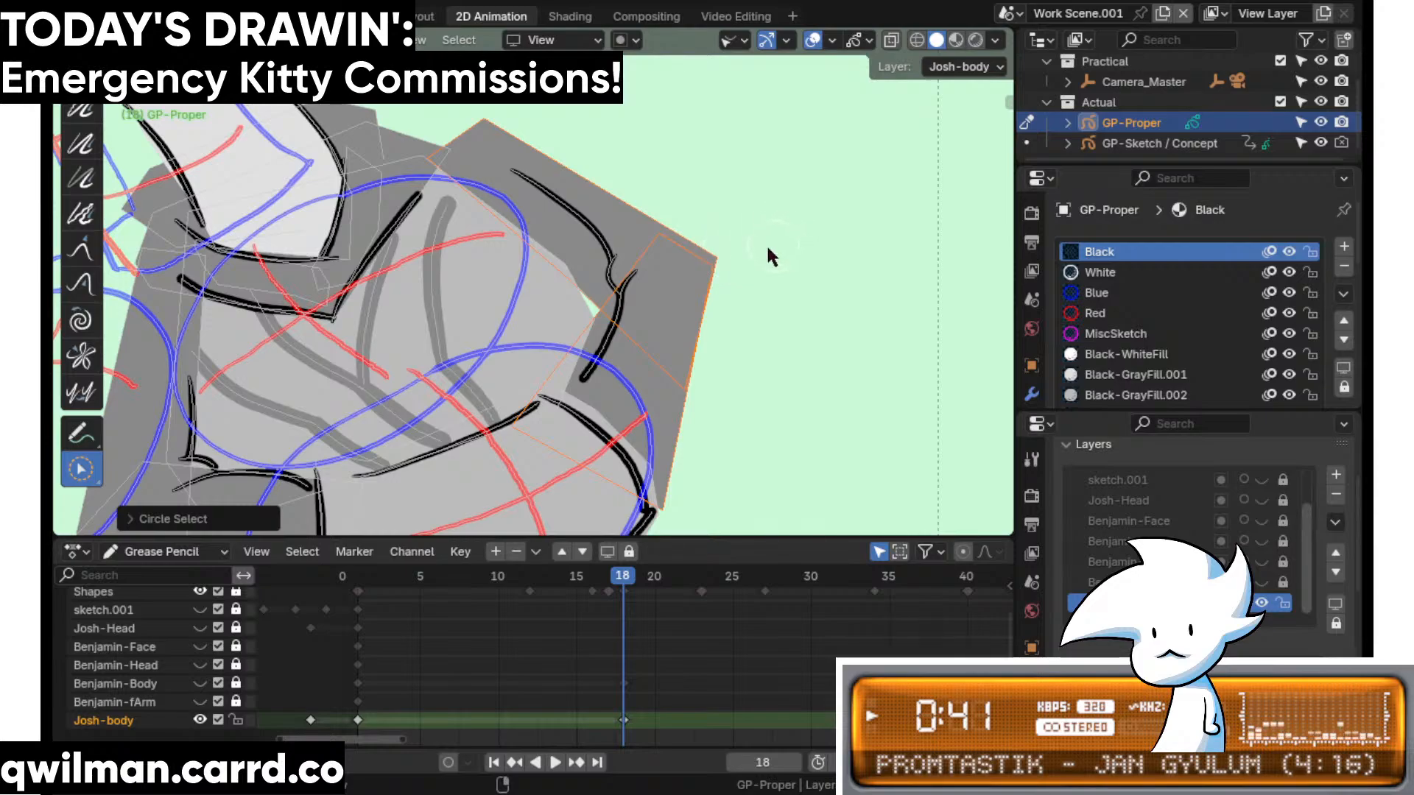
pyautogui.hotkey('ctrl', 'Tab')
pyautogui.hotkey('shift', 'space')
pyautogui.click(655, 305)
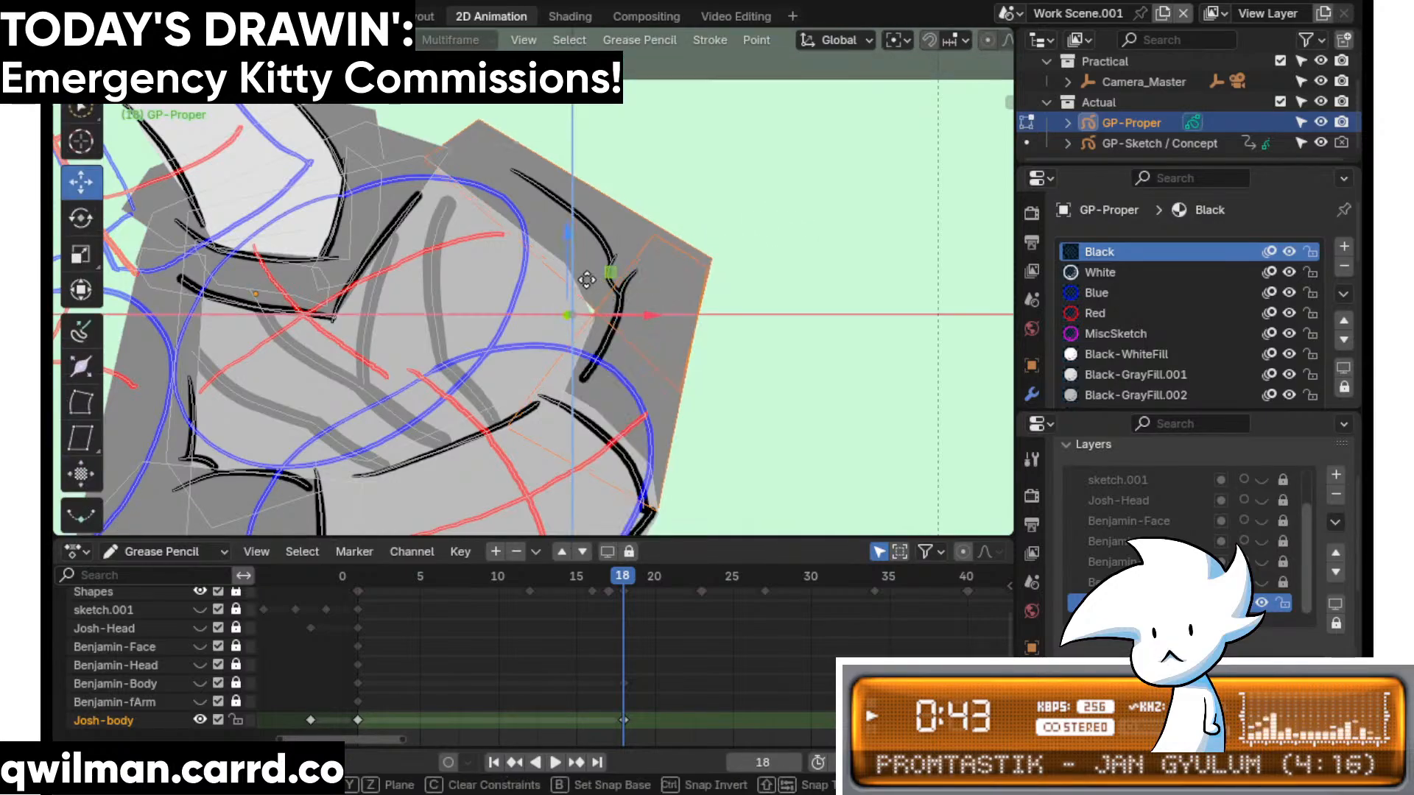
pyautogui.moveTo(586, 280); pyautogui.dragTo(580, 284)
pyautogui.keyDown('shift'); pyautogui.moveTo(580, 284); pyautogui.dragTo(800, 293, button='middle'); pyautogui.keyUp('shift')
# - Reshape the dark gray side fill with Grab to close the gap beside the light torso fill
pyautogui.press('q')
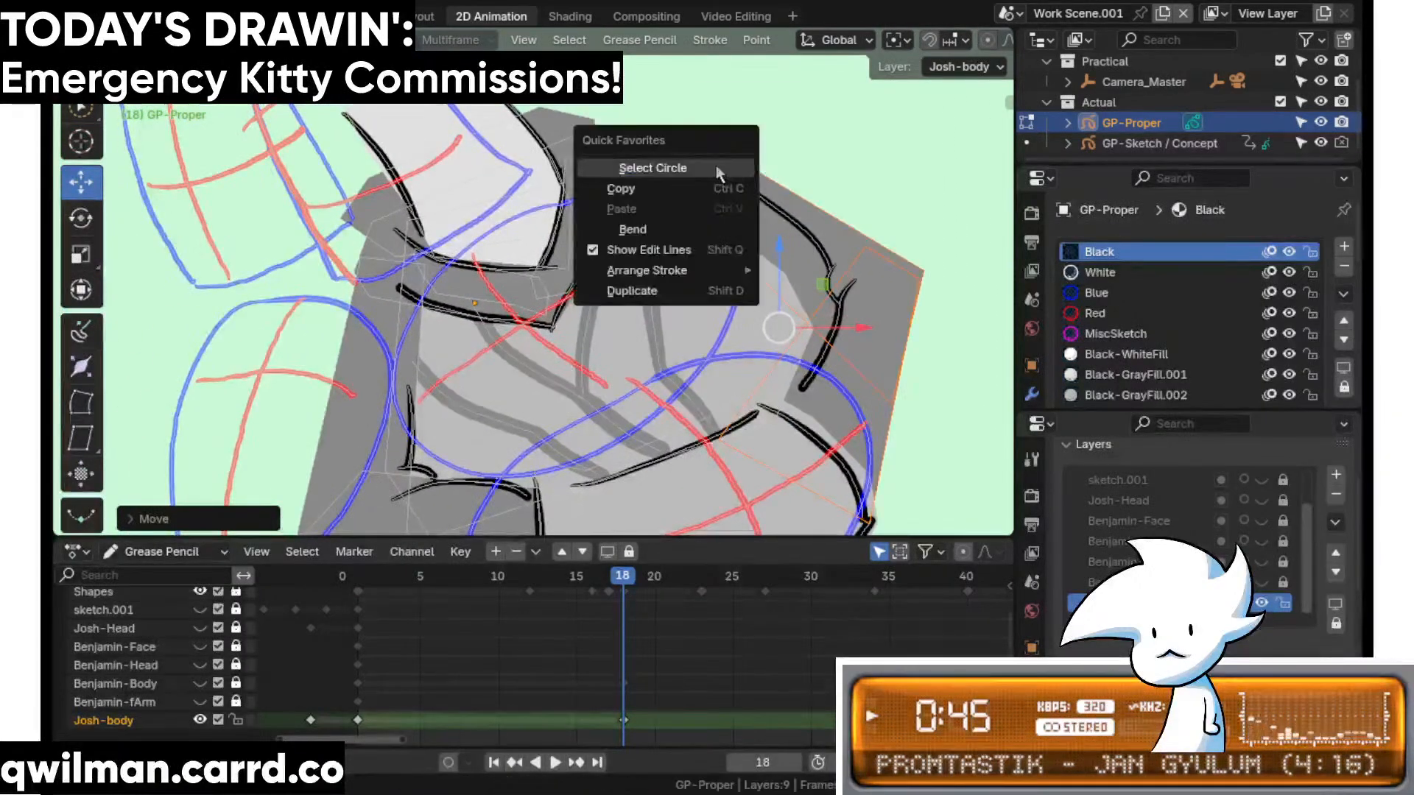
pyautogui.click(719, 171)
pyautogui.press('Tab')
pyautogui.hotkey('shift', 'space')
pyautogui.click(683, 112)
pyautogui.scroll(-4, 678, 129)
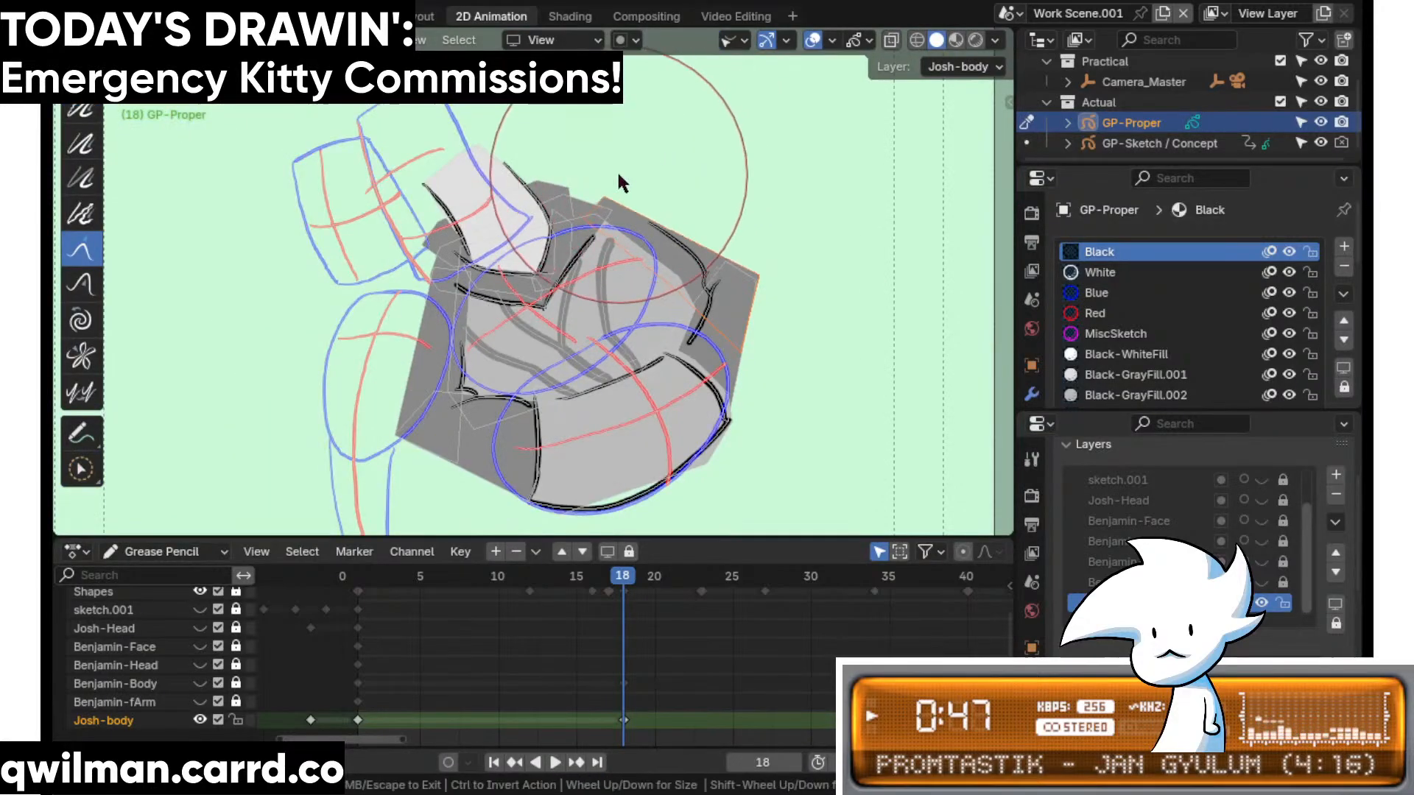
pyautogui.scroll(6, 724, 296)
pyautogui.scroll(4, 744, 302)
pyautogui.keyDown('shift'); pyautogui.moveTo(614, 307); pyautogui.dragTo(644, 316, button='middle'); pyautogui.keyUp('shift')
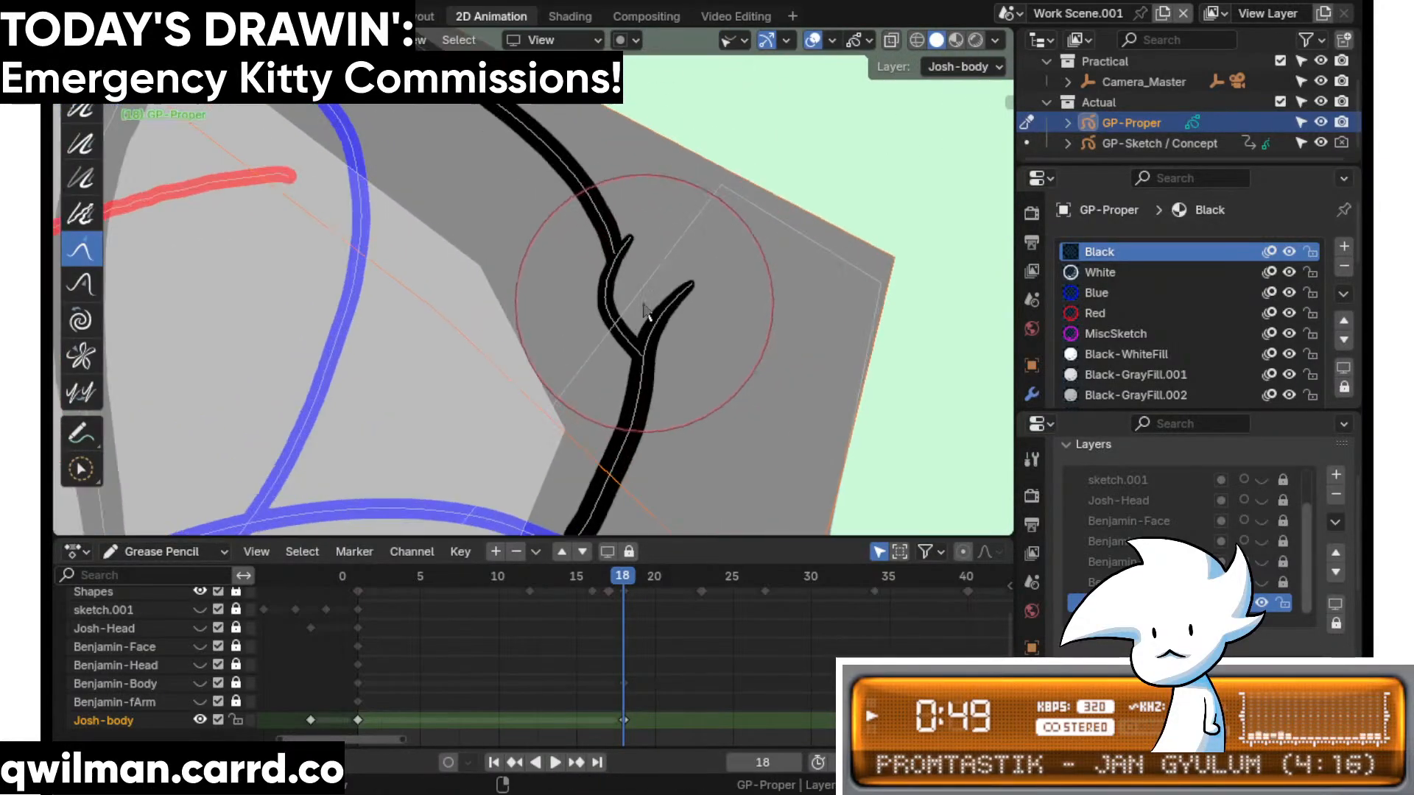
# - Select the two black side outline strokes and move them inward to the light torso fill's edge
pyautogui.press('w')
pyautogui.click(611, 254)
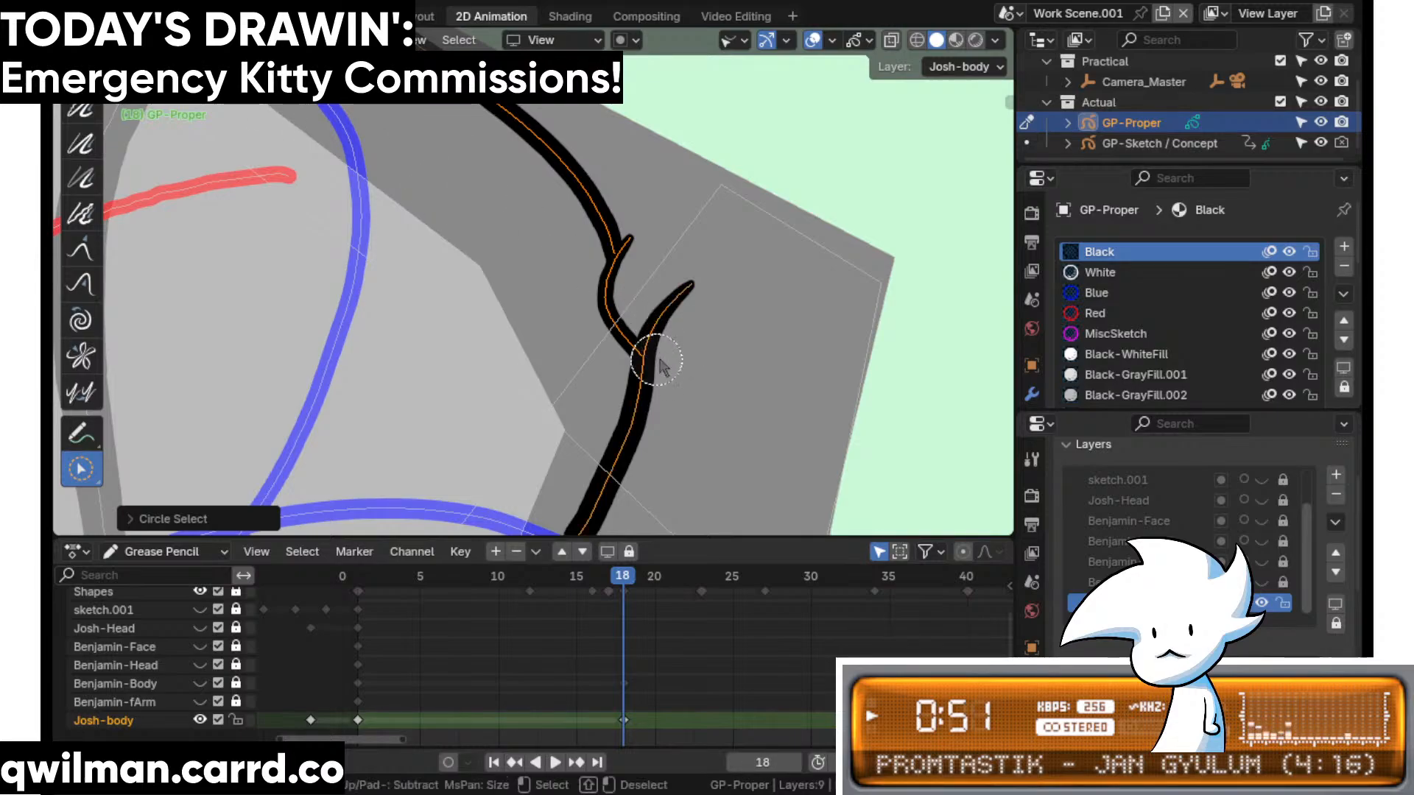
pyautogui.scroll(-4, 656, 360)
pyautogui.press('Tab')
pyautogui.hotkey('shift', 'space')
pyautogui.click(559, 407)
pyautogui.keyDown('shift'); pyautogui.moveTo(600, 338); pyautogui.dragTo(791, 236, button='middle'); pyautogui.keyUp('shift')
pyautogui.moveTo(708, 178); pyautogui.dragTo(671, 207)
pyautogui.keyDown('shift'); pyautogui.moveTo(731, 334); pyautogui.dragTo(667, 227, button='middle'); pyautogui.keyUp('shift')
# - Try interpolating the Josh-body drawing at frame 16, undo it, scrub the earlier frames and return to frame 18
pyautogui.moveTo(623, 574); pyautogui.dragTo(600, 584)
pyautogui.scroll(-5, 613, 318)
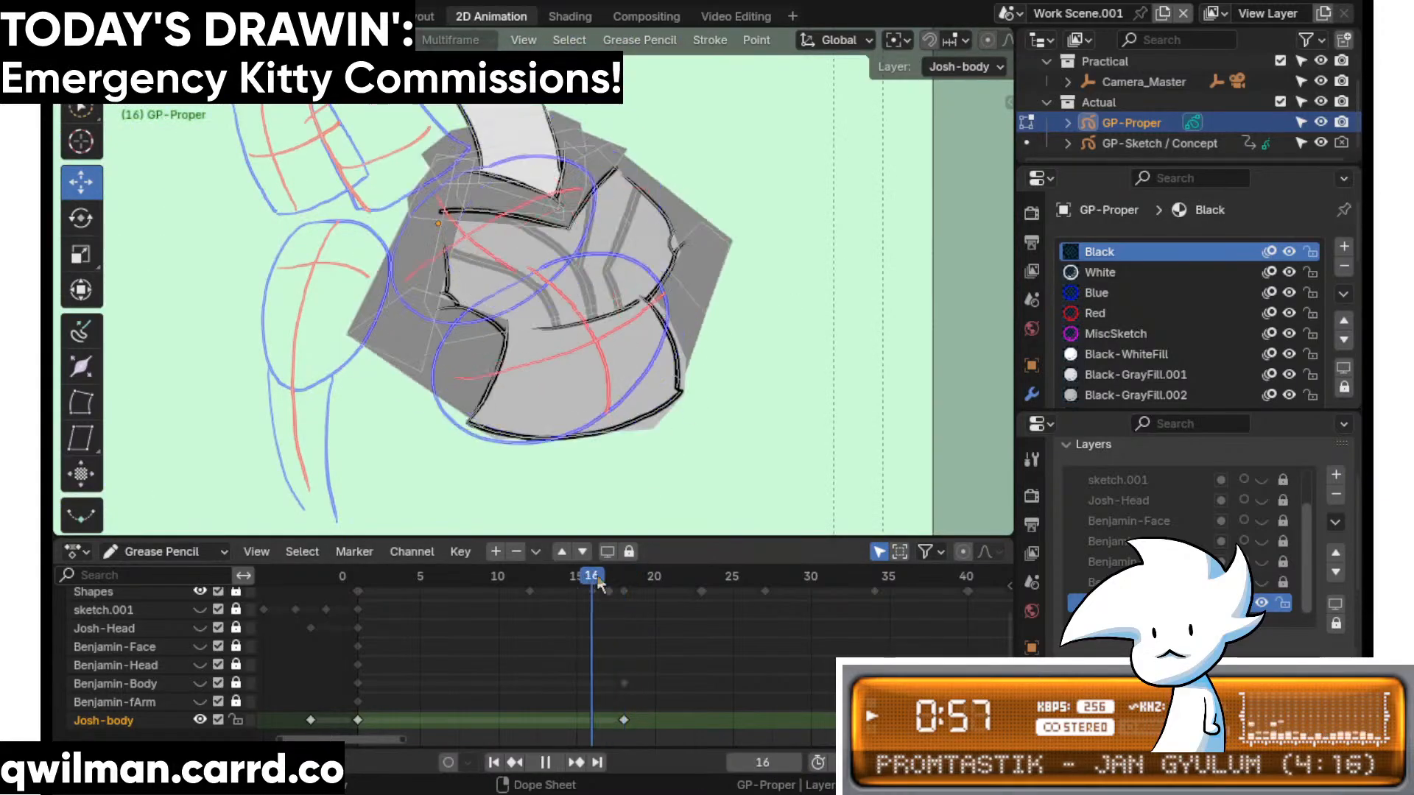
pyautogui.hotkey('shift', 'space')
pyautogui.click(626, 549)
pyautogui.scroll(2, 434, 467)
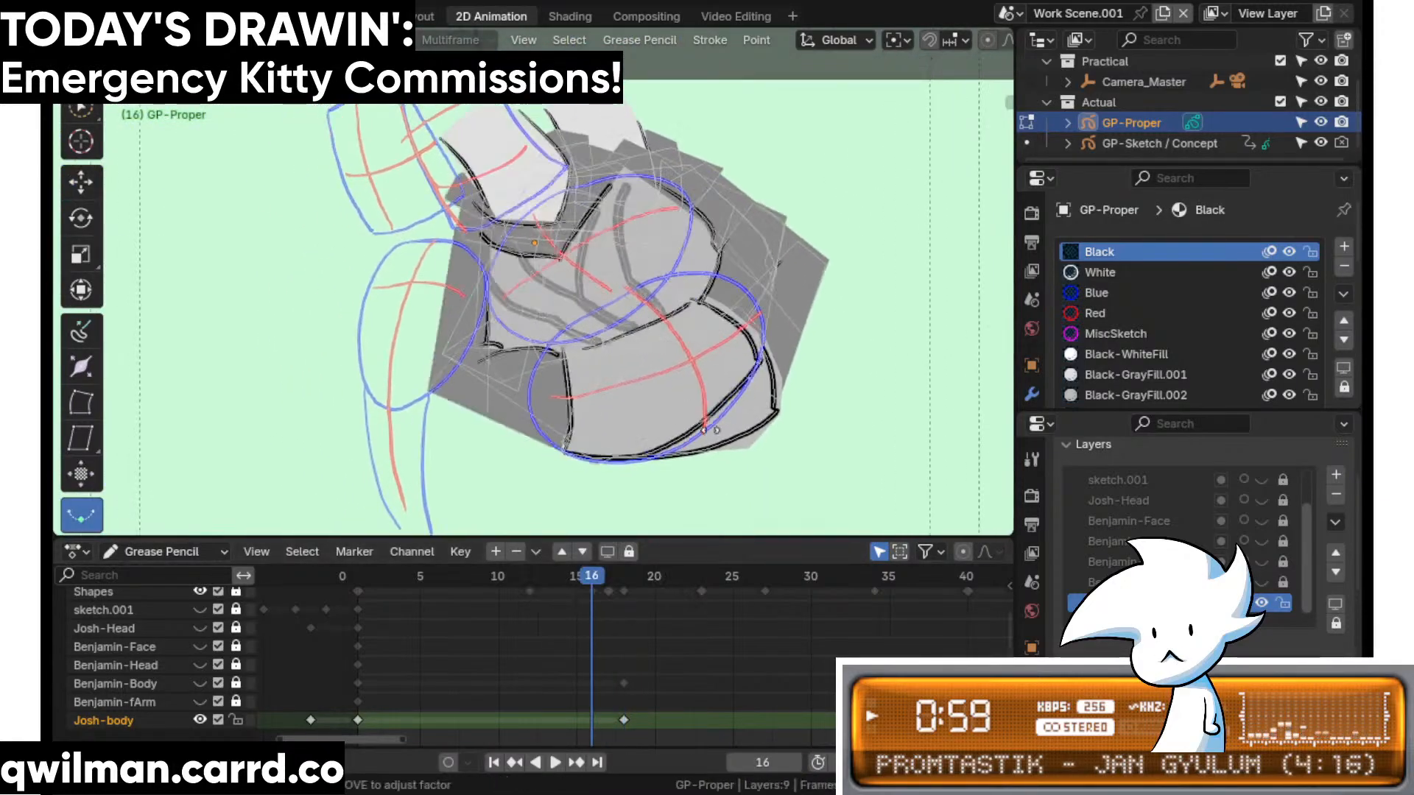
pyautogui.moveTo(572, 438)
pyautogui.mouseDown()
pyautogui.moveTo(296, 505)
pyautogui.moveTo(321, 486)
pyautogui.moveTo(448, 467)
pyautogui.moveTo(501, 482)
pyautogui.mouseUp()
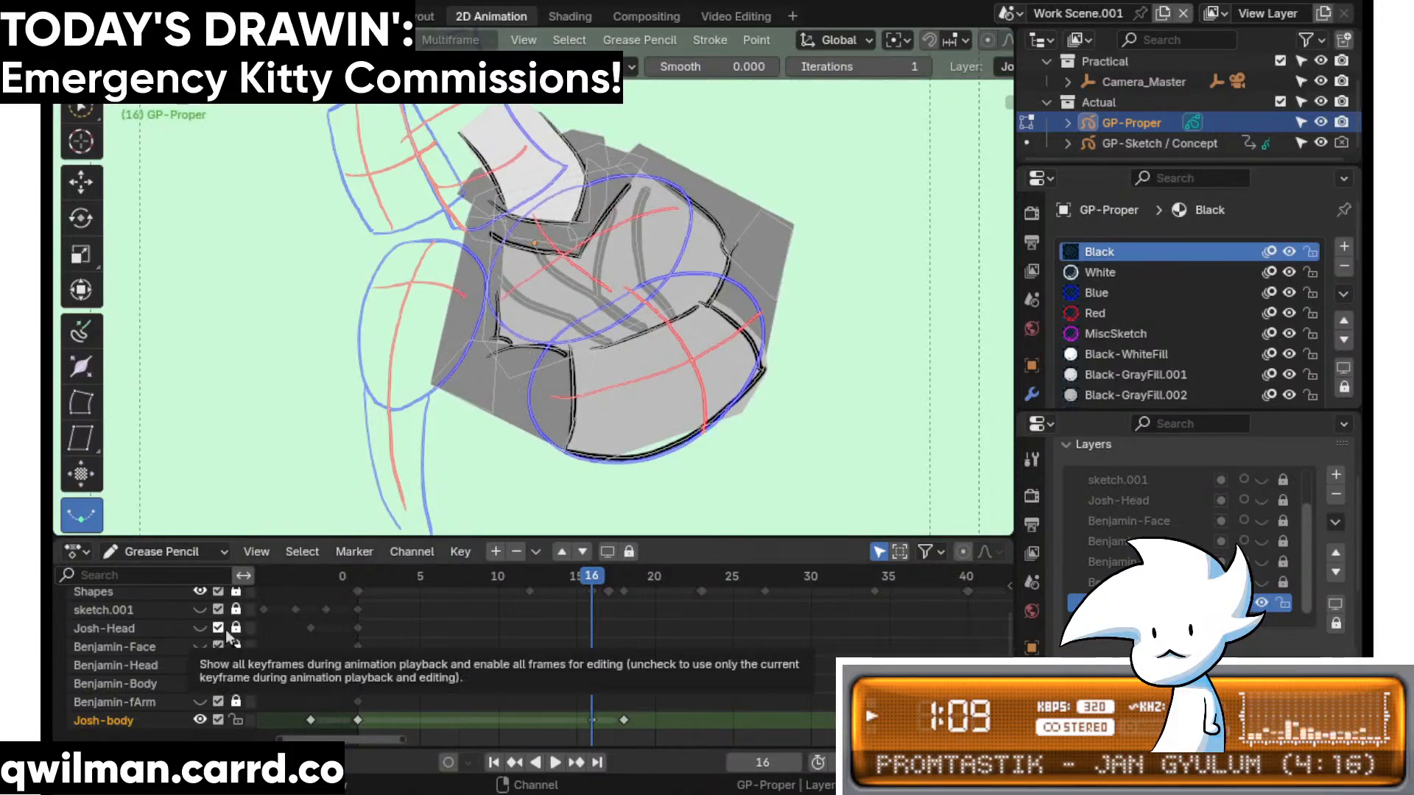
pyautogui.hotkey('ctrl', 'z')
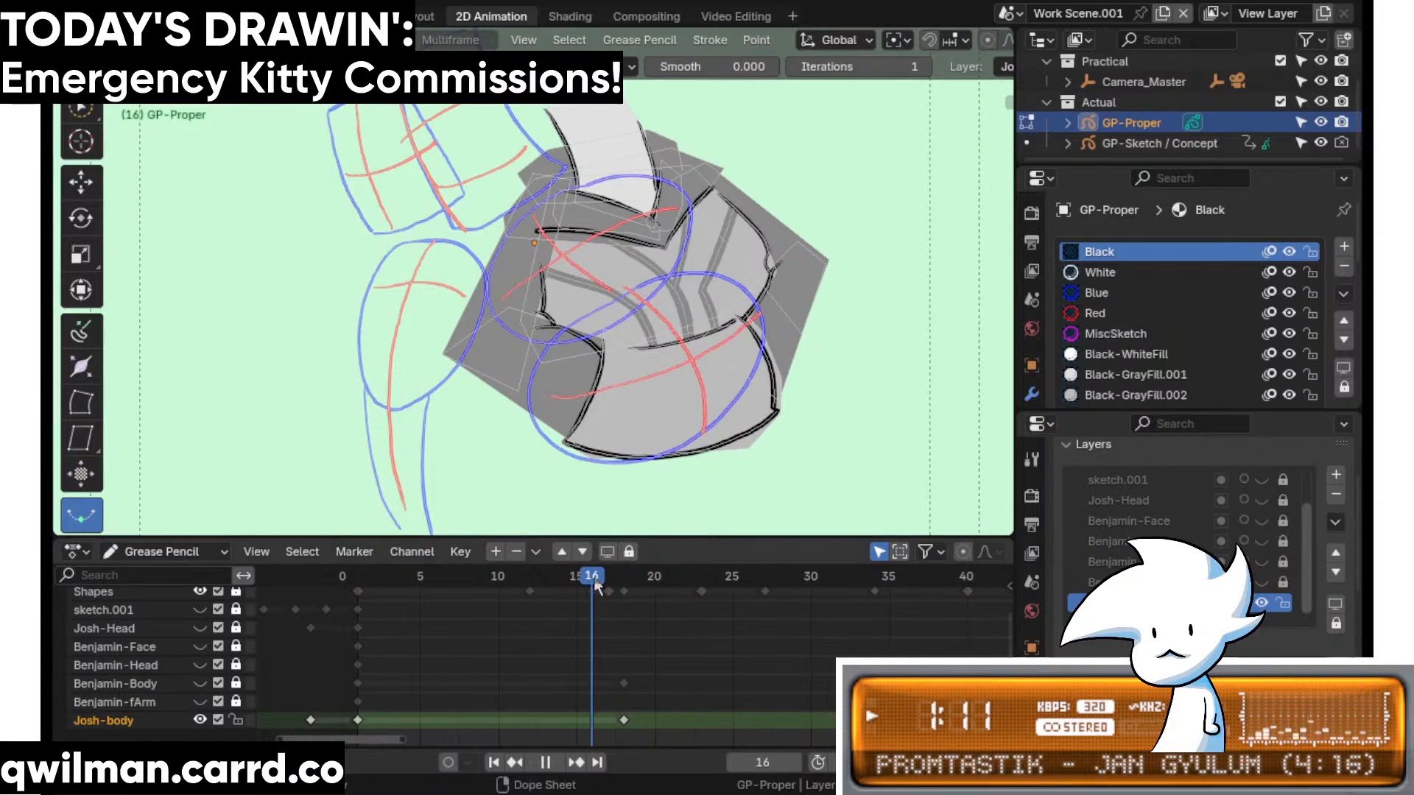
pyautogui.moveTo(596, 586)
pyautogui.mouseDown()
pyautogui.moveTo(579, 586)
pyautogui.moveTo(628, 583)
pyautogui.moveTo(460, 582)
pyautogui.mouseUp()
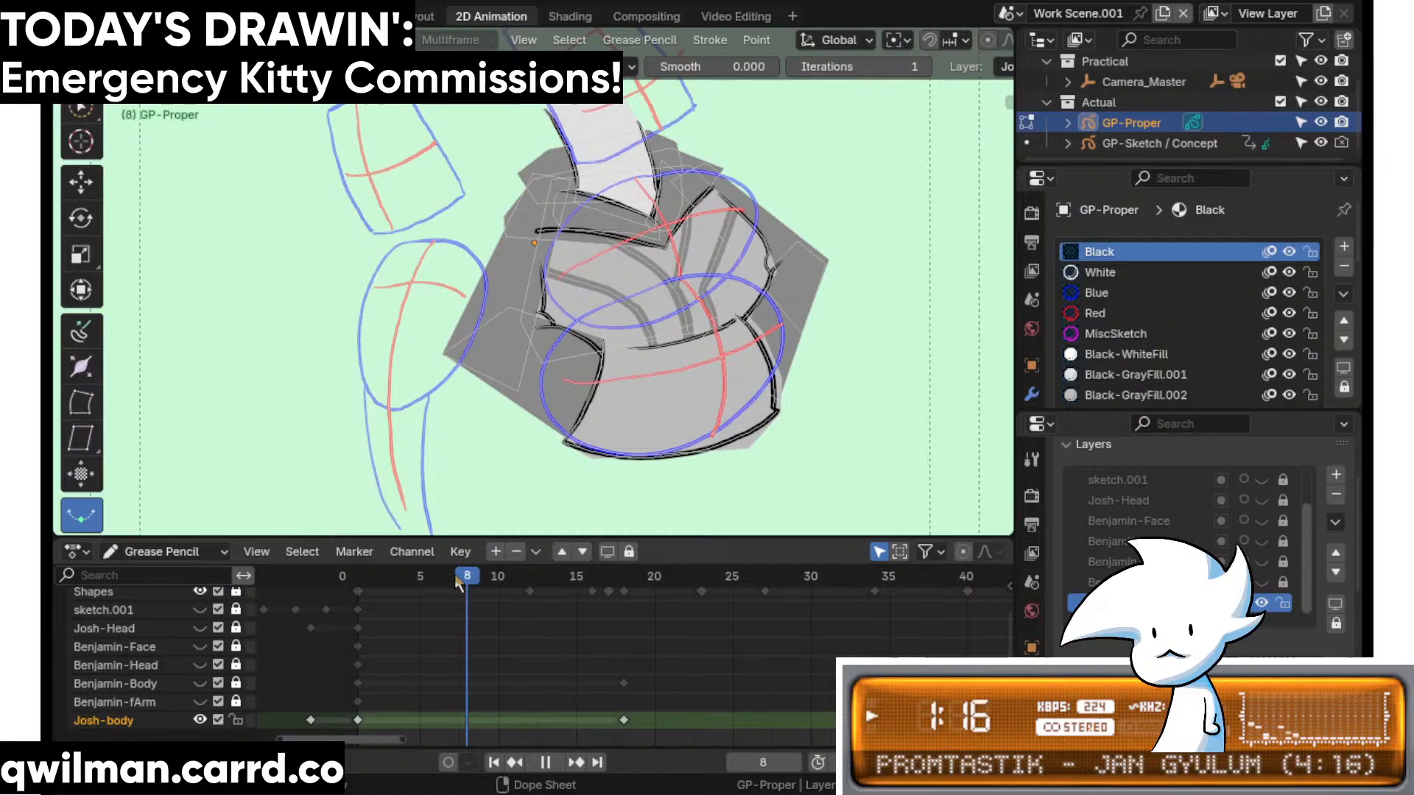
pyautogui.click(627, 578)
# - Select the black collar strokes with their fills and shift them downward slightly with Grab
pyautogui.scroll(6, 616, 382)
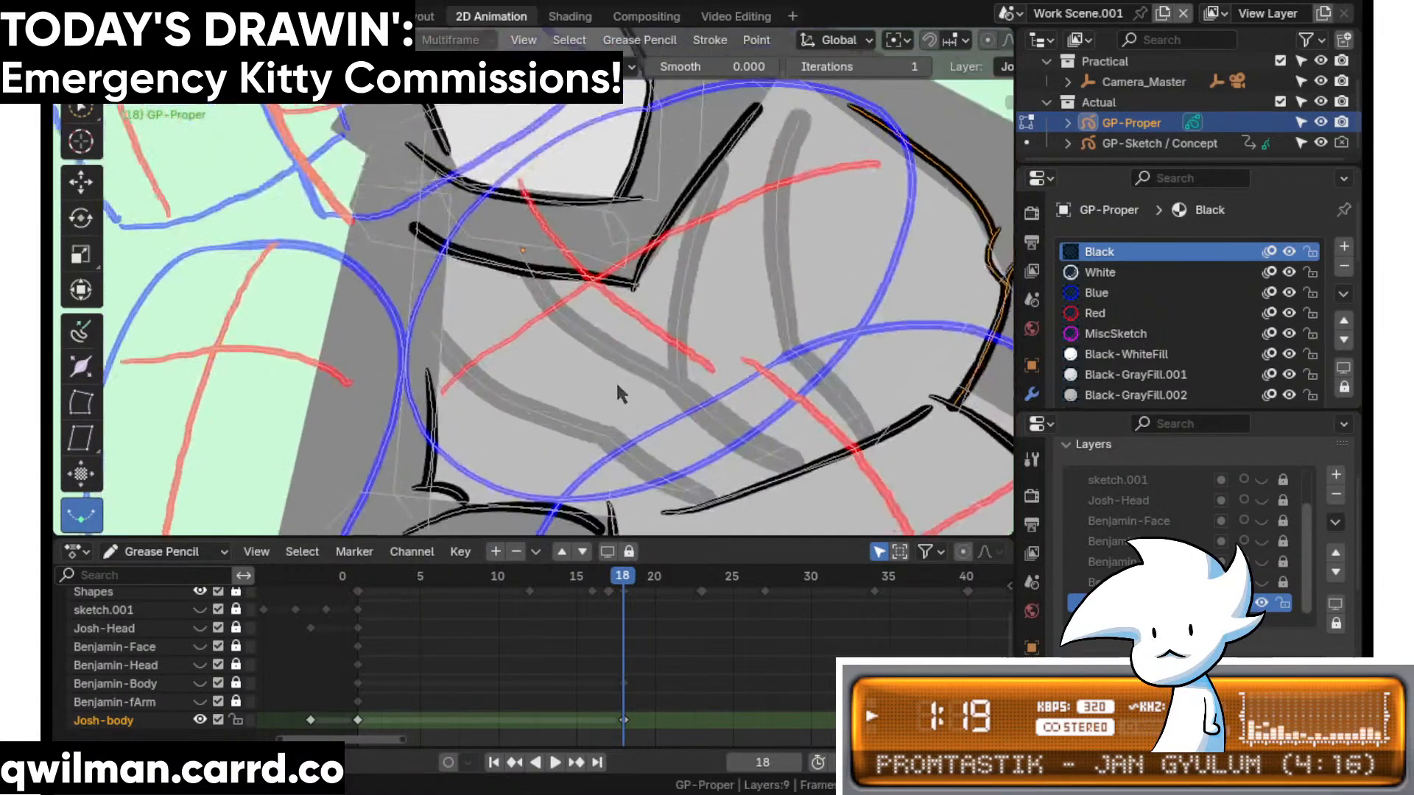
pyautogui.press('q')
pyautogui.click(648, 300)
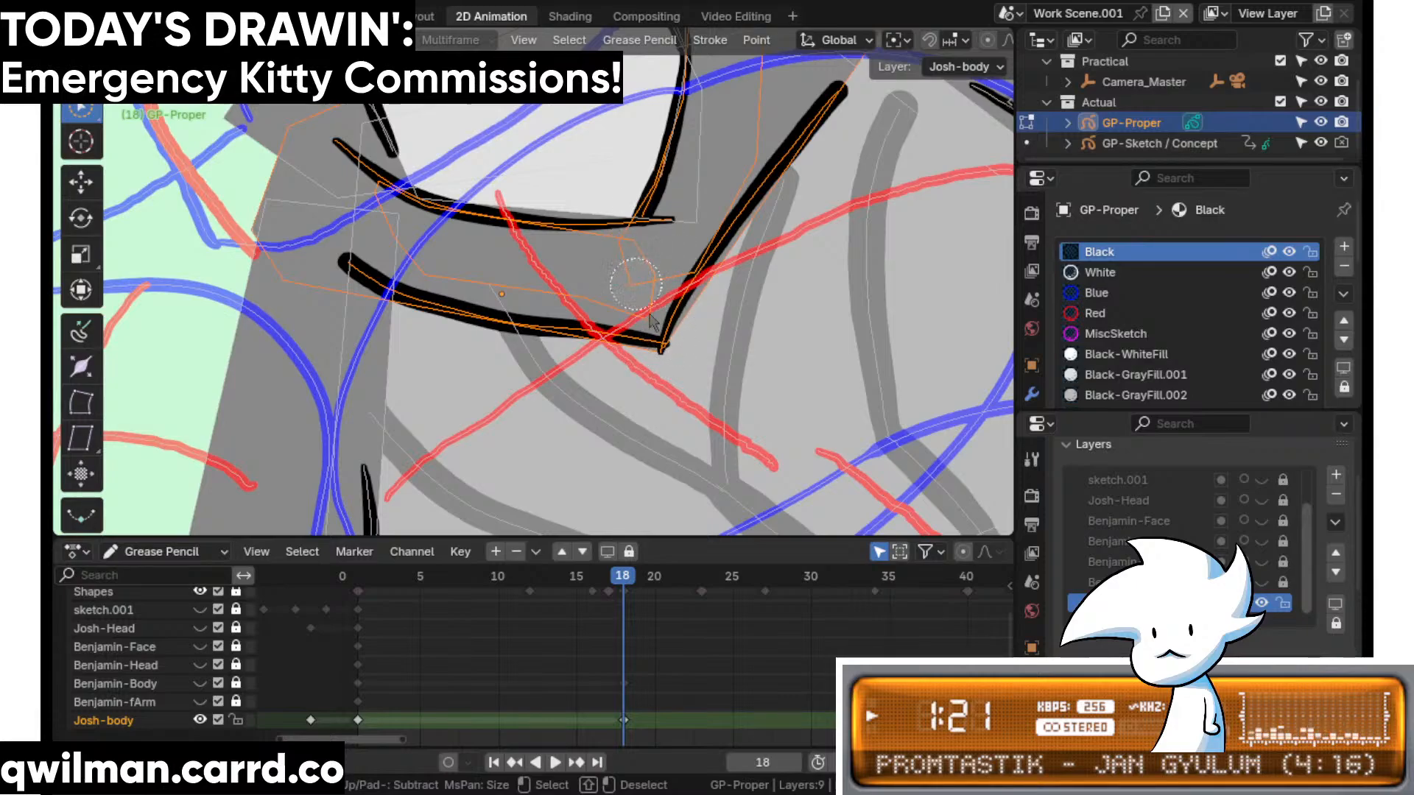
pyautogui.rightClick(663, 272)
pyautogui.scroll(-4, 655, 271)
pyautogui.hotkey('ctrl', 'Tab')
pyautogui.hotkey('shift', 'space')
pyautogui.click(587, 124)
pyautogui.scroll(-2, 600, 199)
pyautogui.moveTo(583, 285); pyautogui.dragTo(577, 299)
pyautogui.scroll(6, 655, 273)
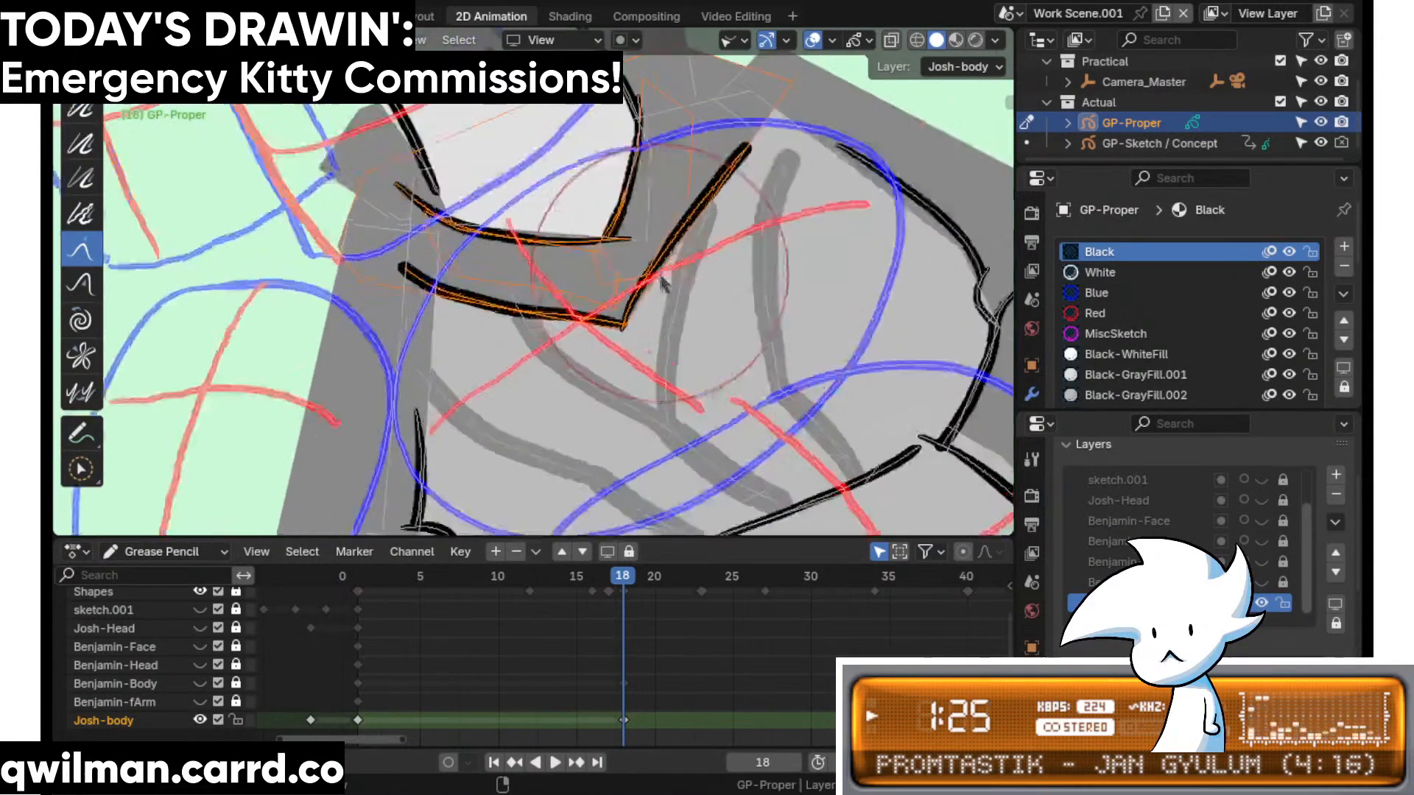
# - Add the remaining neck fill to the collar selection and reposition the collar's pointed tip with Grab
pyautogui.press('w')
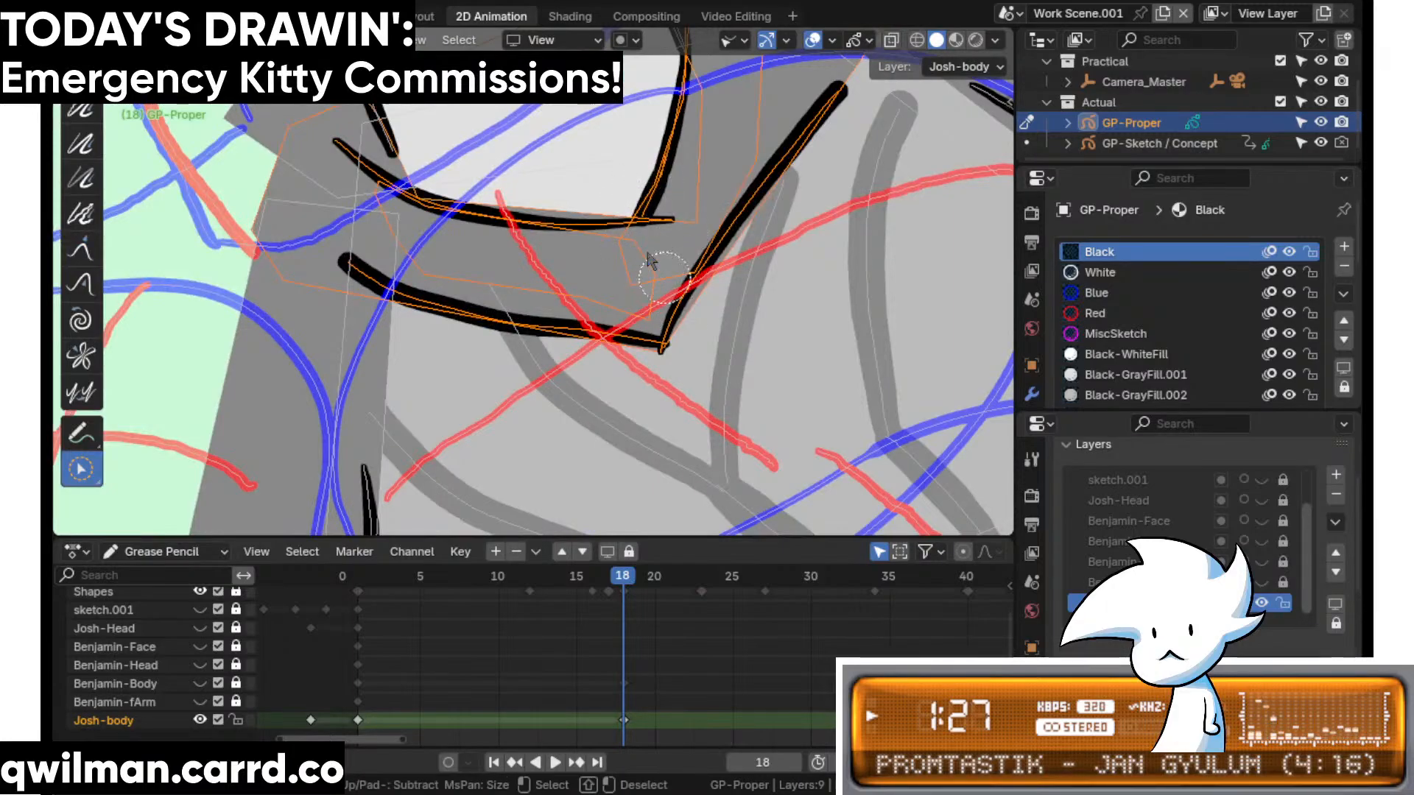
pyautogui.rightClick(643, 301)
pyautogui.scroll(-4, 626, 294)
pyautogui.hotkey('shift', 'space')
pyautogui.click(560, 124)
pyautogui.scroll(-1, 589, 273)
pyautogui.moveTo(602, 275); pyautogui.dragTo(581, 303)
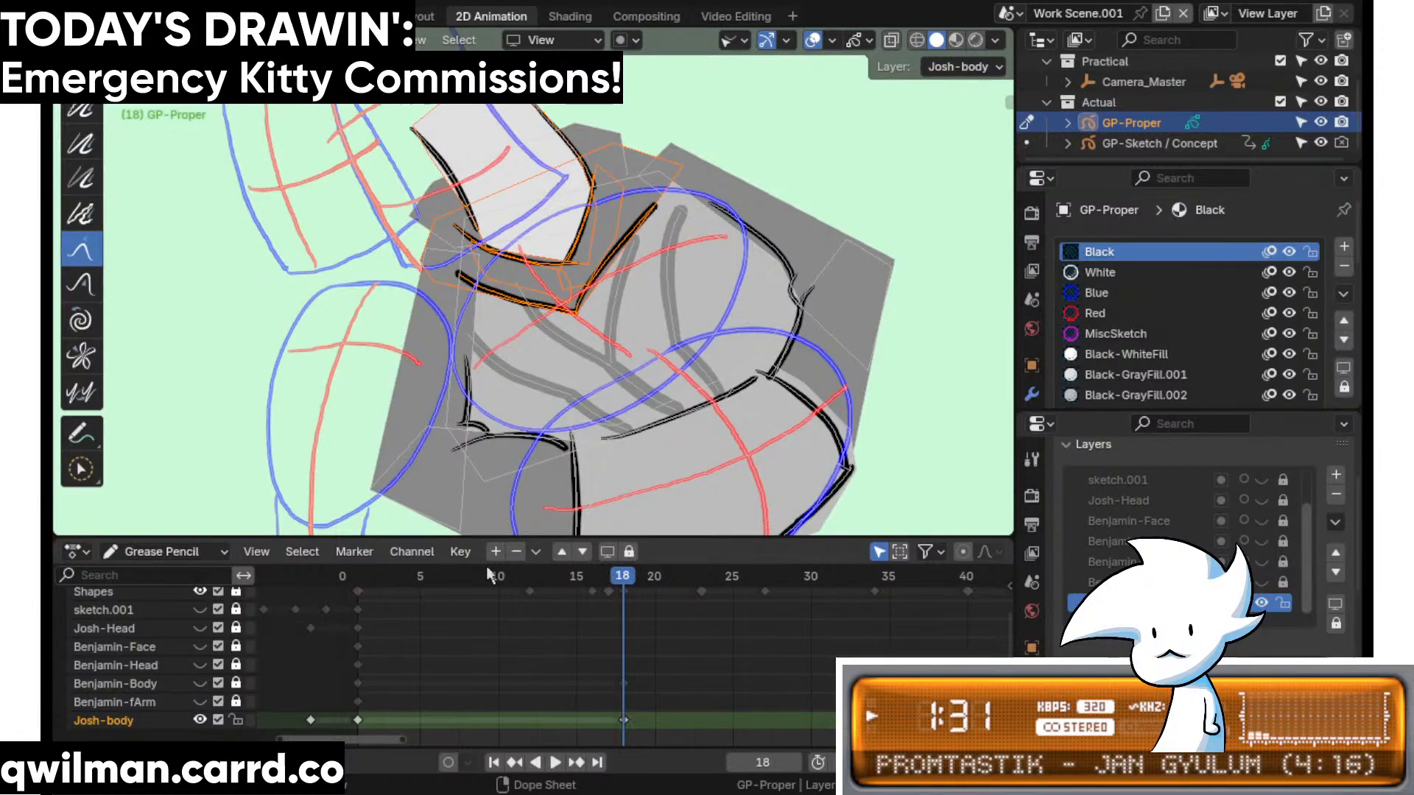
# - Compare the collar with frame 7, return to frame 18 and refine the collar's shape with Grab
pyautogui.click(451, 574)
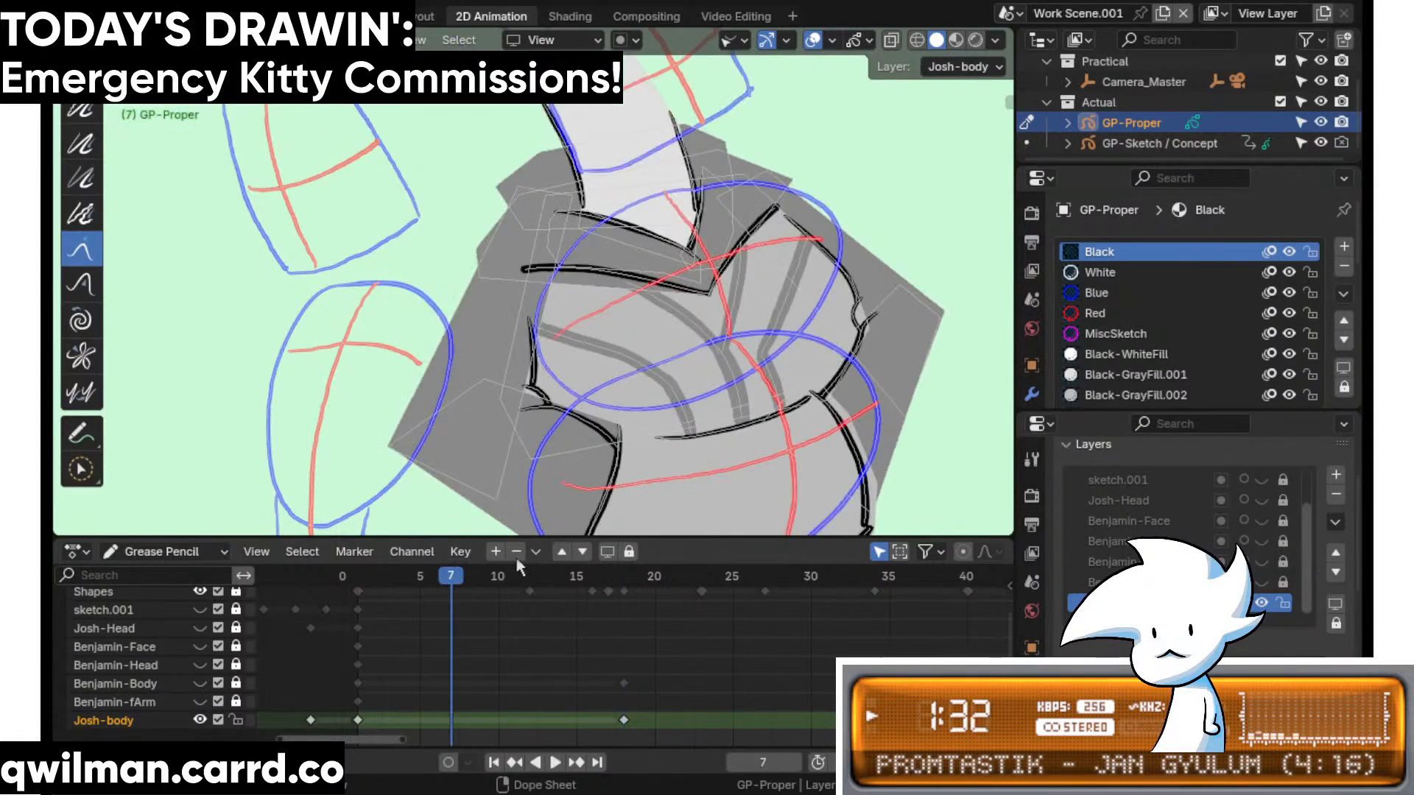
pyautogui.click(619, 574)
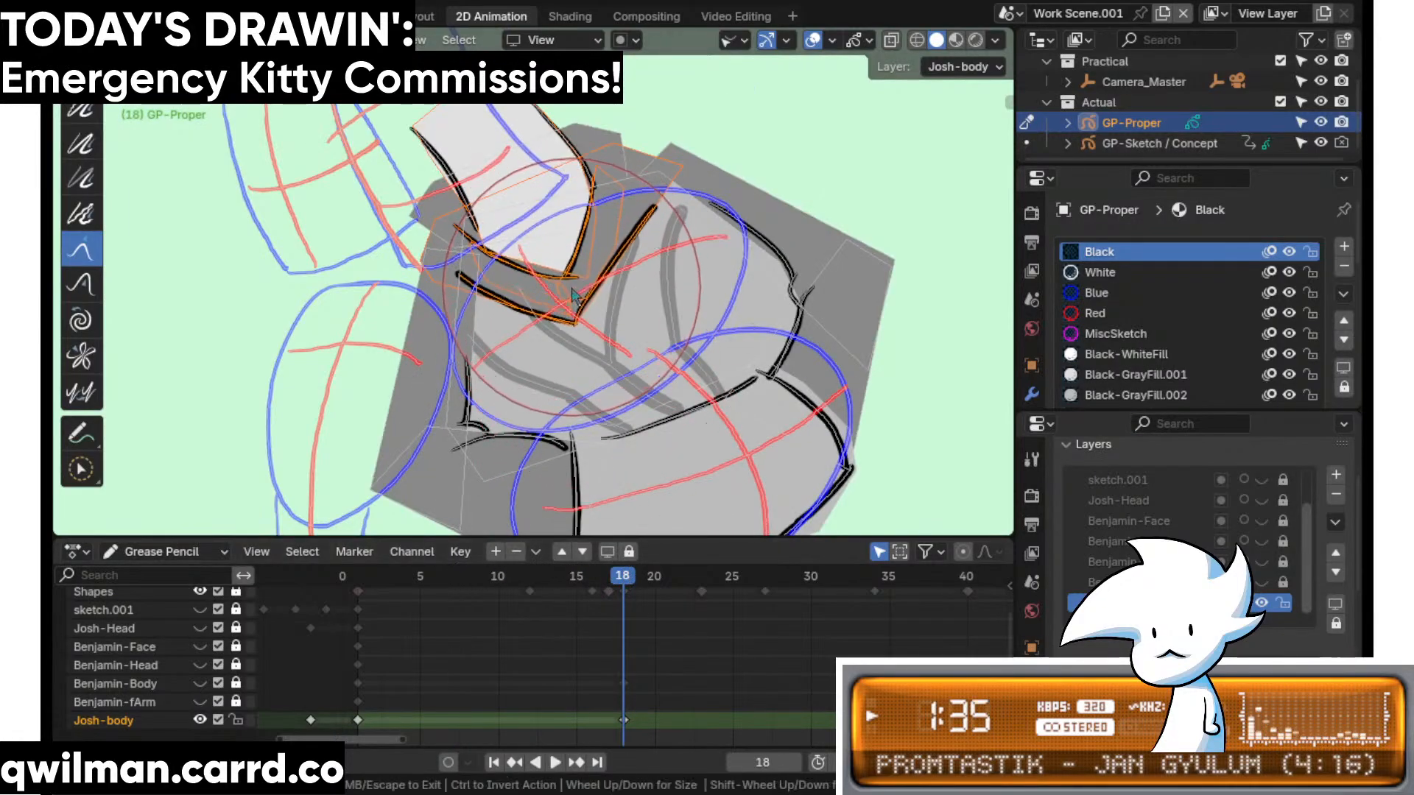
pyautogui.moveTo(521, 254); pyautogui.dragTo(509, 262)
pyautogui.moveTo(566, 349); pyautogui.dragTo(592, 336)
# - Select only the collar's right diagonal stroke and bend it with Grab into a steeper curve
pyautogui.scroll(2, 703, 197)
pyautogui.scroll(2, 732, 188)
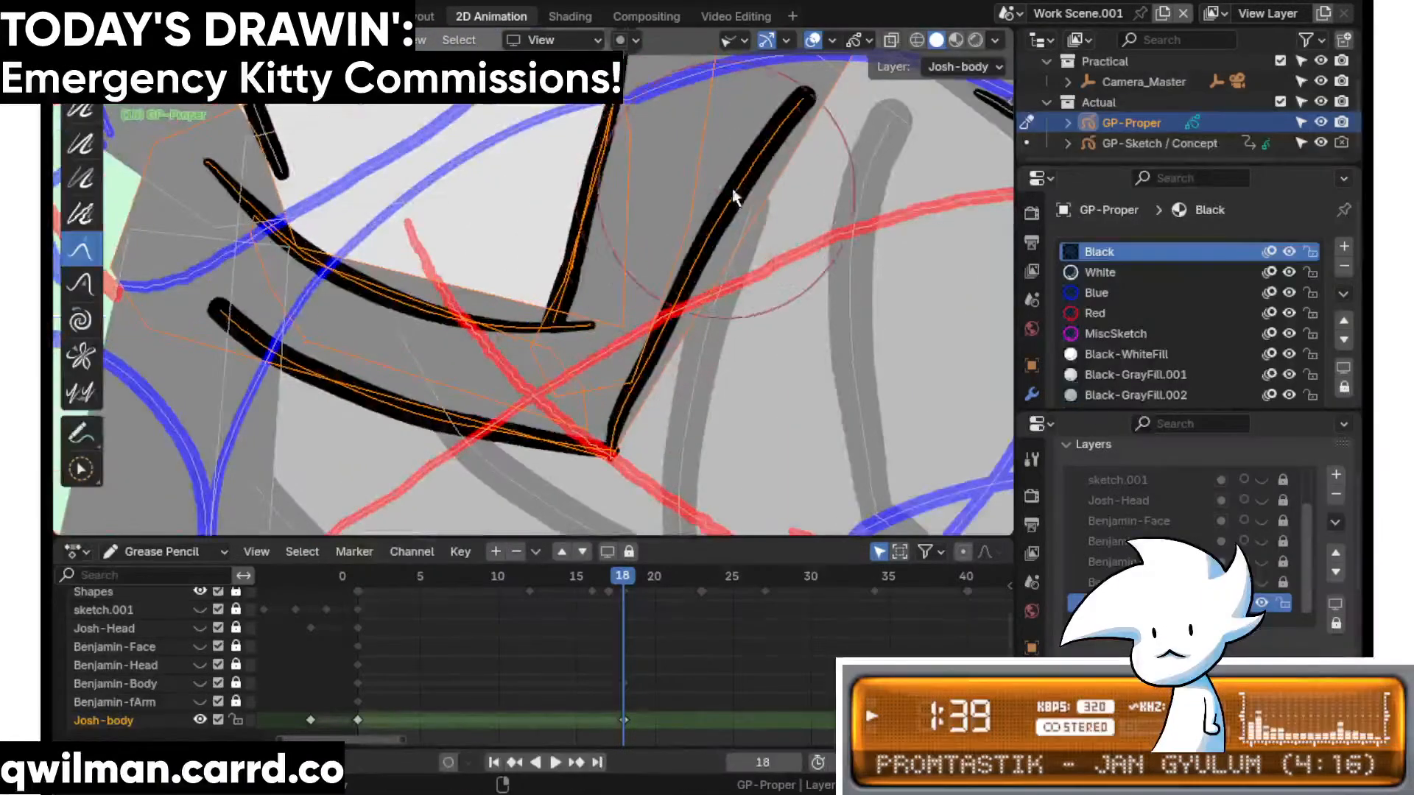
pyautogui.click(744, 165)
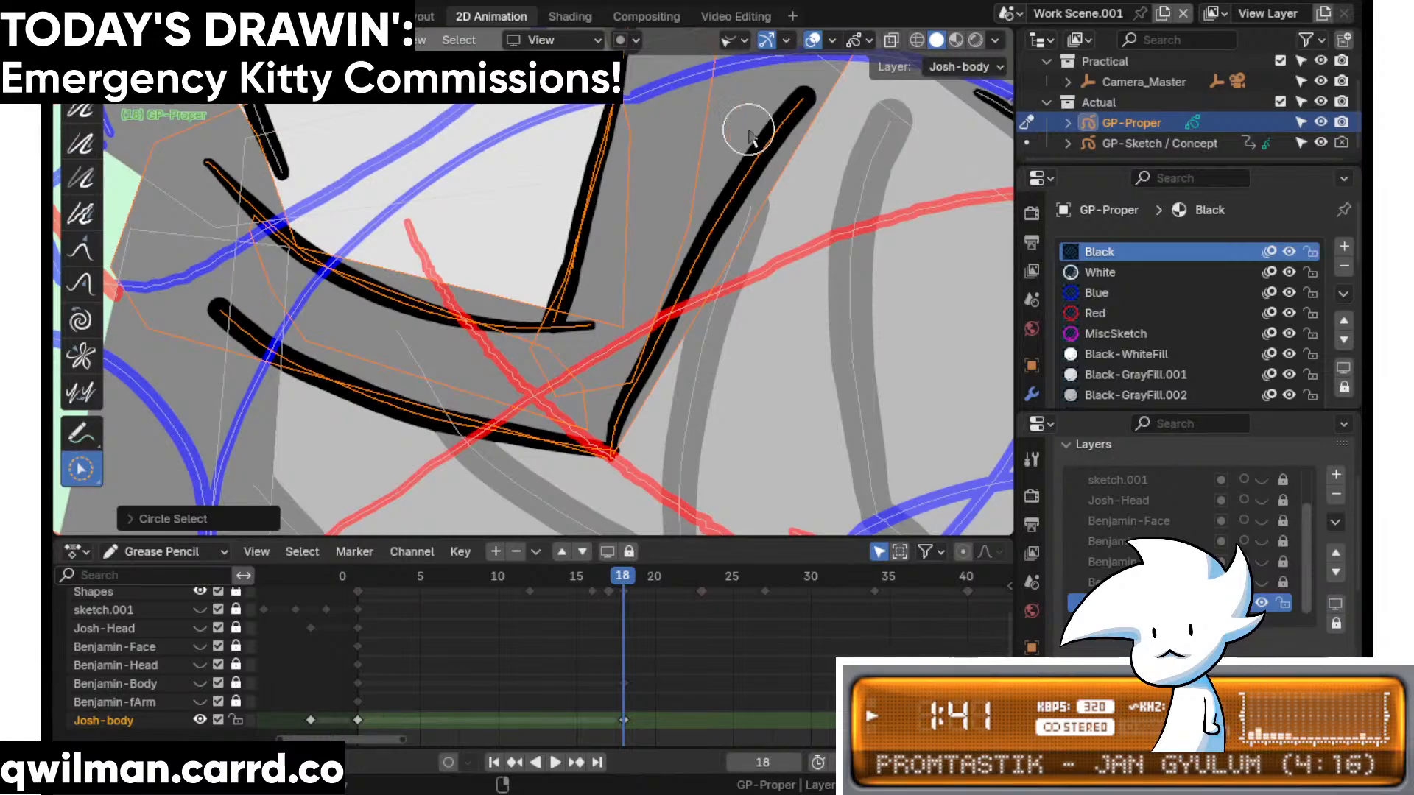
pyautogui.hotkey('shift', 'space')
pyautogui.click(682, 104)
pyautogui.scroll(-5, 634, 236)
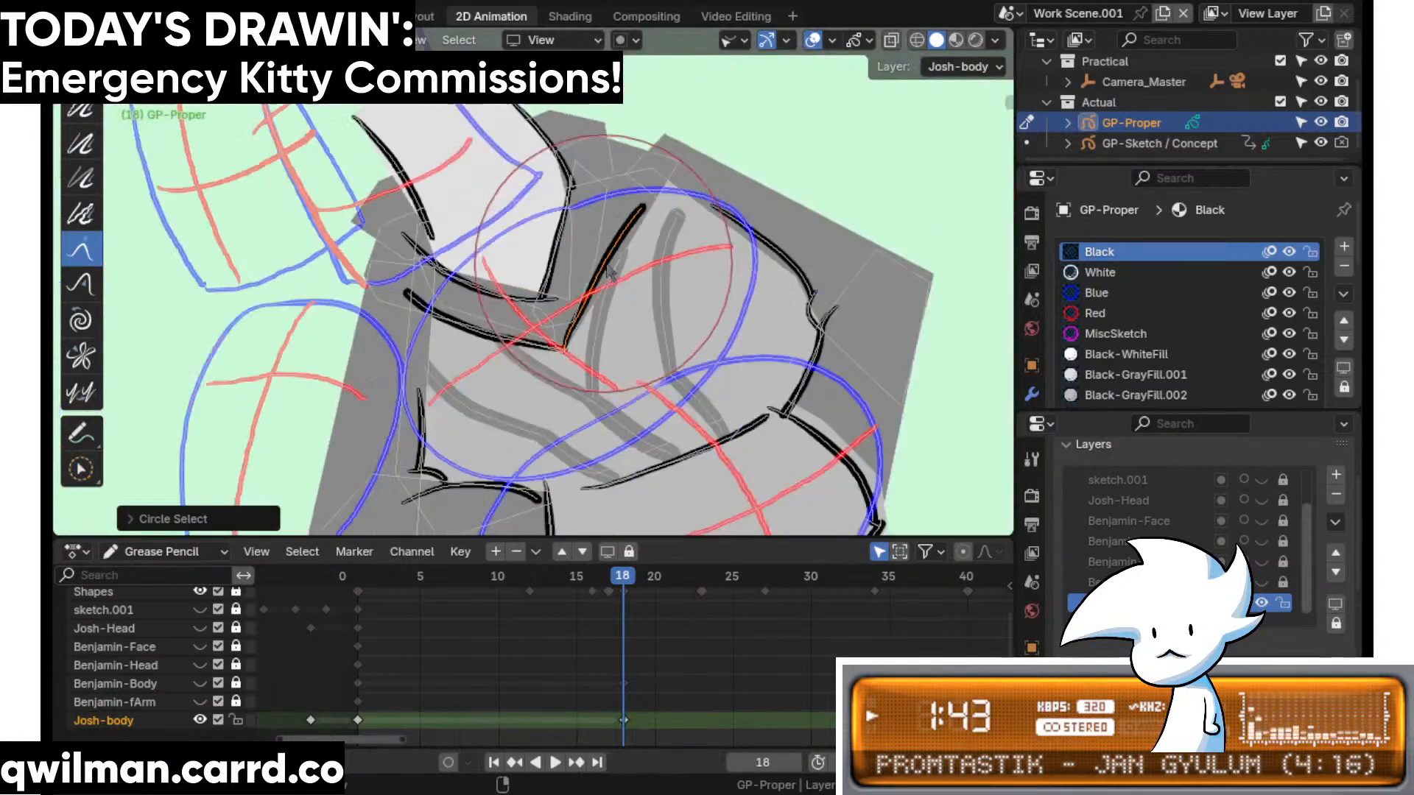
pyautogui.moveTo(584, 282); pyautogui.dragTo(605, 298)
pyautogui.moveTo(552, 423); pyautogui.dragTo(568, 413)
pyautogui.scroll(3, 627, 302)
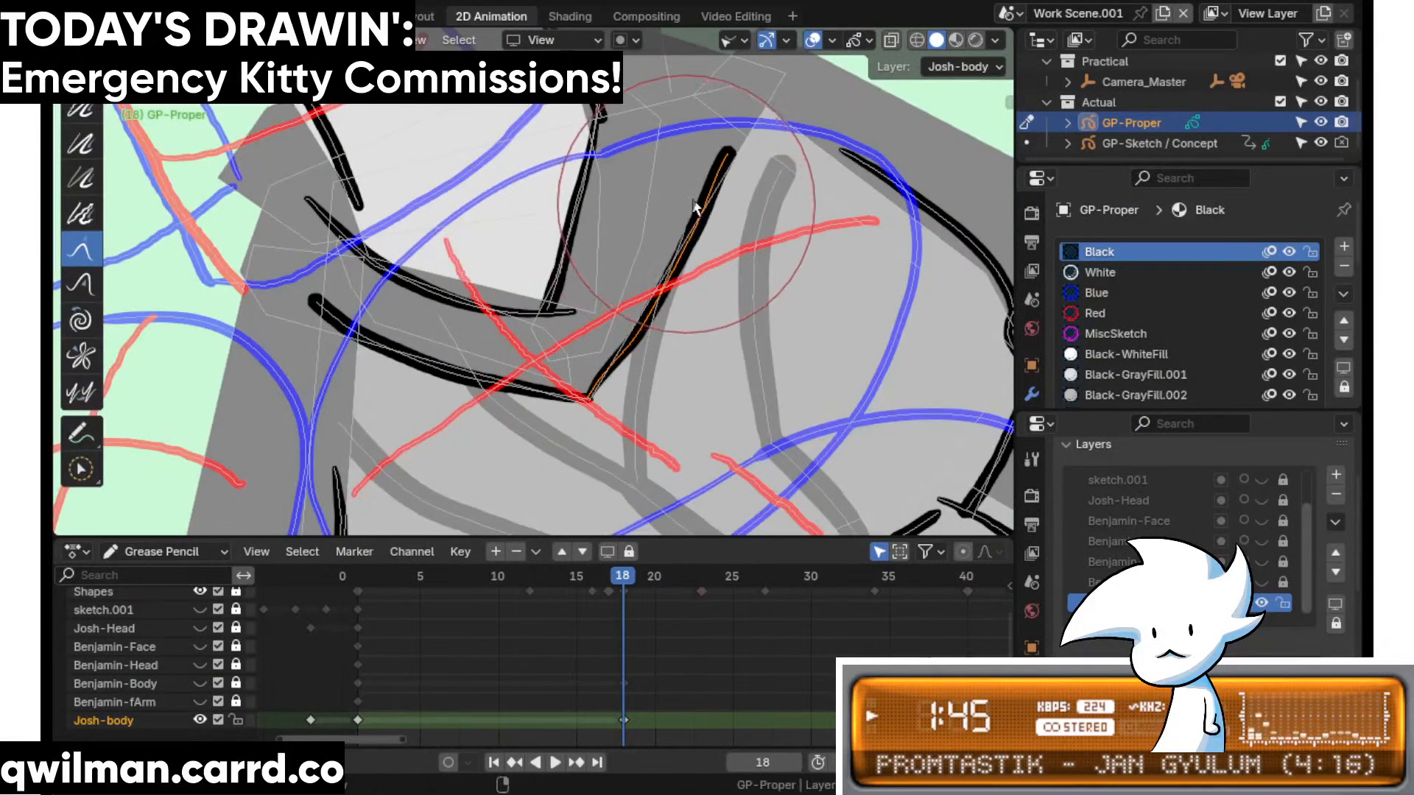
pyautogui.moveTo(775, 96); pyautogui.dragTo(748, 96)
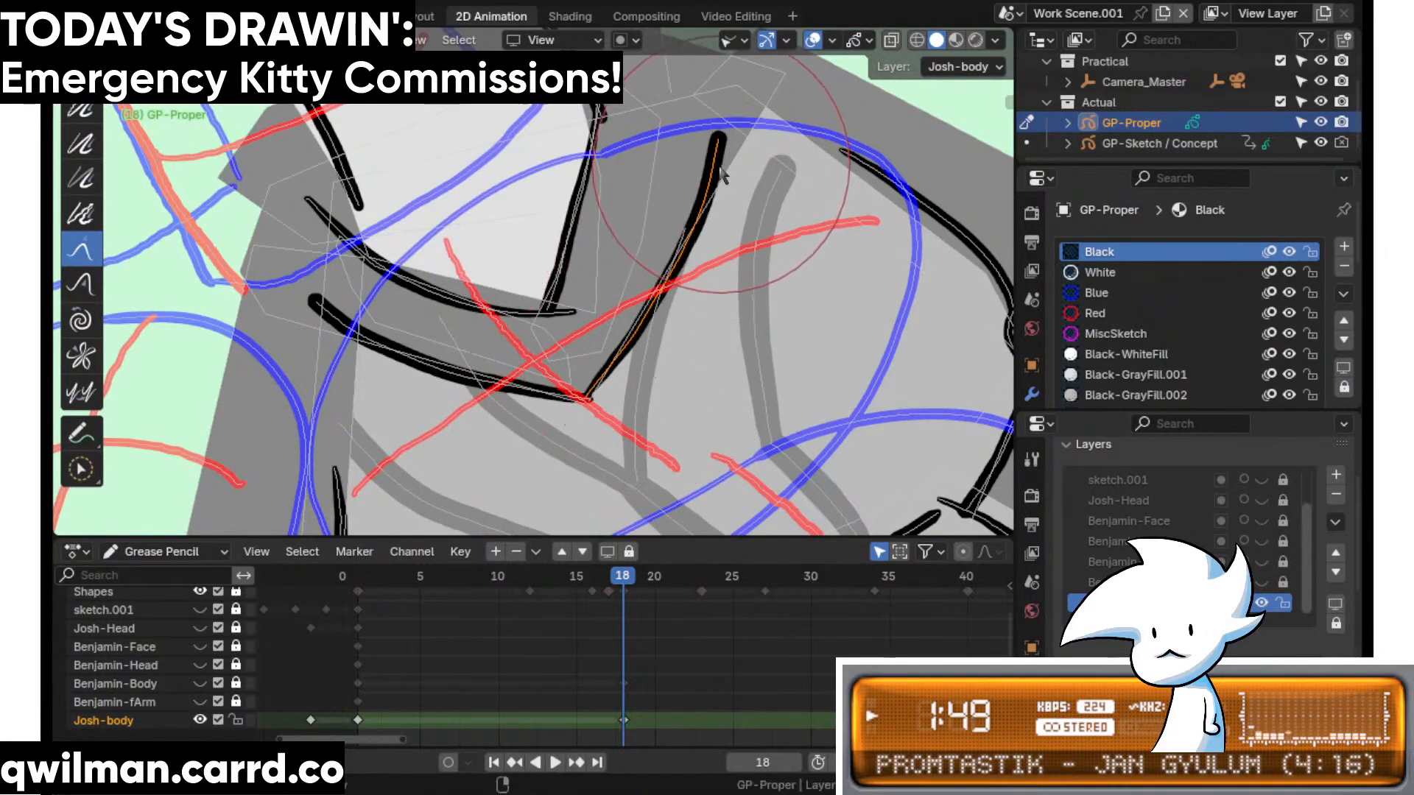
# - Smooth the right collar stroke's curve and upper end with Grab, checking it against neighboring frames
pyautogui.scroll(-4, 705, 192)
pyautogui.scroll(3, 663, 250)
pyautogui.moveTo(649, 270); pyautogui.dragTo(660, 235)
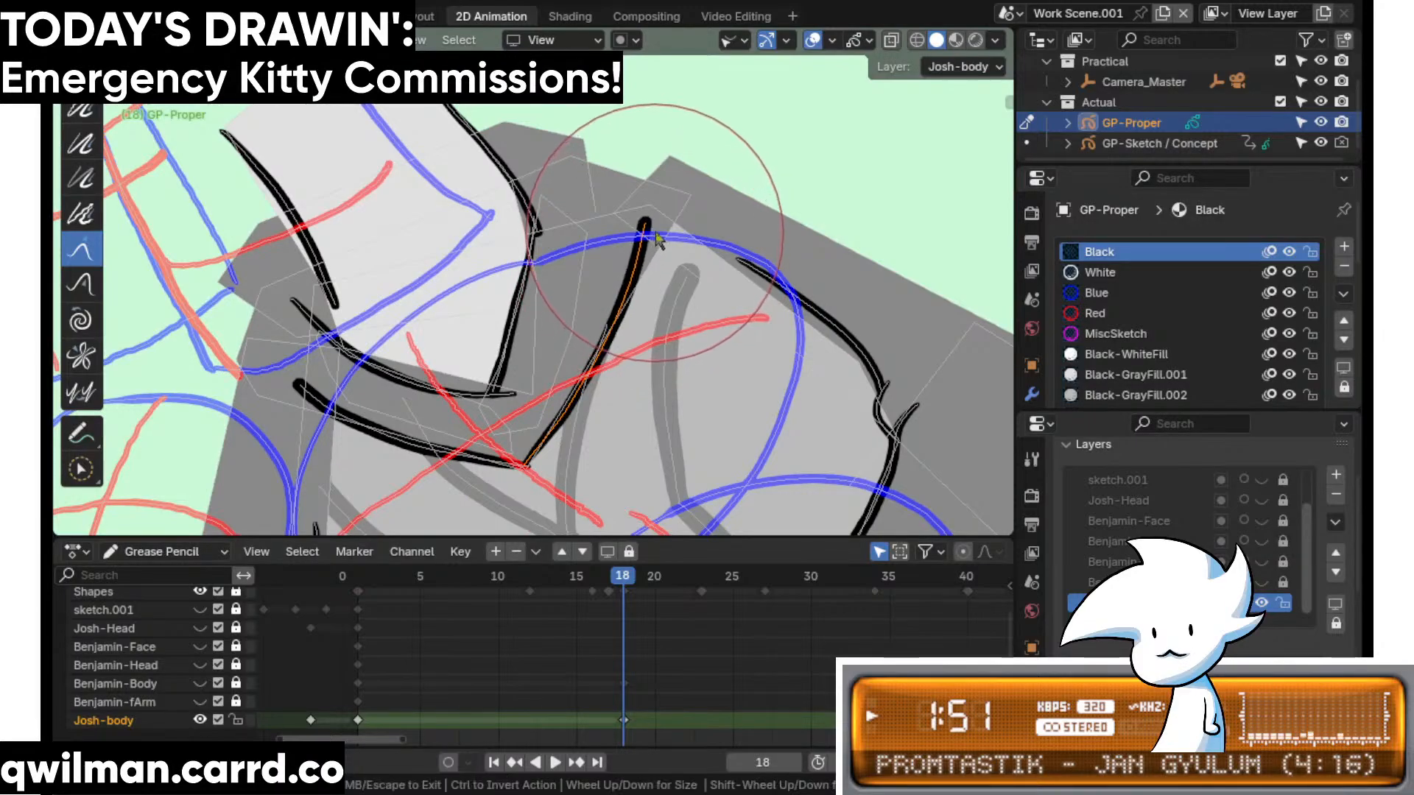
pyautogui.keyDown('shift'); pyautogui.moveTo(629, 350); pyautogui.dragTo(667, 234, button='middle'); pyautogui.keyUp('shift')
pyautogui.moveTo(599, 575)
pyautogui.mouseDown()
pyautogui.moveTo(590, 586)
pyautogui.moveTo(624, 587)
pyautogui.mouseUp()
# - Select the light gray torso fill and pull its upper edge with Grab to fit the collar and shoulder outline
pyautogui.keyDown('shift'); pyautogui.moveTo(762, 177); pyautogui.dragTo(736, 214, button='middle'); pyautogui.keyUp('shift')
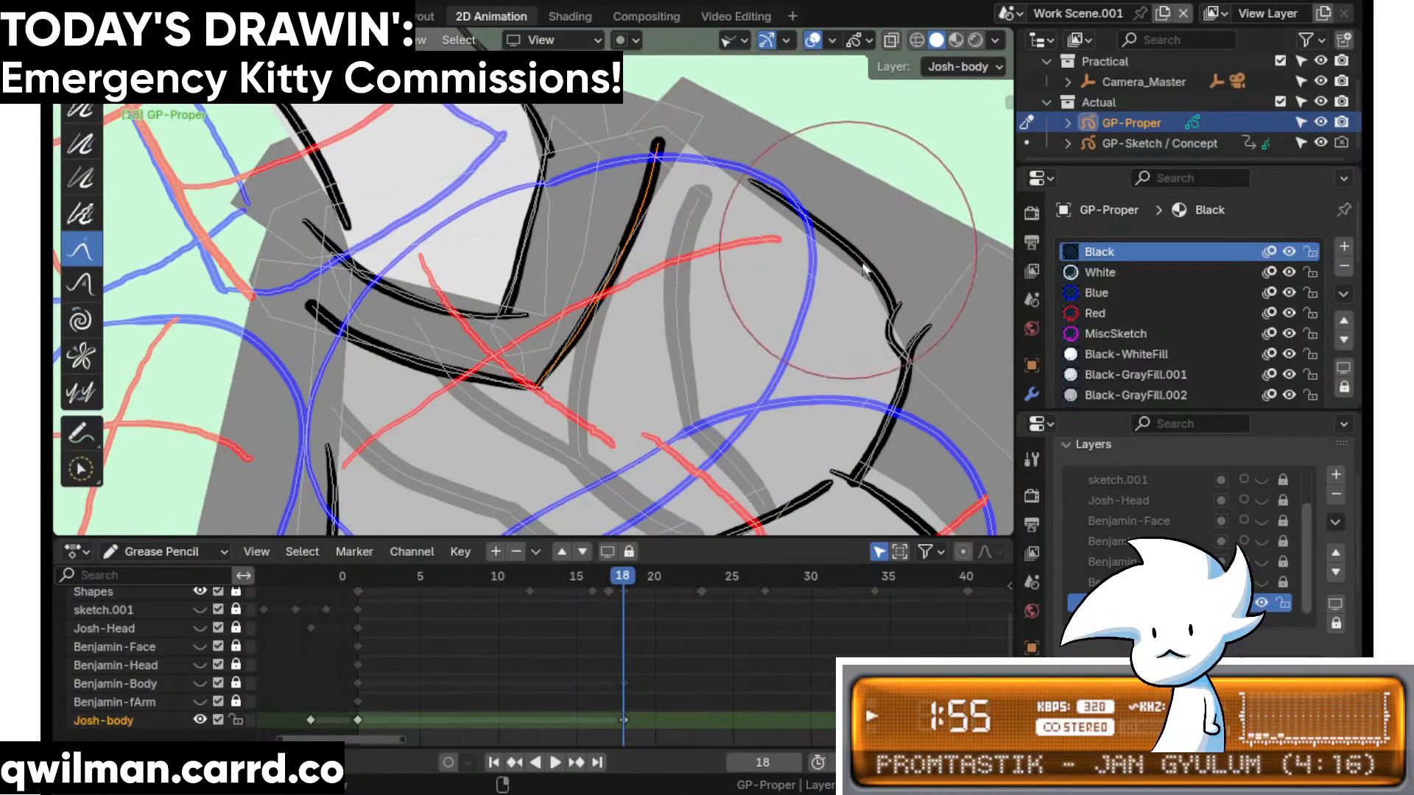
pyautogui.keyDown('shift'); pyautogui.moveTo(847, 254); pyautogui.dragTo(819, 291, button='middle'); pyautogui.keyUp('shift')
pyautogui.scroll(2, 802, 313)
pyautogui.press('w')
pyautogui.click(838, 317)
pyautogui.hotkey('shift', 'space')
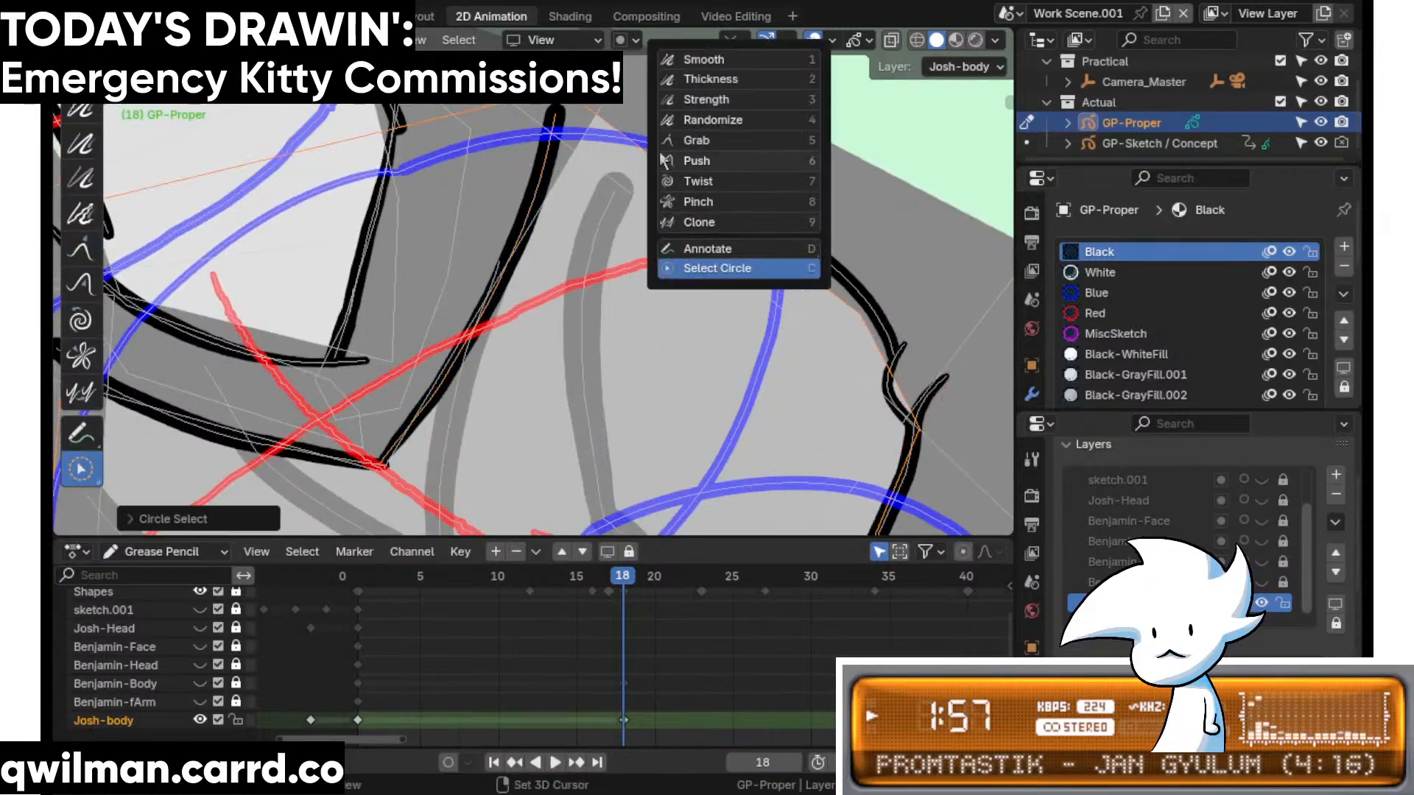
pyautogui.click(678, 143)
pyautogui.scroll(-4, 653, 120)
pyautogui.scroll(1, 640, 129)
pyautogui.moveTo(567, 161); pyautogui.dragTo(557, 185)
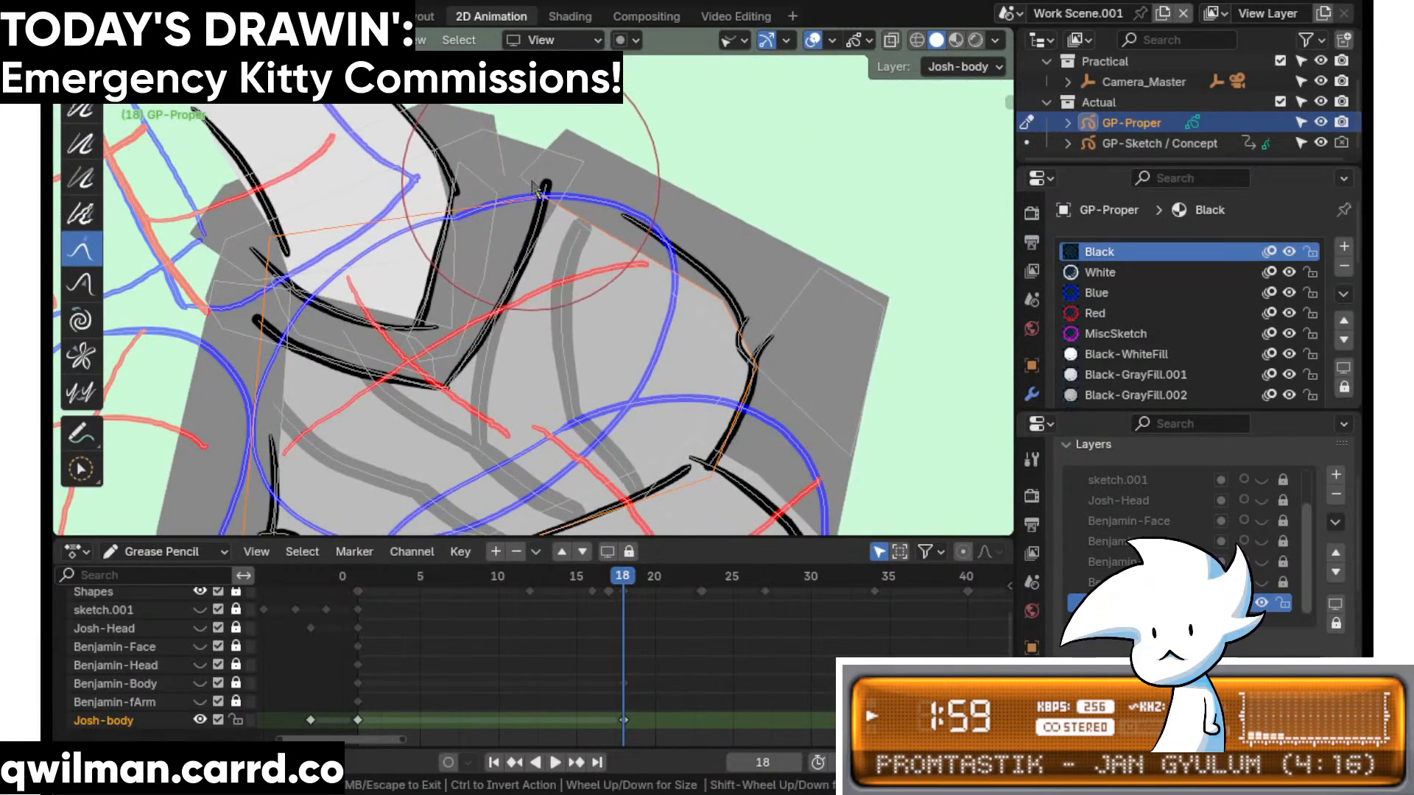
# - Select the rightmost gray torso fold and adjust its upper section with Grab beside the collar
pyautogui.press('w')
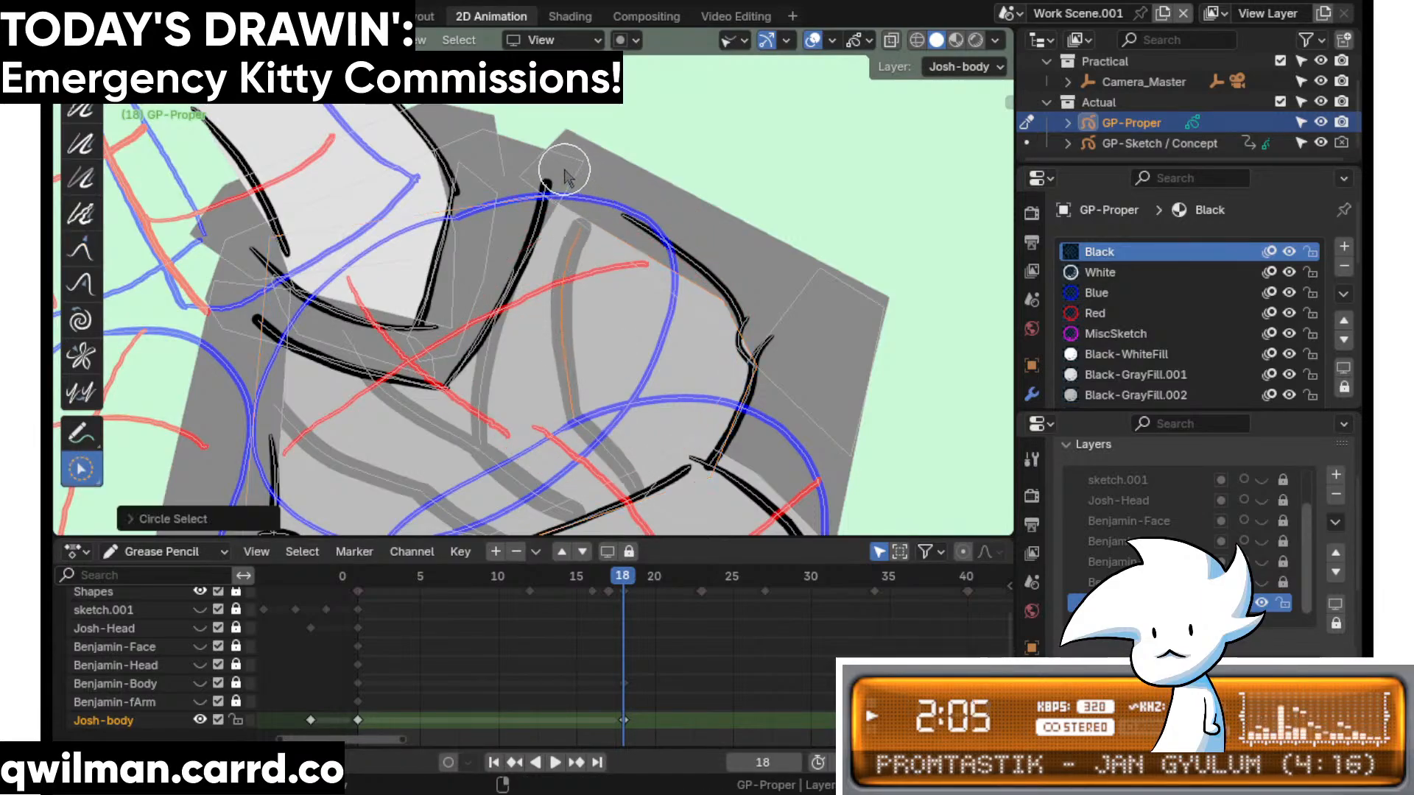
pyautogui.scroll(-2, 689, 262)
pyautogui.press('Tab')
pyautogui.hotkey('shift', 'space')
pyautogui.click(698, 340)
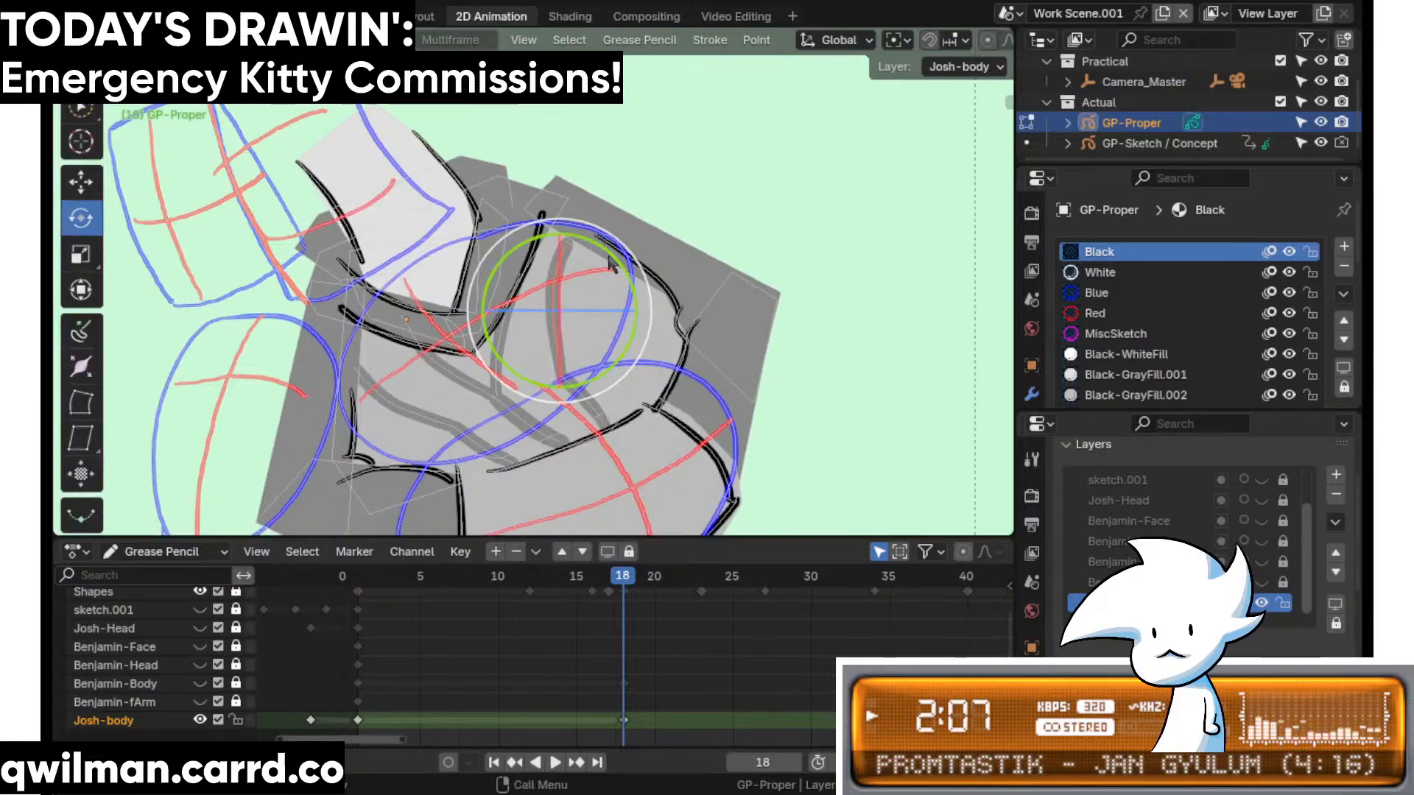
pyautogui.press('Tab')
pyautogui.hotkey('shift', 'space')
pyautogui.click(593, 126)
pyautogui.moveTo(606, 199)
pyautogui.mouseDown()
pyautogui.moveTo(590, 184)
pyautogui.moveTo(593, 198)
pyautogui.mouseUp()
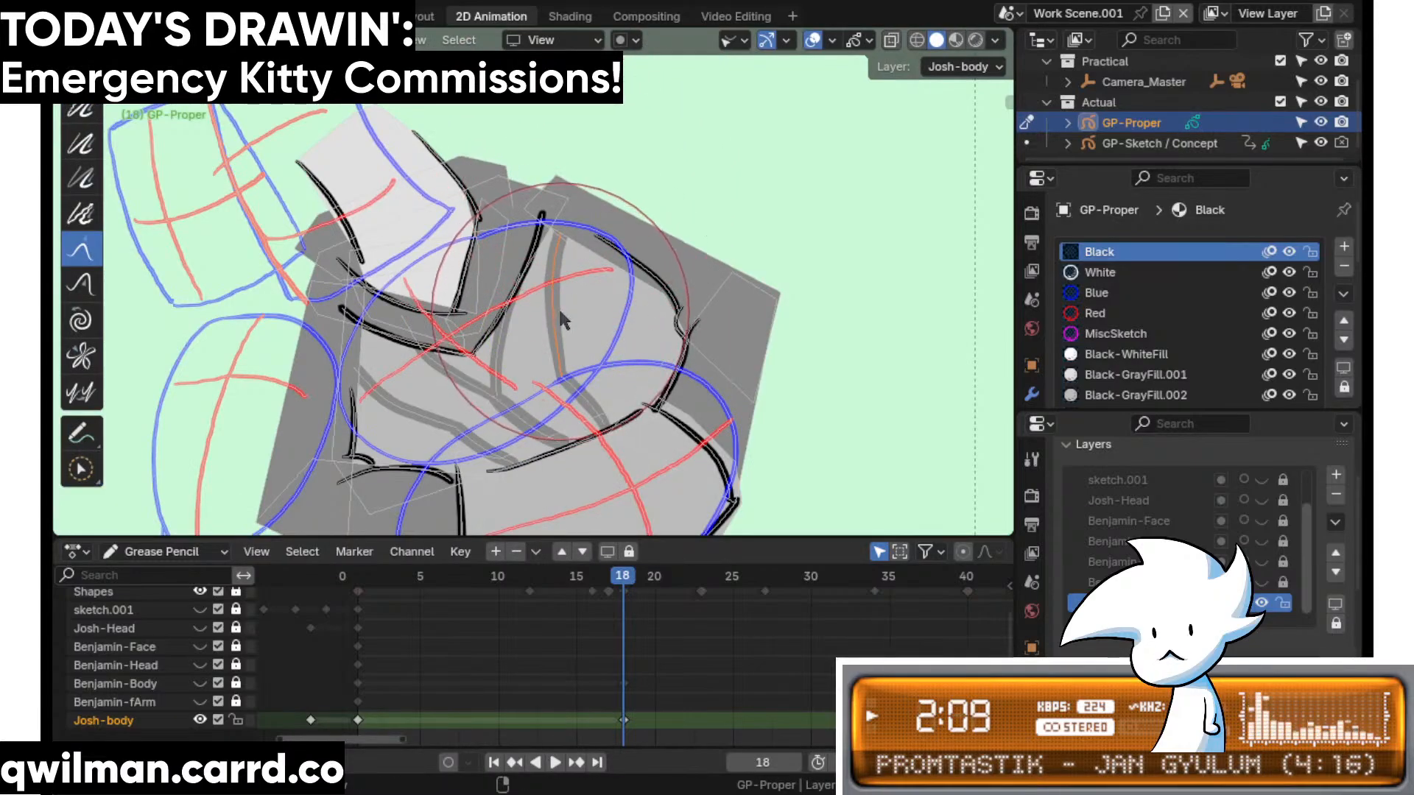
pyautogui.scroll(2, 564, 333)
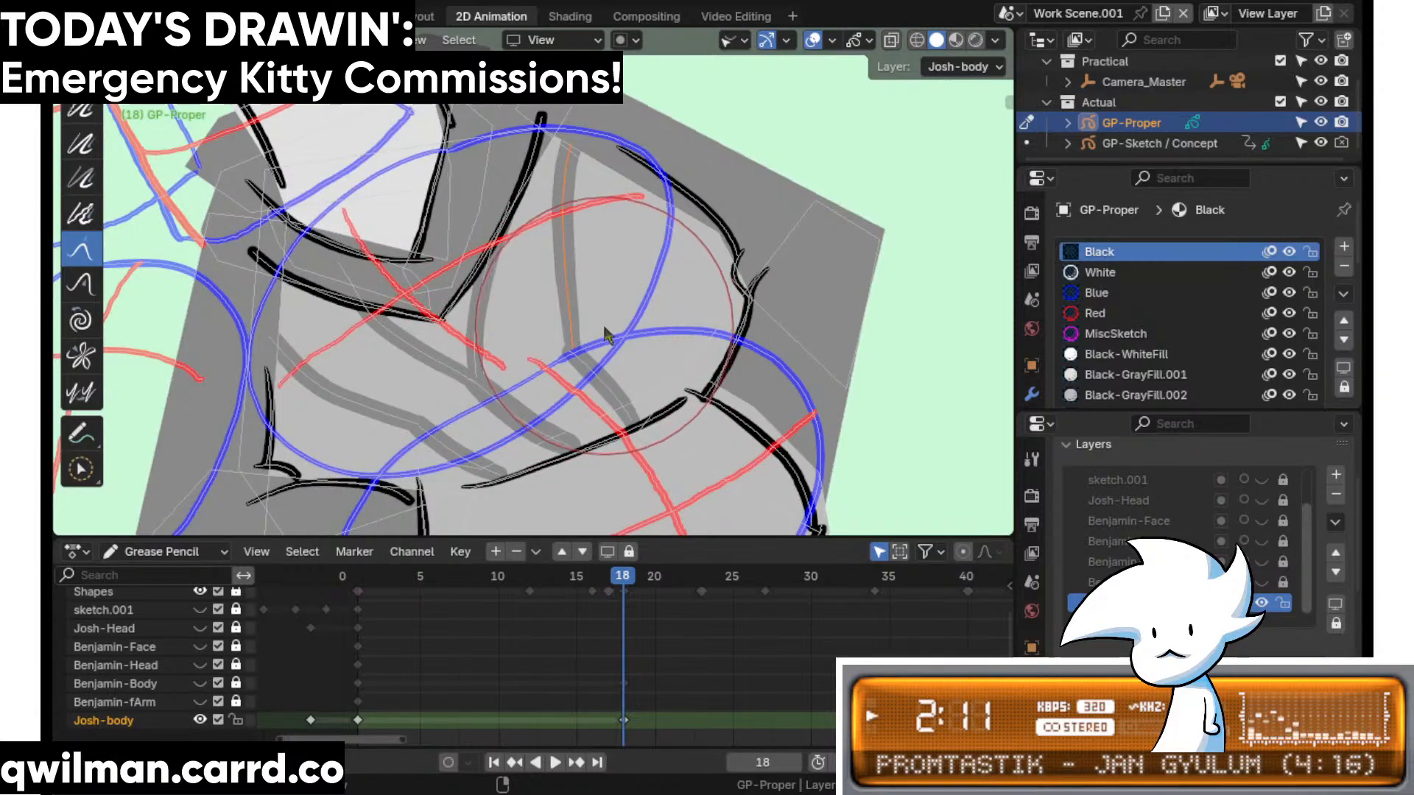
pyautogui.moveTo(603, 327); pyautogui.dragTo(596, 332)
# - Include the rightmost fold's lower segment in the selection and reshape its bend and lower end with Grab
pyautogui.scroll(2, 600, 333)
pyautogui.press('w')
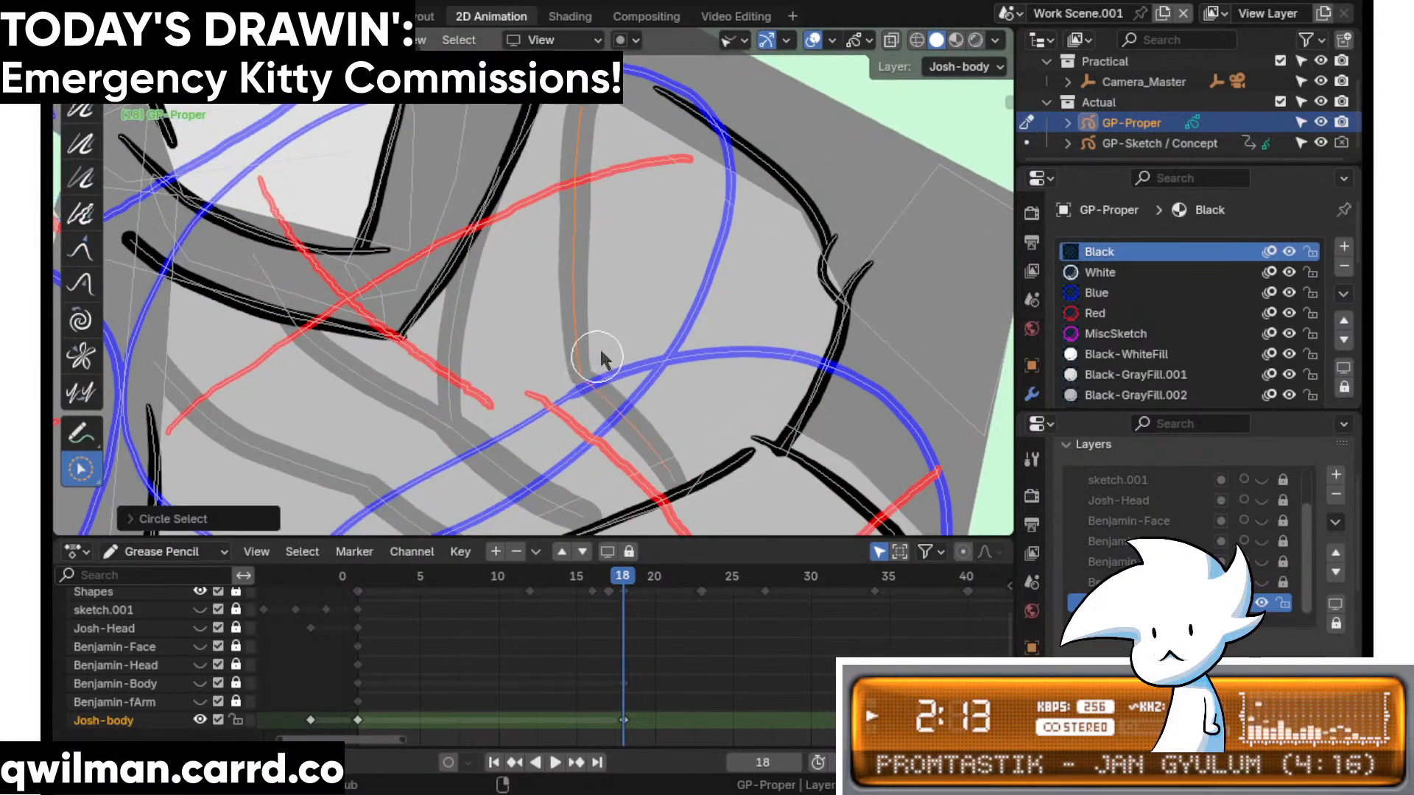
pyautogui.hotkey('shift', 'space')
pyautogui.click(536, 217)
pyautogui.scroll(-4, 567, 326)
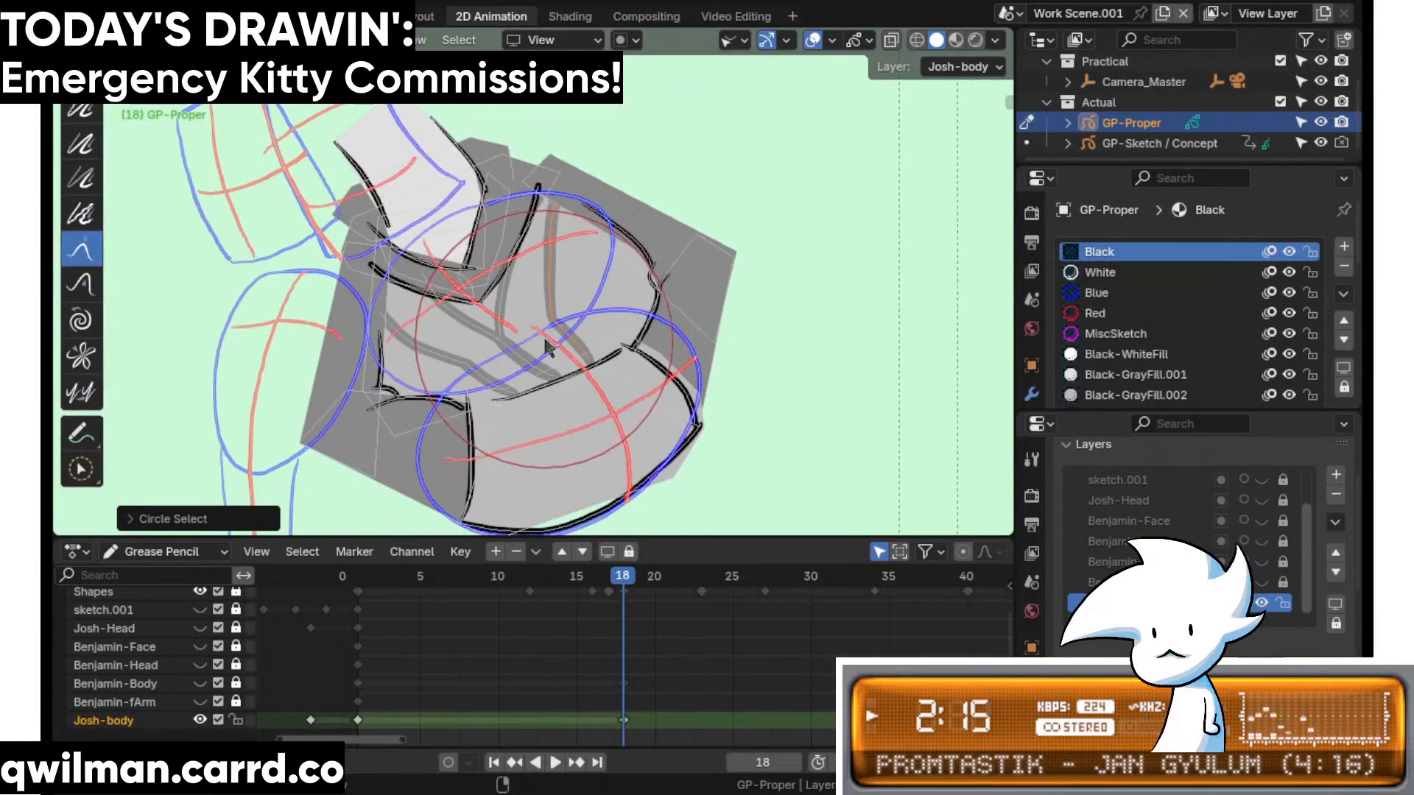
pyautogui.scroll(1, 548, 346)
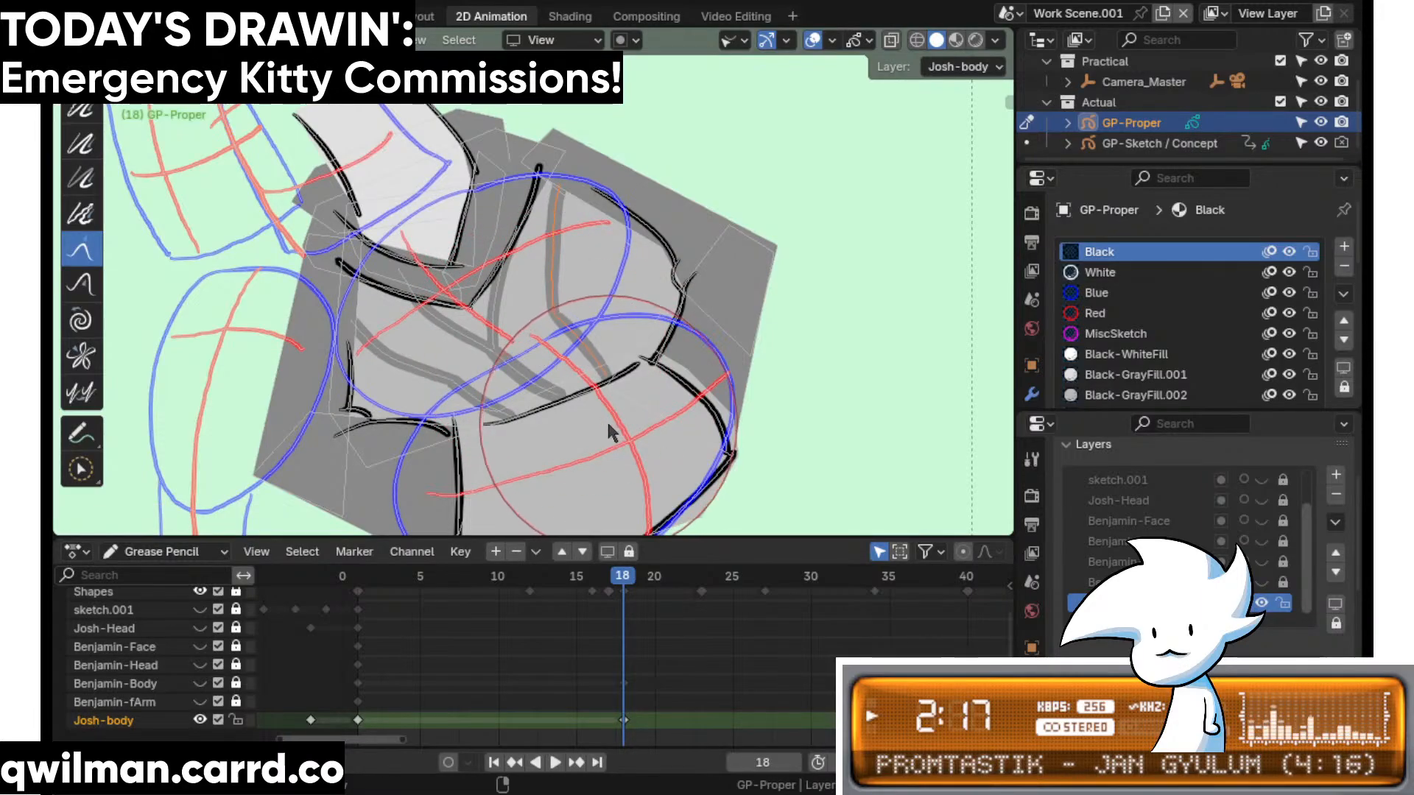
pyautogui.keyDown('shift'); pyautogui.moveTo(617, 408); pyautogui.dragTo(654, 359, button='middle'); pyautogui.keyUp('shift')
pyautogui.keyDown('shift'); pyautogui.moveTo(610, 302); pyautogui.dragTo(622, 301, button='middle'); pyautogui.keyUp('shift')
pyautogui.scroll(2, 667, 289)
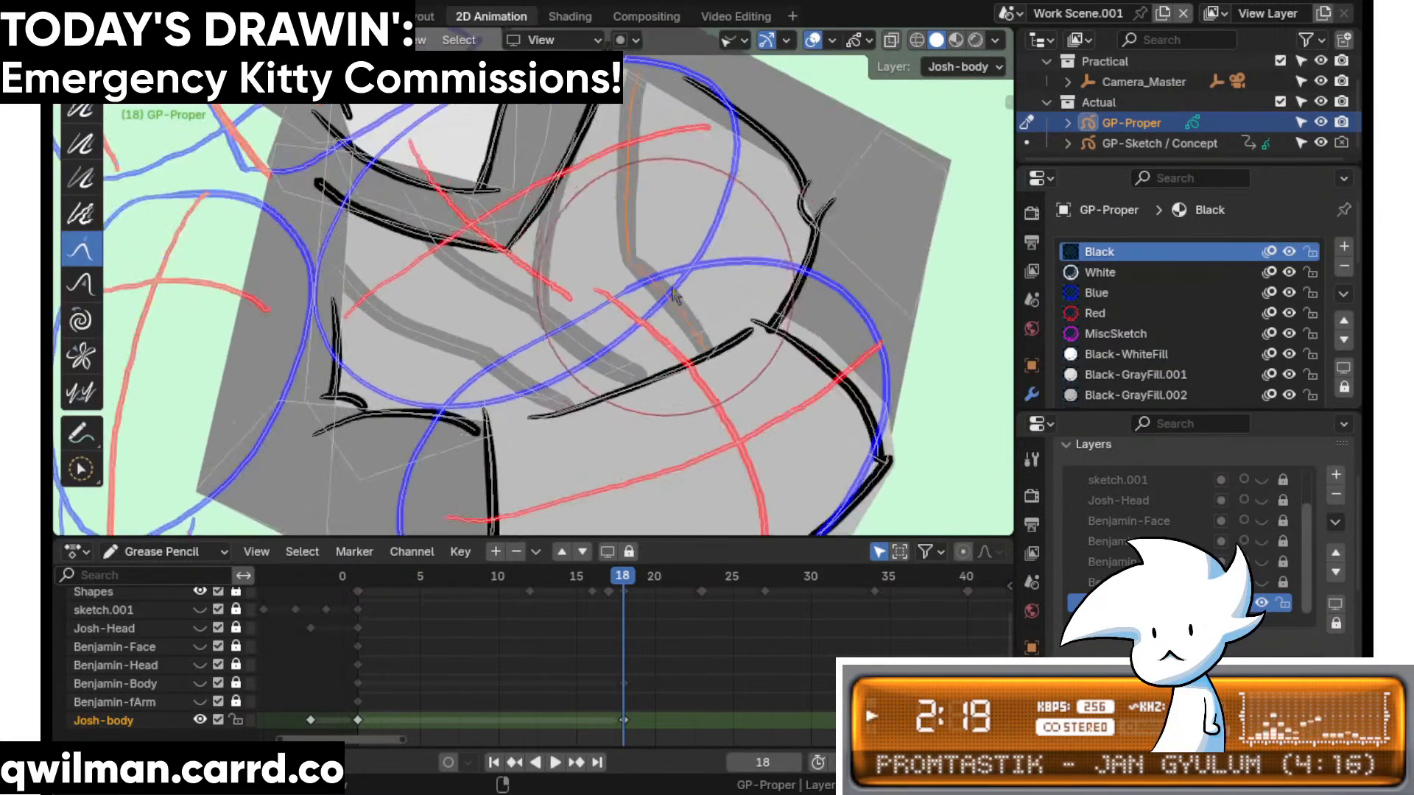
# - Select the branching middle torso fold and nudge its lower section with Grab
pyautogui.press('w')
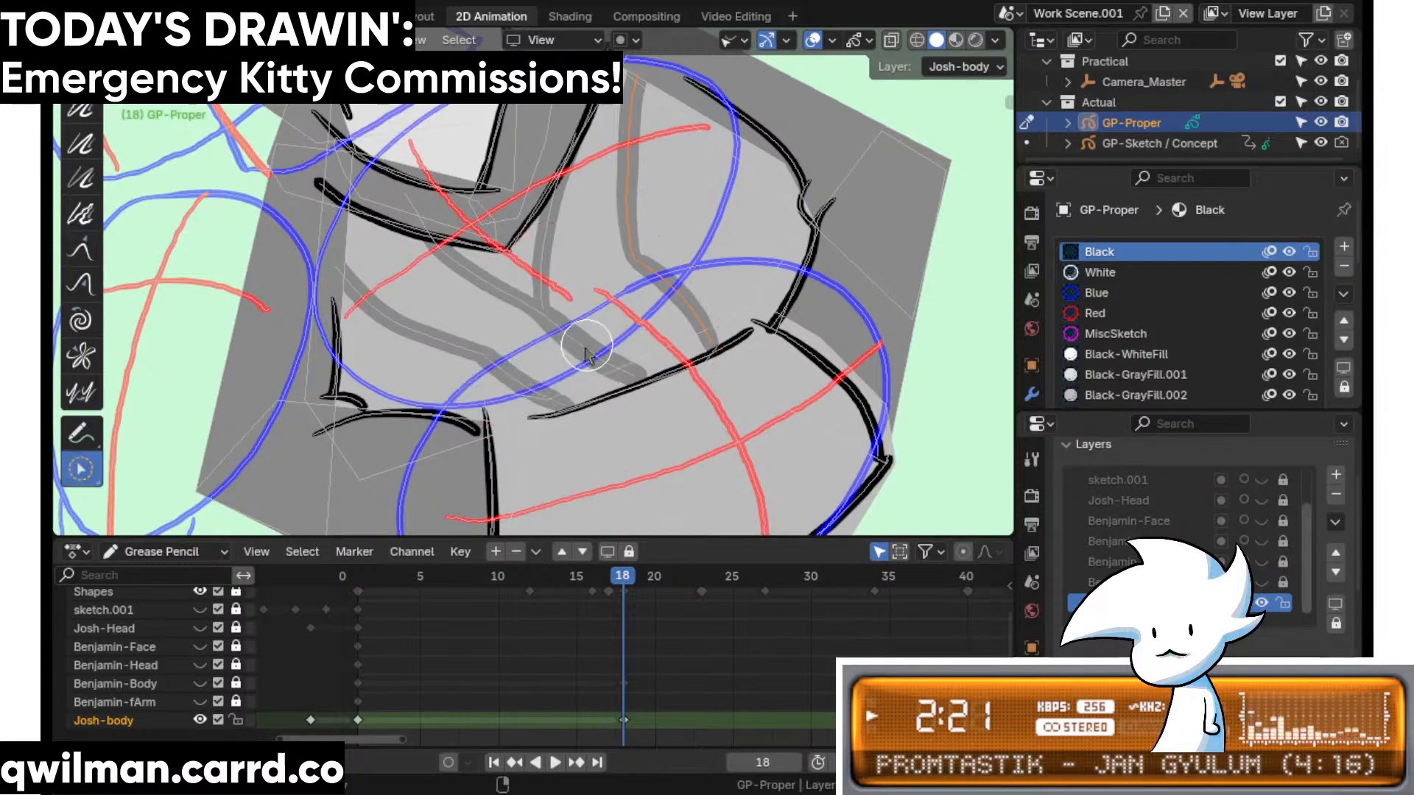
pyautogui.hotkey('shift', 'space')
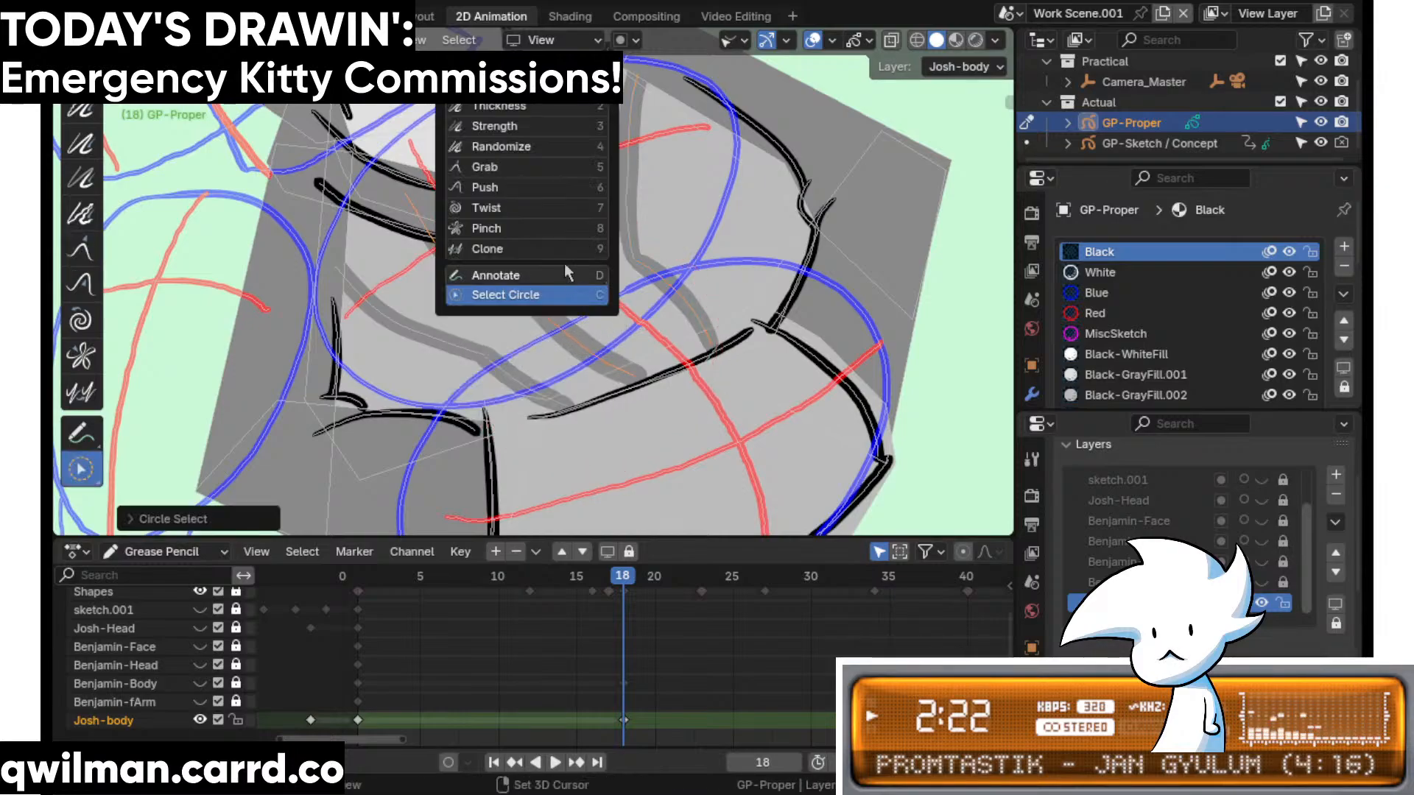
pyautogui.click(525, 166)
pyautogui.scroll(-3, 549, 251)
pyautogui.moveTo(573, 331); pyautogui.dragTo(556, 311)
pyautogui.moveTo(631, 360); pyautogui.dragTo(623, 369)
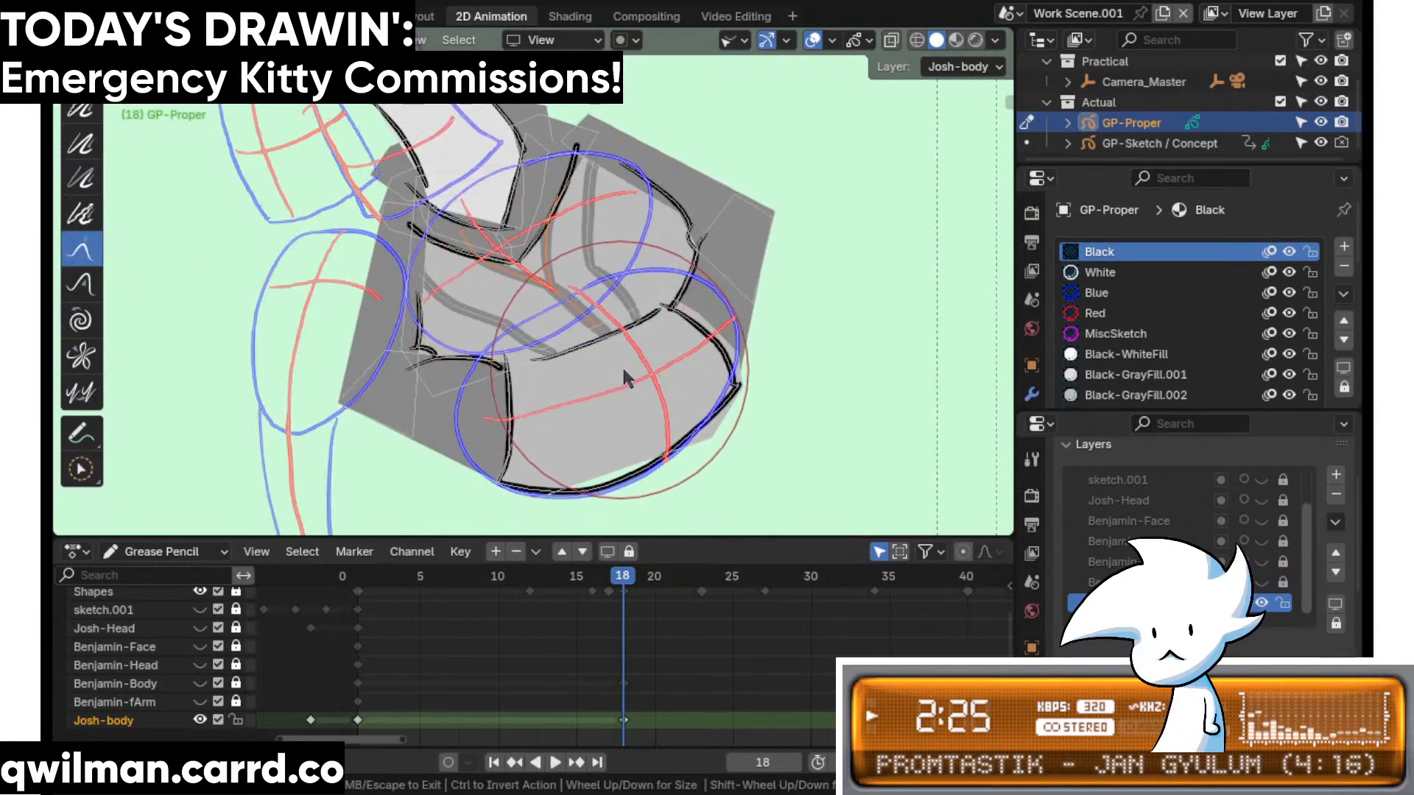
pyautogui.scroll(2, 547, 318)
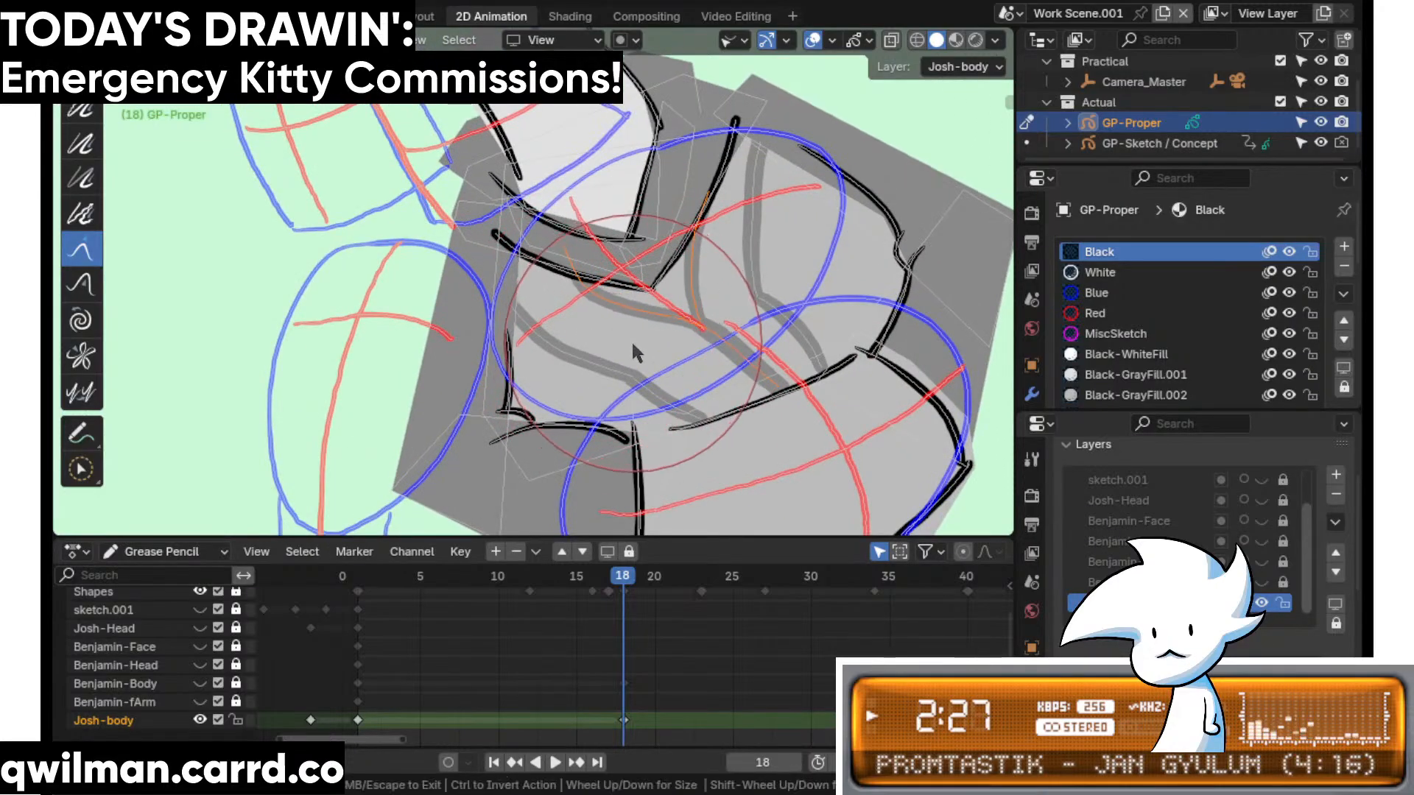
# - Switch the selection from the middle fold to the rightmost gray fold for sculpting with Grab
pyautogui.press('q')
pyautogui.click(709, 276)
pyautogui.click(691, 275)
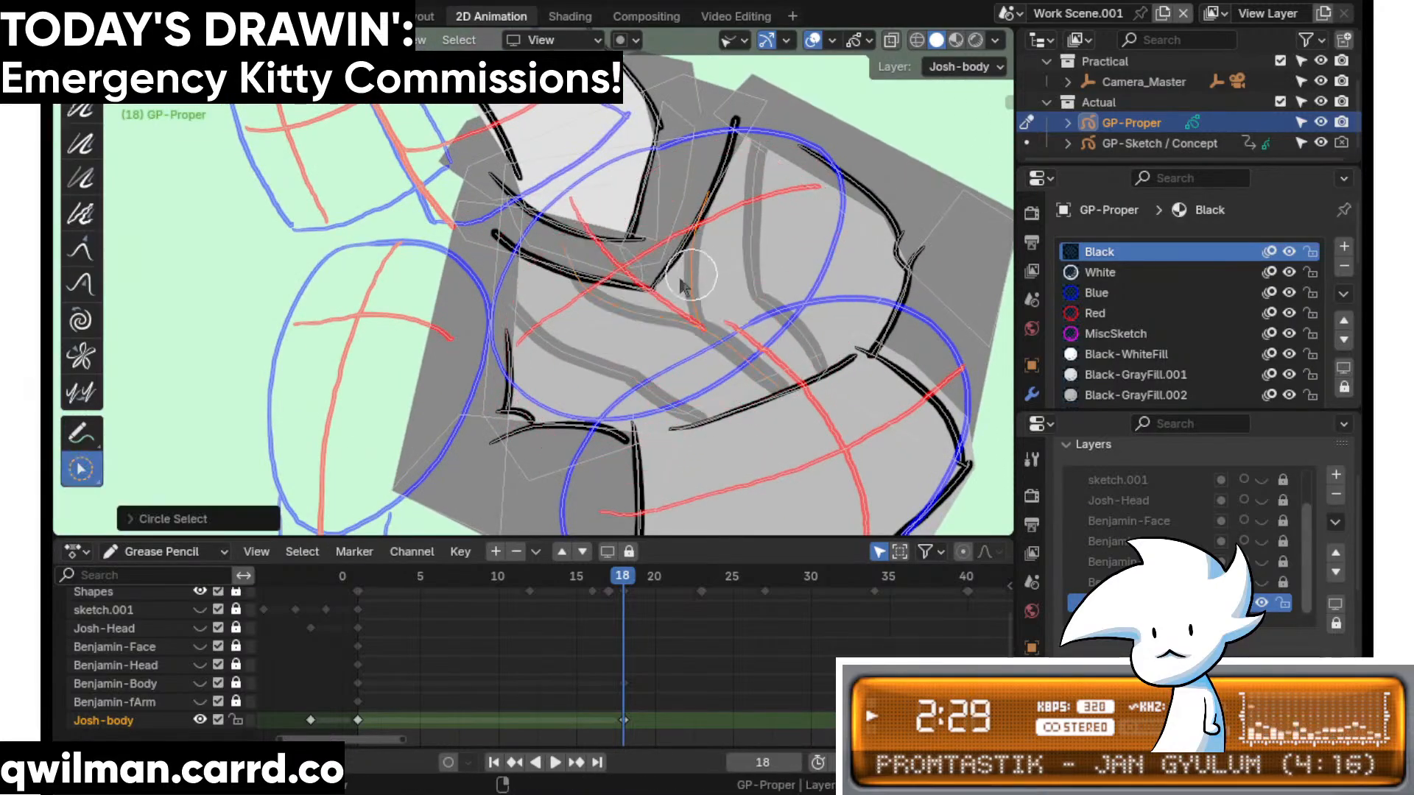
pyautogui.keyDown('shift'); pyautogui.moveTo(727, 264); pyautogui.dragTo(652, 278, button='middle'); pyautogui.keyUp('shift')
pyautogui.click(684, 240)
pyautogui.hotkey('shift', 'space')
pyautogui.click(640, 113)
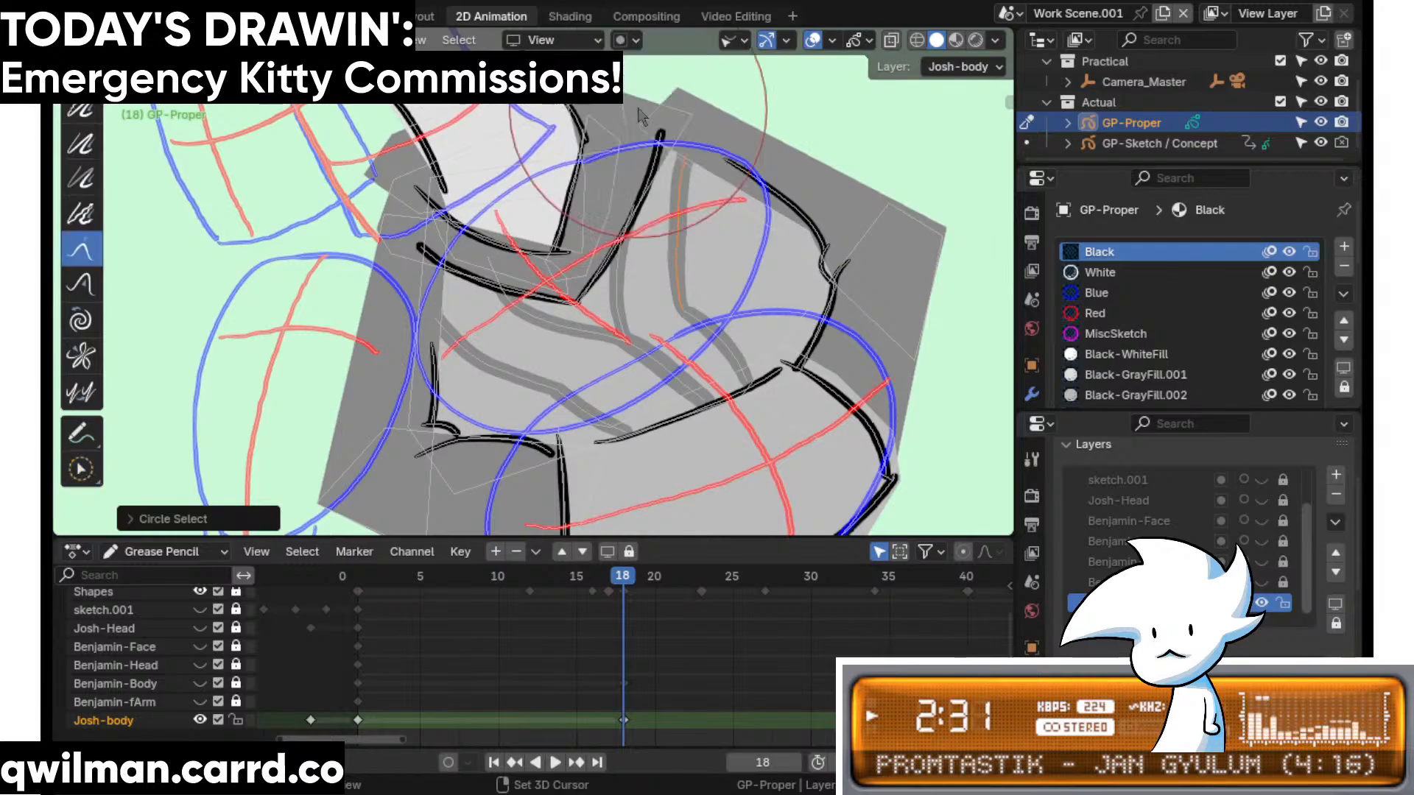
pyautogui.scroll(-4, 640, 125)
pyautogui.scroll(3, 647, 300)
# - Select both segments of the rightmost fold and pull its upper end and middle bend inward with Grab
pyautogui.hotkey('shift', 'space')
pyautogui.click(681, 285)
pyautogui.click(677, 286)
pyautogui.hotkey('shift', 'space')
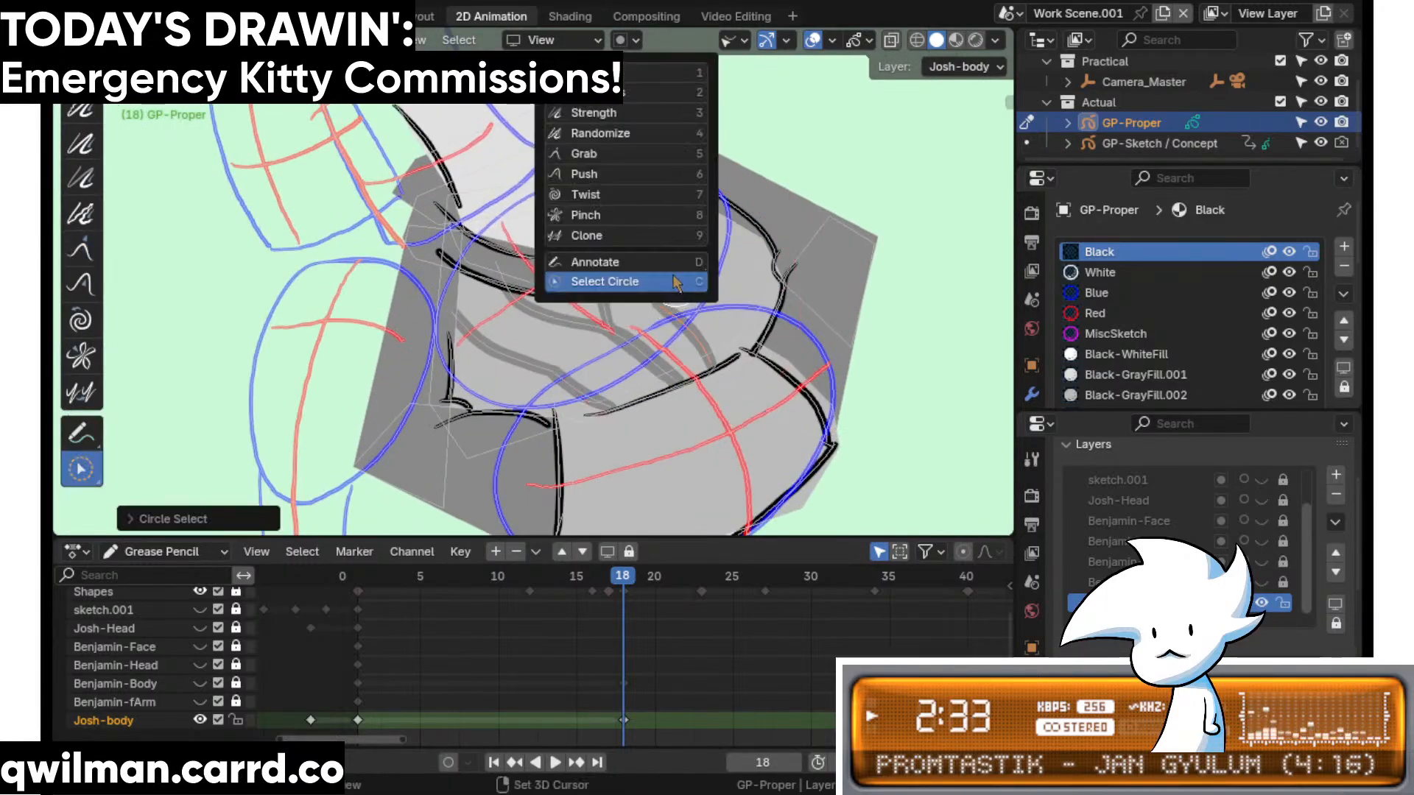
pyautogui.click(603, 155)
pyautogui.moveTo(661, 296); pyautogui.dragTo(654, 283)
pyautogui.keyDown('shift'); pyautogui.moveTo(672, 214); pyautogui.dragTo(643, 244, button='middle'); pyautogui.keyUp('shift')
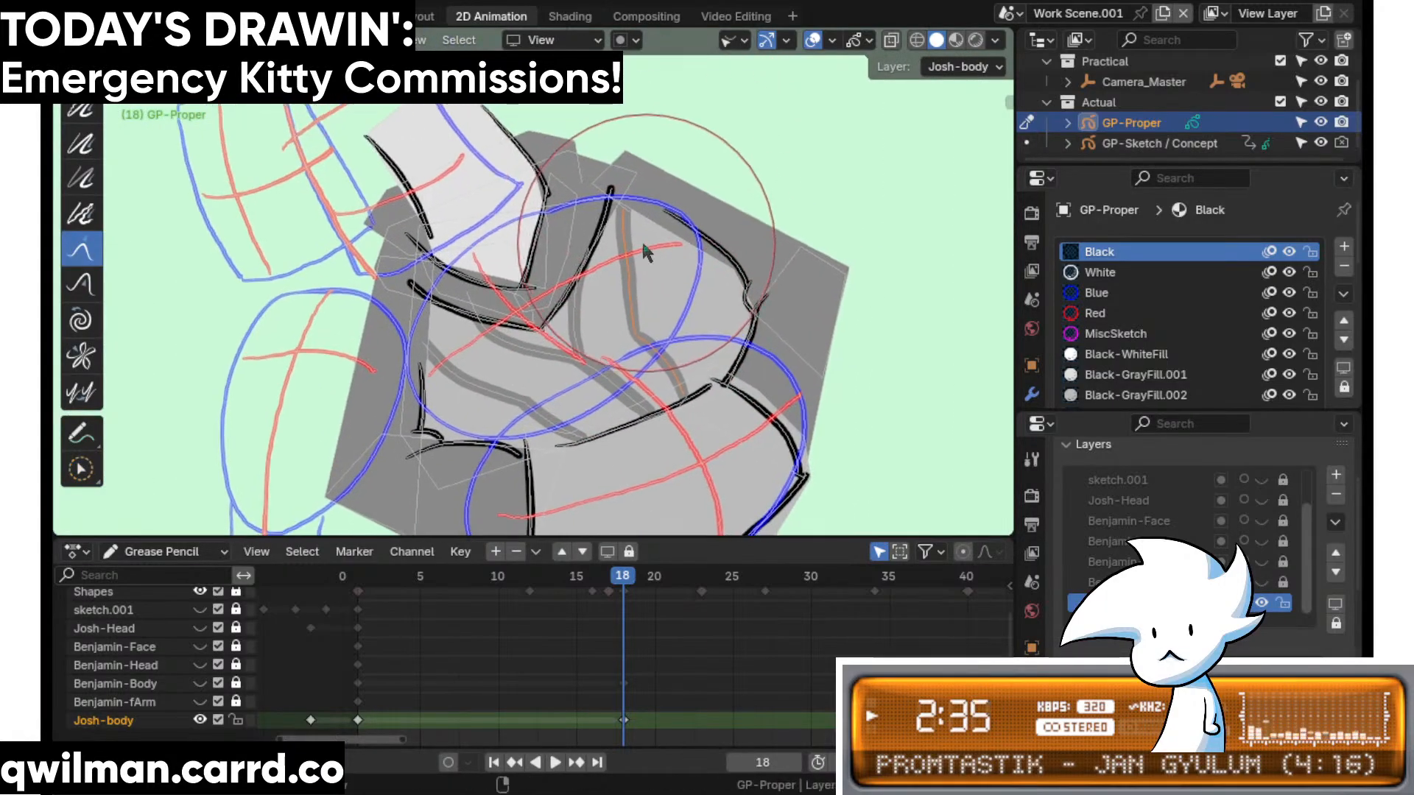
pyautogui.scroll(2, 645, 246)
pyautogui.moveTo(711, 274); pyautogui.dragTo(686, 289)
pyautogui.scroll(-3, 657, 299)
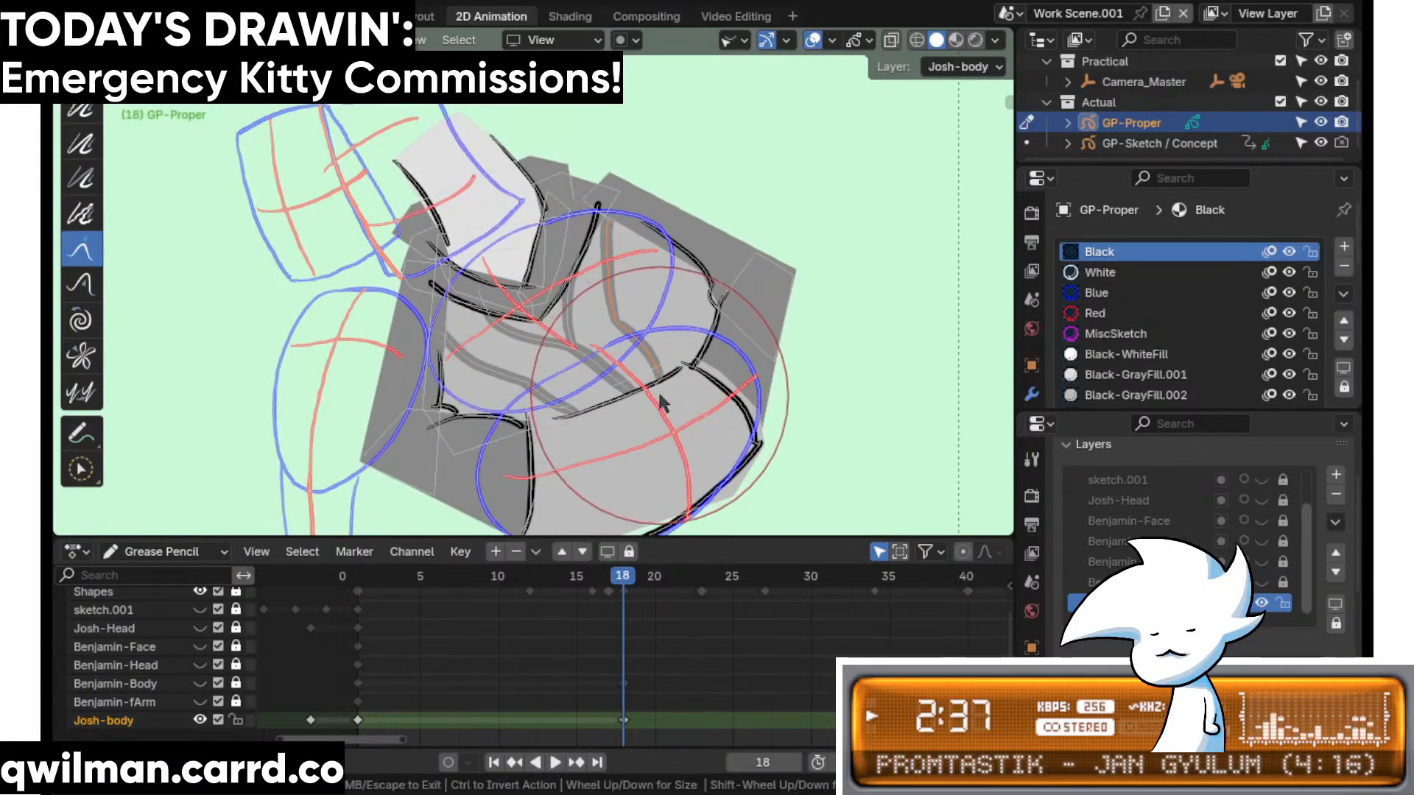
pyautogui.keyDown('shift'); pyautogui.moveTo(590, 421); pyautogui.dragTo(610, 387, button='middle'); pyautogui.keyUp('shift')
# - Select only the leftmost gray torso fold and adjust its lower end with Grab
pyautogui.scroll(2, 570, 372)
pyautogui.press('w')
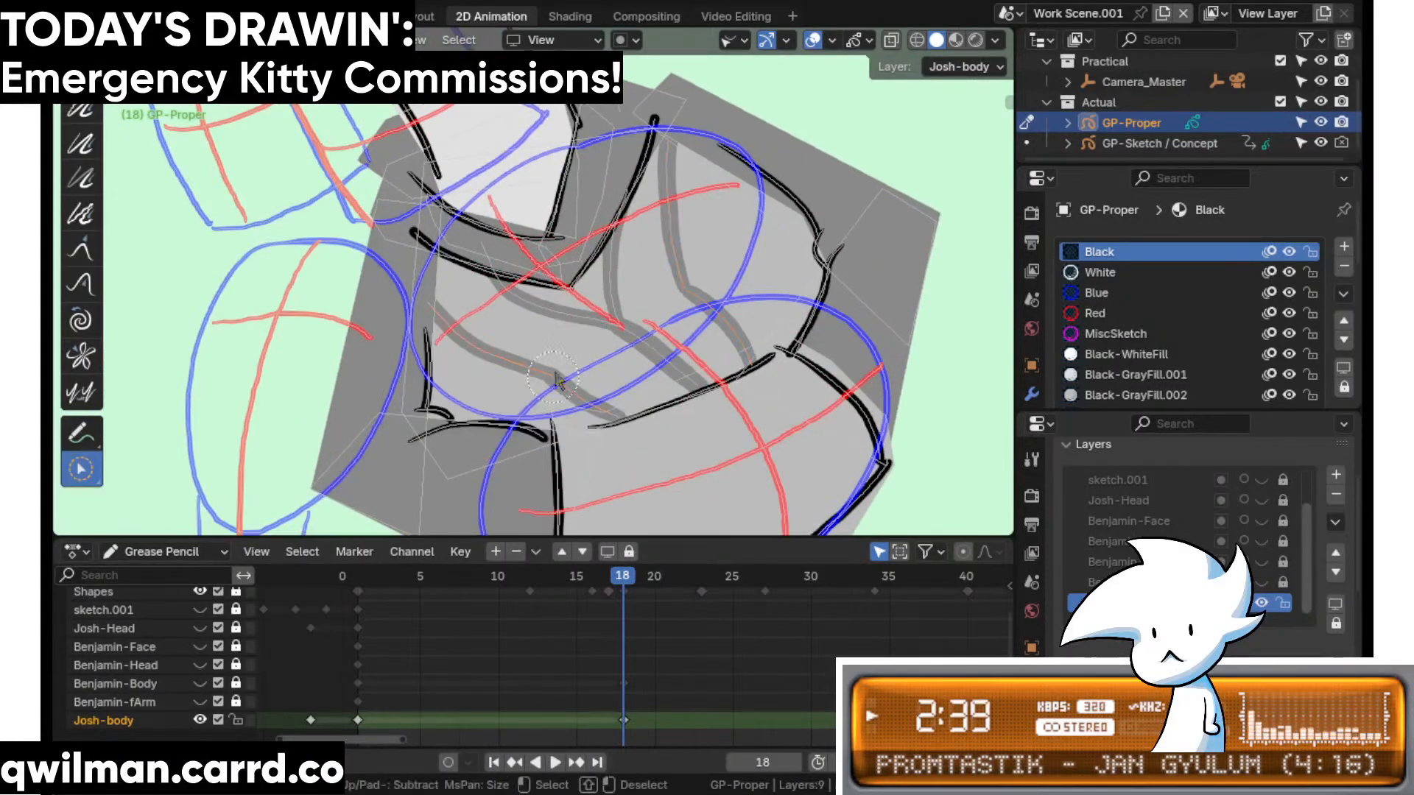
pyautogui.click(568, 370)
pyautogui.hotkey('shift', 'space')
pyautogui.click(532, 235)
pyautogui.scroll(-2, 564, 368)
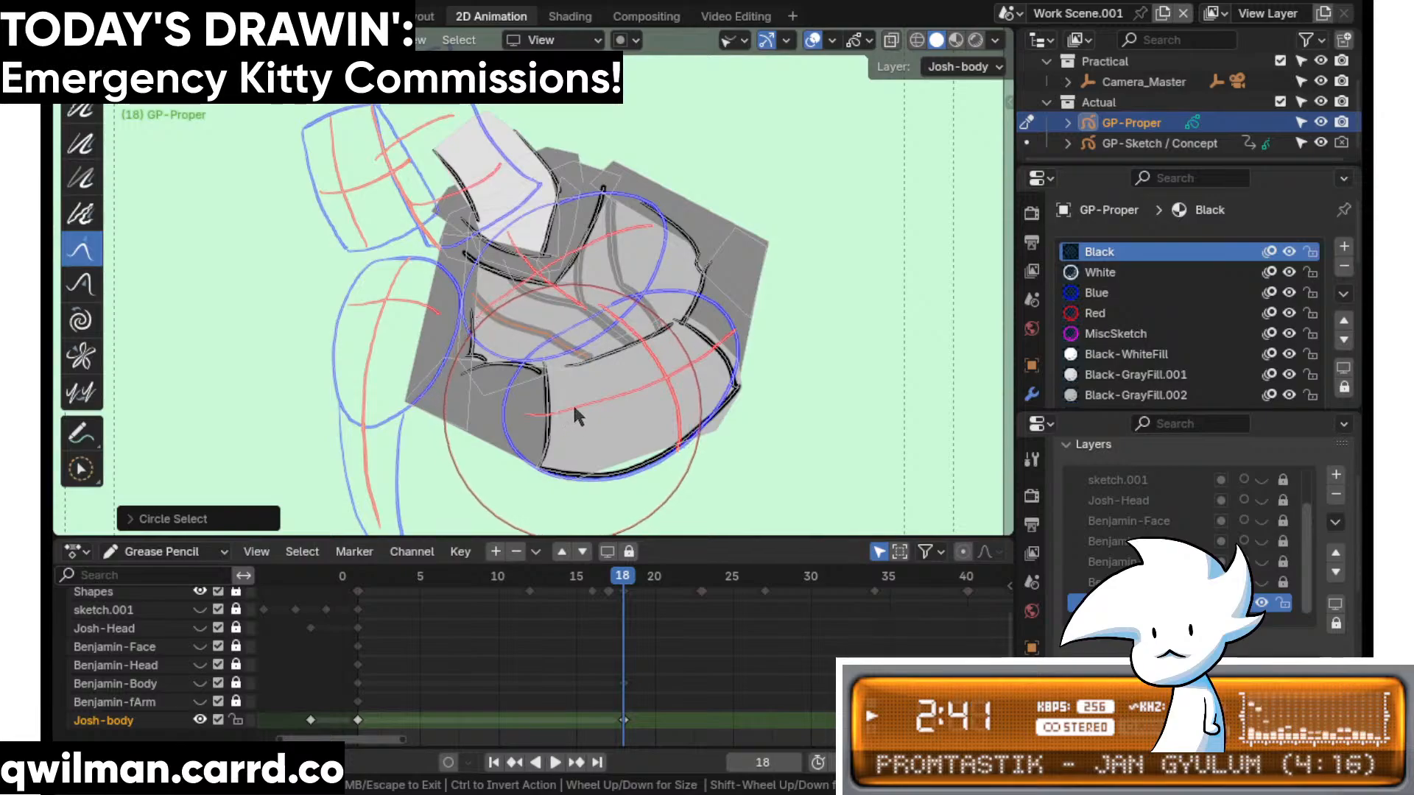
pyautogui.scroll(-1, 619, 368)
pyautogui.scroll(2, 631, 342)
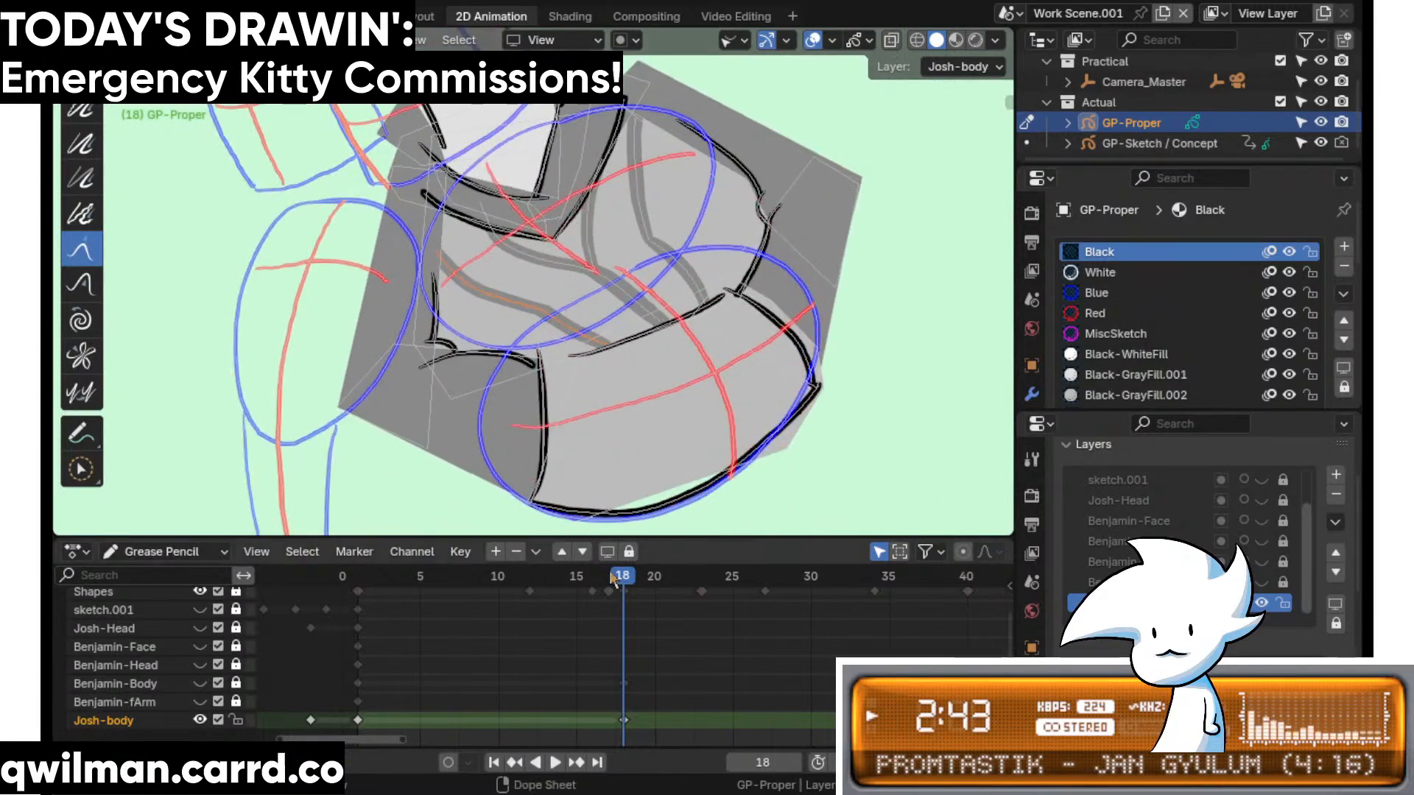
# - Try the Interpolate tool on the body drawing at frame 16 and undo the result
pyautogui.moveTo(614, 579); pyautogui.dragTo(577, 578)
pyautogui.press('Tab')
pyautogui.hotkey('shift', 'space')
pyautogui.click(709, 446)
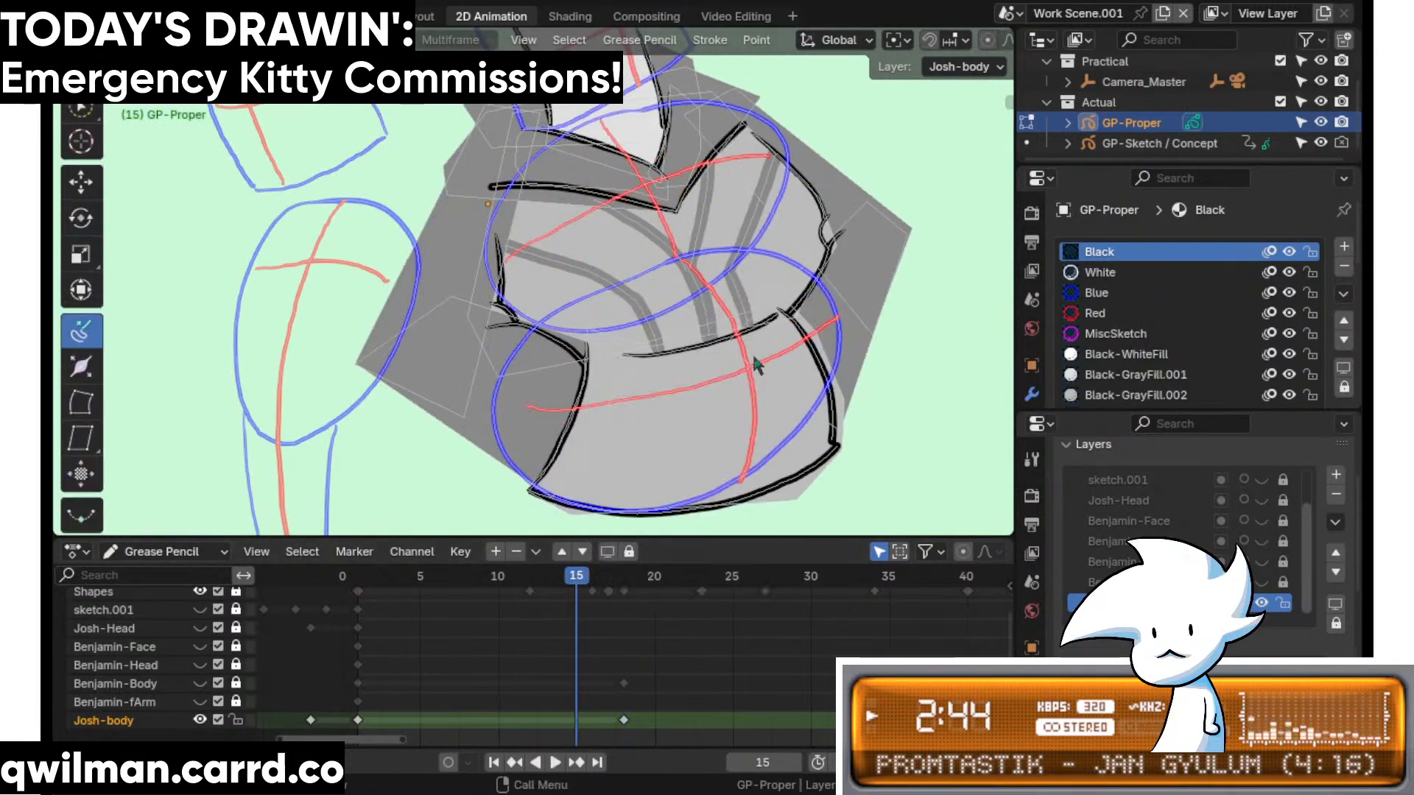
pyautogui.click(598, 579)
pyautogui.hotkey('shift', 'space')
pyautogui.click(677, 502)
pyautogui.moveTo(720, 376); pyautogui.dragTo(744, 372)
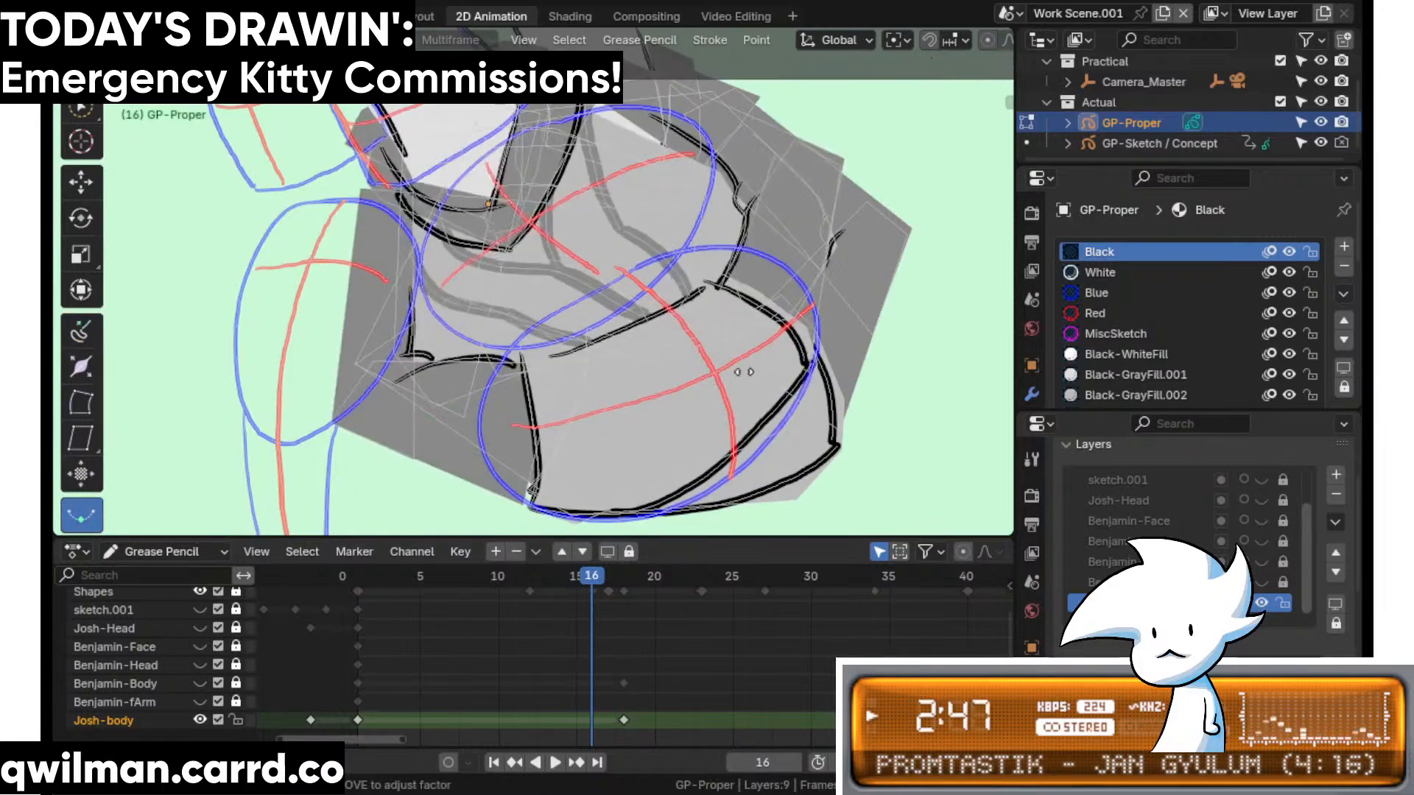
pyautogui.click(611, 385)
pyautogui.hotkey('ctrl', 'z')
# - Move to frame 19, select the collar and neck artwork, and return to Sculpt Mode with Grab
pyautogui.moveTo(598, 579)
pyautogui.mouseDown()
pyautogui.moveTo(639, 578)
pyautogui.moveTo(562, 595)
pyautogui.moveTo(635, 590)
pyautogui.mouseUp()
pyautogui.moveTo(603, 205)
pyautogui.keyDown('shift'); pyautogui.mouseDown(button='middle')
pyautogui.moveTo(632, 227)
pyautogui.moveTo(620, 287)
pyautogui.mouseUp(button='middle'); pyautogui.keyUp('shift')
pyautogui.rightClick(629, 258)
pyautogui.click(629, 258)
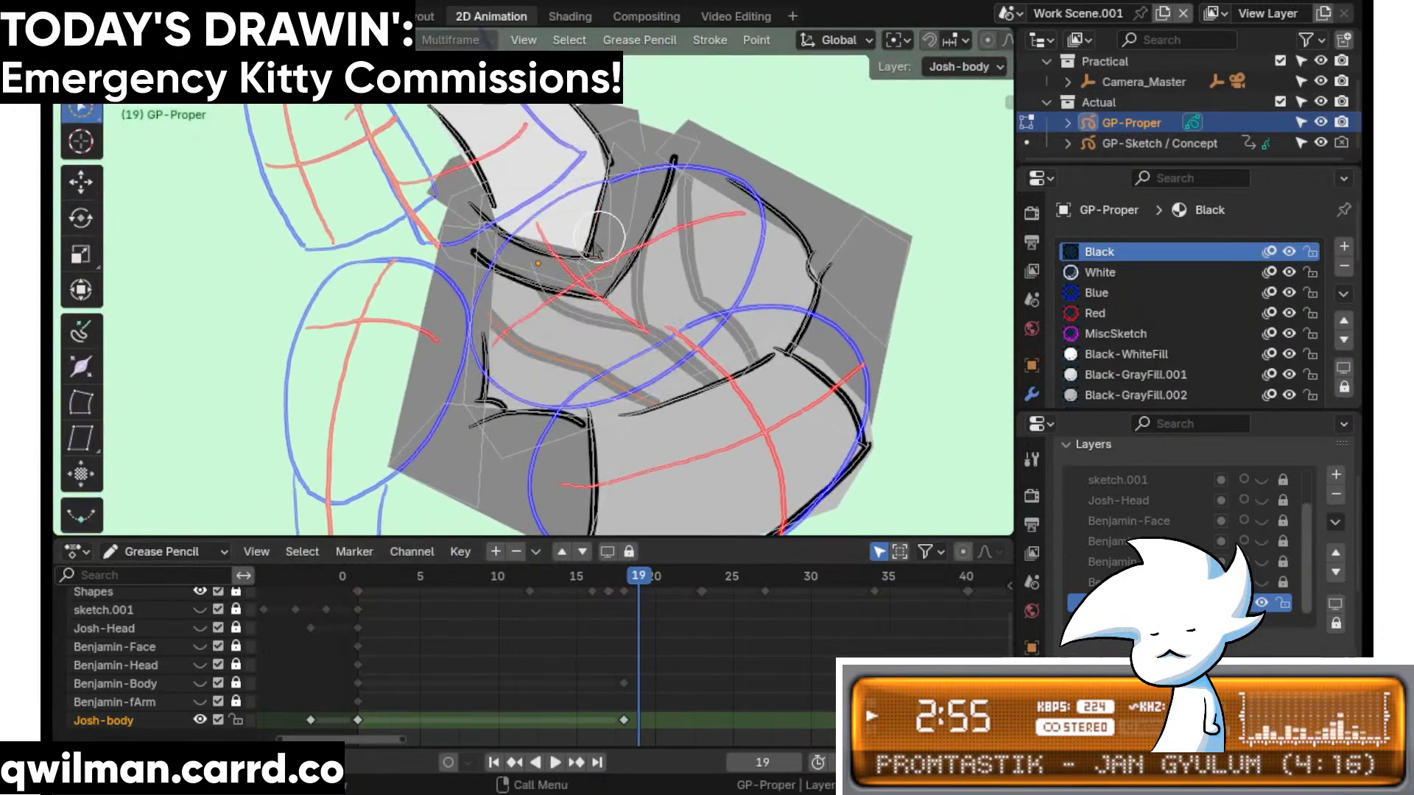
pyautogui.scroll(2, 635, 252)
pyautogui.moveTo(596, 266)
pyautogui.mouseDown()
pyautogui.moveTo(614, 254)
pyautogui.moveTo(599, 286)
pyautogui.mouseUp()
pyautogui.hotkey('ctrl', 'Tab')
pyautogui.hotkey('shift', 'space')
pyautogui.click(598, 258)
pyautogui.scroll(-4, 605, 295)
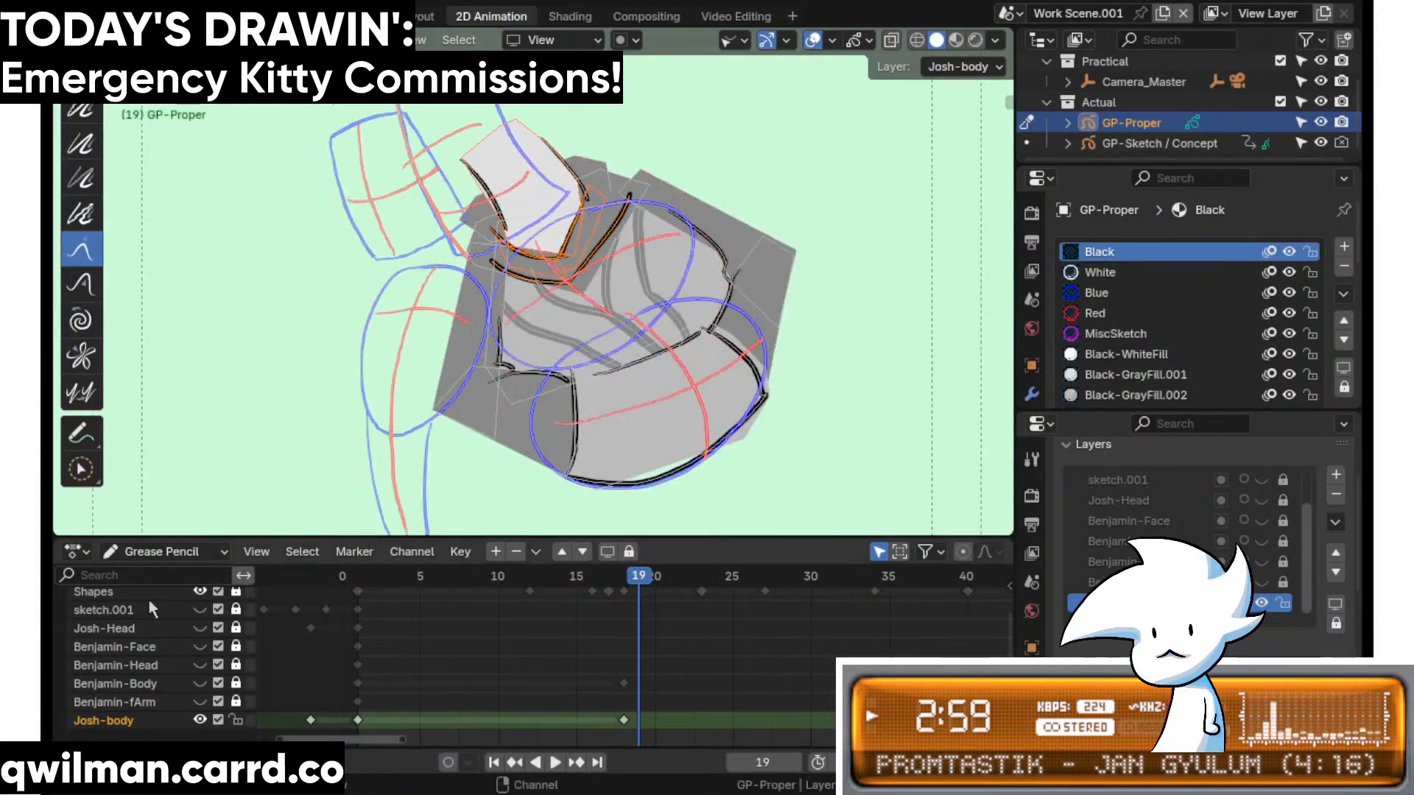
# - Refine the selection around the collar's inner and outer strokes and its fills for Grab
pyautogui.scroll(1, 153, 608)
pyautogui.scroll(4, 648, 286)
pyautogui.press('w')
pyautogui.scroll(2, 667, 232)
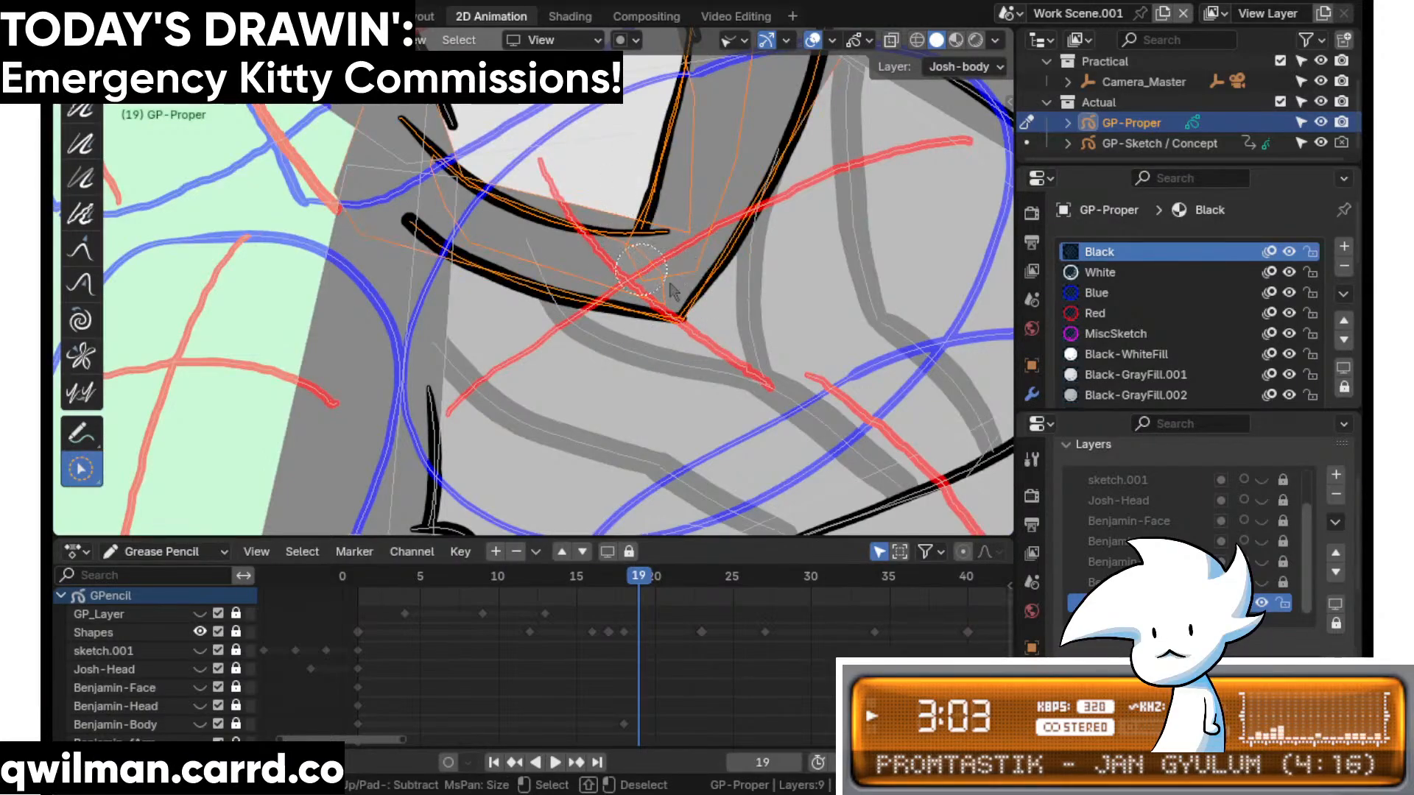
pyautogui.moveTo(640, 204); pyautogui.dragTo(642, 213)
pyautogui.scroll(-3, 662, 243)
pyautogui.hotkey('shift', 'space')
pyautogui.click(604, 132)
pyautogui.scroll(-3, 612, 221)
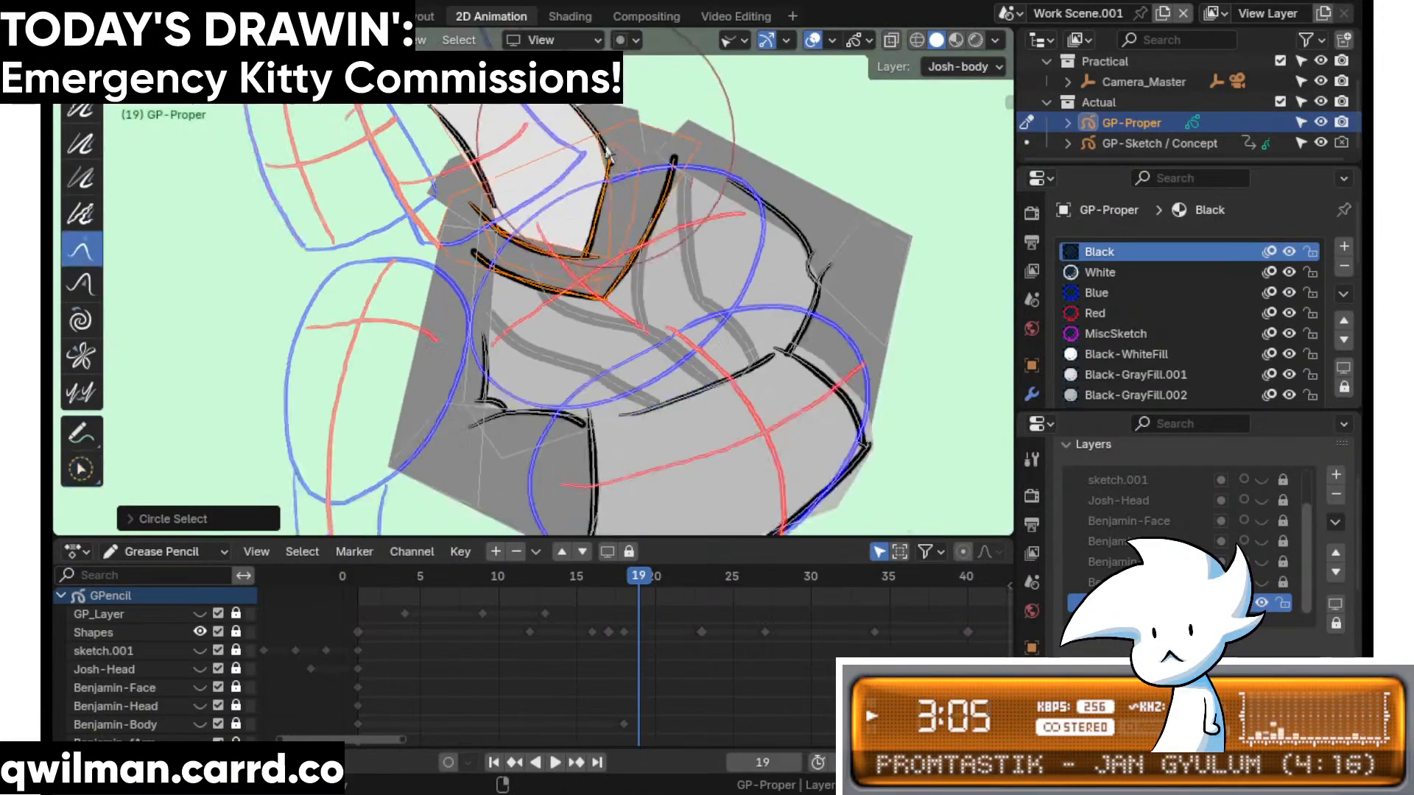
# - Pull the collar's lower point up and to the left with Grab, making its right side slant more gently
pyautogui.moveTo(605, 265); pyautogui.dragTo(585, 261)
pyautogui.moveTo(580, 291); pyautogui.dragTo(506, 297)
pyautogui.scroll(4, 533, 281)
pyautogui.moveTo(593, 251); pyautogui.dragTo(581, 243)
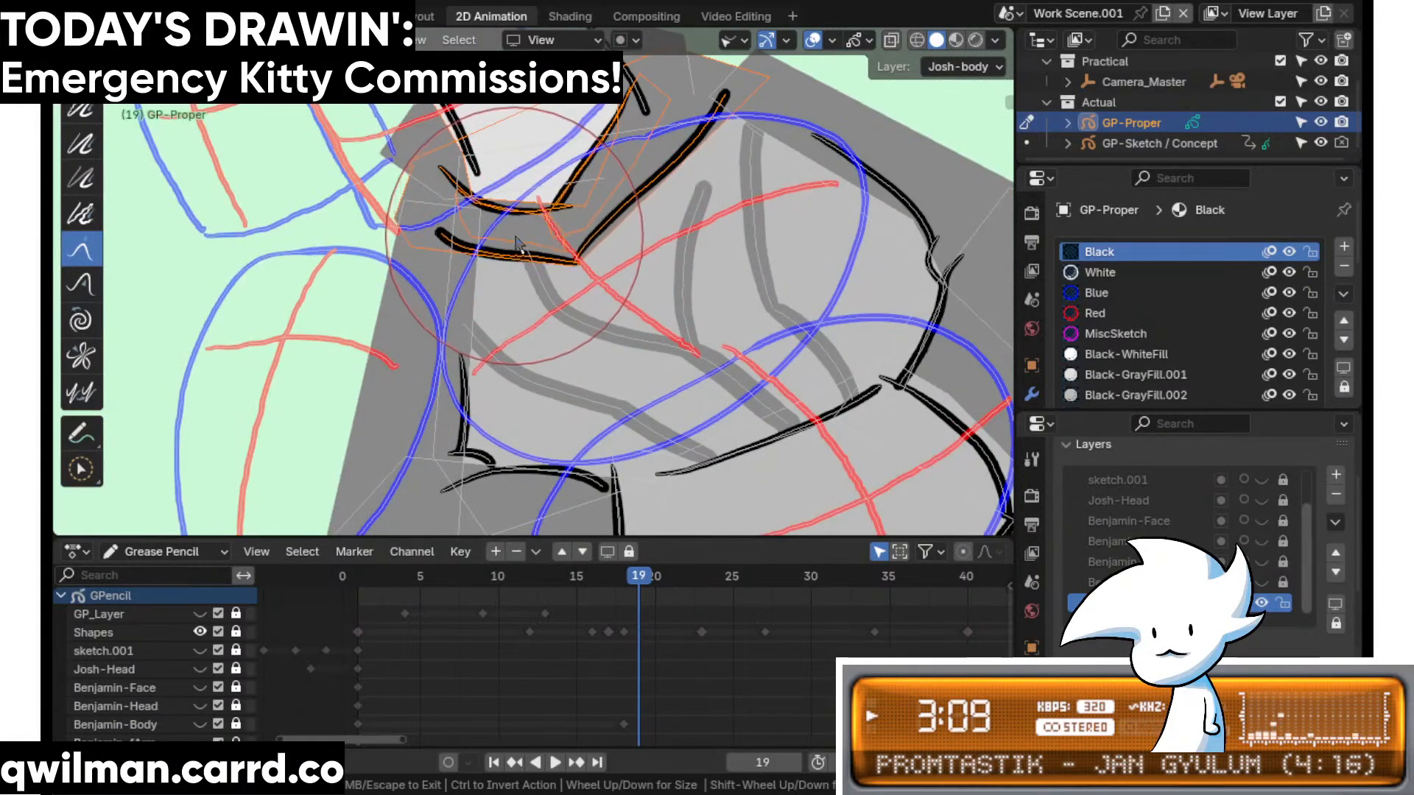
pyautogui.keyDown('shift'); pyautogui.moveTo(511, 212); pyautogui.dragTo(583, 257, button='middle'); pyautogui.keyUp('shift')
pyautogui.moveTo(703, 254); pyautogui.dragTo(658, 214)
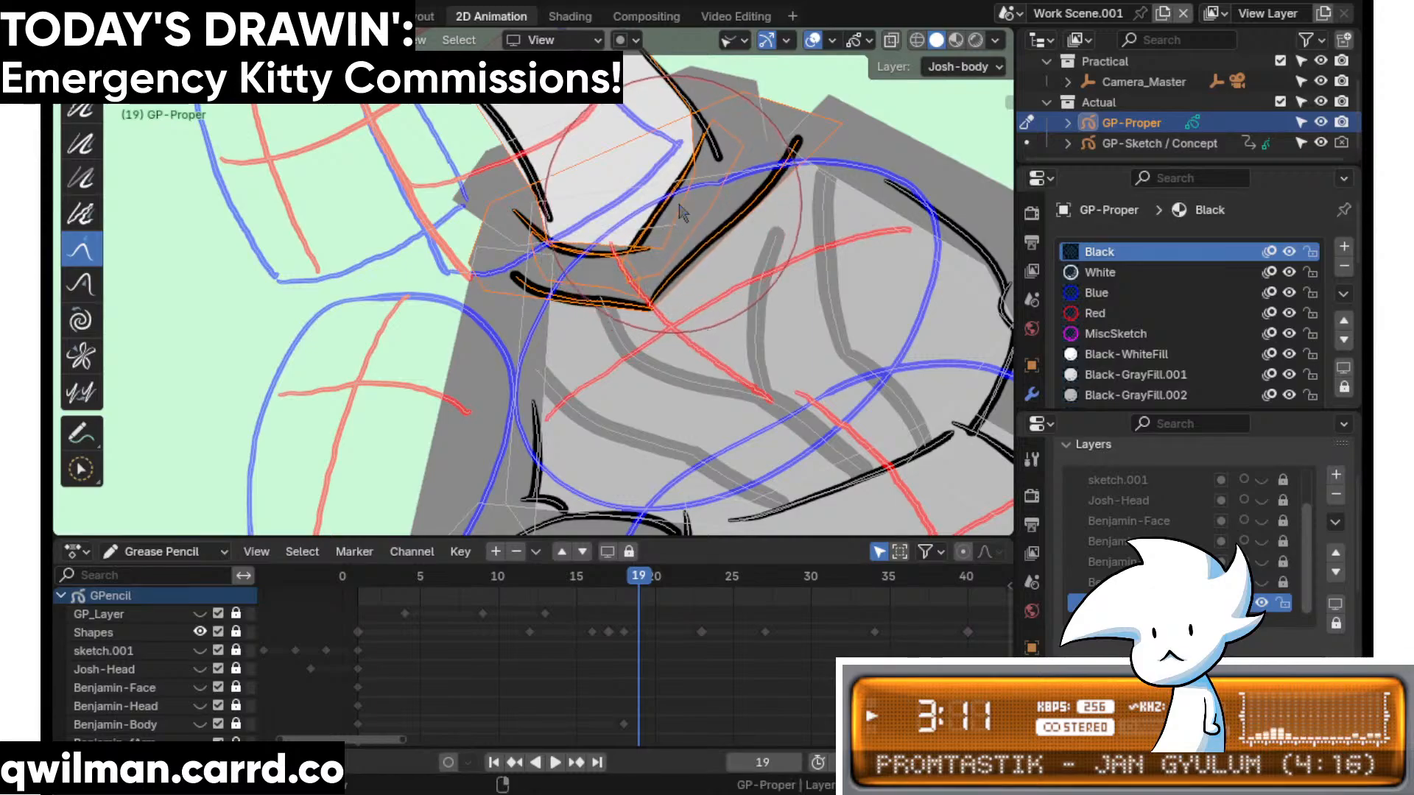
pyautogui.keyDown('shift'); pyautogui.moveTo(686, 202); pyautogui.dragTo(715, 274, button='middle'); pyautogui.keyUp('shift')
# - Select only the white neck fill and pull its right edge with Grab to follow the collar line
pyautogui.scroll(4, 719, 274)
pyautogui.press('w')
pyautogui.scroll(5, 743, 235)
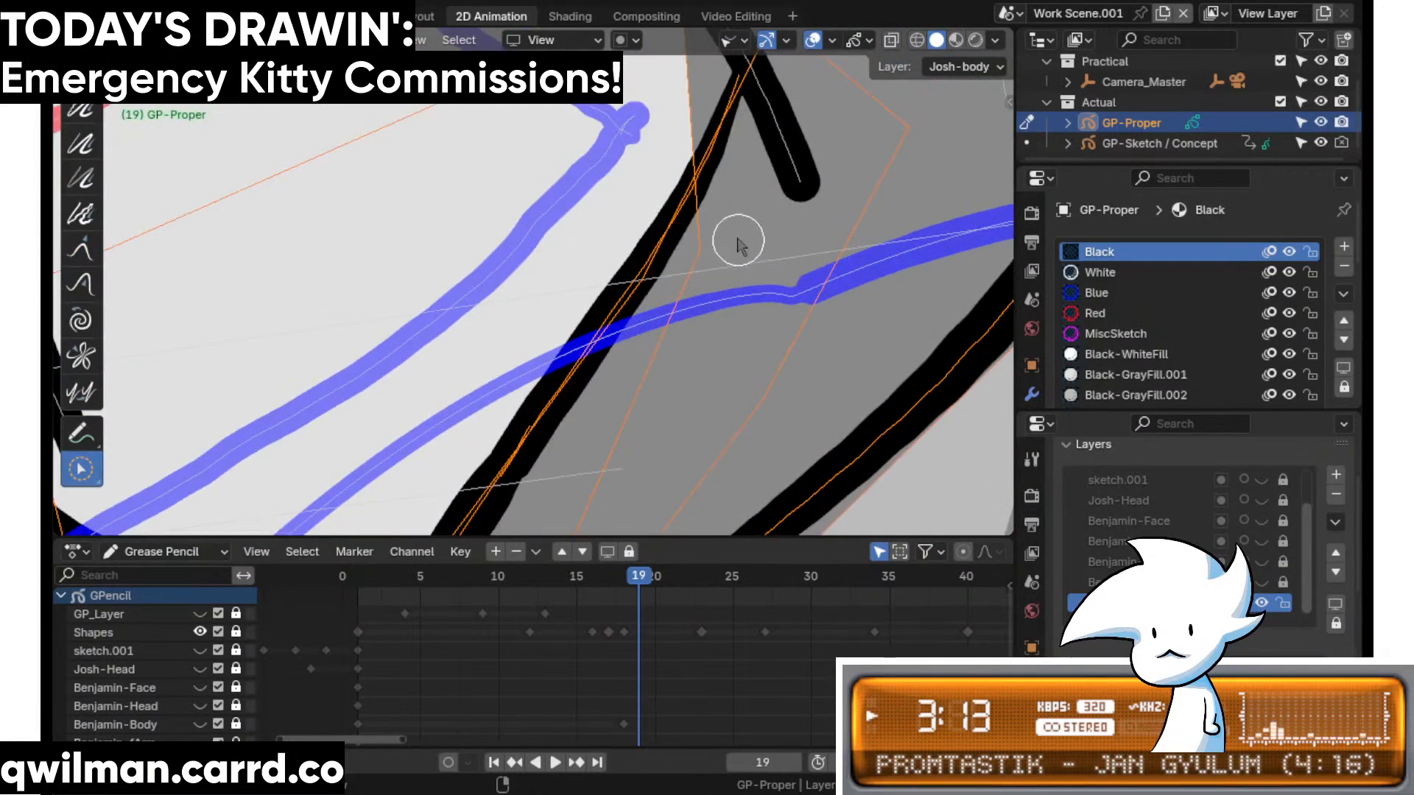
pyautogui.scroll(-3, 681, 405)
pyautogui.keyDown('shift'); pyautogui.moveTo(699, 423); pyautogui.dragTo(711, 253, button='middle'); pyautogui.keyUp('shift')
pyautogui.scroll(5, 720, 253)
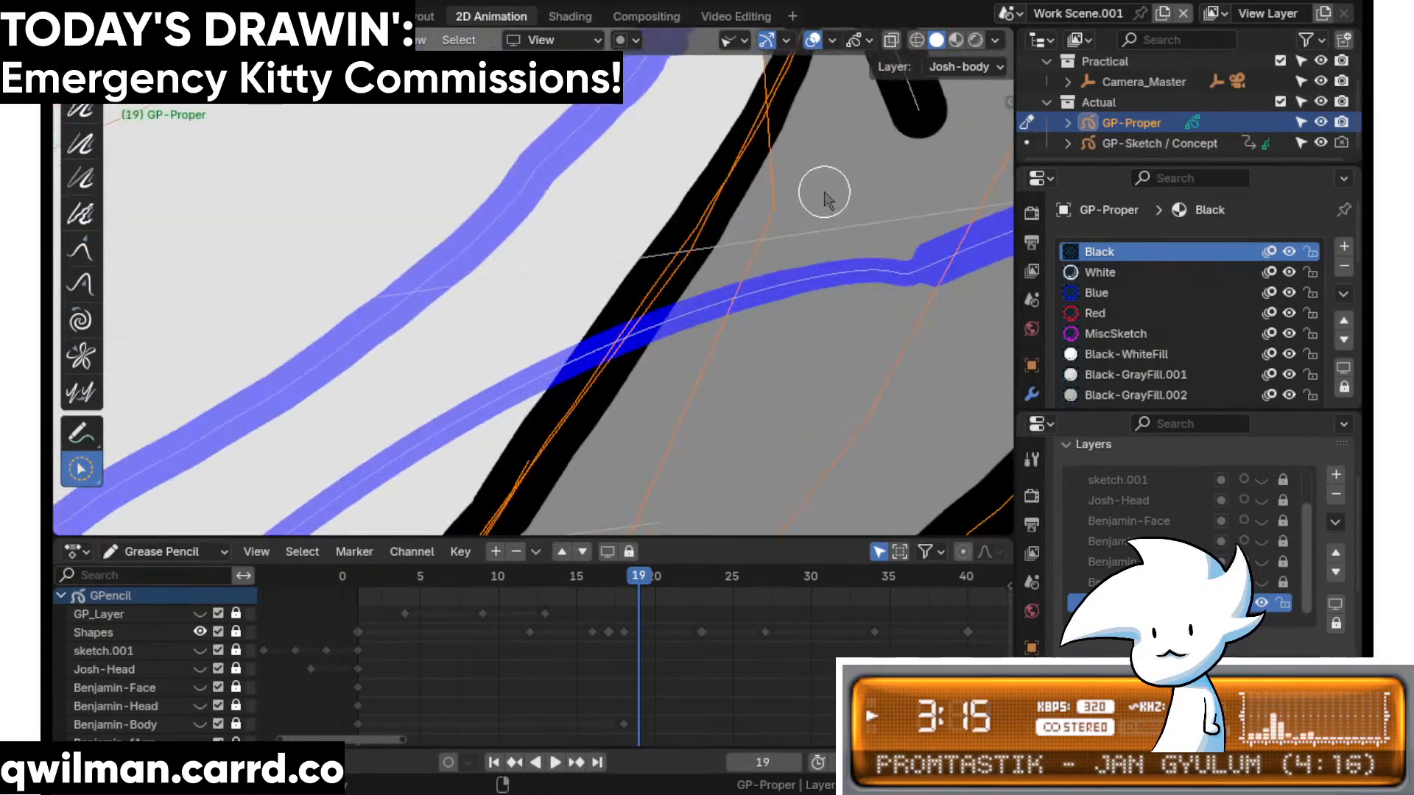
pyautogui.click(785, 213)
pyautogui.scroll(-5, 630, 242)
pyautogui.hotkey('shift', 'space')
pyautogui.click(562, 132)
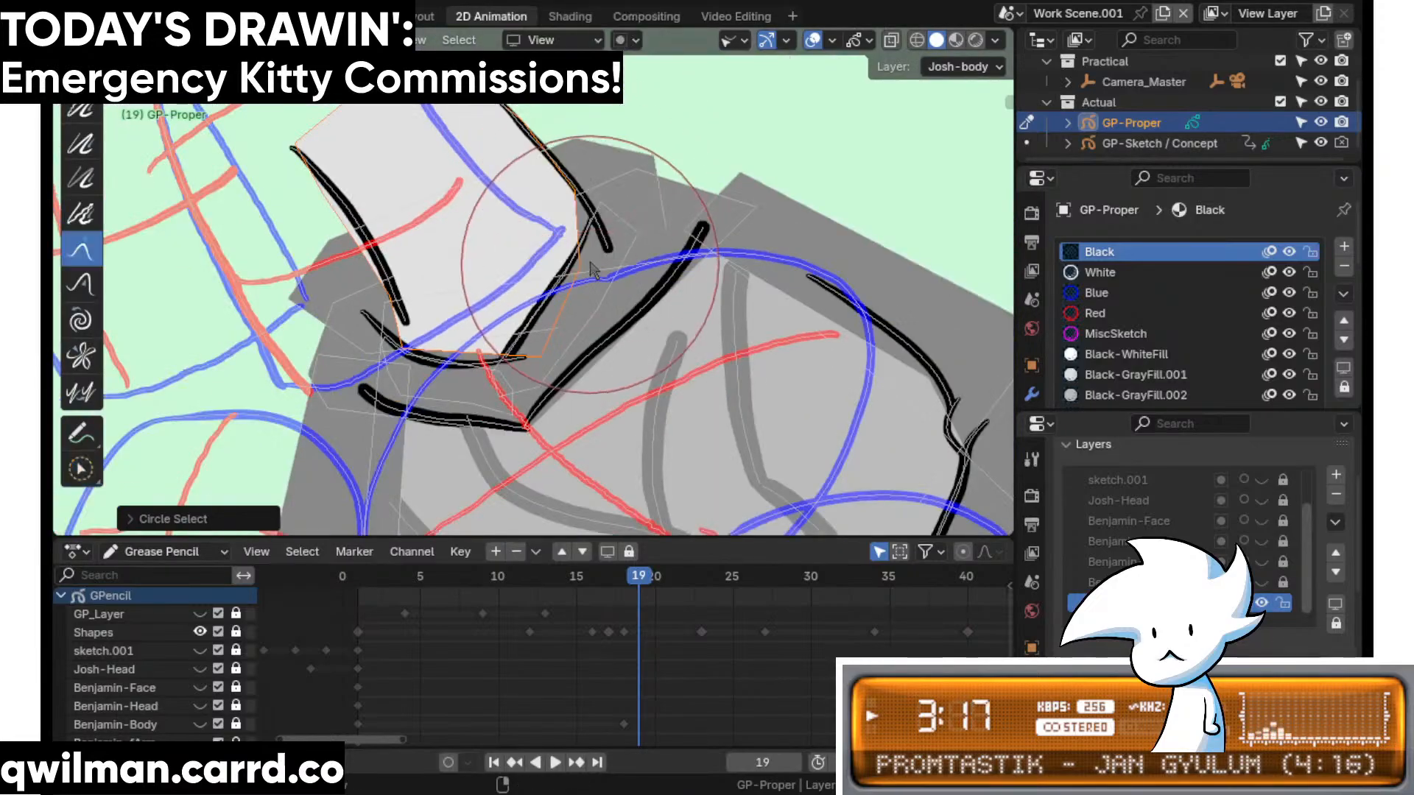
pyautogui.moveTo(598, 242); pyautogui.dragTo(603, 241)
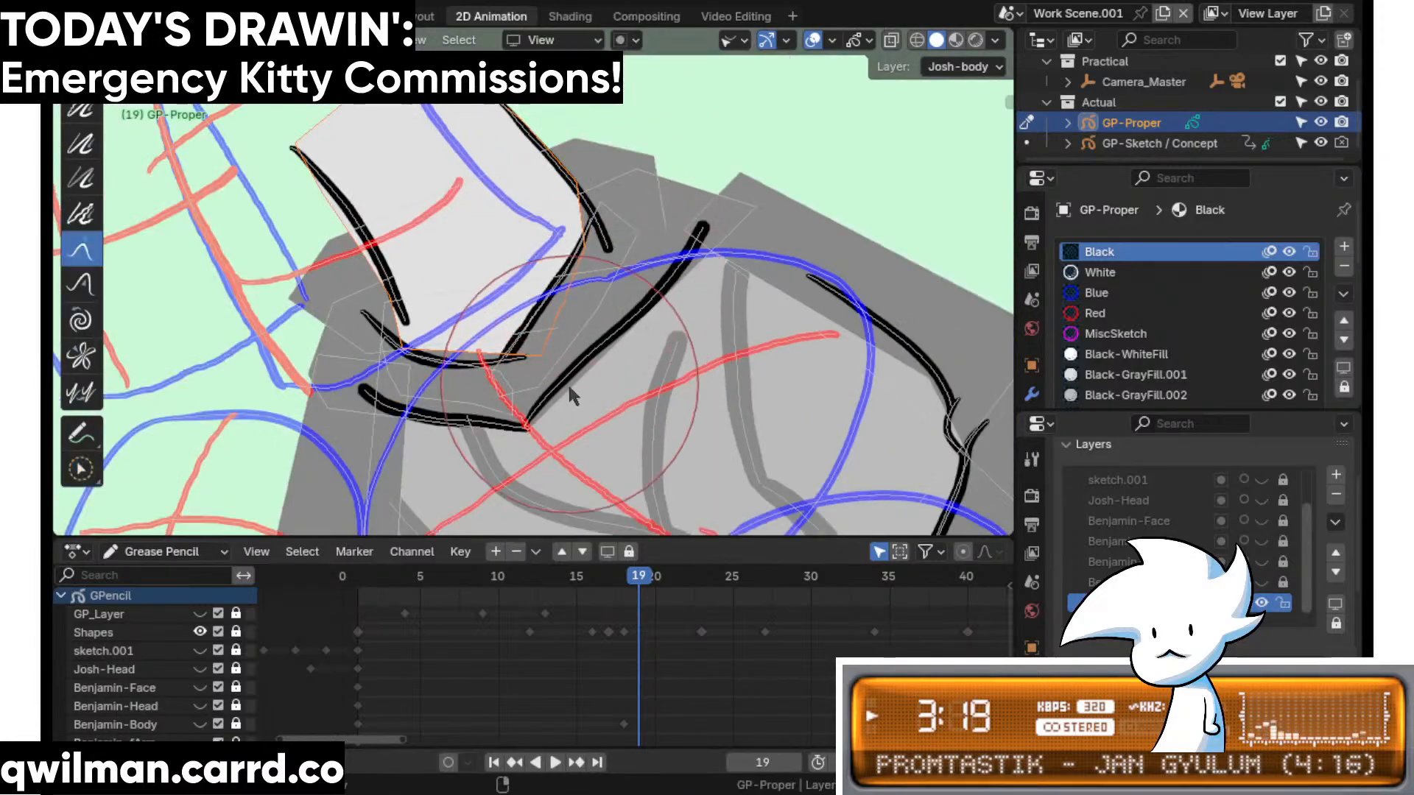
pyautogui.keyDown('shift'); pyautogui.moveTo(578, 427); pyautogui.dragTo(611, 167, button='middle'); pyautogui.keyUp('shift')
# - Select the short vertical branch of the middle fold and extend its upper end to the collar with Grab
pyautogui.press('w')
pyautogui.click(691, 196)
pyautogui.scroll(-3, 680, 193)
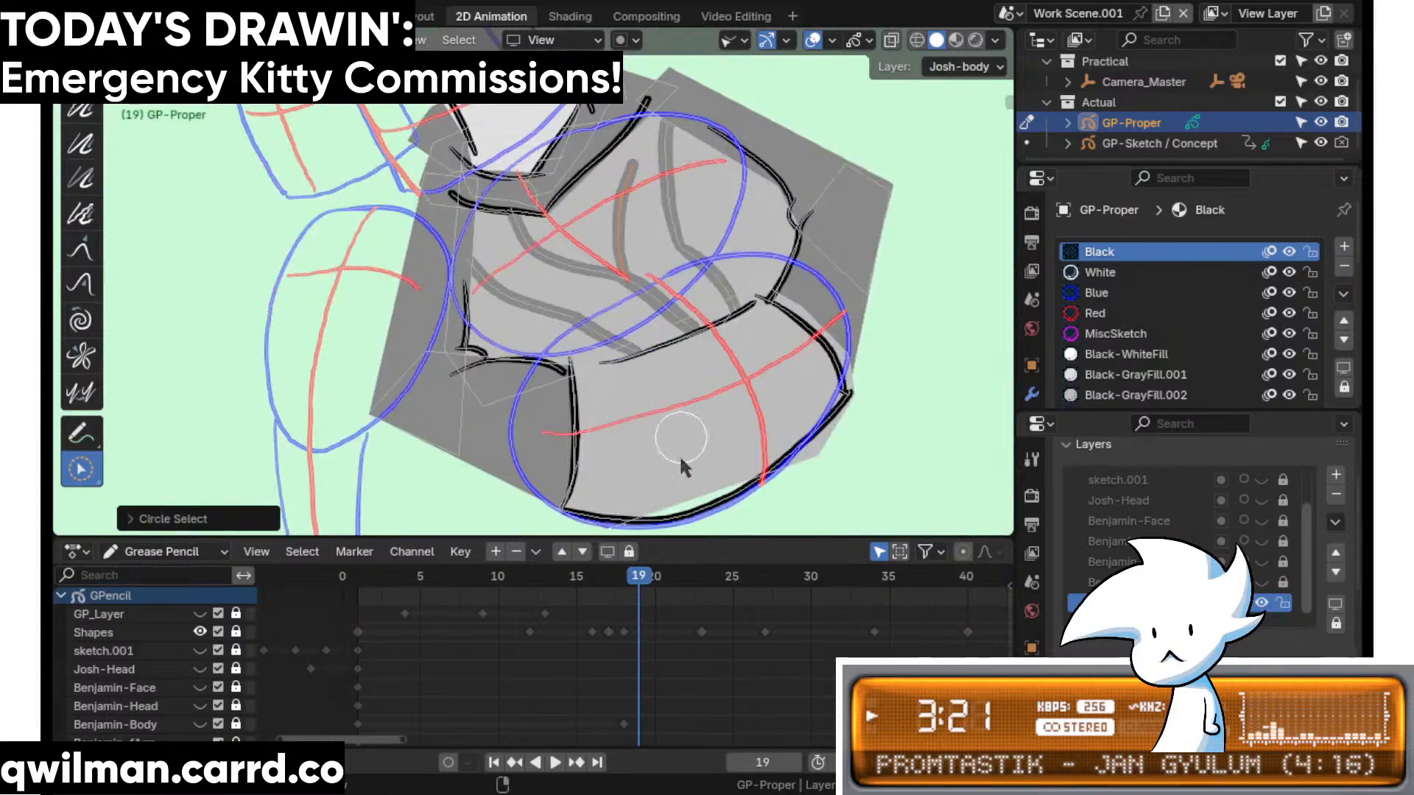
pyautogui.scroll(2, 648, 397)
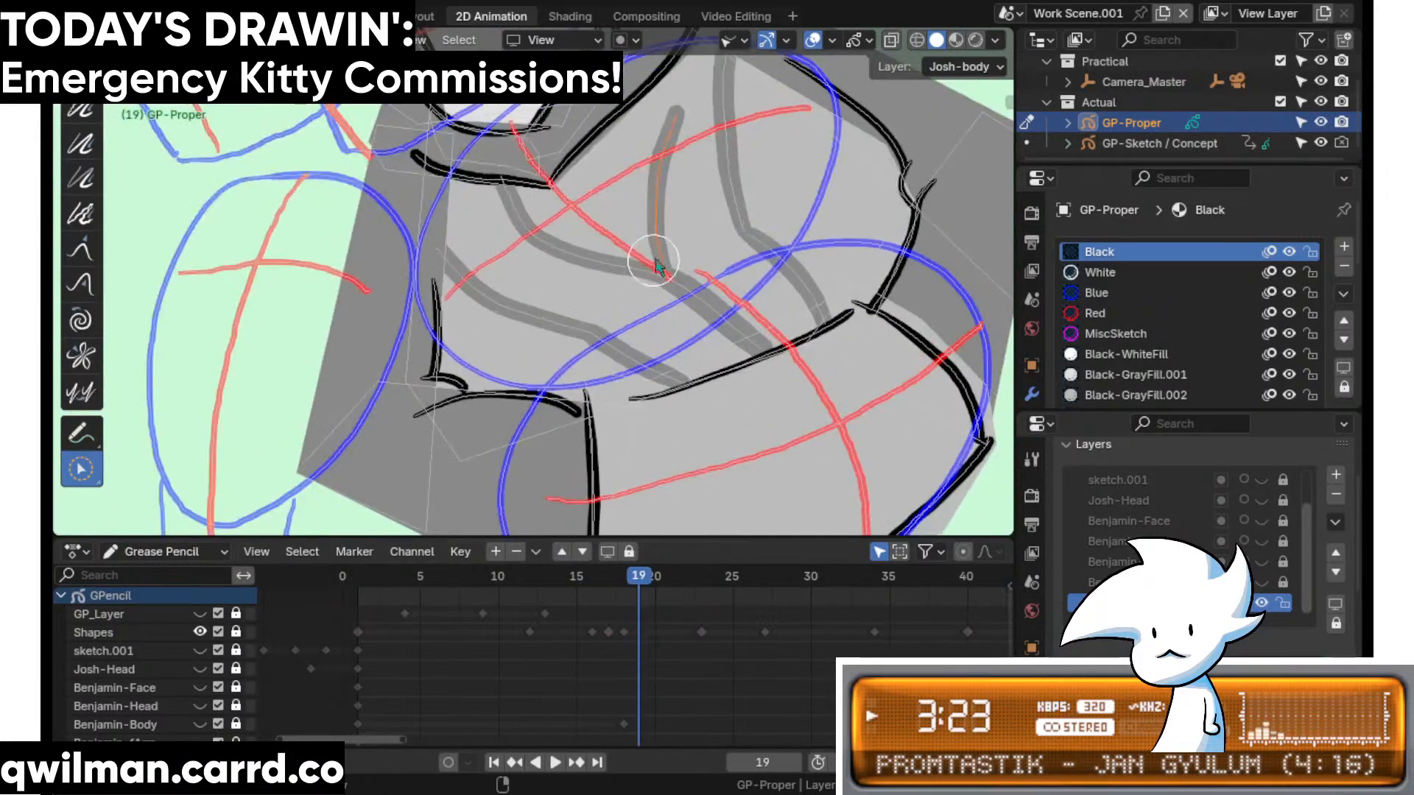
pyautogui.hotkey('shift', 'space')
pyautogui.click(606, 113)
pyautogui.scroll(-4, 615, 140)
pyautogui.moveTo(639, 171); pyautogui.dragTo(613, 171)
# - Select all the torso fold lines and adjust their curves together with Grab
pyautogui.scroll(1, 624, 210)
pyautogui.scroll(3, 626, 214)
pyautogui.press('w')
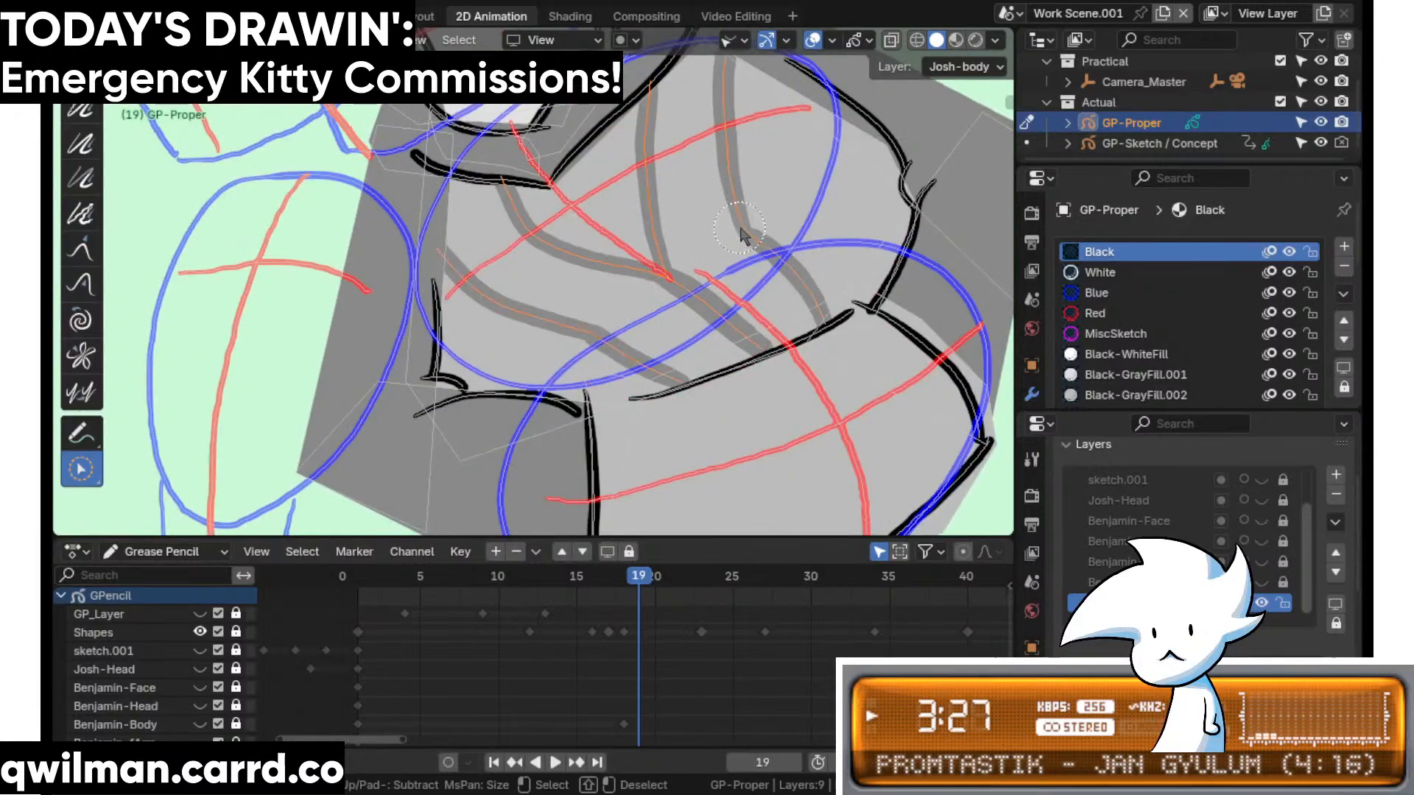
pyautogui.click(741, 234)
pyautogui.scroll(-4, 742, 235)
pyautogui.hotkey('shift', 'space')
pyautogui.click(586, 145)
pyautogui.moveTo(611, 267); pyautogui.dragTo(595, 258)
pyautogui.moveTo(524, 347); pyautogui.dragTo(524, 341)
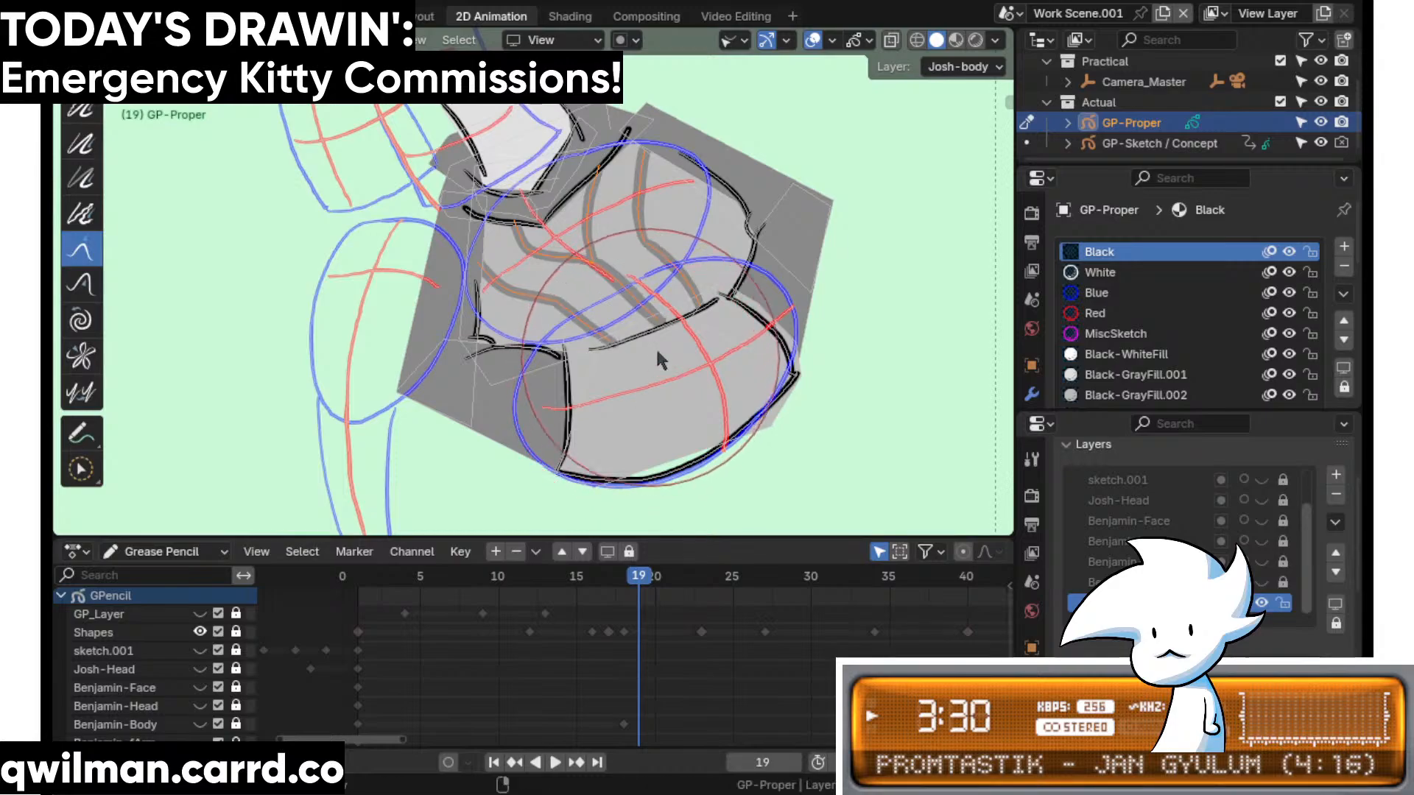
pyautogui.scroll(1, 655, 347)
pyautogui.moveTo(657, 306); pyautogui.dragTo(742, 261)
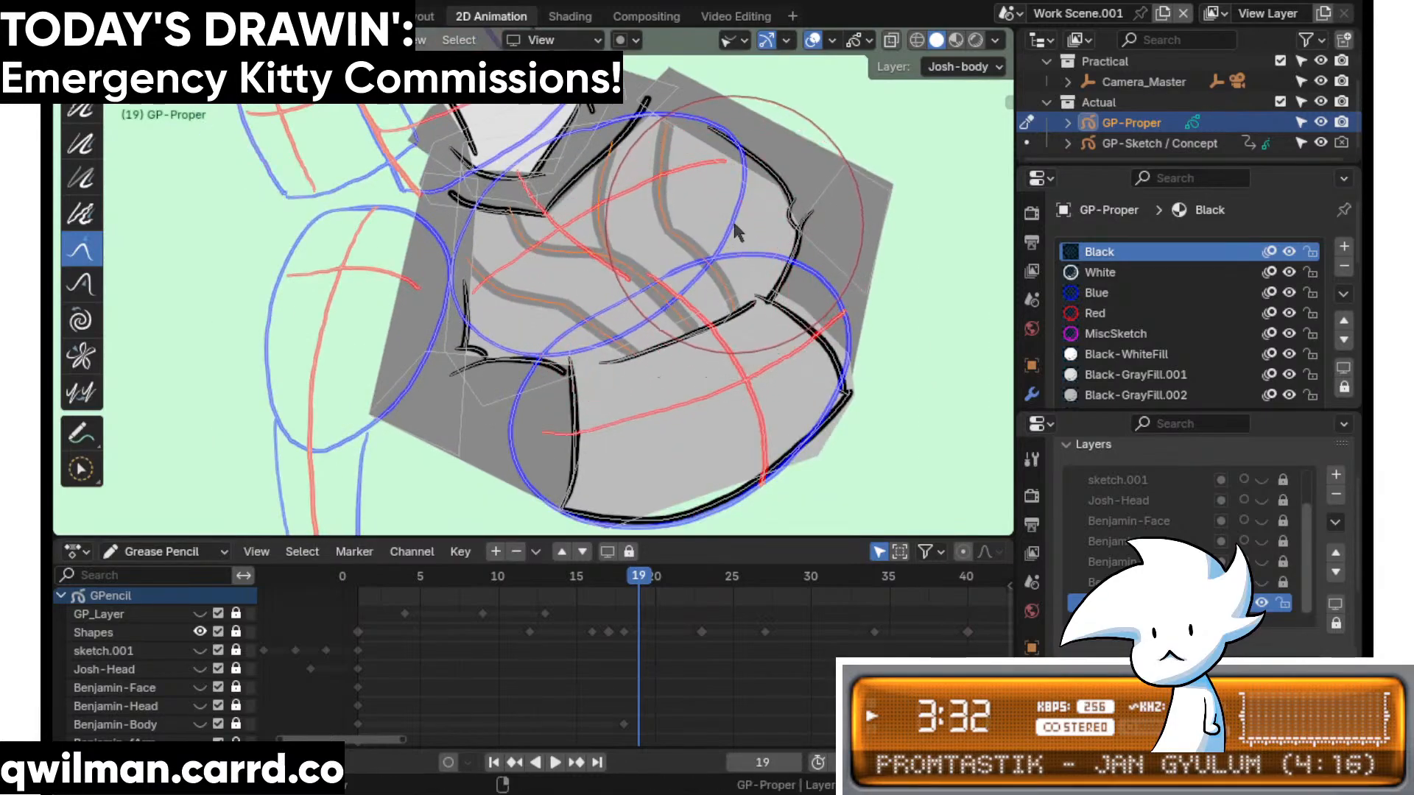
pyautogui.keyDown('shift'); pyautogui.moveTo(710, 224); pyautogui.dragTo(676, 262, button='middle'); pyautogui.keyUp('shift')
# - Select only the torso's rightmost fold and adjust its bend with Grab
pyautogui.scroll(1, 676, 262)
pyautogui.press('w')
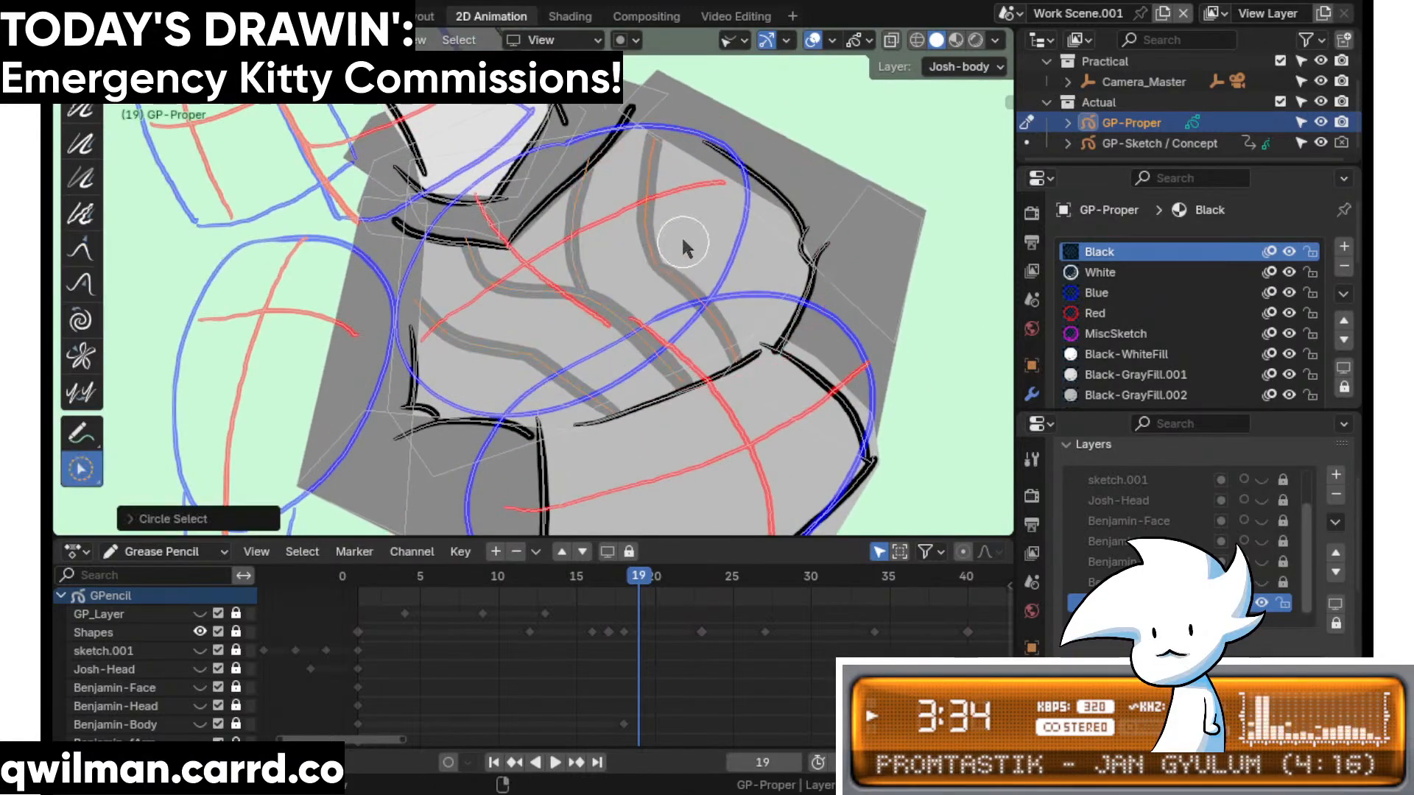
pyautogui.click(682, 240)
pyautogui.hotkey('shift', 'space')
pyautogui.click(623, 112)
pyautogui.moveTo(635, 274); pyautogui.dragTo(645, 261)
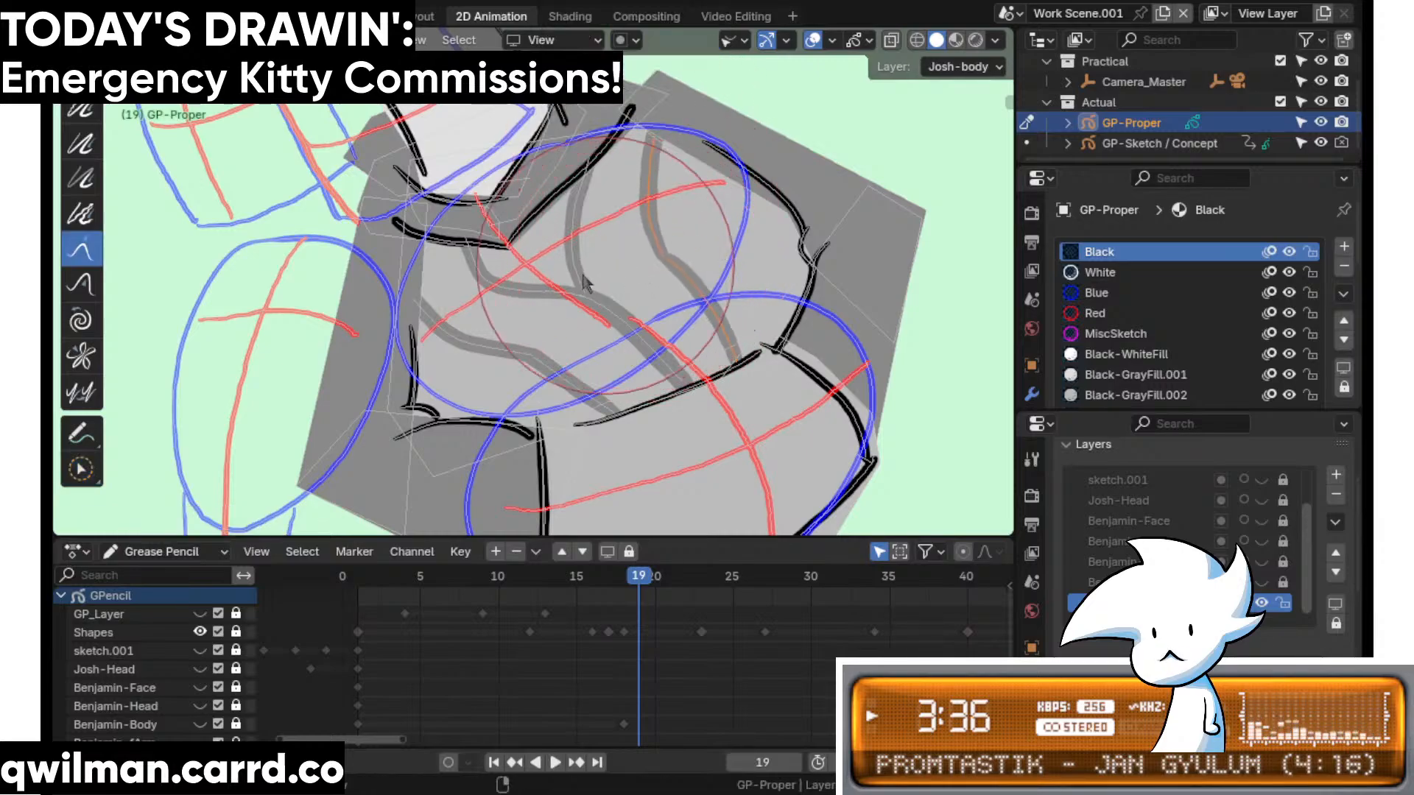
pyautogui.keyDown('shift'); pyautogui.moveTo(492, 277); pyautogui.dragTo(637, 256, button='middle'); pyautogui.keyUp('shift')
# - Select only the left branch of the middle fold and reshape its upper end near the collar with Grab
pyautogui.scroll(1, 637, 256)
pyautogui.press('w')
pyautogui.click(651, 241)
pyautogui.hotkey('shift', 'space')
pyautogui.click(564, 109)
pyautogui.keyDown('shift'); pyautogui.moveTo(617, 161); pyautogui.dragTo(598, 136, button='middle'); pyautogui.keyUp('shift')
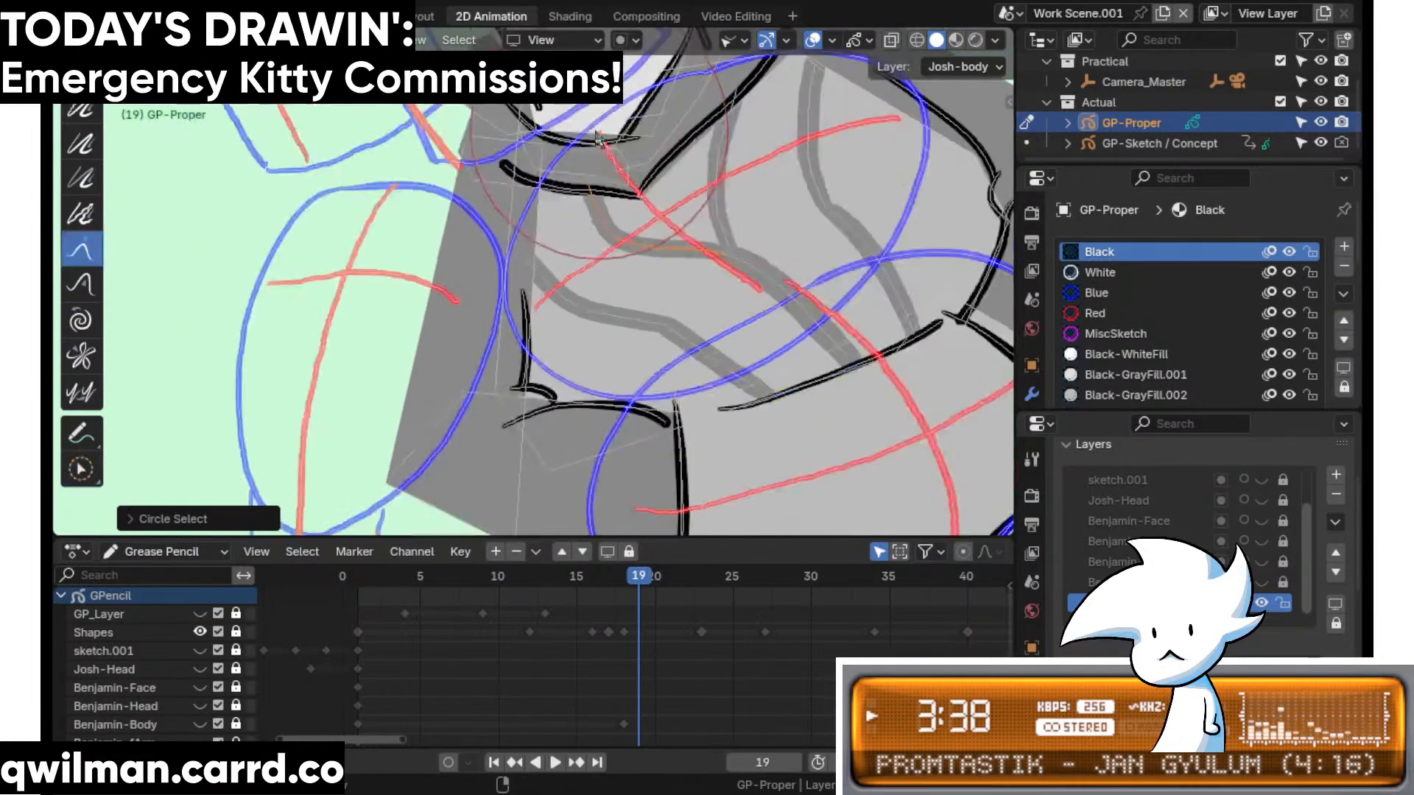
pyautogui.moveTo(597, 138); pyautogui.dragTo(567, 148)
pyautogui.moveTo(639, 280); pyautogui.dragTo(655, 270)
pyautogui.scroll(-3, 691, 443)
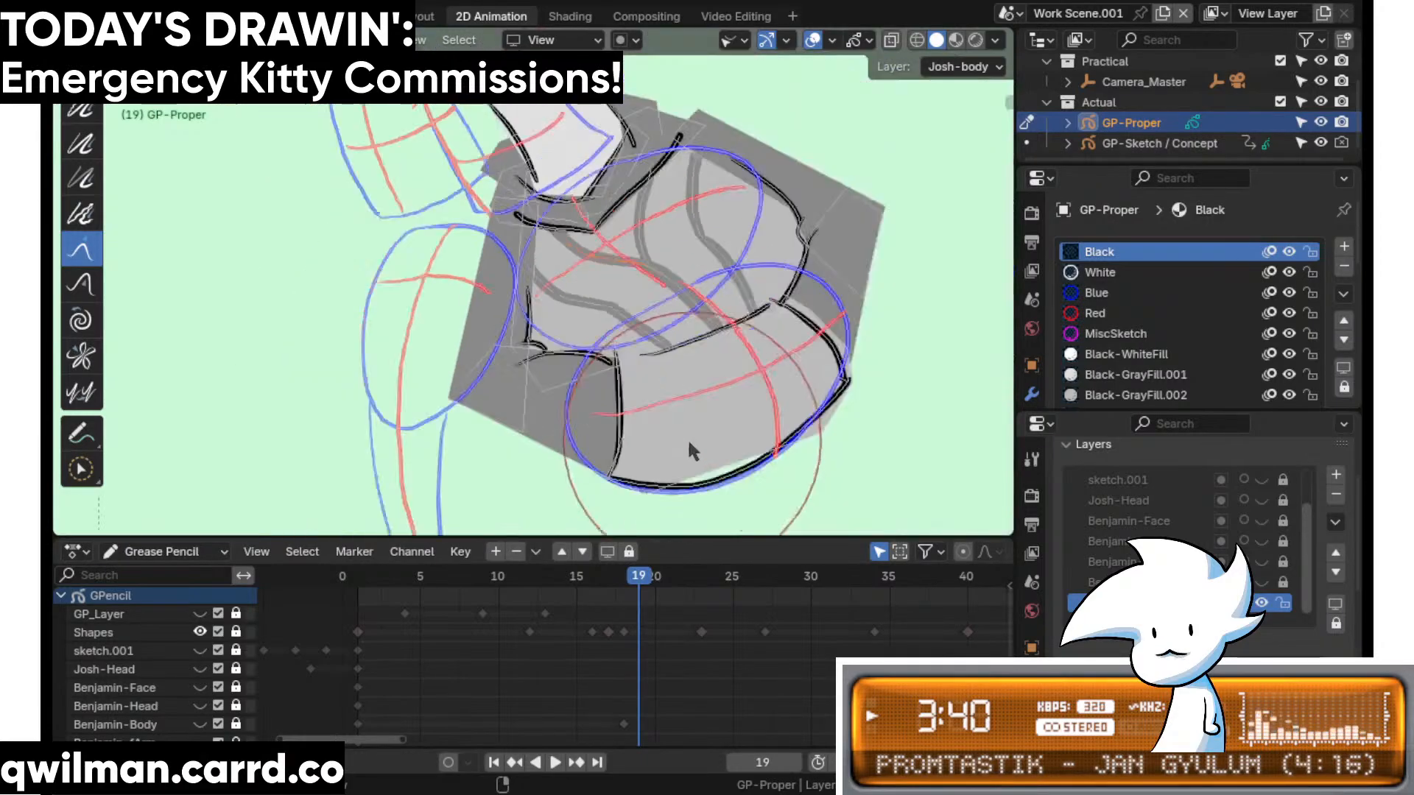
# - Try the Interpolate tool on the Josh-body drawing at frame 16, and undo the interpolation
pyautogui.keyDown('shift'); pyautogui.moveTo(721, 455); pyautogui.dragTo(694, 403, button='middle'); pyautogui.keyUp('shift')
pyautogui.moveTo(641, 656); pyautogui.dragTo(640, 587, button='middle')
pyautogui.moveTo(639, 583); pyautogui.dragTo(582, 598)
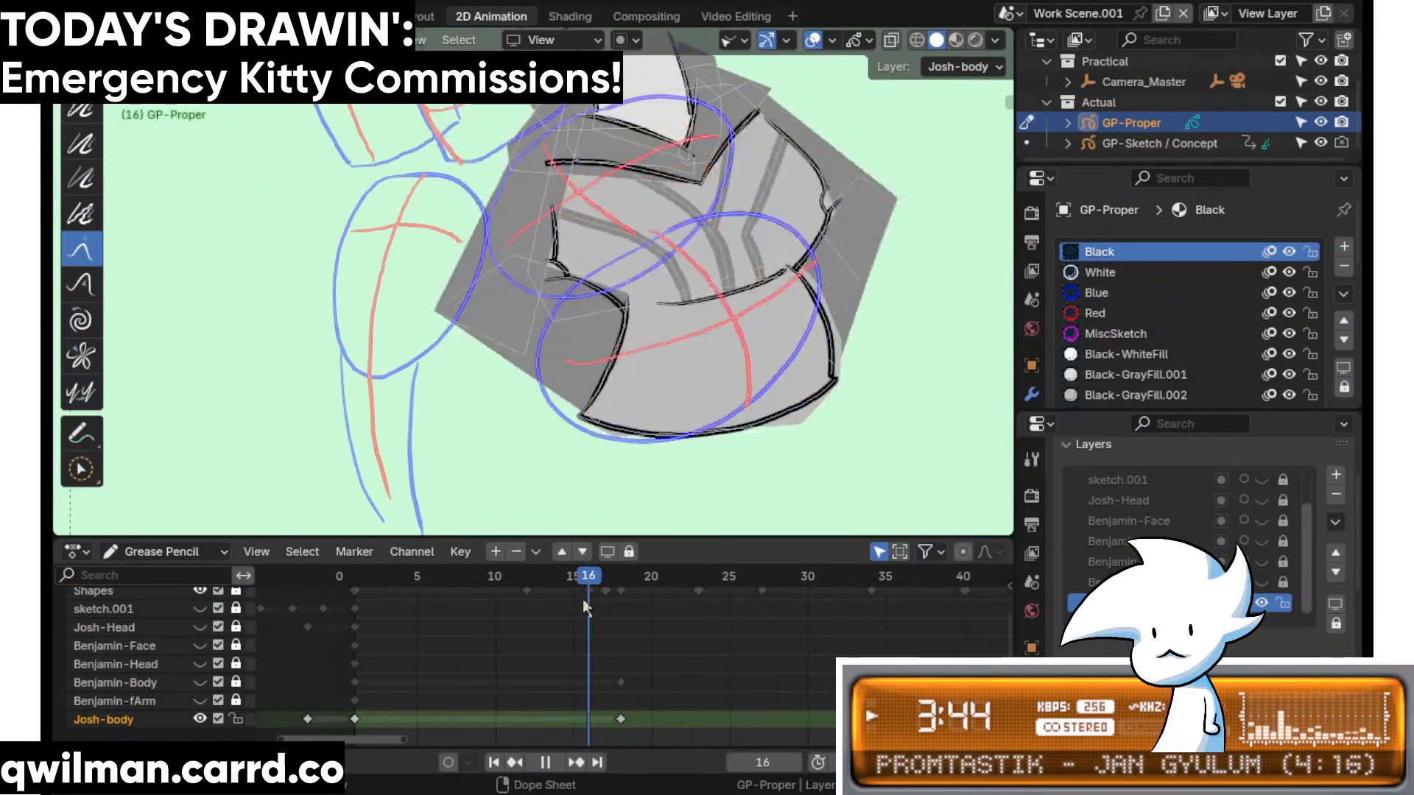
pyautogui.press('Tab')
pyautogui.hotkey('shift', 'space')
pyautogui.click(605, 538)
pyautogui.moveTo(648, 447)
pyautogui.mouseDown()
pyautogui.moveTo(643, 360)
pyautogui.moveTo(339, 442)
pyautogui.mouseUp()
pyautogui.hotkey('ctrl', 'z')
# - Scrub the timeline around frame 18 to compare the torso poses, ending on frame 18
pyautogui.click(620, 578)
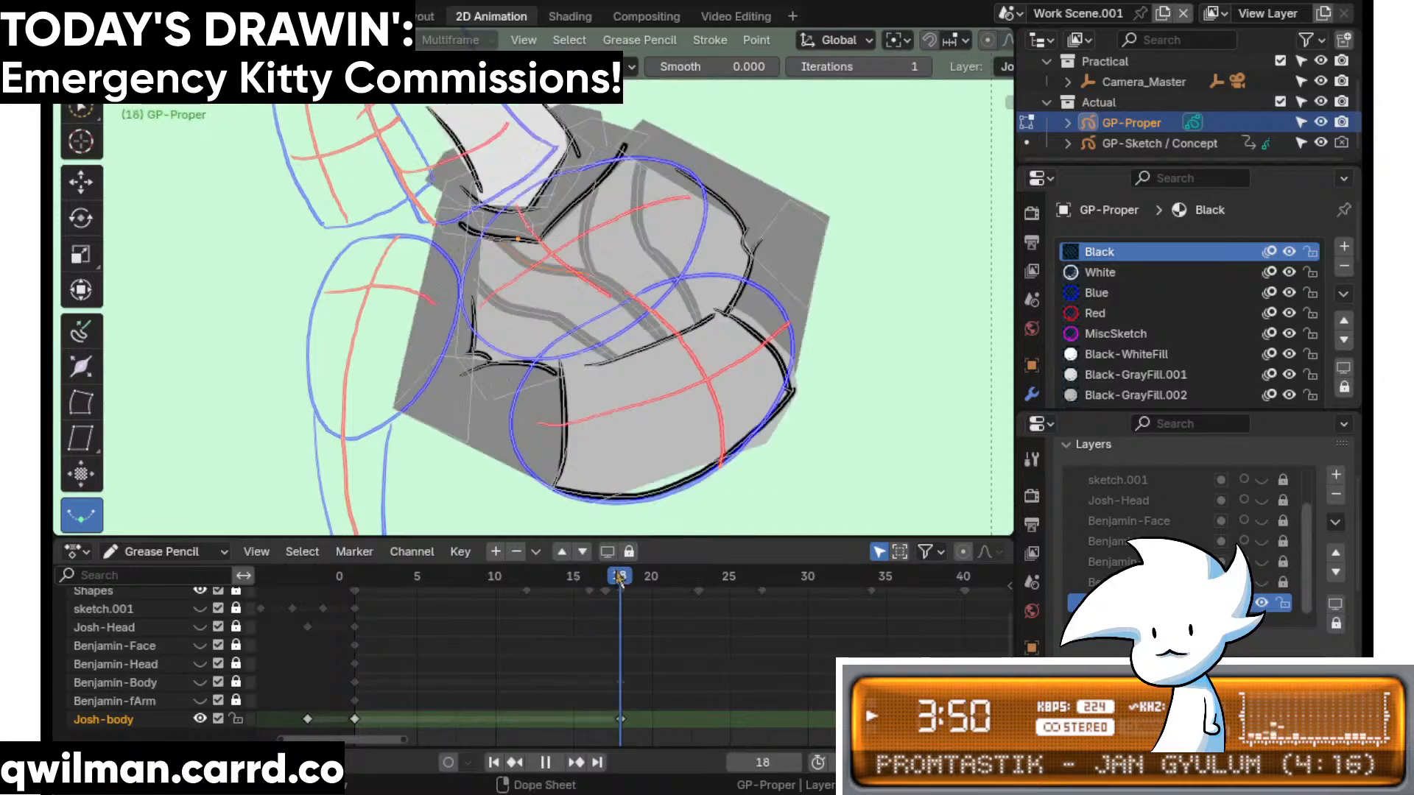
pyautogui.keyDown('shift'); pyautogui.moveTo(631, 461); pyautogui.dragTo(597, 399, button='middle'); pyautogui.keyUp('shift')
pyautogui.moveTo(571, 579); pyautogui.dragTo(610, 570)
pyautogui.click(618, 574)
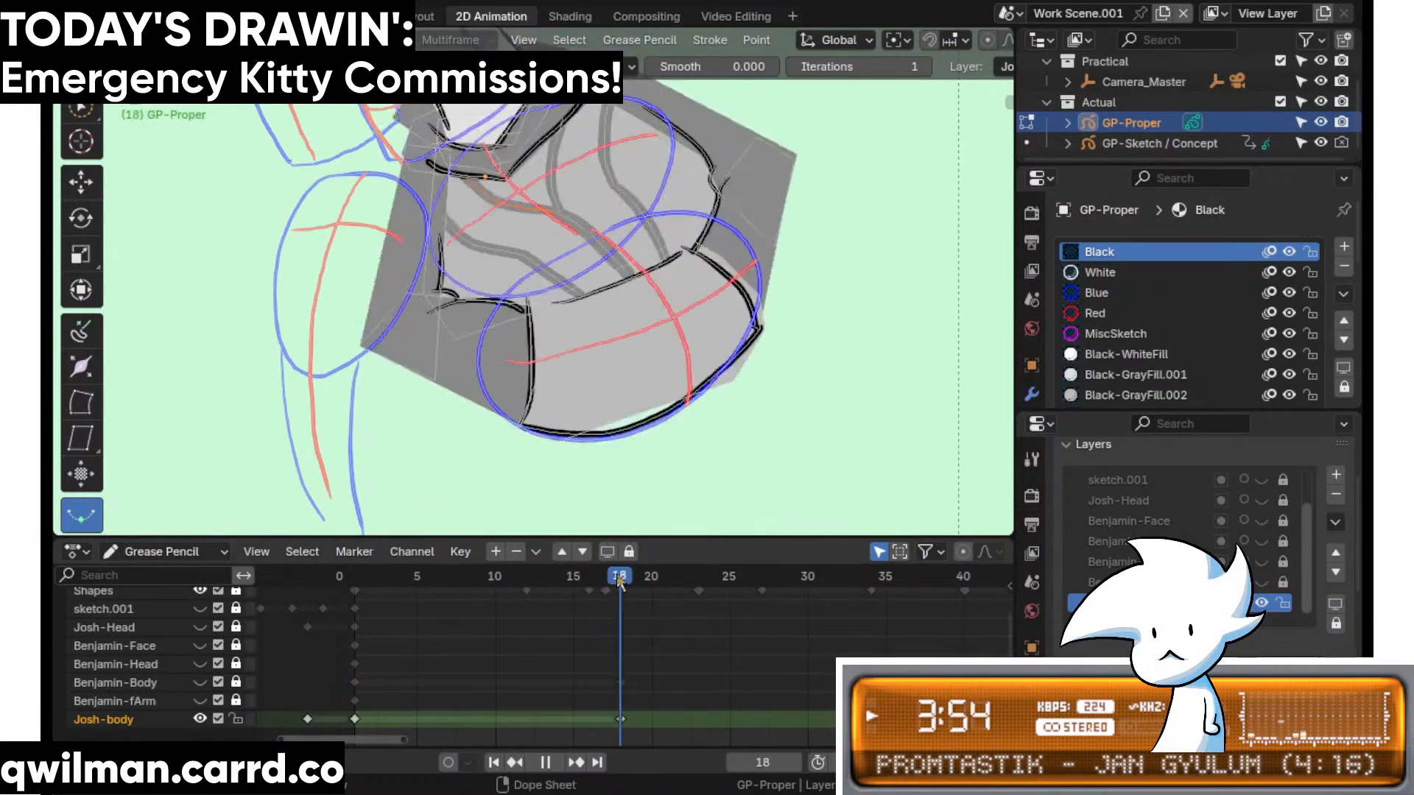
# - Select the waist line with the adjoining side line and fills, and pull the waist line up and to the left with Grab
pyautogui.scroll(2, 714, 300)
pyautogui.press('w')
pyautogui.scroll(2, 758, 280)
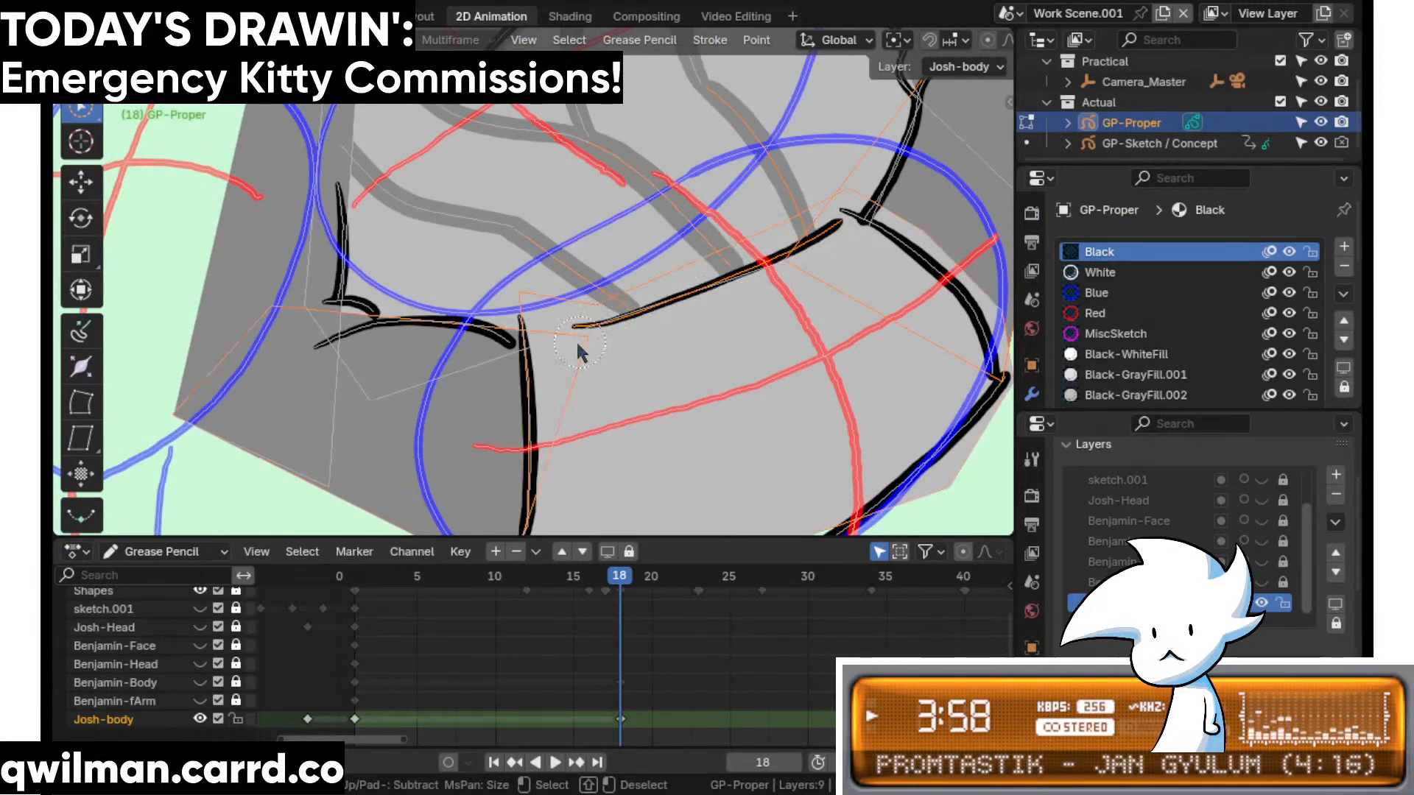
pyautogui.press('Escape')
pyautogui.scroll(-3, 725, 291)
pyautogui.press('Tab')
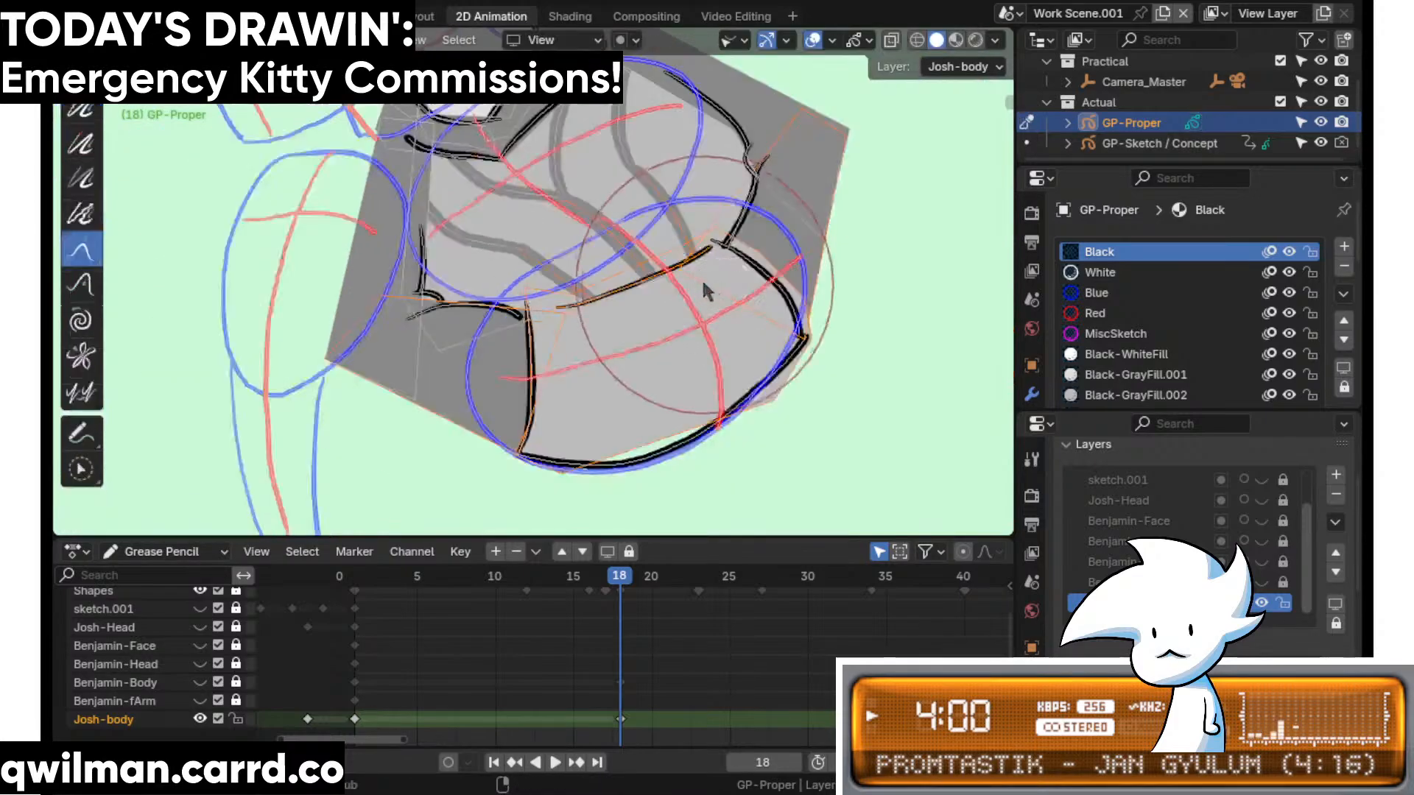
pyautogui.hotkey('shift', 'space')
pyautogui.click(651, 277)
pyautogui.moveTo(672, 284); pyautogui.dragTo(656, 277)
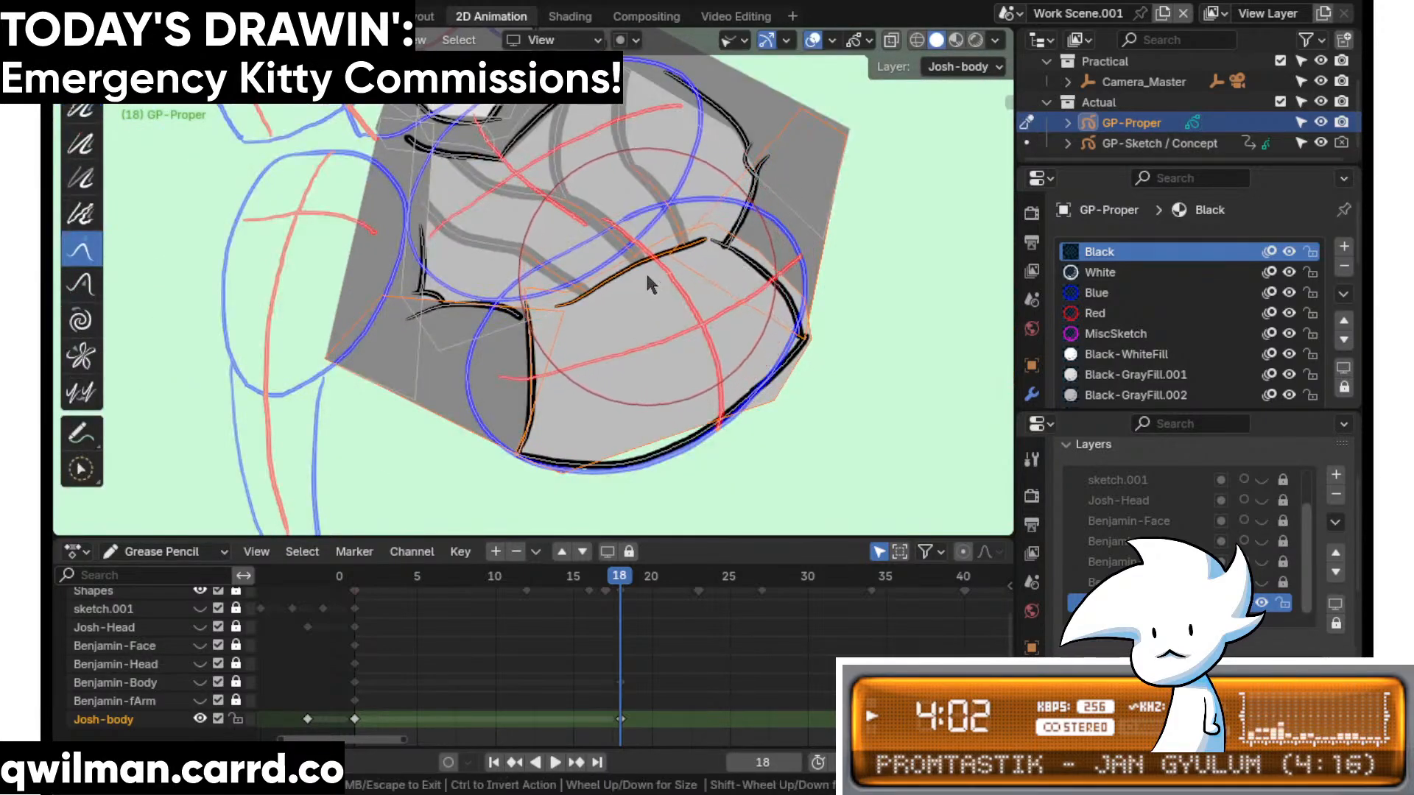
# - Isolate the waist line, refine its curve and ends with Grab, and activate the Smooth brush
pyautogui.scroll(3, 645, 271)
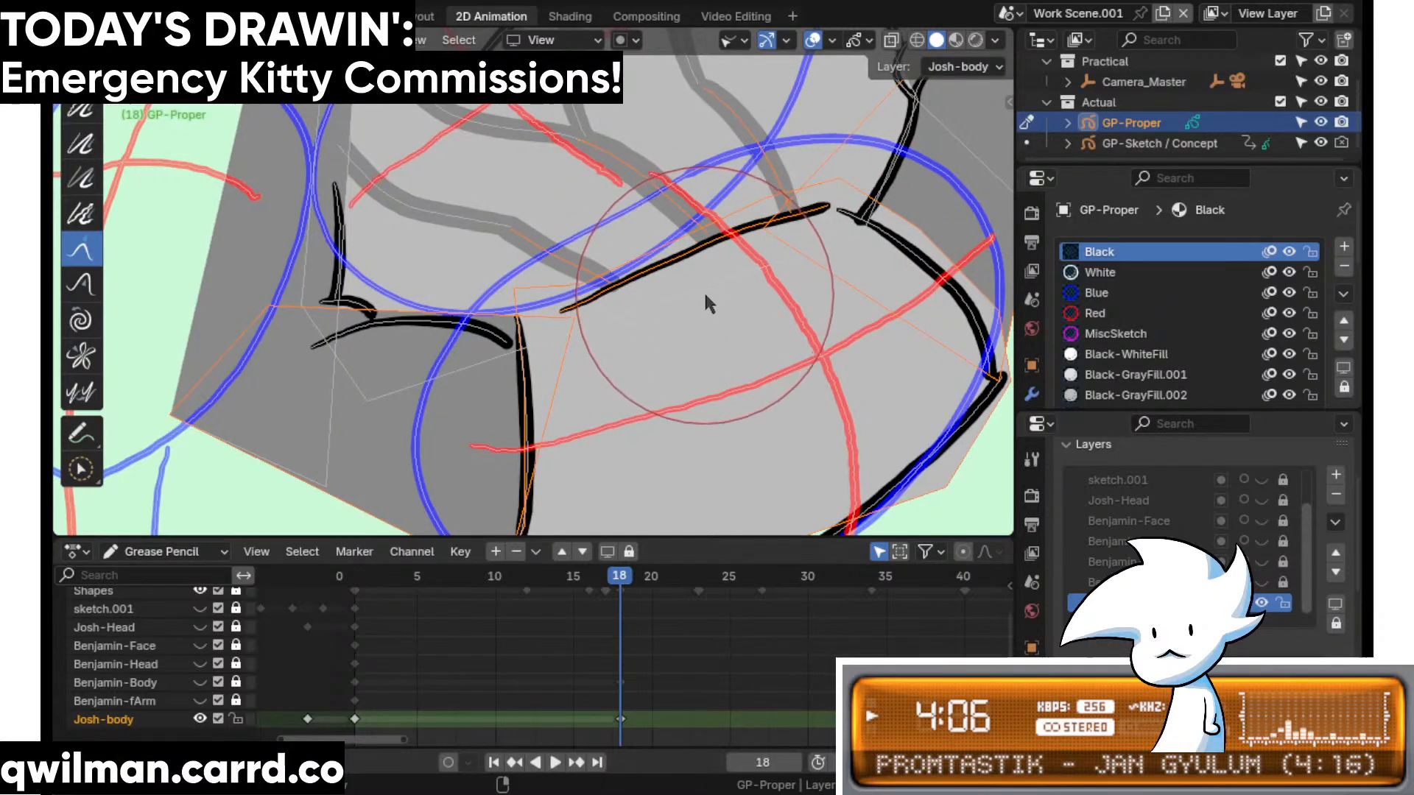
pyautogui.scroll(2, 717, 292)
pyautogui.scroll(-1, 729, 300)
pyautogui.press('w')
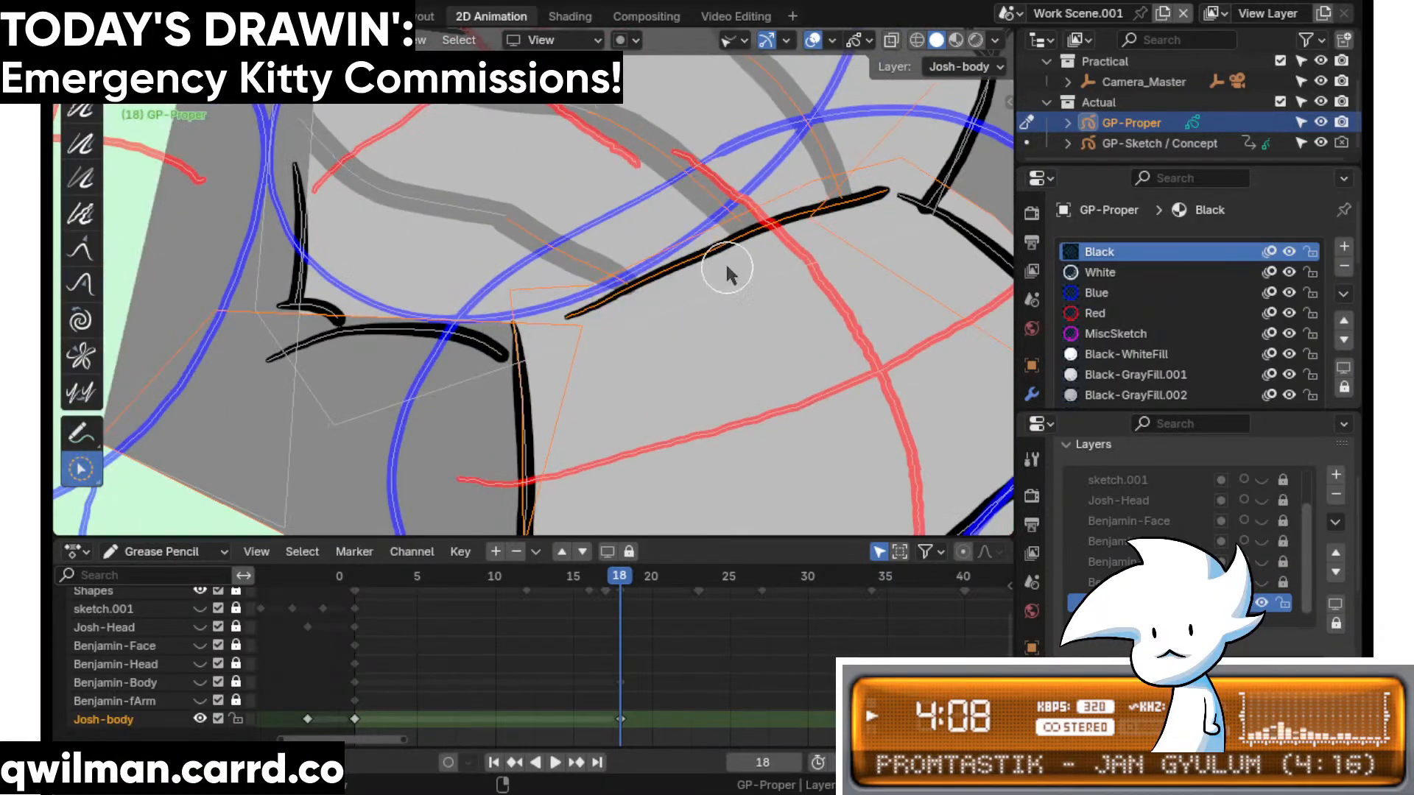
pyautogui.click(724, 262)
pyautogui.hotkey('shift', 'space')
pyautogui.click(652, 135)
pyautogui.hotkey('ctrl', 'z')
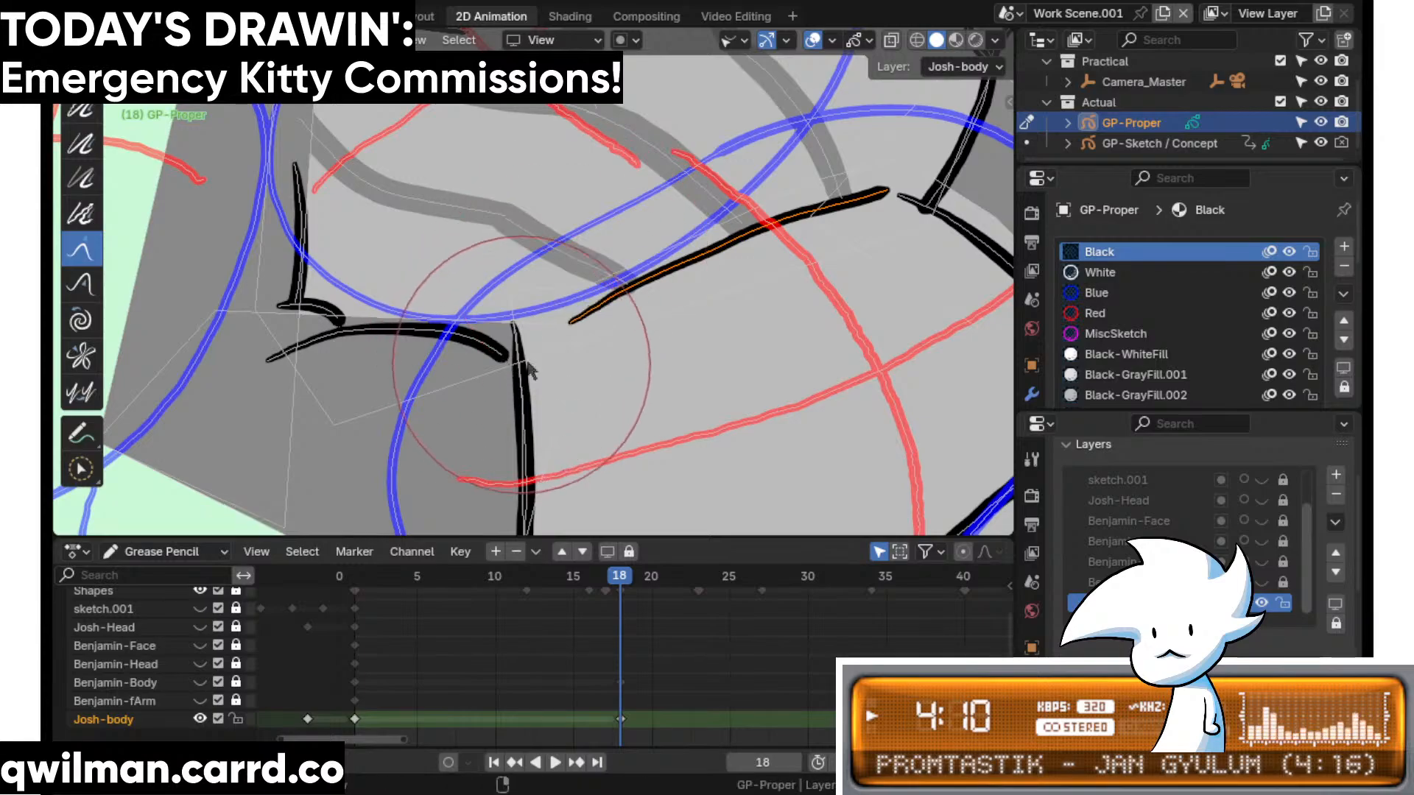
pyautogui.moveTo(610, 340)
pyautogui.mouseDown()
pyautogui.moveTo(603, 332)
pyautogui.moveTo(720, 266)
pyautogui.mouseUp()
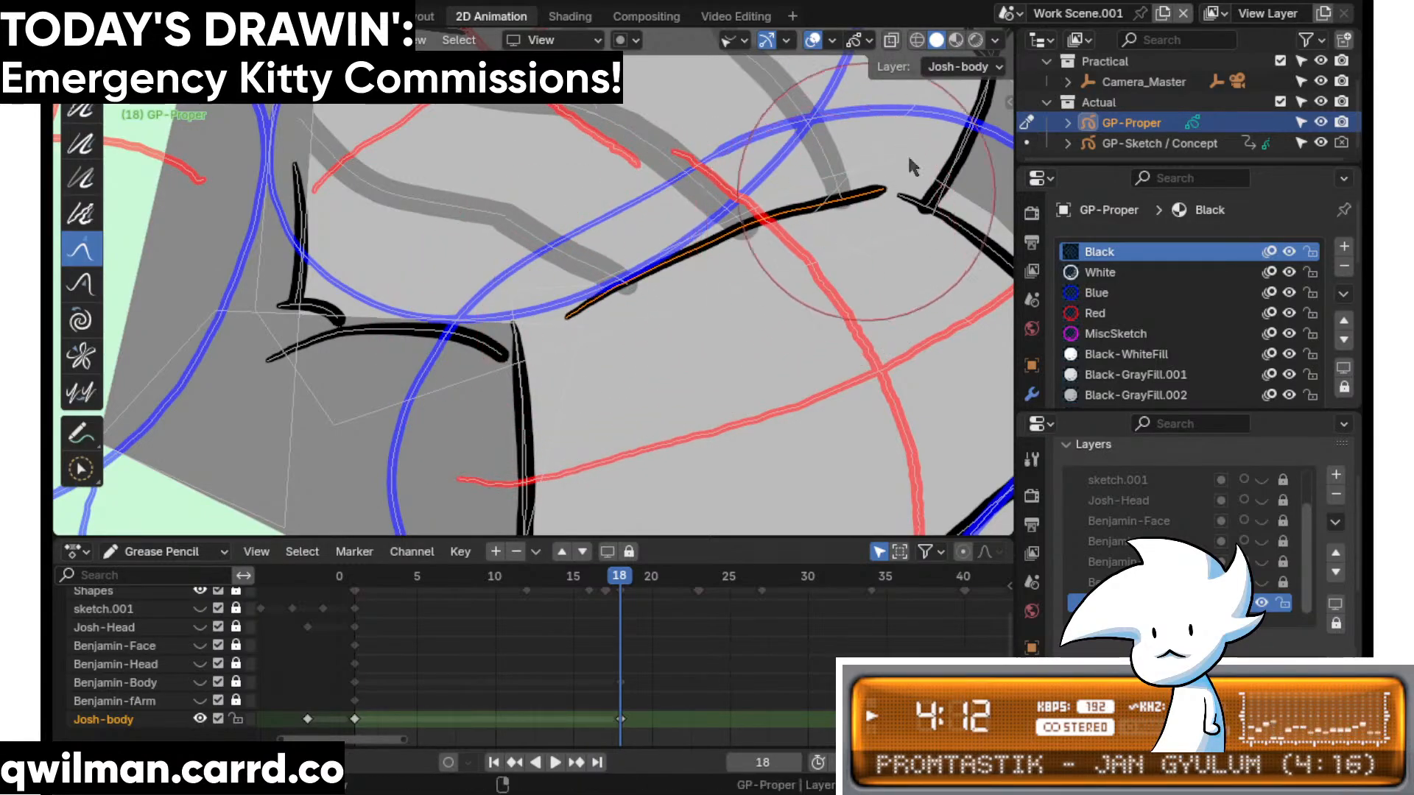
pyautogui.moveTo(920, 149); pyautogui.dragTo(928, 141)
pyautogui.moveTo(701, 290)
pyautogui.mouseDown()
pyautogui.moveTo(690, 272)
pyautogui.moveTo(826, 204)
pyautogui.moveTo(817, 221)
pyautogui.mouseUp()
pyautogui.hotkey('shift', 'space')
pyautogui.click(655, 176)
pyautogui.scroll(-5, 640, 294)
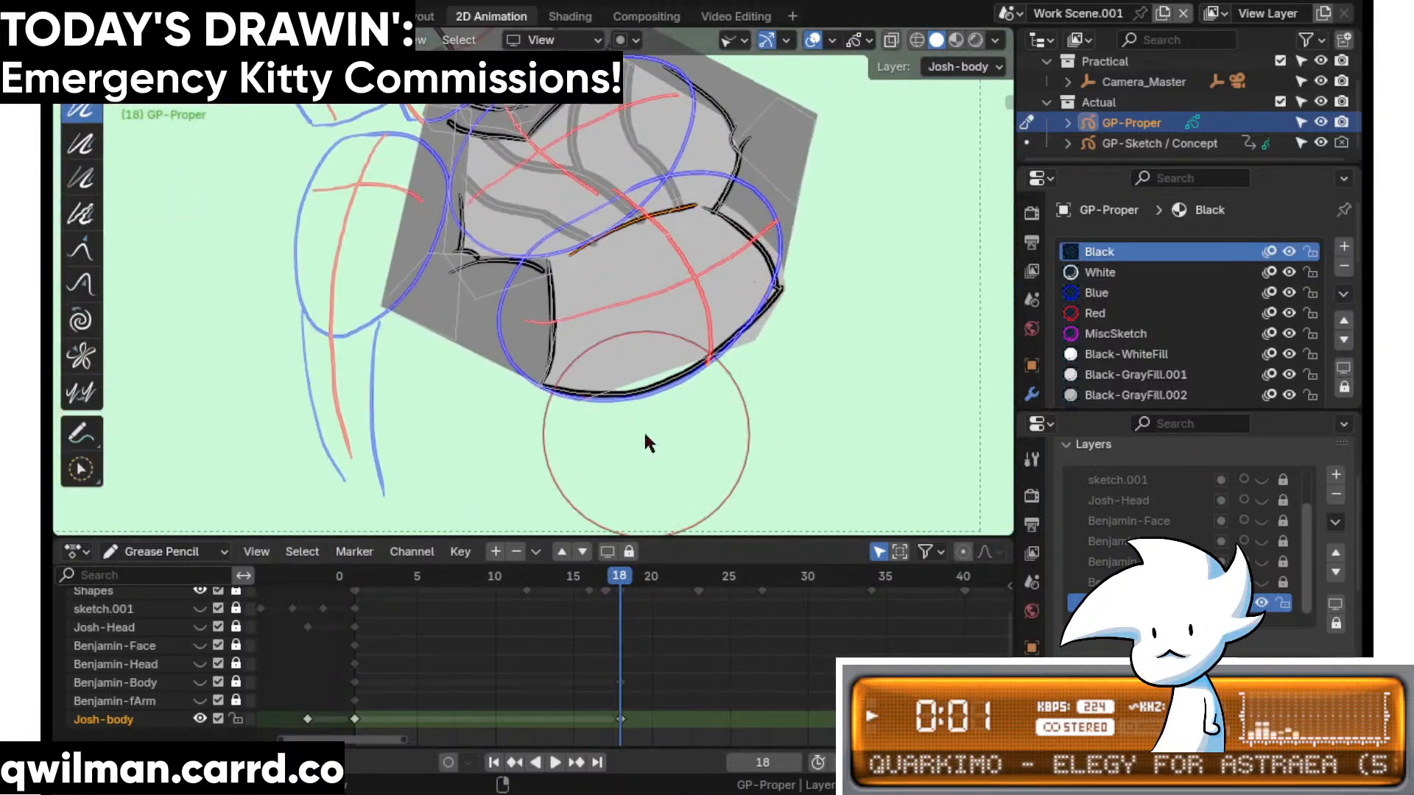
# - Test interpolating the adjusted torso at frame 16 again, undo it, and return to frame 18
pyautogui.scroll(-3, 645, 432)
pyautogui.press('Tab')
pyautogui.click(590, 574)
pyautogui.hotkey('shift', 'space')
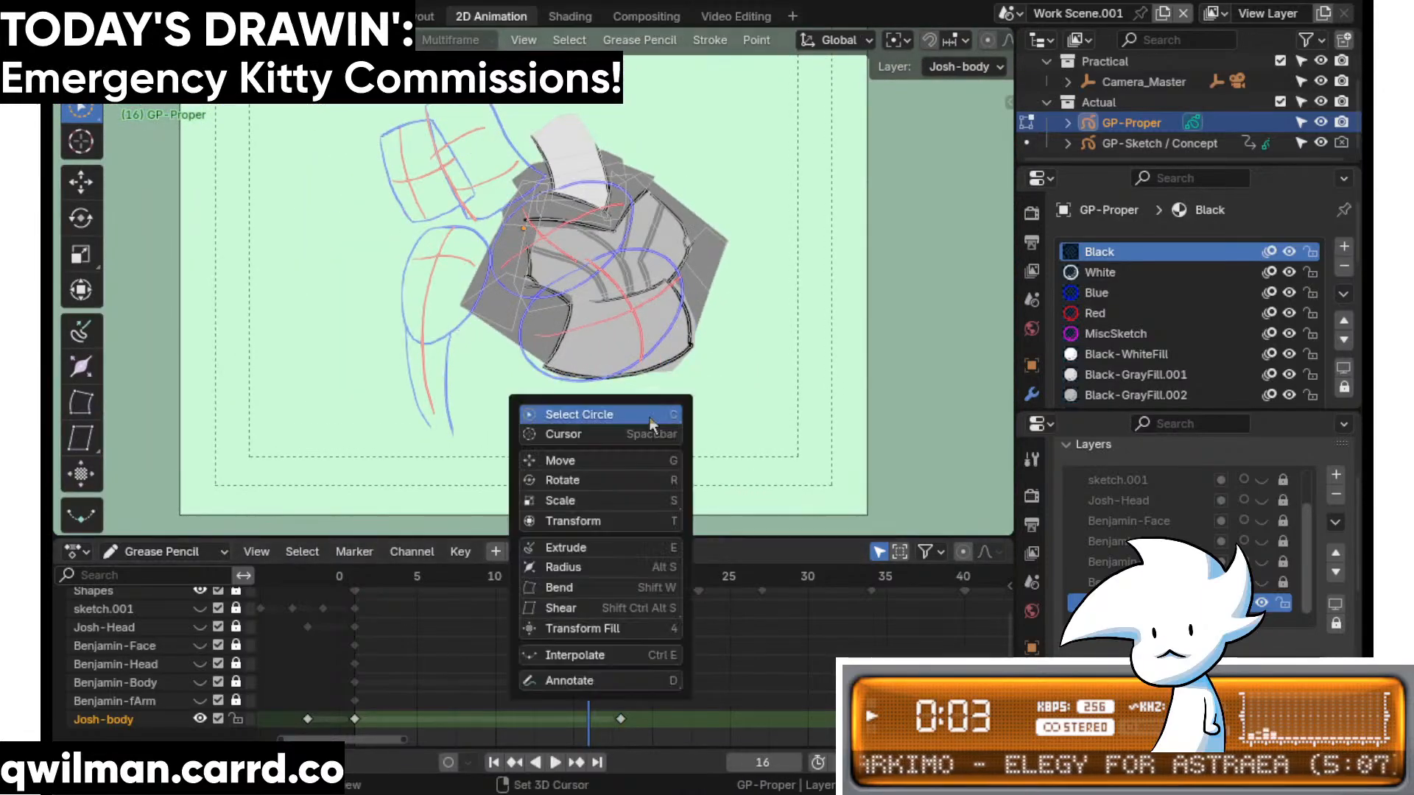
pyautogui.click(620, 655)
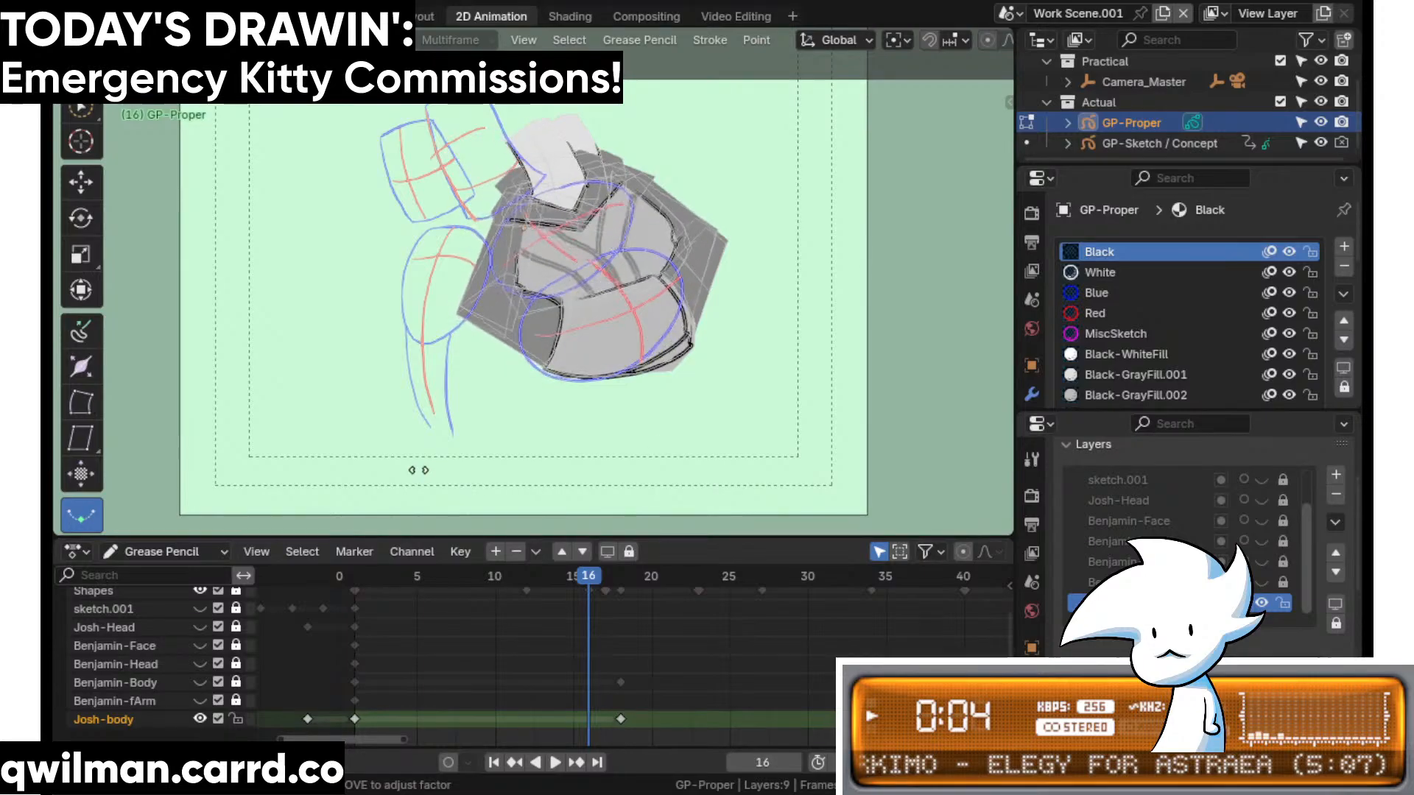
pyautogui.click(356, 483)
pyautogui.hotkey('ctrl', 'z')
pyautogui.click(612, 576)
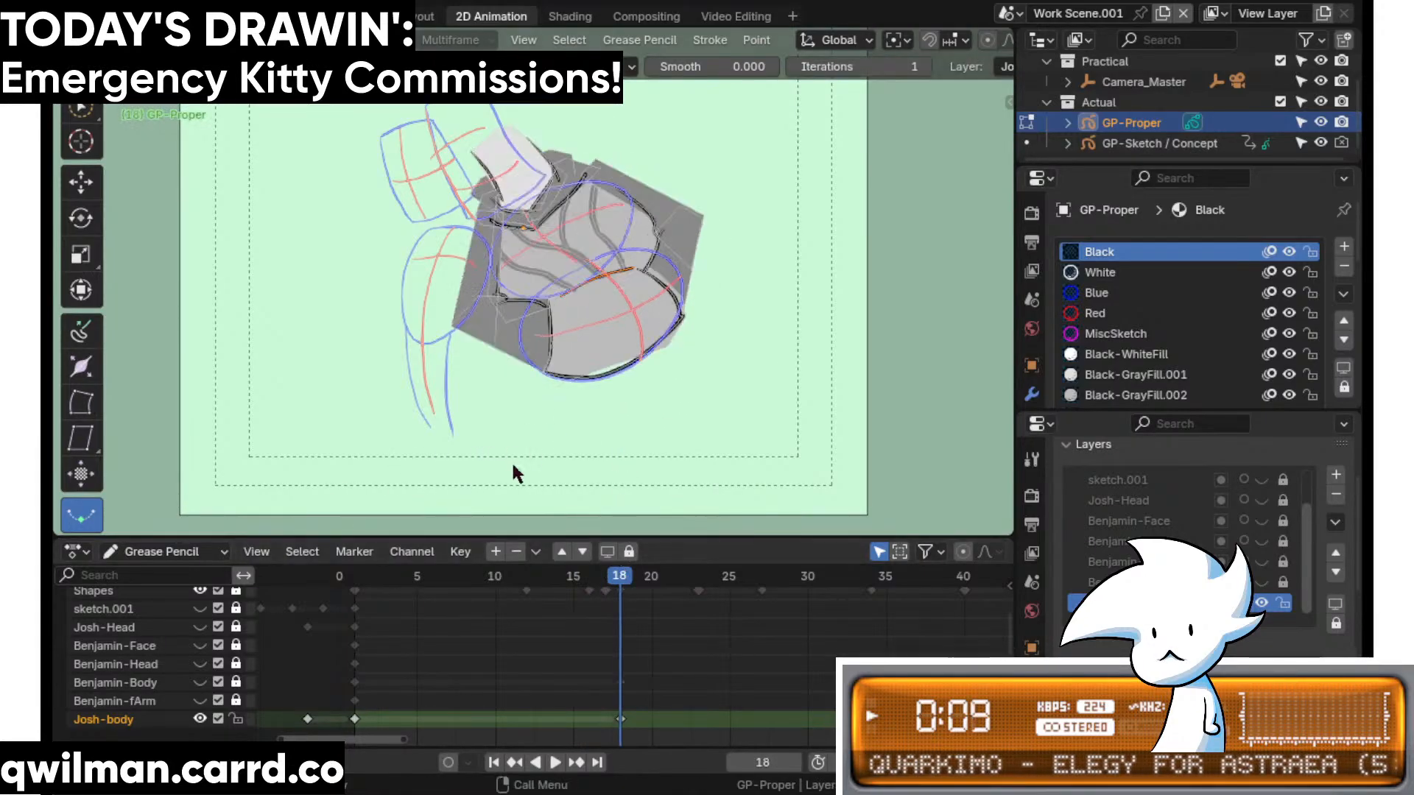
# - Show, unlock and activate the GP_Layer layer, and switch to Draw mode
pyautogui.scroll(3, 241, 713)
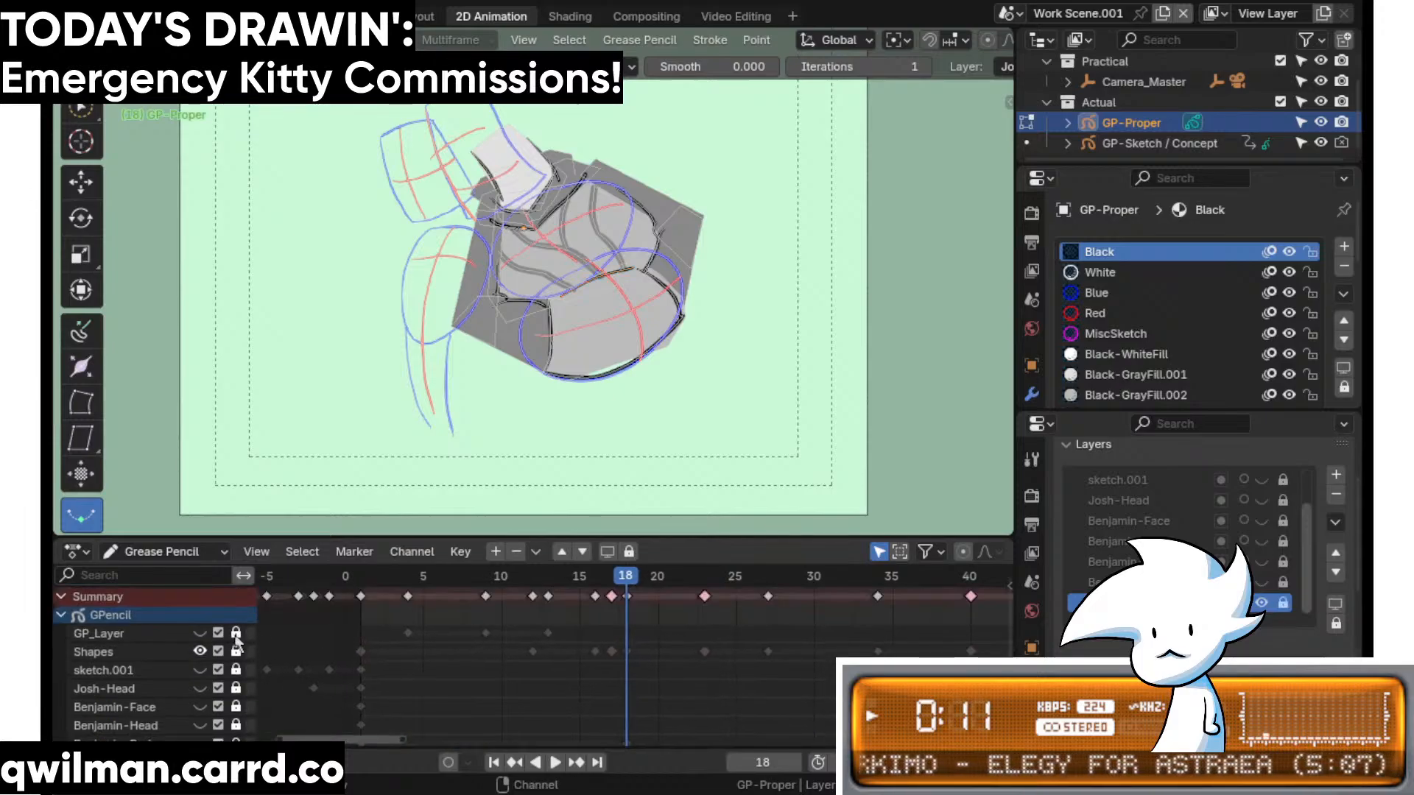
pyautogui.click(234, 635)
pyautogui.press('Tab')
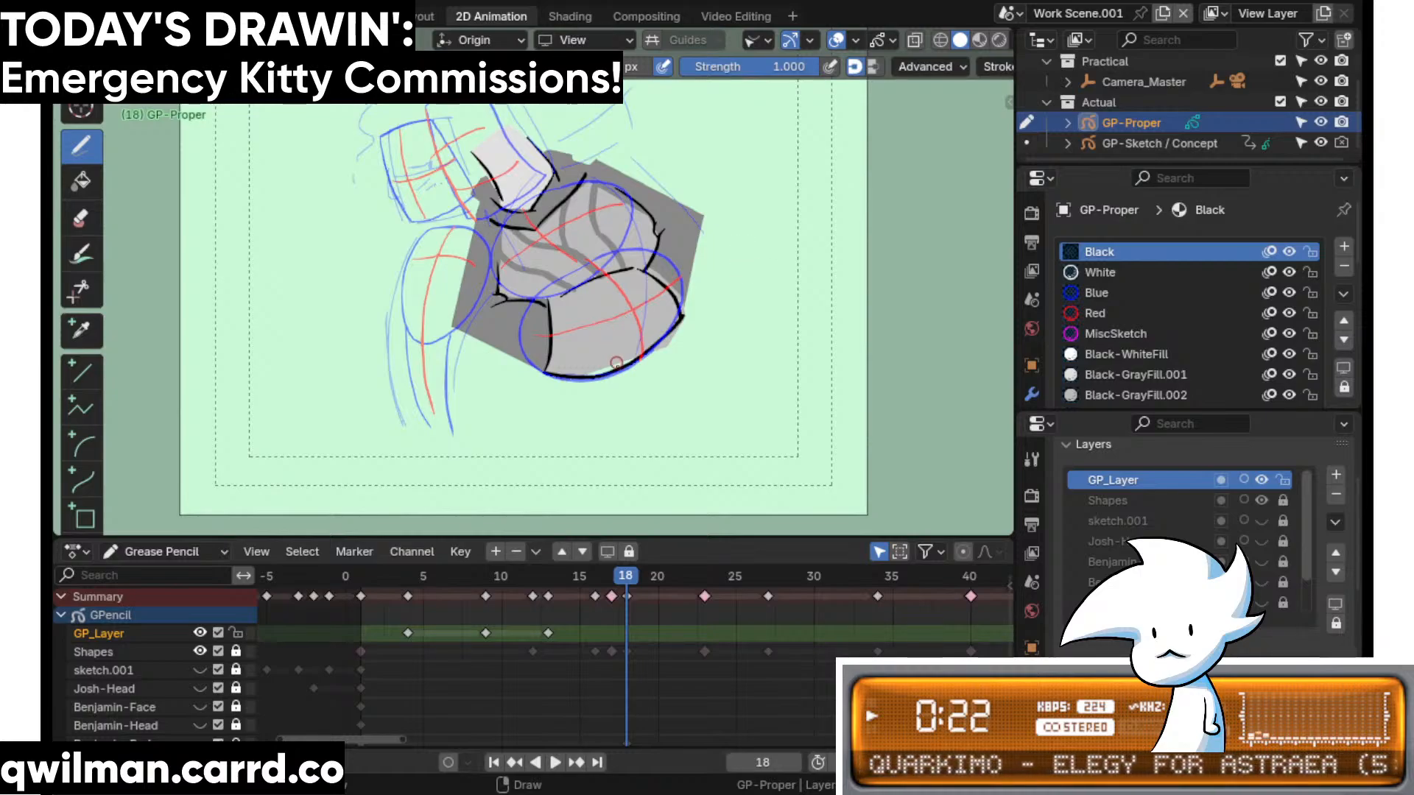
pyautogui.keyDown('shift'); pyautogui.moveTo(636, 461); pyautogui.dragTo(640, 436, button='middle'); pyautogui.keyUp('shift')
pyautogui.moveTo(671, 660); pyautogui.dragTo(669, 535, button='middle')
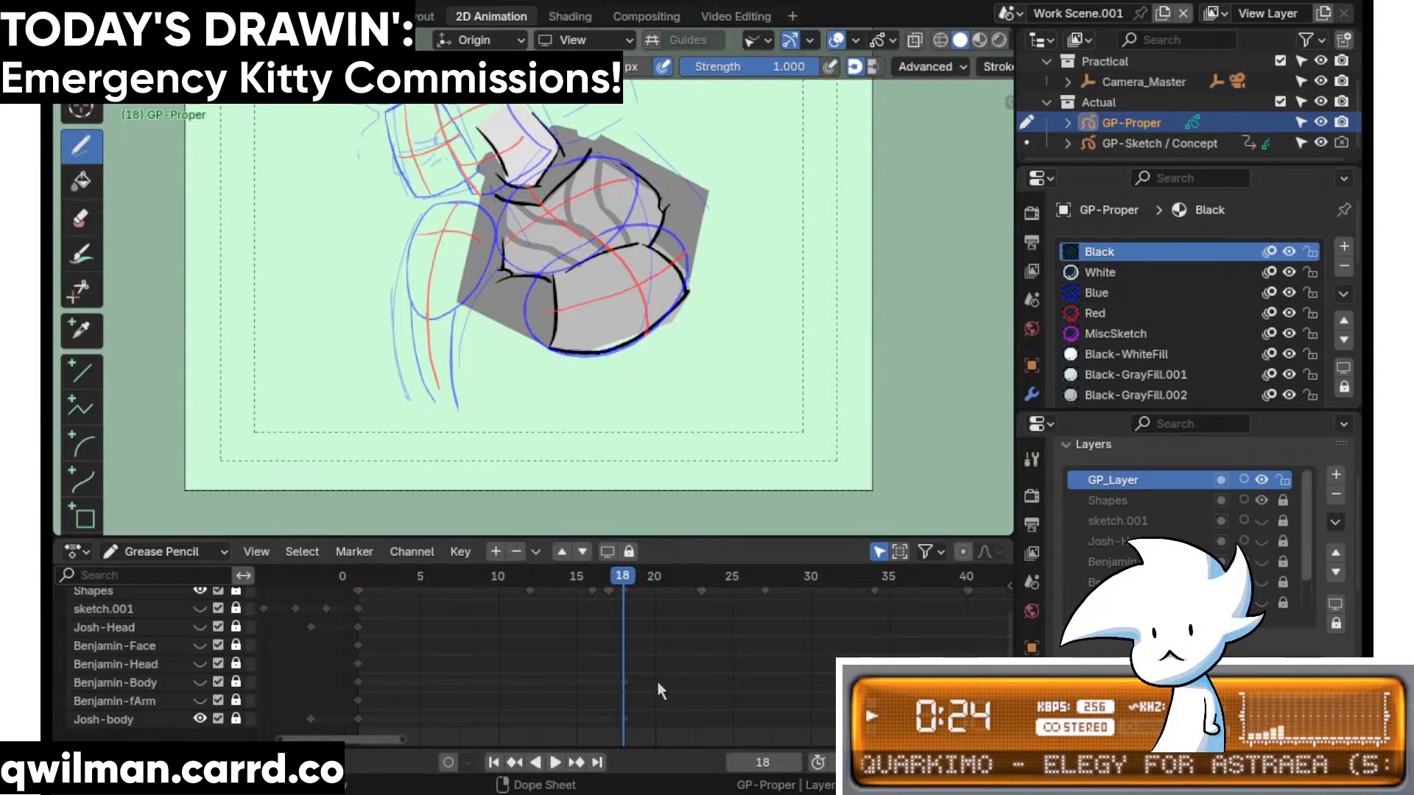
pyautogui.moveTo(621, 650); pyautogui.dragTo(632, 714, button='middle')
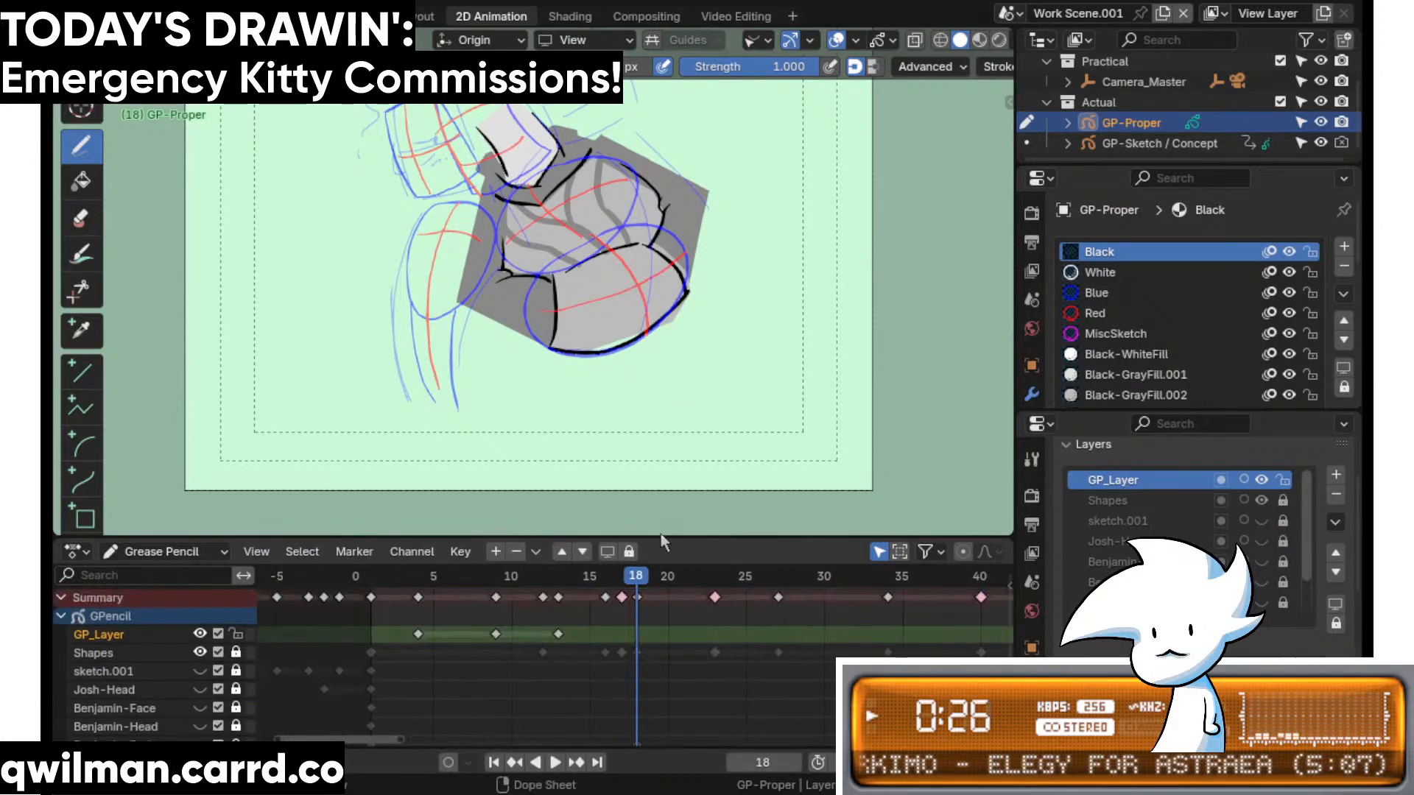
# - Go to frame 5 and choose the MiscSketch material for drawing on GP_Layer
pyautogui.click(1120, 293)
pyautogui.scroll(2, 618, 278)
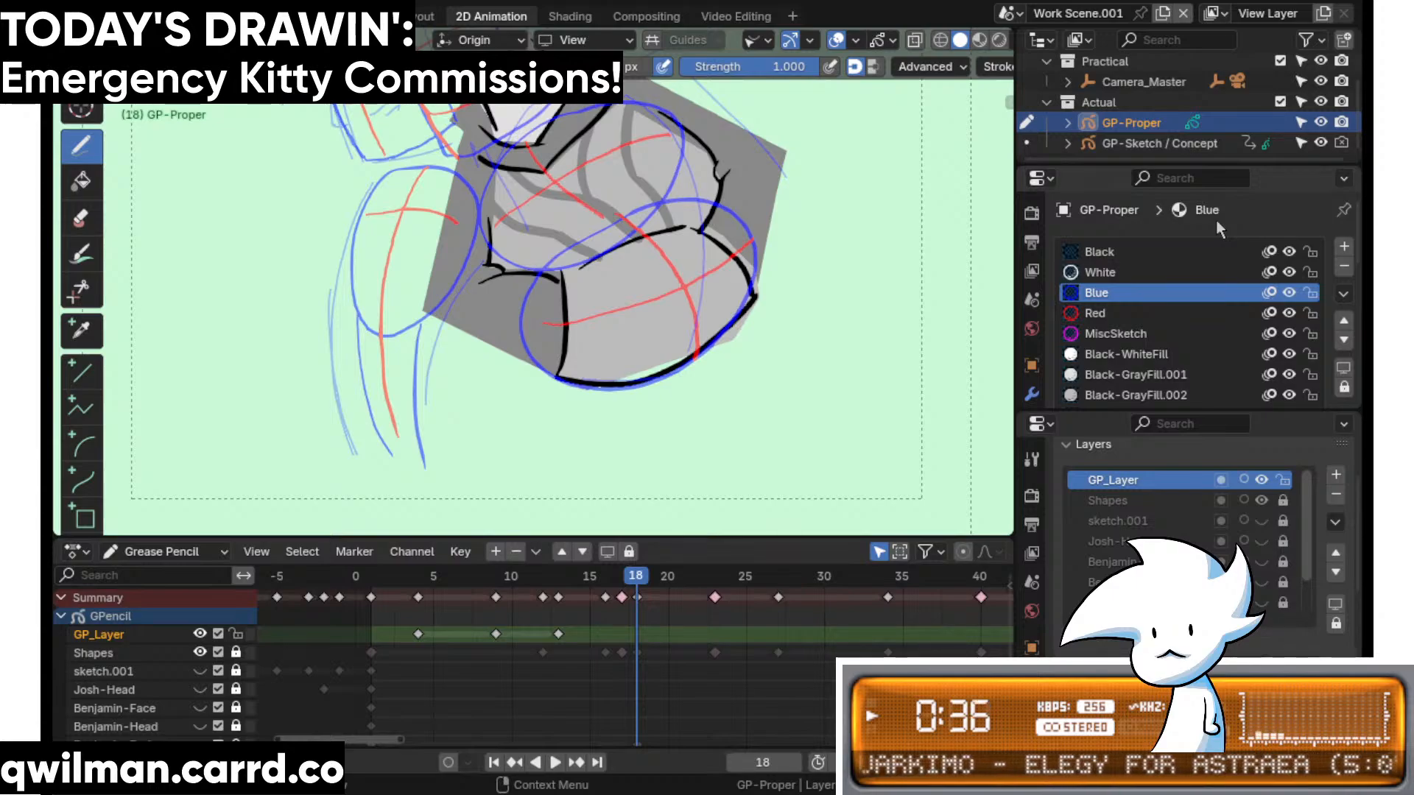
pyautogui.scroll(2, 646, 407)
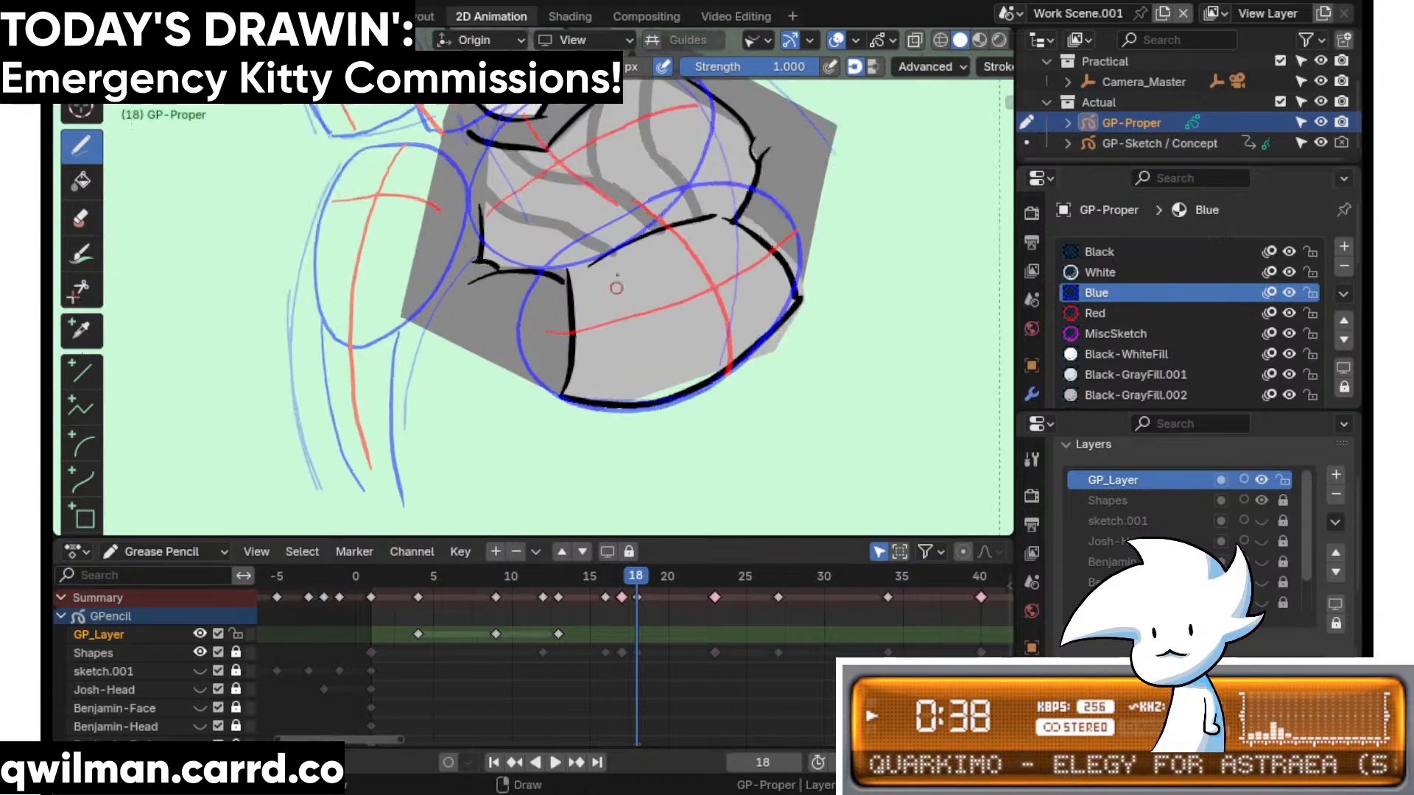
pyautogui.press('Left')
pyautogui.press('Left')
pyautogui.press('Left')
pyautogui.press('Left')
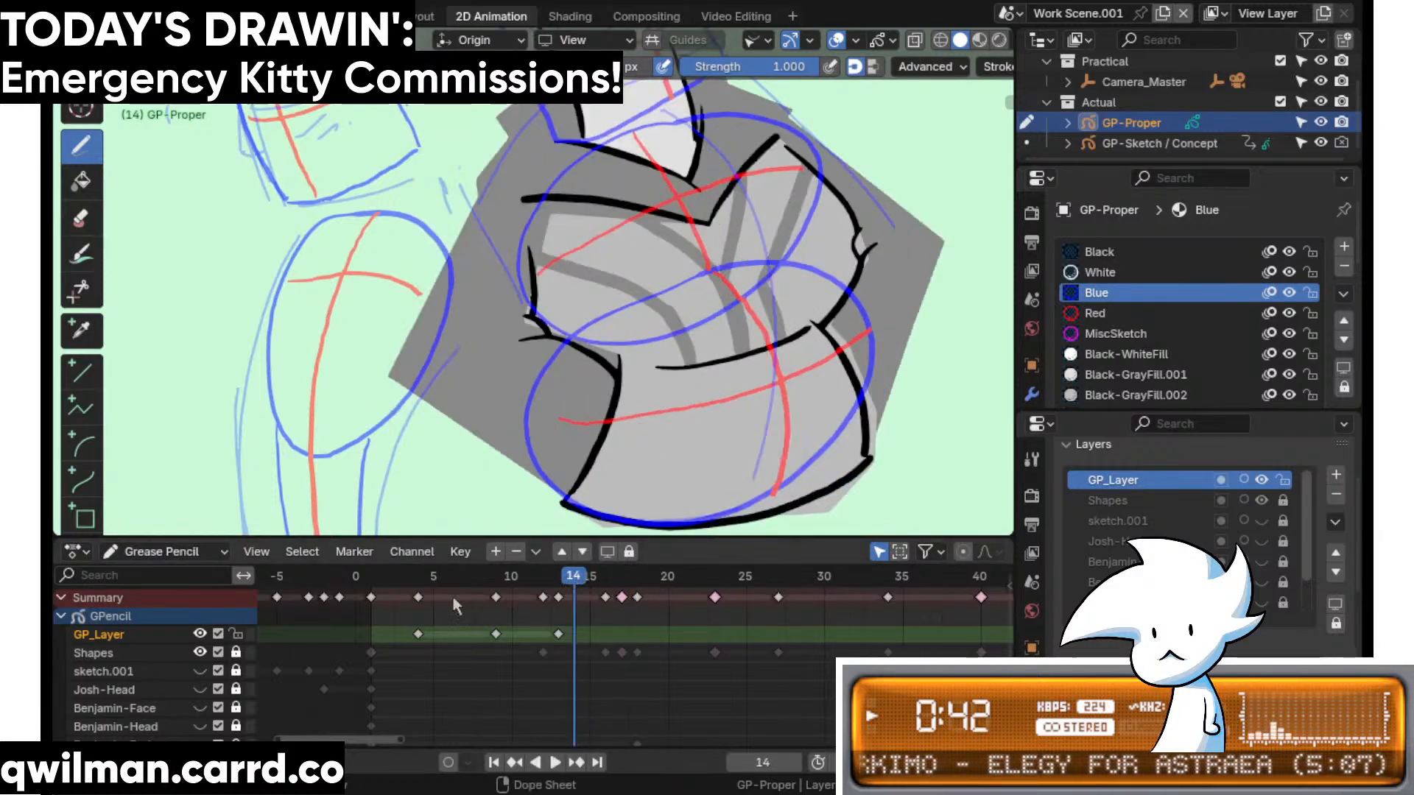
pyautogui.click(433, 578)
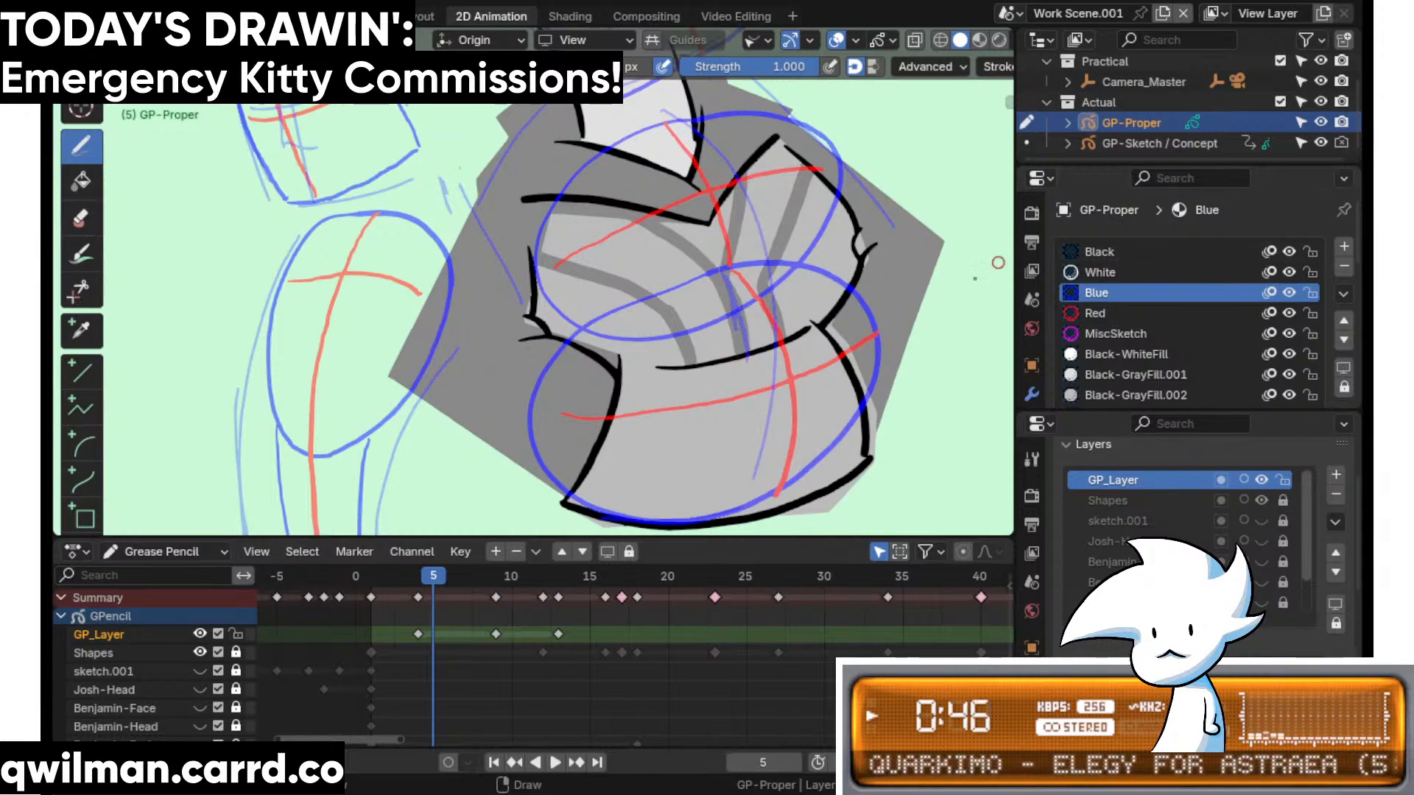
pyautogui.click(1142, 336)
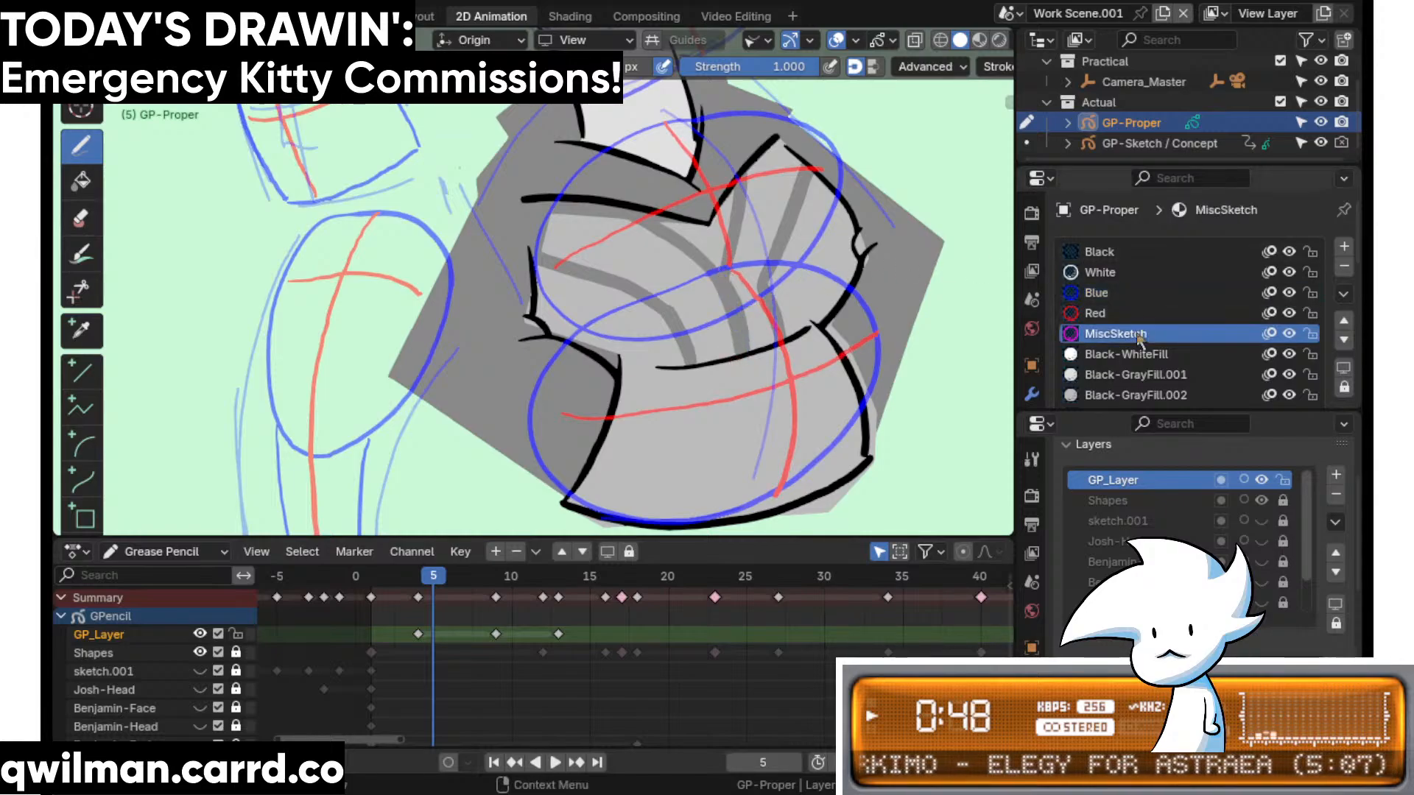
pyautogui.scroll(-4, 945, 89)
pyautogui.click(948, 70)
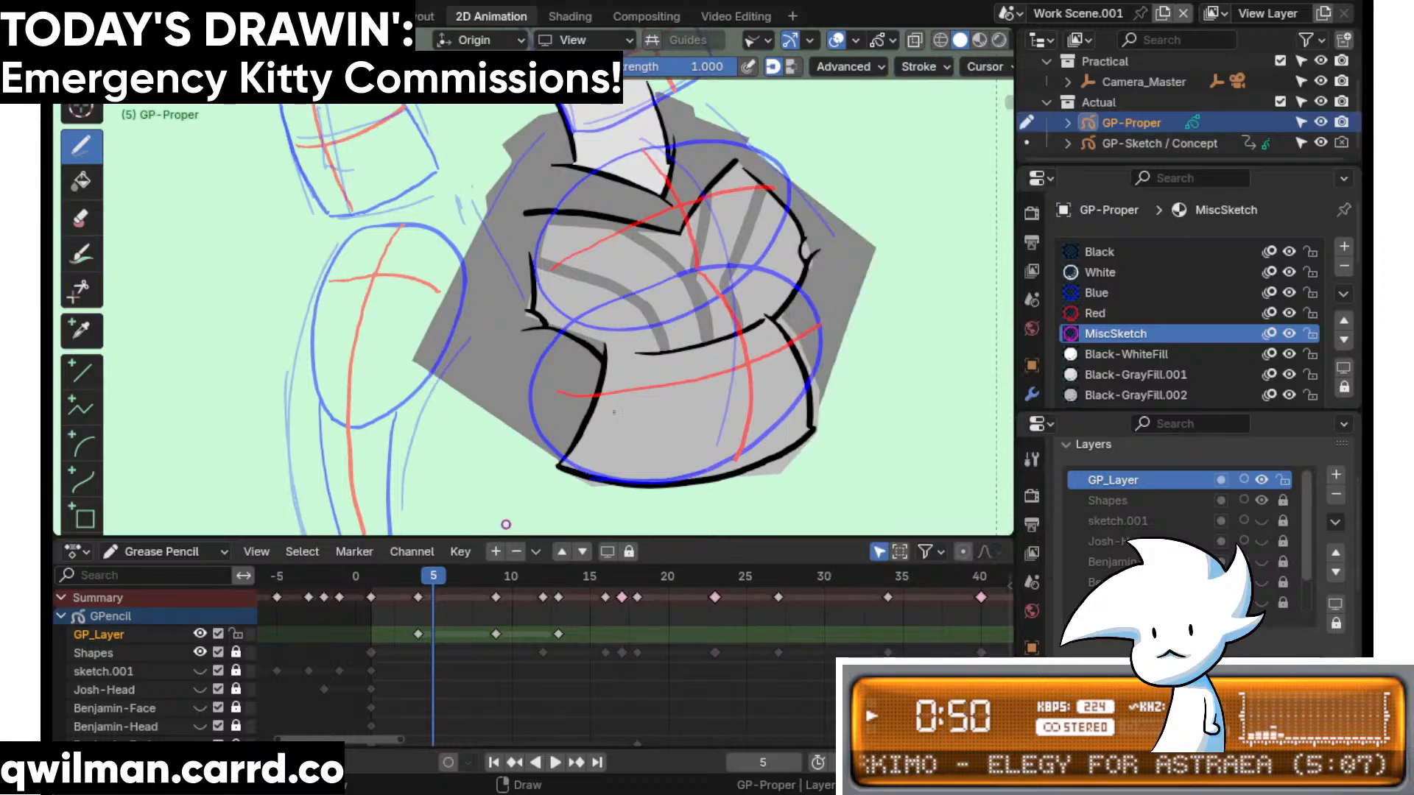
# - Trace Josh's torso folds with magenta MiscSketch strokes on GP_Layer at frame 5
pyautogui.scroll(2, 895, 113)
pyautogui.moveTo(604, 350); pyautogui.dragTo(631, 436)
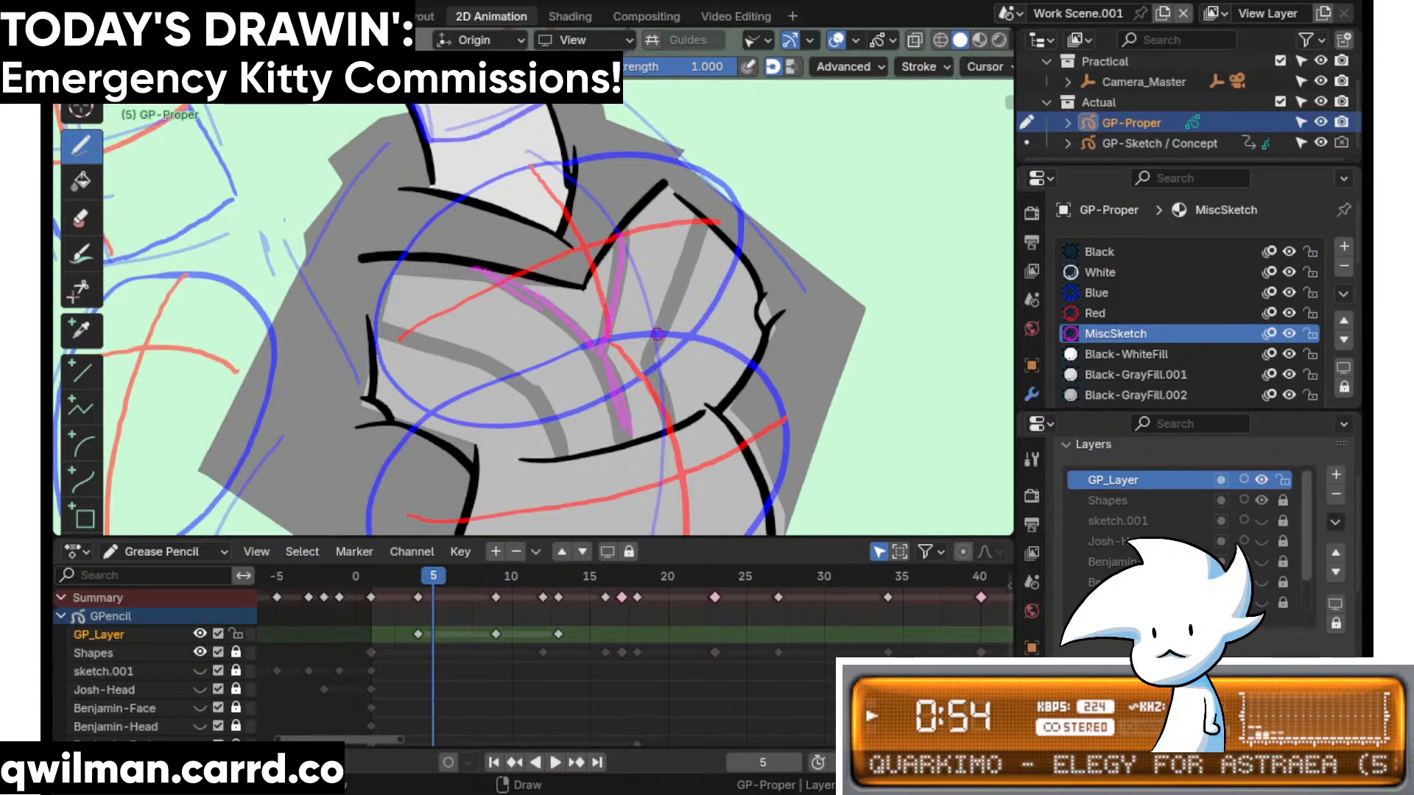
pyautogui.moveTo(658, 336)
pyautogui.mouseDown()
pyautogui.moveTo(703, 222)
pyautogui.moveTo(671, 425)
pyautogui.mouseUp()
pyautogui.moveTo(567, 468); pyautogui.dragTo(475, 360)
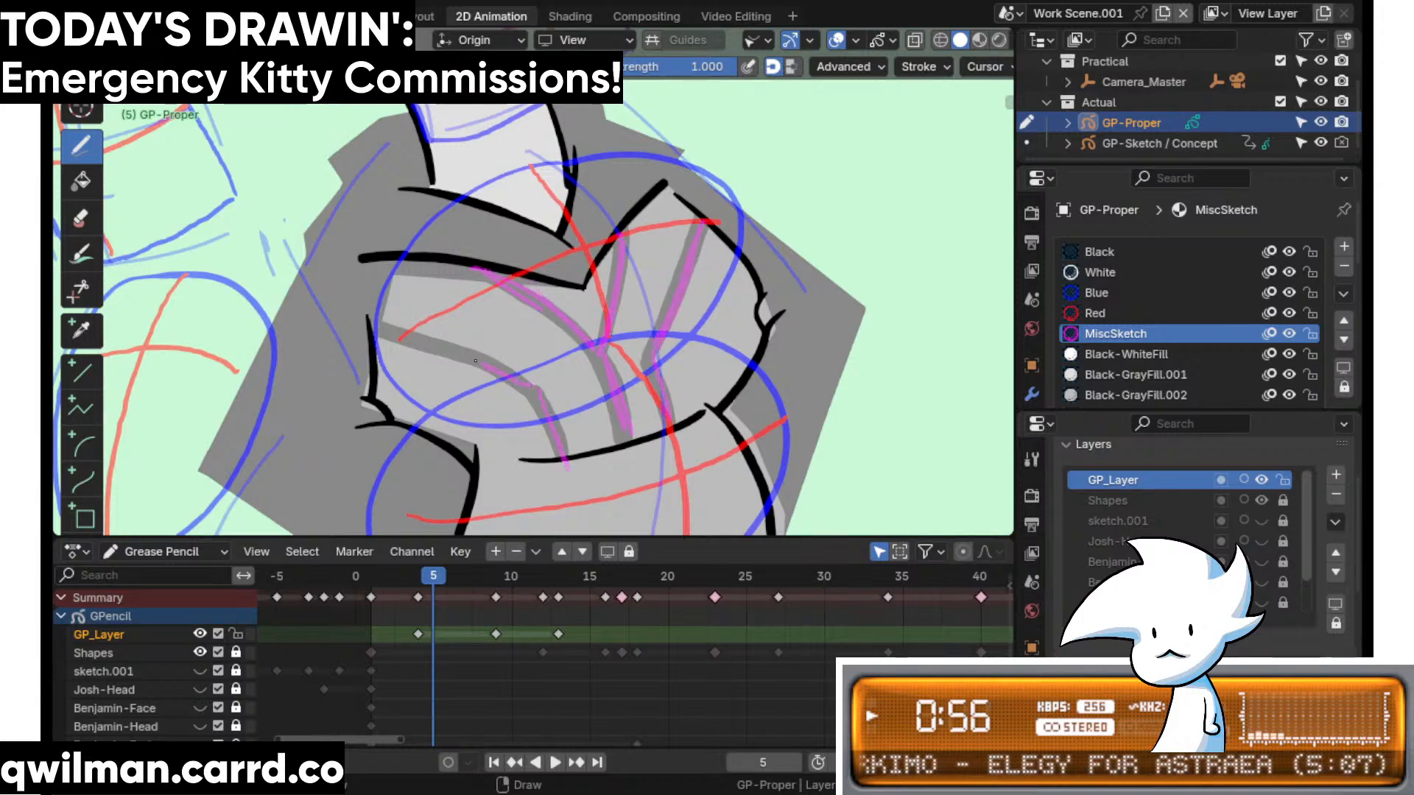
# - Go to frame 26 and sketch three short magenta guides where Josh's torso folds meet the lower chest line
pyautogui.click(761, 577)
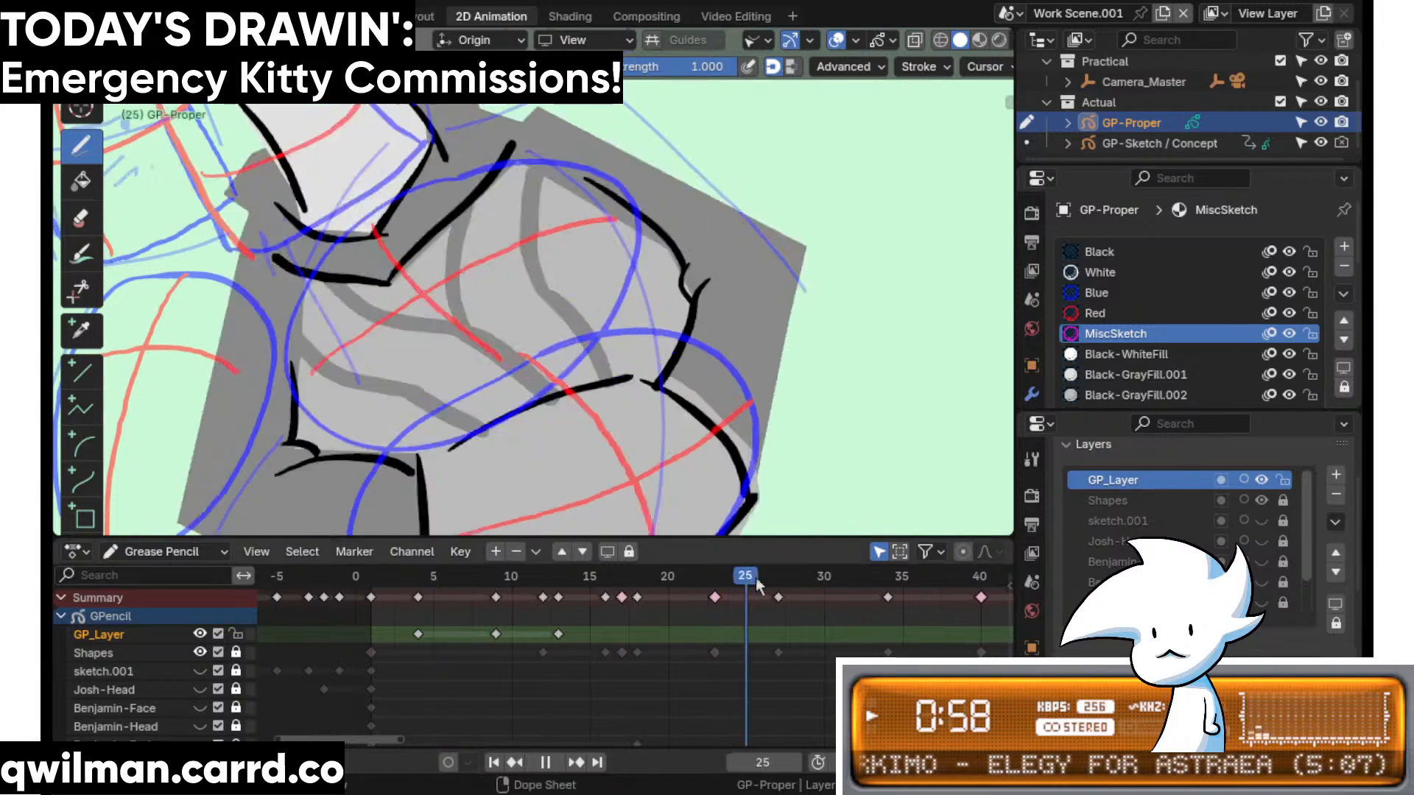
pyautogui.keyDown('shift'); pyautogui.moveTo(581, 405); pyautogui.dragTo(637, 393, button='middle'); pyautogui.keyUp('shift')
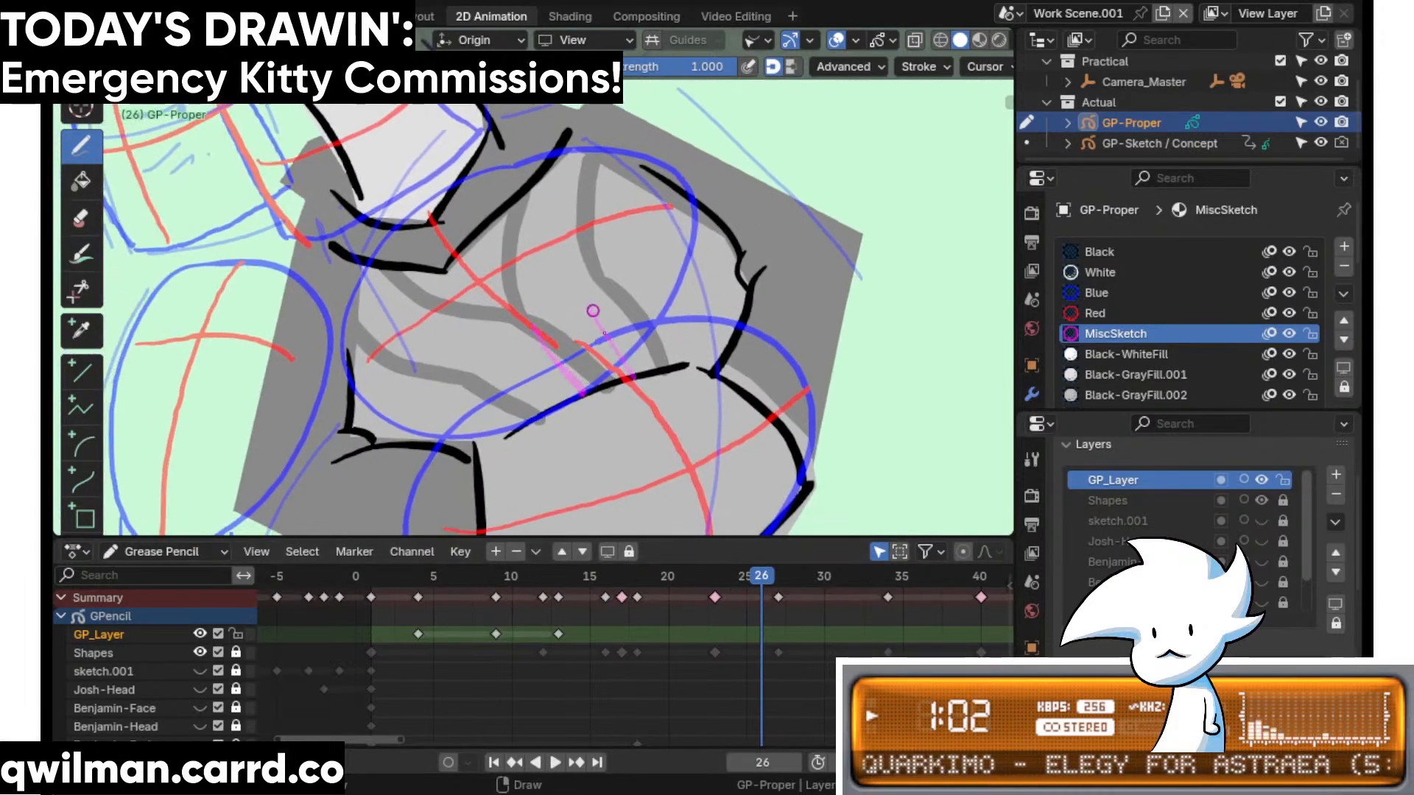
pyautogui.moveTo(589, 307); pyautogui.dragTo(634, 379)
pyautogui.moveTo(477, 370); pyautogui.dragTo(525, 425)
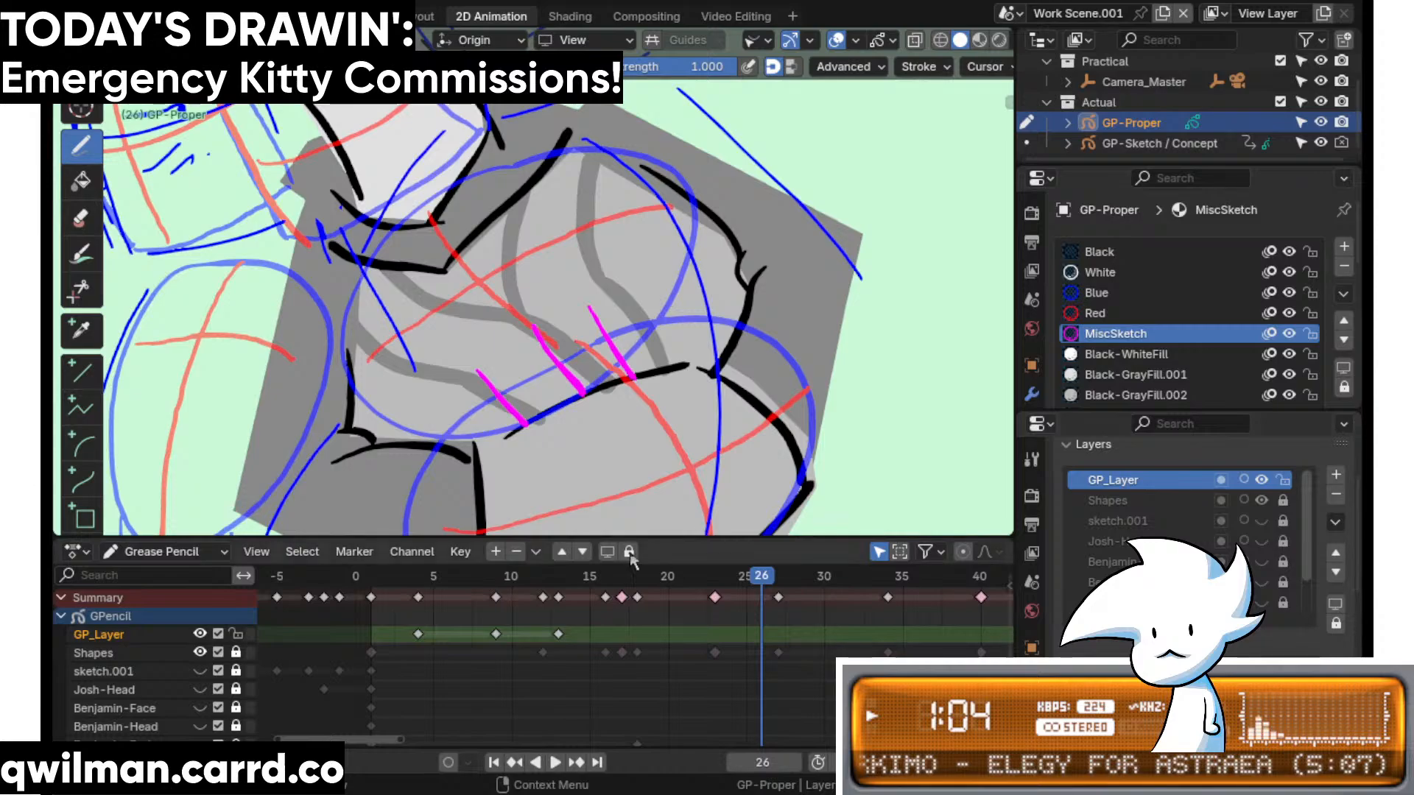
# - Compare the folds with frame 5, hide the Shapes layer, and go to frame 25
pyautogui.moveTo(672, 577); pyautogui.dragTo(436, 612)
pyautogui.press('space')
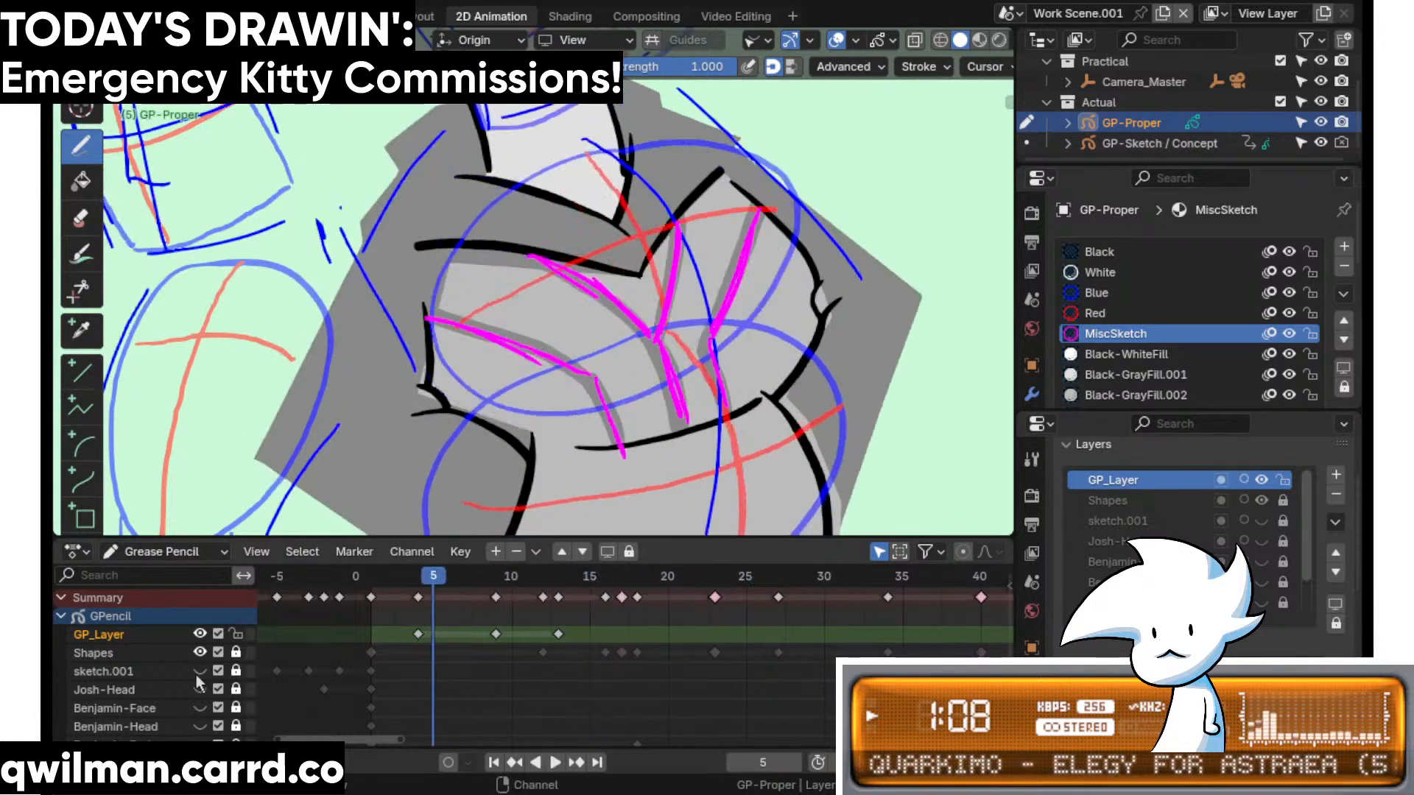
pyautogui.click(200, 653)
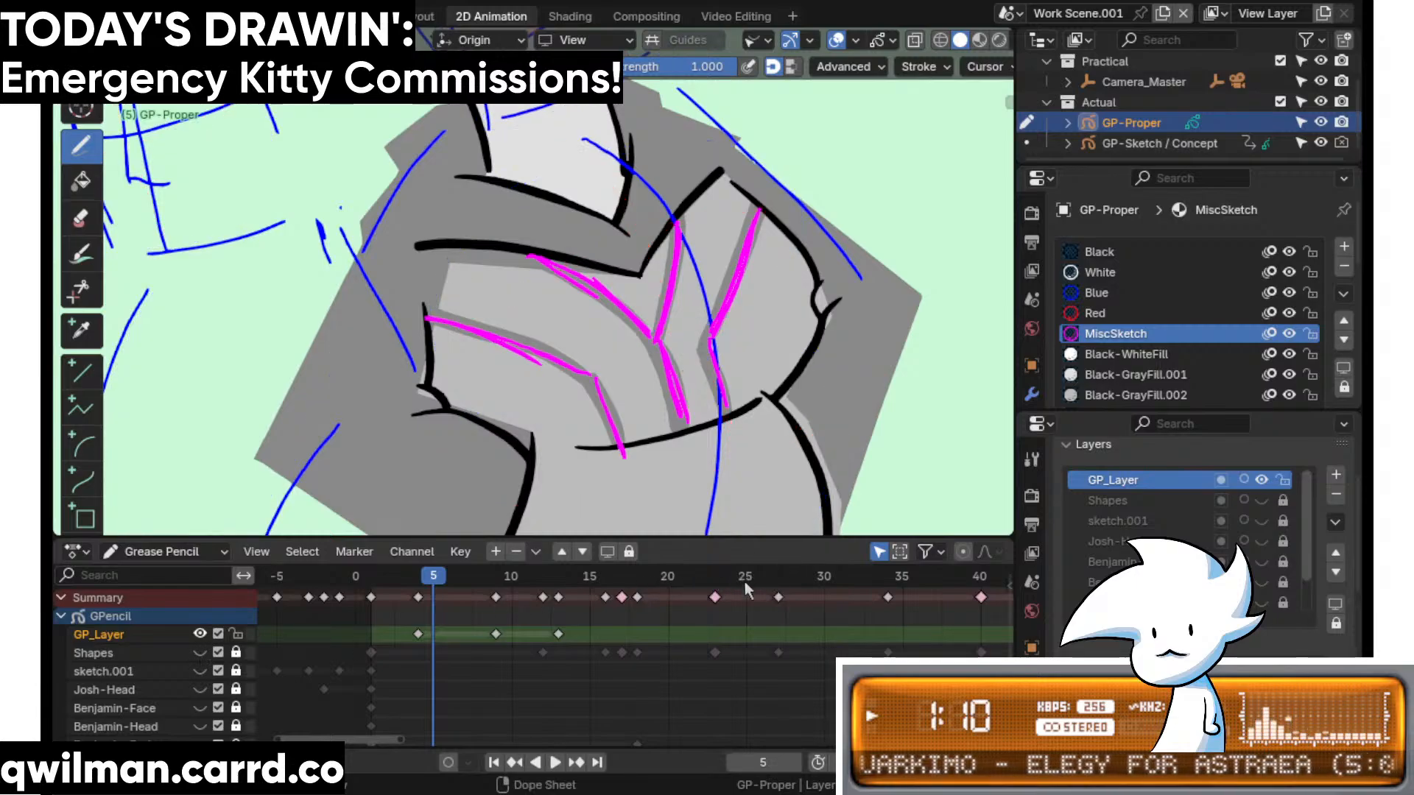
pyautogui.click(751, 580)
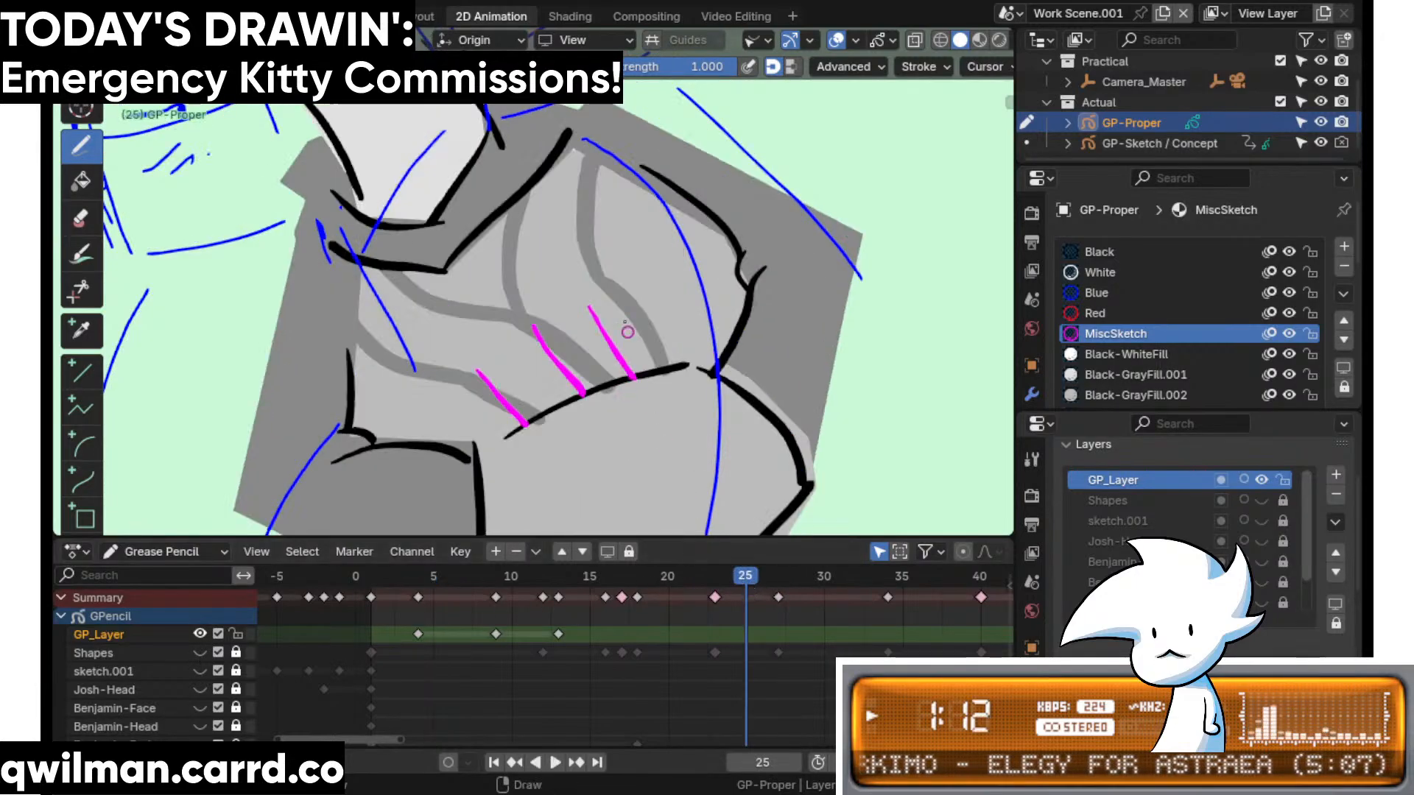
# - Extend the magenta guides at frame 25 up through the upper parts of Josh's torso folds
pyautogui.moveTo(532, 248)
pyautogui.keyDown('shift'); pyautogui.mouseDown(button='middle')
pyautogui.moveTo(563, 276)
pyautogui.moveTo(643, 265)
pyautogui.mouseUp(button='middle'); pyautogui.keyUp('shift')
pyautogui.scroll(-3, 640, 267)
pyautogui.scroll(2, 562, 272)
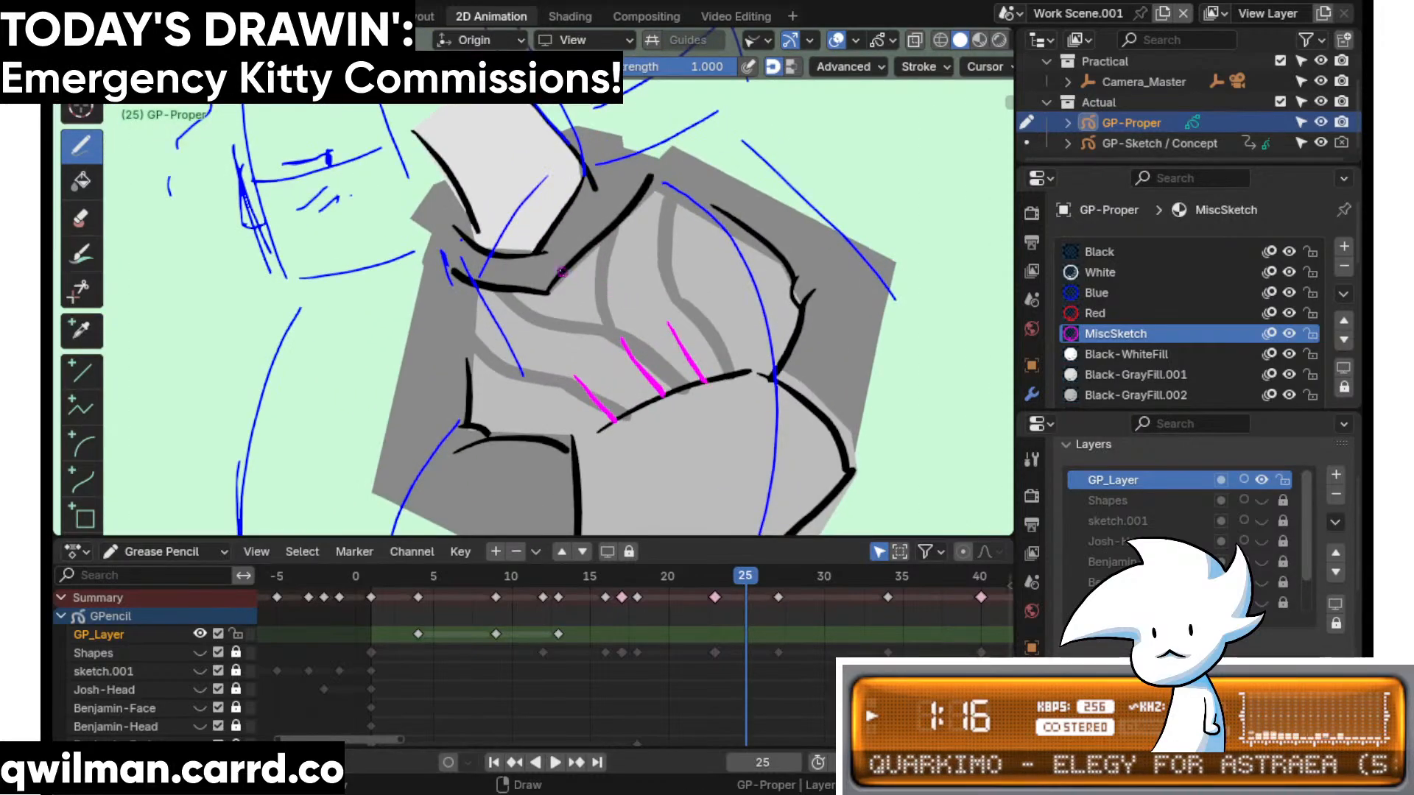
pyautogui.scroll(-2, 547, 267)
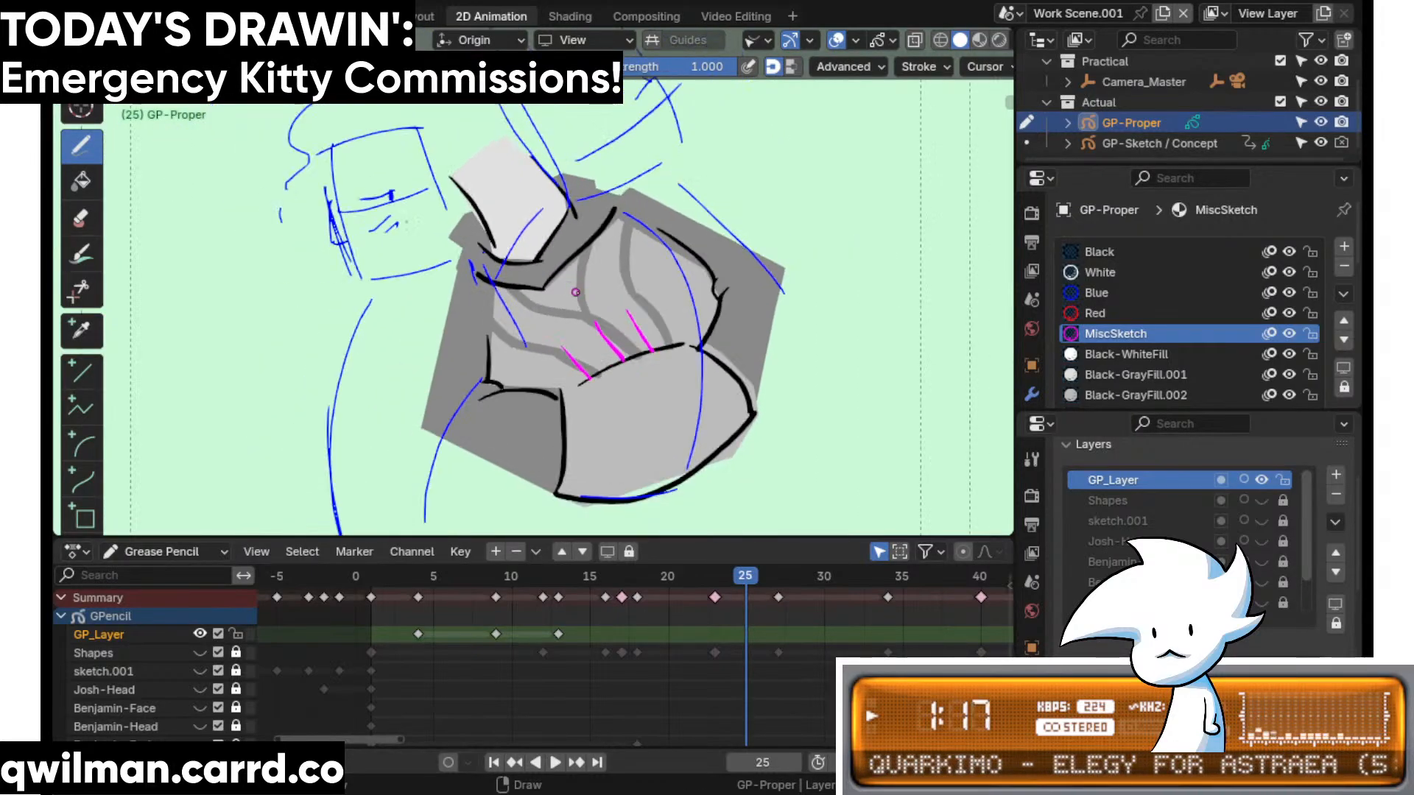
pyautogui.click(200, 653)
pyautogui.click(200, 653)
pyautogui.scroll(3, 606, 251)
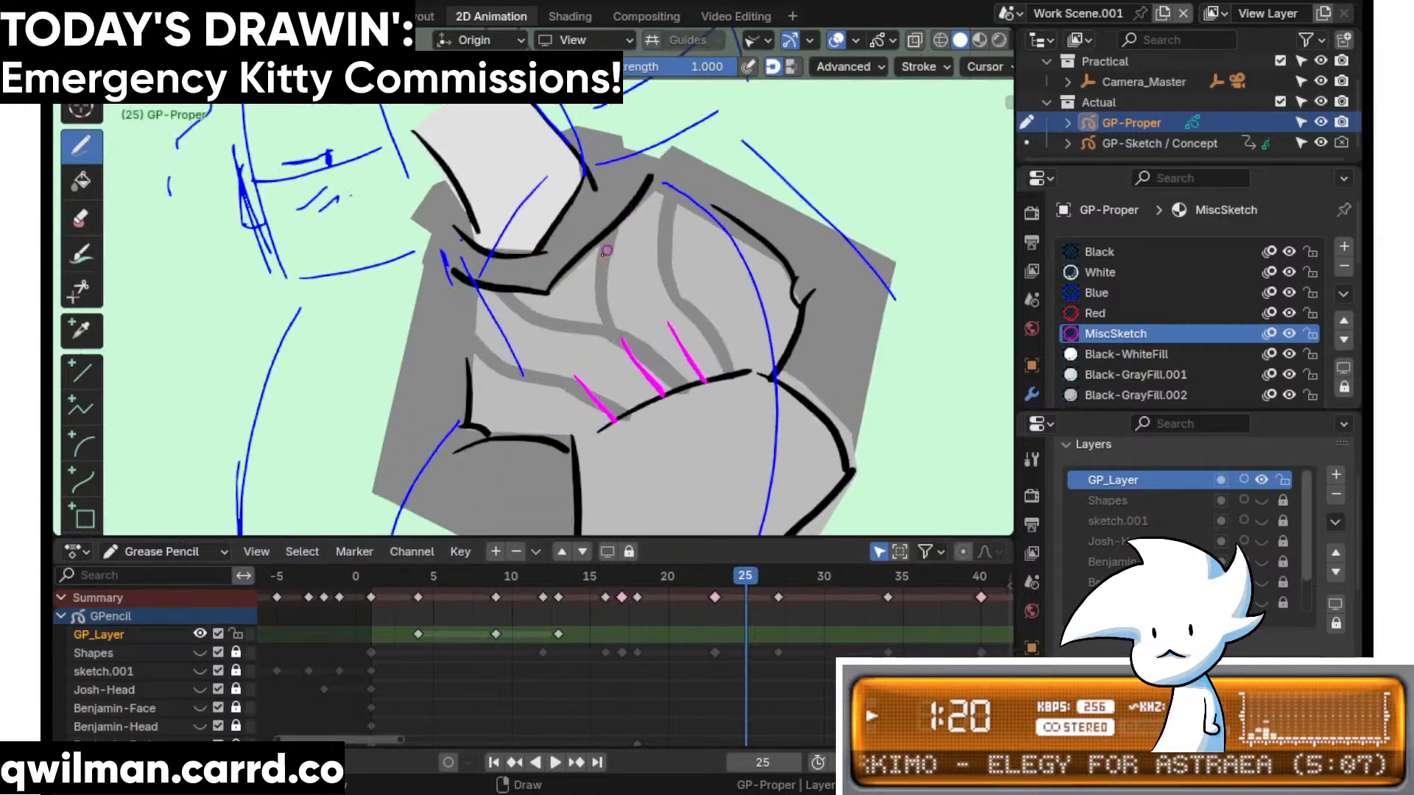
pyautogui.moveTo(513, 303)
pyautogui.mouseDown()
pyautogui.moveTo(626, 339)
pyautogui.moveTo(624, 269)
pyautogui.mouseUp()
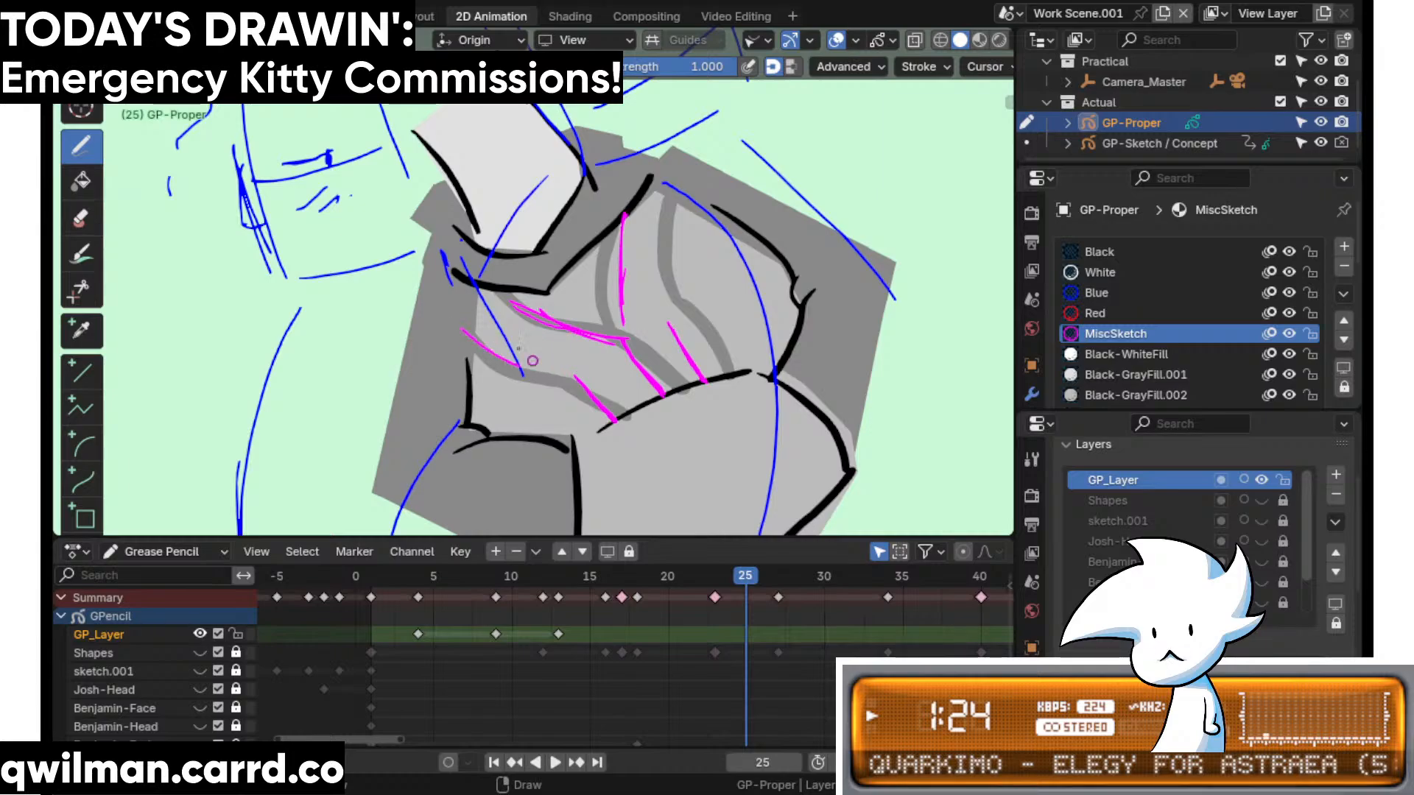
pyautogui.moveTo(513, 362); pyautogui.dragTo(581, 379)
pyautogui.moveTo(684, 202)
pyautogui.mouseDown()
pyautogui.moveTo(670, 336)
pyautogui.moveTo(665, 302)
pyautogui.mouseUp()
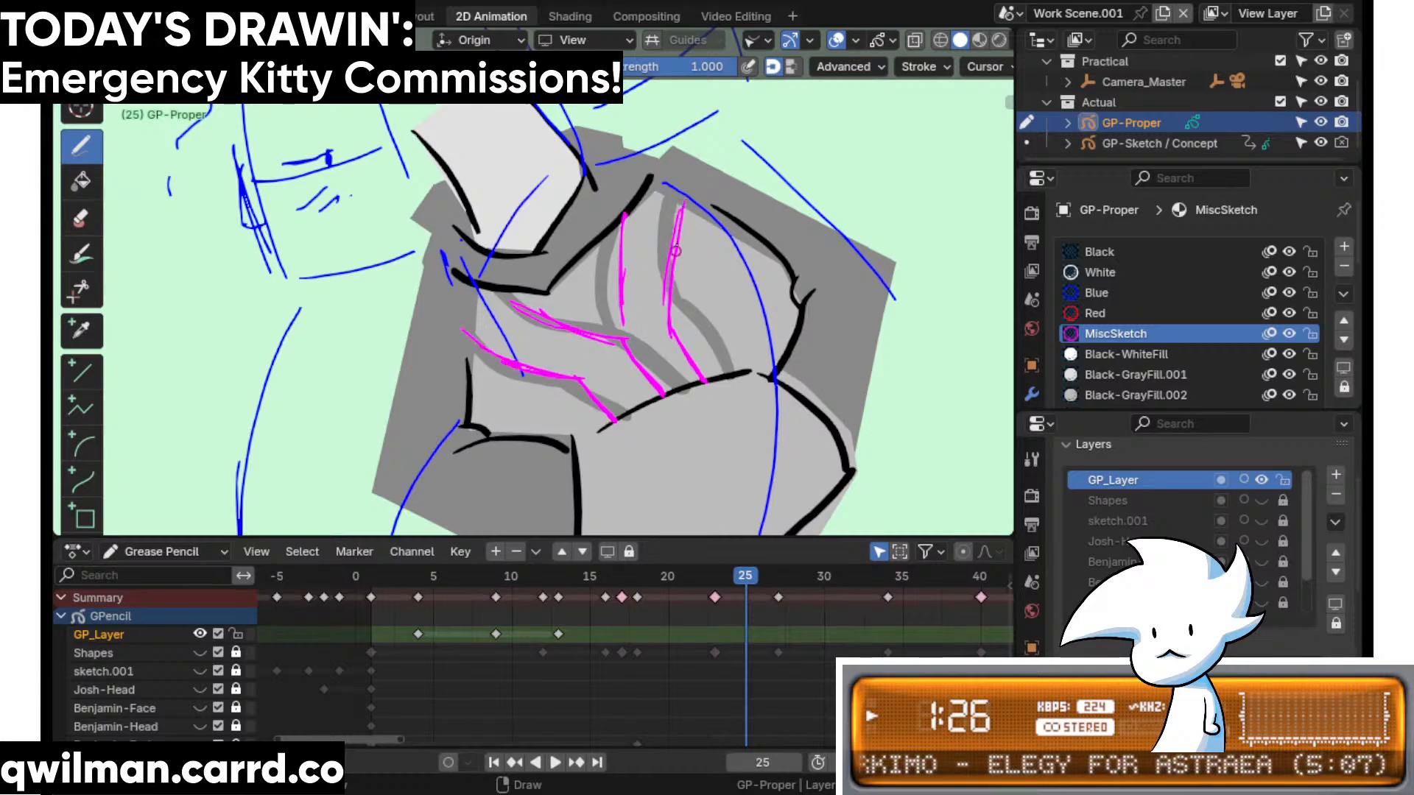
# - Check frame 6, go to frame 24, and nudge the upper magenta fold guides with the Grab brush in Sculpt mode
pyautogui.click(453, 576)
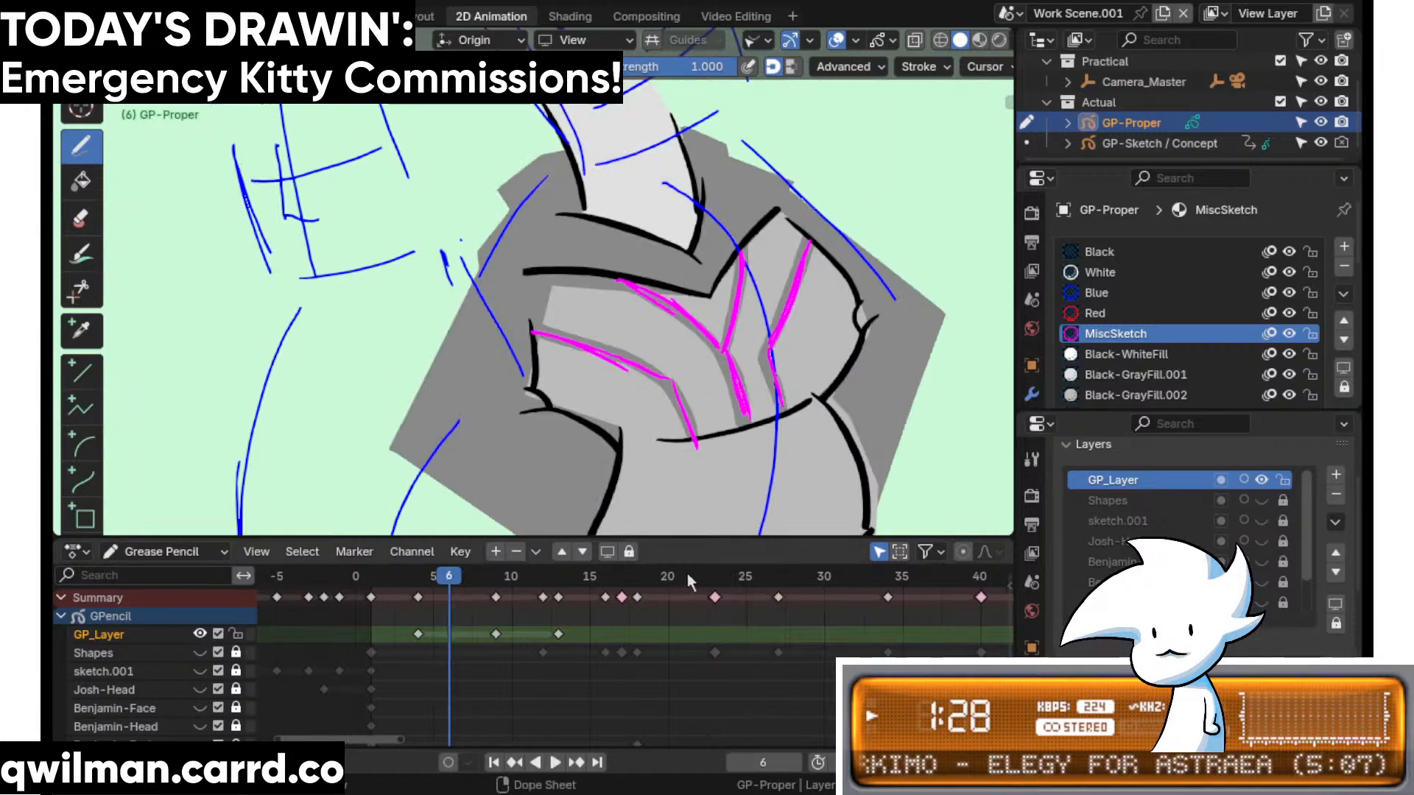
pyautogui.click(728, 577)
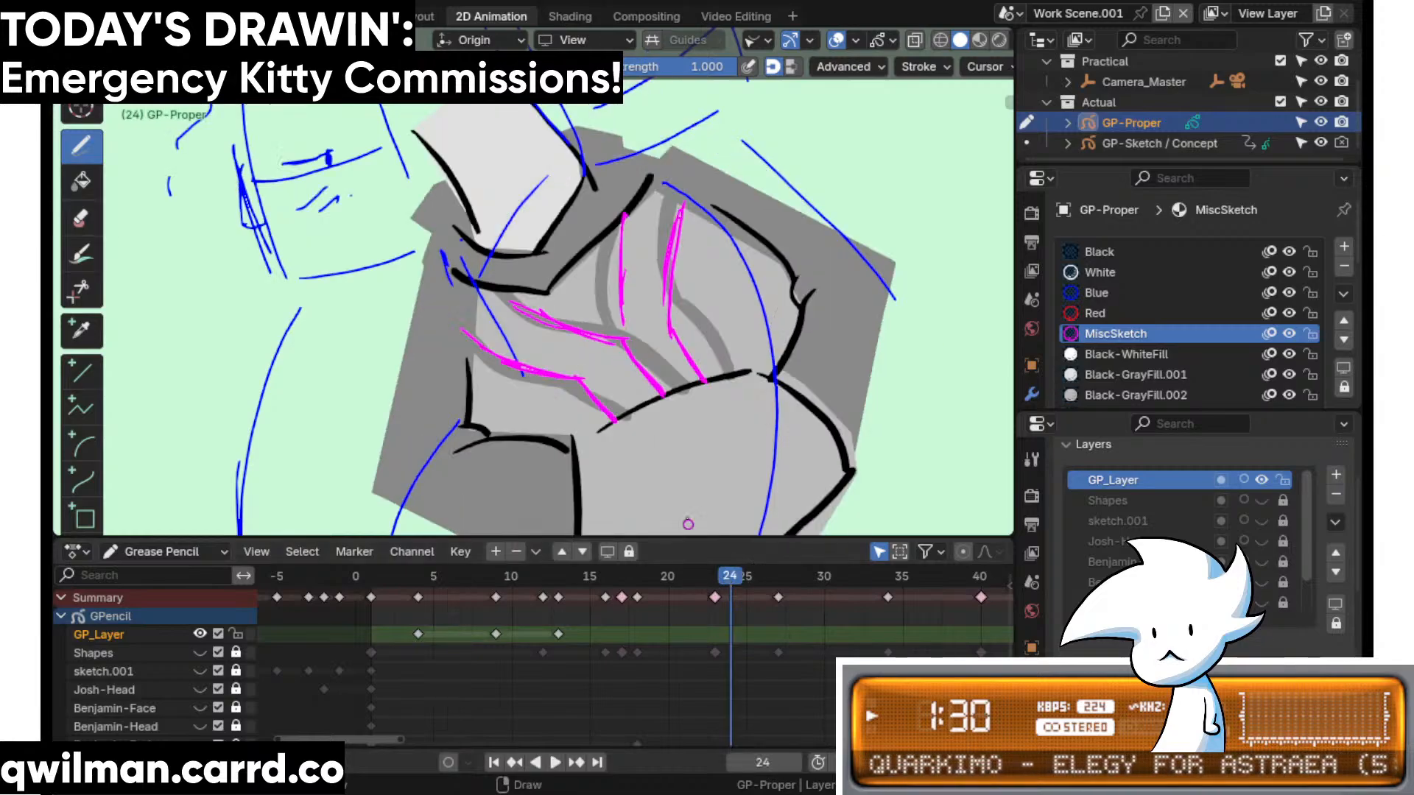
pyautogui.hotkey('ctrl', 'Tab')
pyautogui.press('q')
pyautogui.click(599, 362)
pyautogui.hotkey('shift', 'space')
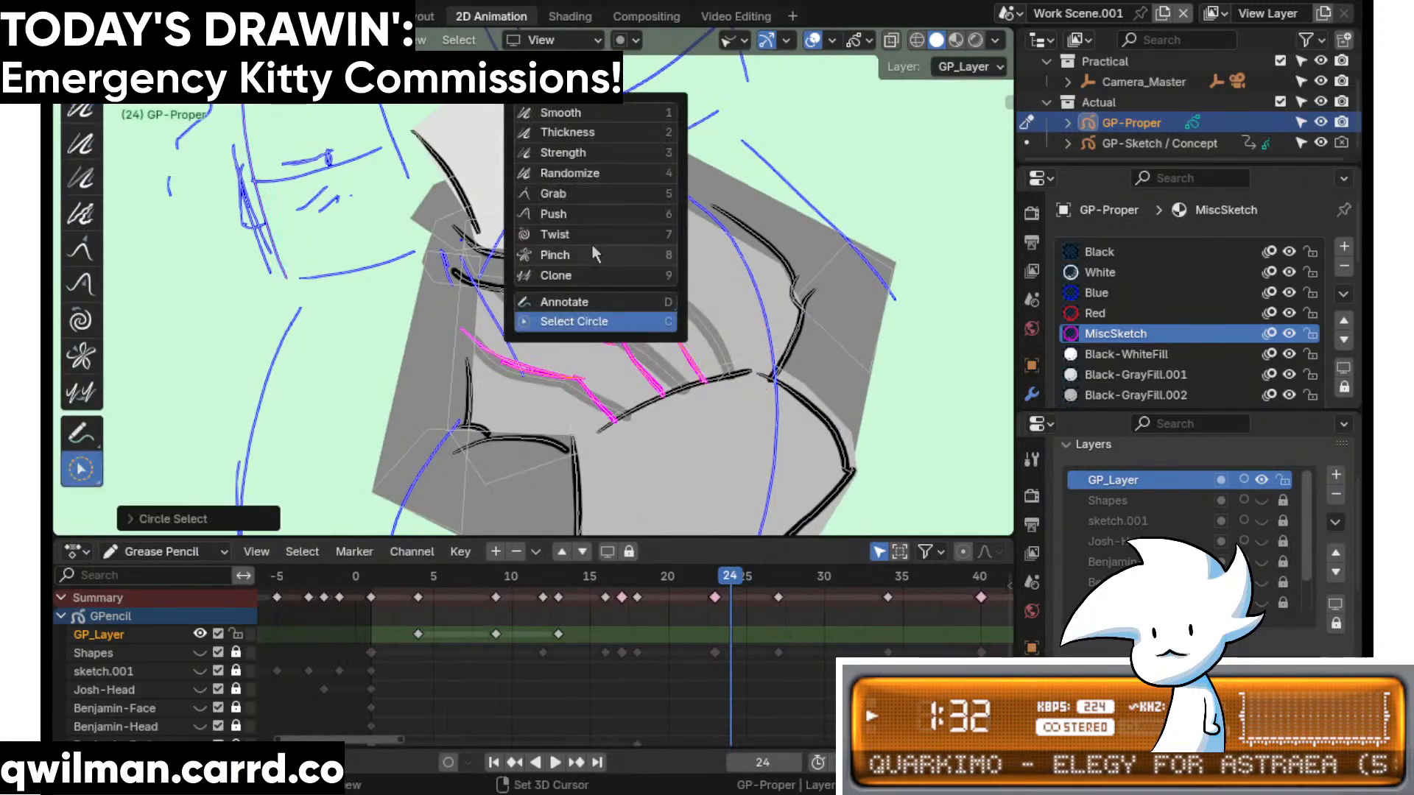
pyautogui.click(601, 235)
pyautogui.moveTo(619, 309); pyautogui.dragTo(643, 325)
pyautogui.moveTo(684, 221); pyautogui.dragTo(716, 184)
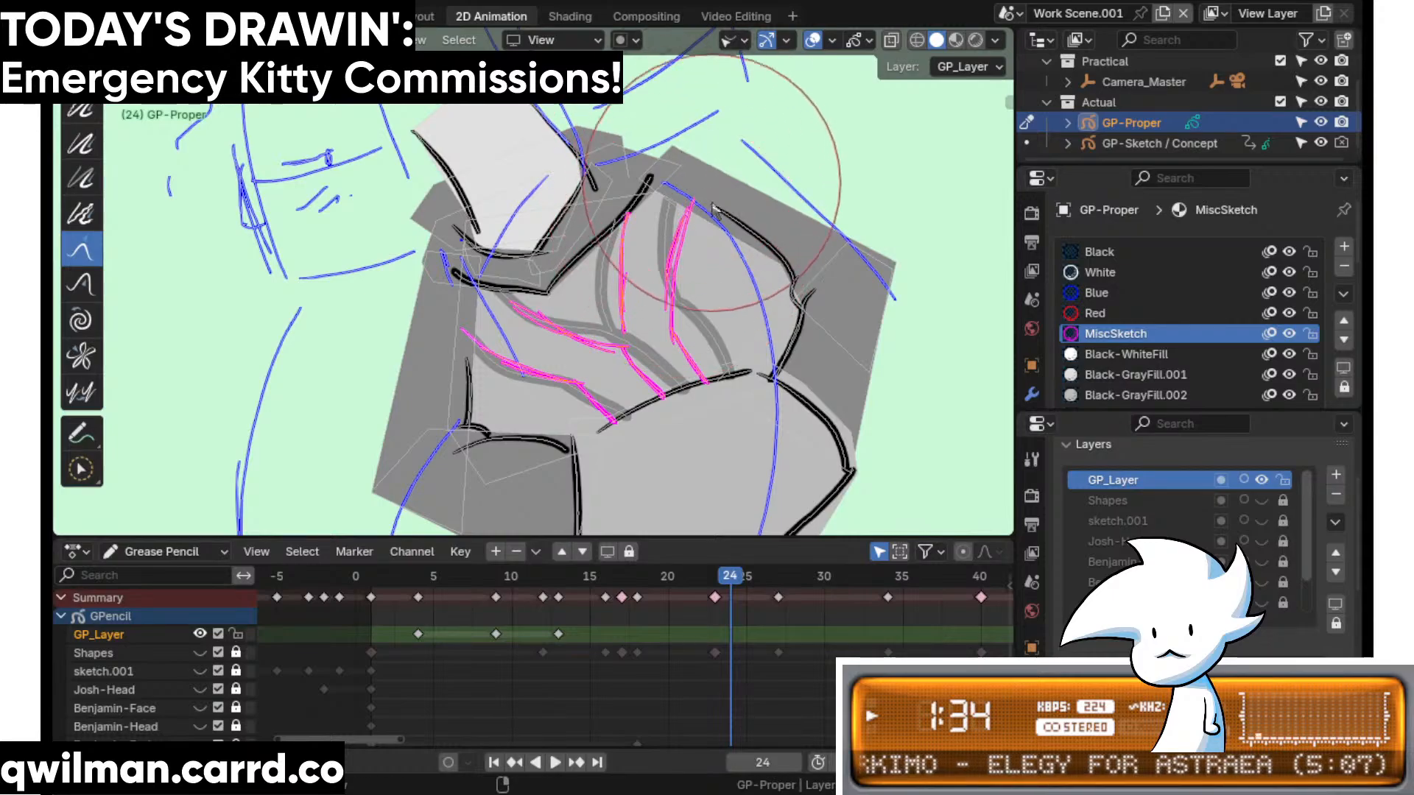
# - Lock GP_Layer, unlock the Josh-body layer, and inspect the torso folds in Edit mode
pyautogui.click(235, 635)
pyautogui.moveTo(322, 726); pyautogui.dragTo(312, 663, button='middle')
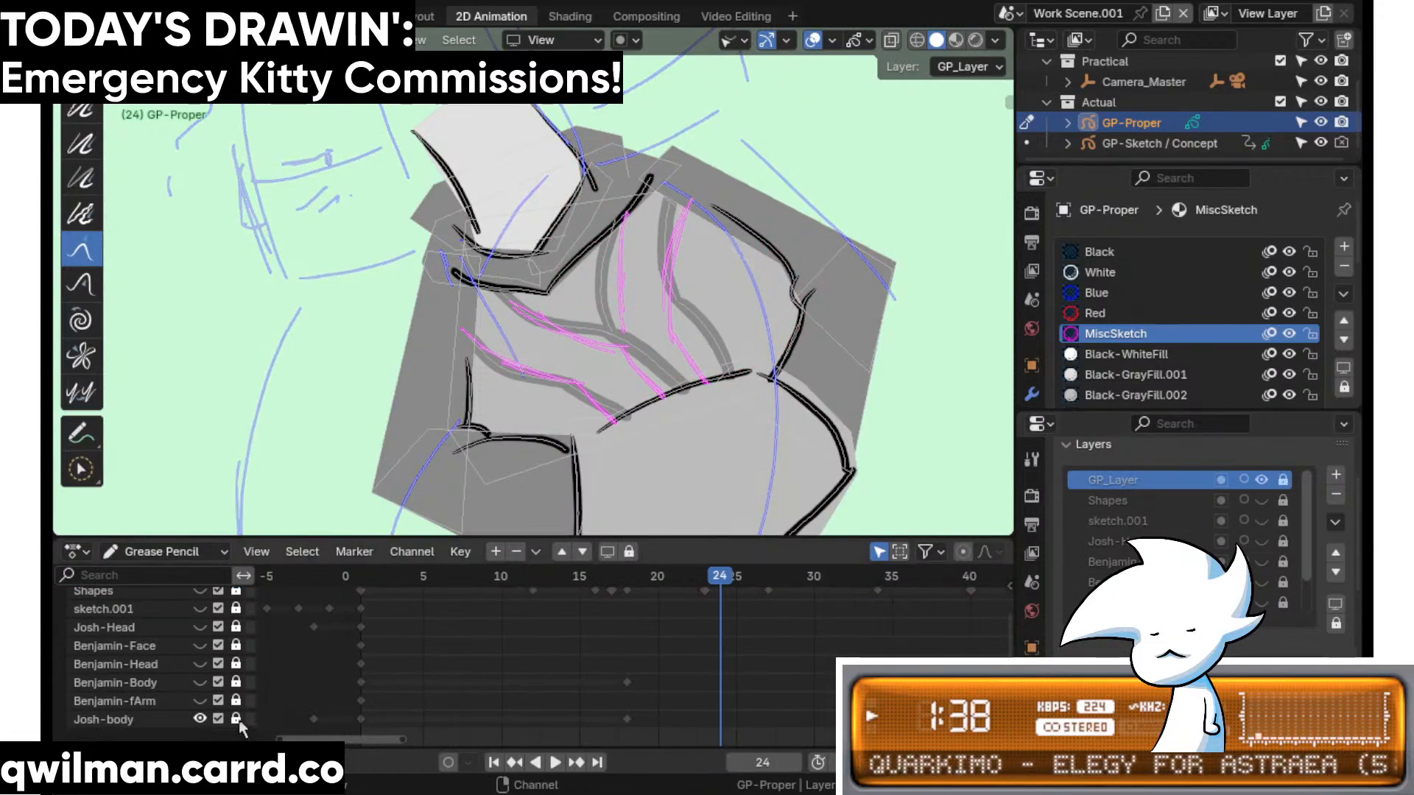
pyautogui.press('Tab')
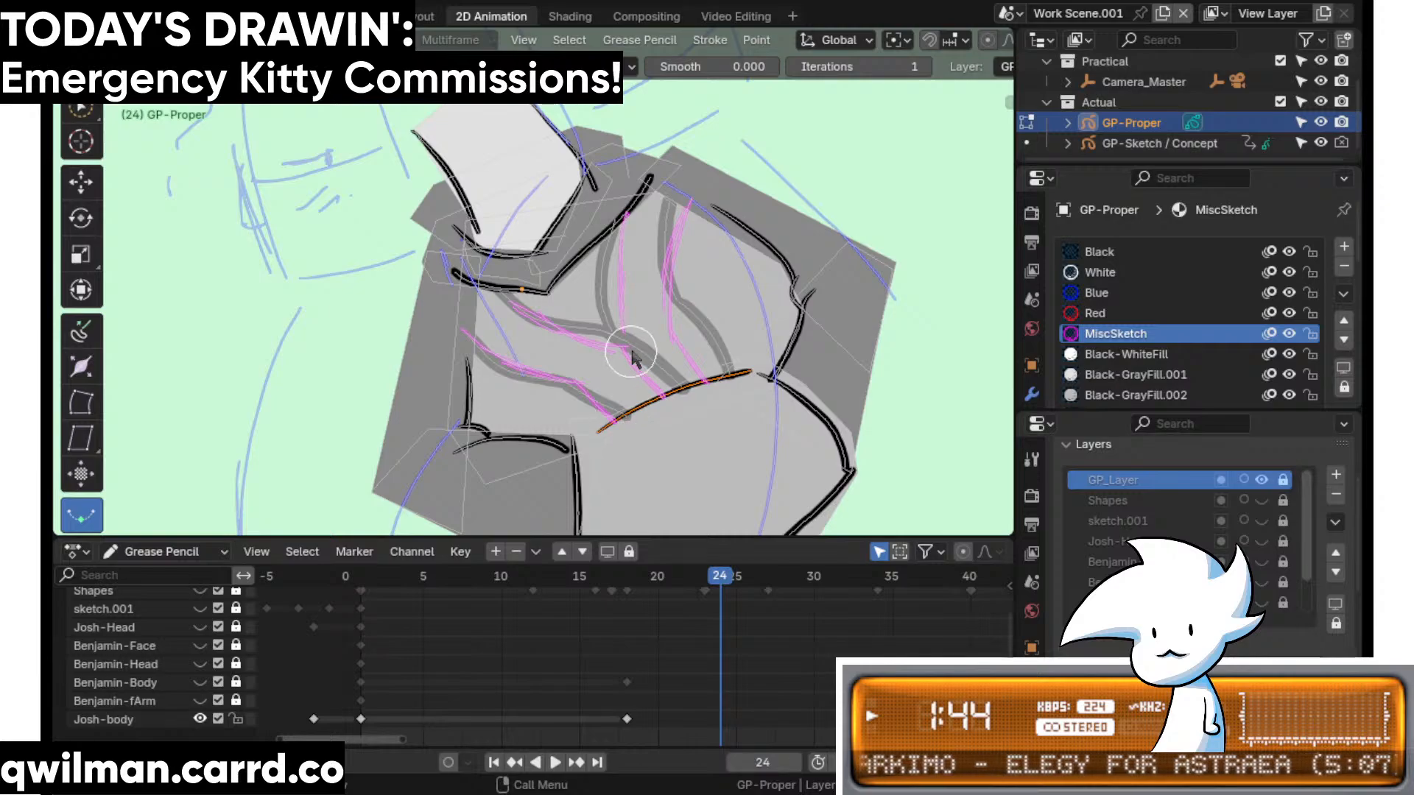
pyautogui.scroll(2, 573, 409)
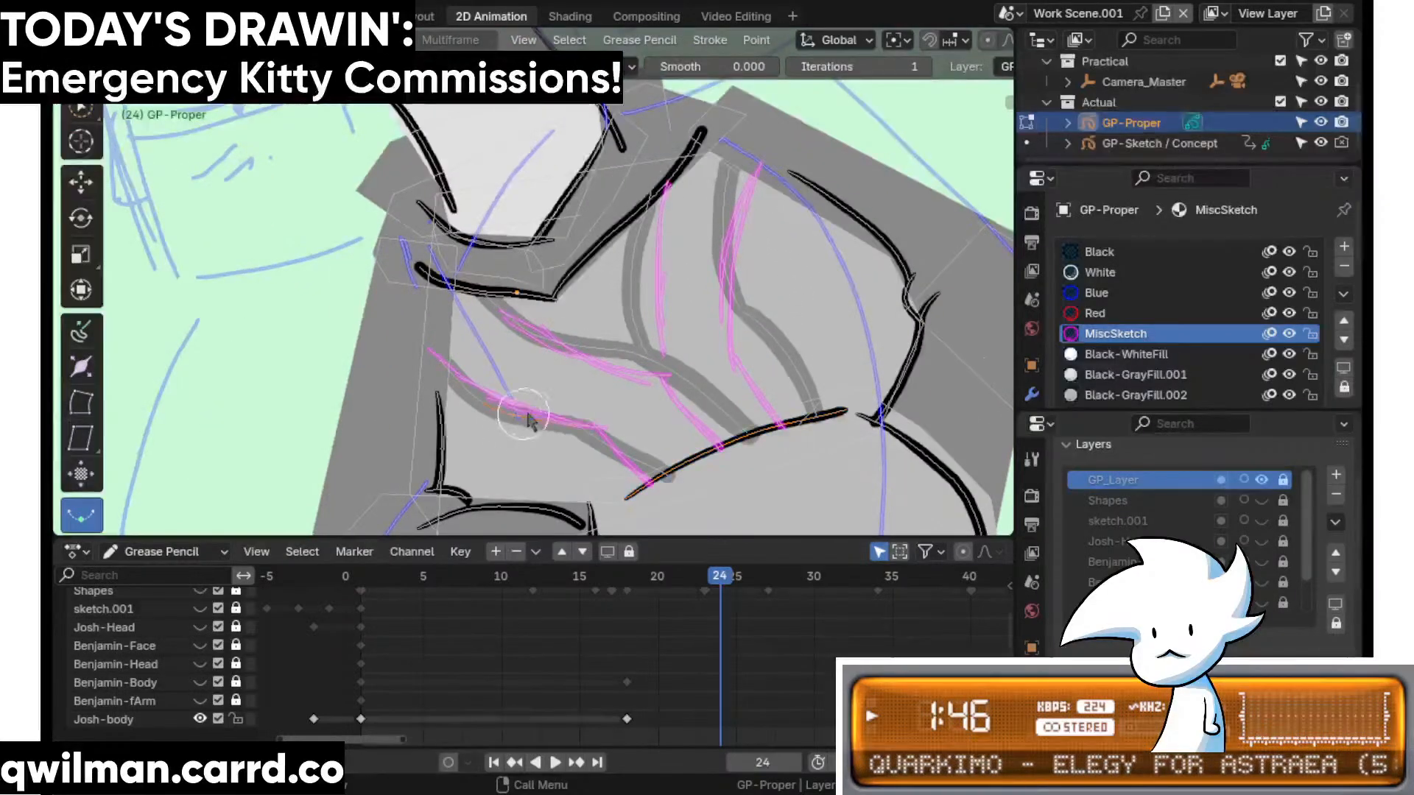
# - Pull the upper segment of Josh's lowest torso fold onto its magenta guide with the Grab brush in Sculpt mode
pyautogui.press('Tab')
pyautogui.hotkey('shift', 'space')
pyautogui.click(491, 413)
pyautogui.scroll(-3, 498, 394)
pyautogui.moveTo(480, 323); pyautogui.dragTo(477, 302)
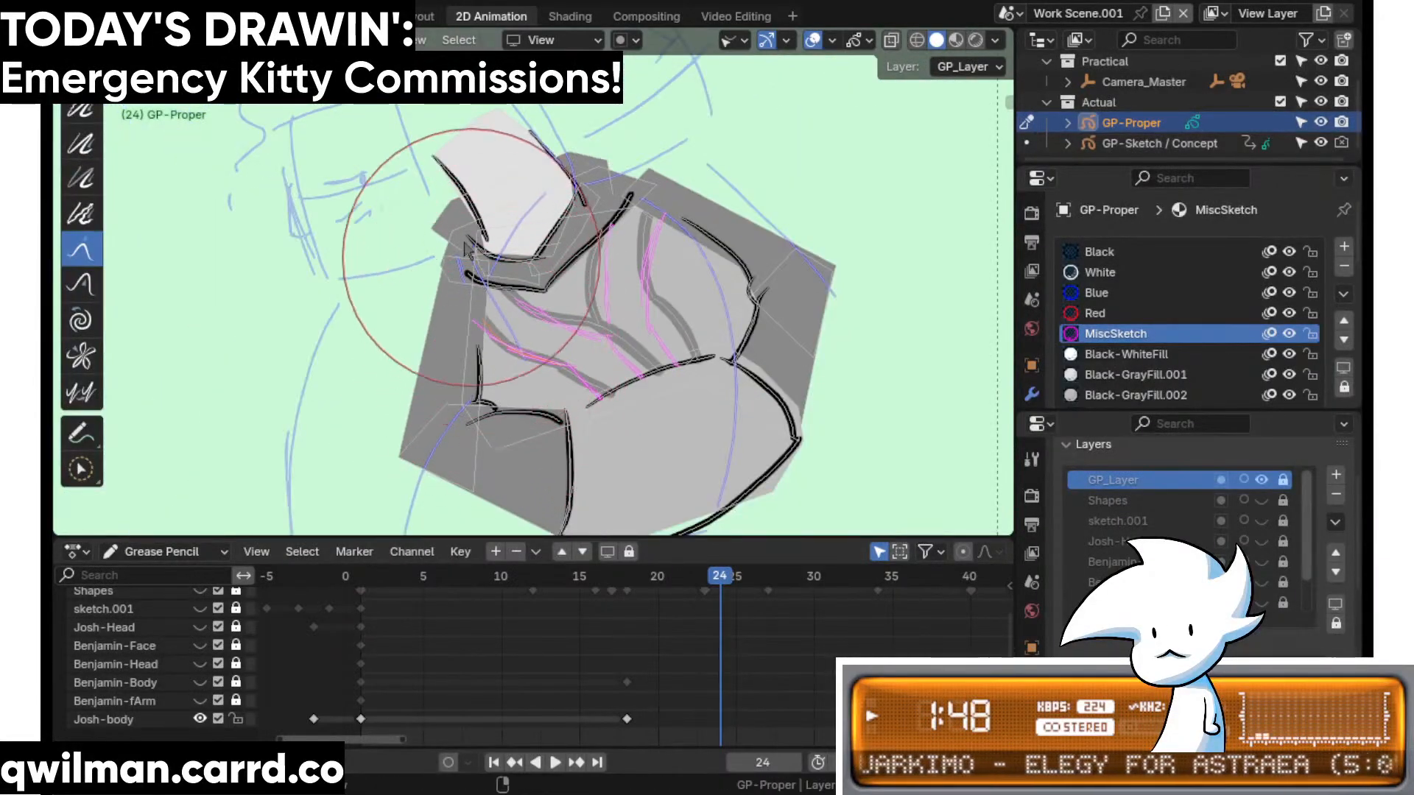
pyautogui.moveTo(553, 407)
pyautogui.mouseDown()
pyautogui.moveTo(532, 405)
pyautogui.moveTo(589, 401)
pyautogui.mouseUp()
pyautogui.keyDown('shift'); pyautogui.moveTo(597, 394); pyautogui.dragTo(575, 340, button='middle'); pyautogui.keyUp('shift')
pyautogui.scroll(1, 577, 338)
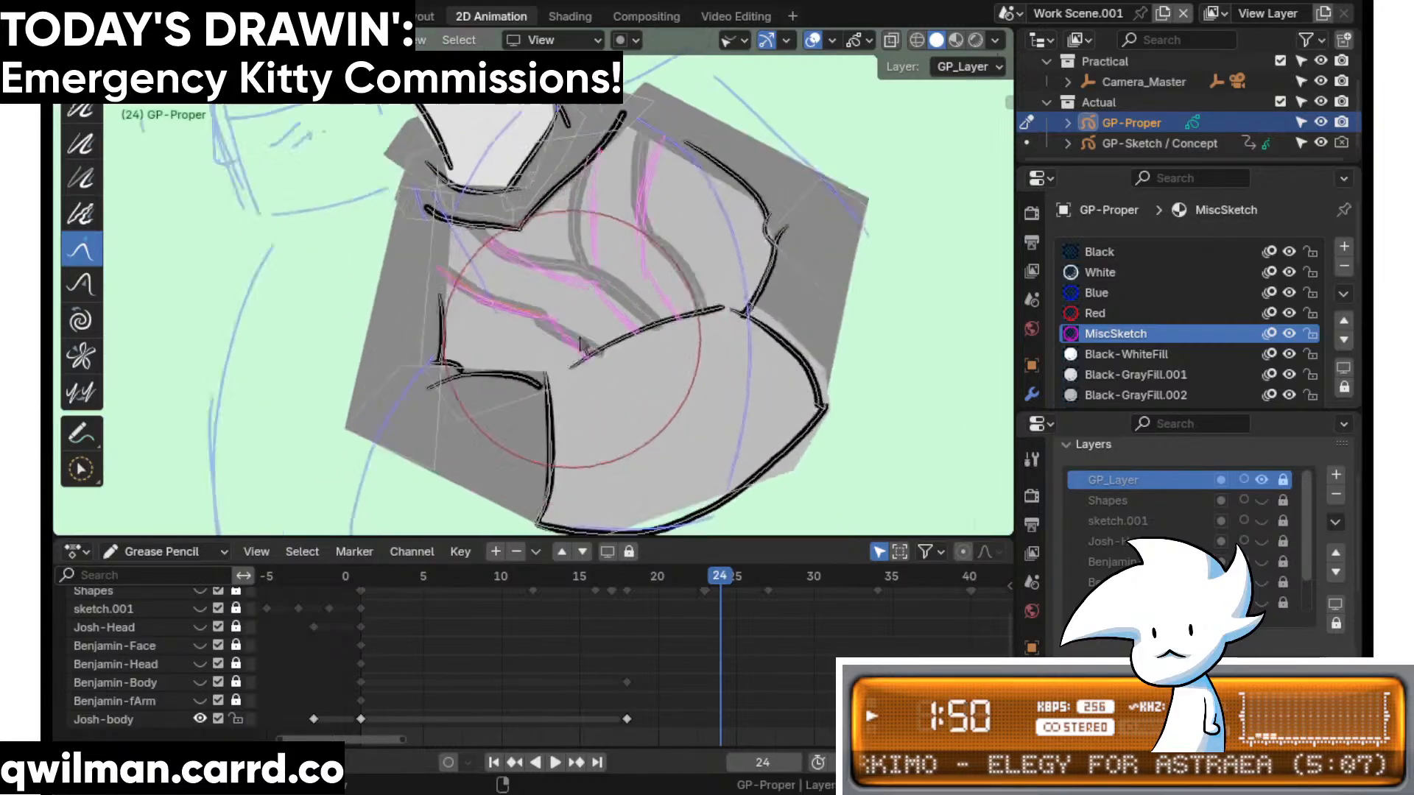
# - Select the lower segment of the lowest torso fold and grab it onto its magenta guide
pyautogui.scroll(3, 580, 340)
pyautogui.press('w')
pyautogui.click(616, 372)
pyautogui.hotkey('shift', 'space')
pyautogui.click(569, 231)
pyautogui.moveTo(568, 341); pyautogui.dragTo(614, 353)
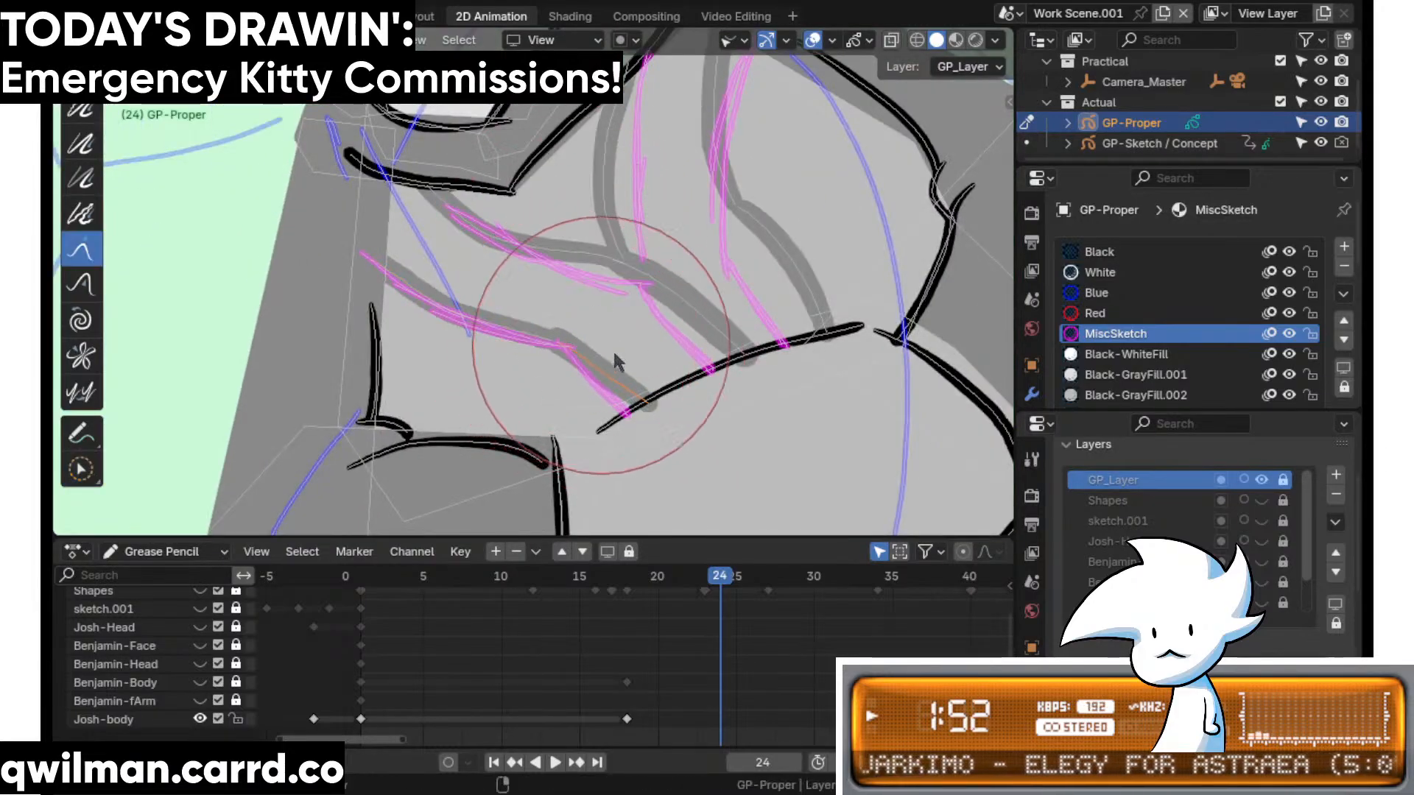
pyautogui.moveTo(653, 403); pyautogui.dragTo(632, 412)
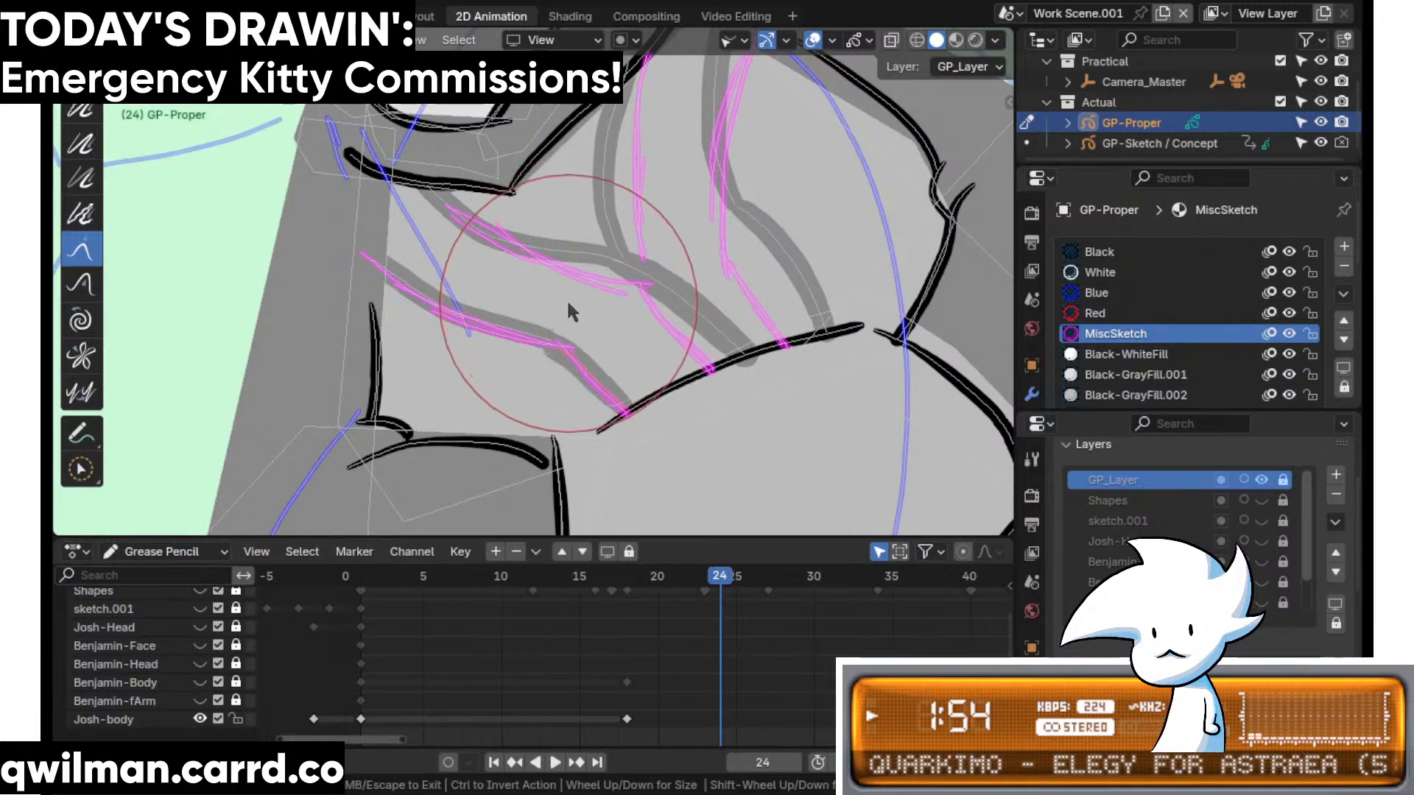
# - Select the lower segment of the middle torso fold and grab it onto its magenta guide
pyautogui.keyDown('shift'); pyautogui.moveTo(671, 292); pyautogui.dragTo(670, 312, button='middle'); pyautogui.keyUp('shift')
pyautogui.press('w')
pyautogui.click(692, 315)
pyautogui.hotkey('shift', 'space')
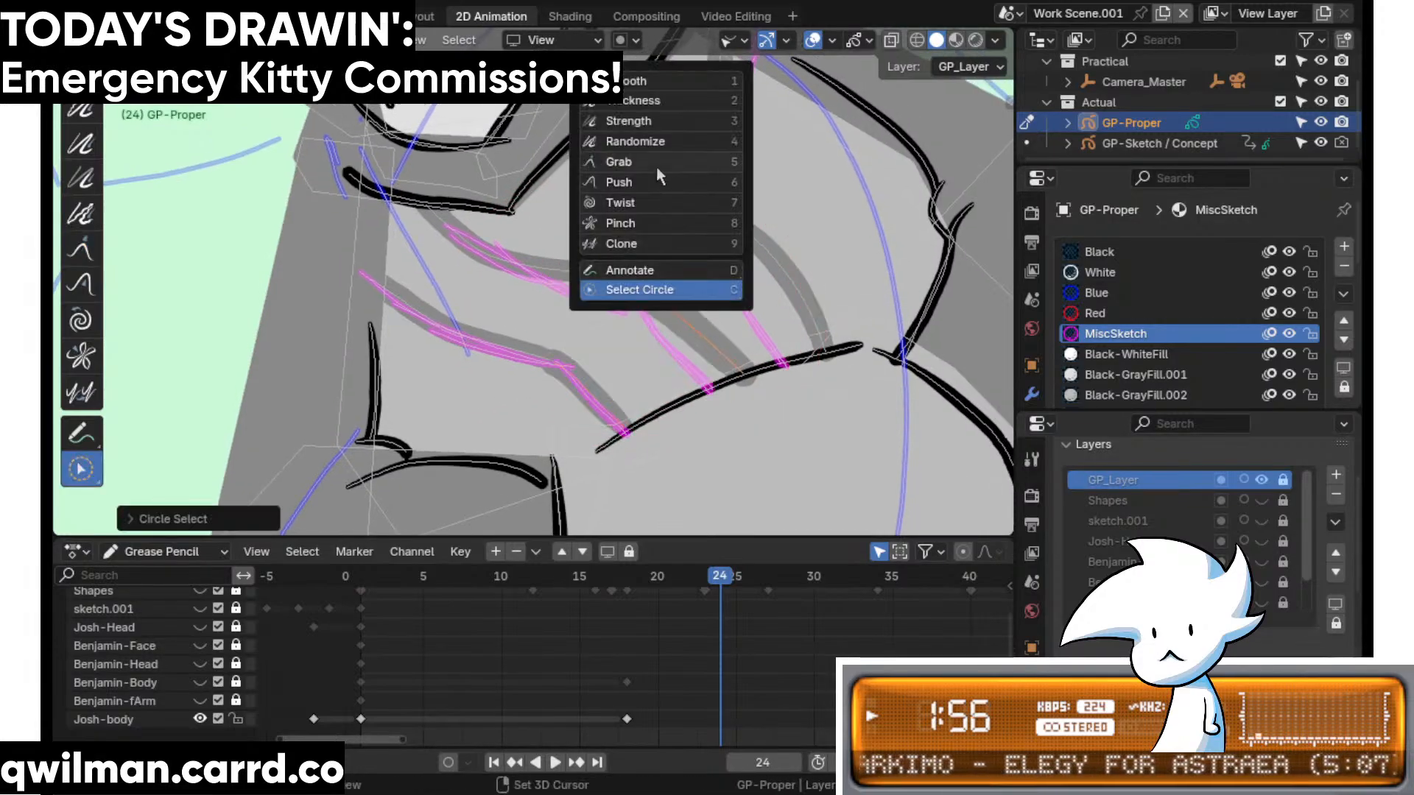
pyautogui.click(662, 151)
pyautogui.scroll(-2, 685, 273)
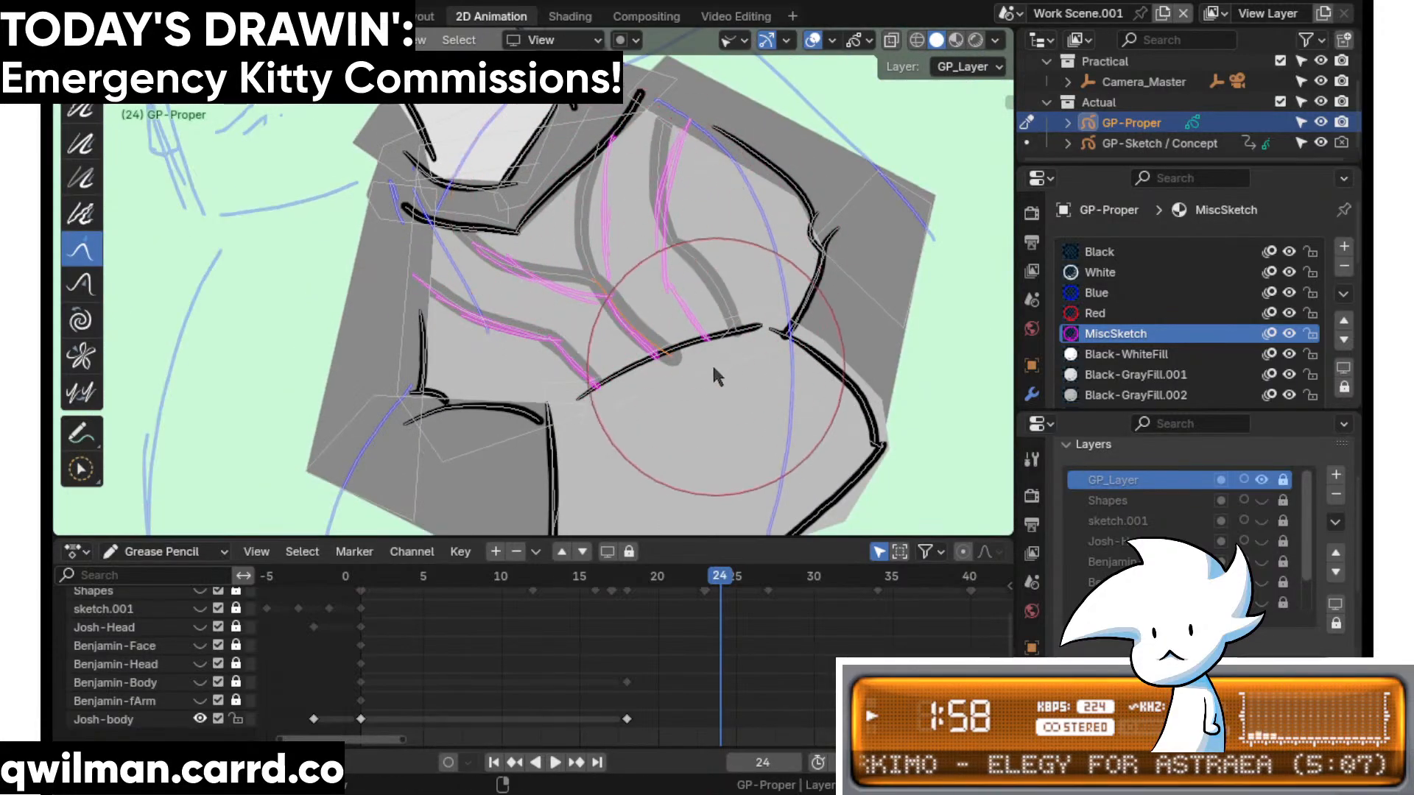
pyautogui.scroll(3, 690, 369)
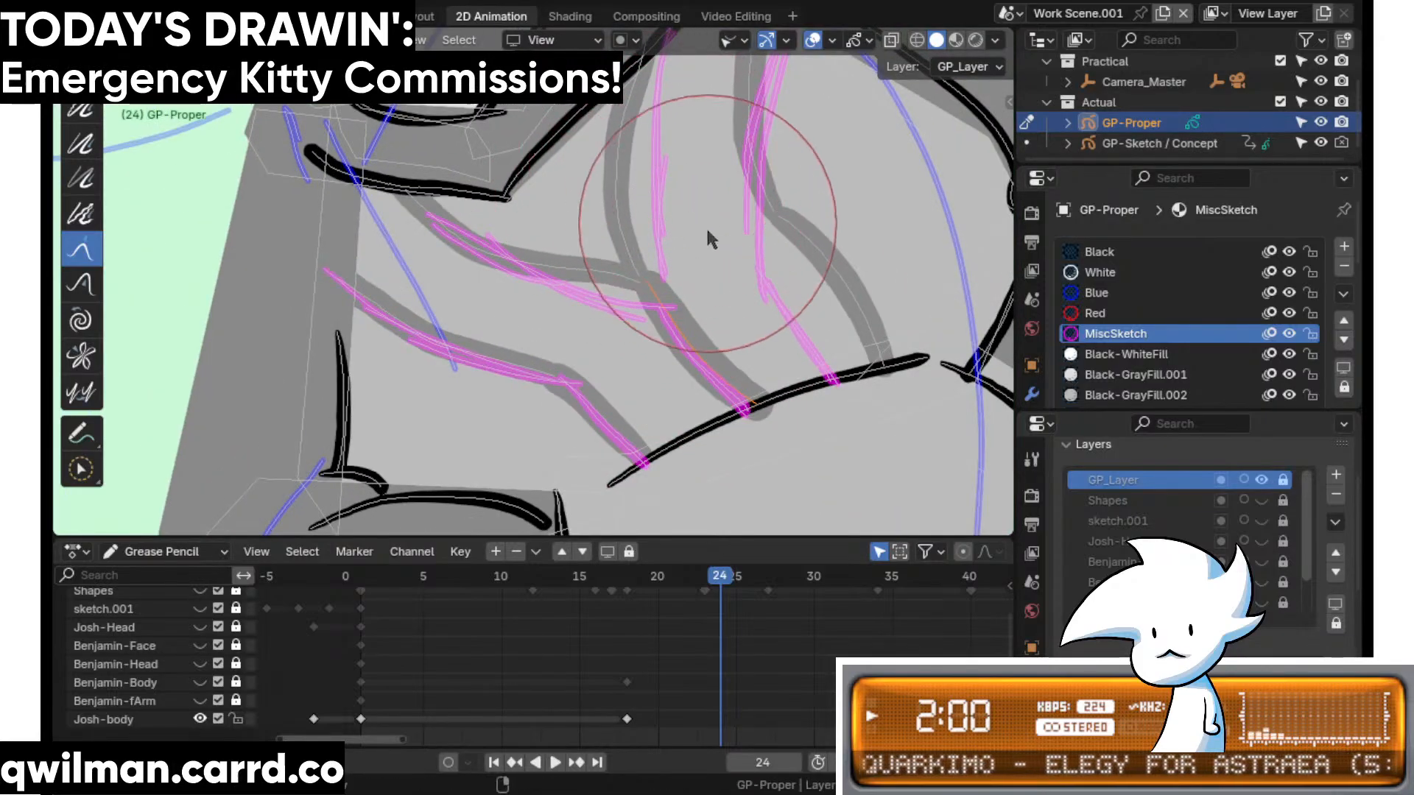
pyautogui.moveTo(623, 230); pyautogui.dragTo(652, 258)
pyautogui.keyDown('shift'); pyautogui.moveTo(520, 316); pyautogui.dragTo(491, 368, button='middle'); pyautogui.keyUp('shift')
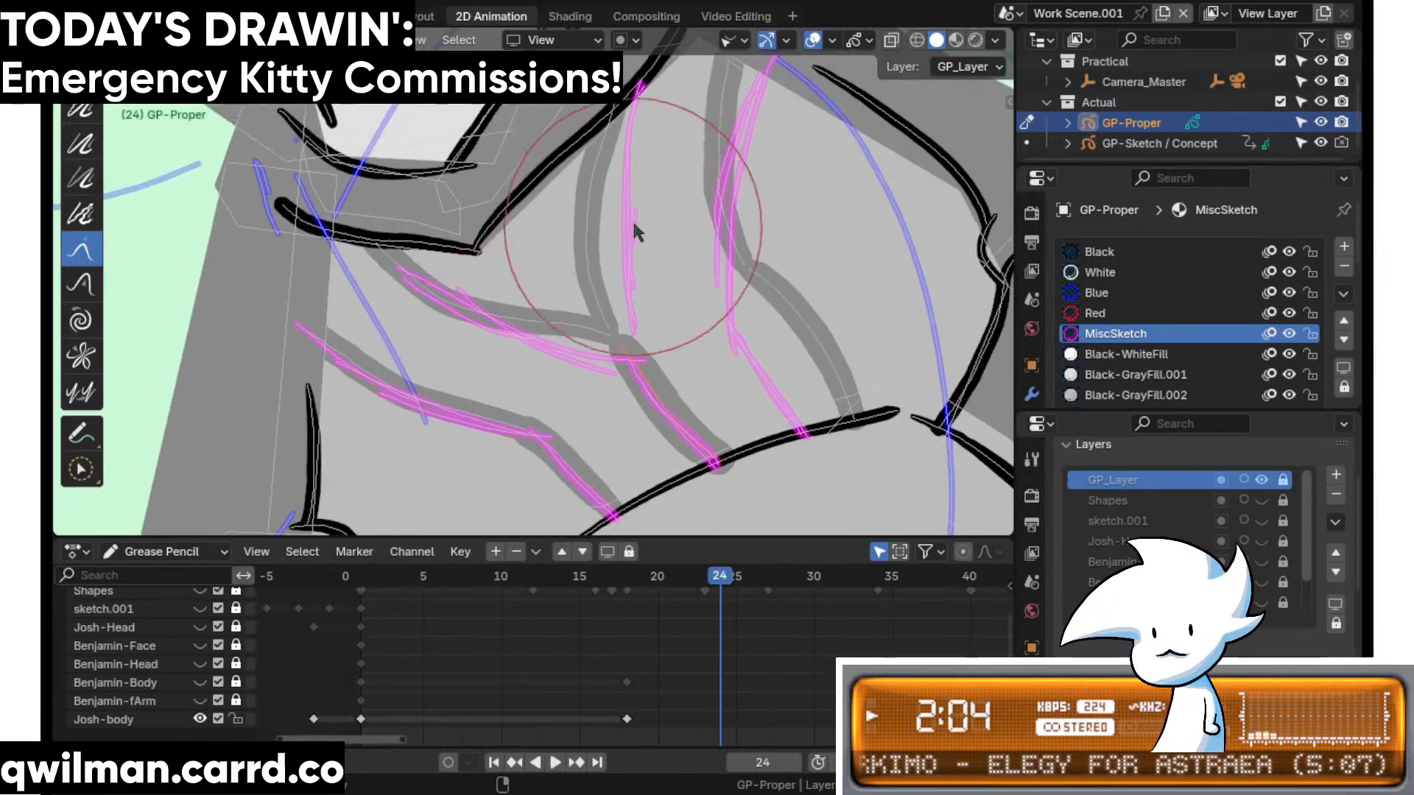
# - Select the near-vertical segment rising from the middle fold and grab it onto its magenta guide
pyautogui.hotkey('shift', 'space')
pyautogui.click(565, 113)
pyautogui.scroll(-3, 595, 221)
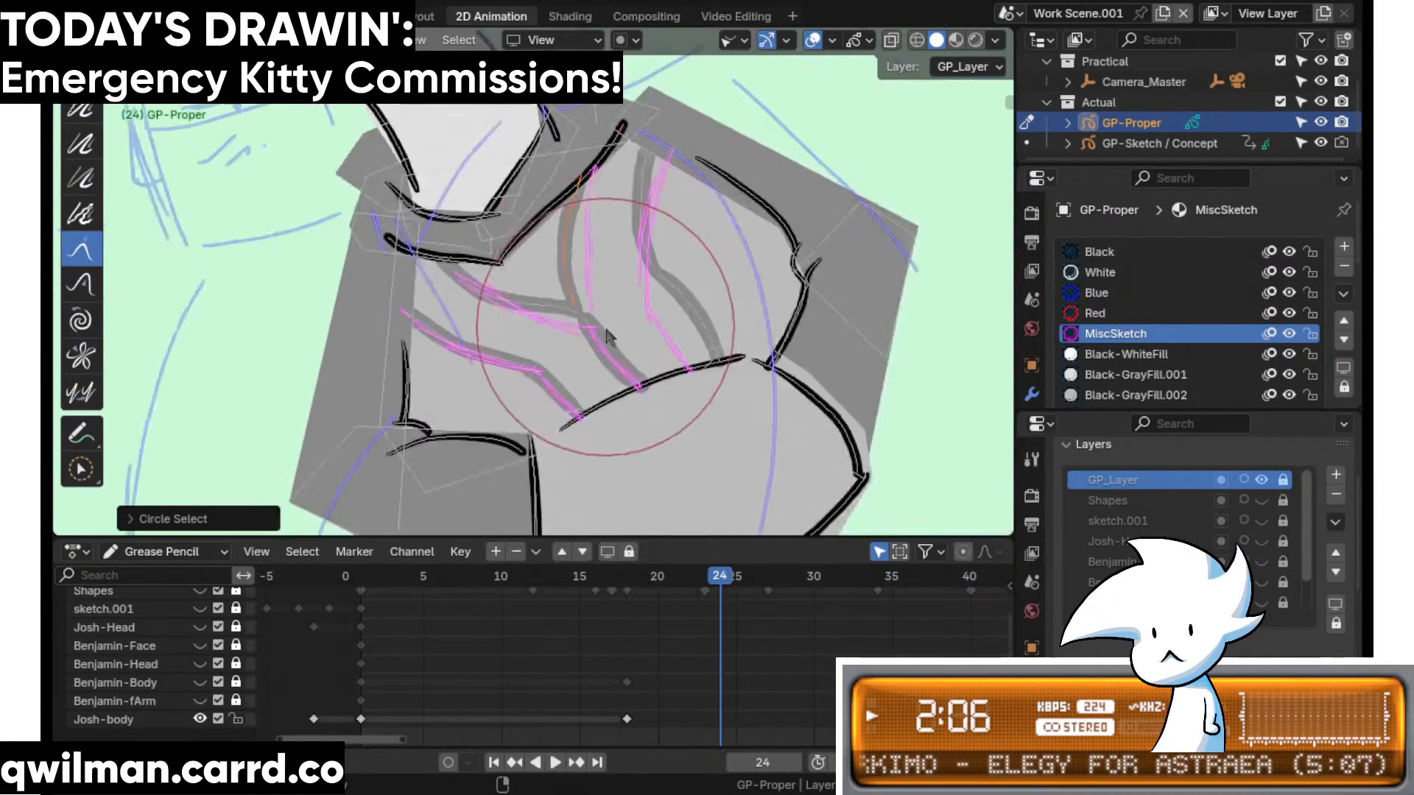
pyautogui.moveTo(565, 256); pyautogui.dragTo(590, 252)
pyautogui.moveTo(601, 352); pyautogui.dragTo(594, 358)
pyautogui.scroll(2, 631, 119)
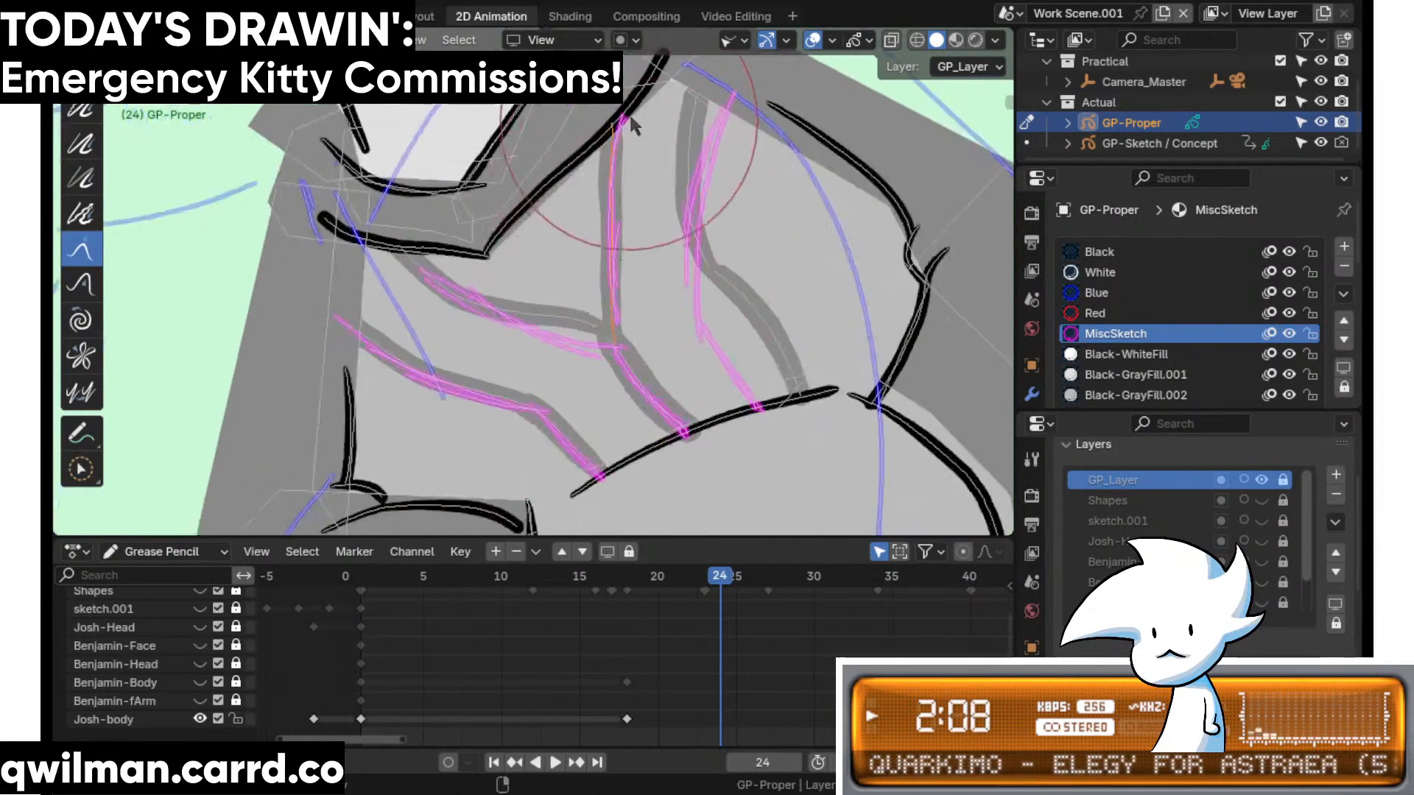
pyautogui.moveTo(649, 237); pyautogui.dragTo(639, 238)
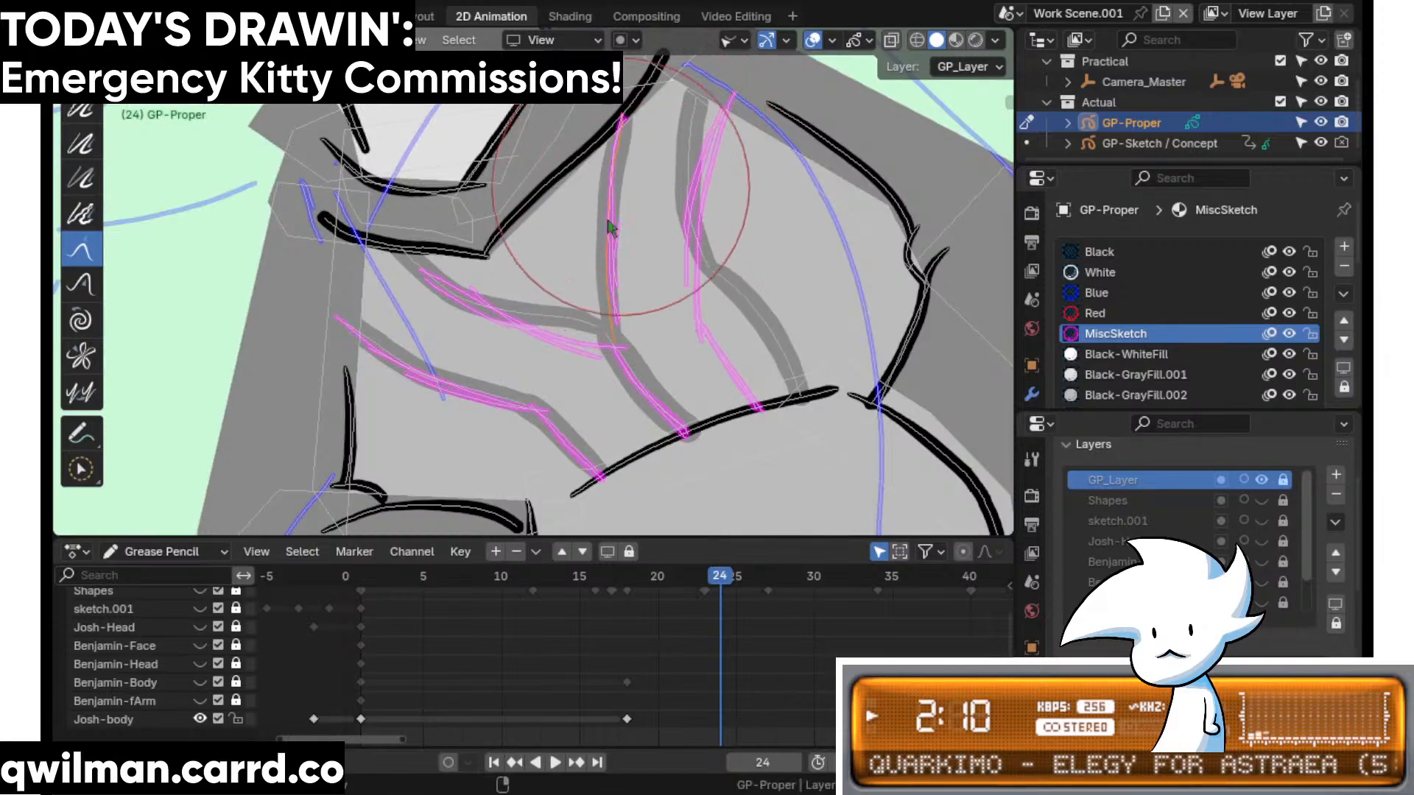
# - Select the middle fold's segment running toward the collar and grab it toward its magenta guide
pyautogui.press('w')
pyautogui.click(553, 309)
pyautogui.hotkey('shift', 'space')
pyautogui.click(545, 118)
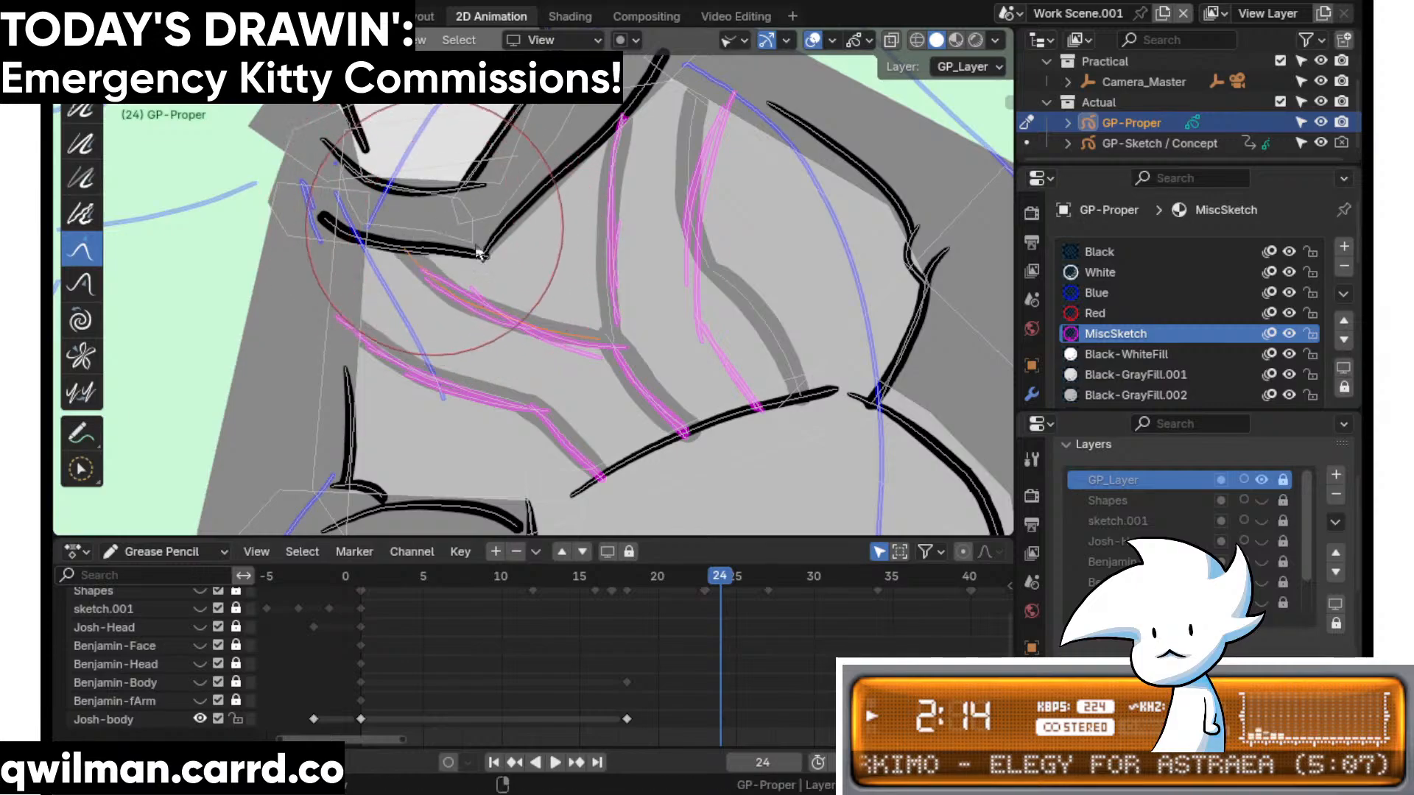
# - Reselect the near-vertical fold segment and refine its upper part with the Grab brush
pyautogui.press('w')
pyautogui.click(618, 258)
pyautogui.hotkey('shift', 'space')
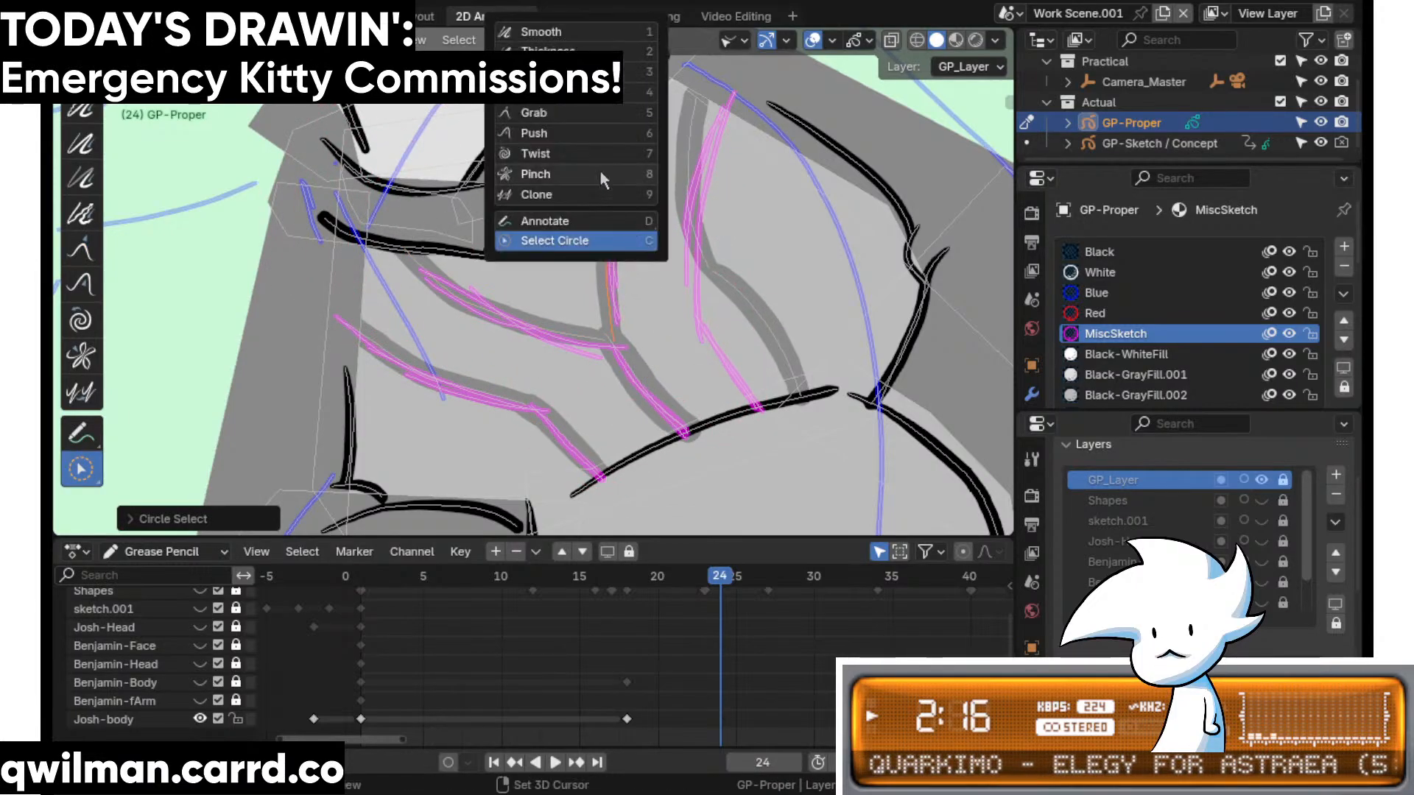
pyautogui.click(613, 114)
pyautogui.moveTo(629, 129); pyautogui.dragTo(636, 122)
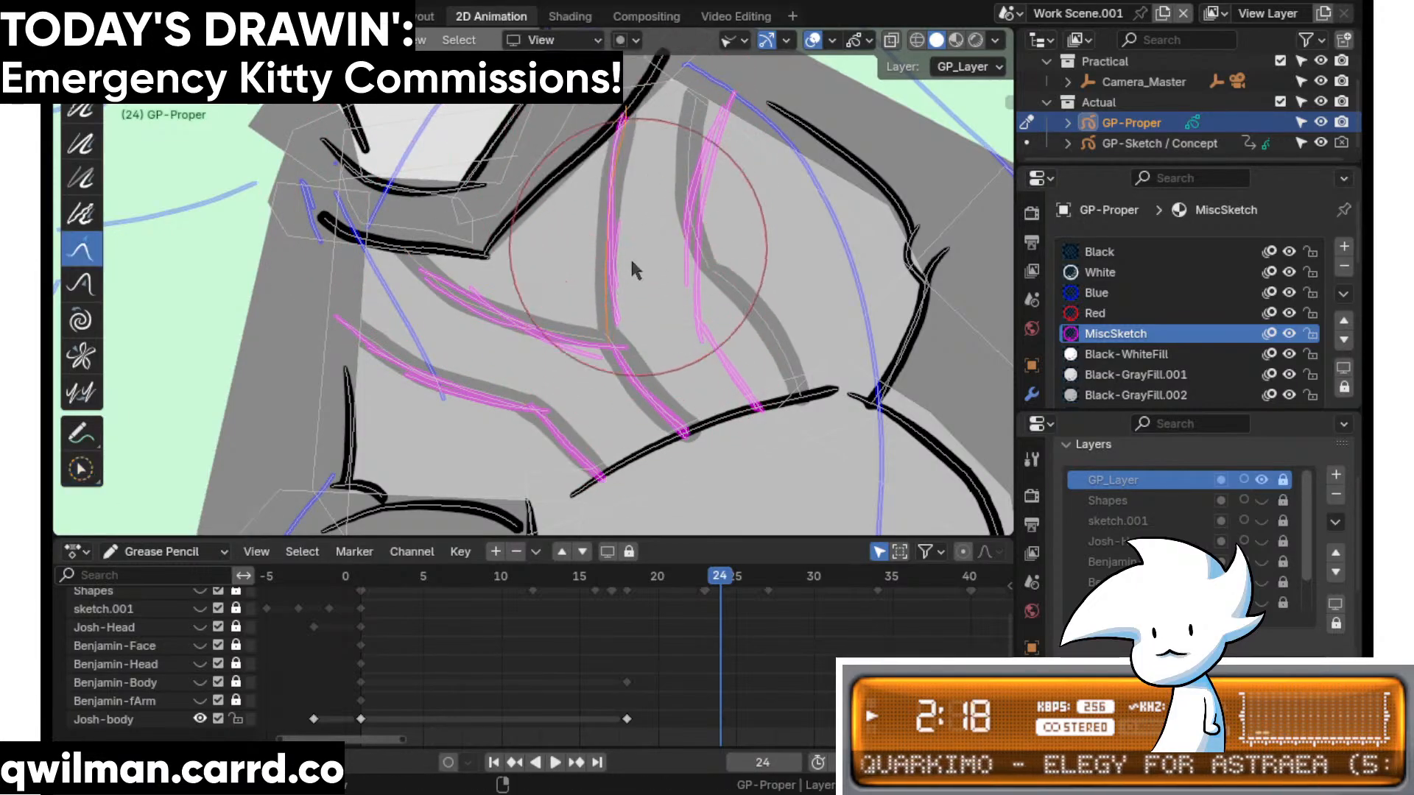
# - Return to Sculpt Mode with the Grab brush and show the individual points of the selected near-vertical fold segment
pyautogui.press('Tab')
pyautogui.press('Tab')
pyautogui.hotkey('ctrl', 'Tab')
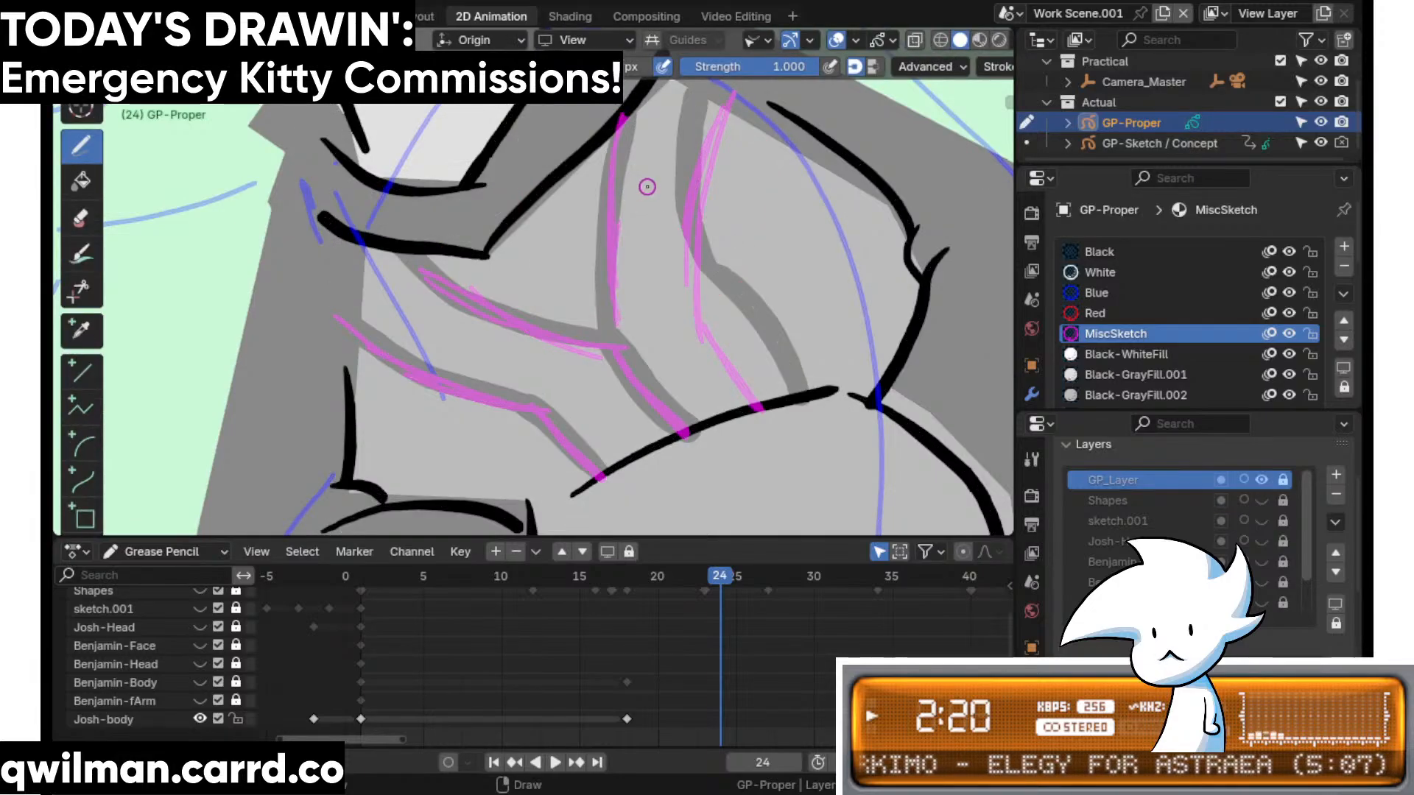
pyautogui.hotkey('ctrl', 'Tab')
pyautogui.hotkey('shift', 'space')
pyautogui.click(639, 138)
pyautogui.scroll(3, 669, 214)
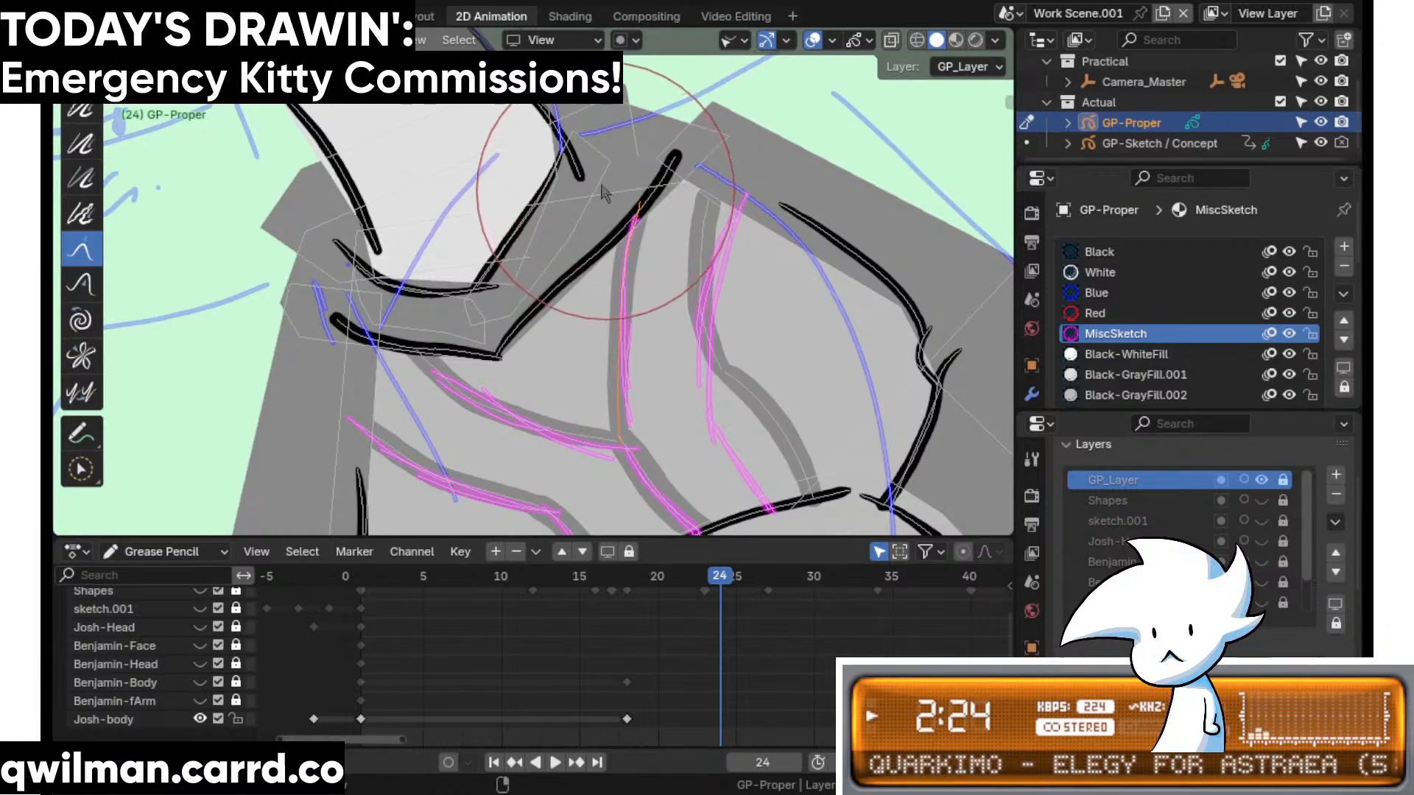
pyautogui.keyDown('shift'); pyautogui.moveTo(638, 279); pyautogui.dragTo(636, 257, button='middle'); pyautogui.keyUp('shift')
pyautogui.click(226, 41)
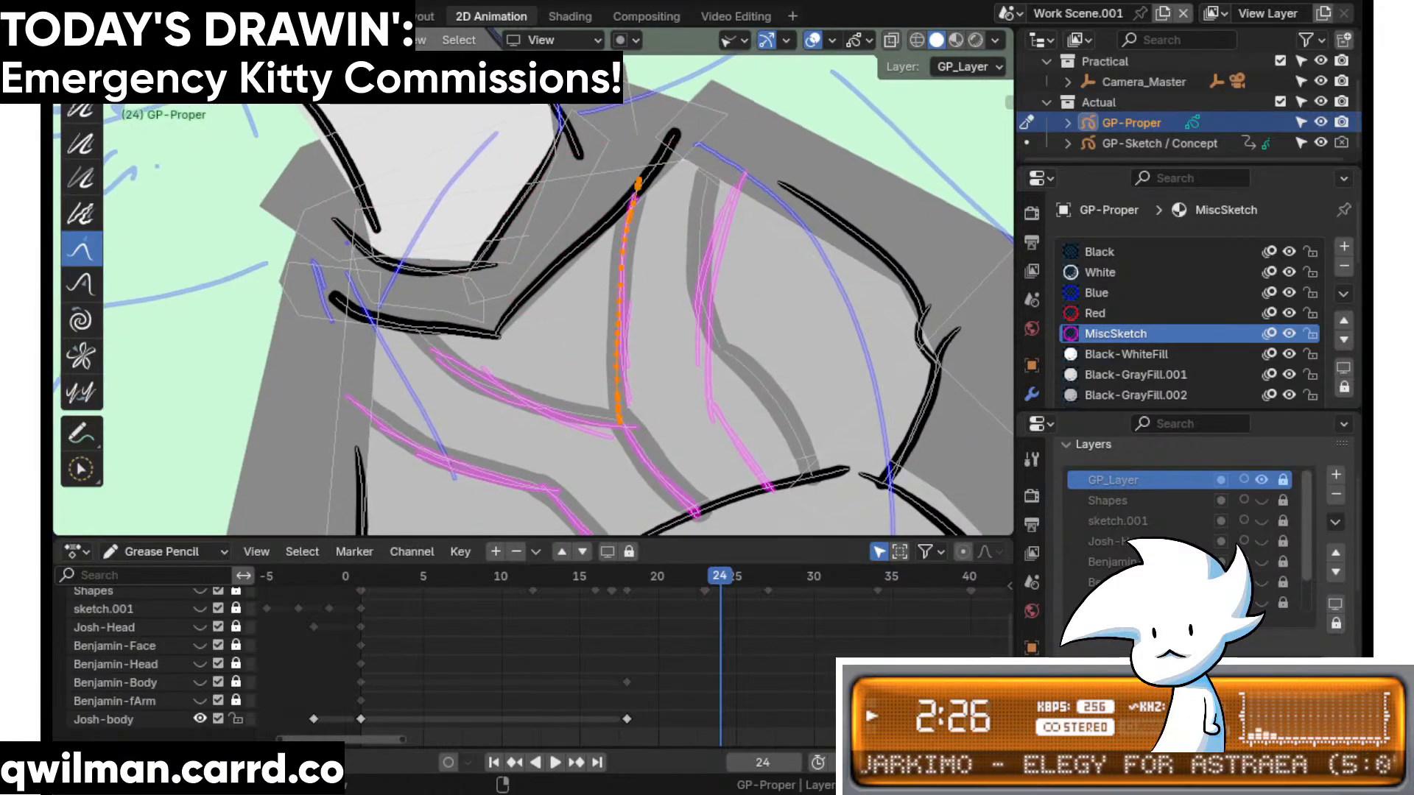
pyautogui.scroll(2, 626, 338)
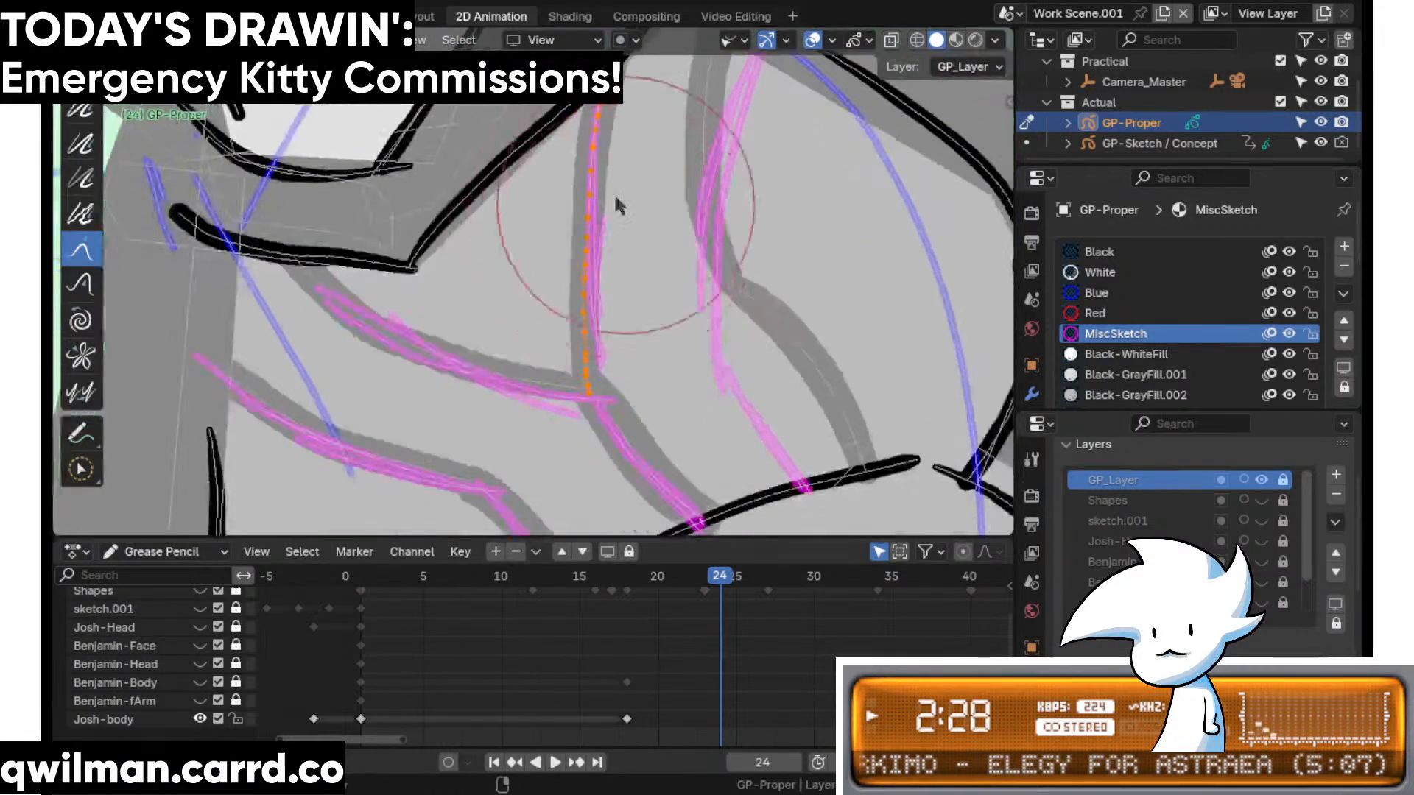
# - Even out the near-vertical fold segment along its whole length with the Smooth brush
pyautogui.hotkey('shift', 'space')
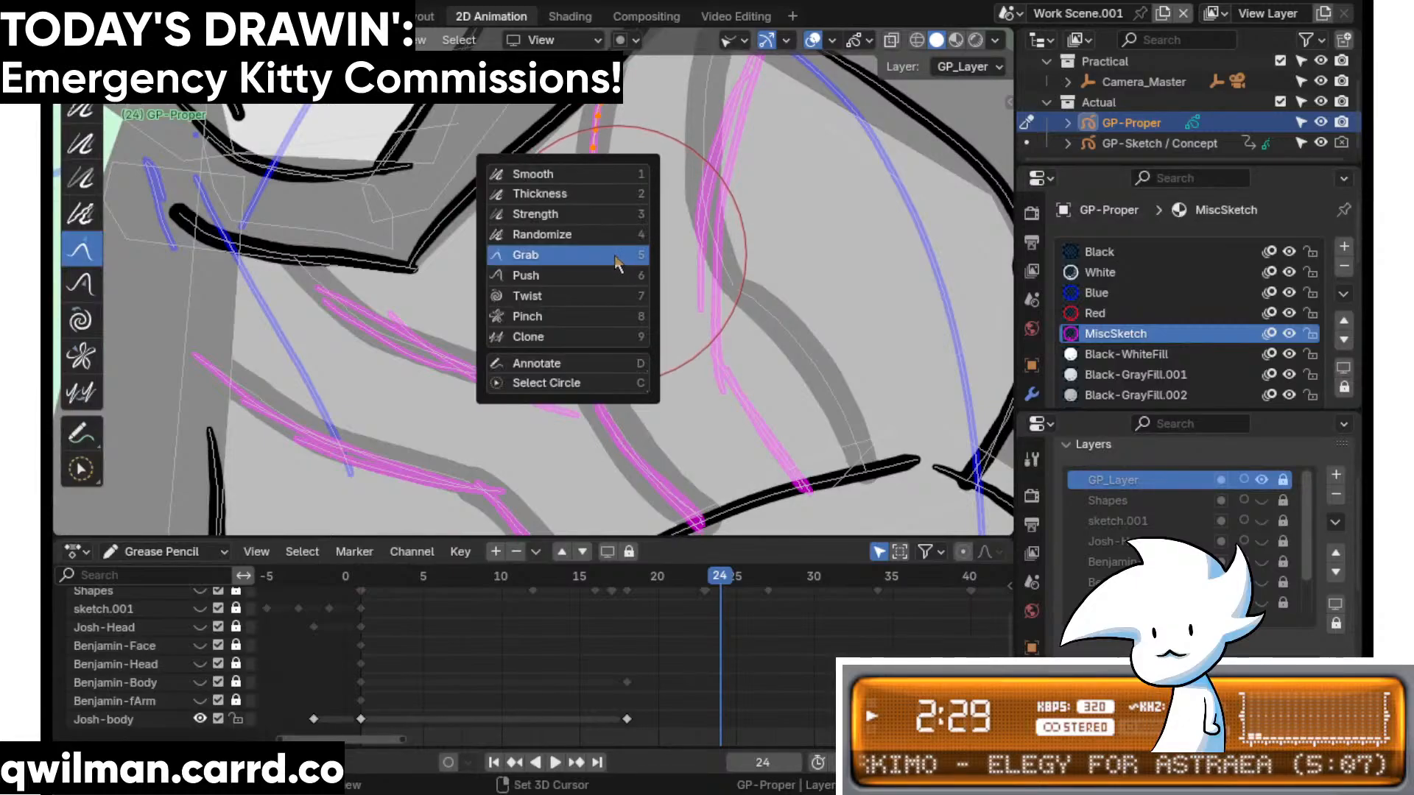
pyautogui.click(594, 177)
pyautogui.scroll(3, 632, 206)
pyautogui.keyDown('shift'); pyautogui.moveTo(636, 96); pyautogui.dragTo(663, 260, button='middle'); pyautogui.keyUp('shift')
pyautogui.moveTo(659, 265)
pyautogui.mouseDown()
pyautogui.moveTo(642, 280)
pyautogui.moveTo(659, 314)
pyautogui.mouseUp()
pyautogui.keyDown('shift'); pyautogui.moveTo(658, 315); pyautogui.dragTo(662, 147, button='middle'); pyautogui.keyUp('shift')
pyautogui.keyDown('shift'); pyautogui.moveTo(641, 256); pyautogui.dragTo(635, 177, button='middle'); pyautogui.keyUp('shift')
pyautogui.moveTo(634, 177); pyautogui.dragTo(615, 325)
pyautogui.keyDown('shift'); pyautogui.moveTo(623, 409); pyautogui.dragTo(615, 253, button='middle'); pyautogui.keyUp('shift')
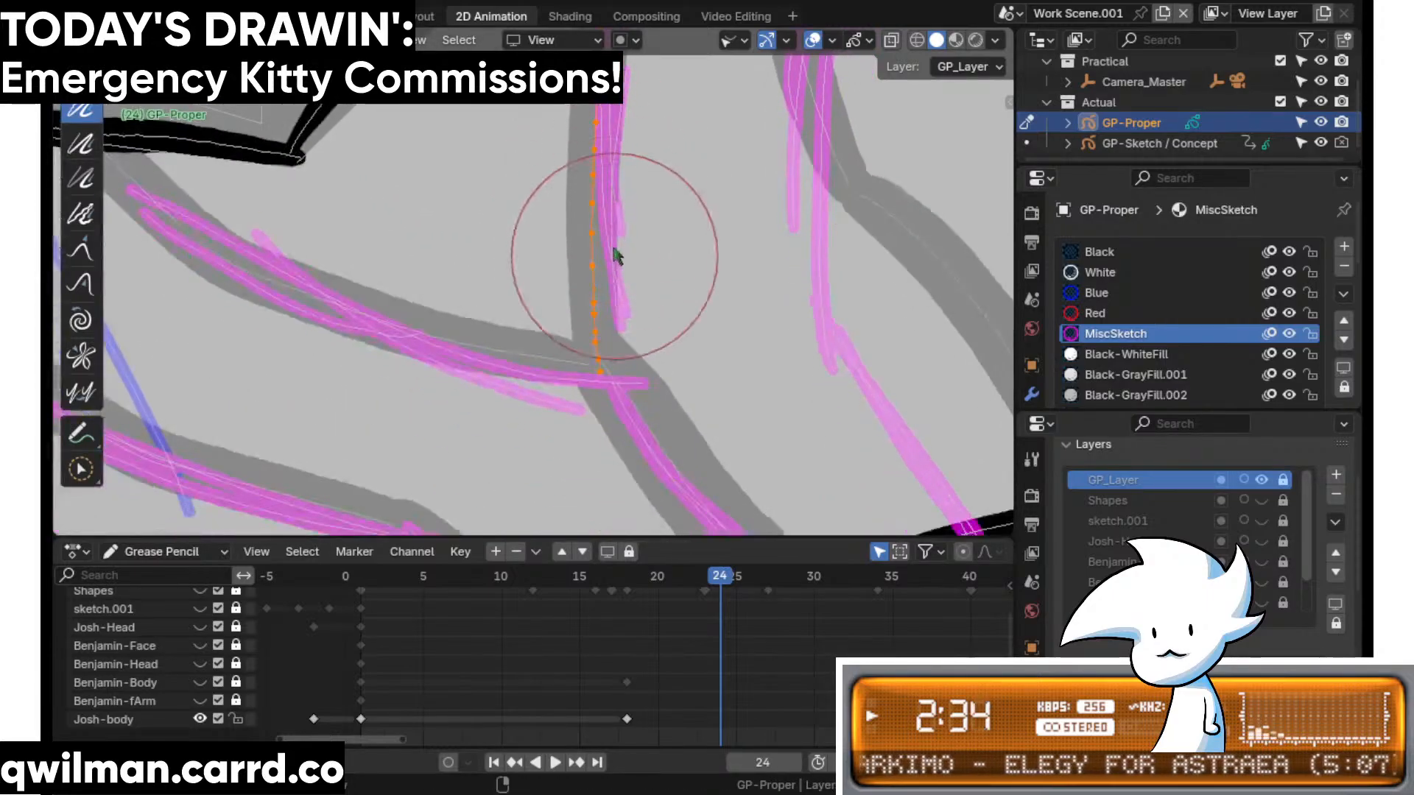
pyautogui.moveTo(615, 253)
pyautogui.mouseDown()
pyautogui.moveTo(601, 289)
pyautogui.moveTo(591, 243)
pyautogui.mouseUp()
pyautogui.keyDown('shift'); pyautogui.moveTo(591, 243); pyautogui.dragTo(605, 372, button='middle'); pyautogui.keyUp('shift')
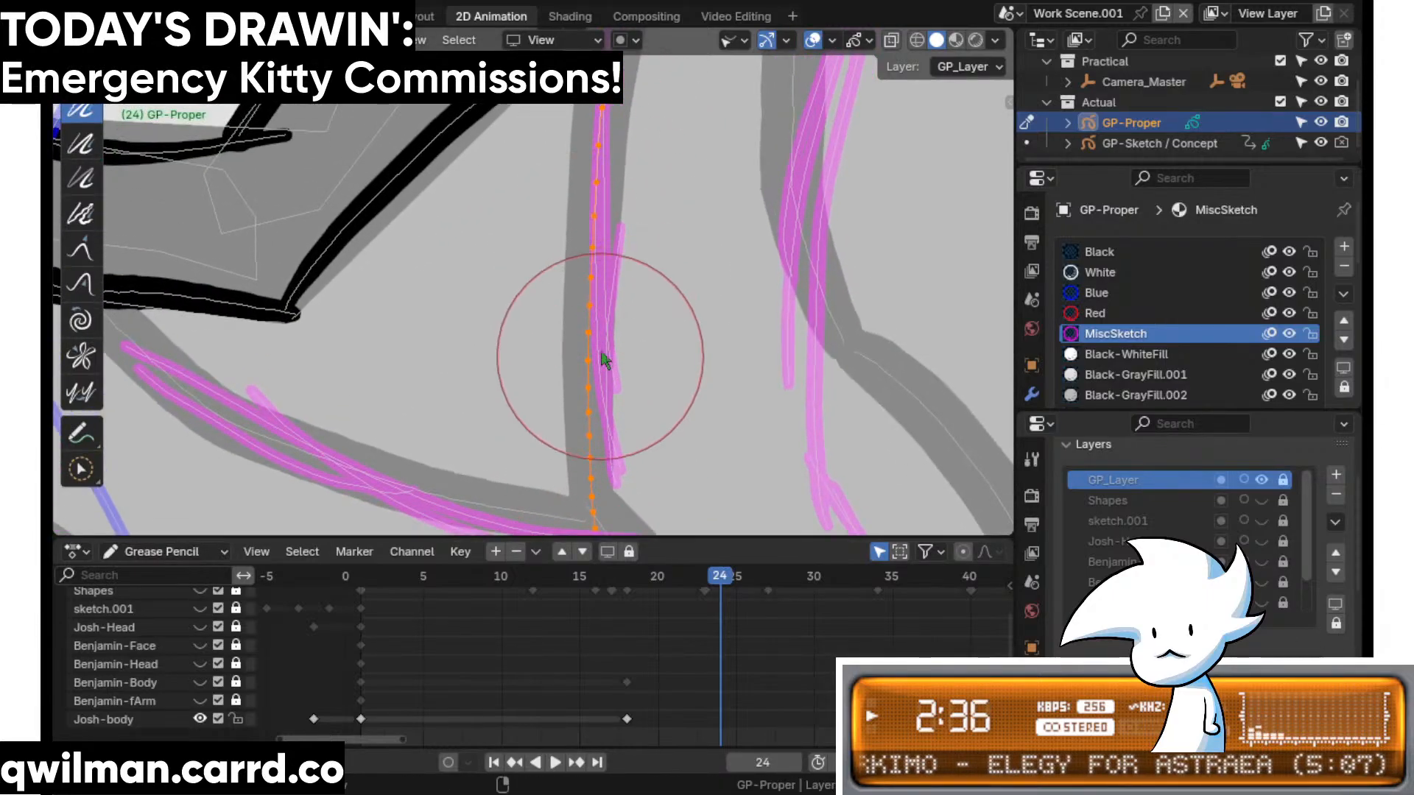
pyautogui.keyDown('shift'); pyautogui.moveTo(581, 325); pyautogui.dragTo(665, 167, button='middle'); pyautogui.keyUp('shift')
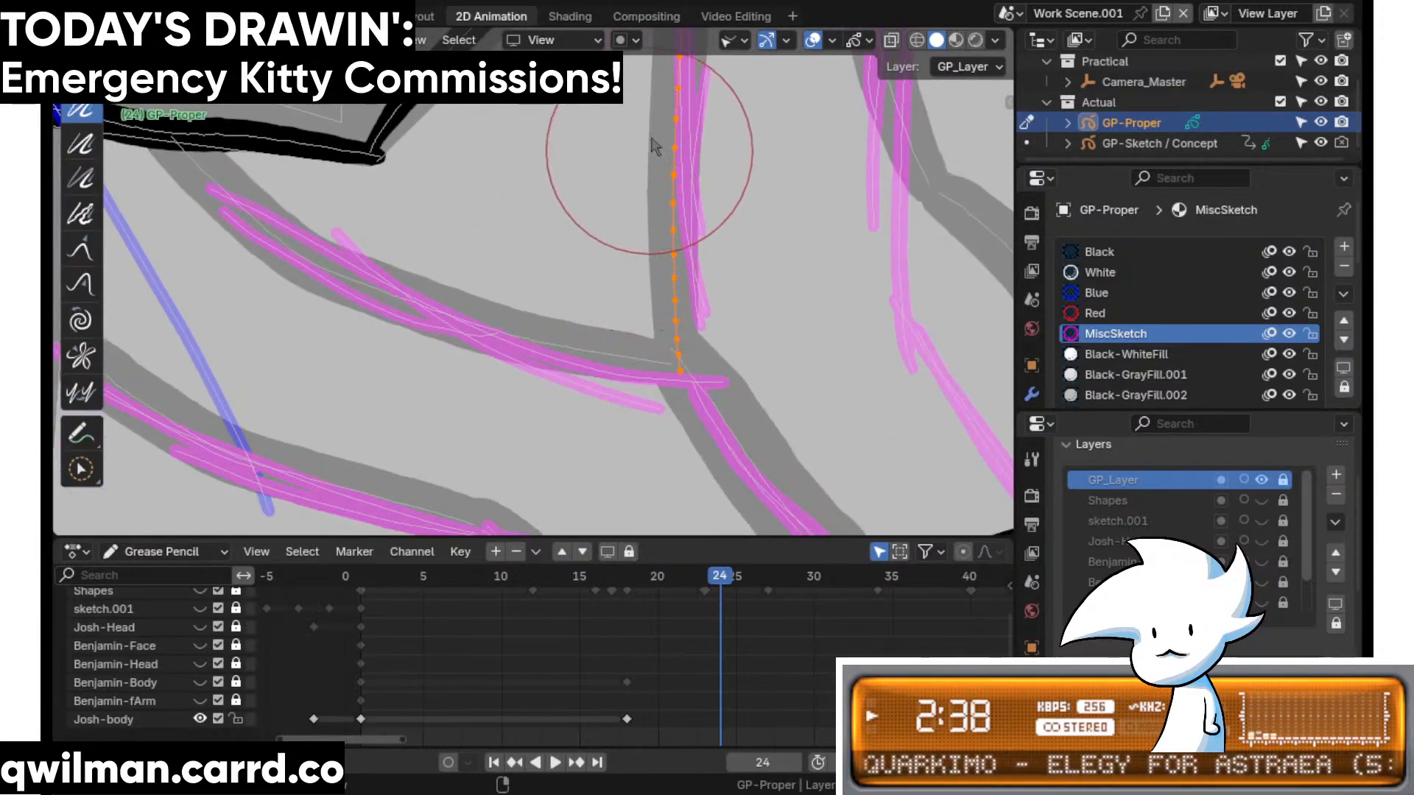
pyautogui.keyDown('shift'); pyautogui.moveTo(671, 283); pyautogui.dragTo(635, 397, button='middle'); pyautogui.keyUp('shift')
pyautogui.scroll(-4, 684, 272)
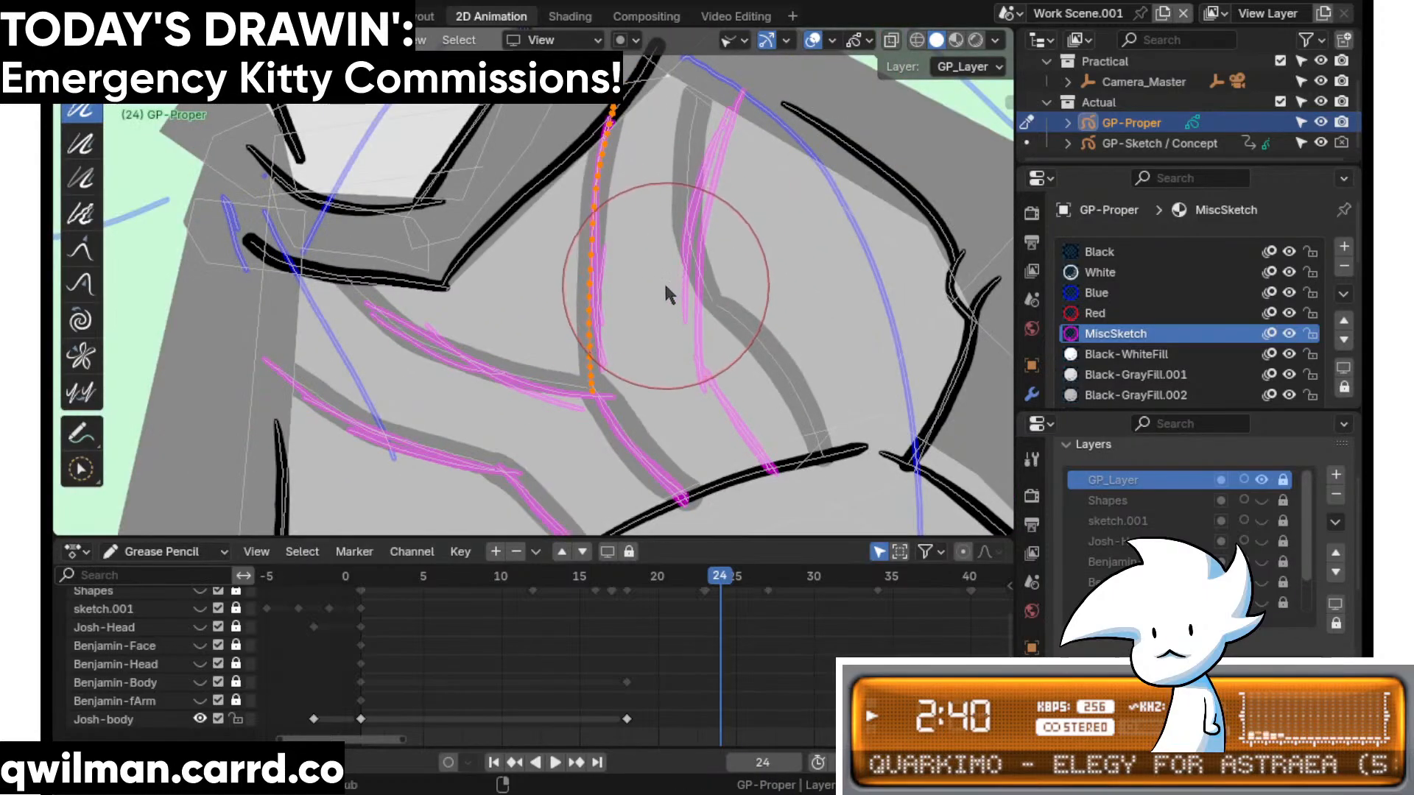
# - Nudge the lower part of the near-vertical segment toward its magenta guide with the Grab brush, undoing the last excess pull
pyautogui.hotkey('shift', 'space')
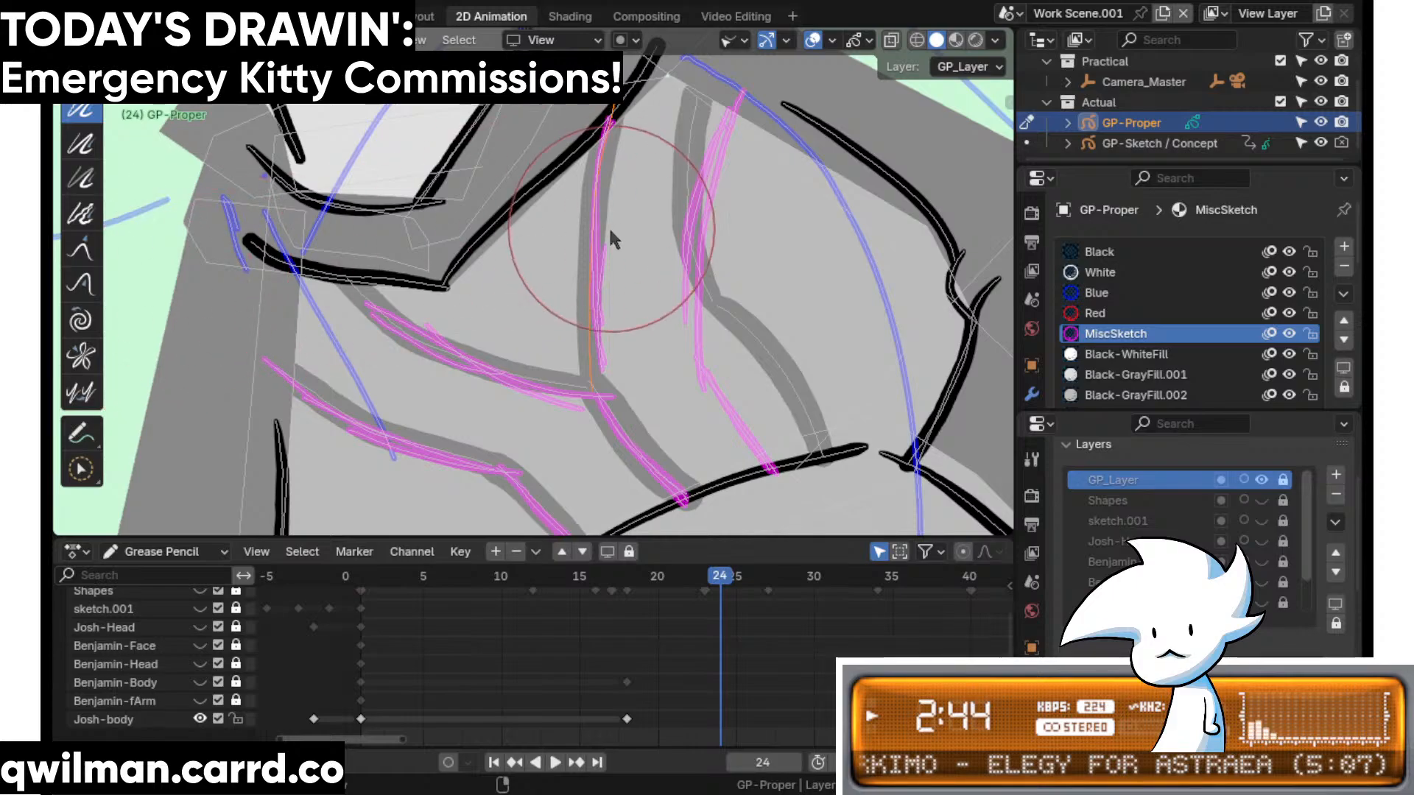
pyautogui.hotkey('shift', 'space')
pyautogui.press('Escape')
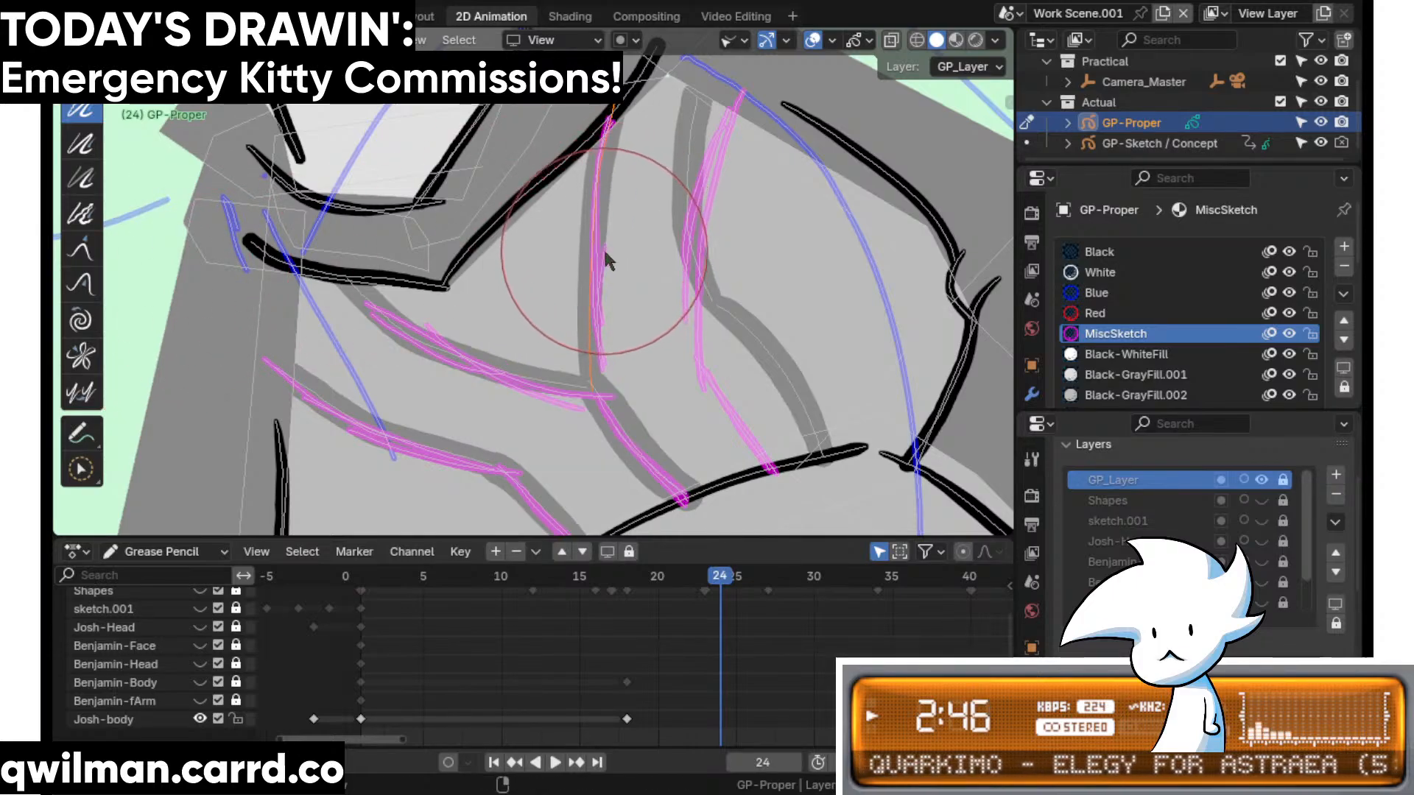
pyautogui.hotkey('shift', 'space')
pyautogui.click(582, 290)
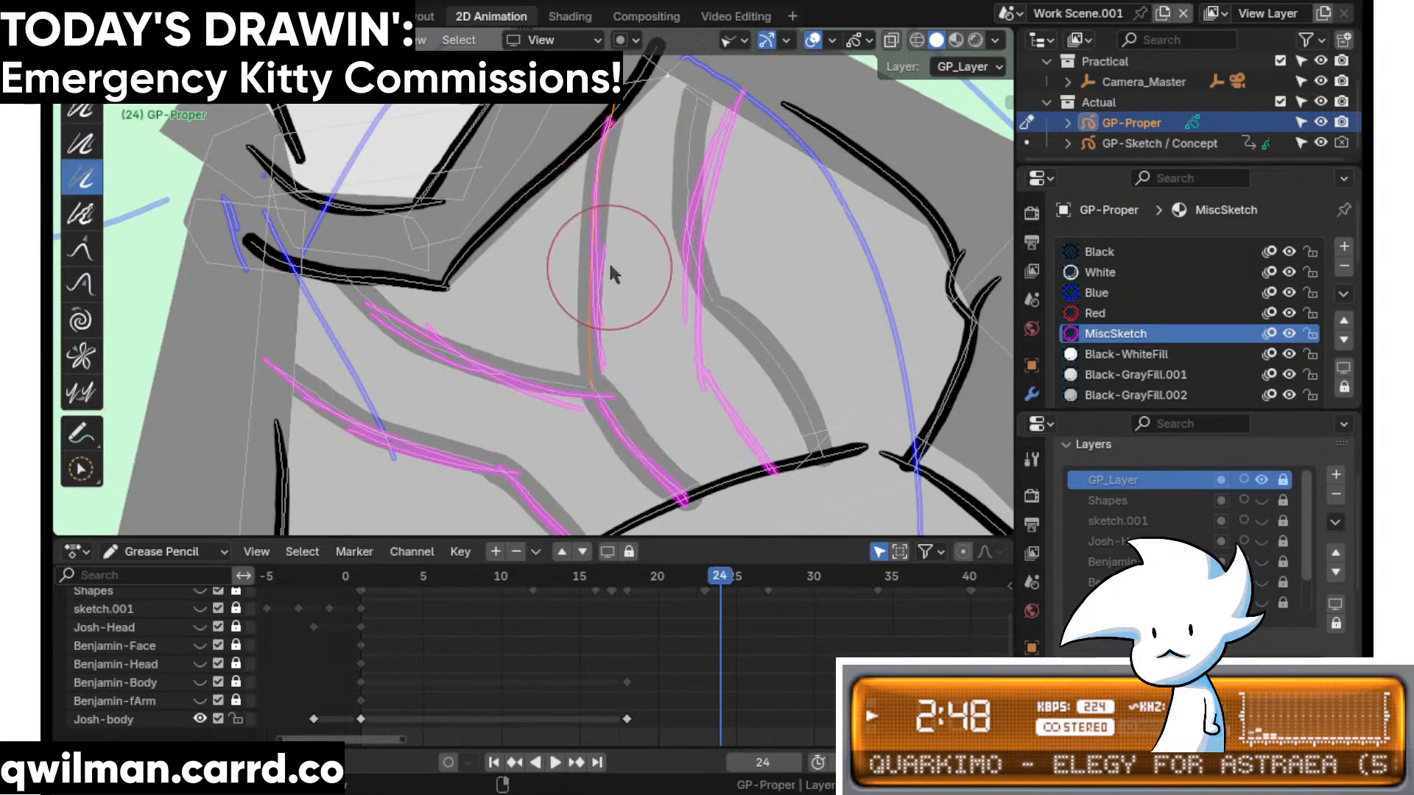
pyautogui.hotkey('shift', 'space')
pyautogui.click(586, 306)
pyautogui.moveTo(604, 255)
pyautogui.mouseDown()
pyautogui.moveTo(648, 259)
pyautogui.moveTo(630, 246)
pyautogui.moveTo(633, 273)
pyautogui.mouseUp()
pyautogui.hotkey('ctrl', 'z')
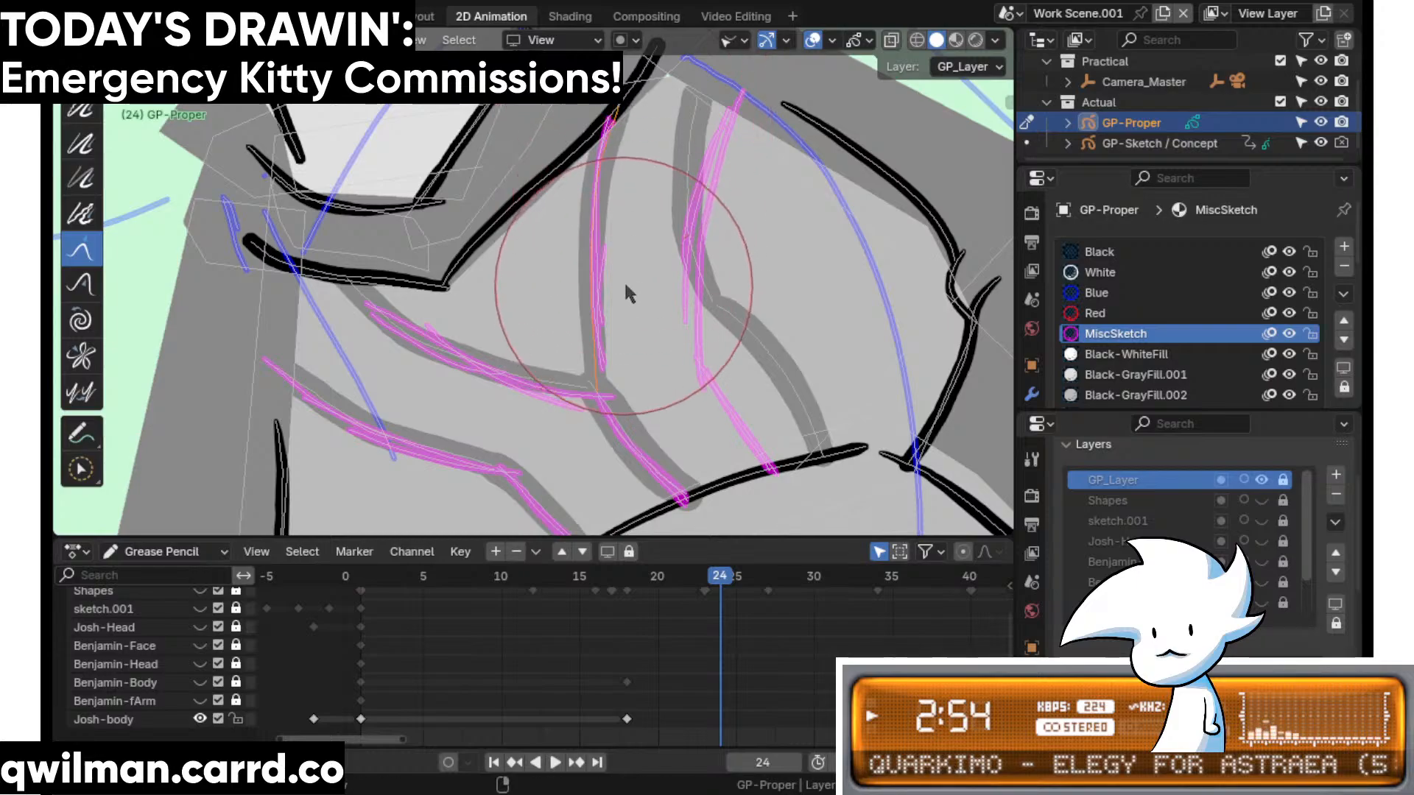
# - Select the upper segment of the rightmost torso fold and grab it onto its magenta guide
pyautogui.keyDown('shift'); pyautogui.moveTo(718, 207); pyautogui.dragTo(629, 260, button='middle'); pyautogui.keyUp('shift')
pyautogui.press('c')
pyautogui.click(623, 242)
pyautogui.hotkey('shift', 'space')
pyautogui.click(564, 110)
pyautogui.scroll(-3, 567, 220)
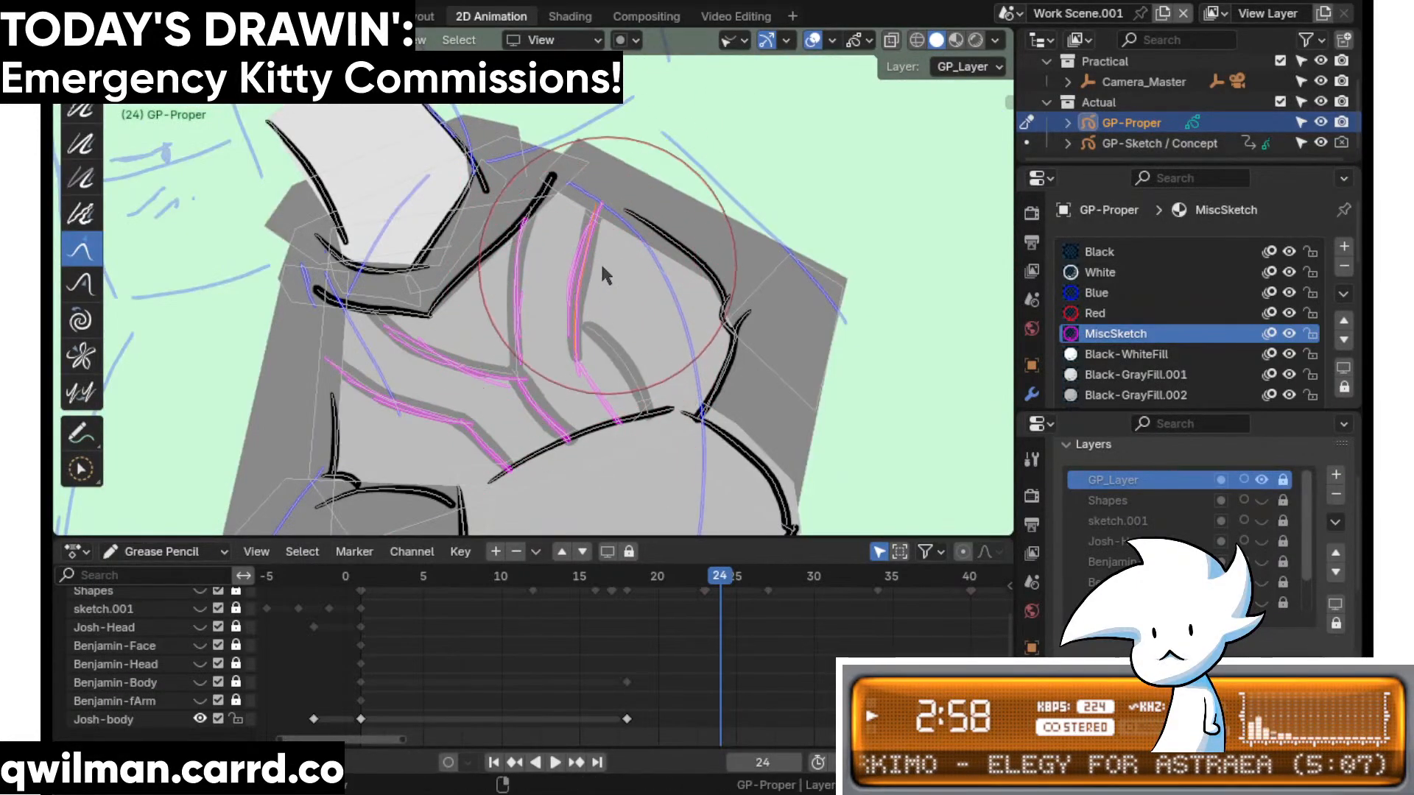
# - Smooth the upper segment of the rightmost torso fold along its magenta guide
pyautogui.scroll(3, 617, 330)
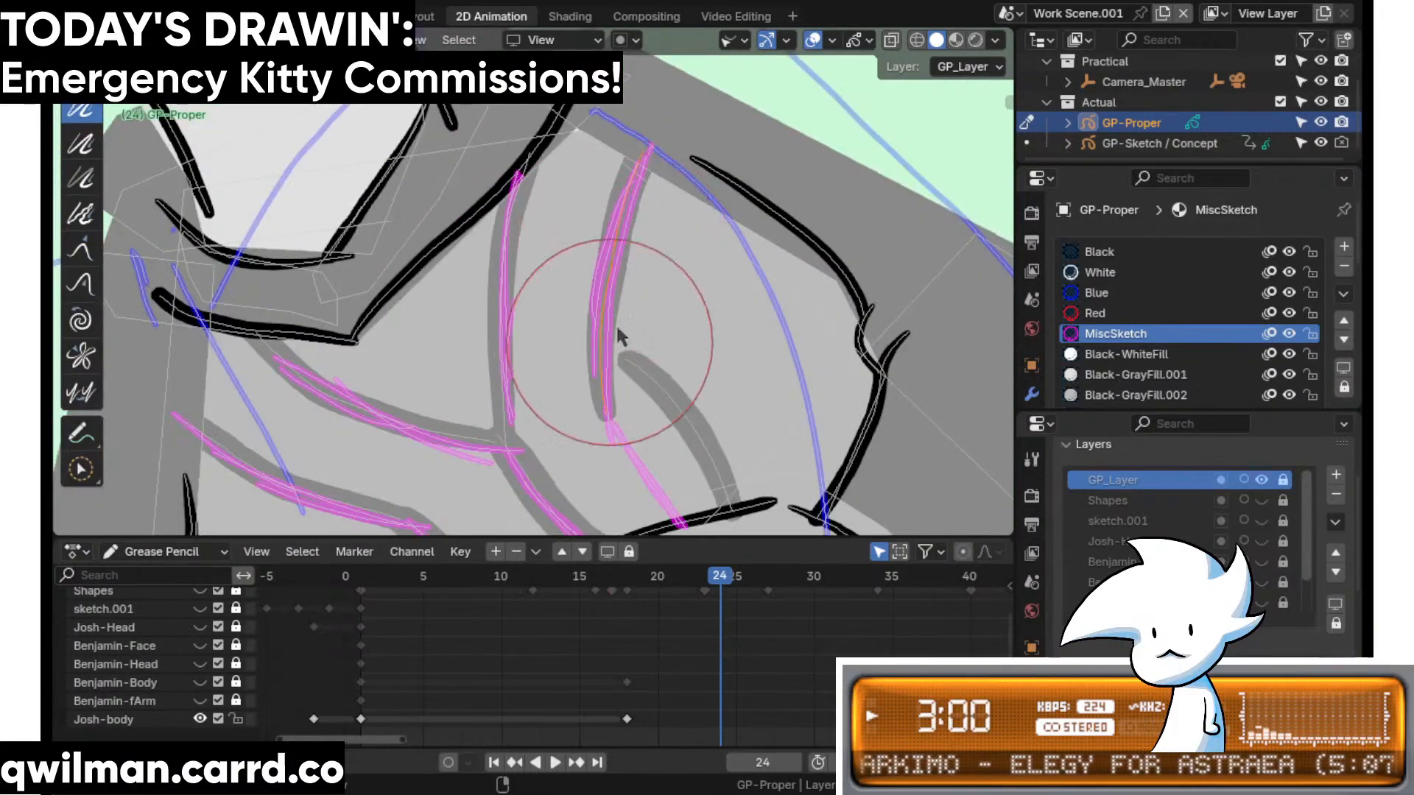
pyautogui.keyDown('shift'); pyautogui.moveTo(648, 314); pyautogui.dragTo(604, 198, button='middle'); pyautogui.keyUp('shift')
pyautogui.hotkey('shift', 'space')
pyautogui.click(643, 303)
pyautogui.hotkey('shift', 'space')
pyautogui.click(651, 275)
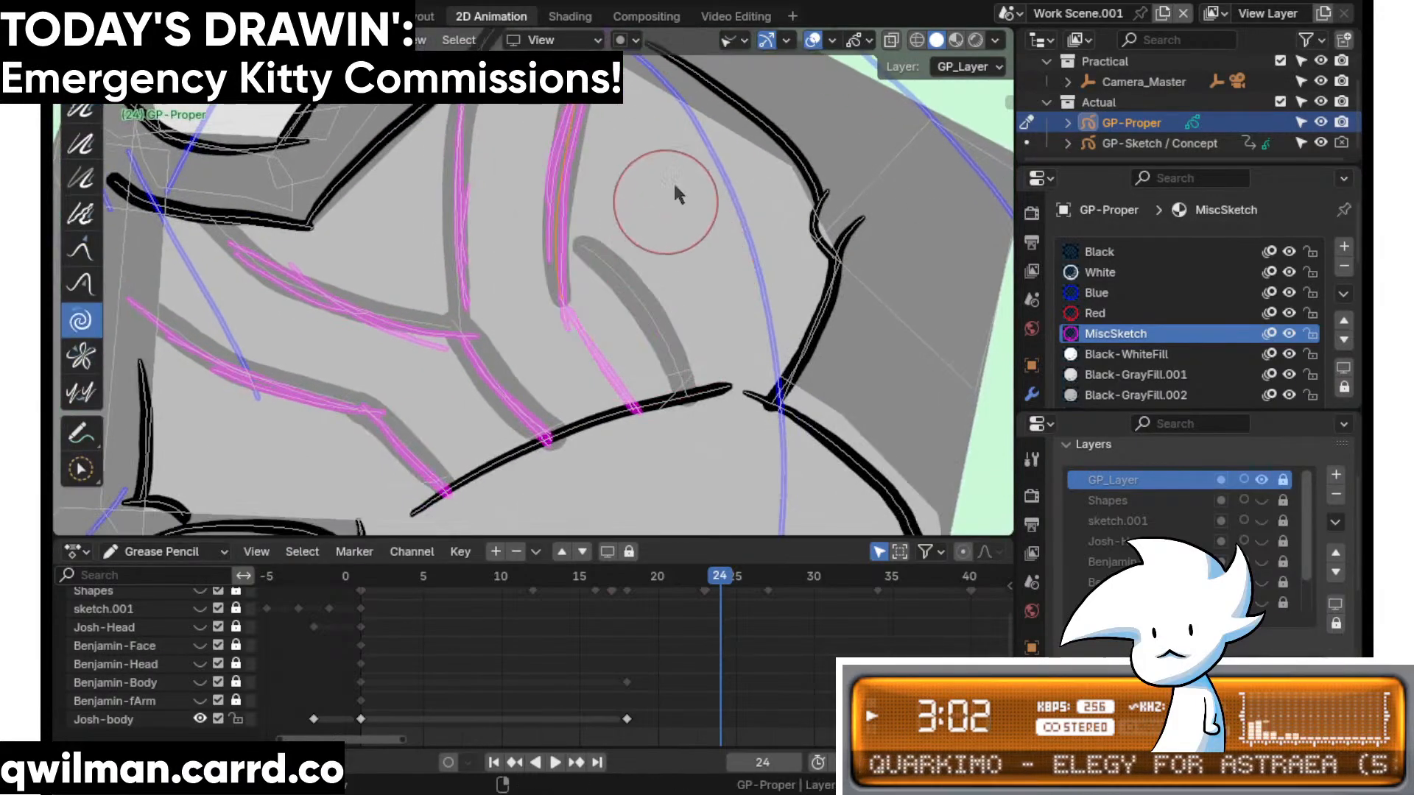
# - Select the lower segment of the rightmost torso fold, grab it onto its magenta guide, and clear the selection
pyautogui.press('q')
pyautogui.click(656, 220)
pyautogui.click(650, 306)
pyautogui.hotkey('shift', 'space')
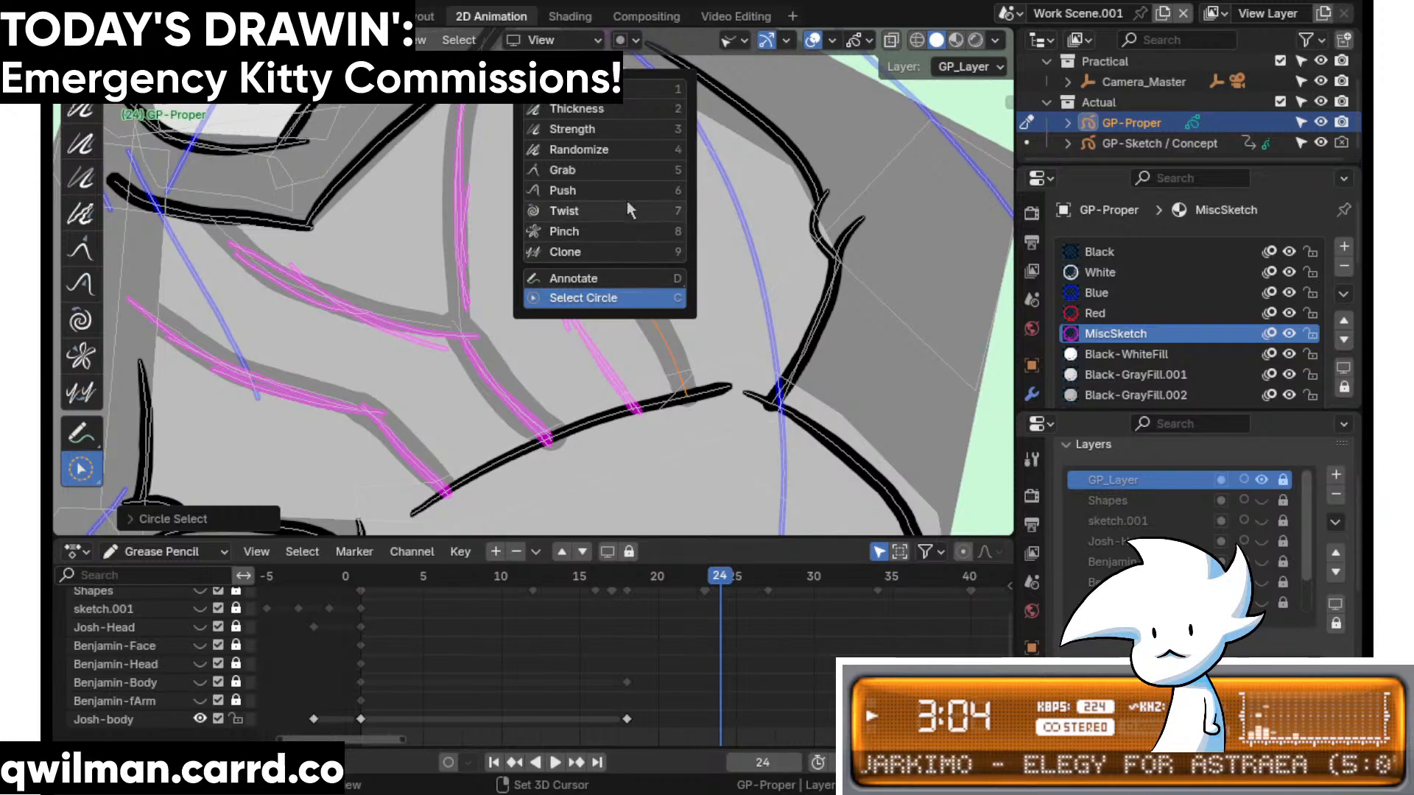
pyautogui.click(607, 169)
pyautogui.scroll(-5, 647, 232)
pyautogui.moveTo(620, 278); pyautogui.dragTo(594, 304)
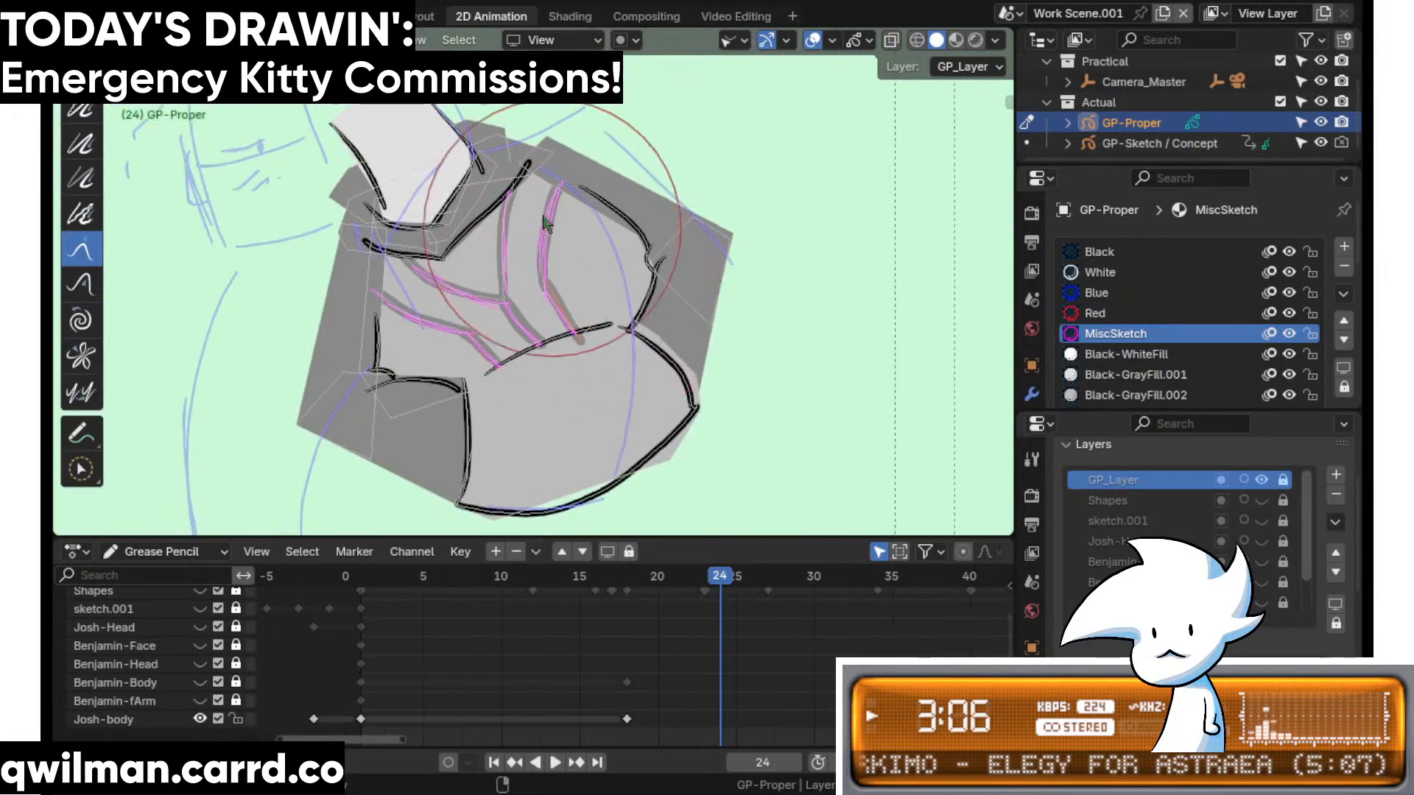
pyautogui.moveTo(551, 233); pyautogui.dragTo(543, 238)
pyautogui.moveTo(590, 365); pyautogui.dragTo(586, 378)
pyautogui.moveTo(558, 241); pyautogui.dragTo(551, 242)
pyautogui.scroll(5, 578, 368)
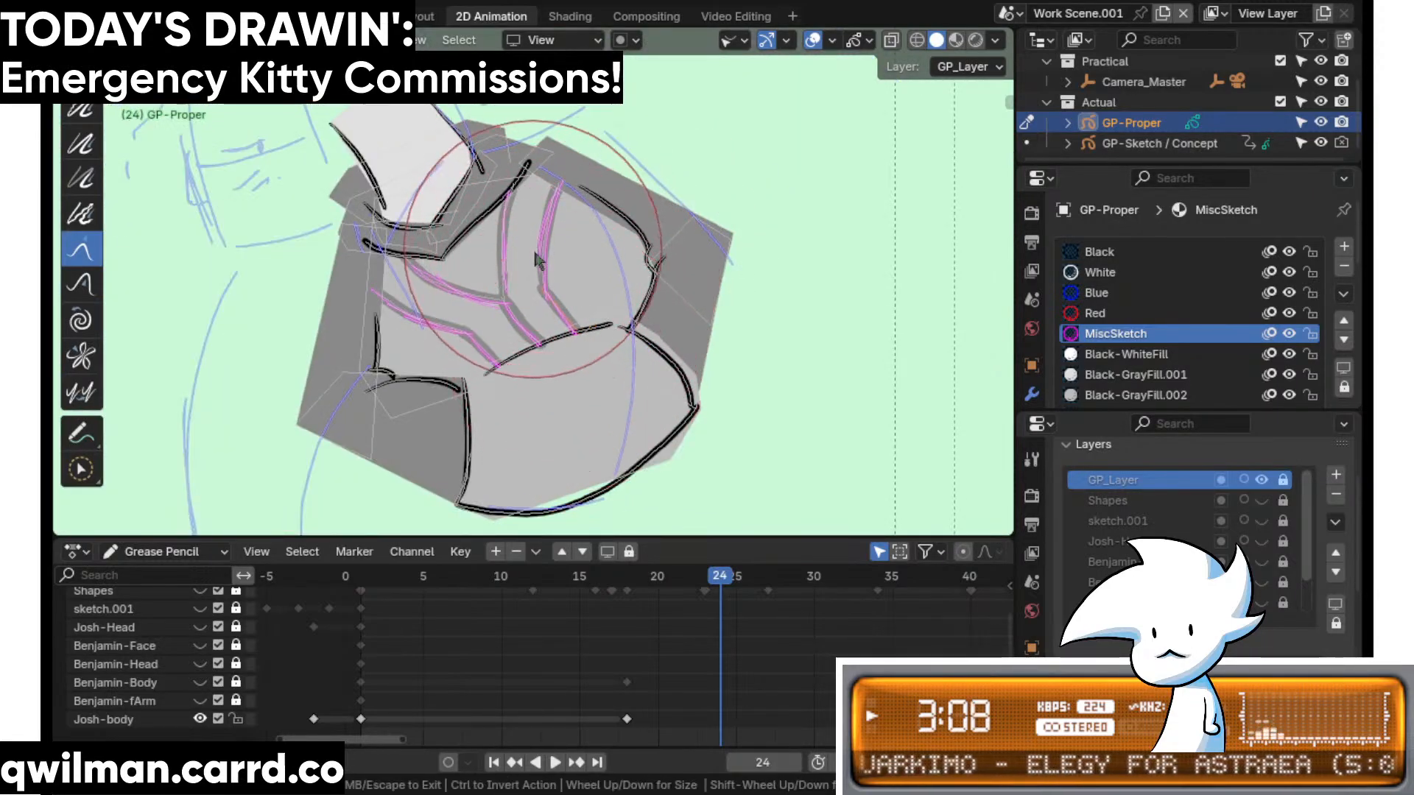
pyautogui.press('q')
pyautogui.click(616, 253)
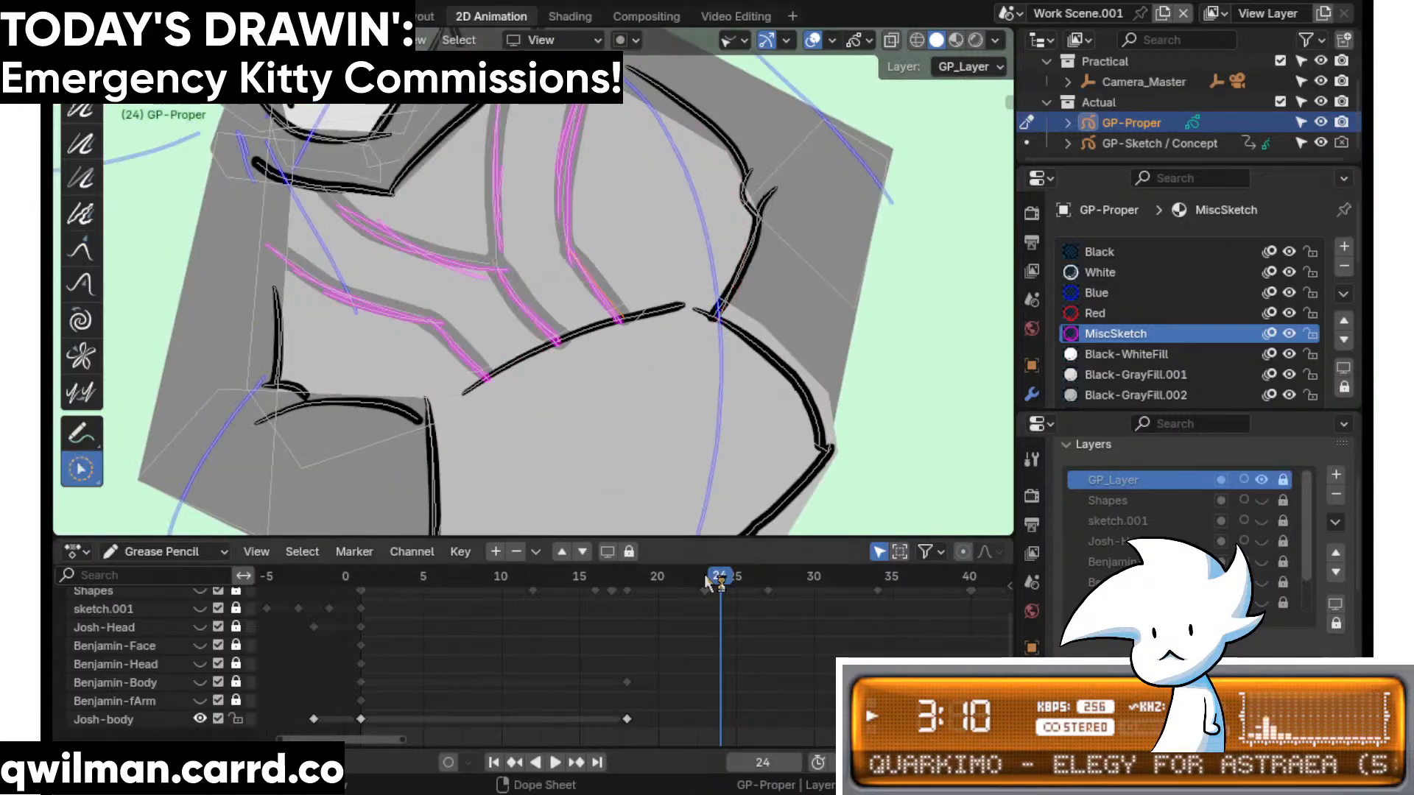
# - Switch to Edit Mode and examine the torso folds at frames 16 and 1
pyautogui.click(594, 576)
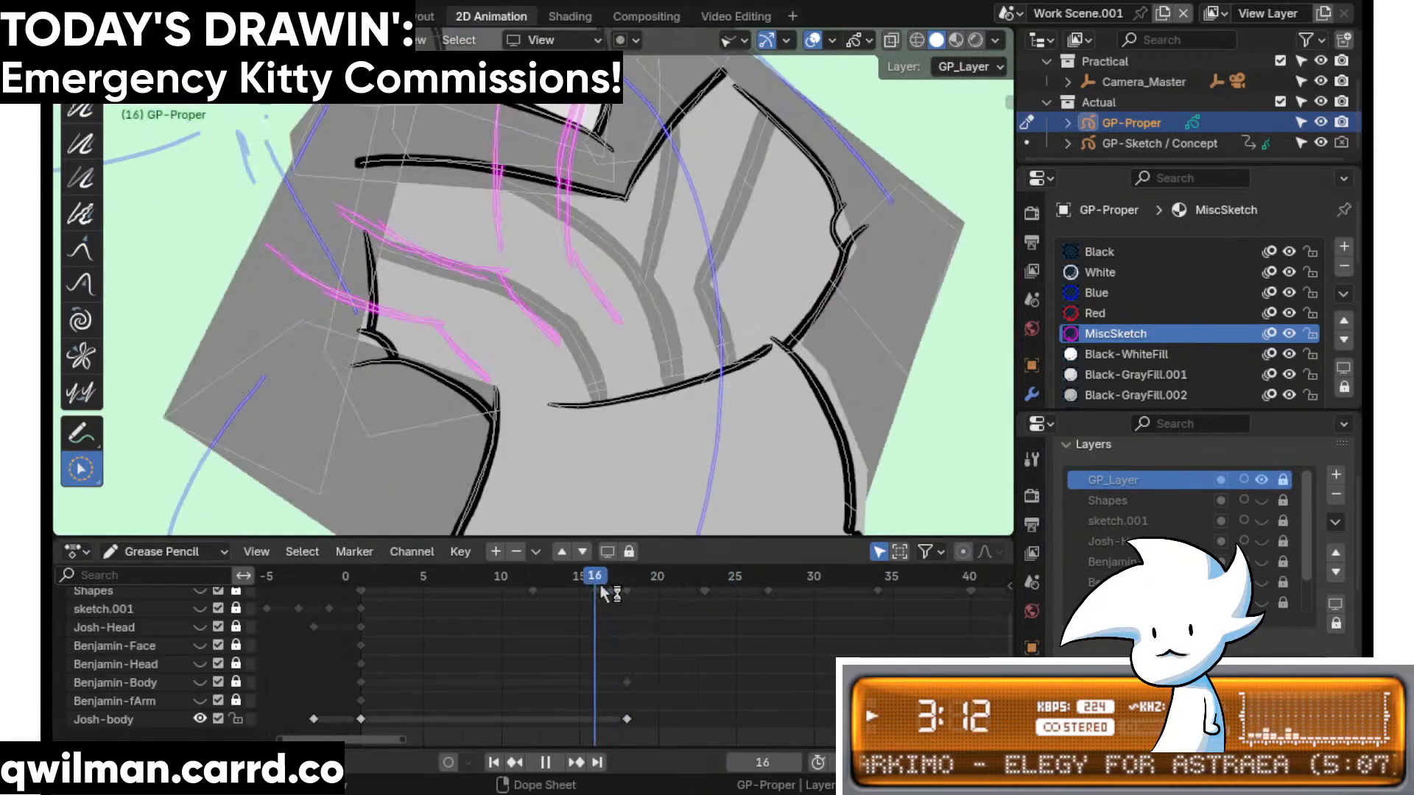
pyautogui.scroll(-4, 629, 396)
pyautogui.press('Tab')
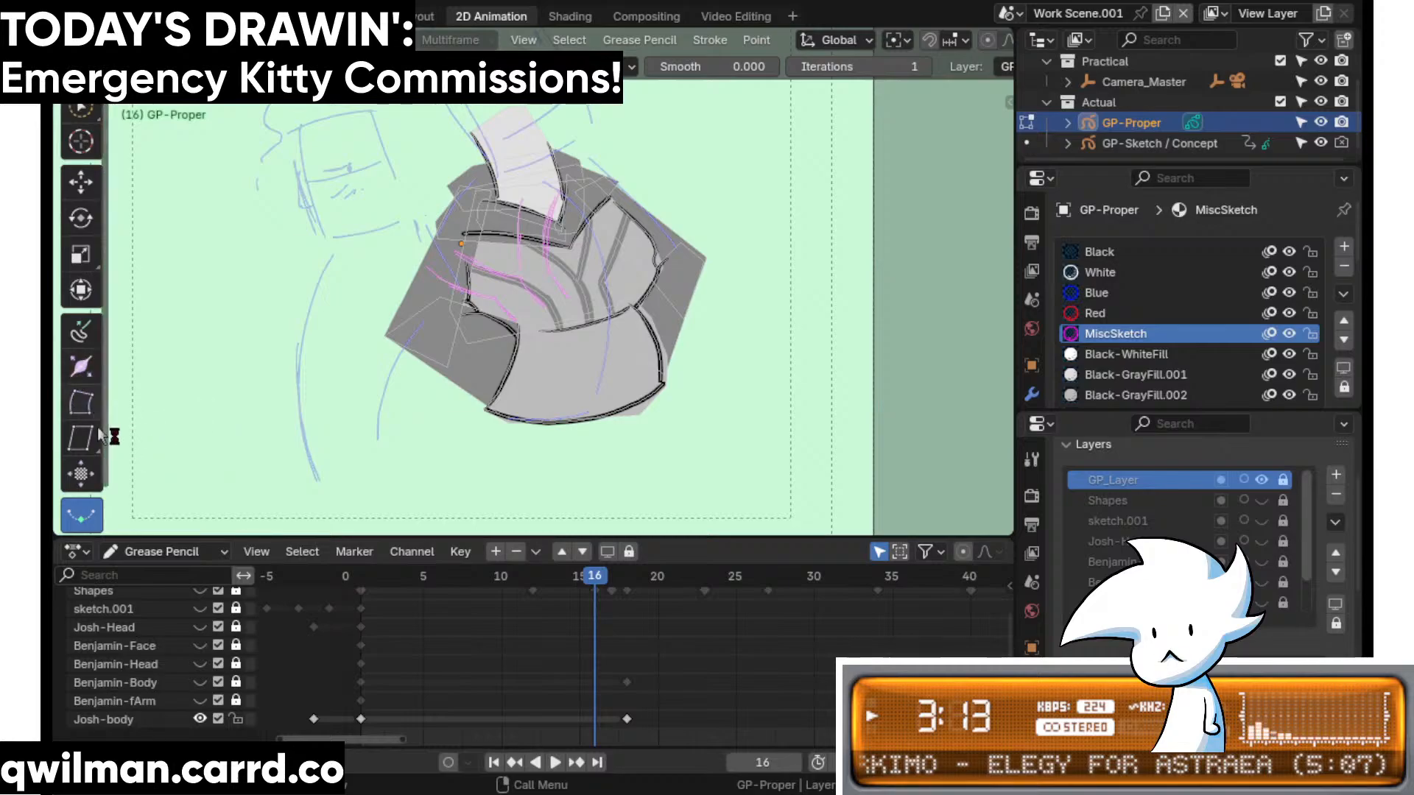
pyautogui.scroll(2, 158, 457)
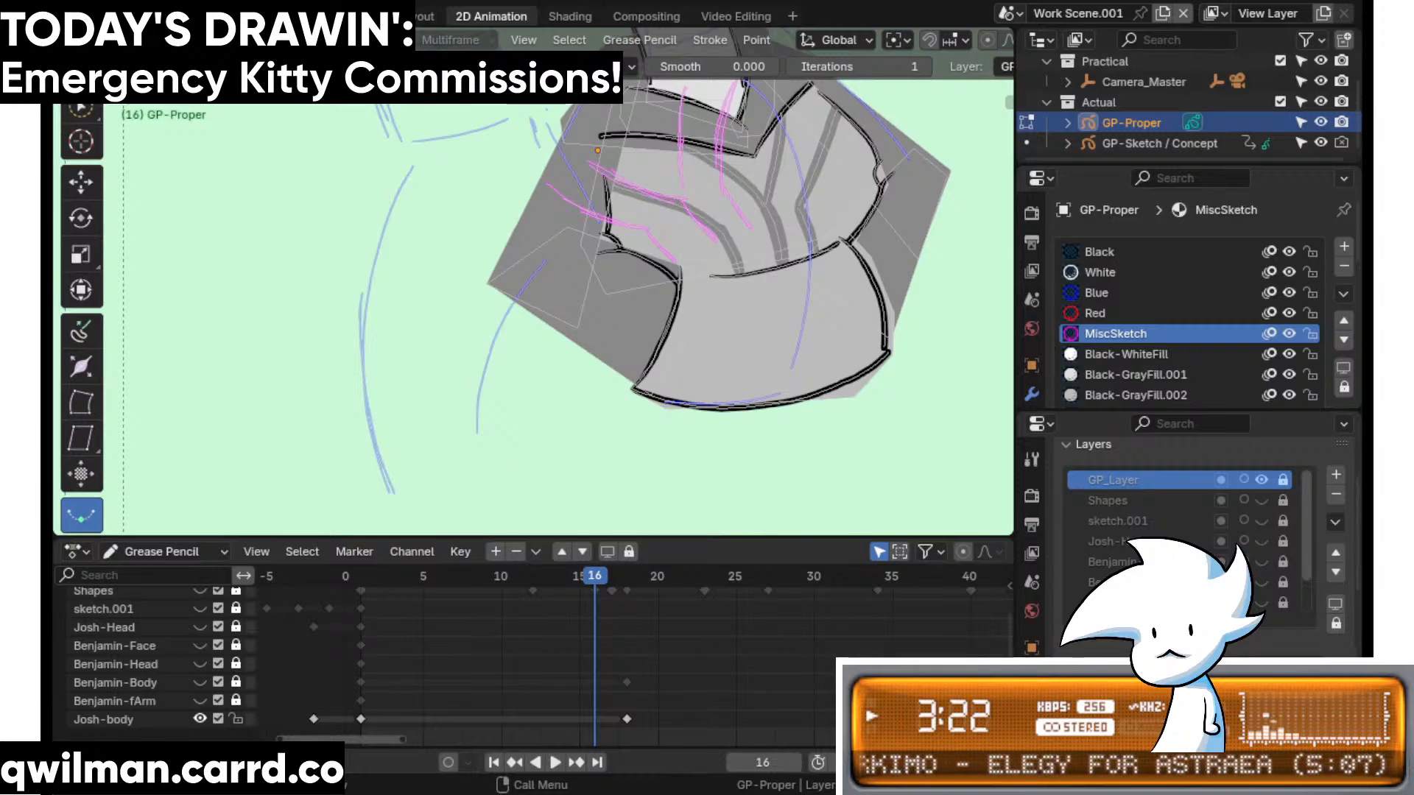
pyautogui.keyDown('shift'); pyautogui.moveTo(615, 388); pyautogui.dragTo(613, 406, button='middle'); pyautogui.keyUp('shift')
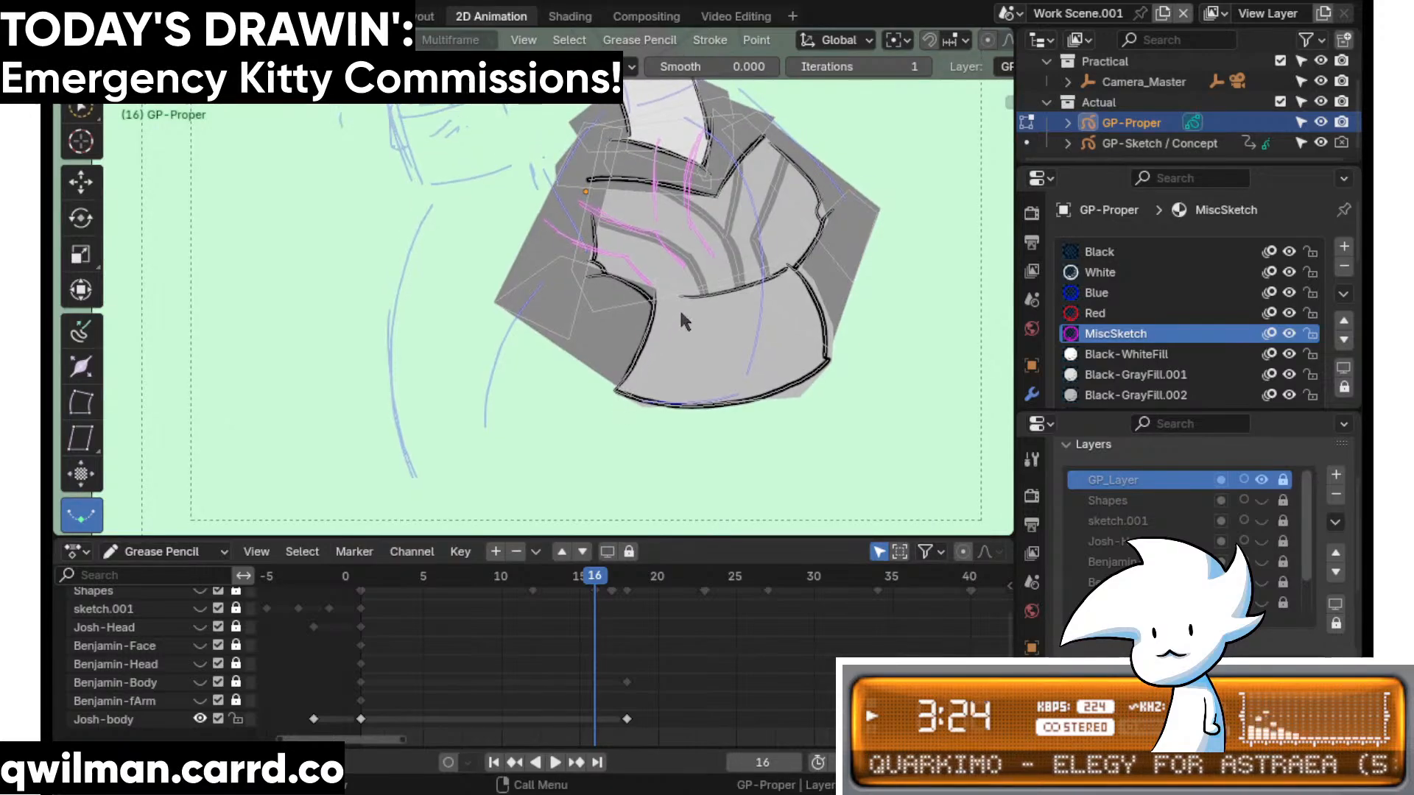
pyautogui.keyDown('ctrl'); pyautogui.scroll(2, 679, 332); pyautogui.keyUp('ctrl')
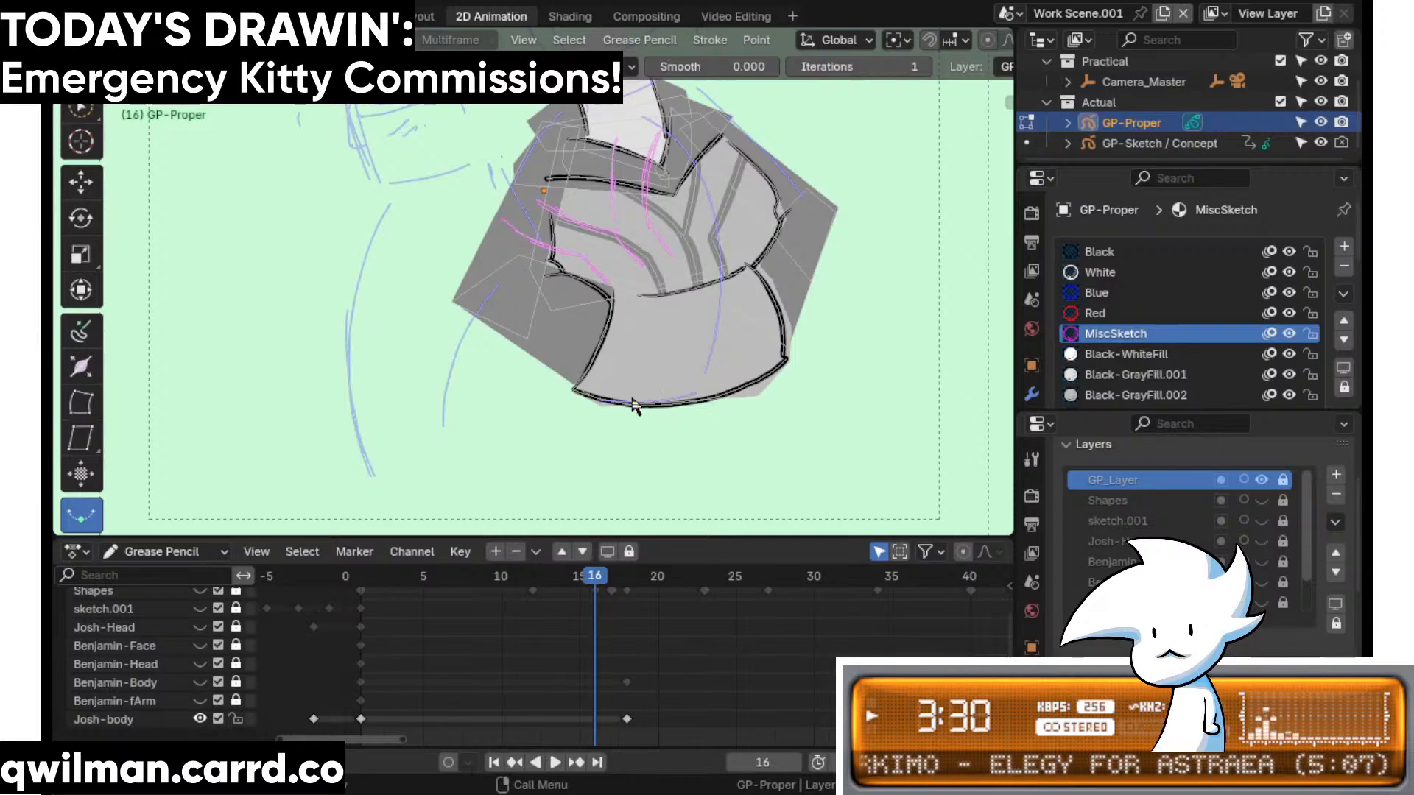
pyautogui.scroll(2, 648, 309)
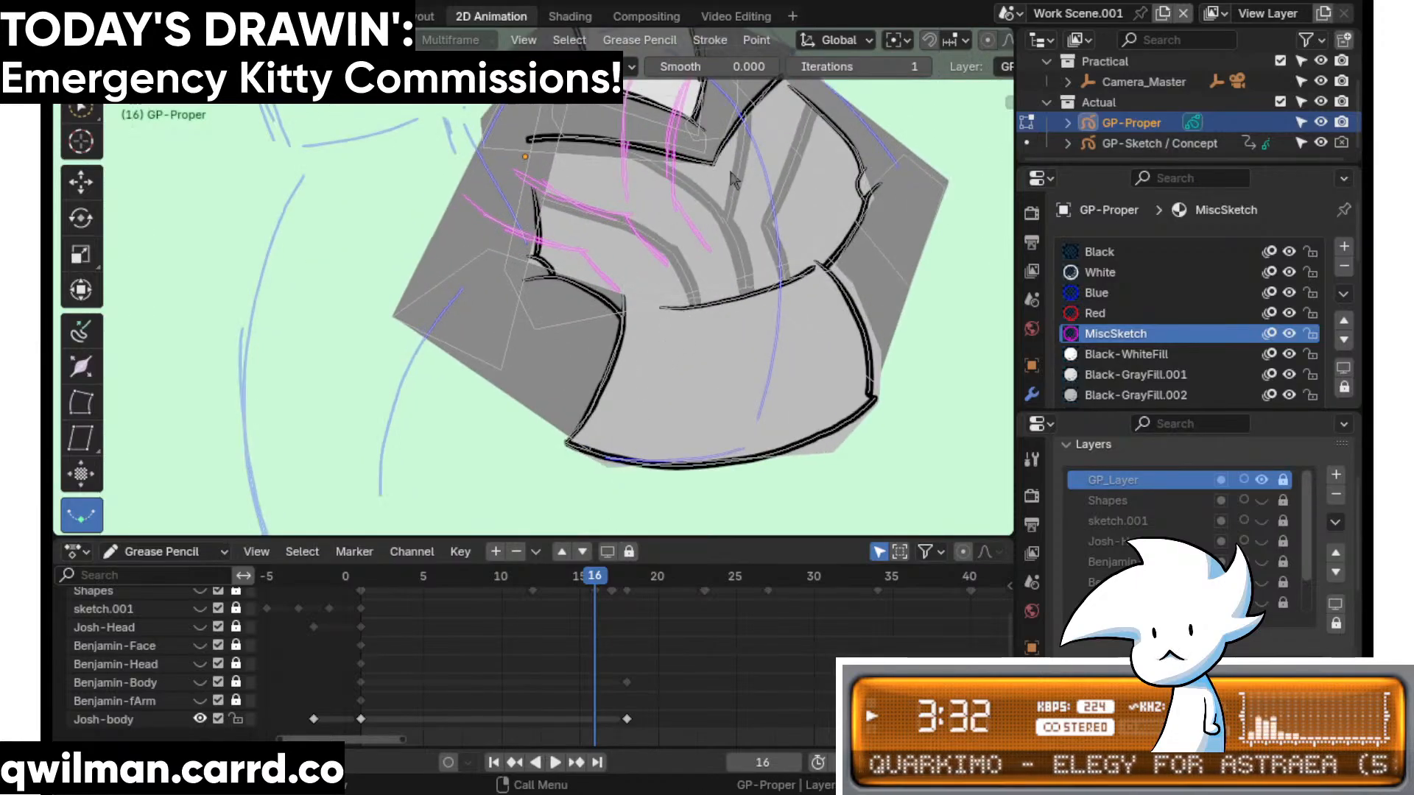
pyautogui.hotkey('shift', 'Left')
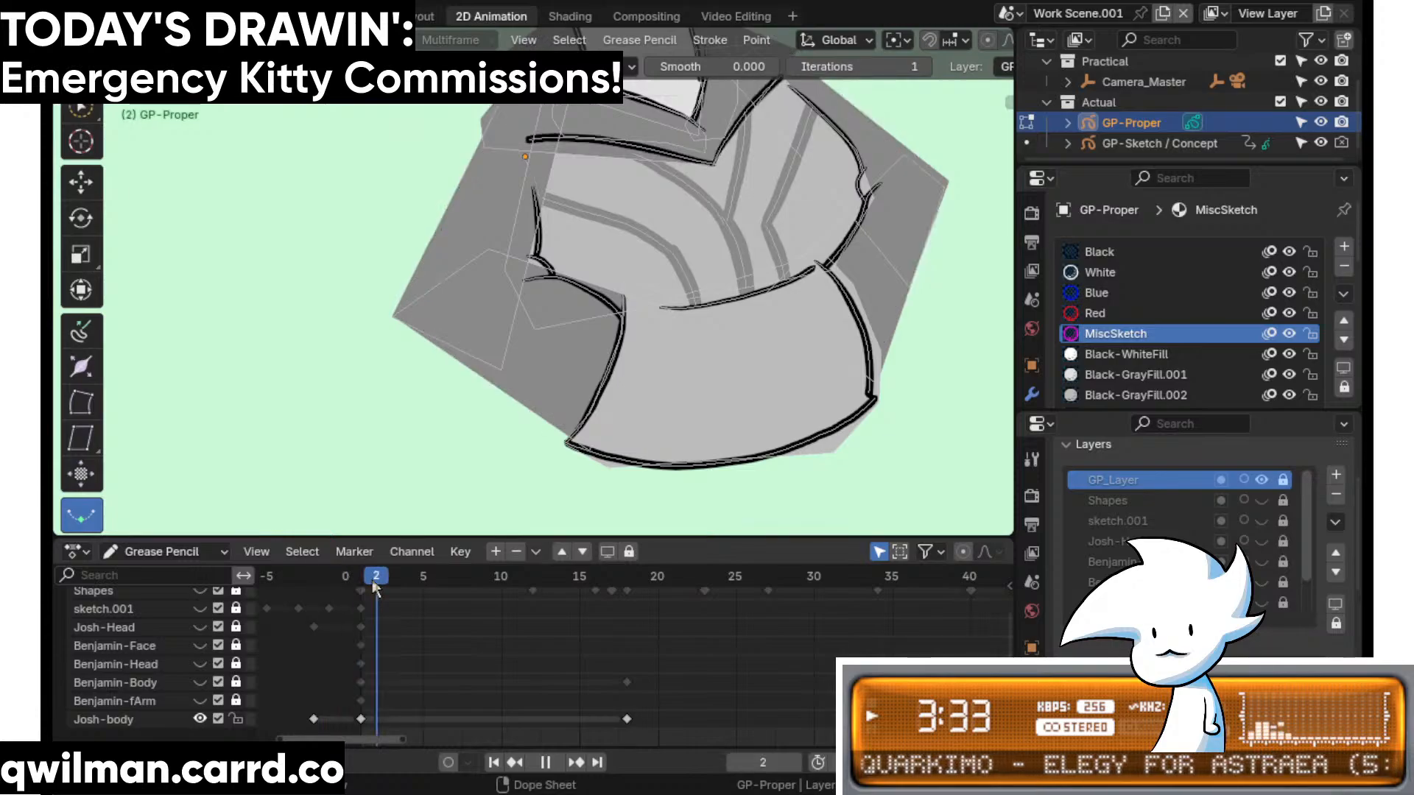
pyautogui.scroll(3, 681, 376)
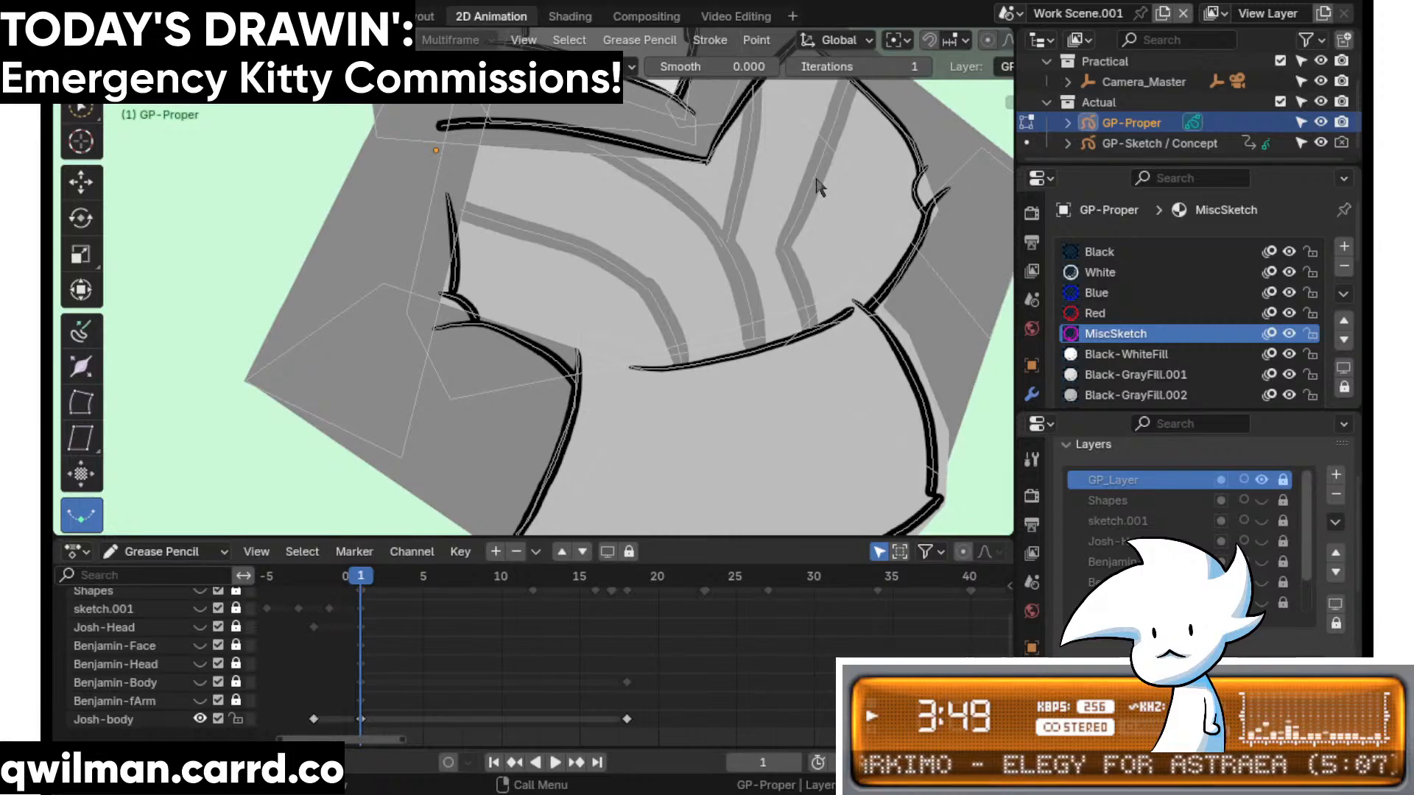
pyautogui.scroll(-1, 814, 178)
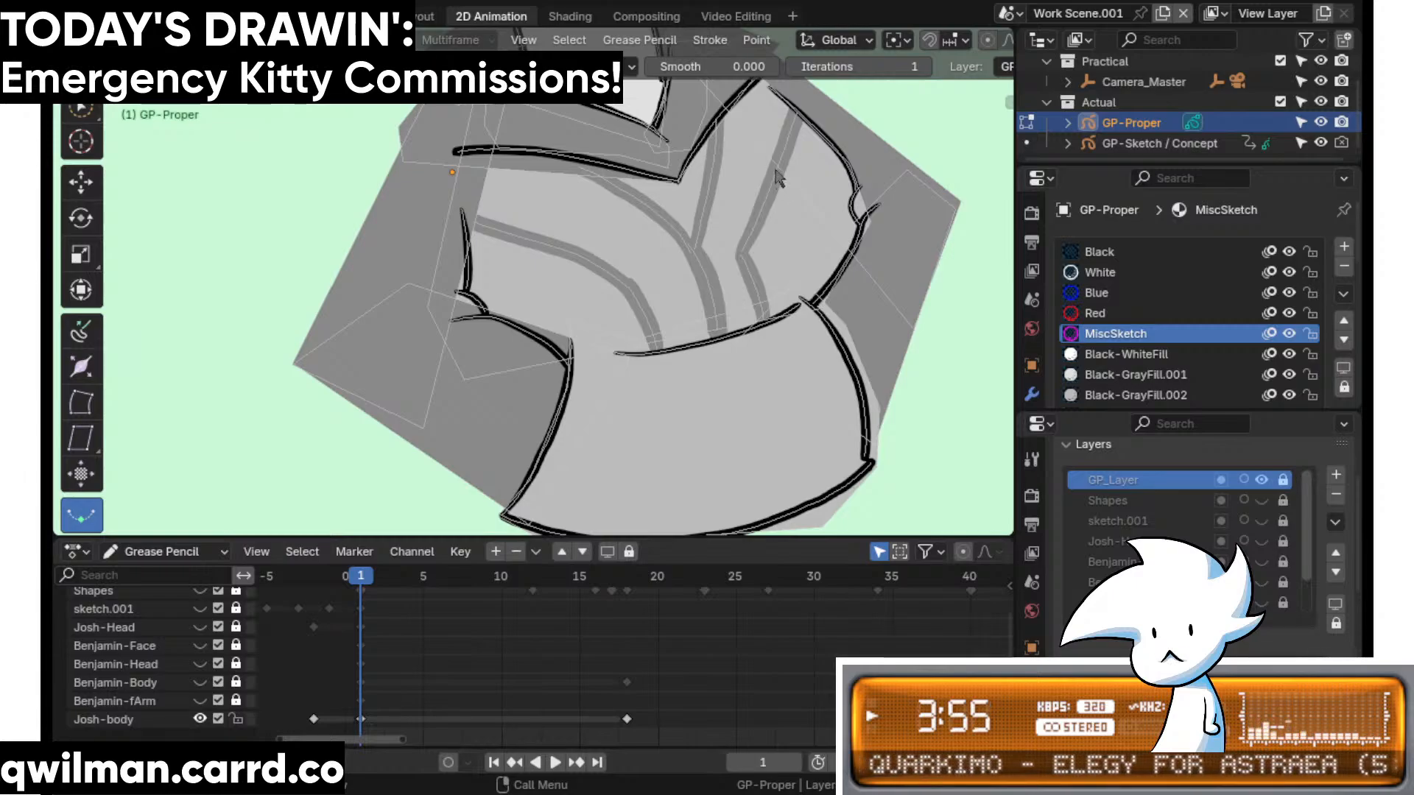
pyautogui.keyDown('shift'); pyautogui.moveTo(747, 297); pyautogui.dragTo(712, 287, button='middle'); pyautogui.keyUp('shift')
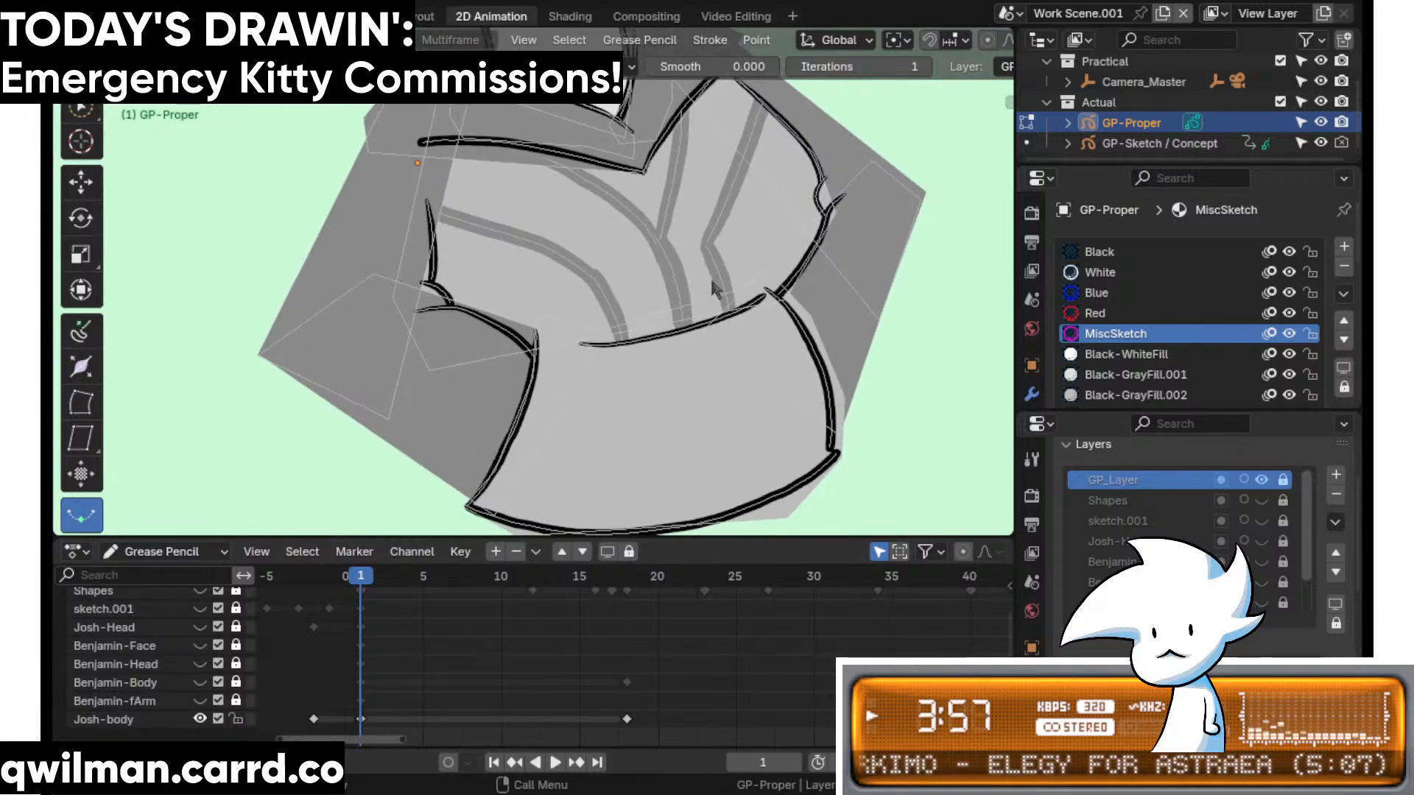
# - Compare the torso pose and fold placement at frames 18 and 21 with frame 9
pyautogui.click(624, 576)
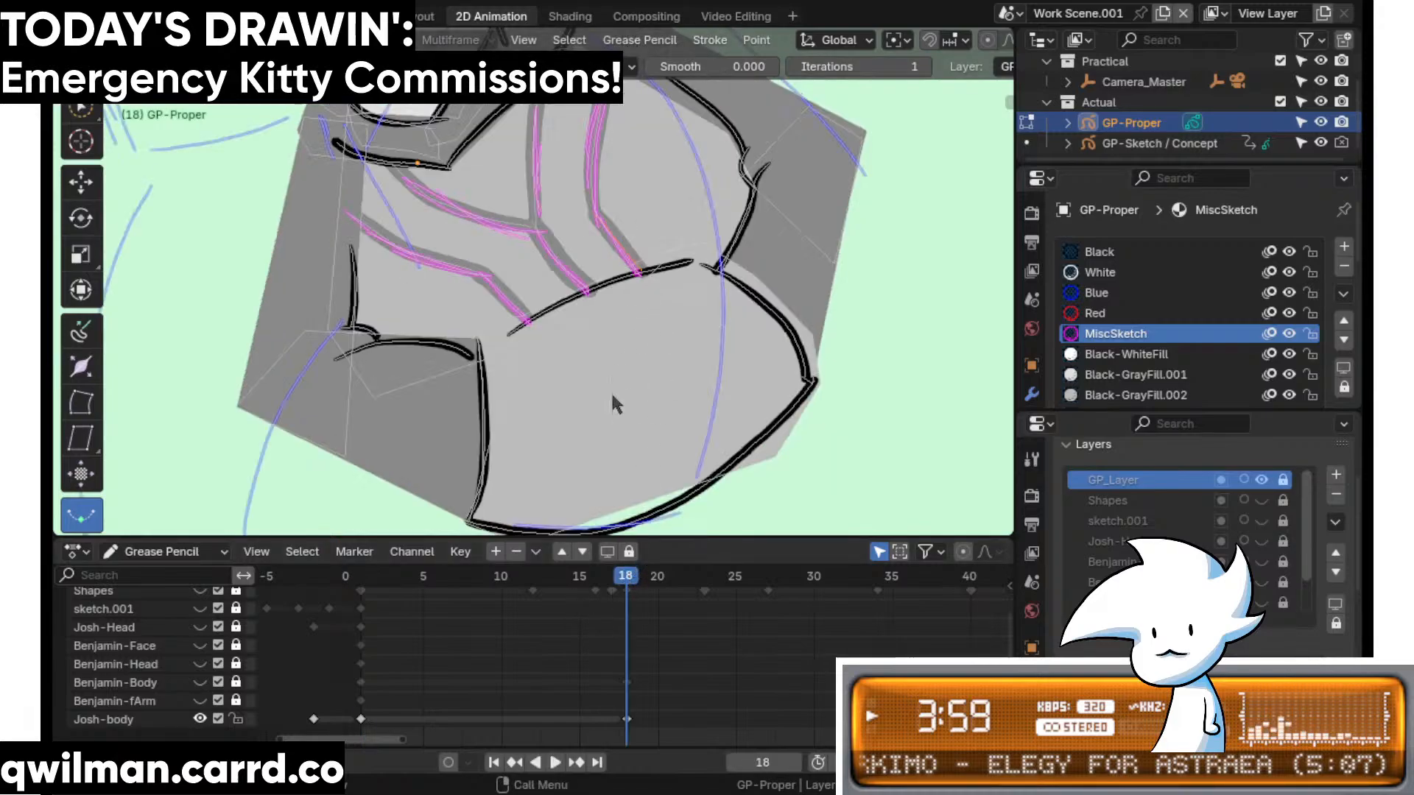
pyautogui.click(483, 578)
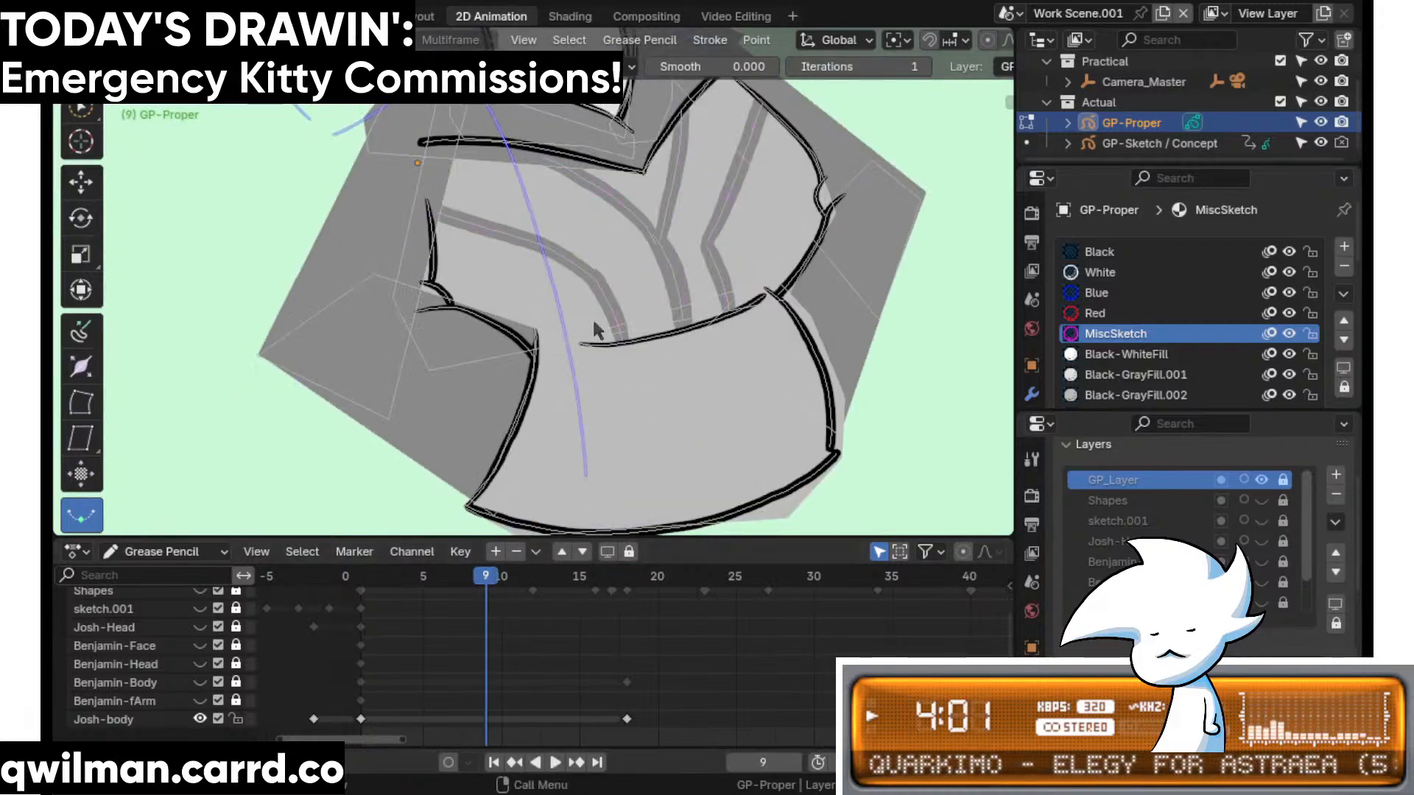
pyautogui.click(677, 590)
pyautogui.click(676, 571)
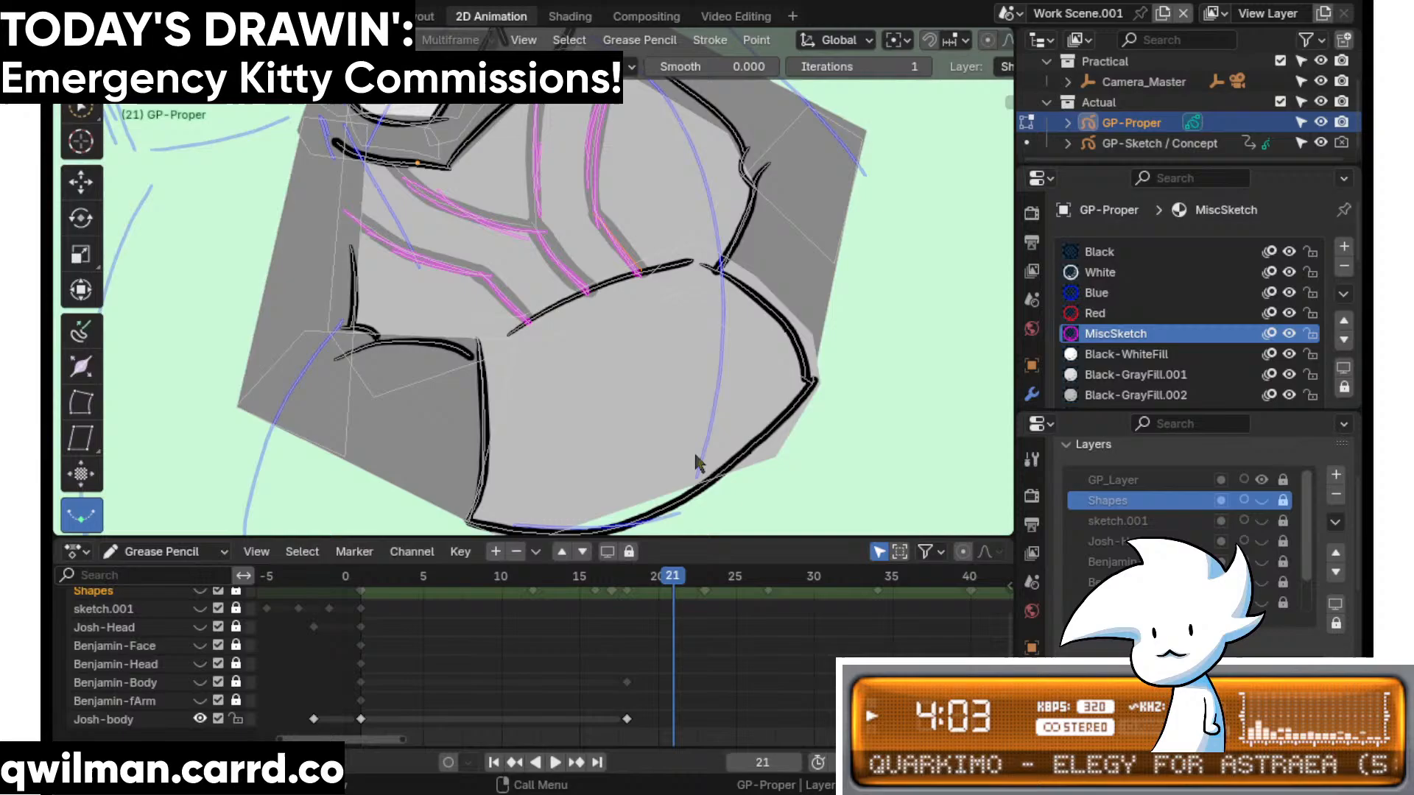
pyautogui.click(491, 576)
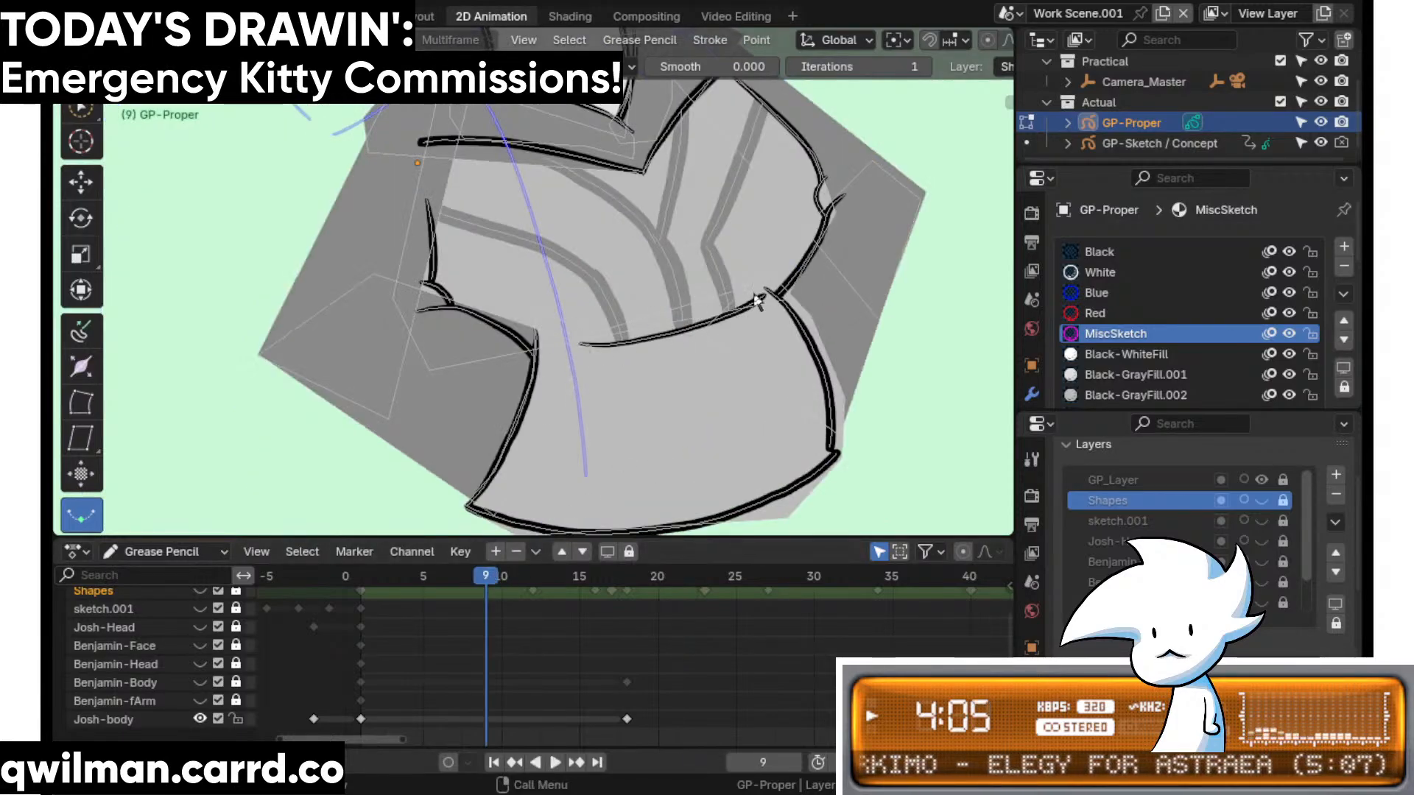
pyautogui.moveTo(648, 340); pyautogui.dragTo(626, 362, button='middle')
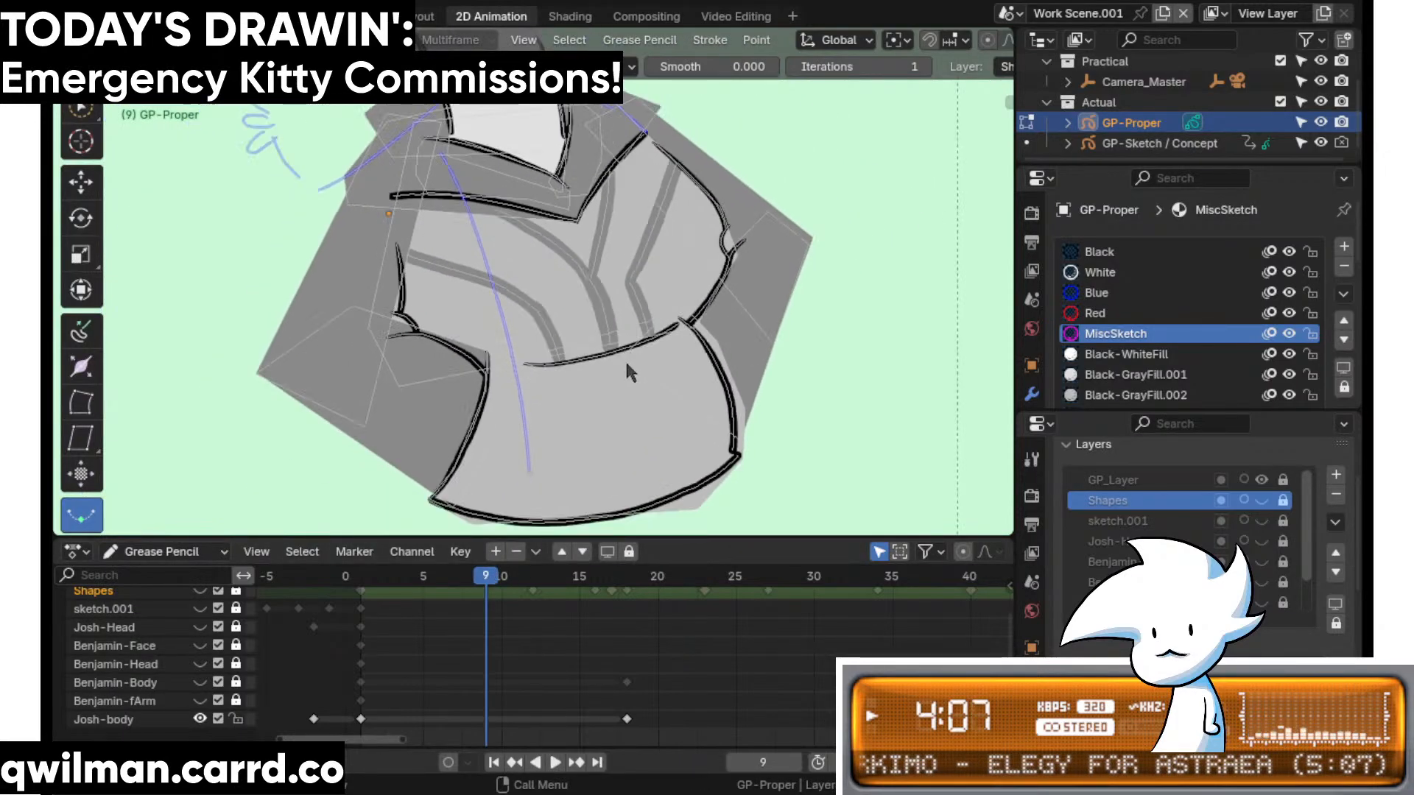
# - Circle-select the light grey torso fill beside the shoulder at frame 19 and pull its edge toward the shoulder line with the Grab brush
pyautogui.click(641, 574)
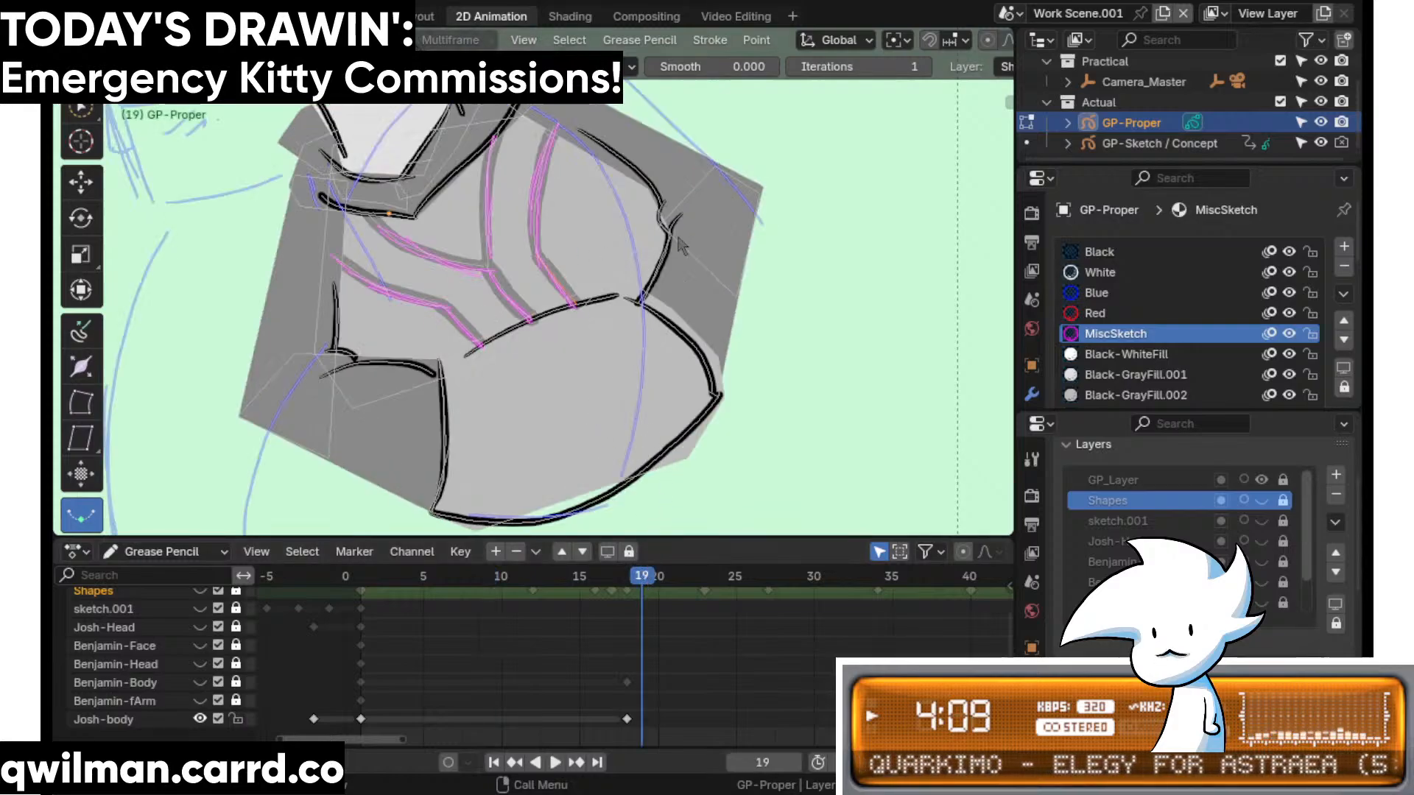
pyautogui.keyDown('shift'); pyautogui.moveTo(639, 265); pyautogui.dragTo(730, 304, button='middle'); pyautogui.keyUp('shift')
pyautogui.scroll(2, 736, 294)
pyautogui.keyDown('shift'); pyautogui.moveTo(781, 235); pyautogui.dragTo(773, 313, button='middle'); pyautogui.keyUp('shift')
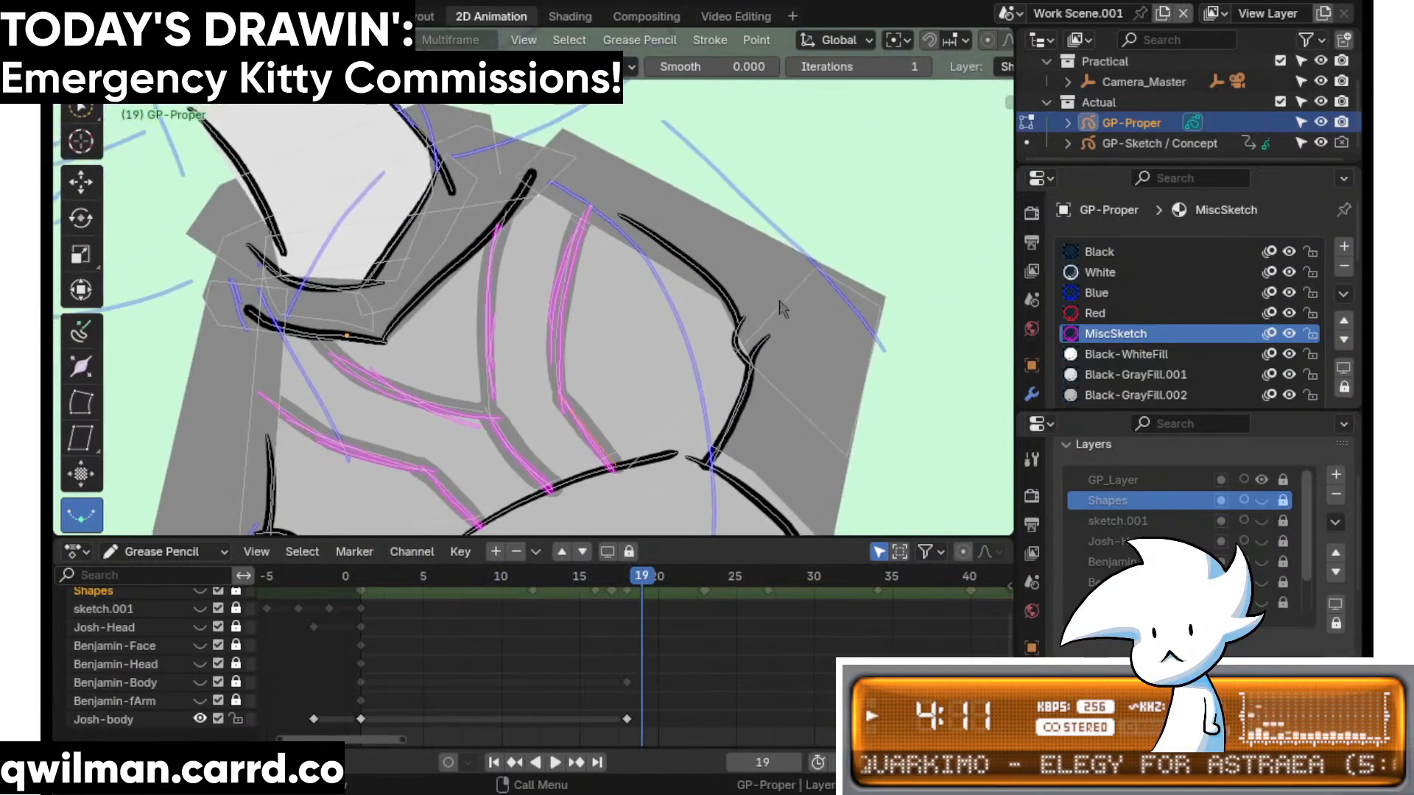
pyautogui.press('q')
pyautogui.click(758, 303)
pyautogui.scroll(2, 782, 329)
pyautogui.click(779, 315)
pyautogui.scroll(2, 803, 330)
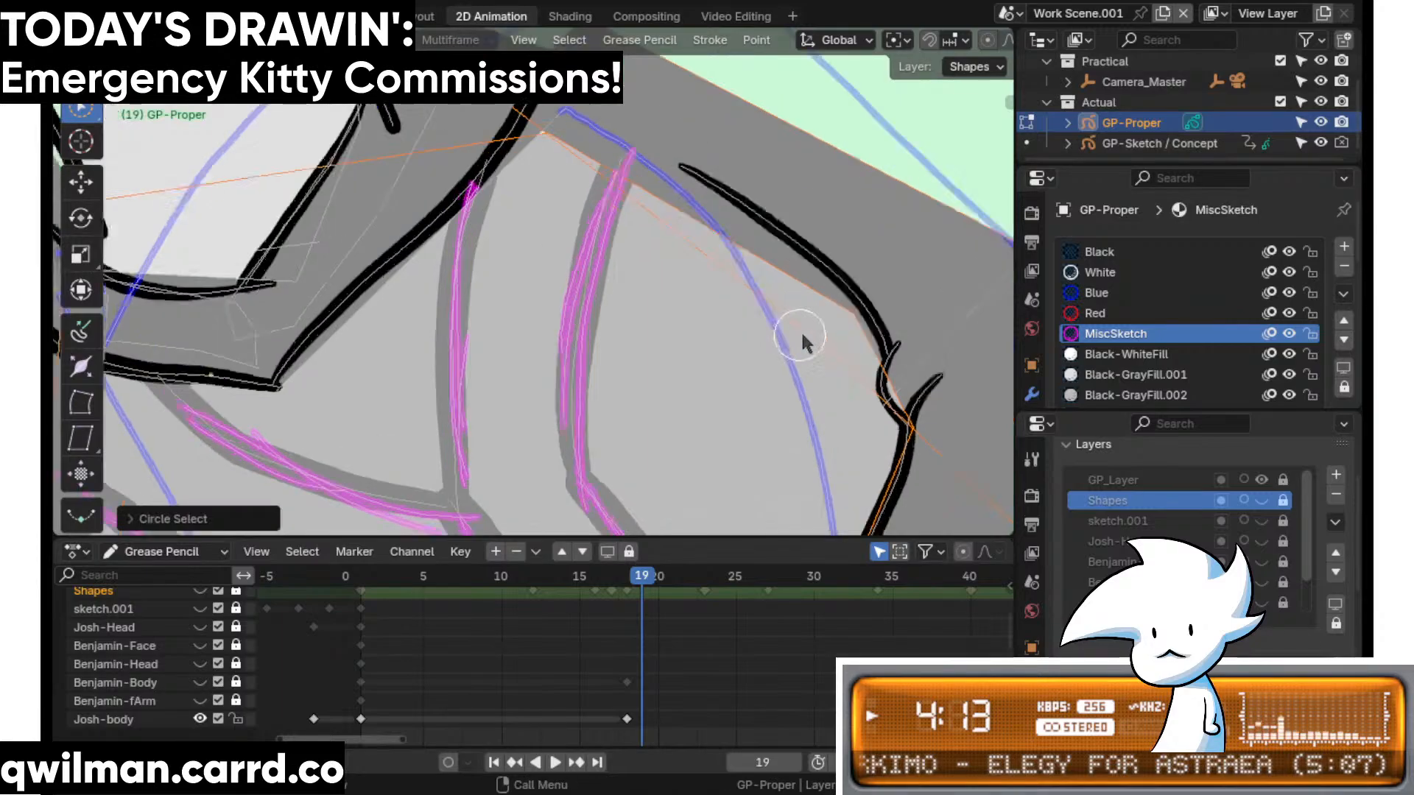
pyautogui.scroll(-2, 890, 315)
pyautogui.scroll(3, 767, 303)
pyautogui.keyDown('shift'); pyautogui.moveTo(913, 346); pyautogui.dragTo(722, 356, button='middle'); pyautogui.keyUp('shift')
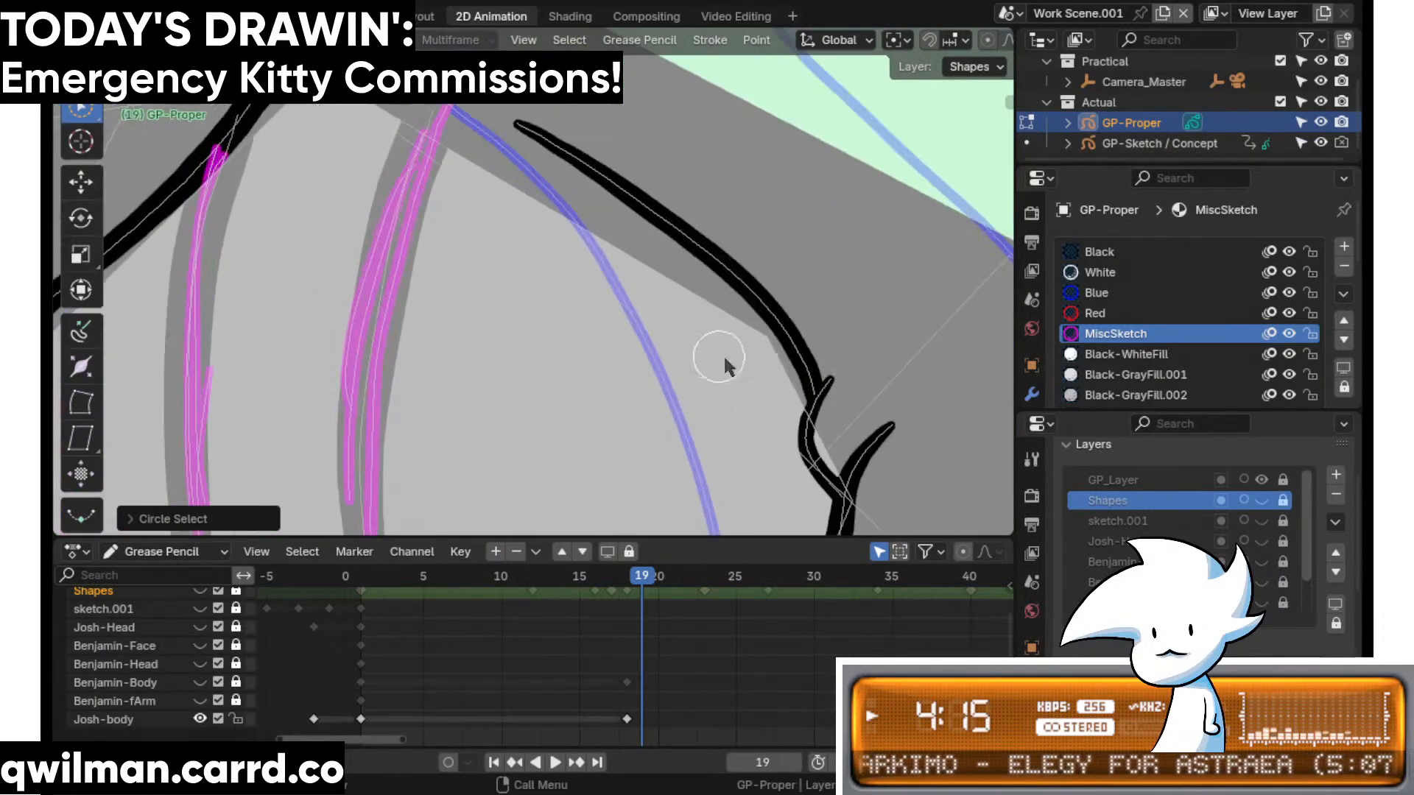
pyautogui.scroll(-3, 758, 337)
pyautogui.hotkey('ctrl', 'Tab')
pyautogui.hotkey('shift', 'space')
pyautogui.click(555, 133)
pyautogui.scroll(-2, 567, 221)
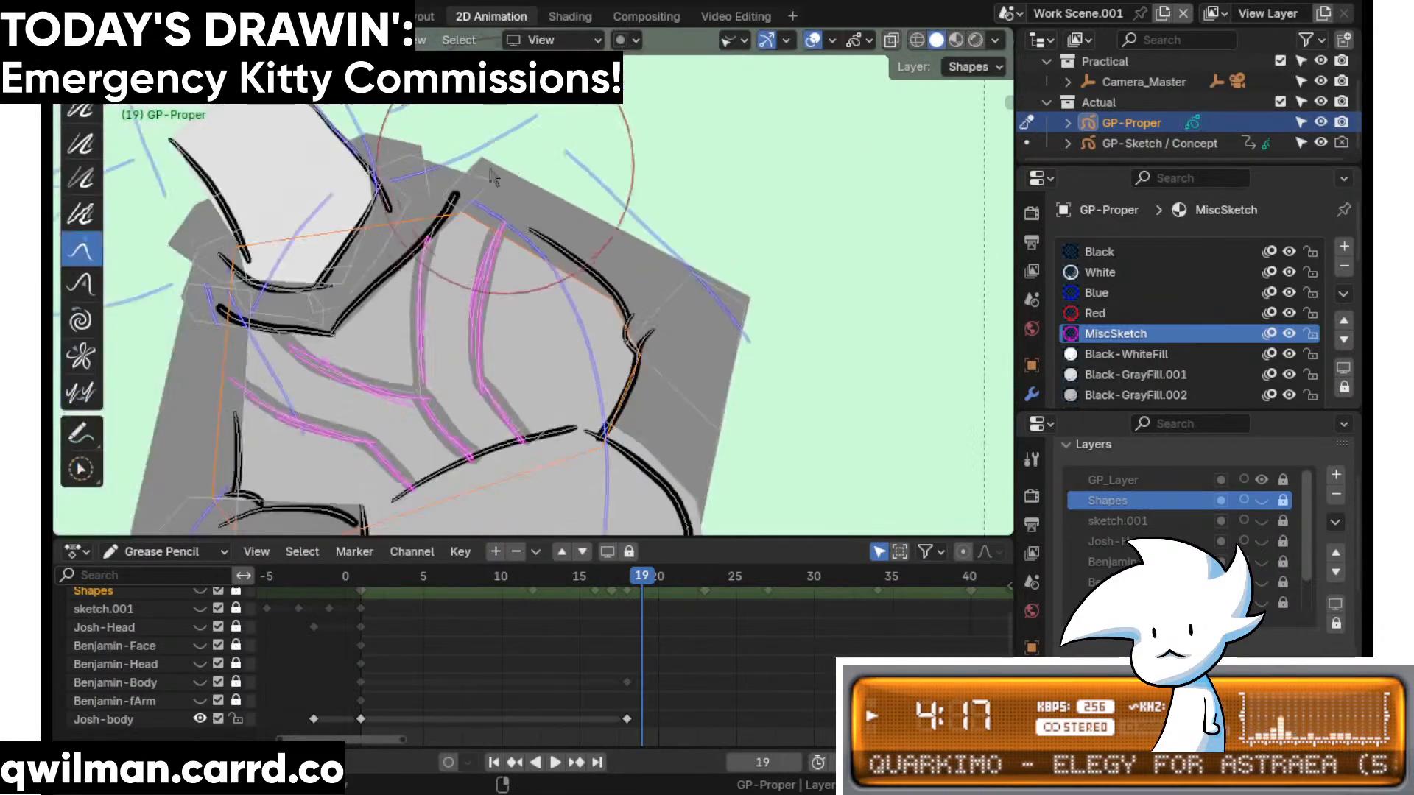
pyautogui.moveTo(567, 219); pyautogui.dragTo(655, 295)
# - Interpolate a Josh-body in-between drawing at frame 16 in Edit Mode
pyautogui.click(594, 572)
pyautogui.press('Tab')
pyautogui.hotkey('shift', 'space')
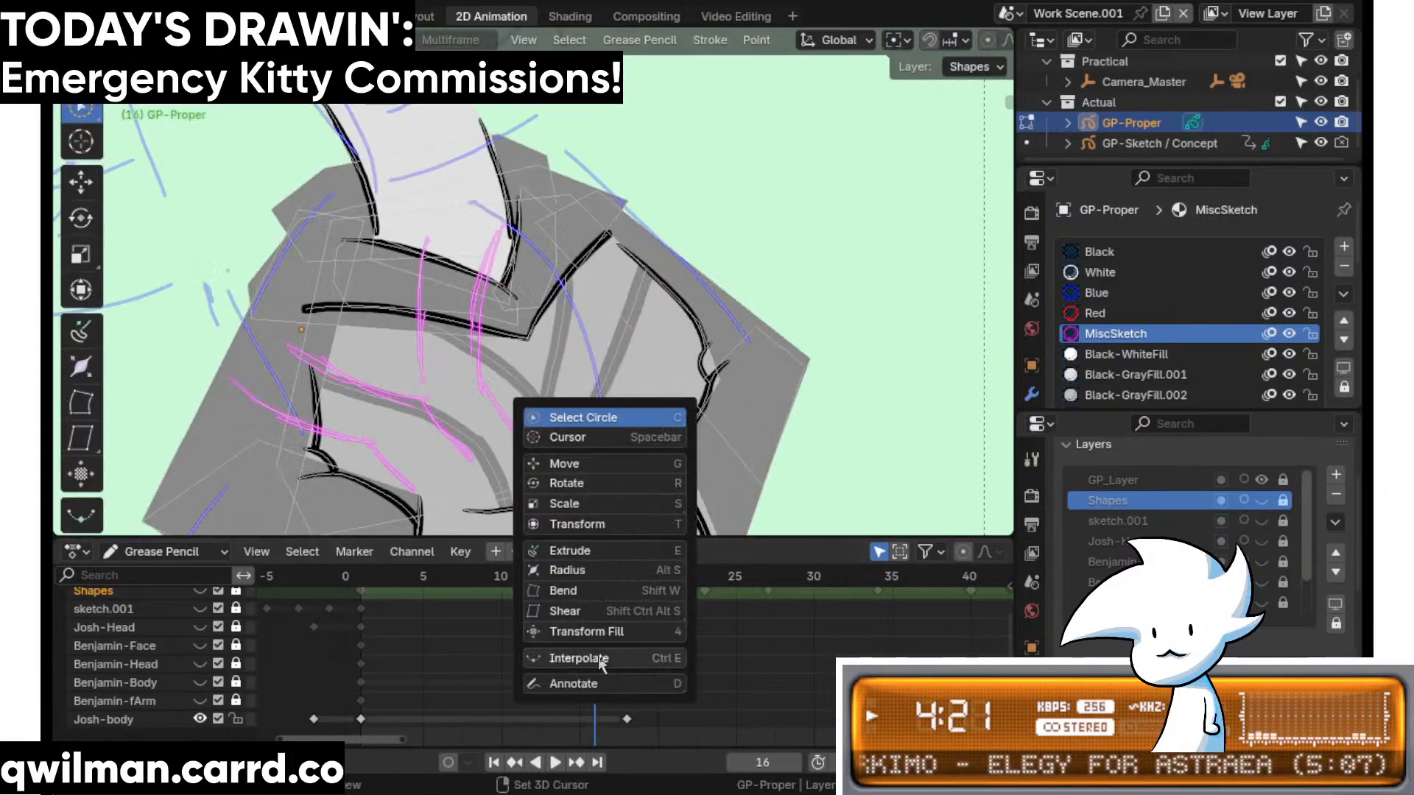
pyautogui.click(598, 661)
pyautogui.keyDown('shift'); pyautogui.moveTo(630, 357); pyautogui.dragTo(720, 230, button='middle'); pyautogui.keyUp('shift')
pyautogui.moveTo(573, 394)
pyautogui.mouseDown()
pyautogui.moveTo(193, 428)
pyautogui.moveTo(520, 382)
pyautogui.moveTo(185, 423)
pyautogui.moveTo(327, 385)
pyautogui.moveTo(478, 386)
pyautogui.moveTo(199, 430)
pyautogui.moveTo(553, 405)
pyautogui.moveTo(198, 400)
pyautogui.moveTo(552, 382)
pyautogui.moveTo(279, 406)
pyautogui.moveTo(419, 436)
pyautogui.moveTo(265, 437)
pyautogui.moveTo(314, 428)
pyautogui.mouseUp()
# - Play and scrub around frames 15 and 16 to check the torso in-between against its neighbouring drawings
pyautogui.click(584, 578)
pyautogui.press('space')
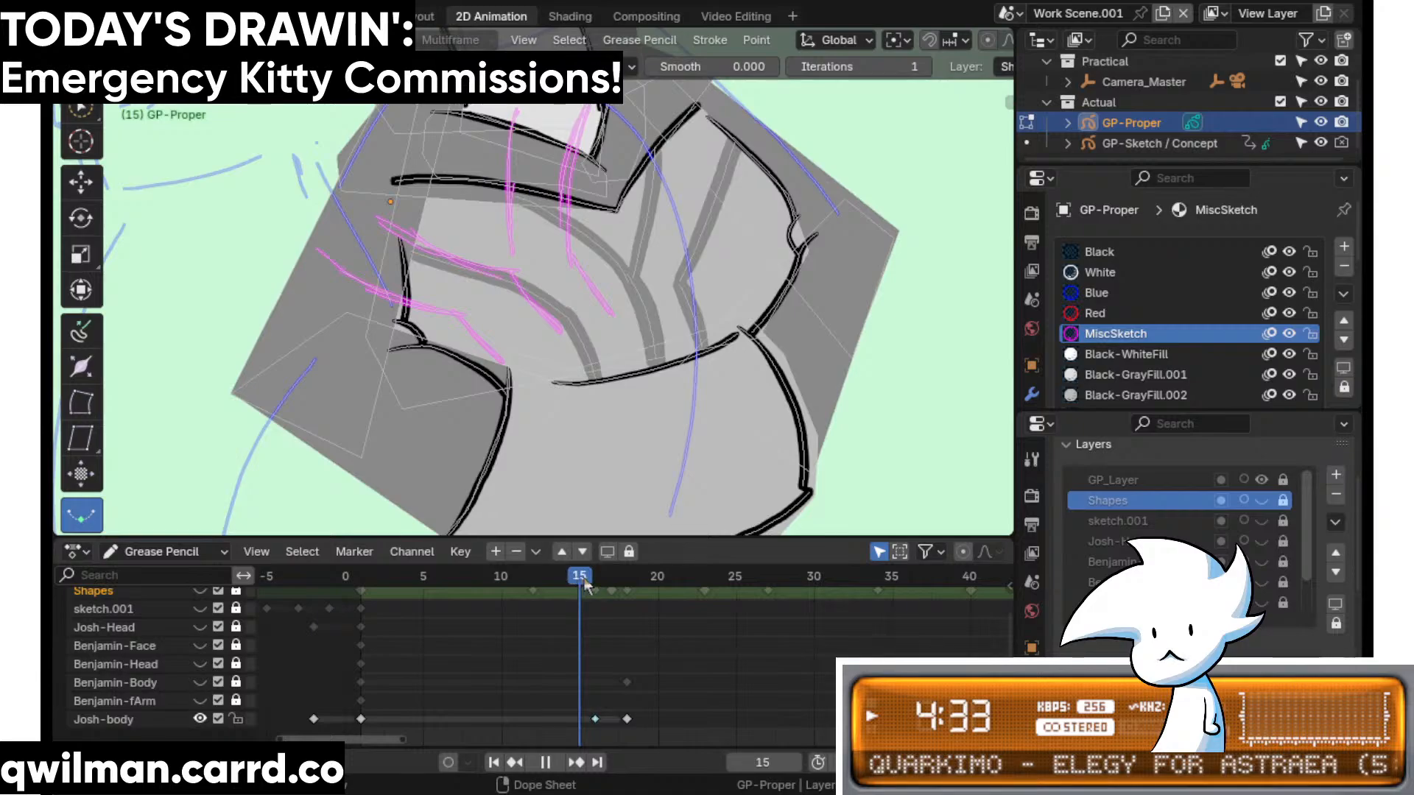
pyautogui.moveTo(585, 584)
pyautogui.mouseDown()
pyautogui.moveTo(631, 590)
pyautogui.moveTo(588, 597)
pyautogui.moveTo(618, 603)
pyautogui.moveTo(580, 614)
pyautogui.moveTo(601, 600)
pyautogui.mouseUp()
pyautogui.press('space')
# - Circle-select the collar strokes at frame 16, try to shift them with the Grab brush, and undo the change
pyautogui.press('q')
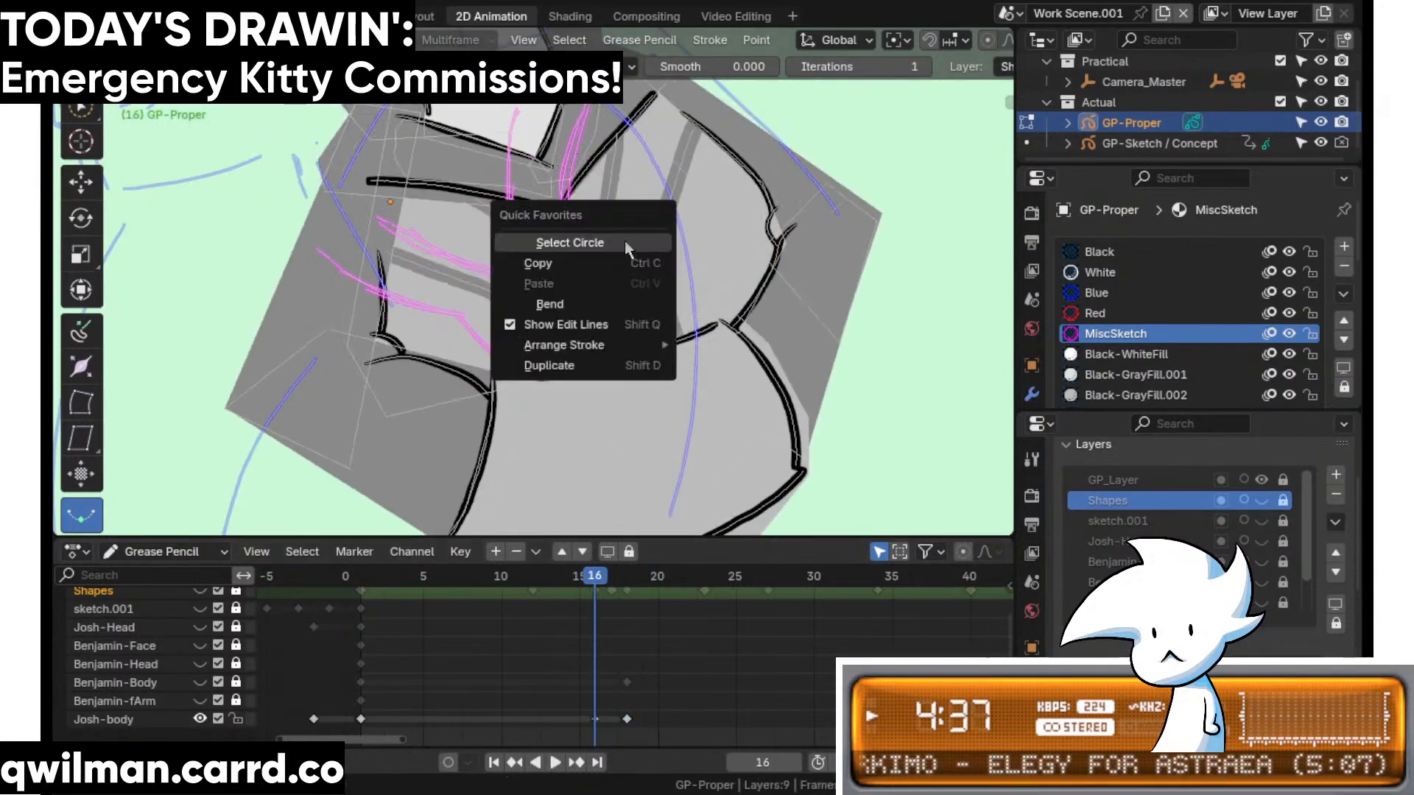
pyautogui.click(624, 243)
pyautogui.click(573, 197)
pyautogui.rightClick(575, 197)
pyautogui.hotkey('ctrl', 'Tab')
pyautogui.hotkey('shift', 'space')
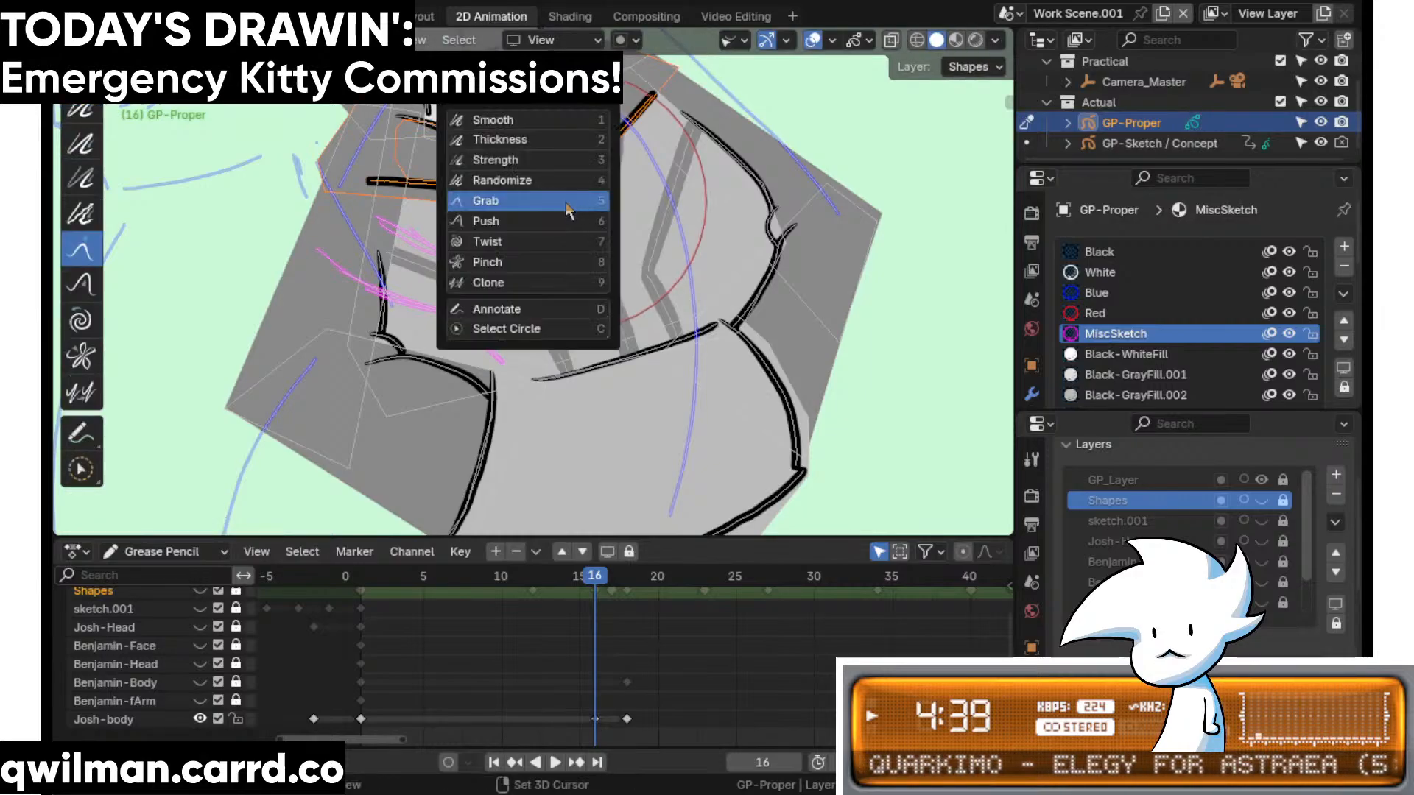
pyautogui.click(532, 210)
pyautogui.moveTo(552, 206)
pyautogui.mouseDown()
pyautogui.moveTo(566, 249)
pyautogui.moveTo(603, 249)
pyautogui.mouseUp()
pyautogui.hotkey('ctrl', 'z')
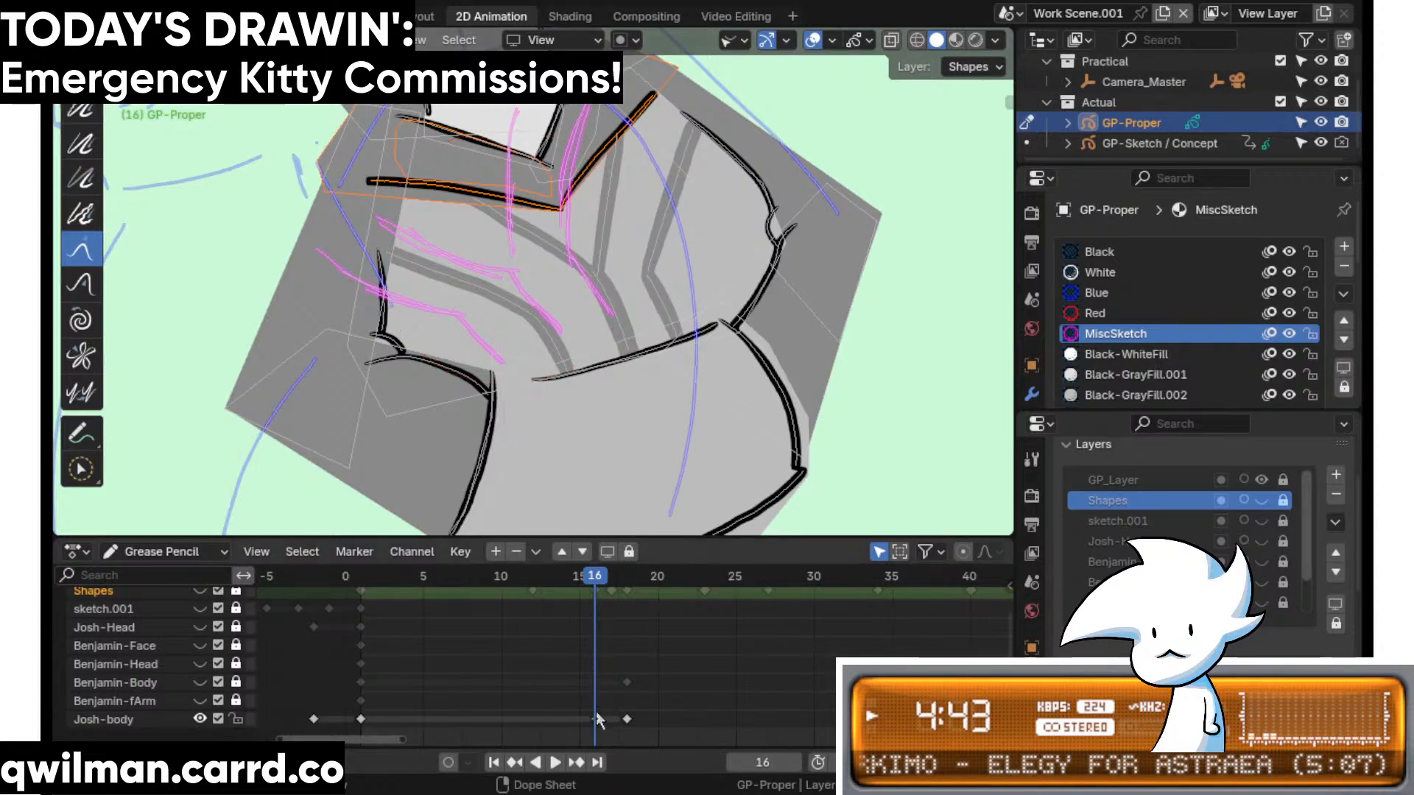
# - Delete the interpolated Josh-body keyframe at frame 16 and go to frame 18
pyautogui.click(599, 712)
pyautogui.press('Delete')
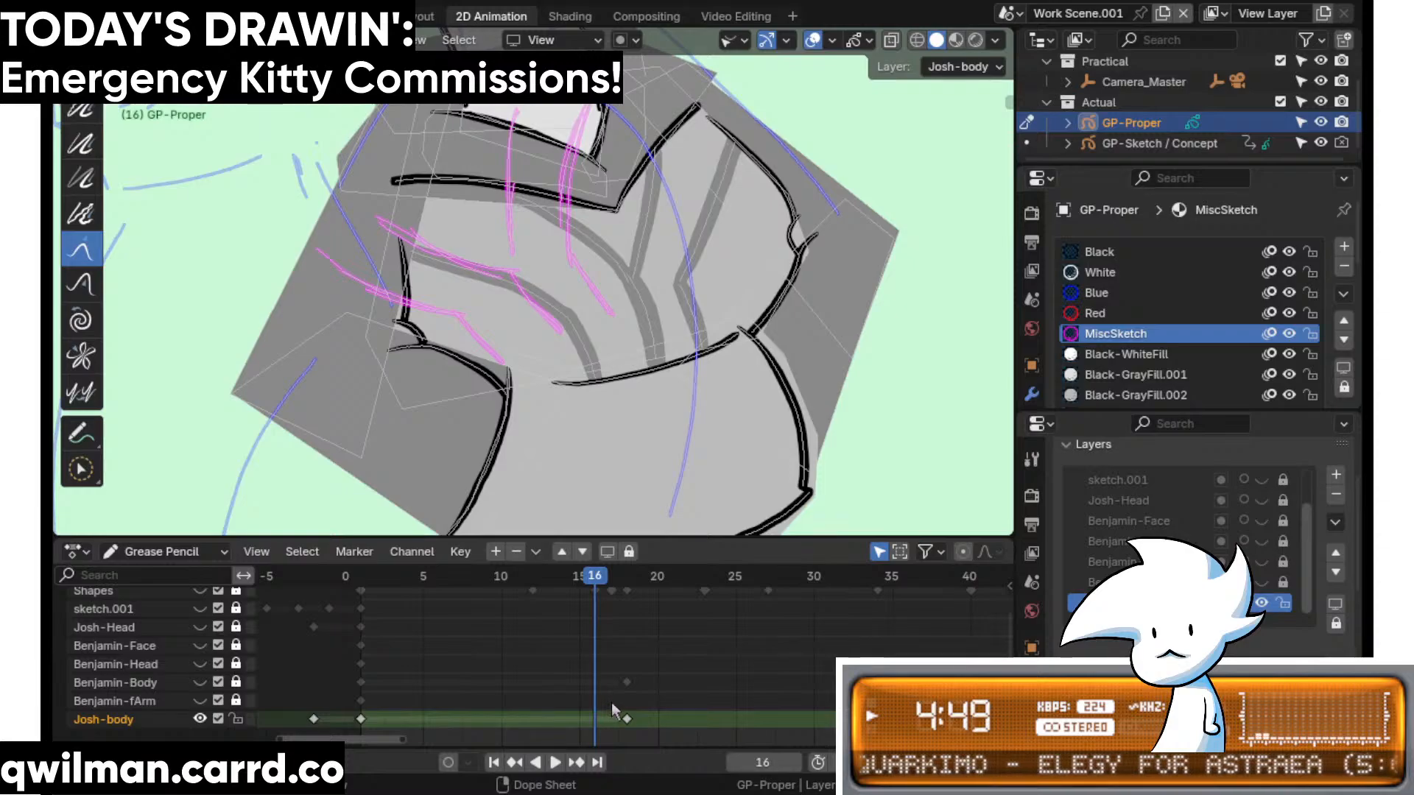
pyautogui.moveTo(600, 583); pyautogui.dragTo(624, 582)
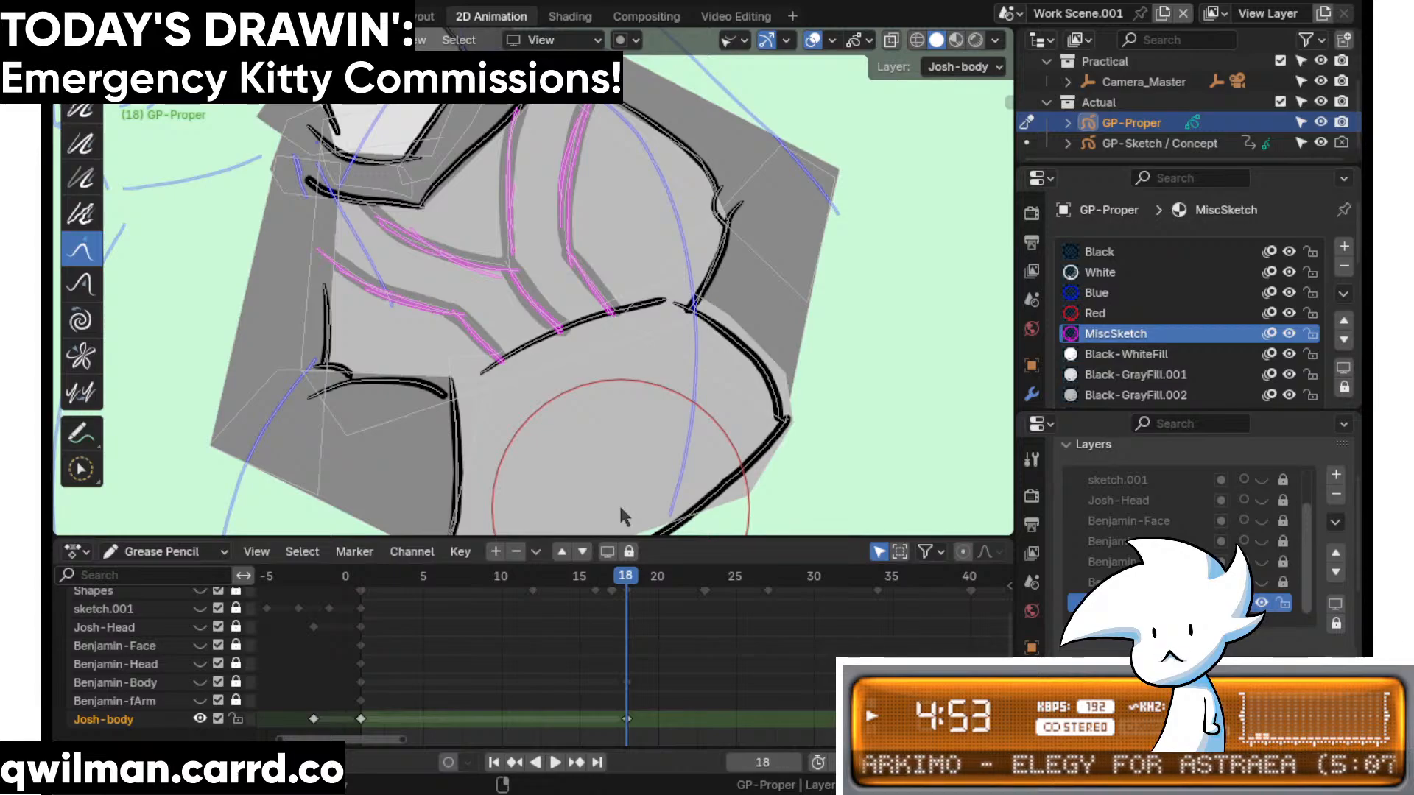
# - Save the current file and open the recent file kitcomm-02_krudman.blend
pyautogui.hotkey('ctrl', 's')
pyautogui.click(98, 16)
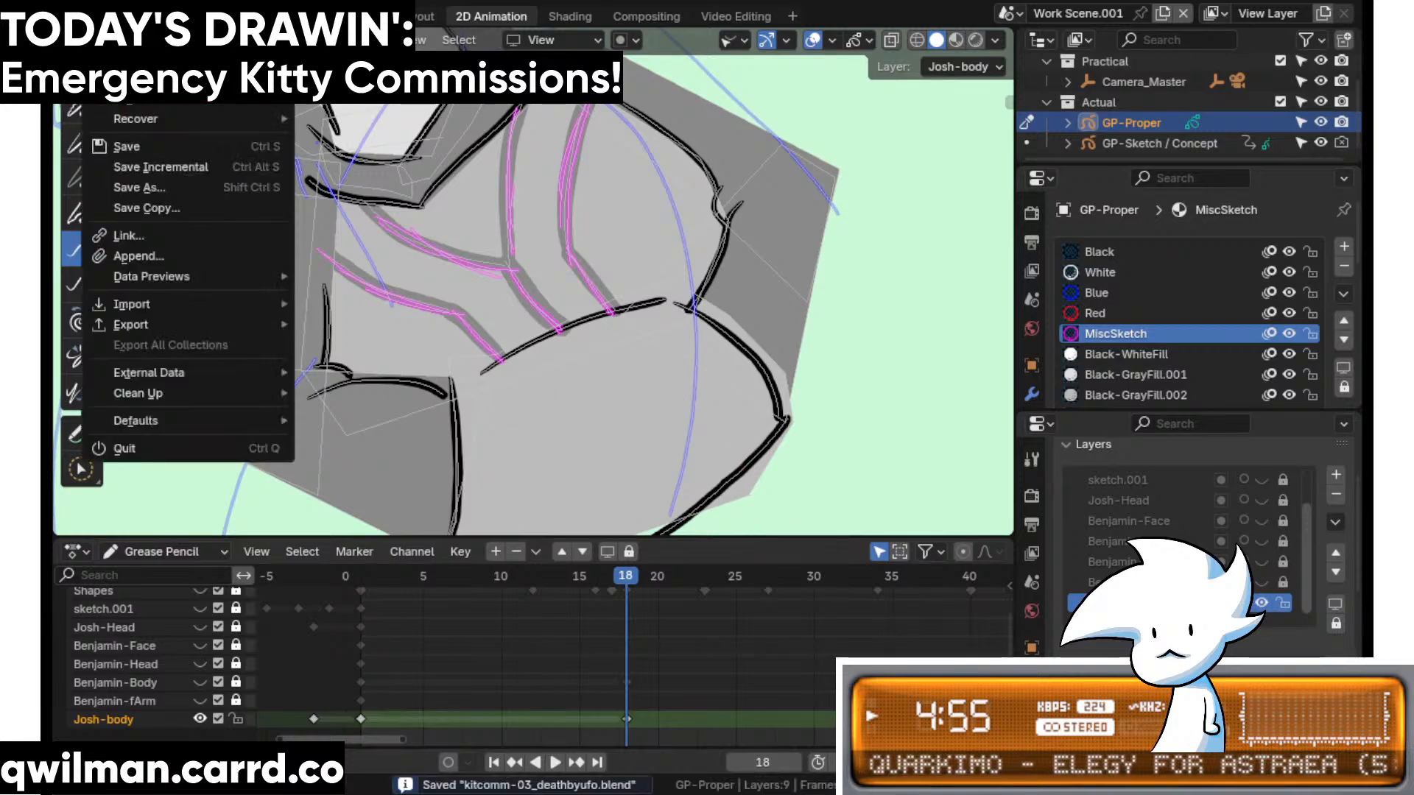
pyautogui.moveTo(147, 77)
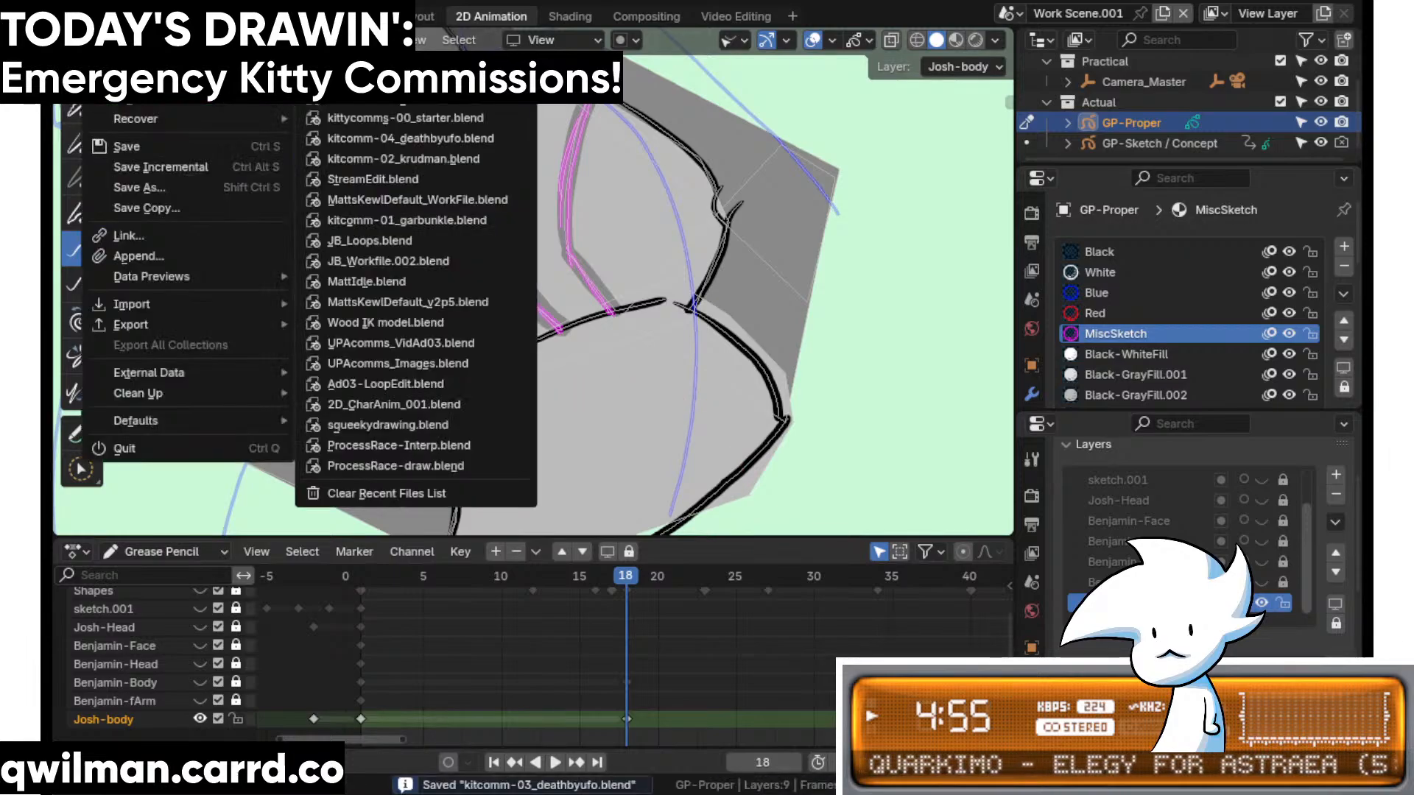
pyautogui.click(458, 159)
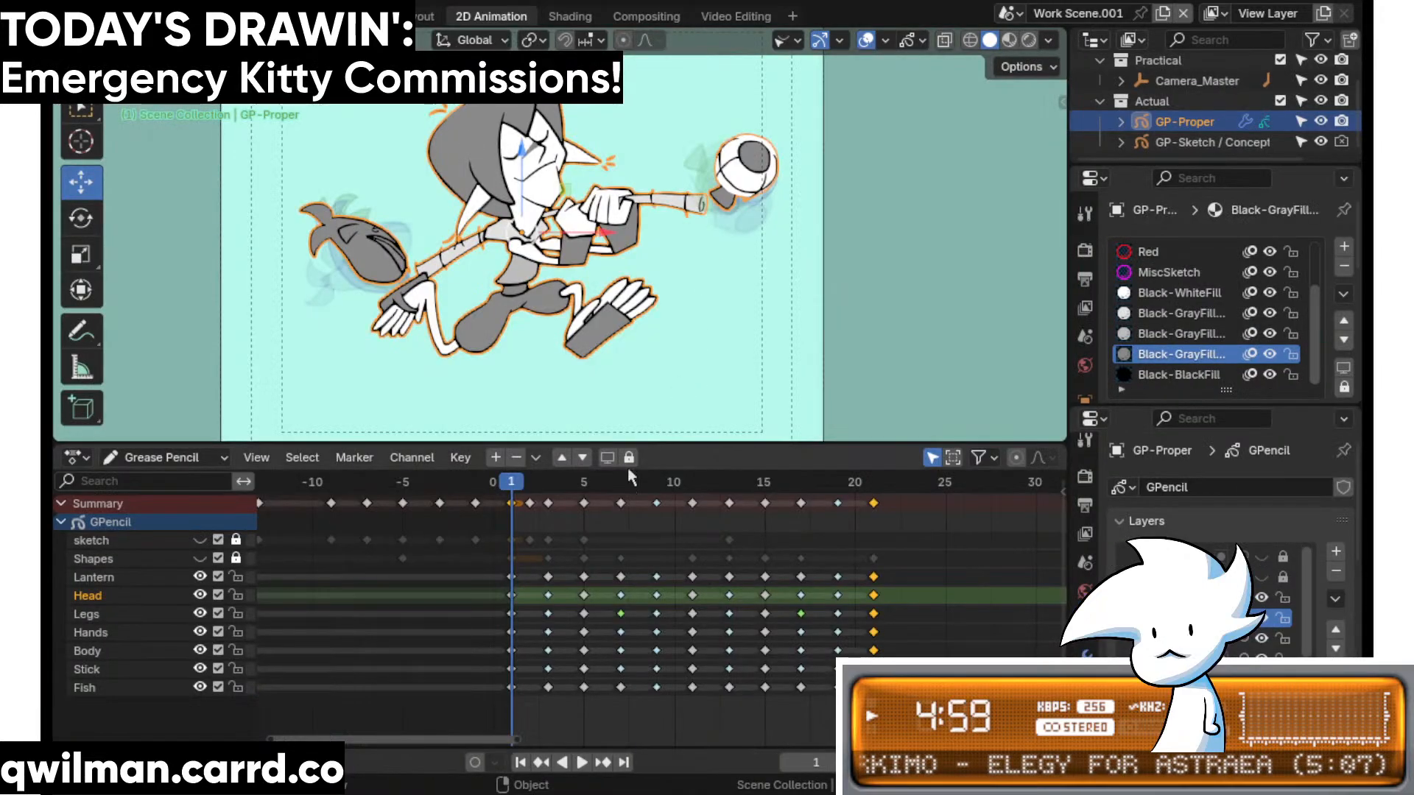
# - Play back the running character's animation loop and examine the legs in motion
pyautogui.press('space')
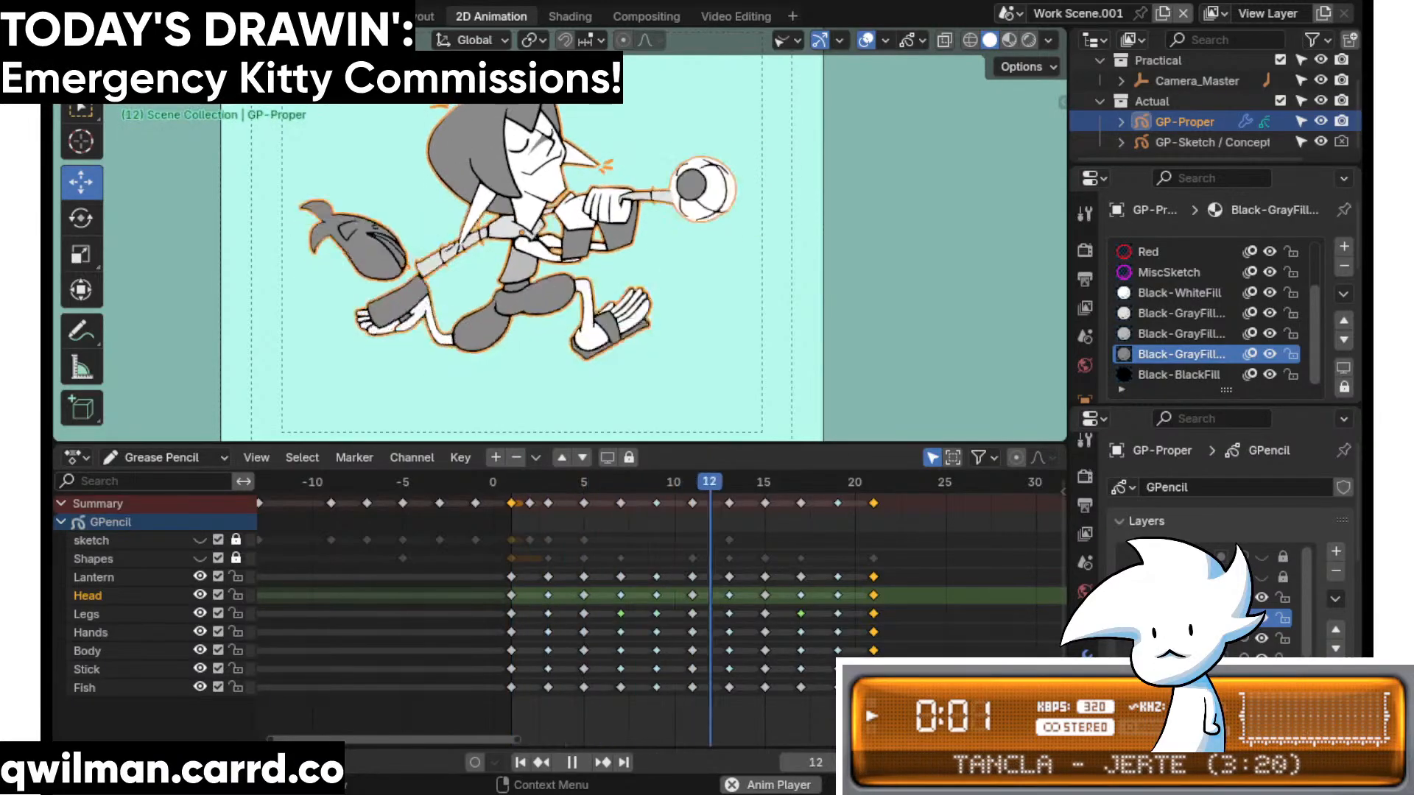
pyautogui.keyDown('shift'); pyautogui.moveTo(624, 386); pyautogui.dragTo(682, 300, button='middle'); pyautogui.keyUp('shift')
pyautogui.scroll(2, 682, 299)
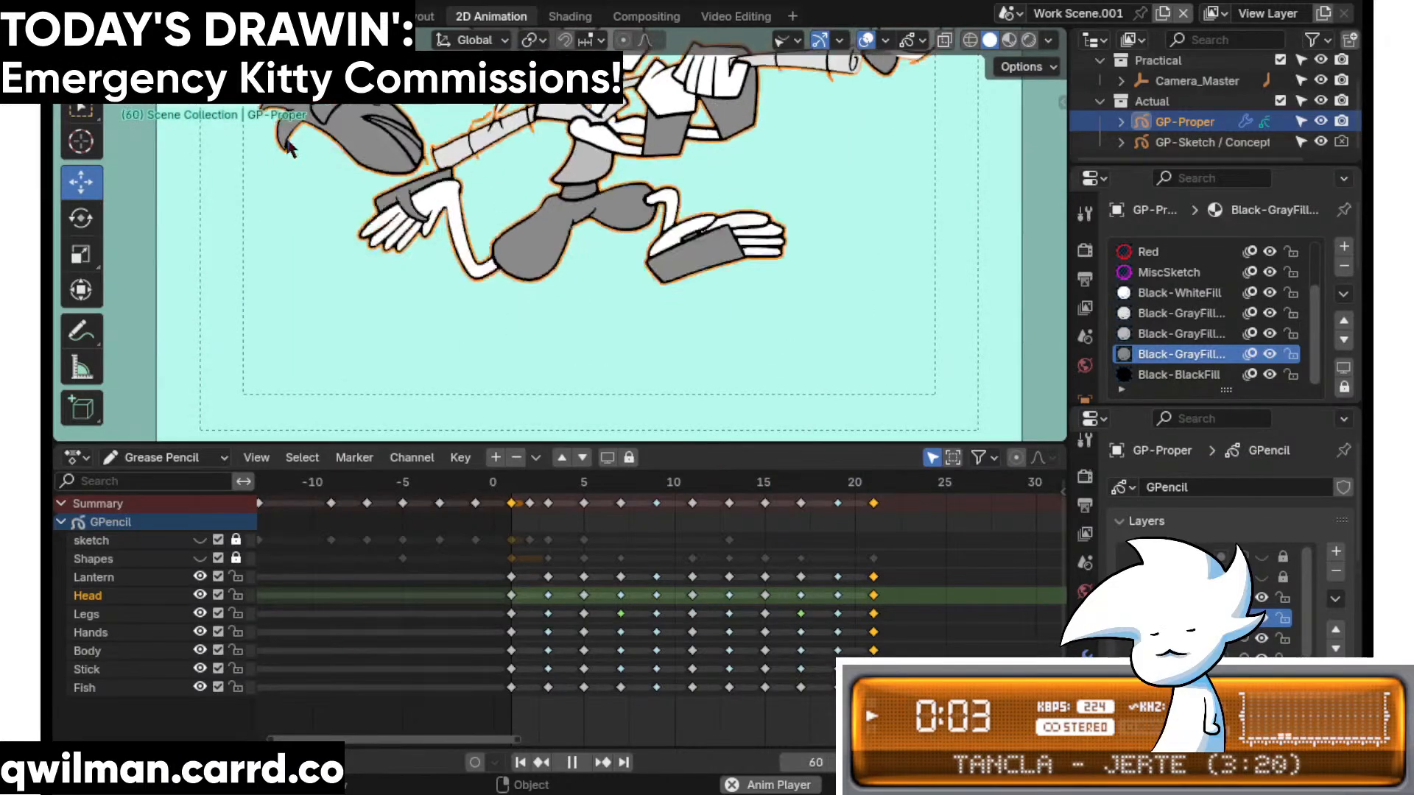
pyautogui.press('space')
pyautogui.press('space')
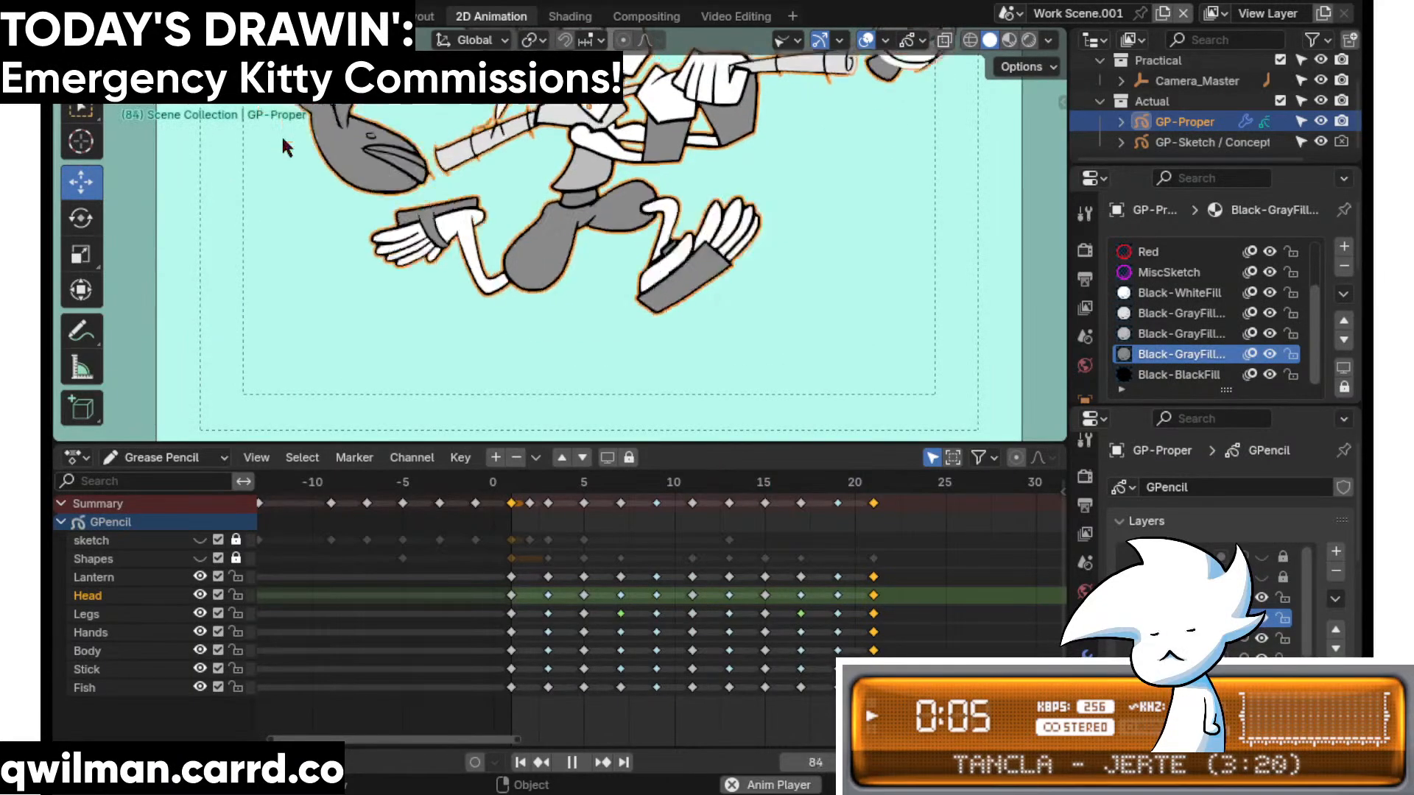
# - Go to frame 3, put GP-Proper in Edit Mode, and turn off multiframe editing
pyautogui.click(554, 483)
pyautogui.press('Tab')
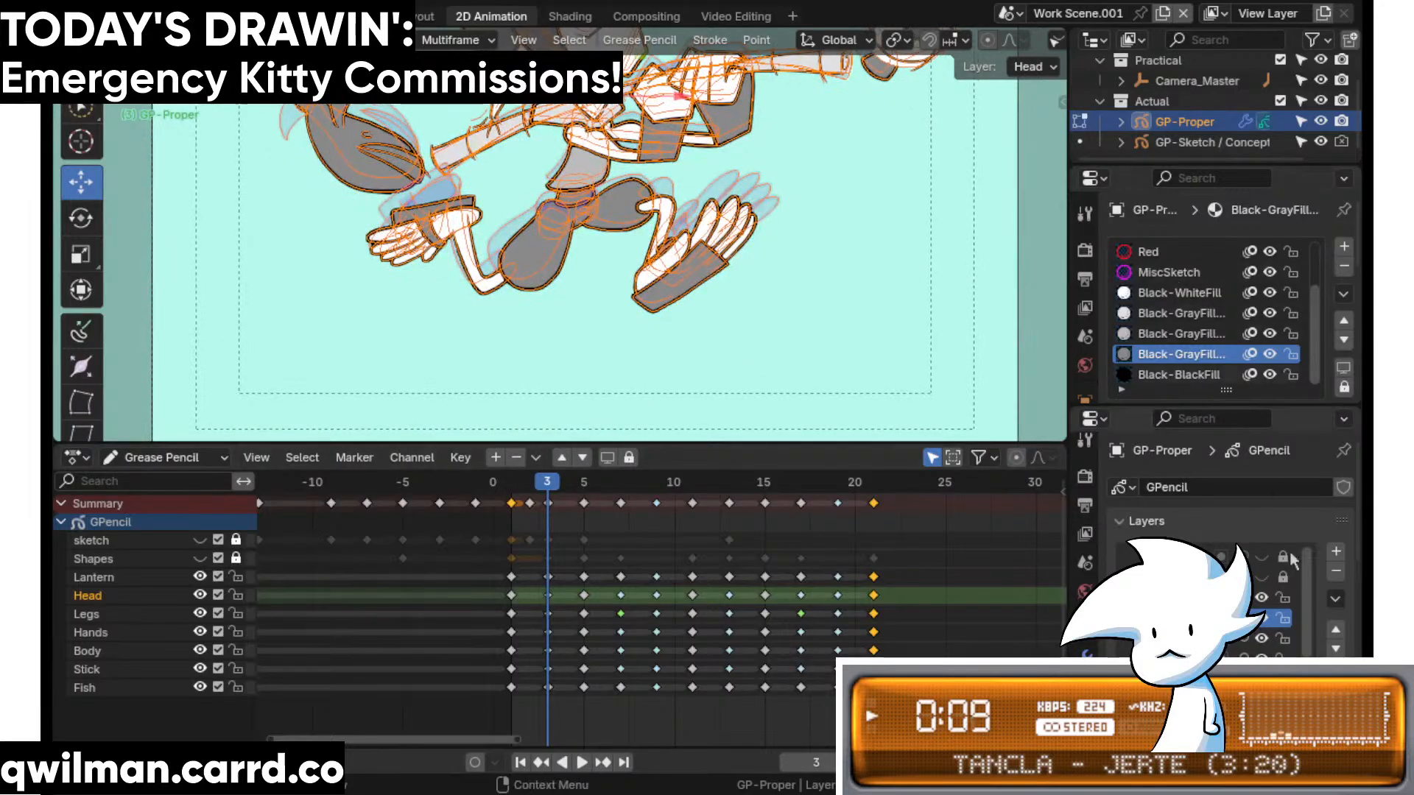
pyautogui.click(406, 39)
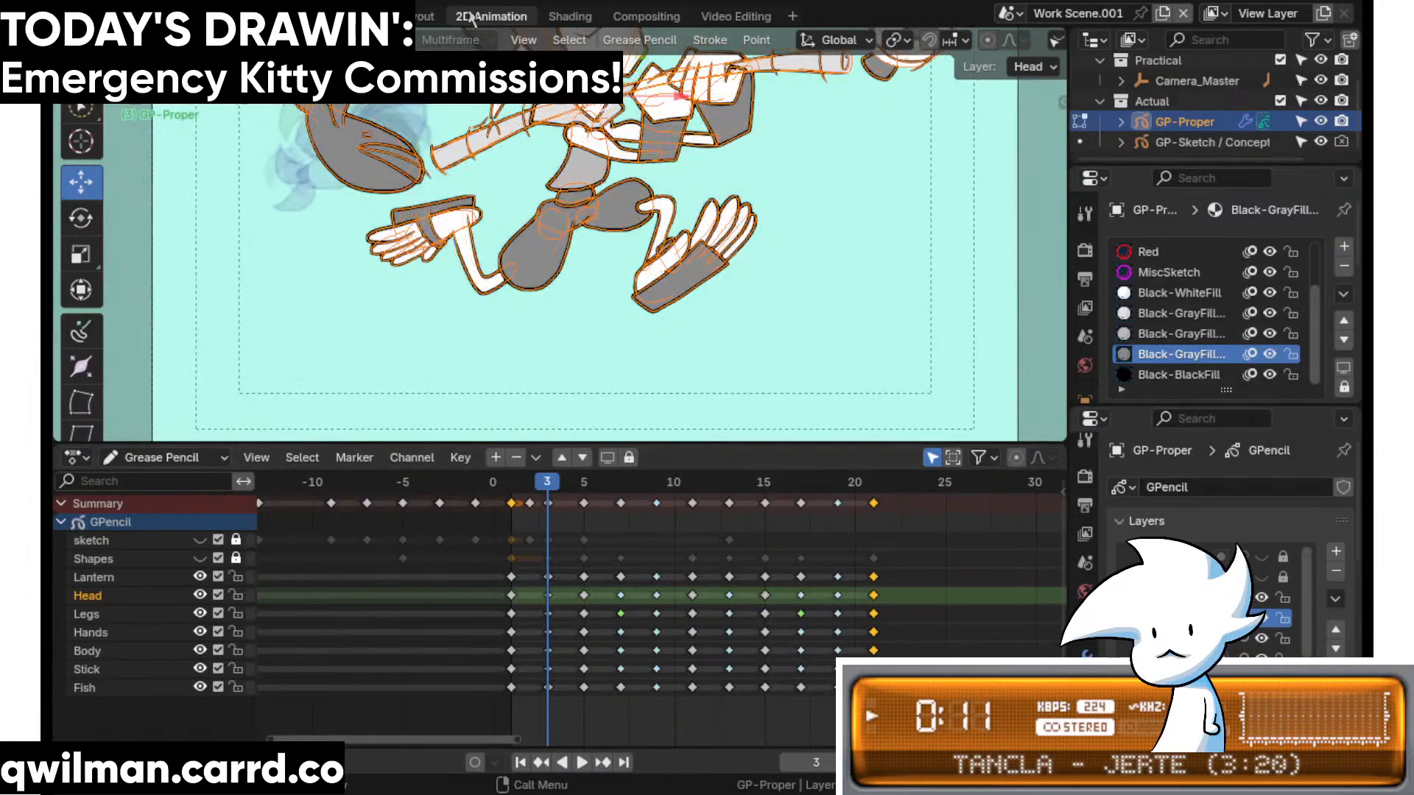
# - Examine the run cycle's leg poses by playing through it and scrubbing from frame 13 back to frames 3 and 4
pyautogui.keyDown('shift'); pyautogui.moveTo(718, 358); pyautogui.dragTo(669, 366, button='middle'); pyautogui.keyUp('shift')
pyautogui.scroll(1, 670, 366)
pyautogui.press('space')
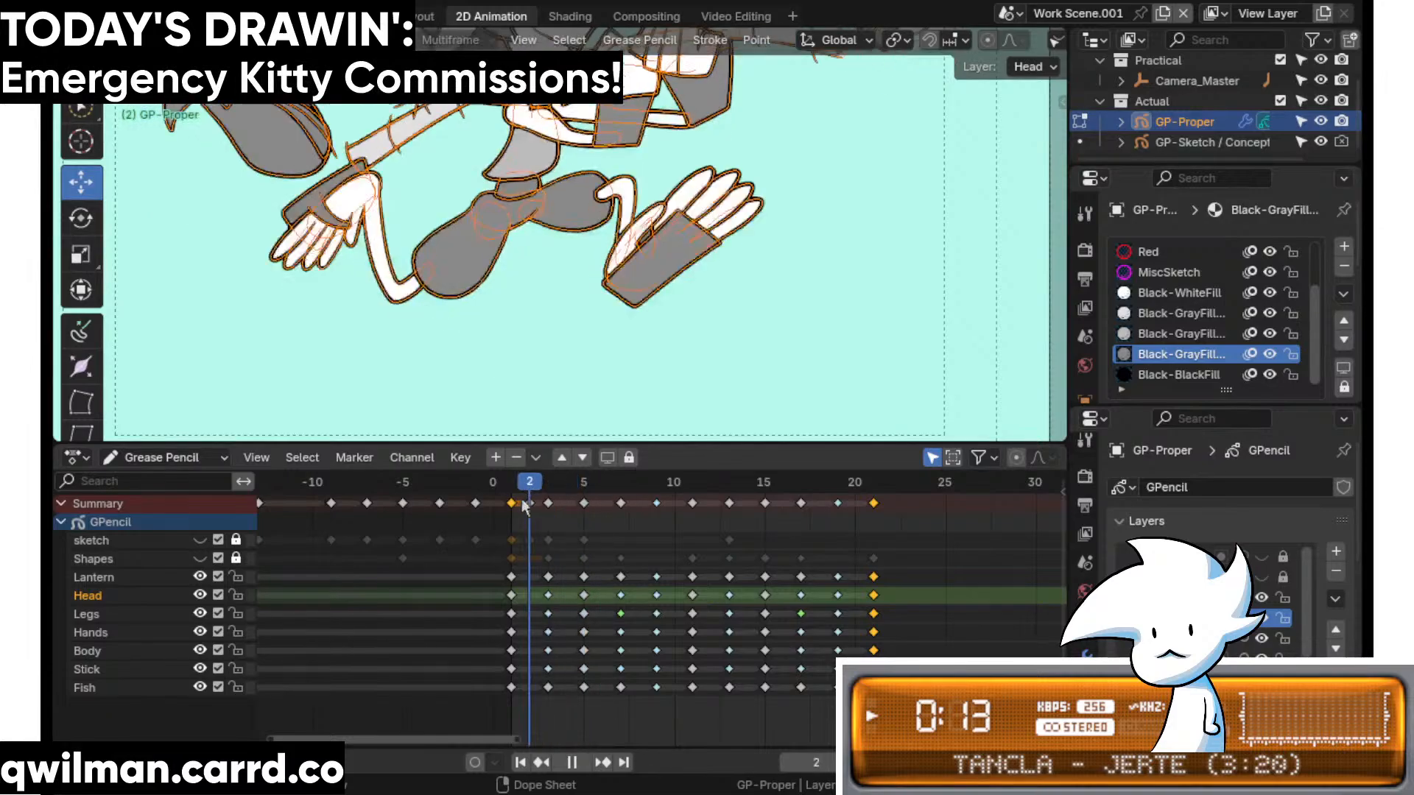
pyautogui.press('space')
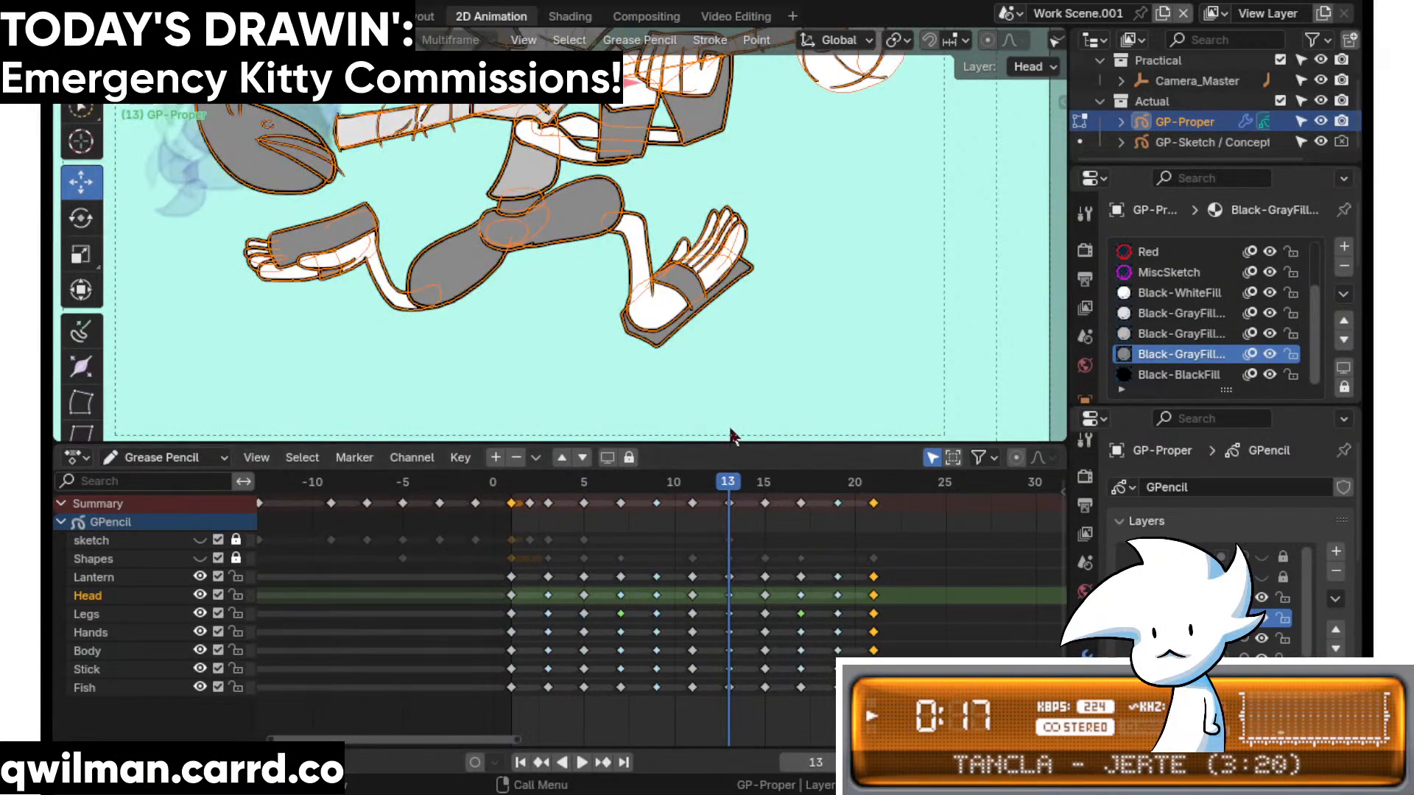
pyautogui.moveTo(727, 480)
pyautogui.mouseDown()
pyautogui.moveTo(598, 488)
pyautogui.moveTo(762, 475)
pyautogui.moveTo(514, 486)
pyautogui.moveTo(625, 496)
pyautogui.moveTo(535, 515)
pyautogui.moveTo(511, 501)
pyautogui.moveTo(584, 502)
pyautogui.moveTo(499, 502)
pyautogui.moveTo(562, 503)
pyautogui.mouseUp()
pyautogui.scroll(2, 740, 213)
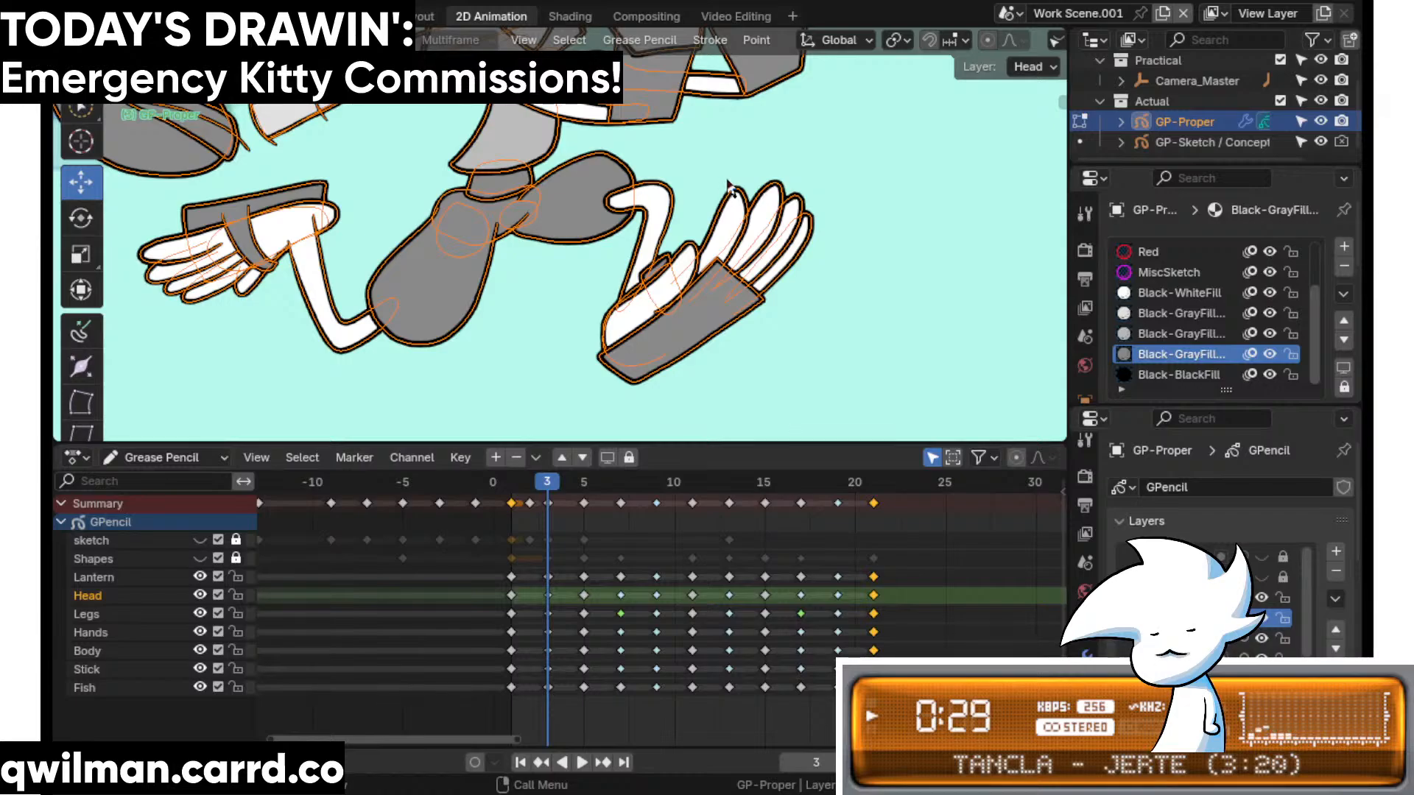
pyautogui.moveTo(542, 486); pyautogui.dragTo(559, 515)
pyautogui.keyDown('shift'); pyautogui.moveTo(618, 318); pyautogui.dragTo(689, 270, button='middle'); pyautogui.keyUp('shift')
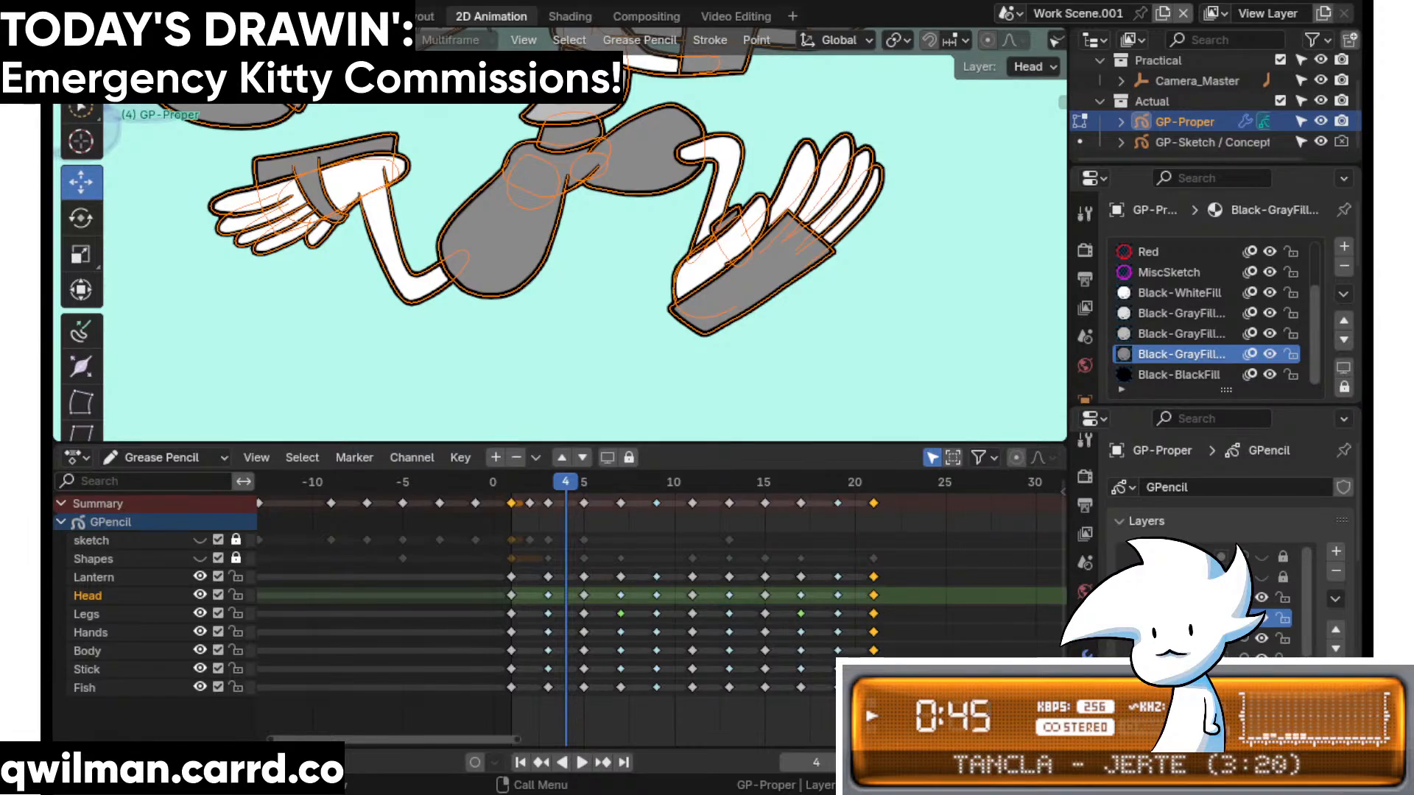
# - Compare the character's leg and foot poses at frames 3, 5 and 7 using playback and keyframe jumps
pyautogui.press('space')
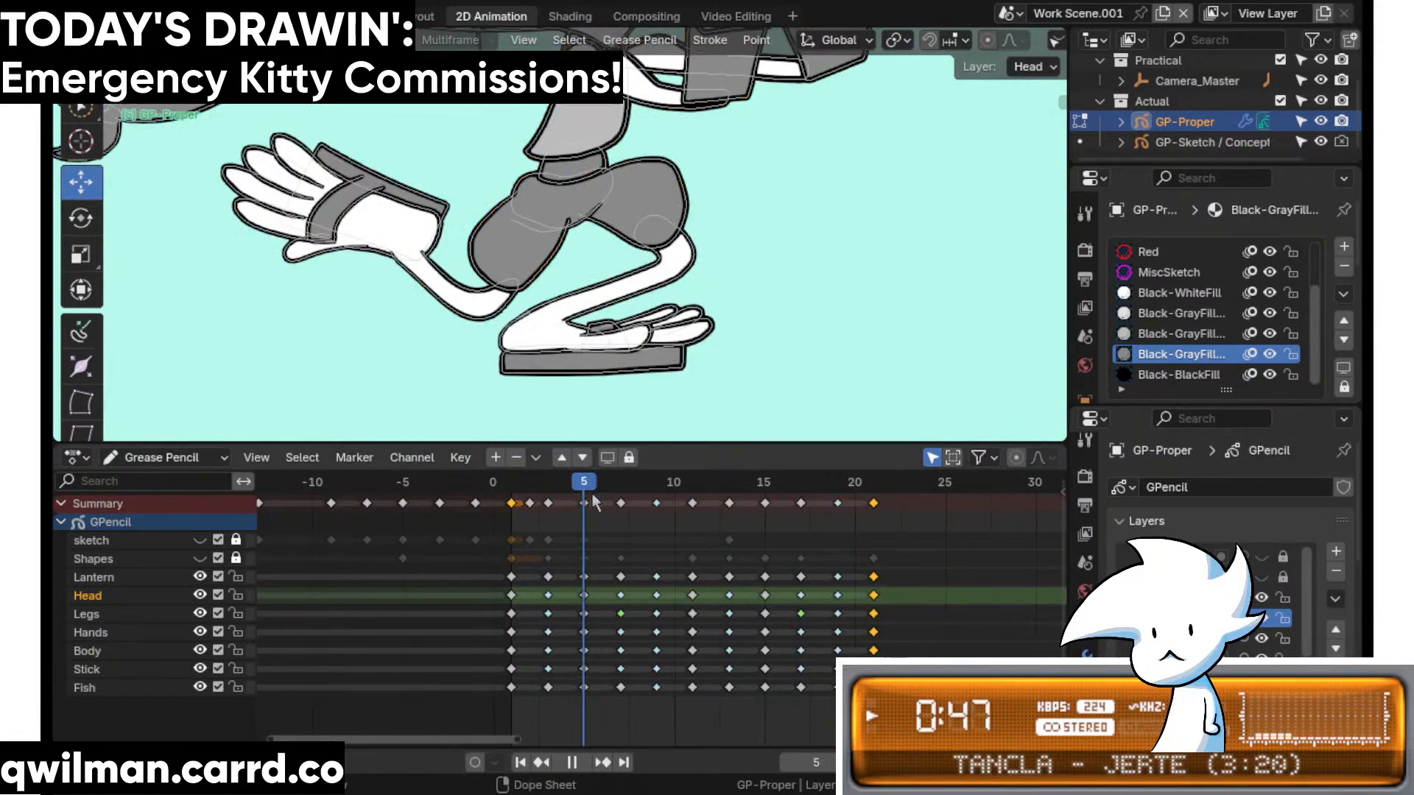
pyautogui.press('space')
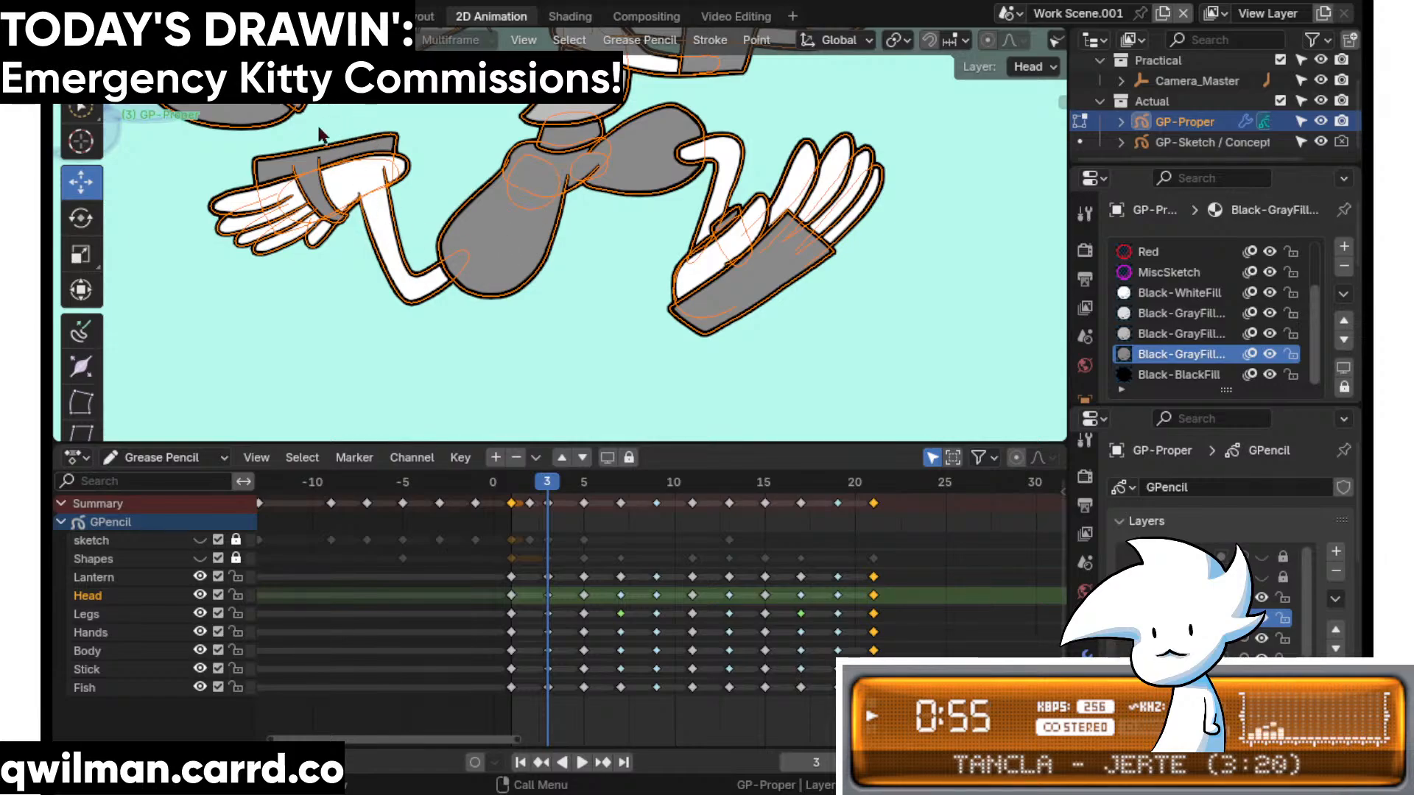
pyautogui.press('space')
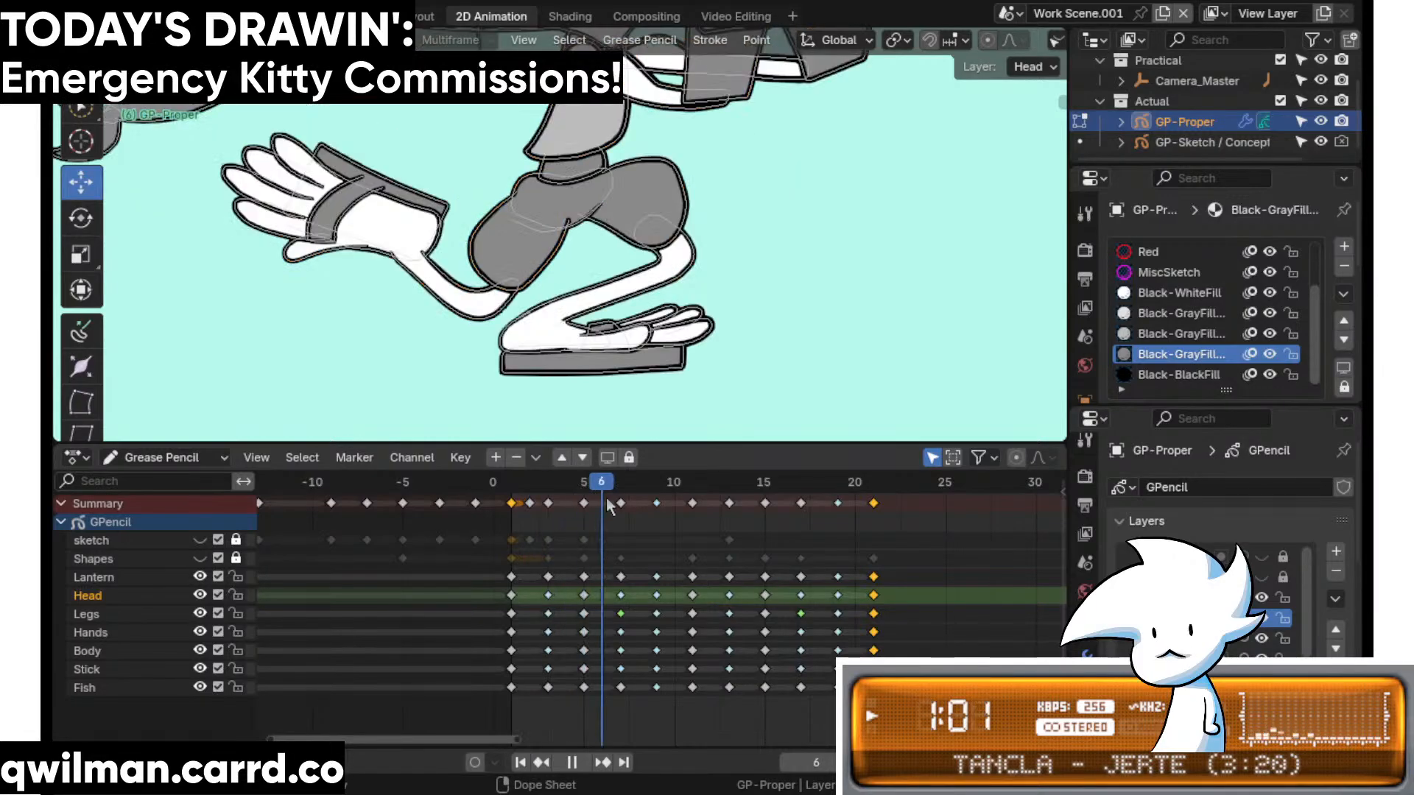
pyautogui.press('space')
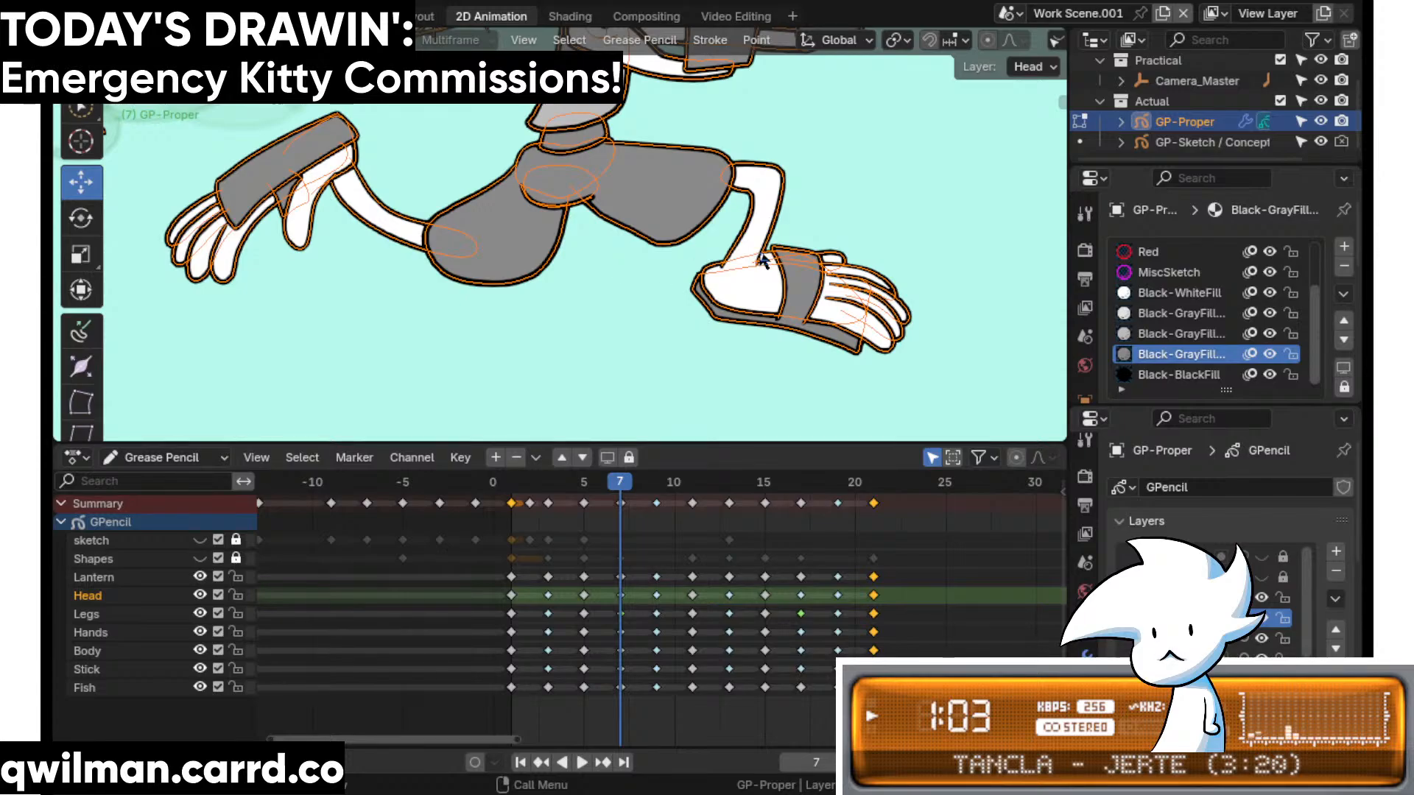
pyautogui.press('Down')
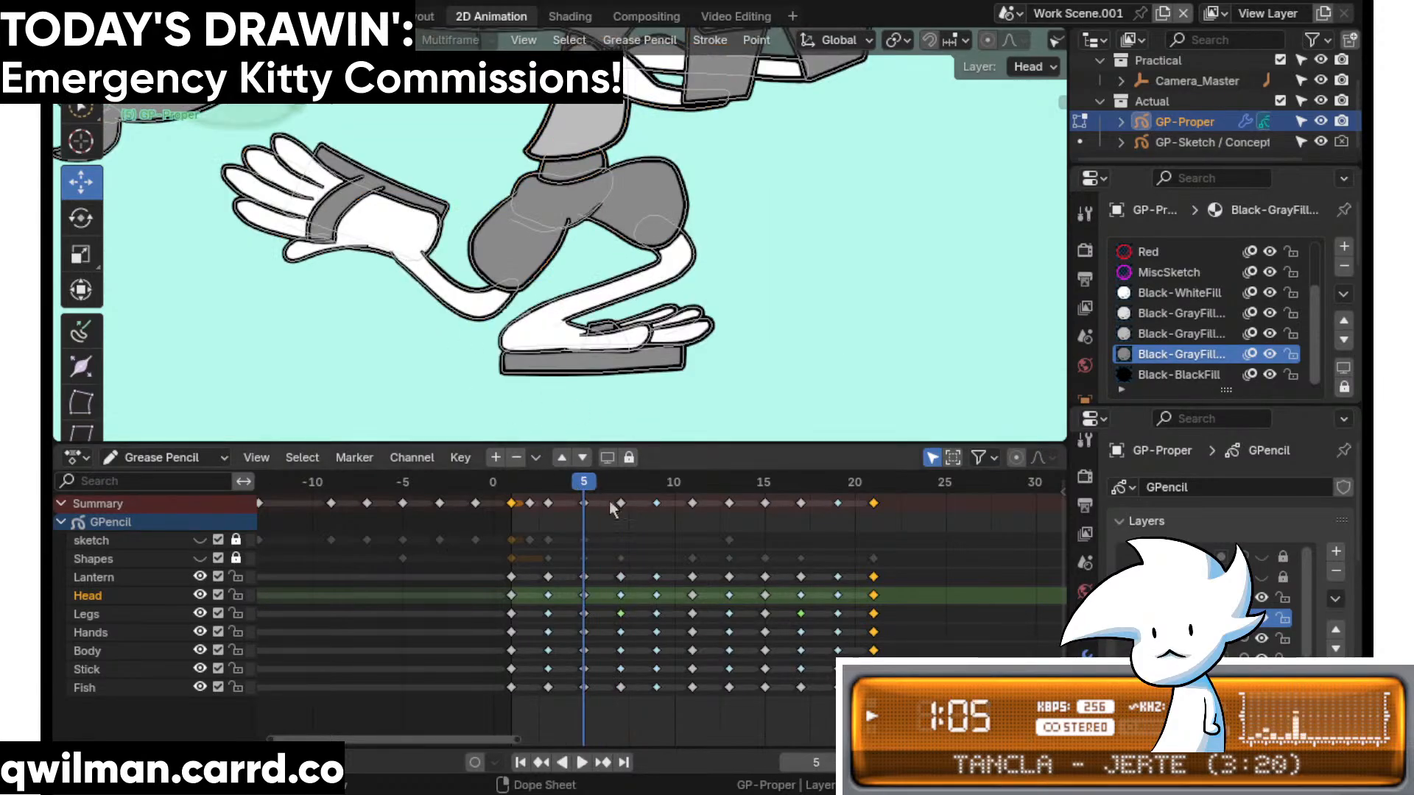
pyautogui.press('Up')
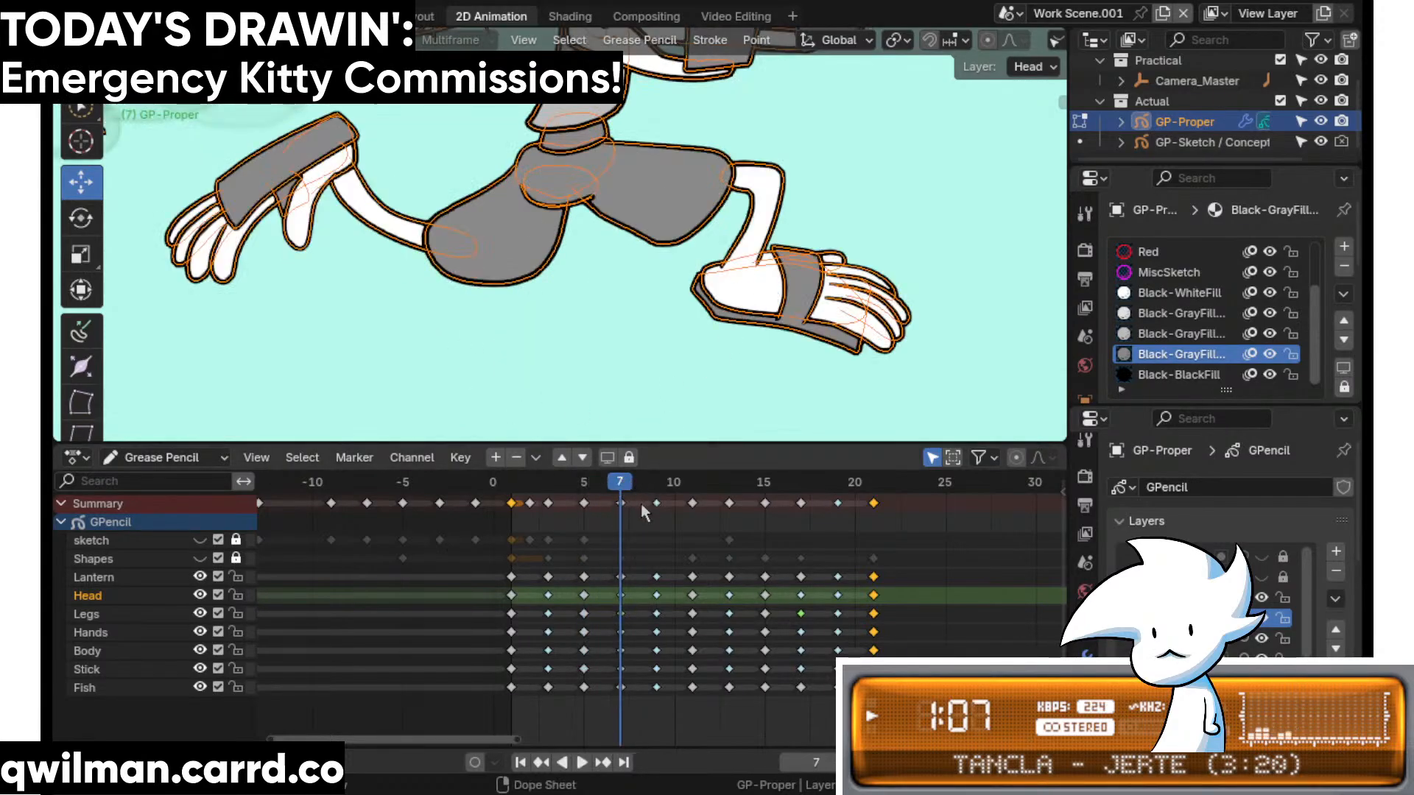
pyautogui.press('space')
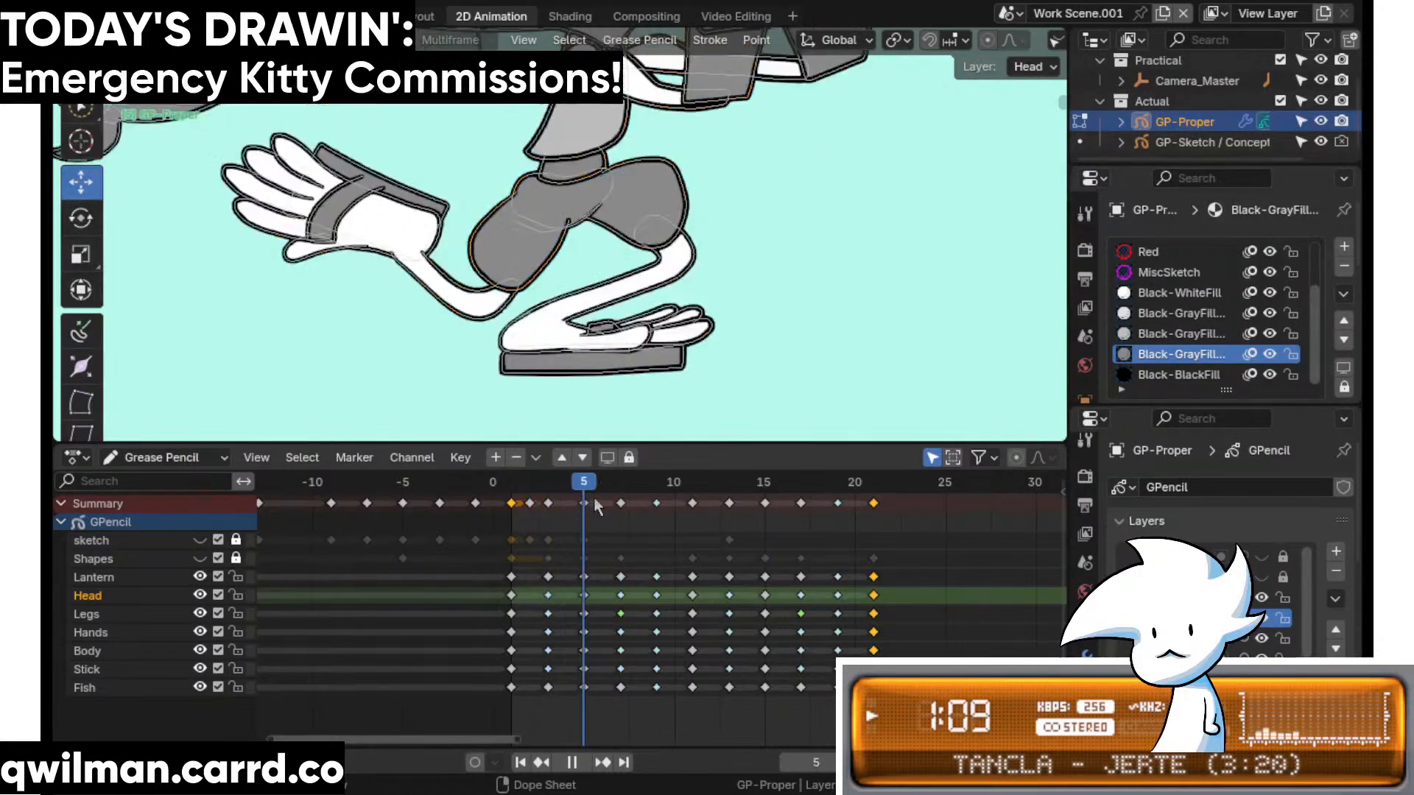
pyautogui.press('space')
# - Try to bend the front foot's toes downward at frame 7 with the Grab brush in Sculpt Mode, and undo it
pyautogui.keyDown('shift'); pyautogui.moveTo(892, 290); pyautogui.dragTo(807, 261, button='middle'); pyautogui.keyUp('shift')
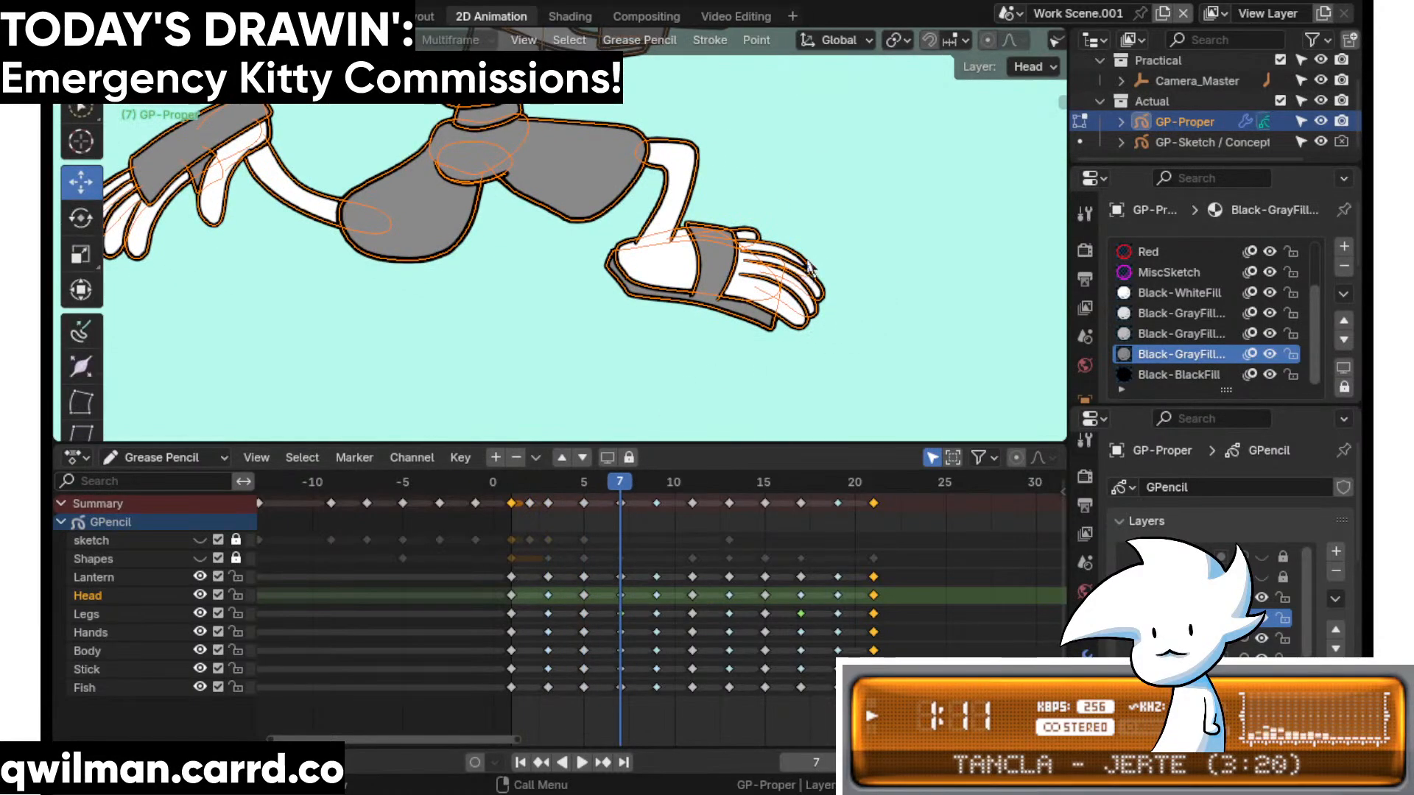
pyautogui.press('w')
pyautogui.hotkey('ctrl', 'Tab')
pyautogui.hotkey('shift', 'space')
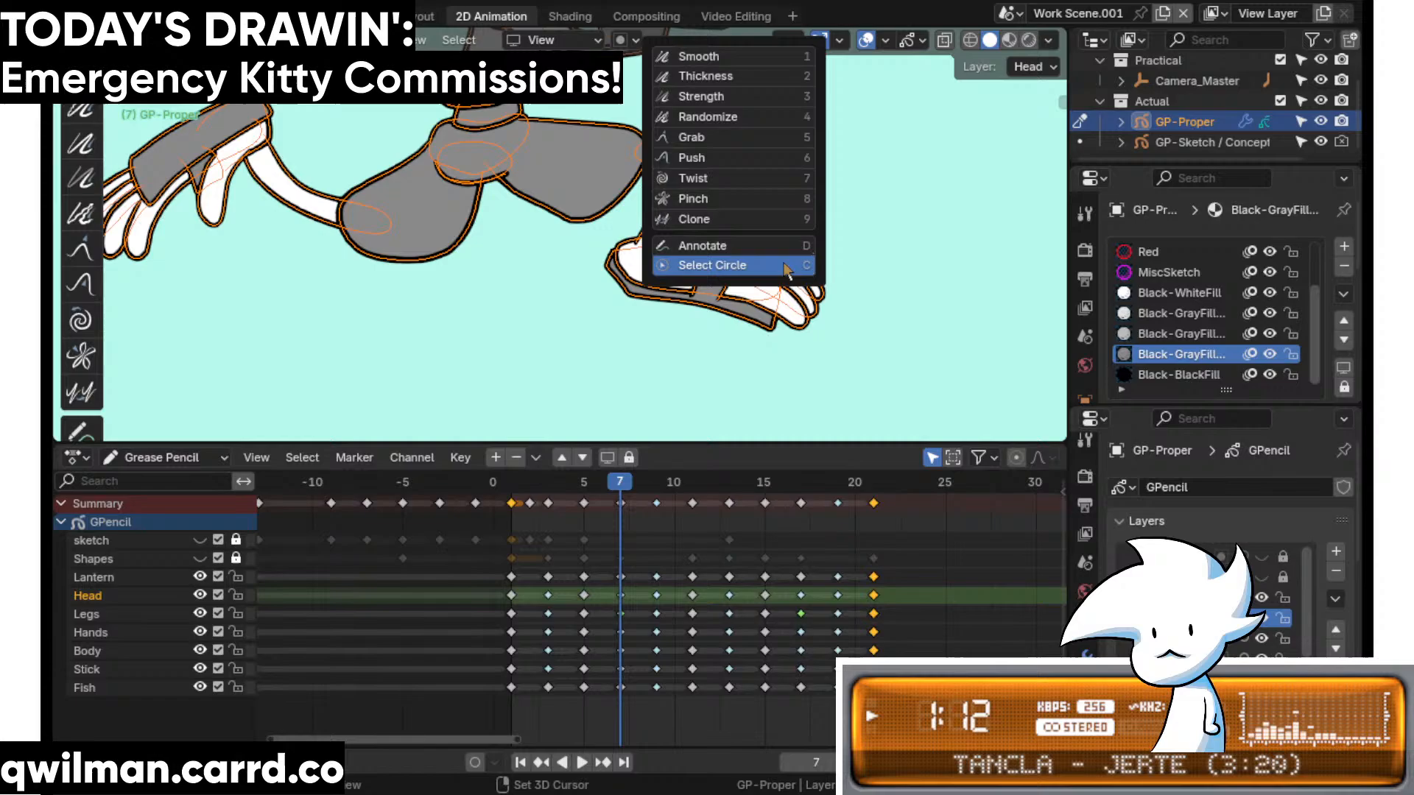
pyautogui.click(722, 137)
pyautogui.scroll(-3, 768, 227)
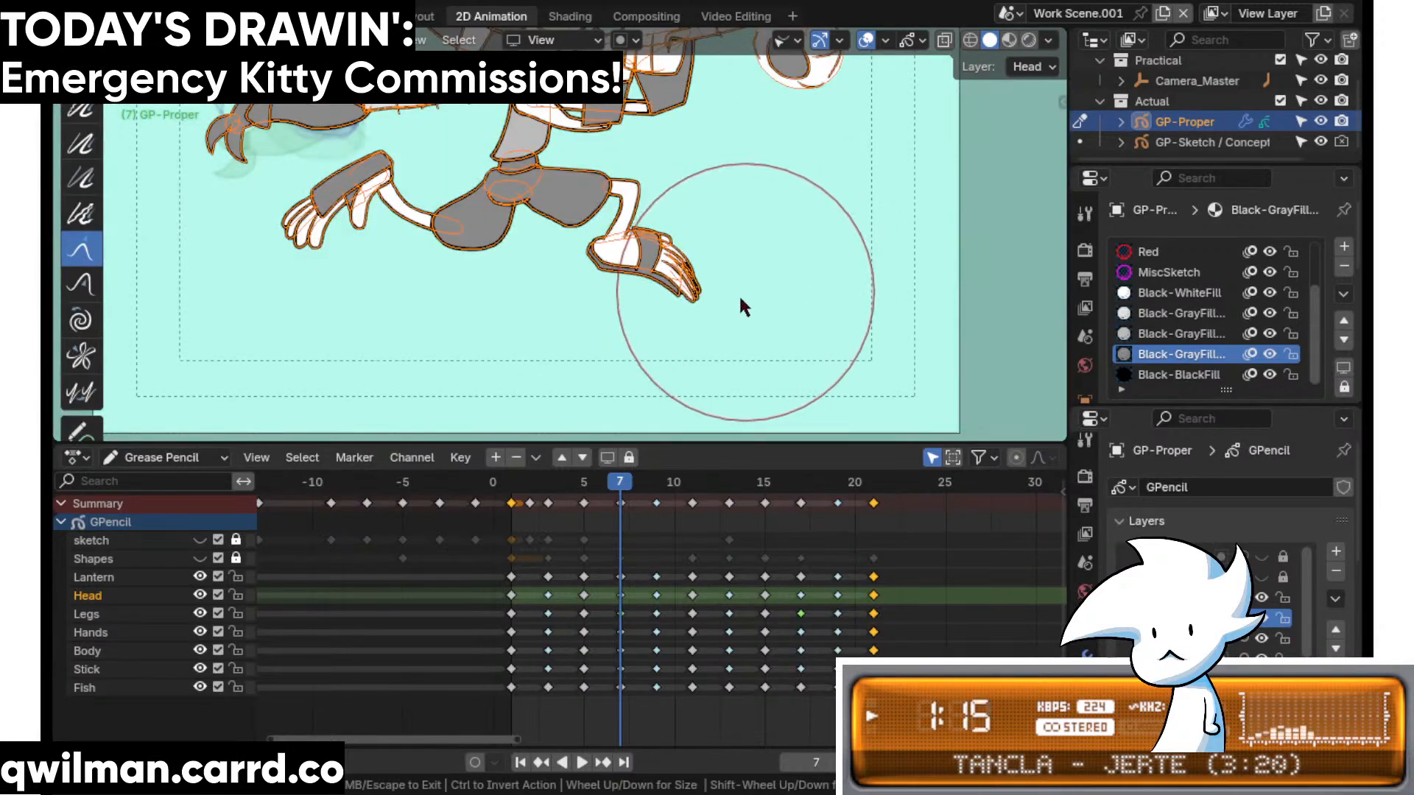
pyautogui.moveTo(740, 297); pyautogui.dragTo(724, 312)
pyautogui.hotkey('ctrl', 'z')
pyautogui.scroll(3, 648, 229)
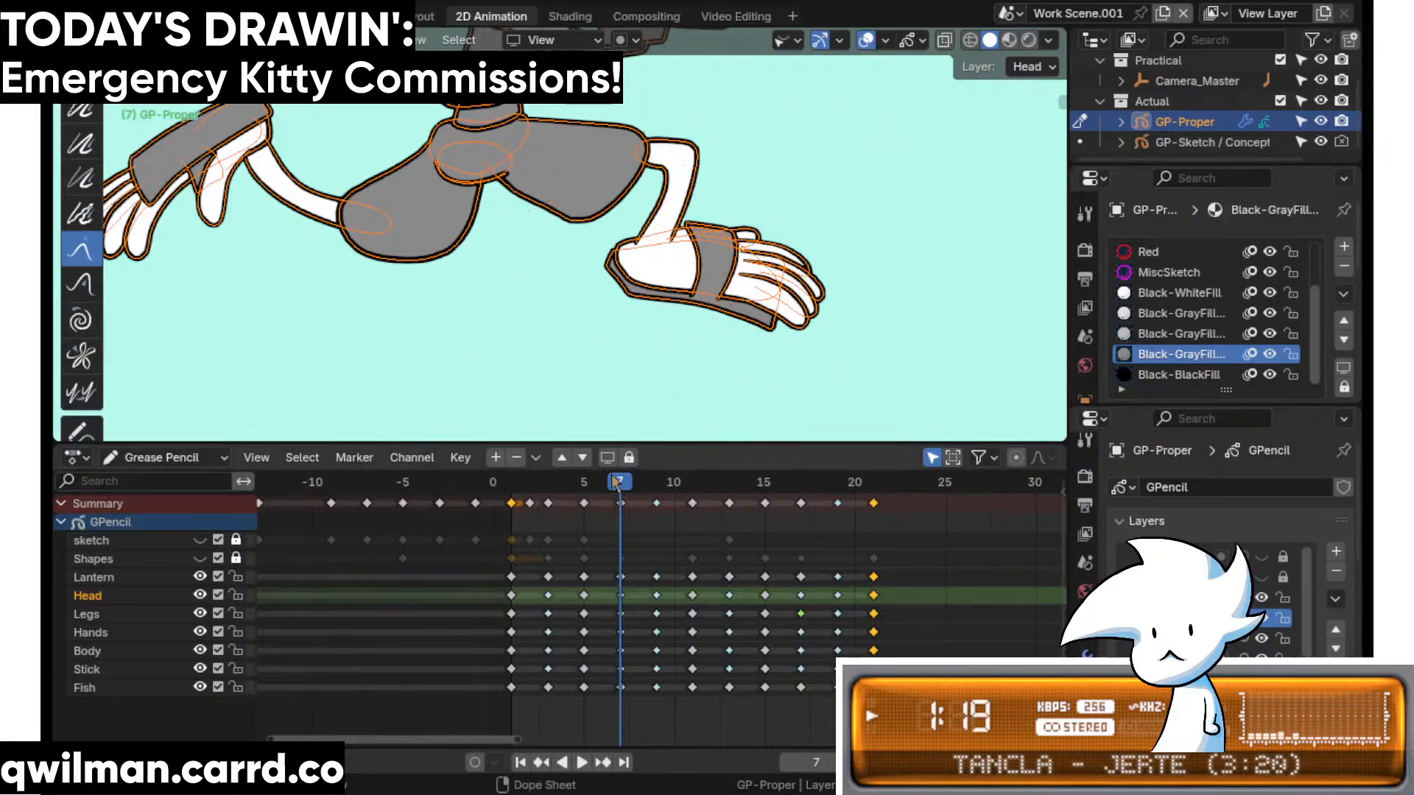
# - Scrub the run cycle back to frame -1, switch GP-Proper to Object Mode, and review the looping leg motion in playback
pyautogui.press('space')
pyautogui.moveTo(665, 499); pyautogui.dragTo(480, 510)
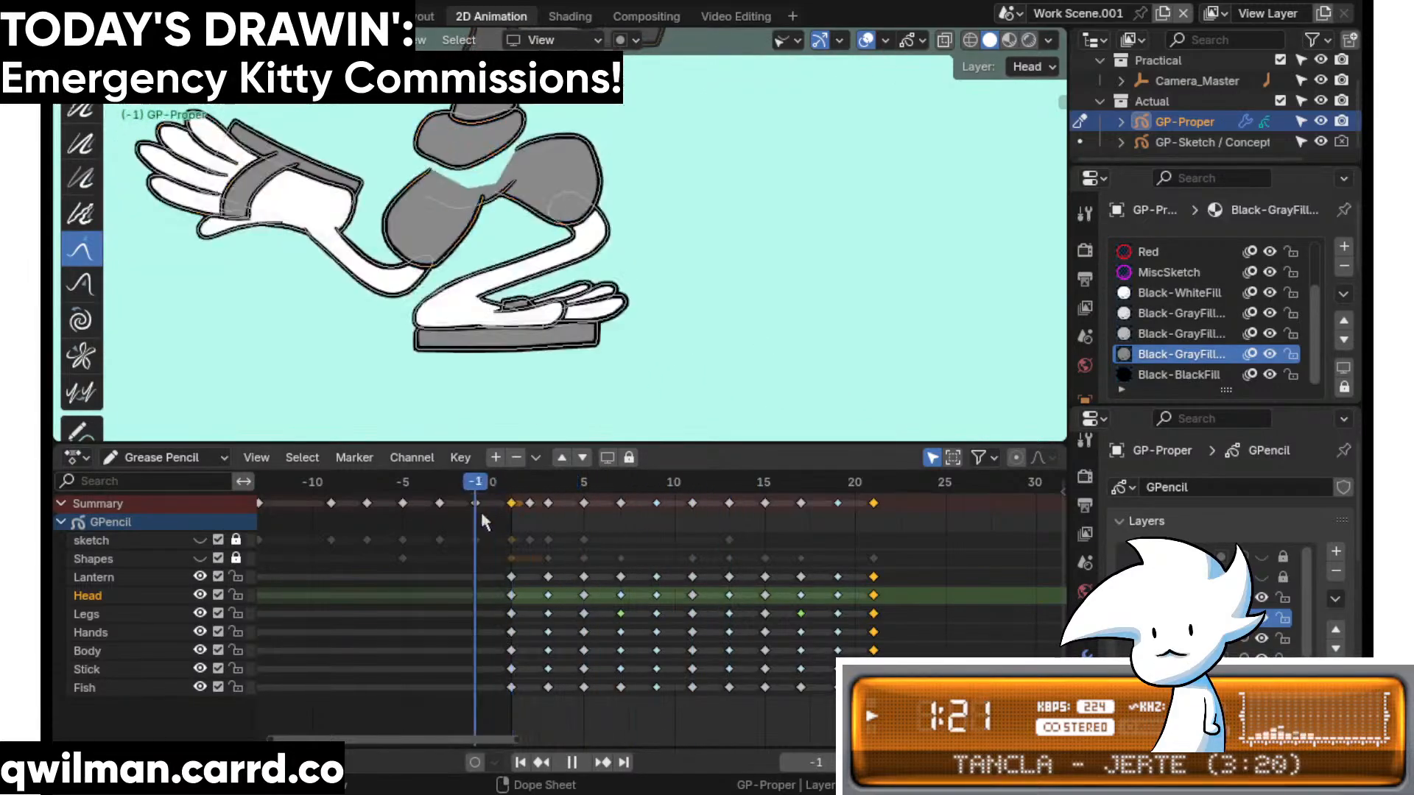
pyautogui.scroll(-2, 499, 218)
pyautogui.press('space')
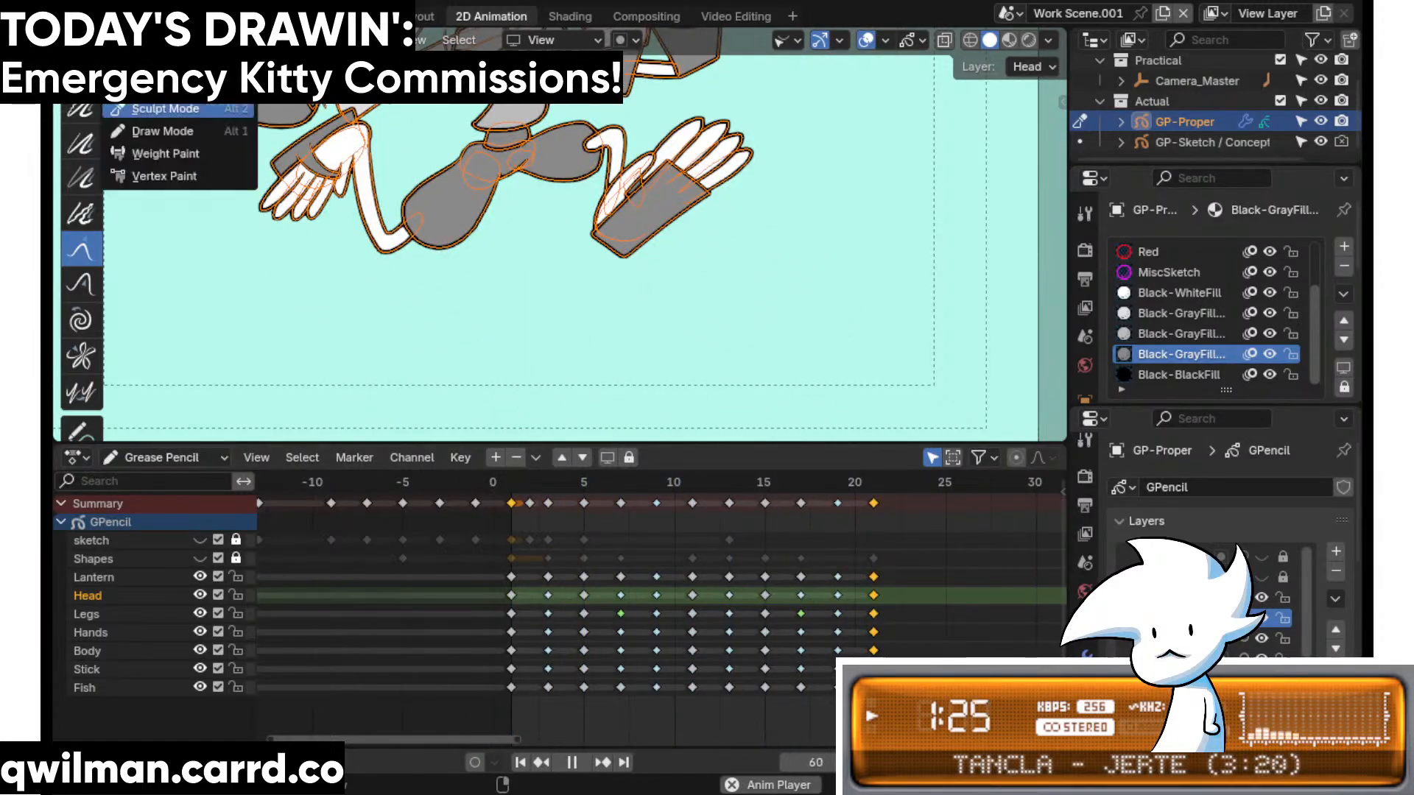
pyautogui.click(165, 64)
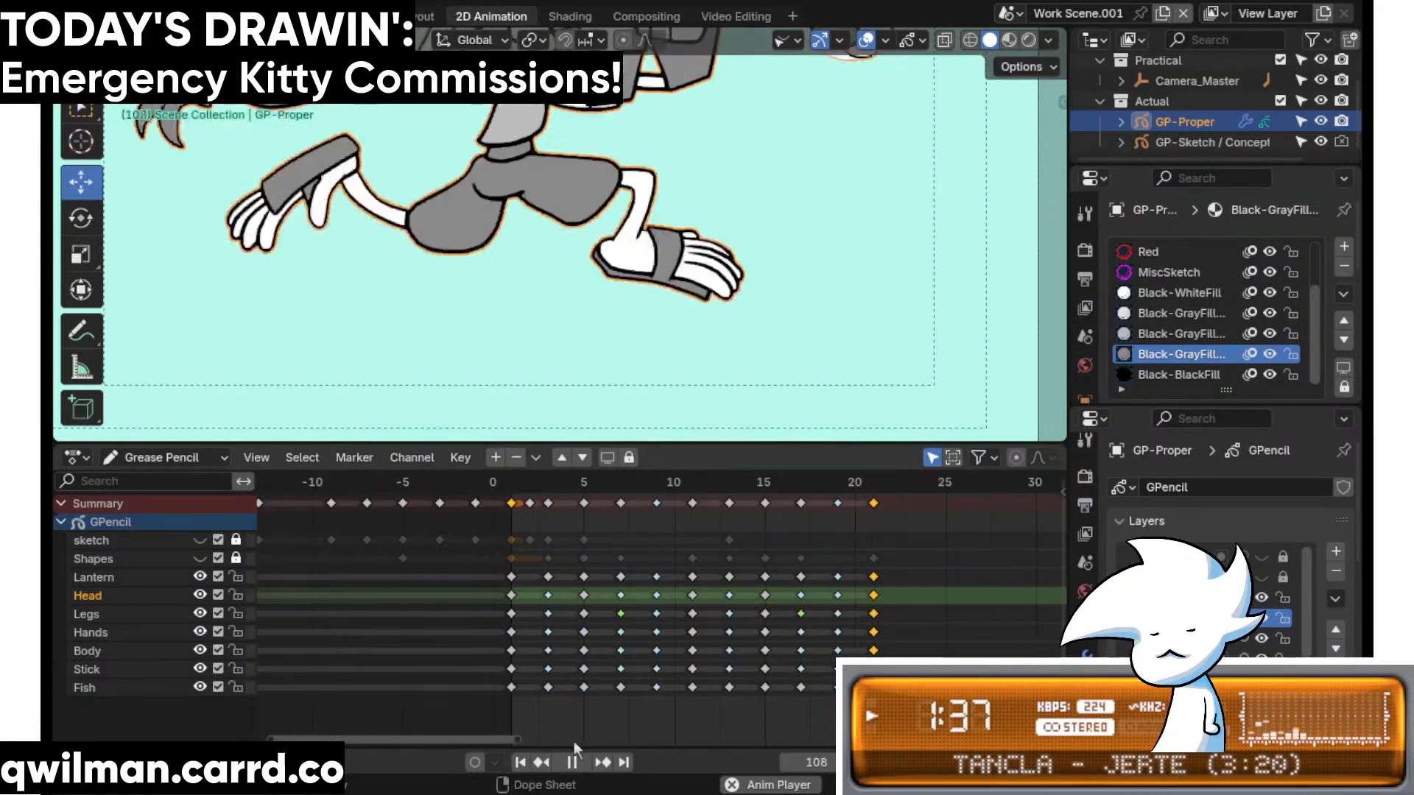
pyautogui.click(563, 762)
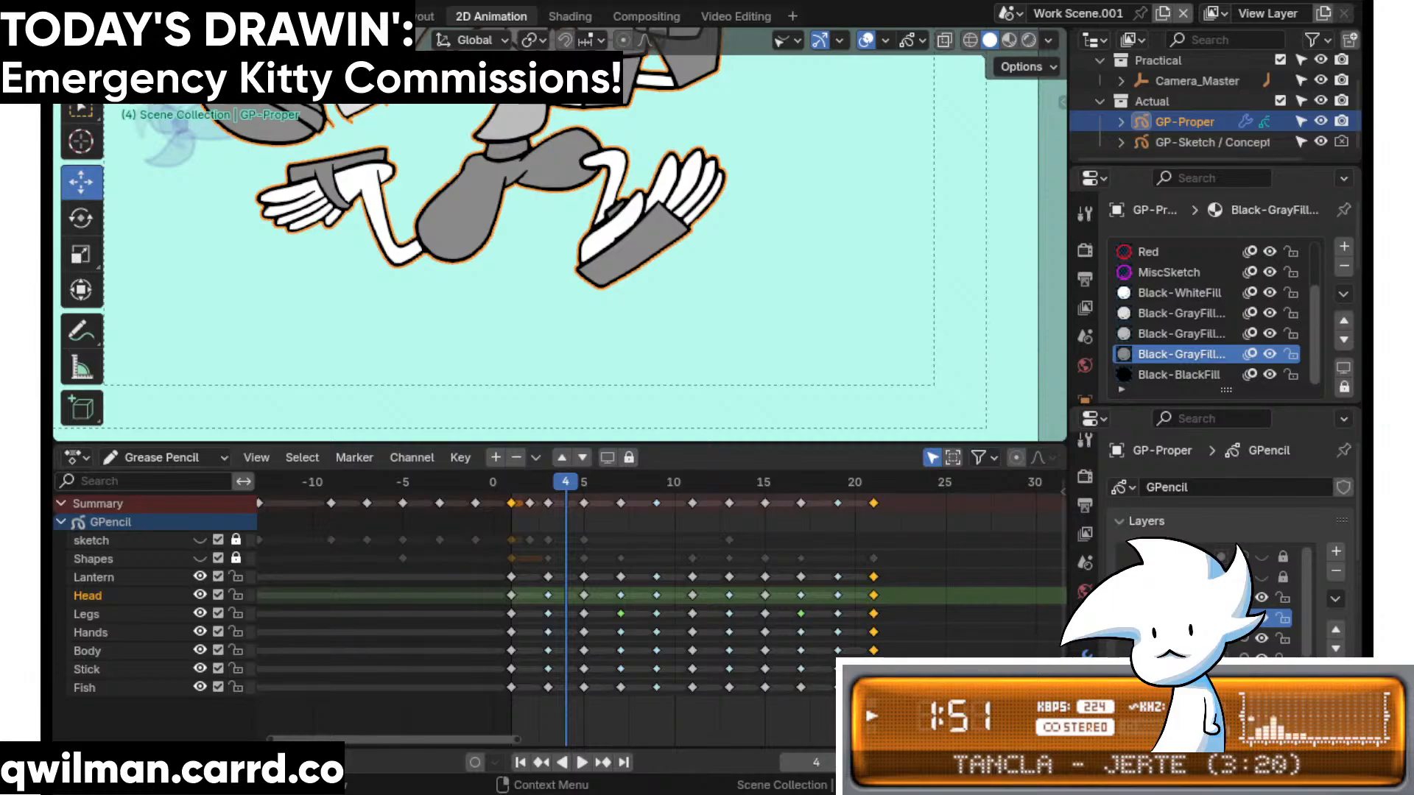
# - Open the recent file kitcomm-03_grayox.blend, discarding the changes to kitcomm-02_krudman.blend
pyautogui.click(99, 16)
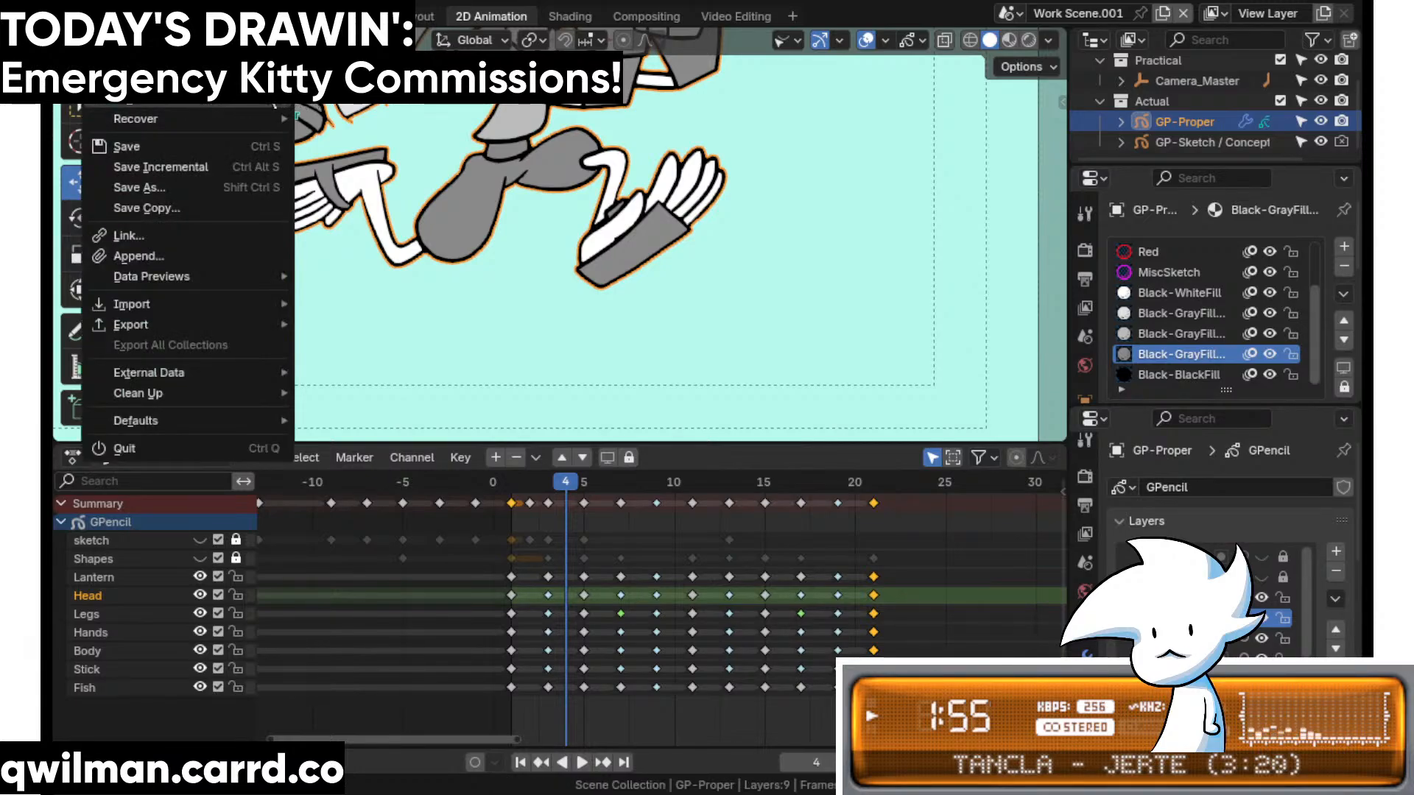
pyautogui.moveTo(273, 100)
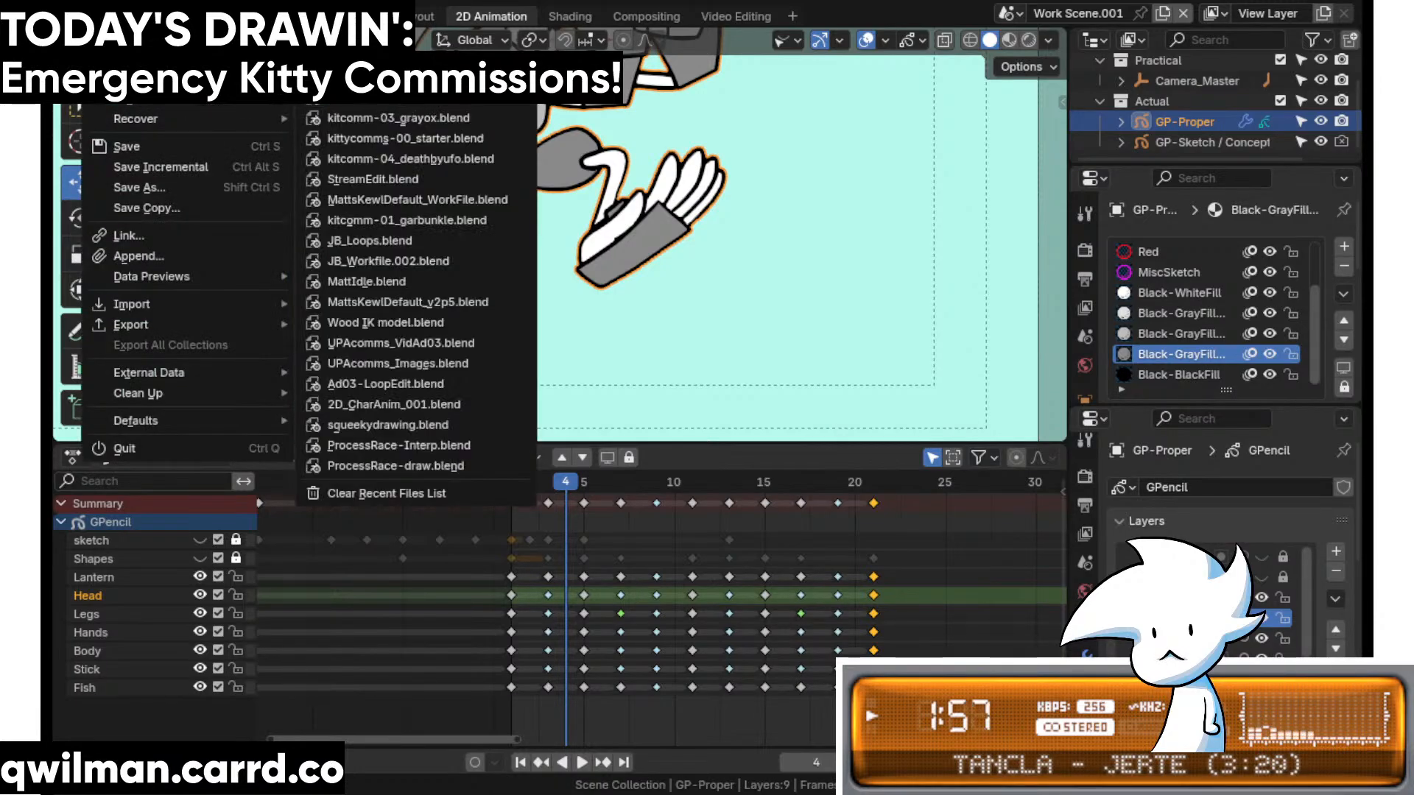
pyautogui.click(398, 118)
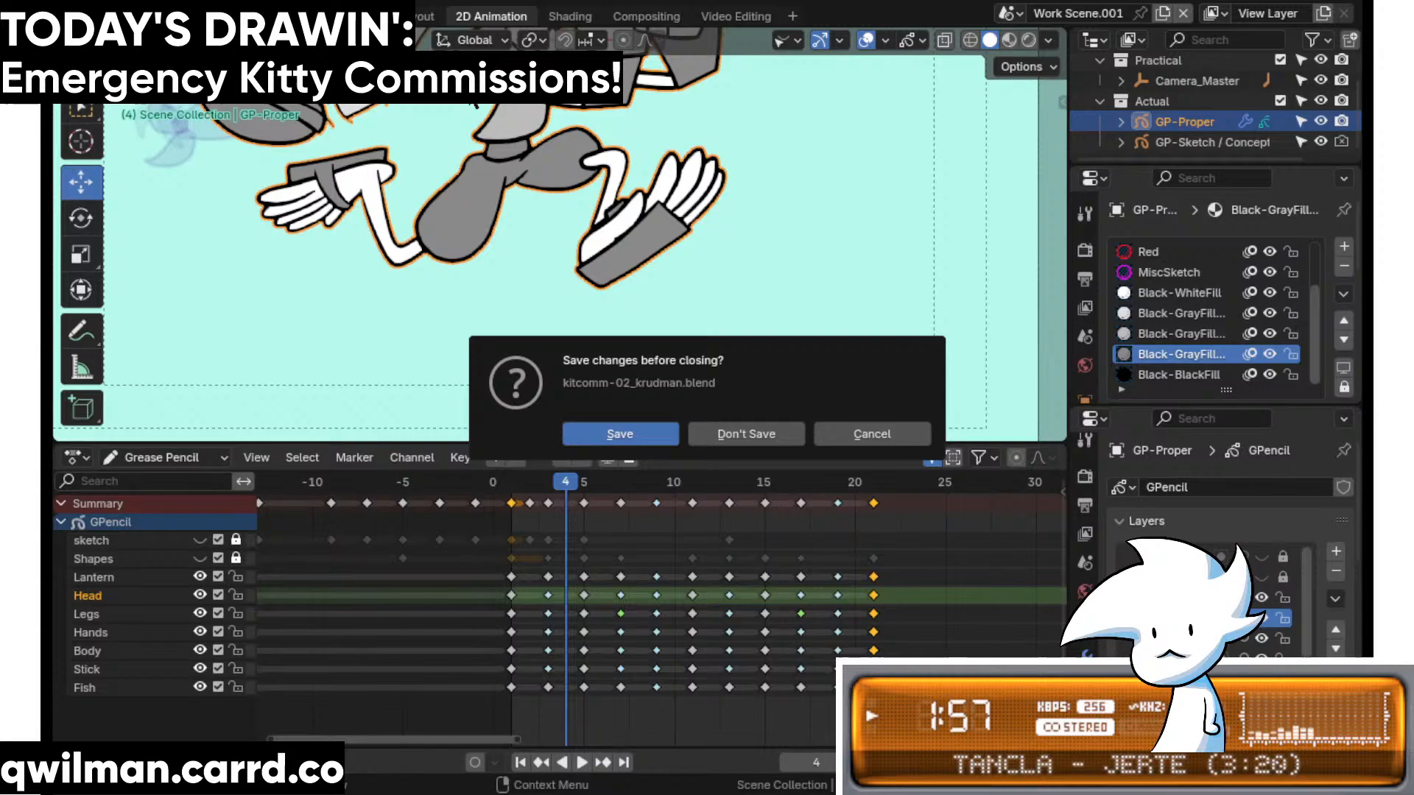
pyautogui.click(763, 435)
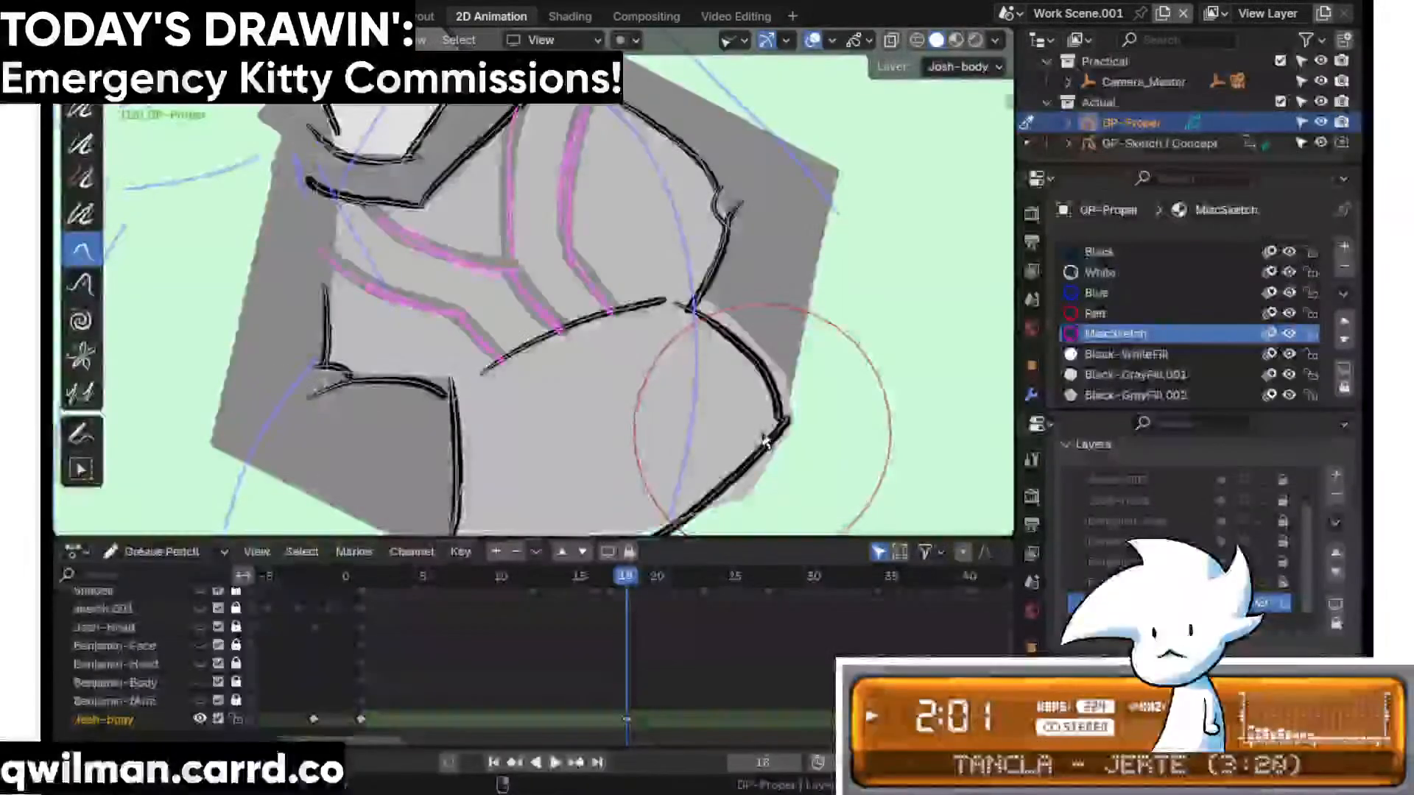
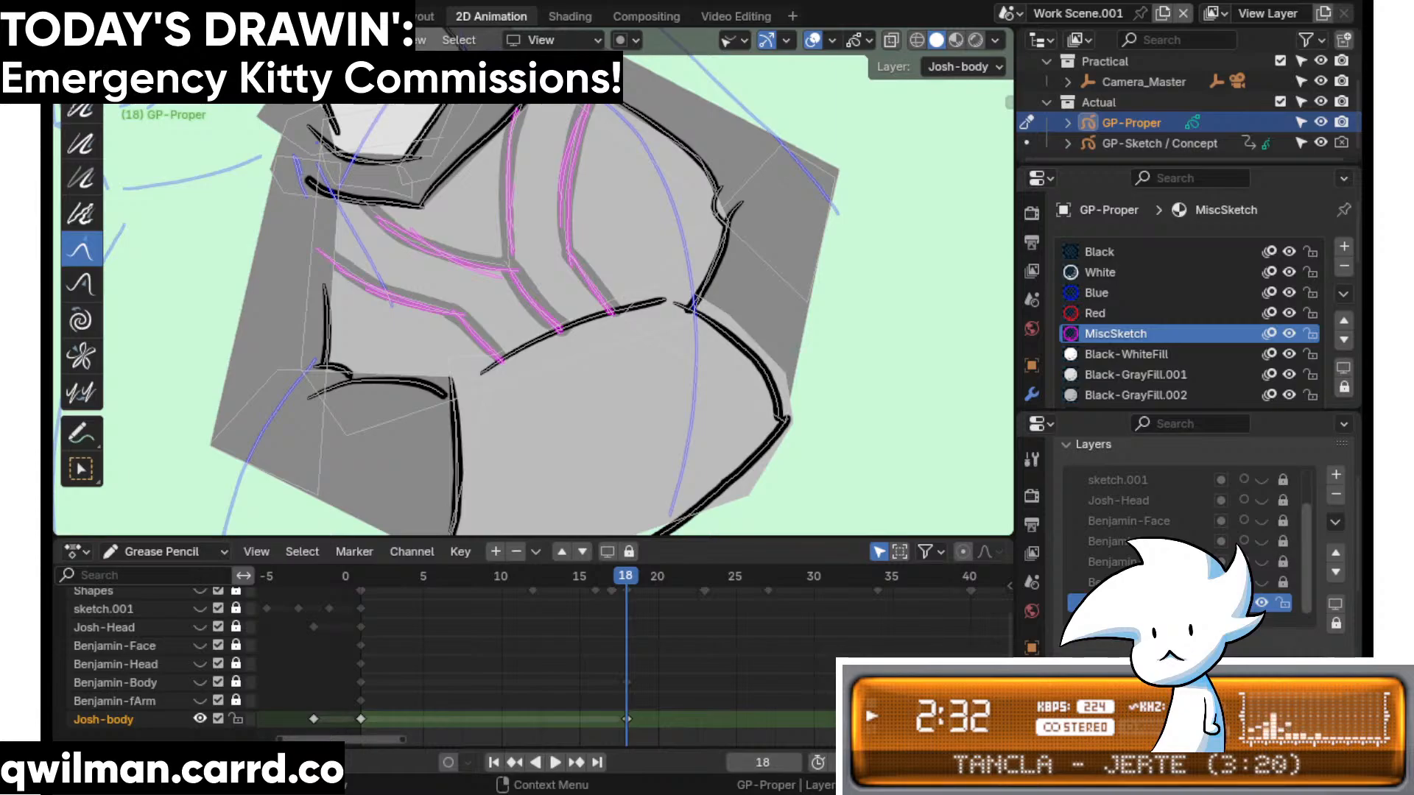
# - Compare the torso drawing at frames 16 and 18 in playback and return to frame 18
pyautogui.scroll(-3, 730, 330)
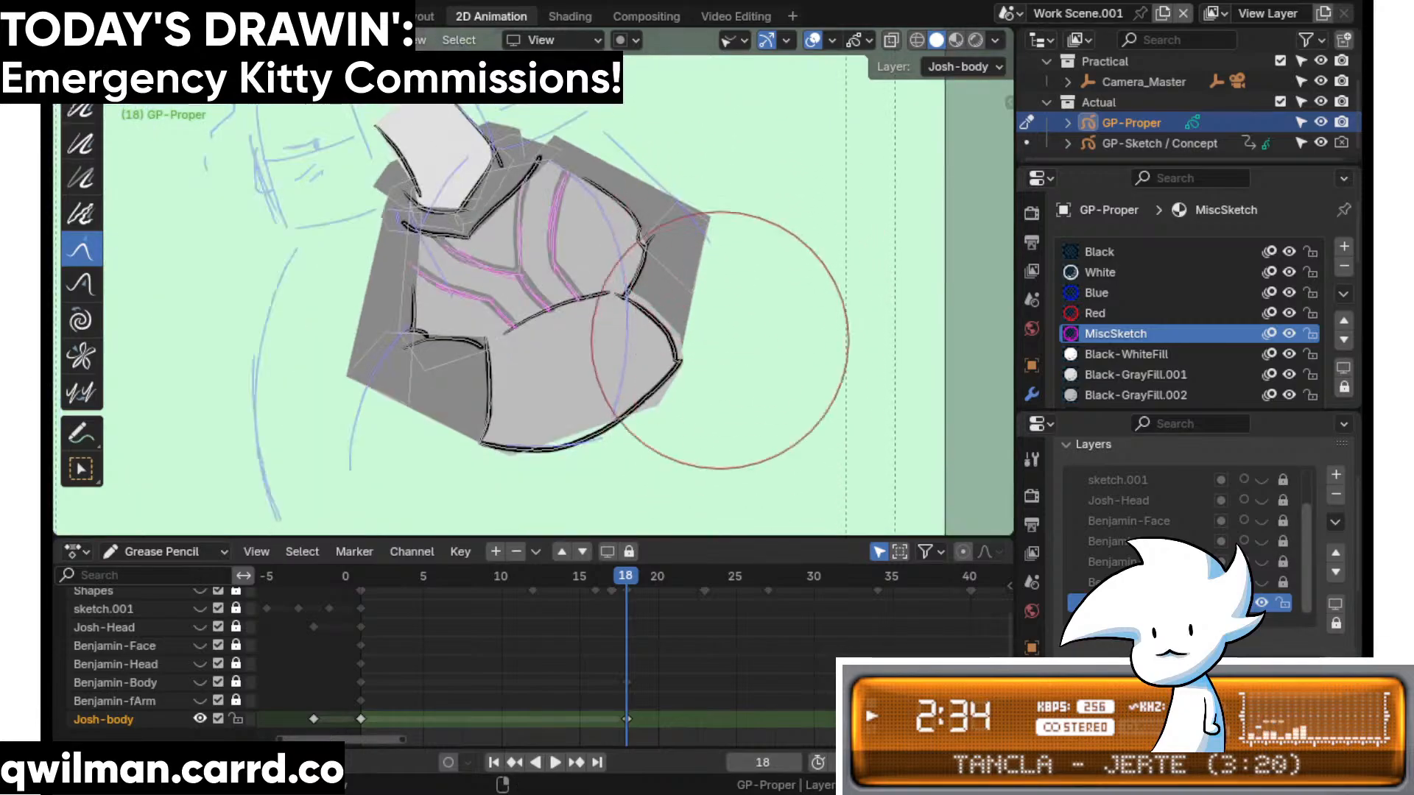
pyautogui.keyDown('shift'); pyautogui.moveTo(676, 363); pyautogui.dragTo(715, 382, button='middle'); pyautogui.keyUp('shift')
pyautogui.press('space')
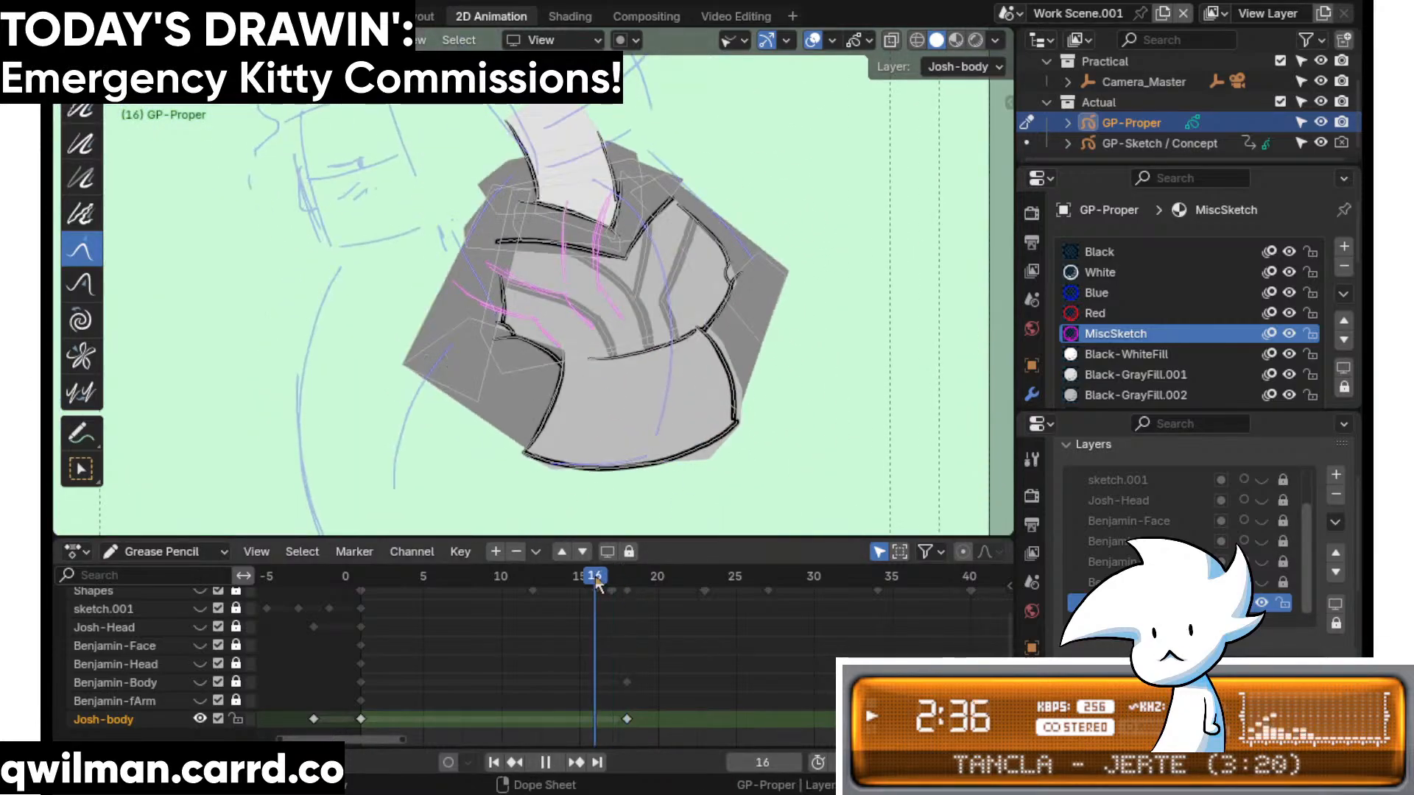
pyautogui.moveTo(616, 582); pyautogui.dragTo(626, 583)
pyautogui.scroll(3, 660, 280)
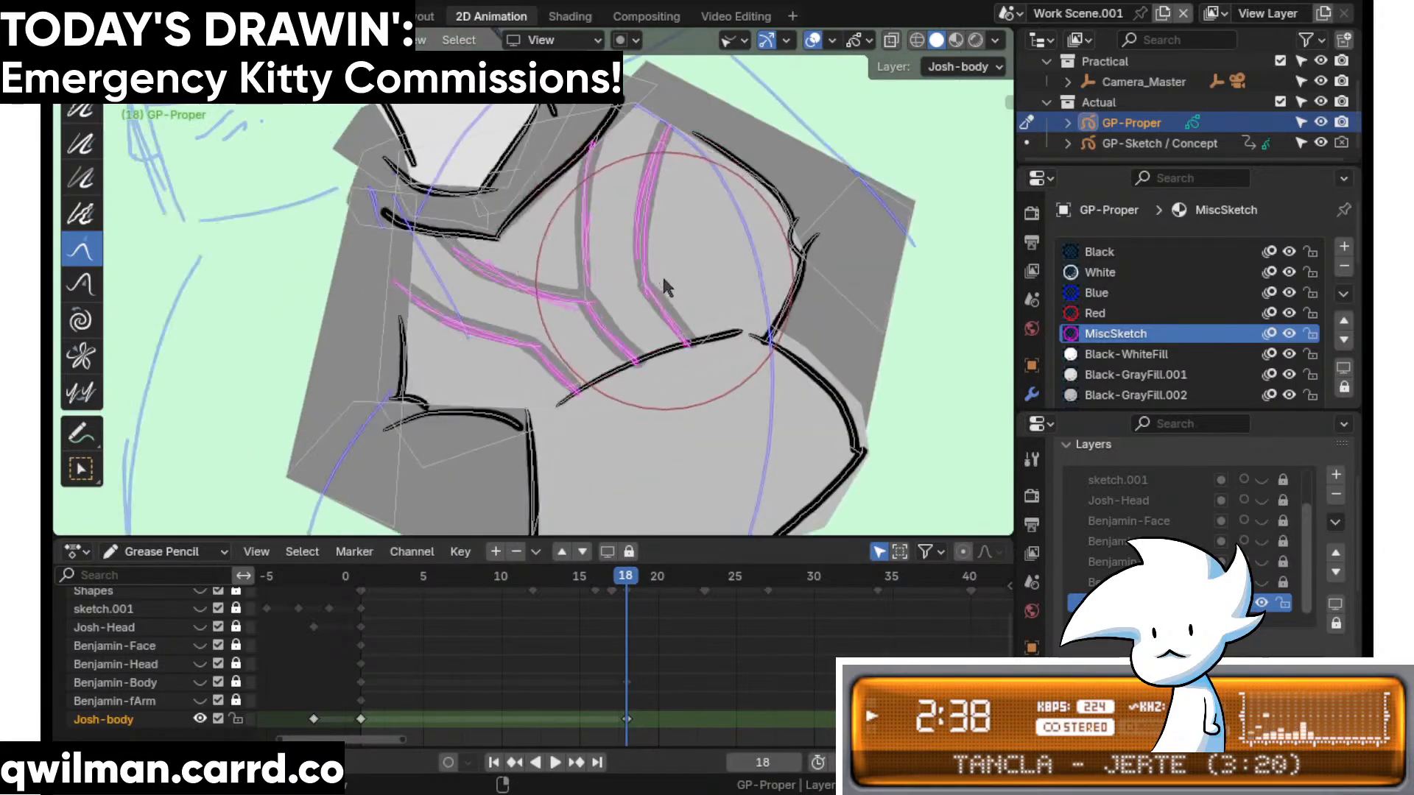
# - Circle-select the grey stripe strokes on the torso at frame 18 and hide the GP_Layer guide layer
pyautogui.press('w')
pyautogui.press('w')
pyautogui.moveTo(653, 266); pyautogui.dragTo(581, 309)
pyautogui.scroll(2, 203, 641)
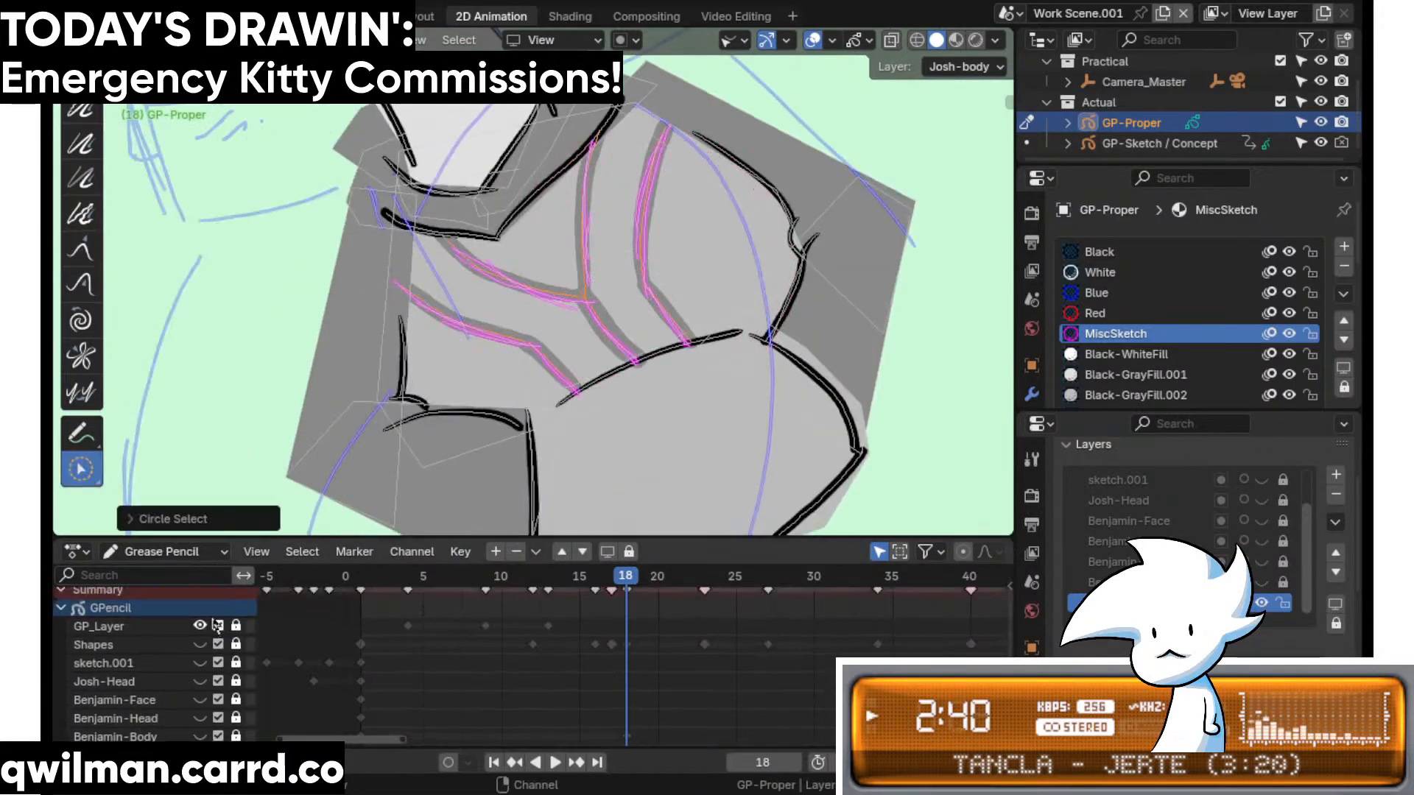
pyautogui.click(200, 627)
# - Nudge the selected torso stripes at their bends with the Grab brush
pyautogui.hotkey('shift', 'space')
pyautogui.click(549, 178)
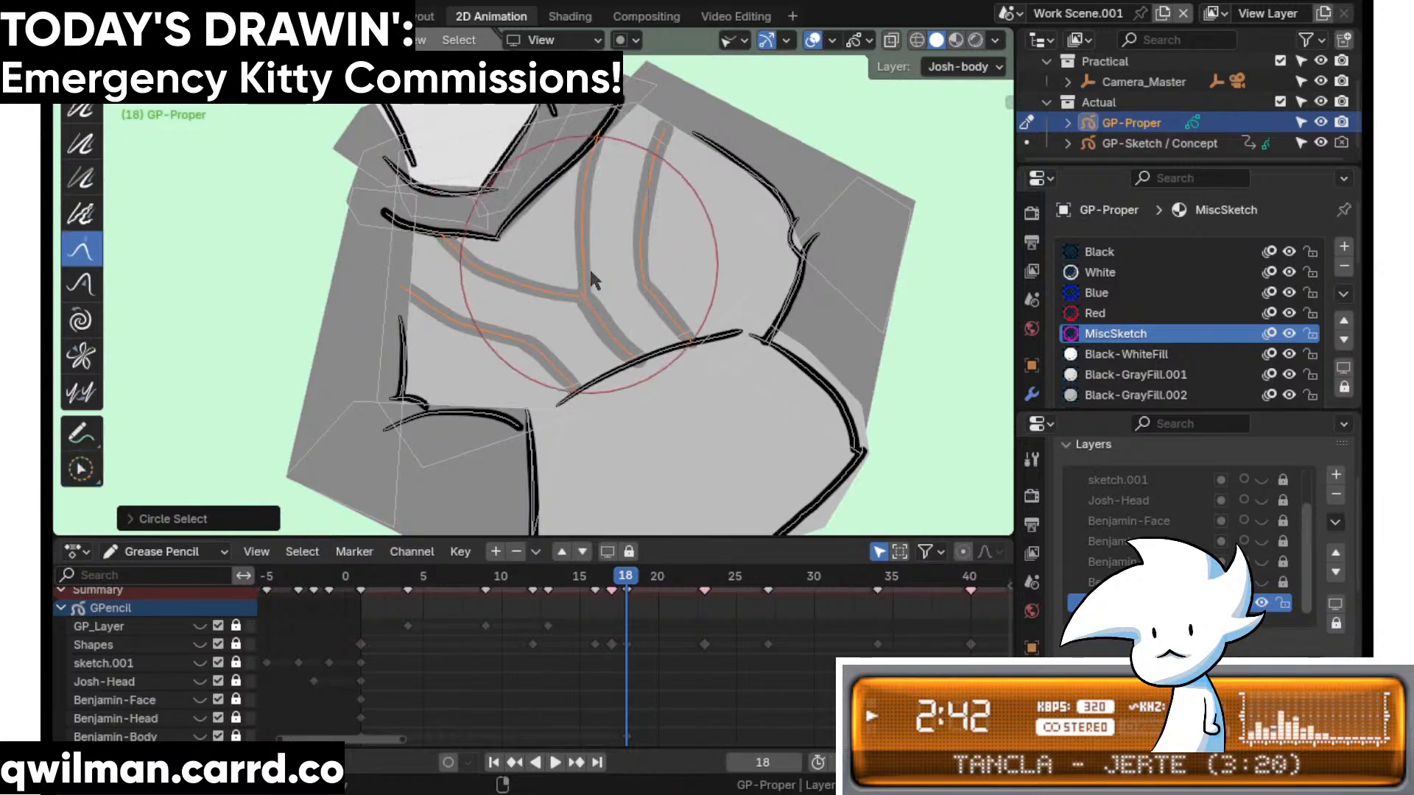
pyautogui.moveTo(593, 297); pyautogui.dragTo(585, 281)
pyautogui.scroll(2, 527, 361)
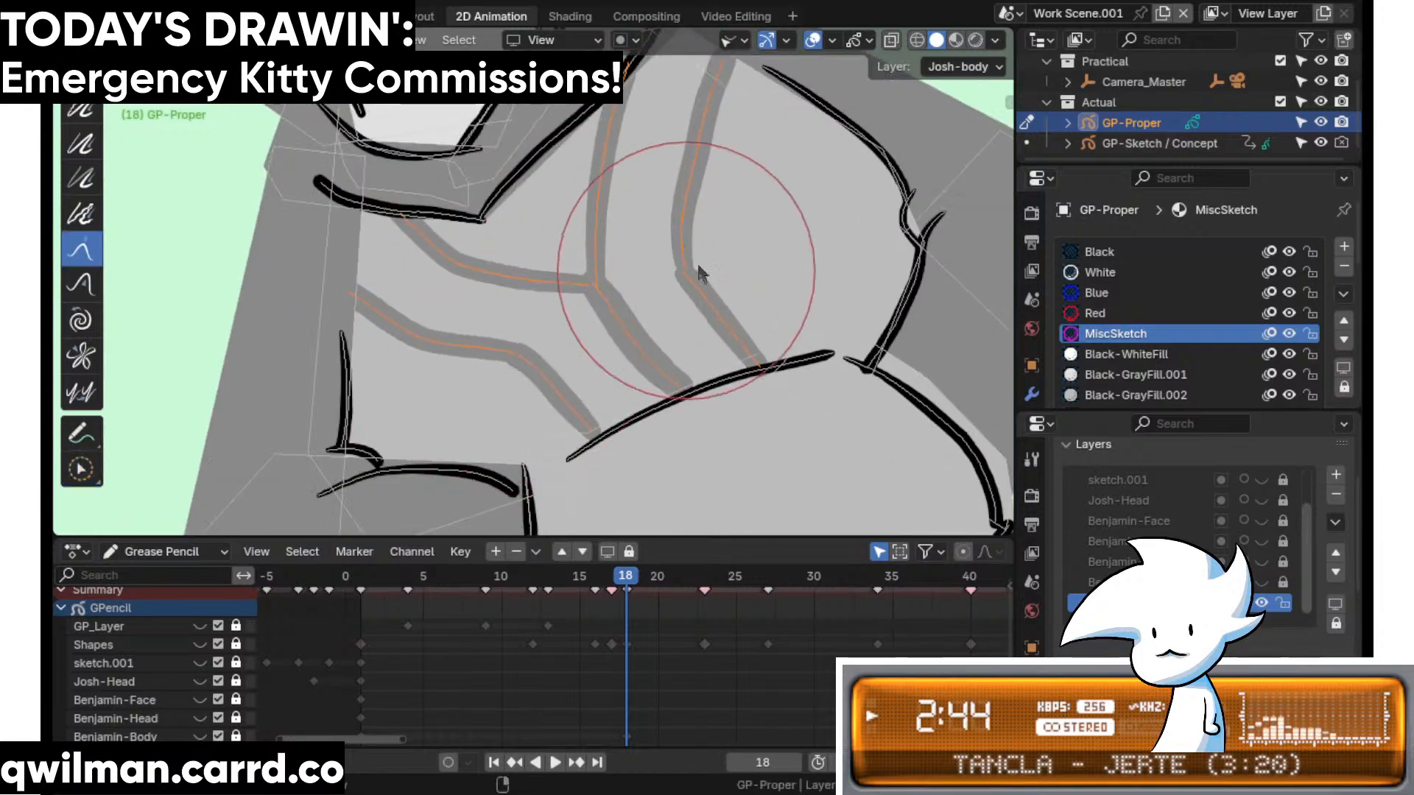
# - Select the lower and upper segments of the lowest torso stripe in turn and adjust each with the Grab brush
pyautogui.press('w')
pyautogui.hotkey('shift', 'space')
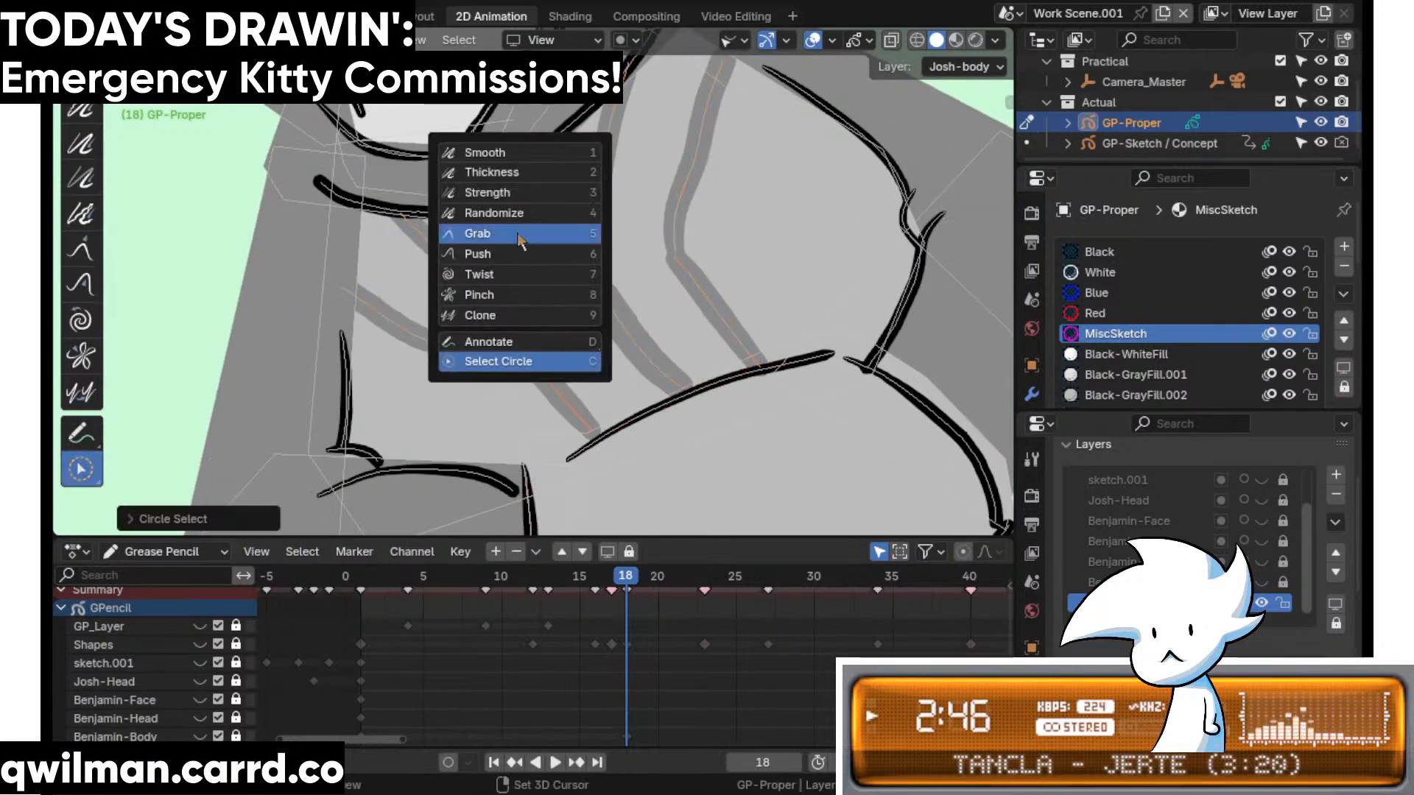
pyautogui.click(486, 230)
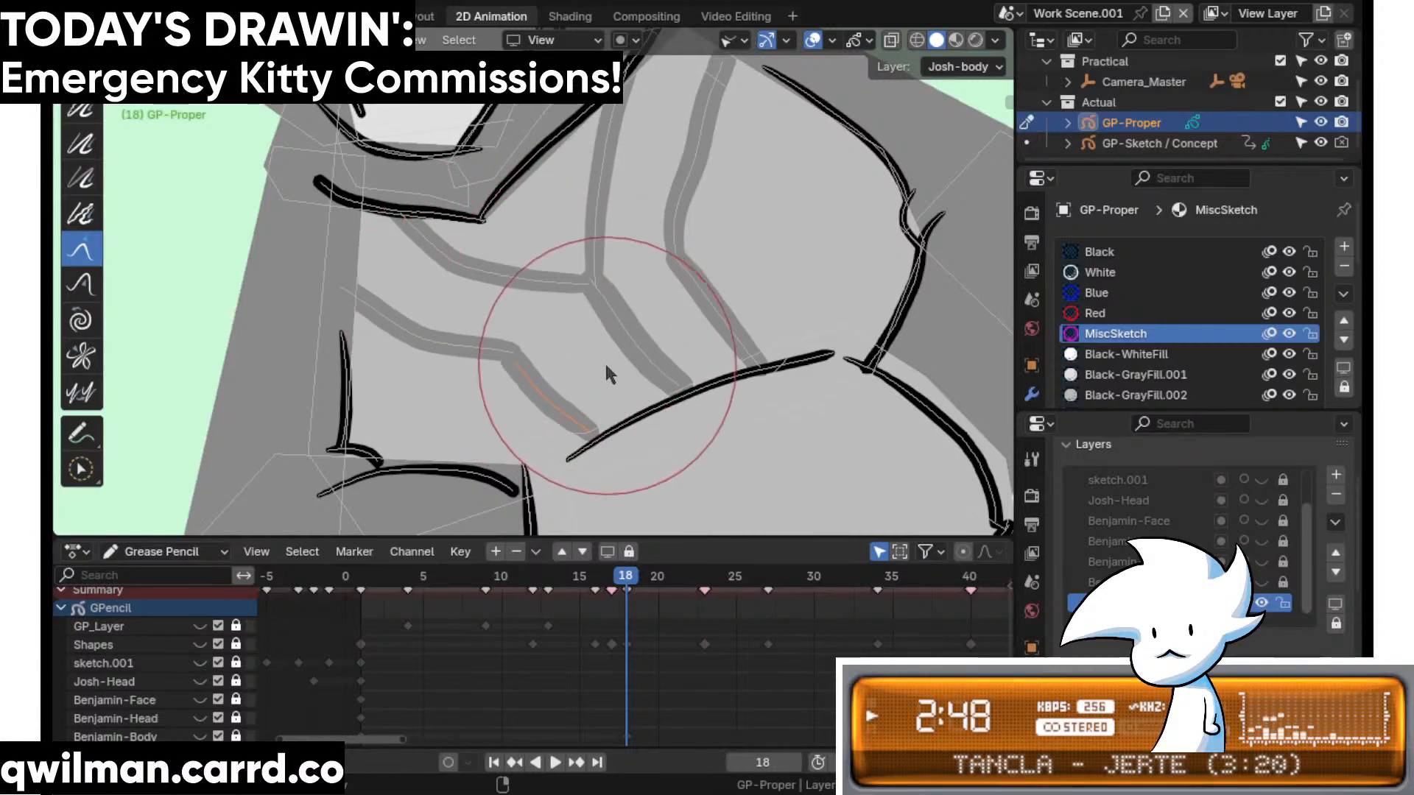
pyautogui.moveTo(604, 412)
pyautogui.mouseDown()
pyautogui.moveTo(600, 479)
pyautogui.moveTo(585, 472)
pyautogui.mouseUp()
pyautogui.press('q')
pyautogui.click(447, 373)
pyautogui.hotkey('shift', 'space')
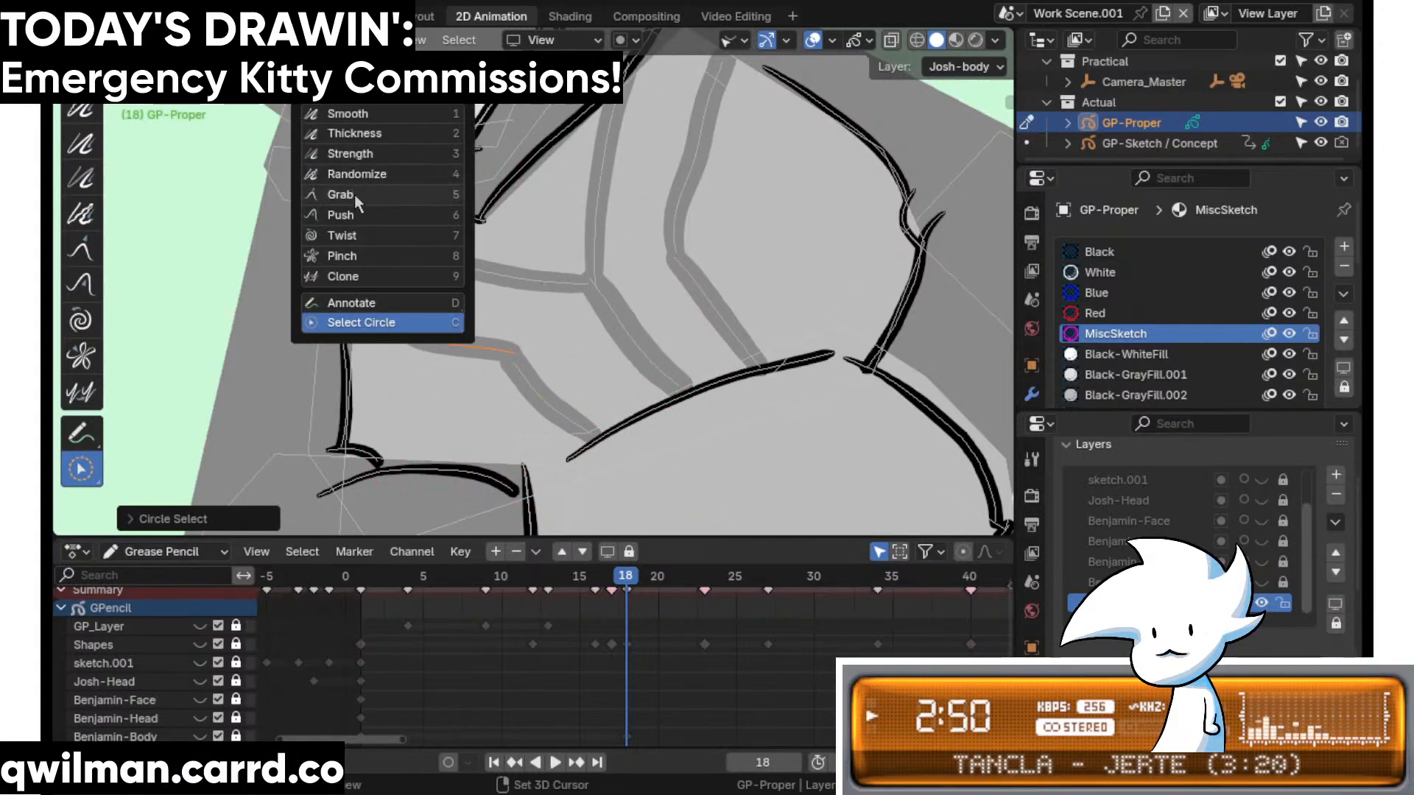
pyautogui.click(354, 200)
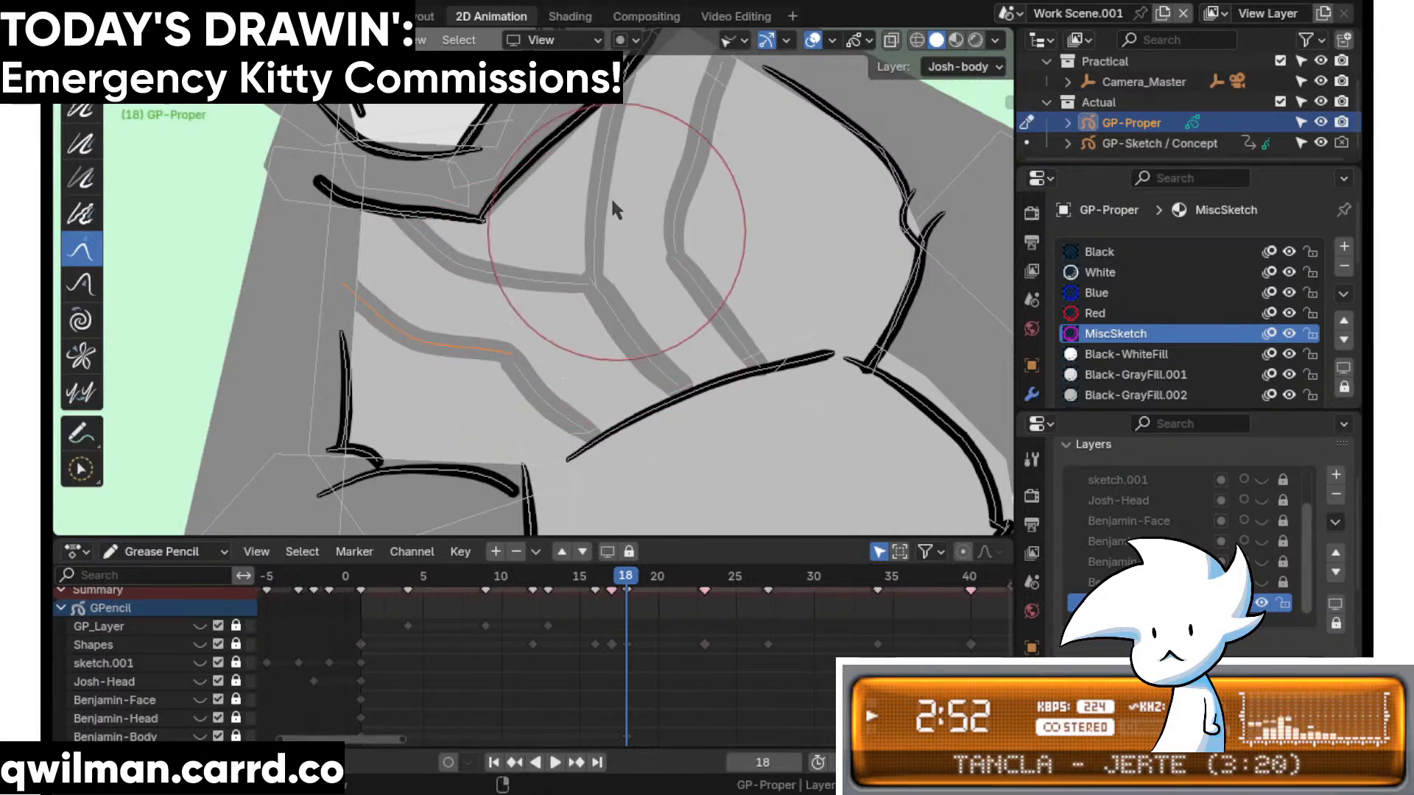
pyautogui.moveTo(612, 196); pyautogui.dragTo(603, 150, button='middle')
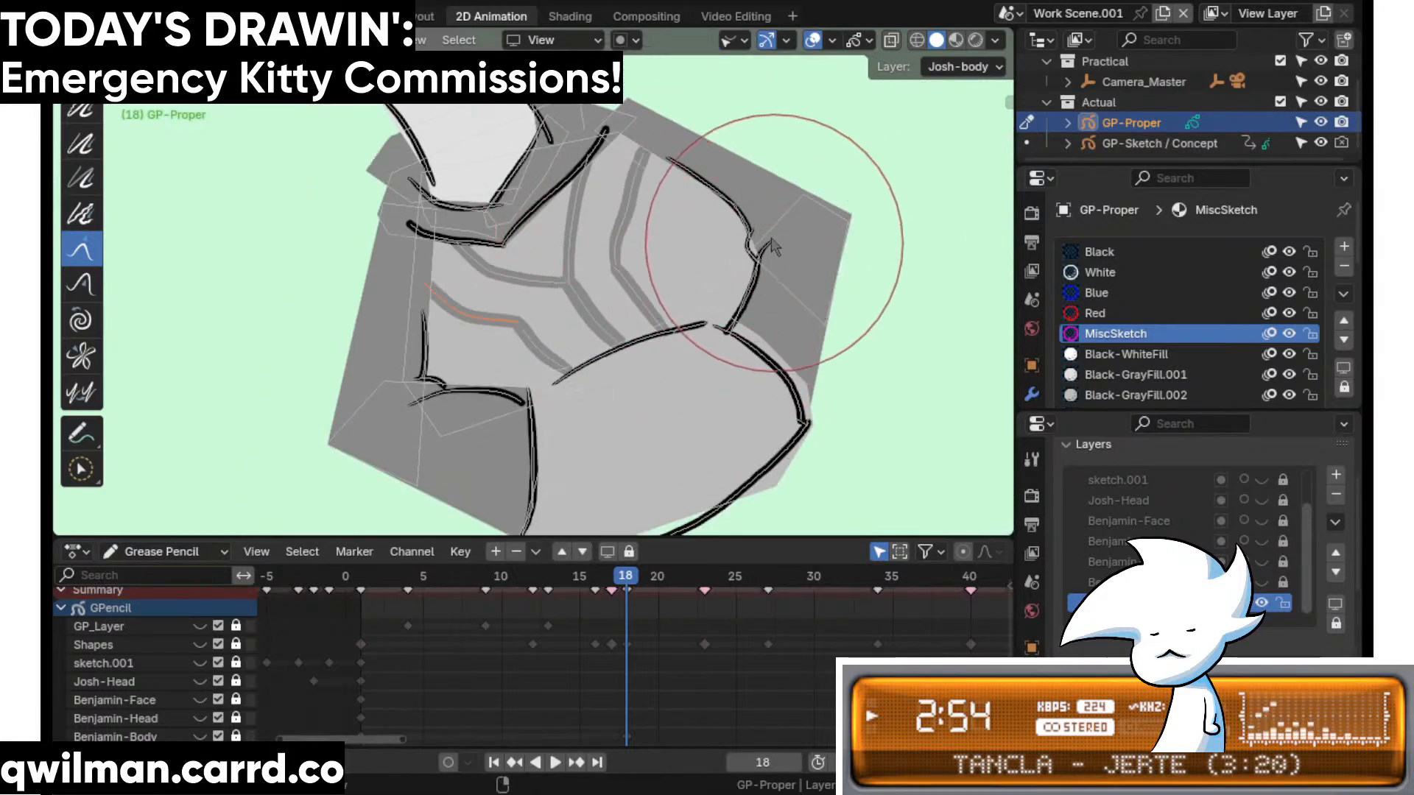
# - Inspect the GP-Proper drawing from an angle in the Layout workspace, reselect it, and return to the 2D Animation workspace
pyautogui.click(425, 18)
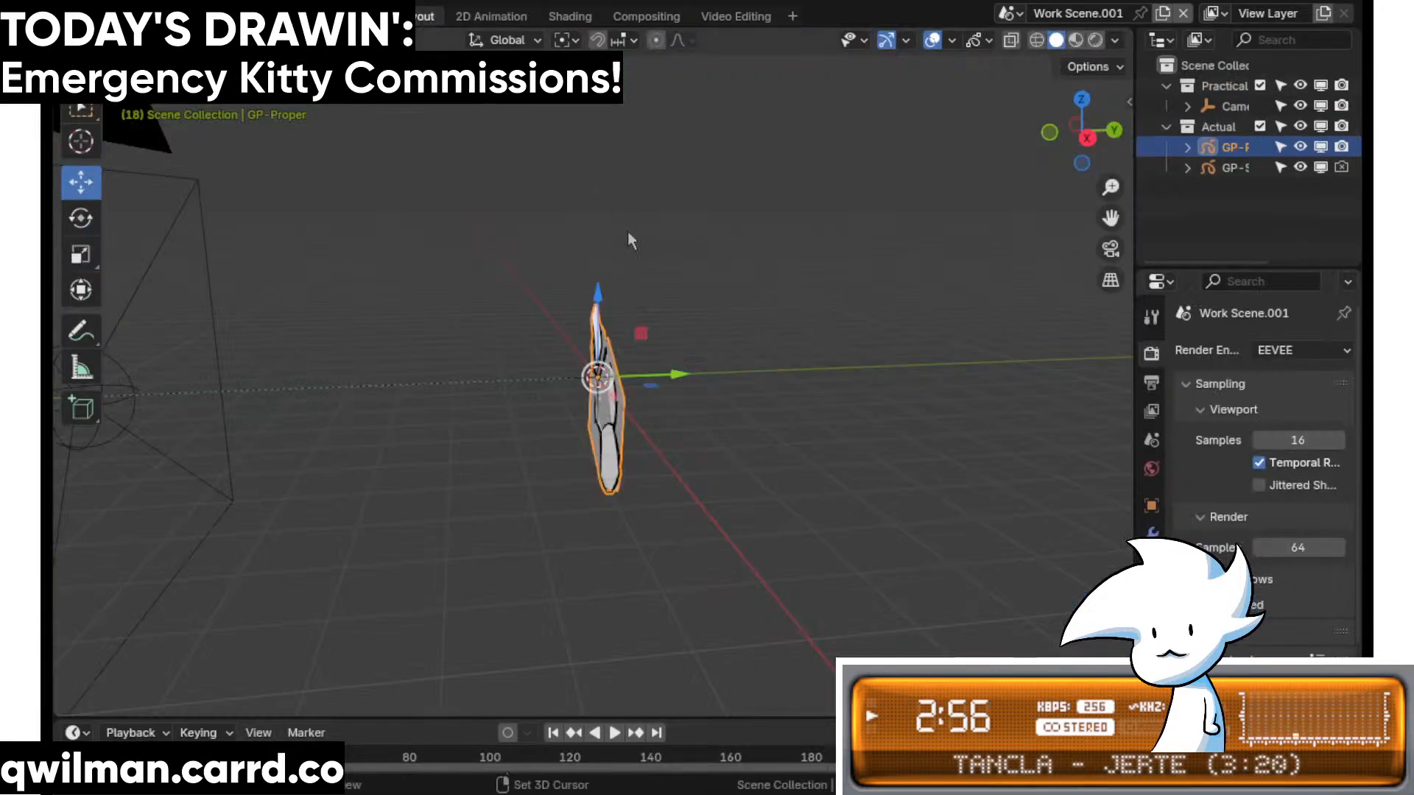
pyautogui.moveTo(629, 254); pyautogui.dragTo(648, 342, button='middle')
pyautogui.click(756, 353)
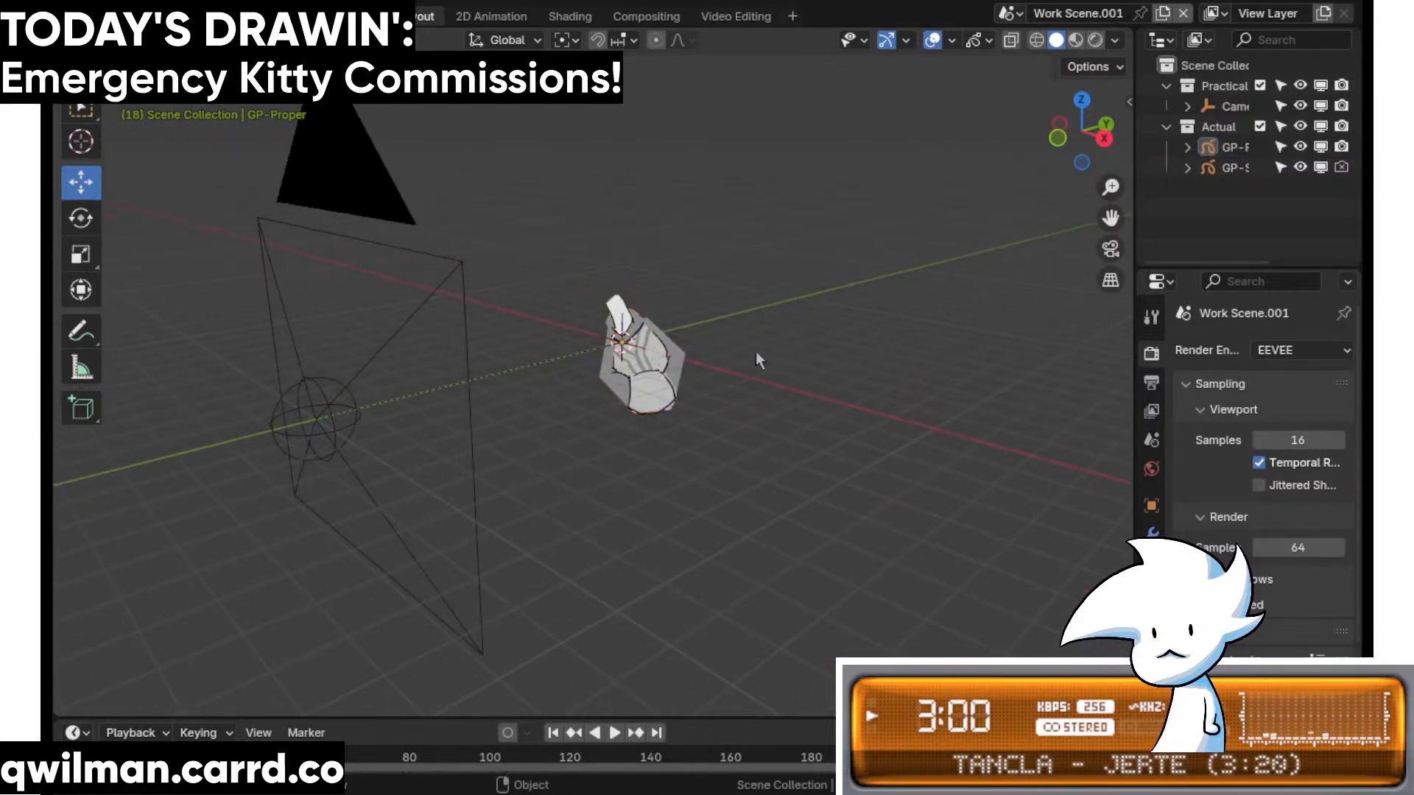
pyautogui.click(631, 393)
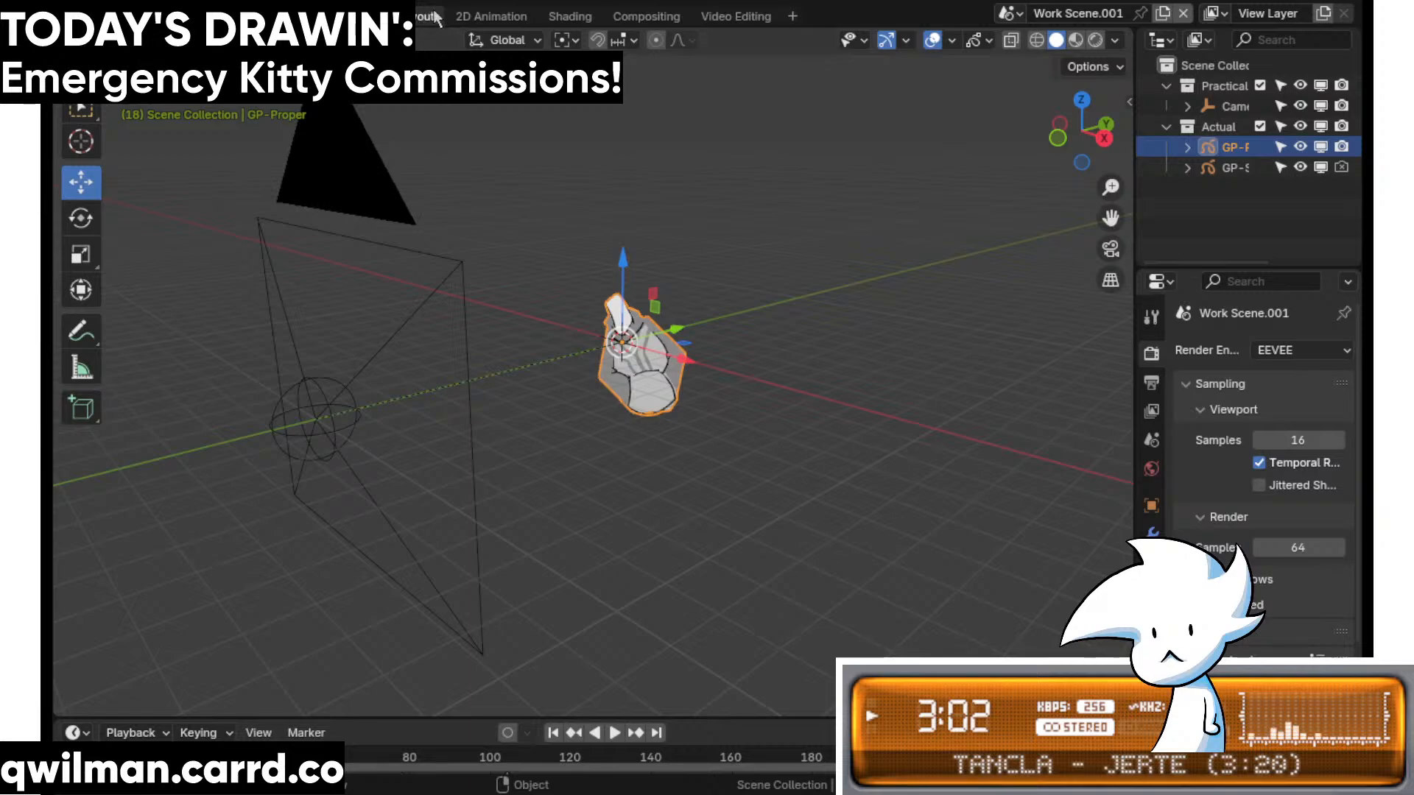
pyautogui.click(488, 17)
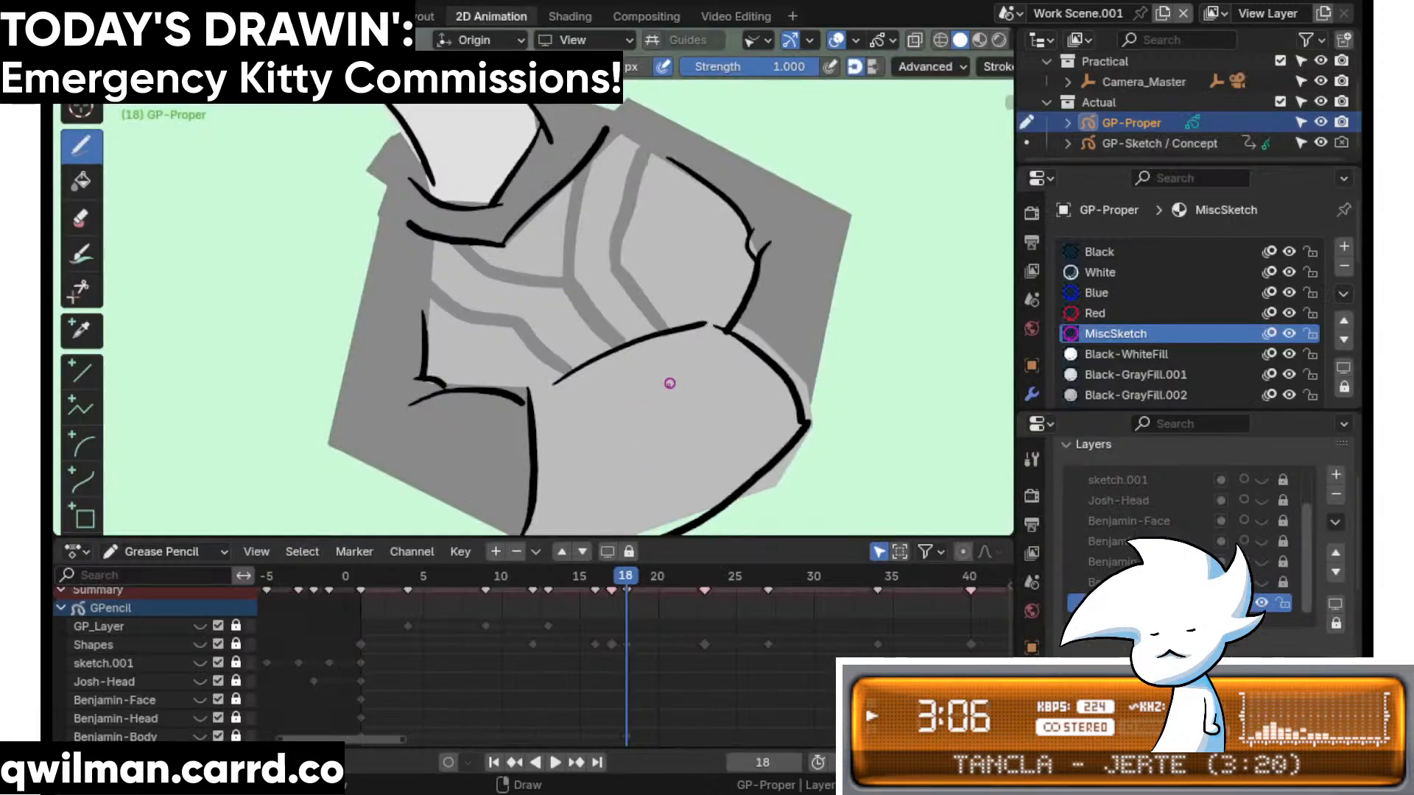
# - Select the dark grey fill on the torso's right side in Edit Mode and switch to the Grab brush in Sculpt Mode
pyautogui.keyDown('shift'); pyautogui.moveTo(669, 383); pyautogui.dragTo(671, 413, button='middle'); pyautogui.keyUp('shift')
pyautogui.press('Tab')
pyautogui.press('q')
pyautogui.click(830, 240)
pyautogui.click(851, 234)
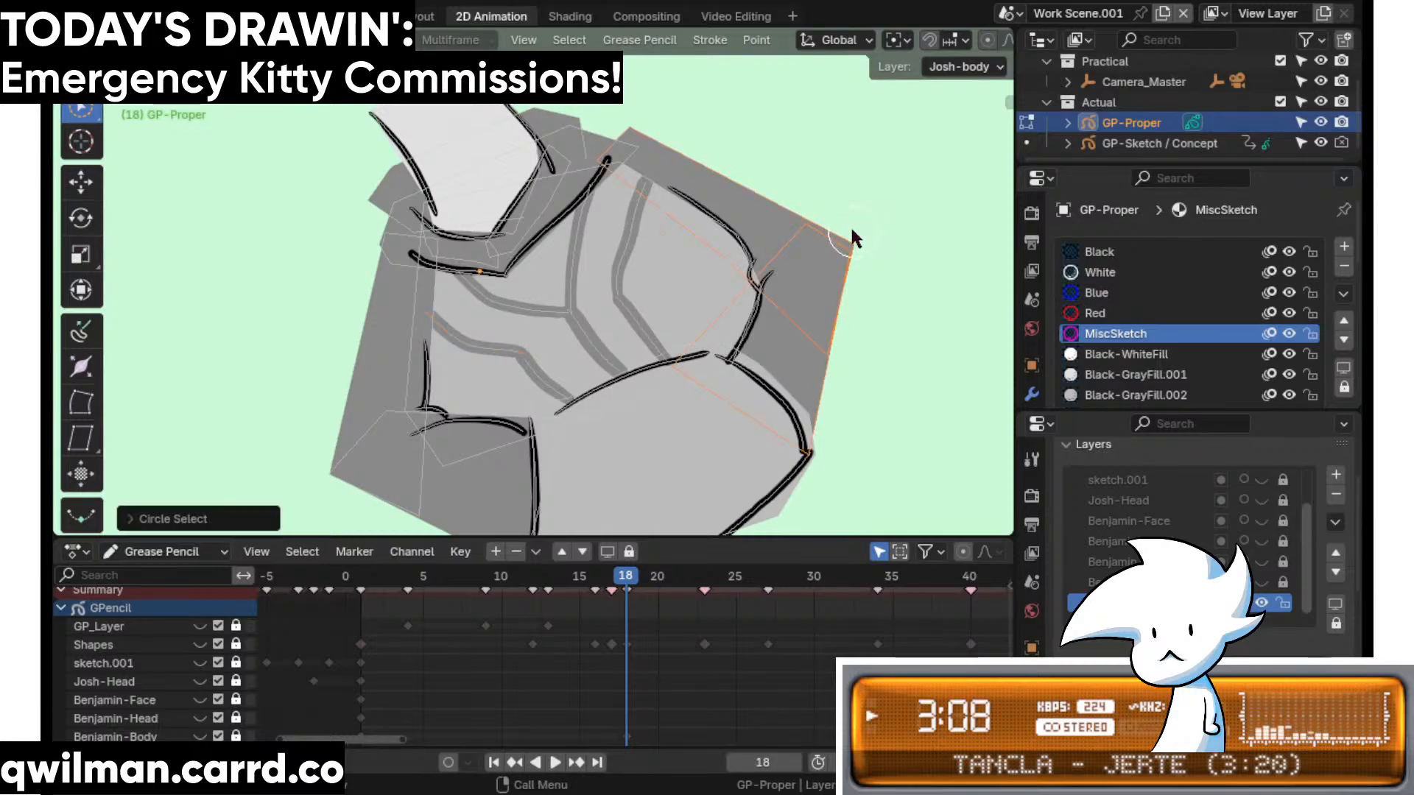
pyautogui.hotkey('ctrl', 'Tab')
pyautogui.hotkey('shift', 'space')
pyautogui.press('g')
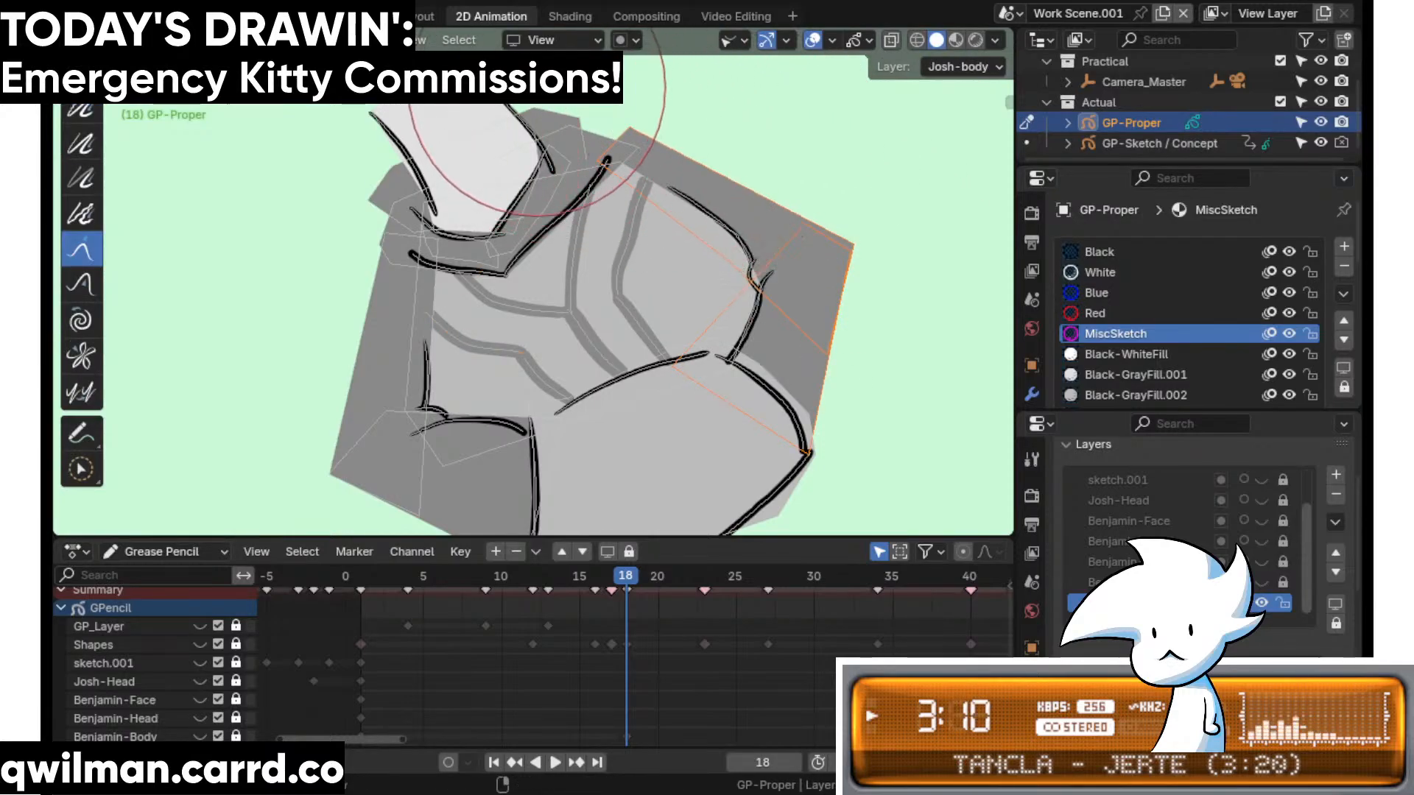
# - Reshape the upper corner of the dark grey side fill near the collar with the Grab brush at frame 18
pyautogui.moveTo(538, 86)
pyautogui.mouseDown()
pyautogui.moveTo(609, 174)
pyautogui.moveTo(584, 189)
pyautogui.moveTo(631, 110)
pyautogui.moveTo(626, 92)
pyautogui.moveTo(634, 113)
pyautogui.mouseUp()
pyautogui.keyDown('shift'); pyautogui.moveTo(635, 121); pyautogui.dragTo(653, 190, button='middle'); pyautogui.keyUp('shift')
pyautogui.scroll(2, 725, 243)
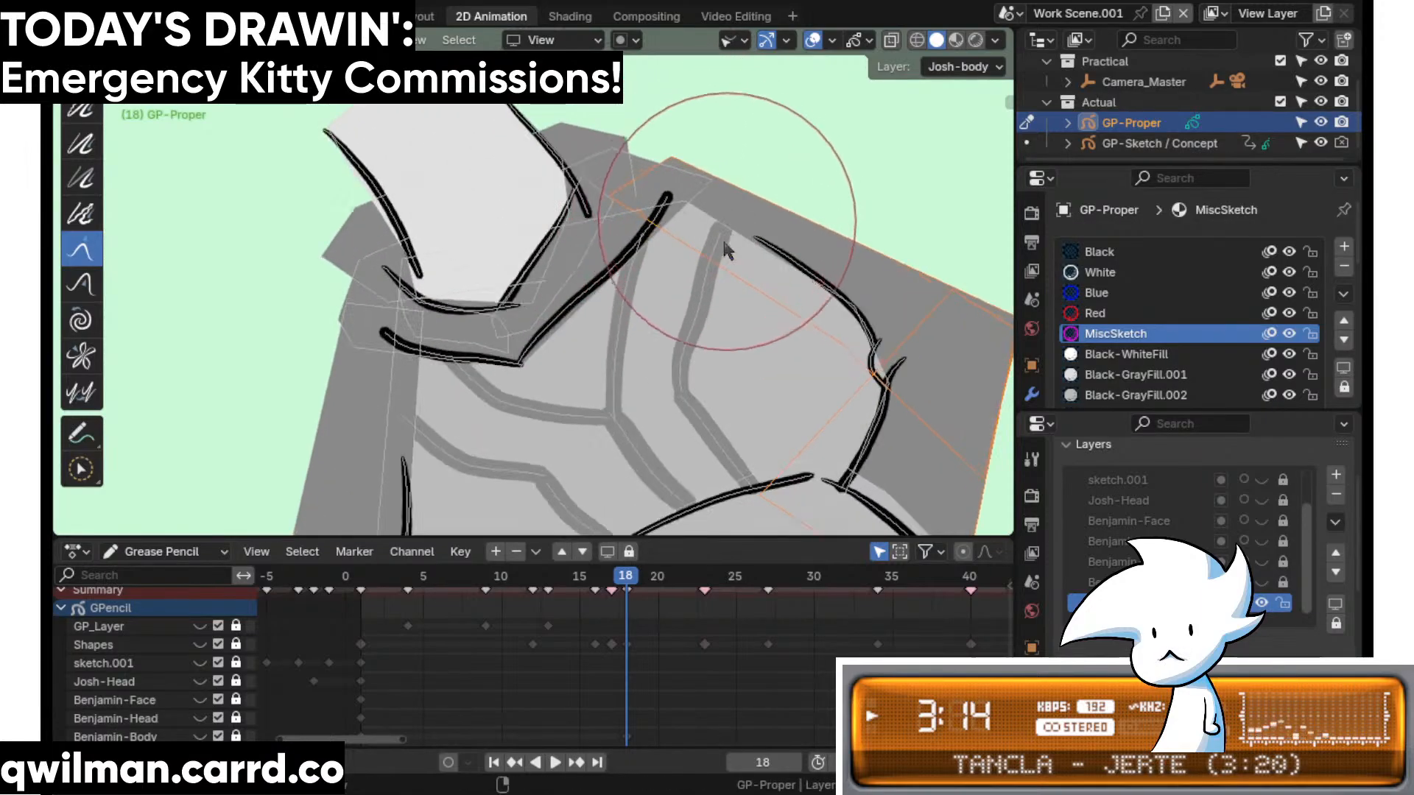
pyautogui.moveTo(626, 582)
pyautogui.mouseDown()
pyautogui.moveTo(600, 587)
pyautogui.moveTo(629, 588)
pyautogui.mouseUp()
pyautogui.scroll(2, 747, 189)
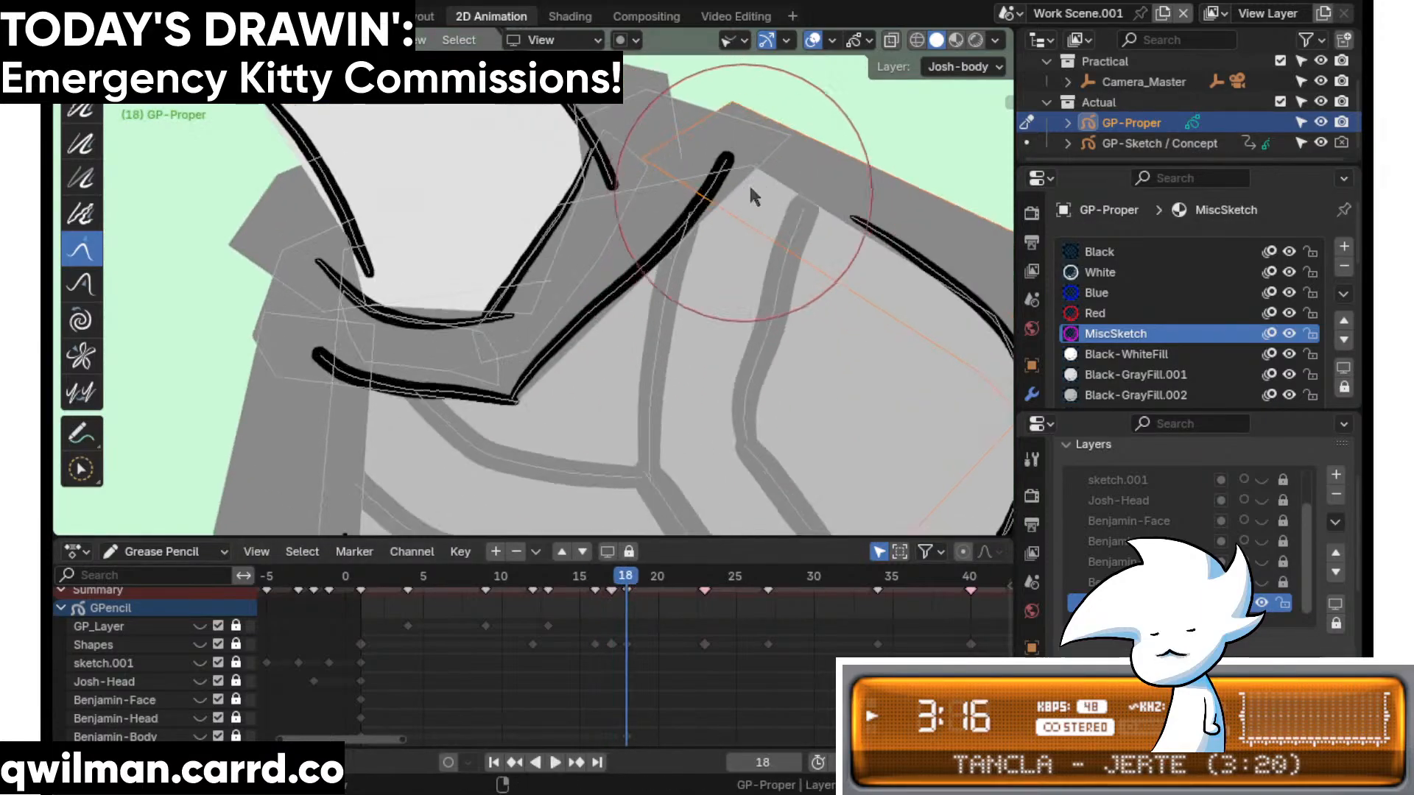
pyautogui.keyDown('shift'); pyautogui.moveTo(810, 164); pyautogui.dragTo(772, 212, button='middle'); pyautogui.keyUp('shift')
# - Select the dark grey front collar fill and adjust its shape with the Grab brush, checking against neighbouring frames
pyautogui.scroll(2, 765, 198)
pyautogui.press('w')
pyautogui.click(846, 153)
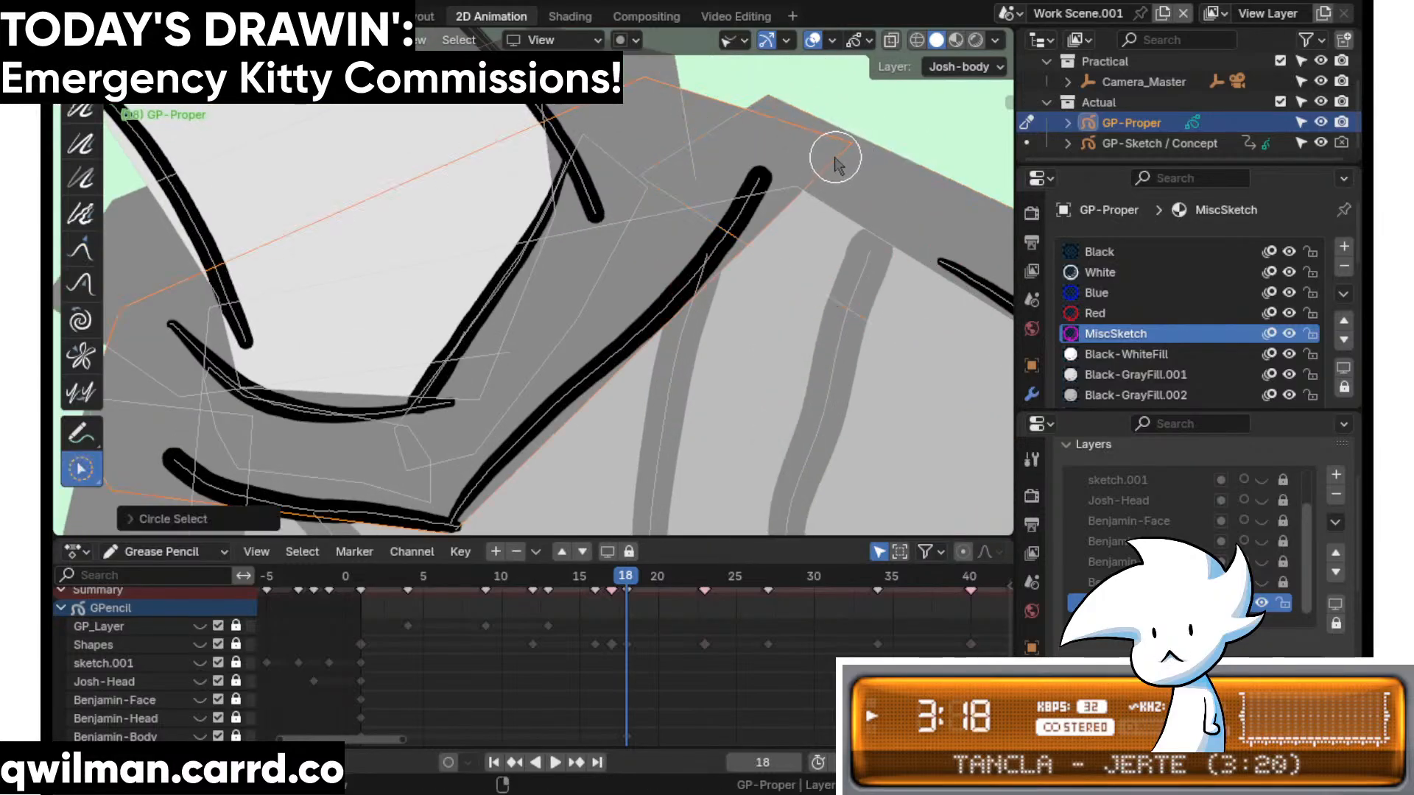
pyautogui.hotkey('shift', 'space')
pyautogui.click(742, 111)
pyautogui.scroll(-6, 725, 107)
pyautogui.moveTo(592, 157); pyautogui.dragTo(645, 135)
pyautogui.keyDown('shift'); pyautogui.moveTo(484, 373); pyautogui.dragTo(608, 341, button='middle'); pyautogui.keyUp('shift')
pyautogui.moveTo(617, 578); pyautogui.dragTo(625, 578)
# - Select the rear collar fill behind the neck and pull its left corners in with the Grab brush at frame 18
pyautogui.press('c')
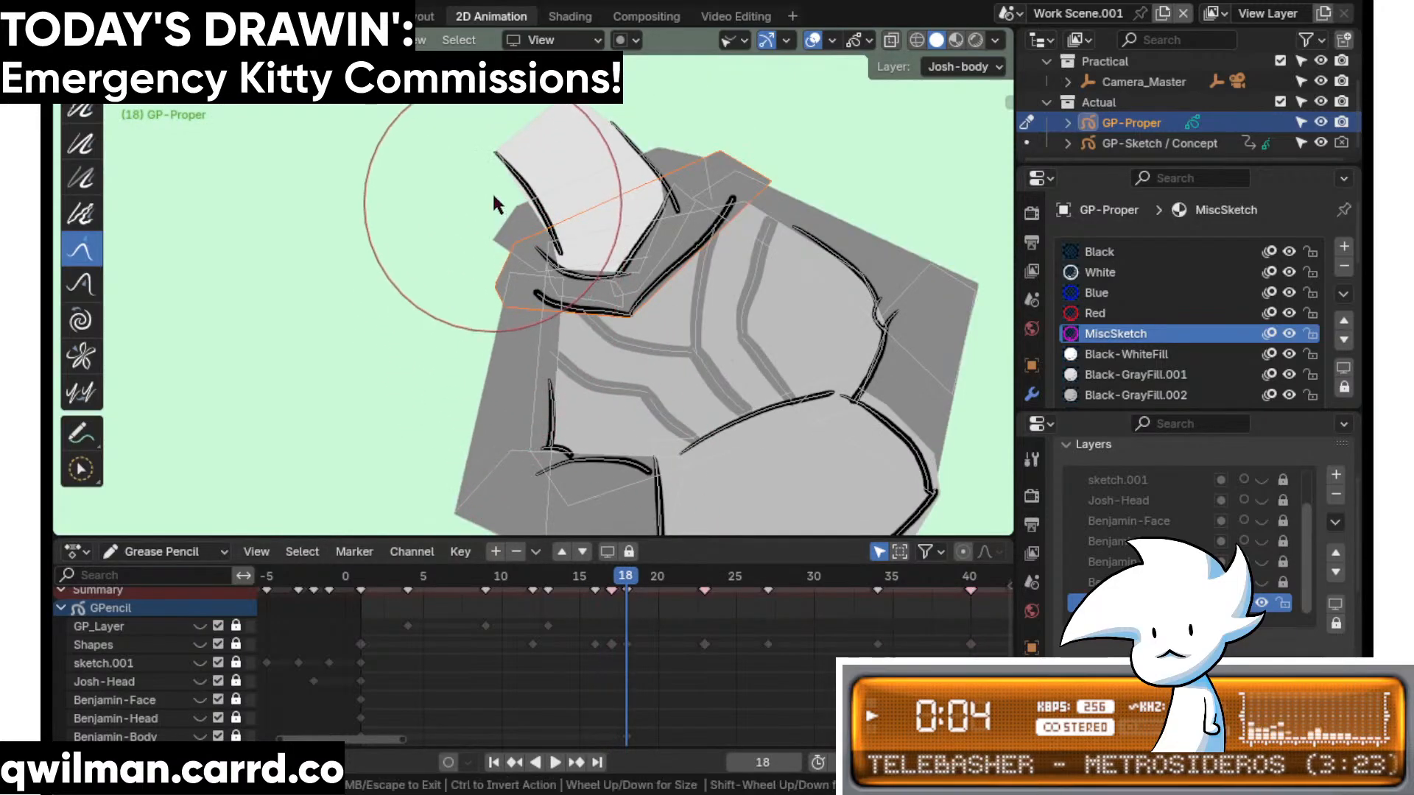
pyautogui.keyDown('shift'); pyautogui.moveTo(522, 201); pyautogui.dragTo(514, 274, button='middle'); pyautogui.keyUp('shift')
pyautogui.scroll(2, 530, 269)
pyautogui.hotkey('shift', 'space')
pyautogui.press('c')
pyautogui.keyDown('shift'); pyautogui.click(713, 190); pyautogui.keyUp('shift')
pyautogui.hotkey('shift', 'space')
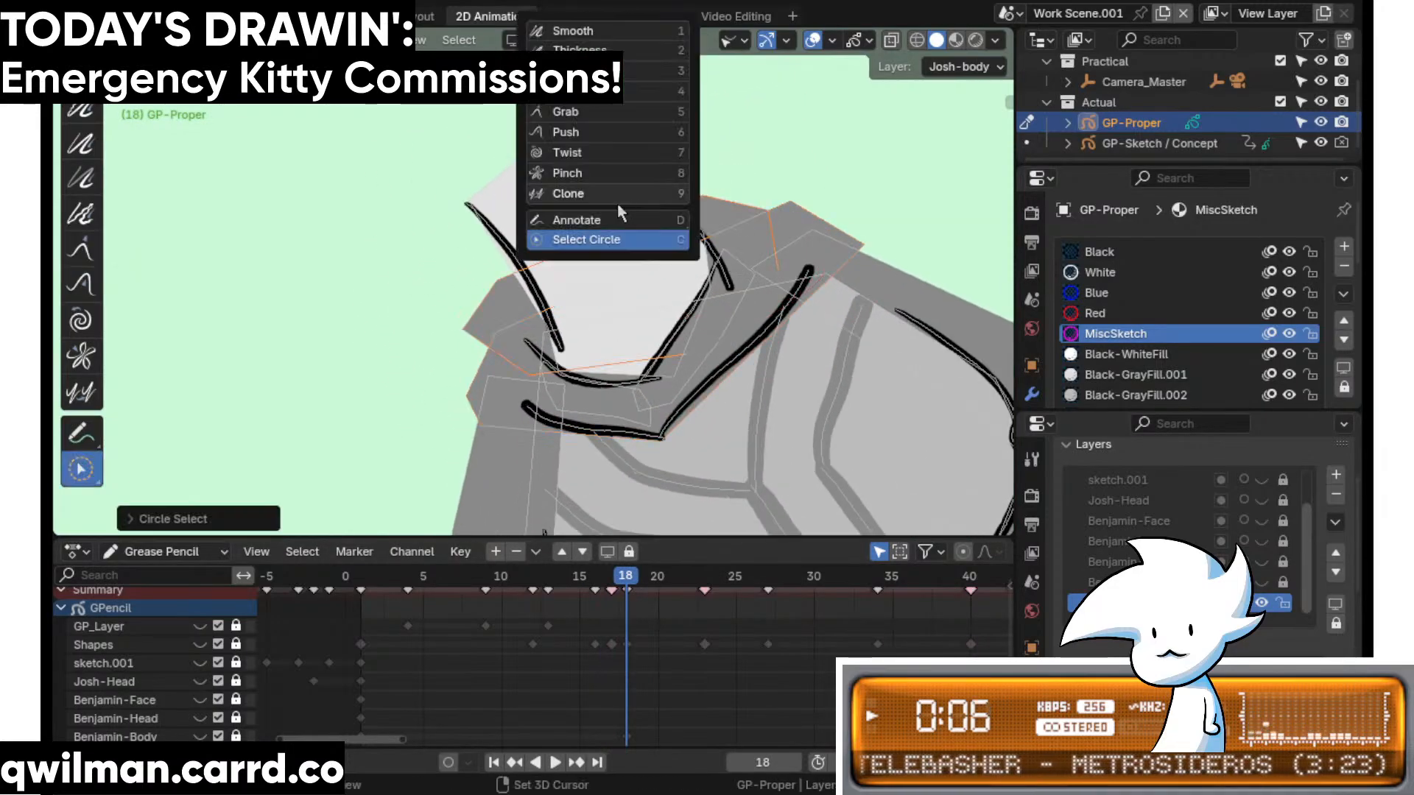
pyautogui.click(587, 118)
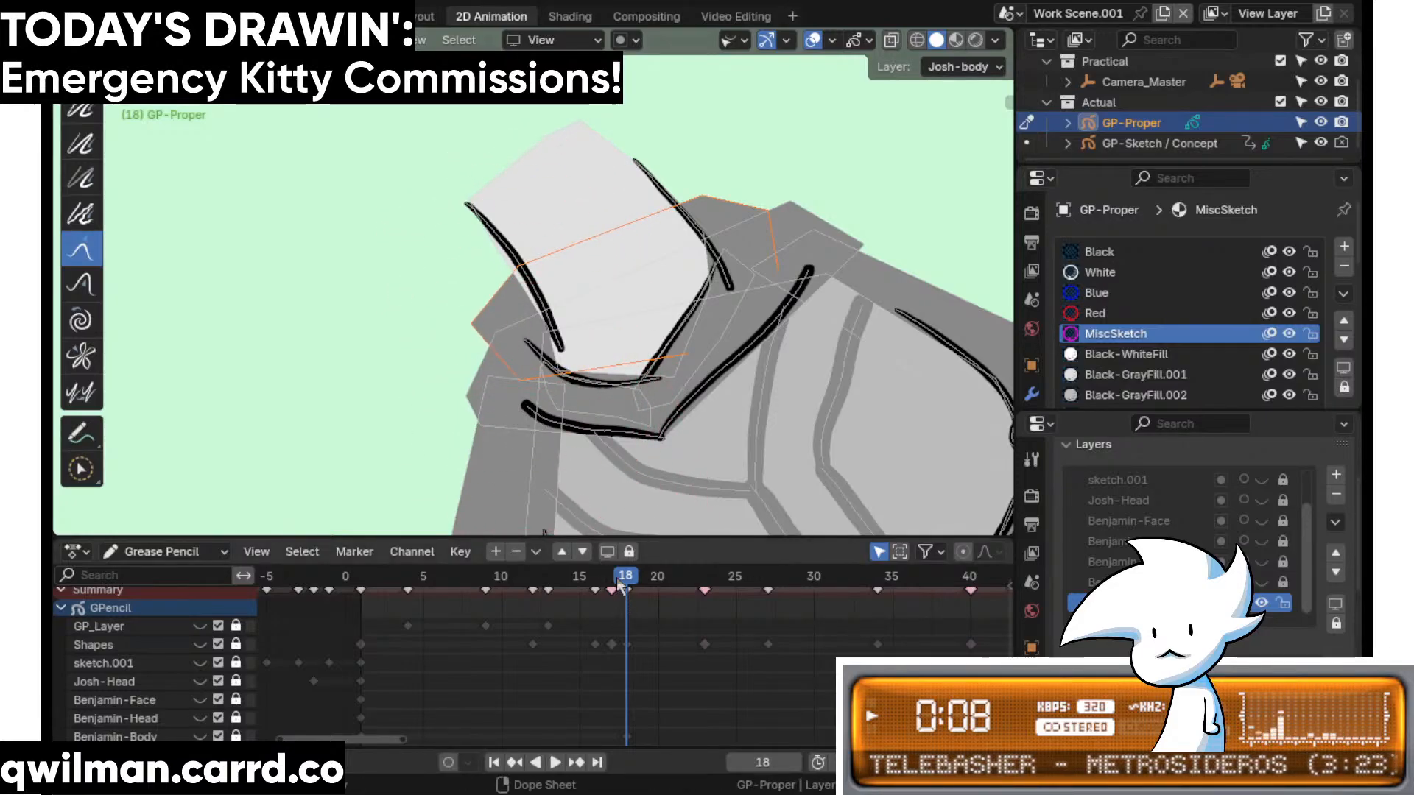
pyautogui.moveTo(617, 580)
pyautogui.mouseDown()
pyautogui.moveTo(599, 581)
pyautogui.moveTo(626, 574)
pyautogui.mouseUp()
pyautogui.moveTo(471, 321); pyautogui.dragTo(492, 306)
pyautogui.moveTo(541, 405); pyautogui.dragTo(519, 413)
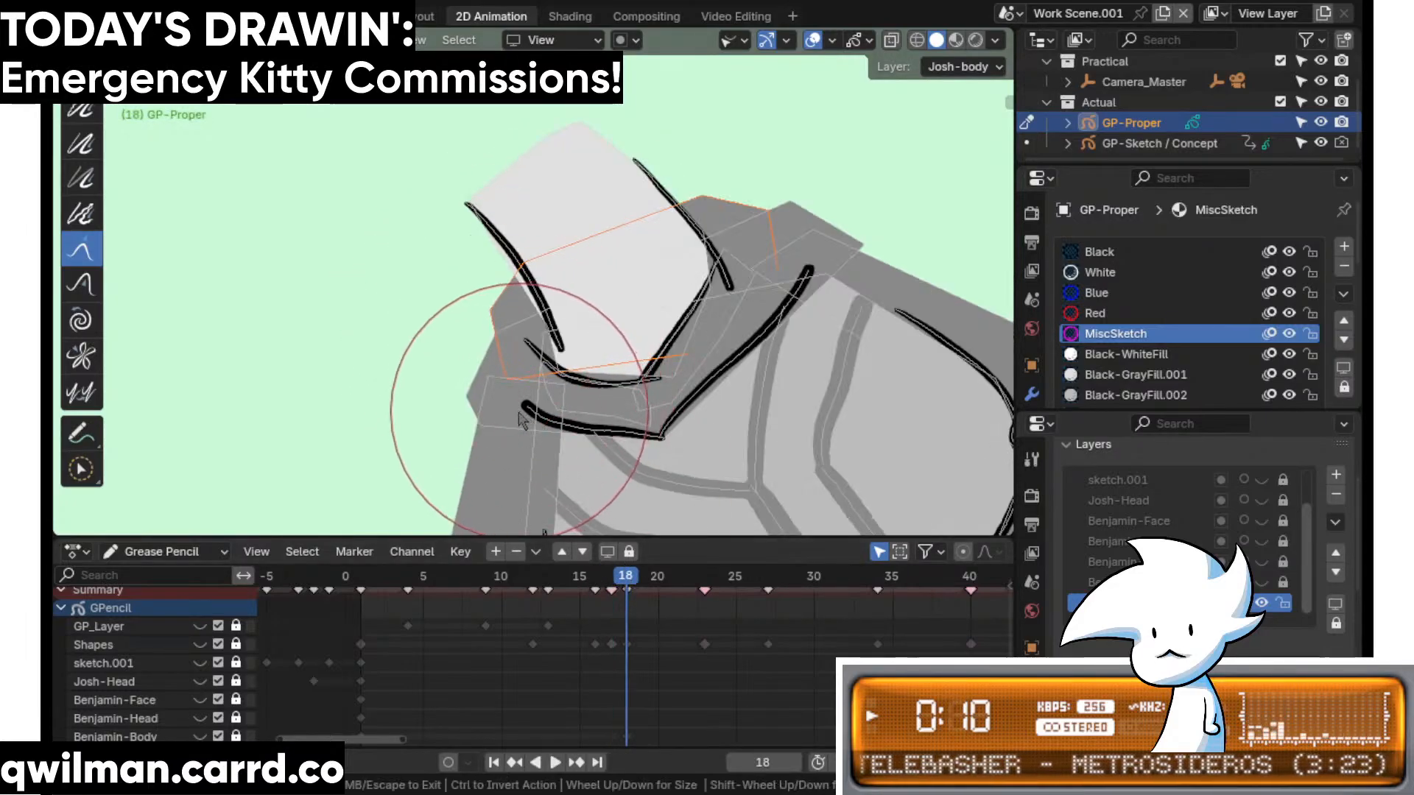
# - Shift the rear collar fill's upper-right corners slightly up and toward the neck with the Grab brush
pyautogui.moveTo(733, 186); pyautogui.dragTo(720, 172)
pyautogui.moveTo(787, 212); pyautogui.dragTo(776, 212)
pyautogui.moveTo(649, 196); pyautogui.dragTo(644, 189)
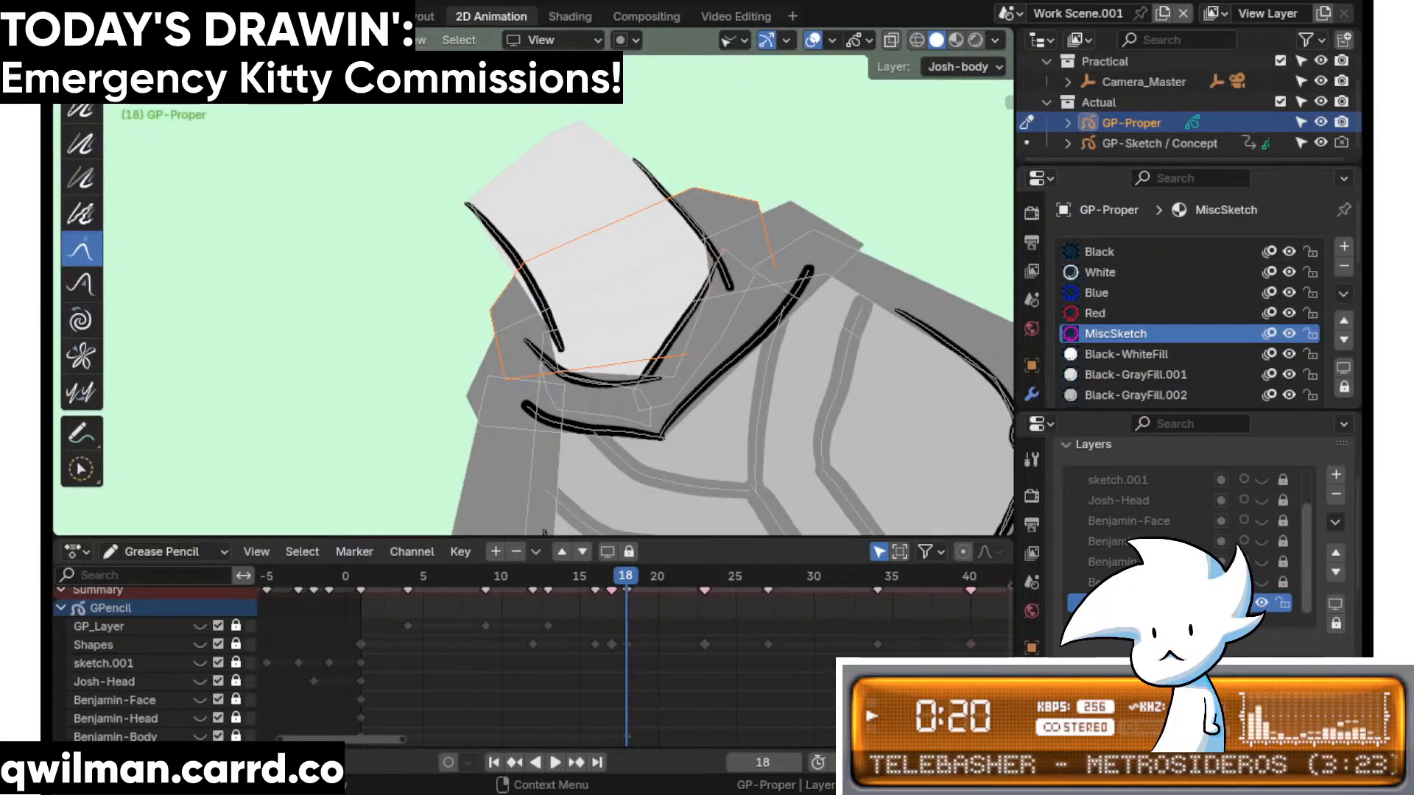
# - Try interpolating a Josh-body in-between at frame 15, undo it, and stop playback at frame 18
pyautogui.scroll(-1, 533, 295)
pyautogui.moveTo(440, 686); pyautogui.dragTo(456, 631, button='middle')
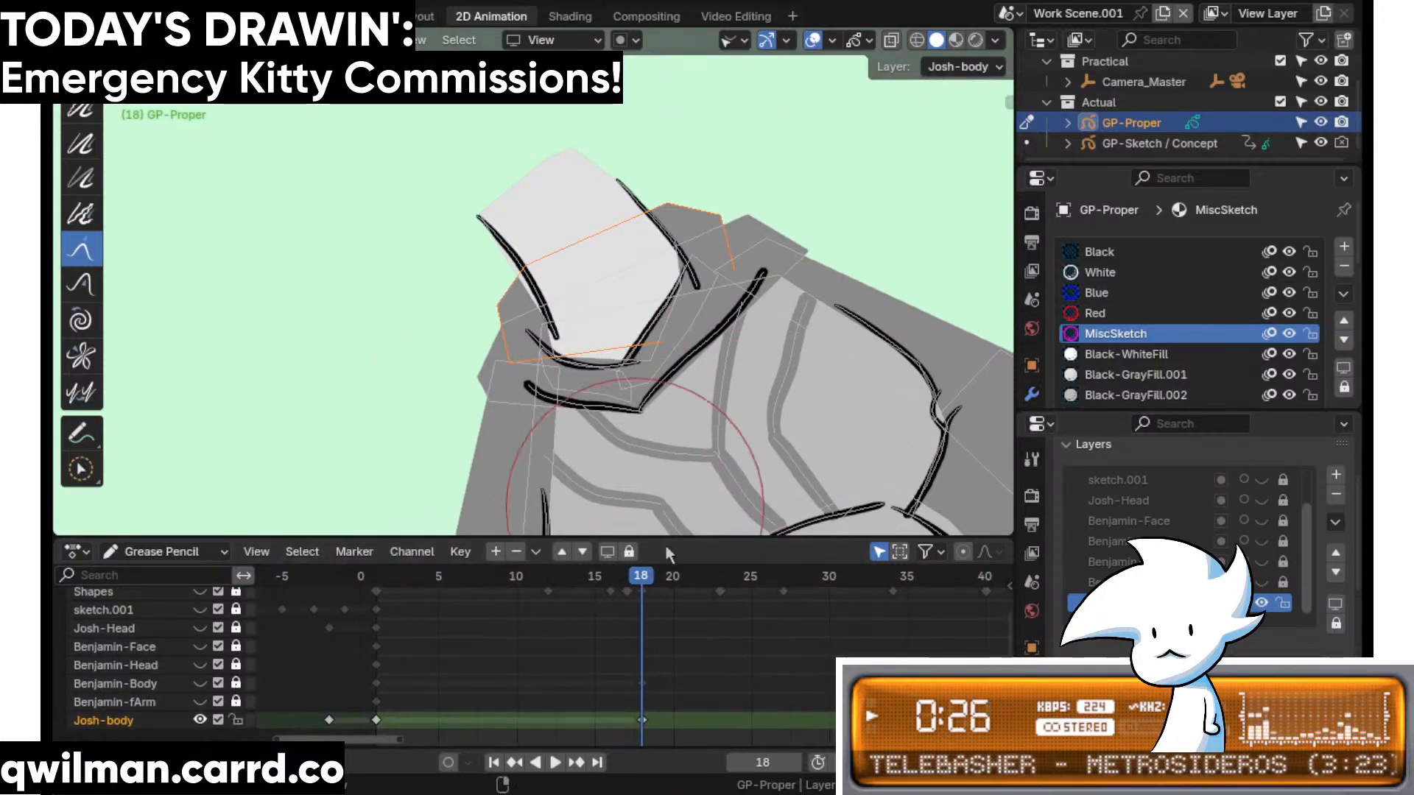
pyautogui.moveTo(641, 580); pyautogui.dragTo(590, 581)
pyautogui.scroll(-4, 655, 442)
pyautogui.keyDown('shift'); pyautogui.moveTo(681, 431); pyautogui.dragTo(647, 398, button='middle'); pyautogui.keyUp('shift')
pyautogui.press('Tab')
pyautogui.hotkey('shift', 'space')
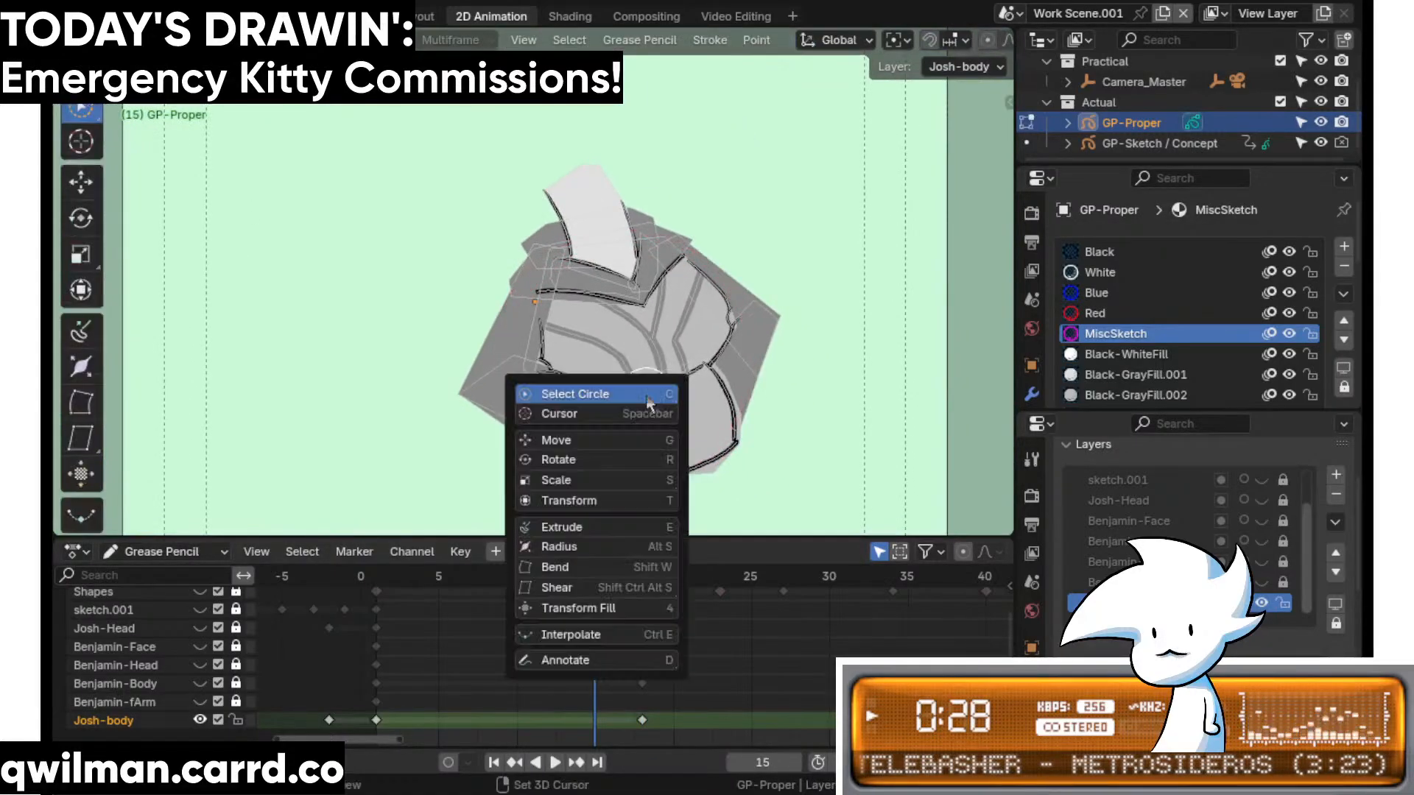
pyautogui.click(620, 634)
pyautogui.moveTo(628, 519)
pyautogui.mouseDown()
pyautogui.moveTo(716, 422)
pyautogui.moveTo(431, 510)
pyautogui.moveTo(704, 441)
pyautogui.moveTo(478, 477)
pyautogui.mouseUp()
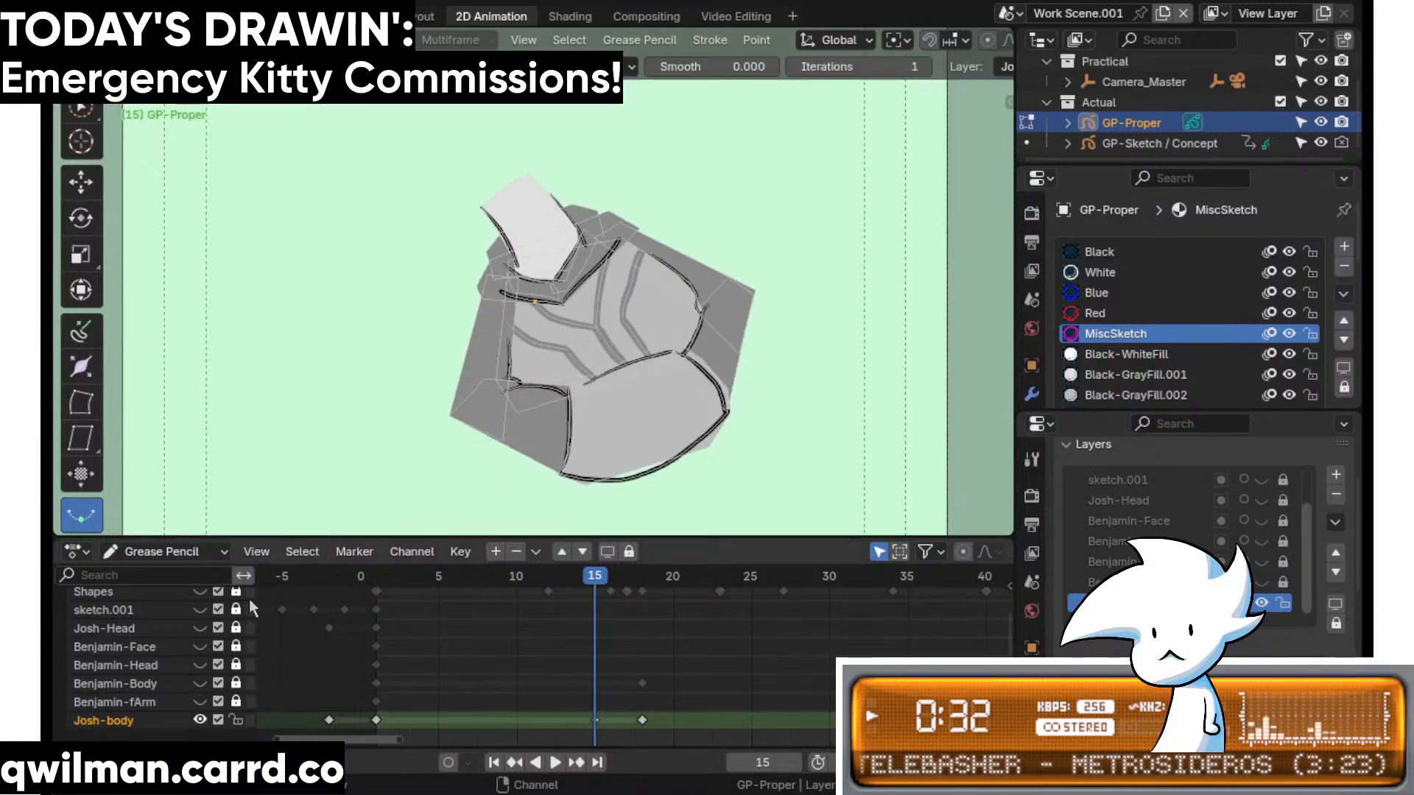
pyautogui.hotkey('ctrl', 'z')
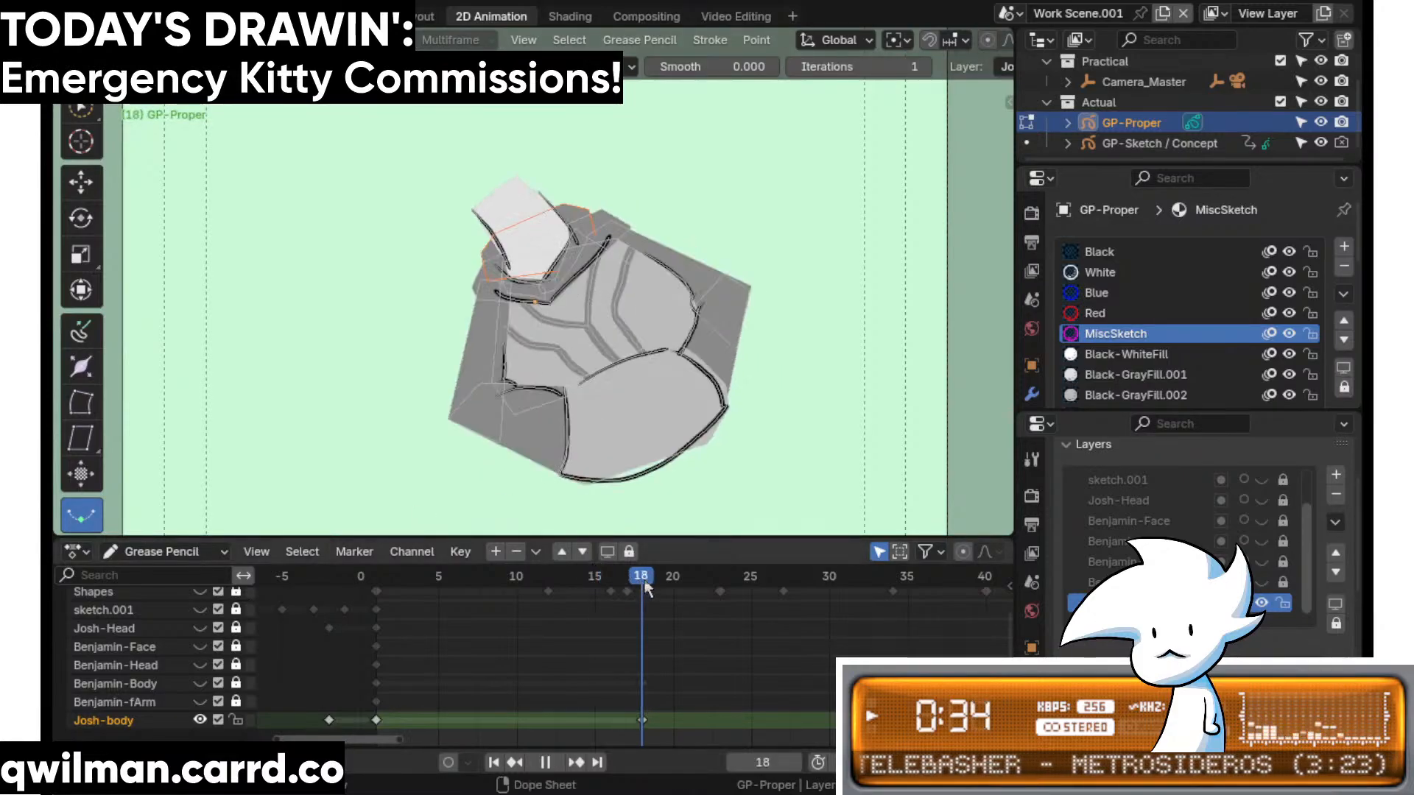
pyautogui.press('space')
# - Circle-select the torso's right outline strokes and light grey fill in Edit Mode and switch to the Grab brush in Sculpt Mode
pyautogui.scroll(8, 784, 343)
pyautogui.press('q')
pyautogui.click(797, 323)
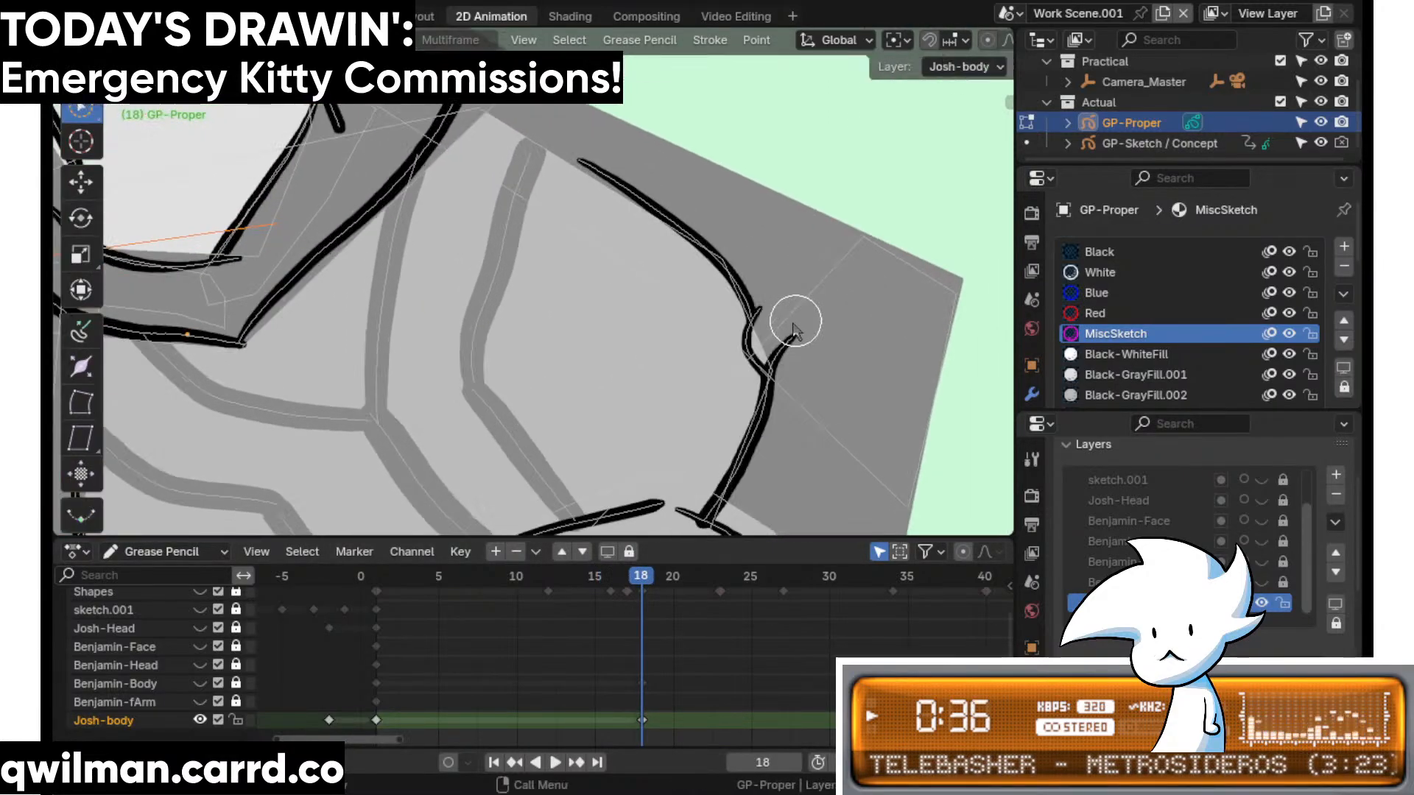
pyautogui.moveTo(773, 302); pyautogui.dragTo(771, 367)
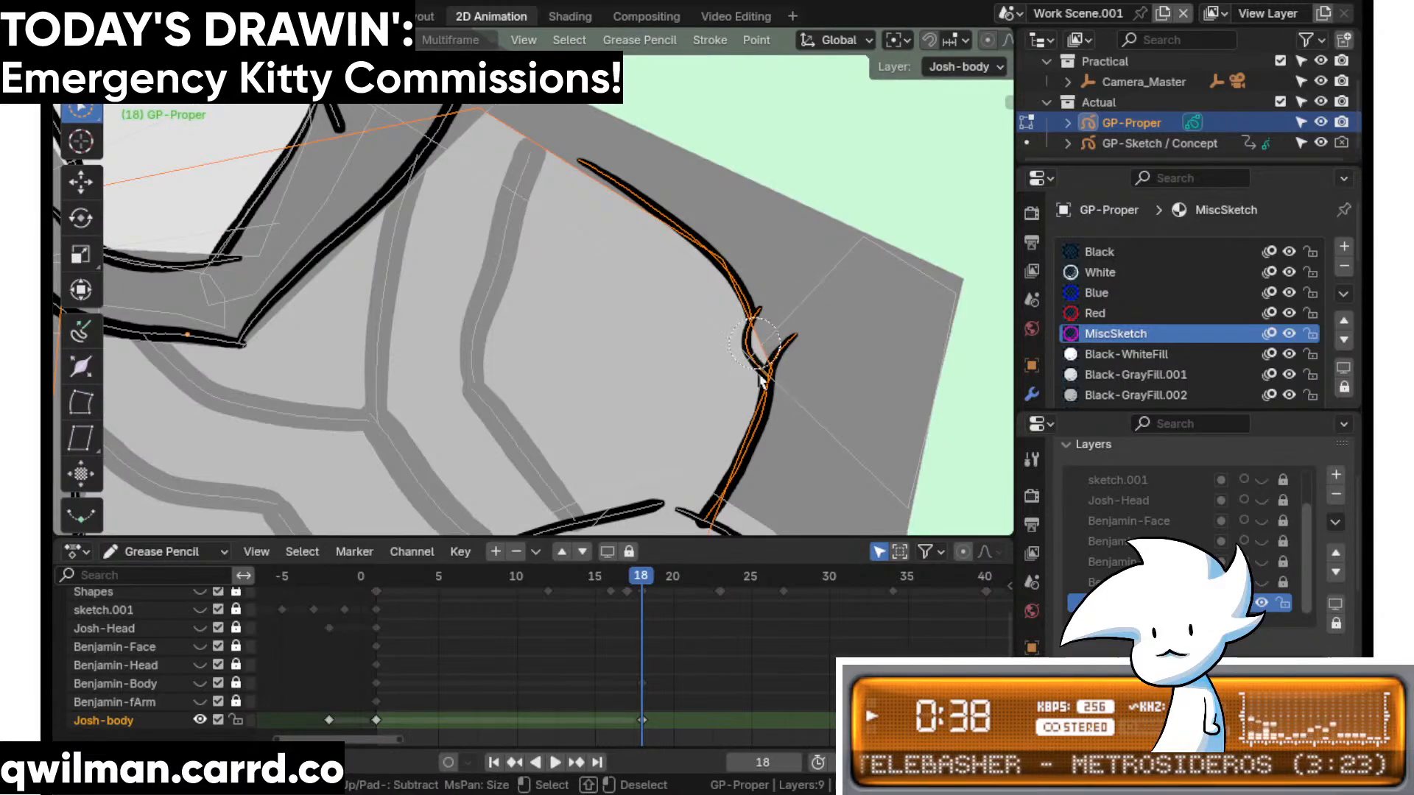
pyautogui.moveTo(714, 257); pyautogui.dragTo(764, 334)
pyautogui.scroll(-3, 752, 294)
pyautogui.press('Tab')
pyautogui.hotkey('shift', 'space')
pyautogui.click(674, 286)
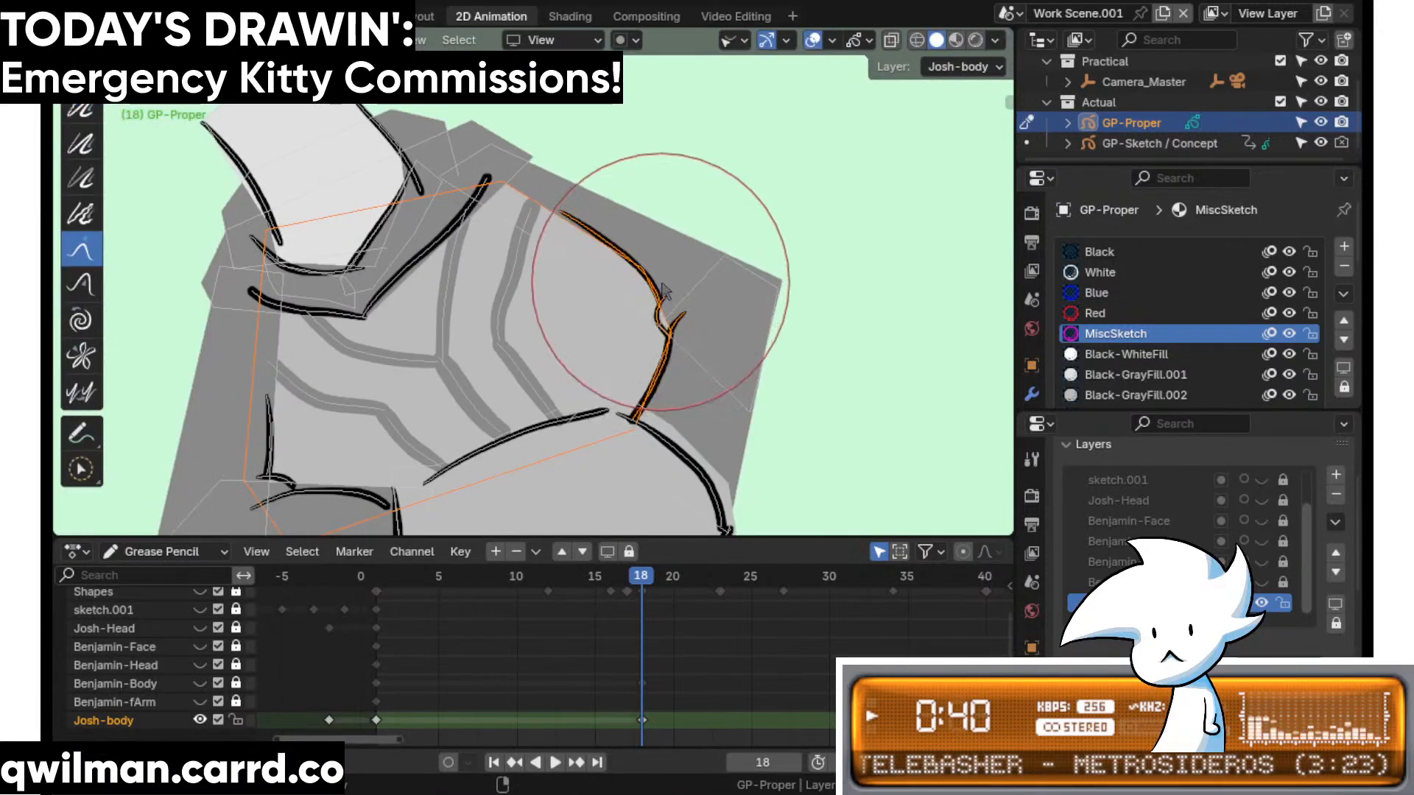
# - Pull the torso's right outline and its light grey fill slightly inward with the Grab brush
pyautogui.scroll(-1, 660, 287)
pyautogui.moveTo(660, 297); pyautogui.dragTo(640, 298)
pyautogui.moveTo(661, 366); pyautogui.dragTo(648, 372)
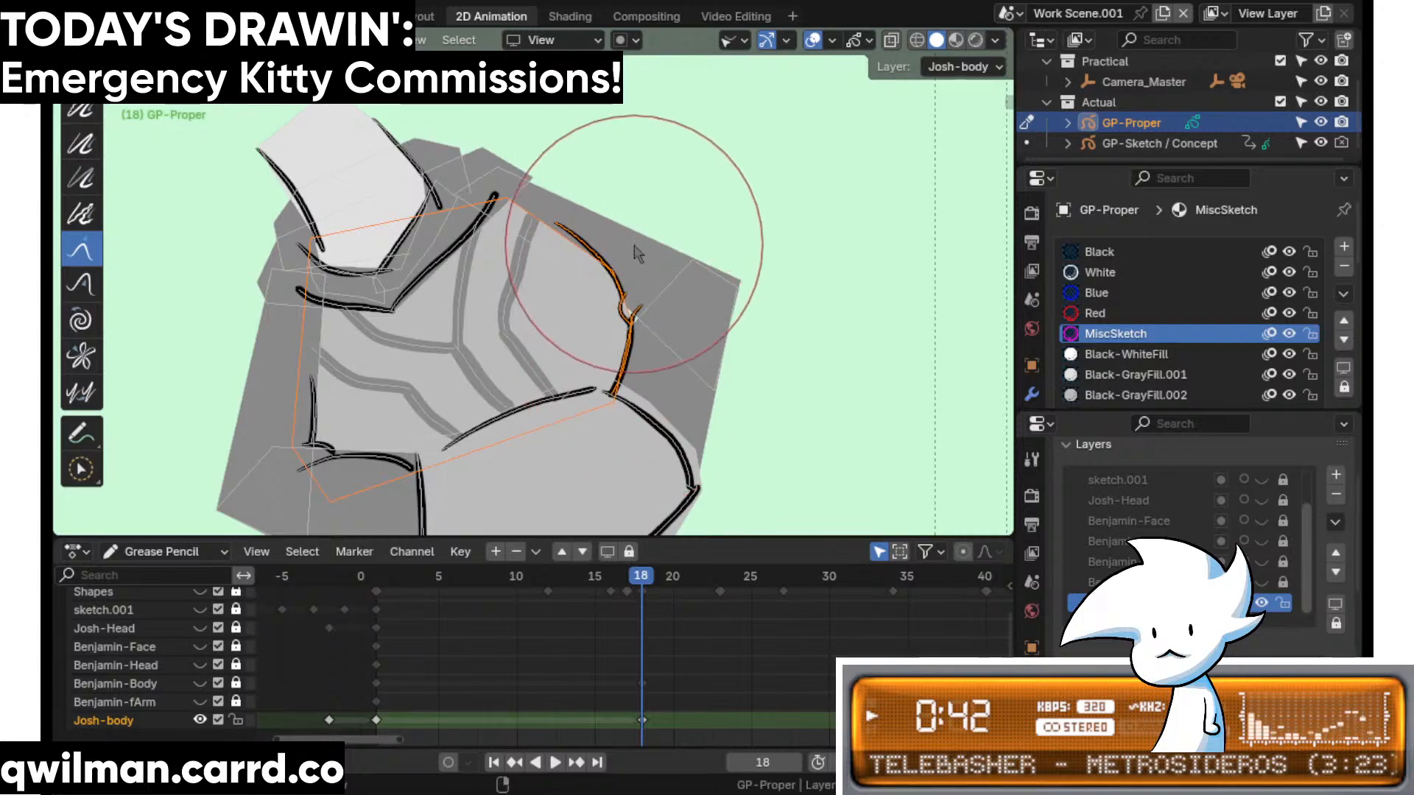
pyautogui.moveTo(635, 242); pyautogui.dragTo(627, 253)
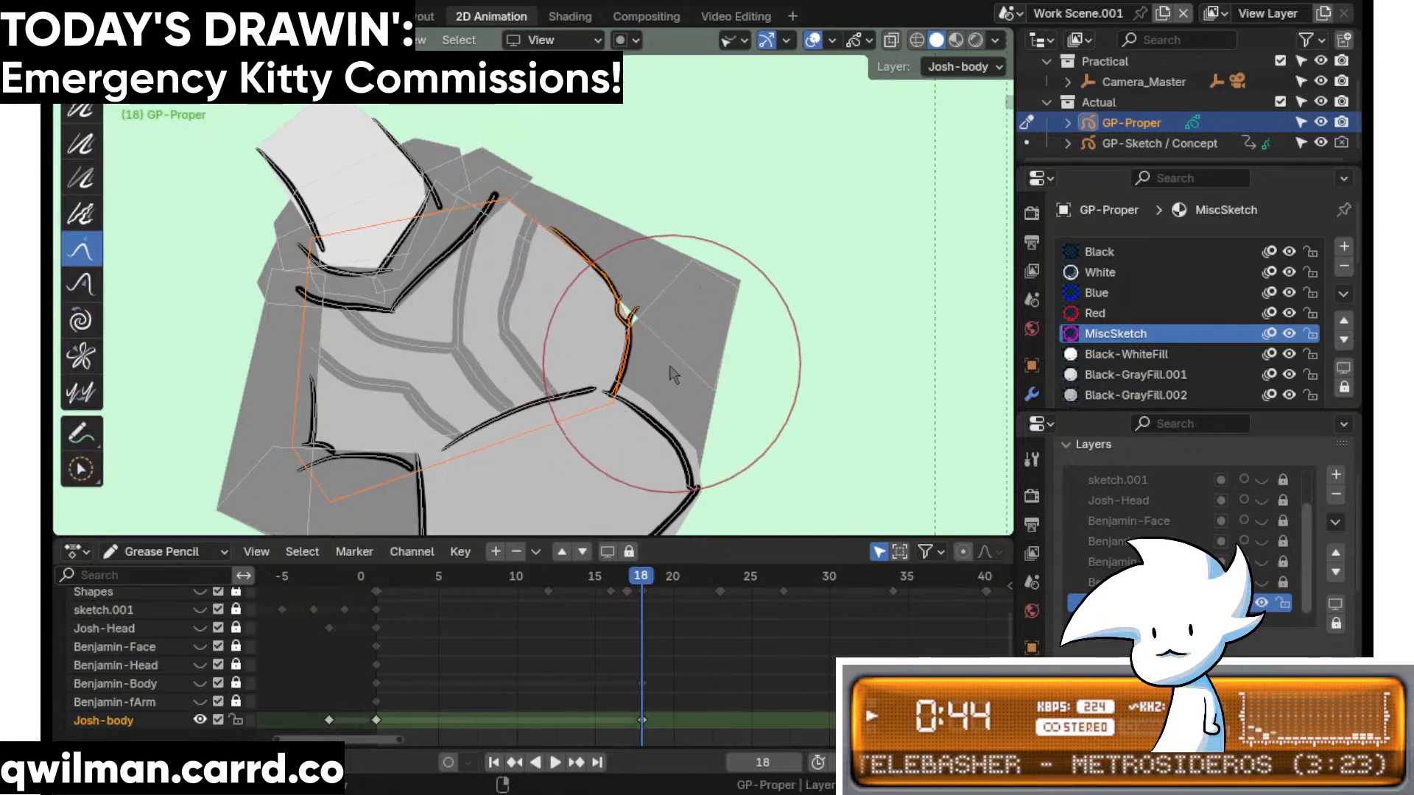
# - Select the short upper crease stroke on the torso's right outline and pull its tip outward with the Grab brush
pyautogui.scroll(4, 676, 353)
pyautogui.scroll(4, 681, 338)
pyautogui.press('q')
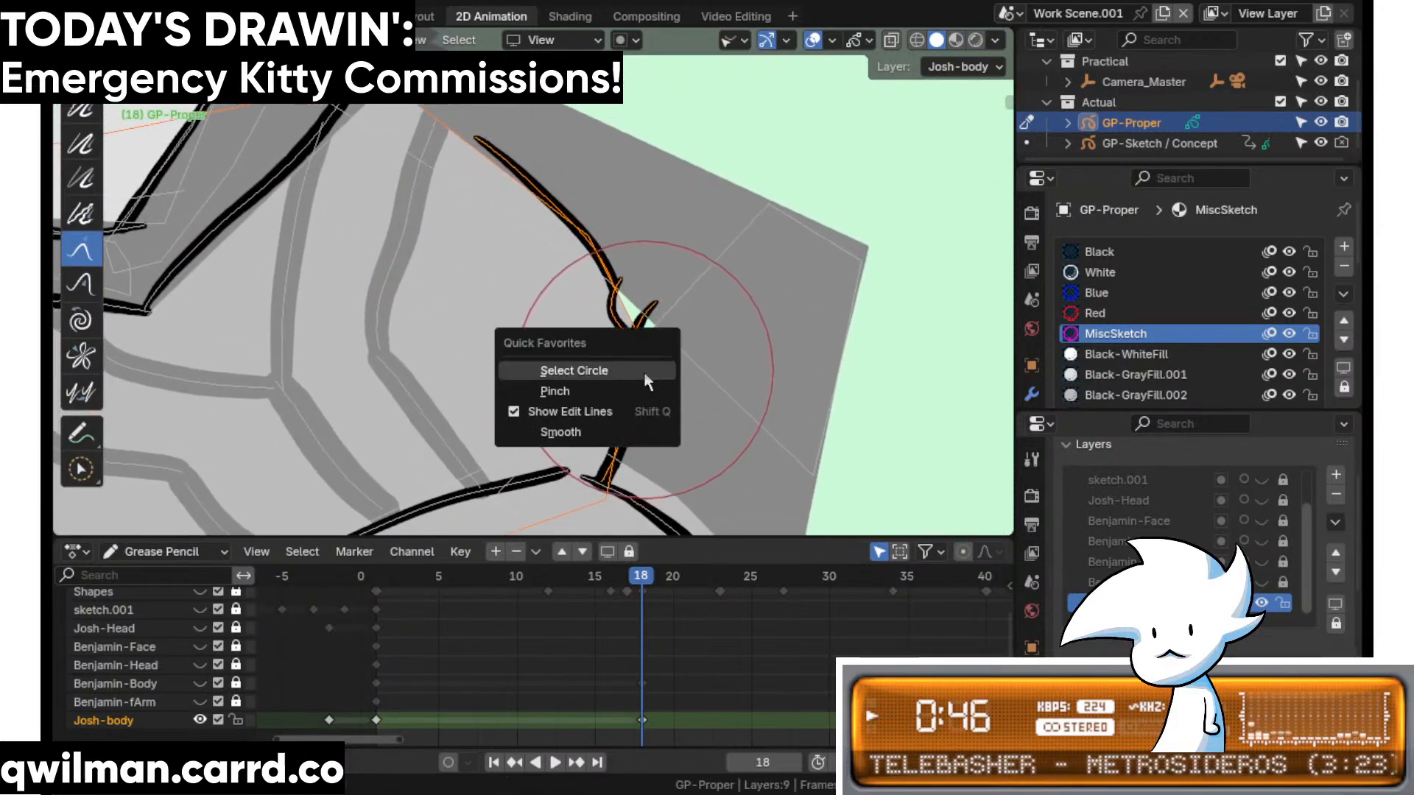
pyautogui.click(644, 371)
pyautogui.click(635, 342)
pyautogui.press('q')
pyautogui.click(581, 180)
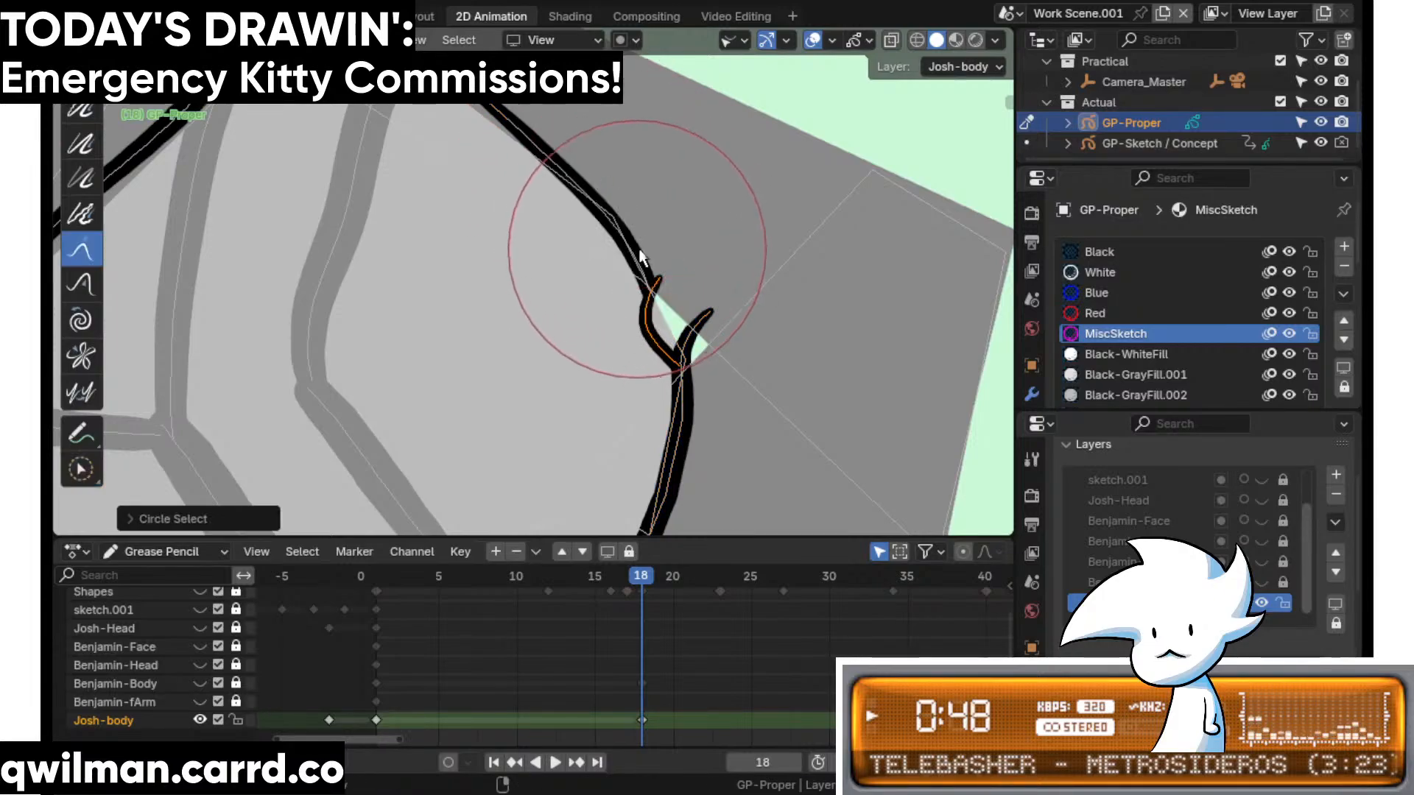
pyautogui.keyDown('shift'); pyautogui.moveTo(678, 433); pyautogui.dragTo(636, 288, button='middle'); pyautogui.keyUp('shift')
# - Select the lower stroke of the torso's right outline and nudge its lower end onto the waistline with the Grab brush
pyautogui.press('q')
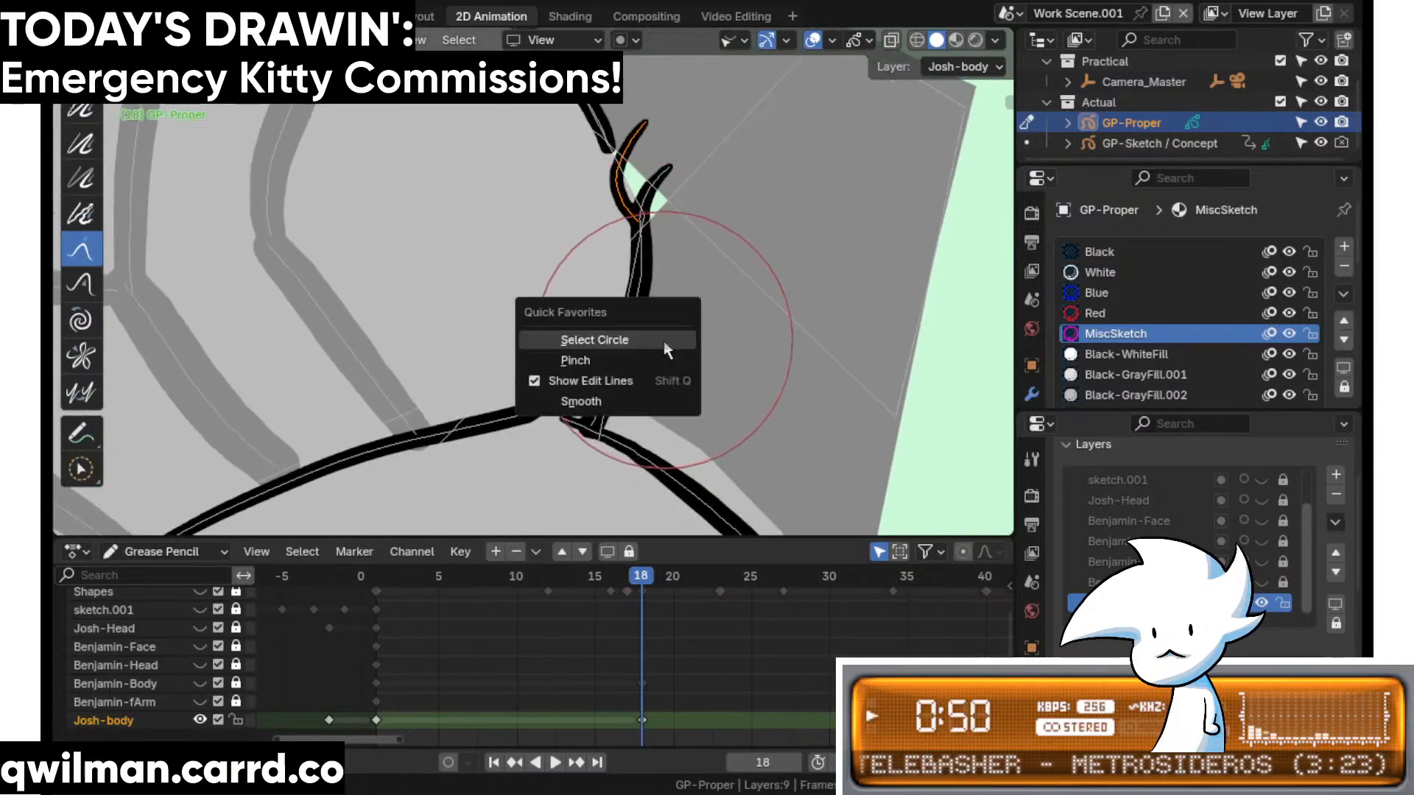
pyautogui.click(665, 342)
pyautogui.click(658, 313)
pyautogui.click(658, 313)
pyautogui.press('q')
pyautogui.click(615, 181)
pyautogui.moveTo(660, 313); pyautogui.dragTo(646, 313)
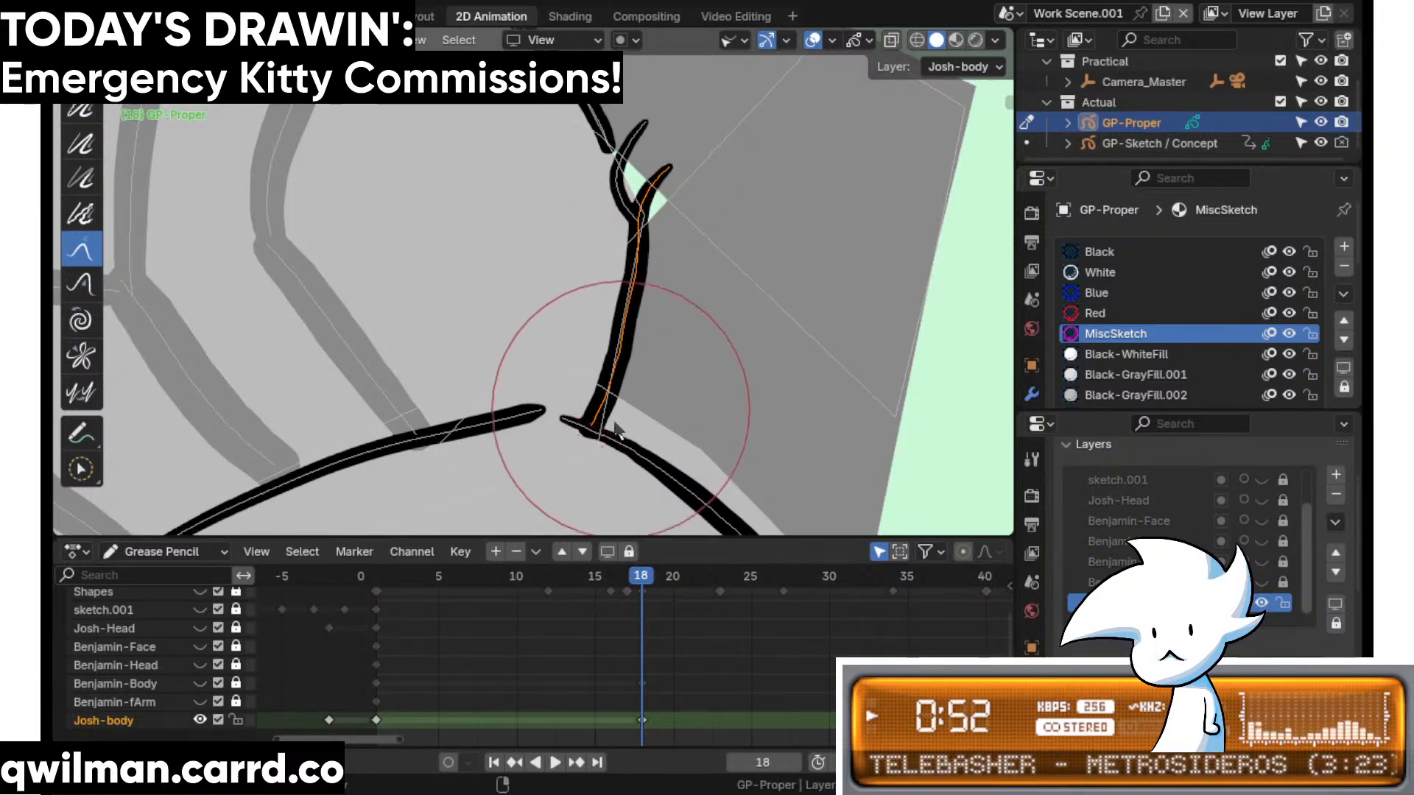
pyautogui.moveTo(597, 449); pyautogui.dragTo(595, 443)
# - Select the waistline stroke and pull its right end outward toward the hip outline with the Grab brush
pyautogui.keyDown('shift'); pyautogui.moveTo(559, 430); pyautogui.dragTo(673, 325, button='middle'); pyautogui.keyUp('shift')
pyautogui.press('q')
pyautogui.click(652, 343)
pyautogui.click(642, 318)
pyautogui.press('q')
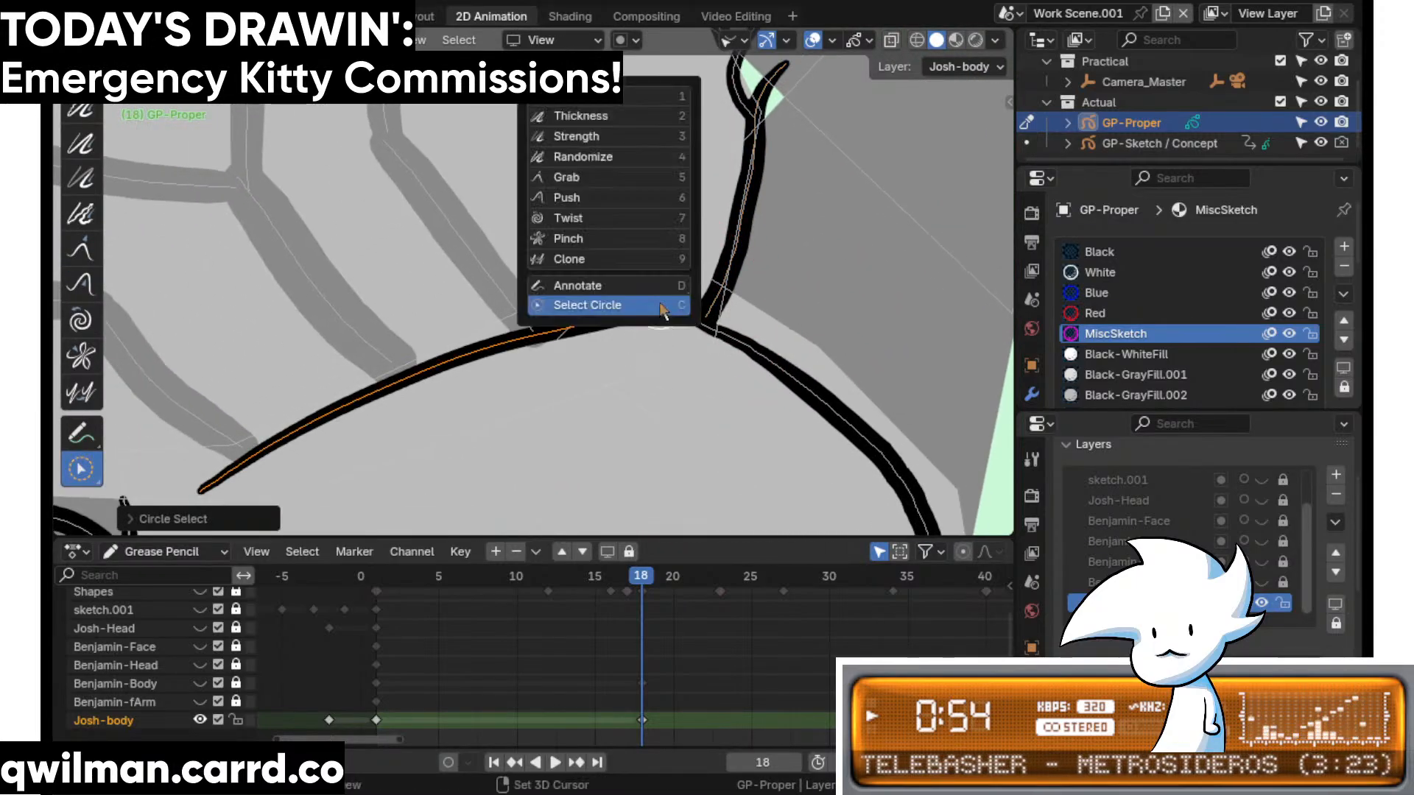
pyautogui.click(605, 176)
pyautogui.moveTo(683, 239); pyautogui.dragTo(719, 252)
pyautogui.keyDown('shift'); pyautogui.moveTo(701, 265); pyautogui.dragTo(520, 475, button='middle'); pyautogui.keyUp('shift')
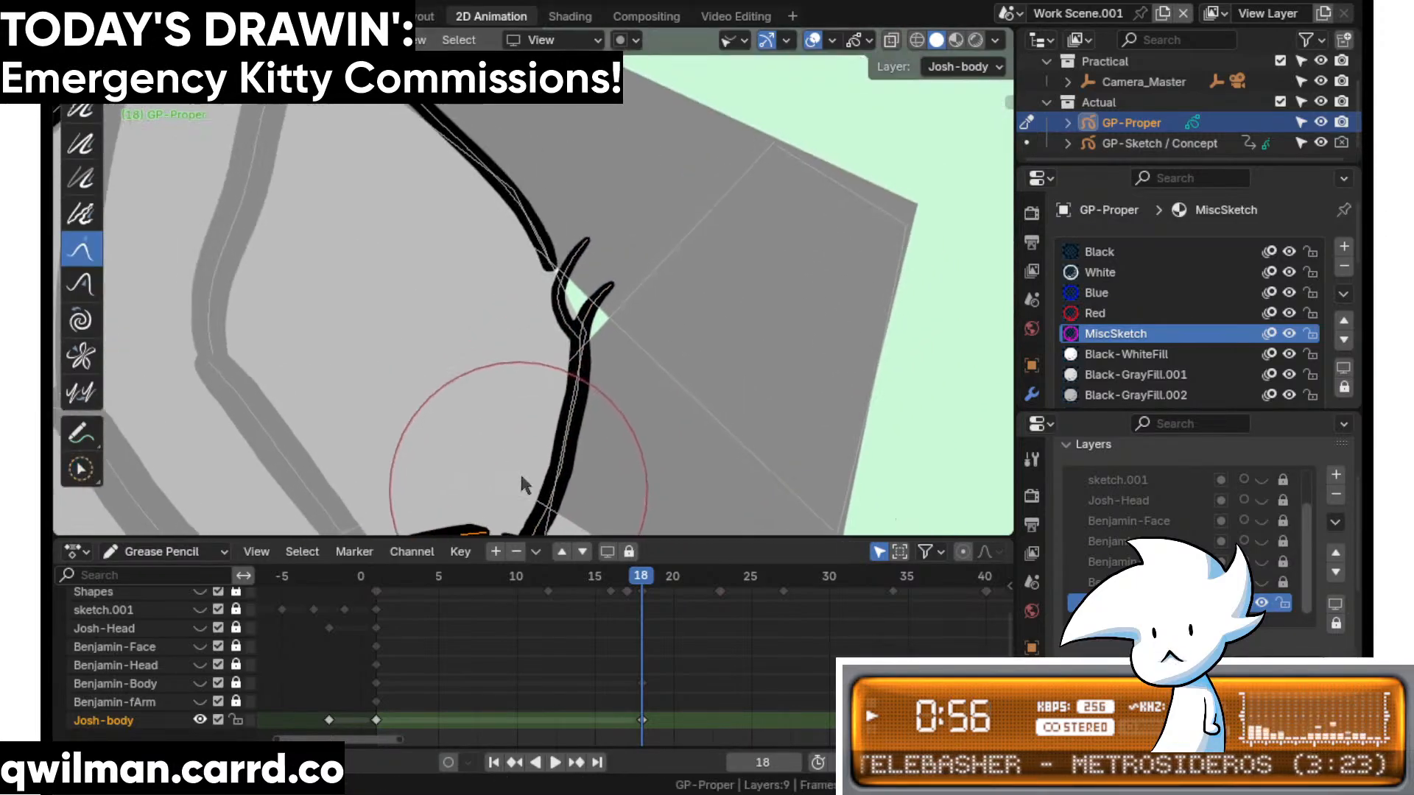
# - Select the dark grey fills along the torso's right side and pull them over the gap at the crease with Grab
pyautogui.scroll(-3, 520, 475)
pyautogui.click(775, 248)
pyautogui.press('q')
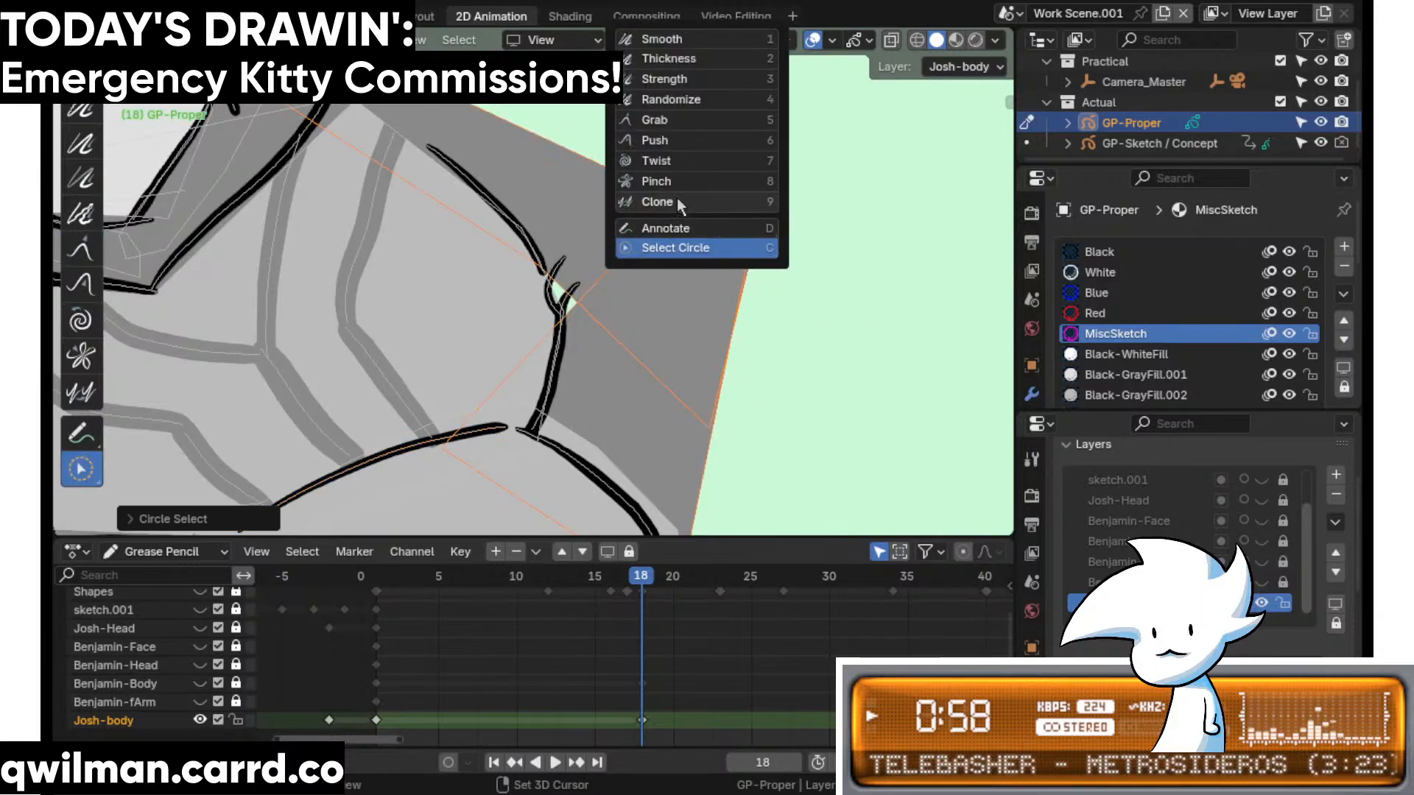
pyautogui.click(680, 127)
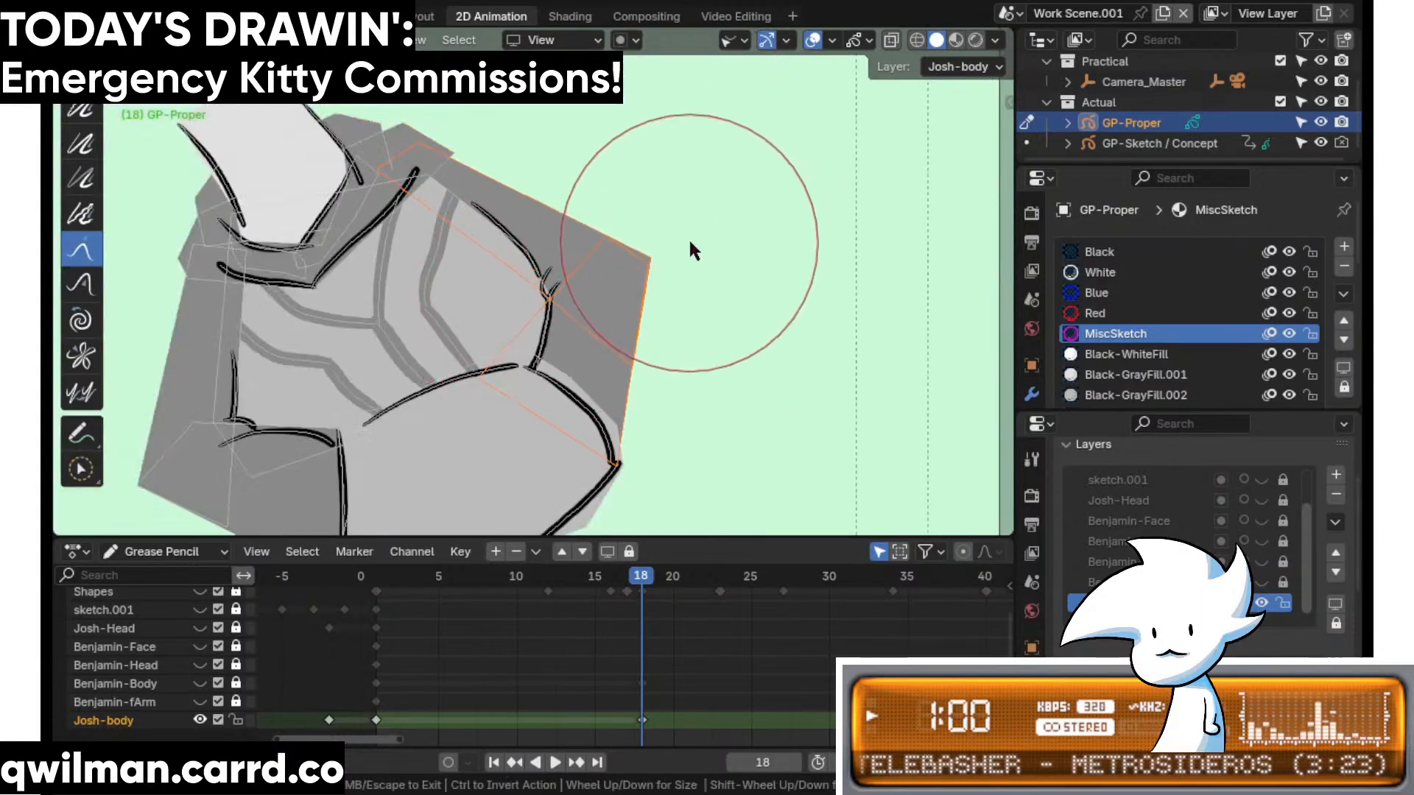
# - Try interpolating a Josh-body in-between at frame 16, undo it, and return to frame 18
pyautogui.press('Left')
pyautogui.press('Left')
pyautogui.press('Tab')
pyautogui.hotkey('shift', 'space')
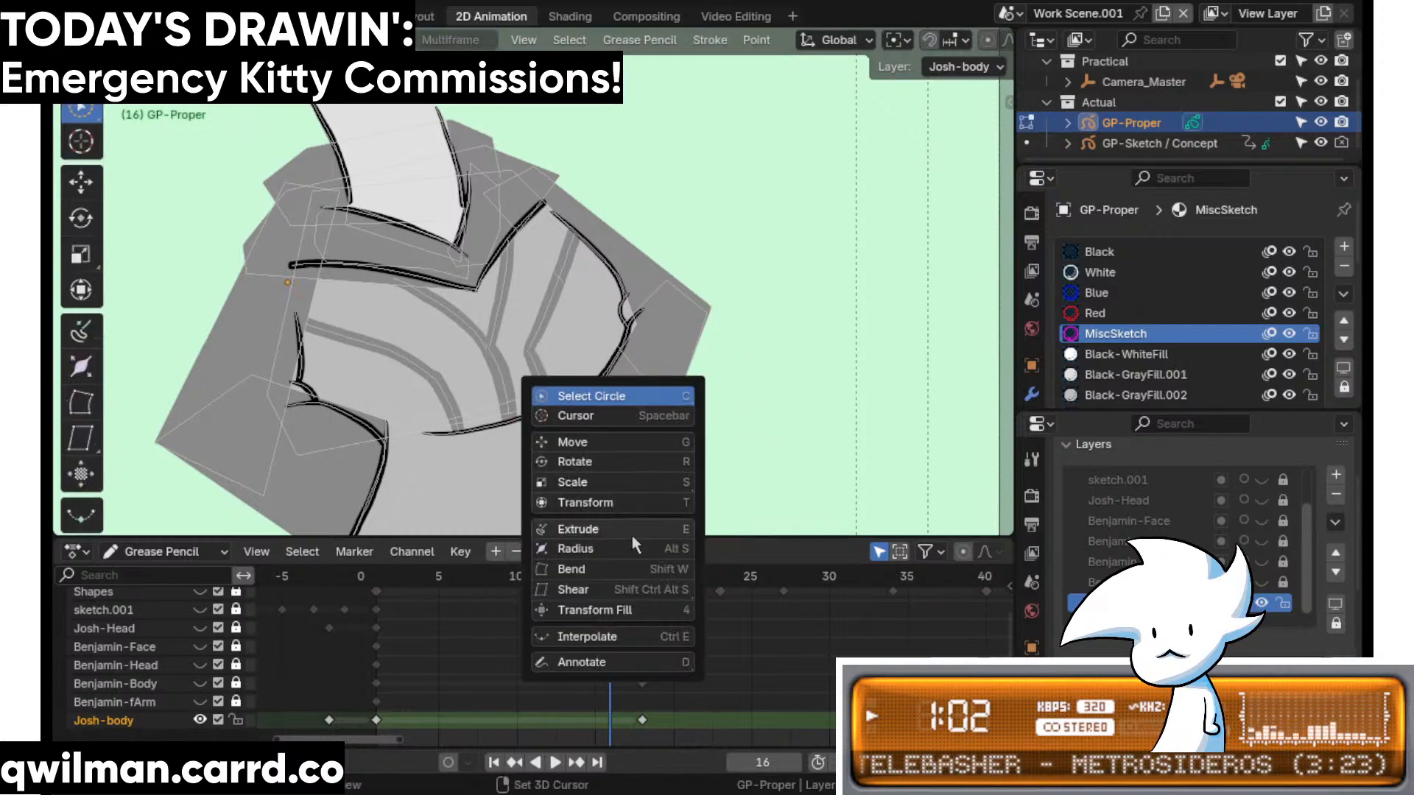
pyautogui.click(625, 642)
pyautogui.keyDown('shift'); pyautogui.moveTo(638, 442); pyautogui.dragTo(751, 319, button='middle'); pyautogui.keyUp('shift')
pyautogui.moveTo(751, 319)
pyautogui.mouseDown()
pyautogui.moveTo(384, 461)
pyautogui.moveTo(644, 351)
pyautogui.moveTo(604, 375)
pyautogui.moveTo(647, 388)
pyautogui.moveTo(563, 410)
pyautogui.moveTo(604, 398)
pyautogui.moveTo(567, 421)
pyautogui.mouseUp()
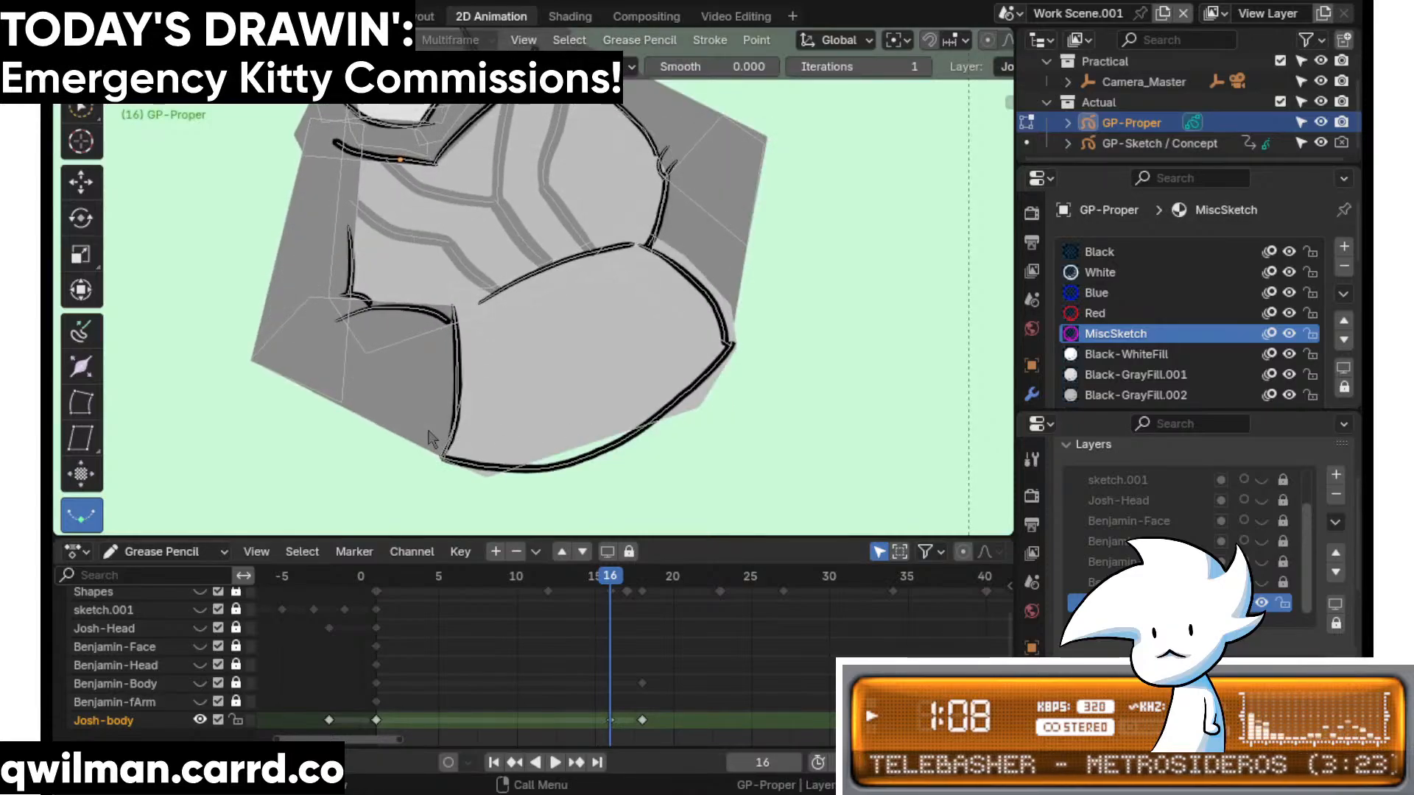
pyautogui.hotkey('ctrl', 'z')
pyautogui.click(642, 575)
# - Select the upper part of the torso's rightmost stripe and bend it into a smoother curve with the Grab brush in Sculpt Mode
pyautogui.keyDown('shift'); pyautogui.moveTo(591, 168); pyautogui.dragTo(613, 291, button='middle'); pyautogui.keyUp('shift')
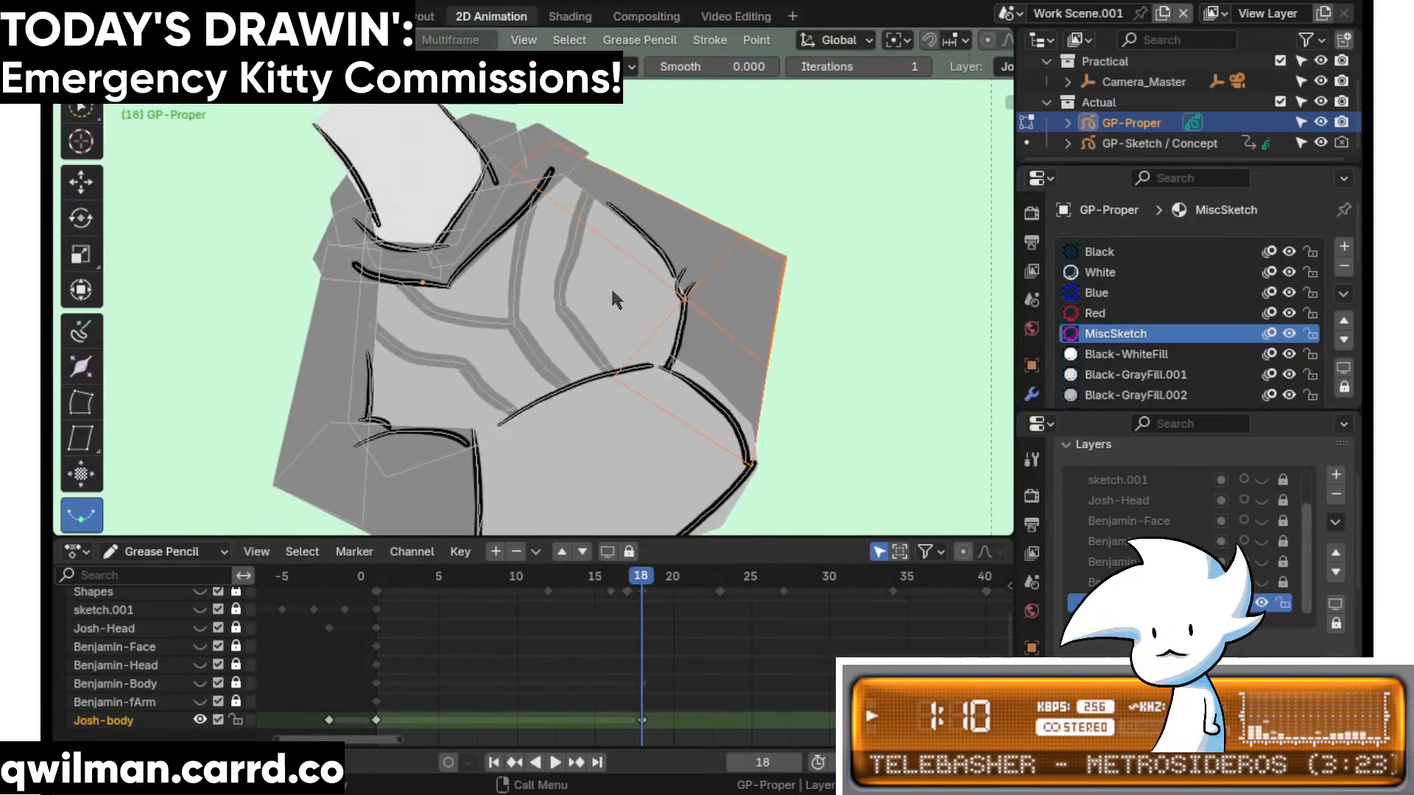
pyautogui.scroll(2, 613, 287)
pyautogui.press('q')
pyautogui.click(617, 265)
pyautogui.moveTo(616, 161); pyautogui.dragTo(590, 251)
pyautogui.hotkey('ctrl', 'Tab')
pyautogui.hotkey('shift', 'space')
pyautogui.click(569, 239)
pyautogui.scroll(2, 647, 203)
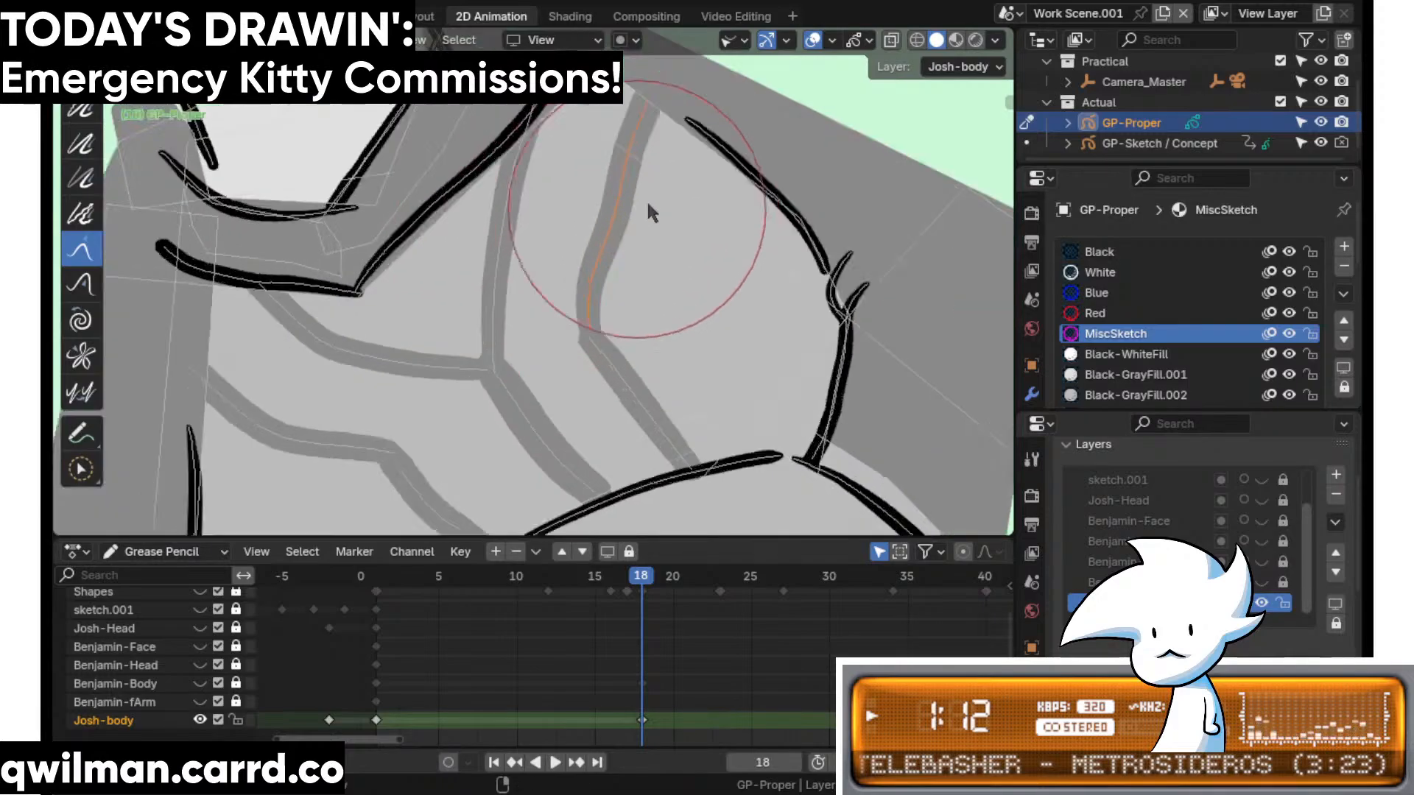
pyautogui.scroll(1, 646, 206)
pyautogui.moveTo(648, 209); pyautogui.dragTo(634, 210)
pyautogui.moveTo(650, 142); pyautogui.dragTo(656, 139)
pyautogui.scroll(-3, 656, 139)
pyautogui.keyDown('shift'); pyautogui.moveTo(669, 124); pyautogui.dragTo(675, 168, button='middle'); pyautogui.keyUp('shift')
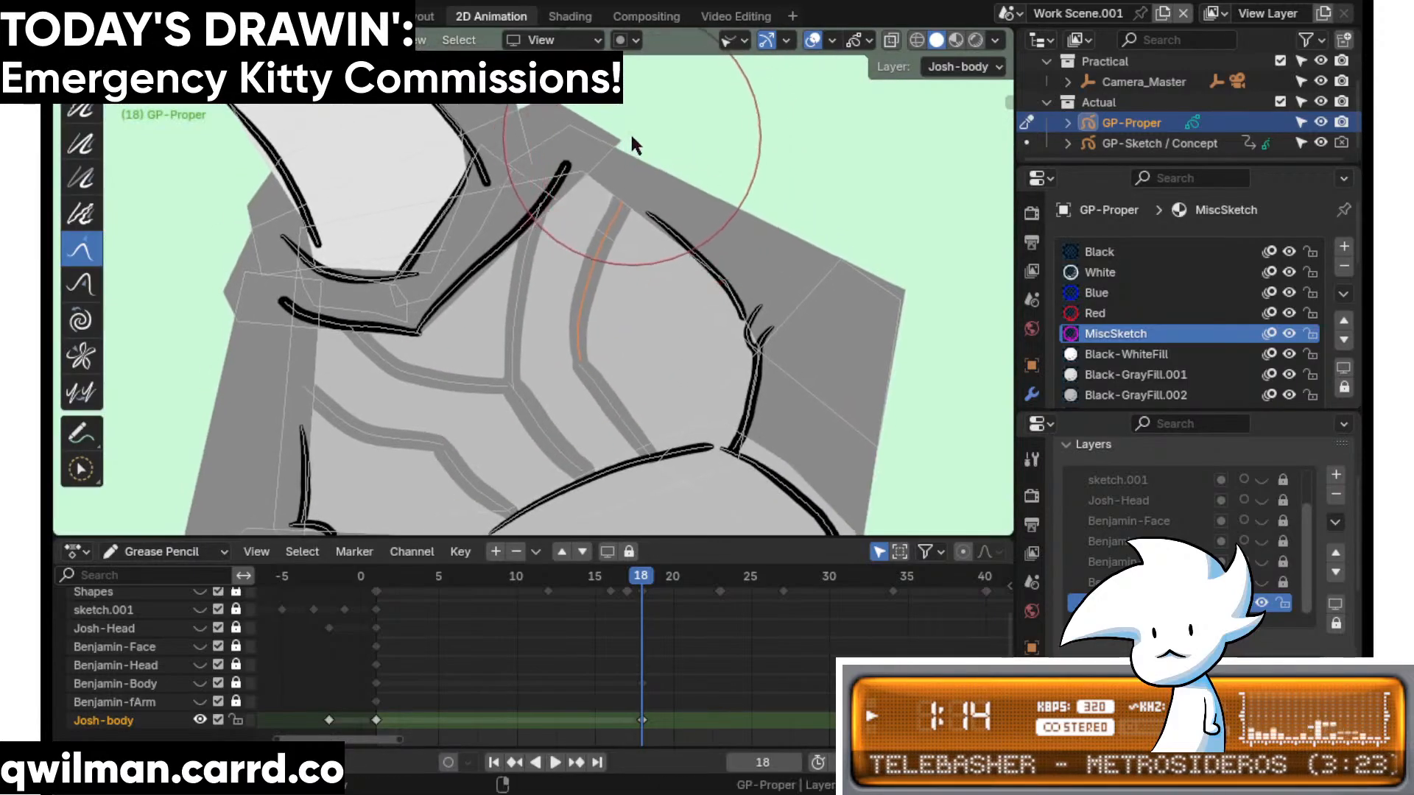
# - Select the collar's strokes and fills around its V-shaped point and shift the point slightly outward with the Grab brush
pyautogui.keyDown('shift'); pyautogui.moveTo(527, 366); pyautogui.dragTo(659, 331, button='middle'); pyautogui.keyUp('shift')
pyautogui.scroll(3, 617, 297)
pyautogui.scroll(-1, 603, 317)
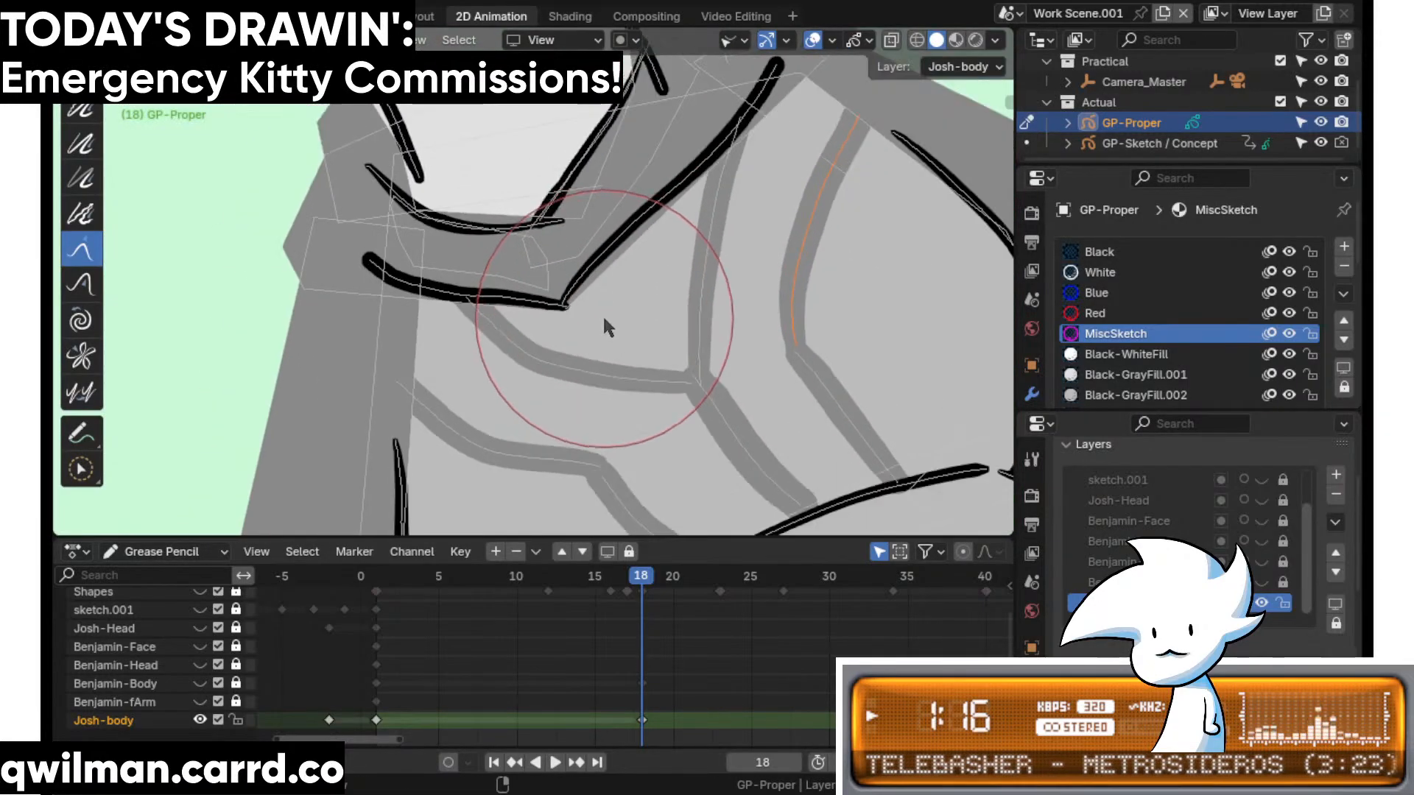
pyautogui.scroll(-3, 605, 353)
pyautogui.scroll(3, 604, 300)
pyautogui.press('c')
pyautogui.scroll(1, 586, 298)
pyautogui.click(560, 307)
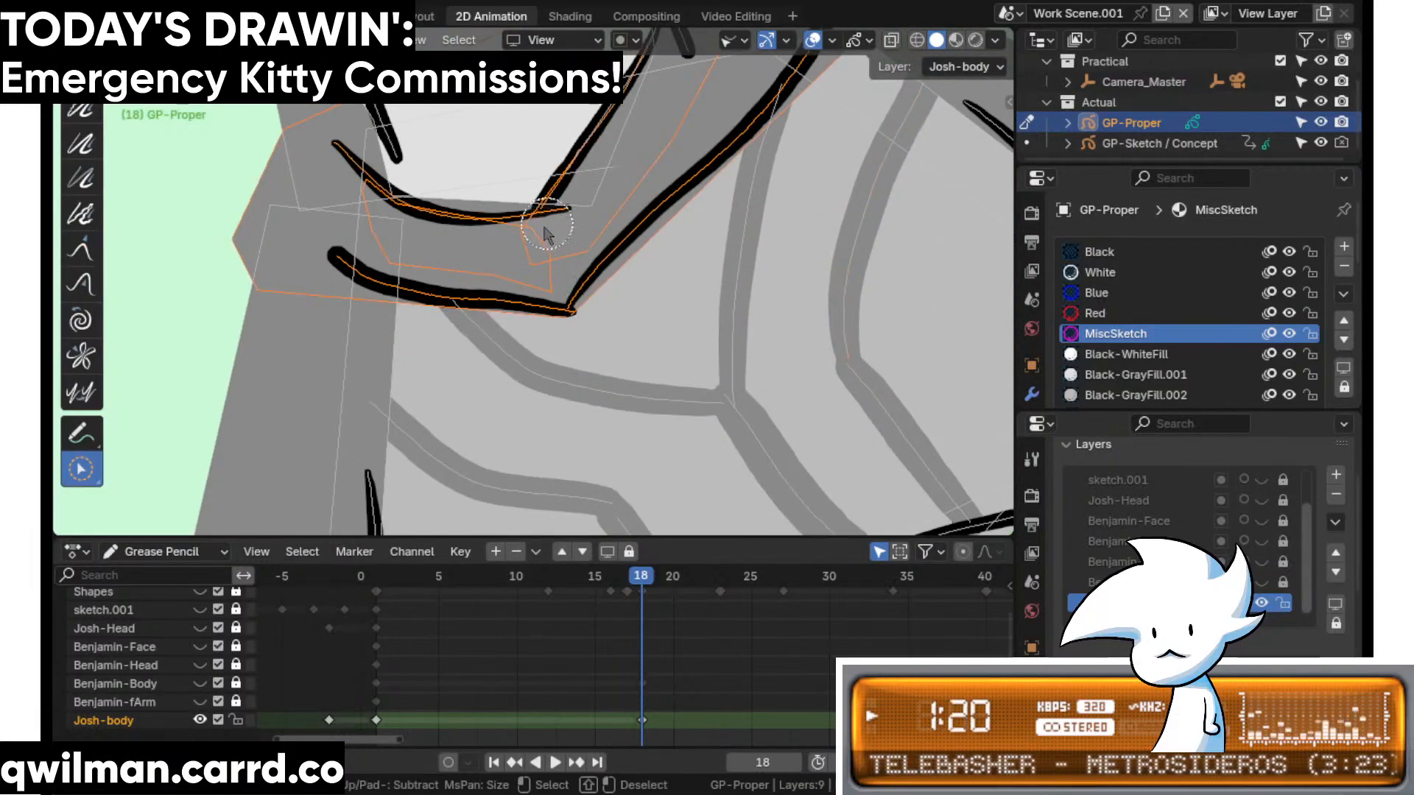
pyautogui.moveTo(544, 225); pyautogui.dragTo(564, 250)
pyautogui.hotkey('shift', 'space')
pyautogui.click(530, 139)
pyautogui.scroll(-3, 540, 282)
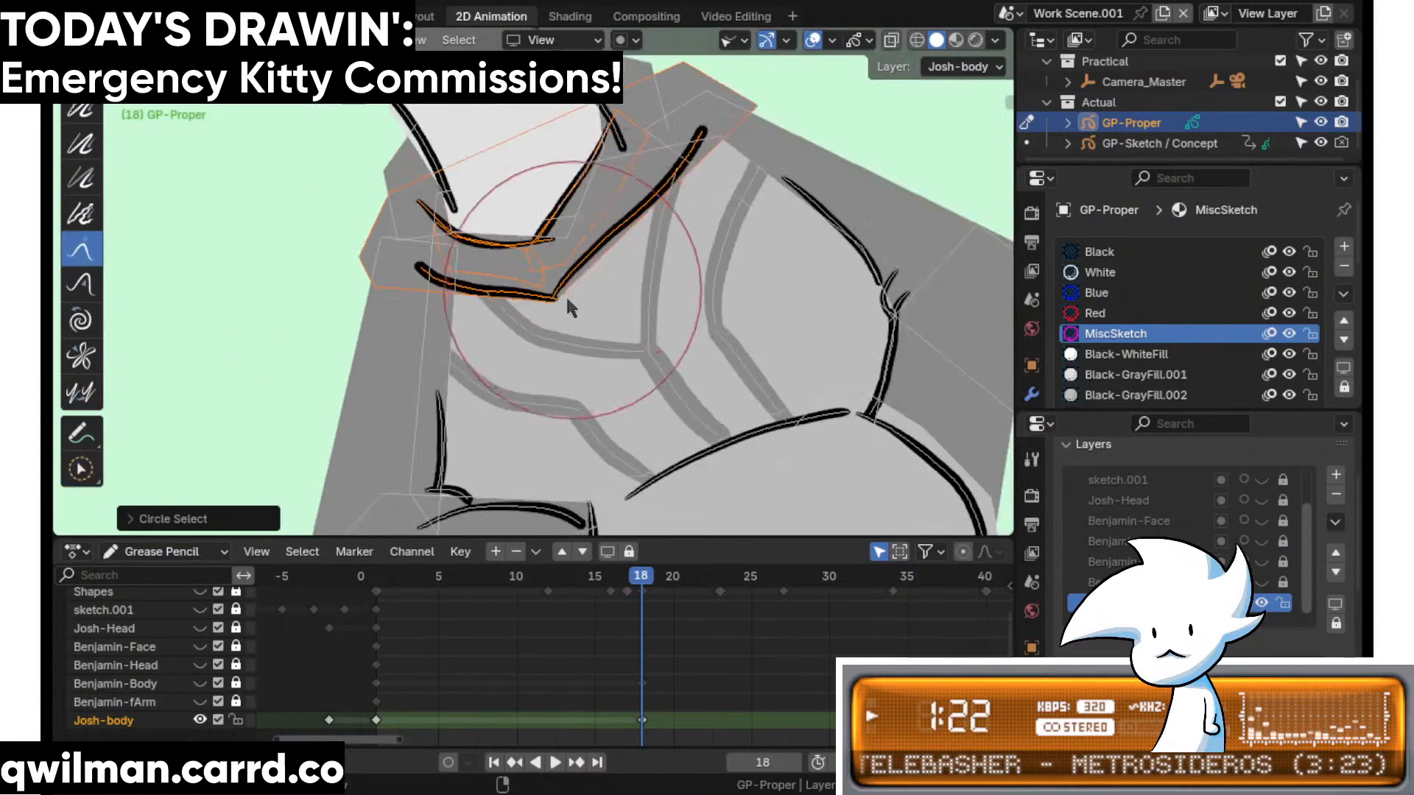
pyautogui.moveTo(564, 322); pyautogui.dragTo(579, 319)
# - Select only the collar's lower-left edge stroke and adjust its curve slightly downward with the Grab brush
pyautogui.scroll(3, 560, 317)
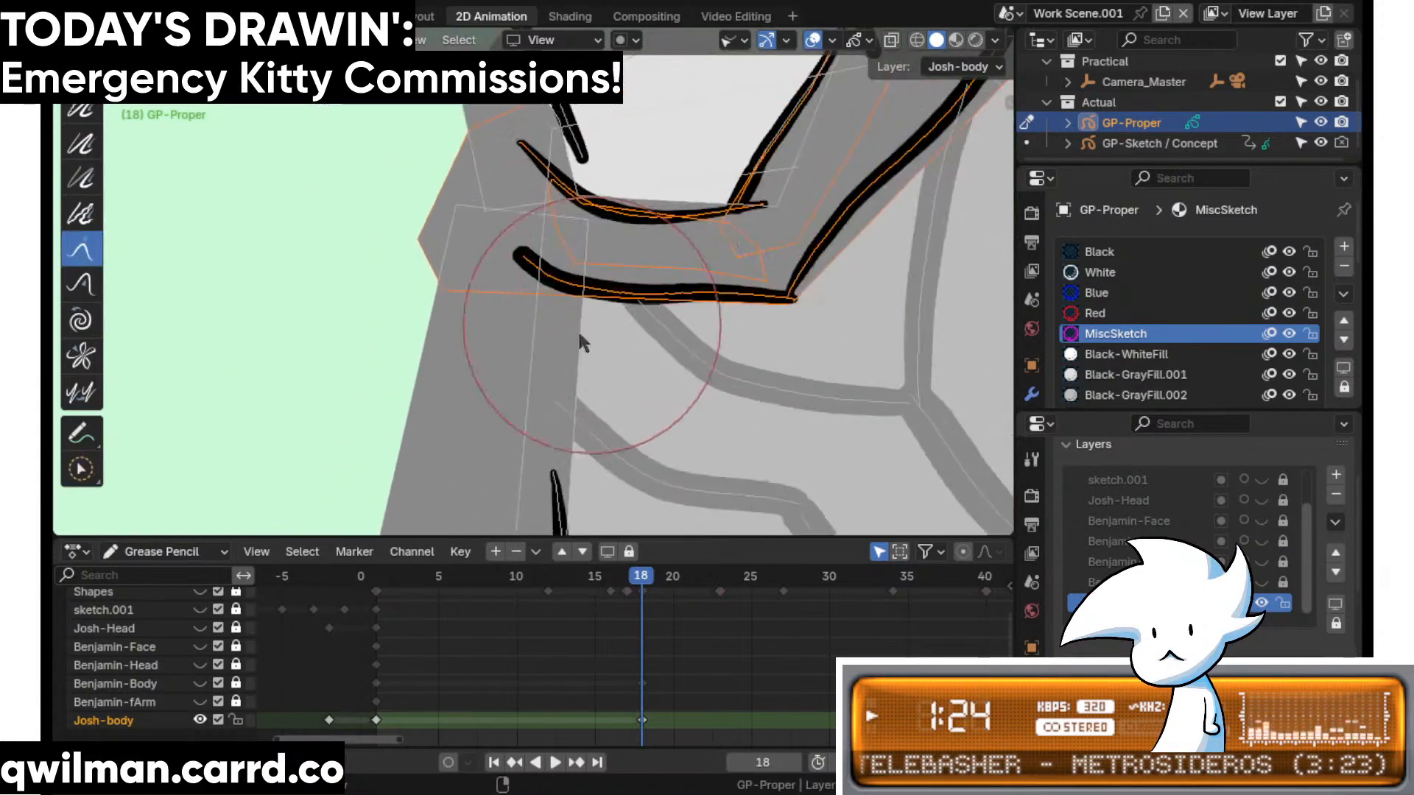
pyautogui.scroll(3, 559, 324)
pyautogui.press('q')
pyautogui.click(542, 290)
pyautogui.scroll(2, 559, 294)
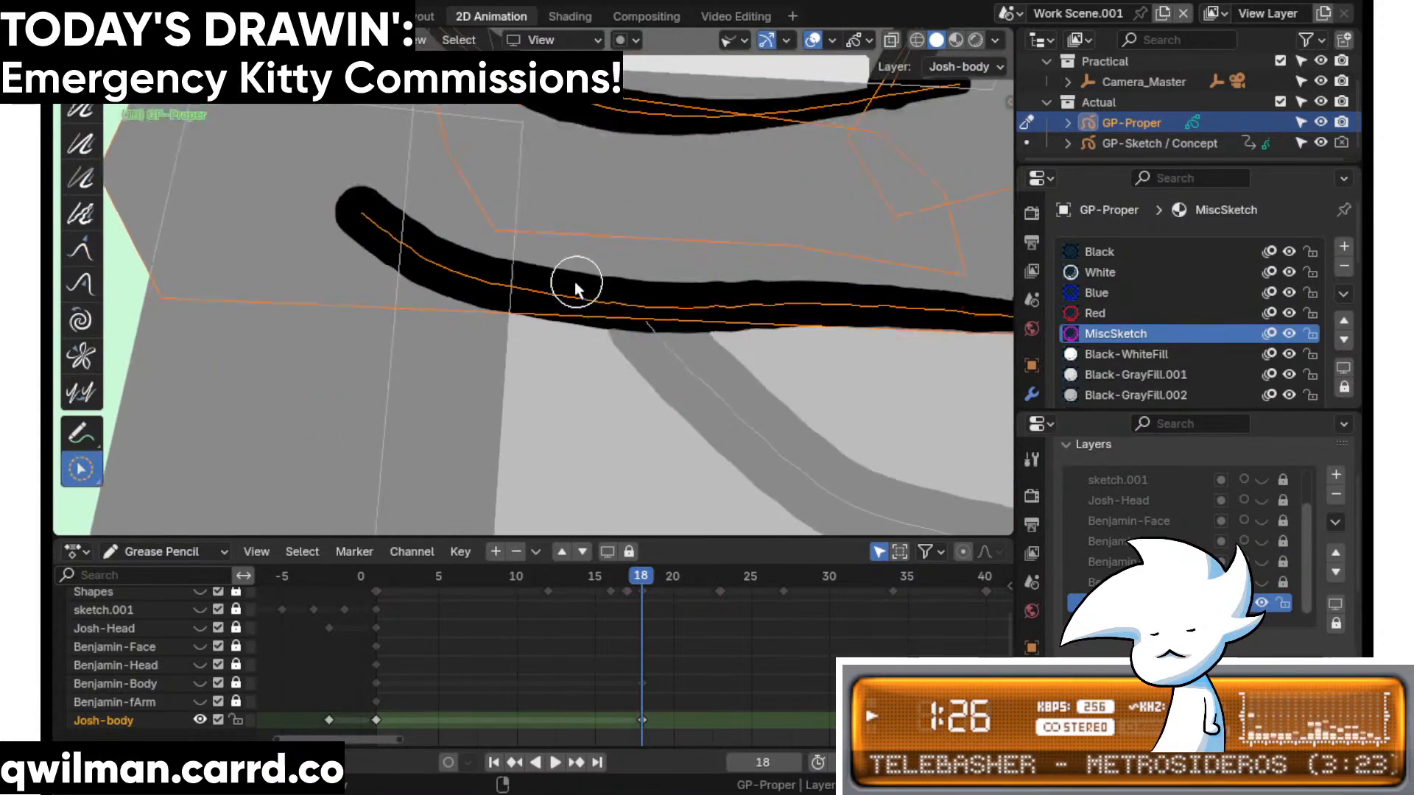
pyautogui.click(622, 283)
pyautogui.scroll(-5, 625, 282)
pyautogui.hotkey('shift', 'space')
pyautogui.click(630, 152)
pyautogui.moveTo(661, 199); pyautogui.dragTo(649, 231)
pyautogui.moveTo(429, 191); pyautogui.dragTo(431, 209)
pyautogui.moveTo(540, 209); pyautogui.dragTo(539, 223)
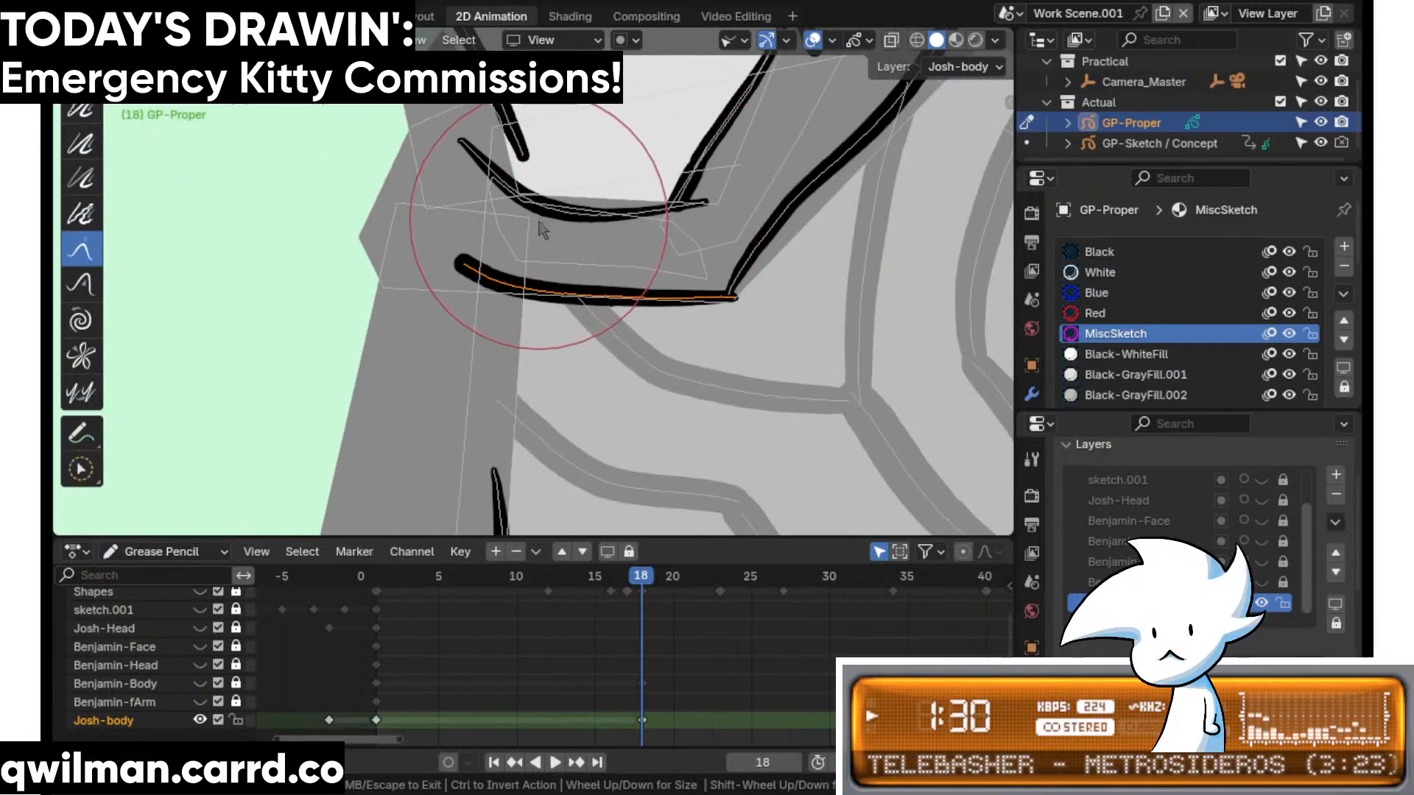
pyautogui.click(708, 207)
# - Select the collar's lower-right edge stroke, pull its upper end outward and bow its middle upward with the Grab brush
pyautogui.moveTo(612, 315)
pyautogui.mouseDown()
pyautogui.moveTo(634, 331)
pyautogui.moveTo(729, 287)
pyautogui.mouseUp()
pyautogui.keyDown('shift'); pyautogui.moveTo(733, 284); pyautogui.dragTo(546, 382, button='middle'); pyautogui.keyUp('shift')
pyautogui.press('c')
pyautogui.scroll(2, 648, 261)
pyautogui.click(684, 254)
pyautogui.hotkey('shift', 'space')
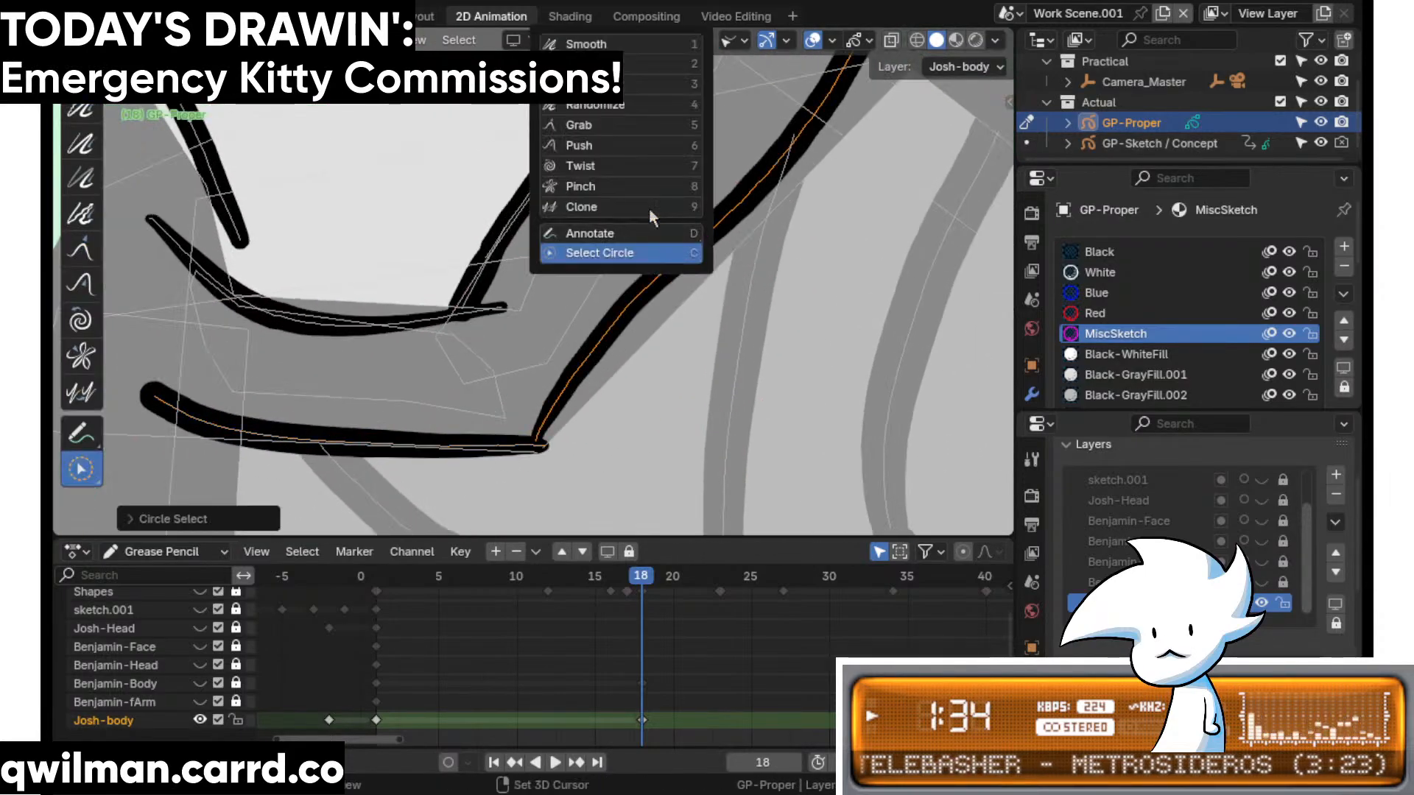
pyautogui.click(616, 125)
pyautogui.scroll(-4, 552, 309)
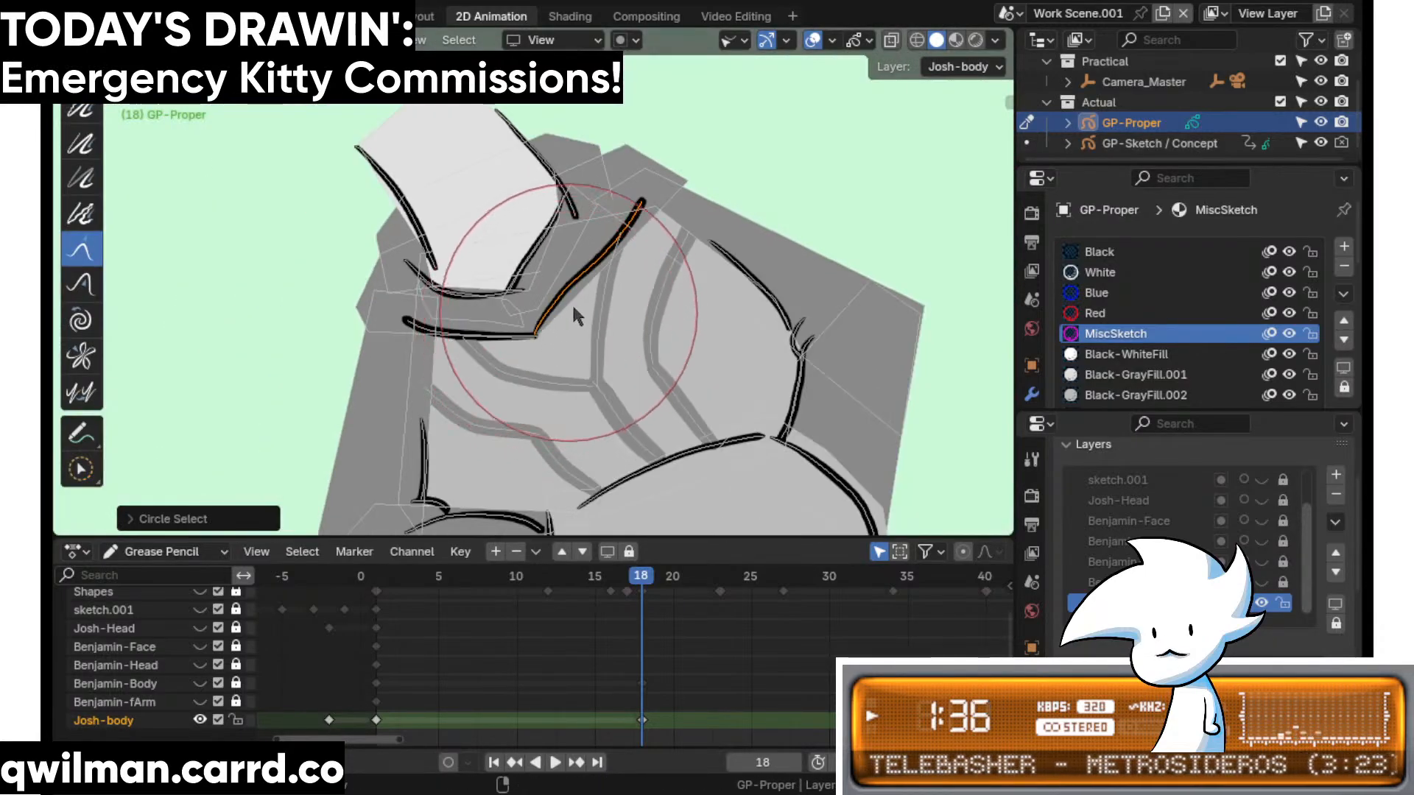
pyautogui.moveTo(653, 163); pyautogui.dragTo(700, 154)
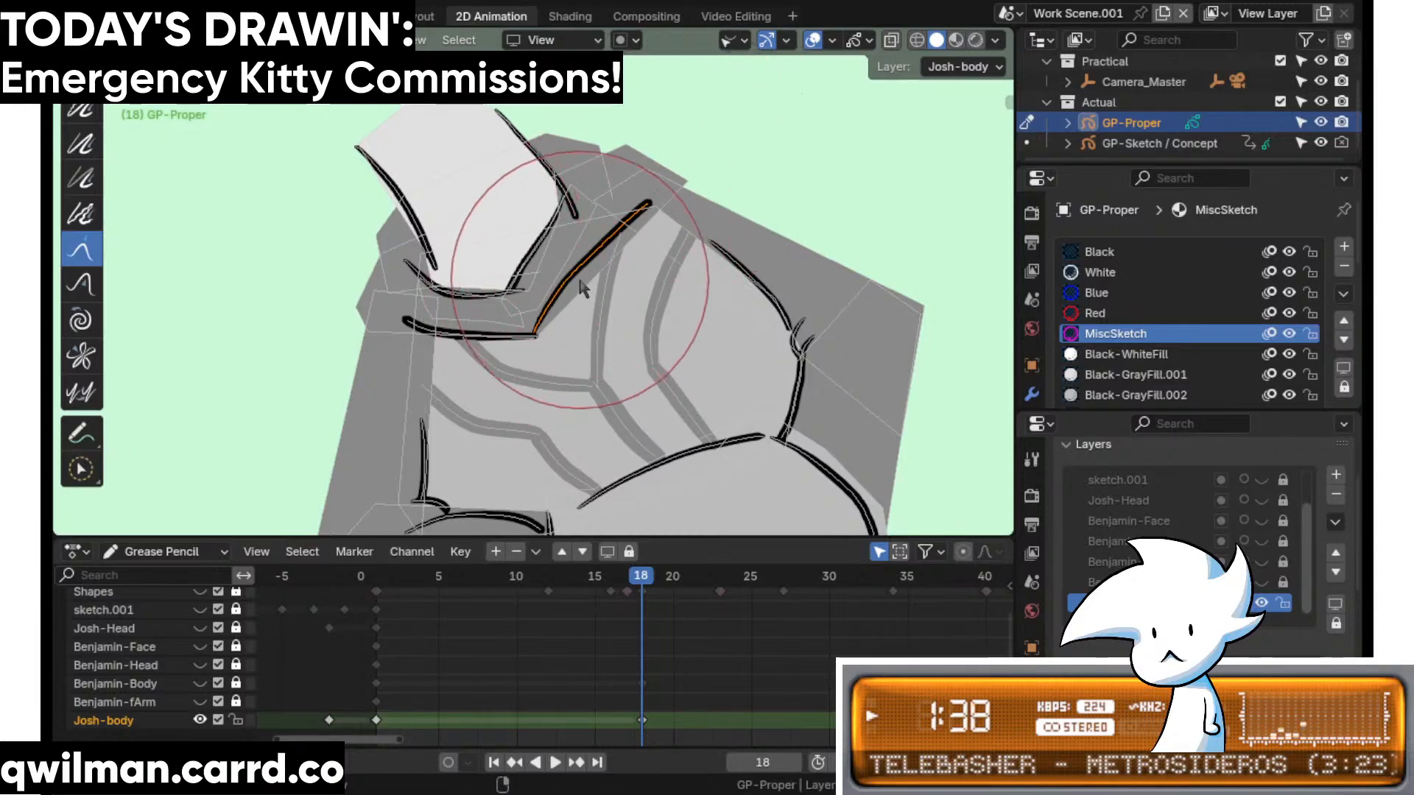
pyautogui.moveTo(583, 282); pyautogui.dragTo(588, 260)
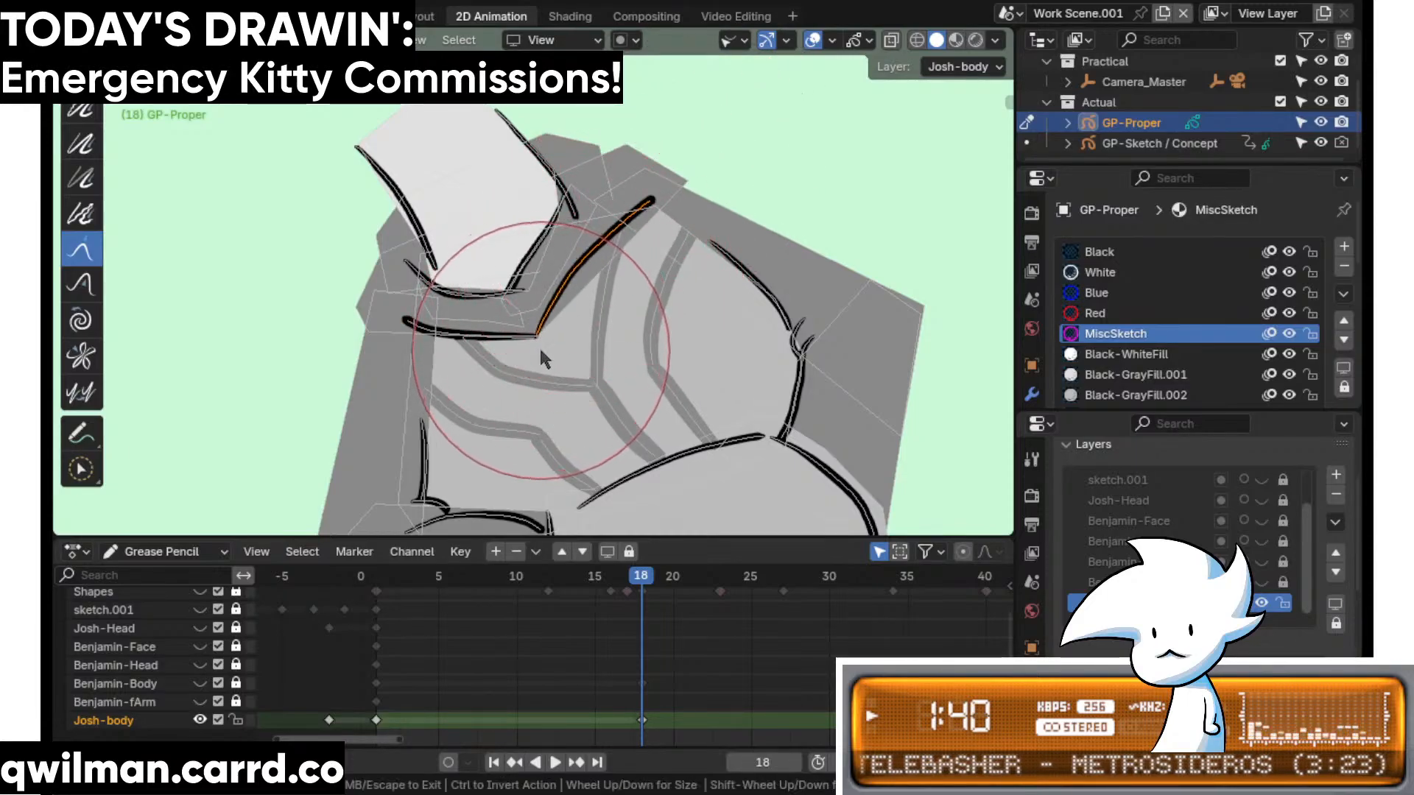
# - Select the collar's dark grey fill and pull its right edge and upper corner inward to follow the outline with Grab
pyautogui.scroll(3, 537, 346)
pyautogui.keyDown('shift'); pyautogui.moveTo(792, 196); pyautogui.dragTo(651, 307, button='middle'); pyautogui.keyUp('shift')
pyautogui.press('w')
pyautogui.click(718, 168)
pyautogui.hotkey('shift', 'space')
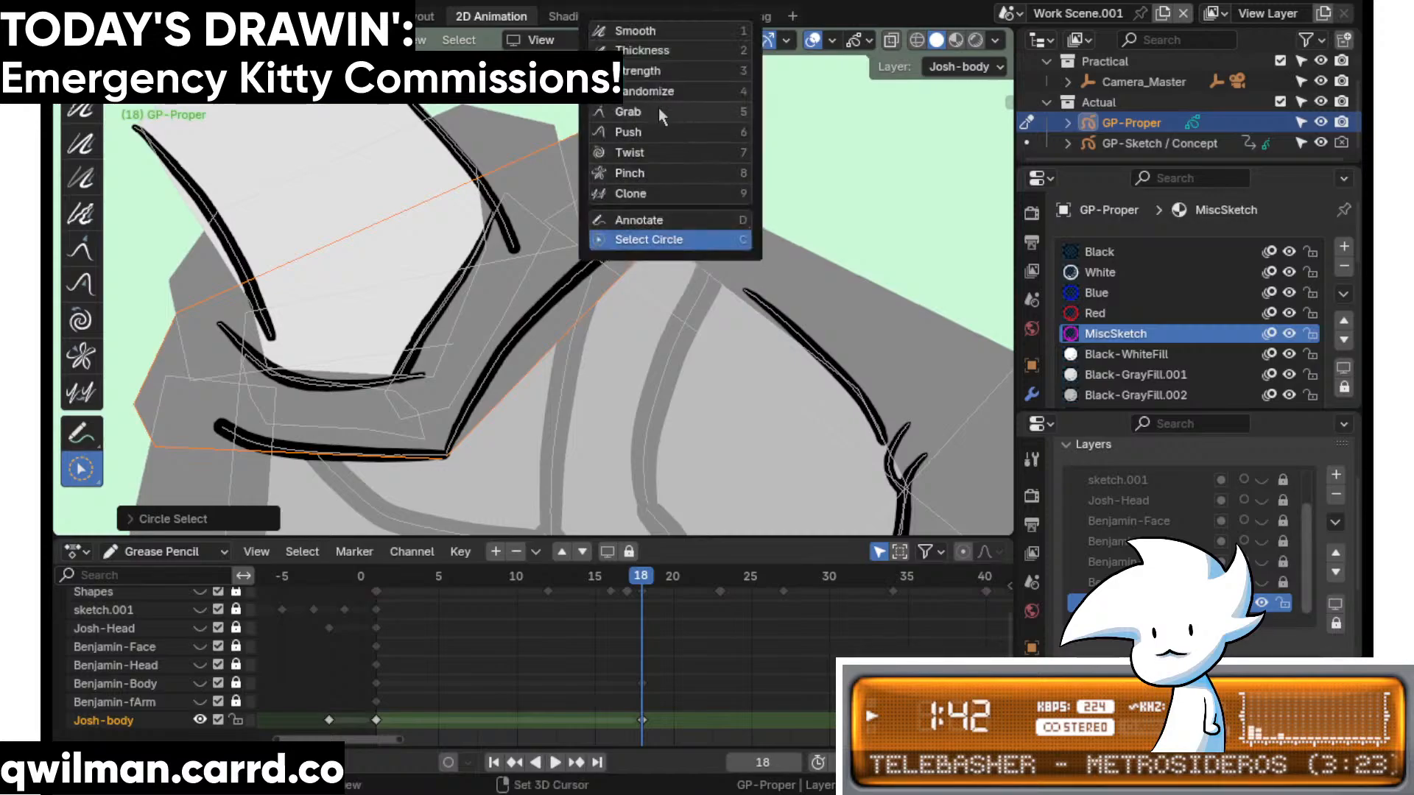
pyautogui.click(659, 111)
pyautogui.scroll(-3, 659, 250)
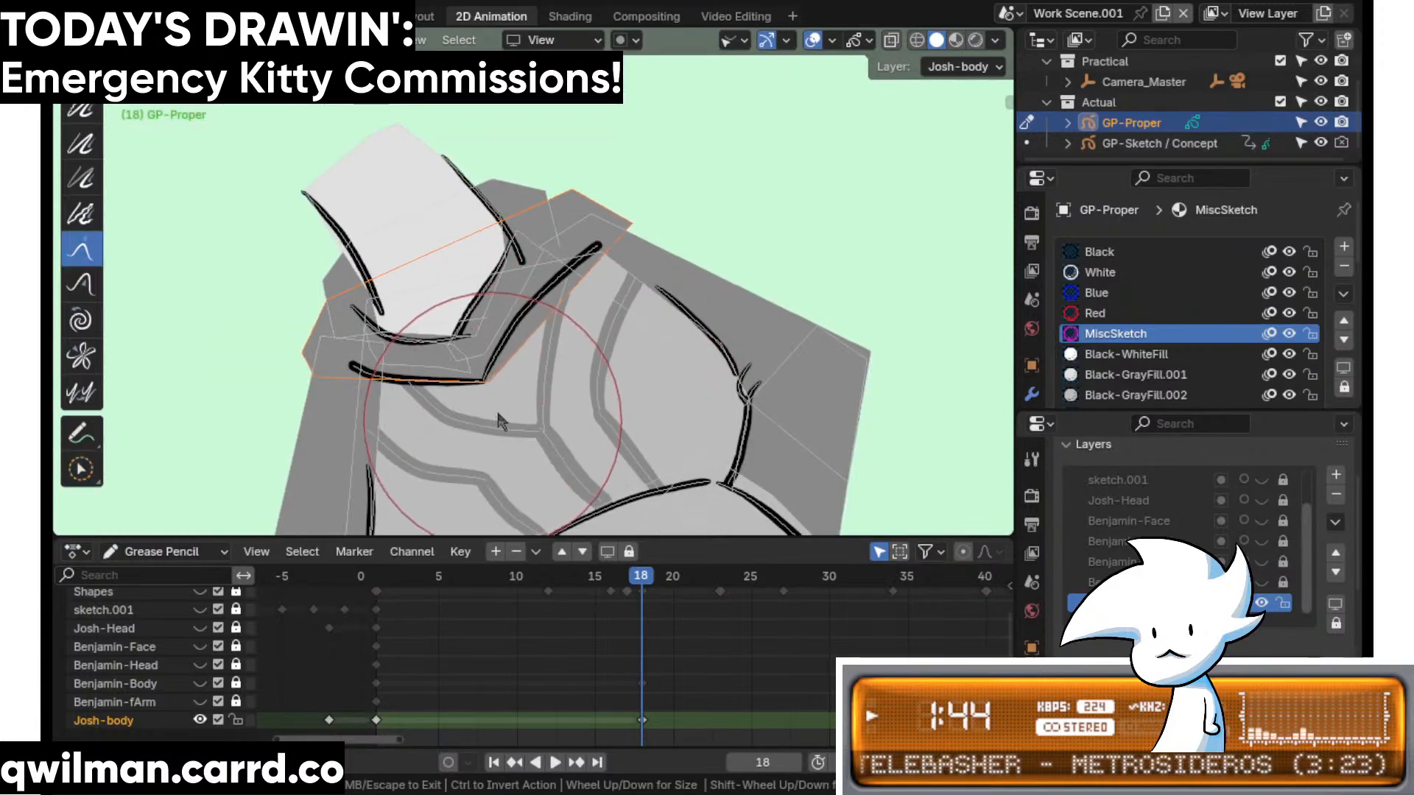
pyautogui.moveTo(581, 304); pyautogui.dragTo(568, 307)
pyautogui.moveTo(648, 240); pyautogui.dragTo(629, 241)
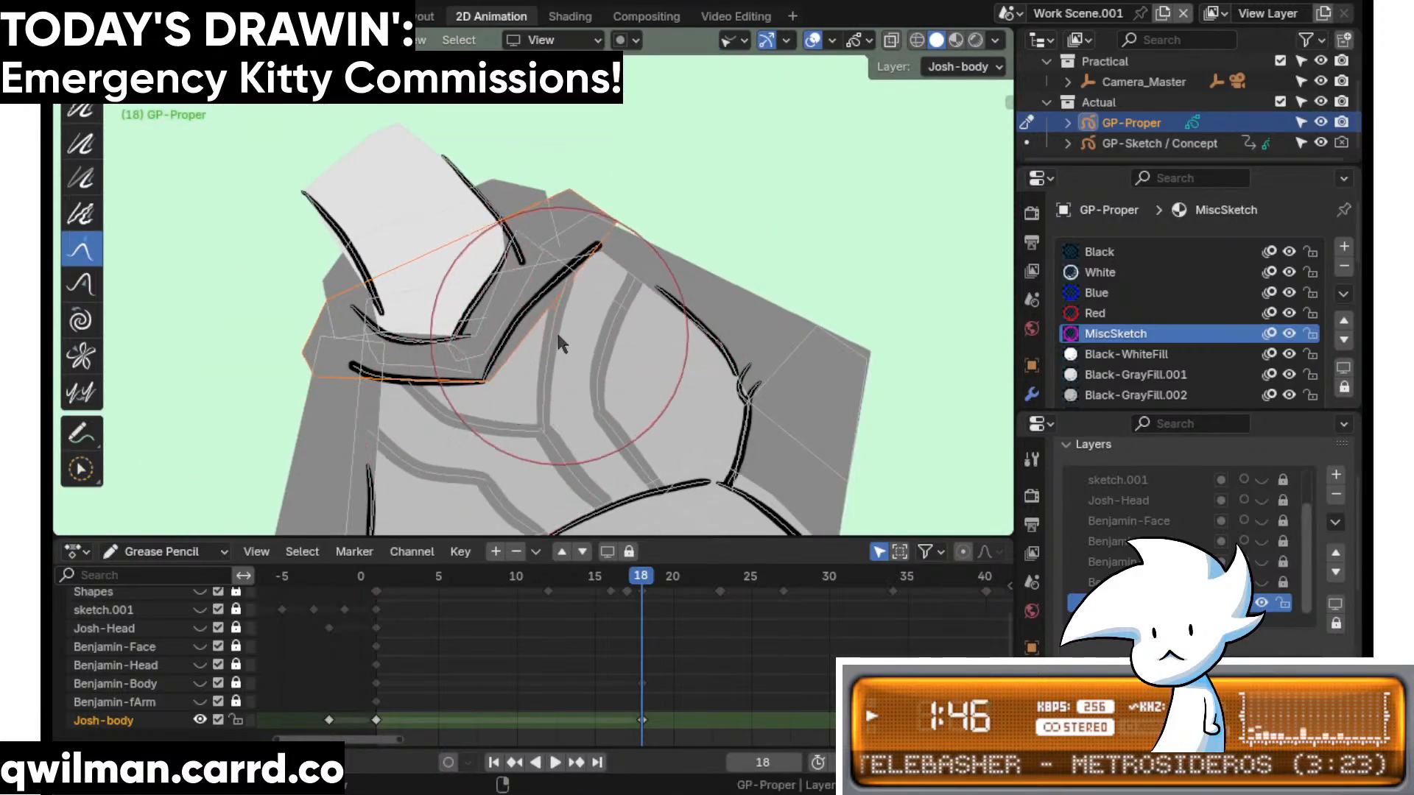
pyautogui.keyDown('shift'); pyautogui.moveTo(566, 315); pyautogui.dragTo(570, 318, button='middle'); pyautogui.keyUp('shift')
# - Reselect the collar's lower-right edge stroke and set up the Grab brush to refine it against the fill
pyautogui.scroll(3, 571, 329)
pyautogui.press('w')
pyautogui.click(609, 265)
pyautogui.hotkey('shift', 'space')
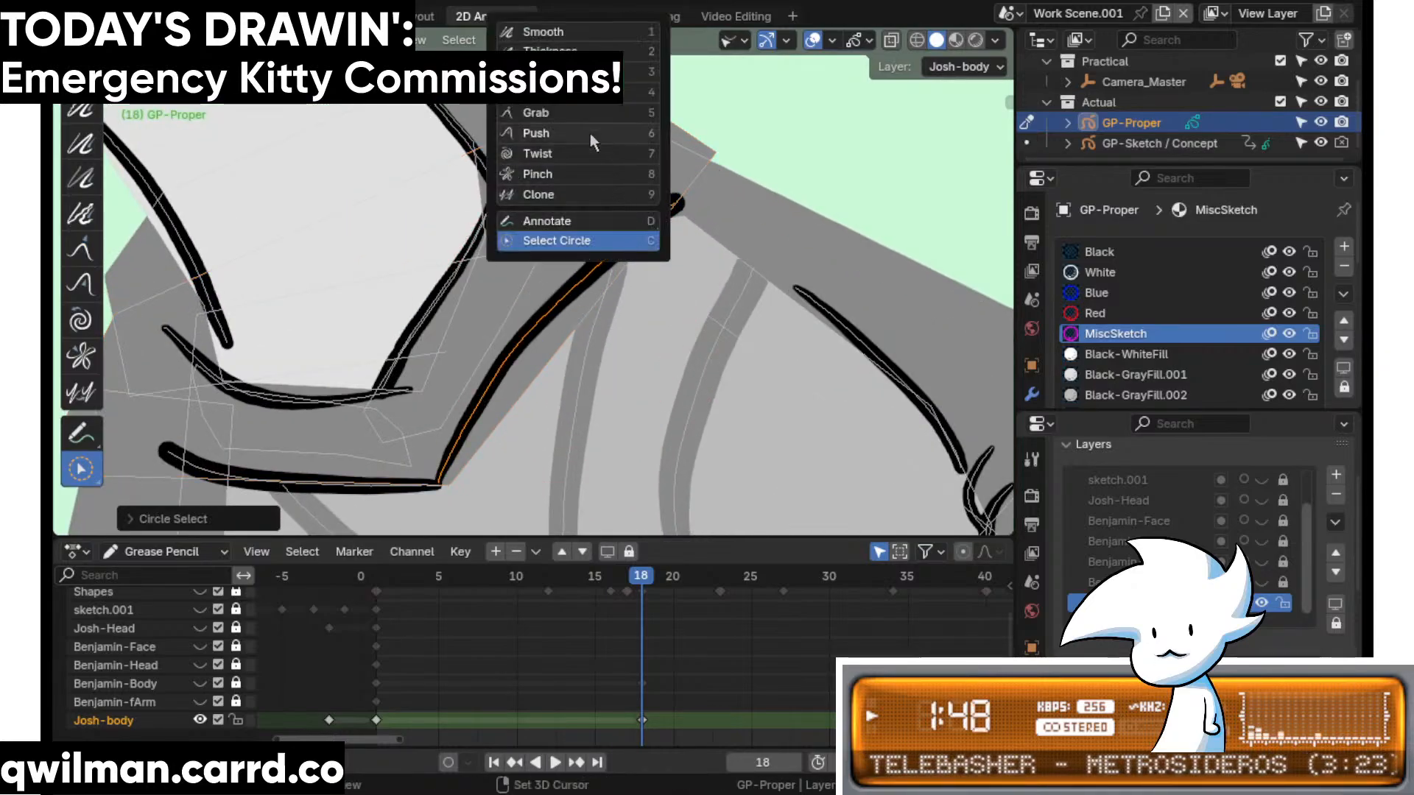
pyautogui.click(590, 134)
pyautogui.scroll(-3, 528, 285)
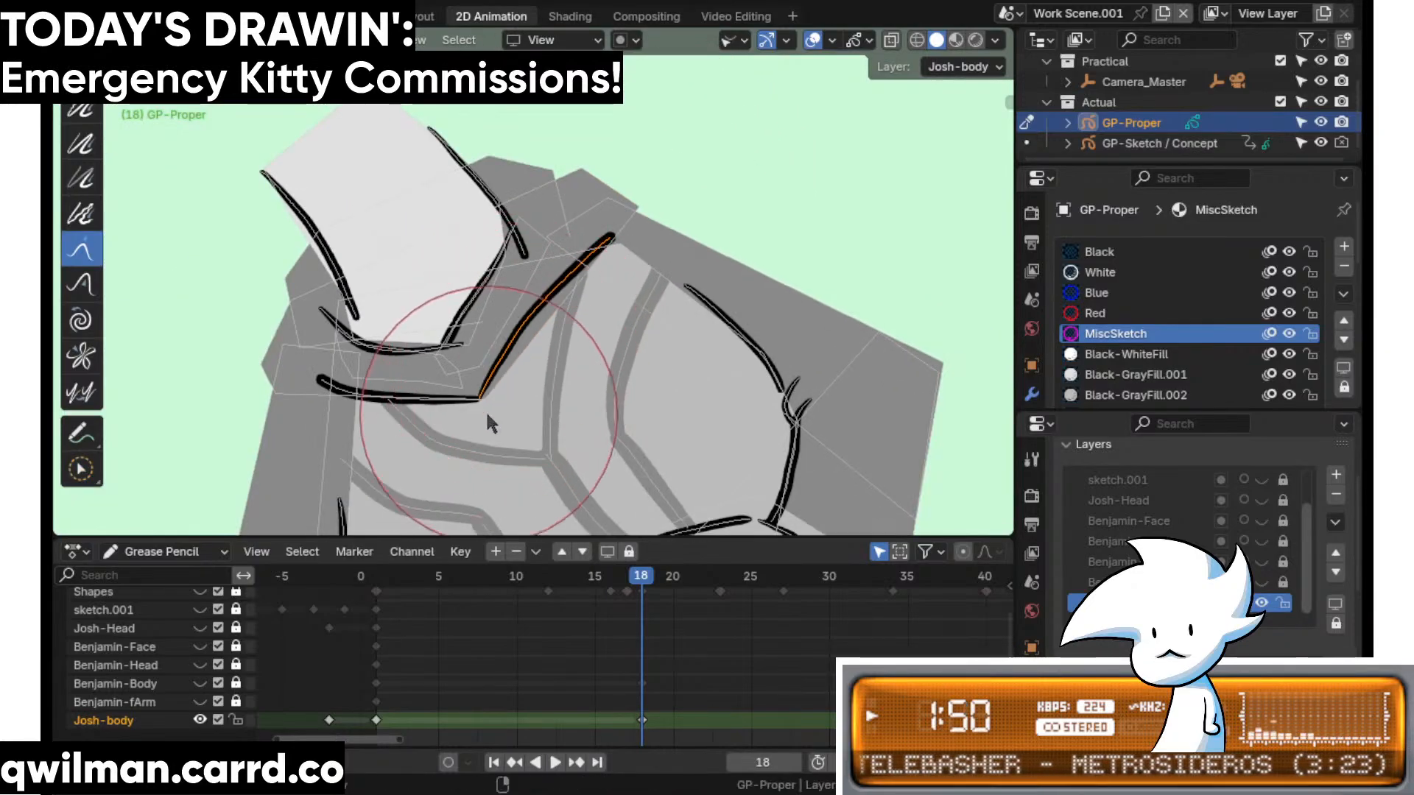
# - Select the neck's right outline stroke, reshape its curve and lower end with the Grab brush, and smooth it
pyautogui.scroll(4, 568, 268)
pyautogui.press('w')
pyautogui.scroll(3, 599, 221)
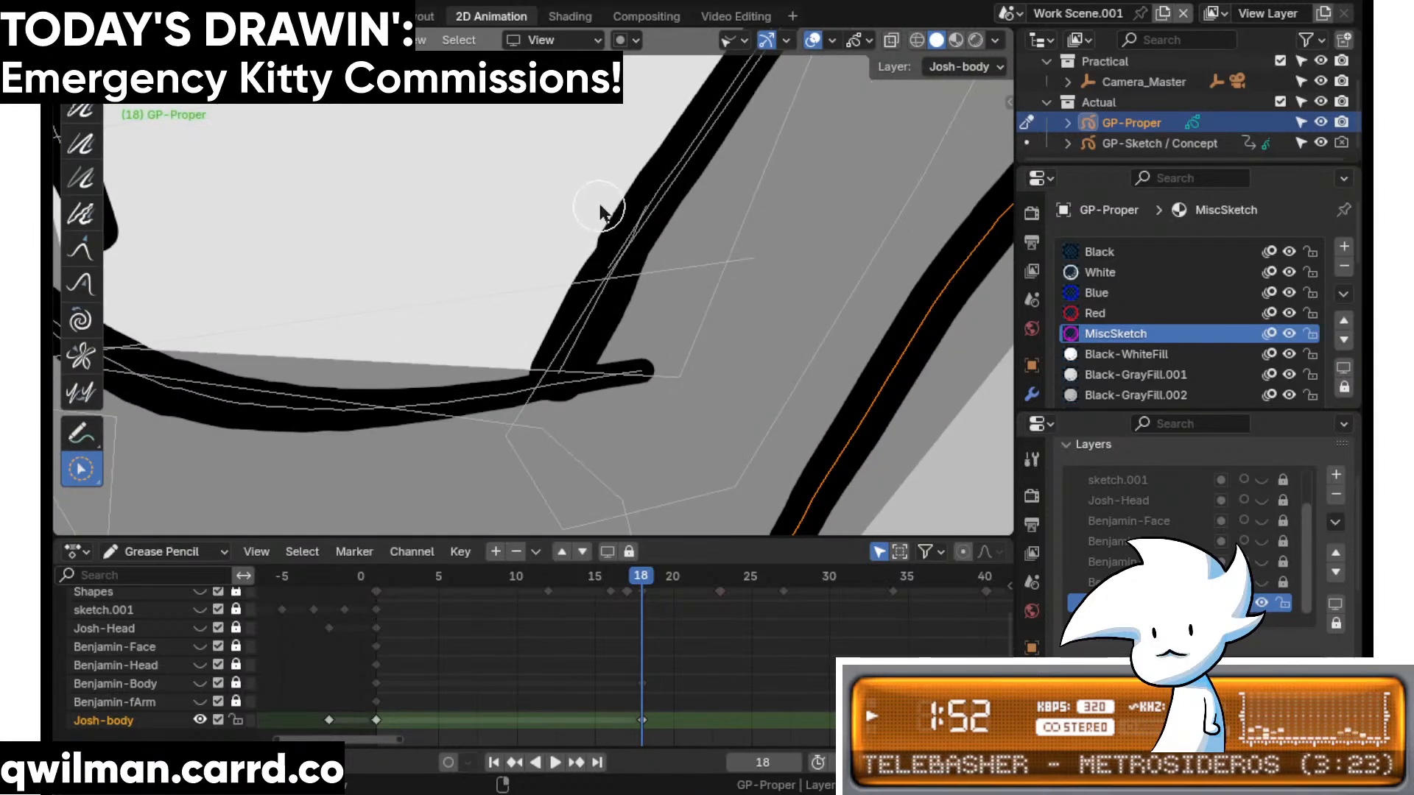
pyautogui.click(614, 232)
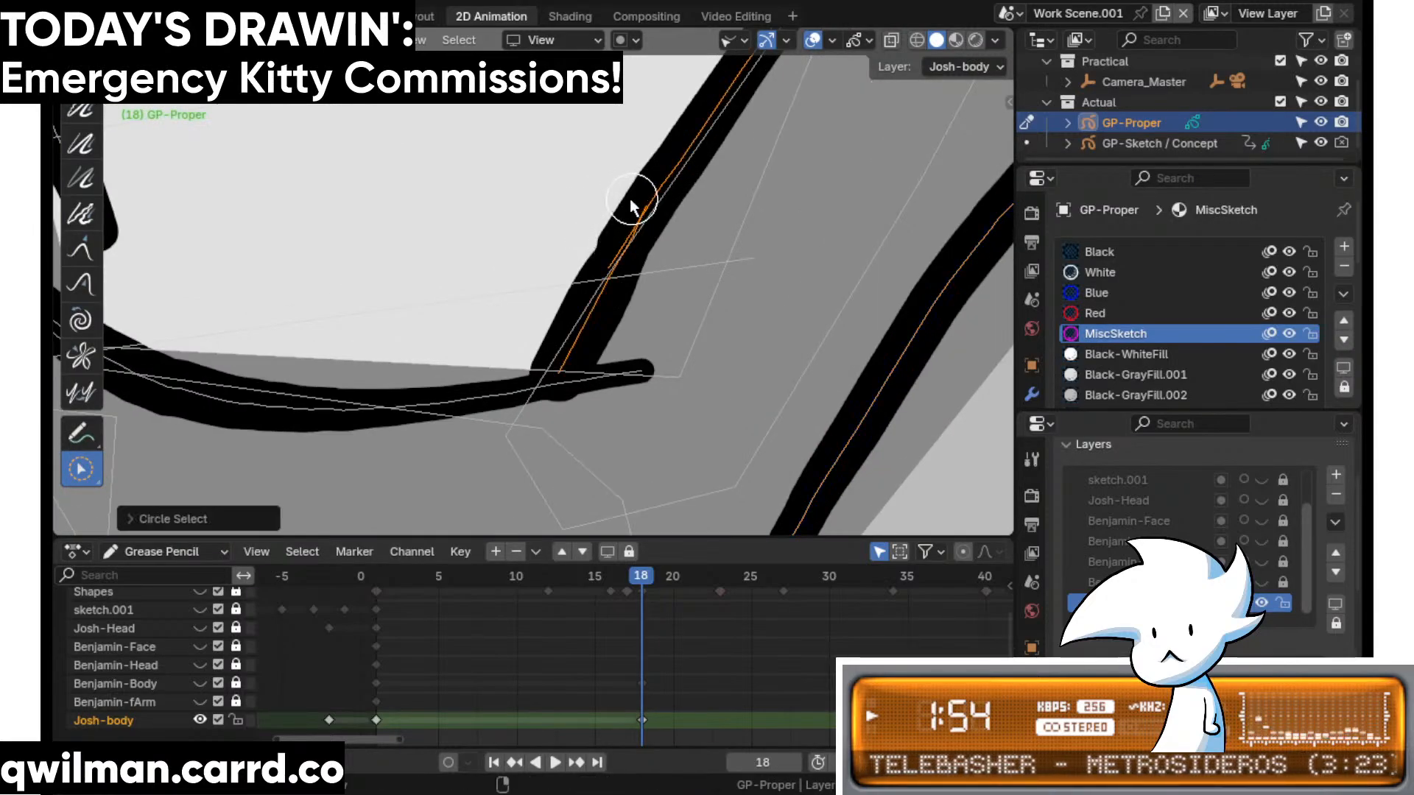
pyautogui.hotkey('shift', 'space')
pyautogui.click(583, 108)
pyautogui.scroll(-8, 595, 196)
pyautogui.moveTo(533, 207)
pyautogui.mouseDown()
pyautogui.moveTo(542, 257)
pyautogui.moveTo(581, 254)
pyautogui.mouseUp()
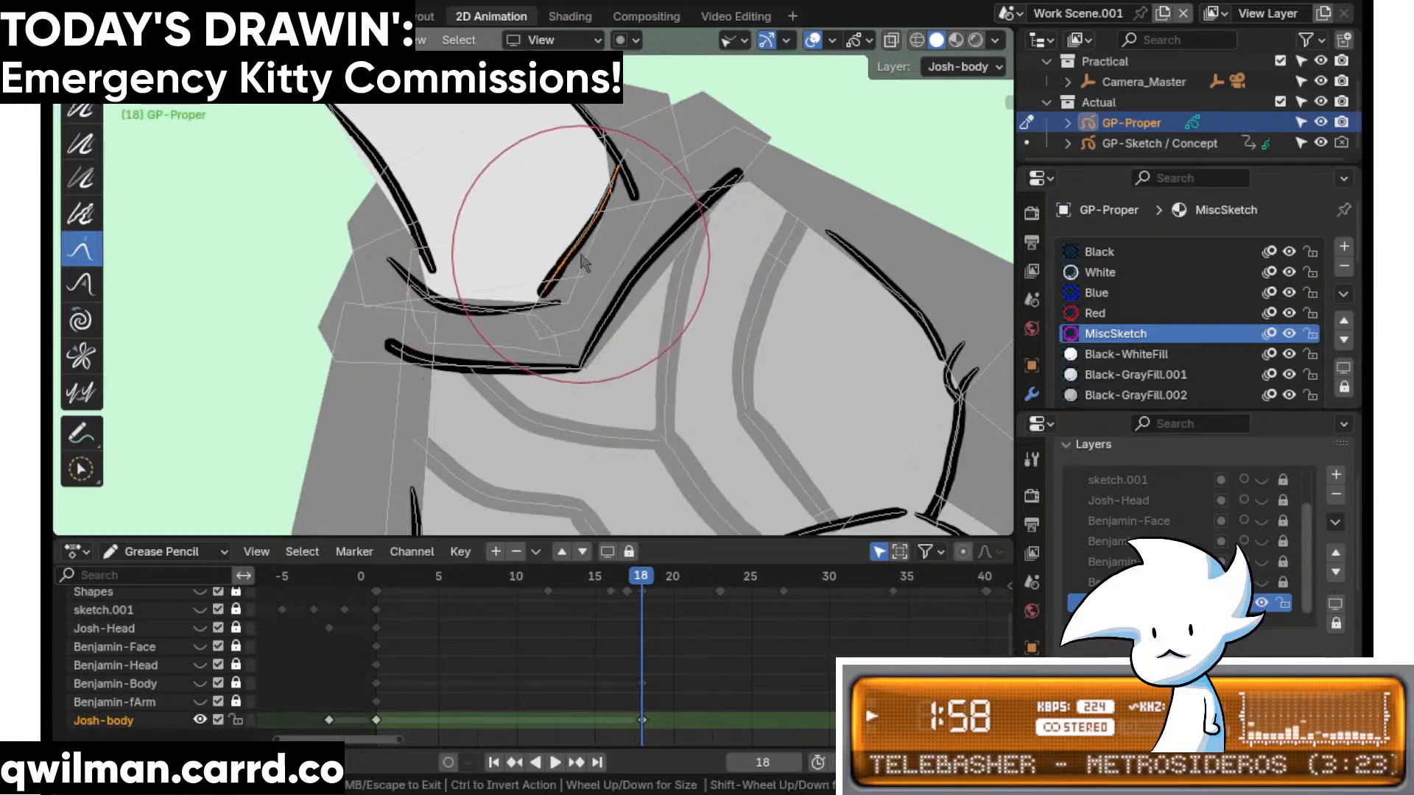
pyautogui.scroll(2, 442, 298)
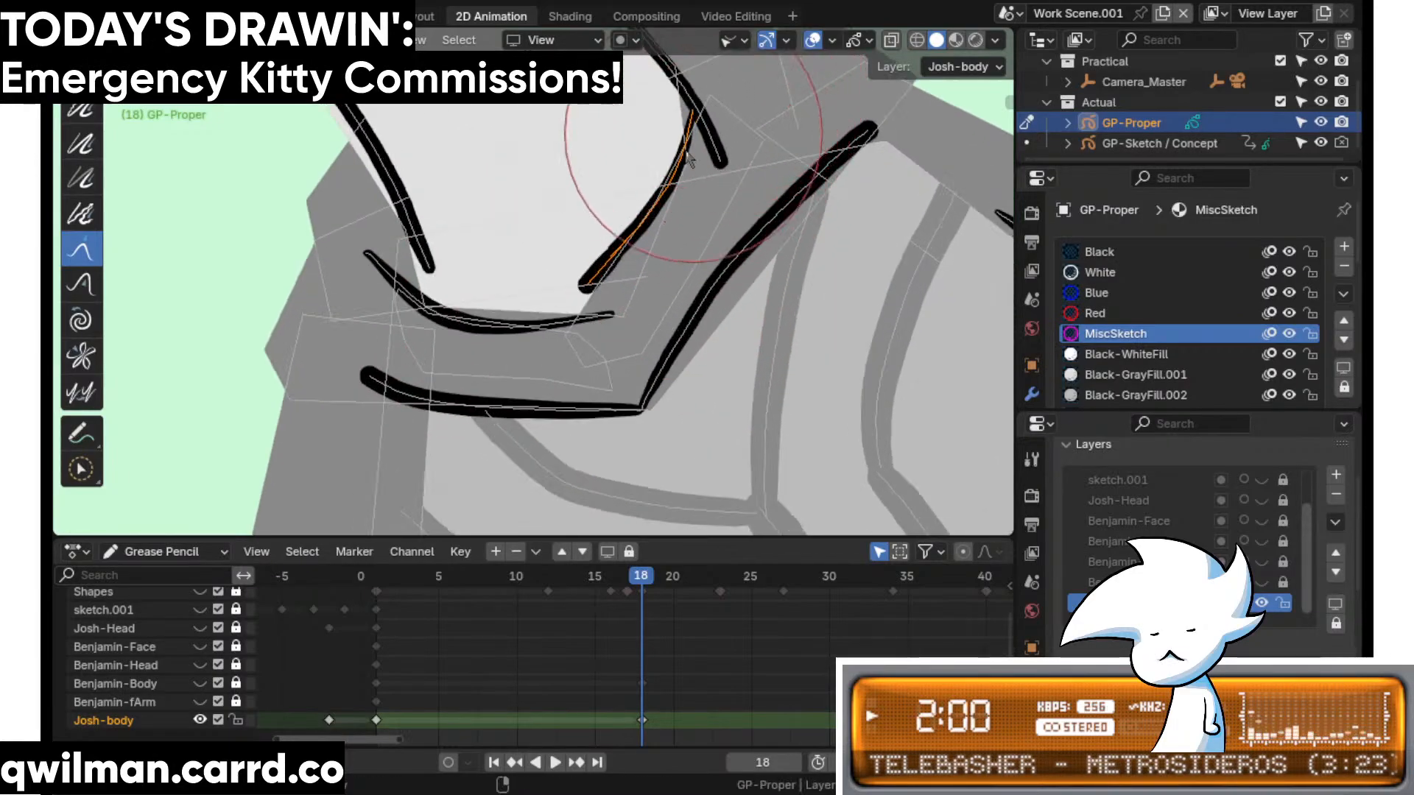
pyautogui.moveTo(583, 296); pyautogui.dragTo(600, 290)
pyautogui.hotkey('shift', 'space')
pyautogui.click(632, 93)
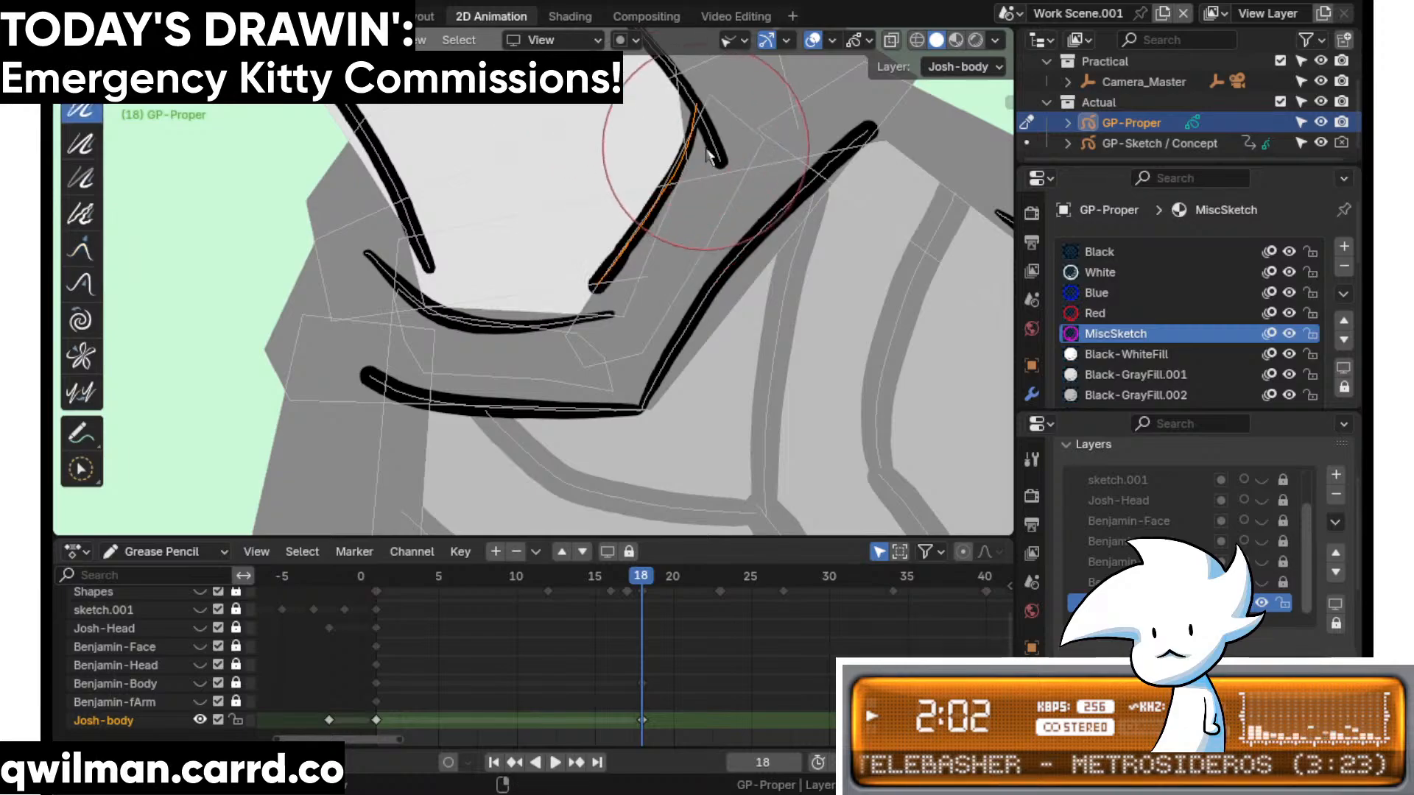
# - Select the collar's upper front edge stroke at the neck's base and lift its curve with the Grab brush
pyautogui.keyDown('shift'); pyautogui.moveTo(519, 339); pyautogui.dragTo(653, 287, button='middle'); pyautogui.keyUp('shift')
pyautogui.scroll(4, 653, 287)
pyautogui.press('c')
pyautogui.click(585, 262)
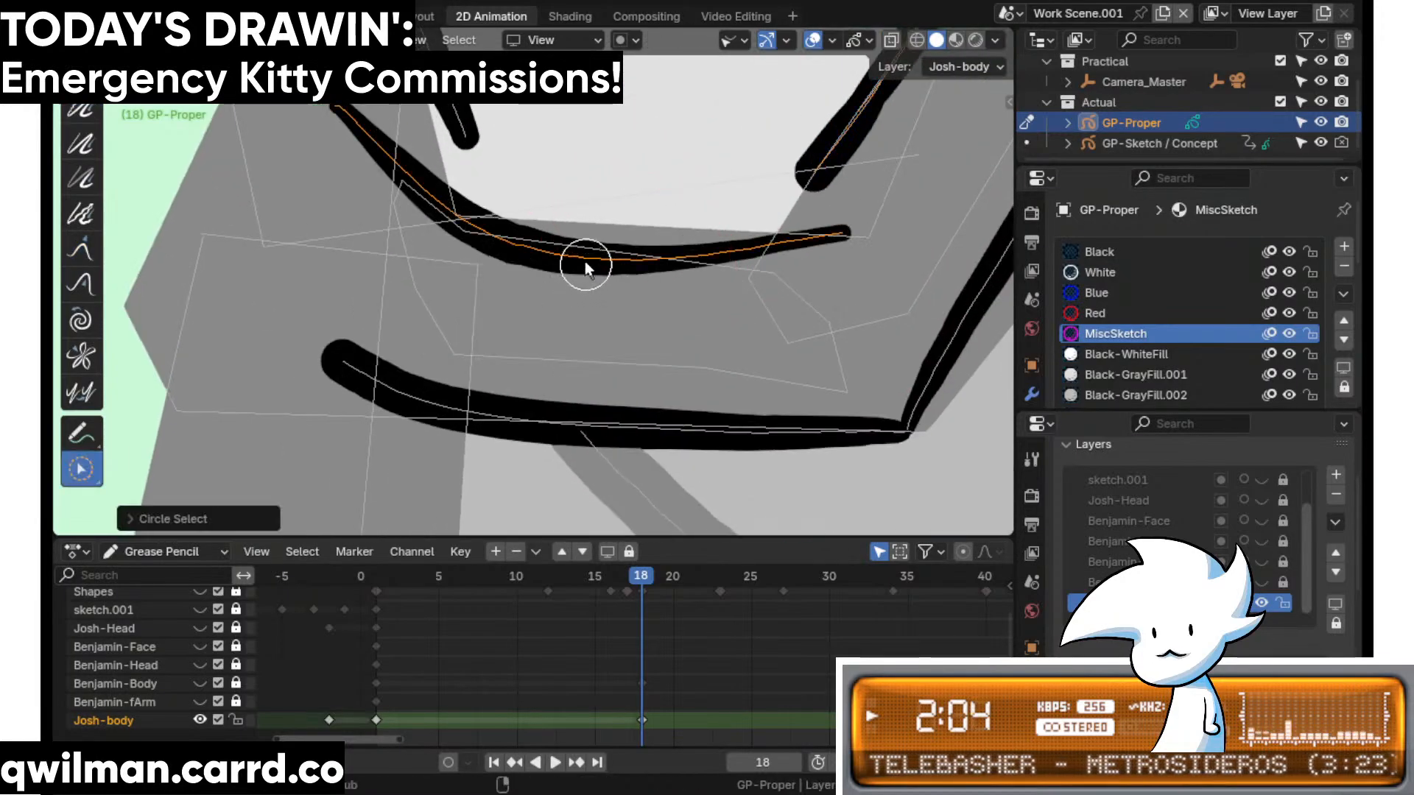
pyautogui.hotkey('shift', 'space')
pyautogui.click(524, 126)
pyautogui.scroll(-4, 560, 258)
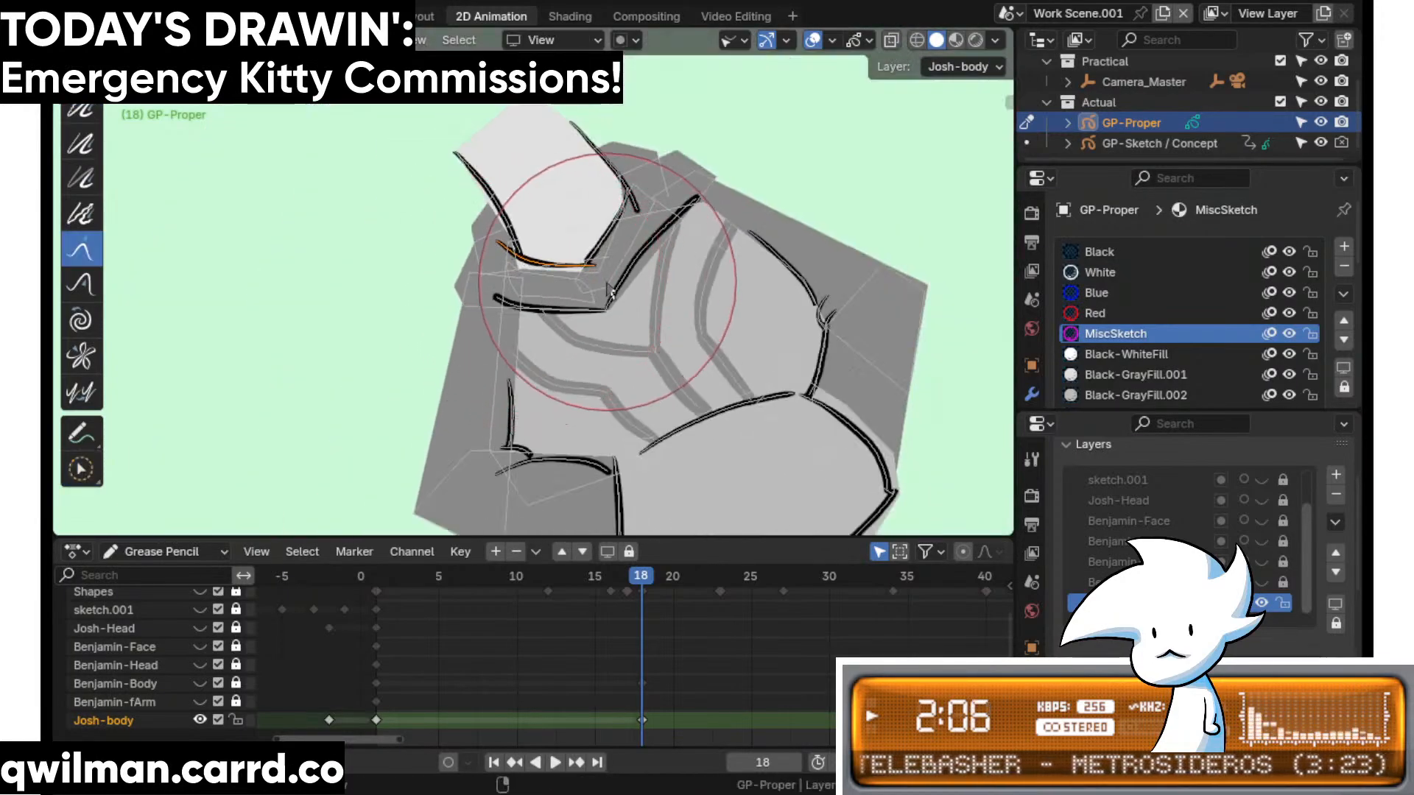
pyautogui.scroll(2, 537, 278)
pyautogui.scroll(4, 583, 316)
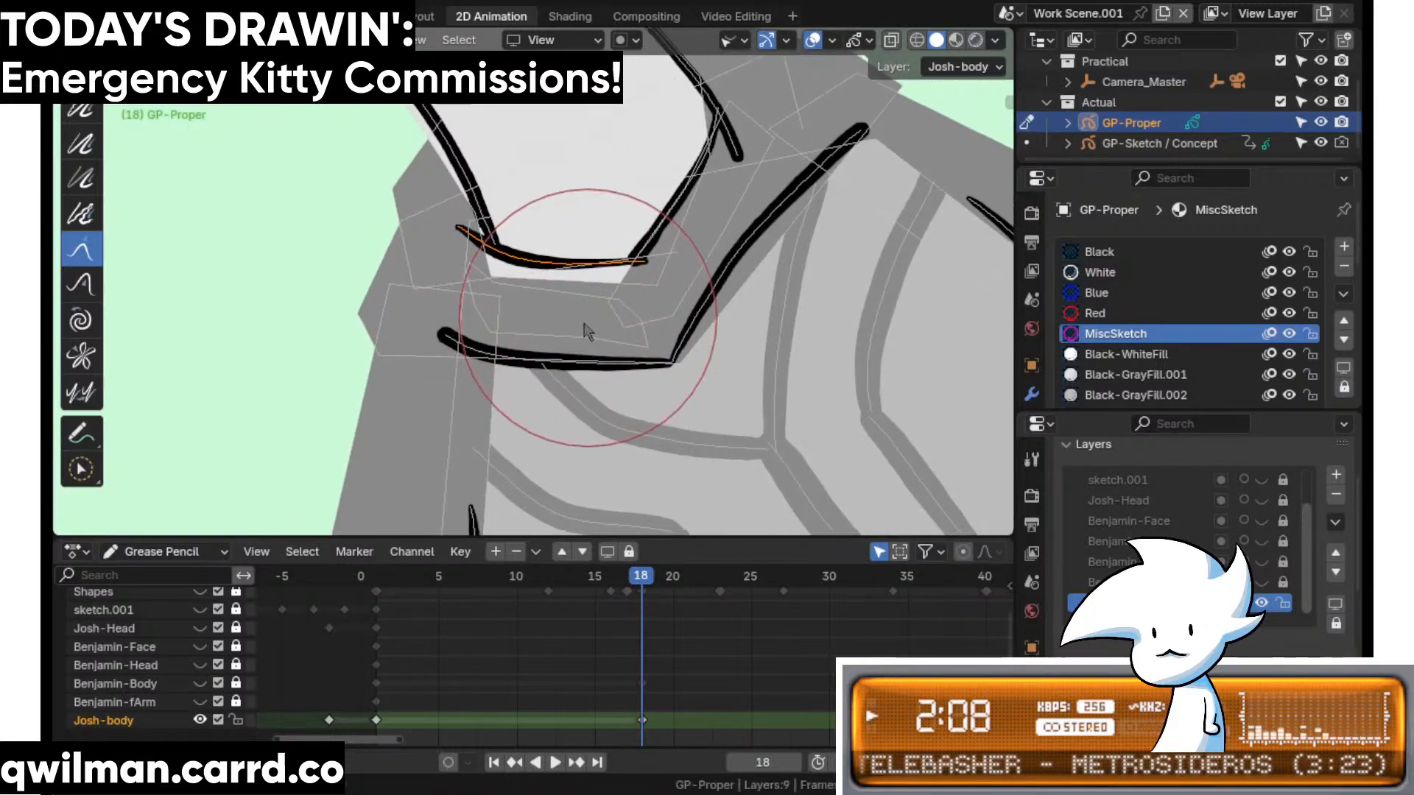
# - Select the neck's white fill and pull its lower edge up toward the neckline stroke with the Grab brush
pyautogui.hotkey('shift', 'space')
pyautogui.press('c')
pyautogui.click(788, 308)
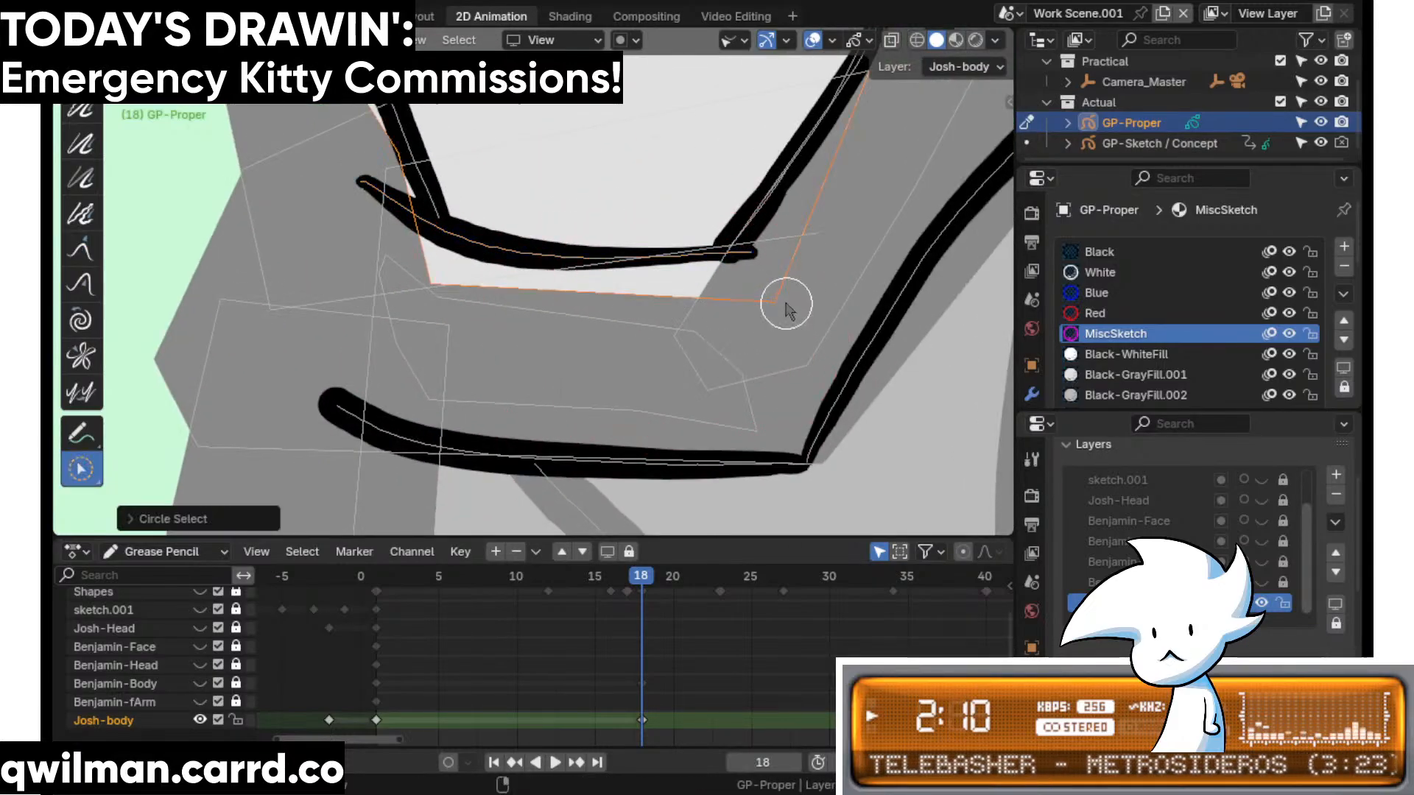
pyautogui.hotkey('shift', 'space')
pyautogui.click(669, 147)
pyautogui.scroll(-4, 604, 232)
pyautogui.moveTo(483, 315); pyautogui.dragTo(491, 298)
pyautogui.moveTo(671, 279); pyautogui.dragTo(669, 273)
# - Select the collar front's dark grey fill and raise its upper edge with Grab to close the gap under the neckline
pyautogui.scroll(3, 683, 339)
pyautogui.hotkey('shift', 'space')
pyautogui.press('c')
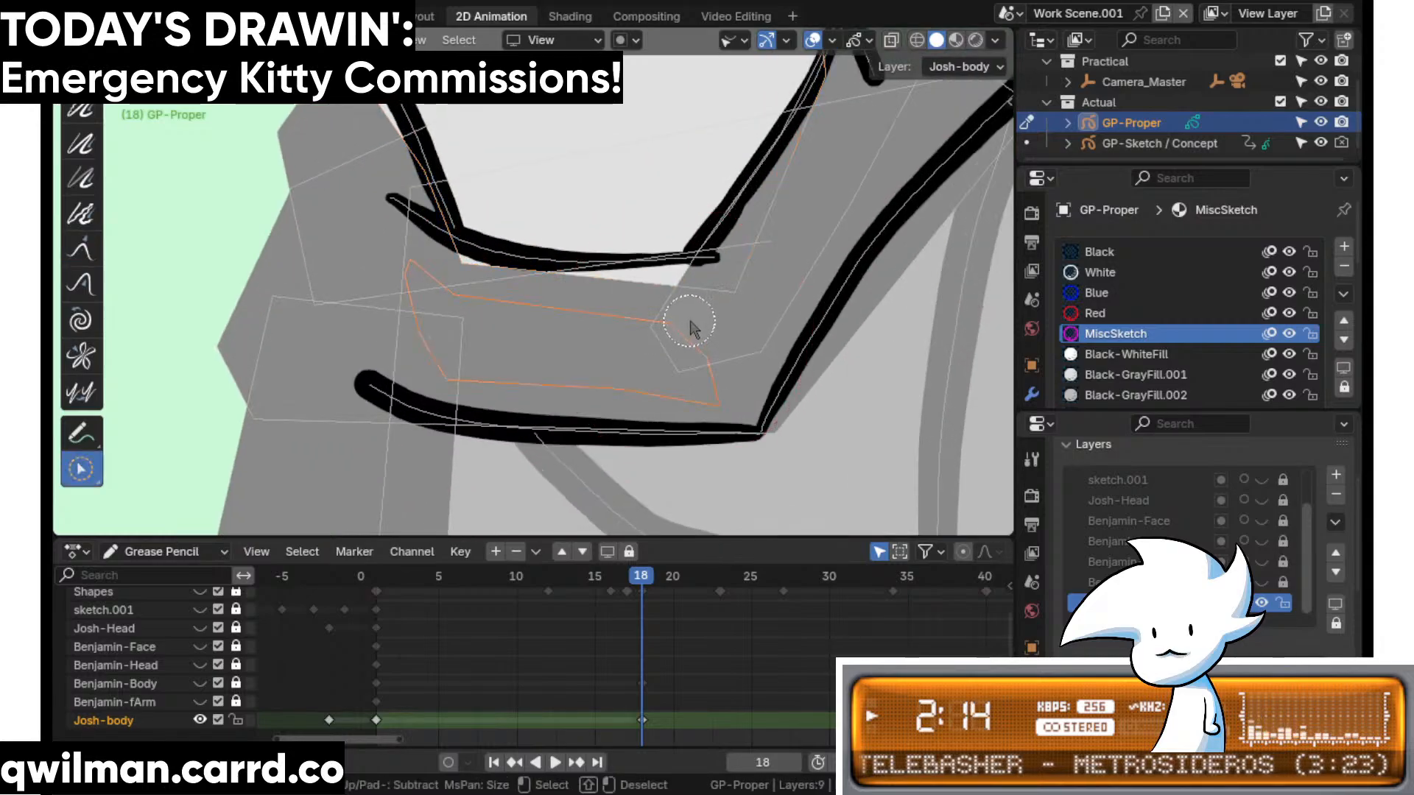
pyautogui.click(695, 325)
pyautogui.hotkey('shift', 'space')
pyautogui.click(572, 152)
pyautogui.scroll(-4, 559, 213)
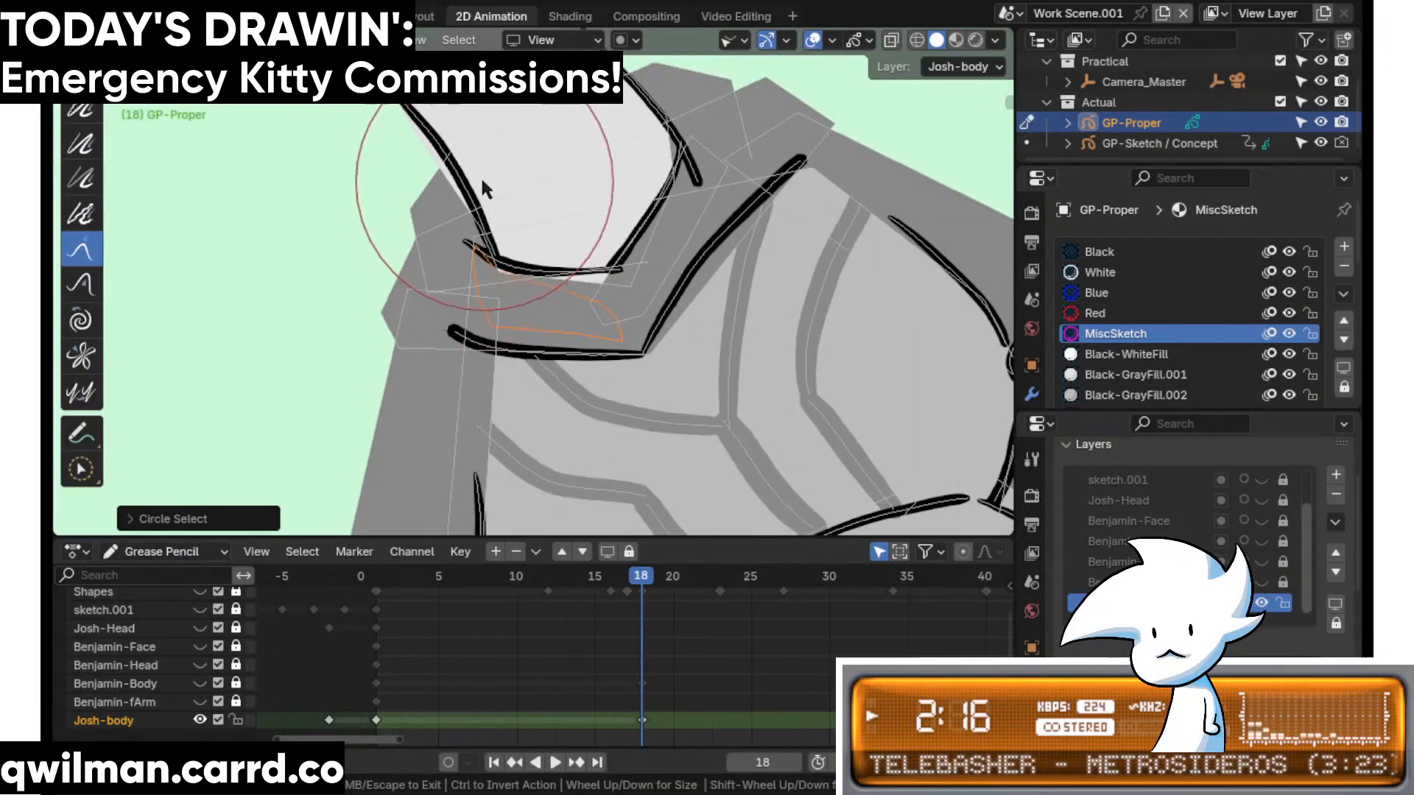
pyautogui.moveTo(480, 175)
pyautogui.mouseDown()
pyautogui.moveTo(571, 201)
pyautogui.moveTo(641, 199)
pyautogui.mouseUp()
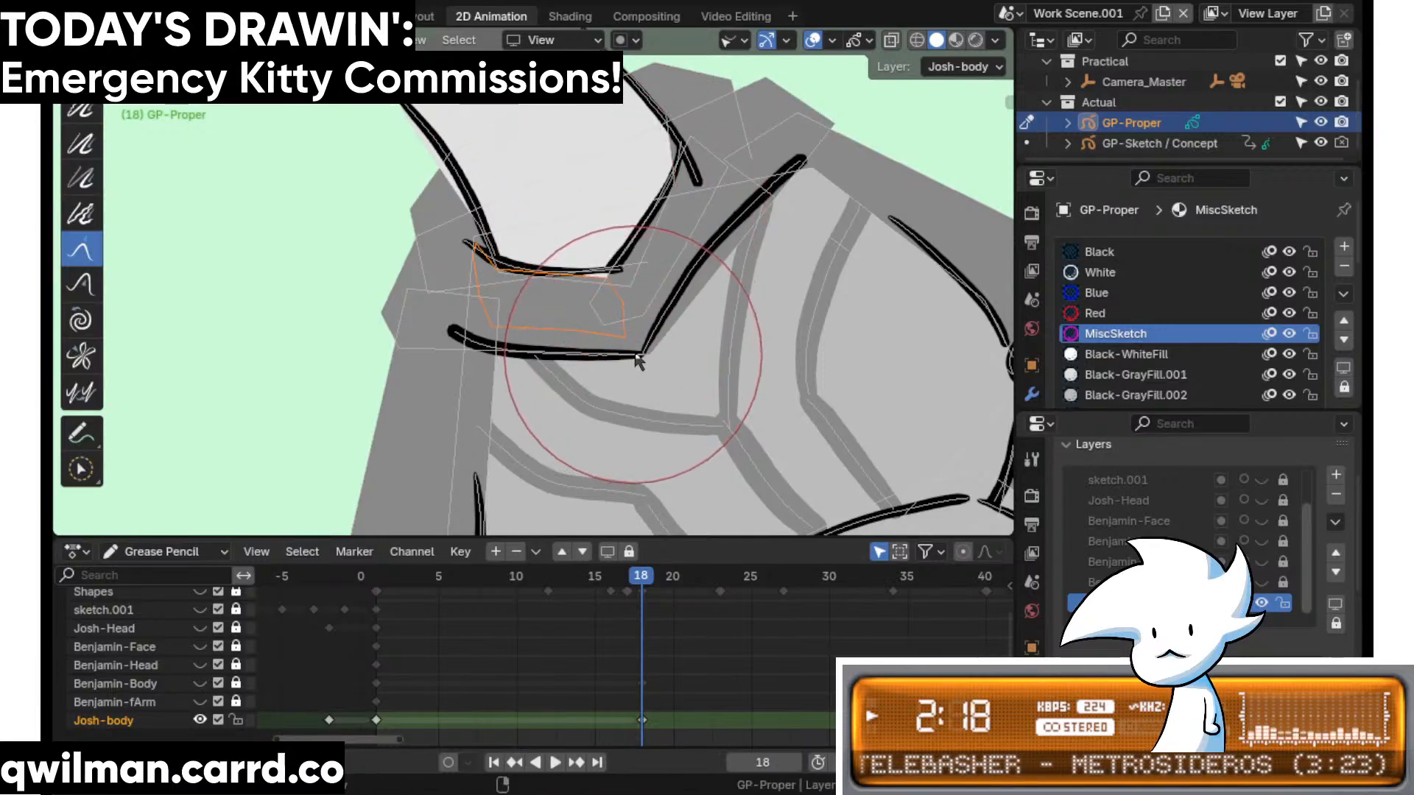
pyautogui.moveTo(633, 361); pyautogui.dragTo(658, 323)
pyautogui.keyDown('shift'); pyautogui.moveTo(464, 329); pyautogui.dragTo(516, 468, button='middle'); pyautogui.keyUp('shift')
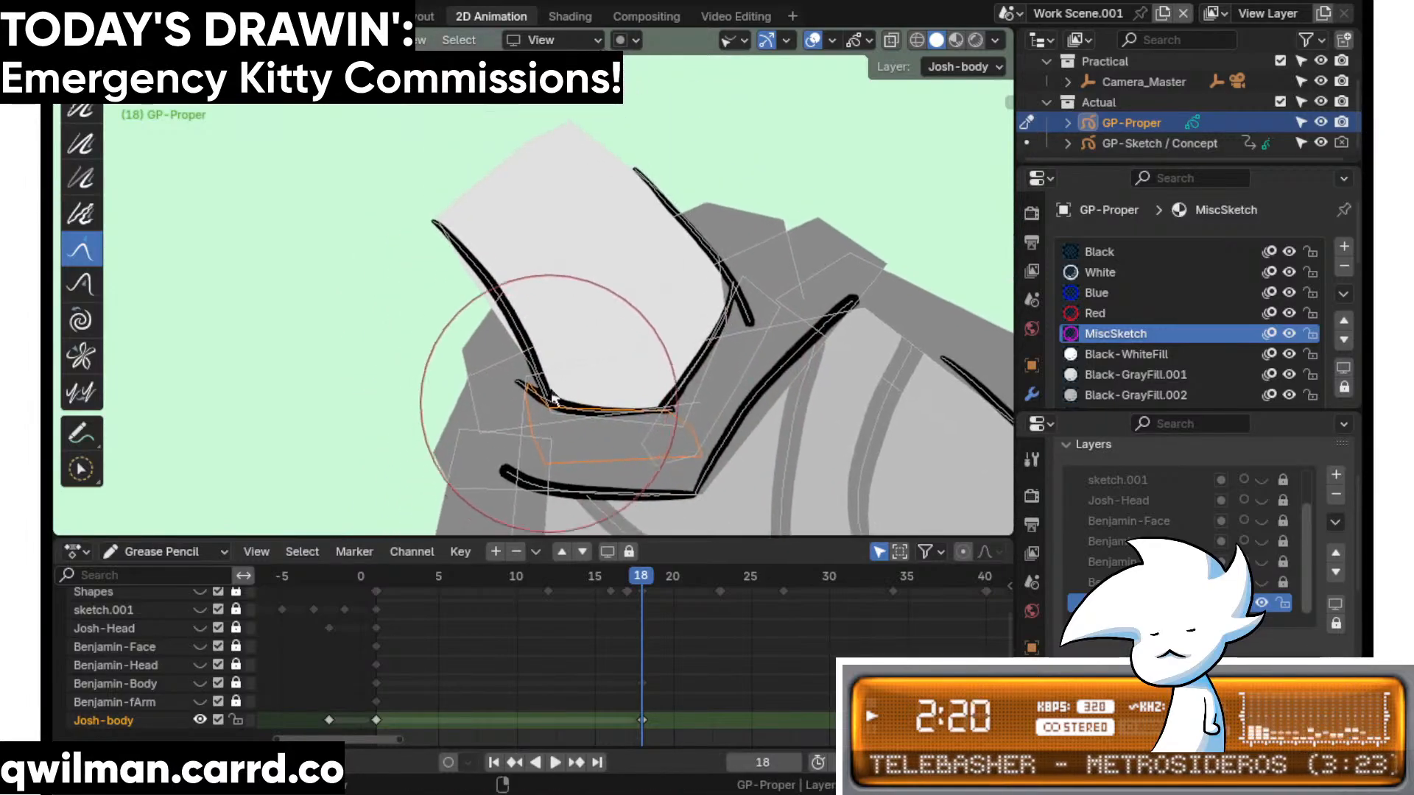
# - Reselect the neck's white fill and pull its left edge, lower-left corner and top corner to follow the neck outline with Grab
pyautogui.hotkey('shift', 'space')
pyautogui.press('c')
pyautogui.click(576, 122)
pyautogui.hotkey('shift', 'space')
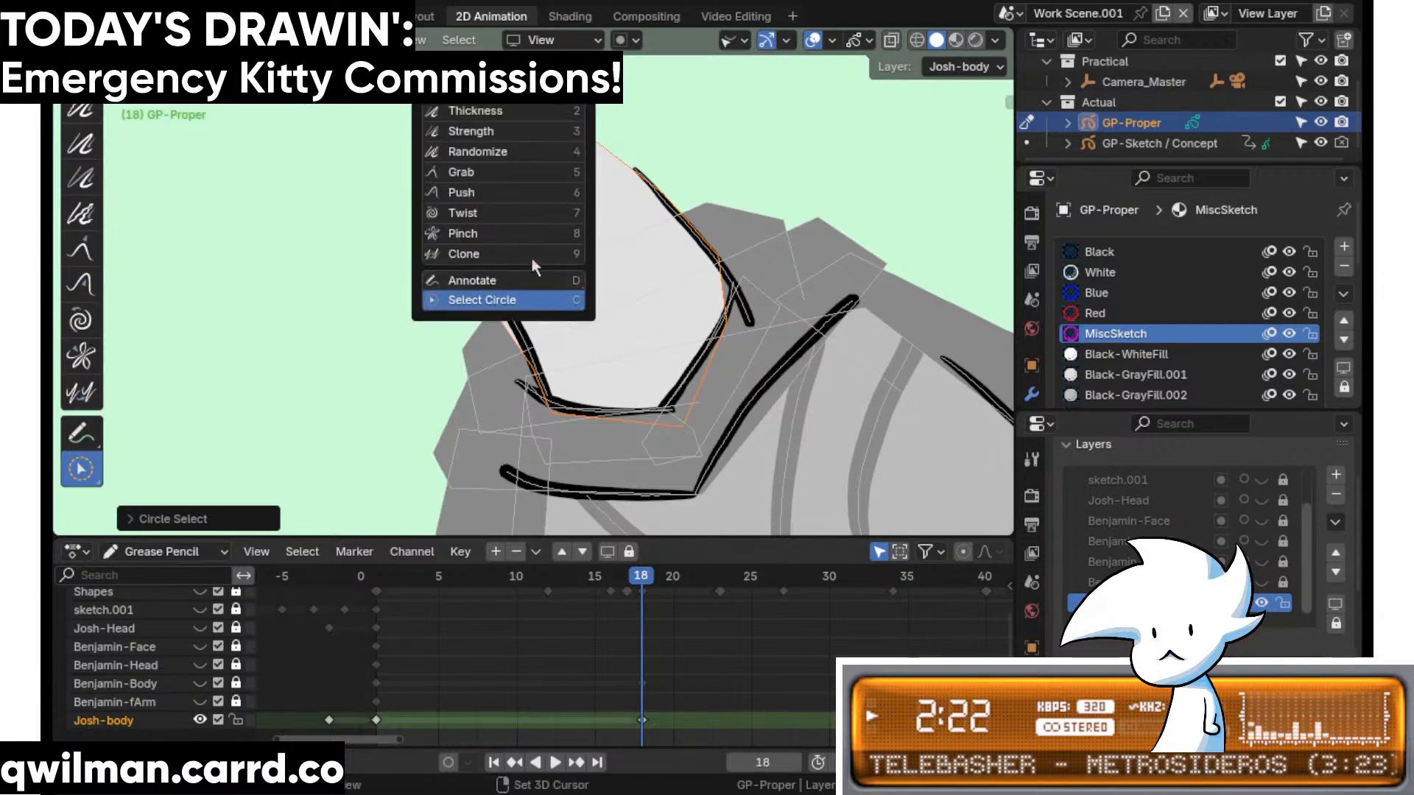
pyautogui.click(534, 173)
pyautogui.moveTo(522, 302); pyautogui.dragTo(507, 282)
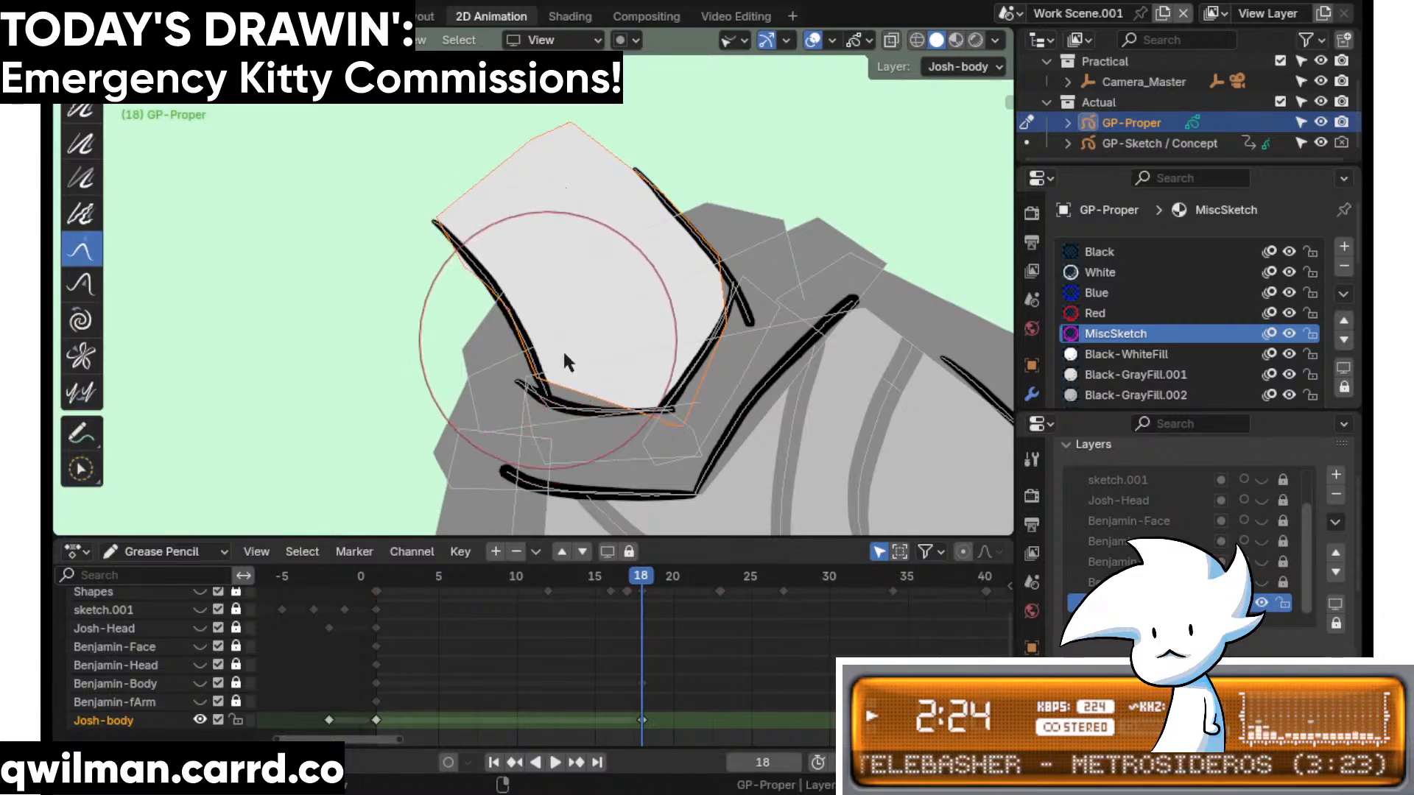
pyautogui.moveTo(580, 433); pyautogui.dragTo(592, 465)
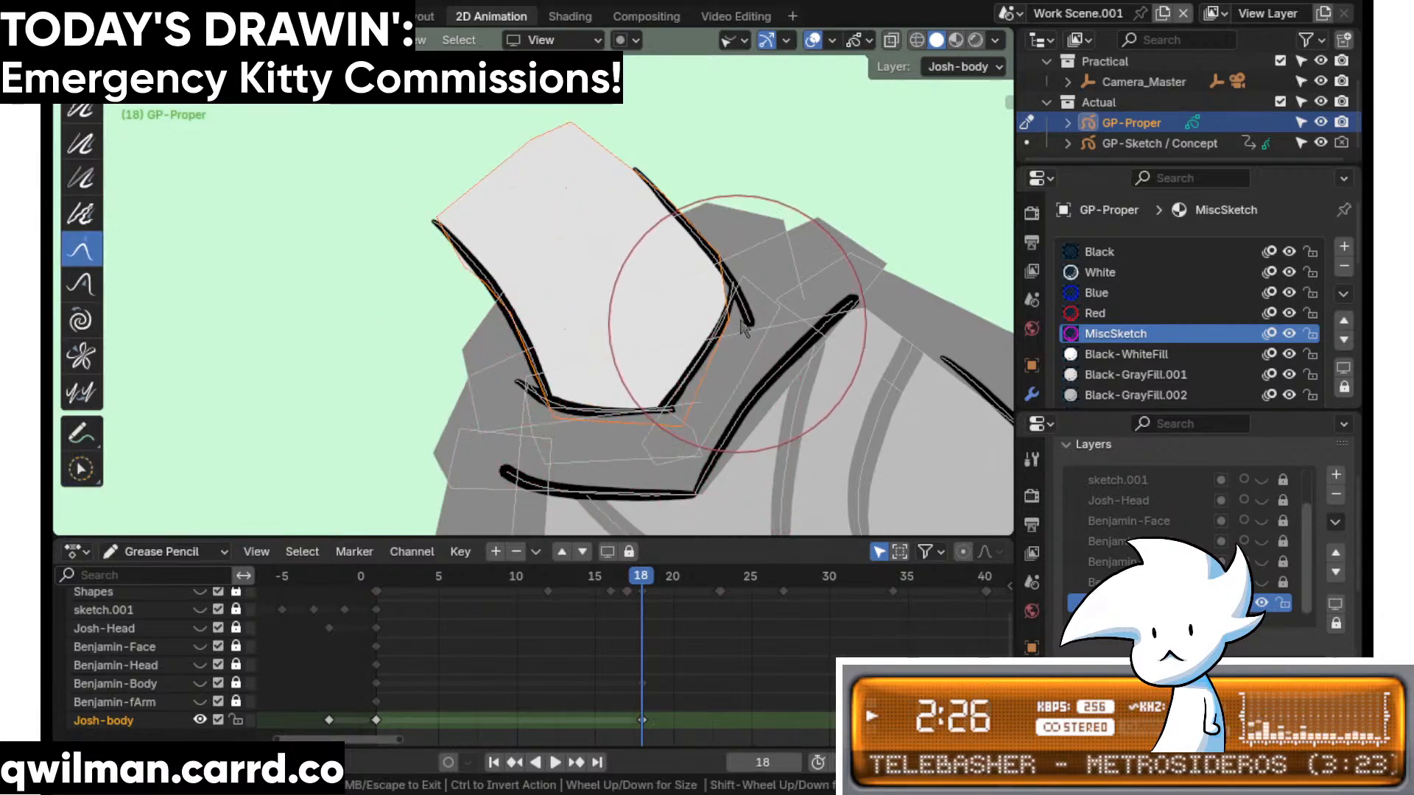
pyautogui.moveTo(580, 92); pyautogui.dragTo(611, 92)
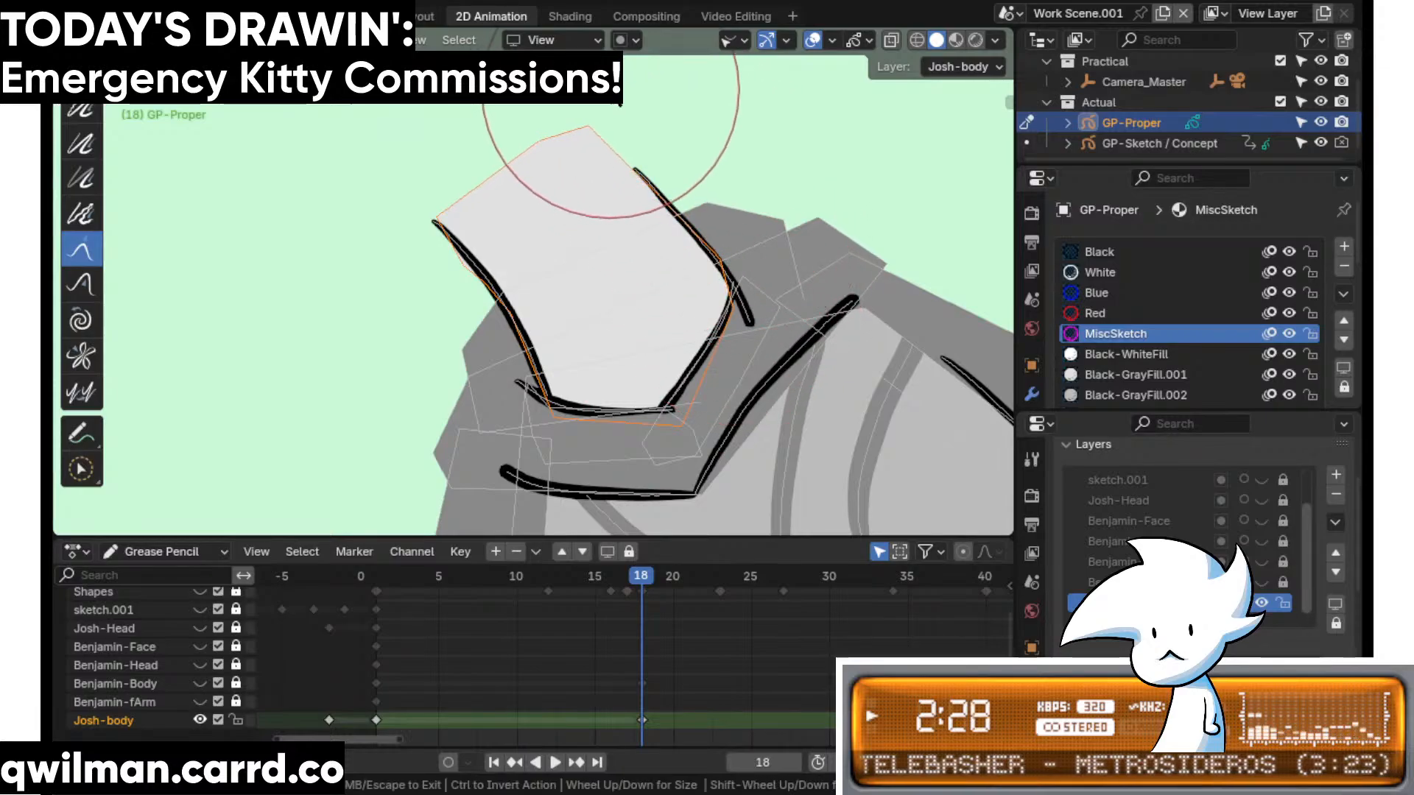
pyautogui.keyDown('shift'); pyautogui.moveTo(717, 297); pyautogui.dragTo(635, 278, button='middle'); pyautogui.keyUp('shift')
# - Select the neck's upper-right outline stroke and use Grab to draw its overshooting lower end in and extend its upper end
pyautogui.scroll(5, 636, 291)
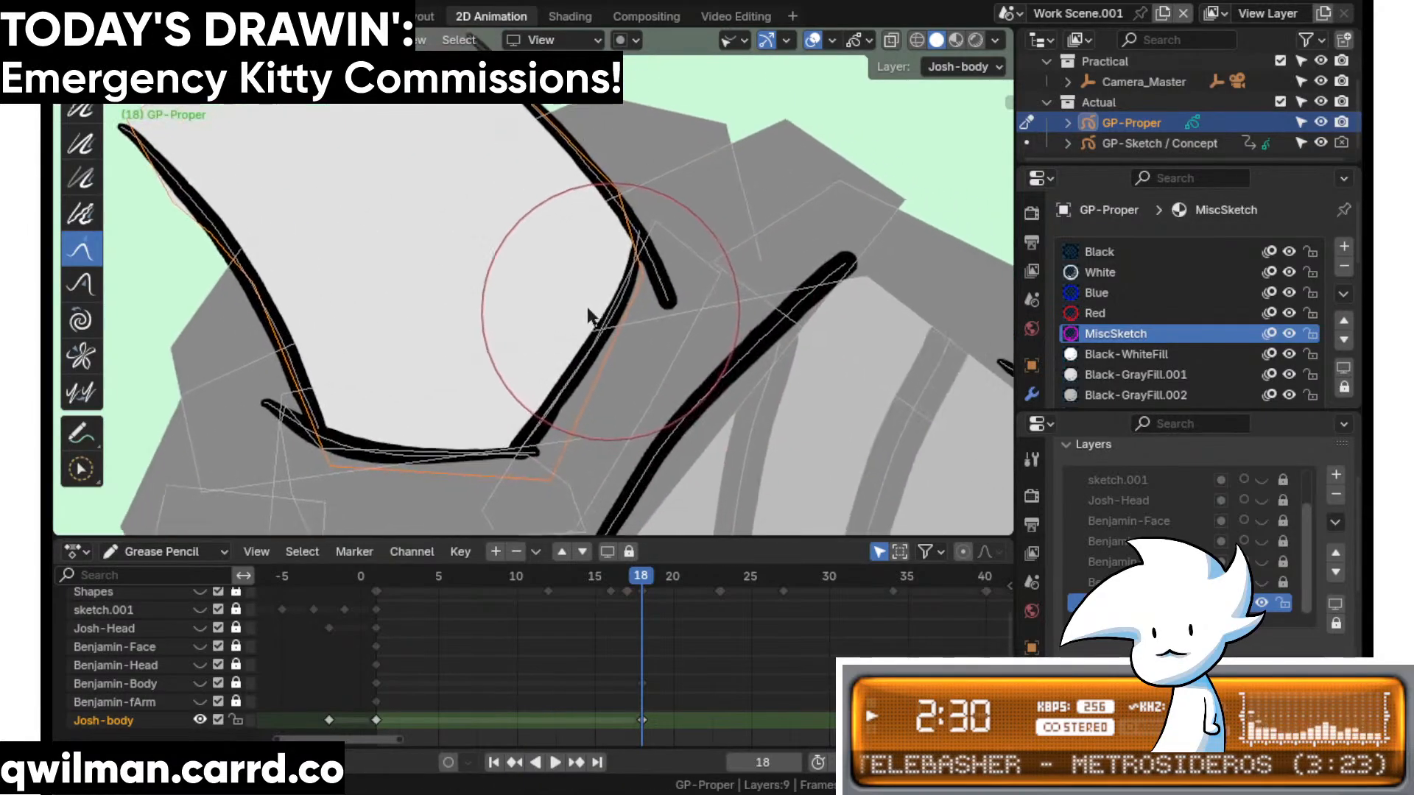
pyautogui.hotkey('shift', 'space')
pyautogui.press('c')
pyautogui.click(716, 290)
pyautogui.hotkey('shift', 'space')
pyautogui.click(661, 162)
pyautogui.scroll(-5, 589, 221)
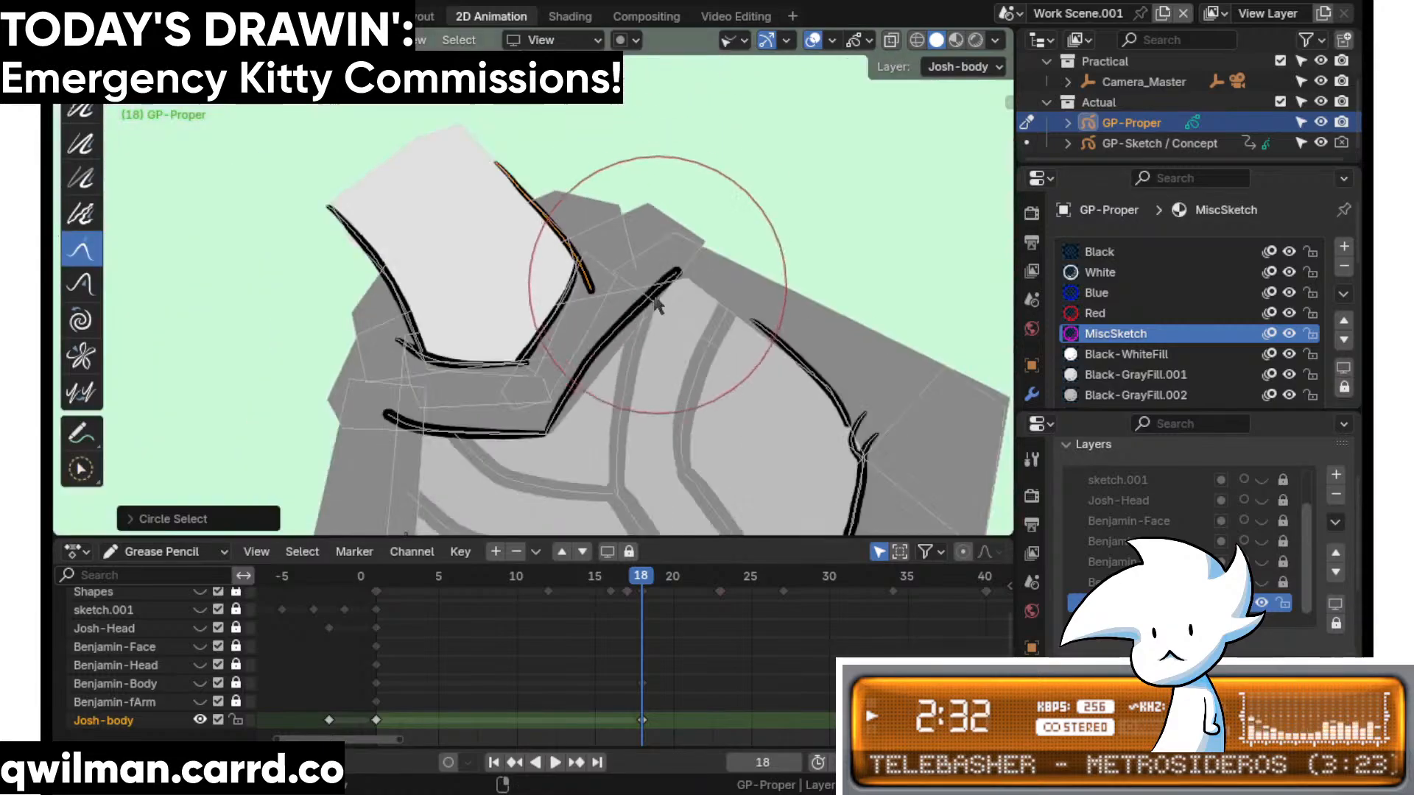
pyautogui.keyDown('shift'); pyautogui.moveTo(523, 144); pyautogui.dragTo(645, 217, button='middle'); pyautogui.keyUp('shift')
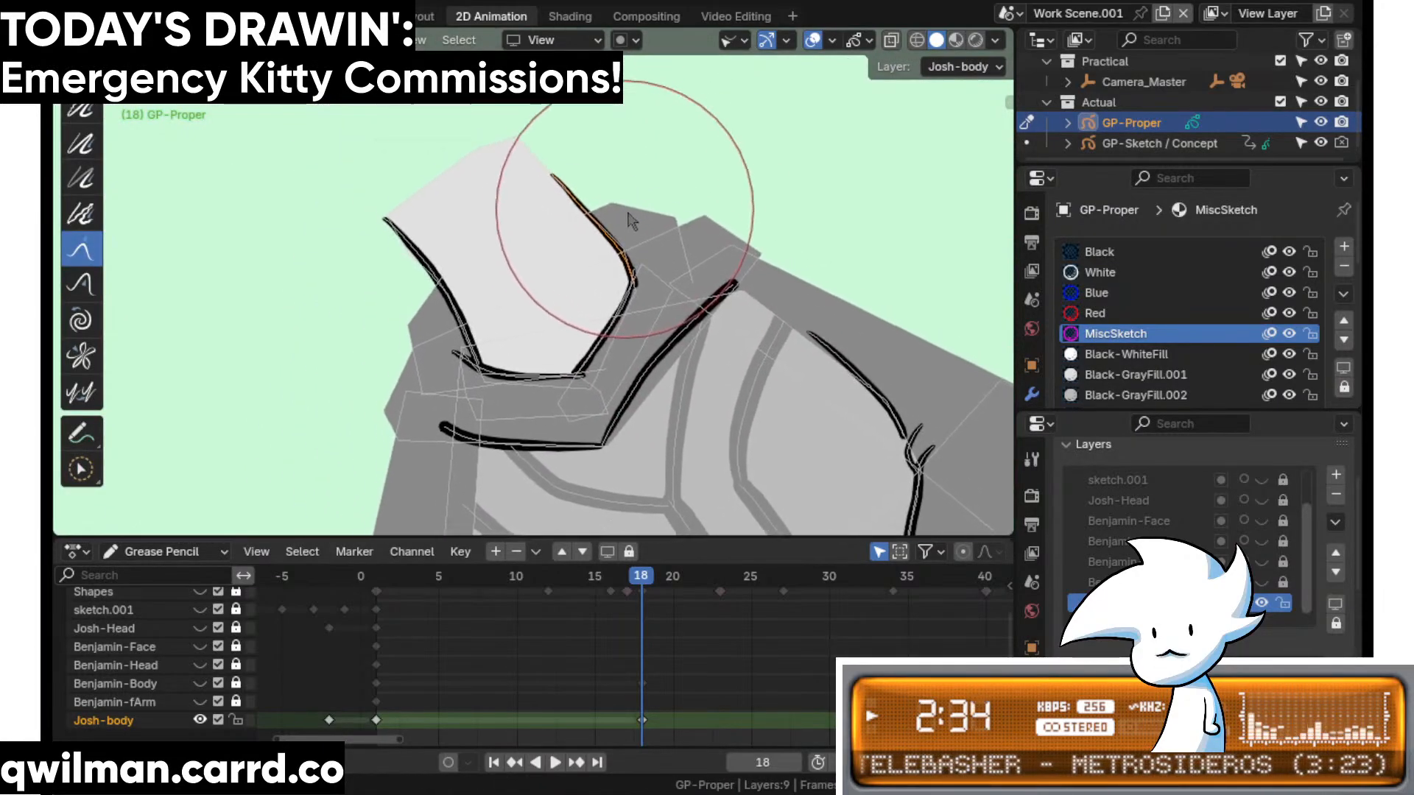
pyautogui.moveTo(627, 212); pyautogui.dragTo(552, 128)
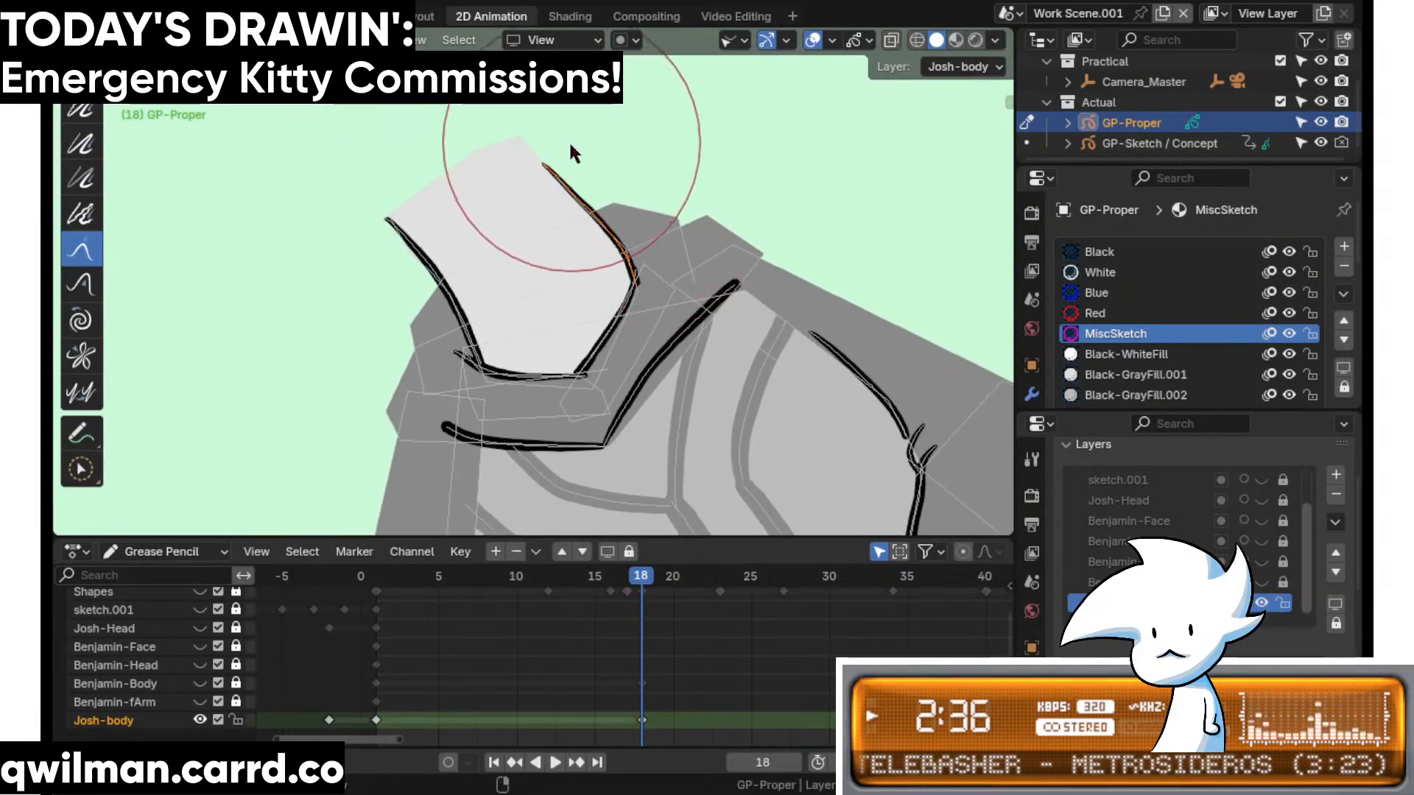
pyautogui.moveTo(659, 210); pyautogui.dragTo(643, 203)
pyautogui.moveTo(636, 309); pyautogui.dragTo(600, 268)
# - Switch to the Smooth brush and even out the neck's upper-right outline stroke
pyautogui.hotkey('shift', 'space')
pyautogui.click(590, 154)
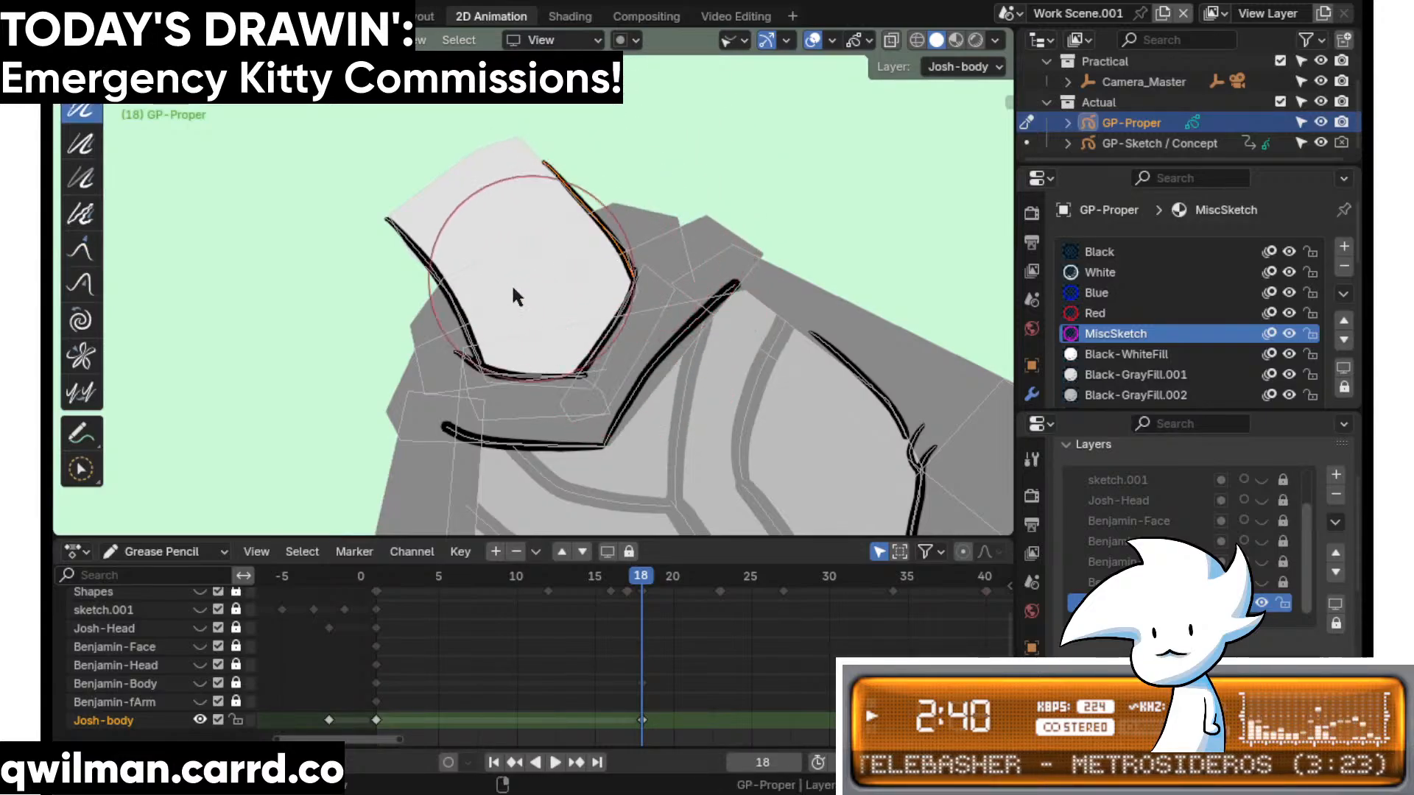
pyautogui.scroll(4, 513, 294)
pyautogui.hotkey('shift', 'space')
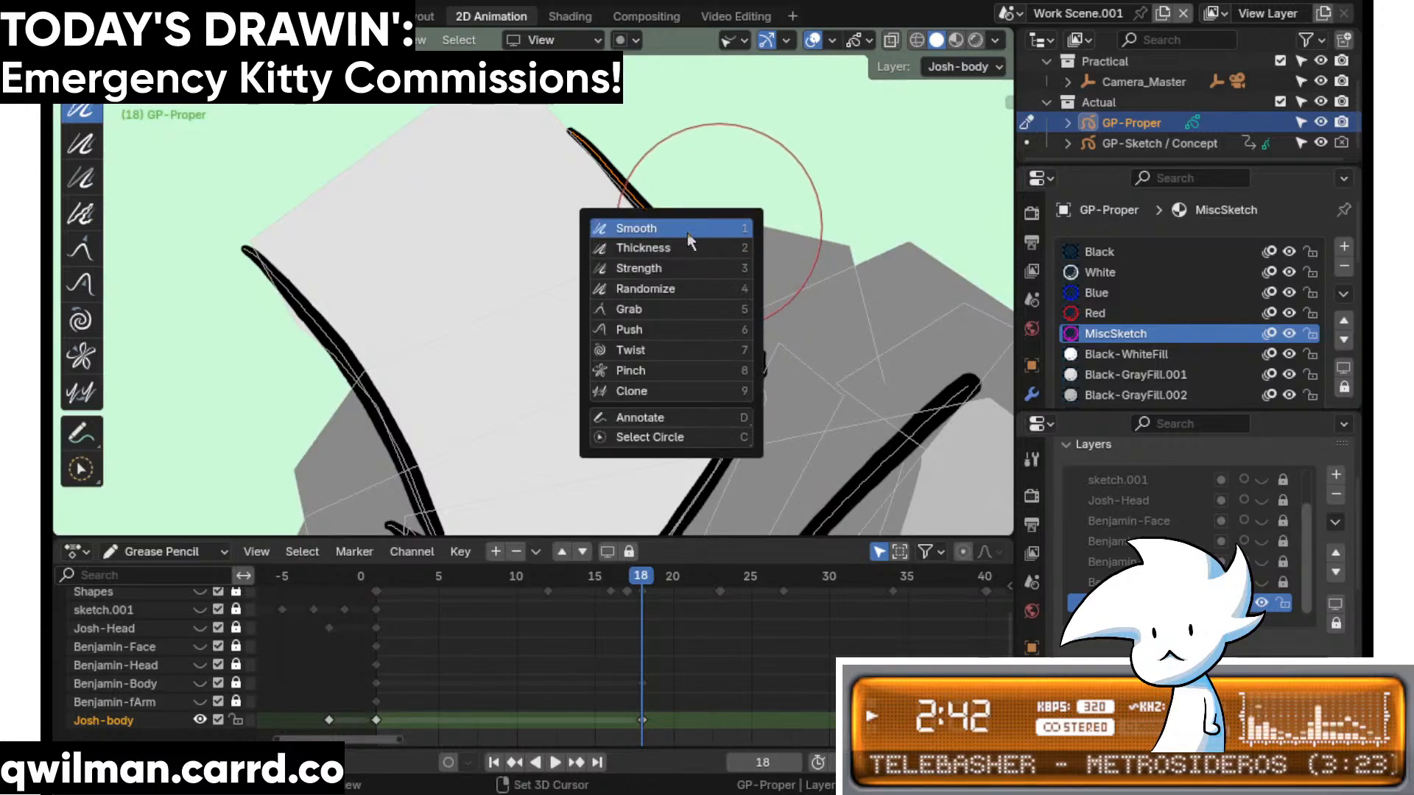
pyautogui.click(687, 233)
# - Select the neck's left outline stroke and smooth its curve with the Smooth brush
pyautogui.keyDown('shift'); pyautogui.moveTo(442, 326); pyautogui.dragTo(653, 207, button='middle'); pyautogui.keyUp('shift')
pyautogui.press('c')
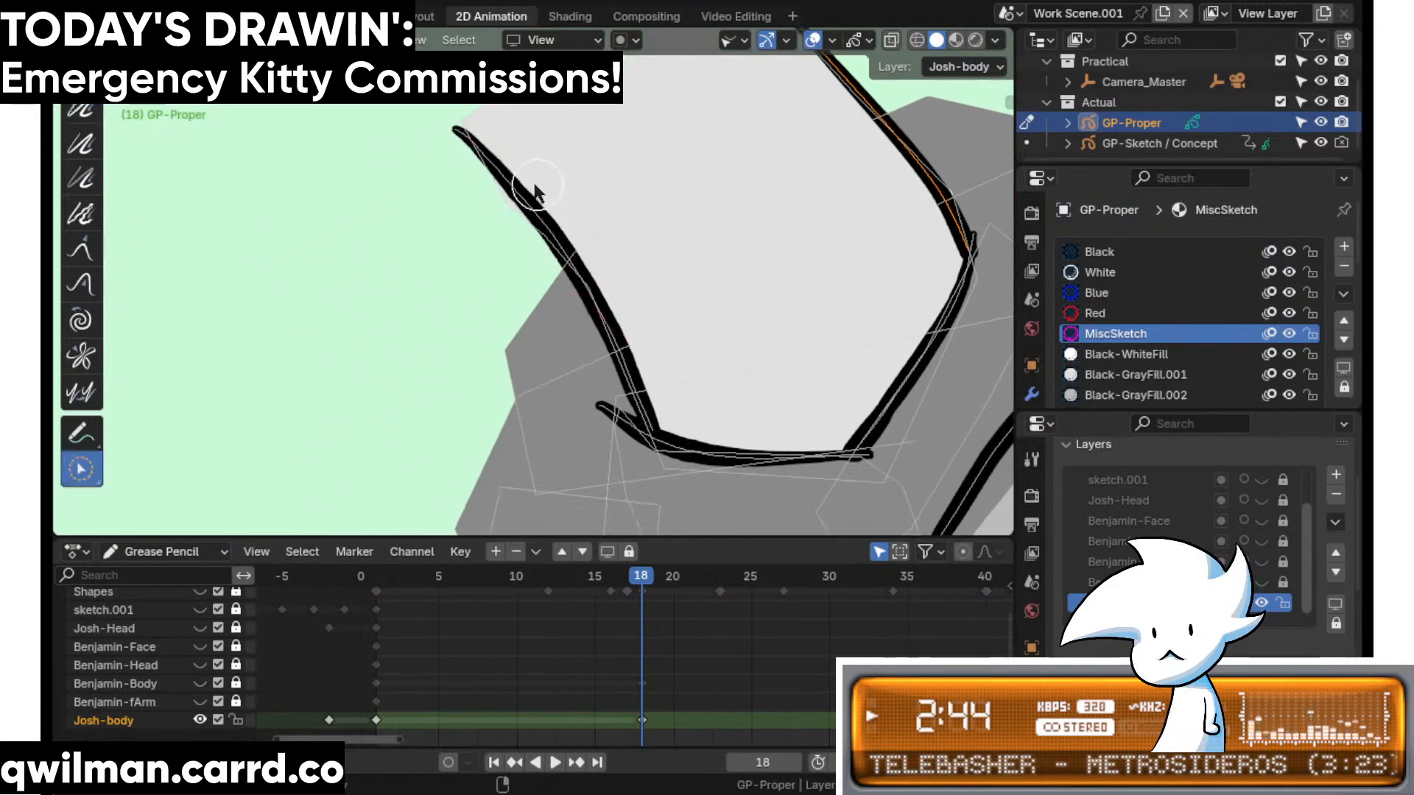
pyautogui.click(535, 184)
pyautogui.hotkey('shift', 'space')
pyautogui.click(508, 33)
pyautogui.scroll(-2, 541, 169)
pyautogui.moveTo(538, 260); pyautogui.dragTo(587, 298)
pyautogui.keyDown('shift'); pyautogui.moveTo(711, 234); pyautogui.dragTo(695, 242, button='middle'); pyautogui.keyUp('shift')
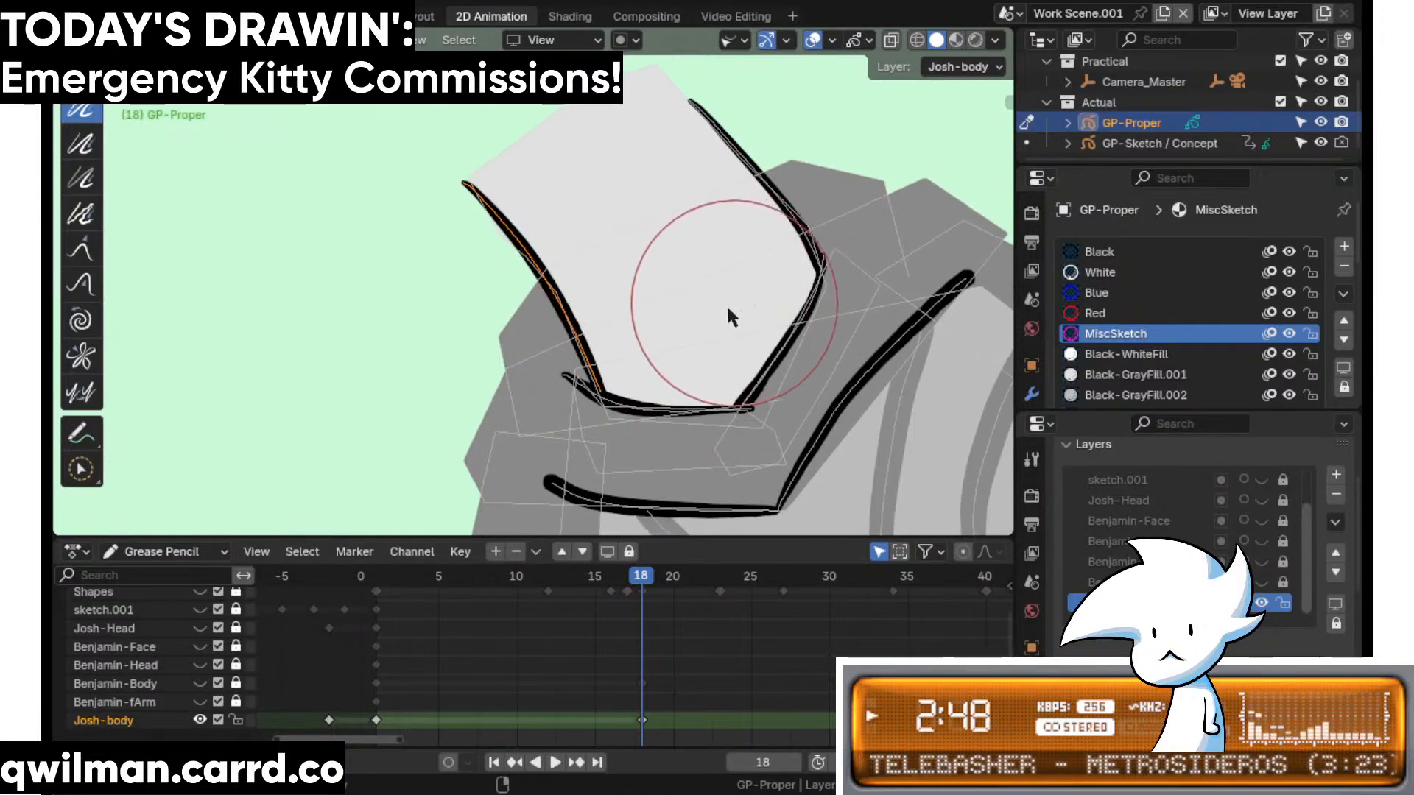
# - Save the animation file
pyautogui.hotkey('ctrl', 's')
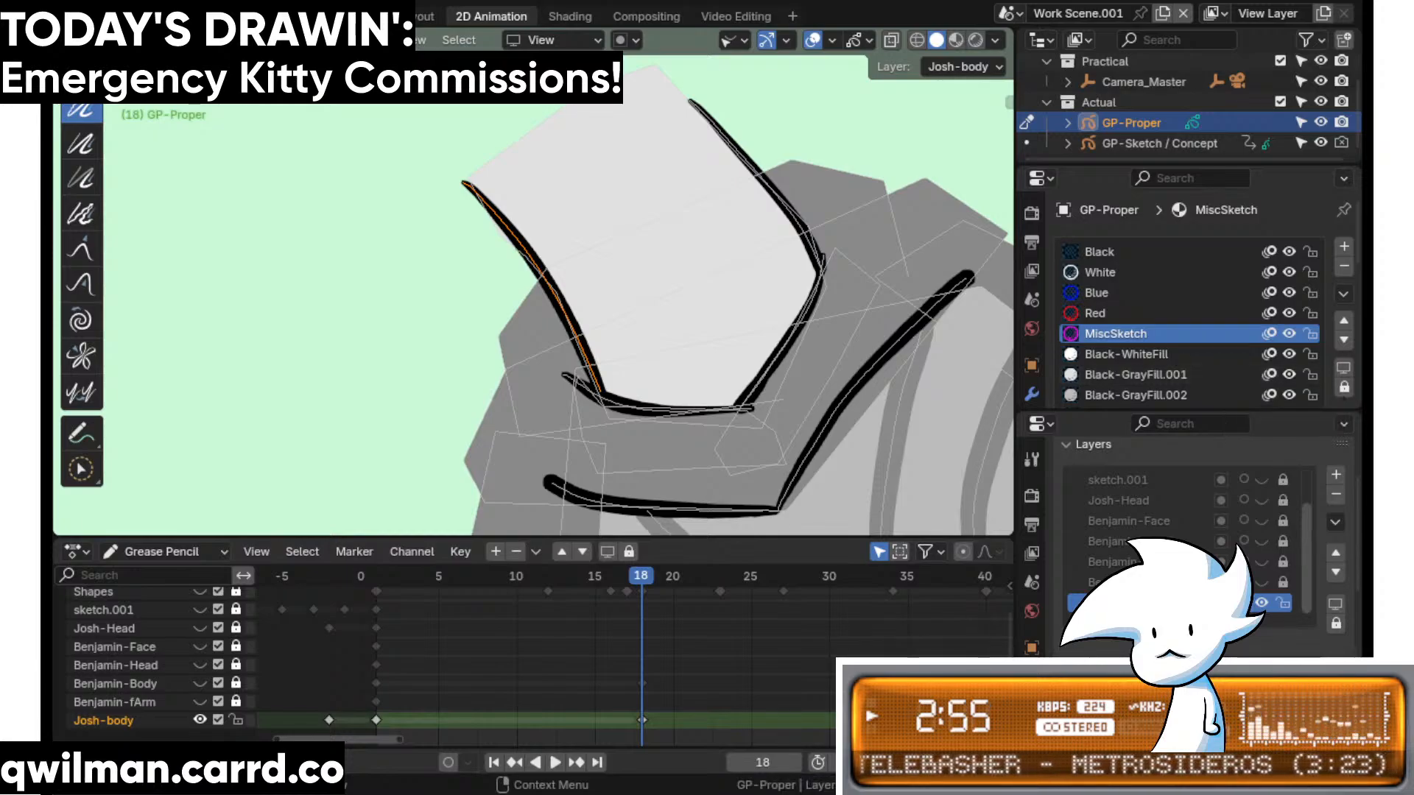
pyautogui.scroll(-3, 679, 315)
pyautogui.keyDown('shift'); pyautogui.moveTo(589, 352); pyautogui.dragTo(548, 268, button='middle'); pyautogui.keyUp('shift')
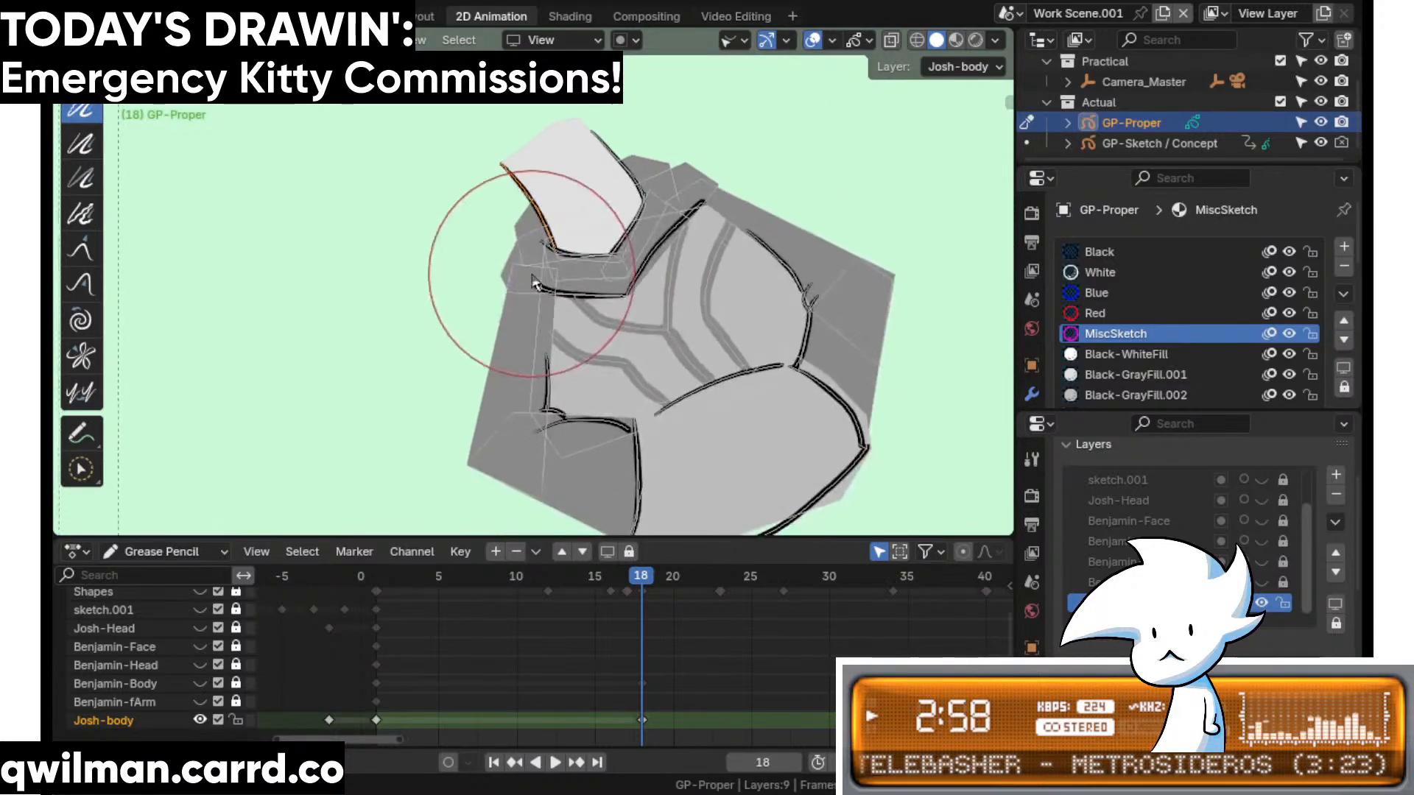
pyautogui.hotkey('ctrl', 's')
# - Select the lower torso's light grey fill and pull its bottom and lower-right edge toward the outline with the Grab brush
pyautogui.scroll(3, 514, 358)
pyautogui.moveTo(696, 397)
pyautogui.keyDown('shift'); pyautogui.mouseDown(button='middle')
pyautogui.moveTo(515, 358)
pyautogui.moveTo(621, 210)
pyautogui.mouseUp(button='middle'); pyautogui.keyUp('shift')
pyautogui.press('c')
pyautogui.click(685, 300)
pyautogui.hotkey('shift', 'space')
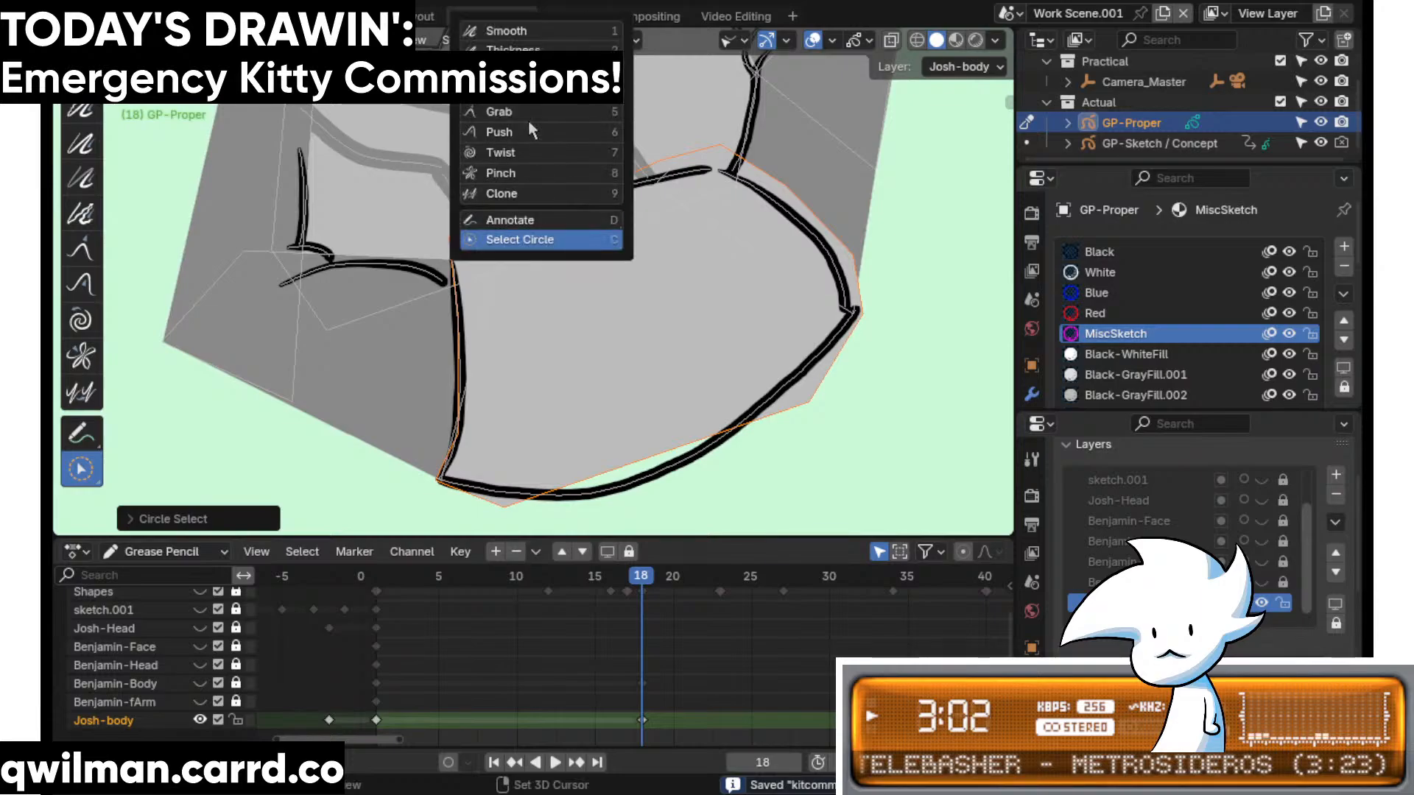
pyautogui.click(528, 120)
pyautogui.scroll(-2, 516, 184)
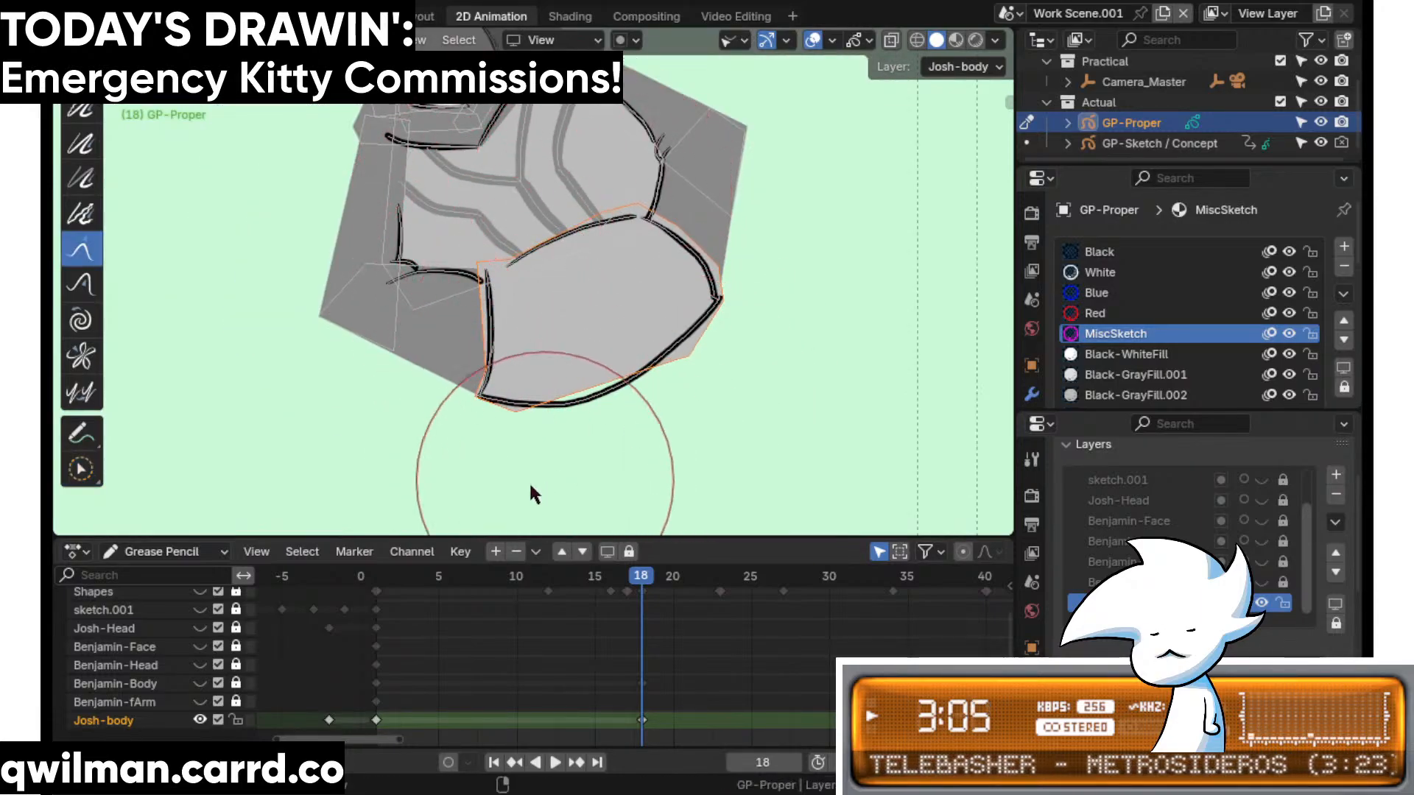
pyautogui.moveTo(529, 482); pyautogui.dragTo(569, 479)
pyautogui.moveTo(630, 419); pyautogui.dragTo(621, 424)
pyautogui.moveTo(706, 368)
pyautogui.mouseDown()
pyautogui.moveTo(673, 386)
pyautogui.moveTo(681, 371)
pyautogui.mouseUp()
# - Pull the upper-left corner of the lower torso's fill inward to meet the outline strokes with Grab
pyautogui.scroll(3, 547, 288)
pyautogui.scroll(1, 545, 288)
pyautogui.keyDown('shift'); pyautogui.moveTo(492, 265); pyautogui.dragTo(516, 292, button='middle'); pyautogui.keyUp('shift')
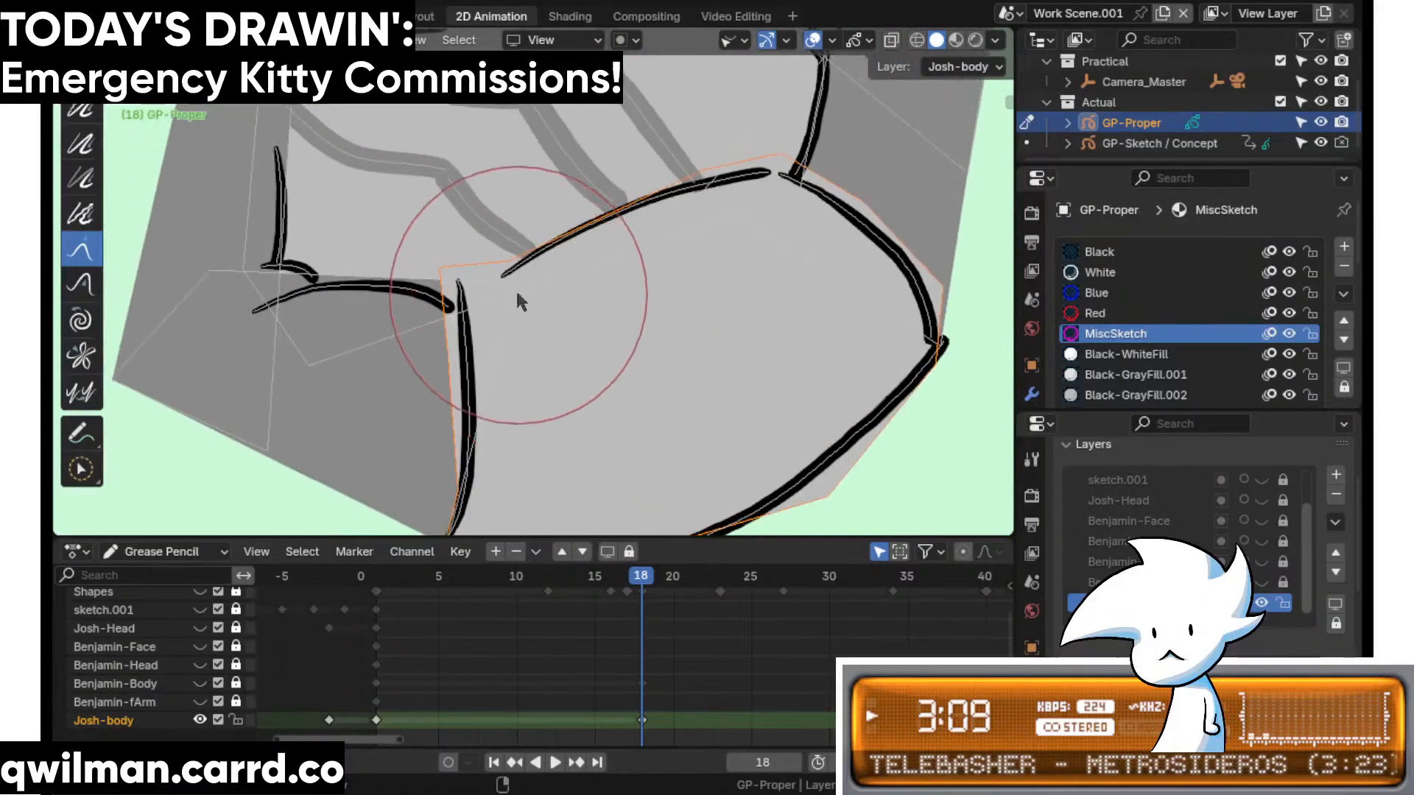
pyautogui.moveTo(429, 259); pyautogui.dragTo(443, 274)
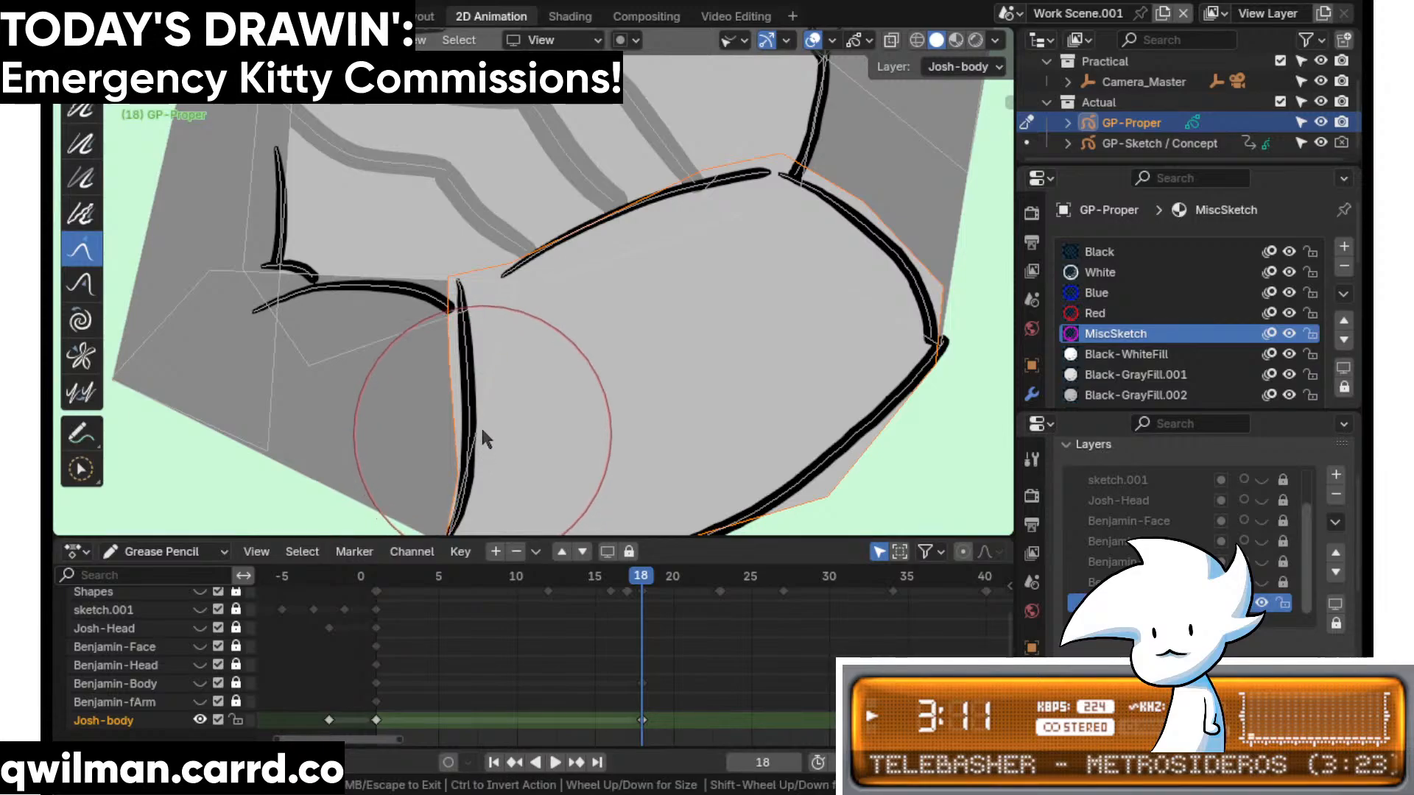
# - Tuck the lower torso fill's lower-right and left edges in against the outline with the Grab brush
pyautogui.keyDown('shift'); pyautogui.moveTo(480, 441); pyautogui.dragTo(442, 284, button='middle'); pyautogui.keyUp('shift')
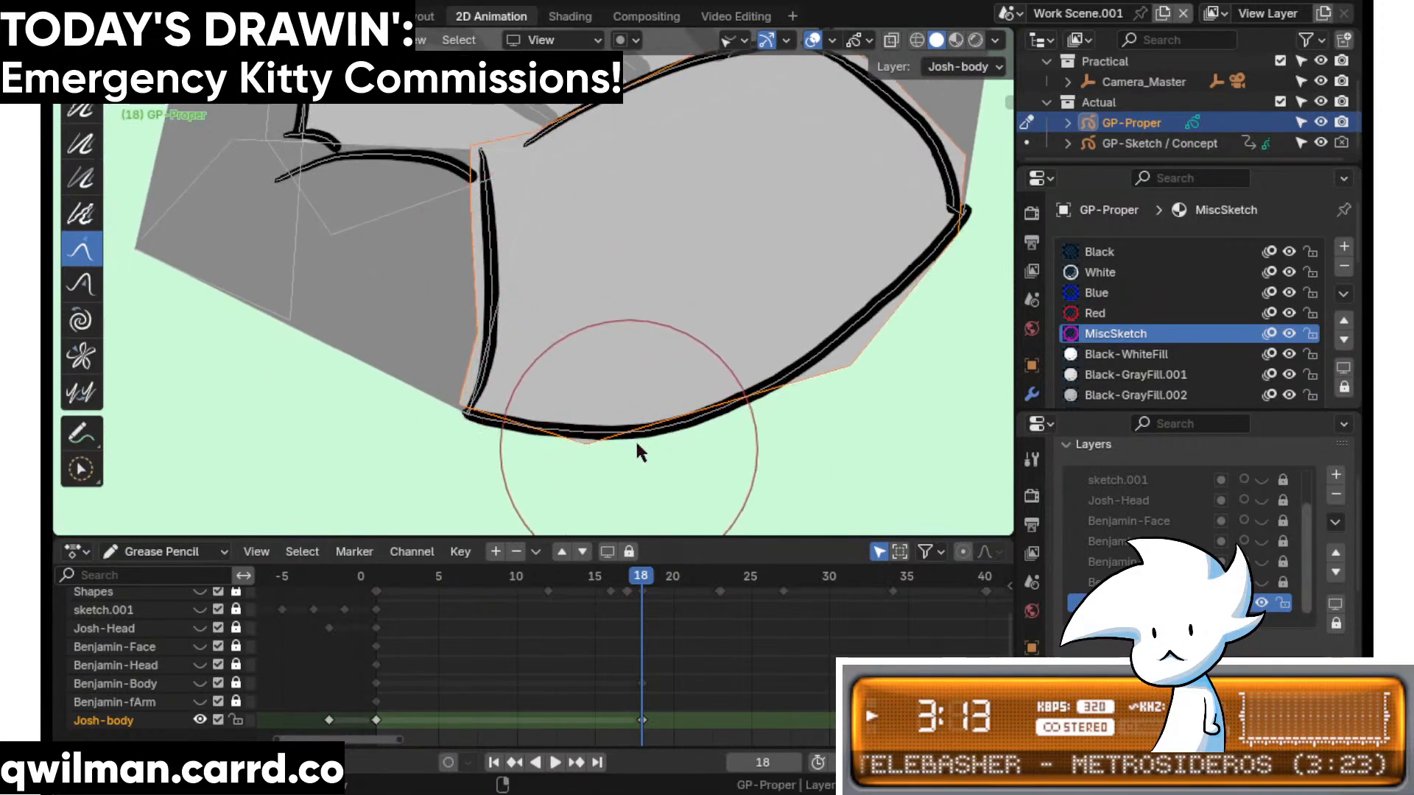
pyautogui.scroll(-2, 792, 374)
pyautogui.moveTo(768, 379); pyautogui.dragTo(741, 374)
pyautogui.keyDown('shift'); pyautogui.moveTo(613, 210); pyautogui.dragTo(619, 315, button='middle'); pyautogui.keyUp('shift')
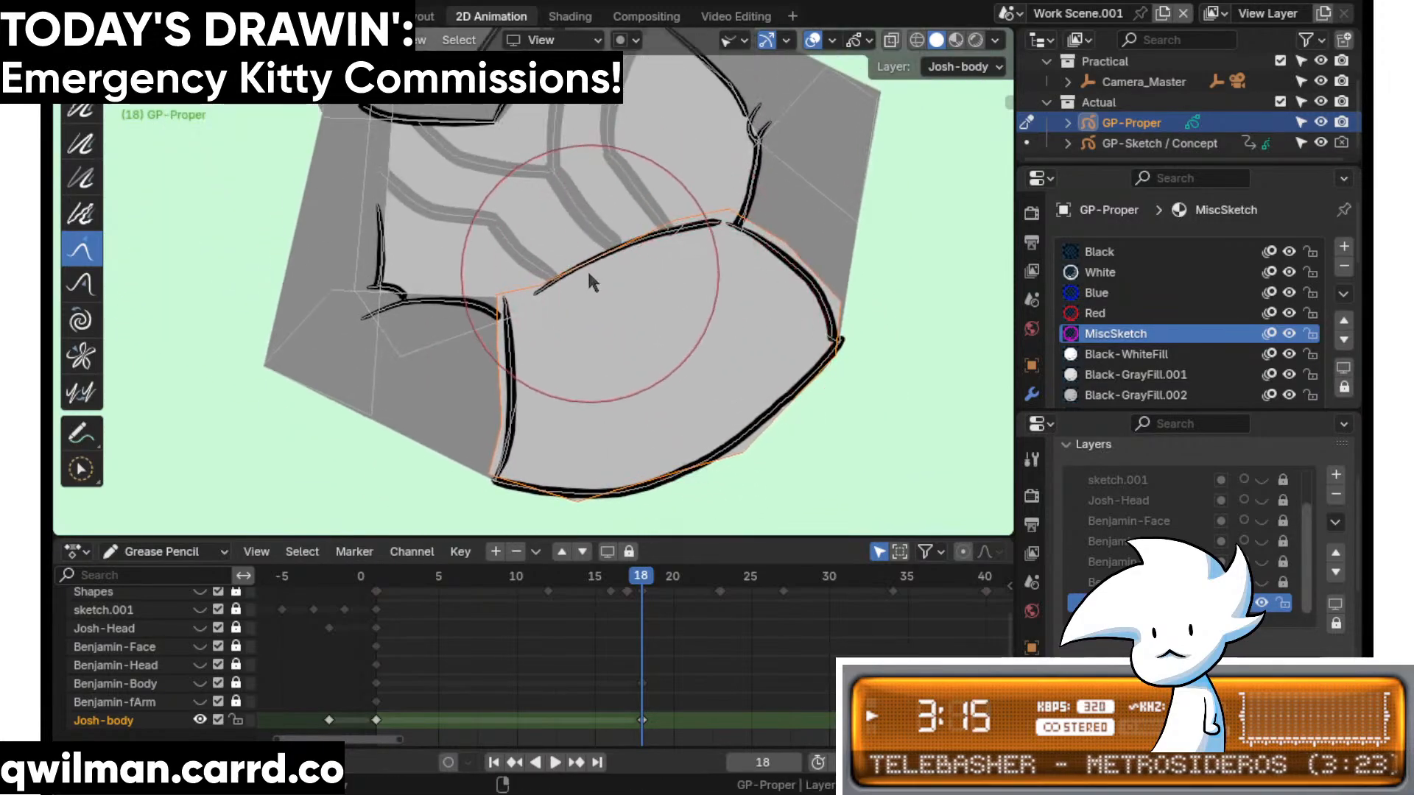
pyautogui.keyDown('shift'); pyautogui.moveTo(541, 354); pyautogui.dragTo(550, 358, button='middle'); pyautogui.keyUp('shift')
pyautogui.keyDown('shift'); pyautogui.moveTo(701, 273); pyautogui.dragTo(675, 377, button='middle'); pyautogui.keyUp('shift')
# - Save the file and lock the Josh-body layer
pyautogui.scroll(-5, 620, 475)
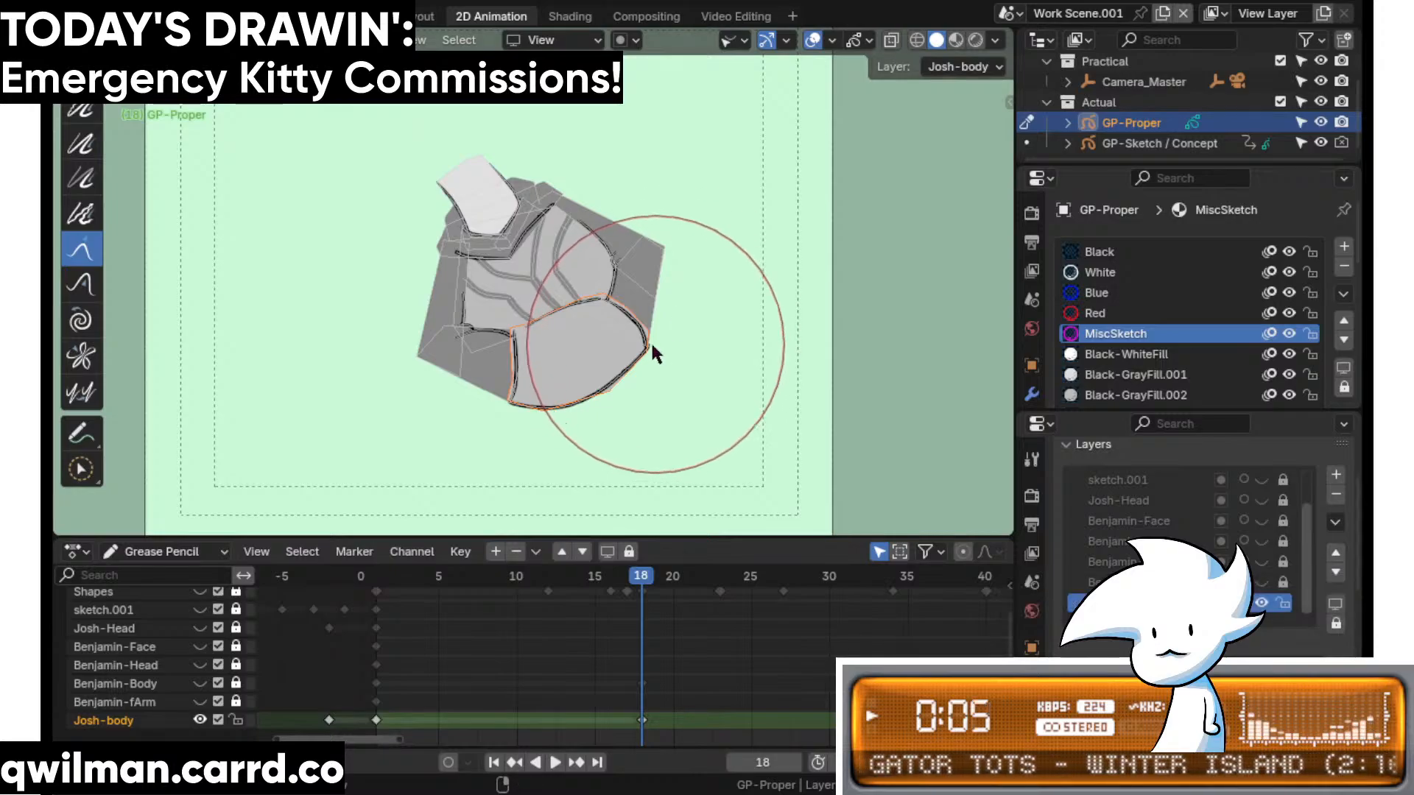
pyautogui.scroll(3, 651, 340)
pyautogui.scroll(3, 648, 340)
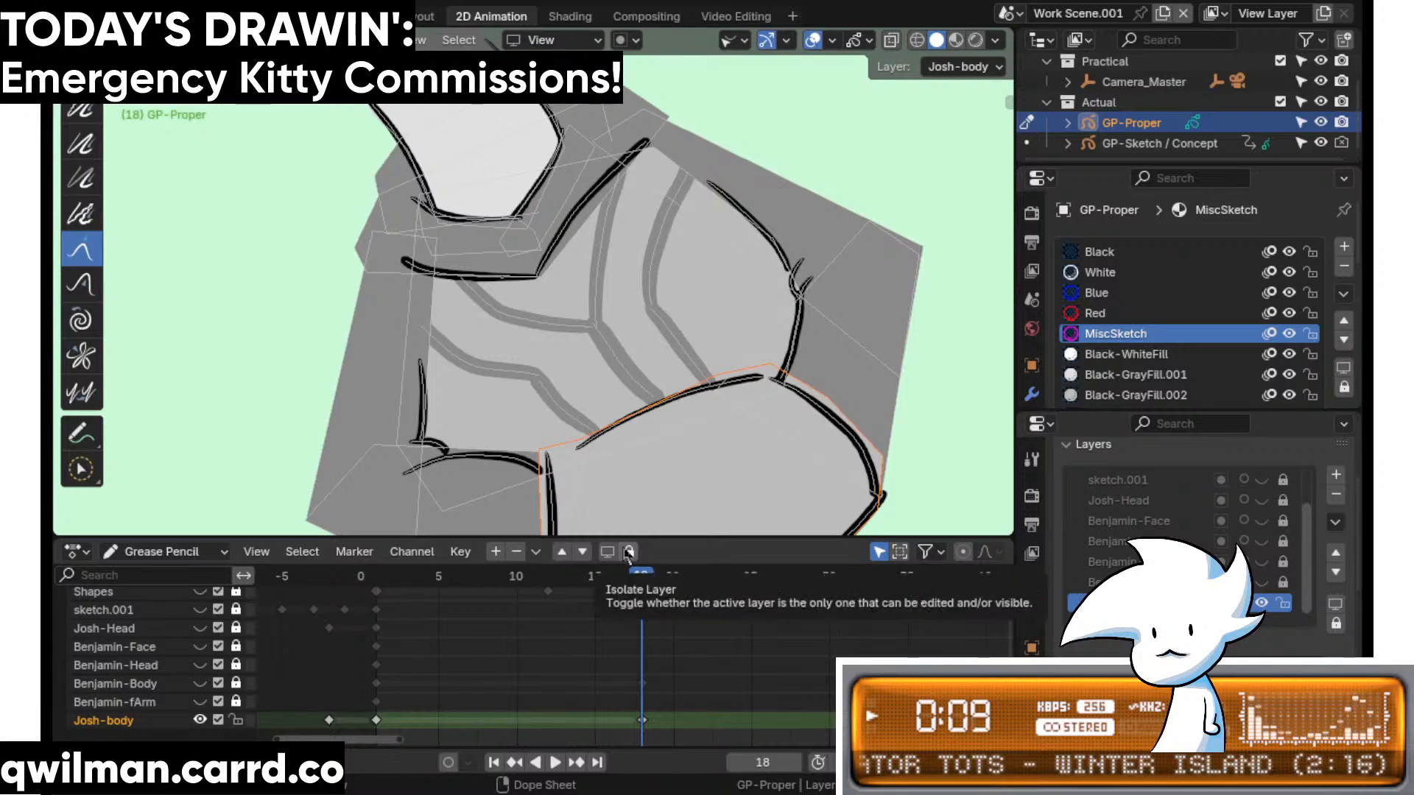
pyautogui.hotkey('ctrl', 's')
pyautogui.click(628, 552)
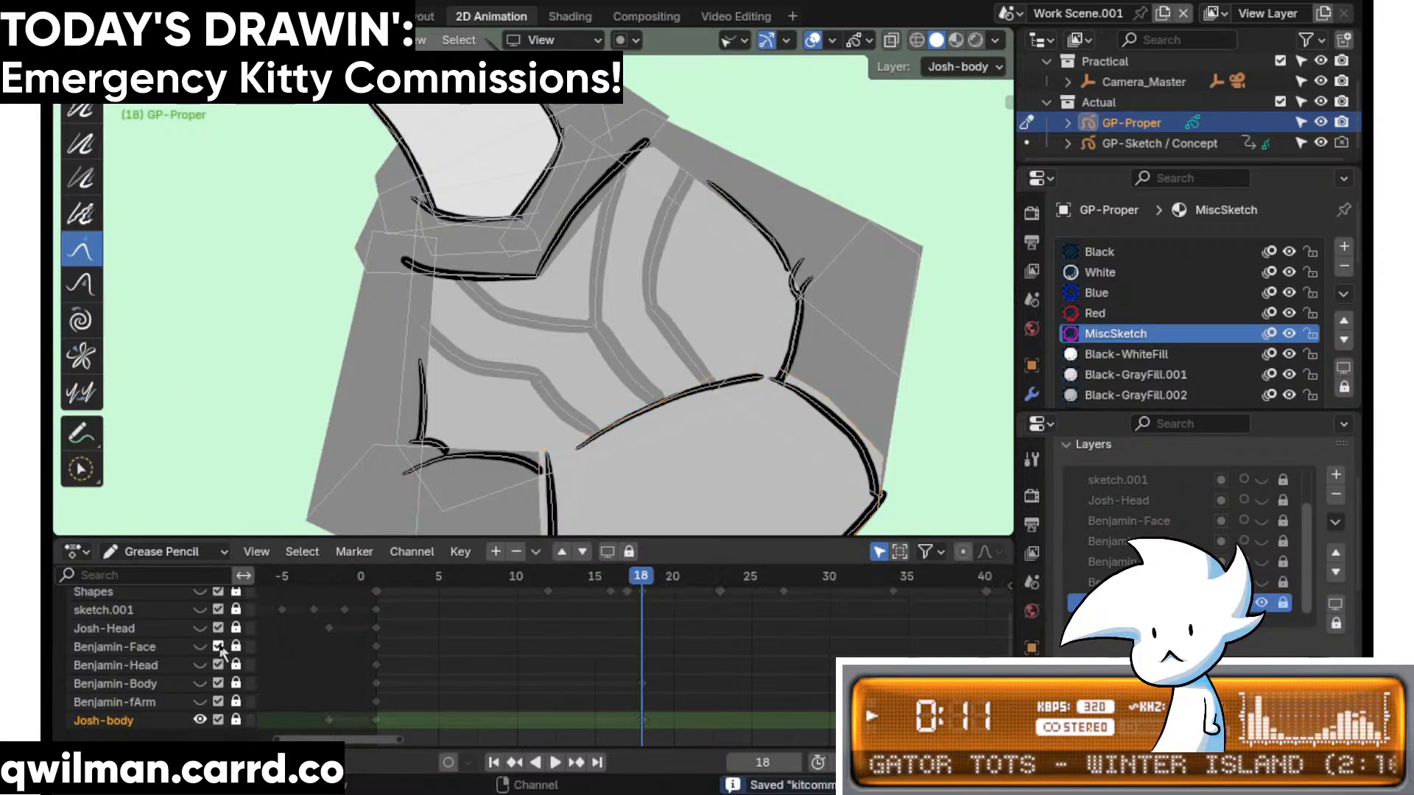
# - Keep the sketch.001 layer hidden, and show and unlock the Josh-Head layer
pyautogui.click(217, 610)
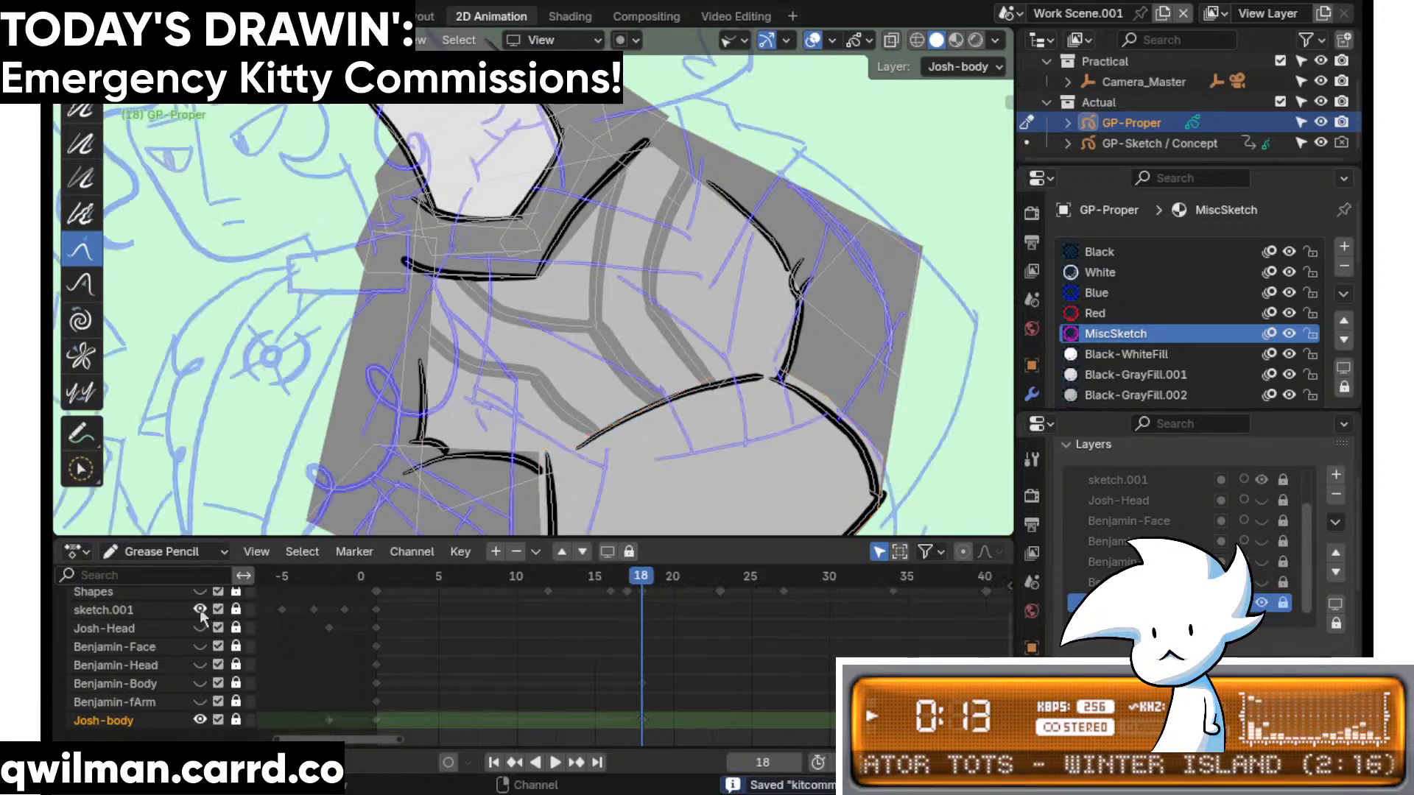
pyautogui.click(212, 611)
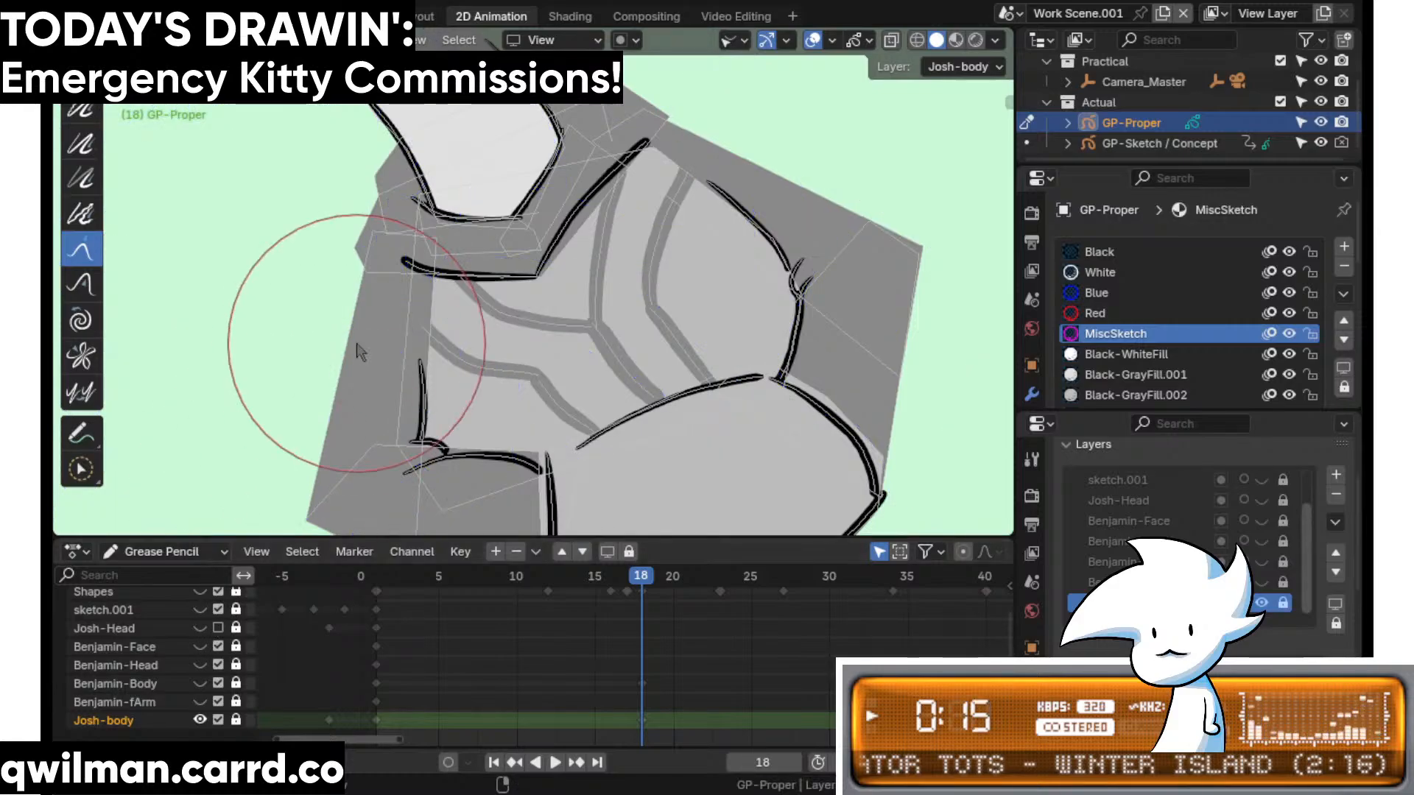
pyautogui.click(218, 628)
pyautogui.scroll(-5, 474, 287)
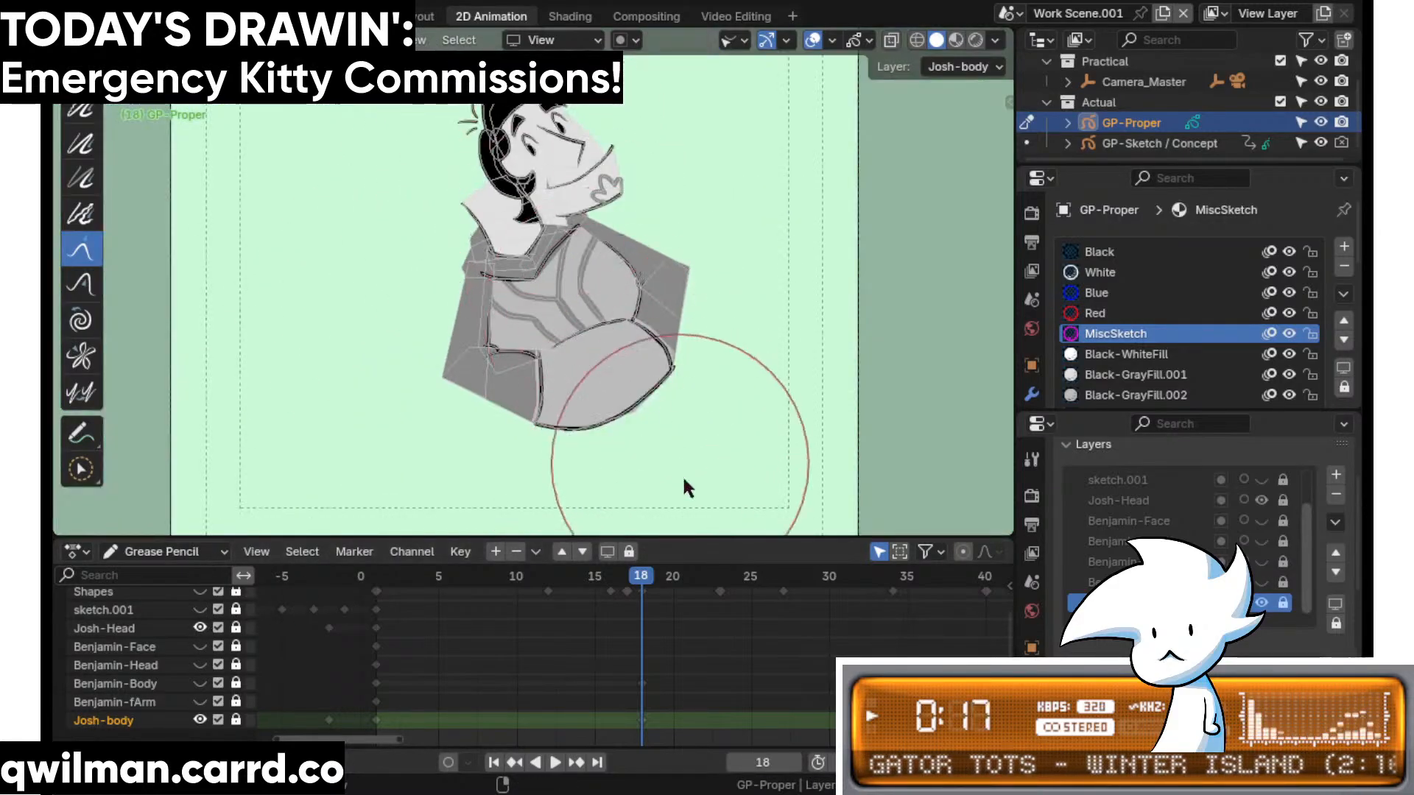
pyautogui.click(236, 629)
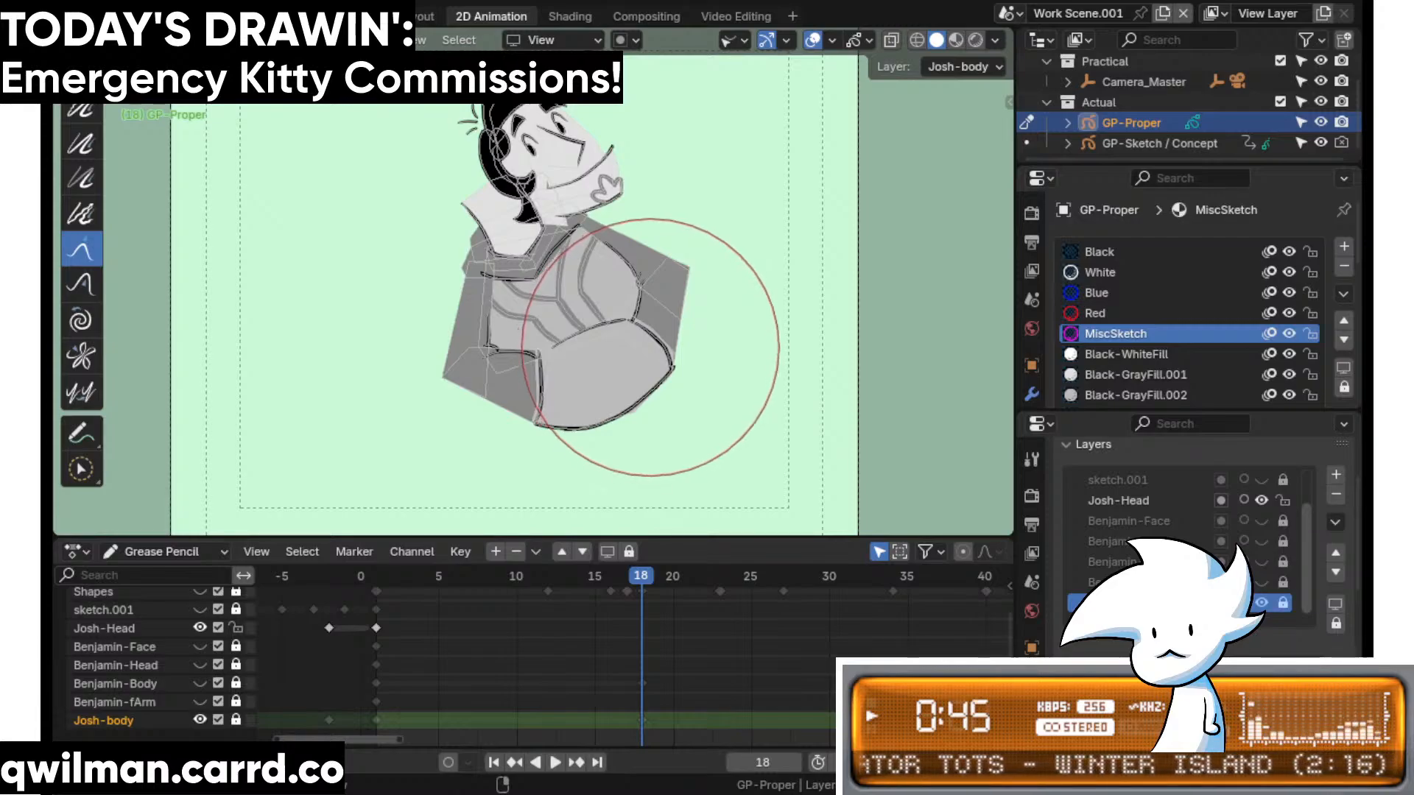
# - Make Josh-Head the active layer and show the sketch.001 and Shapes layers
pyautogui.keyDown('shift'); pyautogui.moveTo(629, 368); pyautogui.dragTo(653, 376, button='middle'); pyautogui.keyUp('shift')
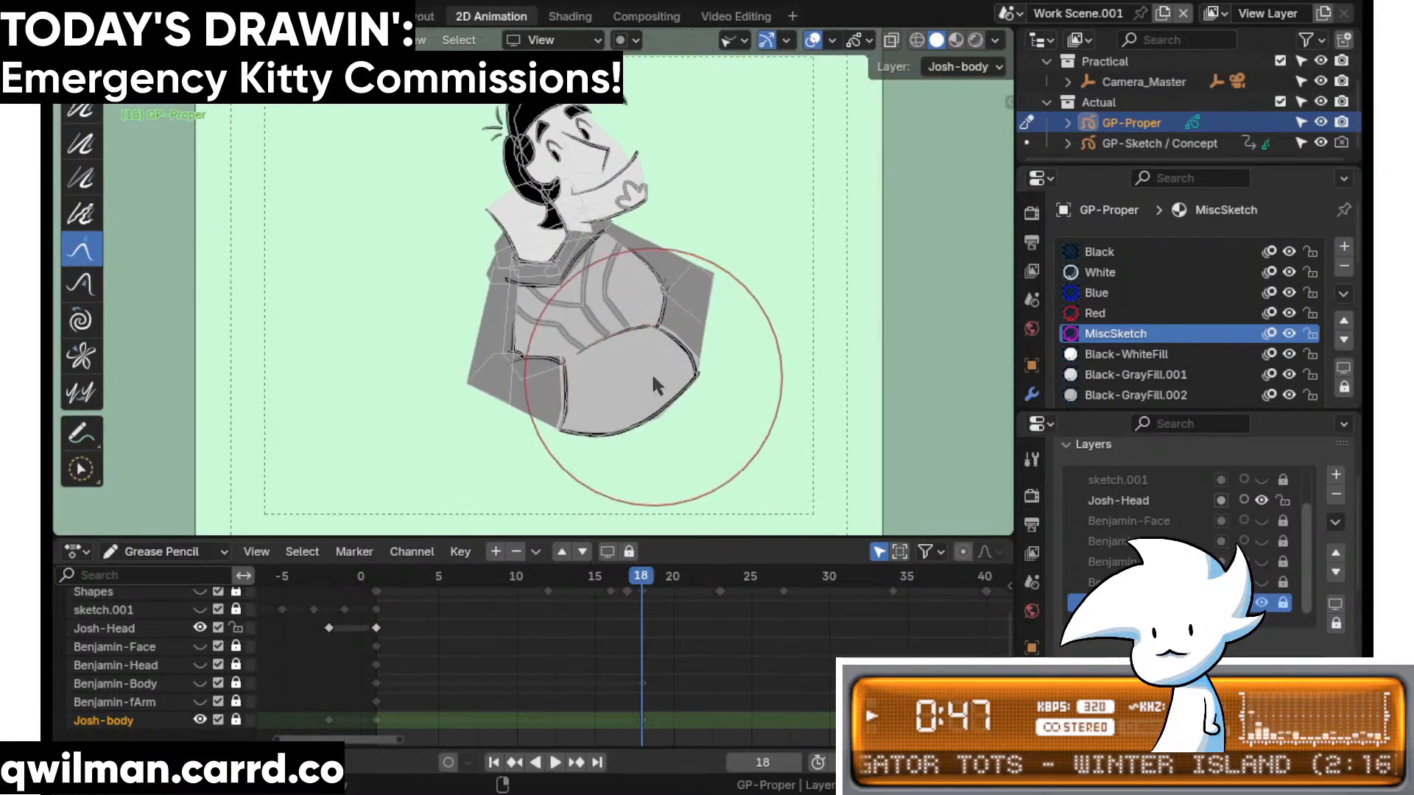
pyautogui.moveTo(469, 589); pyautogui.dragTo(457, 557, button='middle')
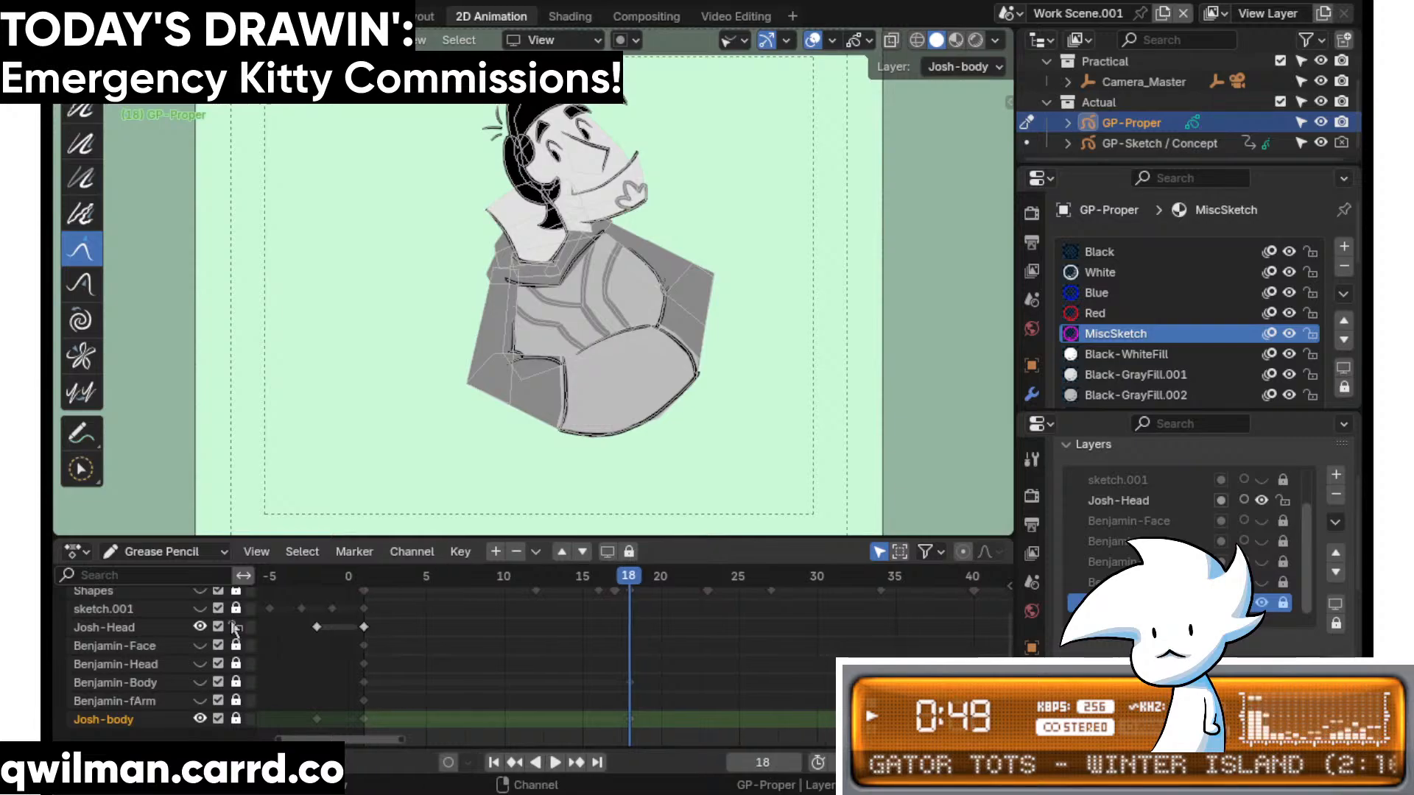
pyautogui.click(184, 625)
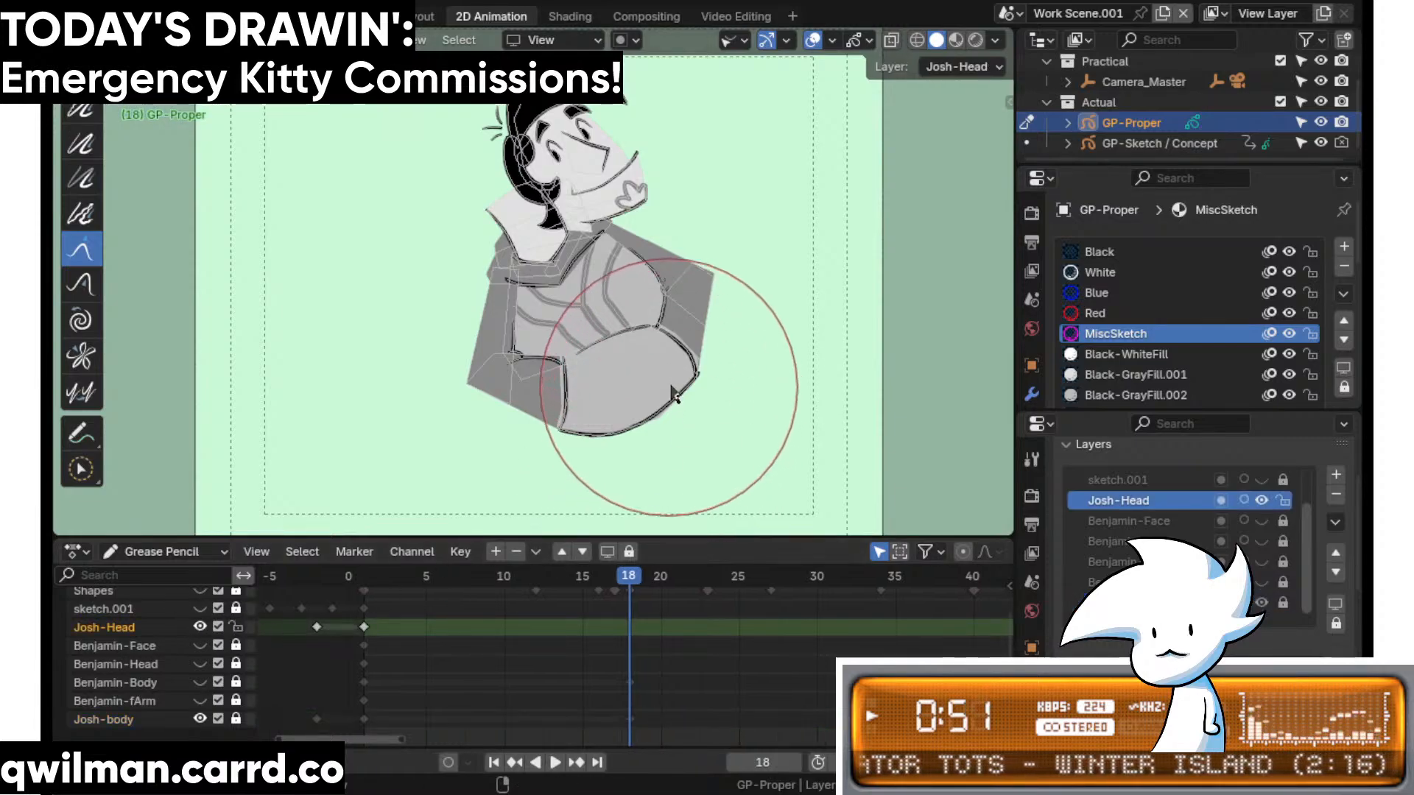
pyautogui.click(200, 608)
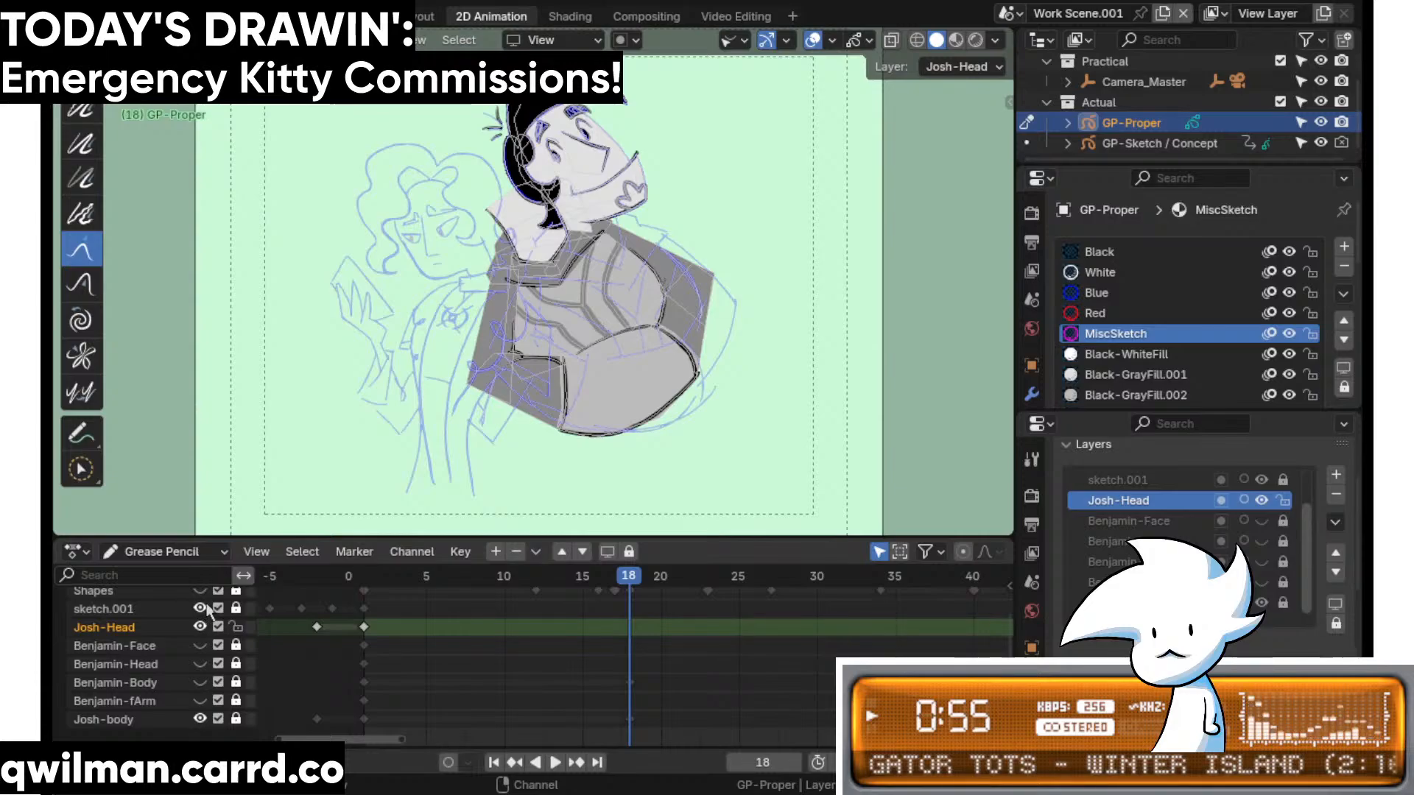
pyautogui.scroll(1, 198, 633)
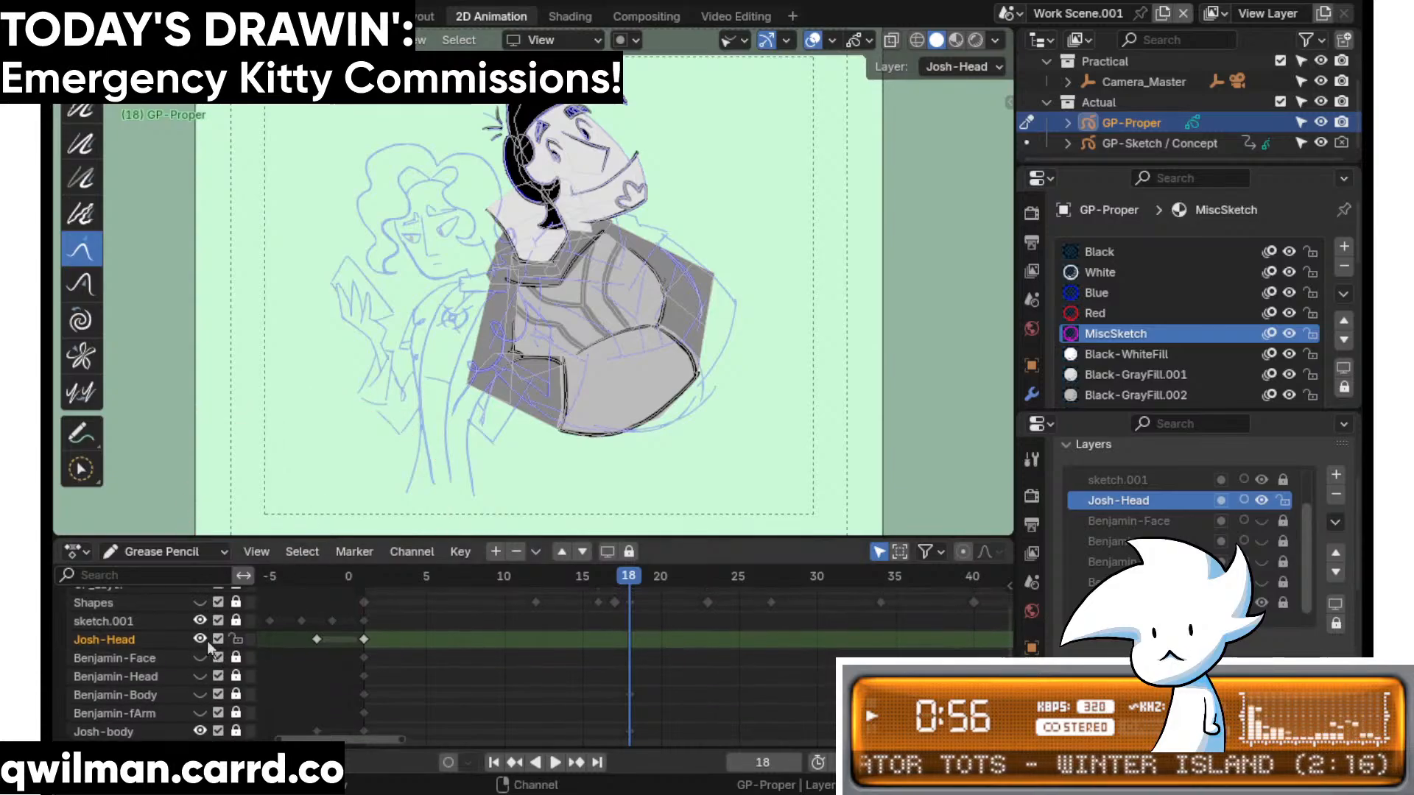
pyautogui.click(200, 602)
pyautogui.click(201, 602)
pyautogui.click(200, 602)
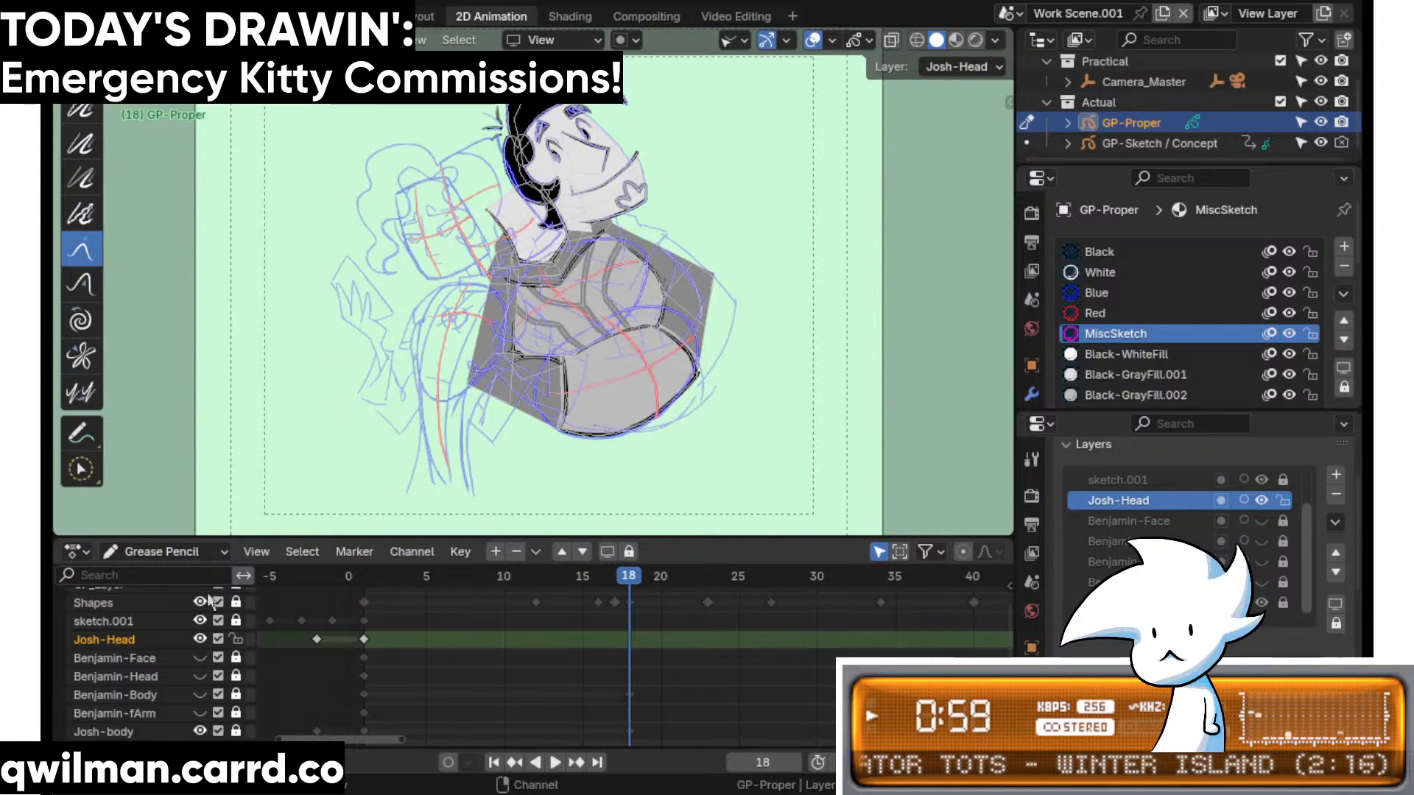
# - Switch the GP-Proper object from sculpting to Draw Mode
pyautogui.keyDown('shift'); pyautogui.moveTo(621, 382); pyautogui.dragTo(642, 409, button='middle'); pyautogui.keyUp('shift')
pyautogui.hotkey('ctrl', 'Tab')
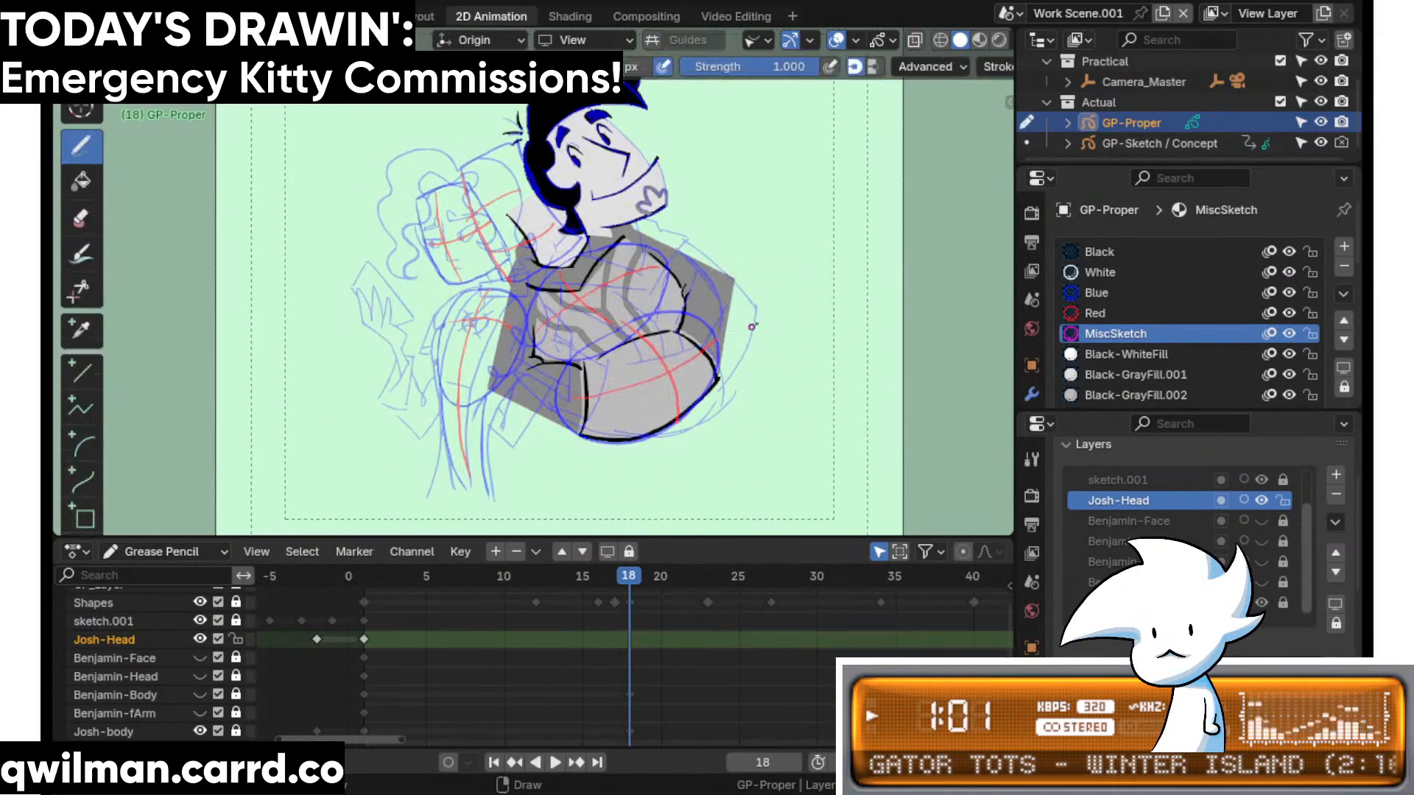
pyautogui.keyDown('shift'); pyautogui.moveTo(769, 252); pyautogui.dragTo(773, 256, button='middle'); pyautogui.keyUp('shift')
pyautogui.scroll(2, 772, 278)
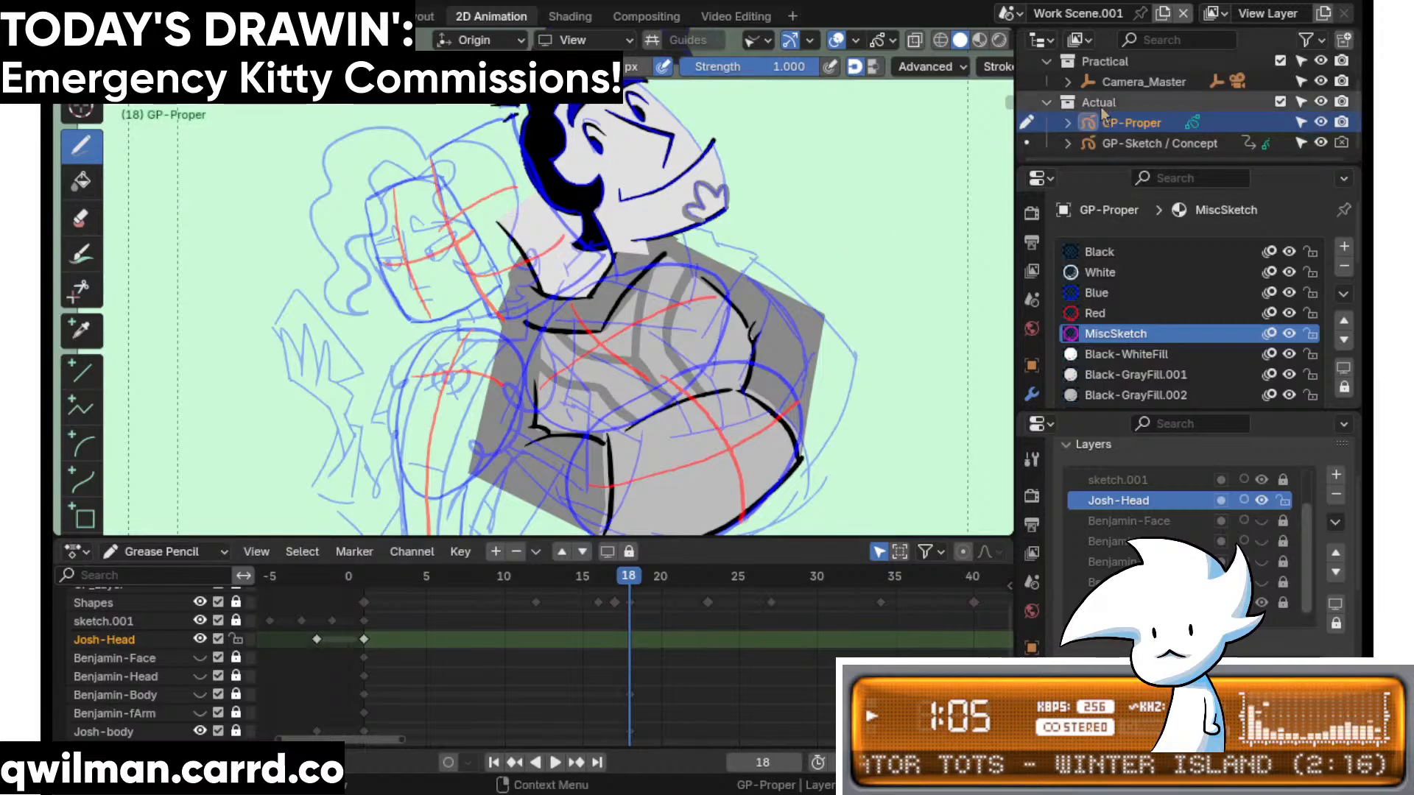
# - Duplicate the Josh-Head layer's frame 1 keyframe to frame 18
pyautogui.scroll(-1, 231, 633)
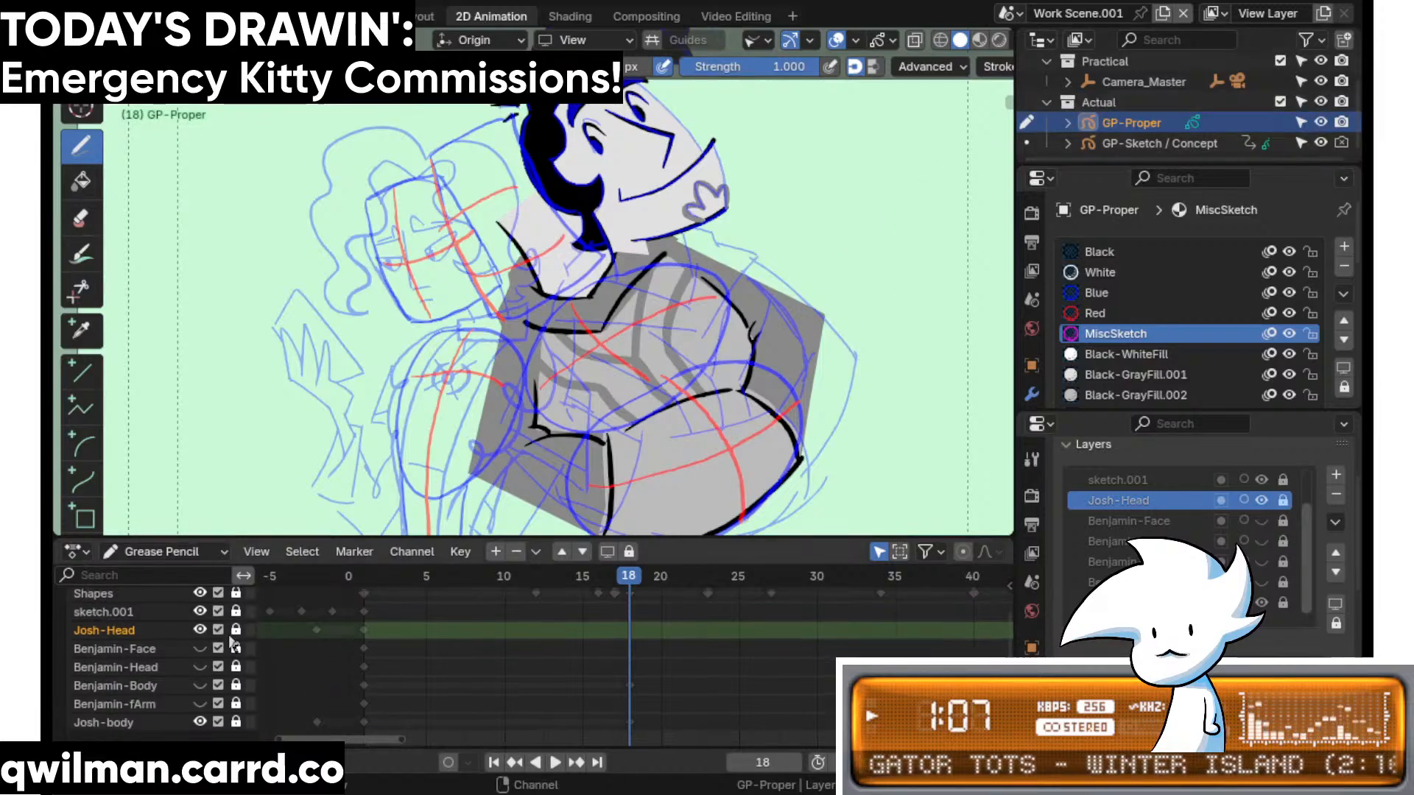
pyautogui.scroll(1, 229, 651)
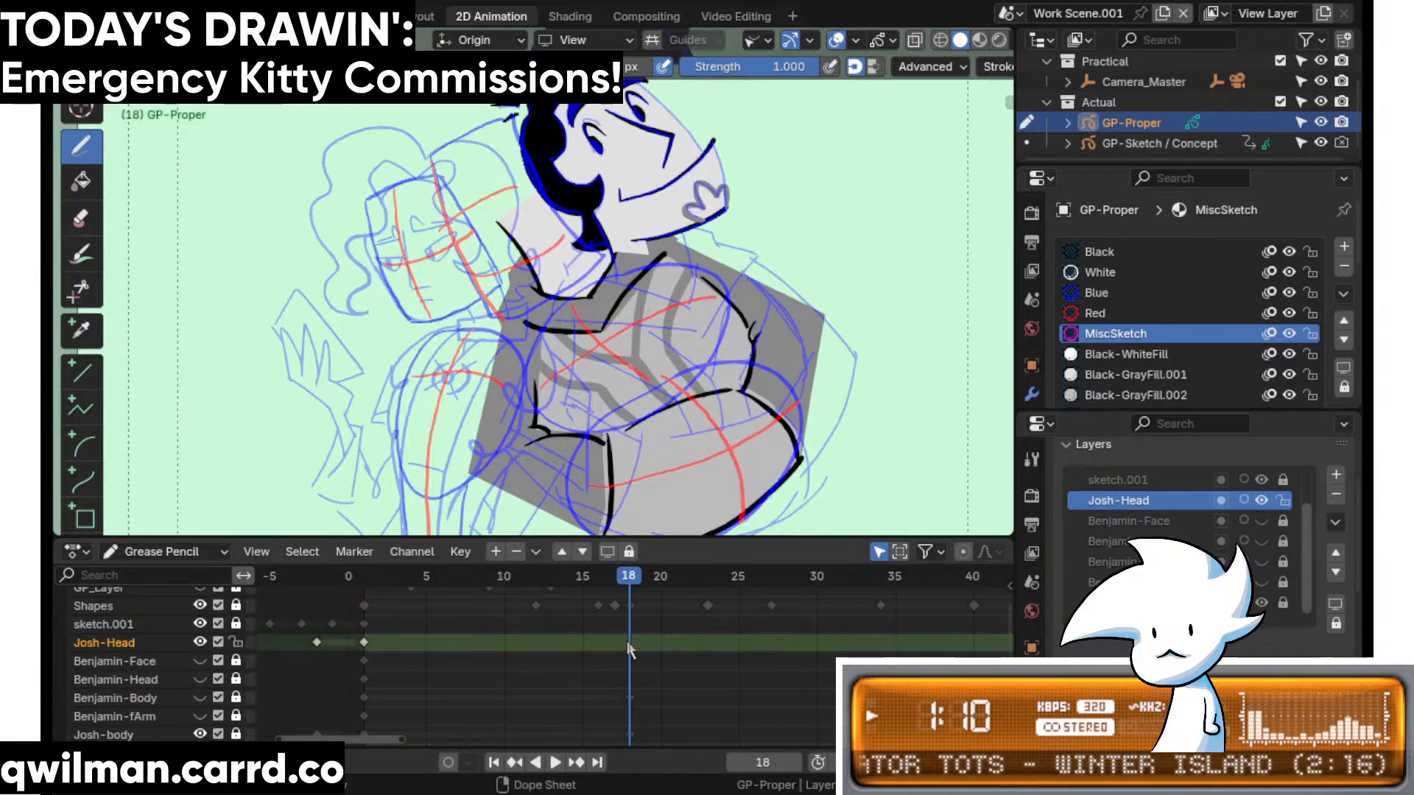
pyautogui.press('i')
pyautogui.press('Escape')
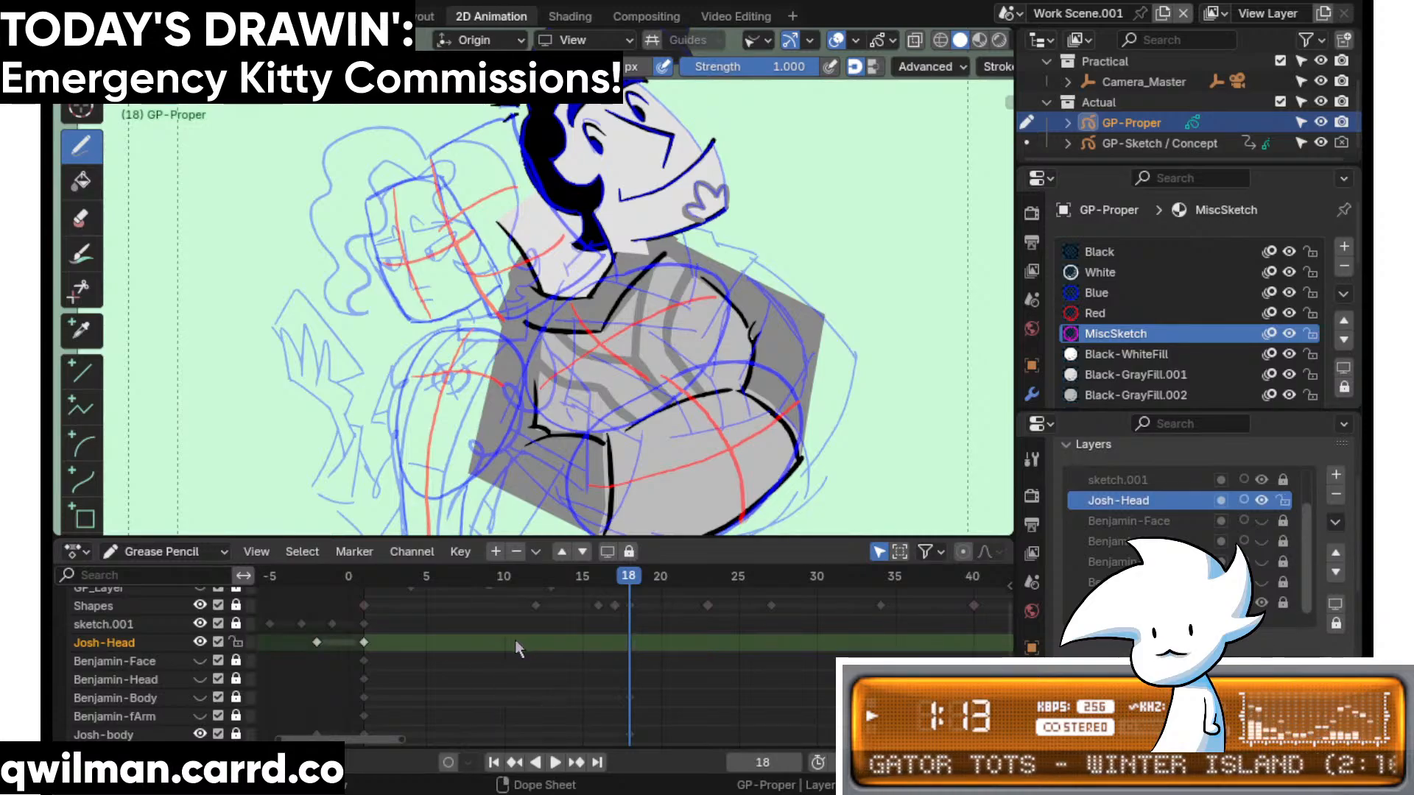
pyautogui.hotkey('shift', 'd')
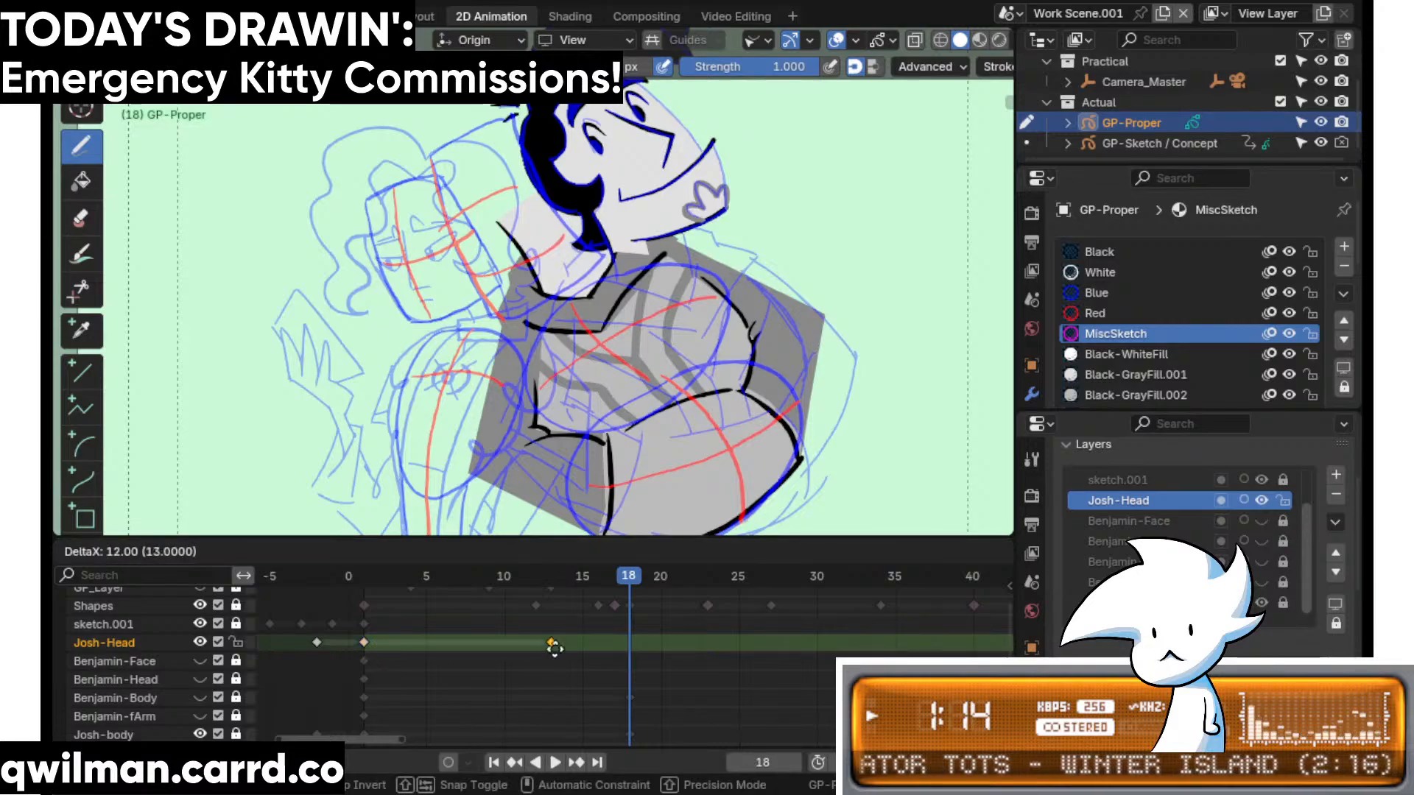
pyautogui.click(625, 647)
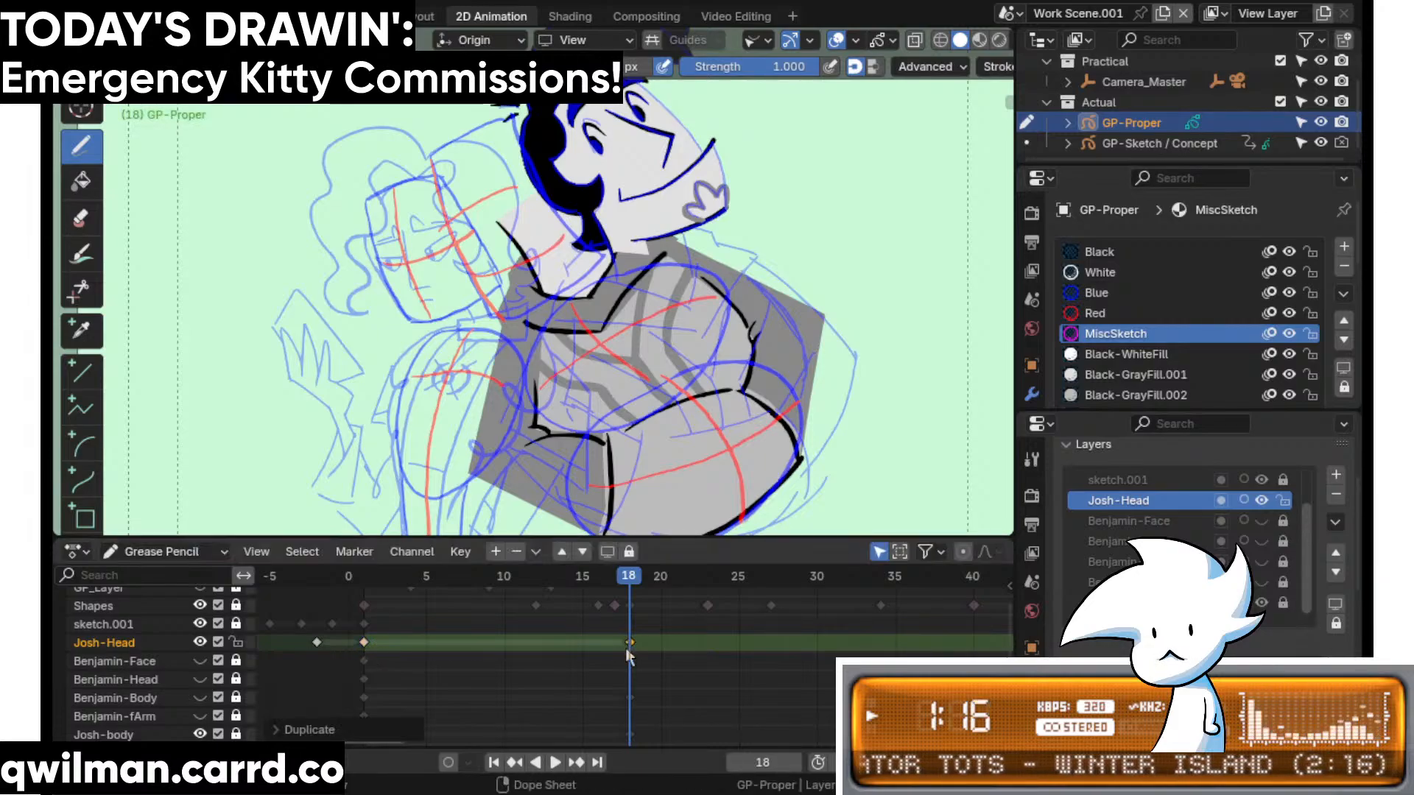
# - Lock Josh-Head, switch to the unlocked Shapes layer, and hide the sketch.001 layer
pyautogui.click(236, 643)
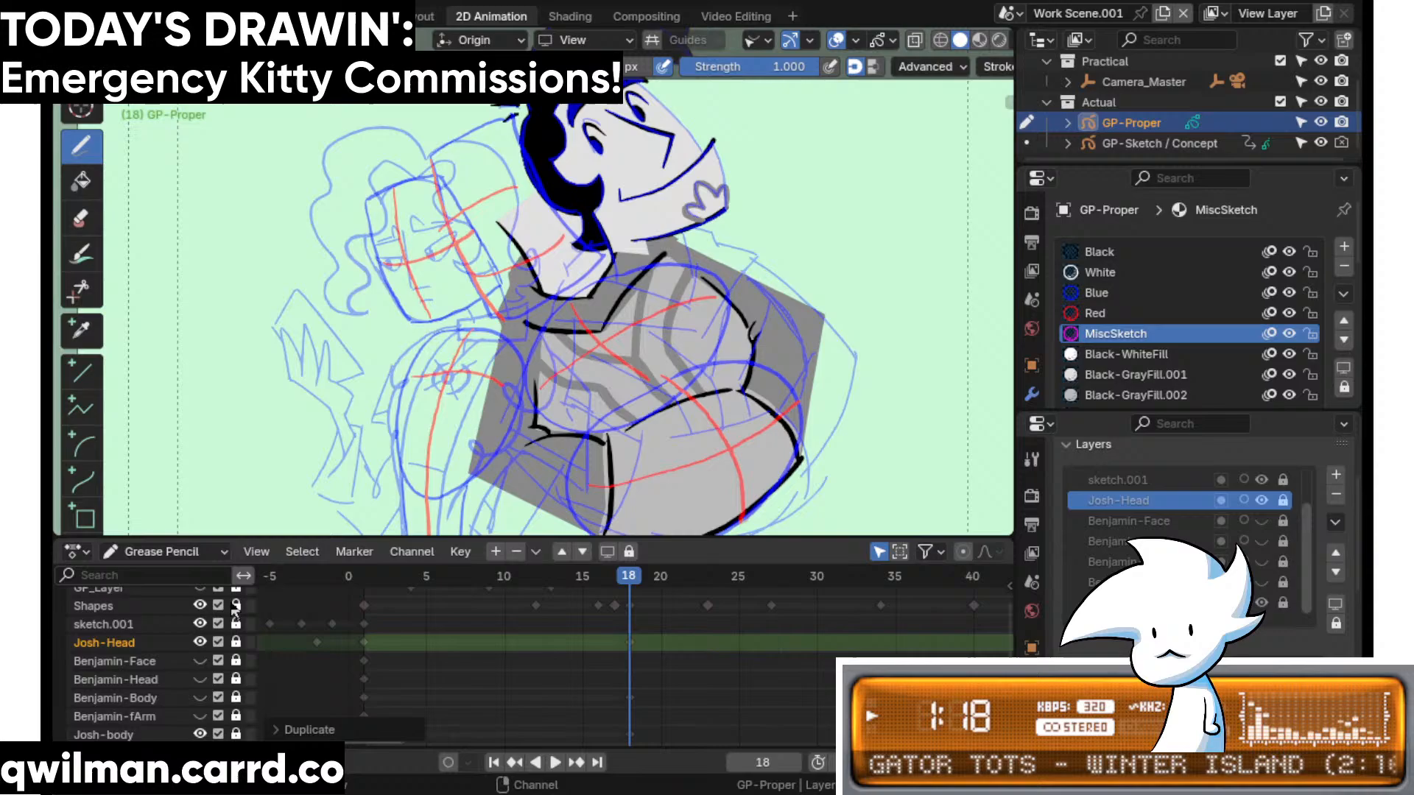
pyautogui.click(187, 607)
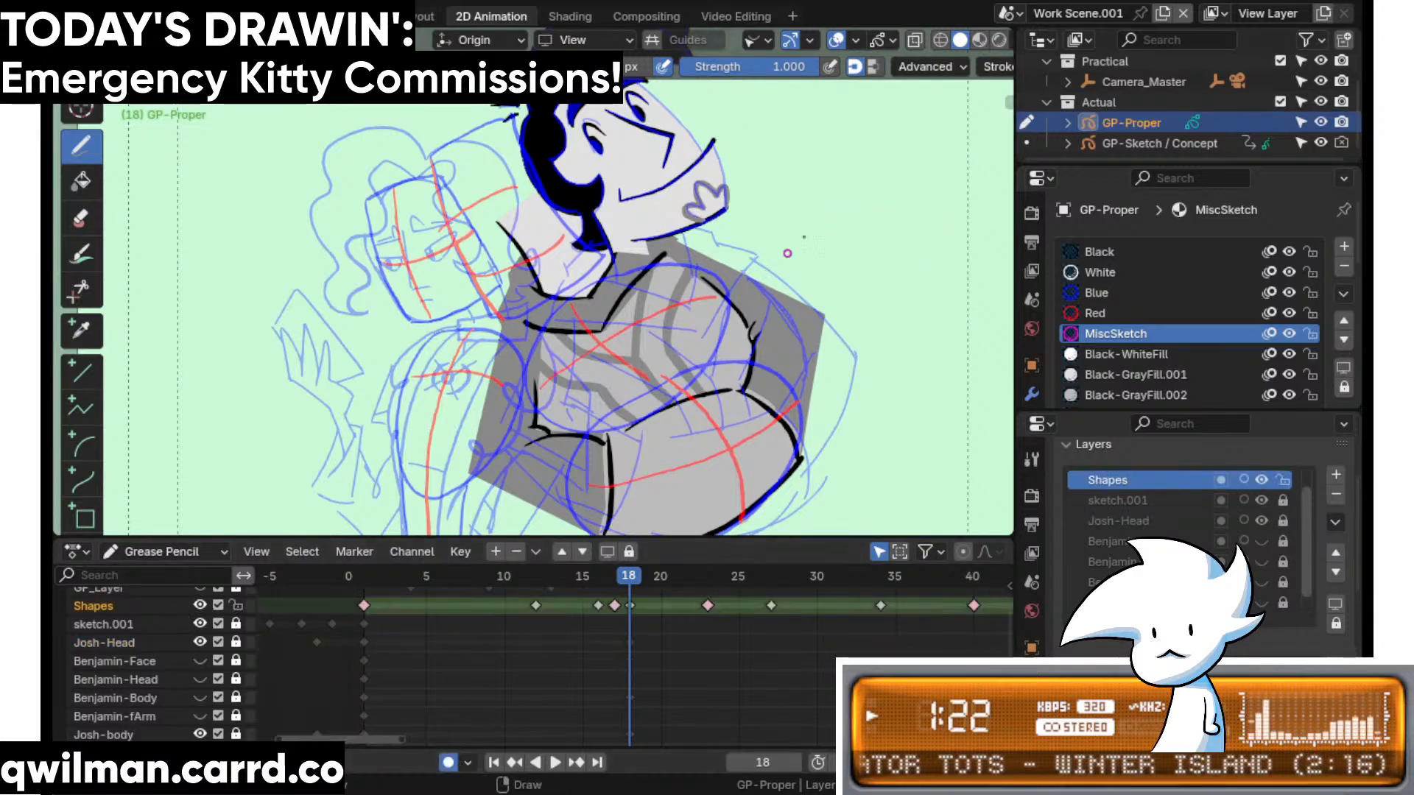
pyautogui.click(199, 623)
pyautogui.click(200, 623)
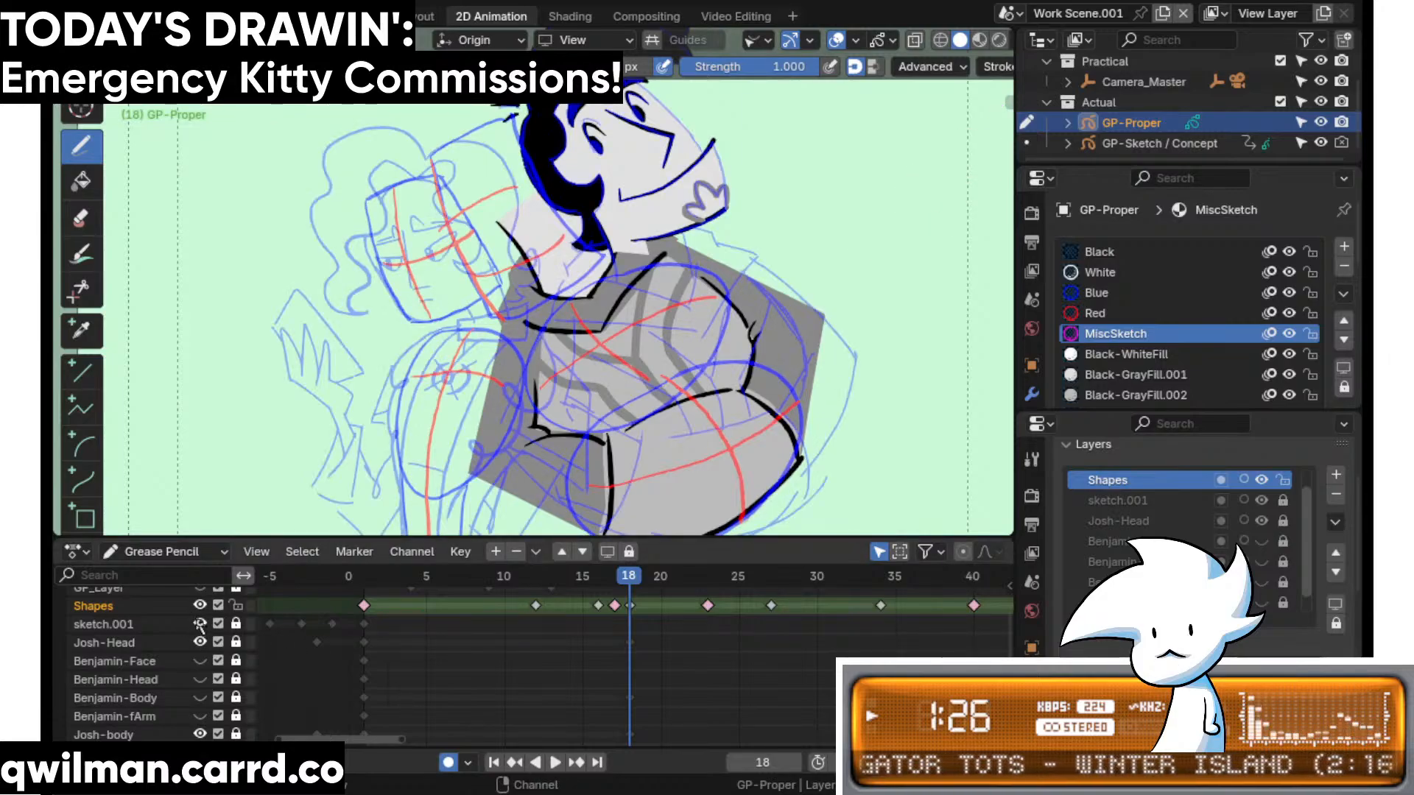
pyautogui.click(199, 623)
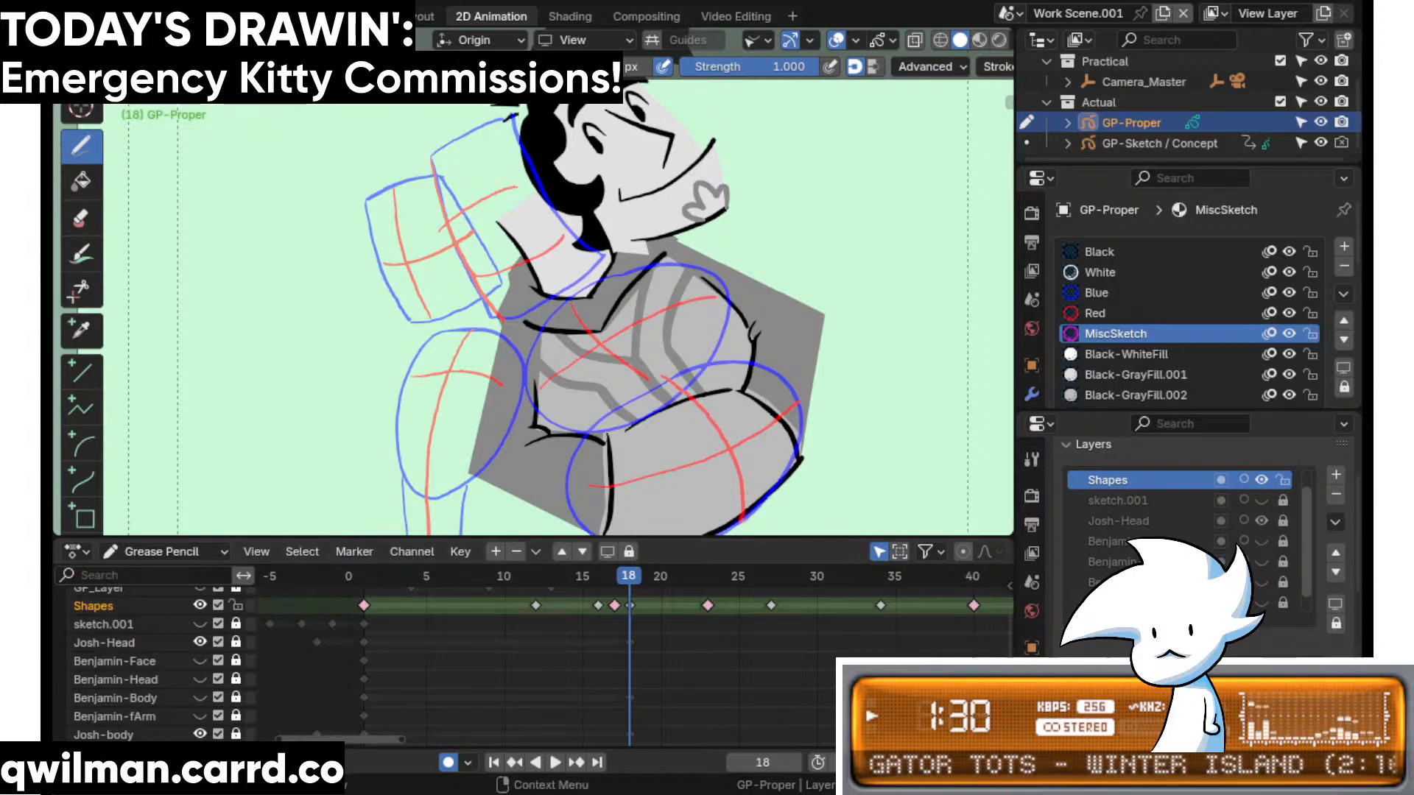
# - Show the Benjamin-Face, Benjamin-Head and Benjamin-Body layers, keeping Benjamin-fArm hidden
pyautogui.scroll(-1, 192, 651)
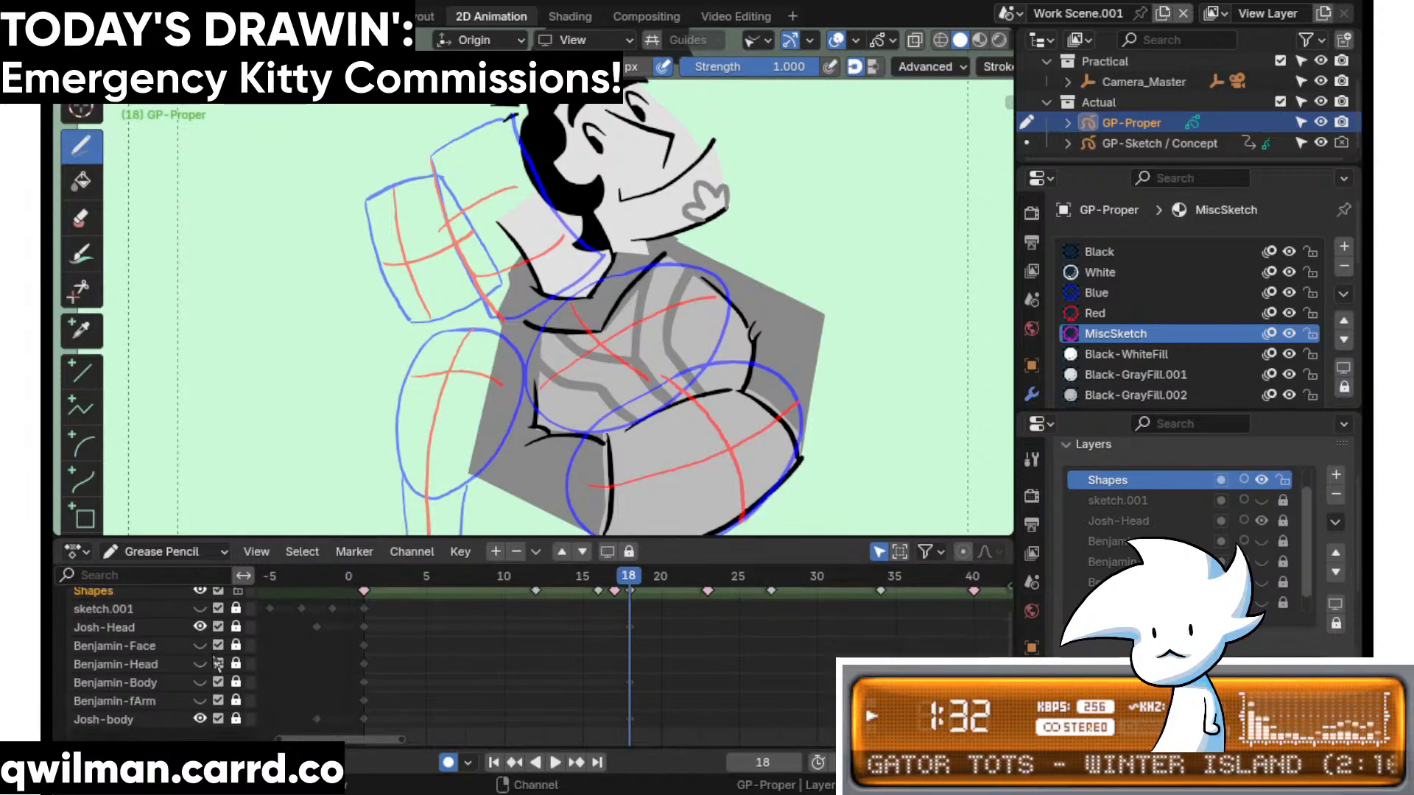
pyautogui.click(200, 682)
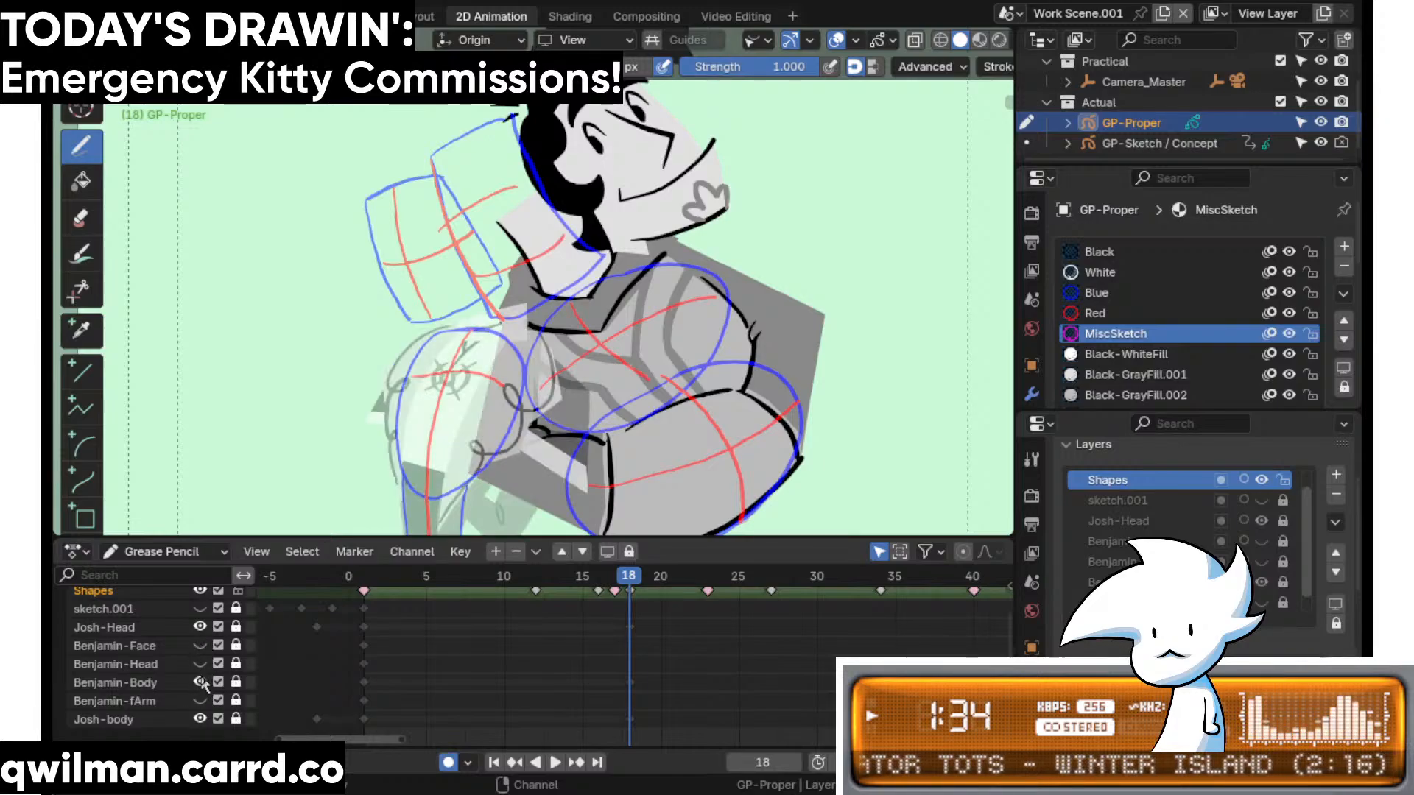
pyautogui.click(199, 682)
pyautogui.click(199, 662)
pyautogui.click(199, 662)
pyautogui.click(199, 645)
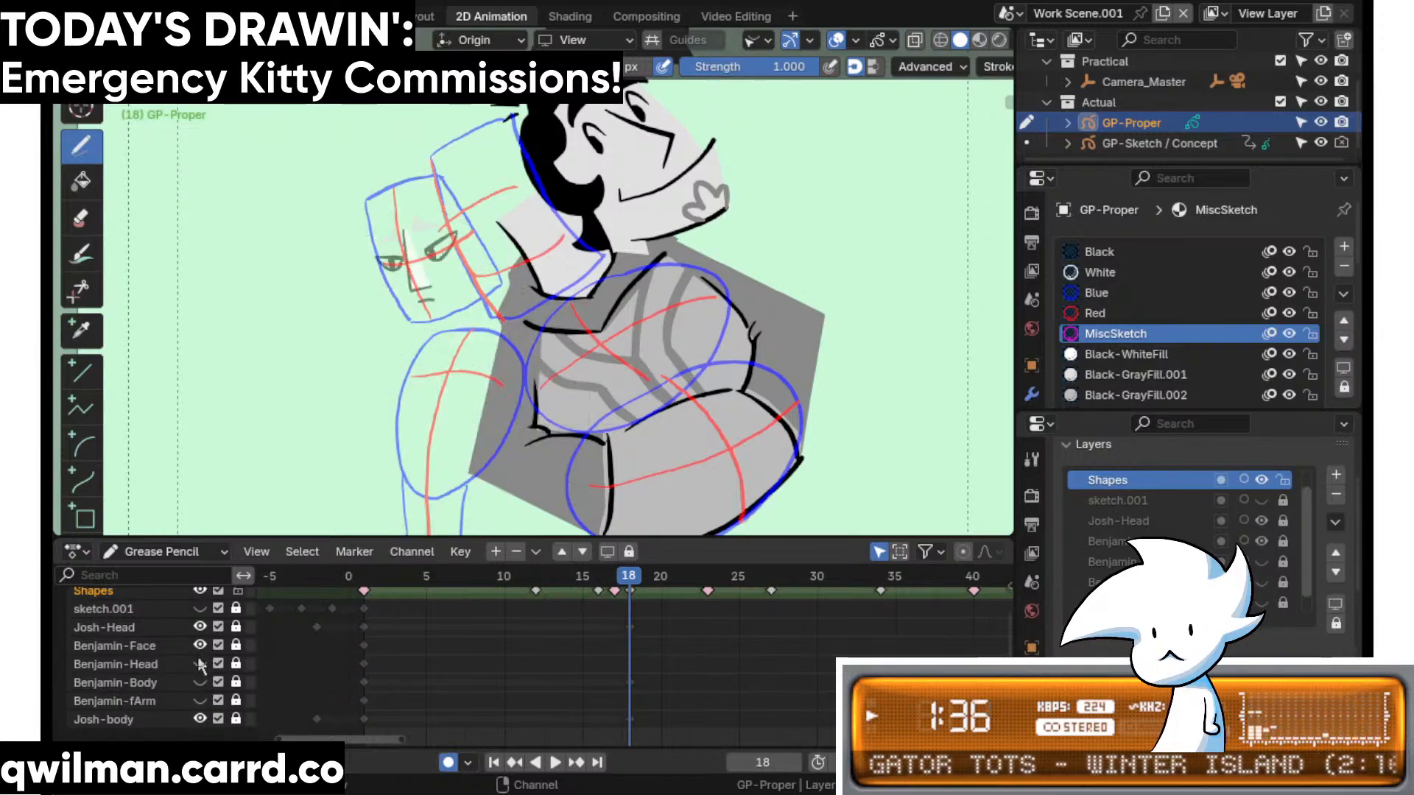
pyautogui.click(200, 663)
pyautogui.click(199, 683)
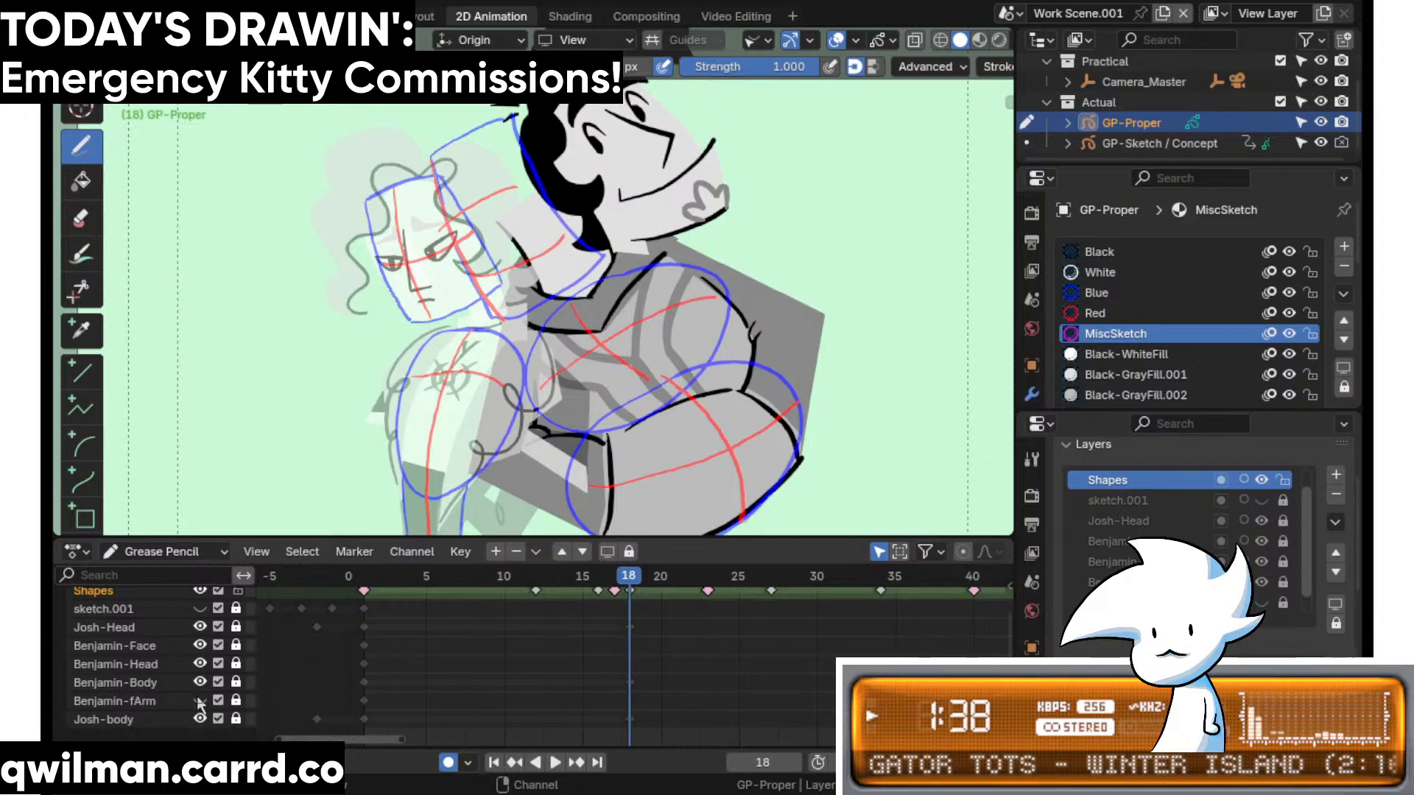
pyautogui.click(199, 701)
pyautogui.click(199, 700)
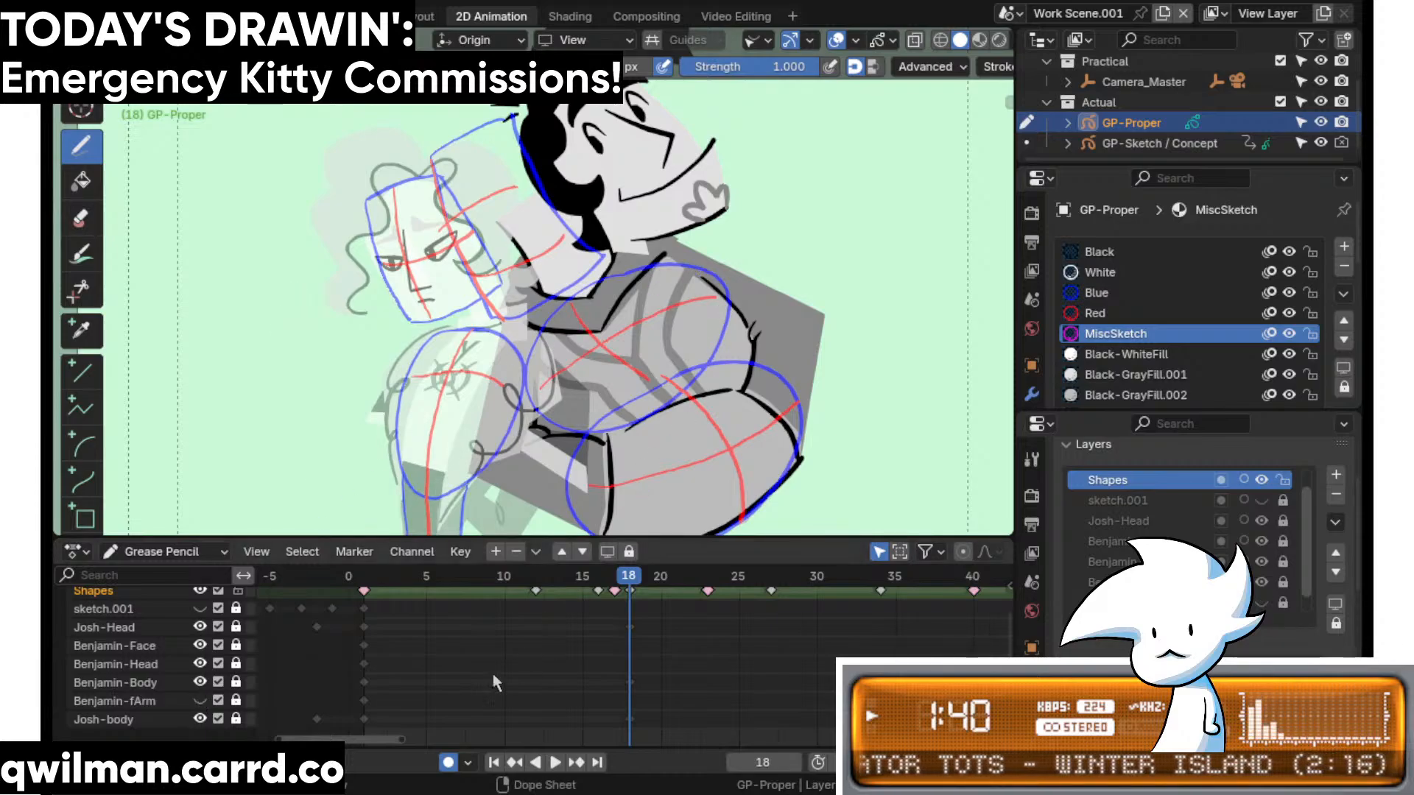
# - Unlock the Josh-Head layer, select its frame 18 keyframe, and keep the layer shown
pyautogui.scroll(2, 326, 689)
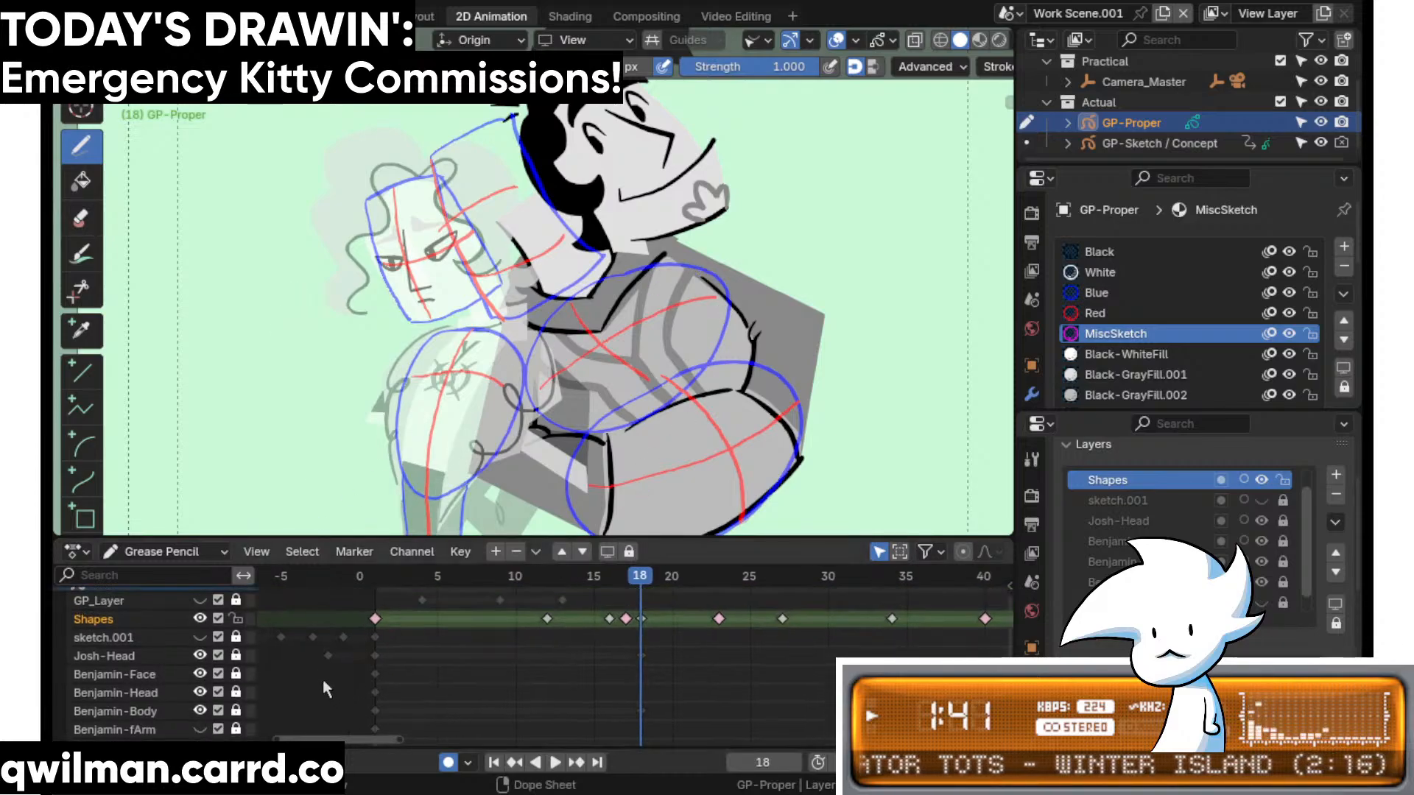
pyautogui.click(236, 656)
pyautogui.click(643, 655)
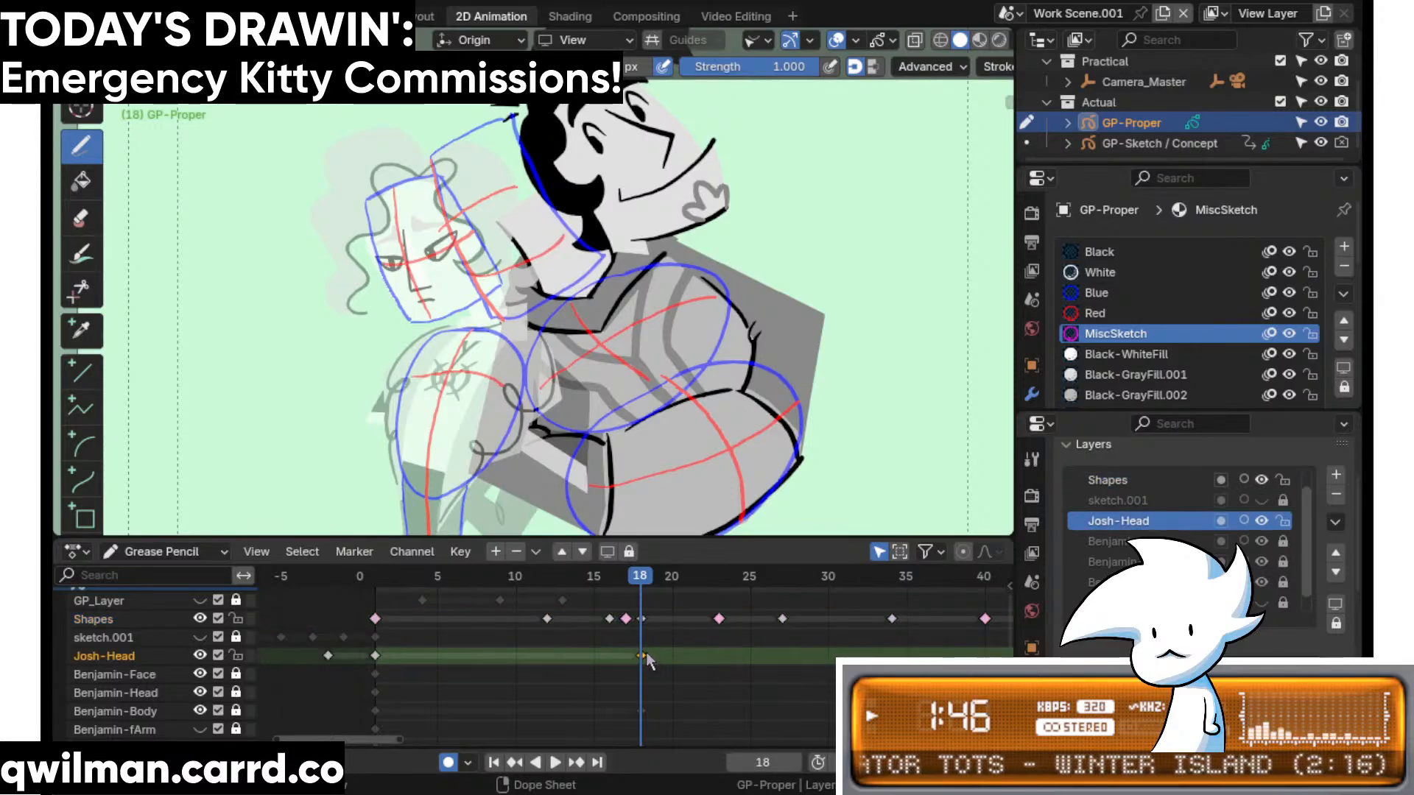
pyautogui.click(200, 656)
pyautogui.click(200, 655)
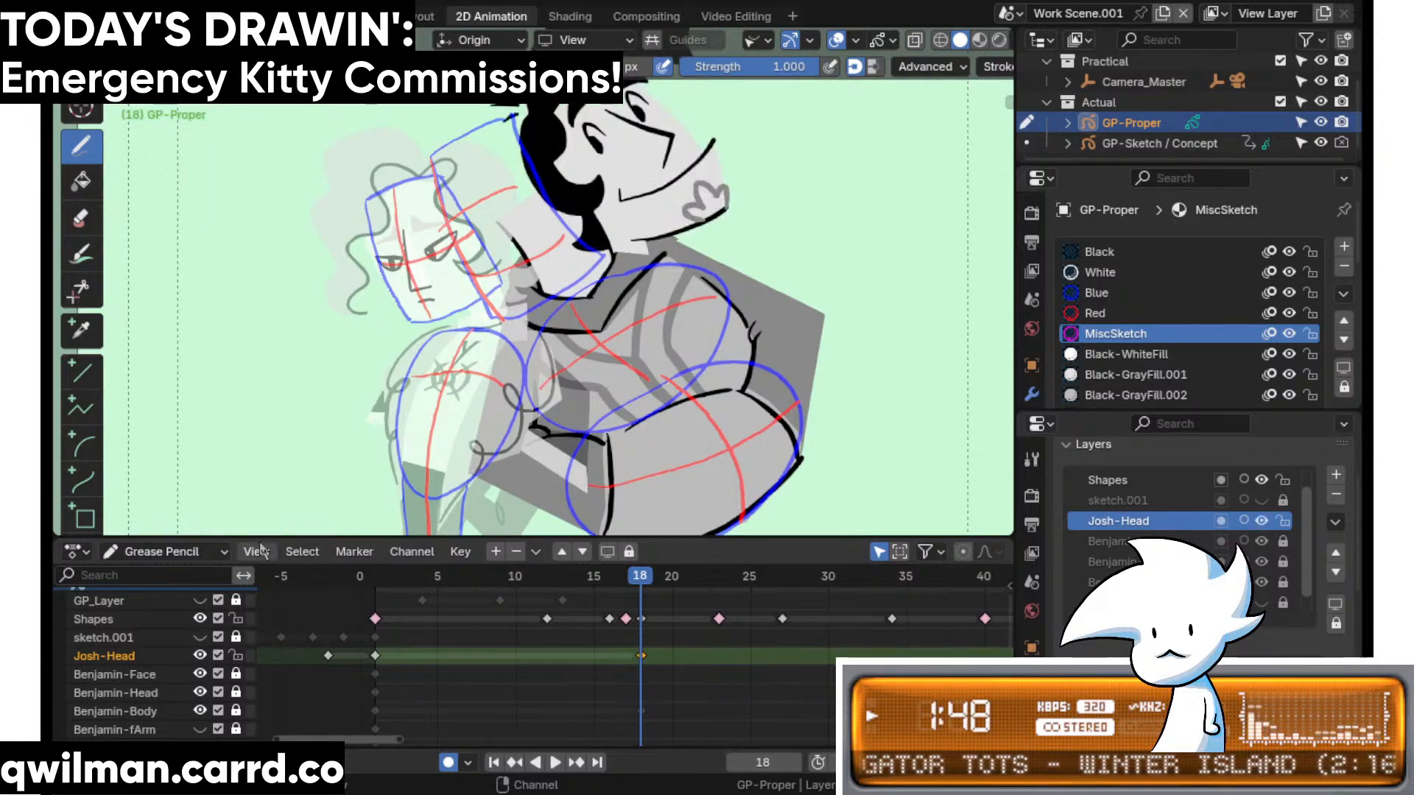
# - Lock the Shapes layer, keep sketch.001 hidden, and show and unlock GP_Layer
pyautogui.click(643, 618)
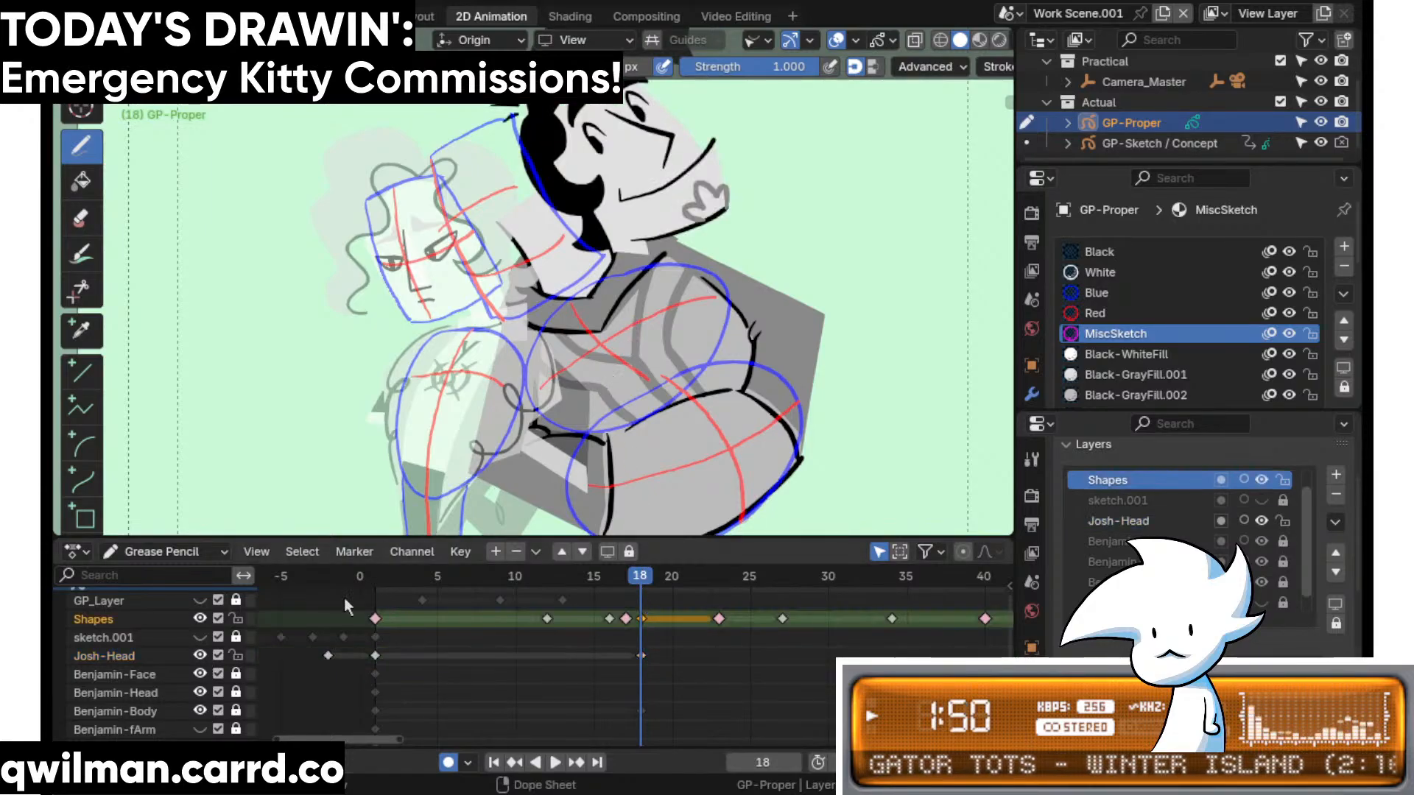
pyautogui.click(236, 618)
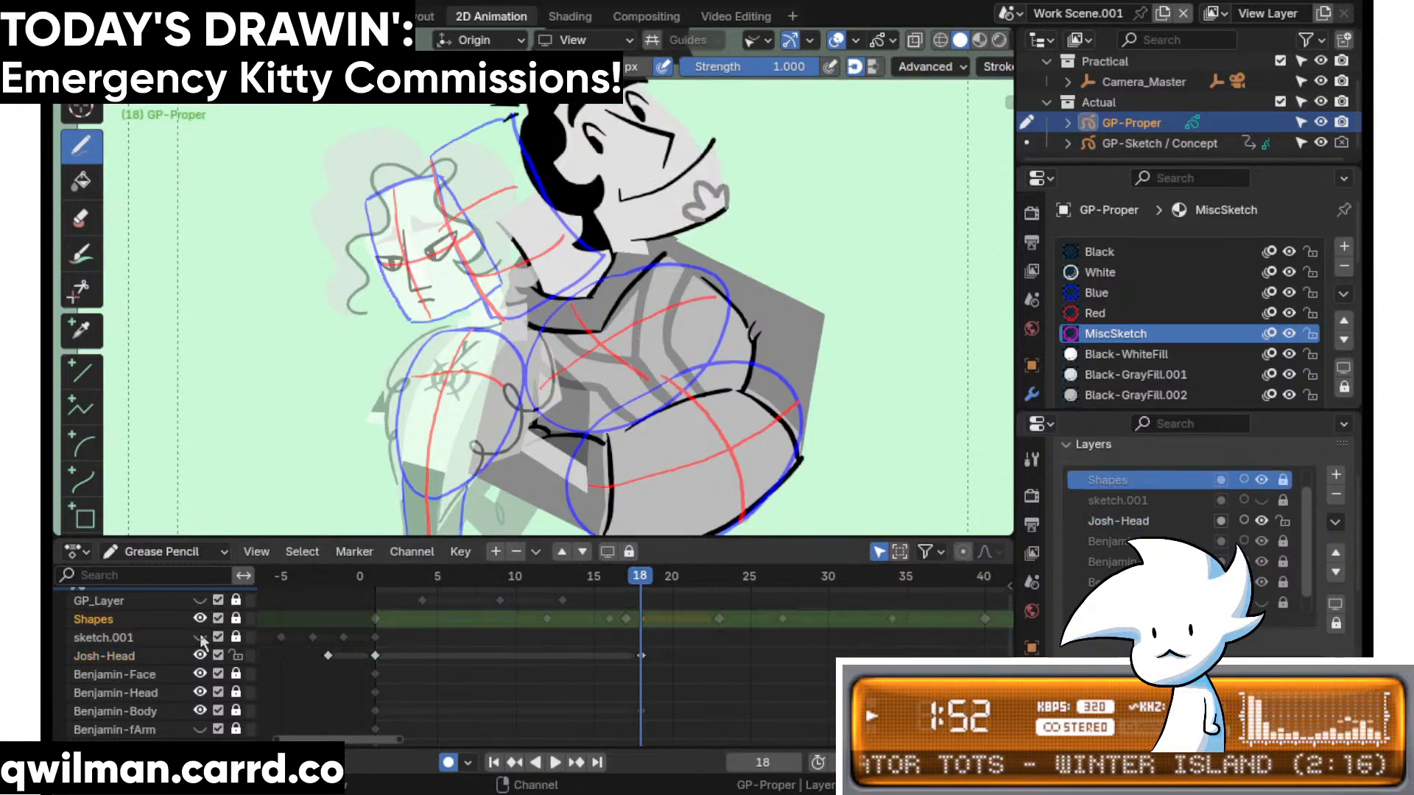
pyautogui.click(200, 637)
pyautogui.click(200, 637)
pyautogui.click(199, 600)
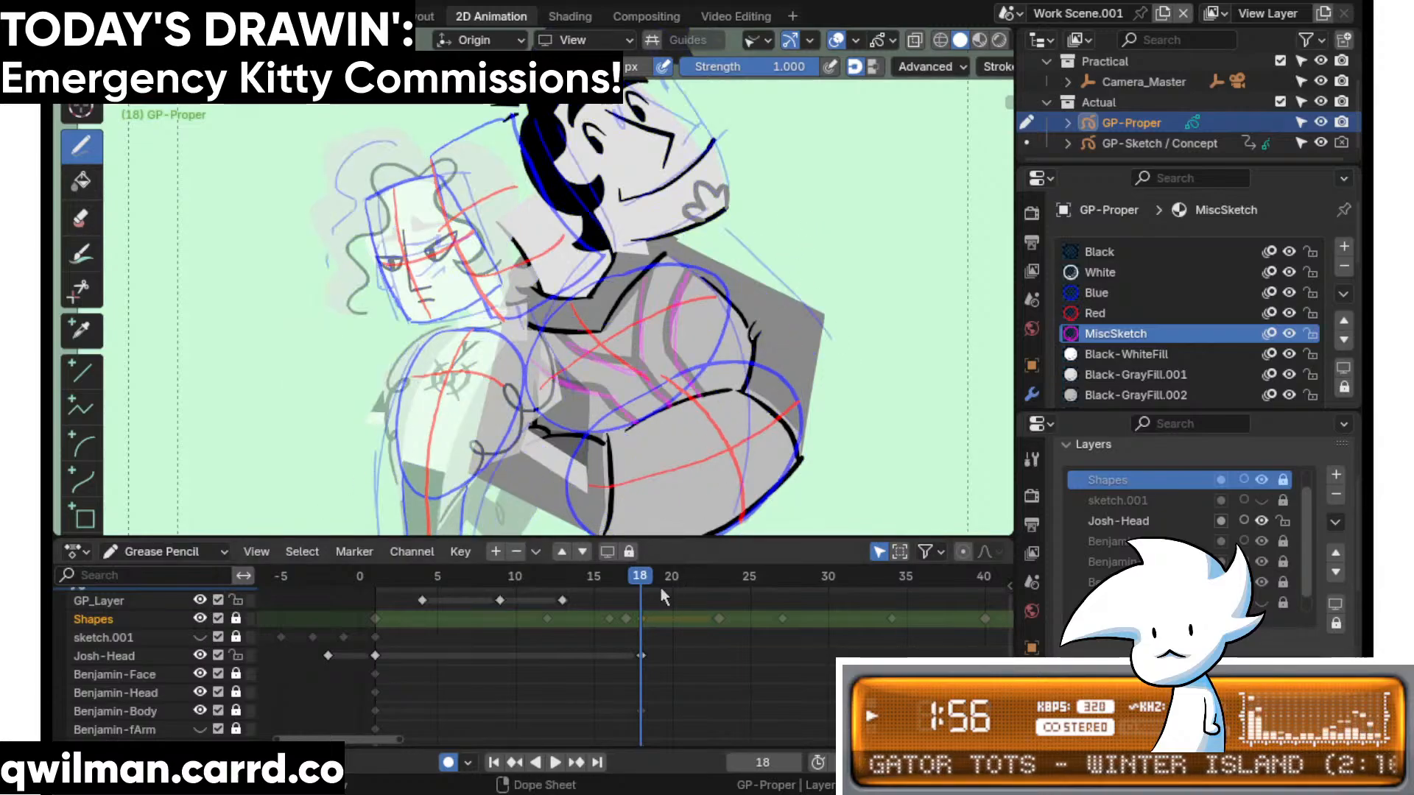
# - Make GP_Layer active and start an empty keyframe at frame 18 by drawing a stroke and undoing it
pyautogui.moveTo(236, 656); pyautogui.dragTo(236, 658, button='middle')
pyautogui.scroll(2, 236, 658)
pyautogui.click(98, 613)
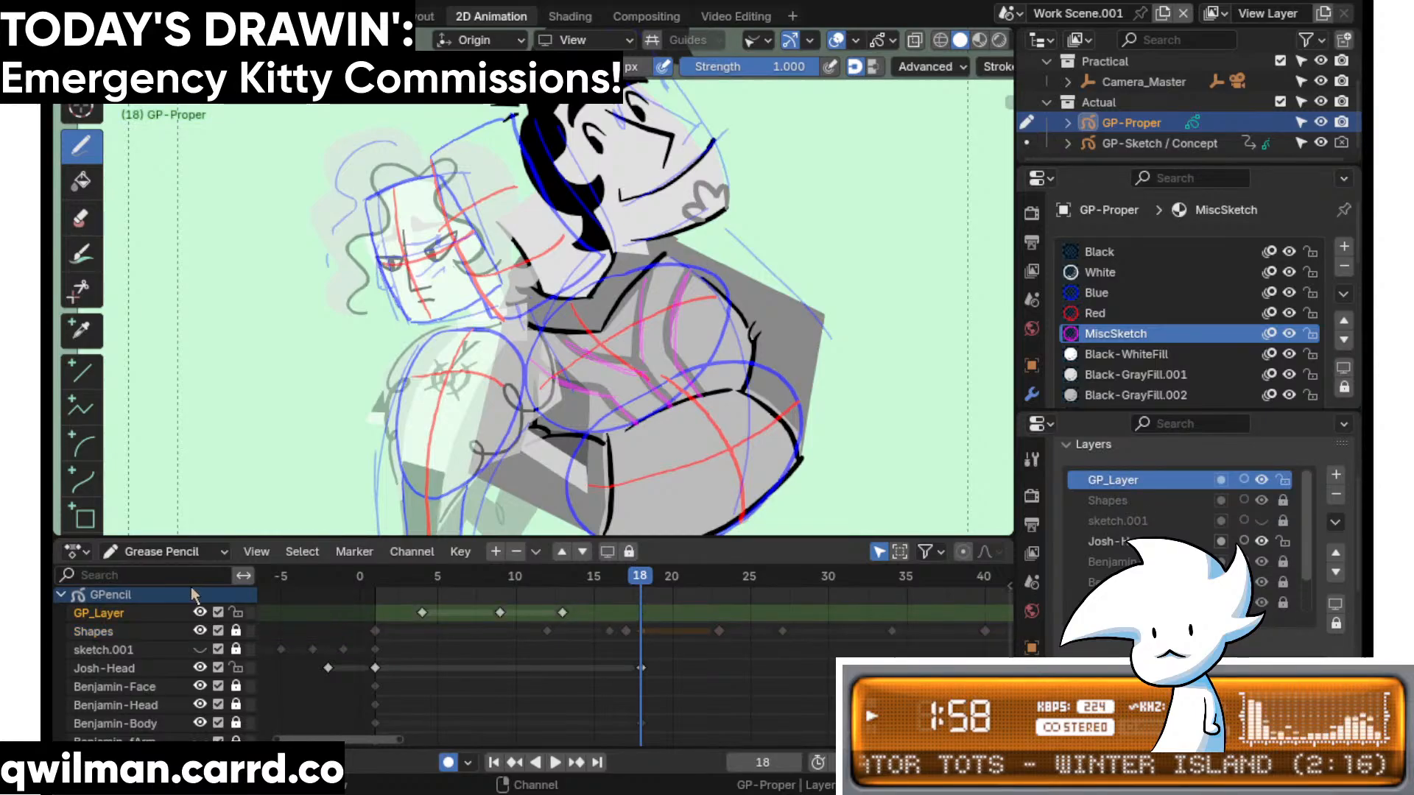
pyautogui.moveTo(808, 249); pyautogui.dragTo(878, 301)
pyautogui.hotkey('ctrl', 'z')
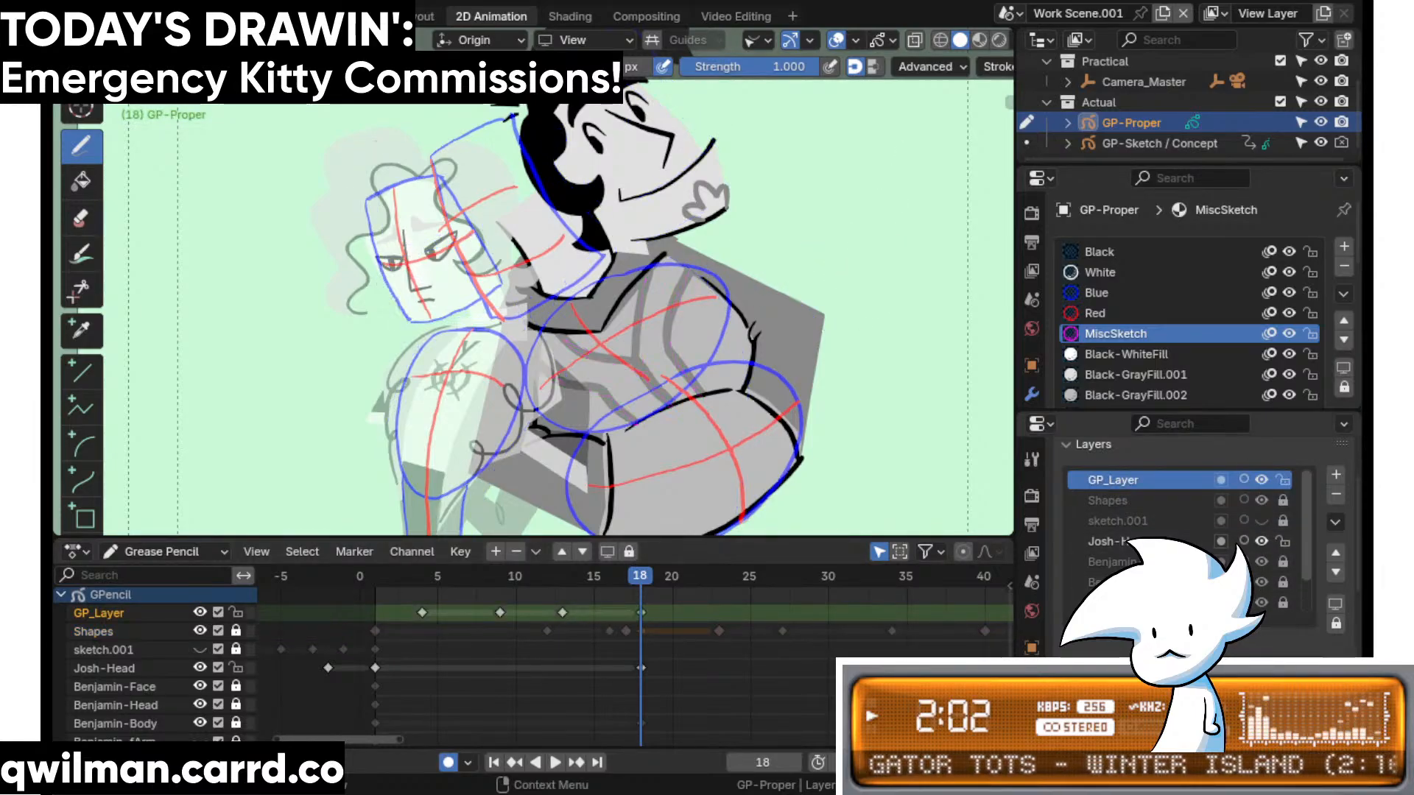
# - Lower the Shapes layer's opacity and make GP_Layer the active layer again
pyautogui.click(1171, 521)
pyautogui.click(1178, 500)
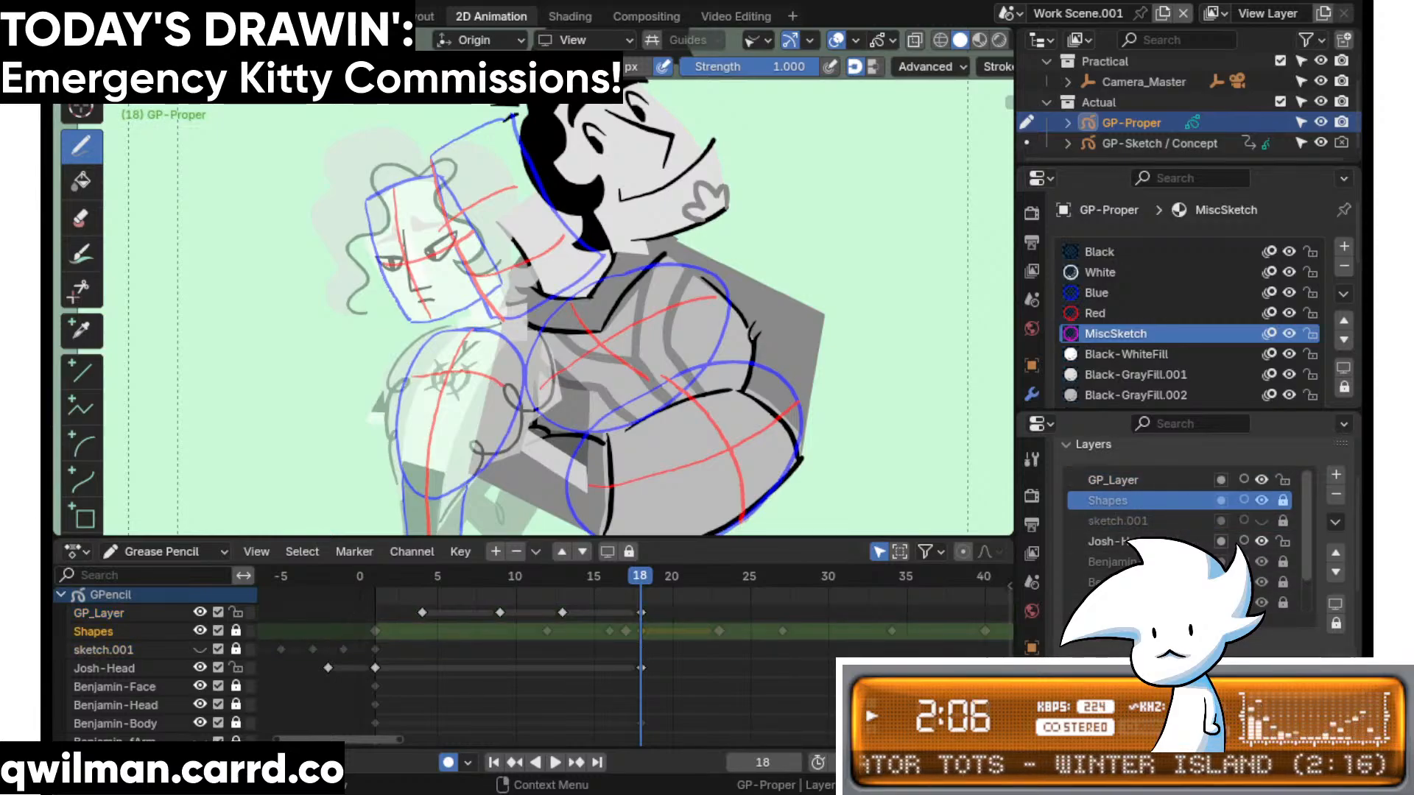
pyautogui.click(1155, 480)
pyautogui.scroll(1, 566, 185)
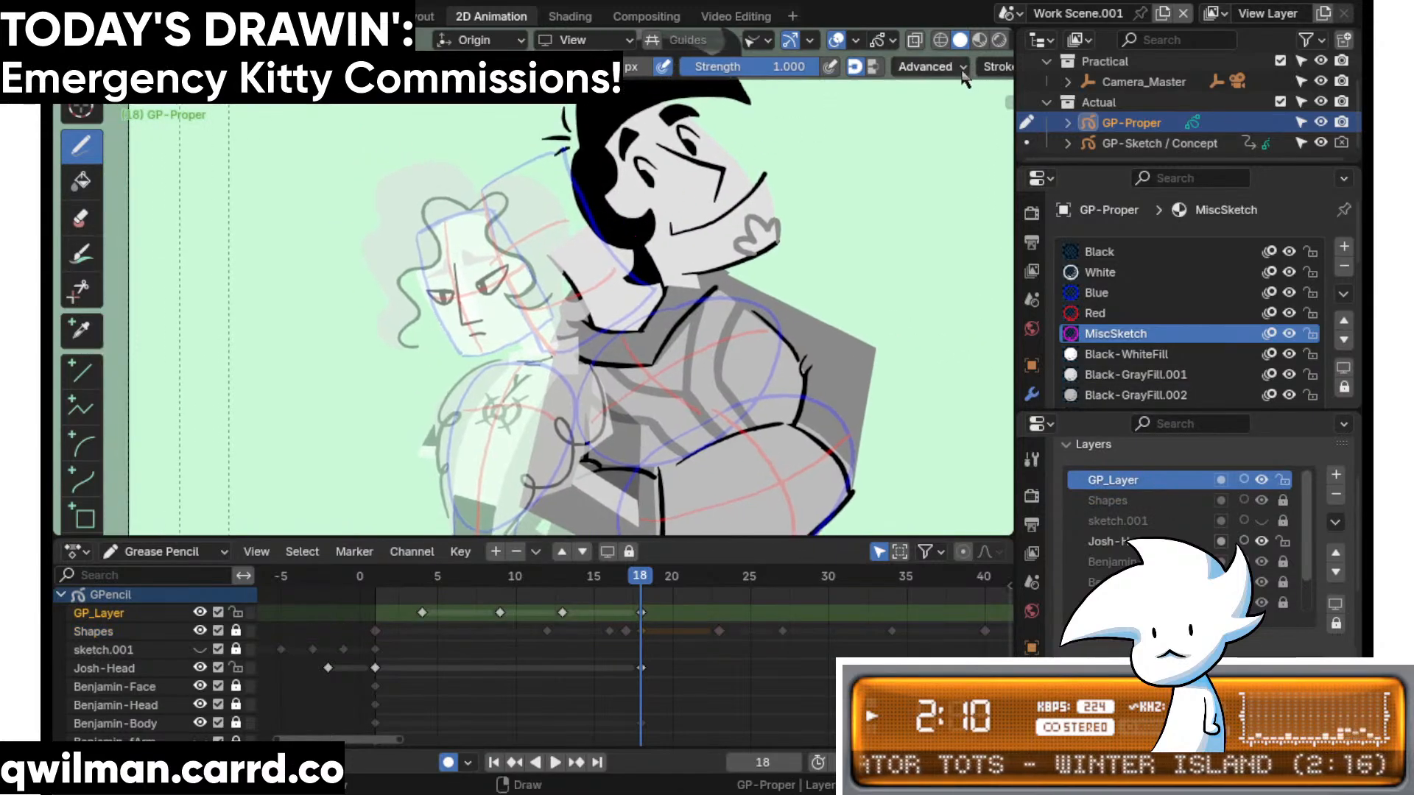
# - Sketch MiscSketch strokes on GP_Layer along the back edge of the dark-haired man's hair, and undo the last stray stroke
pyautogui.scroll(1, 582, 228)
pyautogui.keyDown('shift'); pyautogui.moveTo(590, 247); pyautogui.dragTo(678, 209, button='middle'); pyautogui.keyUp('shift')
pyautogui.keyDown('shift'); pyautogui.moveTo(612, 145); pyautogui.dragTo(600, 197, button='middle'); pyautogui.keyUp('shift')
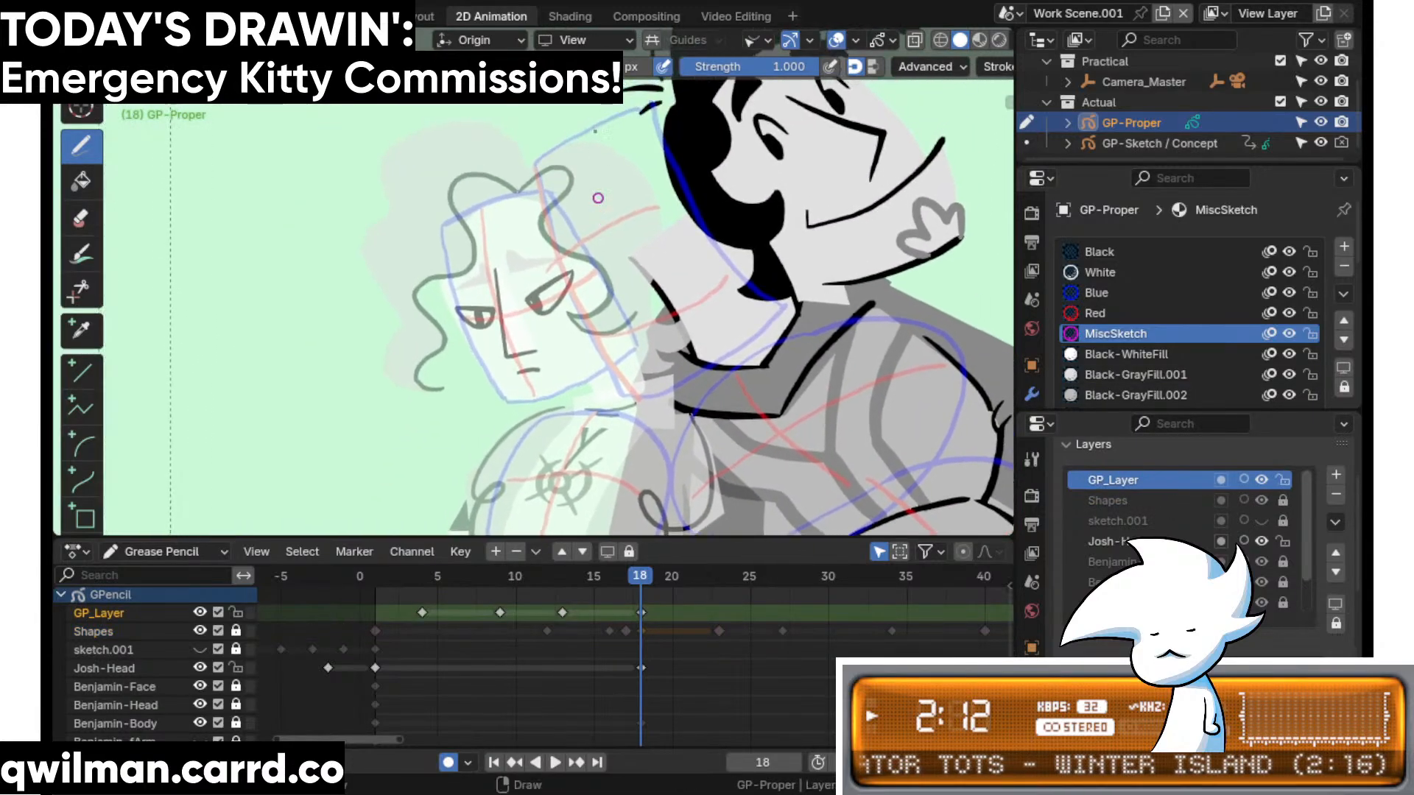
pyautogui.moveTo(662, 114); pyautogui.dragTo(761, 302)
pyautogui.moveTo(714, 223); pyautogui.dragTo(756, 291)
pyautogui.keyDown('shift'); pyautogui.moveTo(772, 204); pyautogui.dragTo(650, 274, button='middle'); pyautogui.keyUp('shift')
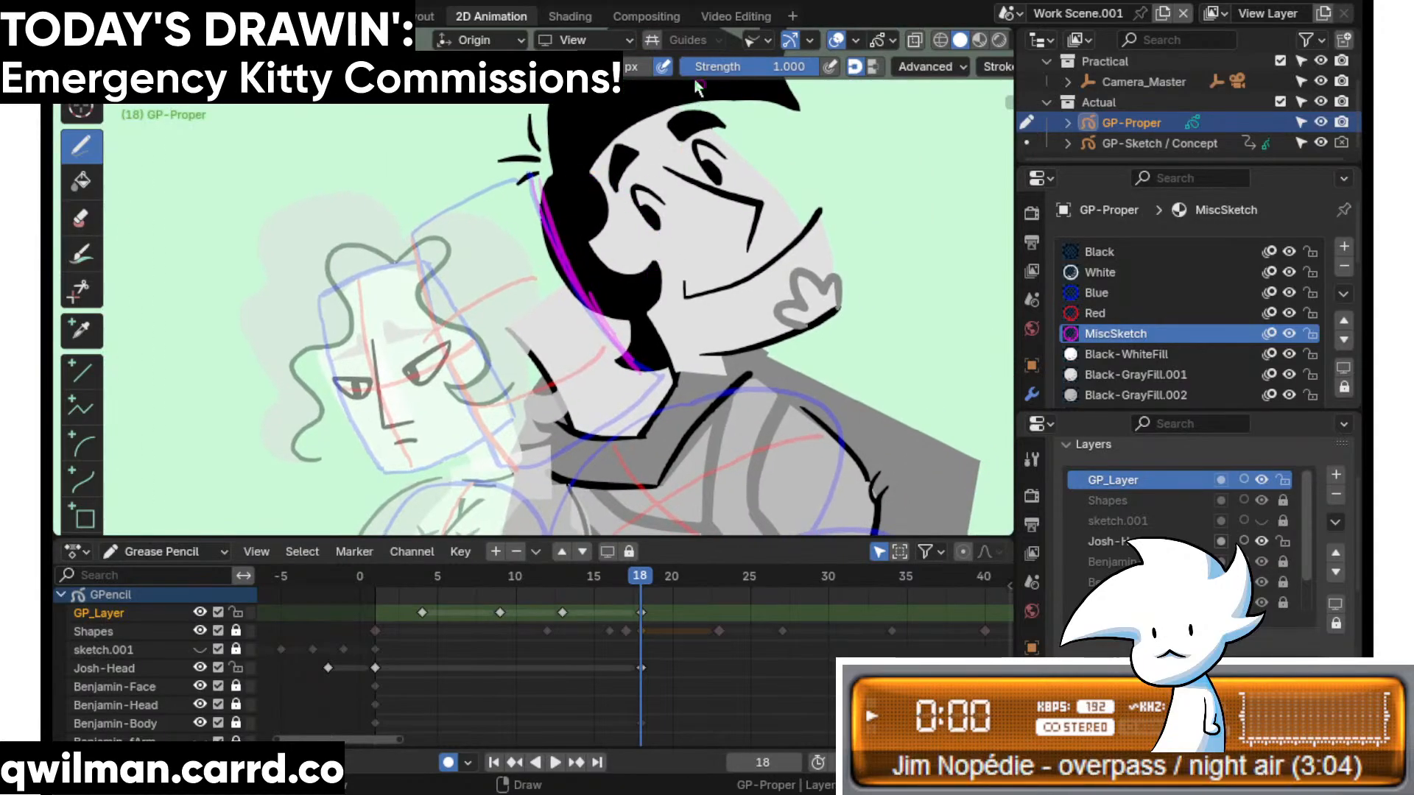
pyautogui.keyDown('ctrl'); pyautogui.moveTo(637, 274); pyautogui.dragTo(584, 322); pyautogui.keyUp('ctrl')
pyautogui.hotkey('ctrl', 'z')
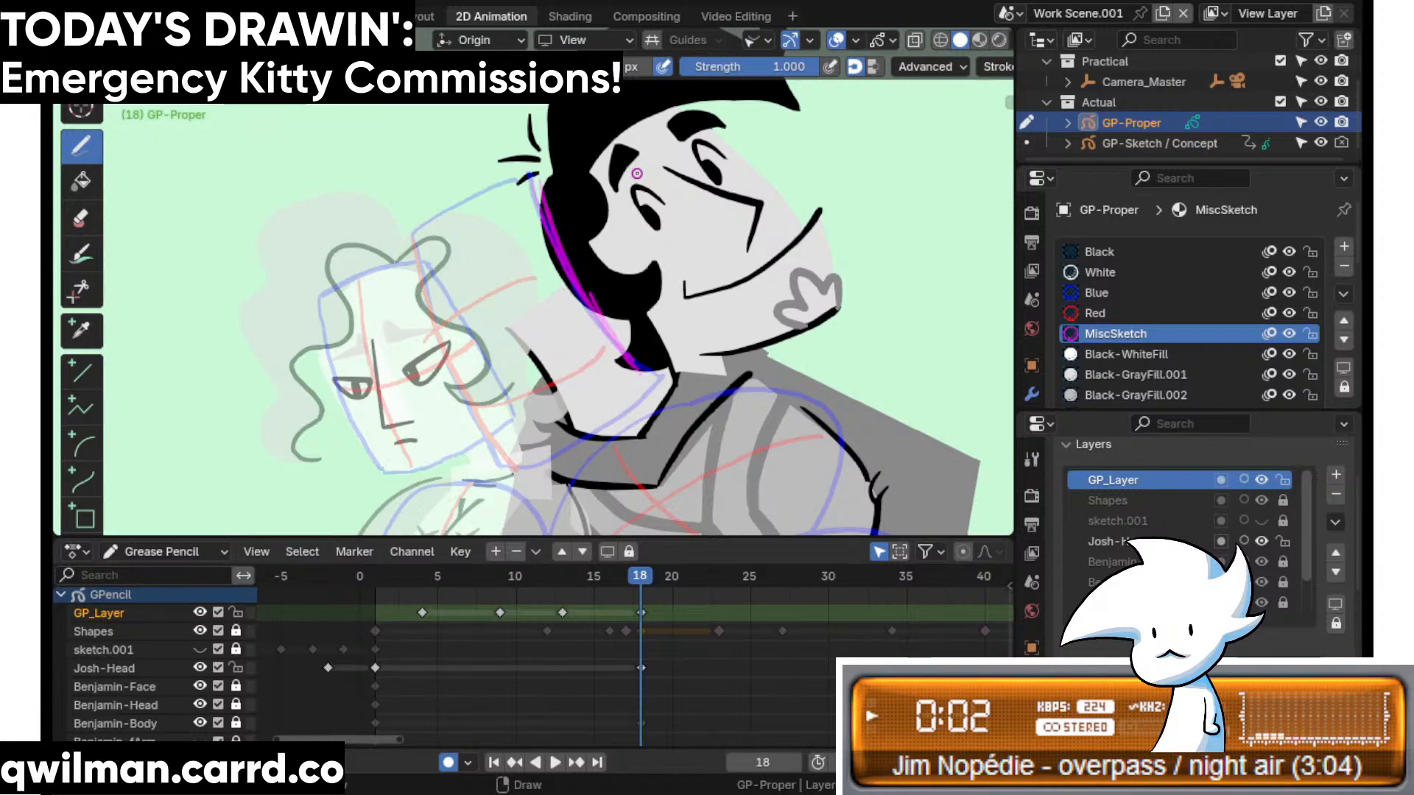
# - Lock the Josh-Head layer and undo the MiscSketch strokes along the back edge of the dark-haired man's hair
pyautogui.click(236, 667)
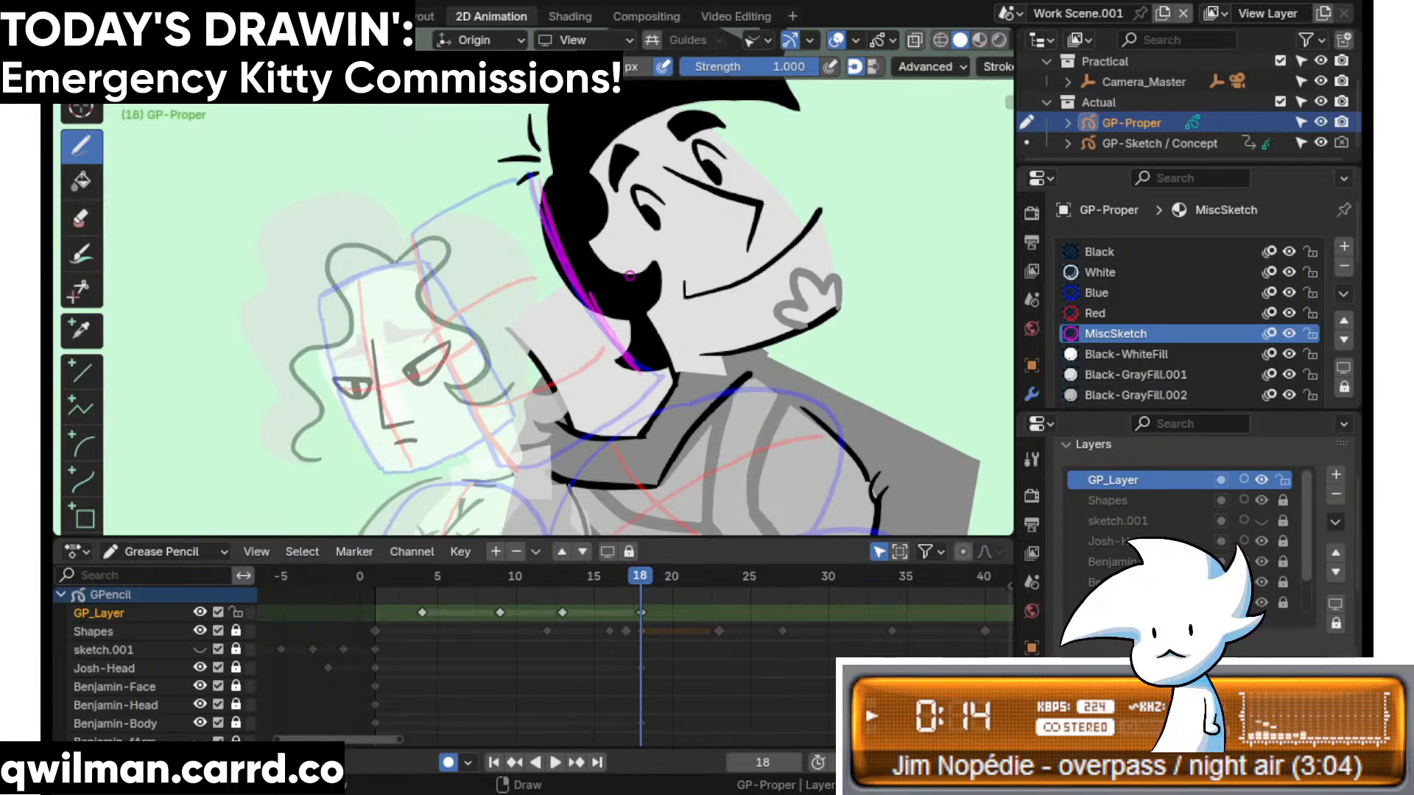
pyautogui.keyDown('shift'); pyautogui.moveTo(574, 260); pyautogui.dragTo(588, 251, button='middle'); pyautogui.keyUp('shift')
pyautogui.hotkey('ctrl', 'z')
pyautogui.hotkey('ctrl', 'z')
pyautogui.hotkey('ctrl', 'z')
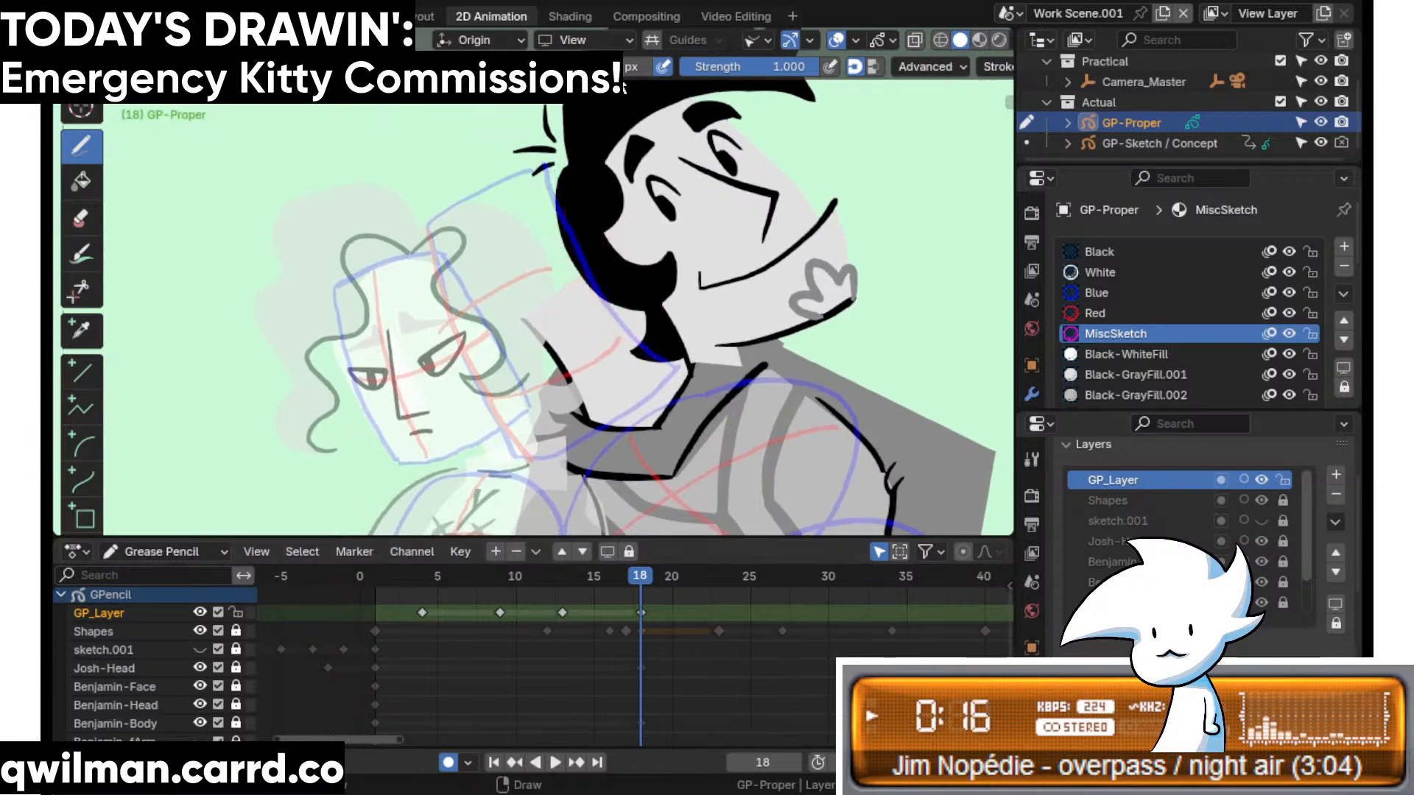
# - Sketch MiscSketch guides over the dark-haired man's head along the side of the face, hairline, face front and jaw
pyautogui.keyDown('shift'); pyautogui.moveTo(661, 212); pyautogui.dragTo(632, 249, button='middle'); pyautogui.keyUp('shift')
pyautogui.moveTo(586, 255); pyautogui.dragTo(630, 319)
pyautogui.moveTo(563, 234); pyautogui.dragTo(652, 372)
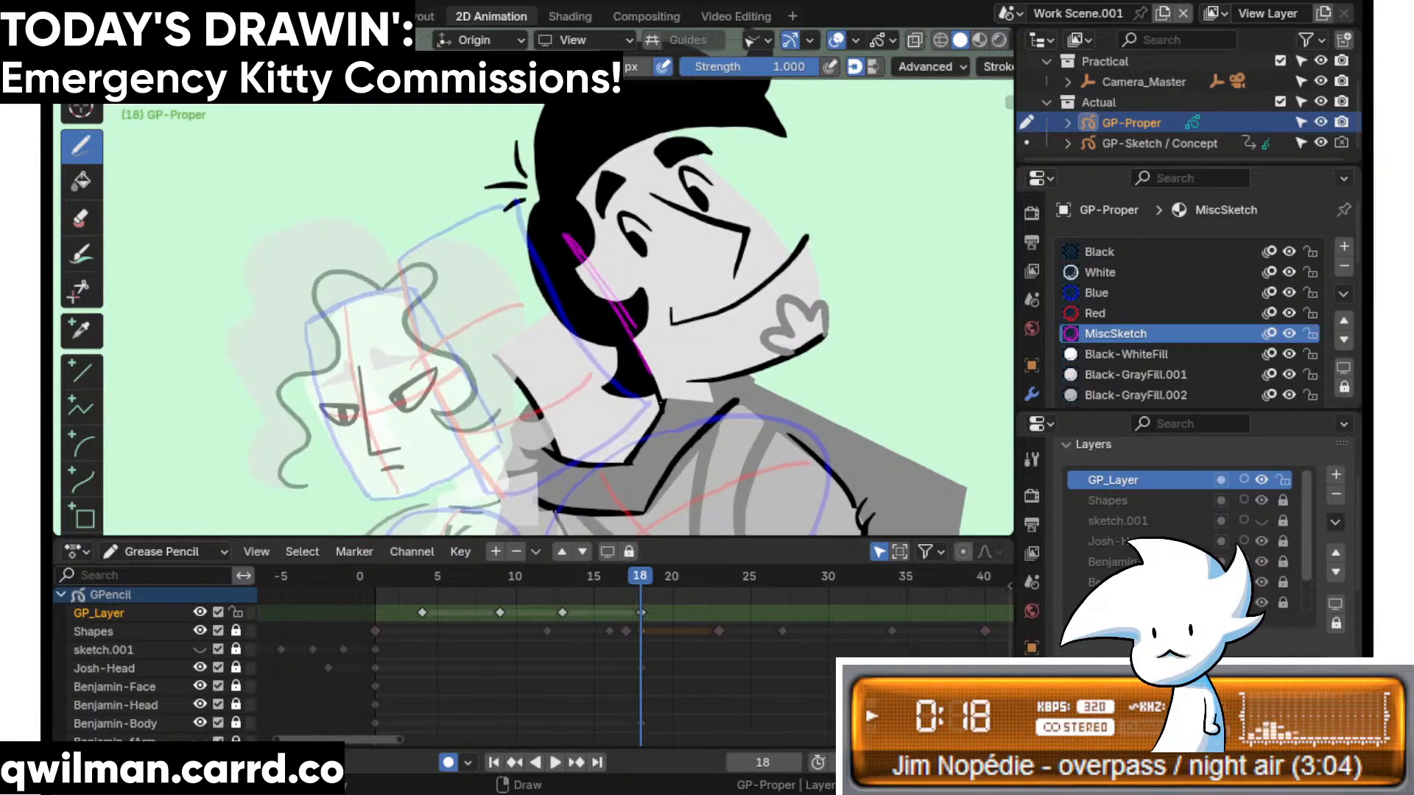
pyautogui.moveTo(550, 183)
pyautogui.mouseDown()
pyautogui.moveTo(659, 116)
pyautogui.moveTo(806, 278)
pyautogui.mouseUp()
pyautogui.moveTo(761, 205); pyautogui.dragTo(784, 238)
pyautogui.moveTo(656, 377)
pyautogui.mouseDown()
pyautogui.moveTo(667, 391)
pyautogui.moveTo(801, 347)
pyautogui.mouseUp()
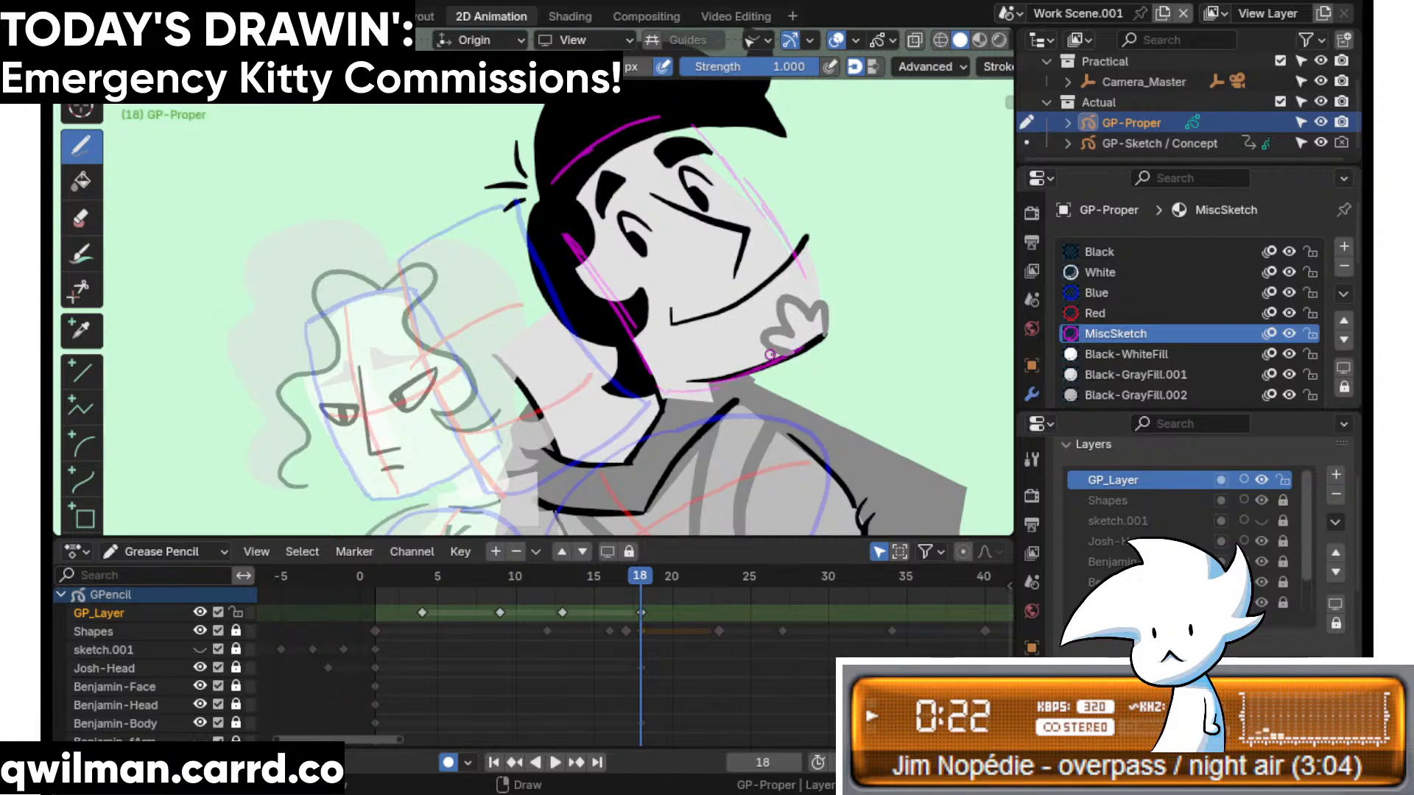
# - Sketch the profile guide along the front of his face with strokes for the projecting nose and its underside
pyautogui.scroll(3, 682, 133)
pyautogui.moveTo(726, 149)
pyautogui.mouseDown()
pyautogui.moveTo(819, 204)
pyautogui.moveTo(834, 286)
pyautogui.mouseUp()
pyautogui.moveTo(841, 236); pyautogui.dragTo(829, 279)
pyautogui.moveTo(735, 162); pyautogui.dragTo(831, 210)
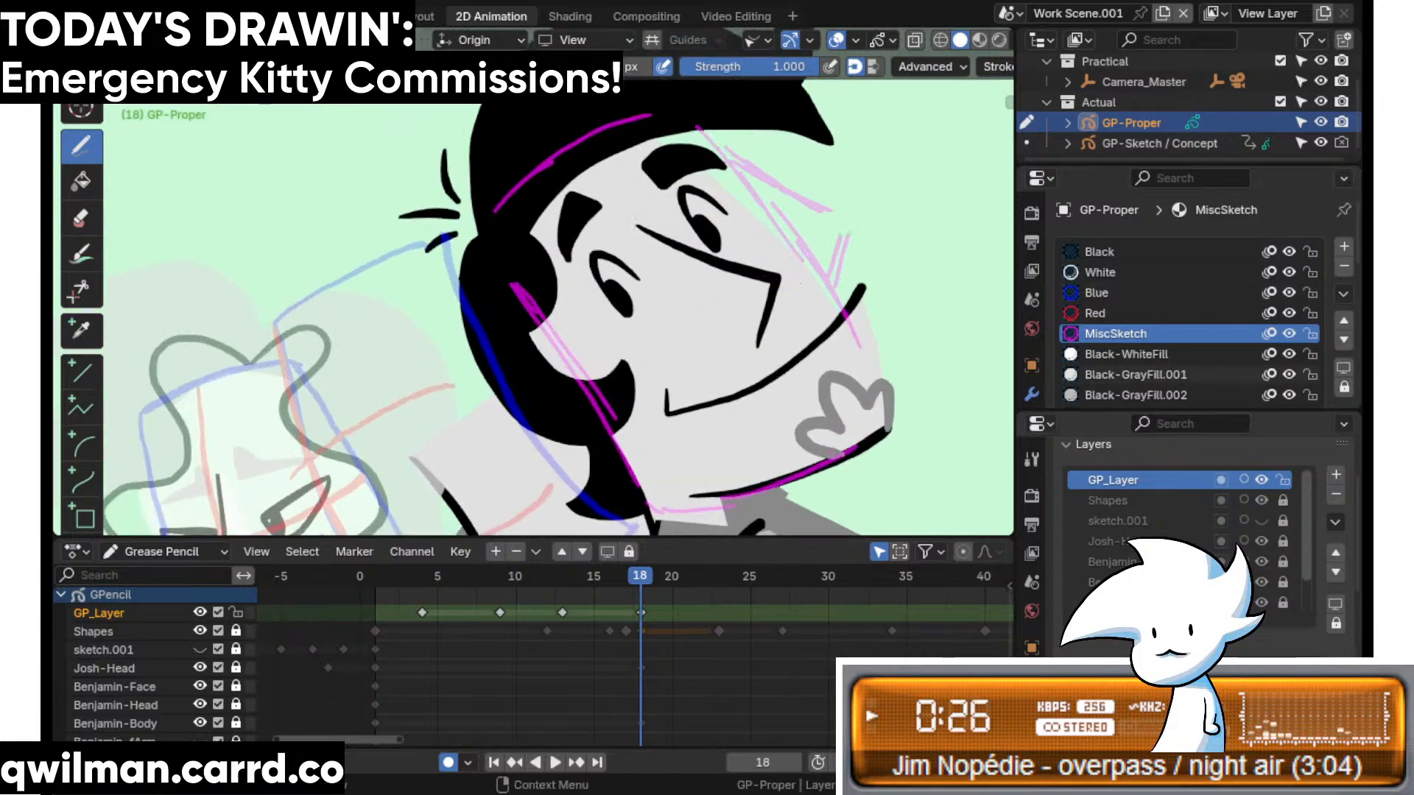
pyautogui.moveTo(1223, 682); pyautogui.dragTo(1289, 681)
pyautogui.moveTo(727, 159)
pyautogui.mouseDown()
pyautogui.moveTo(808, 207)
pyautogui.moveTo(827, 283)
pyautogui.mouseUp()
pyautogui.keyDown('shift'); pyautogui.moveTo(787, 293); pyautogui.dragTo(678, 247, button='middle'); pyautogui.keyUp('shift')
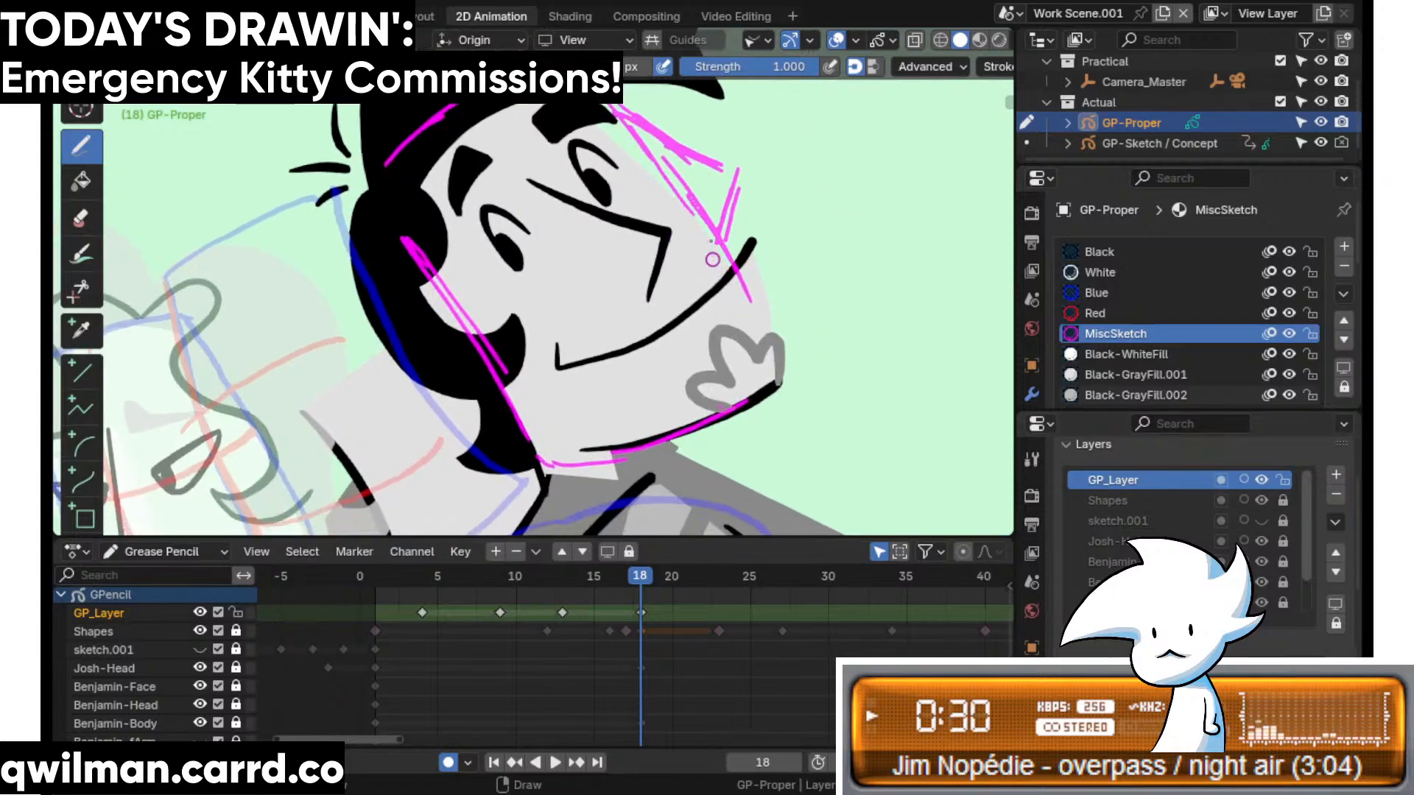
# - Try short lip strokes just below the nose guide, and undo the attempts
pyautogui.moveTo(698, 268); pyautogui.dragTo(758, 201)
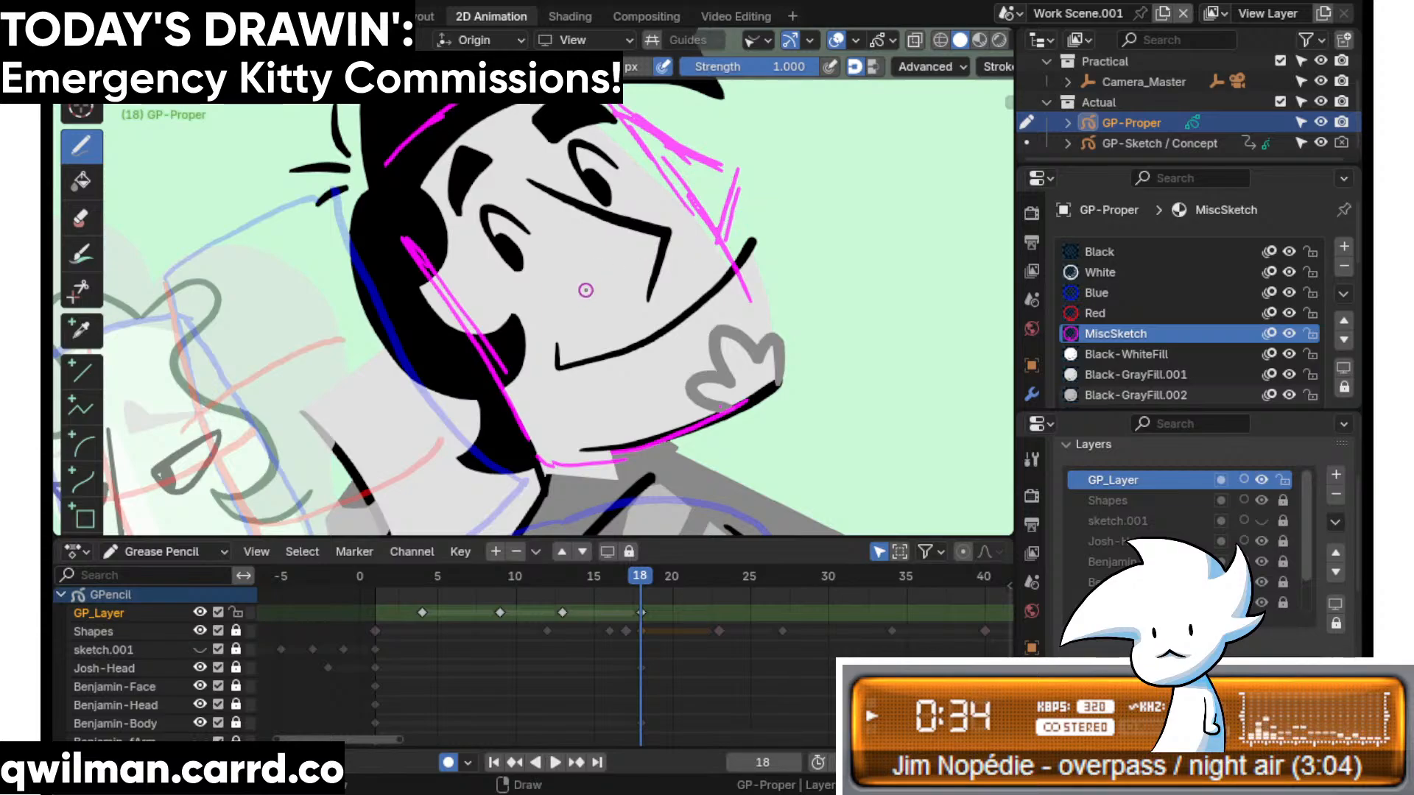
pyautogui.moveTo(732, 242); pyautogui.dragTo(770, 218)
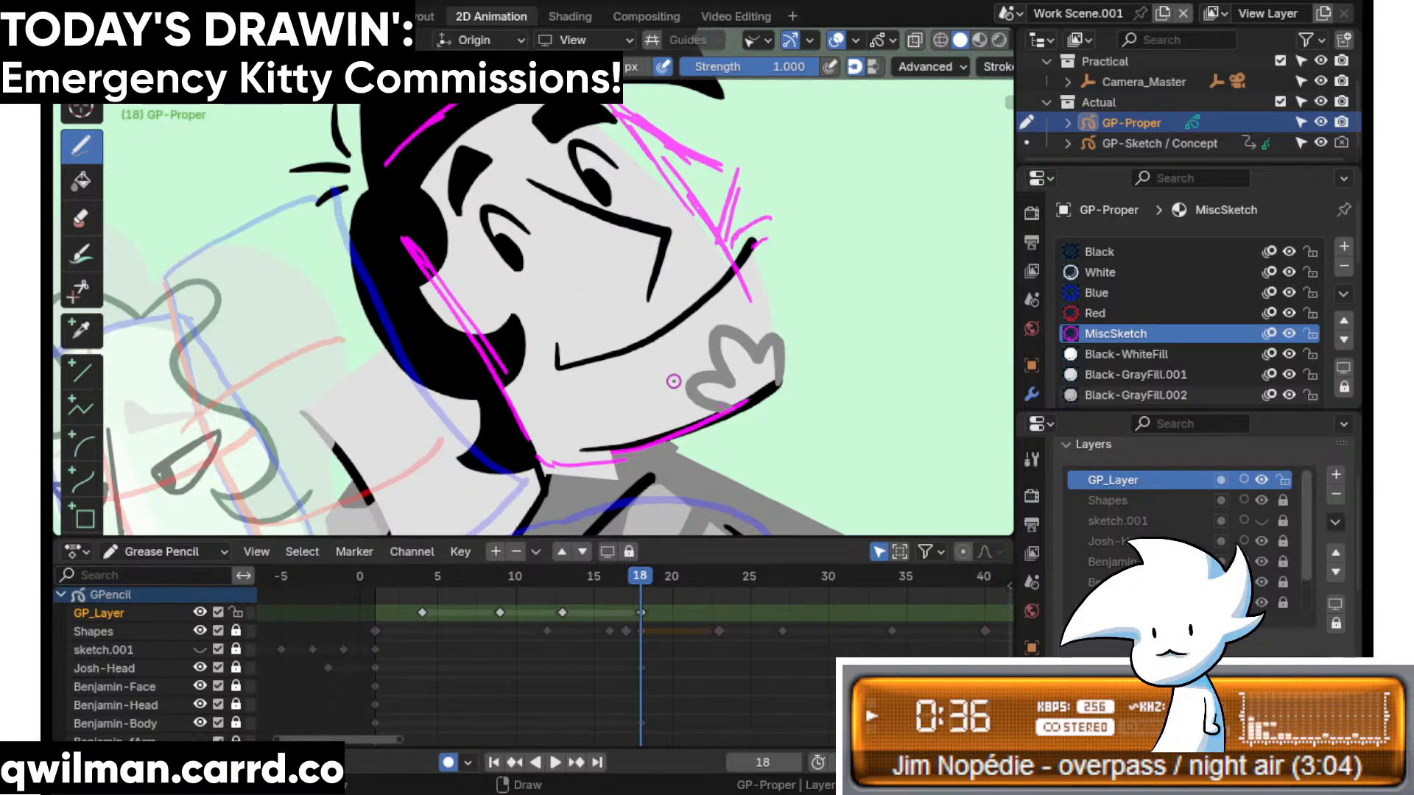
pyautogui.hotkey('ctrl', 'z')
pyautogui.moveTo(726, 248); pyautogui.dragTo(754, 247)
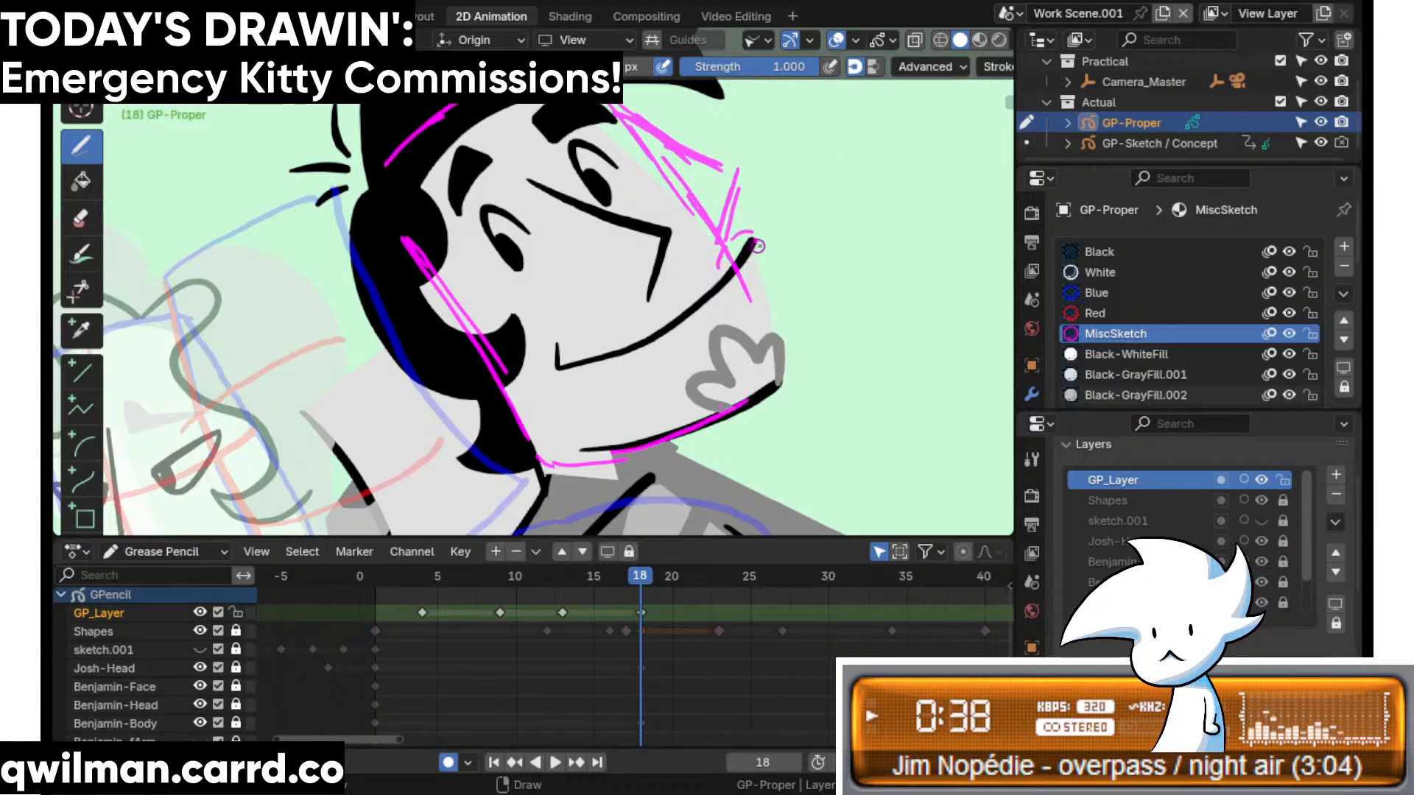
pyautogui.hotkey('ctrl', 'z')
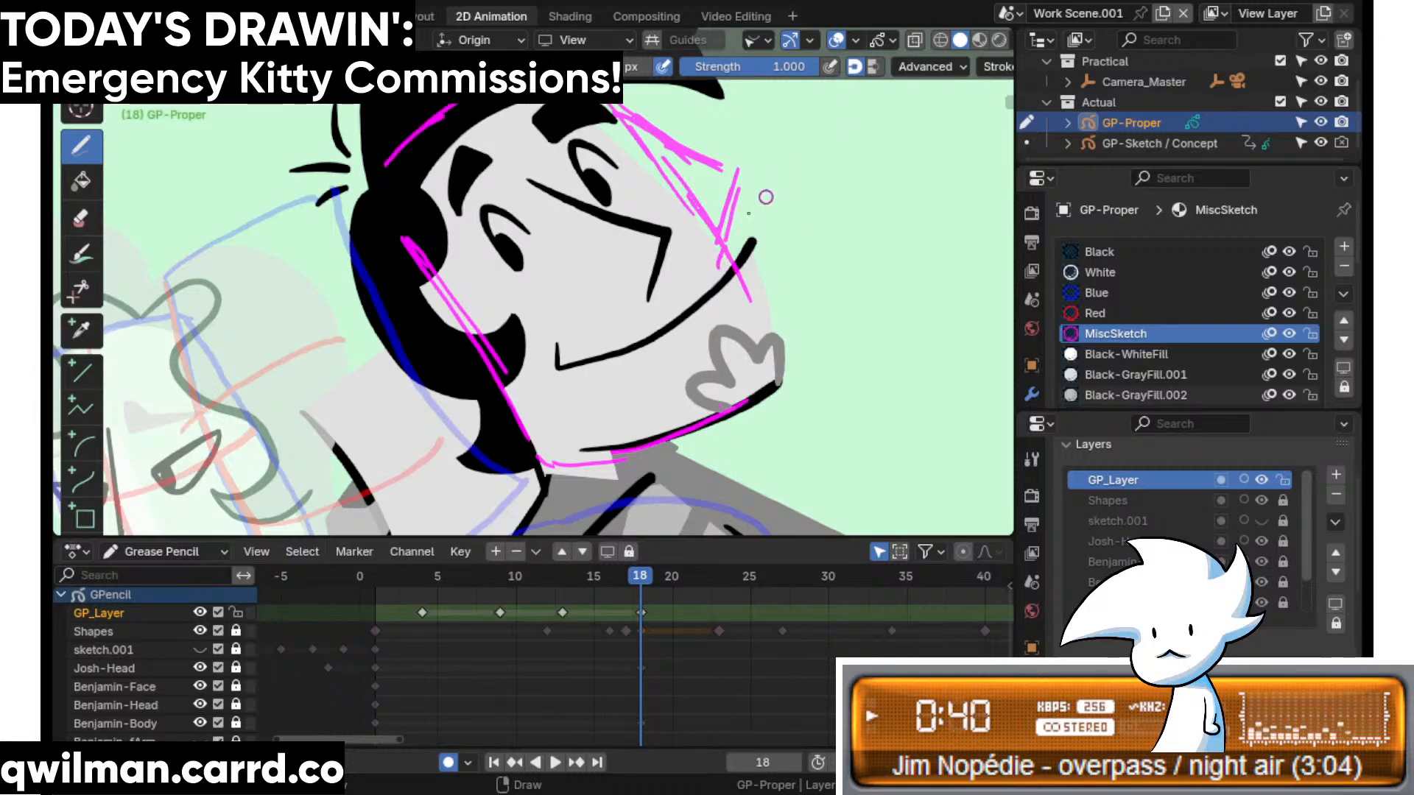
# - Draw a small curved eye guide under the dark-haired man's far eye and rotate the guide in Edit Mode
pyautogui.keyDown('shift'); pyautogui.moveTo(609, 198); pyautogui.dragTo(614, 219, button='middle'); pyautogui.keyUp('shift')
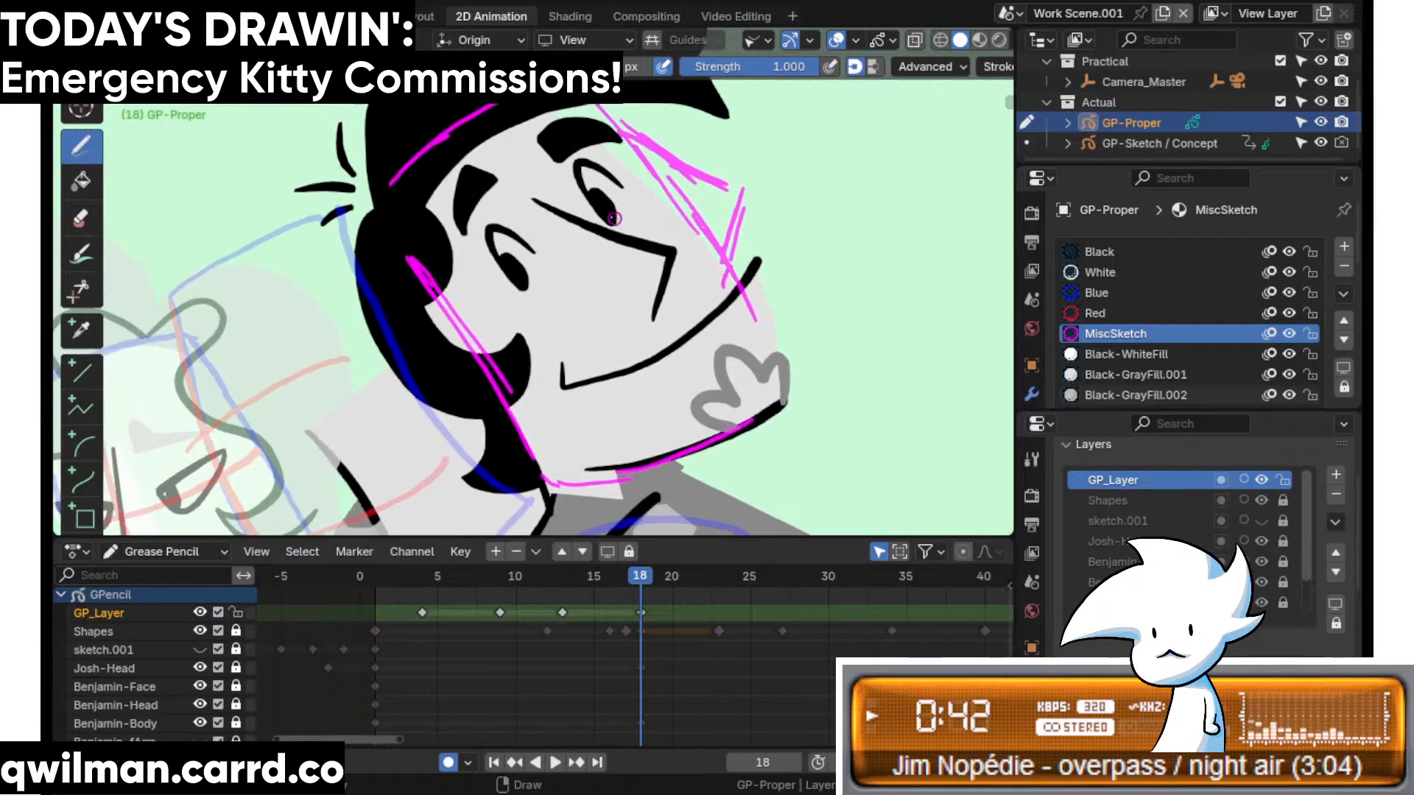
pyautogui.moveTo(612, 229); pyautogui.dragTo(645, 208)
pyautogui.press('q')
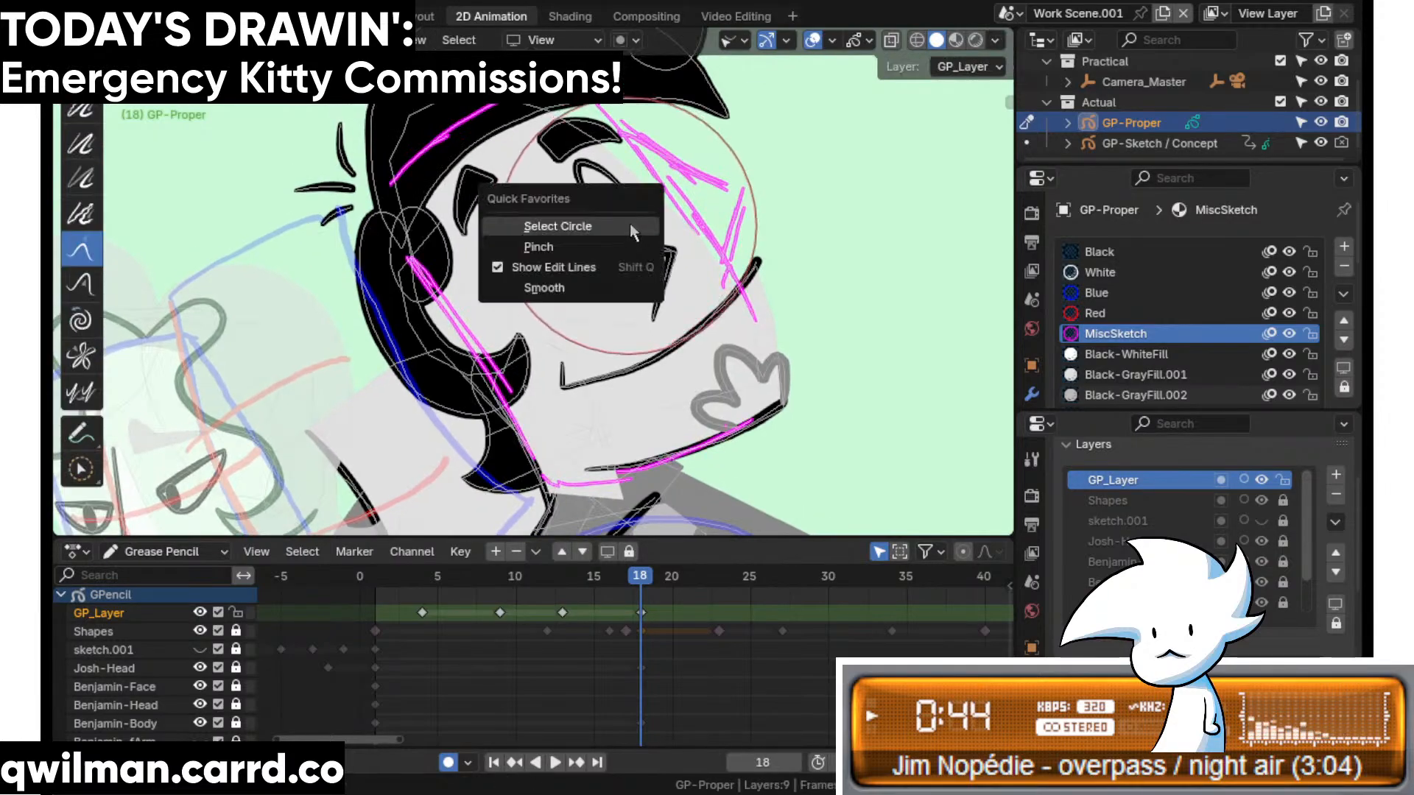
pyautogui.click(633, 223)
pyautogui.hotkey('shift', 'space')
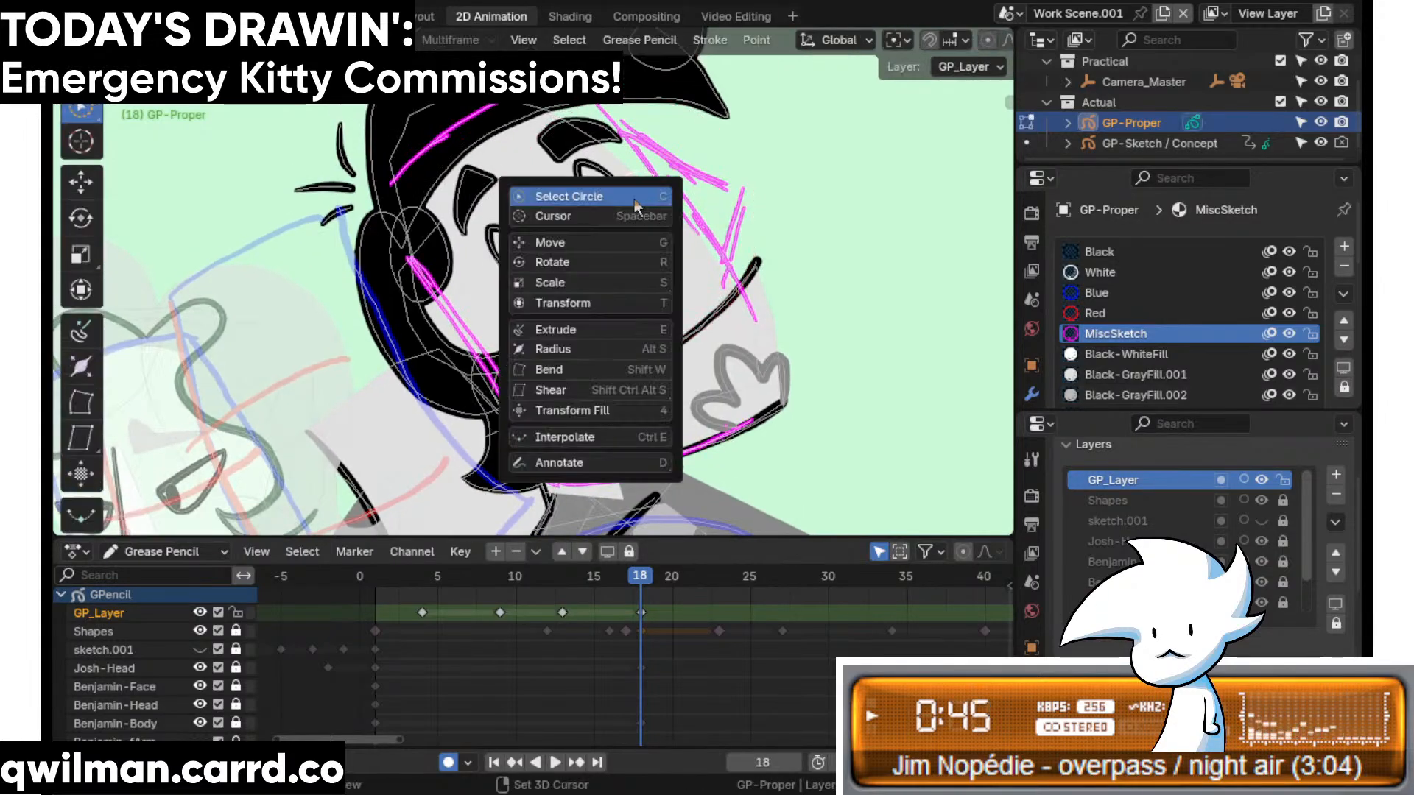
pyautogui.click(599, 262)
pyautogui.moveTo(603, 259); pyautogui.dragTo(631, 239)
pyautogui.hotkey('shift', 'space')
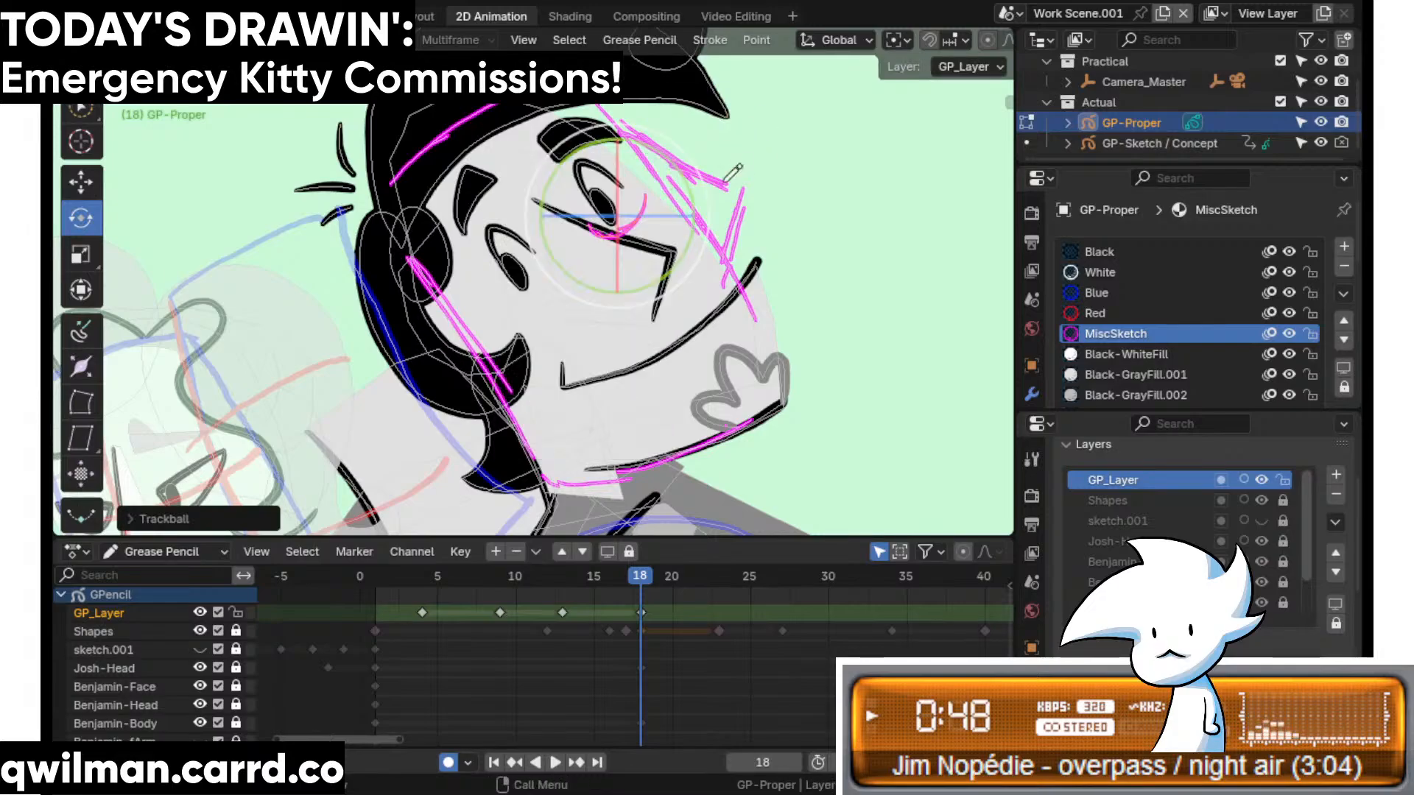
# - Return to Sculpt Mode and adjust the guide strokes around the eye and profile with the Grab brush
pyautogui.press('Tab')
pyautogui.press('Tab')
pyautogui.press('Tab')
pyautogui.hotkey('shift', 'space')
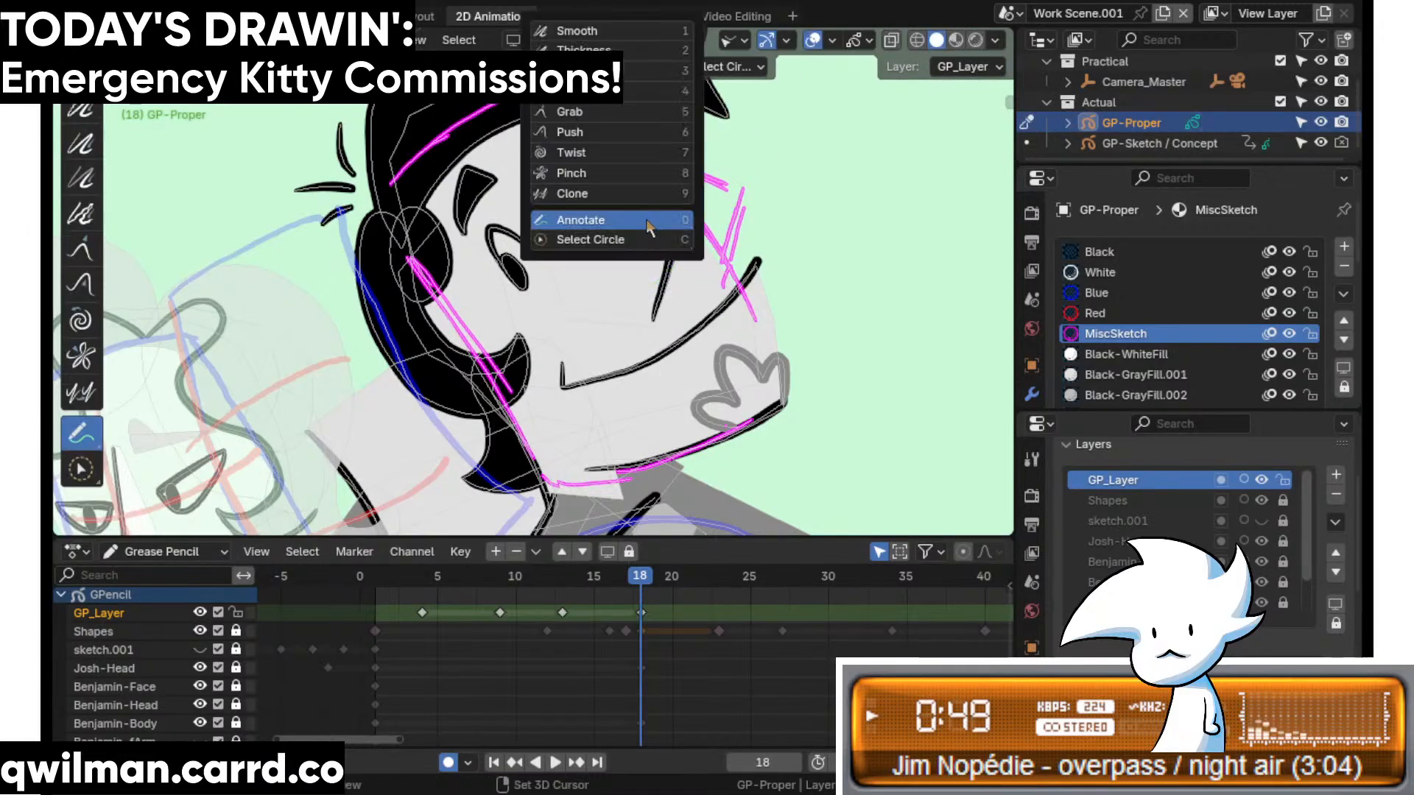
pyautogui.click(601, 109)
pyautogui.keyDown('ctrl'); pyautogui.moveTo(641, 234); pyautogui.dragTo(683, 243, button='middle'); pyautogui.keyUp('ctrl')
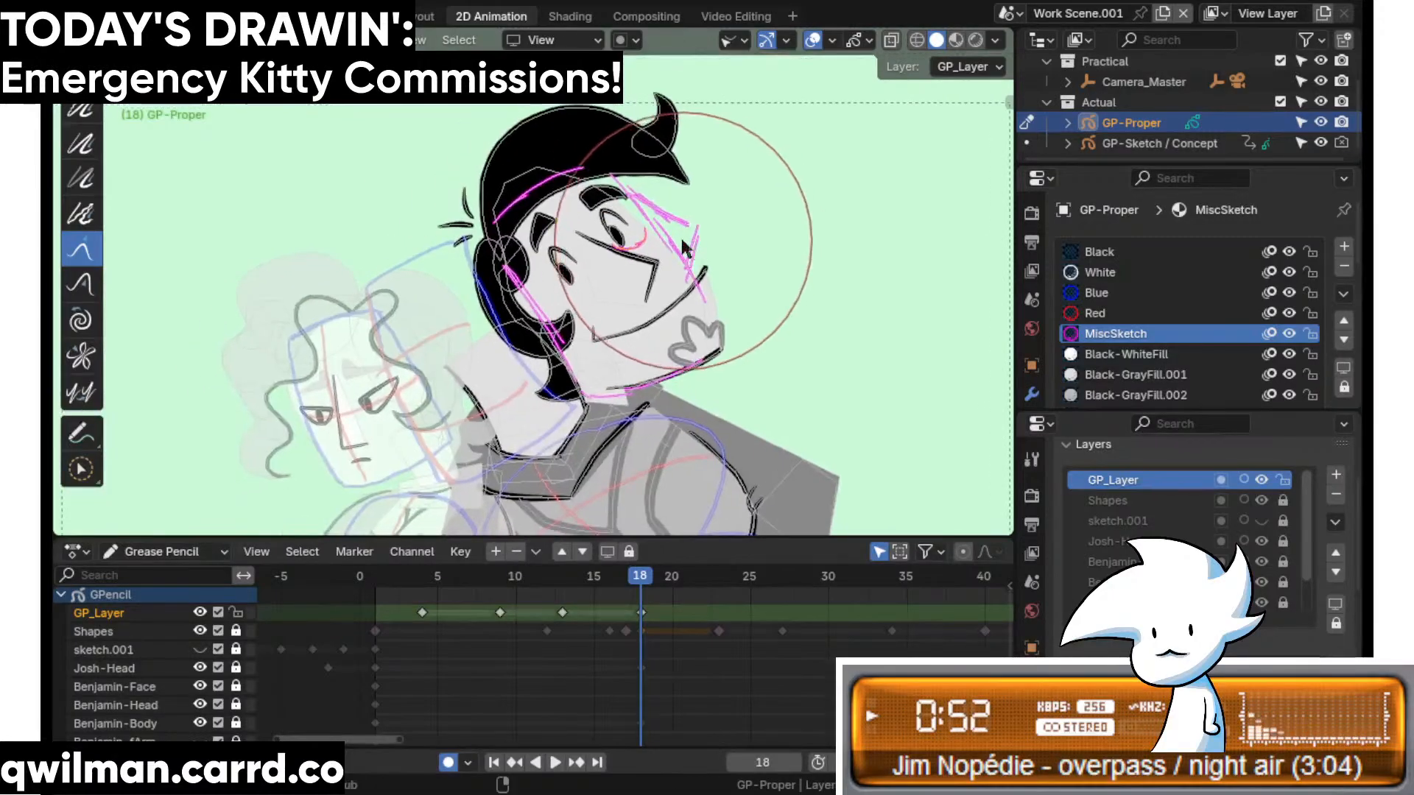
# - Select all the guide strokes in Edit Mode, mirror them along the X axis, and rotate them to suit the turned head
pyautogui.press('Tab')
pyautogui.press('a')
pyautogui.press('s')
pyautogui.press('x')
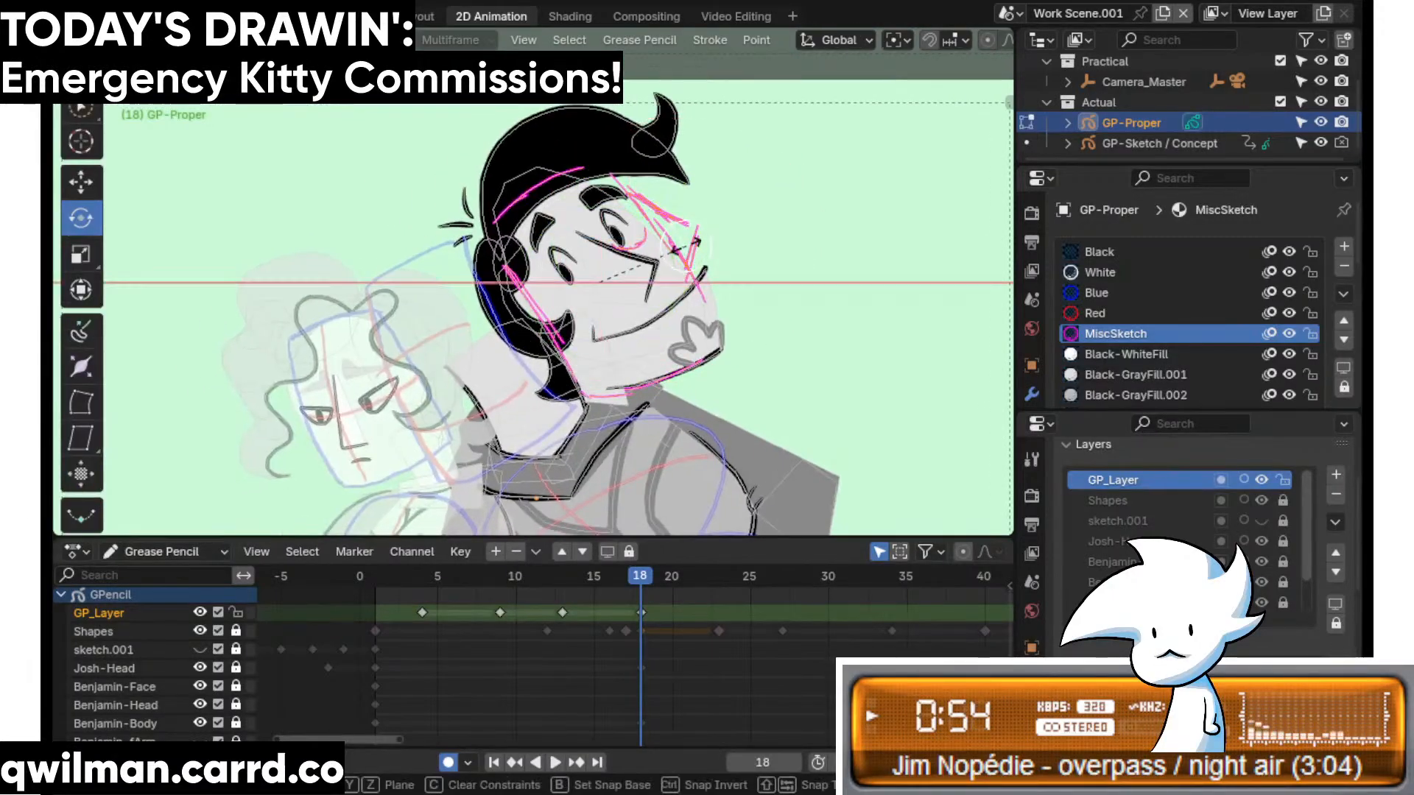
pyautogui.click(681, 246)
pyautogui.hotkey('shift', 'space')
pyautogui.click(678, 242)
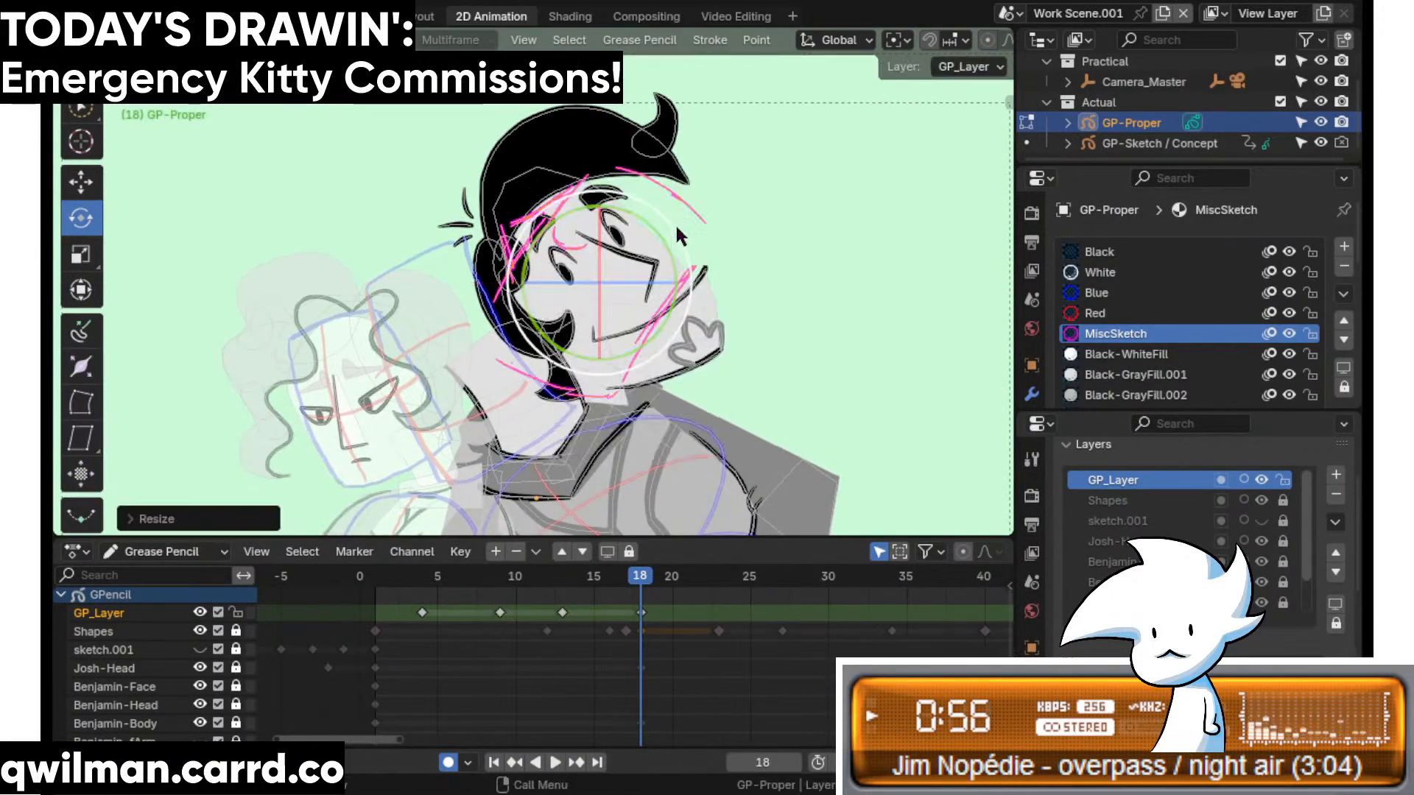
pyautogui.moveTo(678, 225); pyautogui.dragTo(589, 189)
# - Move the mirrored head guides onto the blue head shape between the two characters
pyautogui.hotkey('shift', 'space')
pyautogui.click(572, 148)
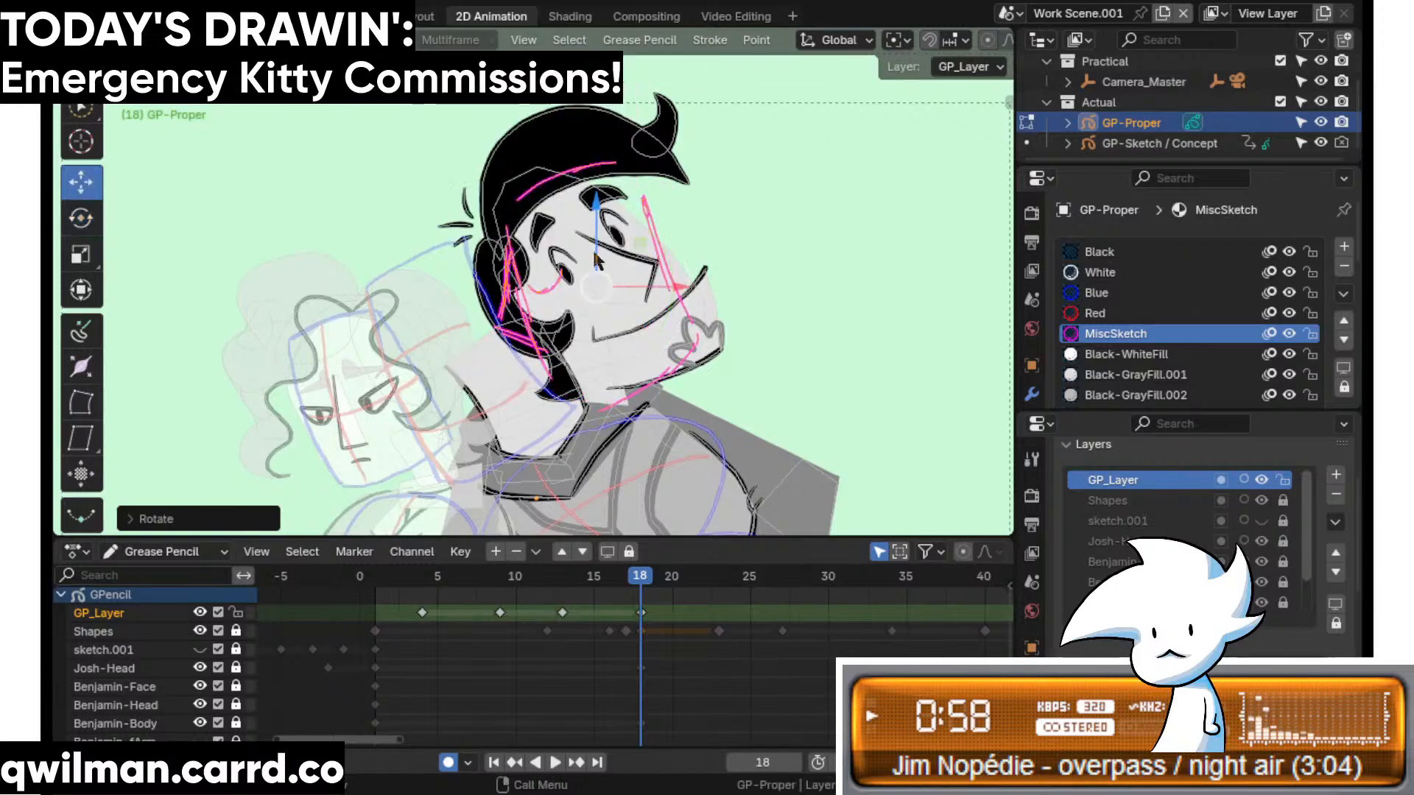
pyautogui.moveTo(595, 257); pyautogui.dragTo(510, 382)
pyautogui.keyDown('shift'); pyautogui.moveTo(510, 382); pyautogui.dragTo(623, 280, button='middle'); pyautogui.keyUp('shift')
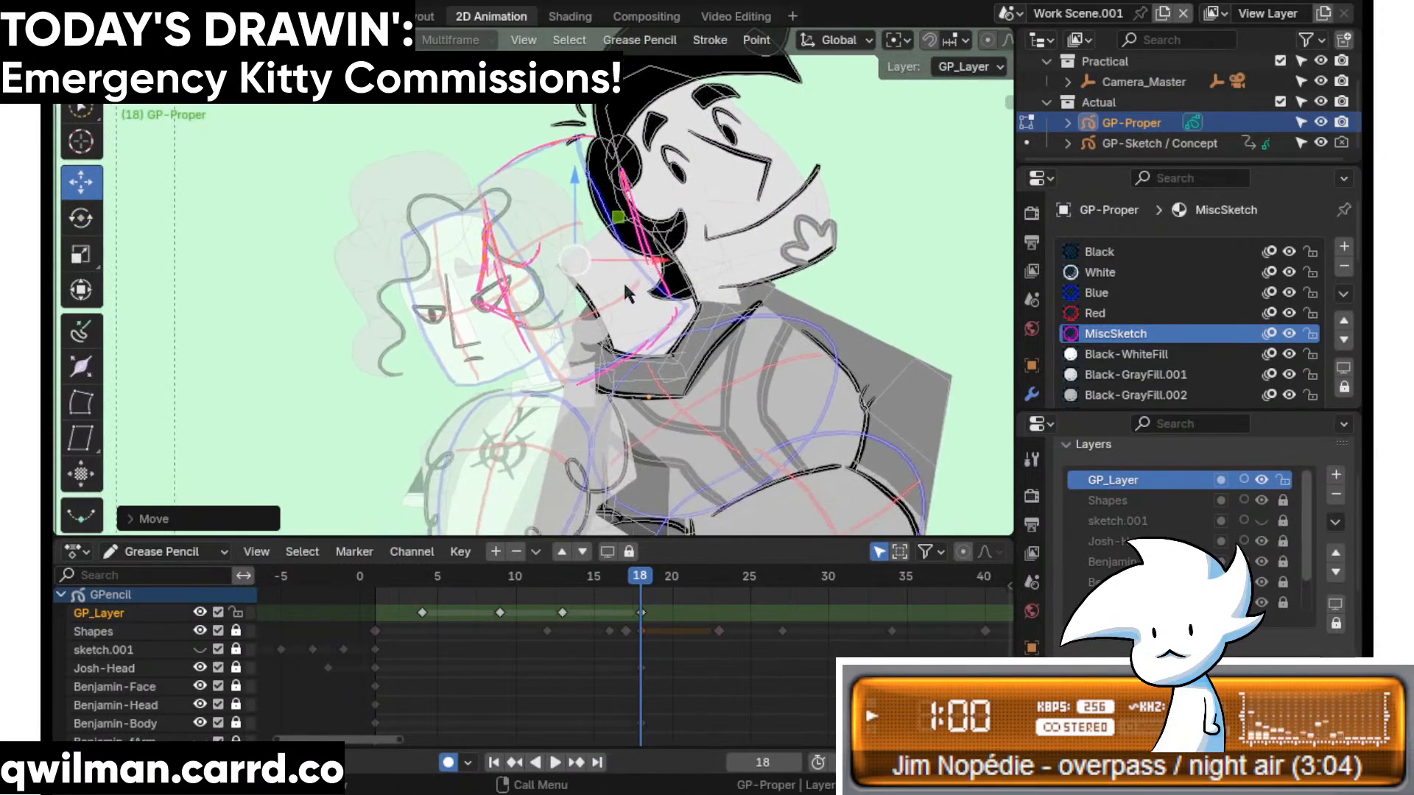
pyautogui.moveTo(578, 241); pyautogui.dragTo(569, 223)
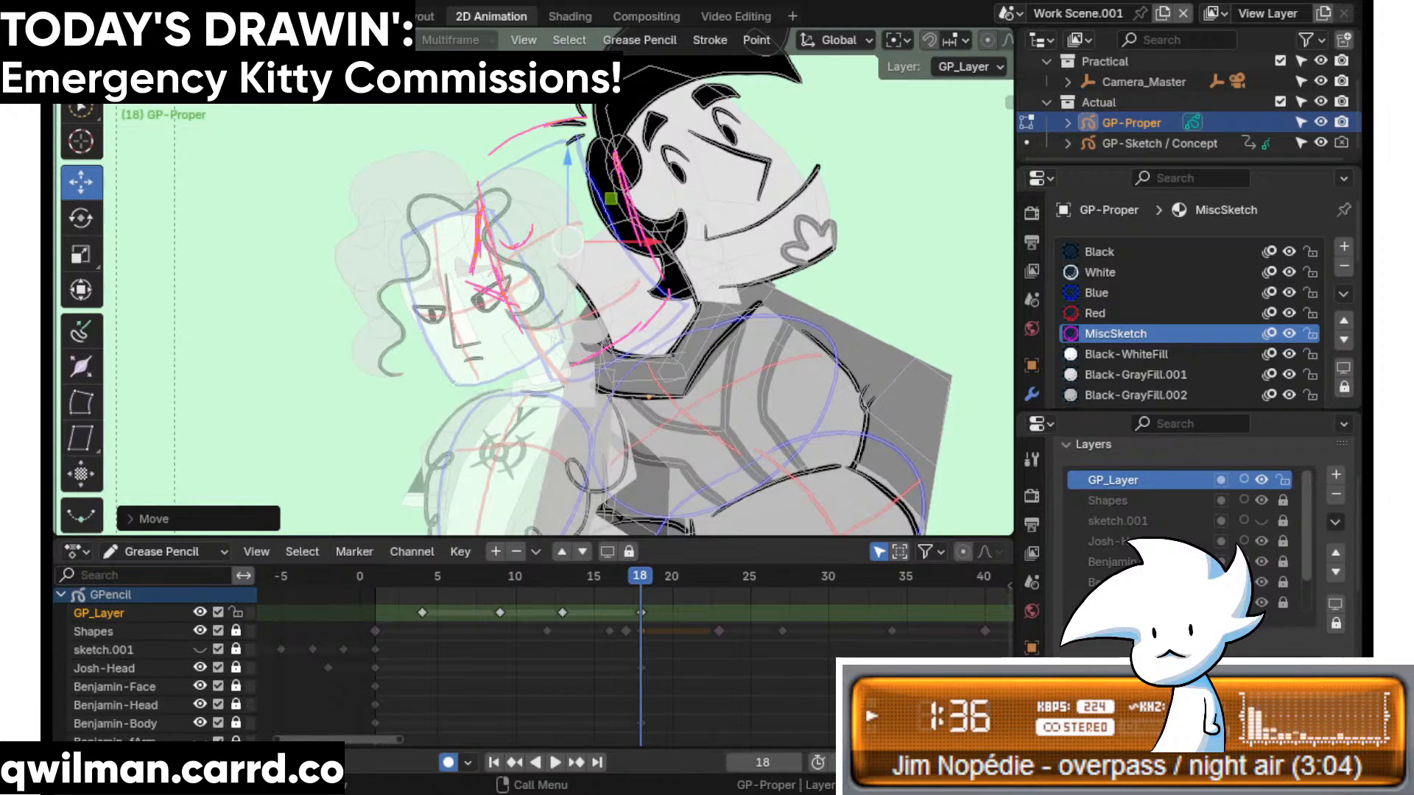
# - Switch to Sculpt Mode and nudge the lower profile guide near the curly-haired character's face with the Grab brush
pyautogui.keyDown('shift'); pyautogui.moveTo(565, 315); pyautogui.dragTo(601, 290, button='middle'); pyautogui.keyUp('shift')
pyautogui.scroll(2, 601, 290)
pyautogui.press('Tab')
pyautogui.keyDown('shift'); pyautogui.moveTo(567, 243); pyautogui.dragTo(602, 276, button='middle'); pyautogui.keyUp('shift')
pyautogui.press('Tab')
pyautogui.press('q')
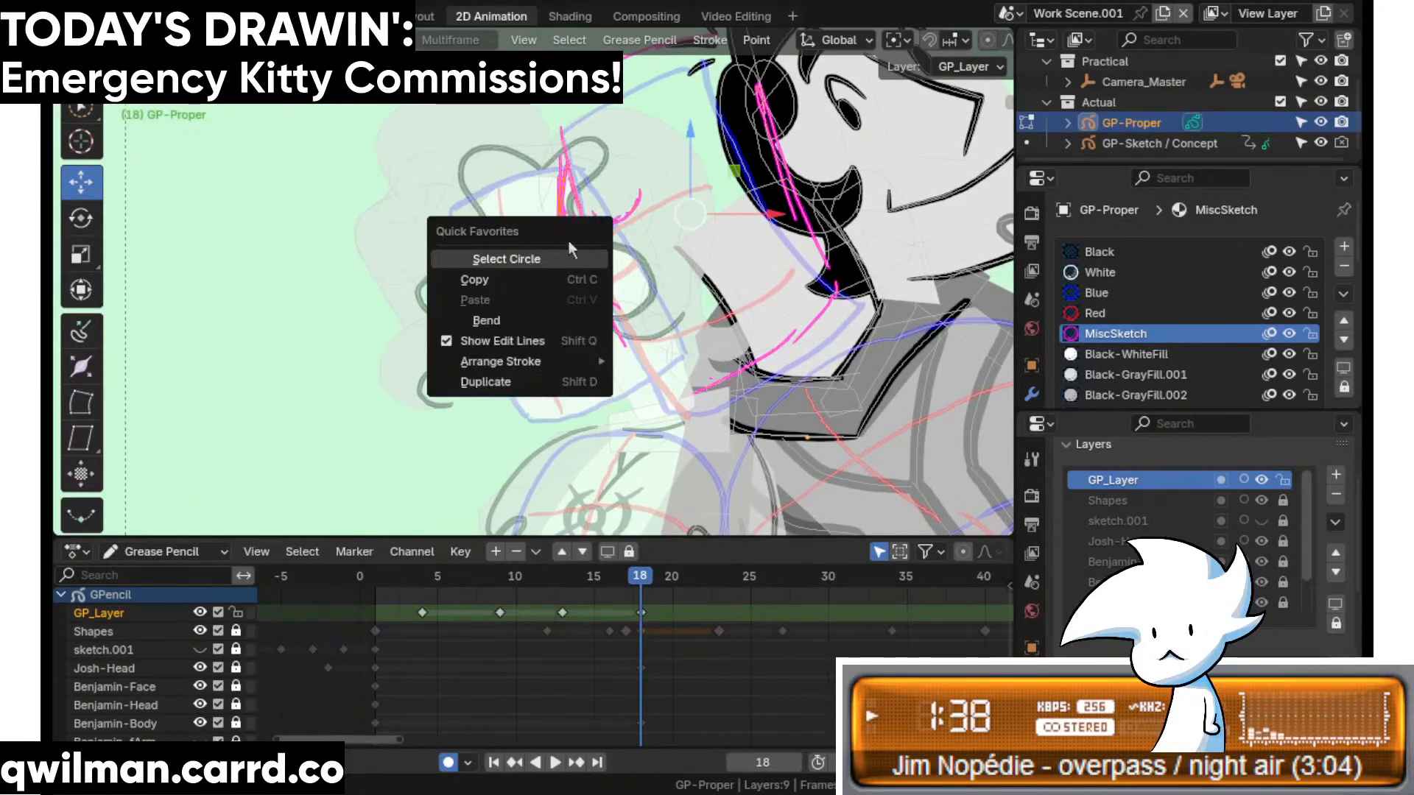
pyautogui.click(556, 258)
pyautogui.press('Escape')
pyautogui.hotkey('ctrl', 'Tab')
pyautogui.hotkey('shift', 'space')
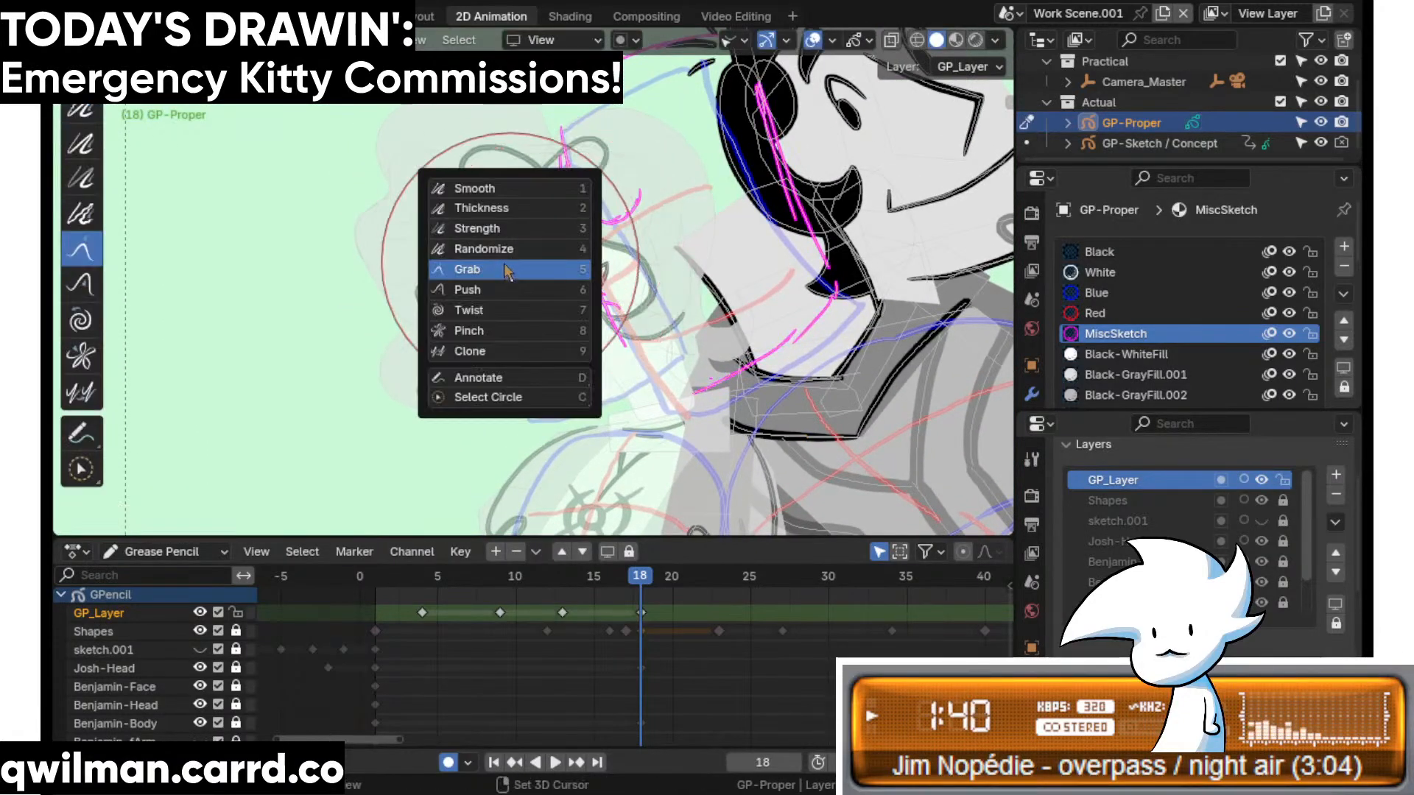
pyautogui.click(558, 267)
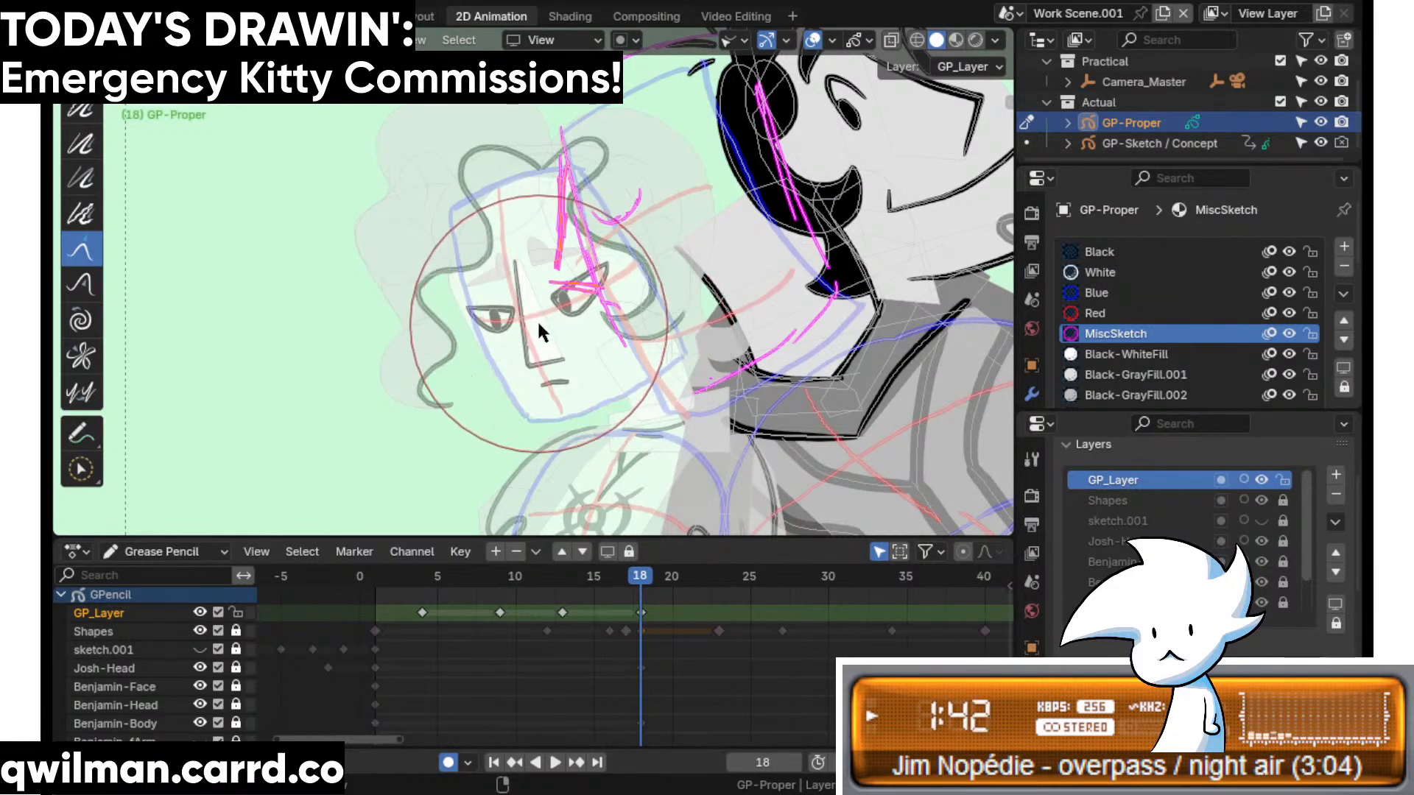
pyautogui.moveTo(538, 324); pyautogui.dragTo(547, 325)
# - Return to Draw Mode and extend the profile guide down to the chin with a new stroke
pyautogui.hotkey('ctrl', 'Tab')
pyautogui.keyDown('shift'); pyautogui.moveTo(651, 318); pyautogui.dragTo(644, 306, button='middle'); pyautogui.keyUp('shift')
pyautogui.scroll(2, 648, 318)
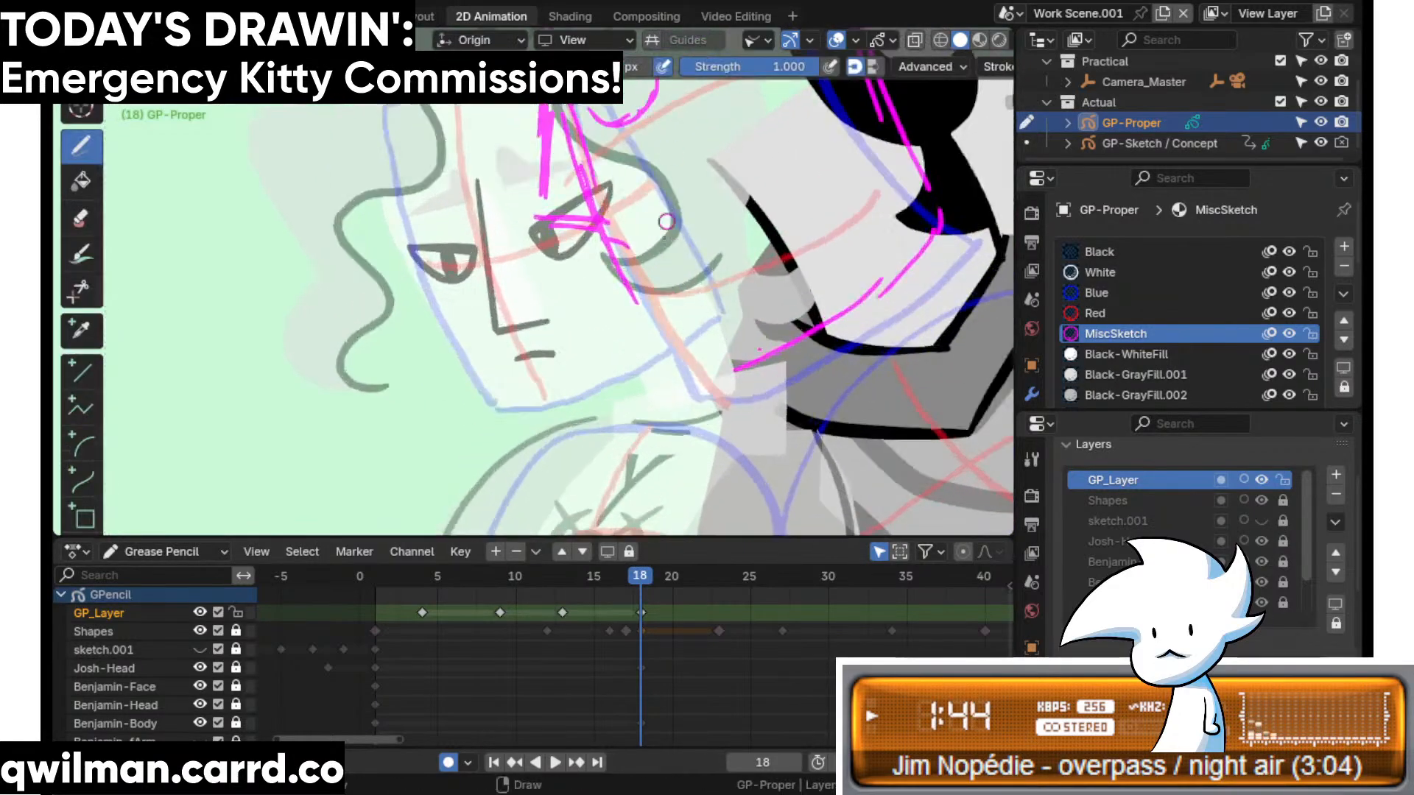
pyautogui.keyDown('shift'); pyautogui.moveTo(730, 299); pyautogui.dragTo(600, 364, button='middle'); pyautogui.keyUp('shift')
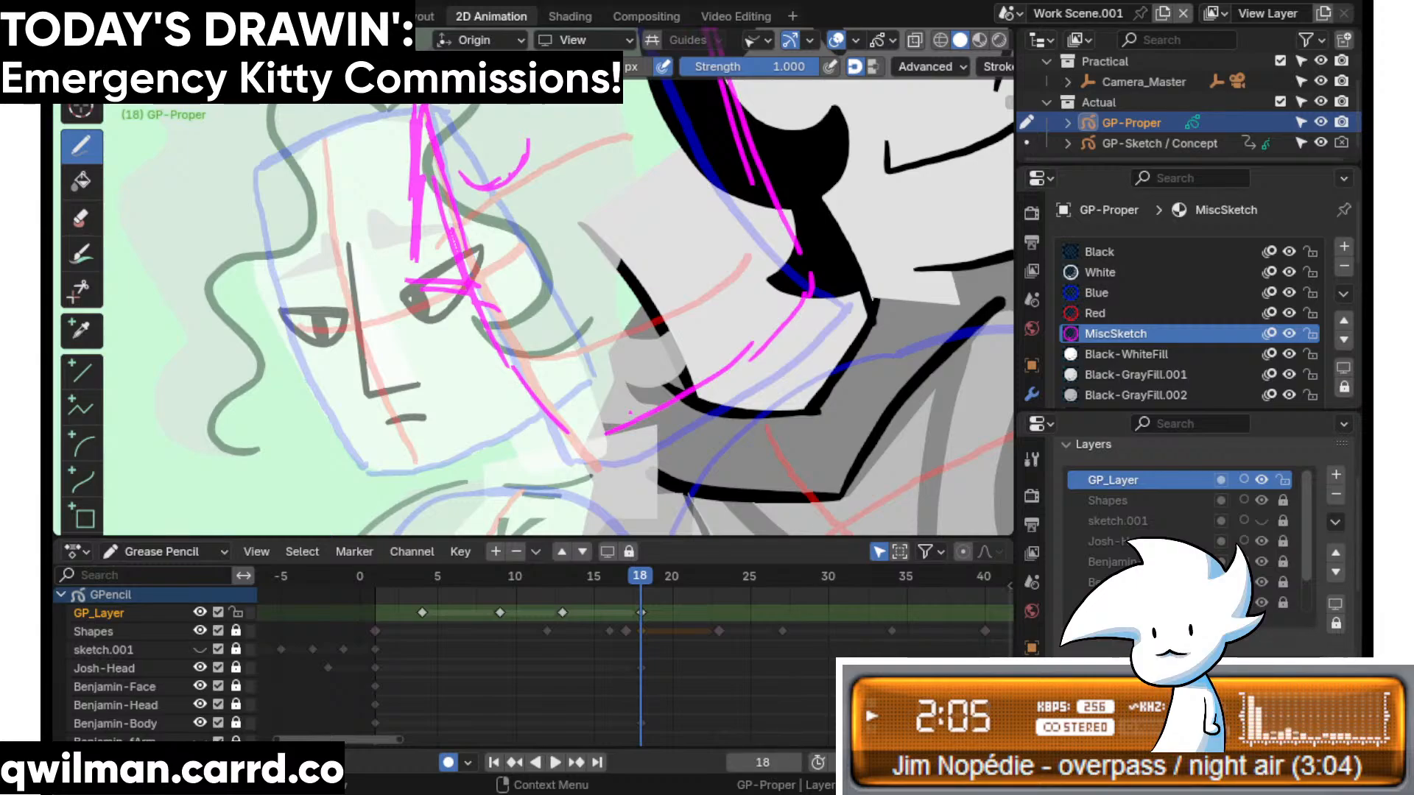
# - Toggle the Josh-Head layer off and back on to compare the guides, and hide the Shapes layer
pyautogui.click(200, 667)
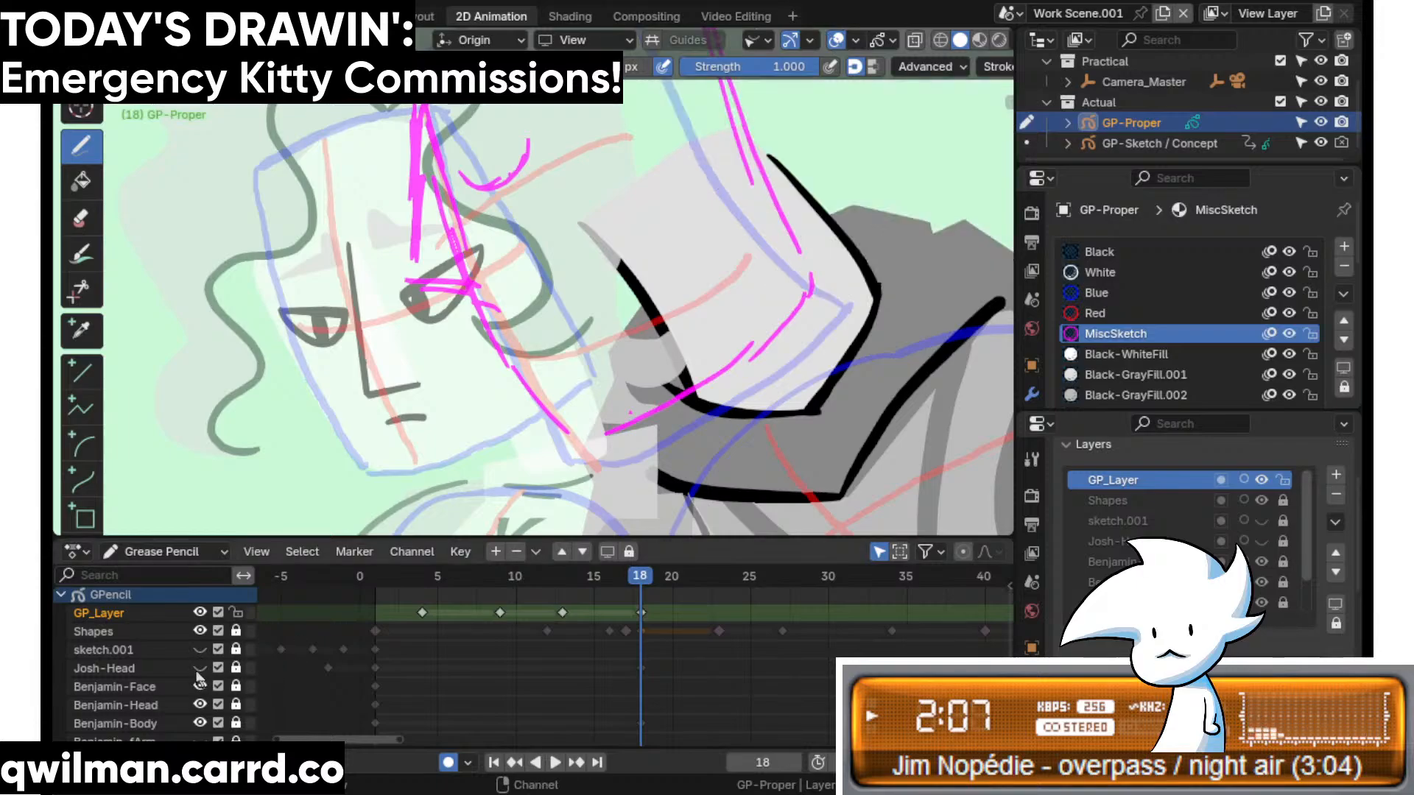
pyautogui.click(201, 667)
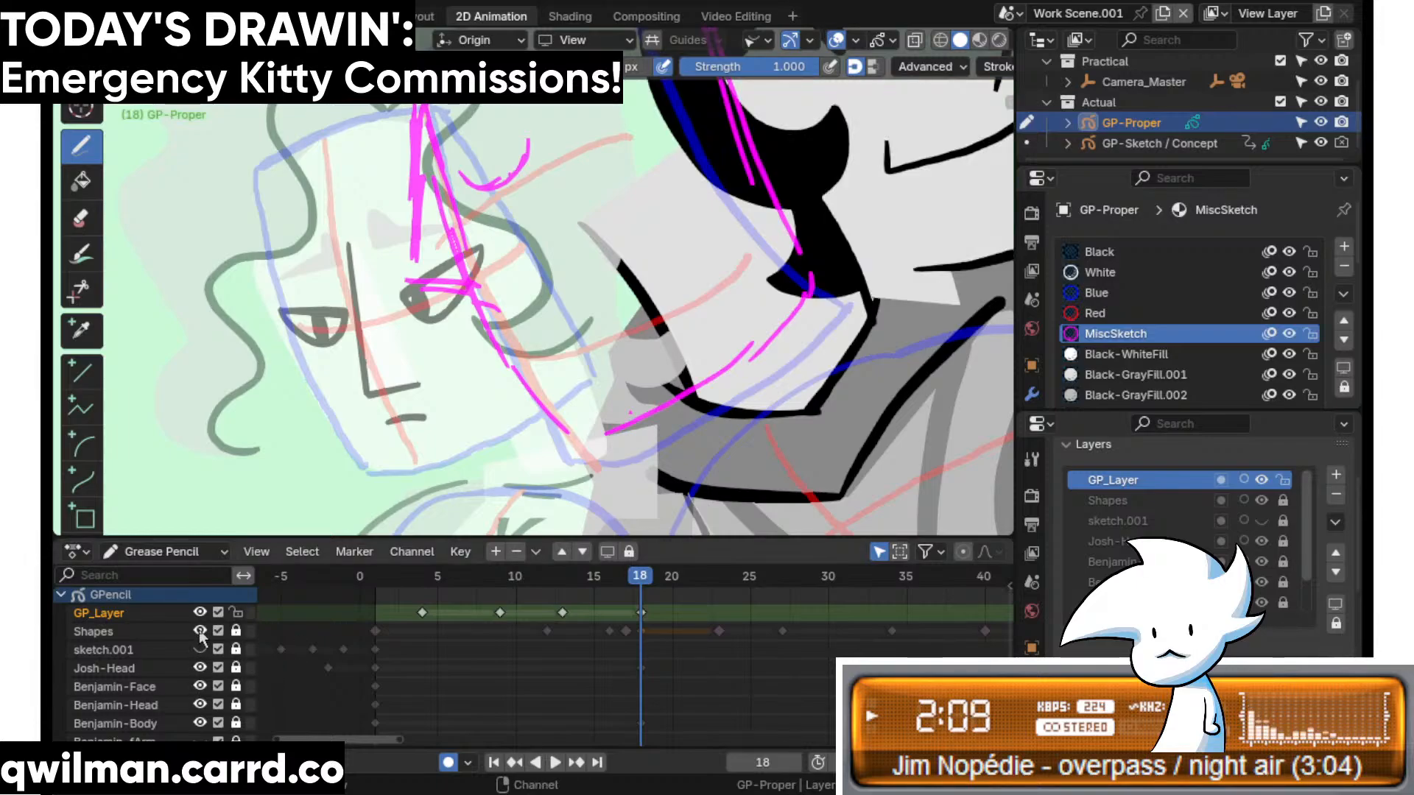
pyautogui.click(199, 631)
pyautogui.scroll(-4, 542, 180)
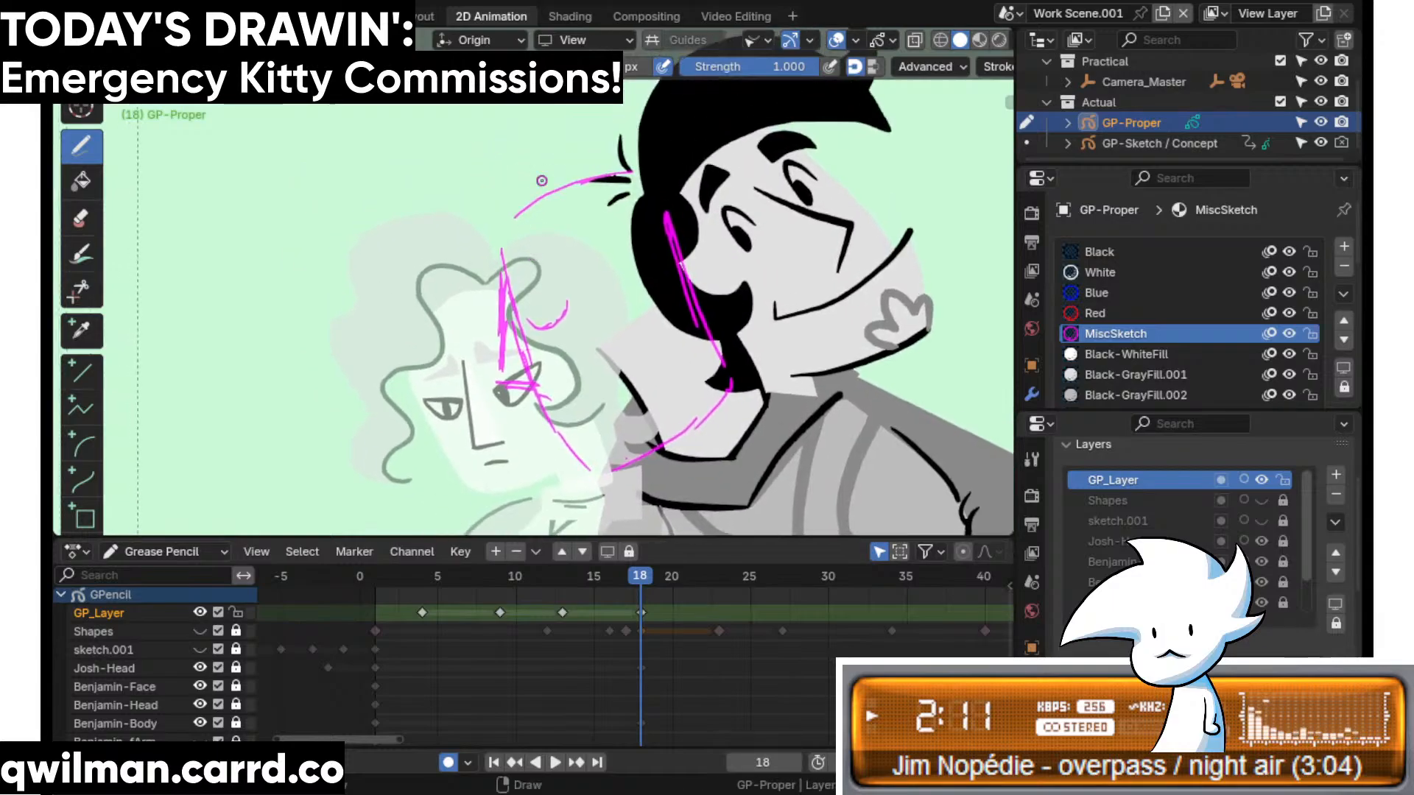
# - Sketch a short curved ear guide behind the eye mark and small looped lips along the lower profile line
pyautogui.keyDown('shift'); pyautogui.moveTo(542, 180); pyautogui.dragTo(568, 183, button='middle'); pyautogui.keyUp('shift')
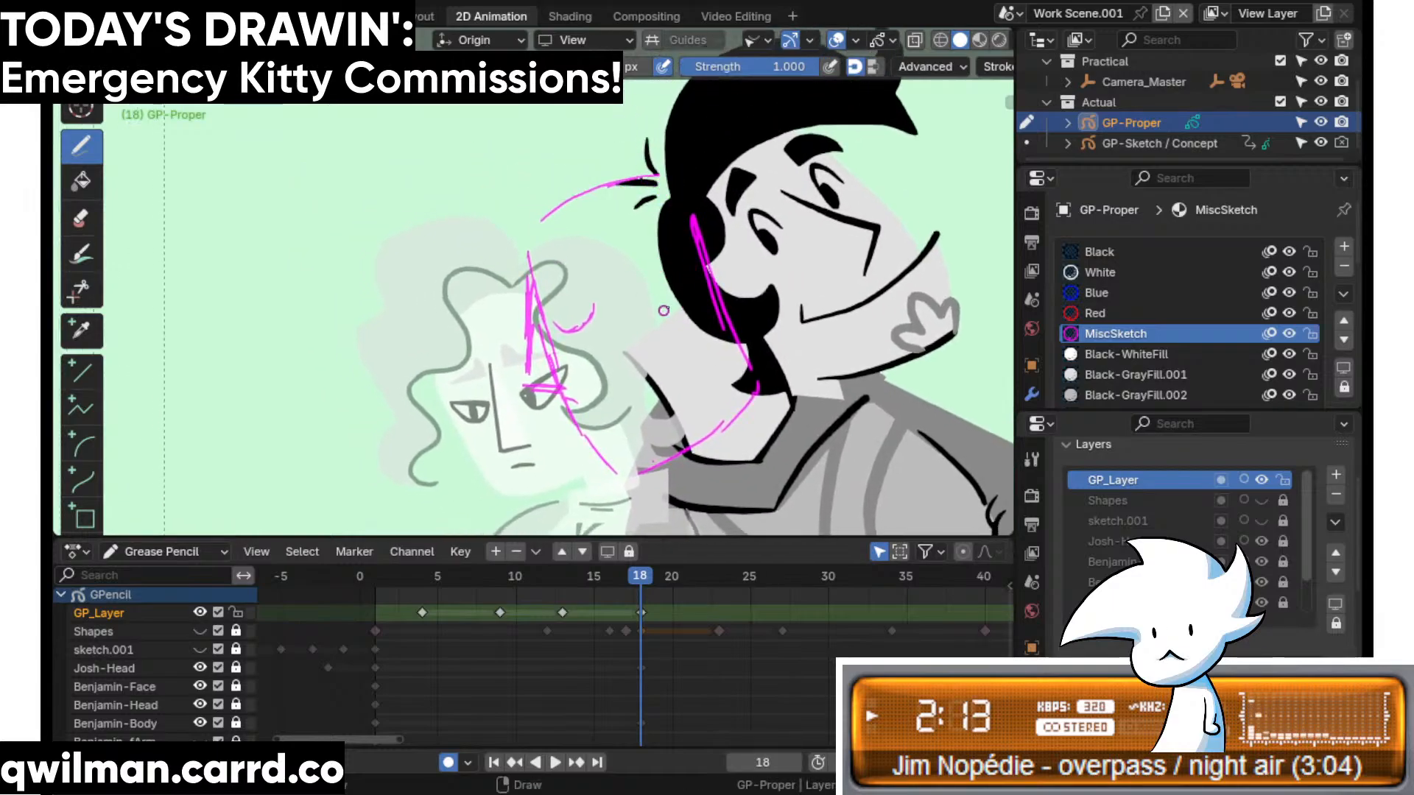
pyautogui.moveTo(638, 267); pyautogui.dragTo(632, 304)
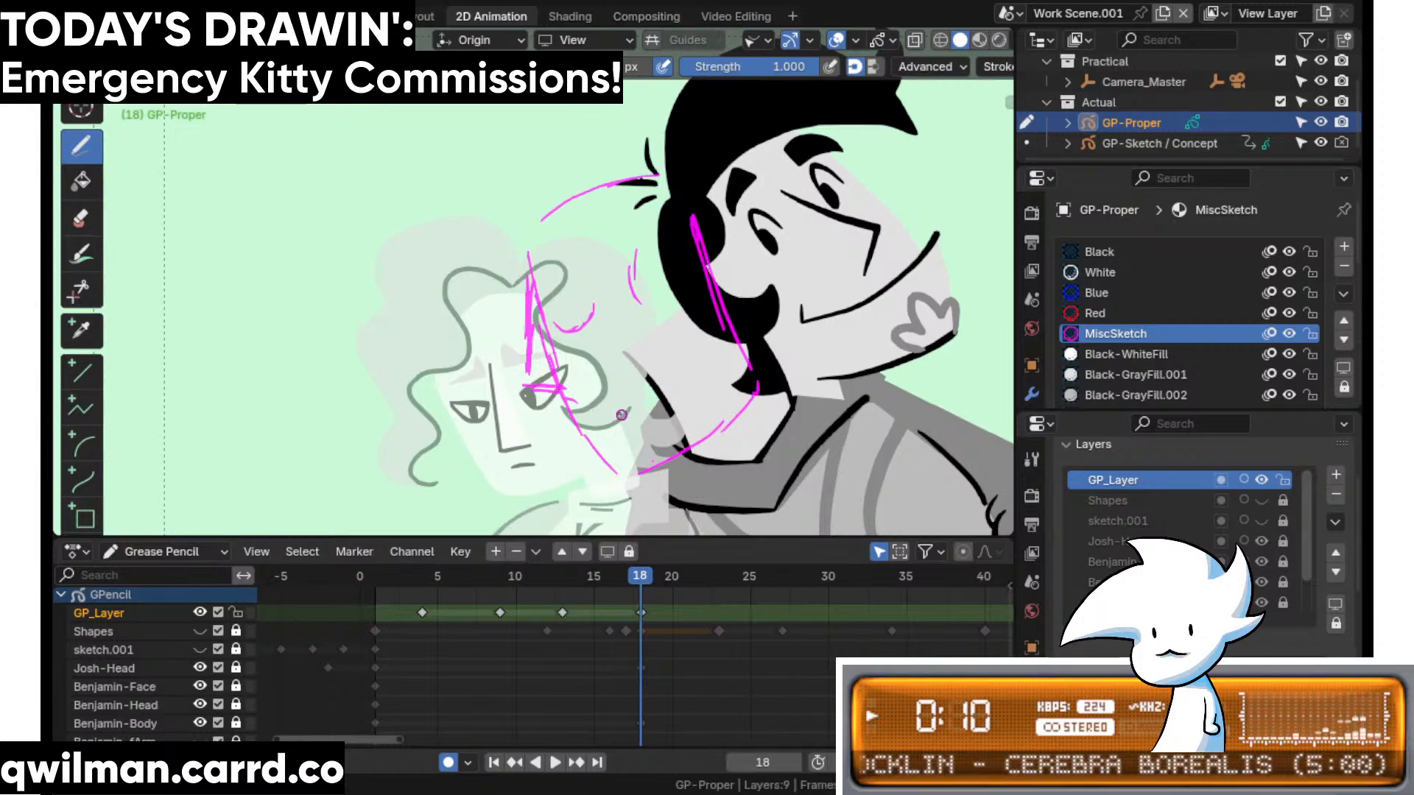
pyautogui.scroll(3, 616, 331)
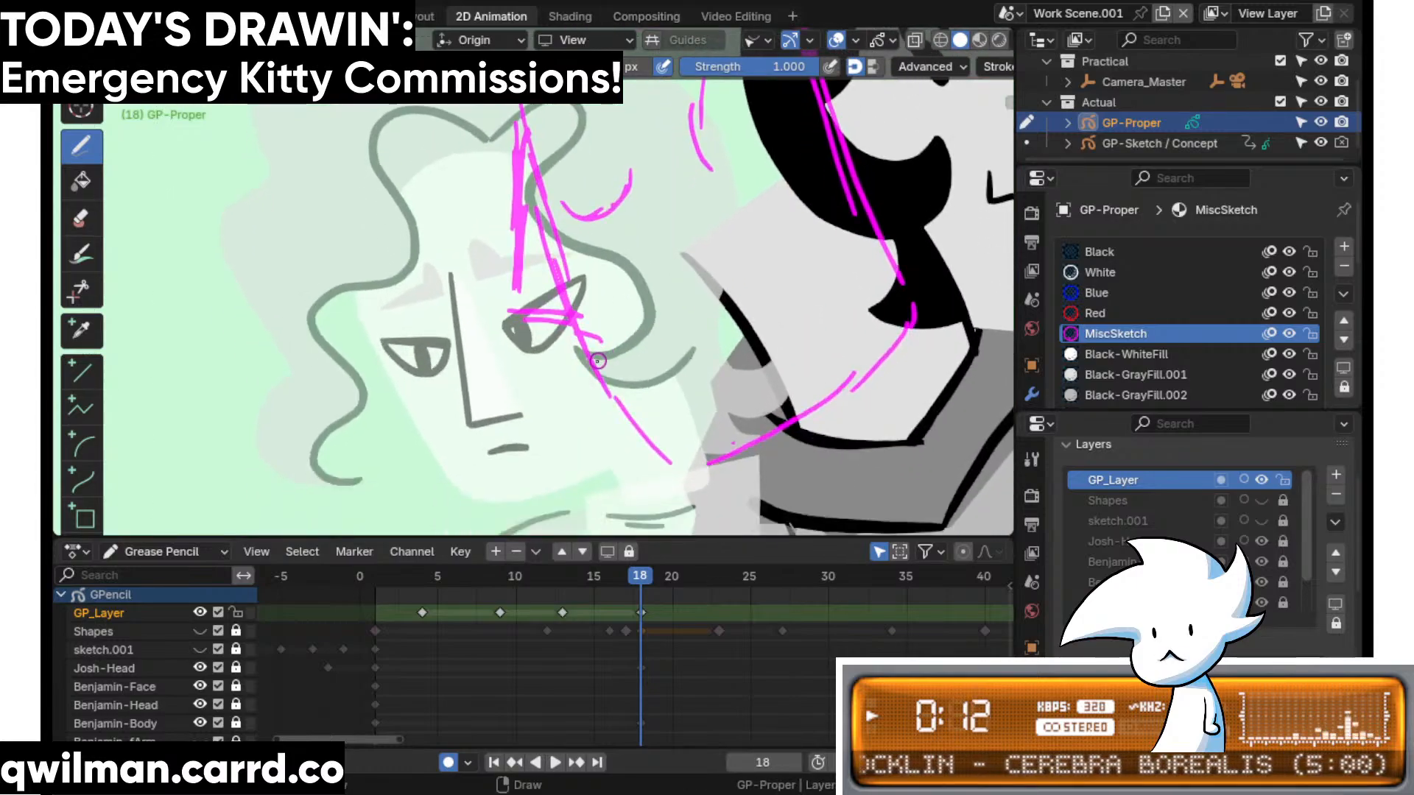
pyautogui.moveTo(594, 361); pyautogui.dragTo(581, 366)
pyautogui.moveTo(577, 380)
pyautogui.mouseDown()
pyautogui.moveTo(612, 390)
pyautogui.moveTo(626, 427)
pyautogui.moveTo(603, 402)
pyautogui.moveTo(606, 418)
pyautogui.moveTo(611, 362)
pyautogui.mouseUp()
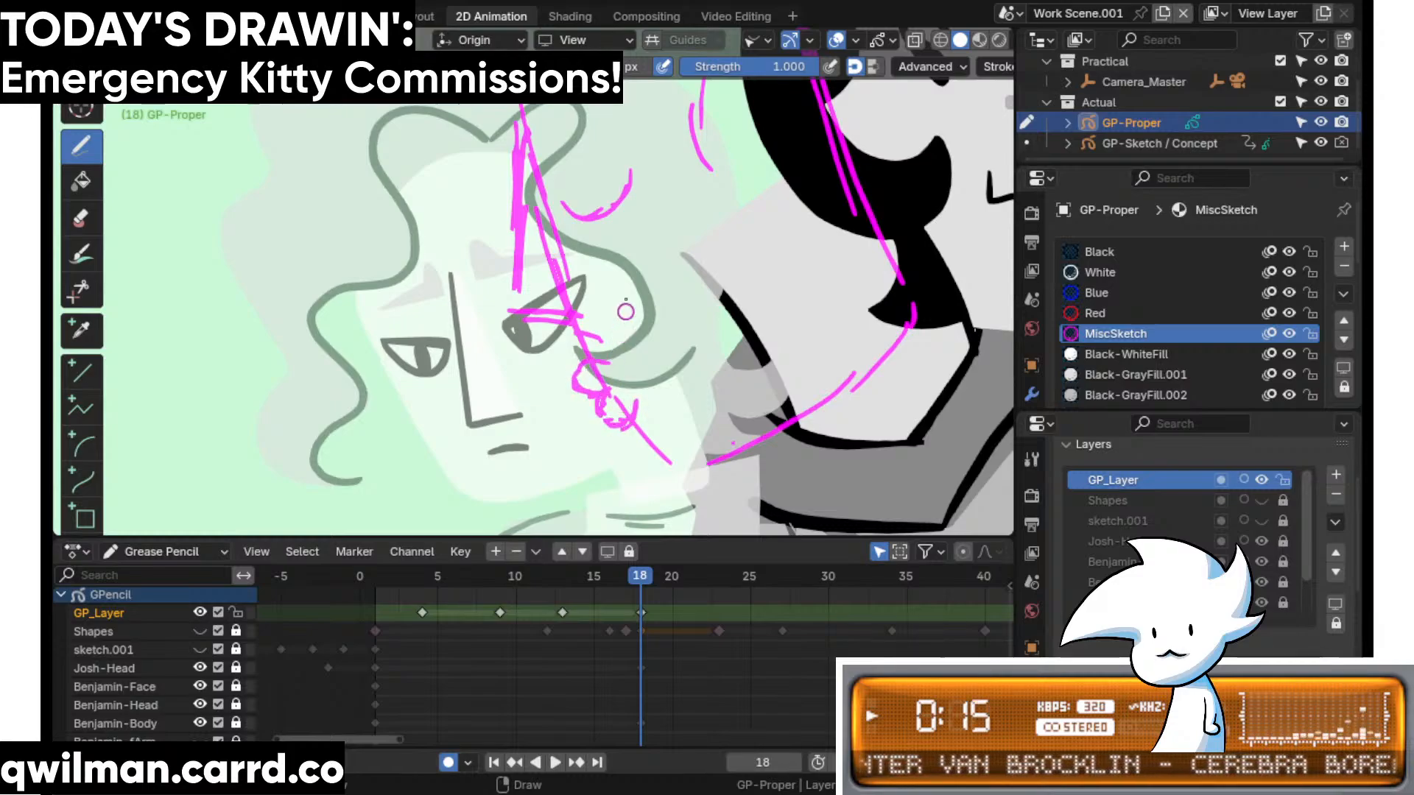
# - Strengthen the ear guide and extend it down toward the neck
pyautogui.keyDown('shift'); pyautogui.moveTo(595, 151); pyautogui.dragTo(572, 233, button='middle'); pyautogui.keyUp('shift')
pyautogui.scroll(-2, 629, 295)
pyautogui.keyDown('shift'); pyautogui.moveTo(629, 295); pyautogui.dragTo(618, 309, button='middle'); pyautogui.keyUp('shift')
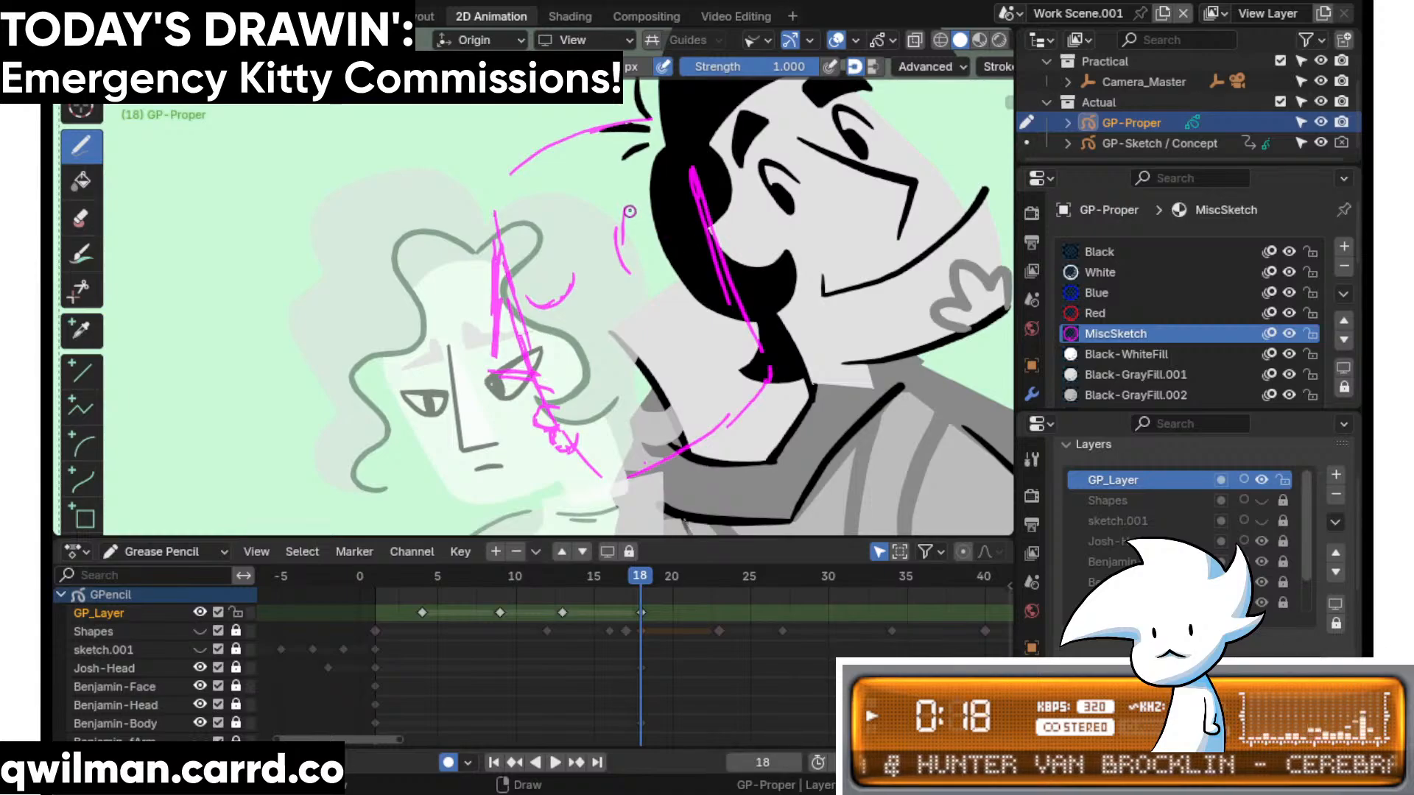
pyautogui.moveTo(617, 235); pyautogui.dragTo(649, 293)
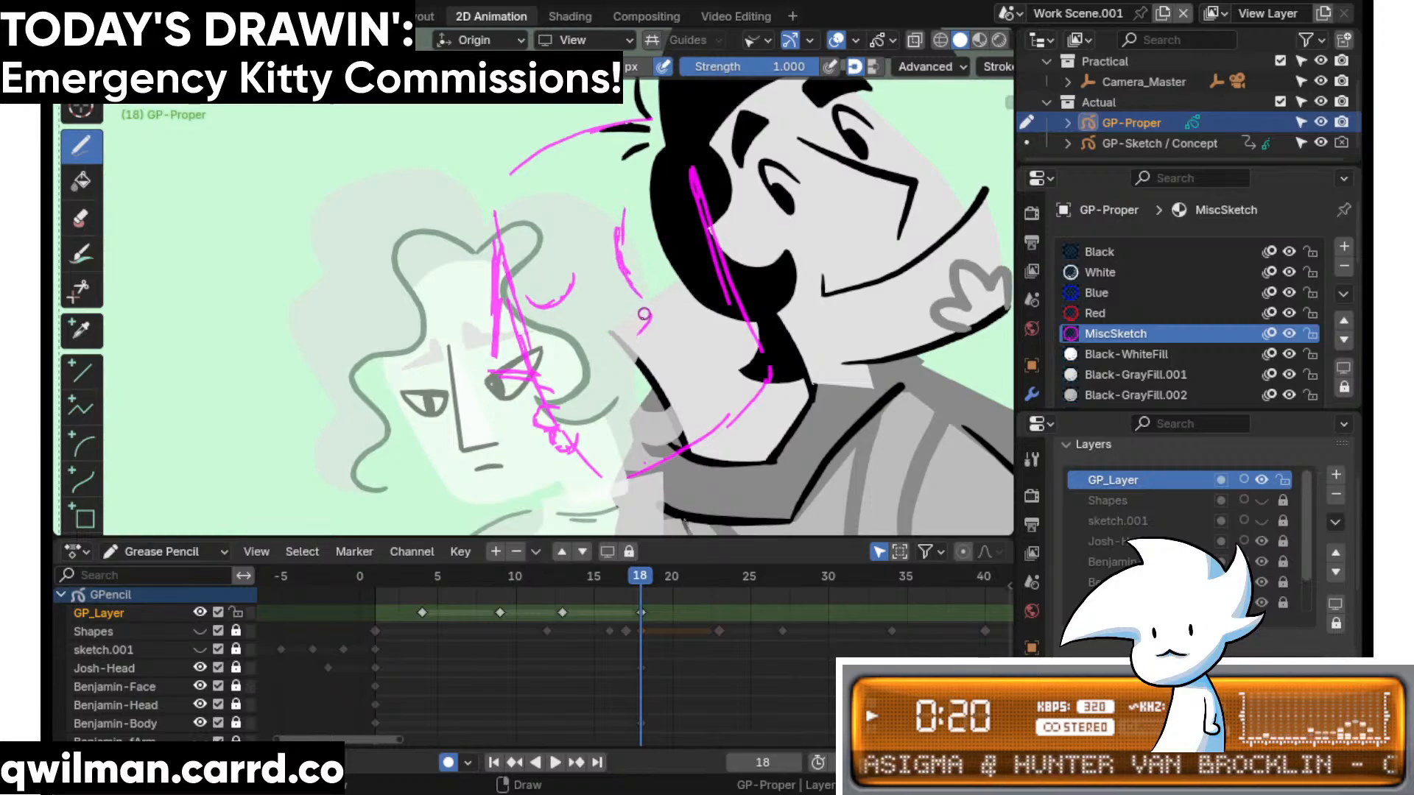
# - Sketch a curved cheek guide below the ear guide and reinforce the ear guide itself
pyautogui.moveTo(605, 351)
pyautogui.mouseDown()
pyautogui.moveTo(638, 363)
pyautogui.moveTo(697, 346)
pyautogui.moveTo(713, 322)
pyautogui.mouseUp()
pyautogui.keyDown('shift'); pyautogui.moveTo(624, 222); pyautogui.dragTo(647, 289, button='middle'); pyautogui.keyUp('shift')
# - Build up the outer hair arc over the crown and sketch the hairline across the forehead
pyautogui.moveTo(666, 162); pyautogui.dragTo(463, 192)
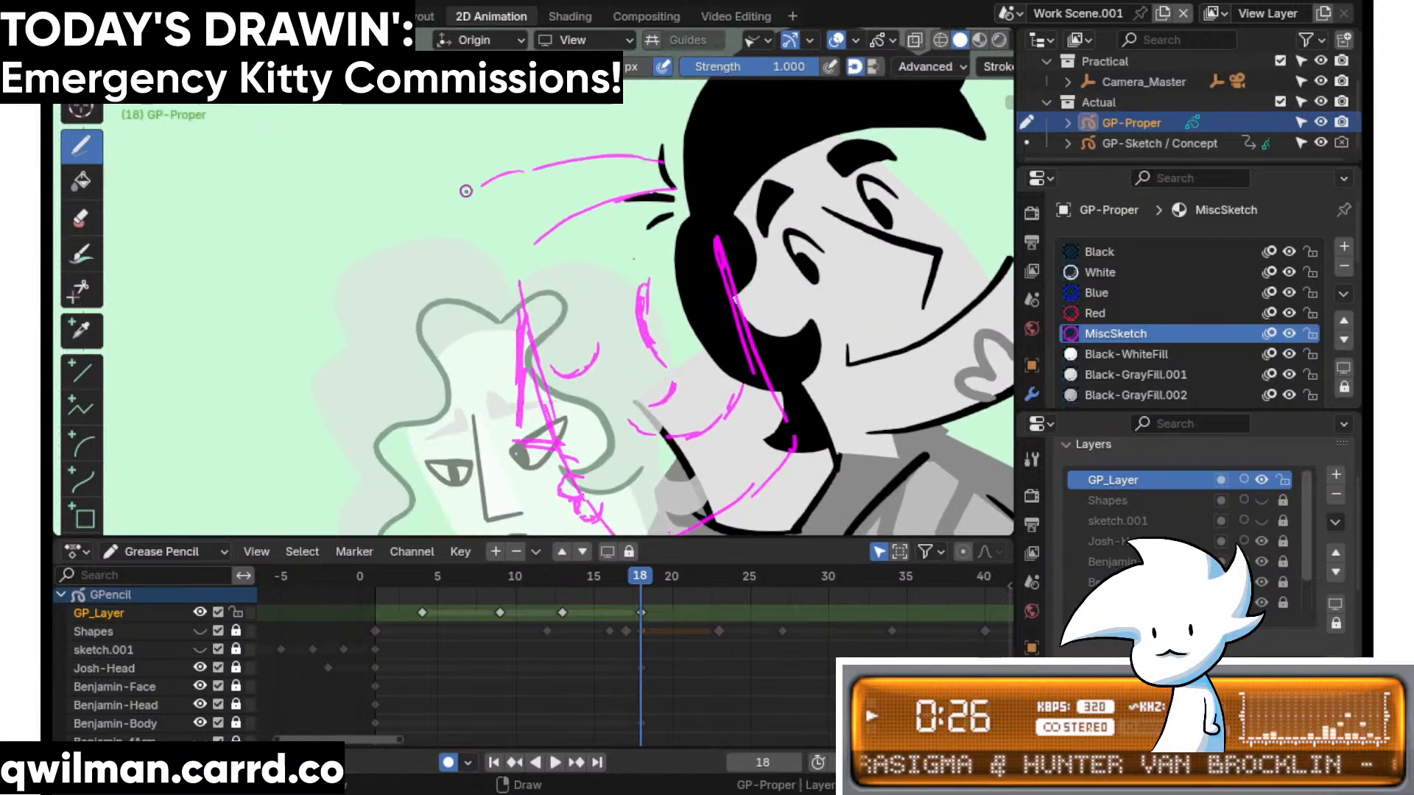
pyautogui.moveTo(660, 158)
pyautogui.mouseDown()
pyautogui.moveTo(567, 152)
pyautogui.moveTo(440, 218)
pyautogui.mouseUp()
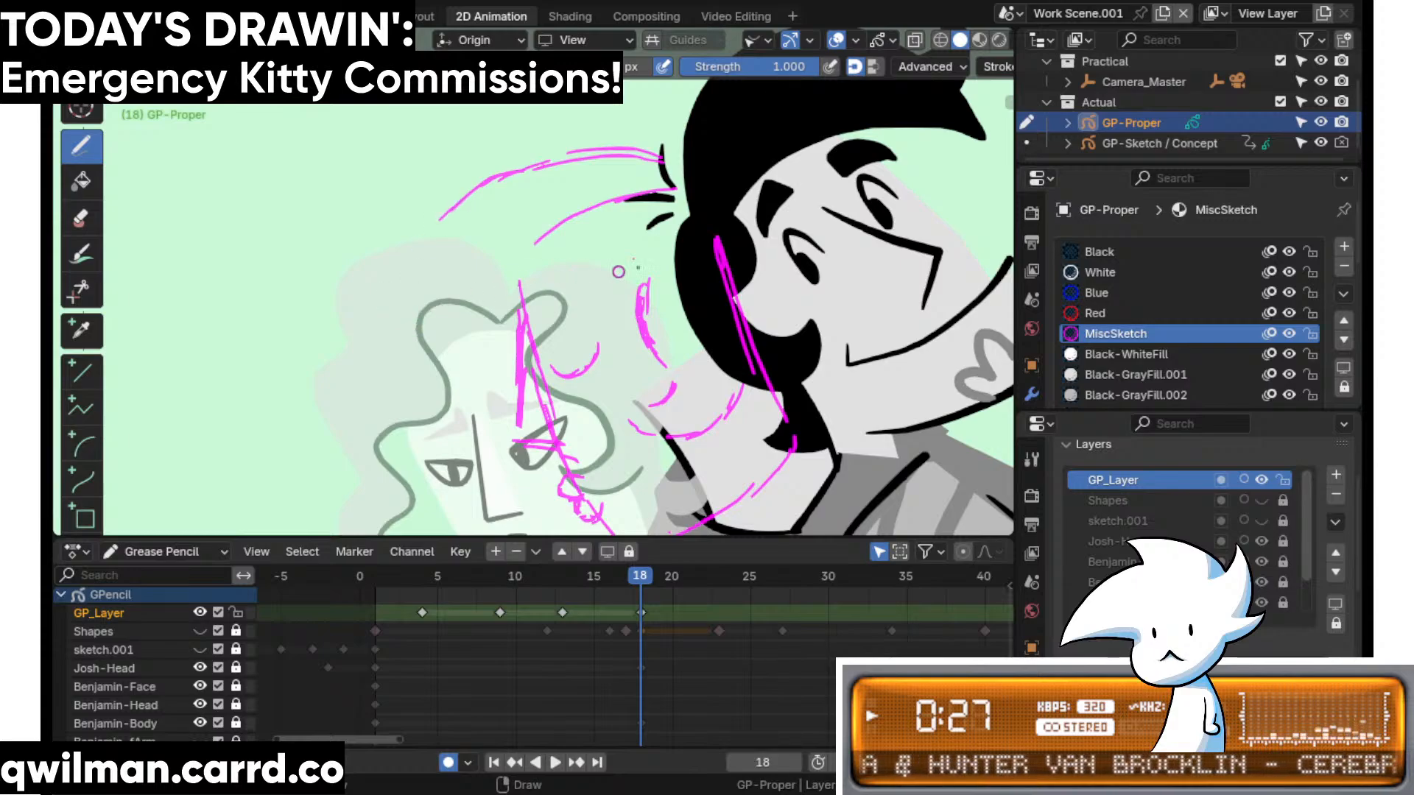
pyautogui.moveTo(648, 276)
pyautogui.mouseDown()
pyautogui.moveTo(571, 273)
pyautogui.moveTo(427, 346)
pyautogui.moveTo(435, 268)
pyautogui.mouseUp()
pyautogui.moveTo(431, 243)
pyautogui.mouseDown()
pyautogui.moveTo(539, 153)
pyautogui.moveTo(572, 149)
pyautogui.mouseUp()
pyautogui.moveTo(676, 164); pyautogui.dragTo(504, 167)
pyautogui.moveTo(446, 249); pyautogui.dragTo(420, 343)
pyautogui.moveTo(428, 285); pyautogui.dragTo(462, 244)
pyautogui.keyDown('shift'); pyautogui.moveTo(513, 237); pyautogui.dragTo(558, 306, button='middle'); pyautogui.keyUp('shift')
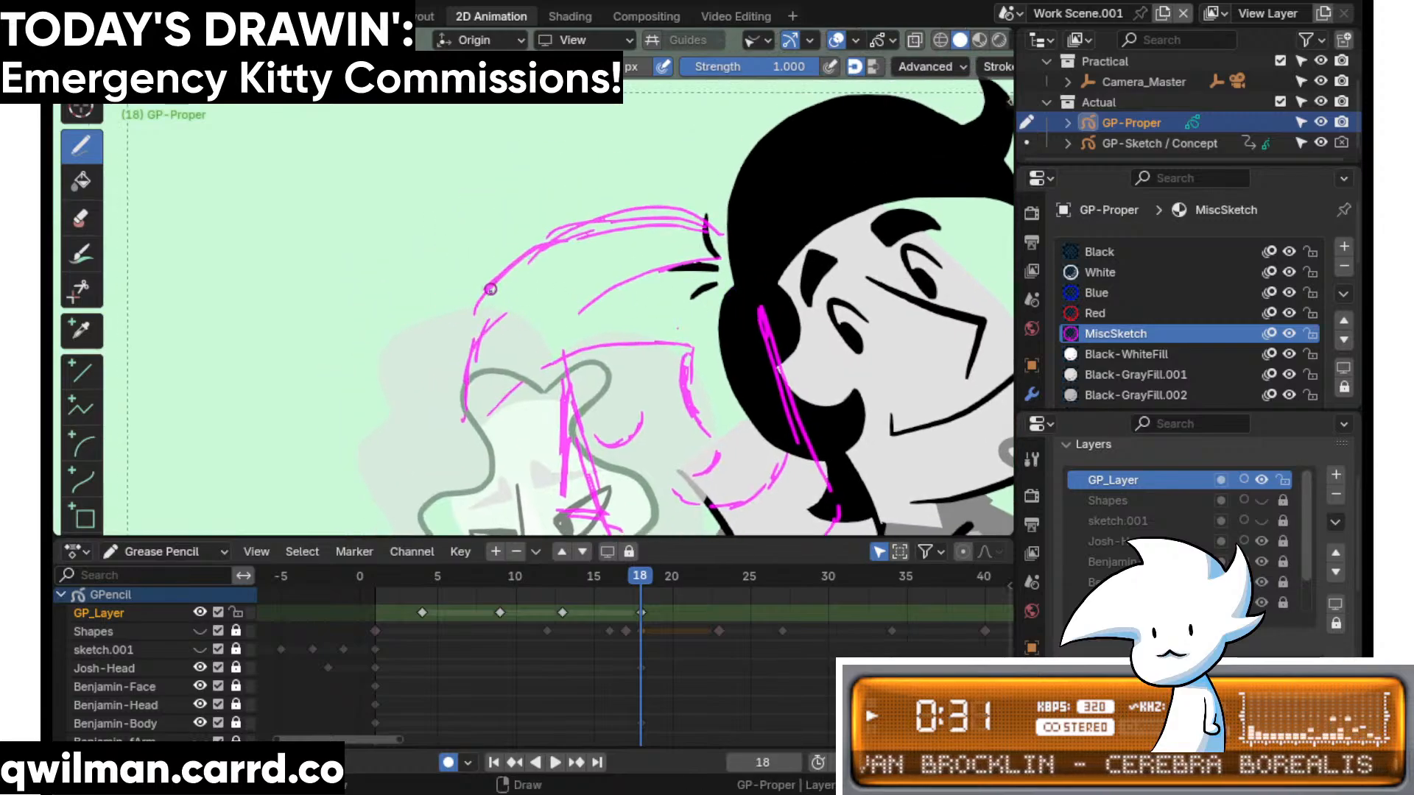
# - Sketch an upturned curl at the front end of the hair arc
pyautogui.moveTo(491, 293); pyautogui.dragTo(455, 302)
pyautogui.moveTo(445, 282); pyautogui.dragTo(433, 342)
pyautogui.moveTo(440, 344)
pyautogui.mouseDown()
pyautogui.moveTo(469, 361)
pyautogui.moveTo(441, 342)
pyautogui.mouseUp()
pyautogui.moveTo(421, 302); pyautogui.dragTo(426, 328)
pyautogui.moveTo(440, 282); pyautogui.dragTo(507, 287)
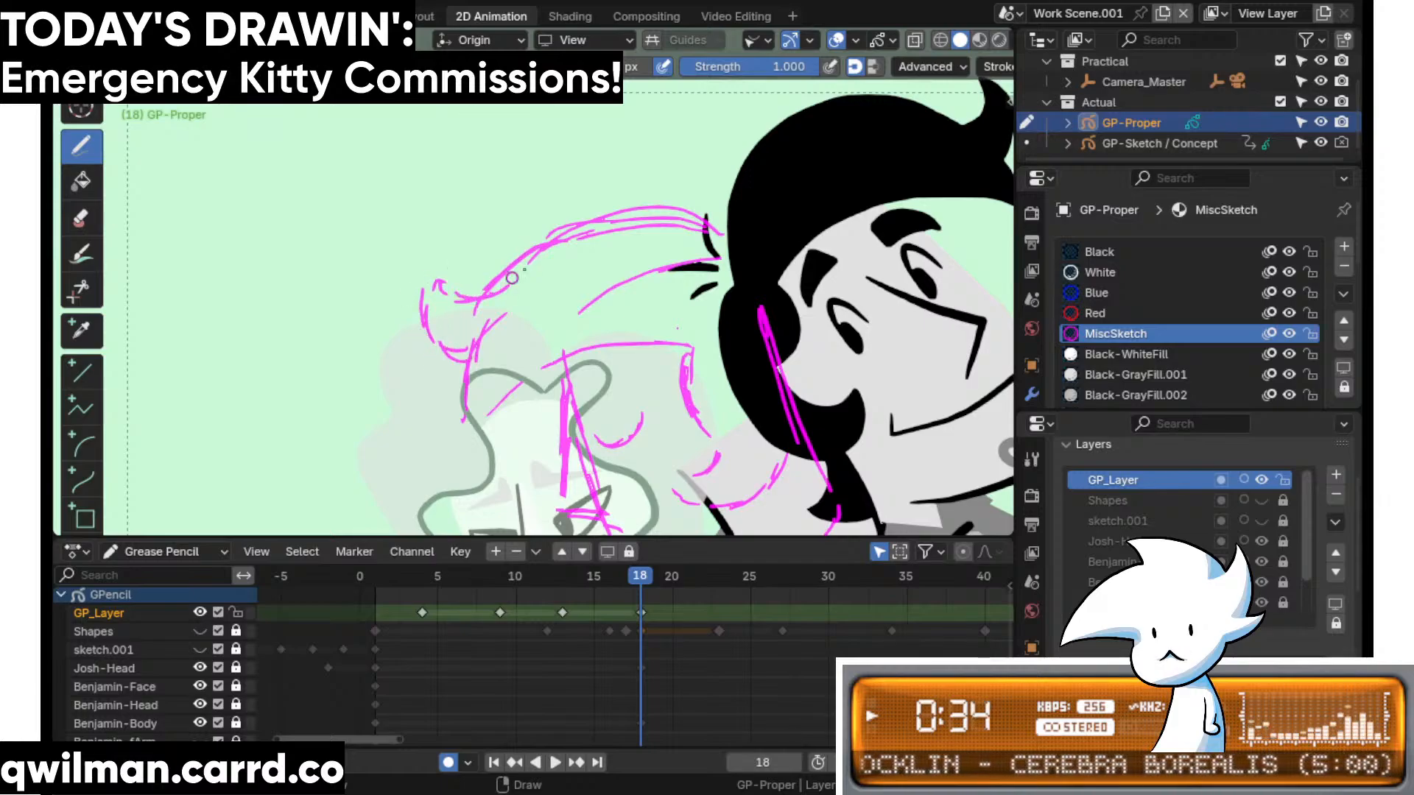
# - Start the back-of-hair guide, reshape the hair guides with the Grab brush in Sculpt Mode, and return to Draw Mode
pyautogui.moveTo(782, 278)
pyautogui.keyDown('shift'); pyautogui.mouseDown(button='middle')
pyautogui.moveTo(643, 167)
pyautogui.moveTo(650, 219)
pyautogui.mouseUp(button='middle'); pyautogui.keyUp('shift')
pyautogui.moveTo(617, 186); pyautogui.dragTo(676, 215)
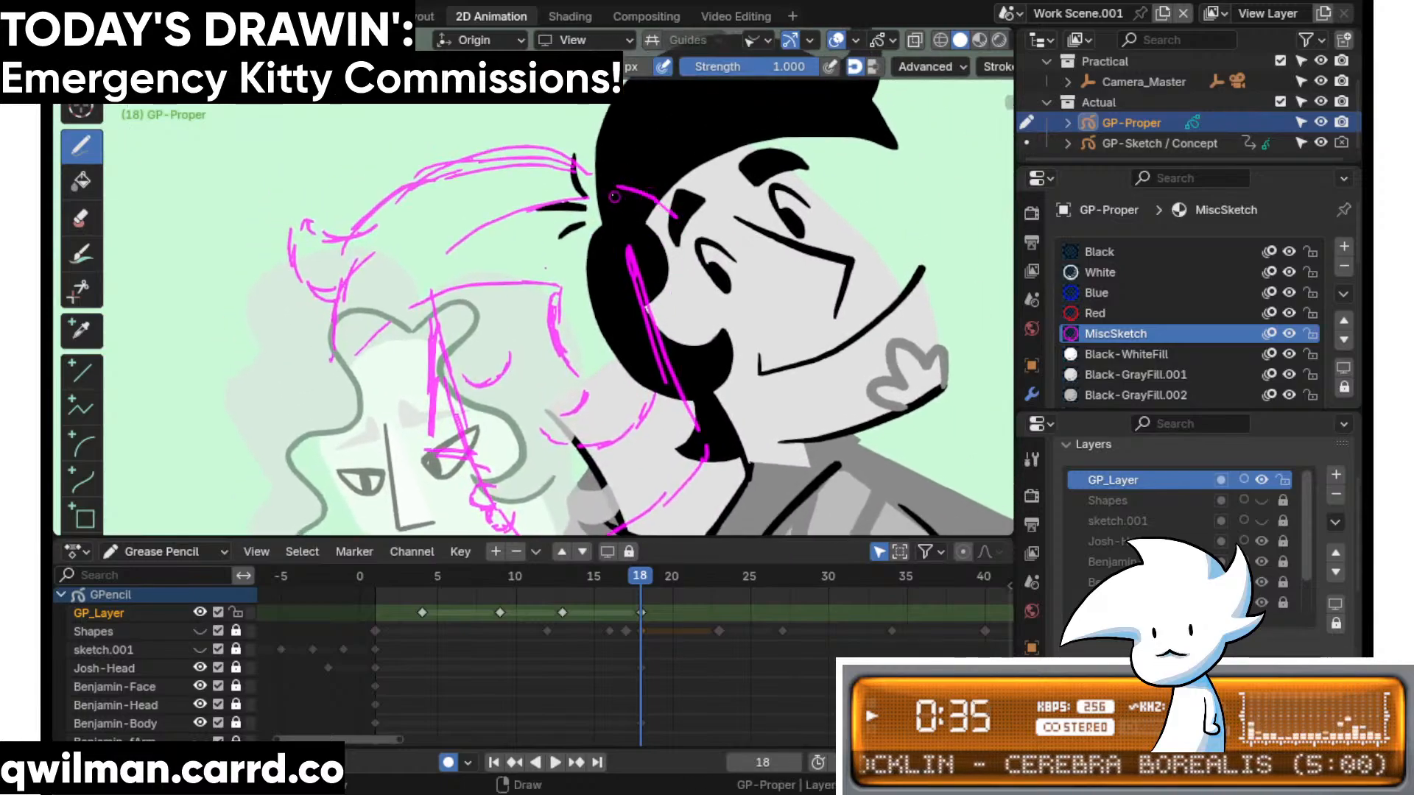
pyautogui.press('Tab')
pyautogui.click(573, 177)
pyautogui.hotkey('shift', 'space')
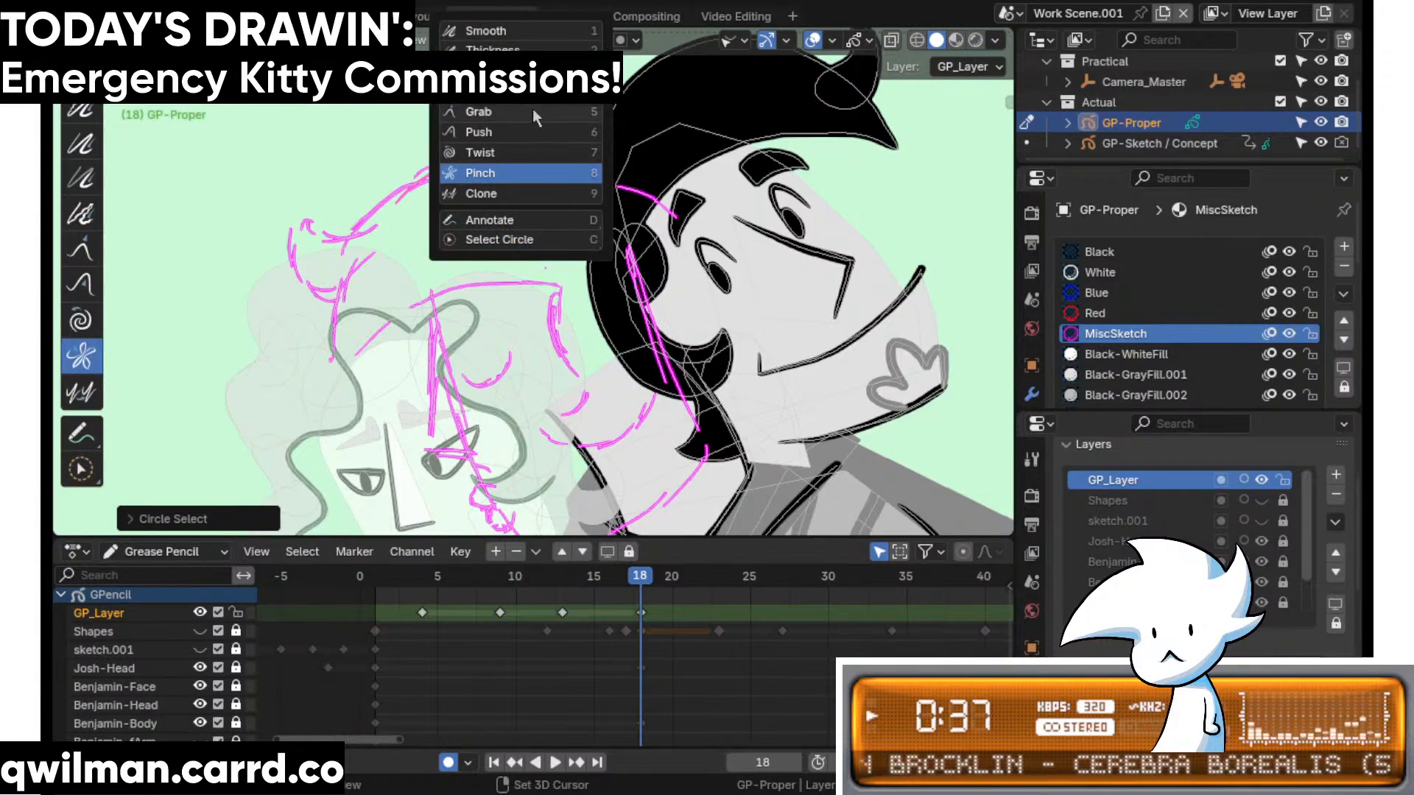
pyautogui.click(533, 117)
pyautogui.moveTo(567, 151)
pyautogui.mouseDown()
pyautogui.moveTo(676, 247)
pyautogui.moveTo(673, 338)
pyautogui.mouseUp()
pyautogui.hotkey('ctrl', 'Tab')
pyautogui.keyDown('ctrl'); pyautogui.click(644, 203); pyautogui.keyUp('ctrl')
pyautogui.keyDown('shift'); pyautogui.moveTo(674, 339); pyautogui.dragTo(682, 299, button='middle'); pyautogui.keyUp('shift')
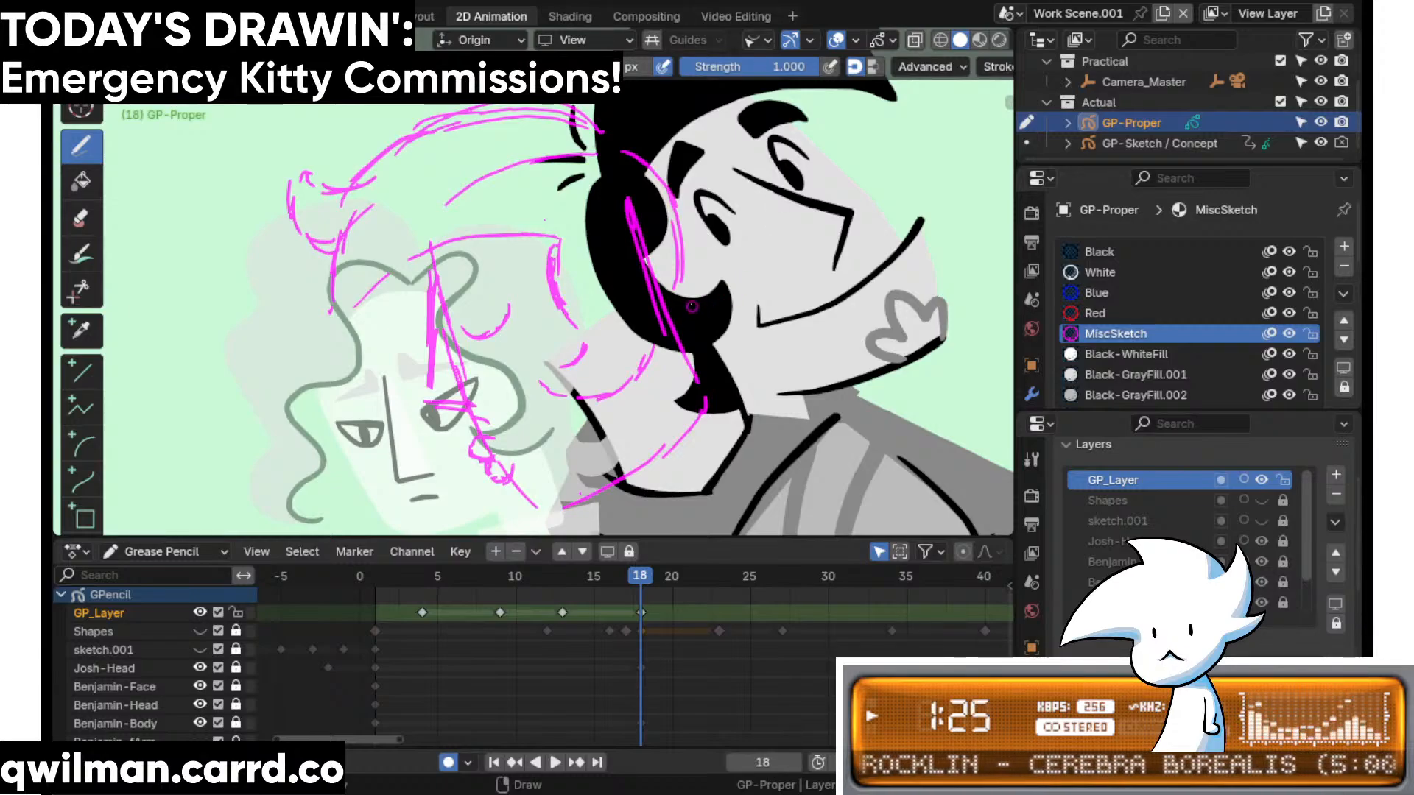
# - Extend the back-of-hair guide down to the nape and finish it with an outward flick
pyautogui.moveTo(681, 292)
pyautogui.mouseDown()
pyautogui.moveTo(729, 313)
pyautogui.moveTo(698, 375)
pyautogui.mouseUp()
pyautogui.keyDown('shift'); pyautogui.moveTo(706, 363); pyautogui.dragTo(692, 254, button='middle'); pyautogui.keyUp('shift')
pyautogui.moveTo(670, 250); pyautogui.dragTo(703, 283)
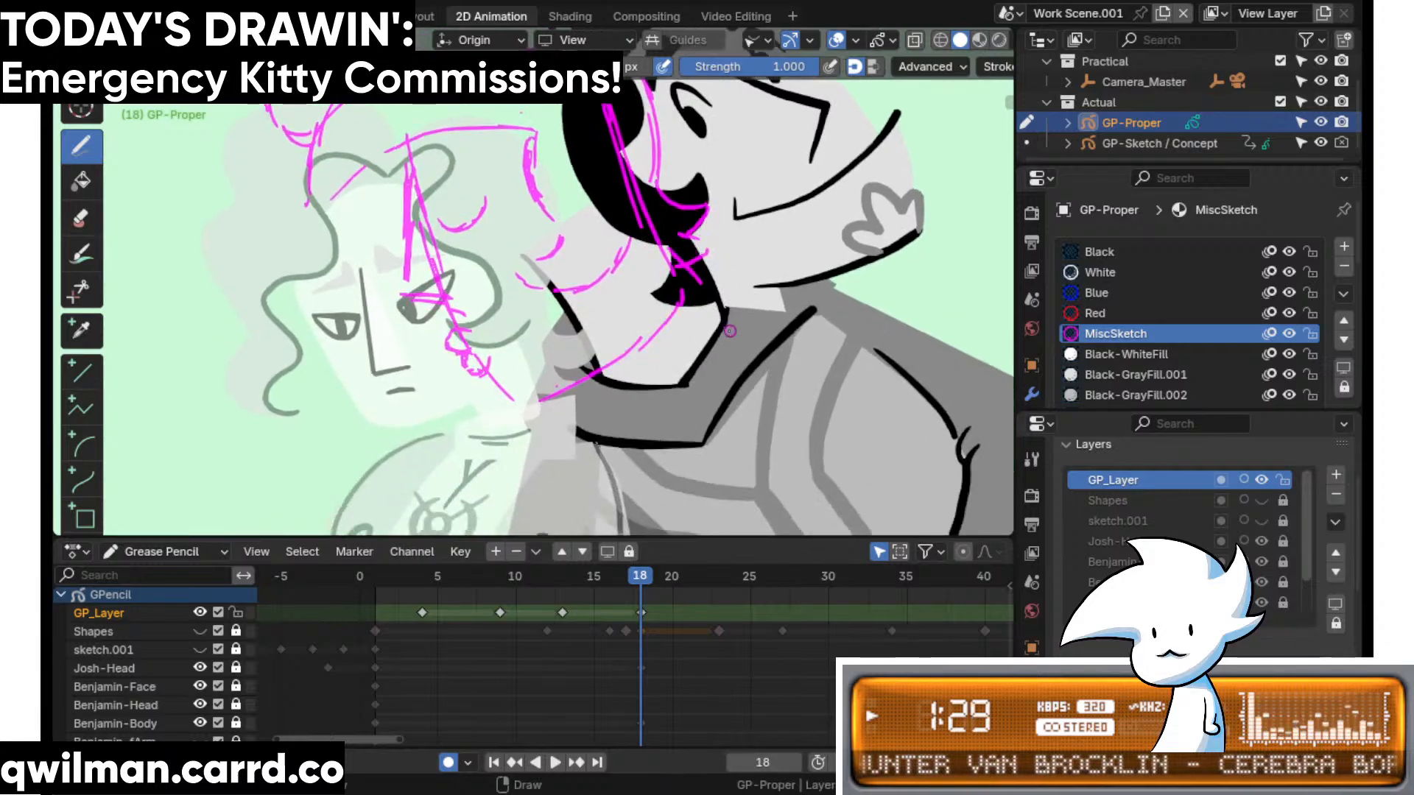
# - Enter Edit Mode, lock GP_Layer, and unlock Josh-Head as the active layer with its frame 18 key
pyautogui.scroll(-2, 676, 240)
pyautogui.press('Tab')
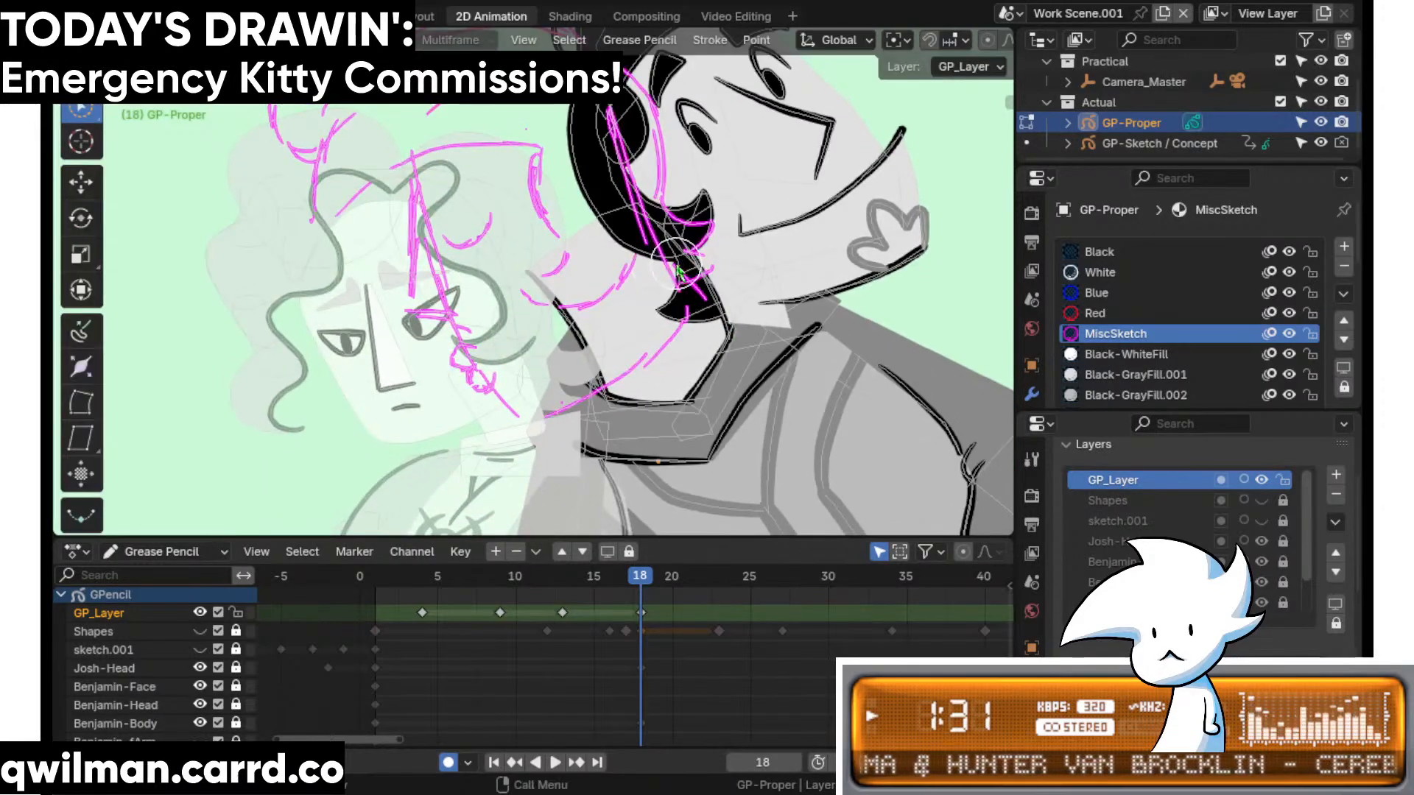
pyautogui.scroll(-2, 705, 237)
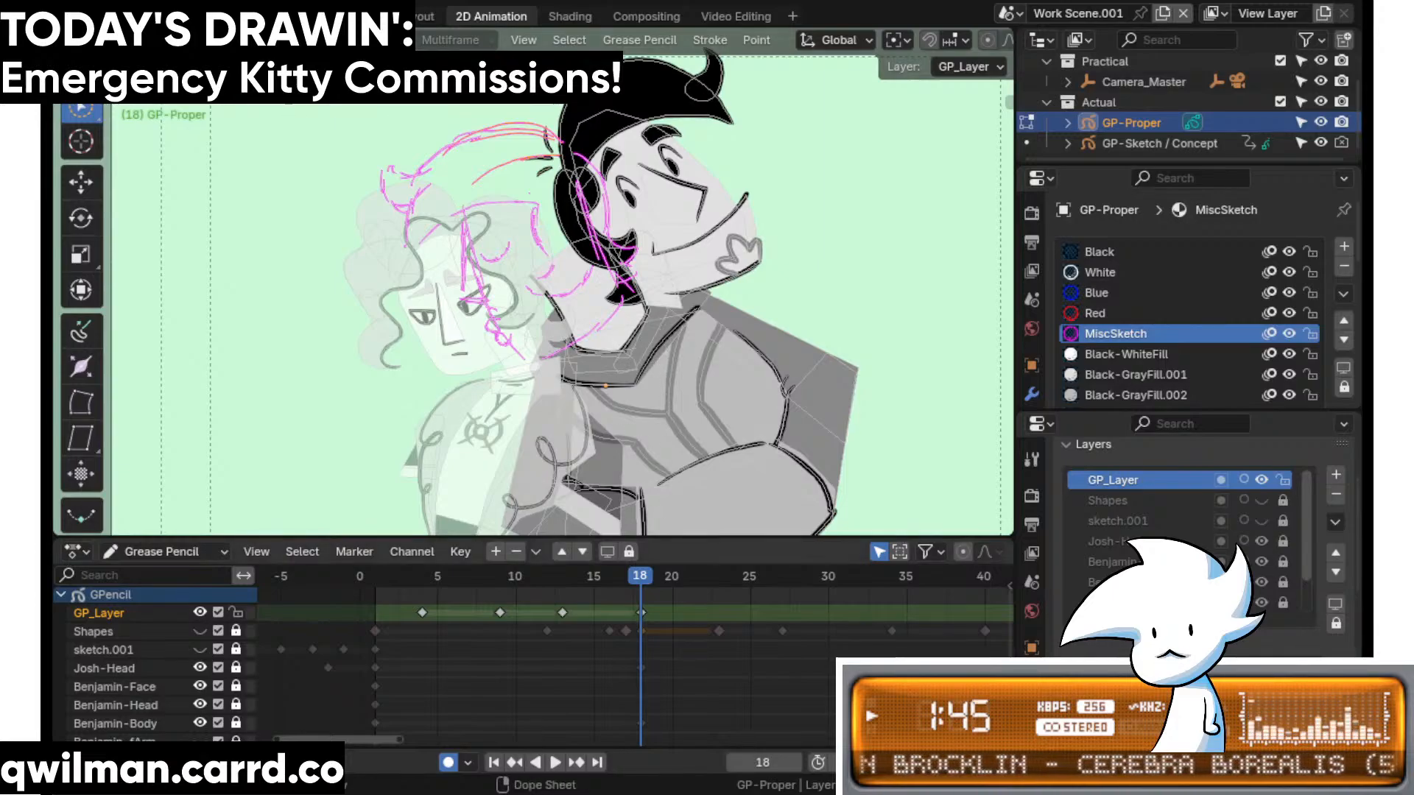
pyautogui.moveTo(602, 636); pyautogui.dragTo(591, 657, button='middle')
pyautogui.click(235, 634)
pyautogui.moveTo(294, 671); pyautogui.dragTo(276, 590, button='middle')
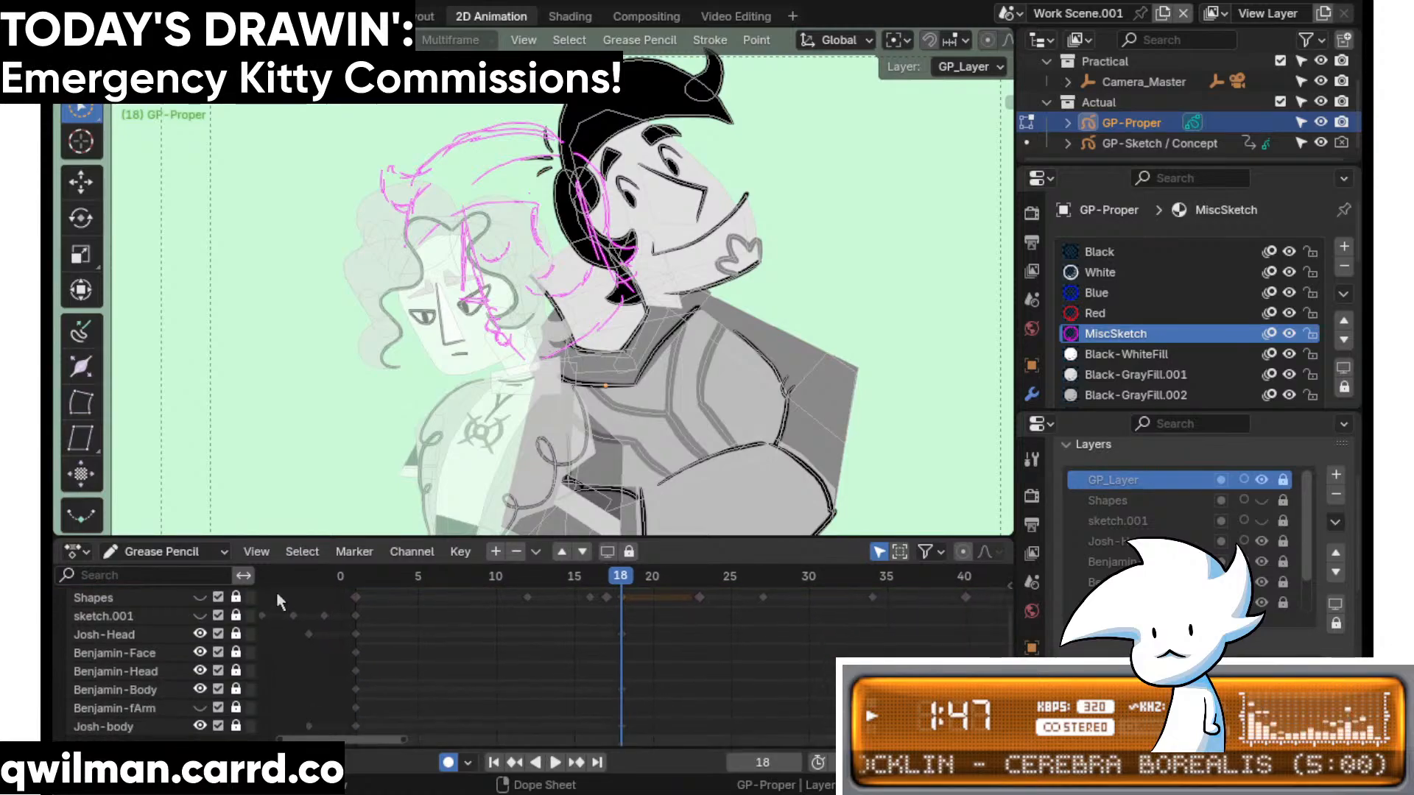
pyautogui.moveTo(293, 711); pyautogui.dragTo(283, 704, button='middle')
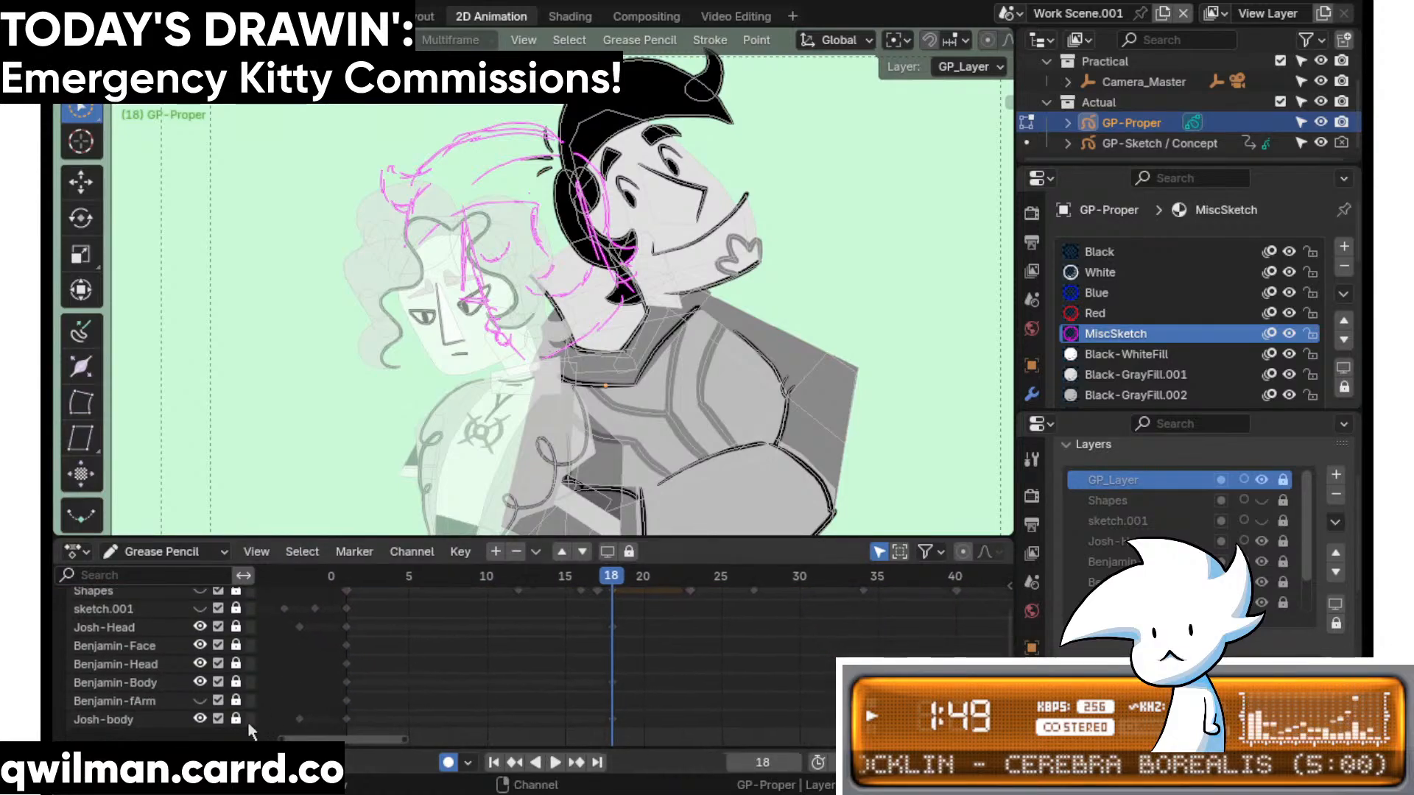
pyautogui.click(235, 627)
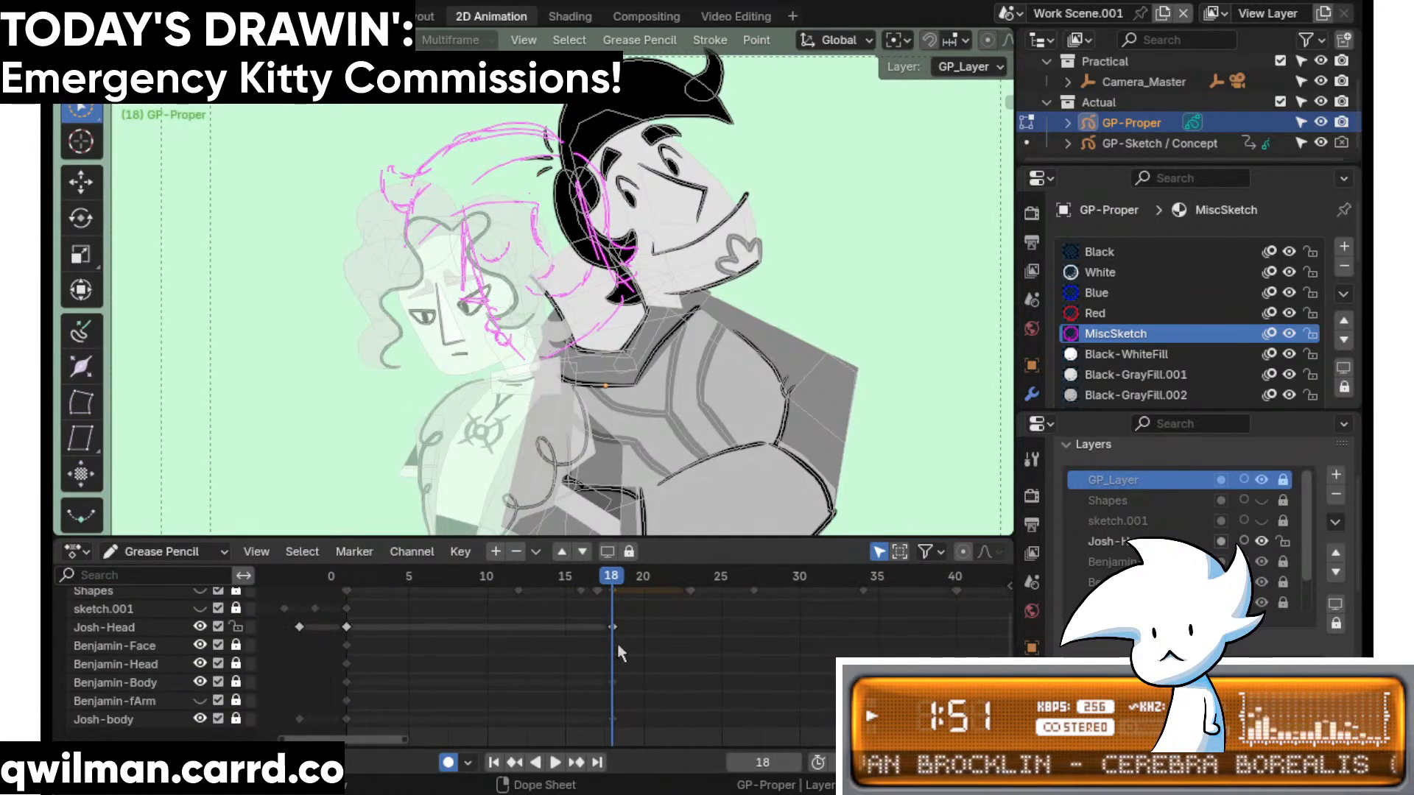
pyautogui.click(613, 627)
# - Select all Josh-Head strokes and mirror the head horizontally by scaling along X
pyautogui.scroll(2, 782, 310)
pyautogui.scroll(2, 789, 305)
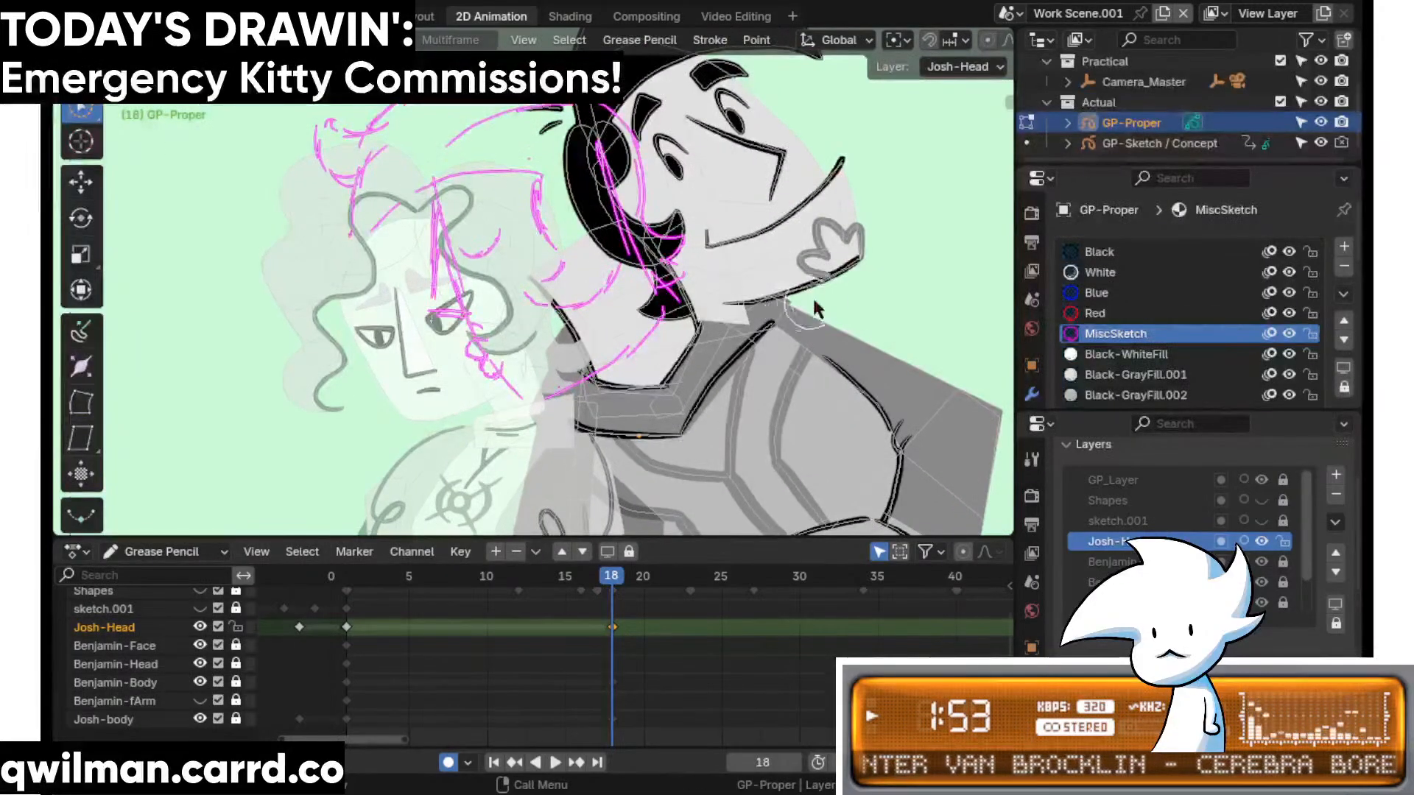
pyautogui.press('a')
pyautogui.scroll(-1, 838, 298)
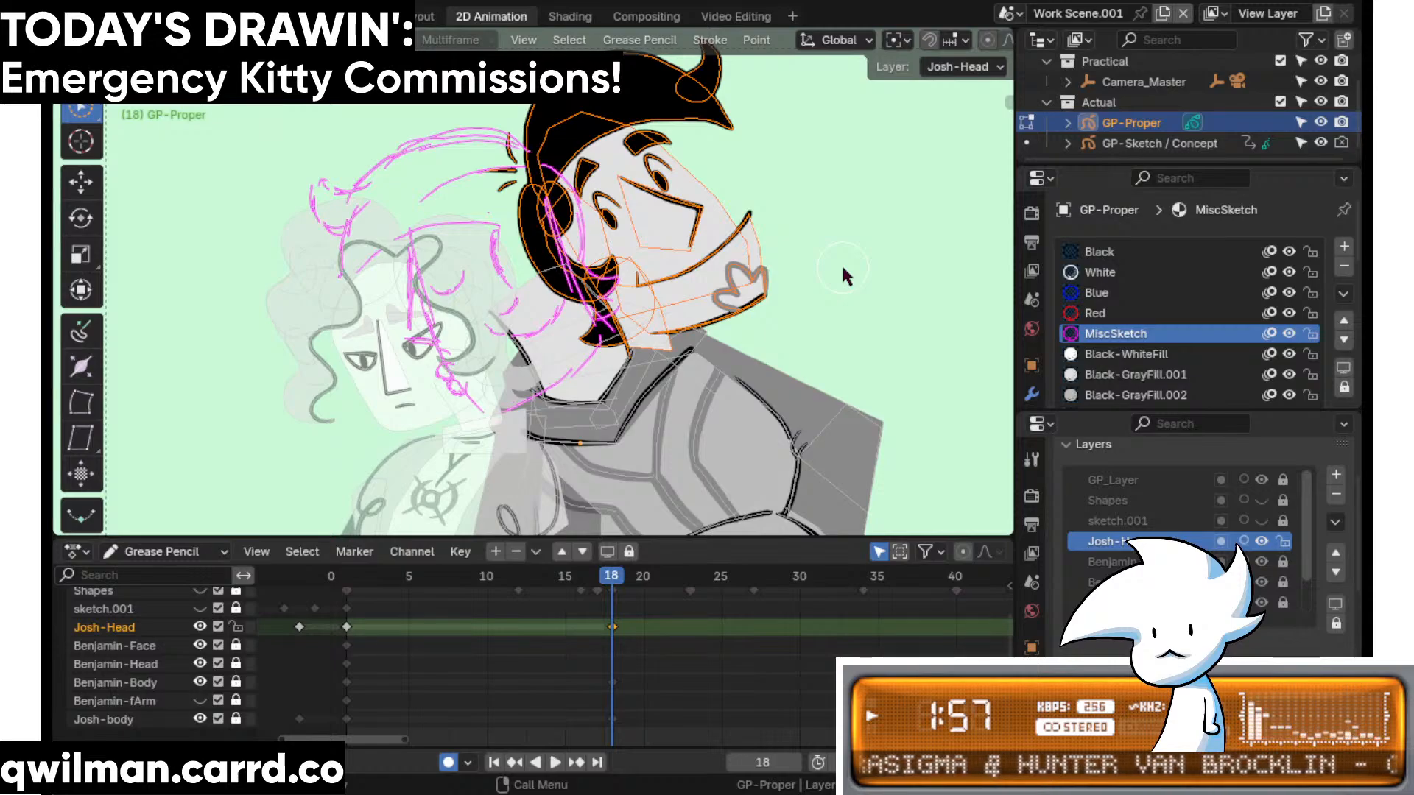
pyautogui.press('s')
pyautogui.press('x')
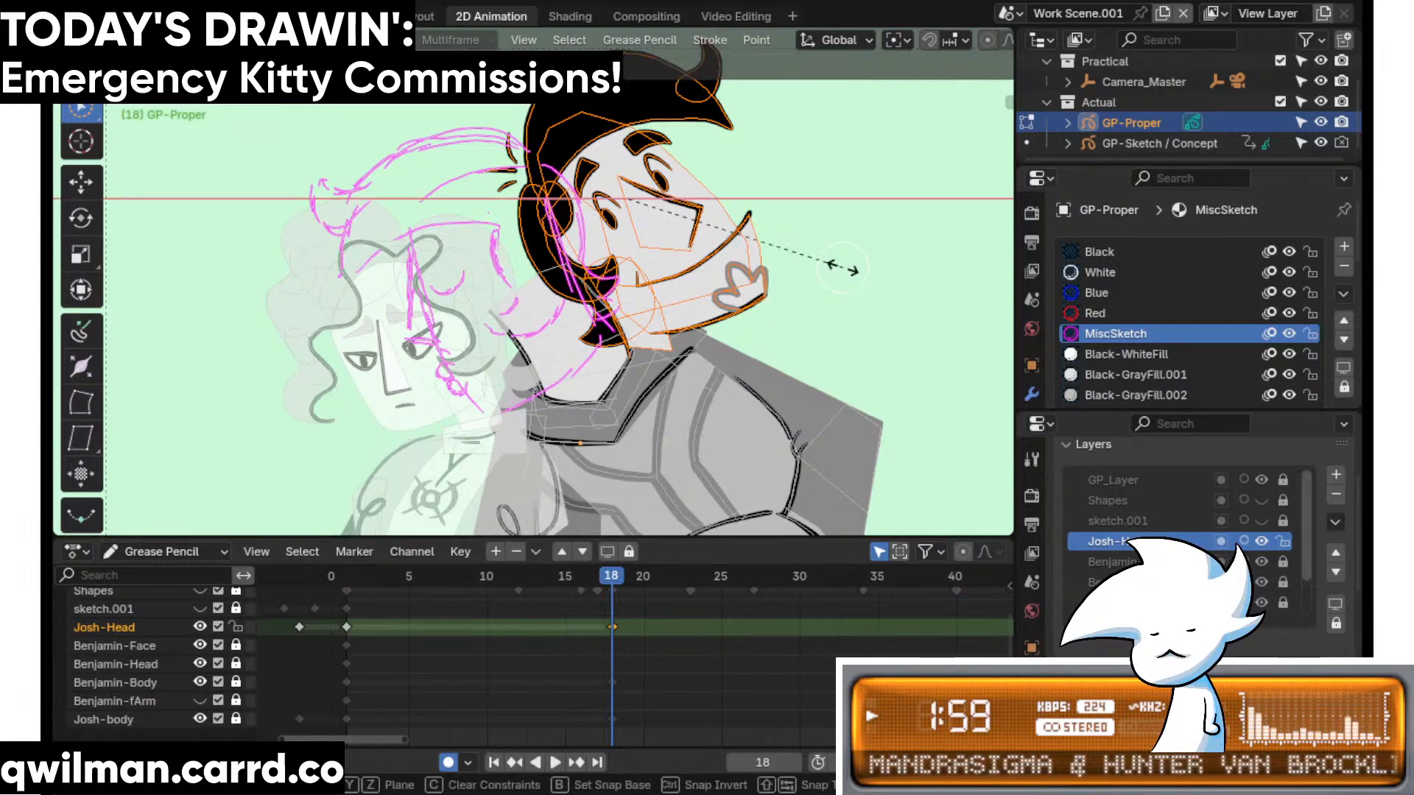
pyautogui.click(840, 259)
# - Rotate the mirrored head counterclockwise to match the tilt of the pink guides
pyautogui.hotkey('shift', 'space')
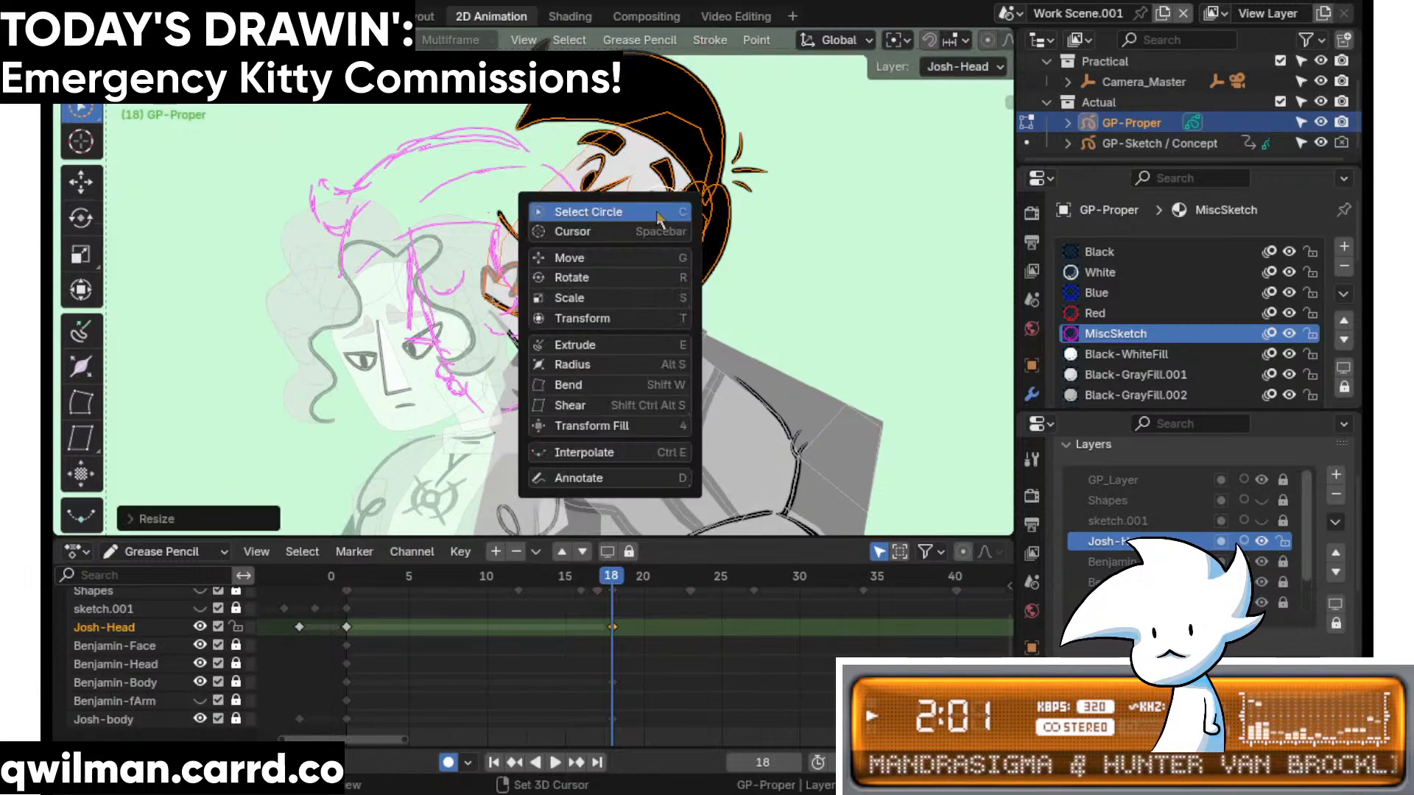
pyautogui.click(615, 258)
pyautogui.hotkey('shift', 'space')
pyautogui.click(642, 218)
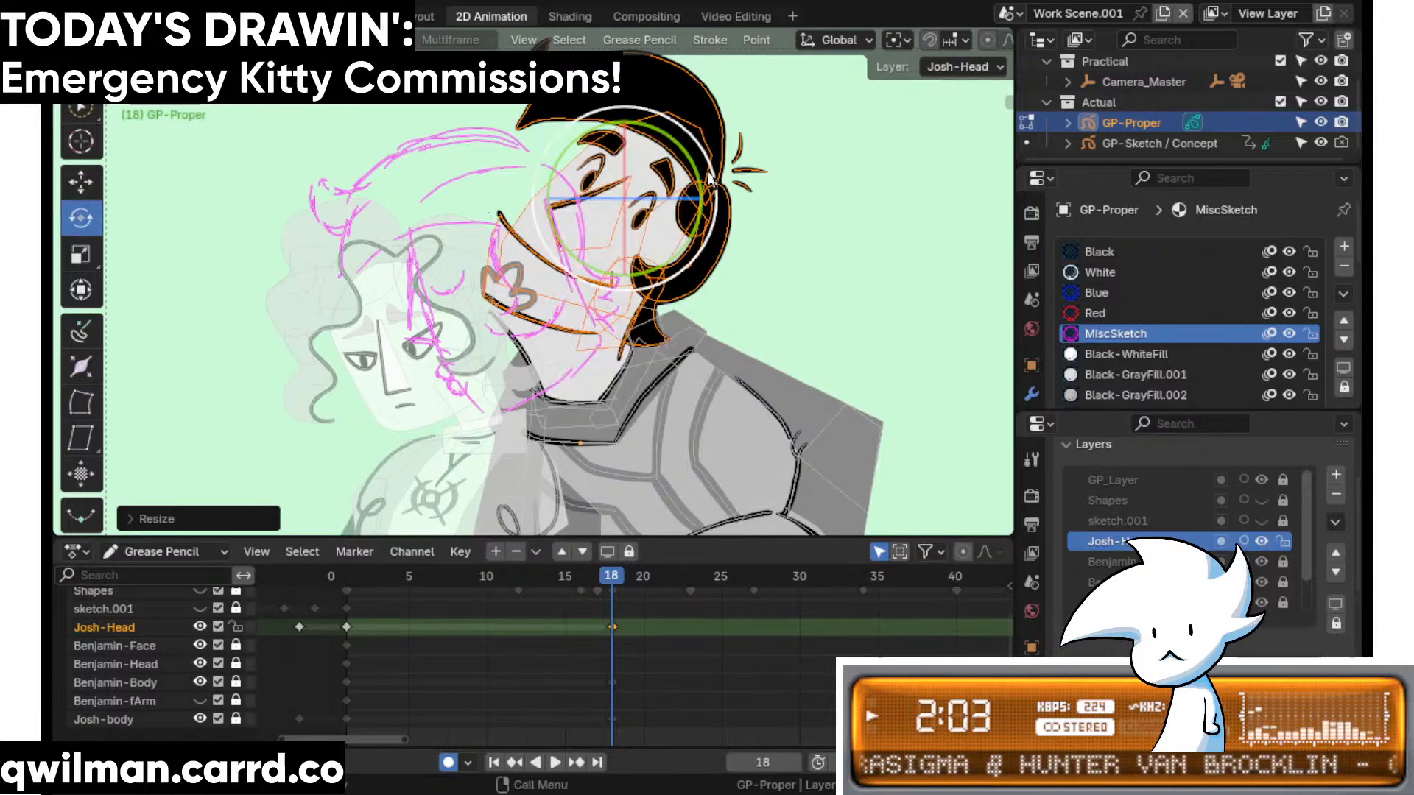
pyautogui.moveTo(708, 179); pyautogui.dragTo(634, 122)
# - Move the rotated head onto the pink head guides
pyautogui.hotkey('shift', 'space')
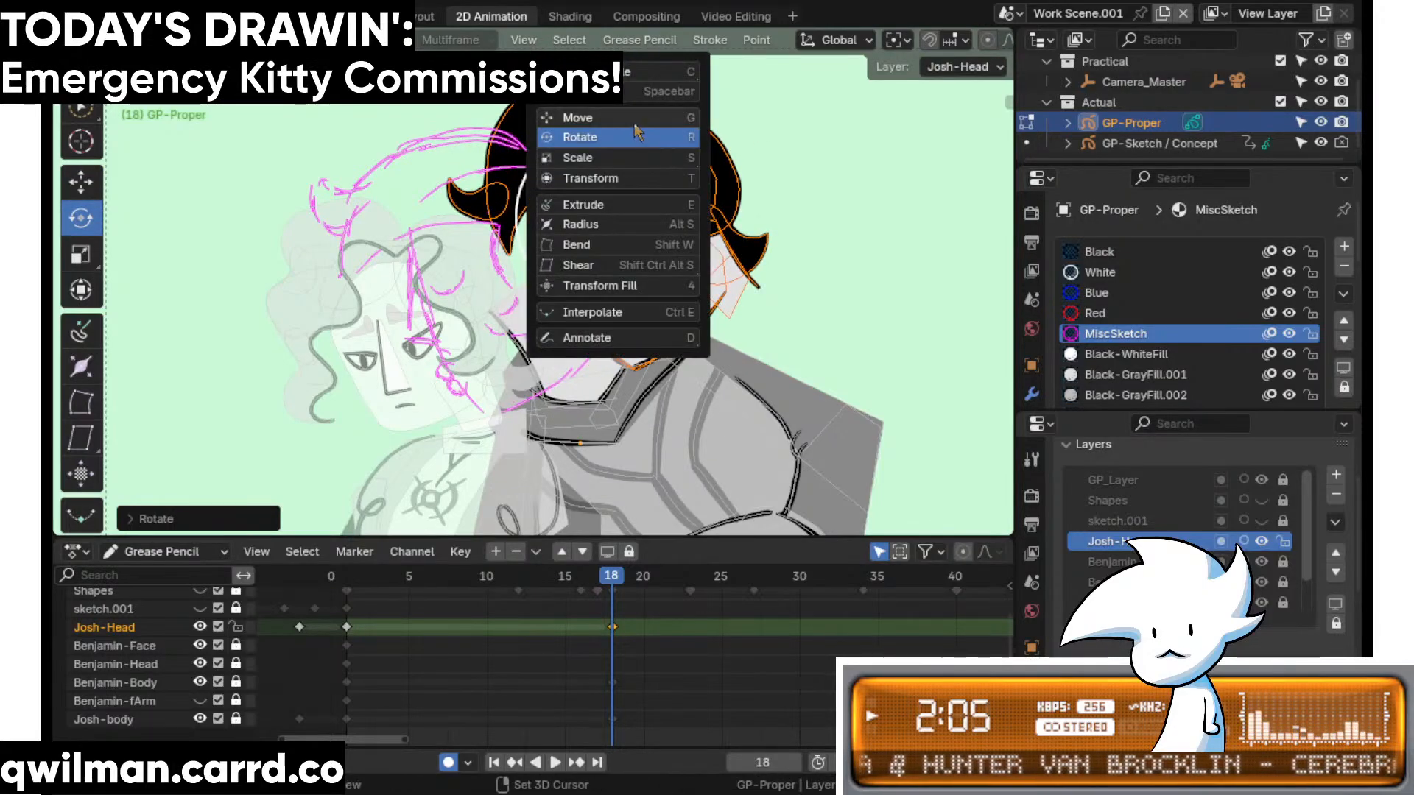
pyautogui.click(634, 118)
pyautogui.moveTo(621, 204); pyautogui.dragTo(474, 253)
pyautogui.moveTo(632, 351)
pyautogui.keyDown('shift'); pyautogui.mouseDown(button='middle')
pyautogui.moveTo(622, 296)
pyautogui.moveTo(672, 330)
pyautogui.mouseUp(button='middle'); pyautogui.keyUp('shift')
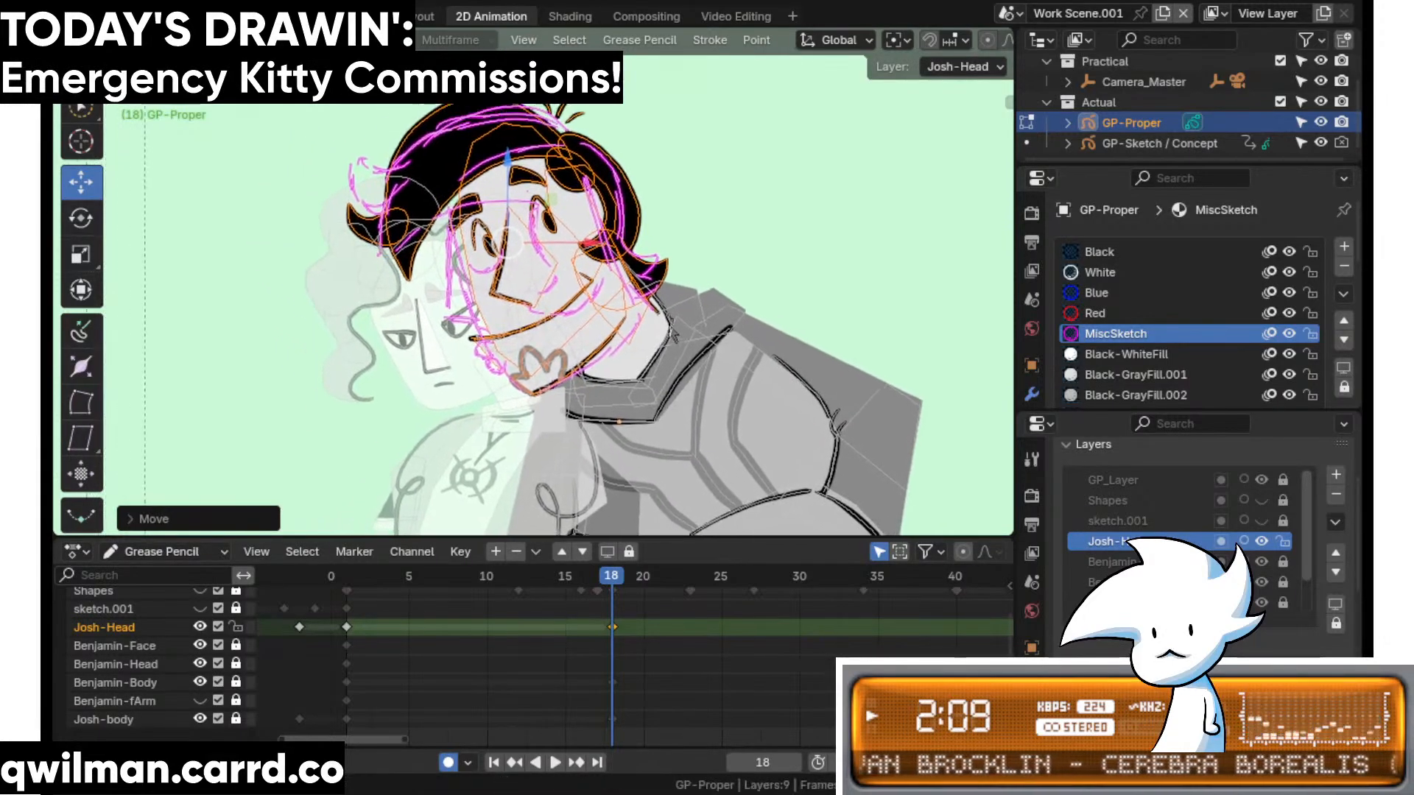
# - Fine-tune the head's rotation and position so its chin and jaw sit on the guides
pyautogui.hotkey('shift', 'space')
pyautogui.click(514, 284)
pyautogui.moveTo(593, 195); pyautogui.dragTo(563, 183)
pyautogui.hotkey('shift', 'space')
pyautogui.click(545, 157)
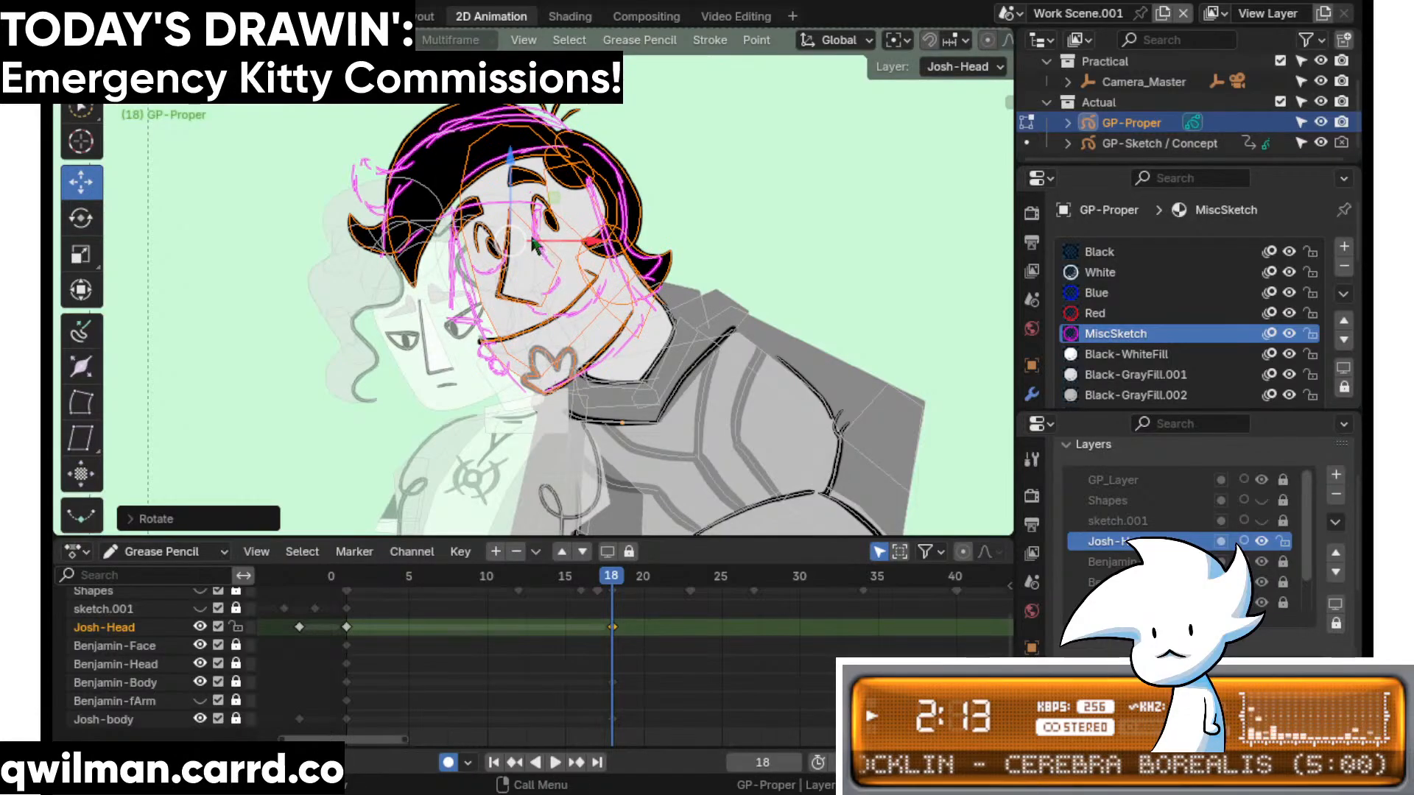
pyautogui.moveTo(535, 245)
pyautogui.mouseDown()
pyautogui.moveTo(519, 229)
pyautogui.moveTo(529, 243)
pyautogui.mouseUp()
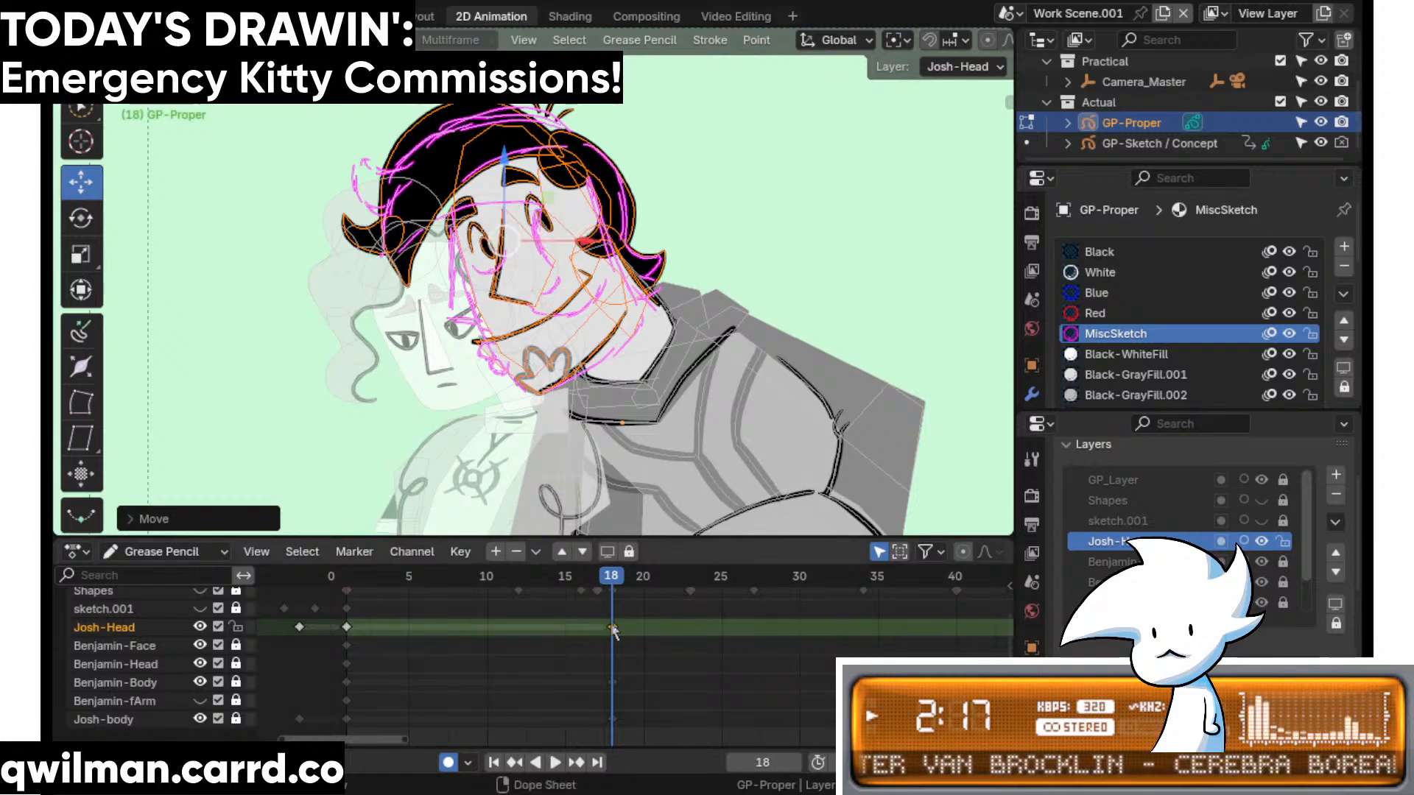
# - Clear the whole-head selection and select only the gray goatee stroke on the chin
pyautogui.scroll(4, 600, 389)
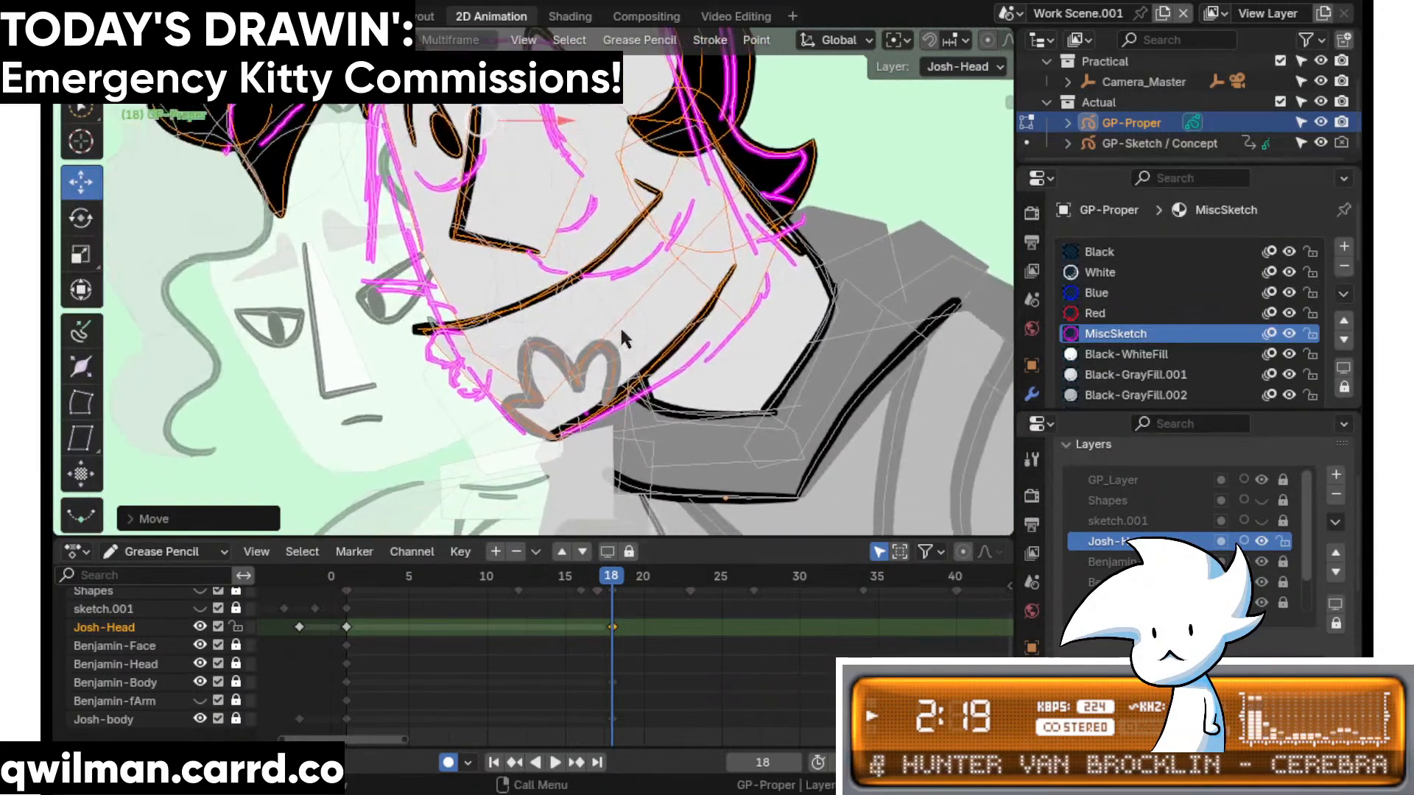
pyautogui.scroll(-4, 657, 324)
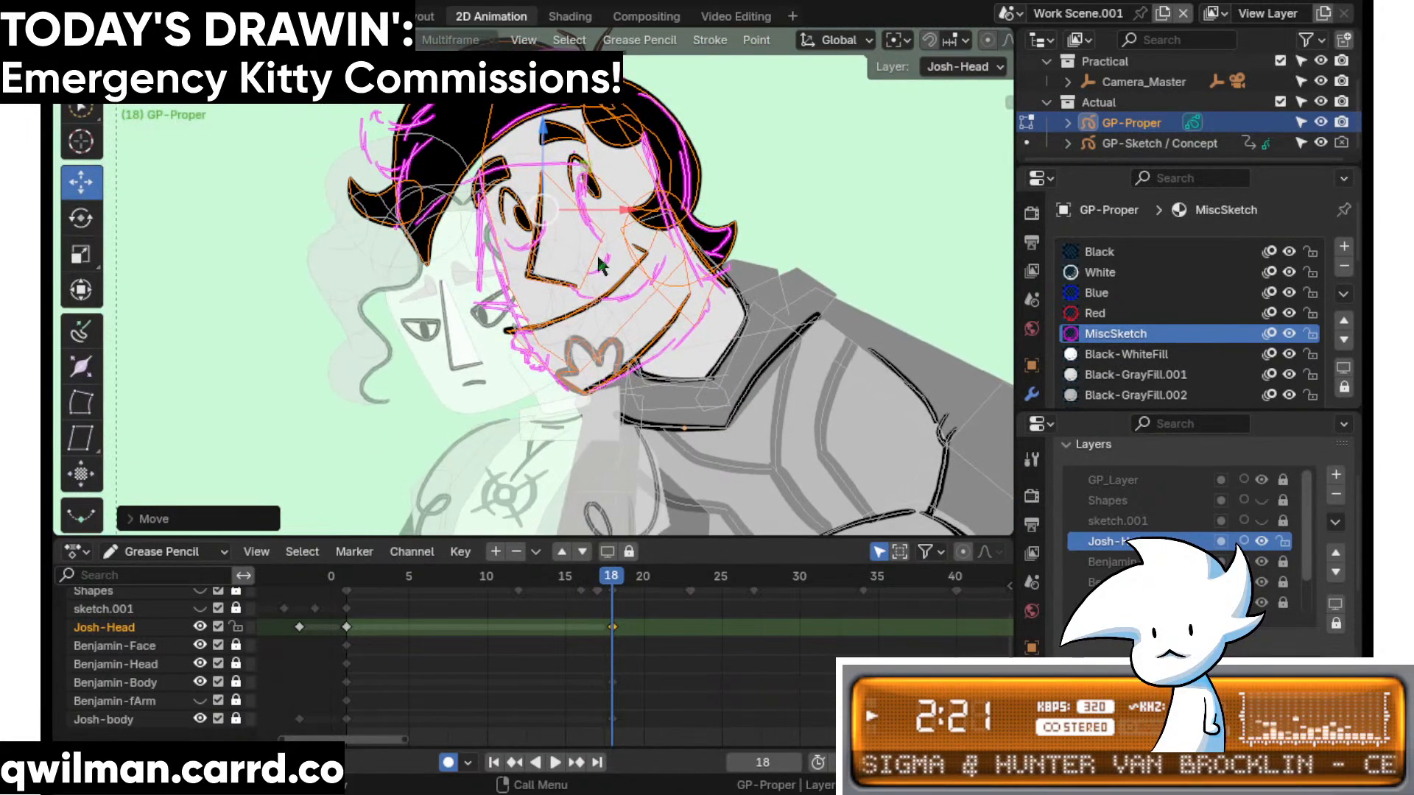
pyautogui.scroll(3, 605, 285)
pyautogui.hotkey('alt', 'a')
pyautogui.press('Tab')
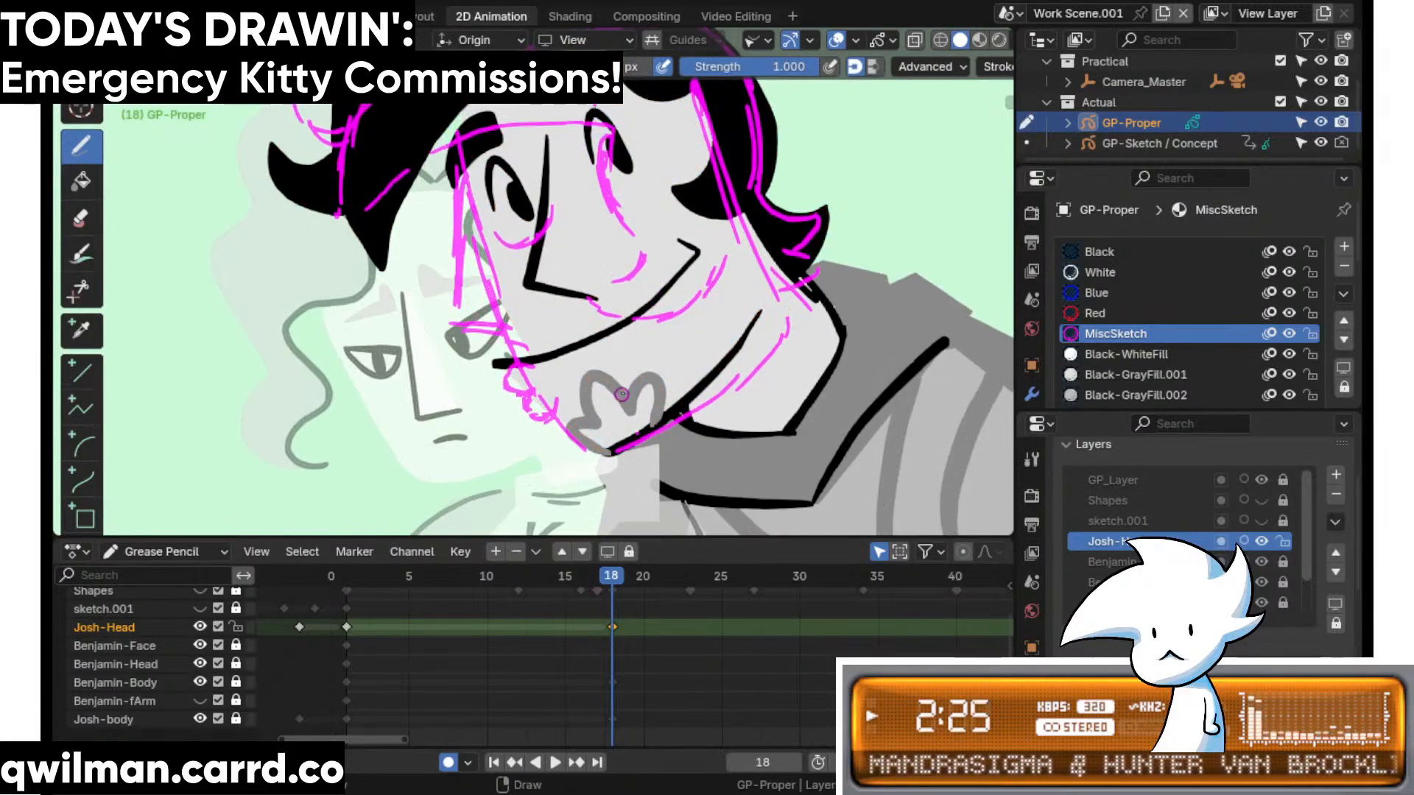
pyautogui.press('Tab')
pyautogui.press('a')
pyautogui.press('q')
pyautogui.click(642, 375)
pyautogui.keyDown('shift'); pyautogui.moveTo(657, 425); pyautogui.dragTo(650, 388, button='middle'); pyautogui.keyUp('shift')
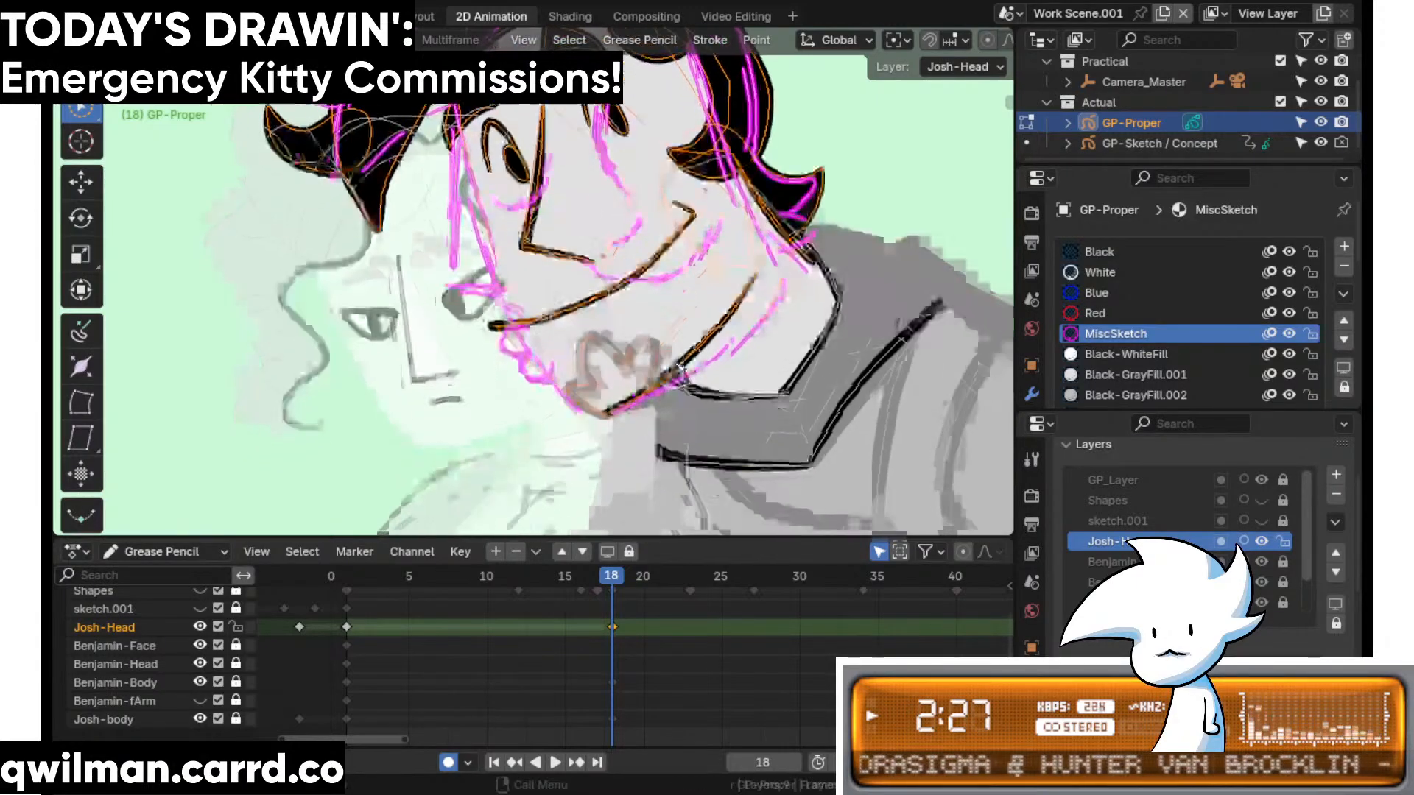
pyautogui.scroll(4, 648, 390)
pyautogui.click(650, 390)
pyautogui.scroll(-3, 651, 394)
# - Use the Grab brush in Sculpt Mode to reshape the goatee toward the front of the chin, and return to Draw Mode
pyautogui.hotkey('ctrl', 'Tab')
pyautogui.hotkey('shift', 'space')
pyautogui.click(617, 359)
pyautogui.scroll(-2, 620, 352)
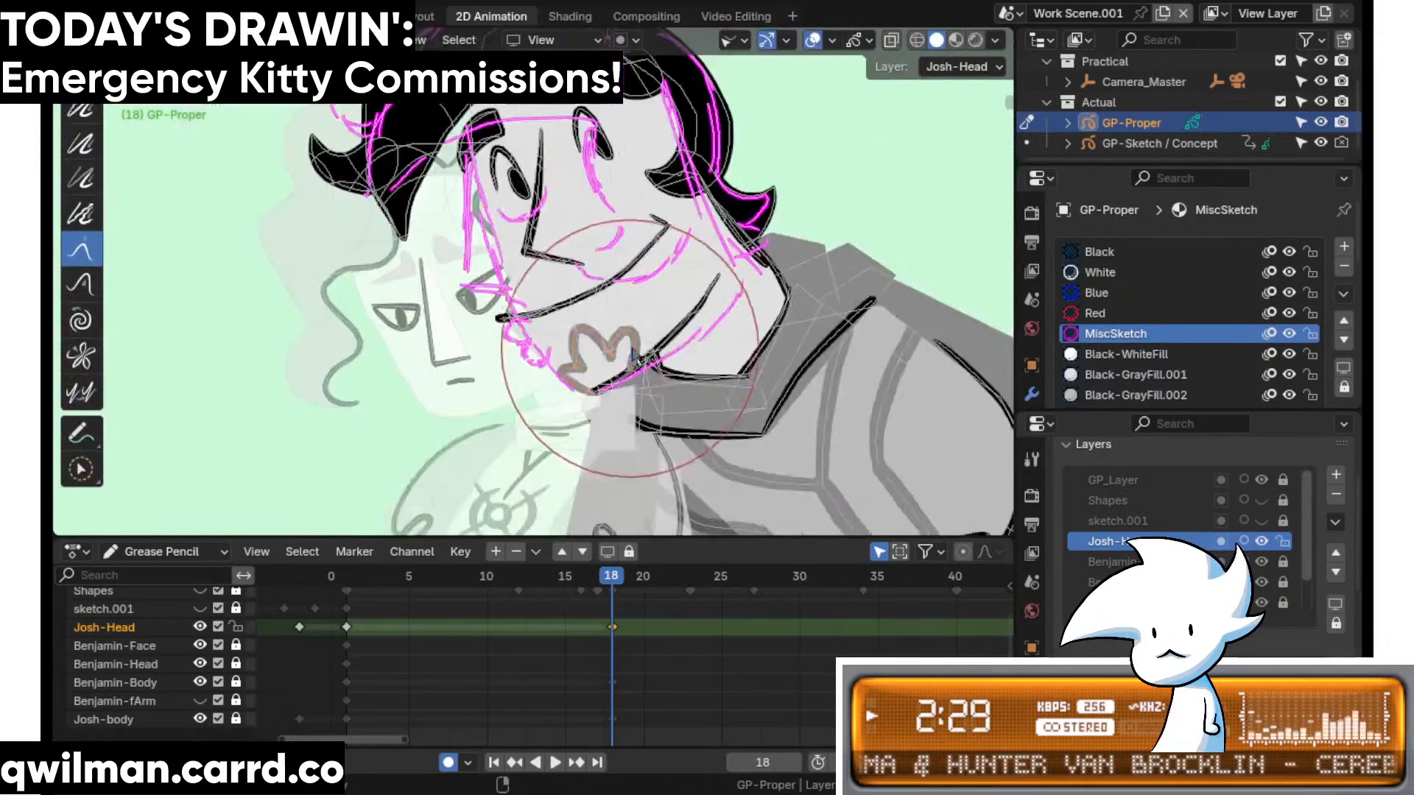
pyautogui.moveTo(617, 342); pyautogui.dragTo(571, 344)
pyautogui.moveTo(586, 296)
pyautogui.mouseDown()
pyautogui.moveTo(549, 309)
pyautogui.moveTo(578, 347)
pyautogui.mouseUp()
pyautogui.scroll(3, 578, 295)
pyautogui.moveTo(587, 526); pyautogui.dragTo(619, 501)
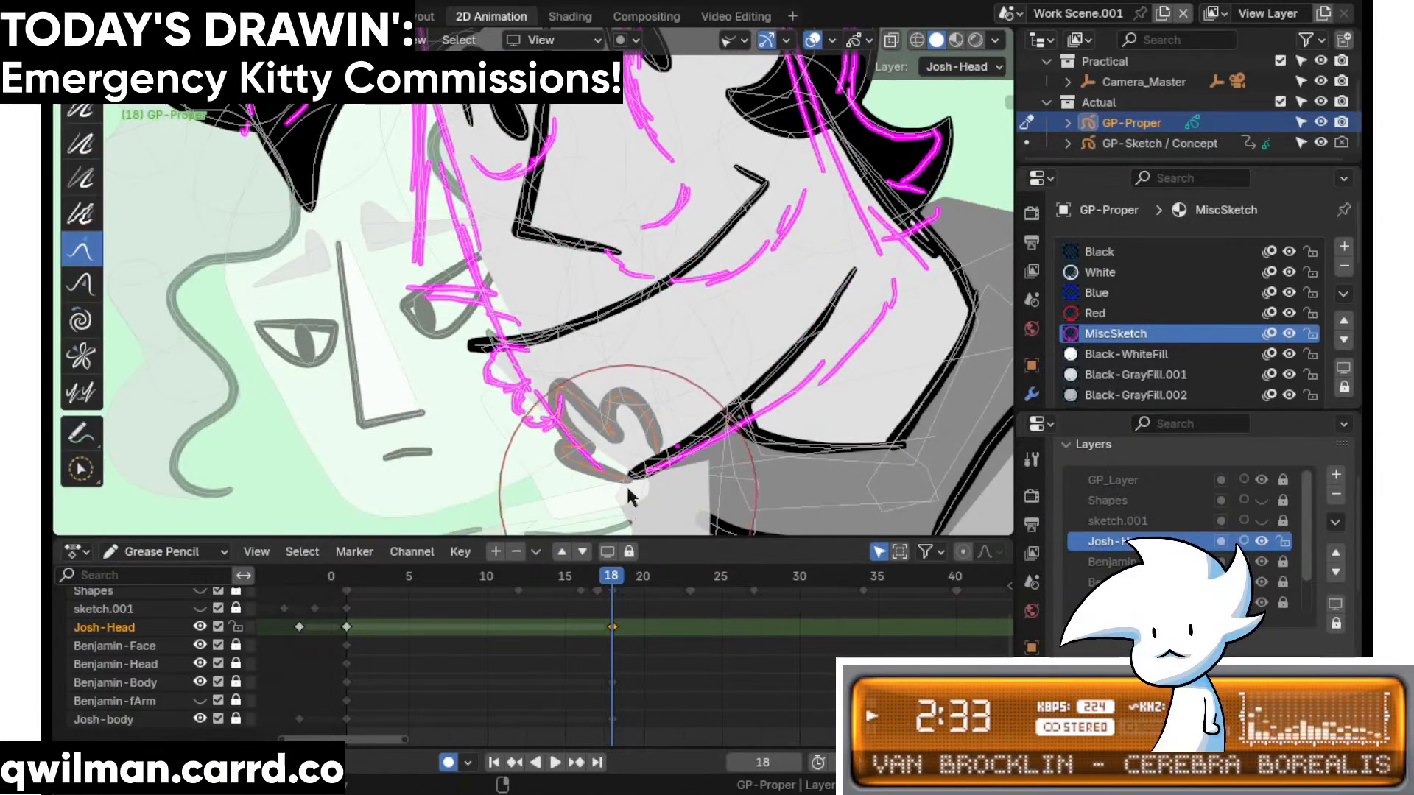
pyautogui.scroll(2, 645, 442)
pyautogui.hotkey('ctrl', 'Tab')
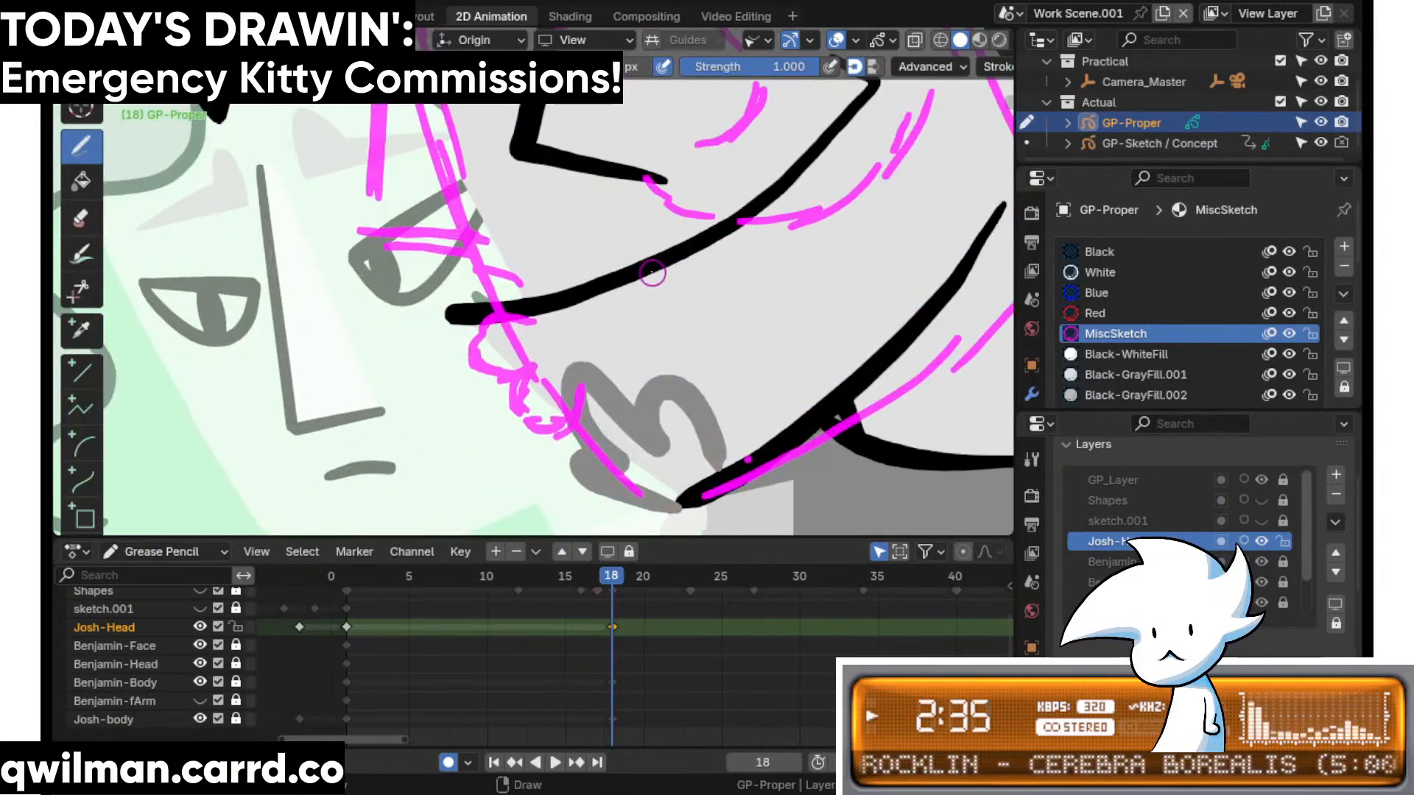
pyautogui.scroll(-4, 653, 271)
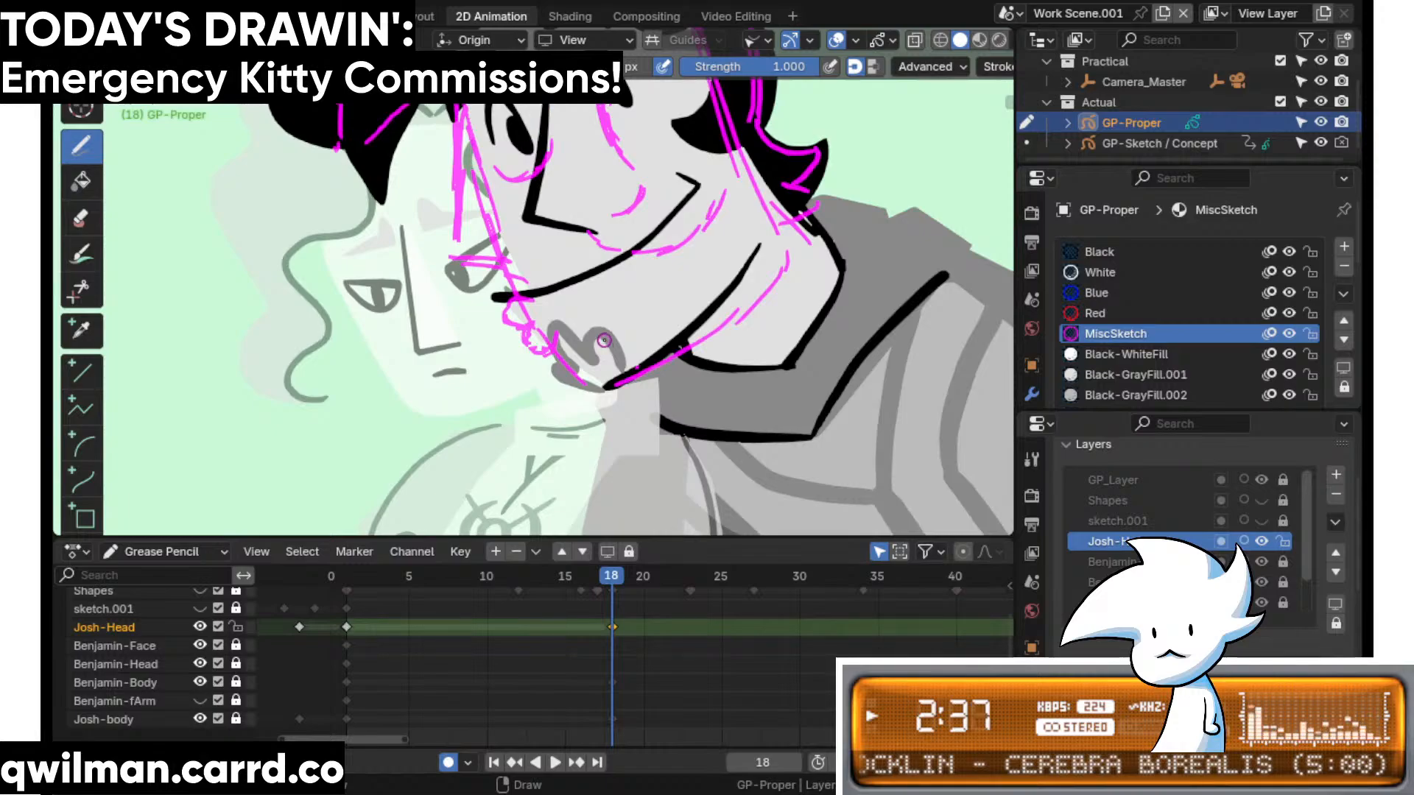
# - Select the smile line in Edit Mode and move it off the face, in front of the head
pyautogui.press('Tab')
pyautogui.scroll(6, 699, 234)
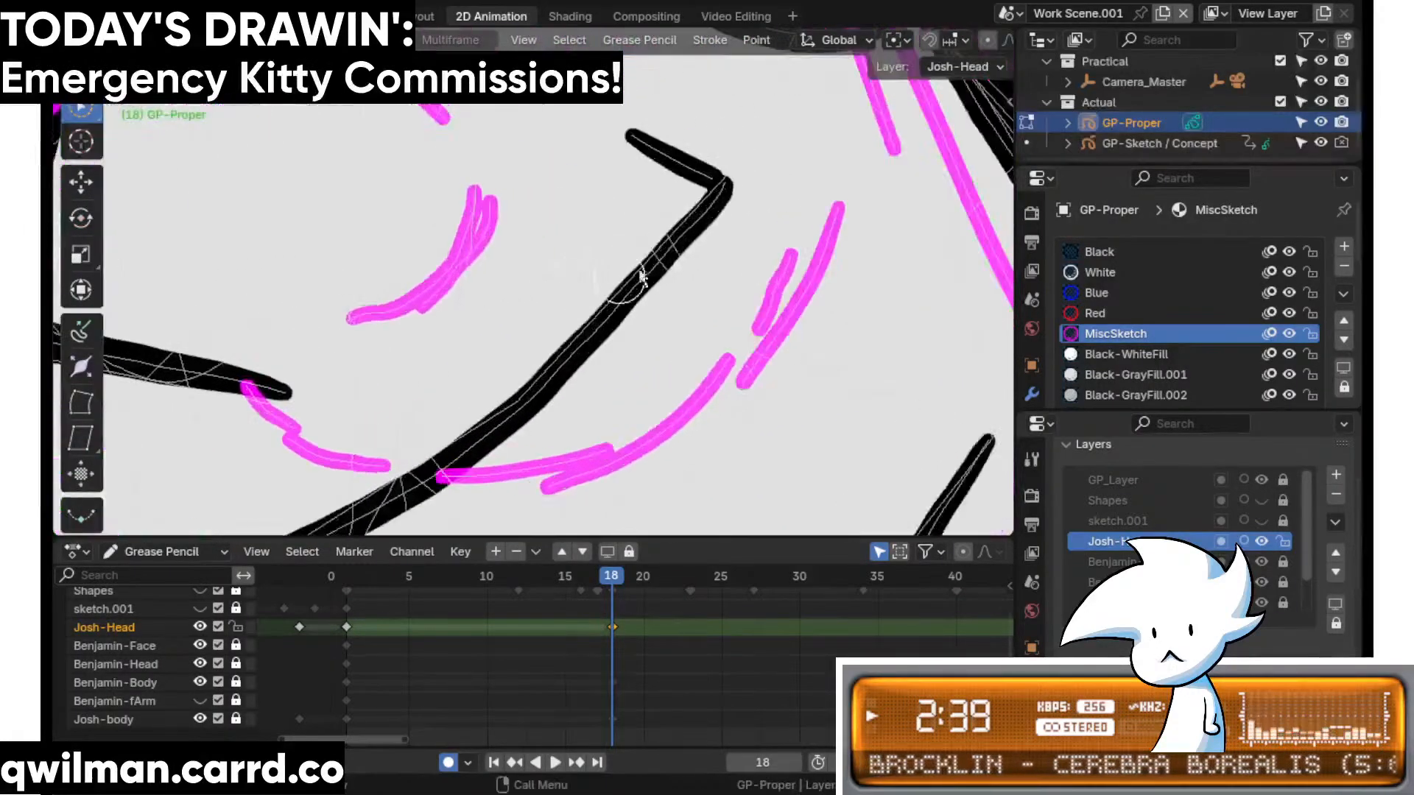
pyautogui.moveTo(774, 189); pyautogui.dragTo(771, 201)
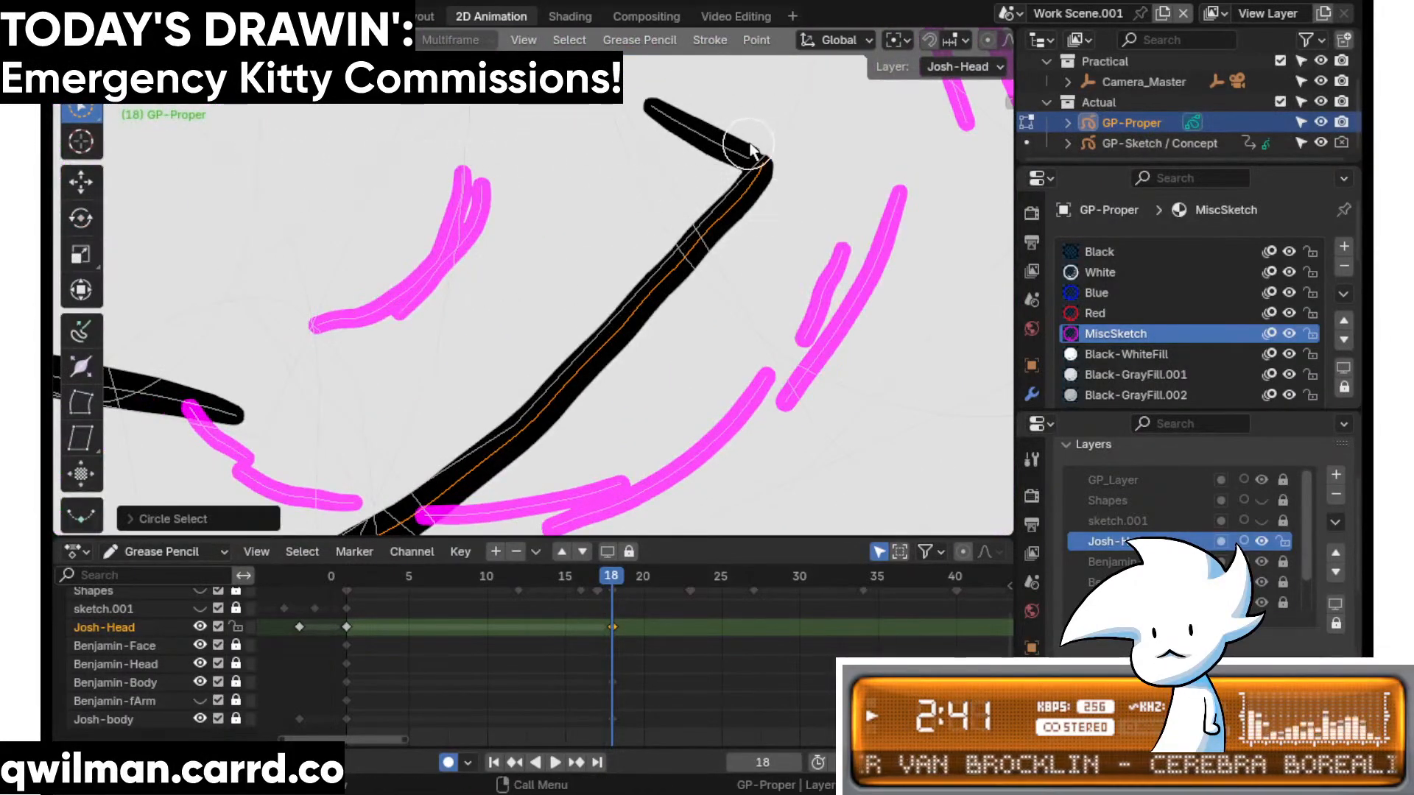
pyautogui.keyDown('shift'); pyautogui.click(708, 143); pyautogui.keyUp('shift')
pyautogui.scroll(-5, 707, 155)
pyautogui.hotkey('shift', 'space')
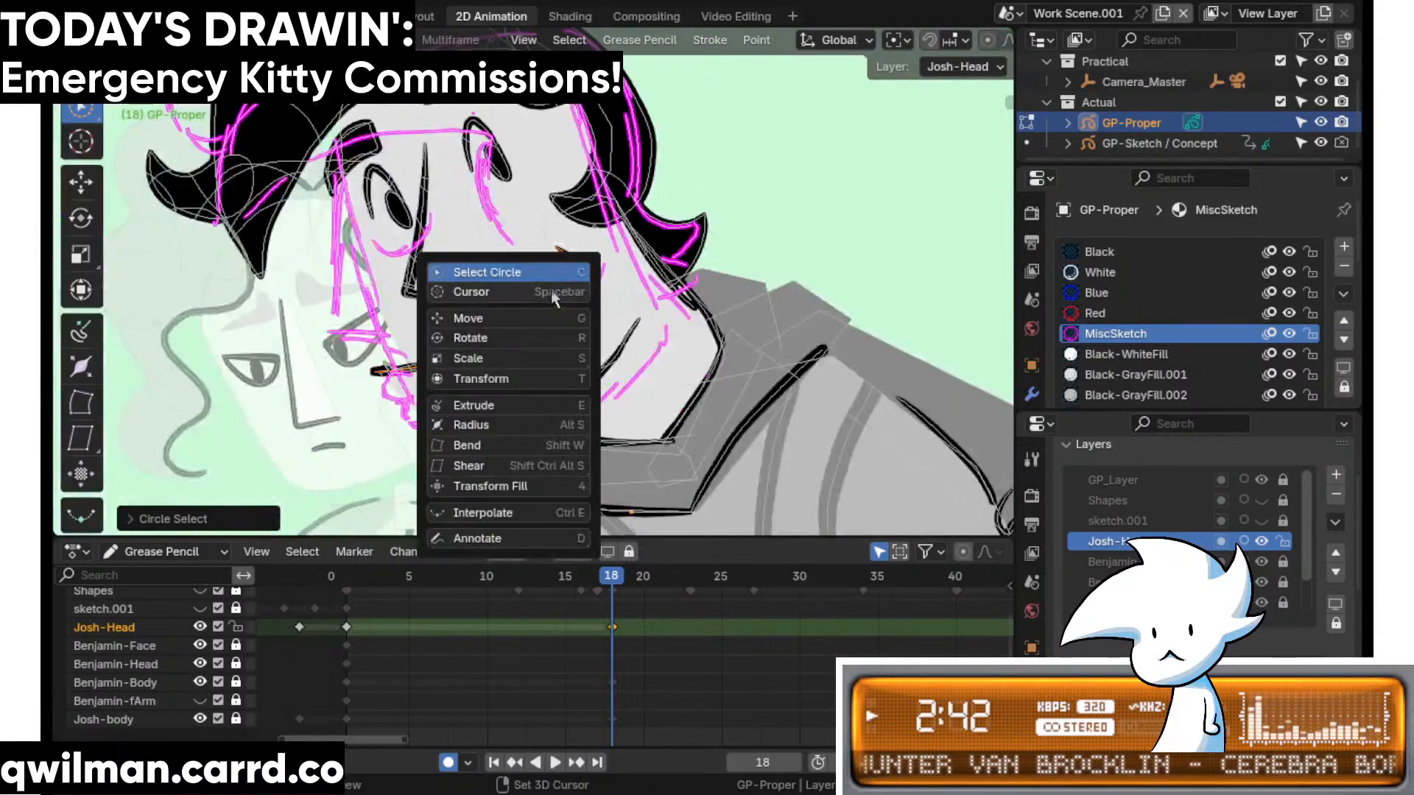
pyautogui.click(515, 324)
pyautogui.keyDown('shift'); pyautogui.moveTo(683, 265); pyautogui.dragTo(725, 239, button='middle'); pyautogui.keyUp('shift')
pyautogui.moveTo(642, 233); pyautogui.dragTo(236, 384)
pyautogui.keyDown('shift'); pyautogui.moveTo(635, 296); pyautogui.dragTo(619, 291, button='middle'); pyautogui.keyUp('shift')
# - Select the nose shape and move it onto the guide at the front edge of the face
pyautogui.scroll(6, 628, 354)
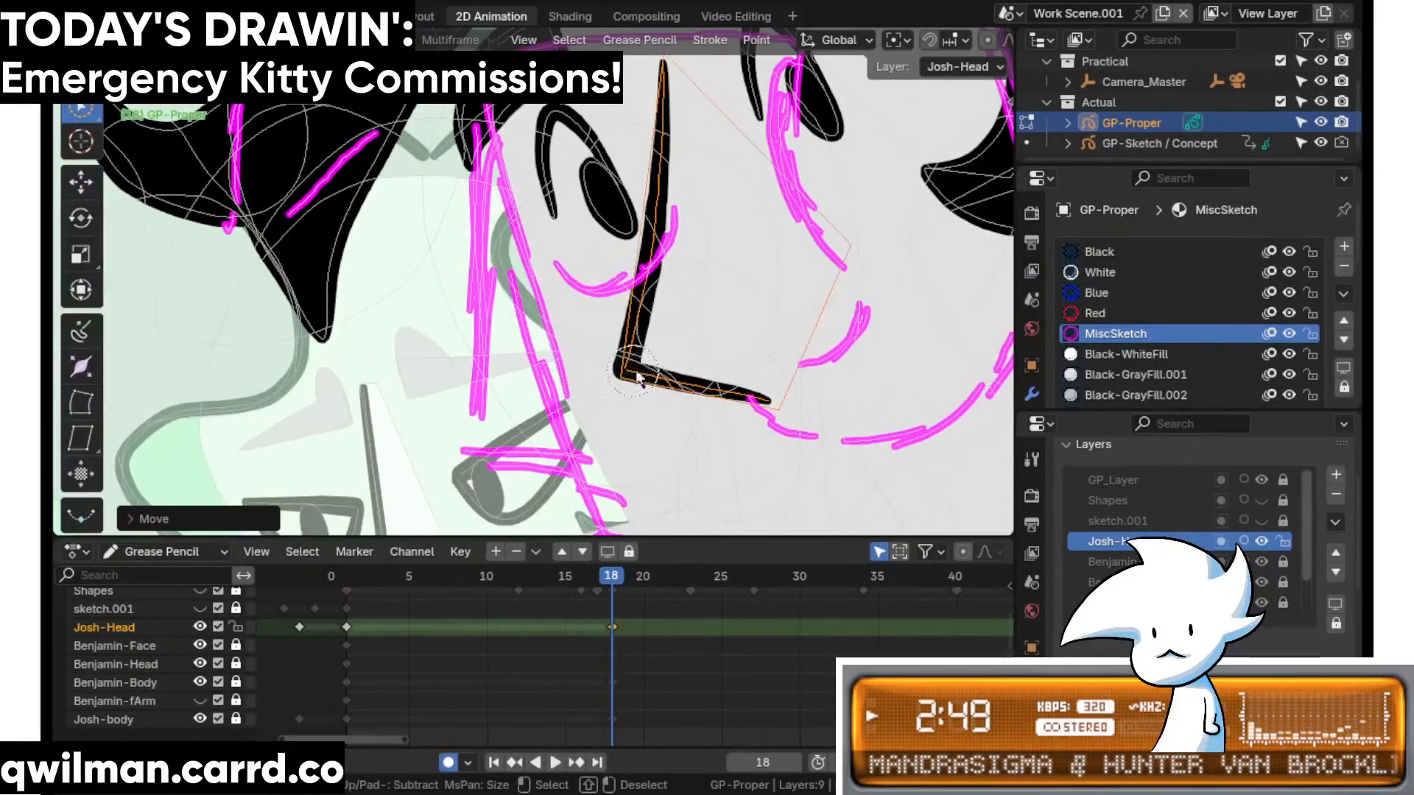
pyautogui.scroll(-4, 634, 364)
pyautogui.hotkey('shift', 'space')
pyautogui.click(589, 382)
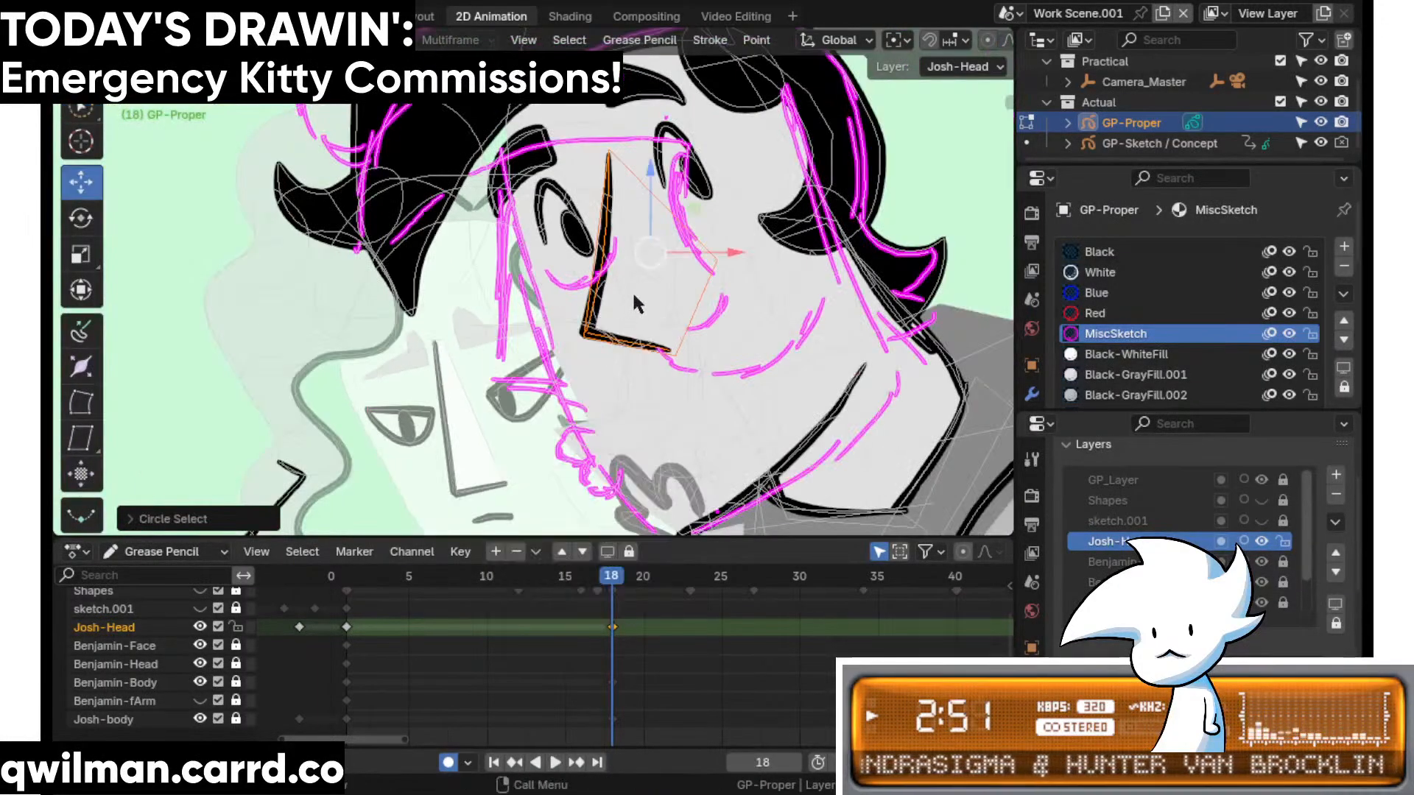
pyautogui.moveTo(650, 253); pyautogui.dragTo(557, 301)
# - Make GP_Layer the active layer and use the Grab brush in Sculpt Mode to nudge the nose line onto its guide
pyautogui.click(1193, 480)
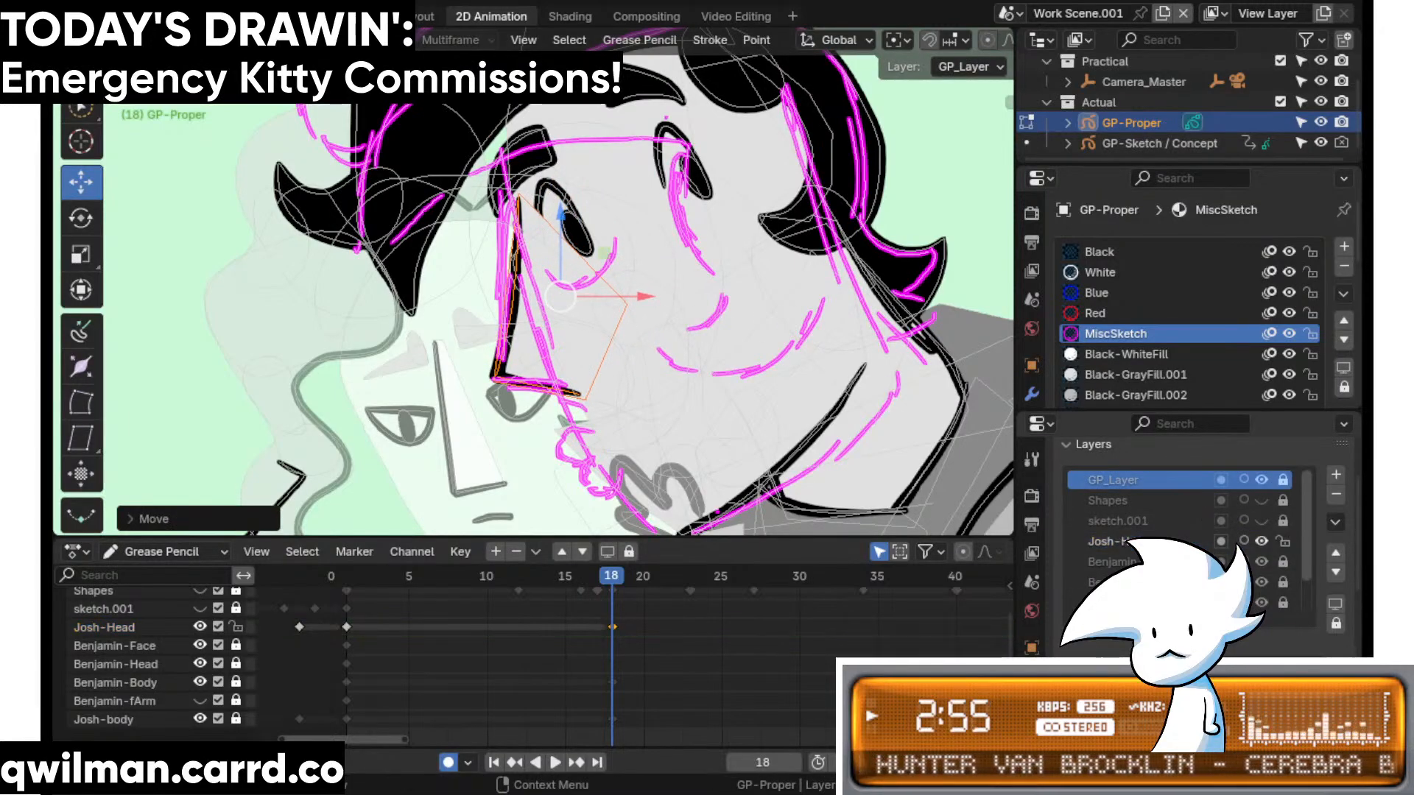
pyautogui.press('Tab')
pyautogui.hotkey('shift', 'space')
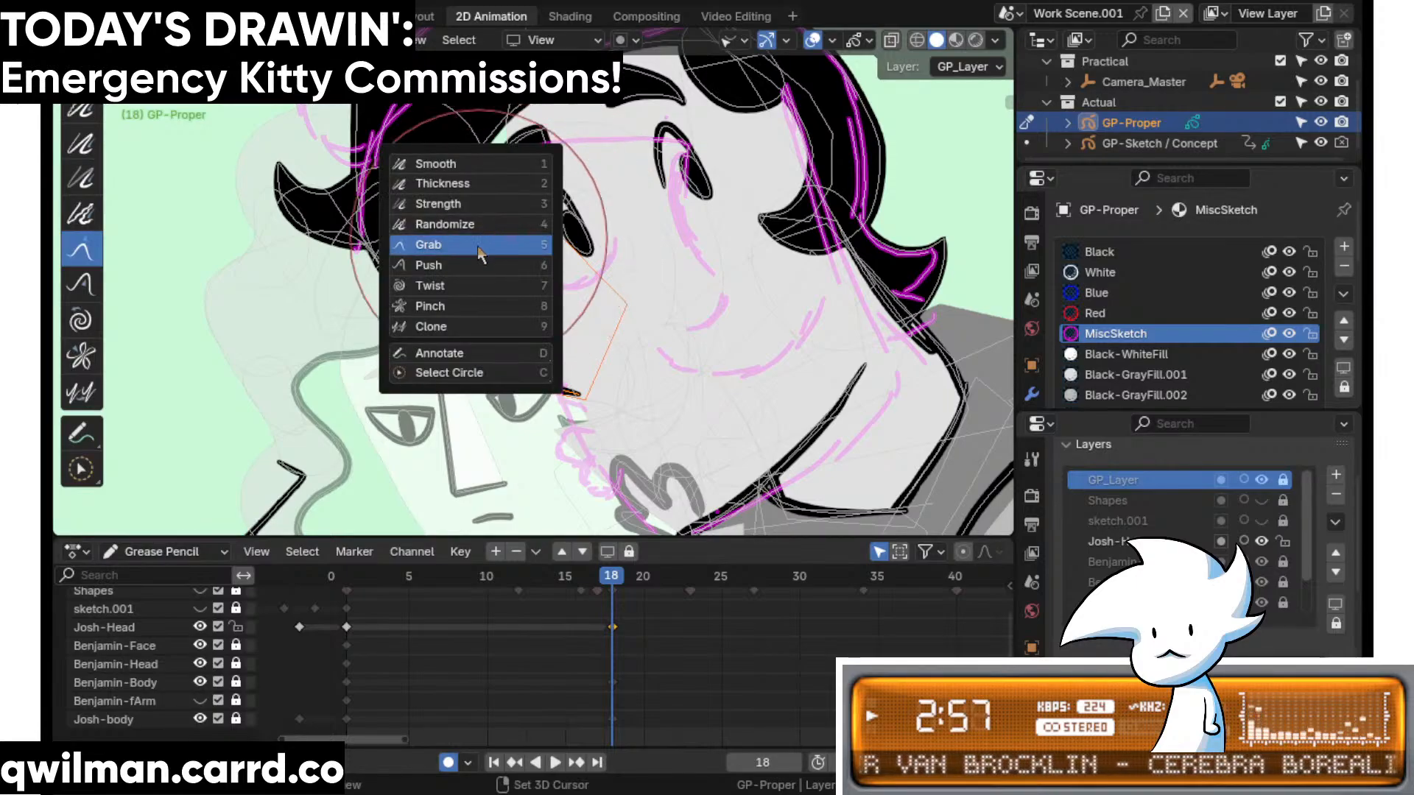
pyautogui.click(480, 247)
pyautogui.scroll(-3, 523, 214)
pyautogui.moveTo(530, 197); pyautogui.dragTo(515, 198)
pyautogui.scroll(5, 586, 272)
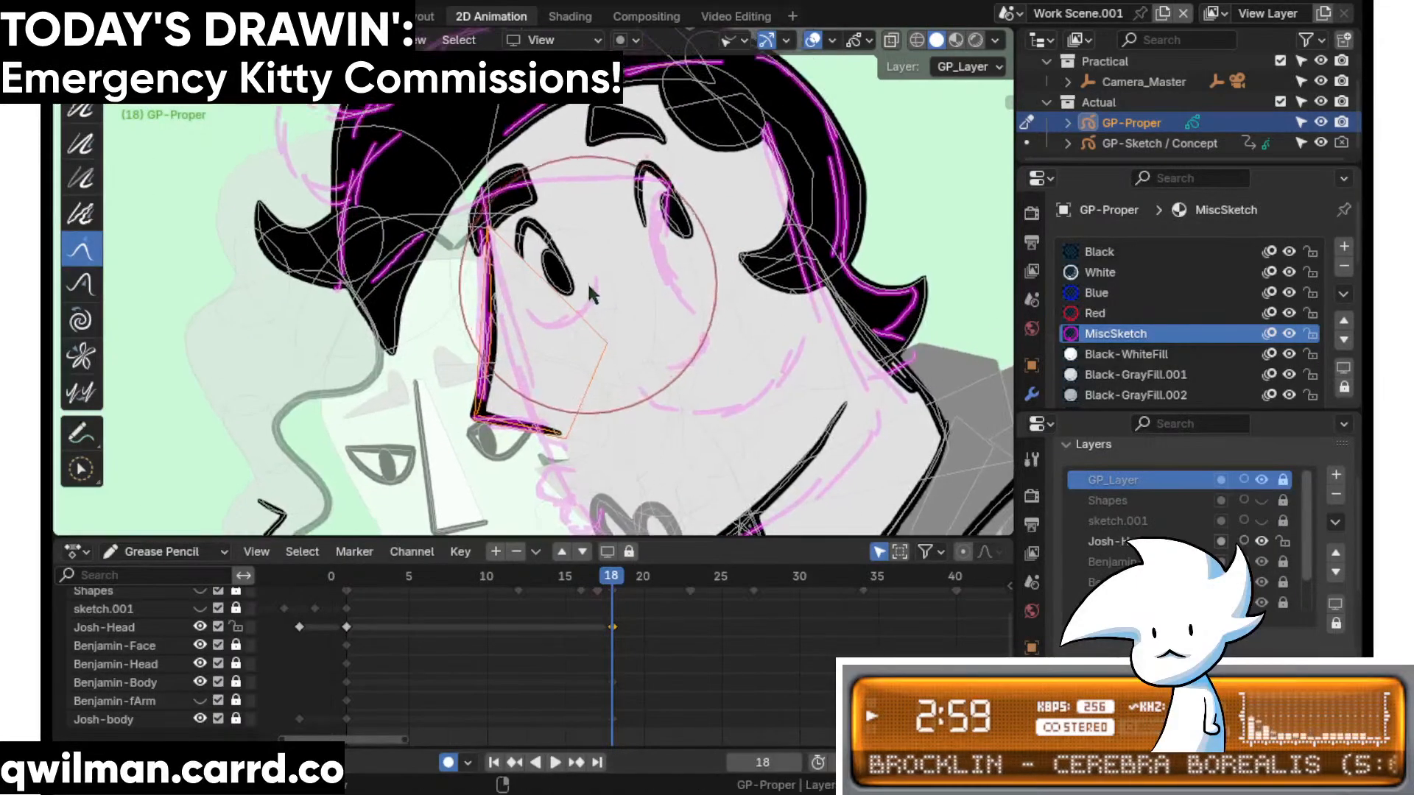
# - Try to move the eye nearest the nose, in Edit Mode, to the front edge of the face
pyautogui.press('Tab')
pyautogui.click(583, 246)
pyautogui.rightClick(583, 247)
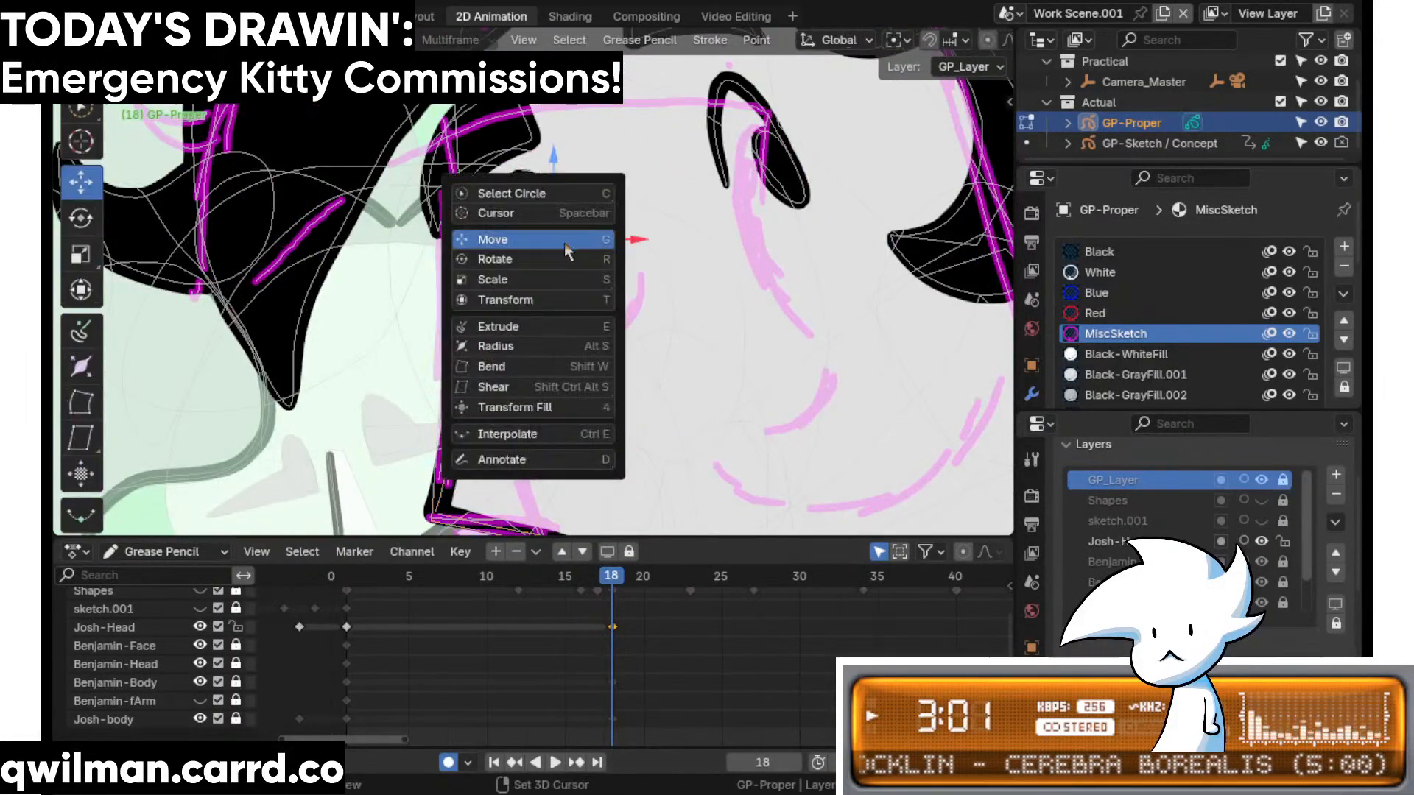
pyautogui.click(584, 237)
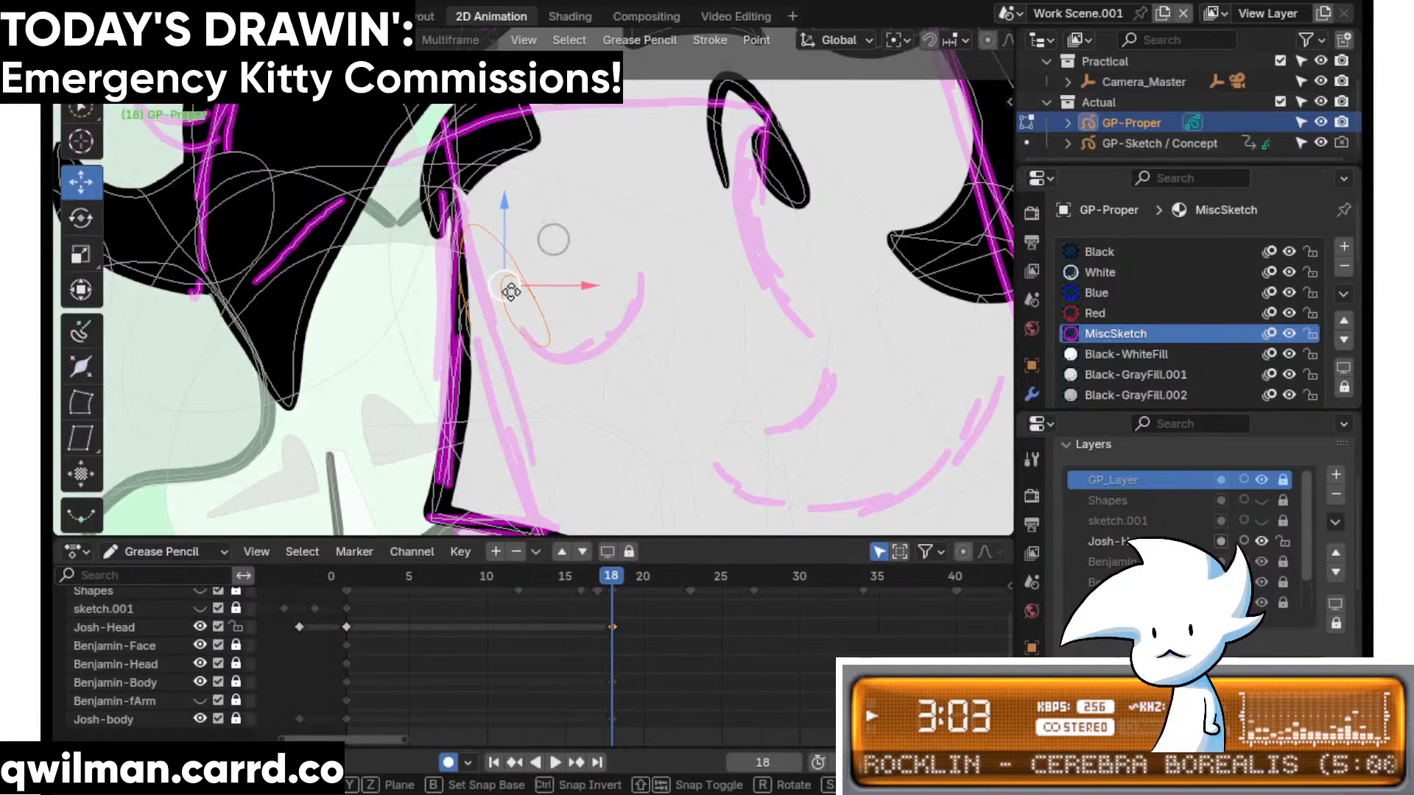
pyautogui.click(514, 286)
pyautogui.press('Tab')
pyautogui.hotkey('shift', 'space')
pyautogui.press('Escape')
pyautogui.press('Tab')
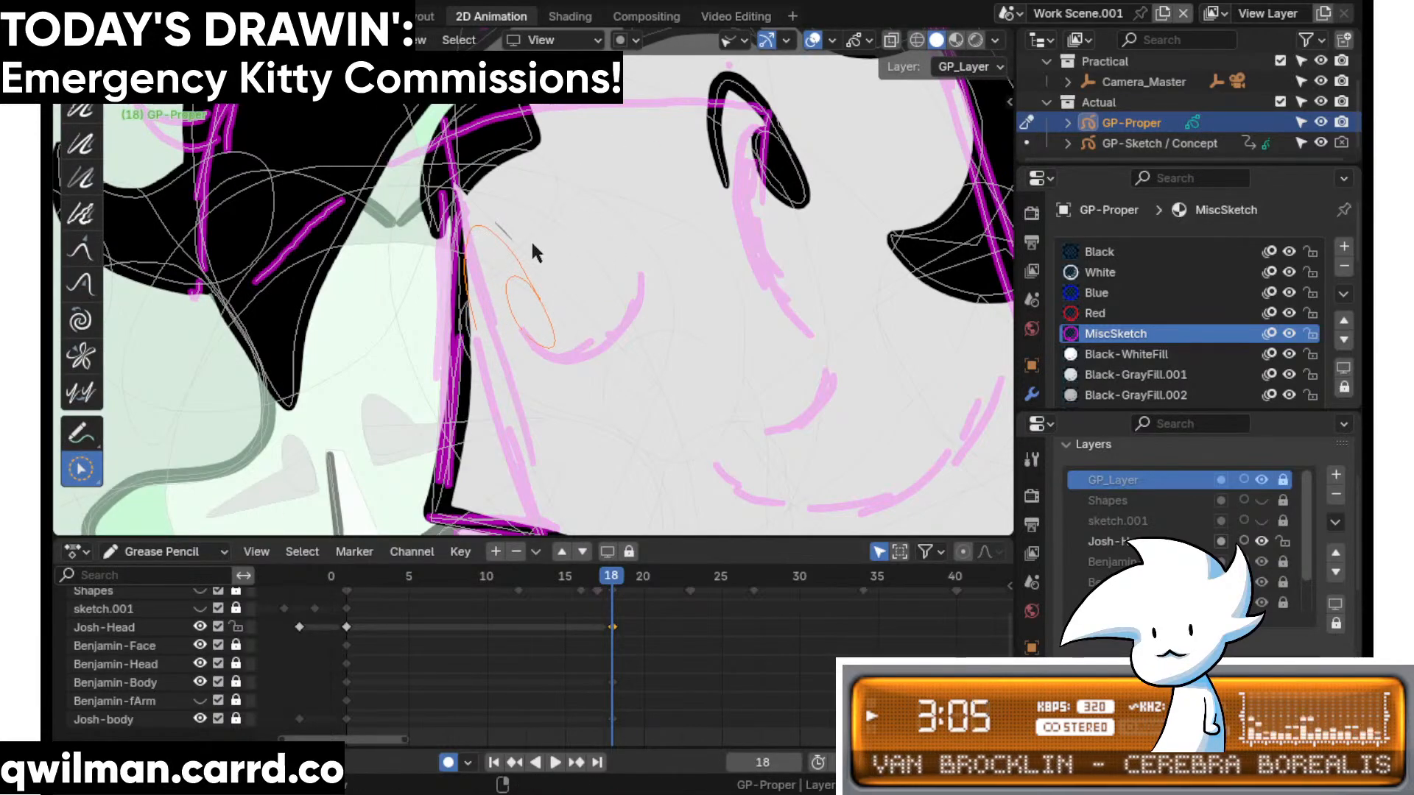
# - Move the eye nearest the nose back onto the open face area, clear of the front edge
pyautogui.hotkey('shift', 'space')
pyautogui.click(497, 257)
pyautogui.moveTo(547, 257); pyautogui.dragTo(656, 160)
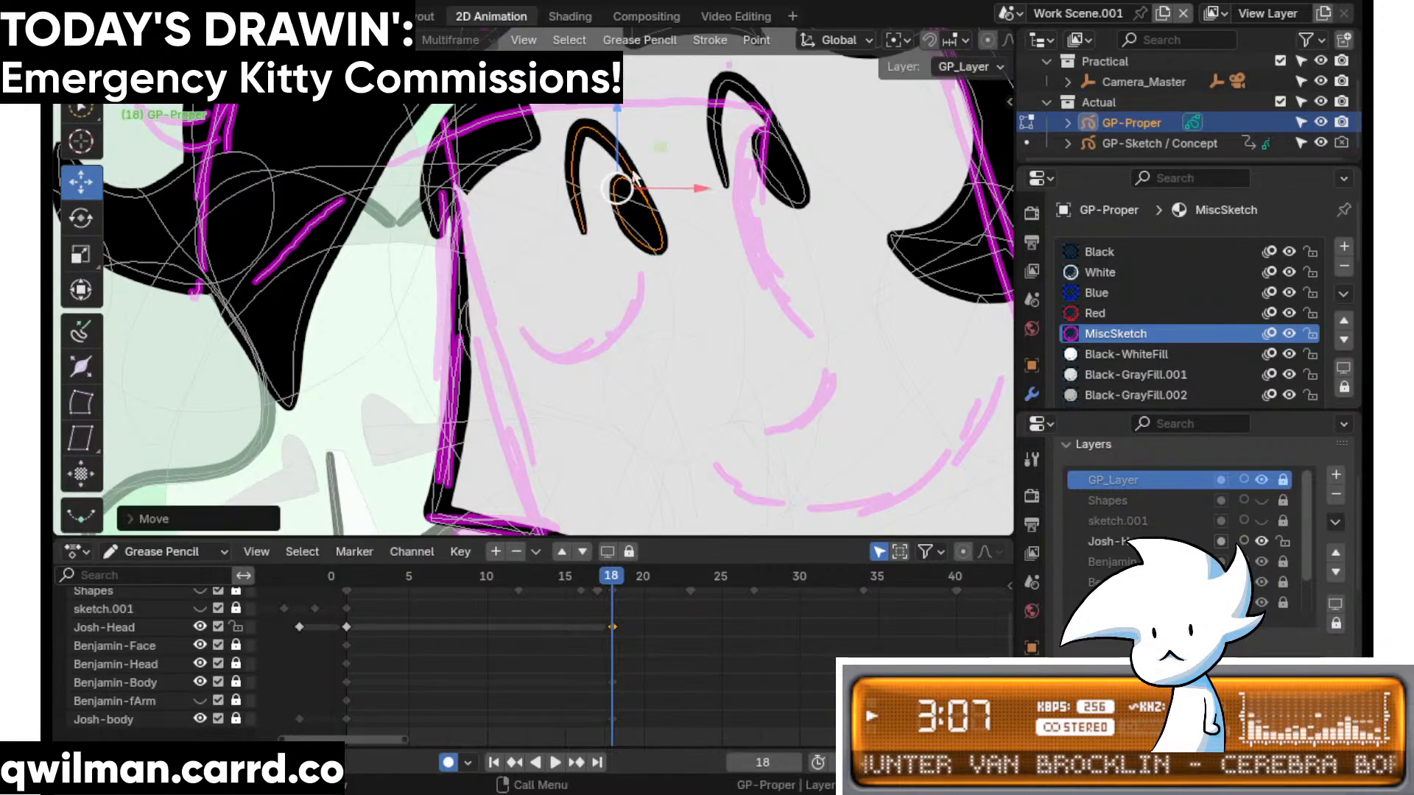
pyautogui.hotkey('shift', 'space')
pyautogui.press('s')
pyautogui.press('Tab')
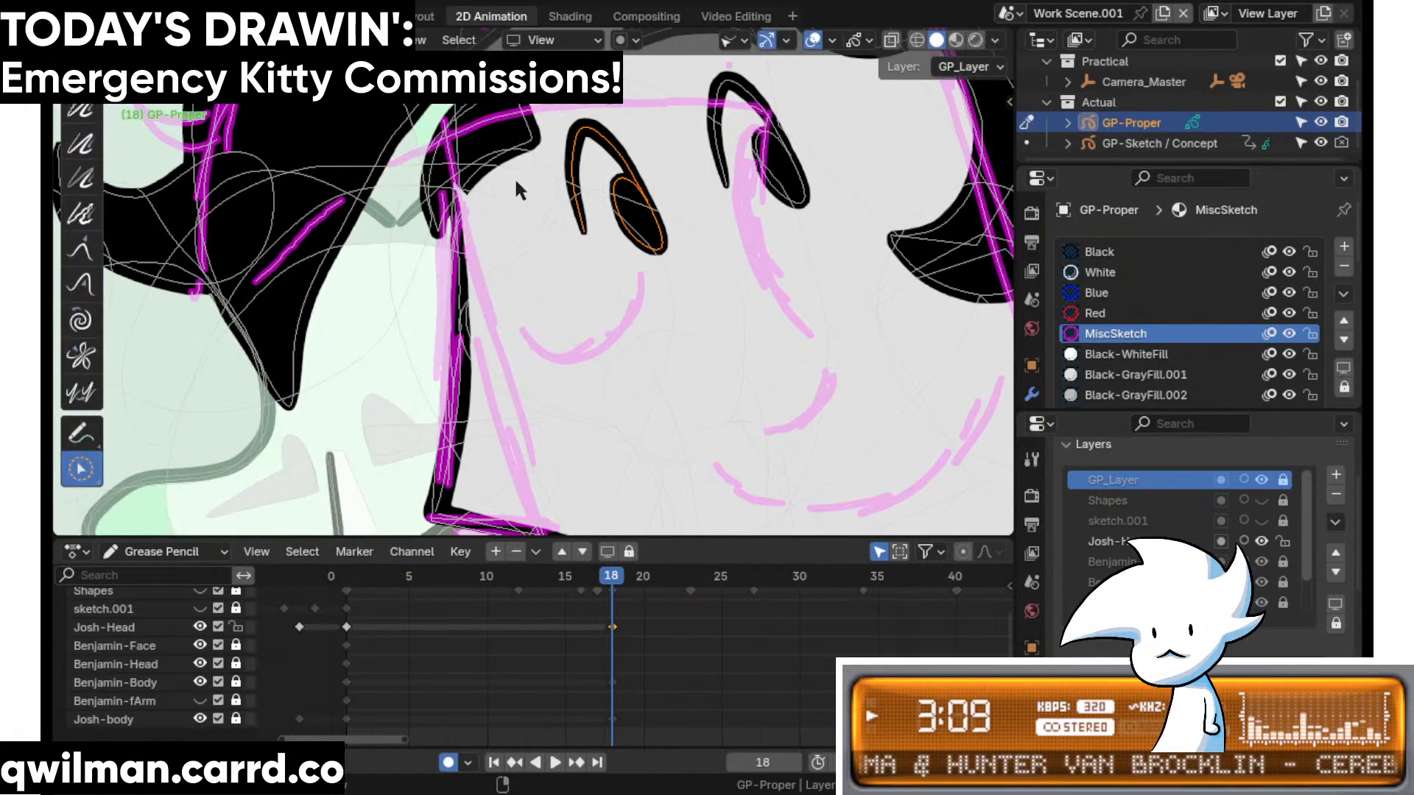
# - Use the Grab brush in Sculpt Mode to squeeze the eye nearest the nose into a narrow, foreshortened shape
pyautogui.hotkey('shift', 'space')
pyautogui.press('5')
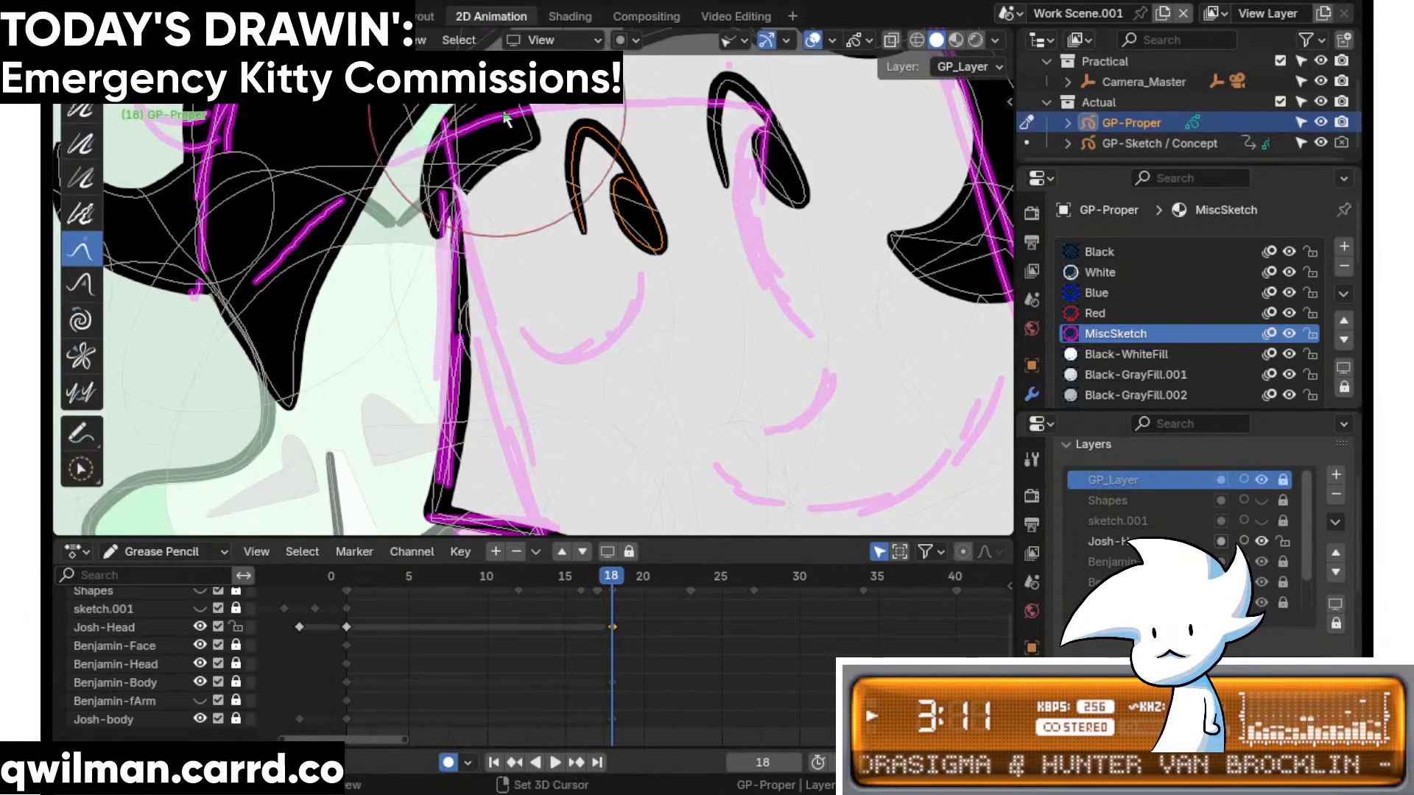
pyautogui.scroll(-2, 663, 124)
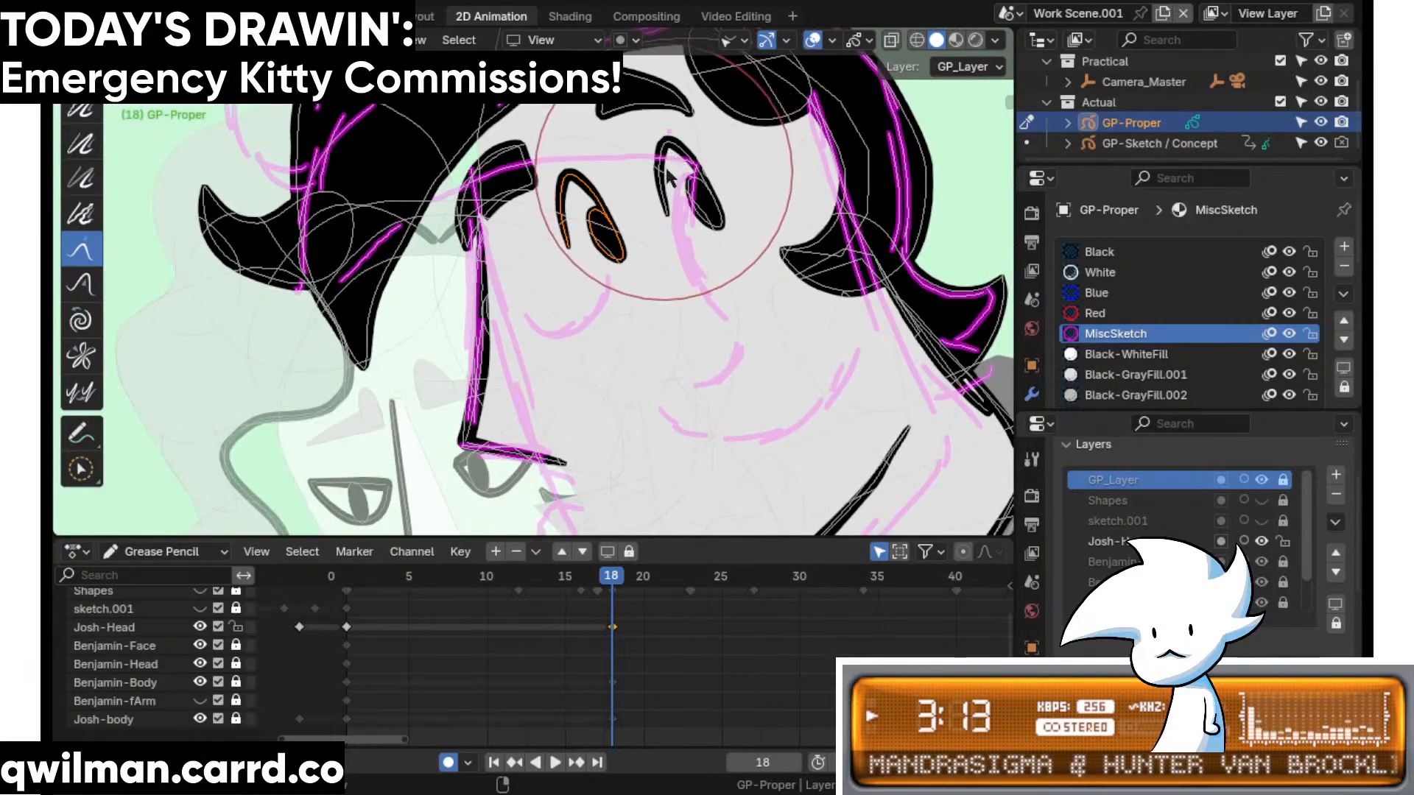
pyautogui.hotkey('shift', 'space')
pyautogui.press('Escape')
pyautogui.scroll(-2, 647, 166)
pyautogui.moveTo(650, 165); pyautogui.dragTo(595, 229)
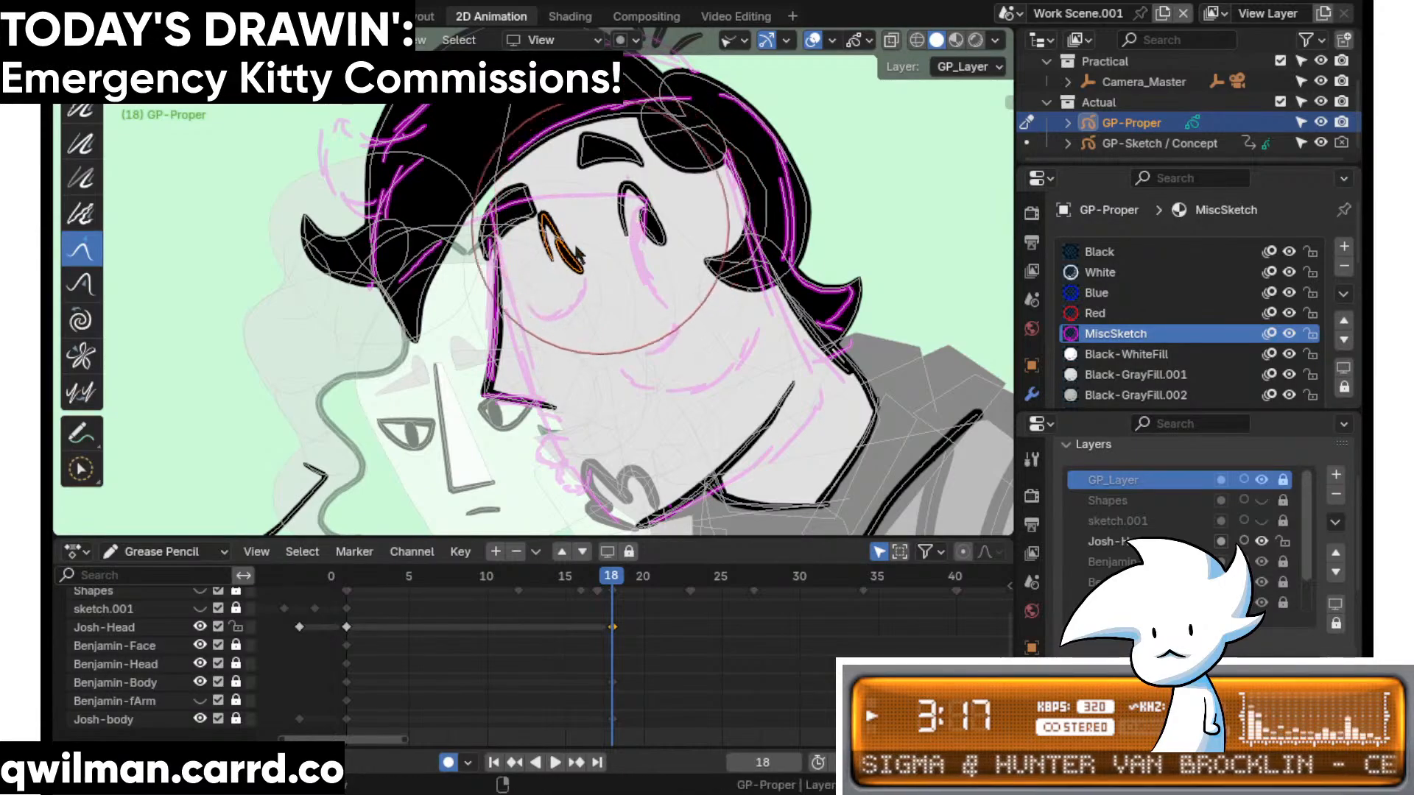
pyautogui.moveTo(473, 301); pyautogui.dragTo(506, 273)
pyautogui.scroll(1, 525, 261)
pyautogui.scroll(1, 535, 284)
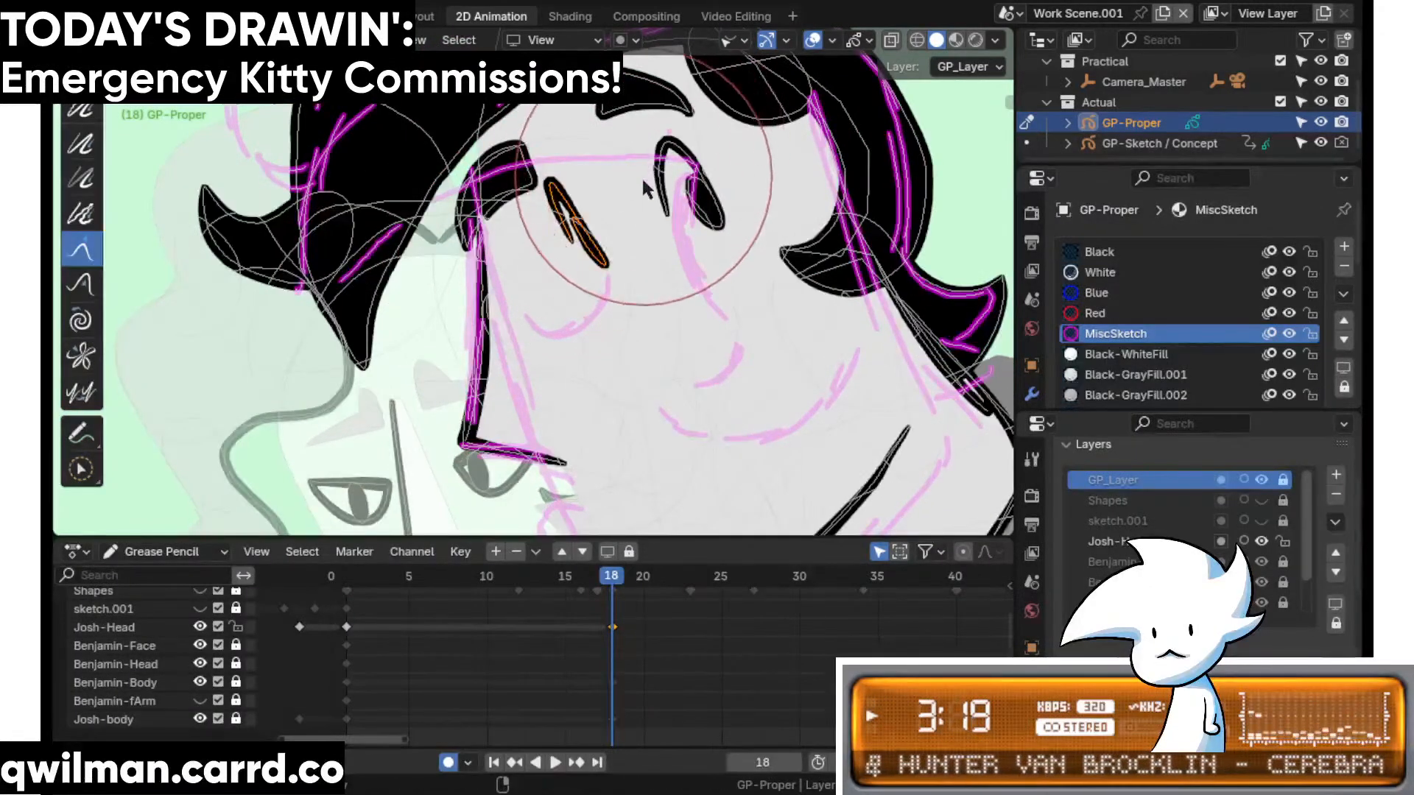
pyautogui.moveTo(647, 184); pyautogui.dragTo(629, 241)
pyautogui.moveTo(591, 166)
pyautogui.mouseDown()
pyautogui.moveTo(577, 140)
pyautogui.moveTo(583, 155)
pyautogui.mouseUp()
pyautogui.moveTo(638, 221); pyautogui.dragTo(621, 206)
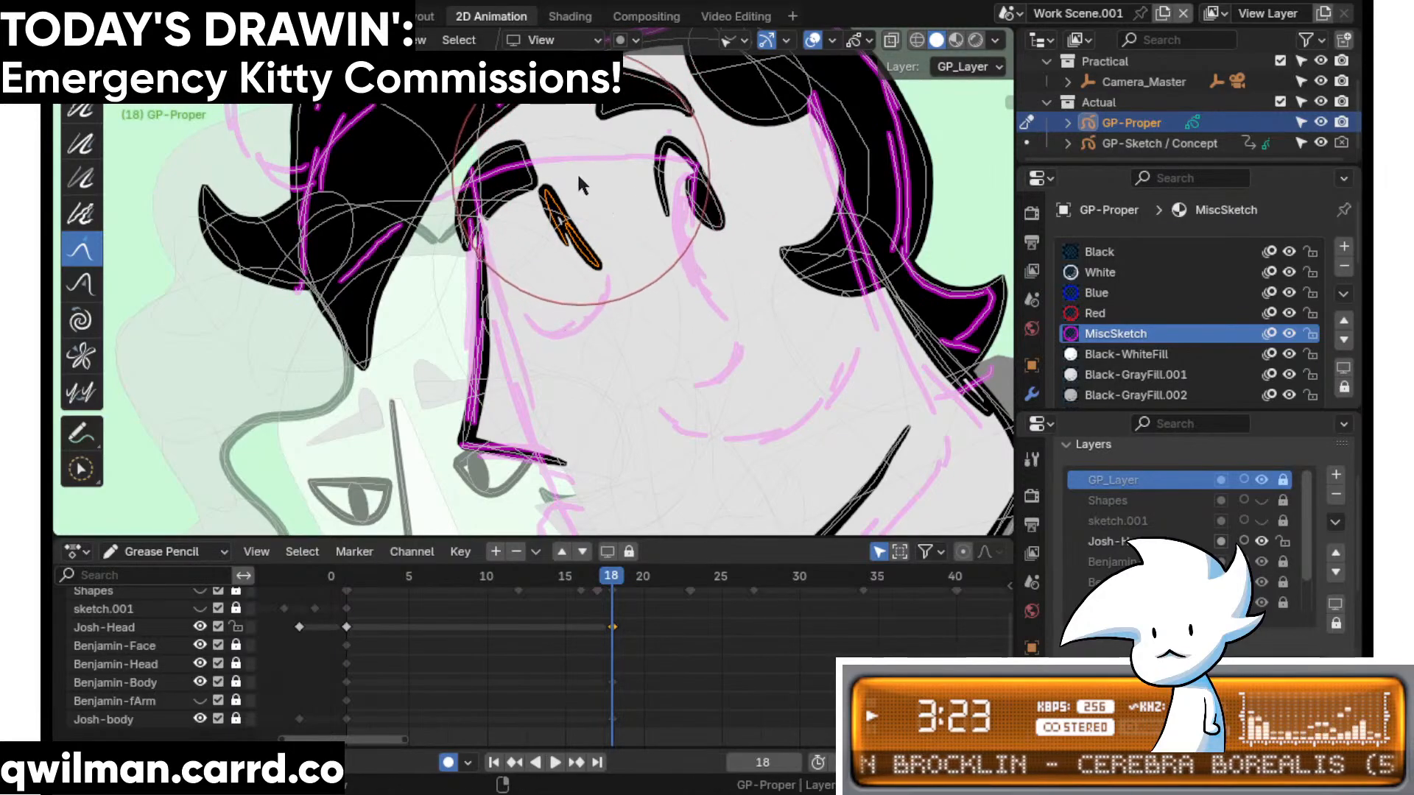
# - Move the narrowed eye in Edit Mode to the front edge of the face, beside the top of the nose
pyautogui.press('Tab')
pyautogui.hotkey('shift', 'space')
pyautogui.click(559, 148)
pyautogui.scroll(1, 621, 208)
pyautogui.scroll(3, 620, 214)
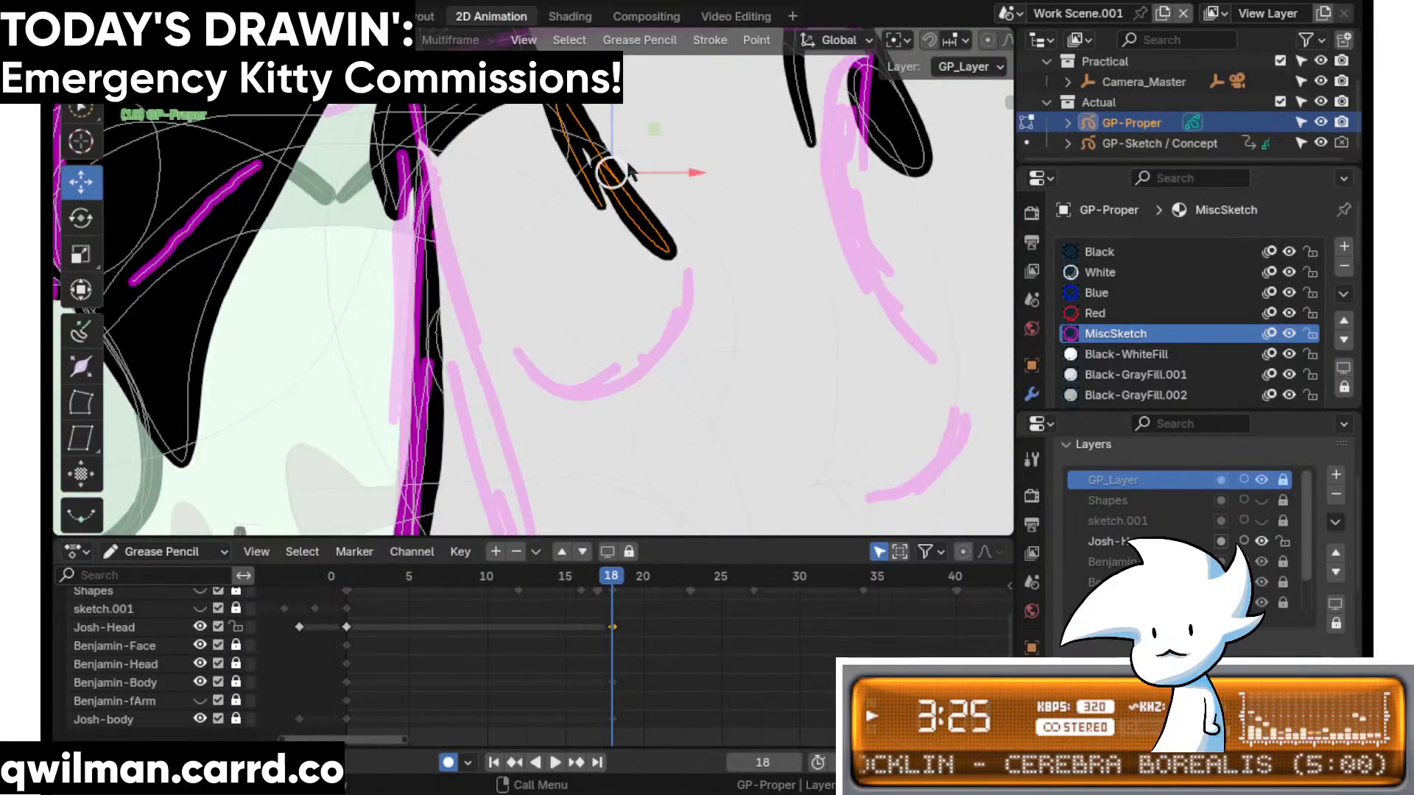
pyautogui.moveTo(622, 163)
pyautogui.mouseDown()
pyautogui.moveTo(498, 299)
pyautogui.moveTo(497, 269)
pyautogui.mouseUp()
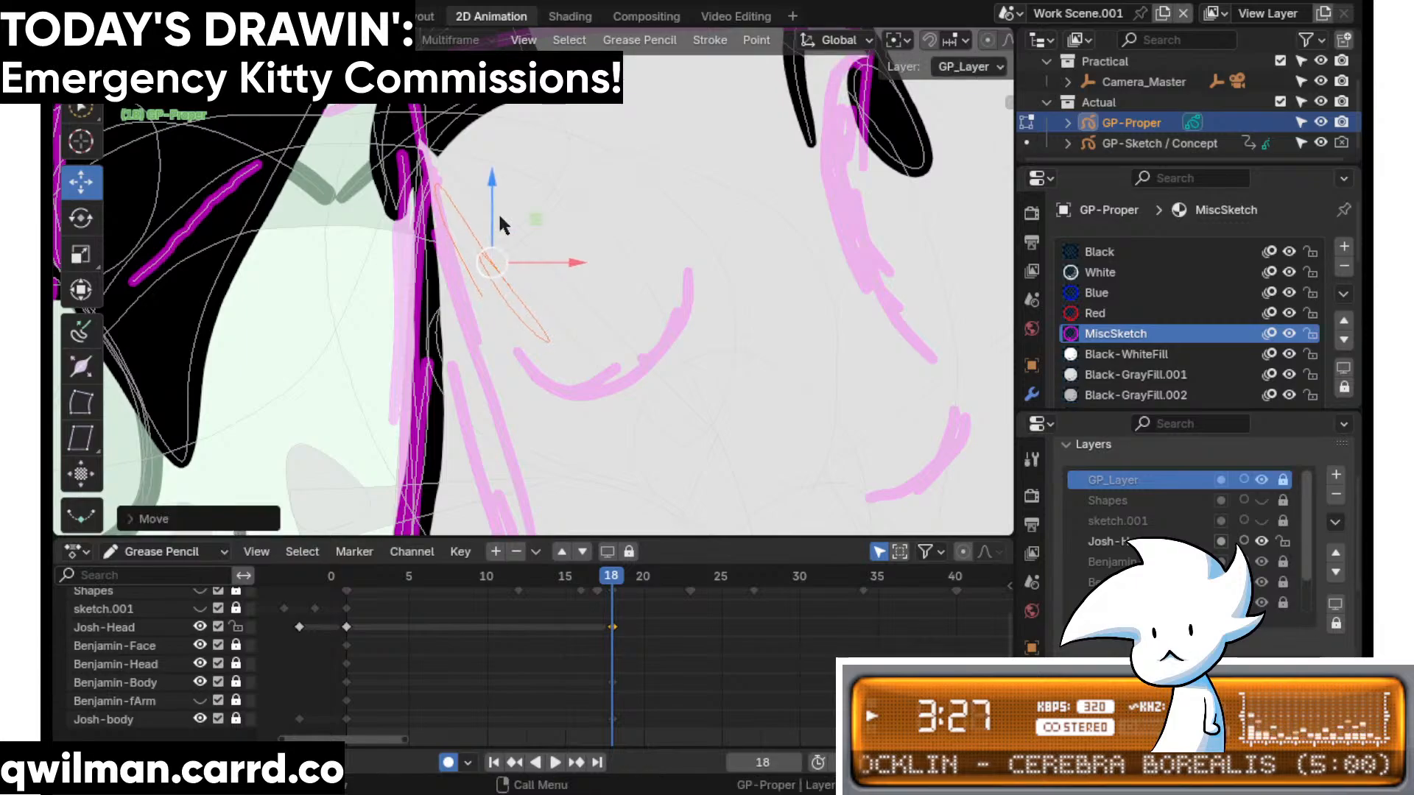
# - Select the remaining eye and its pupil with Circle Select and move them forward to above the front cheek guide
pyautogui.scroll(-5, 505, 221)
pyautogui.keyDown('shift'); pyautogui.moveTo(624, 215); pyautogui.dragTo(615, 263, button='middle'); pyautogui.keyUp('shift')
pyautogui.press('q')
pyautogui.click(683, 219)
pyautogui.scroll(1, 615, 269)
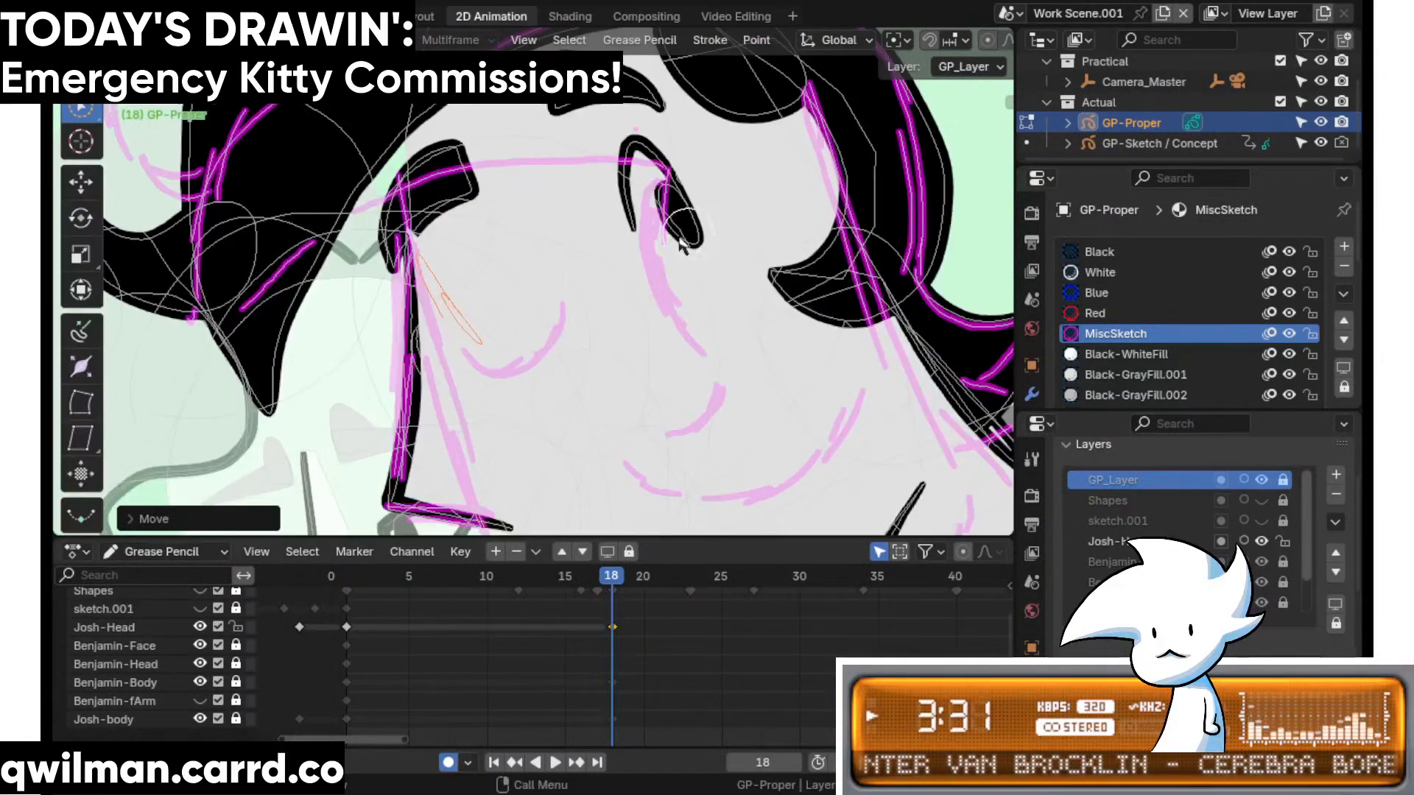
pyautogui.scroll(3, 618, 274)
pyautogui.click(701, 215)
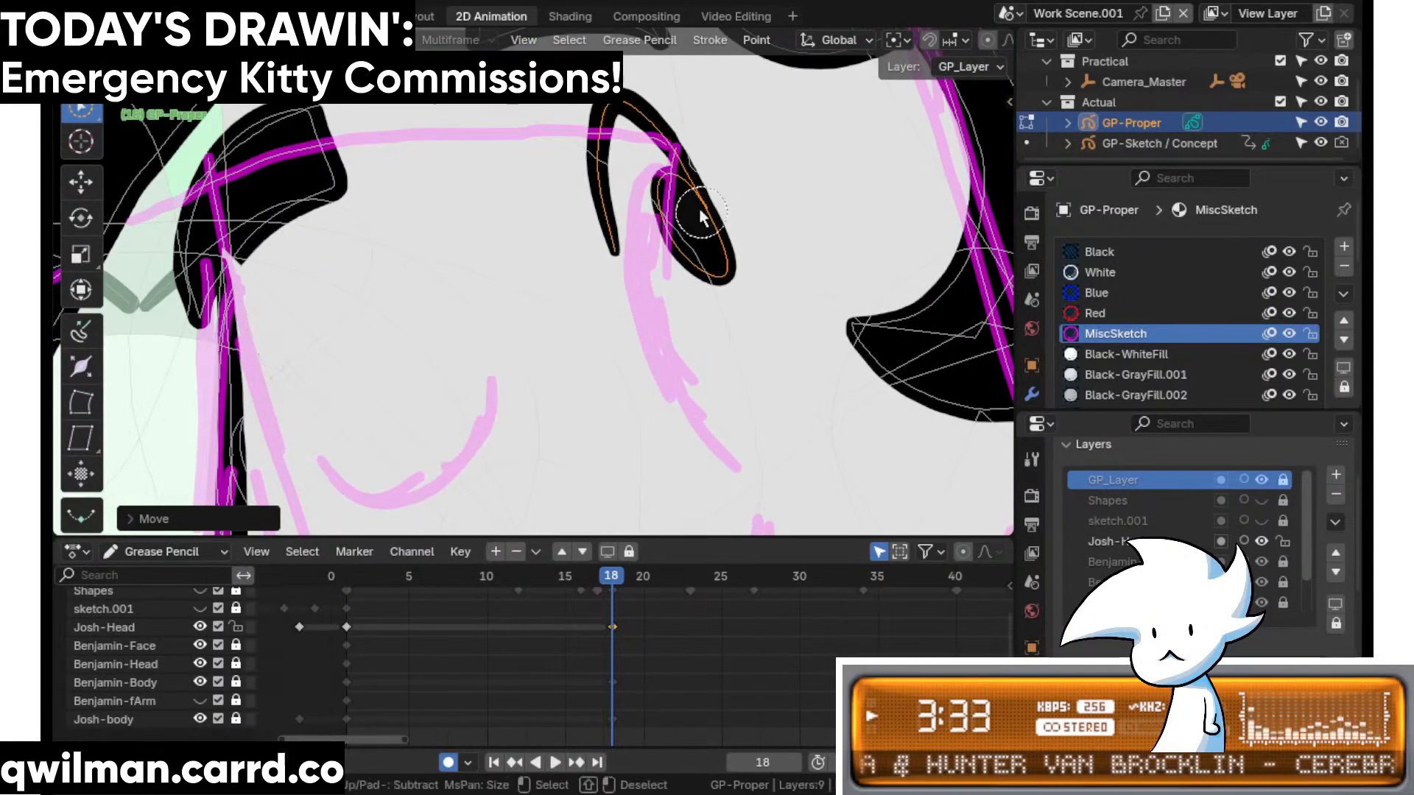
pyautogui.scroll(-5, 682, 232)
pyautogui.hotkey('shift', 'space')
pyautogui.click(584, 311)
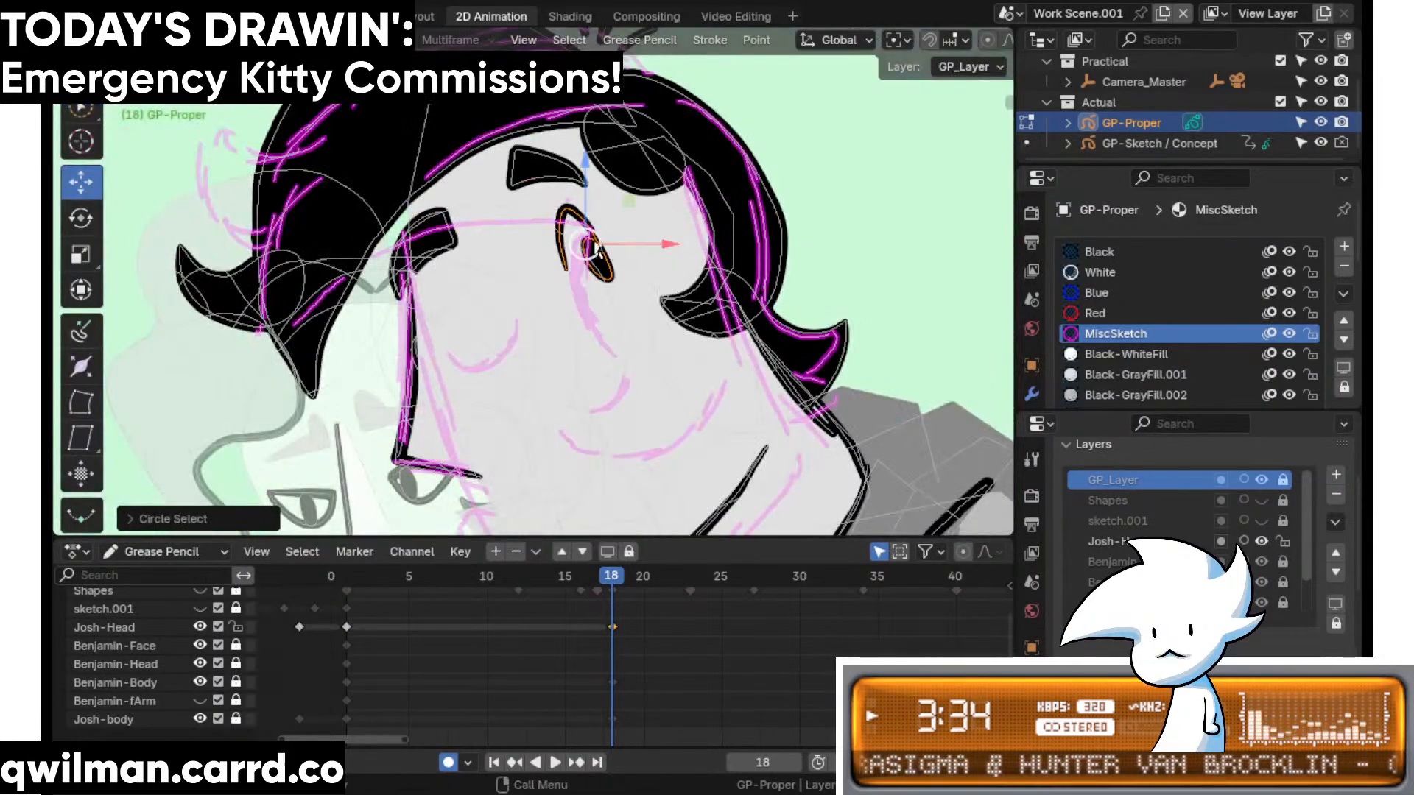
pyautogui.moveTo(589, 245); pyautogui.dragTo(515, 283)
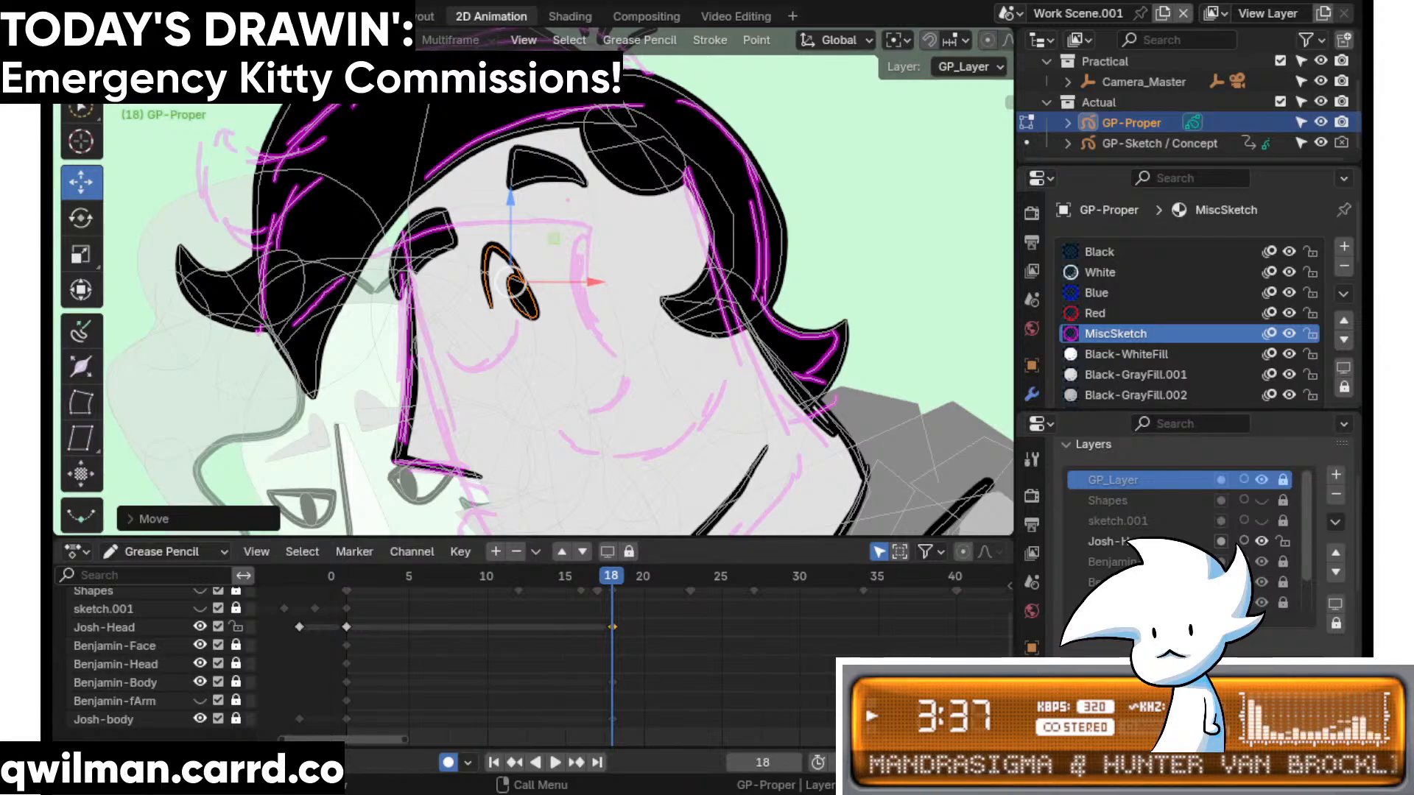
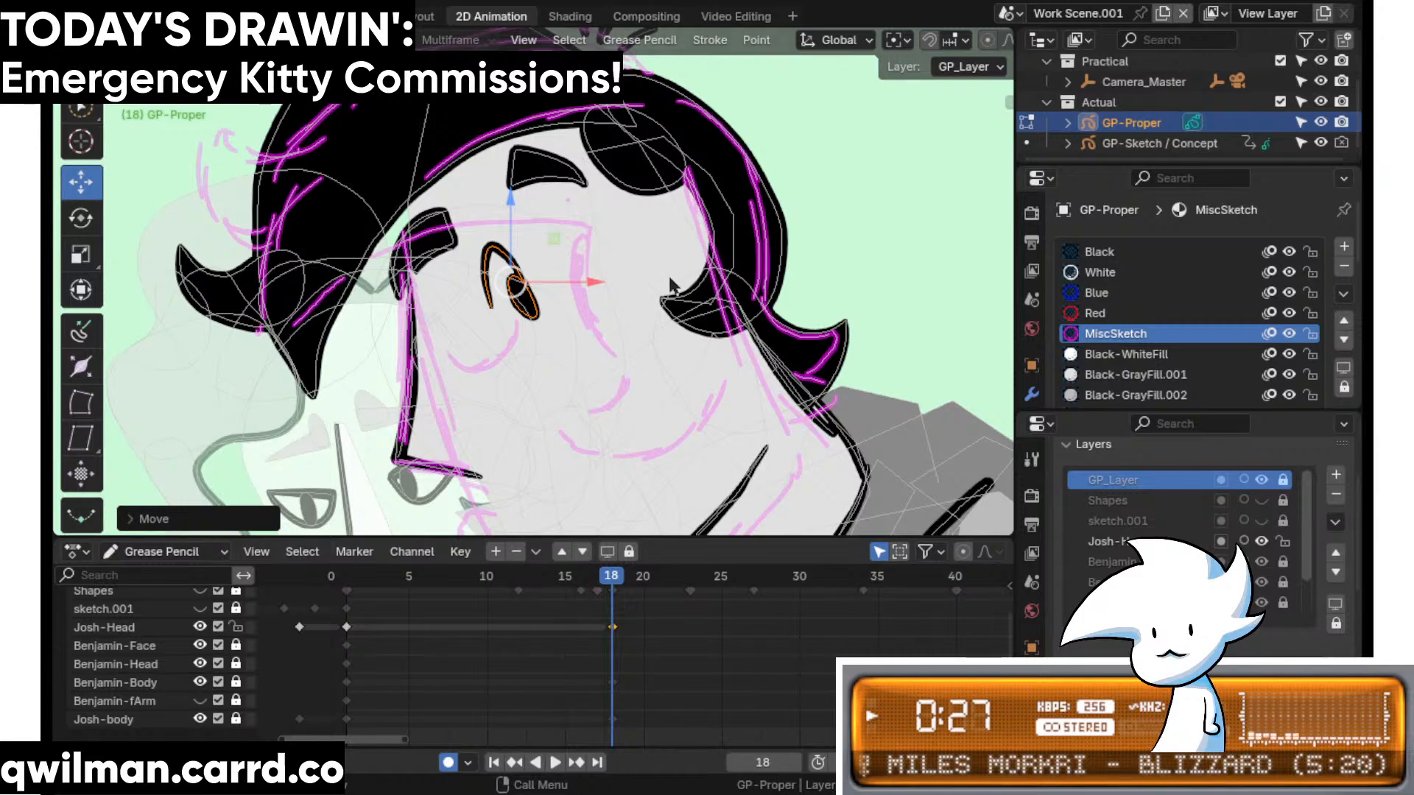
# - Select the curved side lock and its rounded hair piece with Circle Select and move them forward and down onto the side-hair guides
pyautogui.press('q')
pyautogui.click(629, 235)
pyautogui.scroll(6, 648, 309)
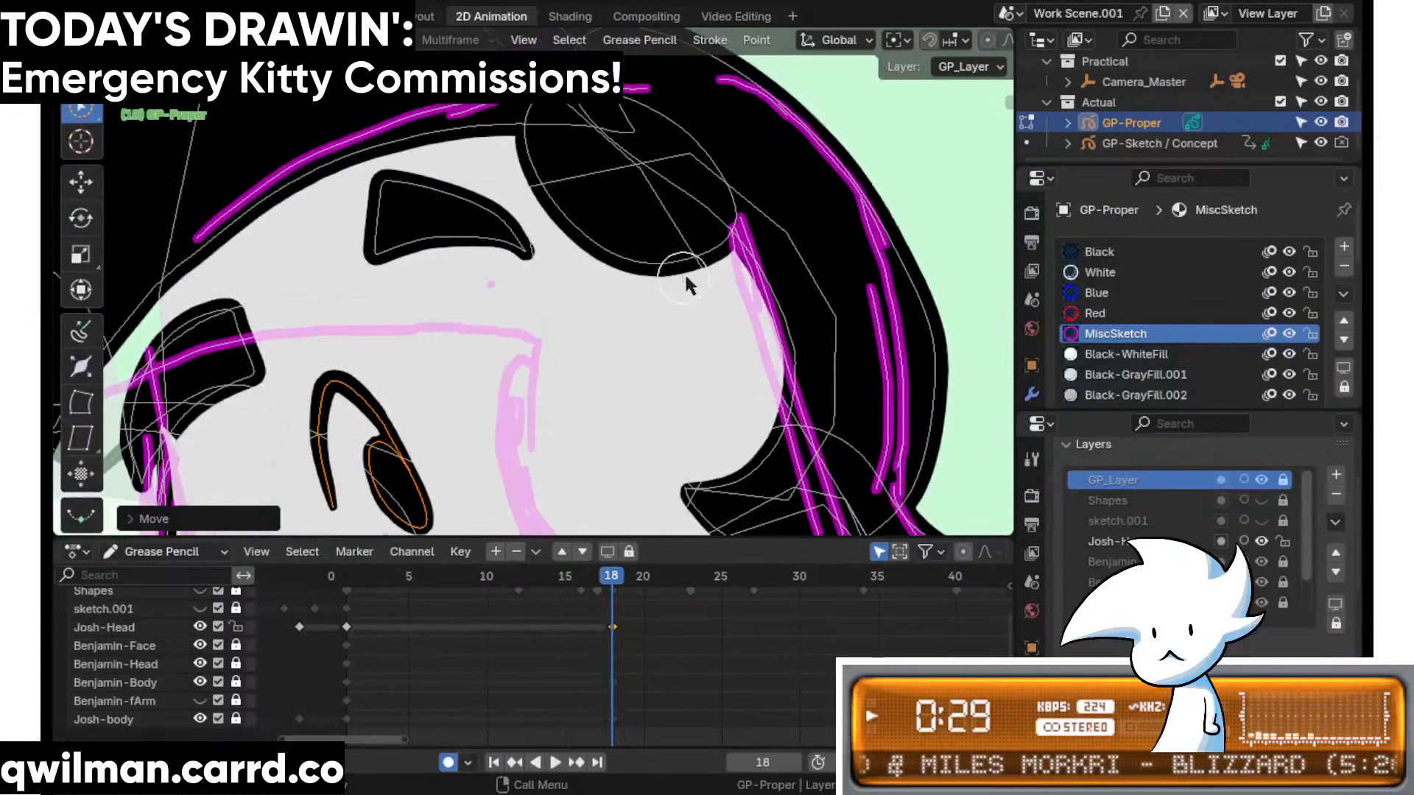
pyautogui.click(835, 213)
pyautogui.rightClick(835, 213)
pyautogui.scroll(-8, 835, 213)
pyautogui.hotkey('shift', 'space')
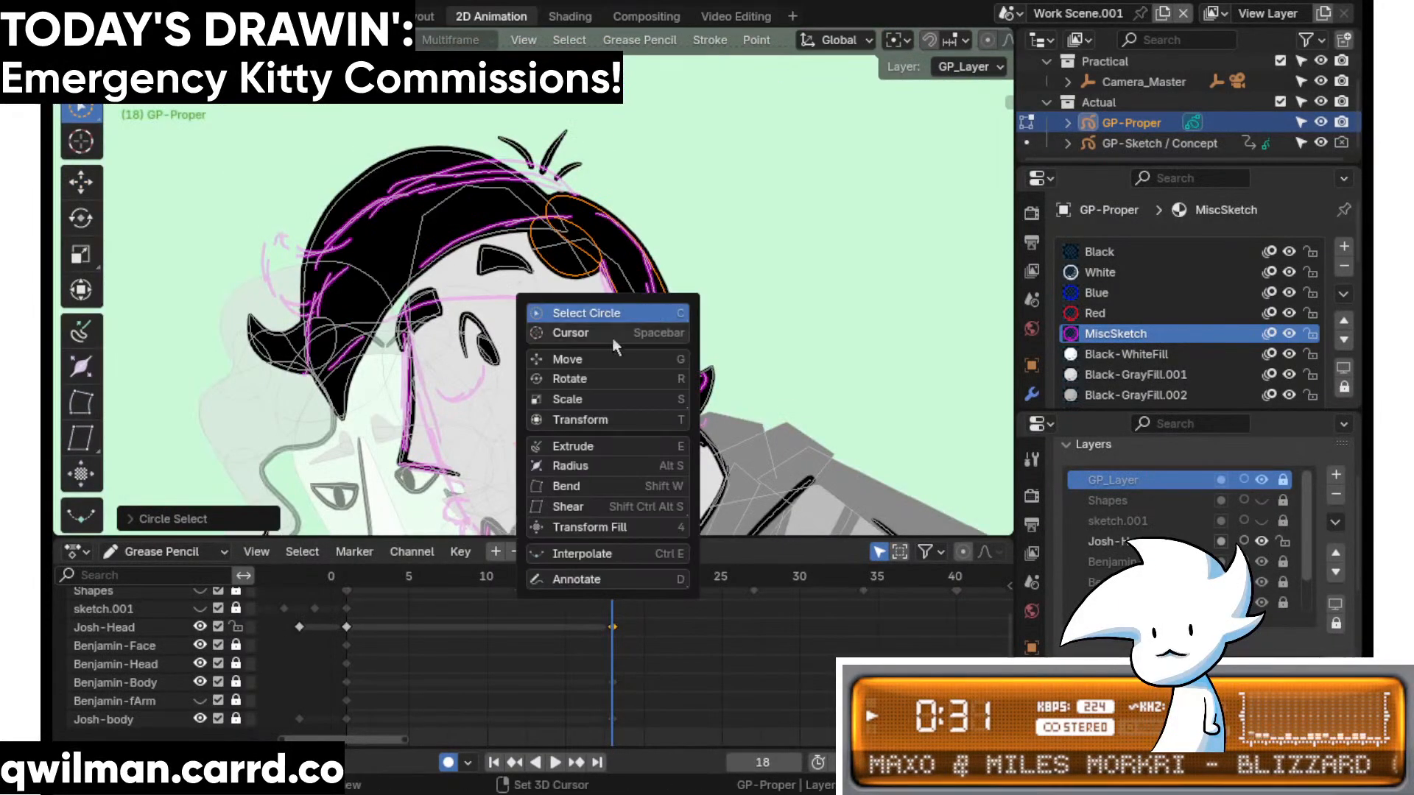
pyautogui.click(612, 360)
pyautogui.keyDown('shift'); pyautogui.moveTo(612, 288); pyautogui.dragTo(689, 238, button='middle'); pyautogui.keyUp('shift')
pyautogui.moveTo(676, 237); pyautogui.dragTo(678, 318)
# - In Sculpt Mode, isolate the curved side lock and Grab its tip and upper back edge out to the magenta guides
pyautogui.press('Tab')
pyautogui.scroll(2, 692, 257)
pyautogui.click(710, 213)
pyautogui.scroll(-3, 710, 224)
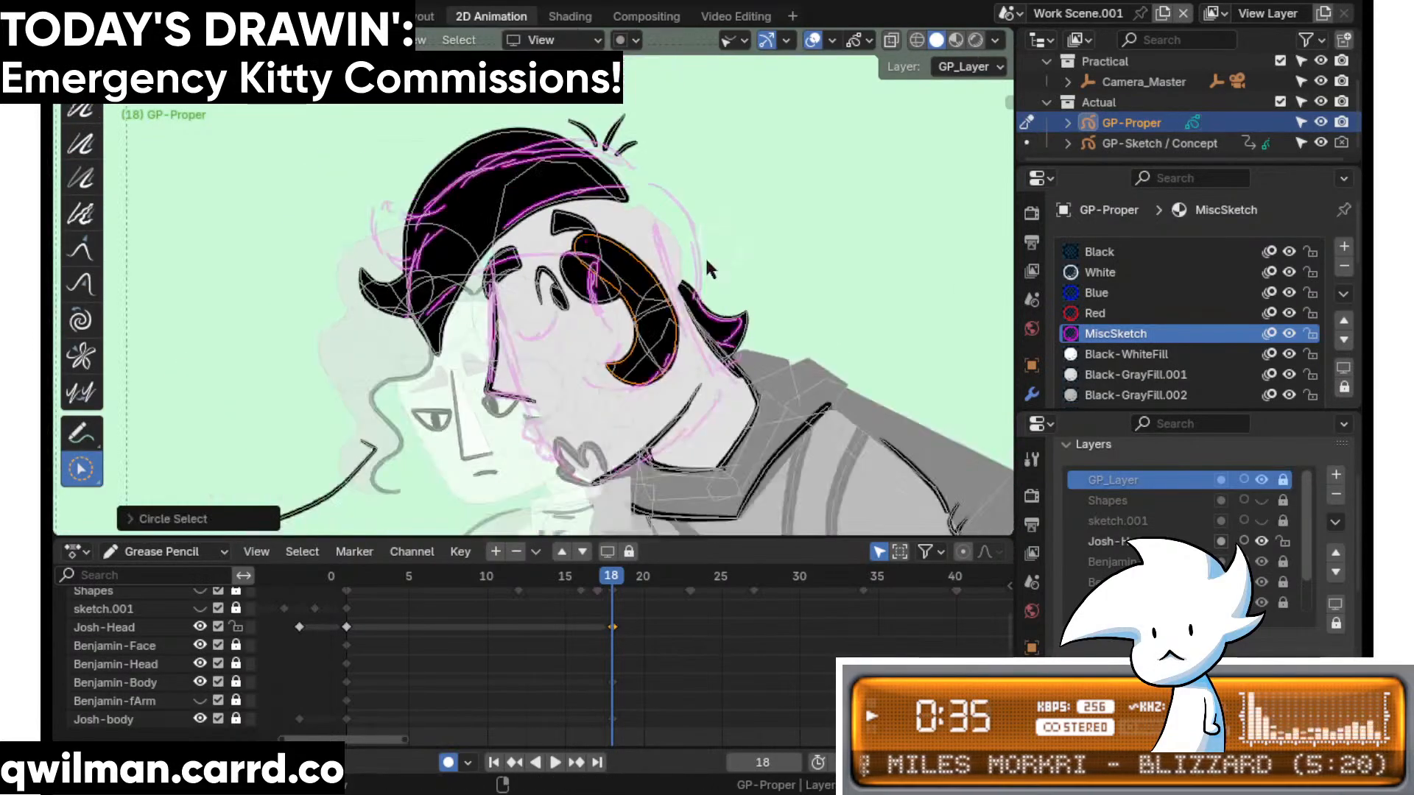
pyautogui.hotkey('shift', 'space')
pyautogui.click(637, 156)
pyautogui.moveTo(623, 359); pyautogui.dragTo(556, 383)
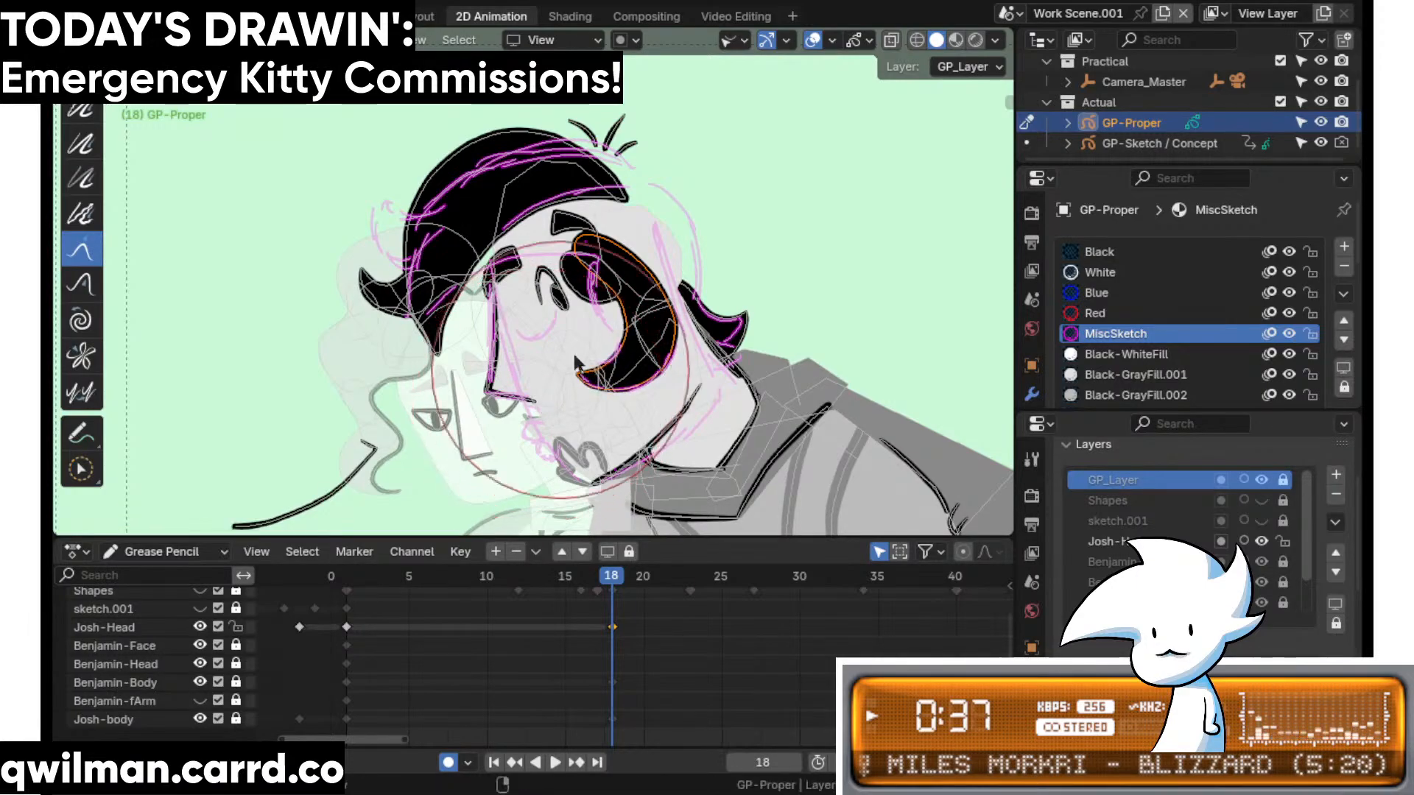
pyautogui.moveTo(625, 184); pyautogui.dragTo(651, 149)
pyautogui.moveTo(673, 252); pyautogui.dragTo(696, 233)
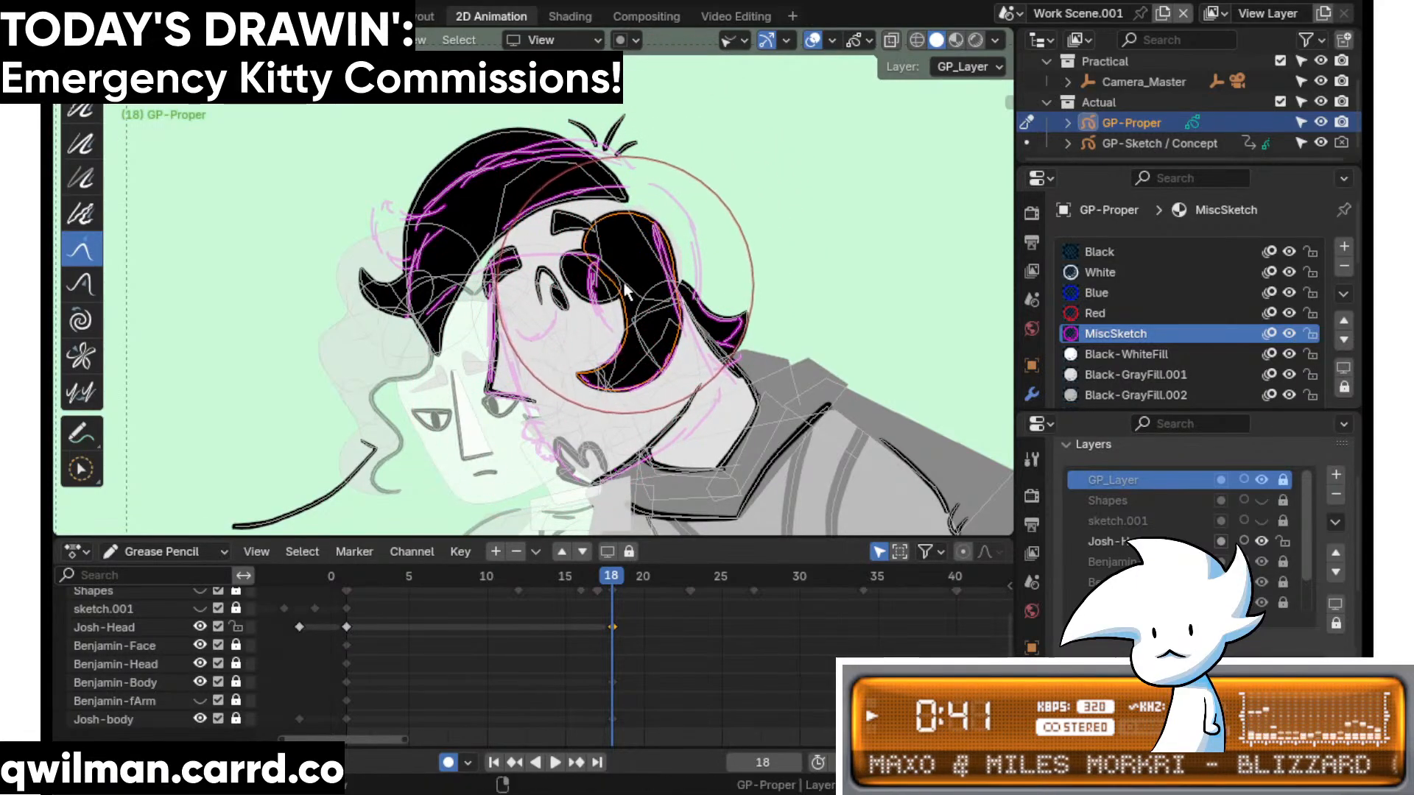
# - Select the rounded hair piece beside the face and use Grab to nudge it into the upper part of the side lock
pyautogui.scroll(3, 616, 319)
pyautogui.press('w')
pyautogui.click(633, 302)
pyautogui.hotkey('shift', 'space')
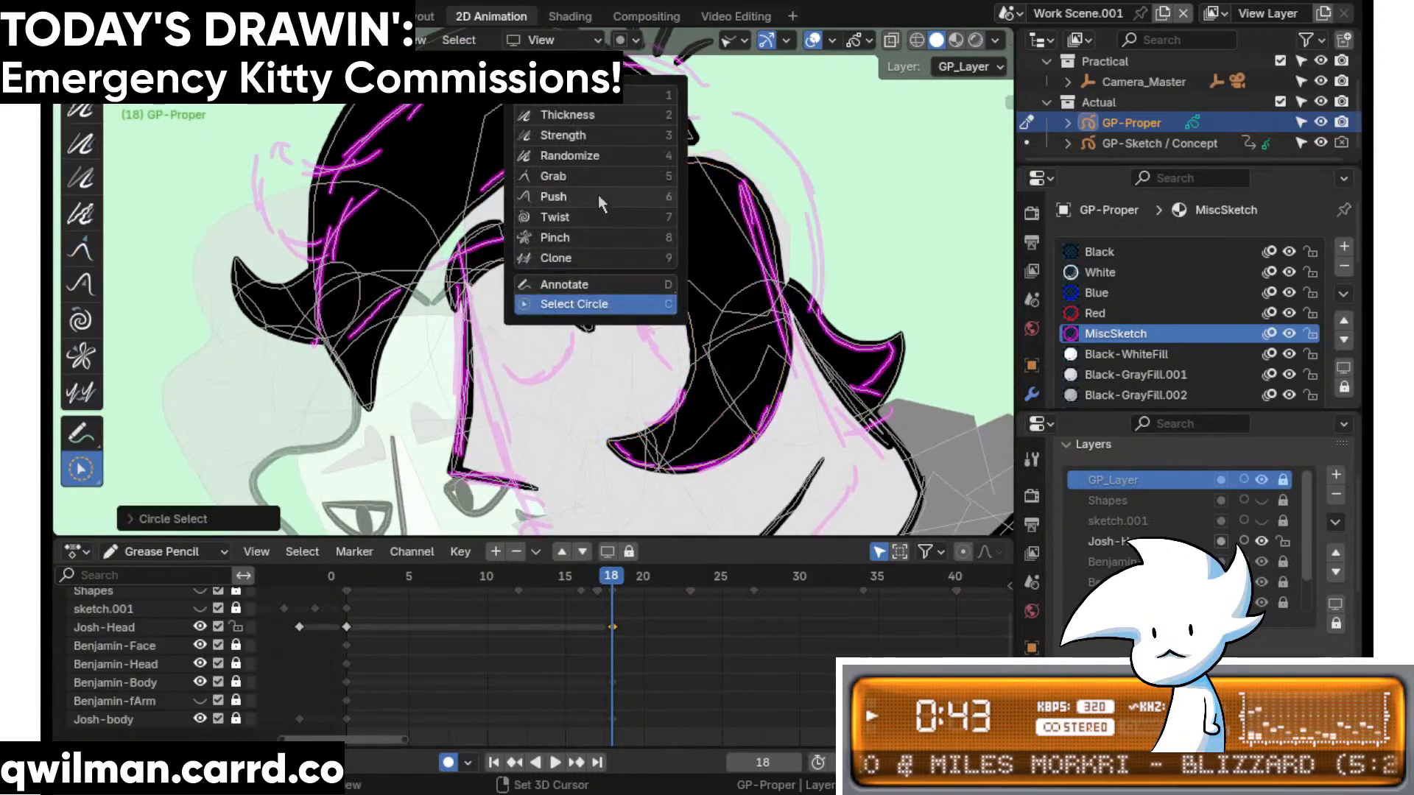
pyautogui.click(602, 179)
pyautogui.scroll(-4, 651, 288)
pyautogui.moveTo(635, 327)
pyautogui.mouseDown()
pyautogui.moveTo(629, 259)
pyautogui.moveTo(599, 223)
pyautogui.moveTo(611, 224)
pyautogui.mouseUp()
pyautogui.moveTo(632, 329); pyautogui.dragTo(633, 321)
pyautogui.scroll(2, 633, 321)
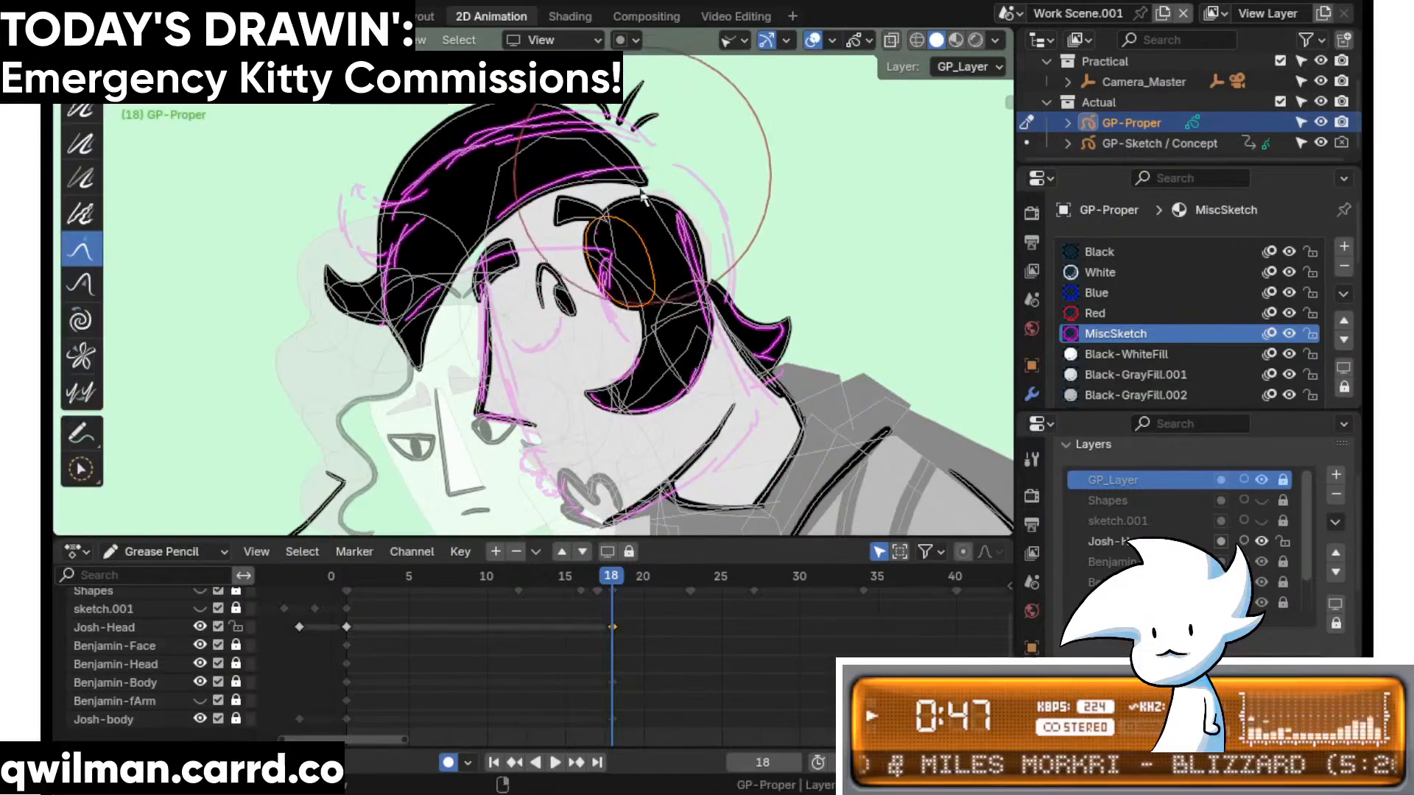
pyautogui.scroll(2, 662, 236)
pyautogui.press('q')
pyautogui.click(679, 242)
pyautogui.scroll(2, 679, 243)
pyautogui.click(709, 209)
pyautogui.scroll(-3, 629, 258)
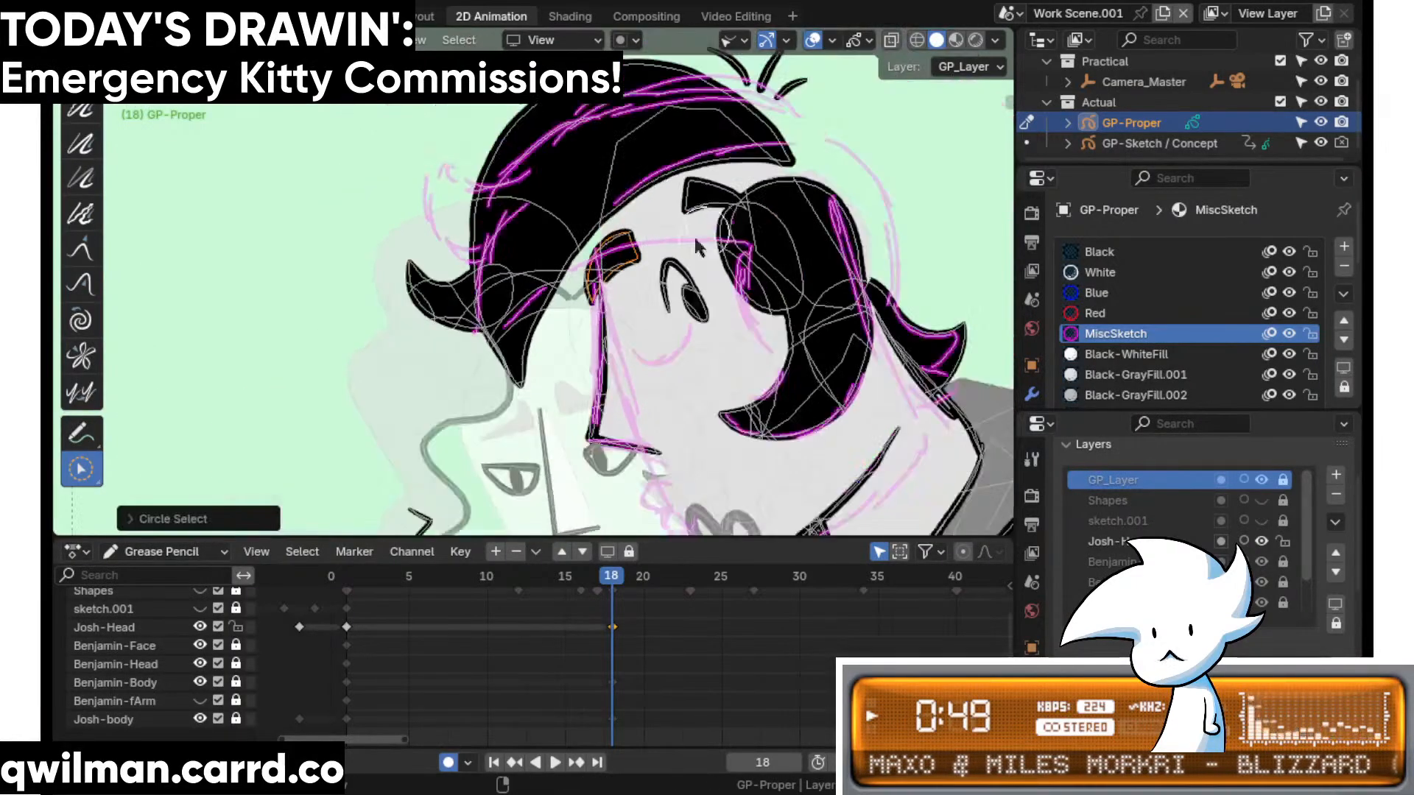
pyautogui.hotkey('shift', 'space')
pyautogui.click(585, 140)
pyautogui.scroll(-2, 685, 265)
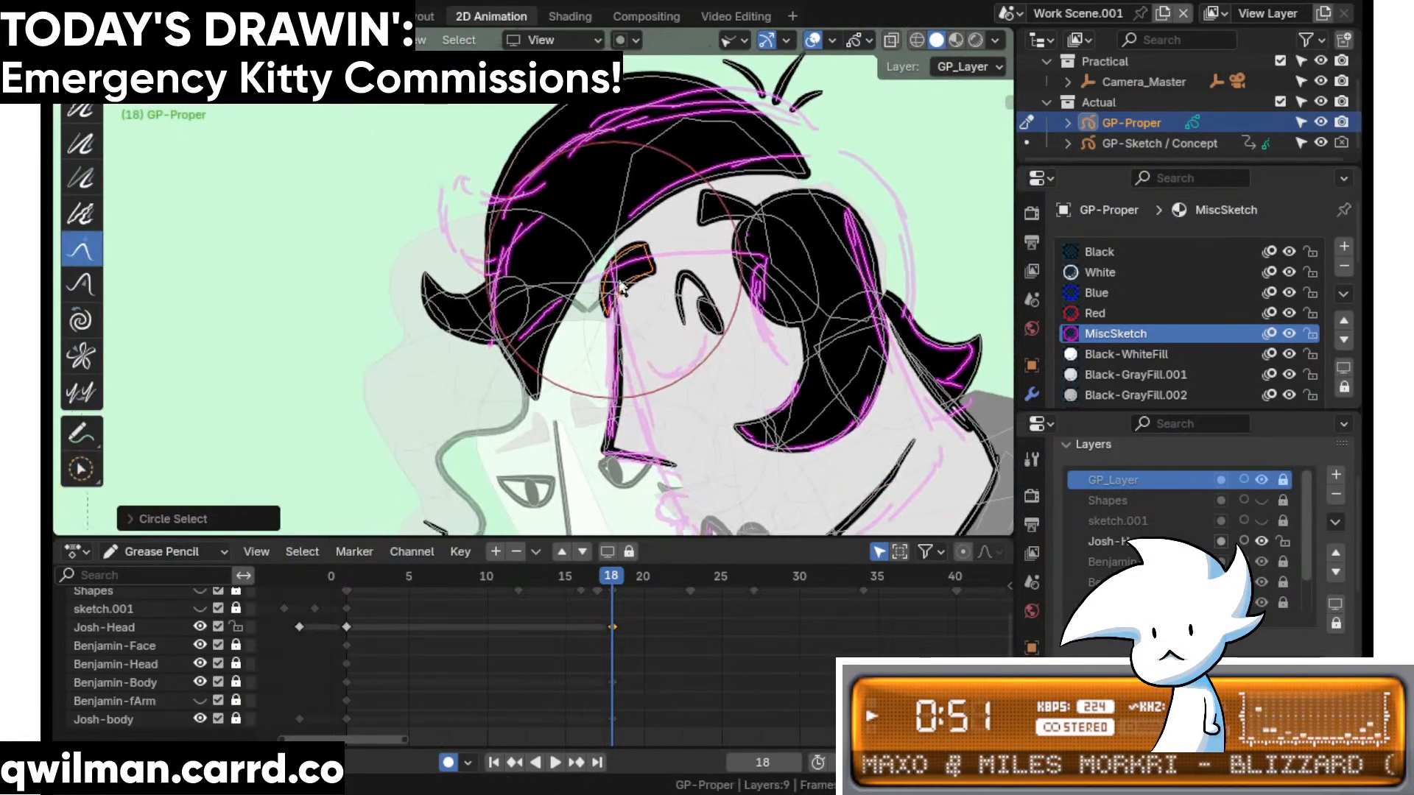
# - Select the main top hair mass with Circle Select and adjust its outline with the Grab brush toward the top-of-head guides
pyautogui.hotkey('shift', 'space')
pyautogui.press('c')
pyautogui.click(629, 125)
pyautogui.scroll(-1, 736, 92)
pyautogui.scroll(-2, 759, 96)
pyautogui.hotkey('shift', 'space')
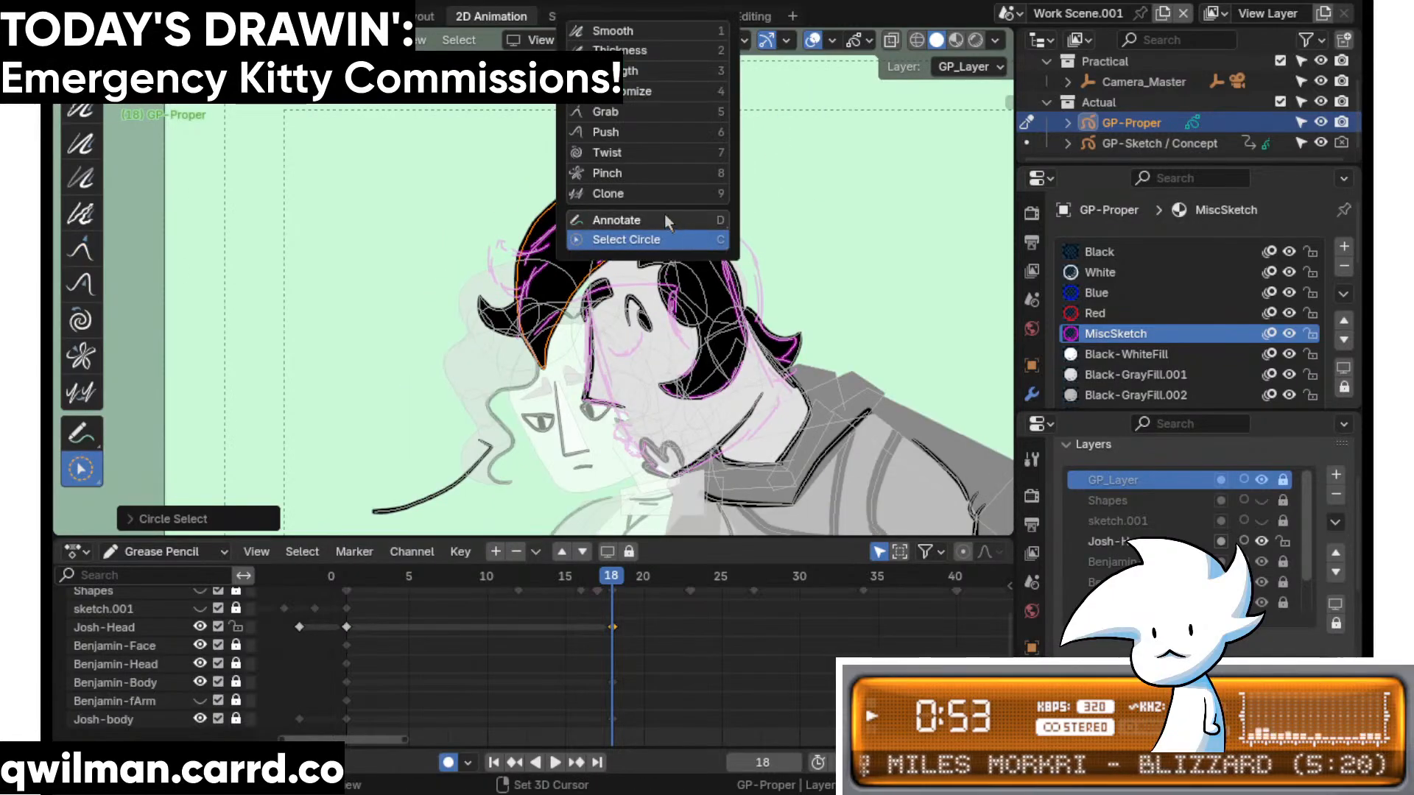
pyautogui.click(625, 112)
pyautogui.scroll(-2, 548, 263)
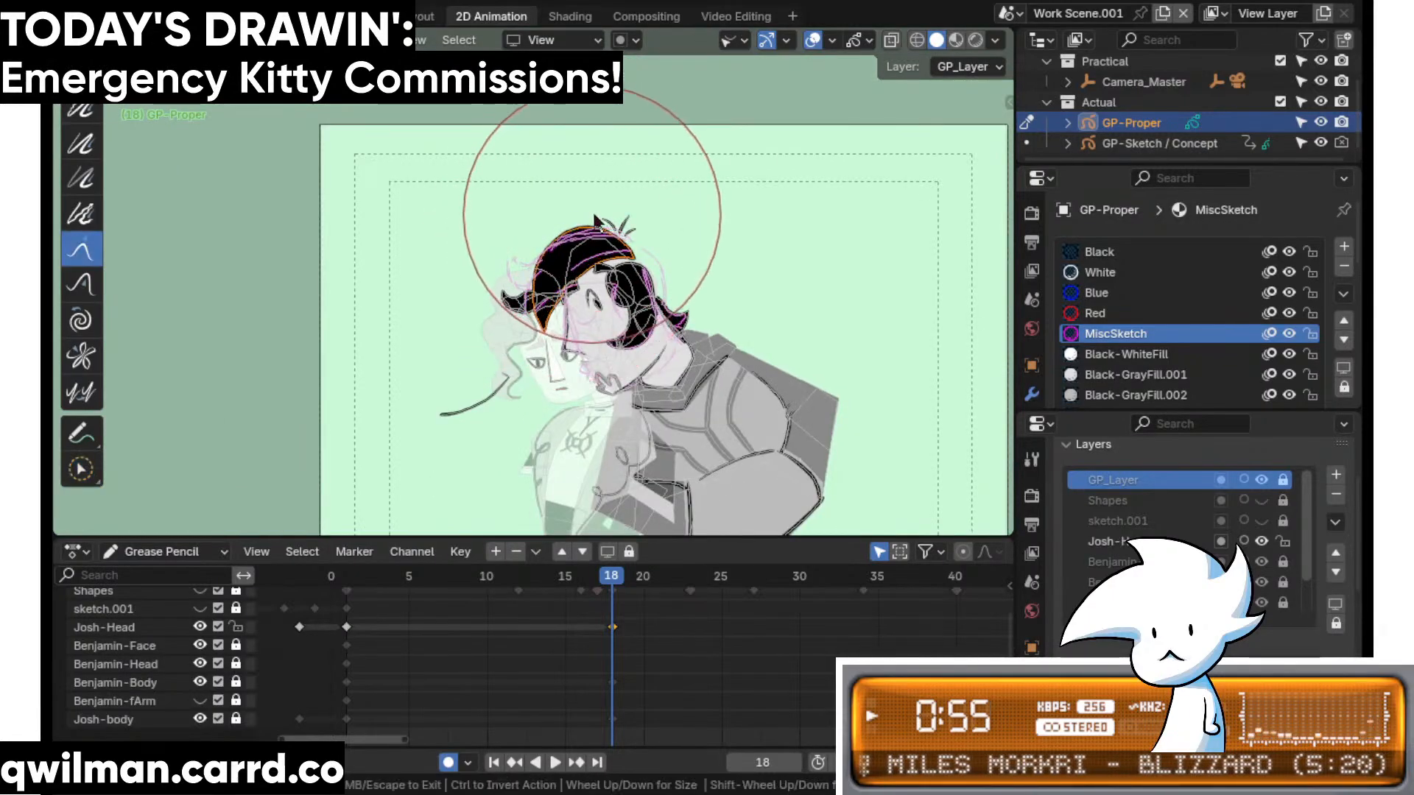
pyautogui.scroll(3, 589, 221)
pyautogui.scroll(4, 637, 283)
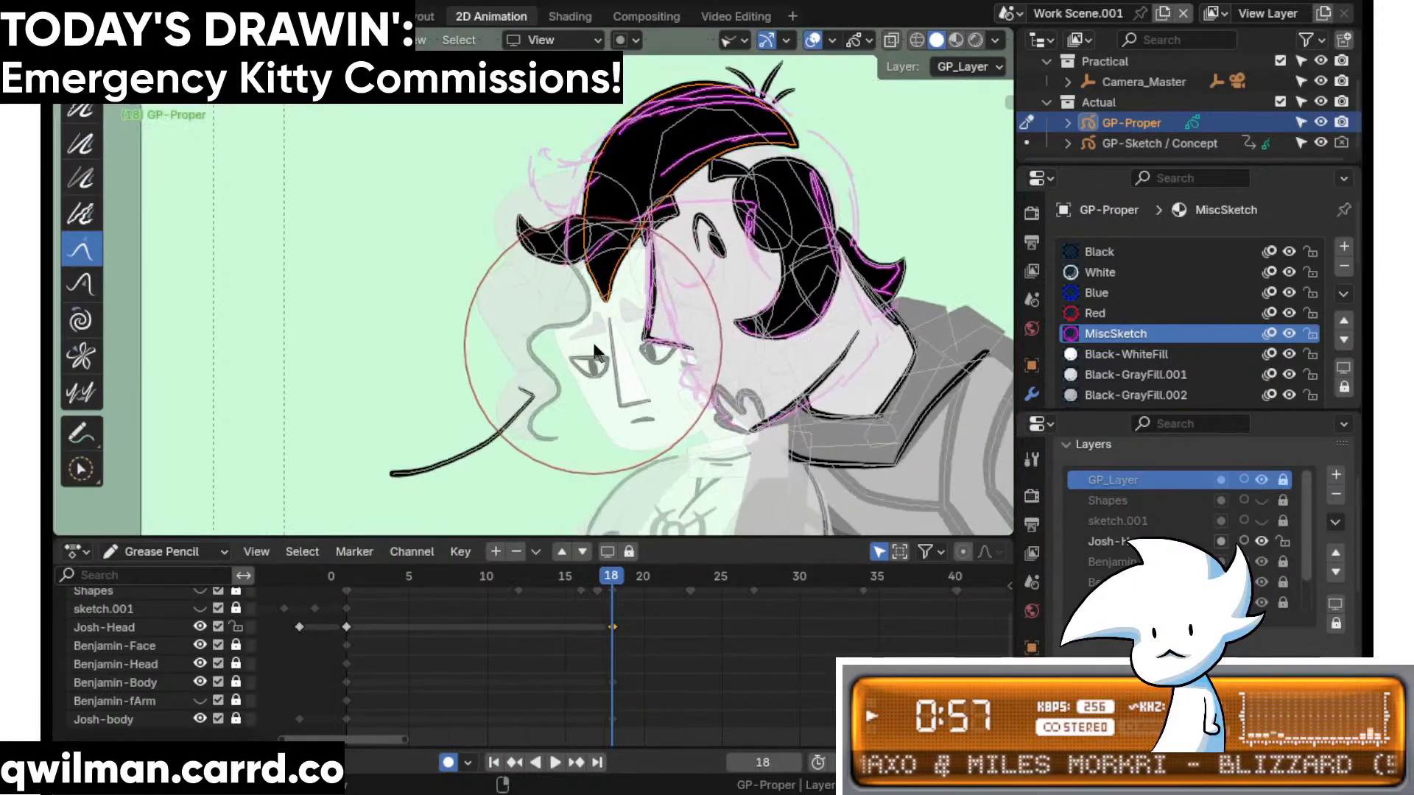
# - Select the curled hair flick above the forehead and move it in Edit Mode up to the front hair guide
pyautogui.press('q')
pyautogui.click(547, 254)
pyautogui.click(552, 240)
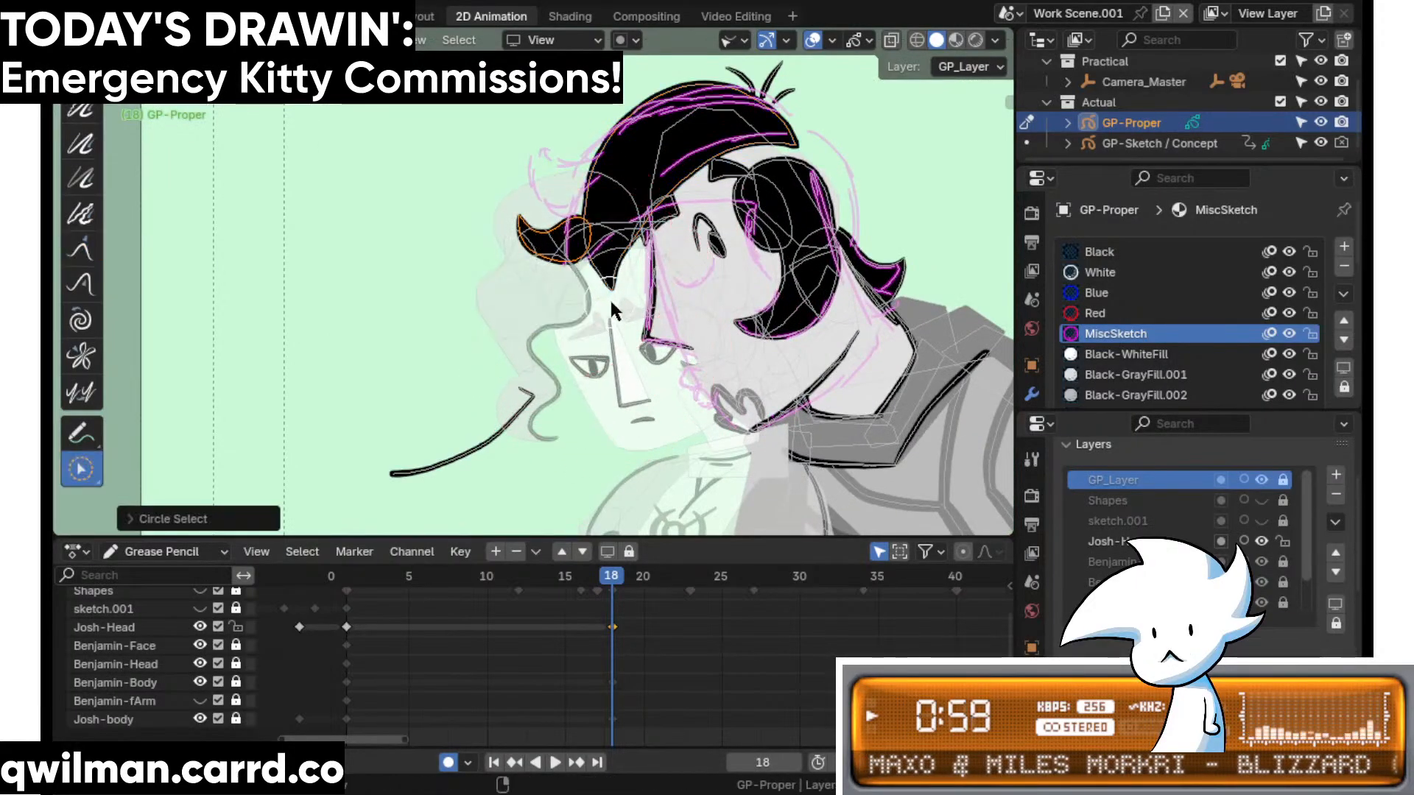
pyautogui.press('Tab')
pyautogui.hotkey('shift', 'space')
pyautogui.click(512, 247)
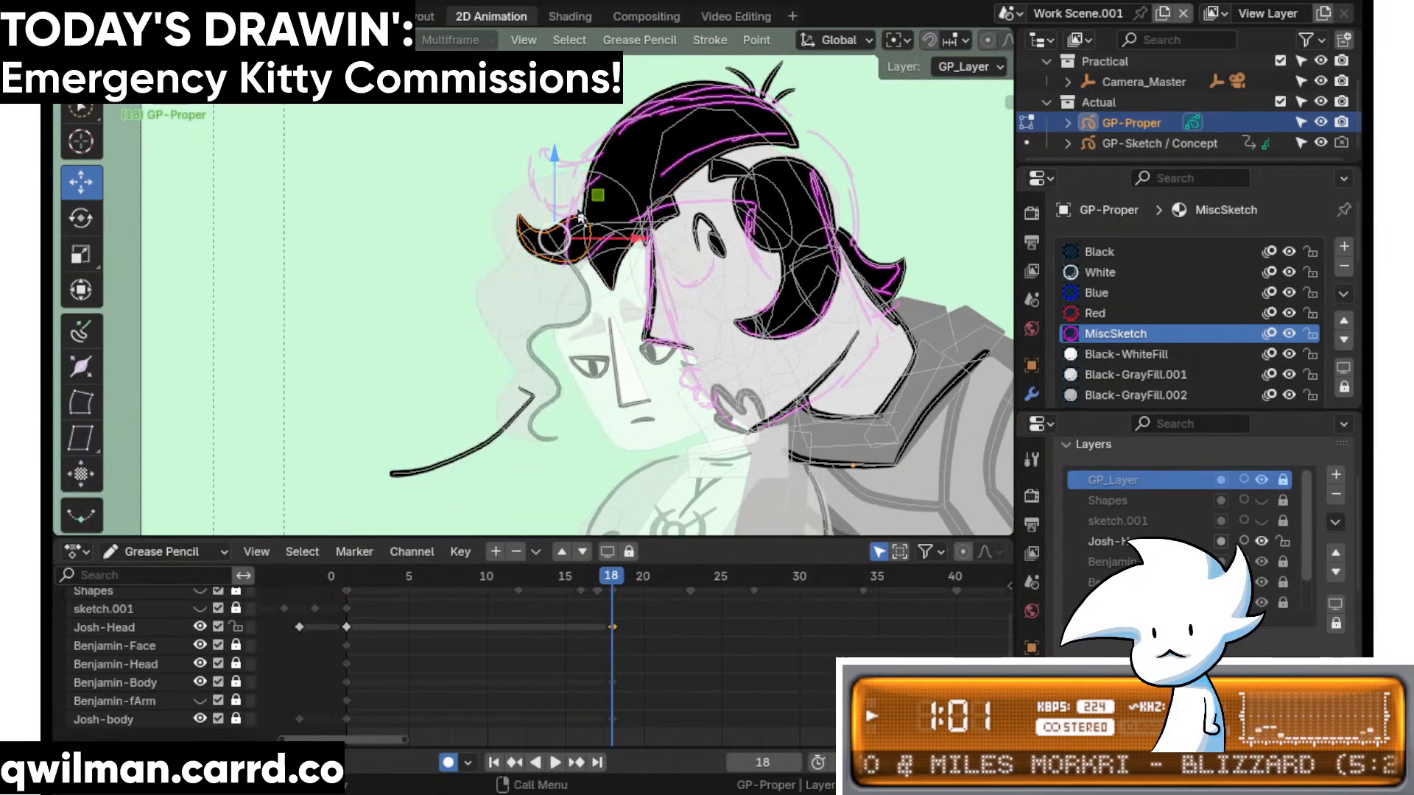
pyautogui.moveTo(600, 191); pyautogui.dragTo(617, 139)
# - Use the Grab brush in Sculpt Mode to shape the front hair flick's tip and outer curve to its magenta guide
pyautogui.press('Tab')
pyautogui.hotkey('shift', 'space')
pyautogui.click(531, 113)
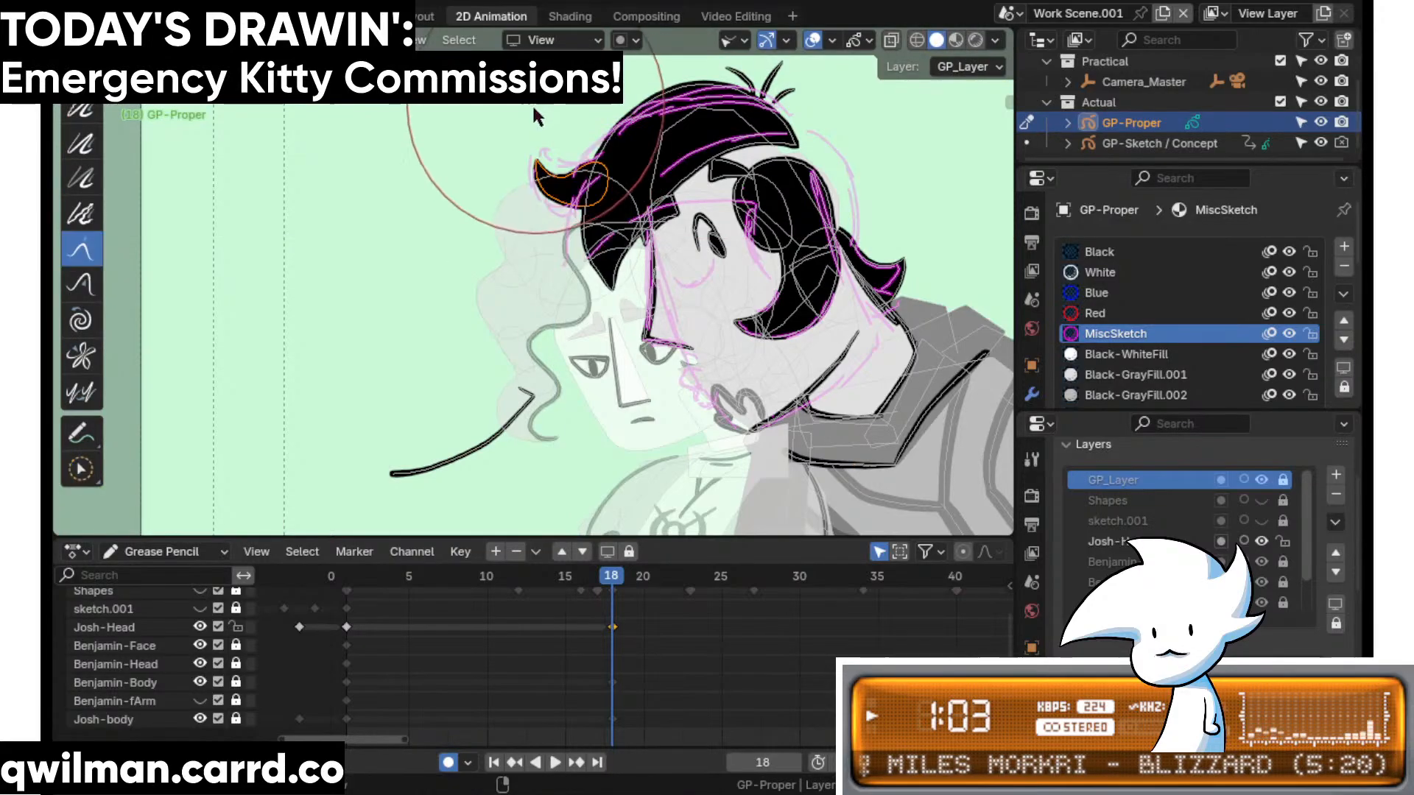
pyautogui.moveTo(533, 109); pyautogui.dragTo(538, 96)
pyautogui.moveTo(554, 252); pyautogui.dragTo(541, 262)
pyautogui.scroll(5, 542, 268)
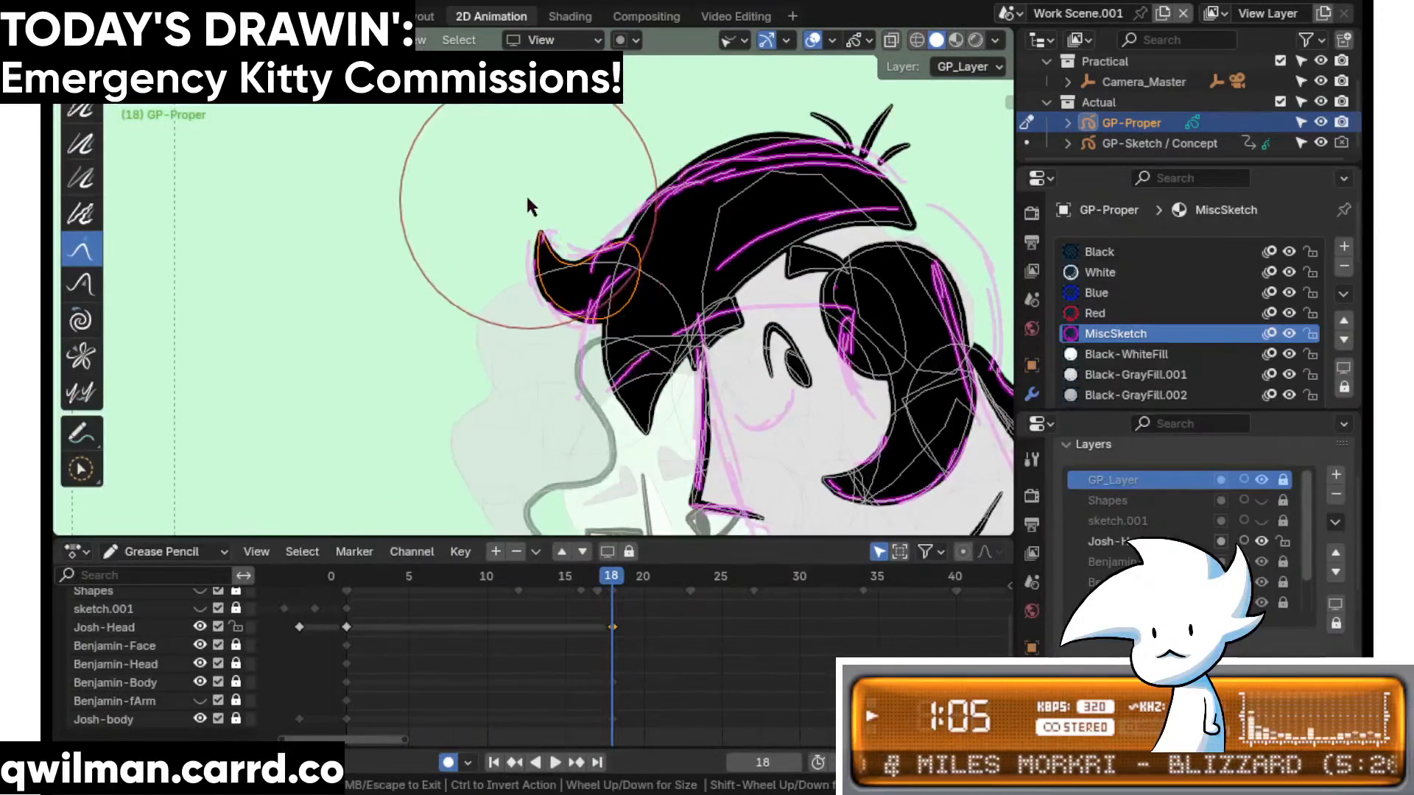
pyautogui.moveTo(526, 190); pyautogui.dragTo(507, 201)
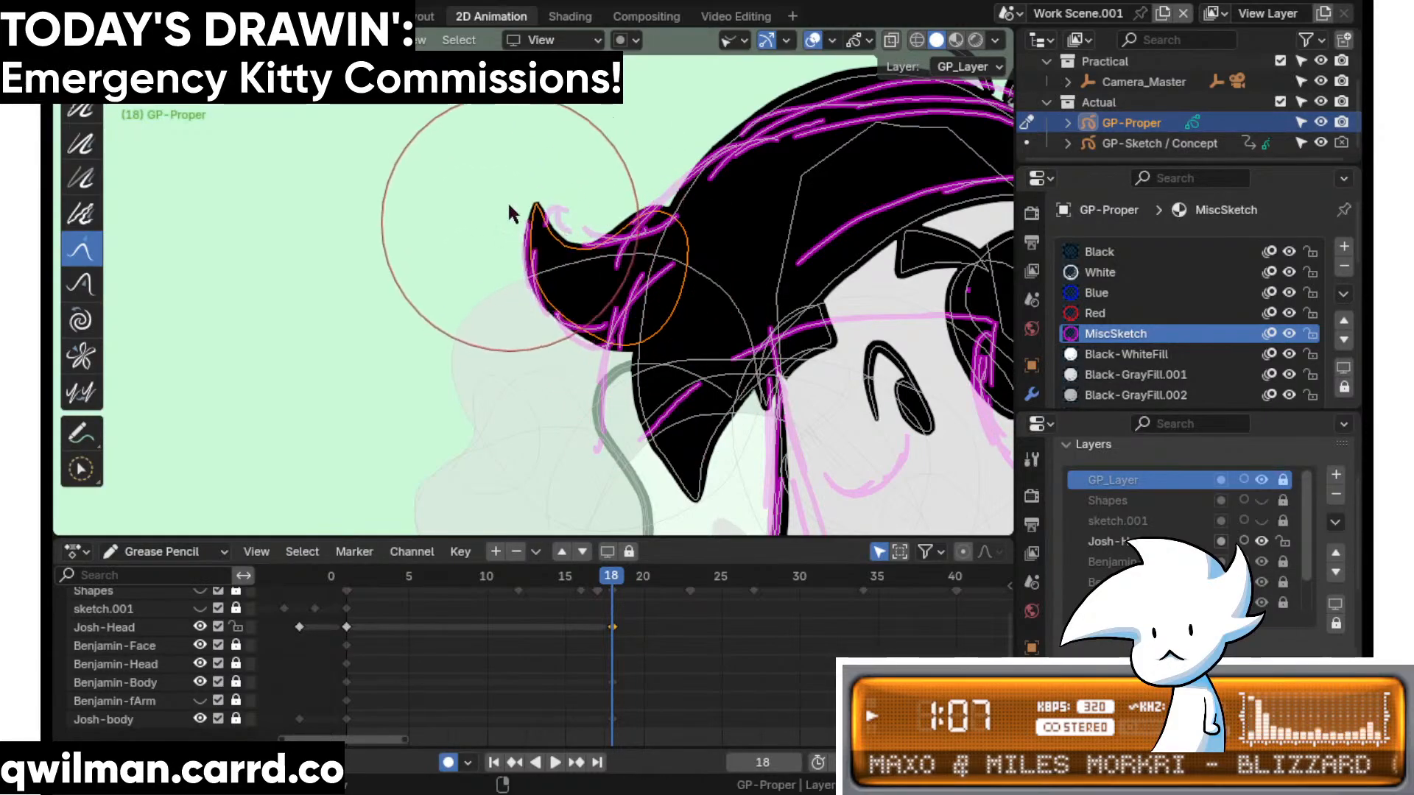
pyautogui.scroll(2, 621, 254)
pyautogui.keyDown('shift'); pyautogui.moveTo(622, 254); pyautogui.dragTo(655, 303, button='middle'); pyautogui.keyUp('shift')
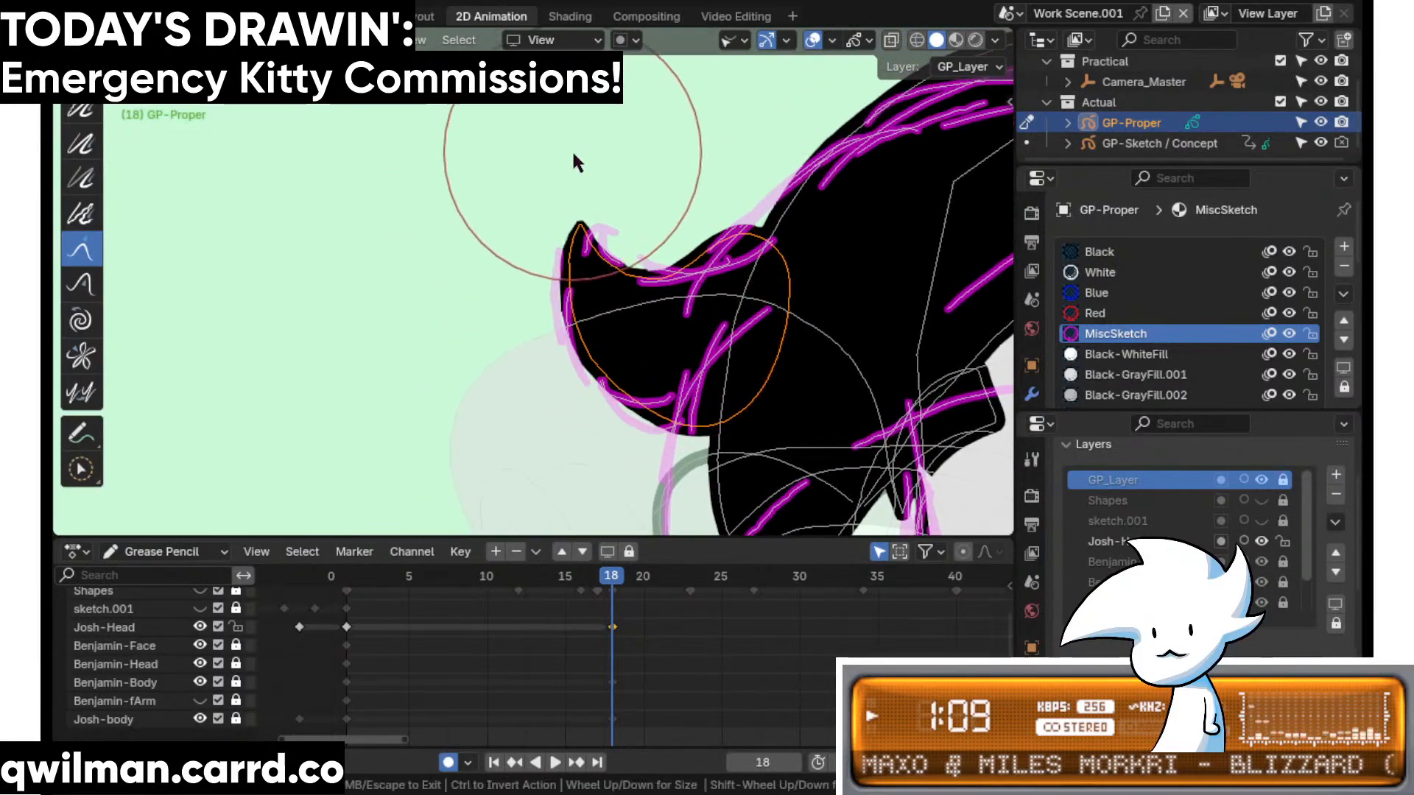
pyautogui.keyDown('ctrl'); pyautogui.moveTo(573, 151); pyautogui.dragTo(616, 210, button='middle'); pyautogui.keyUp('ctrl')
pyautogui.moveTo(681, 350)
pyautogui.keyDown('shift'); pyautogui.mouseDown(button='middle')
pyautogui.moveTo(652, 322)
pyautogui.moveTo(630, 259)
pyautogui.mouseUp(button='middle'); pyautogui.keyUp('shift')
pyautogui.keyDown('ctrl'); pyautogui.moveTo(627, 317); pyautogui.dragTo(623, 349, button='middle'); pyautogui.keyUp('ctrl')
# - Select the main hair mass and Grab its pointed front bang forward onto the guide strokes
pyautogui.press('w')
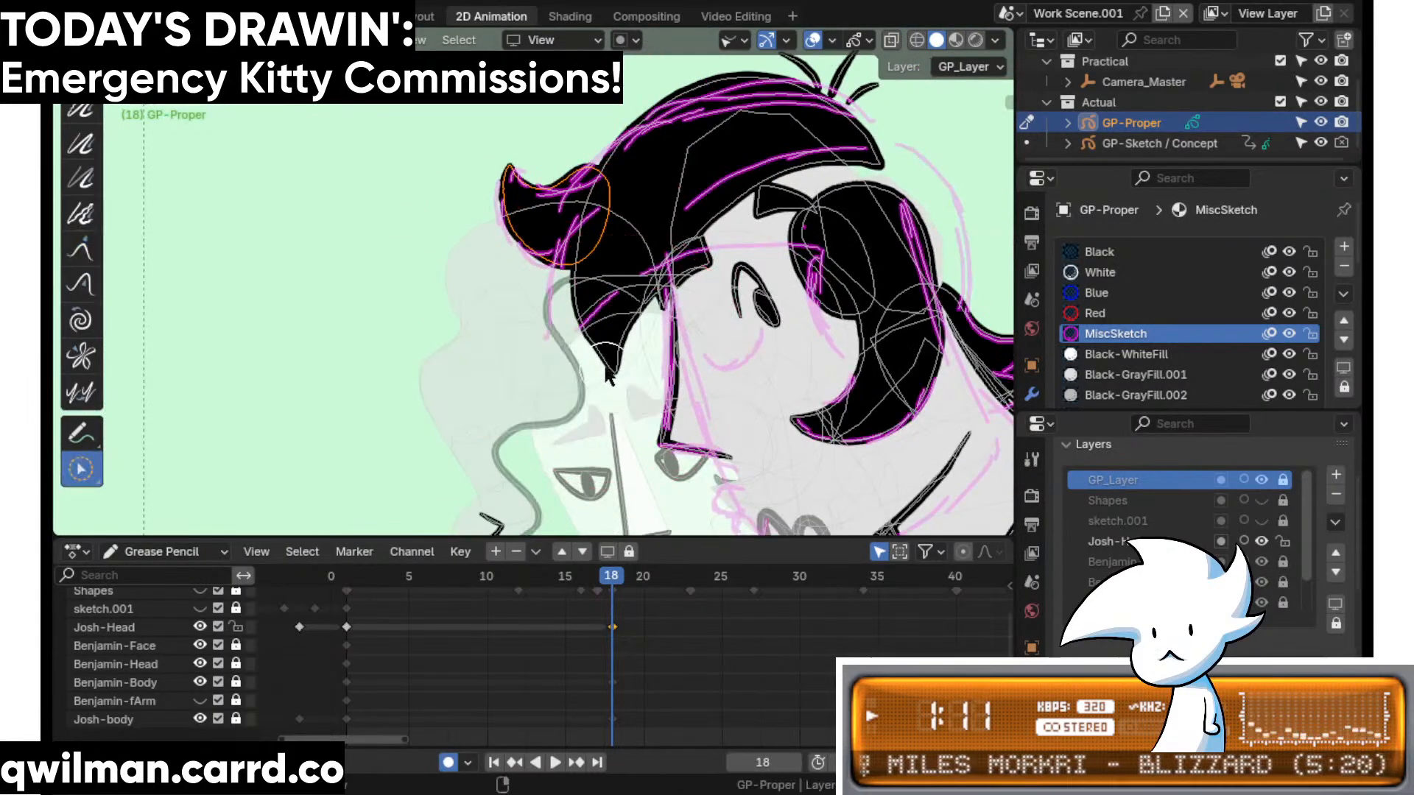
pyautogui.click(603, 336)
pyautogui.hotkey('shift', 'space')
pyautogui.click(541, 227)
pyautogui.keyDown('ctrl'); pyautogui.moveTo(543, 228); pyautogui.dragTo(583, 285, button='middle'); pyautogui.keyUp('ctrl')
pyautogui.moveTo(574, 334); pyautogui.dragTo(550, 328)
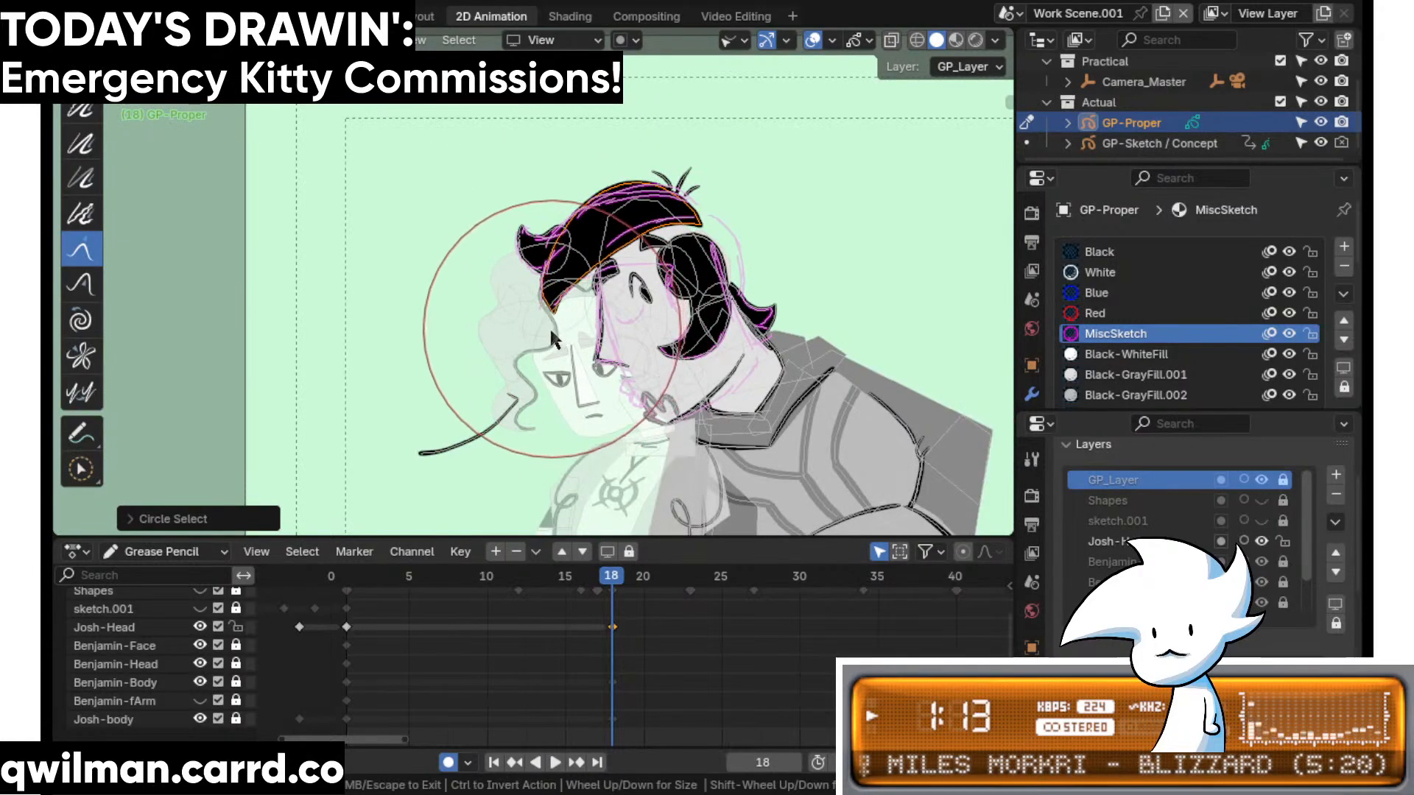
pyautogui.moveTo(569, 382); pyautogui.dragTo(537, 378)
pyautogui.moveTo(530, 262); pyautogui.dragTo(537, 265)
pyautogui.keyDown('ctrl'); pyautogui.moveTo(530, 284); pyautogui.dragTo(589, 322, button='middle'); pyautogui.keyUp('ctrl')
pyautogui.moveTo(586, 356); pyautogui.dragTo(593, 358)
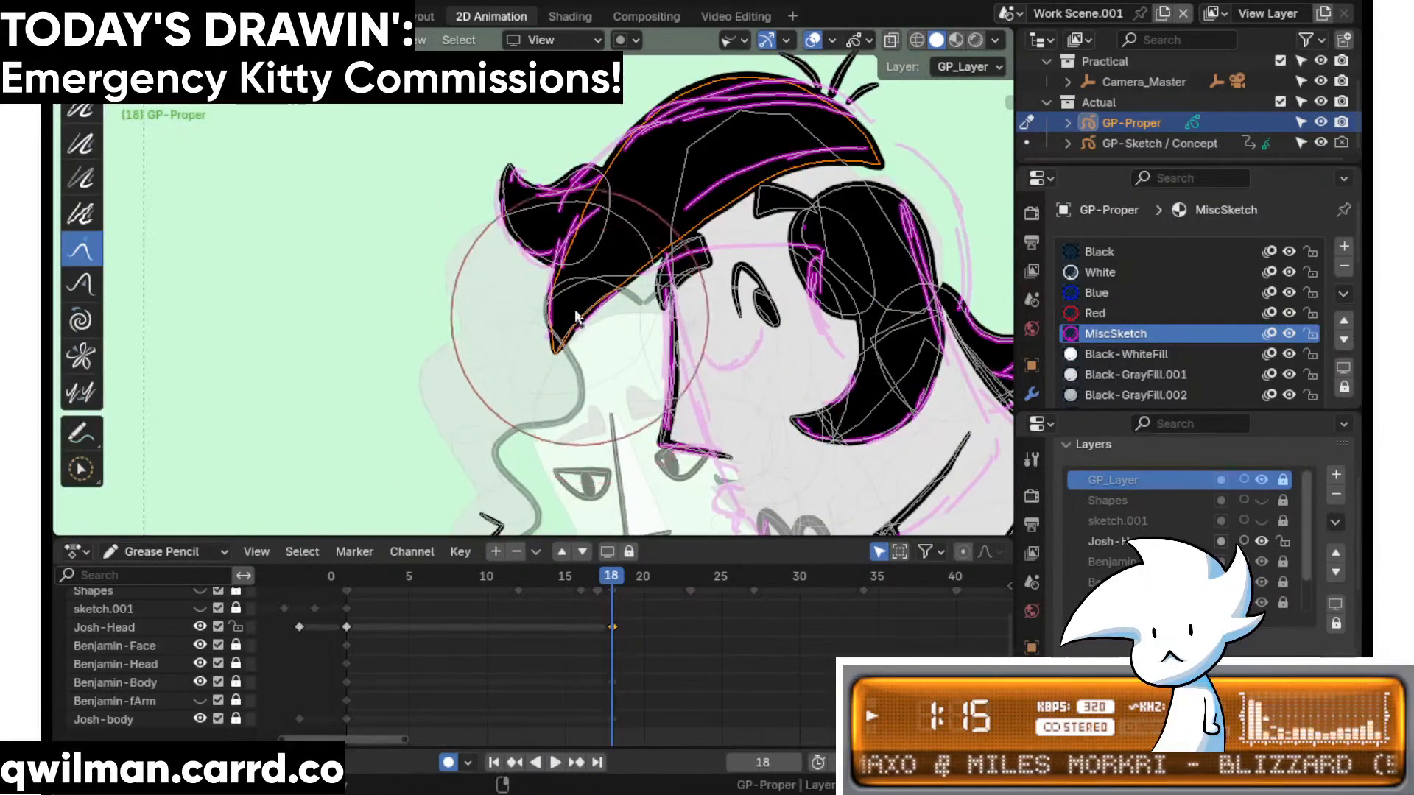
# - Grab the upper and lower edges of the main hair mass to fit the crown and hairline guides
pyautogui.keyDown('shift'); pyautogui.moveTo(598, 212); pyautogui.dragTo(595, 261, button='middle'); pyautogui.keyUp('shift')
pyautogui.moveTo(594, 260); pyautogui.dragTo(571, 246)
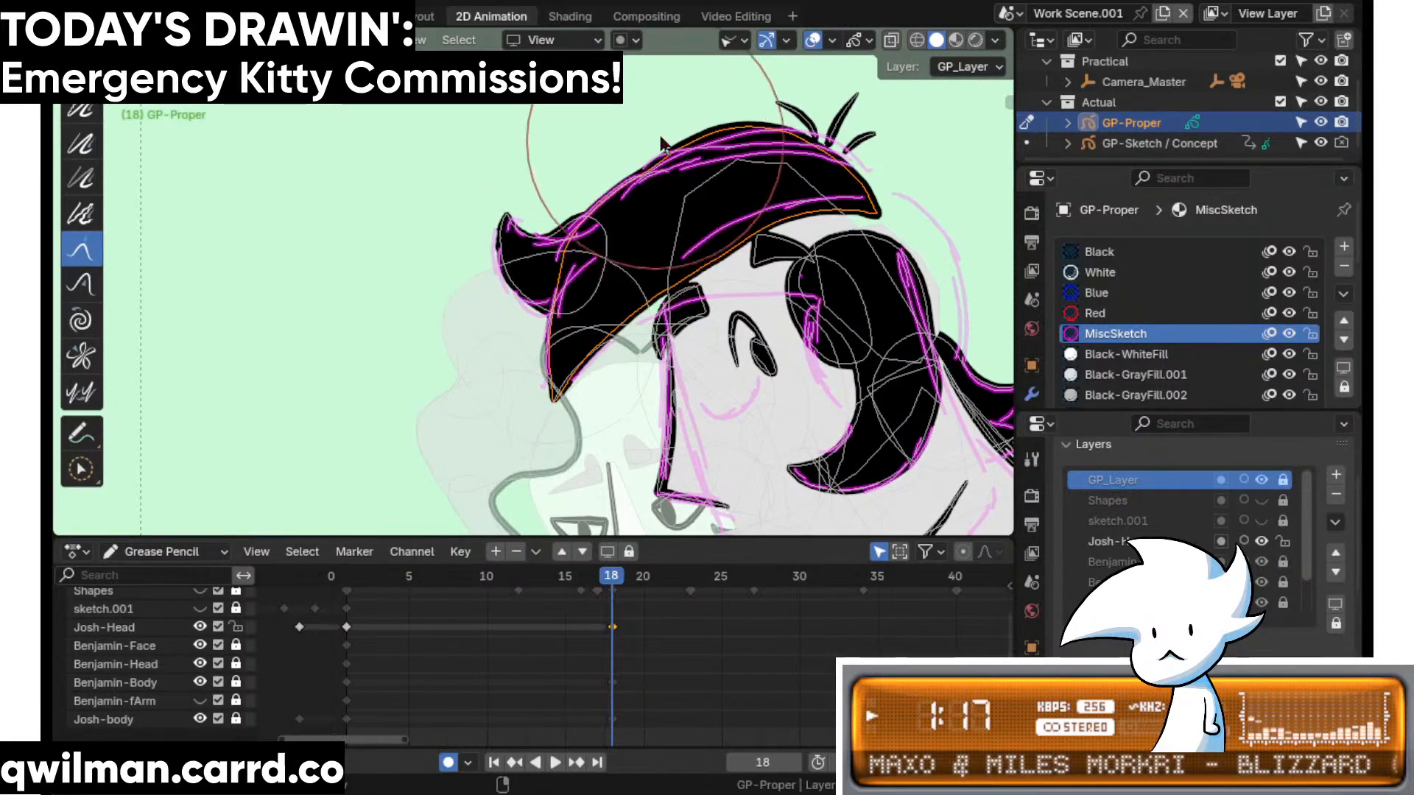
pyautogui.moveTo(655, 136); pyautogui.dragTo(663, 145)
pyautogui.moveTo(728, 276); pyautogui.dragTo(711, 262)
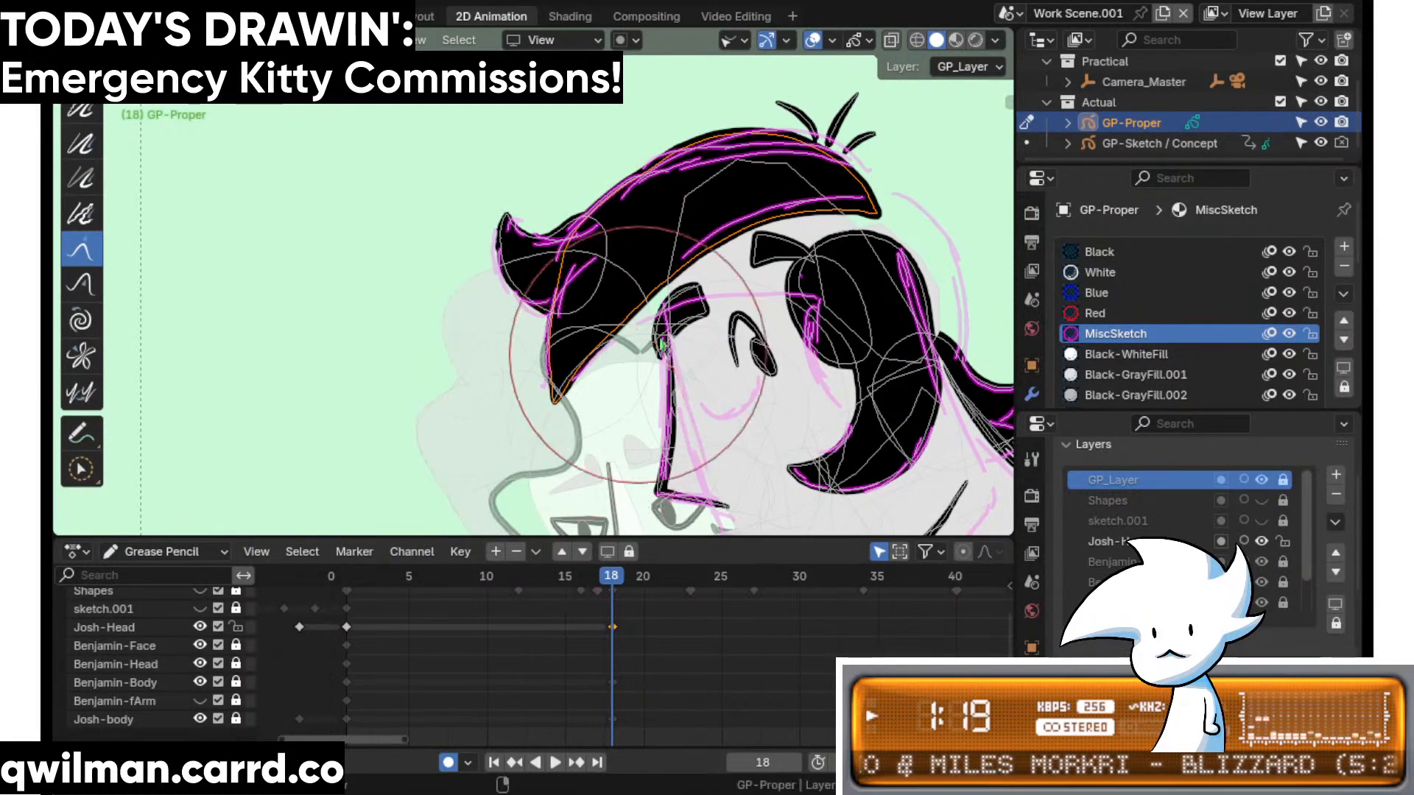
pyautogui.keyDown('ctrl'); pyautogui.moveTo(642, 336); pyautogui.dragTo(799, 236, button='middle'); pyautogui.keyUp('ctrl')
pyautogui.moveTo(733, 249); pyautogui.dragTo(737, 257)
pyautogui.moveTo(701, 289)
pyautogui.keyDown('shift'); pyautogui.mouseDown(button='middle')
pyautogui.moveTo(690, 298)
pyautogui.moveTo(708, 254)
pyautogui.moveTo(705, 269)
pyautogui.mouseUp(button='middle'); pyautogui.keyUp('shift')
# - Select the eyebrow nearest the nose and move it in Edit Mode forward and down, past the top of the nose
pyautogui.press('w')
pyautogui.click(706, 271)
pyautogui.hotkey('shift', 'space')
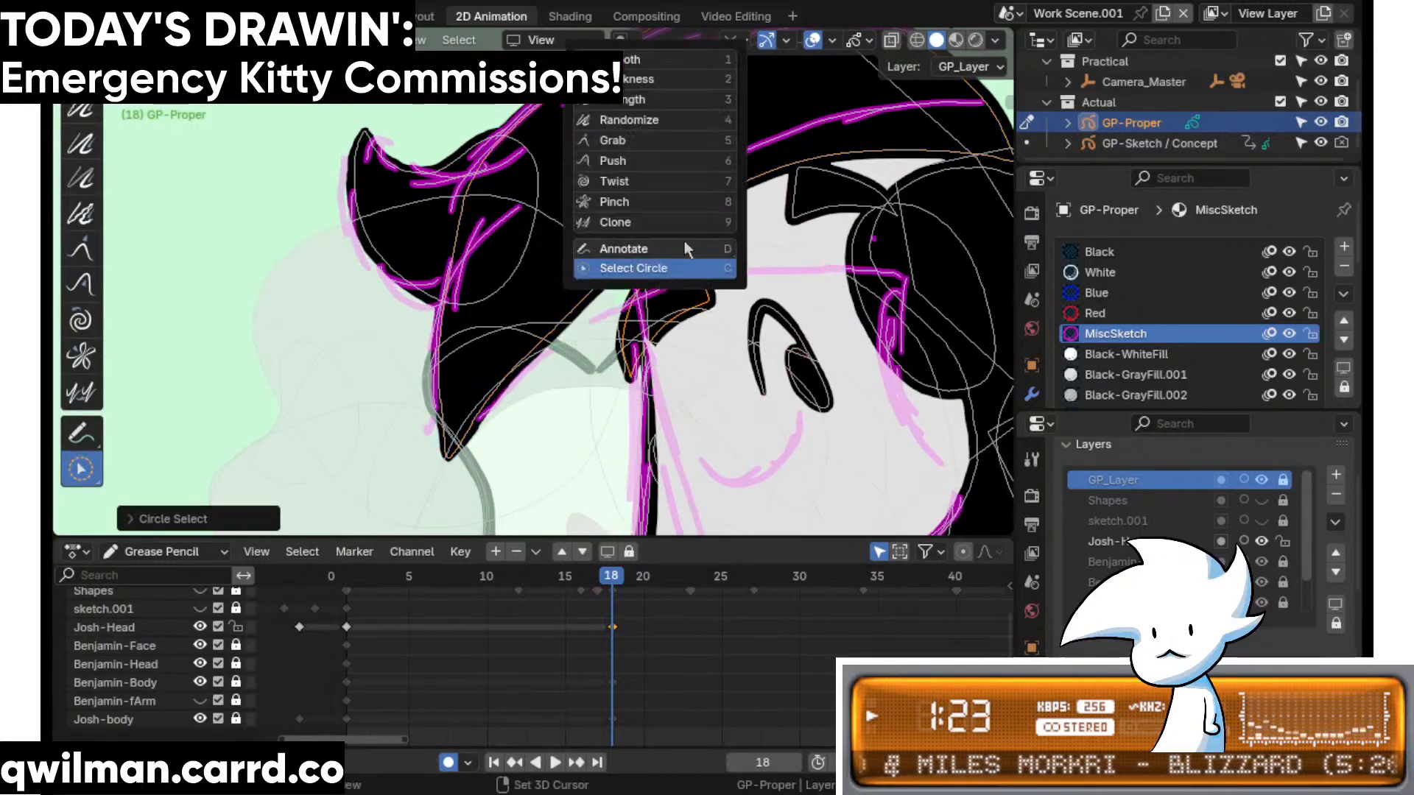
pyautogui.click(646, 147)
pyautogui.press('Tab')
pyautogui.hotkey('shift', 'space')
pyautogui.click(643, 267)
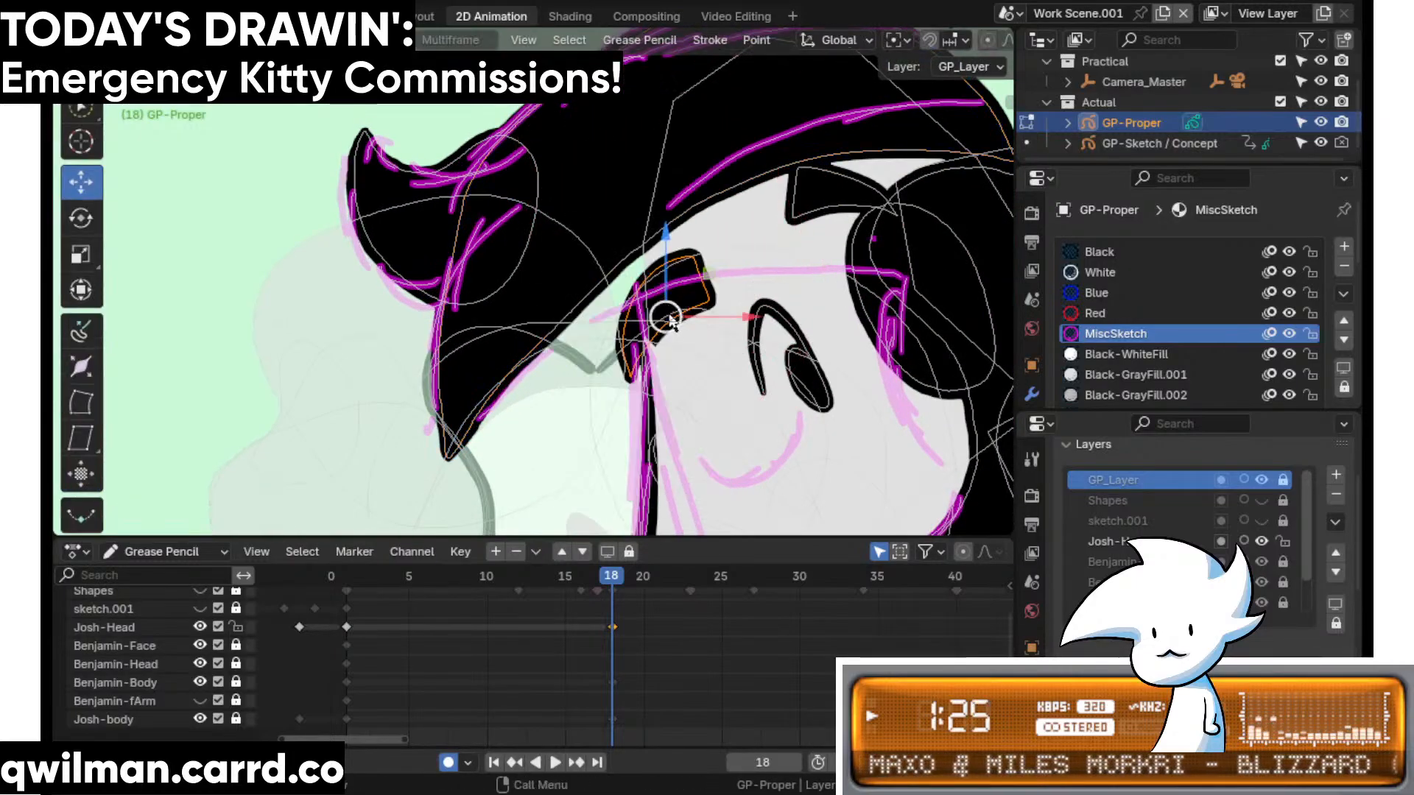
pyautogui.moveTo(667, 315); pyautogui.dragTo(606, 378)
# - Use the Grab brush in Sculpt Mode to squash the front eyebrow into a small, foreshortened shape under the bangs
pyautogui.press('Tab')
pyautogui.hotkey('shift', 'space')
pyautogui.click(589, 371)
pyautogui.scroll(-3, 593, 381)
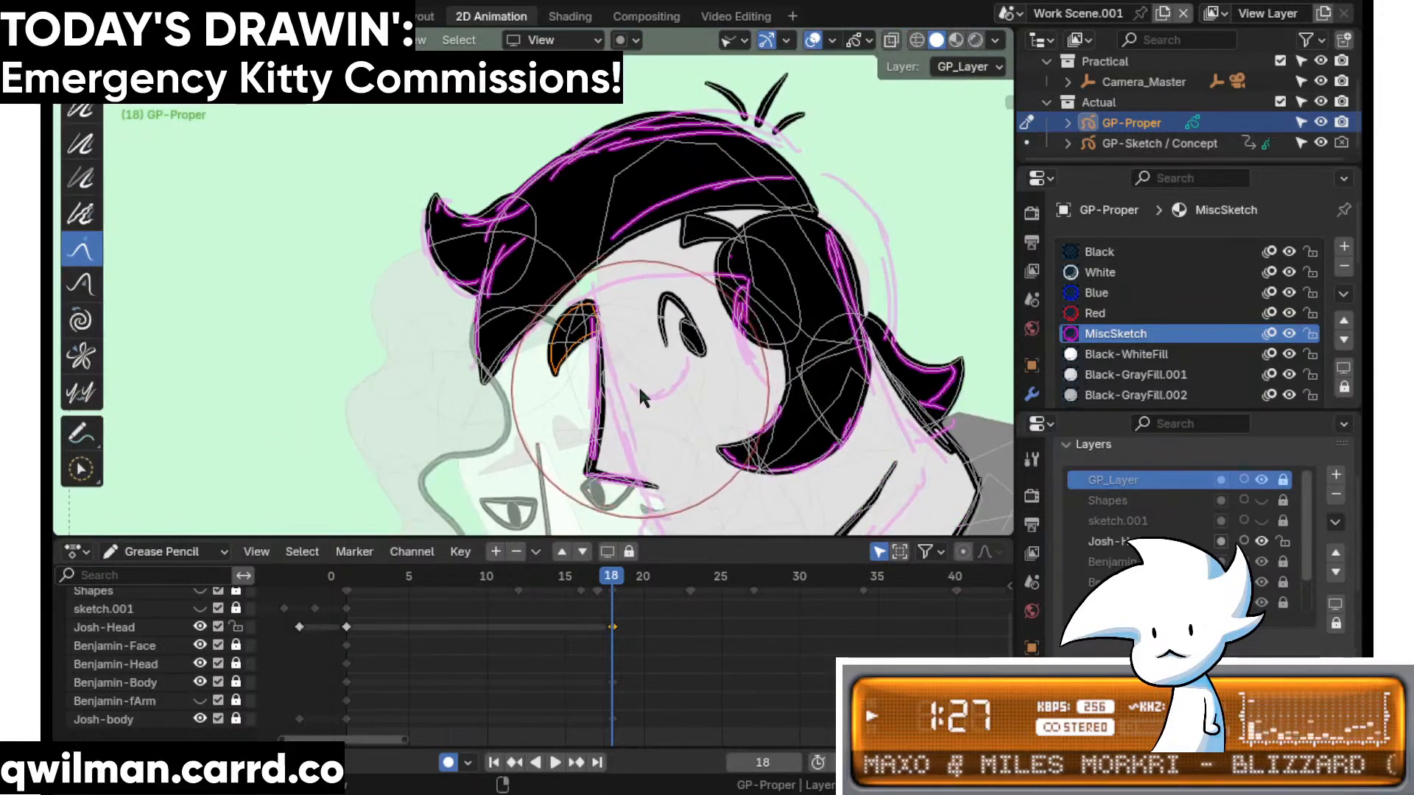
pyautogui.moveTo(597, 332)
pyautogui.mouseDown()
pyautogui.moveTo(527, 289)
pyautogui.moveTo(532, 274)
pyautogui.moveTo(605, 355)
pyautogui.moveTo(574, 391)
pyautogui.moveTo(604, 338)
pyautogui.moveTo(519, 282)
pyautogui.mouseUp()
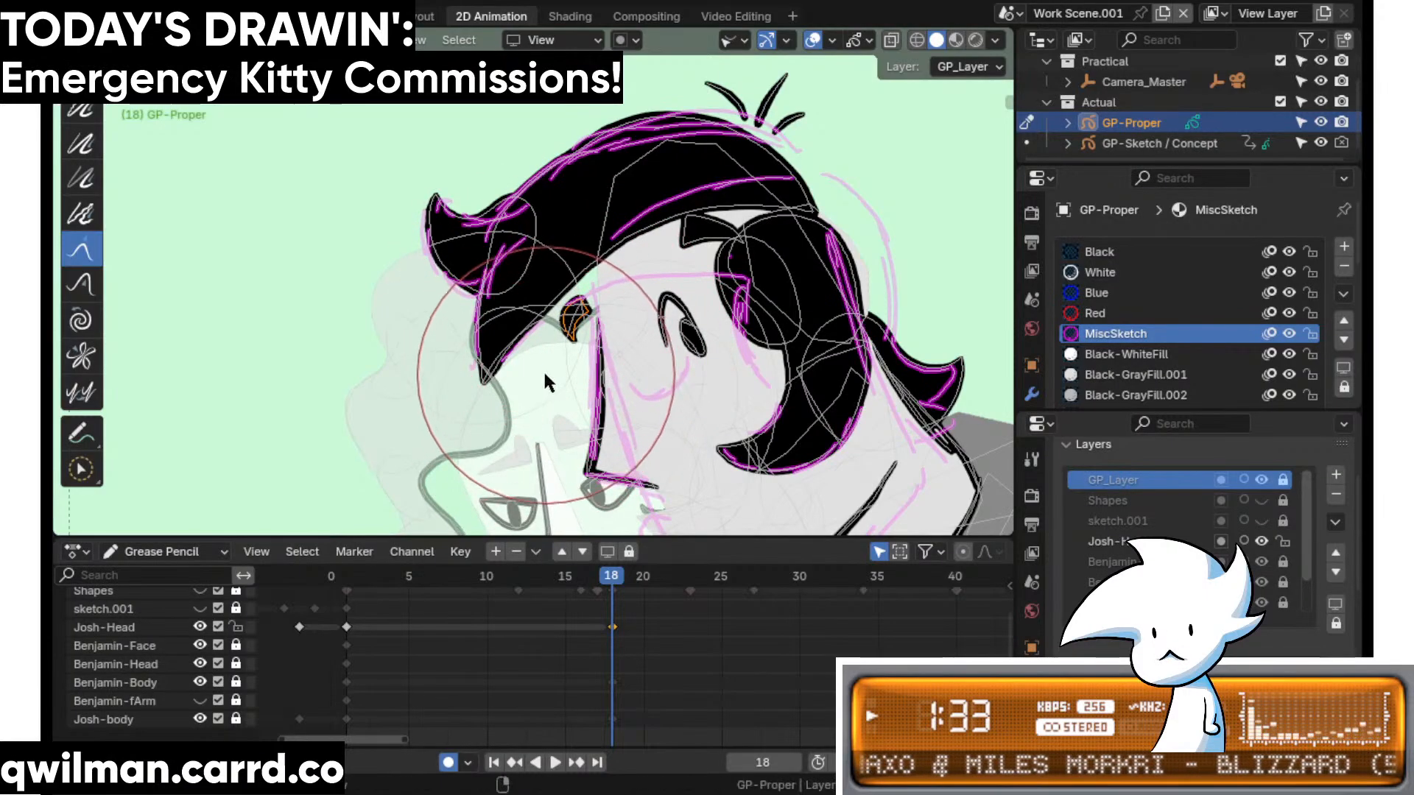
pyautogui.scroll(4, 566, 294)
pyautogui.moveTo(653, 246)
pyautogui.mouseDown()
pyautogui.moveTo(652, 367)
pyautogui.moveTo(626, 431)
pyautogui.moveTo(673, 410)
pyautogui.moveTo(663, 383)
pyautogui.mouseUp()
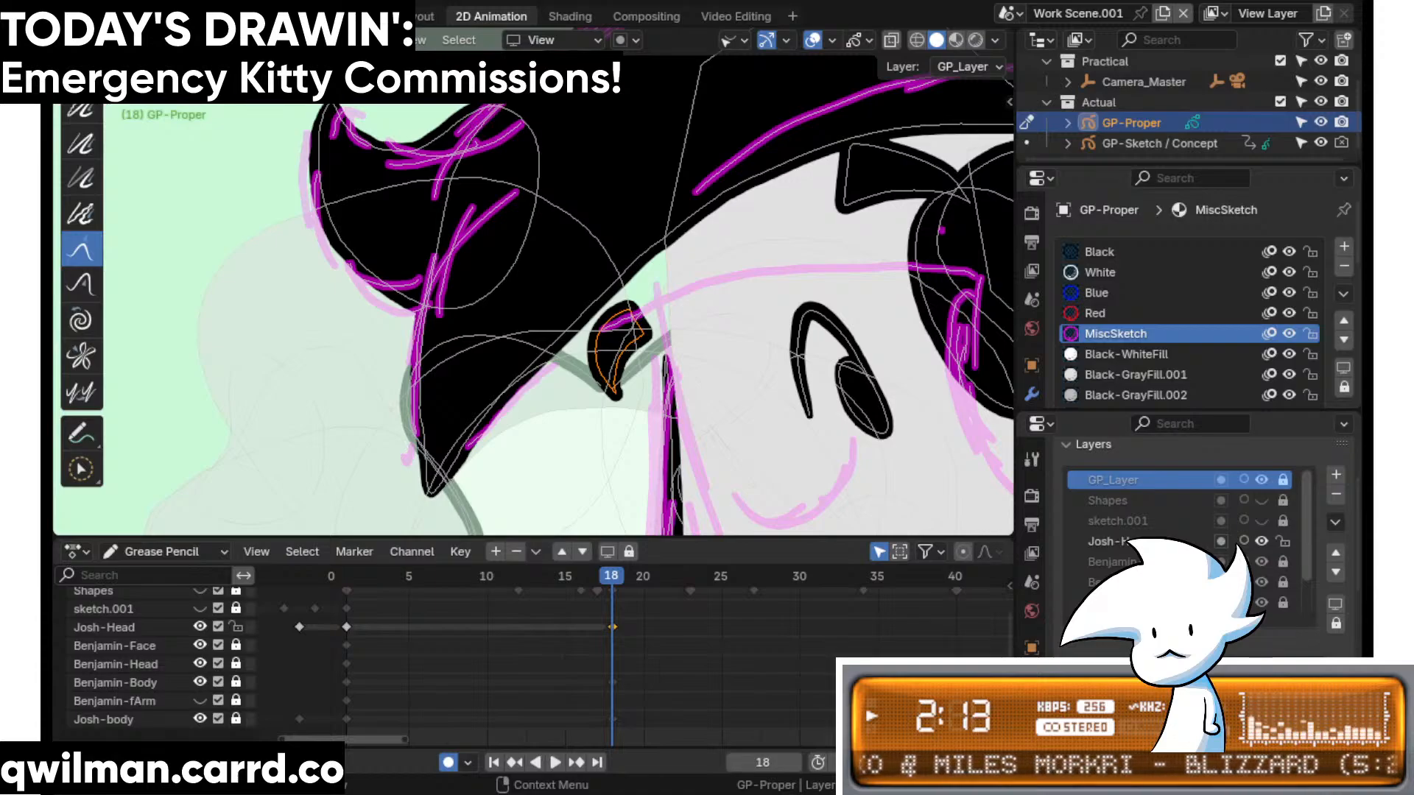
pyautogui.scroll(-5, 737, 210)
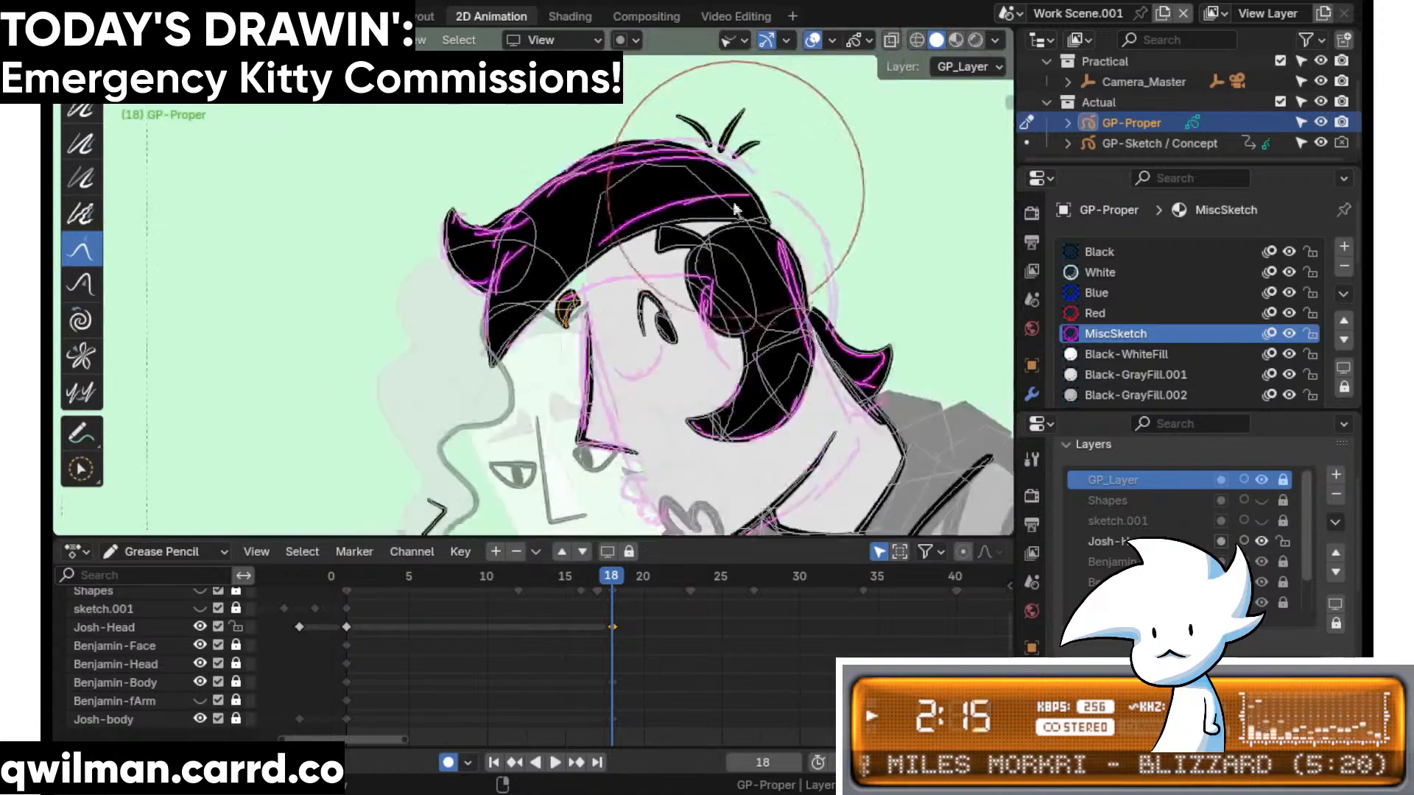
# - Select the main hair mass and Grab its back end down over the top of the side lock
pyautogui.keyDown('shift'); pyautogui.moveTo(736, 210); pyautogui.dragTo(714, 204, button='middle'); pyautogui.keyUp('shift')
pyautogui.scroll(1, 686, 192)
pyautogui.scroll(-3, 683, 221)
pyautogui.moveTo(681, 235); pyautogui.dragTo(662, 241)
pyautogui.scroll(3, 661, 242)
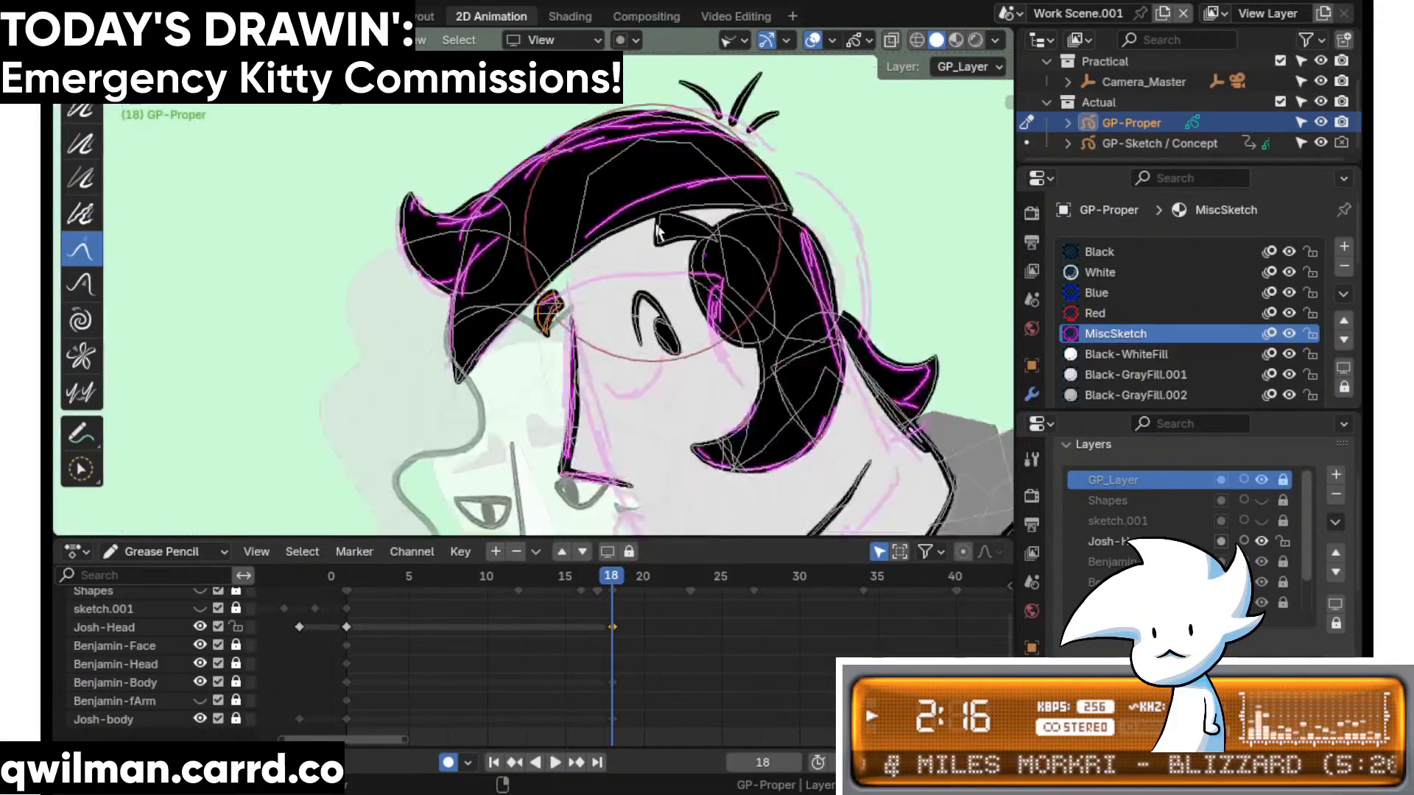
pyautogui.press('q')
pyautogui.click(637, 194)
pyautogui.hotkey('shift', 'space')
pyautogui.click(618, 131)
pyautogui.scroll(-4, 632, 221)
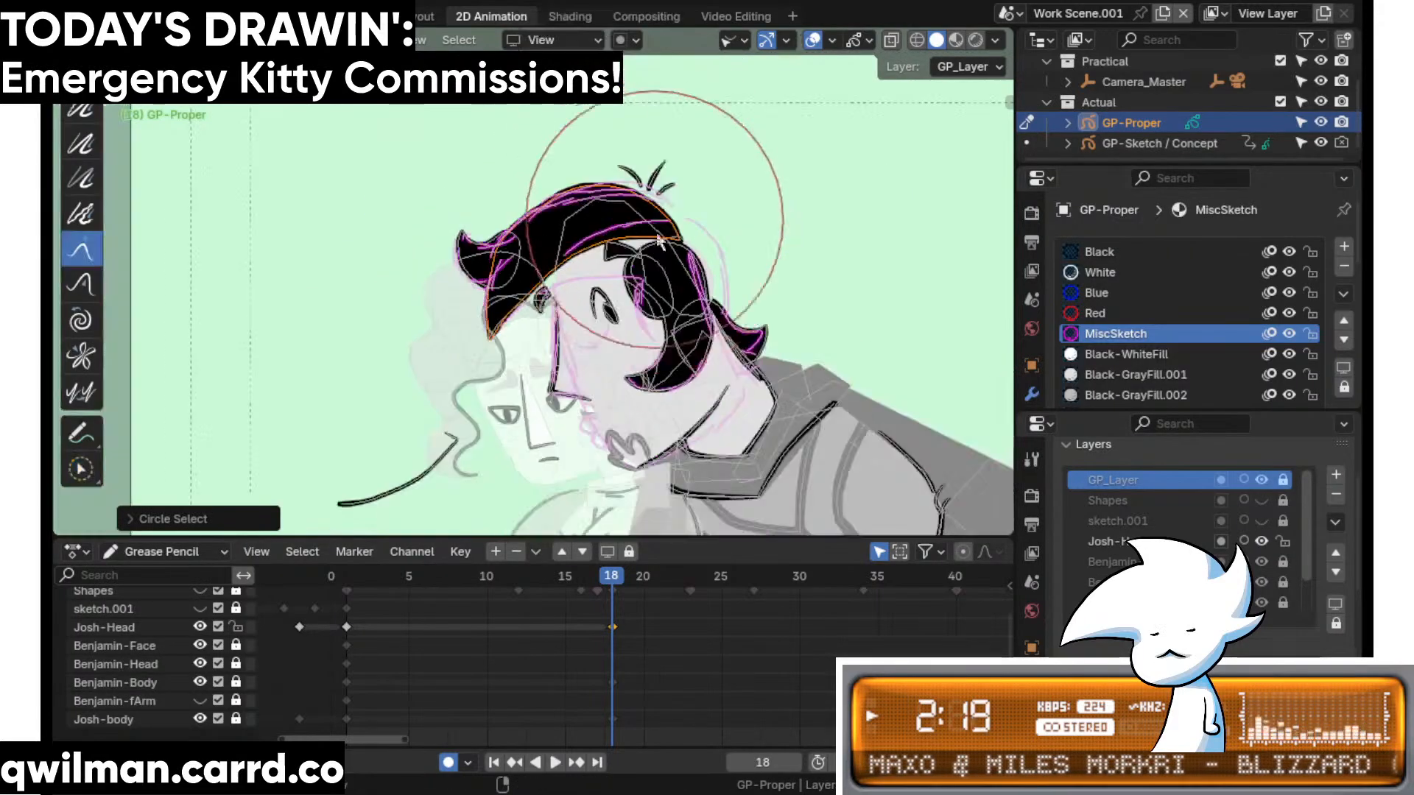
pyautogui.moveTo(626, 280); pyautogui.dragTo(652, 175)
pyautogui.moveTo(566, 217); pyautogui.dragTo(553, 202)
# - Refine the main hair mass's lower back corner with the Grab brush so it blends into the side lock
pyautogui.scroll(4, 554, 202)
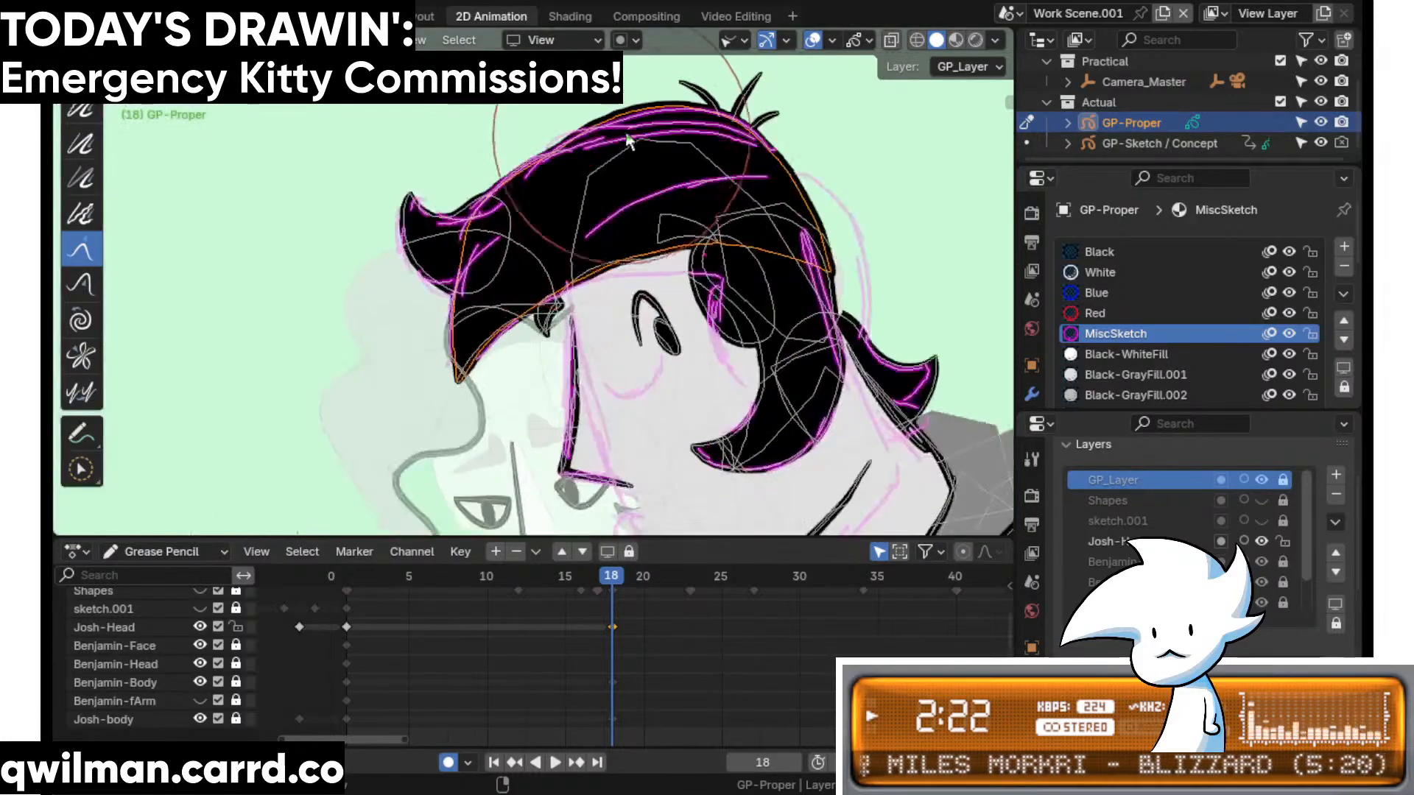
pyautogui.scroll(-3, 726, 184)
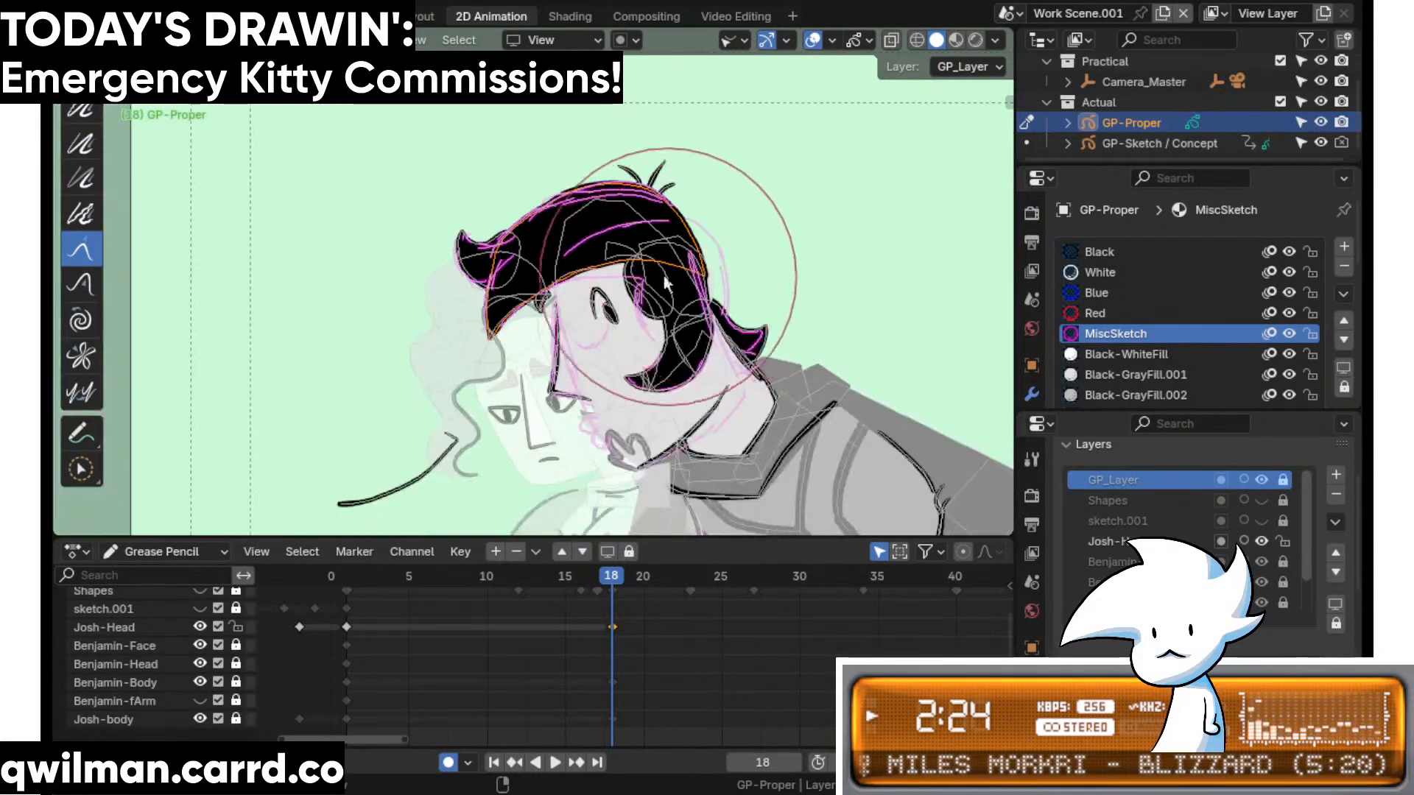
pyautogui.moveTo(664, 276); pyautogui.dragTo(647, 302)
pyautogui.moveTo(709, 221); pyautogui.dragTo(744, 283)
pyautogui.scroll(2, 729, 321)
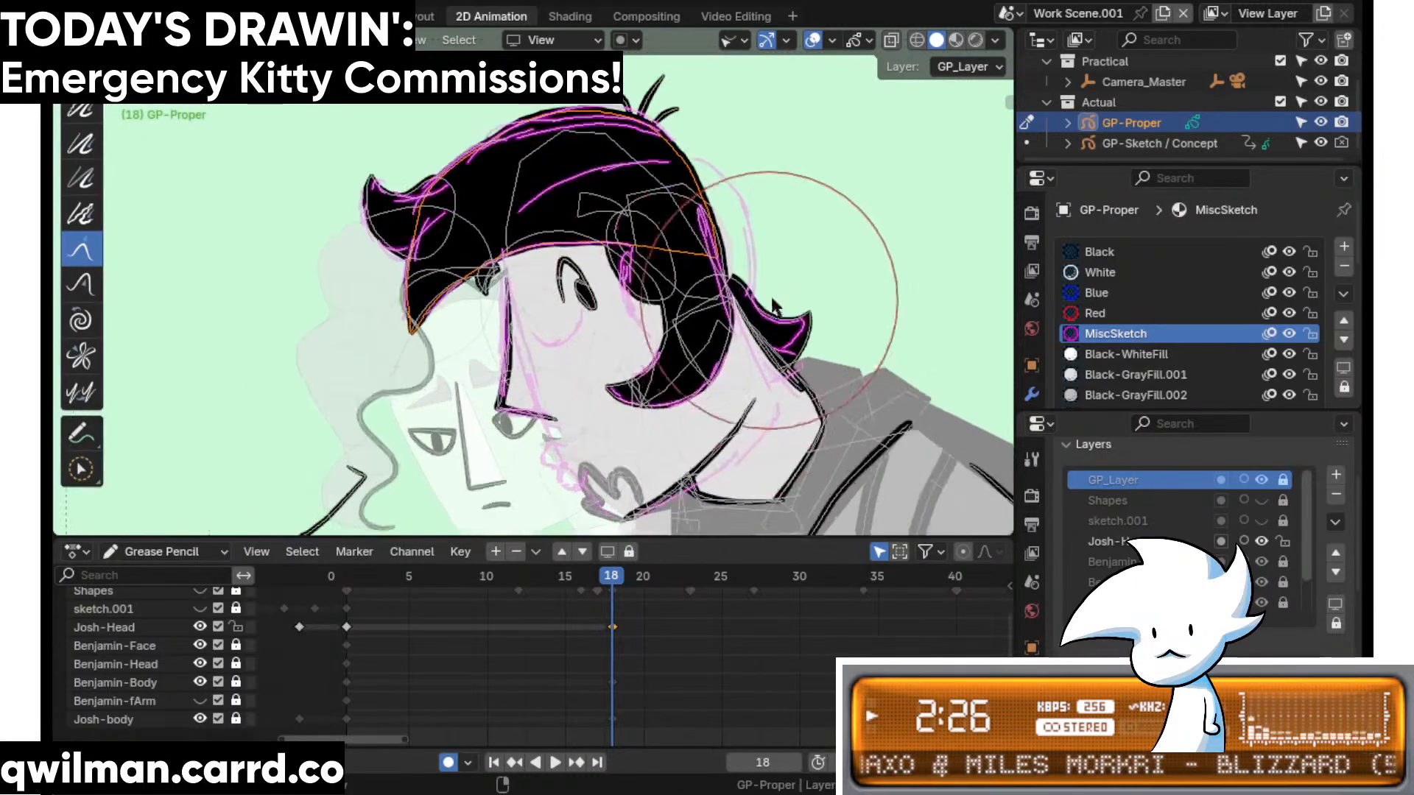
# - Select the hair tuft at the back of the neck and Grab it into place against the guide
pyautogui.press('w')
pyautogui.keyDown('shift'); pyautogui.moveTo(799, 339); pyautogui.dragTo(810, 198, button='middle'); pyautogui.keyUp('shift')
pyautogui.scroll(4, 810, 198)
pyautogui.click(847, 140)
pyautogui.scroll(-3, 846, 140)
pyautogui.hotkey('shift', 'space')
pyautogui.click(741, 188)
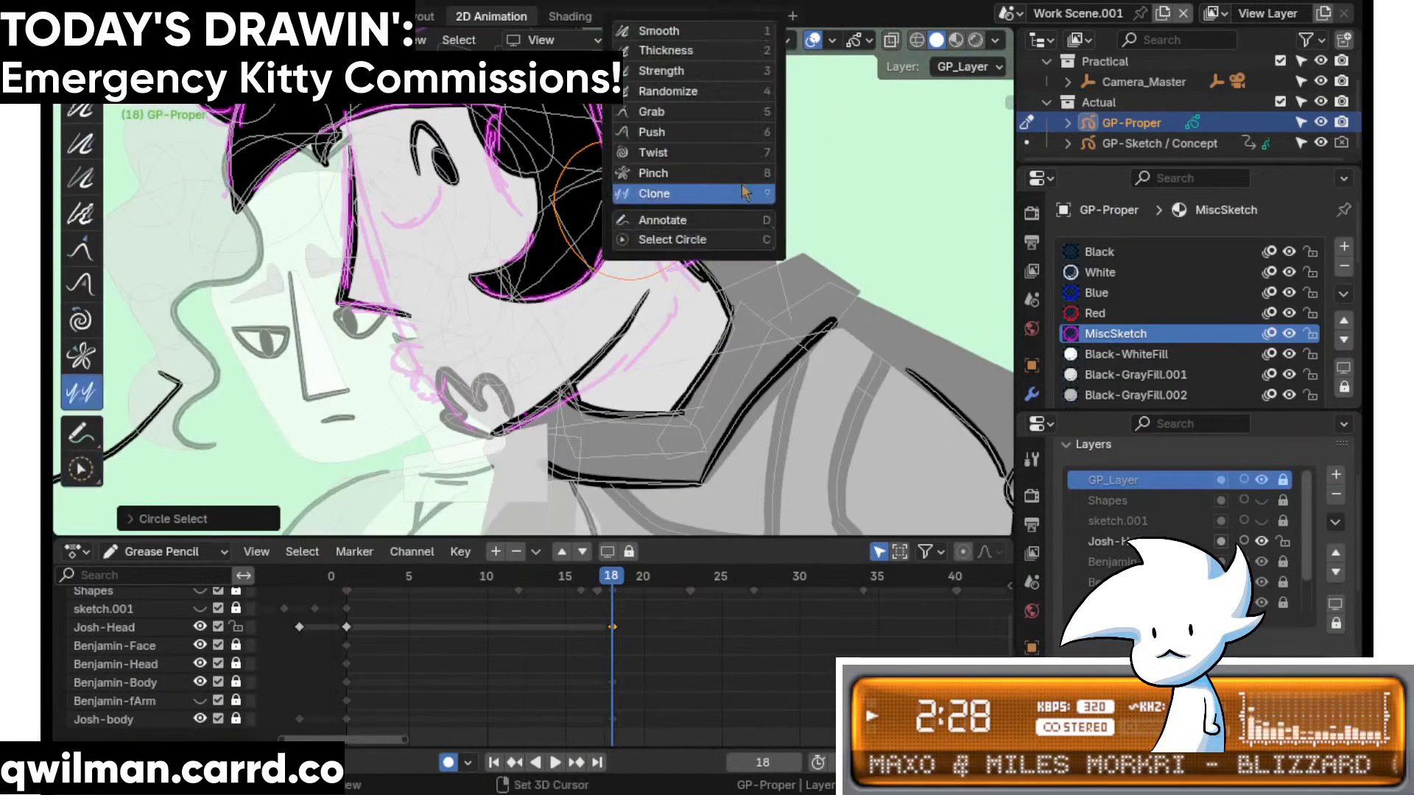
pyautogui.click(692, 117)
pyautogui.scroll(-1, 690, 177)
pyautogui.moveTo(685, 223)
pyautogui.mouseDown()
pyautogui.moveTo(648, 179)
pyautogui.moveTo(681, 181)
pyautogui.moveTo(674, 192)
pyautogui.mouseUp()
pyautogui.keyDown('shift'); pyautogui.moveTo(635, 261); pyautogui.dragTo(622, 344, button='middle'); pyautogui.keyUp('shift')
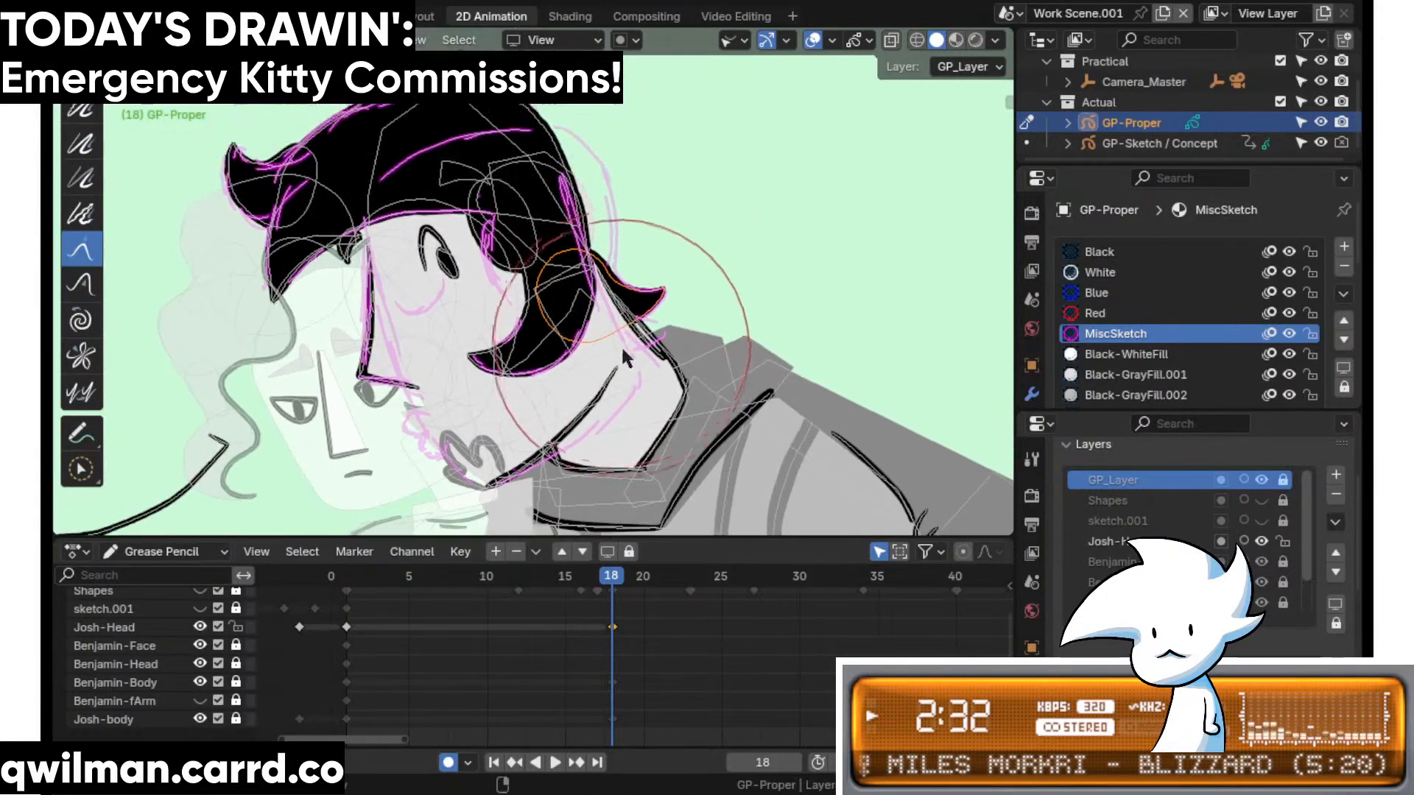
# - Try to Grab the main hair mass's back edge outward toward the guide behind the head
pyautogui.scroll(2, 623, 341)
pyautogui.press('w')
pyautogui.keyDown('shift'); pyautogui.moveTo(656, 193); pyautogui.dragTo(682, 244, button='middle'); pyautogui.keyUp('shift')
pyautogui.scroll(2, 683, 213)
pyautogui.click(684, 181)
pyautogui.scroll(-3, 663, 133)
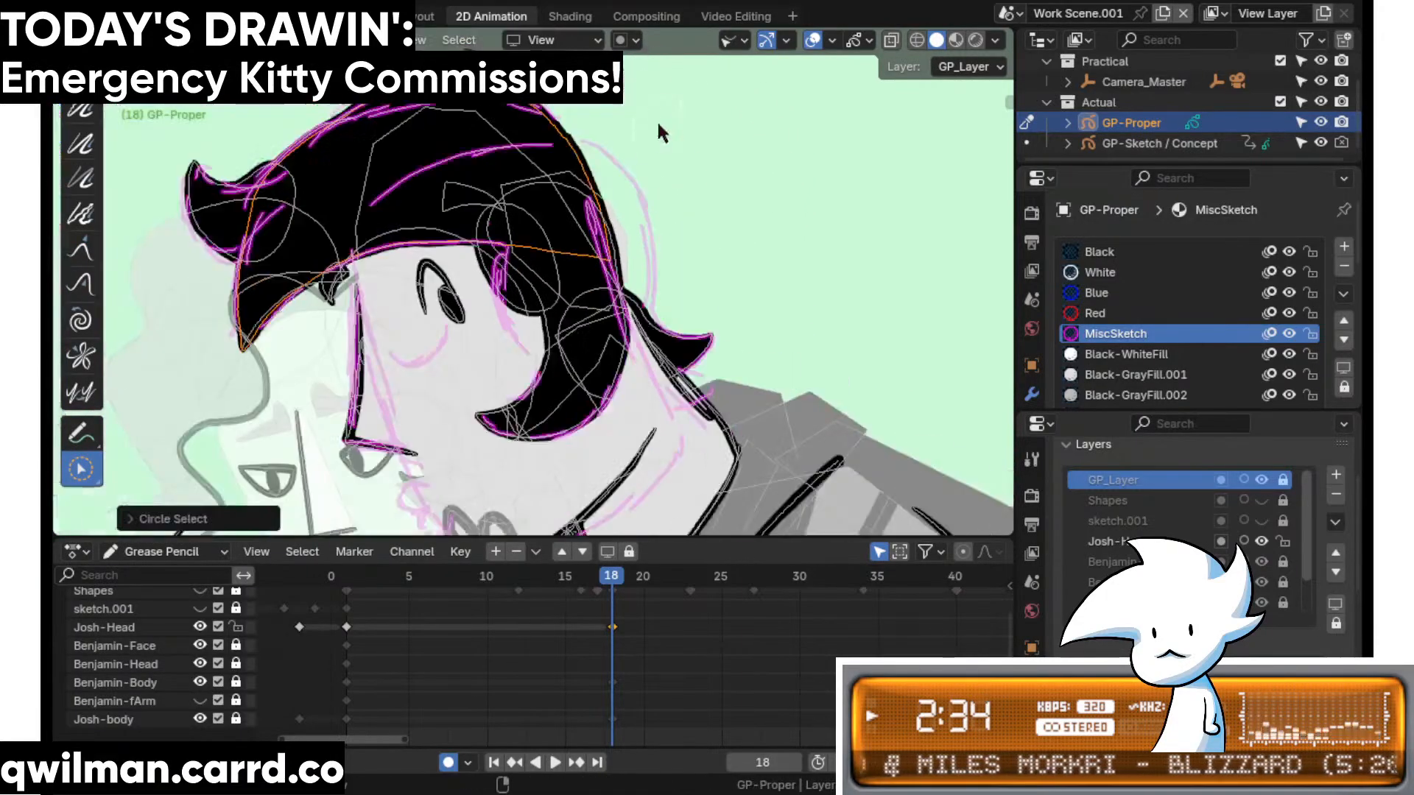
pyautogui.hotkey('shift', 'space')
pyautogui.click(585, 113)
pyautogui.moveTo(634, 178); pyautogui.dragTo(600, 171)
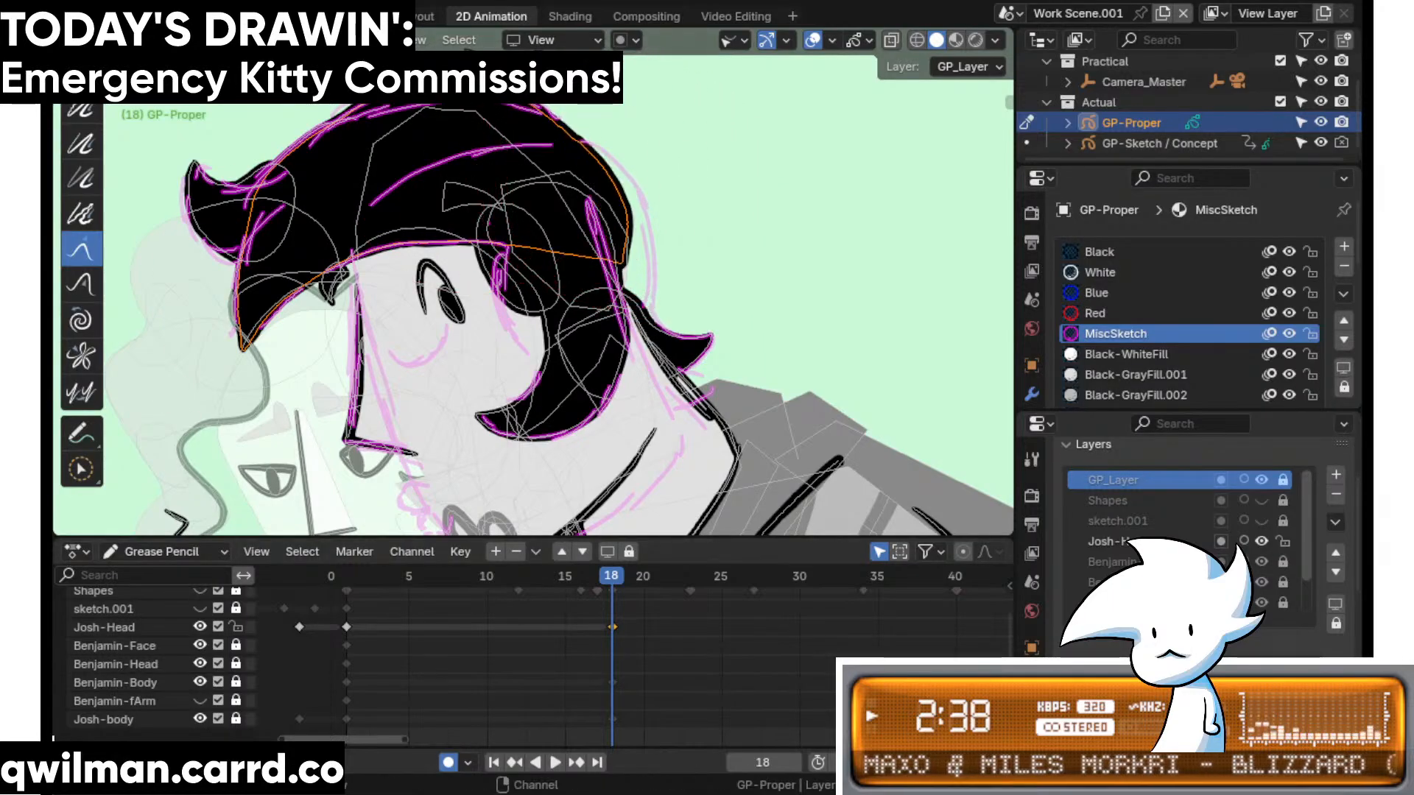
# - Select the Josh-Head keyframe at frame 18 and change its keyframe type
pyautogui.click(614, 628)
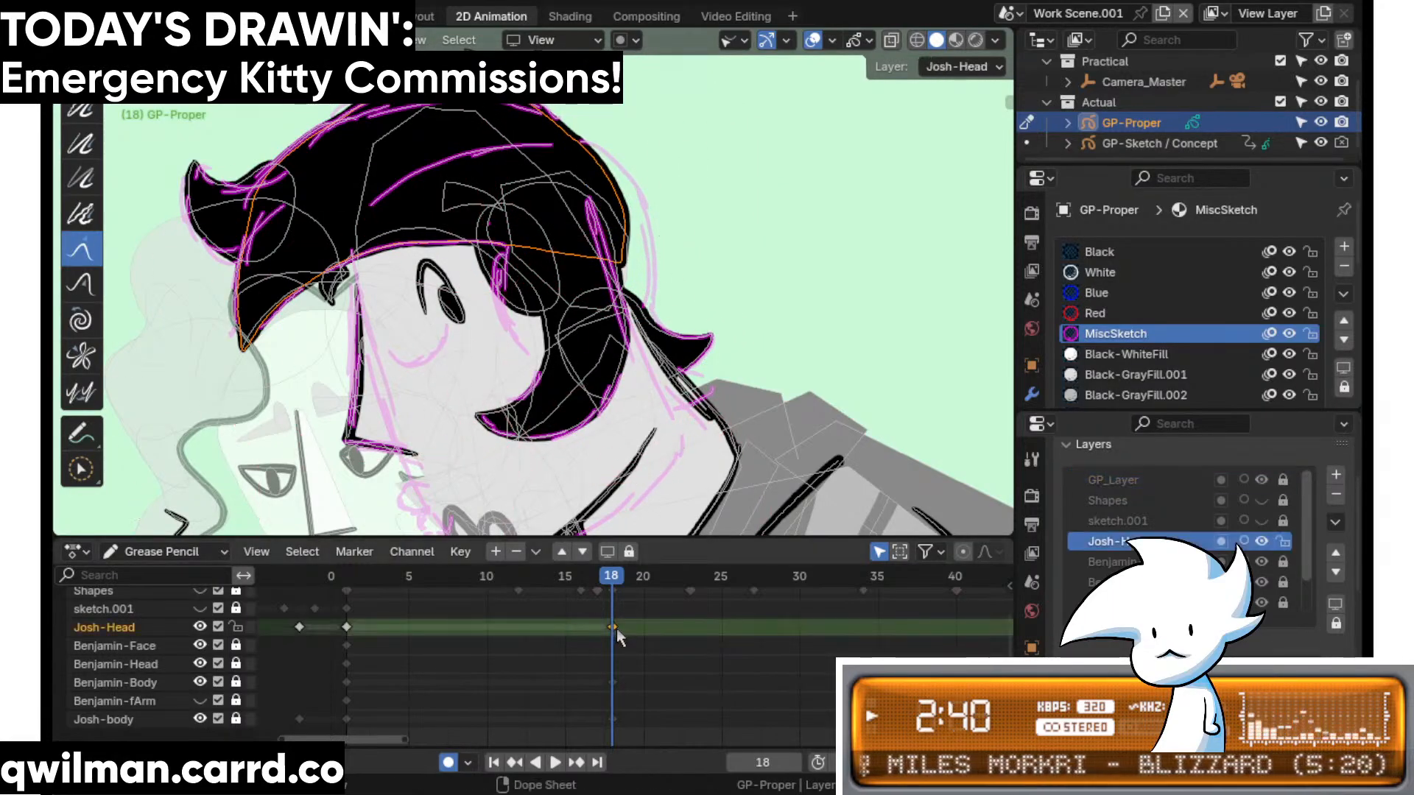
pyautogui.press('q')
pyautogui.click(522, 709)
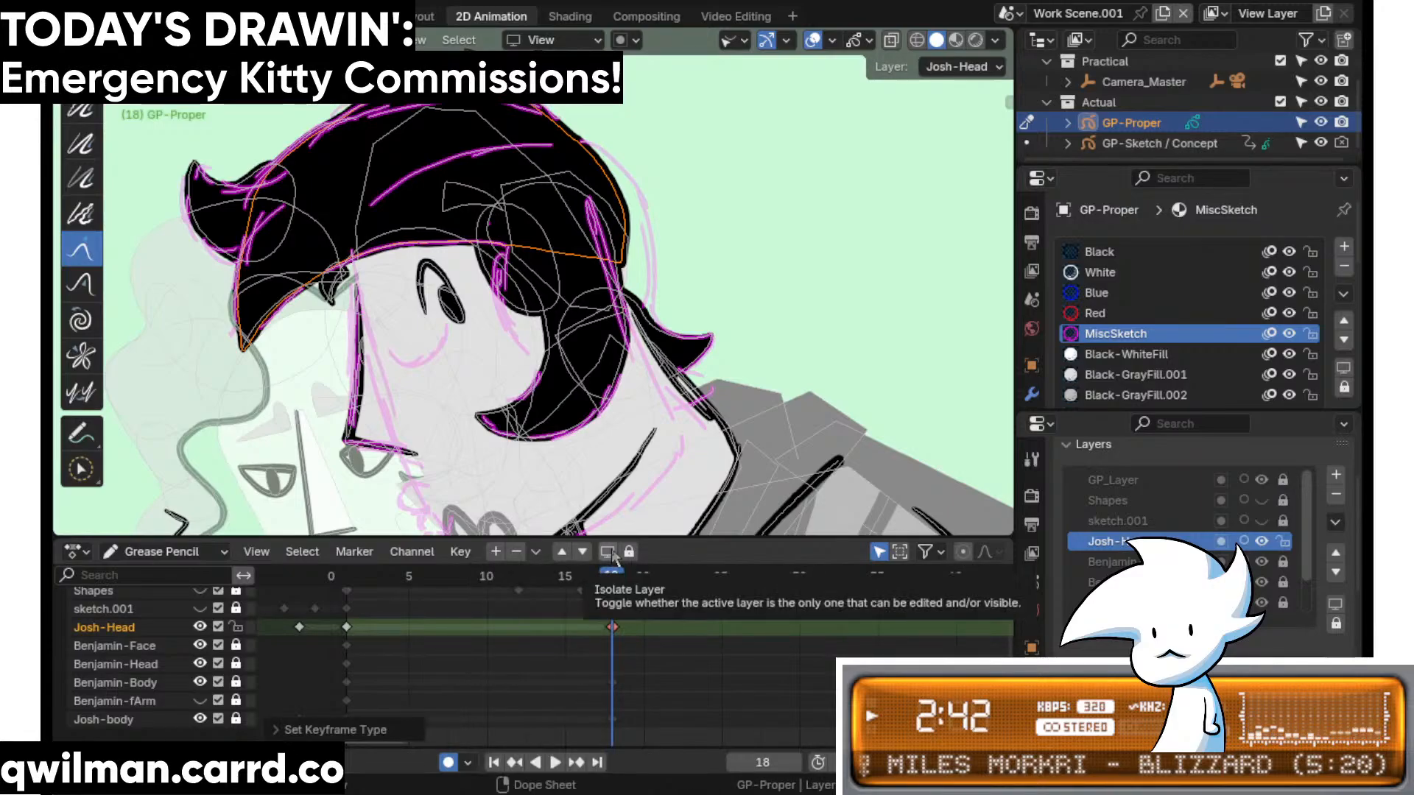
# - Draw a rounded hair shape along the guide behind the head in Draw Mode with the Black-BlackFill material
pyautogui.hotkey('shift', 'space')
pyautogui.click(642, 225)
pyautogui.moveTo(652, 197); pyautogui.dragTo(634, 203)
pyautogui.hotkey('ctrl', 'Tab')
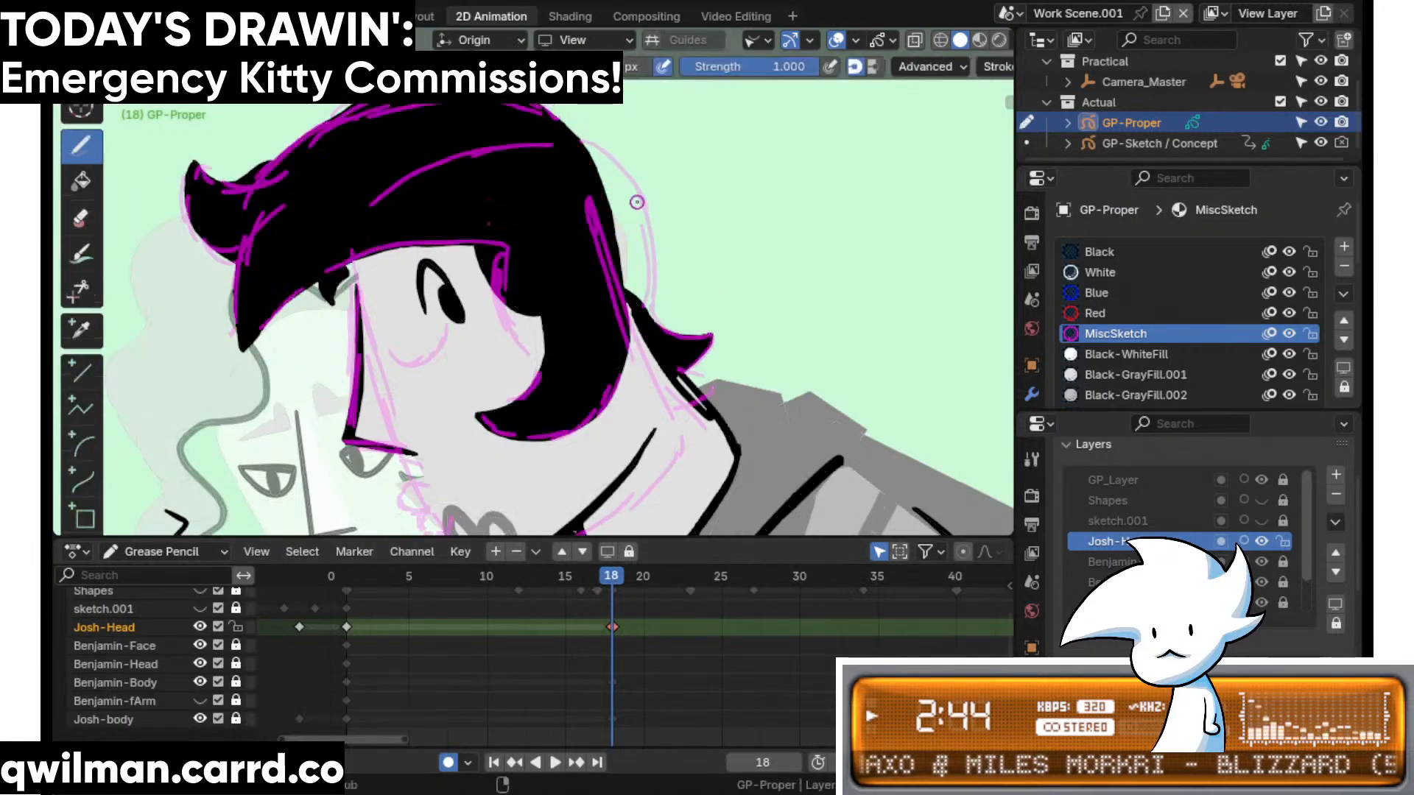
pyautogui.keyDown('shift'); pyautogui.moveTo(694, 238); pyautogui.dragTo(730, 250, button='middle'); pyautogui.keyUp('shift')
pyautogui.scroll(-9, 1144, 271)
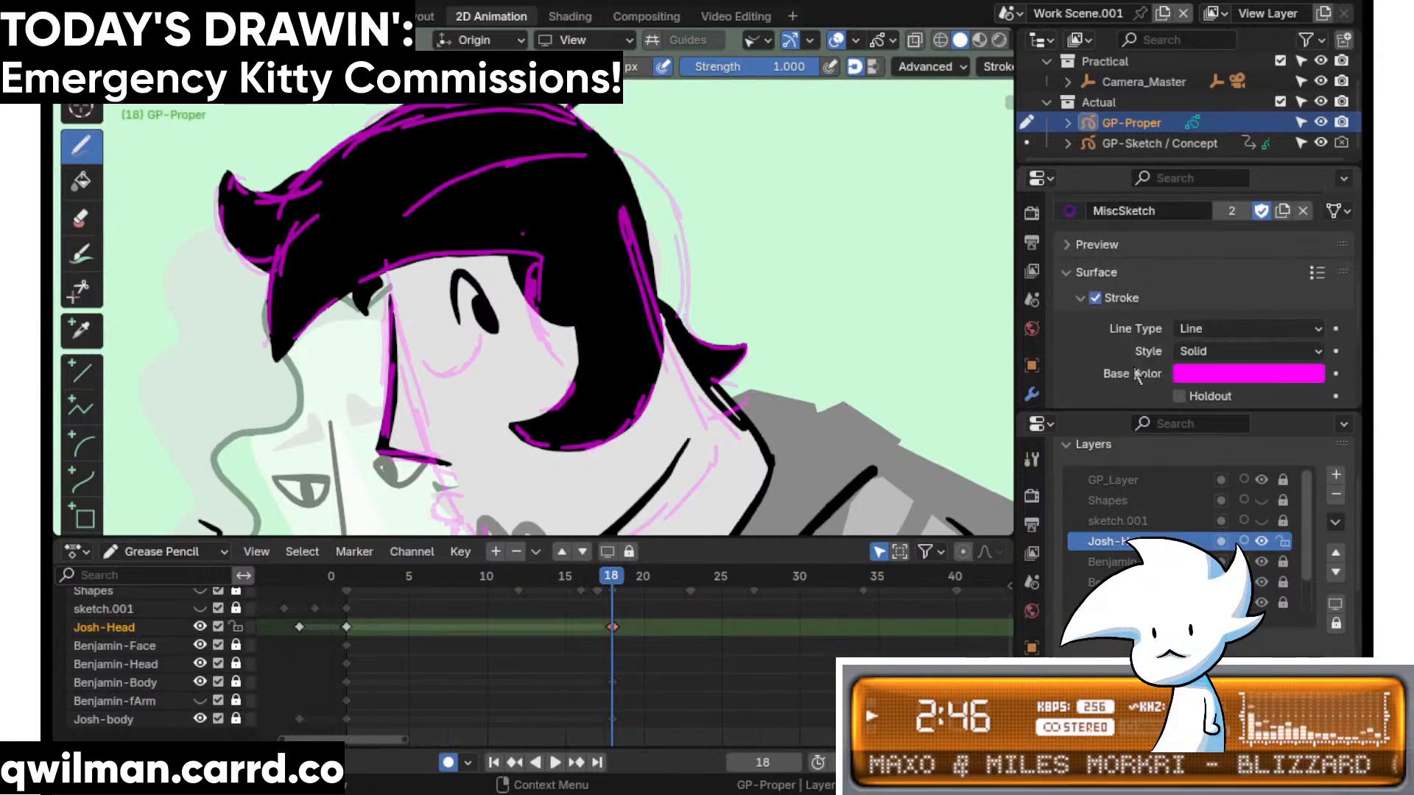
pyautogui.scroll(2, 1125, 291)
pyautogui.click(1125, 232)
pyautogui.scroll(2, 560, 316)
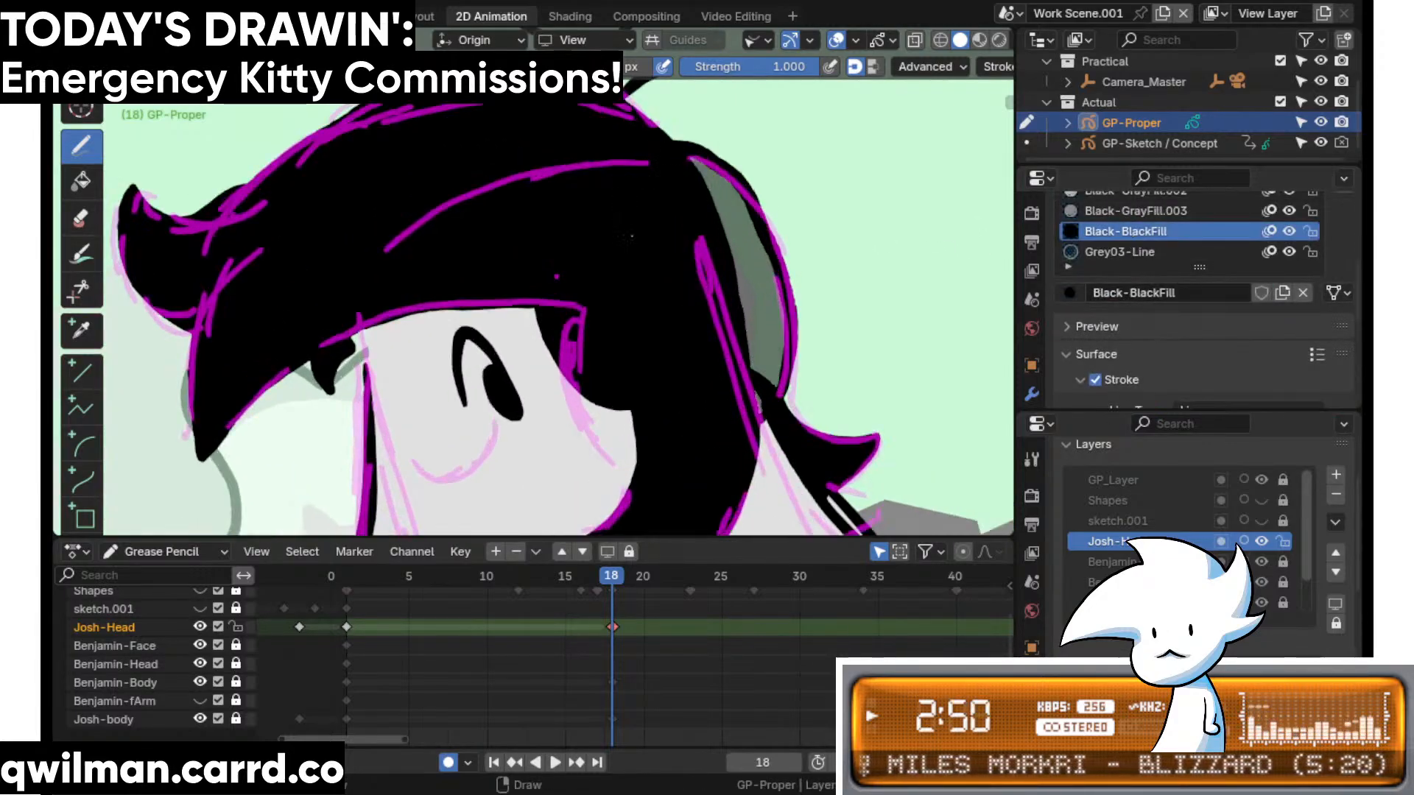
# - Select the new hair shape behind the head and close its stroke in Edit Mode
pyautogui.press('Tab')
pyautogui.press('q')
pyautogui.click(808, 234)
pyautogui.click(783, 206)
pyautogui.hotkey('ctrl', 'Tab')
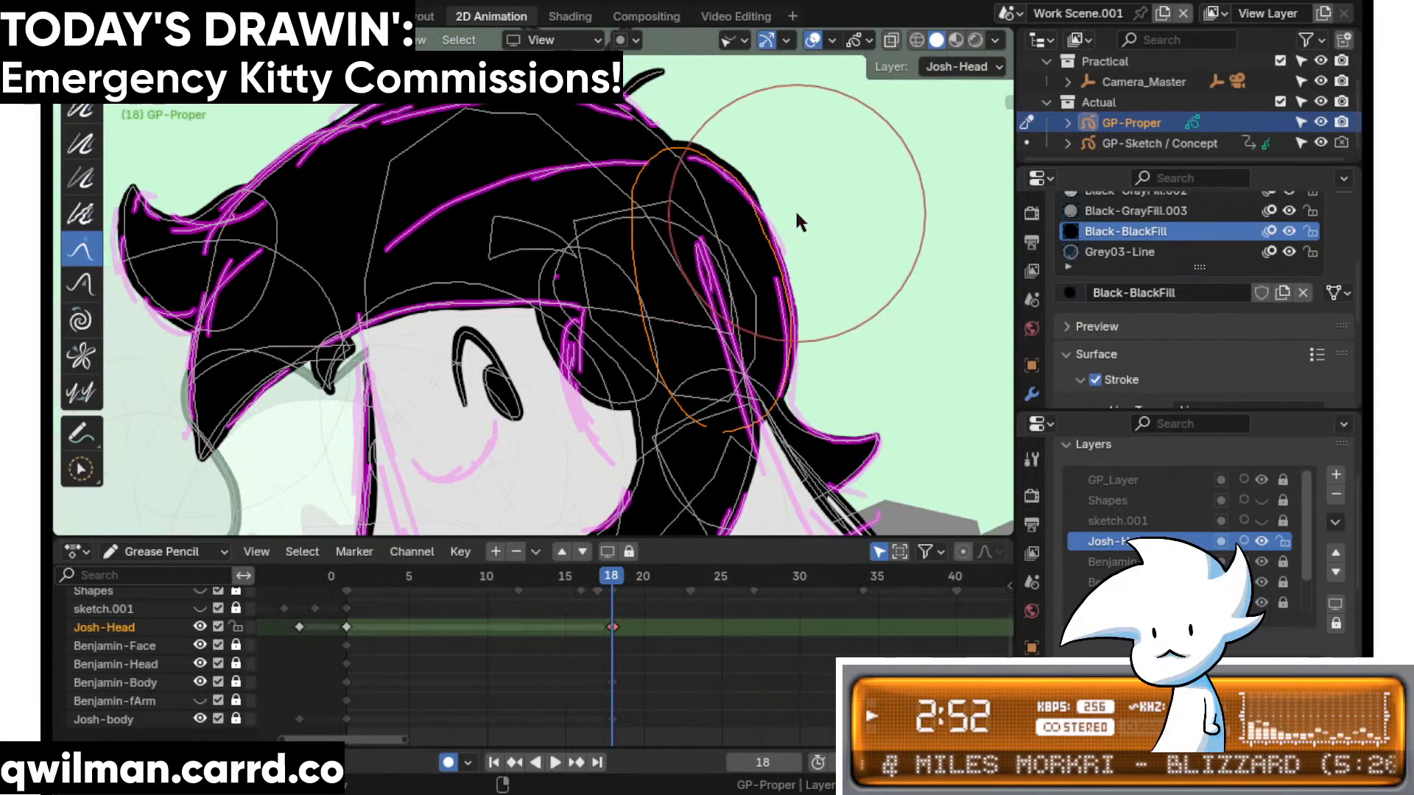
pyautogui.hotkey('shift', 'space')
pyautogui.press('Tab')
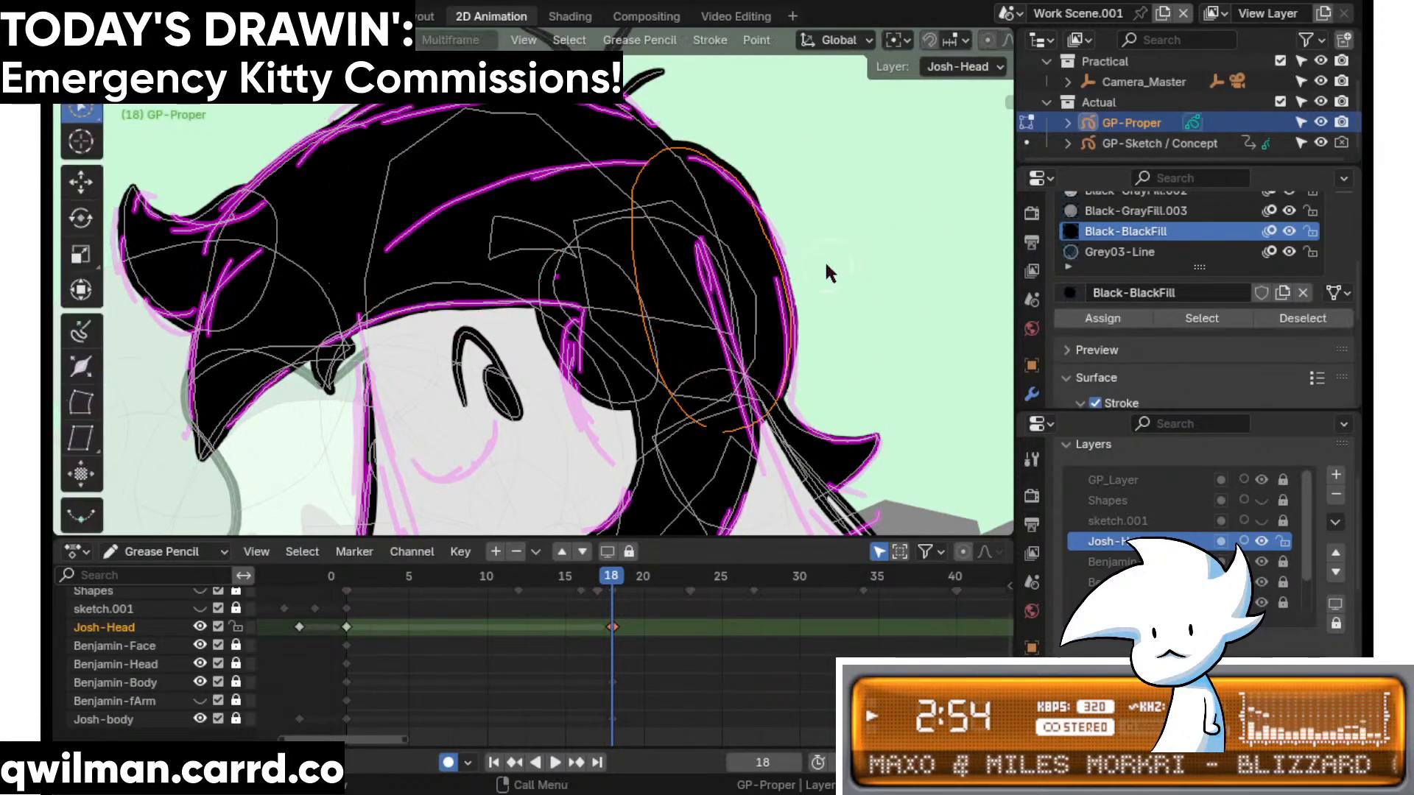
pyautogui.hotkey('alt', 'c')
pyautogui.press('Tab')
# - Smooth the closed hair shape in Sculpt Mode and Grab its upper back edge in to match the guide
pyautogui.hotkey('shift', 'space')
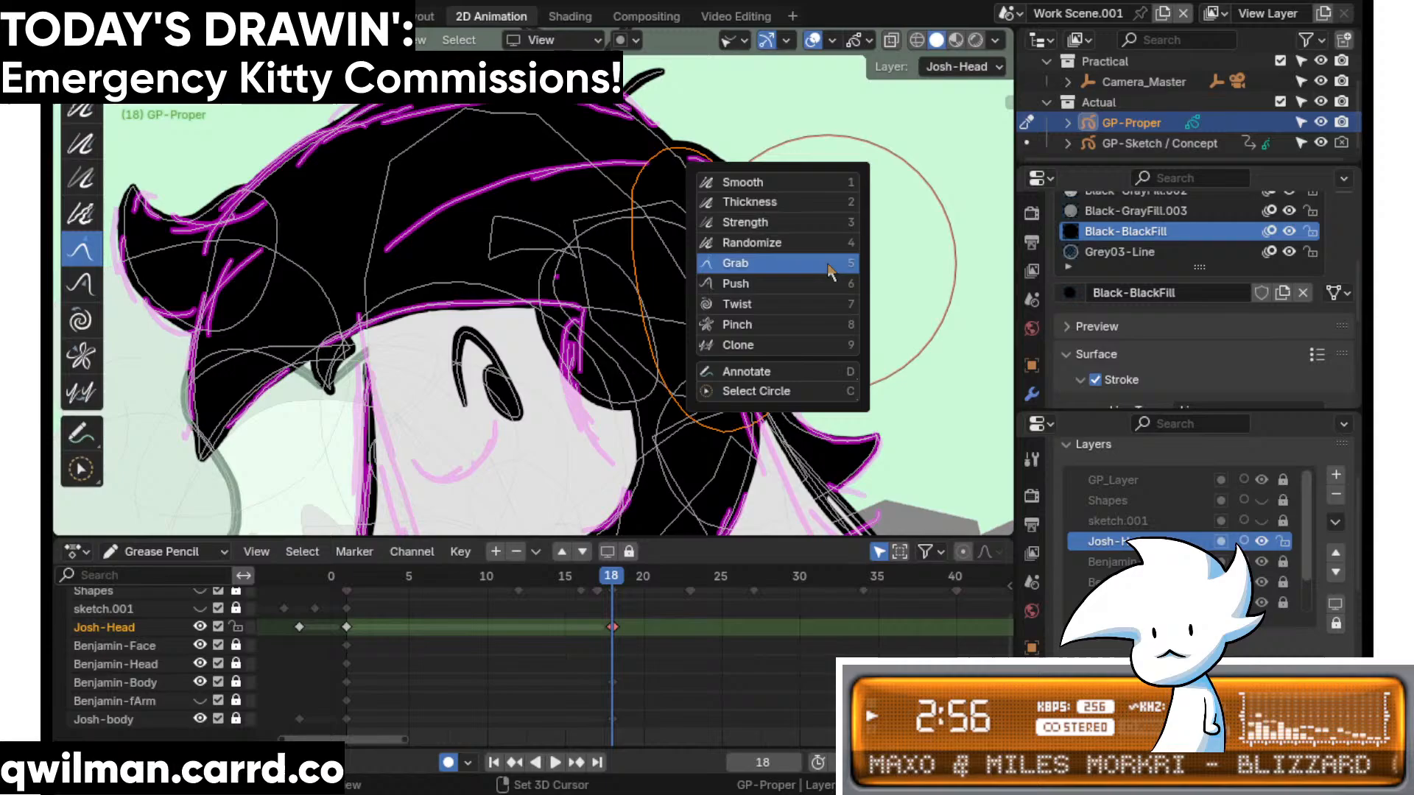
pyautogui.click(745, 174)
pyautogui.moveTo(688, 416); pyautogui.dragTo(725, 401)
pyautogui.hotkey('shift', 'space')
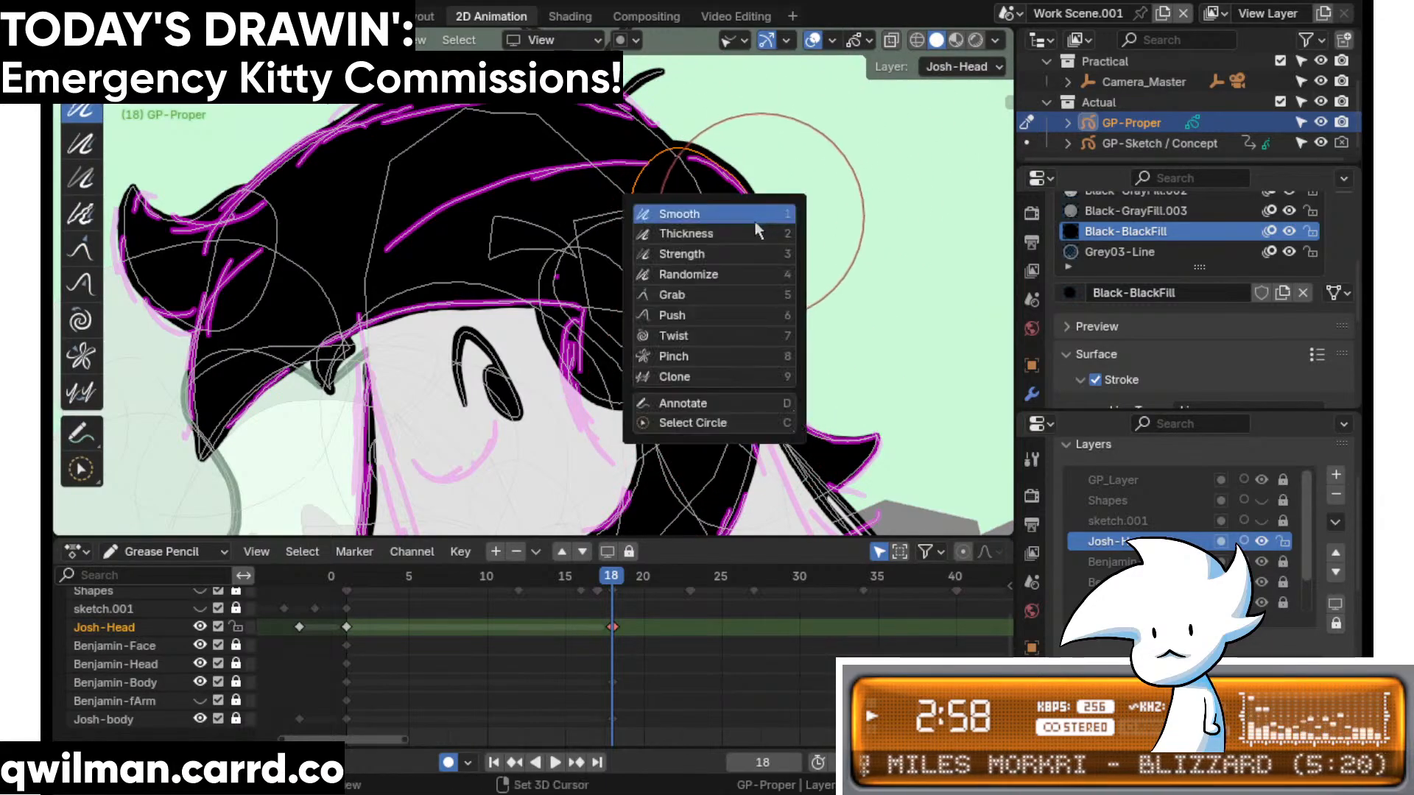
pyautogui.click(688, 319)
pyautogui.moveTo(680, 117)
pyautogui.mouseDown()
pyautogui.moveTo(688, 141)
pyautogui.moveTo(763, 181)
pyautogui.mouseUp()
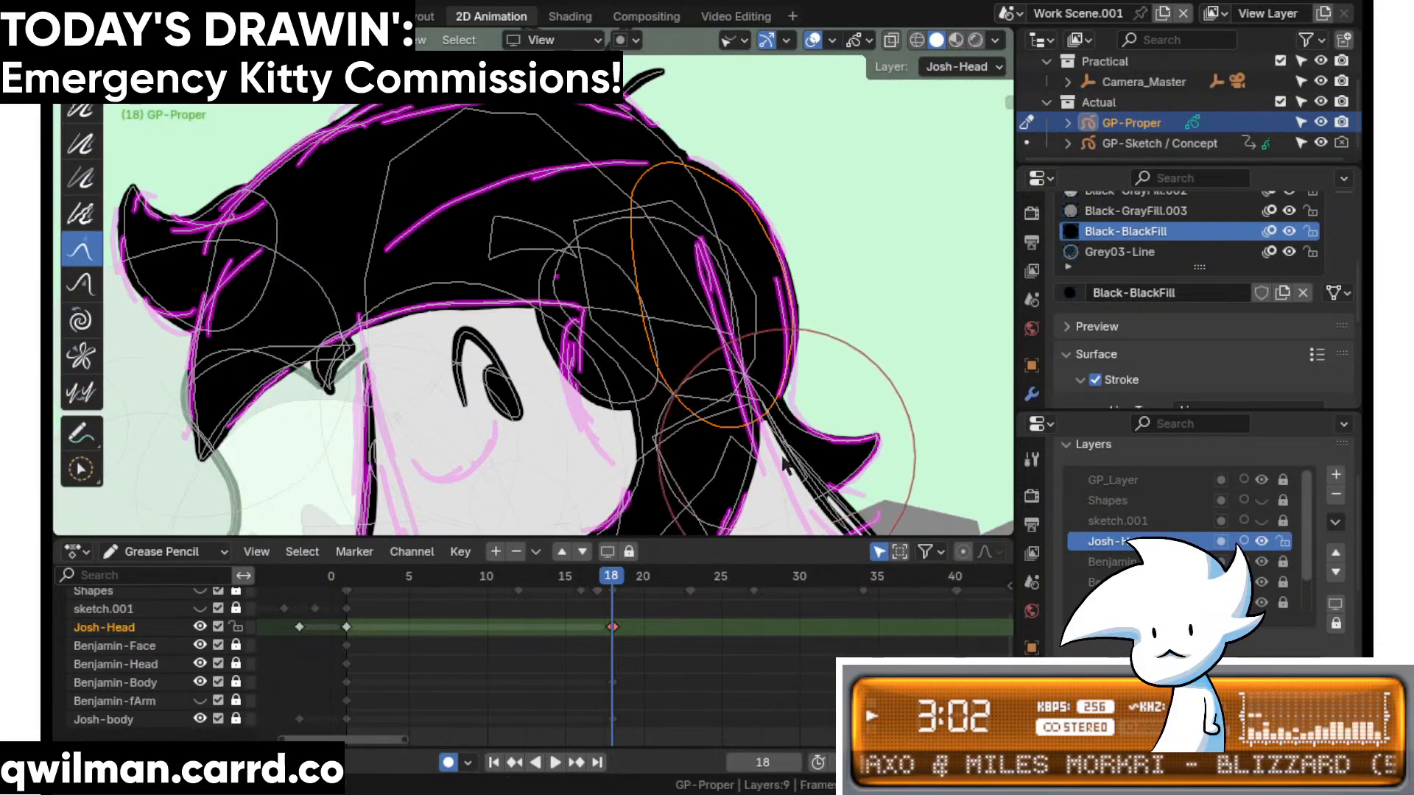
# - Select the black stroke beneath the back hair tuft and adjust it along the neck with the Grab brush
pyautogui.moveTo(783, 460)
pyautogui.keyDown('shift'); pyautogui.mouseDown(button='middle')
pyautogui.moveTo(772, 302)
pyautogui.moveTo(700, 219)
pyautogui.mouseUp(button='middle'); pyautogui.keyUp('shift')
pyautogui.scroll(5, 730, 321)
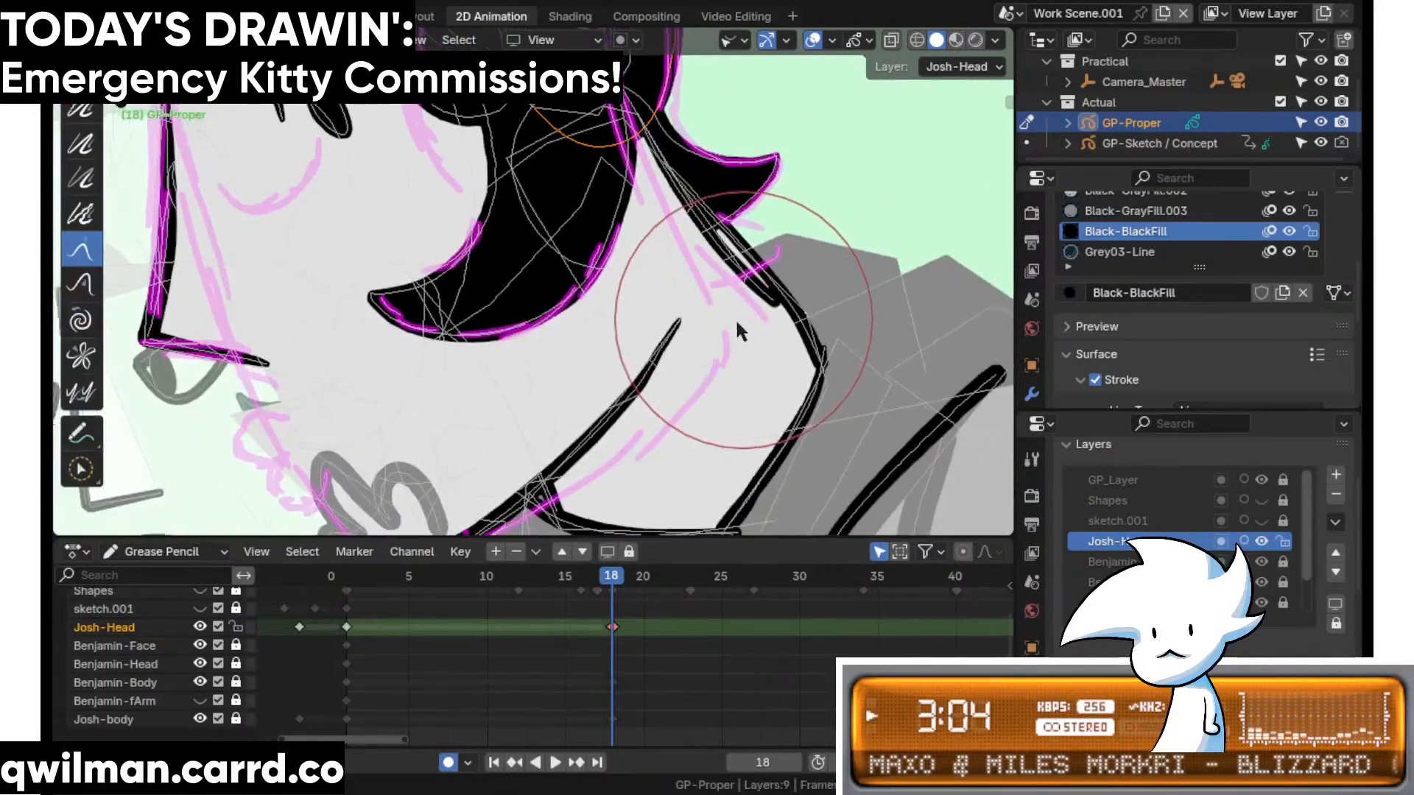
pyautogui.press('q')
pyautogui.click(797, 322)
pyautogui.click(830, 337)
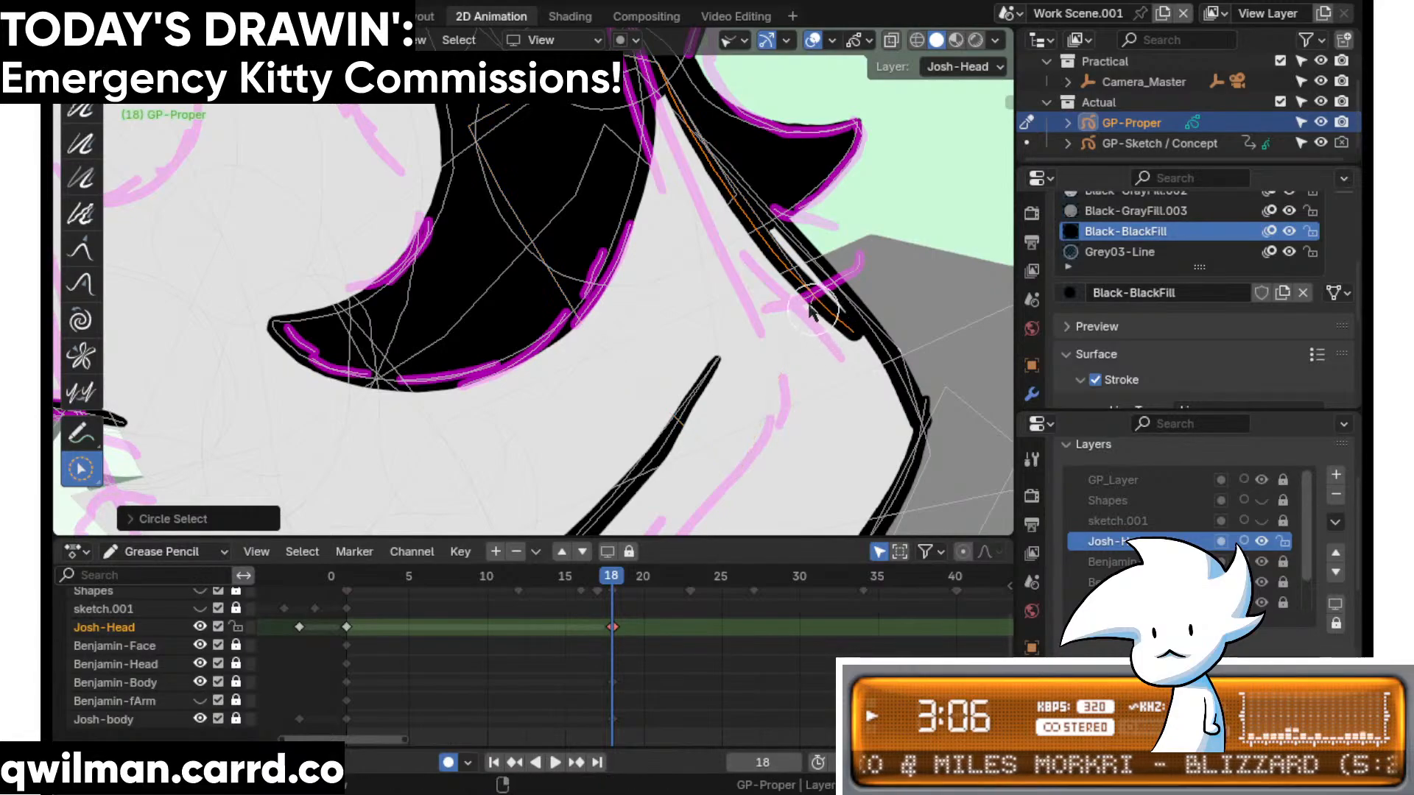
pyautogui.press('q')
pyautogui.click(729, 170)
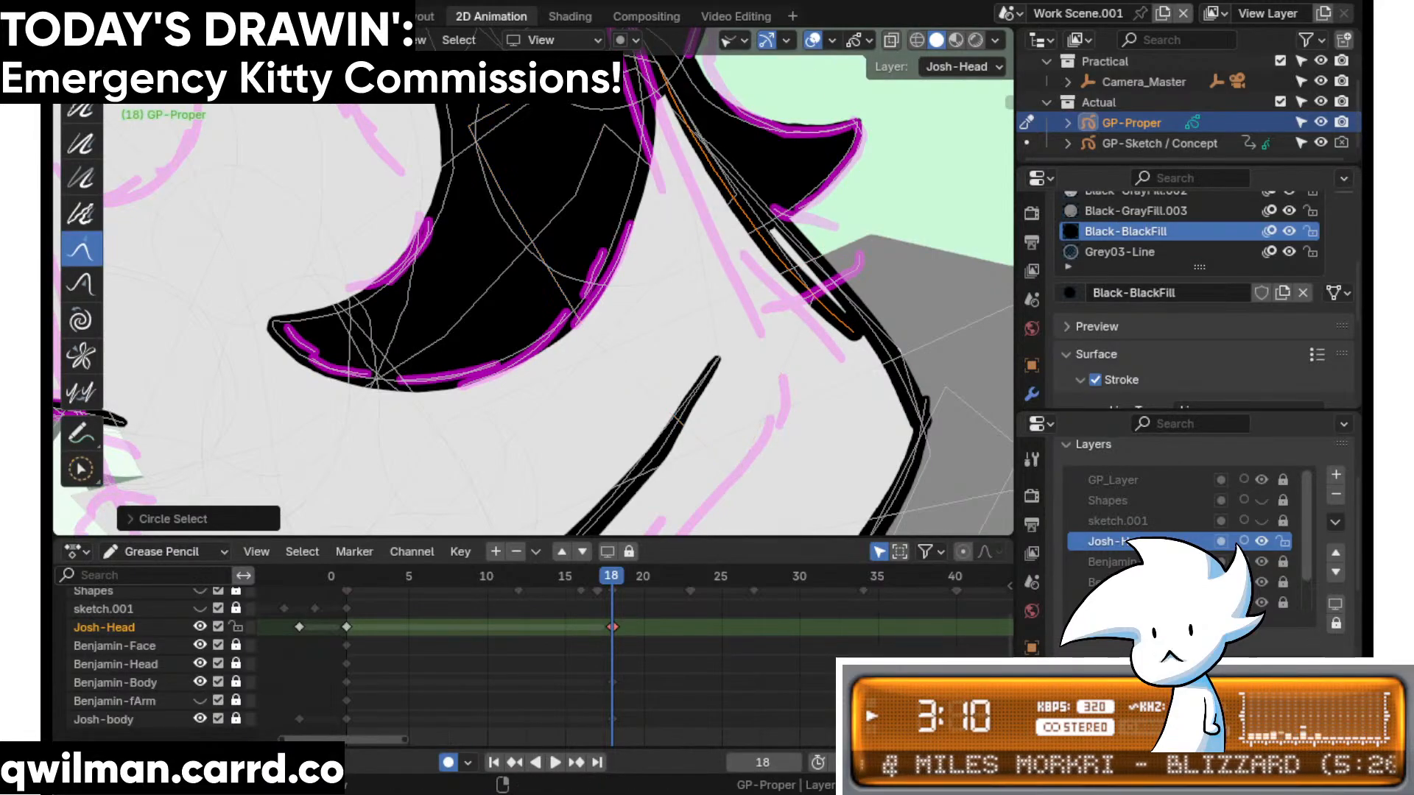
pyautogui.scroll(-1, 742, 282)
pyautogui.hotkey('shift', 'space')
pyautogui.click(697, 278)
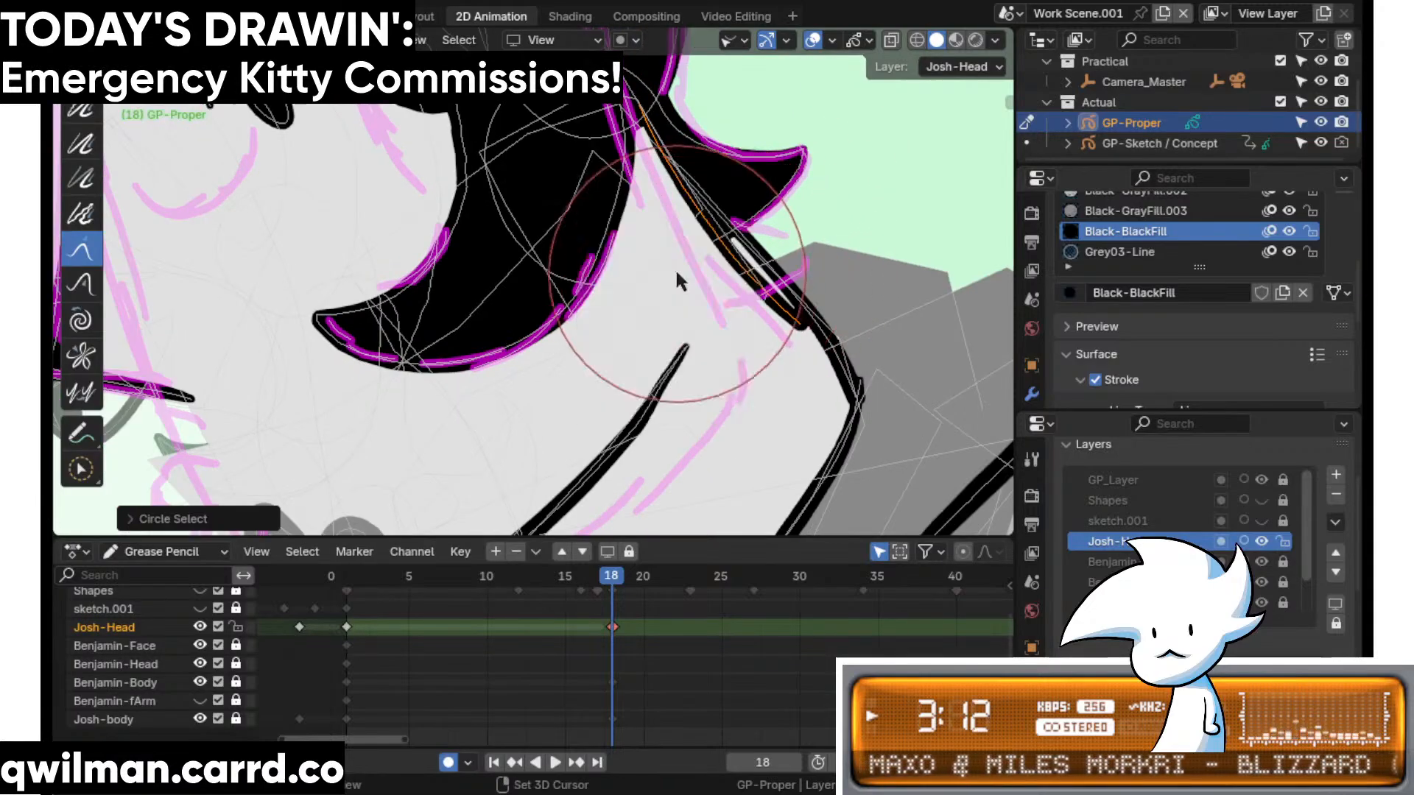
pyautogui.scroll(-3, 667, 268)
pyautogui.moveTo(618, 285); pyautogui.dragTo(654, 209)
# - Select the jaw part of the face fill and Grab its front corner back toward the mouth guide
pyautogui.scroll(-3, 688, 347)
pyautogui.keyDown('shift'); pyautogui.moveTo(567, 391); pyautogui.dragTo(640, 347, button='middle'); pyautogui.keyUp('shift')
pyautogui.scroll(3, 641, 347)
pyautogui.moveTo(545, 317)
pyautogui.keyDown('shift'); pyautogui.mouseDown(button='middle')
pyautogui.moveTo(643, 340)
pyautogui.moveTo(603, 315)
pyautogui.mouseUp(button='middle'); pyautogui.keyUp('shift')
pyautogui.scroll(3, 554, 335)
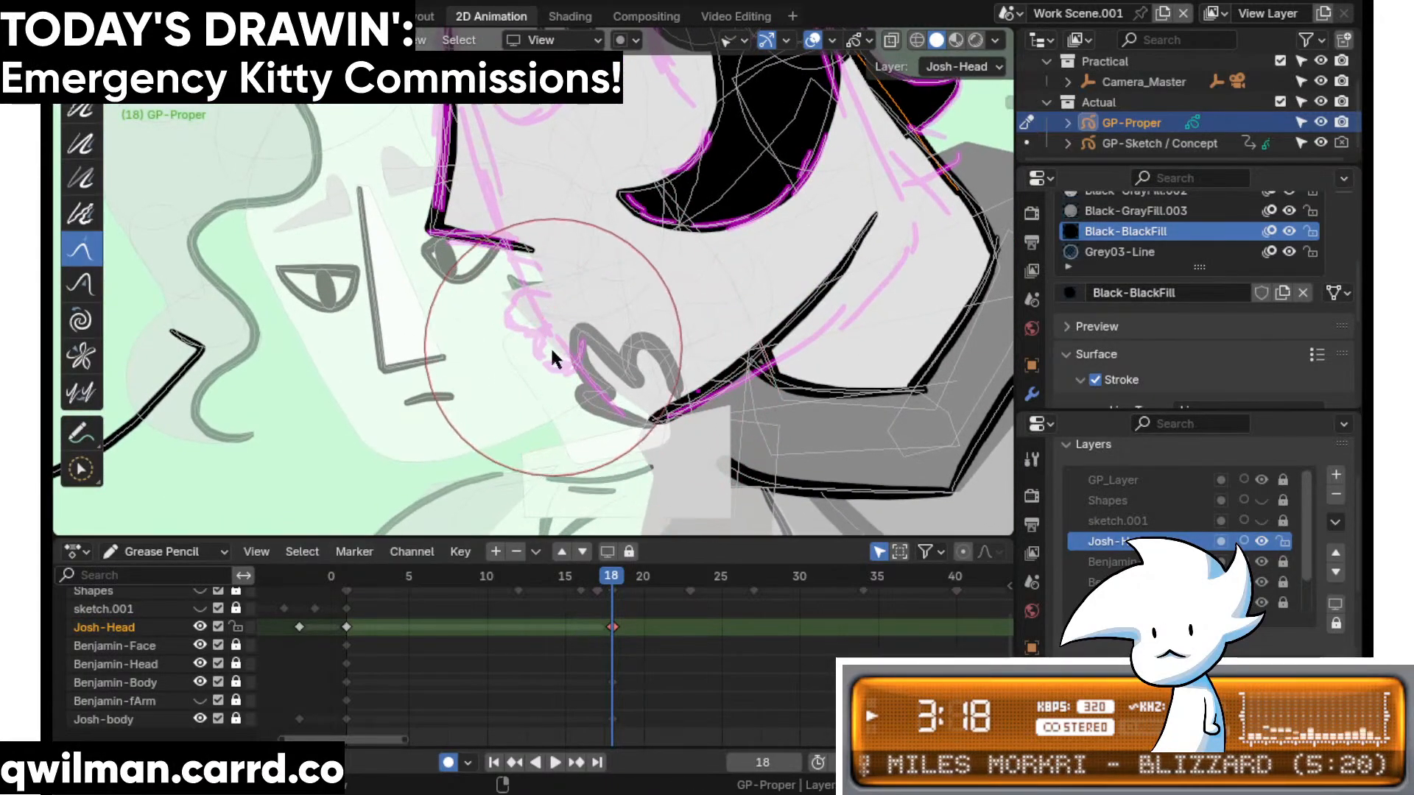
pyautogui.press('w')
pyautogui.click(530, 314)
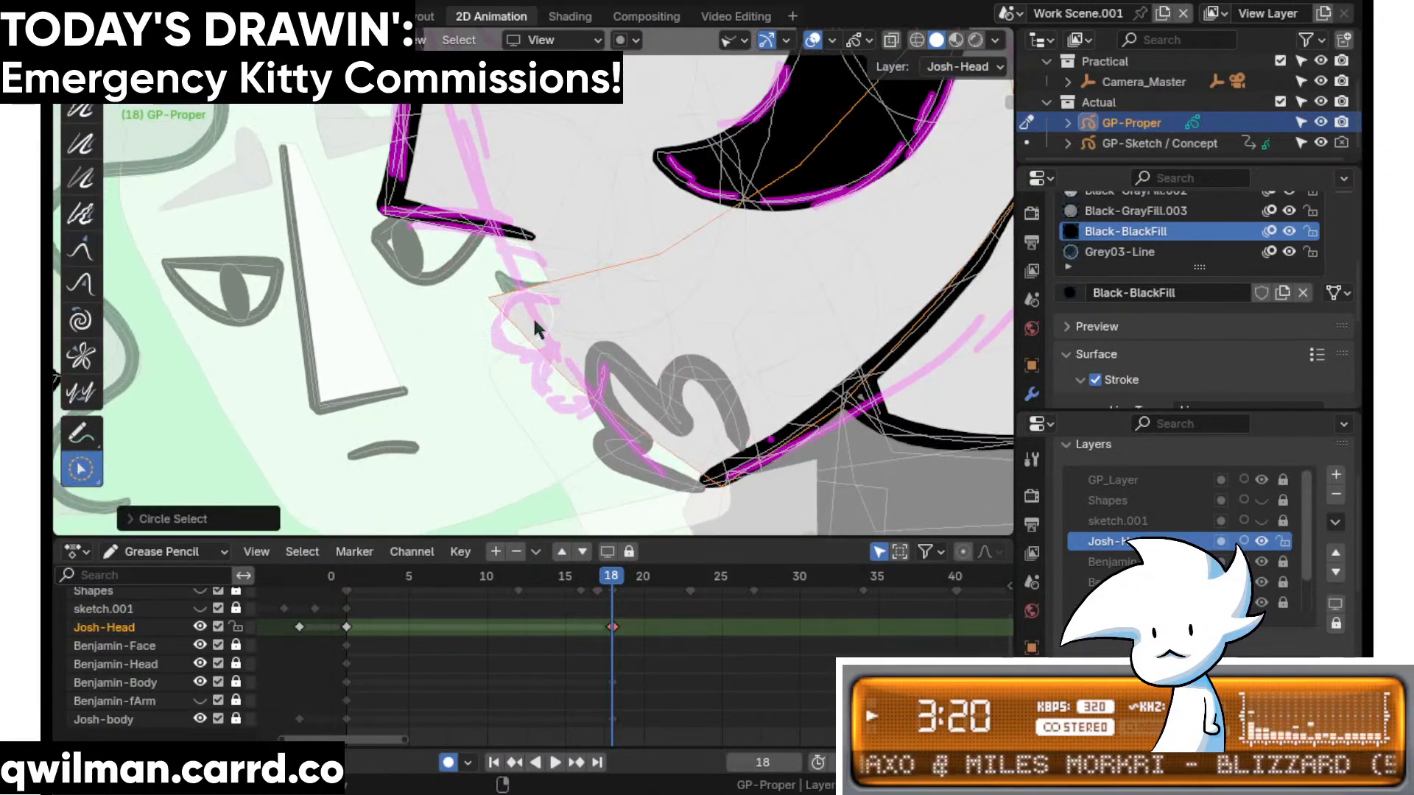
pyautogui.hotkey('shift', 'space')
pyautogui.click(466, 193)
pyautogui.scroll(-3, 466, 274)
pyautogui.moveTo(469, 328); pyautogui.dragTo(472, 344)
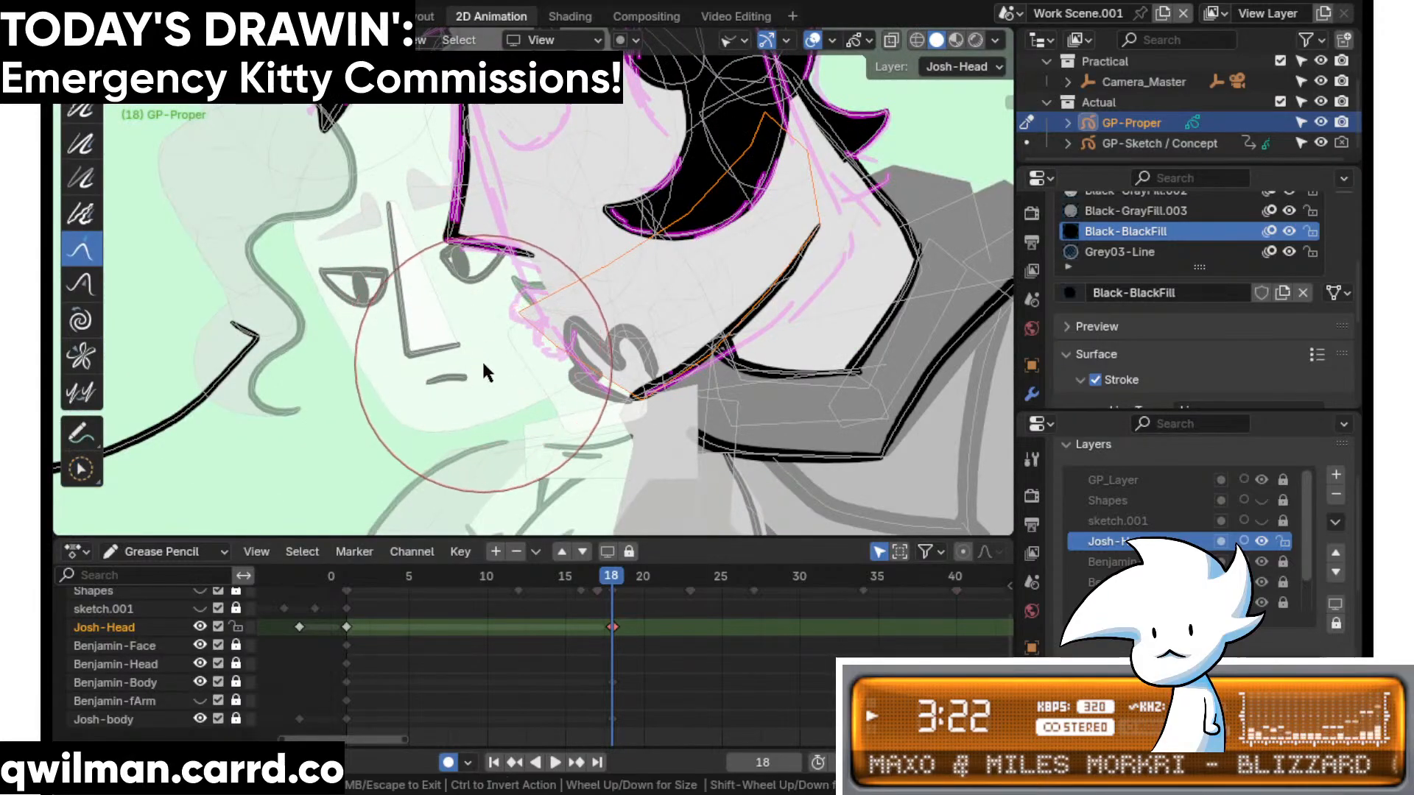
# - Select the face fill running from the nose to the chin and Grab its front edge toward the mouth guide
pyautogui.scroll(2, 560, 360)
pyautogui.scroll(2, 628, 324)
pyautogui.press('q')
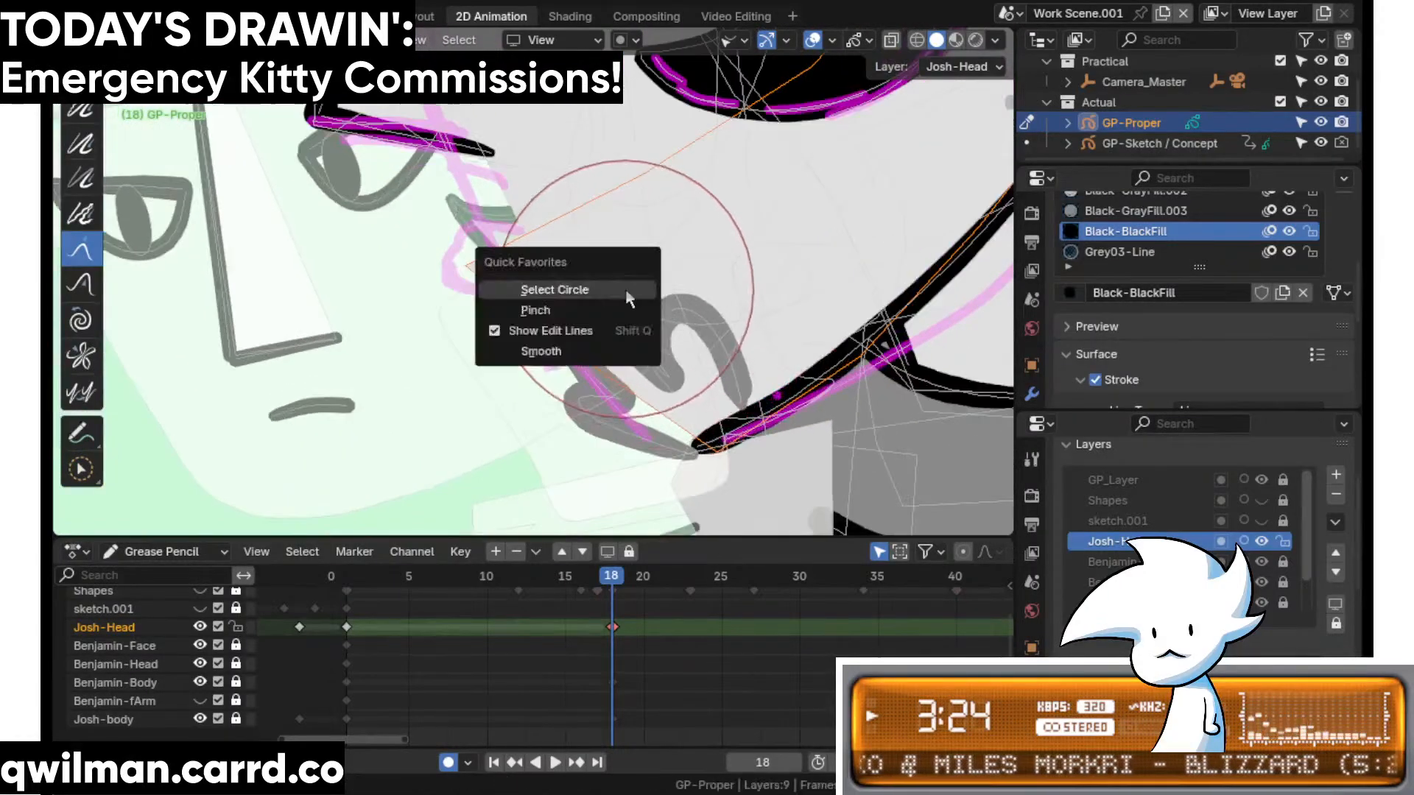
pyautogui.click(625, 292)
pyautogui.scroll(1, 541, 191)
pyautogui.click(533, 177)
pyautogui.scroll(-2, 668, 274)
pyautogui.scroll(1, 674, 317)
pyautogui.click(666, 369)
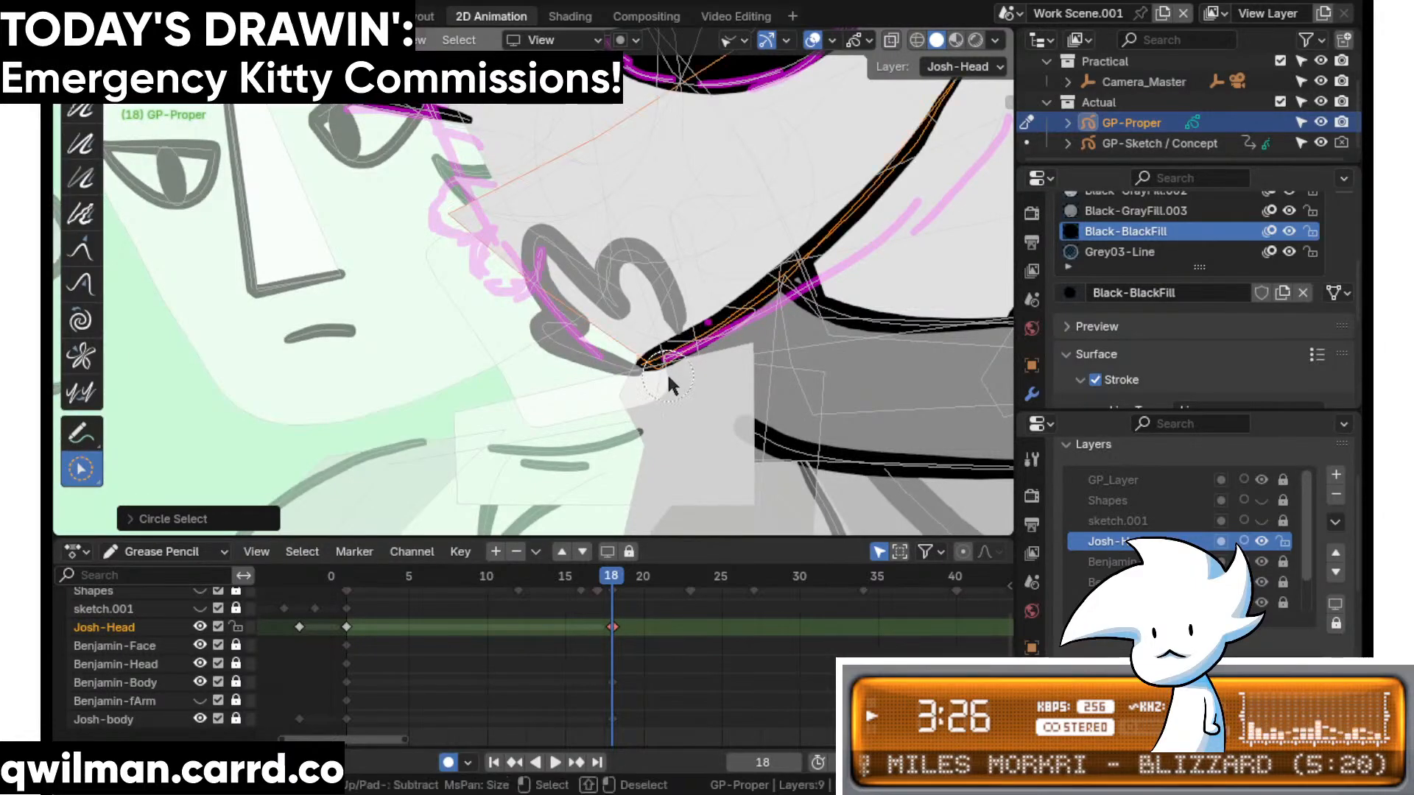
pyautogui.keyDown('shift'); pyautogui.moveTo(559, 209); pyautogui.dragTo(655, 342, button='middle'); pyautogui.keyUp('shift')
pyautogui.click(543, 193)
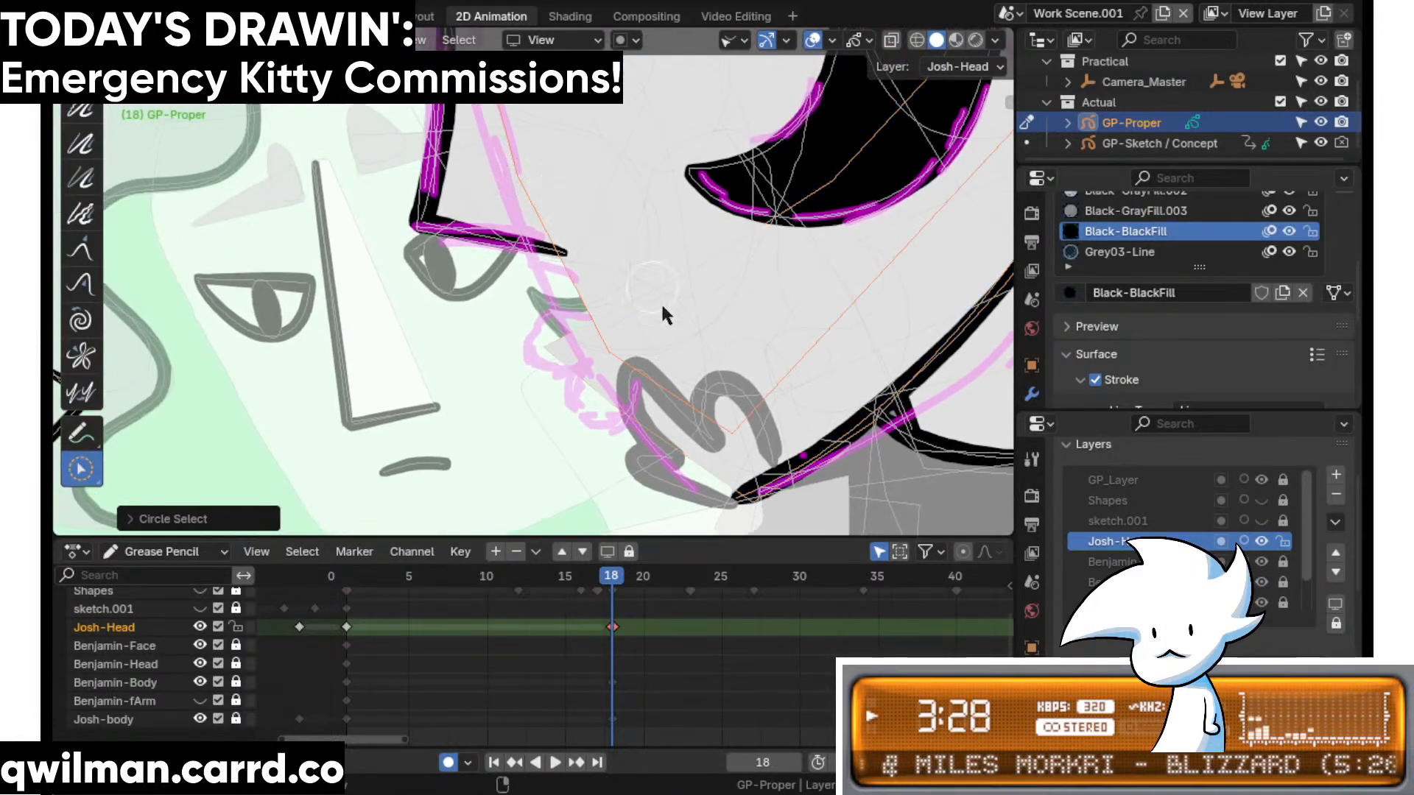
pyautogui.hotkey('shift', 'space')
pyautogui.click(571, 227)
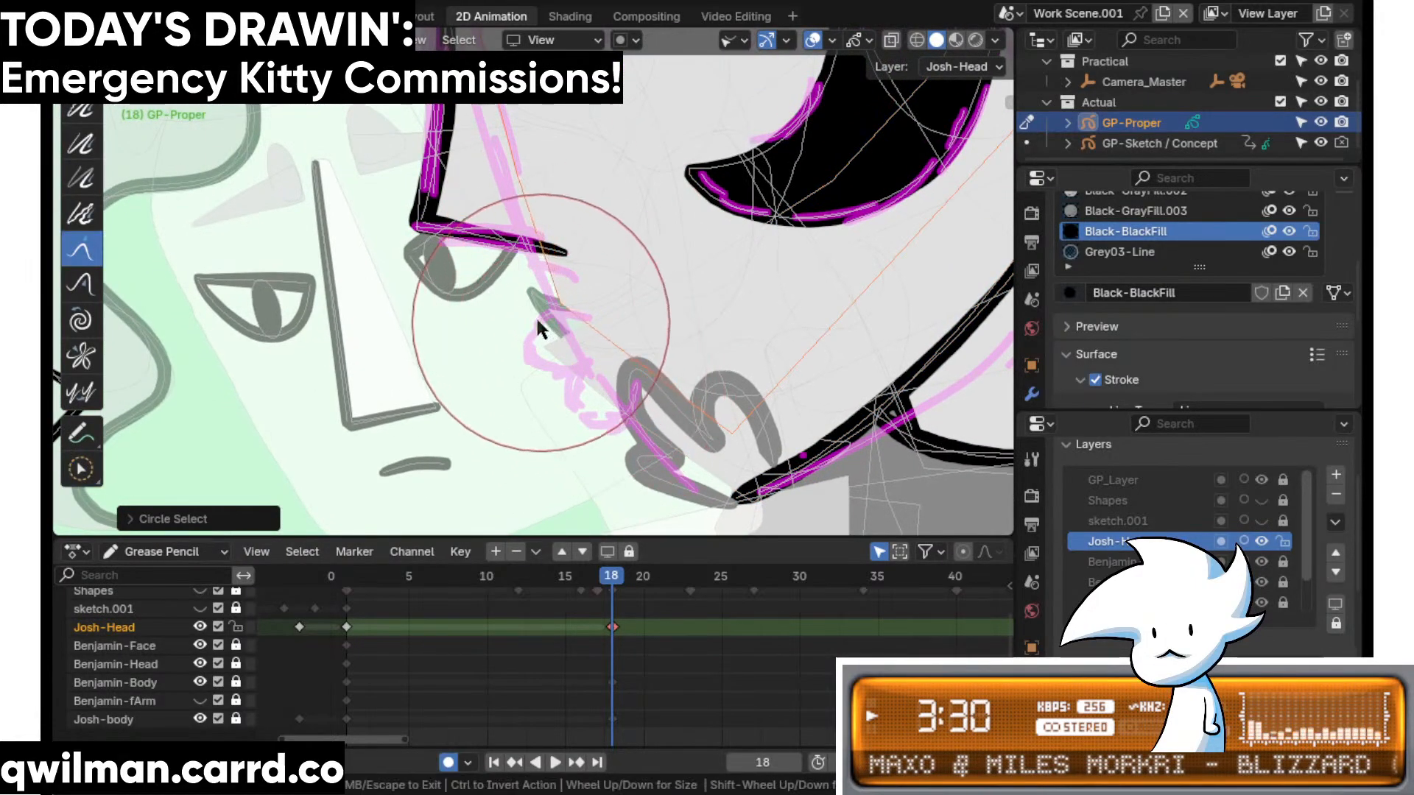
pyautogui.moveTo(514, 317); pyautogui.dragTo(510, 322)
pyautogui.moveTo(532, 179); pyautogui.dragTo(567, 191)
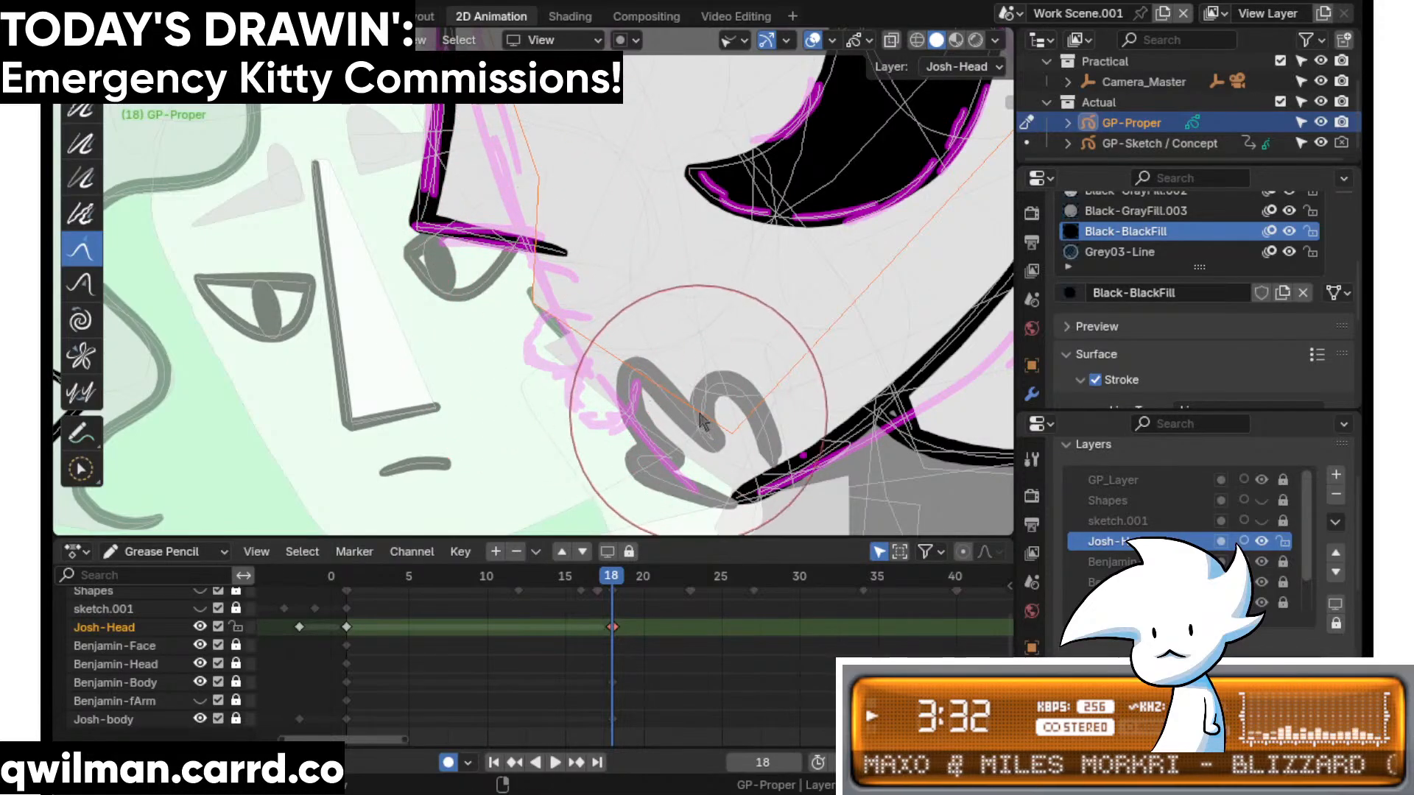
pyautogui.moveTo(697, 408); pyautogui.dragTo(704, 403)
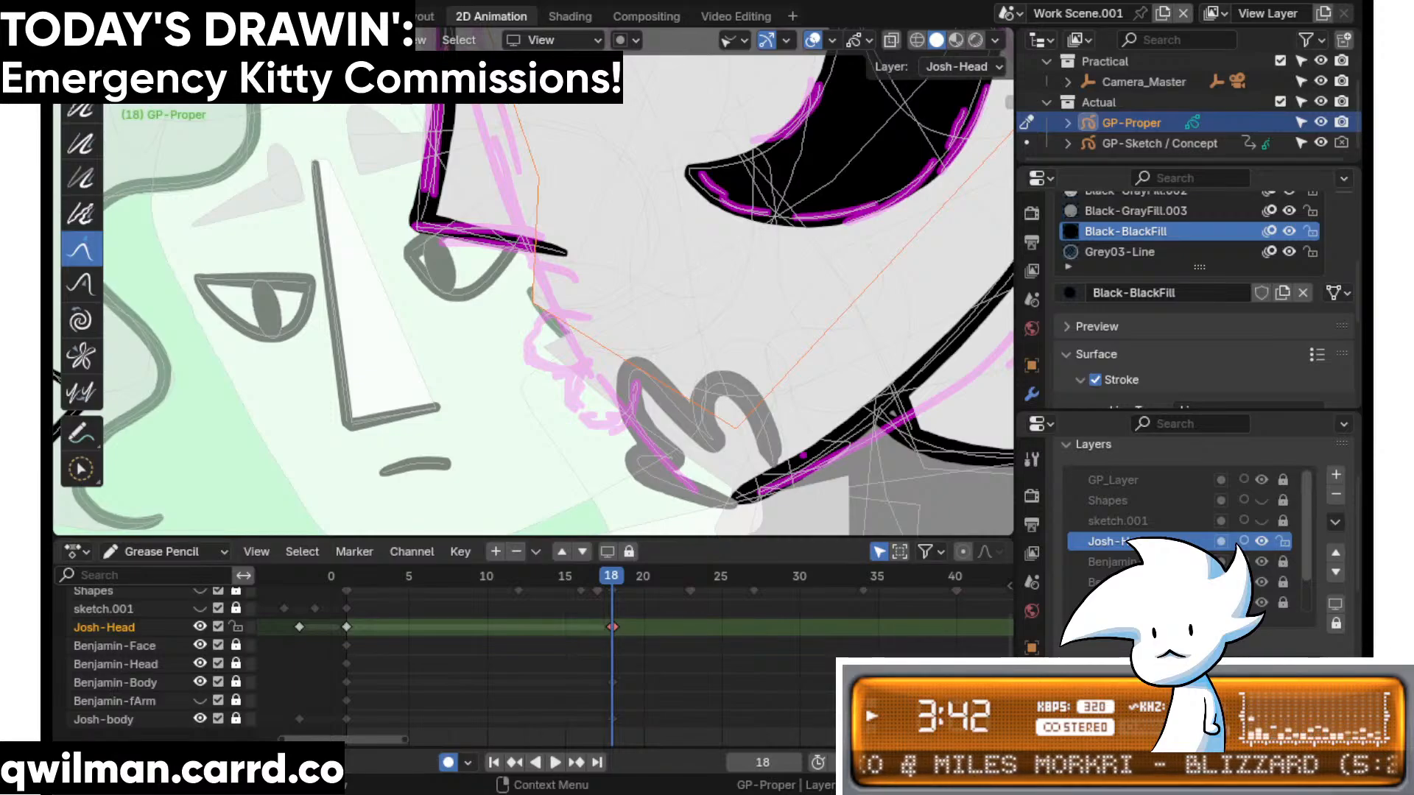
# - Refine the front face fill's edge below the nose with the Grab brush to follow the lip guide
pyautogui.scroll(2, 611, 331)
pyautogui.moveTo(551, 309); pyautogui.dragTo(524, 321)
pyautogui.moveTo(558, 124); pyautogui.dragTo(571, 225)
pyautogui.moveTo(552, 361); pyautogui.dragTo(565, 351)
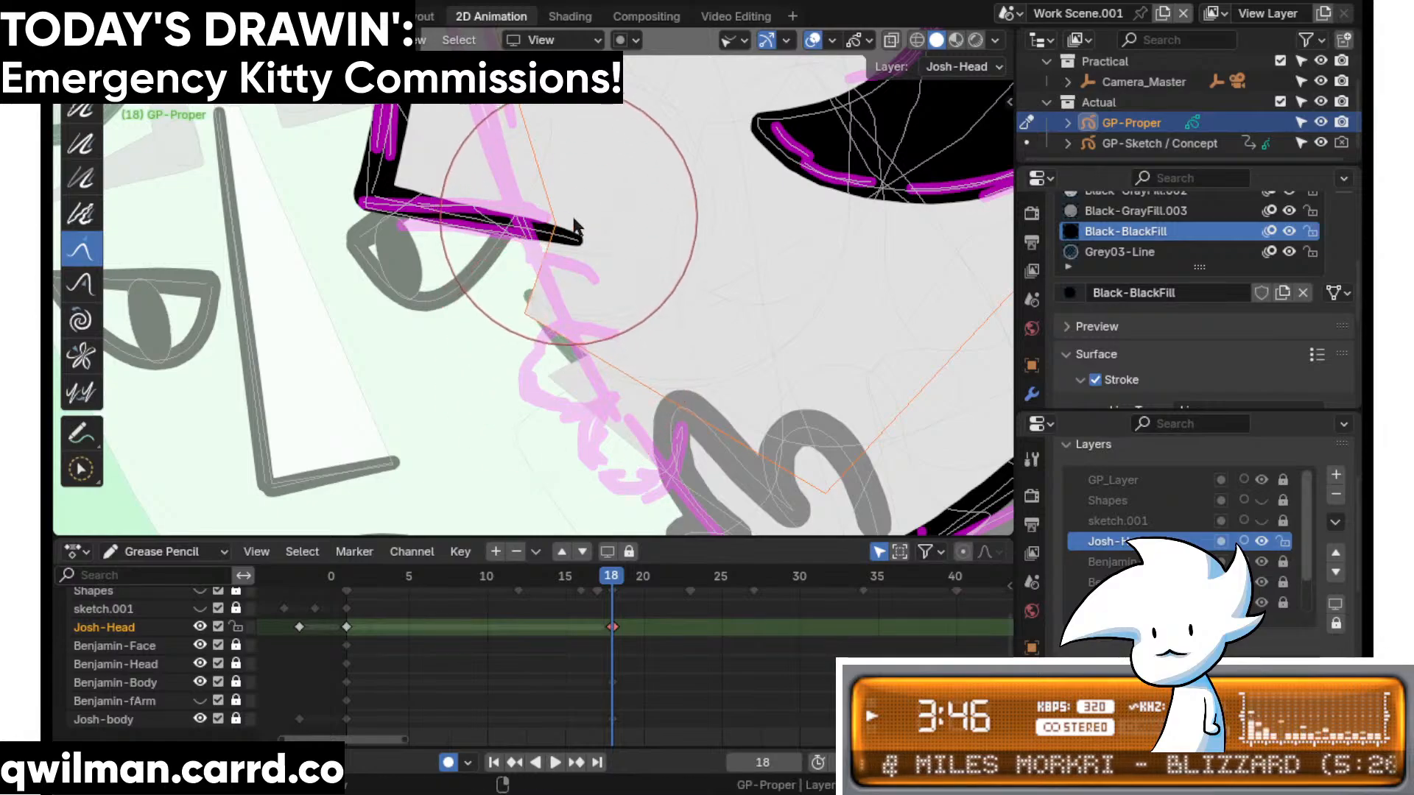
pyautogui.keyDown('shift'); pyautogui.moveTo(557, 374); pyautogui.dragTo(528, 307, button='middle'); pyautogui.keyUp('shift')
# - Reselect the jaw fill and Grab its front corner to line up with the mouth and chin guides
pyautogui.hotkey('shift', 'space')
pyautogui.press('c')
pyautogui.click(514, 308)
pyautogui.scroll(-1, 648, 331)
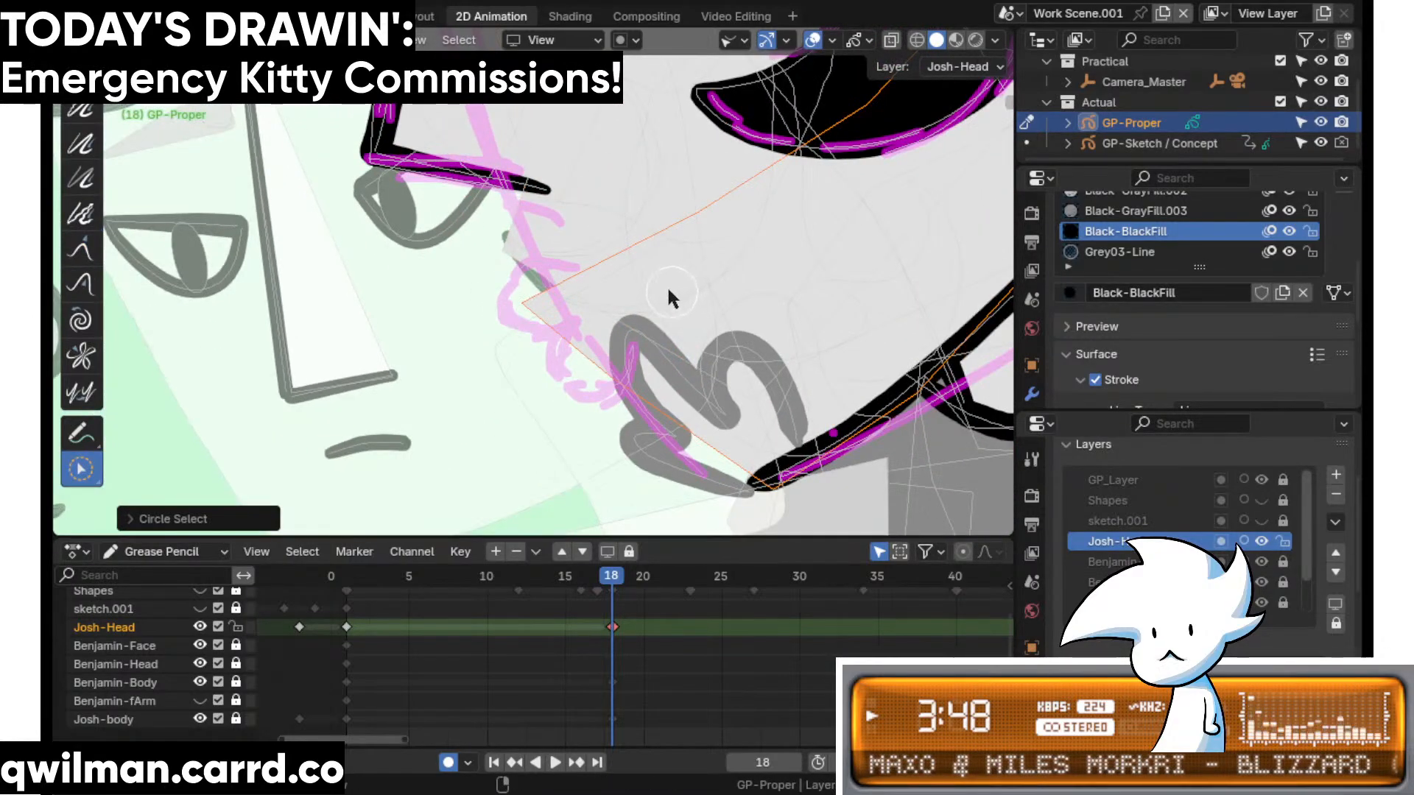
pyautogui.hotkey('shift', 'space')
pyautogui.click(561, 179)
pyautogui.moveTo(489, 333)
pyautogui.mouseDown()
pyautogui.moveTo(515, 372)
pyautogui.moveTo(501, 387)
pyautogui.mouseUp()
pyautogui.scroll(-3, 602, 341)
pyautogui.scroll(2, 639, 335)
pyautogui.press('q')
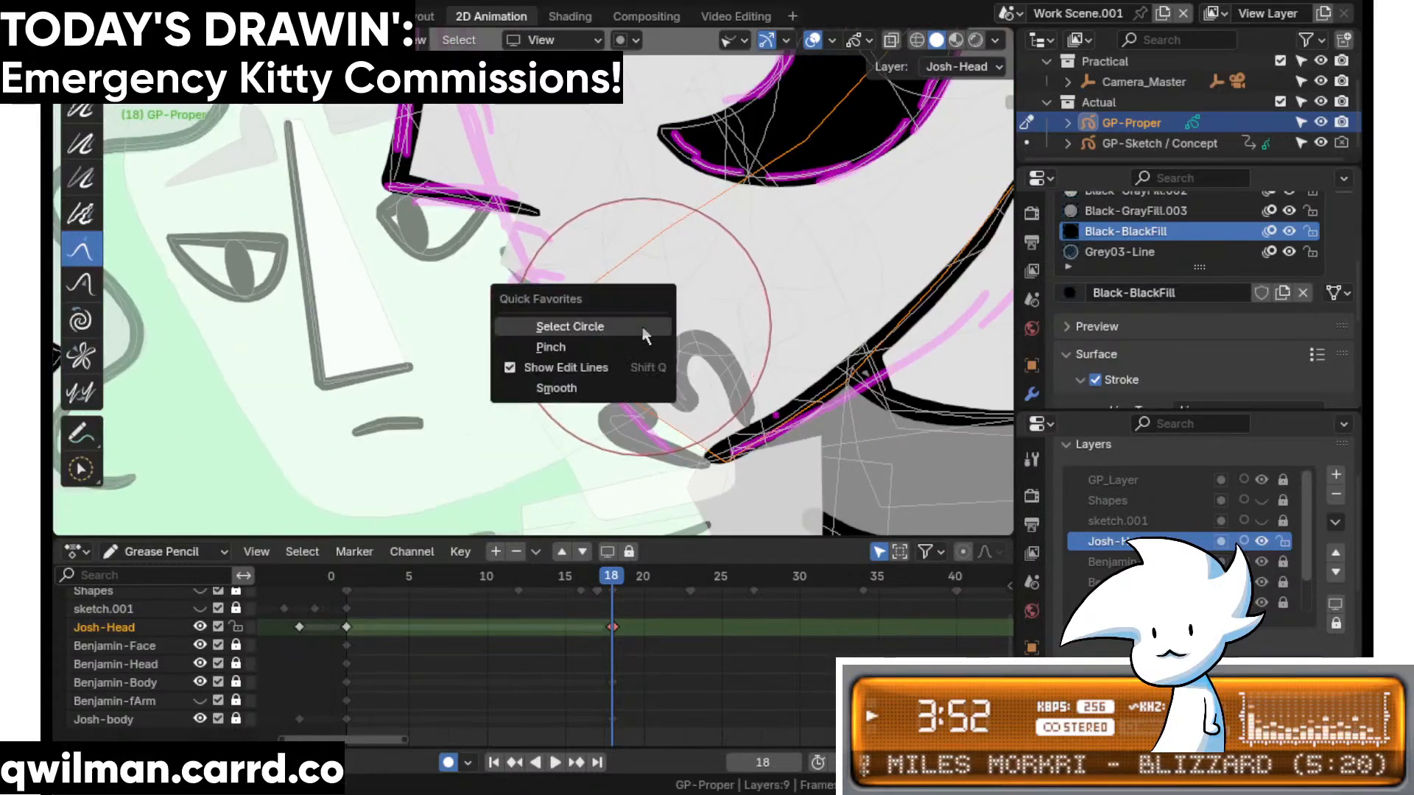
pyautogui.click(644, 330)
pyautogui.scroll(-5, 643, 310)
pyautogui.scroll(6, 643, 314)
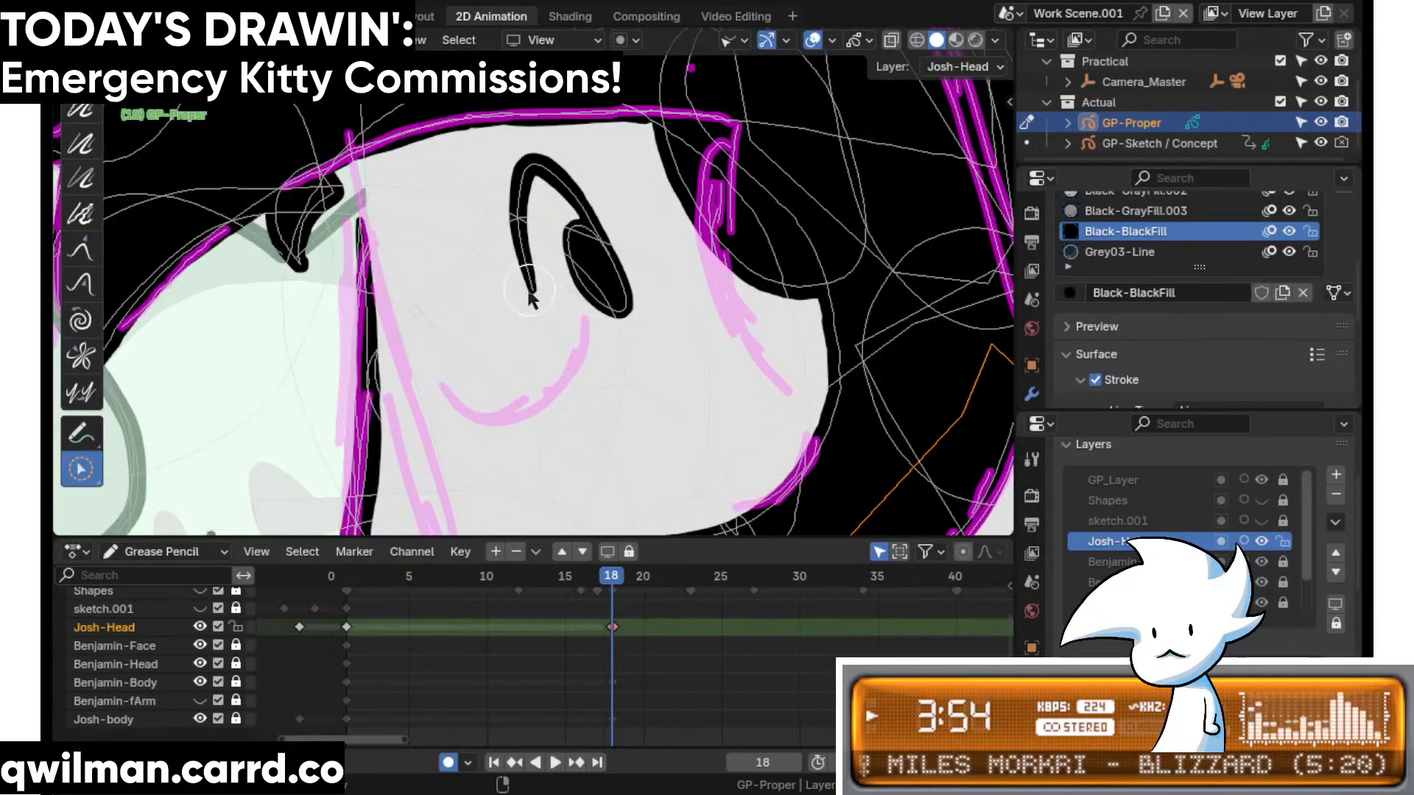
pyautogui.press('Tab')
pyautogui.hotkey('shift', 'space')
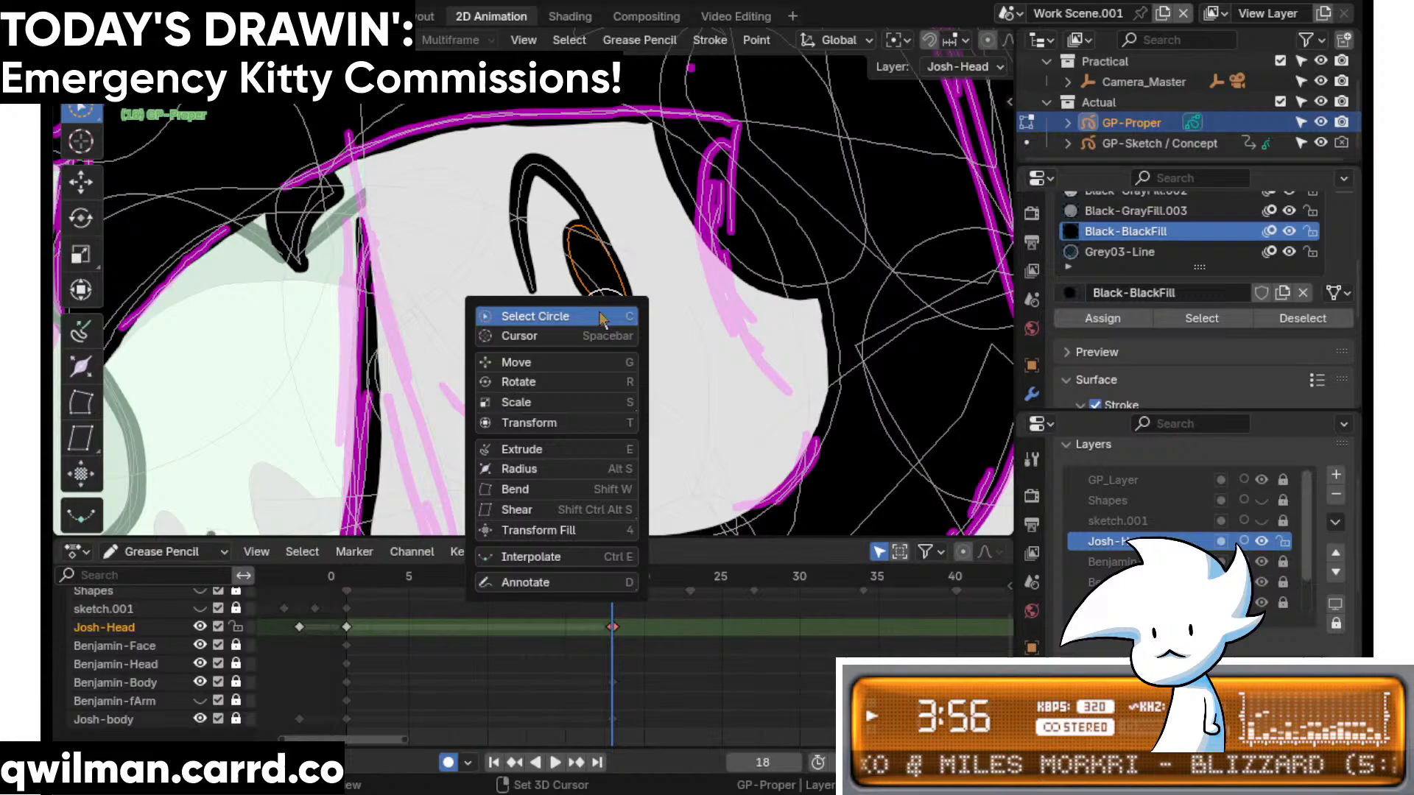
pyautogui.click(564, 361)
pyautogui.scroll(-4, 673, 355)
pyautogui.scroll(3, 619, 295)
# - Select the curved upper eyelid stroke and move it in Edit Mode down and toward the nose onto the eye guide
pyautogui.press('w')
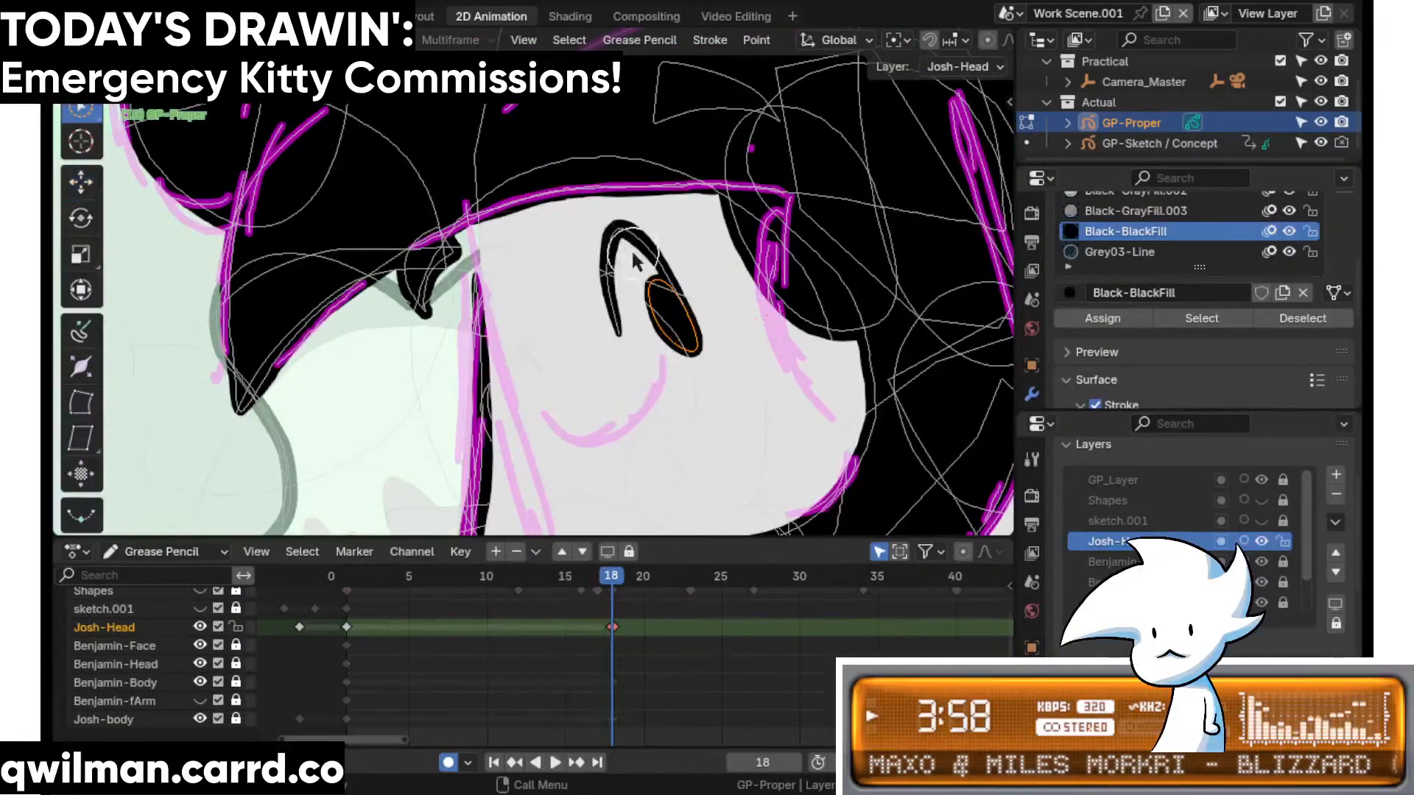
pyautogui.click(633, 253)
pyautogui.hotkey('ctrl', 'Tab')
pyautogui.hotkey('shift', 'space')
pyautogui.press('Escape')
pyautogui.press('Tab')
pyautogui.hotkey('shift', 'space')
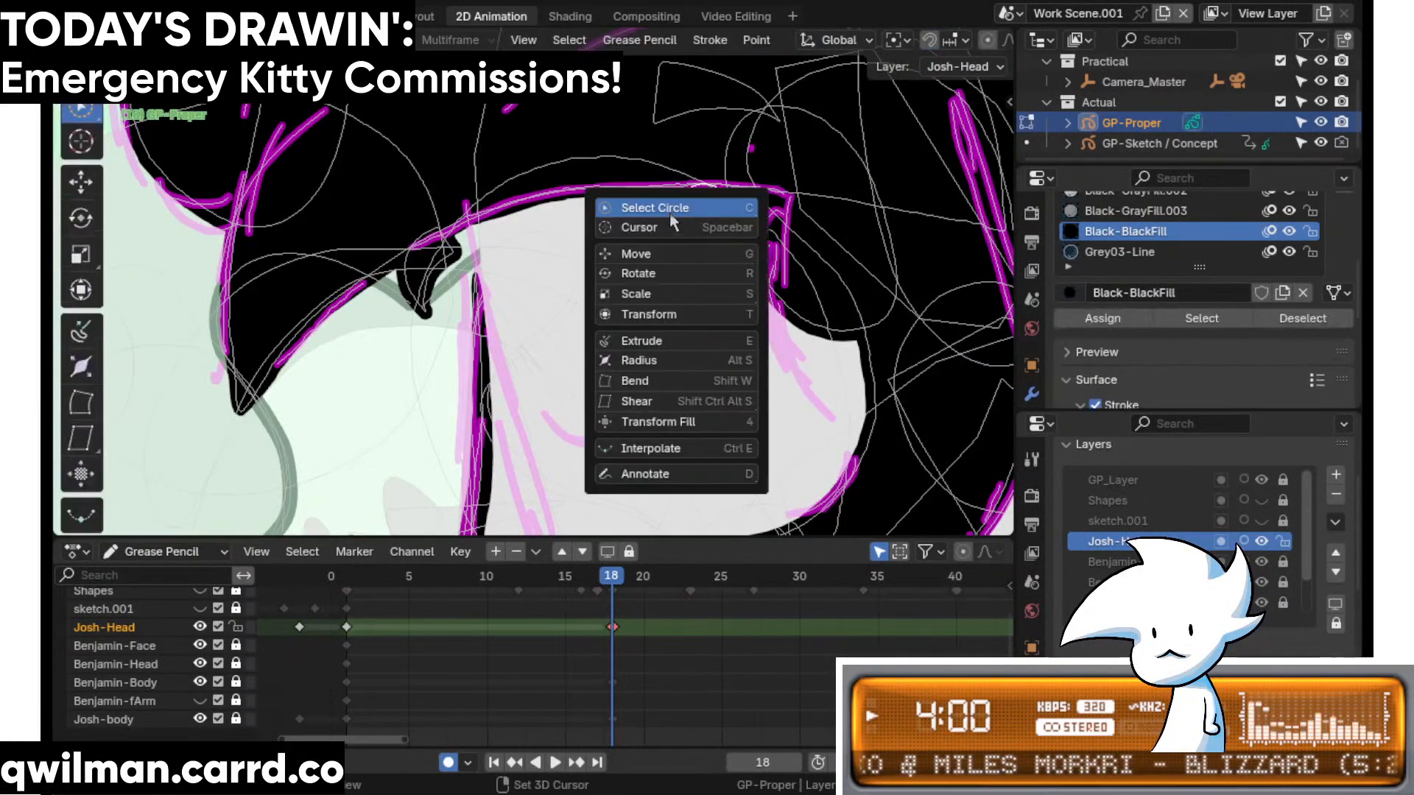
pyautogui.click(659, 252)
pyautogui.moveTo(650, 280); pyautogui.dragTo(599, 378)
pyautogui.press('Tab')
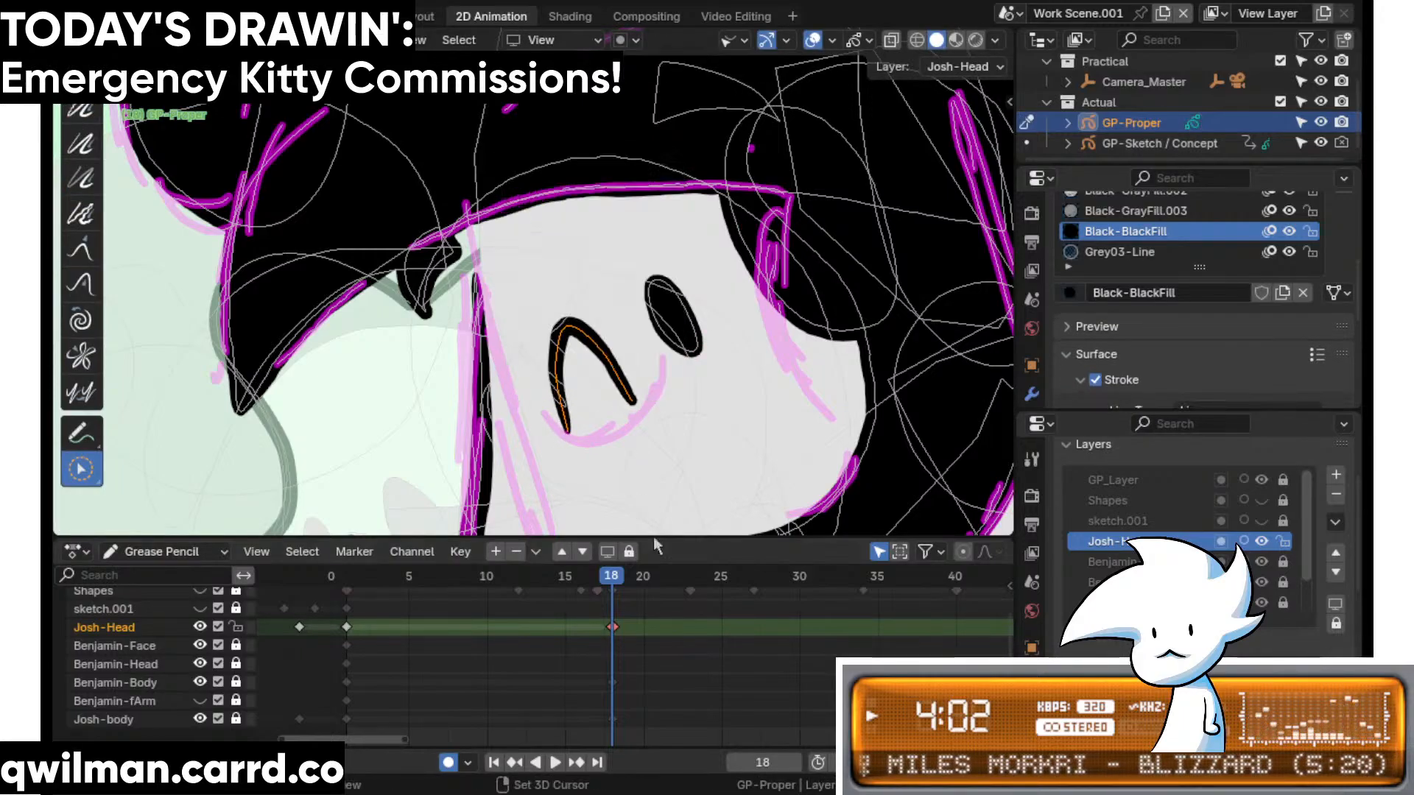
# - Mark the Josh-Head keyframe at frame 1 as an Extreme keyframe
pyautogui.keyDown('shift'); pyautogui.click(345, 628); pyautogui.keyUp('shift')
pyautogui.press('q')
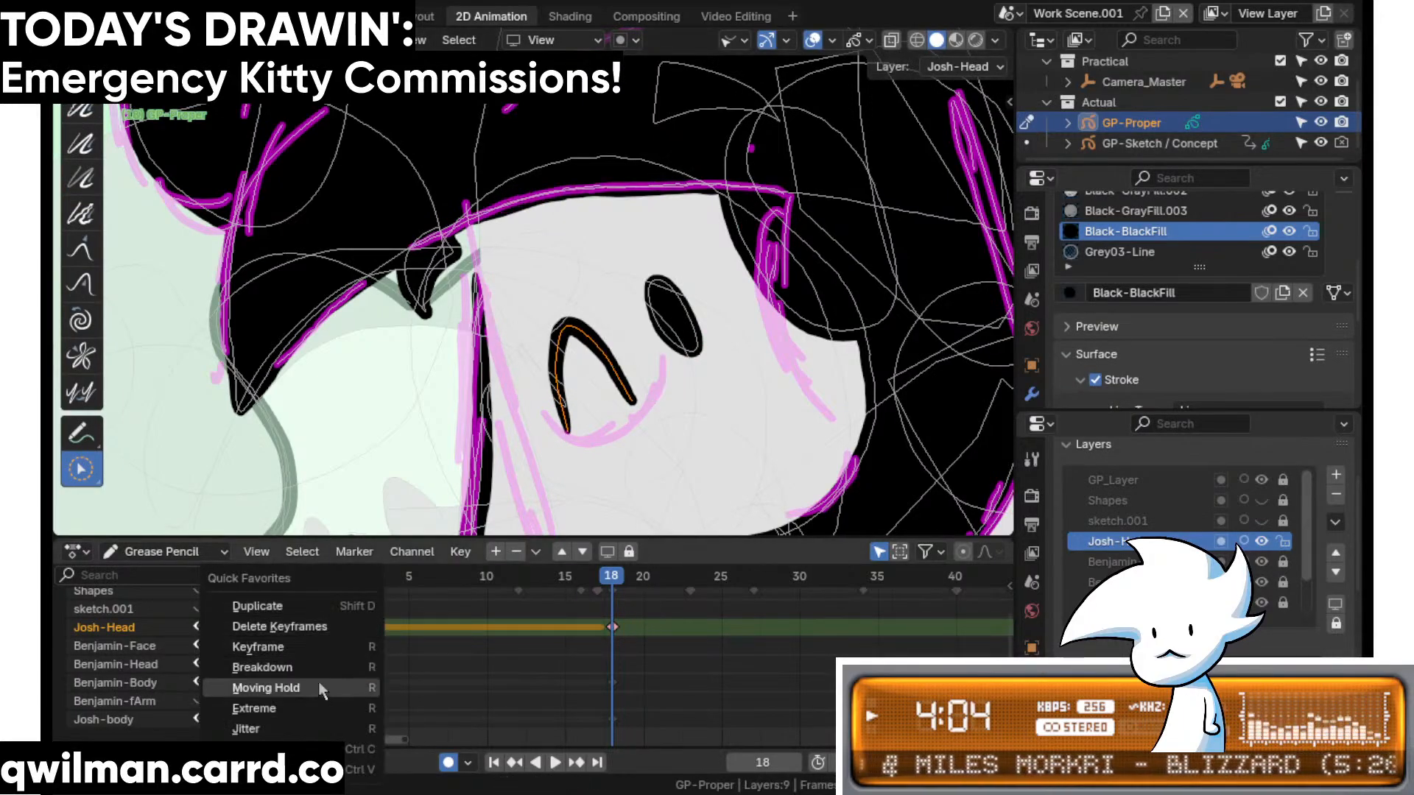
pyautogui.click(343, 708)
# - Grab the ends and arch of the upper eyelid stroke to bend it into the downward curve of the closed-eye guide
pyautogui.hotkey('shift', 'space')
pyautogui.click(644, 317)
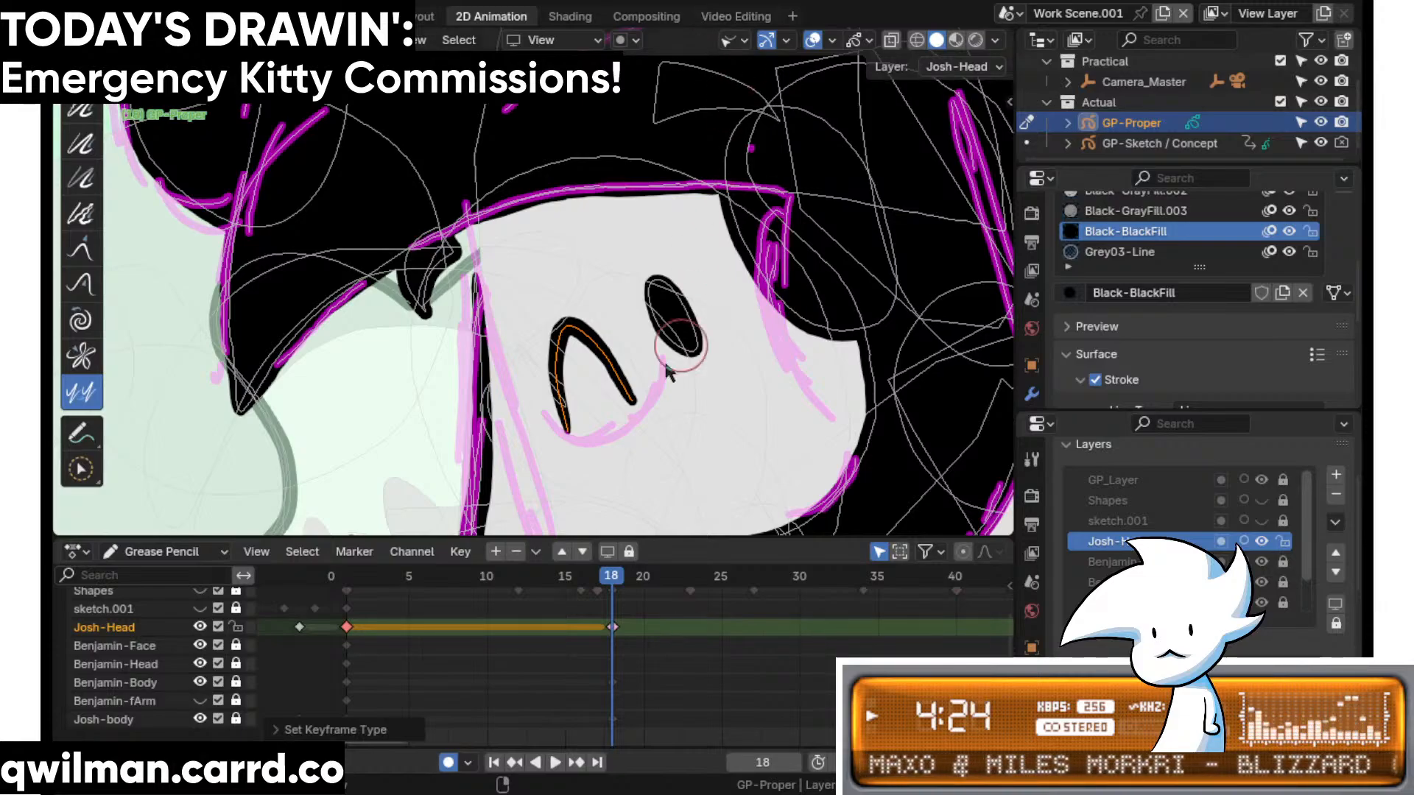
pyautogui.press('q')
pyautogui.click(608, 361)
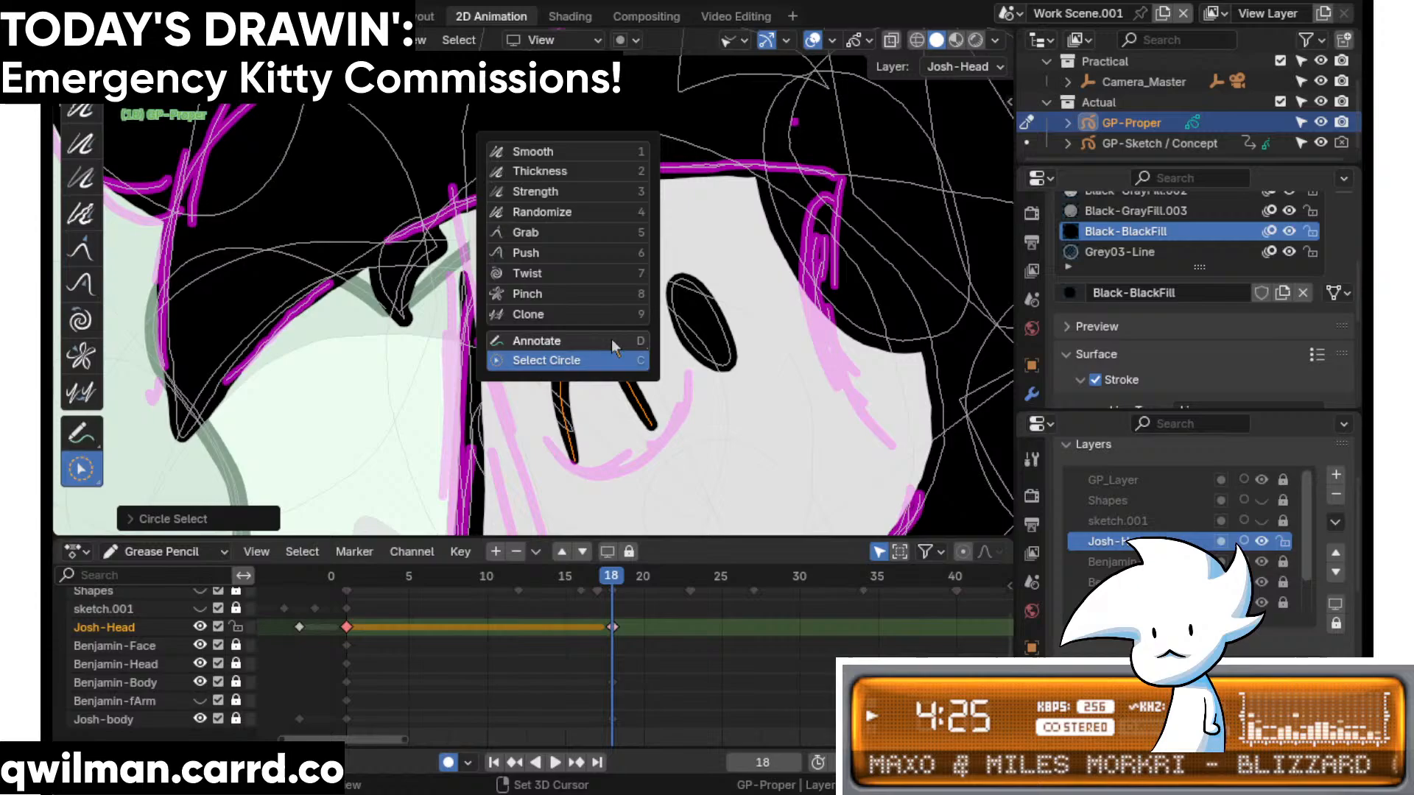
pyautogui.click(556, 232)
pyautogui.scroll(-1, 641, 390)
pyautogui.moveTo(651, 402); pyautogui.dragTo(691, 370)
pyautogui.moveTo(554, 477); pyautogui.dragTo(504, 455)
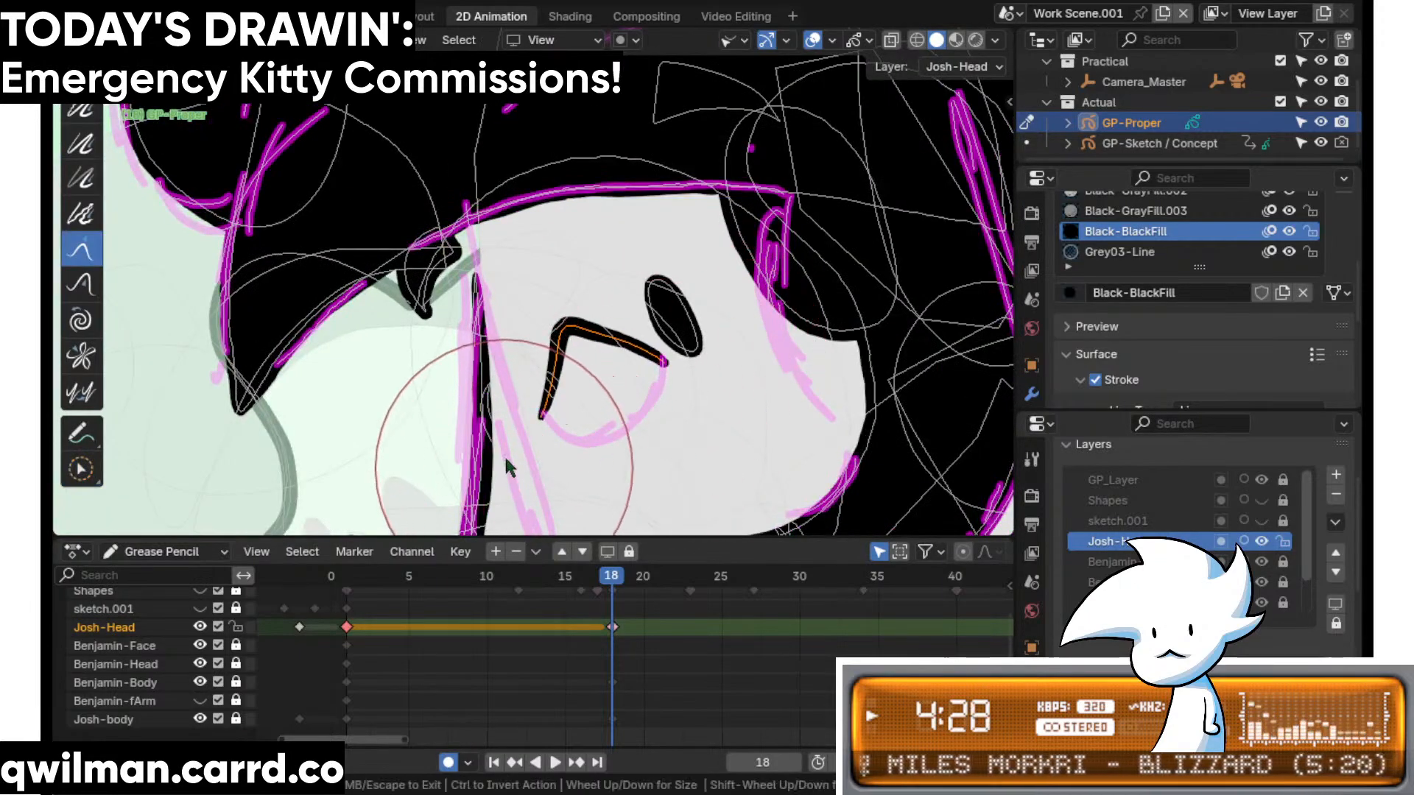
pyautogui.moveTo(564, 320)
pyautogui.mouseDown()
pyautogui.moveTo(598, 420)
pyautogui.moveTo(615, 407)
pyautogui.mouseUp()
pyautogui.keyDown('shift'); pyautogui.moveTo(639, 396); pyautogui.dragTo(614, 355, button='middle'); pyautogui.keyUp('shift')
pyautogui.scroll(4, 615, 361)
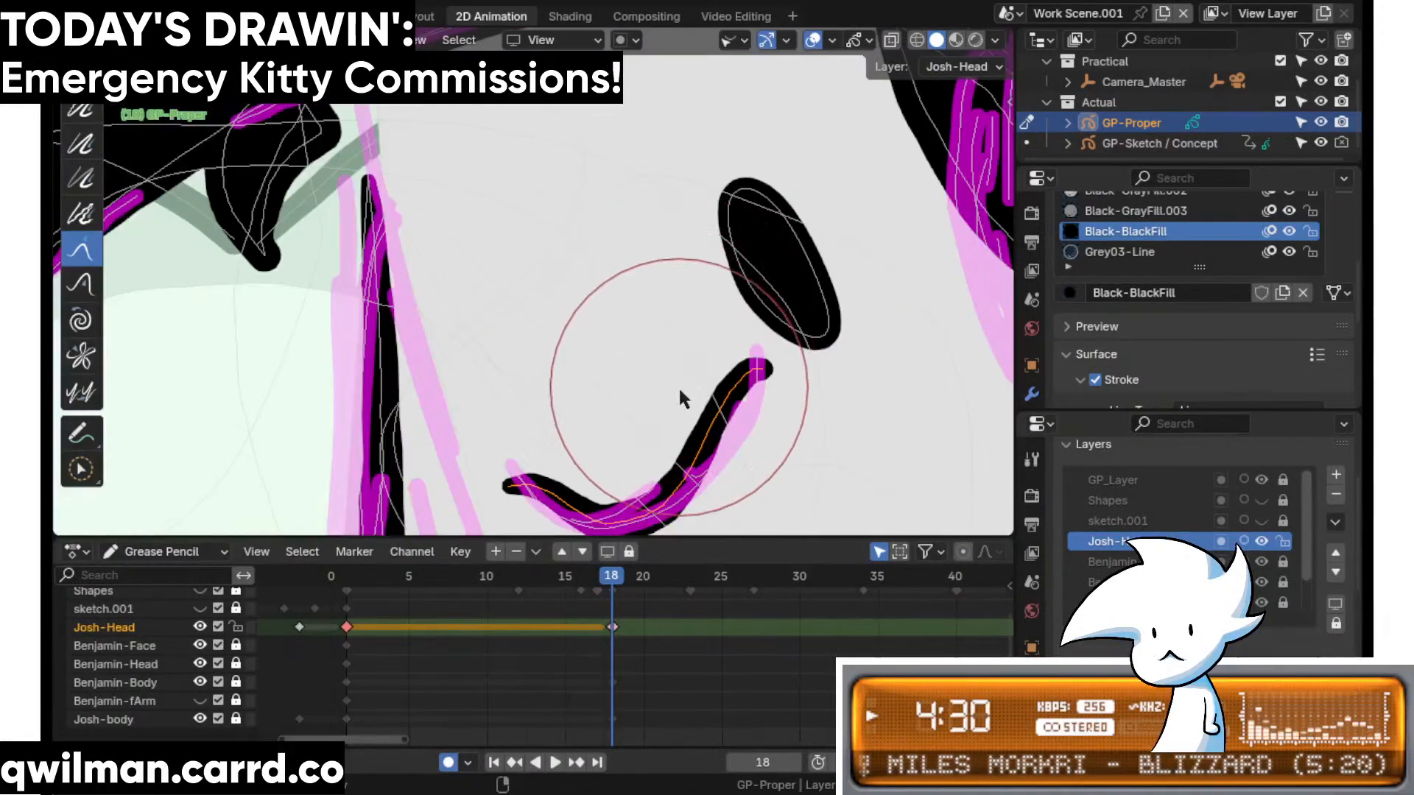
# - Refine the closed-eye curve with the Grab brush so both ends and its belly follow the pink guide
pyautogui.moveTo(678, 386); pyautogui.dragTo(699, 427)
pyautogui.moveTo(811, 312); pyautogui.dragTo(748, 251)
pyautogui.moveTo(703, 315); pyautogui.dragTo(715, 308)
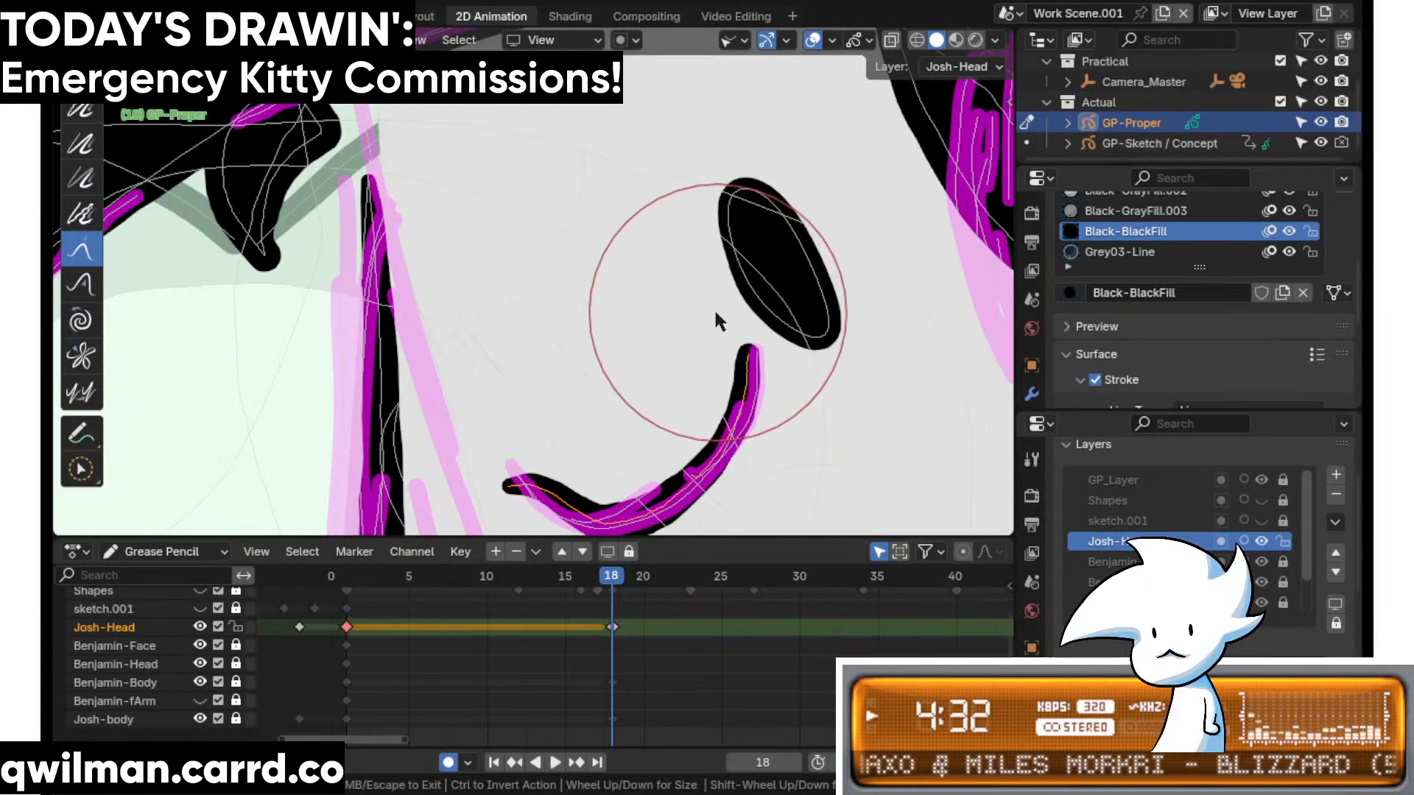
pyautogui.keyDown('shift'); pyautogui.moveTo(560, 480); pyautogui.dragTo(683, 335, button='middle'); pyautogui.keyUp('shift')
pyautogui.moveTo(623, 394); pyautogui.dragTo(630, 320)
pyautogui.moveTo(711, 299)
pyautogui.mouseDown()
pyautogui.moveTo(691, 327)
pyautogui.moveTo(571, 309)
pyautogui.moveTo(626, 281)
pyautogui.mouseUp()
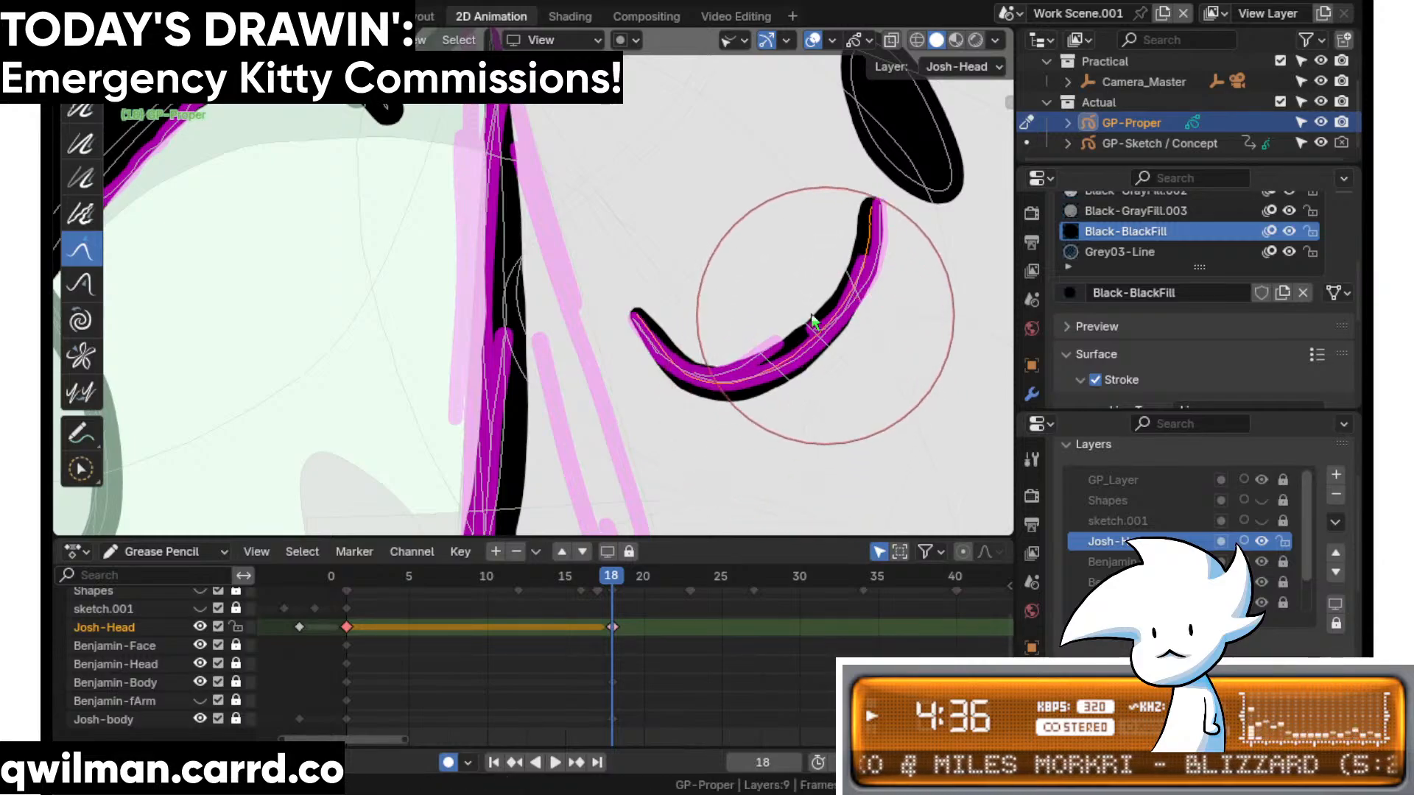
pyautogui.keyDown('shift'); pyautogui.moveTo(773, 302); pyautogui.dragTo(575, 346, button='middle'); pyautogui.keyUp('shift')
pyautogui.moveTo(541, 469); pyautogui.dragTo(545, 458)
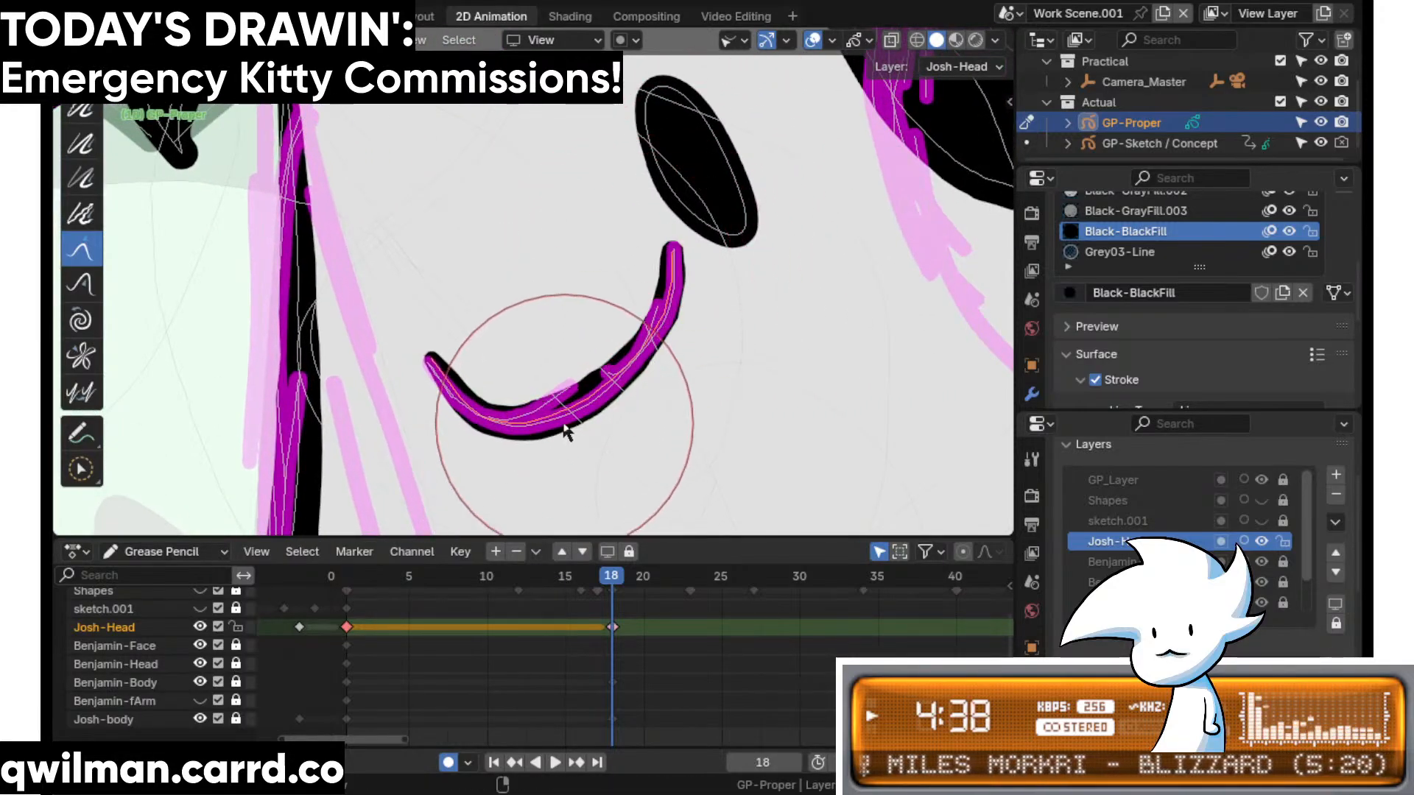
# - Smooth the closed-eye stroke and Grab it back onto the pink guide
pyautogui.hotkey('shift', 'space')
pyautogui.click(492, 302)
pyautogui.keyDown('shift'); pyautogui.moveTo(567, 315); pyautogui.dragTo(631, 210, button='middle'); pyautogui.keyUp('shift')
pyautogui.scroll(2, 604, 273)
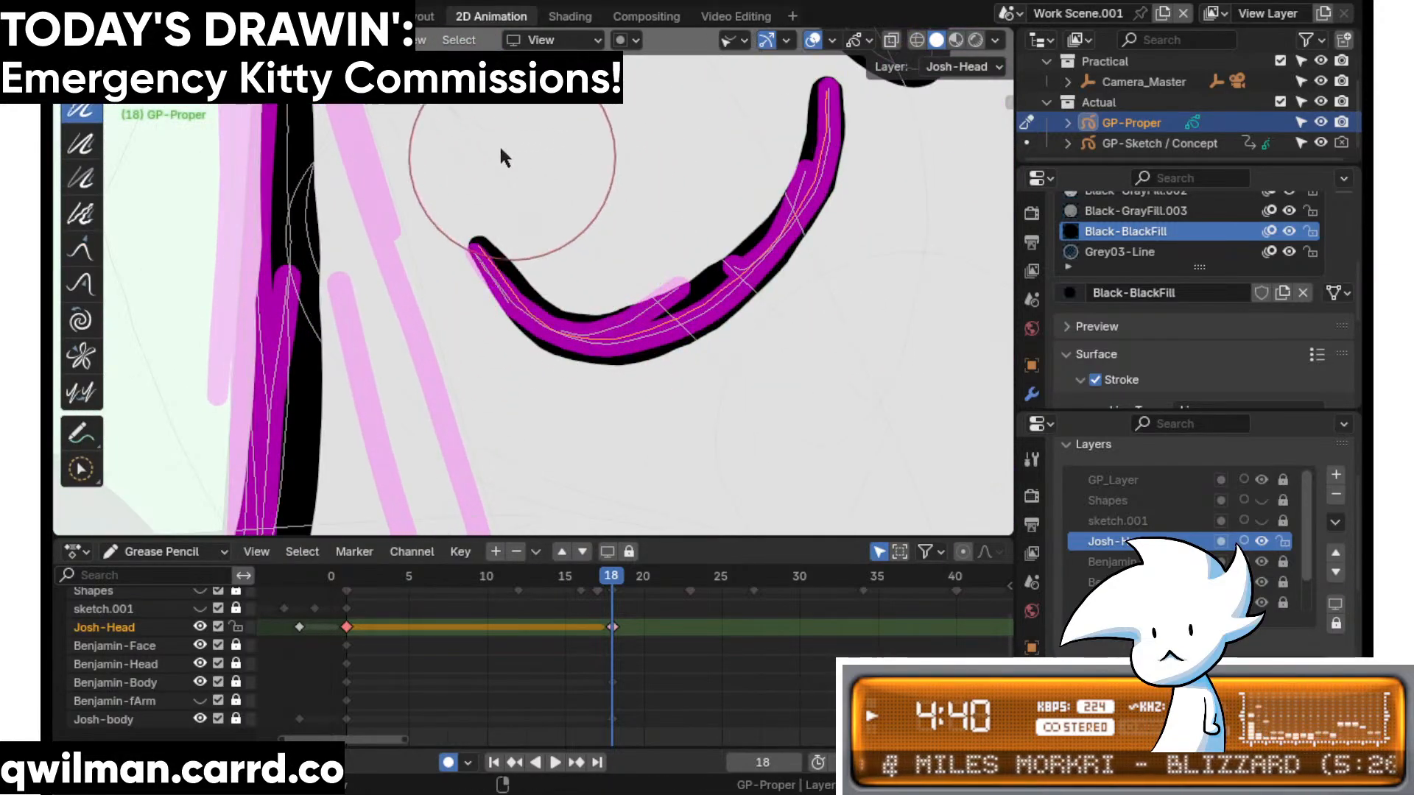
pyautogui.click(410, 66)
pyautogui.moveTo(531, 302)
pyautogui.mouseDown()
pyautogui.moveTo(572, 341)
pyautogui.moveTo(785, 242)
pyautogui.moveTo(785, 214)
pyautogui.mouseUp()
pyautogui.hotkey('shift', 'space')
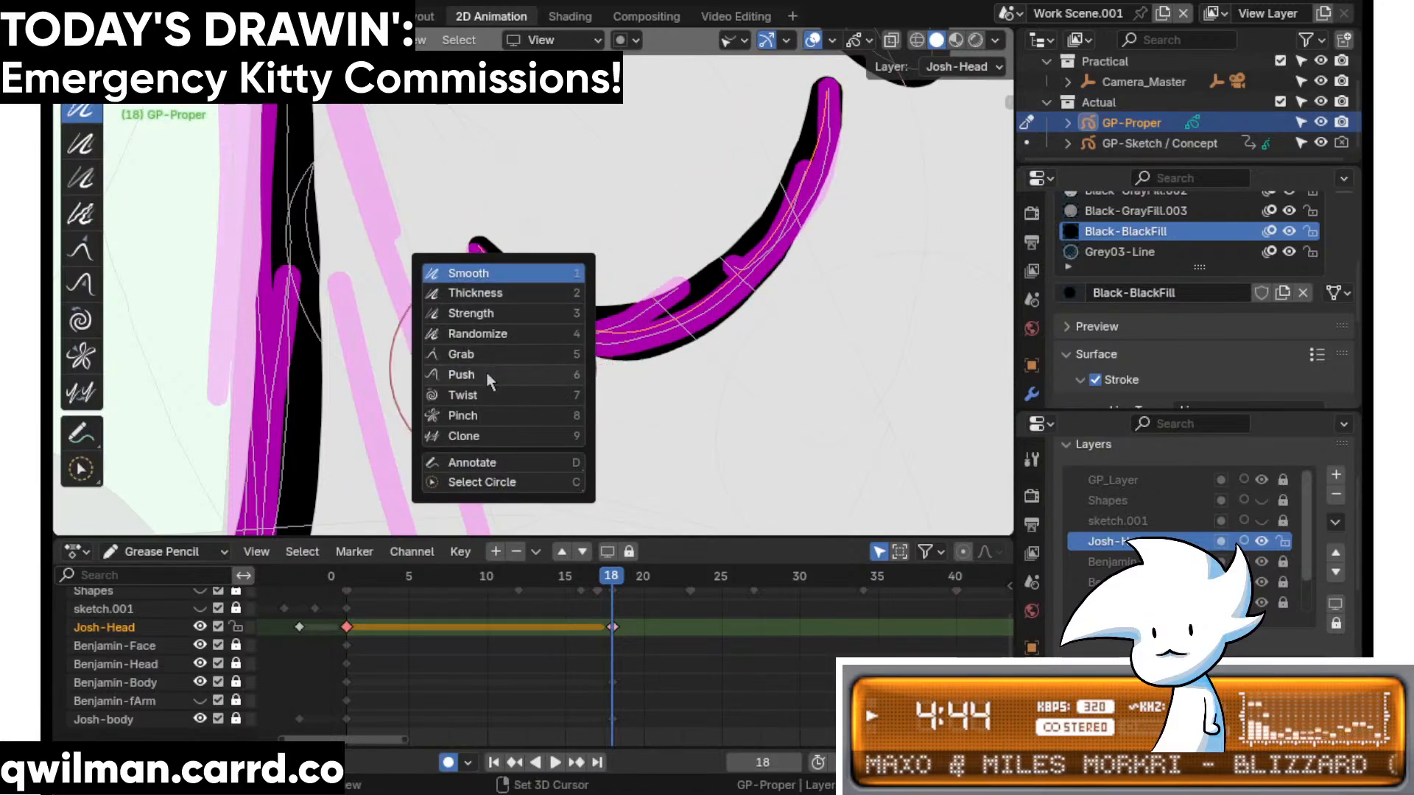
pyautogui.click(483, 354)
pyautogui.scroll(-3, 665, 272)
pyautogui.keyDown('shift'); pyautogui.moveTo(699, 248); pyautogui.dragTo(650, 372, button='middle'); pyautogui.keyUp('shift')
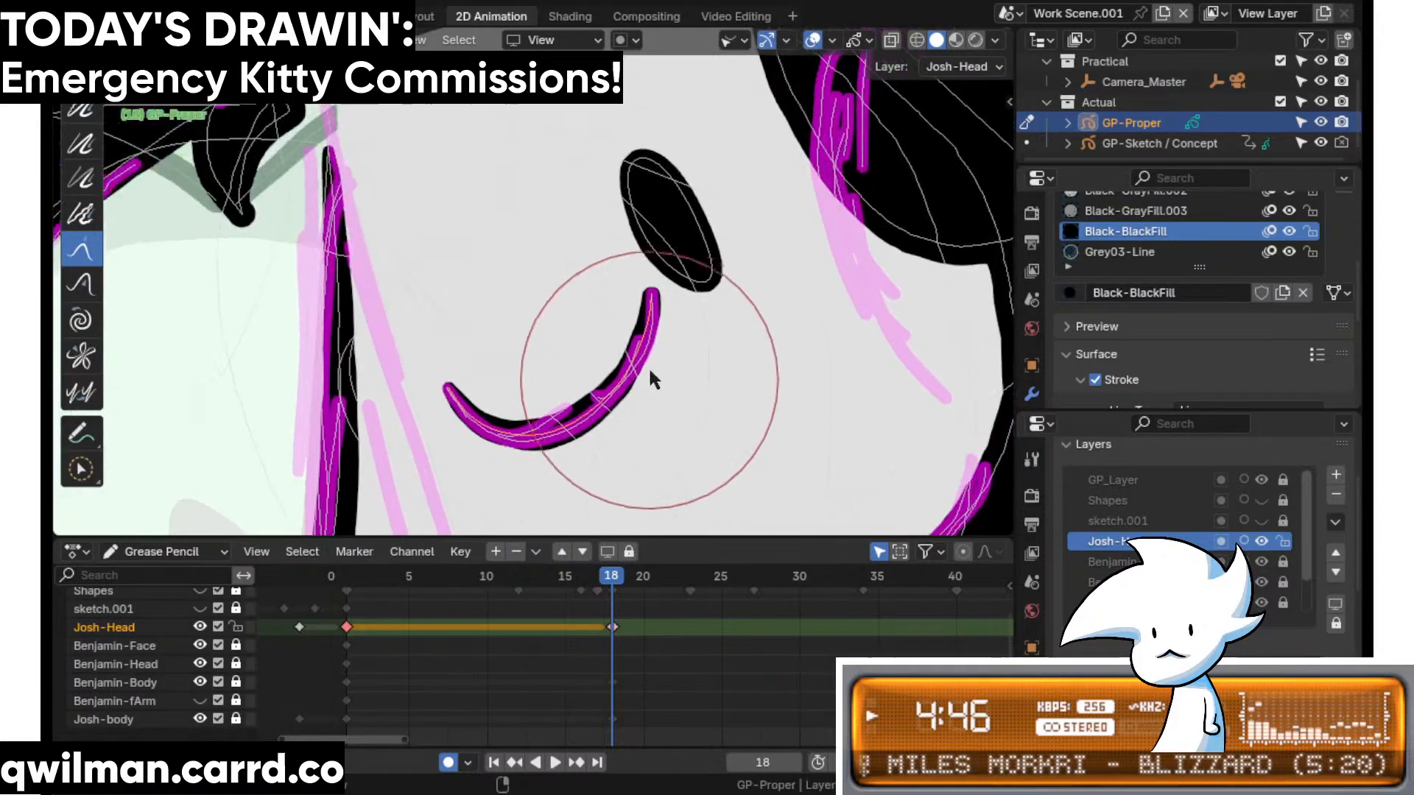
# - Select the black pupil oval in Edit Mode and move it down onto the closed-eye curve
pyautogui.press('Tab')
pyautogui.click(716, 246)
pyautogui.hotkey('shift', 'space')
pyautogui.click(673, 246)
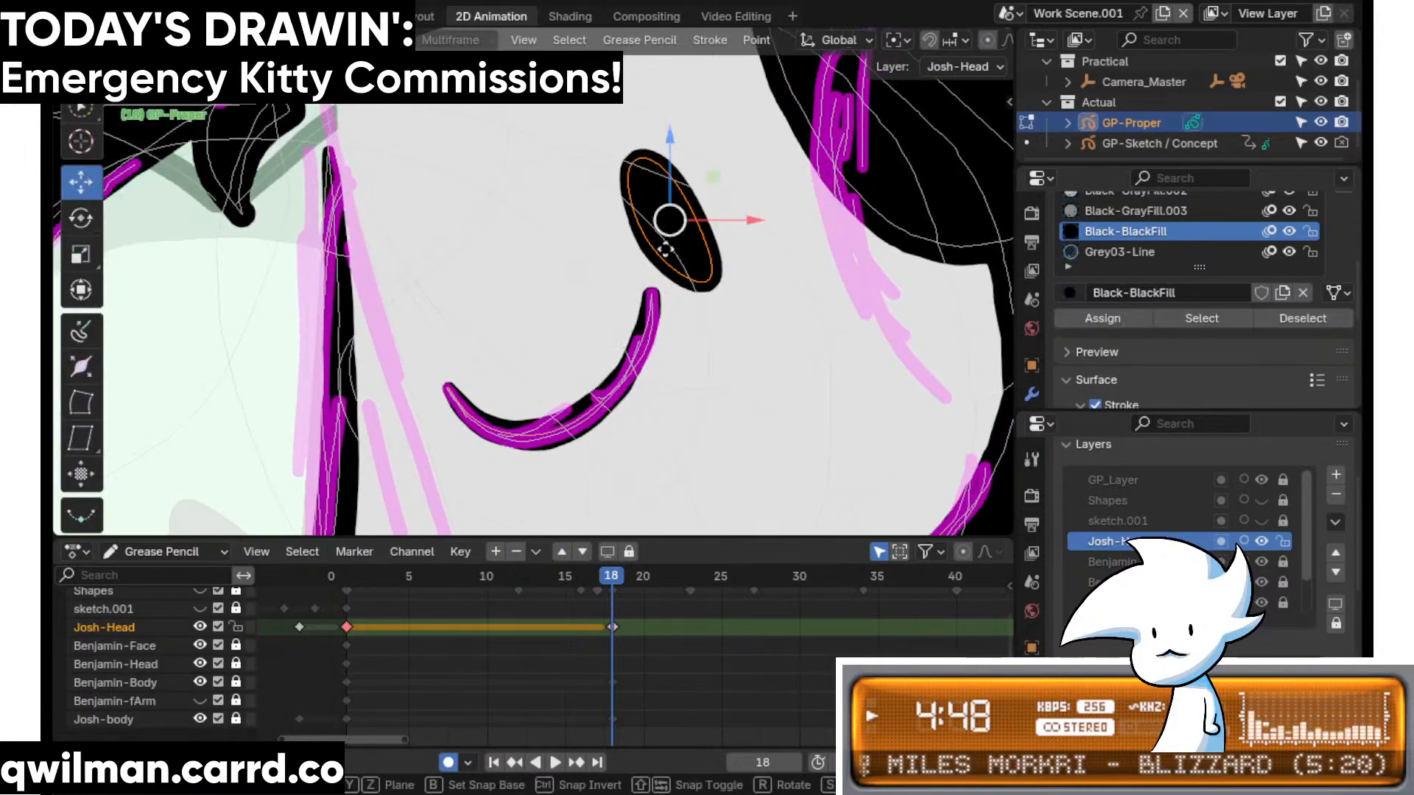
pyautogui.moveTo(672, 243); pyautogui.dragTo(554, 368)
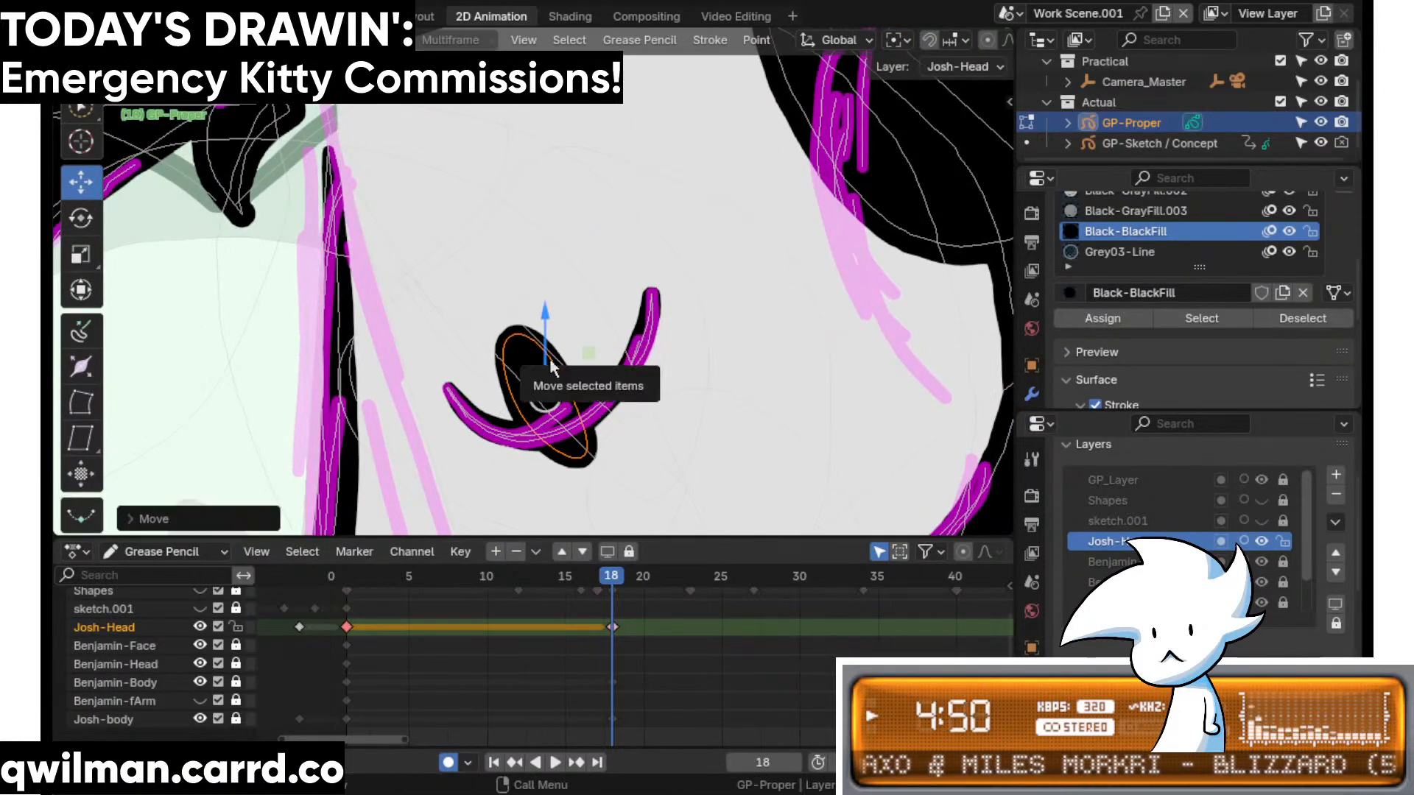
# - Try to squash the pupil into the closed-eye curve with the Grab brush
pyautogui.press('Tab')
pyautogui.hotkey('shift', 'space')
pyautogui.click(537, 252)
pyautogui.scroll(-3, 508, 412)
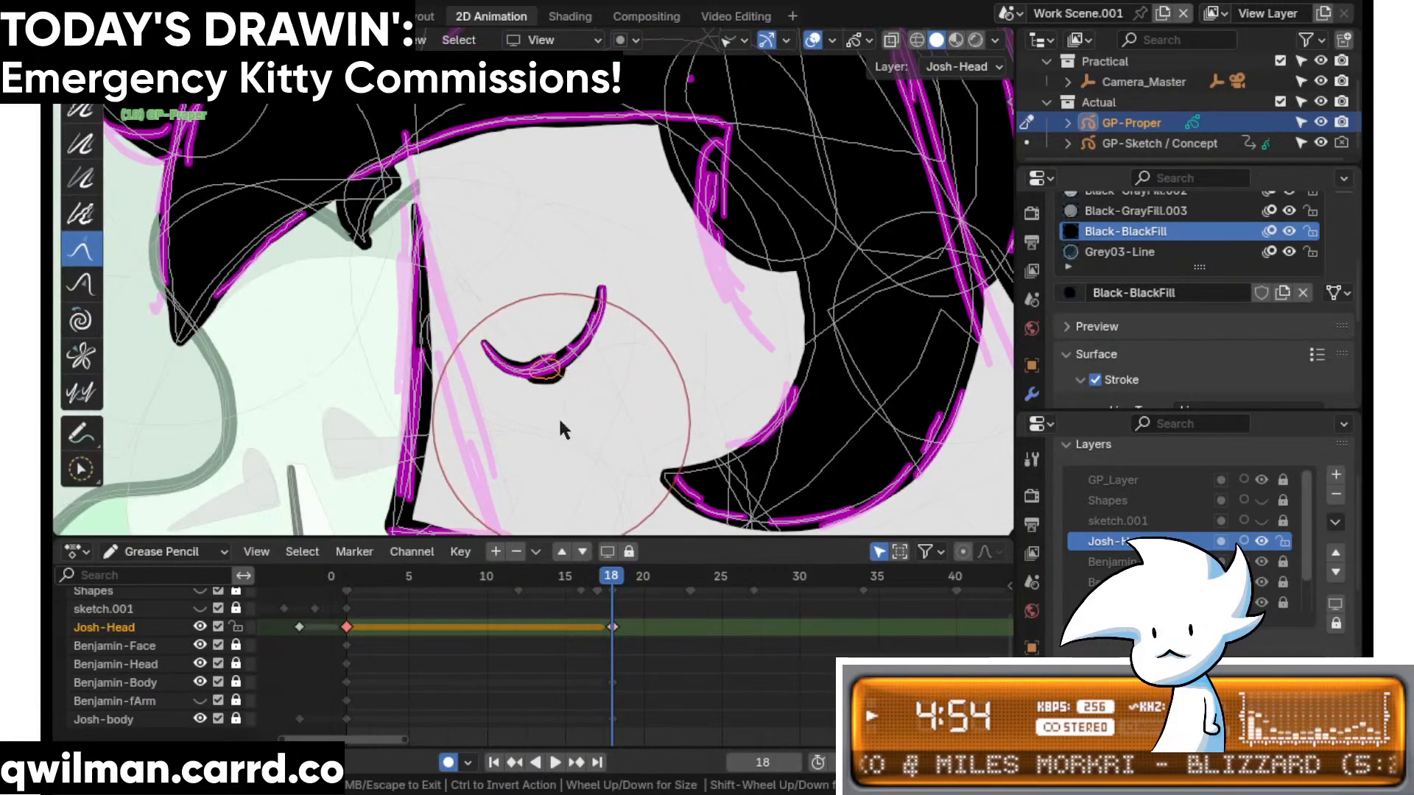
pyautogui.keyDown('shift'); pyautogui.moveTo(558, 414); pyautogui.dragTo(555, 331, button='middle'); pyautogui.keyUp('shift')
pyautogui.scroll(4, 560, 335)
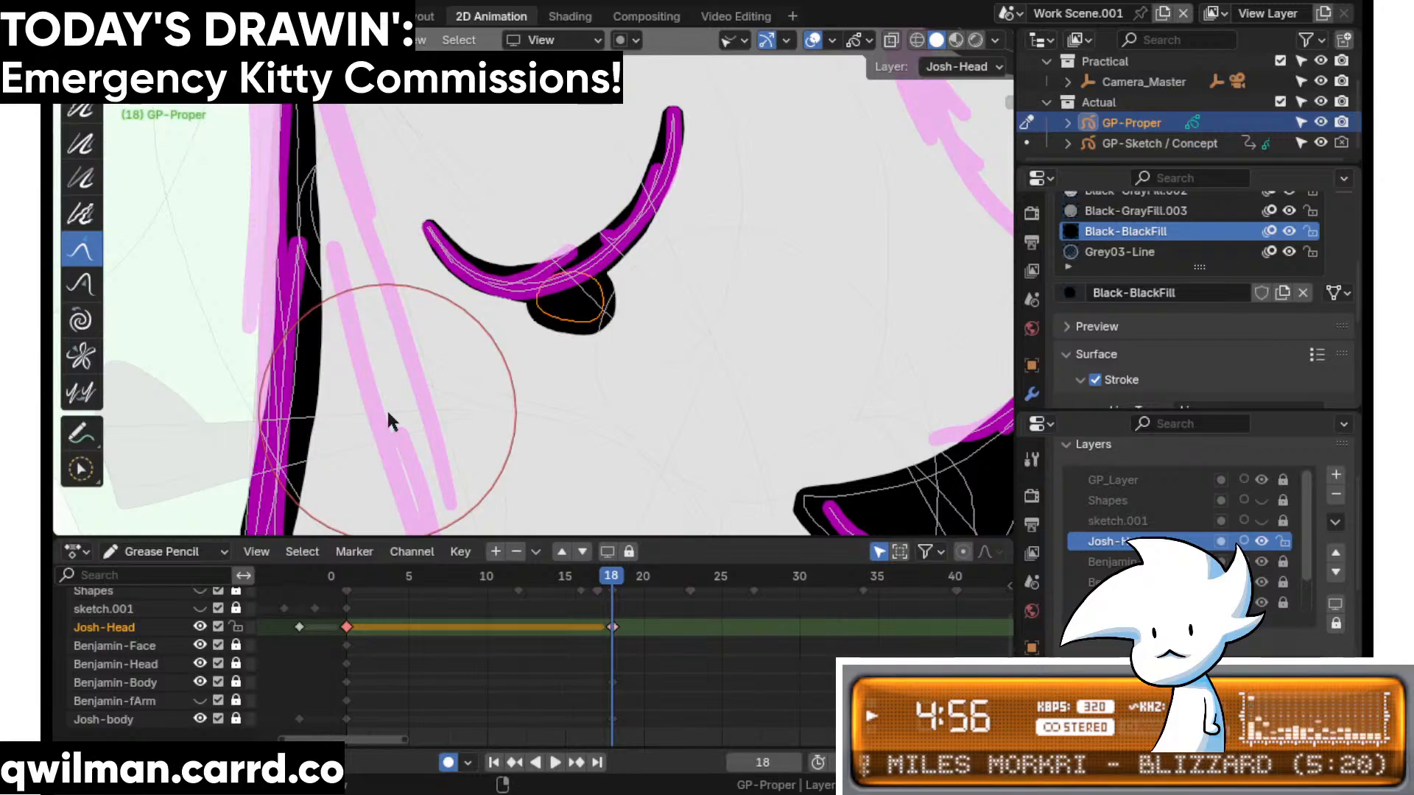
# - Move the pupil oval up into the black hair fill in Edit Mode to hide it
pyautogui.press('Tab')
pyautogui.scroll(-4, 386, 409)
pyautogui.keyDown('shift'); pyautogui.moveTo(590, 317); pyautogui.dragTo(630, 370, button='middle'); pyautogui.keyUp('shift')
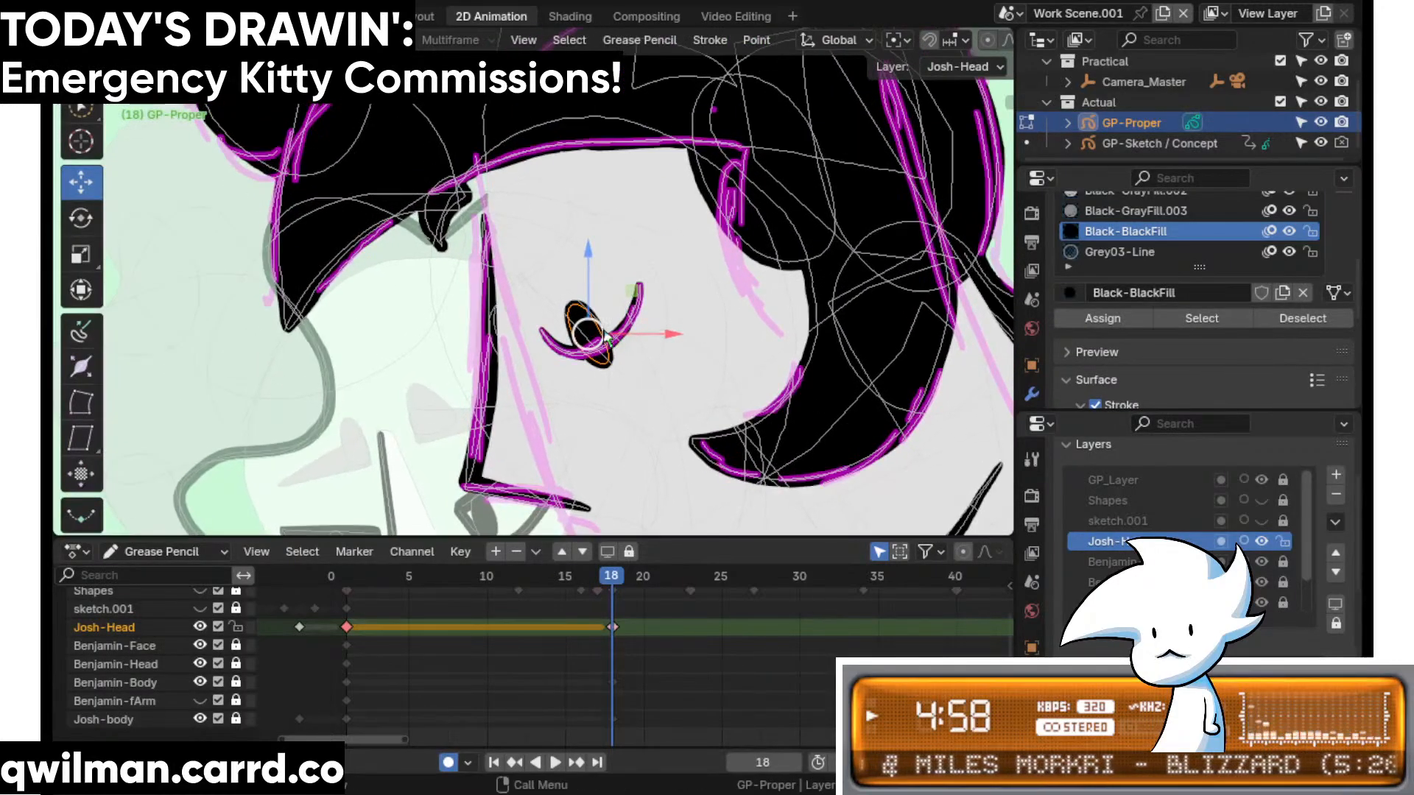
pyautogui.moveTo(593, 328); pyautogui.dragTo(542, 99)
# - Select the eyebrow fill hidden in the hair and move it down onto the forehead above the closed eye
pyautogui.scroll(-2, 636, 206)
pyautogui.keyDown('shift'); pyautogui.moveTo(636, 206); pyautogui.dragTo(641, 285, button='middle'); pyautogui.keyUp('shift')
pyautogui.scroll(3, 641, 286)
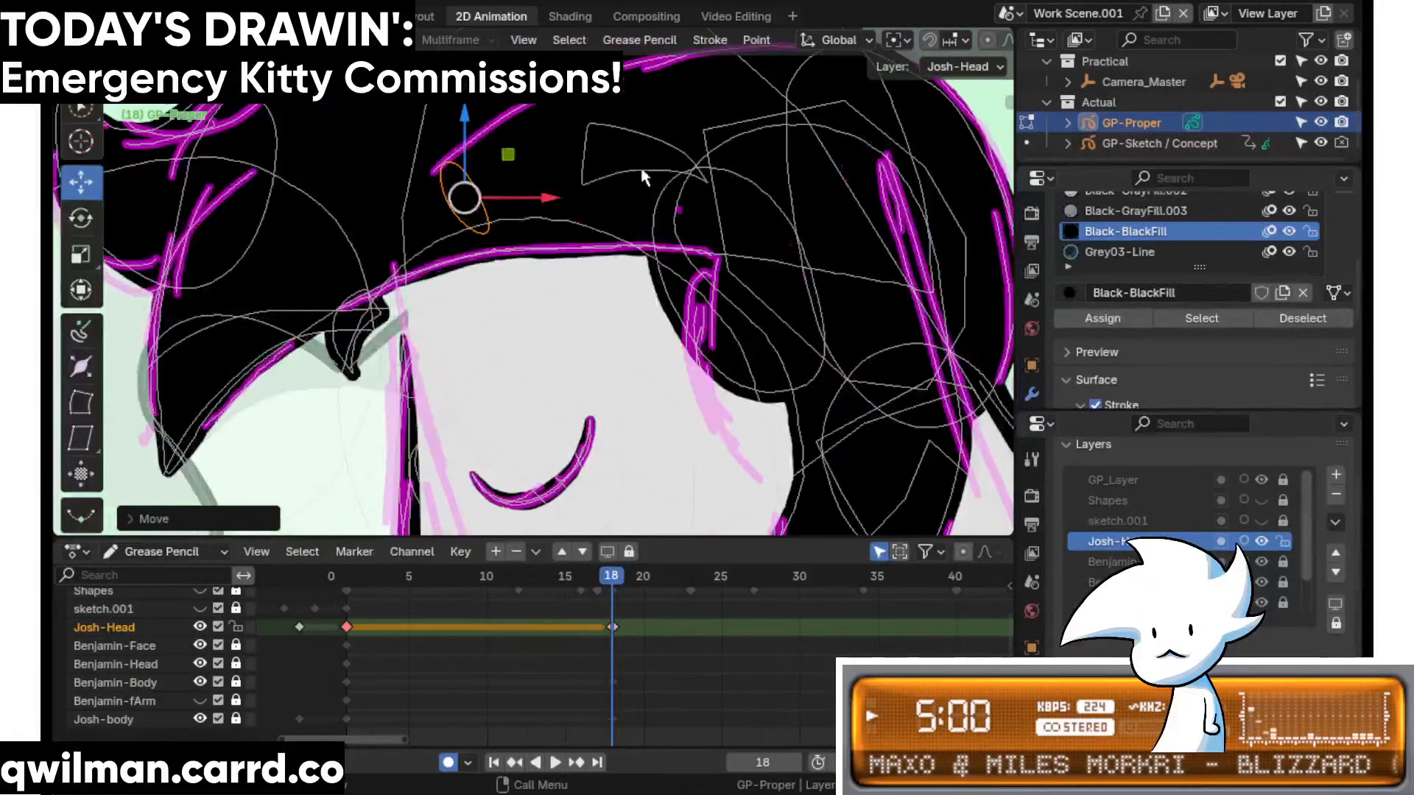
pyautogui.press('w')
pyautogui.click(642, 149)
pyautogui.hotkey('shift', 'space')
pyautogui.click(604, 215)
pyautogui.keyDown('shift'); pyautogui.moveTo(603, 221); pyautogui.dragTo(657, 160, button='middle'); pyautogui.keyUp('shift')
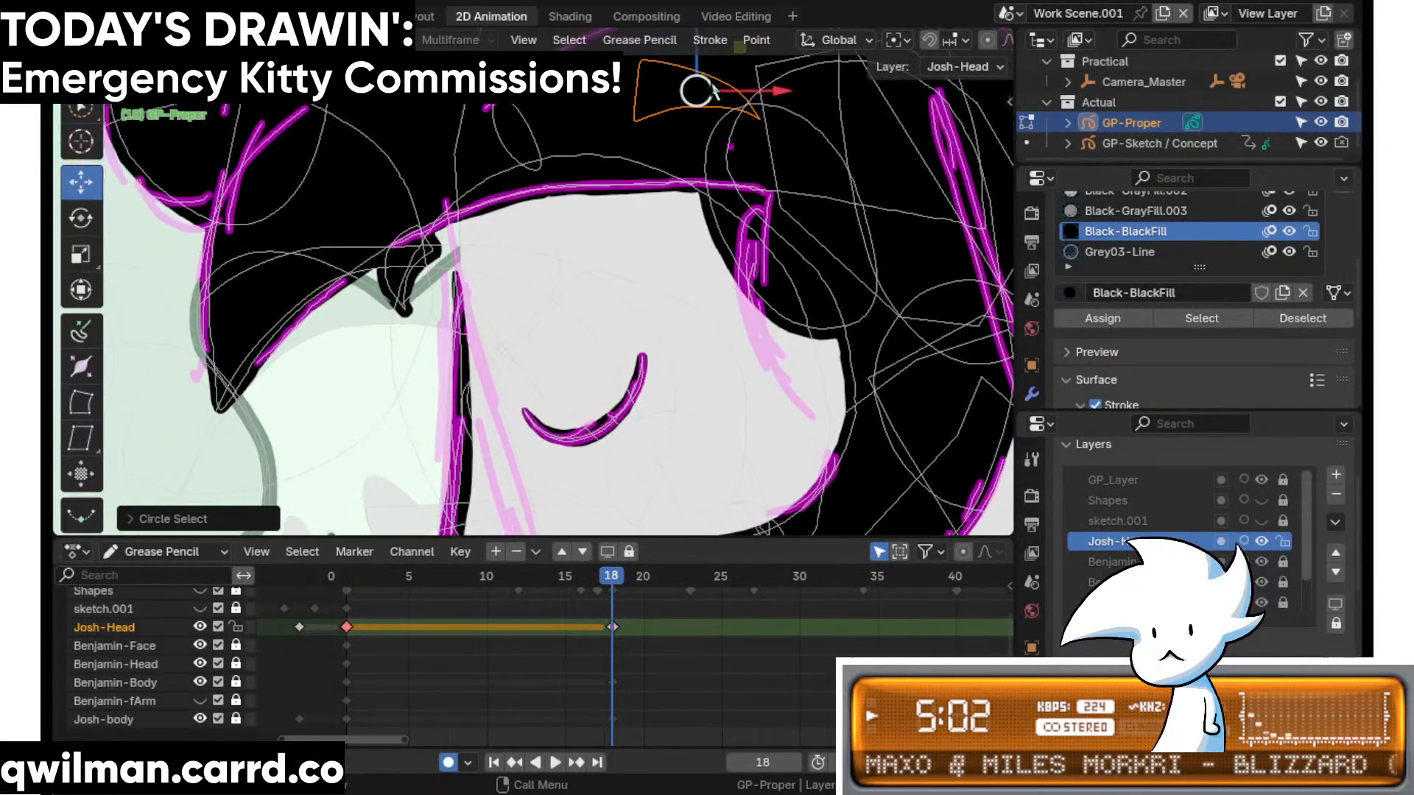
pyautogui.moveTo(688, 88); pyautogui.dragTo(582, 258)
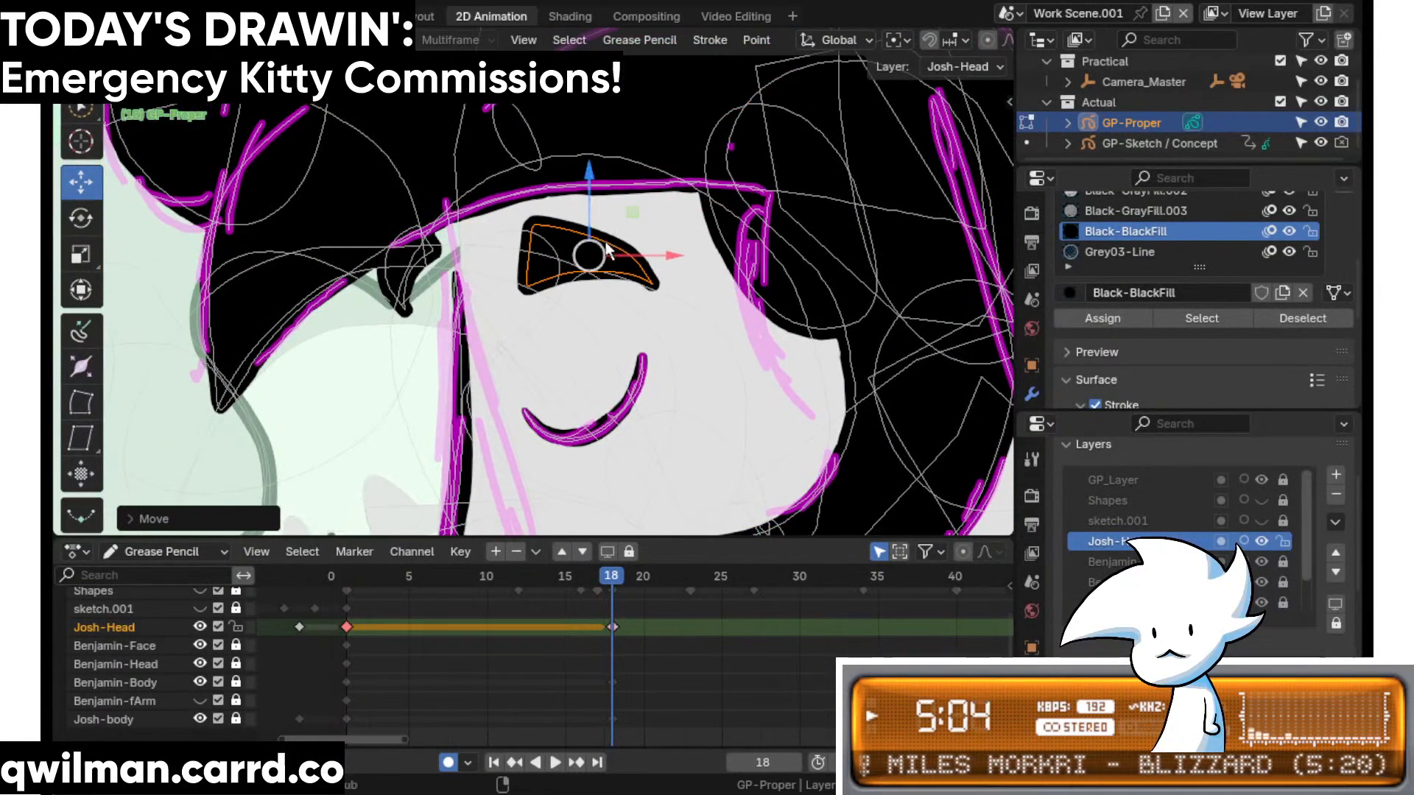
# - Reshape and nudge the eyebrow with the Grab brush beneath the fringe above the closed eye
pyautogui.press('Tab')
pyautogui.hotkey('shift', 'space')
pyautogui.click(533, 240)
pyautogui.scroll(-3, 542, 210)
pyautogui.moveTo(532, 211); pyautogui.dragTo(513, 207)
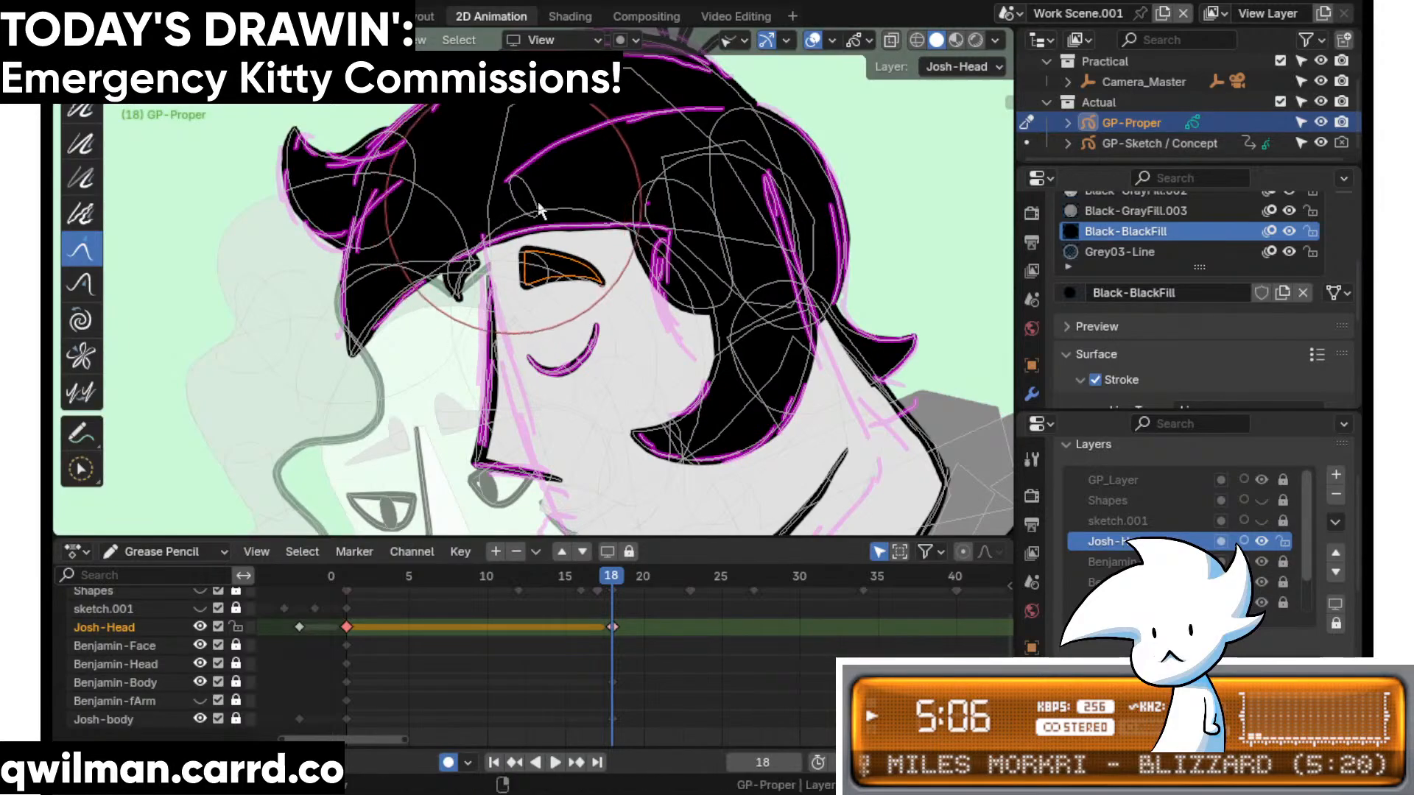
pyautogui.keyDown('shift'); pyautogui.moveTo(604, 230); pyautogui.dragTo(604, 57, button='middle'); pyautogui.keyUp('shift')
# - Save the file in Draw Mode and make Black the active material
pyautogui.hotkey('ctrl', 'Tab')
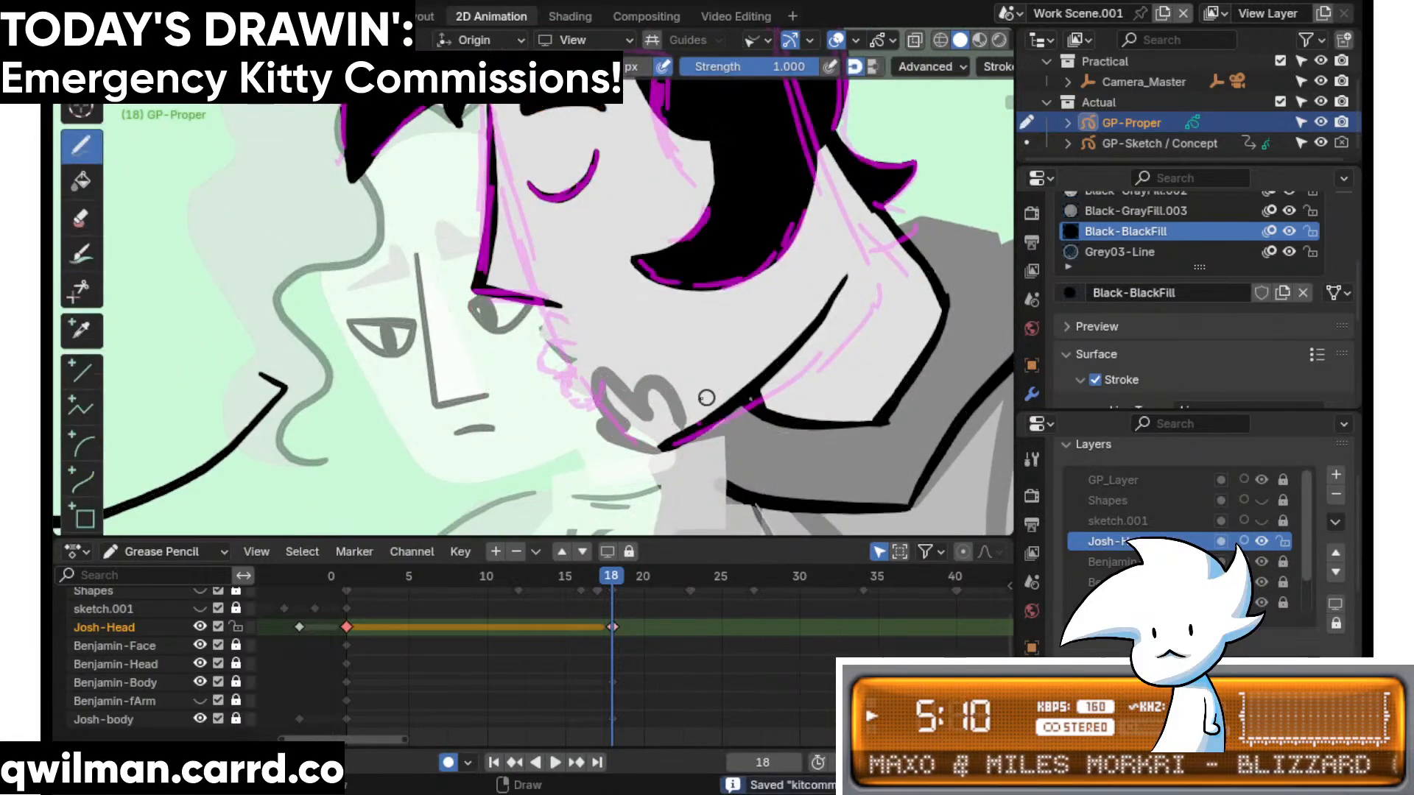
pyautogui.hotkey('ctrl', 's')
pyautogui.scroll(-4, 707, 383)
pyautogui.scroll(3, 711, 378)
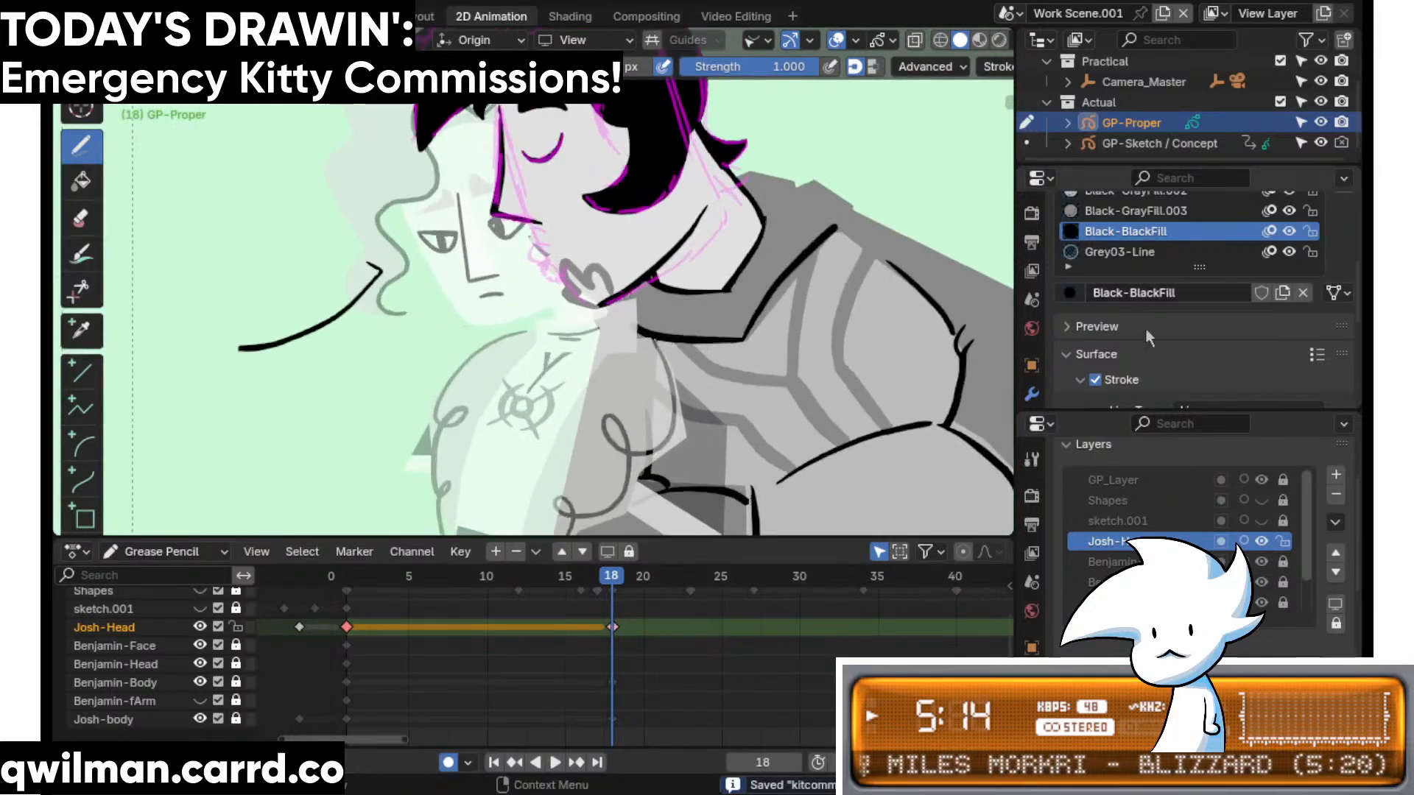
pyautogui.scroll(8, 1146, 327)
pyautogui.click(1102, 252)
pyautogui.scroll(-2, 485, 101)
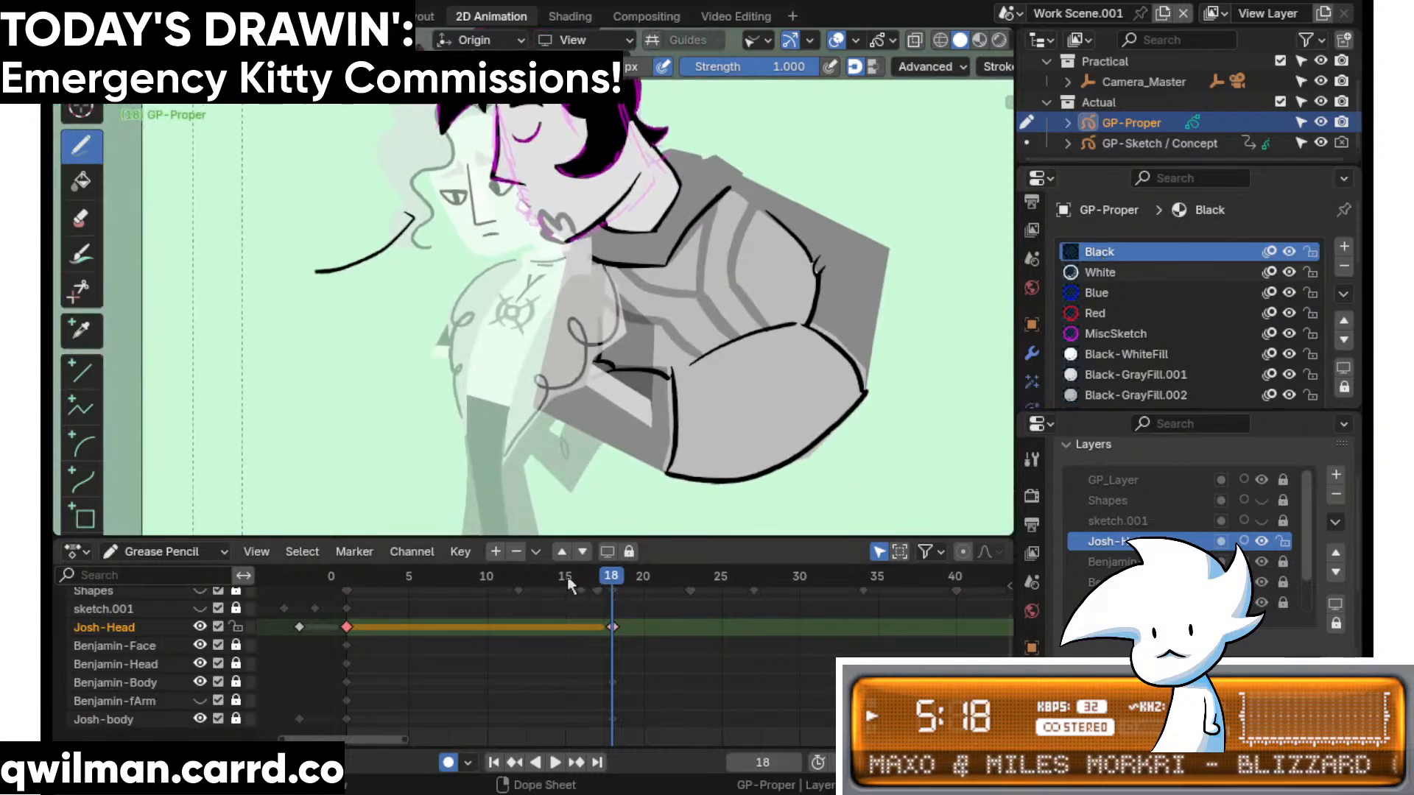
pyautogui.moveTo(567, 577); pyautogui.dragTo(615, 584)
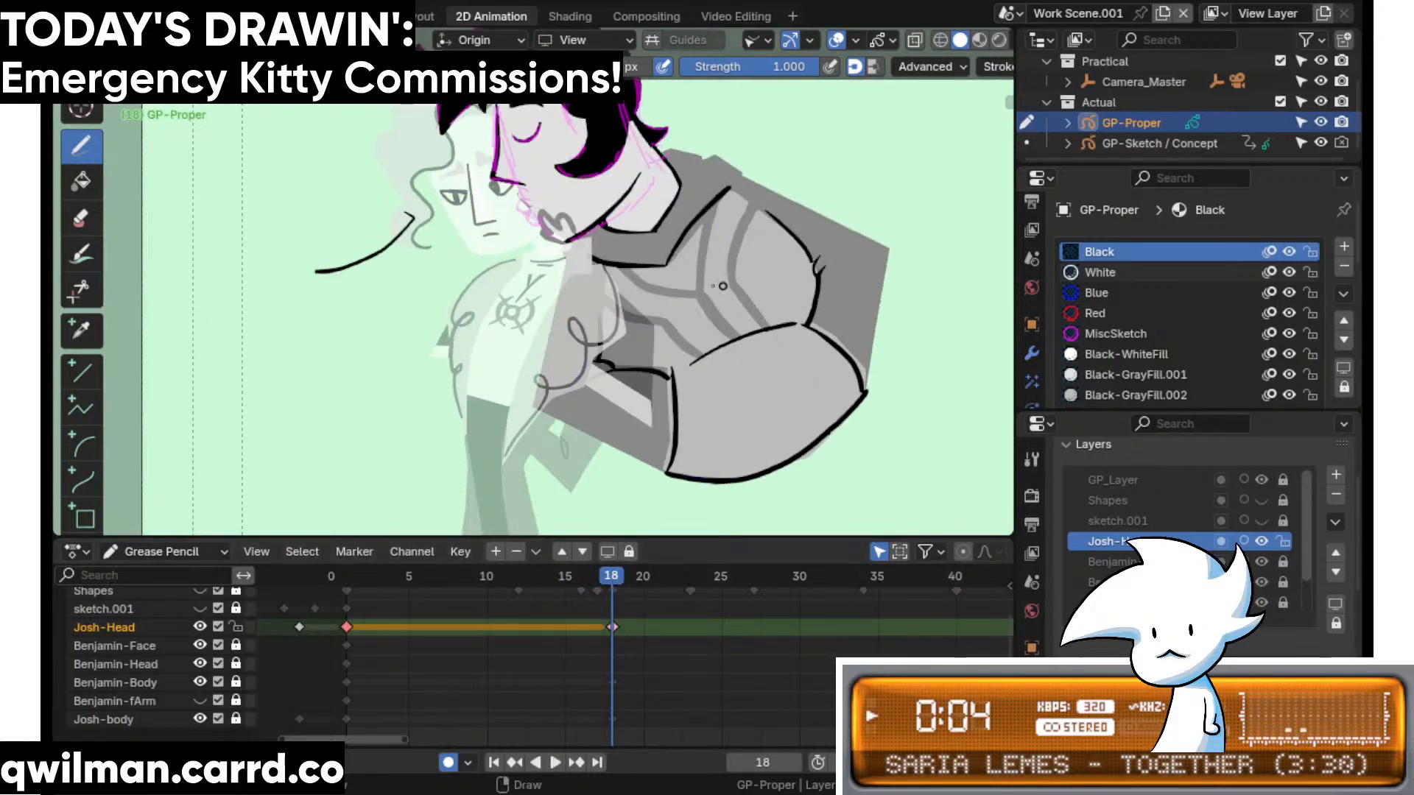
pyautogui.moveTo(723, 286)
pyautogui.keyDown('shift'); pyautogui.mouseDown(button='middle')
pyautogui.moveTo(713, 312)
pyautogui.moveTo(608, 284)
pyautogui.moveTo(651, 344)
pyautogui.mouseUp(button='middle'); pyautogui.keyUp('shift')
pyautogui.scroll(2, 649, 283)
pyautogui.hotkey('ctrl', 'Tab')
pyautogui.press('w')
pyautogui.click(643, 264)
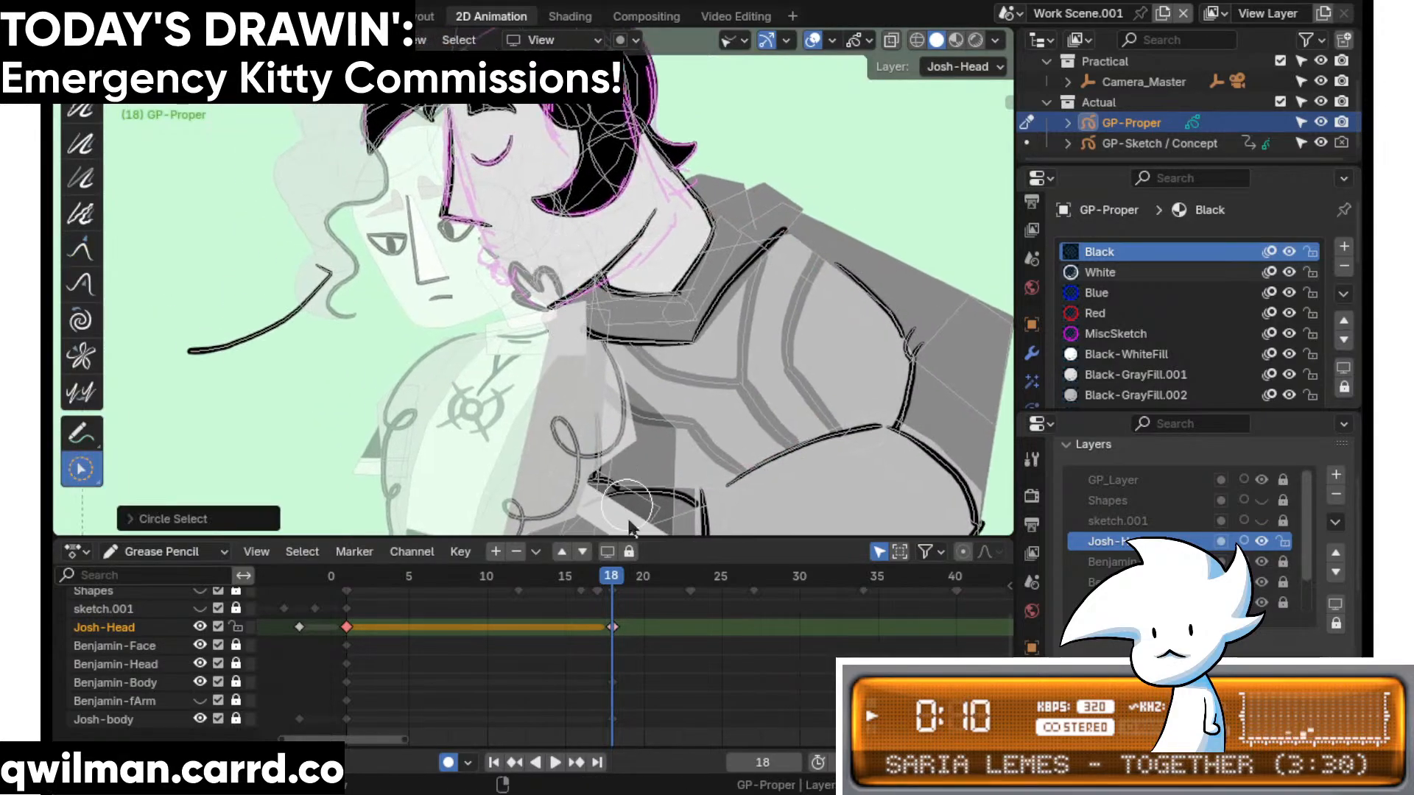
pyautogui.press('Tab')
pyautogui.hotkey('shift', 'space')
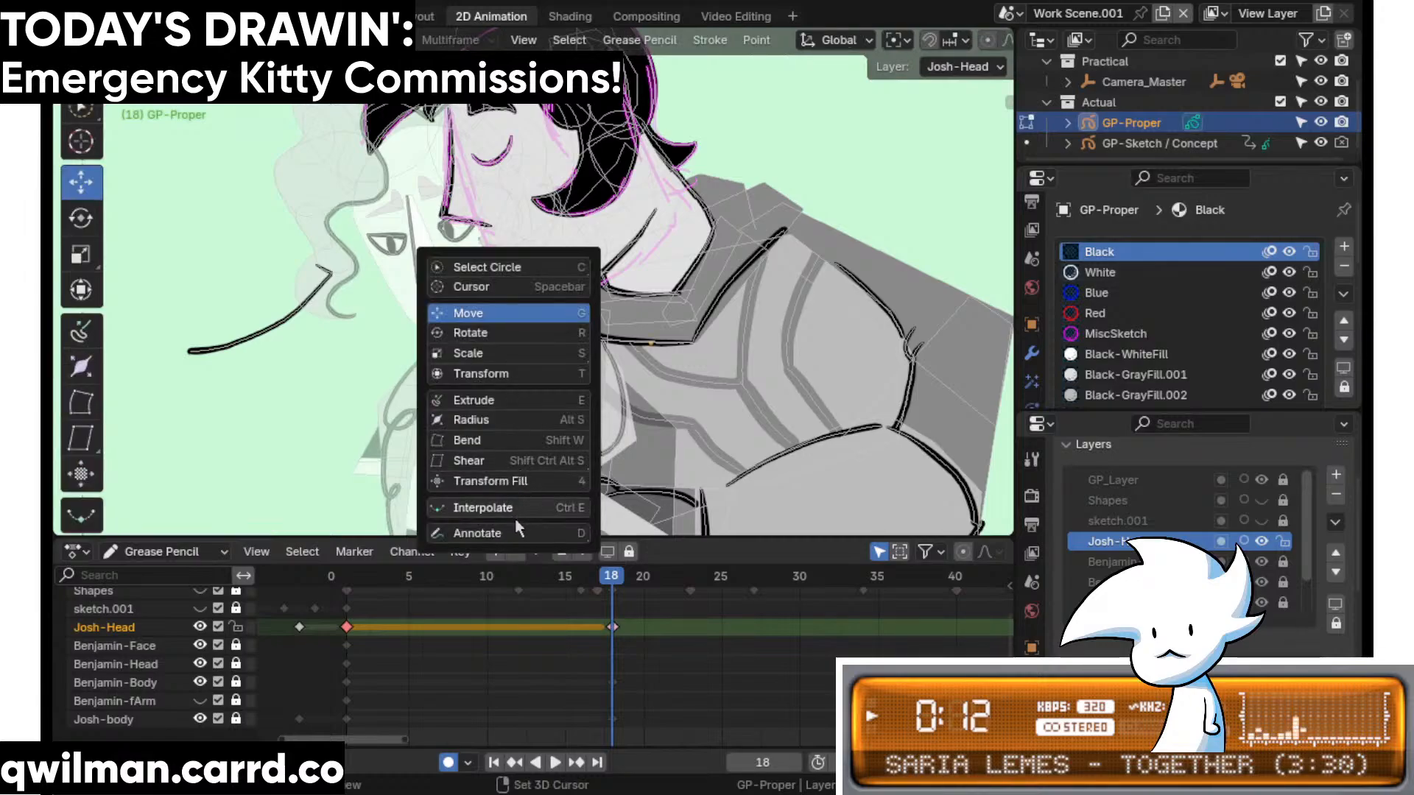
pyautogui.press('Escape')
pyautogui.press('Tab')
# - Try to draw the puckered lips in Black along the pink guide between the nose and chin on frame 18
pyautogui.click(613, 628)
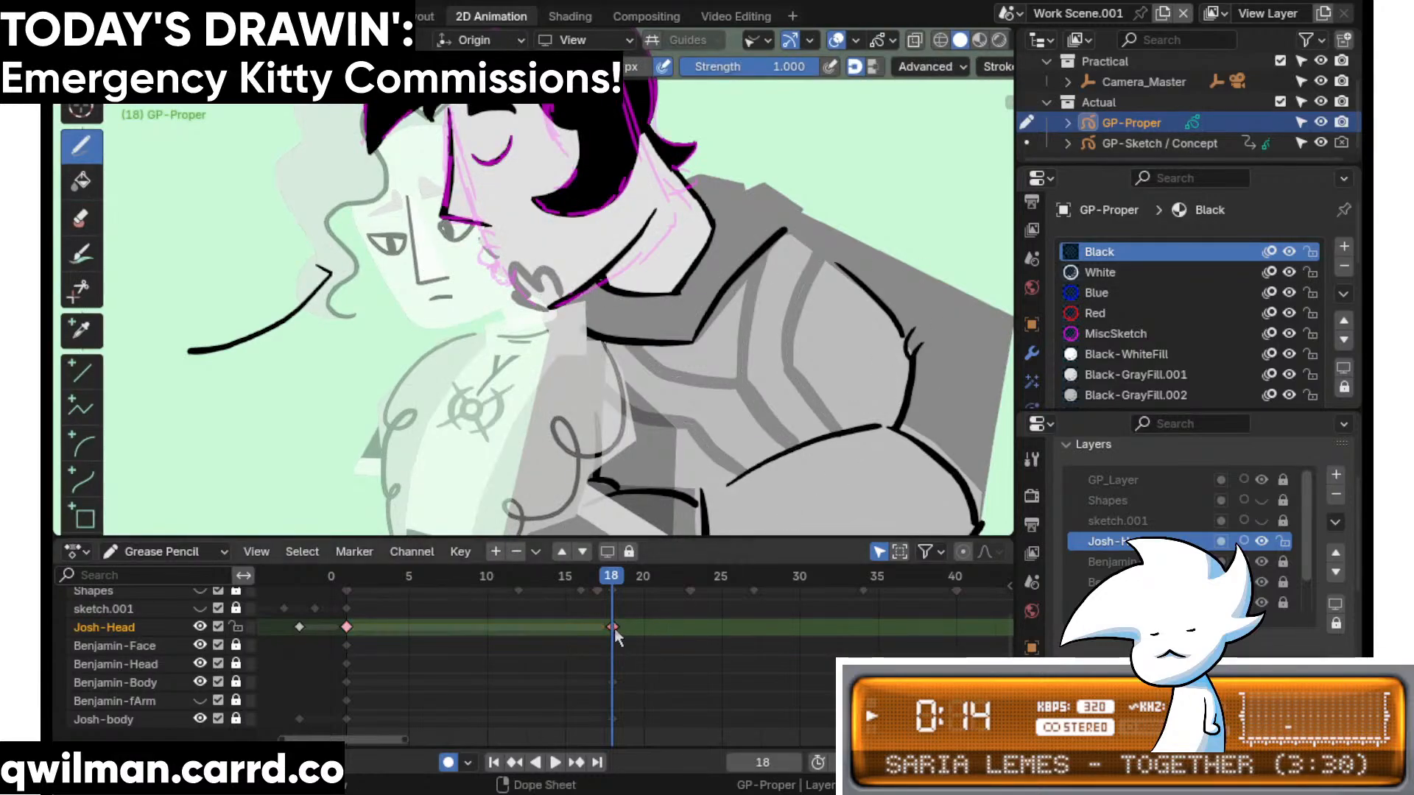
pyautogui.scroll(5, 637, 230)
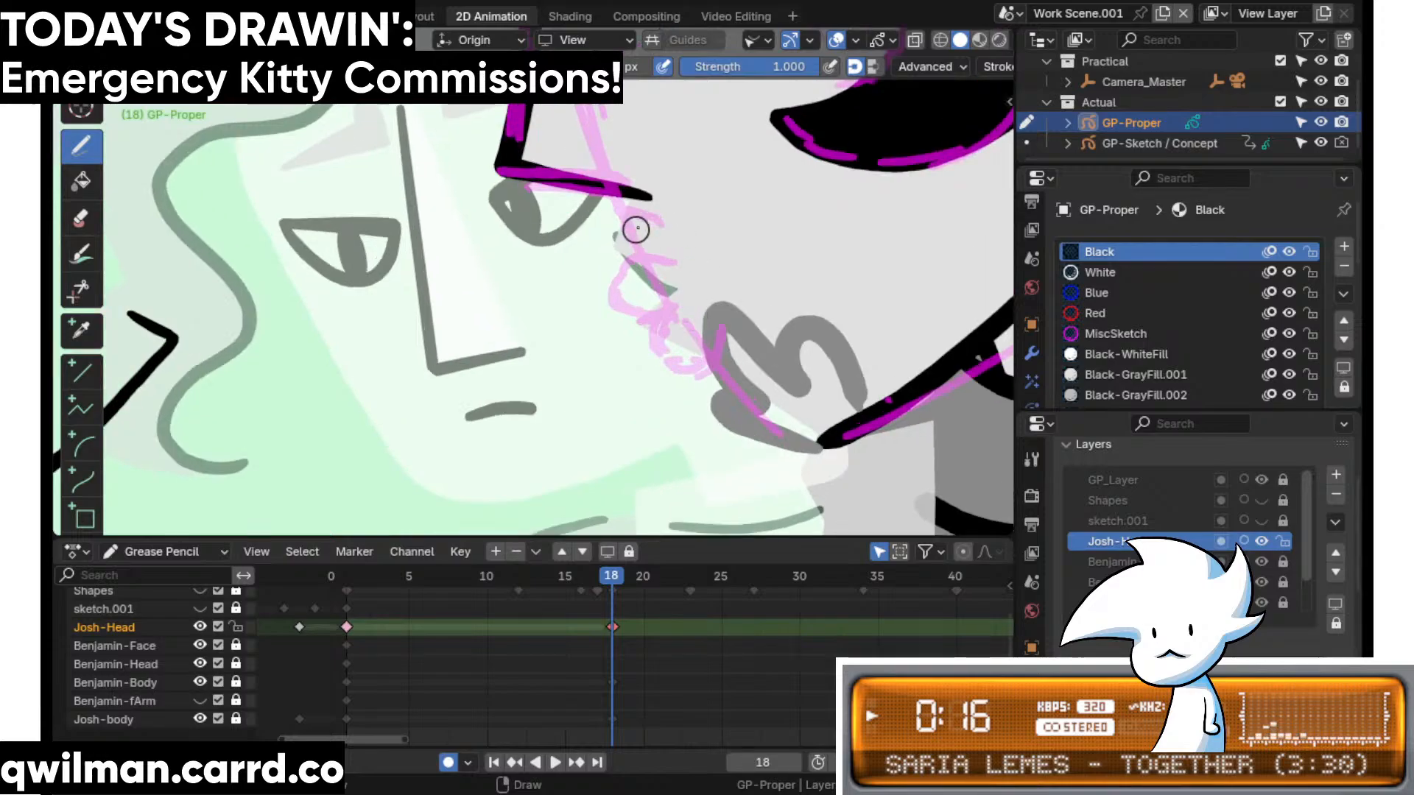
pyautogui.moveTo(588, 236); pyautogui.dragTo(679, 277)
pyautogui.hotkey('ctrl', 'z')
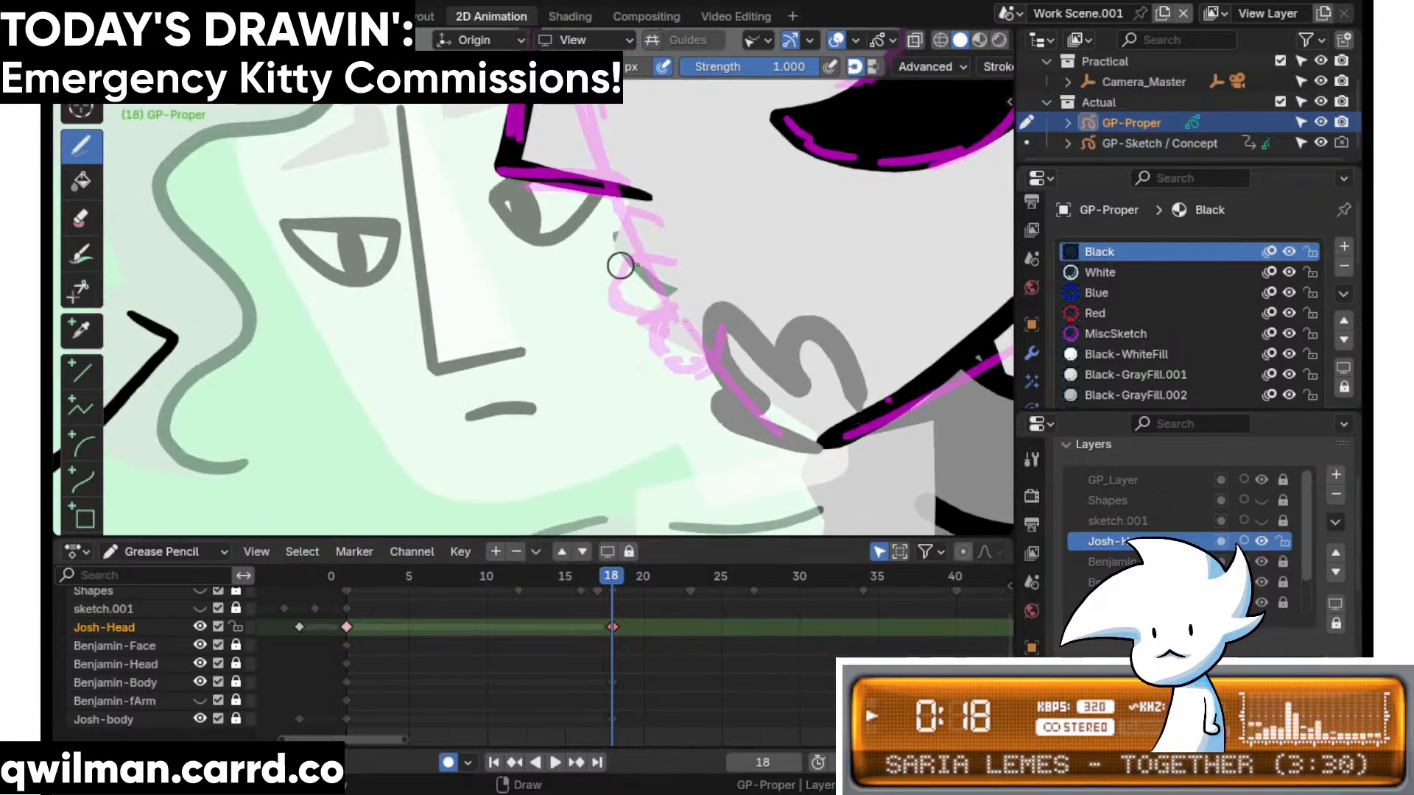
pyautogui.moveTo(629, 230)
pyautogui.mouseDown()
pyautogui.moveTo(696, 291)
pyautogui.moveTo(698, 359)
pyautogui.mouseUp()
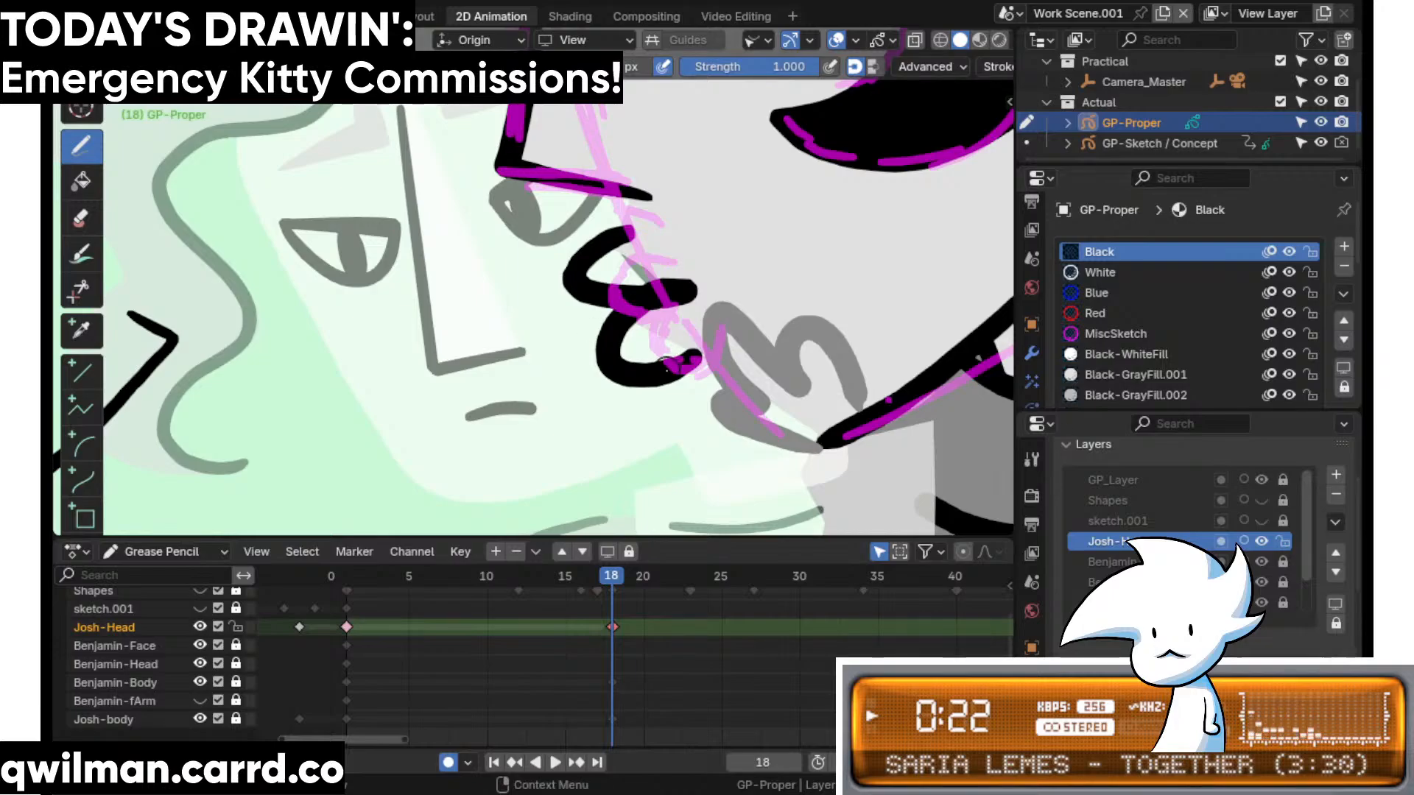
pyautogui.hotkey('ctrl', 'z')
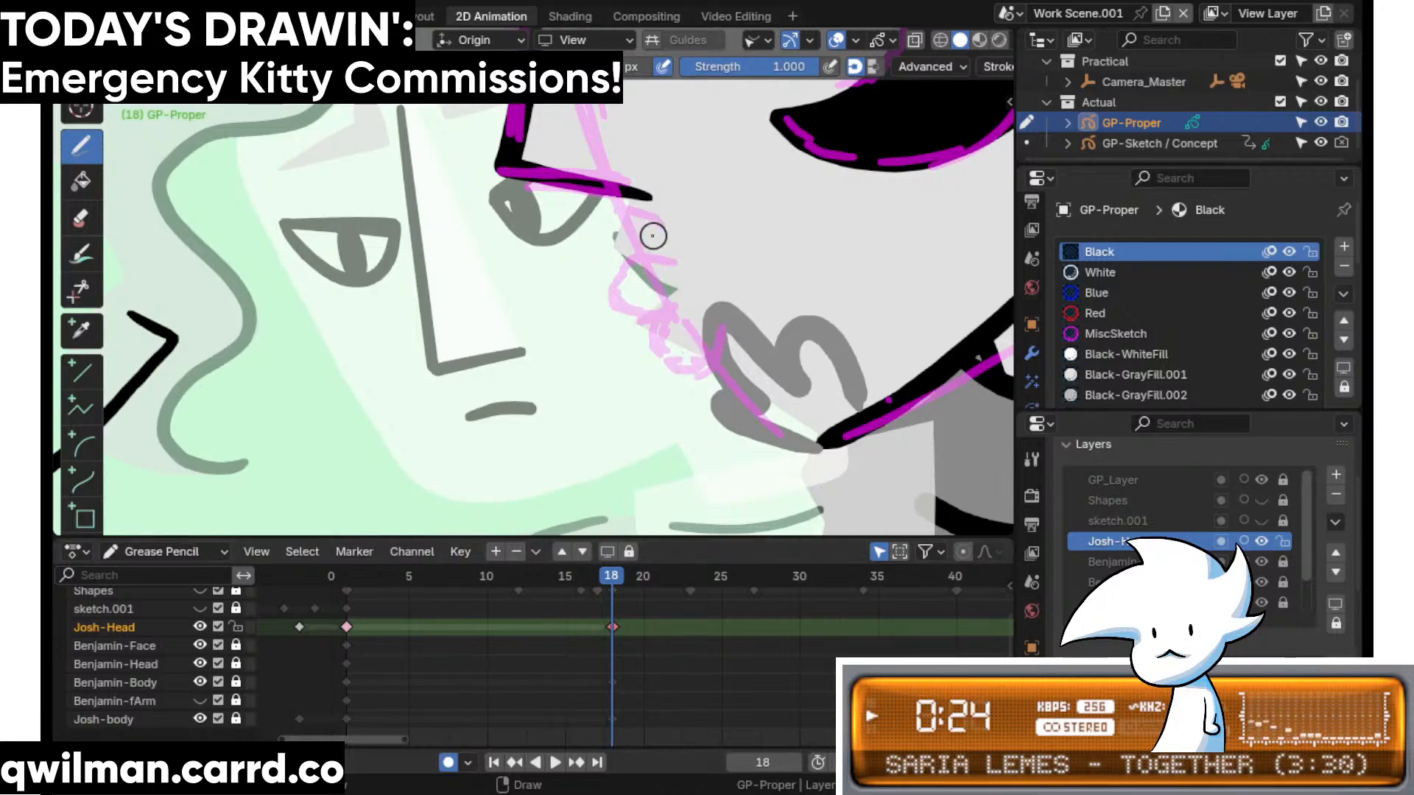
pyautogui.moveTo(631, 234)
pyautogui.mouseDown()
pyautogui.moveTo(620, 225)
pyautogui.moveTo(666, 291)
pyautogui.moveTo(671, 345)
pyautogui.mouseUp()
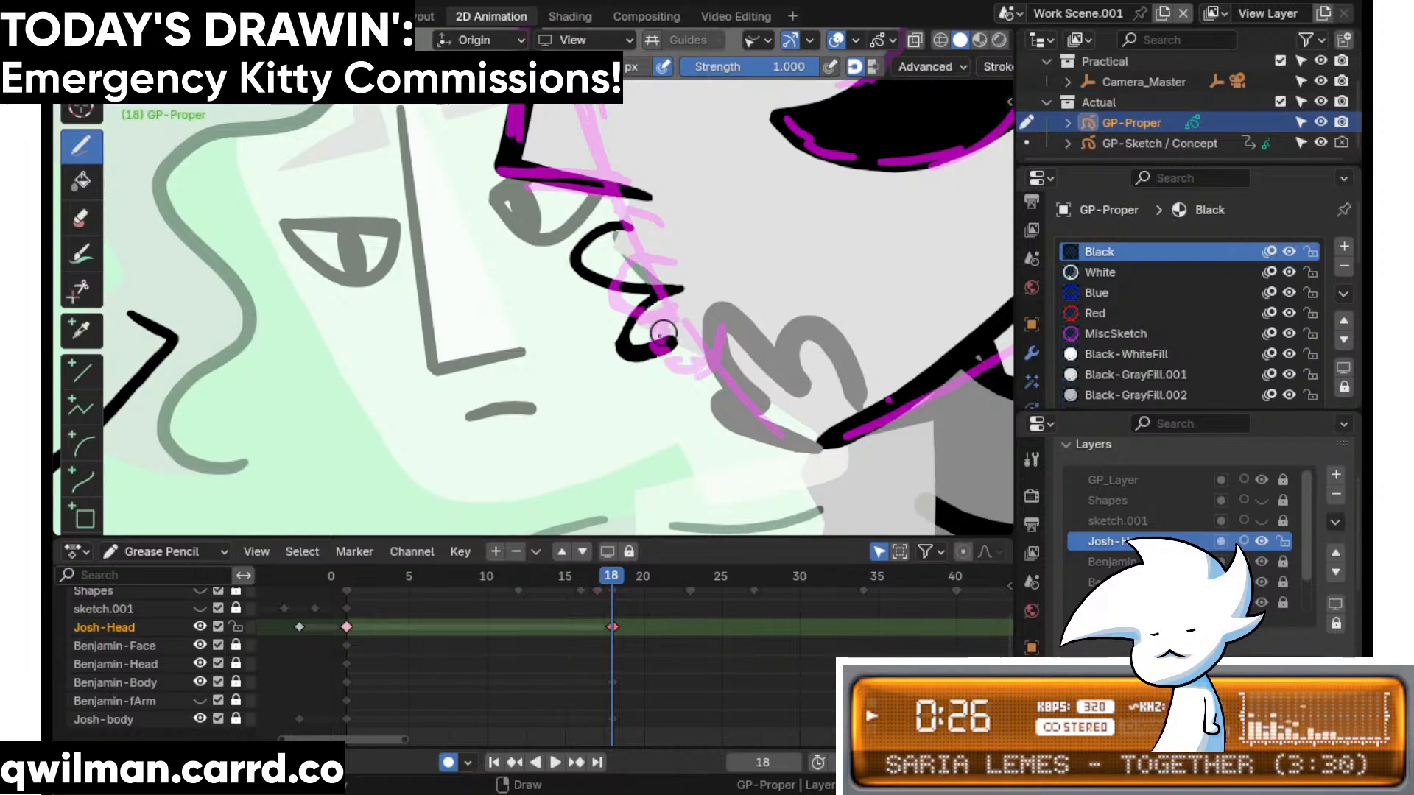
pyautogui.hotkey('ctrl', 'z')
# - Switch to Sculpt Mode with circle selection active and go to frame 19
pyautogui.scroll(-5, 682, 253)
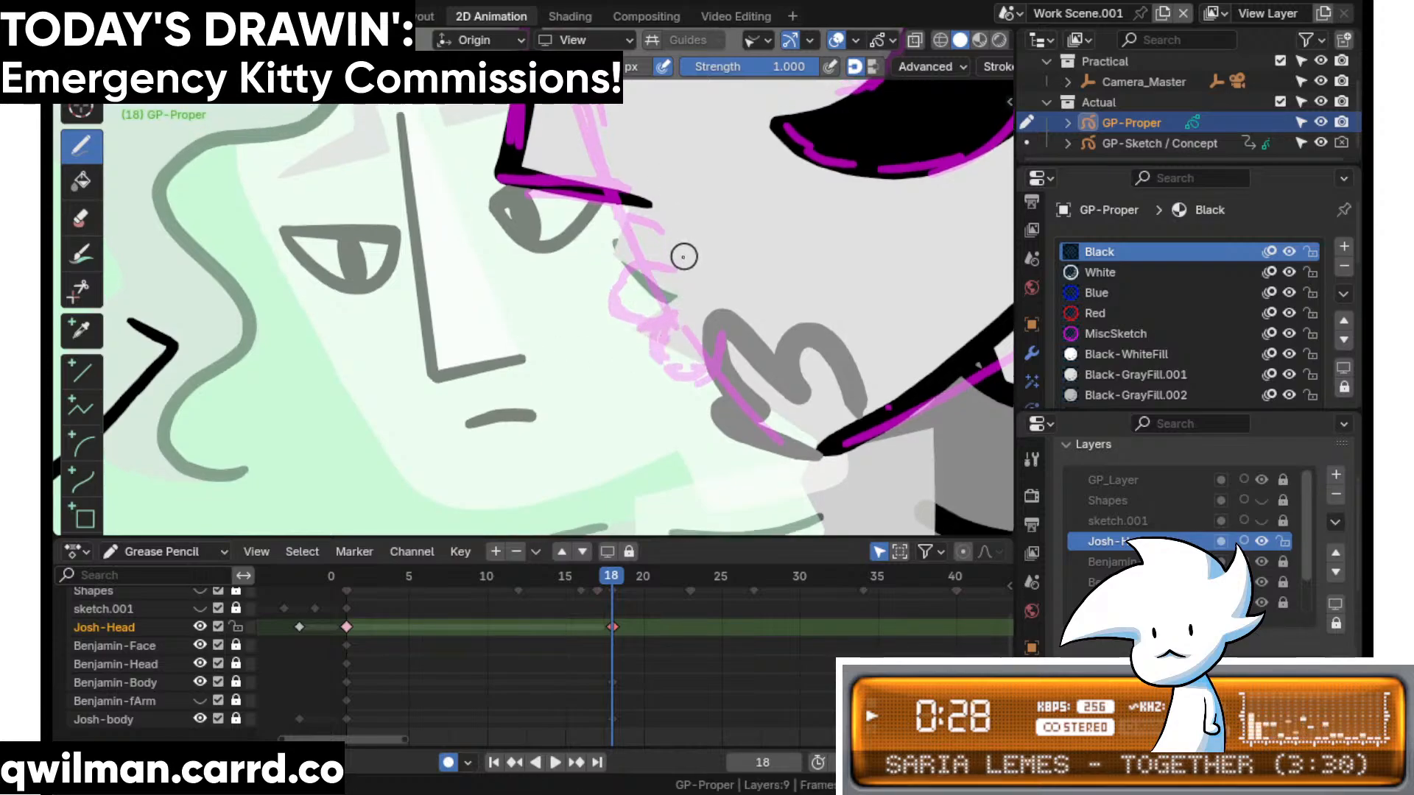
pyautogui.hotkey('ctrl', 'Tab')
pyautogui.press('q')
pyautogui.click(743, 267)
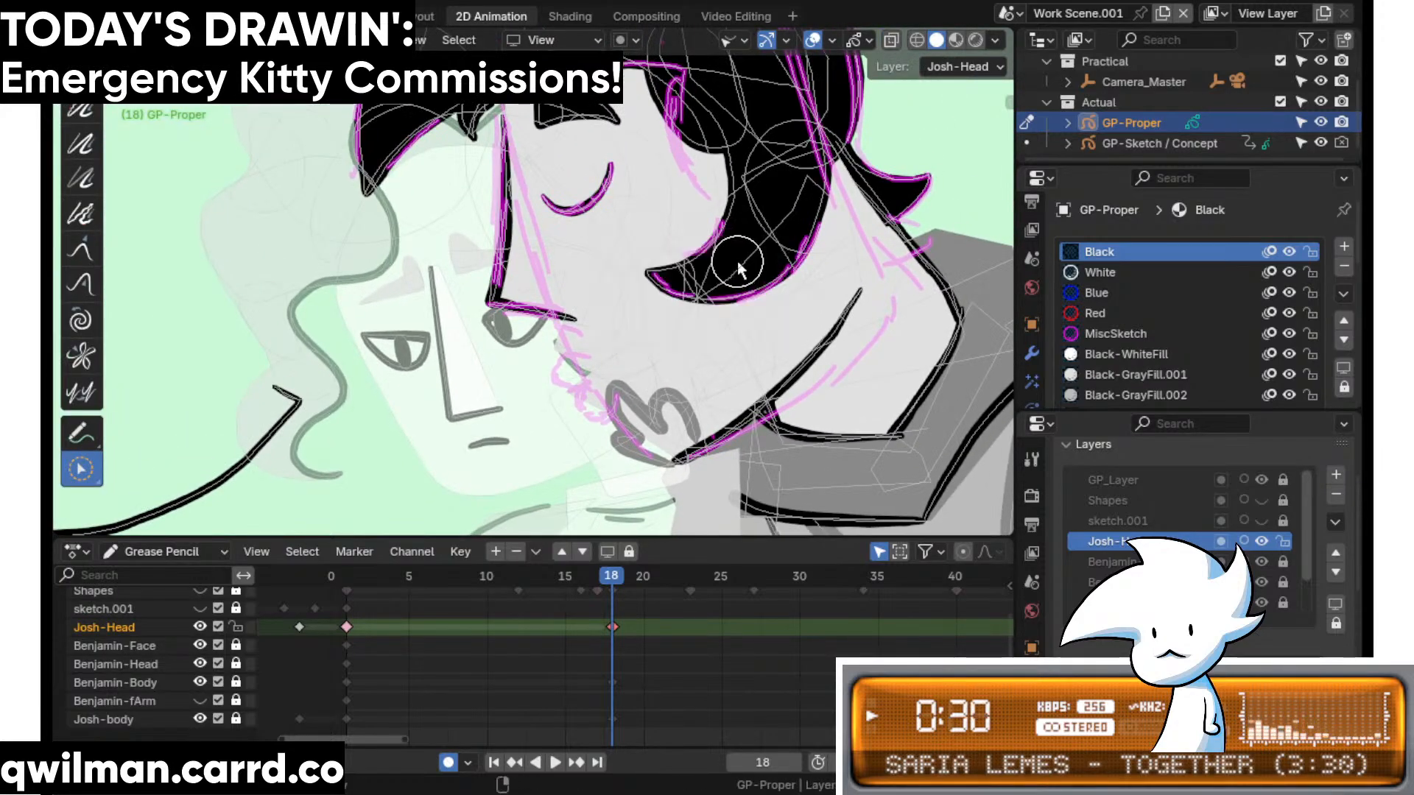
pyautogui.moveTo(613, 572)
pyautogui.mouseDown()
pyautogui.moveTo(577, 578)
pyautogui.moveTo(630, 592)
pyautogui.mouseUp()
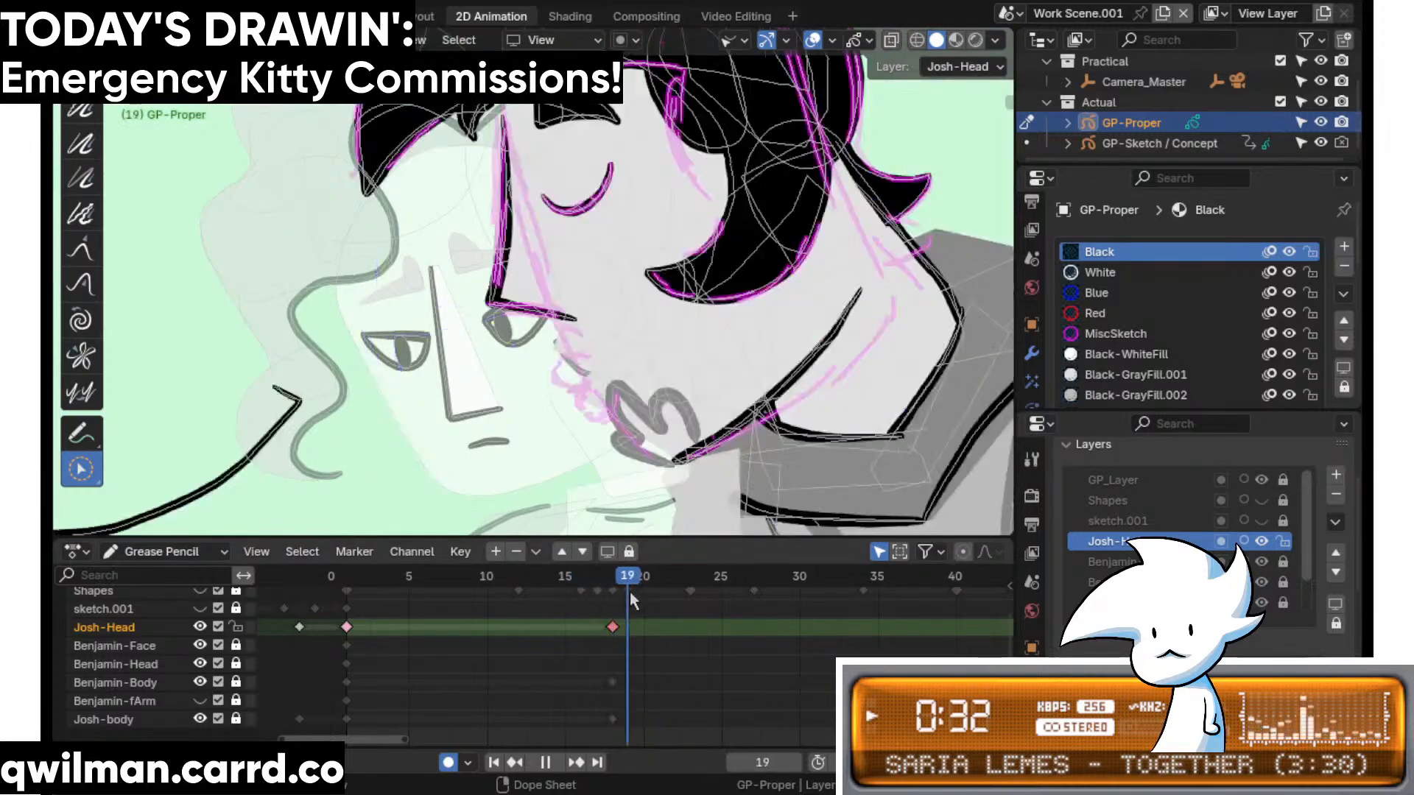
# - Select the sideburn fill of the hair on frame 19 and pull its curled tip upward with the Grab brush
pyautogui.moveTo(721, 184)
pyautogui.keyDown('shift'); pyautogui.mouseDown(button='middle')
pyautogui.moveTo(642, 266)
pyautogui.moveTo(658, 255)
pyautogui.mouseUp(button='middle'); pyautogui.keyUp('shift')
pyautogui.click(673, 284)
pyautogui.hotkey('shift', 'space')
pyautogui.press('Tab')
pyautogui.press('q')
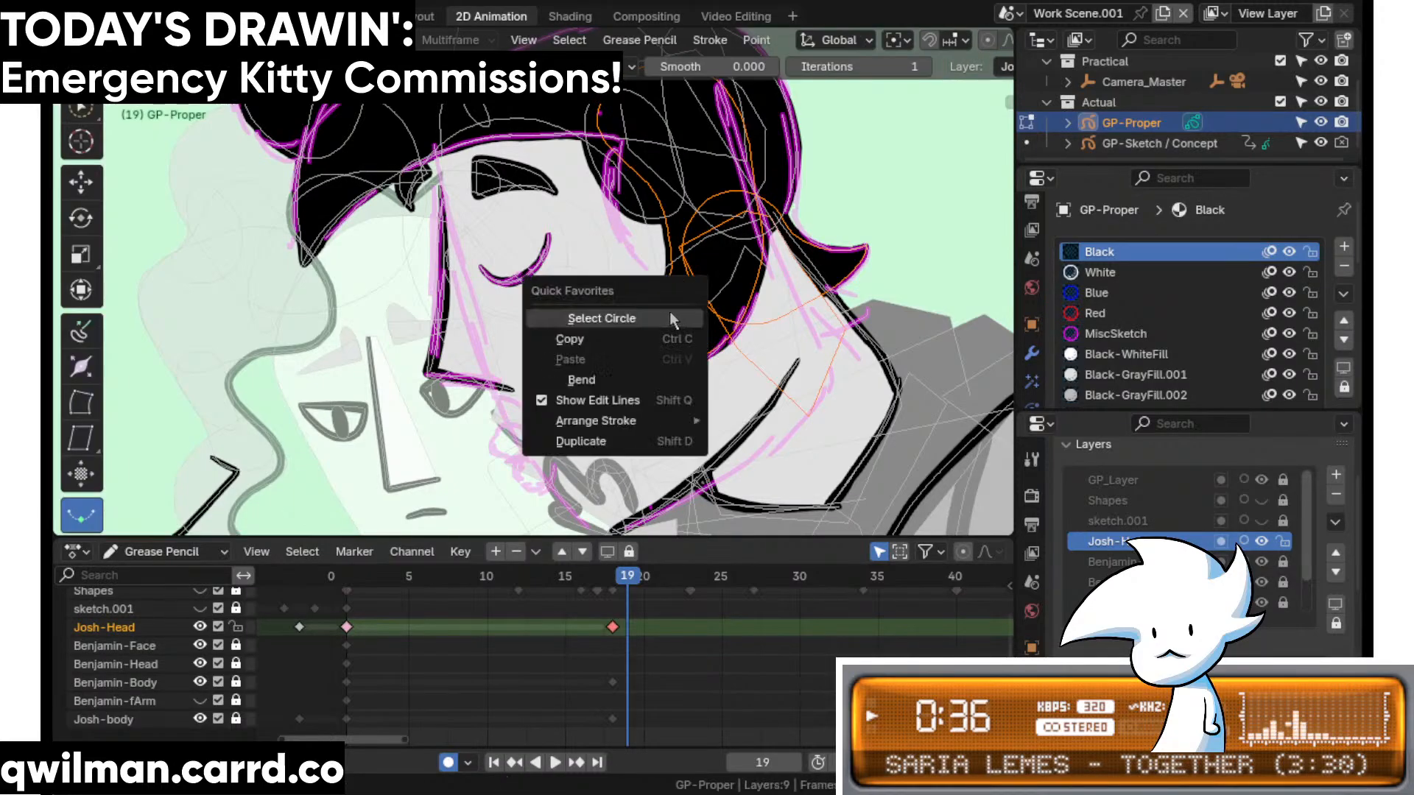
pyautogui.press('Escape')
pyautogui.press('Tab')
pyautogui.hotkey('shift', 'space')
pyautogui.click(639, 179)
pyautogui.scroll(-3, 640, 224)
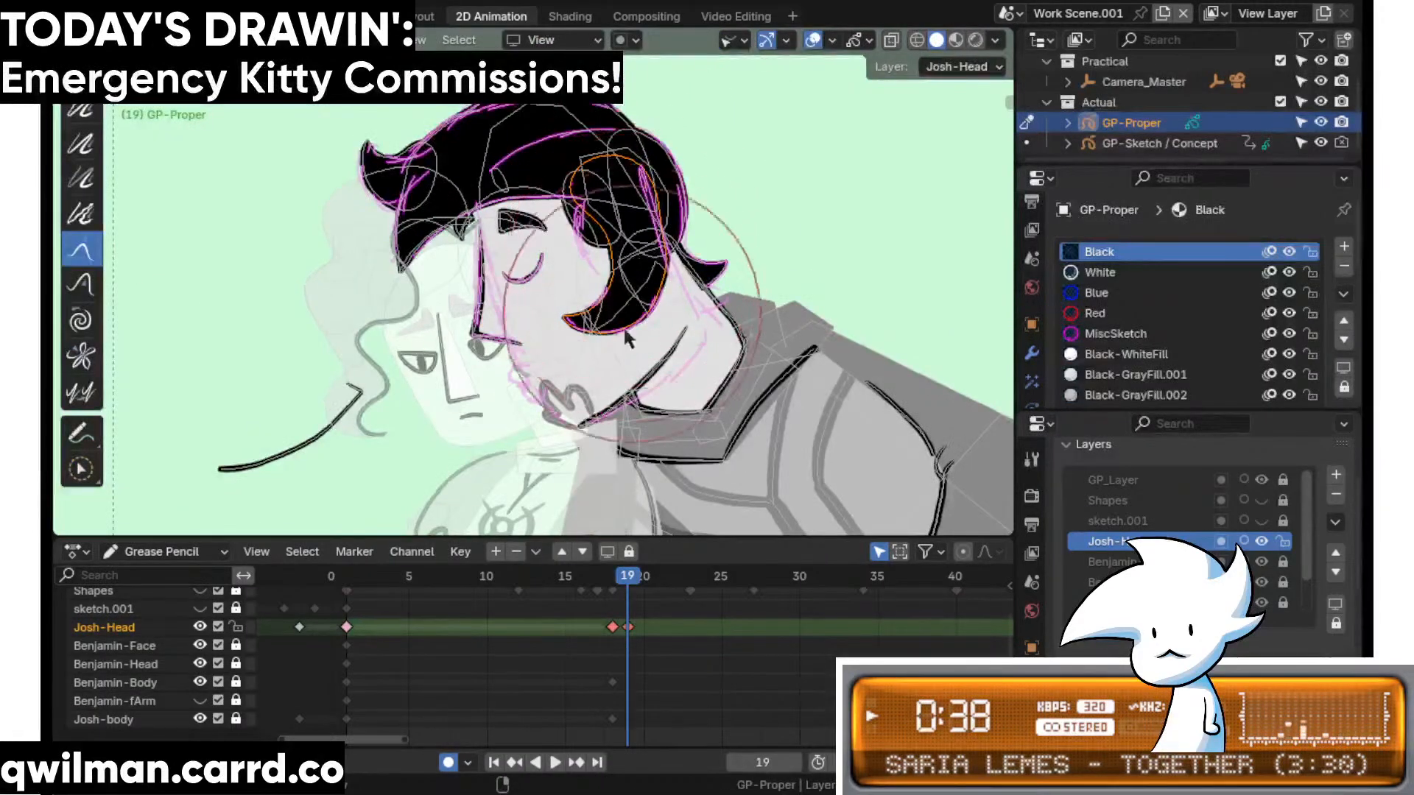
pyautogui.hotkey('shift', 'space')
pyautogui.click(590, 287)
pyautogui.moveTo(605, 296)
pyautogui.mouseDown()
pyautogui.moveTo(544, 296)
pyautogui.moveTo(593, 318)
pyautogui.mouseUp()
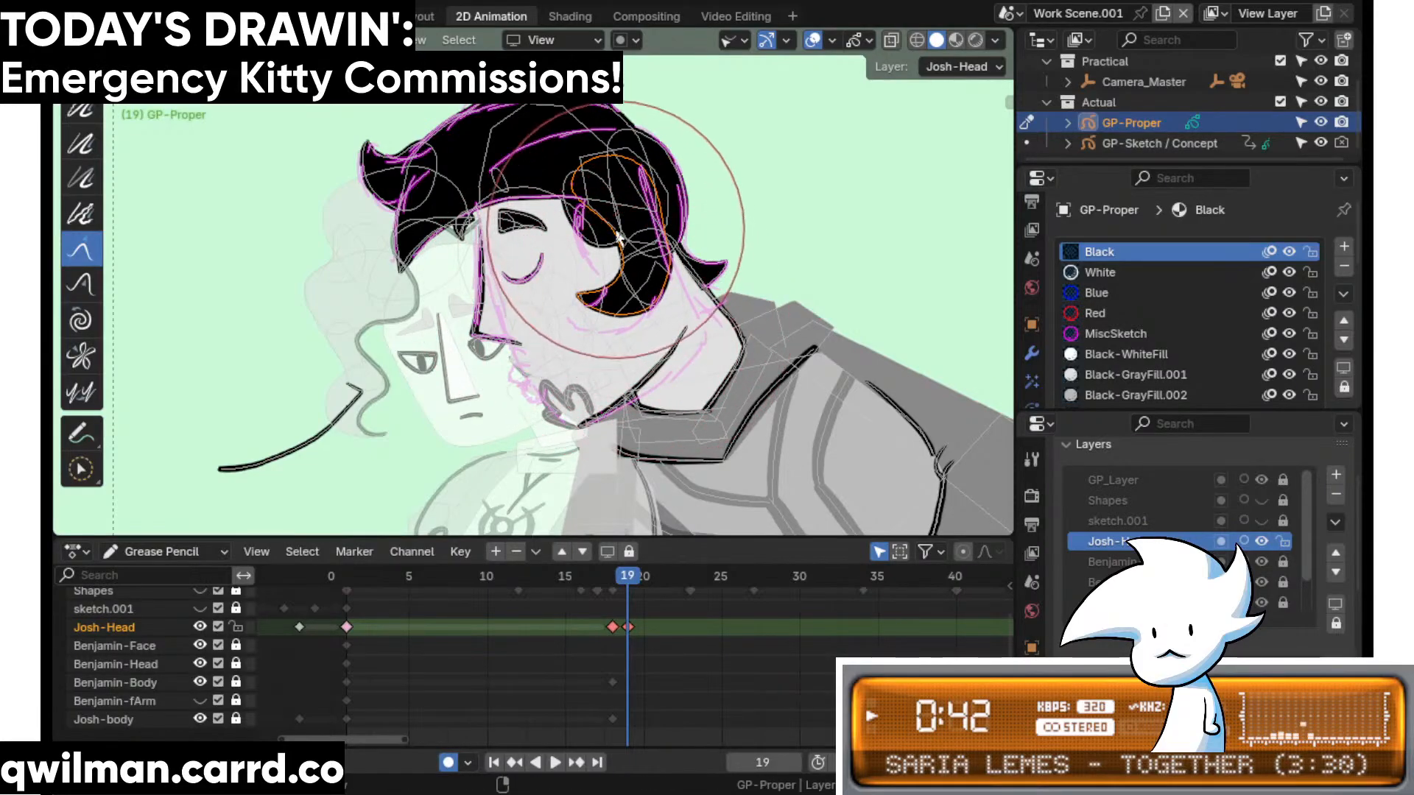
# - Circle-select the hair stroke along the front of the sideburn and nudge it into place with the Grab brush
pyautogui.scroll(3, 642, 266)
pyautogui.press('c')
pyautogui.scroll(2, 663, 221)
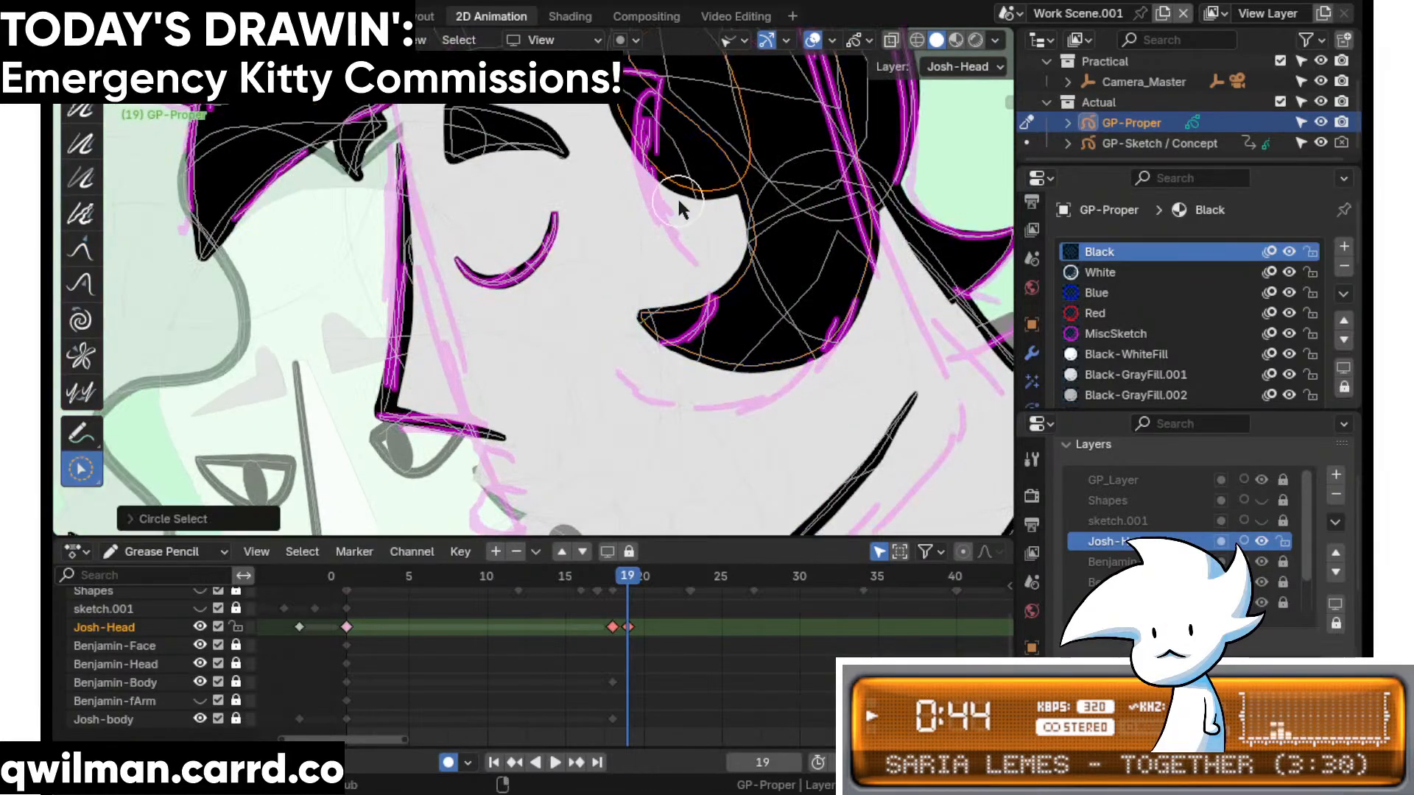
pyautogui.hotkey('shift', 'space')
pyautogui.click(639, 112)
pyautogui.scroll(-2, 692, 228)
pyautogui.moveTo(696, 236); pyautogui.dragTo(673, 164)
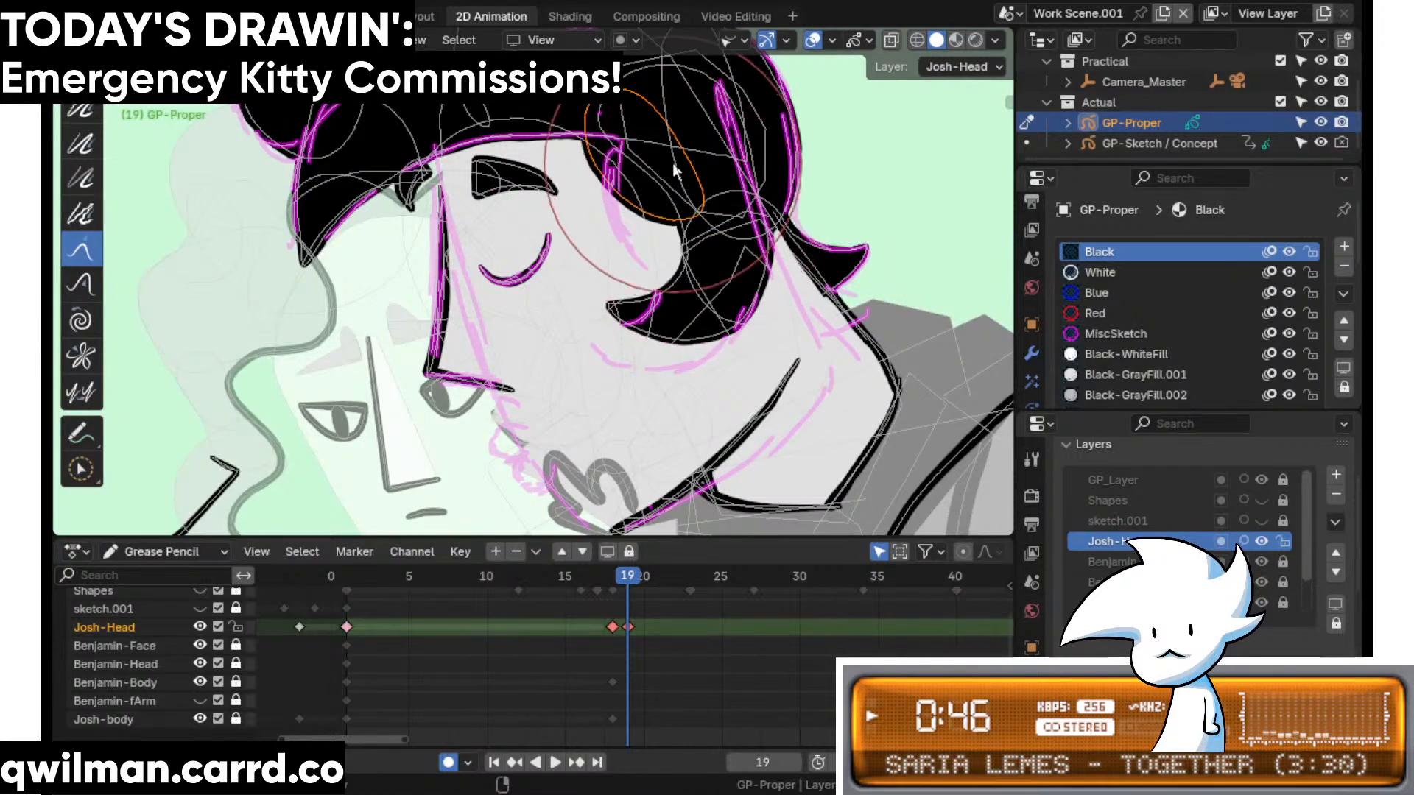
# - Try to draw the puckered lips in Black along the pink guide below the nose on frame 19
pyautogui.scroll(-3, 671, 171)
pyautogui.scroll(1, 625, 277)
pyautogui.keyDown('shift'); pyautogui.moveTo(559, 369); pyautogui.dragTo(639, 251, button='middle'); pyautogui.keyUp('shift')
pyautogui.scroll(1, 641, 249)
pyautogui.hotkey('ctrl', 'Tab')
pyautogui.scroll(3, 643, 235)
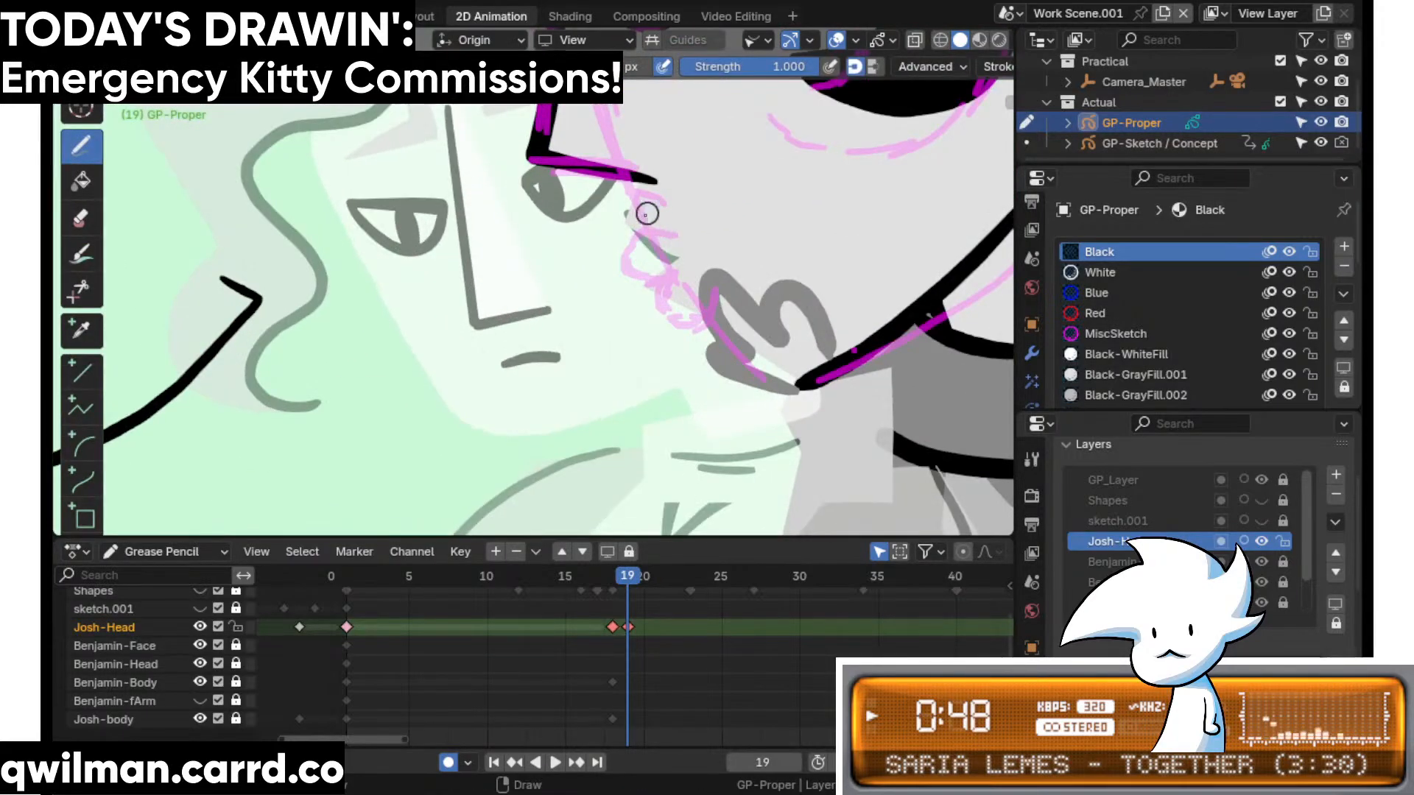
pyautogui.moveTo(636, 208)
pyautogui.mouseDown()
pyautogui.moveTo(670, 246)
pyautogui.moveTo(657, 300)
pyautogui.mouseUp()
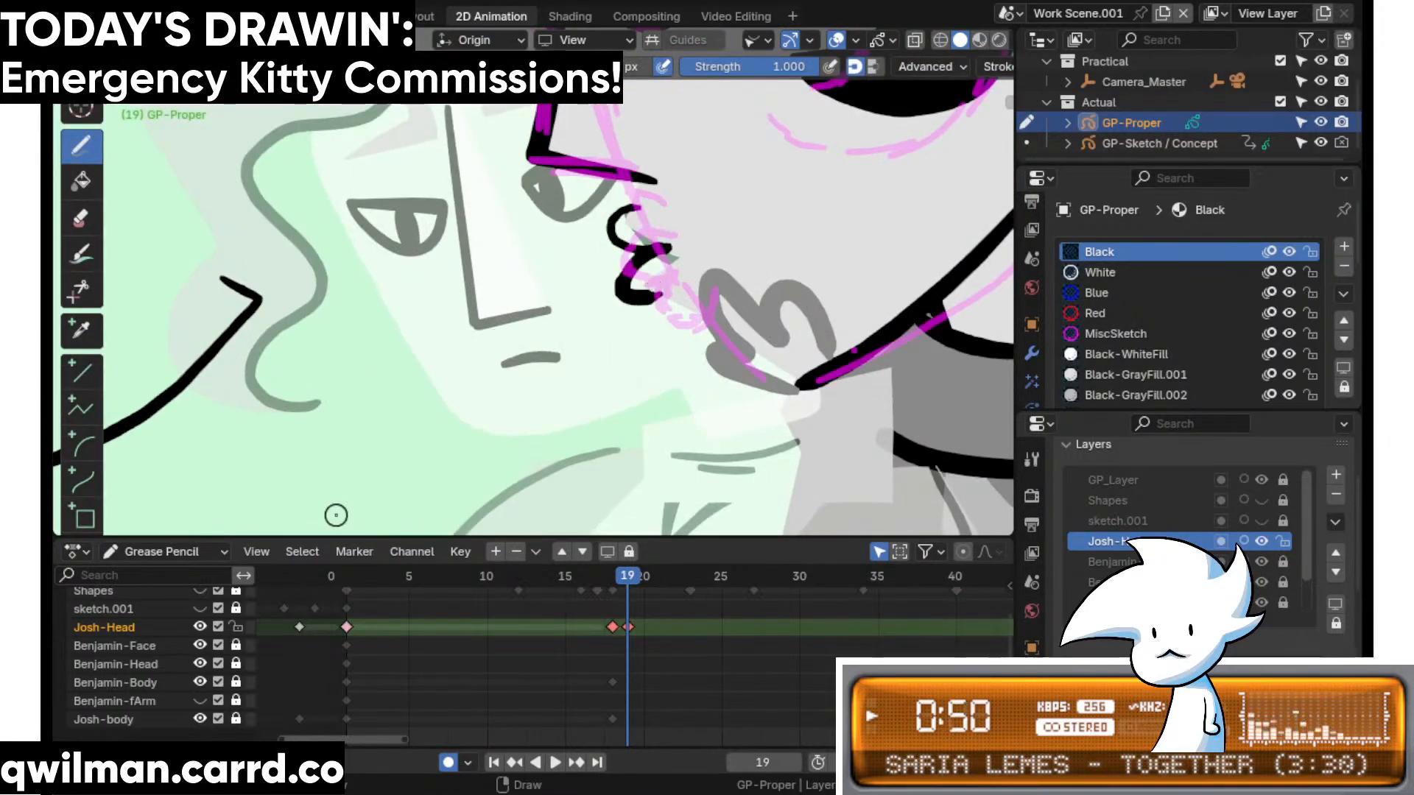
pyautogui.hotkey('ctrl', 'z')
pyautogui.hotkey('ctrl', 'z')
pyautogui.moveTo(635, 198); pyautogui.dragTo(685, 245)
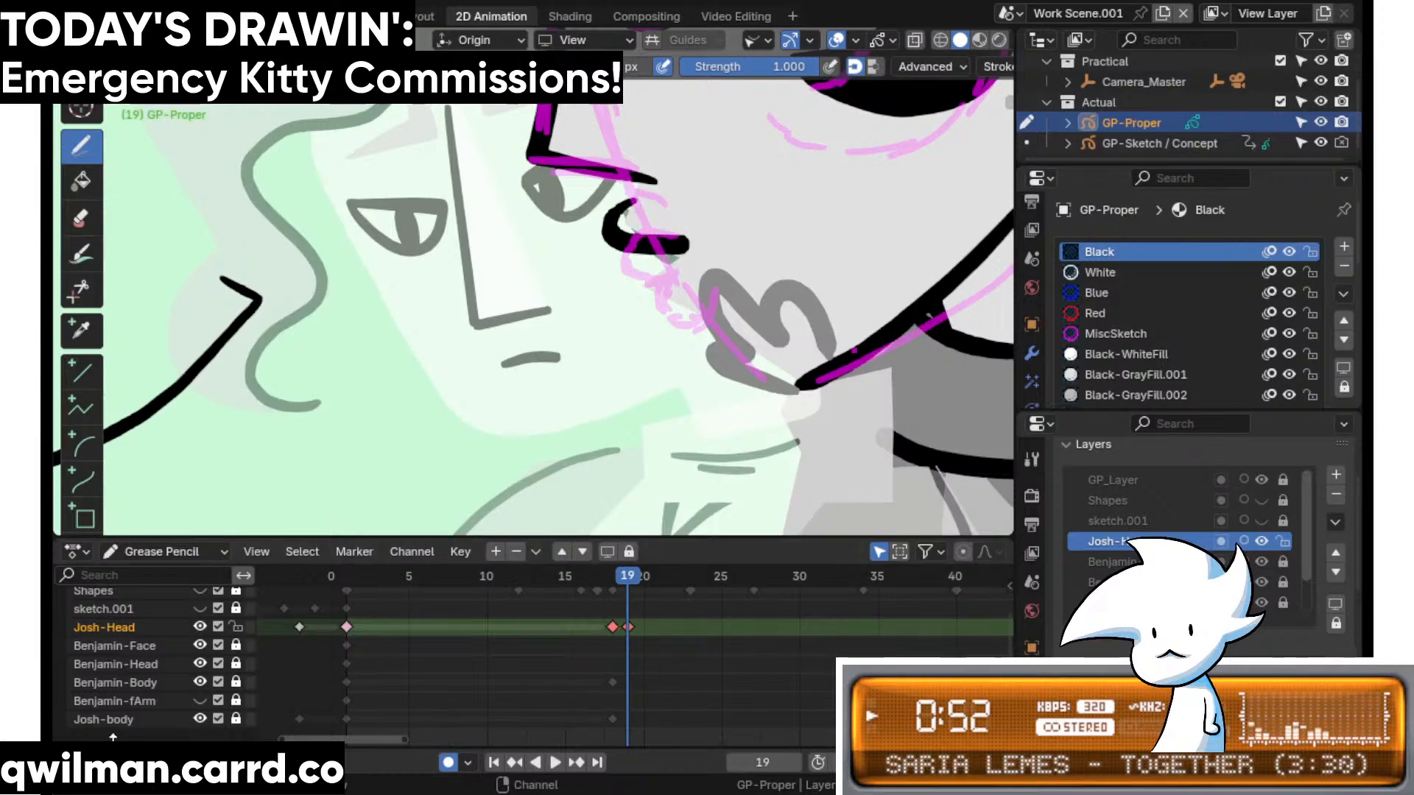
pyautogui.hotkey('ctrl', 'z')
# - Turn on Stabilize Stroke for the brush and draw the puckered upper and lower lips below the nose
pyautogui.click(965, 66)
pyautogui.click(894, 509)
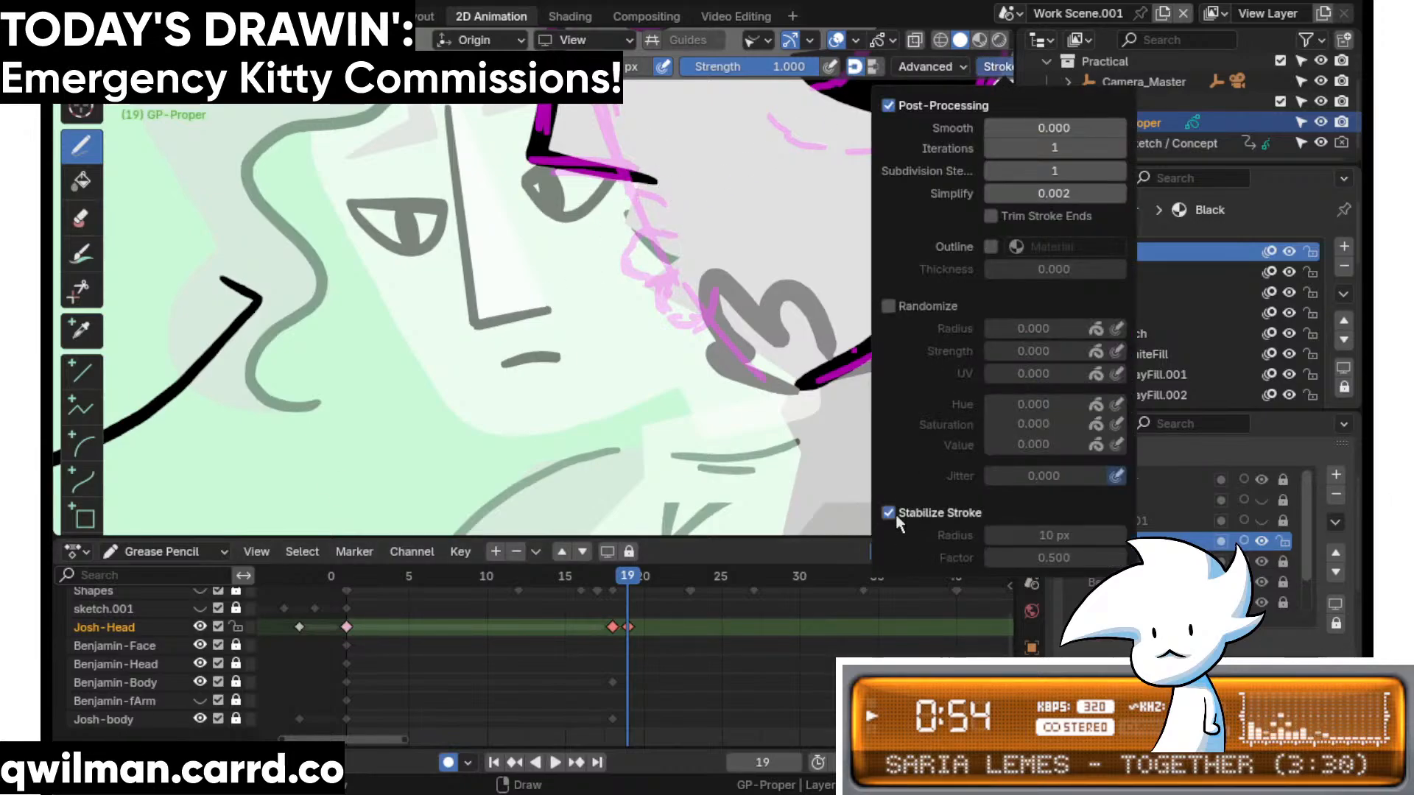
pyautogui.scroll(2, 648, 232)
pyautogui.moveTo(635, 218)
pyautogui.mouseDown()
pyautogui.moveTo(627, 275)
pyautogui.moveTo(679, 274)
pyautogui.moveTo(692, 336)
pyautogui.mouseUp()
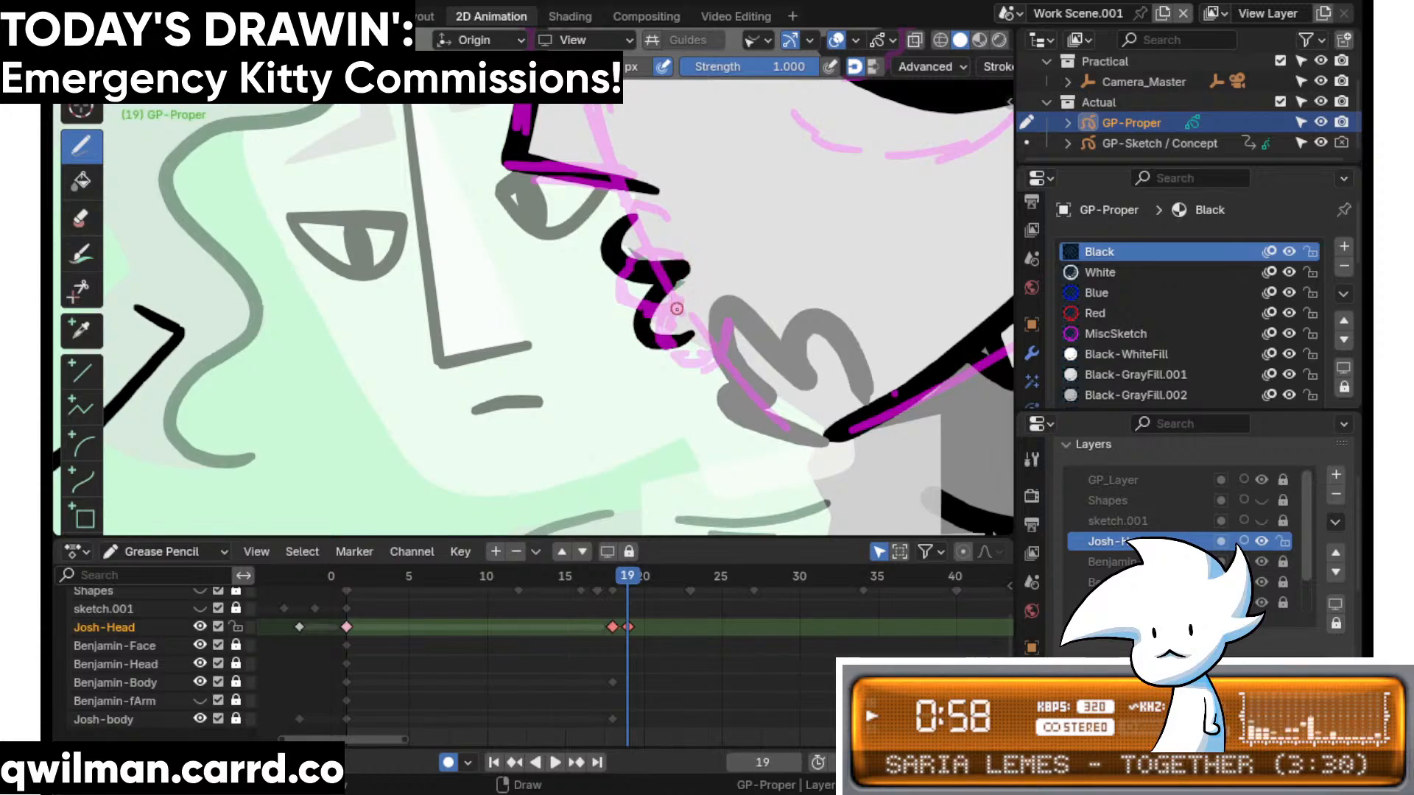
# - Circle-select the new lip strokes, nudge the lower lip with the Grab brush, and save the file
pyautogui.hotkey('ctrl', 'Tab')
pyautogui.hotkey('shift', 'space')
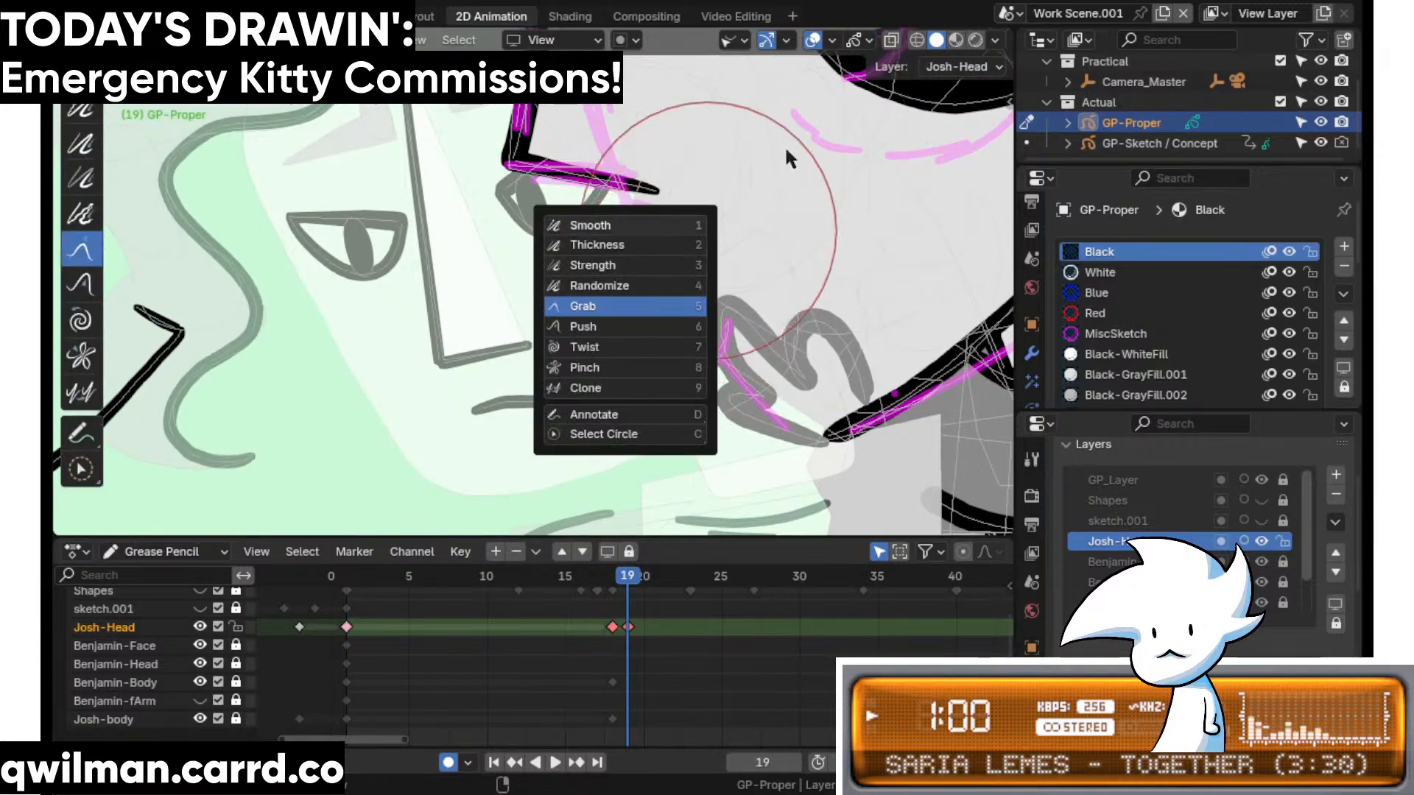
pyautogui.press('Tab')
pyautogui.press('q')
pyautogui.press('Escape')
pyautogui.hotkey('ctrl', 'Tab')
pyautogui.hotkey('shift', 'space')
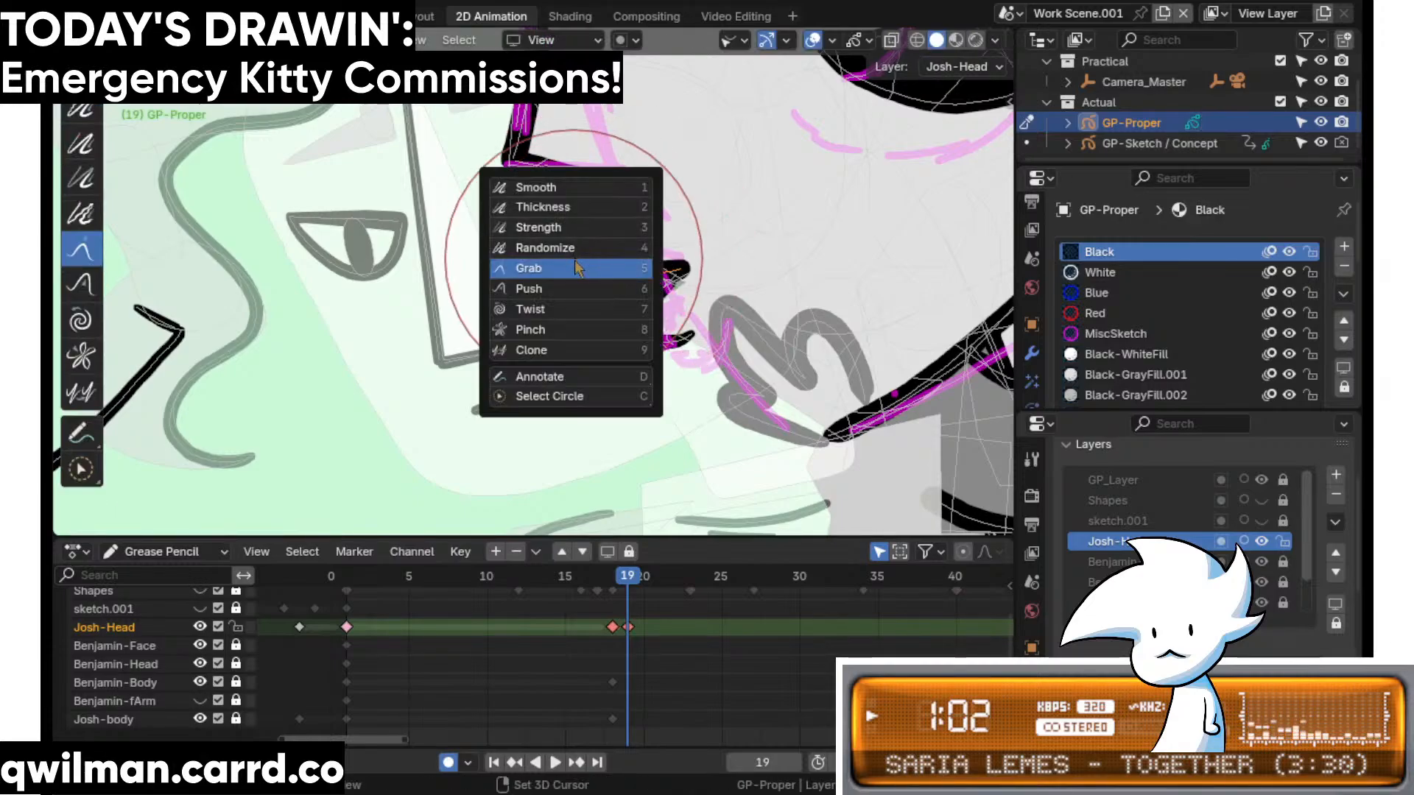
pyautogui.click(631, 274)
pyautogui.moveTo(599, 202); pyautogui.dragTo(615, 292)
pyautogui.press('w')
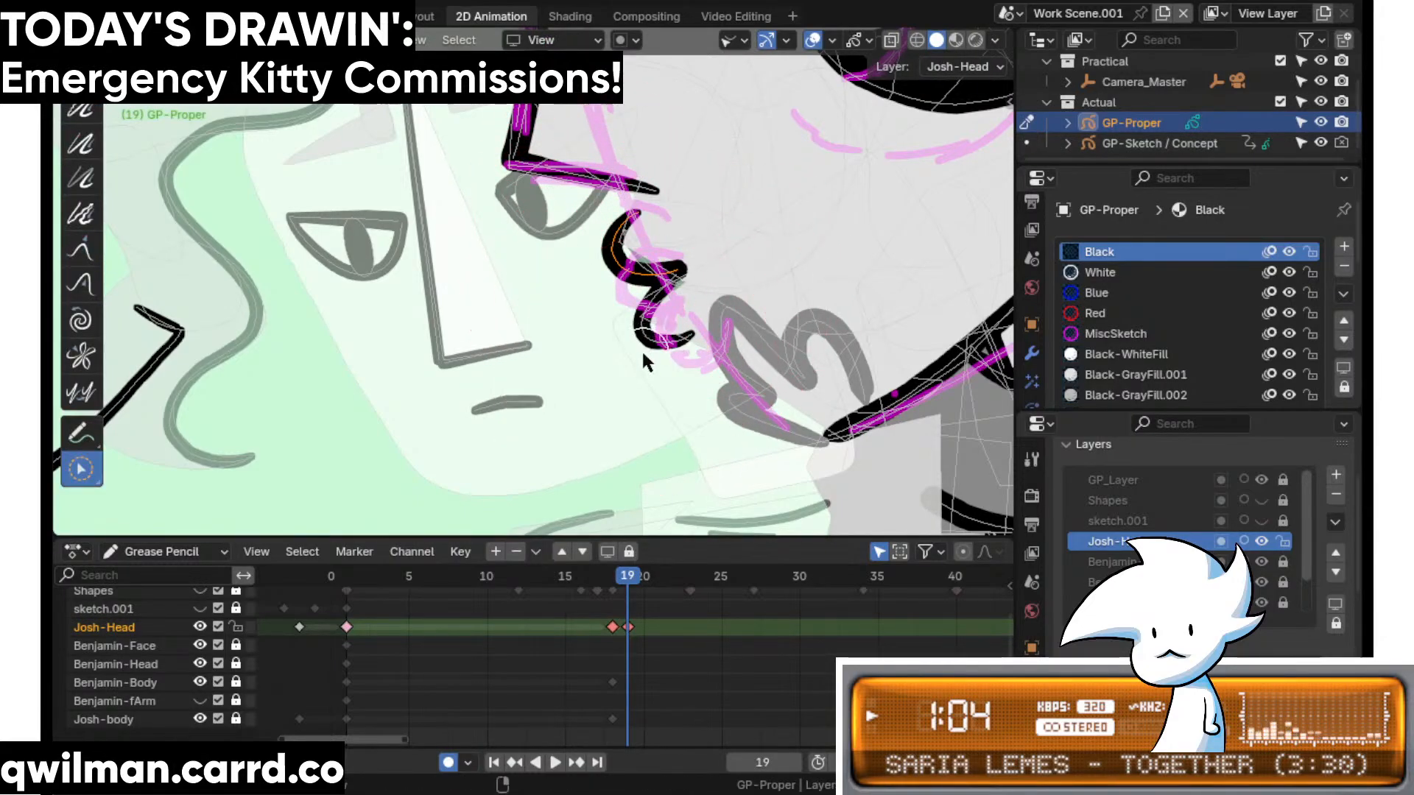
pyautogui.click(642, 349)
pyautogui.hotkey('shift', 'space')
pyautogui.click(594, 240)
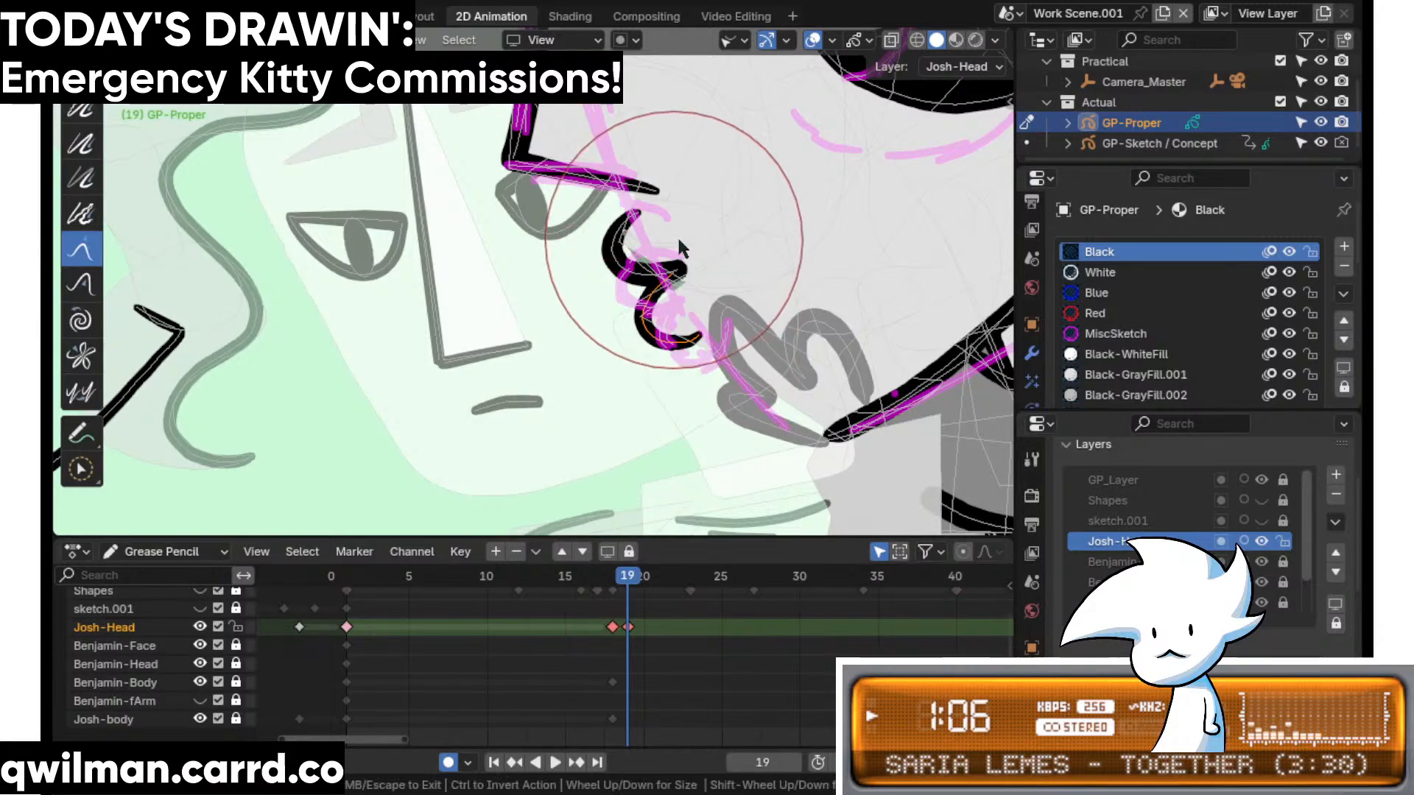
pyautogui.scroll(-5, 594, 355)
pyautogui.hotkey('ctrl', 's')
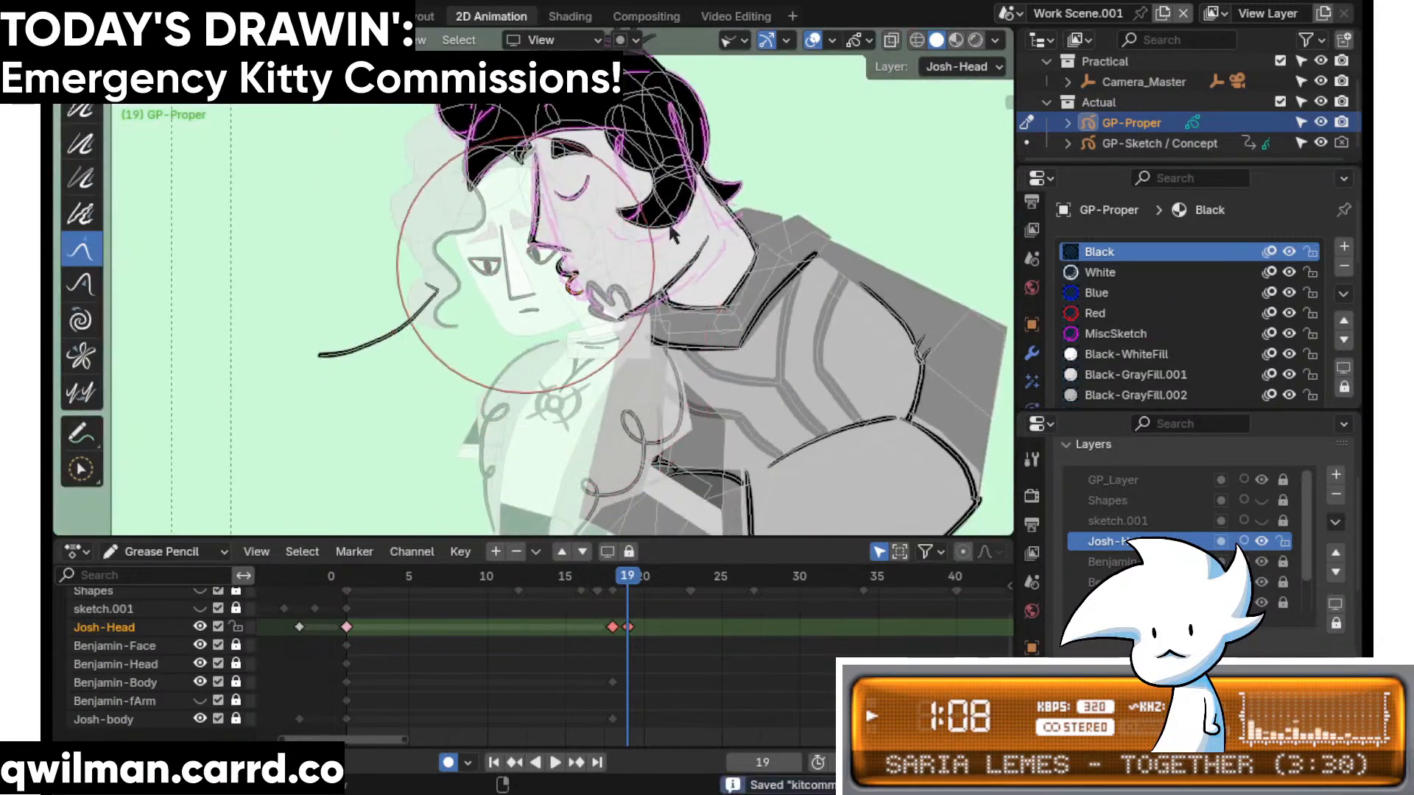
# - Examine the turned head and lips in the rendered Layout workspace, and return to the 2D Animation workspace
pyautogui.scroll(-3, 684, 360)
pyautogui.press('Tab')
pyautogui.hotkey('ctrl', 'Tab')
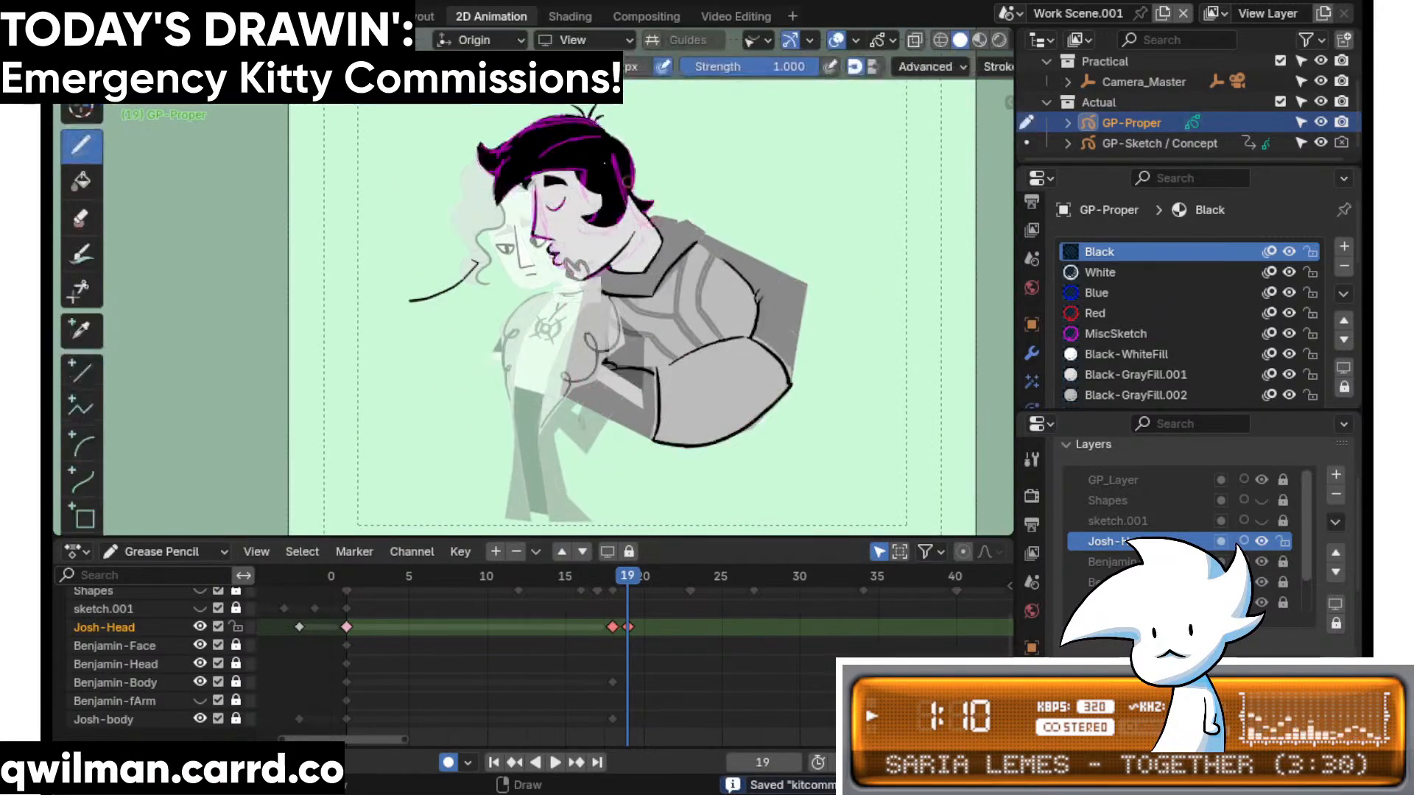
pyautogui.click(422, 16)
pyautogui.click(1012, 40)
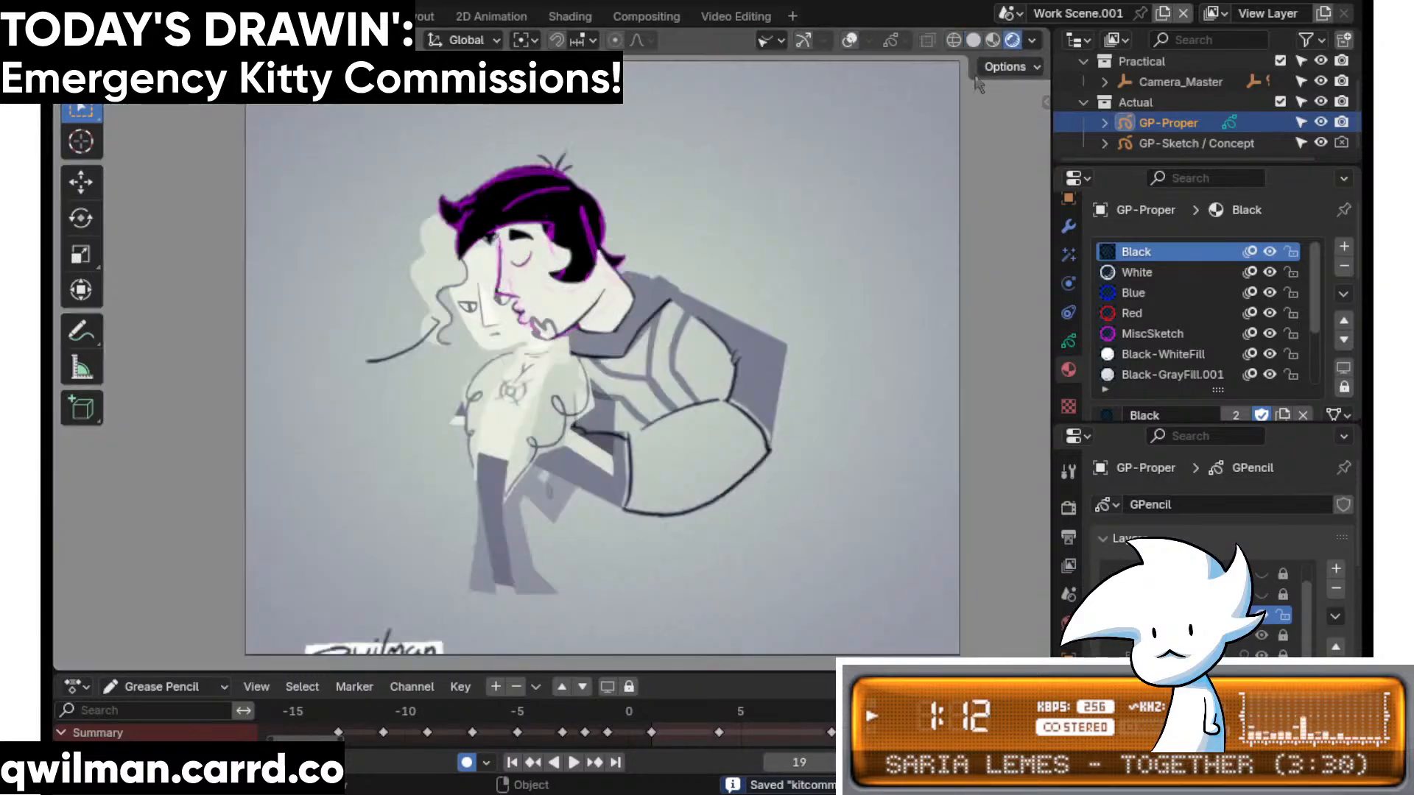
pyautogui.scroll(2, 665, 387)
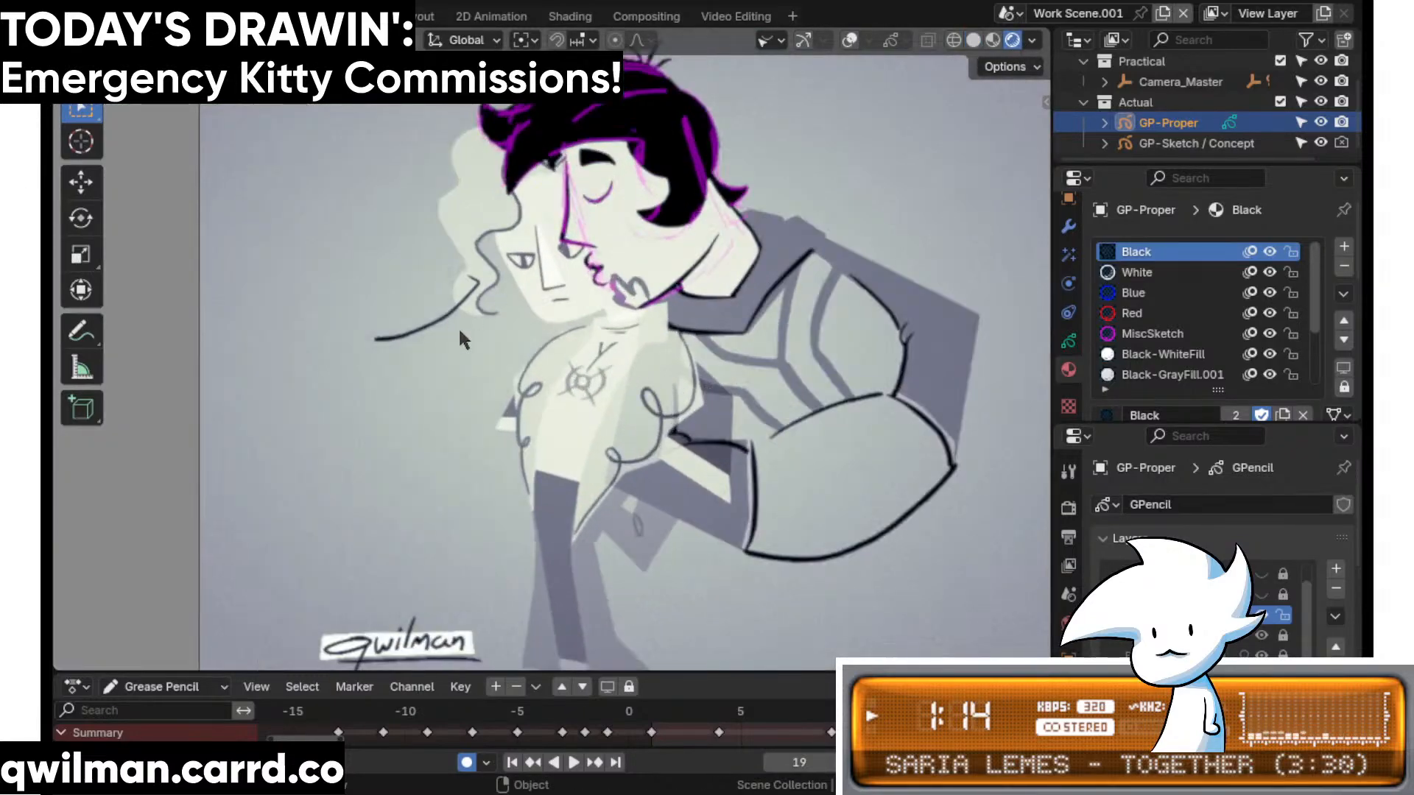
pyautogui.scroll(2, 462, 340)
pyautogui.scroll(-3, 599, 365)
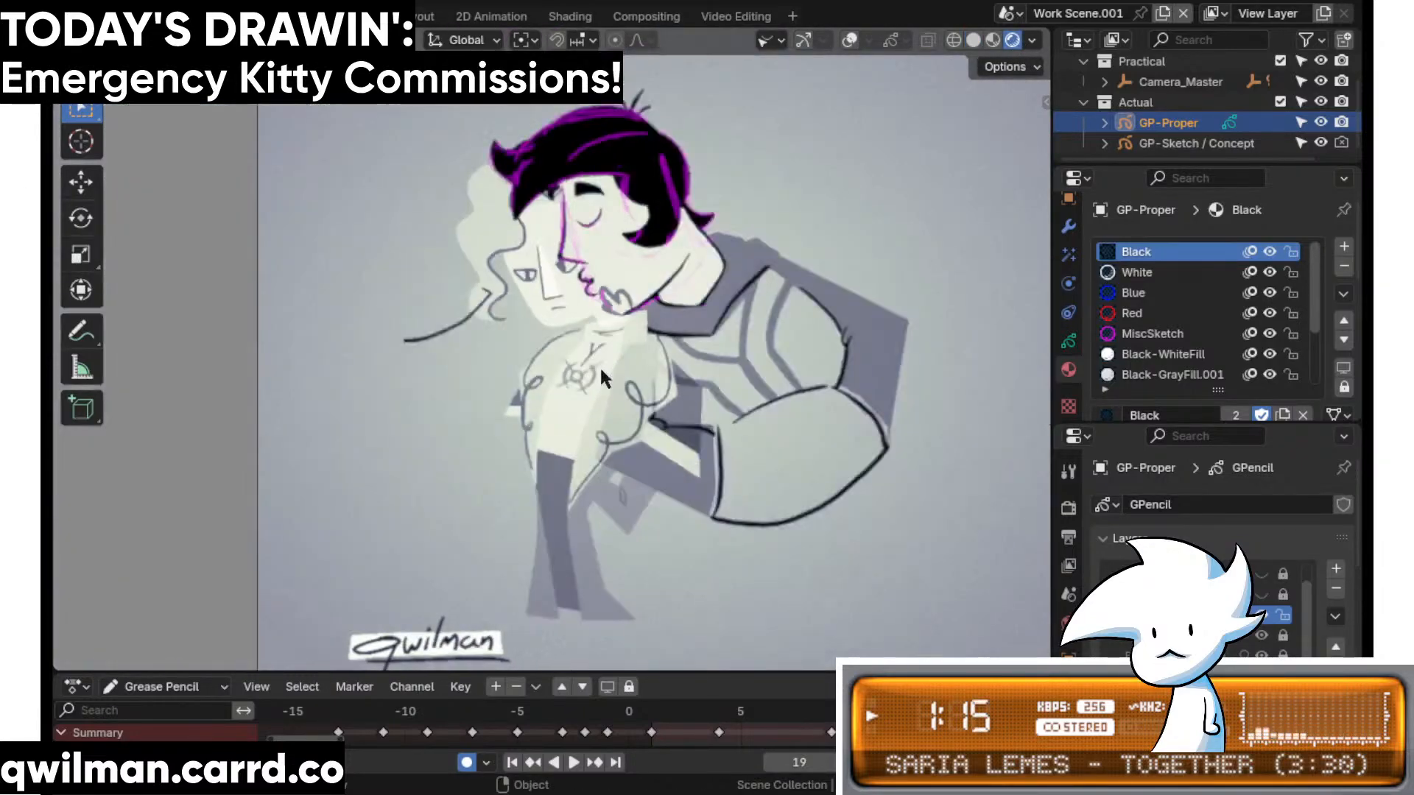
pyautogui.click(429, 16)
pyautogui.click(489, 16)
# - Move the Josh-Head keyframe from frame 19 onto frame 18, replacing the one there
pyautogui.scroll(2, 626, 290)
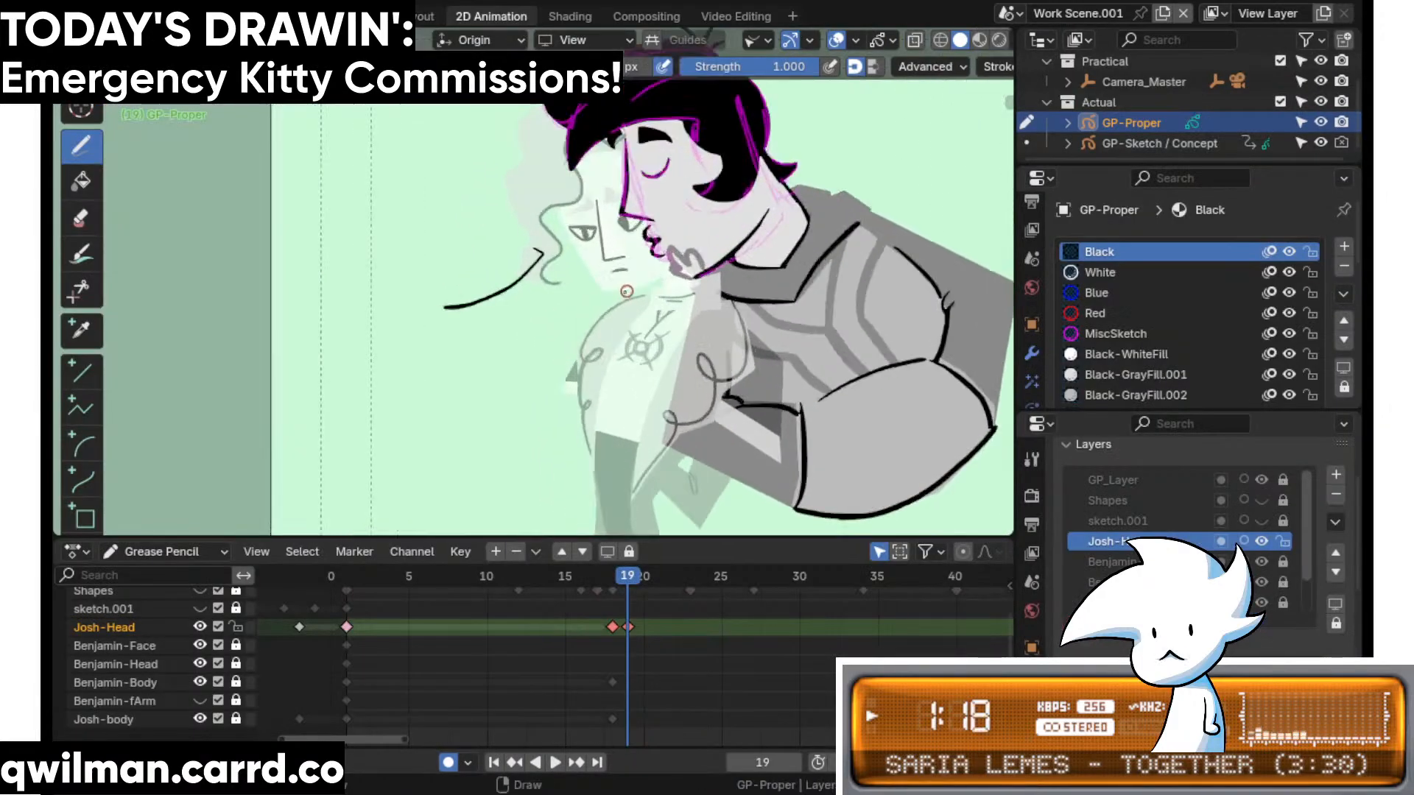
pyautogui.scroll(2, 566, 299)
pyautogui.hotkey('ctrl', 'z')
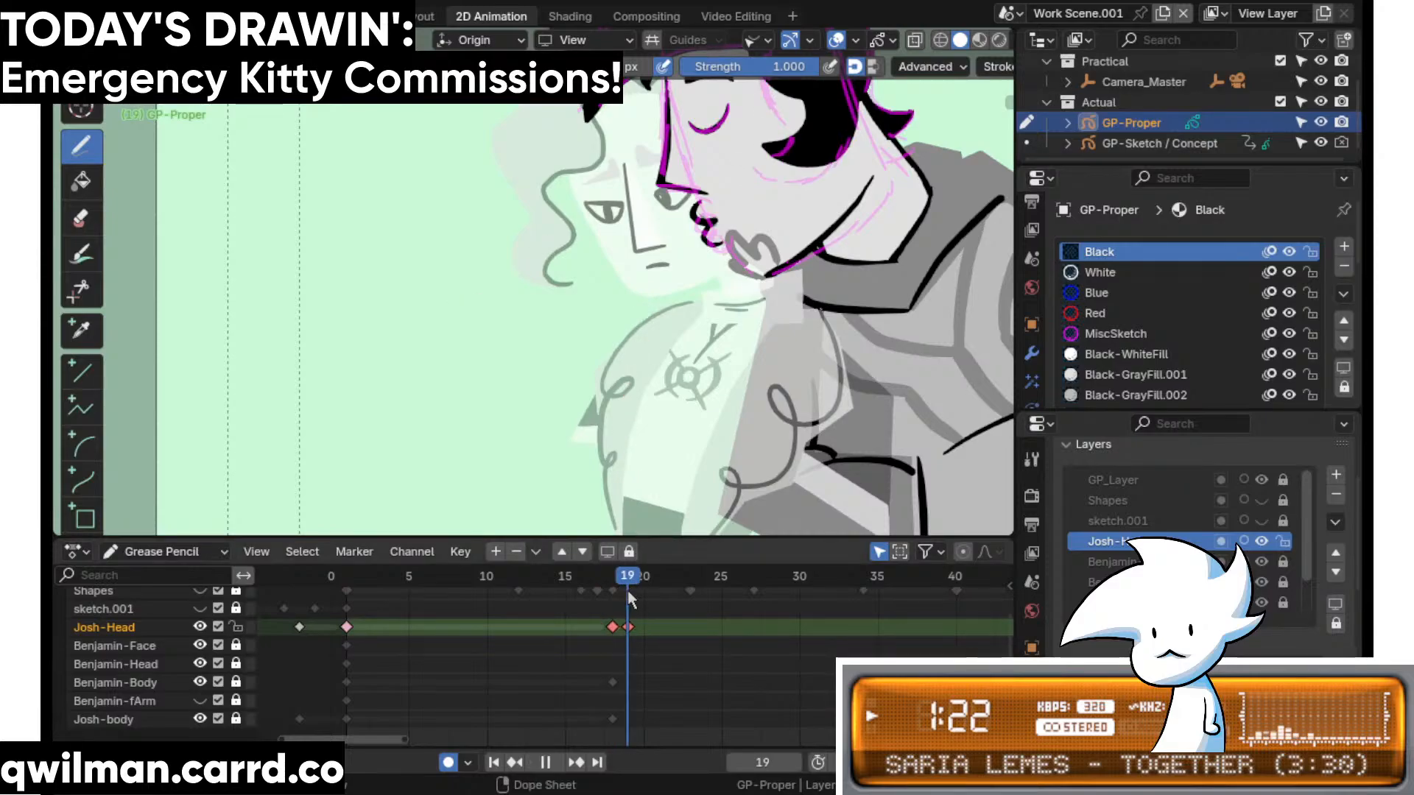
pyautogui.moveTo(629, 634); pyautogui.dragTo(607, 631)
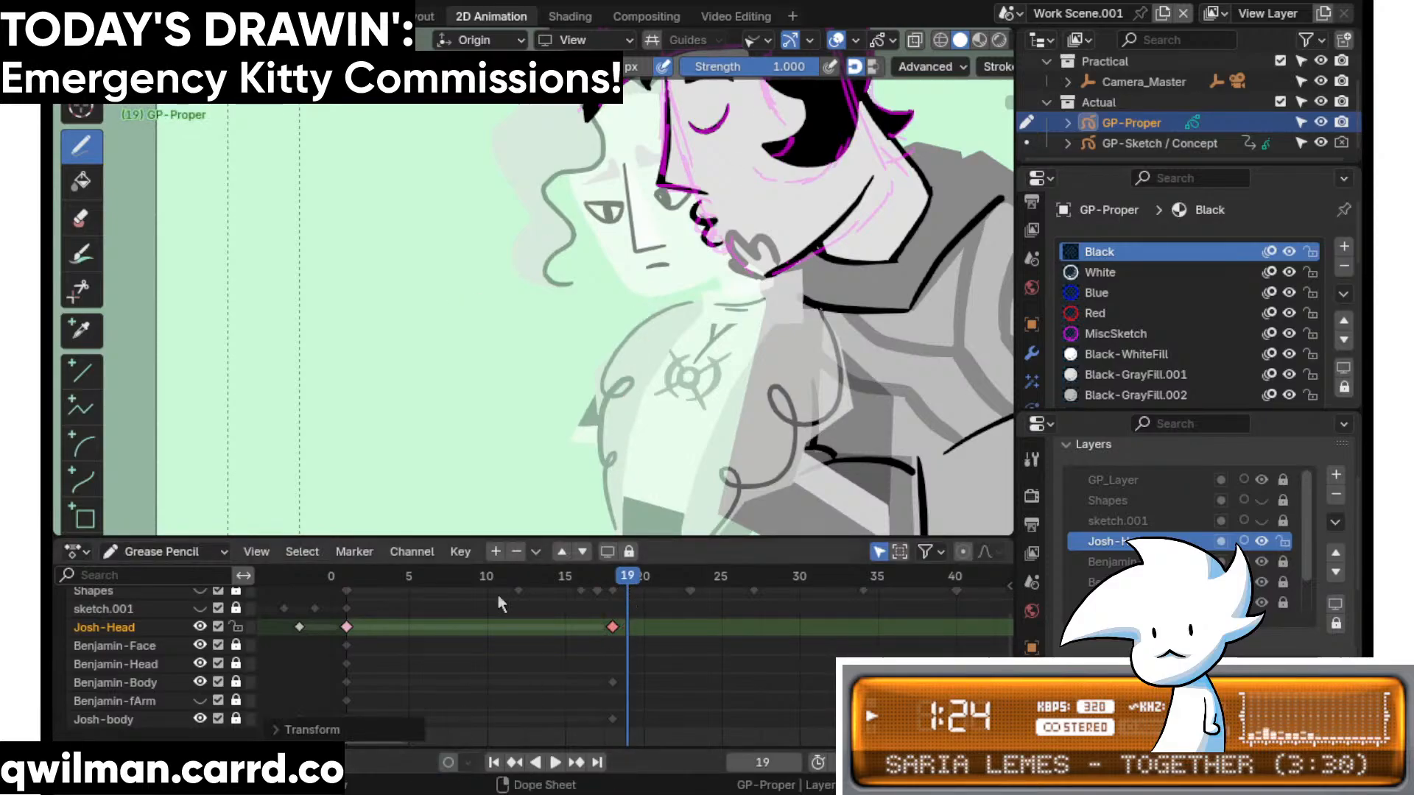
# - Select the thick grey curled stroke at the chin in Sculpt Mode and reshape it with the Grab brush
pyautogui.scroll(-6, 489, 243)
pyautogui.scroll(10, 688, 318)
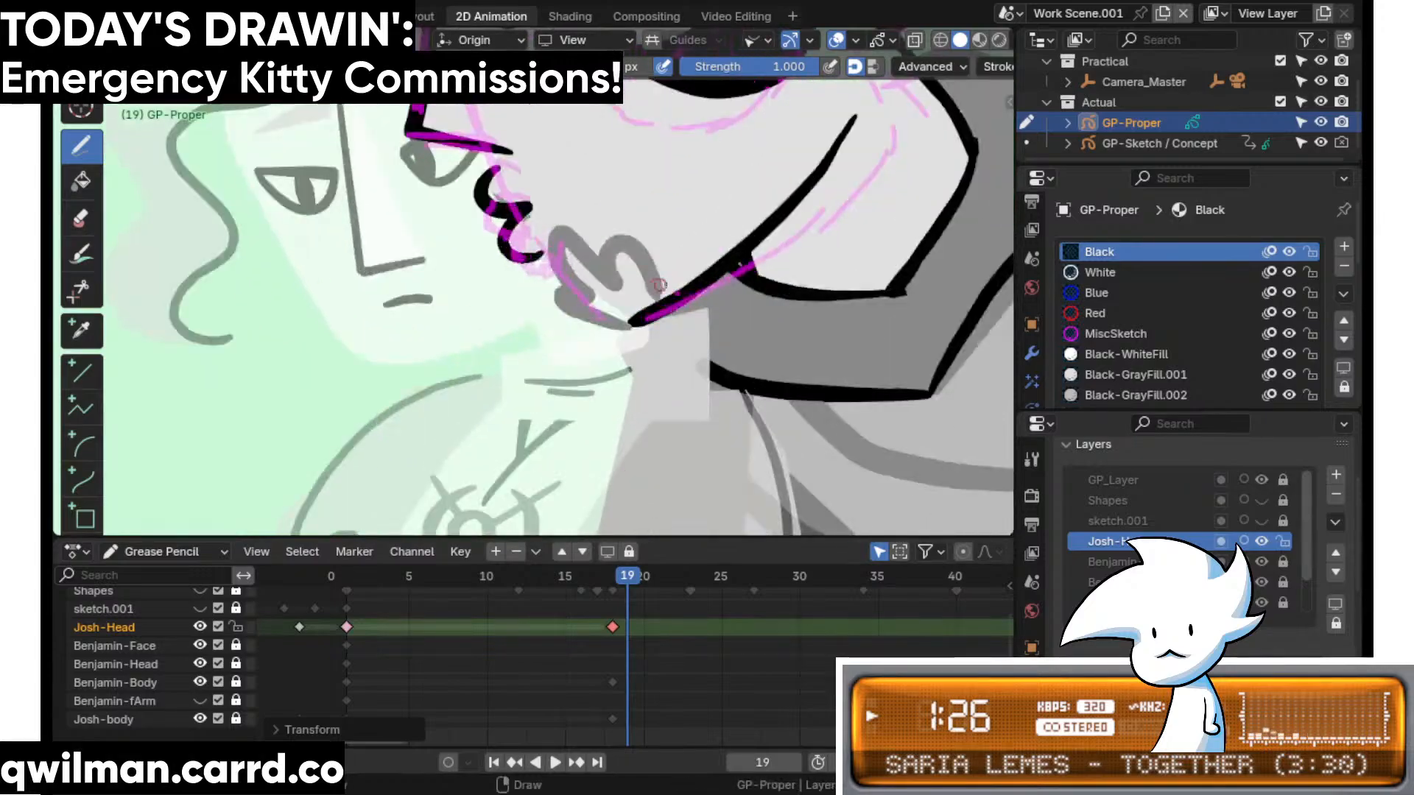
pyautogui.hotkey('ctrl', 'Tab')
pyautogui.press('q')
pyautogui.click(648, 262)
pyautogui.scroll(4, 685, 260)
pyautogui.moveTo(716, 292)
pyautogui.mouseDown()
pyautogui.moveTo(590, 342)
pyautogui.moveTo(599, 315)
pyautogui.mouseUp()
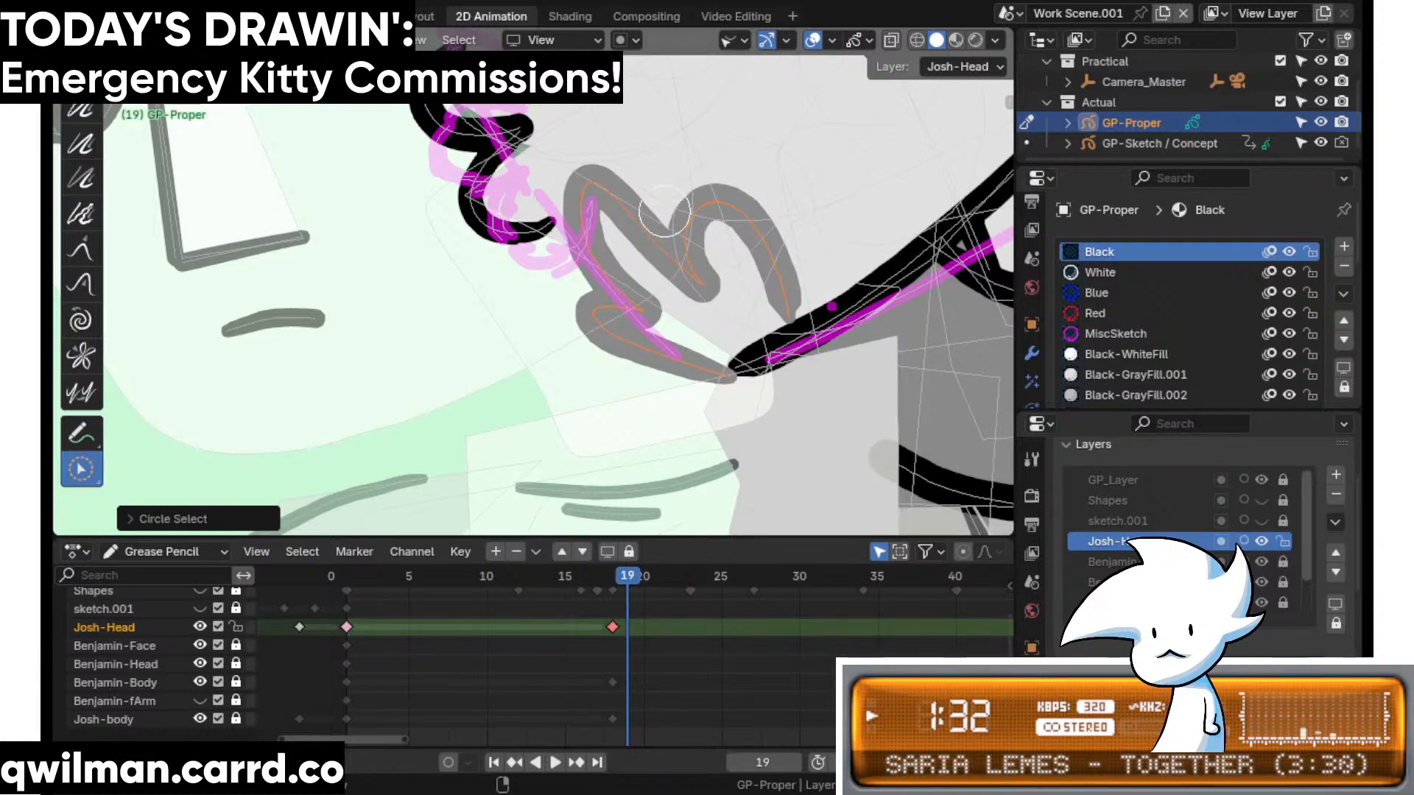
pyautogui.scroll(-4, 652, 267)
pyautogui.hotkey('shift', 'space')
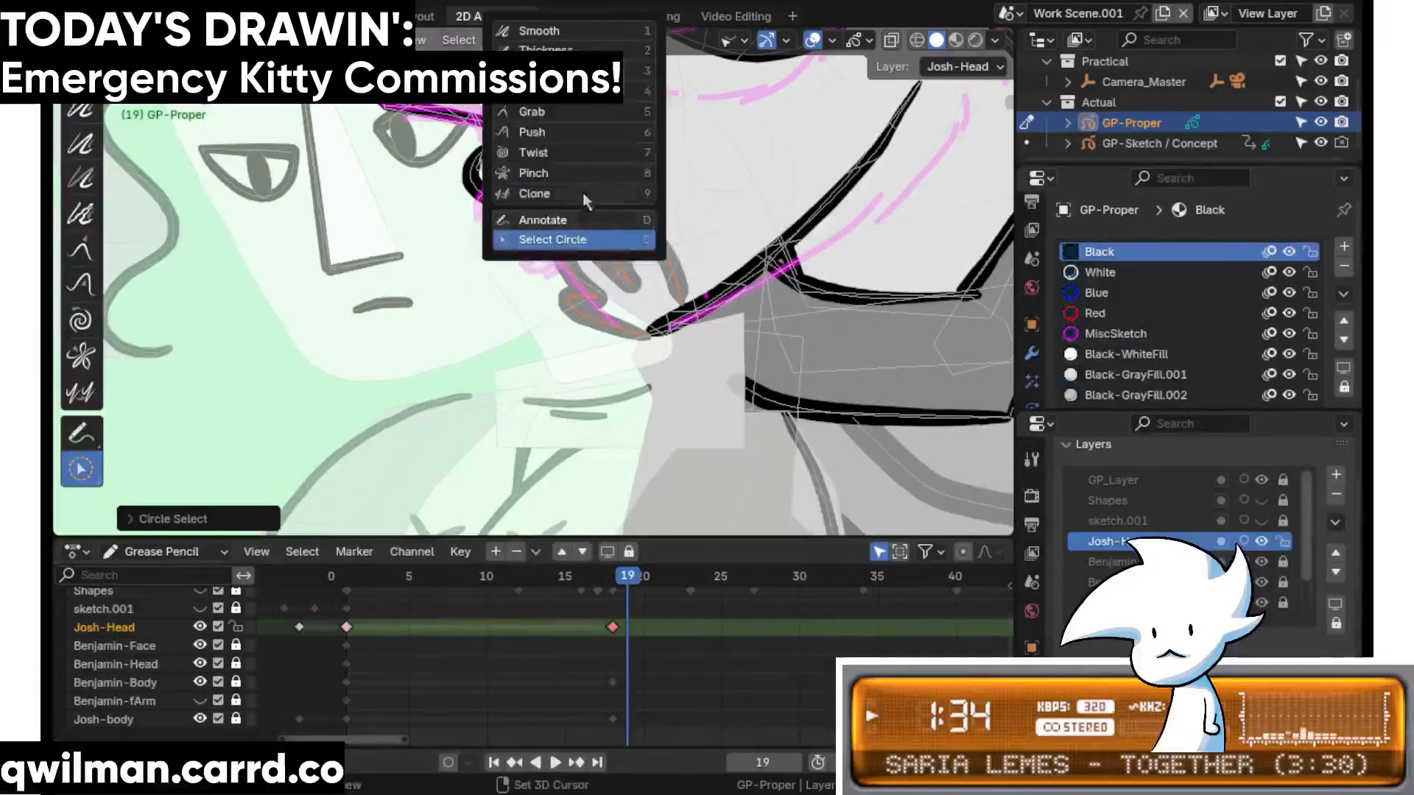
pyautogui.click(549, 112)
pyautogui.scroll(-3, 554, 157)
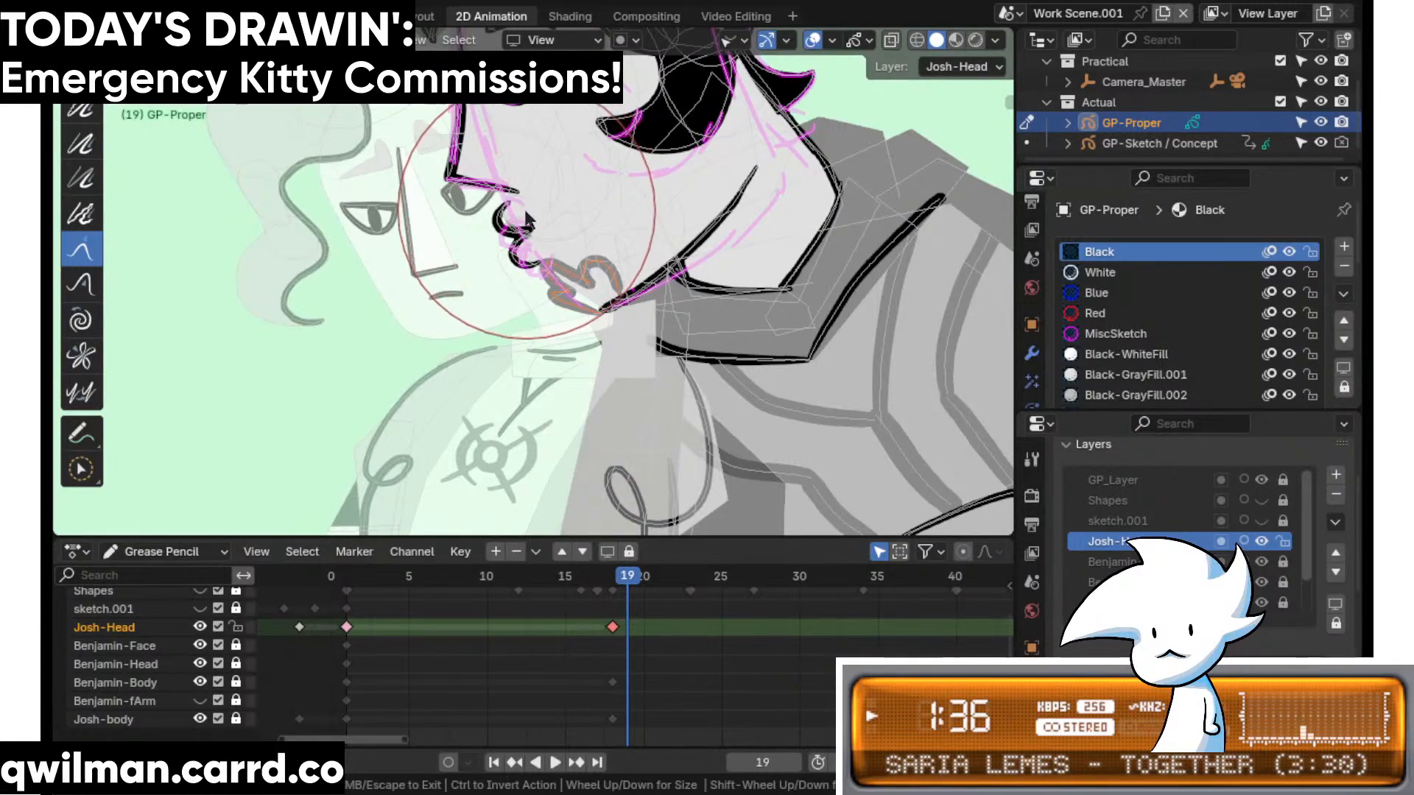
pyautogui.scroll(2, 535, 258)
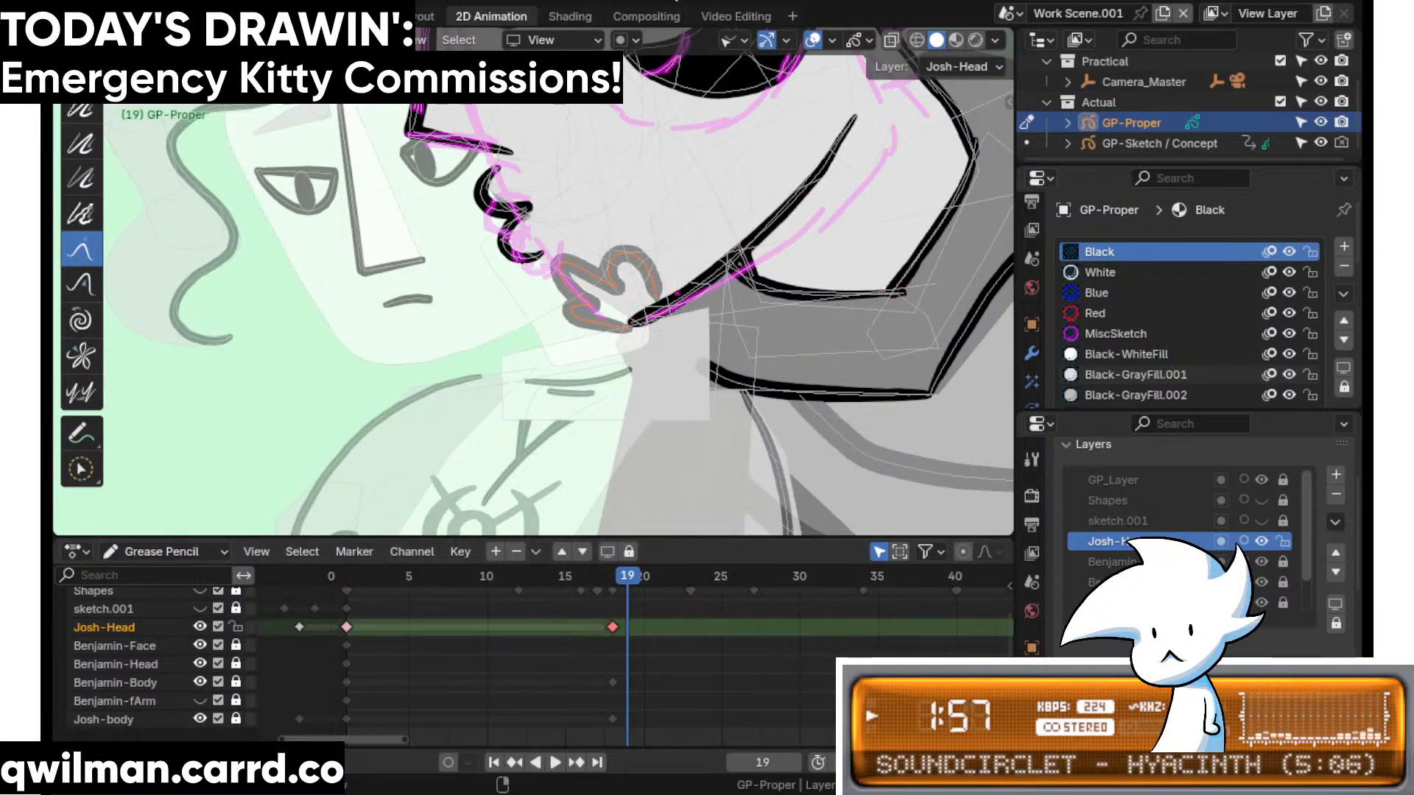
pyautogui.scroll(-3, 590, 295)
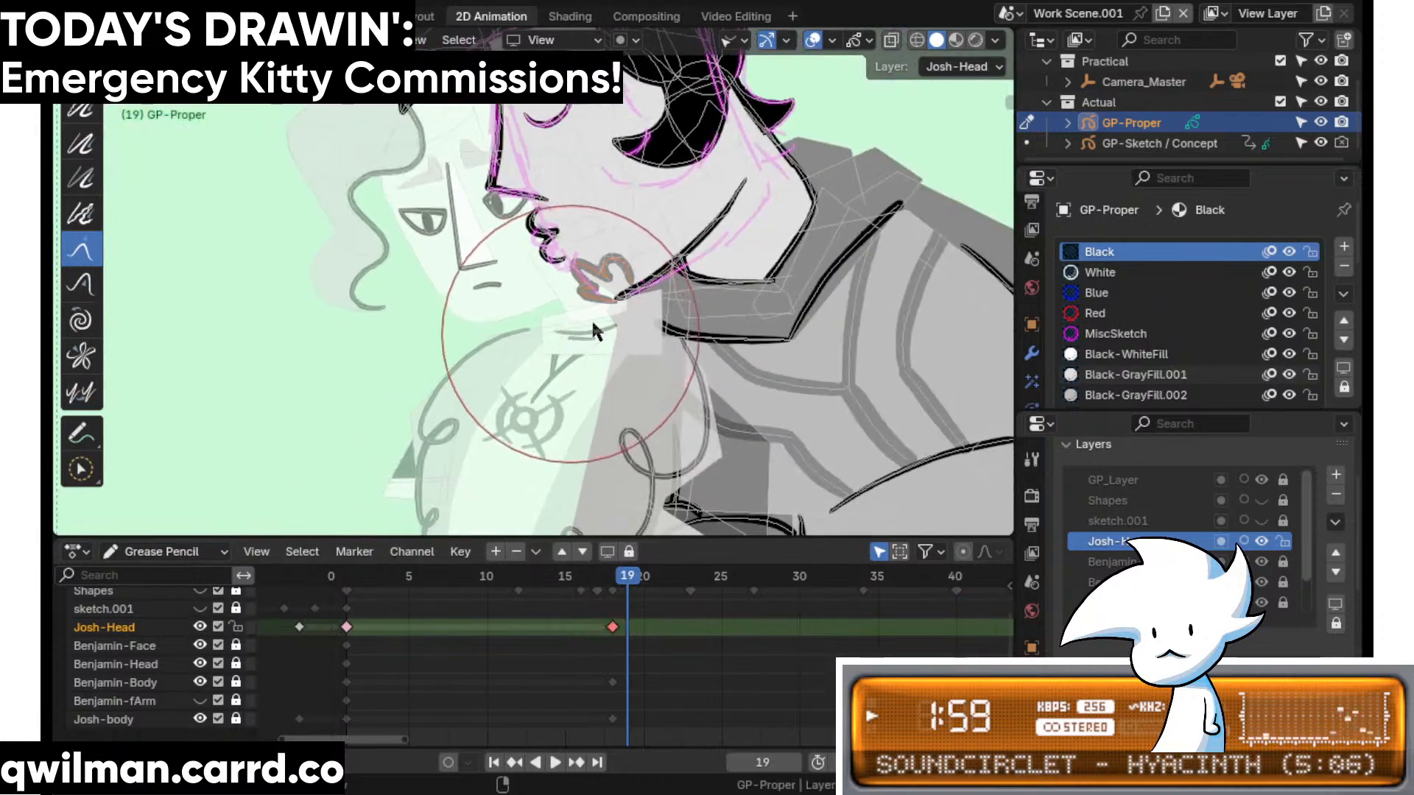
pyautogui.keyDown('shift'); pyautogui.moveTo(558, 346); pyautogui.dragTo(779, 299, button='middle'); pyautogui.keyUp('shift')
pyautogui.keyDown('shift'); pyautogui.moveTo(462, 415); pyautogui.dragTo(440, 417, button='middle'); pyautogui.keyUp('shift')
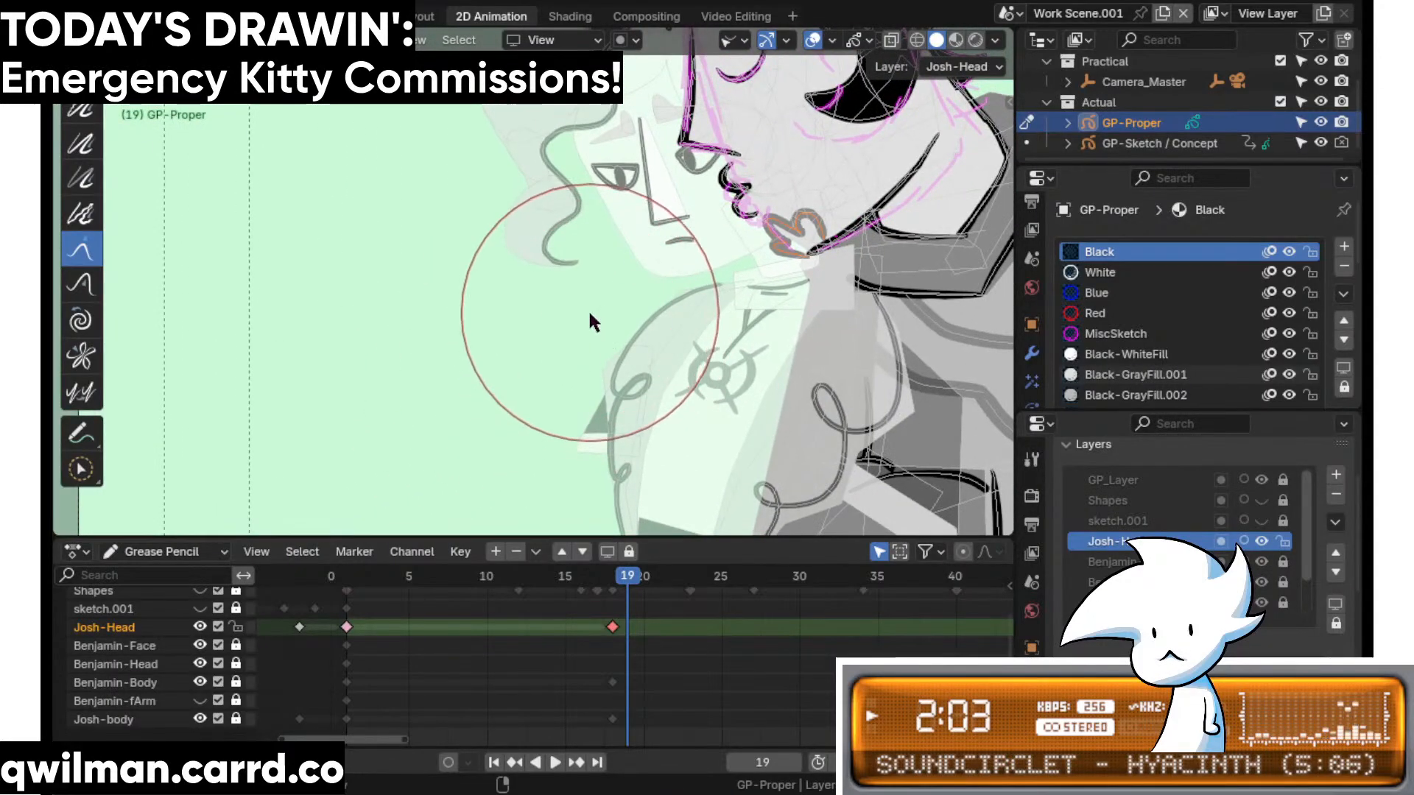
pyautogui.keyDown('shift'); pyautogui.moveTo(587, 359); pyautogui.dragTo(555, 350, button='middle'); pyautogui.keyUp('shift')
pyautogui.keyDown('shift'); pyautogui.moveTo(556, 415); pyautogui.dragTo(471, 461, button='middle'); pyautogui.keyUp('shift')
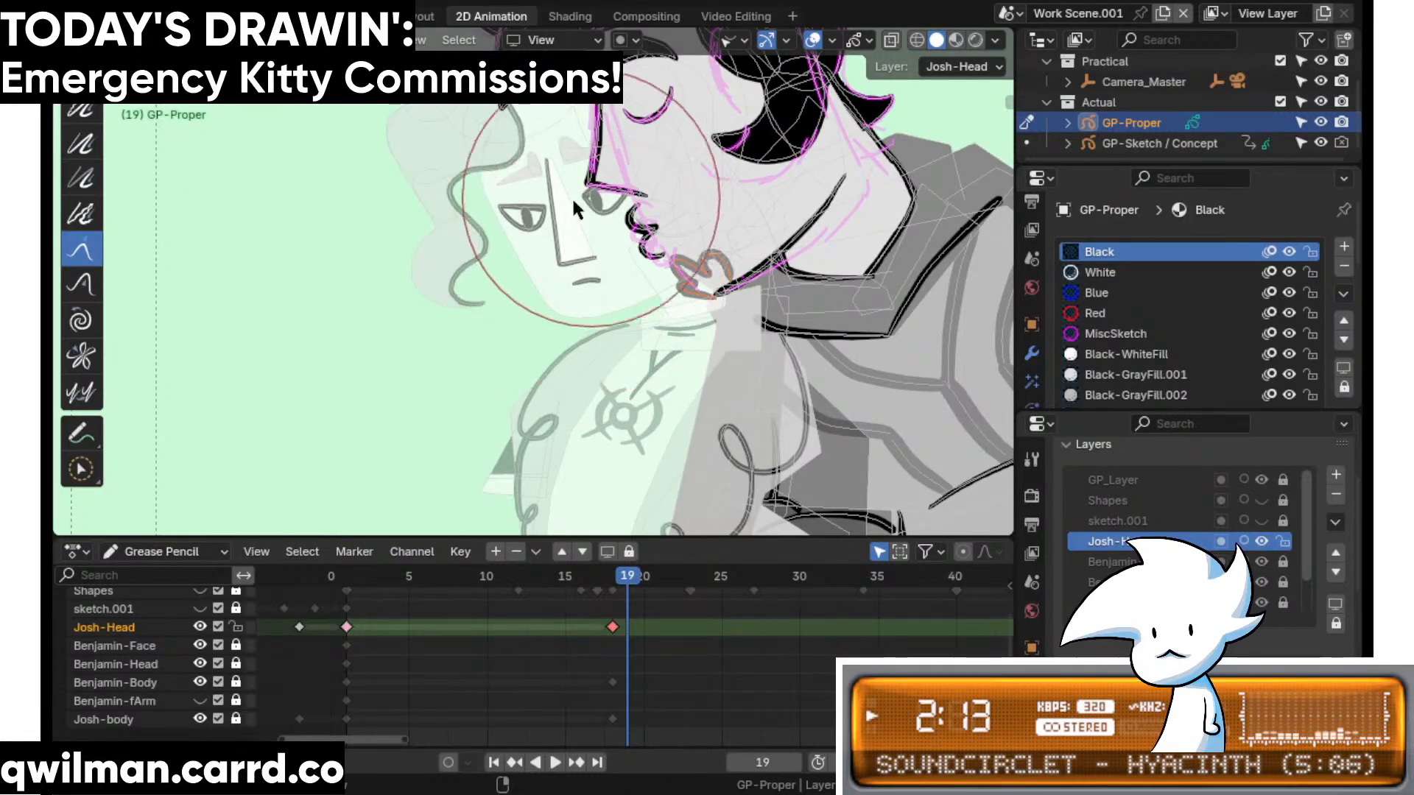
pyautogui.keyDown('shift'); pyautogui.moveTo(602, 357); pyautogui.dragTo(593, 358, button='middle'); pyautogui.keyUp('shift')
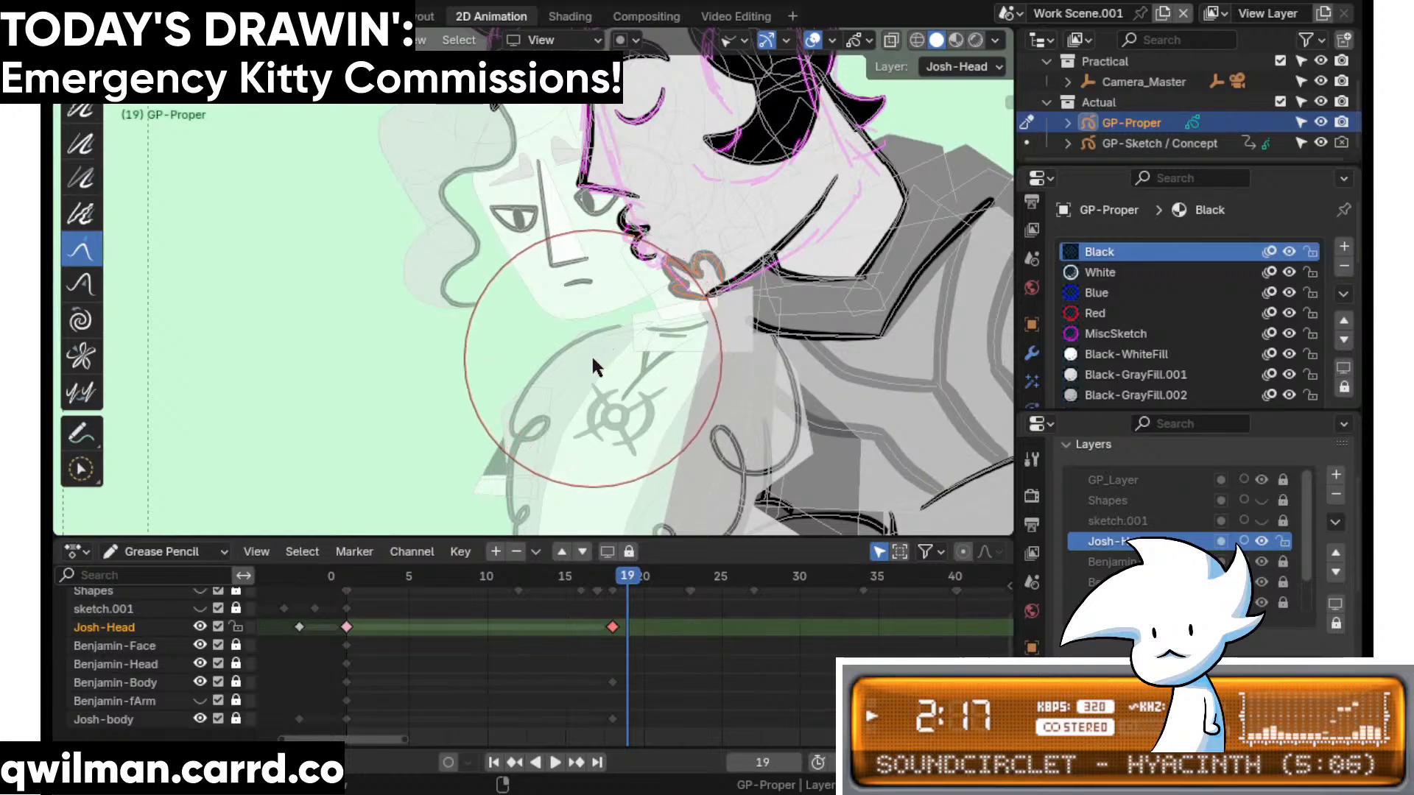
pyautogui.keyDown('shift'); pyautogui.moveTo(592, 355); pyautogui.dragTo(576, 374, button='middle'); pyautogui.keyUp('shift')
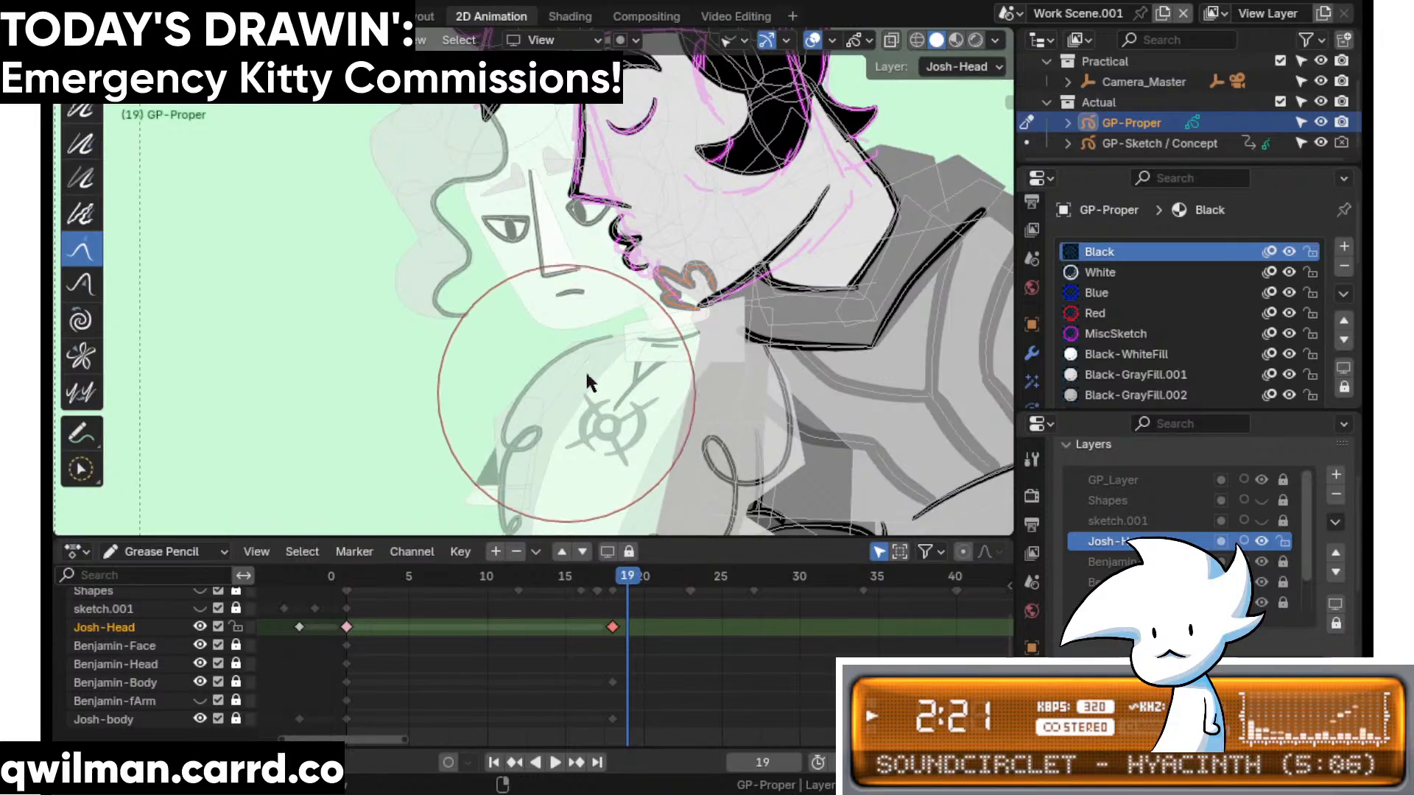
# - Circle-select the black upper lip stroke and adjust it with the Grab brush to follow the profile guide
pyautogui.scroll(-3, 601, 358)
pyautogui.scroll(9, 585, 391)
pyautogui.scroll(4, 626, 342)
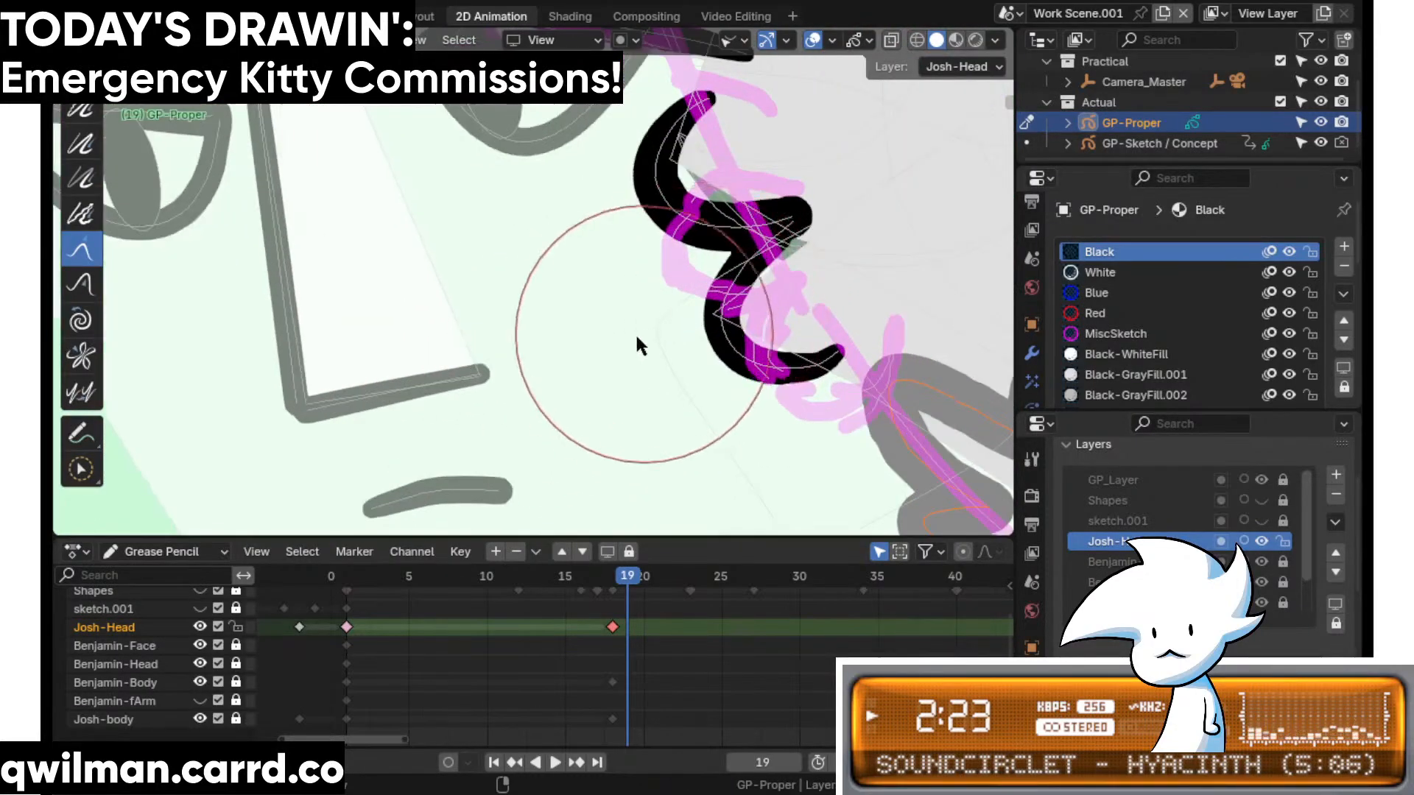
pyautogui.keyDown('shift'); pyautogui.moveTo(744, 259); pyautogui.dragTo(638, 277, button='middle'); pyautogui.keyUp('shift')
pyautogui.press('w')
pyautogui.click(639, 244)
pyautogui.hotkey('shift', 'space')
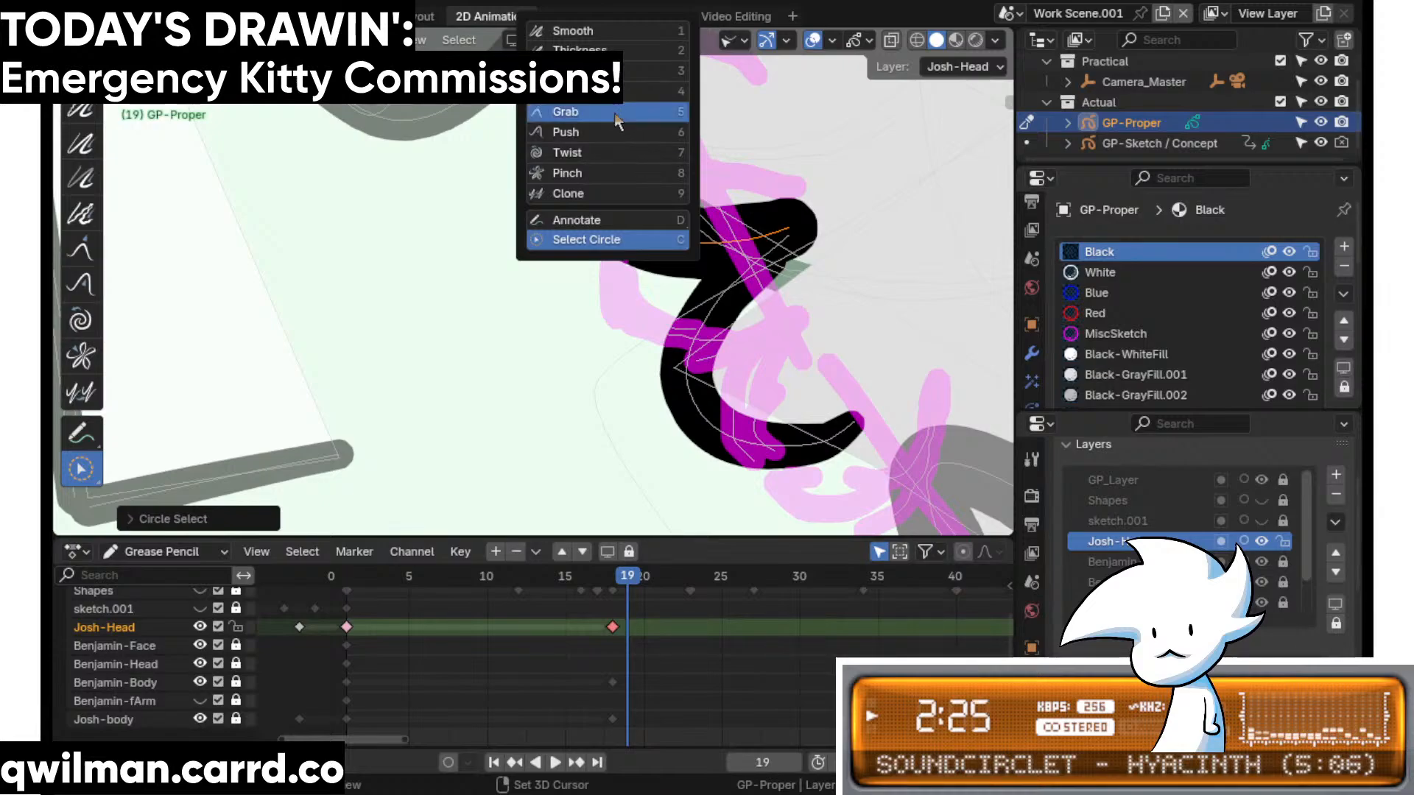
pyautogui.click(570, 111)
pyautogui.scroll(-5, 596, 118)
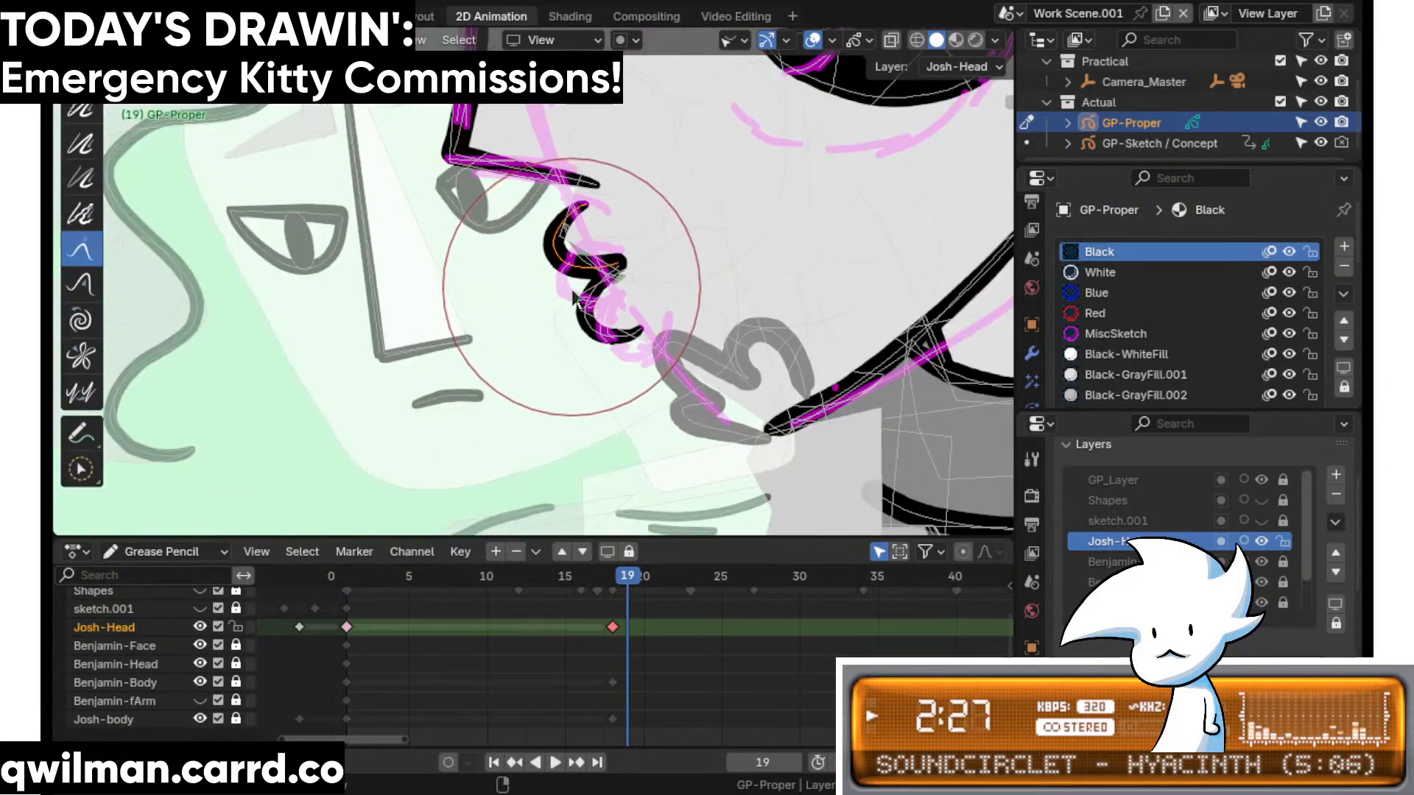
pyautogui.scroll(2, 611, 361)
pyautogui.scroll(4, 630, 374)
pyautogui.keyDown('shift'); pyautogui.moveTo(759, 402); pyautogui.dragTo(594, 384, button='middle'); pyautogui.keyUp('shift')
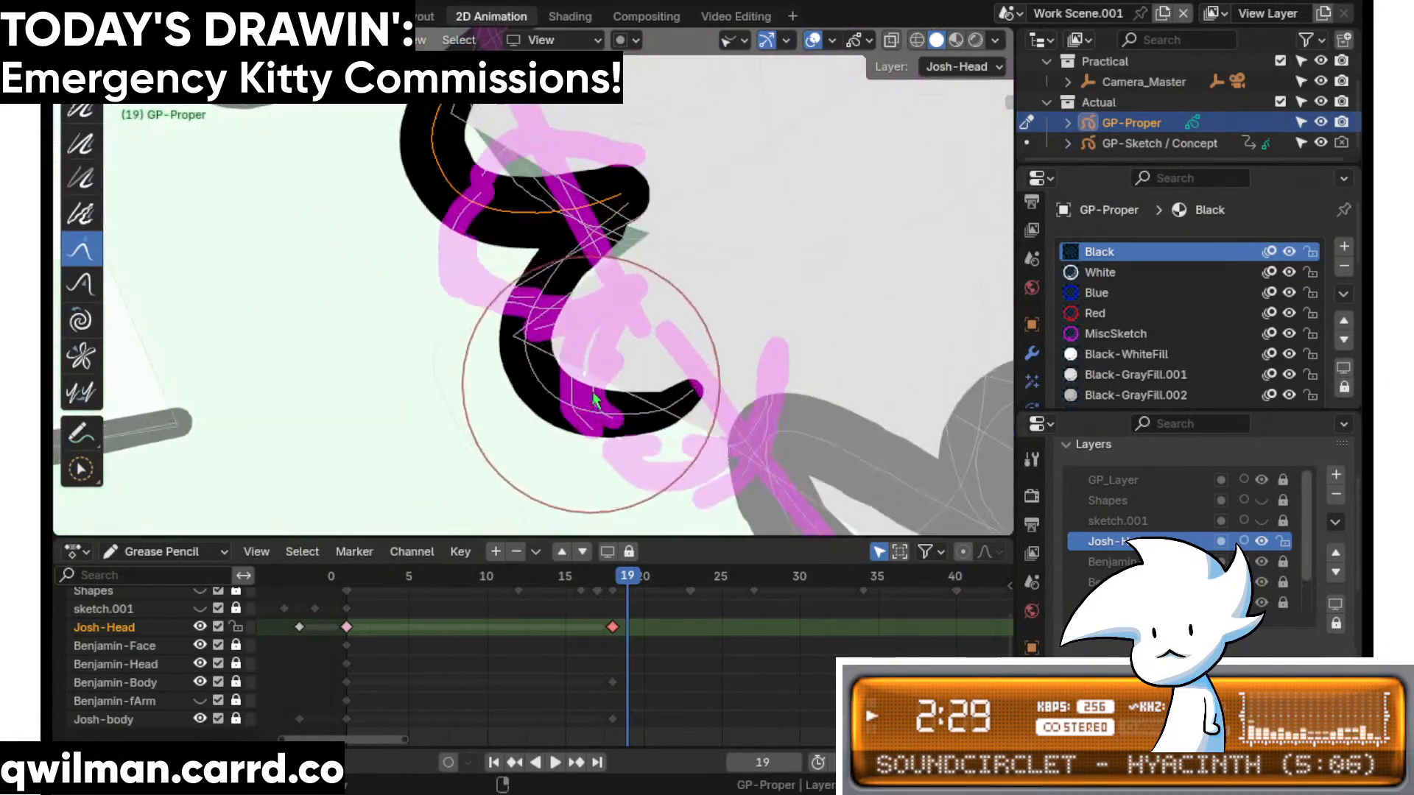
# - Circle-select the lower lip stroke and nudge it with the Grab brush to fit the magenta mouth guide
pyautogui.press('w')
pyautogui.click(549, 405)
pyautogui.hotkey('shift', 'space')
pyautogui.click(571, 134)
pyautogui.scroll(-4, 582, 184)
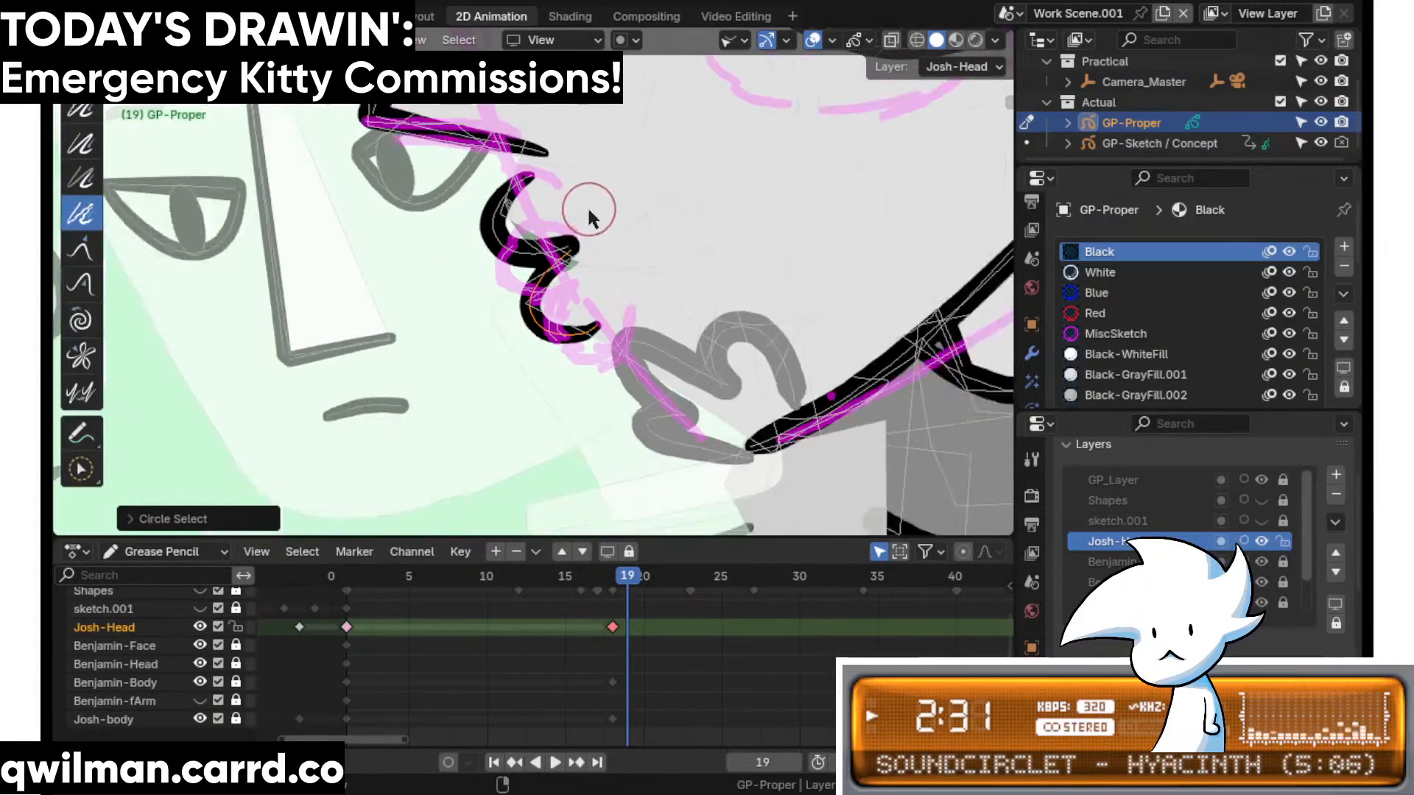
pyautogui.hotkey('shift', 'space')
pyautogui.click(543, 240)
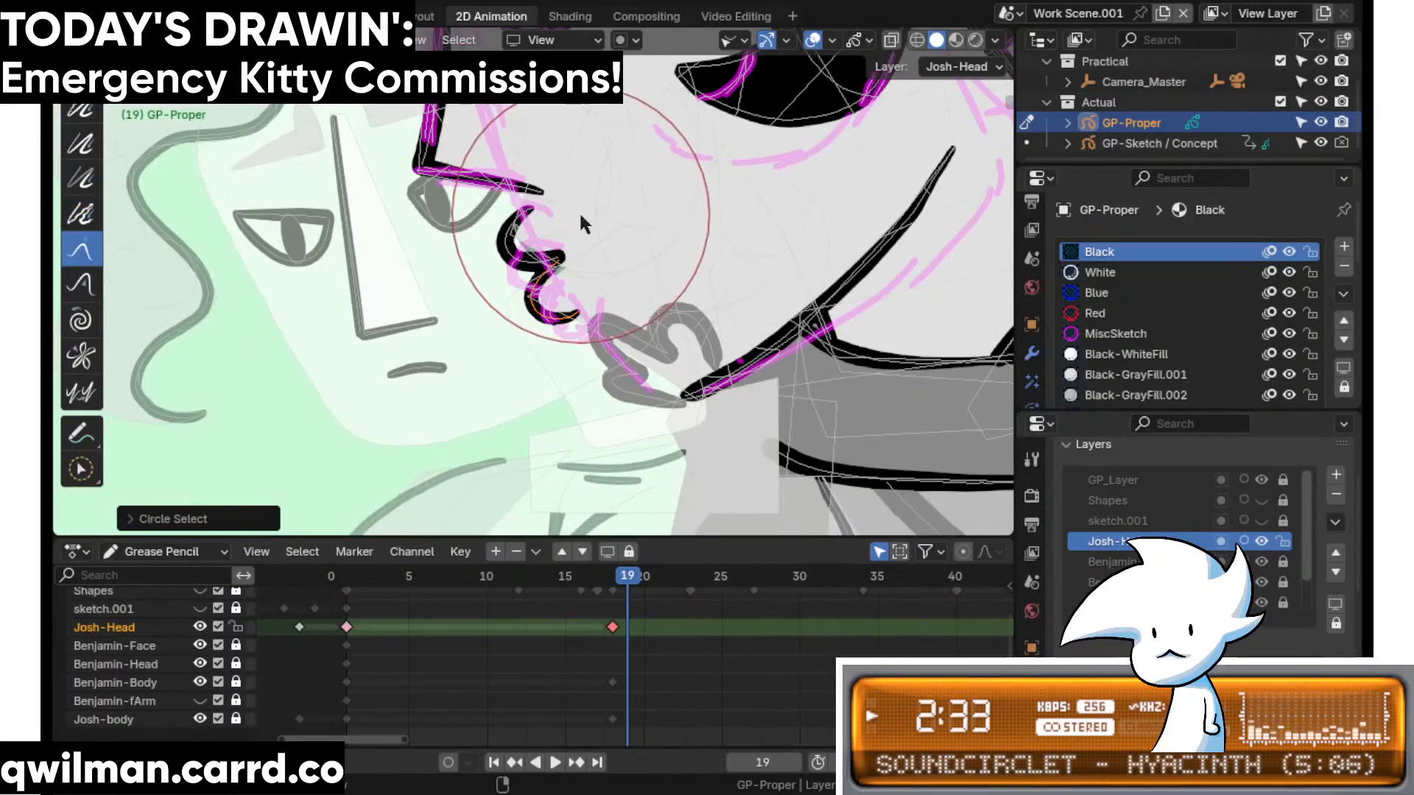
pyautogui.scroll(-2, 508, 352)
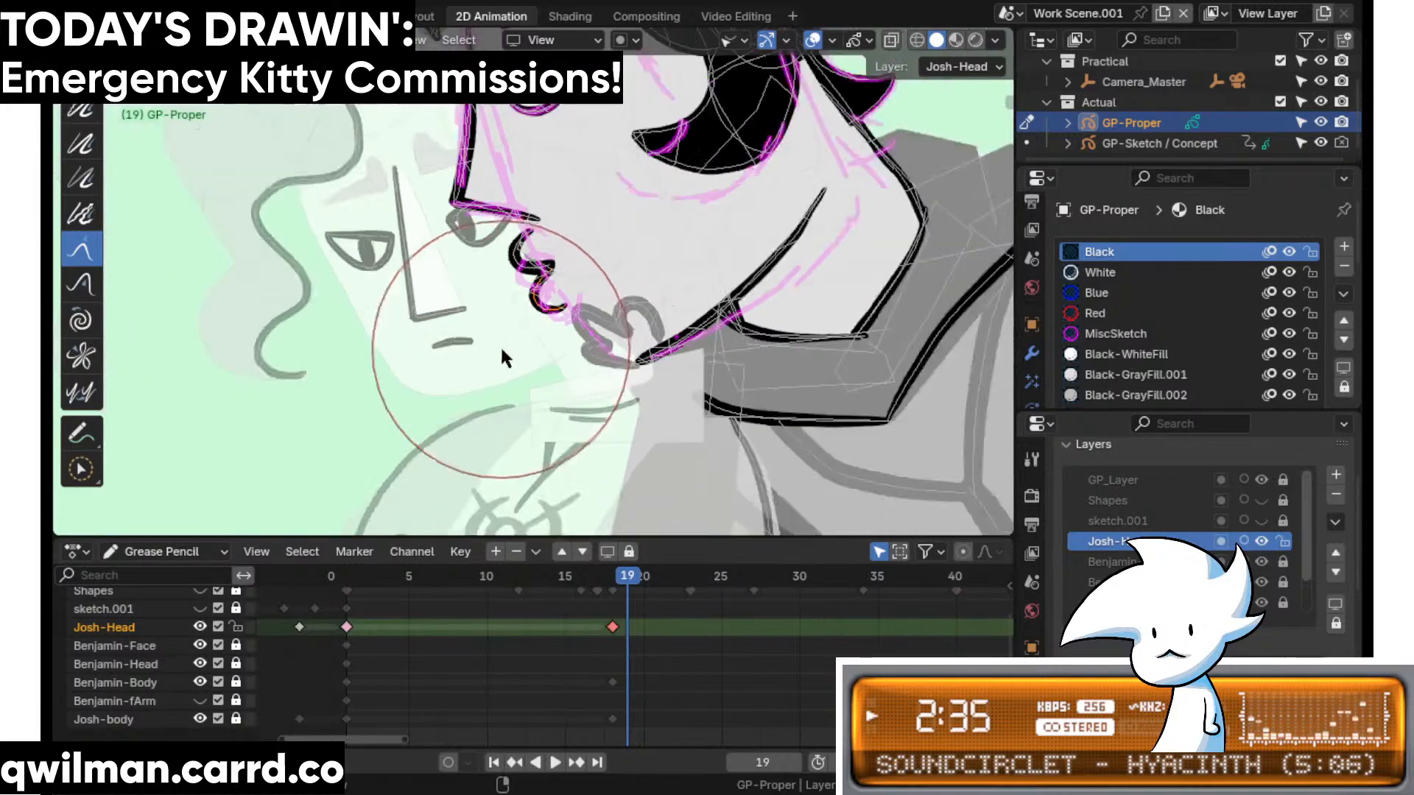
pyautogui.keyDown('shift'); pyautogui.moveTo(520, 371); pyautogui.dragTo(517, 386, button='middle'); pyautogui.keyUp('shift')
pyautogui.scroll(2, 522, 377)
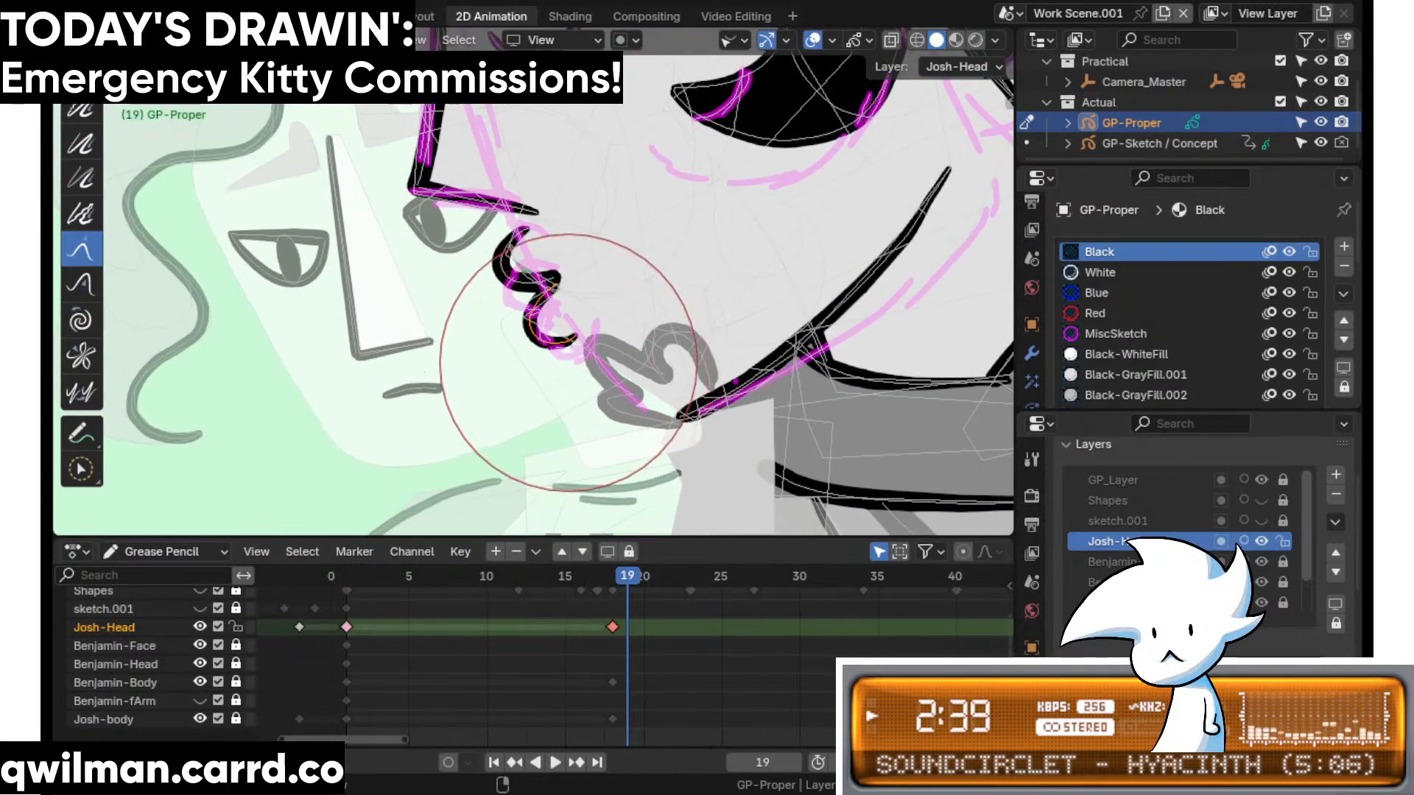
pyautogui.scroll(-3, 603, 355)
pyautogui.keyDown('shift'); pyautogui.moveTo(591, 366); pyautogui.dragTo(599, 386, button='middle'); pyautogui.keyUp('shift')
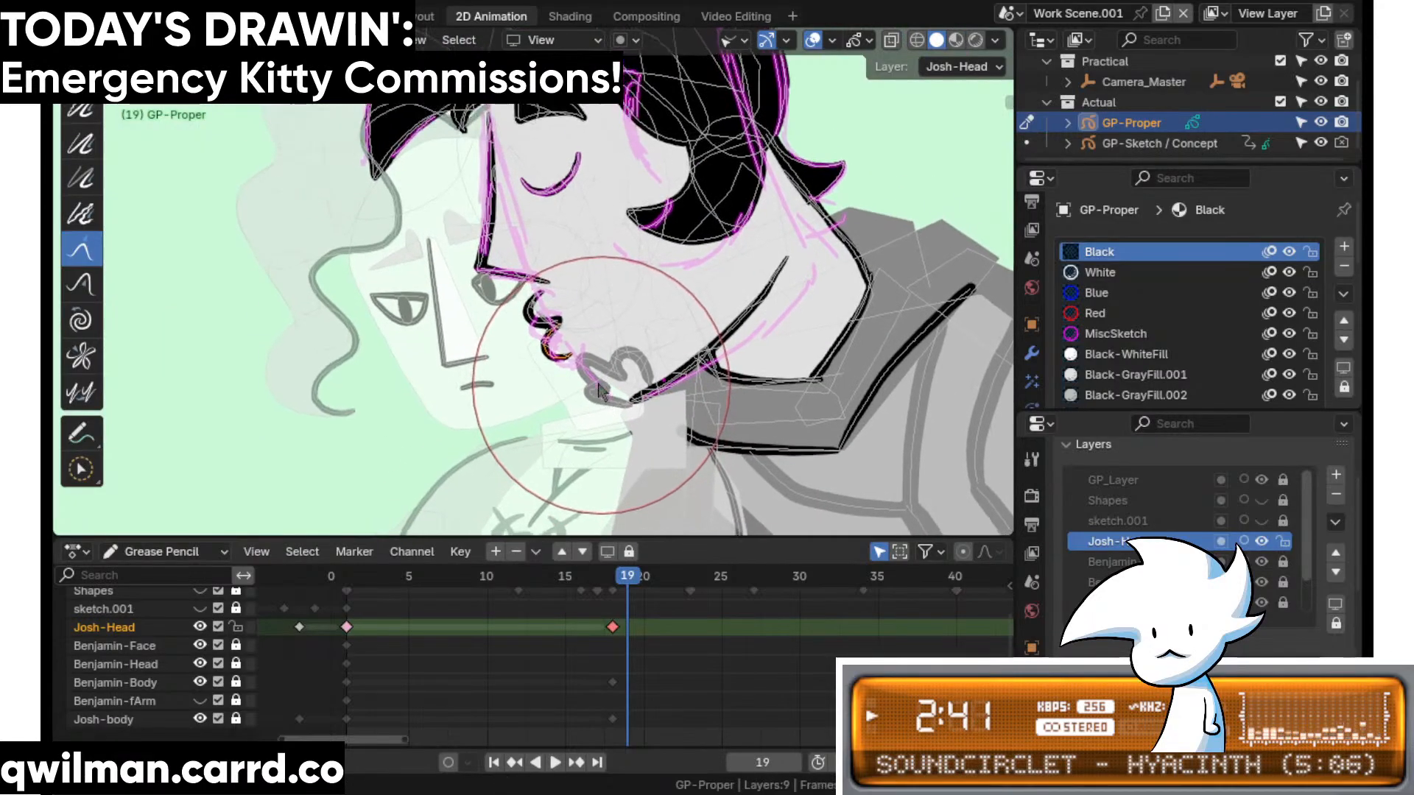
# - Select the nose outline with its fill, reshape the bridge with the Grab brush, and save the file
pyautogui.scroll(4, 529, 302)
pyautogui.press('w')
pyautogui.click(477, 254)
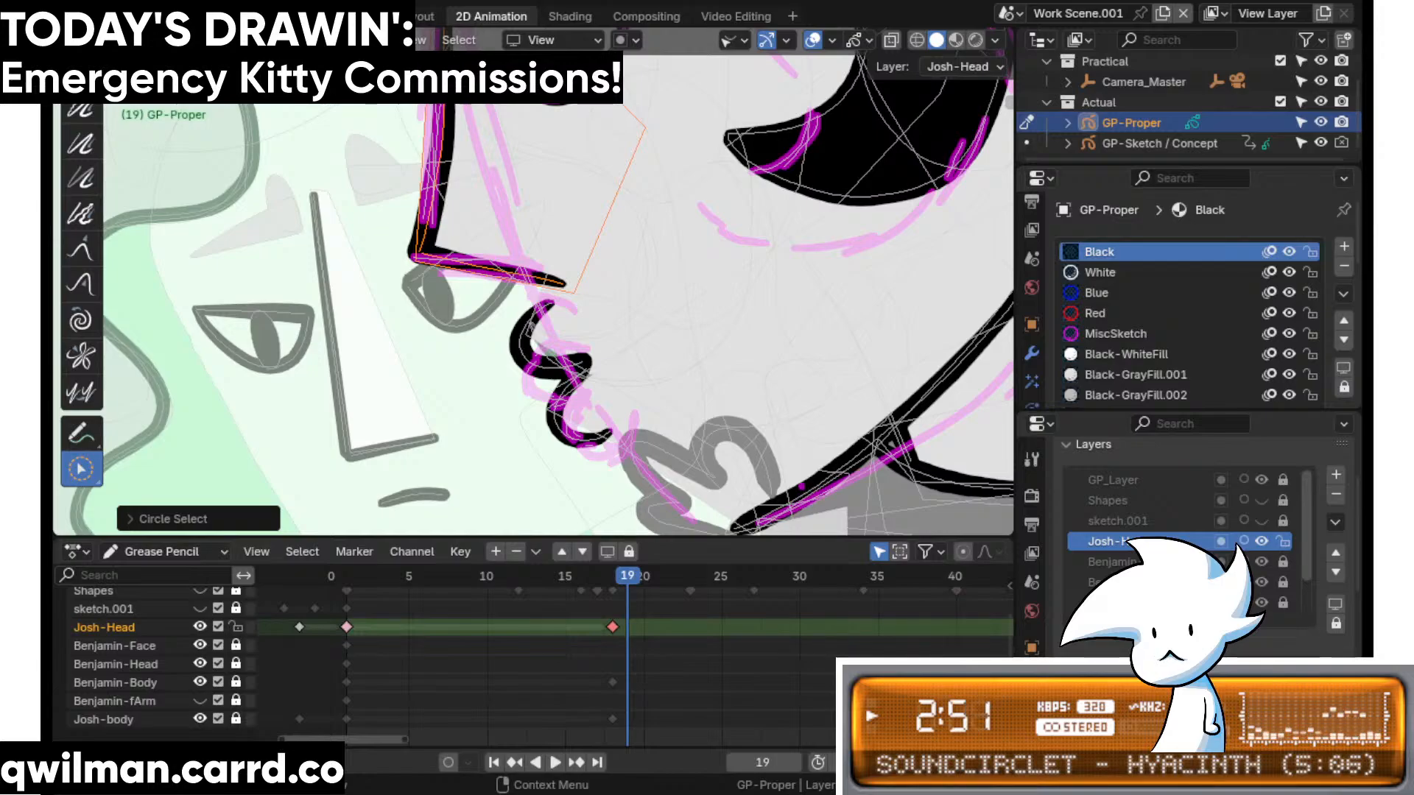
pyautogui.scroll(-3, 451, 228)
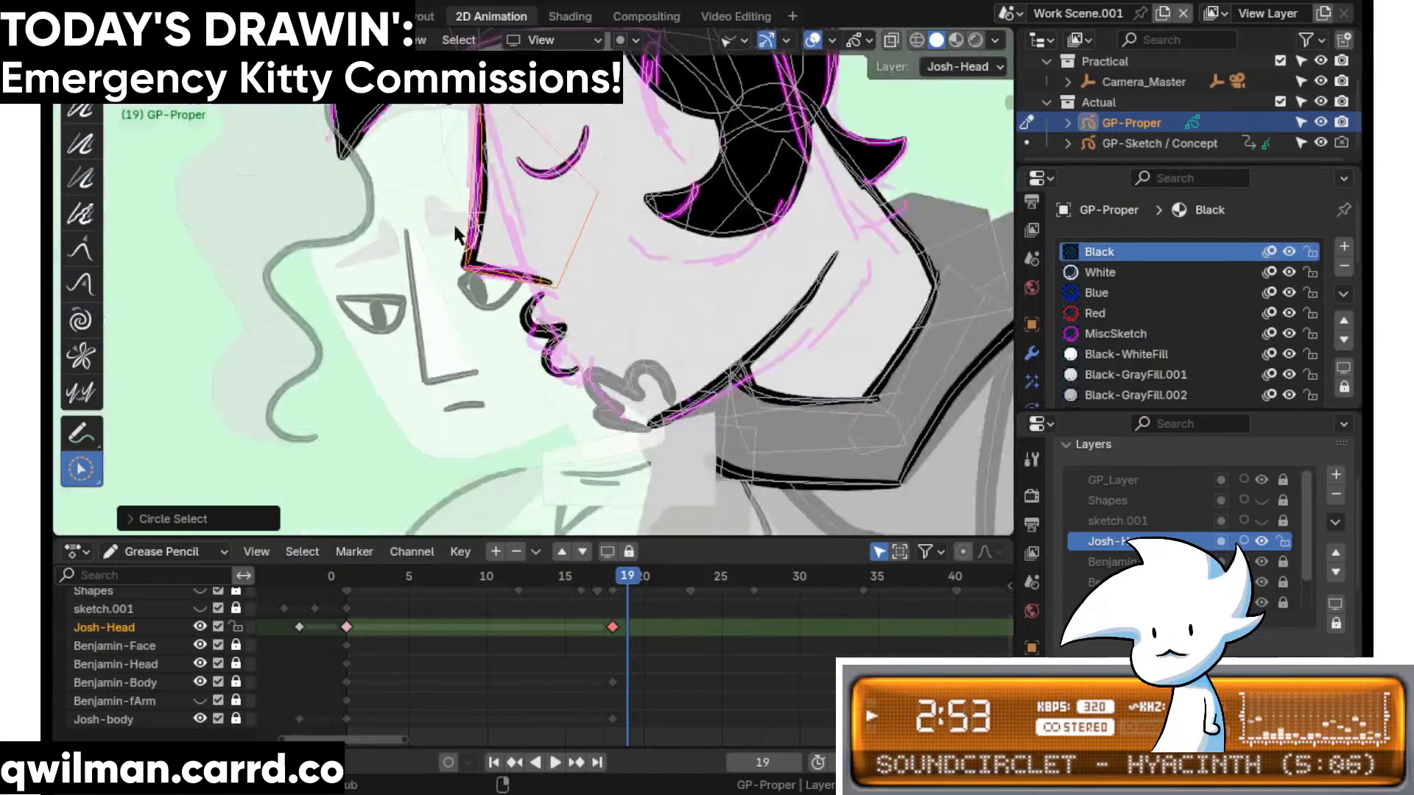
pyautogui.hotkey('shift', 'space')
pyautogui.click(419, 114)
pyautogui.scroll(-1, 423, 120)
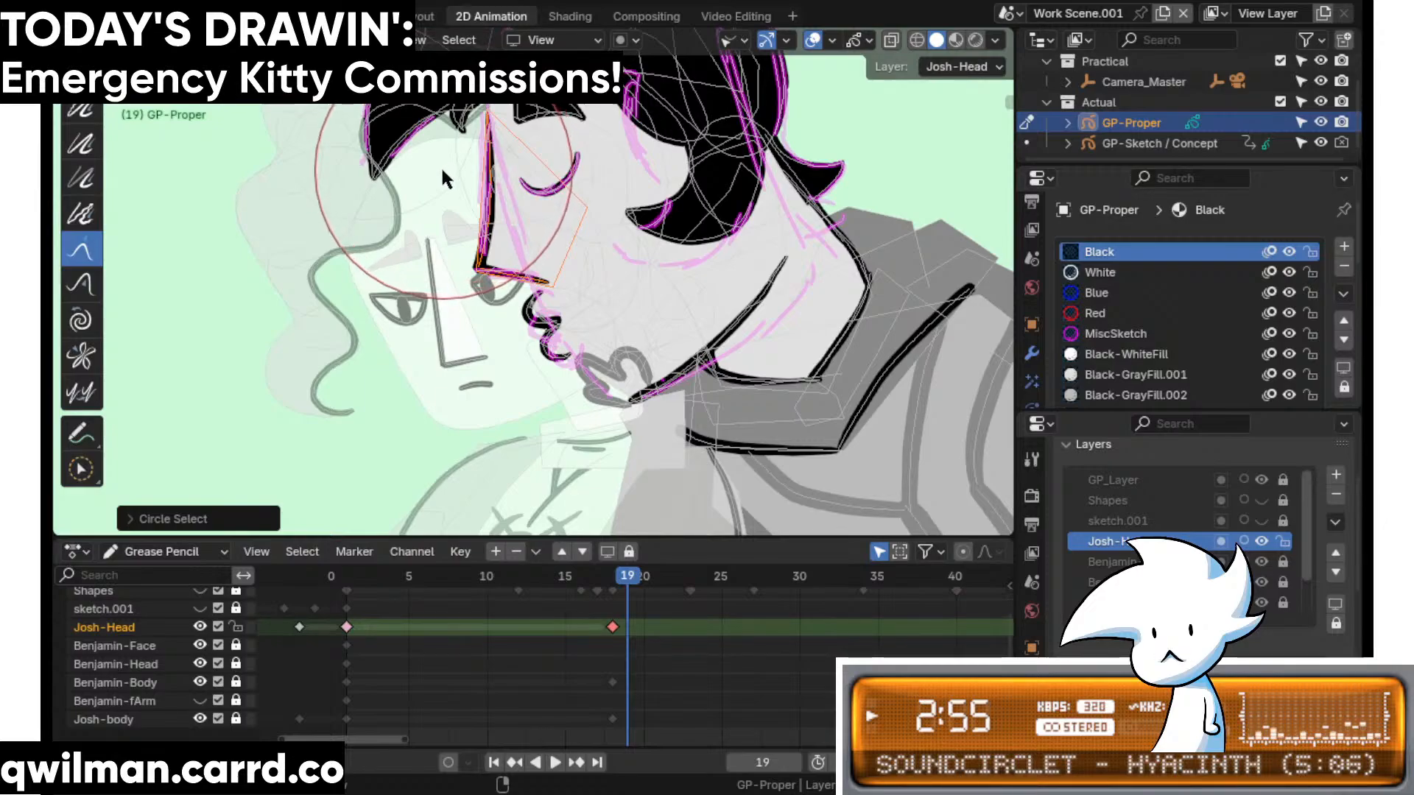
pyautogui.moveTo(443, 168)
pyautogui.mouseDown()
pyautogui.moveTo(490, 63)
pyautogui.moveTo(493, 80)
pyautogui.mouseUp()
pyautogui.scroll(3, 505, 183)
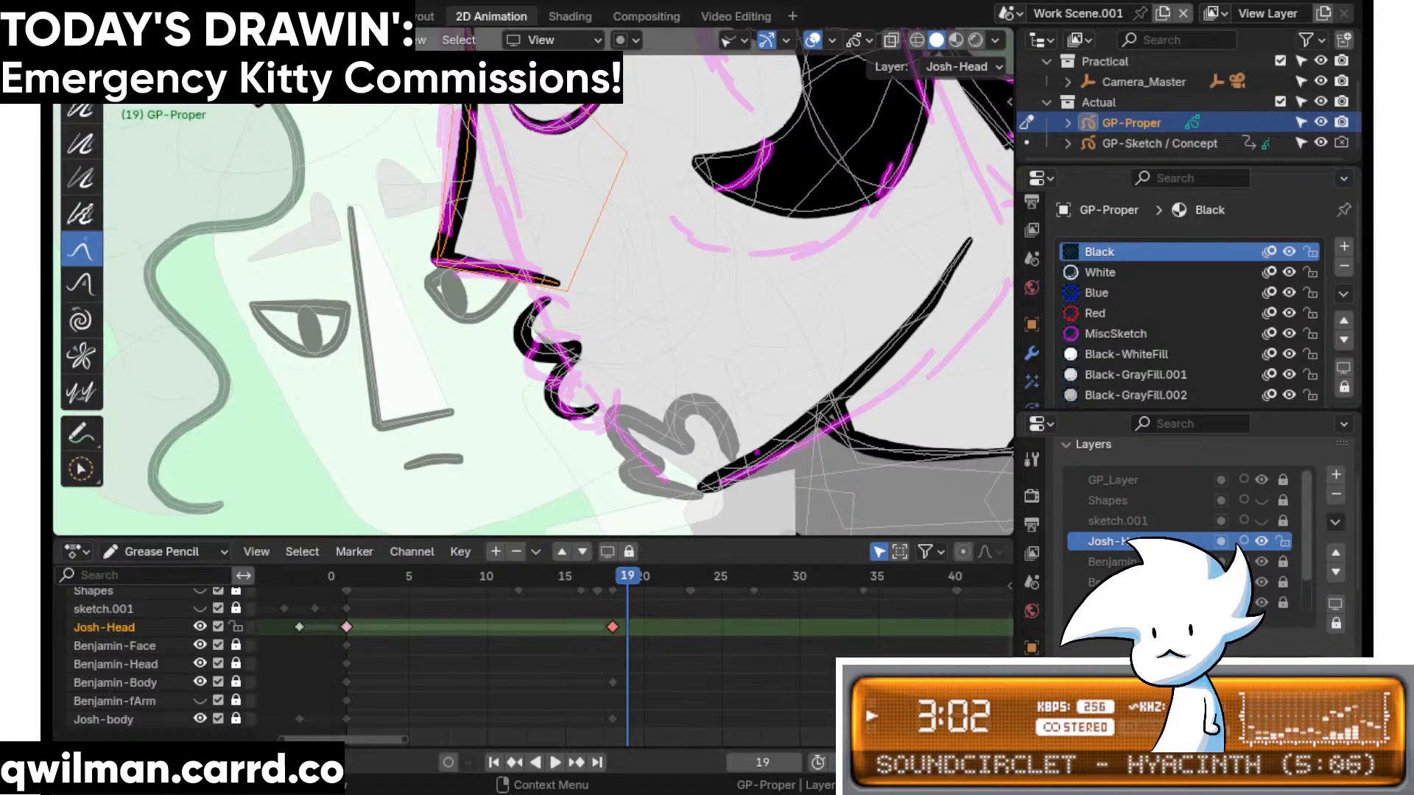
pyautogui.scroll(-4, 571, 264)
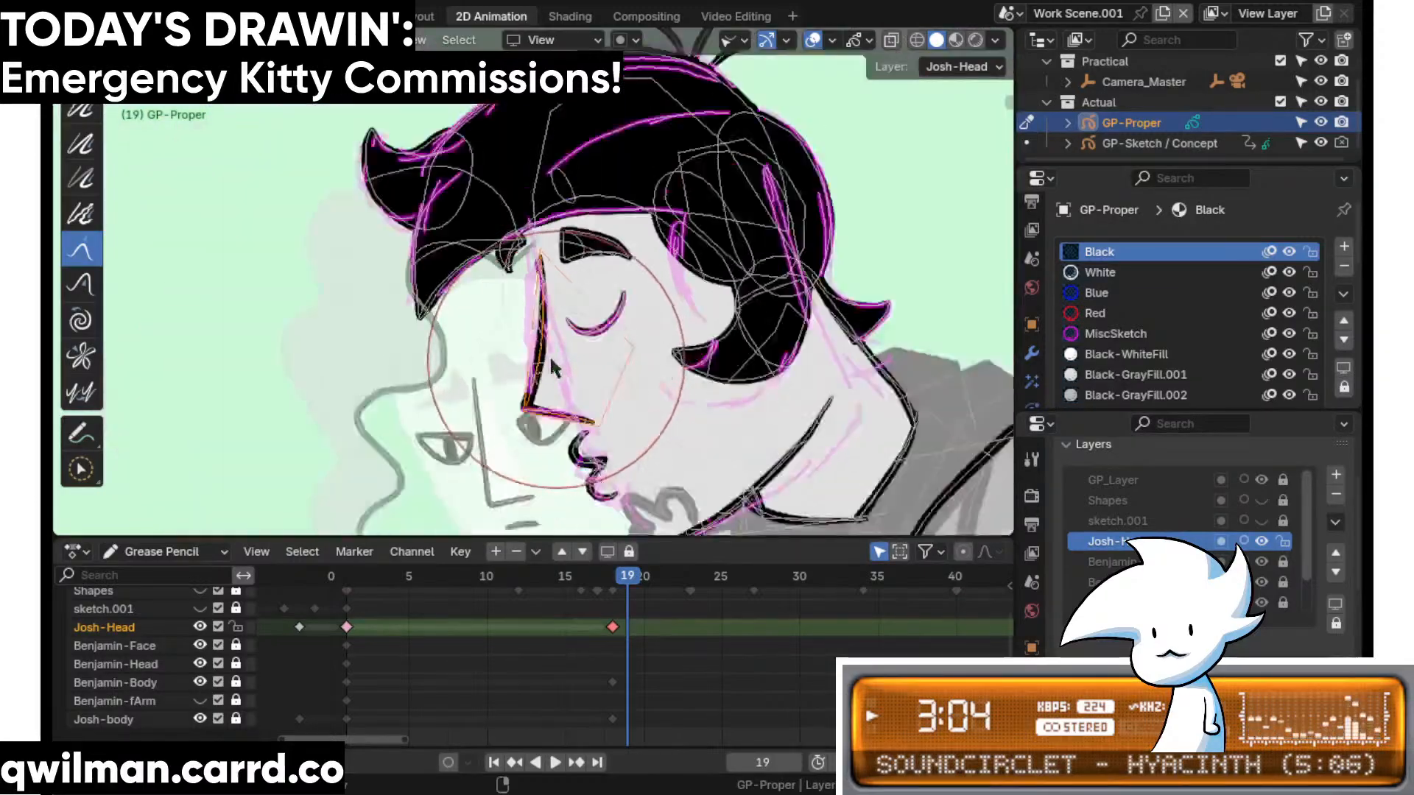
pyautogui.scroll(-2, 549, 355)
pyautogui.keyDown('shift'); pyautogui.moveTo(569, 400); pyautogui.dragTo(556, 281, button='middle'); pyautogui.keyUp('shift')
pyautogui.hotkey('ctrl', 's')
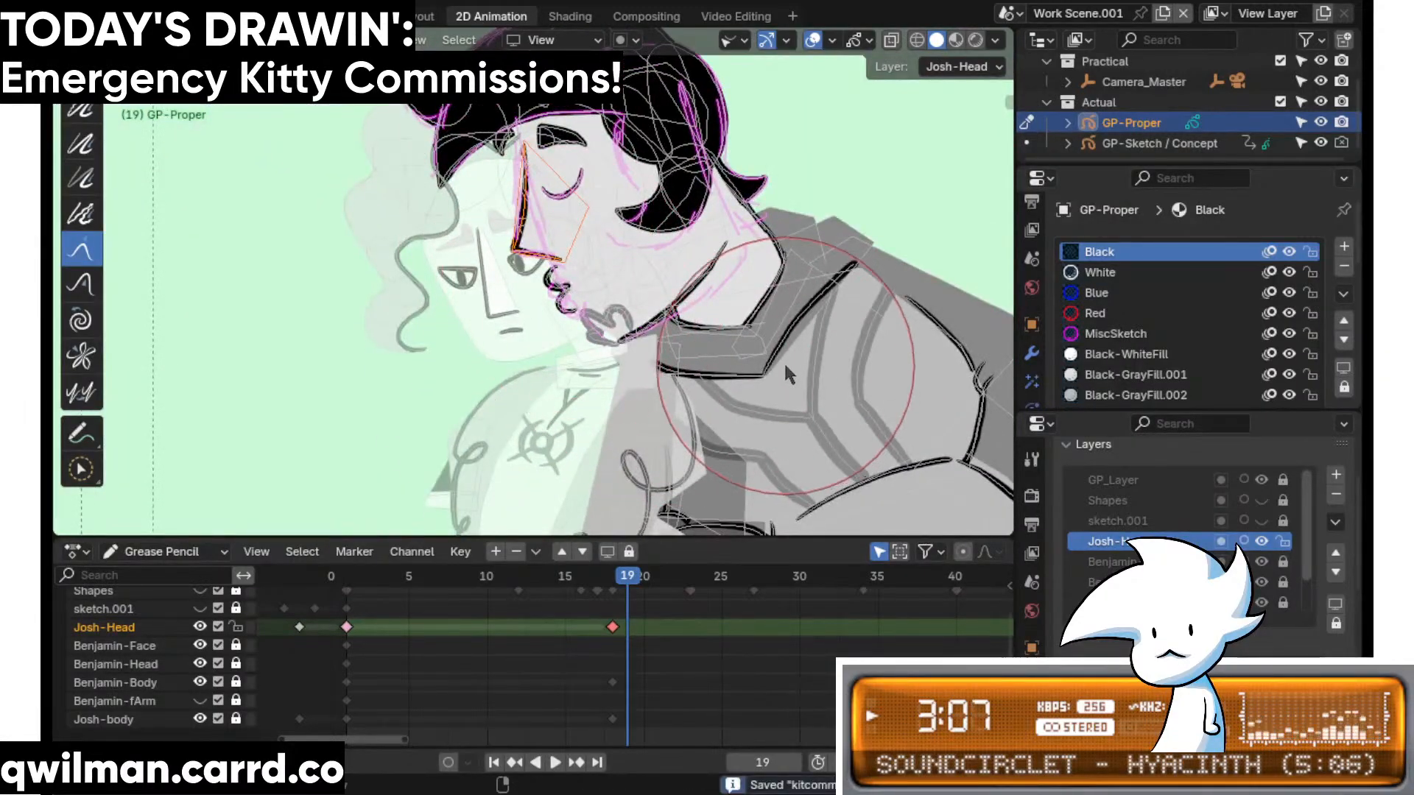
# - Circle-select the Josh-Head outline at the back of the neck and pull it under the hair with the Grab brush
pyautogui.keyDown('shift'); pyautogui.moveTo(696, 321); pyautogui.dragTo(608, 377, button='middle'); pyautogui.keyUp('shift')
pyautogui.keyDown('shift'); pyautogui.moveTo(648, 310); pyautogui.dragTo(603, 299, button='middle'); pyautogui.keyUp('shift')
pyautogui.scroll(8, 611, 298)
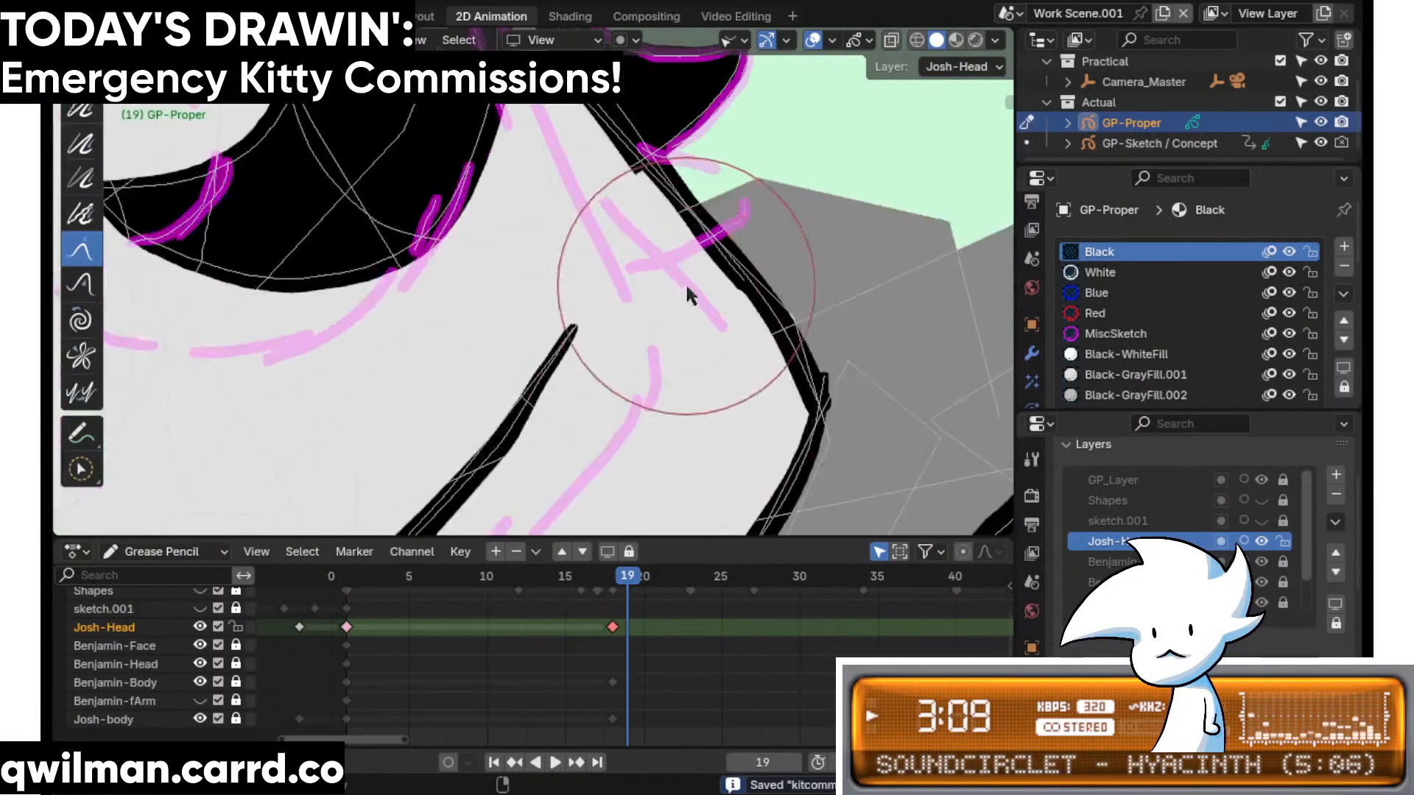
pyautogui.press('w')
pyautogui.click(719, 259)
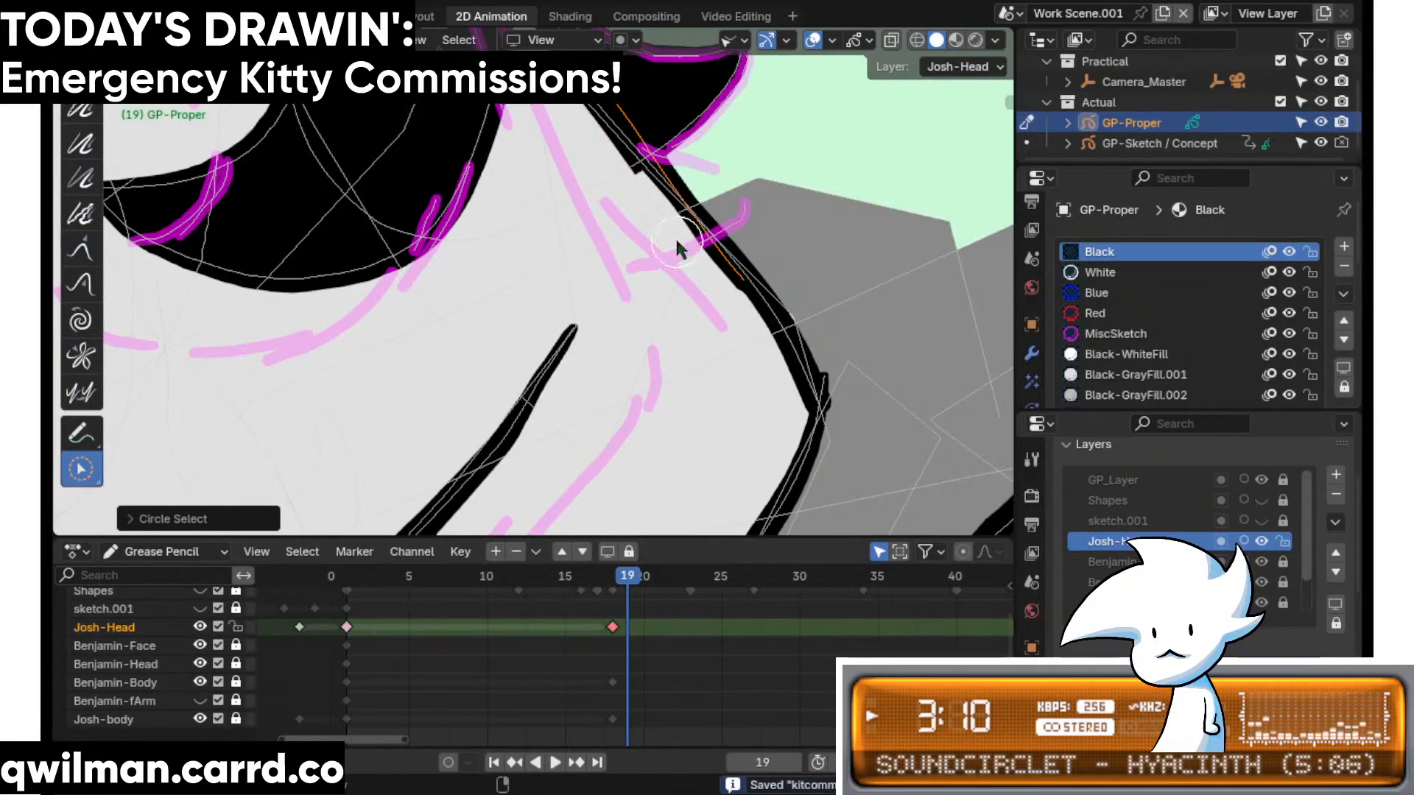
pyautogui.scroll(-3, 673, 219)
pyautogui.hotkey('shift', 'space')
pyautogui.click(545, 112)
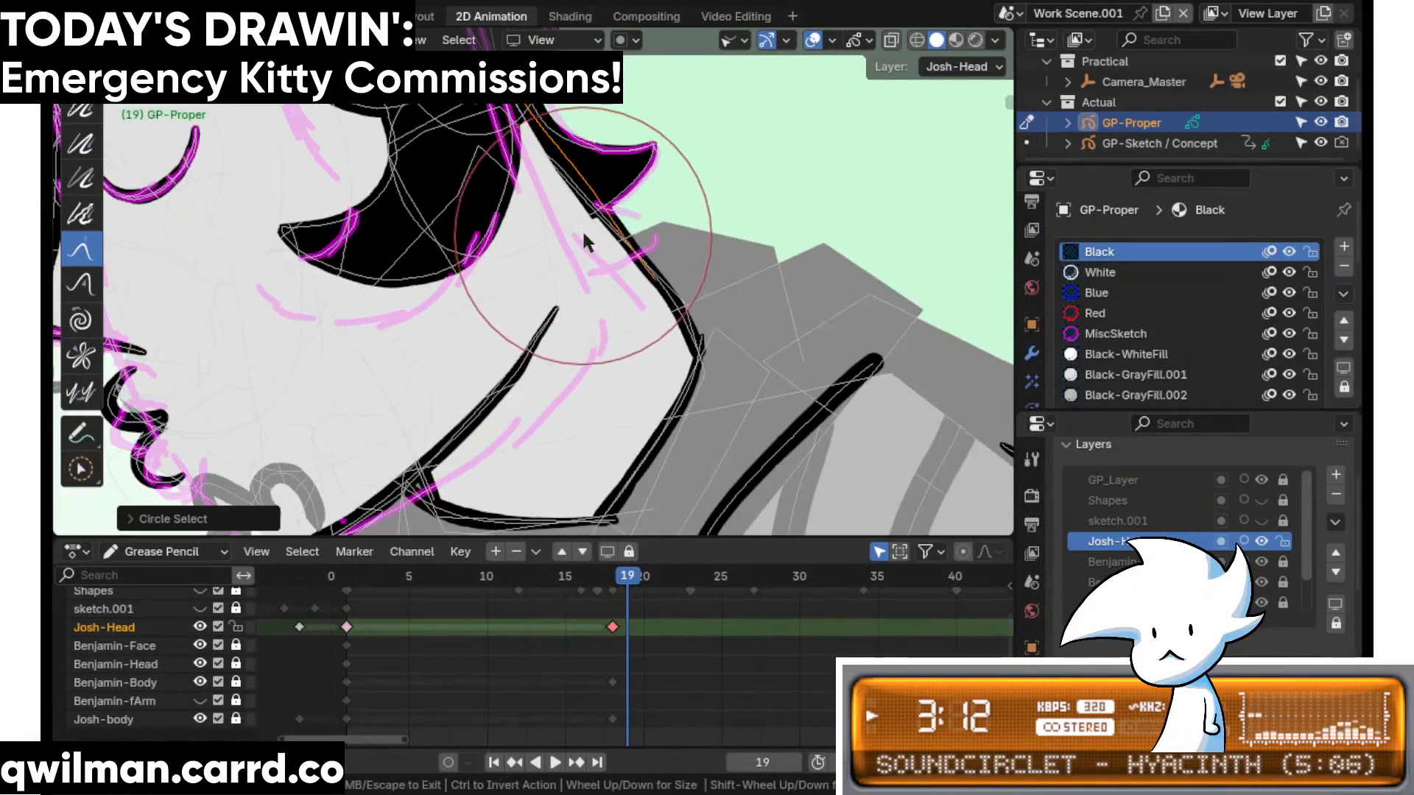
pyautogui.moveTo(638, 287); pyautogui.dragTo(512, 24)
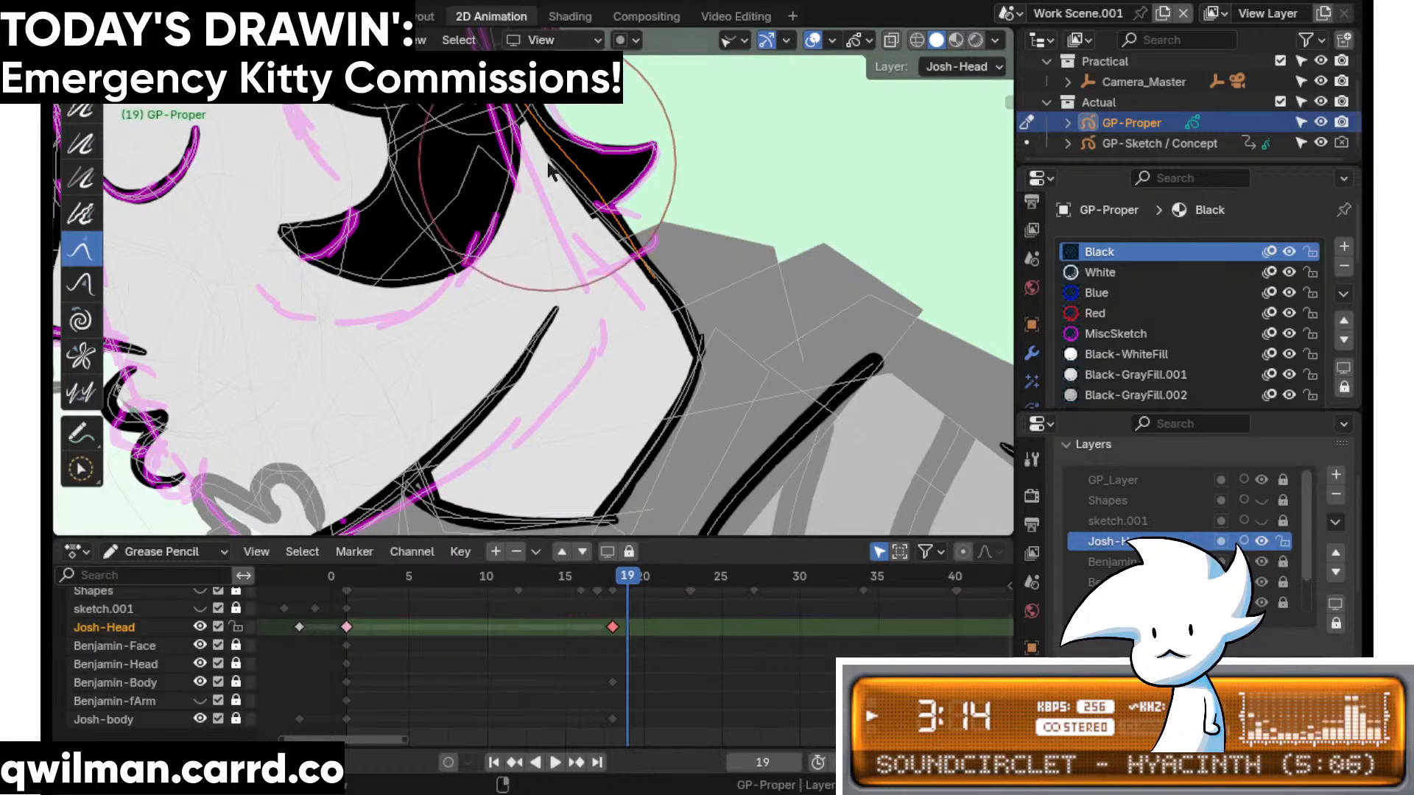
pyautogui.keyDown('shift'); pyautogui.moveTo(548, 163); pyautogui.dragTo(579, 245, button='middle'); pyautogui.keyUp('shift')
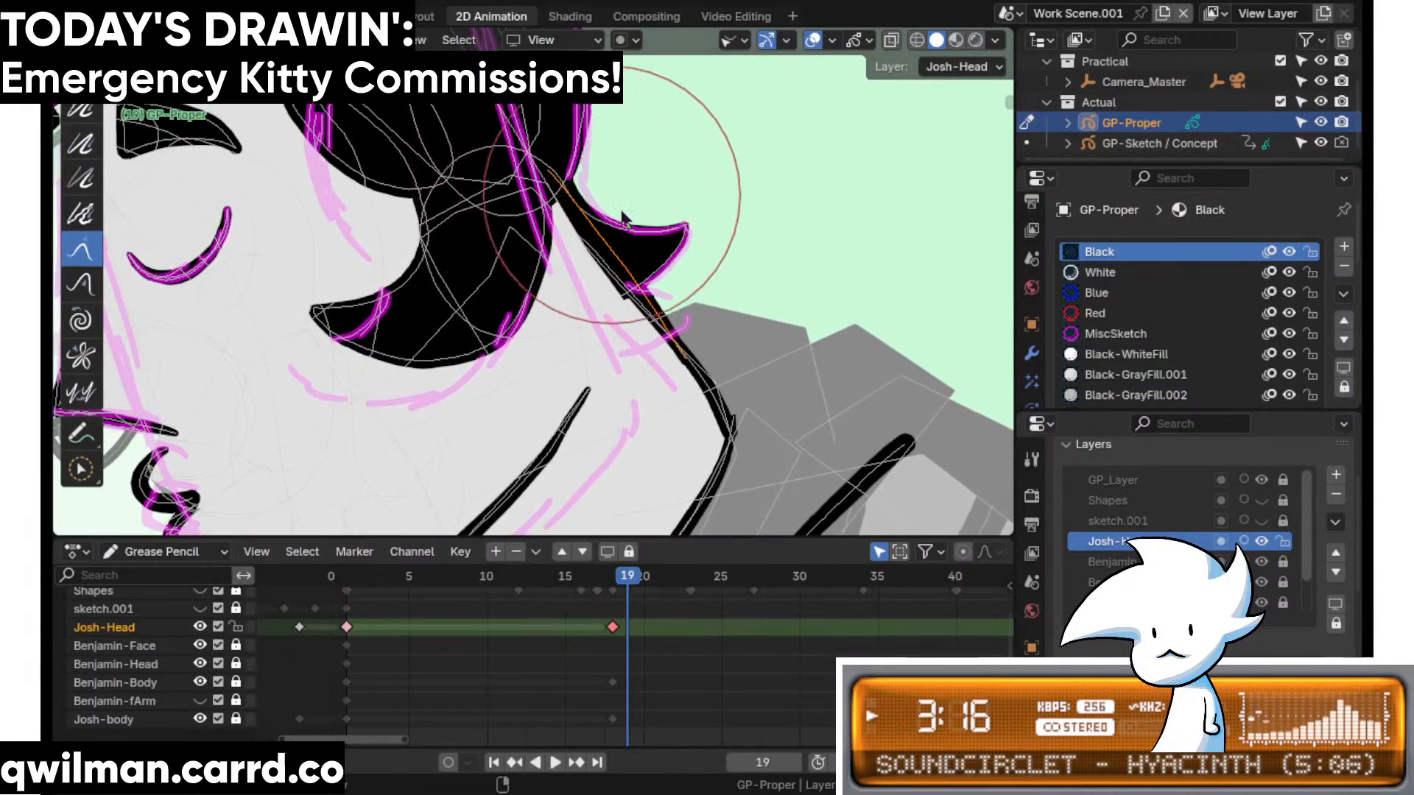
# - Circle-select the fill shape behind the jaw and neck and fit its edge to the neck outline with the Grab brush
pyautogui.press('w')
pyautogui.click(647, 372)
pyautogui.click(656, 374)
pyautogui.click(646, 359)
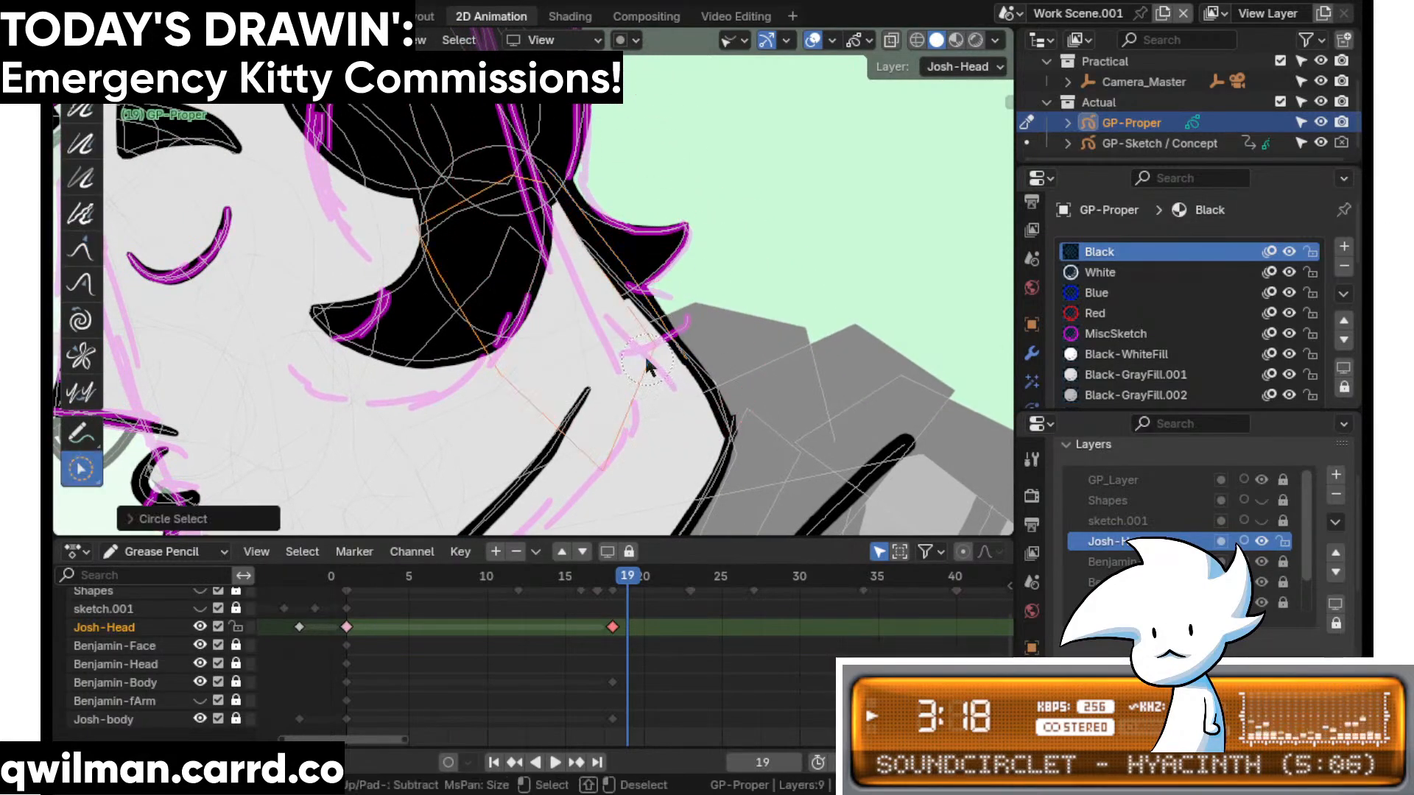
pyautogui.keyDown('shift'); pyautogui.moveTo(646, 359); pyautogui.dragTo(630, 339, button='middle'); pyautogui.keyUp('shift')
pyautogui.hotkey('shift', 'space')
pyautogui.click(579, 173)
pyautogui.scroll(-2, 588, 200)
pyautogui.moveTo(585, 235); pyautogui.dragTo(584, 229)
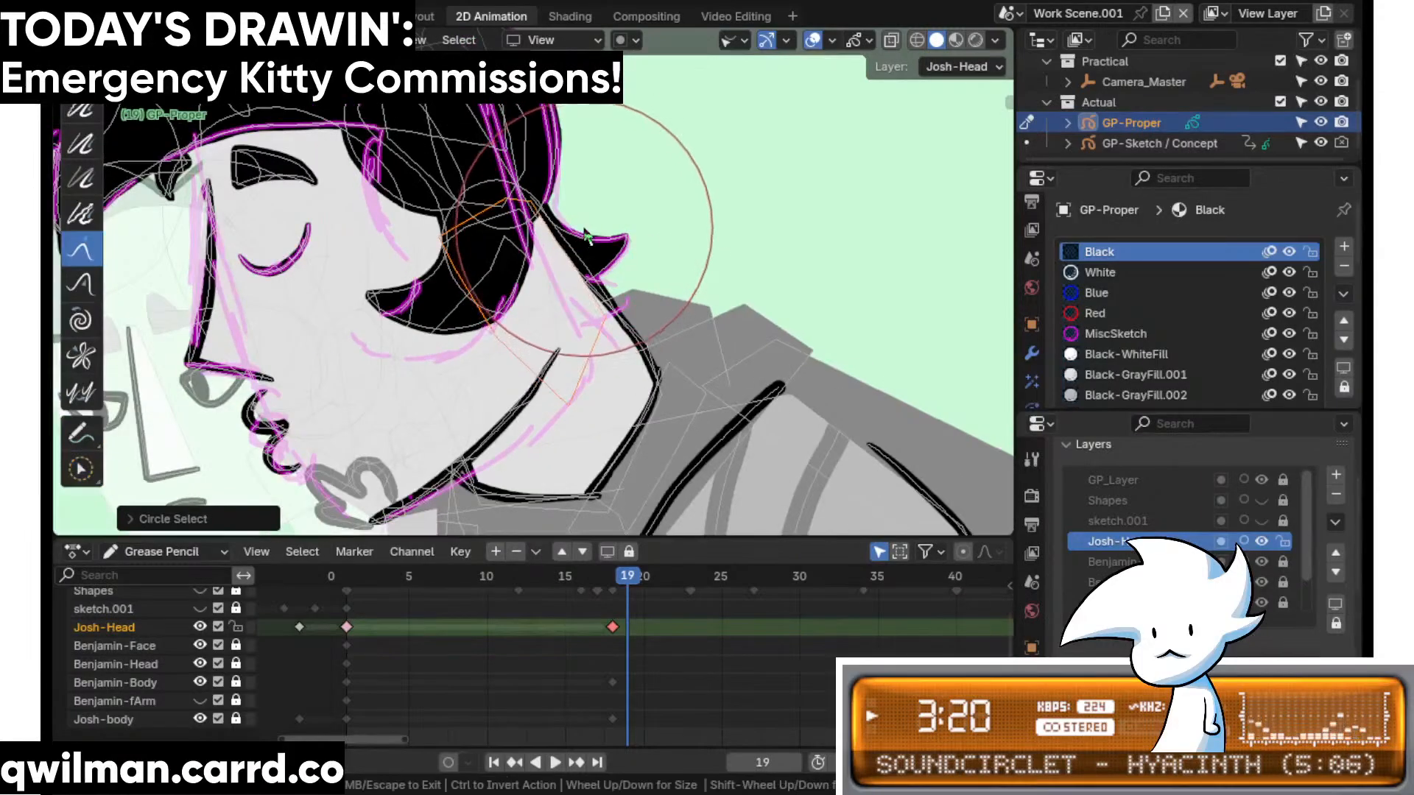
pyautogui.moveTo(609, 330); pyautogui.dragTo(622, 313)
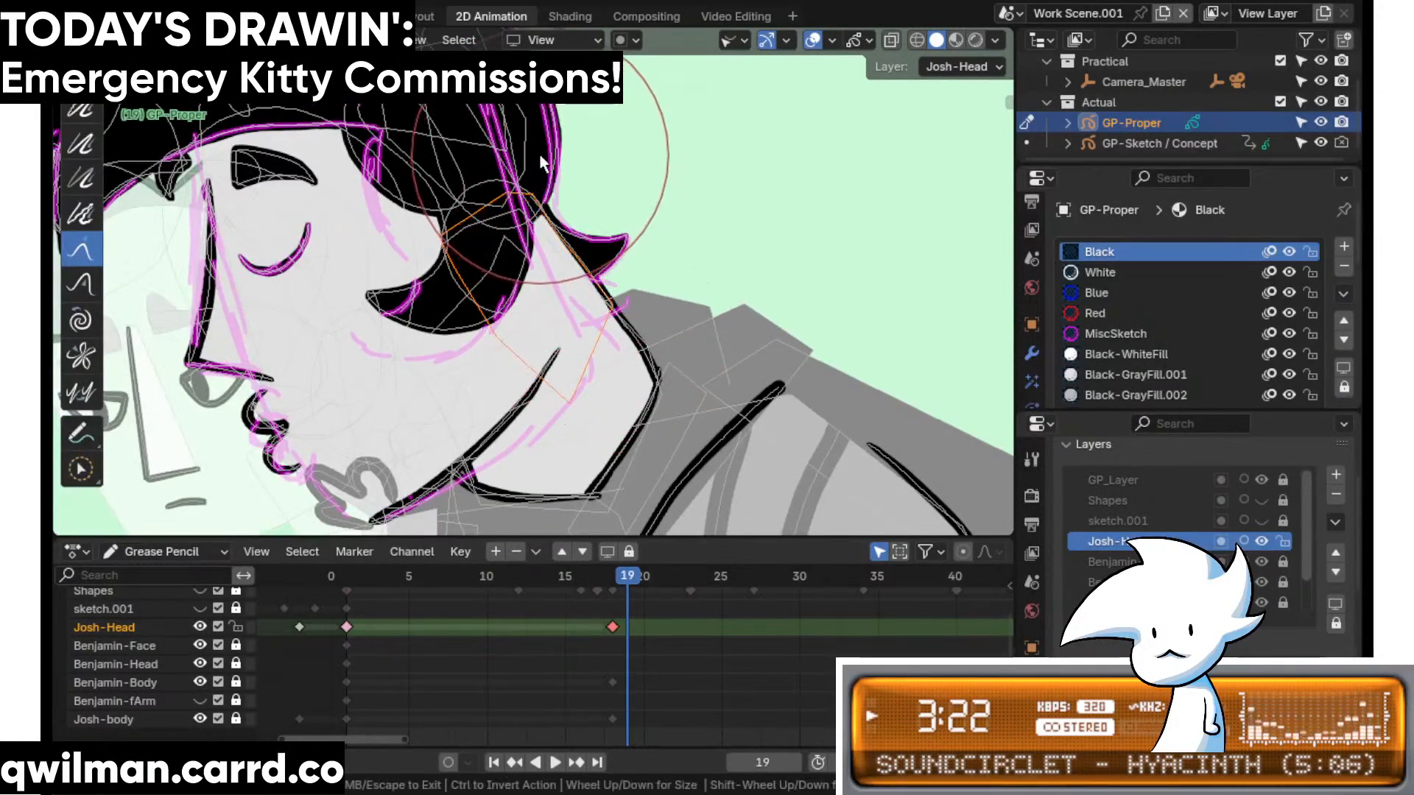
# - Unlock the Josh-body layer, circle-select its back-of-neck stroke, reshape it toward the hairline with the Grab brush, and activate Smooth
pyautogui.scroll(4, 648, 398)
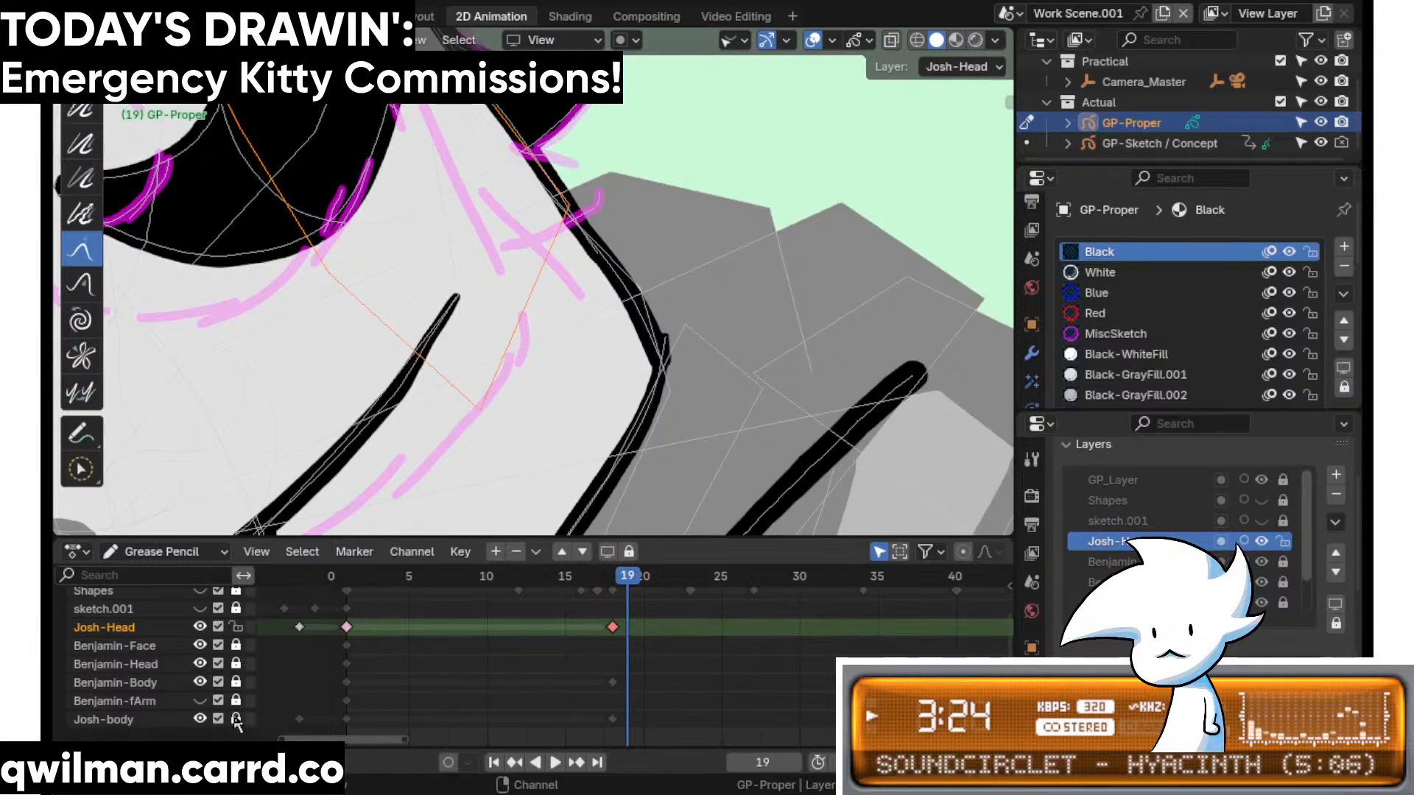
pyautogui.scroll(2, 546, 382)
pyautogui.press('q')
pyautogui.click(623, 322)
pyautogui.click(639, 287)
pyautogui.hotkey('shift', 'space')
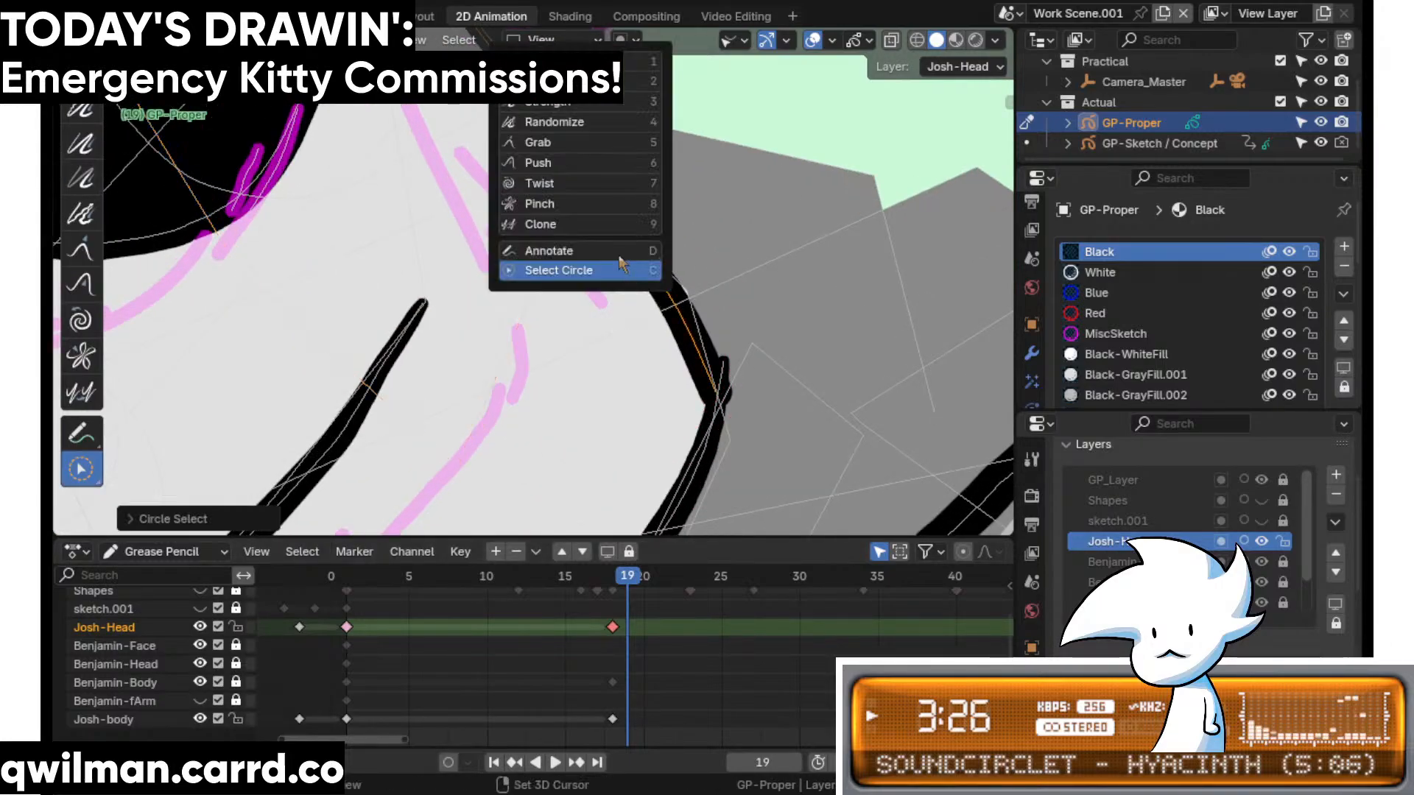
pyautogui.click(569, 148)
pyautogui.scroll(-3, 509, 257)
pyautogui.moveTo(511, 253); pyautogui.dragTo(522, 259)
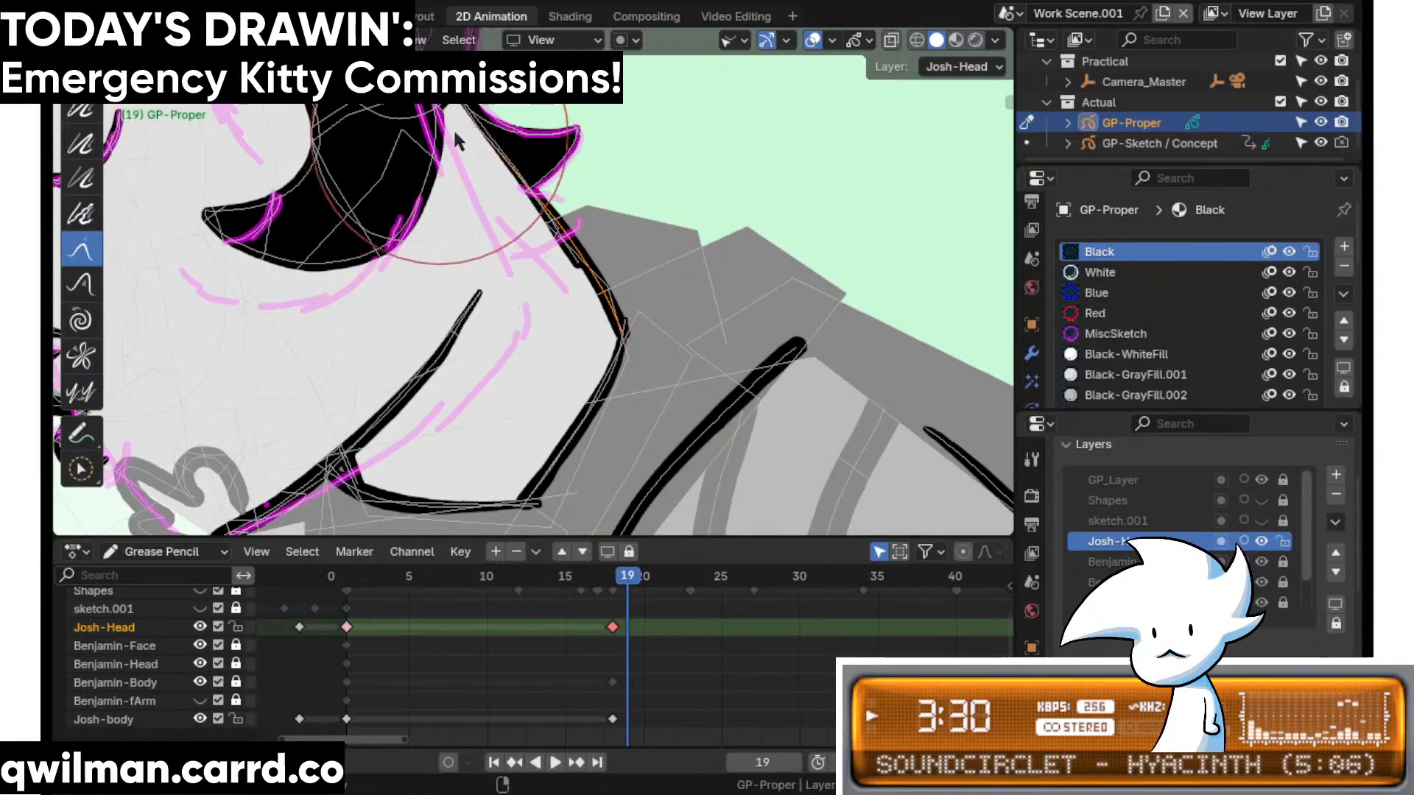
pyautogui.keyDown('shift'); pyautogui.moveTo(502, 138); pyautogui.dragTo(561, 203, button='middle'); pyautogui.keyUp('shift')
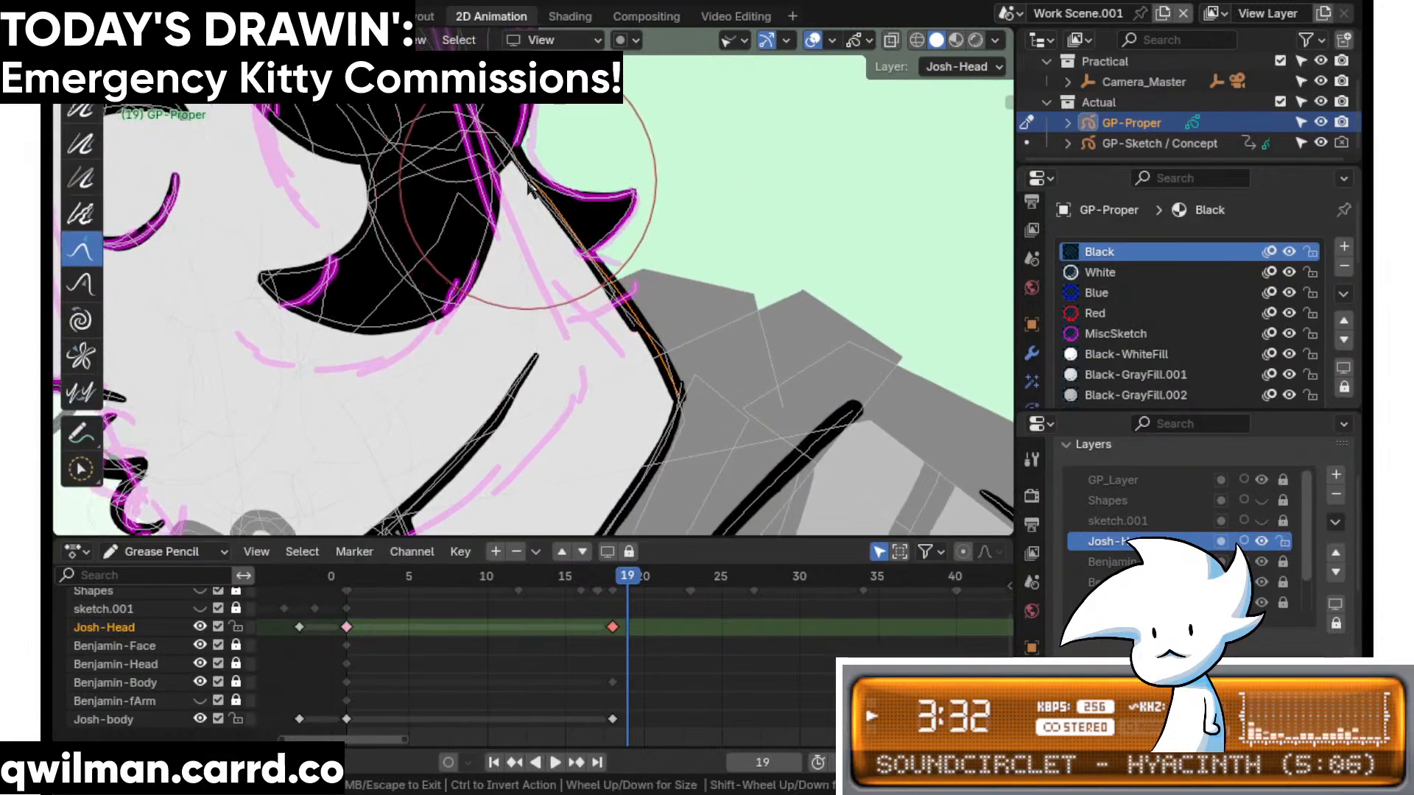
pyautogui.hotkey('shift', 'space')
pyautogui.click(555, 110)
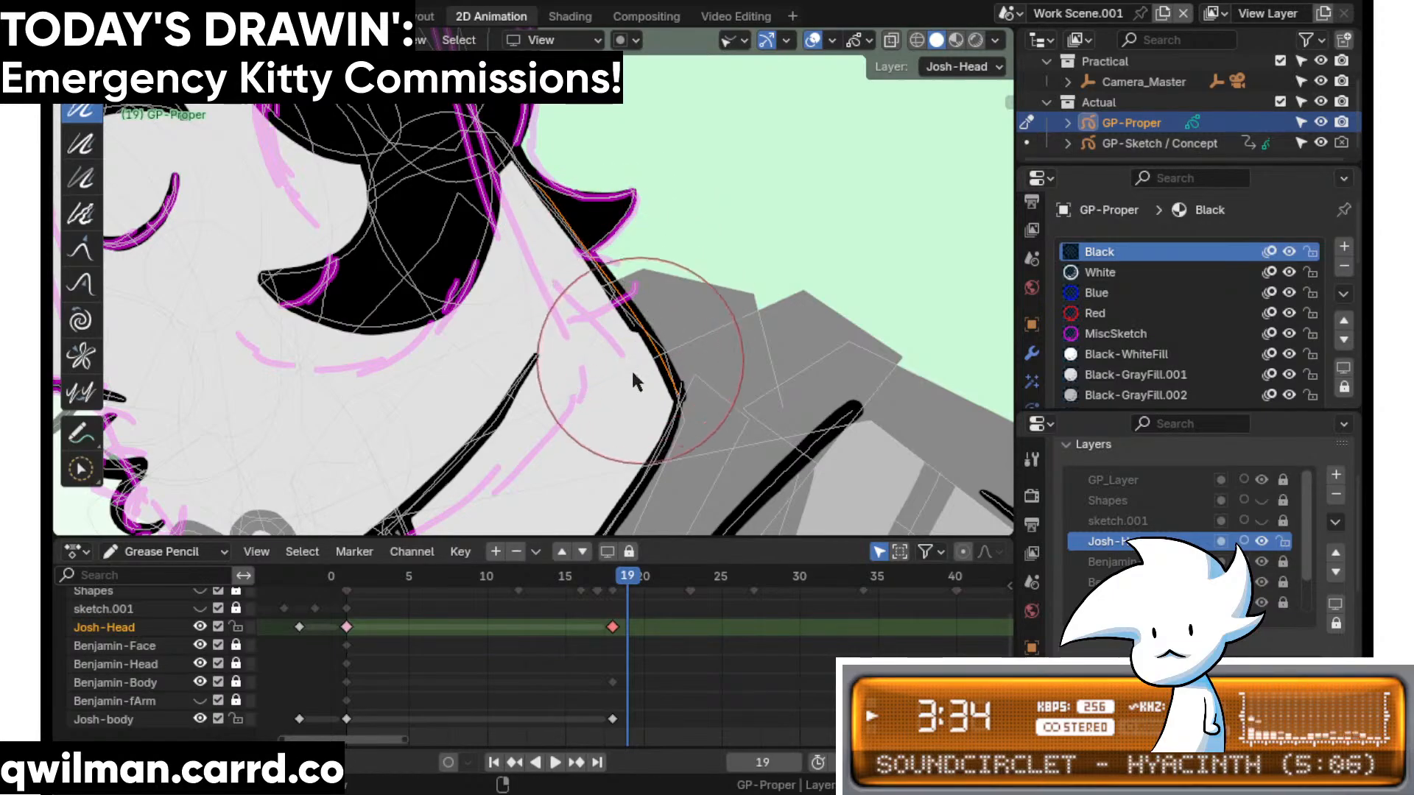
# - Circle-select the upper neck outline beside the hair flick and align it with the body's neck line using the Grab brush
pyautogui.scroll(4, 640, 368)
pyautogui.press('q')
pyautogui.click(721, 378)
pyautogui.hotkey('shift', 'space')
pyautogui.click(626, 172)
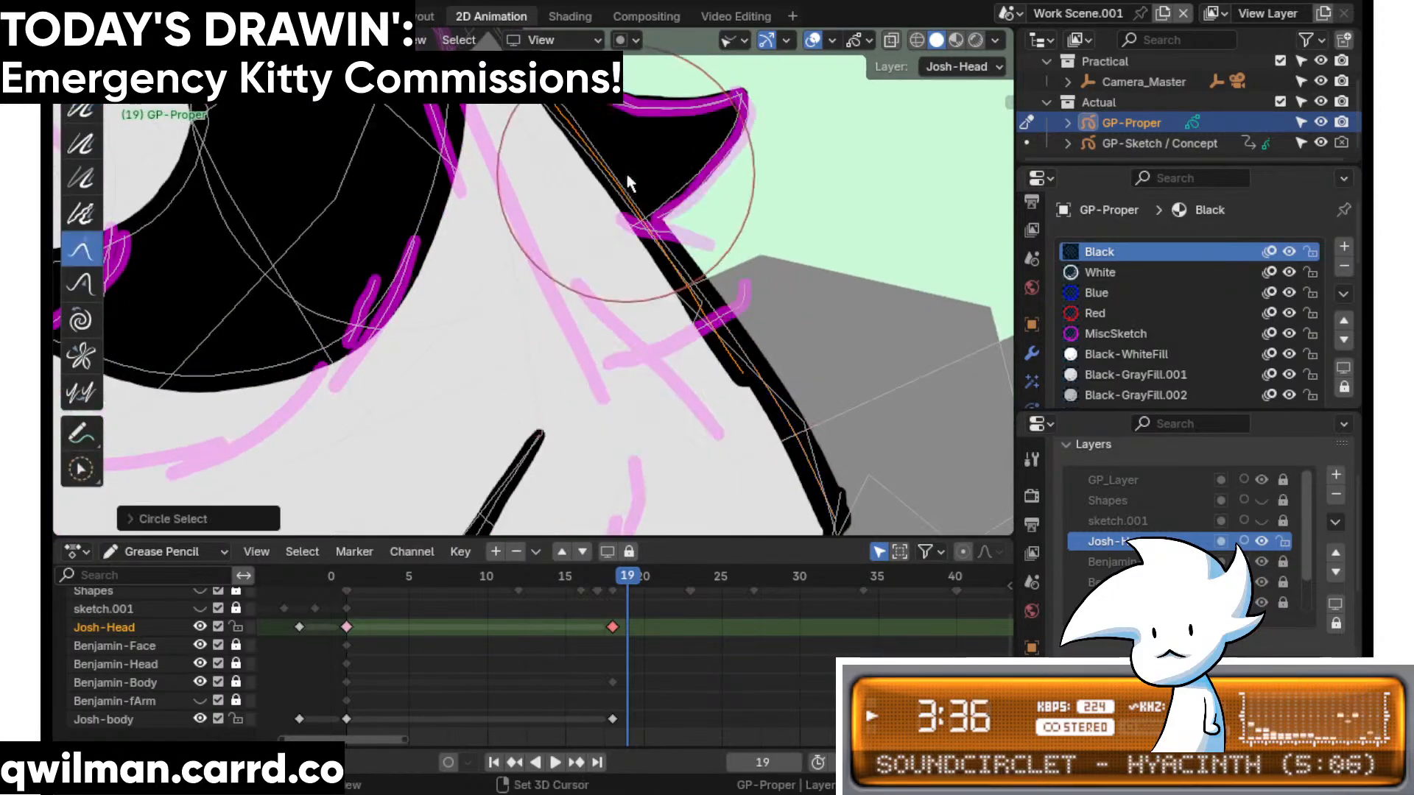
pyautogui.scroll(-2, 593, 237)
pyautogui.scroll(-2, 593, 238)
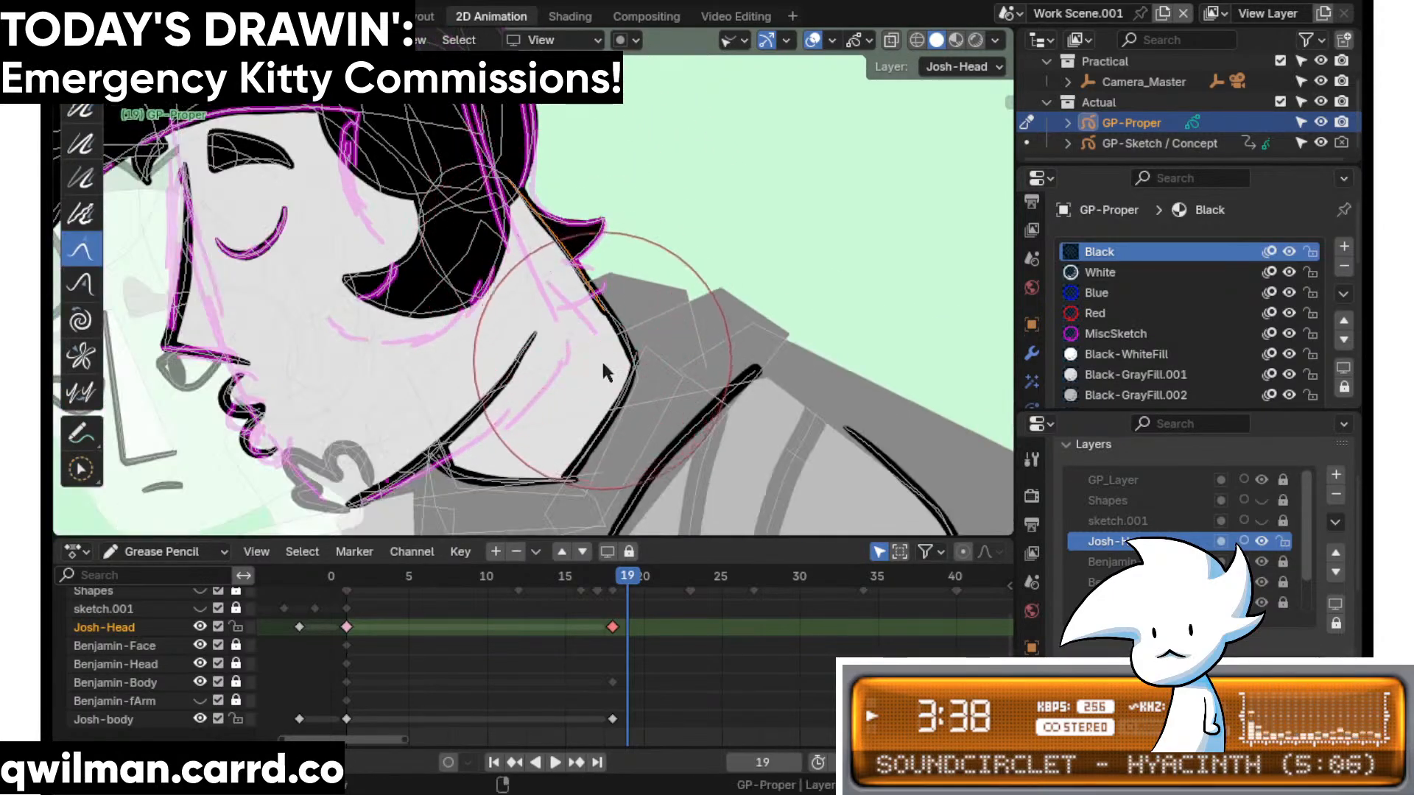
pyautogui.scroll(2, 633, 376)
pyautogui.moveTo(649, 380); pyautogui.dragTo(655, 374)
pyautogui.moveTo(581, 283); pyautogui.dragTo(586, 278)
pyautogui.keyDown('shift'); pyautogui.moveTo(541, 155); pyautogui.dragTo(585, 238, button='middle'); pyautogui.keyUp('shift')
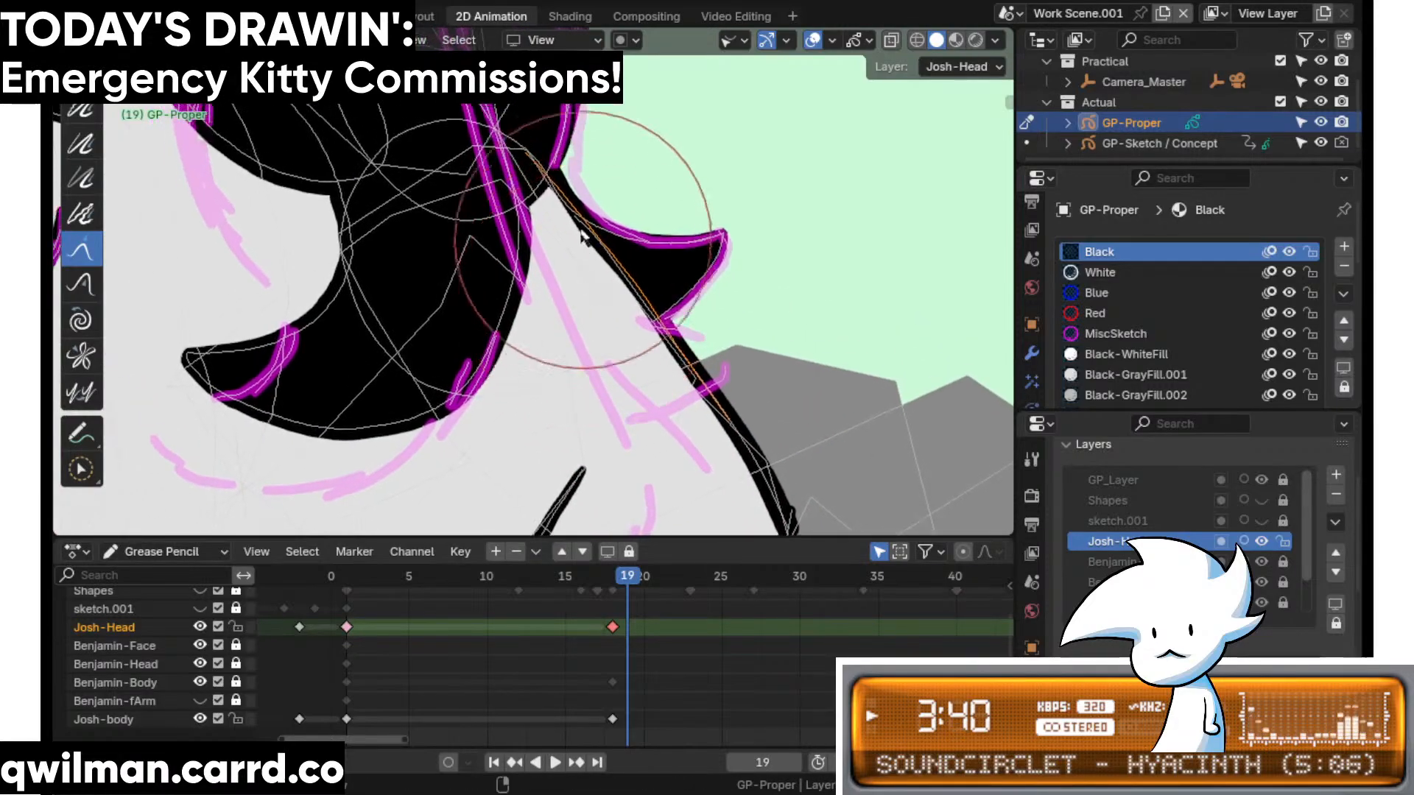
pyautogui.moveTo(555, 229); pyautogui.dragTo(560, 219)
# - Circle-select the Josh-body stroke at the lower back of the neck and even it out with the Smooth brush
pyautogui.keyDown('shift'); pyautogui.moveTo(815, 511); pyautogui.dragTo(721, 379, button='middle'); pyautogui.keyUp('shift')
pyautogui.press('c')
pyautogui.scroll(2, 666, 377)
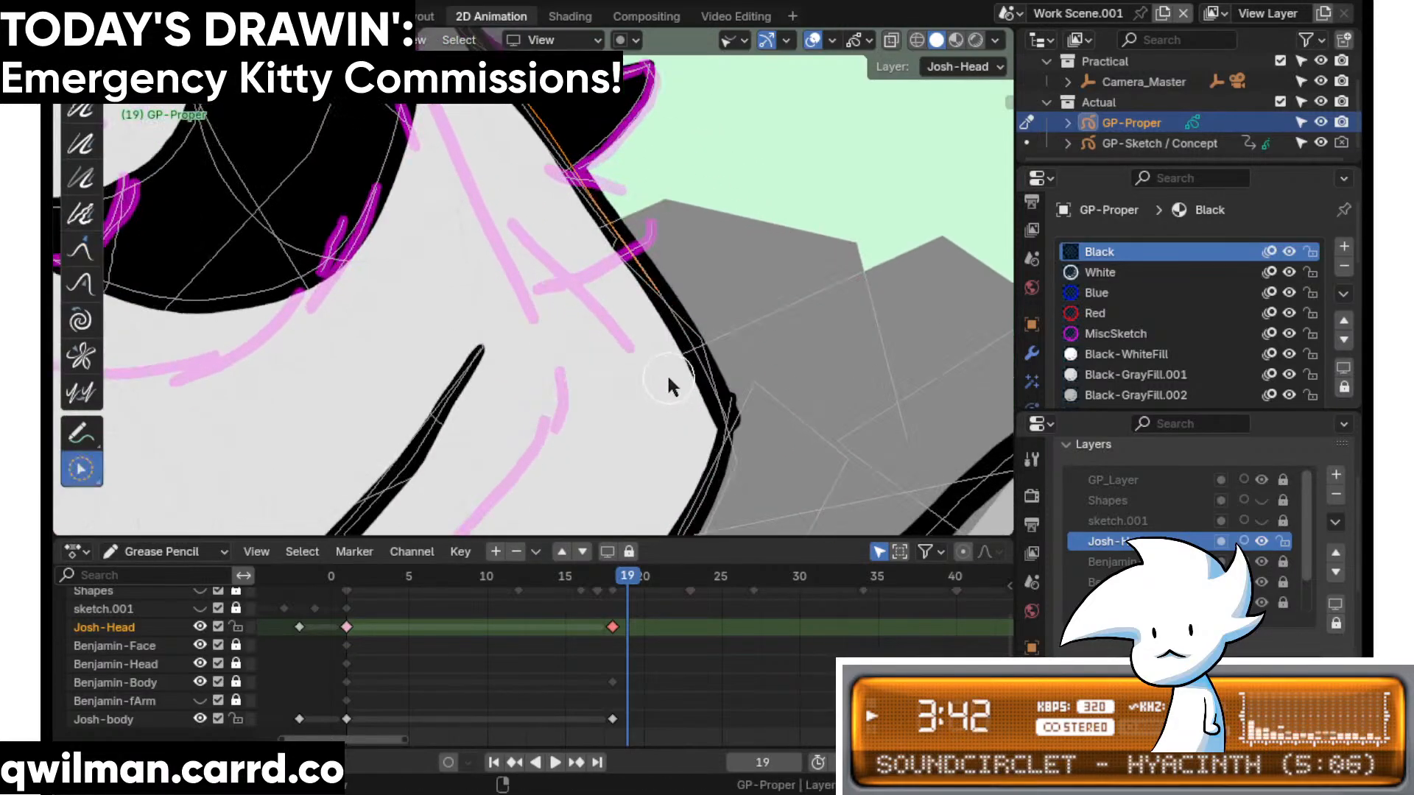
pyautogui.click(705, 375)
pyautogui.scroll(-2, 687, 338)
pyautogui.hotkey('shift', 'space')
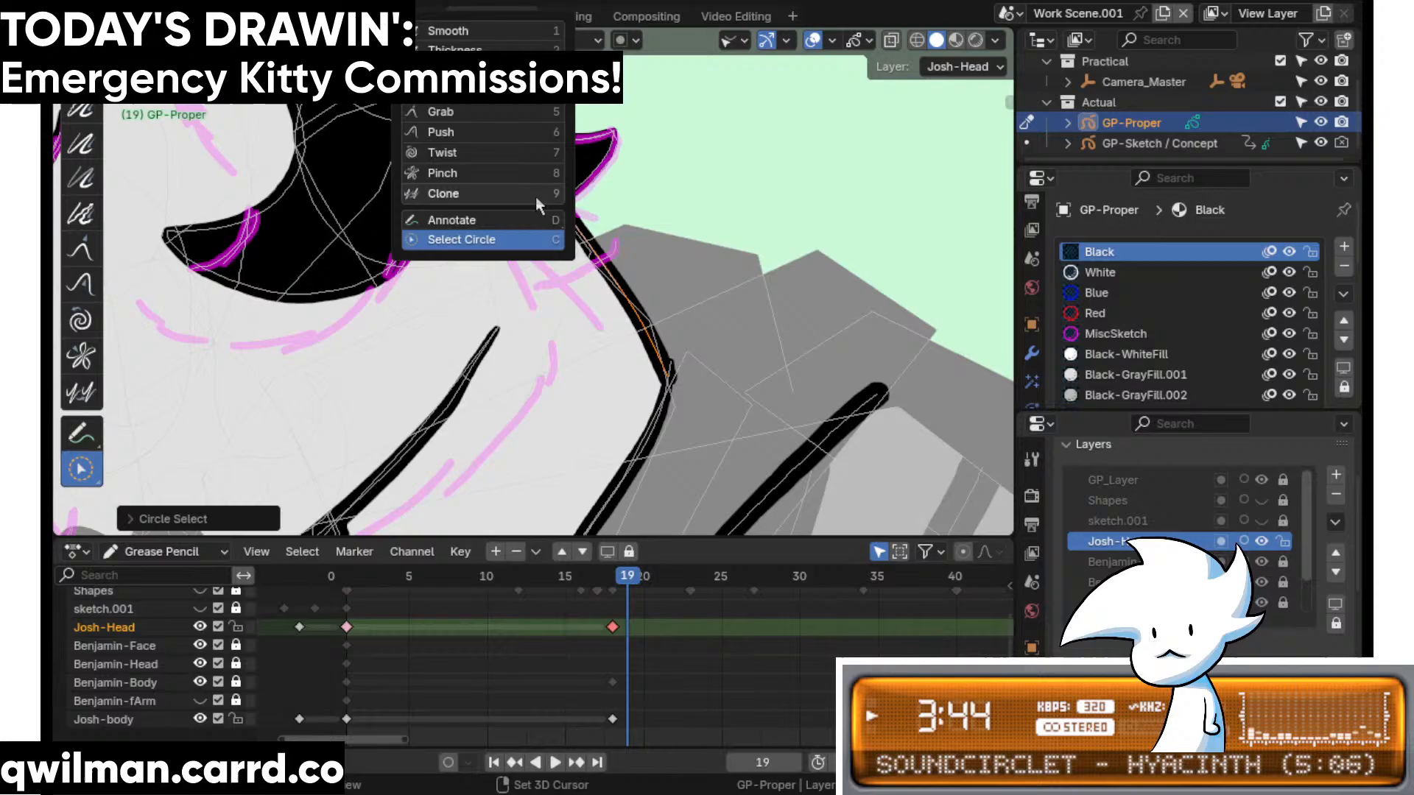
pyautogui.click(478, 38)
pyautogui.moveTo(525, 252); pyautogui.dragTo(520, 238)
pyautogui.keyDown('shift'); pyautogui.moveTo(520, 238); pyautogui.dragTo(577, 325, button='middle'); pyautogui.keyUp('shift')
# - Circle-select the neck outline stroke running up behind the hair flick and activate the Grab brush
pyautogui.scroll(2, 530, 247)
pyautogui.moveTo(517, 234)
pyautogui.mouseDown()
pyautogui.moveTo(492, 223)
pyautogui.moveTo(506, 203)
pyautogui.moveTo(479, 208)
pyautogui.mouseUp()
pyautogui.hotkey('shift', 'space')
pyautogui.click(462, 284)
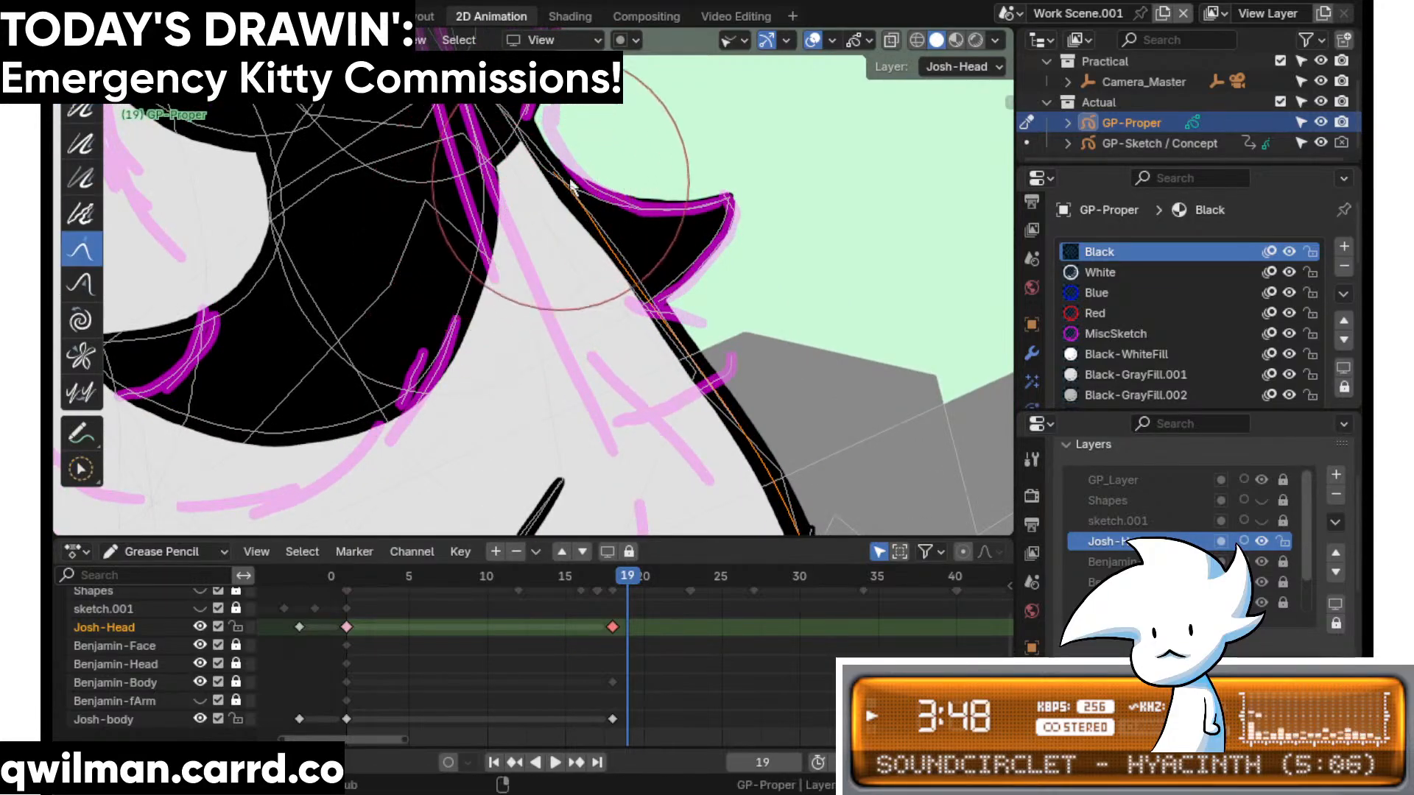
# - Circle-select the neck fill shape beside the hair flick, fit its upper edge to the neck outline with the Grab brush, and save the file
pyautogui.hotkey('shift', 'space')
pyautogui.click(541, 100)
pyautogui.press('w')
pyautogui.scroll(2, 629, 349)
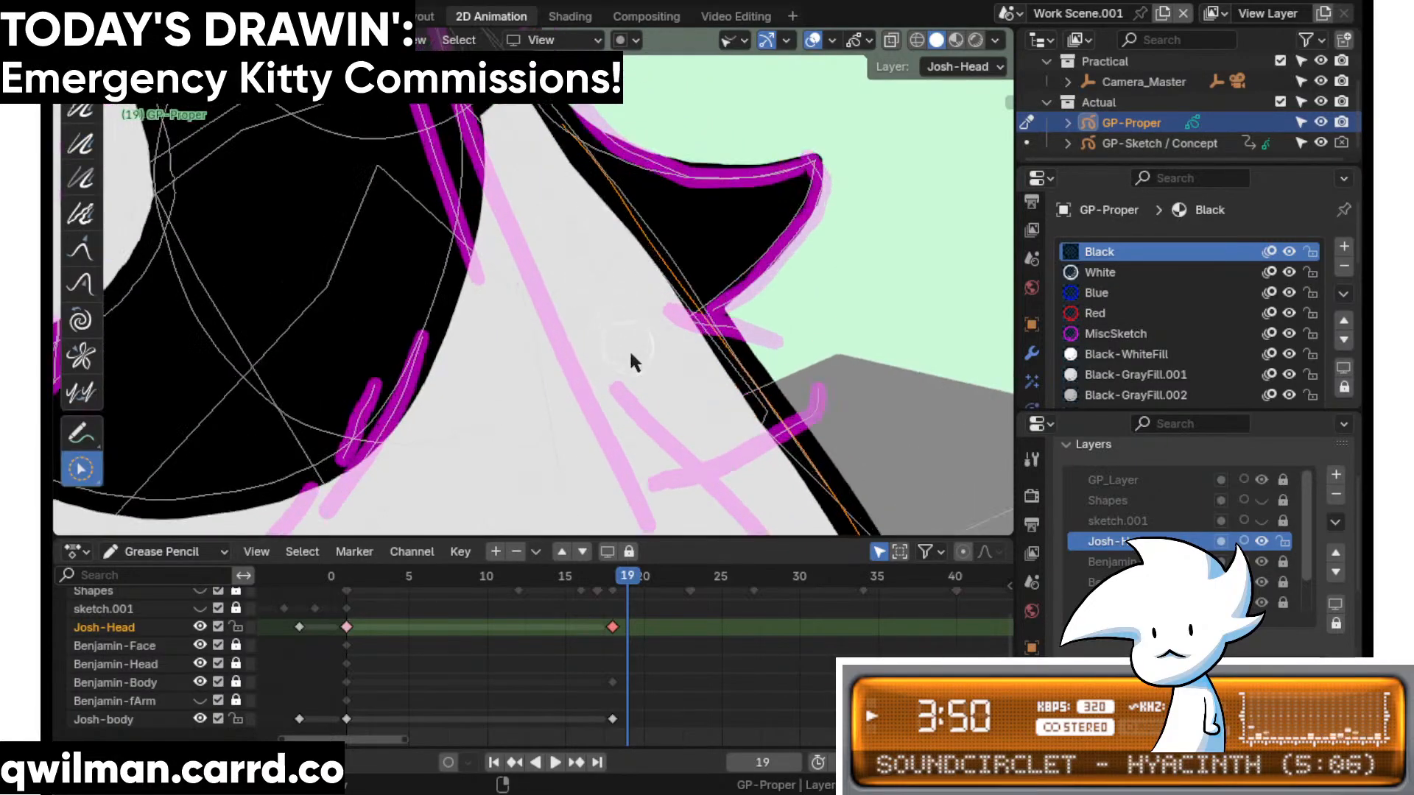
pyautogui.click(624, 344)
pyautogui.click(603, 215)
pyautogui.scroll(-2, 559, 190)
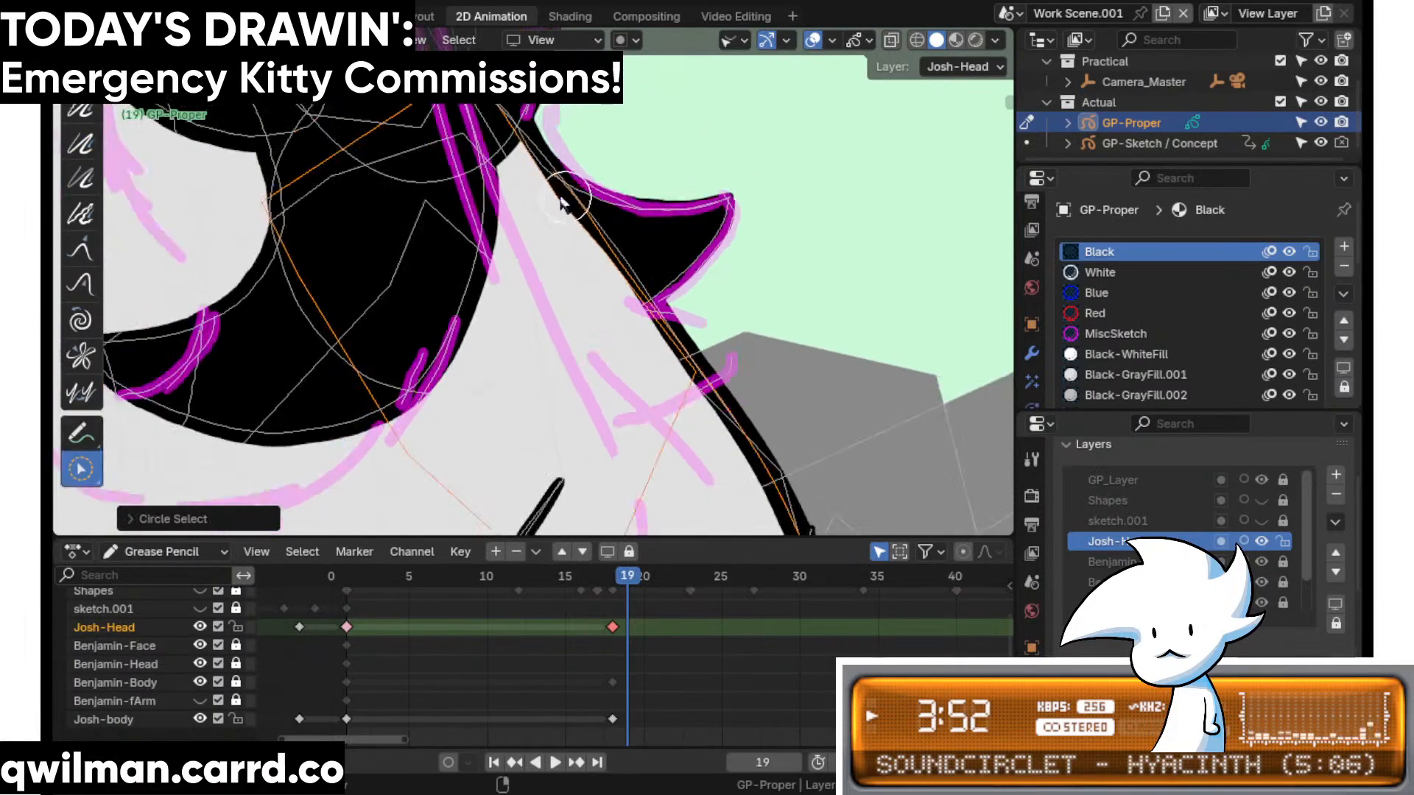
pyautogui.scroll(4, 567, 184)
pyautogui.click(585, 139)
pyautogui.scroll(-3, 579, 154)
pyautogui.hotkey('shift', 'space')
pyautogui.click(528, 114)
pyautogui.scroll(-4, 532, 125)
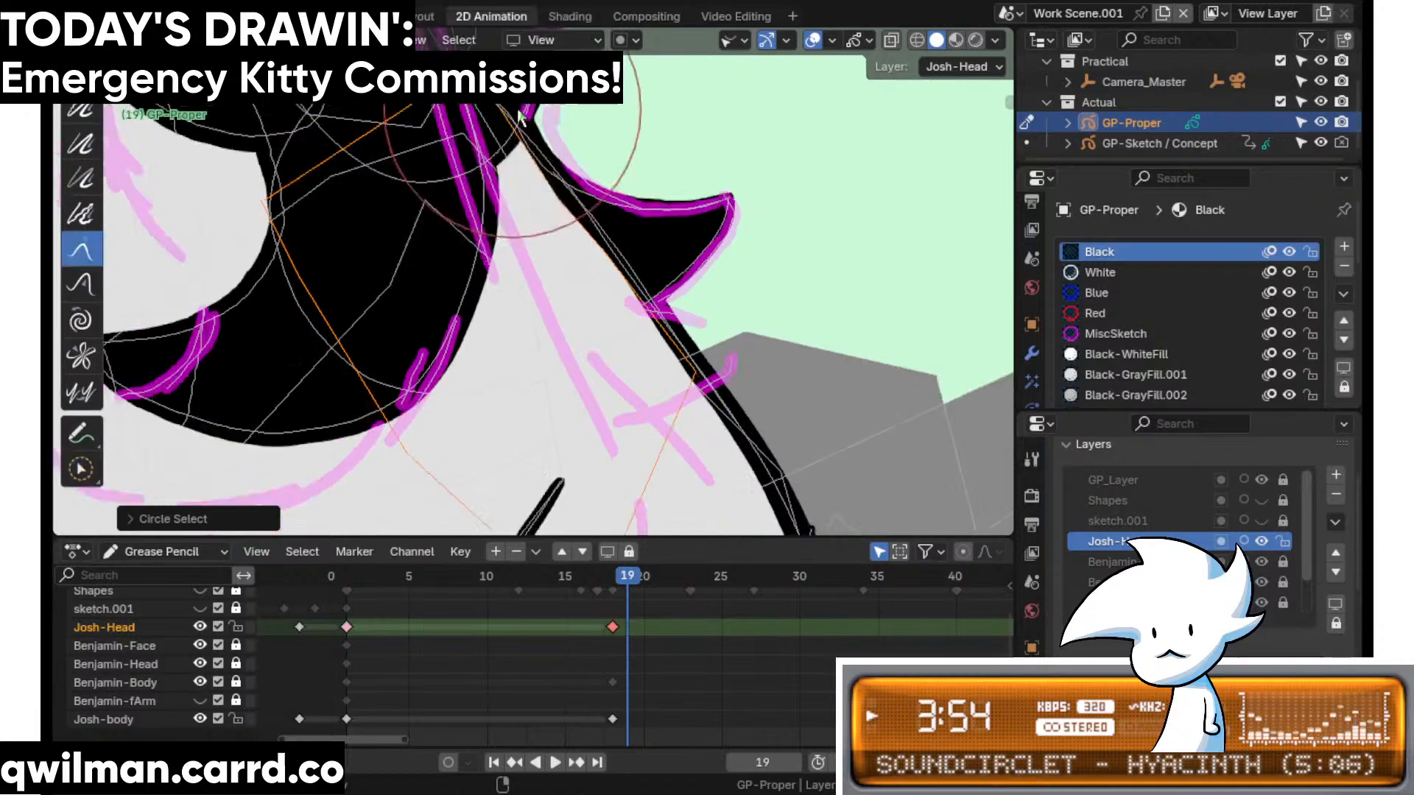
pyautogui.scroll(2, 555, 212)
pyautogui.moveTo(553, 220); pyautogui.dragTo(554, 209)
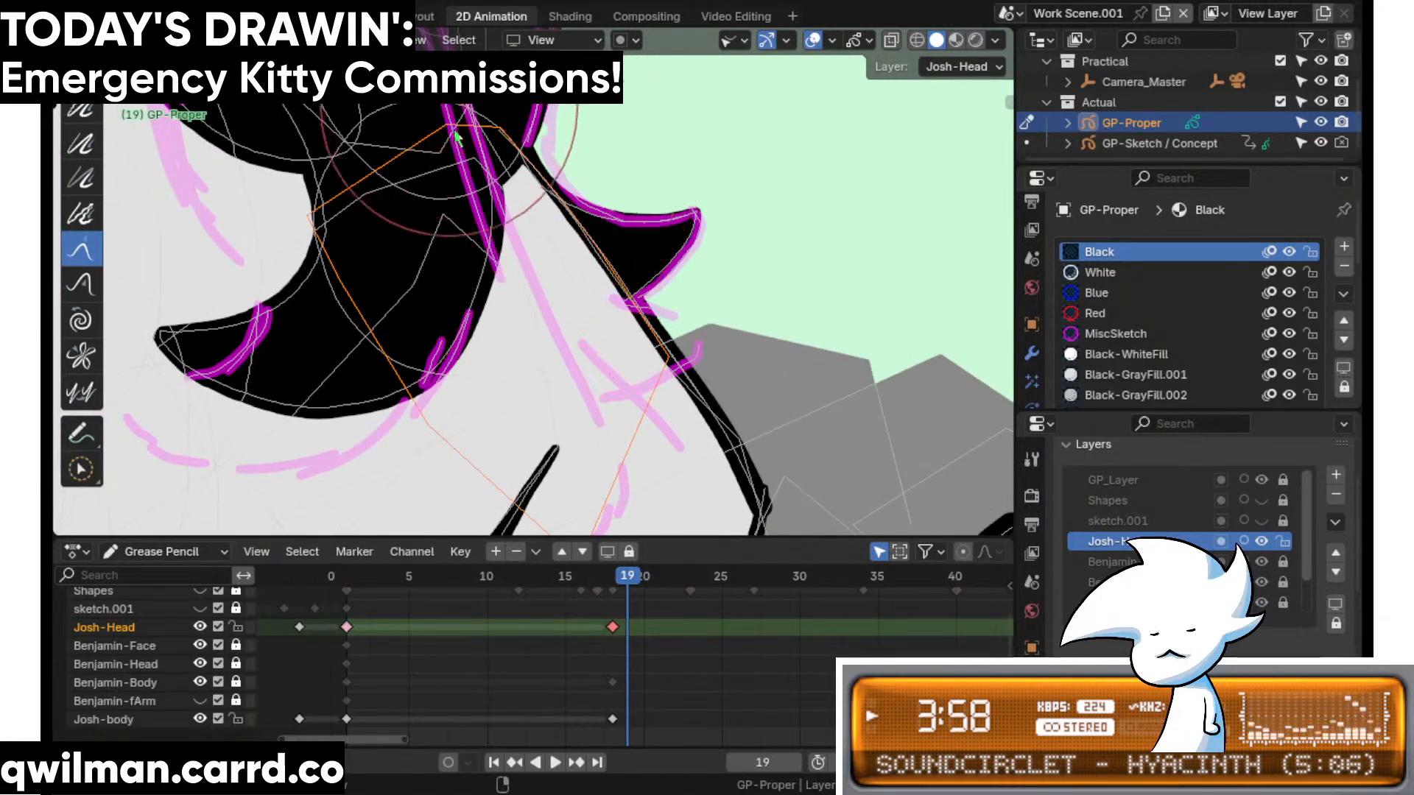
pyautogui.scroll(-8, 571, 175)
pyautogui.hotkey('ctrl', 's')
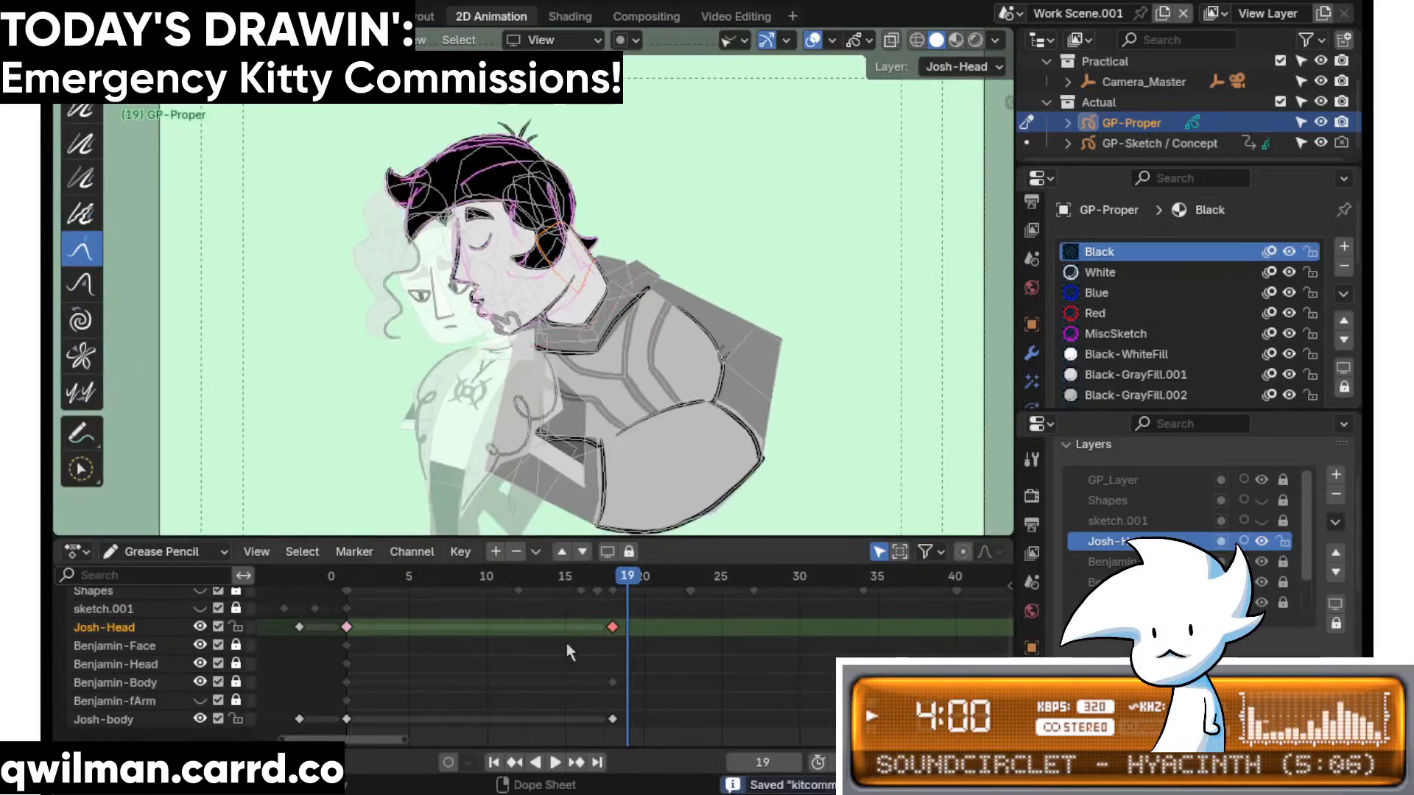
# - Show the Shapes guide layer and switch GP-Proper to Edit Mode
pyautogui.moveTo(501, 664); pyautogui.dragTo(510, 664, button='middle')
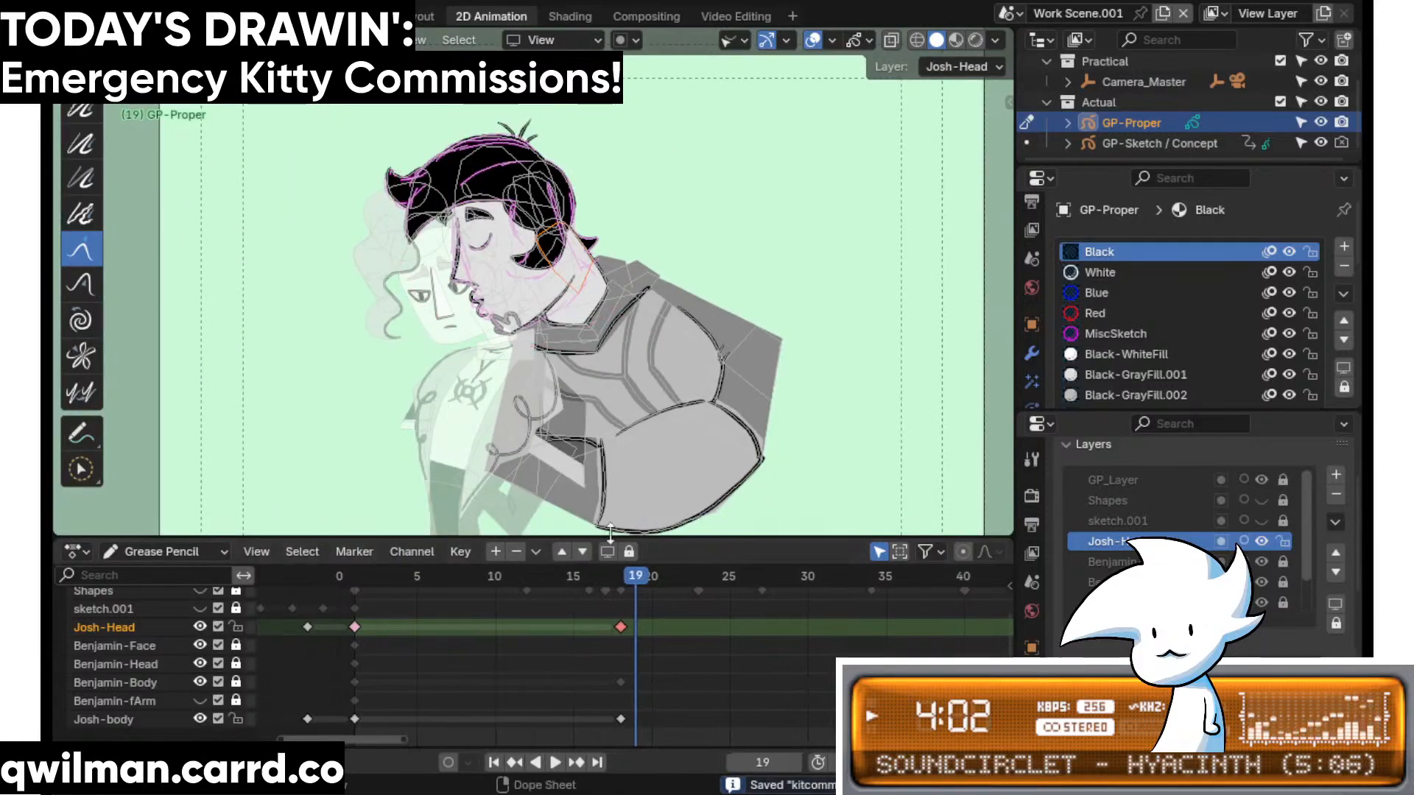
pyautogui.scroll(1, 219, 626)
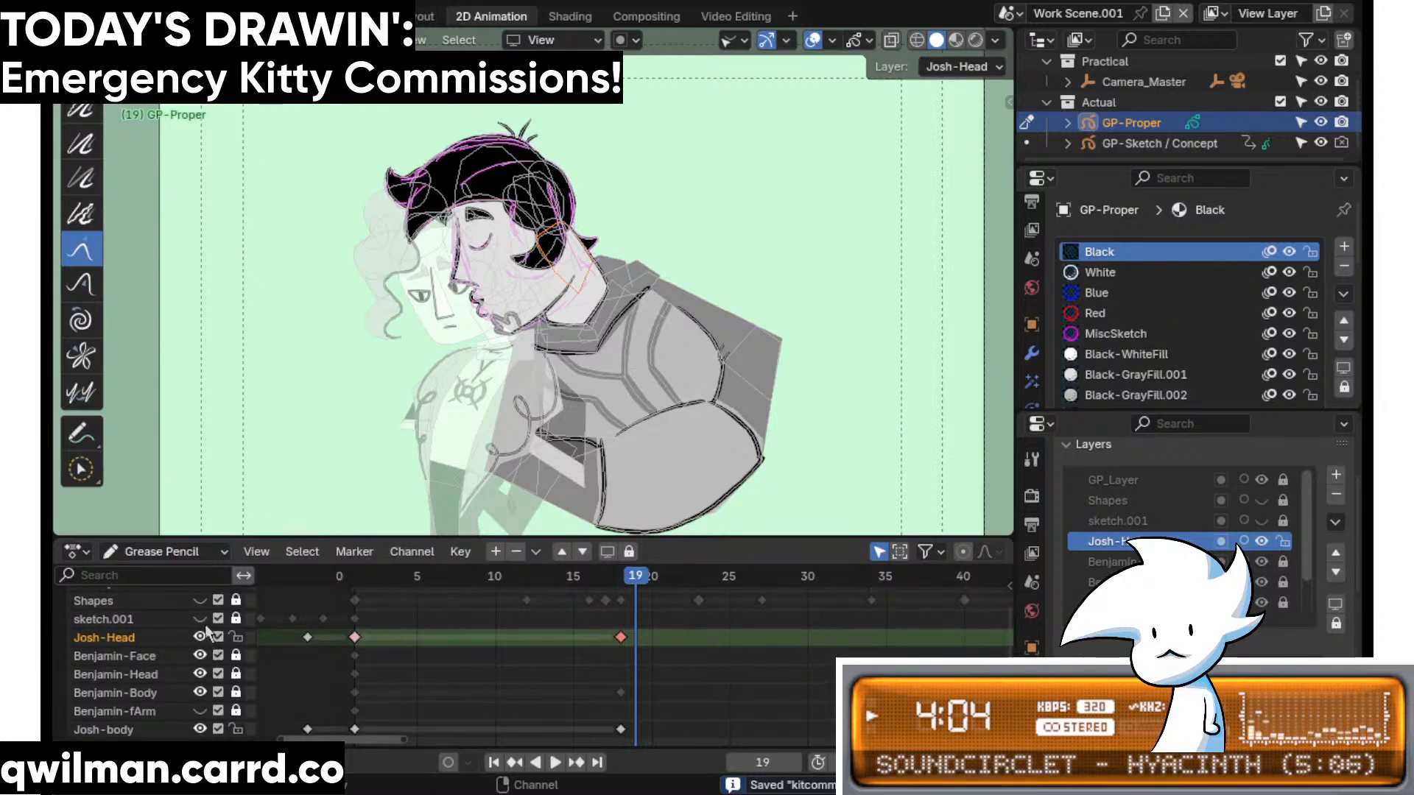
pyautogui.click(199, 618)
pyautogui.click(199, 618)
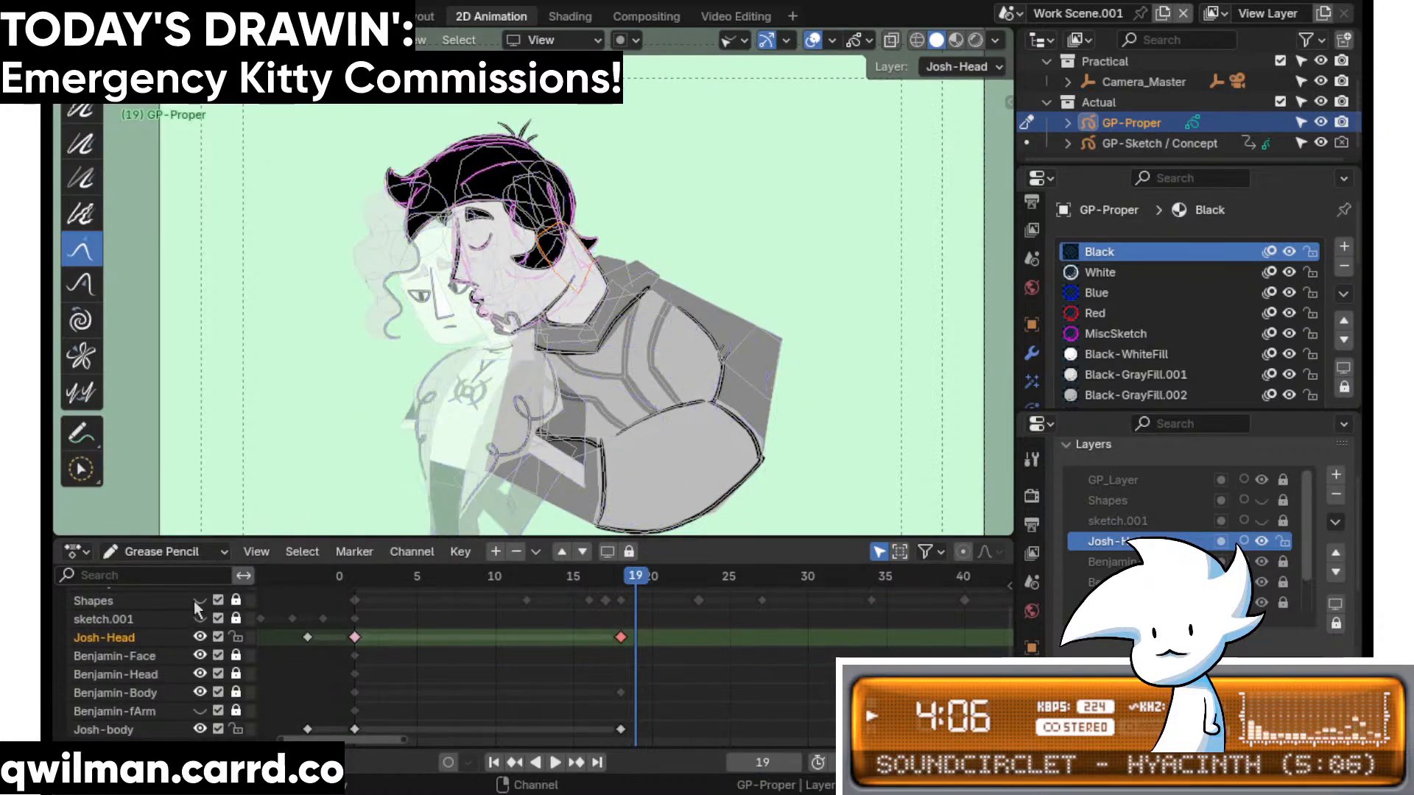
pyautogui.click(200, 600)
pyautogui.press('Tab')
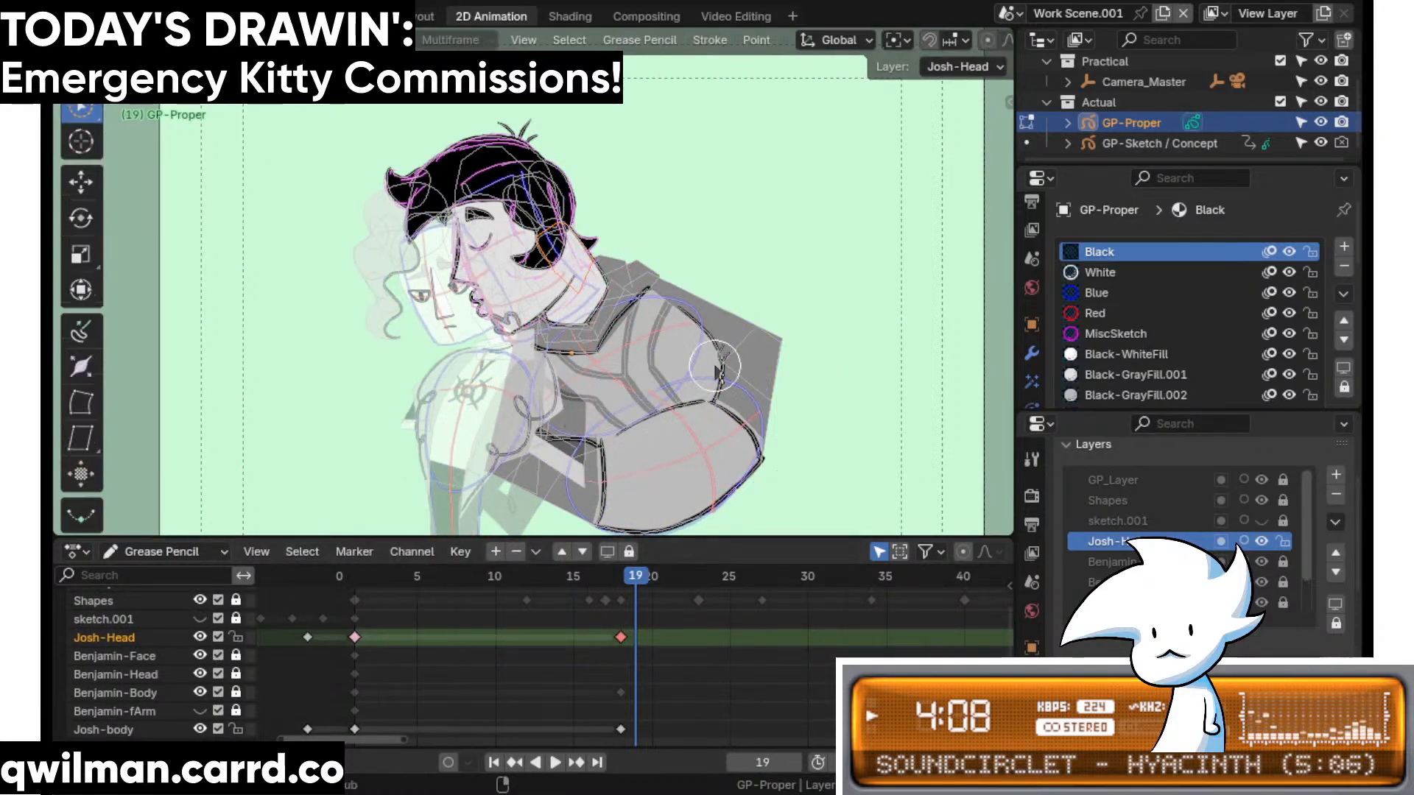
# - Hide the magenta sketch guides and the Benjamin-Face, Benjamin-Head and Benjamin-Body layers, leaving Josh with the Shapes guides
pyautogui.scroll(-3, 736, 436)
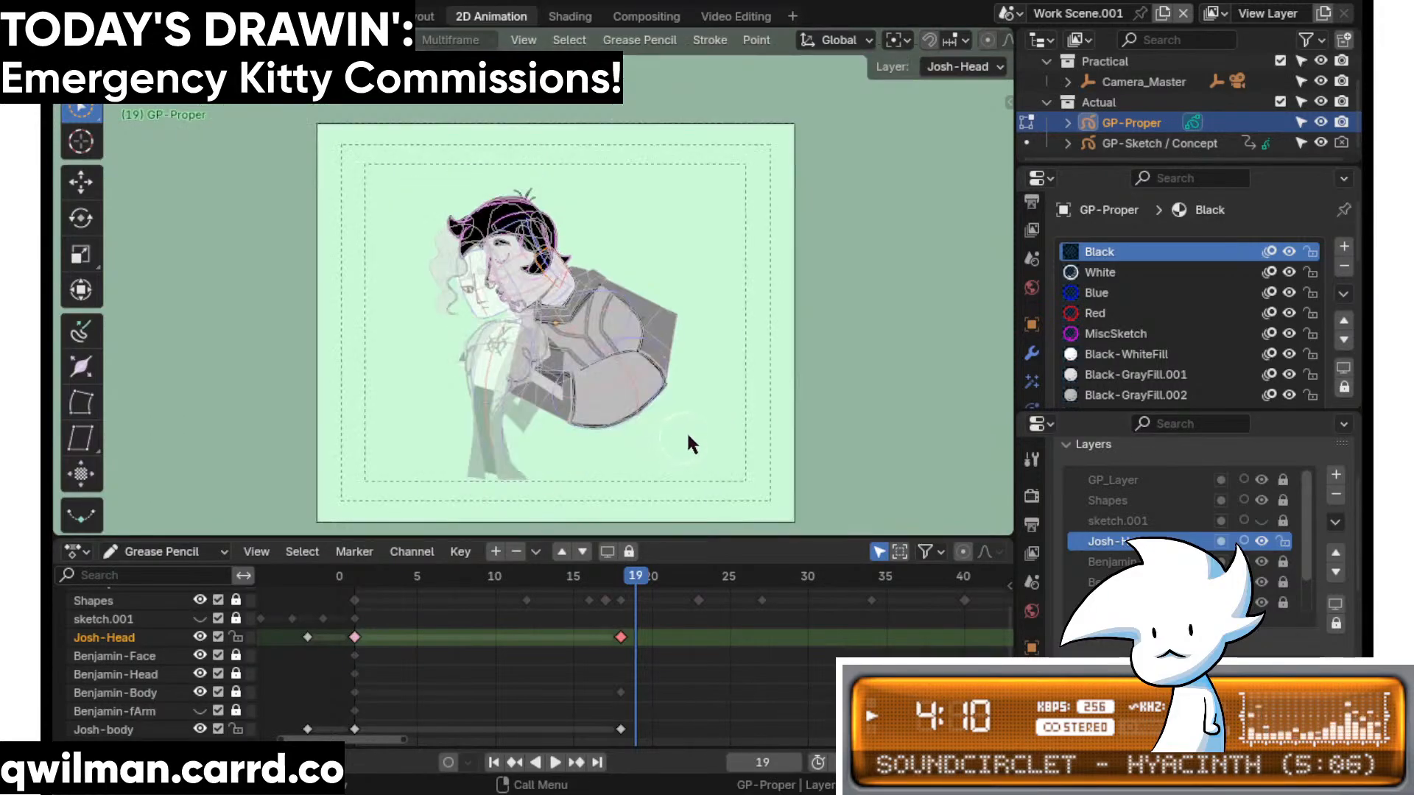
pyautogui.scroll(5, 736, 354)
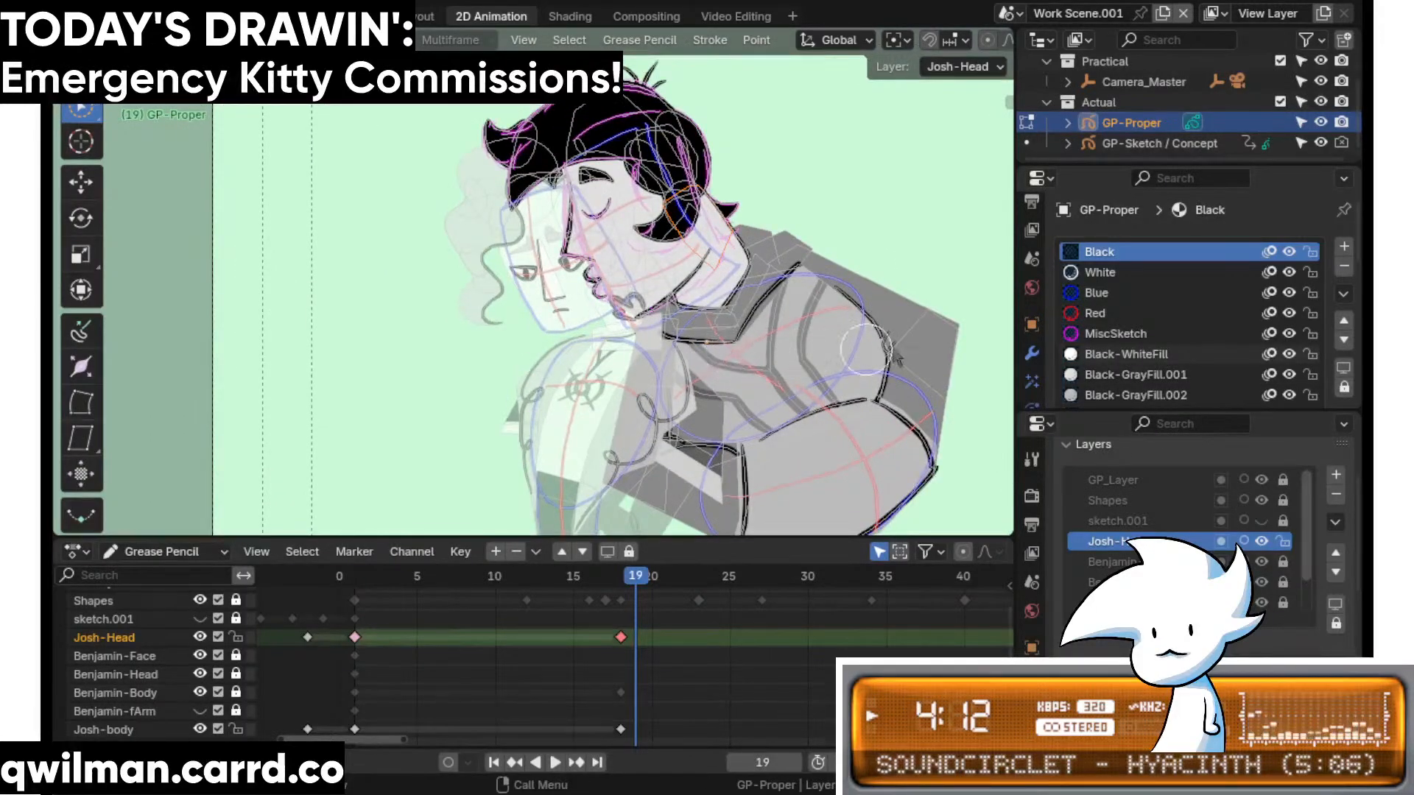
pyautogui.scroll(2, 1300, 517)
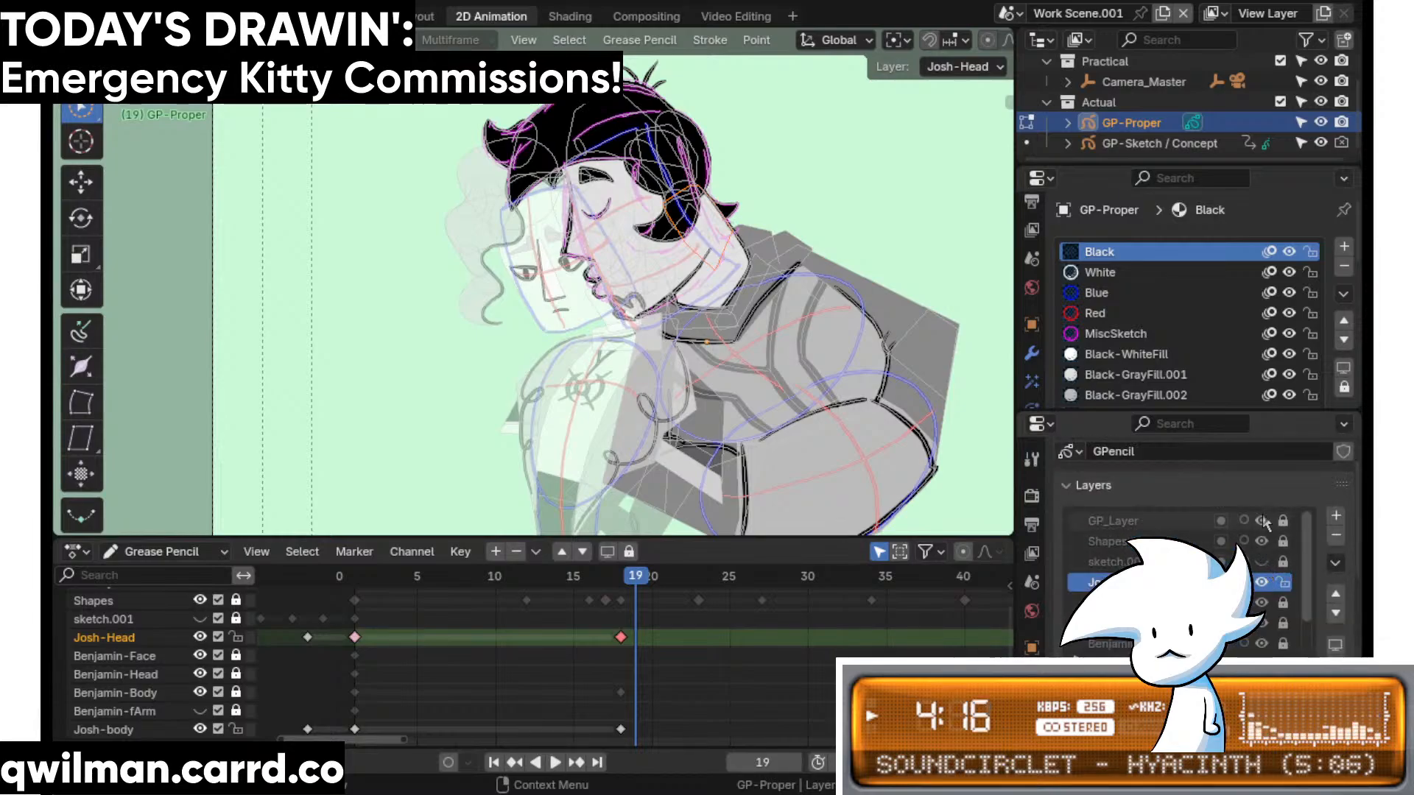
pyautogui.click(1262, 521)
pyautogui.keyDown('shift'); pyautogui.moveTo(956, 346); pyautogui.dragTo(952, 343, button='middle'); pyautogui.keyUp('shift')
pyautogui.scroll(-1, 1267, 622)
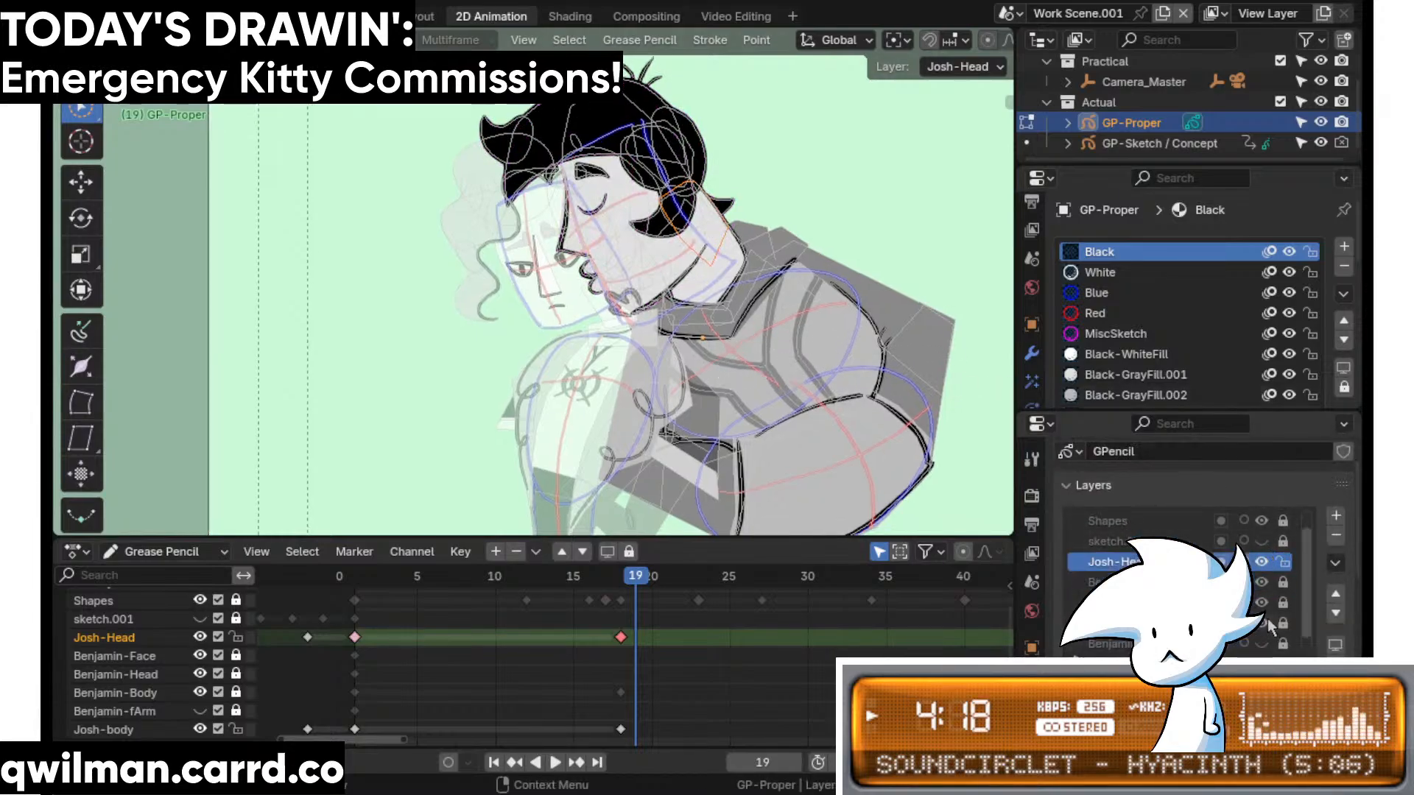
pyautogui.moveTo(1270, 583); pyautogui.dragTo(1264, 624)
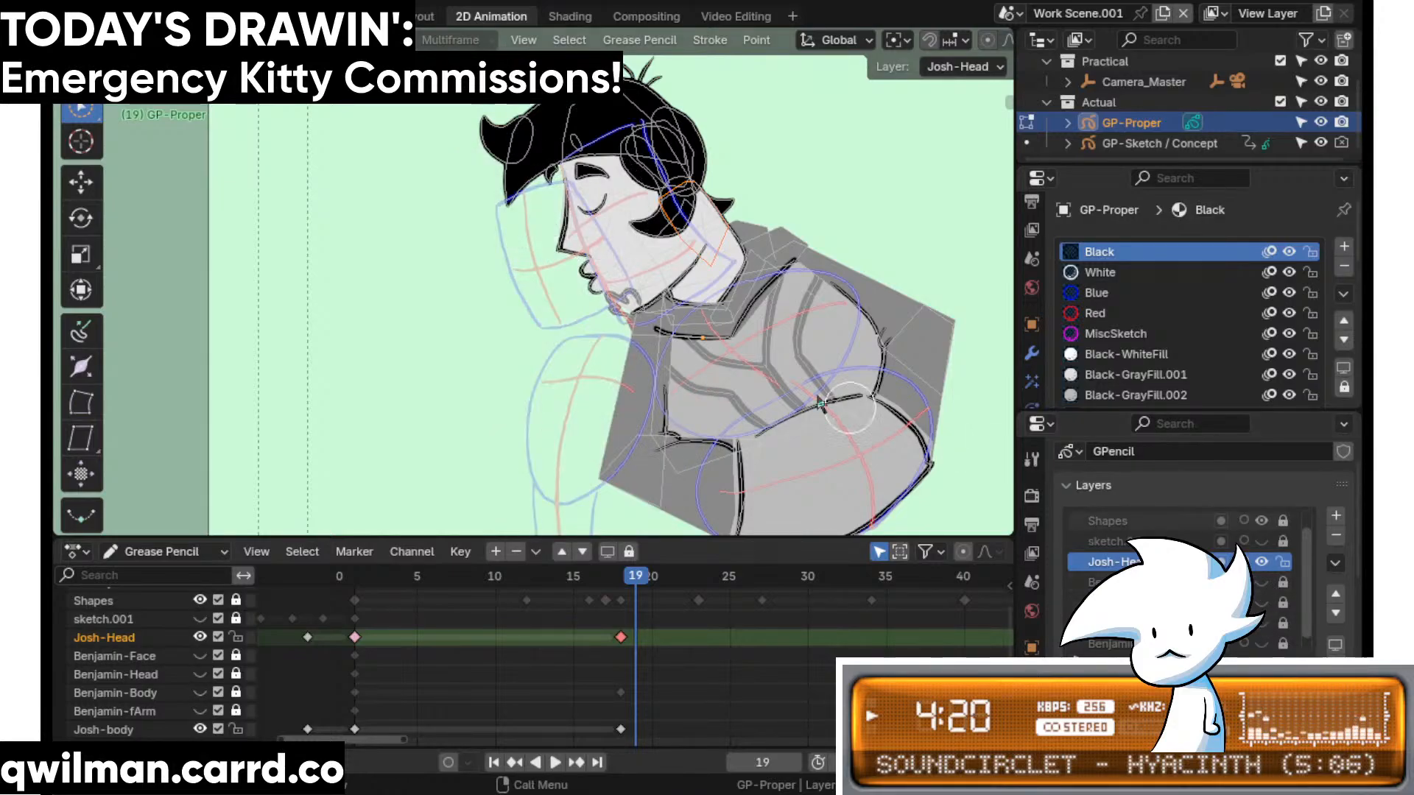
pyautogui.keyDown('shift'); pyautogui.moveTo(819, 398); pyautogui.dragTo(723, 397, button='middle'); pyautogui.keyUp('shift')
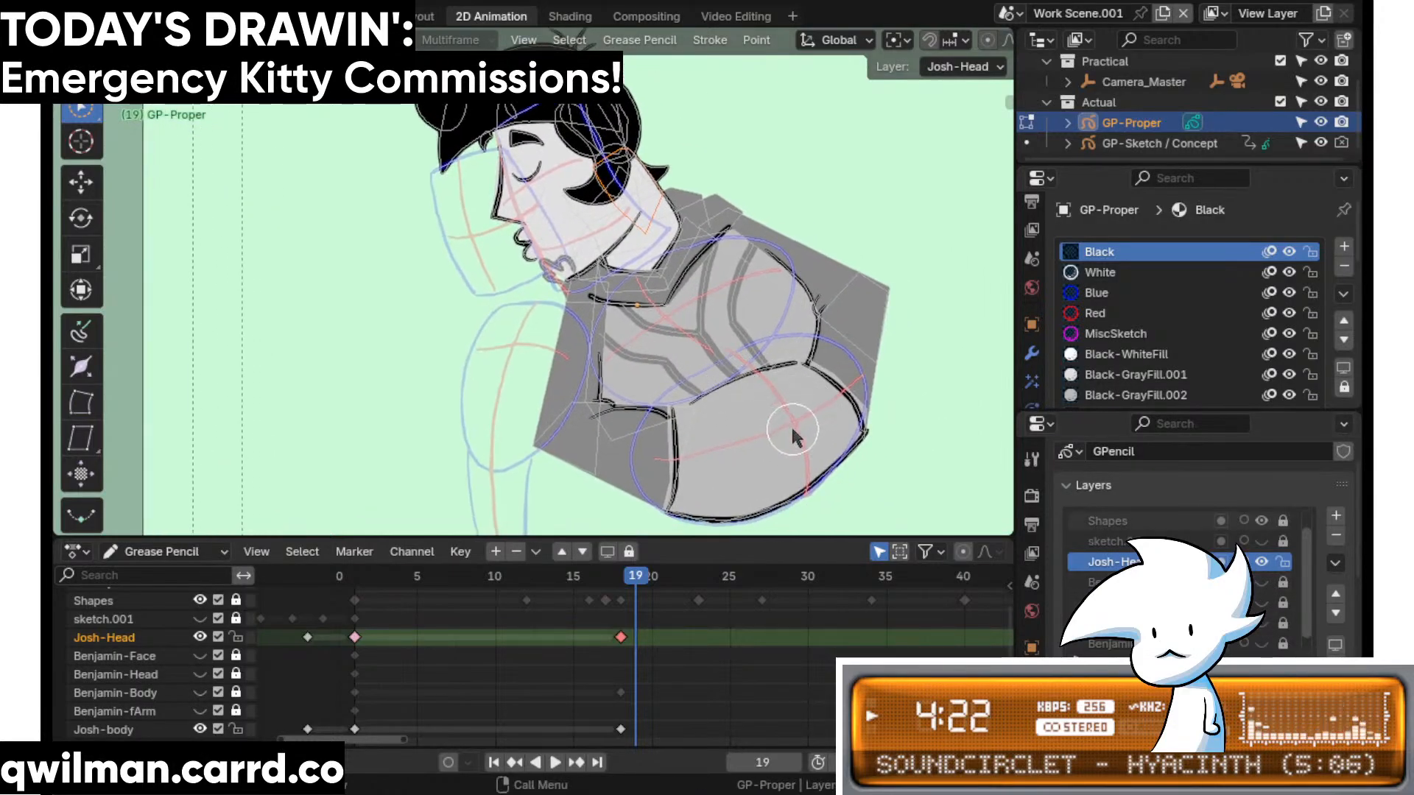
pyautogui.scroll(2, 766, 435)
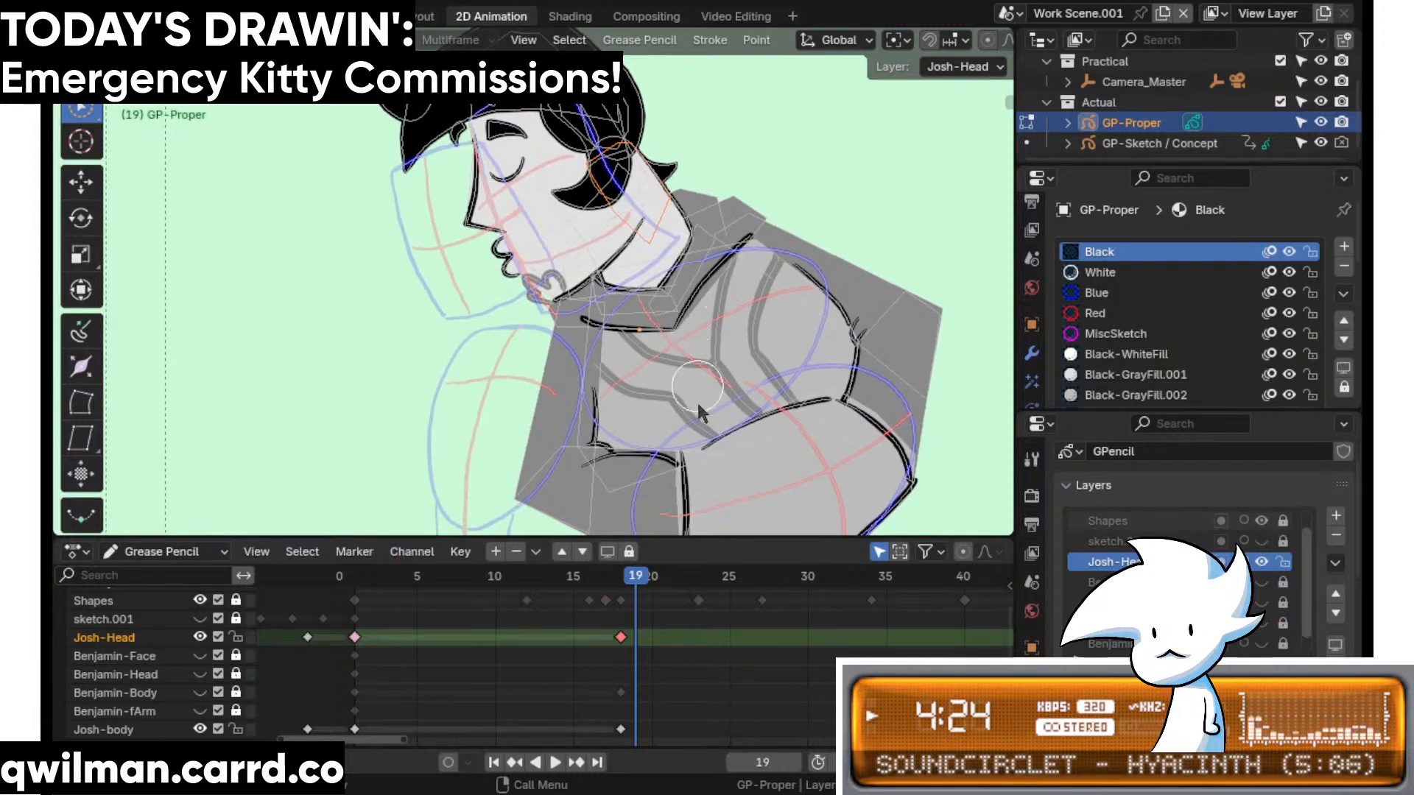
# - Play and scrub through the head turn and stop at frame 12
pyautogui.press('Escape')
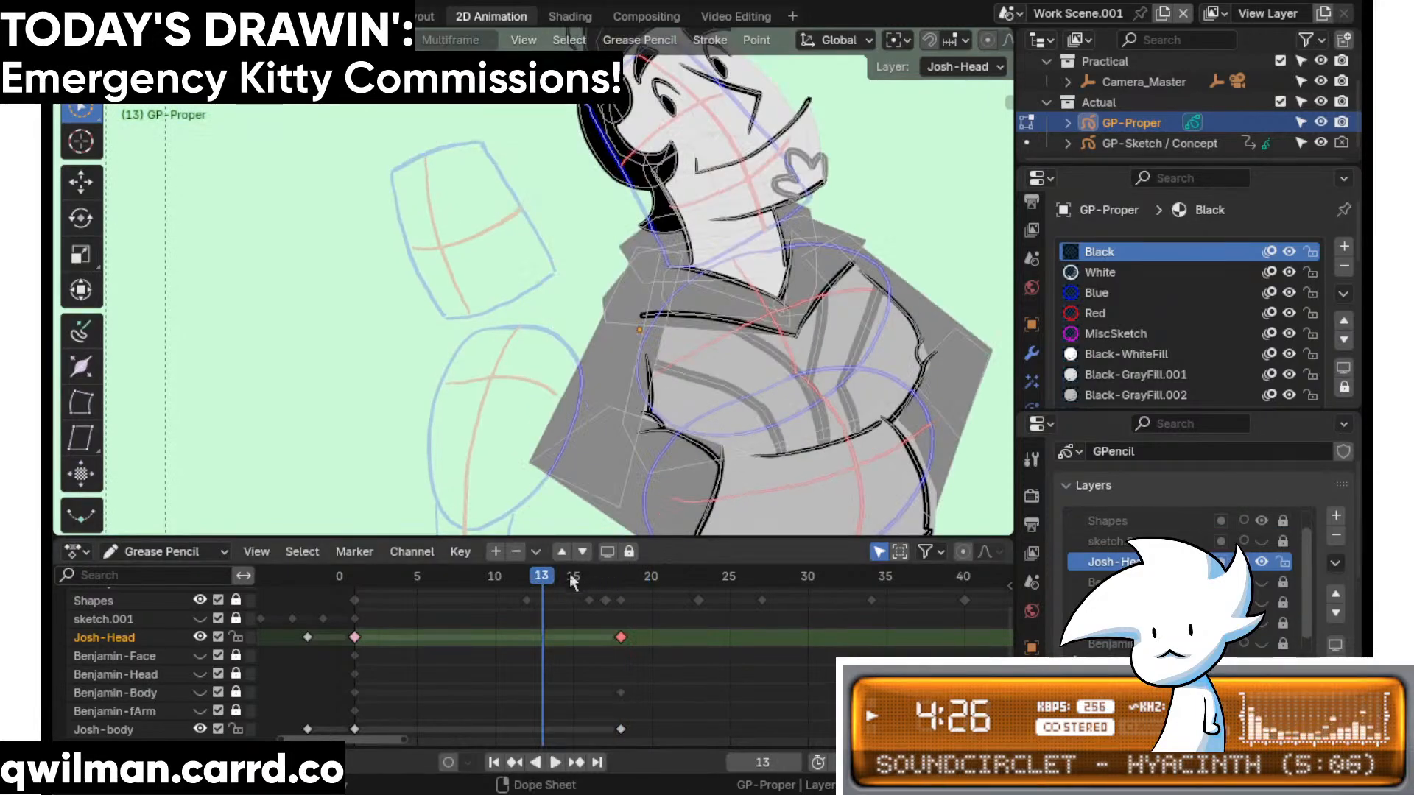
pyautogui.press('space')
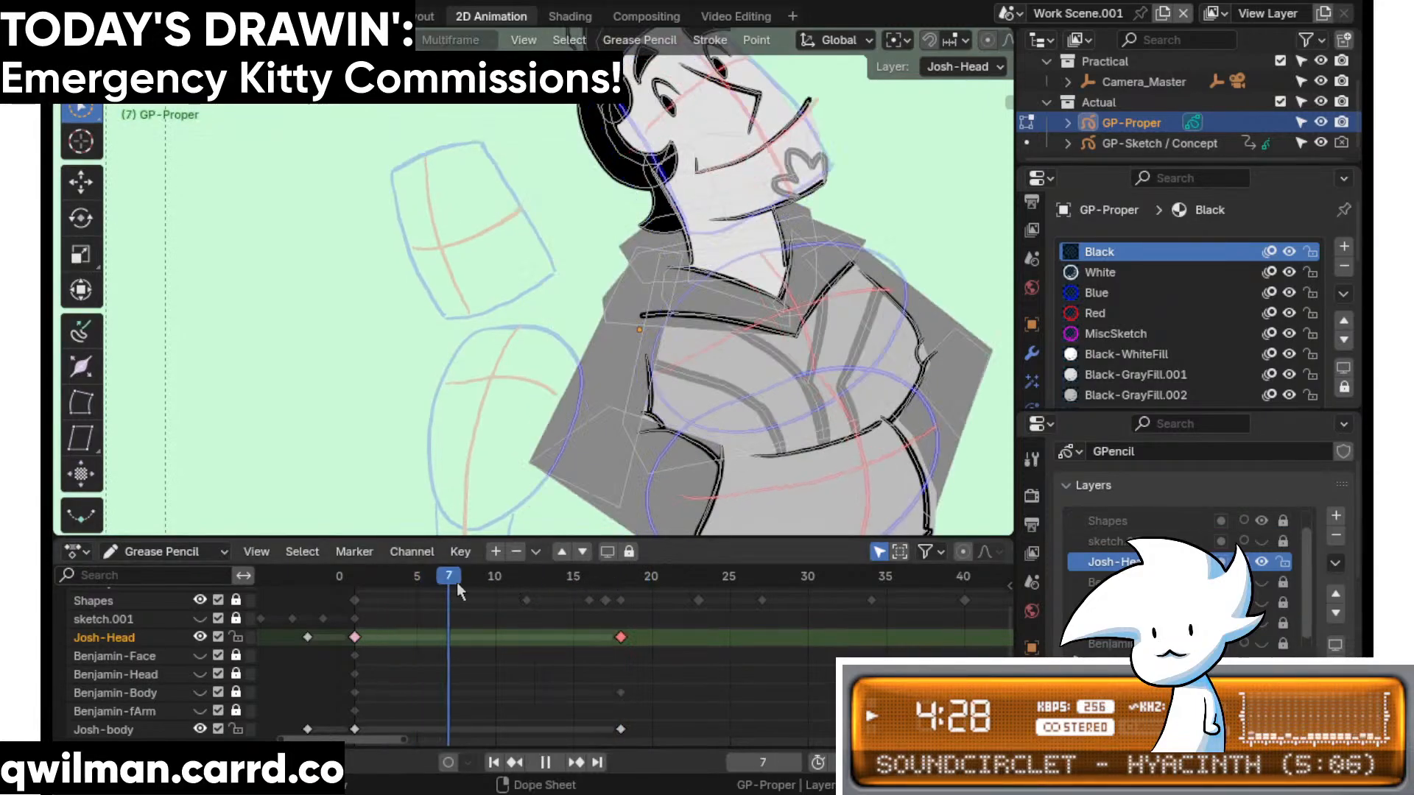
pyautogui.moveTo(457, 582); pyautogui.dragTo(520, 611)
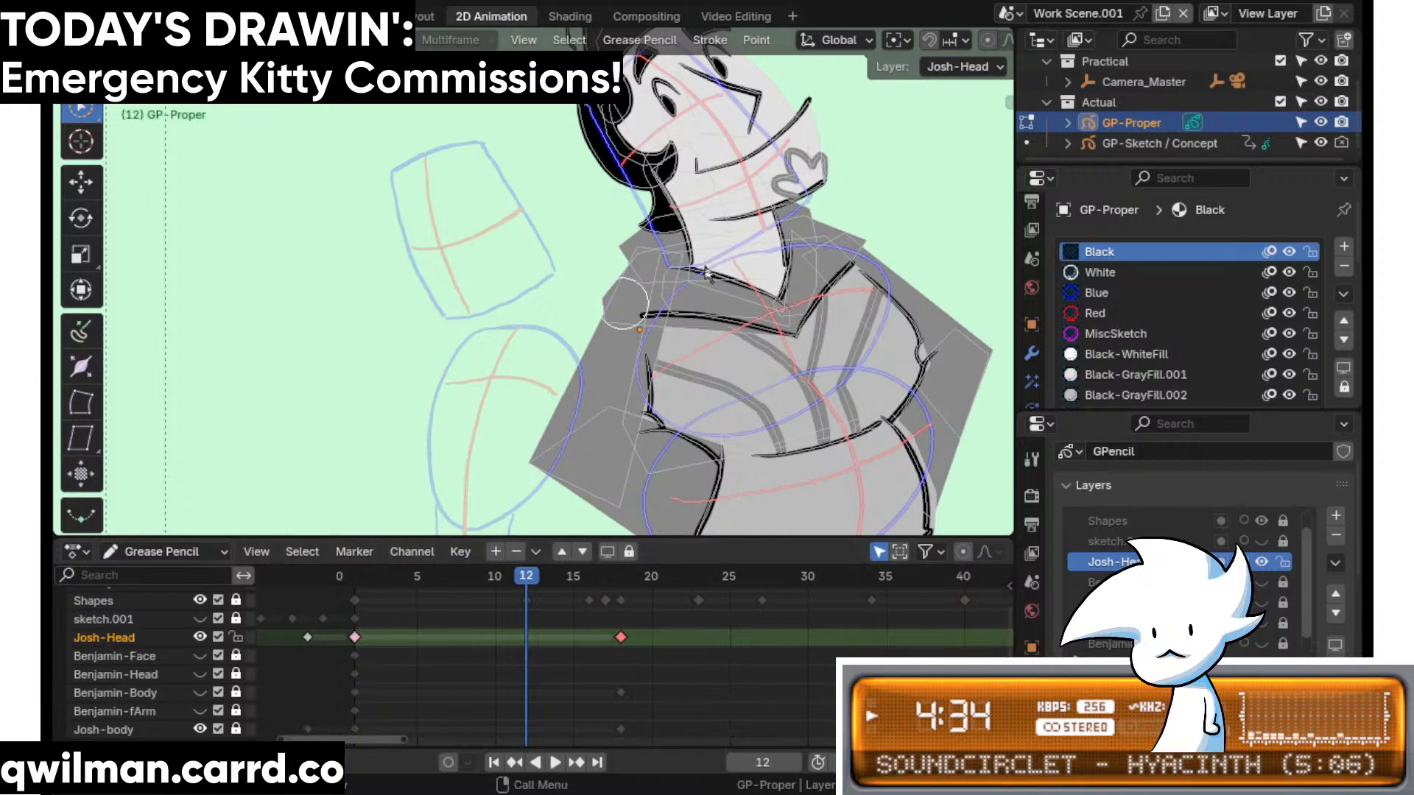
# - Enable onion skinning on the Josh-Head and Josh-body layers
pyautogui.keyDown('shift'); pyautogui.moveTo(705, 271); pyautogui.dragTo(601, 334, button='middle'); pyautogui.keyUp('shift')
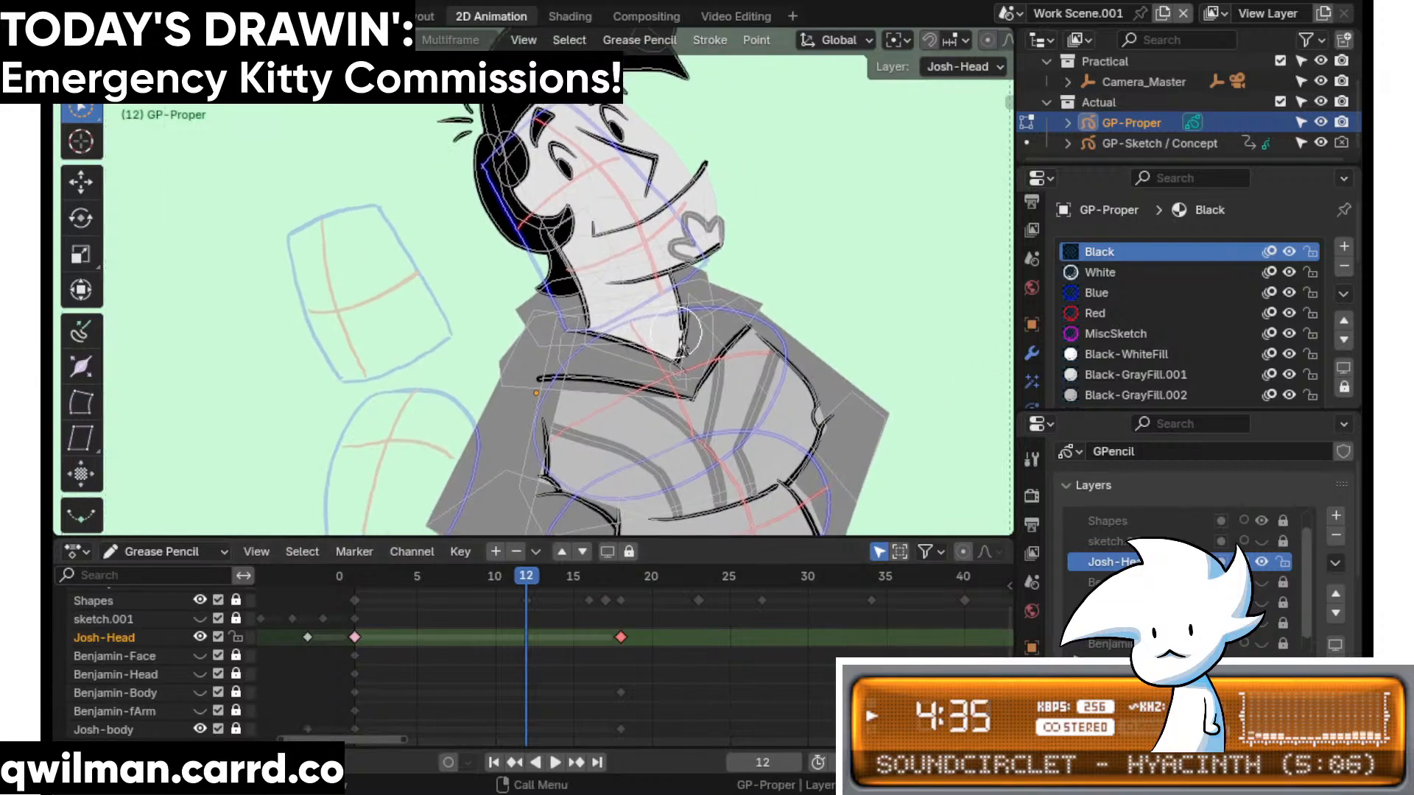
pyautogui.click(1244, 562)
pyautogui.scroll(-1, 1244, 563)
pyautogui.click(1244, 643)
pyautogui.keyDown('shift'); pyautogui.moveTo(641, 292); pyautogui.dragTo(650, 300, button='middle'); pyautogui.keyUp('shift')
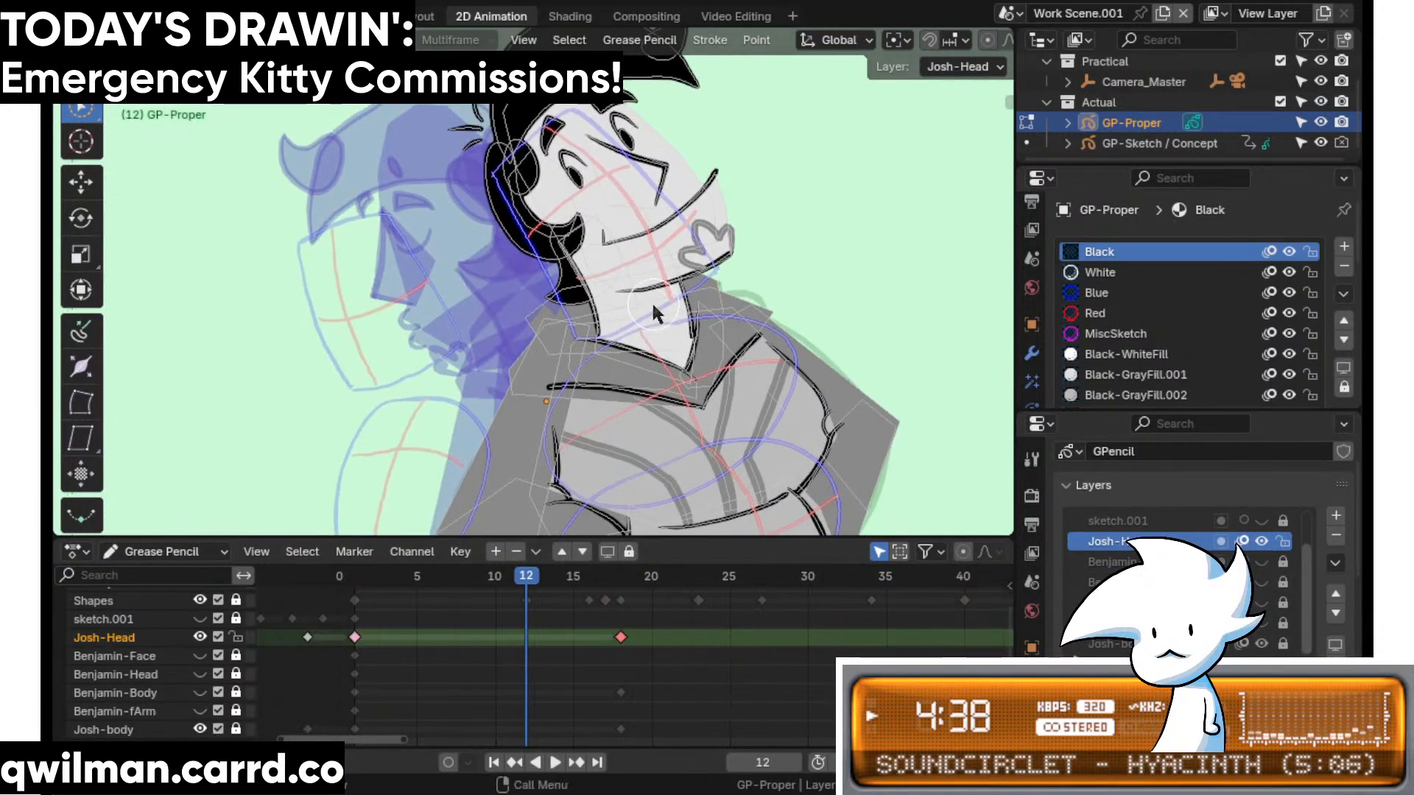
# - Select all Josh-Head strokes on frame 12 and move the whole head to fit the head guide shape
pyautogui.press('a')
pyautogui.hotkey('shift', 'space')
pyautogui.press('g')
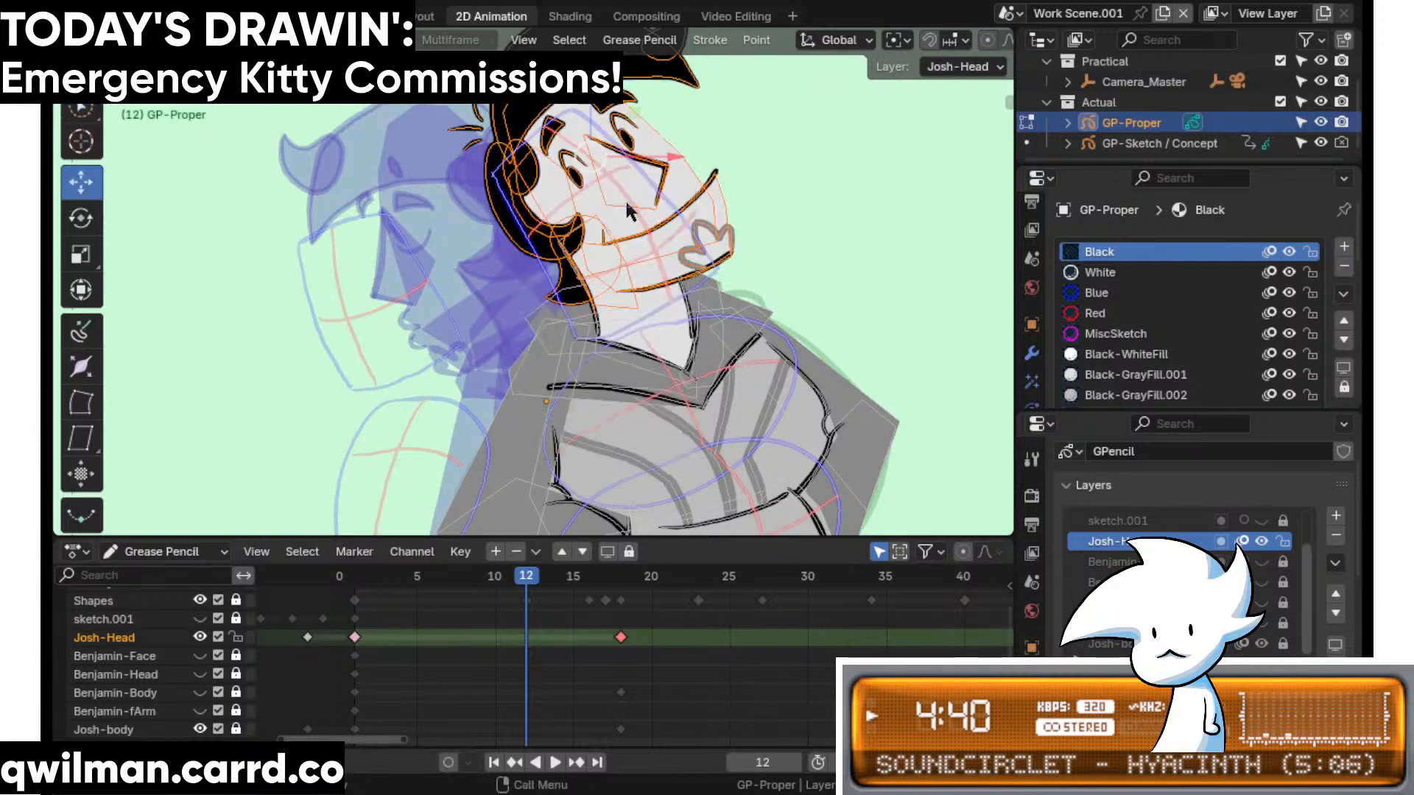
pyautogui.press('g')
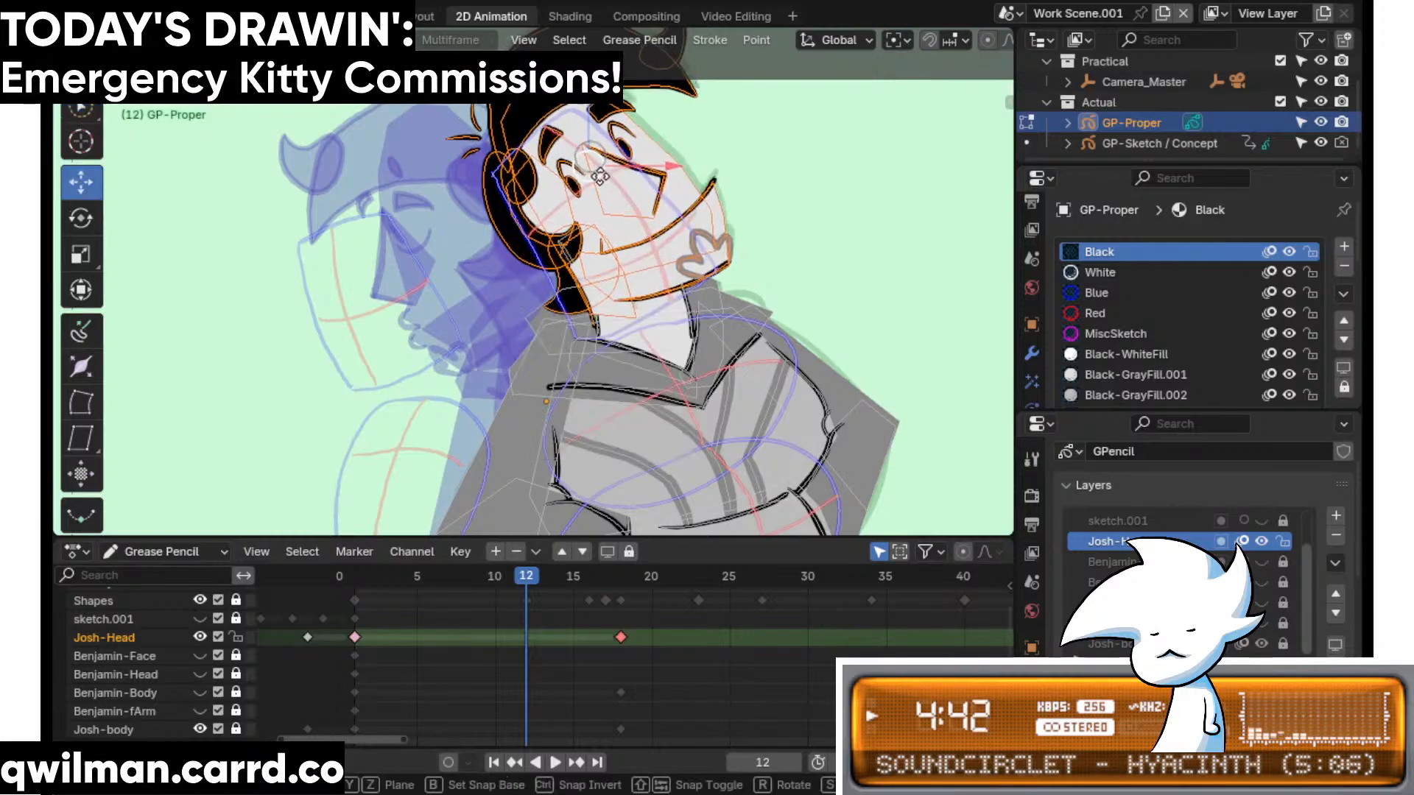
pyautogui.click(573, 252)
pyautogui.scroll(5, 582, 296)
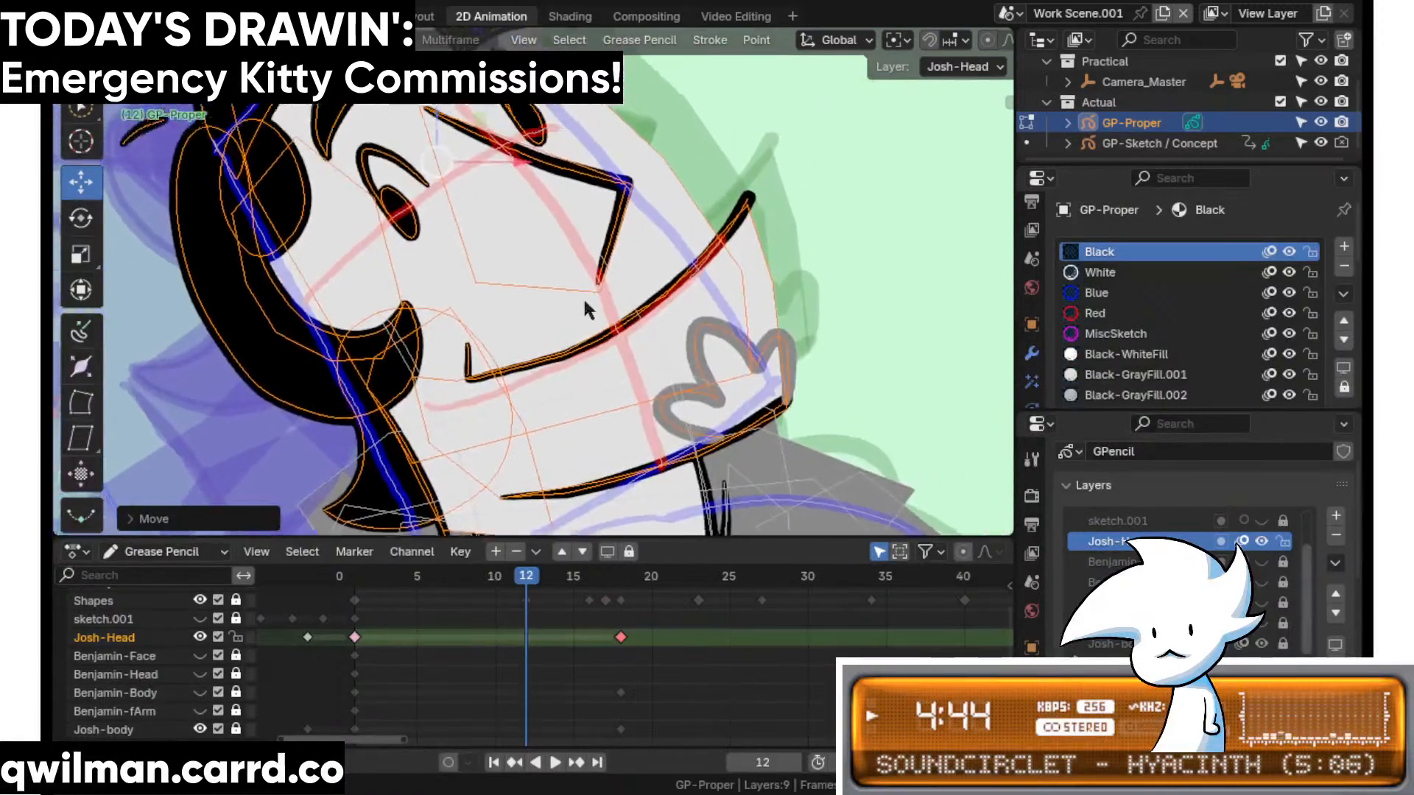
# - Try to circle-select the nose outline with its fill and move them across the face guides
pyautogui.keyDown('shift'); pyautogui.moveTo(626, 236); pyautogui.dragTo(640, 293, button='middle'); pyautogui.keyUp('shift')
pyautogui.scroll(1, 640, 293)
pyautogui.click(619, 263)
pyautogui.hotkey('shift', 'space')
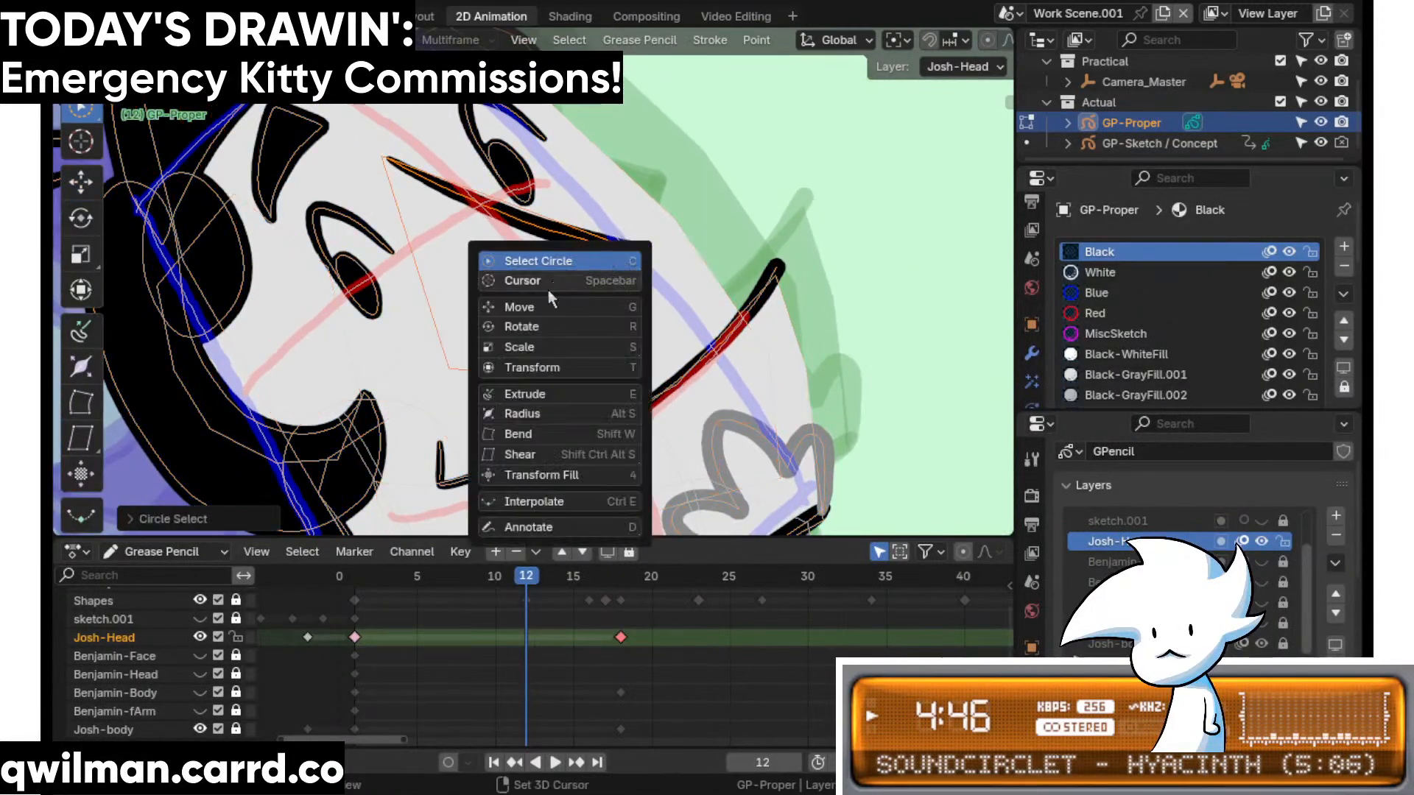
pyautogui.press('g')
pyautogui.moveTo(552, 265); pyautogui.dragTo(575, 243)
pyautogui.keyDown('shift'); pyautogui.moveTo(572, 236); pyautogui.dragTo(626, 260, button='middle'); pyautogui.keyUp('shift')
# - Circle-select the eye and eyebrow strokes, and undo the latest changes to the nose position and selection
pyautogui.press('q')
pyautogui.click(474, 285)
pyautogui.moveTo(335, 254)
pyautogui.mouseDown()
pyautogui.moveTo(376, 250)
pyautogui.moveTo(399, 278)
pyautogui.mouseUp()
pyautogui.keyDown('shift'); pyautogui.moveTo(414, 201); pyautogui.dragTo(453, 209, button='middle'); pyautogui.keyUp('shift')
pyautogui.hotkey('ctrl', 'z')
pyautogui.hotkey('ctrl', 'z')
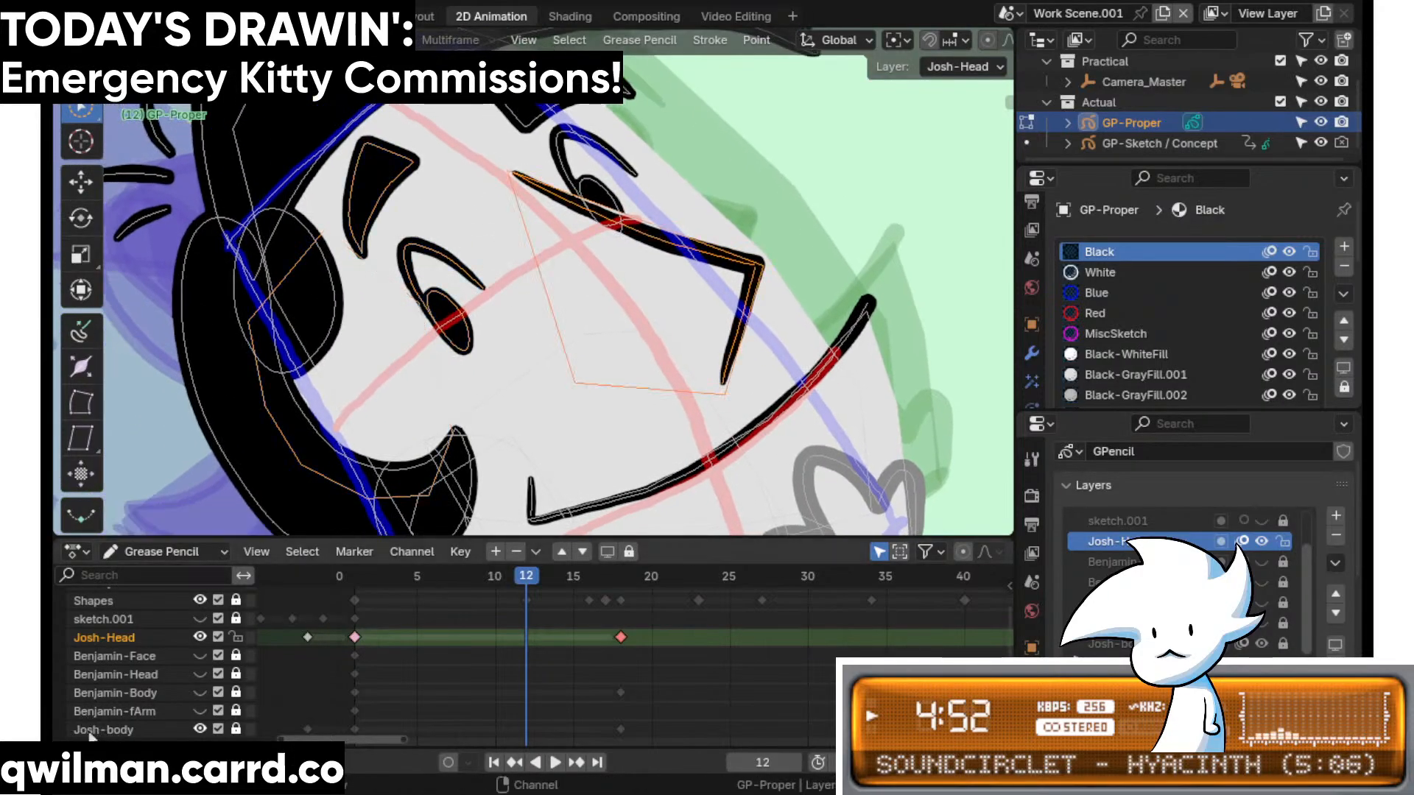
# - Circle-select the eyes and eyebrows along with the nose and move them together onto the face guide lines
pyautogui.press('q')
pyautogui.click(594, 204)
pyautogui.click(593, 210)
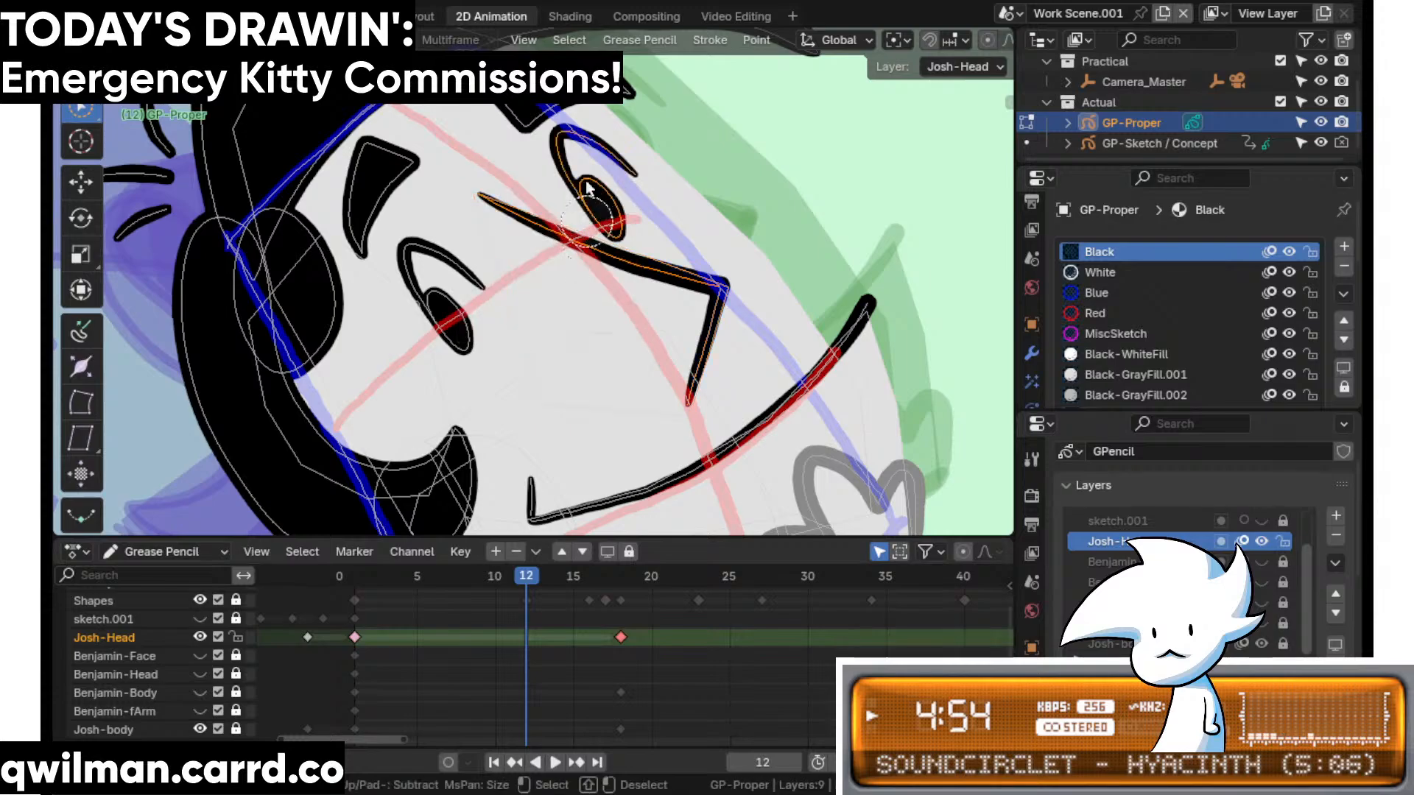
pyautogui.rightClick(703, 301)
pyautogui.hotkey('shift', 'space')
pyautogui.click(634, 349)
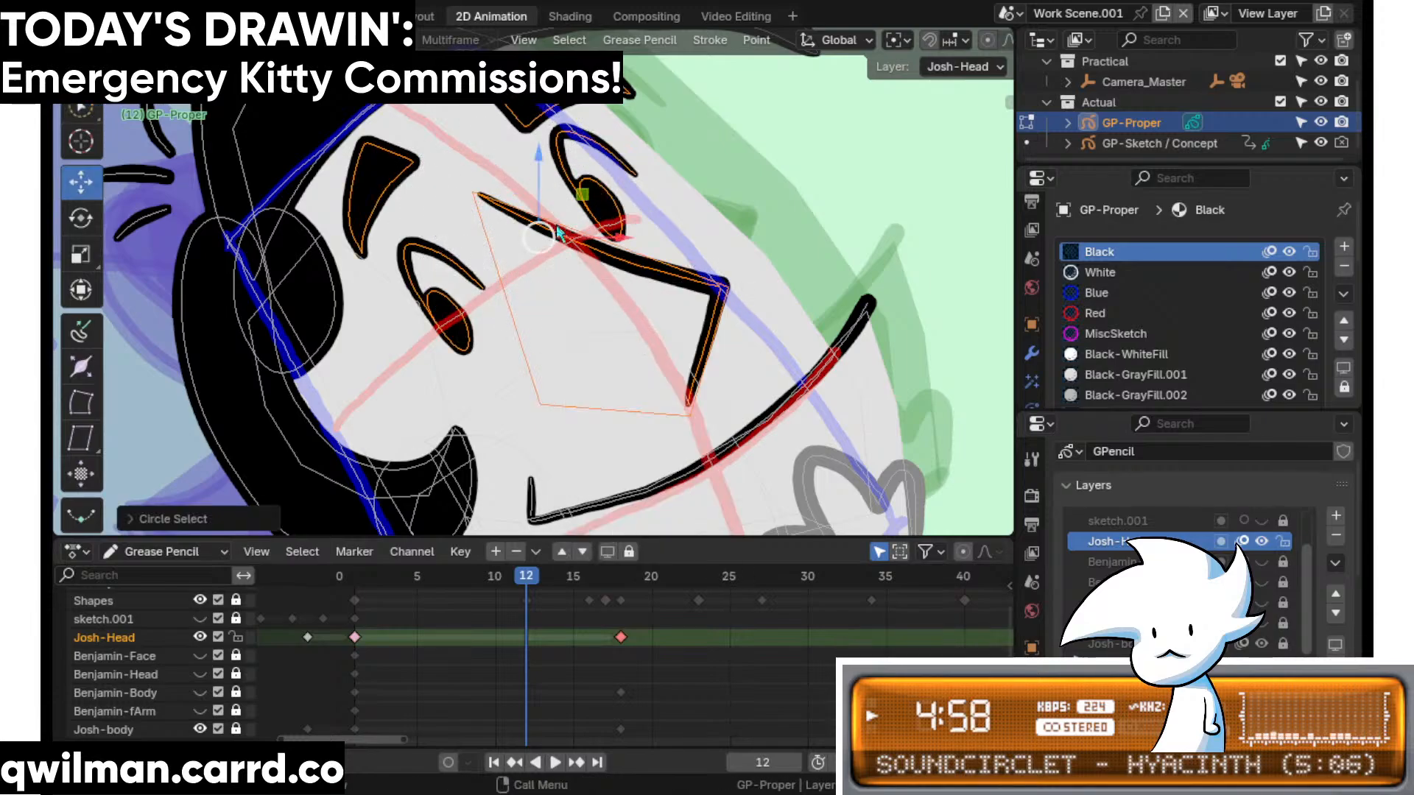
pyautogui.moveTo(554, 235); pyautogui.dragTo(571, 221)
pyautogui.keyDown('shift'); pyautogui.moveTo(575, 224); pyautogui.dragTo(580, 270, button='middle'); pyautogui.keyUp('shift')
# - Circle-select only the nose outline and switch to Sculpt Mode with the Grab brush
pyautogui.scroll(2, 585, 271)
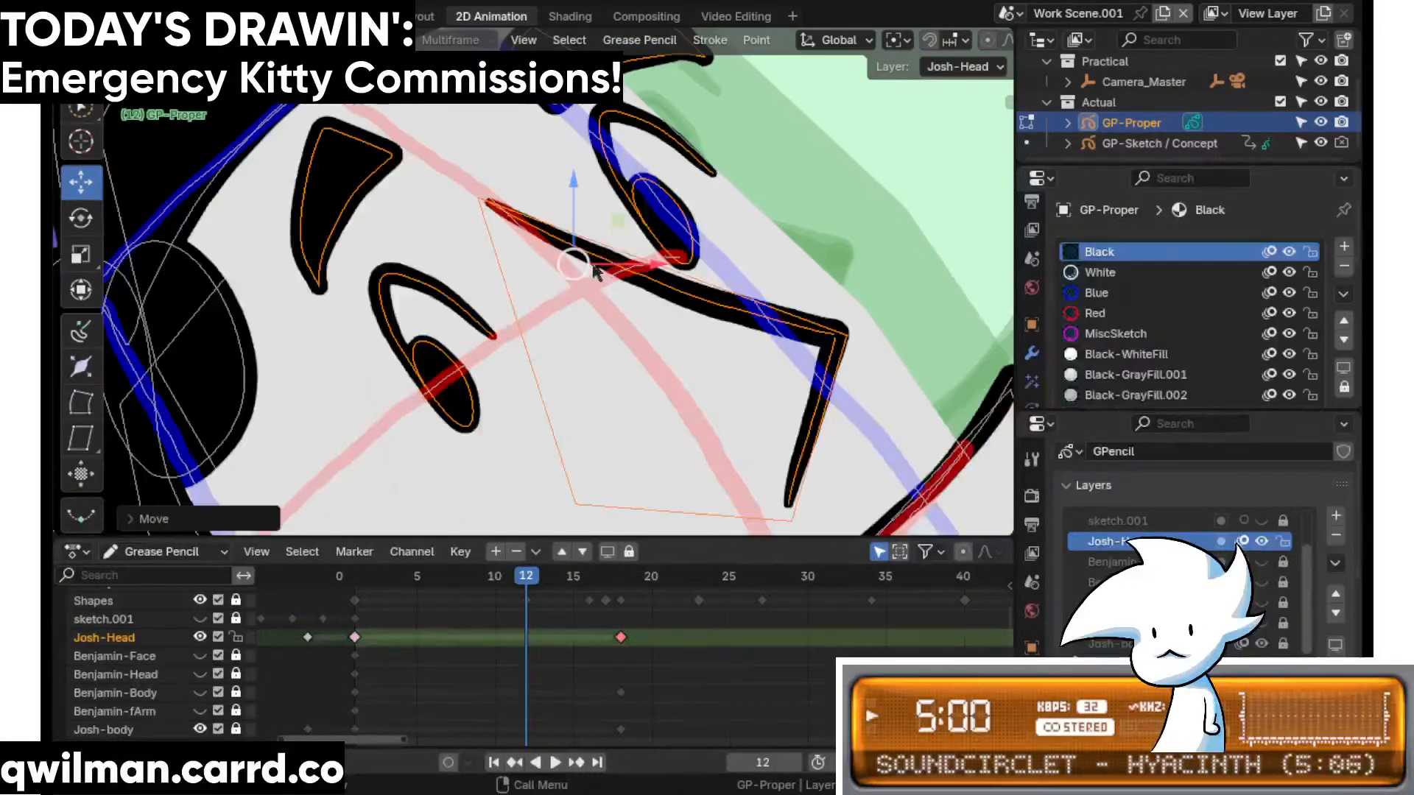
pyautogui.press('q')
pyautogui.click(595, 269)
pyautogui.moveTo(815, 343); pyautogui.dragTo(792, 352)
pyautogui.press('Escape')
pyautogui.hotkey('ctrl', 'Tab')
pyautogui.hotkey('shift', 'space')
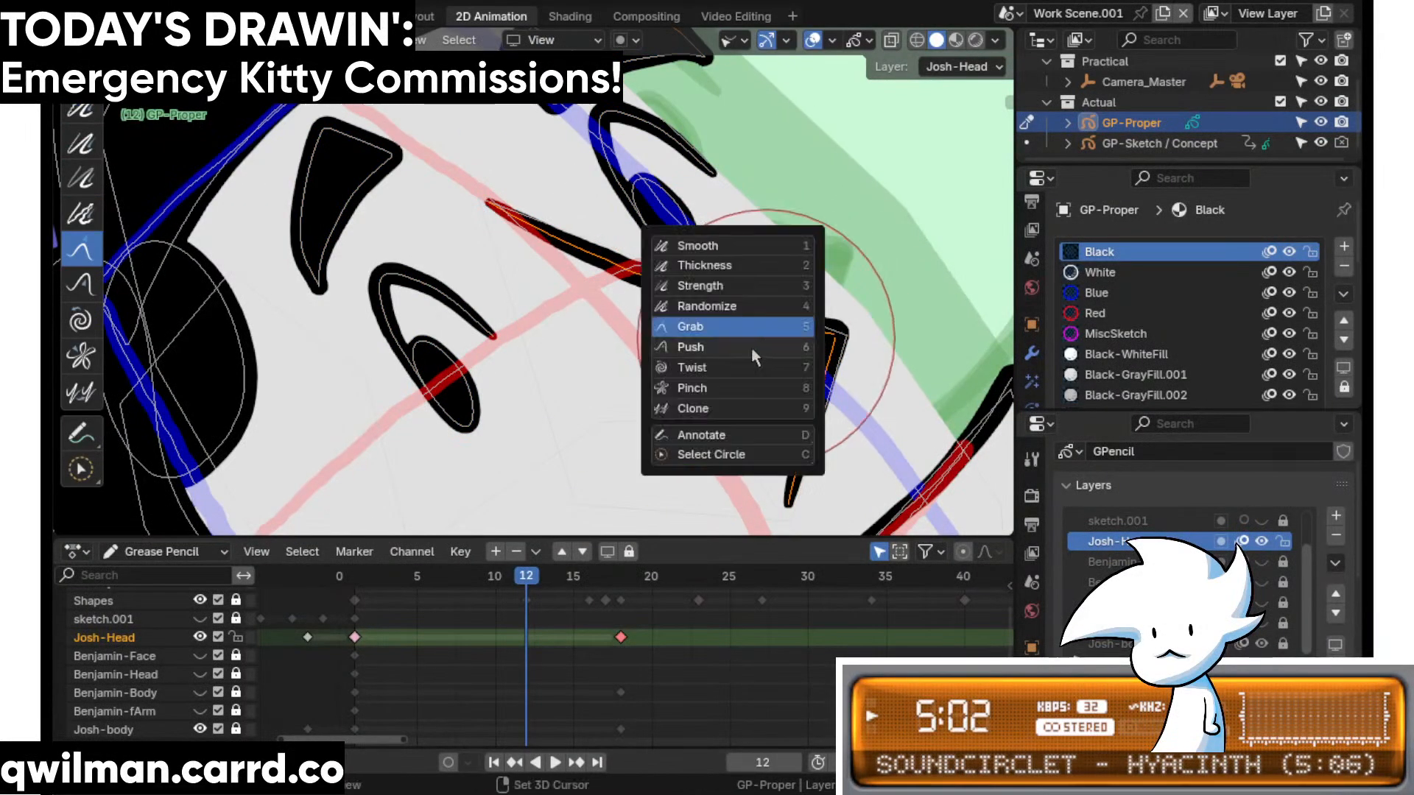
pyautogui.press('Escape')
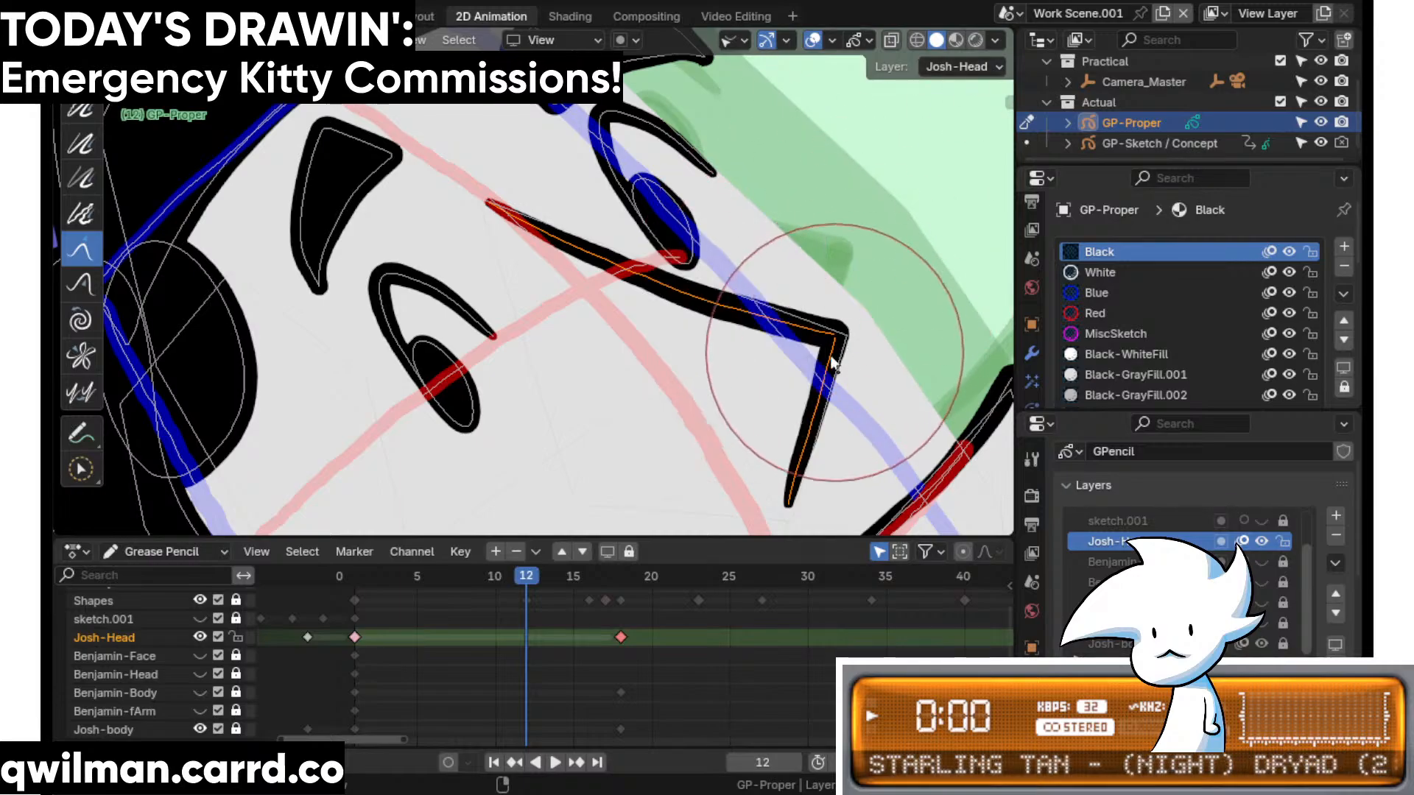
# - Circle-select the nose outline and its fill, return to Edit Mode, and move them diagonally upward toward the far eye
pyautogui.press('q')
pyautogui.click(811, 334)
pyautogui.hotkey('ctrl', 'Tab')
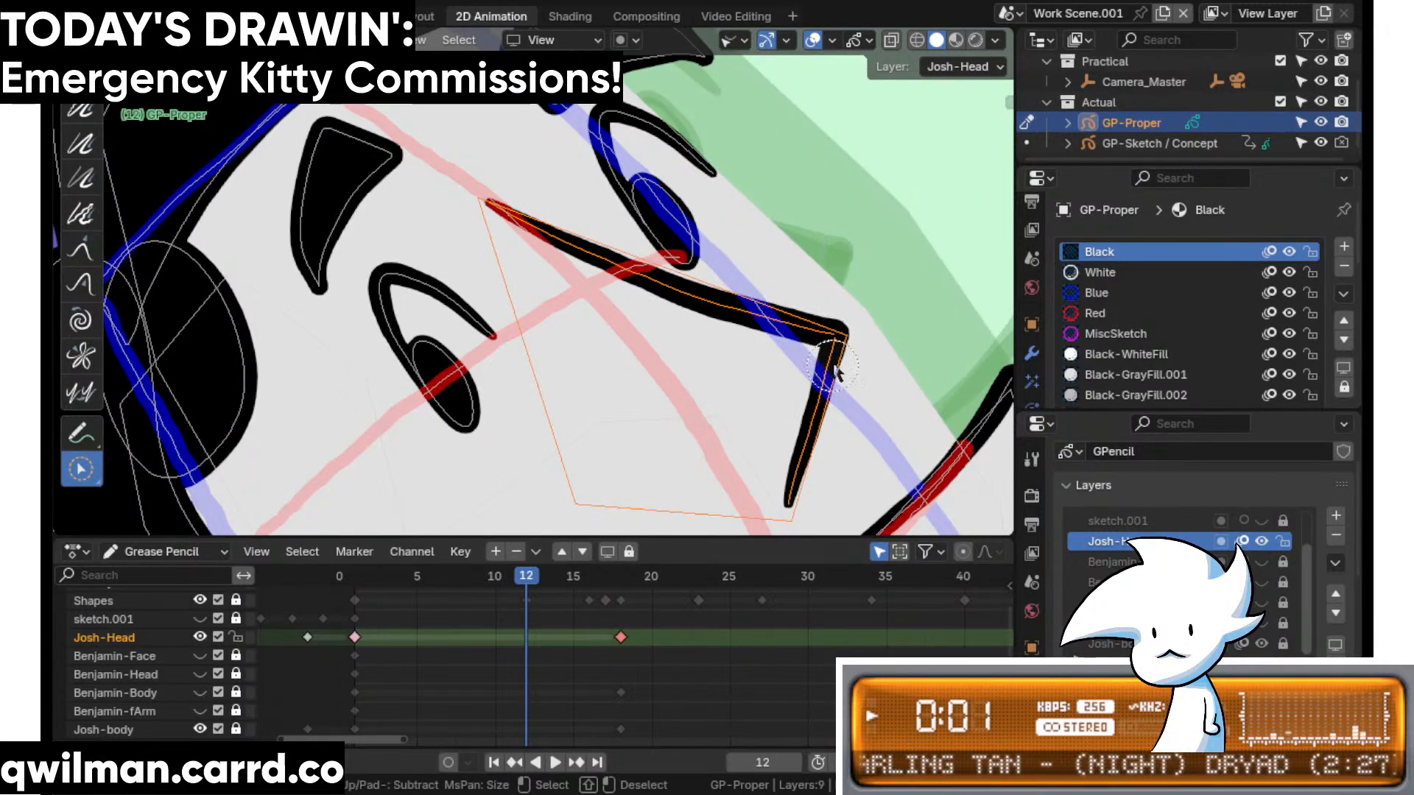
pyautogui.hotkey('shift', 'space')
pyautogui.press('g')
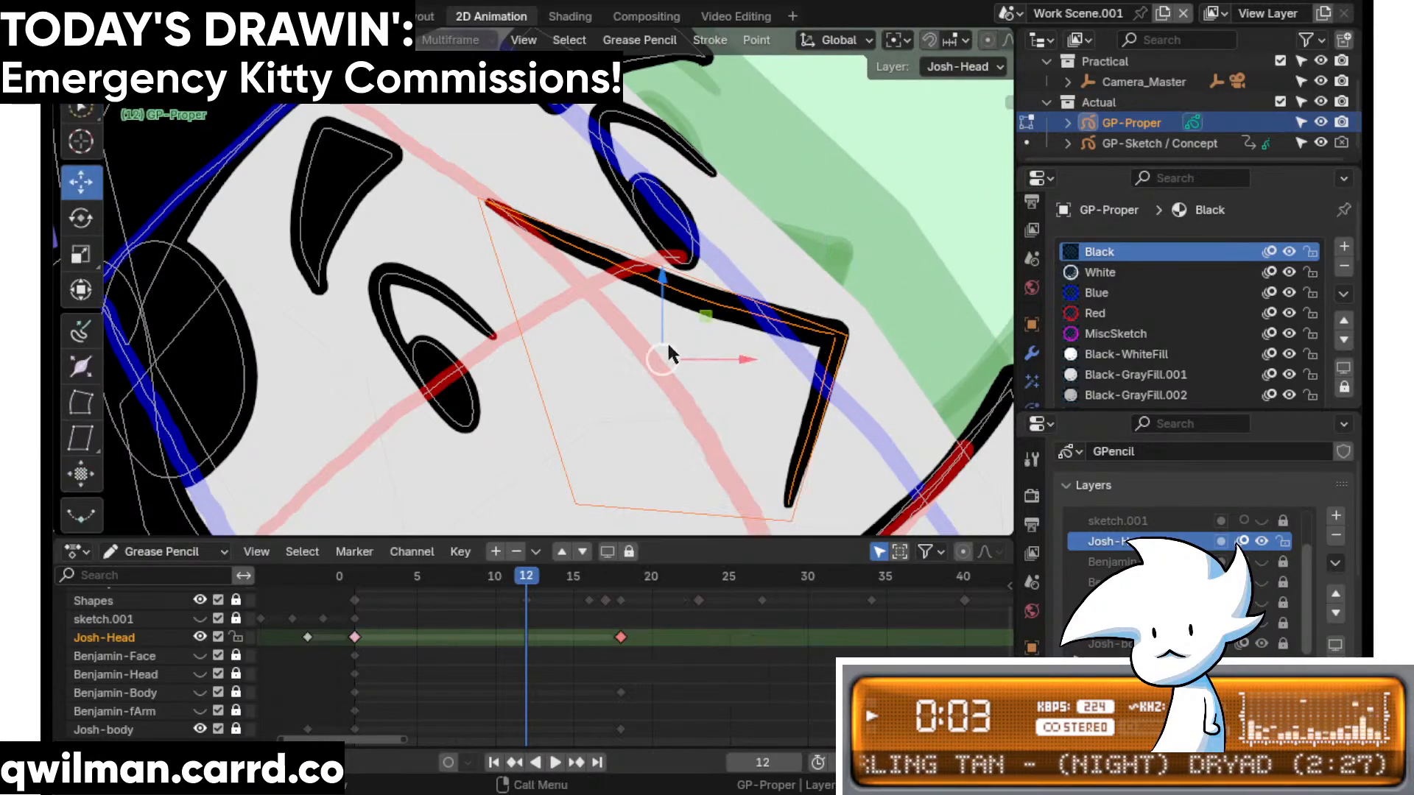
pyautogui.moveTo(667, 344); pyautogui.dragTo(697, 309)
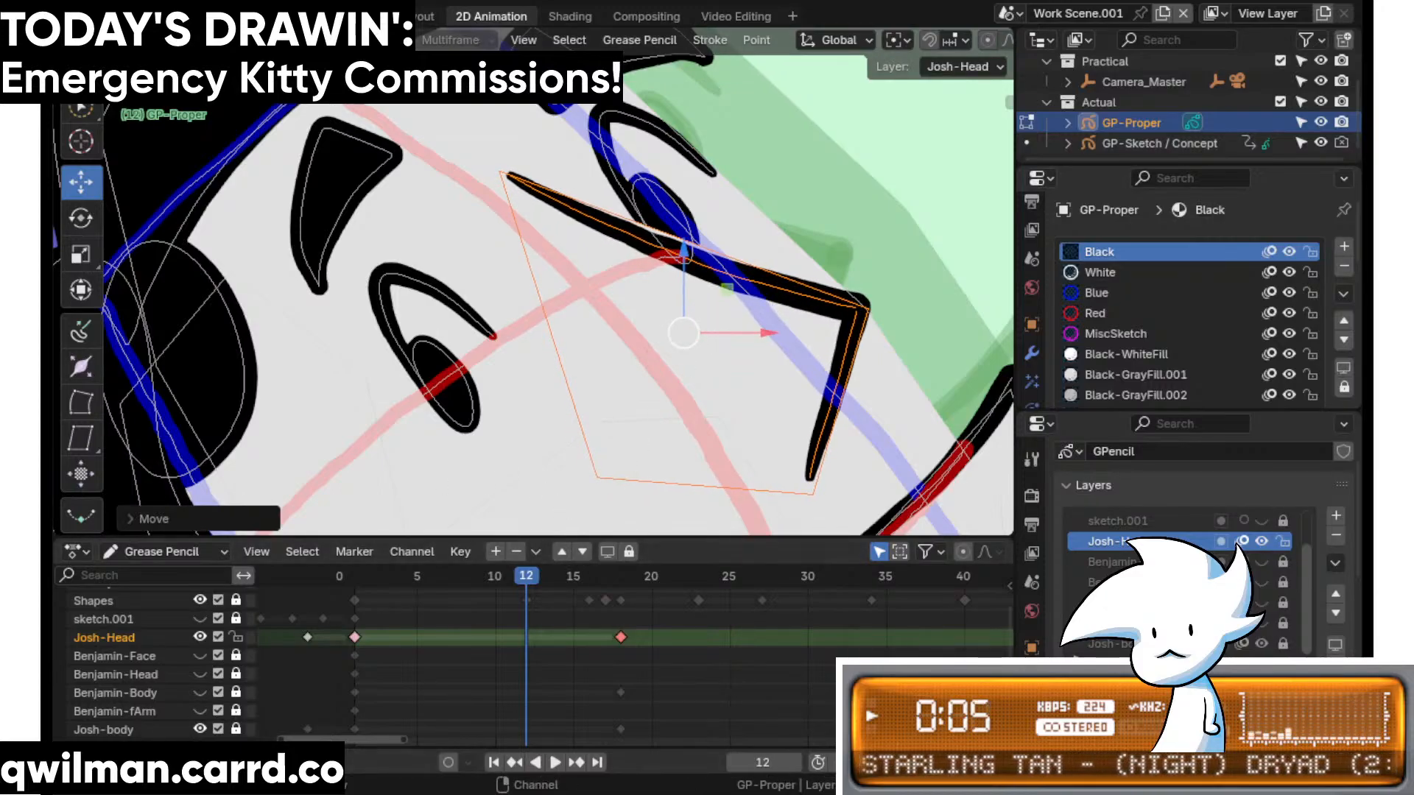
# - Undo the latest nose, eye and eyebrow moves back to the full head stroke selection
pyautogui.hotkey('ctrl', 'z')
pyautogui.hotkey('ctrl', 'z')
pyautogui.hotkey('ctrl', 'z')
pyautogui.hotkey('ctrl', 'z')
pyautogui.hotkey('ctrl', 'z')
pyautogui.hotkey('ctrl', 'z')
pyautogui.hotkey('ctrl', 'z')
pyautogui.hotkey('ctrl', 'z')
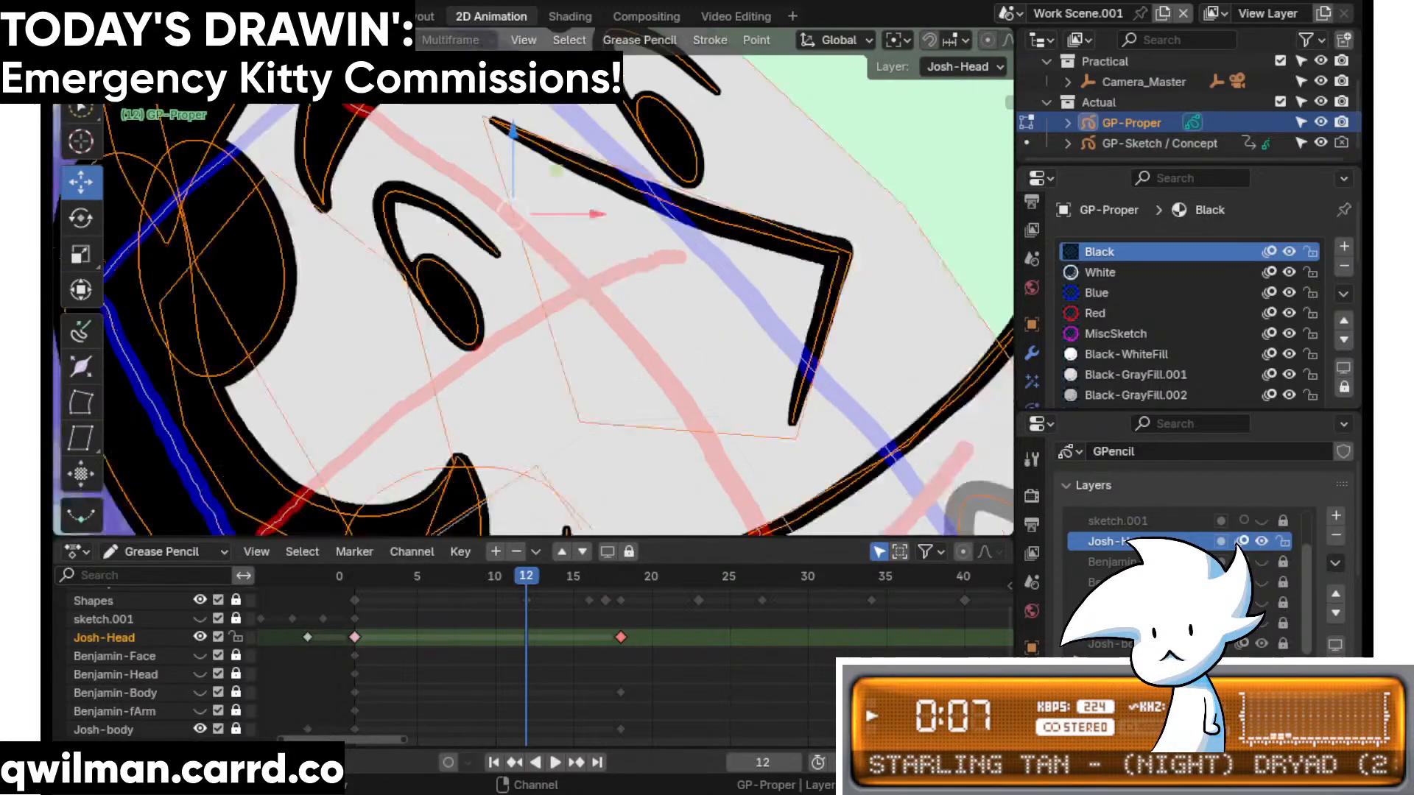
# - Duplicate the Josh-Head keyframe from frame 1 to frame 12
pyautogui.moveTo(469, 624); pyautogui.dragTo(484, 615, button='middle')
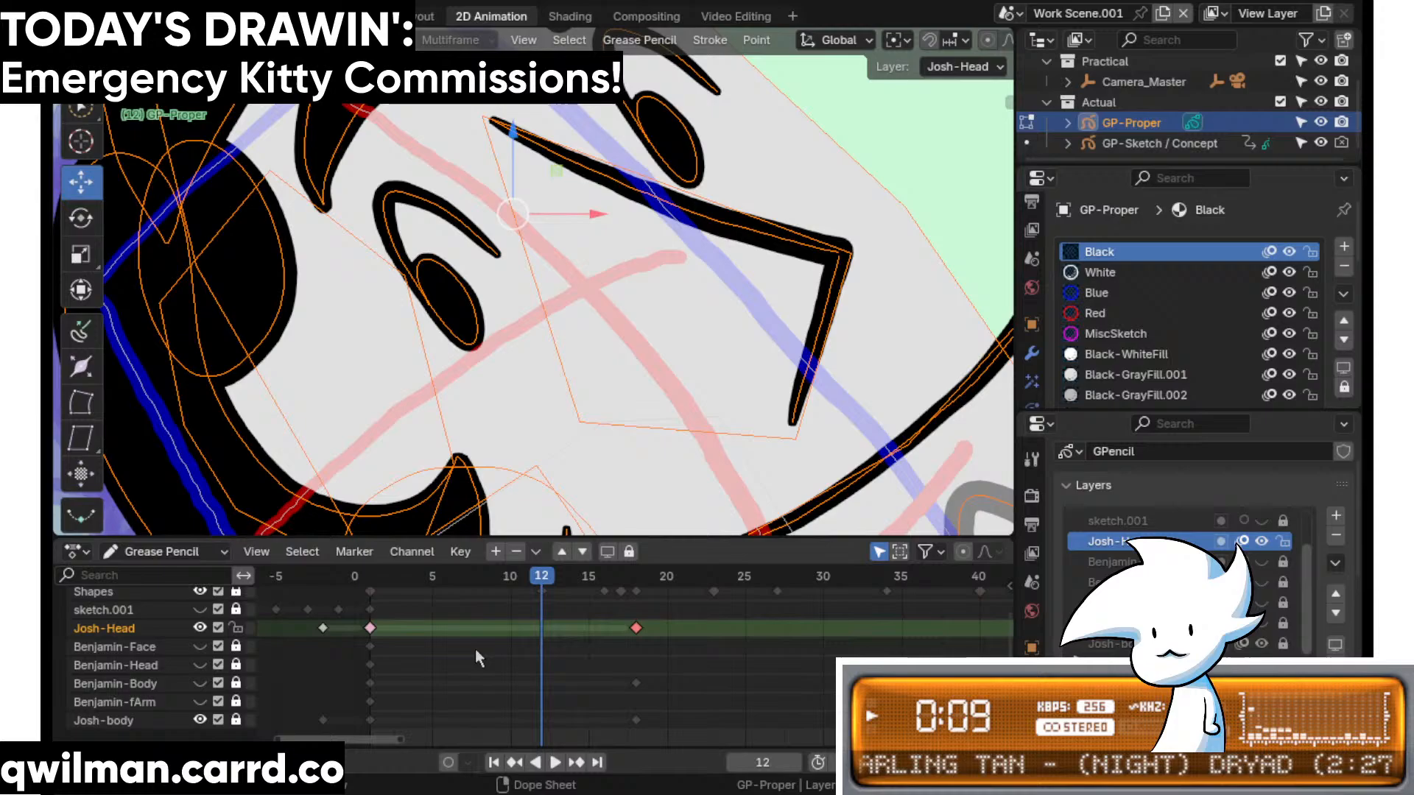
pyautogui.click(370, 629)
pyautogui.press('q')
pyautogui.click(375, 607)
pyautogui.click(535, 652)
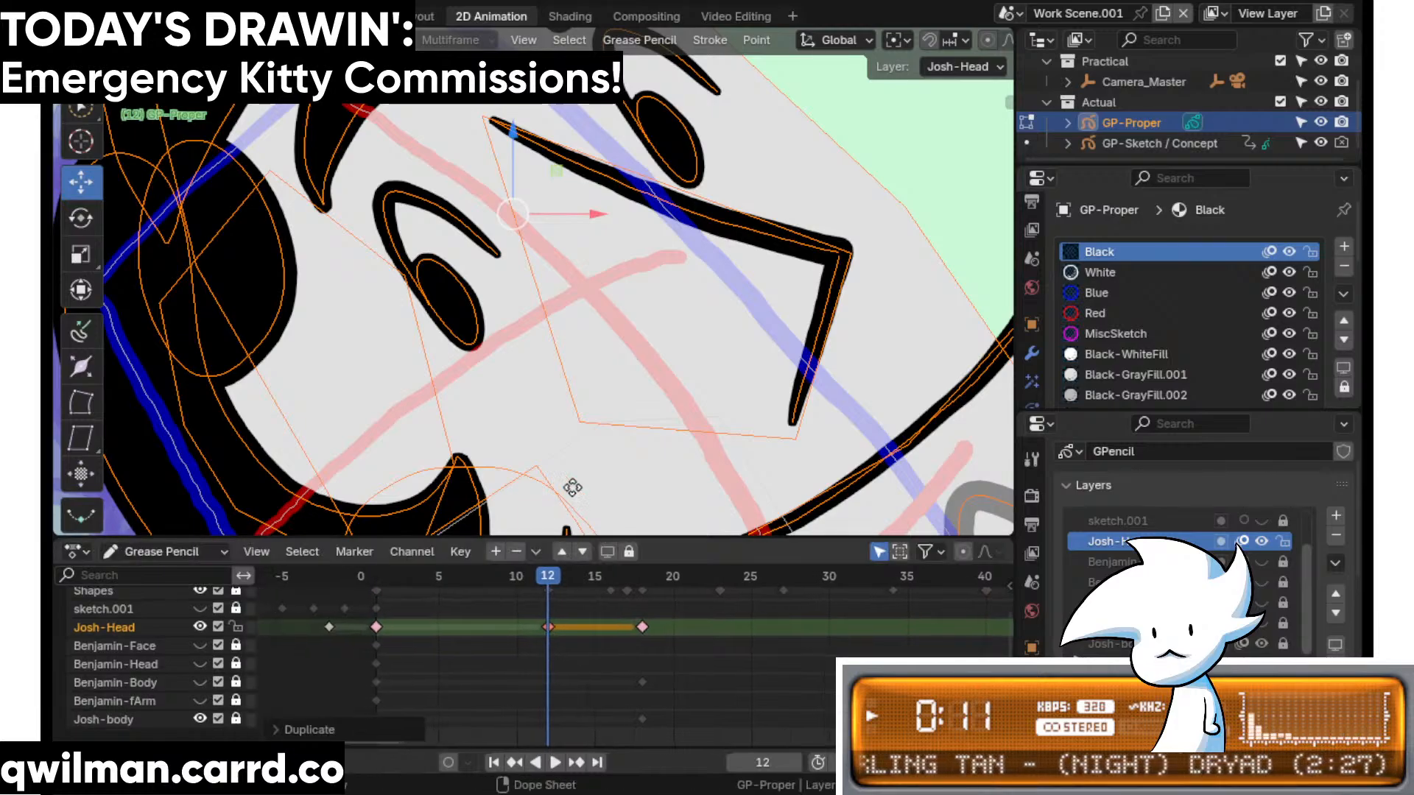
# - Unlock the Josh-body layer and reassign the keyframe type of its drawing at frame 1
pyautogui.click(238, 717)
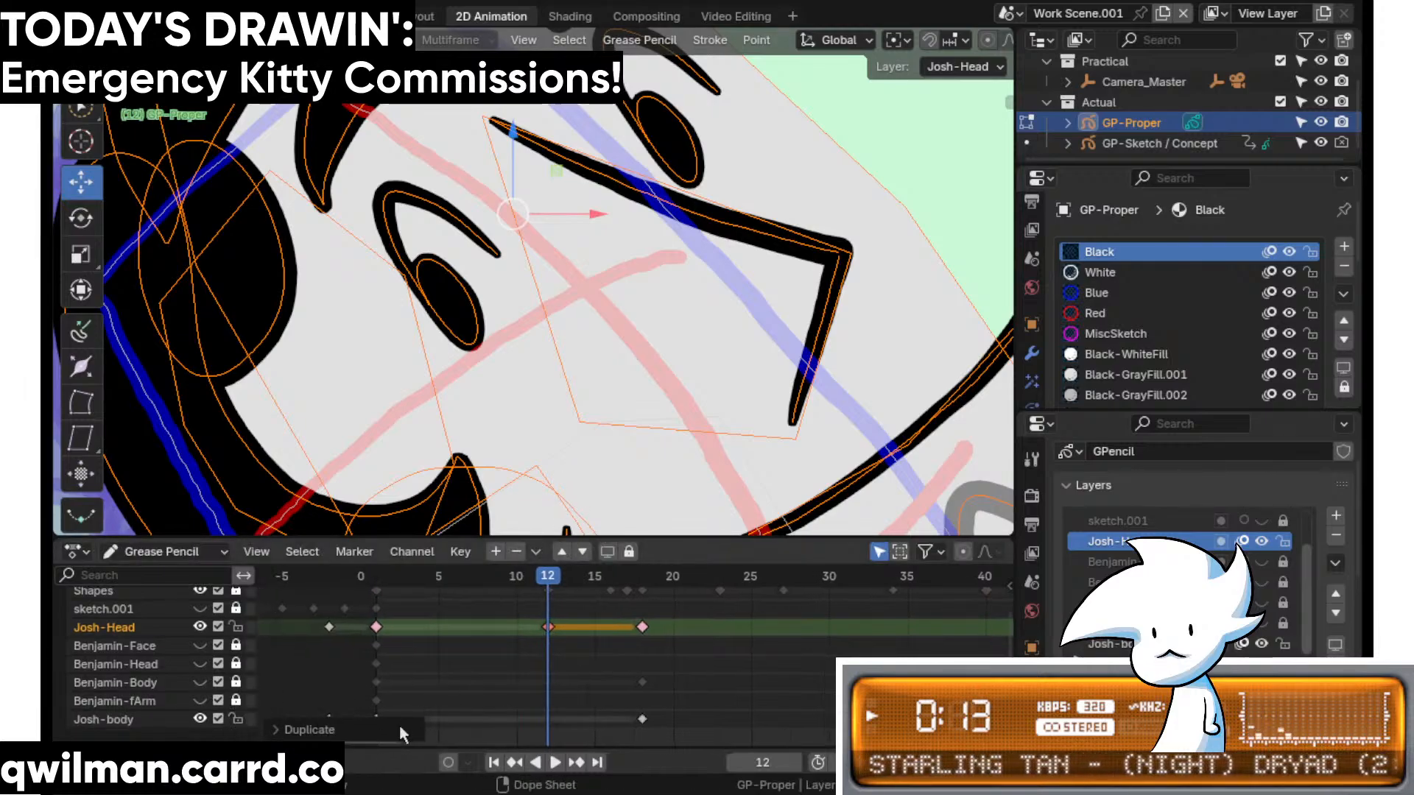
pyautogui.moveTo(387, 700); pyautogui.dragTo(426, 669, button='middle')
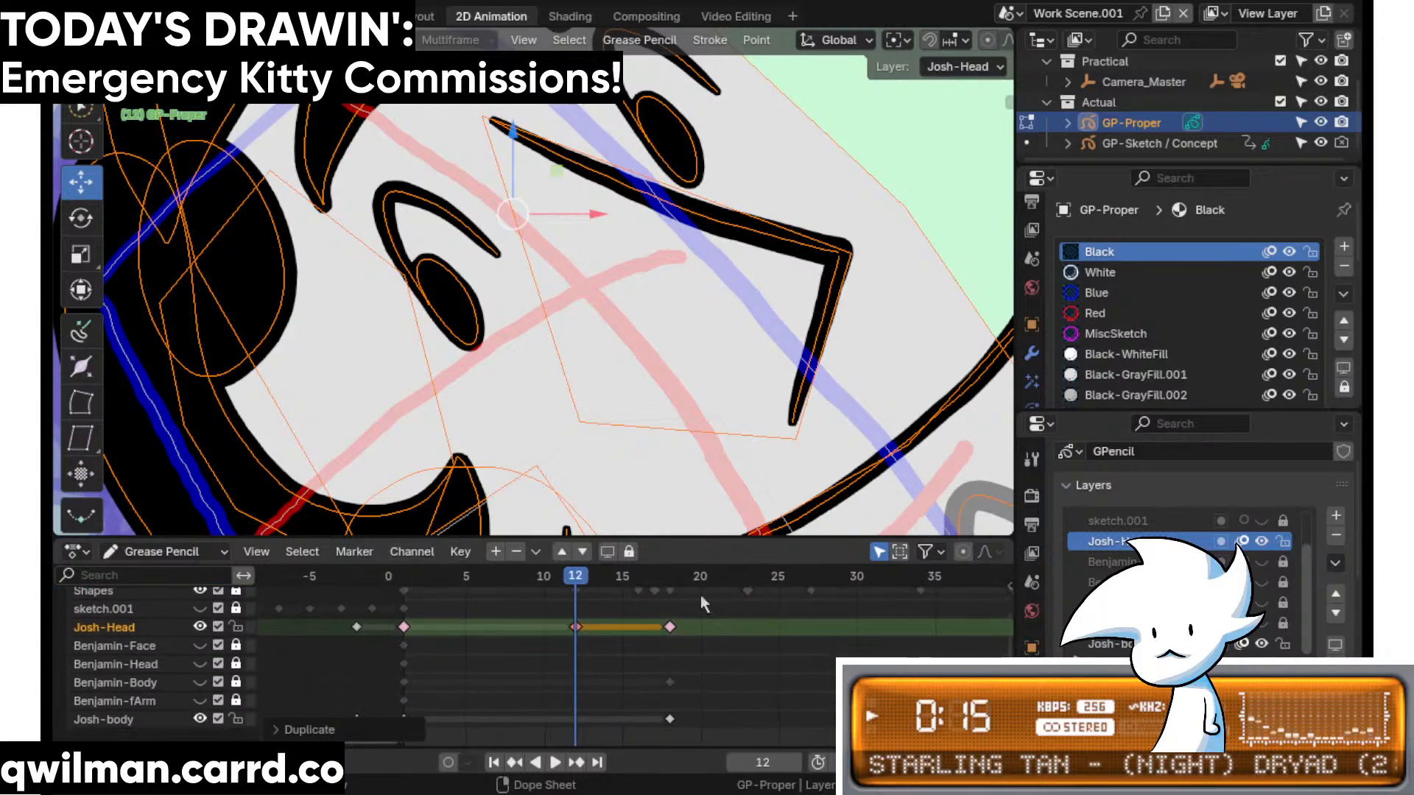
pyautogui.moveTo(846, 536); pyautogui.dragTo(839, 504)
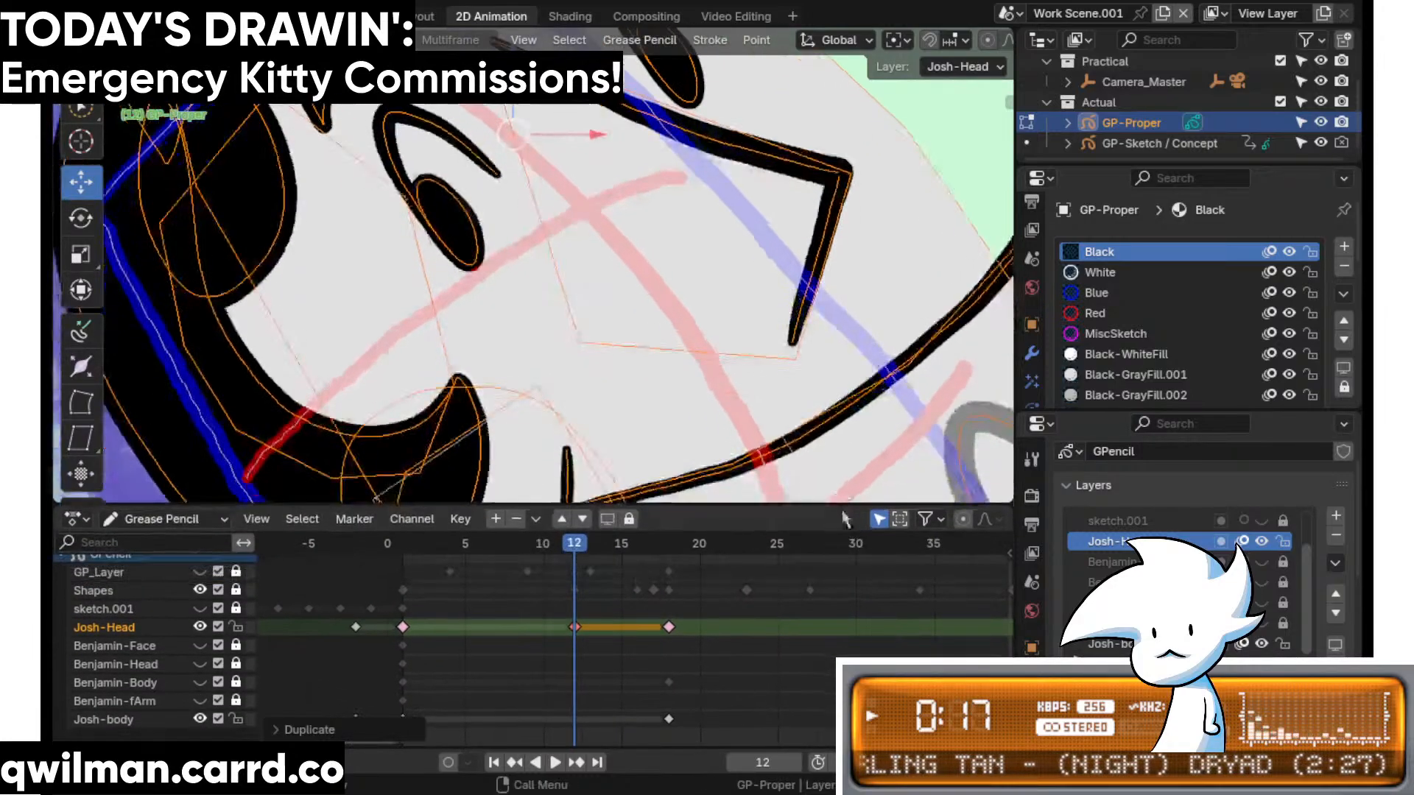
pyautogui.moveTo(768, 587); pyautogui.dragTo(798, 560, button='middle')
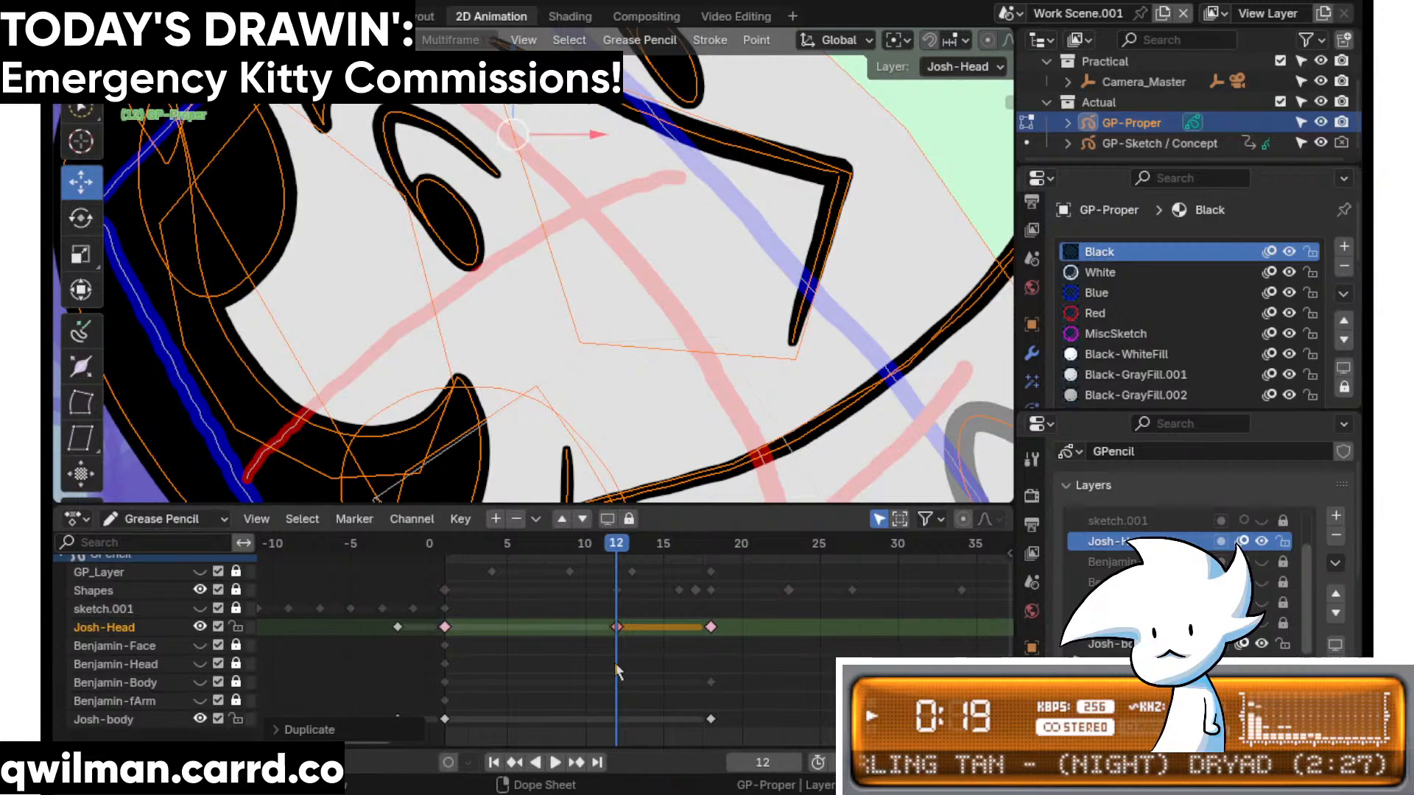
pyautogui.click(451, 718)
pyautogui.press('q')
pyautogui.click(494, 695)
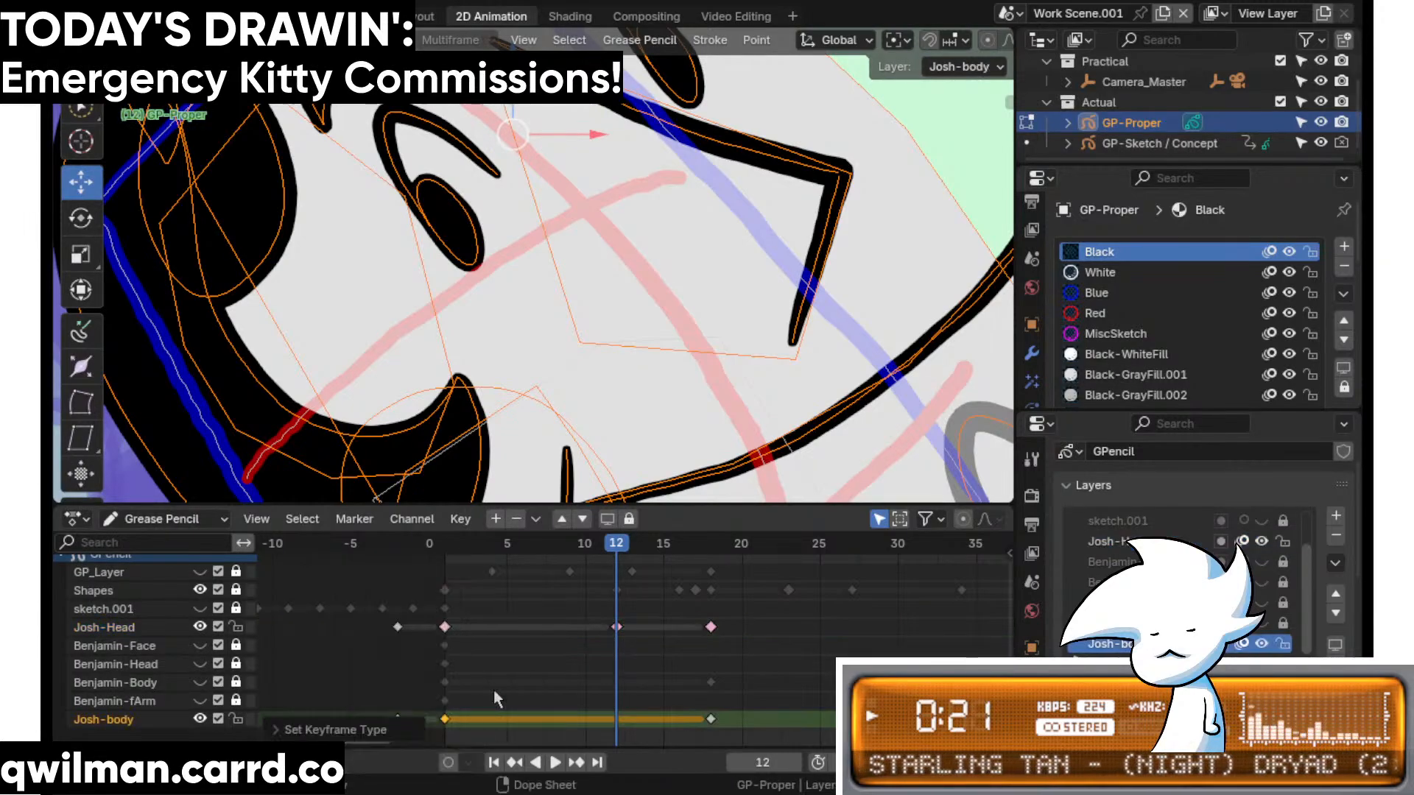
pyautogui.moveTo(600, 723); pyautogui.dragTo(523, 723, button='middle')
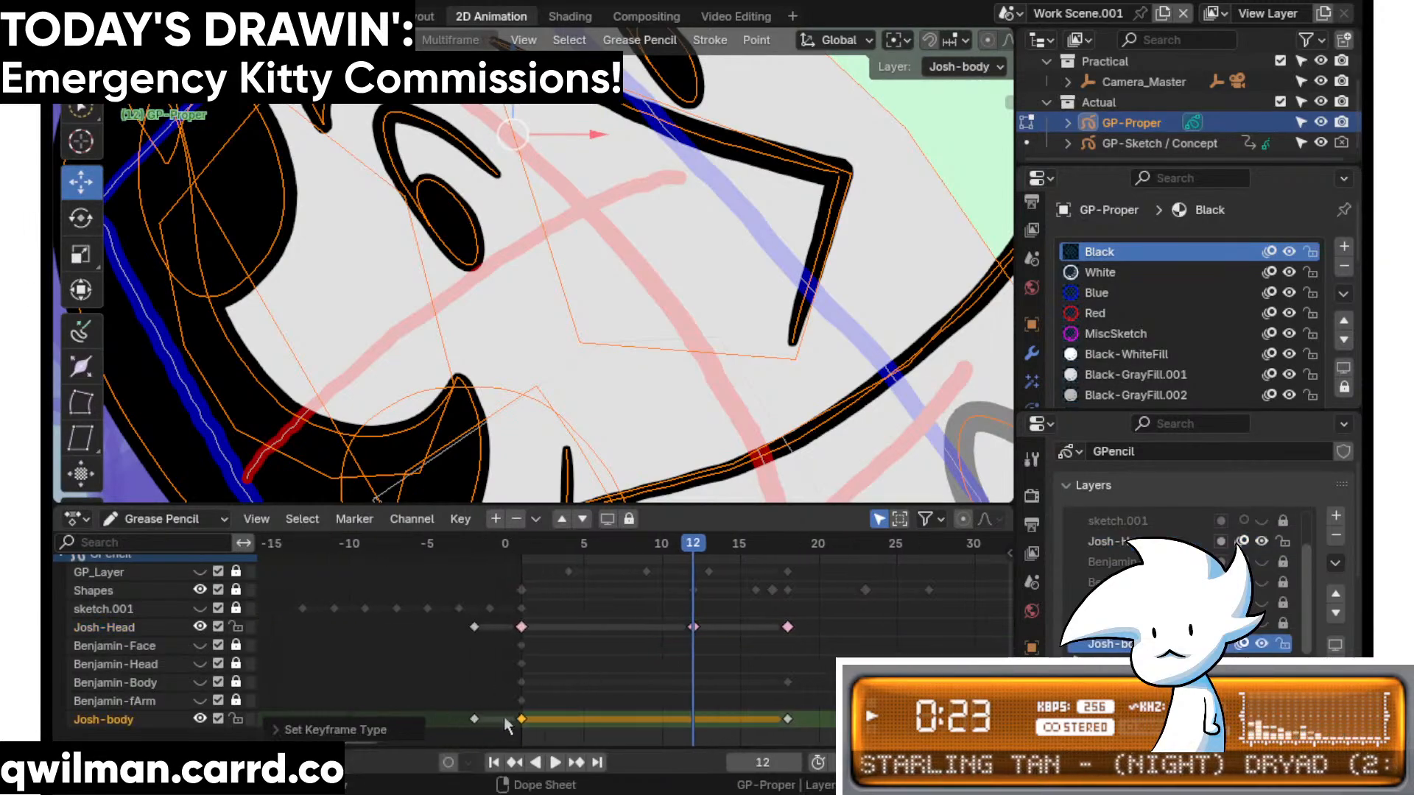
pyautogui.press('q')
pyautogui.click(506, 619)
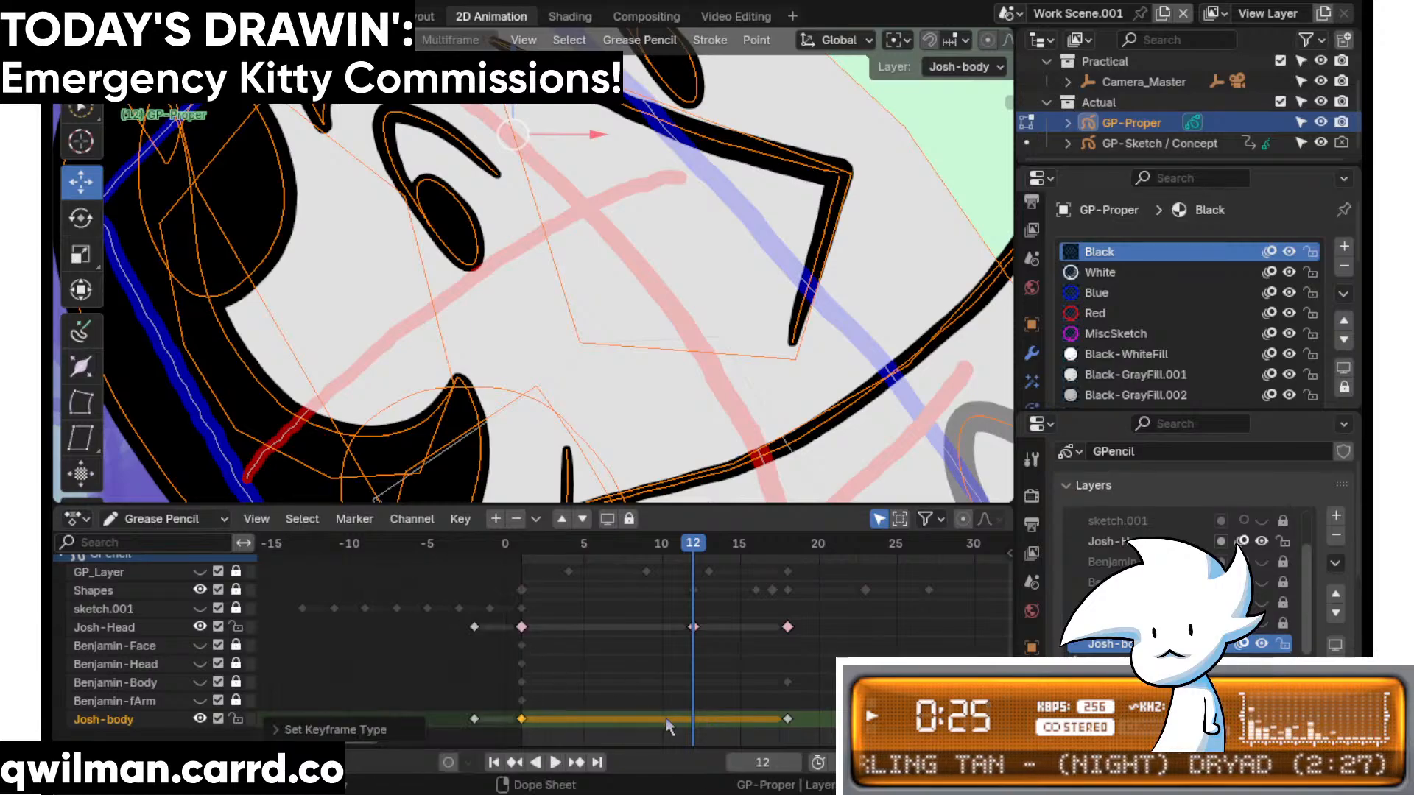
# - Duplicate the Josh-body keyframe from frame 1 to frame 12
pyautogui.click(522, 719)
pyautogui.press('q')
pyautogui.click(514, 606)
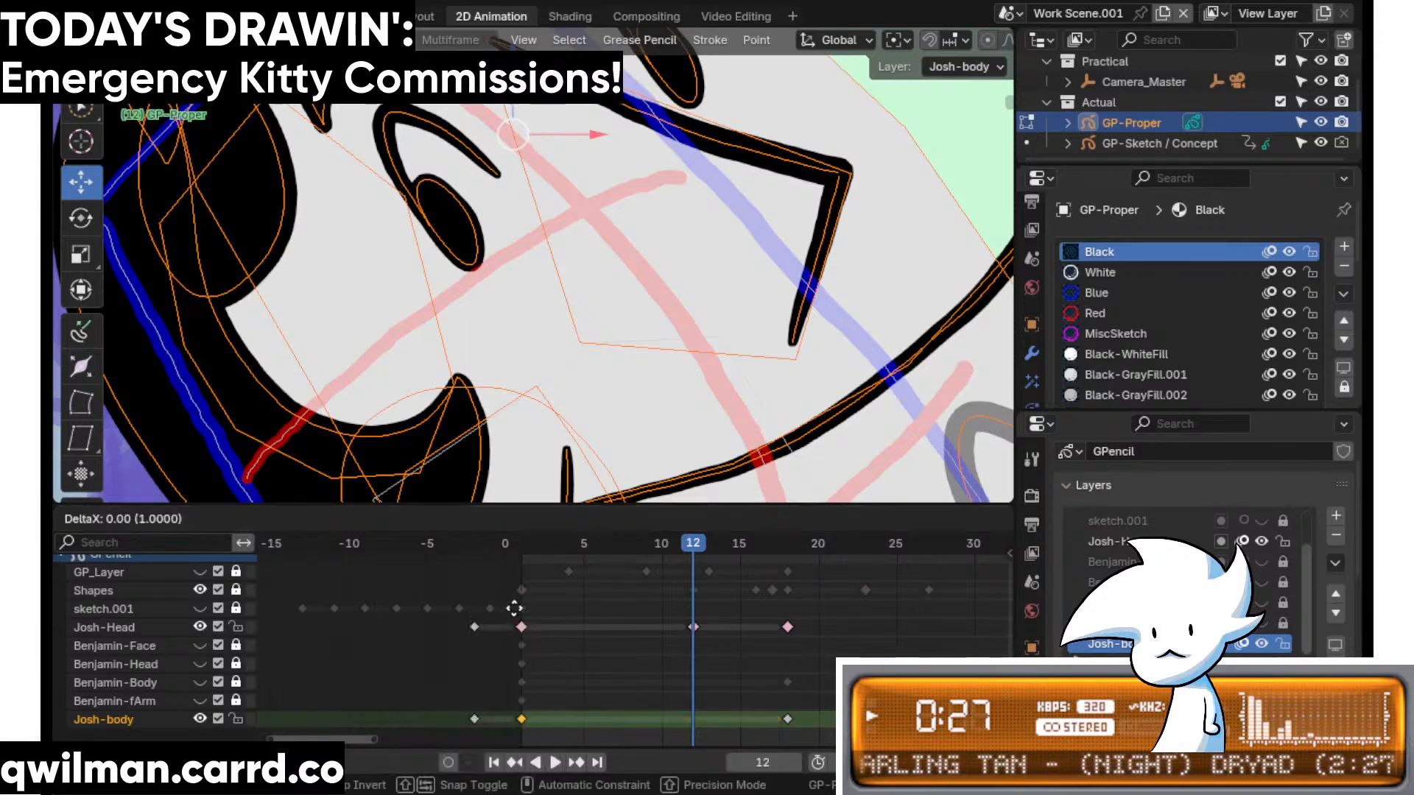
# - Rotate Josh's selected head strokes at frame 12 to match the tilt of the head guides
pyautogui.scroll(-5, 657, 361)
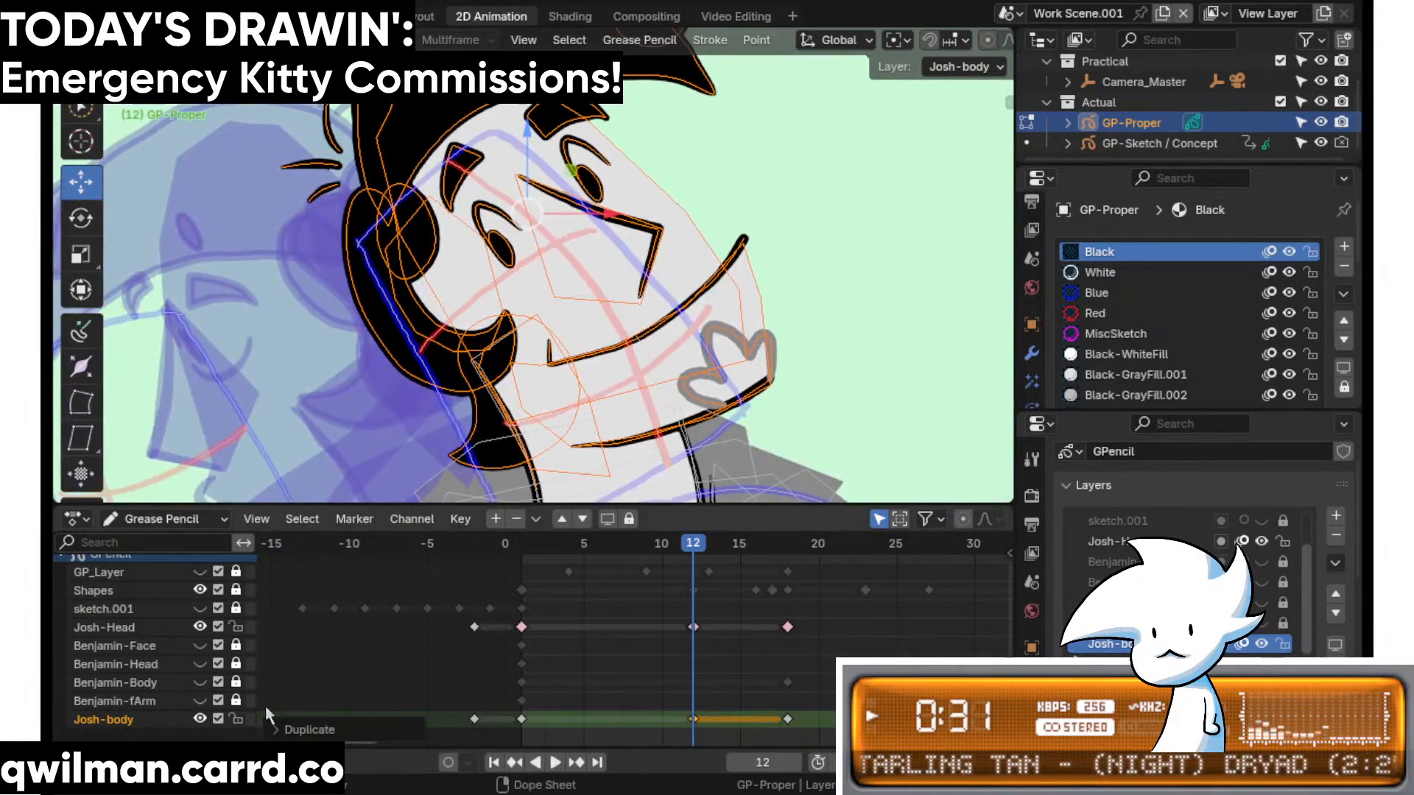
pyautogui.hotkey('shift', 'space')
pyautogui.click(699, 320)
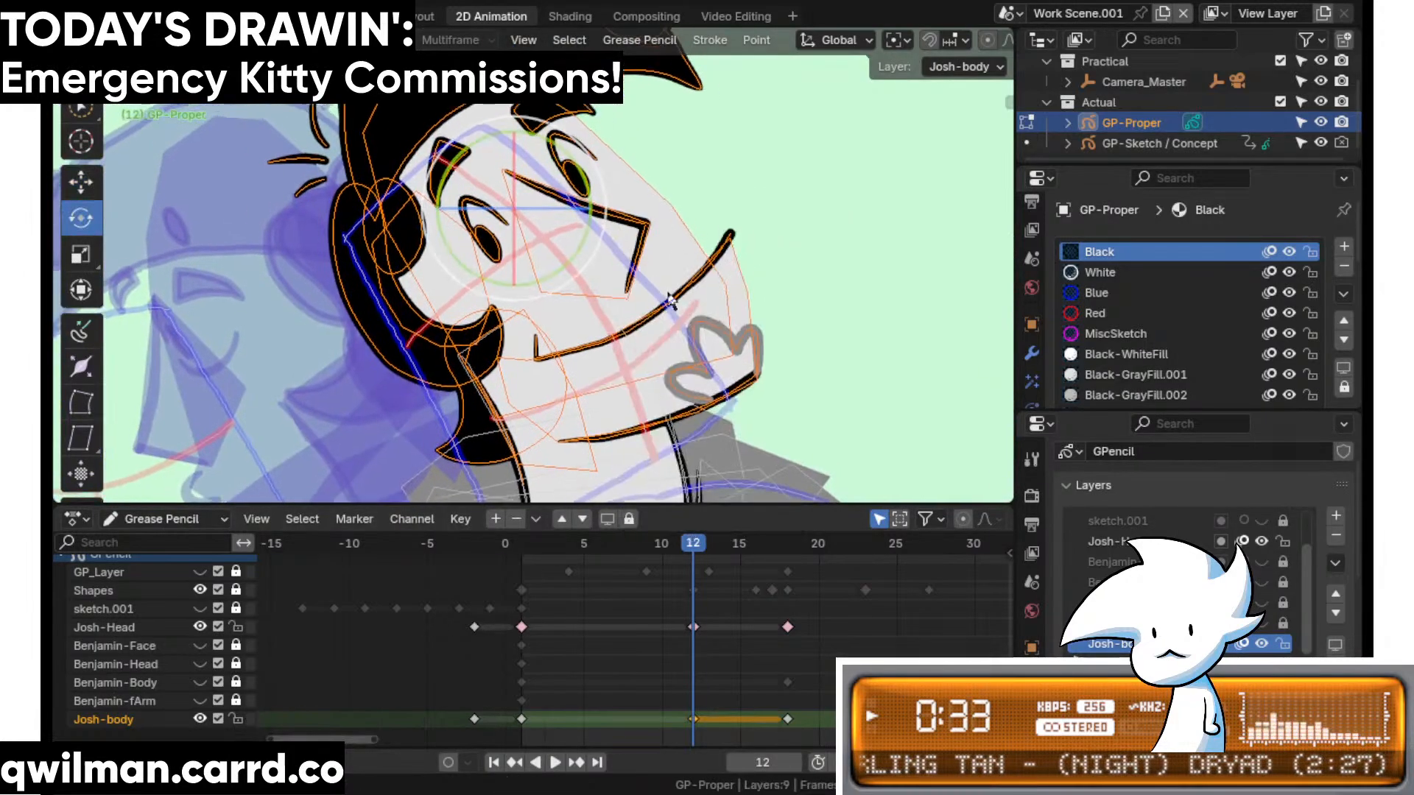
pyautogui.scroll(-1, 640, 294)
pyautogui.keyDown('shift'); pyautogui.moveTo(614, 284); pyautogui.dragTo(654, 275, button='middle'); pyautogui.keyUp('shift')
# - Move the selected head strokes into place over the head guides at frame 12
pyautogui.hotkey('shift', 'space')
pyautogui.click(87, 182)
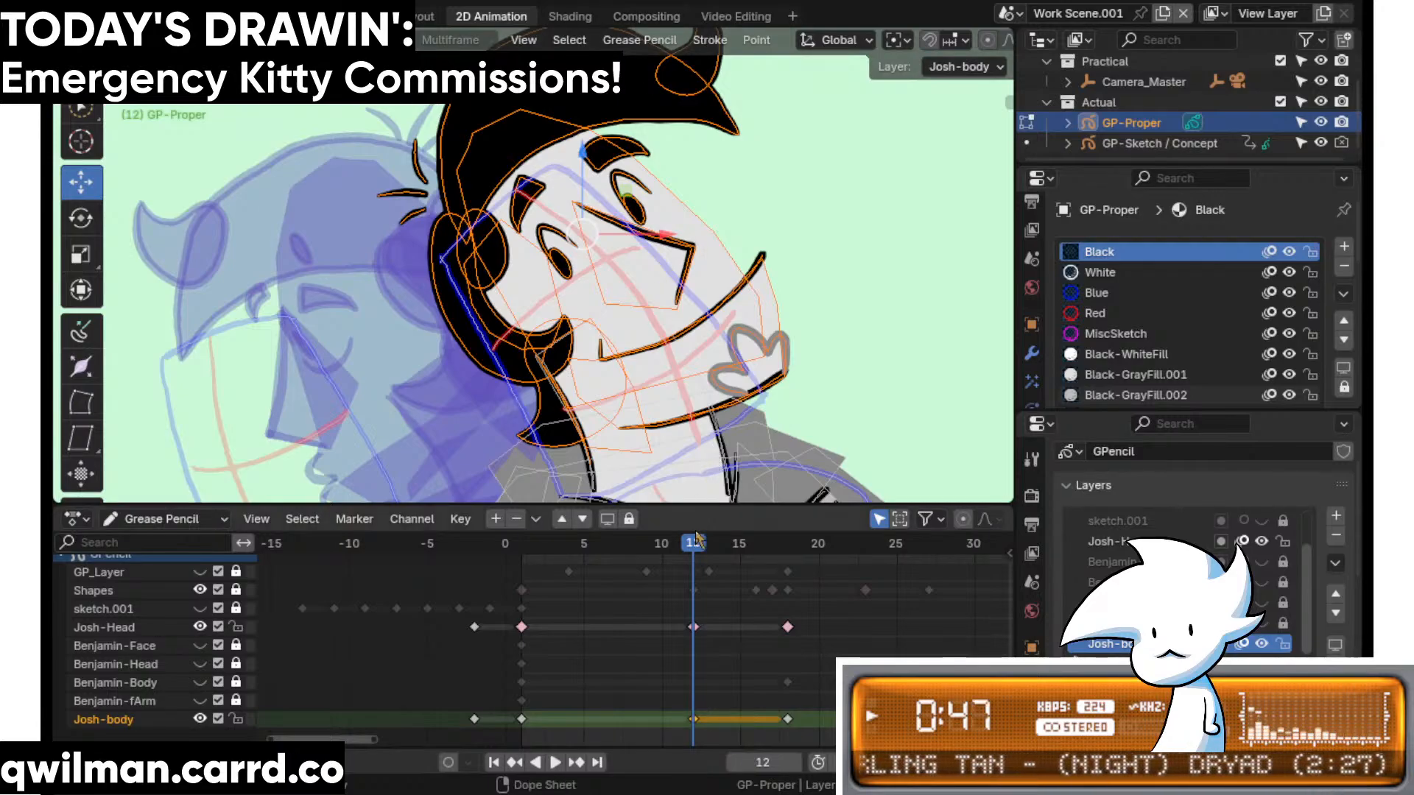
pyautogui.press('space')
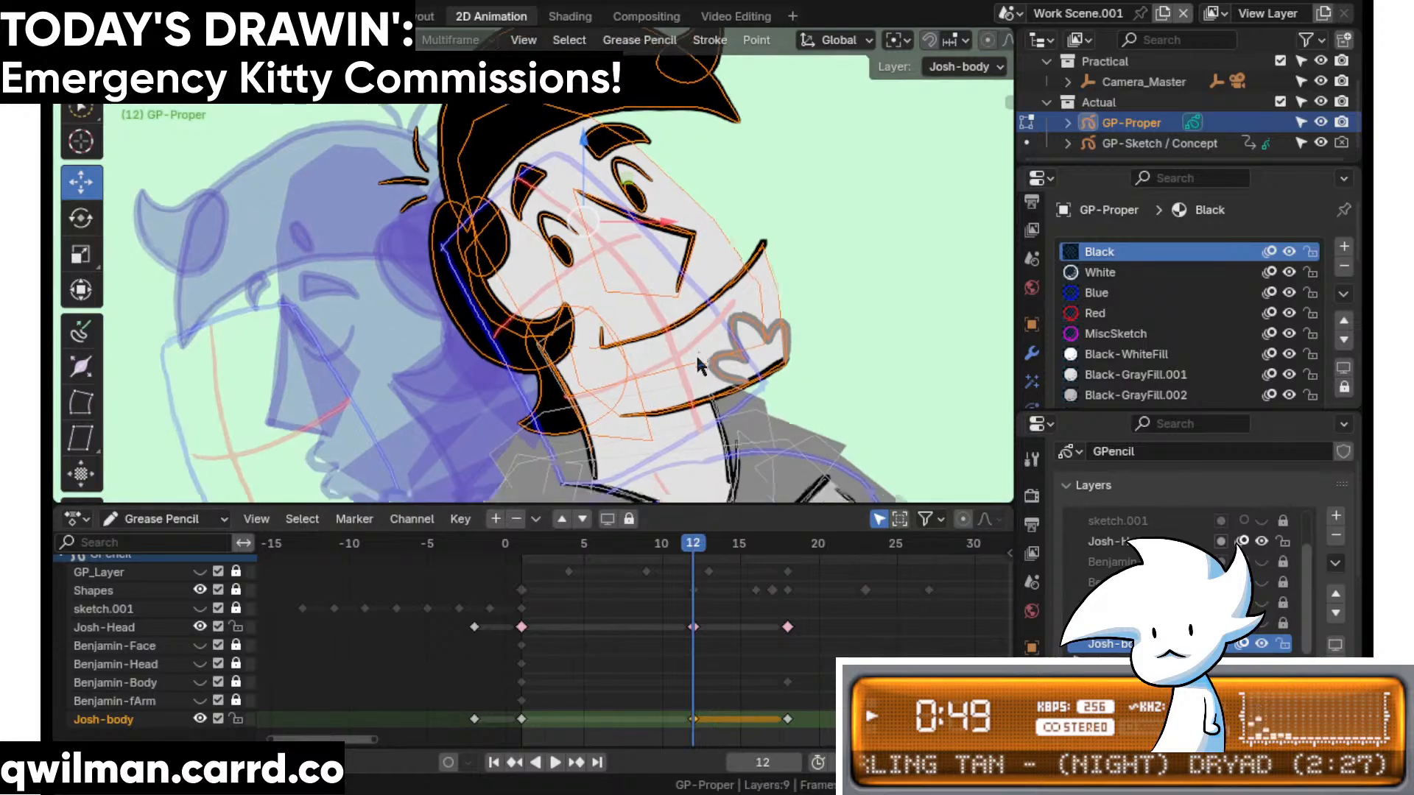
pyautogui.press('Escape')
pyautogui.hotkey('shift', 'space')
pyautogui.click(623, 289)
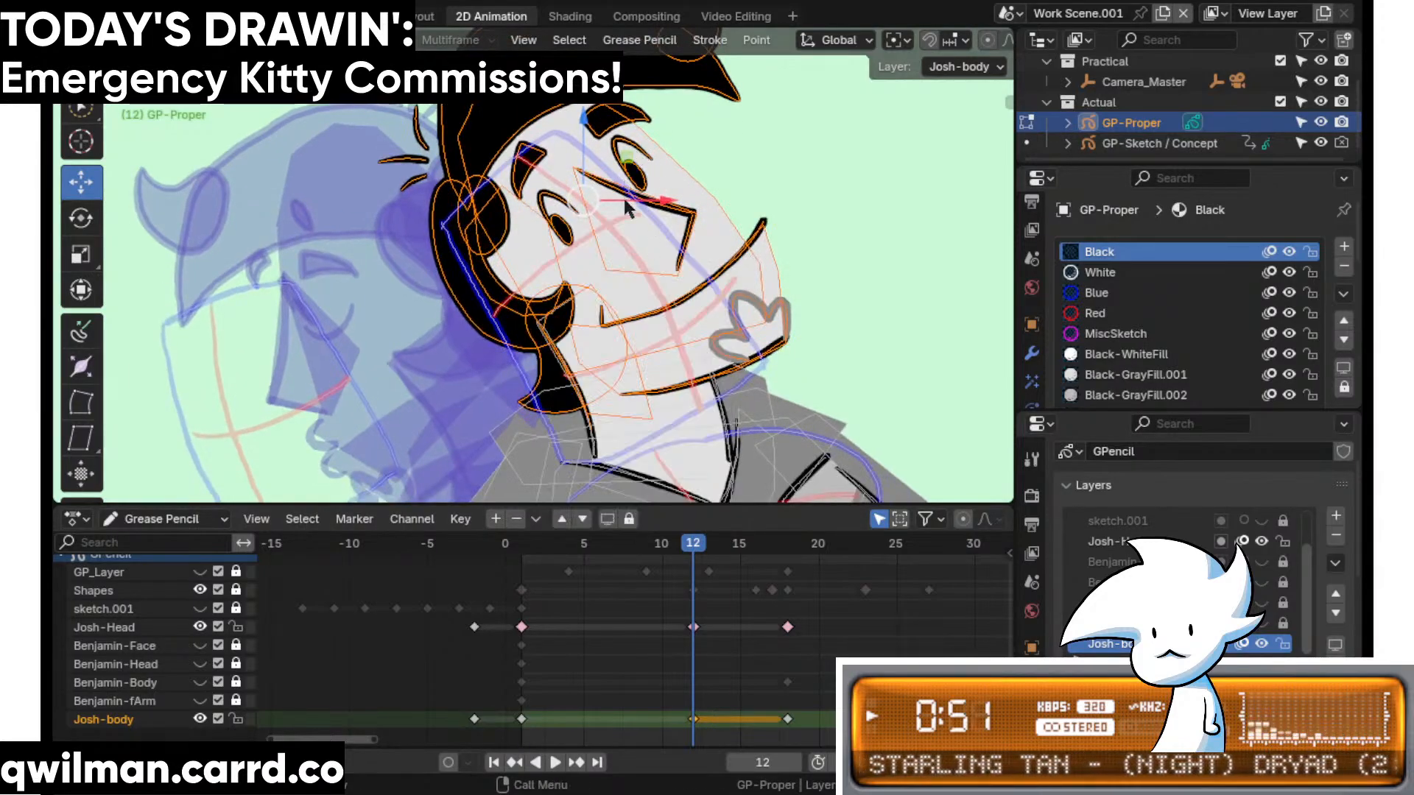
pyautogui.moveTo(597, 198); pyautogui.dragTo(580, 234)
# - Circle-select the nose outline and its fill and move them onto the face guide lines
pyautogui.scroll(3, 670, 225)
pyautogui.scroll(1, 685, 279)
pyautogui.press('q')
pyautogui.click(664, 157)
pyautogui.moveTo(703, 275)
pyautogui.mouseDown()
pyautogui.moveTo(625, 272)
pyautogui.moveTo(632, 248)
pyautogui.mouseUp()
pyautogui.hotkey('shift', 'space')
pyautogui.click(639, 324)
# - Circle-select the eye and eyebrow strokes and move them slightly up toward the far side of the face
pyautogui.press('q')
pyautogui.click(633, 237)
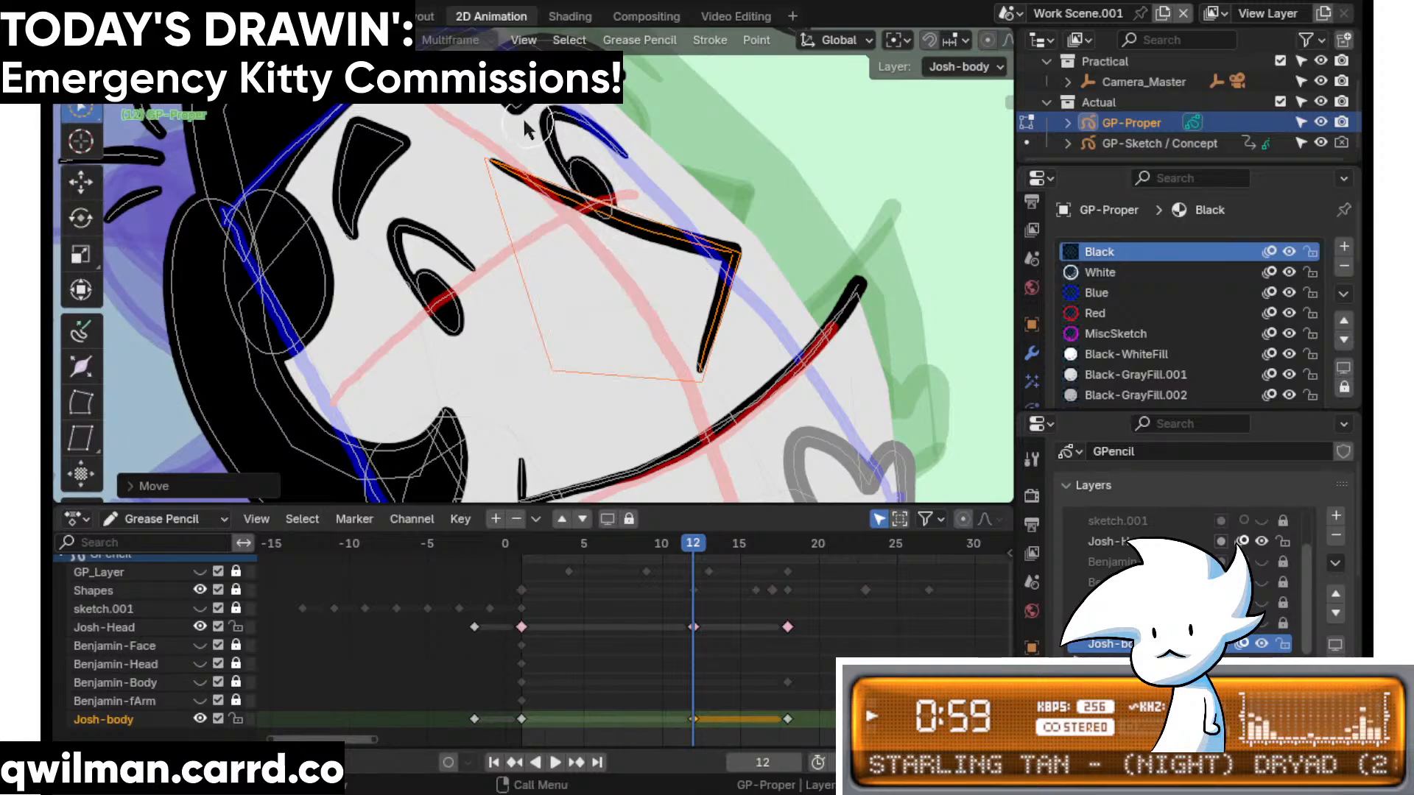
pyautogui.click(610, 202)
pyautogui.keyDown('ctrl'); pyautogui.moveTo(553, 247); pyautogui.dragTo(416, 270); pyautogui.keyUp('ctrl')
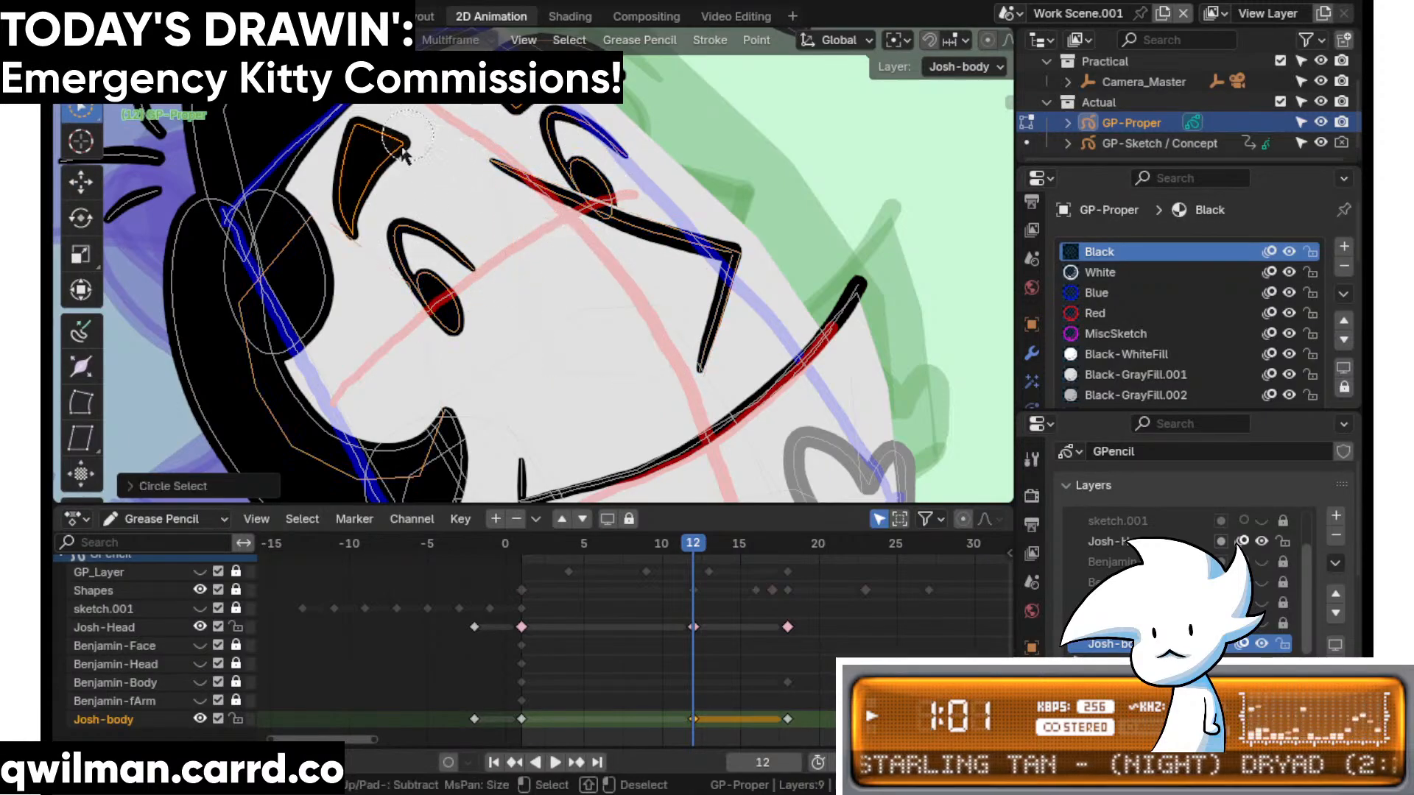
pyautogui.press('q')
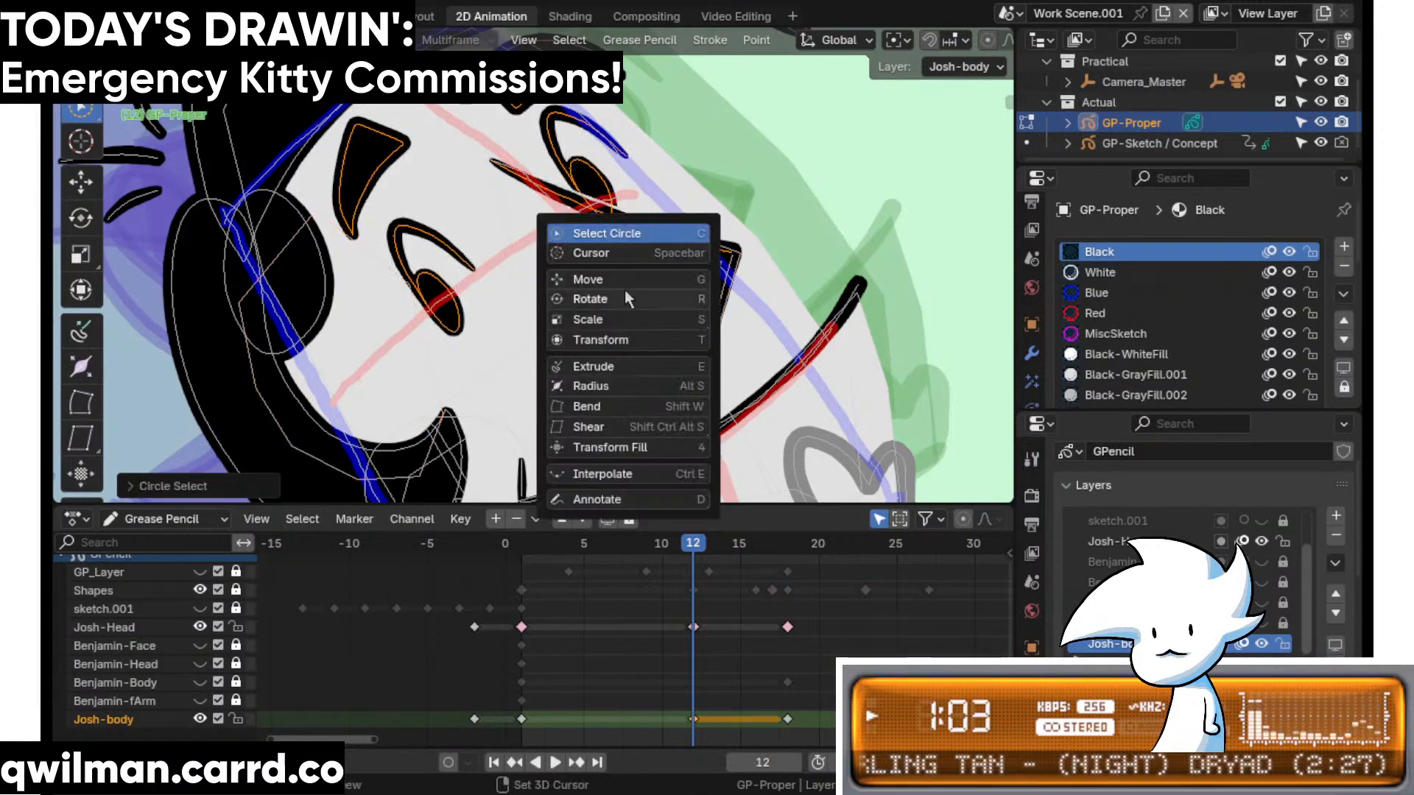
pyautogui.click(630, 270)
pyautogui.moveTo(542, 190); pyautogui.dragTo(563, 181)
# - Circle-select the whole mouth line, including the short stroke at its corner
pyautogui.keyDown('shift'); pyautogui.moveTo(643, 390); pyautogui.dragTo(642, 244, button='middle'); pyautogui.keyUp('shift')
pyautogui.press('q')
pyautogui.click(666, 328)
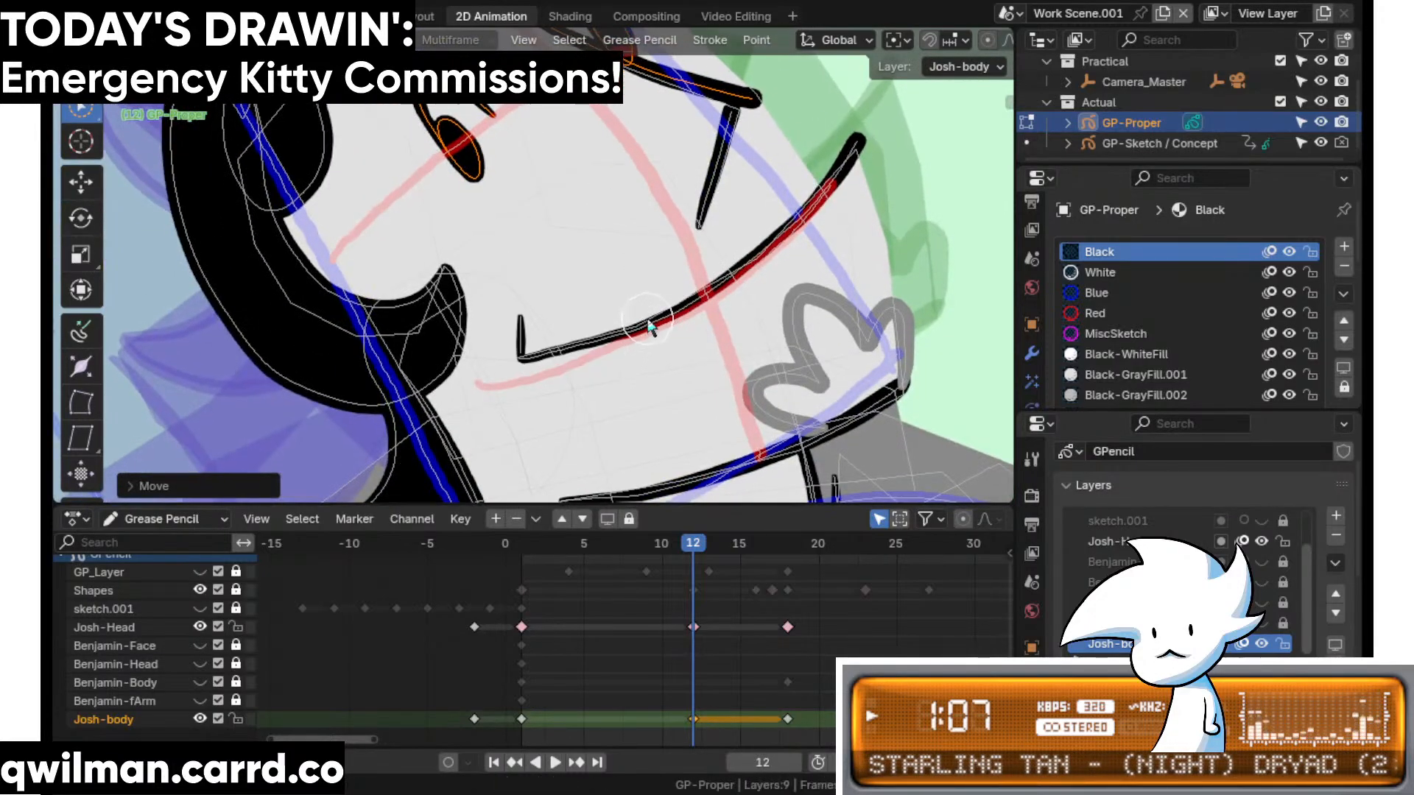
pyautogui.scroll(3, 626, 338)
pyautogui.click(589, 390)
pyautogui.scroll(1, 589, 394)
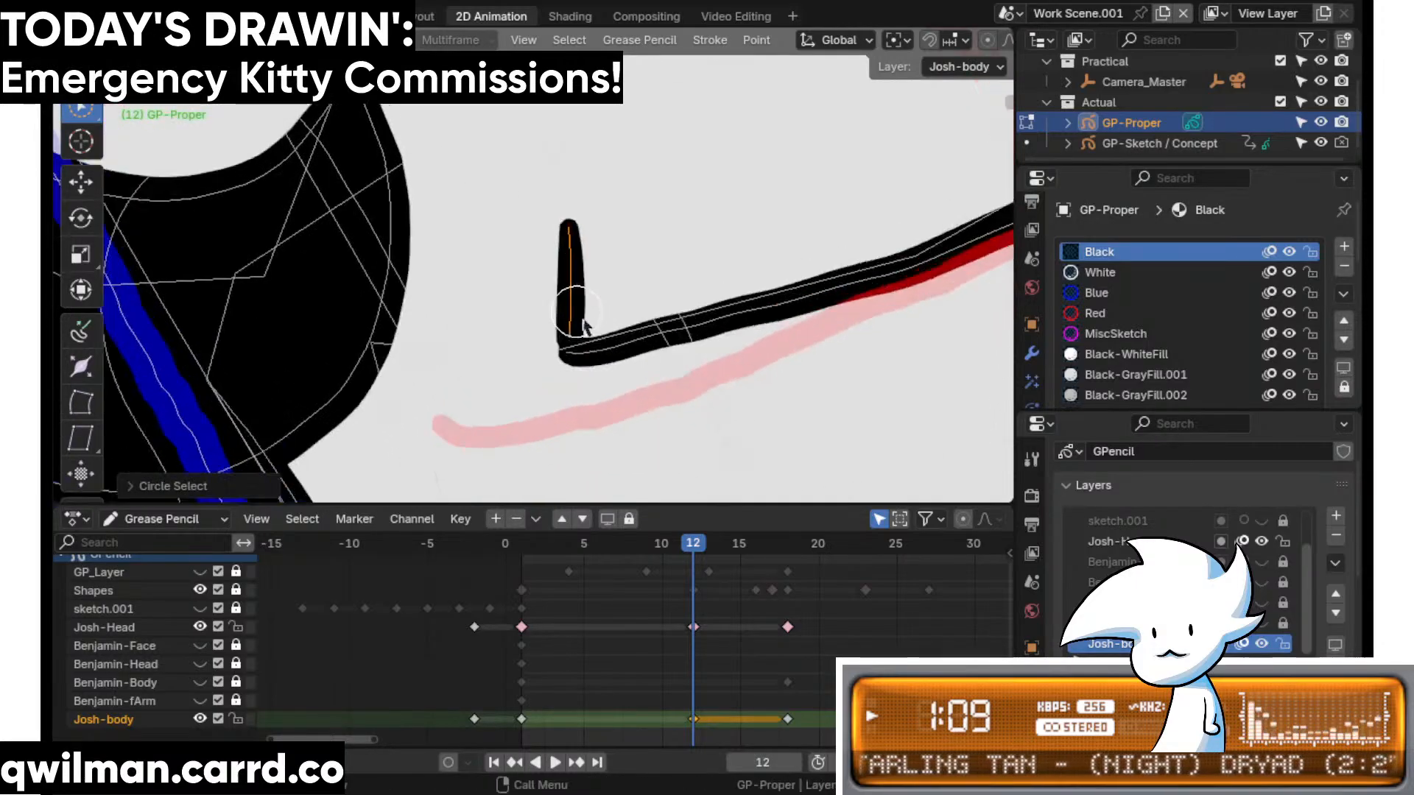
pyautogui.scroll(3, 587, 412)
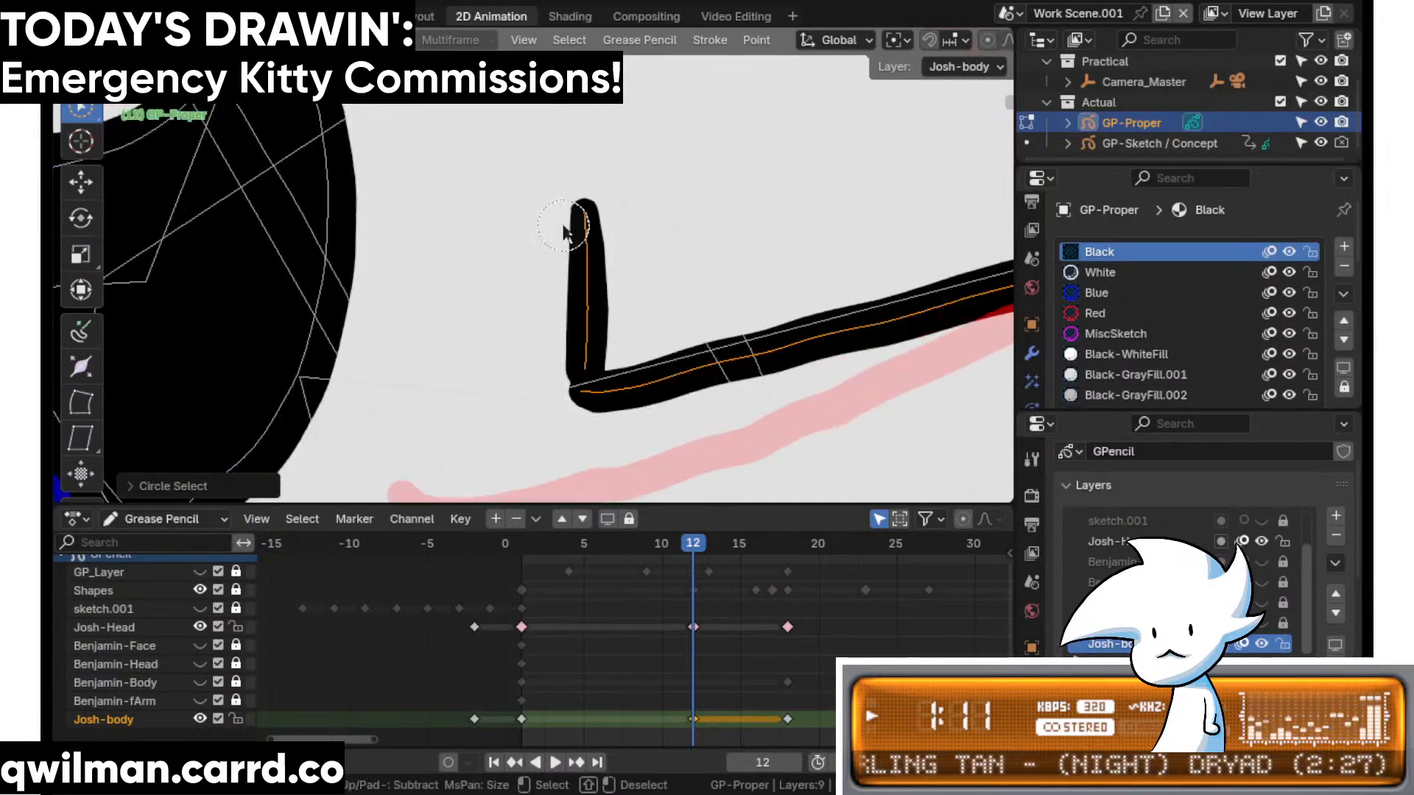
# - Switch to Sculpt Mode and reshape the mouth line toward its red guide with the Grab brush
pyautogui.scroll(-11, 564, 227)
pyautogui.press('Tab')
pyautogui.hotkey('shift', 'space')
pyautogui.click(548, 127)
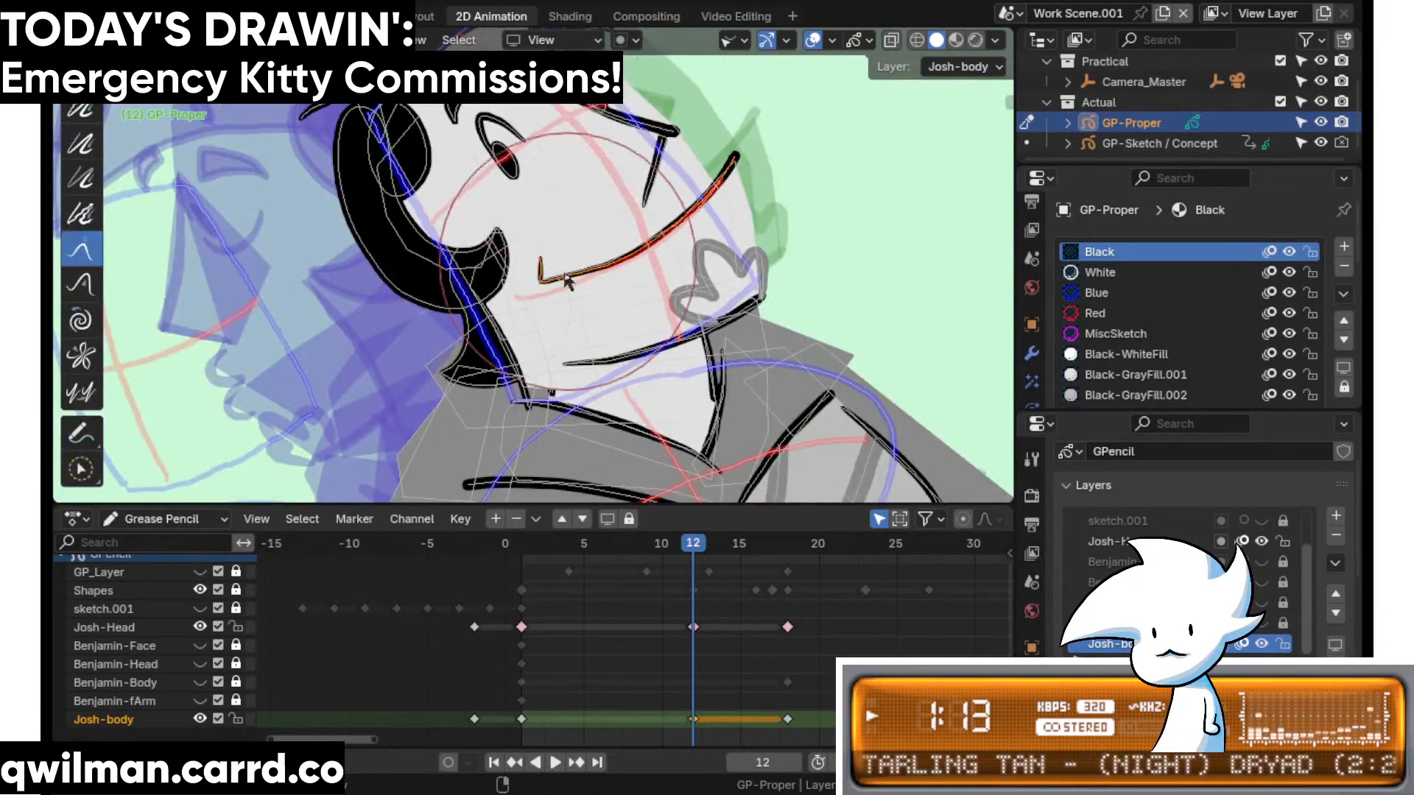
pyautogui.scroll(-1, 563, 276)
pyautogui.moveTo(519, 296); pyautogui.dragTo(536, 287)
pyautogui.moveTo(635, 245); pyautogui.dragTo(592, 277)
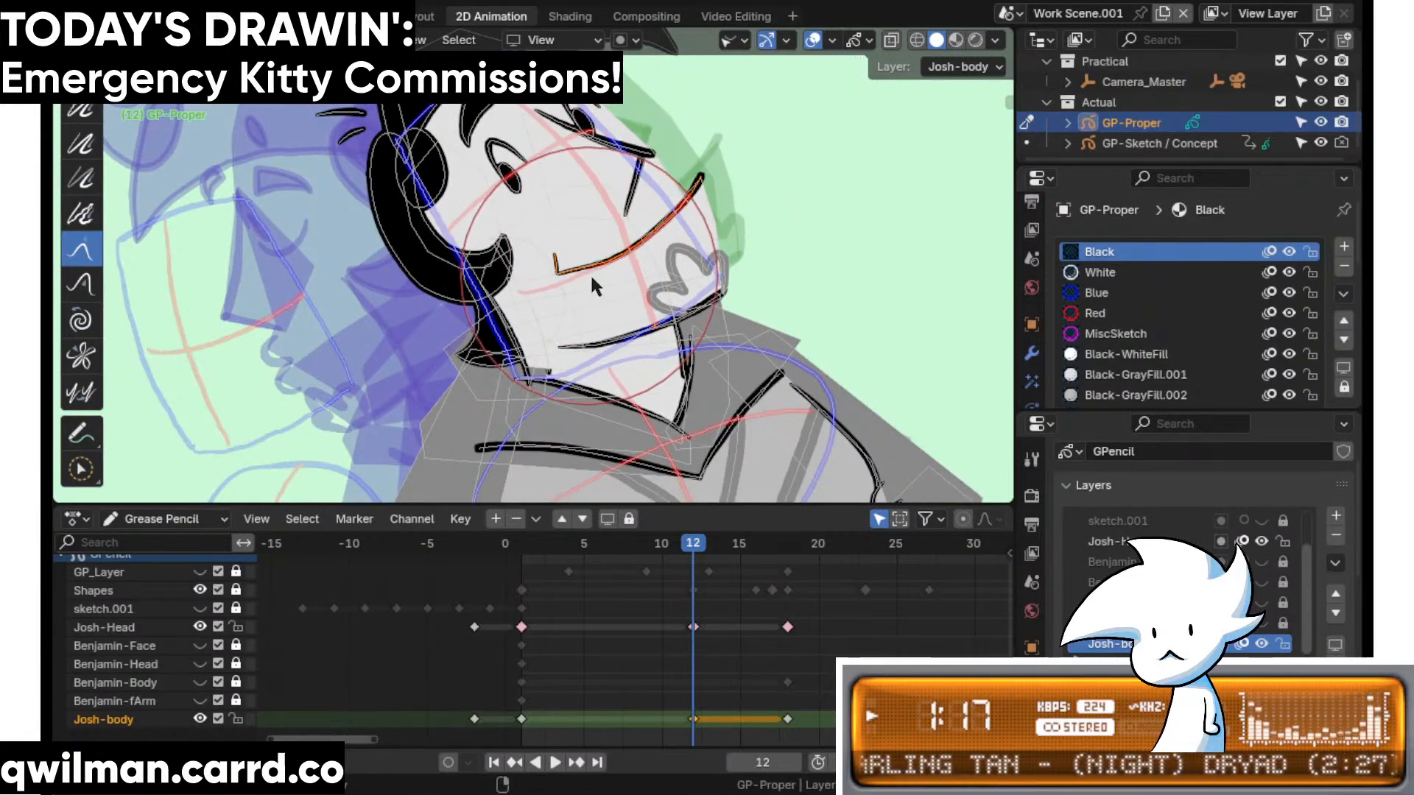
# - Play the animation around frame 12 and try to interpolate the strokes at frame 10 with the Interpolate tool
pyautogui.press('space')
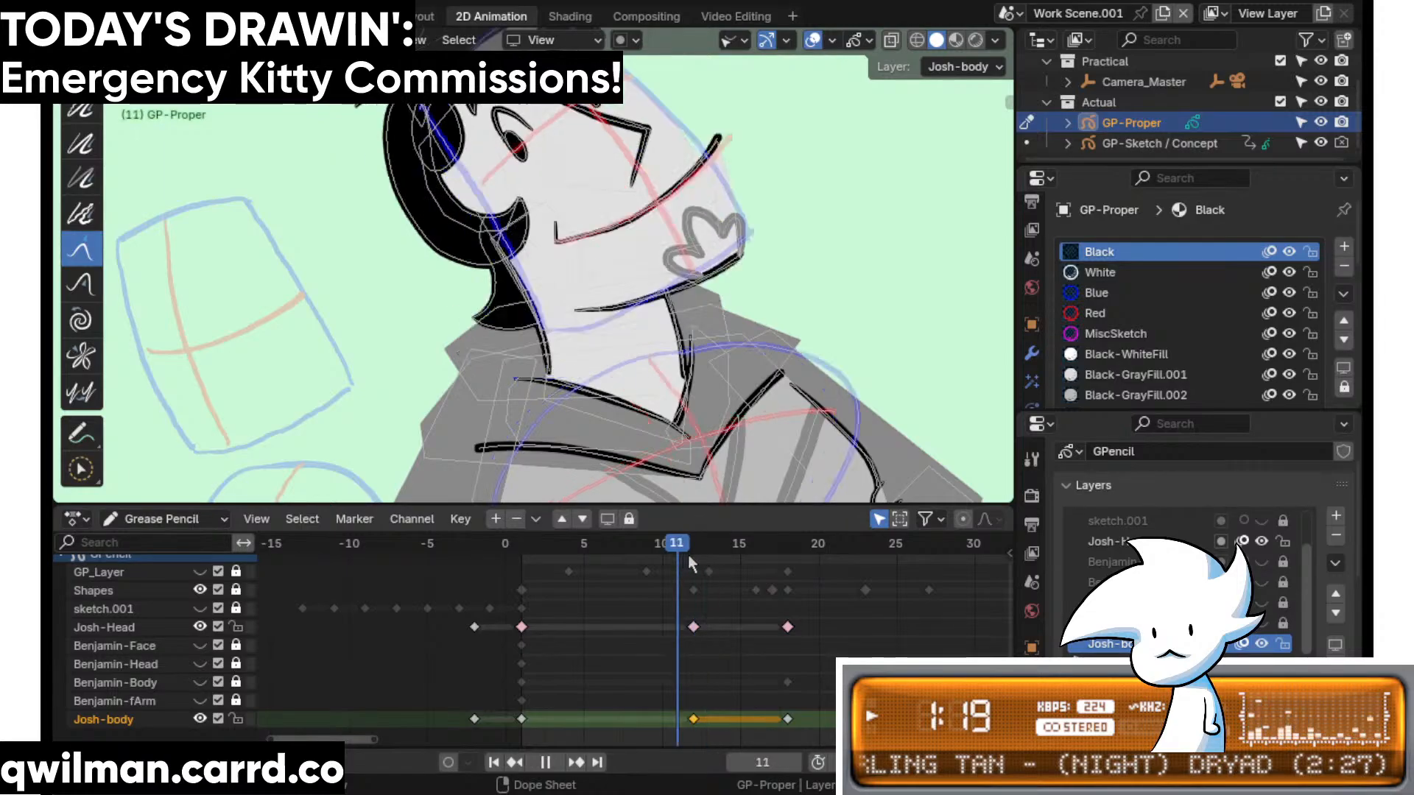
pyautogui.press('space')
pyautogui.press('Tab')
pyautogui.hotkey('shift', 'space')
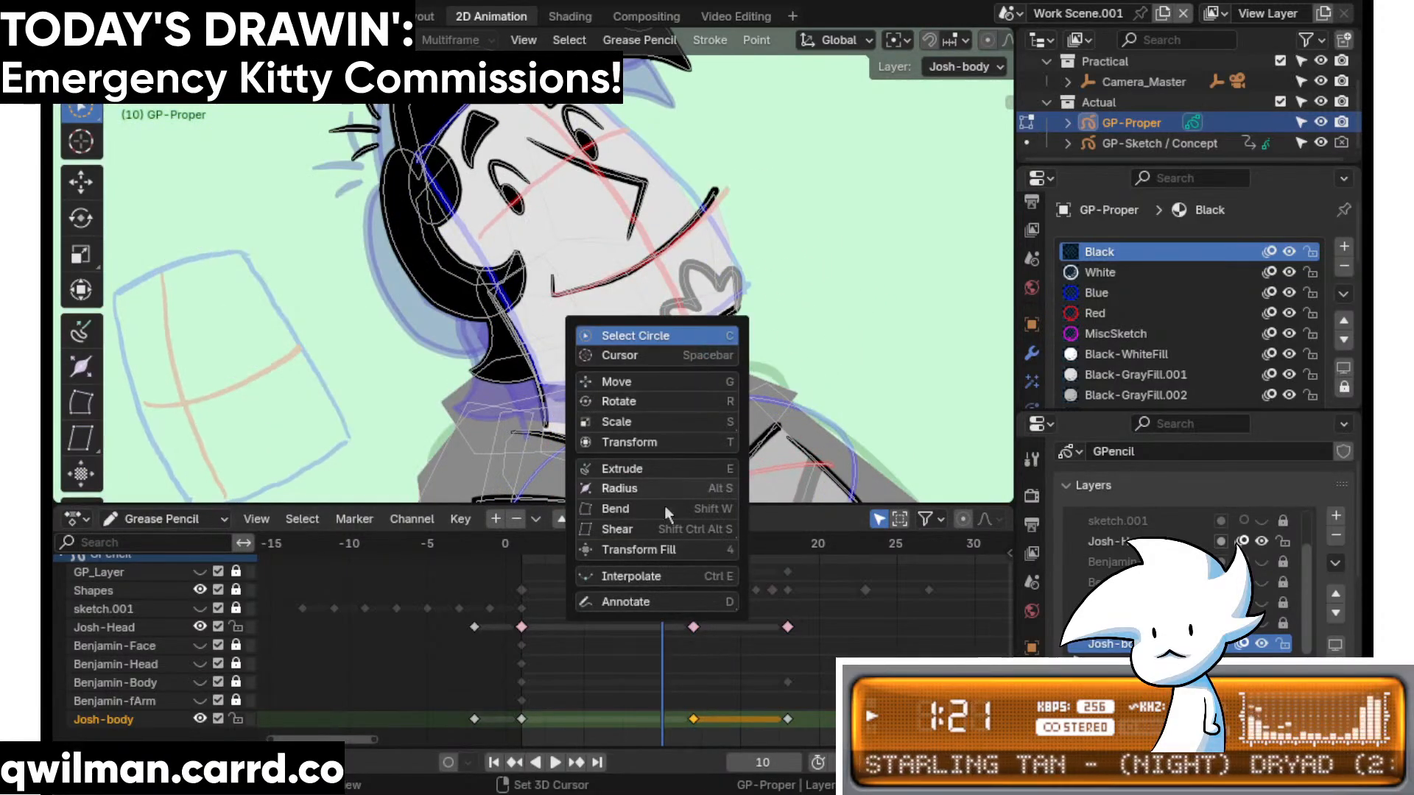
pyautogui.click(659, 577)
pyautogui.moveTo(666, 405)
pyautogui.mouseDown()
pyautogui.moveTo(694, 404)
pyautogui.moveTo(517, 431)
pyautogui.mouseUp()
pyautogui.hotkey('ctrl', 'z')
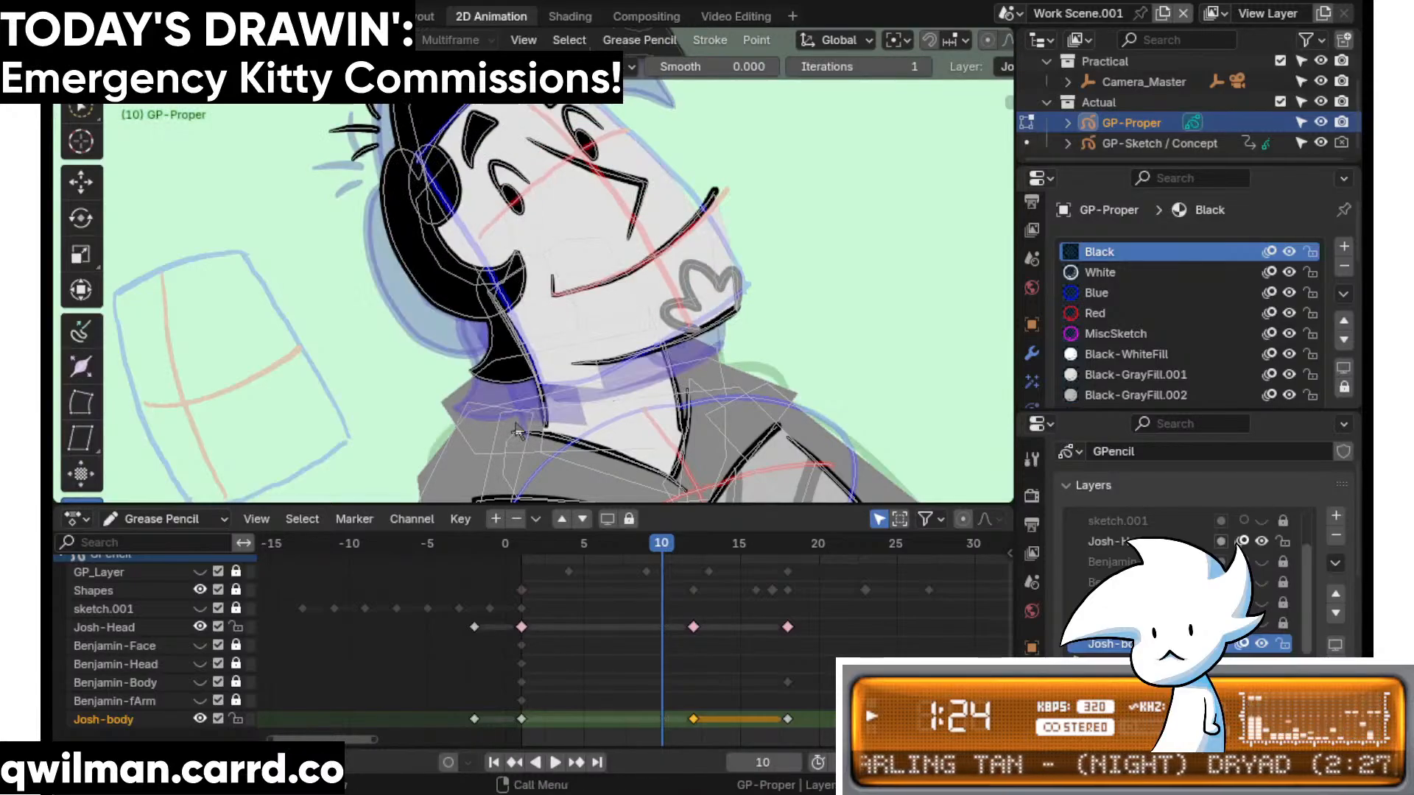
# - Return to frame 12 and set the Josh-Head keyframe there to the Keyframe type
pyautogui.click(693, 545)
pyautogui.click(693, 626)
pyautogui.press('q')
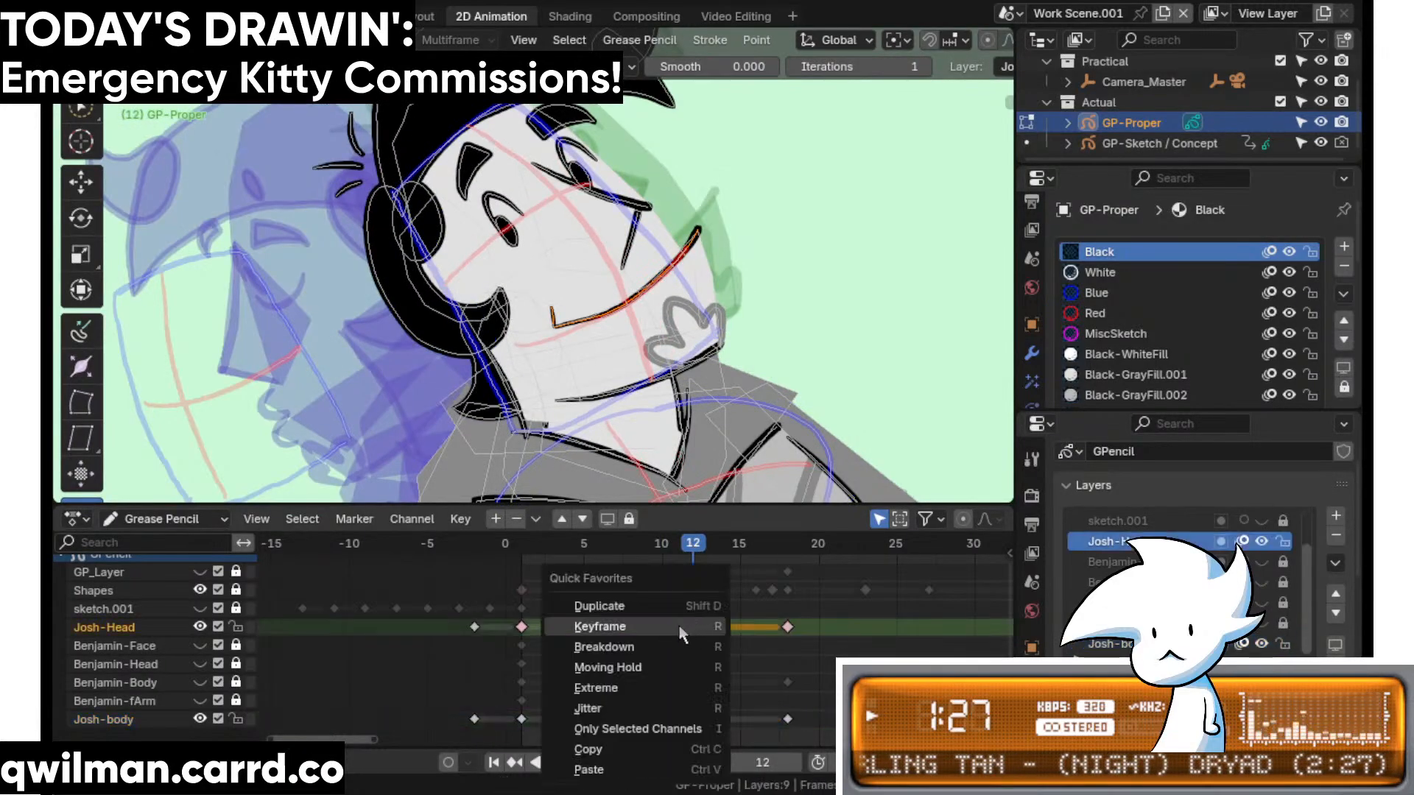
pyautogui.click(680, 627)
# - Circle-select the black ear and sideburn shapes on the near side of Josh's head
pyautogui.scroll(5, 486, 243)
pyautogui.keyDown('shift'); pyautogui.moveTo(472, 264); pyautogui.dragTo(516, 284, button='middle'); pyautogui.keyUp('shift')
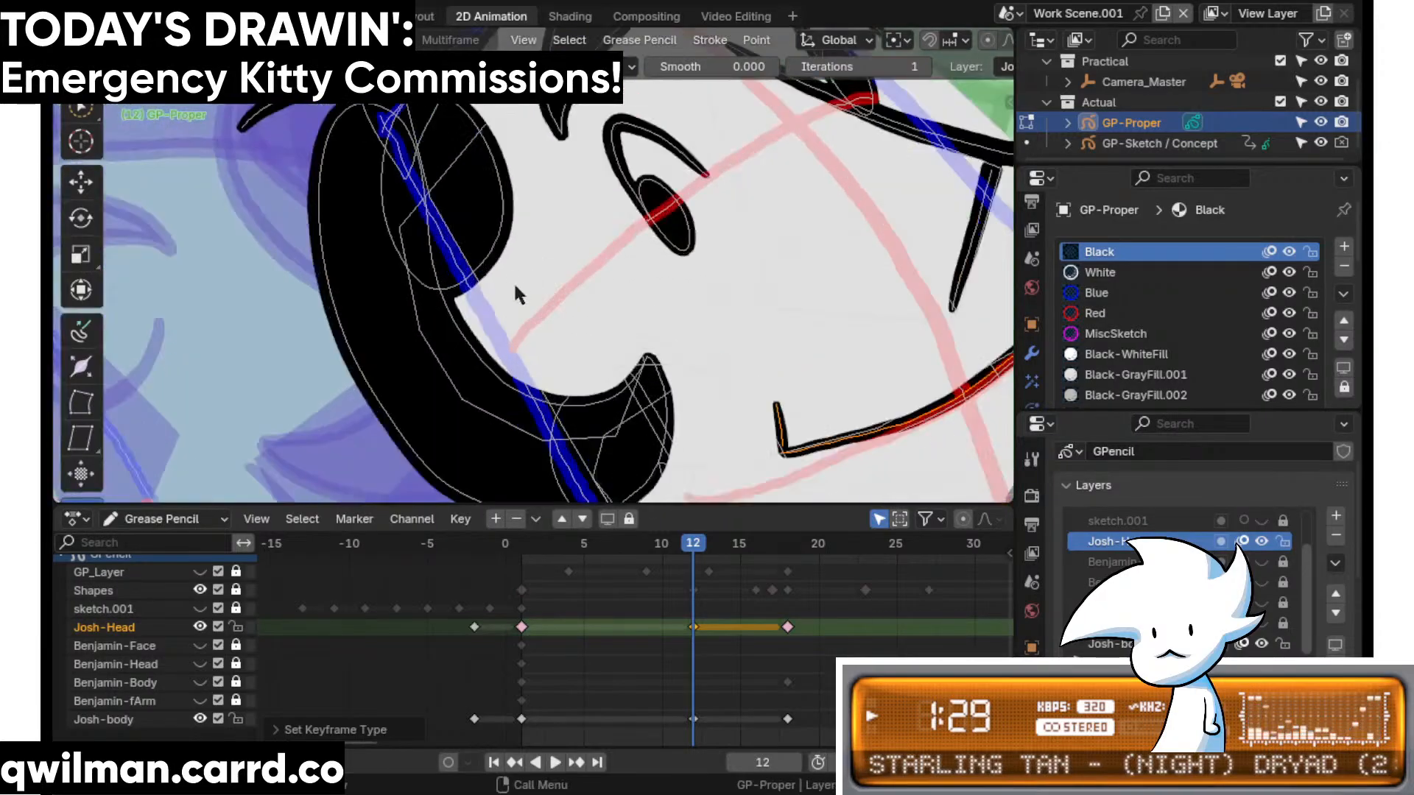
pyautogui.press('q')
pyautogui.click(501, 286)
pyautogui.click(469, 294)
pyautogui.click(469, 296)
pyautogui.rightClick(486, 293)
# - Switch to Sculpt Mode and adjust the selected ear and sideburn shapes with the Grab brush to follow the head guide
pyautogui.scroll(-3, 520, 290)
pyautogui.hotkey('ctrl', 'Tab')
pyautogui.hotkey('shift', 'space')
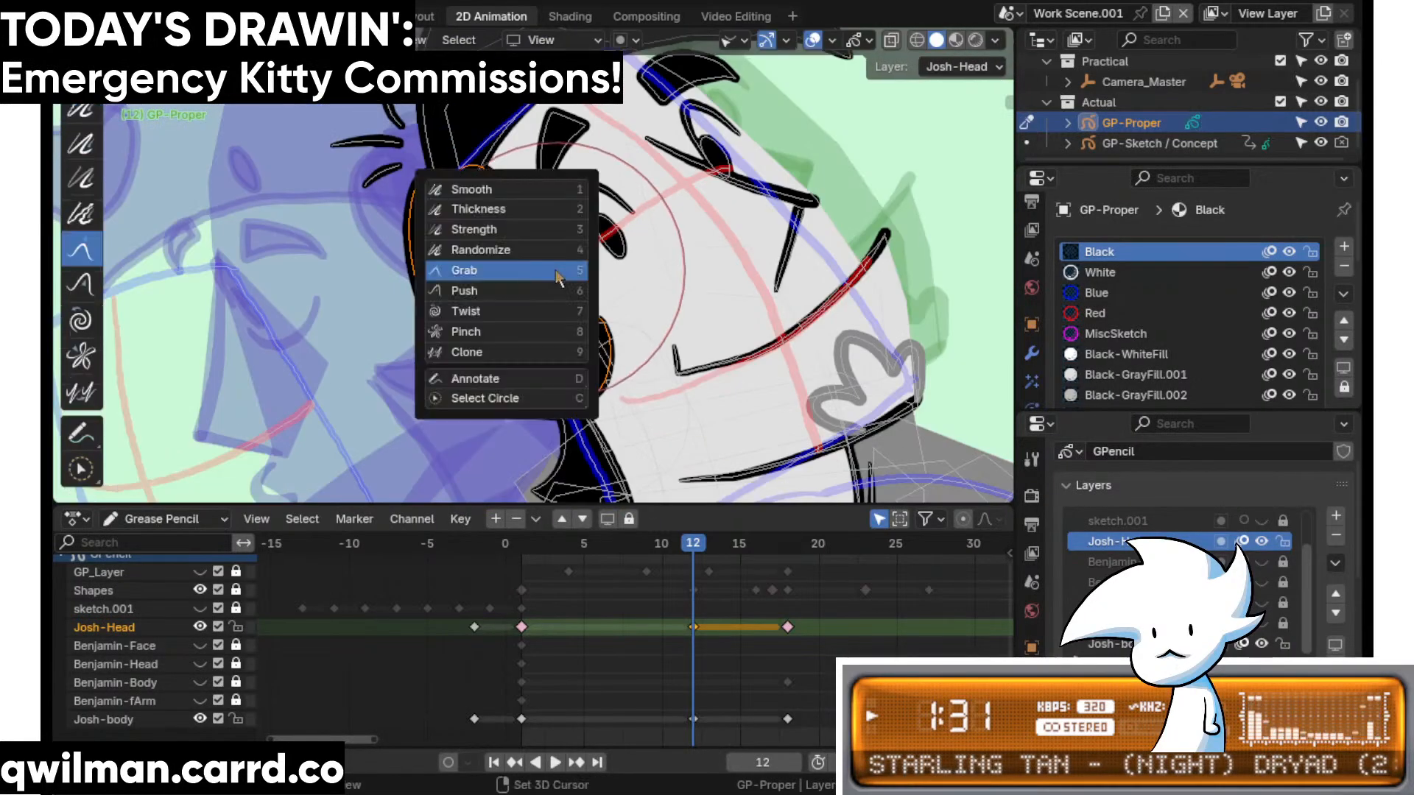
pyautogui.click(515, 275)
pyautogui.scroll(-4, 542, 281)
pyautogui.moveTo(543, 275); pyautogui.dragTo(607, 277)
pyautogui.scroll(5, 581, 334)
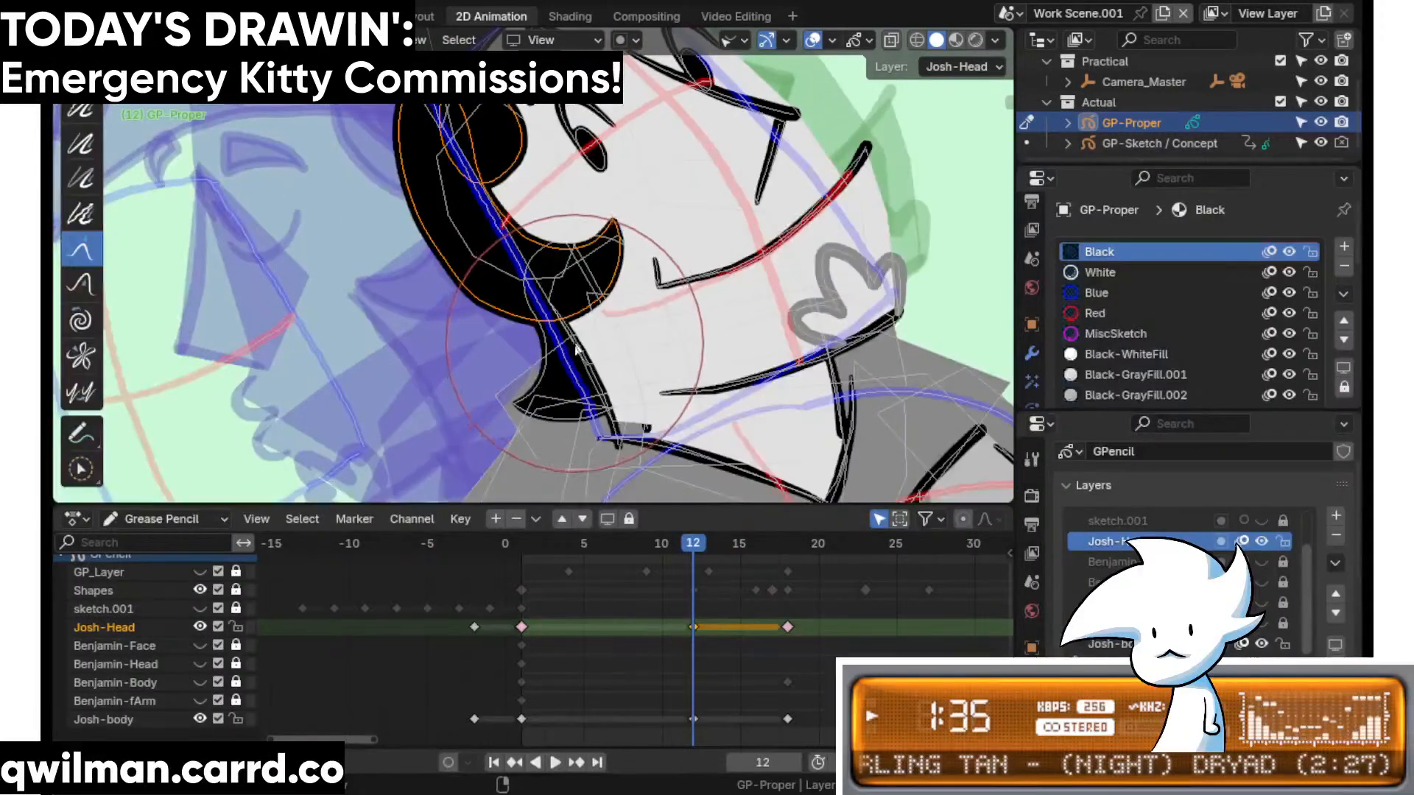
pyautogui.keyDown('shift'); pyautogui.moveTo(645, 178); pyautogui.dragTo(609, 382, button='middle'); pyautogui.keyUp('shift')
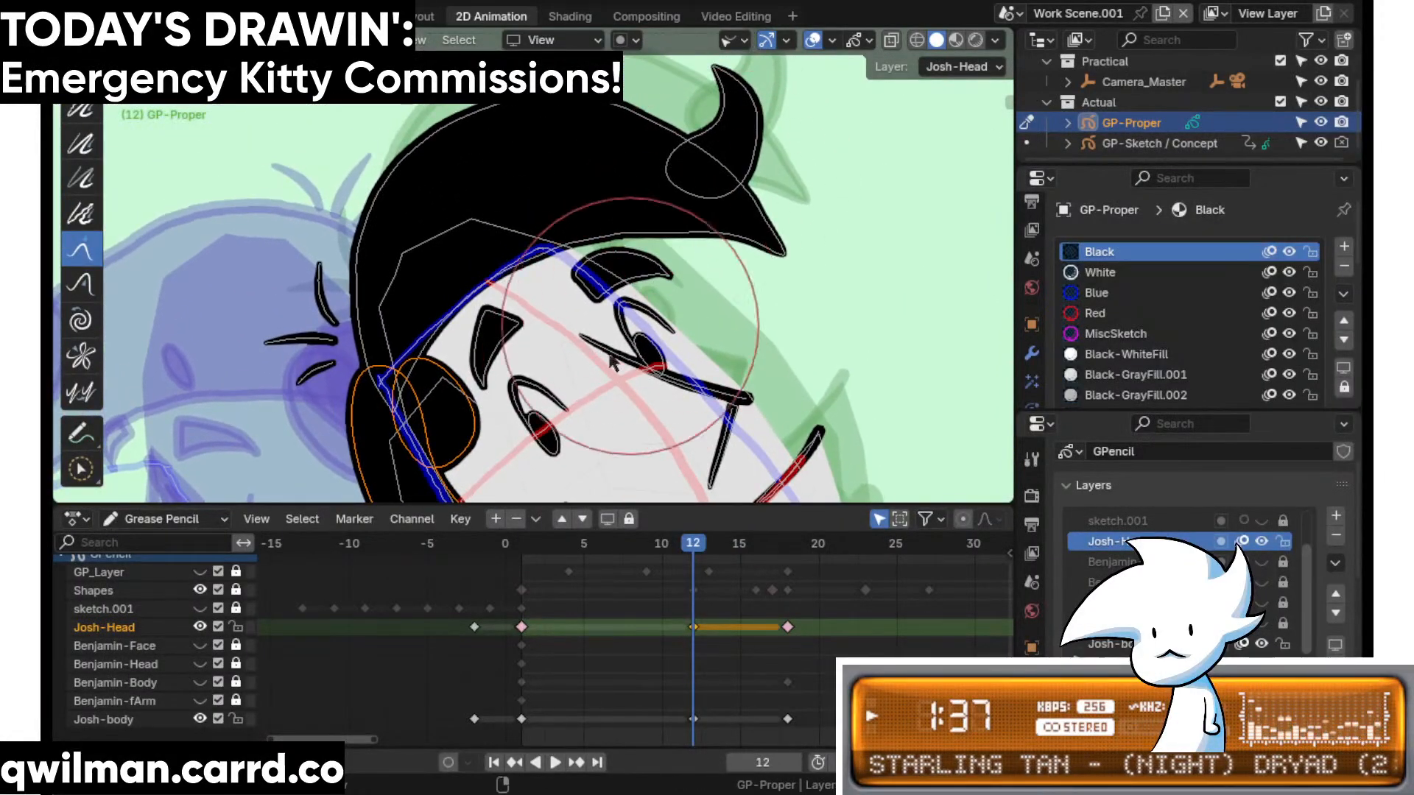
pyautogui.keyDown('shift'); pyautogui.moveTo(541, 464); pyautogui.dragTo(661, 259, button='middle'); pyautogui.keyUp('shift')
# - Refine the selected ear and sideburn shapes with the Grab brush so they curve along Josh's jaw
pyautogui.press('q')
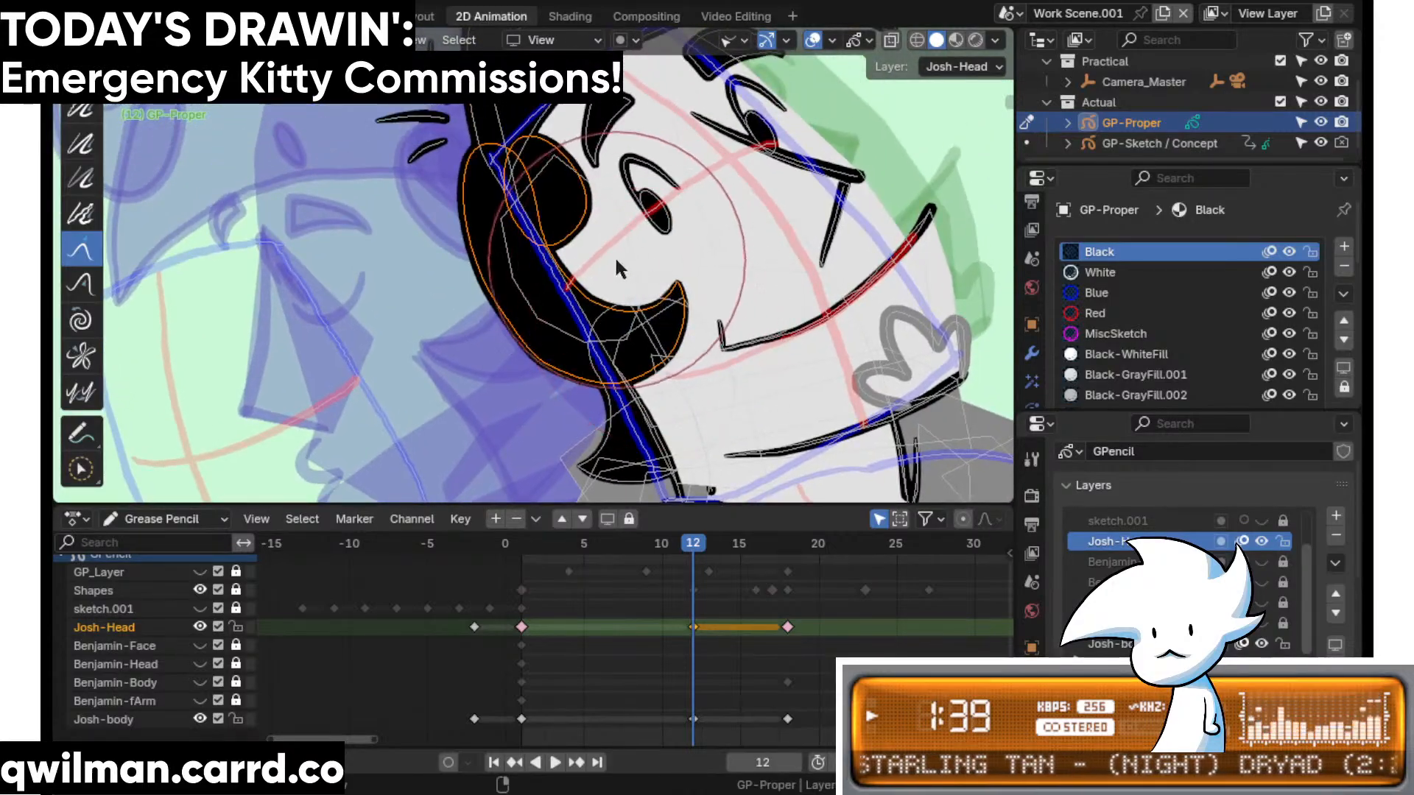
pyautogui.hotkey('shift', 'space')
pyautogui.click(600, 258)
pyautogui.scroll(-3, 591, 247)
pyautogui.scroll(6, 582, 324)
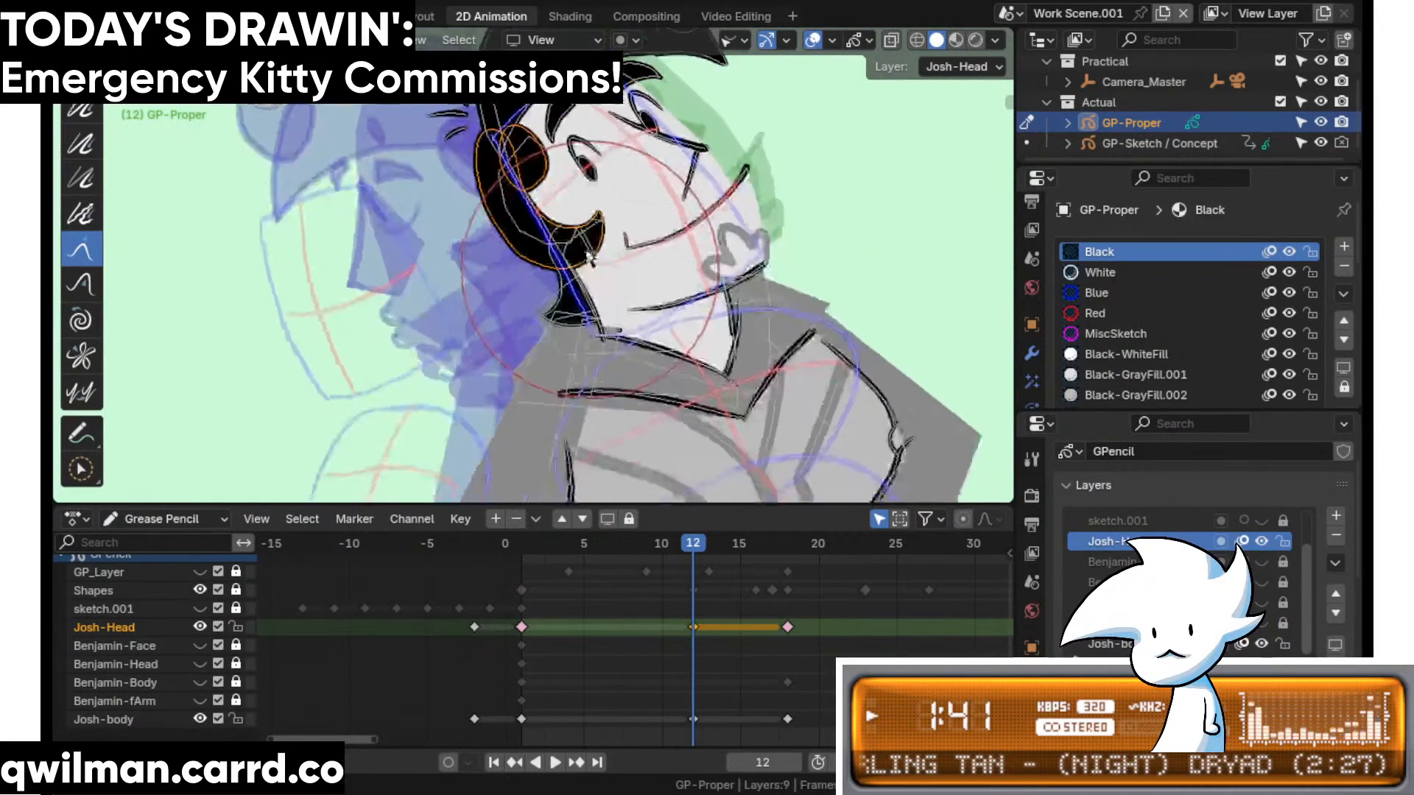
# - Circle-select the black hair shape at Josh's nape and fit it against the neck with the Grab brush
pyautogui.scroll(-5, 571, 343)
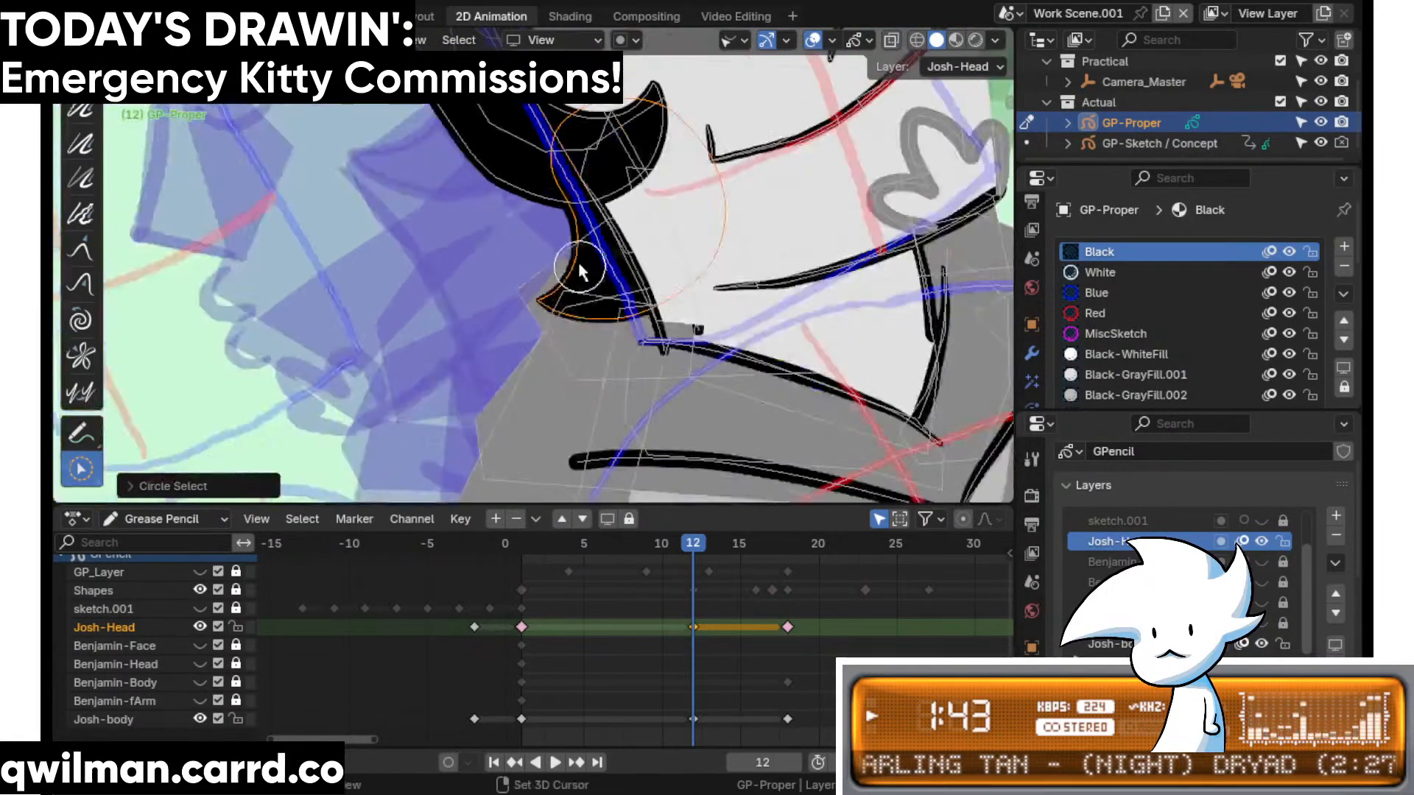
pyautogui.press('q')
pyautogui.click(560, 262)
pyautogui.moveTo(542, 308); pyautogui.dragTo(550, 299)
pyautogui.keyDown('shift'); pyautogui.moveTo(563, 235); pyautogui.dragTo(492, 500, button='middle'); pyautogui.keyUp('shift')
# - Circle-select the main hair shape and front curl and reposition them over the head guide with the Grab brush
pyautogui.press('w')
pyautogui.click(649, 185)
pyautogui.hotkey('shift', 'space')
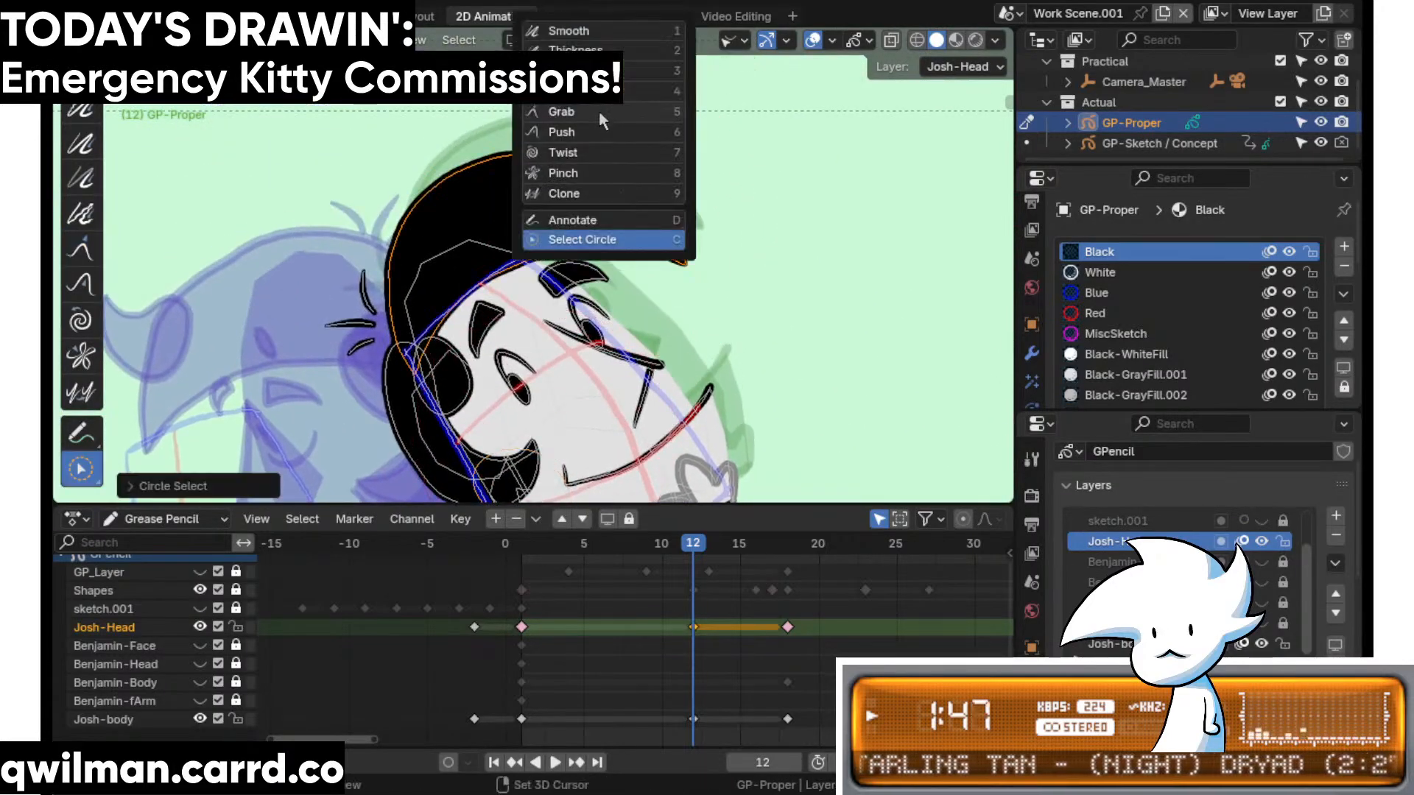
pyautogui.click(599, 113)
pyautogui.moveTo(602, 139); pyautogui.dragTo(614, 132)
pyautogui.moveTo(657, 234); pyautogui.dragTo(666, 233)
pyautogui.moveTo(520, 277); pyautogui.dragTo(517, 285)
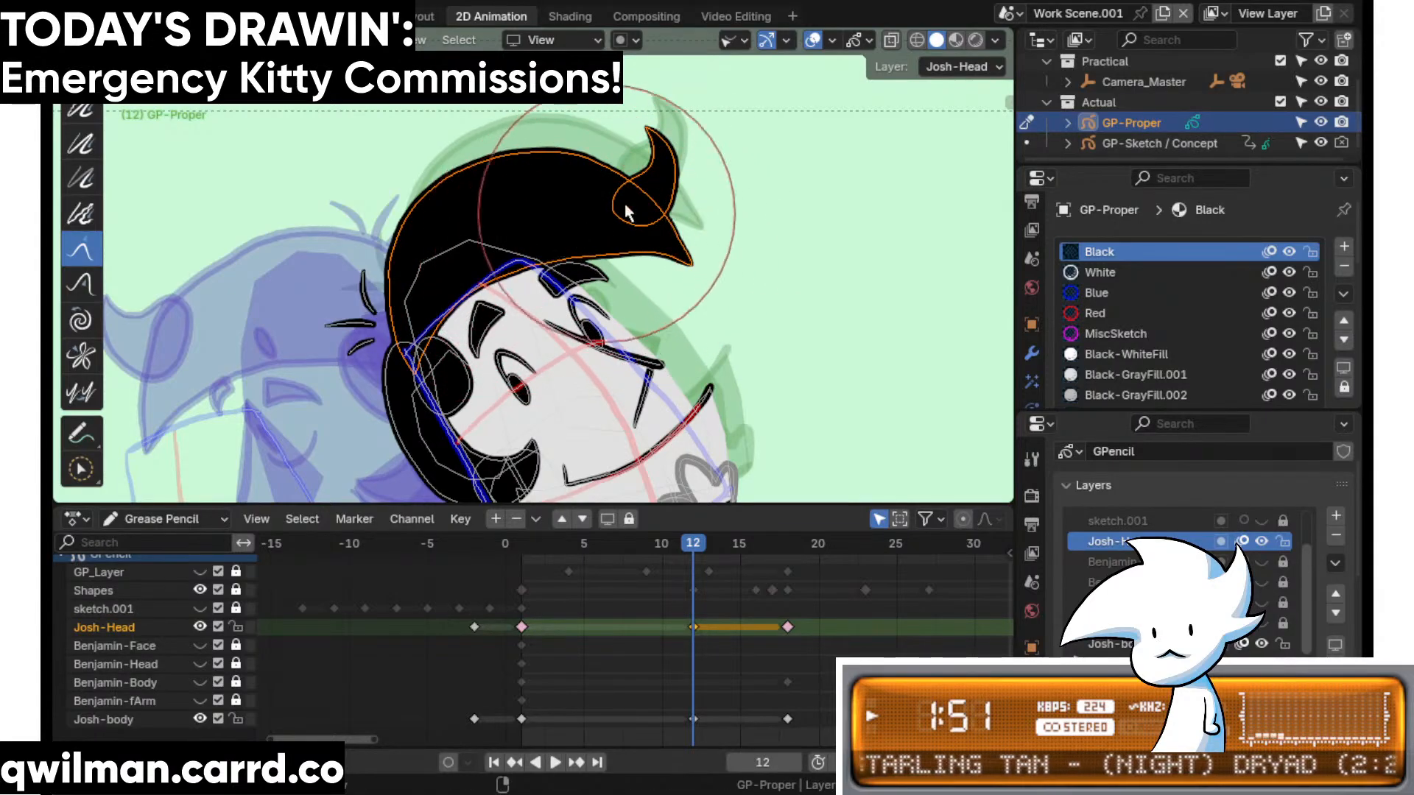
pyautogui.scroll(-2, 618, 254)
pyautogui.moveTo(609, 256); pyautogui.dragTo(596, 271)
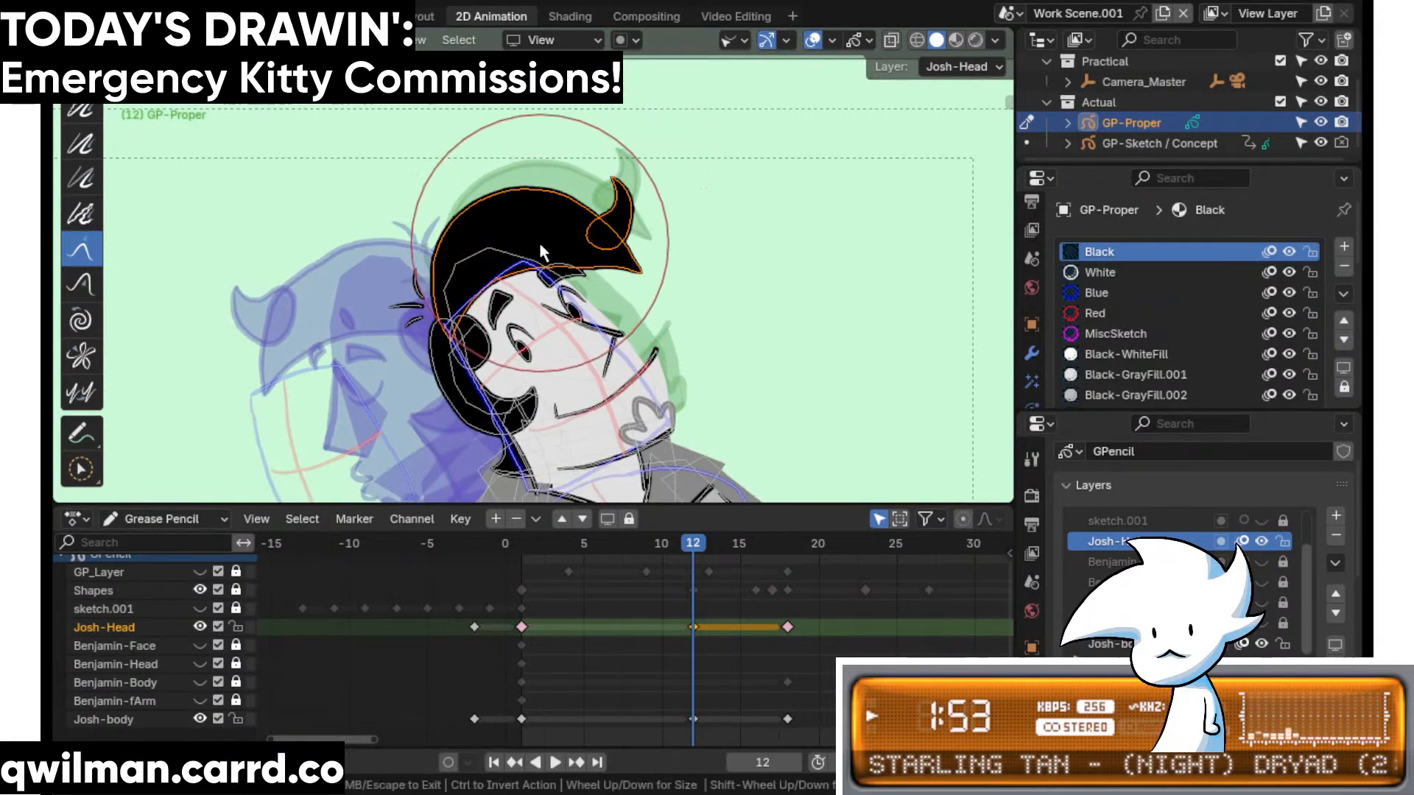
pyautogui.scroll(3, 663, 291)
# - Circle-select only the main hair shape and smooth its front edge near the pointed tip with the Smooth brush
pyautogui.press('c')
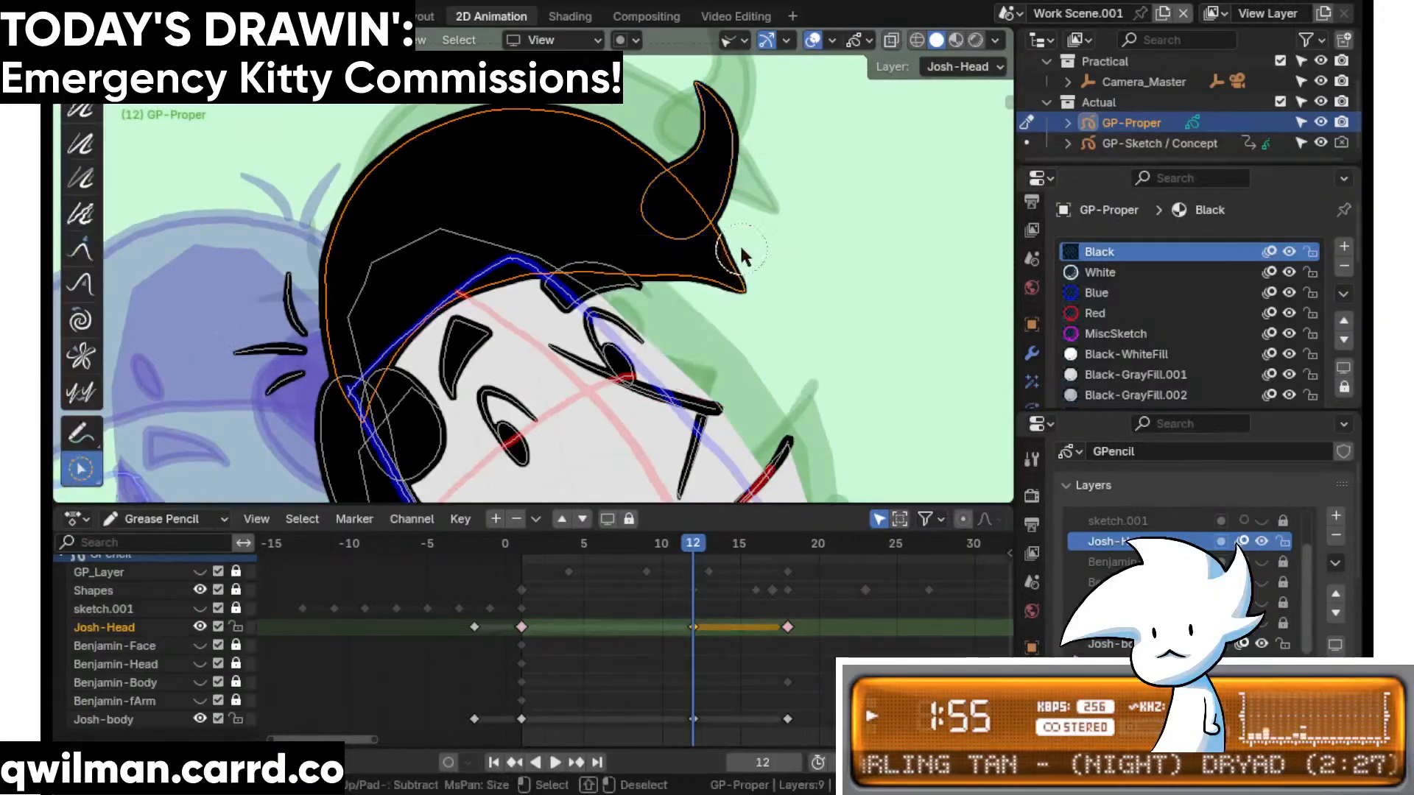
pyautogui.click(739, 243)
pyautogui.hotkey('shift', 'space')
pyautogui.click(676, 63)
pyautogui.hotkey('shift', 'space')
pyautogui.press('c')
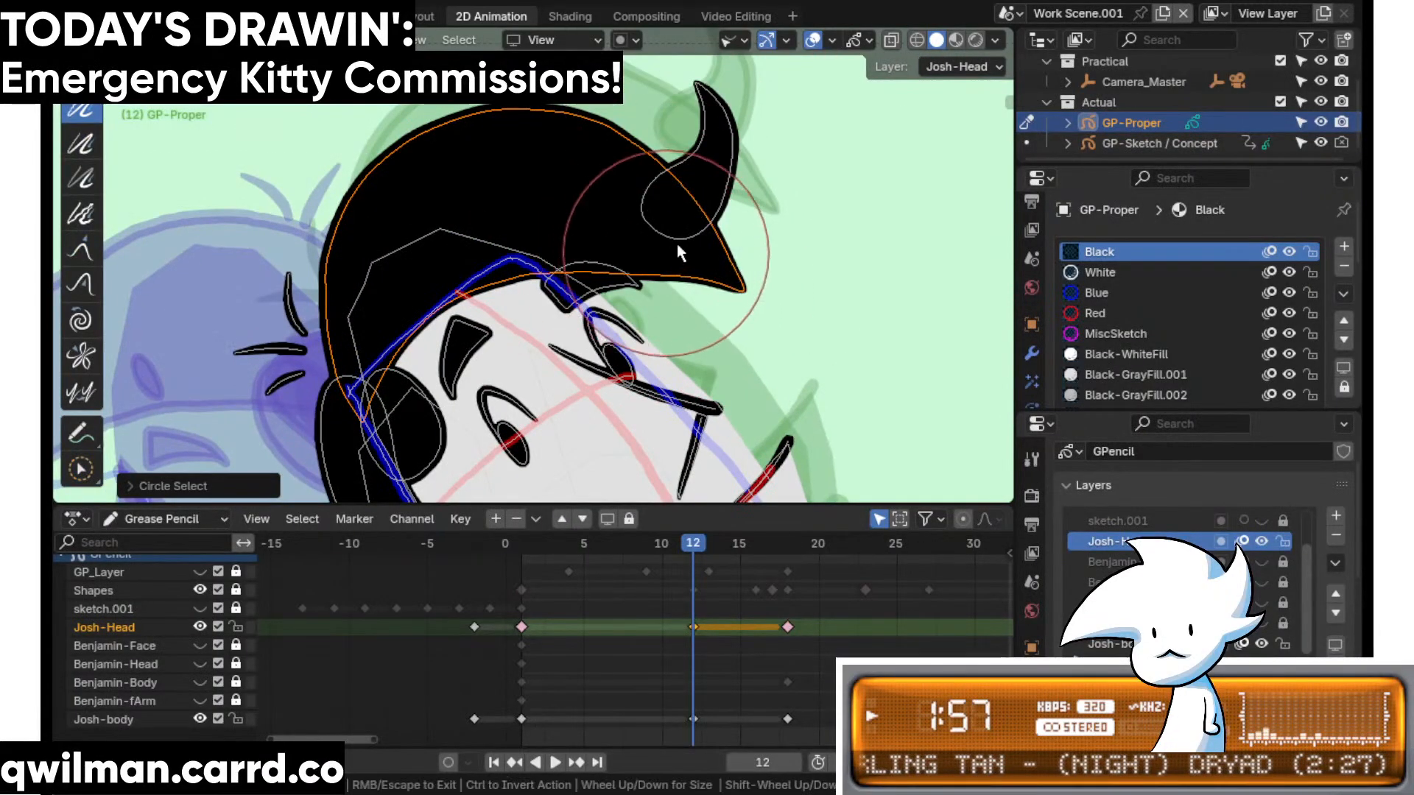
# - Circle-select the curl at the front of the hair and adjust its position with the Grab brush
pyautogui.press('q')
pyautogui.click(732, 193)
pyautogui.hotkey('shift', 'space')
pyautogui.click(666, 112)
pyautogui.scroll(-2, 652, 154)
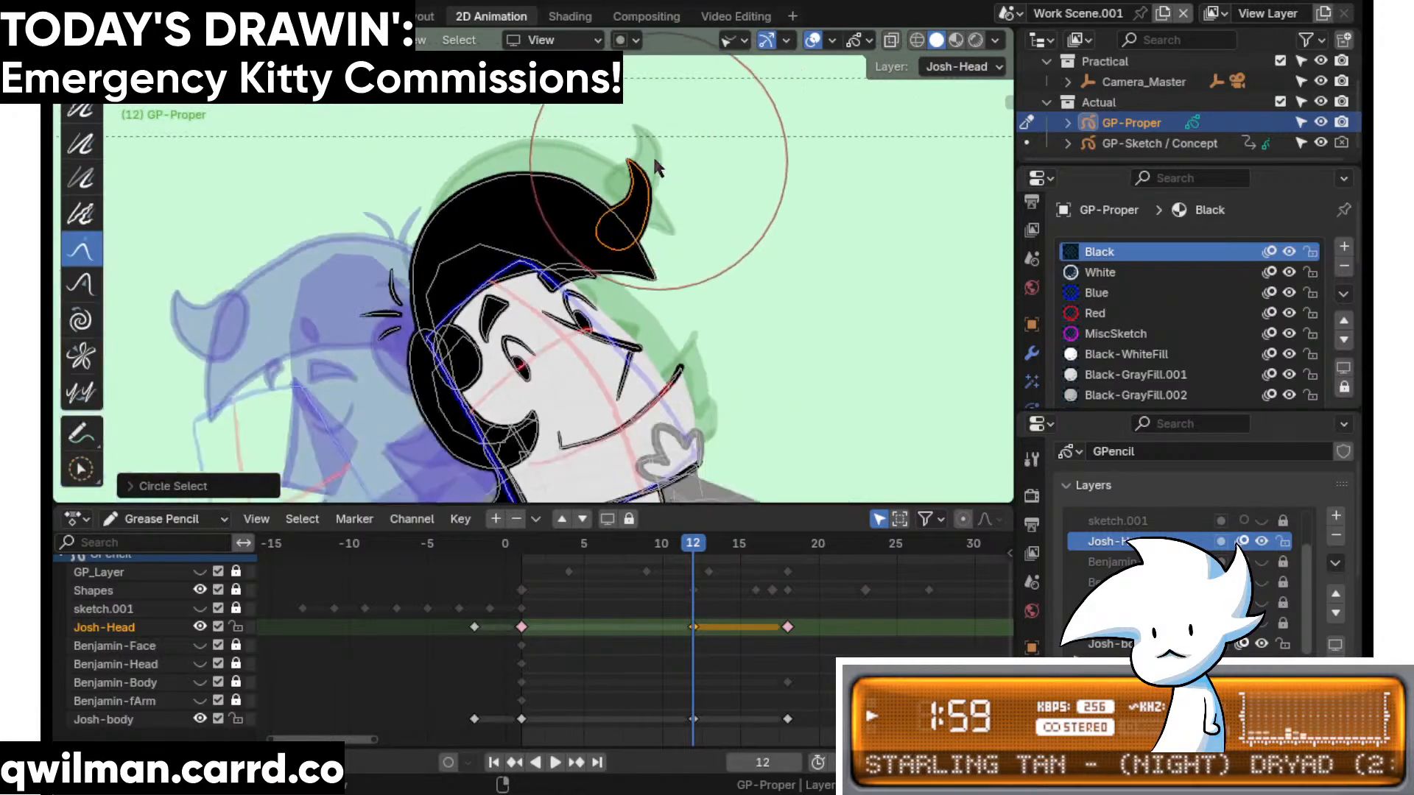
# - Try to in-between the Josh-Head strokes at frame 10 with the Interpolate tool in Edit Mode
pyautogui.click(661, 548)
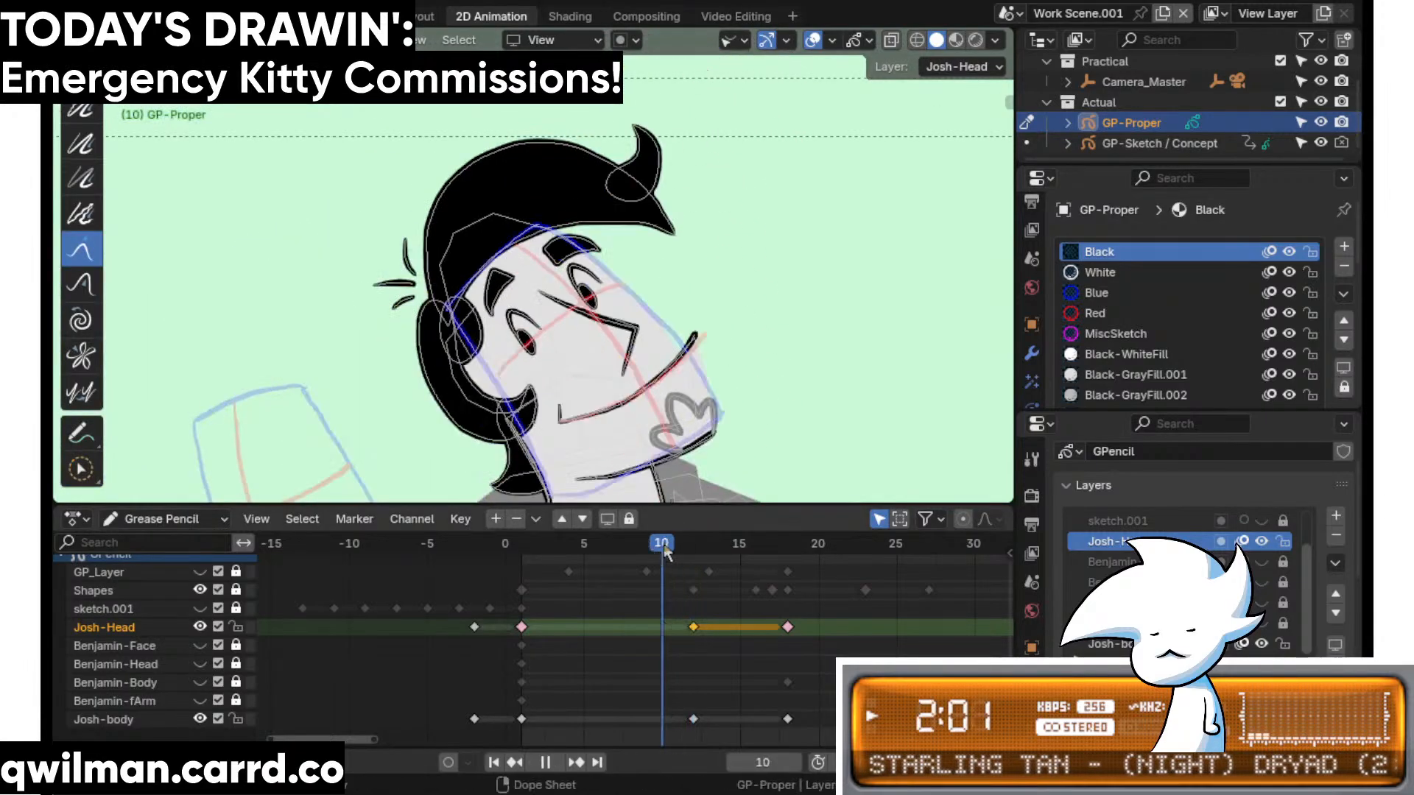
pyautogui.press('Tab')
pyautogui.hotkey('shift', 'space')
pyautogui.click(642, 637)
pyautogui.moveTo(589, 457); pyautogui.dragTo(497, 383)
pyautogui.scroll(4, 527, 316)
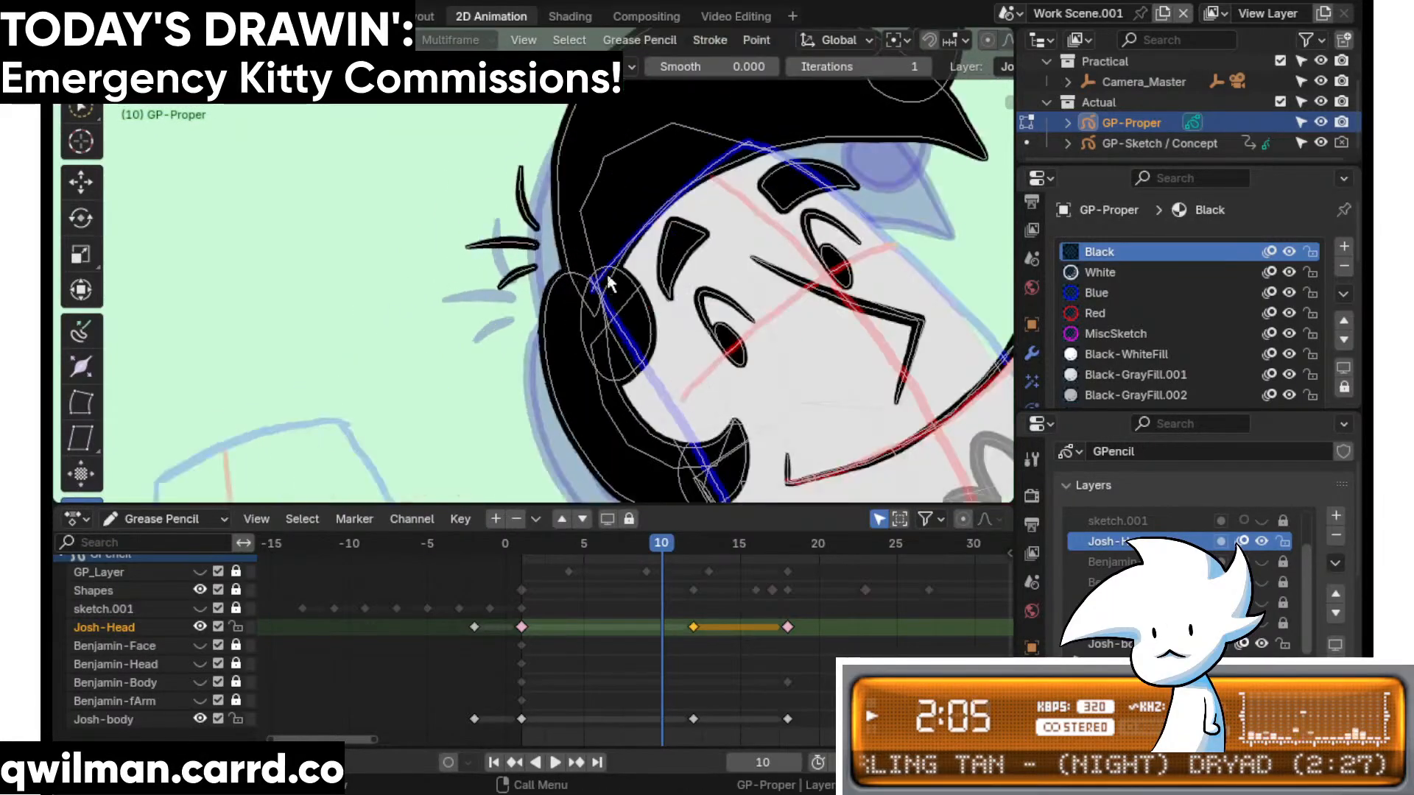
# - Return to frame 12, circle-select the main hair shape and adjust its back edge above the ear with the Grab brush in Sculpt Mode
pyautogui.click(693, 545)
pyautogui.press('q')
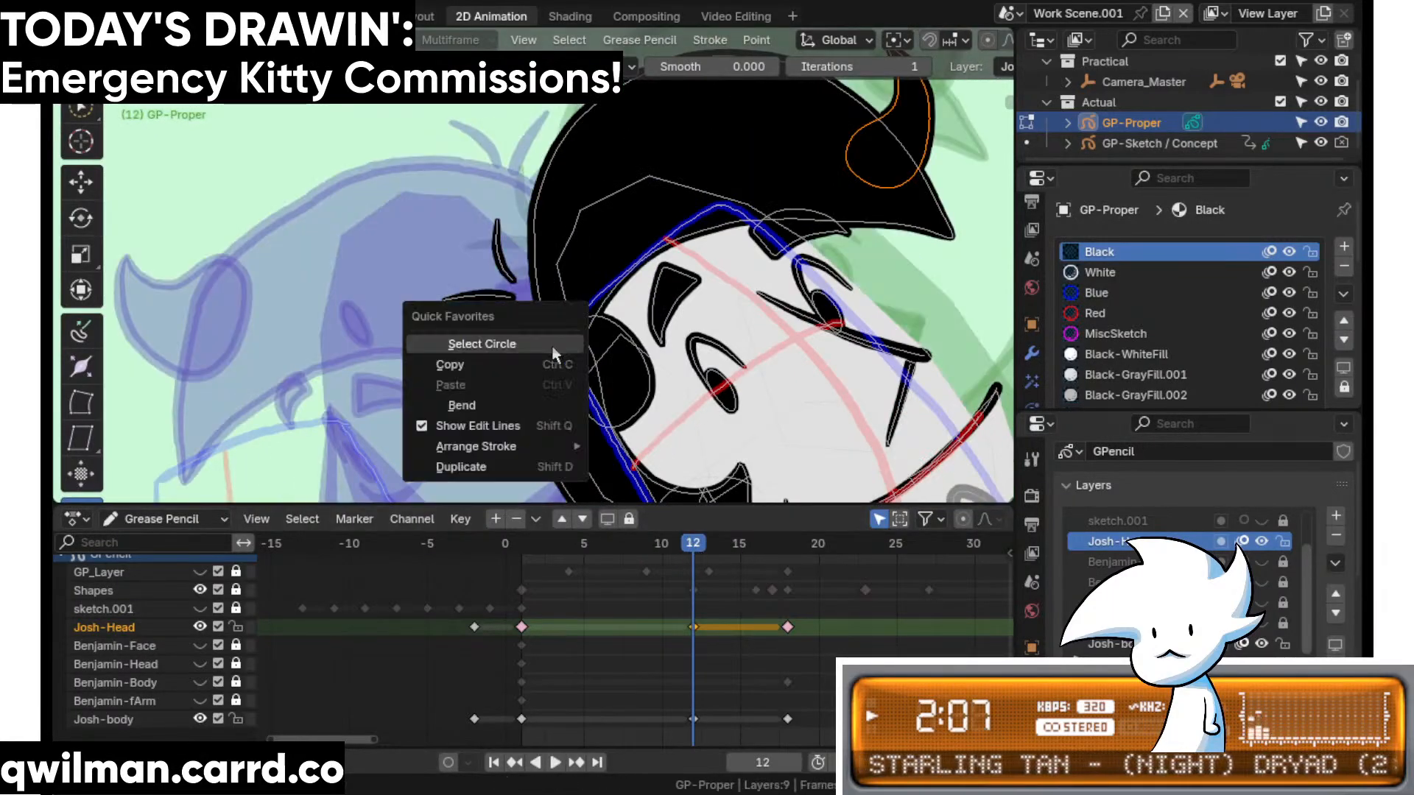
pyautogui.click(521, 343)
pyautogui.scroll(2, 559, 376)
pyautogui.click(537, 358)
pyautogui.hotkey('ctrl', 'Tab')
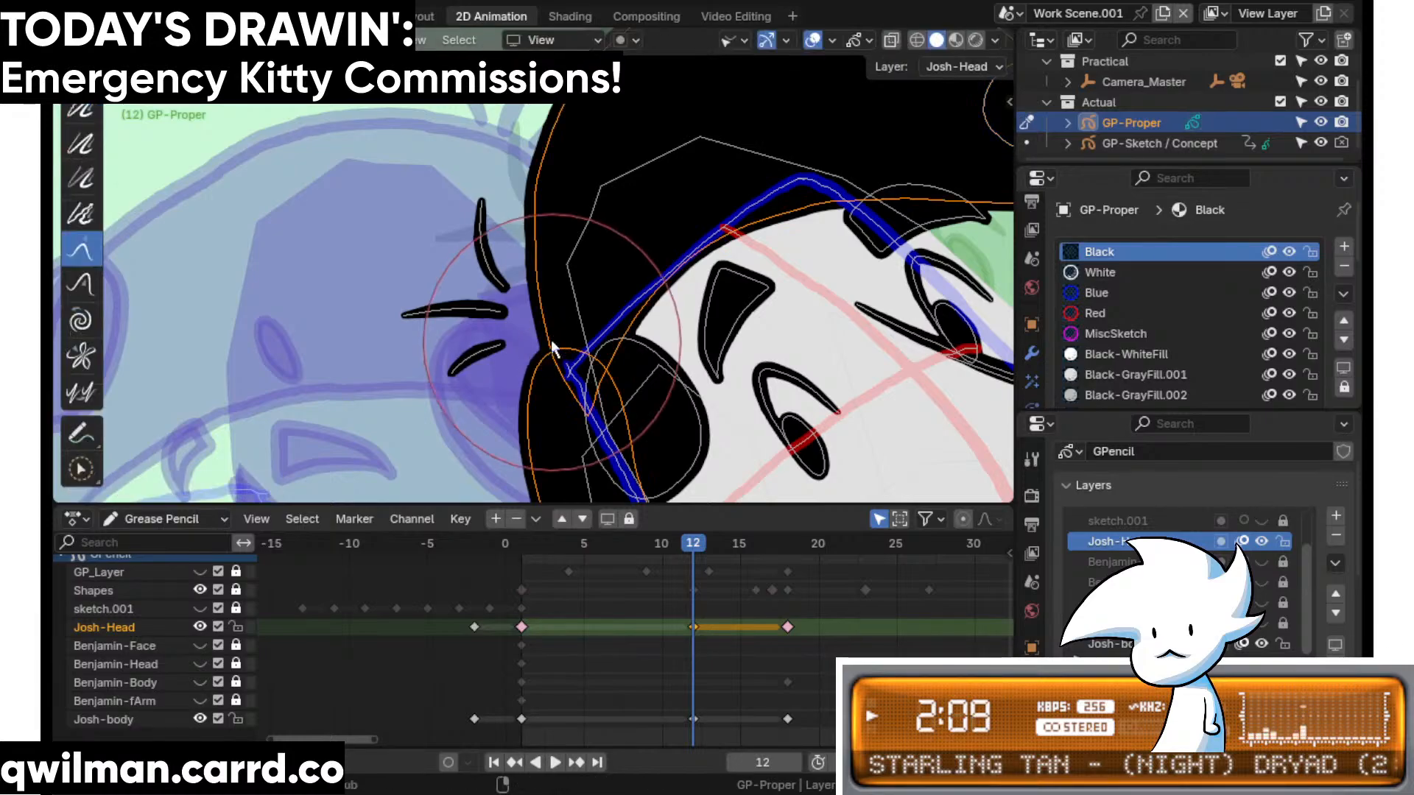
pyautogui.hotkey('shift', 'space')
pyautogui.click(490, 272)
pyautogui.hotkey('shift', 'space')
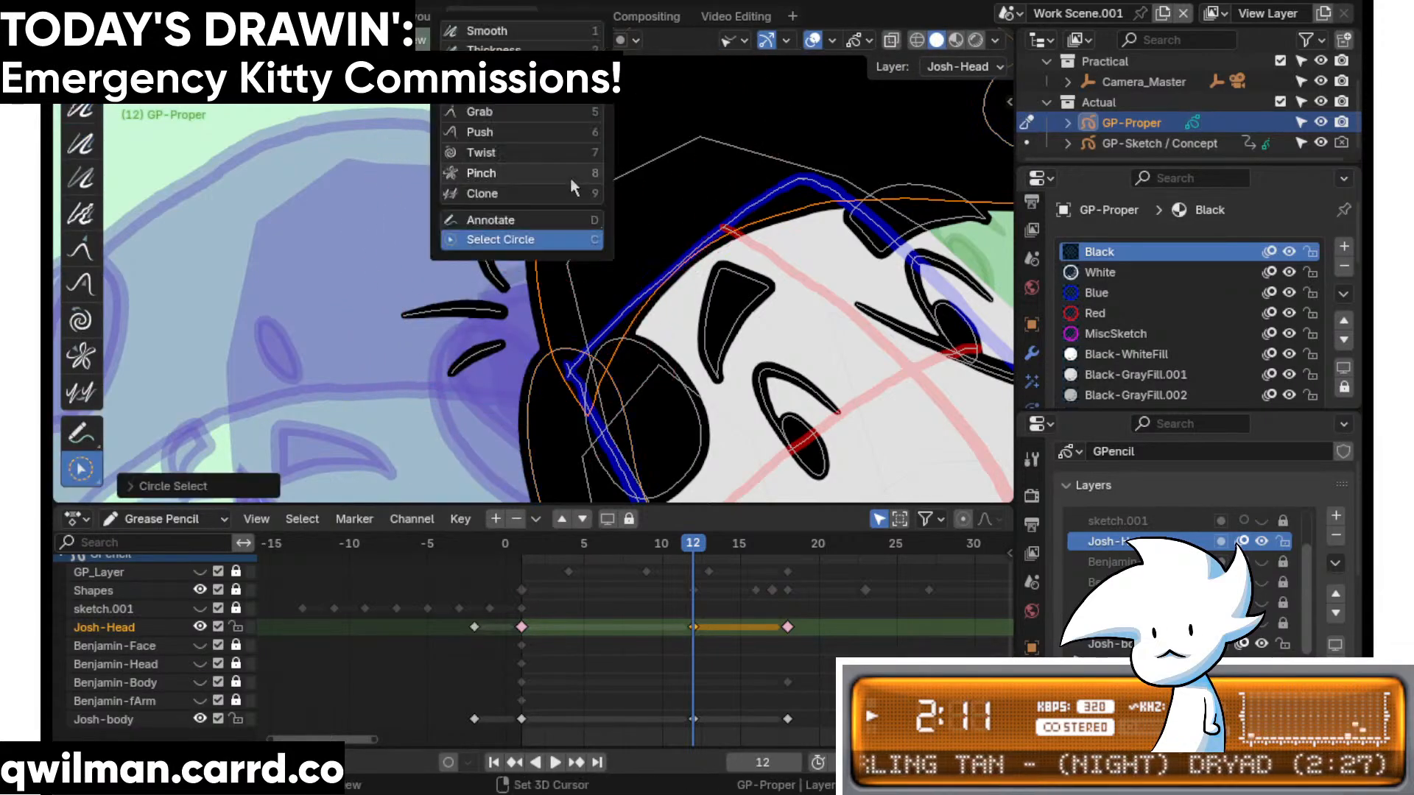
pyautogui.click(480, 112)
pyautogui.scroll(-2, 528, 368)
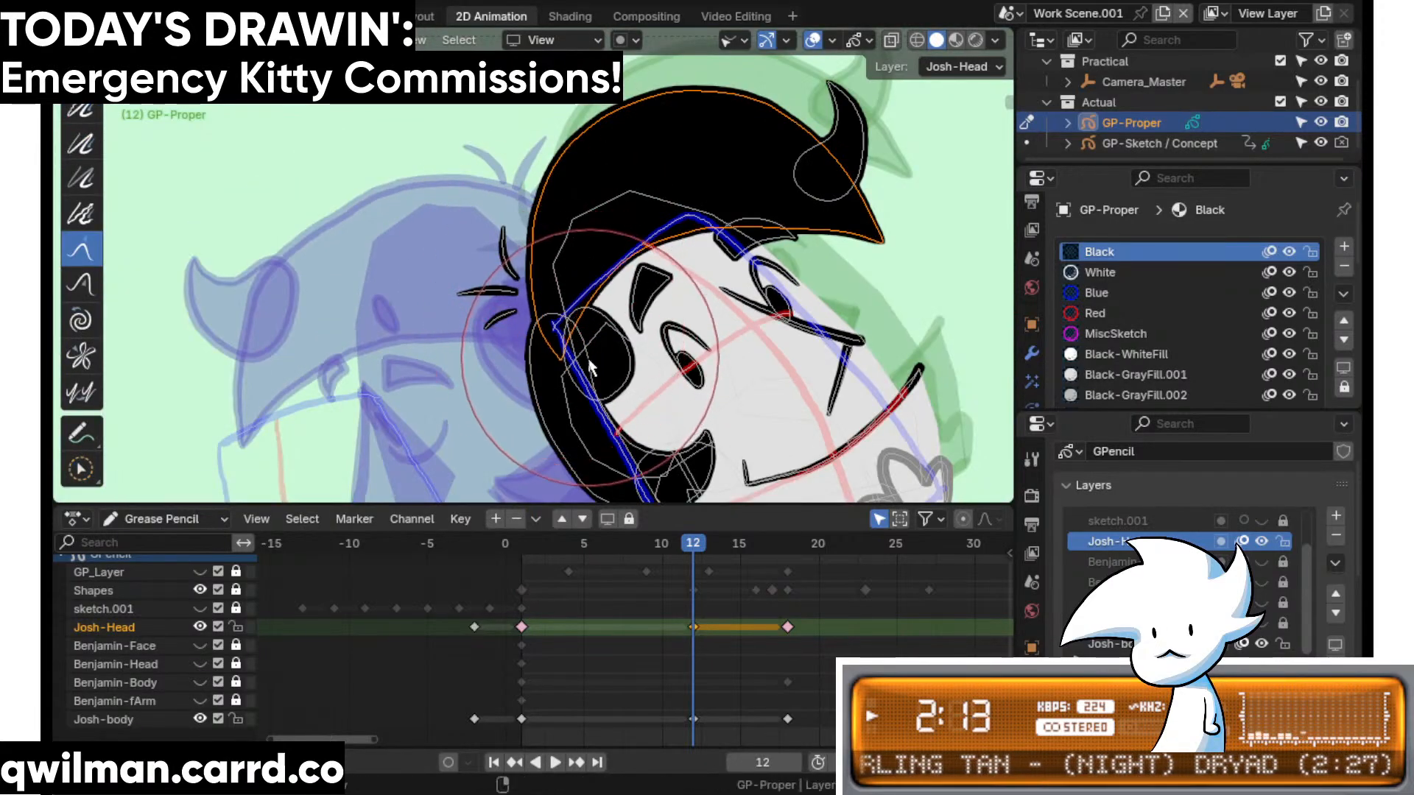
# - Circle-select the uppermost accent line behind Josh's head and reposition it with the Grab brush
pyautogui.scroll(2, 527, 380)
pyautogui.press('q')
pyautogui.click(530, 345)
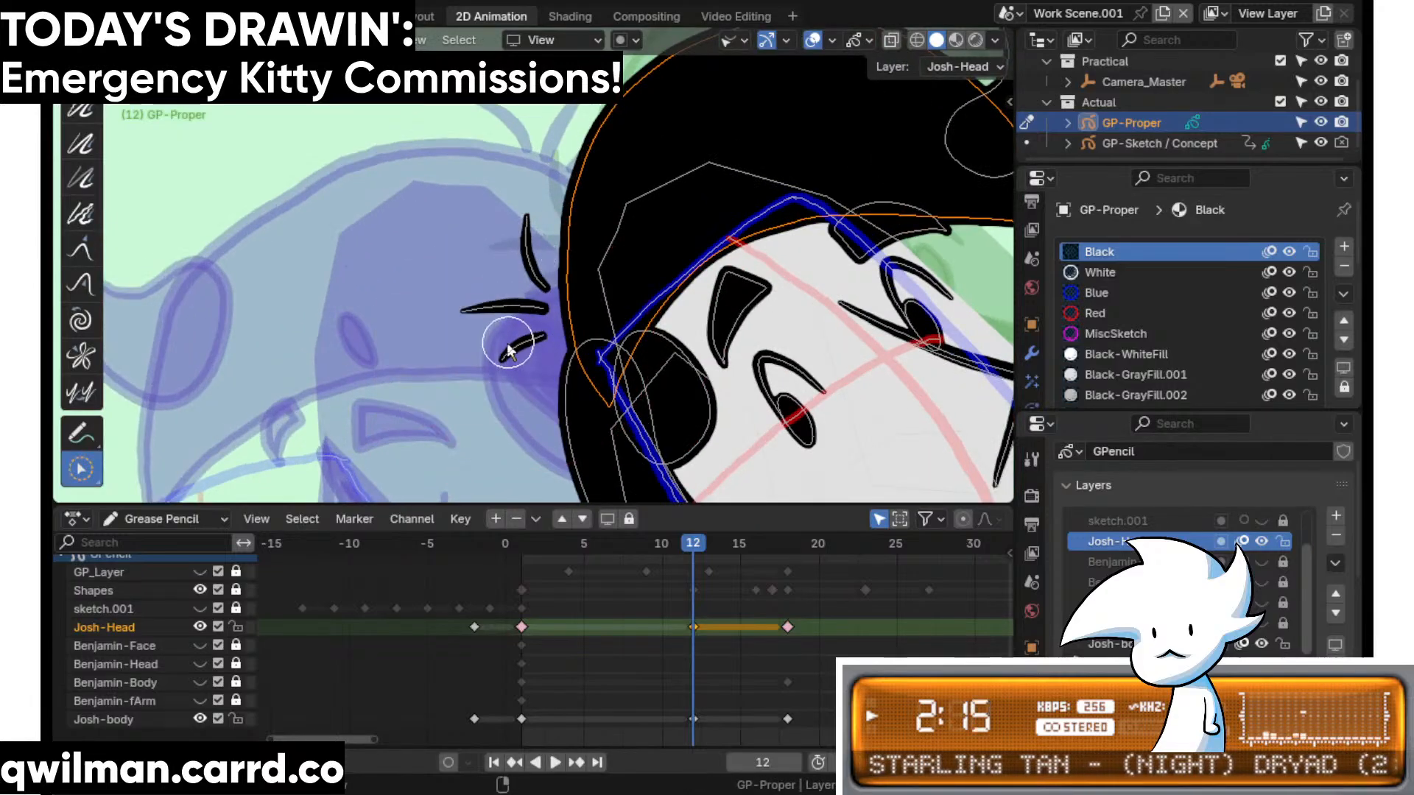
pyautogui.click(522, 214)
pyautogui.hotkey('shift', 'space')
pyautogui.click(464, 112)
pyautogui.scroll(-4, 508, 191)
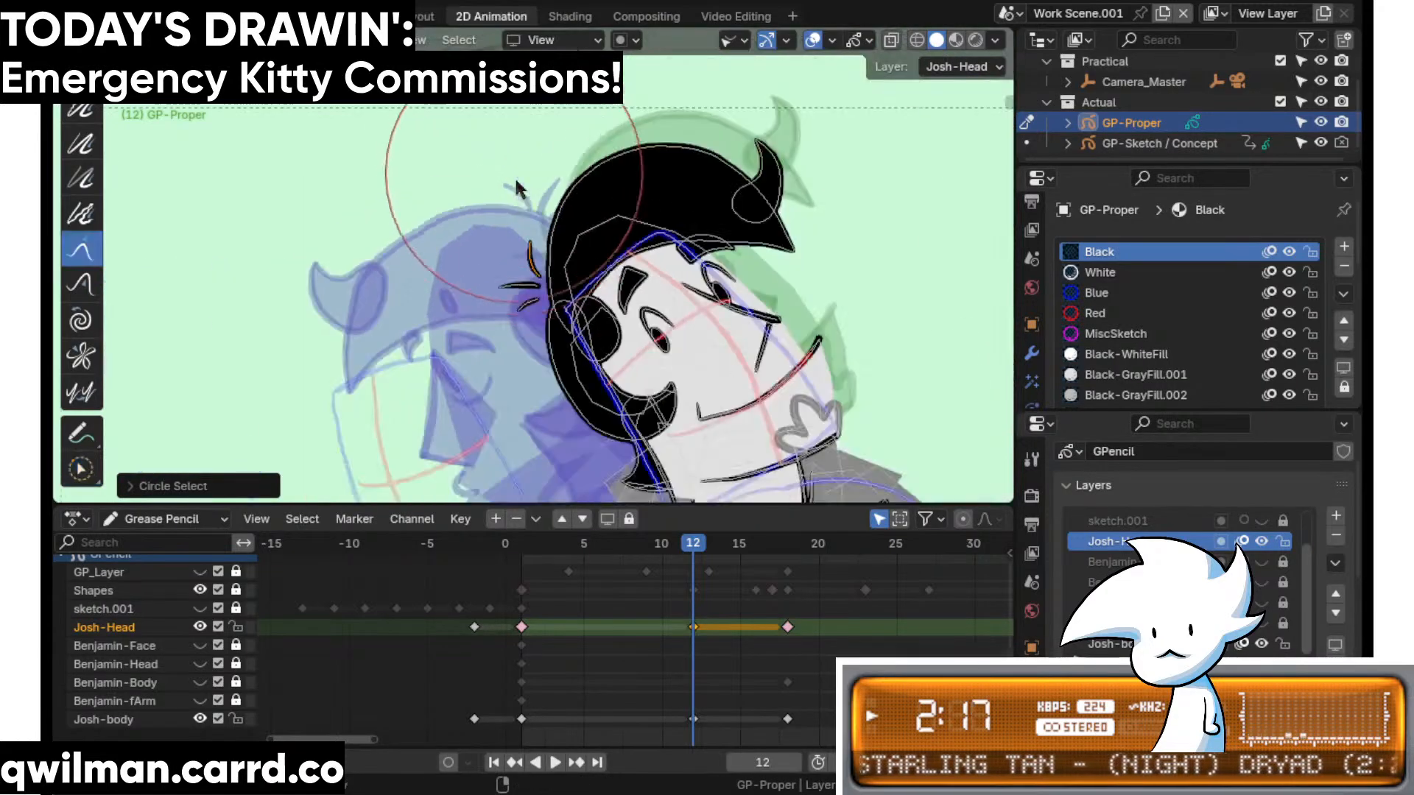
pyautogui.moveTo(514, 198); pyautogui.dragTo(522, 189)
# - Circle-select the middle accent line behind the head and angle it upward with the Grab brush
pyautogui.scroll(2, 547, 313)
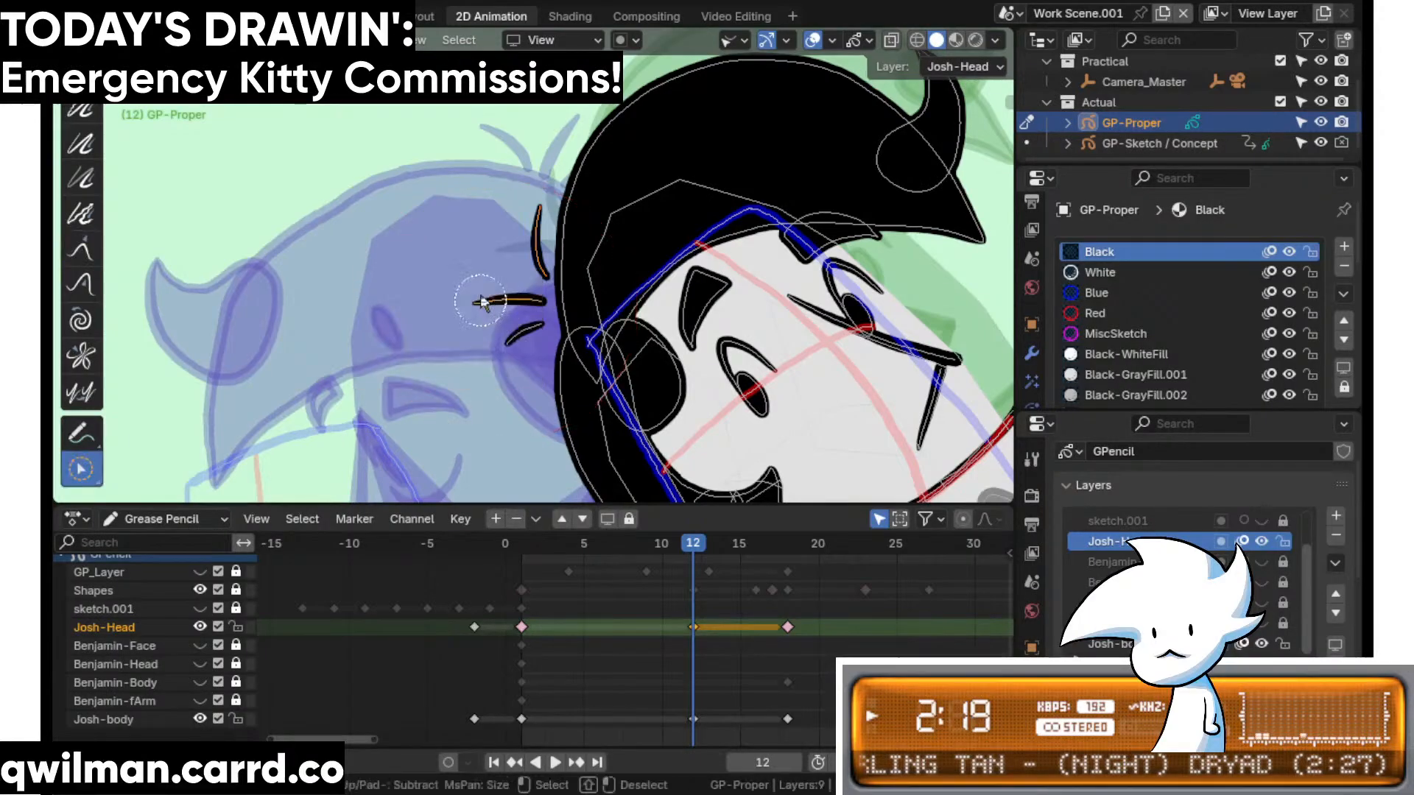
pyautogui.hotkey('shift', 'space')
pyautogui.click(418, 183)
pyautogui.scroll(-2, 419, 184)
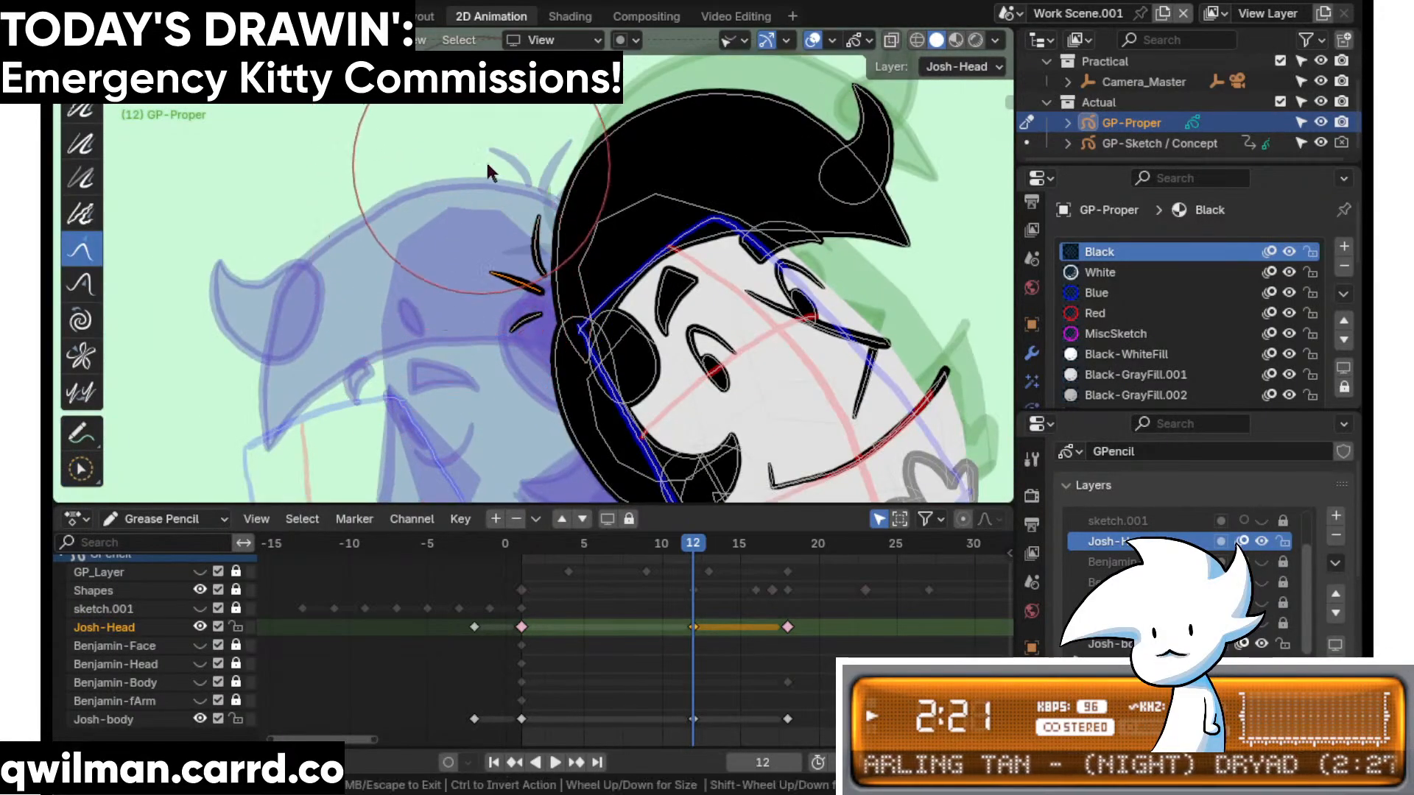
pyautogui.moveTo(477, 161); pyautogui.dragTo(508, 148)
# - Circle-select the lowest accent line behind the head and tilt its outer end upward with the Grab brush
pyautogui.press('w')
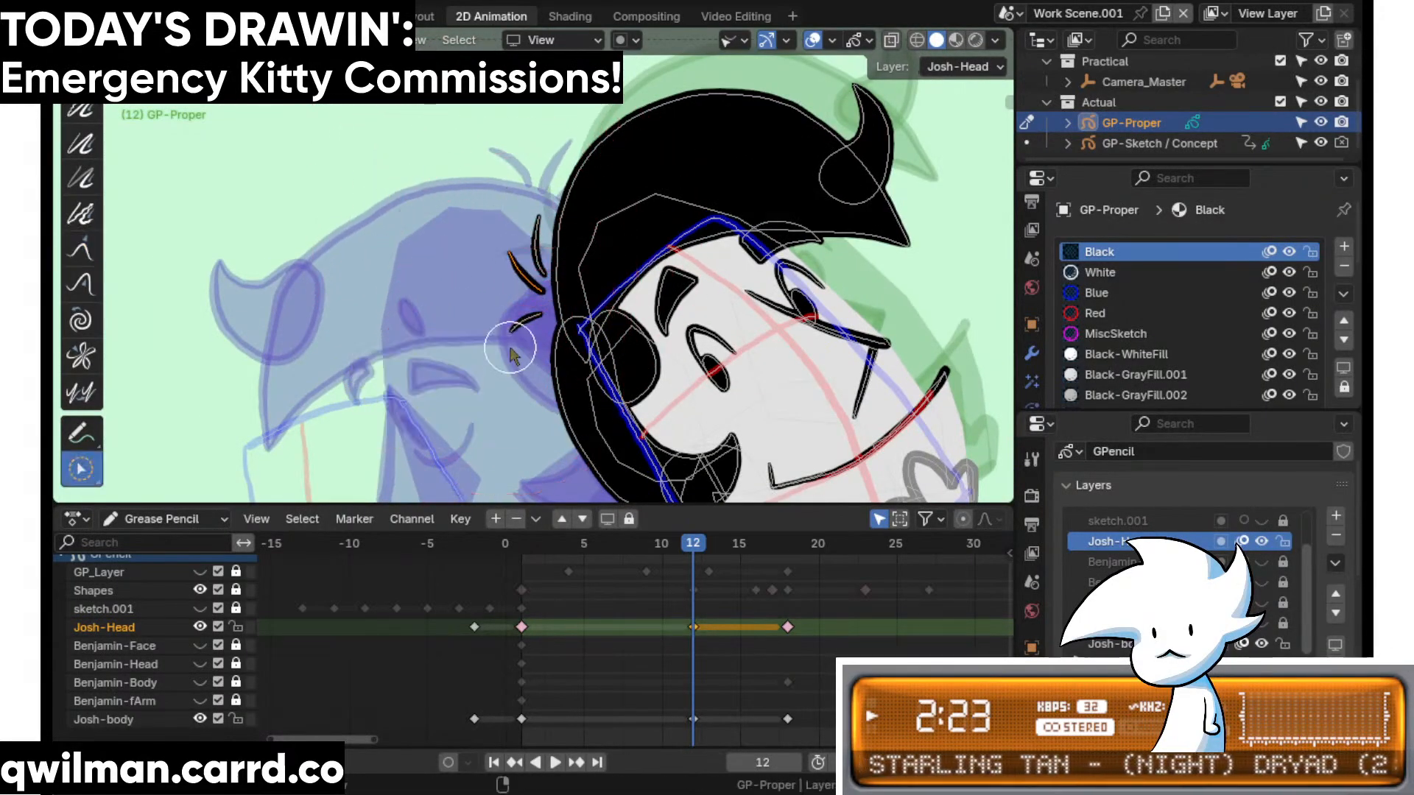
pyautogui.hotkey('shift', 'space')
pyautogui.click(437, 220)
pyautogui.moveTo(478, 421); pyautogui.dragTo(435, 315)
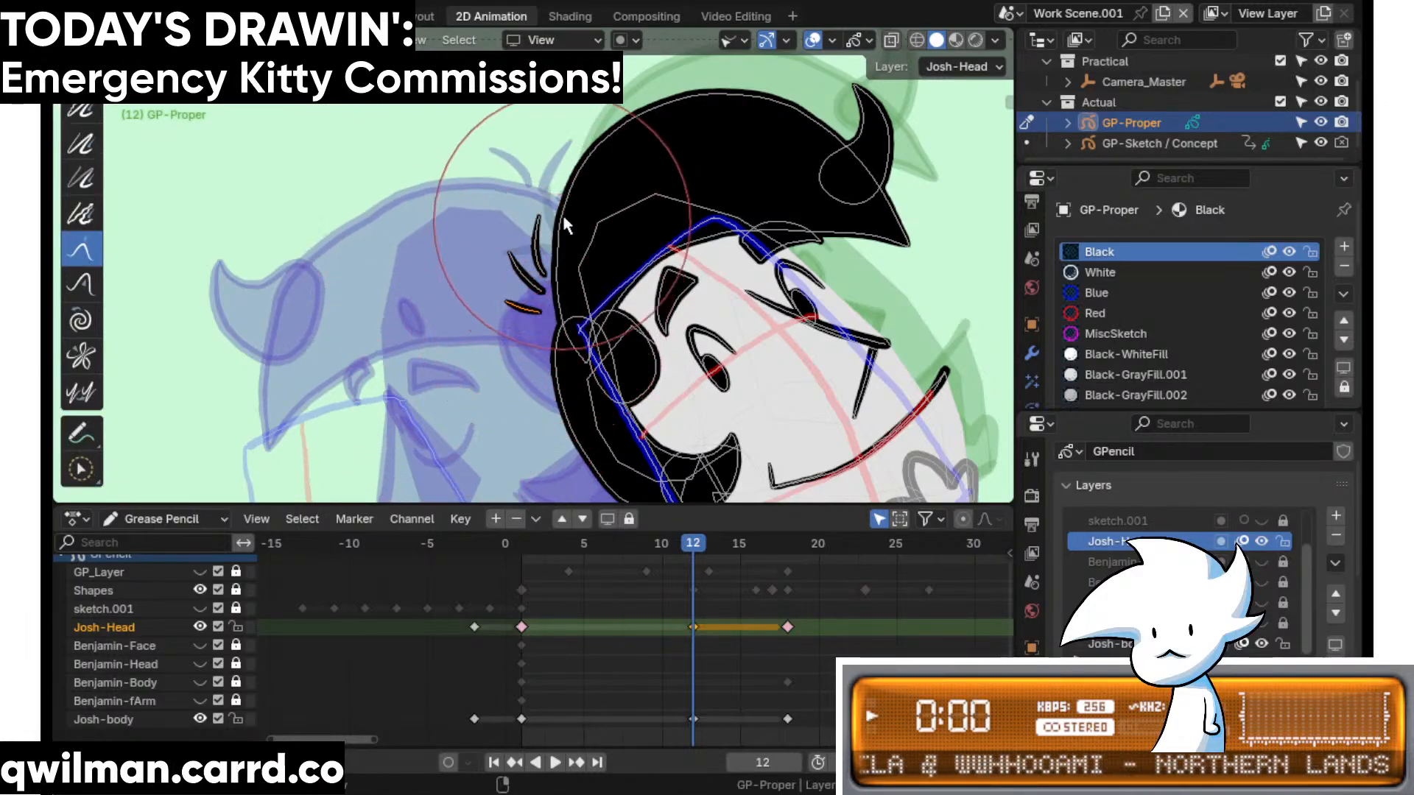
# - Circle-select the upper two accent lines behind the head and shift them together with the Grab brush
pyautogui.scroll(4, 563, 214)
pyautogui.press('q')
pyautogui.click(542, 290)
pyautogui.click(548, 305)
pyautogui.hotkey('shift', 'space')
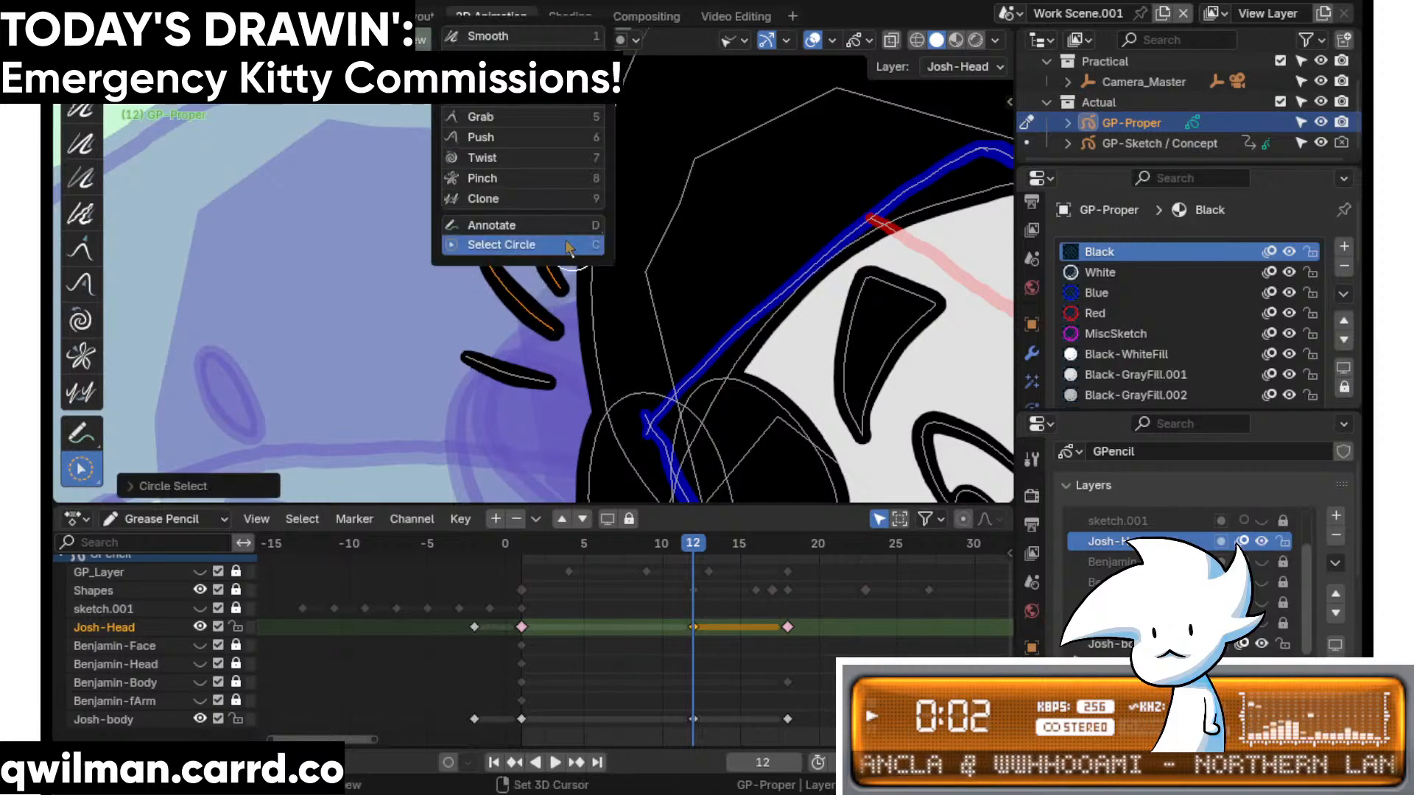
pyautogui.click(517, 102)
pyautogui.hotkey('shift', 'space')
pyautogui.click(530, 199)
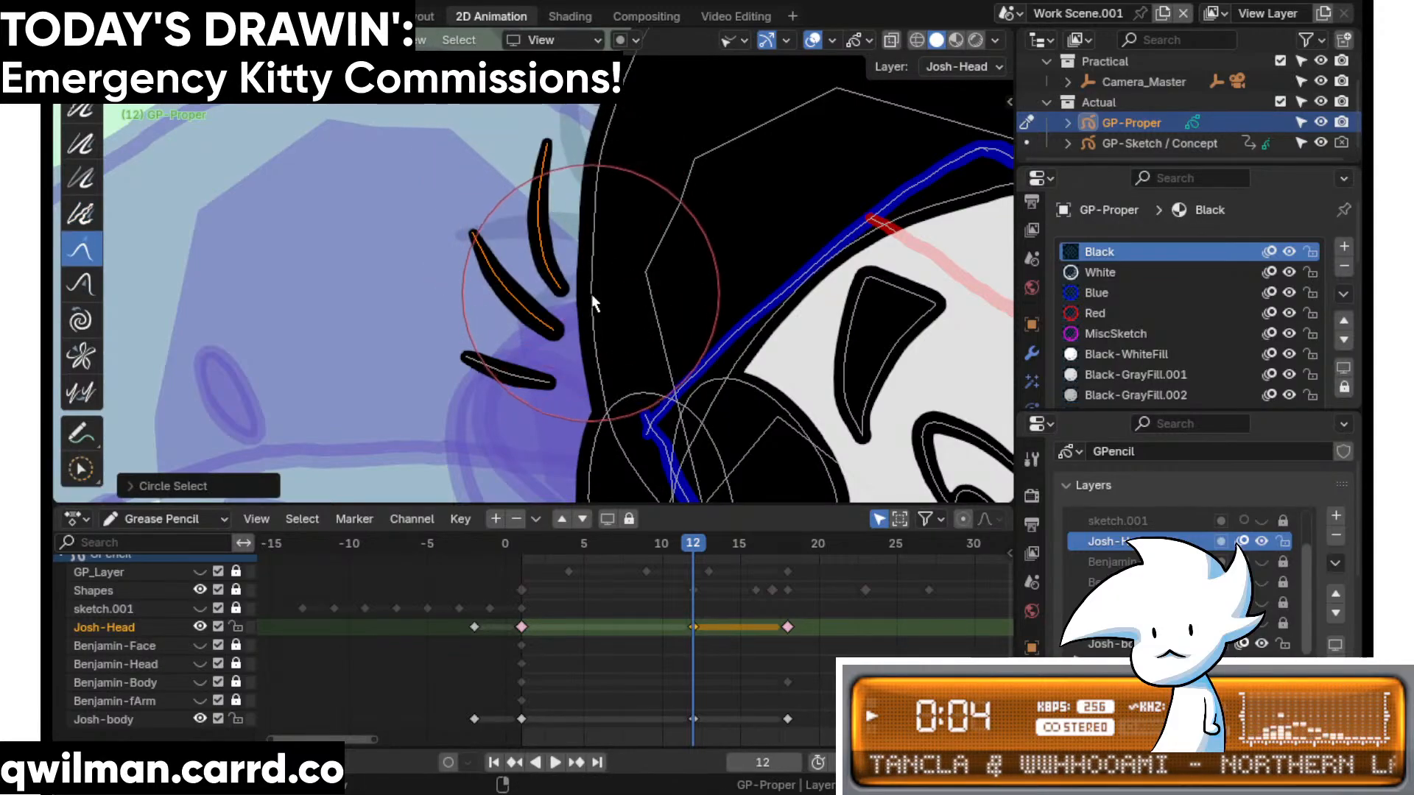
pyautogui.moveTo(590, 271); pyautogui.dragTo(586, 287)
# - Circle-select only the uppermost accent line and adjust its spacing from the middle one with the Grab brush
pyautogui.press('q')
pyautogui.click(553, 190)
pyautogui.hotkey('shift', 'space')
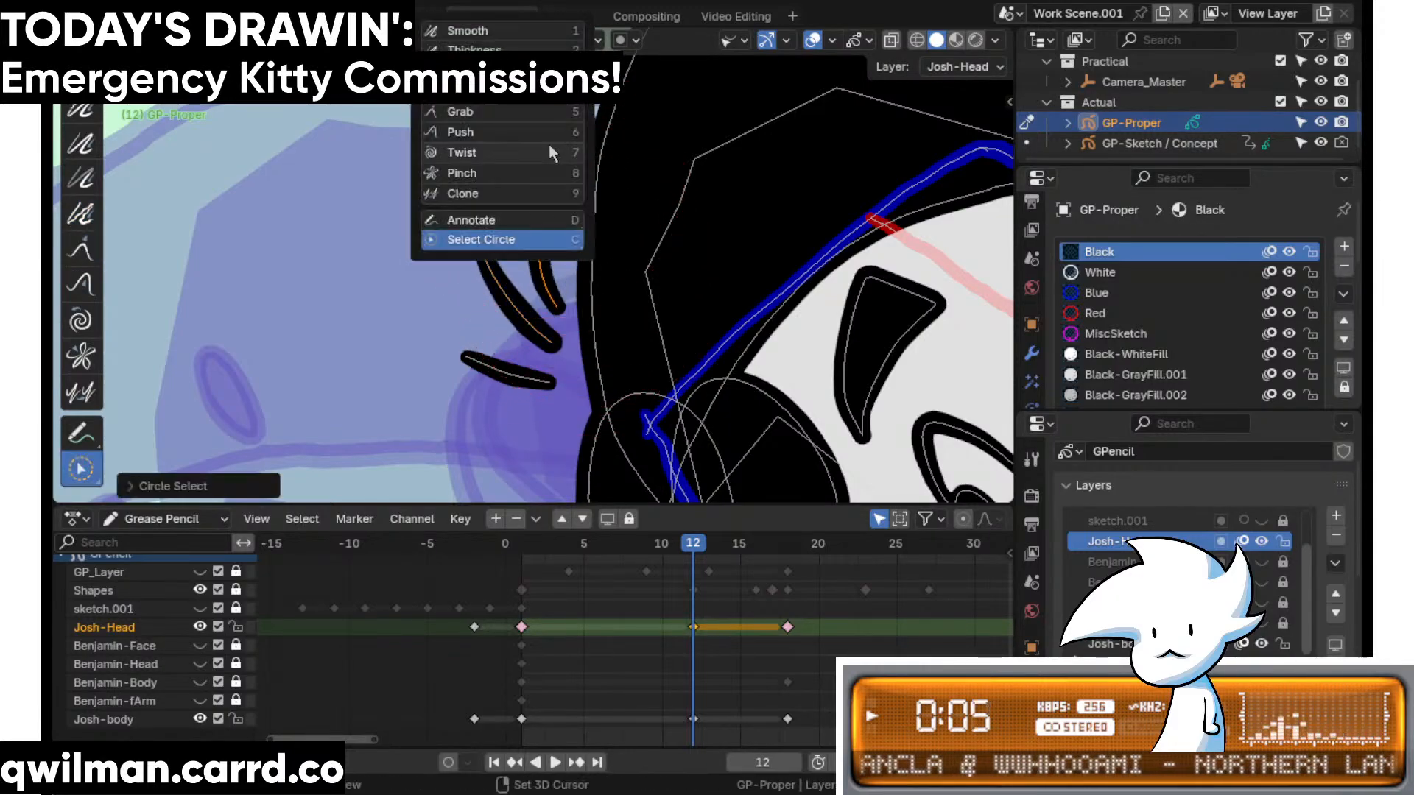
pyautogui.click(511, 113)
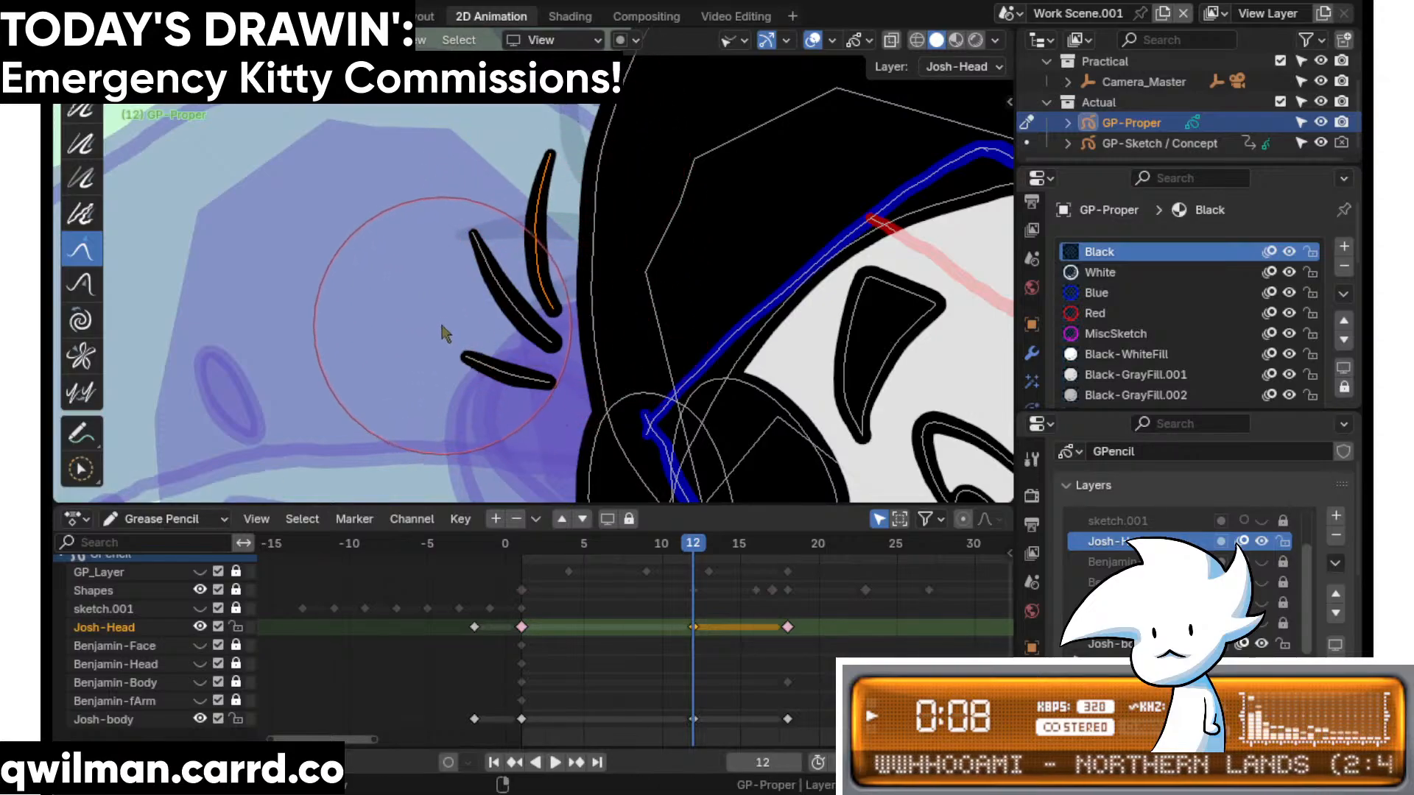
pyautogui.scroll(-5, 439, 340)
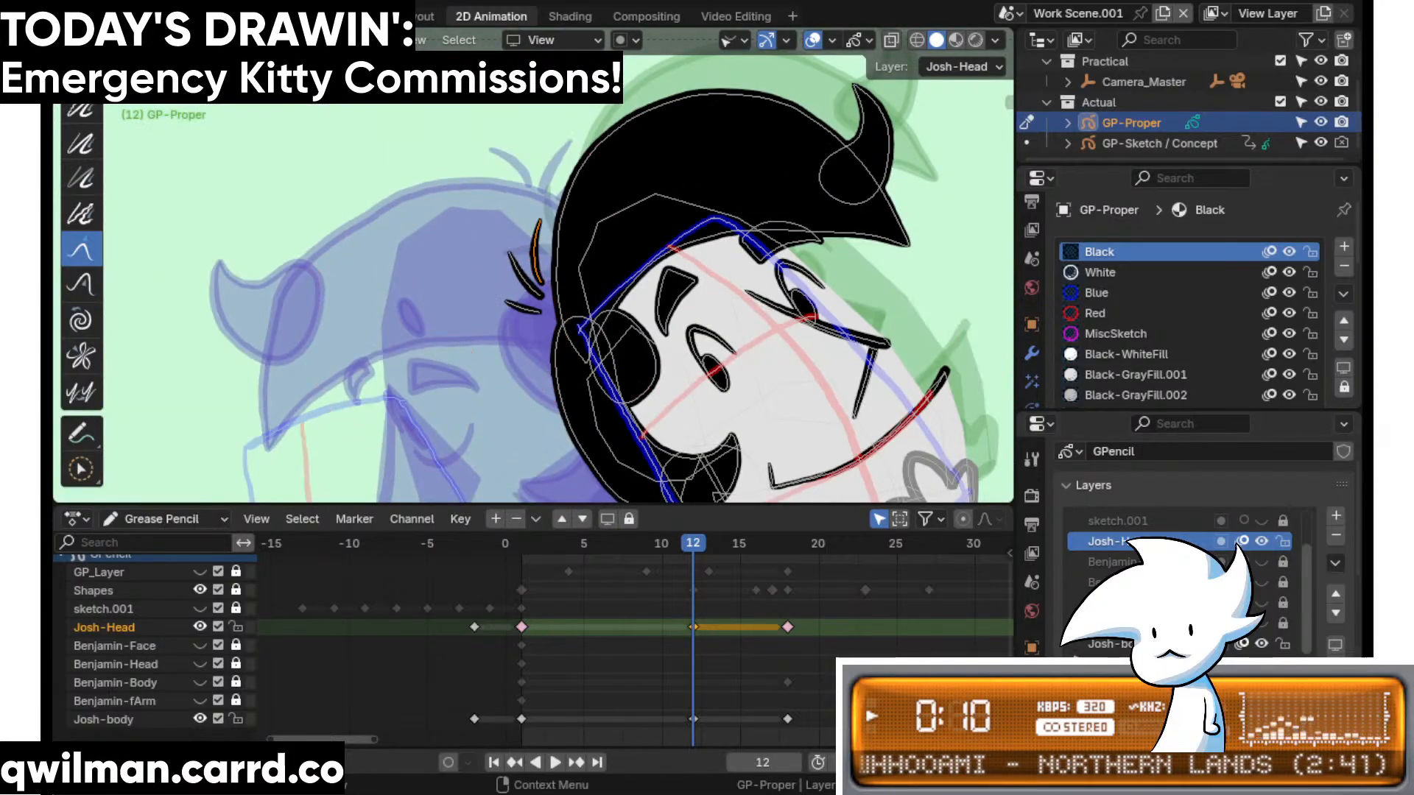
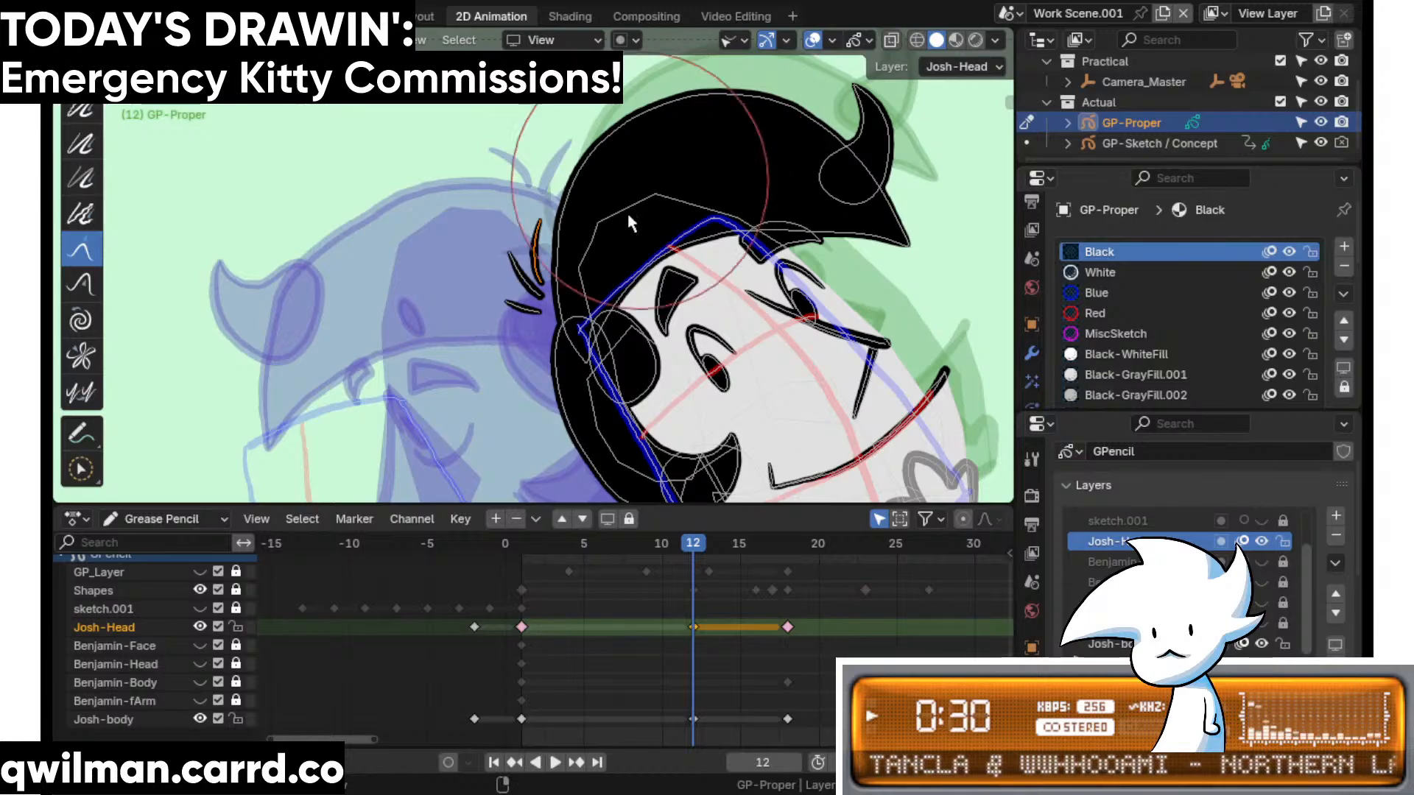
# - Remove the Josh-body keyframe at frame 12 and lock the Josh-Head layer
pyautogui.moveTo(693, 547); pyautogui.dragTo(661, 546)
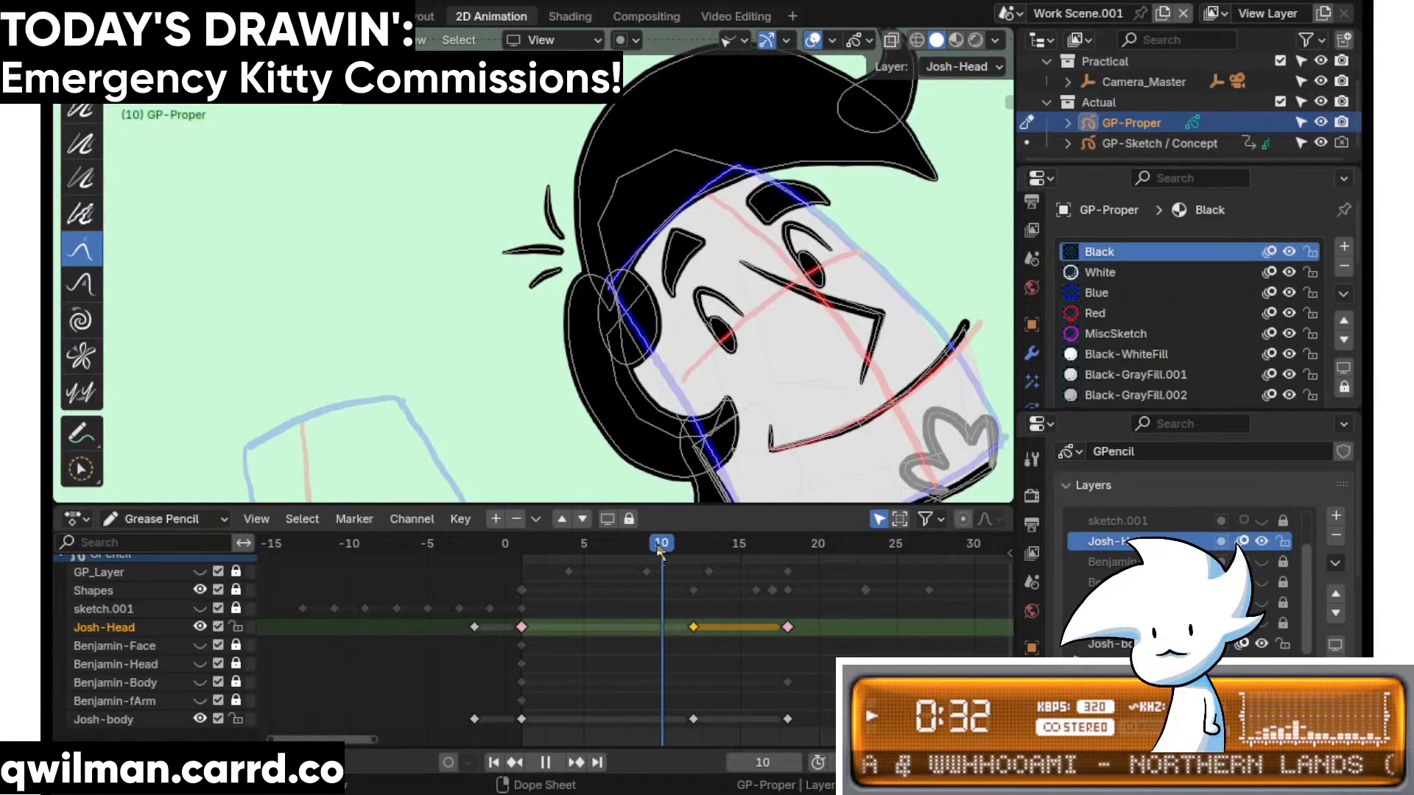
pyautogui.keyDown('ctrl'); pyautogui.moveTo(662, 254); pyautogui.dragTo(663, 338, button='middle'); pyautogui.keyUp('ctrl')
pyautogui.click(660, 547)
pyautogui.moveTo(661, 551); pyautogui.dragTo(687, 557)
pyautogui.keyDown('shift'); pyautogui.moveTo(703, 451); pyautogui.dragTo(666, 316, button='middle'); pyautogui.keyUp('shift')
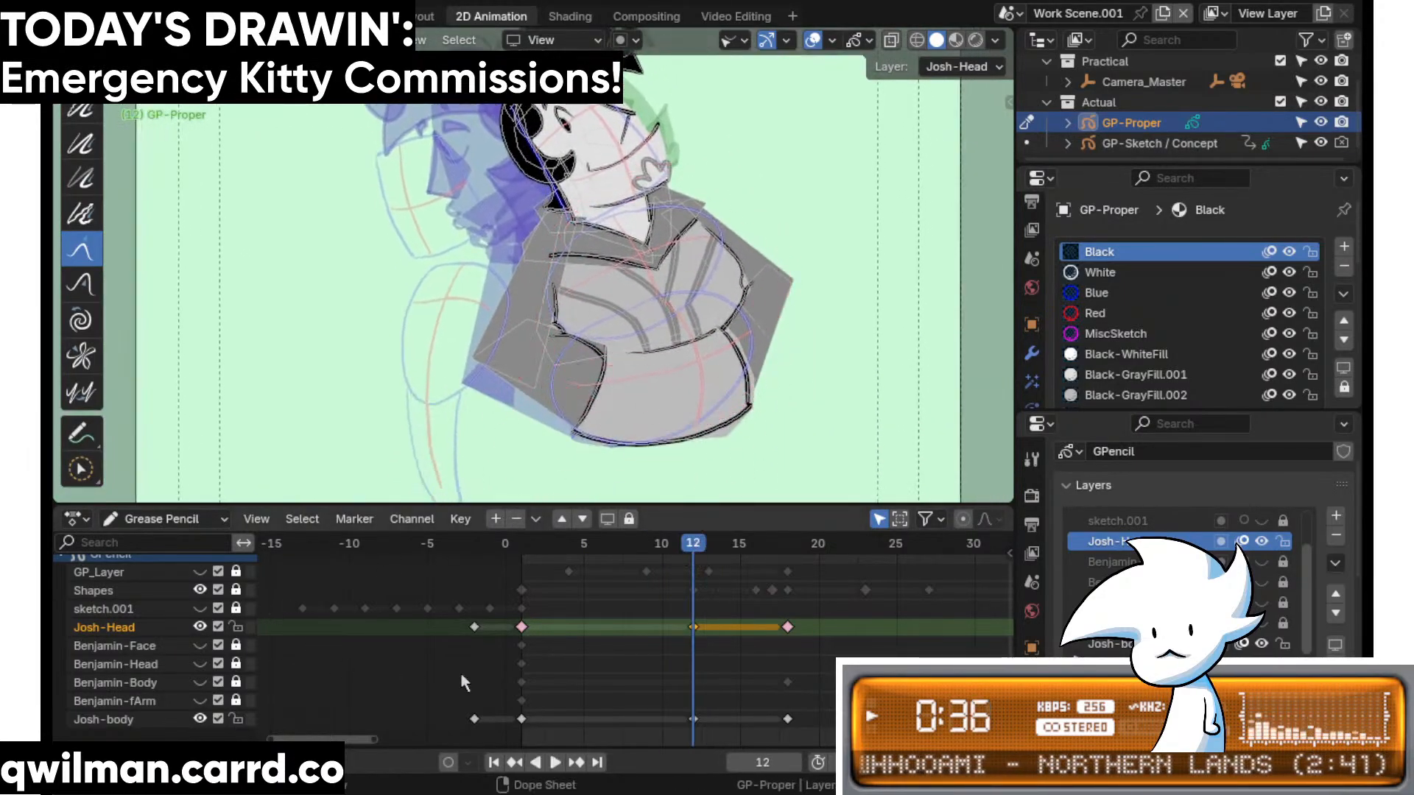
pyautogui.click(696, 717)
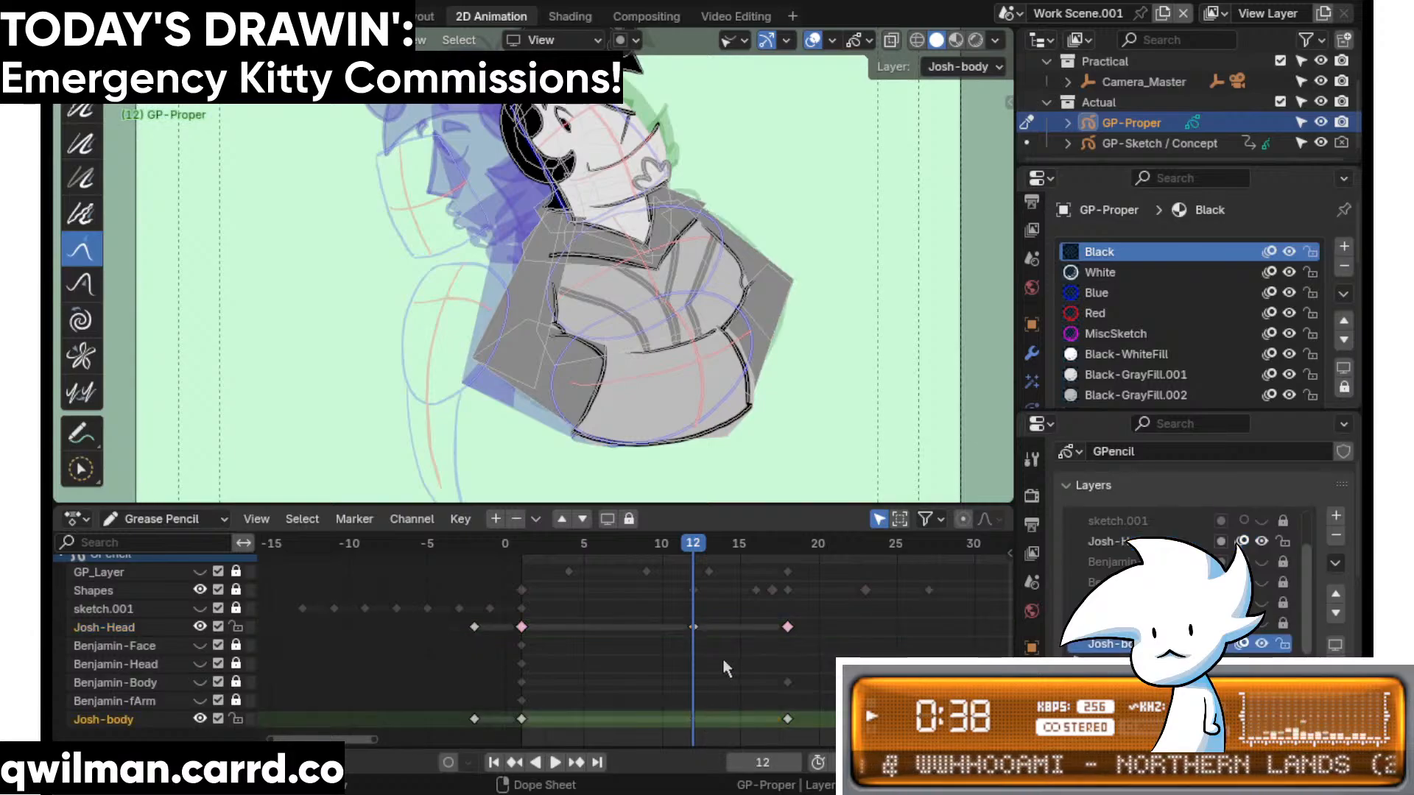
pyautogui.click(236, 627)
pyautogui.scroll(3, 744, 368)
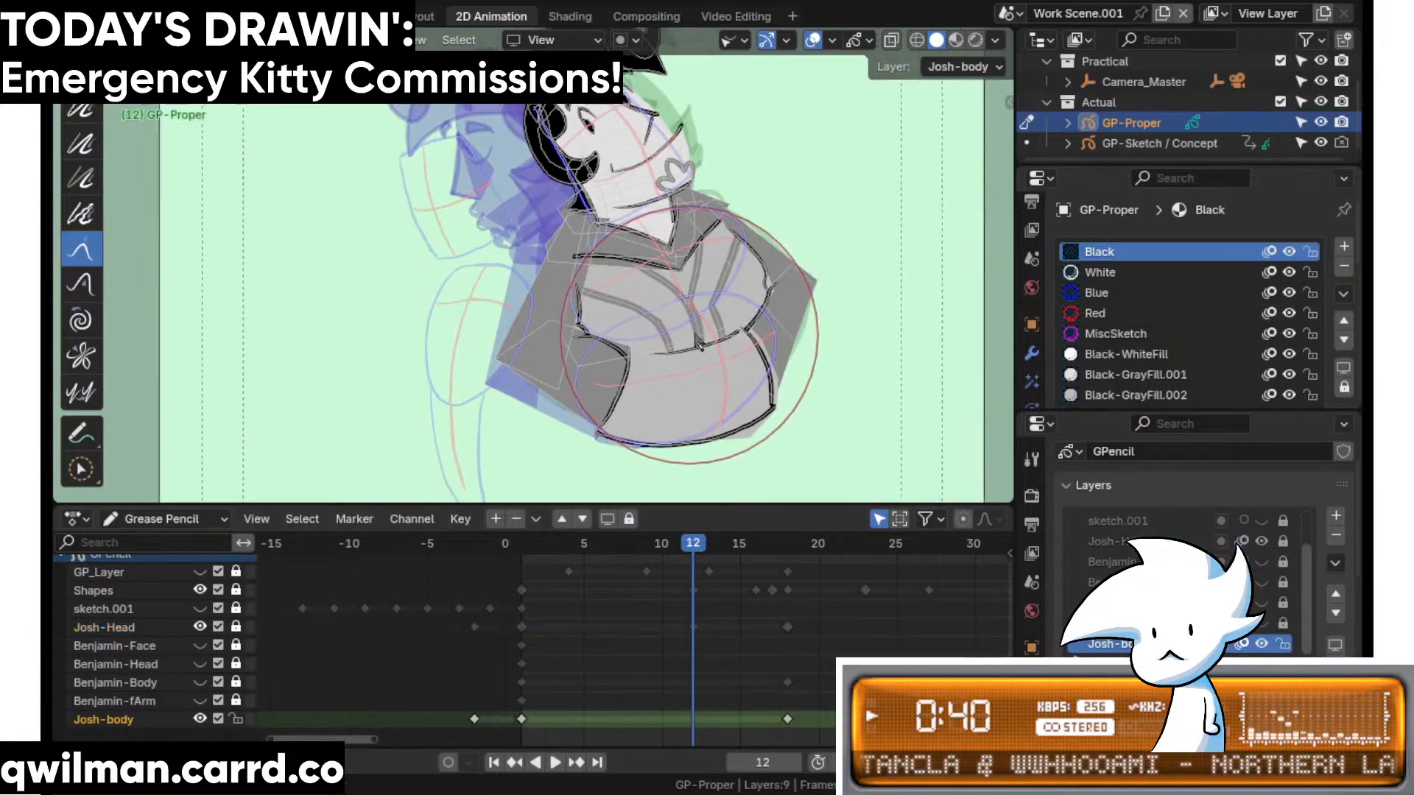
# - Interpolate a new Josh-body drawing at frame 12 between the keyframes at frames 1 and 18, and preview the motion around it
pyautogui.press('Tab')
pyautogui.hotkey('shift', 'space')
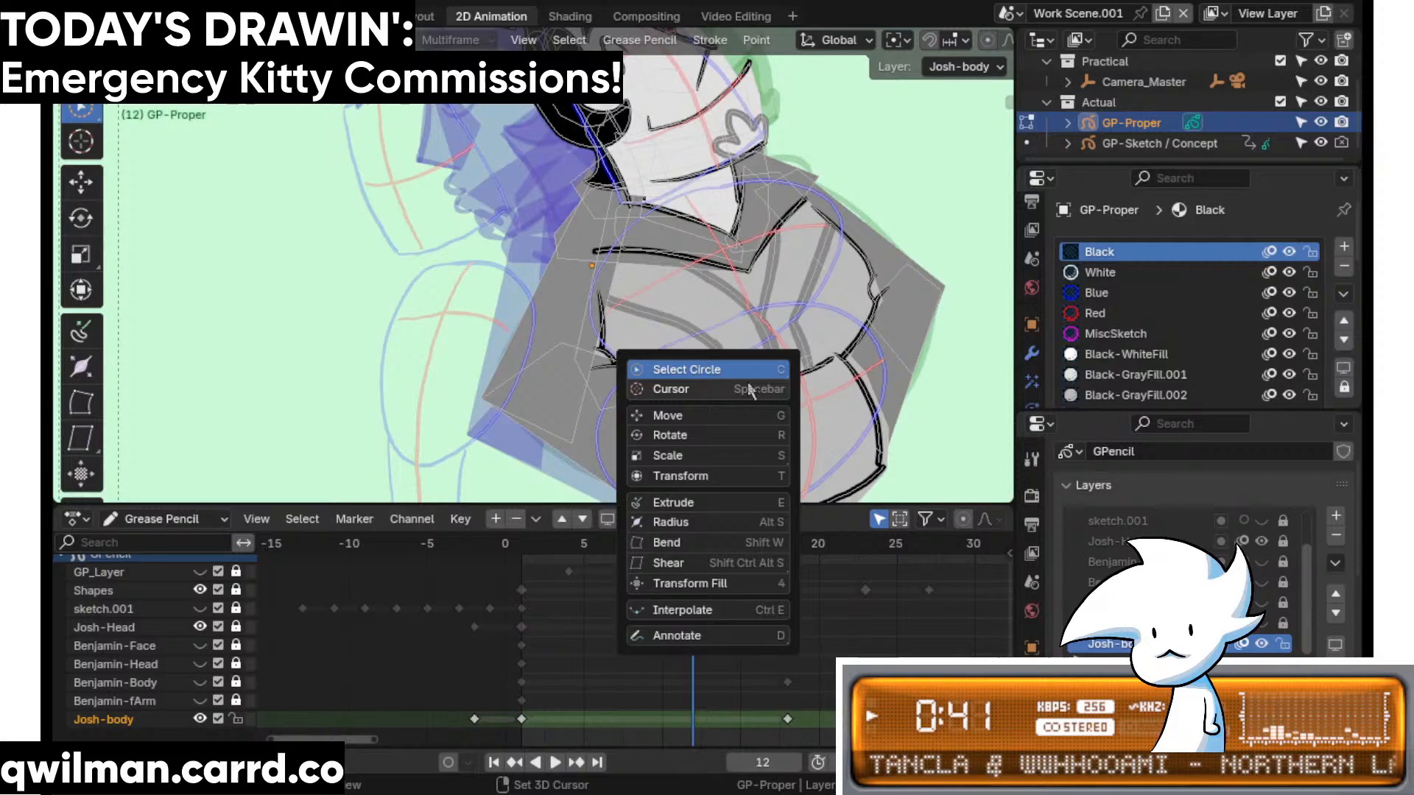
pyautogui.click(710, 613)
pyautogui.keyDown('shift'); pyautogui.moveTo(789, 414); pyautogui.dragTo(698, 369, button='middle'); pyautogui.keyUp('shift')
pyautogui.moveTo(697, 369)
pyautogui.mouseDown()
pyautogui.moveTo(349, 436)
pyautogui.moveTo(407, 431)
pyautogui.moveTo(440, 398)
pyautogui.mouseUp()
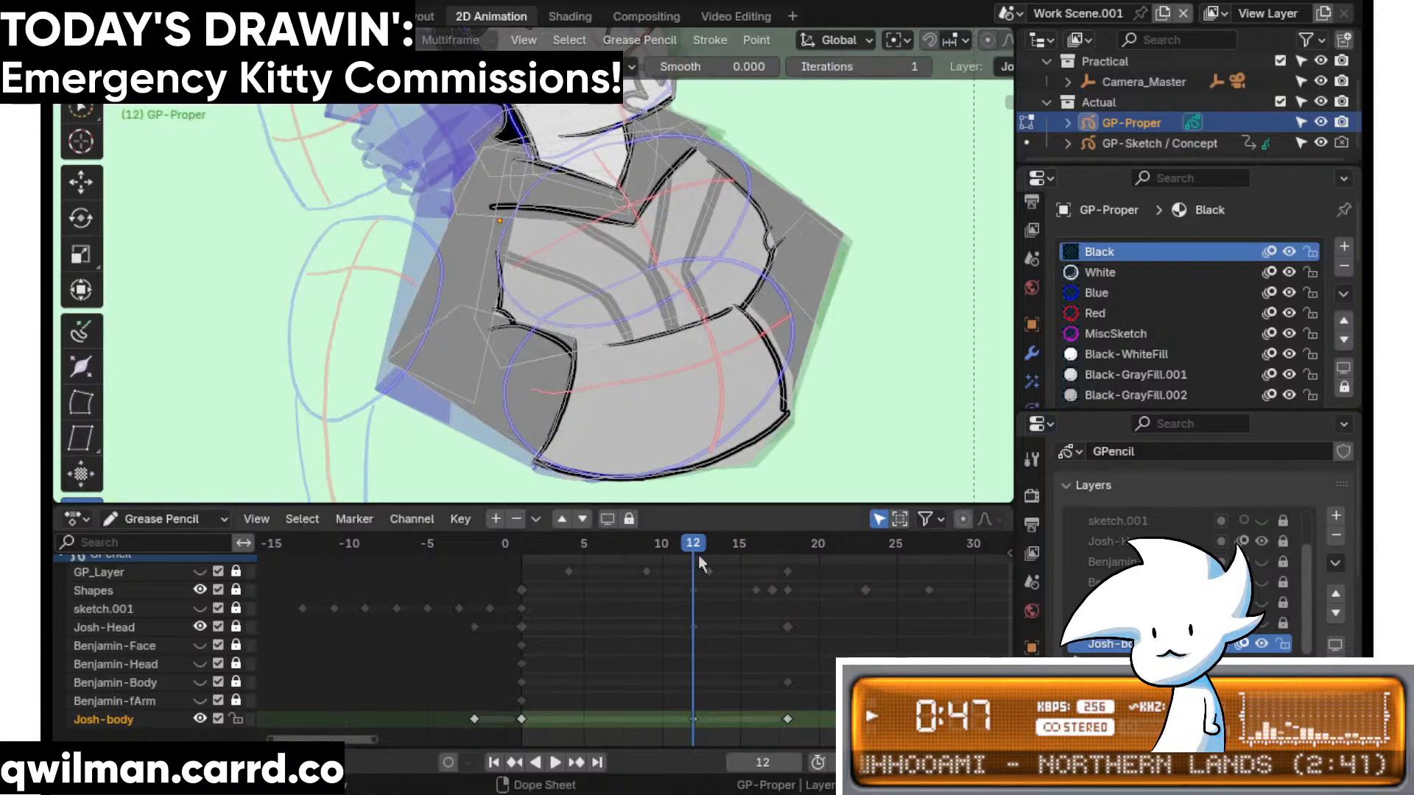
pyautogui.moveTo(697, 549); pyautogui.dragTo(668, 548)
pyautogui.press('space')
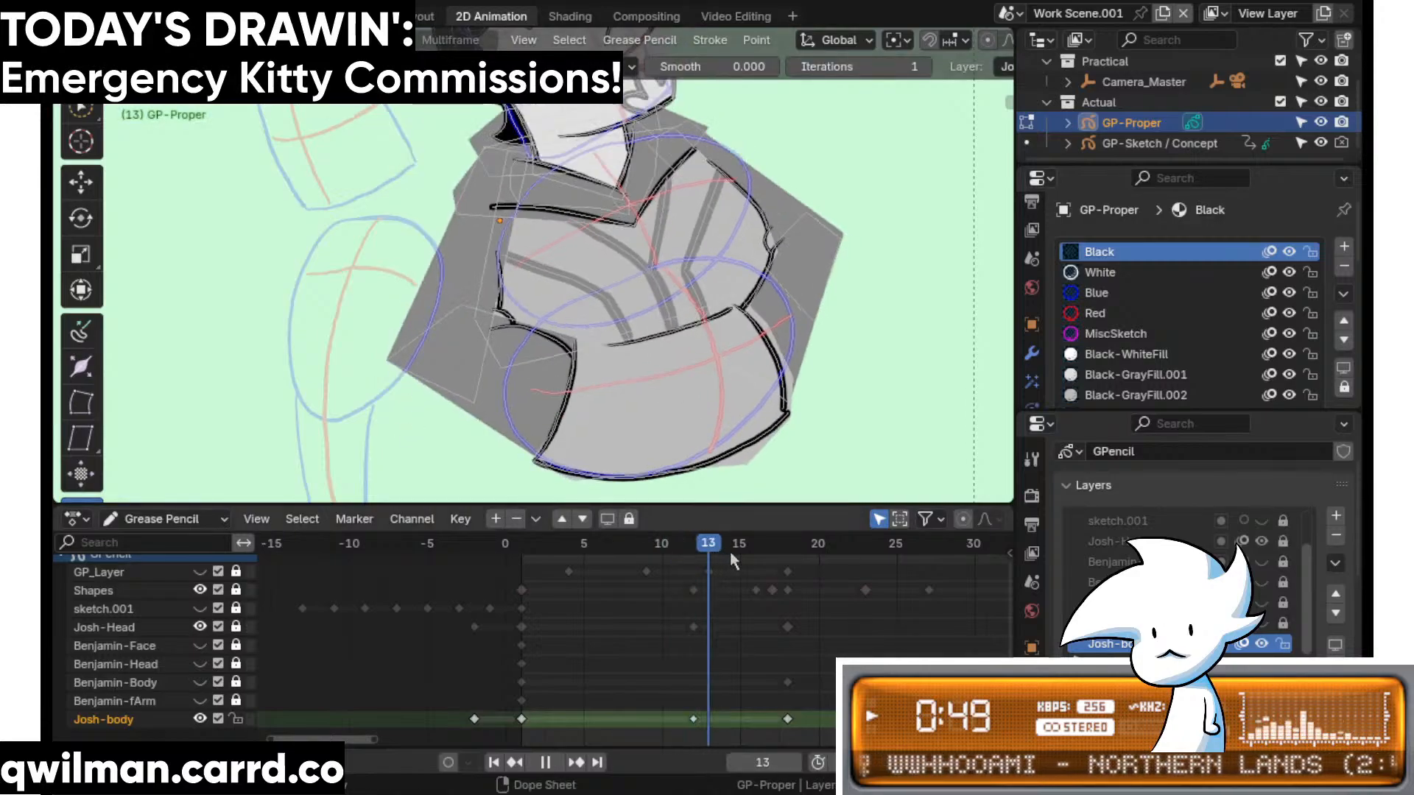
pyautogui.moveTo(878, 525); pyautogui.dragTo(881, 519)
pyautogui.scroll(-2, 825, 479)
pyautogui.moveTo(733, 545); pyautogui.dragTo(746, 588)
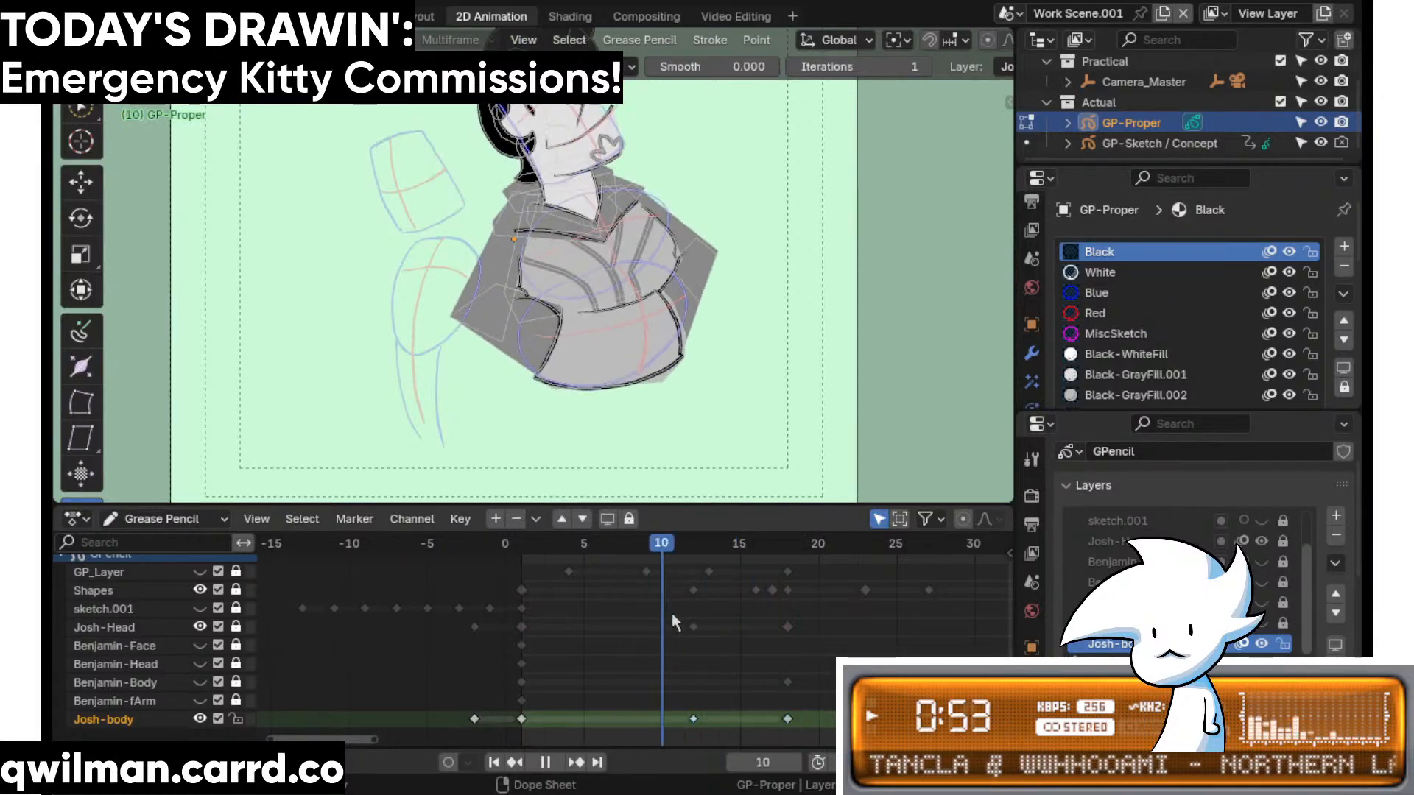
pyautogui.press('space')
# - Set the keyframe type of the Josh-body keyframe at frame 12 to Moving Hold
pyautogui.scroll(5, 613, 286)
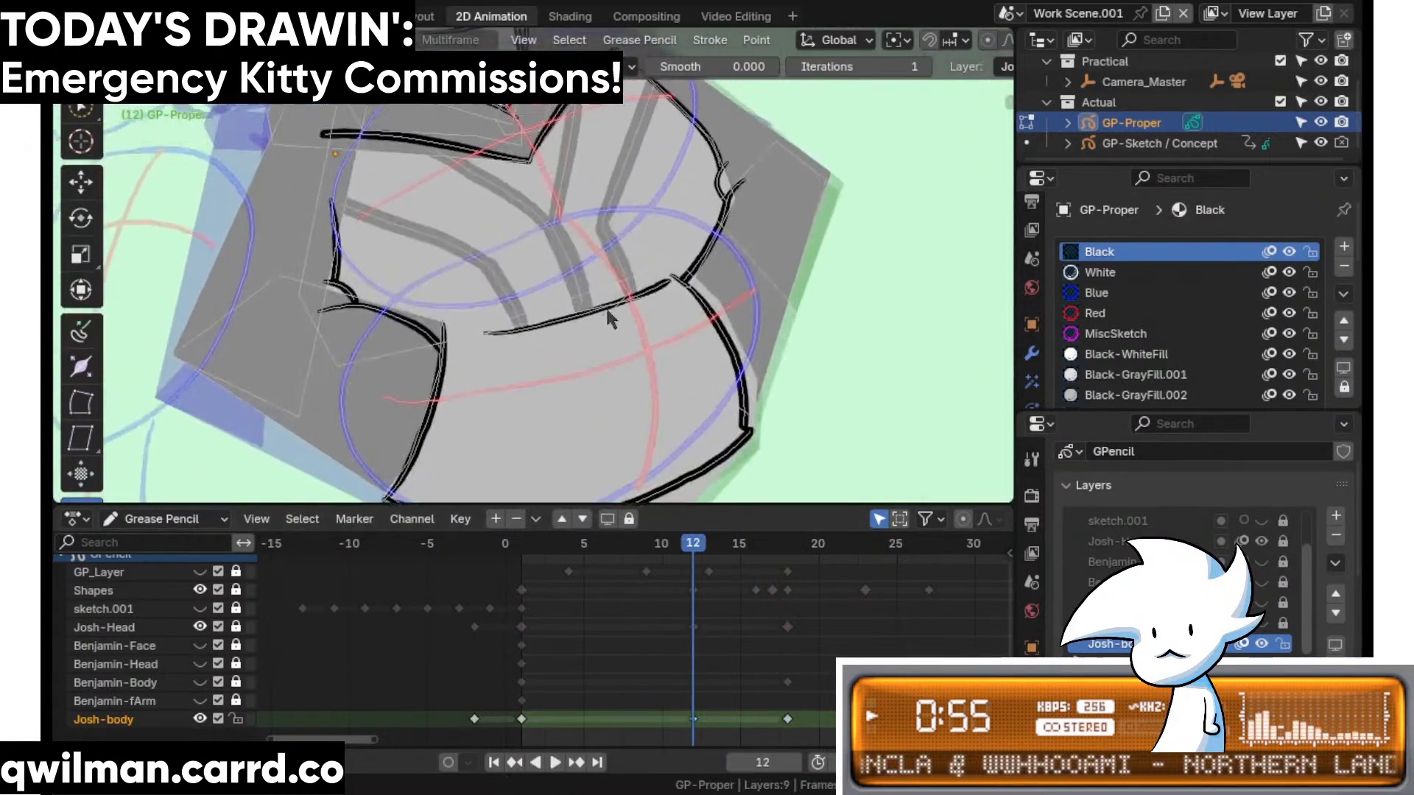
pyautogui.scroll(3, 610, 318)
pyautogui.press('q')
pyautogui.press('q')
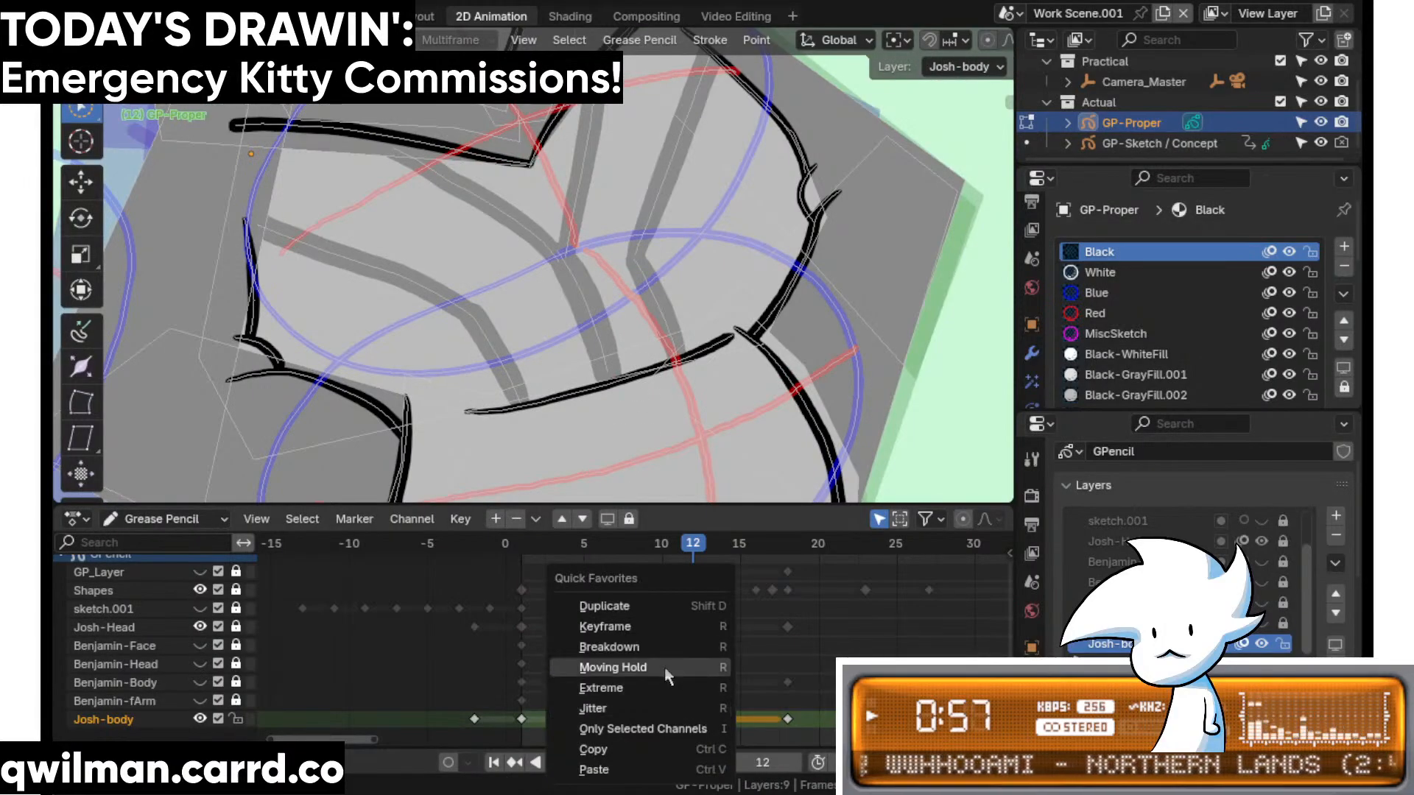
pyautogui.click(664, 667)
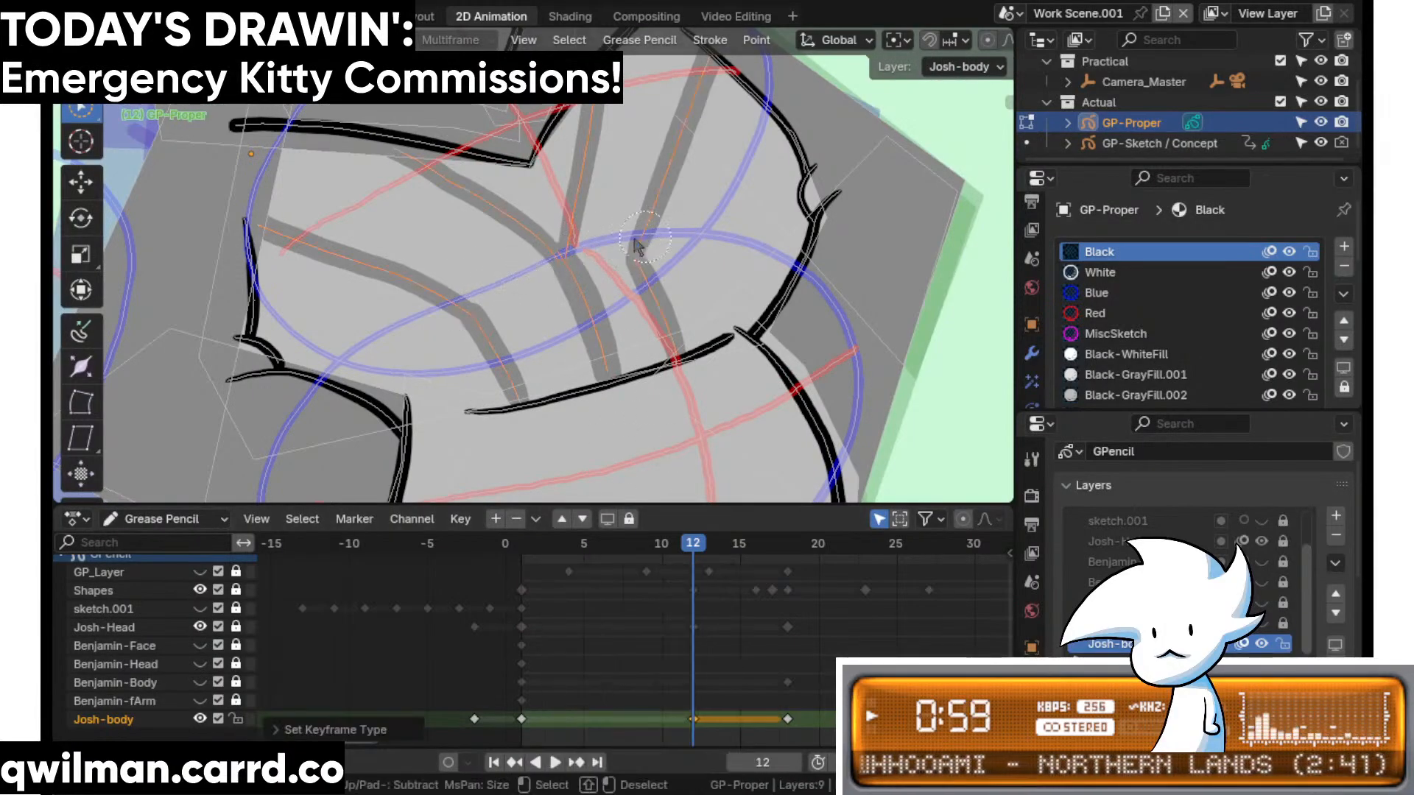
# - Switch to Sculpt Mode and adjust the selected grey chest stripes at frame 12 with the Grab brush
pyautogui.press('Escape')
pyautogui.hotkey('ctrl', 'Tab')
pyautogui.scroll(-3, 589, 243)
pyautogui.hotkey('shift', 'space')
pyautogui.click(505, 248)
pyautogui.moveTo(440, 300); pyautogui.dragTo(503, 296)
pyautogui.scroll(1, 451, 294)
pyautogui.scroll(1, 500, 299)
pyautogui.scroll(2, 584, 258)
pyautogui.moveTo(578, 251); pyautogui.dragTo(598, 257)
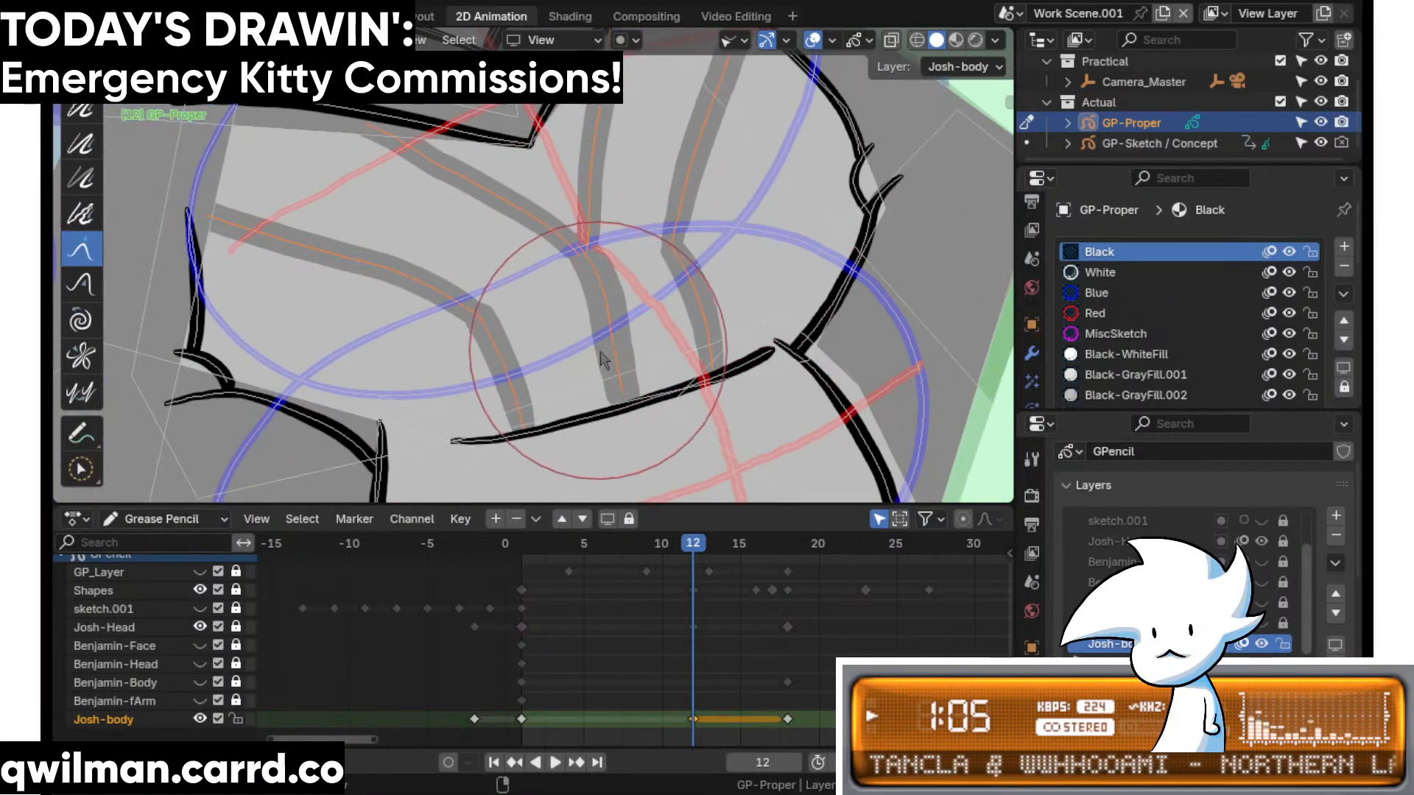
pyautogui.hotkey('ctrl', 'Tab')
pyautogui.keyDown('shift'); pyautogui.moveTo(651, 322); pyautogui.dragTo(340, 329, button='middle'); pyautogui.keyUp('shift')
pyautogui.moveTo(735, 215)
pyautogui.keyDown('shift'); pyautogui.mouseDown(button='middle')
pyautogui.moveTo(674, 236)
pyautogui.moveTo(534, 235)
pyautogui.mouseUp(button='middle'); pyautogui.keyUp('shift')
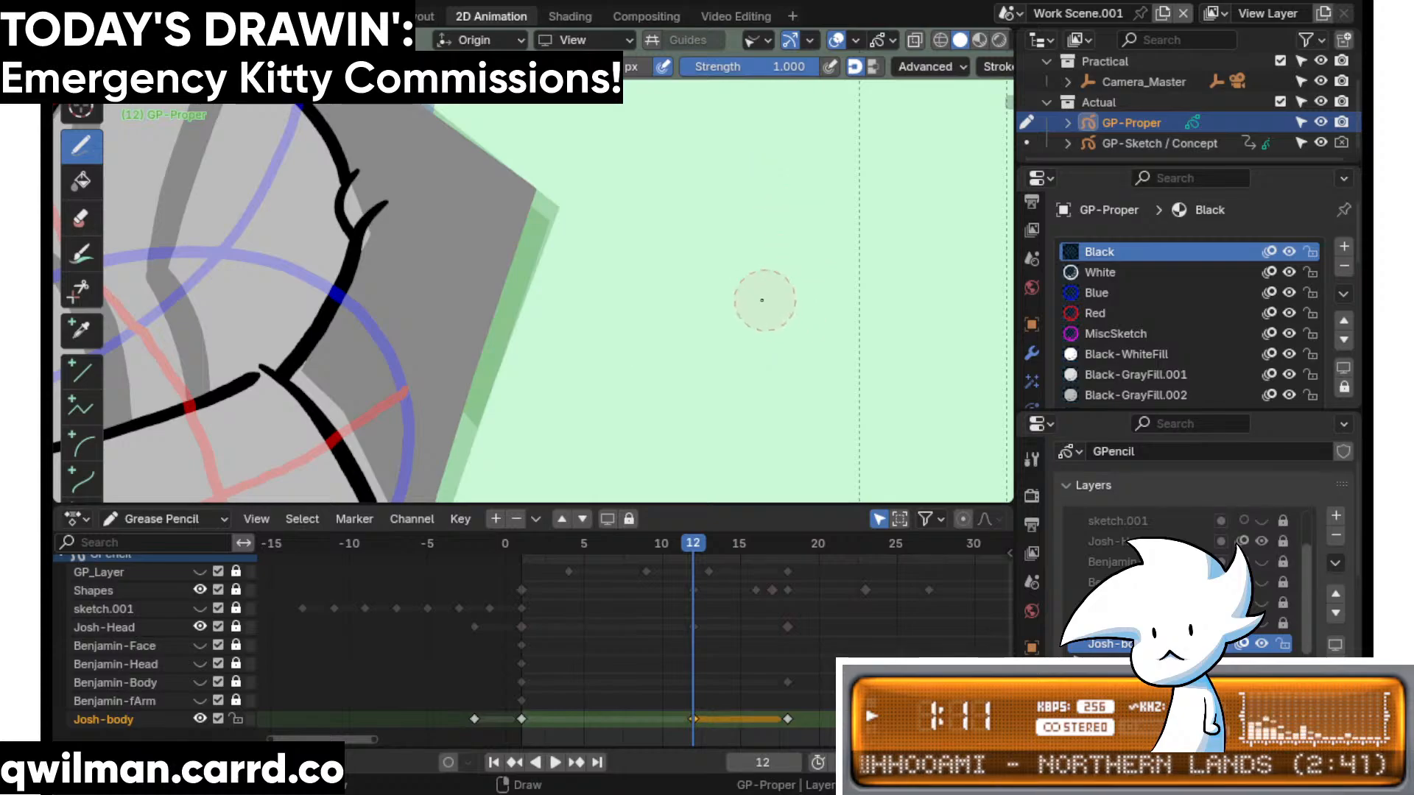
pyautogui.hotkey('ctrl', 'z')
pyautogui.hotkey('ctrl', 'Tab')
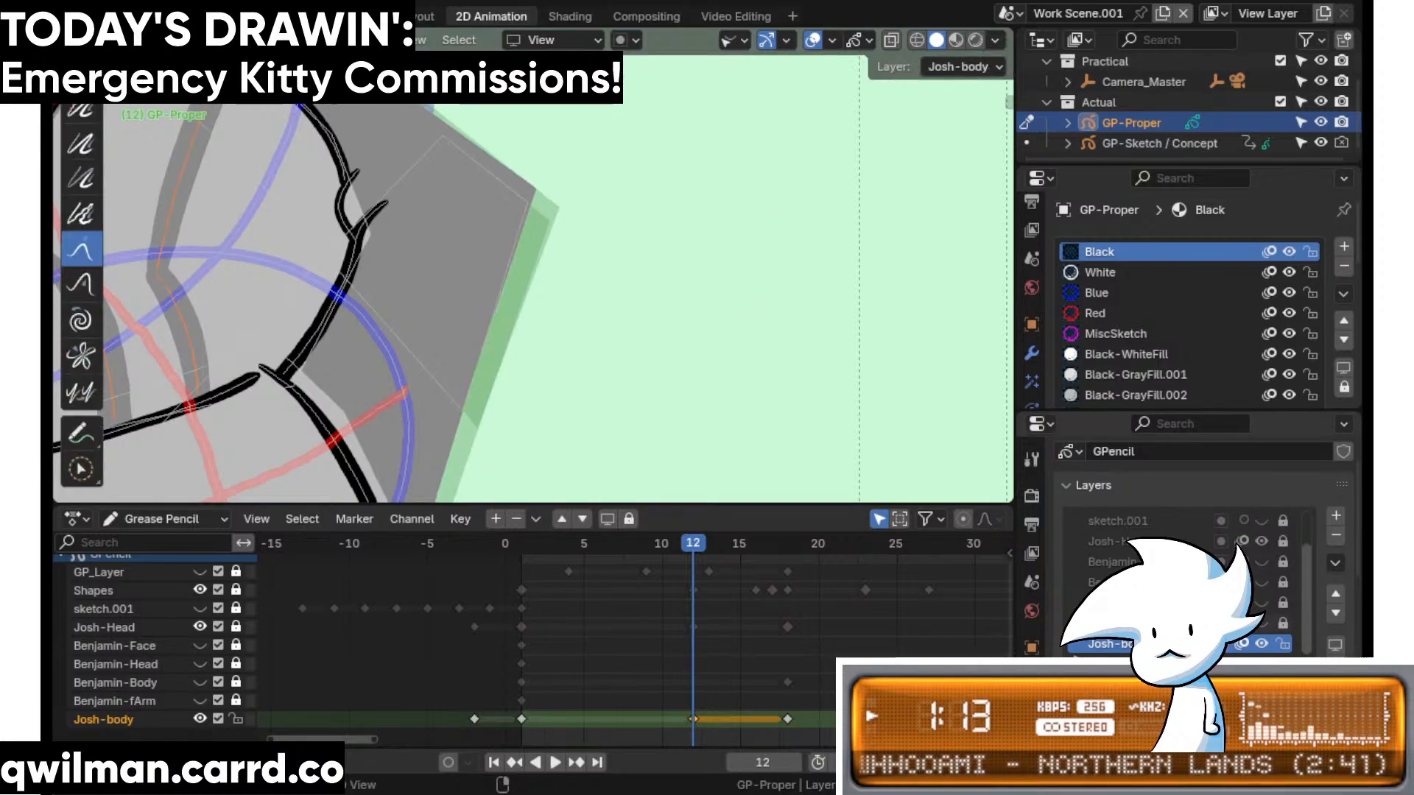
# - Select the upright grey stripe in the middle of the chest and curve it outward with the Grab brush
pyautogui.press('space')
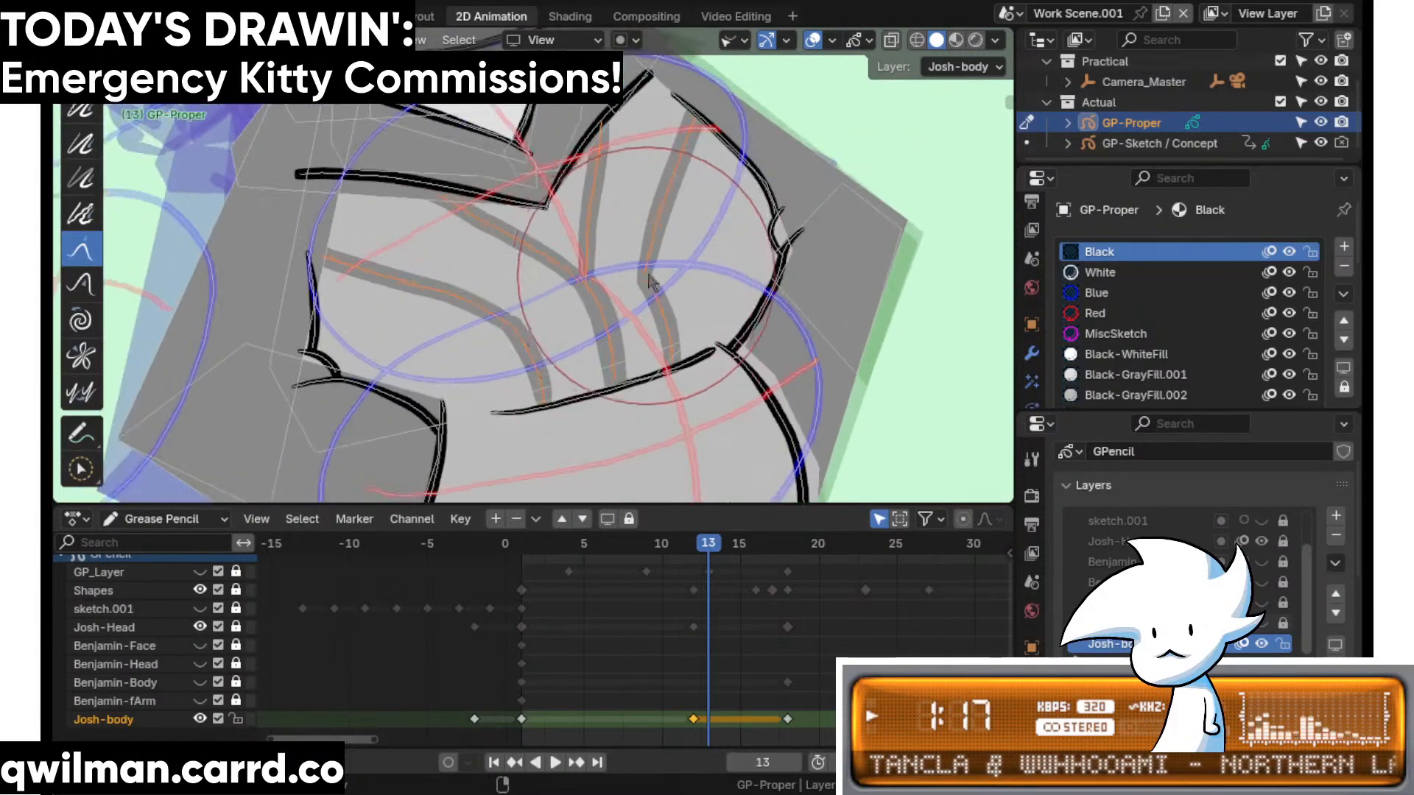
pyautogui.press('space')
pyautogui.press('q')
pyautogui.click(648, 273)
pyautogui.scroll(1, 619, 214)
pyautogui.click(606, 197)
pyautogui.hotkey('shift', 'space')
pyautogui.click(559, 114)
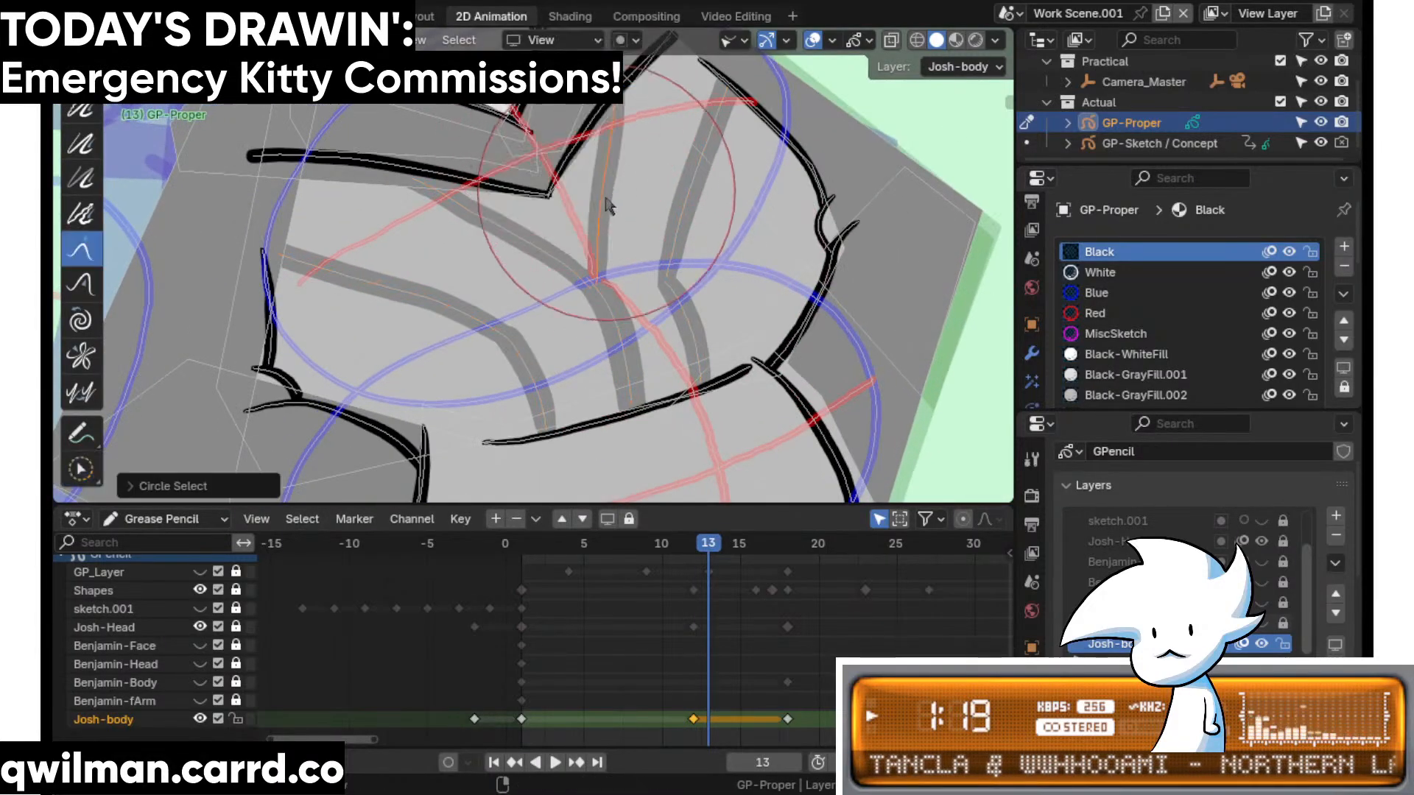
pyautogui.moveTo(609, 196); pyautogui.dragTo(623, 216)
# - Select the diagonal grey stripe below the collar and curve it slightly upward with the Grab brush
pyautogui.press('c')
pyautogui.click(518, 233)
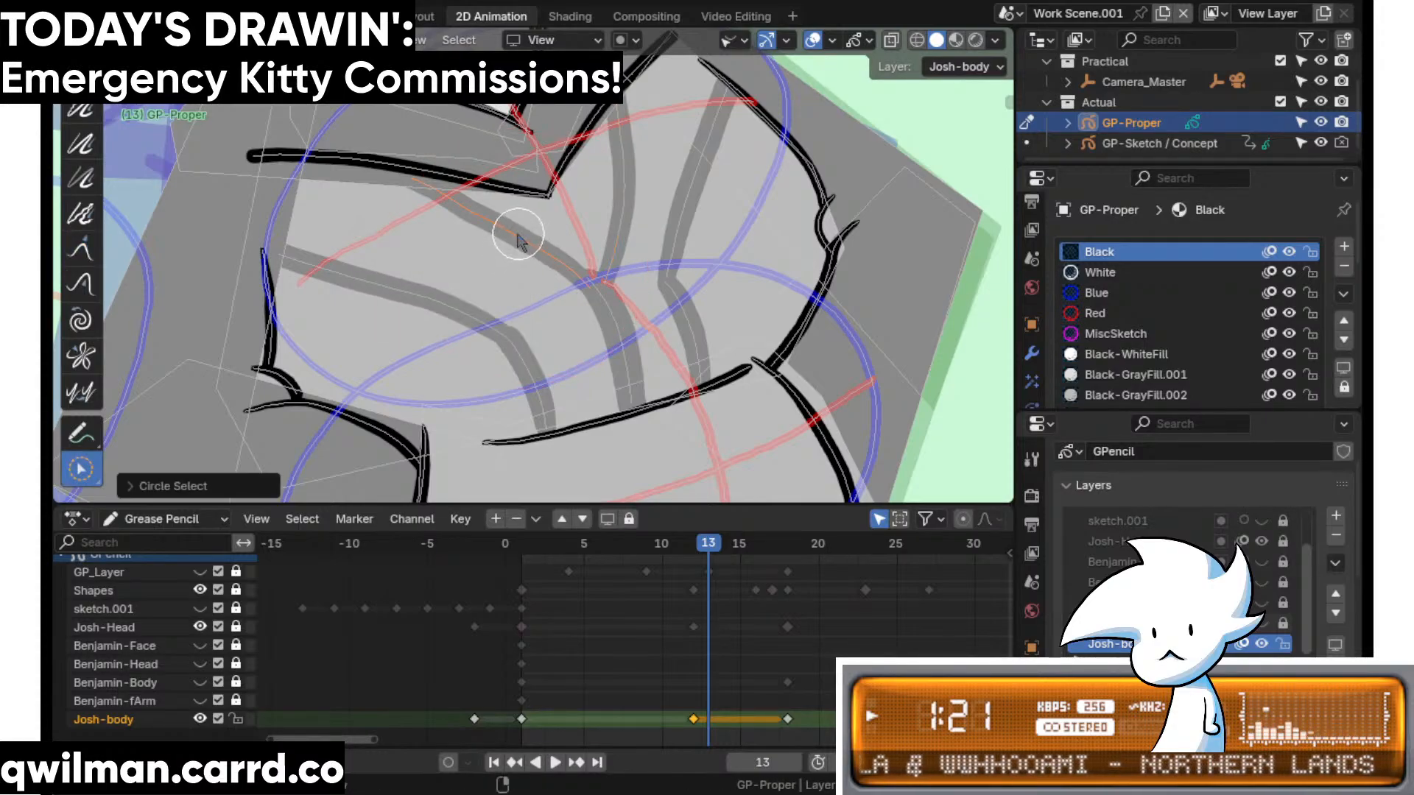
pyautogui.hotkey('shift', 'space')
pyautogui.click(465, 116)
pyautogui.moveTo(478, 233); pyautogui.dragTo(486, 225)
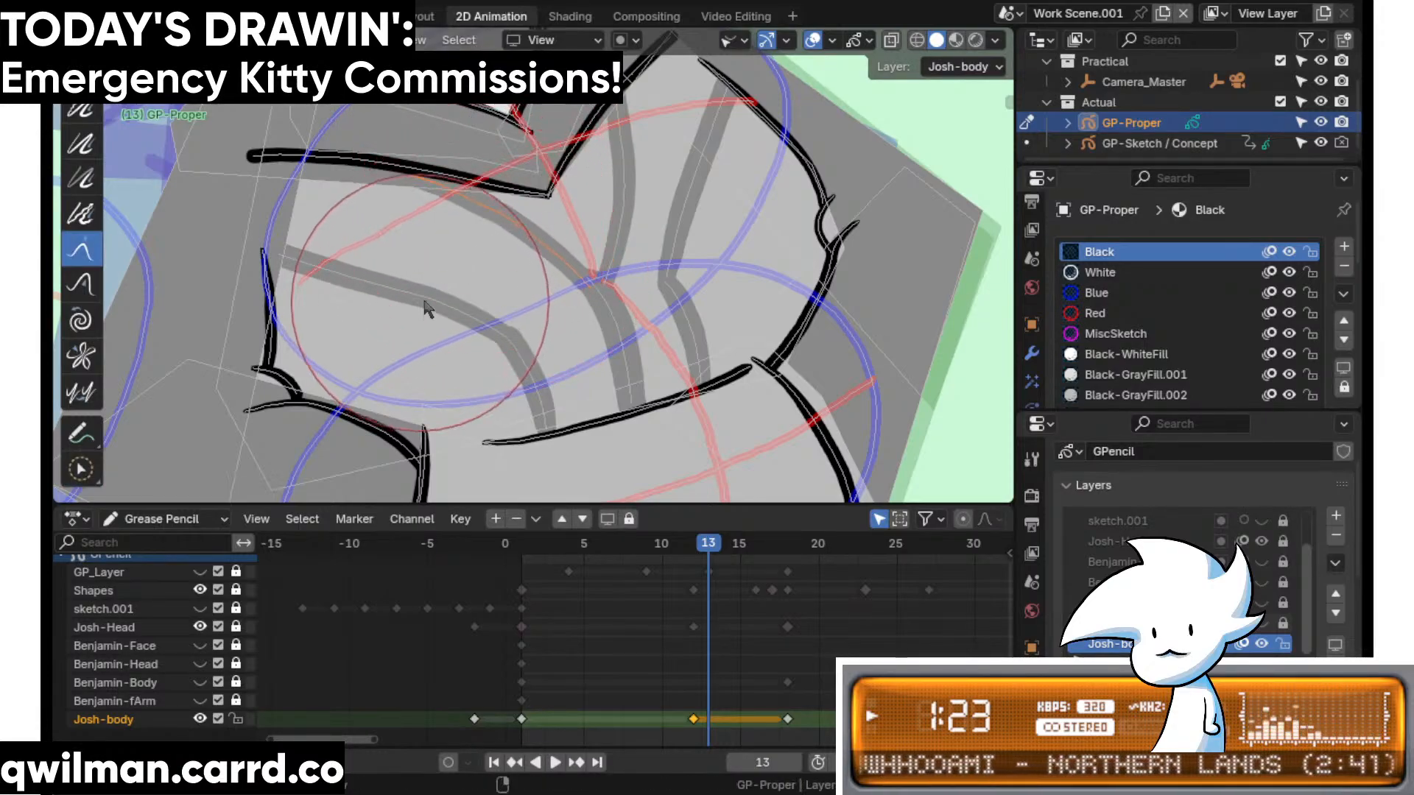
# - Select the grey stripe nearest the right-hand chest outline and pull its middle outward with the Grab brush
pyautogui.press('q')
pyautogui.click(700, 199)
pyautogui.hotkey('shift', 'space')
pyautogui.click(699, 290)
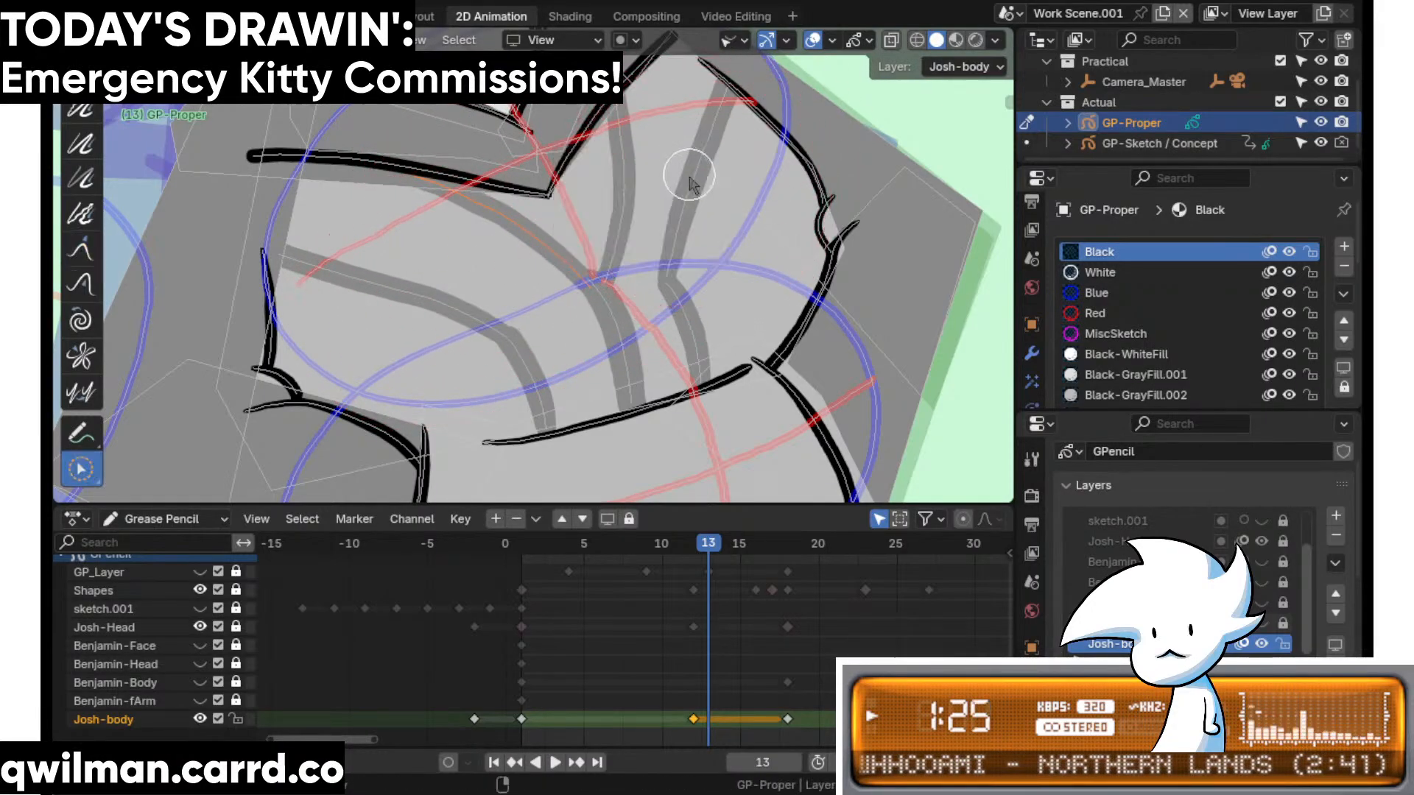
pyautogui.click(692, 177)
pyautogui.hotkey('shift', 'space')
pyautogui.click(715, 109)
pyautogui.moveTo(675, 217); pyautogui.dragTo(695, 216)
# - Select the black outline on the right-hand side of the chest and nudge it with the Grab brush
pyautogui.keyDown('shift'); pyautogui.moveTo(764, 207); pyautogui.dragTo(589, 232, button='middle'); pyautogui.keyUp('shift')
pyautogui.scroll(2, 589, 232)
pyautogui.press('c')
pyautogui.moveTo(676, 221)
pyautogui.mouseDown()
pyautogui.moveTo(694, 290)
pyautogui.moveTo(667, 331)
pyautogui.moveTo(672, 315)
pyautogui.mouseUp()
pyautogui.press('q')
pyautogui.click(662, 140)
pyautogui.moveTo(698, 249); pyautogui.dragTo(689, 260)
# - Play back and scrub the animation between about frames 8 and 22 to examine the body's motion
pyautogui.keyDown('ctrl'); pyautogui.moveTo(688, 445); pyautogui.dragTo(689, 478, button='middle'); pyautogui.keyUp('ctrl')
pyautogui.moveTo(687, 545)
pyautogui.mouseDown()
pyautogui.moveTo(669, 558)
pyautogui.moveTo(803, 542)
pyautogui.moveTo(631, 596)
pyautogui.moveTo(714, 592)
pyautogui.mouseUp()
pyautogui.keyDown('shift'); pyautogui.moveTo(442, 439); pyautogui.dragTo(663, 402, button='middle'); pyautogui.keyUp('shift')
pyautogui.press('space')
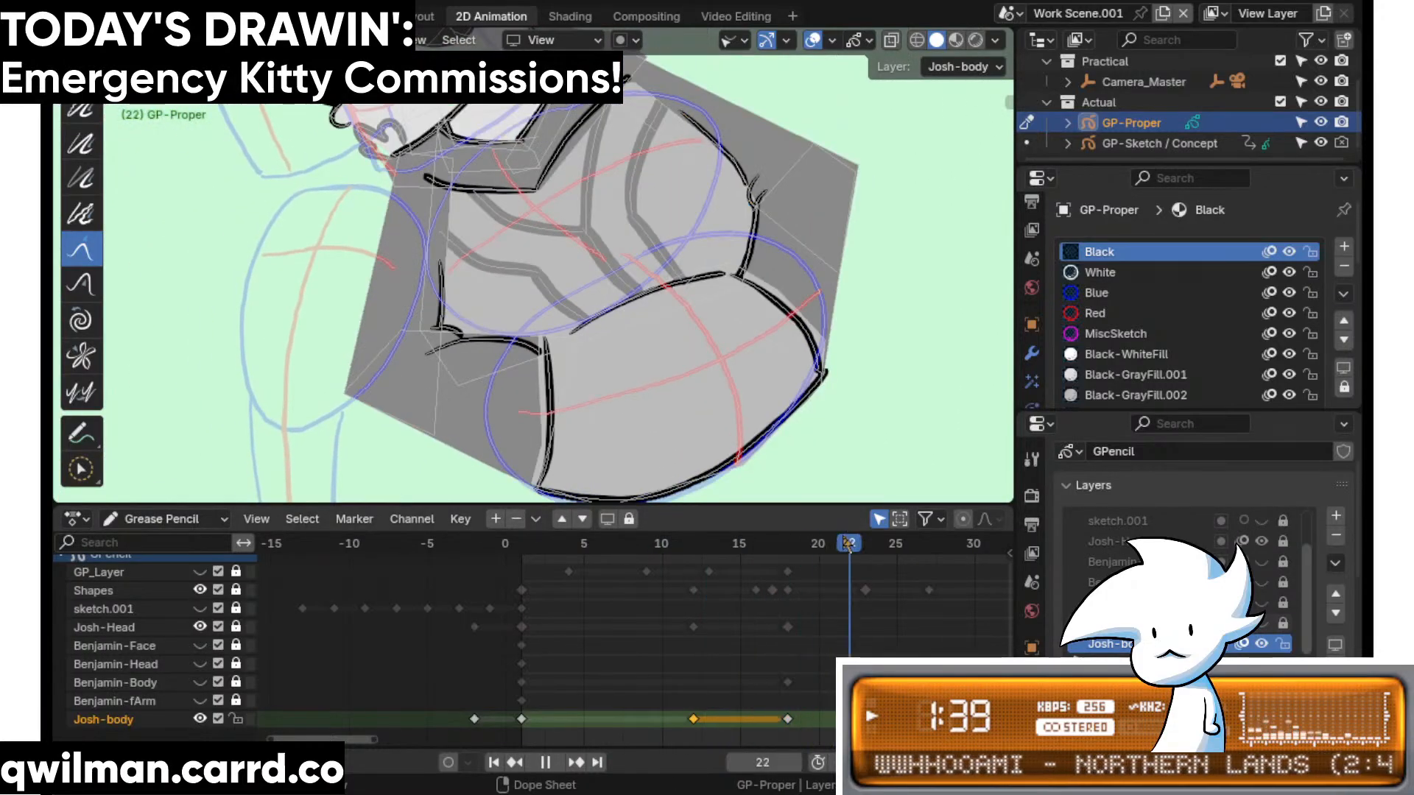
pyautogui.press('space')
pyautogui.moveTo(834, 546); pyautogui.dragTo(631, 600)
pyautogui.keyDown('shift'); pyautogui.moveTo(627, 343); pyautogui.dragTo(617, 415, button='middle'); pyautogui.keyUp('shift')
pyautogui.scroll(-3, 617, 415)
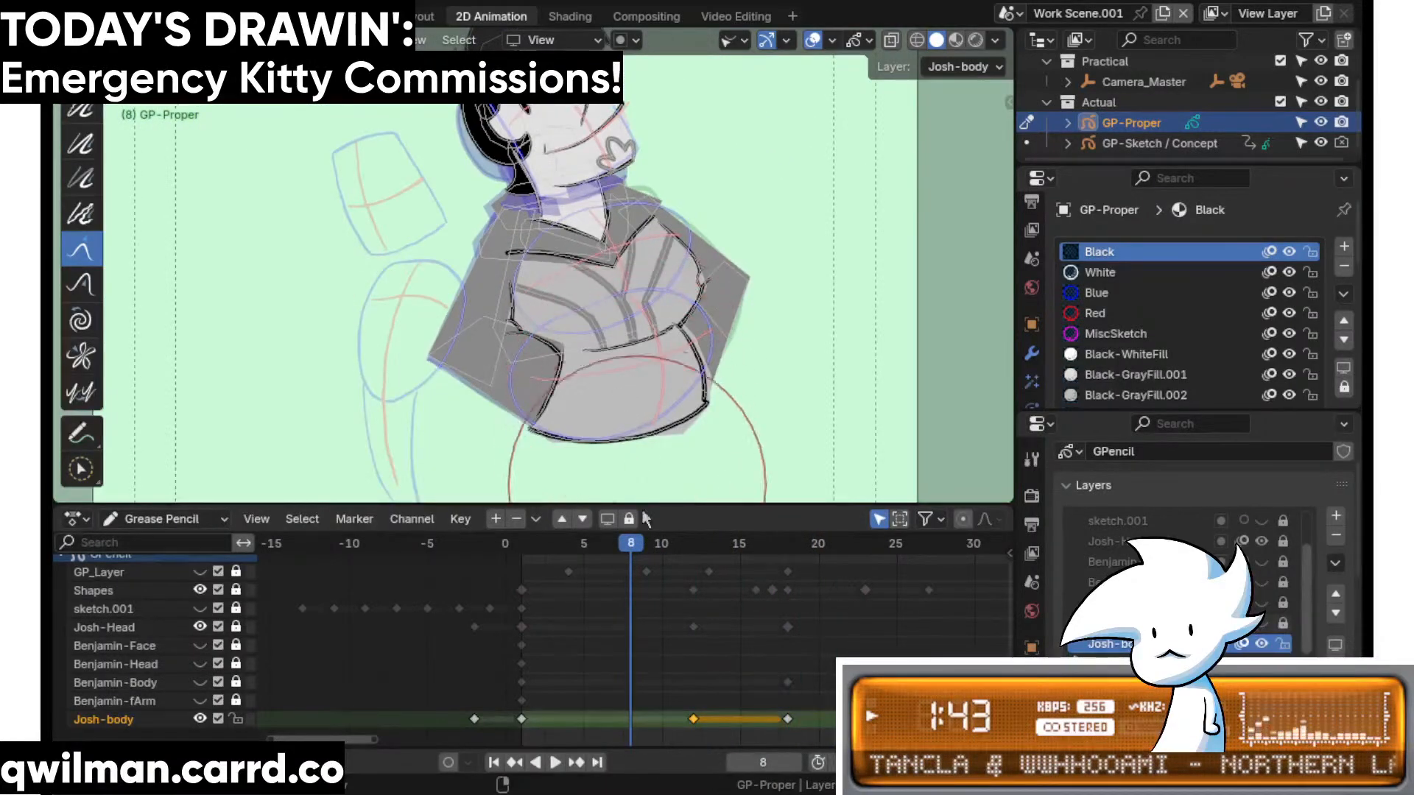
pyautogui.moveTo(661, 548)
pyautogui.mouseDown()
pyautogui.moveTo(707, 554)
pyautogui.moveTo(659, 557)
pyautogui.moveTo(688, 567)
pyautogui.mouseUp()
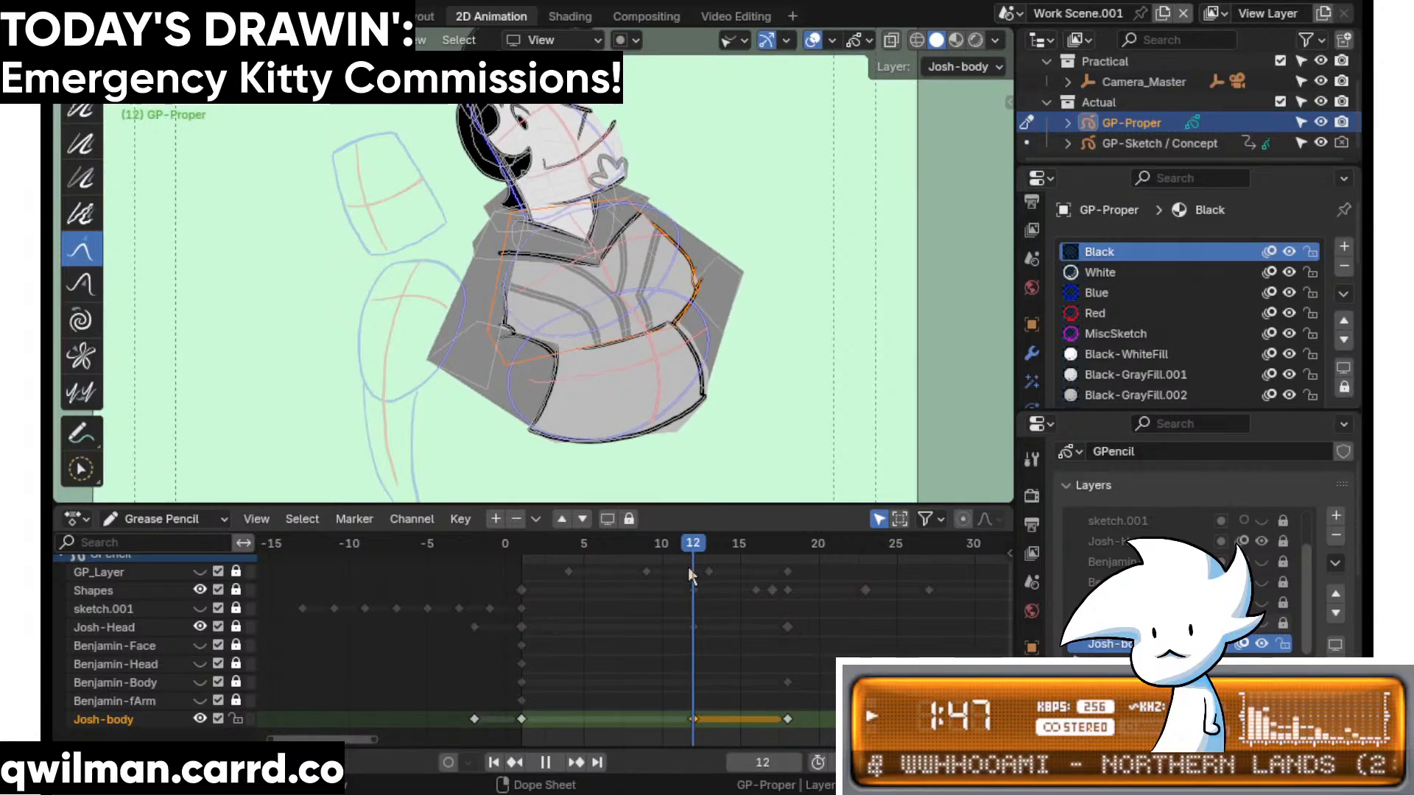
# - Switch to Edit Mode with circle selection and lock the Josh-body layer
pyautogui.keyDown('shift'); pyautogui.moveTo(621, 198); pyautogui.dragTo(661, 293, button='middle'); pyautogui.keyUp('shift')
pyautogui.scroll(4, 656, 251)
pyautogui.press('Tab')
pyautogui.press('q')
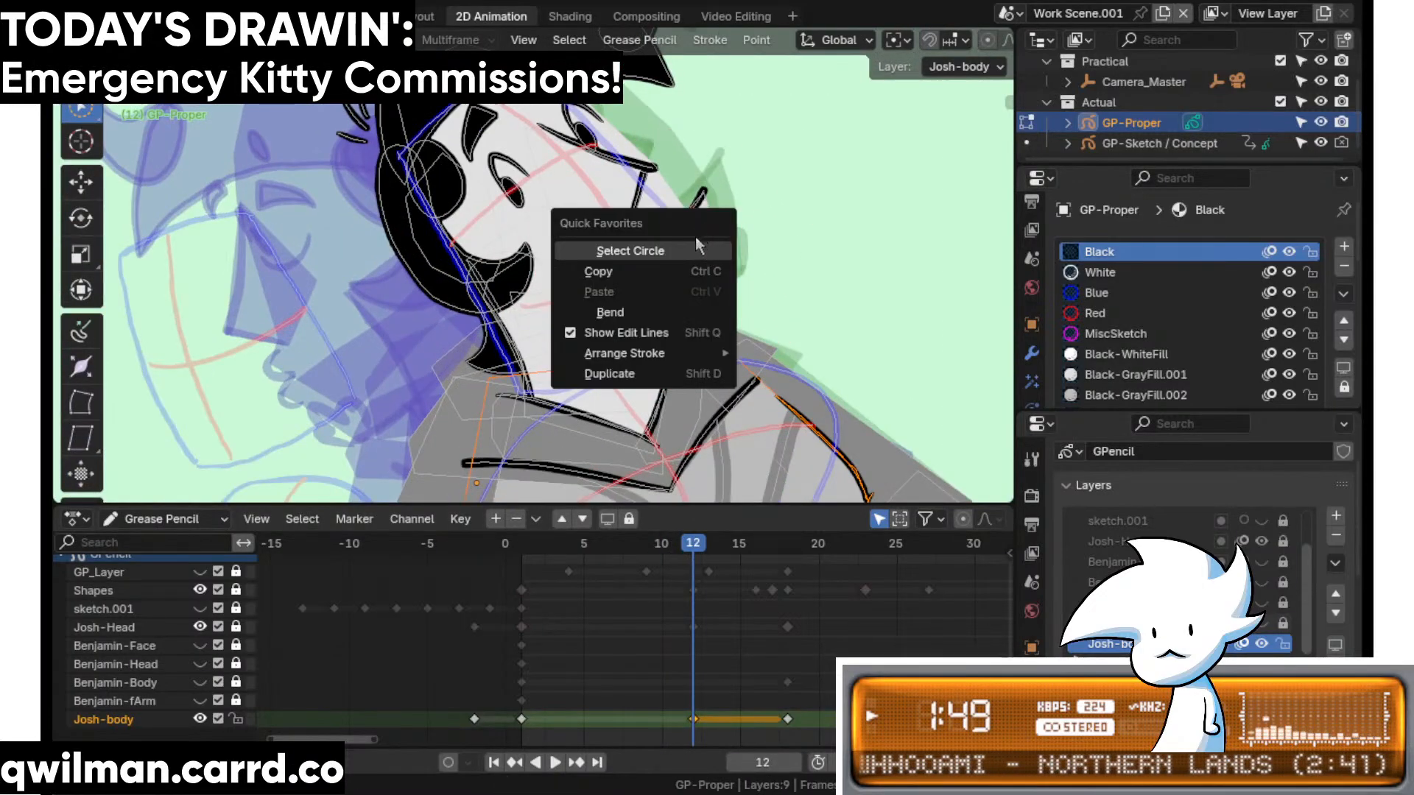
pyautogui.click(693, 246)
pyautogui.click(235, 719)
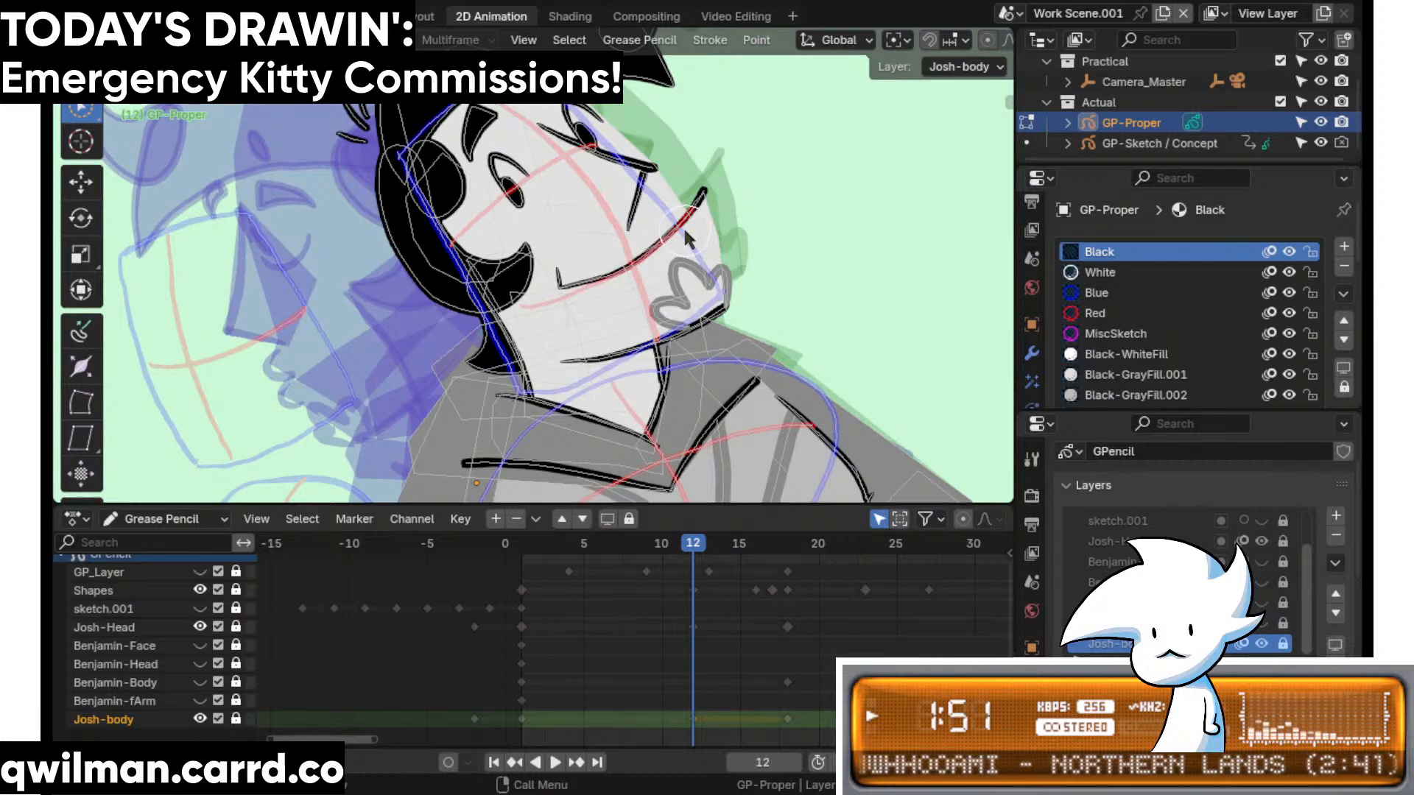
pyautogui.keyDown('shift'); pyautogui.moveTo(707, 288); pyautogui.dragTo(705, 286, button='middle'); pyautogui.keyUp('shift')
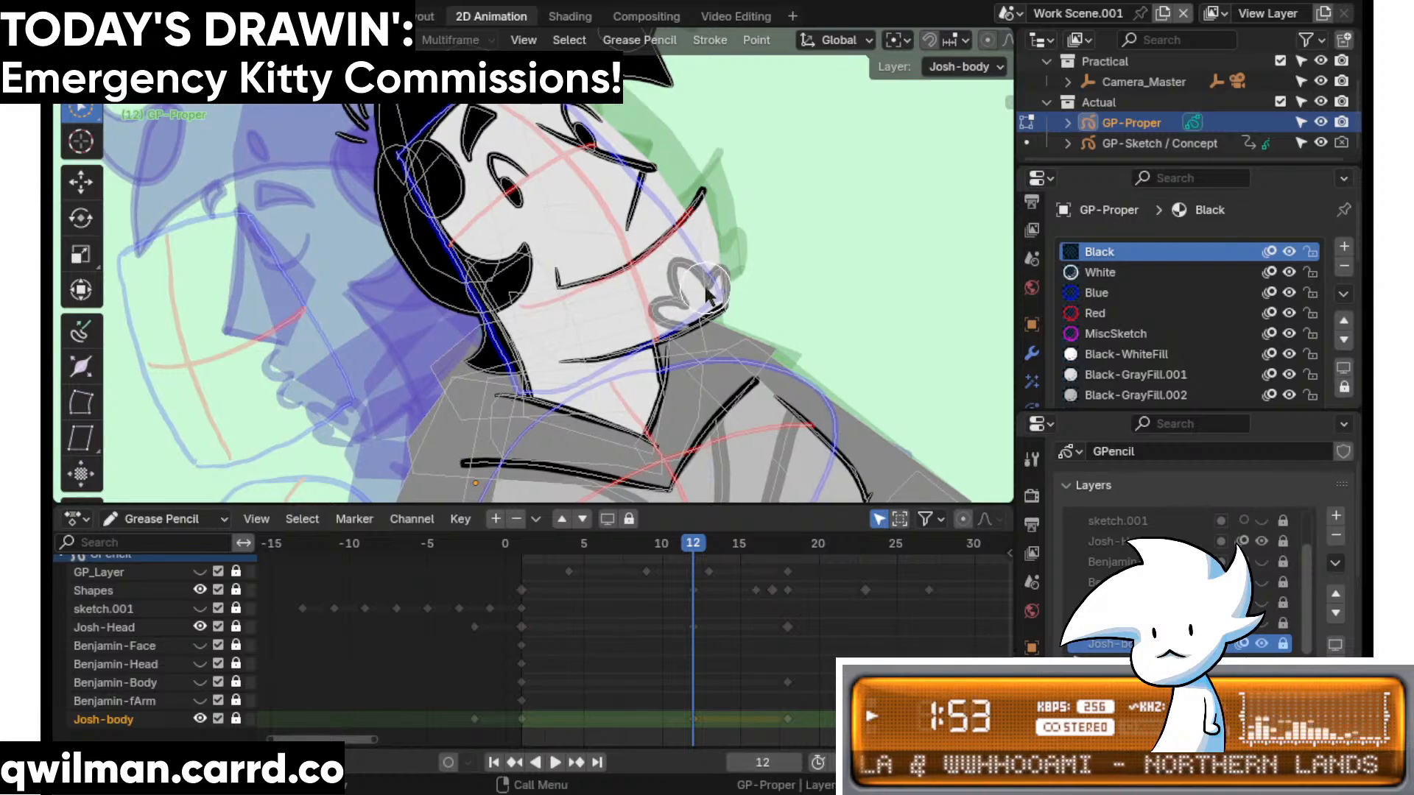
pyautogui.moveTo(697, 556)
pyautogui.mouseDown()
pyautogui.moveTo(662, 551)
pyautogui.moveTo(692, 550)
pyautogui.mouseUp()
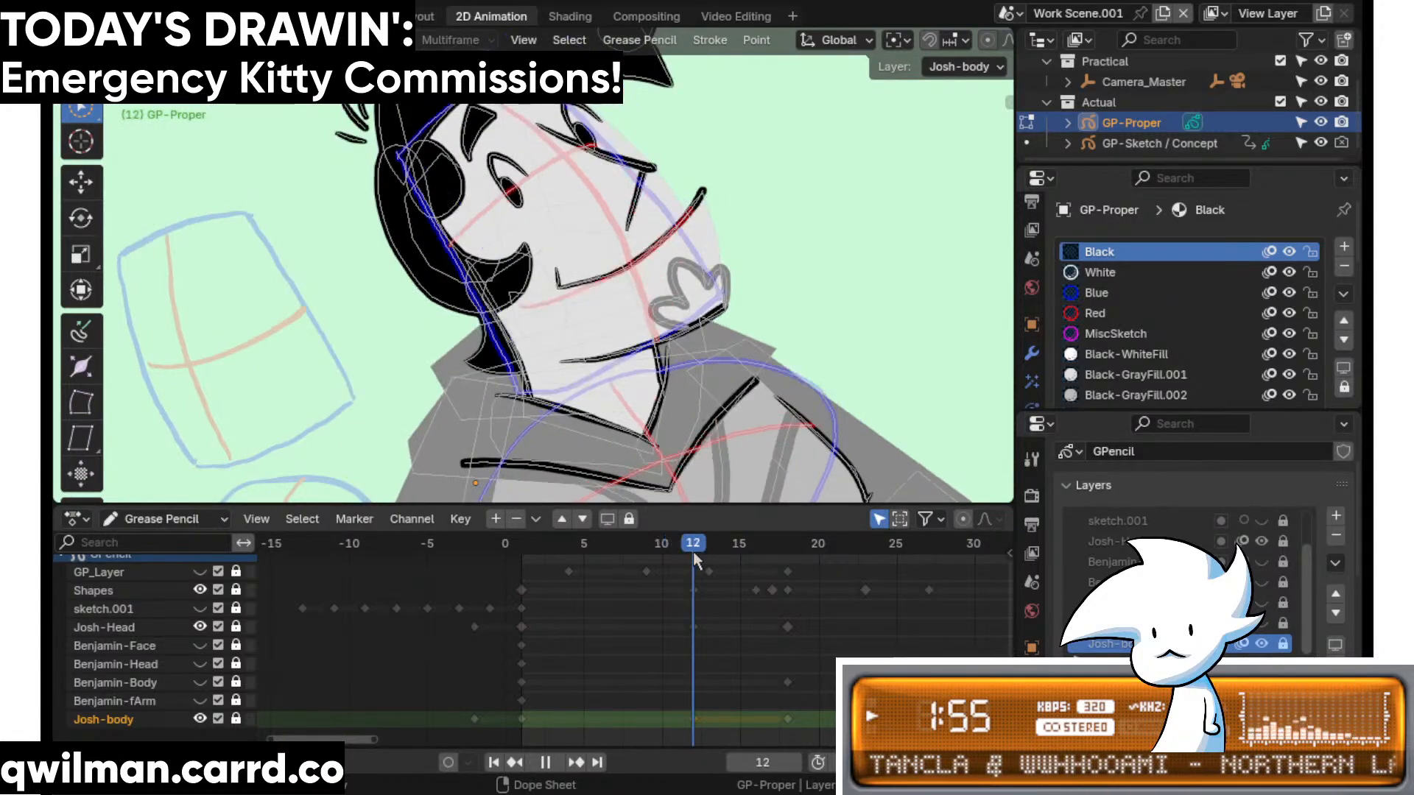
# - Unlock the Josh-Head layer and rotate all of its strokes slightly clockwise at frame 12
pyautogui.hotkey('shift', 'space')
pyautogui.press('r')
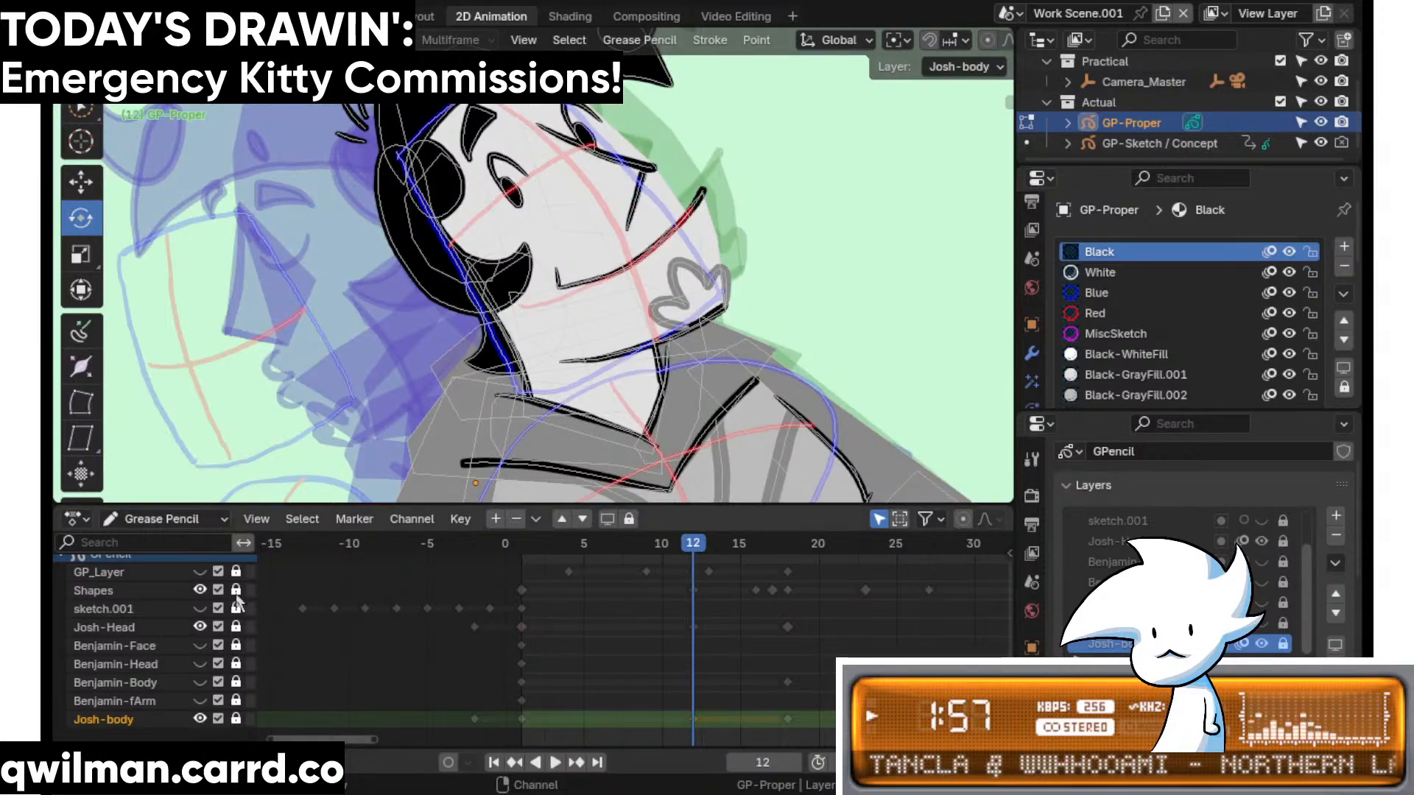
pyautogui.click(236, 627)
pyautogui.keyDown('shift'); pyautogui.moveTo(675, 270); pyautogui.dragTo(669, 305, button='middle'); pyautogui.keyUp('shift')
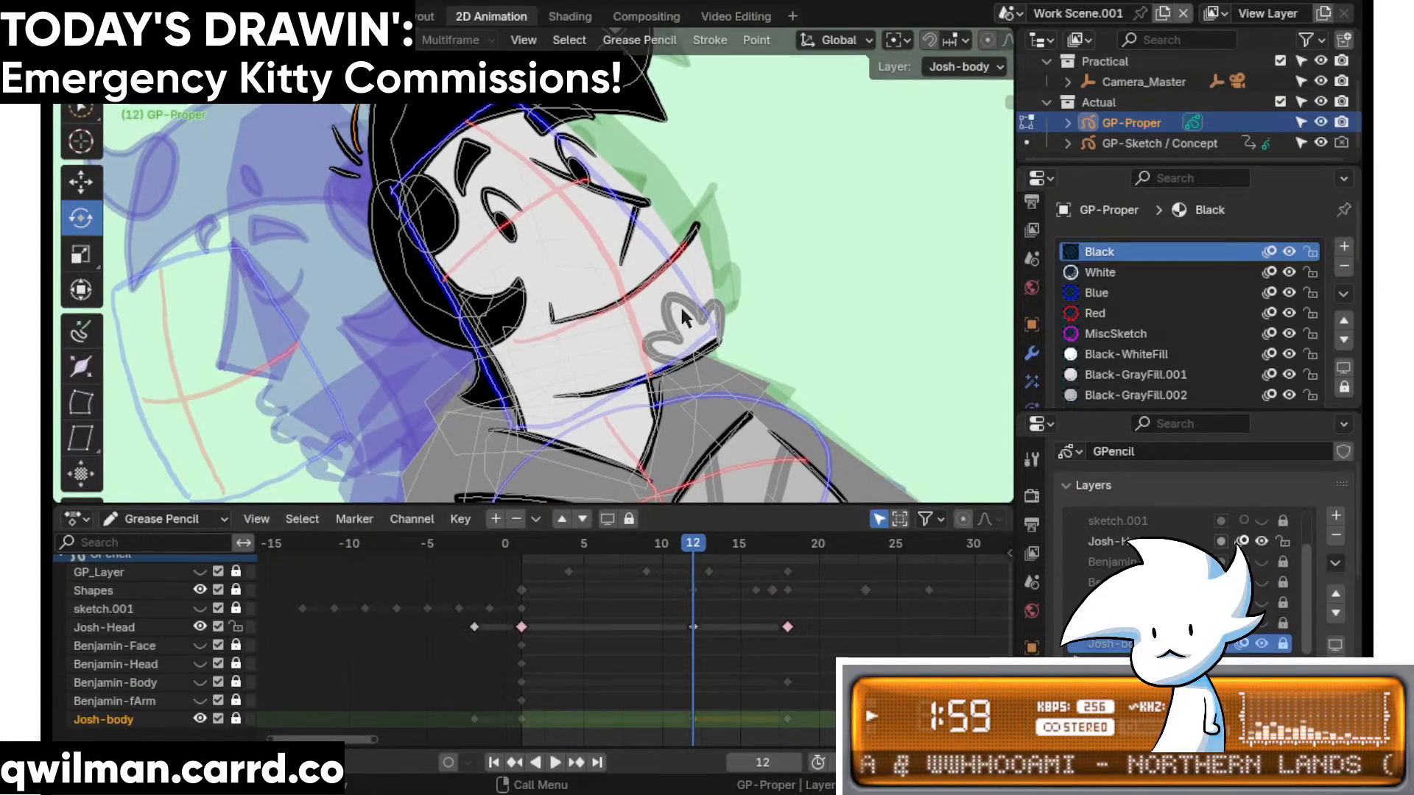
pyautogui.scroll(-1, 698, 272)
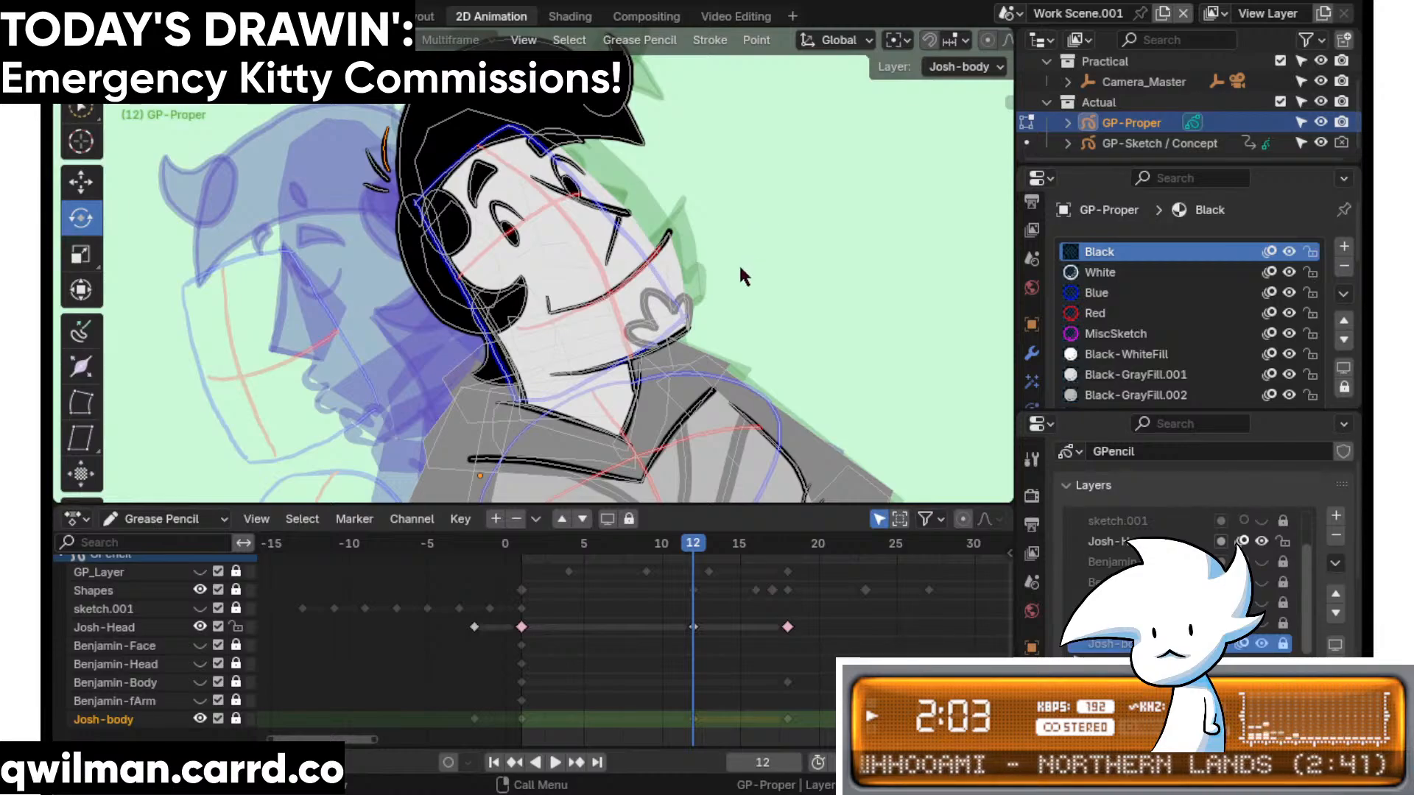
pyautogui.press('a')
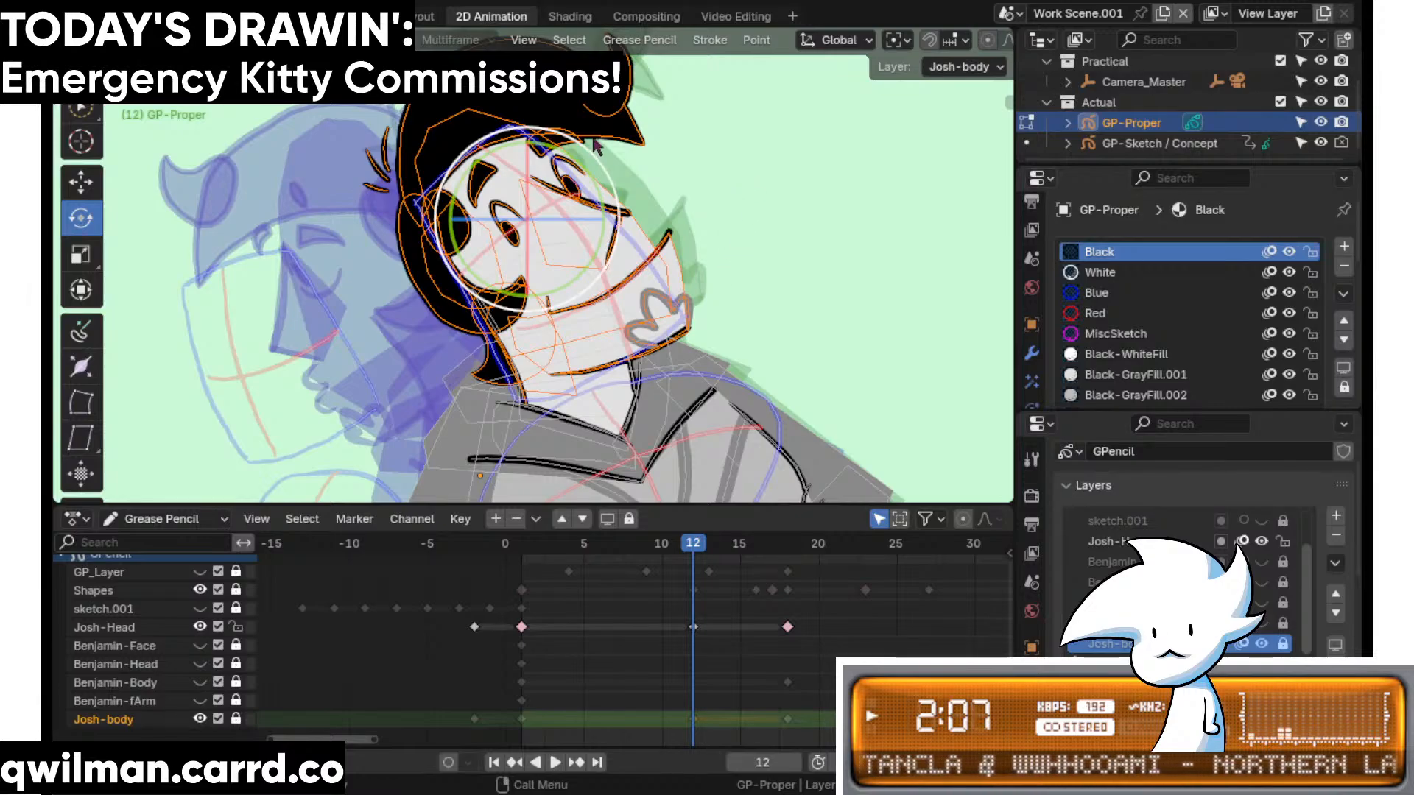
pyautogui.moveTo(595, 147); pyautogui.dragTo(606, 158)
# - Move the selected head strokes slightly up and to the right, and check the pose on the timeline
pyautogui.hotkey('shift', 'space')
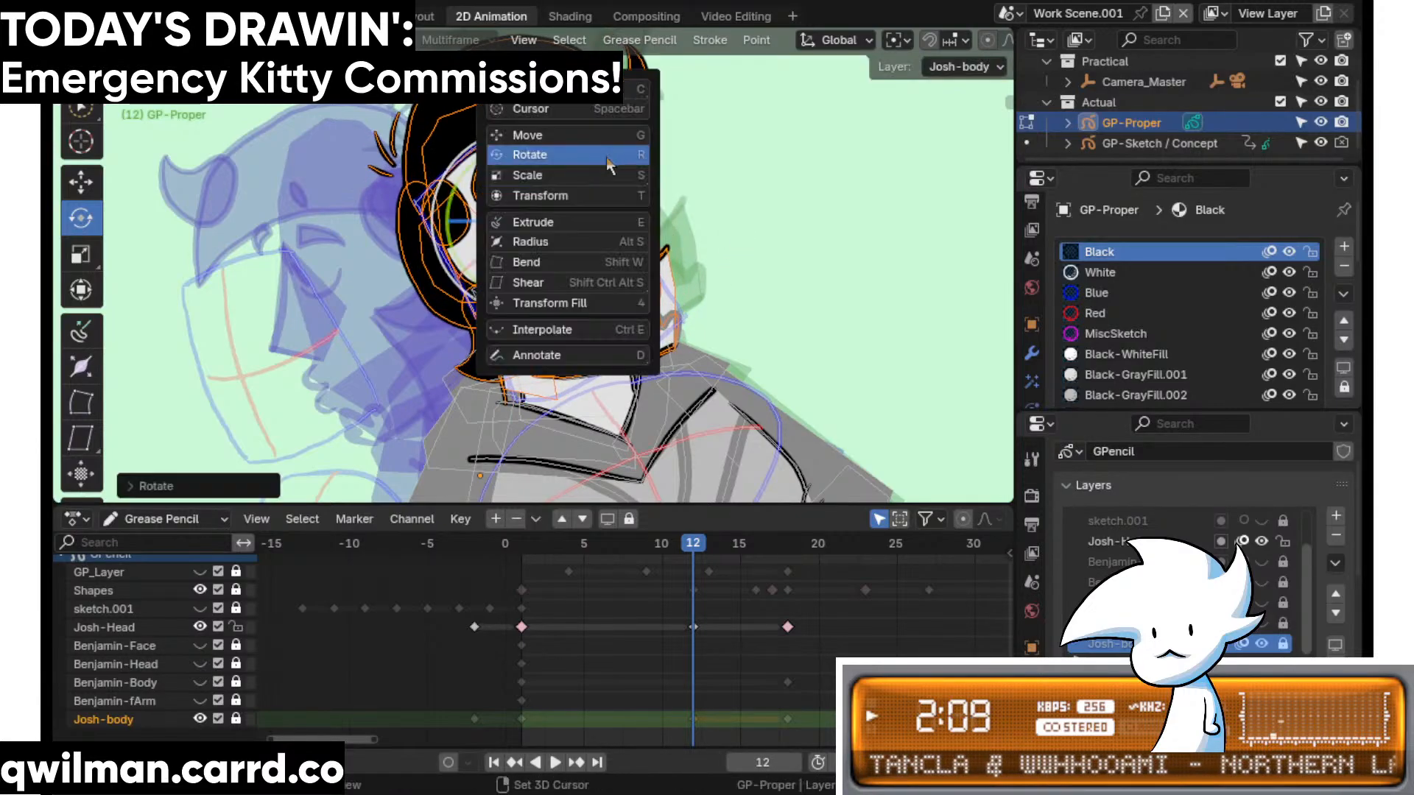
pyautogui.click(550, 136)
pyautogui.moveTo(537, 214); pyautogui.dragTo(549, 197)
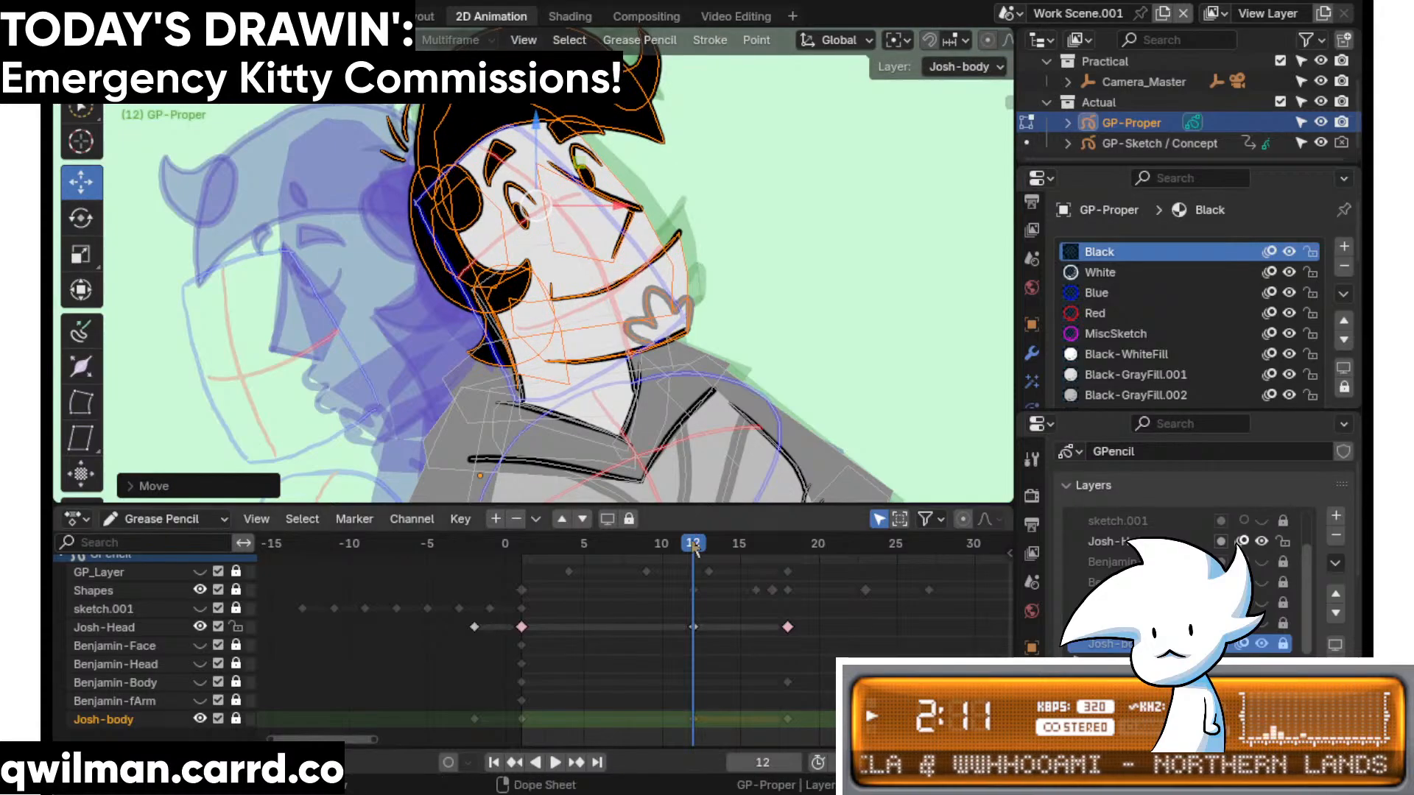
pyautogui.moveTo(693, 543)
pyautogui.mouseDown()
pyautogui.moveTo(664, 546)
pyautogui.moveTo(850, 523)
pyautogui.moveTo(724, 578)
pyautogui.moveTo(693, 564)
pyautogui.mouseUp()
# - Try to reposition the short accent stroke behind the head at frame 12 with the Grab brush in Sculpt Mode
pyautogui.scroll(2, 442, 184)
pyautogui.keyDown('shift'); pyautogui.moveTo(435, 169); pyautogui.dragTo(564, 291, button='middle'); pyautogui.keyUp('shift')
pyautogui.press('q')
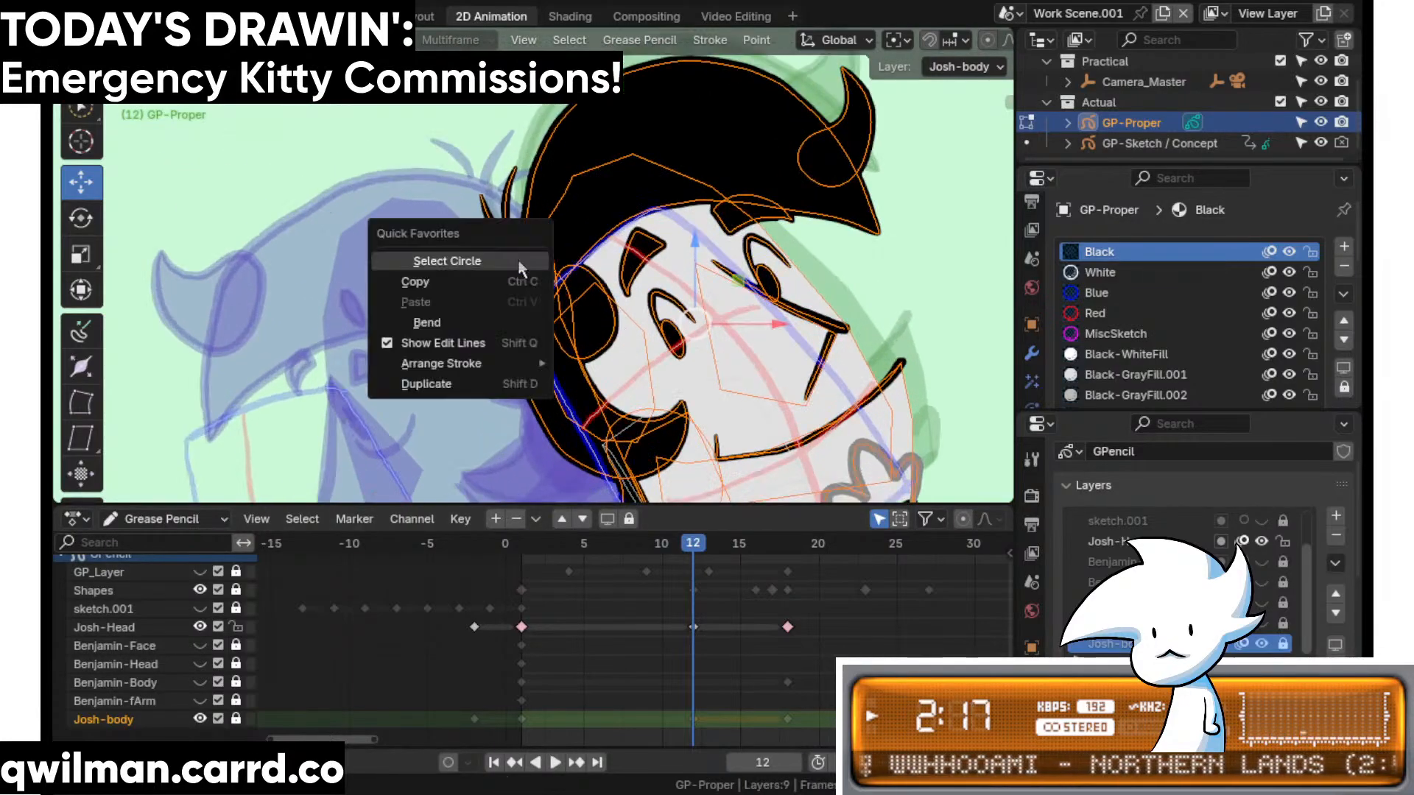
pyautogui.click(452, 260)
pyautogui.click(462, 253)
pyautogui.hotkey('ctrl', 'Tab')
pyautogui.press('q')
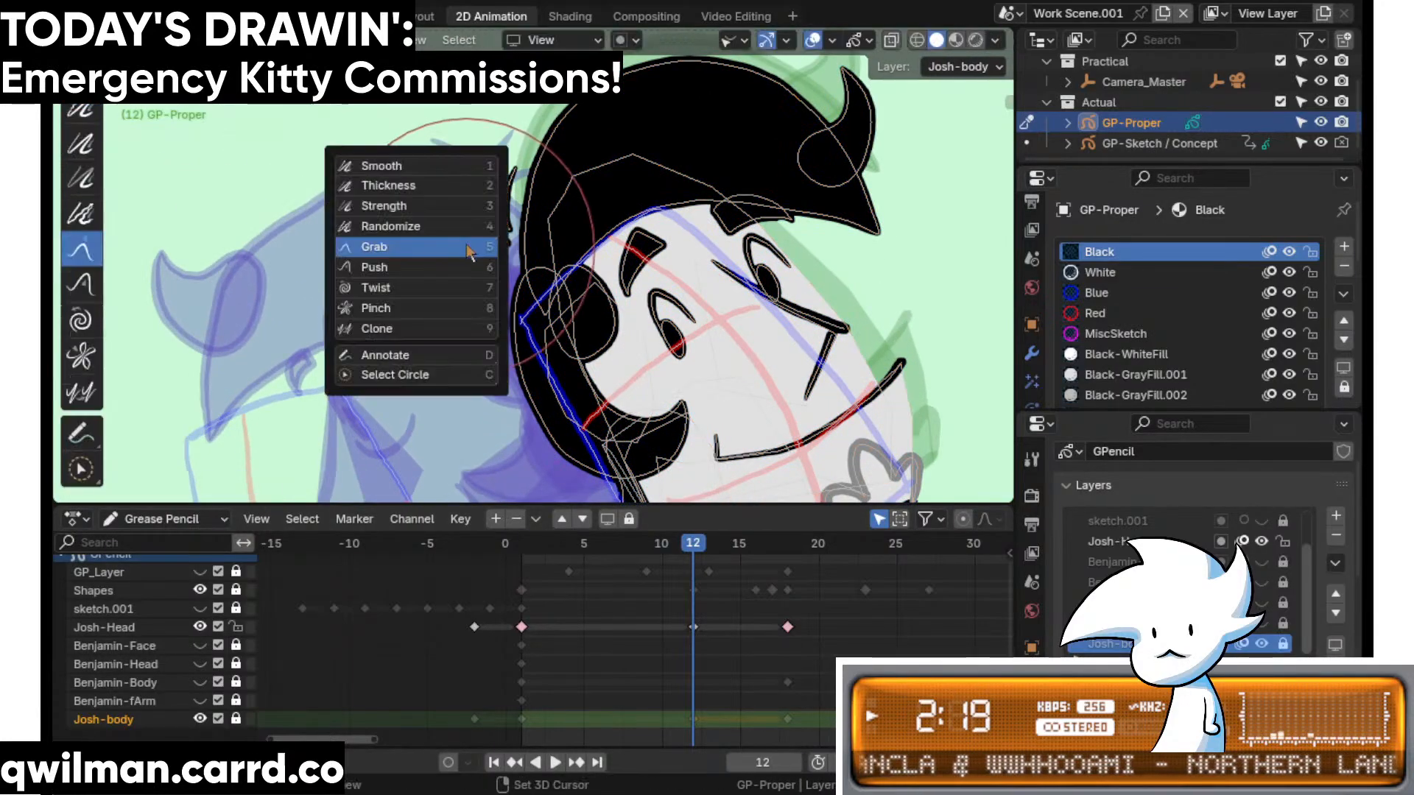
pyautogui.click(397, 250)
pyautogui.moveTo(418, 177); pyautogui.dragTo(372, 214)
pyautogui.moveTo(376, 214)
pyautogui.mouseDown()
pyautogui.moveTo(382, 271)
pyautogui.moveTo(471, 160)
pyautogui.mouseUp()
pyautogui.hotkey('ctrl', 'z')
pyautogui.hotkey('ctrl', 'z')
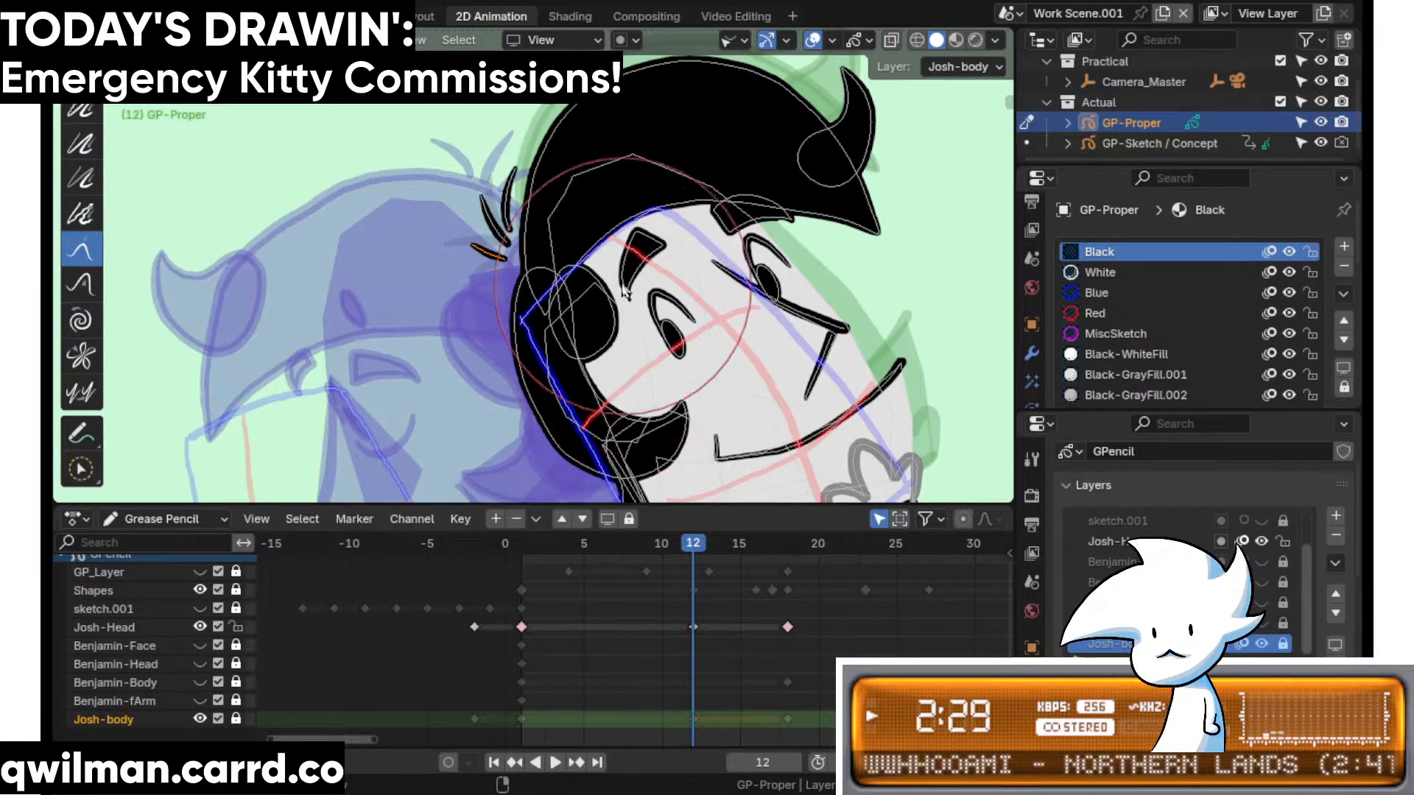
# - Try interpolating an in-between head drawing at frame 10 on the Josh-Head layer with the Interpolate tool
pyautogui.moveTo(694, 543); pyautogui.dragTo(662, 543)
pyautogui.press('Tab')
pyautogui.hotkey('shift', 'space')
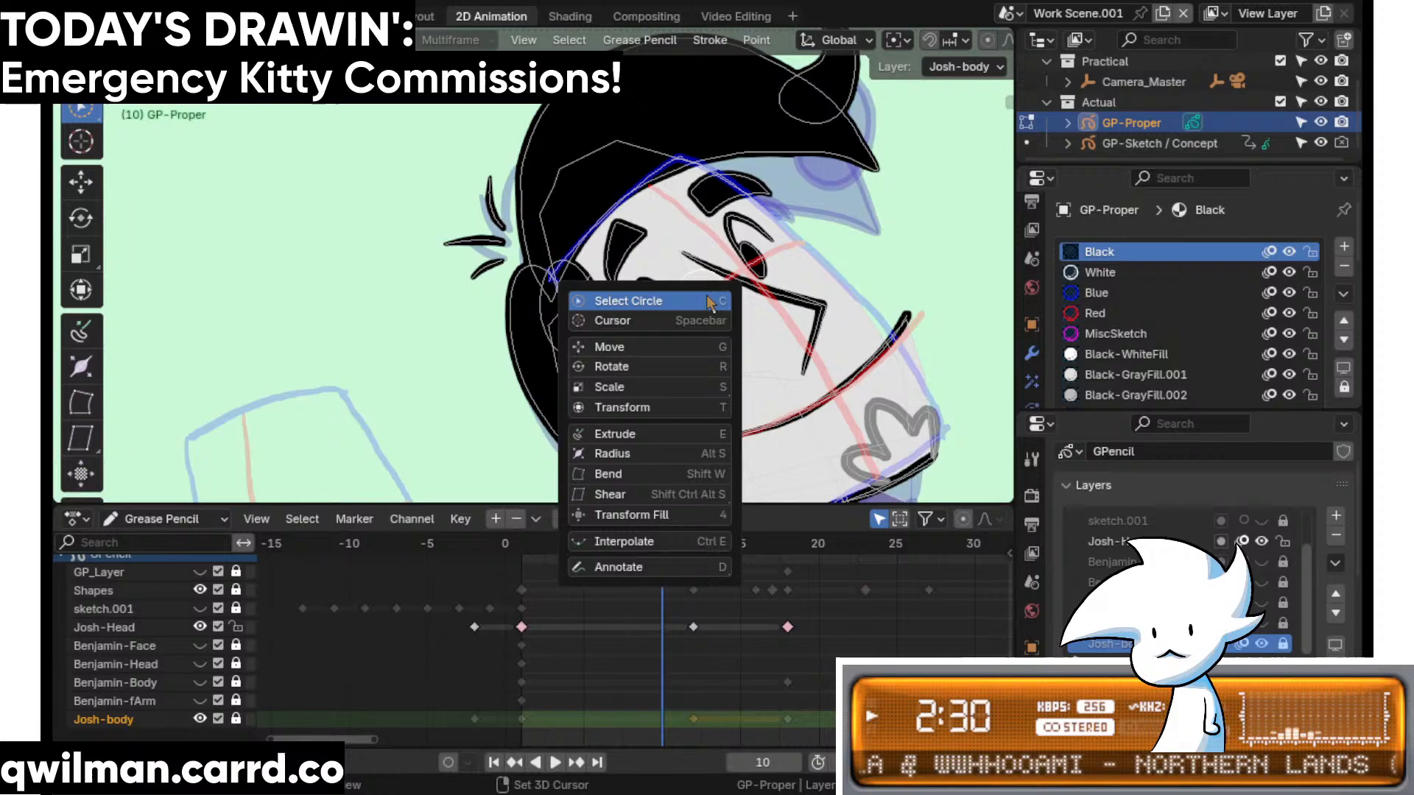
pyautogui.click(666, 545)
pyautogui.scroll(-4, 658, 395)
pyautogui.moveTo(658, 395)
pyautogui.mouseDown()
pyautogui.moveTo(692, 386)
pyautogui.moveTo(633, 401)
pyautogui.mouseUp()
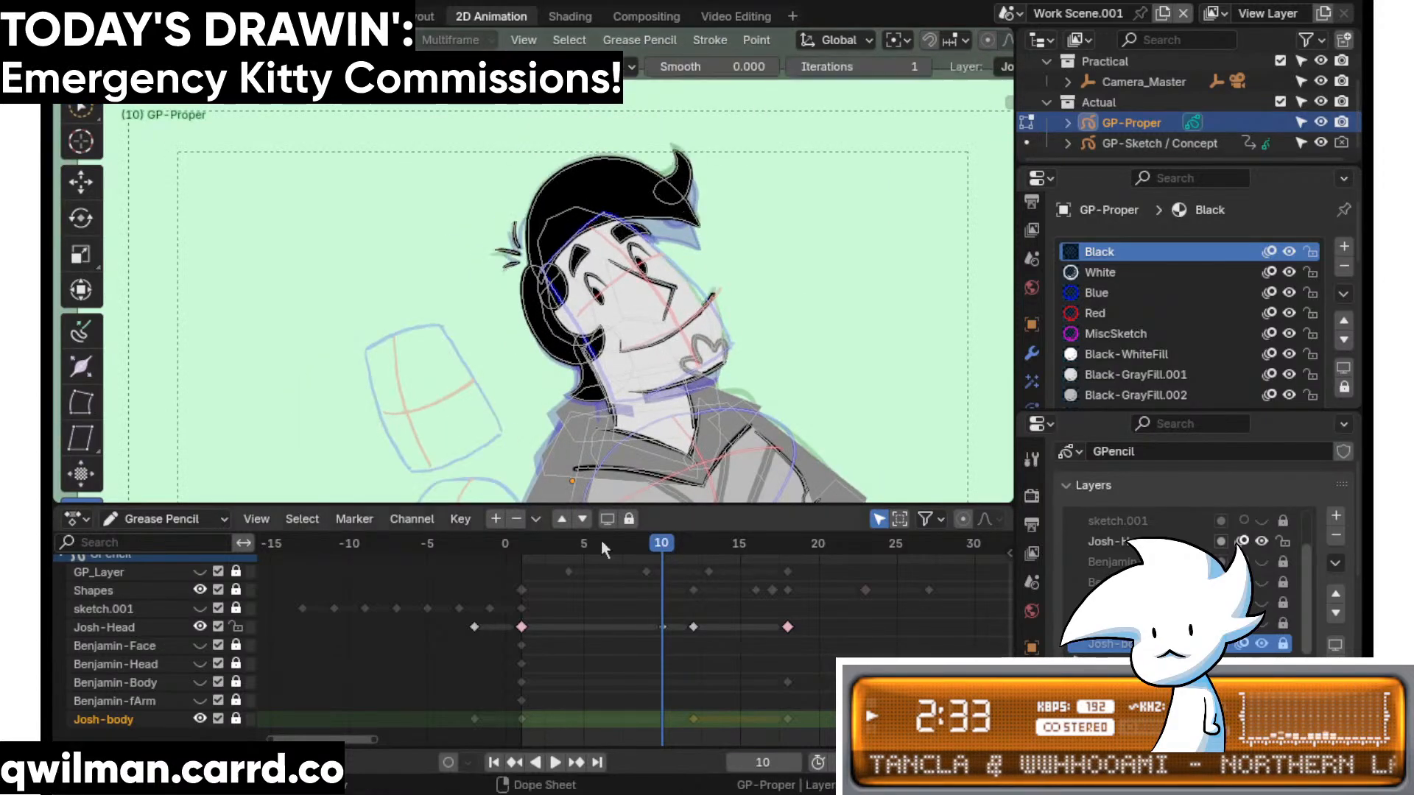
# - Play back the motion through frame 12 and remove the interpolated Josh-Head keyframe at frame 10
pyautogui.press('Left')
pyautogui.press('Left')
pyautogui.press('Left')
pyautogui.press('space')
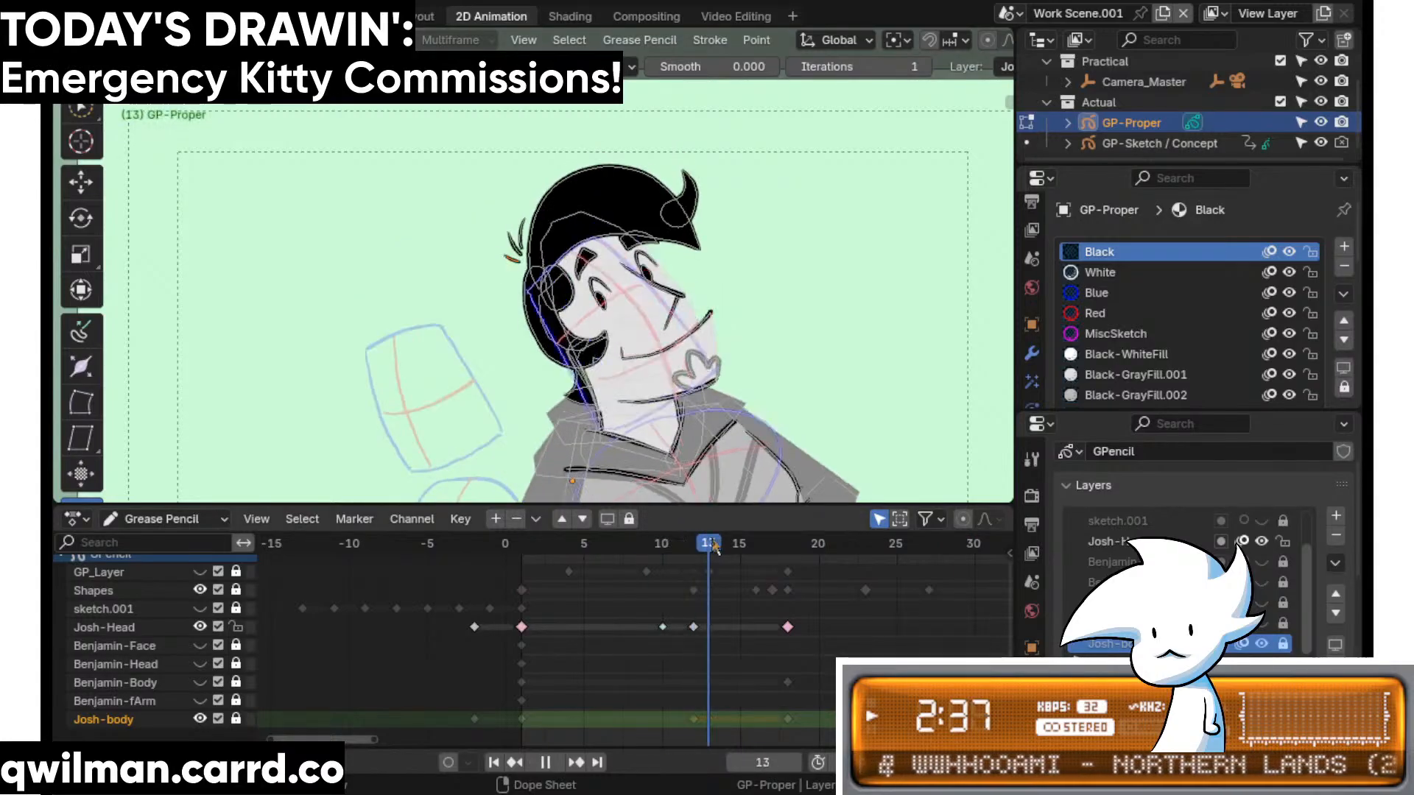
pyautogui.moveTo(657, 547); pyautogui.dragTo(693, 553)
pyautogui.click(662, 627)
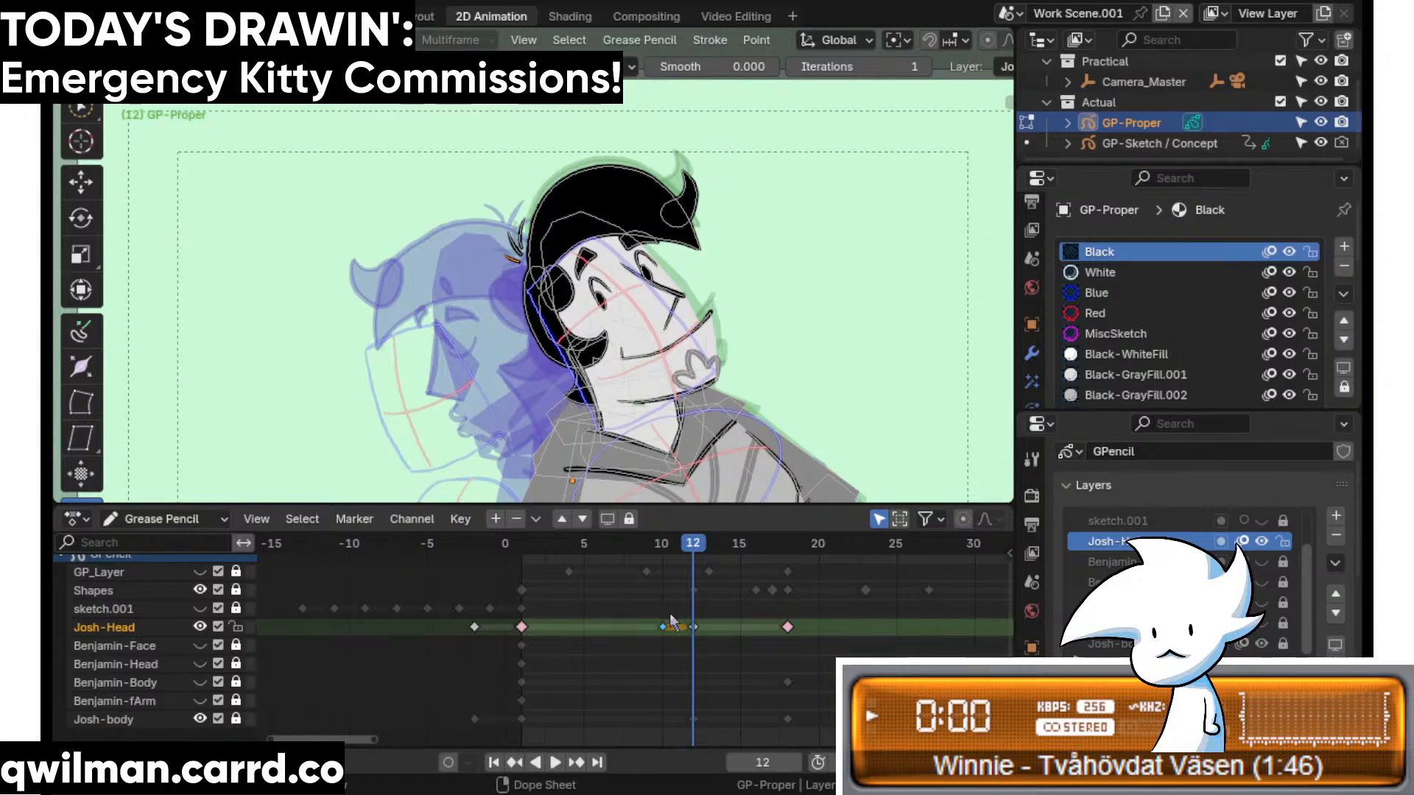
# - Select an accent stroke behind the head at frame 12 and hide the onion skin of the preceding keyframe
pyautogui.scroll(5, 536, 298)
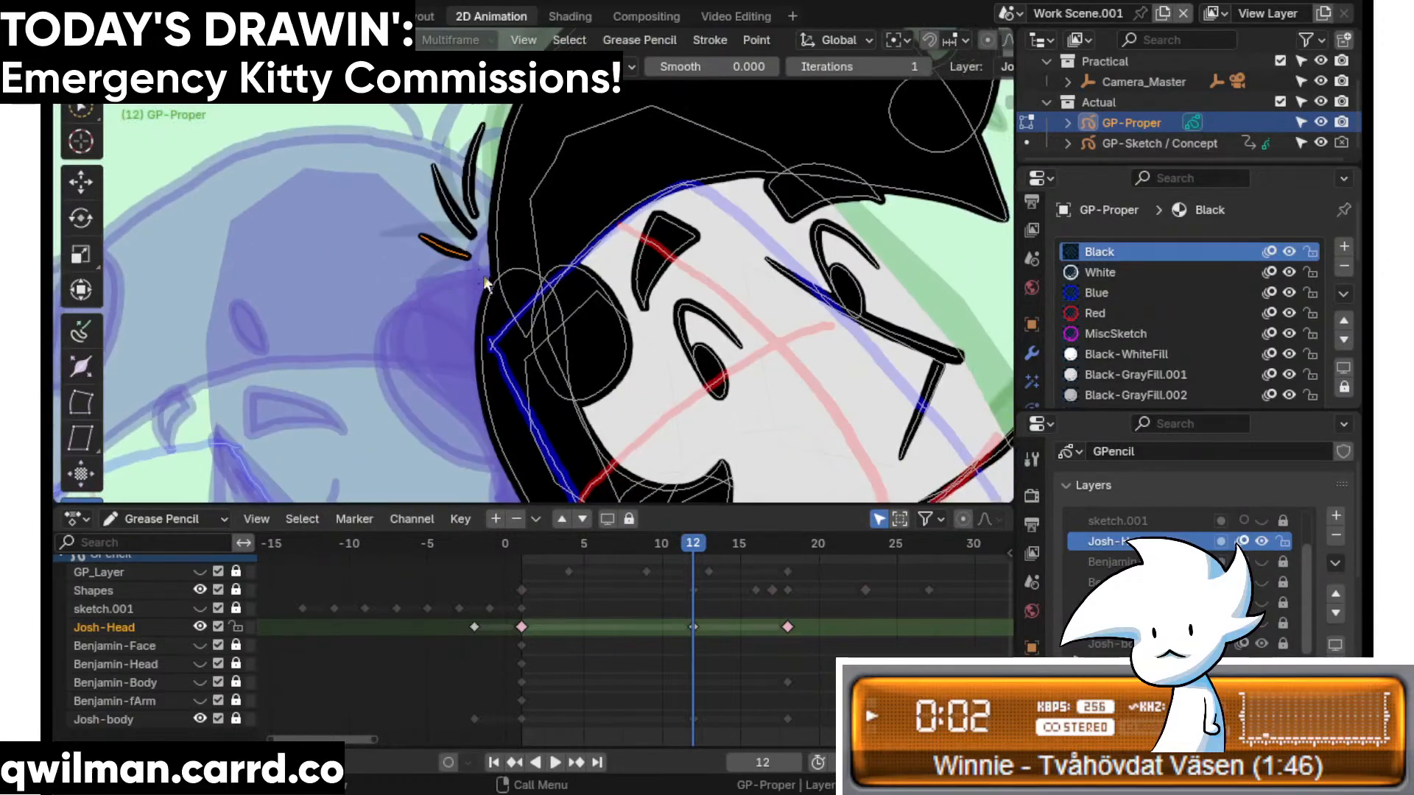
pyautogui.press('q')
pyautogui.click(490, 234)
pyautogui.scroll(2, 537, 266)
pyautogui.click(468, 190)
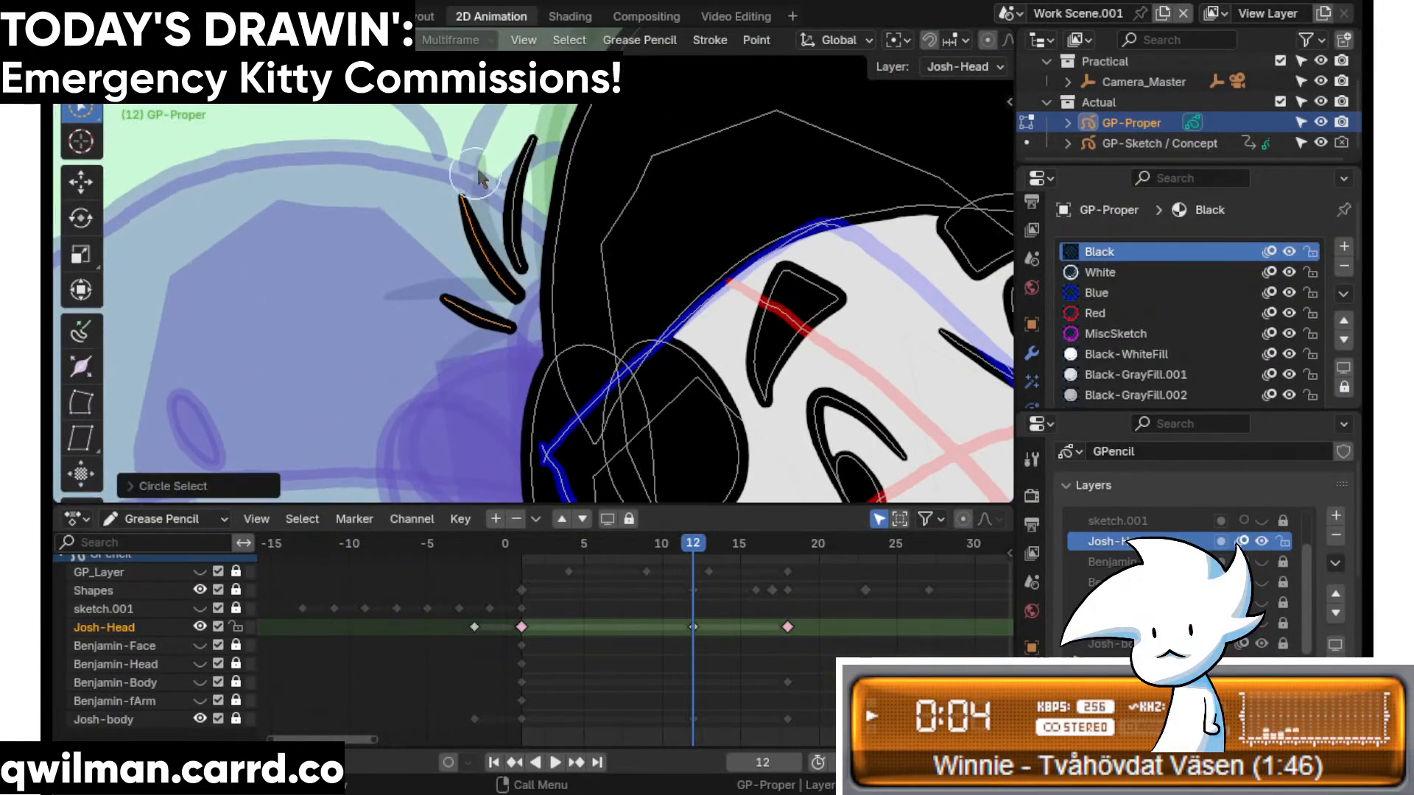
pyautogui.scroll(-6, 1200, 530)
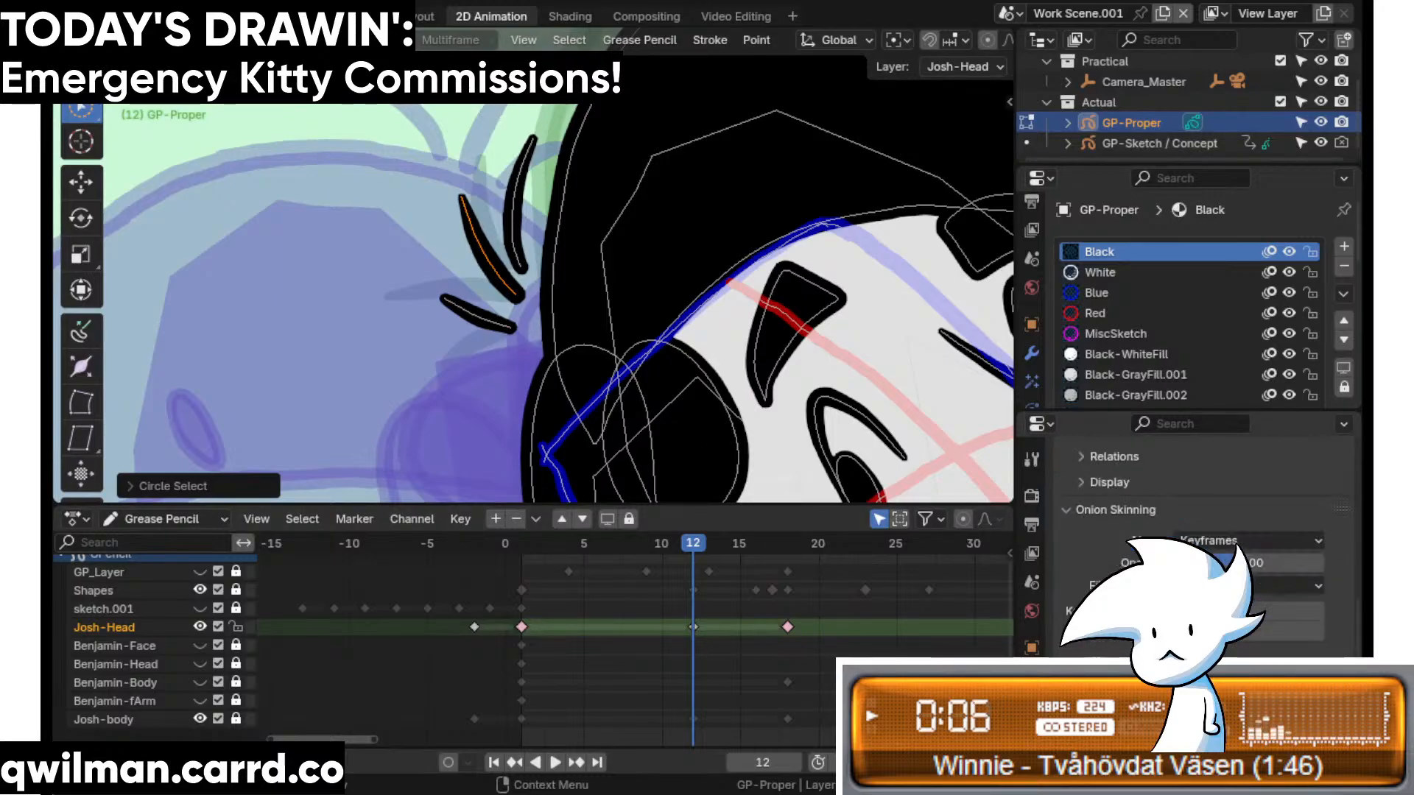
pyautogui.click(1183, 631)
pyautogui.scroll(-1, 514, 354)
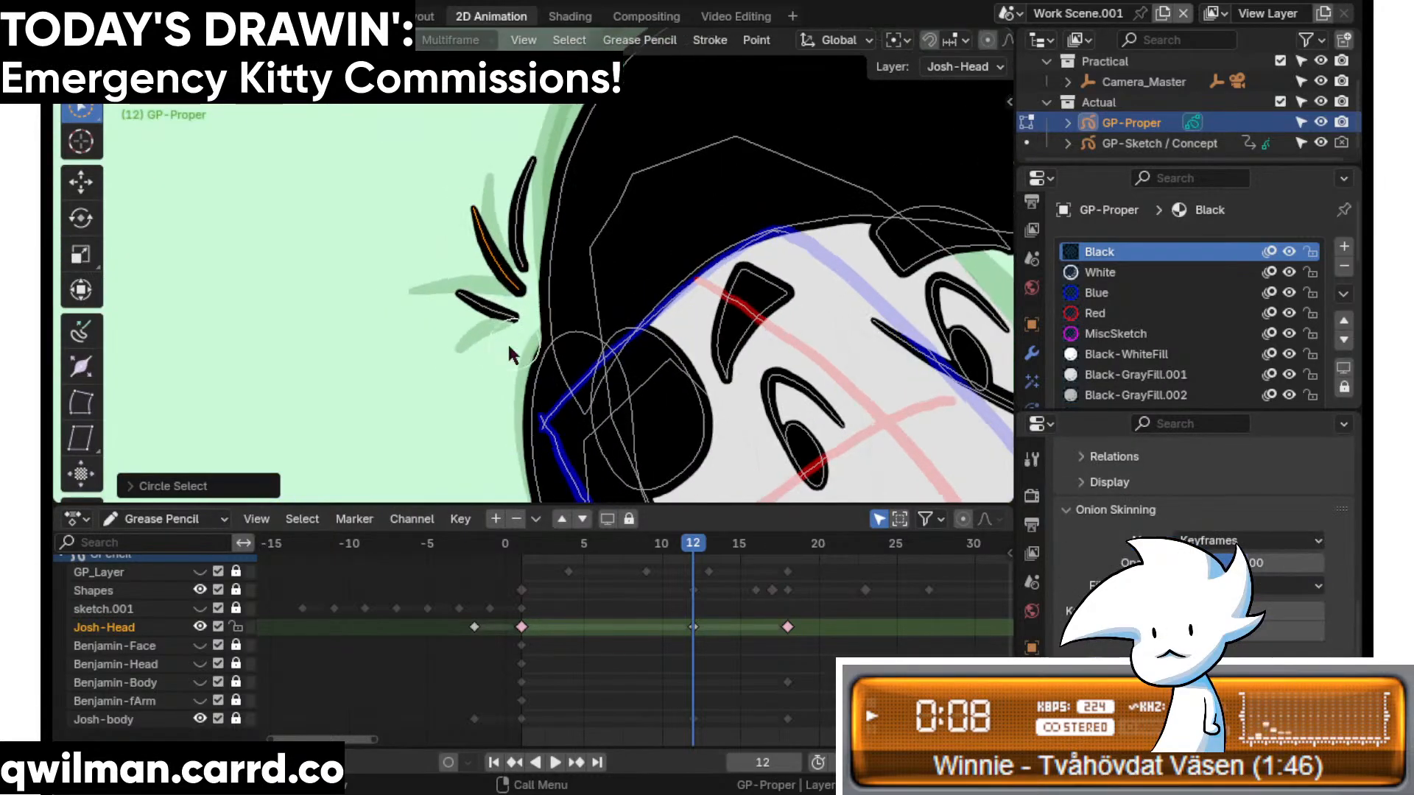
# - Bend the lowest accent stroke behind the head downward at frame 12 with the Grab brush in Sculpt Mode
pyautogui.press('Tab')
pyautogui.hotkey('shift', 'space')
pyautogui.click(412, 327)
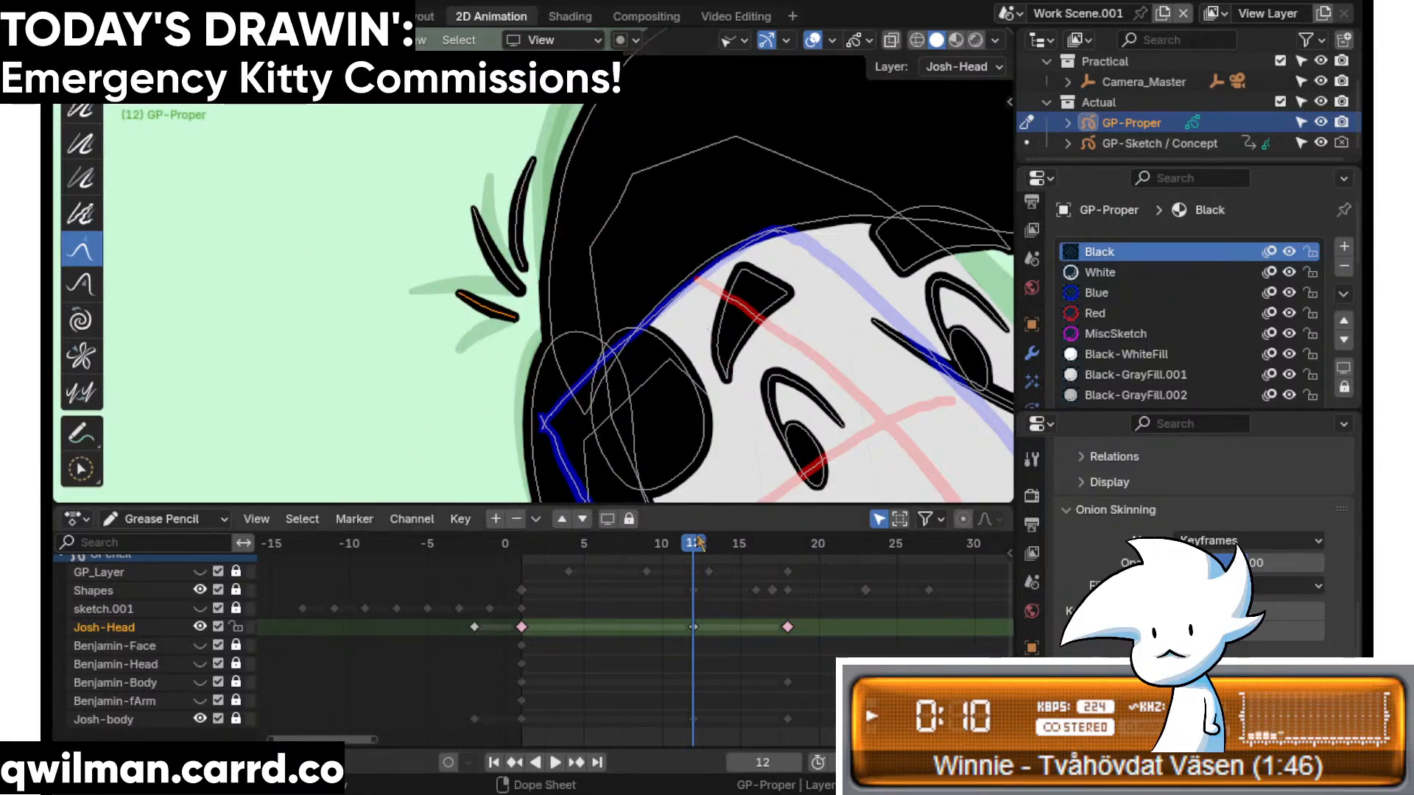
pyautogui.moveTo(690, 542)
pyautogui.mouseDown()
pyautogui.moveTo(661, 544)
pyautogui.moveTo(693, 552)
pyautogui.mouseUp()
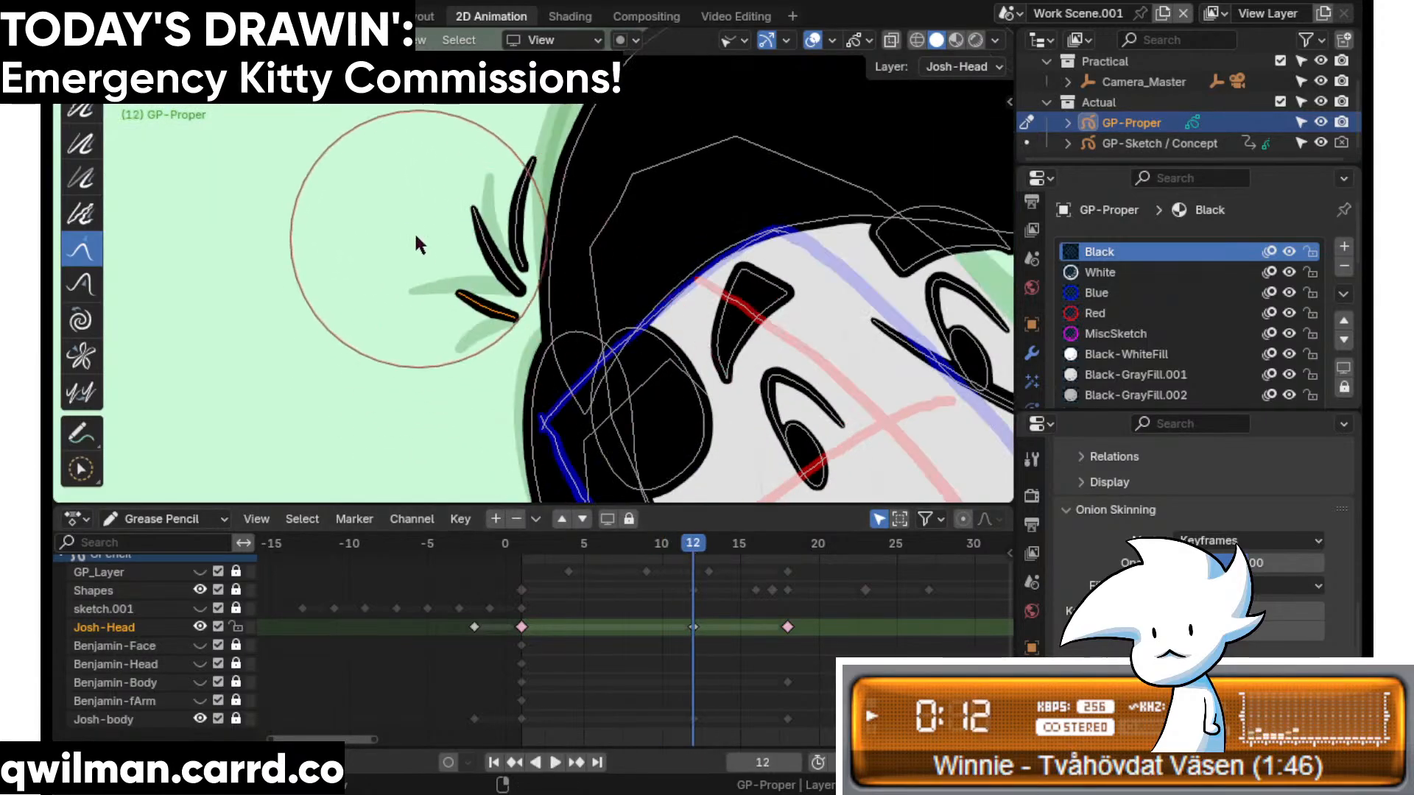
pyautogui.moveTo(412, 259); pyautogui.dragTo(411, 281)
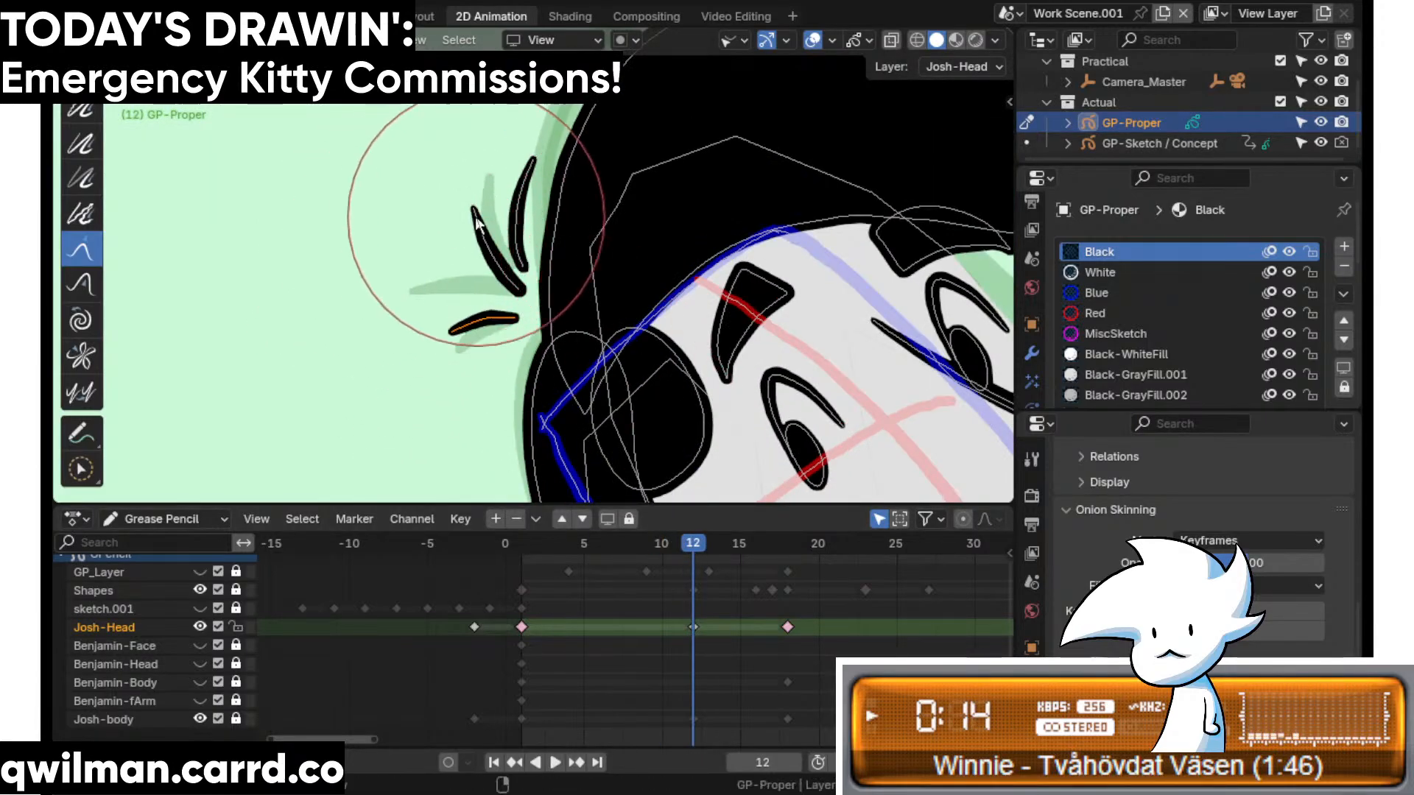
# - Select the middle accent stroke behind the head and pull its tip outward to nearly horizontal with the Grab brush
pyautogui.press('c')
pyautogui.click(479, 214)
pyautogui.hotkey('shift', 'space')
pyautogui.press('5')
pyautogui.moveTo(468, 145)
pyautogui.mouseDown()
pyautogui.moveTo(436, 190)
pyautogui.moveTo(336, 197)
pyautogui.moveTo(395, 238)
pyautogui.moveTo(453, 240)
pyautogui.mouseUp()
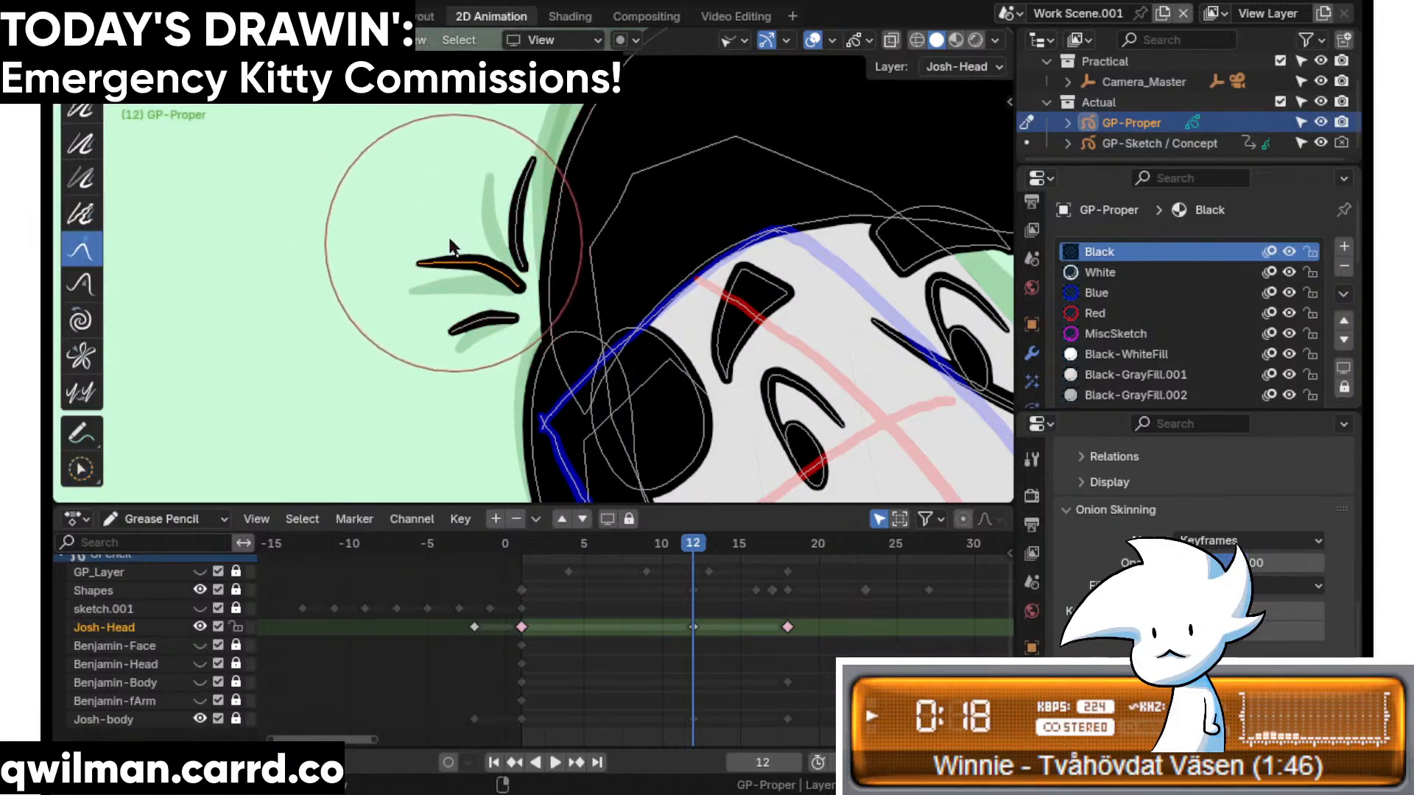
# - Select the uppermost accent stroke behind the head at frame 12 and reshape it with the Grab brush
pyautogui.hotkey('shift', 'space')
pyautogui.press('c')
pyautogui.click(527, 195)
pyautogui.hotkey('shift', 'space')
pyautogui.press('5')
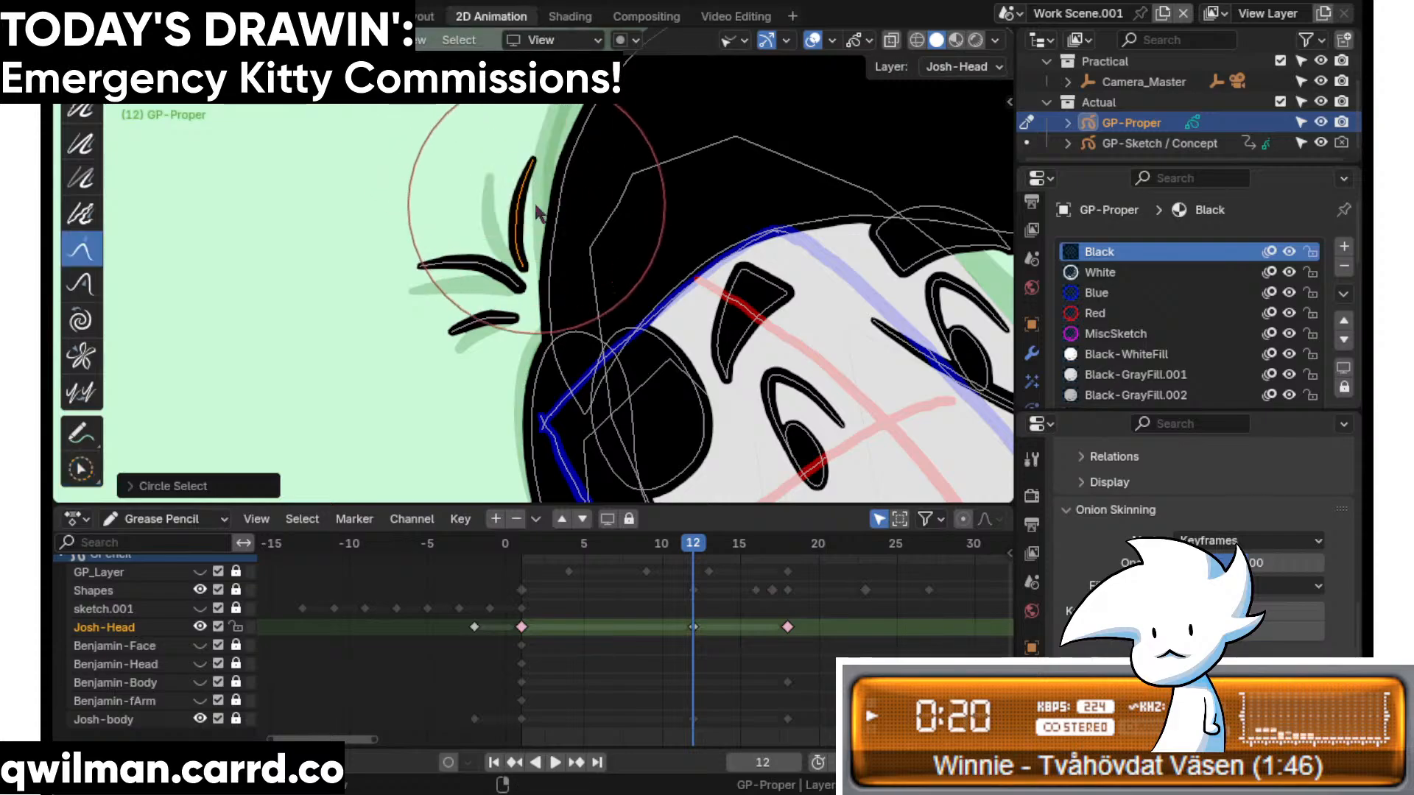
# - At frame 18, move the three hair accent strokes toward the back of the head and return to the Grab brush in Sculpt Mode
pyautogui.moveTo(687, 550); pyautogui.dragTo(847, 560)
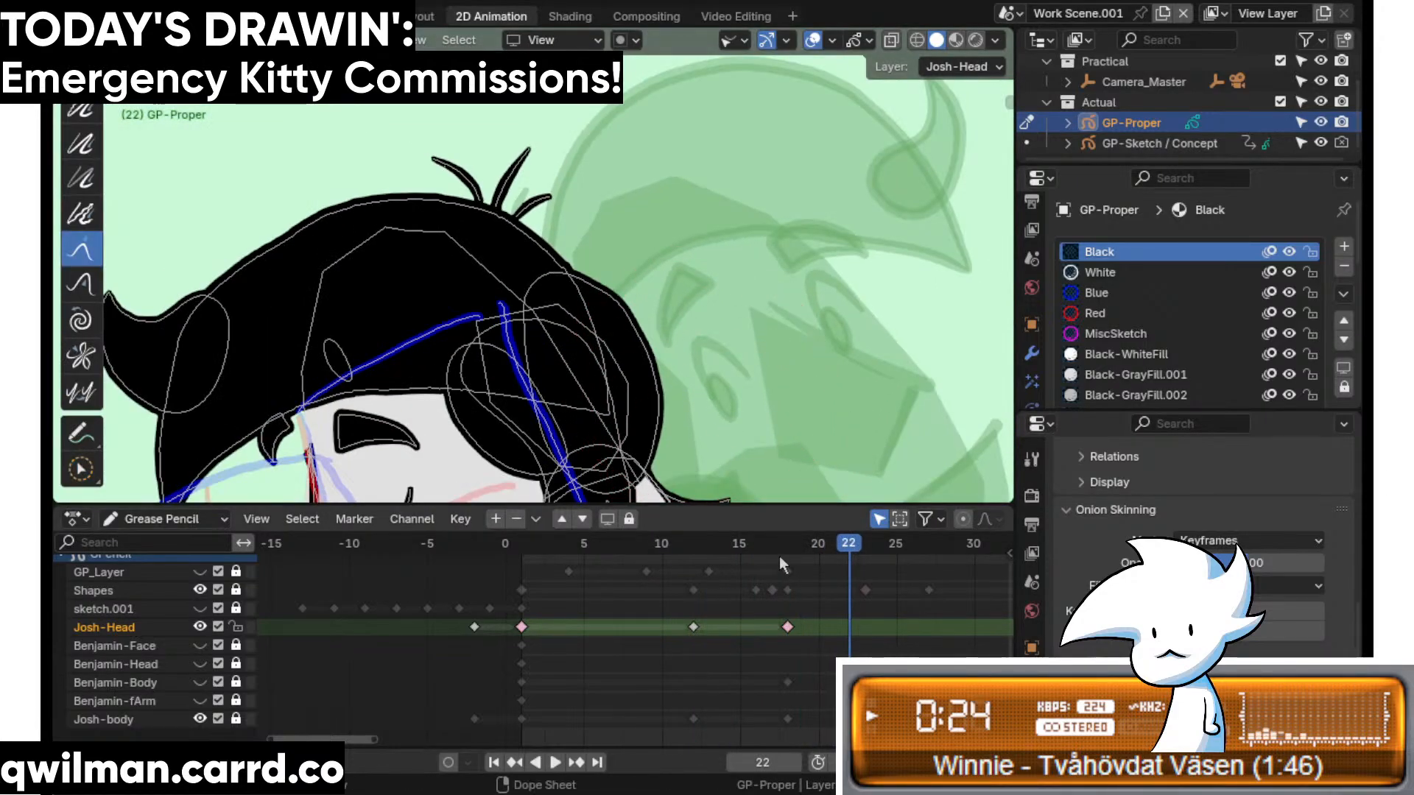
pyautogui.click(785, 545)
pyautogui.press('Tab')
pyautogui.moveTo(556, 195)
pyautogui.mouseDown()
pyautogui.moveTo(546, 165)
pyautogui.moveTo(458, 160)
pyautogui.moveTo(593, 226)
pyautogui.mouseUp()
pyautogui.hotkey('shift', 'space')
pyautogui.click(503, 228)
pyautogui.hotkey('ctrl', 'Tab')
pyautogui.hotkey('shift', 'space')
pyautogui.click(594, 193)
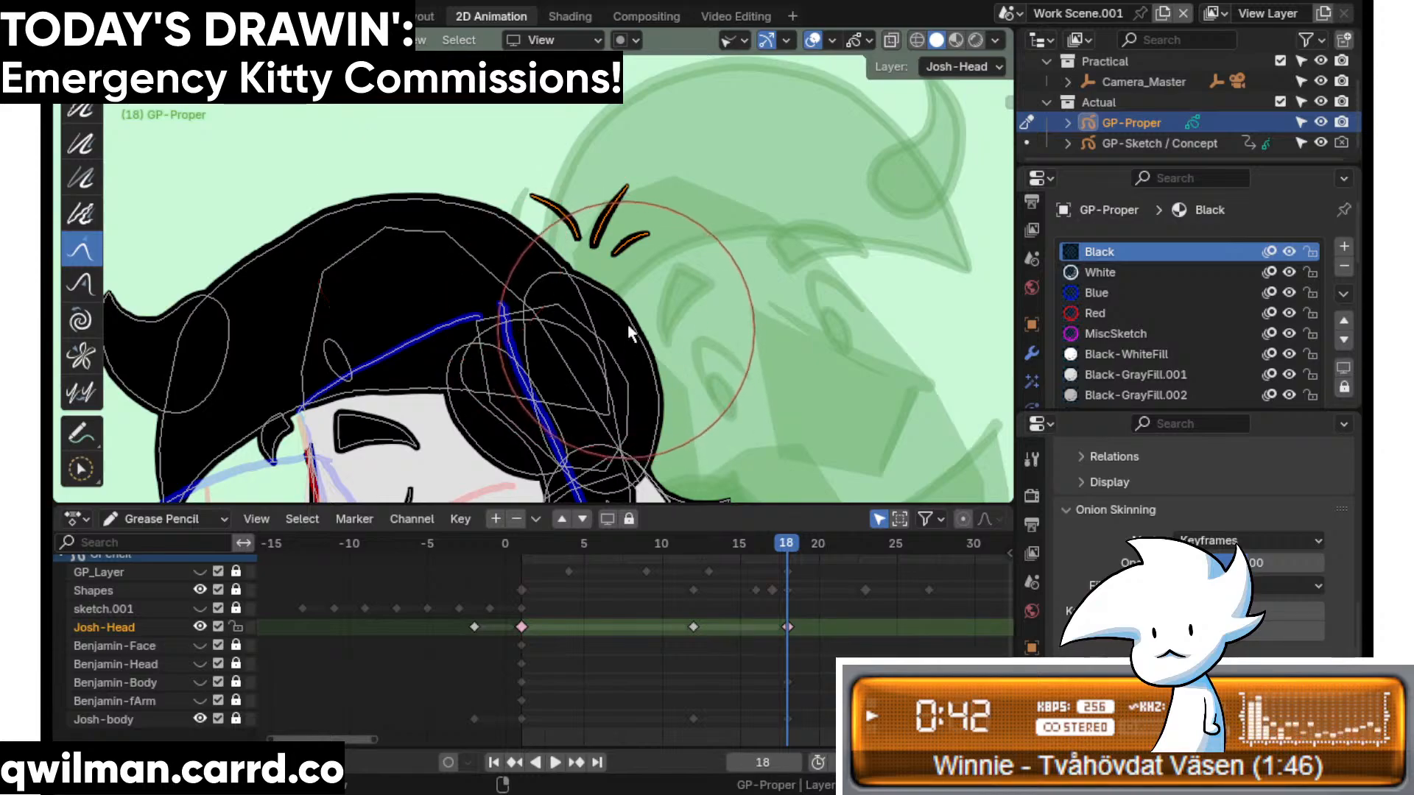
# - Select the leftmost hair accent stroke at frame 18 and nudge its tip slightly to the right with the Grab brush
pyautogui.keyDown('shift'); pyautogui.moveTo(627, 324); pyautogui.dragTo(645, 309, button='middle'); pyautogui.keyUp('shift')
pyautogui.press('q')
pyautogui.click(598, 189)
pyautogui.click(570, 177)
pyautogui.press('q')
pyautogui.click(544, 113)
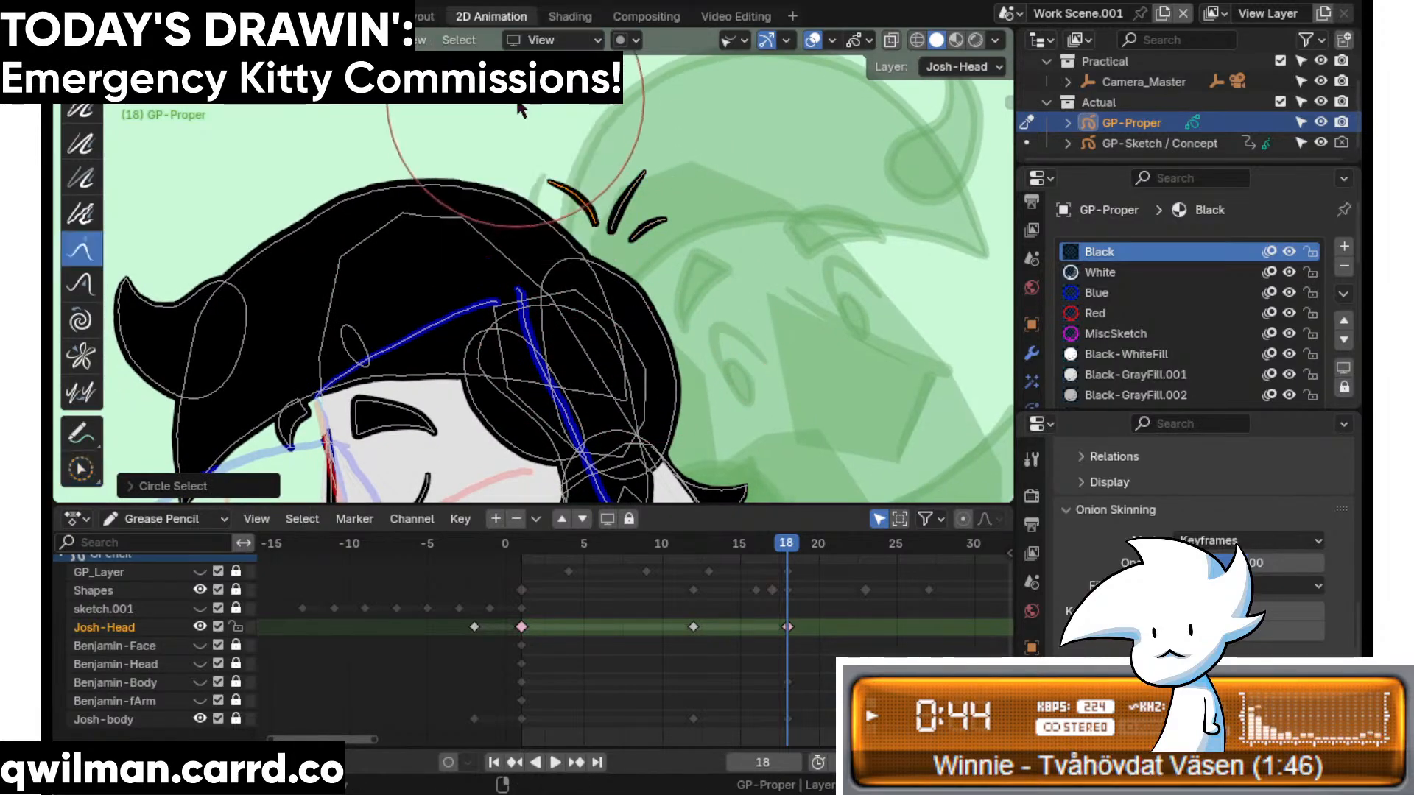
pyautogui.moveTo(537, 128); pyautogui.dragTo(557, 120)
pyautogui.moveTo(633, 225)
pyautogui.mouseDown()
pyautogui.moveTo(624, 241)
pyautogui.moveTo(642, 213)
pyautogui.mouseUp()
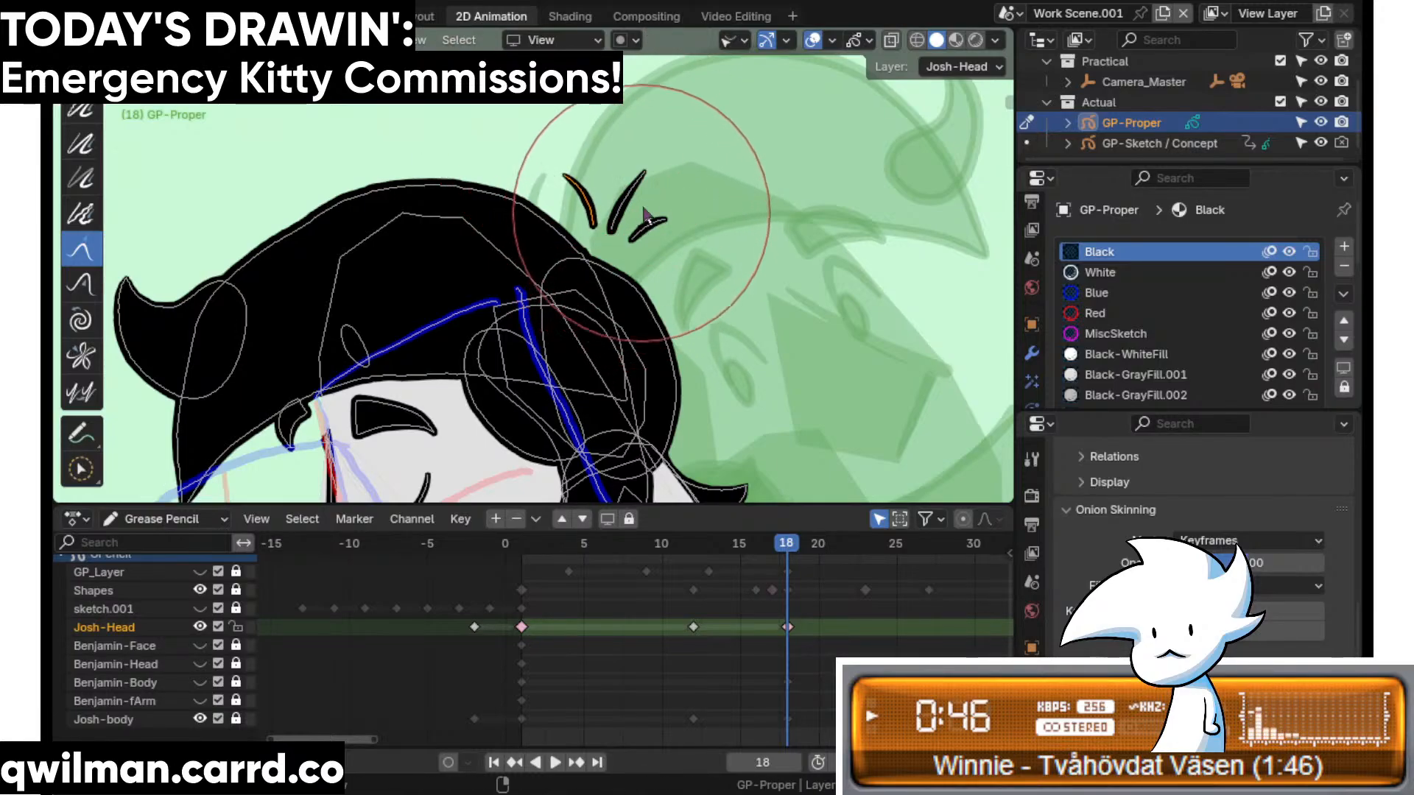
# - Reshape the middle and rightmost hair accent strokes at frame 18 with the Grab brush, lowering and lengthening the rightmost one
pyautogui.press('w')
pyautogui.click(655, 177)
pyautogui.hotkey('shift', 'space')
pyautogui.click(619, 116)
pyautogui.moveTo(624, 122)
pyautogui.mouseDown()
pyautogui.moveTo(656, 137)
pyautogui.moveTo(681, 188)
pyautogui.moveTo(630, 308)
pyautogui.moveTo(599, 293)
pyautogui.mouseUp()
pyautogui.press('q')
pyautogui.click(678, 230)
pyautogui.click(678, 219)
pyautogui.hotkey('shift', 'space')
pyautogui.click(627, 114)
# - Touch up the middle hair accent stroke at frame 18 with the Grab brush and save the file
pyautogui.press('w')
pyautogui.click(659, 164)
pyautogui.hotkey('shift', 'space')
pyautogui.click(635, 136)
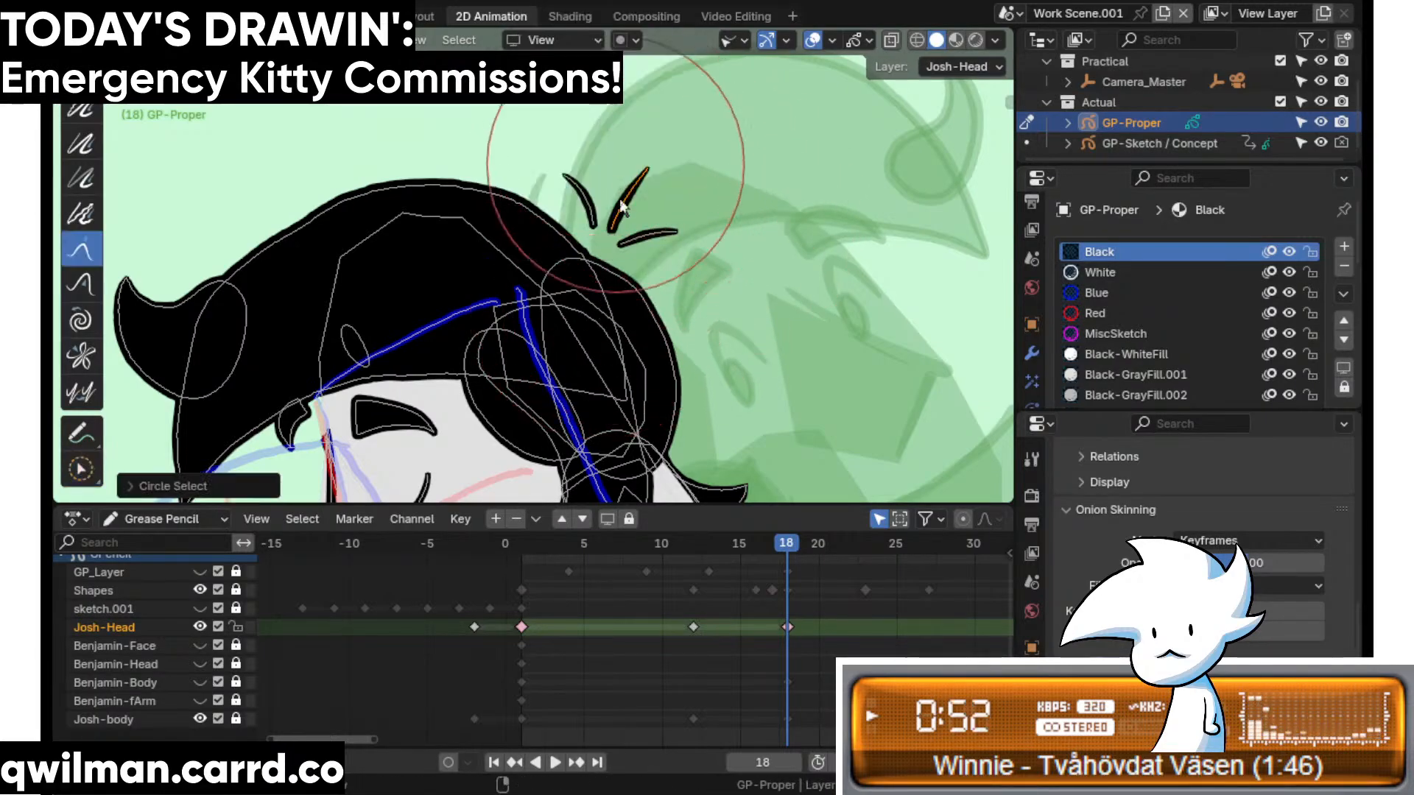
pyautogui.scroll(-3, 656, 293)
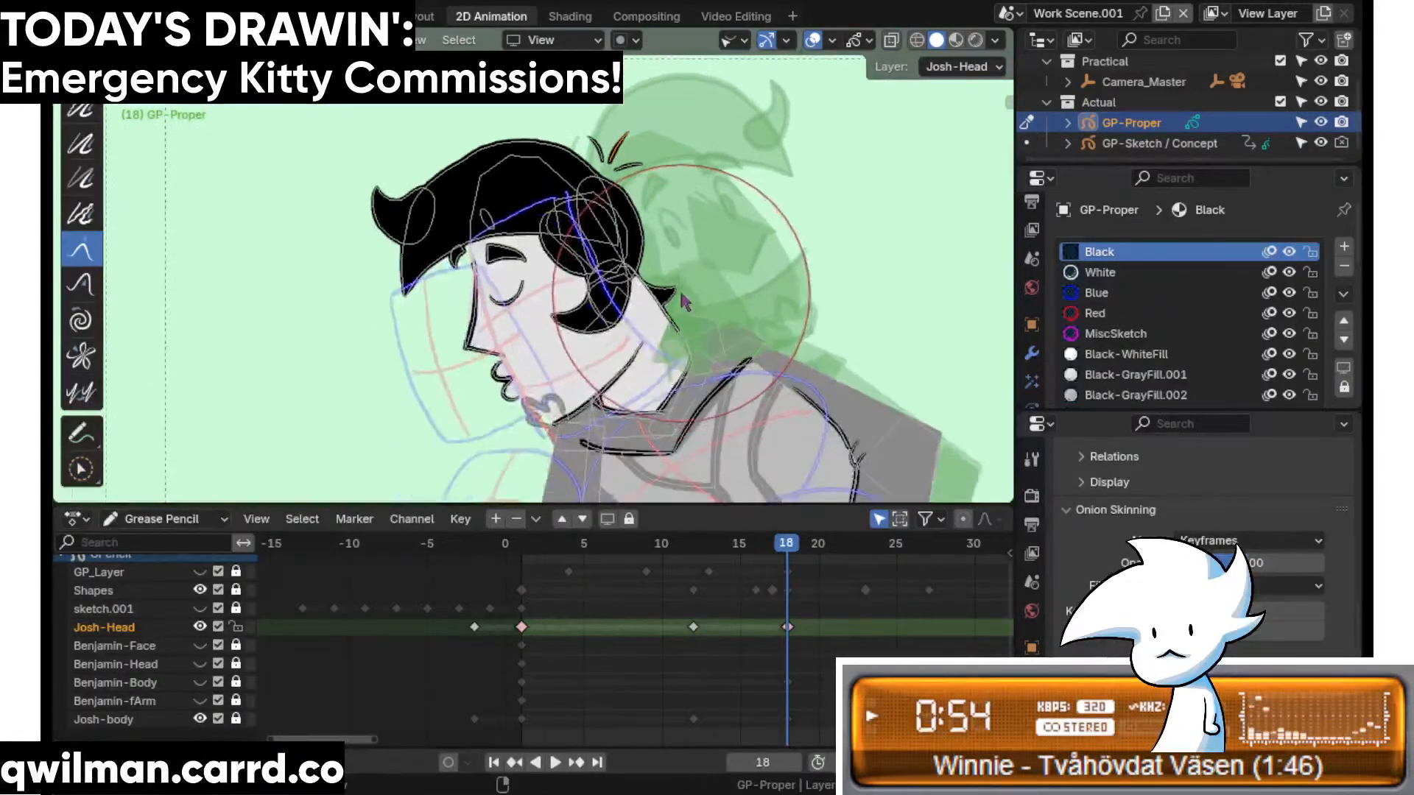
pyautogui.hotkey('ctrl', 's')
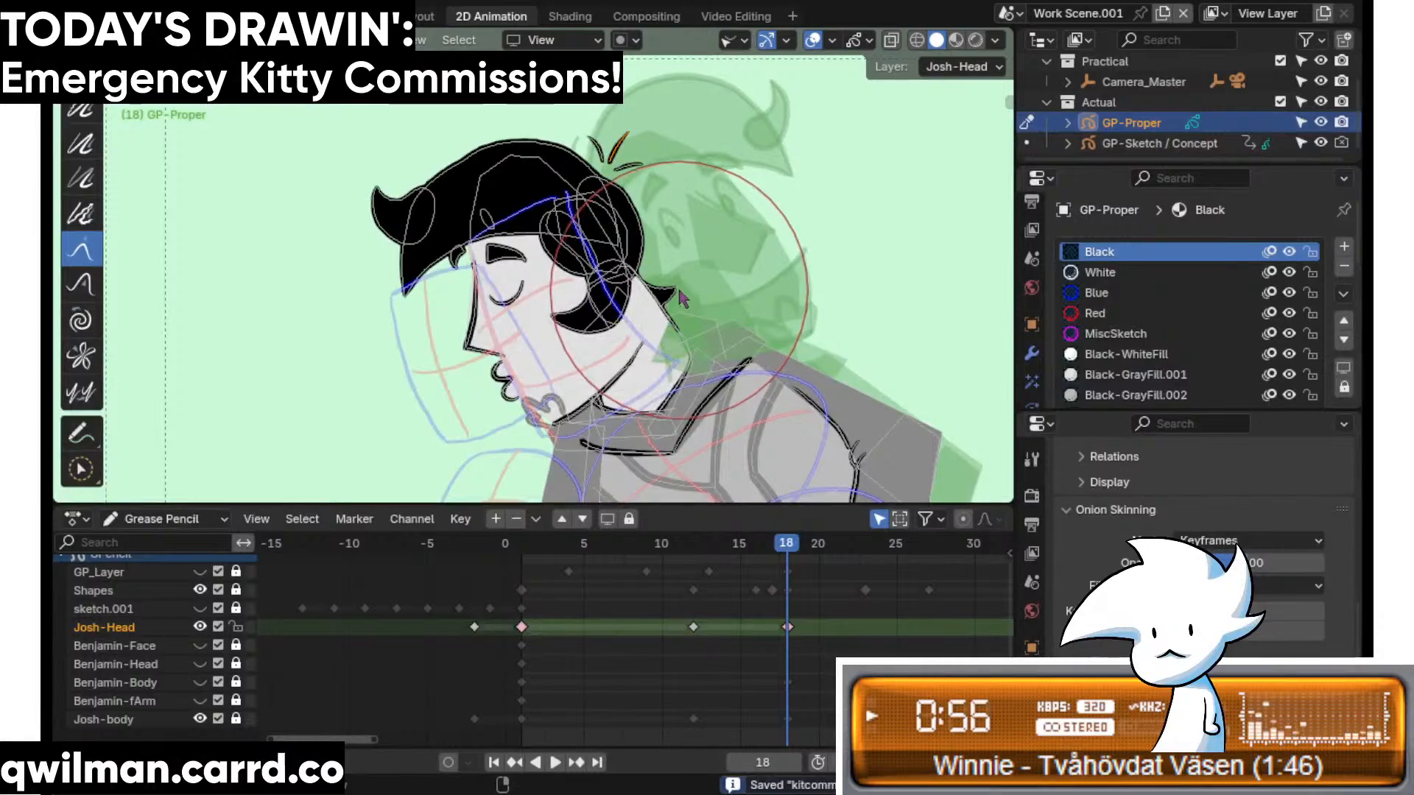
# - At frame 12, select the back neck line and neck fill and adjust their lower ends at the collar with the Grab brush
pyautogui.moveTo(753, 542); pyautogui.dragTo(628, 554)
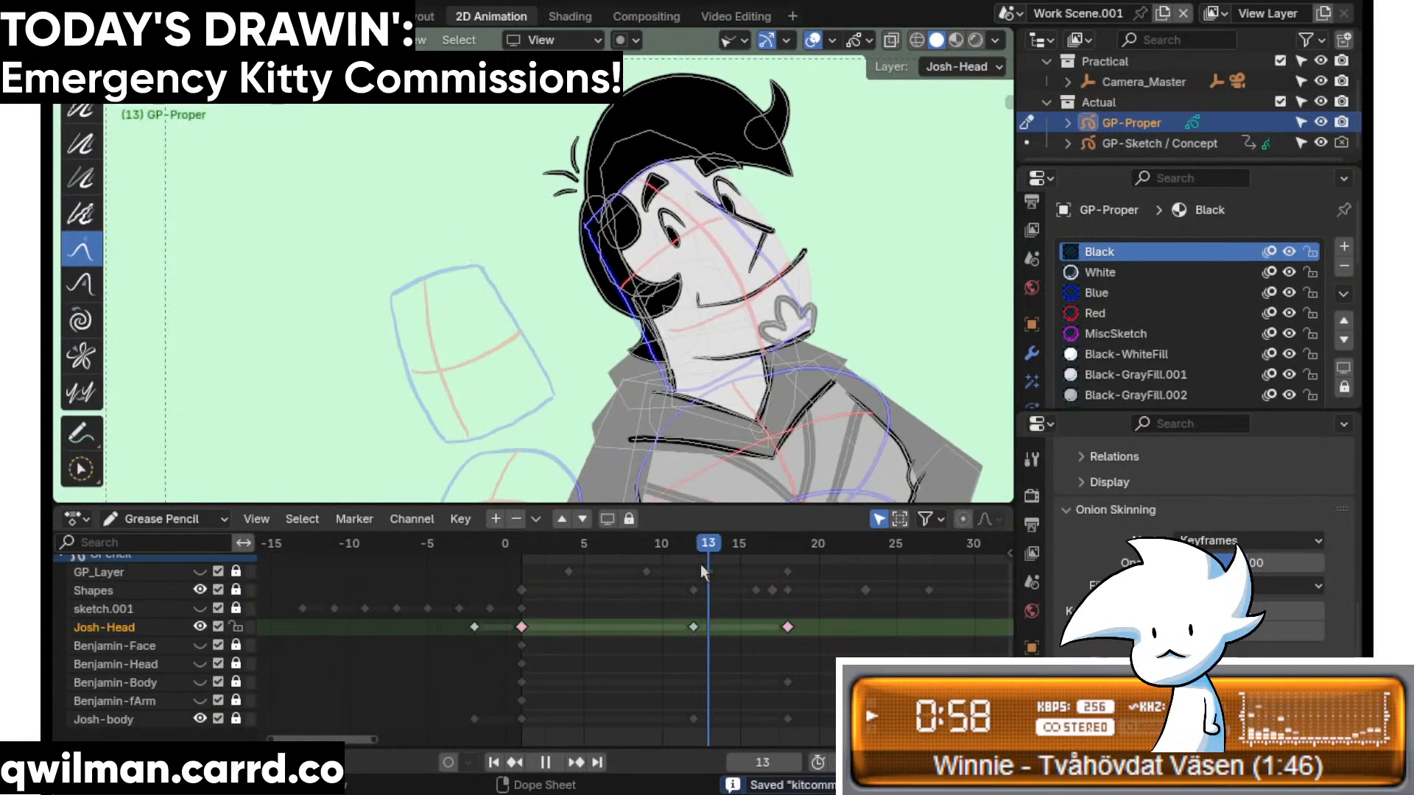
pyautogui.press('space')
pyautogui.scroll(3, 695, 479)
pyautogui.scroll(4, 624, 261)
pyautogui.keyDown('shift'); pyautogui.moveTo(624, 261); pyautogui.dragTo(729, 293, button='middle'); pyautogui.keyUp('shift')
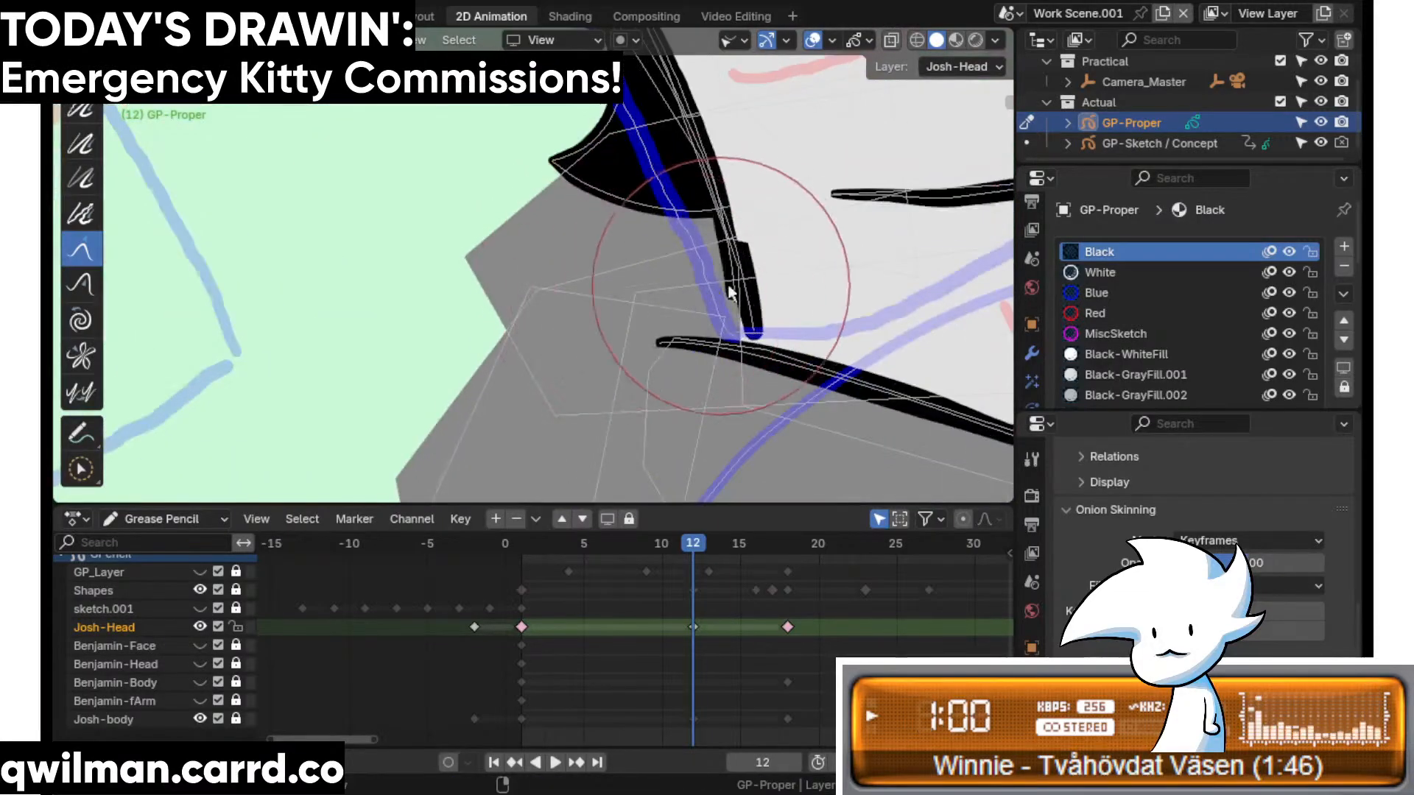
pyautogui.press('w')
pyautogui.moveTo(733, 272)
pyautogui.mouseDown()
pyautogui.moveTo(734, 258)
pyautogui.moveTo(737, 274)
pyautogui.mouseUp()
pyautogui.hotkey('shift', 'space')
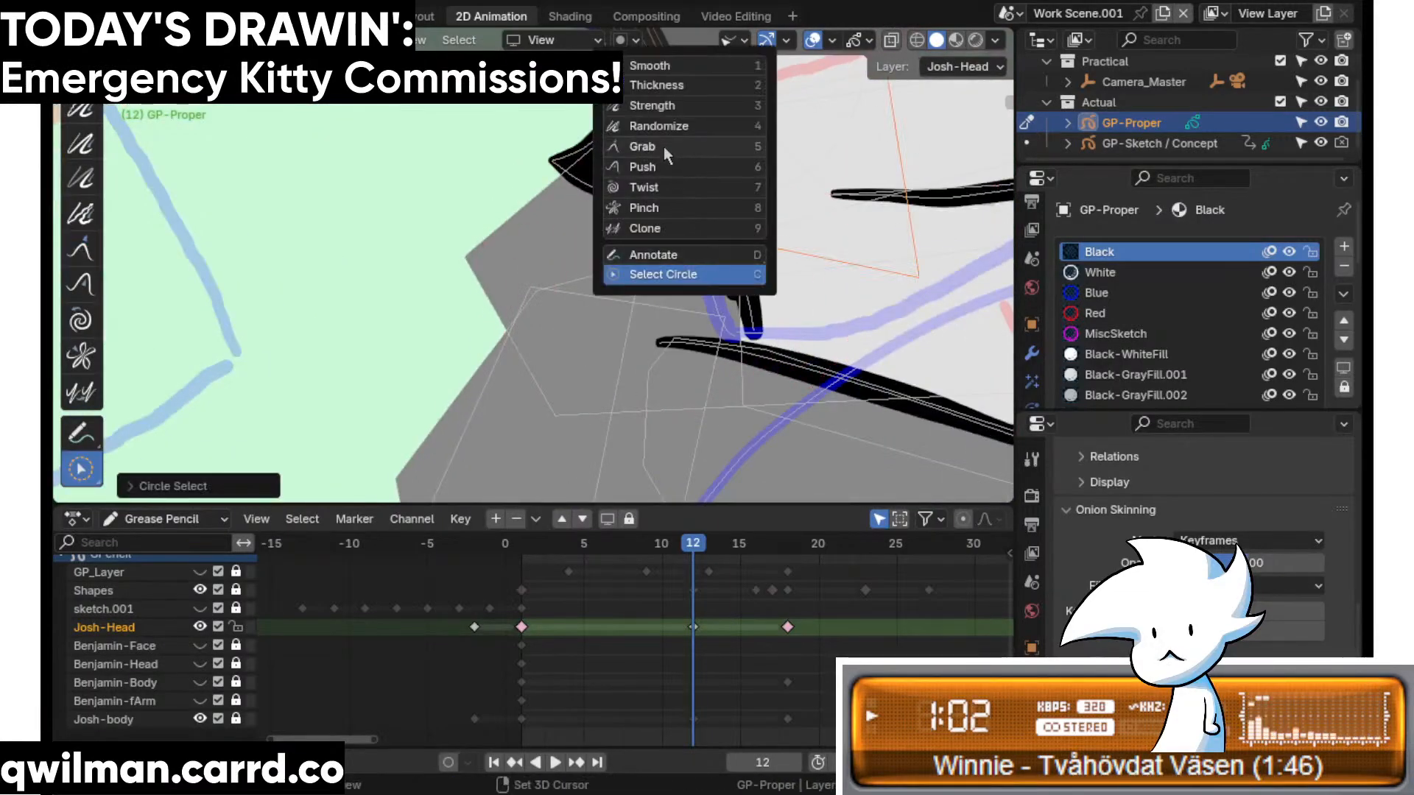
pyautogui.click(664, 146)
pyautogui.scroll(-4, 648, 295)
pyautogui.moveTo(624, 324); pyautogui.dragTo(611, 300)
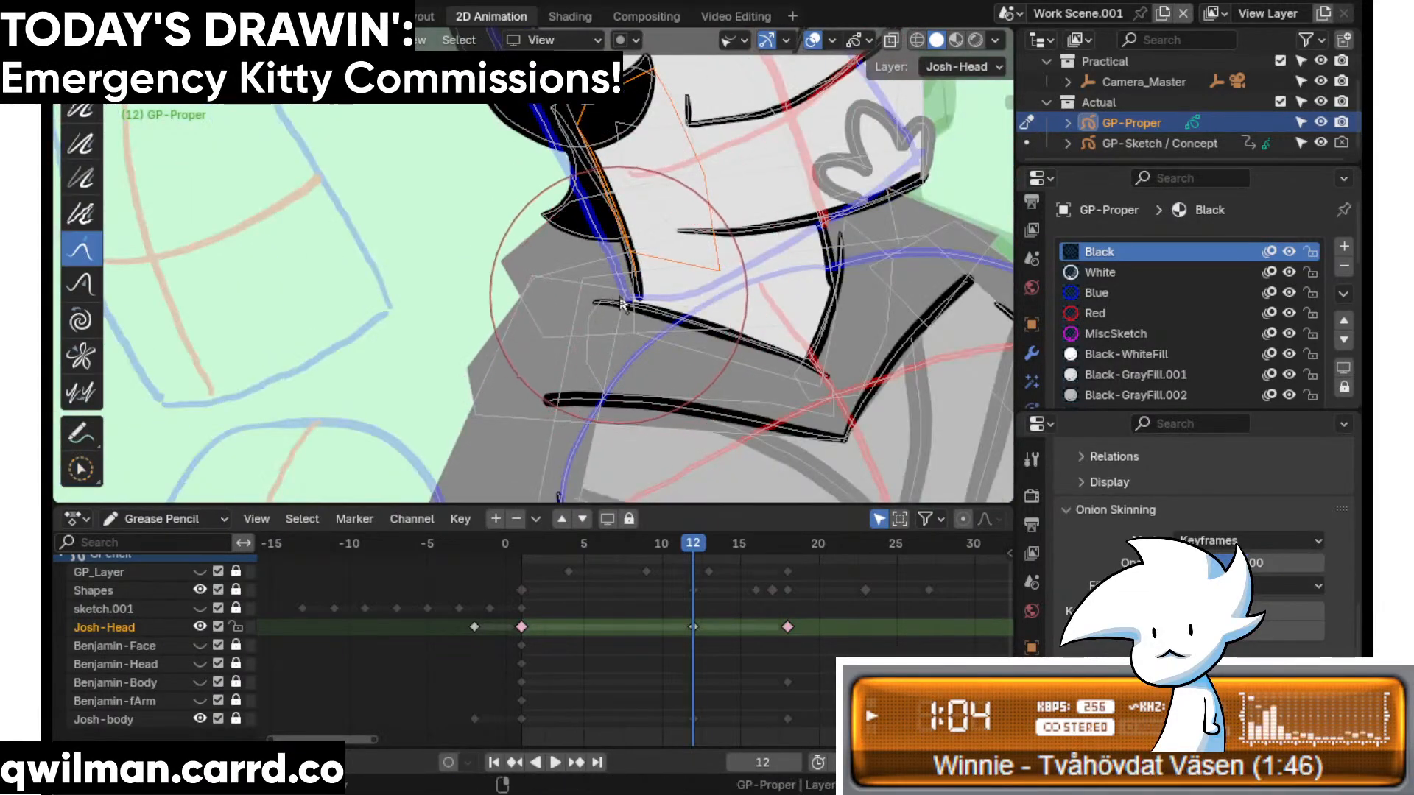
pyautogui.keyDown('shift'); pyautogui.moveTo(818, 281); pyautogui.dragTo(725, 336, button='middle'); pyautogui.keyUp('shift')
# - Play back the animation, stop at frame 19, and examine the hair on the head
pyautogui.press('space')
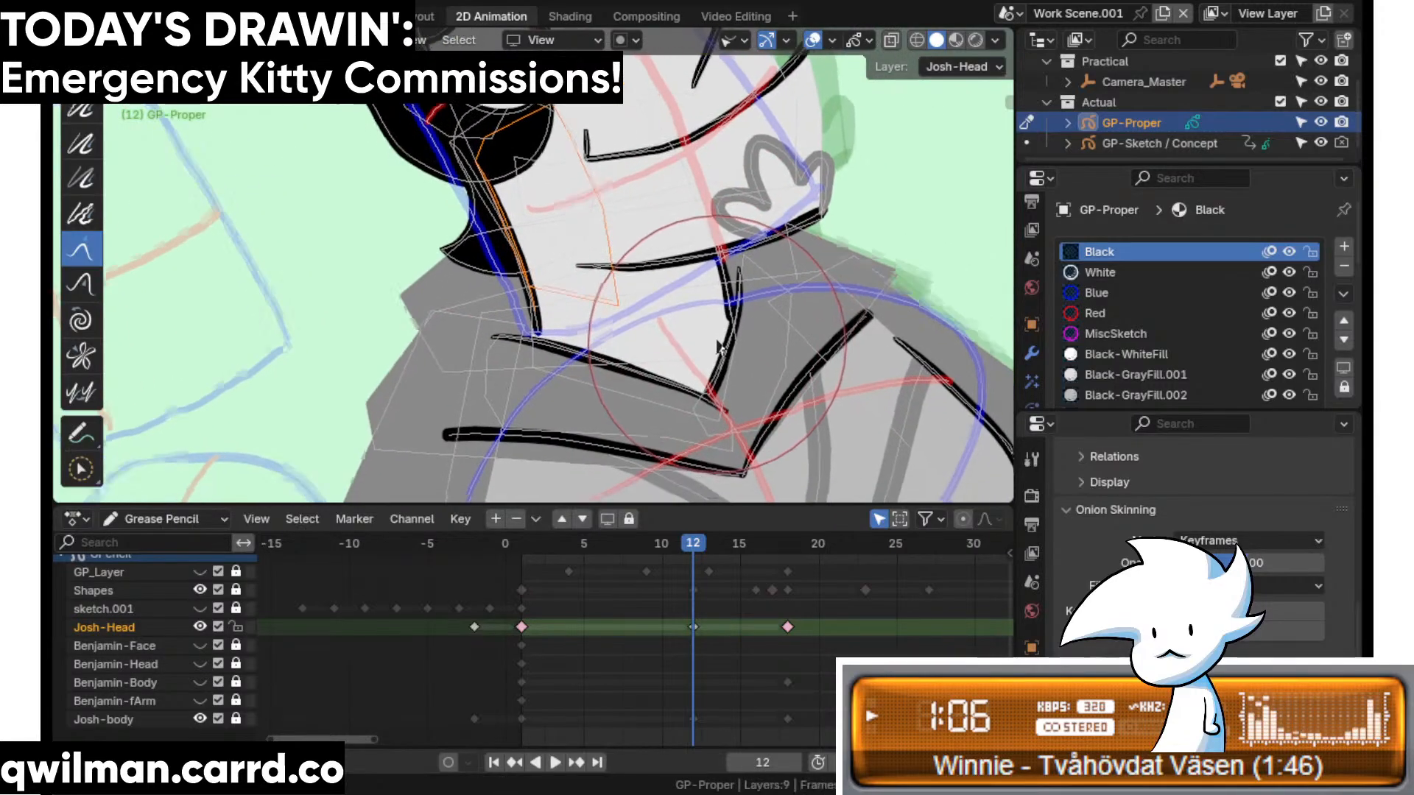
pyautogui.press('space')
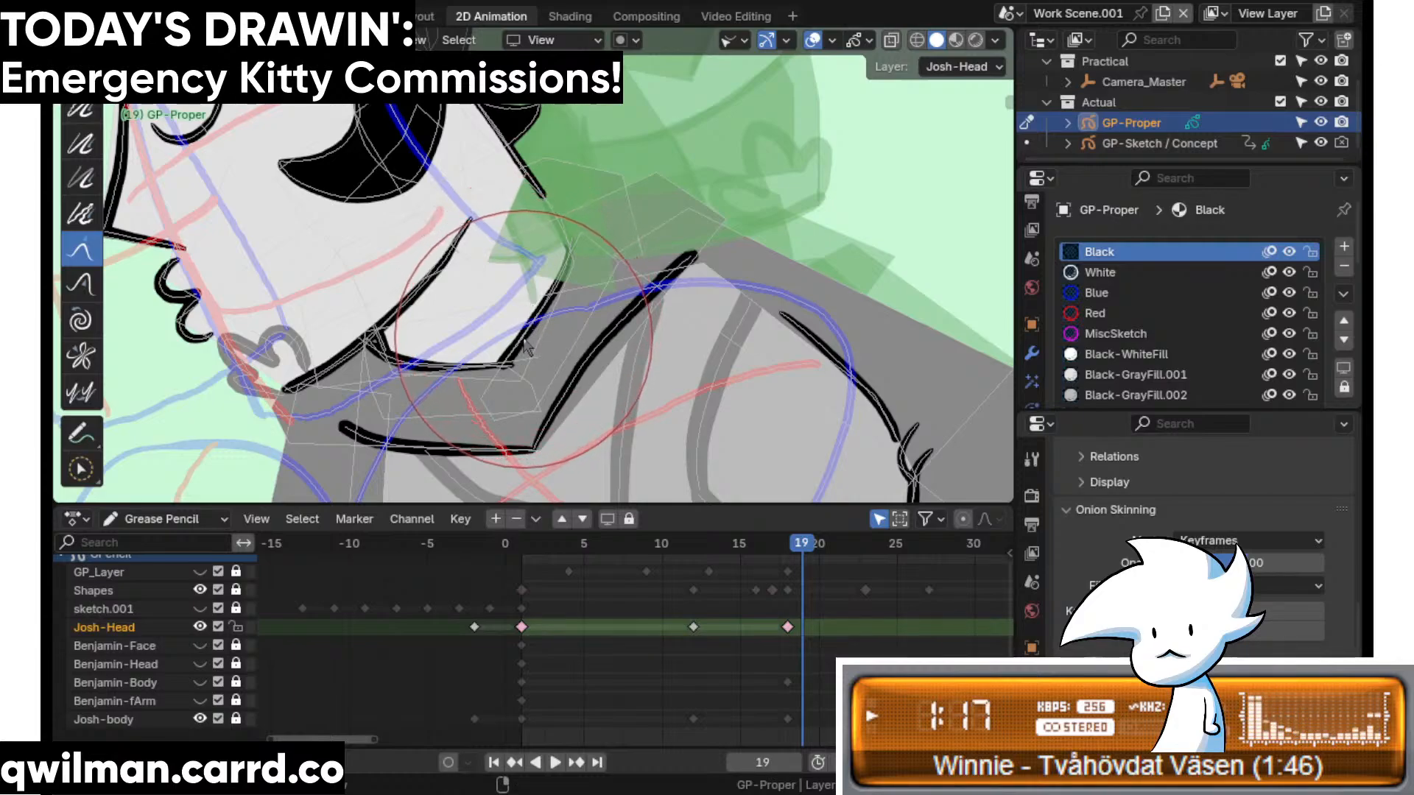
pyautogui.scroll(-5, 541, 309)
pyautogui.keyDown('shift'); pyautogui.moveTo(387, 214); pyautogui.dragTo(497, 286, button='middle'); pyautogui.keyUp('shift')
pyautogui.scroll(5, 497, 286)
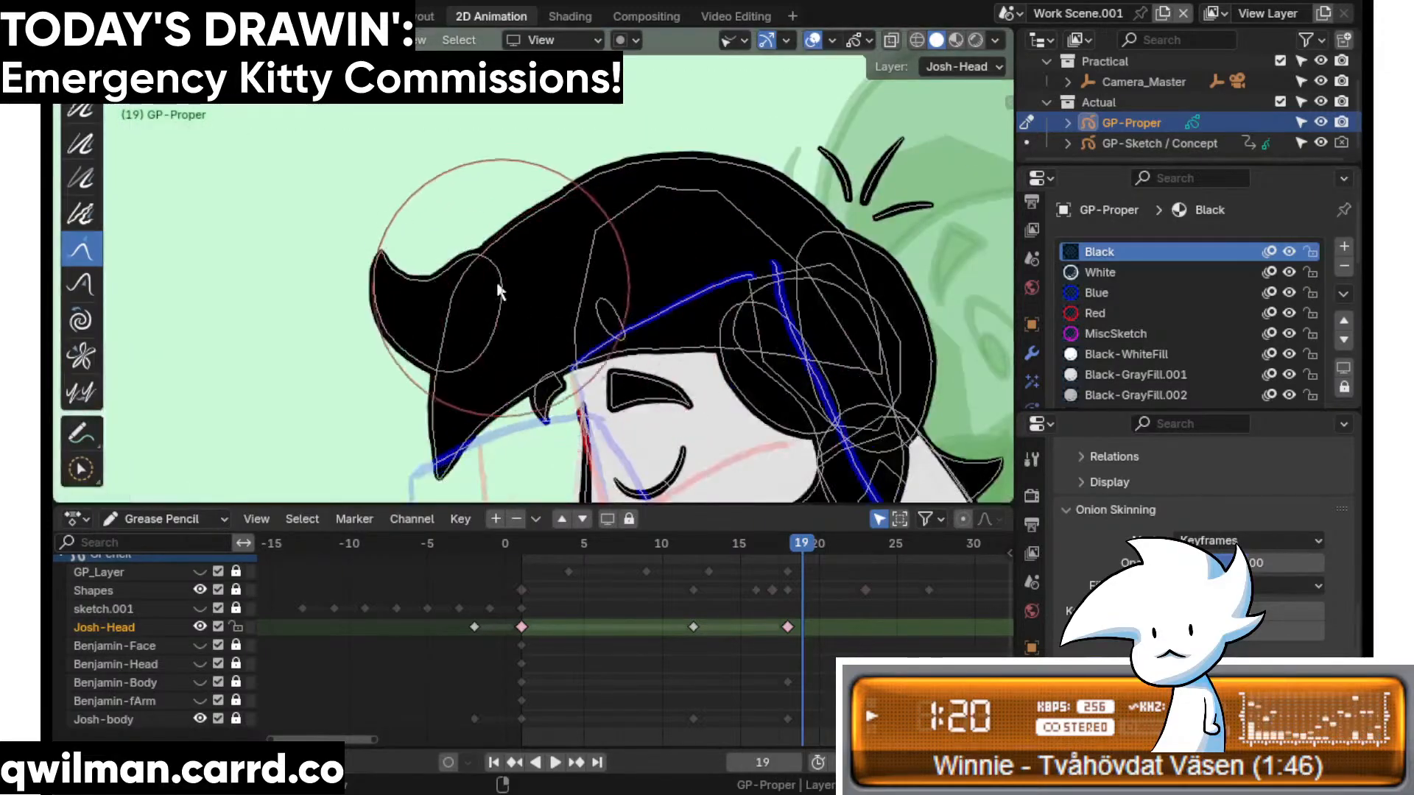
# - Select the main hair shape at frame 19 and show the GP_Layer sketch as a drawing reference
pyautogui.press('c')
pyautogui.click(515, 225)
pyautogui.hotkey('shift', 'space')
pyautogui.click(468, 112)
pyautogui.scroll(-4, 479, 160)
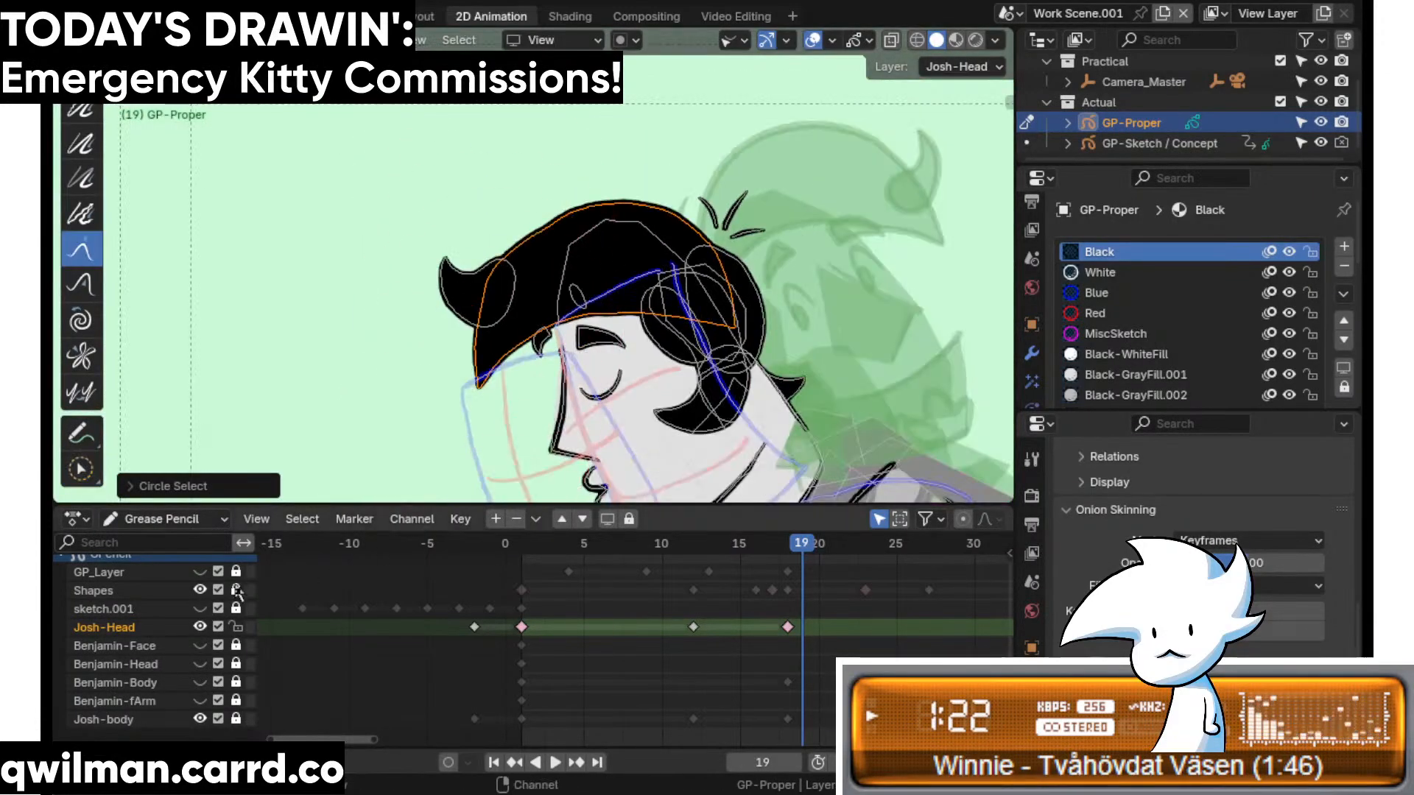
pyautogui.click(200, 608)
pyautogui.click(200, 608)
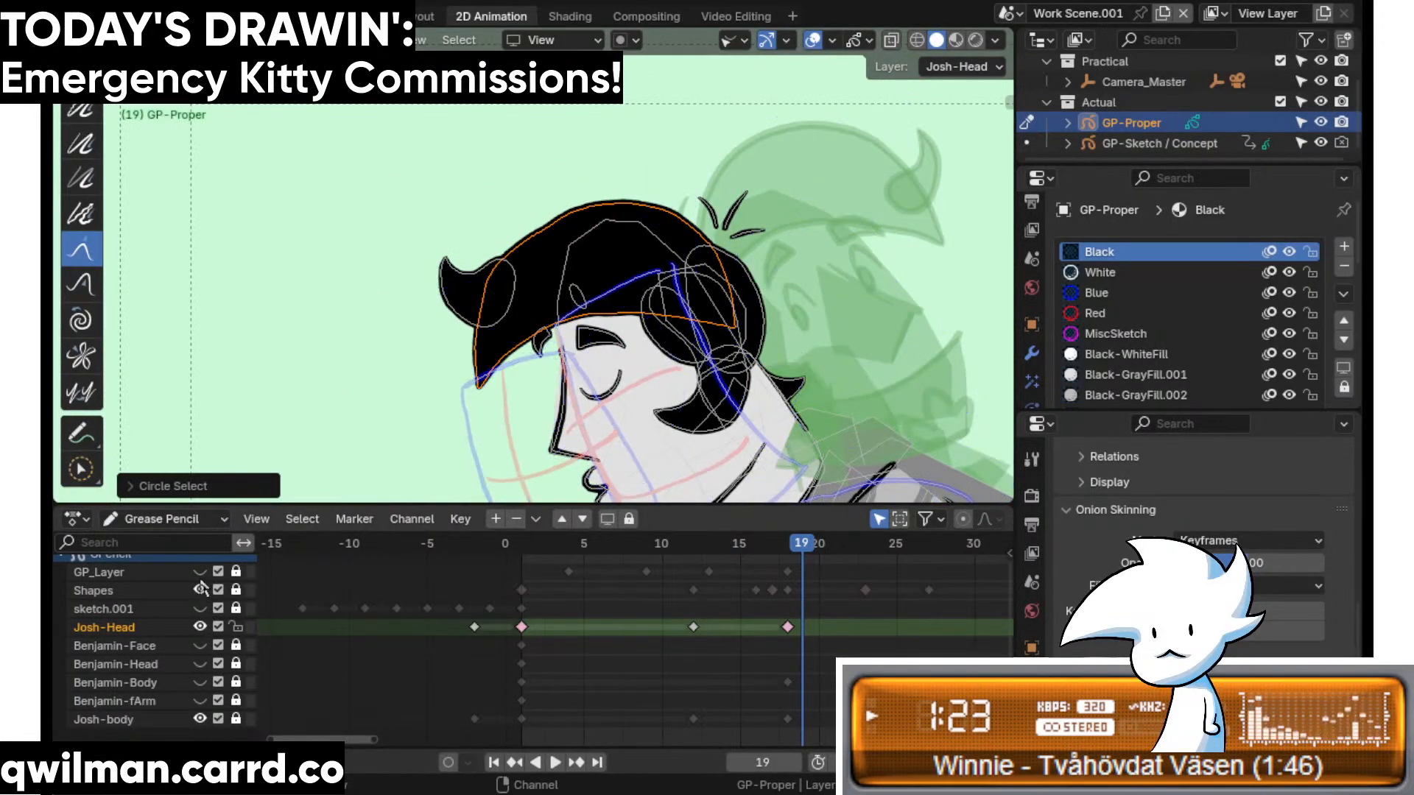
pyautogui.click(200, 572)
pyautogui.press('c')
pyautogui.scroll(2, 528, 263)
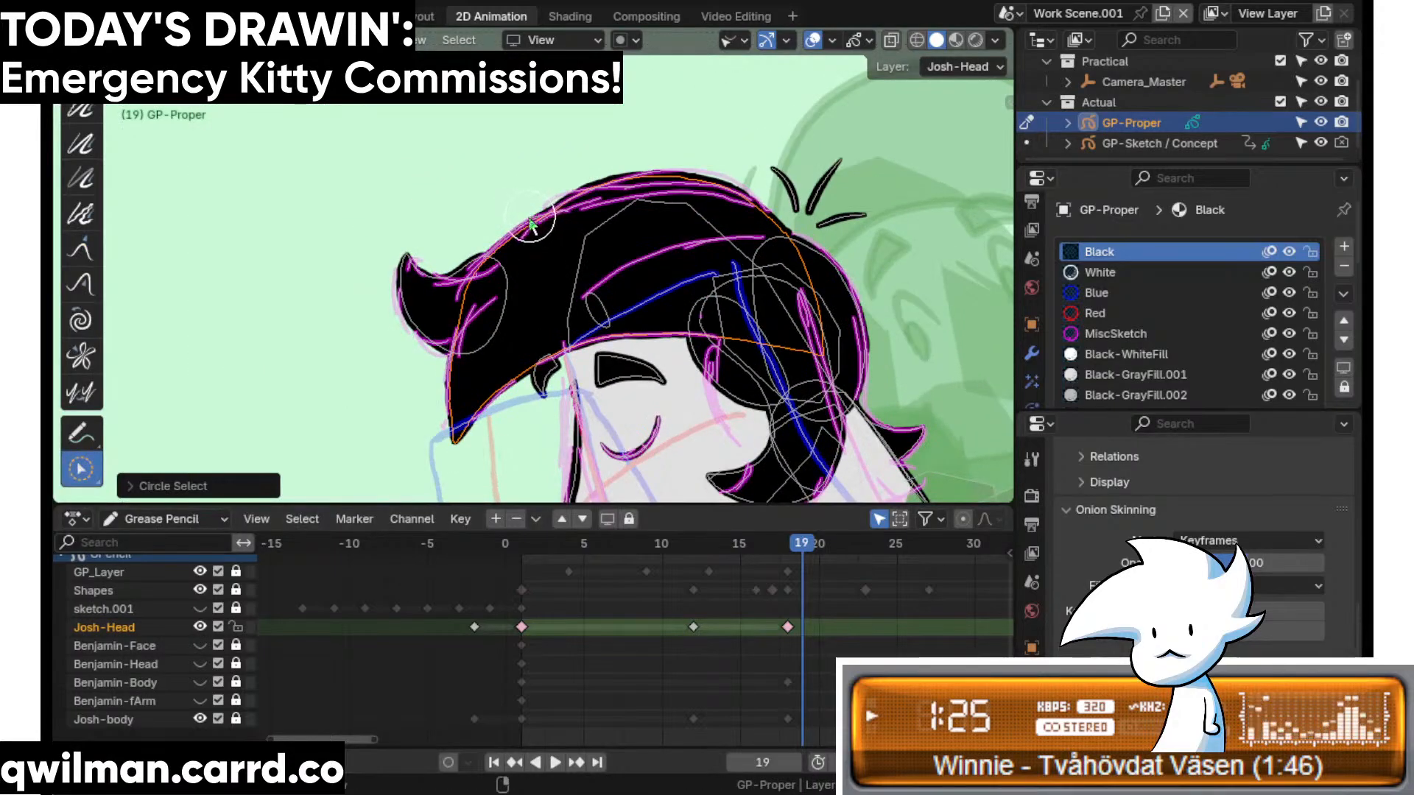
# - Adjust the front outline of the main hair shape toward the sketch lines with the Grab brush
pyautogui.hotkey('shift', 'space')
pyautogui.click(444, 118)
pyautogui.moveTo(462, 272); pyautogui.dragTo(468, 278)
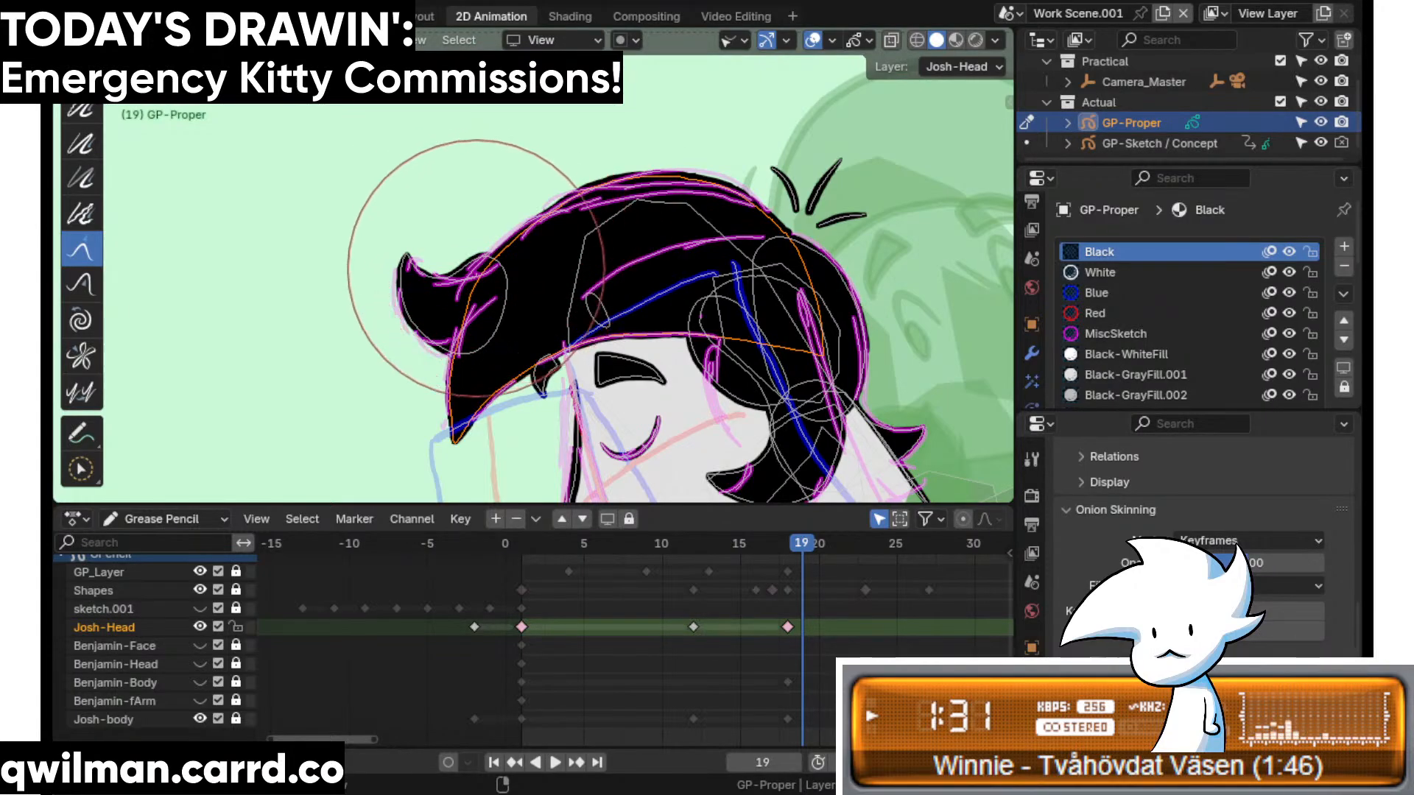
# - Select the curl at the front of the hair and adjust its upper edge to the sketch with the Grab brush
pyautogui.press('q')
pyautogui.click(436, 276)
pyautogui.click(423, 271)
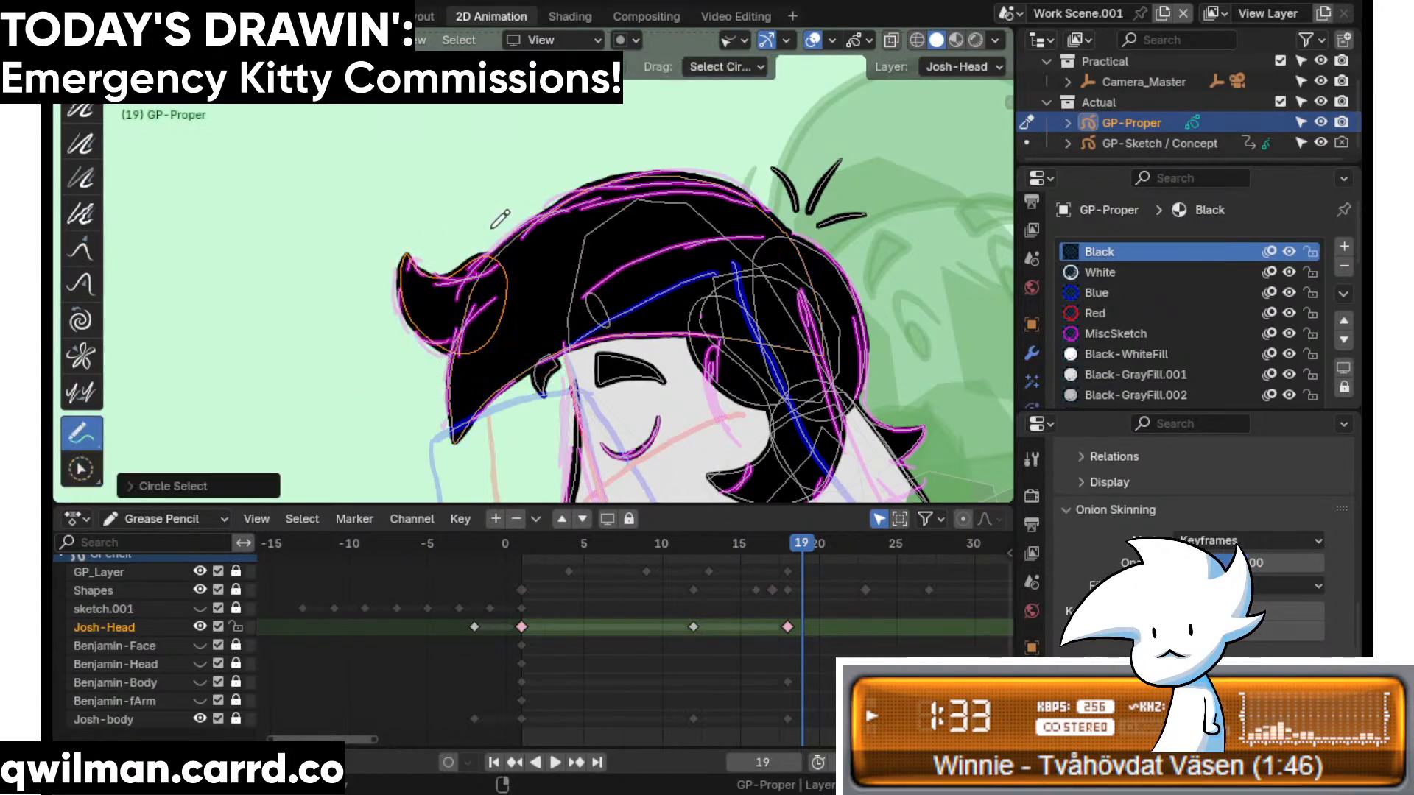
pyautogui.press('Tab')
pyautogui.hotkey('shift', 'space')
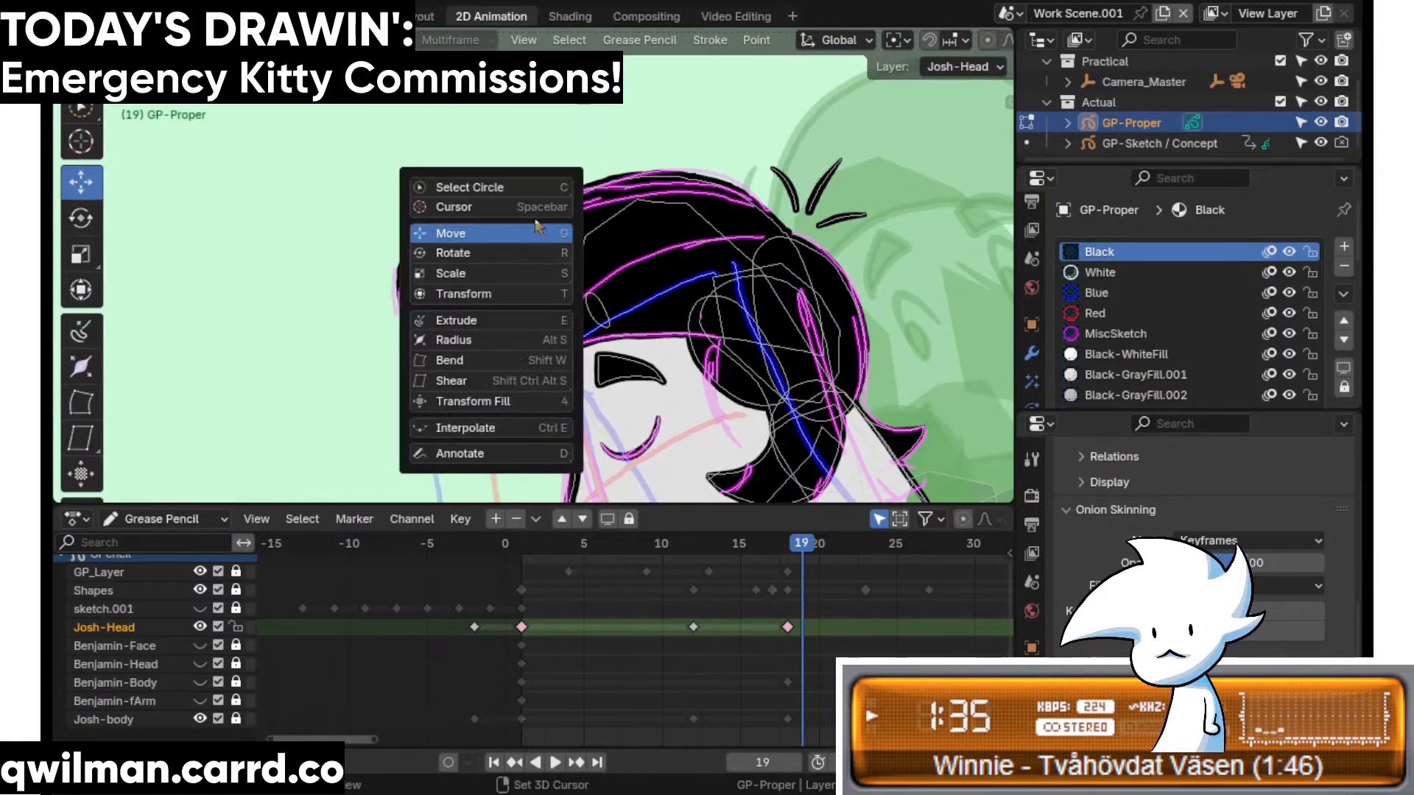
pyautogui.press('Tab')
pyautogui.hotkey('shift', 'space')
pyautogui.click(510, 113)
pyautogui.scroll(4, 471, 213)
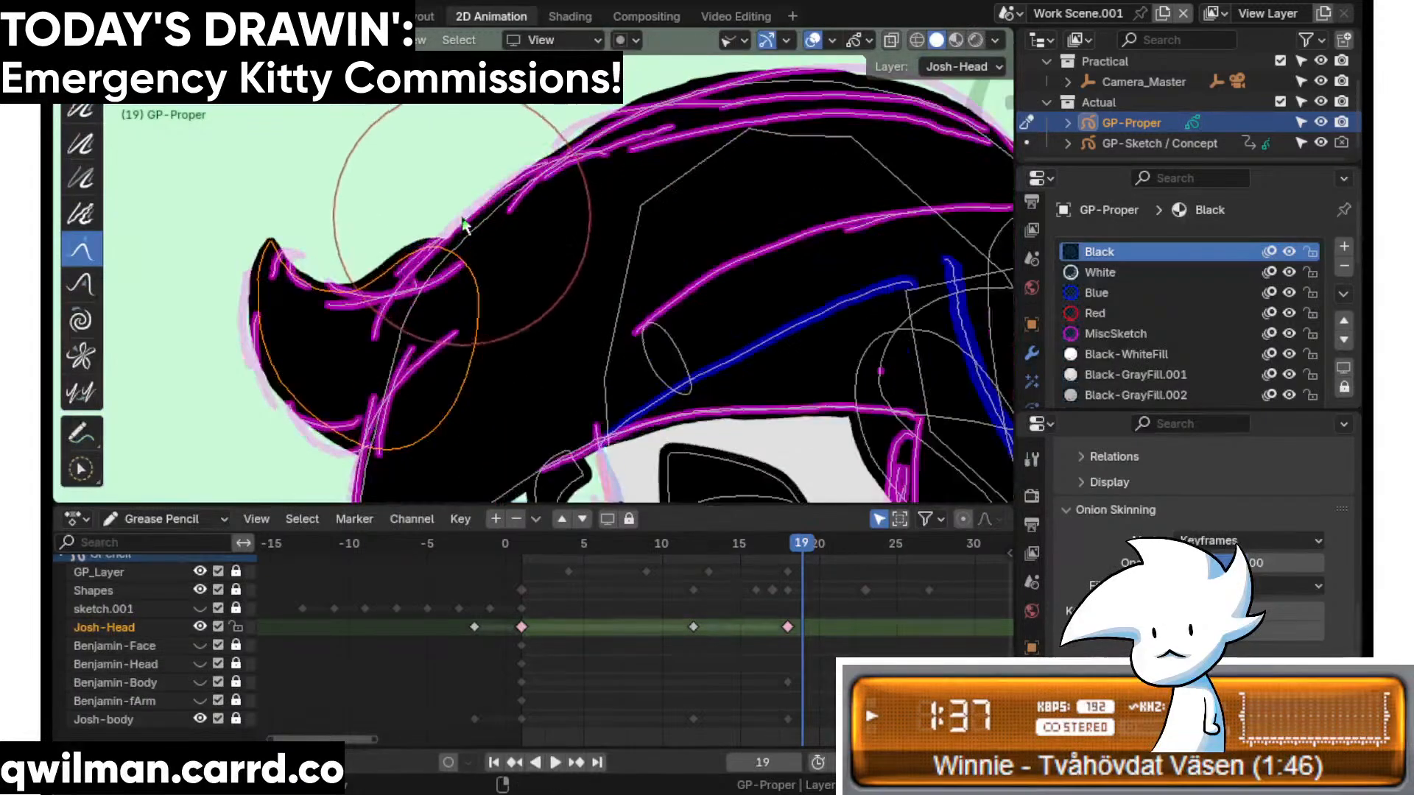
pyautogui.scroll(-1, 464, 224)
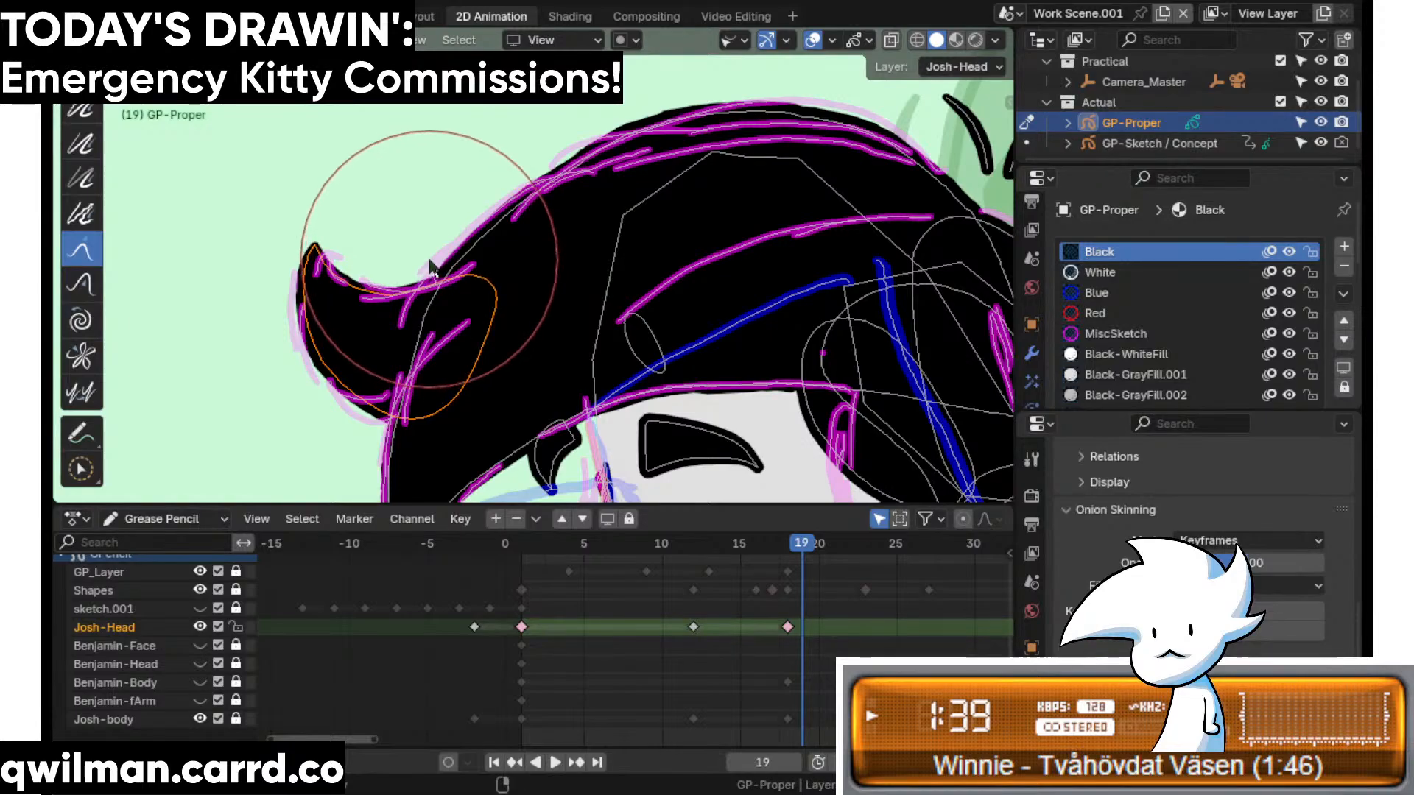
pyautogui.moveTo(430, 259); pyautogui.dragTo(431, 268)
pyautogui.moveTo(506, 211); pyautogui.dragTo(489, 179)
pyautogui.moveTo(497, 274); pyautogui.dragTo(497, 270)
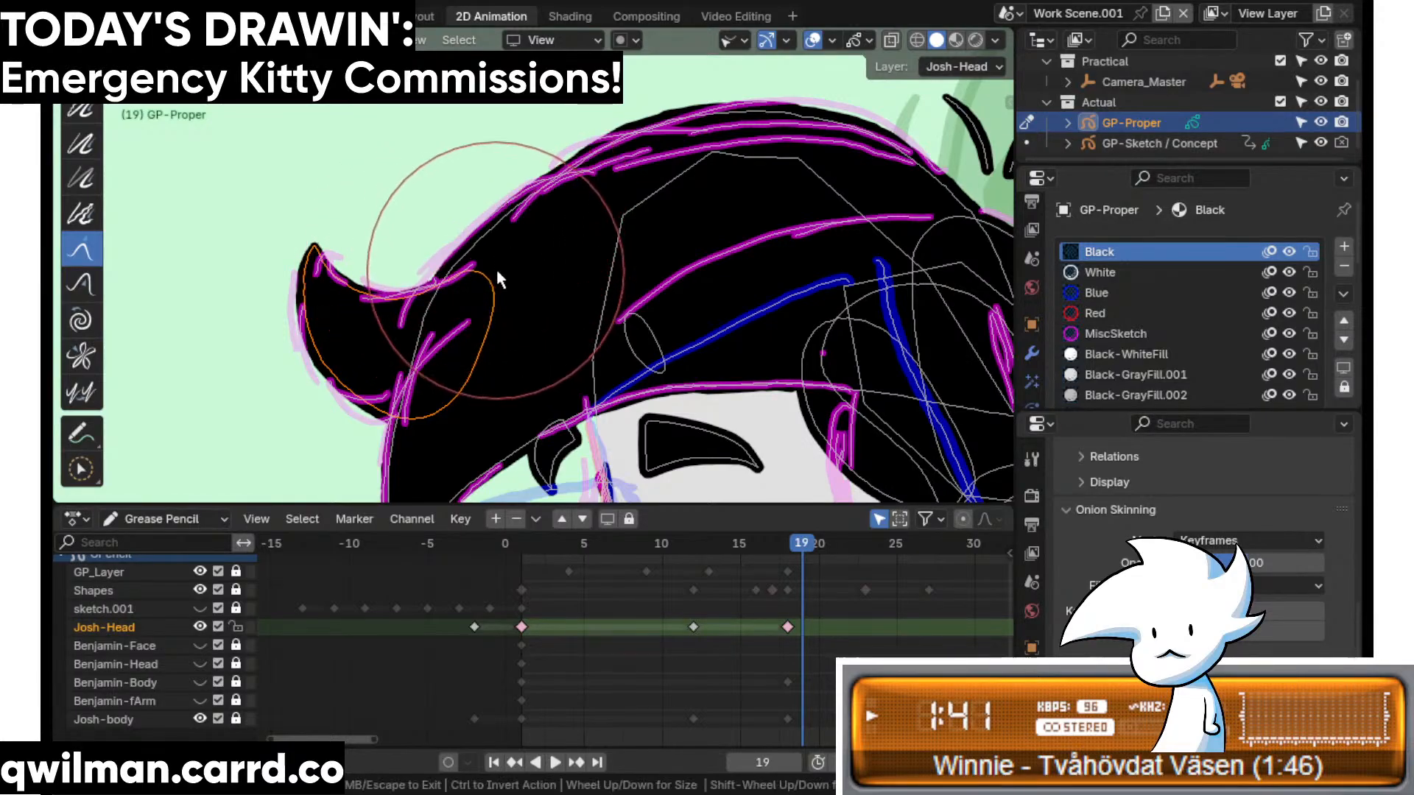
# - Select the main hair shape and smooth its outline along the top of the head with the Smooth brush
pyautogui.press('w')
pyautogui.click(537, 198)
pyautogui.hotkey('shift', 'space')
pyautogui.click(571, 156)
pyautogui.hotkey('shift', 'space')
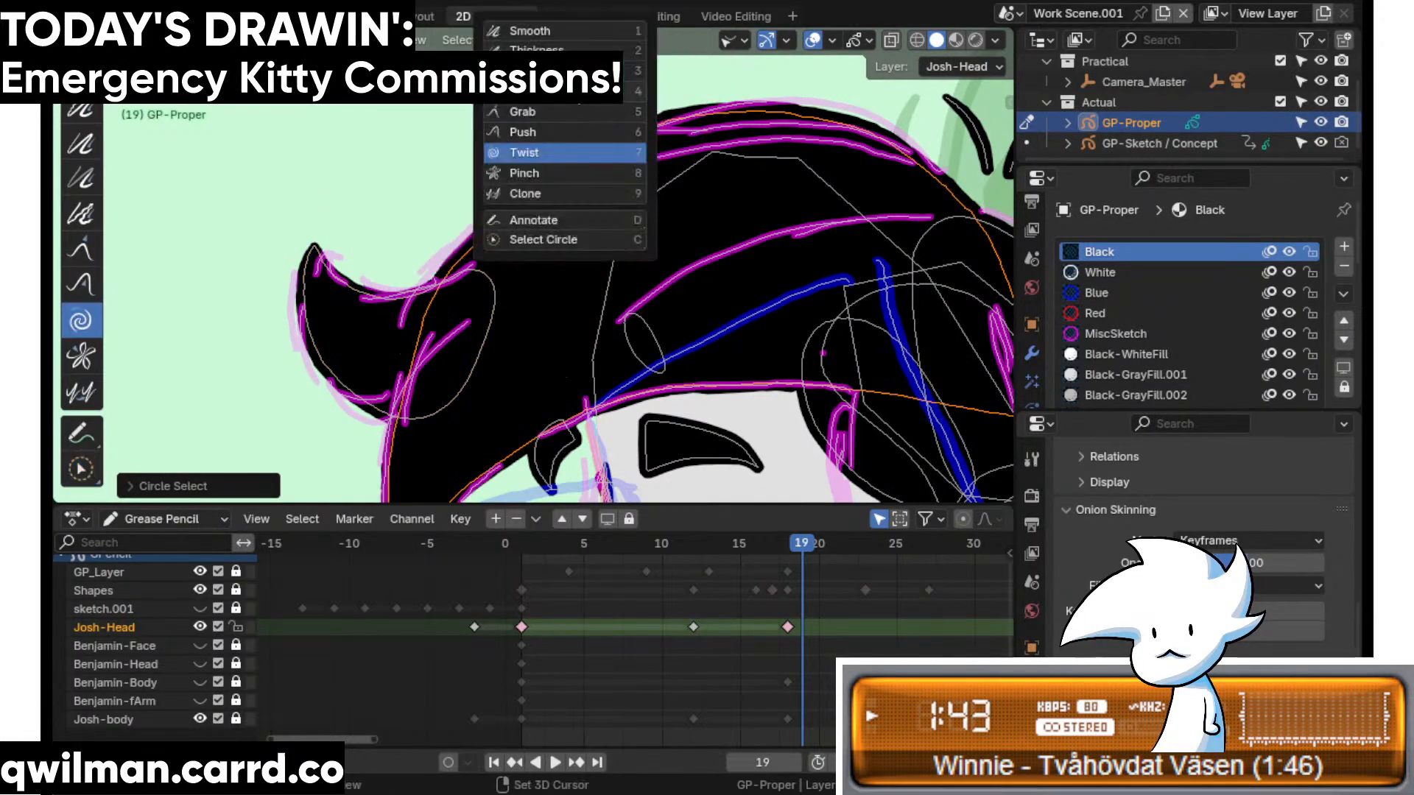
pyautogui.click(537, 31)
pyautogui.scroll(-3, 504, 237)
pyautogui.moveTo(506, 214)
pyautogui.mouseDown()
pyautogui.moveTo(703, 161)
pyautogui.moveTo(820, 228)
pyautogui.moveTo(792, 213)
pyautogui.mouseUp()
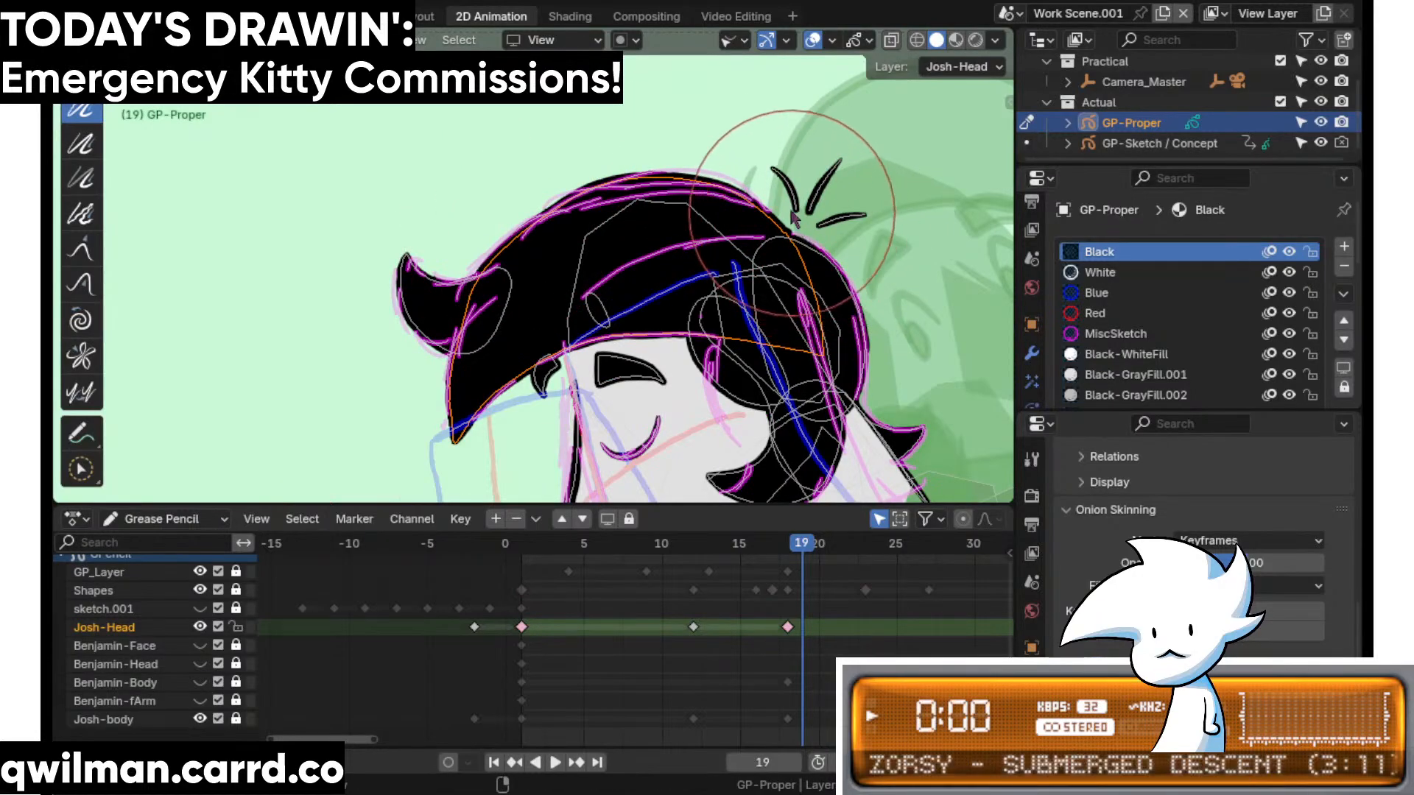
# - Select the small far eyebrow in front of the forehead and nudge it with the Move tool
pyautogui.keyDown('shift'); pyautogui.moveTo(574, 408); pyautogui.dragTo(556, 291, button='middle'); pyautogui.keyUp('shift')
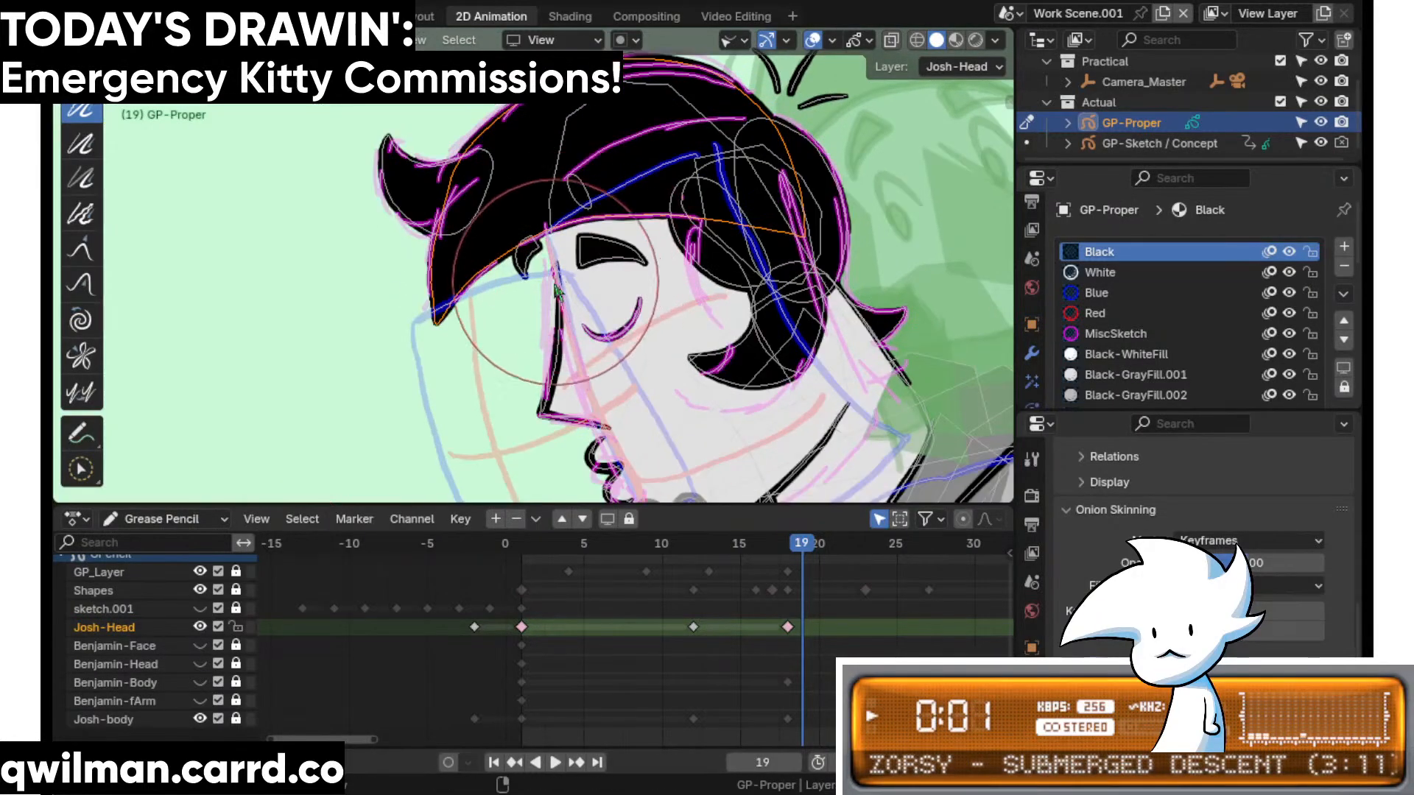
pyautogui.scroll(2, 555, 286)
pyautogui.hotkey('shift', 'space')
pyautogui.press('c')
pyautogui.click(539, 278)
pyautogui.hotkey('shift', 'space')
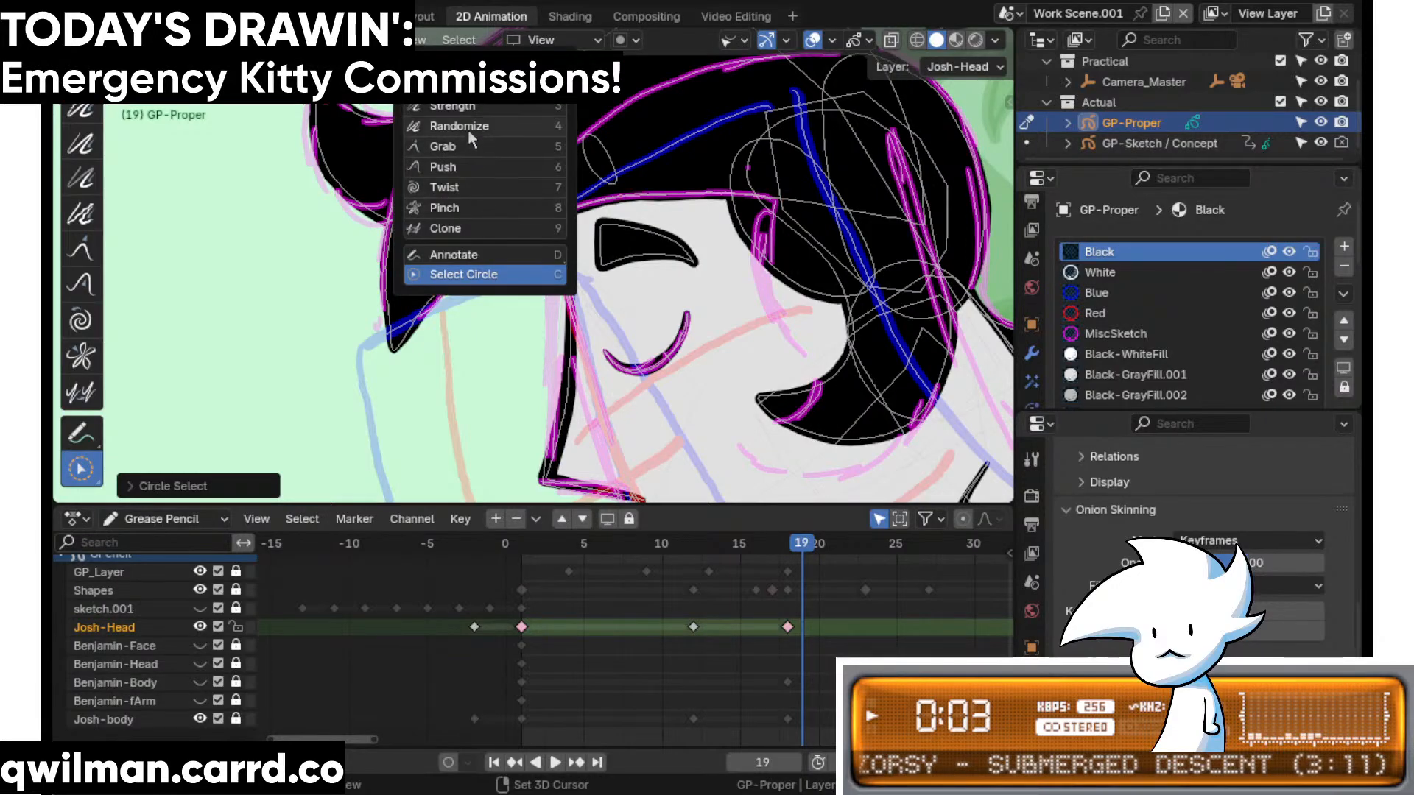
pyautogui.press('Tab')
pyautogui.hotkey('shift', 'space')
pyautogui.click(486, 228)
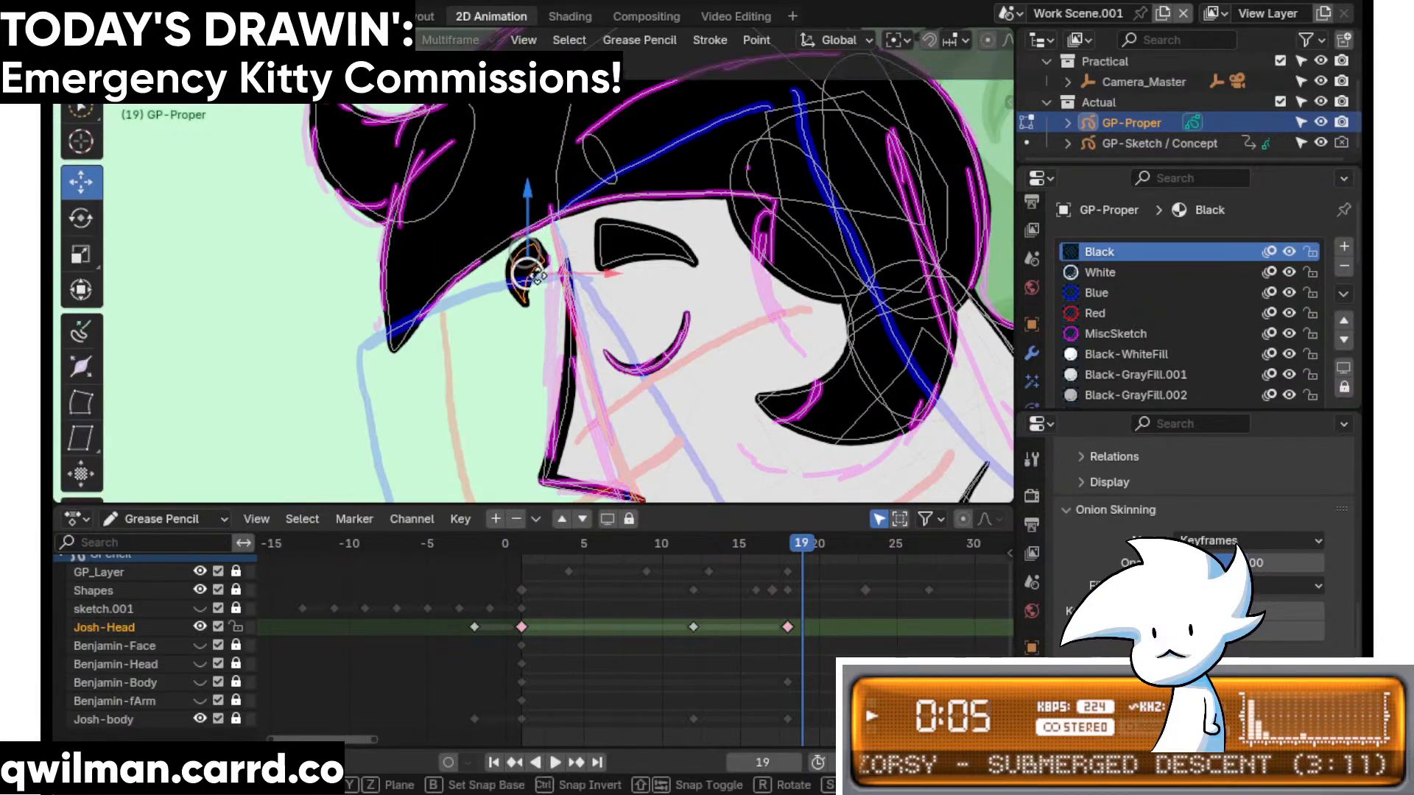
pyautogui.moveTo(537, 277); pyautogui.dragTo(531, 284)
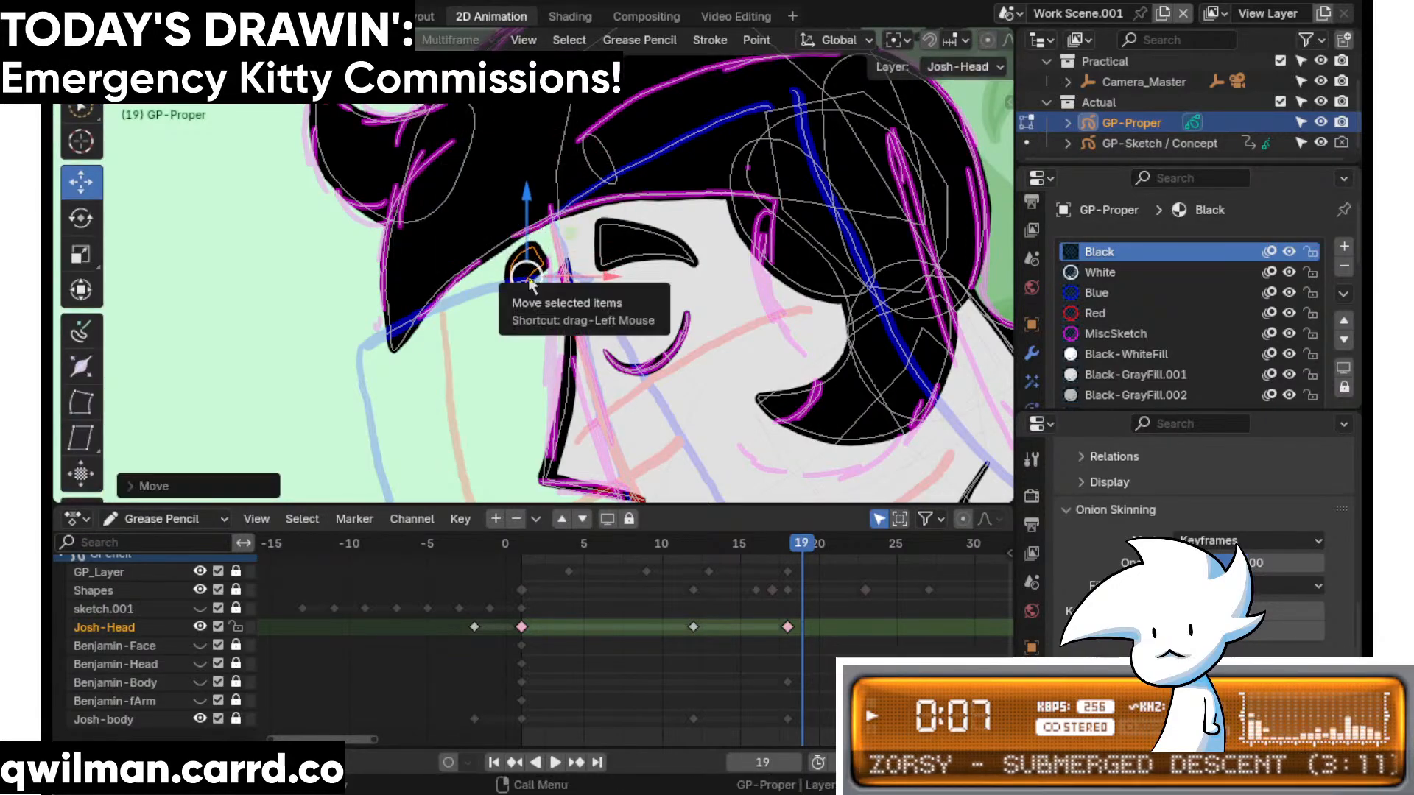
# - Select the thin hidden eye strokes beside the nose bridge and move them down toward the closed eye
pyautogui.scroll(-5, 607, 341)
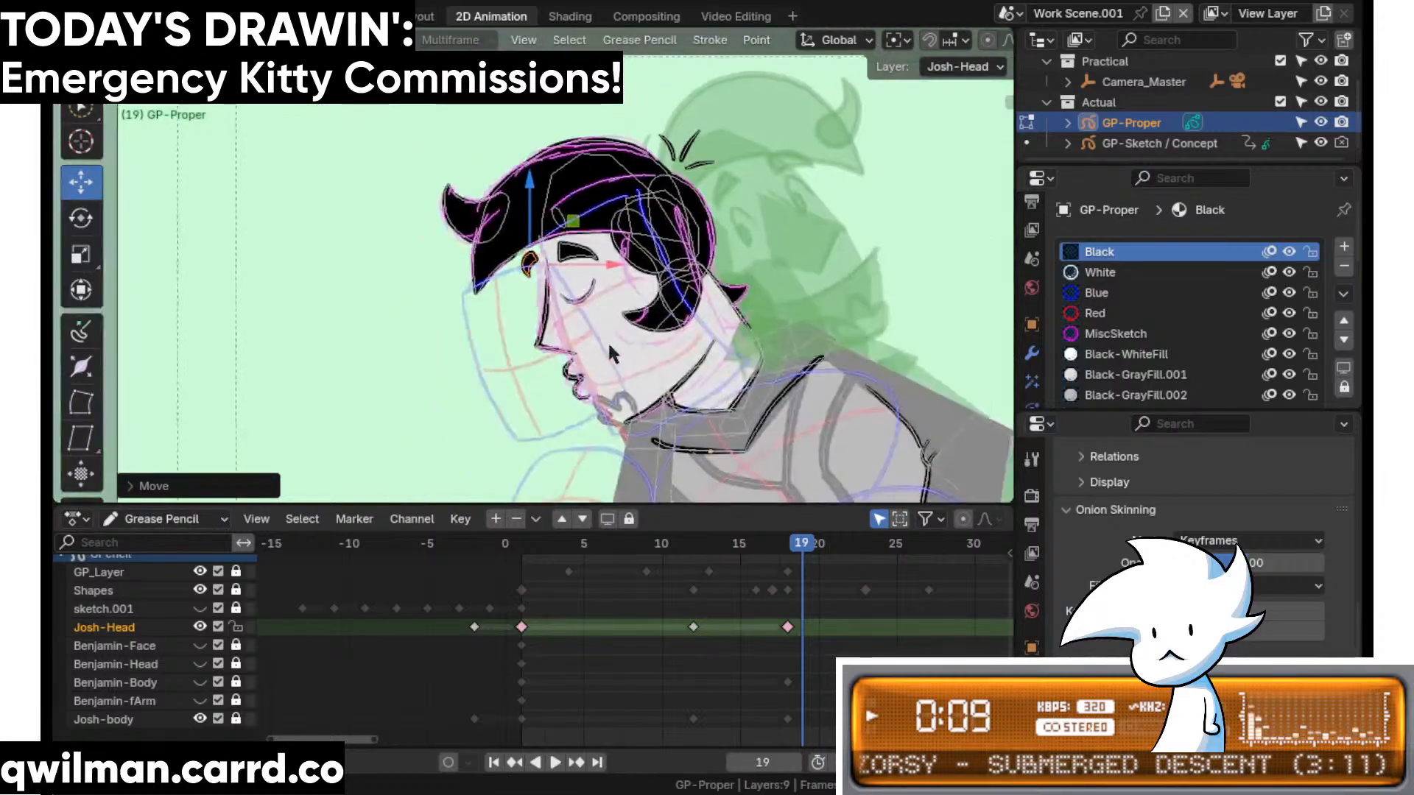
pyautogui.scroll(5, 607, 342)
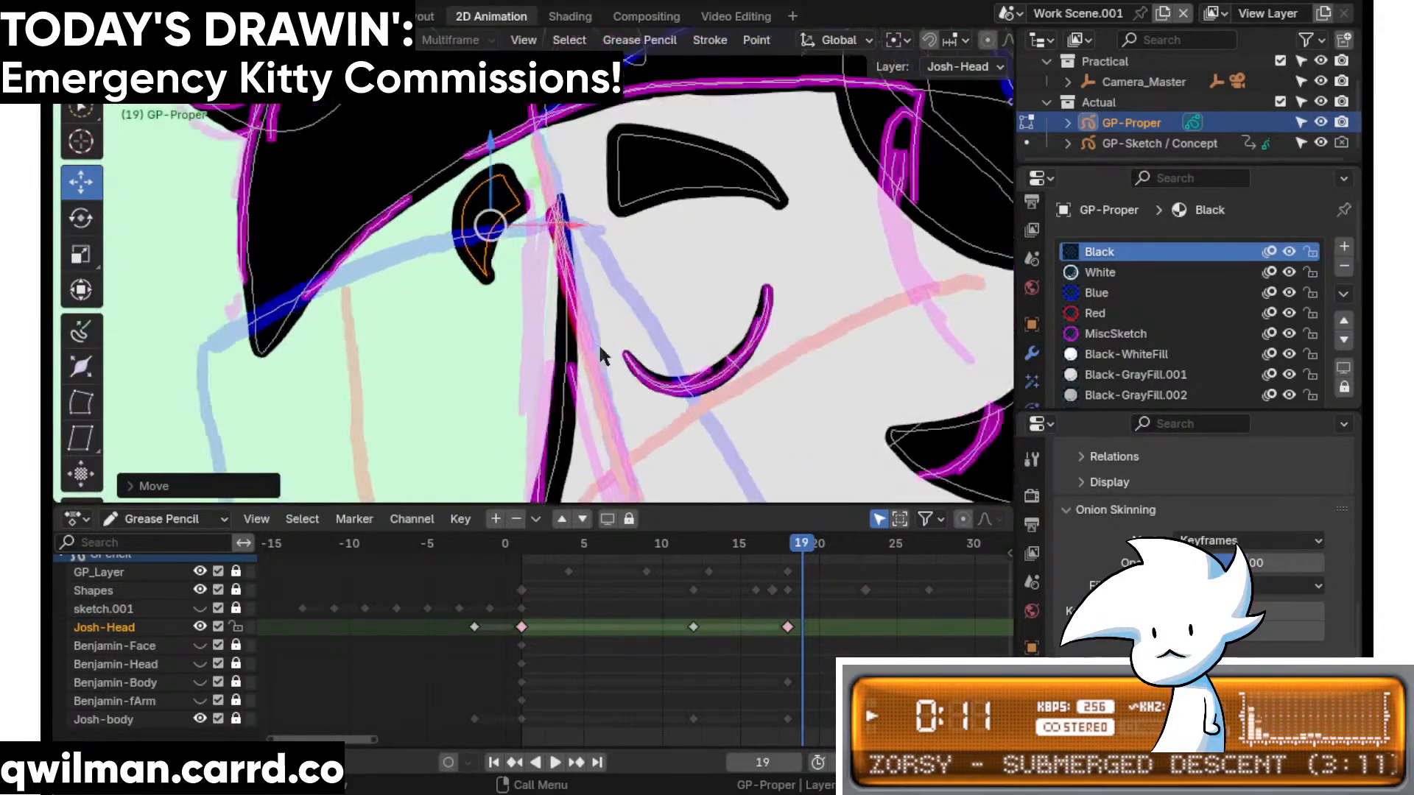
pyautogui.scroll(-4, 595, 346)
pyautogui.scroll(3, 594, 352)
pyautogui.scroll(3, 611, 389)
pyautogui.press('w')
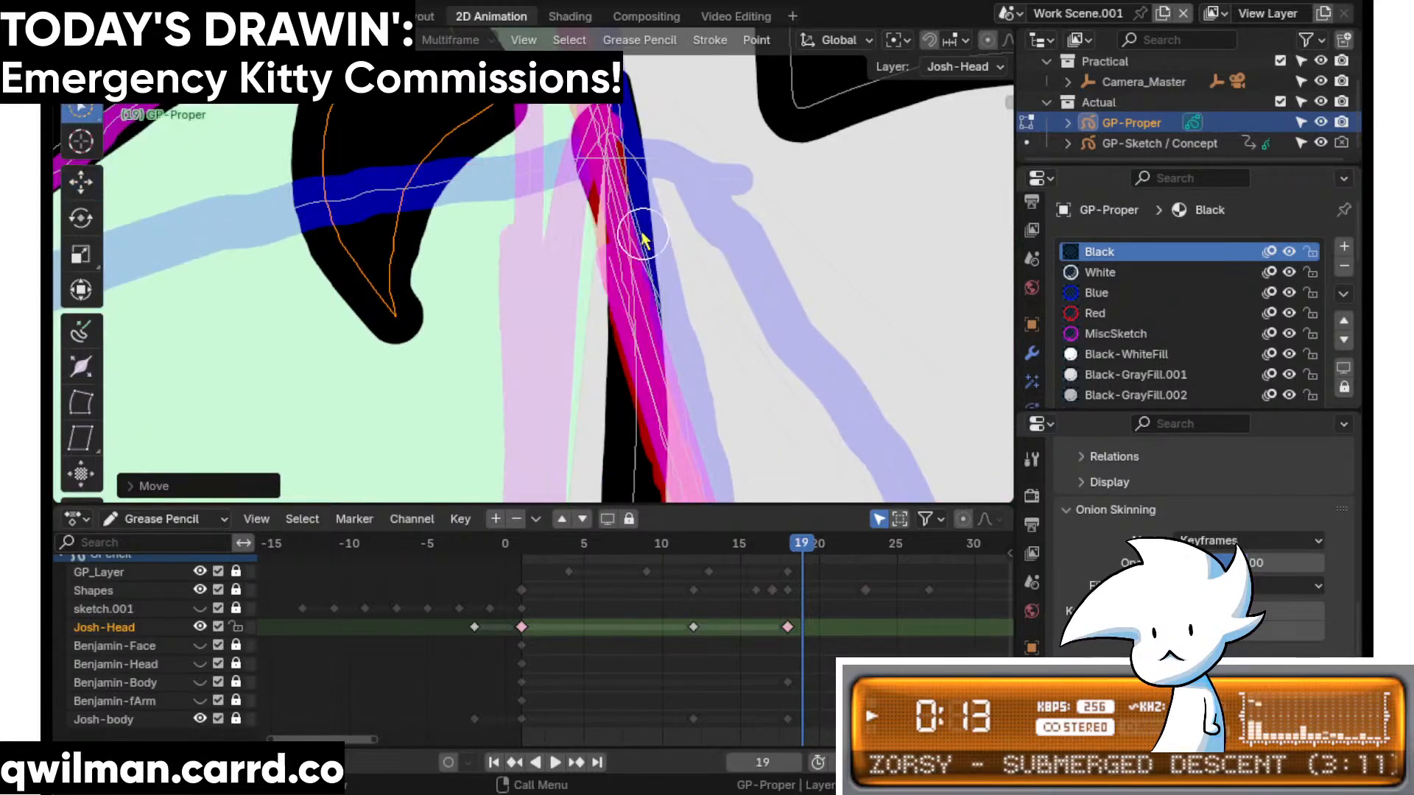
pyautogui.moveTo(605, 166)
pyautogui.mouseDown()
pyautogui.moveTo(595, 151)
pyautogui.moveTo(591, 185)
pyautogui.mouseUp()
pyautogui.scroll(-5, 652, 304)
pyautogui.scroll(3, 653, 274)
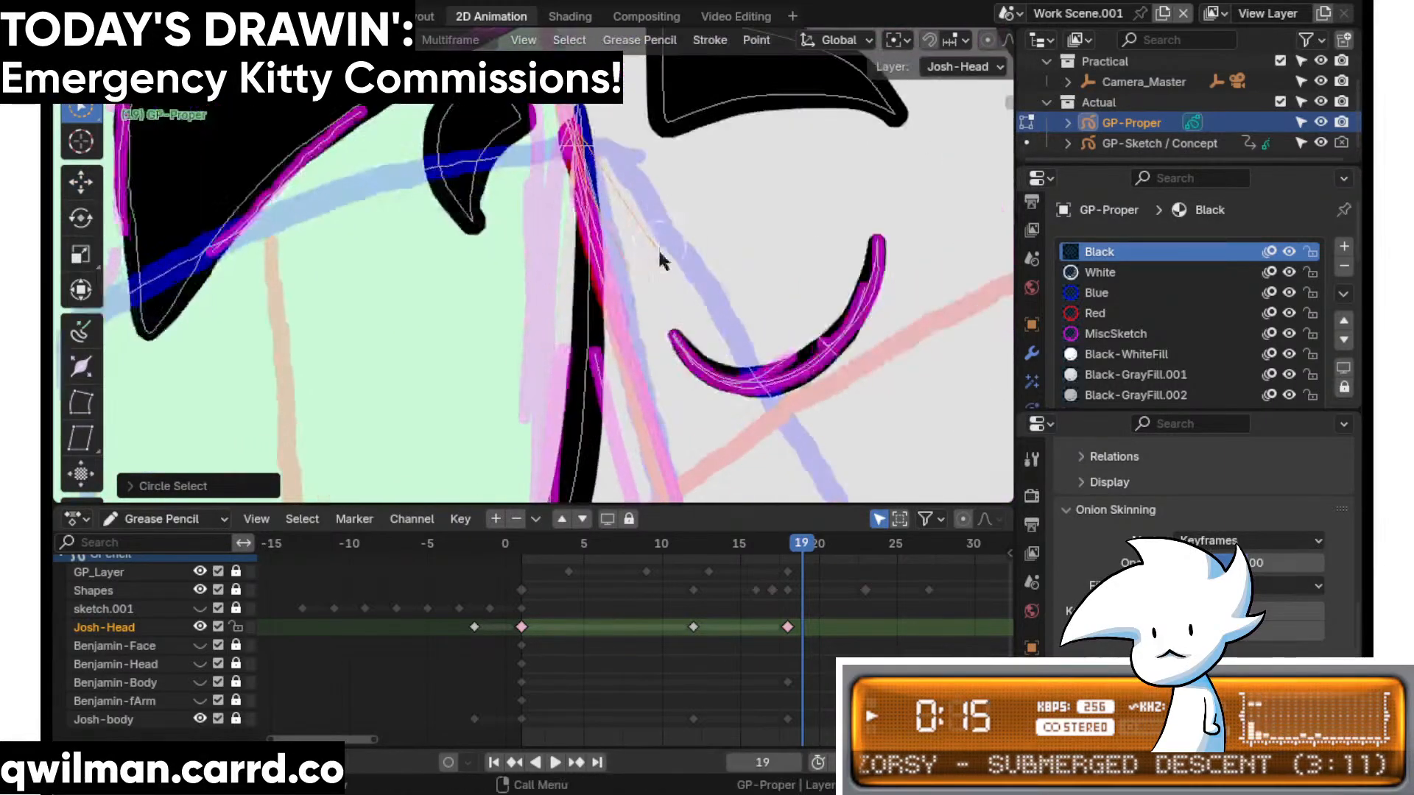
pyautogui.scroll(2, 662, 324)
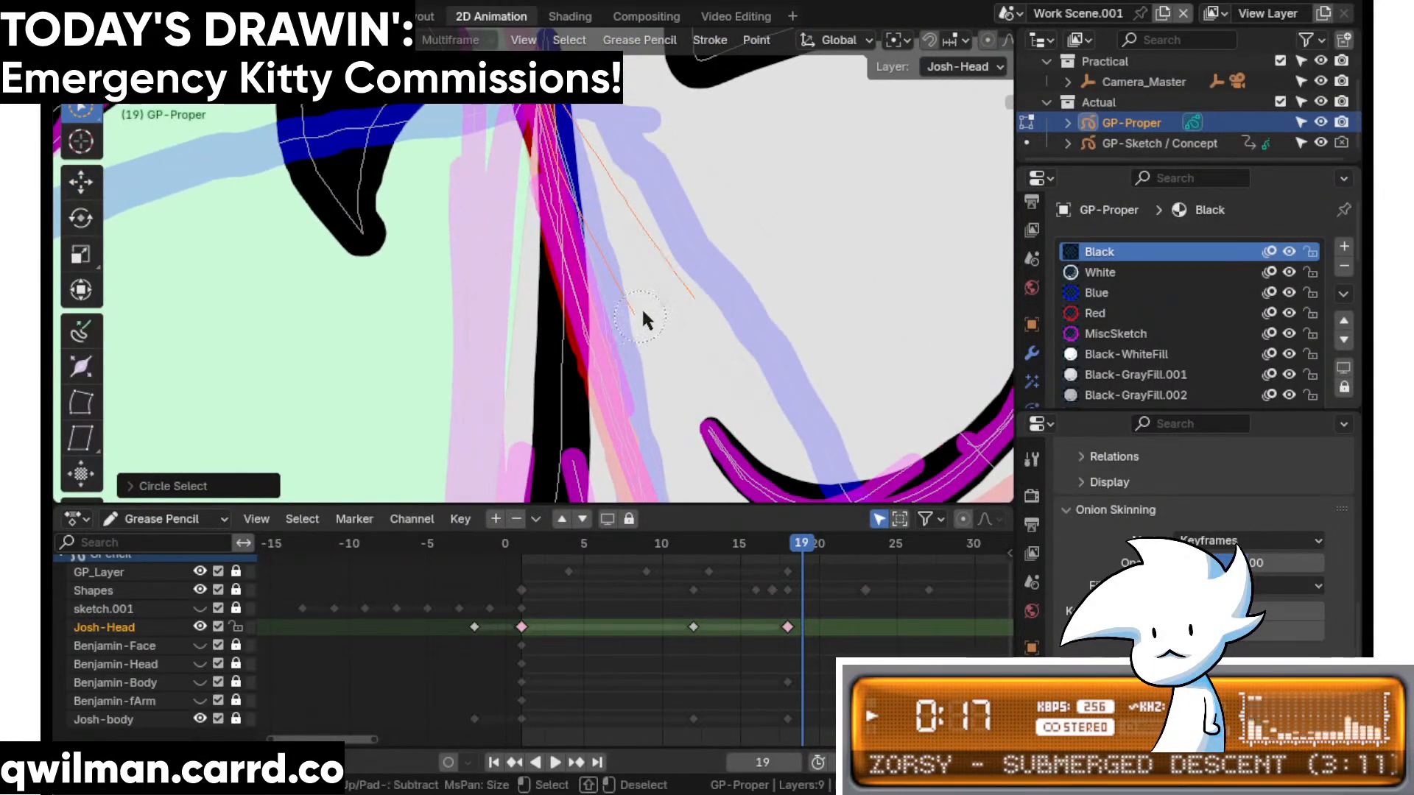
pyautogui.scroll(-4, 652, 303)
pyautogui.hotkey('shift', 'space')
pyautogui.press('g')
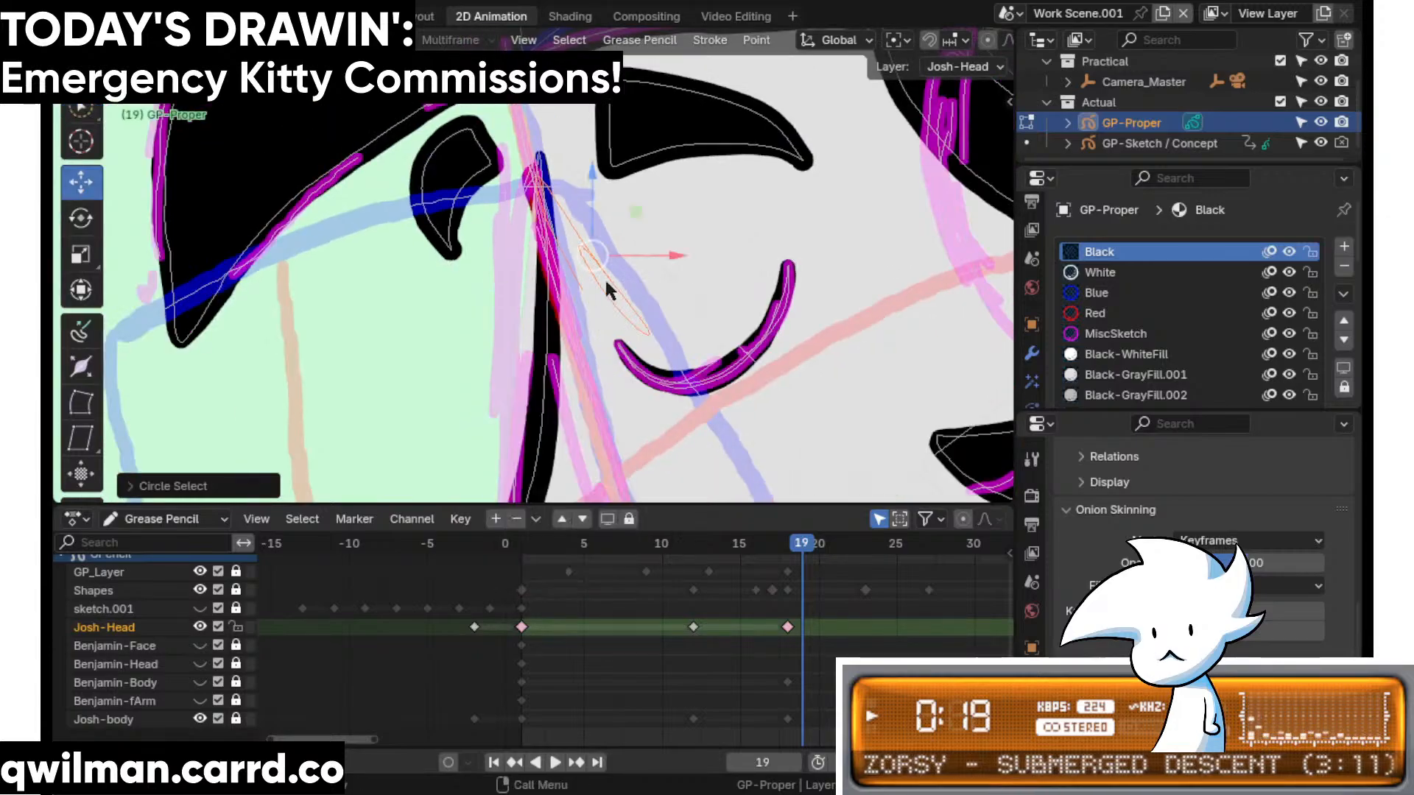
pyautogui.scroll(3, 604, 277)
pyautogui.moveTo(634, 290); pyautogui.dragTo(642, 311)
# - Move the hidden eye strokes out of the face to the empty area in front of the nose
pyautogui.hotkey('ctrl', 'Tab')
pyautogui.hotkey('shift', 'space')
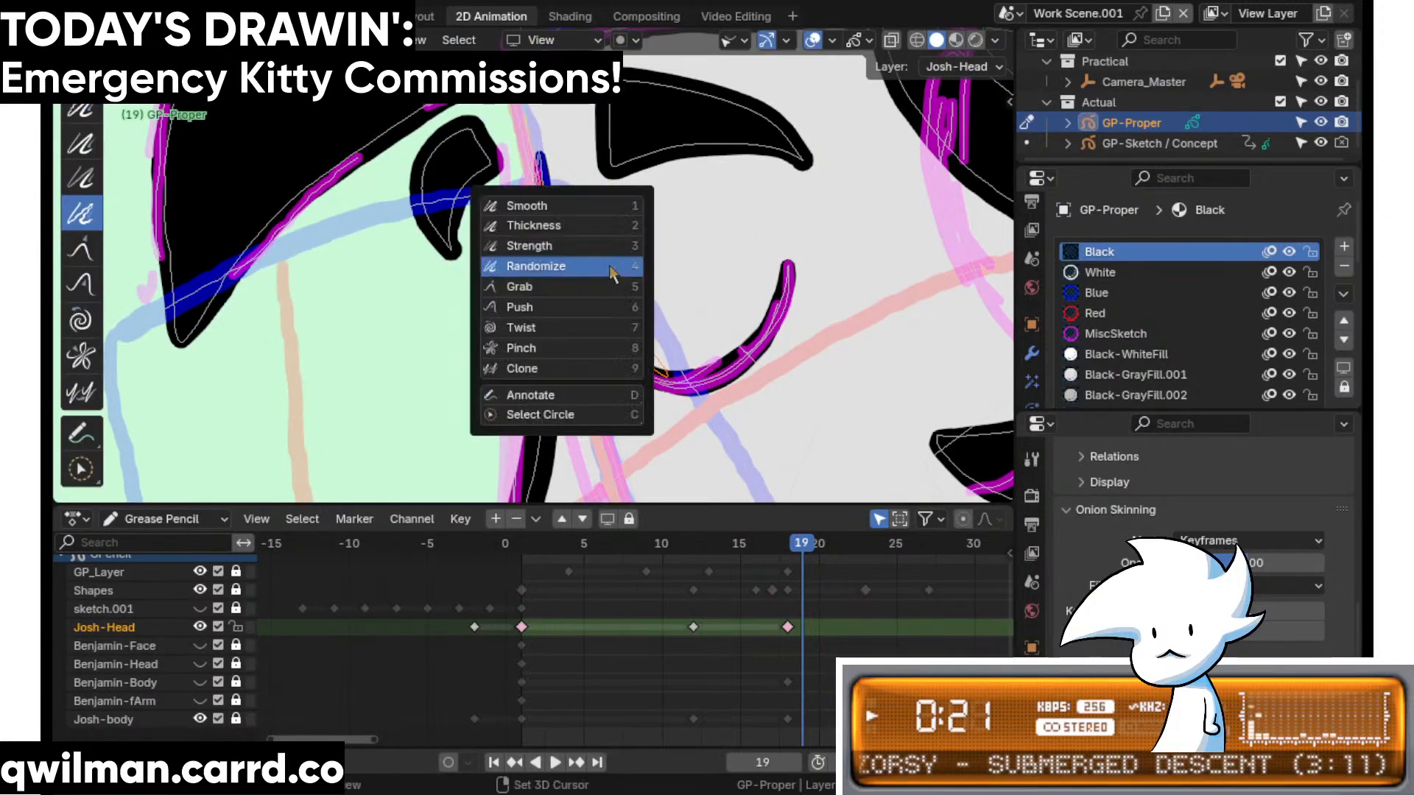
pyautogui.click(554, 287)
pyautogui.scroll(-2, 508, 274)
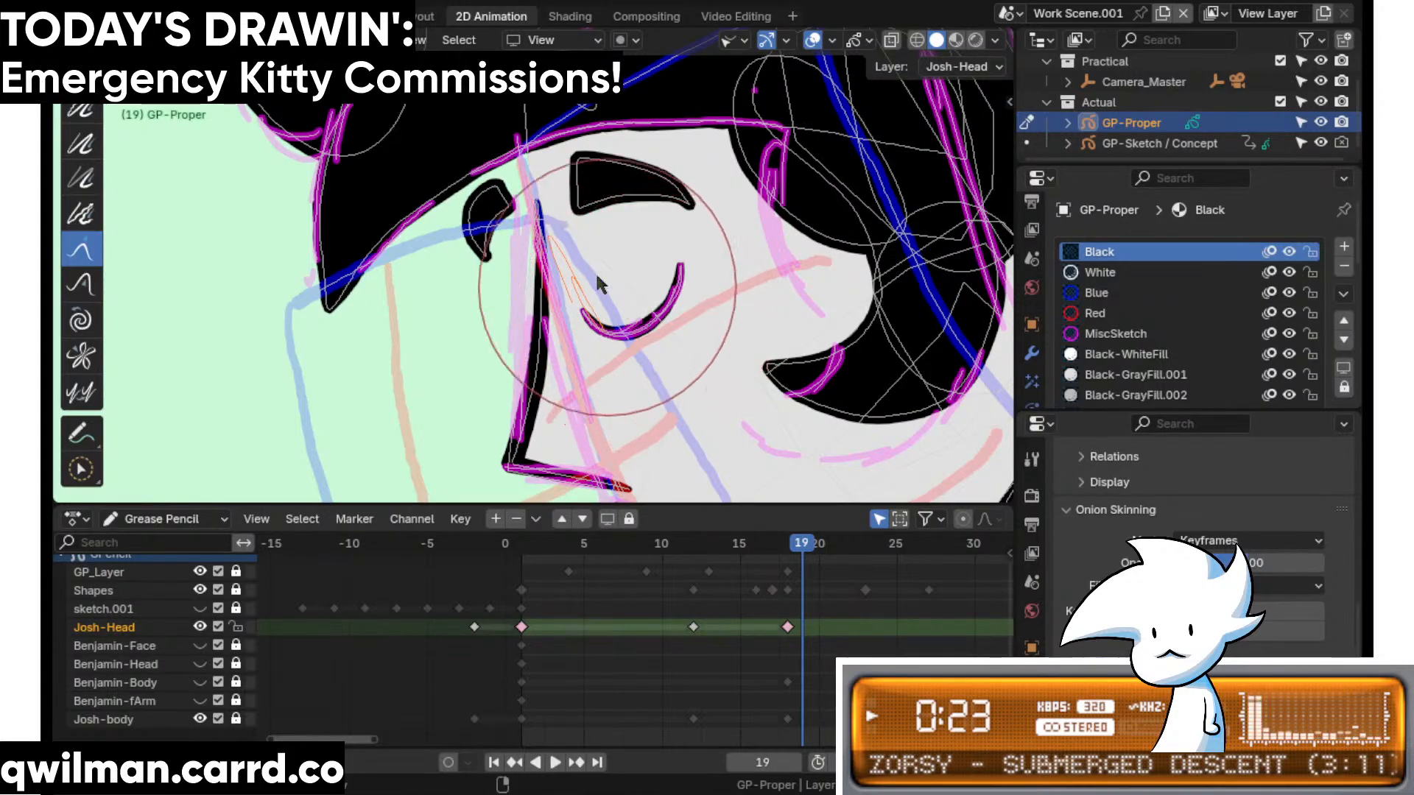
pyautogui.scroll(2, 534, 250)
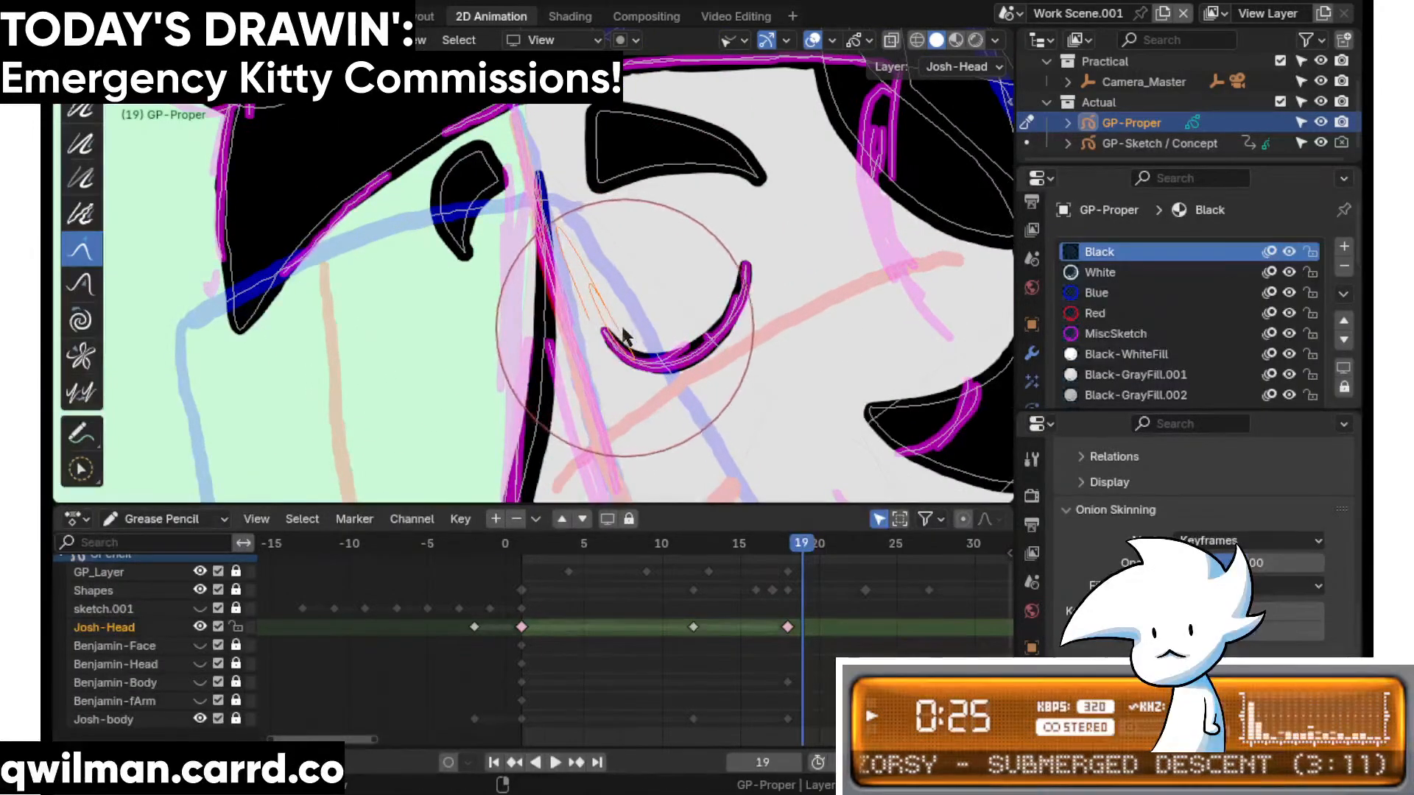
pyautogui.press('Tab')
pyautogui.hotkey('shift', 'space')
pyautogui.click(608, 329)
pyautogui.moveTo(594, 295); pyautogui.dragTo(381, 393)
pyautogui.keyDown('shift'); pyautogui.moveTo(455, 379); pyautogui.dragTo(618, 275, button='middle'); pyautogui.keyUp('shift')
# - Select the upper of the two relocated eye strokes and bend it into an inverted V with the Grab brush
pyautogui.press('q')
pyautogui.click(561, 268)
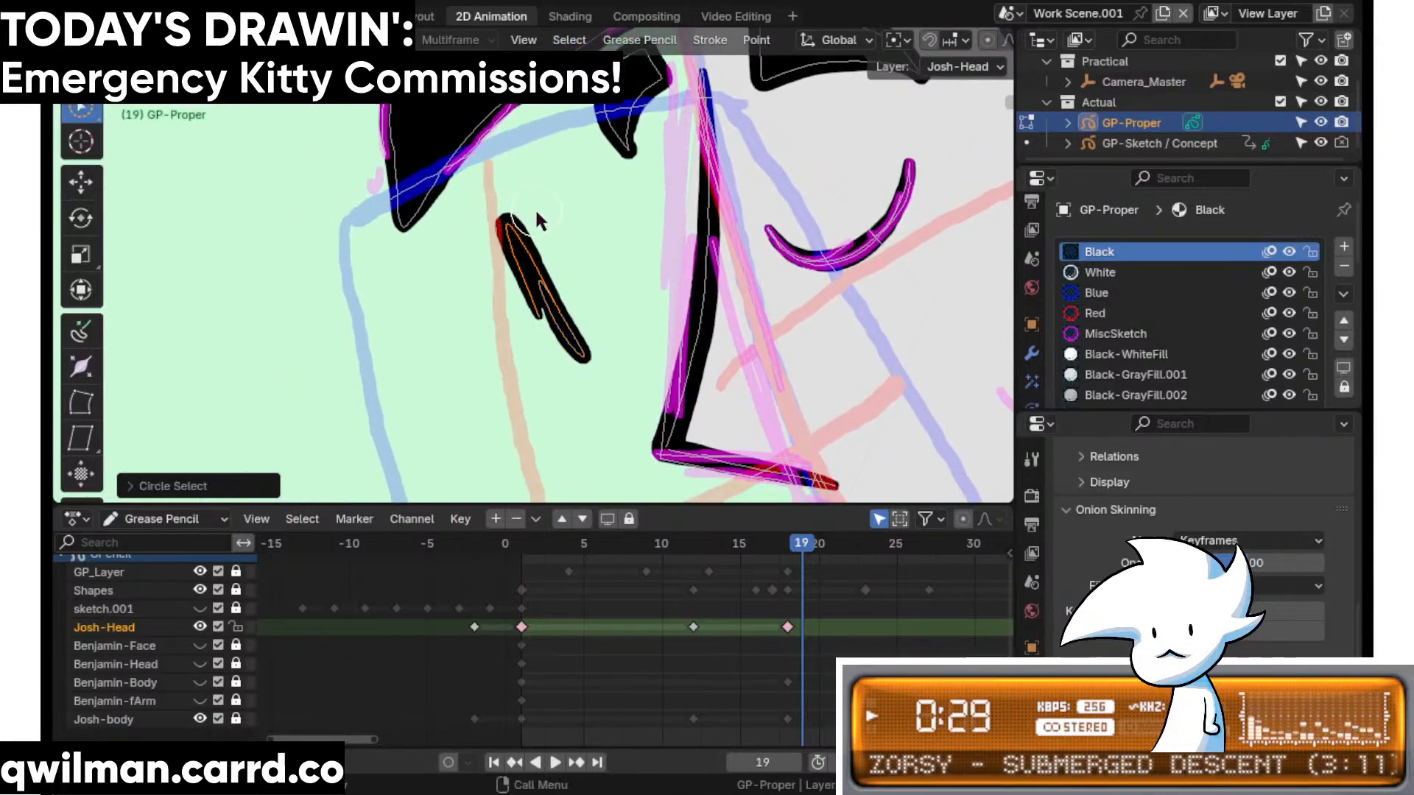
pyautogui.press('Tab')
pyautogui.hotkey('shift', 'space')
pyautogui.click(498, 218)
pyautogui.moveTo(536, 318)
pyautogui.mouseDown()
pyautogui.moveTo(501, 355)
pyautogui.moveTo(635, 329)
pyautogui.mouseUp()
pyautogui.keyDown('shift'); pyautogui.moveTo(822, 300); pyautogui.dragTo(700, 457, button='middle'); pyautogui.keyUp('shift')
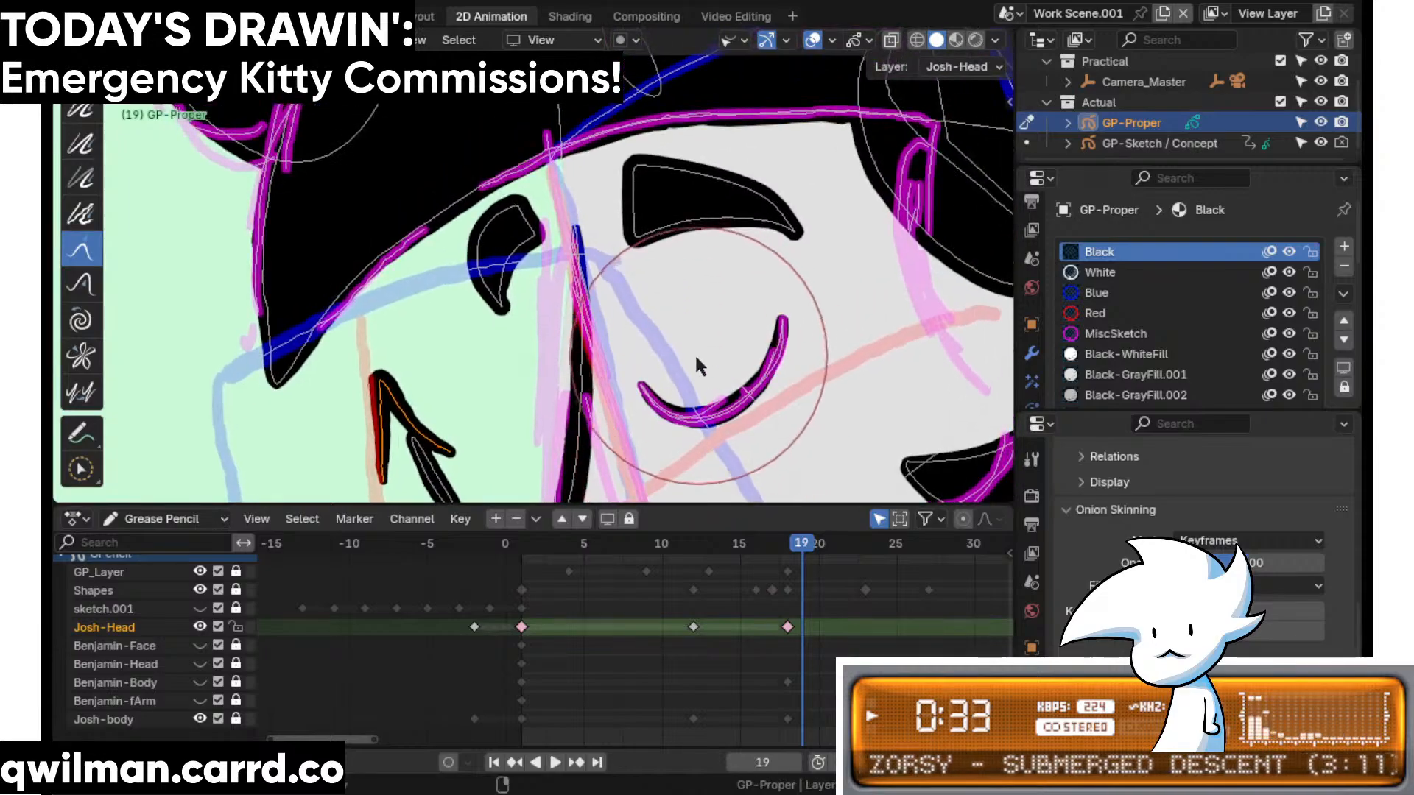
# - Select the lower relocated eye stroke and move it up into the black main hair shape to hide it
pyautogui.keyDown('shift'); pyautogui.moveTo(698, 260); pyautogui.dragTo(847, 103, button='middle'); pyautogui.keyUp('shift')
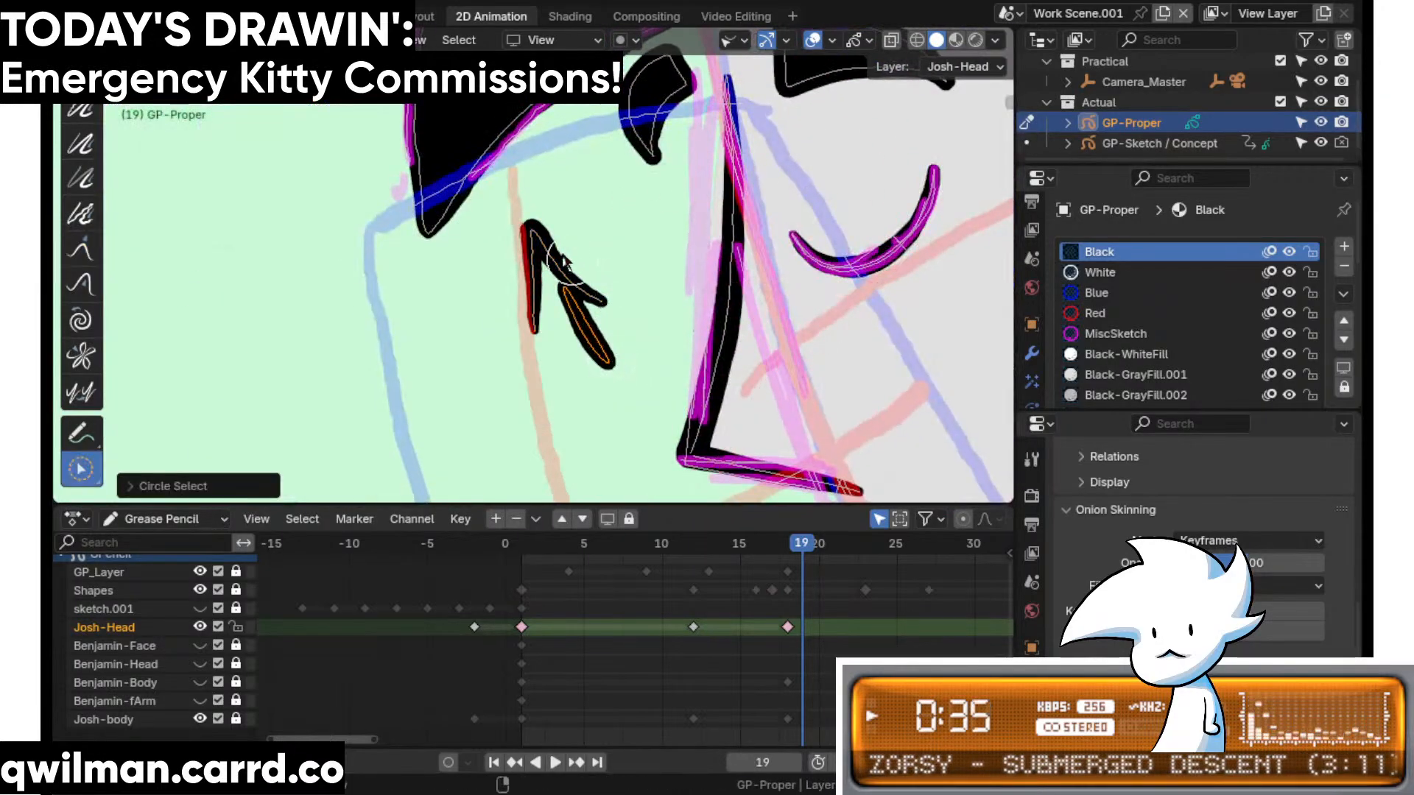
pyautogui.scroll(-5, 613, 358)
pyautogui.press('Tab')
pyautogui.hotkey('shift', 'space')
pyautogui.click(619, 402)
pyautogui.keyDown('shift'); pyautogui.moveTo(565, 273); pyautogui.dragTo(571, 338, button='middle'); pyautogui.keyUp('shift')
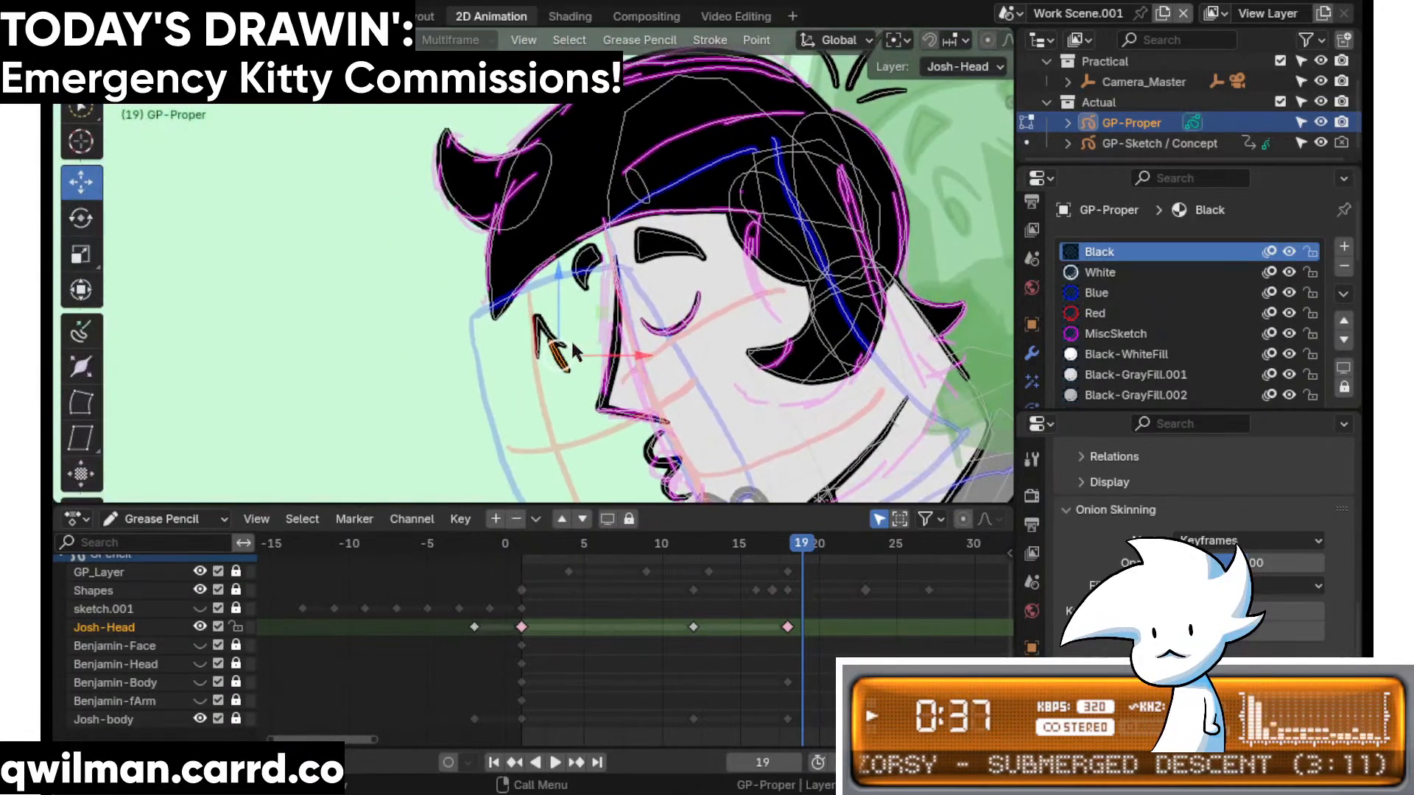
pyautogui.moveTo(567, 341); pyautogui.dragTo(601, 185)
# - Select the remaining eye stroke in front of the face and reshape it into an upright V with the Grab brush
pyautogui.press('Tab')
pyautogui.scroll(4, 595, 337)
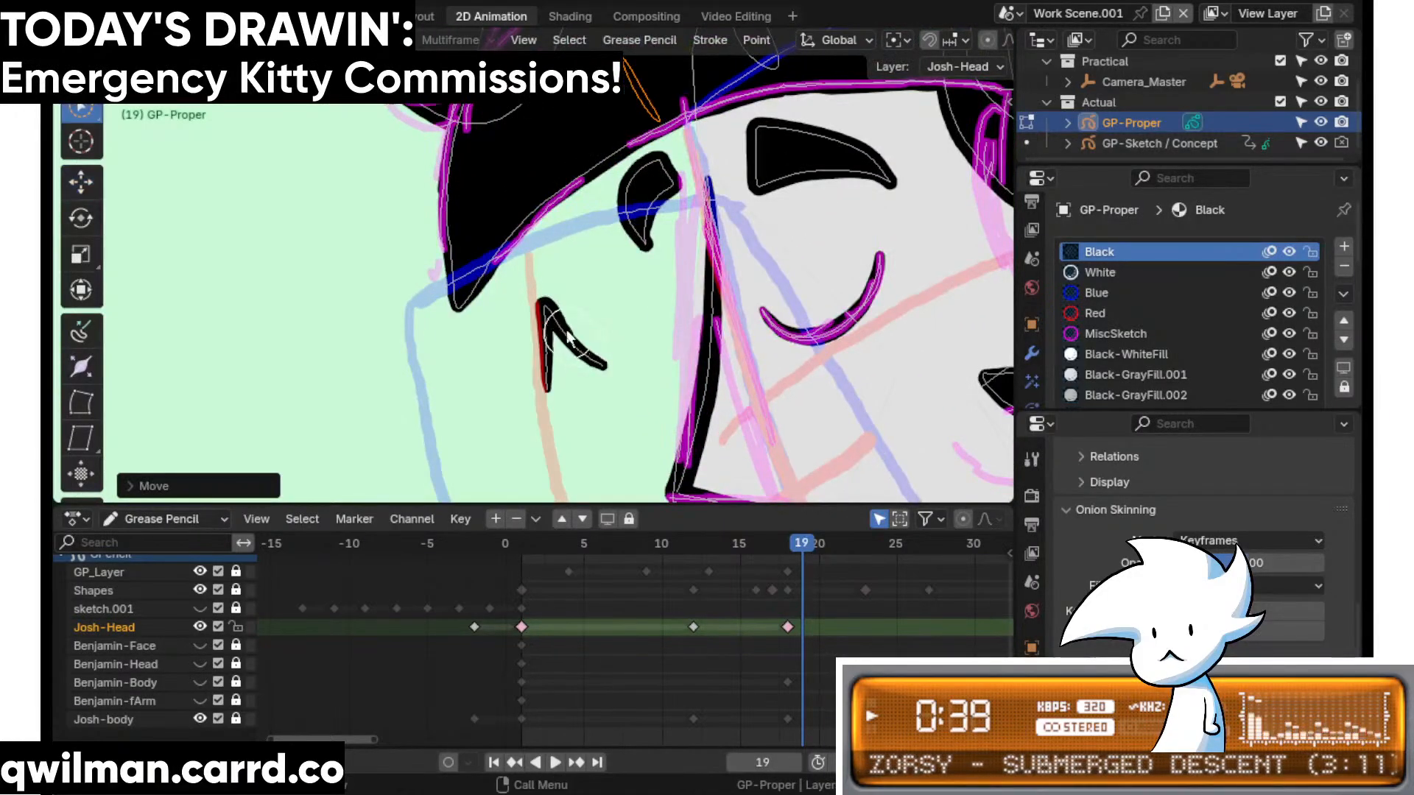
pyautogui.hotkey('shift', 'space')
pyautogui.click(501, 184)
pyautogui.moveTo(552, 295)
pyautogui.mouseDown()
pyautogui.moveTo(590, 436)
pyautogui.moveTo(568, 361)
pyautogui.mouseUp()
pyautogui.scroll(4, 574, 346)
pyautogui.keyDown('shift'); pyautogui.moveTo(508, 444); pyautogui.dragTo(504, 273, button='middle'); pyautogui.keyUp('shift')
pyautogui.moveTo(510, 398); pyautogui.dragTo(459, 235)
pyautogui.moveTo(701, 295); pyautogui.dragTo(640, 144)
pyautogui.moveTo(495, 246)
pyautogui.mouseDown()
pyautogui.moveTo(474, 168)
pyautogui.moveTo(581, 266)
pyautogui.moveTo(579, 280)
pyautogui.mouseUp()
# - Smooth the V-shaped eye stroke with the Smooth brush and refine its lower bend with the Grab brush
pyautogui.hotkey('shift', 'space')
pyautogui.click(536, 102)
pyautogui.hotkey('shift', 'space')
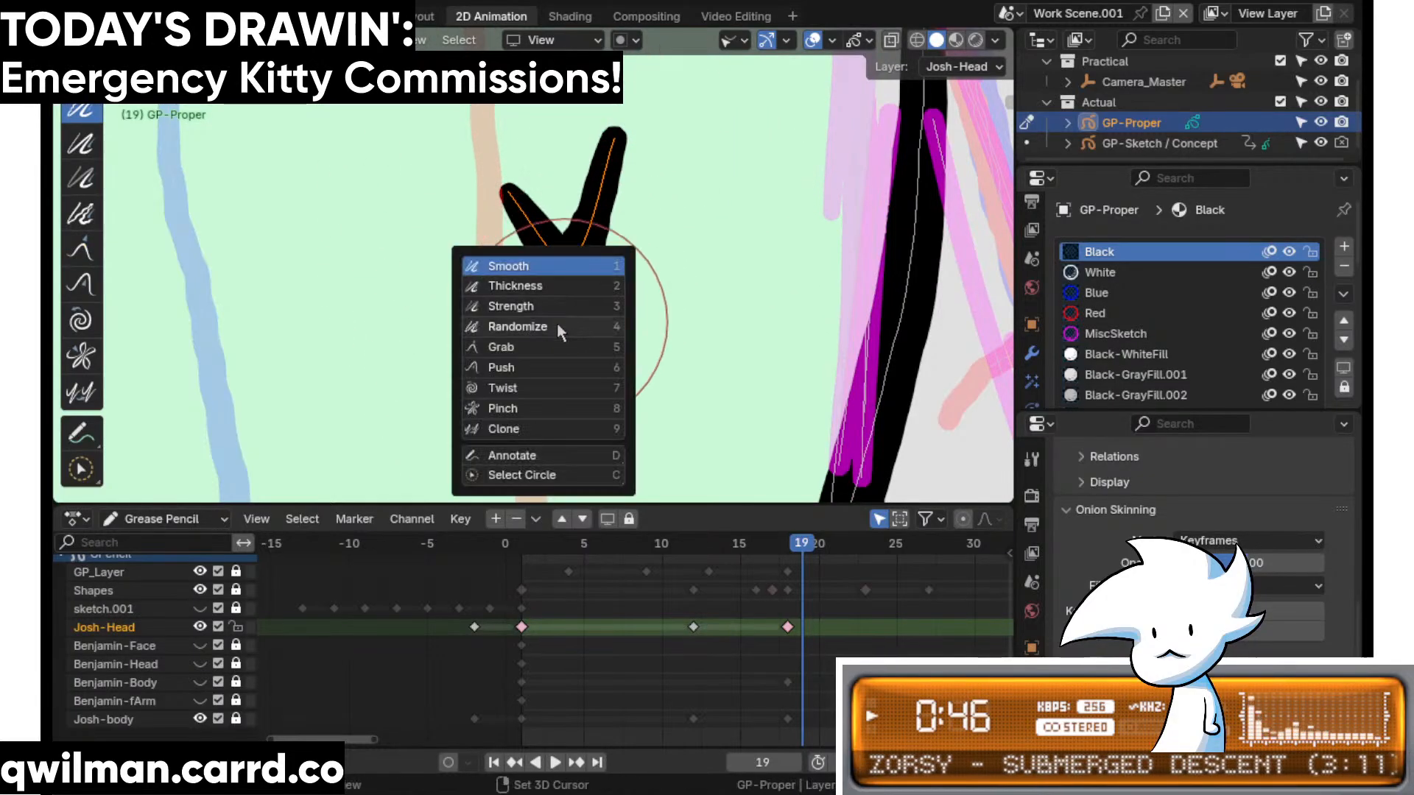
pyautogui.click(559, 275)
pyautogui.hotkey('shift', 'space')
pyautogui.click(588, 247)
pyautogui.hotkey('shift', 'space')
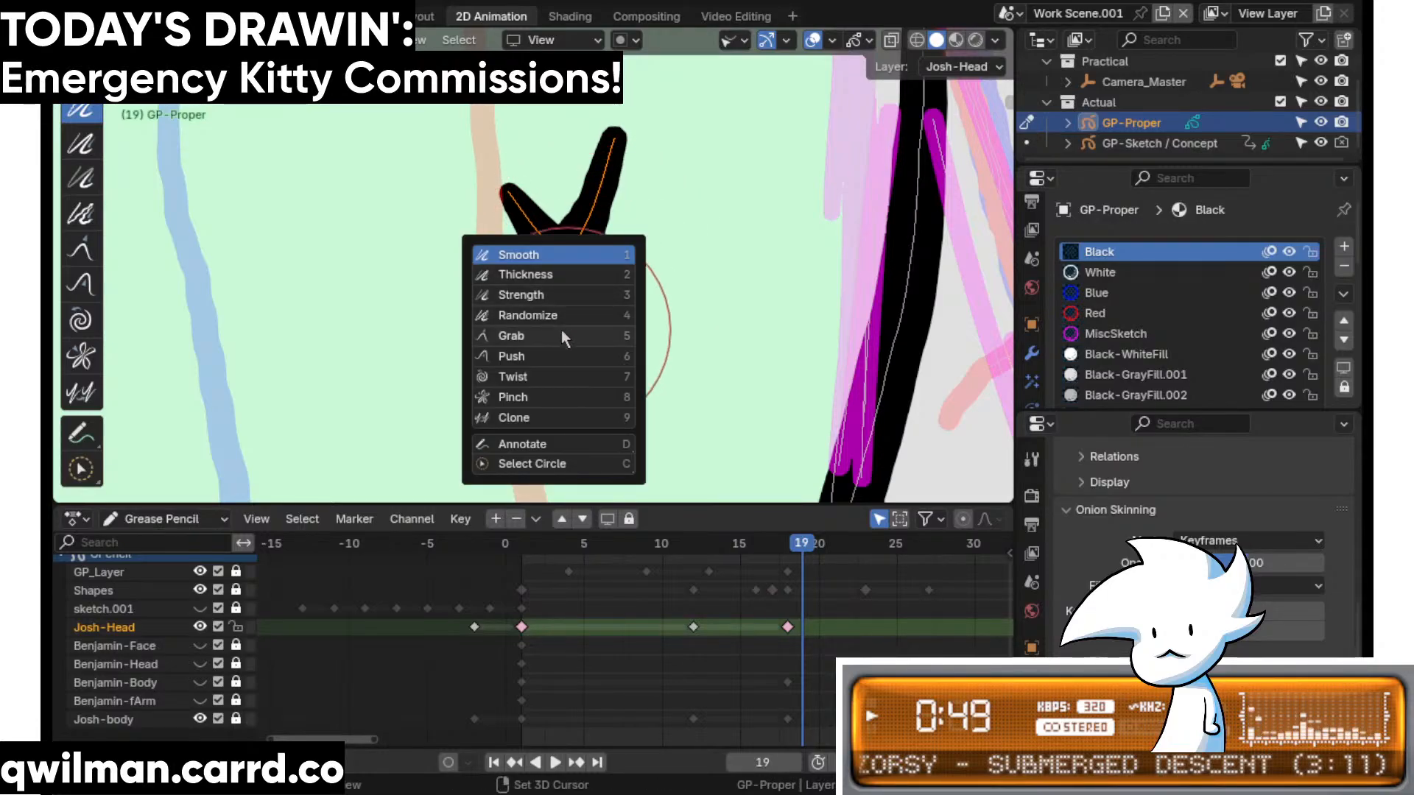
pyautogui.click(564, 321)
pyautogui.hotkey('shift', 'space')
pyautogui.click(578, 295)
pyautogui.moveTo(563, 274); pyautogui.dragTo(595, 293)
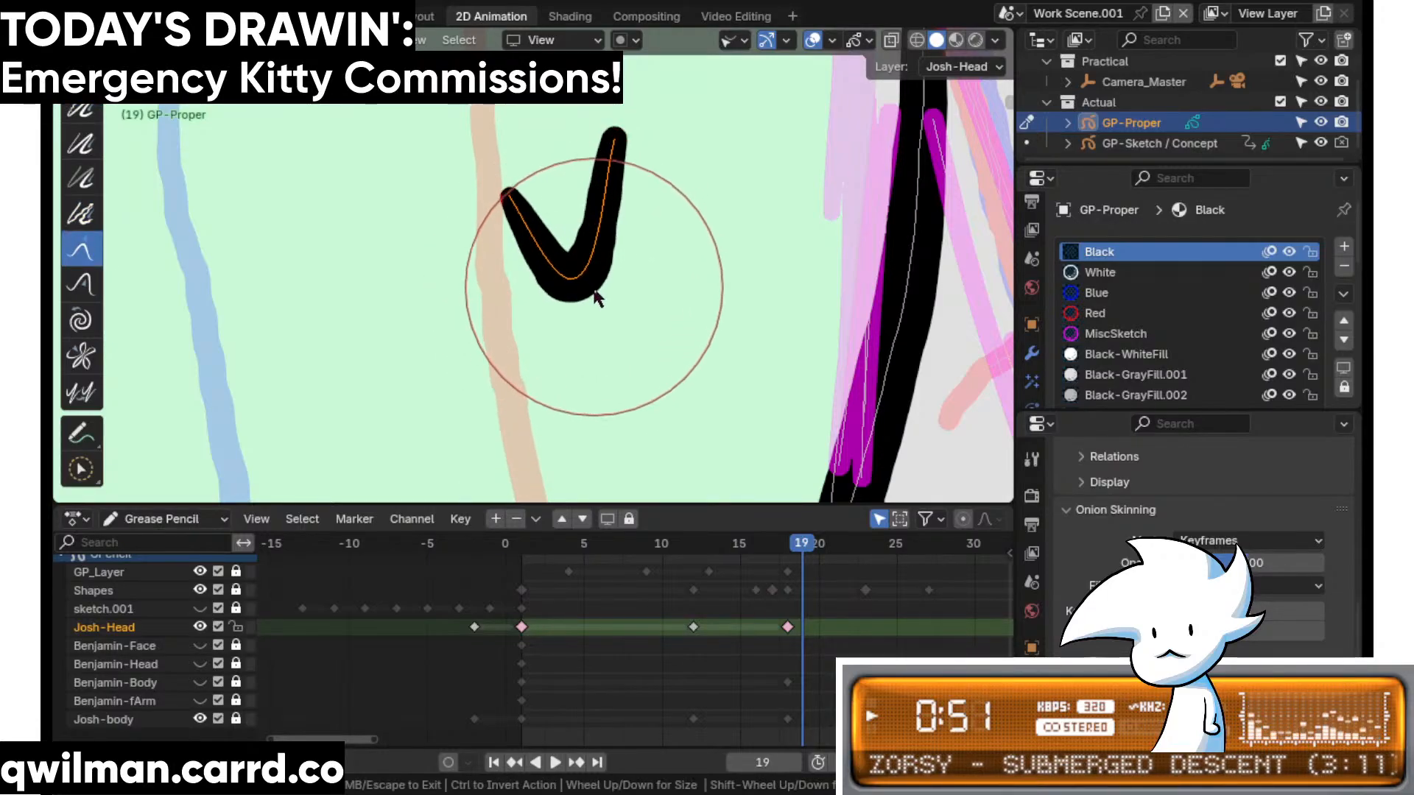
# - Move the V-shaped stroke beside the closed eye and adjust its shape with the Grab brush
pyautogui.scroll(-6, 603, 287)
pyautogui.press('Tab')
pyautogui.hotkey('shift', 'space')
pyautogui.click(542, 328)
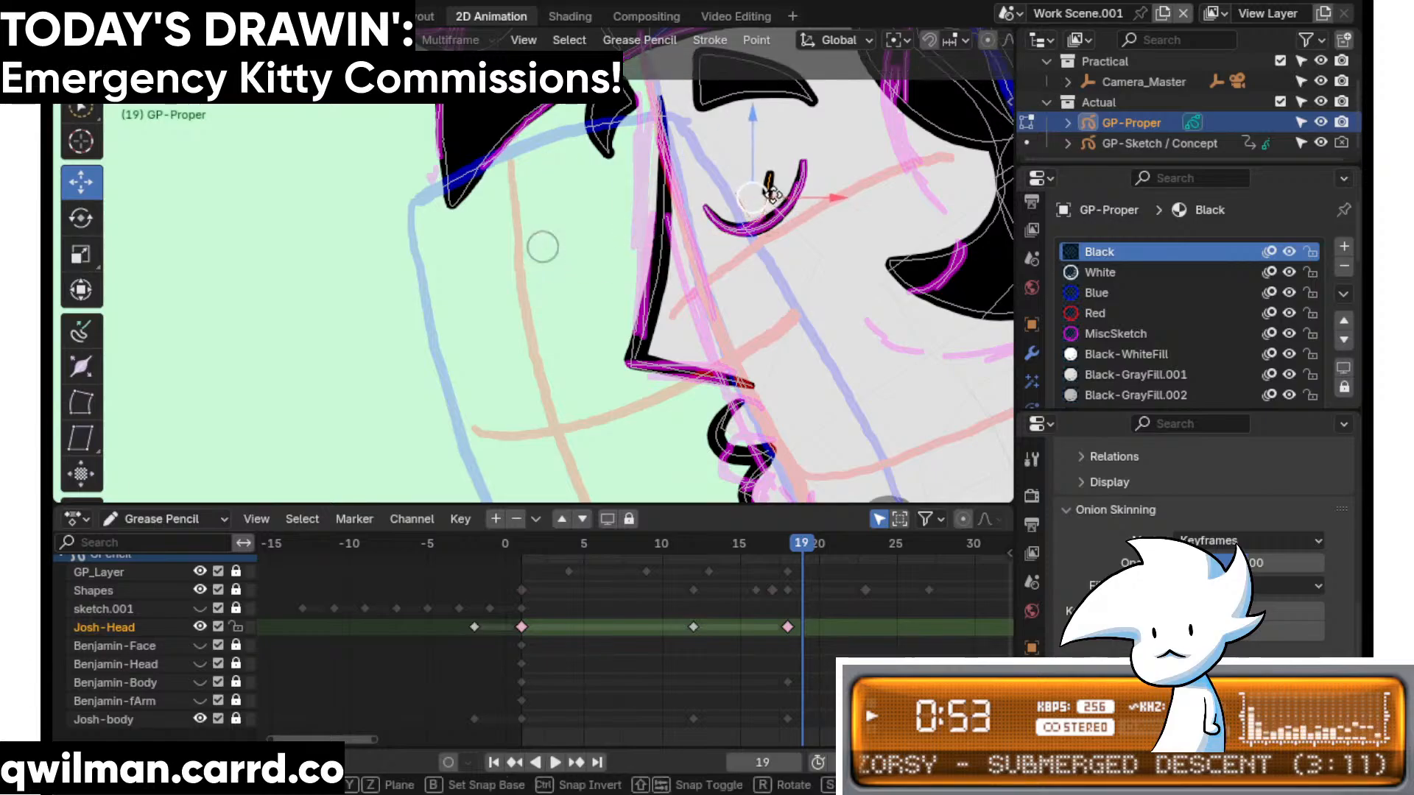
pyautogui.moveTo(850, 175); pyautogui.dragTo(848, 174)
pyautogui.press('Tab')
pyautogui.hotkey('shift', 'space')
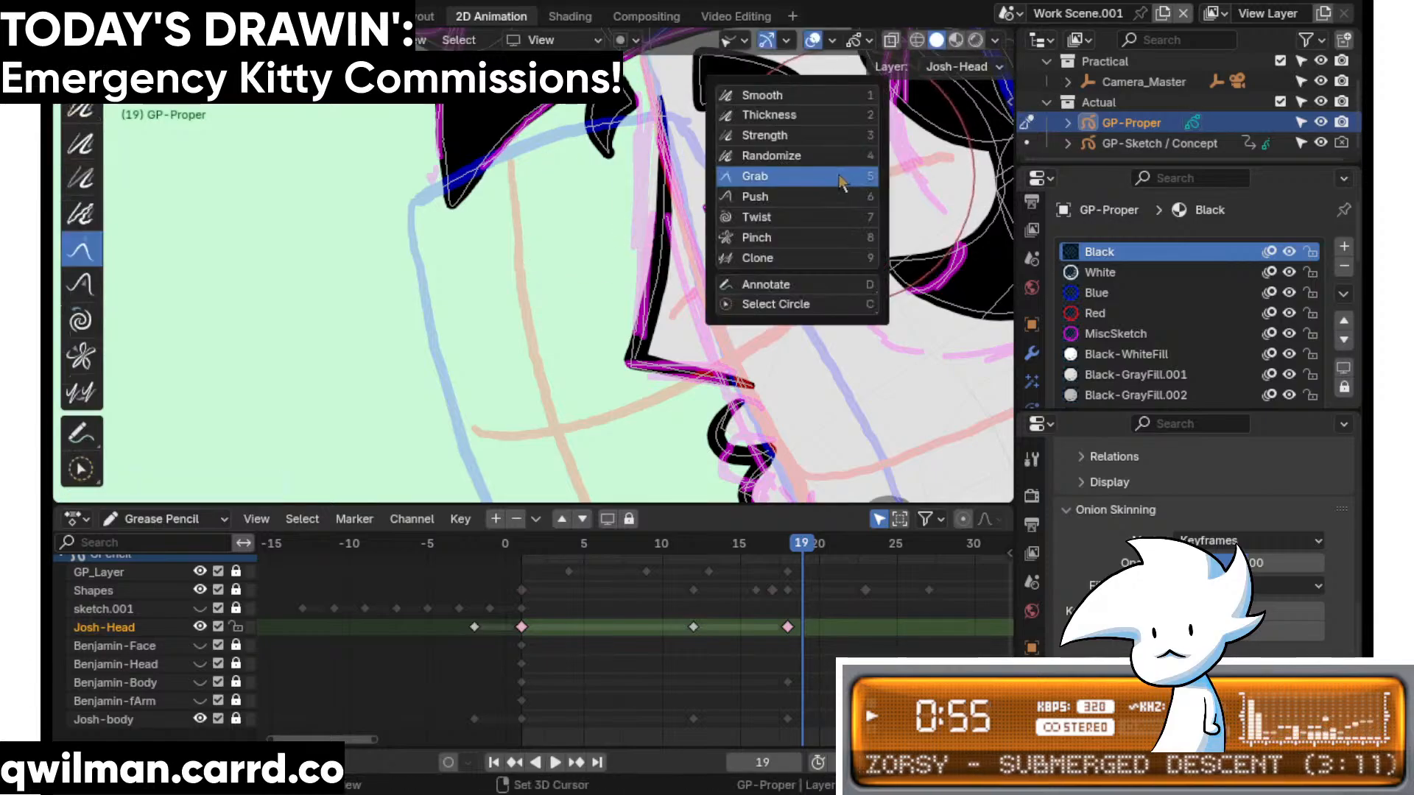
pyautogui.click(842, 181)
pyautogui.moveTo(767, 158); pyautogui.dragTo(796, 150)
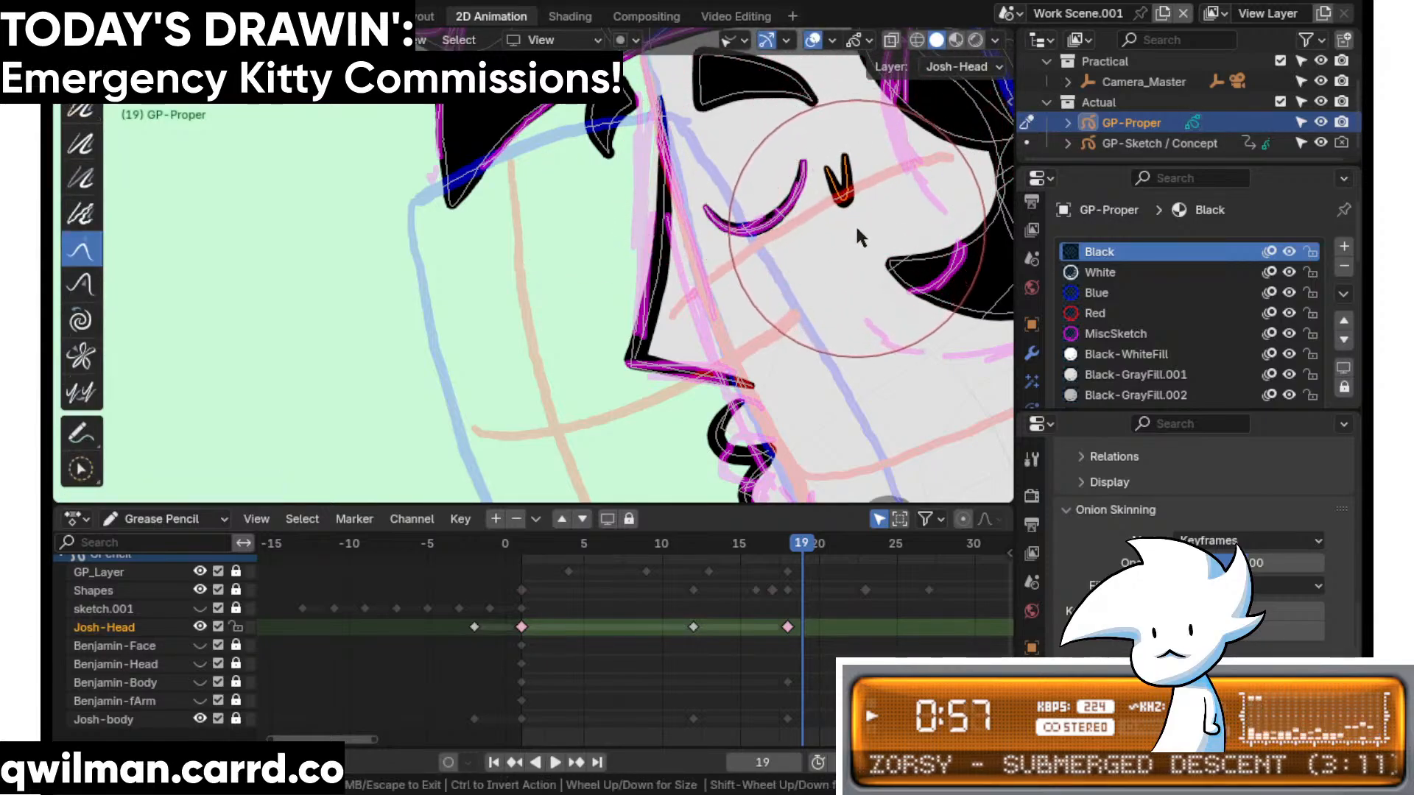
# - Move the V-shaped stroke to the nose bridge, just behind the nose line
pyautogui.hotkey('shift', 'space')
pyautogui.hotkey('ctrl', 'Tab')
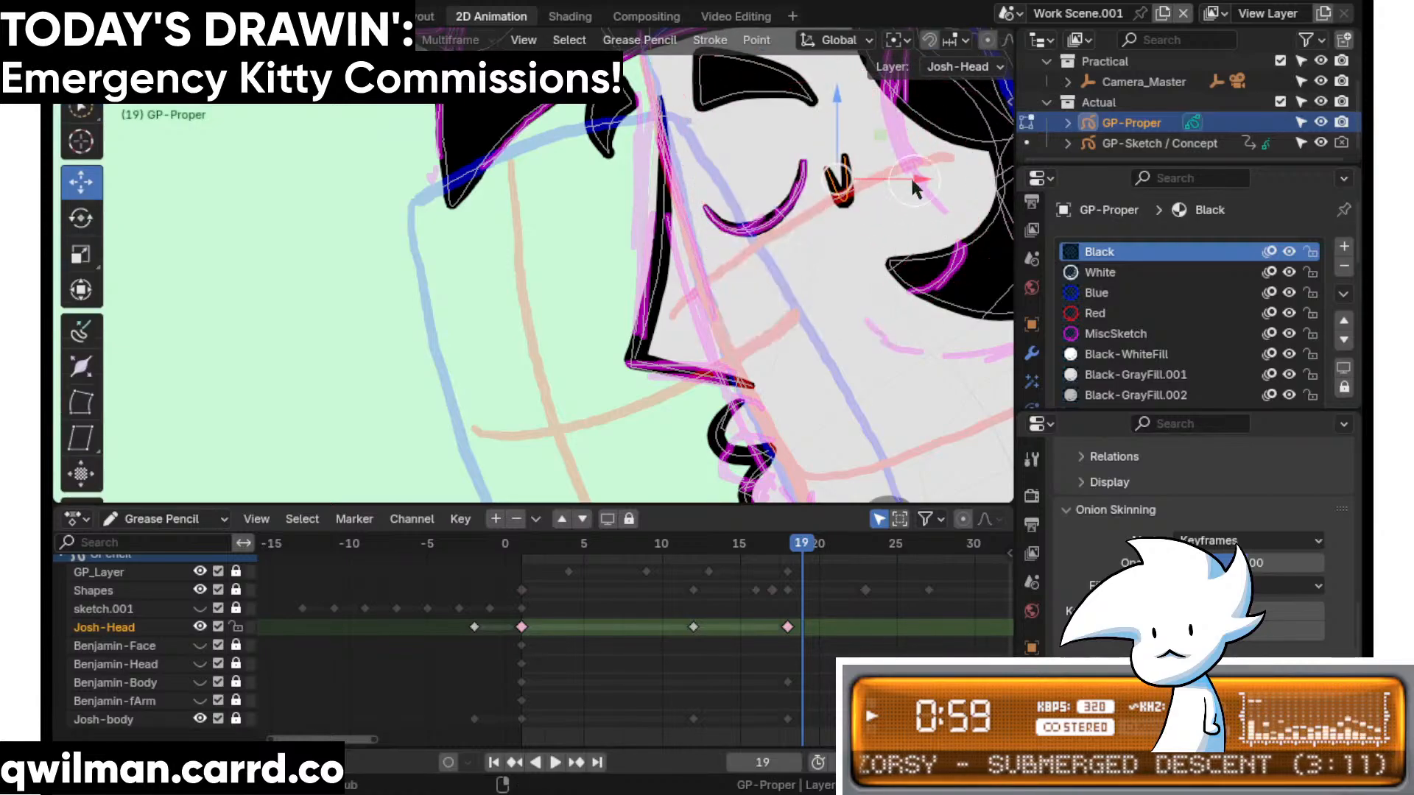
pyautogui.hotkey('shift', 'space')
pyautogui.click(839, 184)
pyautogui.press('g')
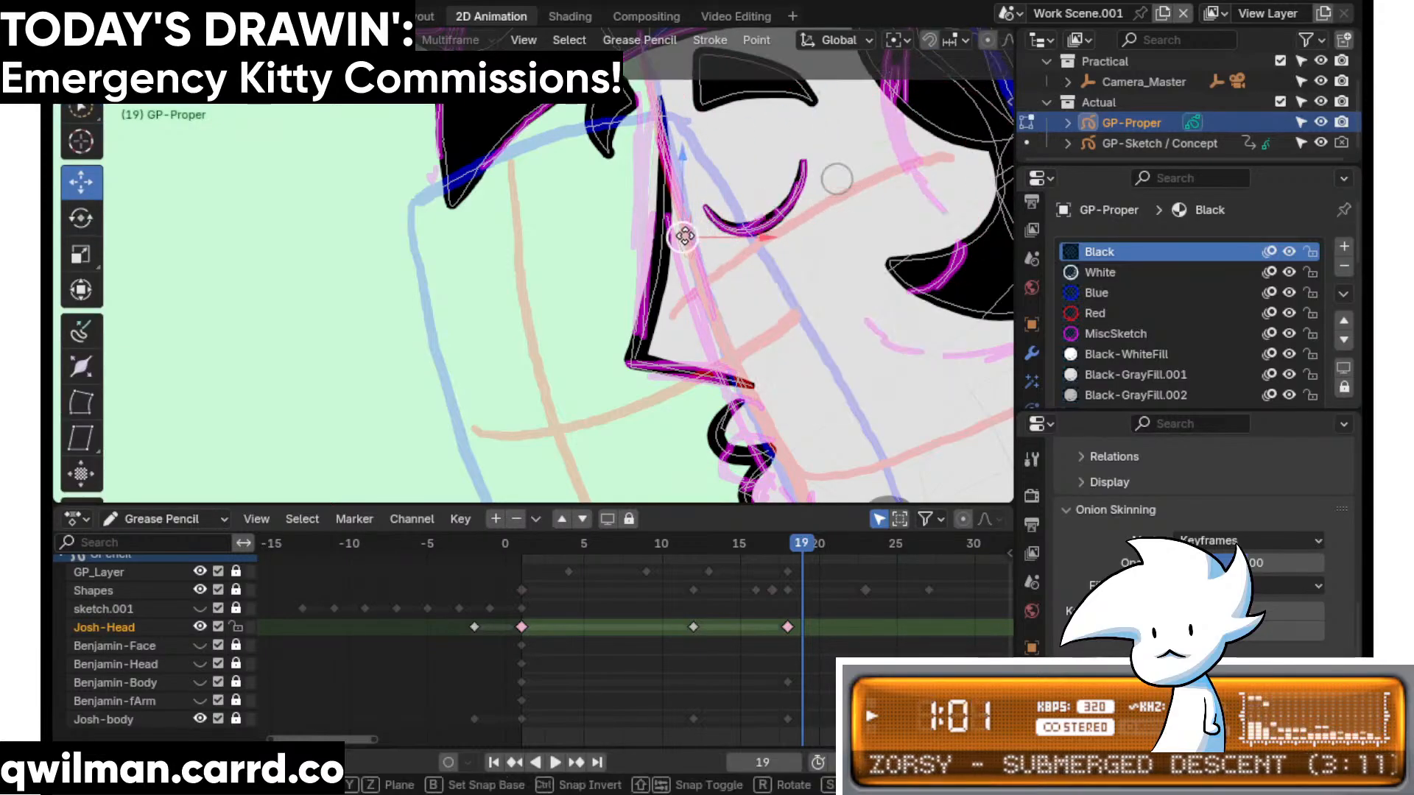
pyautogui.moveTo(685, 243); pyautogui.dragTo(685, 244)
# - Play back the head animation from frame 5 and return to frame 18 to examine the motion
pyautogui.click(584, 549)
pyautogui.scroll(-4, 741, 347)
pyautogui.keyDown('shift'); pyautogui.moveTo(681, 346); pyautogui.dragTo(536, 457, button='middle'); pyautogui.keyUp('shift')
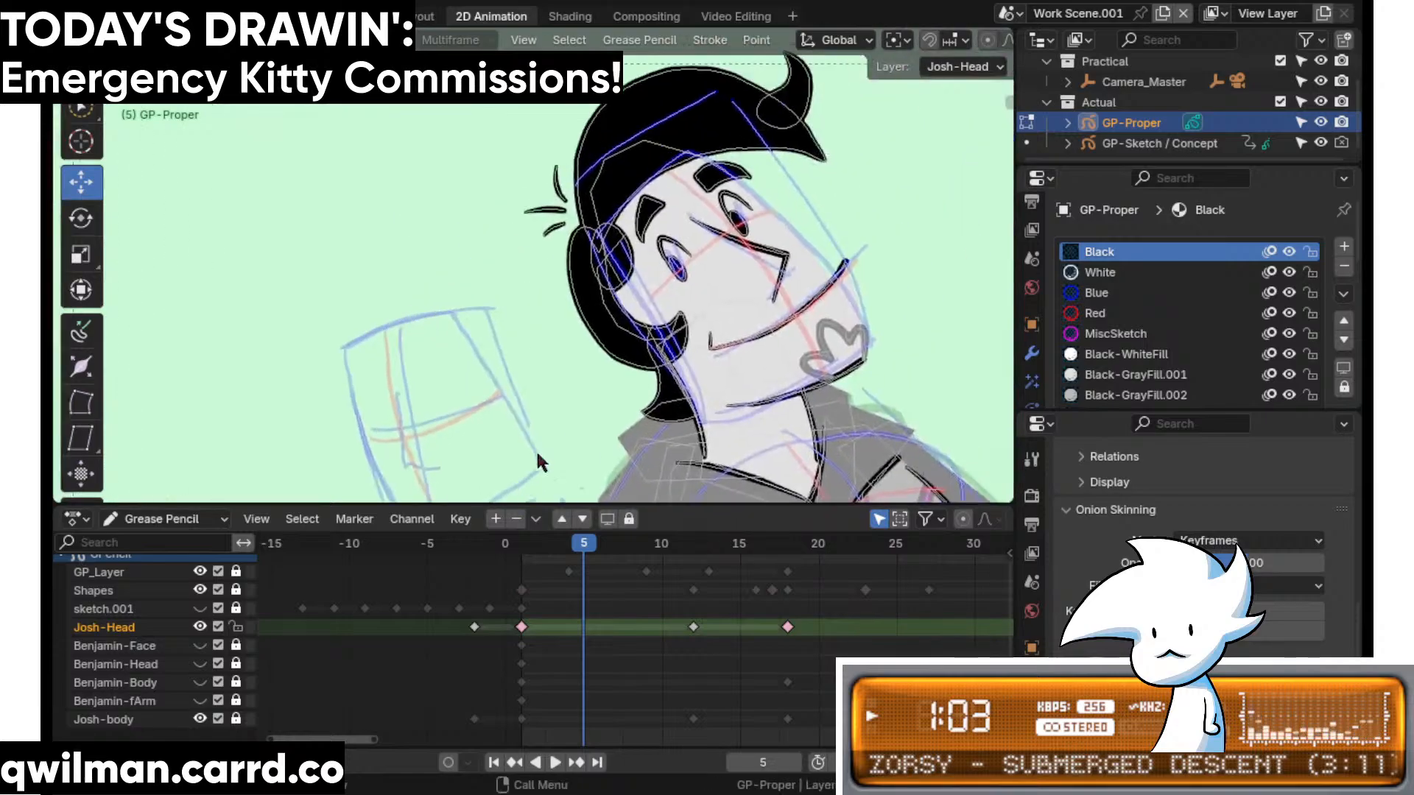
pyautogui.keyDown('shift'); pyautogui.moveTo(692, 409); pyautogui.dragTo(659, 397, button='middle'); pyautogui.keyUp('shift')
pyautogui.click(786, 545)
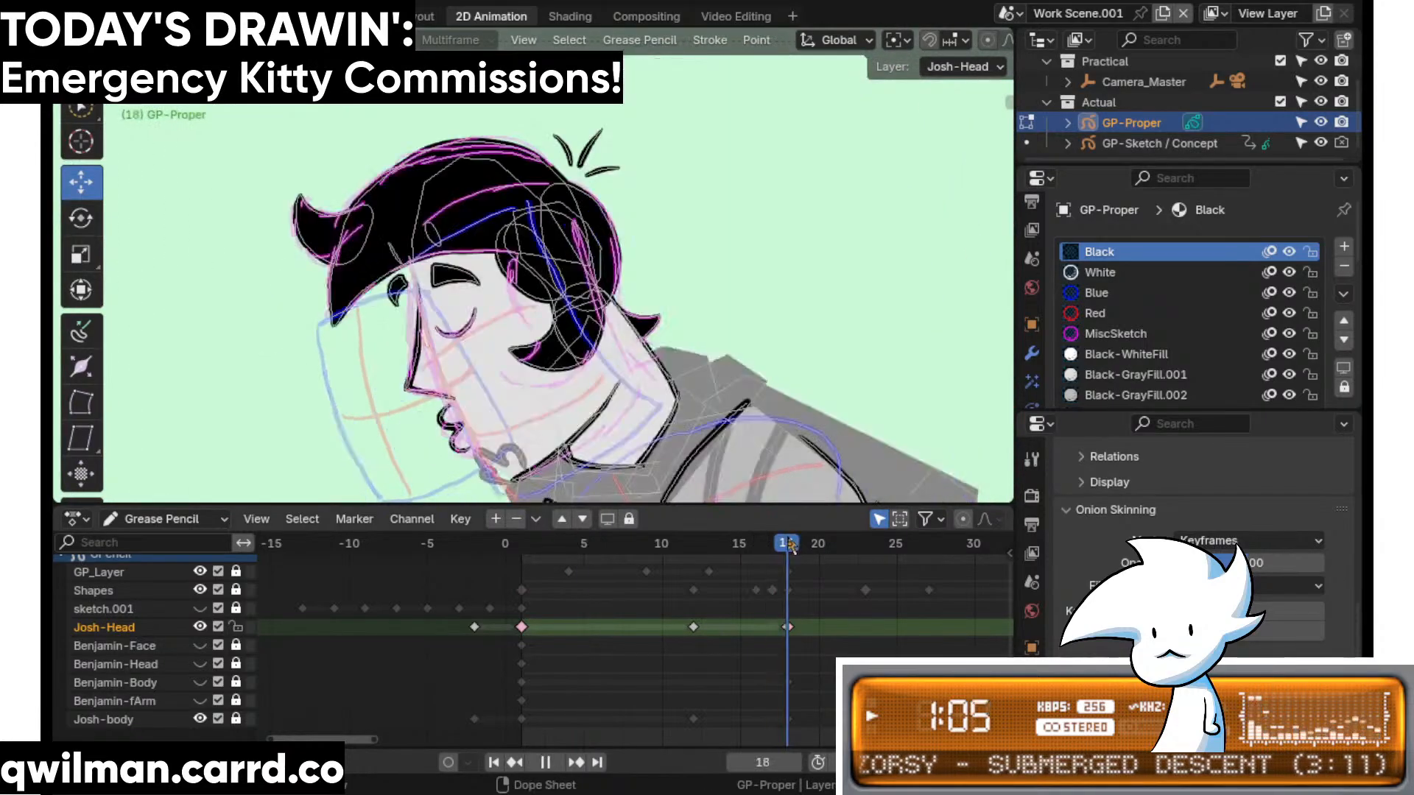
# - Select the curved closed-eye stroke at frame 18 and move it slightly down the face
pyautogui.scroll(5, 536, 317)
pyautogui.keyDown('shift'); pyautogui.moveTo(662, 266); pyautogui.dragTo(663, 306, button='middle'); pyautogui.keyUp('shift')
pyautogui.scroll(2, 673, 277)
pyautogui.press('q')
pyautogui.click(676, 275)
pyautogui.scroll(3, 625, 296)
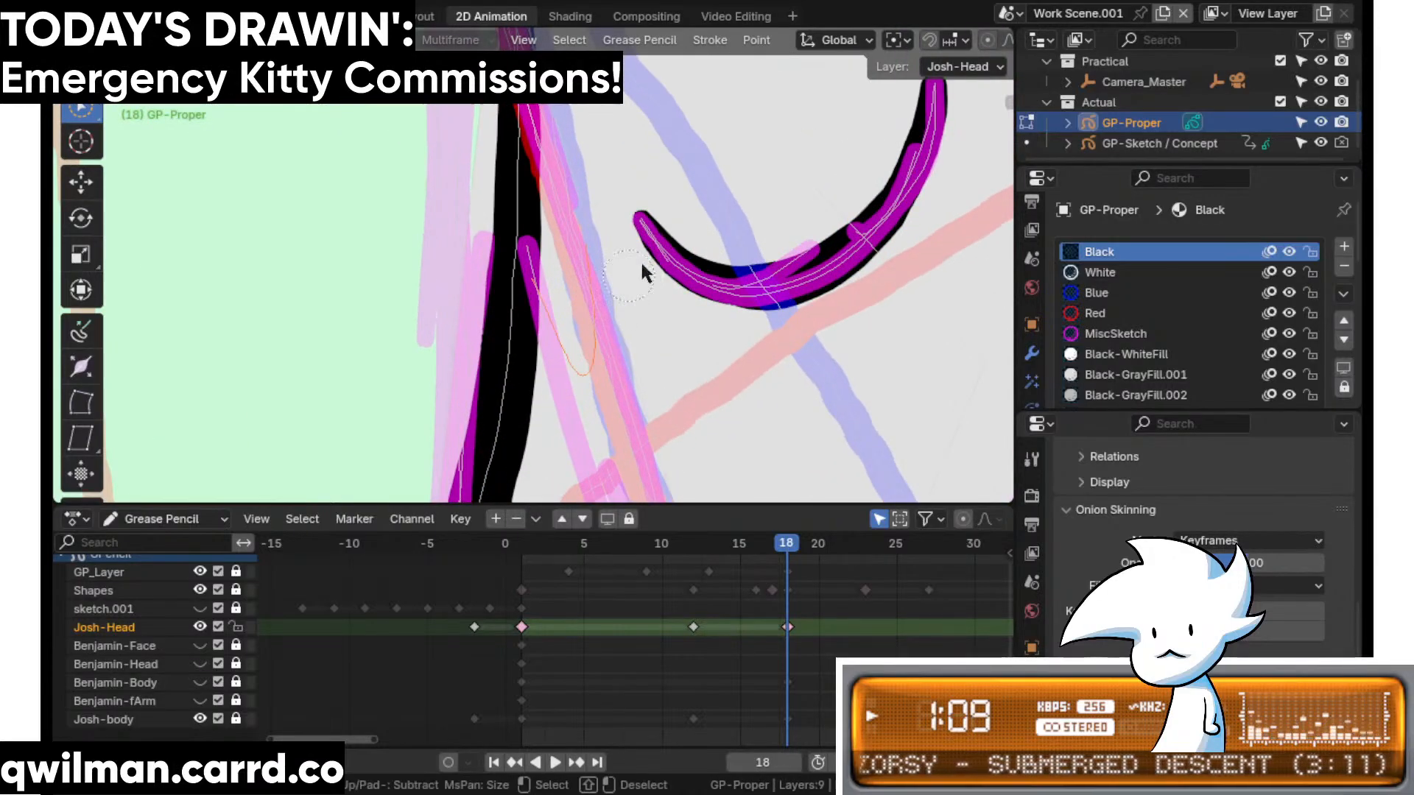
pyautogui.keyDown('shift'); pyautogui.click(664, 271); pyautogui.keyUp('shift')
pyautogui.scroll(-7, 664, 275)
pyautogui.hotkey('shift', 'space')
pyautogui.press('g')
pyautogui.press('g')
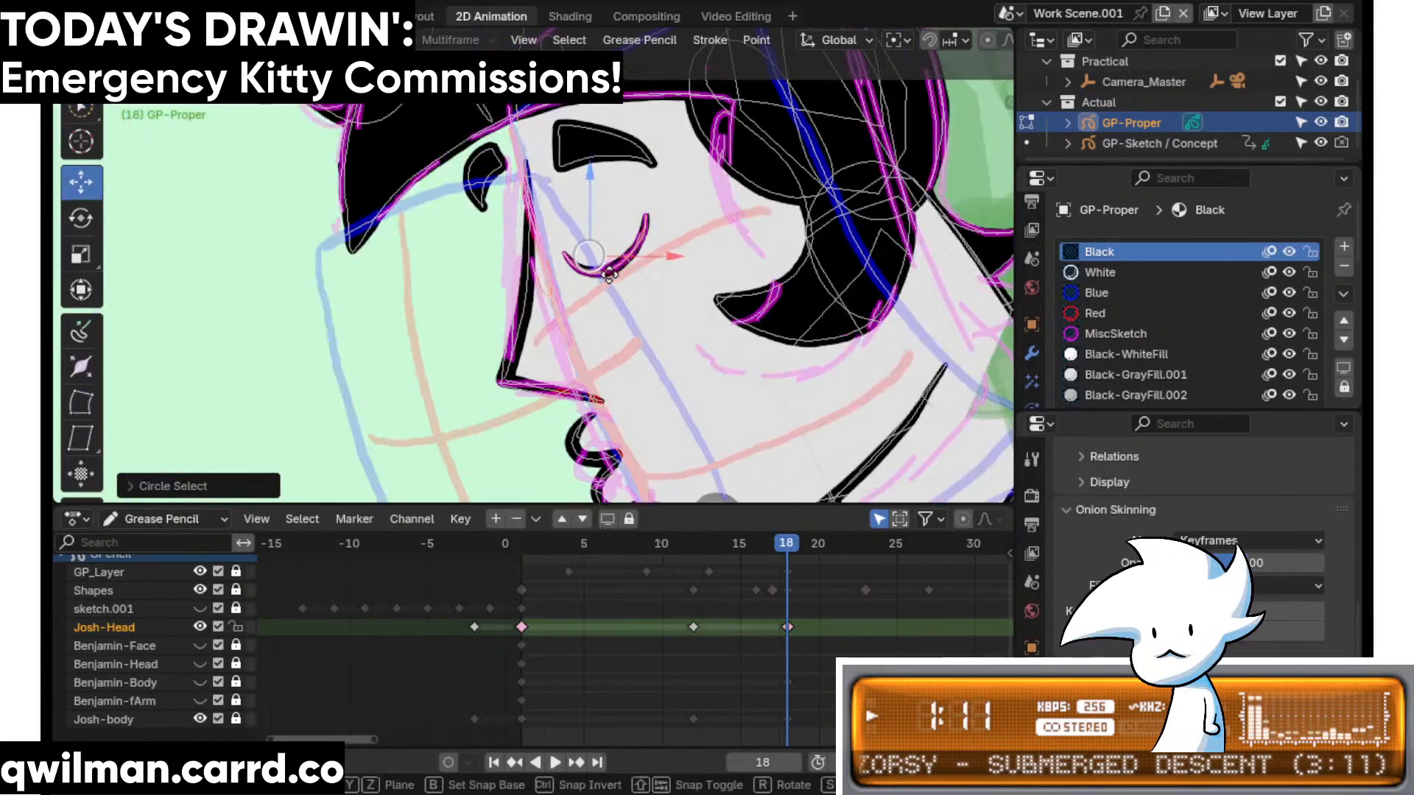
pyautogui.click(612, 286)
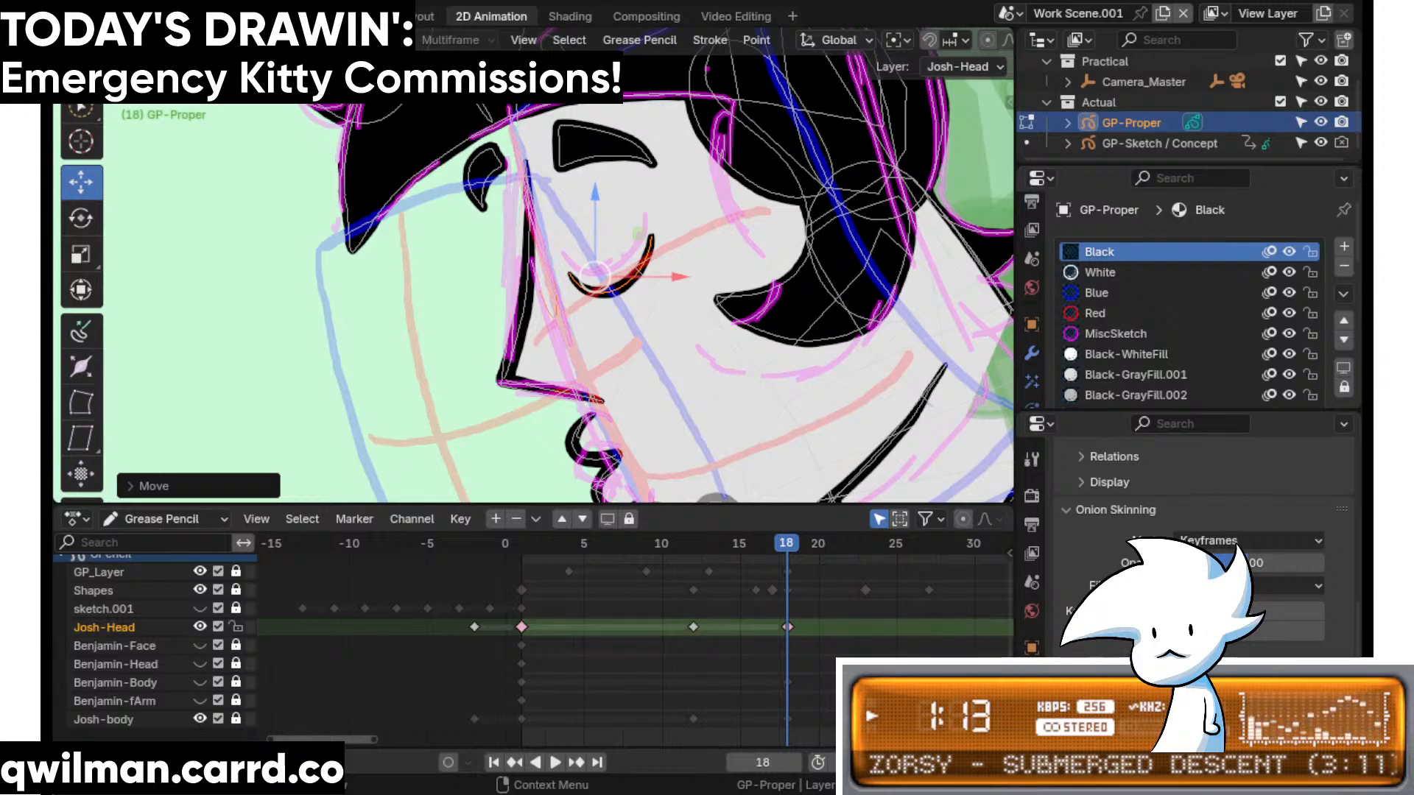
# - Select the closed-eye stroke and adjust its curve near the nose bridge with the Grab brush
pyautogui.scroll(2, 606, 313)
pyautogui.press('q')
pyautogui.click(604, 330)
pyautogui.scroll(4, 604, 332)
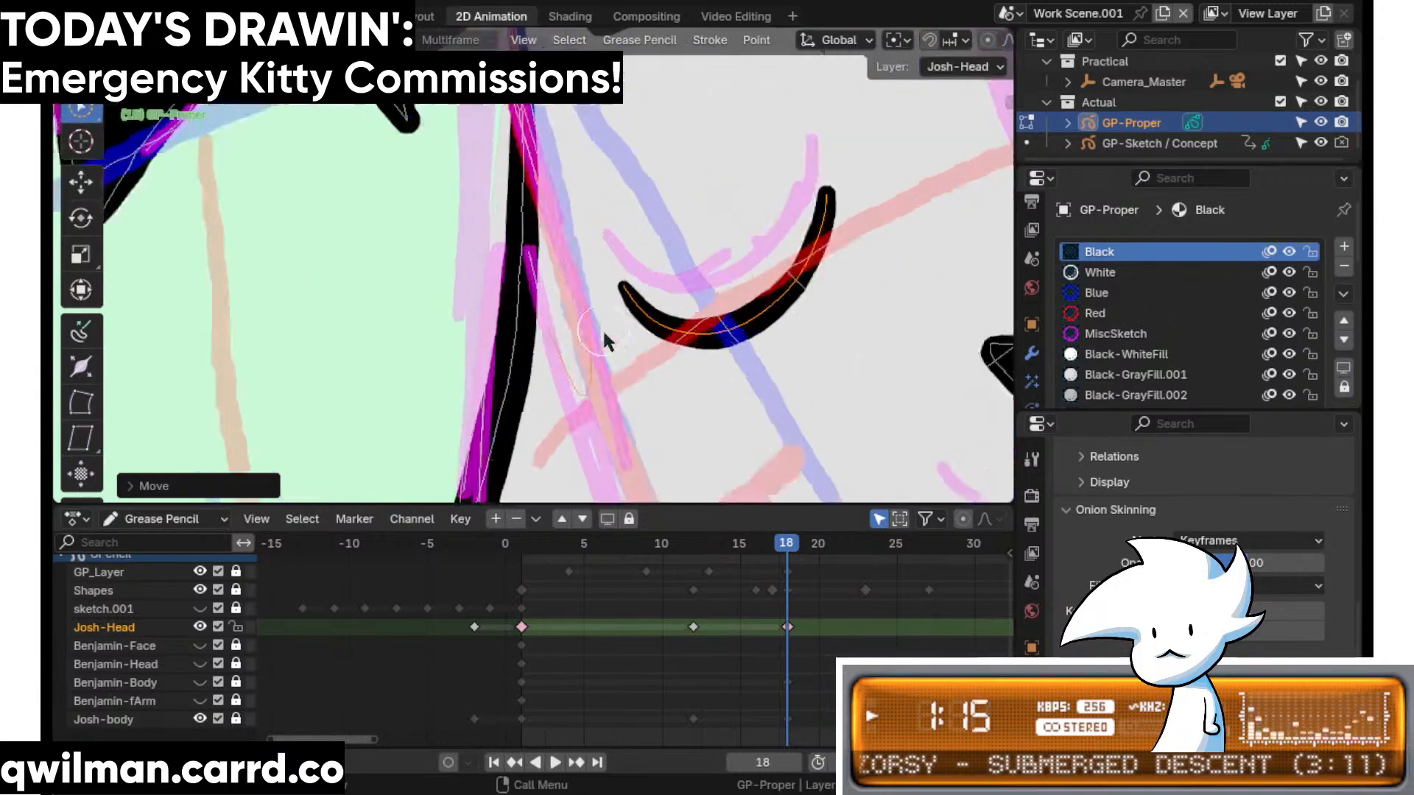
pyautogui.hotkey('ctrl', 'Tab')
pyautogui.hotkey('shift', 'space')
pyautogui.click(590, 414)
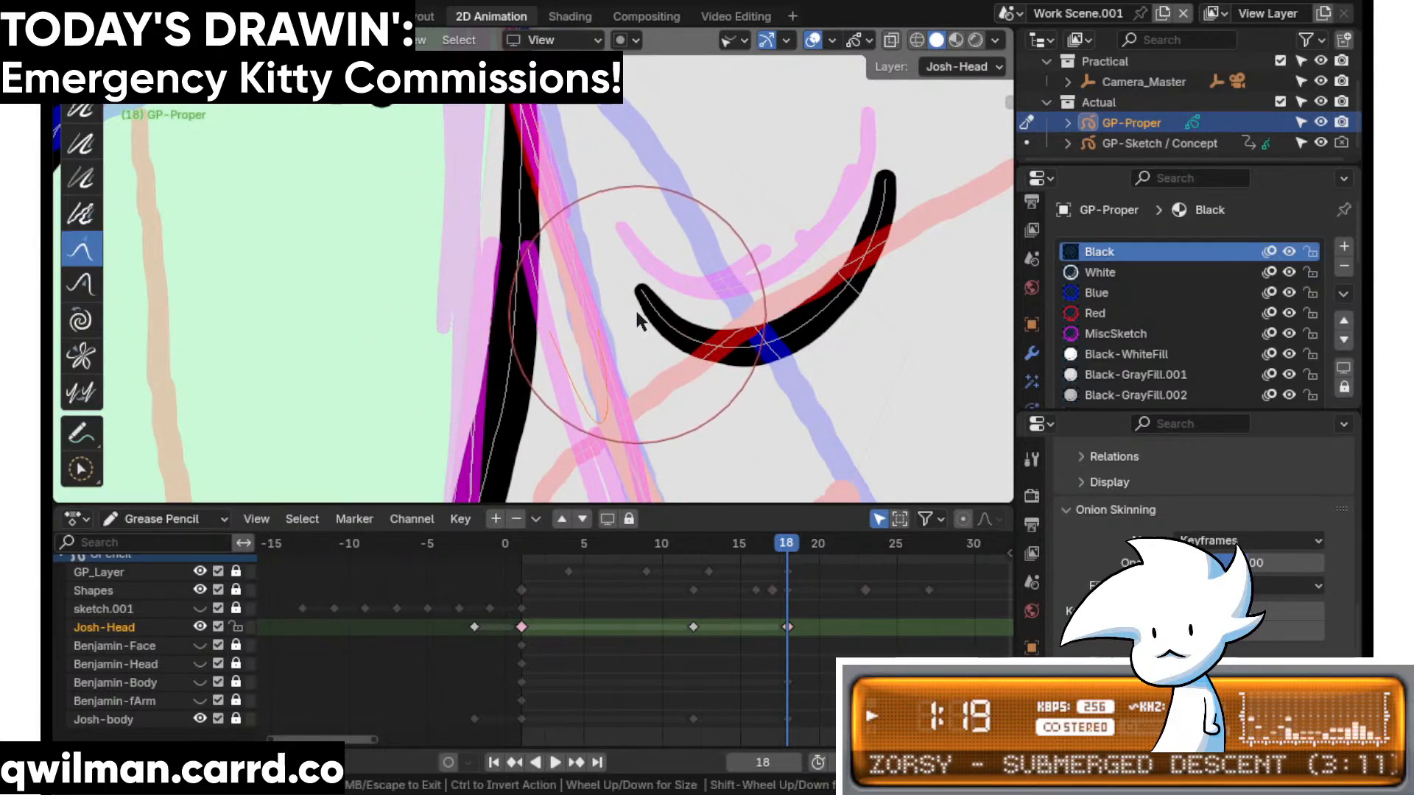
pyautogui.scroll(-5, 560, 349)
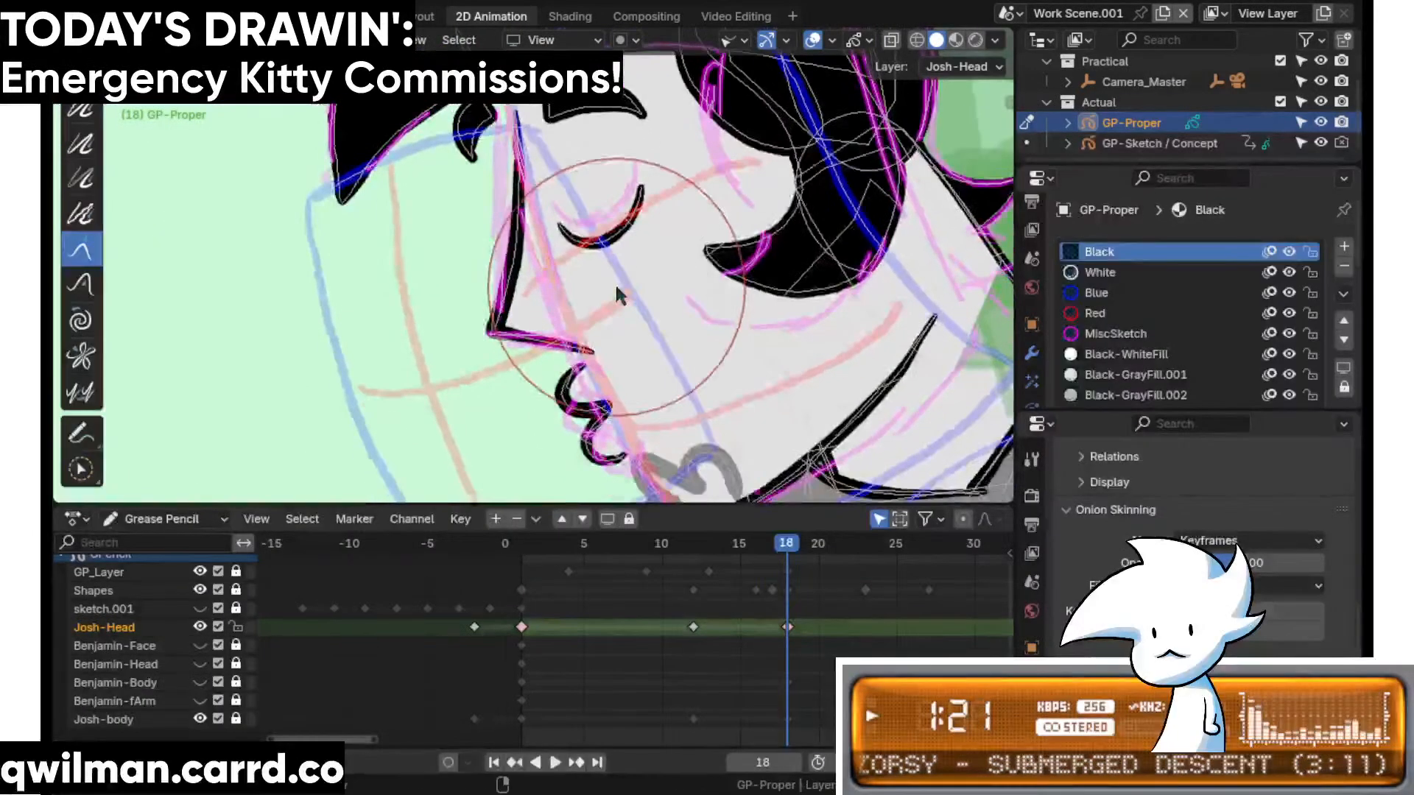
# - Inspect the mouth and full figure, play back the animation and scrub around frames 18 and 19 to examine the motion
pyautogui.scroll(4, 593, 398)
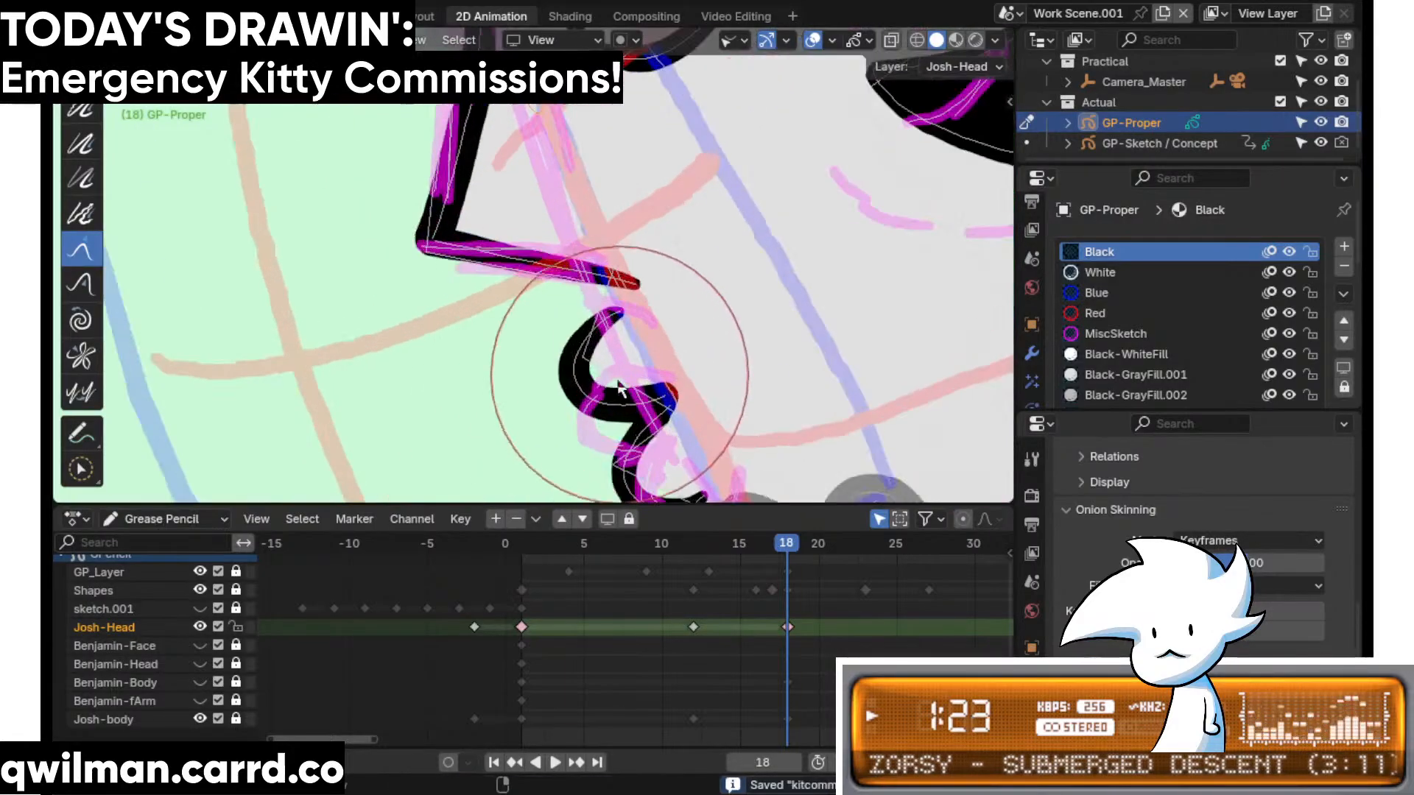
pyautogui.hotkey('shift', 'space')
pyautogui.click(563, 479)
pyautogui.scroll(-4, 590, 364)
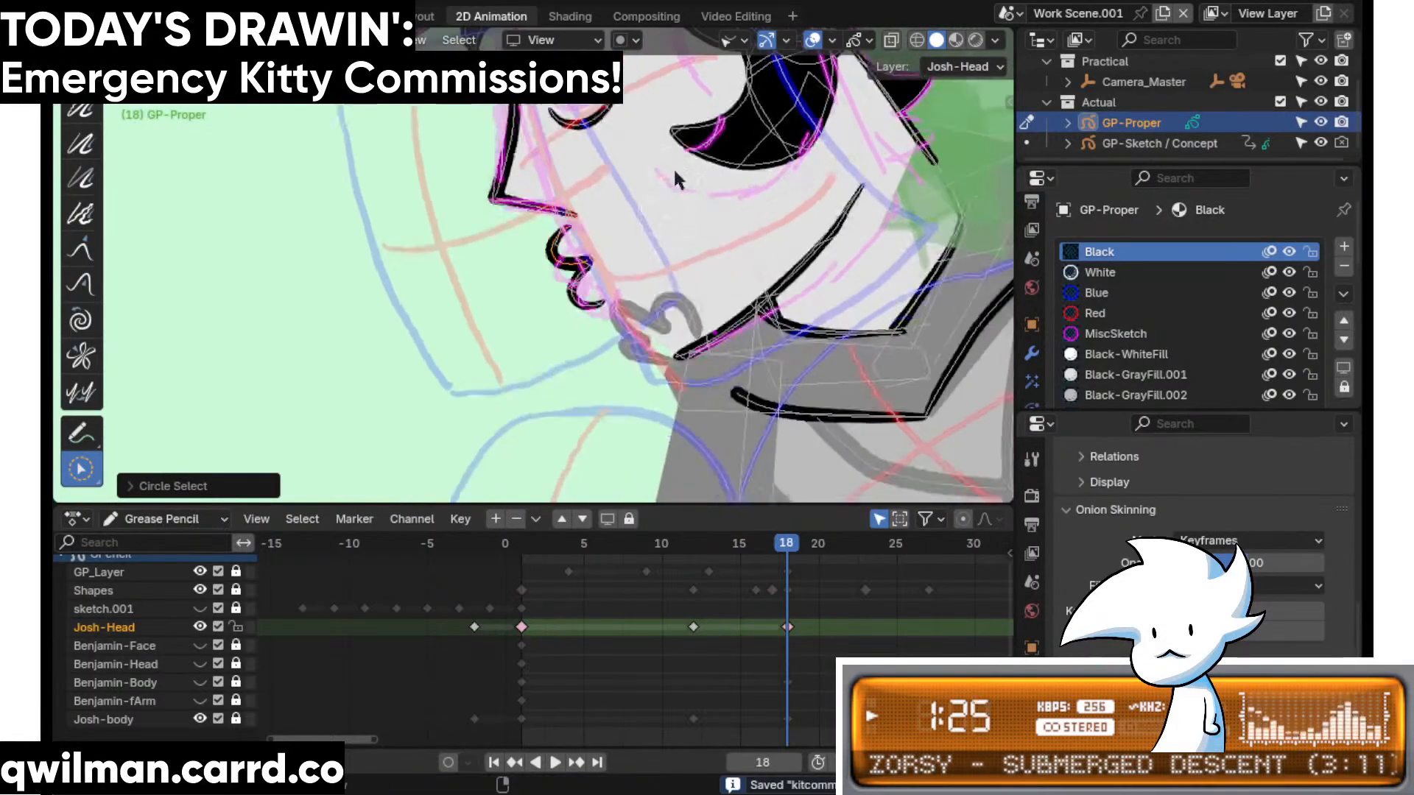
pyautogui.scroll(-4, 713, 455)
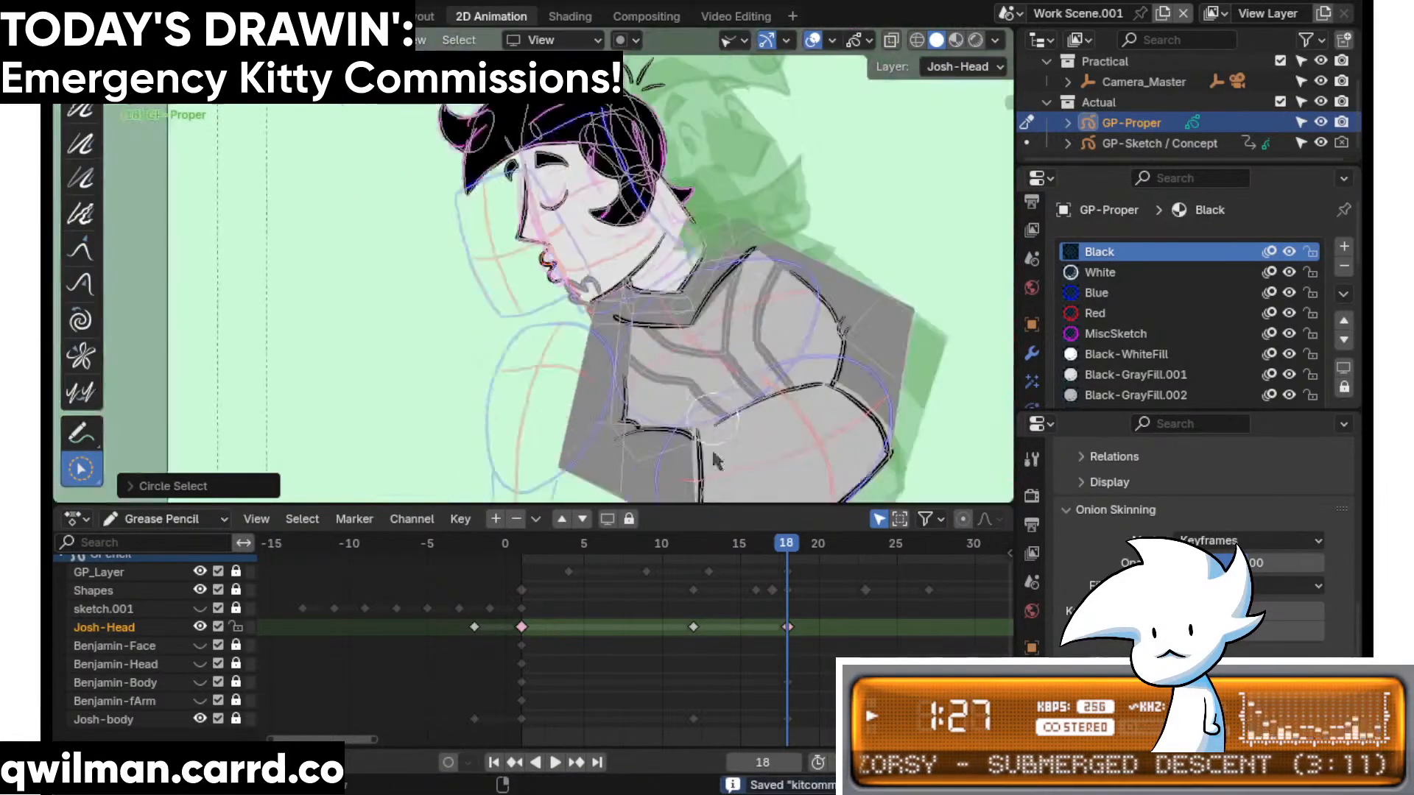
pyautogui.press('space')
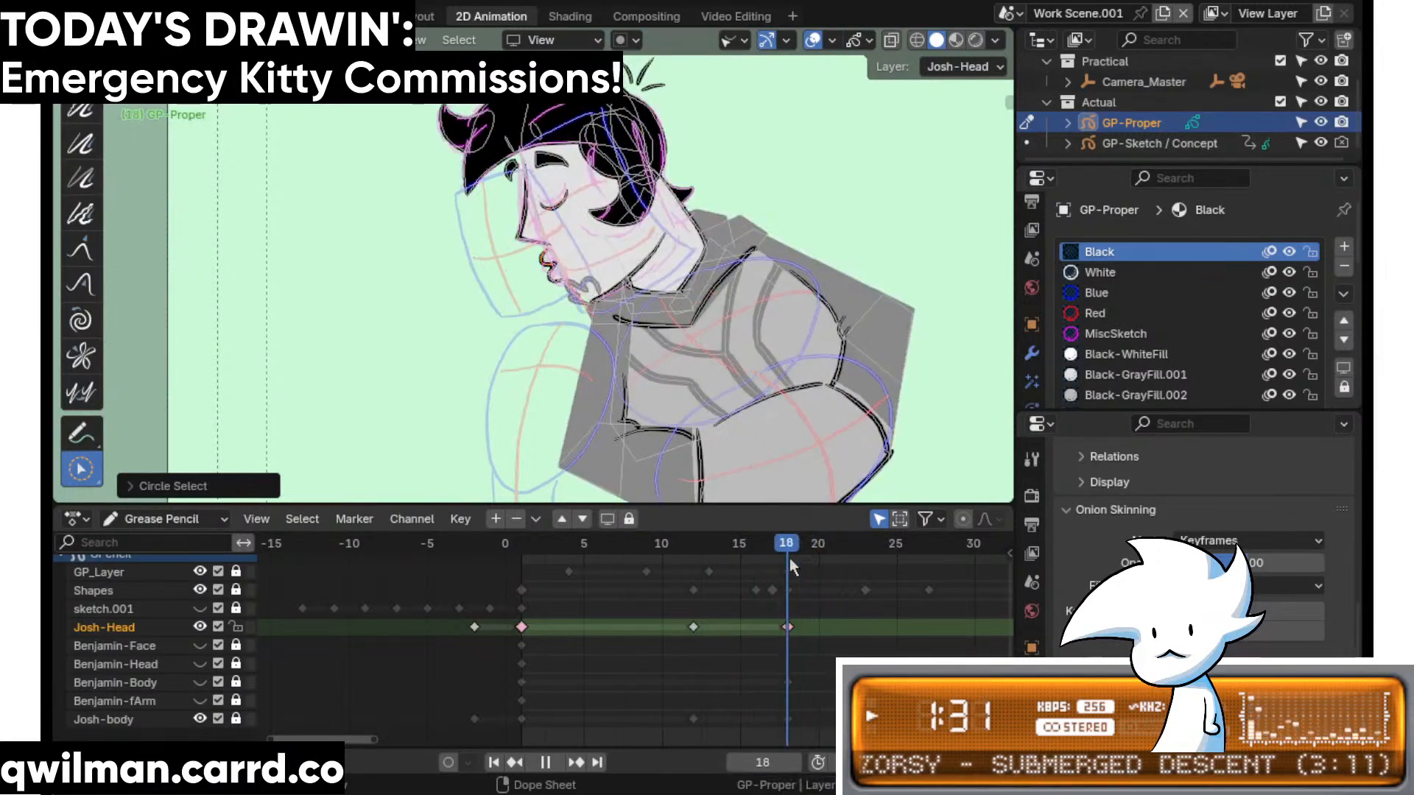
pyautogui.moveTo(845, 551); pyautogui.dragTo(801, 556)
pyautogui.moveTo(757, 583); pyautogui.dragTo(580, 590, button='middle')
pyautogui.keyDown('shift'); pyautogui.moveTo(688, 457); pyautogui.dragTo(682, 417, button='middle'); pyautogui.keyUp('shift')
pyautogui.moveTo(651, 602); pyautogui.dragTo(668, 585, button='middle')
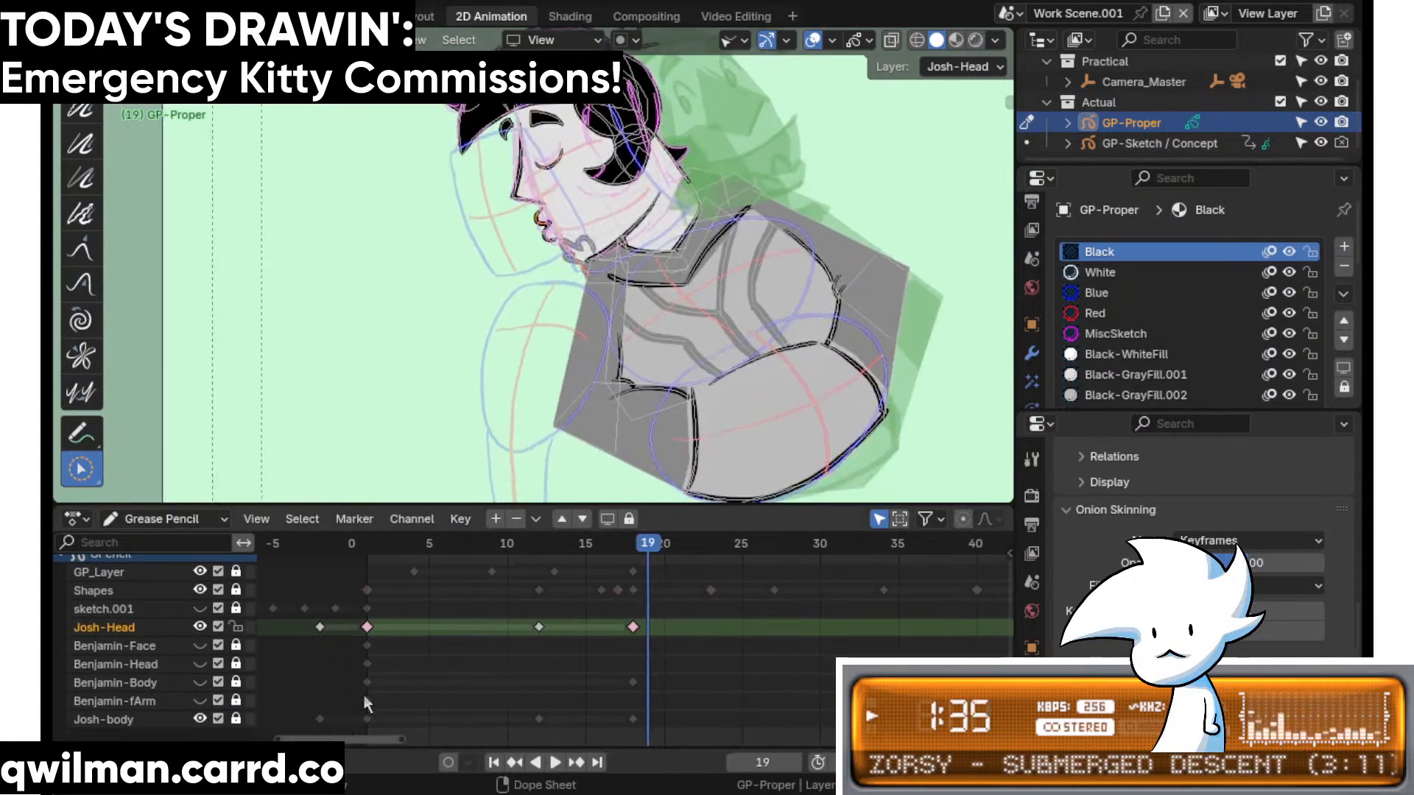
# - Unlock the Josh-body layer and move the frame 18 keyframes of Josh-Head and Josh-body to frame 23
pyautogui.click(259, 719)
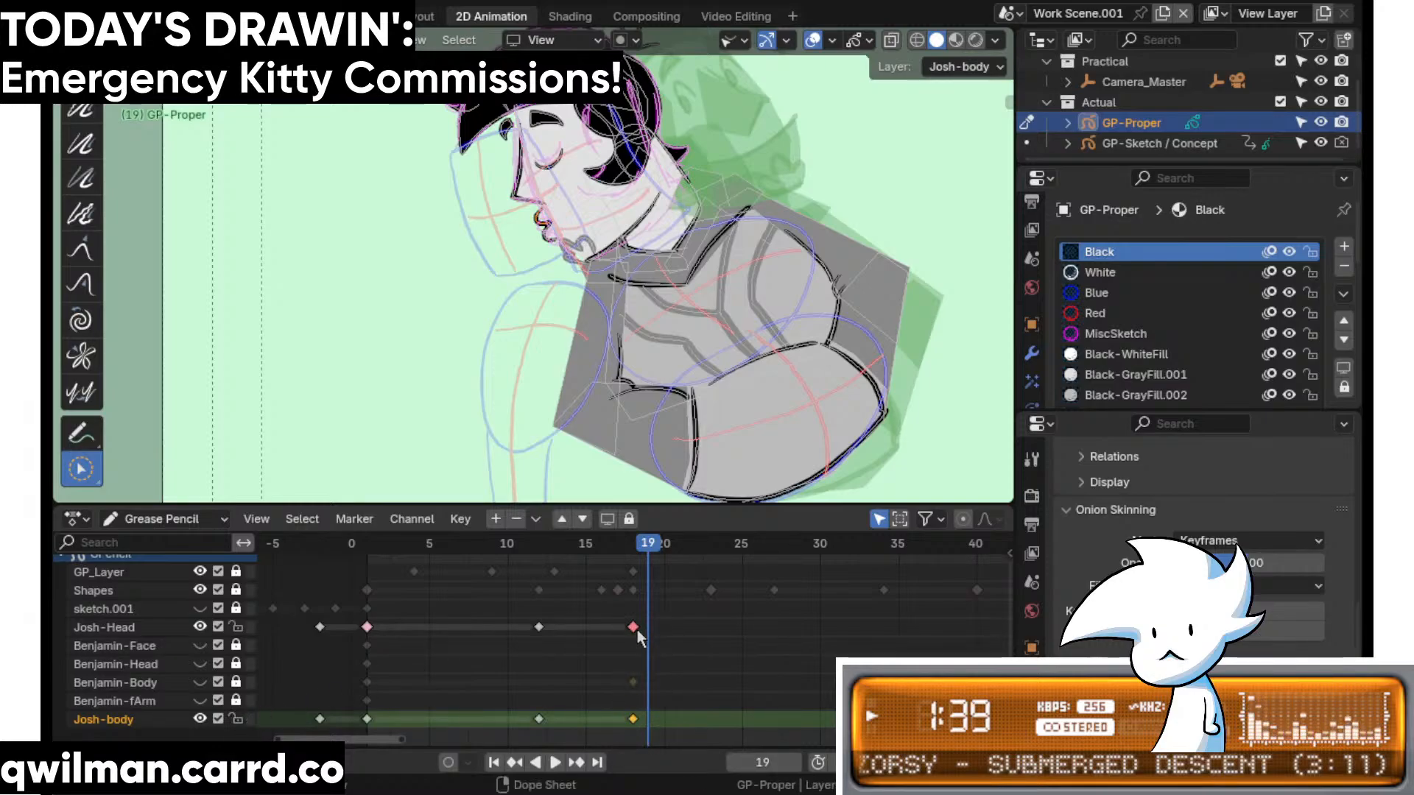
pyautogui.moveTo(635, 627)
pyautogui.mouseDown()
pyautogui.moveTo(710, 620)
pyautogui.moveTo(712, 719)
pyautogui.mouseUp()
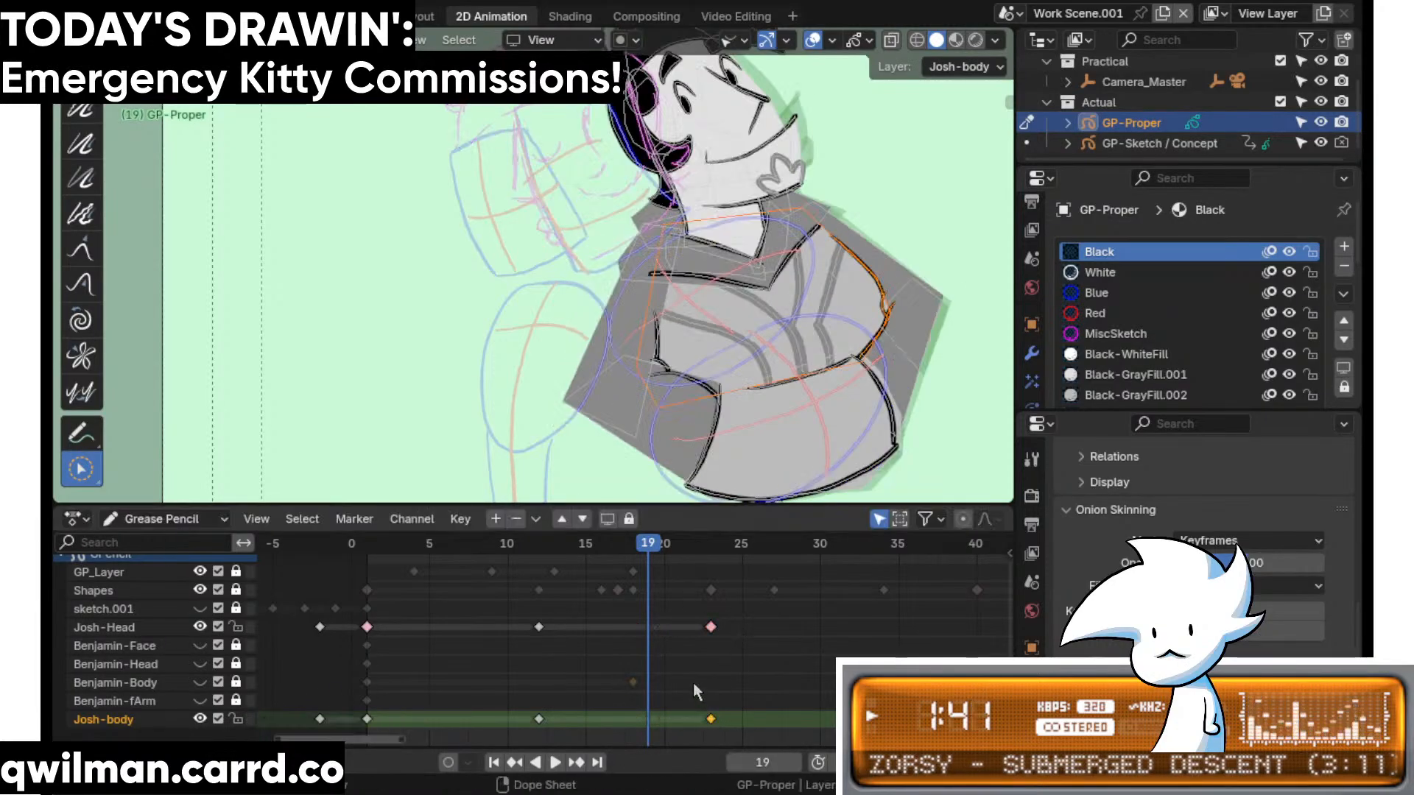
# - Hide the Josh-Head layer and interpolate the Josh-body drawing at frame 19, close to the frame 23 pose
pyautogui.click(200, 626)
pyautogui.press('Tab')
pyautogui.hotkey('shift', 'space')
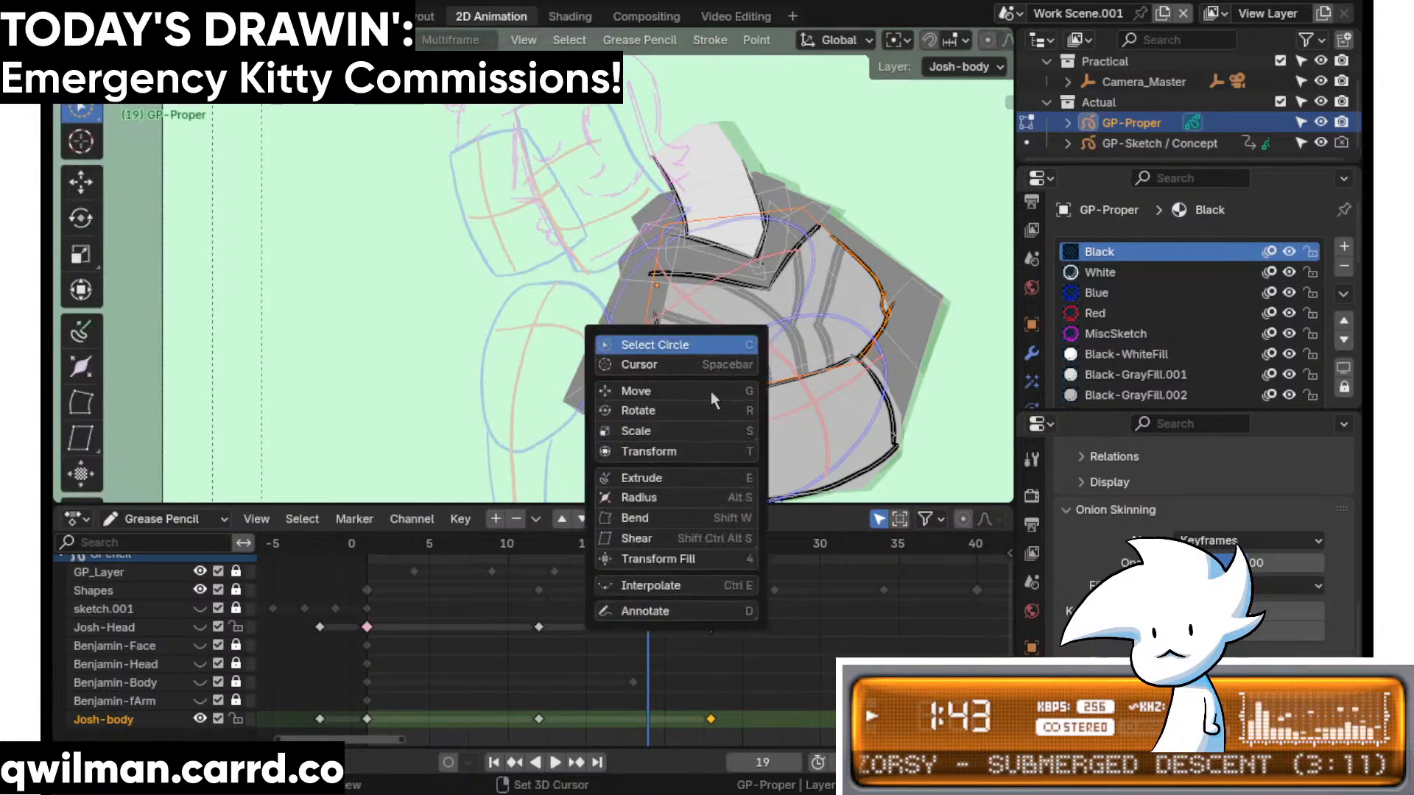
pyautogui.click(682, 590)
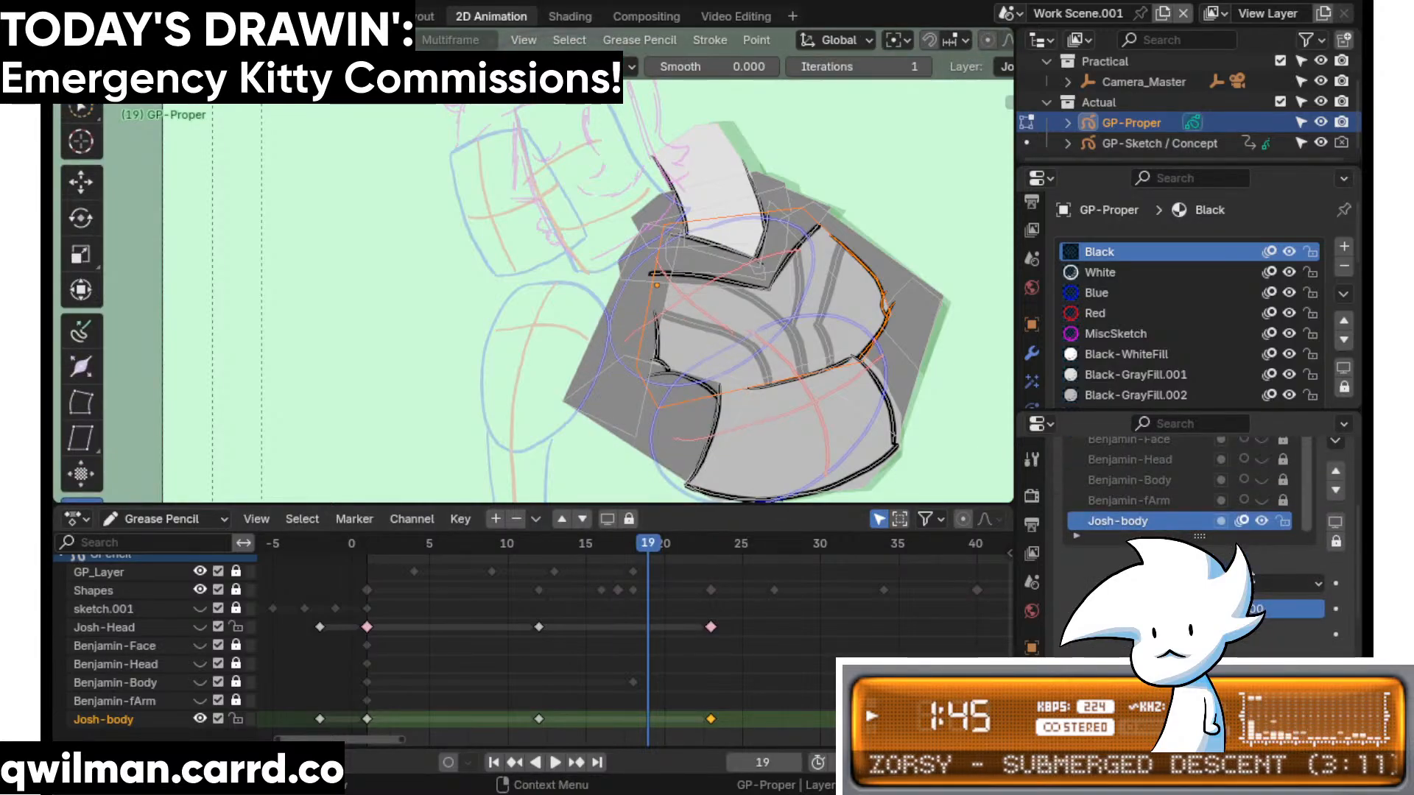
pyautogui.moveTo(1309, 636); pyautogui.dragTo(1318, 630)
pyautogui.hotkey('shift', 'space')
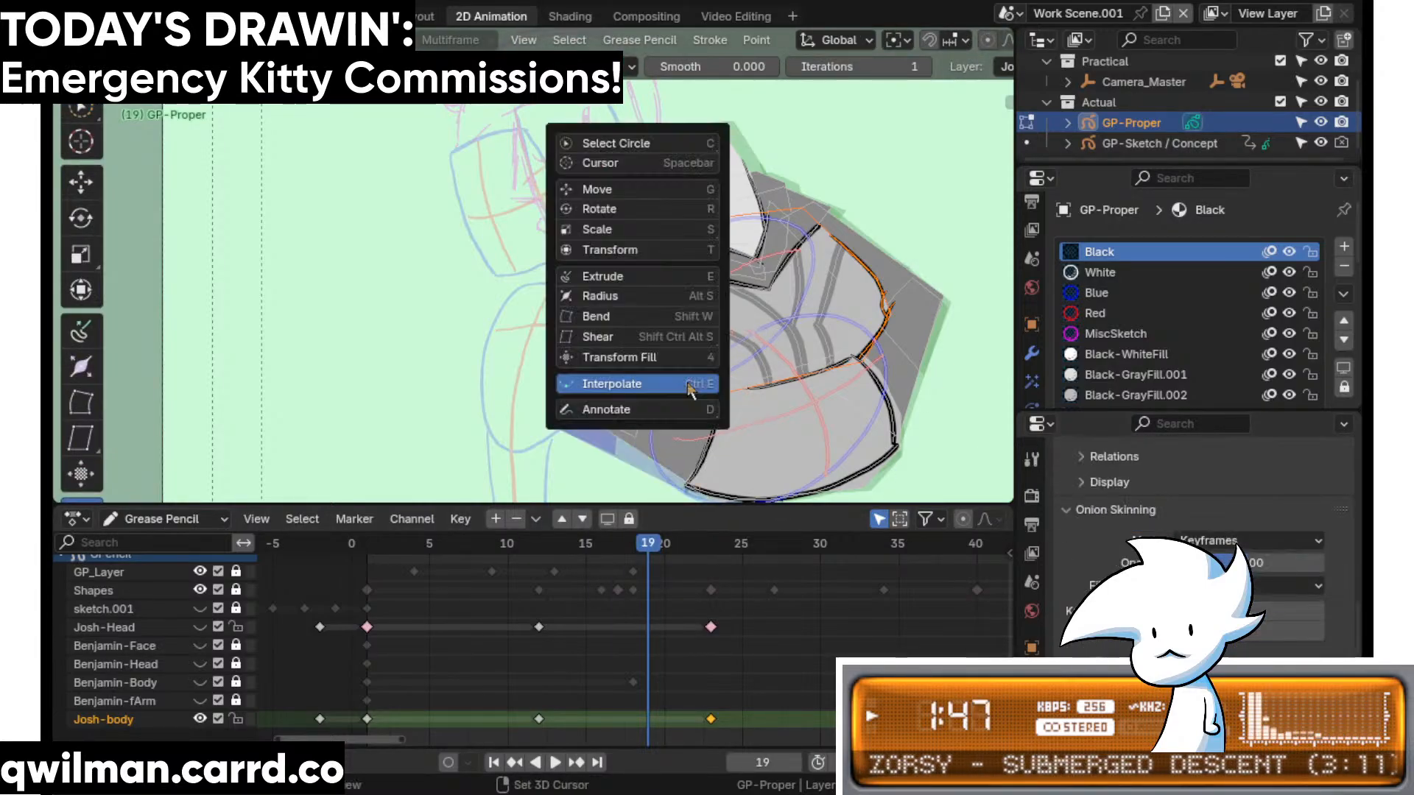
pyautogui.click(656, 386)
pyautogui.keyDown('shift'); pyautogui.moveTo(666, 419); pyautogui.dragTo(676, 360, button='middle'); pyautogui.keyUp('shift')
pyautogui.moveTo(683, 384); pyautogui.dragTo(767, 346)
pyautogui.click(767, 346)
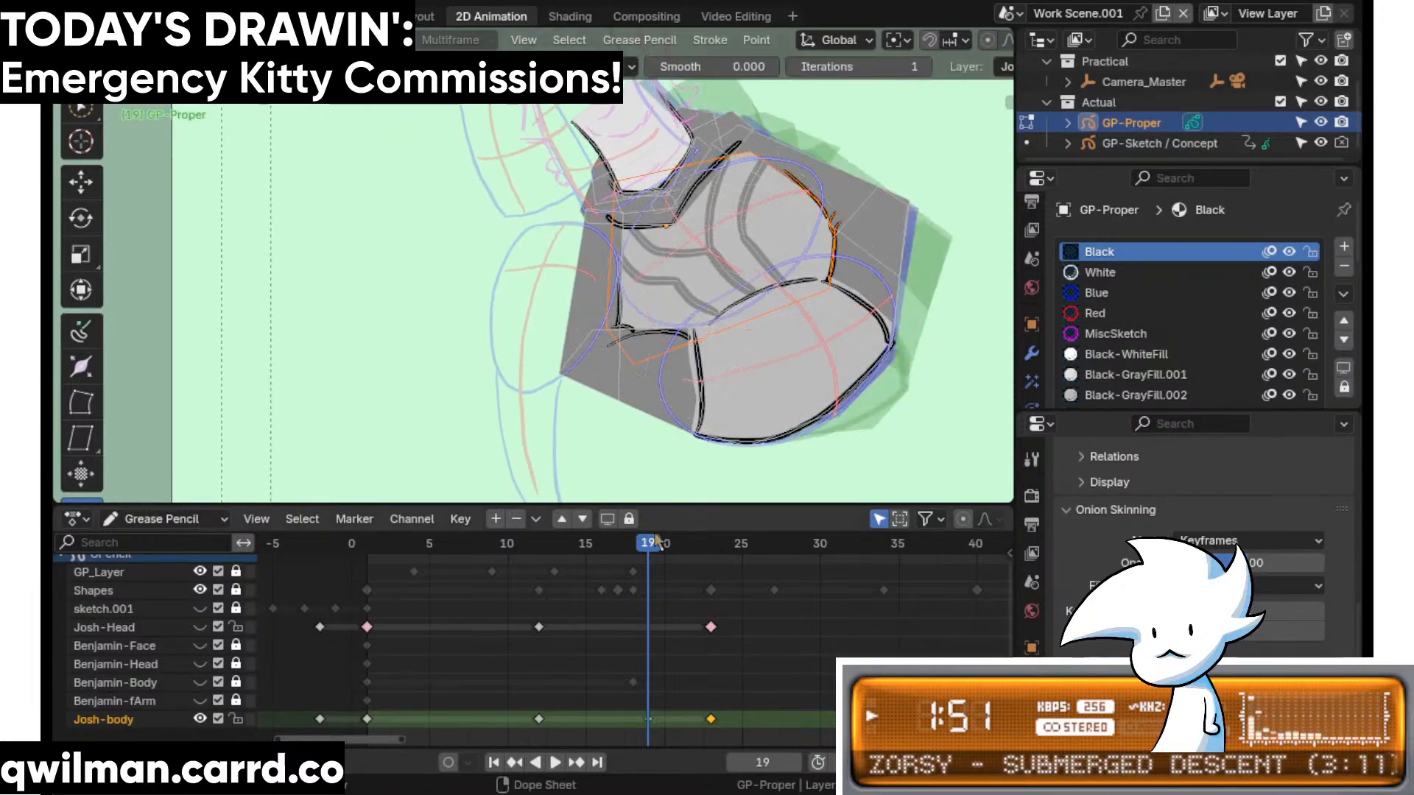
pyautogui.click(617, 549)
pyautogui.moveTo(621, 550)
pyautogui.mouseDown()
pyautogui.moveTo(731, 564)
pyautogui.moveTo(608, 599)
pyautogui.moveTo(696, 592)
pyautogui.moveTo(664, 575)
pyautogui.mouseUp()
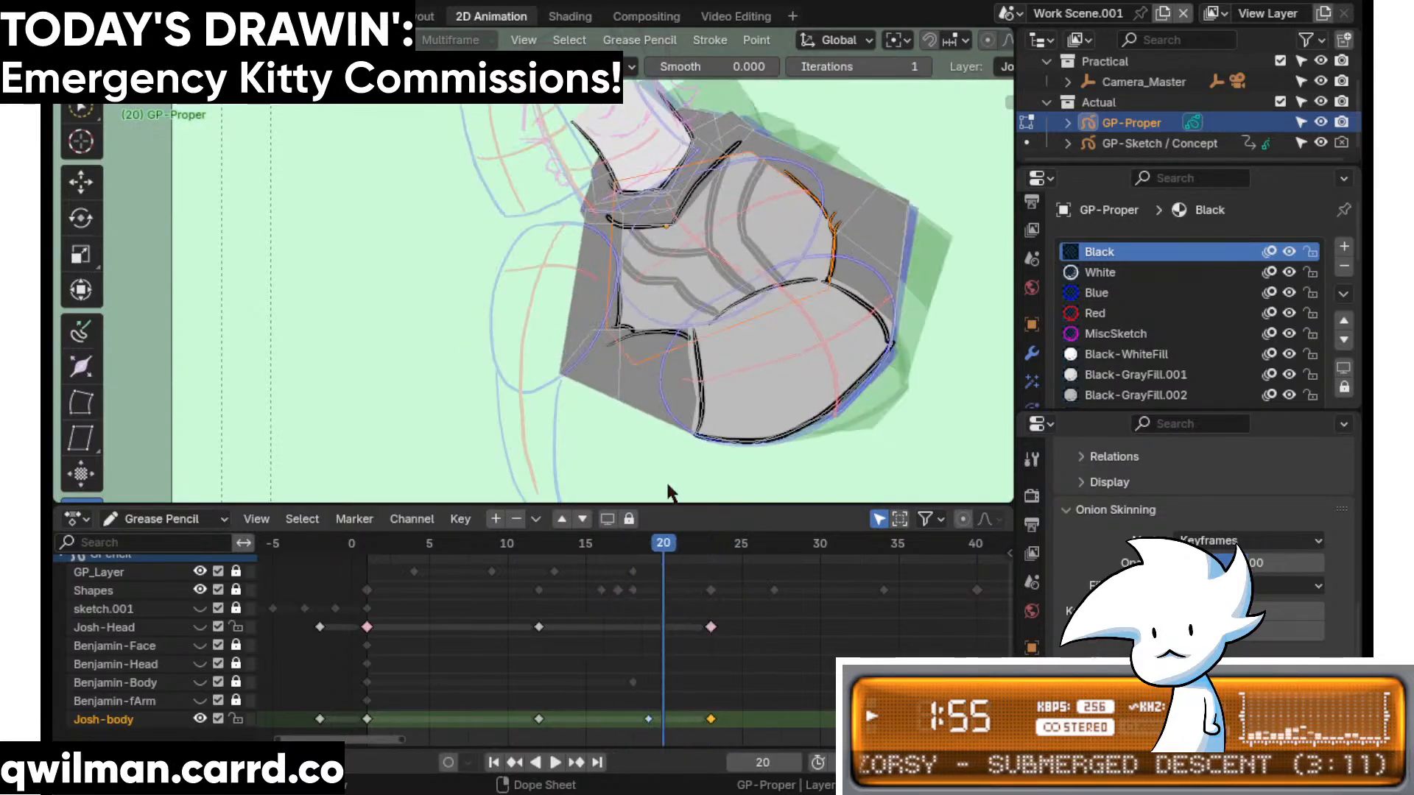
# - Select the gray torso stripes of the in-between body drawing and reshape their upper parts with the Grab brush
pyautogui.scroll(3, 590, 360)
pyautogui.moveTo(728, 265)
pyautogui.keyDown('shift'); pyautogui.mouseDown(button='middle')
pyautogui.moveTo(590, 359)
pyautogui.moveTo(636, 265)
pyautogui.mouseUp(button='middle'); pyautogui.keyUp('shift')
pyautogui.press('q')
pyautogui.click(610, 351)
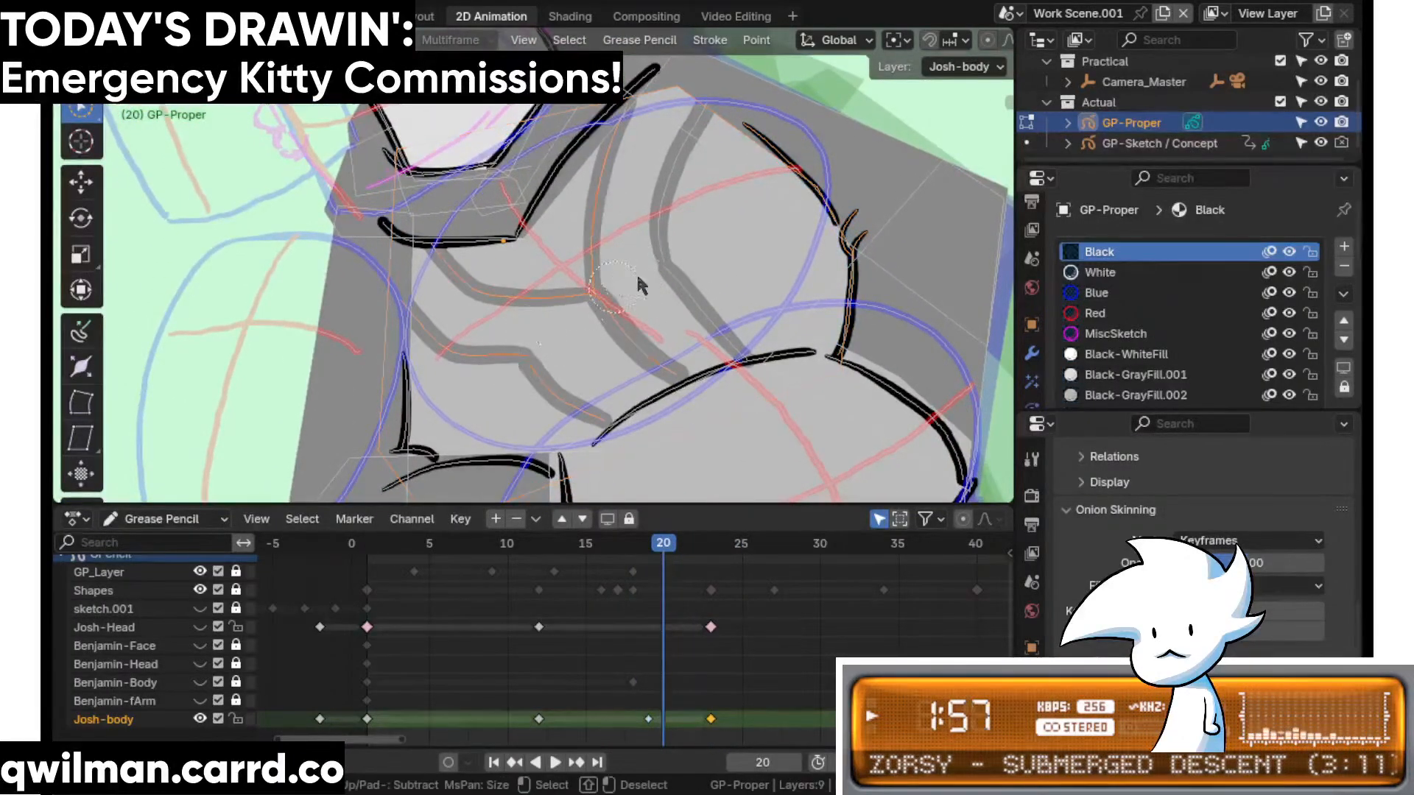
pyautogui.moveTo(638, 276)
pyautogui.mouseDown()
pyautogui.moveTo(643, 263)
pyautogui.moveTo(560, 298)
pyautogui.mouseUp()
pyautogui.press('Tab')
pyautogui.hotkey('shift', 'space')
pyautogui.click(540, 155)
pyautogui.scroll(-2, 558, 247)
pyautogui.moveTo(638, 239); pyautogui.dragTo(633, 252)
pyautogui.moveTo(614, 163); pyautogui.dragTo(555, 214)
pyautogui.moveTo(632, 156); pyautogui.dragTo(670, 87)
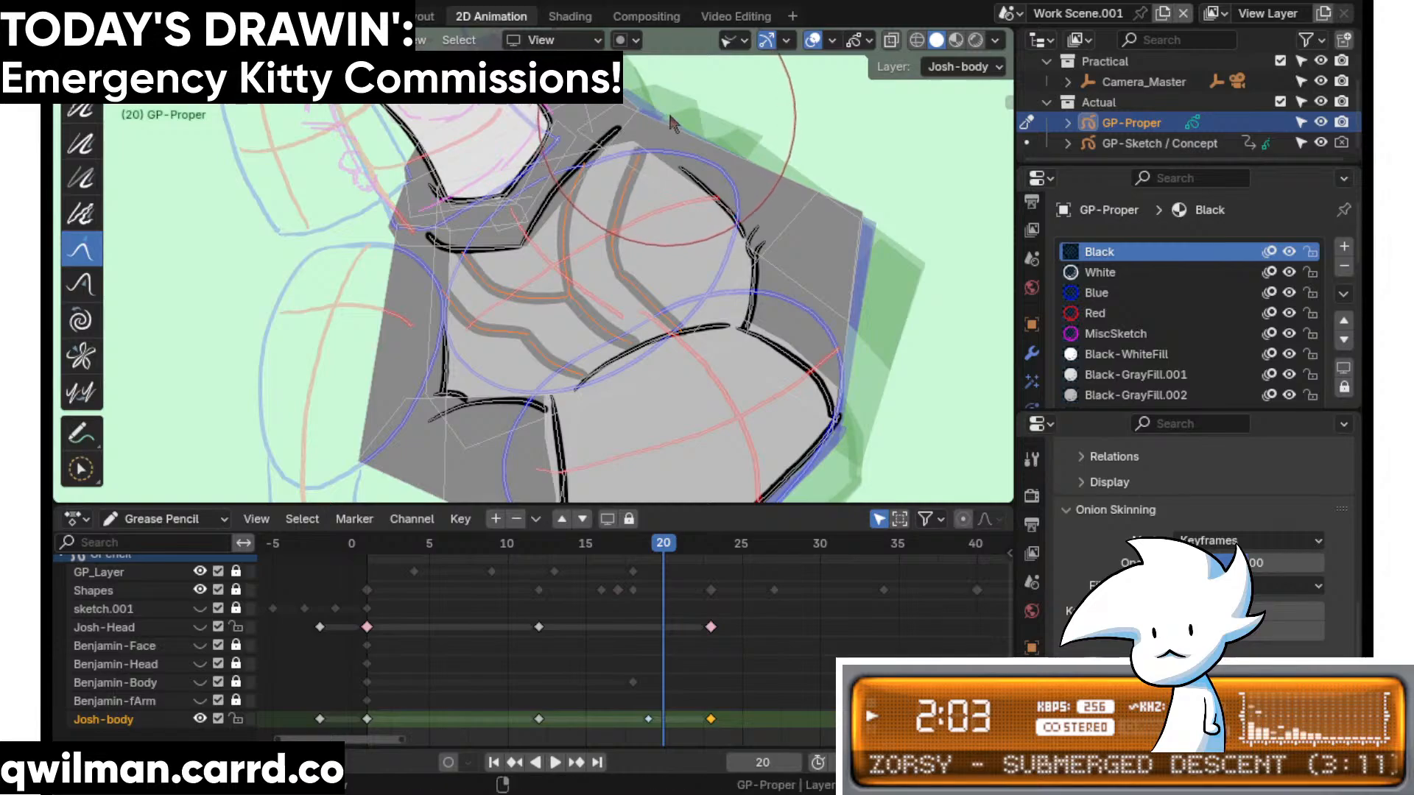
pyautogui.scroll(4, 672, 123)
pyautogui.moveTo(719, 142); pyautogui.dragTo(728, 142)
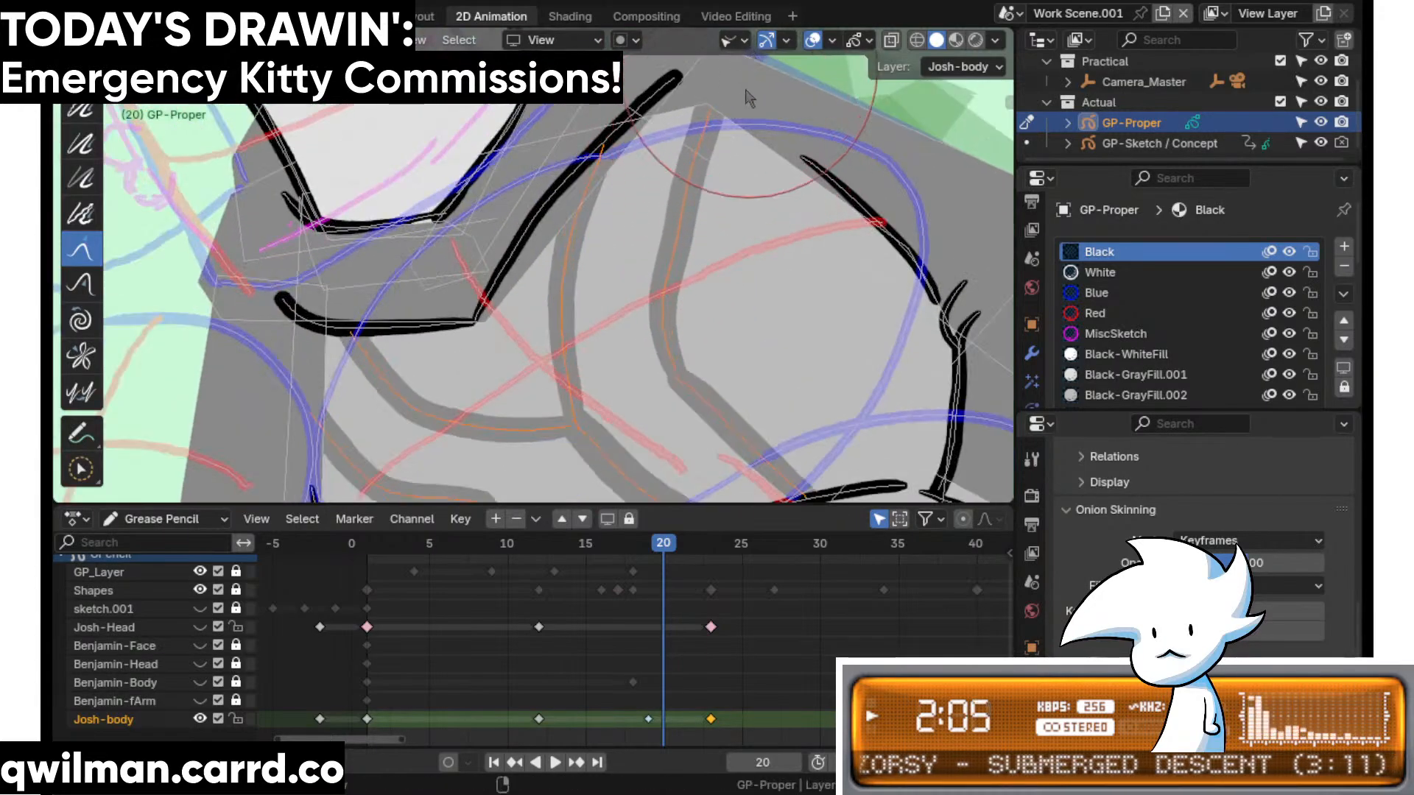
# - Select the upper part of the torso stripe nearest the shoulder and refine it with the Smooth and Grab brushes
pyautogui.hotkey('shift', 'space')
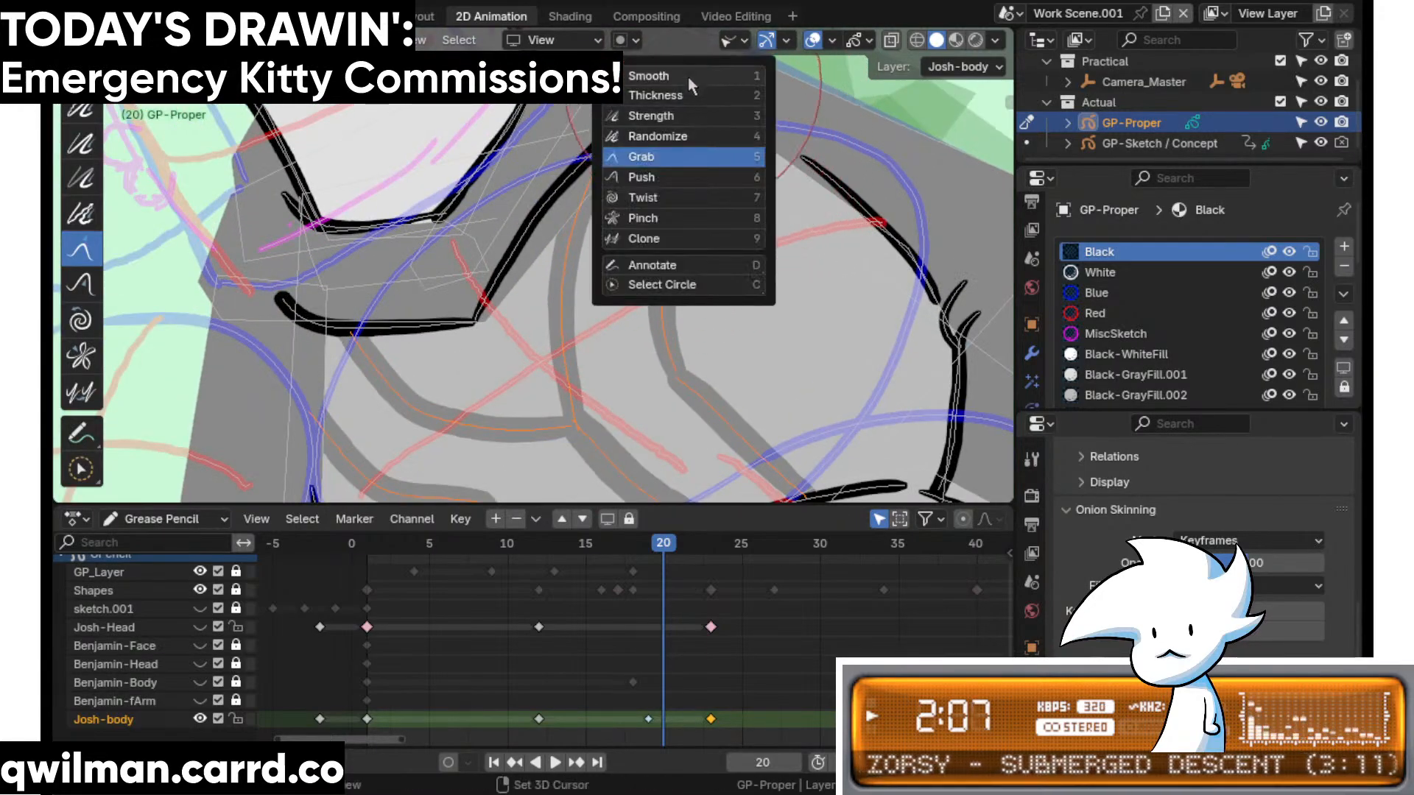
pyautogui.click(688, 74)
pyautogui.hotkey('shift', 'space')
pyautogui.press('c')
pyautogui.click(687, 200)
pyautogui.hotkey('shift', 'space')
pyautogui.click(660, 33)
pyautogui.moveTo(679, 215)
pyautogui.mouseDown()
pyautogui.moveTo(671, 252)
pyautogui.moveTo(691, 242)
pyautogui.mouseUp()
pyautogui.hotkey('shift', 'space')
pyautogui.click(645, 320)
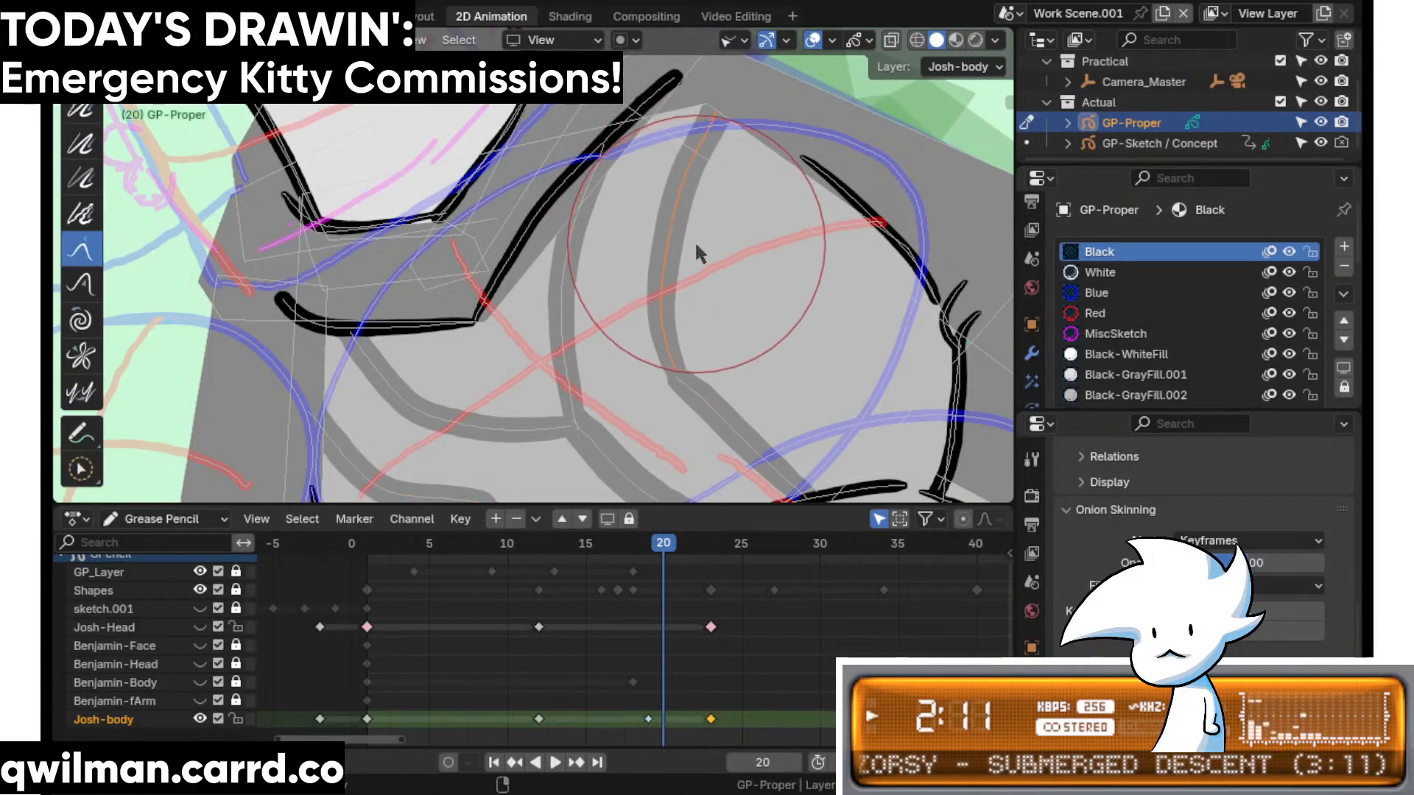
# - Go to frame 23, select the upper part of the shoulder-side torso stripe and adjust it with the Grab brush
pyautogui.moveTo(681, 564); pyautogui.dragTo(711, 559)
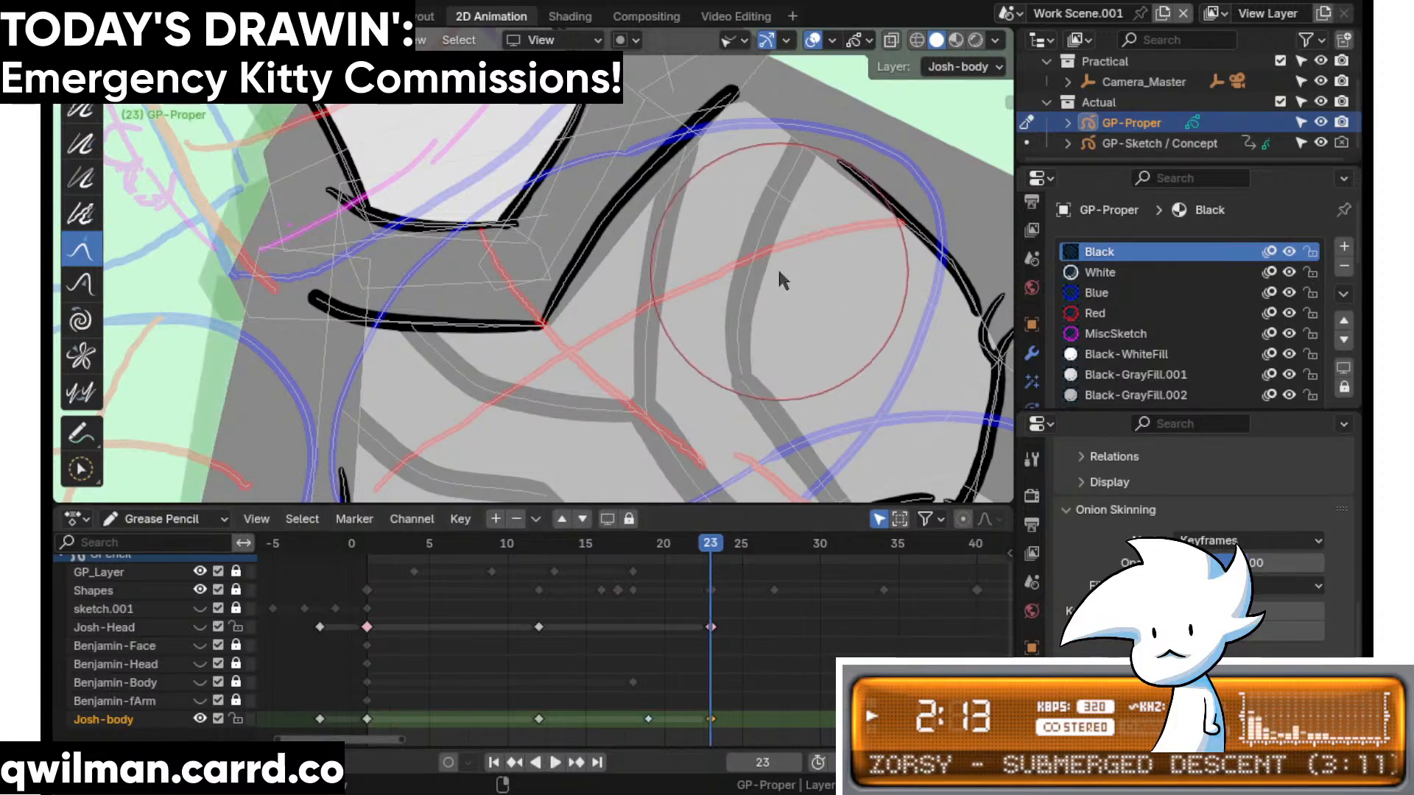
pyautogui.hotkey('shift', 'space')
pyautogui.press('c')
pyautogui.click(767, 257)
pyautogui.hotkey('shift', 'space')
pyautogui.click(674, 129)
pyautogui.scroll(-3, 699, 148)
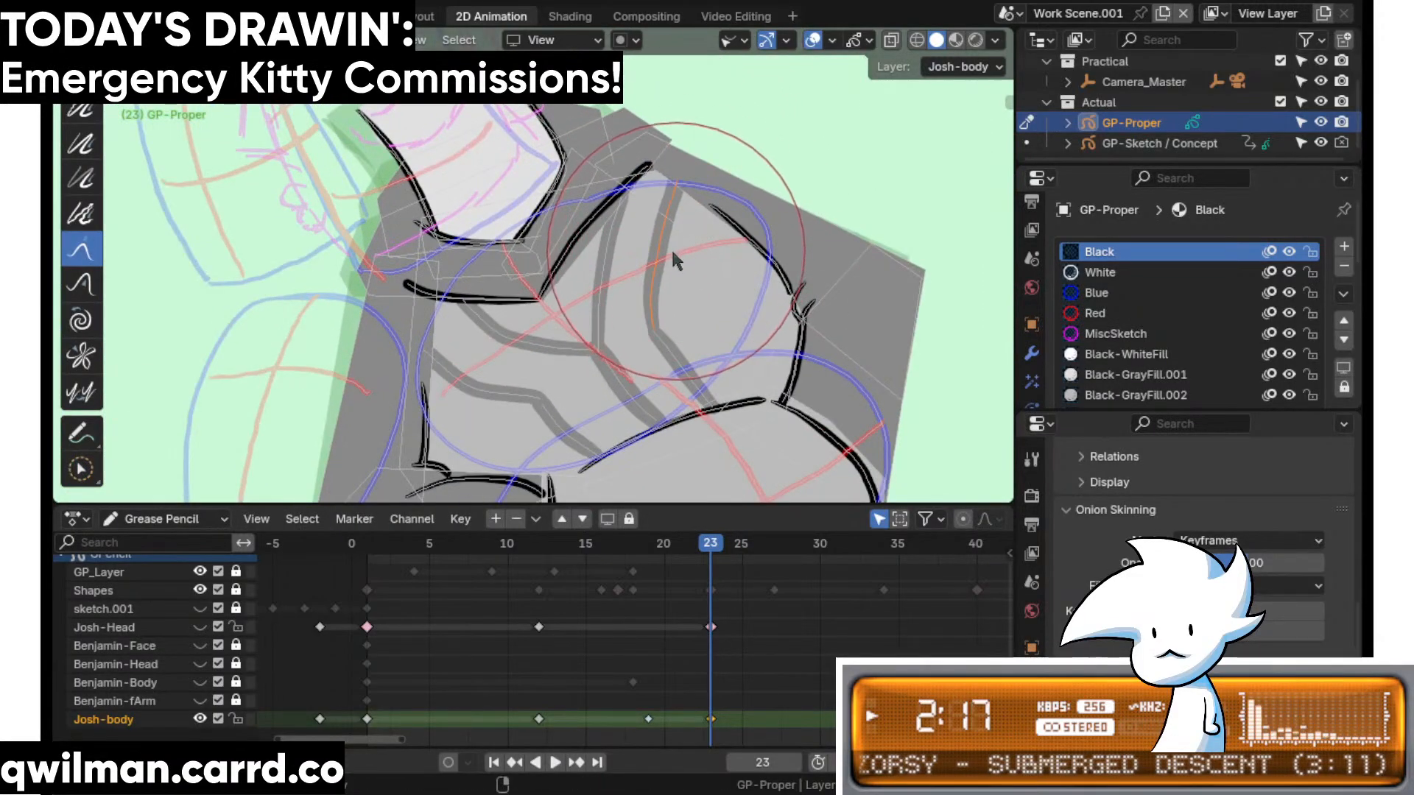
pyautogui.scroll(-3, 611, 329)
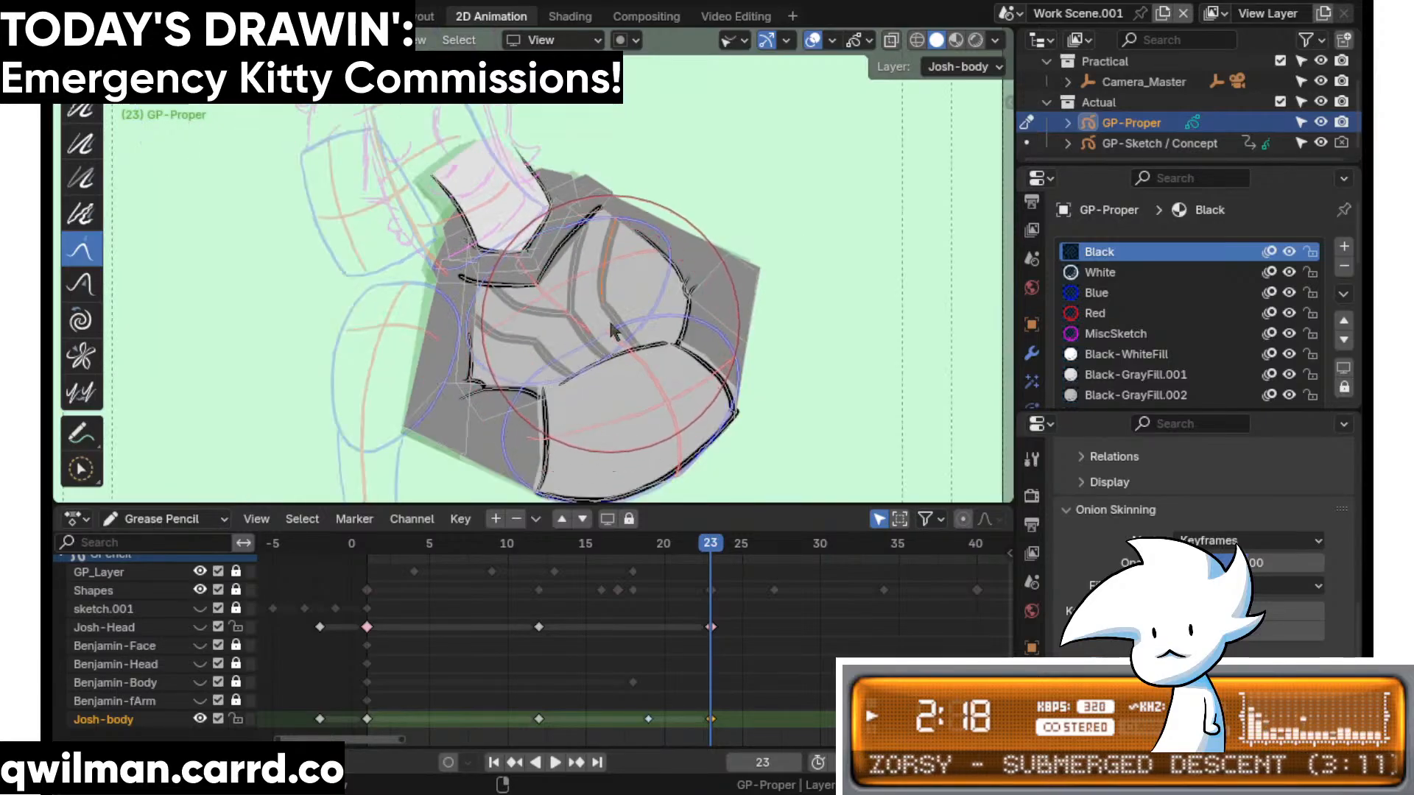
# - Save the file and set the type of the Josh-body keyframe at frame 19 to Keyframe
pyautogui.hotkey('ctrl', 's')
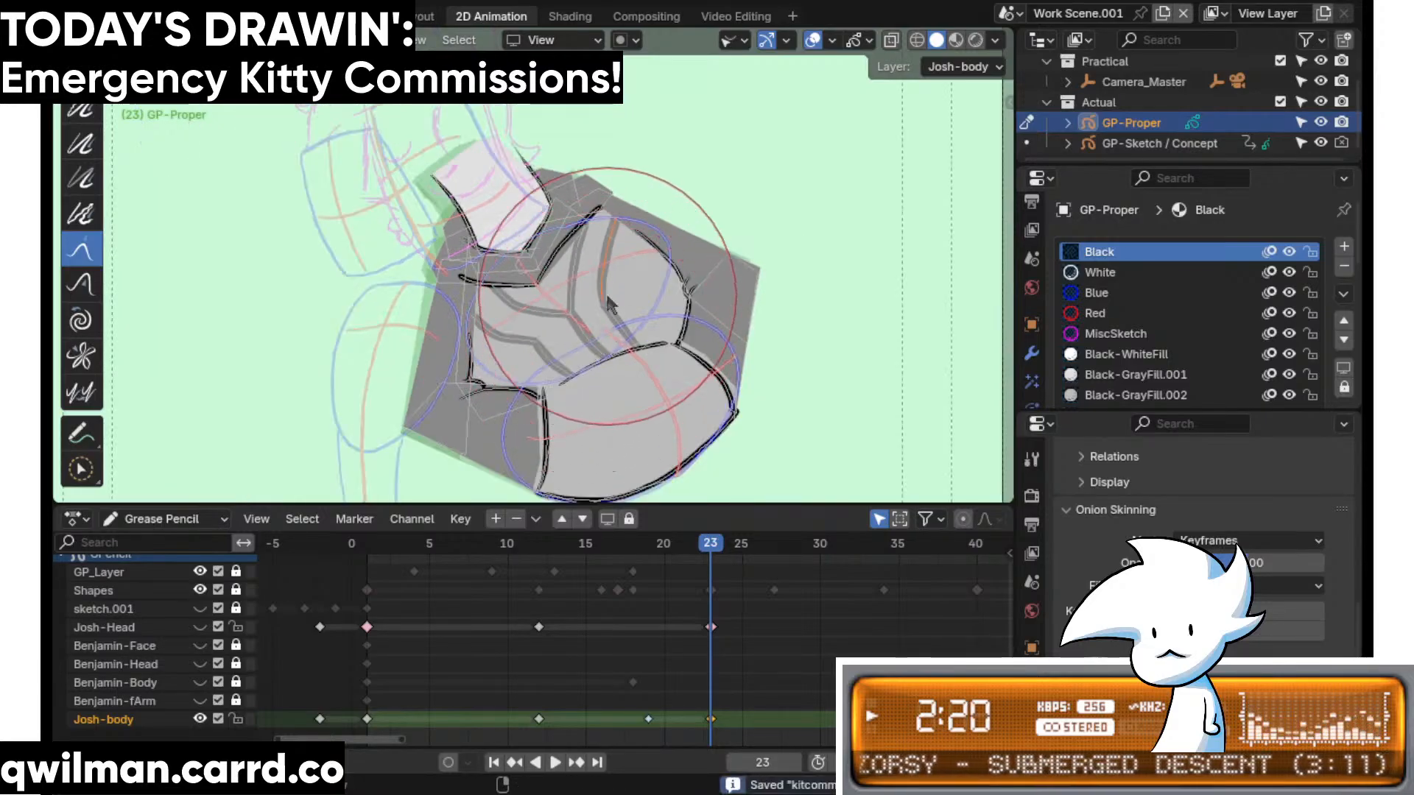
pyautogui.press('r')
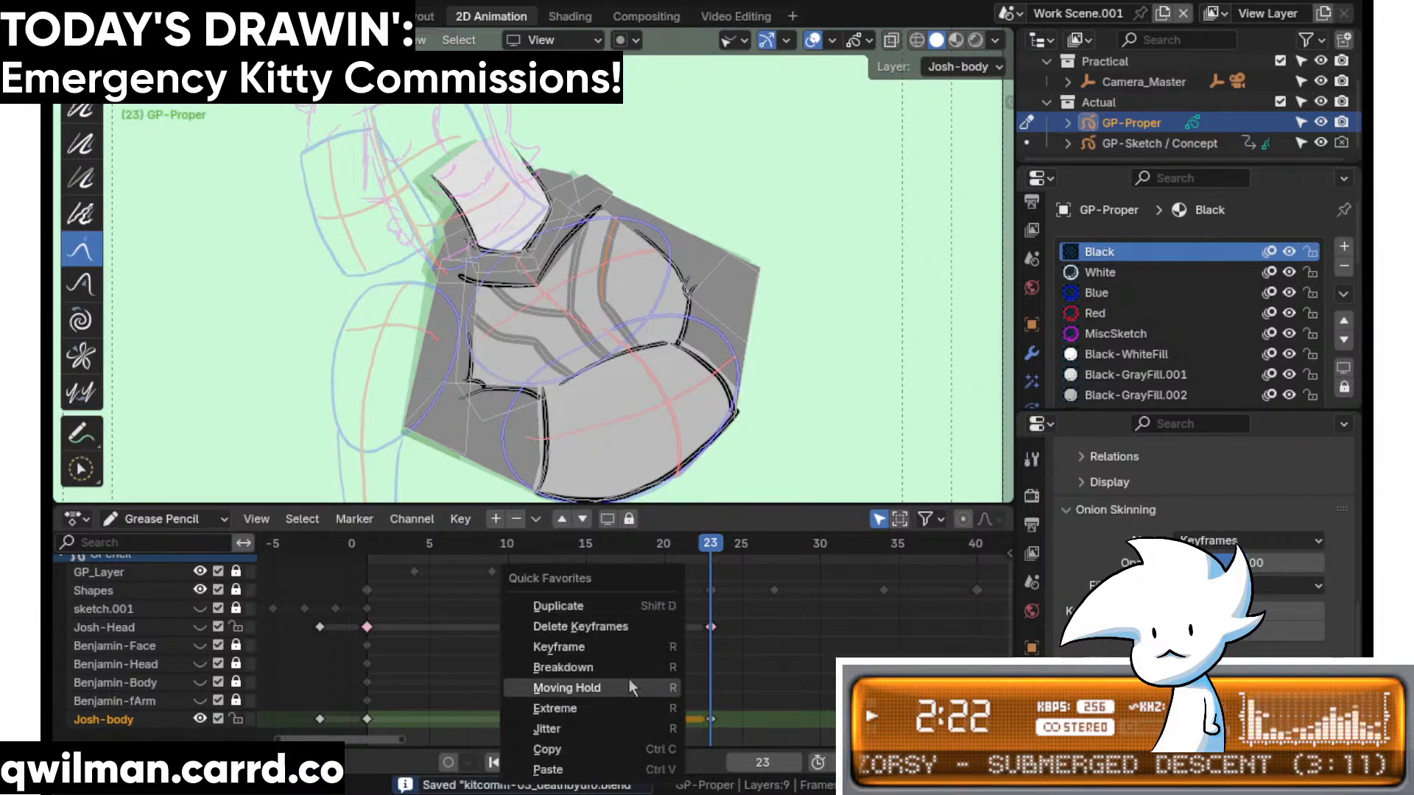
pyautogui.click(628, 648)
# - Duplicate the frame 23 Josh-Head keyframe to frame 19 and set the frame 23 keyframe's type to Keyframe
pyautogui.click(710, 626)
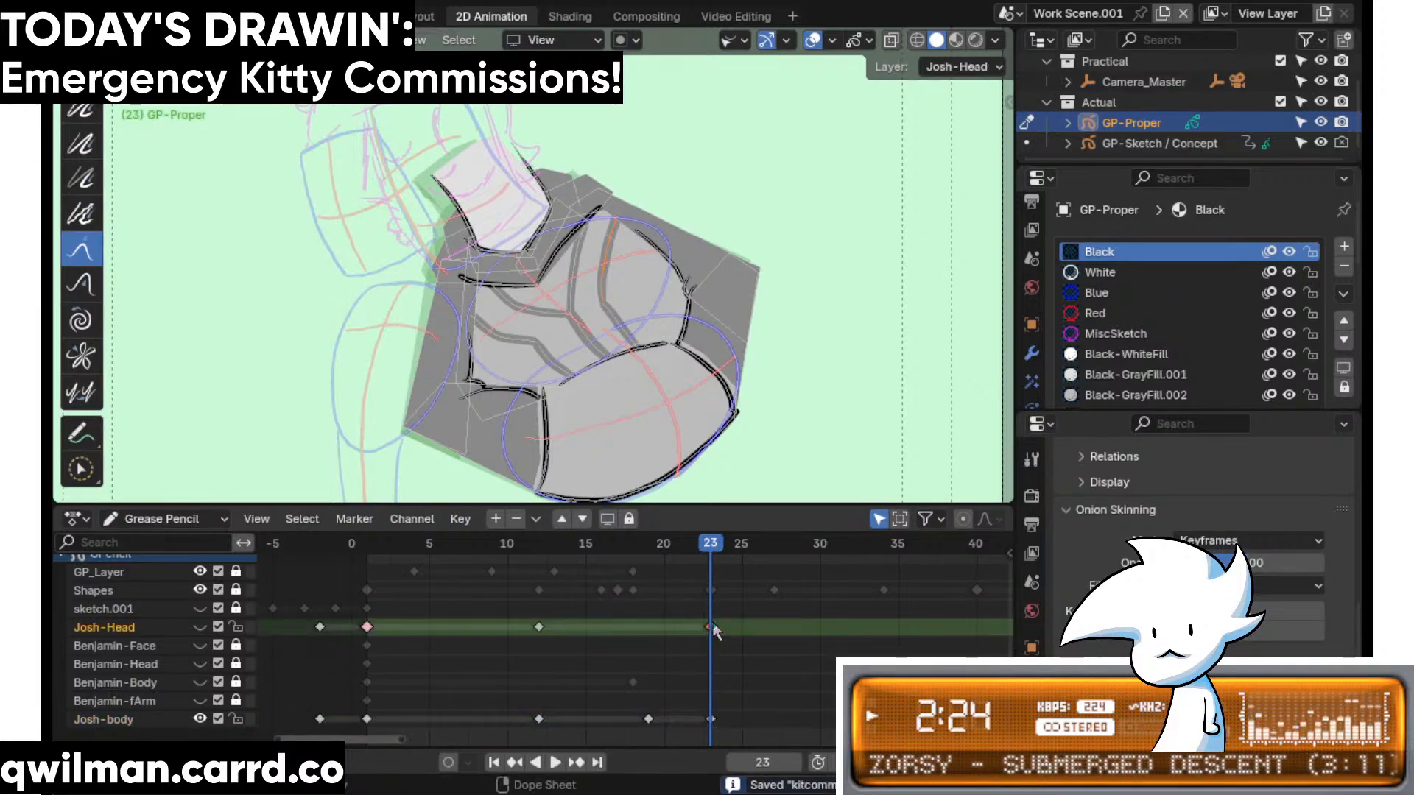
pyautogui.press('q')
pyautogui.click(706, 578)
pyautogui.click(649, 653)
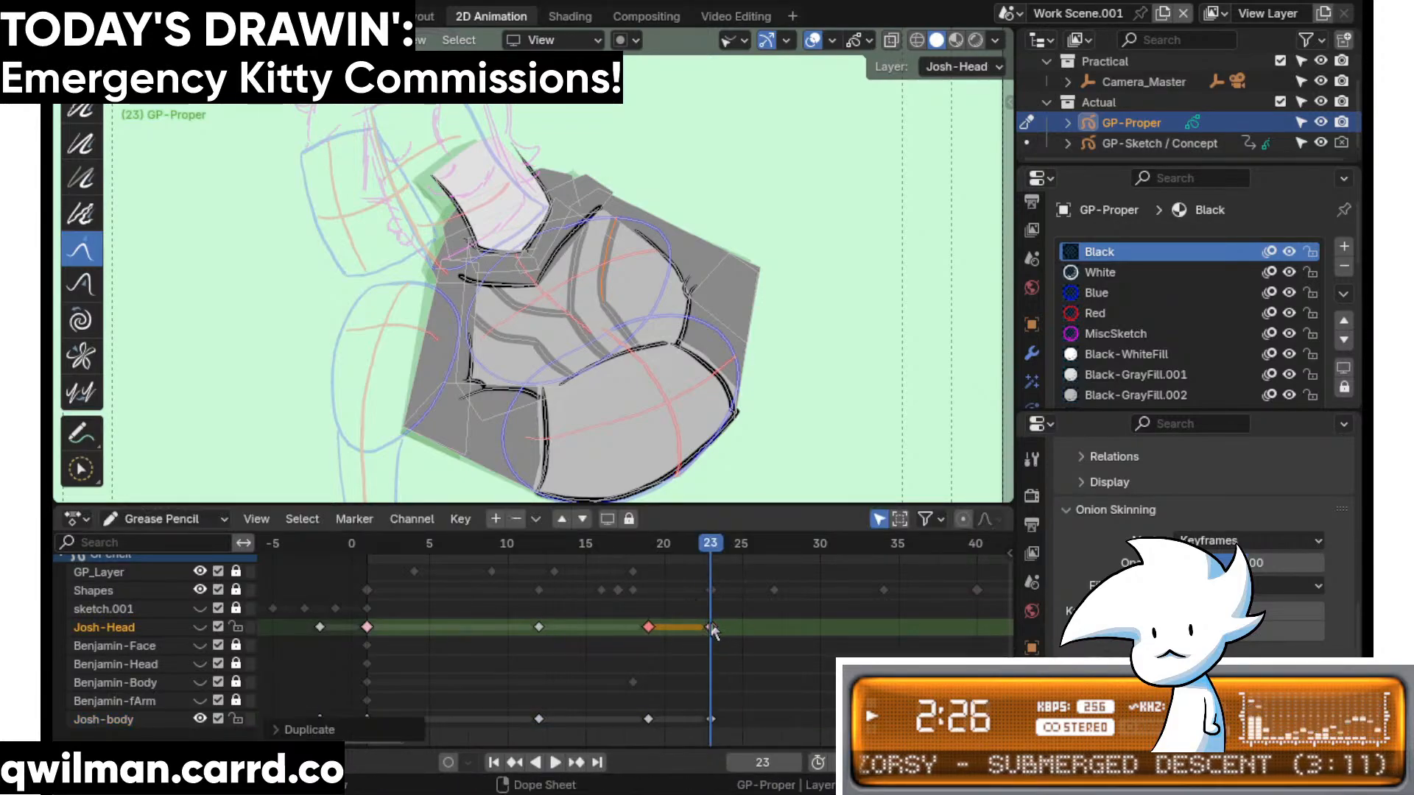
pyautogui.press('q')
pyautogui.click(696, 635)
# - Lock the Josh-body layer, show the Josh-Head layer and go to frame 19
pyautogui.click(235, 719)
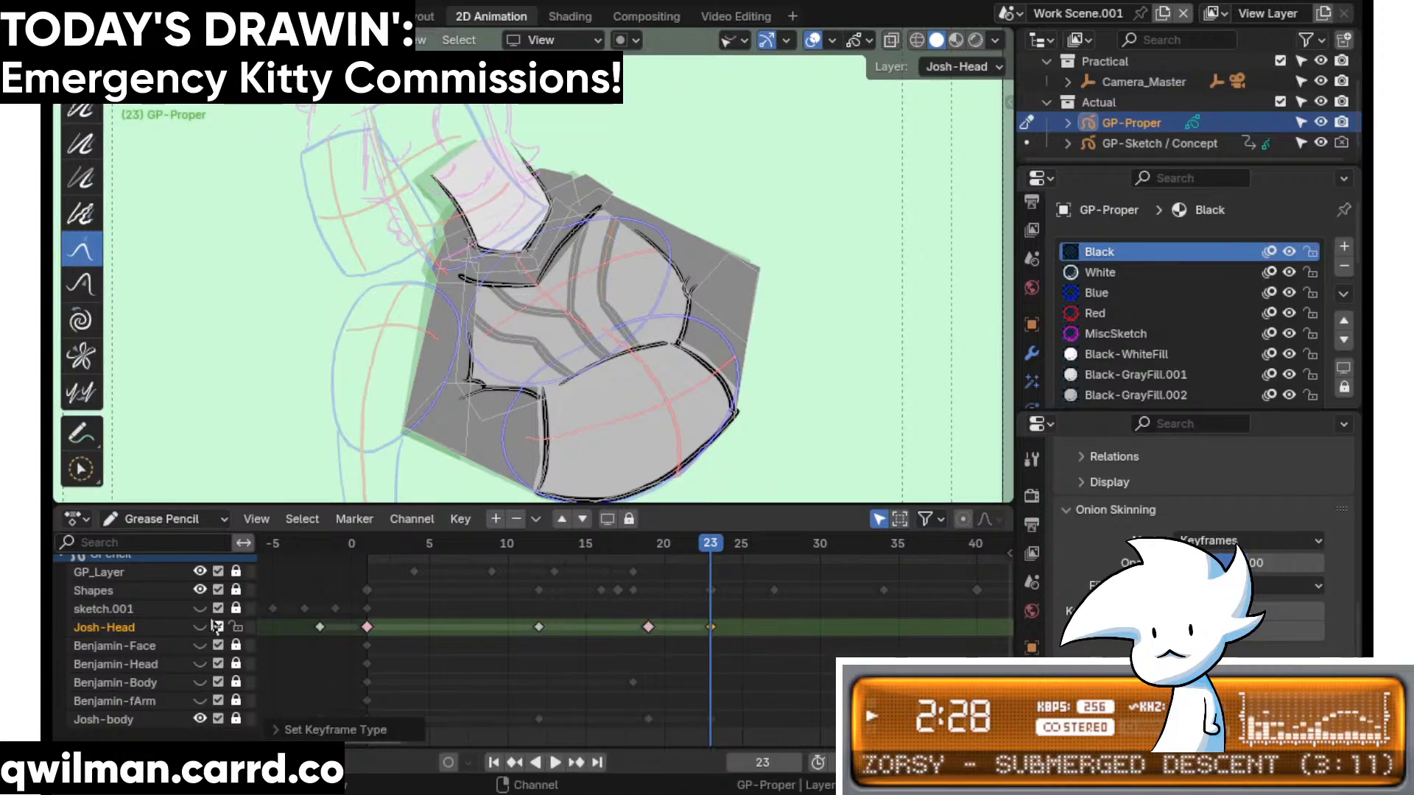
pyautogui.click(199, 626)
pyautogui.moveTo(700, 547); pyautogui.dragTo(642, 554)
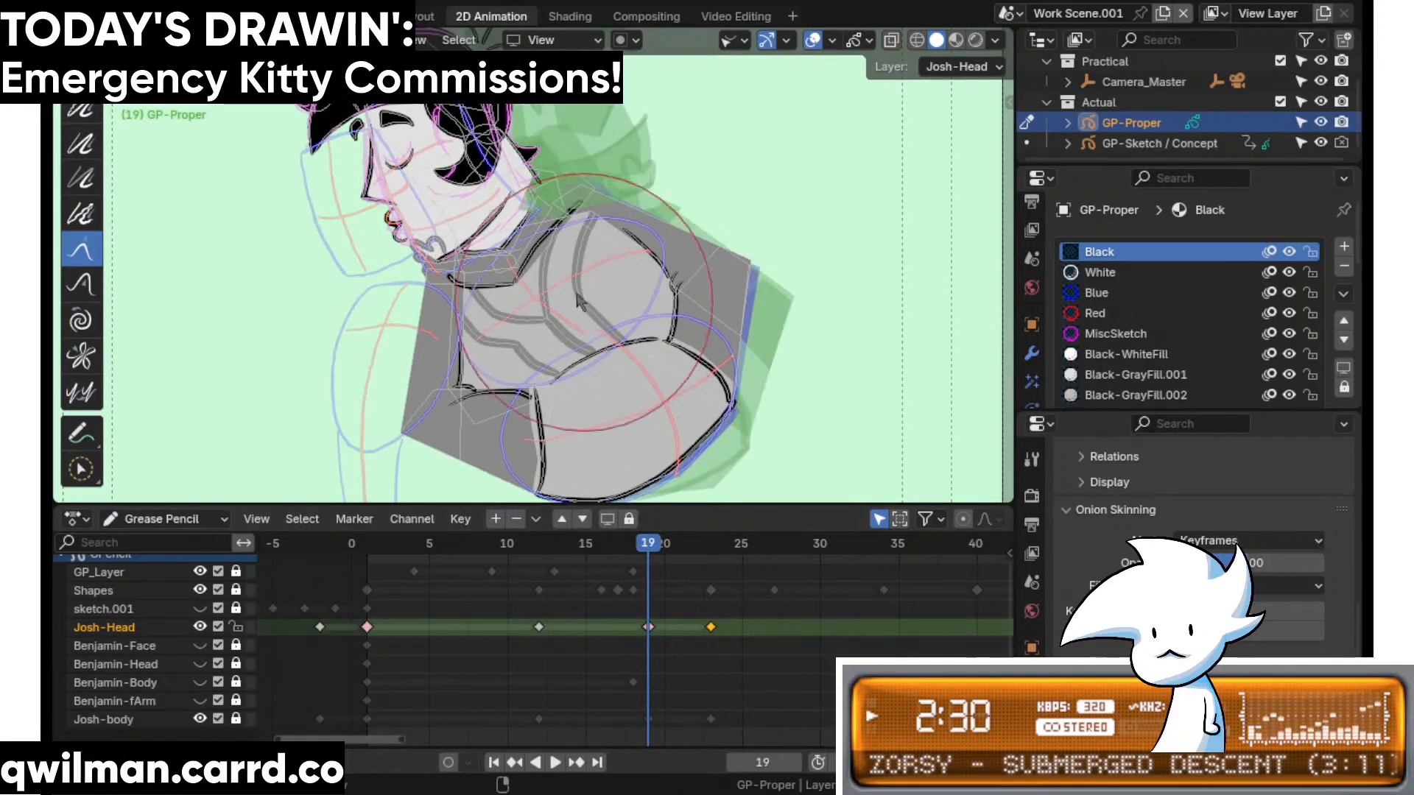
# - Rotate the whole Josh-Head drawing at frame 19 slightly, move it to fit the neck, and play back the result
pyautogui.press('Tab')
pyautogui.press('a')
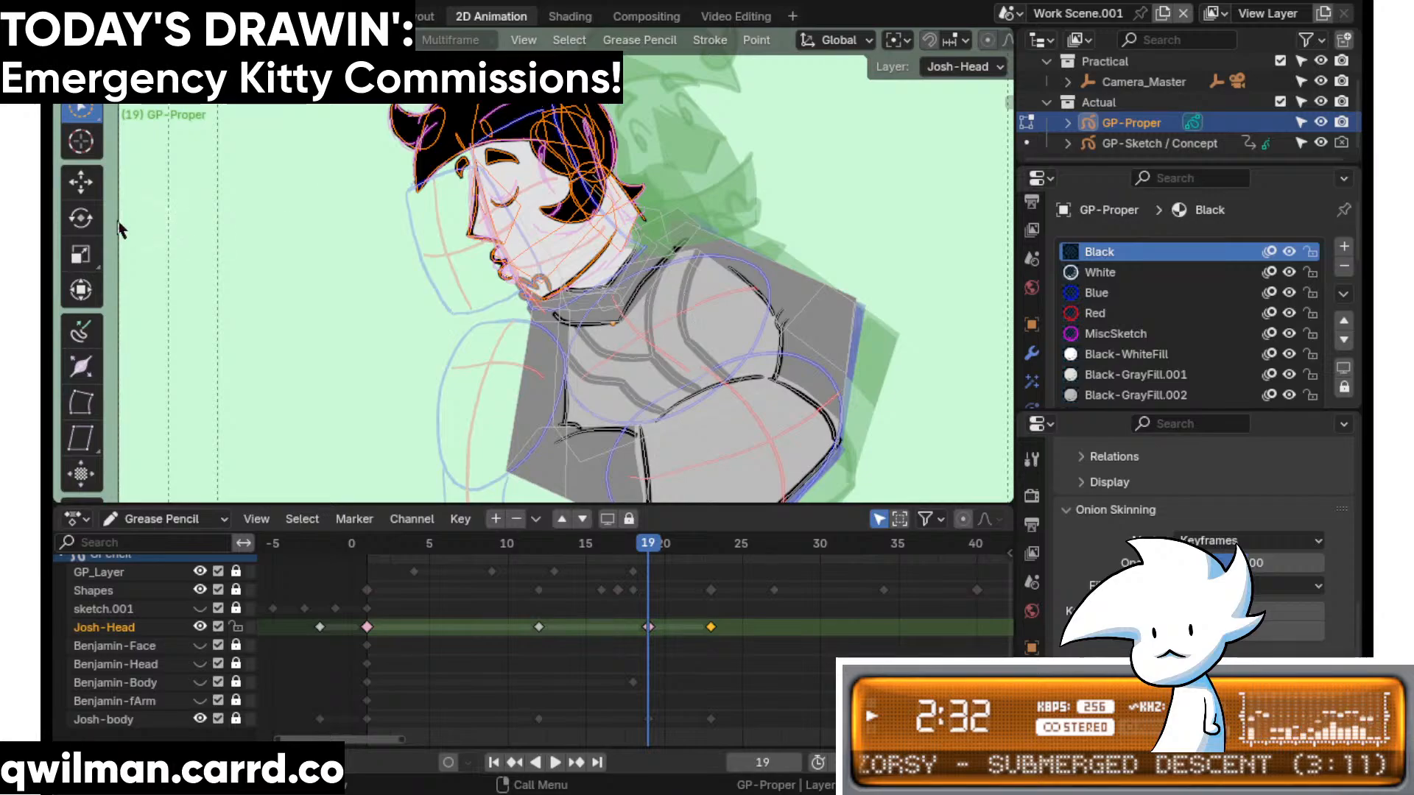
pyautogui.click(81, 217)
pyautogui.moveTo(607, 155)
pyautogui.mouseDown()
pyautogui.moveTo(618, 134)
pyautogui.moveTo(589, 110)
pyautogui.mouseUp()
pyautogui.hotkey('shift', 'space')
pyautogui.press('g')
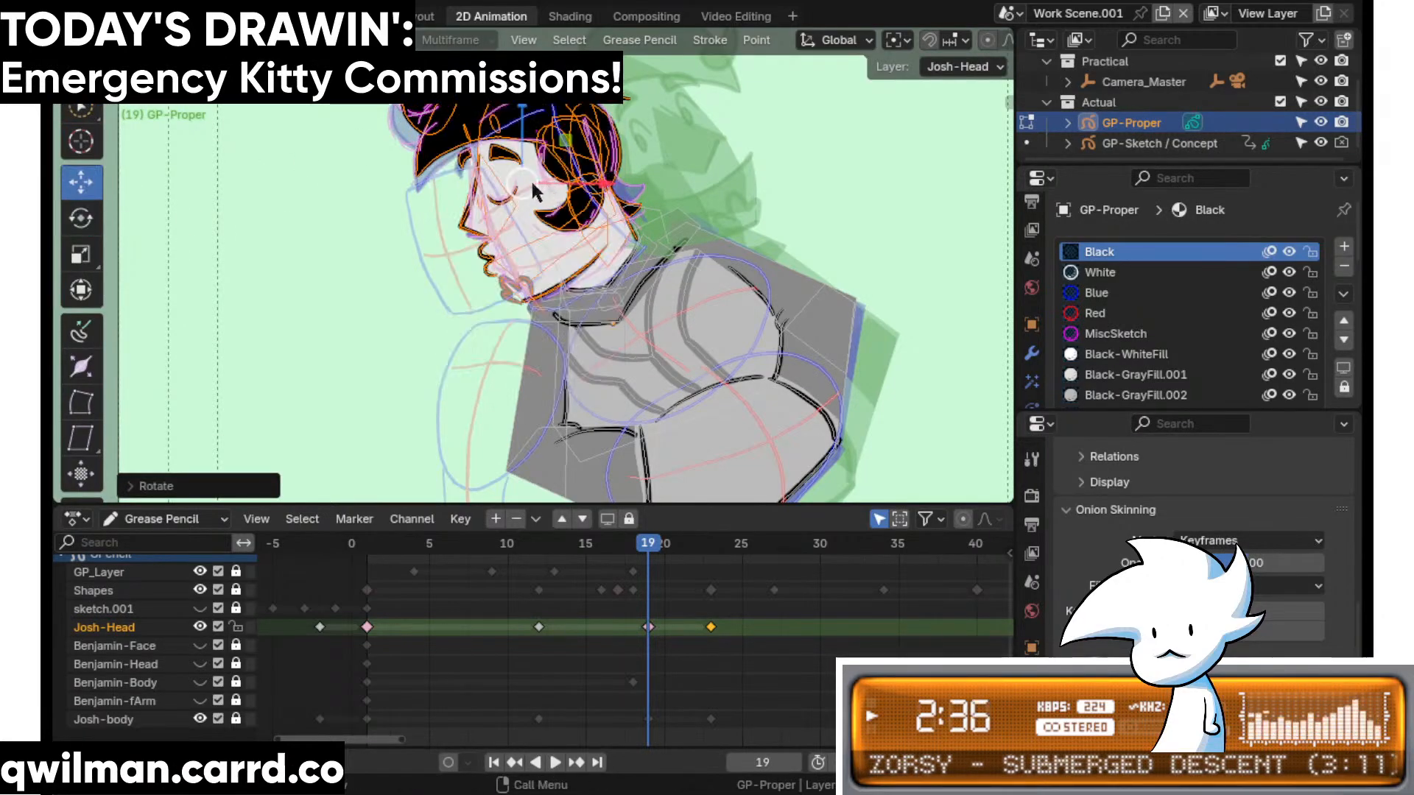
pyautogui.moveTo(533, 188); pyautogui.dragTo(527, 194)
pyautogui.moveTo(524, 542)
pyautogui.mouseDown()
pyautogui.moveTo(725, 539)
pyautogui.moveTo(662, 543)
pyautogui.mouseUp()
pyautogui.press('space')
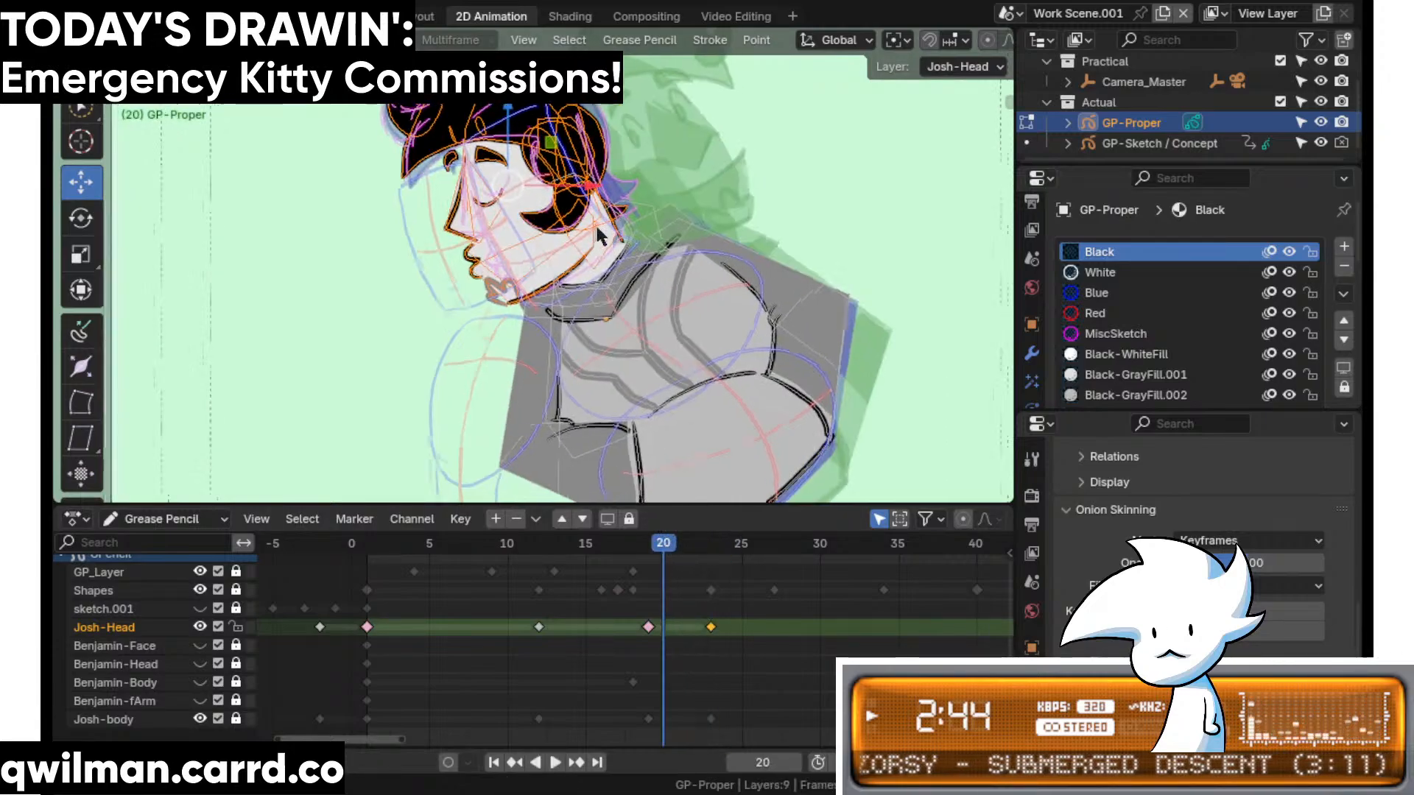
# - Review the head and body motion around frame 20 in playback, then unlock the Josh-body layer
pyautogui.moveTo(658, 342)
pyautogui.keyDown('shift'); pyautogui.mouseDown(button='middle')
pyautogui.moveTo(648, 266)
pyautogui.moveTo(643, 295)
pyautogui.mouseUp(button='middle'); pyautogui.keyUp('shift')
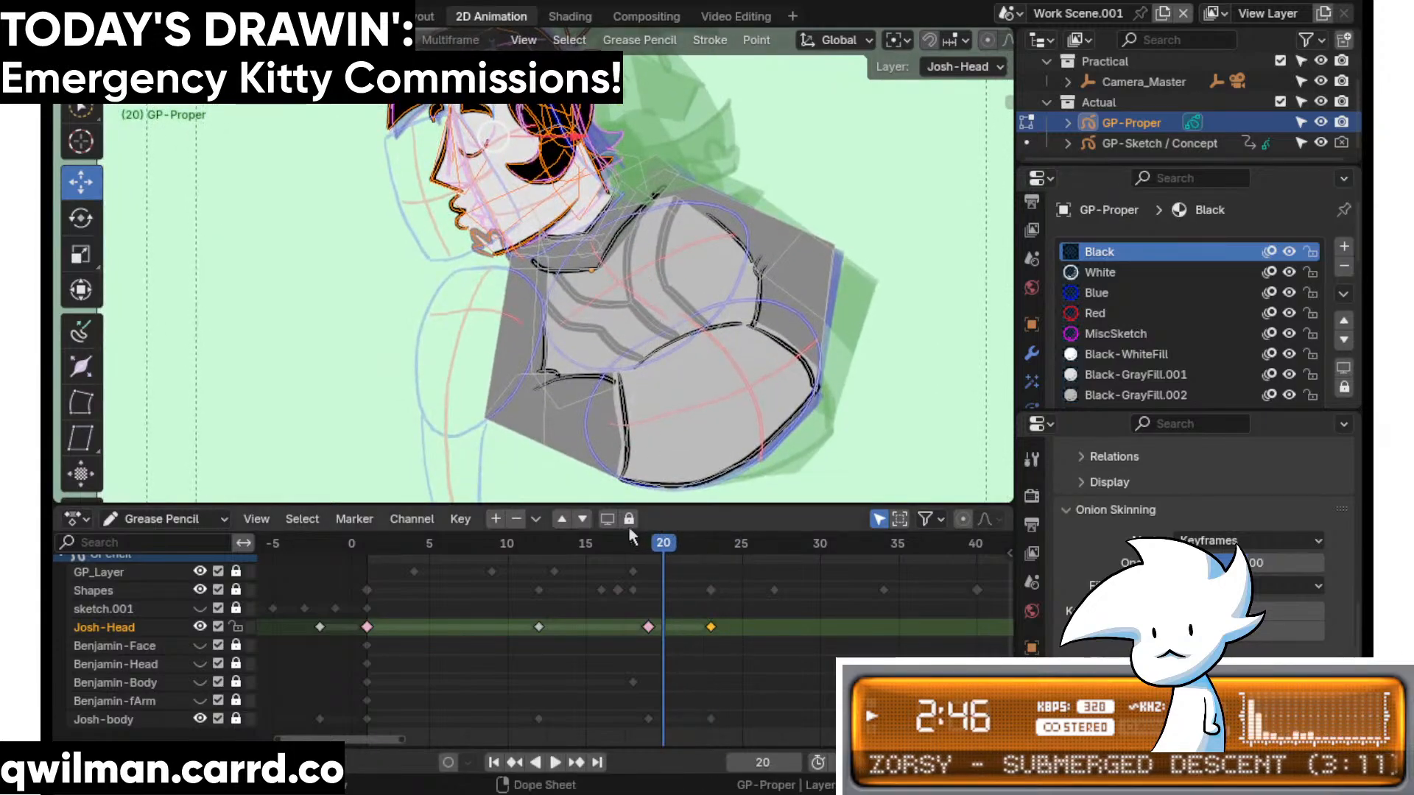
pyautogui.moveTo(586, 542); pyautogui.dragTo(551, 545)
pyautogui.press('space')
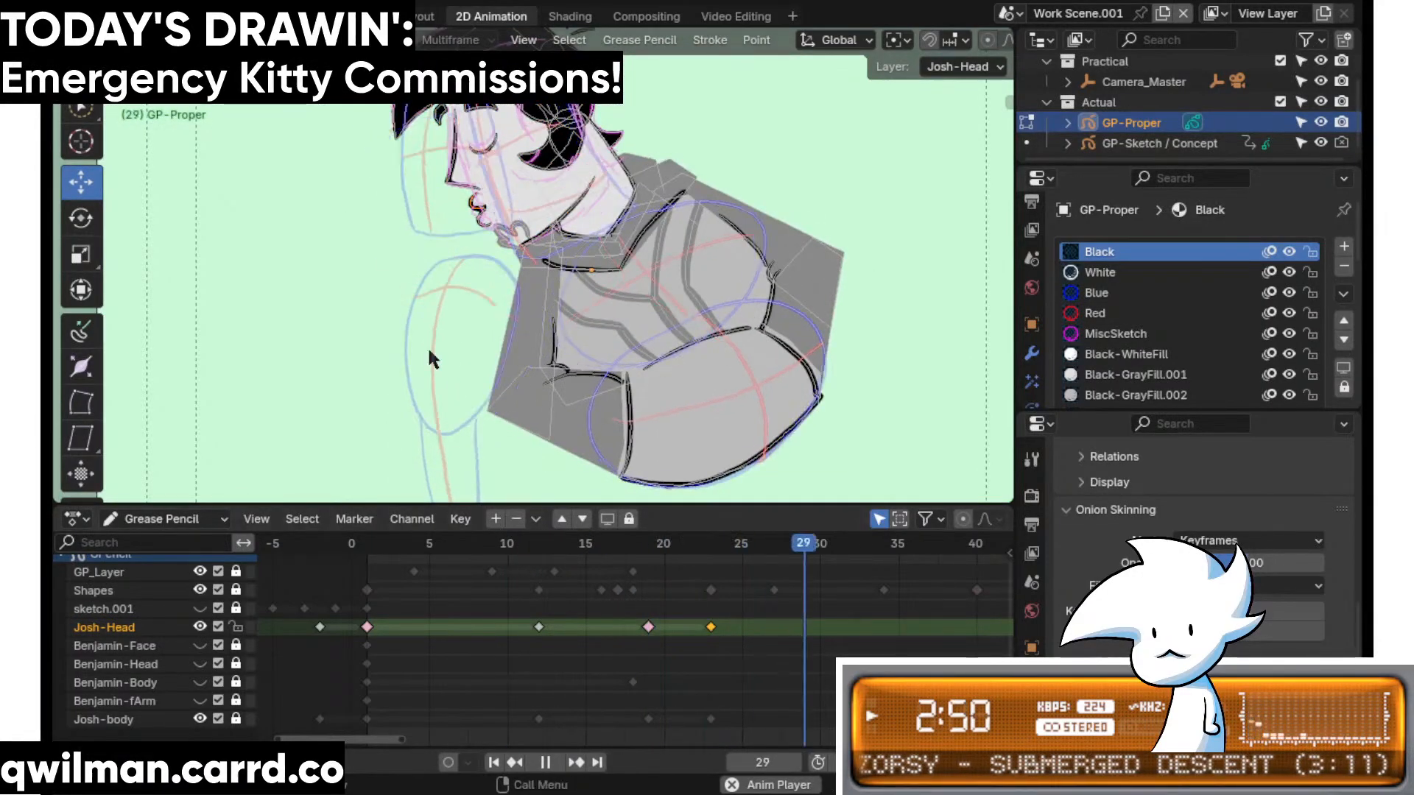
pyautogui.press('space')
pyautogui.moveTo(546, 543); pyautogui.dragTo(654, 549)
pyautogui.moveTo(654, 549); pyautogui.dragTo(639, 447, button='middle')
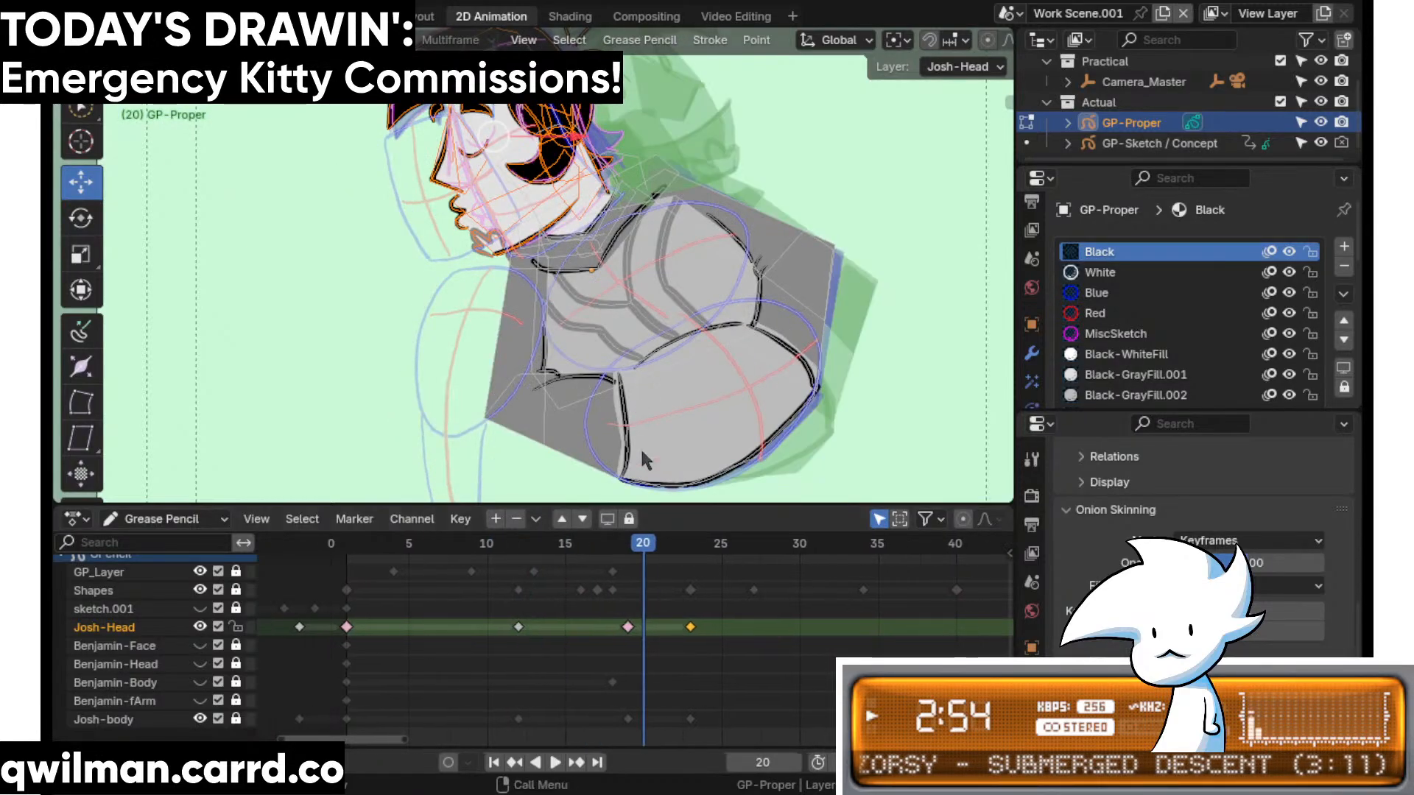
pyautogui.click(236, 719)
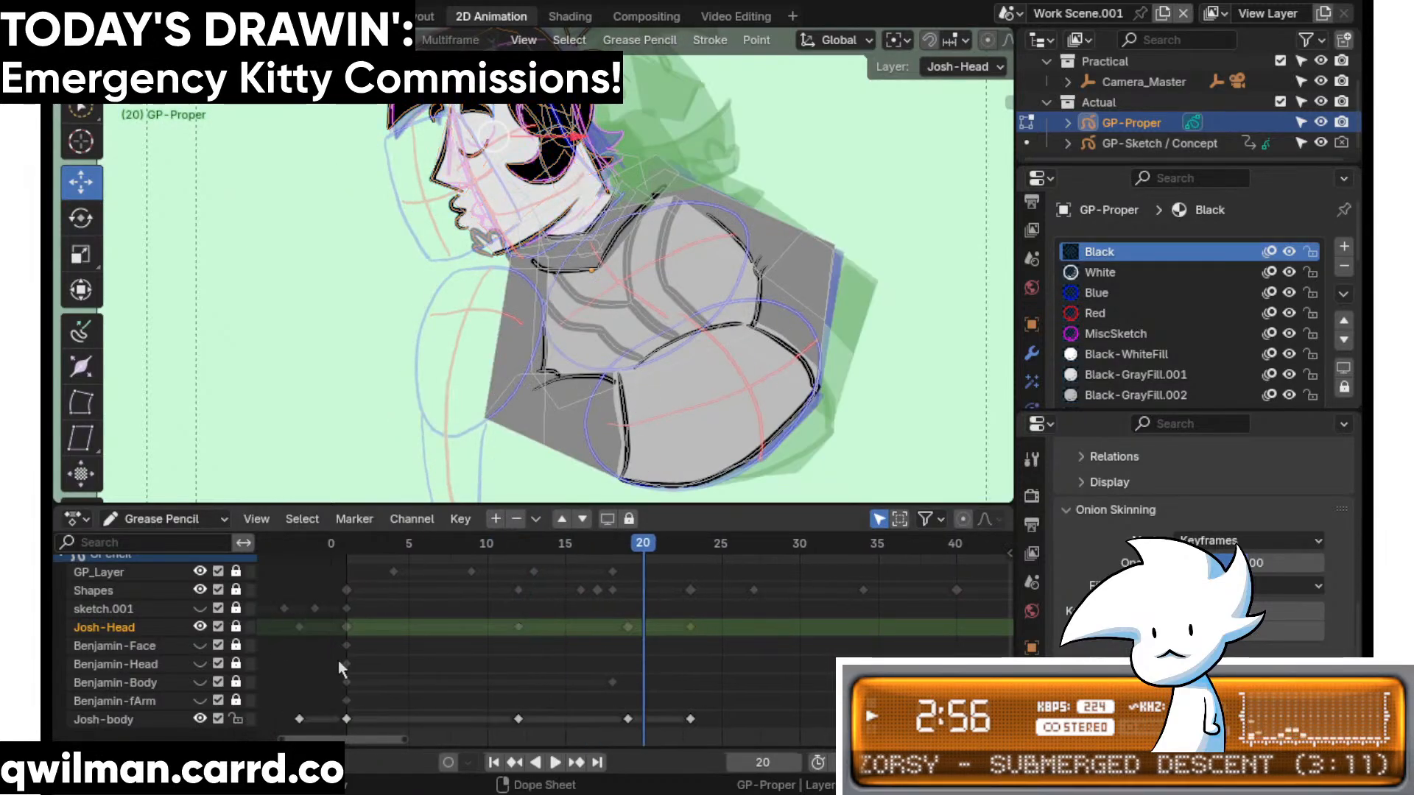
# - Try replacing the Josh-body keyframe at frame 19 with a pose interpolated between its neighbouring keyframes
pyautogui.click(629, 719)
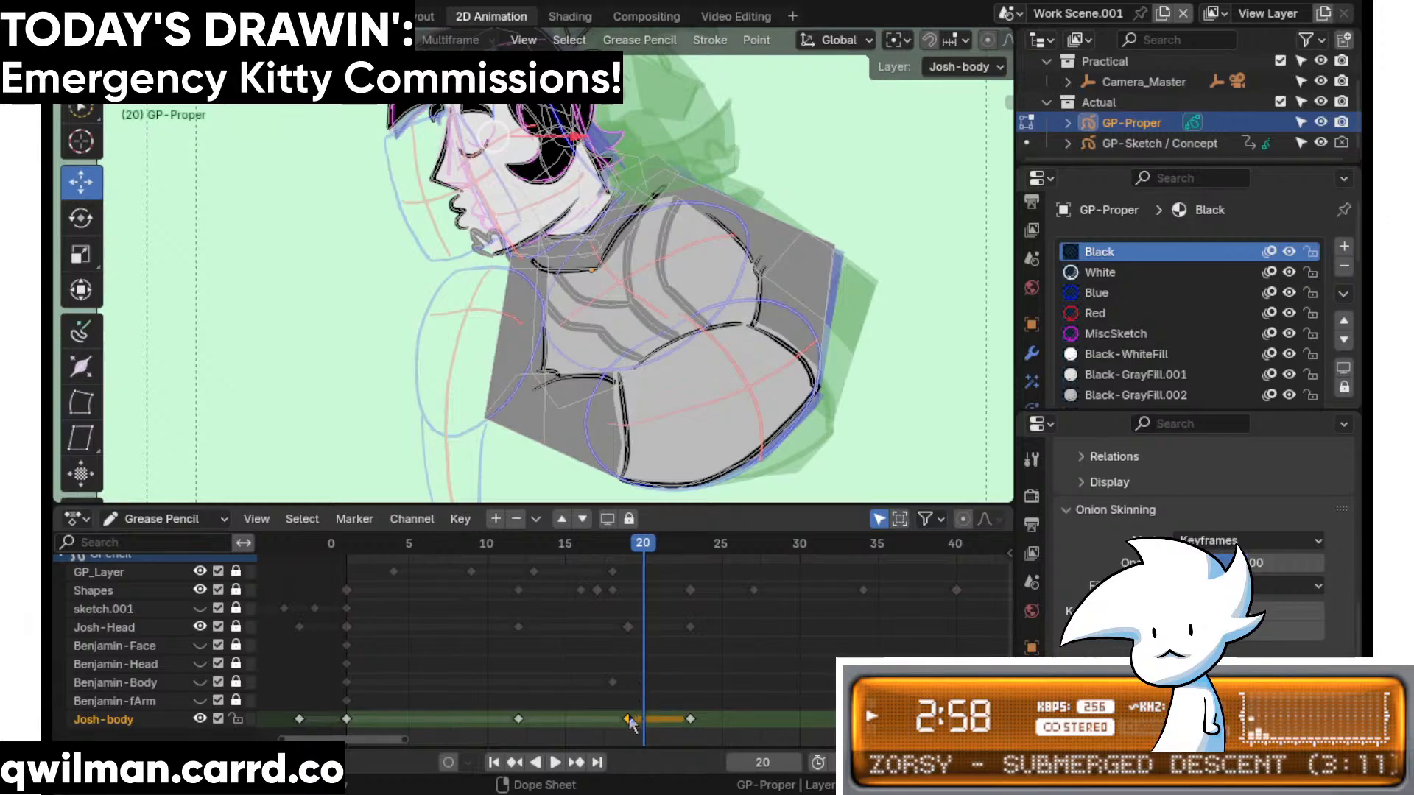
pyautogui.press('Left')
pyautogui.hotkey('shift', 'space')
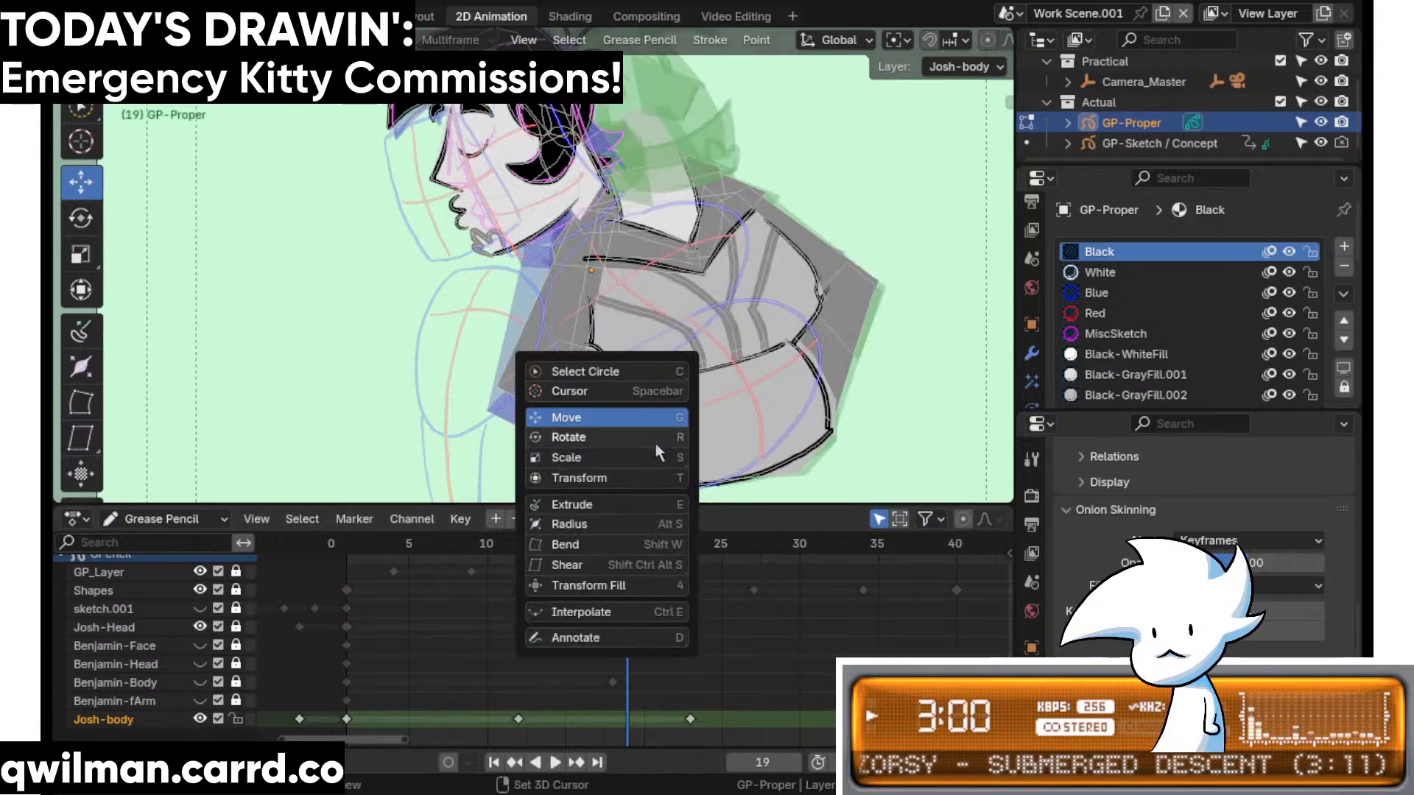
pyautogui.click(627, 613)
pyautogui.moveTo(714, 418)
pyautogui.mouseDown()
pyautogui.moveTo(636, 447)
pyautogui.moveTo(593, 523)
pyautogui.mouseUp()
pyautogui.press('space')
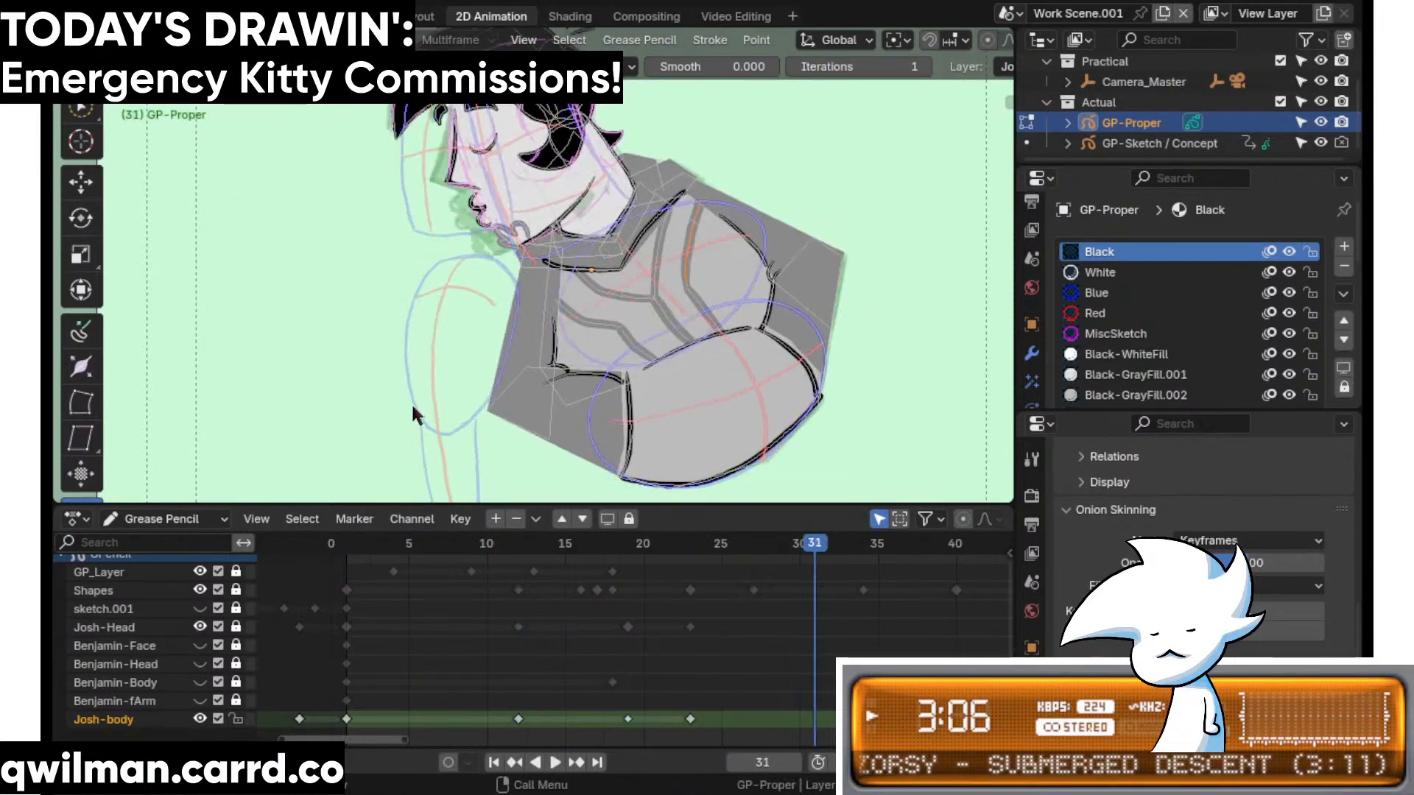
pyautogui.press('Escape')
pyautogui.moveTo(631, 436); pyautogui.dragTo(671, 391)
pyautogui.click(670, 376)
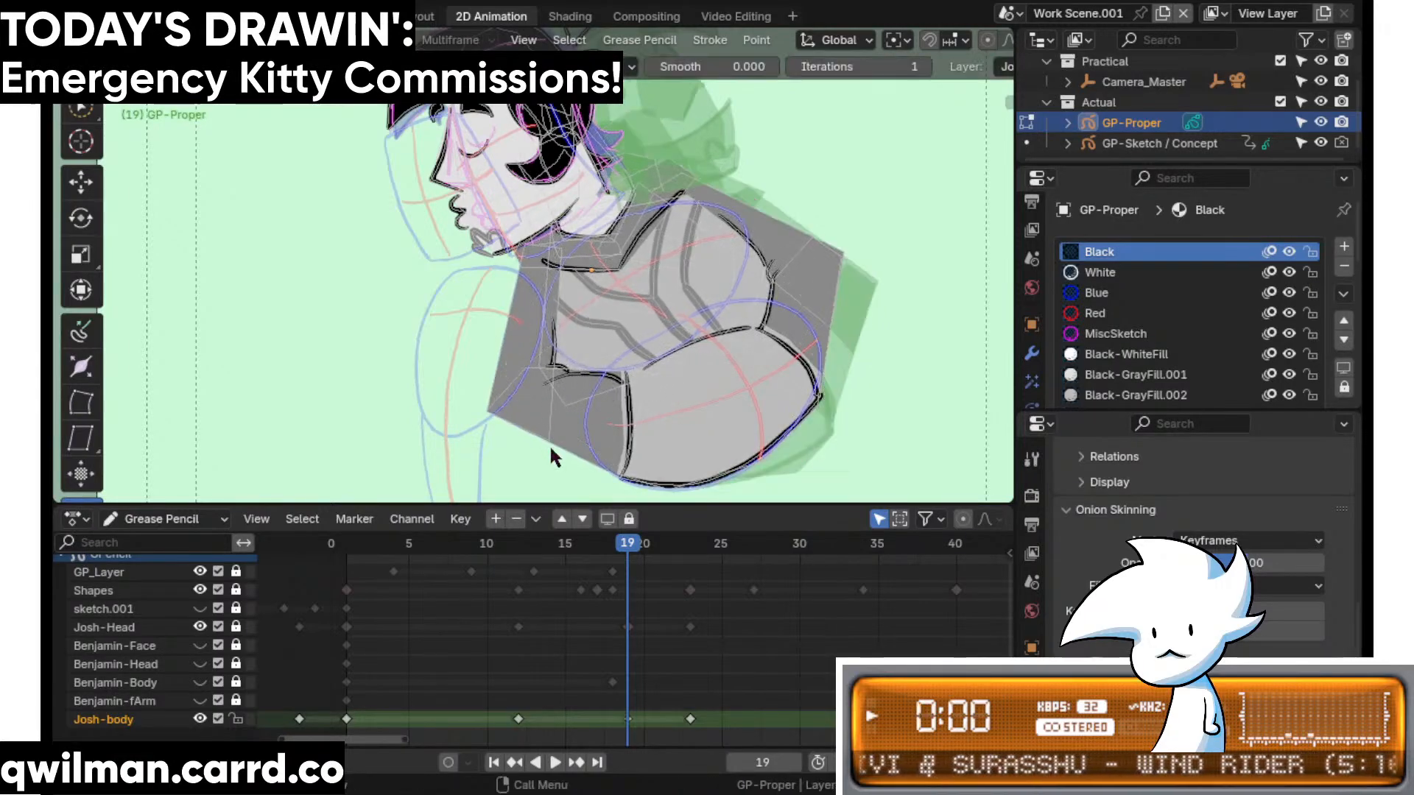
# - Play back the interpolated body pose, undo it and play back the previous frame 19 drawing for comparison
pyautogui.click(362, 544)
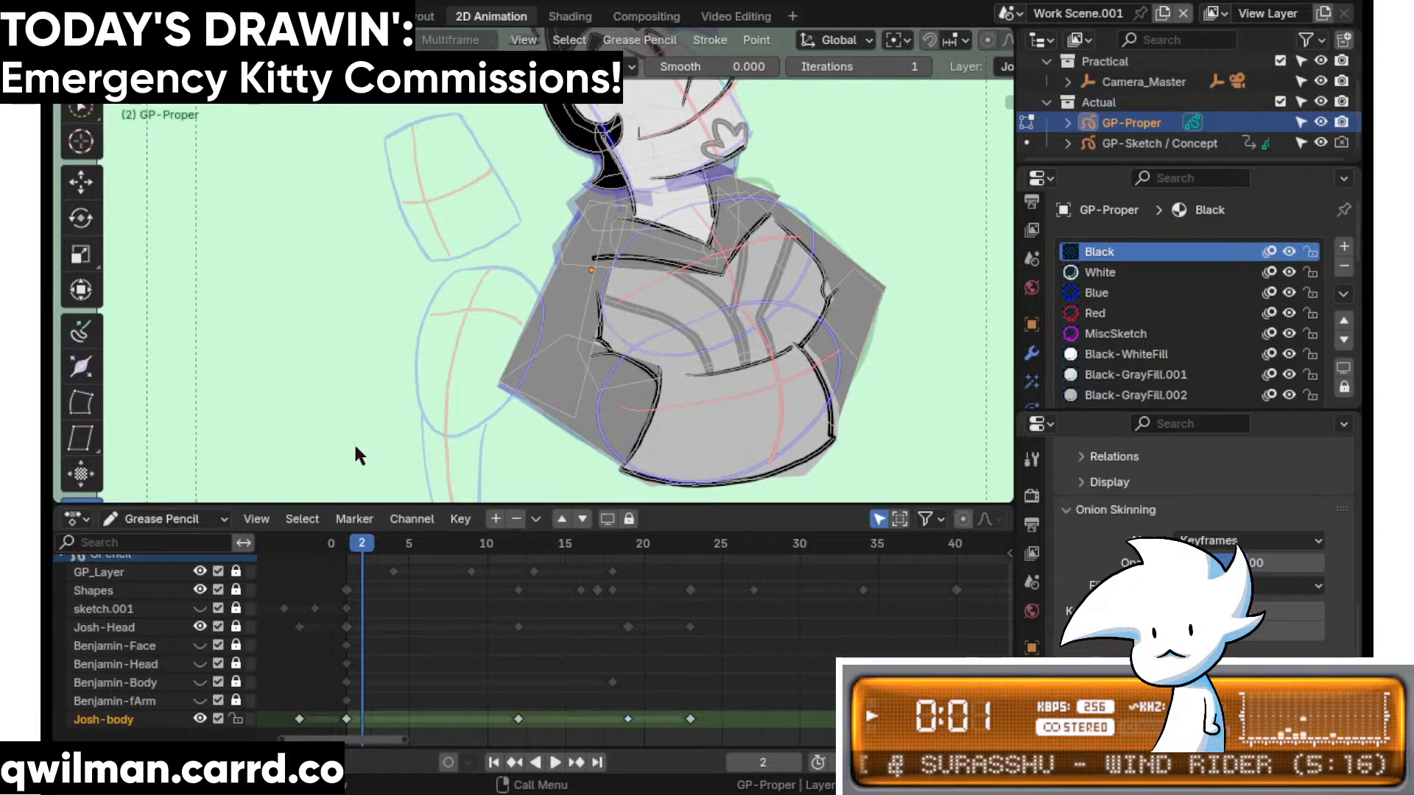
pyautogui.press('space')
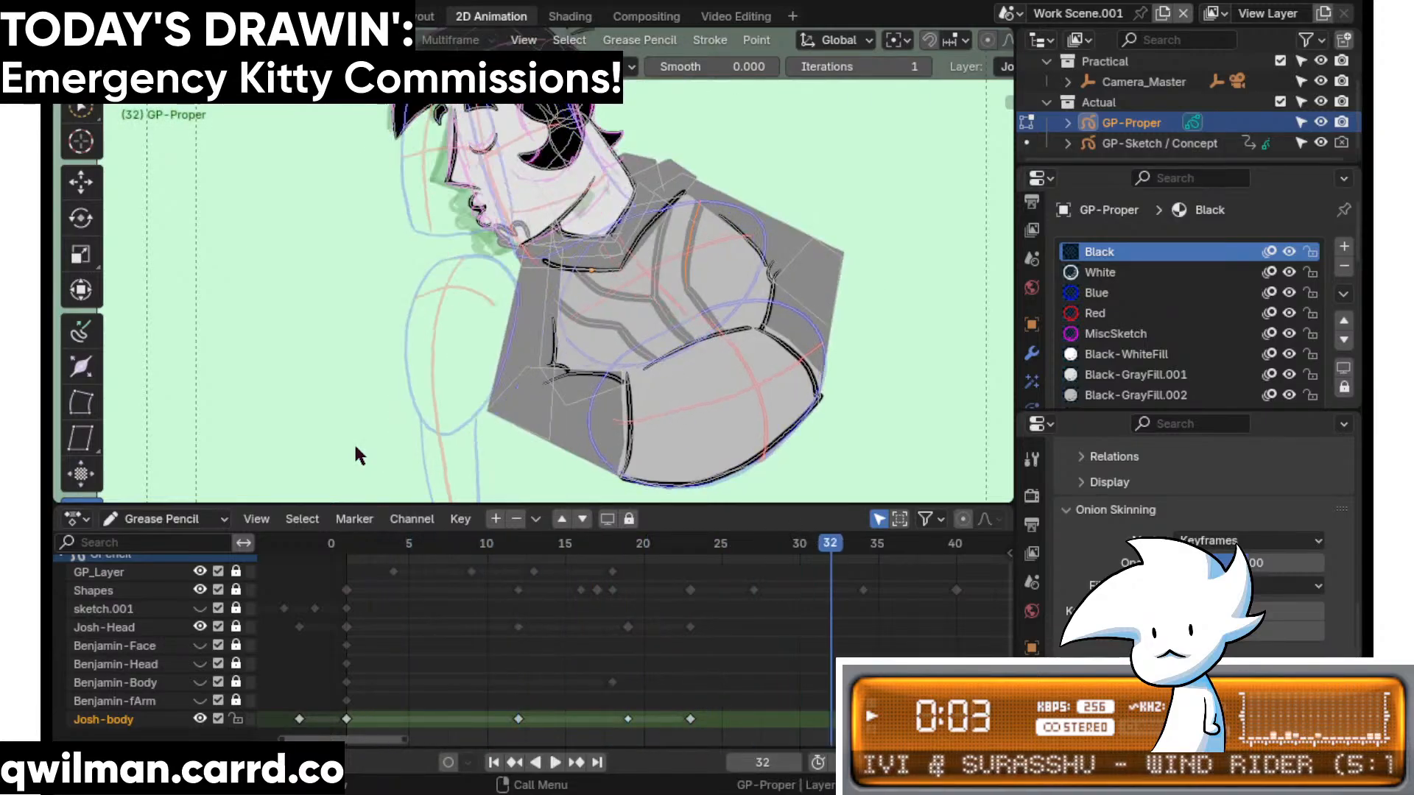
pyautogui.press('space')
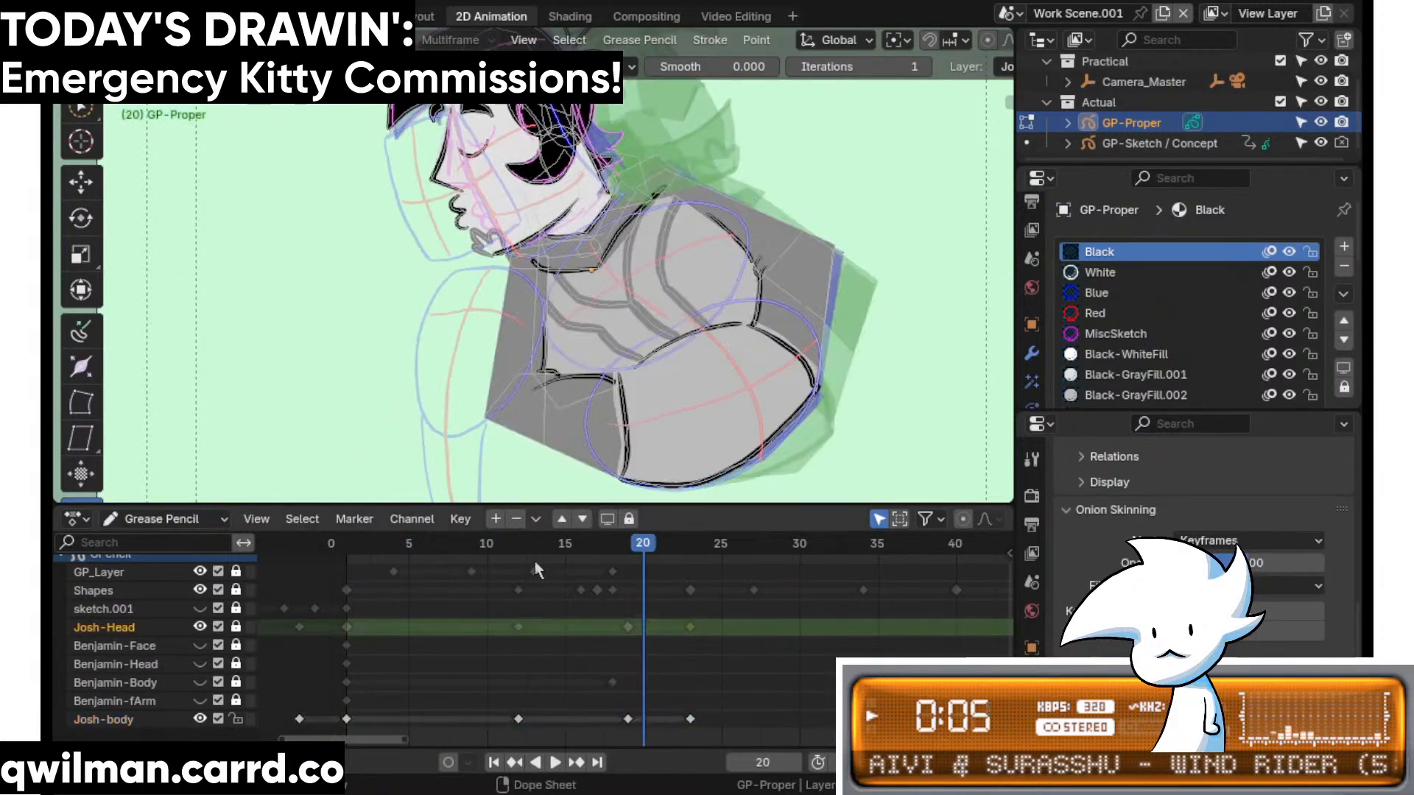
pyautogui.click(519, 545)
pyautogui.press('space')
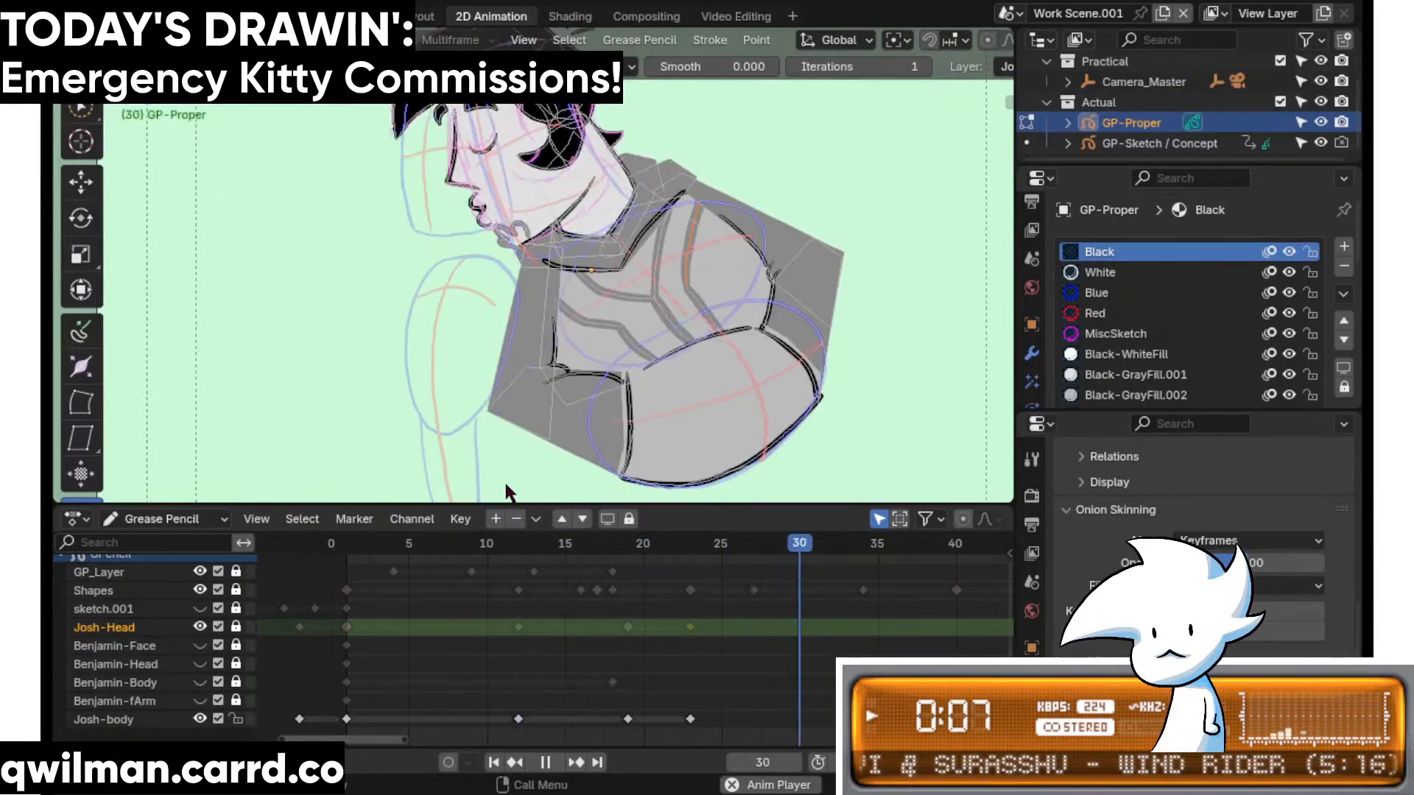
pyautogui.moveTo(580, 546); pyautogui.dragTo(642, 547)
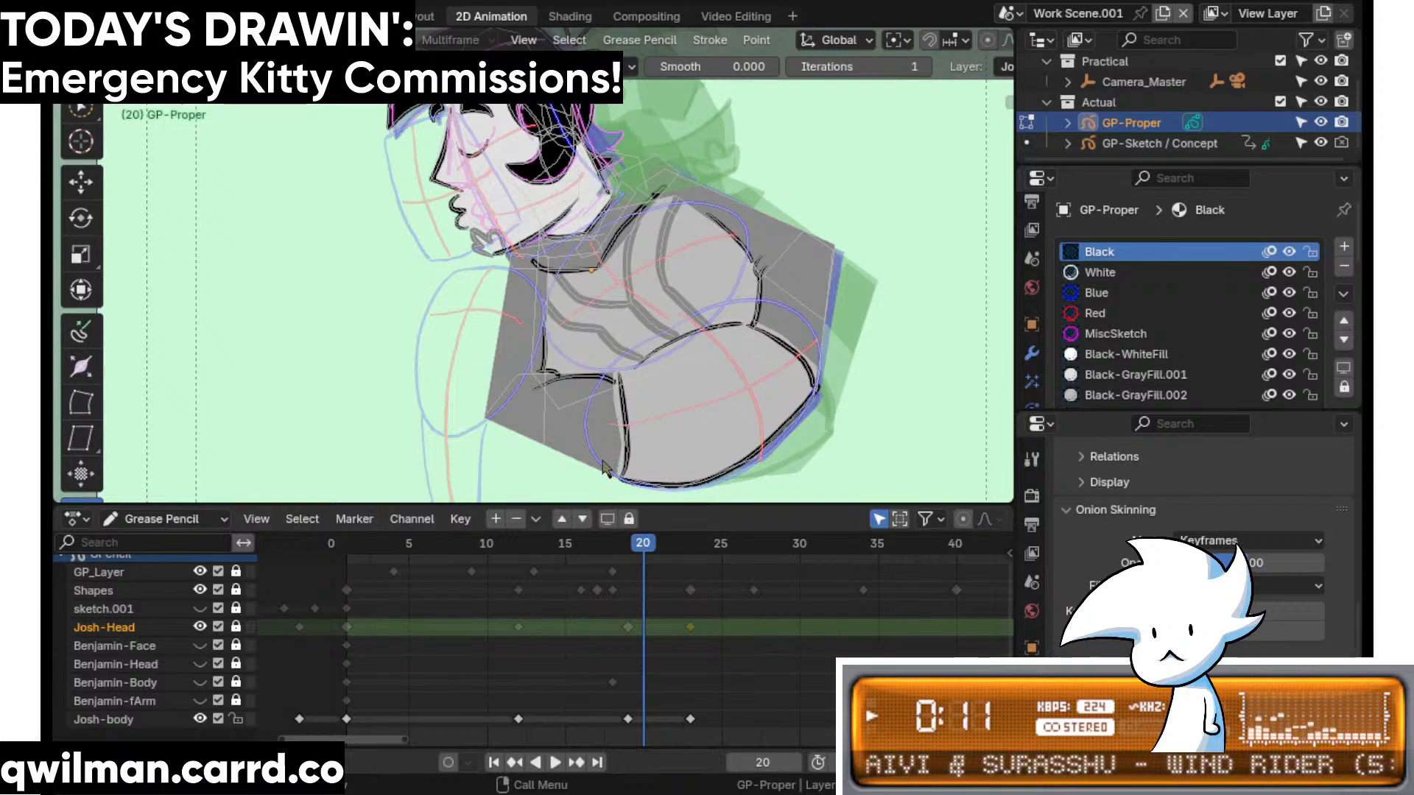
# - Delete the Josh-body keyframe at frame 19 and interpolate a new in-between there, weighted toward the frame 23 pose
pyautogui.click(627, 718)
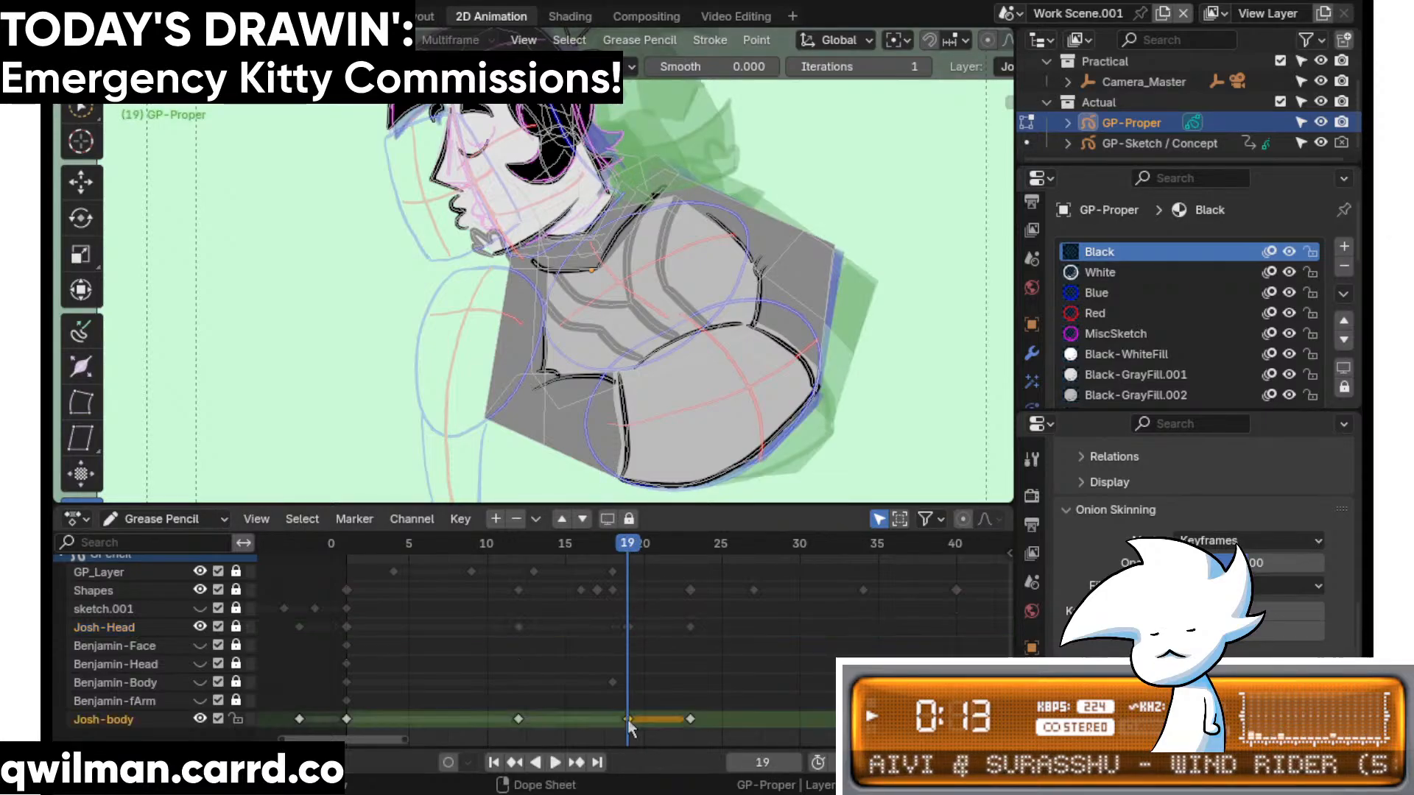
pyautogui.press('Left')
pyautogui.hotkey('shift', 'space')
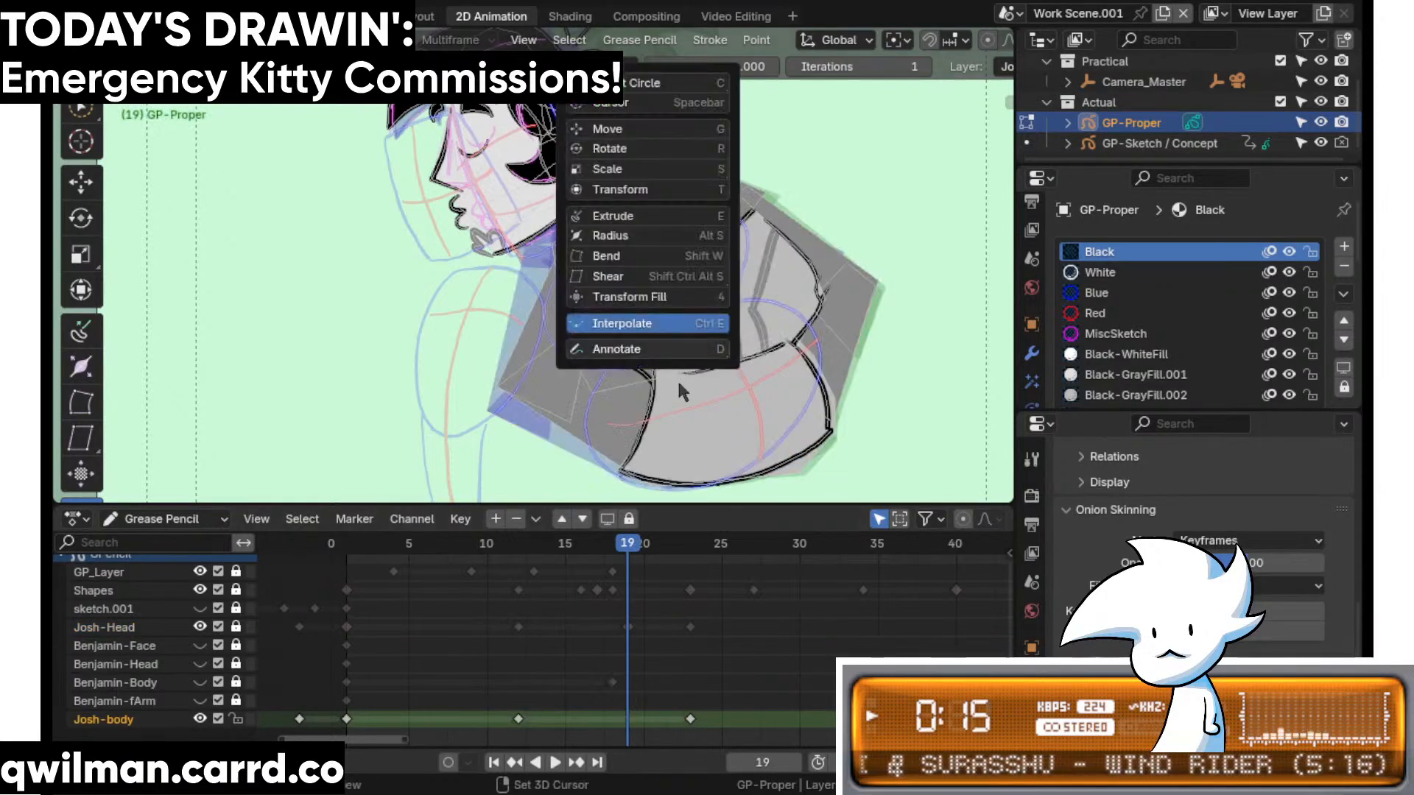
pyautogui.click(663, 321)
pyautogui.moveTo(672, 383); pyautogui.dragTo(698, 371)
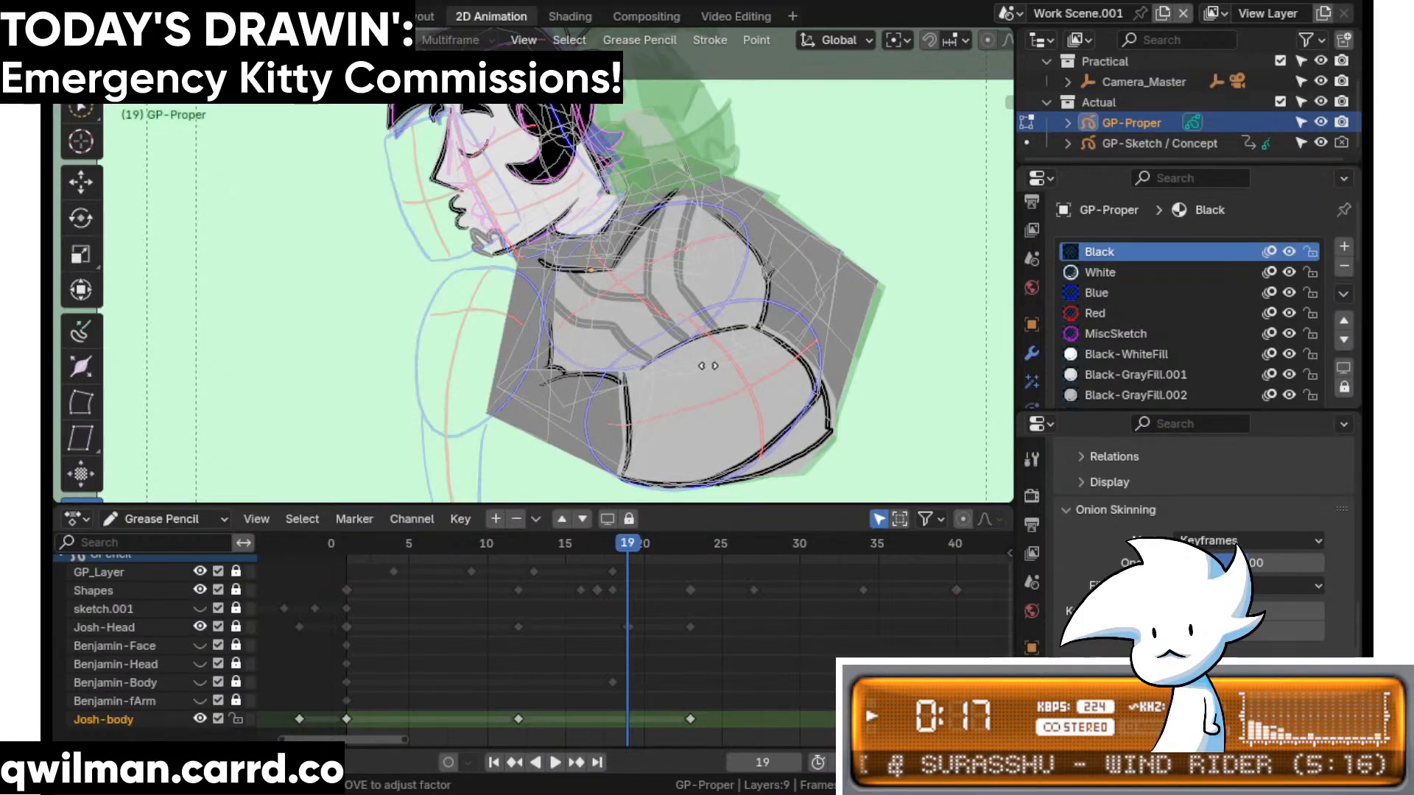
pyautogui.click(697, 371)
# - Play back the animation twice to check the interpolated body in-between and return to frame 20
pyautogui.moveTo(567, 549); pyautogui.dragTo(549, 545)
pyautogui.press('space')
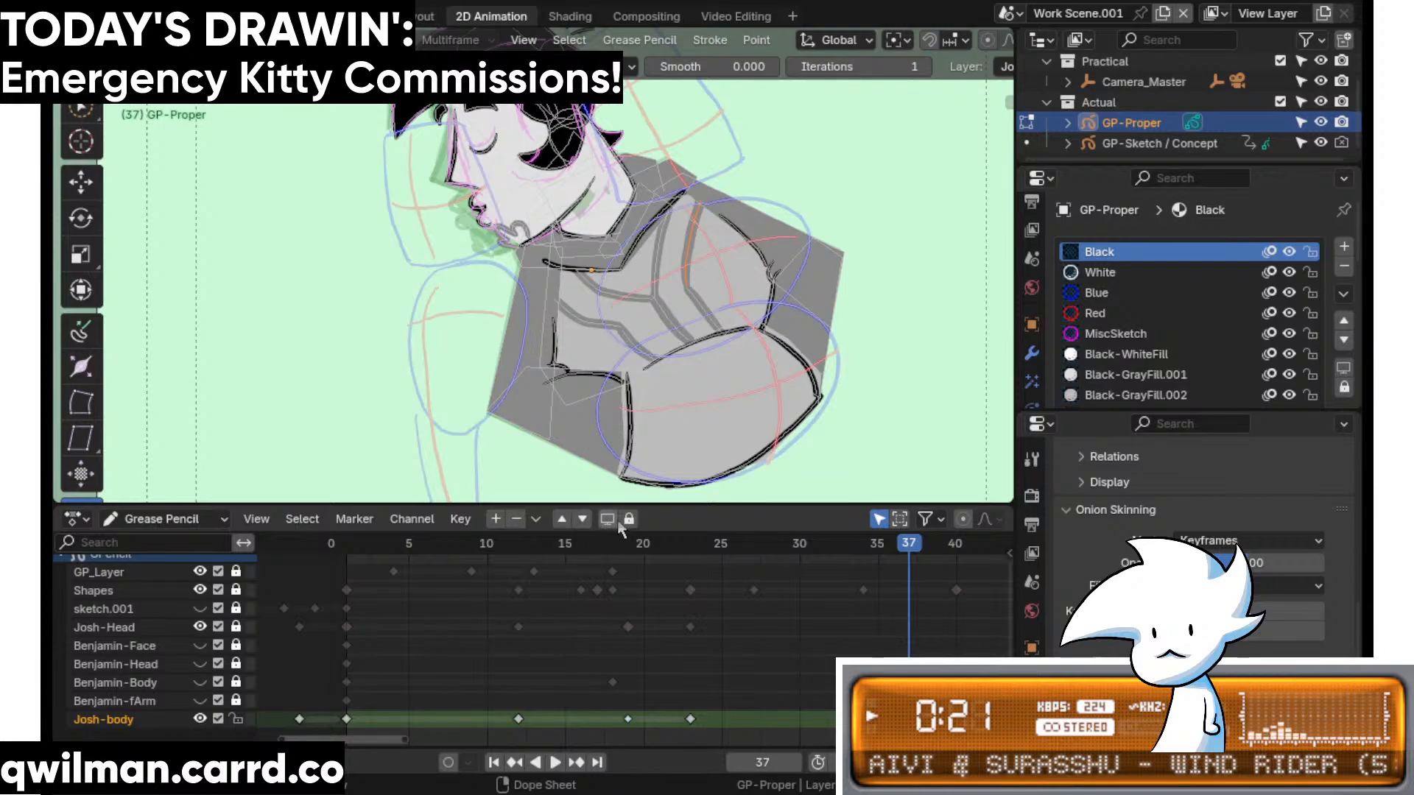
pyautogui.click(393, 543)
pyautogui.press('space')
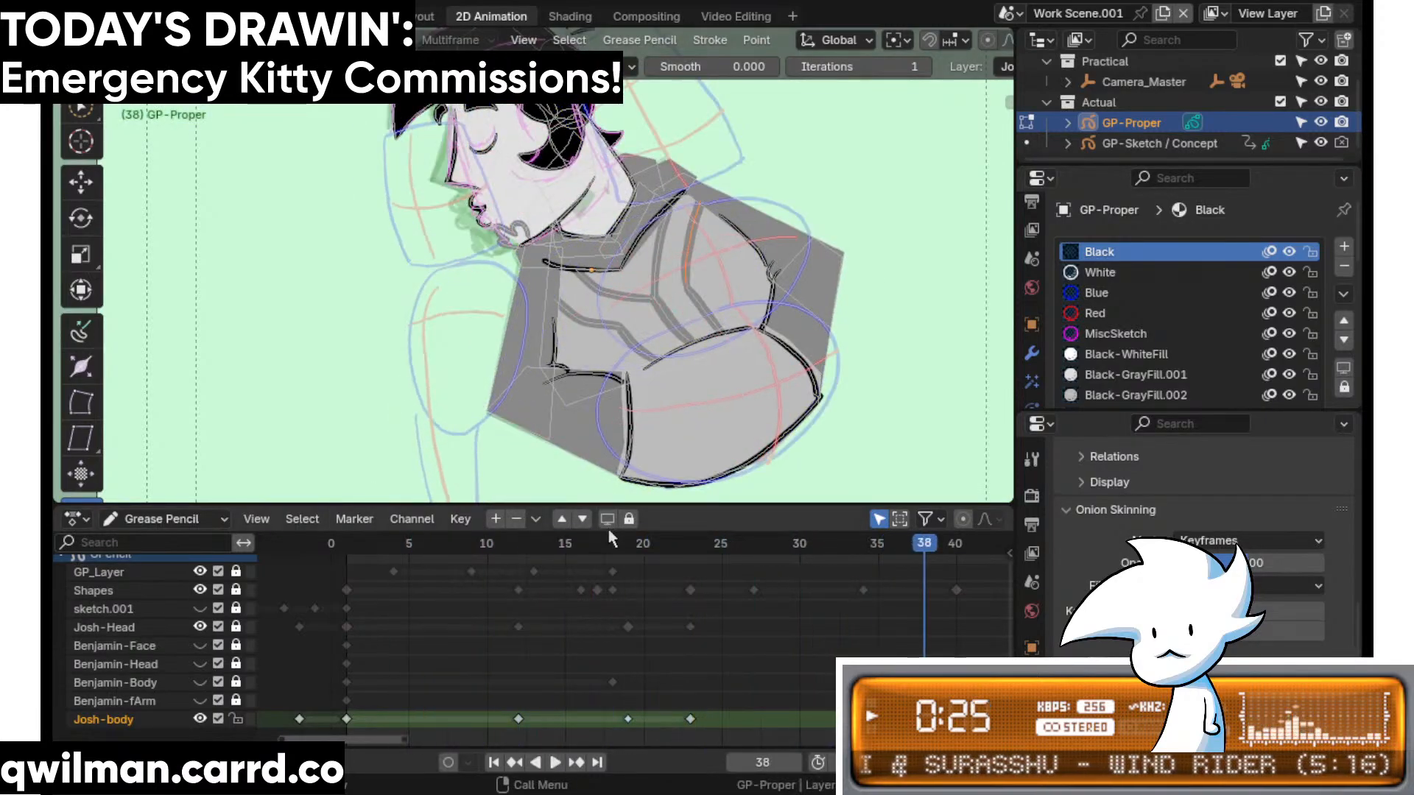
pyautogui.moveTo(611, 543); pyautogui.dragTo(641, 550)
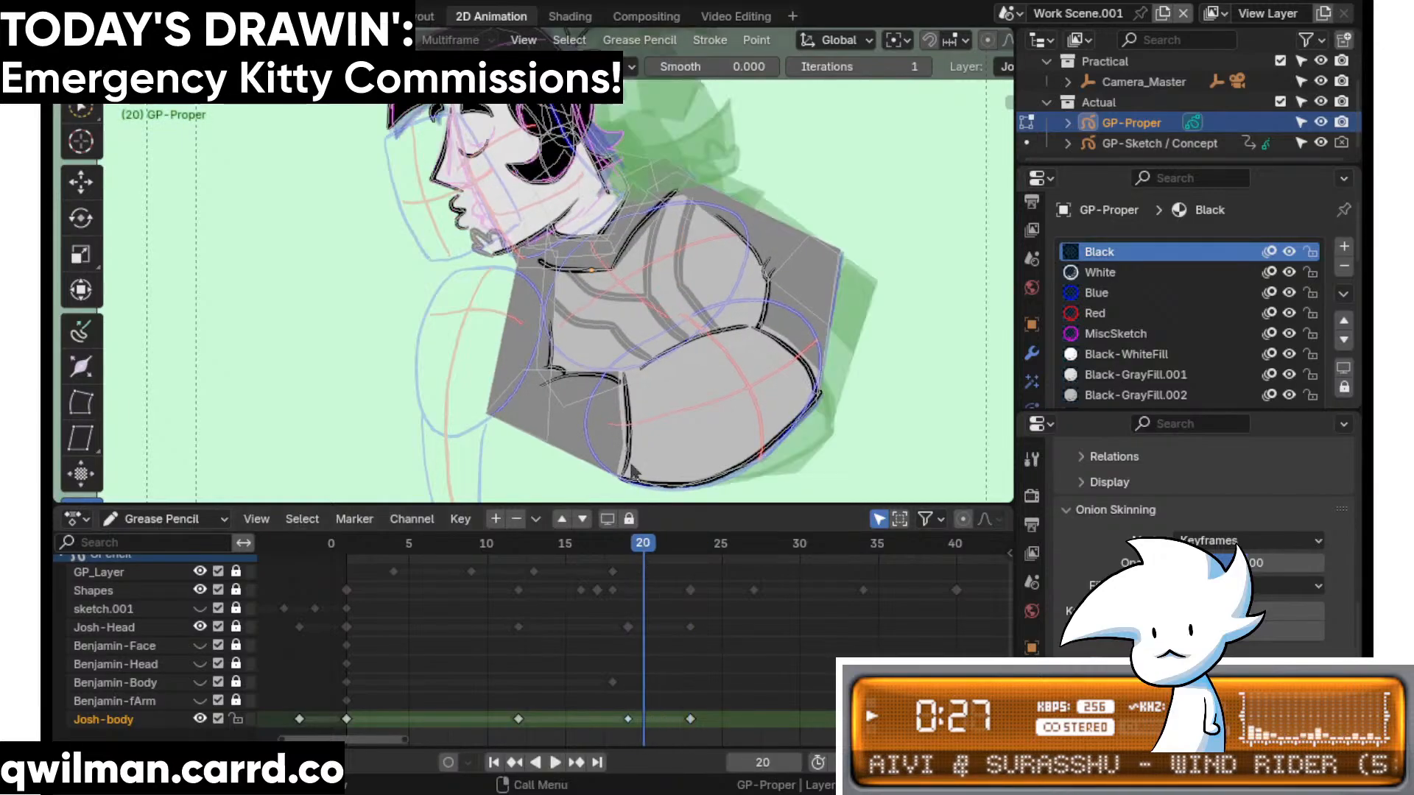
# - Examine the neck and collar lines of the Josh-body drawing at frame 19 in close-up
pyautogui.moveTo(629, 428)
pyautogui.keyDown('shift'); pyautogui.mouseDown(button='middle')
pyautogui.moveTo(601, 224)
pyautogui.moveTo(613, 378)
pyautogui.mouseUp(button='middle'); pyautogui.keyUp('shift')
pyautogui.keyDown('shift'); pyautogui.moveTo(661, 326); pyautogui.dragTo(641, 387, button='middle'); pyautogui.keyUp('shift')
pyautogui.scroll(1, 651, 349)
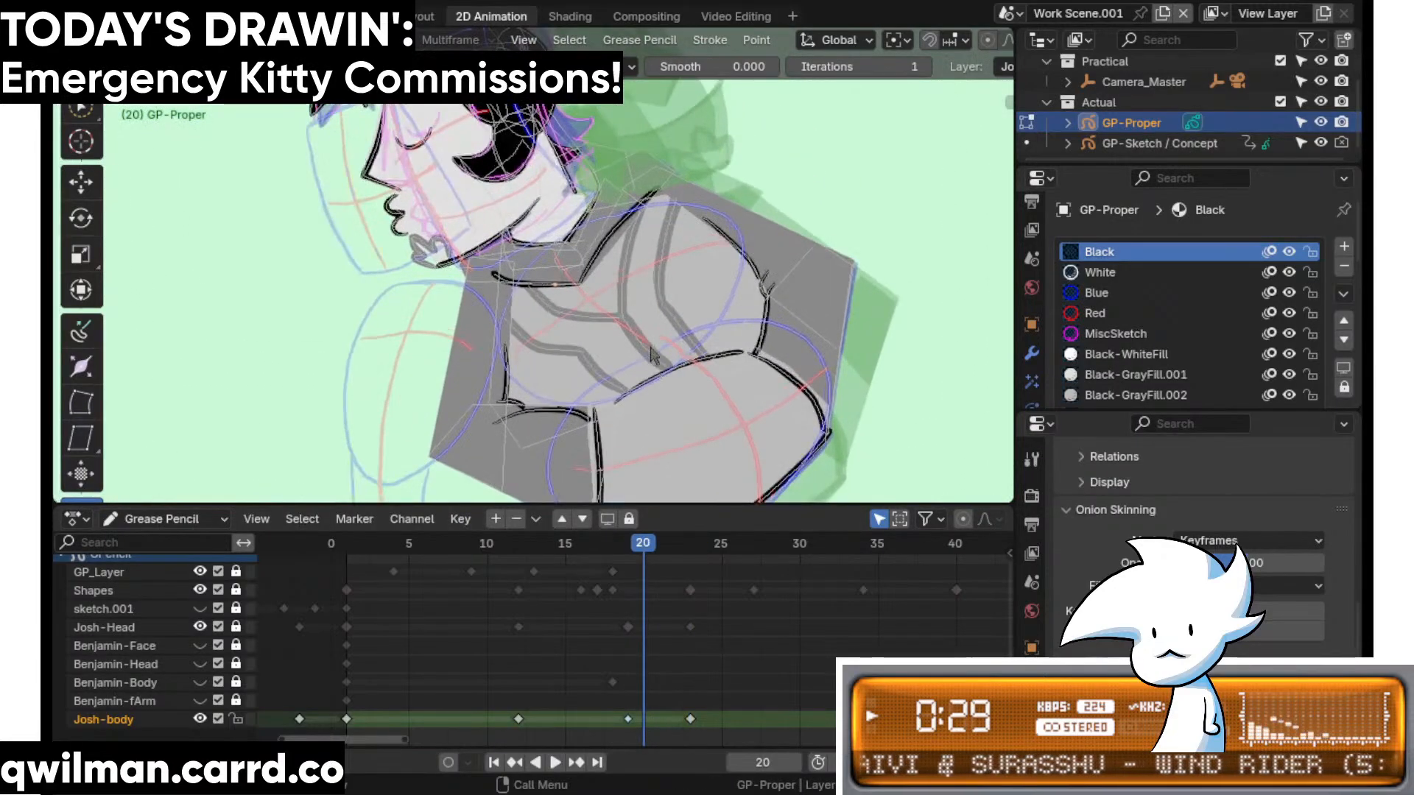
pyautogui.click(634, 553)
pyautogui.scroll(4, 623, 338)
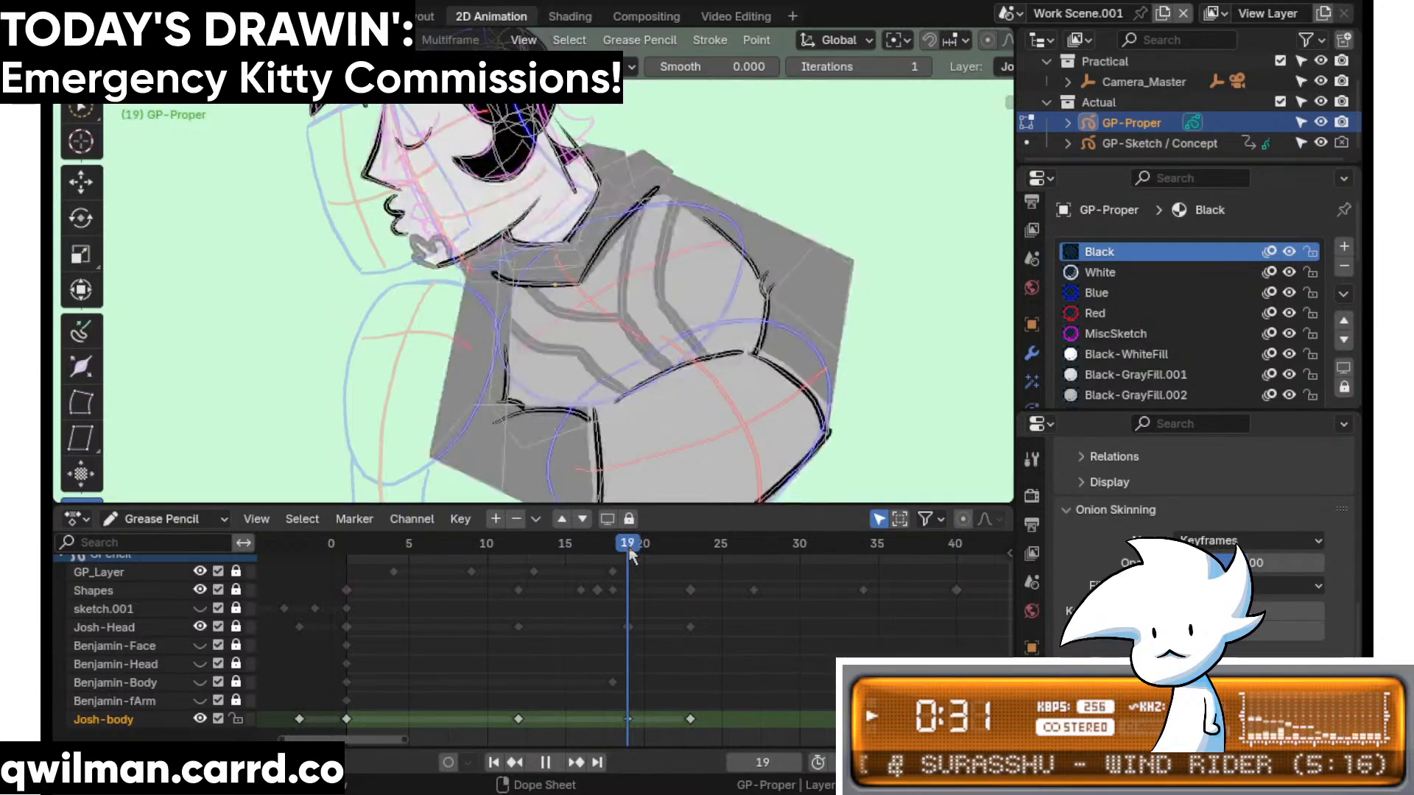
pyautogui.scroll(3, 633, 332)
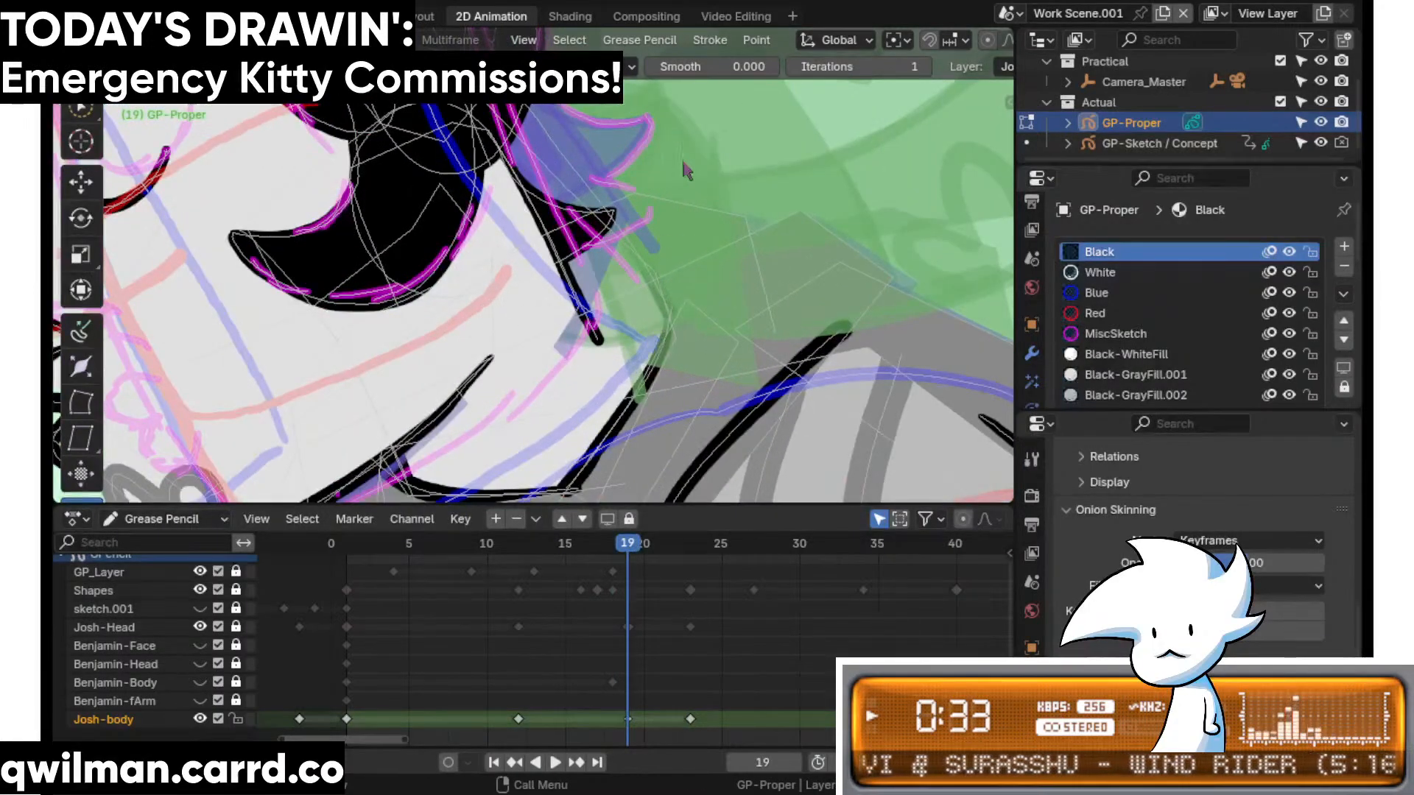
pyautogui.scroll(5, 1287, 507)
pyautogui.click(1259, 500)
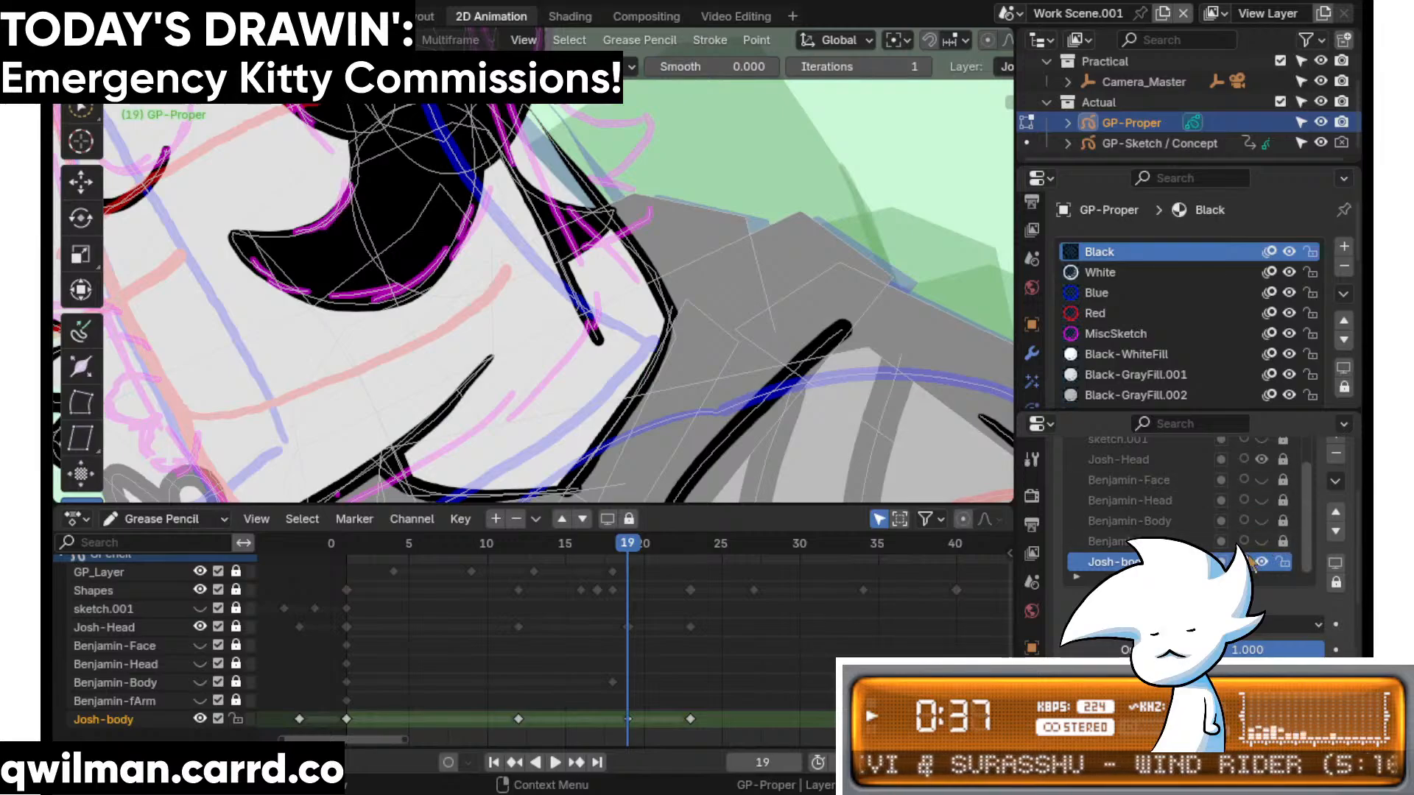
# - Select the neck and collar strokes of Josh-body at frame 19 and reshape them with the Grab sculpt brush
pyautogui.press('q')
pyautogui.click(673, 309)
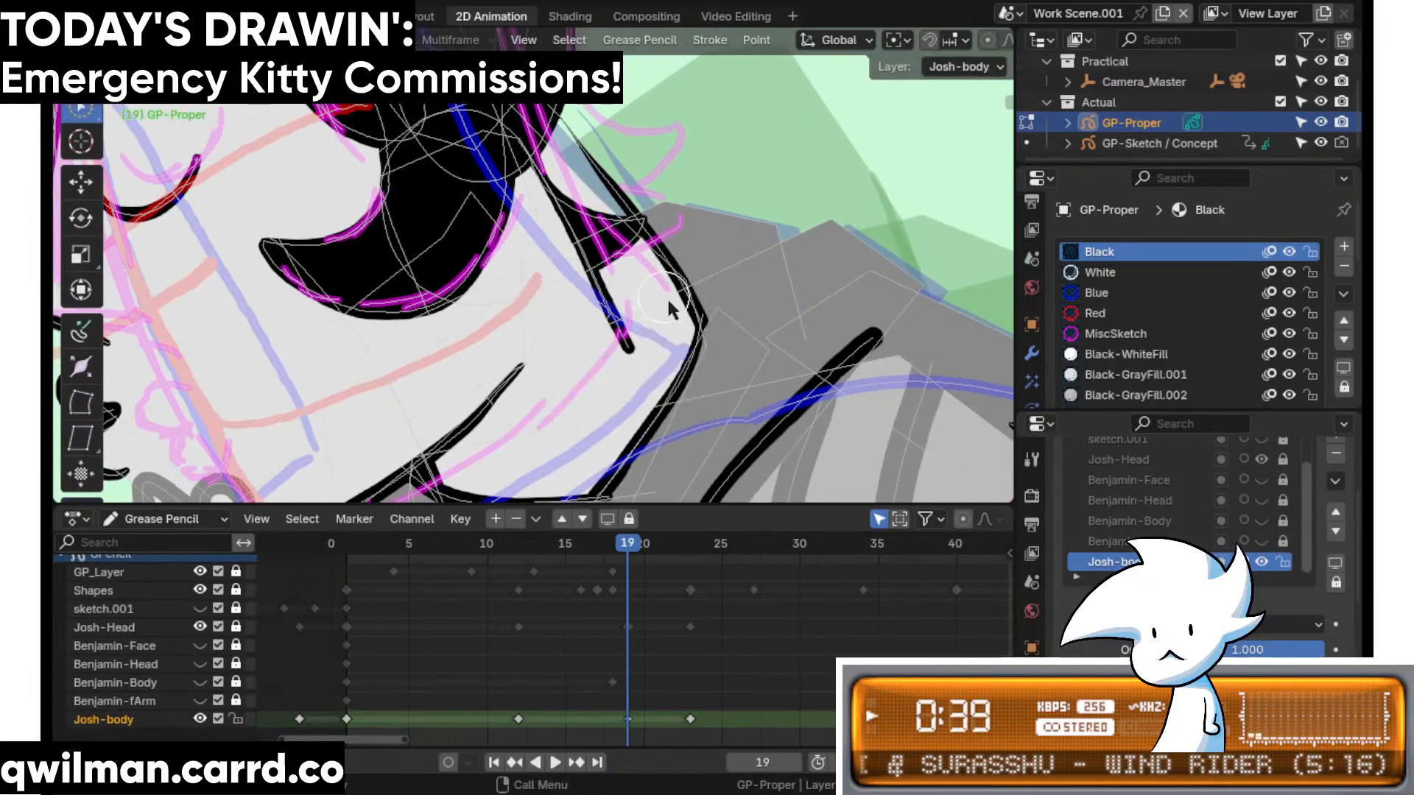
pyautogui.keyDown('shift'); pyautogui.moveTo(672, 310); pyautogui.dragTo(685, 187, button='middle'); pyautogui.keyUp('shift')
pyautogui.moveTo(617, 329); pyautogui.dragTo(619, 431)
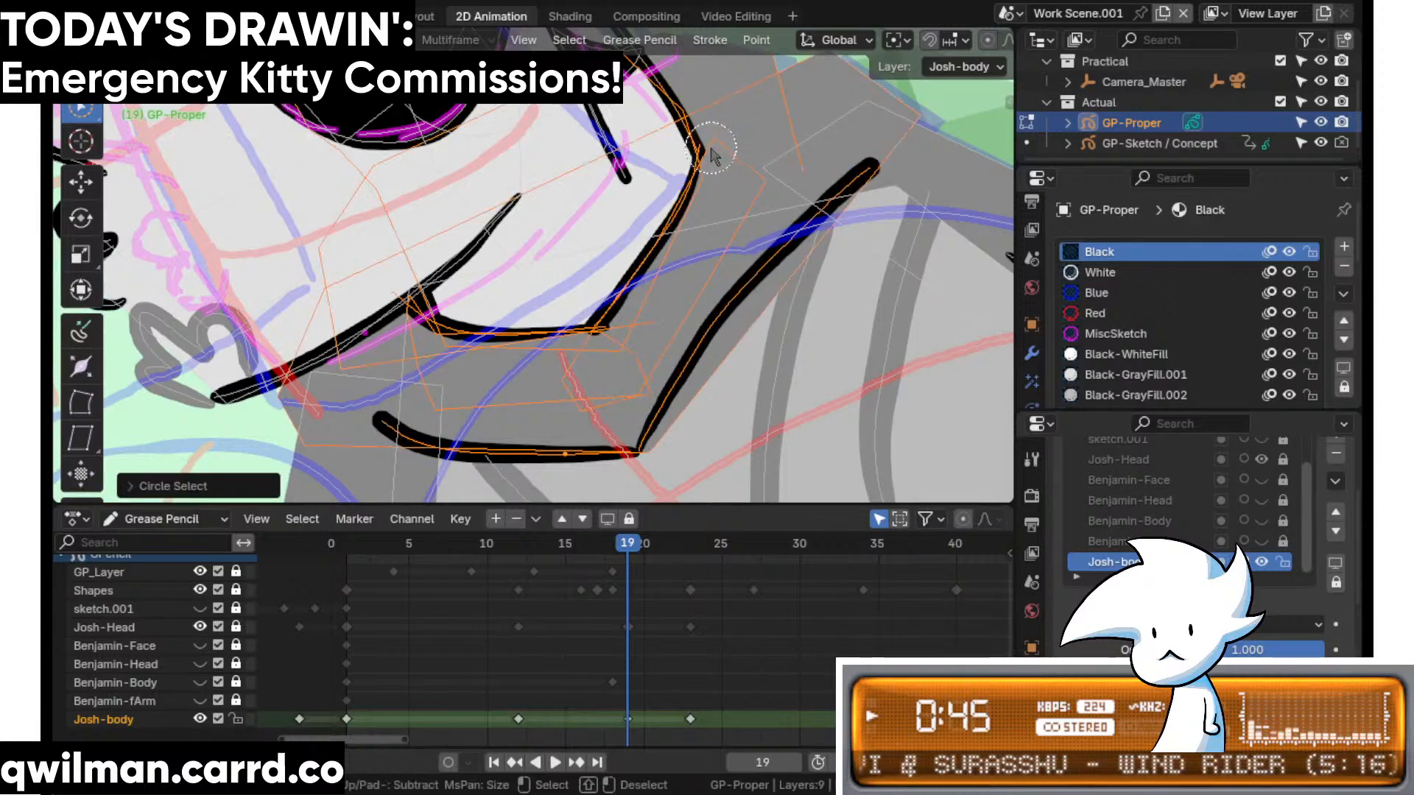
pyautogui.scroll(2, 471, 324)
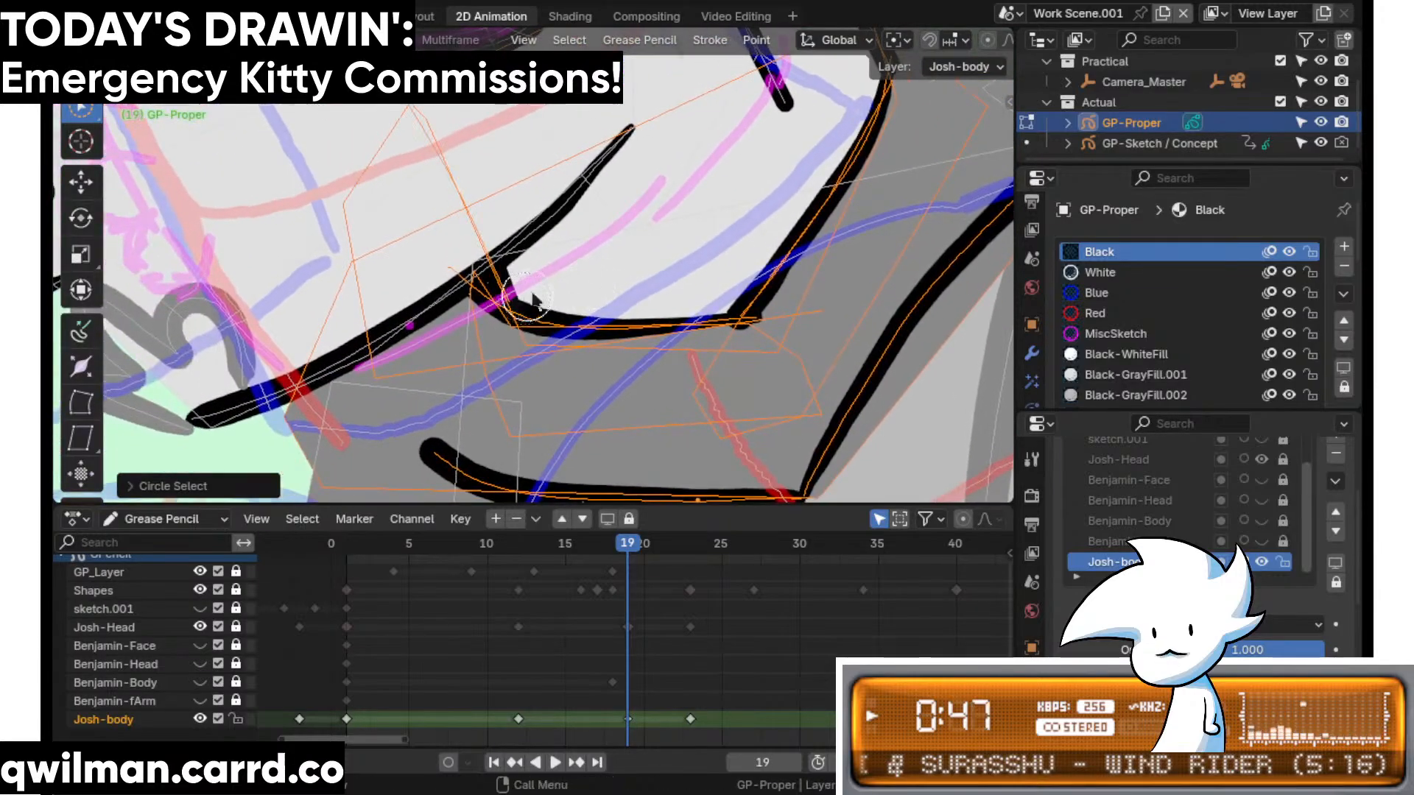
pyautogui.scroll(-6, 530, 293)
pyautogui.press('Tab')
pyautogui.hotkey('shift', 'space')
pyautogui.click(568, 286)
pyautogui.moveTo(593, 269); pyautogui.dragTo(599, 292)
pyautogui.keyDown('ctrl'); pyautogui.moveTo(727, 419); pyautogui.dragTo(625, 362, button='middle'); pyautogui.keyUp('ctrl')
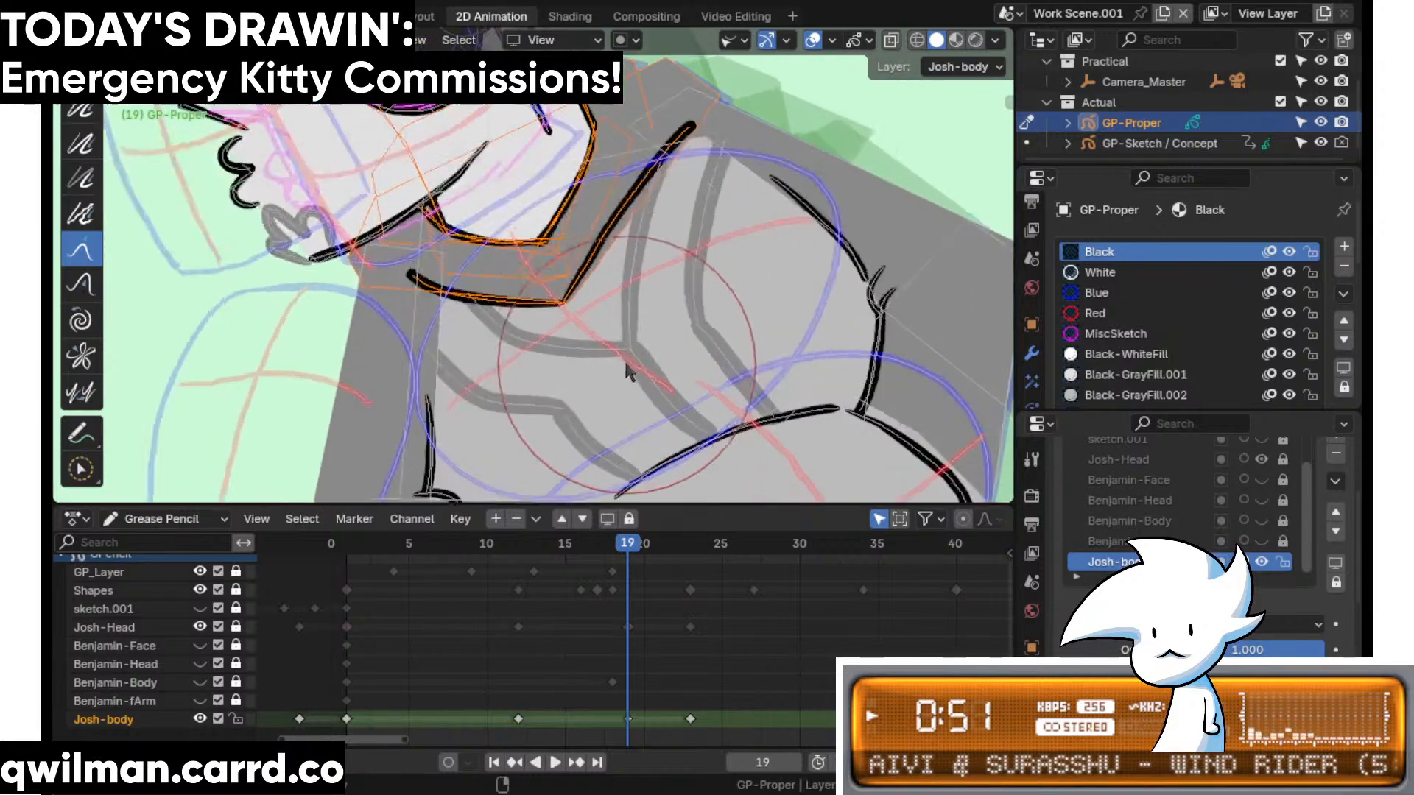
# - Select the gray fold strokes on the chest at frame 19 and adjust their shape with the Grab brush
pyautogui.moveTo(555, 418); pyautogui.dragTo(692, 321)
pyautogui.hotkey('shift', 'space')
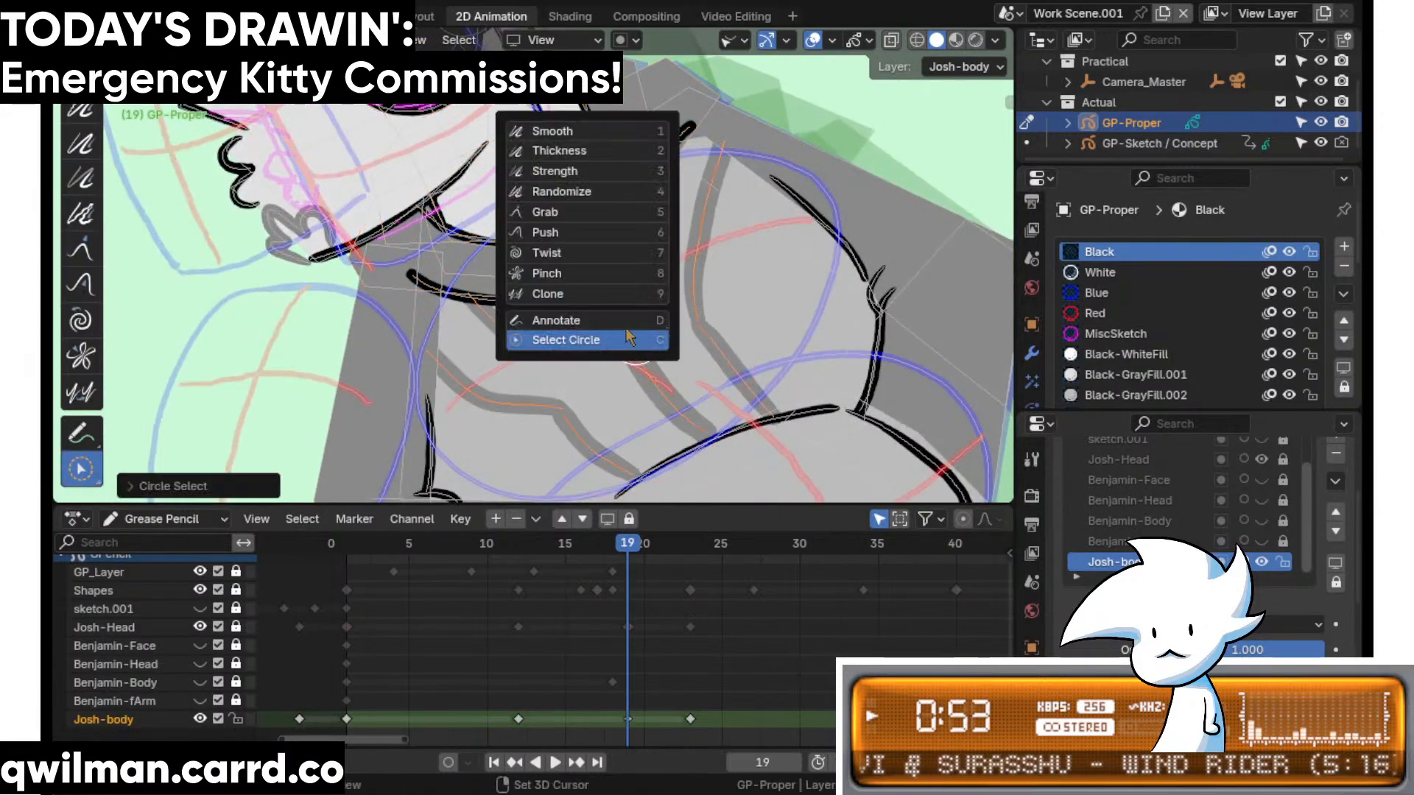
pyautogui.click(572, 217)
pyautogui.scroll(-2, 599, 324)
pyautogui.moveTo(604, 325); pyautogui.dragTo(601, 338)
pyautogui.moveTo(520, 398)
pyautogui.mouseDown()
pyautogui.moveTo(530, 407)
pyautogui.moveTo(685, 192)
pyautogui.moveTo(652, 213)
pyautogui.moveTo(622, 324)
pyautogui.moveTo(601, 307)
pyautogui.moveTo(589, 331)
pyautogui.mouseUp()
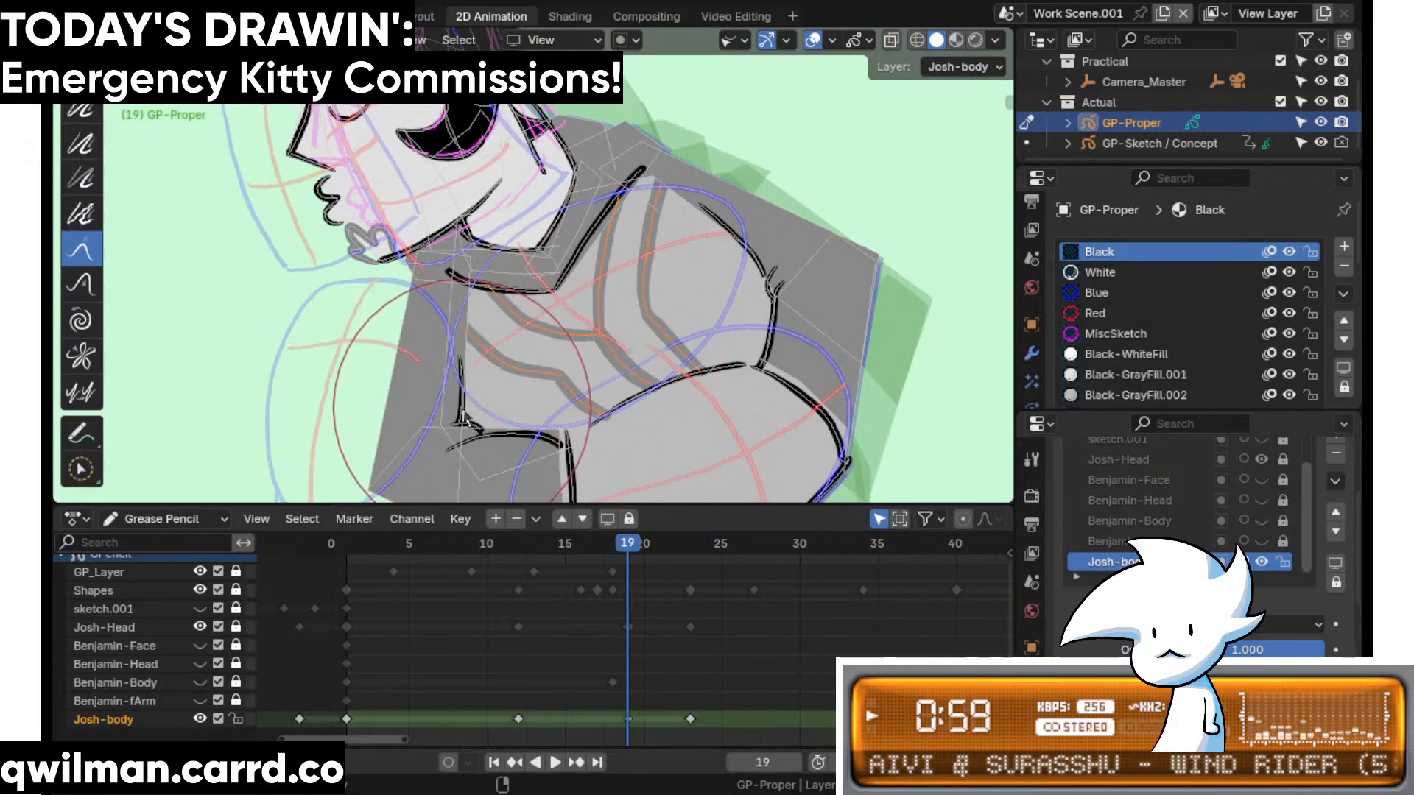
# - Play back the animation from the start to check the reshaped body and return to frame 19
pyautogui.scroll(-3, 508, 474)
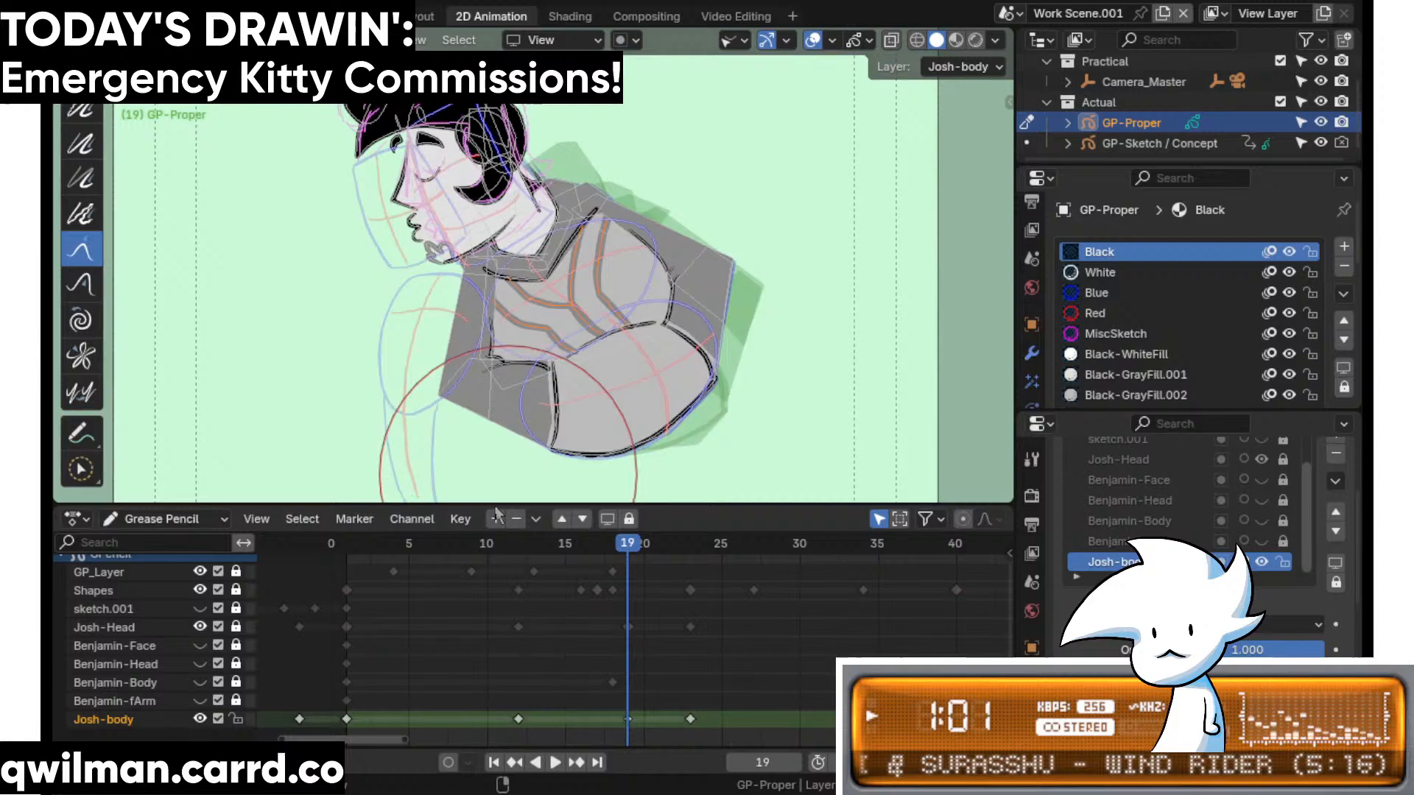
pyautogui.click(373, 548)
pyautogui.press('space')
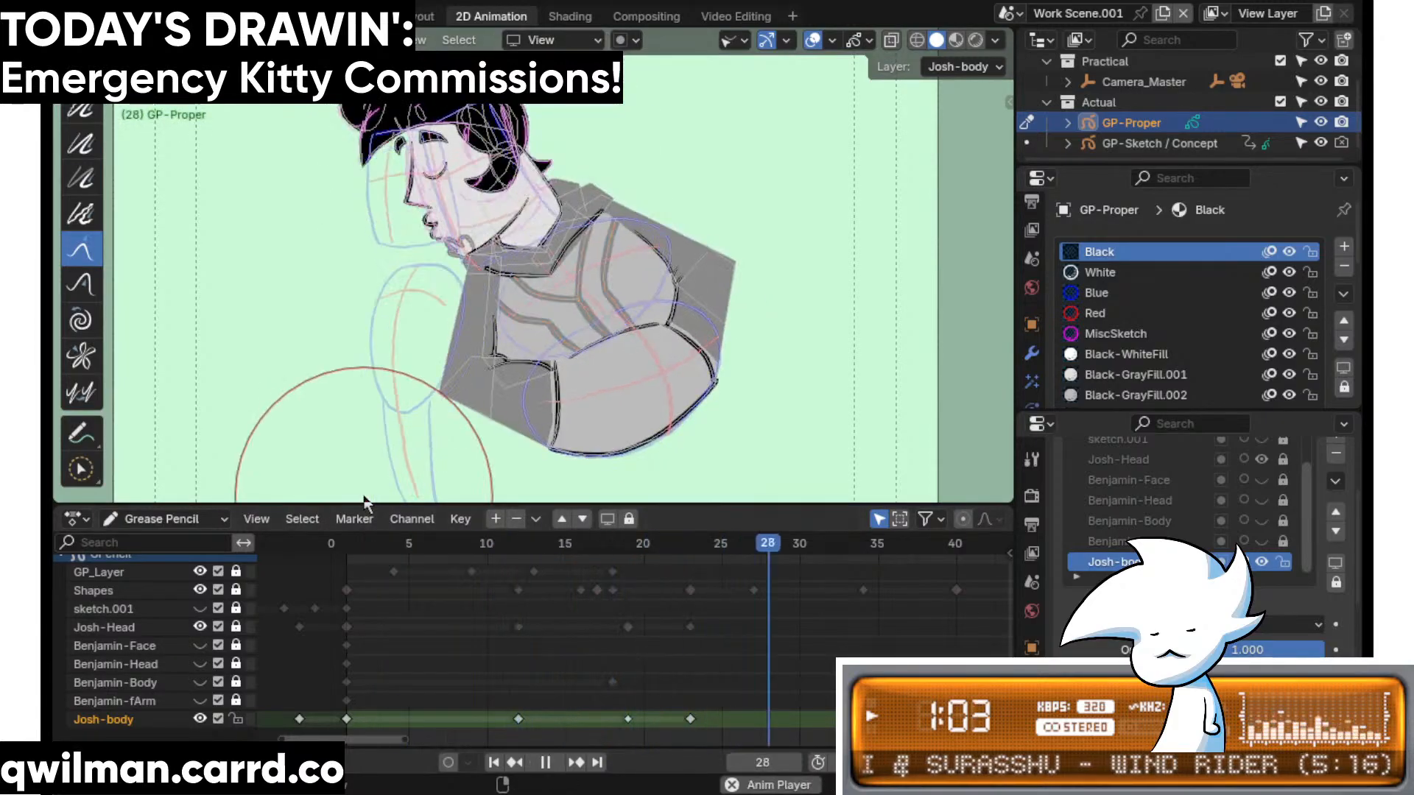
pyautogui.press('space')
pyautogui.moveTo(611, 548)
pyautogui.mouseDown()
pyautogui.moveTo(679, 547)
pyautogui.moveTo(586, 562)
pyautogui.moveTo(680, 552)
pyautogui.moveTo(626, 571)
pyautogui.mouseUp()
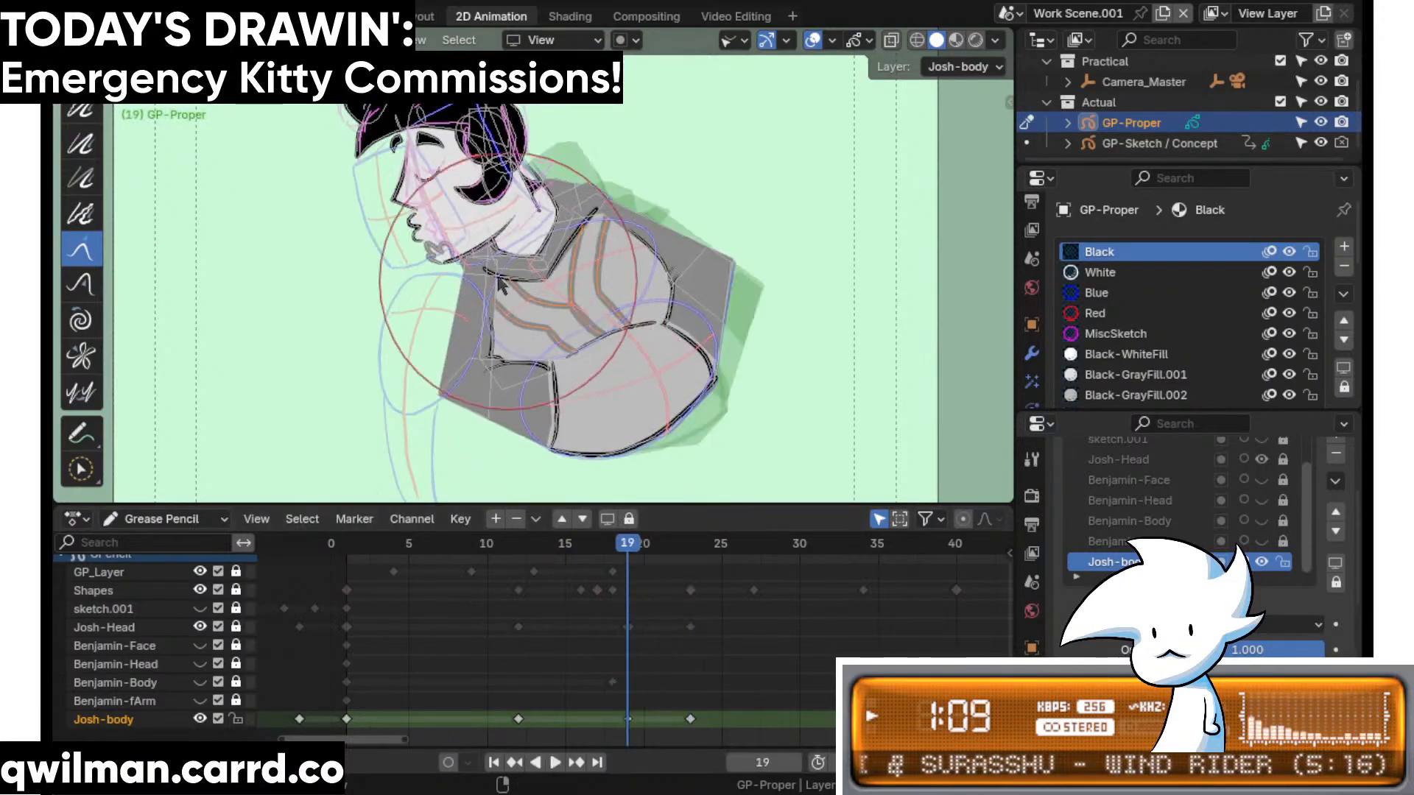
# - Select the black front edge line of the torso and its adjoining fill at frame 19, and reshape them with the Grab brush
pyautogui.scroll(8, 553, 341)
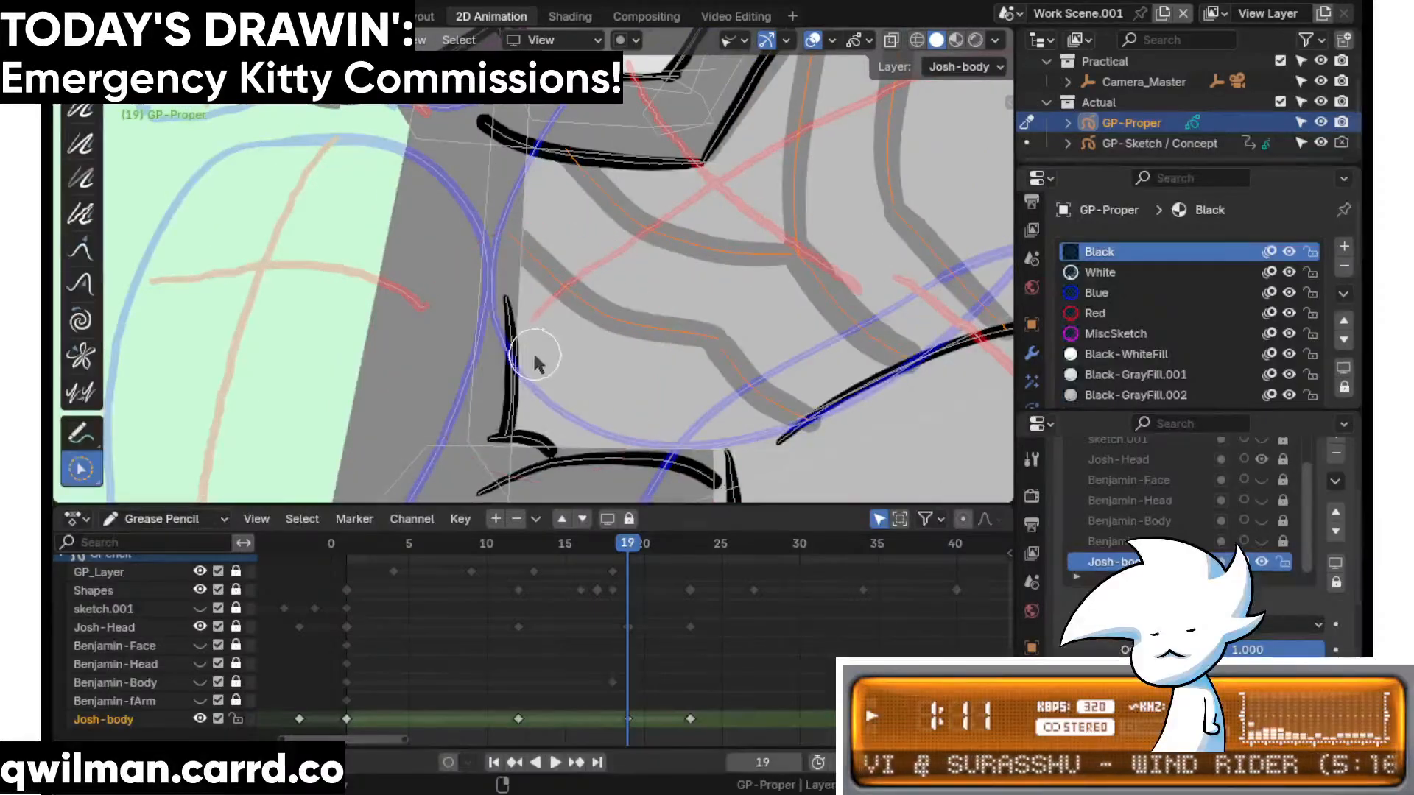
pyautogui.press('c')
pyautogui.moveTo(534, 359); pyautogui.dragTo(524, 381)
pyautogui.keyDown('shift'); pyautogui.moveTo(537, 336); pyautogui.dragTo(542, 171, button='middle'); pyautogui.keyUp('shift')
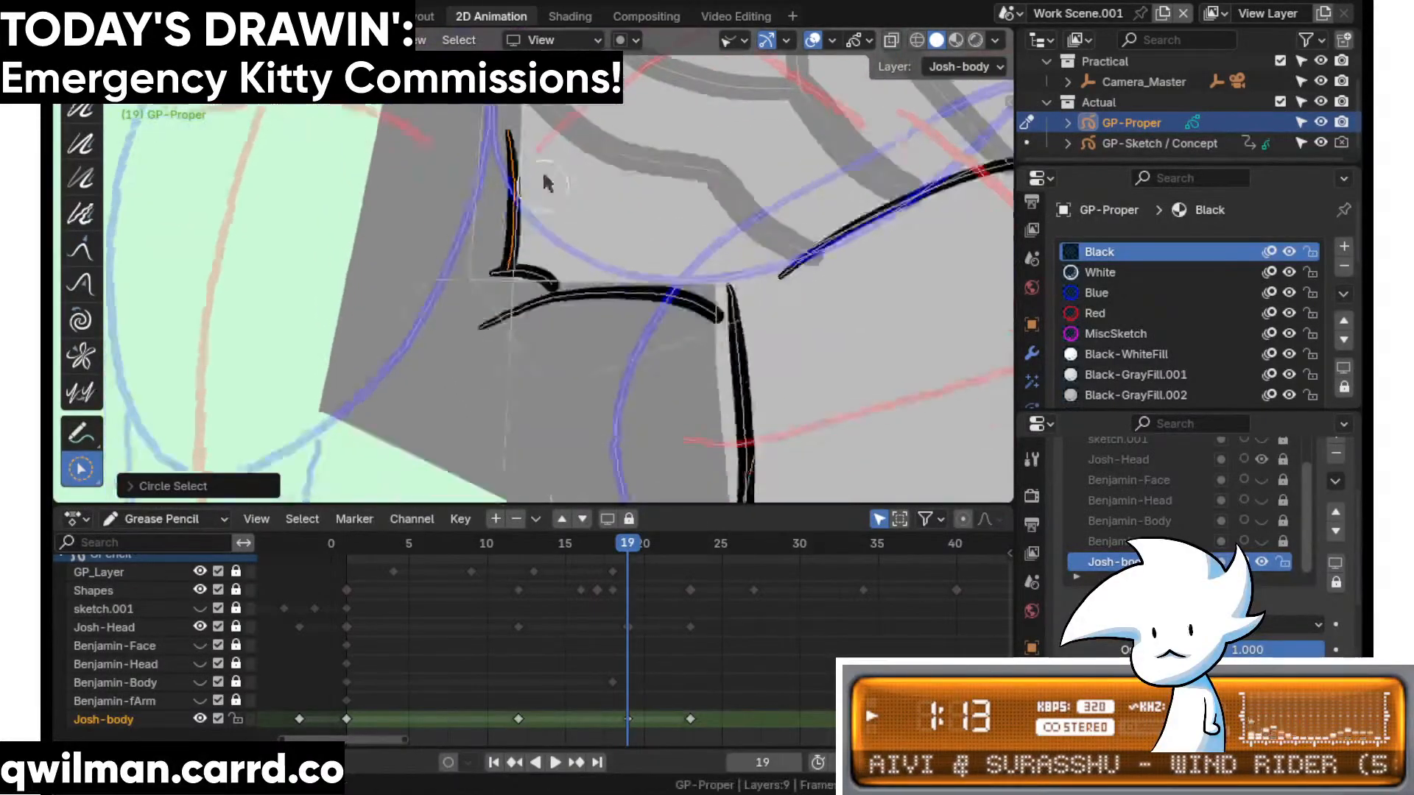
pyautogui.keyDown('shift'); pyautogui.moveTo(511, 441); pyautogui.dragTo(529, 335, button='middle'); pyautogui.keyUp('shift')
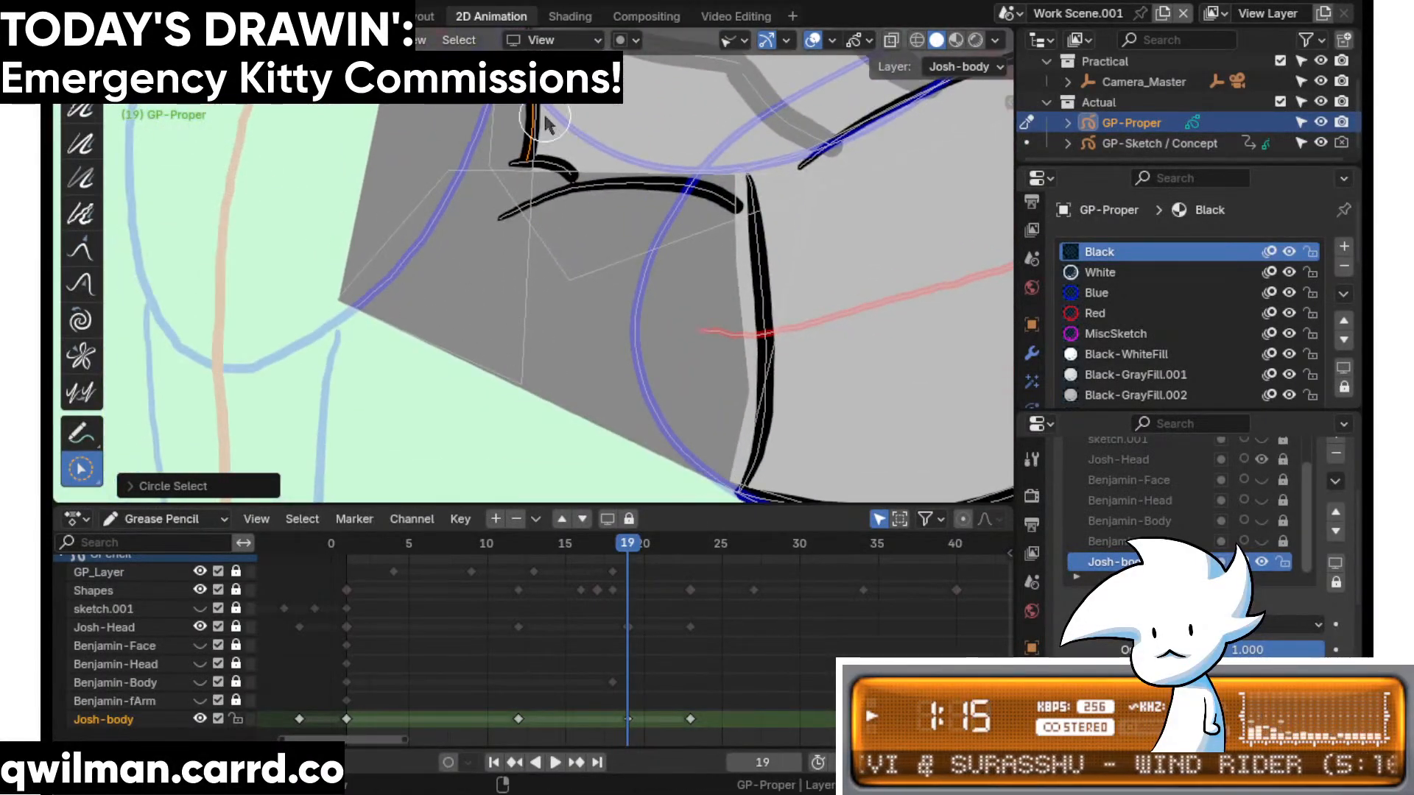
pyautogui.scroll(-2, 544, 118)
pyautogui.keyDown('shift'); pyautogui.moveTo(545, 118); pyautogui.dragTo(578, 371, button='middle'); pyautogui.keyUp('shift')
pyautogui.scroll(6, 578, 371)
pyautogui.scroll(-8, 611, 269)
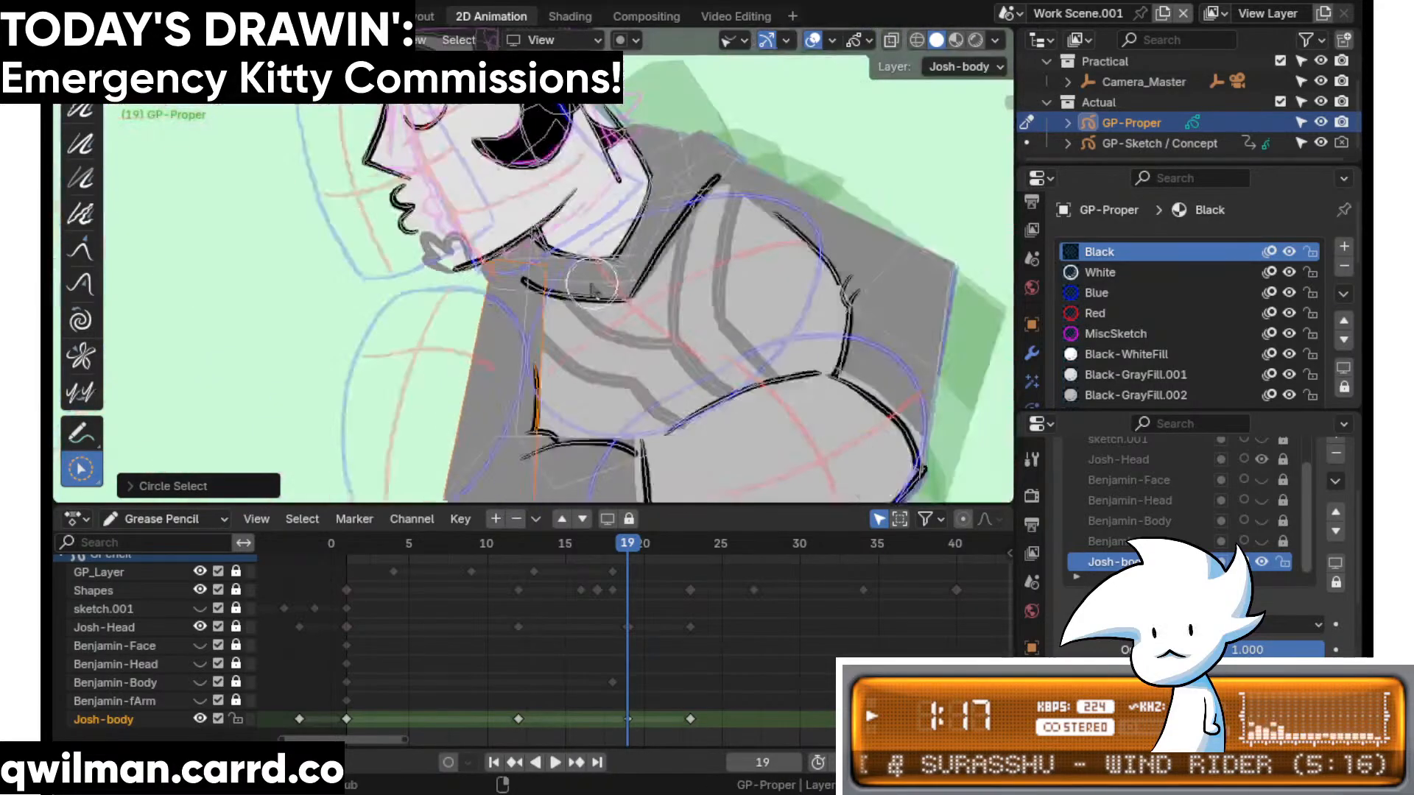
pyautogui.hotkey('shift', 'space')
pyautogui.click(529, 156)
pyautogui.scroll(-2, 548, 246)
pyautogui.moveTo(556, 283)
pyautogui.mouseDown()
pyautogui.moveTo(550, 297)
pyautogui.moveTo(551, 252)
pyautogui.mouseUp()
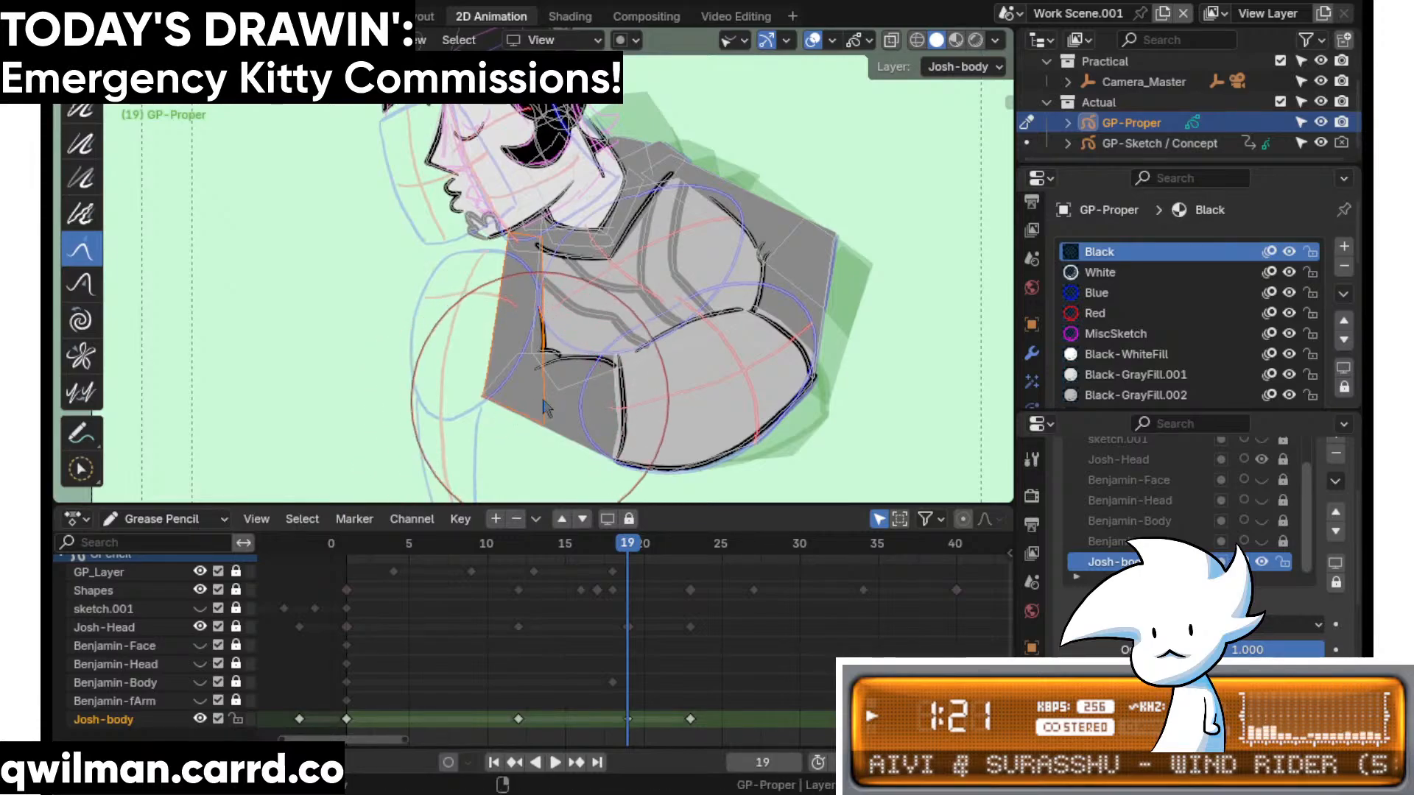
# - Select the short curved stroke at the torso's lower front corner and adjust it with the Grab brush
pyautogui.scroll(6, 535, 369)
pyautogui.hotkey('shift', 'space')
pyautogui.press('c')
pyautogui.click(564, 363)
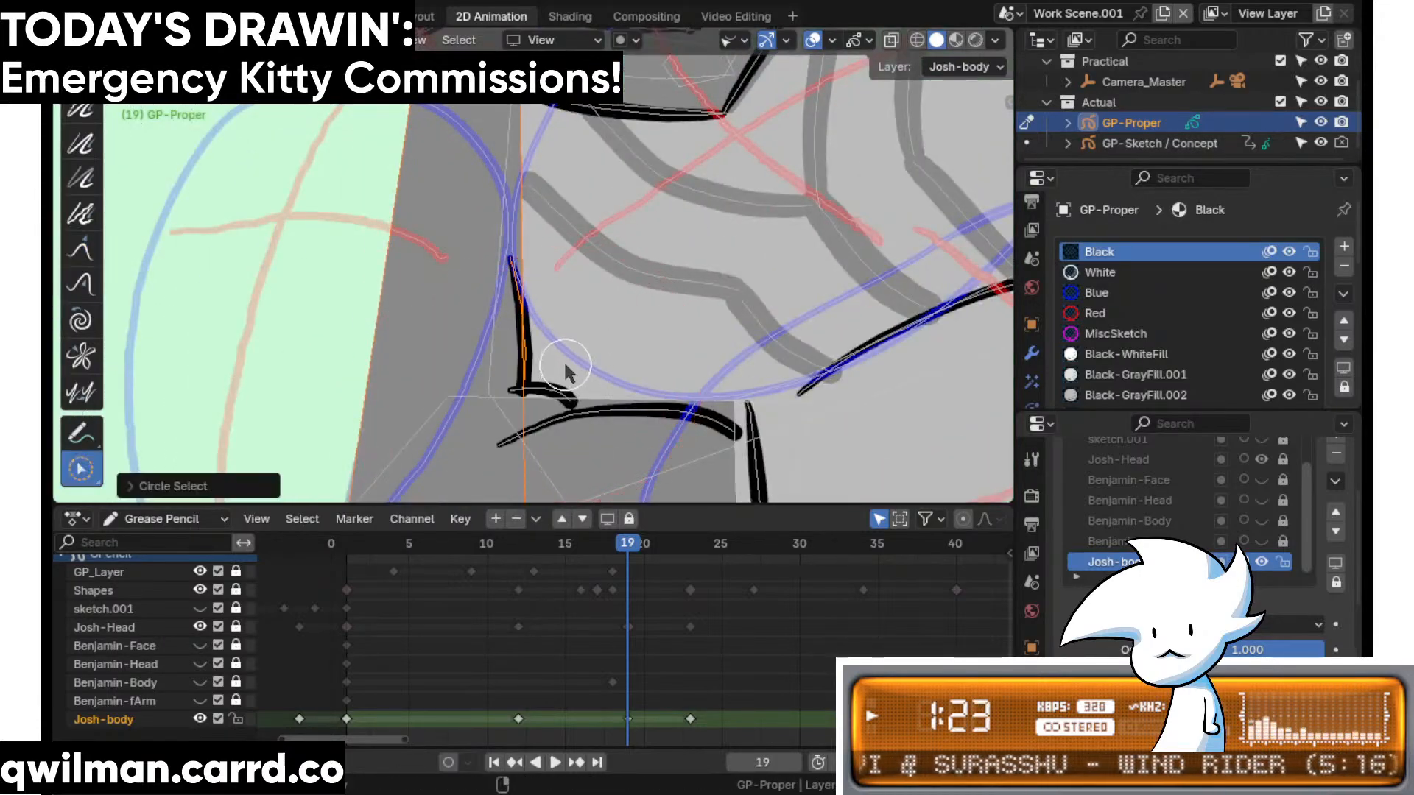
pyautogui.press('q')
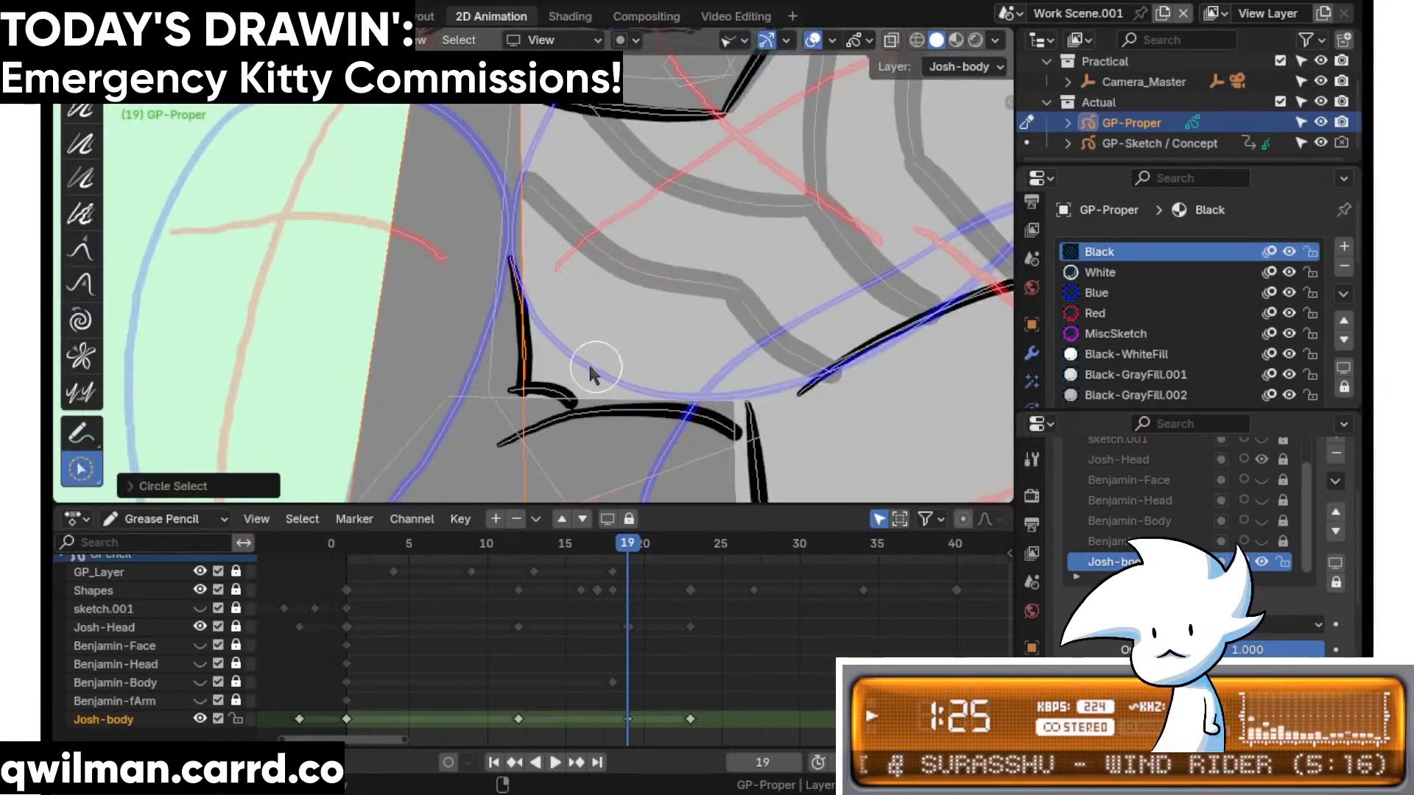
pyautogui.press('q')
pyautogui.click(516, 229)
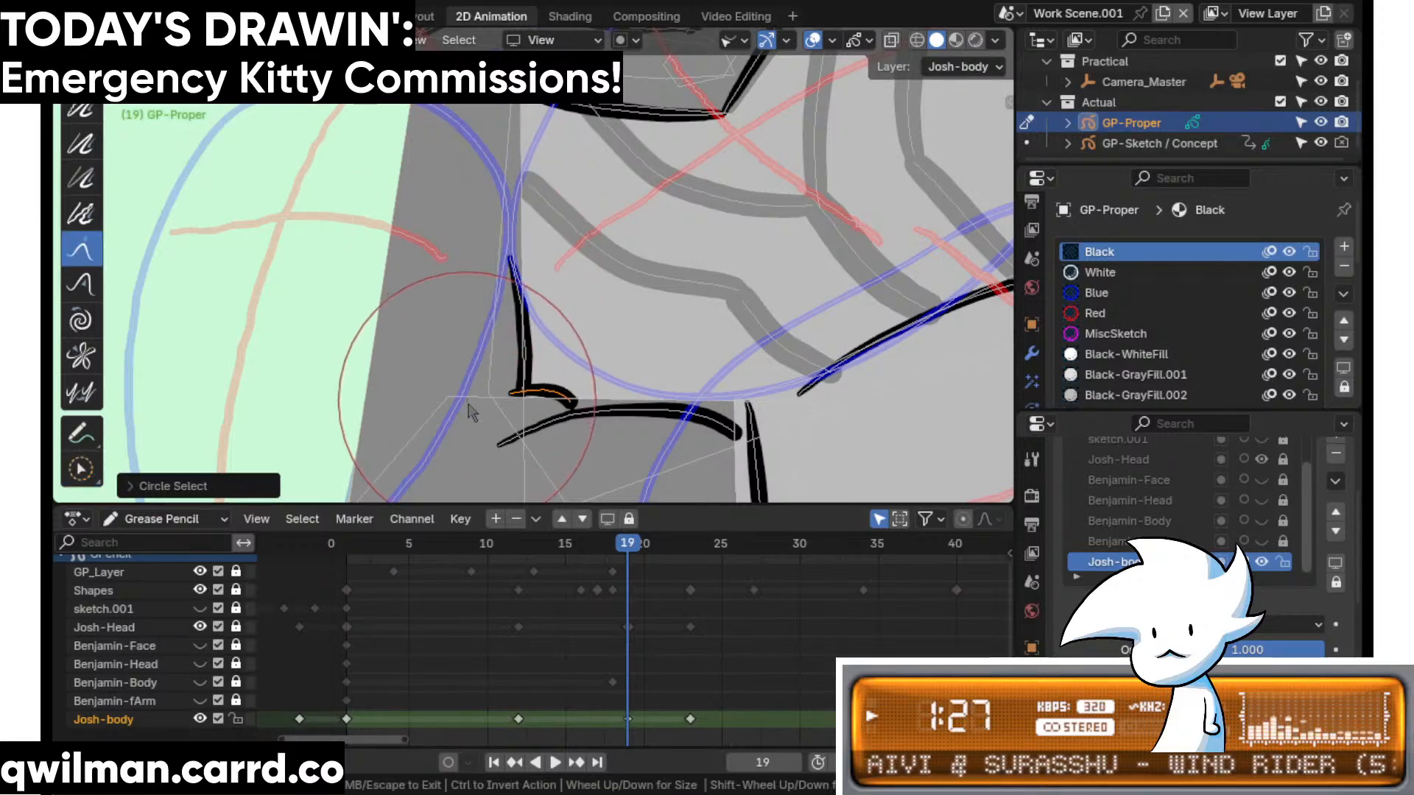
pyautogui.moveTo(583, 416); pyautogui.dragTo(581, 421)
pyautogui.keyDown('shift'); pyautogui.moveTo(574, 374); pyautogui.dragTo(559, 300, button='middle'); pyautogui.keyUp('shift')
pyautogui.scroll(4, 557, 295)
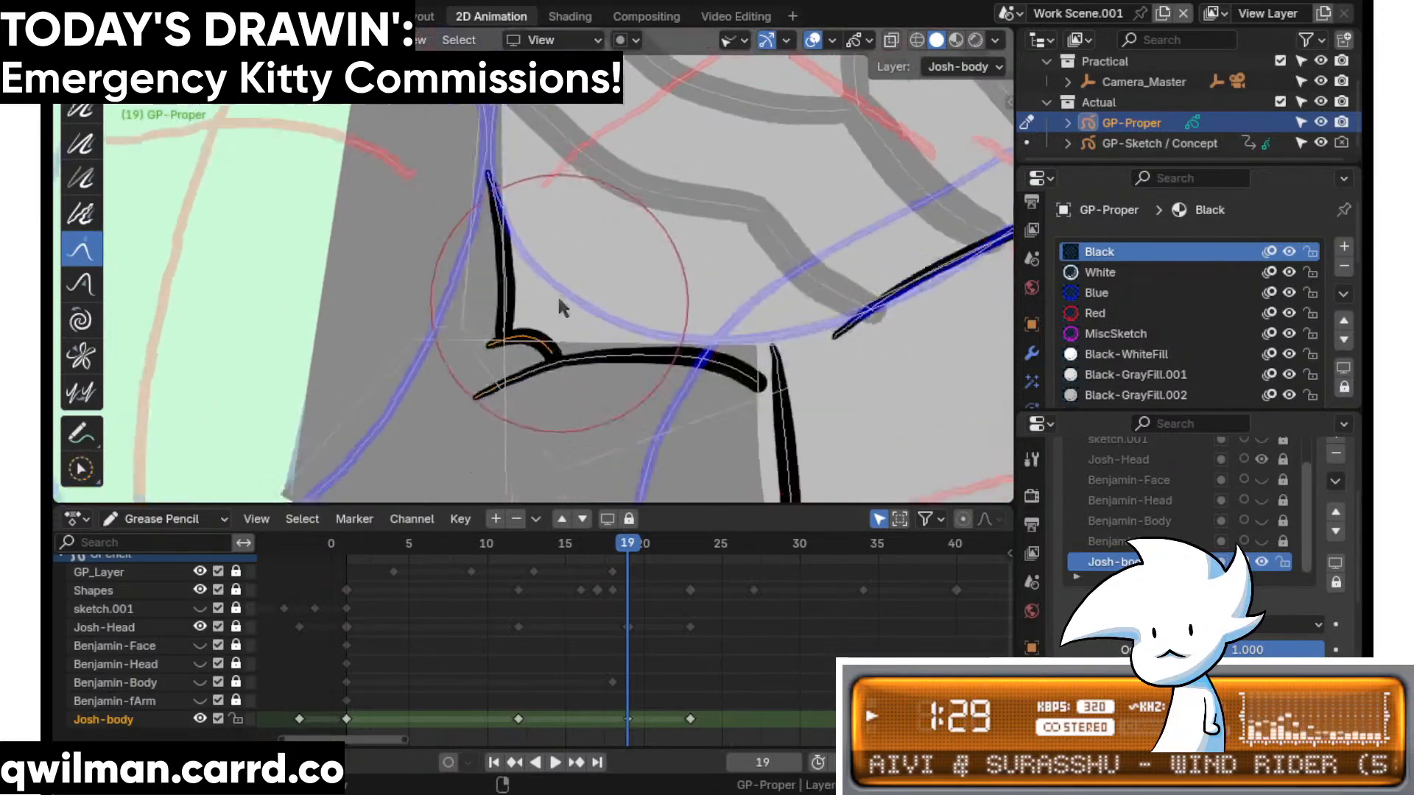
# - Select only the vertical front edge line and nudge its lower end toward the short corner stroke with the Grab brush
pyautogui.hotkey('shift', 'space')
pyautogui.press('c')
pyautogui.click(495, 303)
pyautogui.hotkey('shift', 'space')
pyautogui.press('5')
pyautogui.scroll(-2, 503, 325)
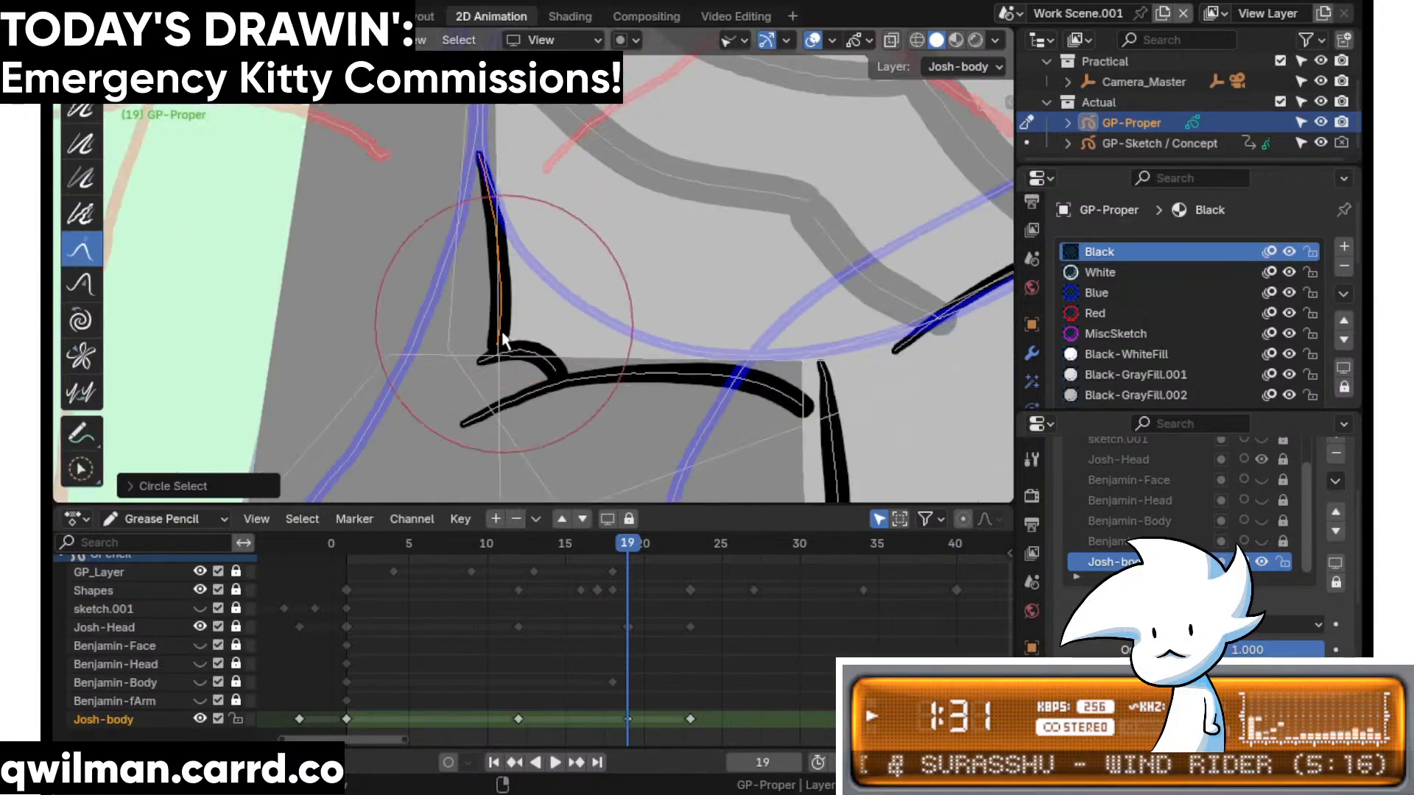
pyautogui.moveTo(503, 325); pyautogui.dragTo(506, 334)
# - Set the Josh-body keyframe at frame 19 to the Keyframe type
pyautogui.scroll(-7, 589, 383)
pyautogui.click(629, 717)
pyautogui.press('q')
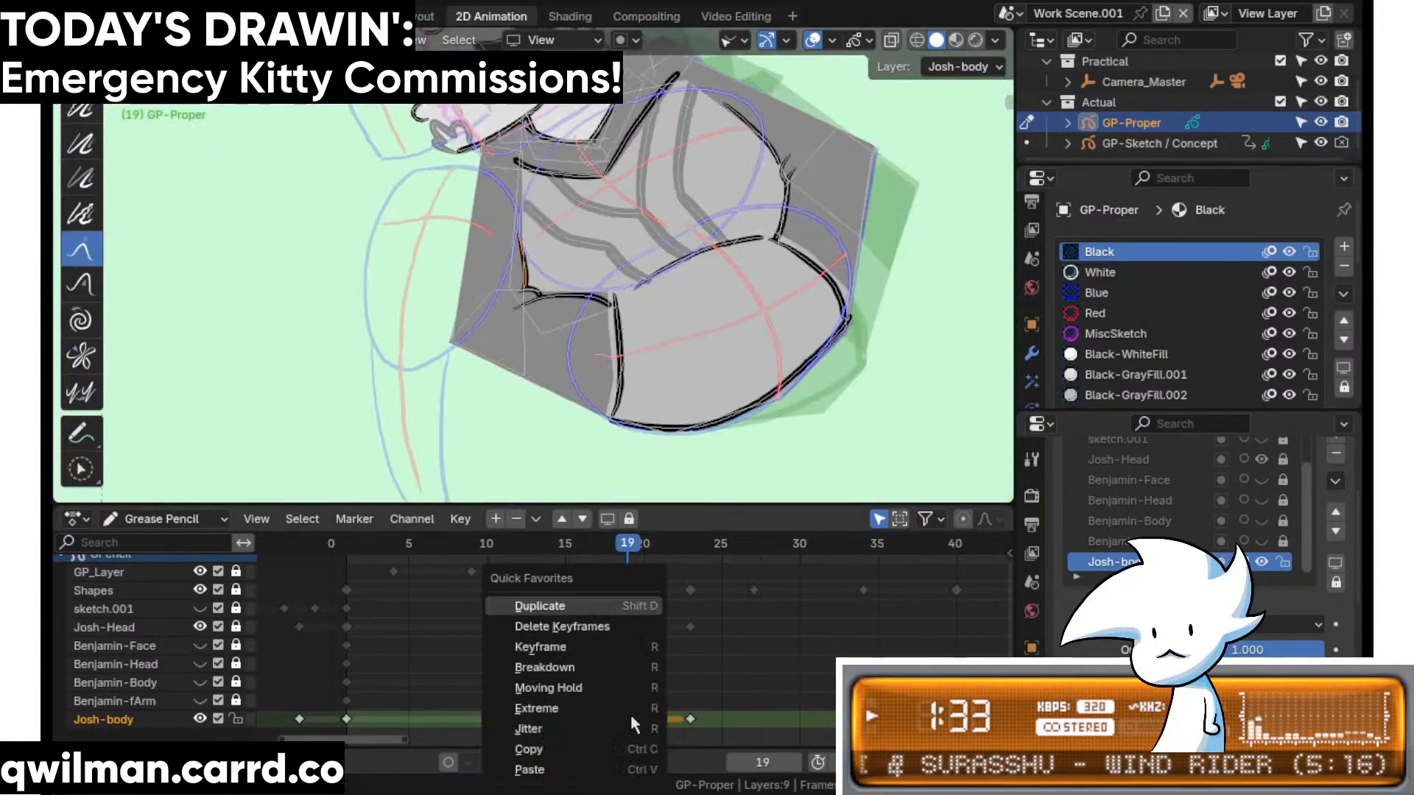
pyautogui.click(599, 645)
# - Play back the animation from around frame 15 to check the body motion, and return to frame 20
pyautogui.moveTo(586, 548); pyautogui.dragTo(571, 549)
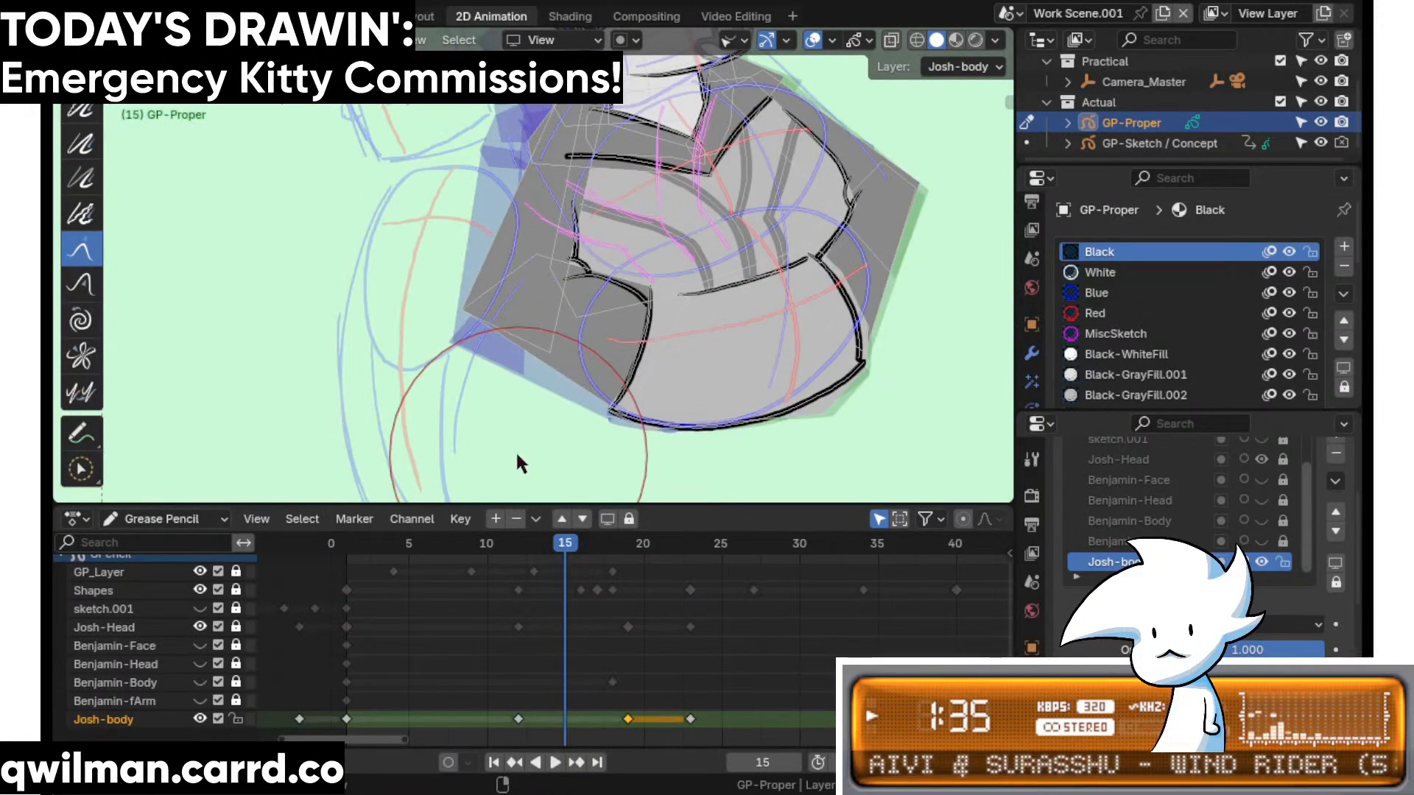
pyautogui.press('space')
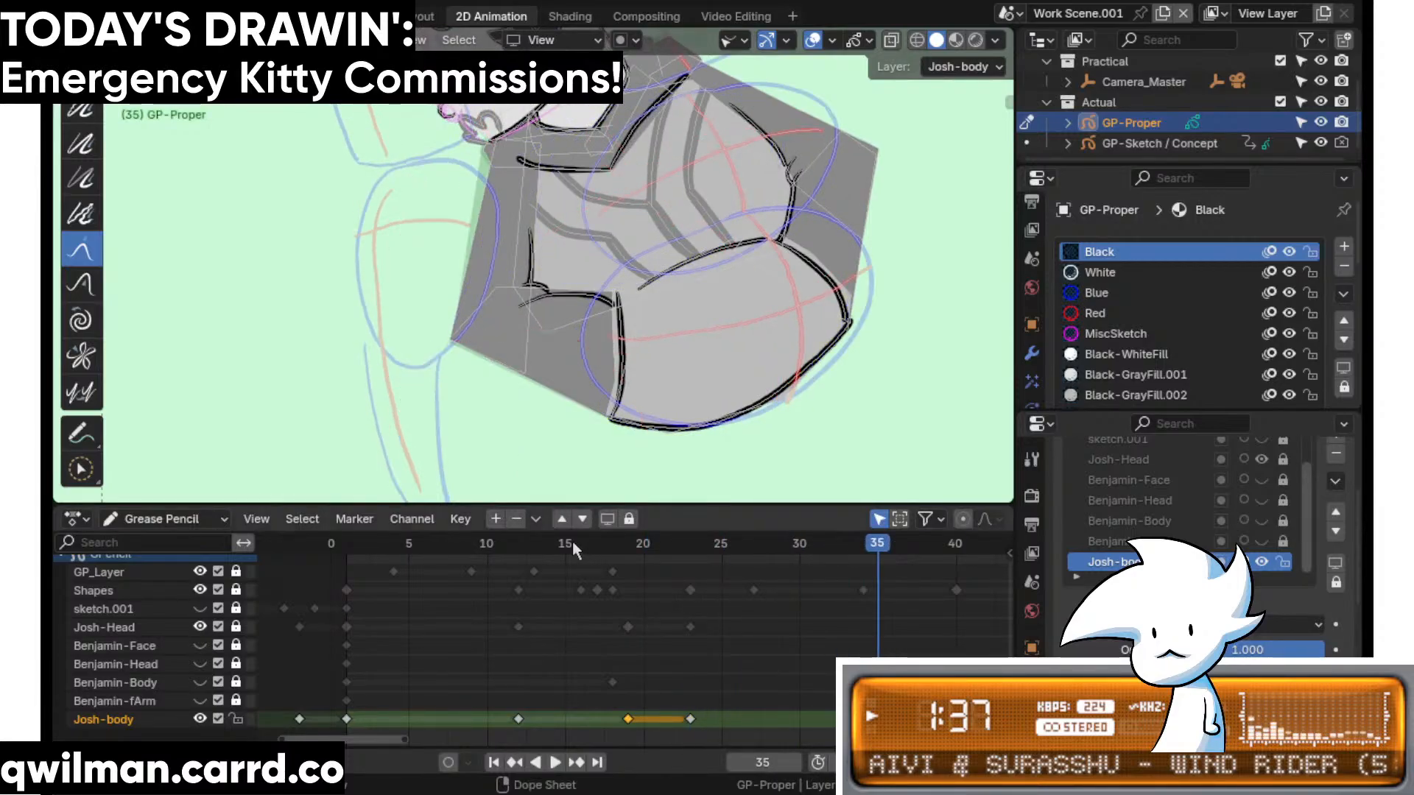
pyautogui.moveTo(572, 542); pyautogui.dragTo(643, 562)
# - Select the outlines and fill of the large sleeve shape on Josh-body at frame 20 and reshape them with the Grab brush
pyautogui.keyDown('shift'); pyautogui.moveTo(664, 418); pyautogui.dragTo(511, 423, button='middle'); pyautogui.keyUp('shift')
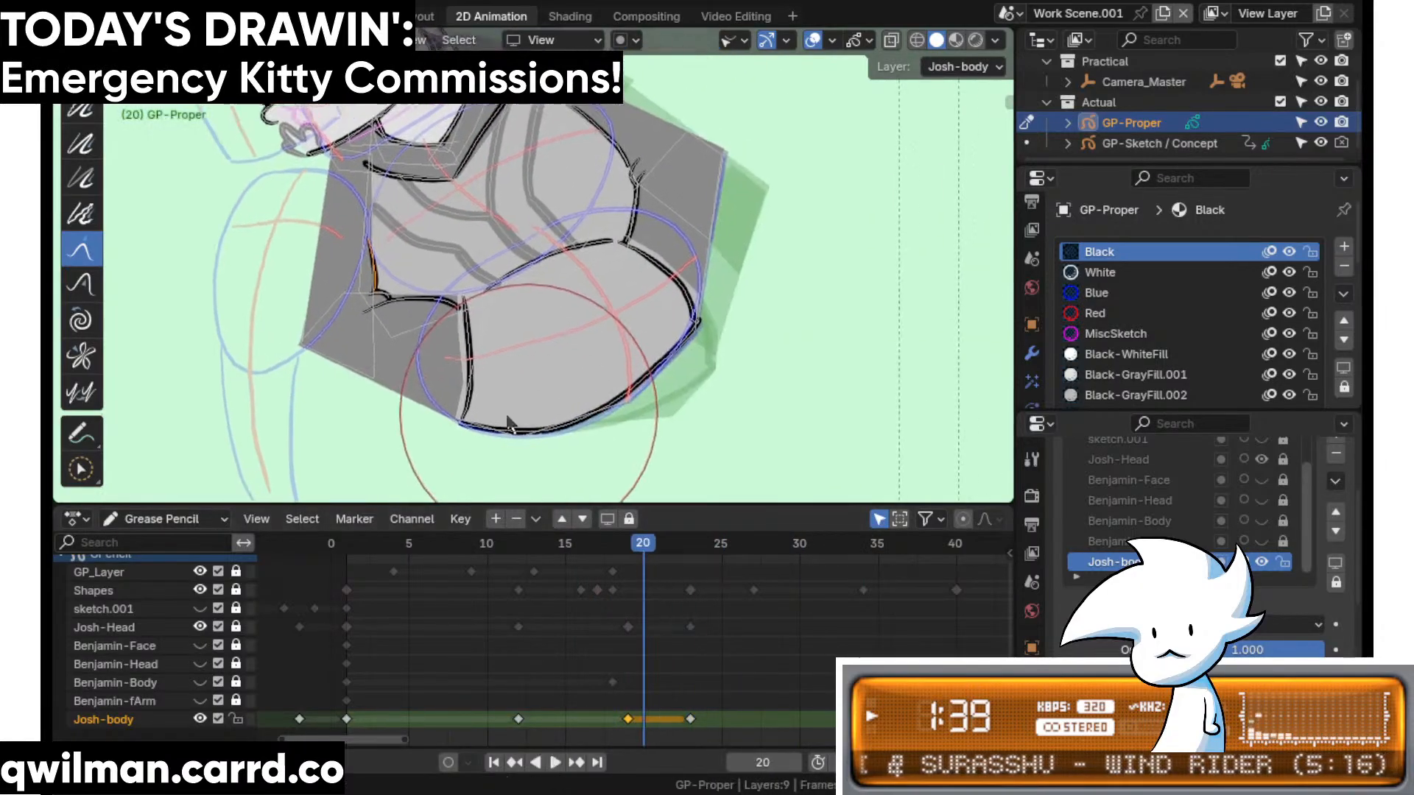
pyautogui.scroll(5, 546, 281)
pyautogui.scroll(2, 560, 276)
pyautogui.press('w')
pyautogui.scroll(4, 572, 272)
pyautogui.keyDown('shift'); pyautogui.moveTo(572, 273); pyautogui.dragTo(633, 380, button='middle'); pyautogui.keyUp('shift')
pyautogui.click(816, 232)
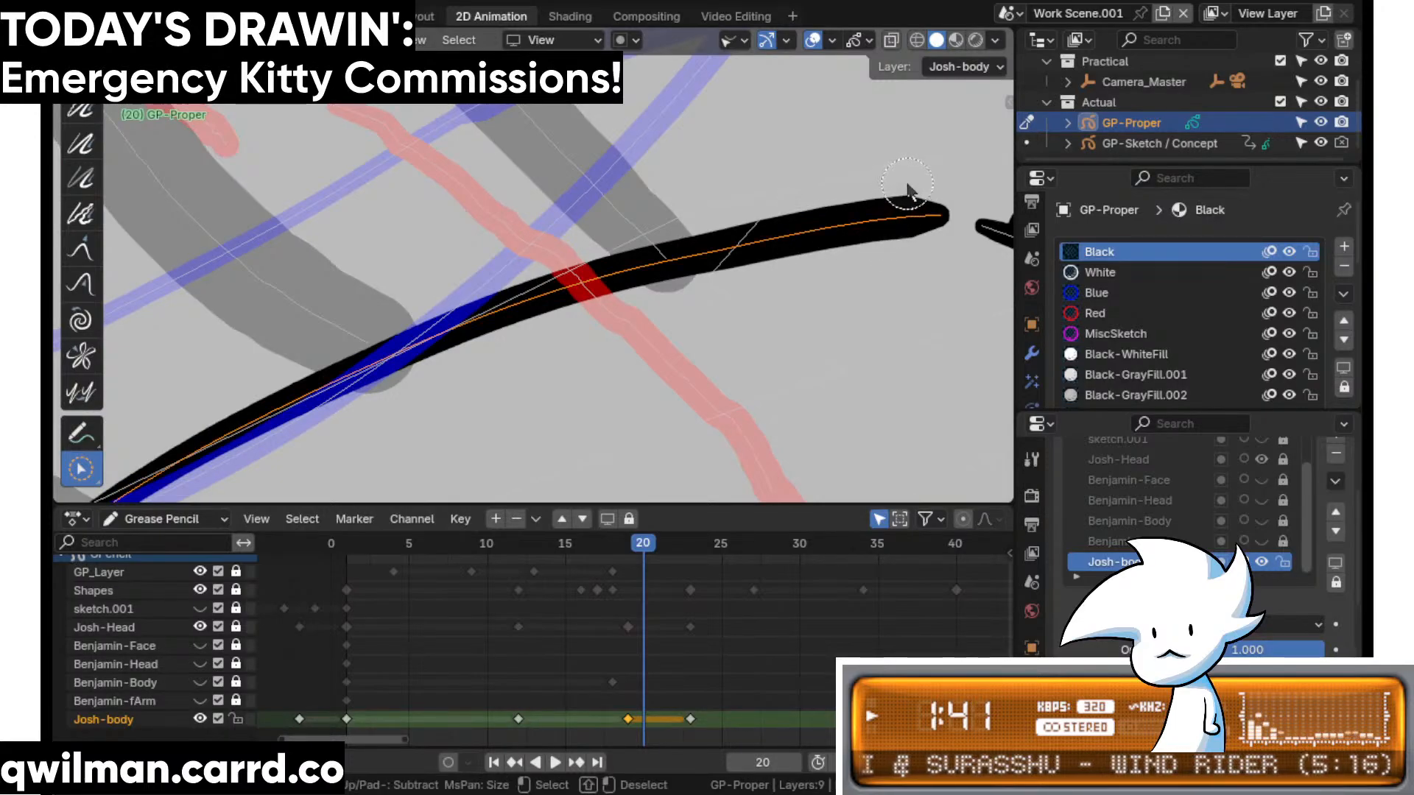
pyautogui.click(707, 212)
pyautogui.scroll(-9, 713, 234)
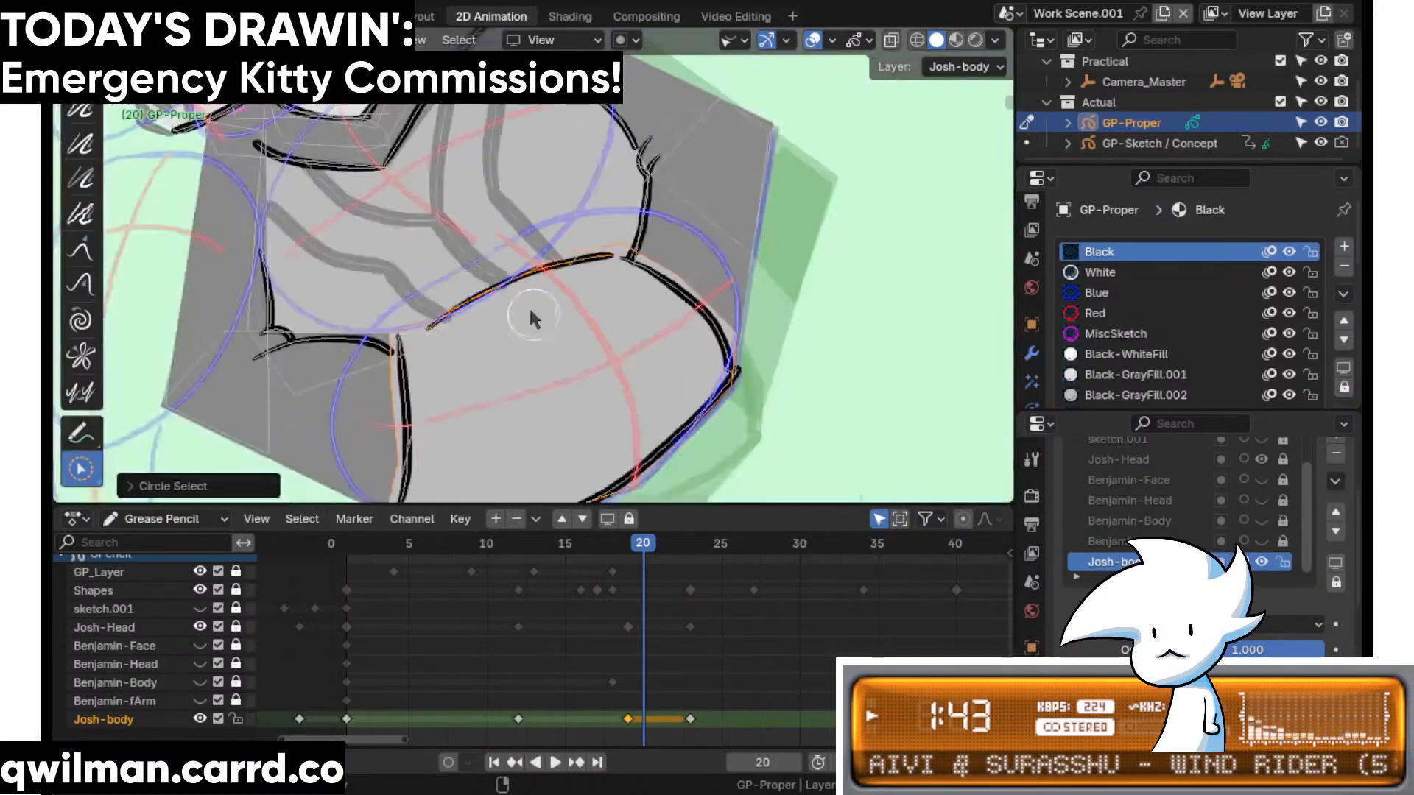
pyautogui.hotkey('shift', 'space')
pyautogui.click(445, 161)
pyautogui.scroll(-2, 499, 295)
pyautogui.moveTo(500, 298); pyautogui.dragTo(495, 299)
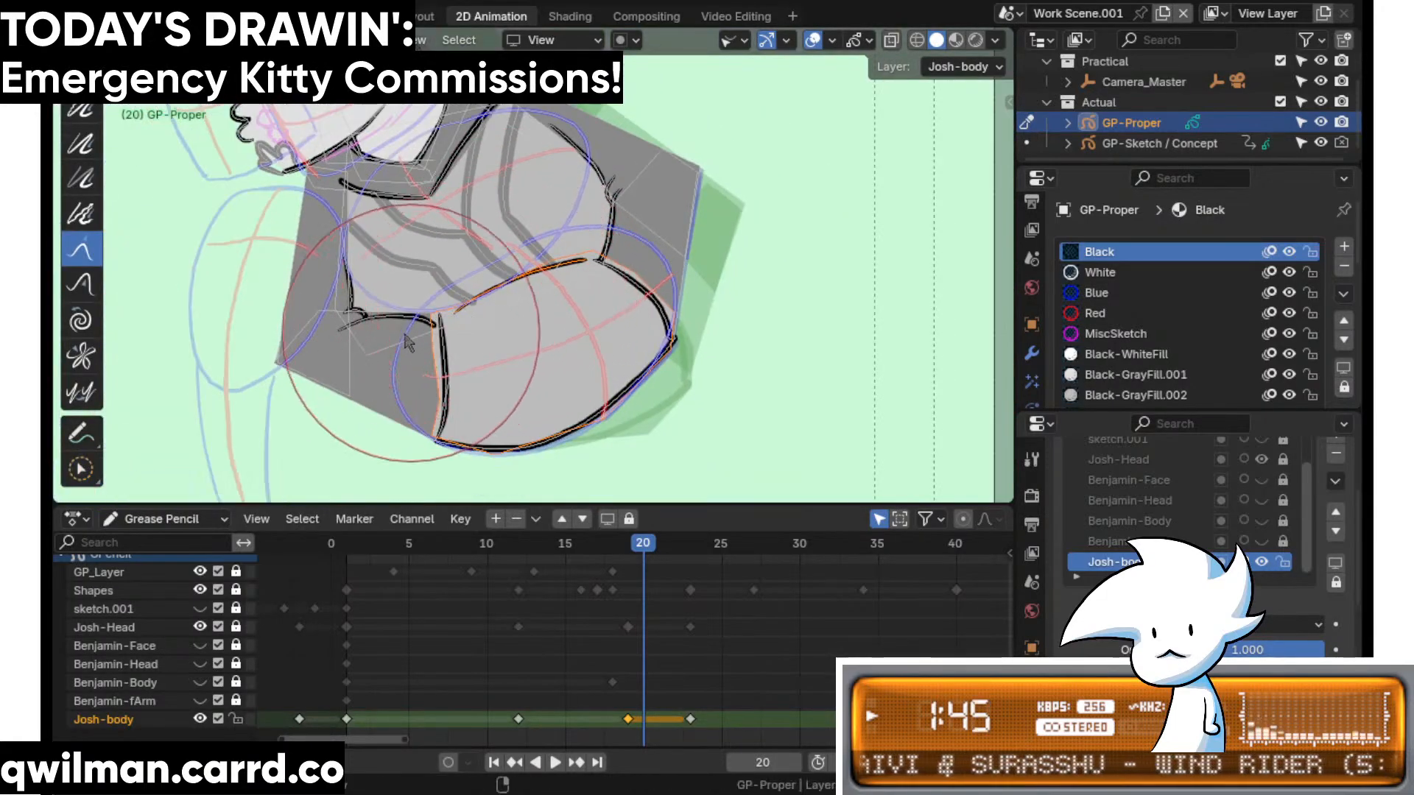
pyautogui.moveTo(405, 342); pyautogui.dragTo(422, 333)
pyautogui.moveTo(523, 293); pyautogui.dragTo(530, 274)
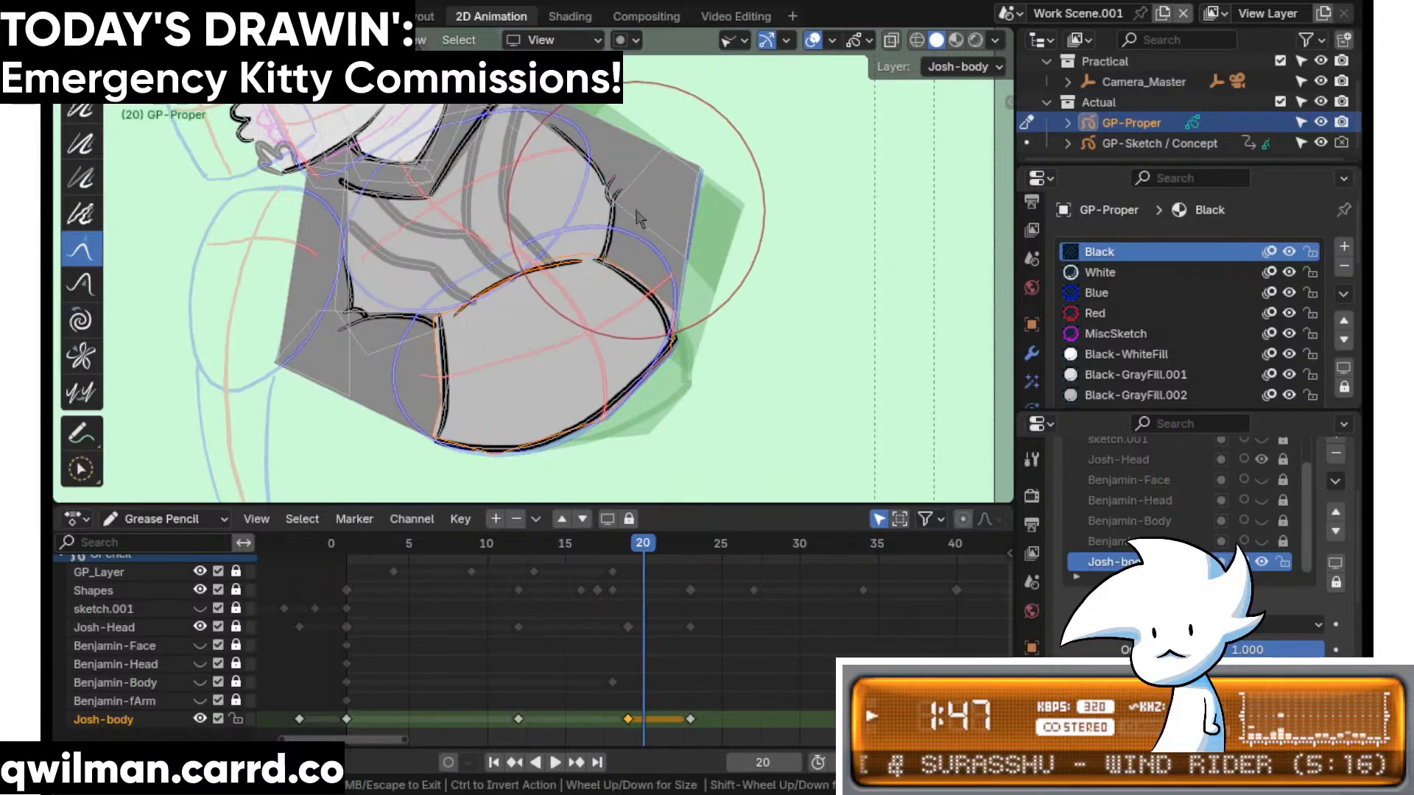
pyautogui.keyDown('shift'); pyautogui.moveTo(471, 361); pyautogui.dragTo(514, 289, button='middle'); pyautogui.keyUp('shift')
# - Select strokes along the upper torso of Josh-body at frame 20 and adjust them with the Grab brush
pyautogui.scroll(2, 514, 288)
pyautogui.hotkey('shift', 'space')
pyautogui.click(453, 365)
pyautogui.scroll(1, 552, 285)
pyautogui.keyDown('shift'); pyautogui.moveTo(663, 202); pyautogui.dragTo(639, 384, button='middle'); pyautogui.keyUp('shift')
pyautogui.scroll(1, 614, 259)
pyautogui.moveTo(638, 552)
pyautogui.mouseDown()
pyautogui.moveTo(625, 549)
pyautogui.moveTo(719, 549)
pyautogui.moveTo(640, 552)
pyautogui.mouseUp()
pyautogui.keyDown('shift'); pyautogui.moveTo(621, 175); pyautogui.dragTo(646, 304, button='middle'); pyautogui.keyUp('shift')
pyautogui.scroll(1, 646, 303)
pyautogui.moveTo(648, 283)
pyautogui.mouseDown()
pyautogui.moveTo(643, 305)
pyautogui.moveTo(622, 270)
pyautogui.mouseUp()
pyautogui.hotkey('shift', 'space')
pyautogui.click(588, 149)
pyautogui.scroll(-2, 595, 243)
pyautogui.keyDown('shift'); pyautogui.moveTo(483, 146); pyautogui.dragTo(561, 233, button='middle'); pyautogui.keyUp('shift')
# - Select the back outline and the light gray torso fill at frame 20 and reshape them with the Grab brush
pyautogui.scroll(6, 562, 233)
pyautogui.keyDown('shift'); pyautogui.moveTo(556, 151); pyautogui.dragTo(581, 231, button='middle'); pyautogui.keyUp('shift')
pyautogui.press('q')
pyautogui.click(583, 231)
pyautogui.click(552, 198)
pyautogui.hotkey('shift', 'space')
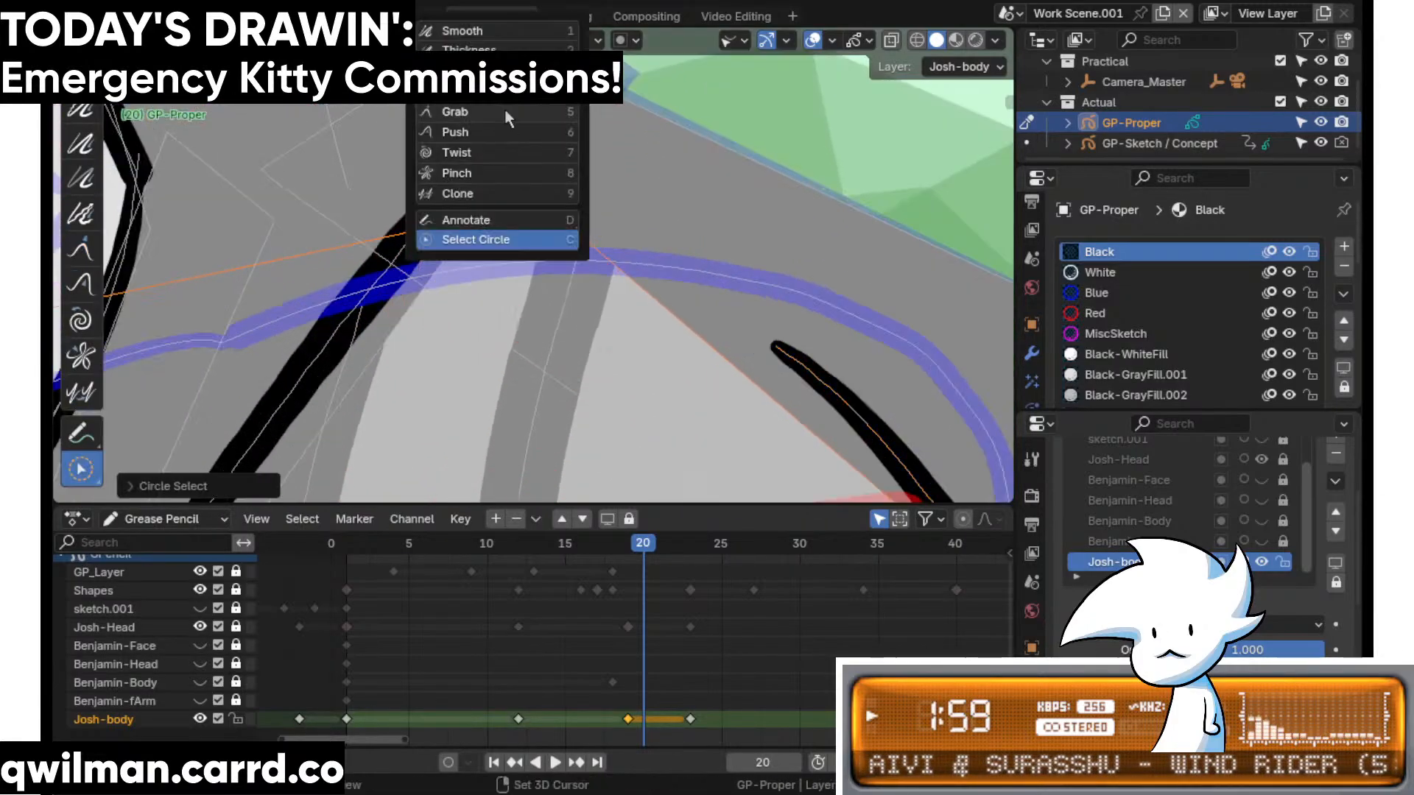
pyautogui.click(507, 116)
pyautogui.scroll(-4, 545, 169)
pyautogui.moveTo(552, 191); pyautogui.dragTo(529, 172)
pyautogui.scroll(-5, 535, 276)
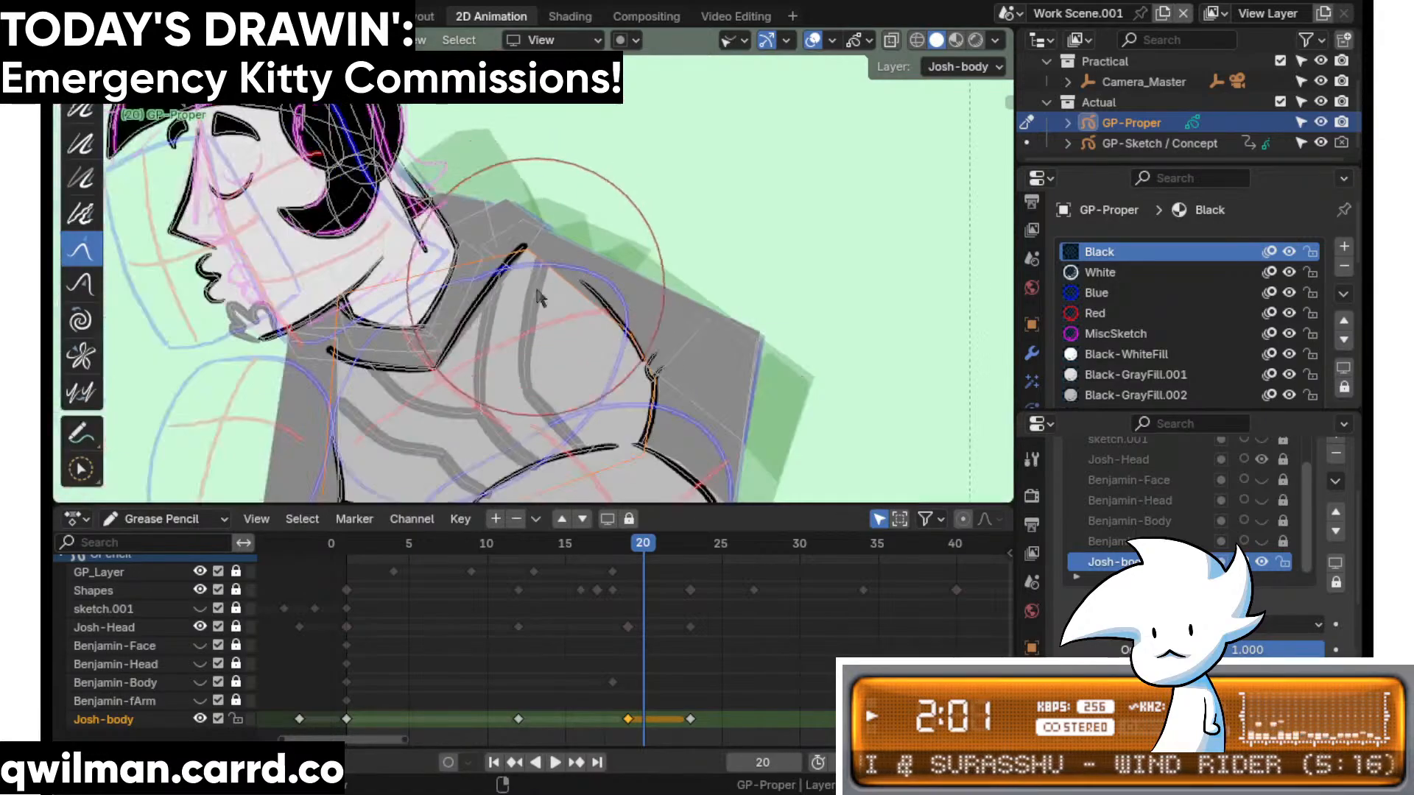
pyautogui.keyDown('shift'); pyautogui.moveTo(604, 391); pyautogui.dragTo(600, 302, button='middle'); pyautogui.keyUp('shift')
# - Play back the animation with the whole figure in view to check the reshaped body, and return to frame 19
pyautogui.moveTo(640, 564)
pyautogui.mouseDown()
pyautogui.moveTo(614, 550)
pyautogui.moveTo(688, 561)
pyautogui.moveTo(627, 567)
pyautogui.mouseUp()
pyautogui.press('space')
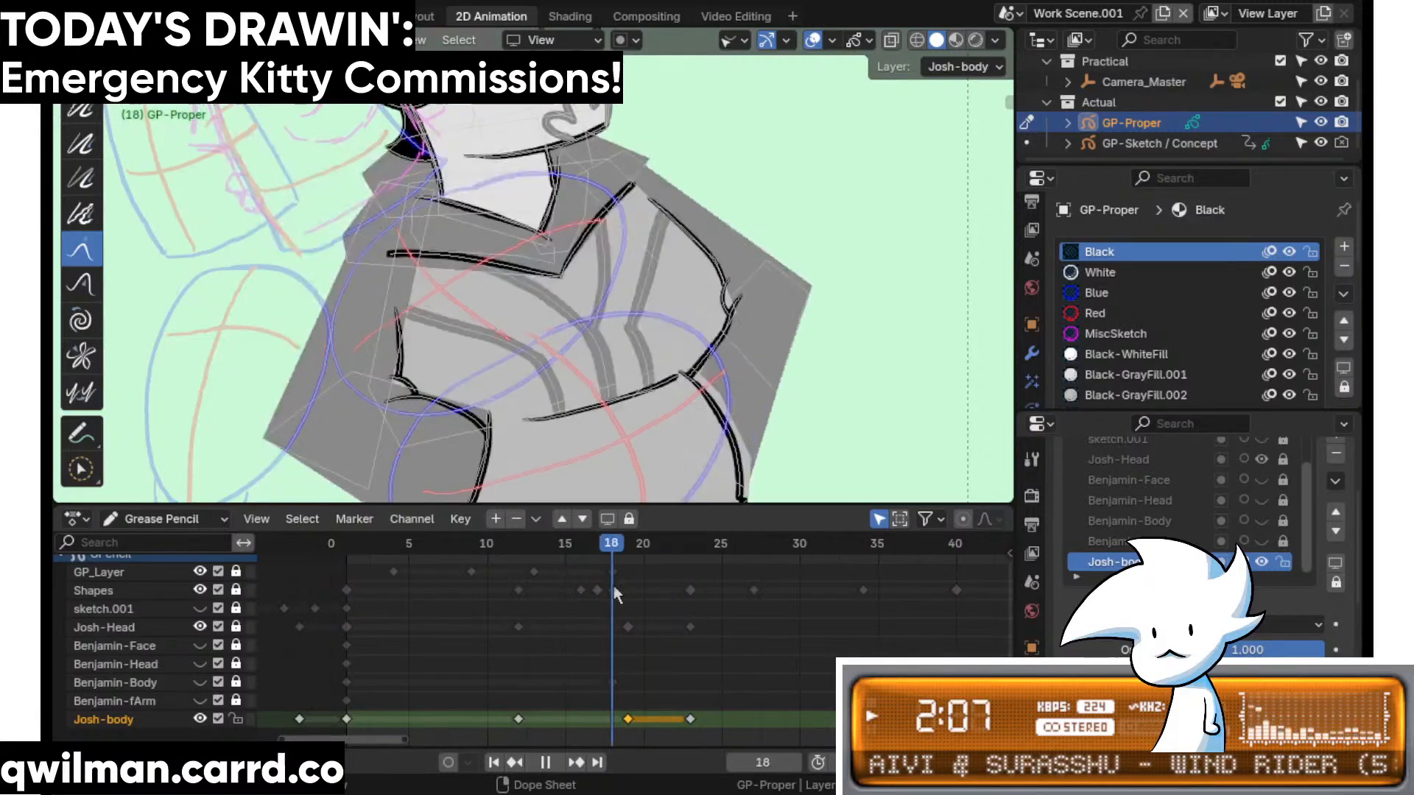
pyautogui.press('Home')
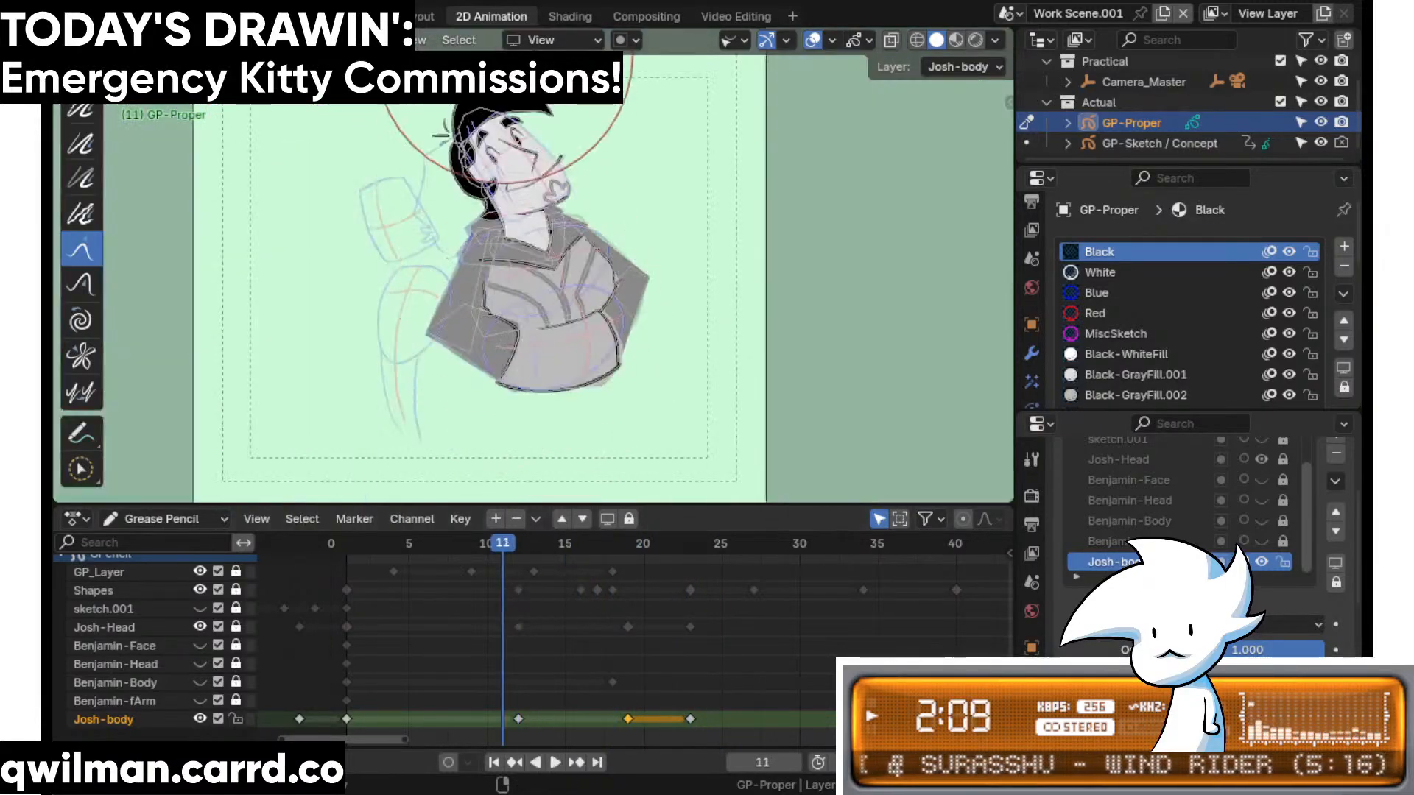
pyautogui.press('space')
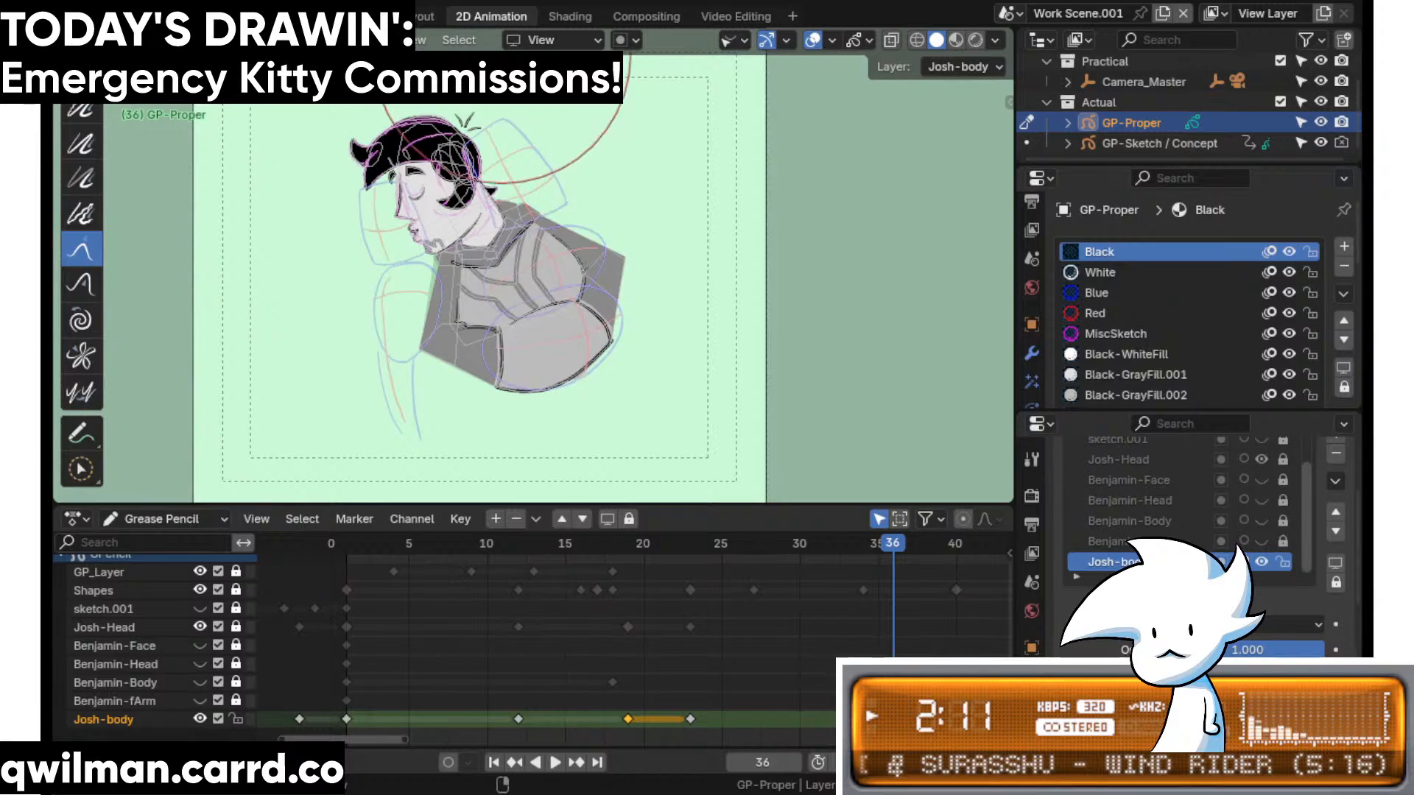
pyautogui.moveTo(611, 544)
pyautogui.mouseDown()
pyautogui.moveTo(682, 557)
pyautogui.moveTo(662, 568)
pyautogui.moveTo(688, 573)
pyautogui.moveTo(628, 580)
pyautogui.mouseUp()
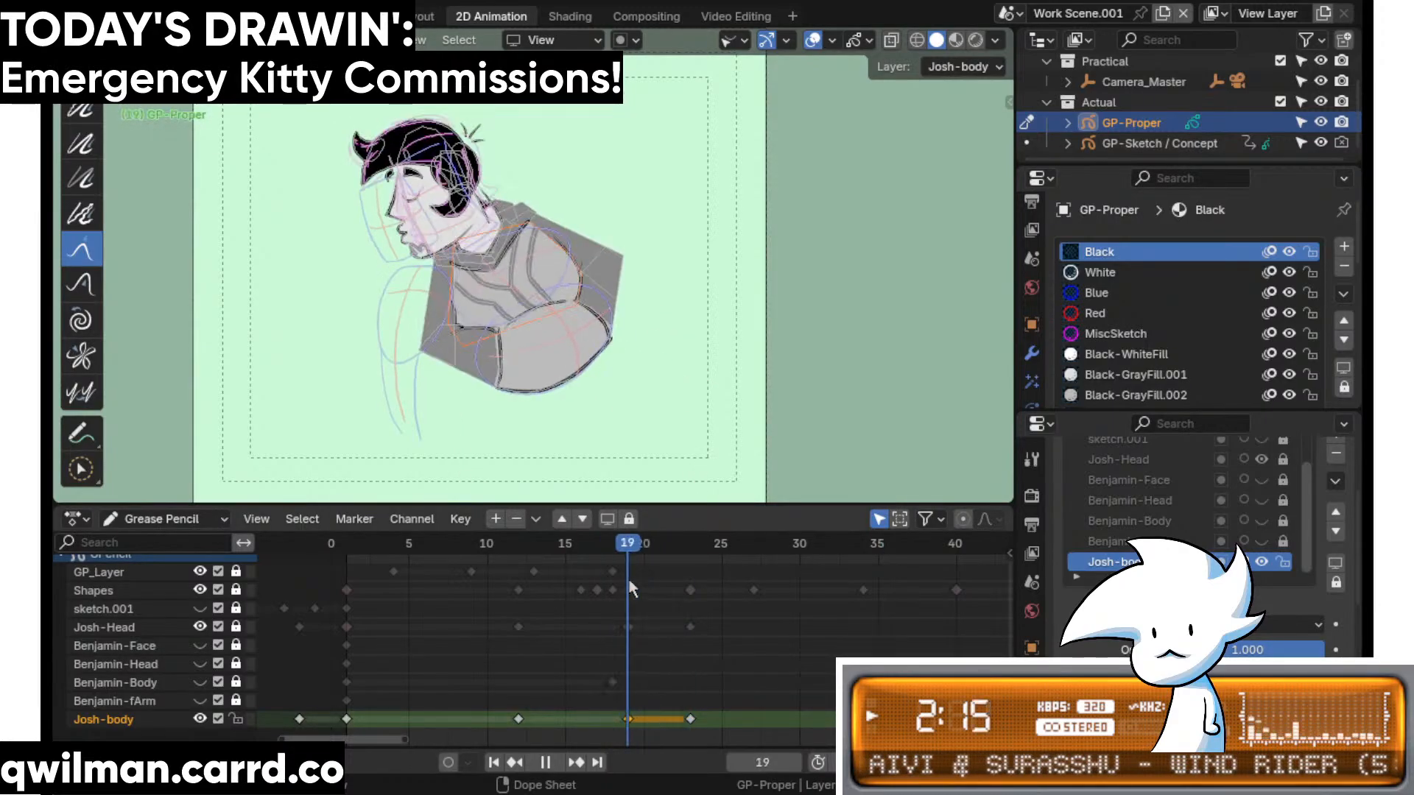
# - Select the gray fold strokes on the chest at frame 19 and touch them up with the Grab brush
pyautogui.scroll(8, 589, 332)
pyautogui.press('q')
pyautogui.click(564, 276)
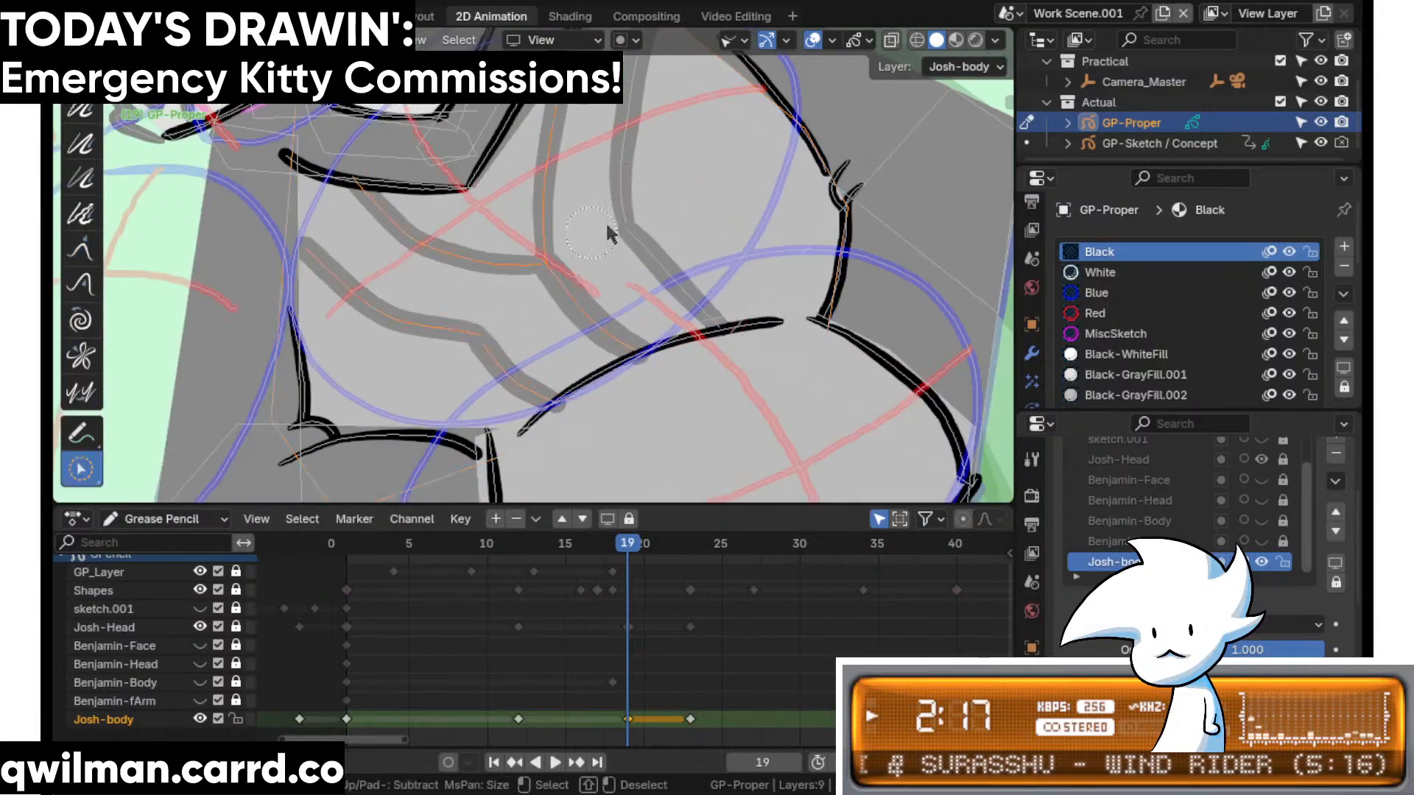
pyautogui.press('q')
pyautogui.click(530, 126)
pyautogui.scroll(-3, 523, 265)
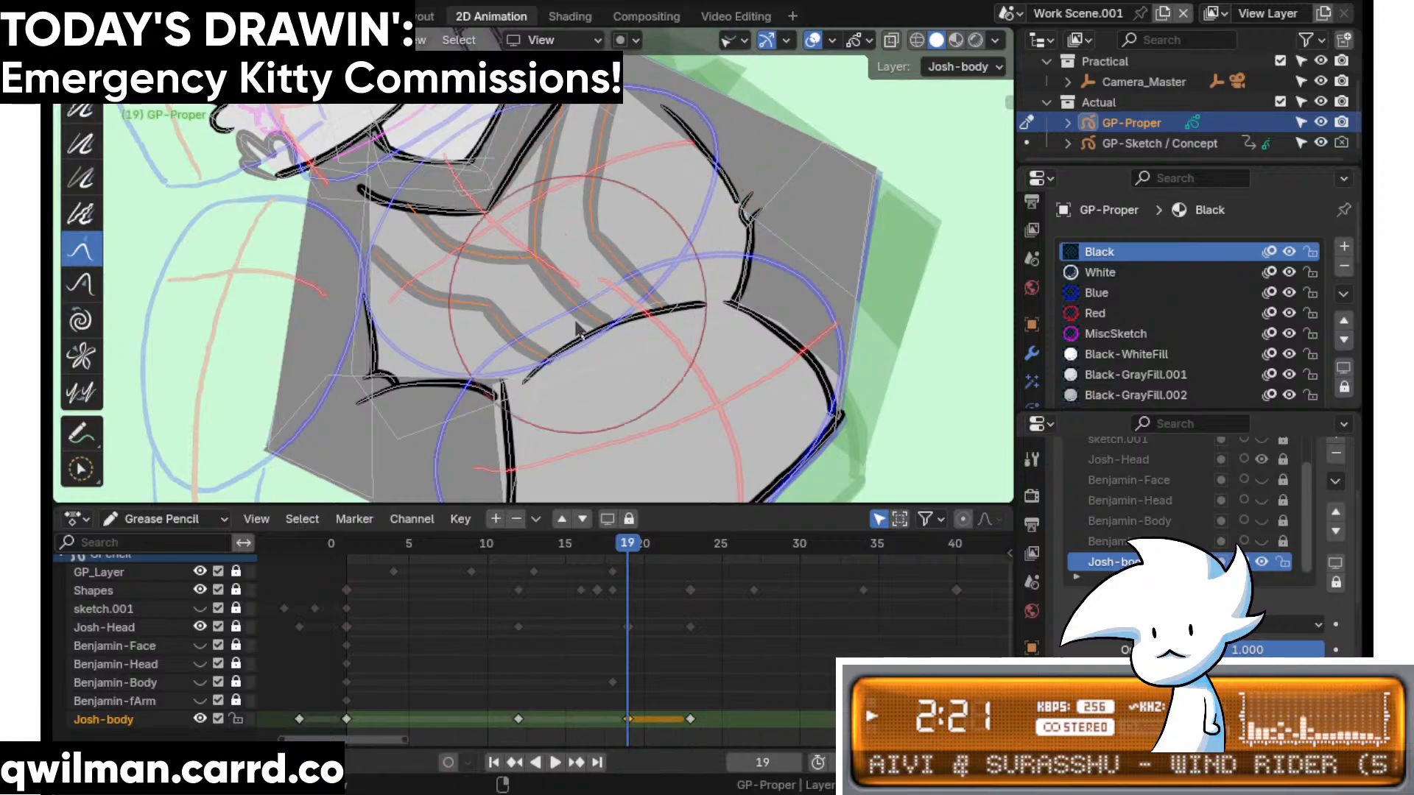
# - Play back the animation from around frame 15 to check the chest folds, and return to frame 19
pyautogui.click(561, 543)
pyautogui.press('space')
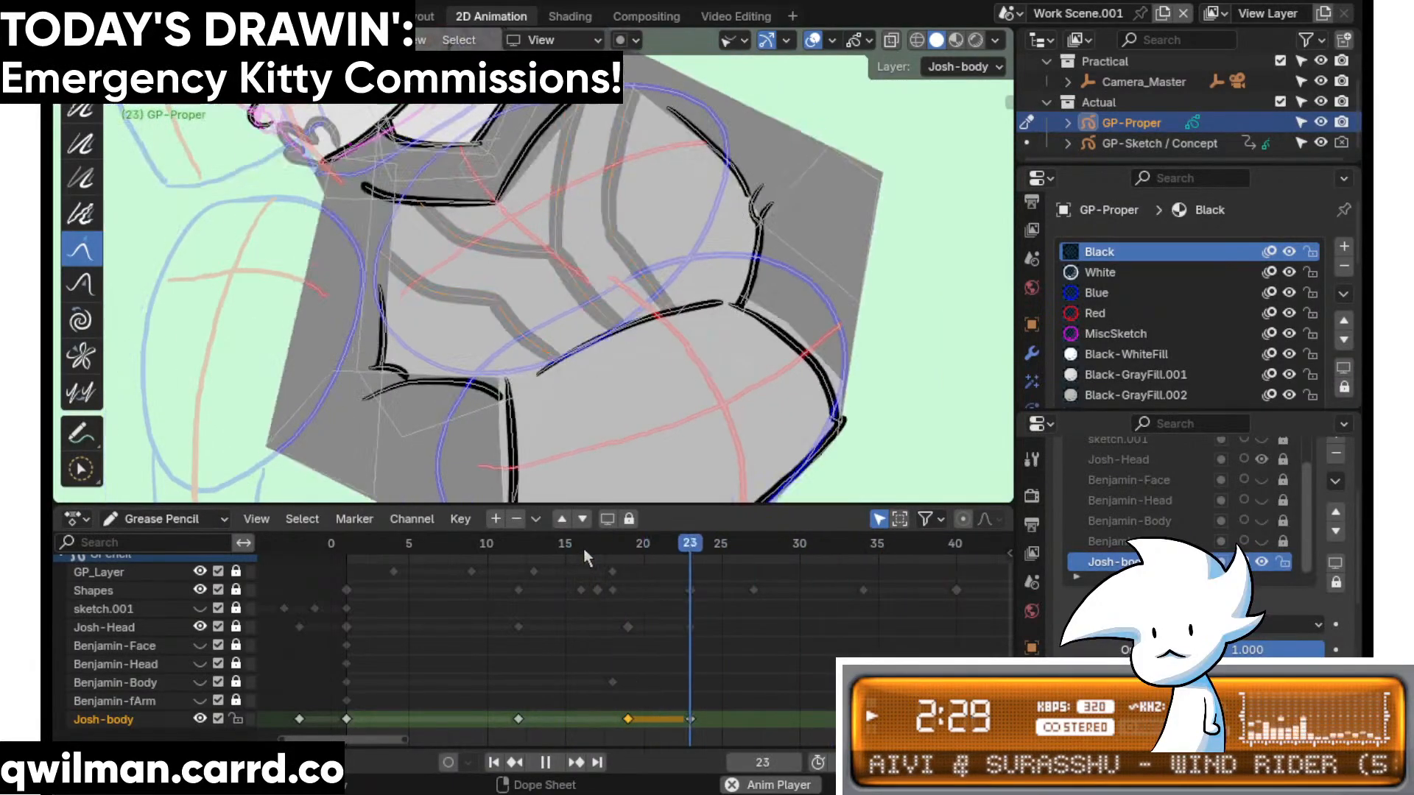
pyautogui.press('space')
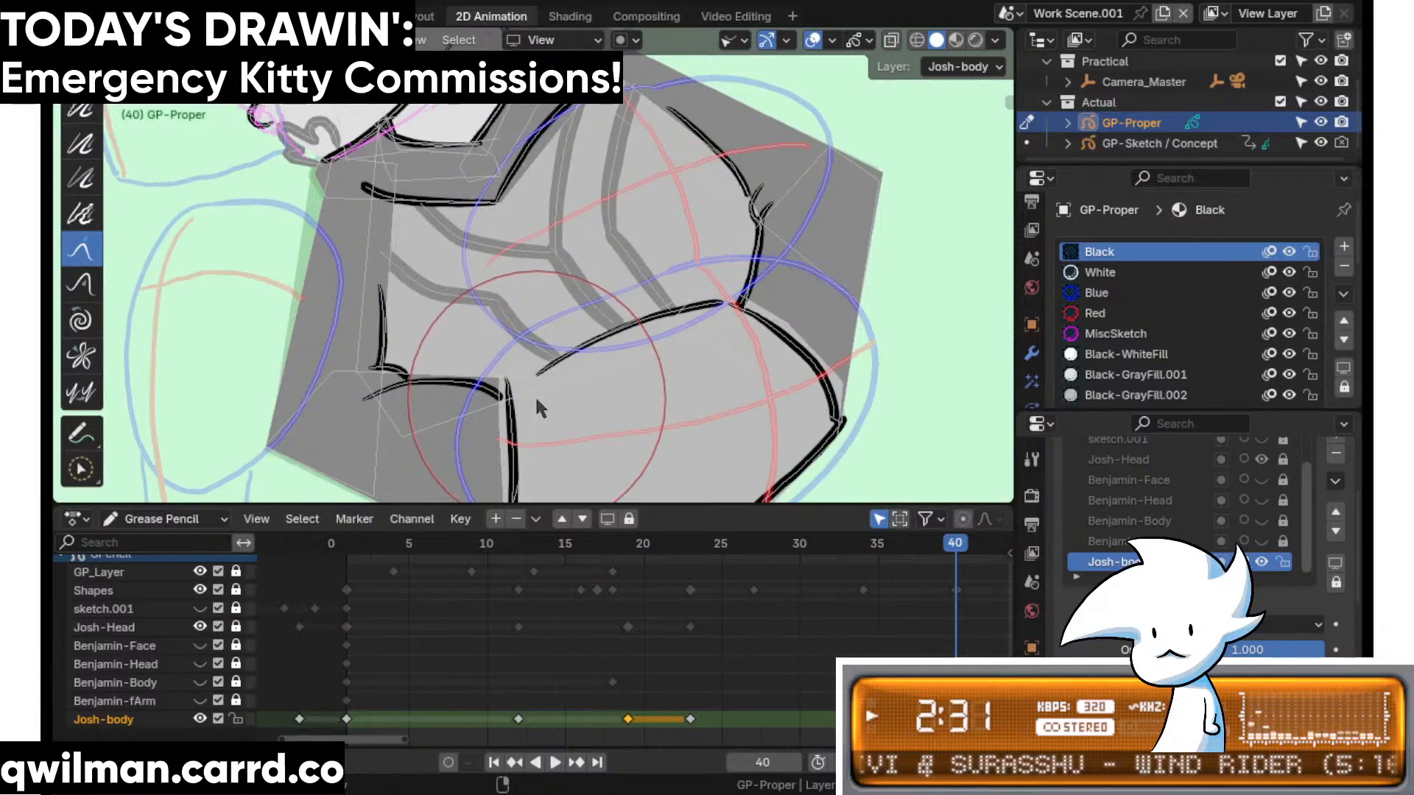
pyautogui.click(628, 544)
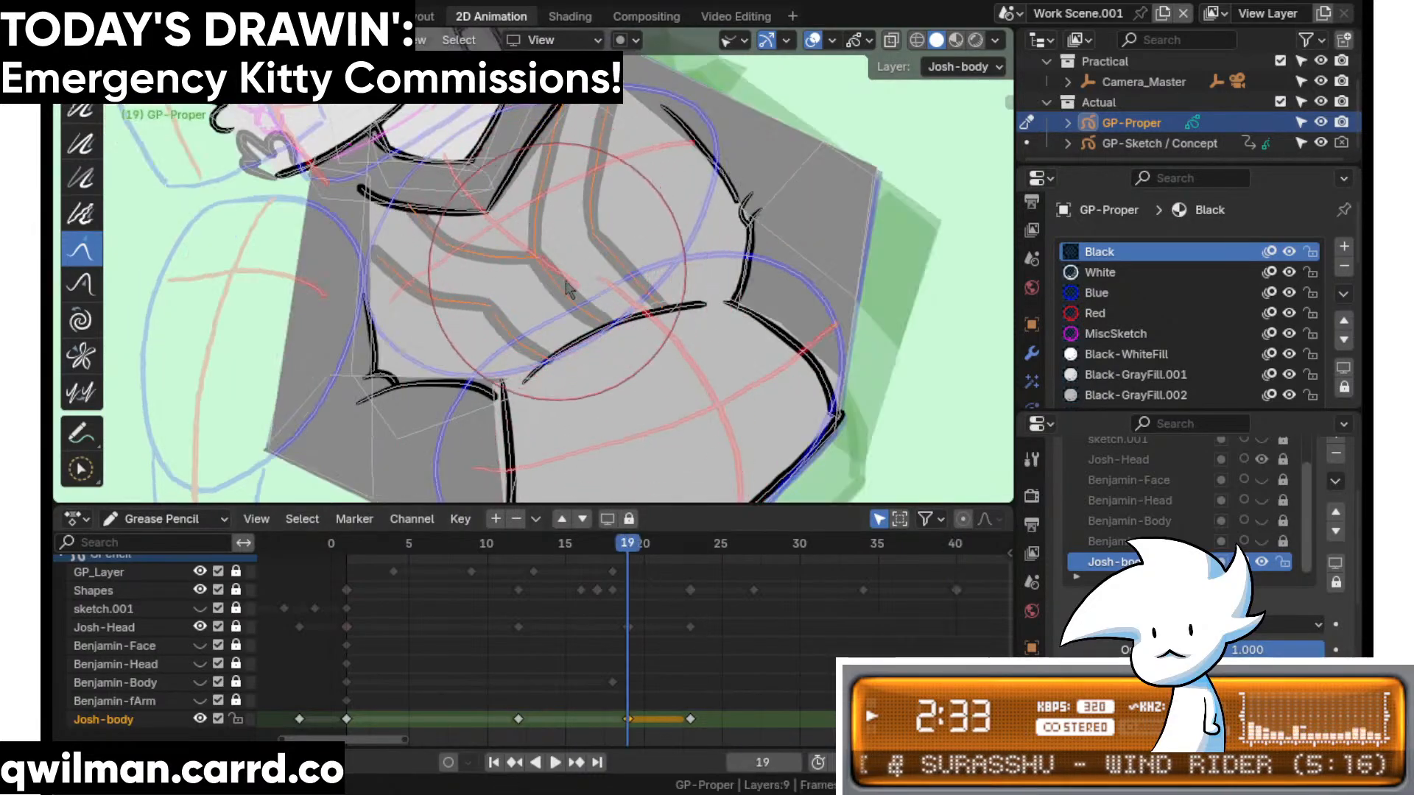
# - Select the line and fill at the back of the neck at frame 19 and reshape them with the Grab brush
pyautogui.keyDown('shift'); pyautogui.moveTo(566, 283); pyautogui.dragTo(598, 321, button='middle'); pyautogui.keyUp('shift')
pyautogui.scroll(2, 588, 327)
pyautogui.scroll(1, 598, 328)
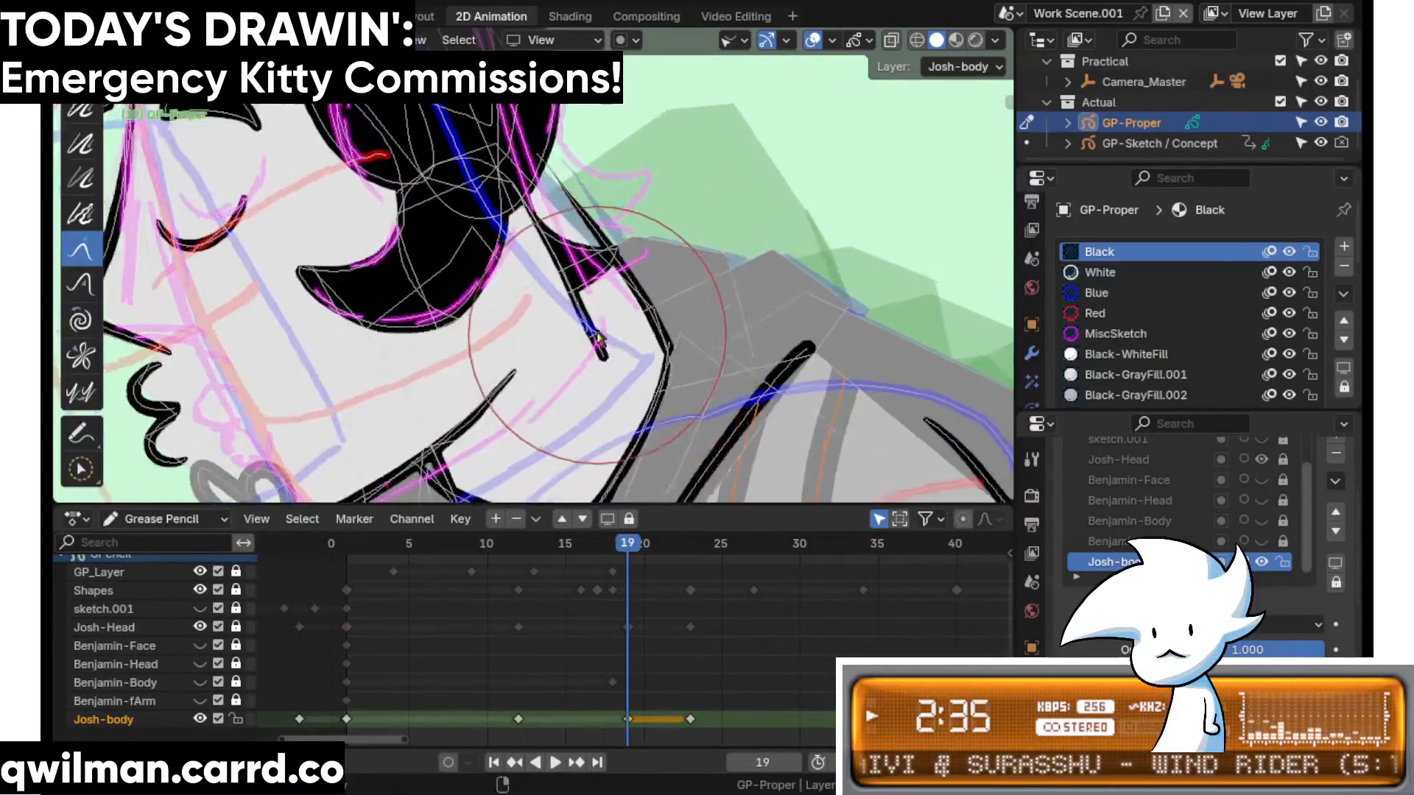
pyautogui.scroll(2, 599, 338)
pyautogui.click(731, 324)
pyautogui.scroll(-4, 713, 306)
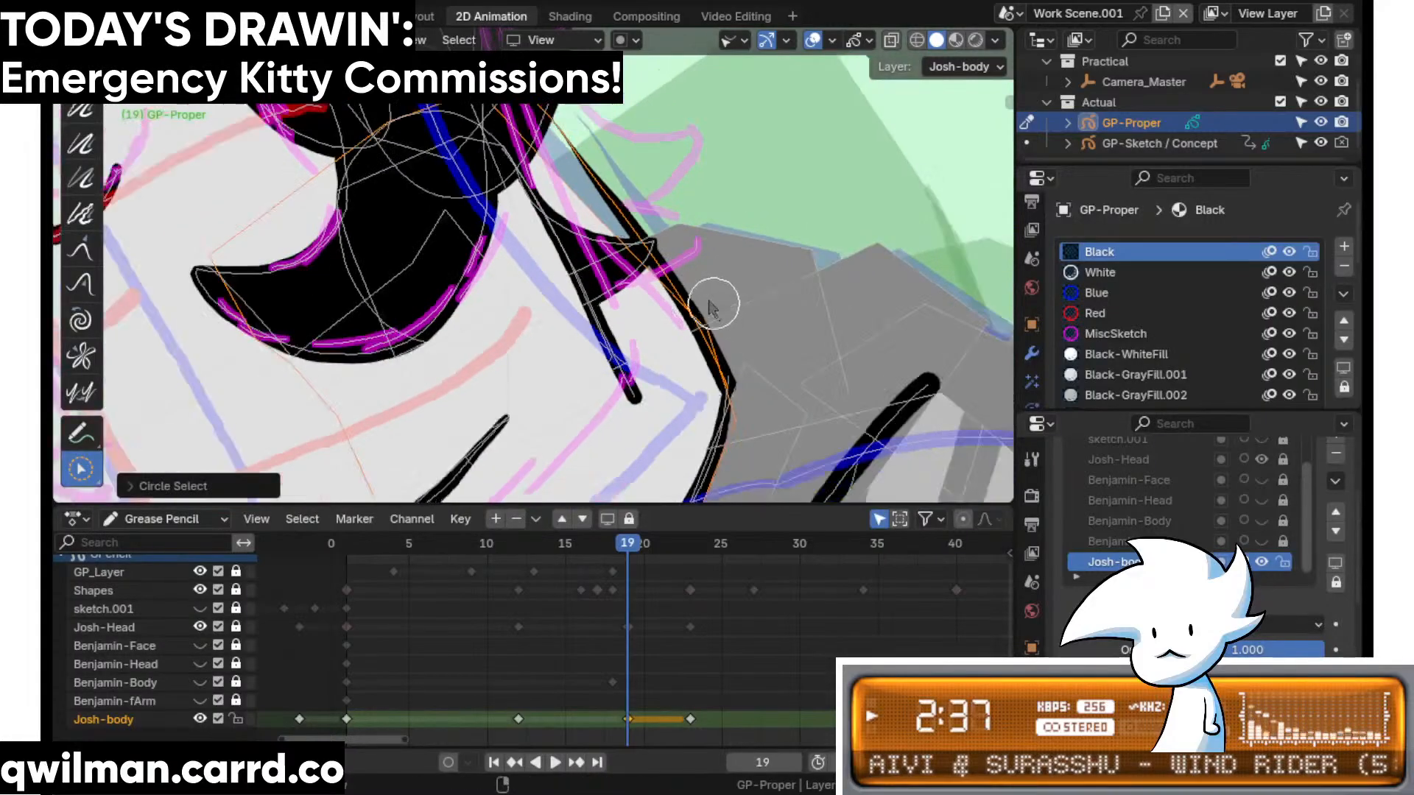
pyautogui.scroll(6, 618, 216)
pyautogui.click(614, 164)
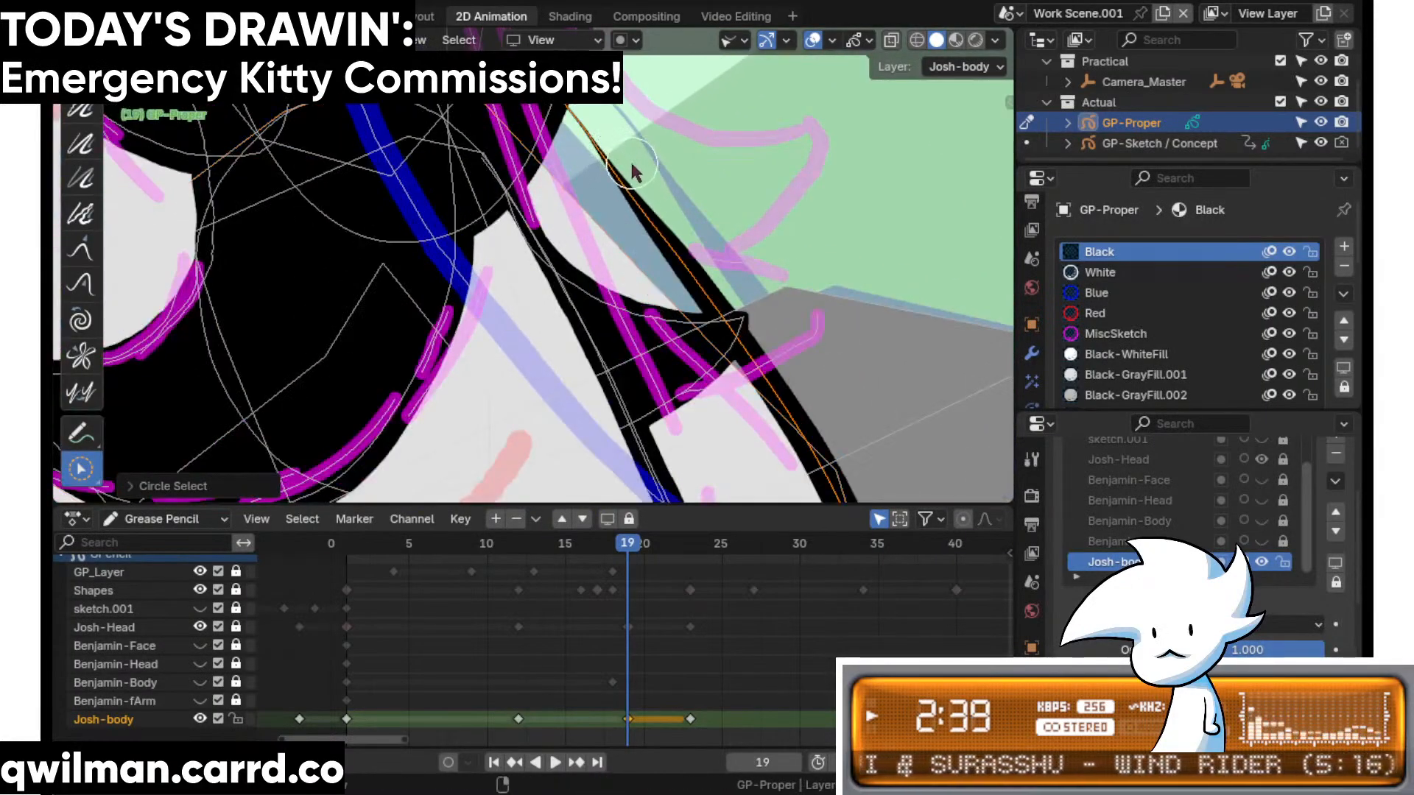
pyautogui.scroll(-3, 622, 191)
pyautogui.hotkey('shift', 'space')
pyautogui.click(545, 113)
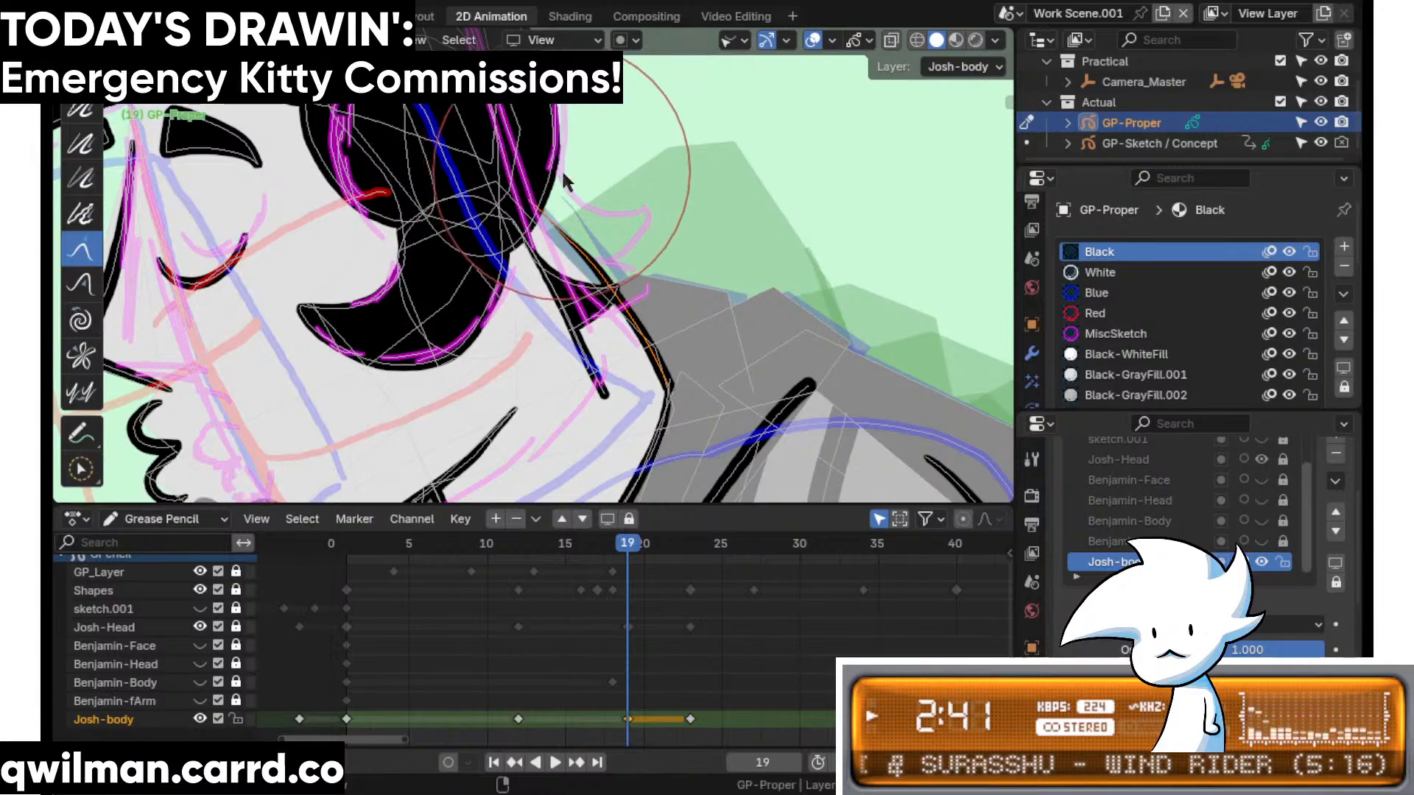
# - Unlock the Josh-Head layer, lock Josh-body, and circle-select the black line behind the ear at frame 19
pyautogui.scroll(4, 578, 346)
pyautogui.hotkey('shift', 'space')
pyautogui.click(600, 475)
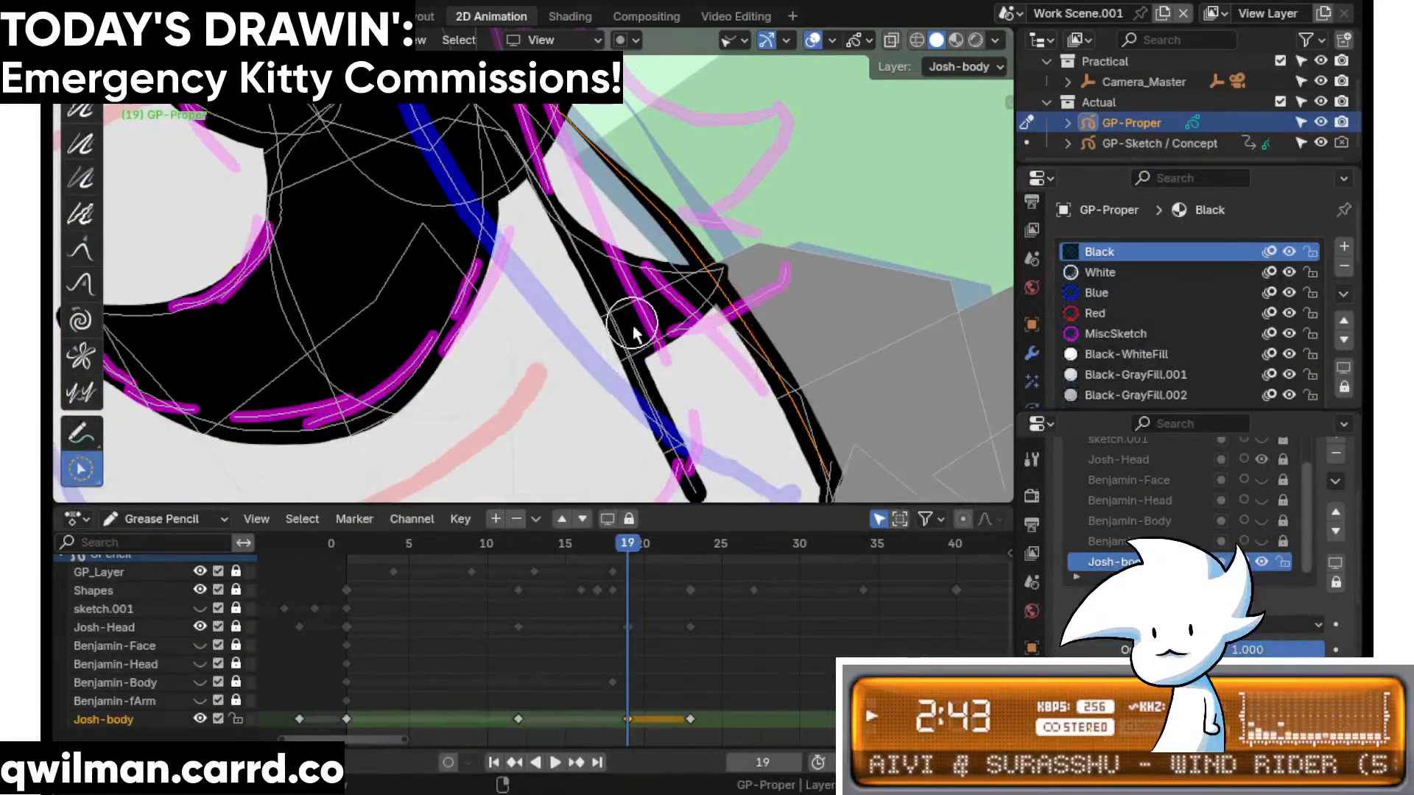
pyautogui.keyDown('shift'); pyautogui.moveTo(633, 325); pyautogui.dragTo(640, 243, button='middle'); pyautogui.keyUp('shift')
pyautogui.scroll(3, 639, 352)
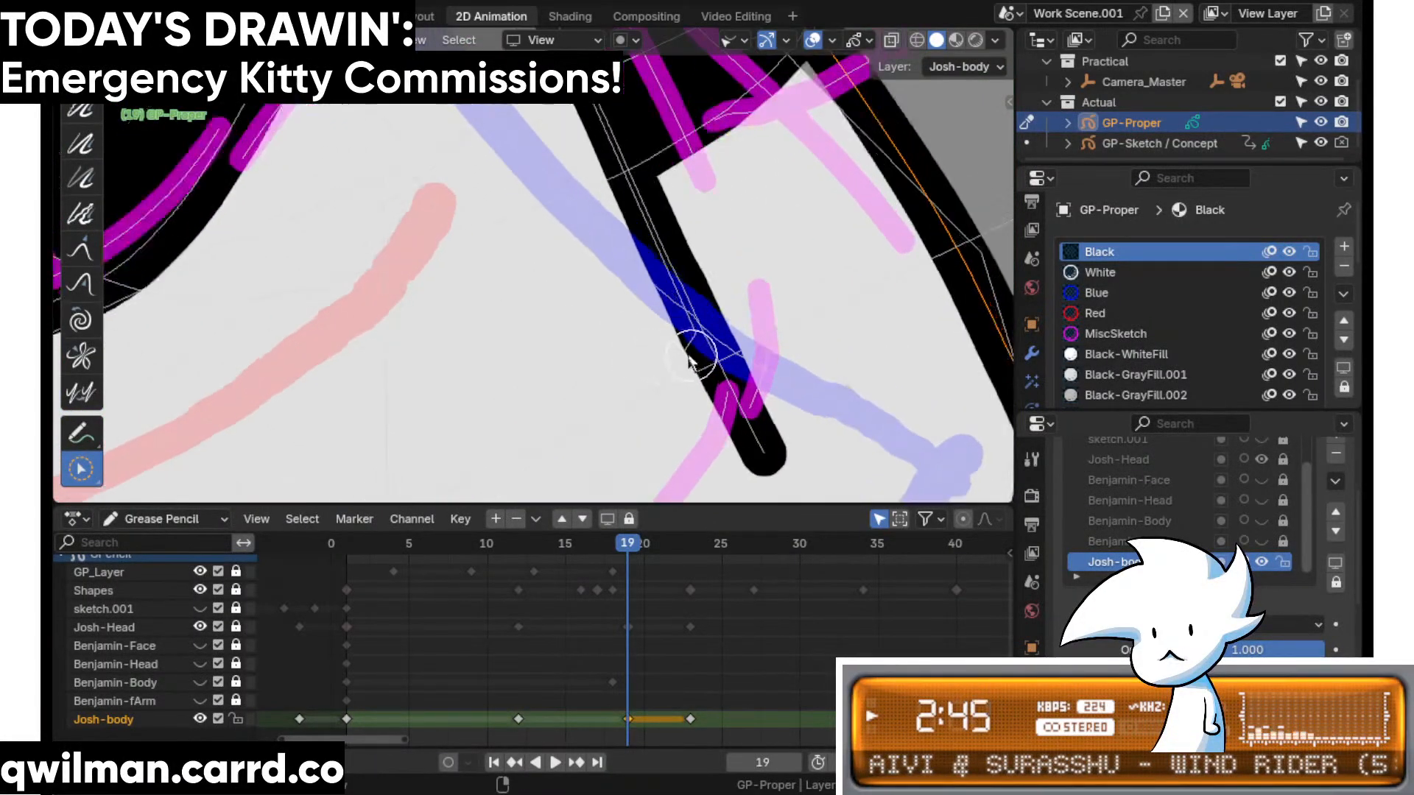
pyautogui.moveTo(694, 357); pyautogui.dragTo(727, 420)
pyautogui.keyDown('shift'); pyautogui.moveTo(725, 412); pyautogui.dragTo(687, 335, button='middle'); pyautogui.keyUp('shift')
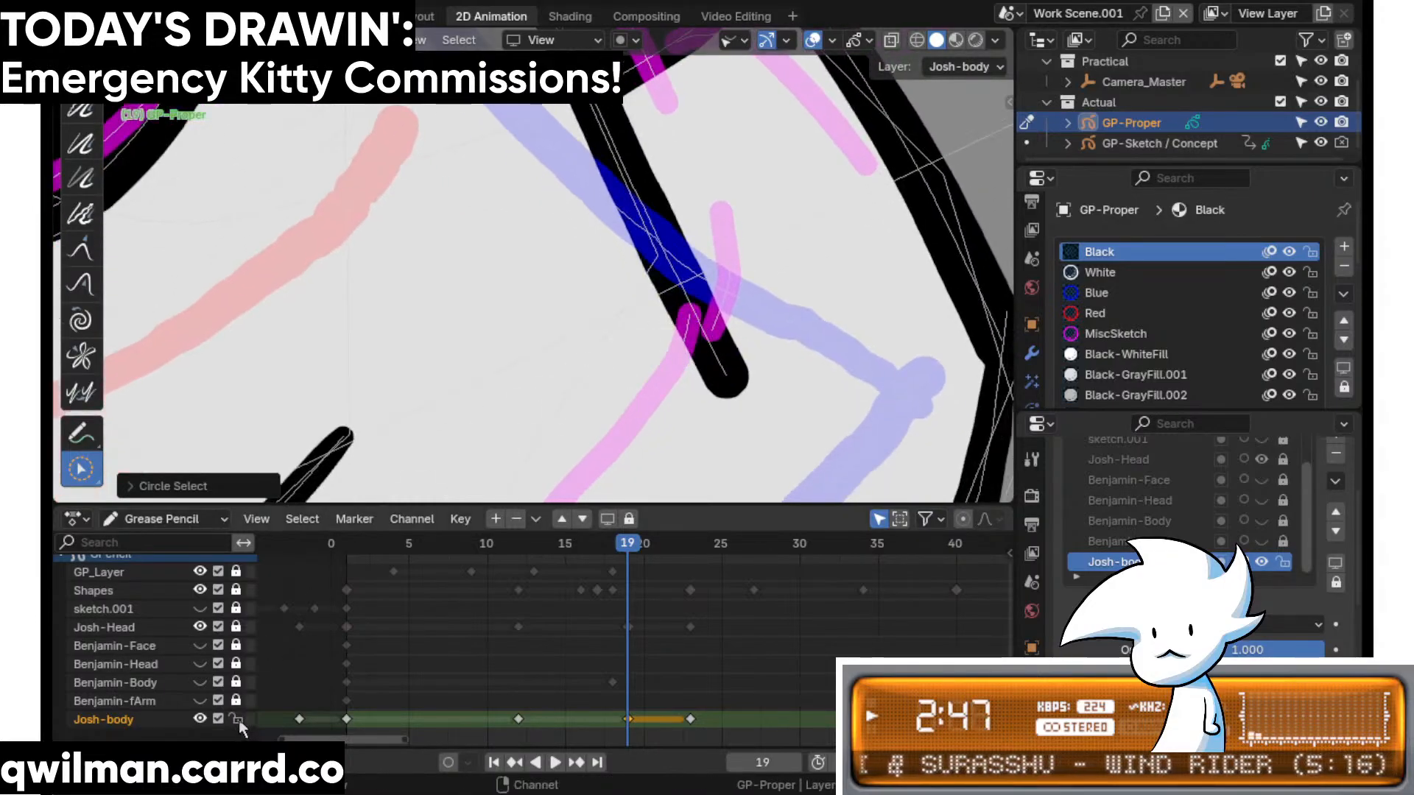
pyautogui.scroll(2, 654, 302)
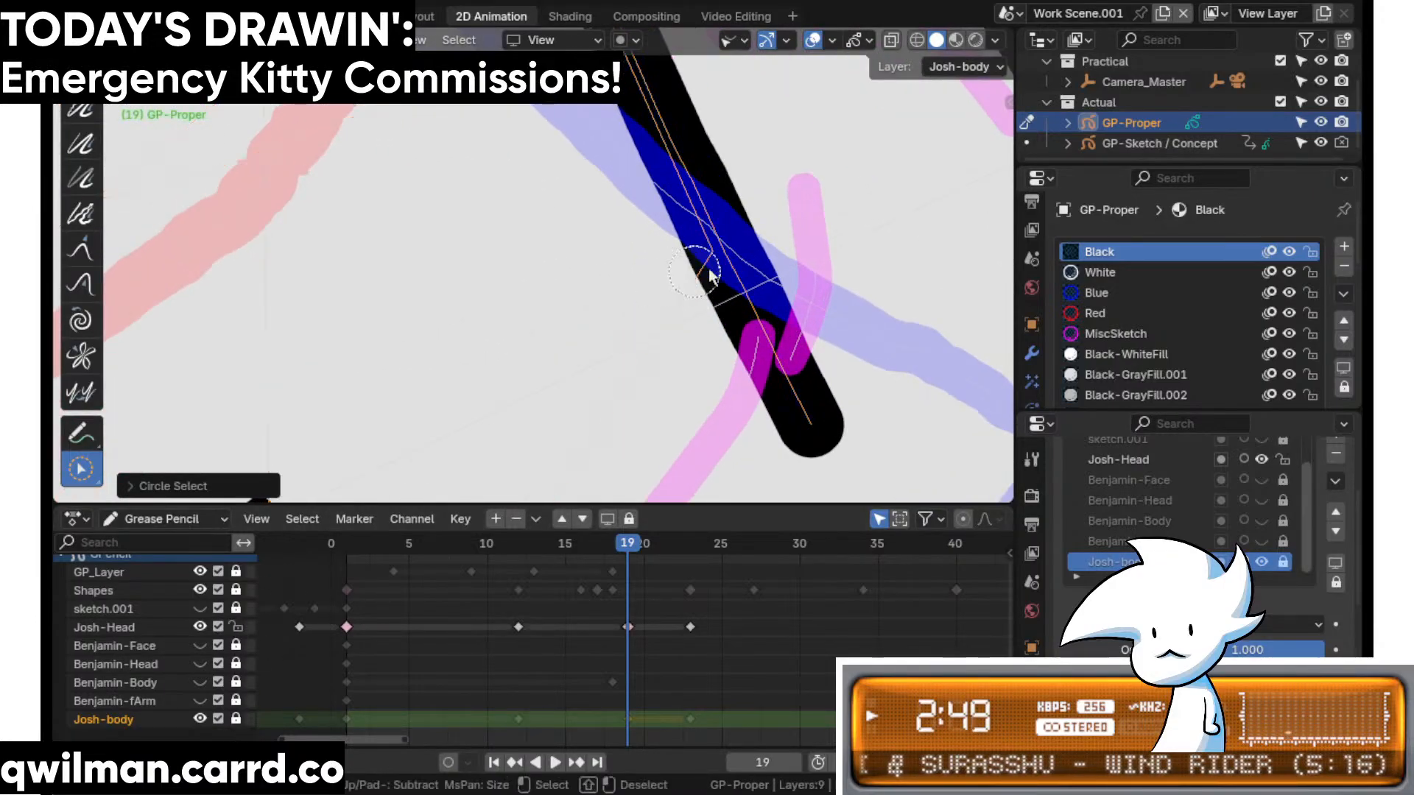
# - Reshape the selected line at the nape of the head at frame 19 with the Grab brush
pyautogui.scroll(-6, 719, 267)
pyautogui.hotkey('shift', 'space')
pyautogui.click(528, 91)
pyautogui.scroll(-3, 532, 261)
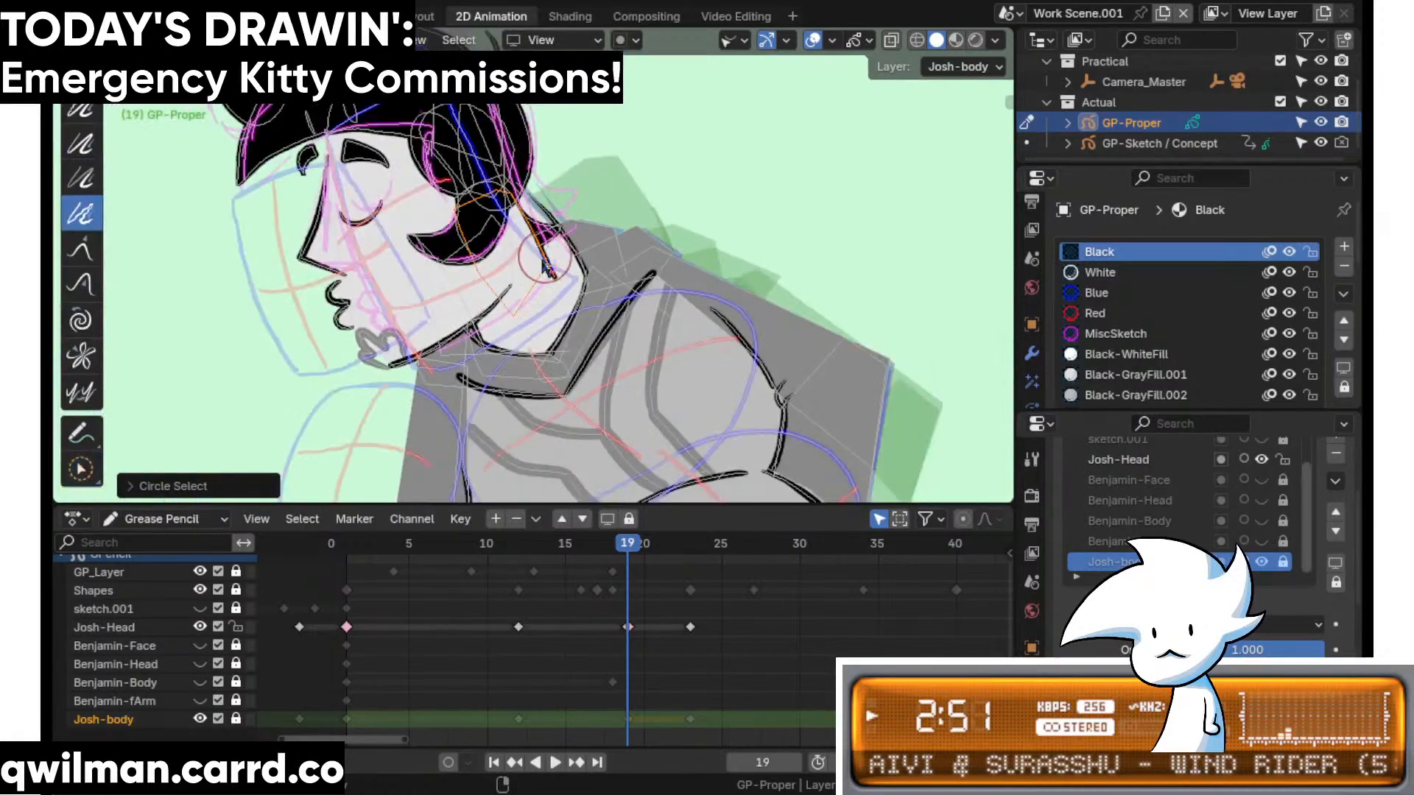
pyautogui.hotkey('shift', 'space')
pyautogui.click(515, 277)
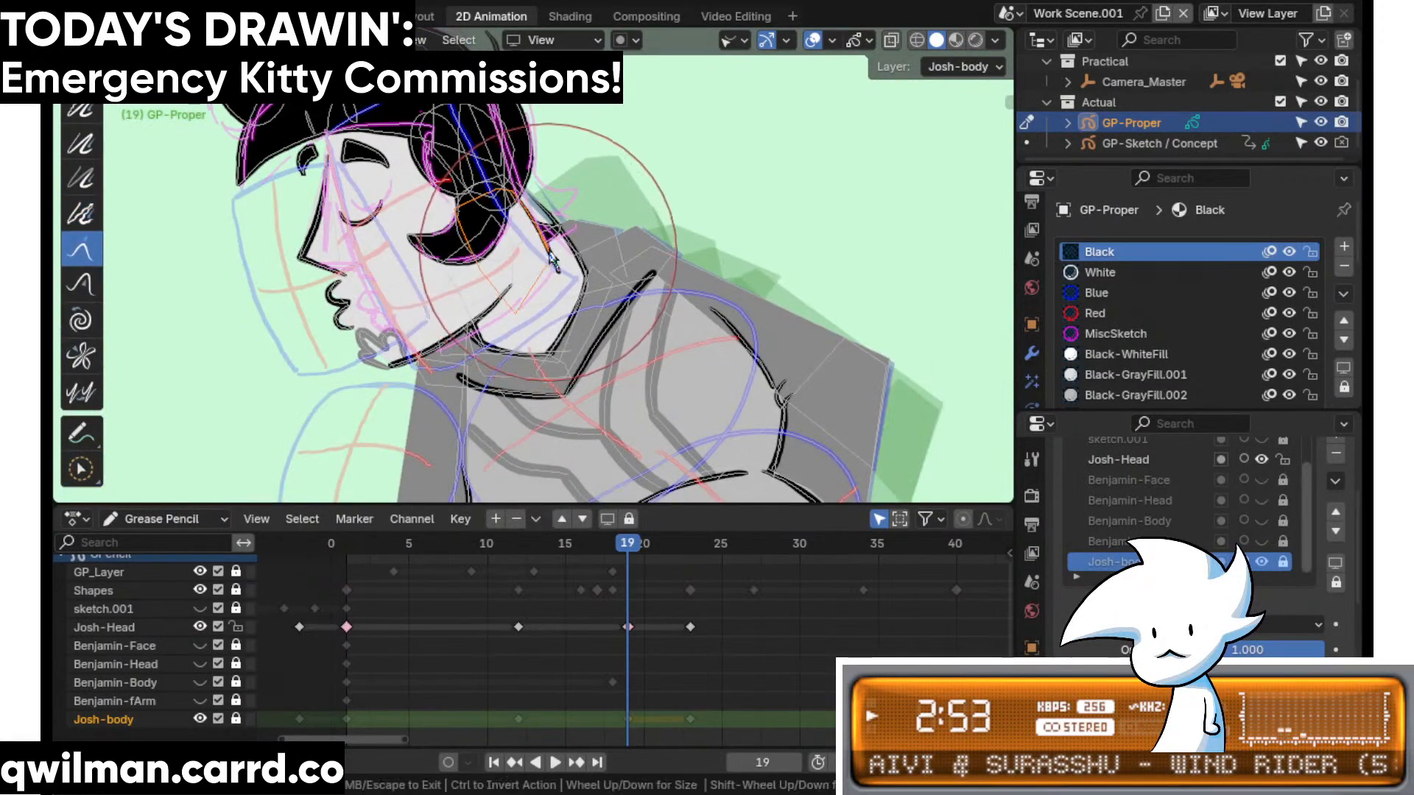
pyautogui.moveTo(581, 284); pyautogui.dragTo(587, 289)
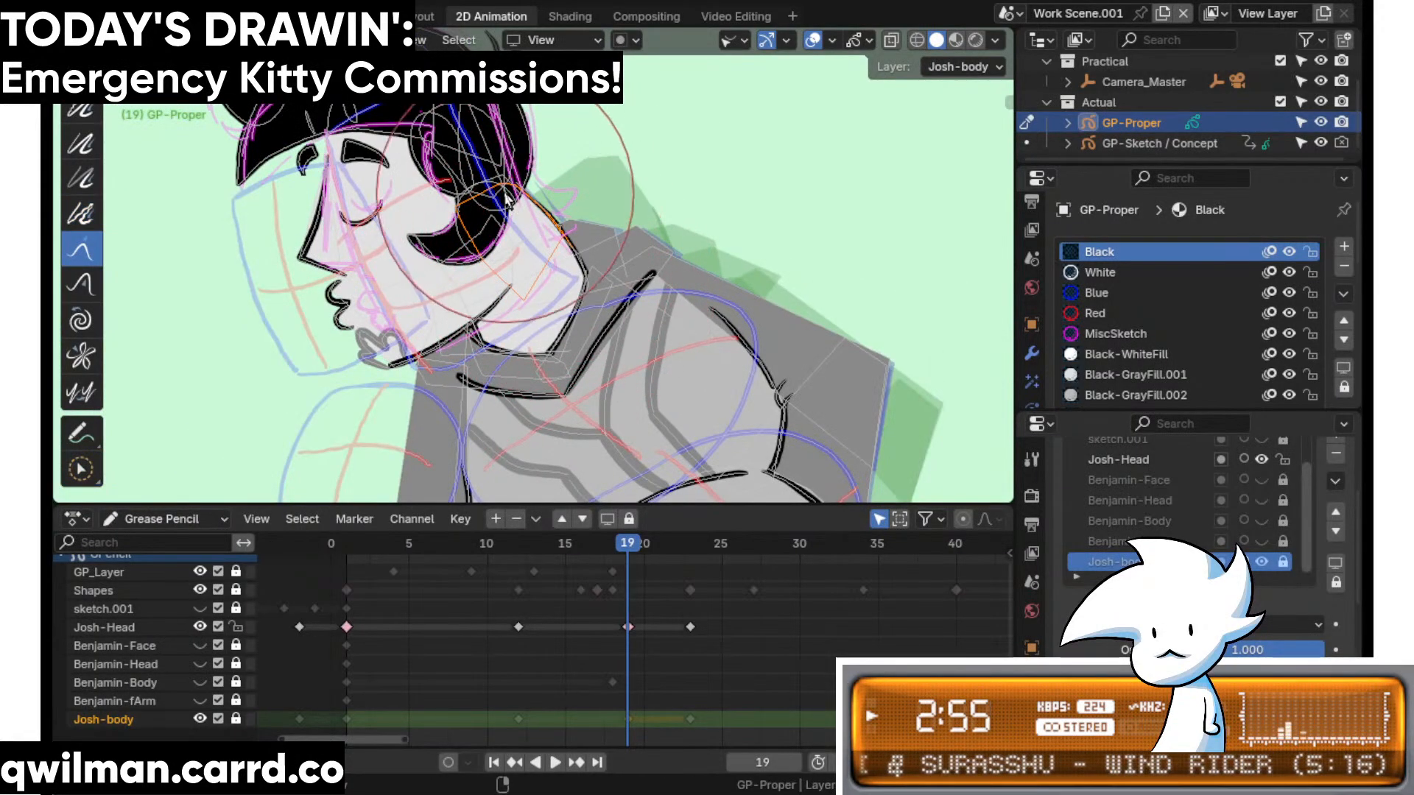
pyautogui.moveTo(552, 178); pyautogui.dragTo(540, 168)
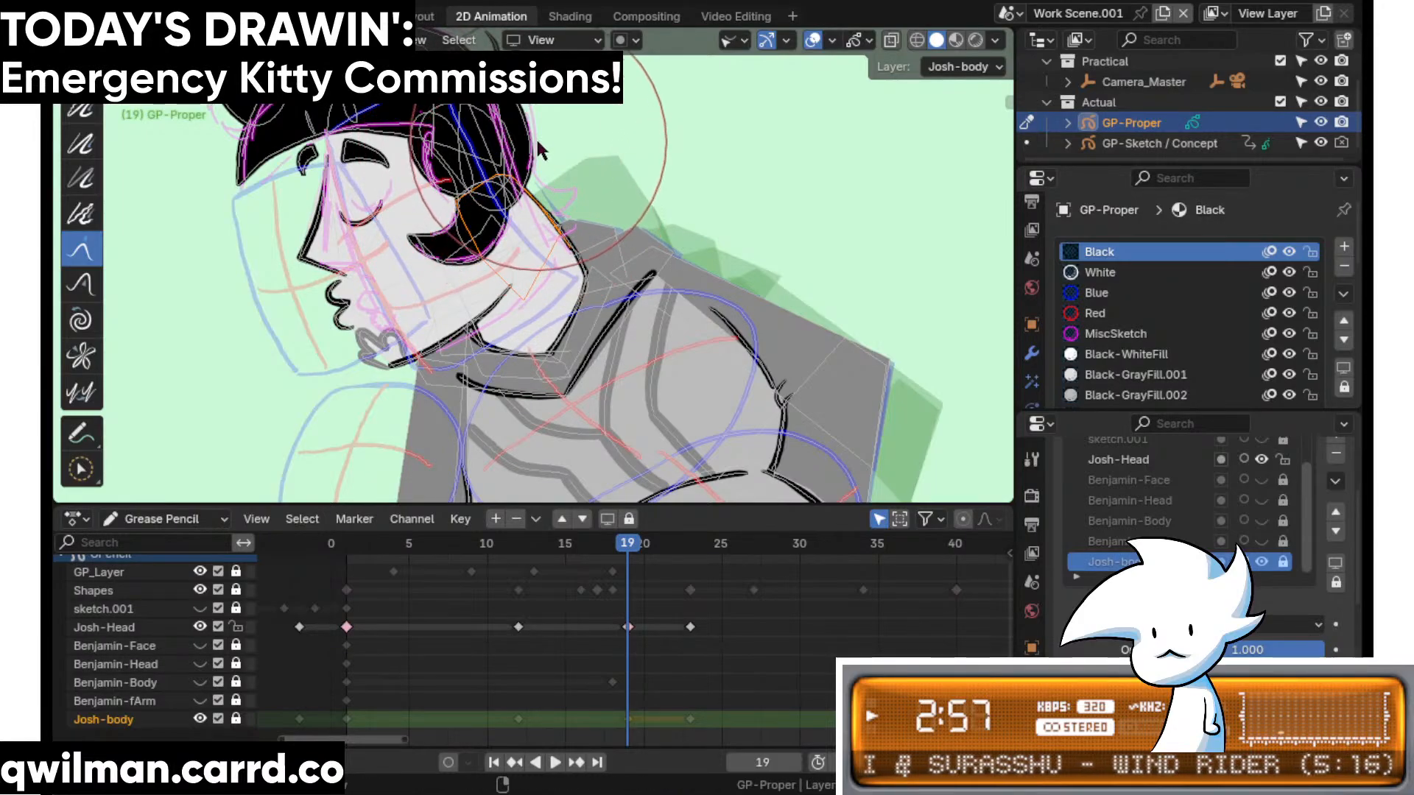
pyautogui.scroll(5, 586, 278)
pyautogui.keyDown('shift'); pyautogui.moveTo(586, 278); pyautogui.dragTo(556, 338, button='middle'); pyautogui.keyUp('shift')
pyautogui.scroll(2, 555, 324)
# - Select the hair flick at the nape at frame 19 and reposition it with the Move tool in Edit Mode
pyautogui.press('q')
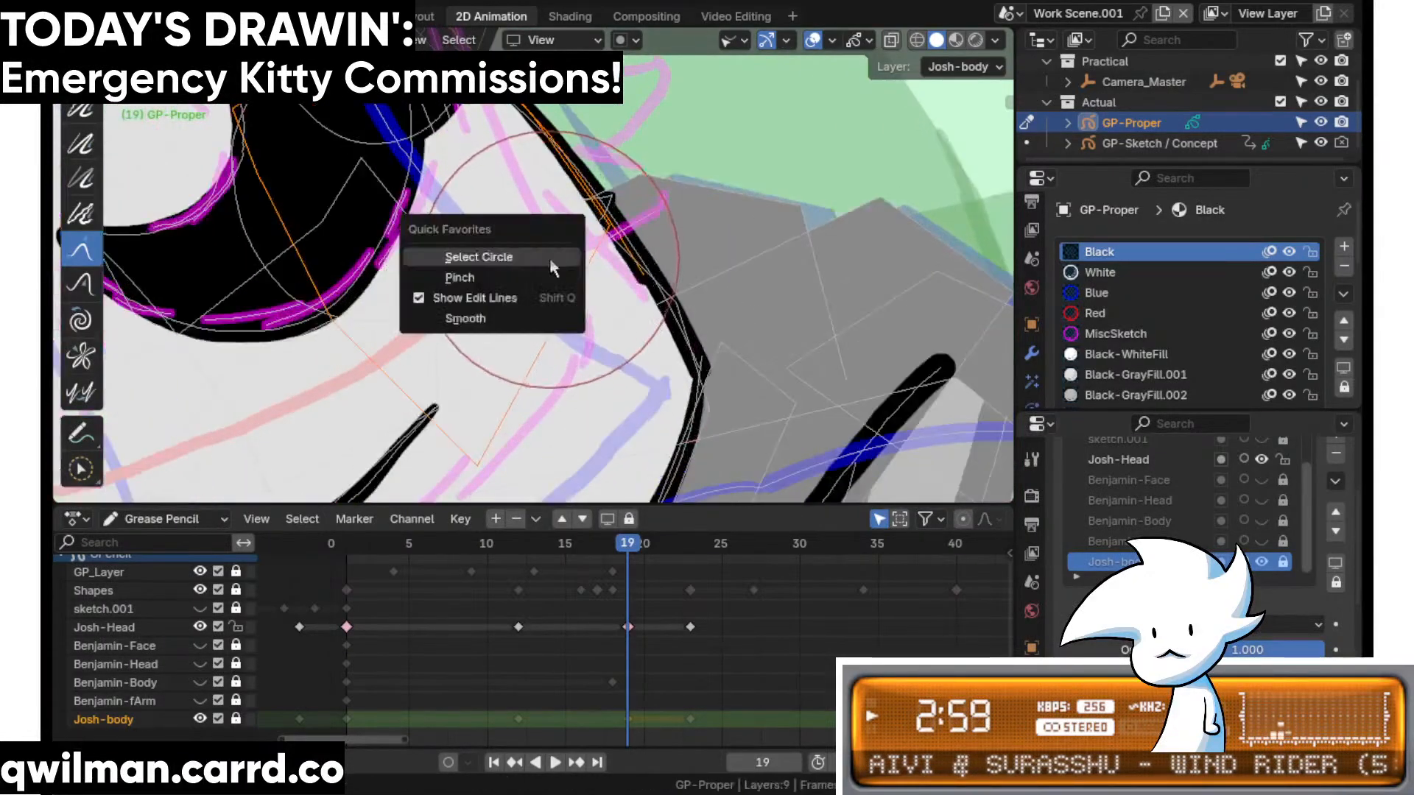
pyautogui.click(549, 259)
pyautogui.scroll(2, 578, 219)
pyautogui.scroll(-3, 505, 157)
pyautogui.press('Tab')
pyautogui.hotkey('shift', 'space')
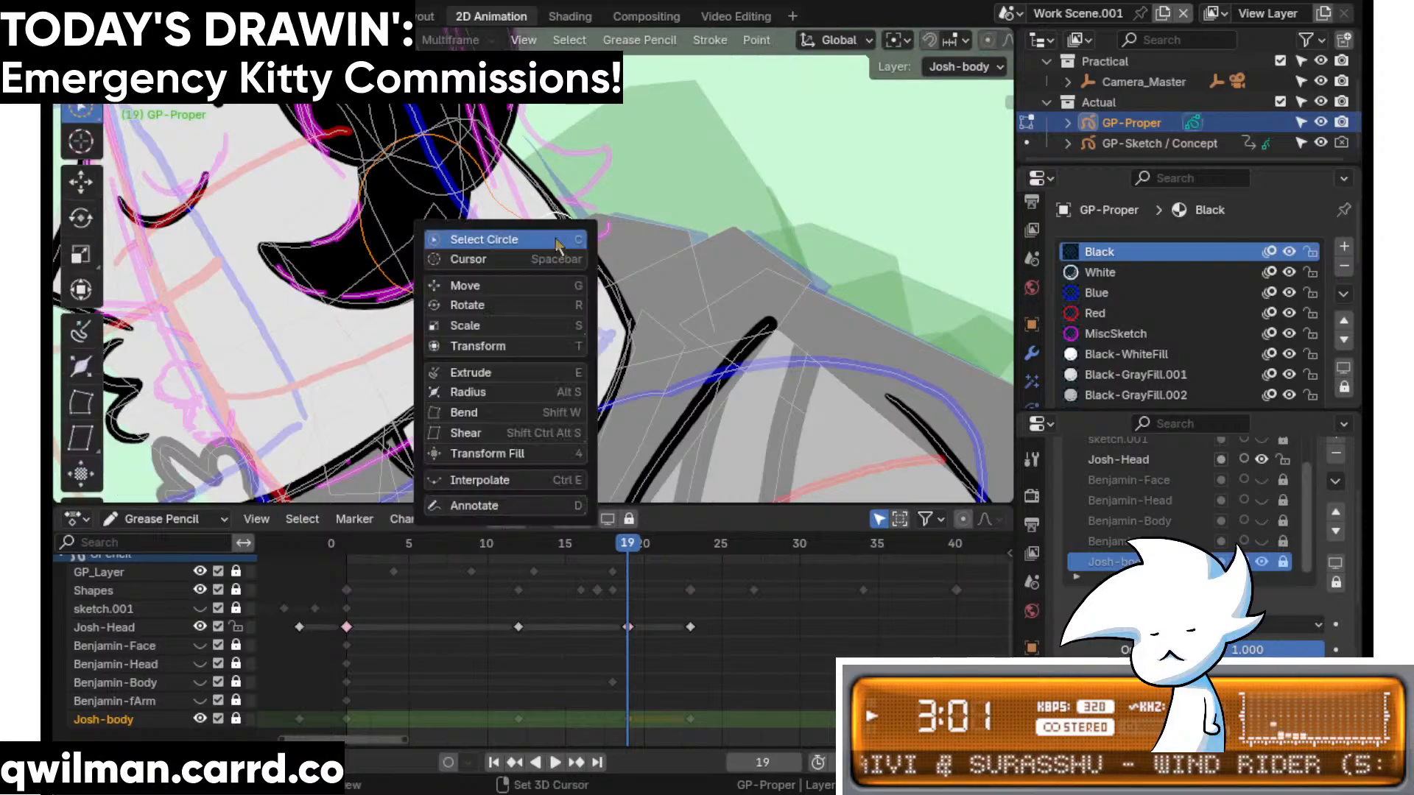
pyautogui.click(503, 287)
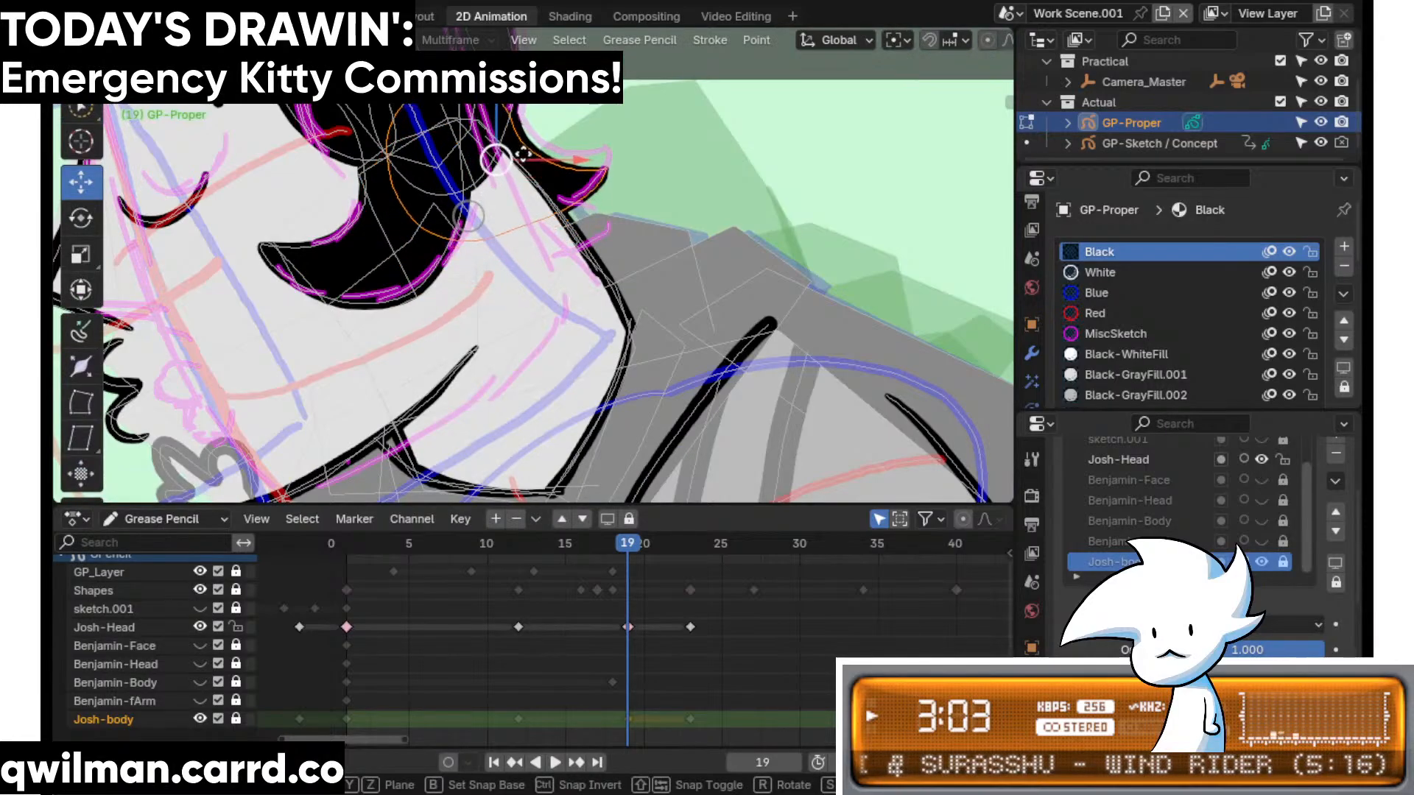
pyautogui.press('Tab')
pyautogui.hotkey('shift', 'space')
pyautogui.click(556, 117)
pyautogui.scroll(-3, 589, 155)
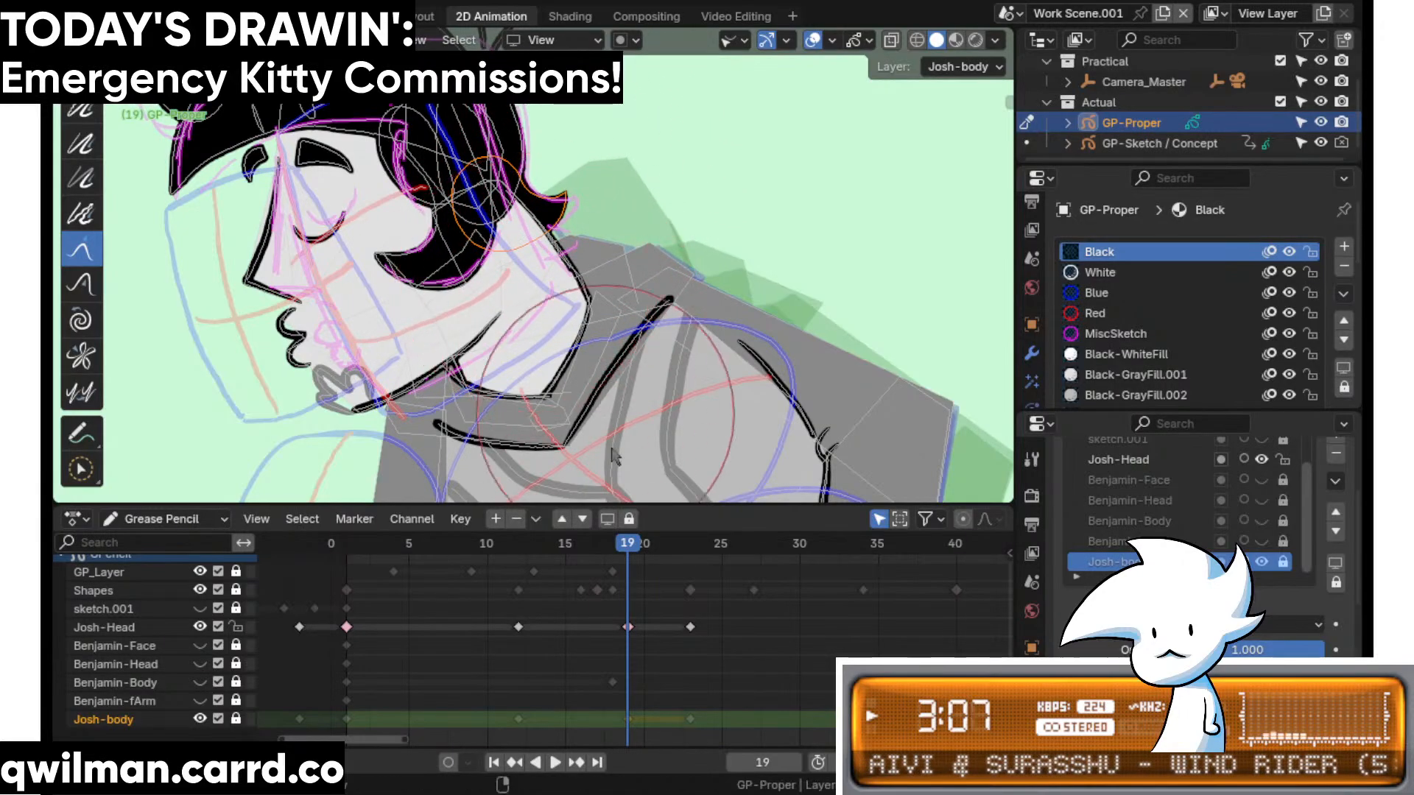
# - Go to frame 20, unlock the Josh-body layer, and select the line and fill at the back of the neck
pyautogui.moveTo(612, 545)
pyautogui.mouseDown()
pyautogui.moveTo(702, 551)
pyautogui.moveTo(598, 562)
pyautogui.moveTo(684, 561)
pyautogui.moveTo(644, 564)
pyautogui.mouseUp()
pyautogui.scroll(6, 635, 351)
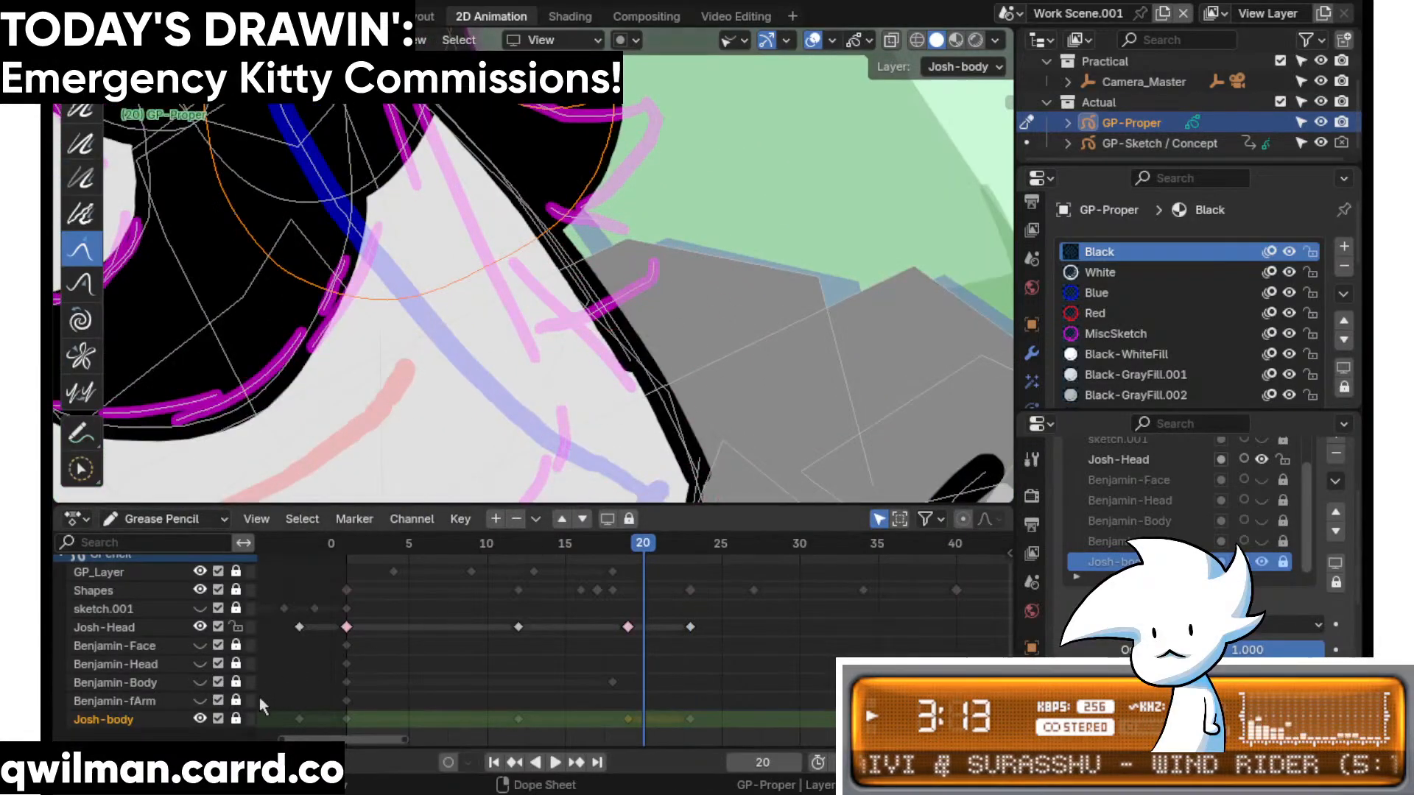
pyautogui.click(236, 718)
pyautogui.press('w')
pyautogui.scroll(4, 654, 324)
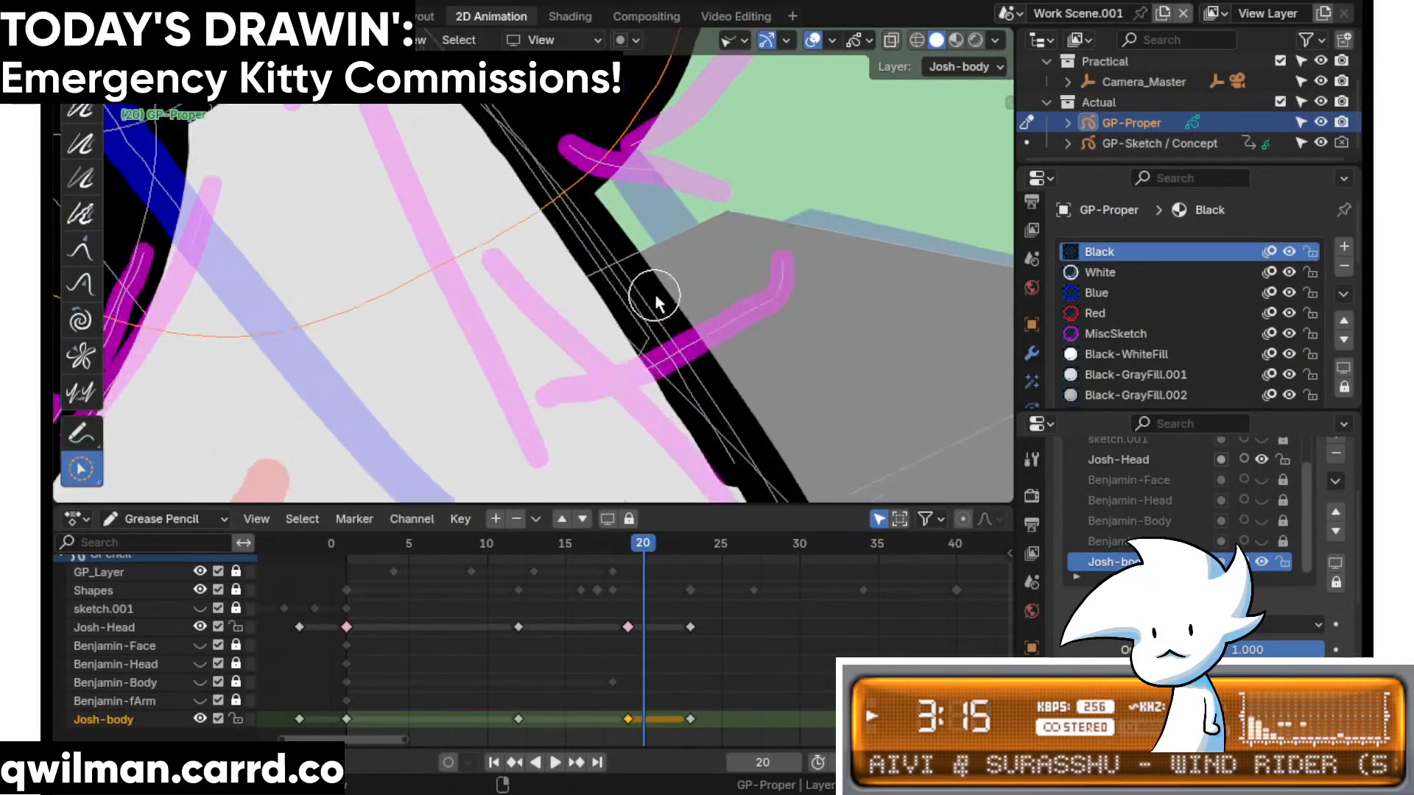
pyautogui.scroll(-5, 667, 329)
pyautogui.keyDown('shift'); pyautogui.moveTo(687, 329); pyautogui.dragTo(656, 240, button='middle'); pyautogui.keyUp('shift')
pyautogui.scroll(2, 657, 247)
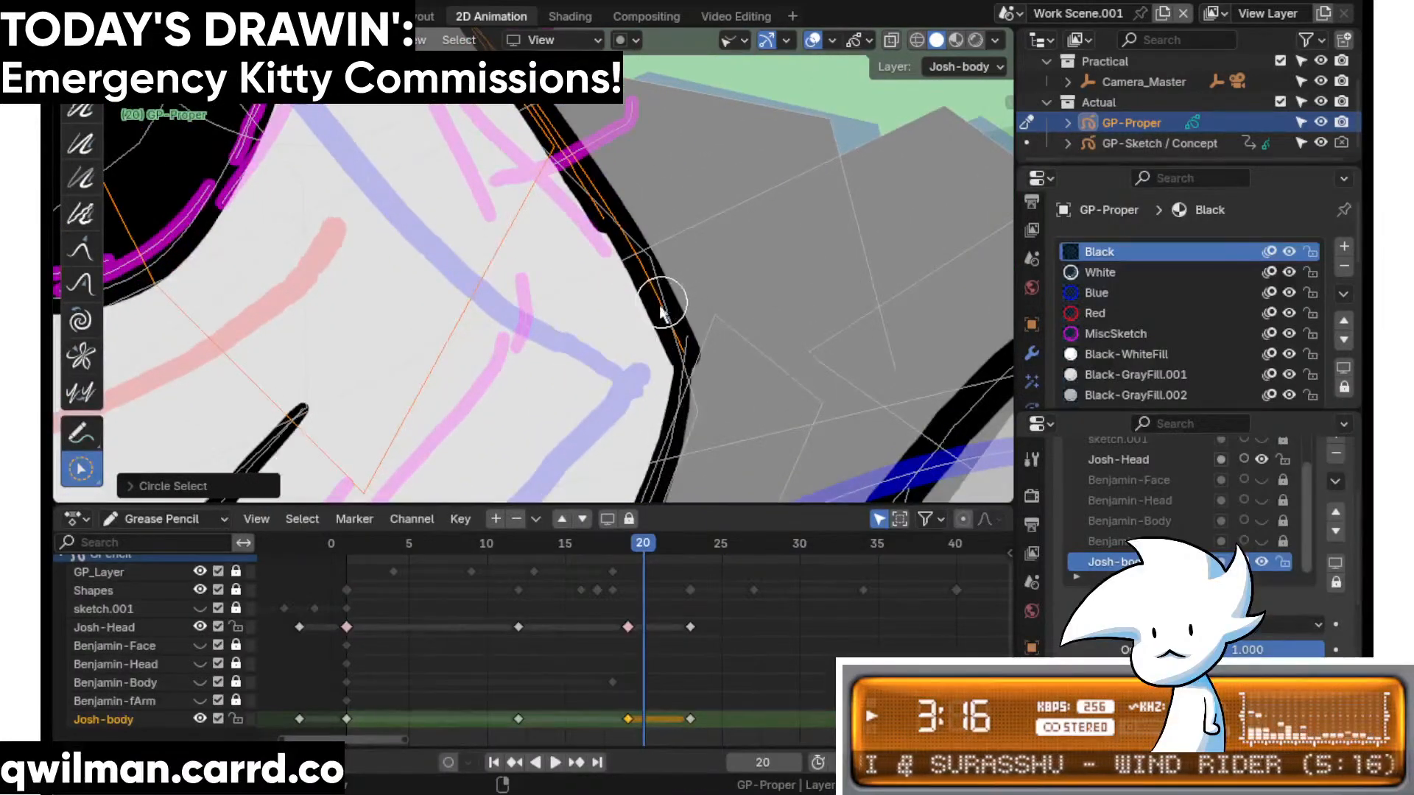
pyautogui.keyDown('shift'); pyautogui.moveTo(663, 305); pyautogui.dragTo(655, 327, button='middle'); pyautogui.keyUp('shift')
# - Reshape the selected back-of-neck strokes at frame 20 with the Grab brush and play back the animation to check them
pyautogui.scroll(-5, 690, 328)
pyautogui.hotkey('shift', 'space')
pyautogui.click(511, 114)
pyautogui.scroll(-2, 539, 189)
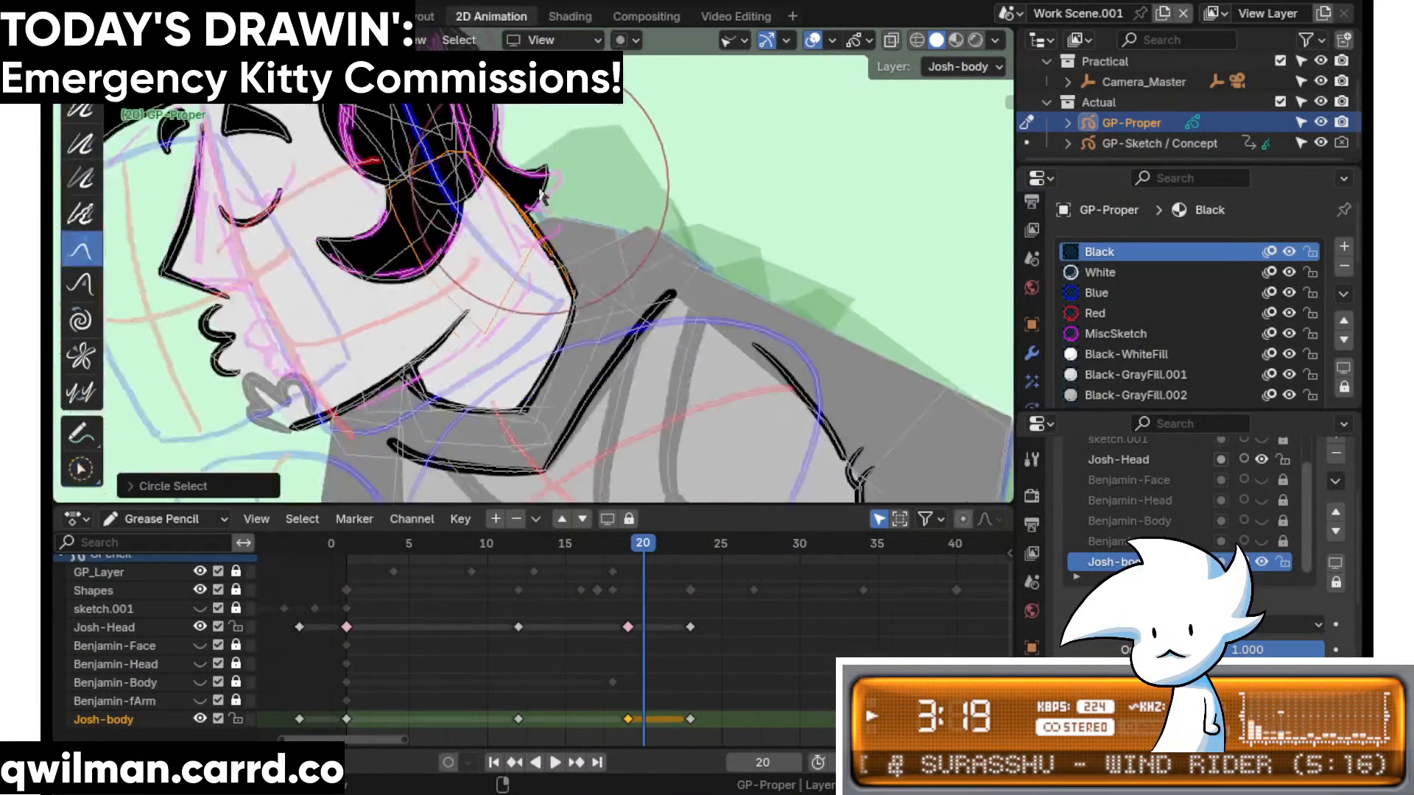
pyautogui.moveTo(542, 209)
pyautogui.mouseDown()
pyautogui.moveTo(530, 187)
pyautogui.moveTo(548, 186)
pyautogui.mouseUp()
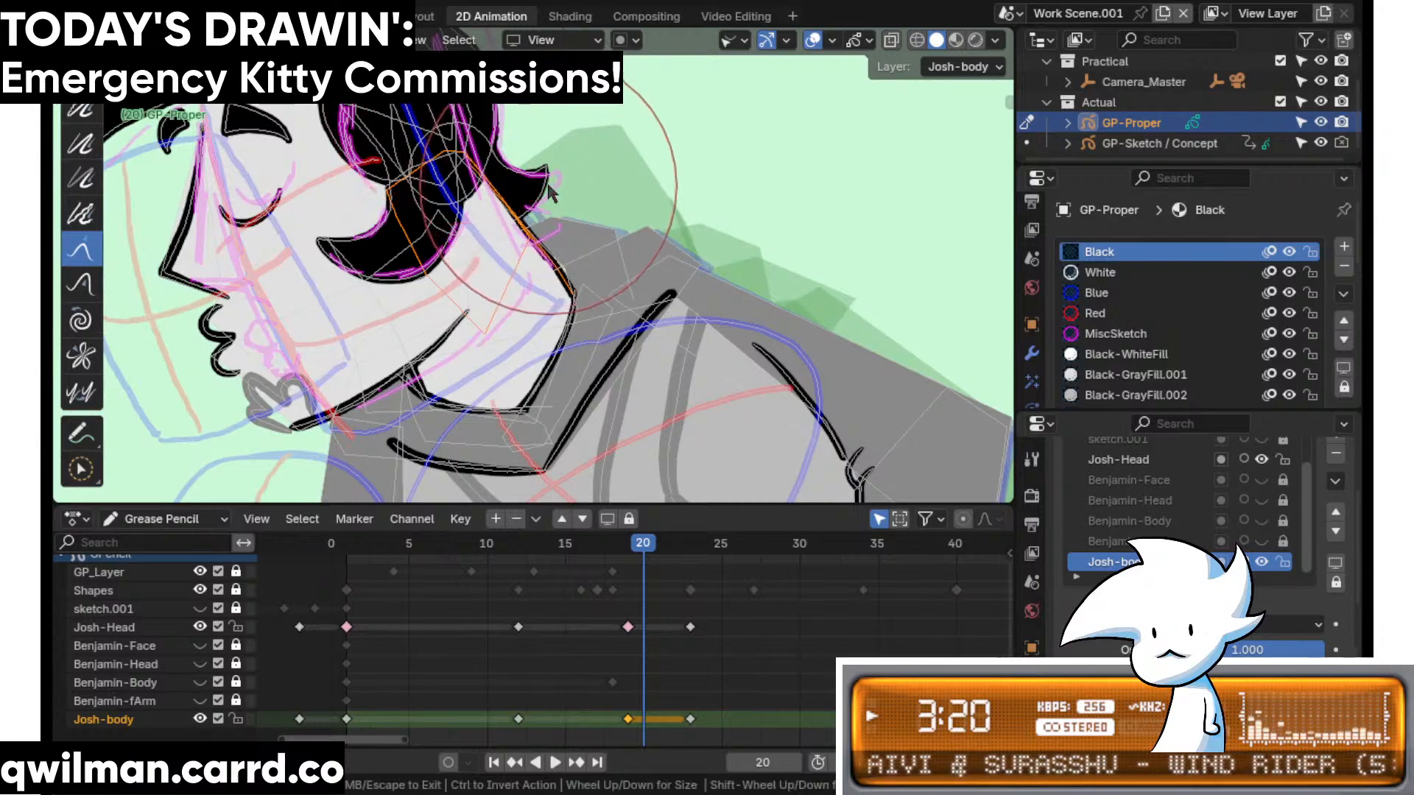
pyautogui.moveTo(514, 358); pyautogui.dragTo(511, 340)
pyautogui.scroll(3, 511, 268)
pyautogui.moveTo(491, 274); pyautogui.dragTo(486, 261)
pyautogui.scroll(-2, 487, 263)
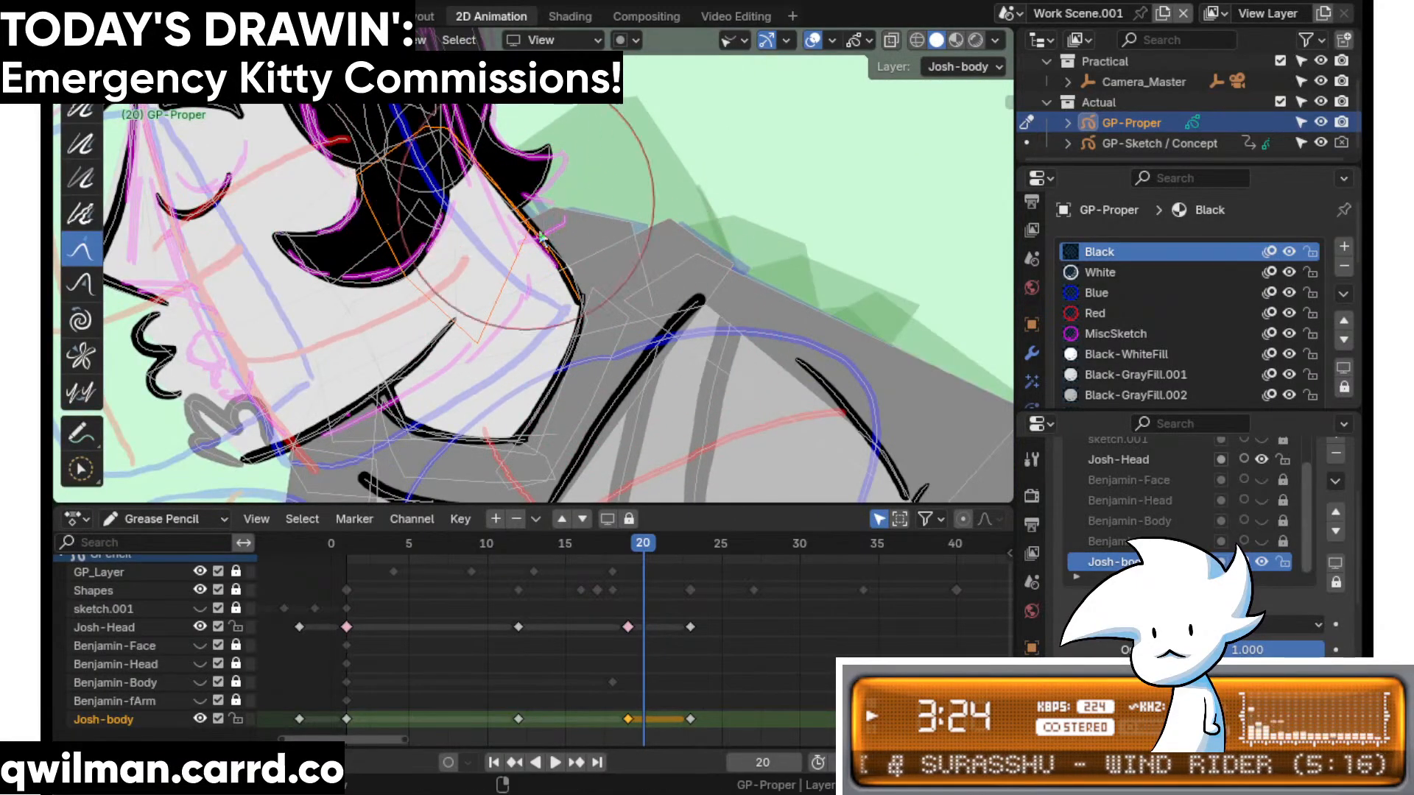
pyautogui.press('space')
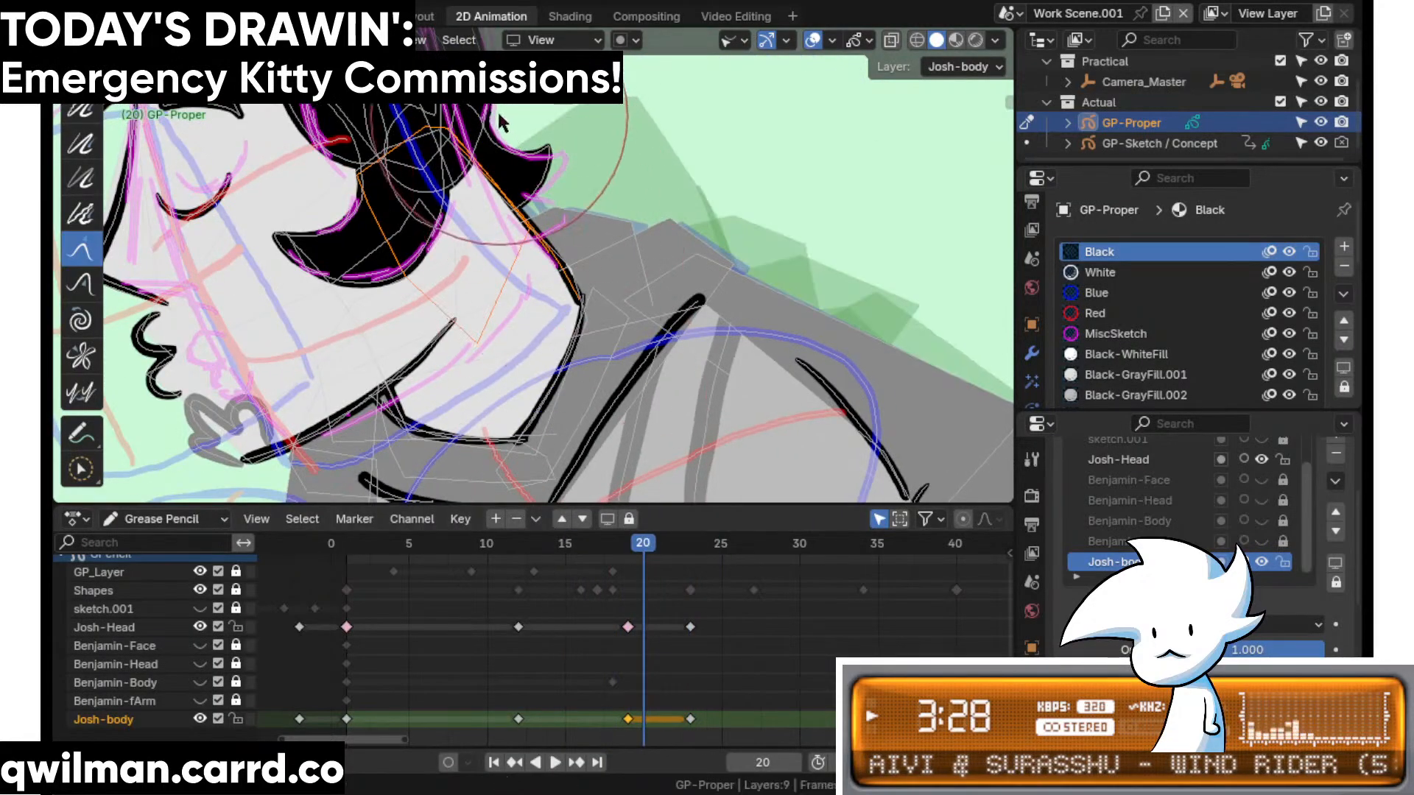
pyautogui.press('space')
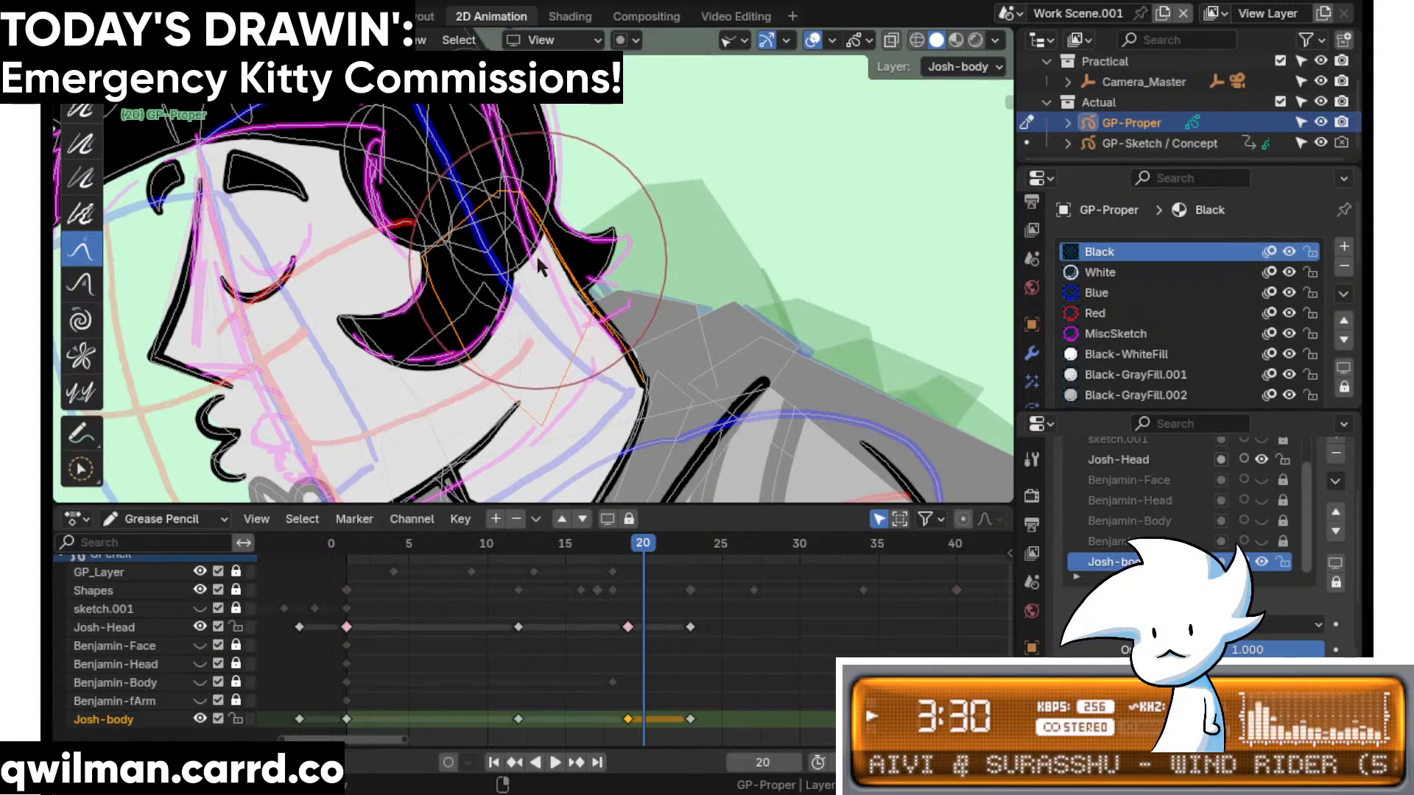
# - Smooth the back-of-neck line at frame 20 with the Smooth brush and play back the result
pyautogui.scroll(2, 537, 259)
pyautogui.hotkey('shift', 'space')
pyautogui.click(532, 153)
pyautogui.moveTo(607, 300); pyautogui.dragTo(643, 342)
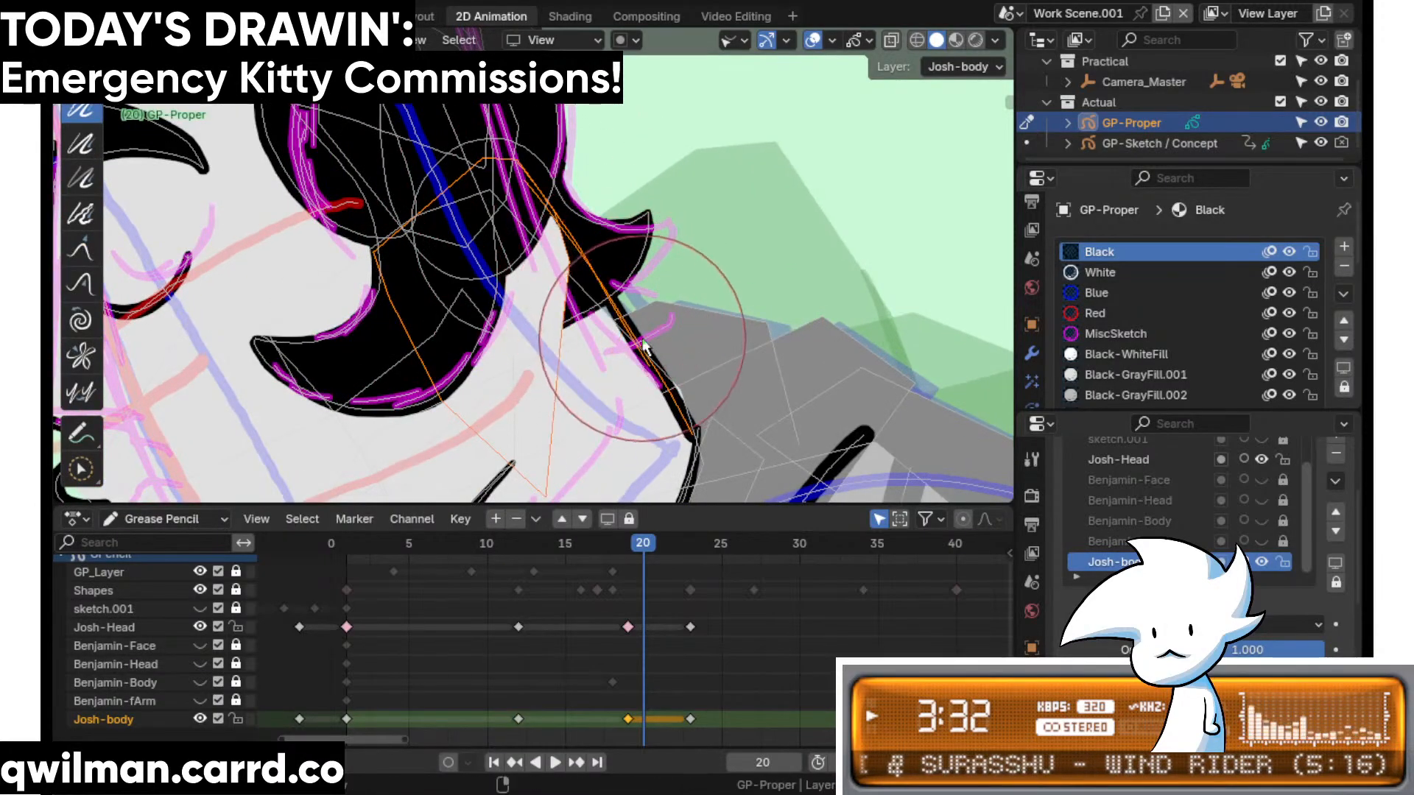
pyautogui.scroll(-3, 624, 308)
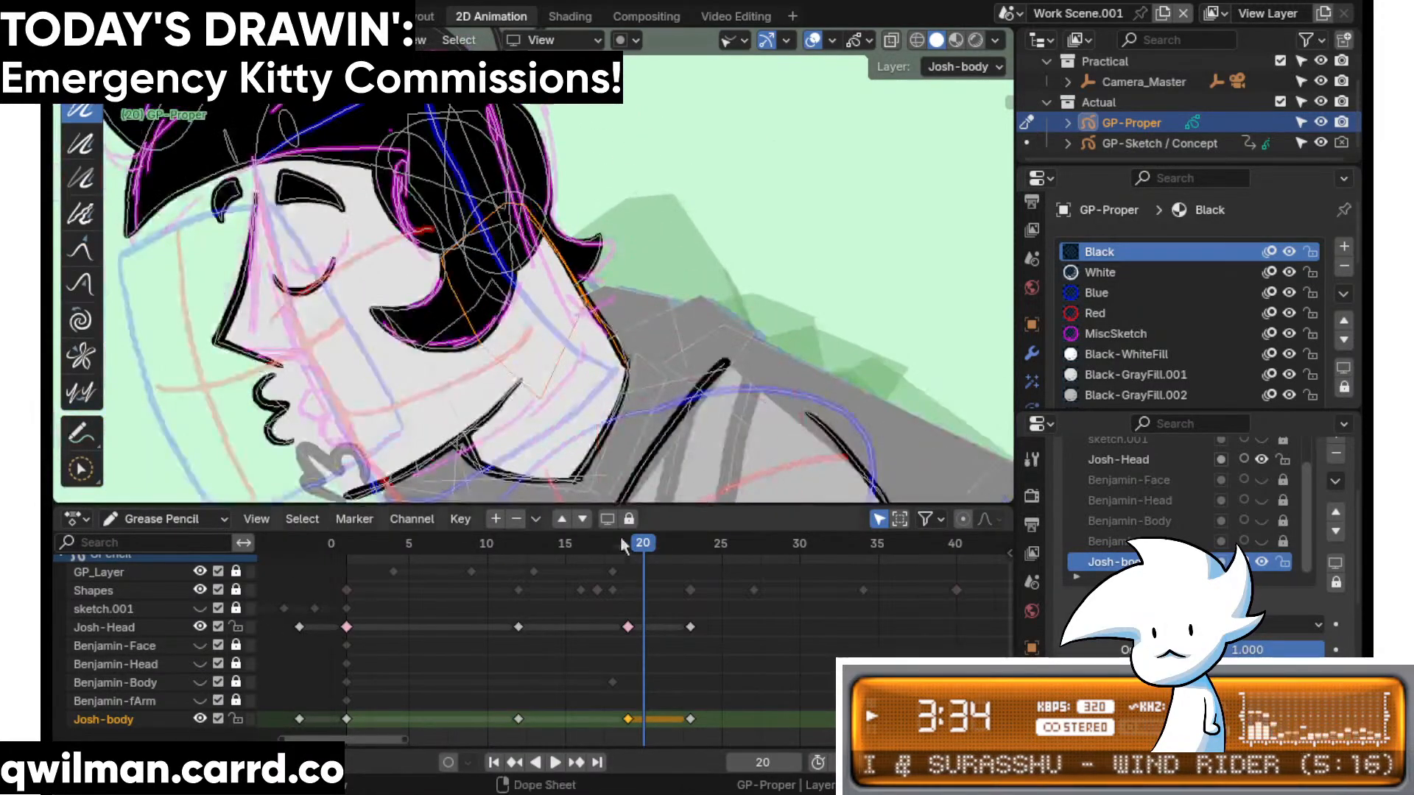
pyautogui.press('space')
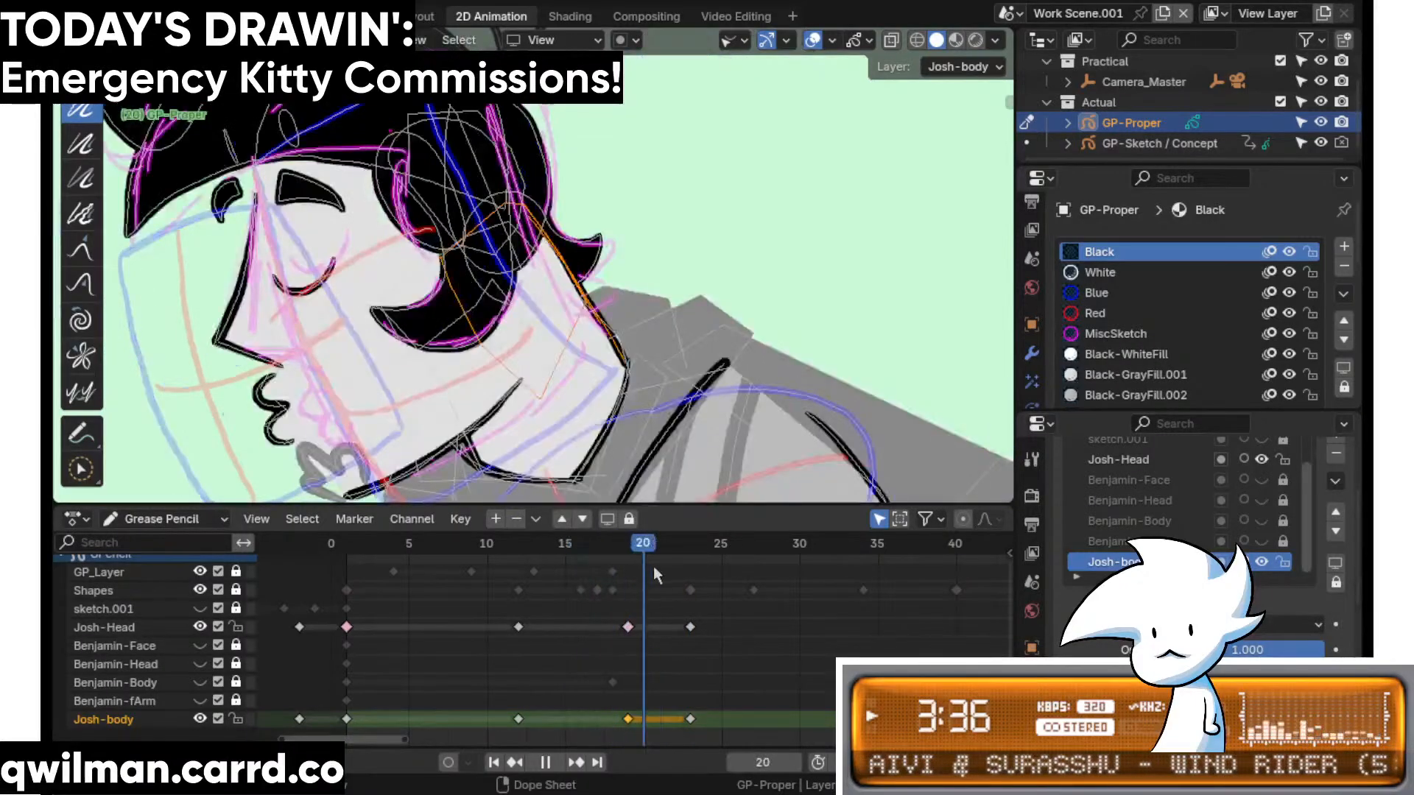
# - At frame 21, select the nape hair flick, enable onion skinning for Josh-Head, and reshape the flick with the Grab brush
pyautogui.moveTo(679, 567)
pyautogui.mouseDown()
pyautogui.moveTo(700, 559)
pyautogui.moveTo(661, 576)
pyautogui.mouseUp()
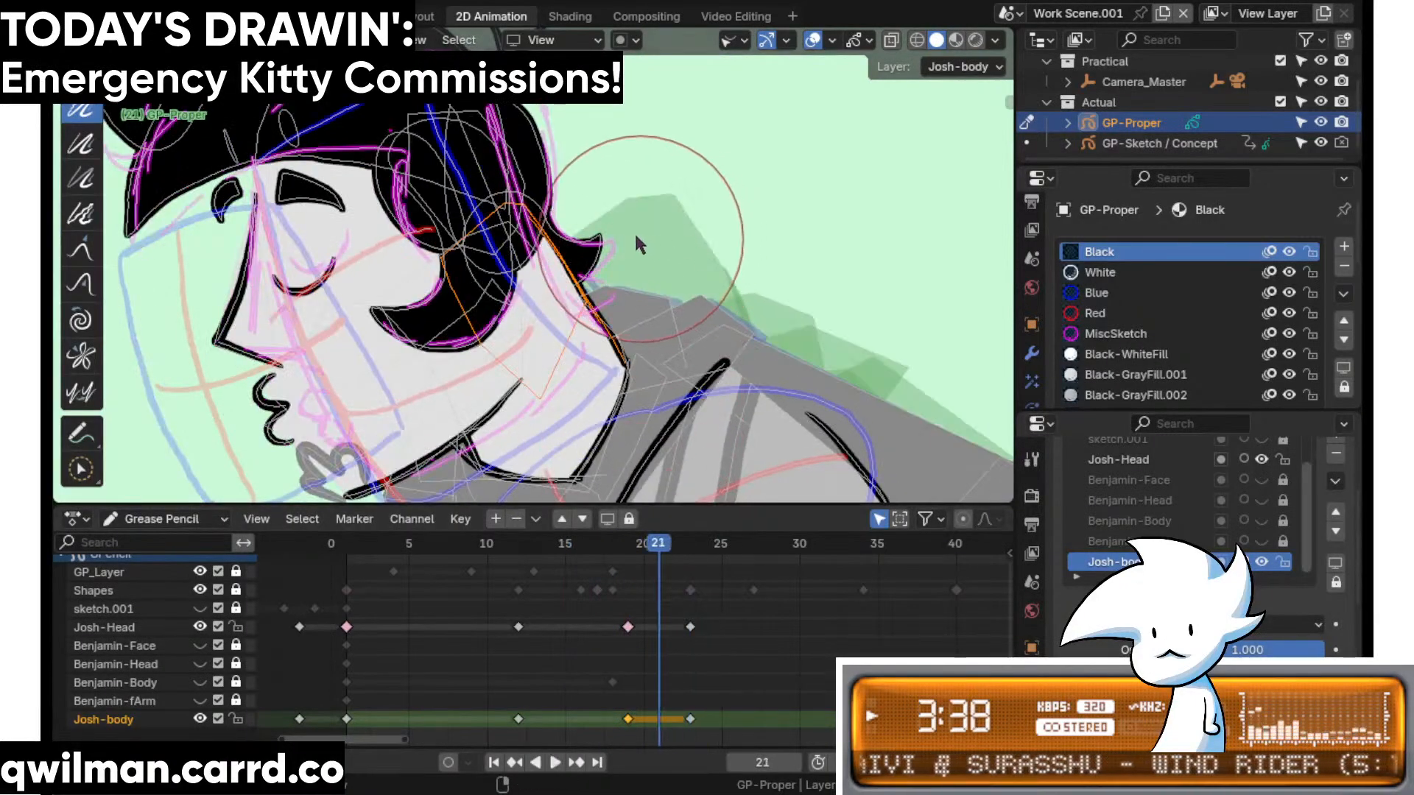
pyautogui.press('q')
pyautogui.click(564, 239)
pyautogui.press('5')
pyautogui.scroll(3, 562, 161)
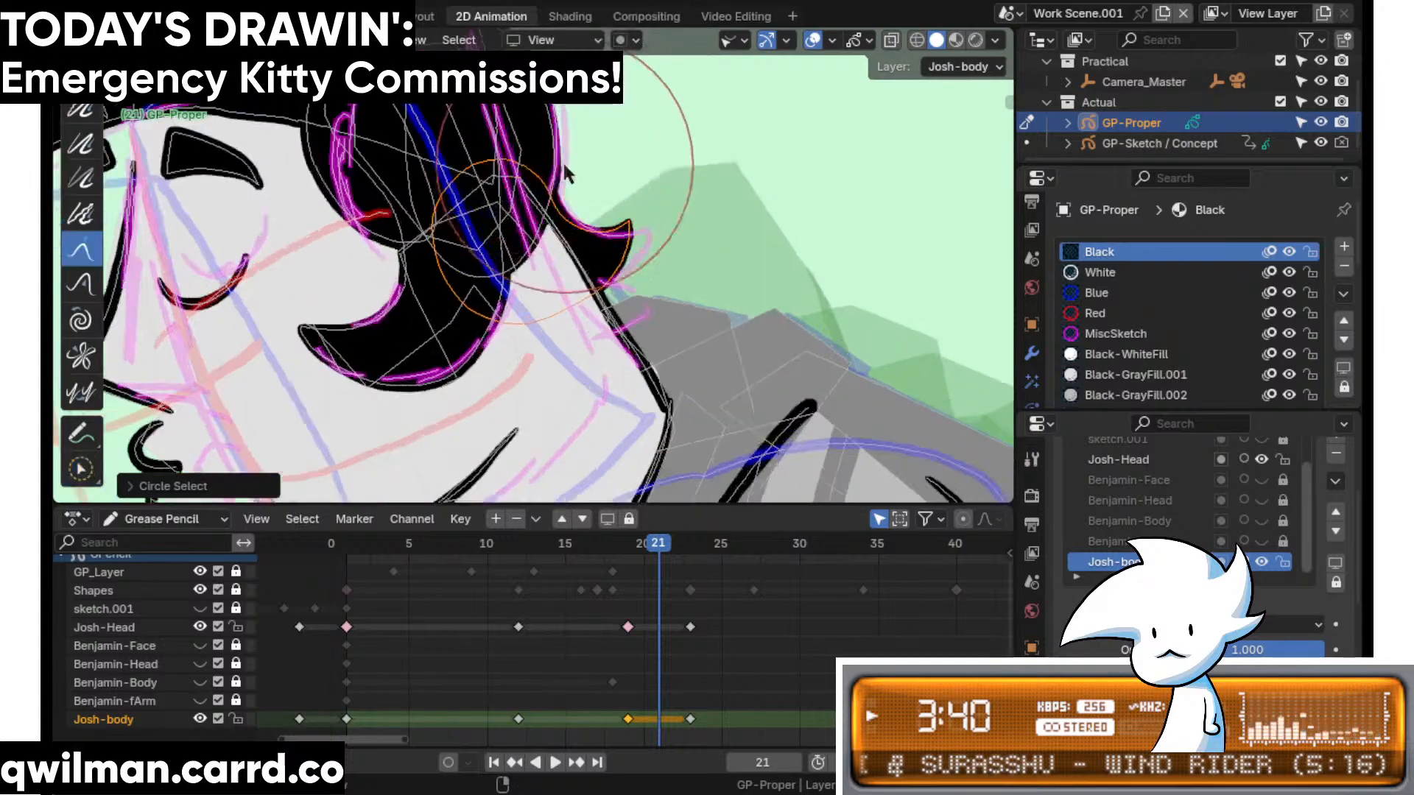
pyautogui.moveTo(548, 177); pyautogui.dragTo(557, 179)
pyautogui.moveTo(642, 199); pyautogui.dragTo(639, 185)
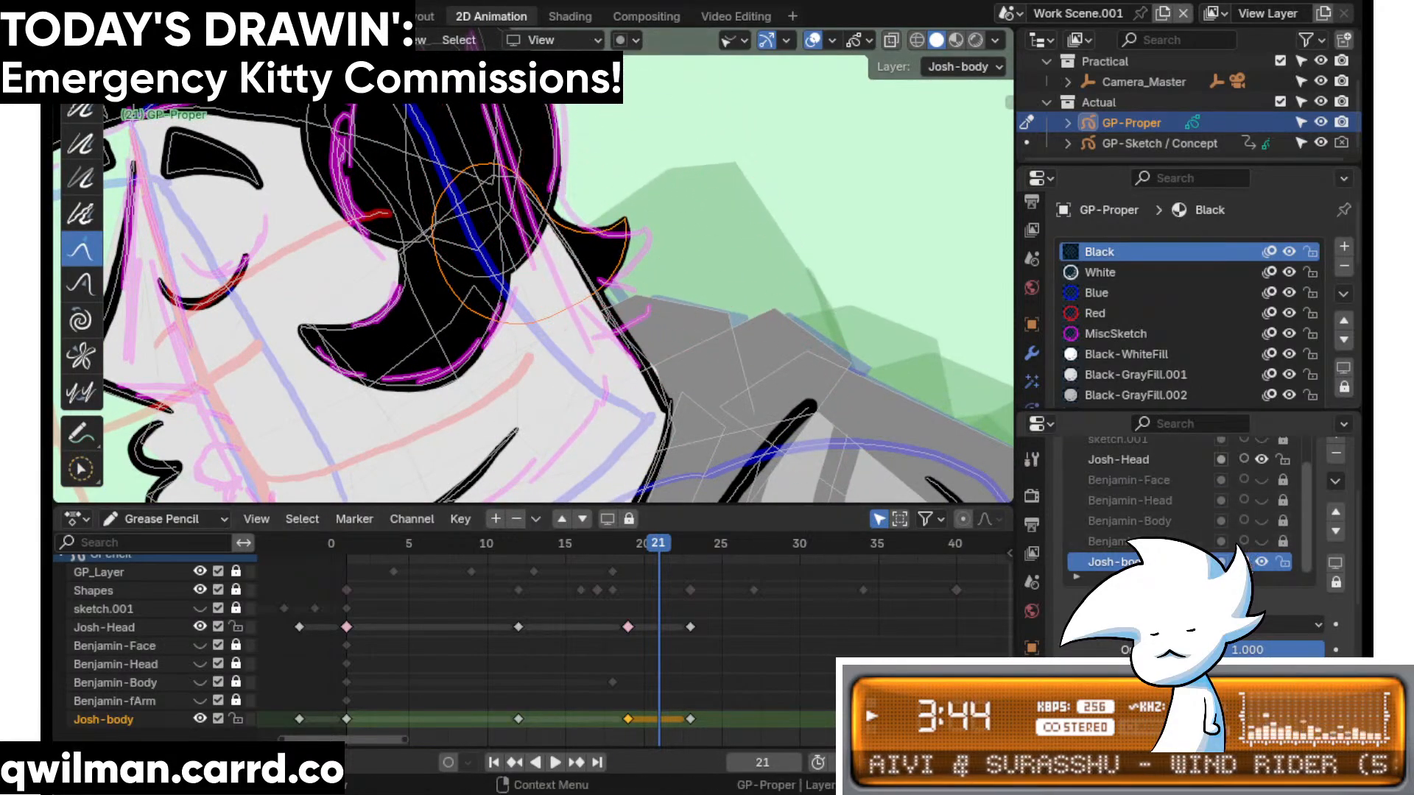
pyautogui.click(1242, 459)
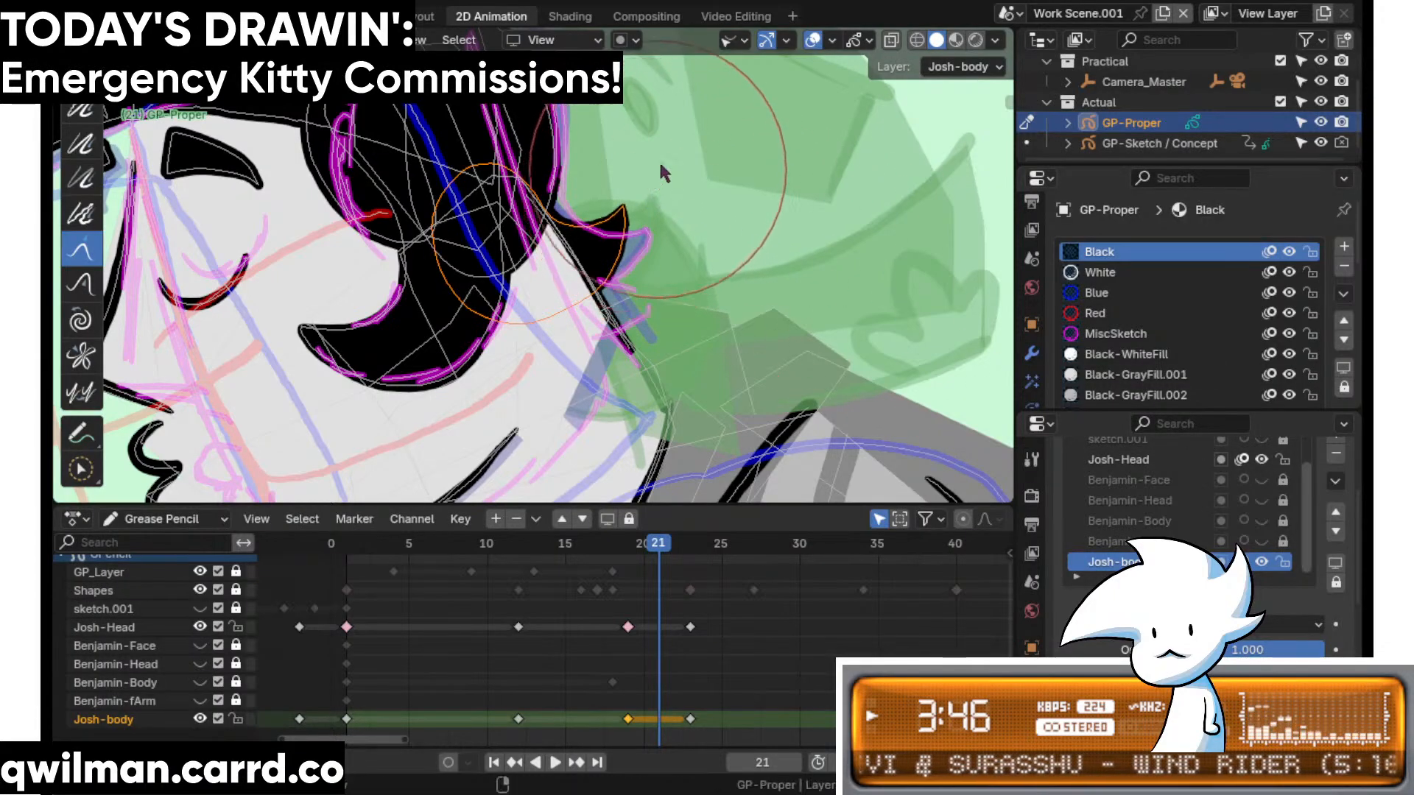
pyautogui.moveTo(659, 159); pyautogui.dragTo(645, 123)
# - Play back the head motion to check the hair flick, return to frame 19, and bring the top of the head into view
pyautogui.press('space')
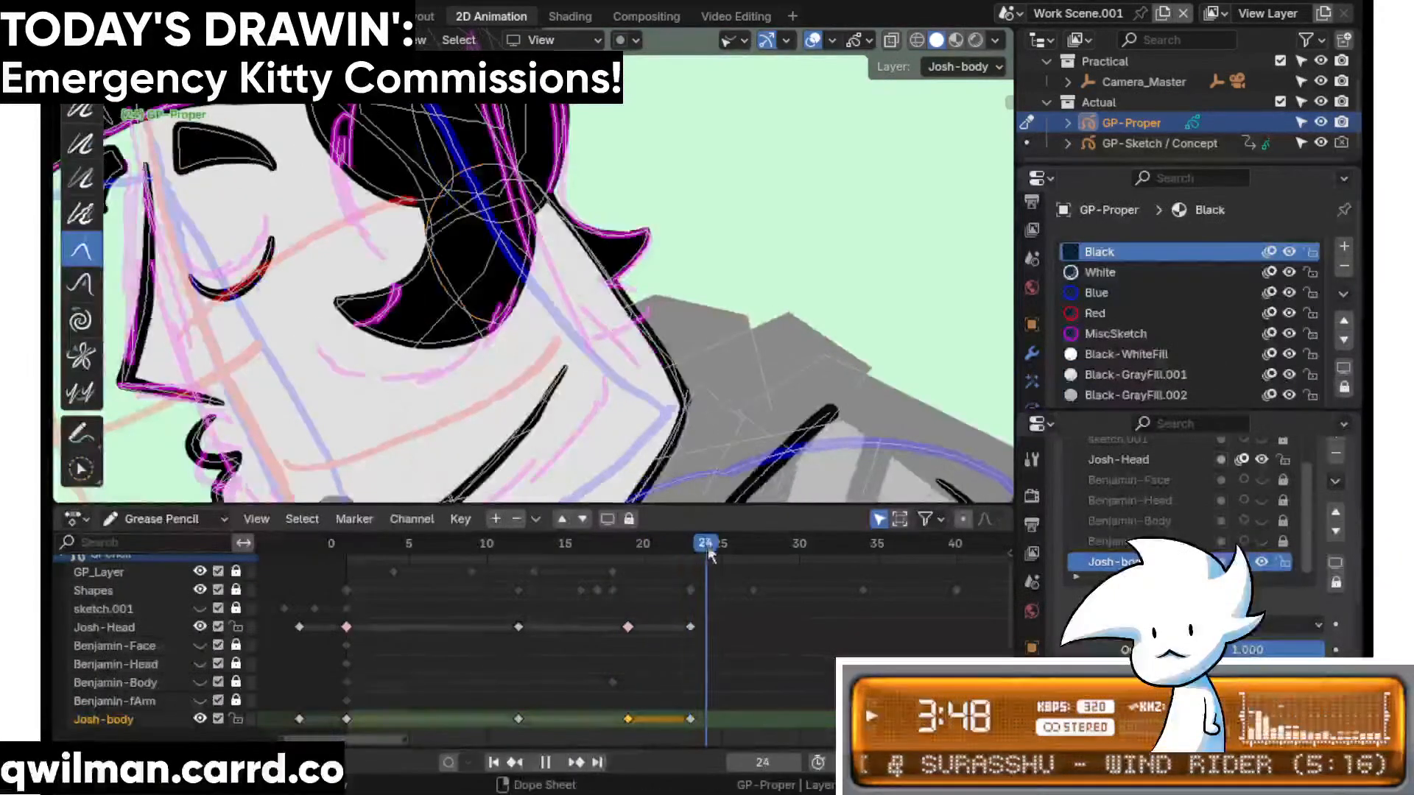
pyautogui.moveTo(577, 571)
pyautogui.mouseDown()
pyautogui.moveTo(687, 565)
pyautogui.moveTo(629, 573)
pyautogui.mouseUp()
pyautogui.scroll(-1, 578, 179)
pyautogui.keyDown('shift'); pyautogui.moveTo(578, 180); pyautogui.dragTo(697, 465, button='middle'); pyautogui.keyUp('shift')
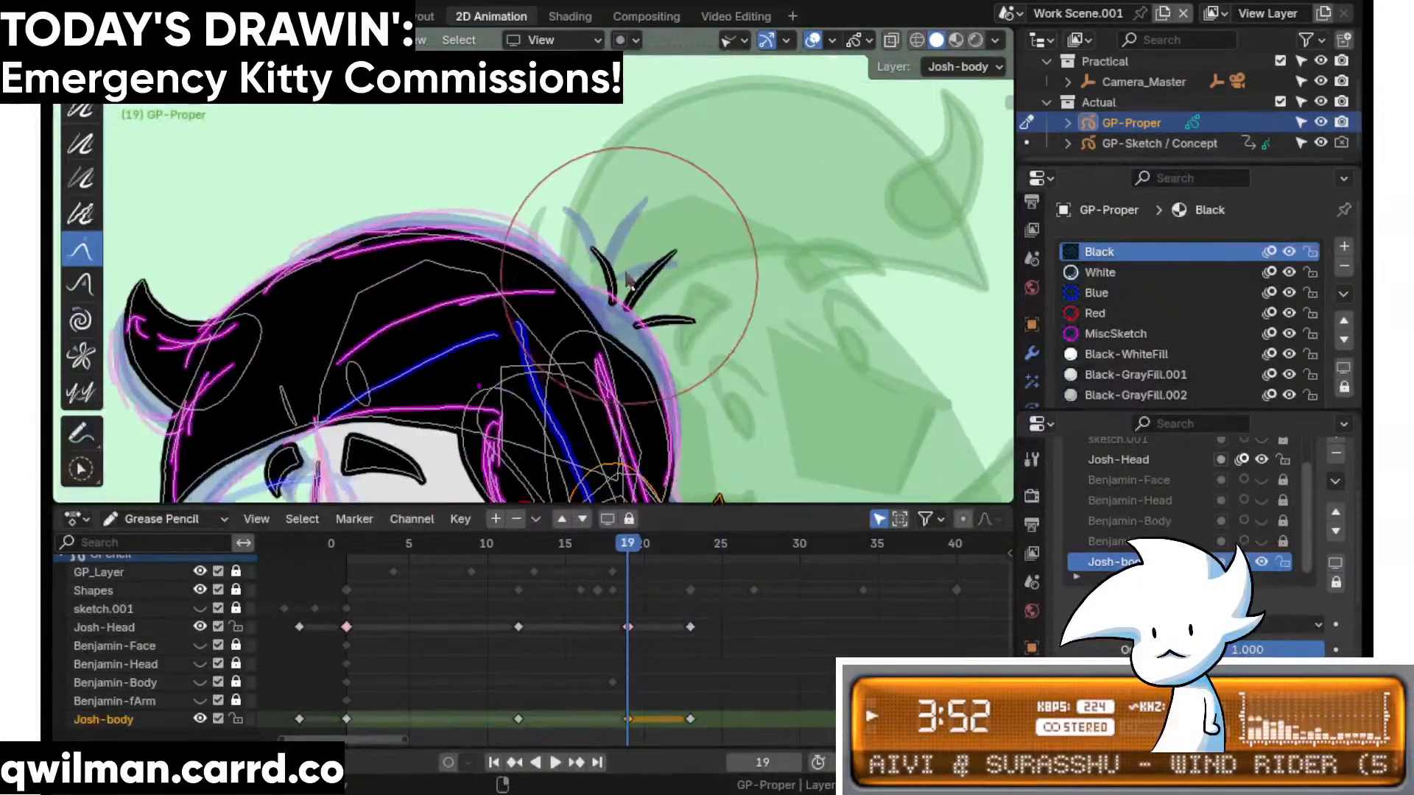
# - Try to bend the front strand of the hair tuft on top of the head with the Grab brush at frame 19
pyautogui.click(604, 241)
pyautogui.hotkey('shift', 'space')
pyautogui.click(562, 113)
pyautogui.moveTo(577, 187)
pyautogui.mouseDown()
pyautogui.moveTo(623, 170)
pyautogui.moveTo(602, 211)
pyautogui.moveTo(634, 258)
pyautogui.mouseUp()
pyautogui.moveTo(645, 340)
pyautogui.mouseDown()
pyautogui.moveTo(617, 365)
pyautogui.moveTo(620, 344)
pyautogui.mouseUp()
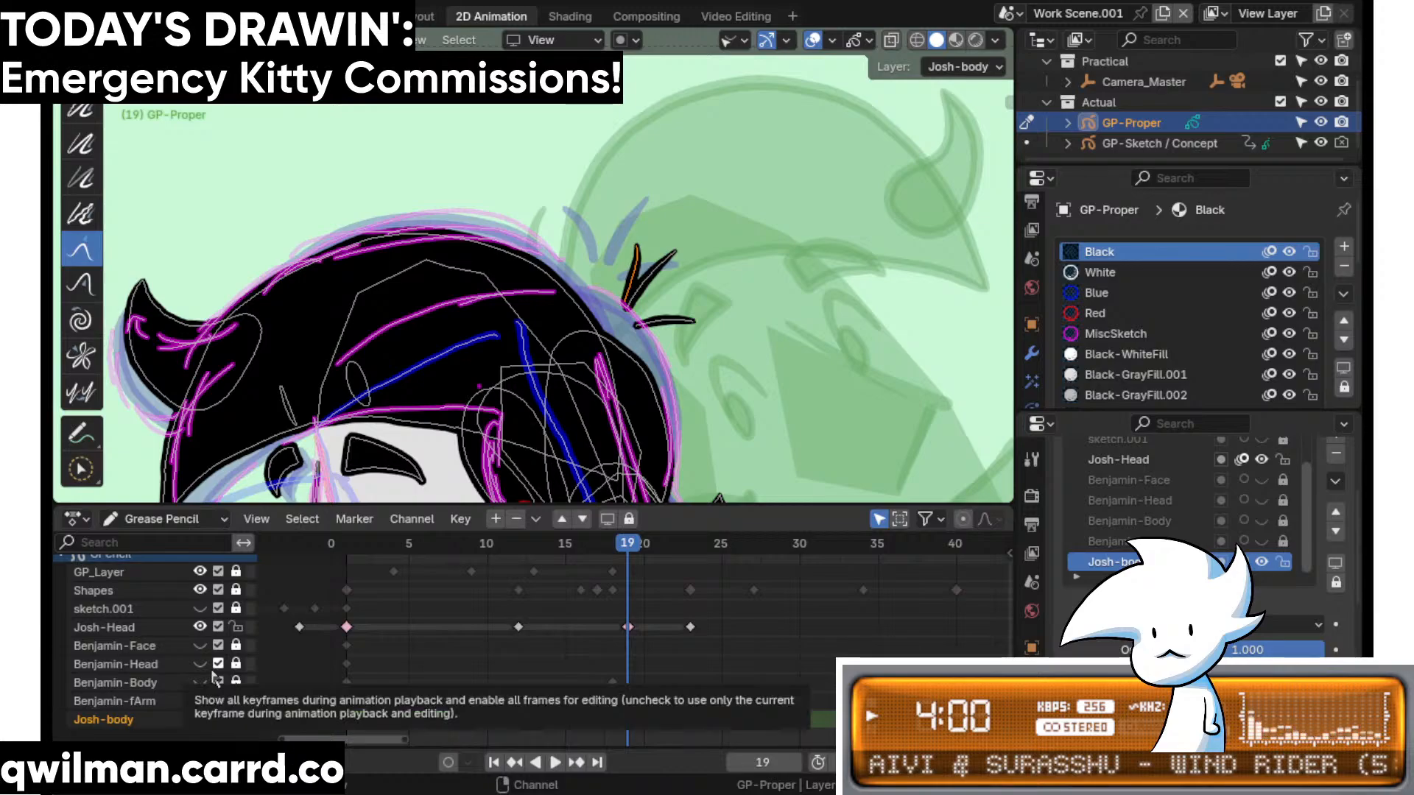
pyautogui.hotkey('ctrl', 'z')
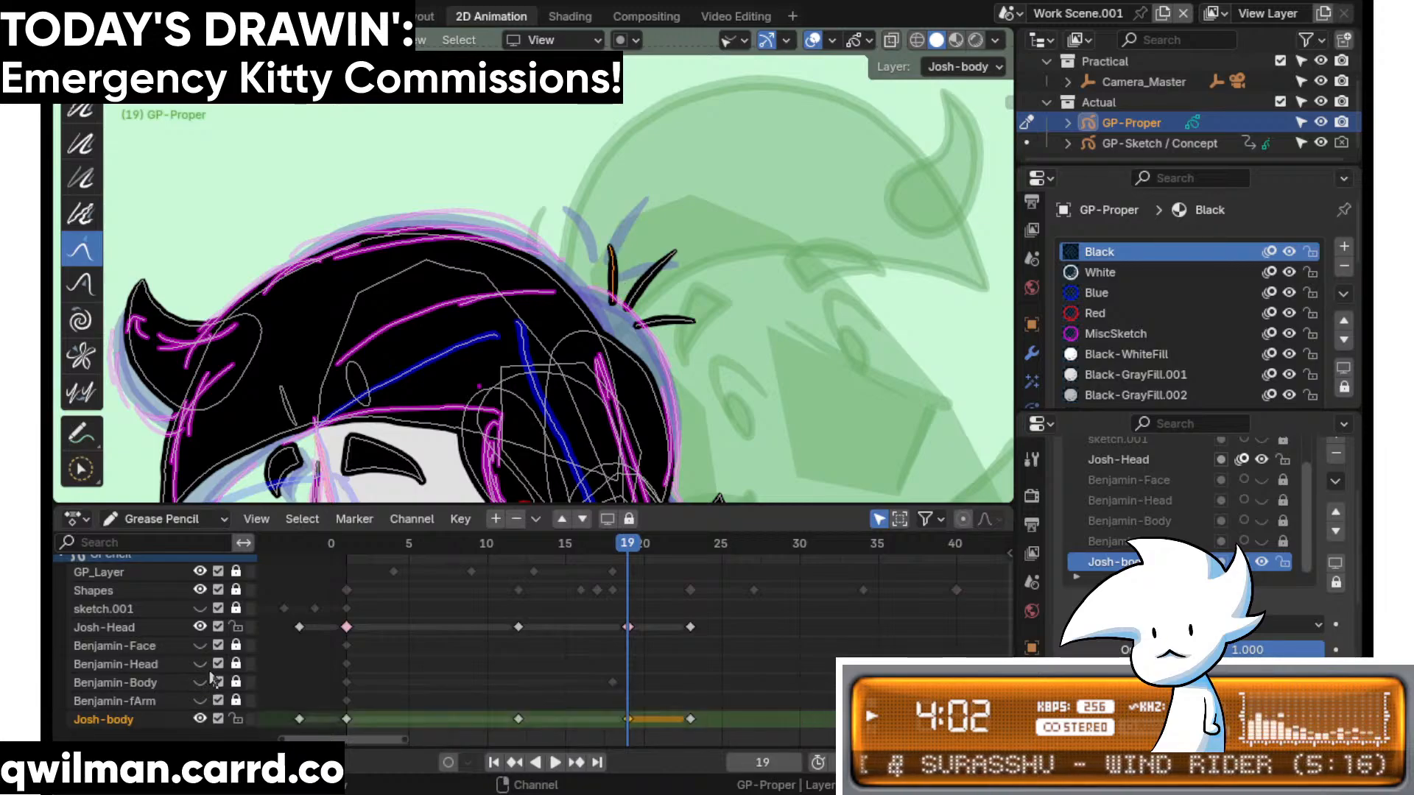
# - Select the middle strand of the hair tuft at frame 19 and swing it upward with the Grab brush
pyautogui.press('q')
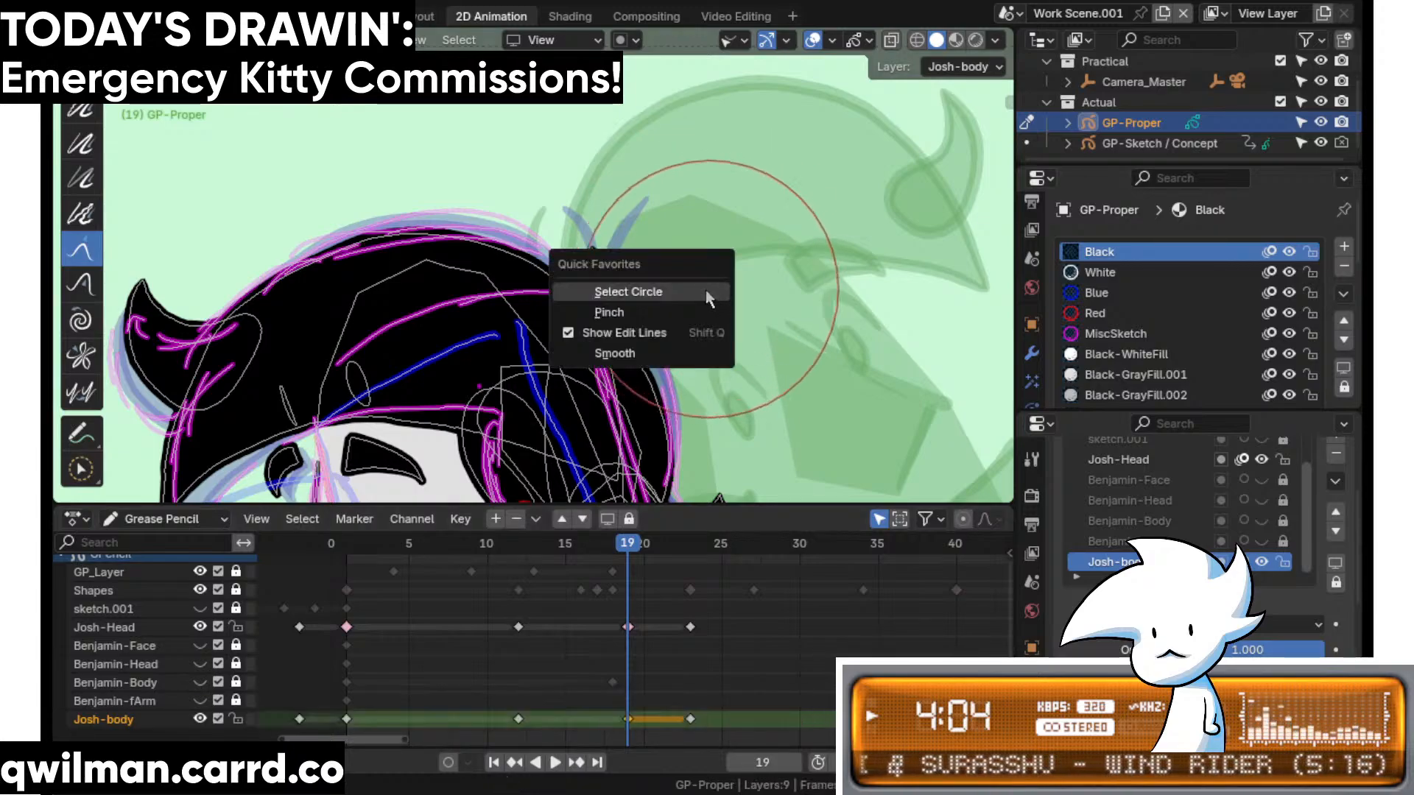
pyautogui.click(707, 293)
pyautogui.click(662, 259)
pyautogui.hotkey('shift', 'space')
pyautogui.click(620, 112)
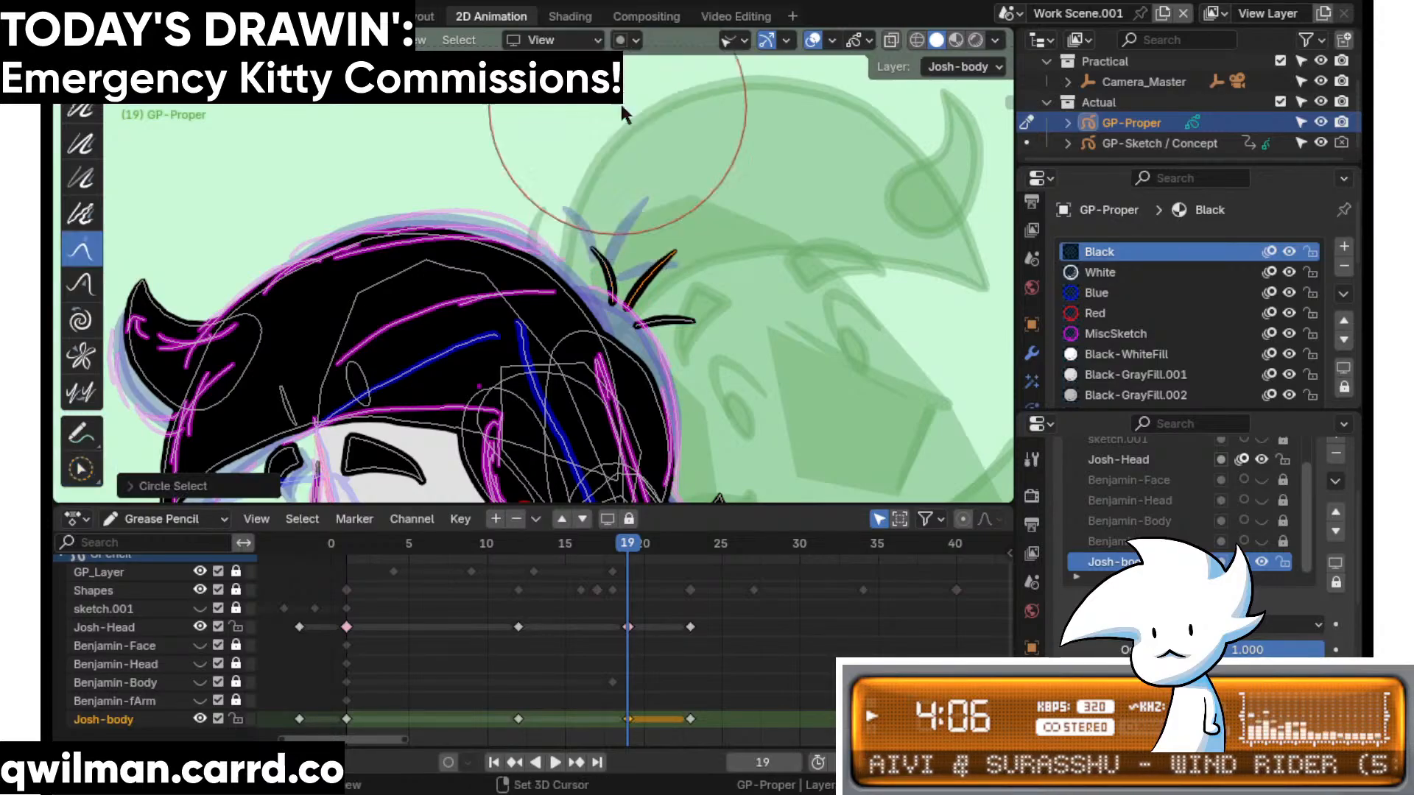
# - Select the lowest strand of the hair tuft at frame 19 and pull its tip upward with the Grab brush
pyautogui.press('q')
pyautogui.click(705, 352)
pyautogui.click(699, 316)
pyautogui.hotkey('shift', 'space')
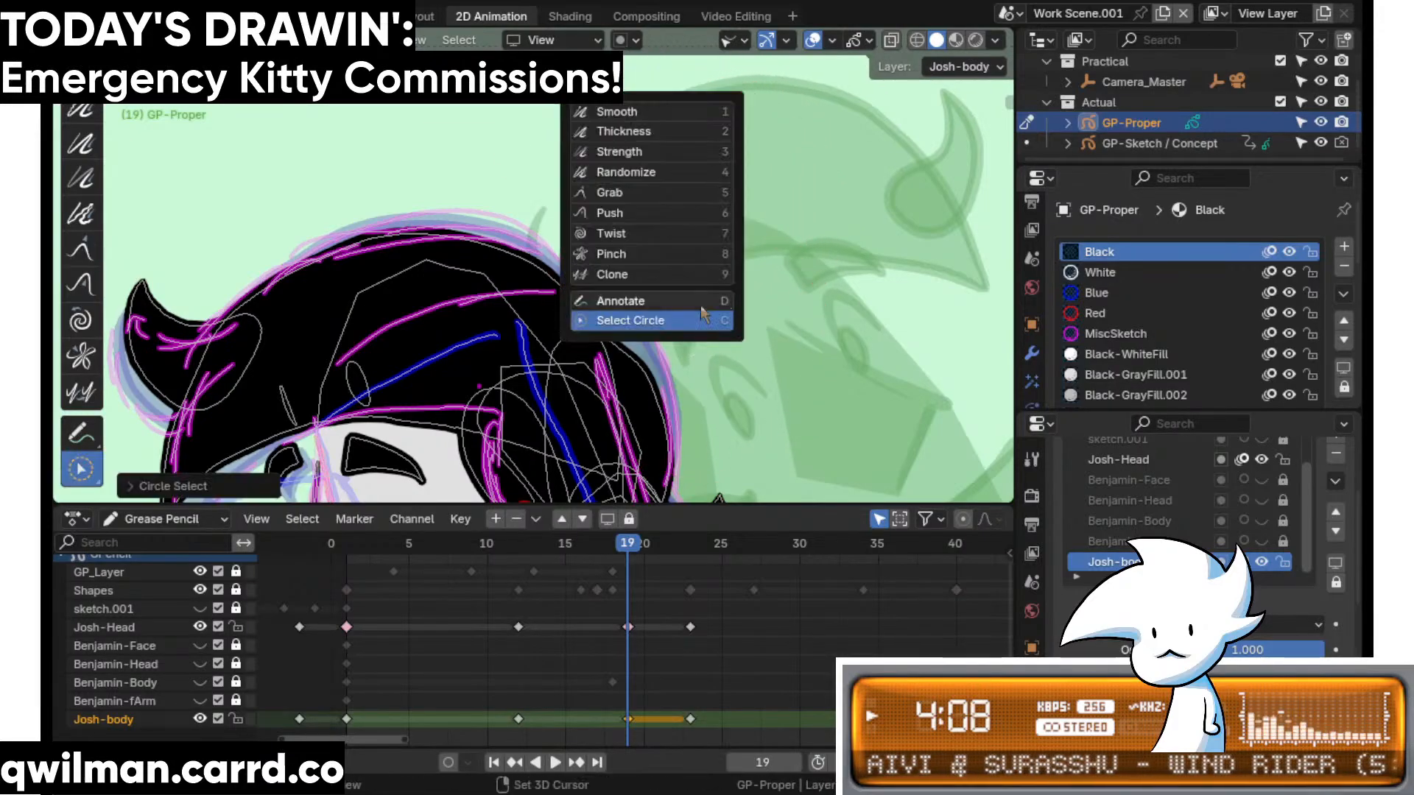
pyautogui.click(669, 192)
pyautogui.moveTo(737, 343); pyautogui.dragTo(740, 270)
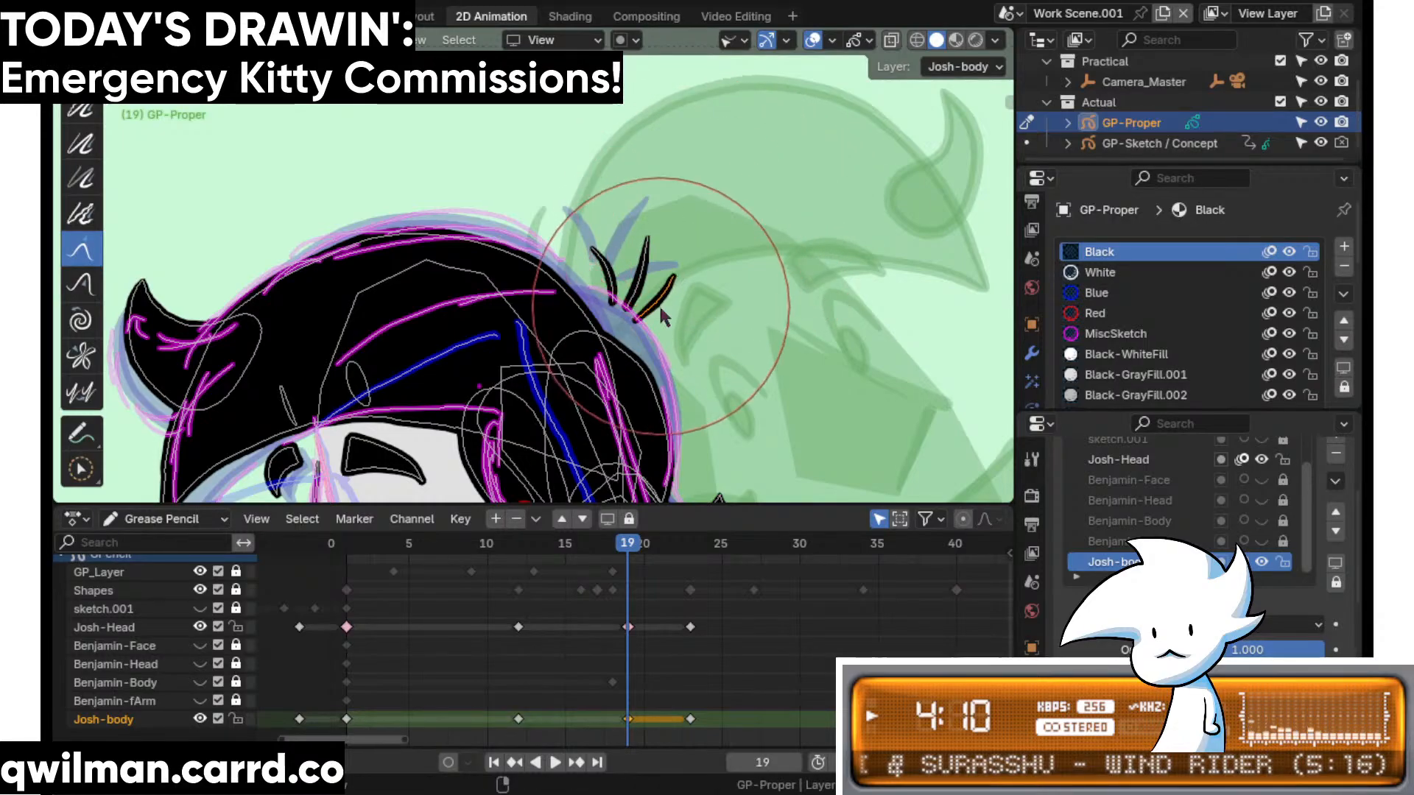
# - Select all three tuft strands at frame 19, rotate them clockwise and move them onto the head outline in Edit Mode, and return to sculpting
pyautogui.press('q')
pyautogui.click(678, 299)
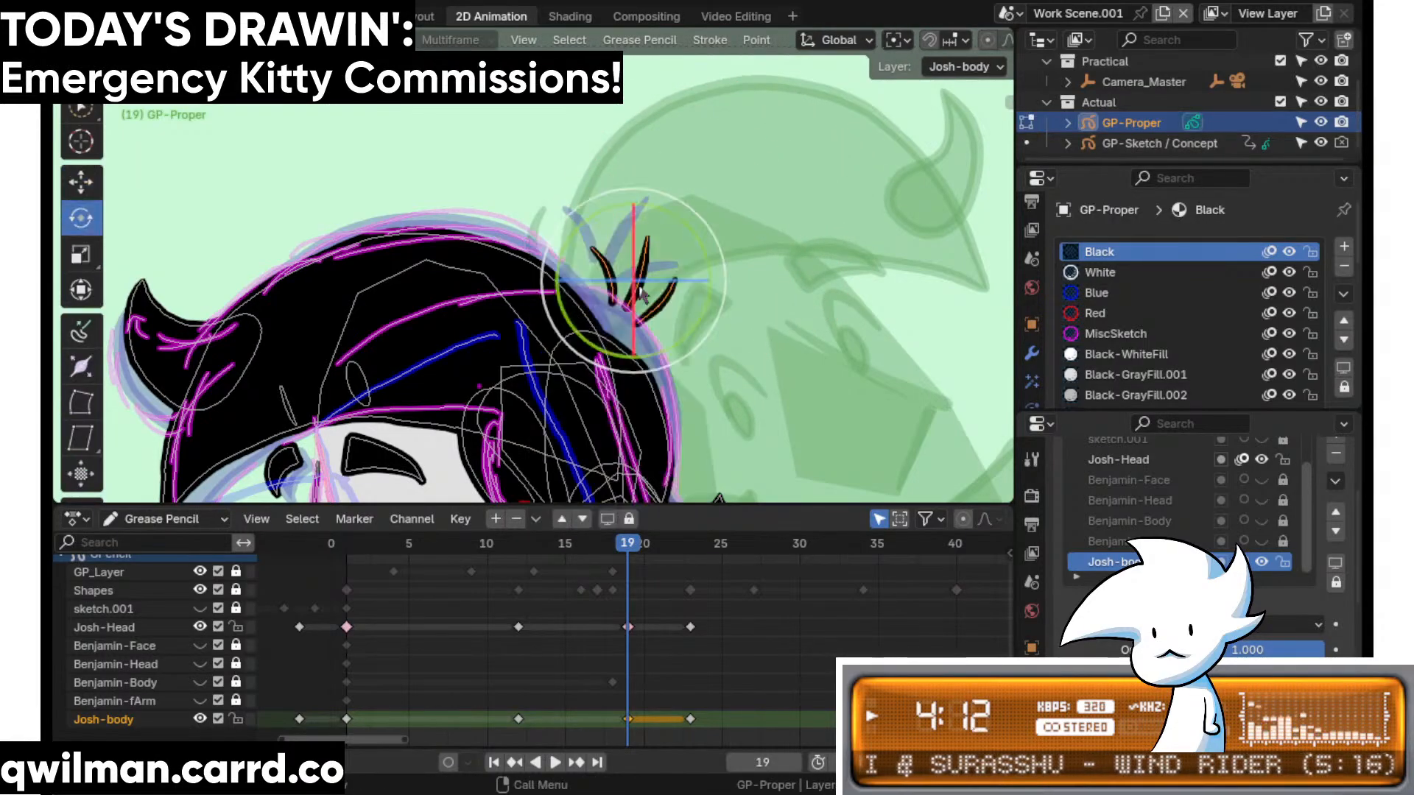
pyautogui.moveTo(716, 247); pyautogui.dragTo(719, 307)
pyautogui.hotkey('shift', 'space')
pyautogui.click(642, 261)
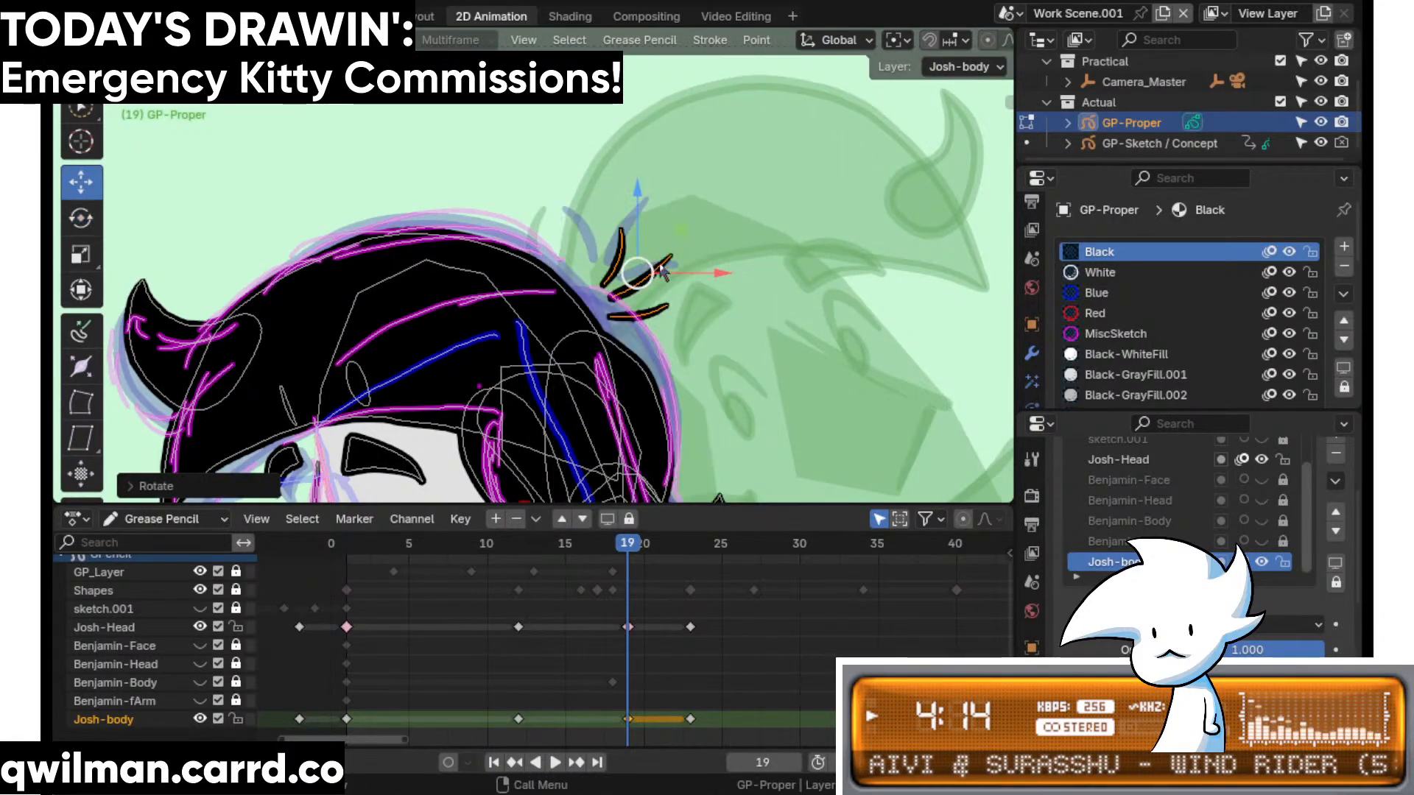
pyautogui.moveTo(638, 282); pyautogui.dragTo(647, 297)
pyautogui.press('Tab')
pyautogui.hotkey('shift', 'space')
pyautogui.click(574, 142)
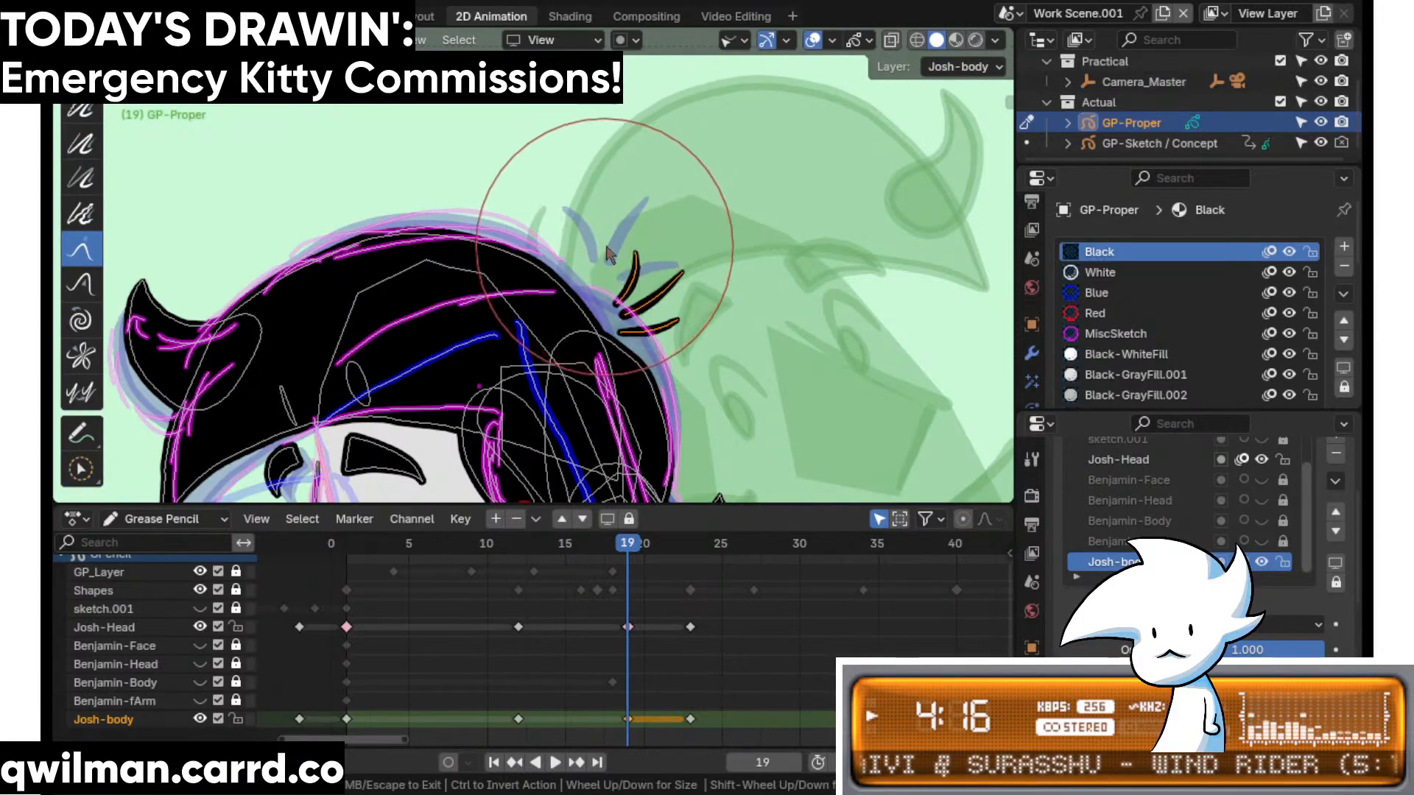
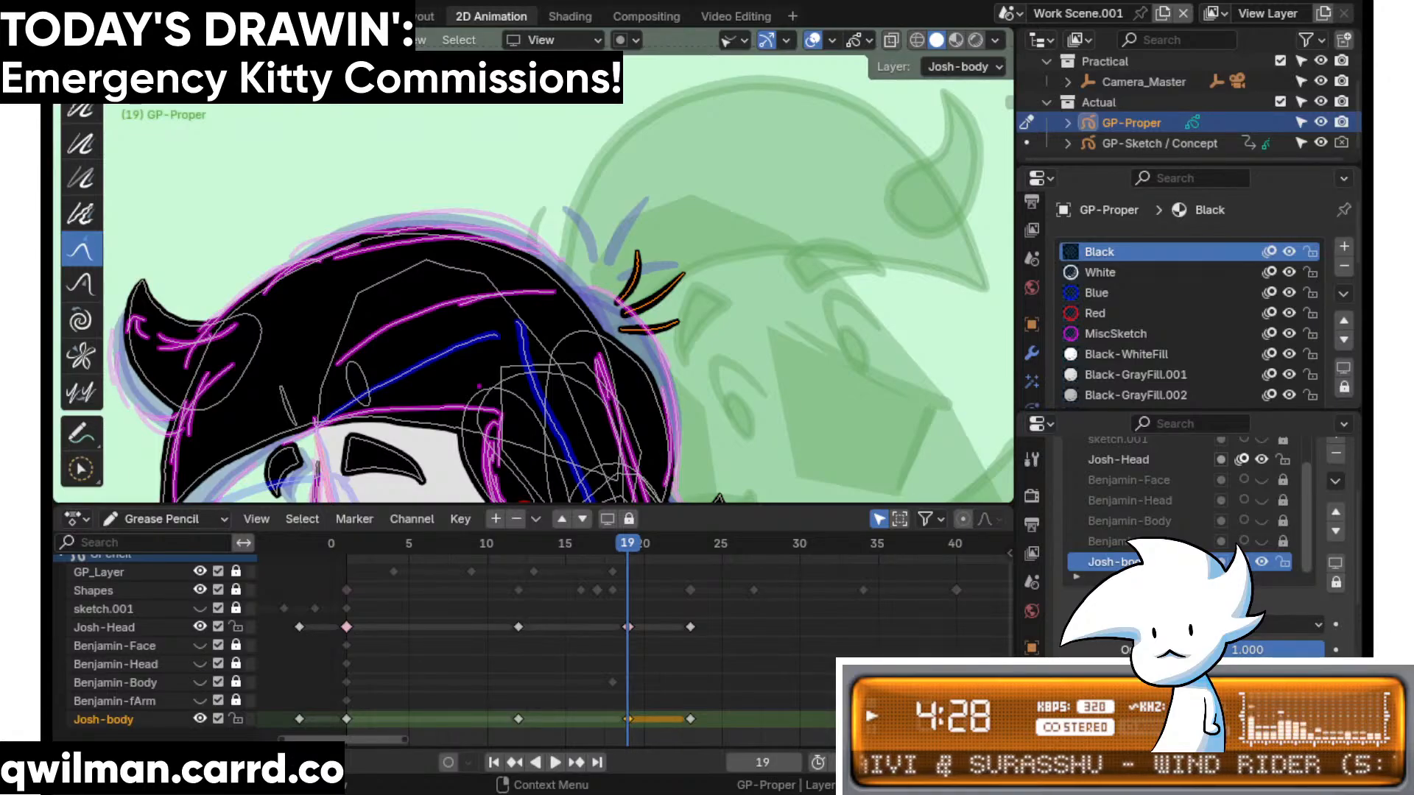
# - Review the character's motion by playing and scrubbing the animation, and return to frame 19
pyautogui.press('space')
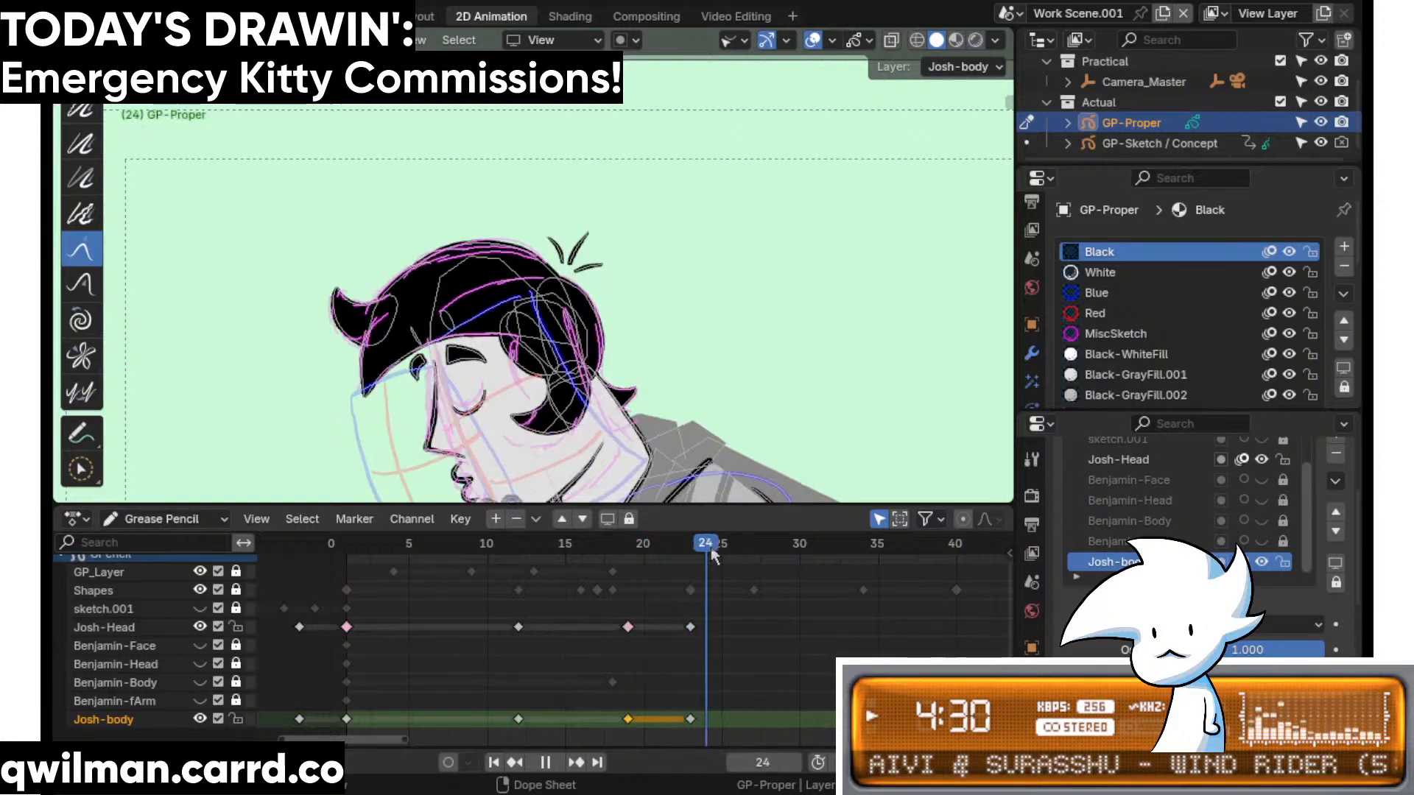
pyautogui.press('space')
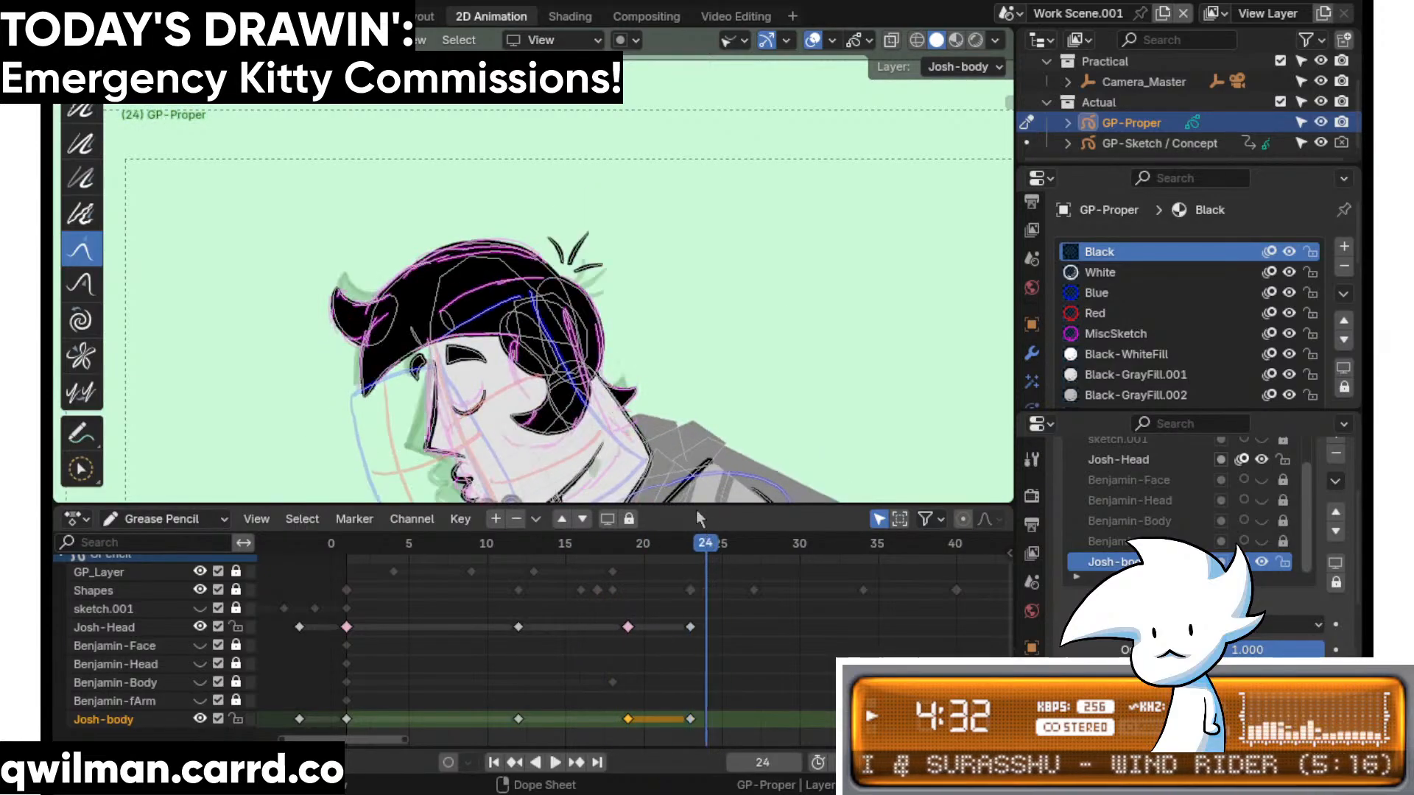
pyautogui.scroll(-2, 678, 434)
pyautogui.keyDown('shift'); pyautogui.moveTo(663, 386); pyautogui.dragTo(687, 294, button='middle'); pyautogui.keyUp('shift')
pyautogui.hotkey('shift', 'Left')
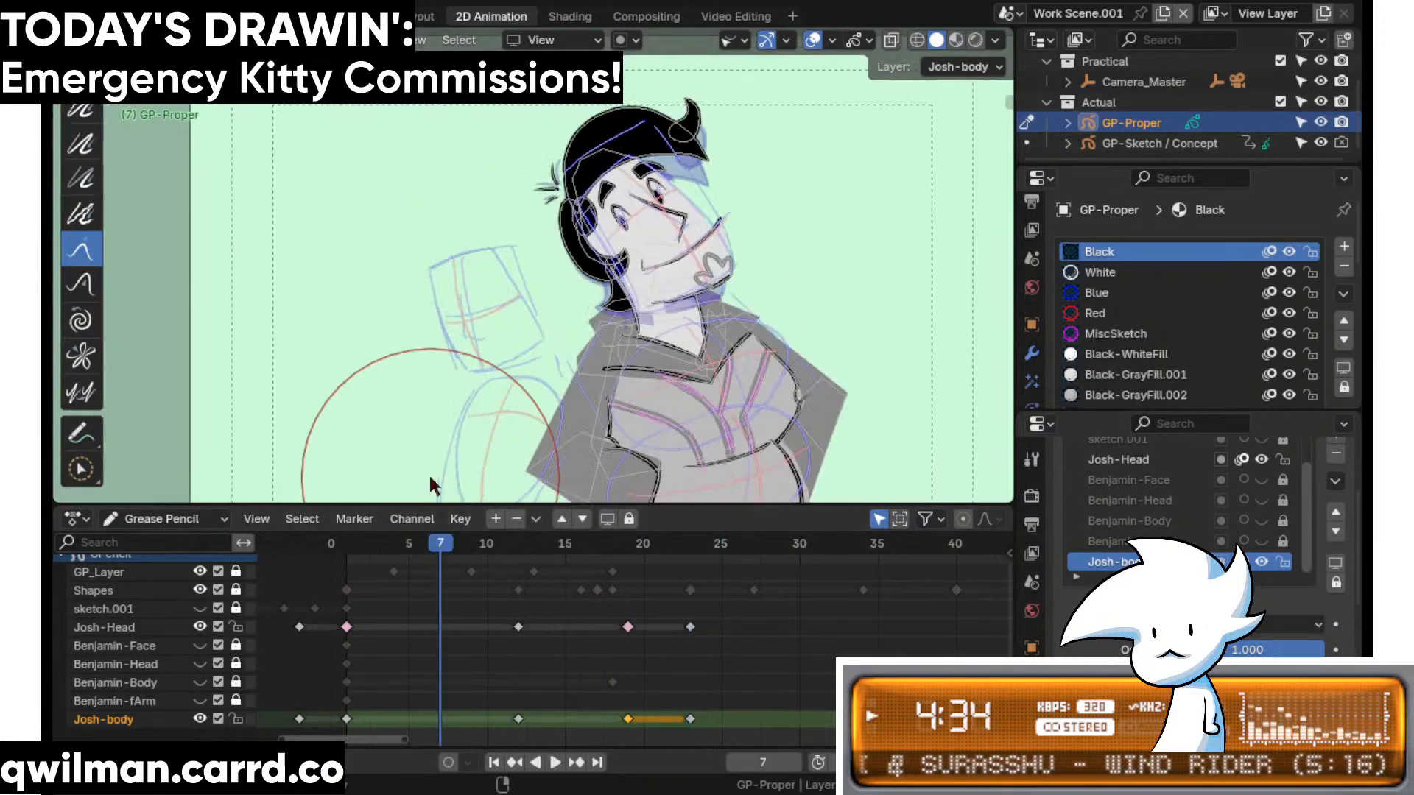
pyautogui.press('space')
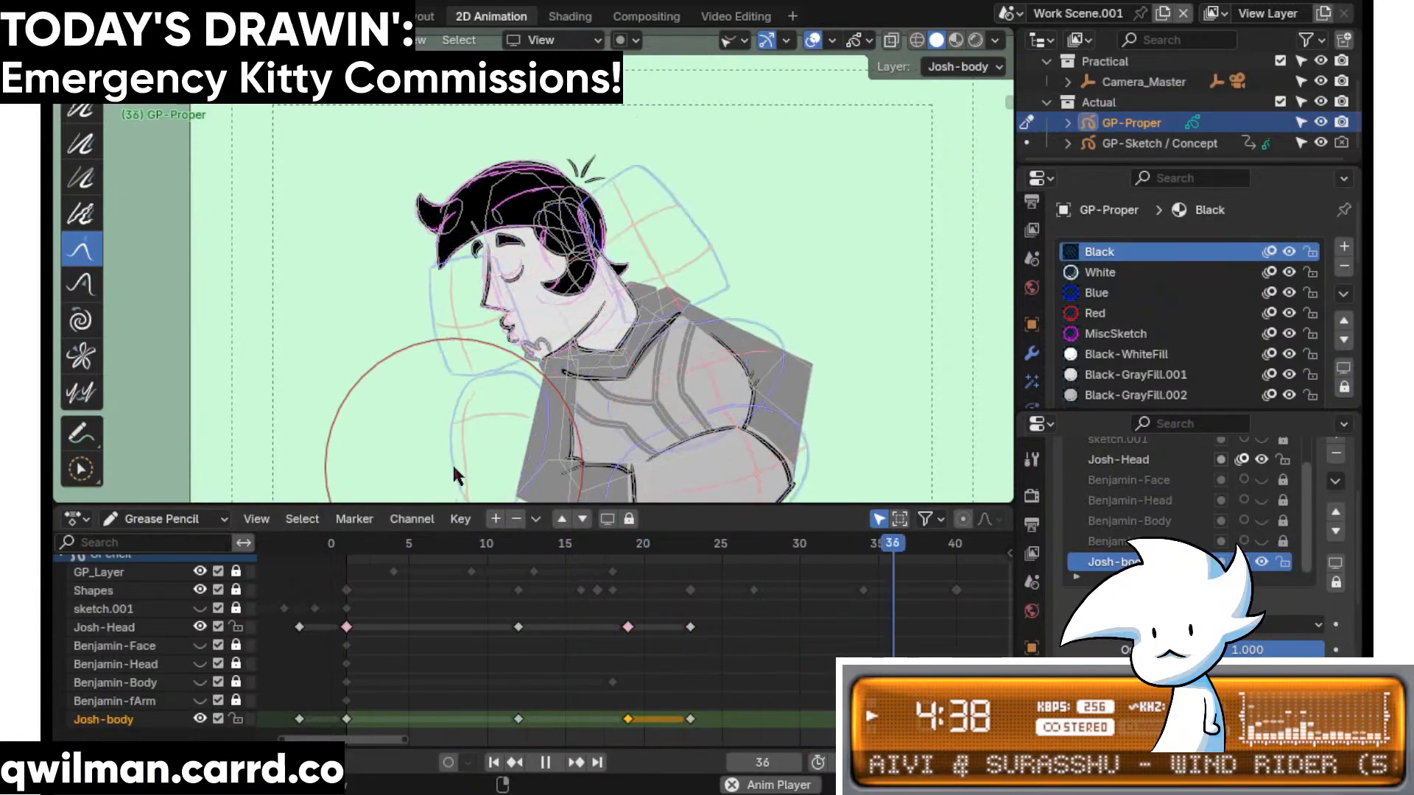
pyautogui.click(607, 545)
pyautogui.moveTo(608, 551)
pyautogui.mouseDown()
pyautogui.moveTo(679, 550)
pyautogui.moveTo(629, 550)
pyautogui.mouseUp()
pyautogui.press('space')
# - Select the outer back collar line at frame 19 and bend it into a curve with the Grab brush
pyautogui.scroll(6, 661, 433)
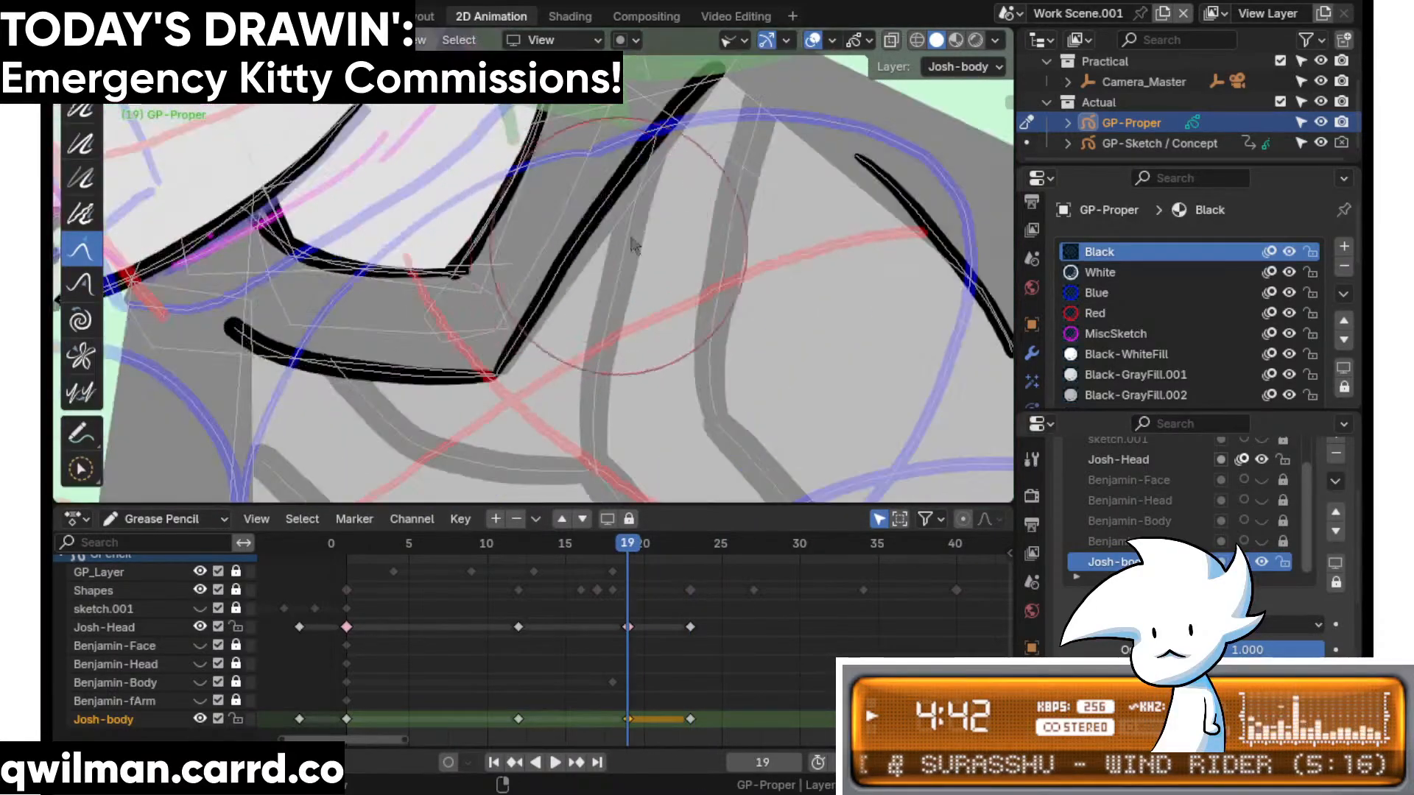
pyautogui.press('q')
pyautogui.click(590, 274)
pyautogui.click(590, 290)
pyautogui.hotkey('shift', 'space')
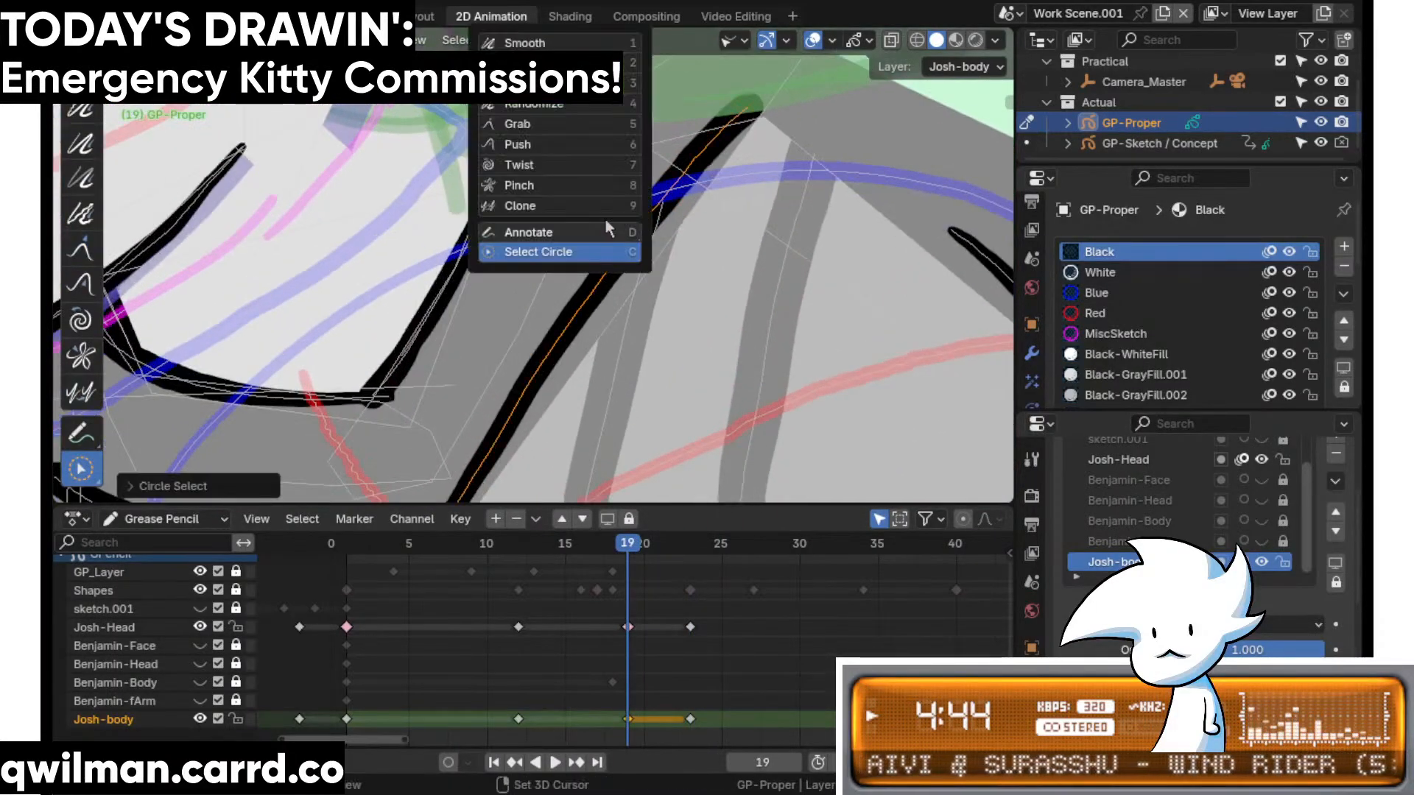
pyautogui.click(546, 123)
pyautogui.scroll(-4, 602, 143)
pyautogui.scroll(2, 587, 262)
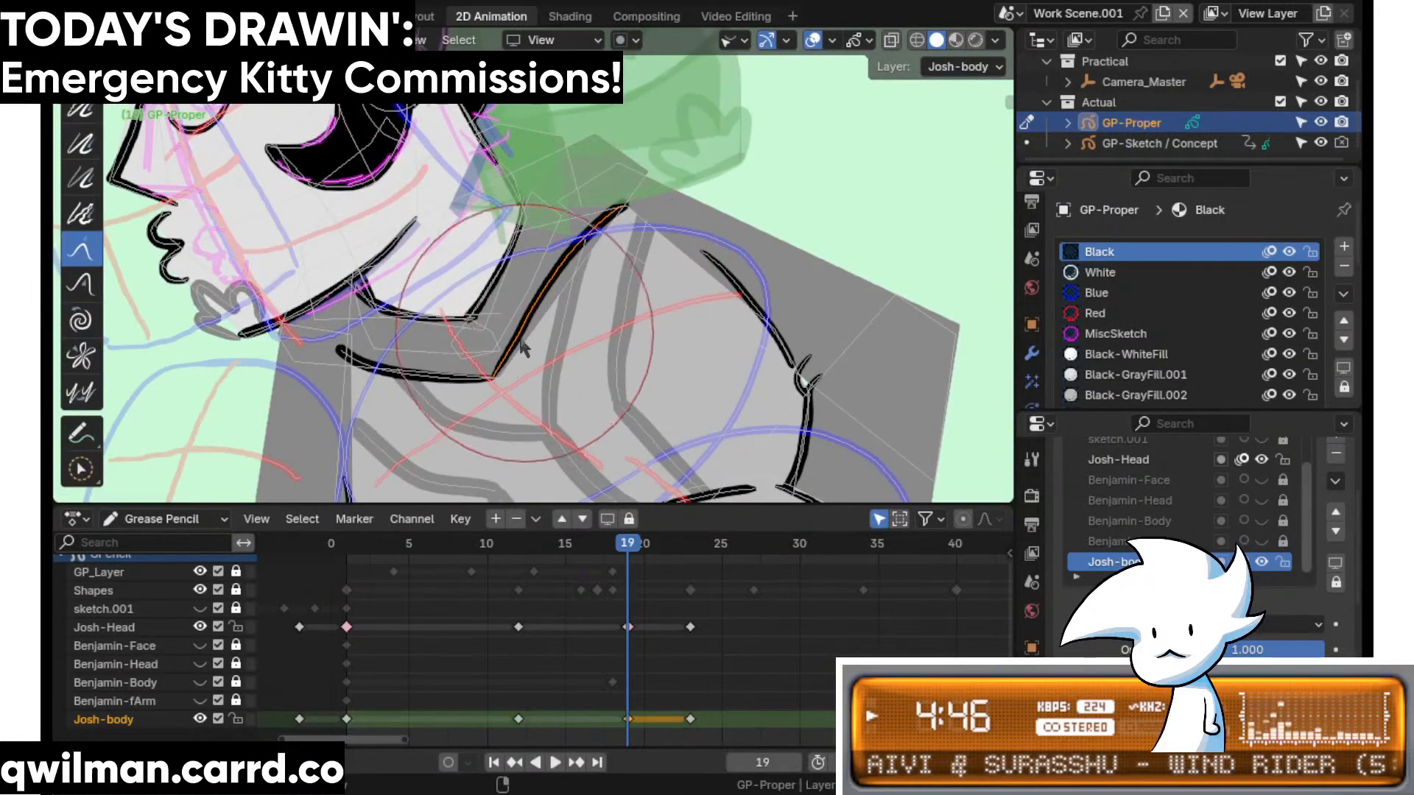
pyautogui.scroll(5, 537, 337)
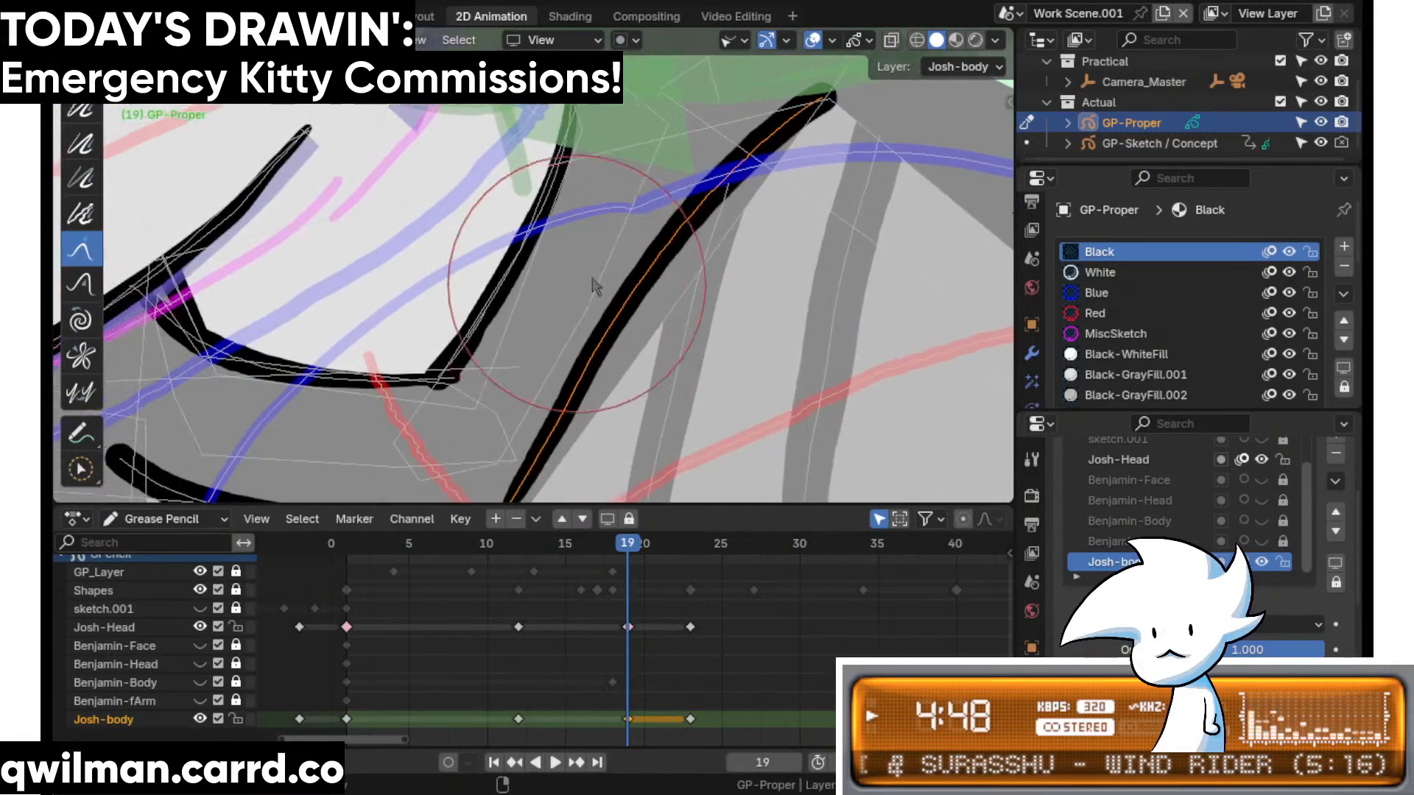
# - Select the inner collar line beside the neck at frame 19 and reshape its curve with the Grab brush
pyautogui.press('q')
pyautogui.click(479, 309)
pyautogui.scroll(4, 471, 346)
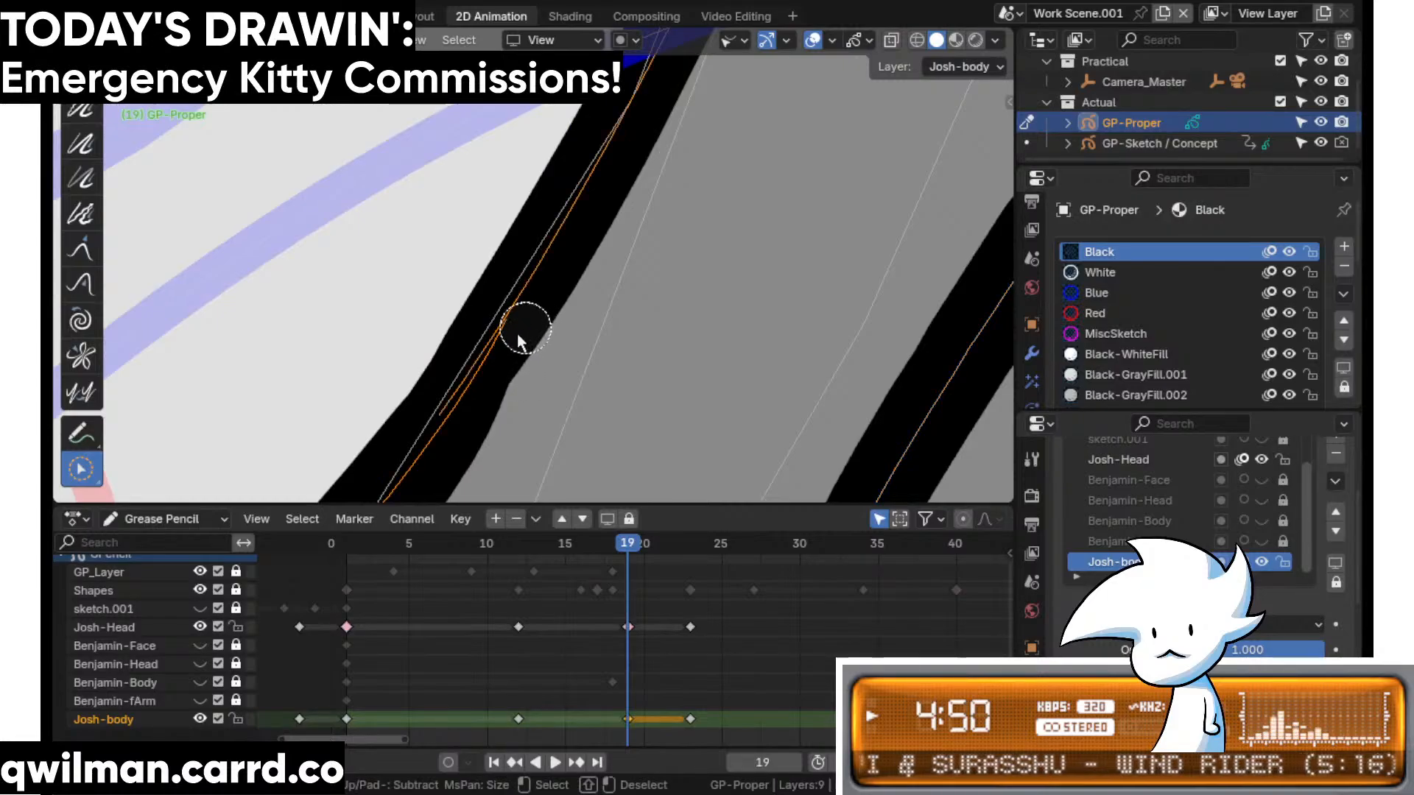
pyautogui.click(517, 333)
pyautogui.scroll(-9, 537, 316)
pyautogui.hotkey('shift', 'space')
pyautogui.click(535, 114)
pyautogui.scroll(-2, 560, 140)
pyautogui.moveTo(548, 249); pyautogui.dragTo(554, 248)
pyautogui.keyDown('shift'); pyautogui.moveTo(598, 188); pyautogui.dragTo(617, 254, button='middle'); pyautogui.keyUp('shift')
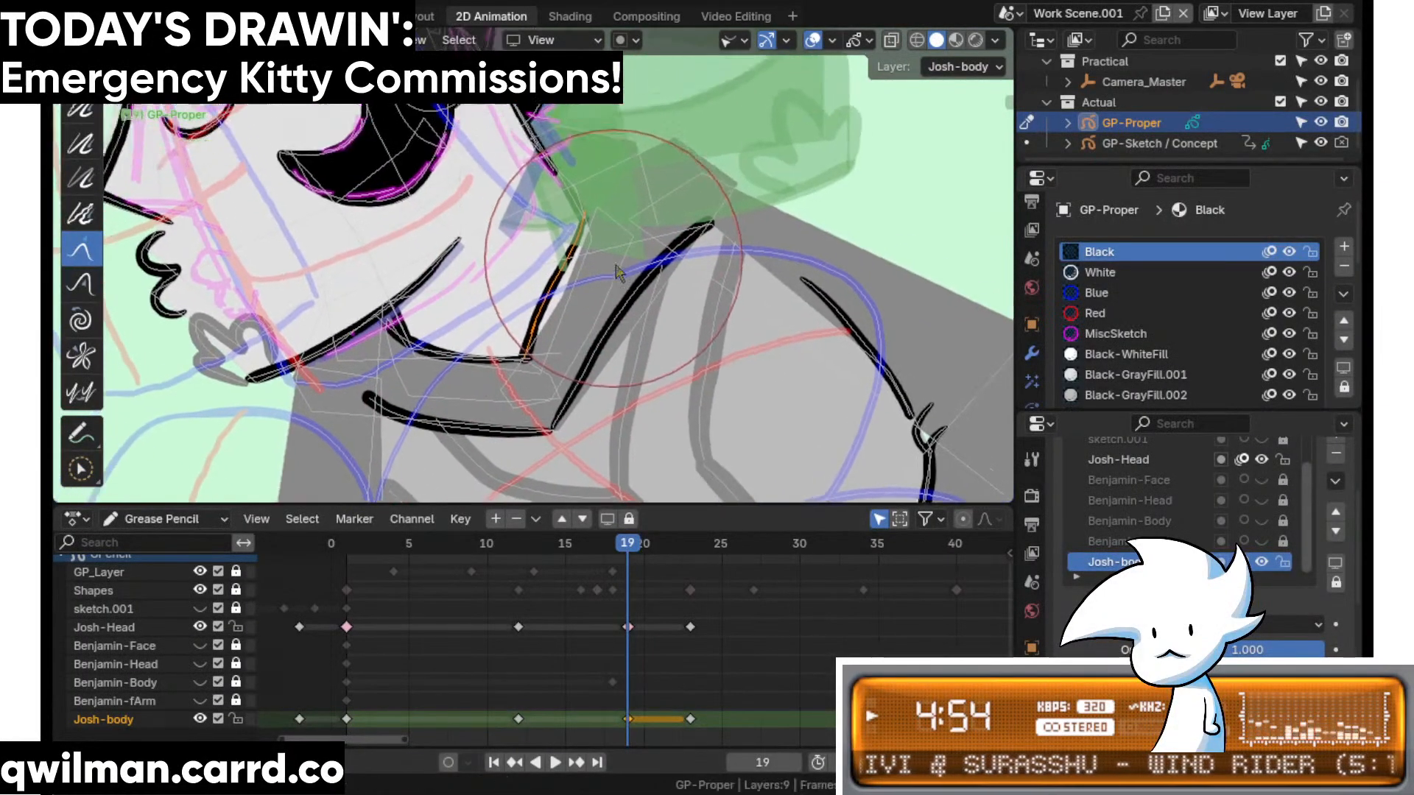
pyautogui.scroll(2, 617, 254)
pyautogui.moveTo(600, 288); pyautogui.dragTo(587, 294)
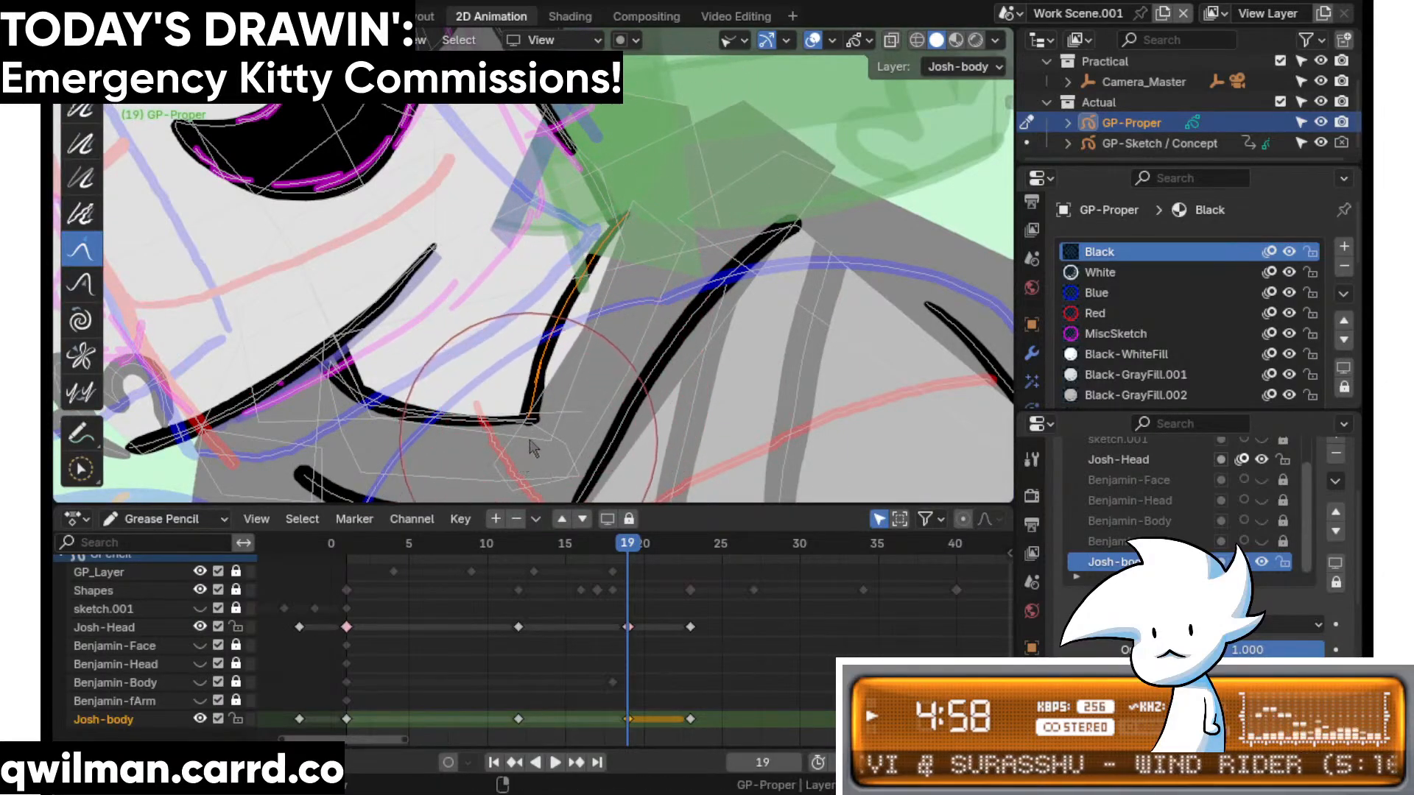
pyautogui.scroll(2, 561, 362)
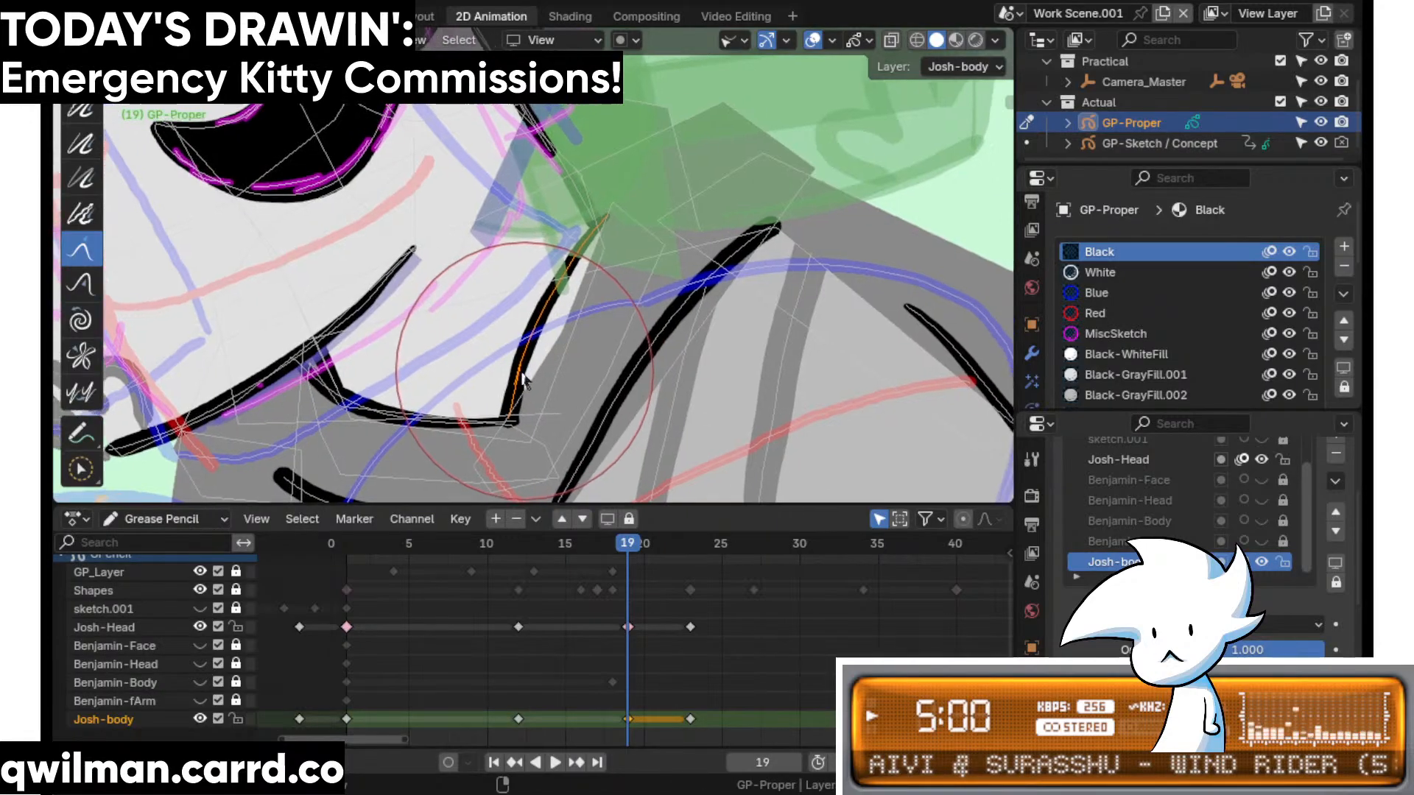
# - Select the gray collar fill at frame 19, pull its edge to the inner collar line with the Grab brush, and check it in playback
pyautogui.scroll(1, 583, 389)
pyautogui.click(595, 409)
pyautogui.scroll(-6, 586, 368)
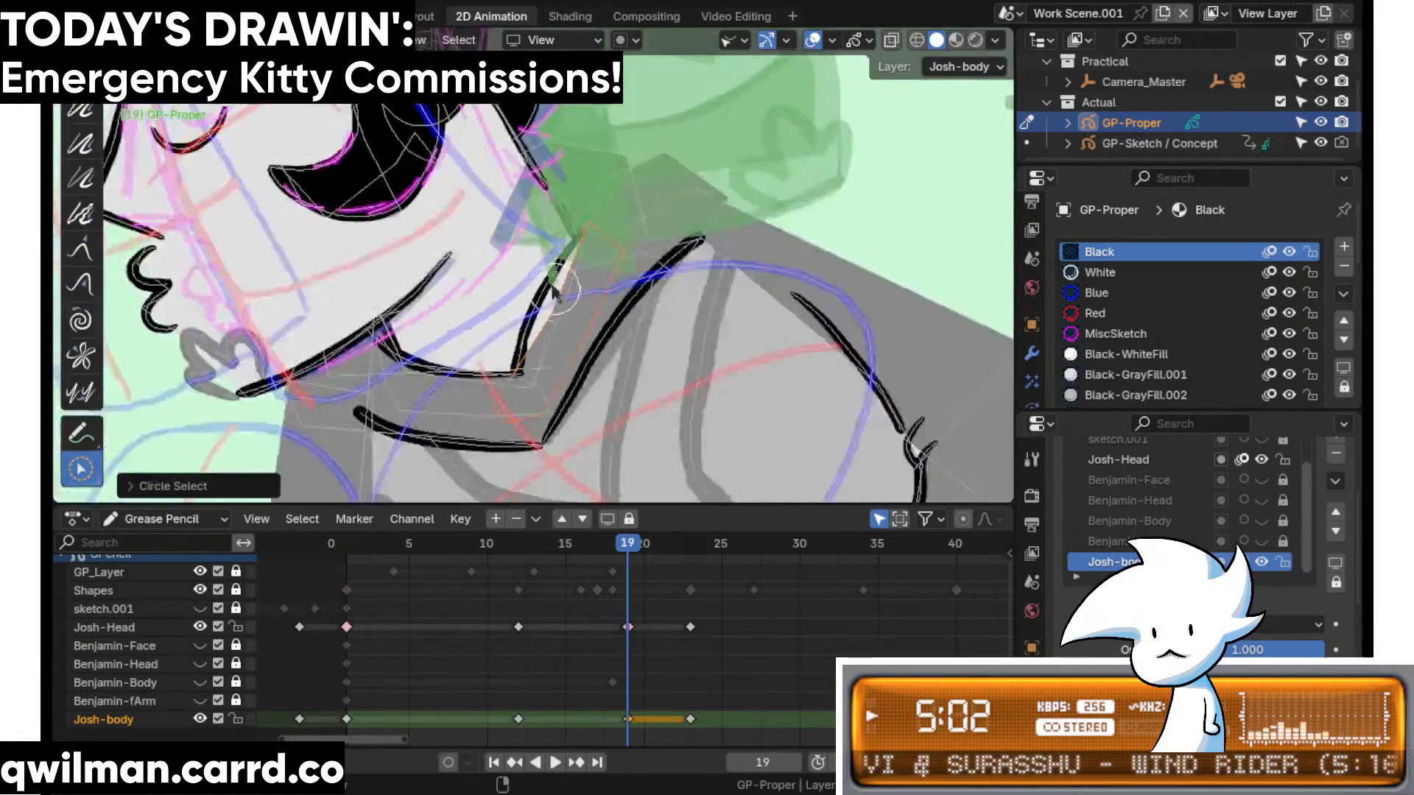
pyautogui.hotkey('shift', 'space')
pyautogui.click(486, 149)
pyautogui.scroll(3, 589, 317)
pyautogui.scroll(1, 589, 326)
pyautogui.moveTo(600, 375); pyautogui.dragTo(562, 356)
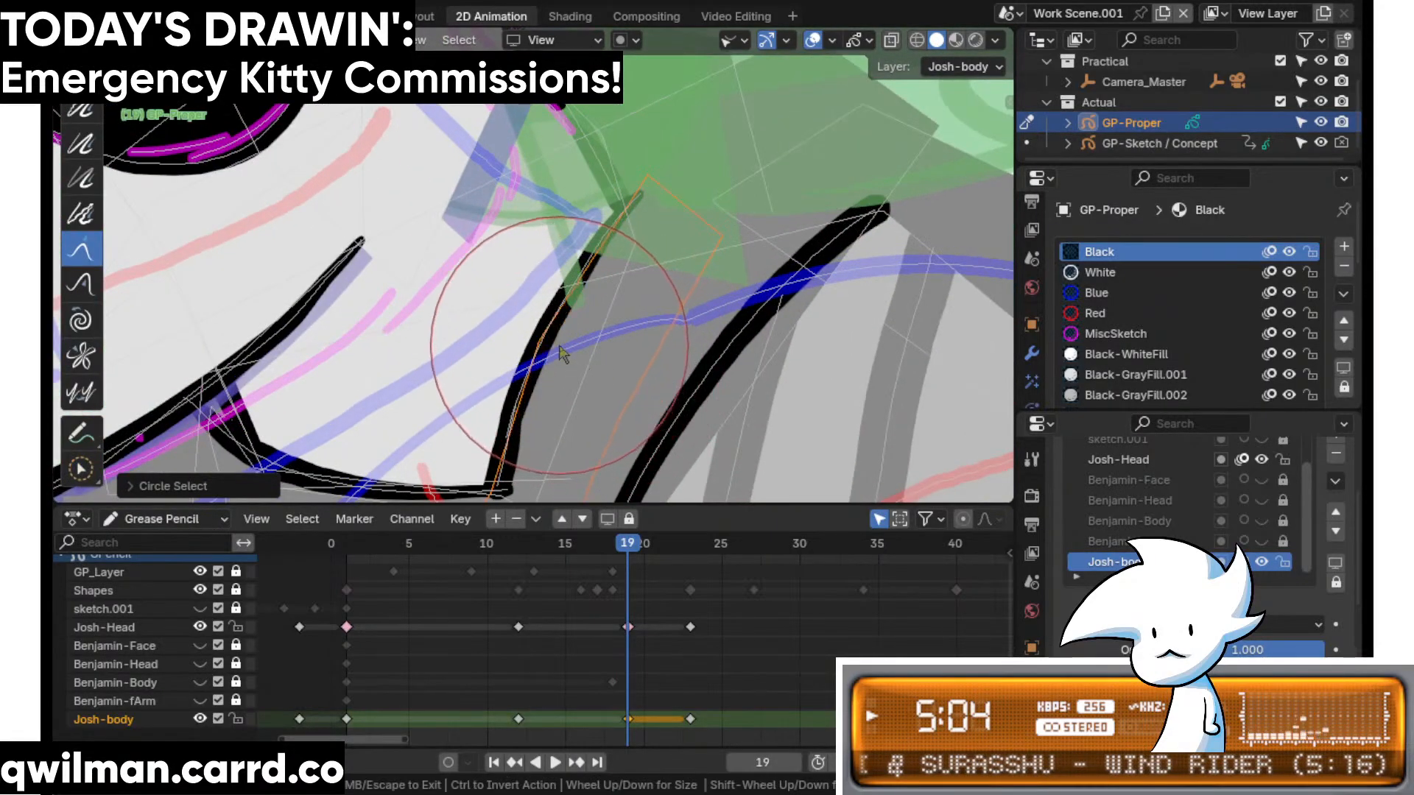
pyautogui.scroll(-5, 553, 372)
pyautogui.keyDown('shift'); pyautogui.moveTo(545, 422); pyautogui.dragTo(557, 363, button='middle'); pyautogui.keyUp('shift')
pyautogui.press('space')
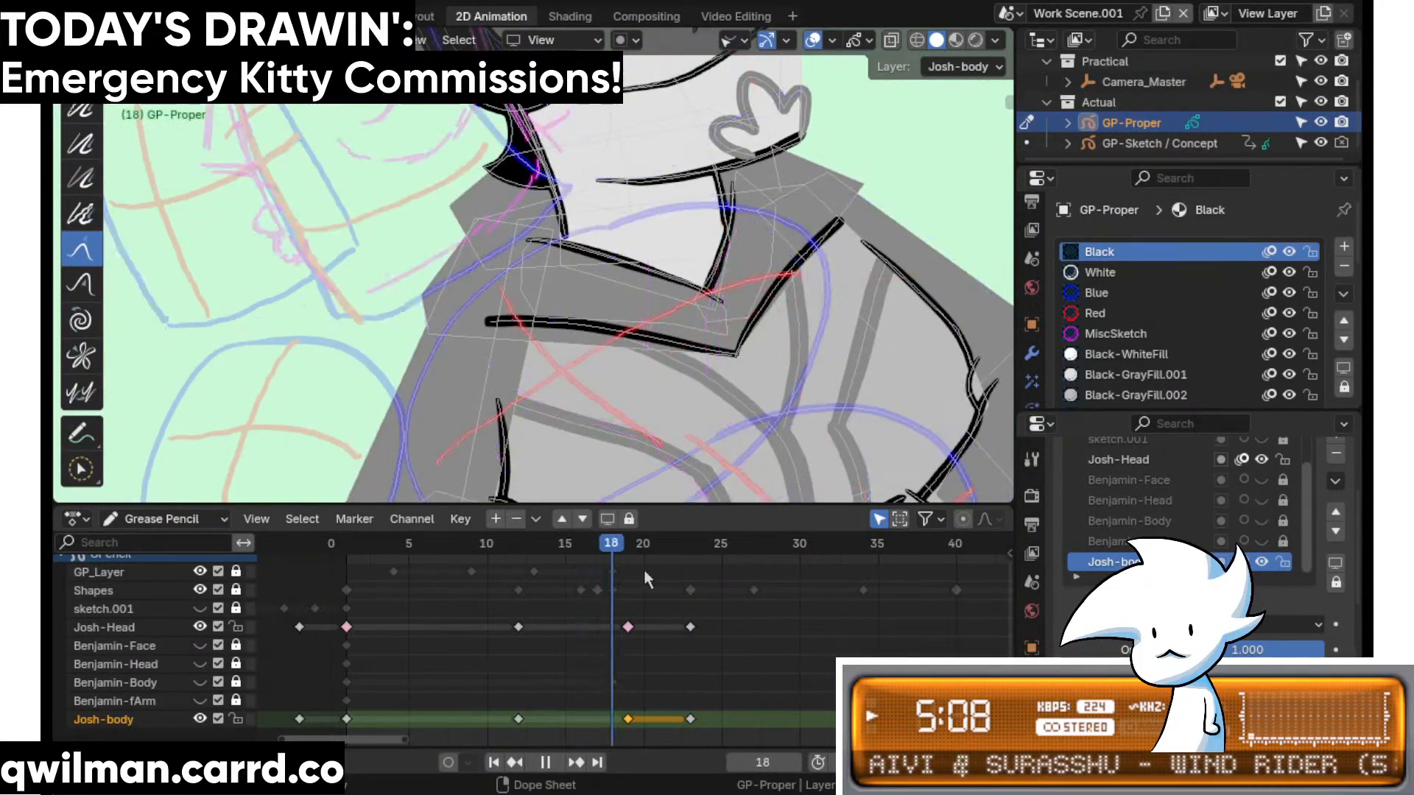
pyautogui.press('space')
# - Try adding an interpolated in-between drawing at frame 20 in Edit Mode, check it in playback, and undo it
pyautogui.scroll(-1, 645, 574)
pyautogui.scroll(-4, 642, 405)
pyautogui.press('Tab')
pyautogui.hotkey('shift', 'space')
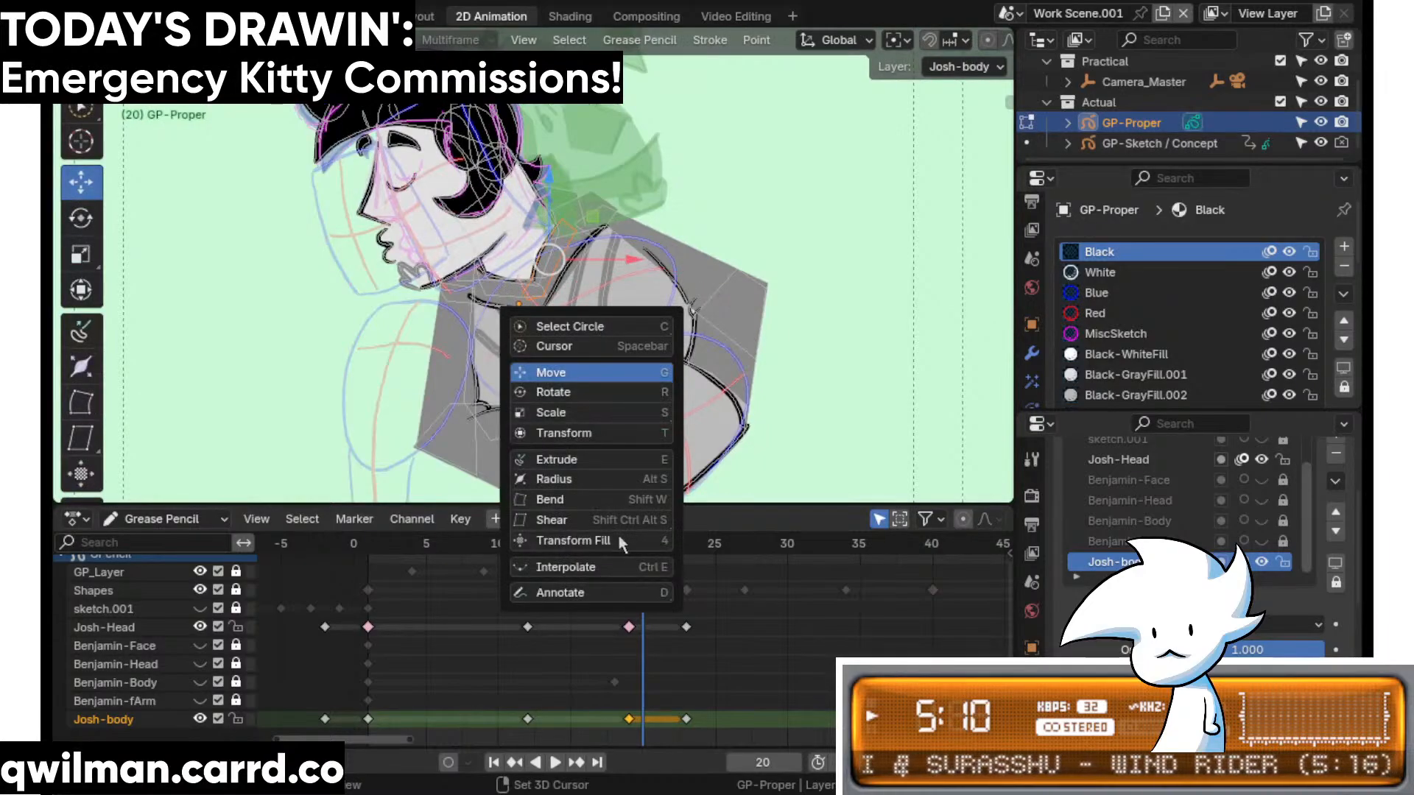
pyautogui.click(618, 566)
pyautogui.moveTo(670, 444); pyautogui.dragTo(683, 445)
pyautogui.click(682, 445)
pyautogui.press('space')
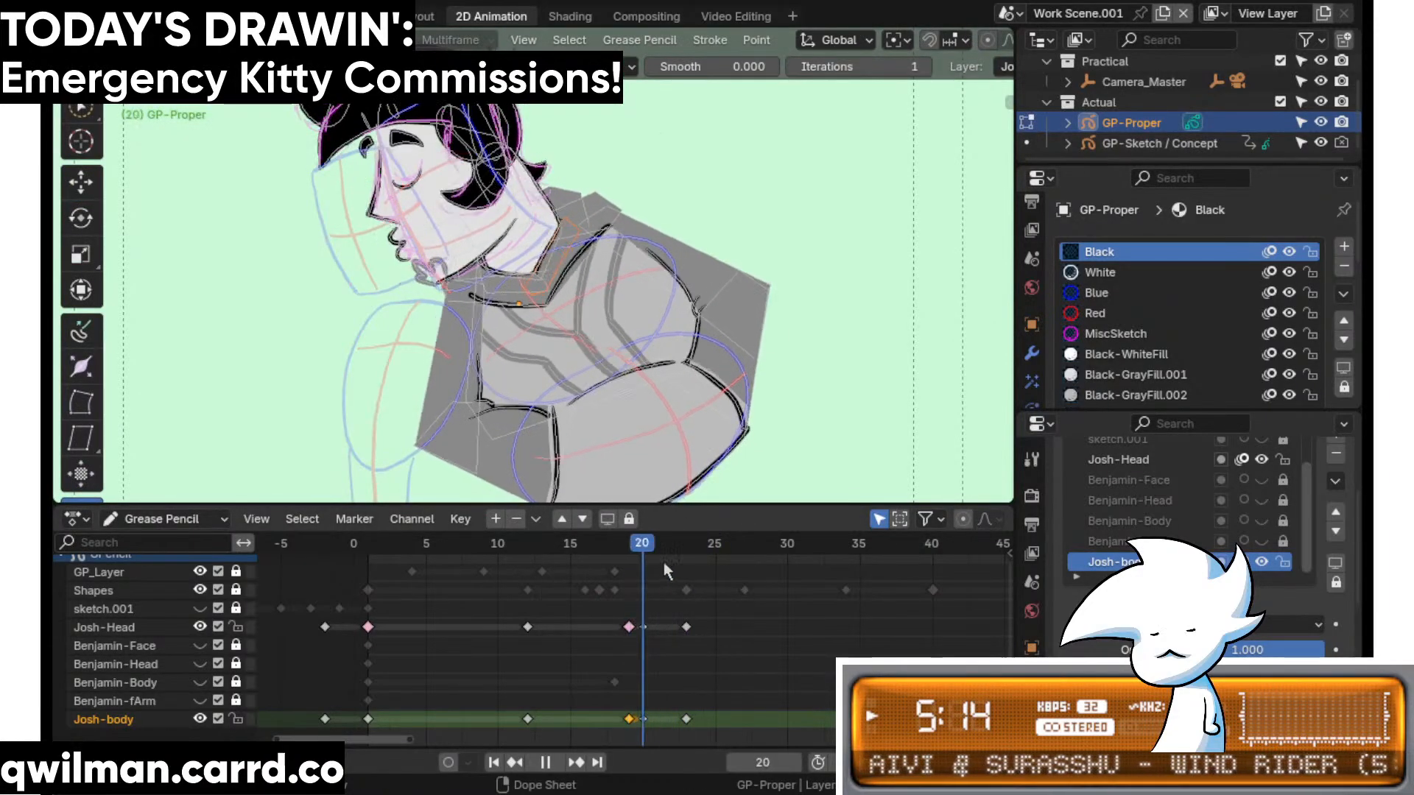
pyautogui.moveTo(632, 565)
pyautogui.mouseDown()
pyautogui.moveTo(716, 558)
pyautogui.moveTo(629, 578)
pyautogui.mouseUp()
pyautogui.press('space')
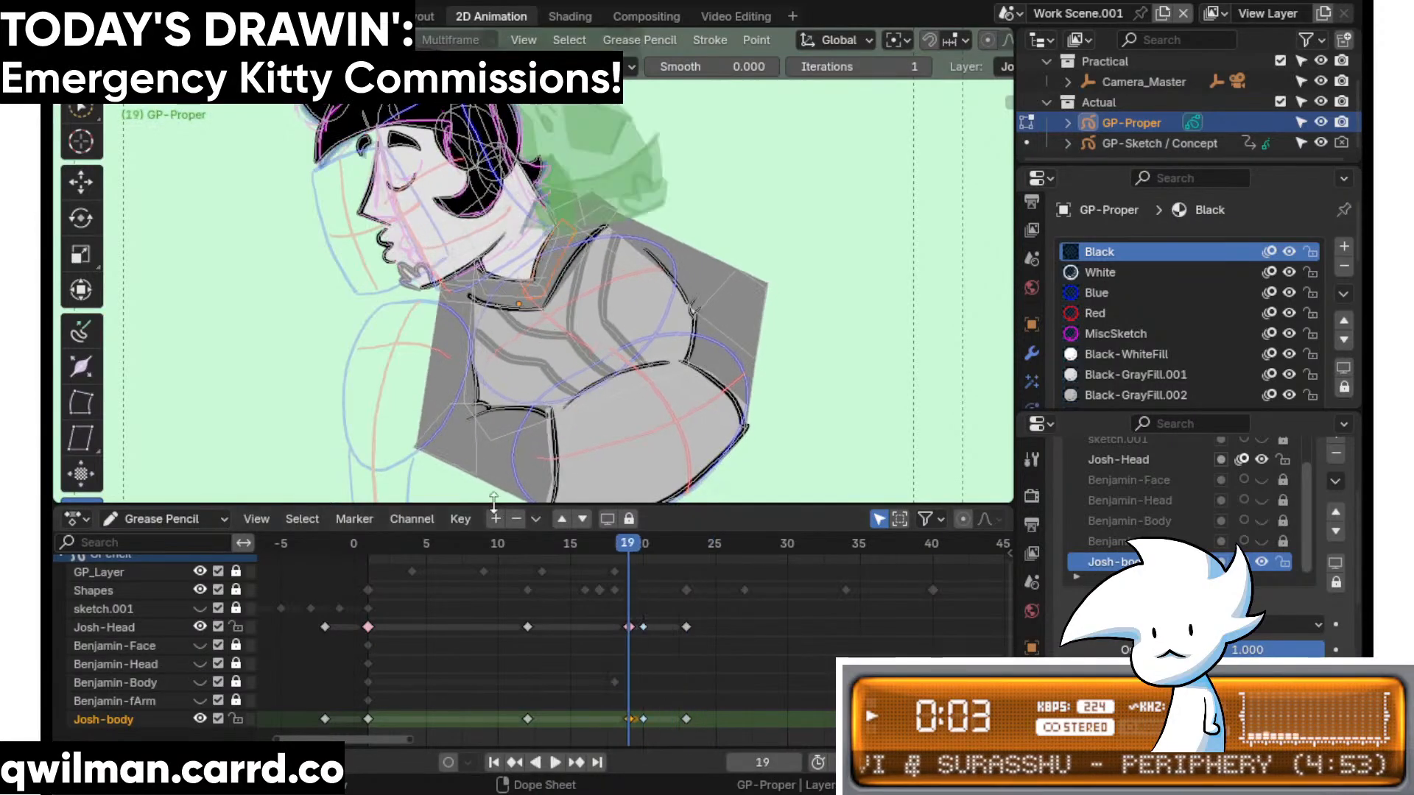
pyautogui.hotkey('ctrl', 'z')
pyautogui.hotkey('ctrl', 'z')
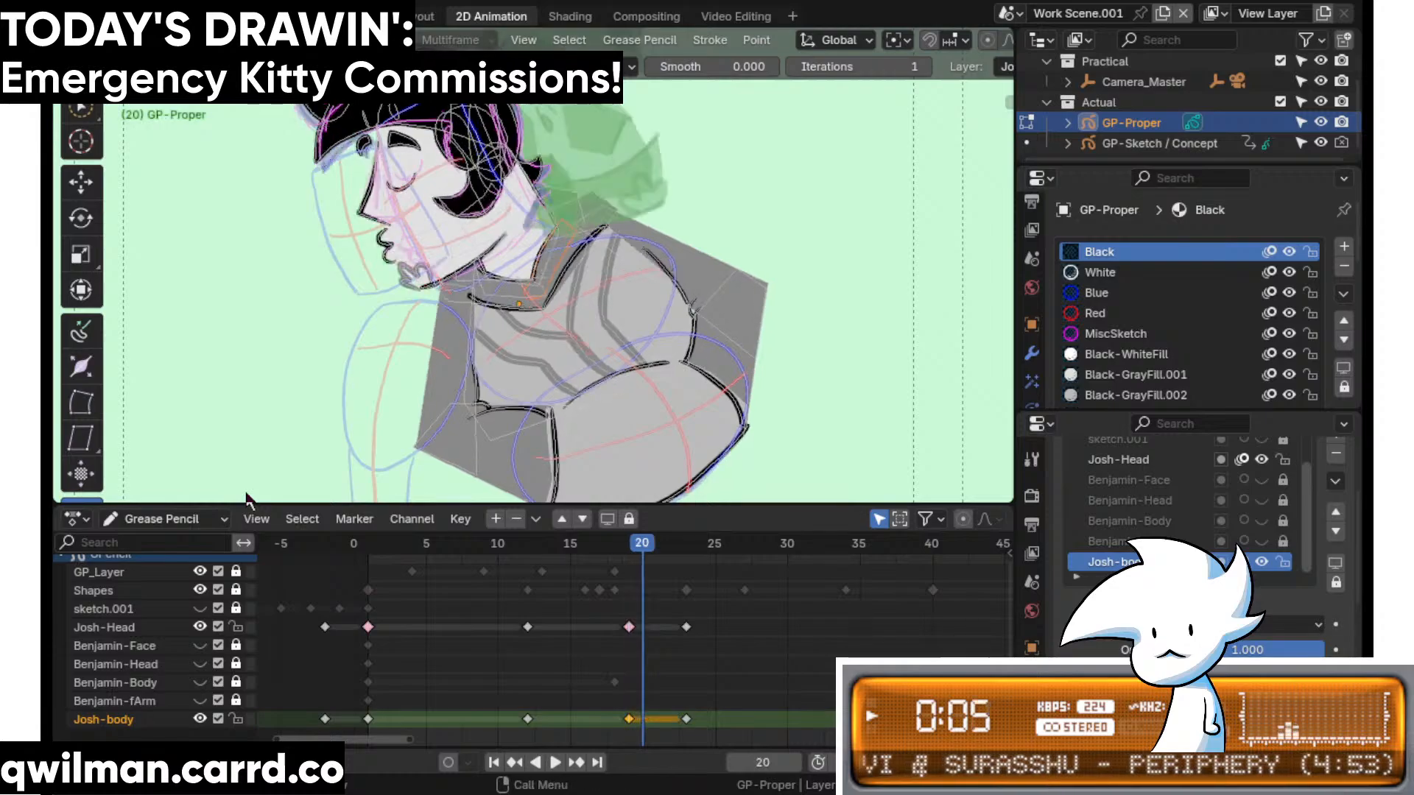
# - Select the back-of-neck line at frame 19 and reshape it with the Grab brush in Sculpt Mode
pyautogui.scroll(10, 611, 243)
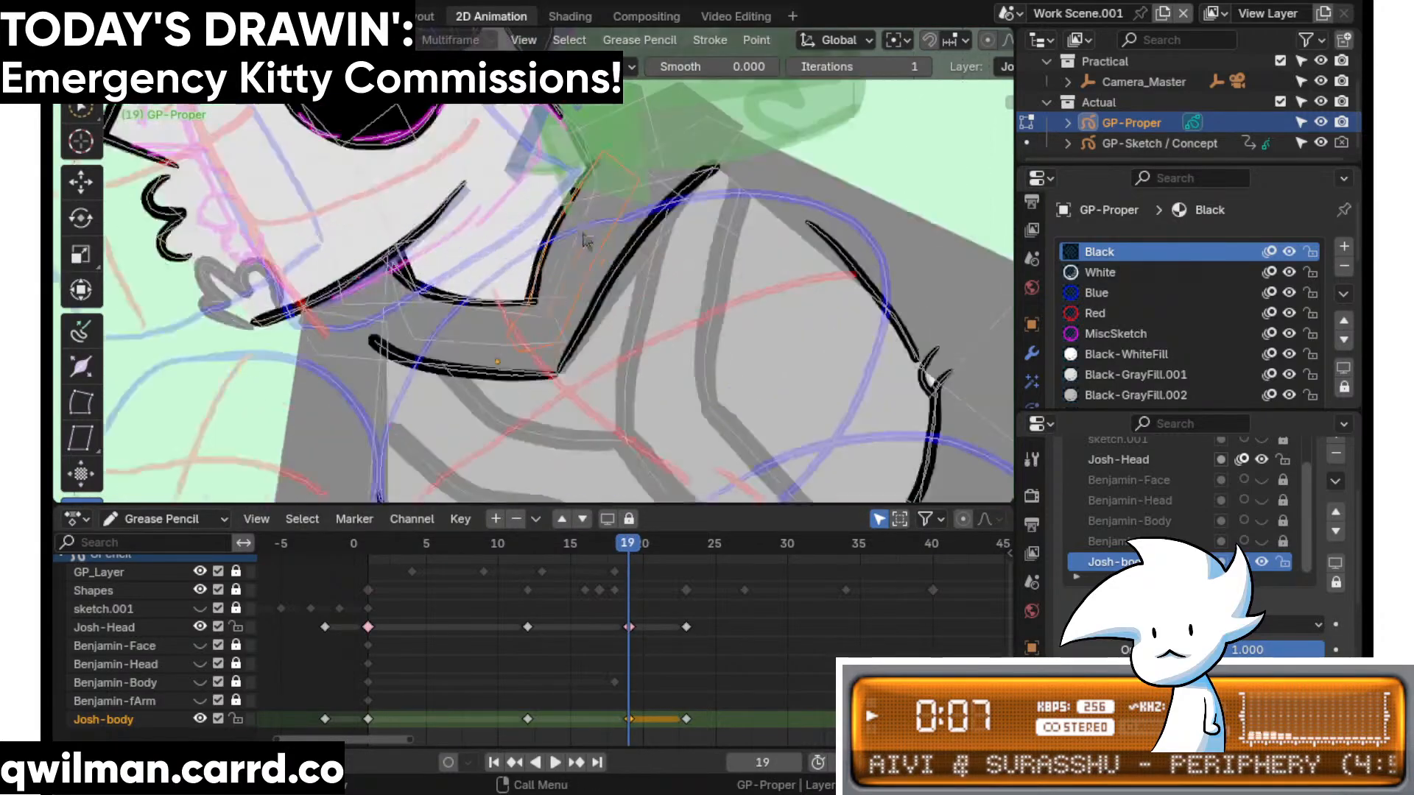
pyautogui.keyDown('shift'); pyautogui.click(638, 229); pyautogui.keyUp('shift')
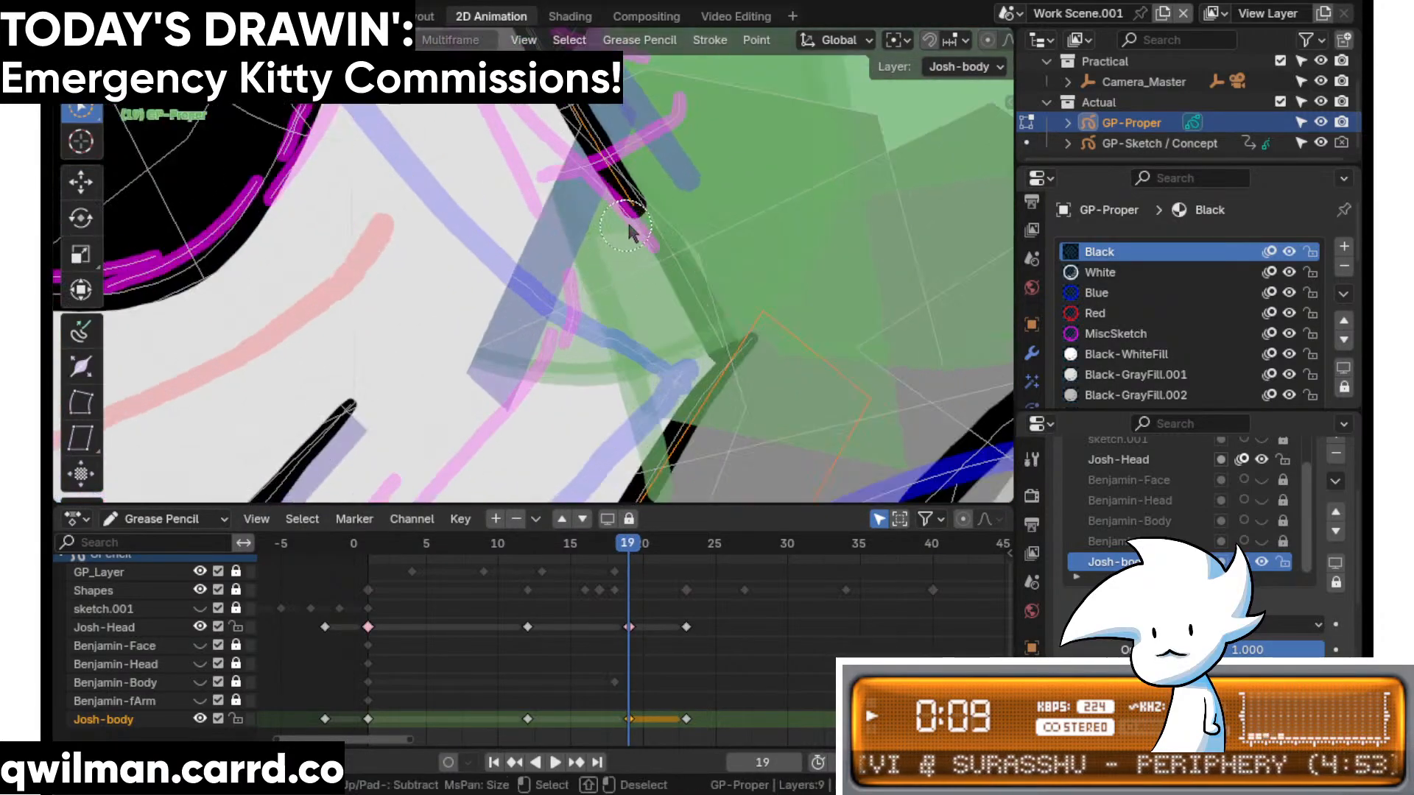
pyautogui.scroll(-3, 640, 222)
pyautogui.press('Tab')
pyautogui.hotkey('shift', 'space')
pyautogui.click(557, 186)
pyautogui.scroll(-4, 557, 186)
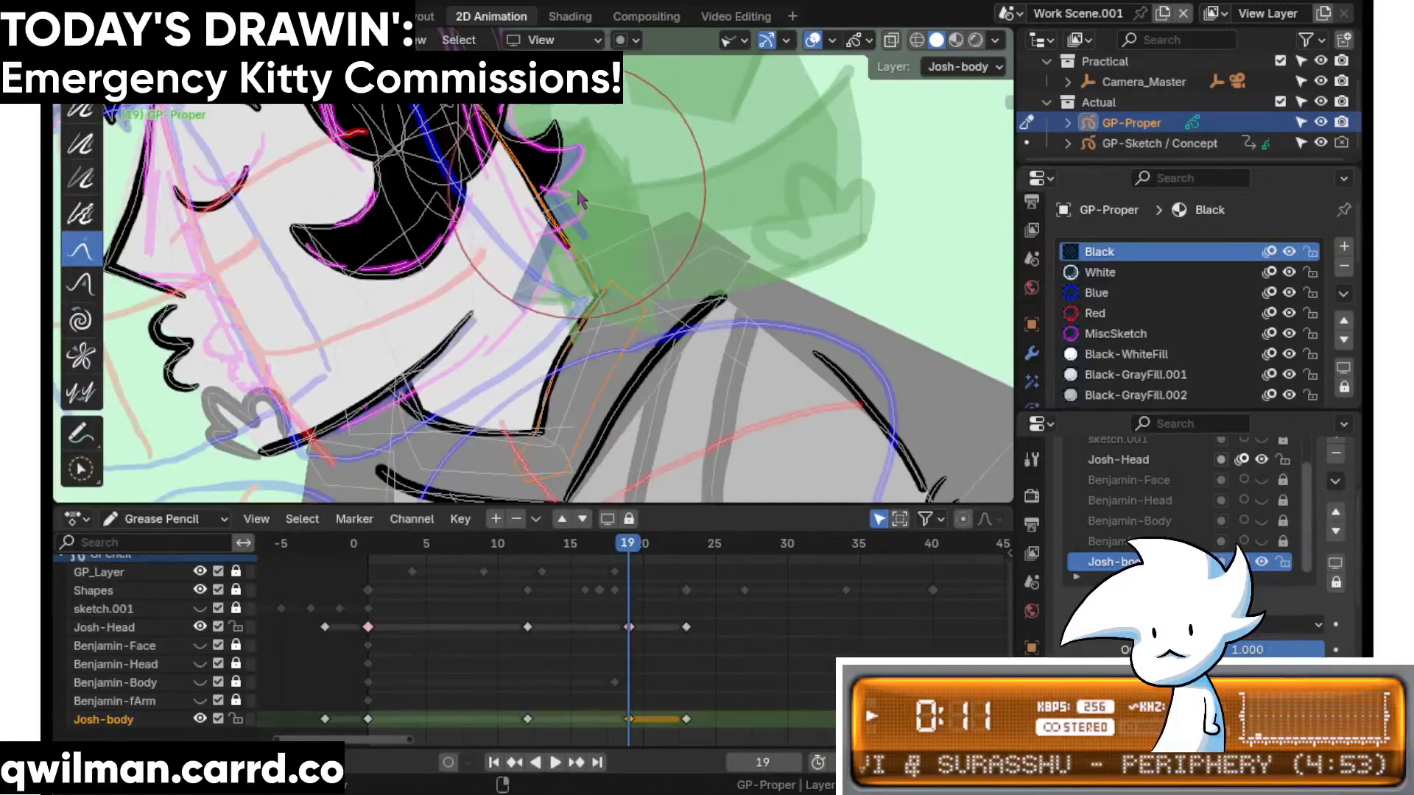
pyautogui.keyDown('shift'); pyautogui.moveTo(552, 146); pyautogui.dragTo(556, 275, button='middle'); pyautogui.keyUp('shift')
pyautogui.moveTo(464, 174); pyautogui.dragTo(460, 169)
# - Select only the back-of-neck line and curve its lower end toward the collar corner with the Grab brush
pyautogui.scroll(3, 559, 259)
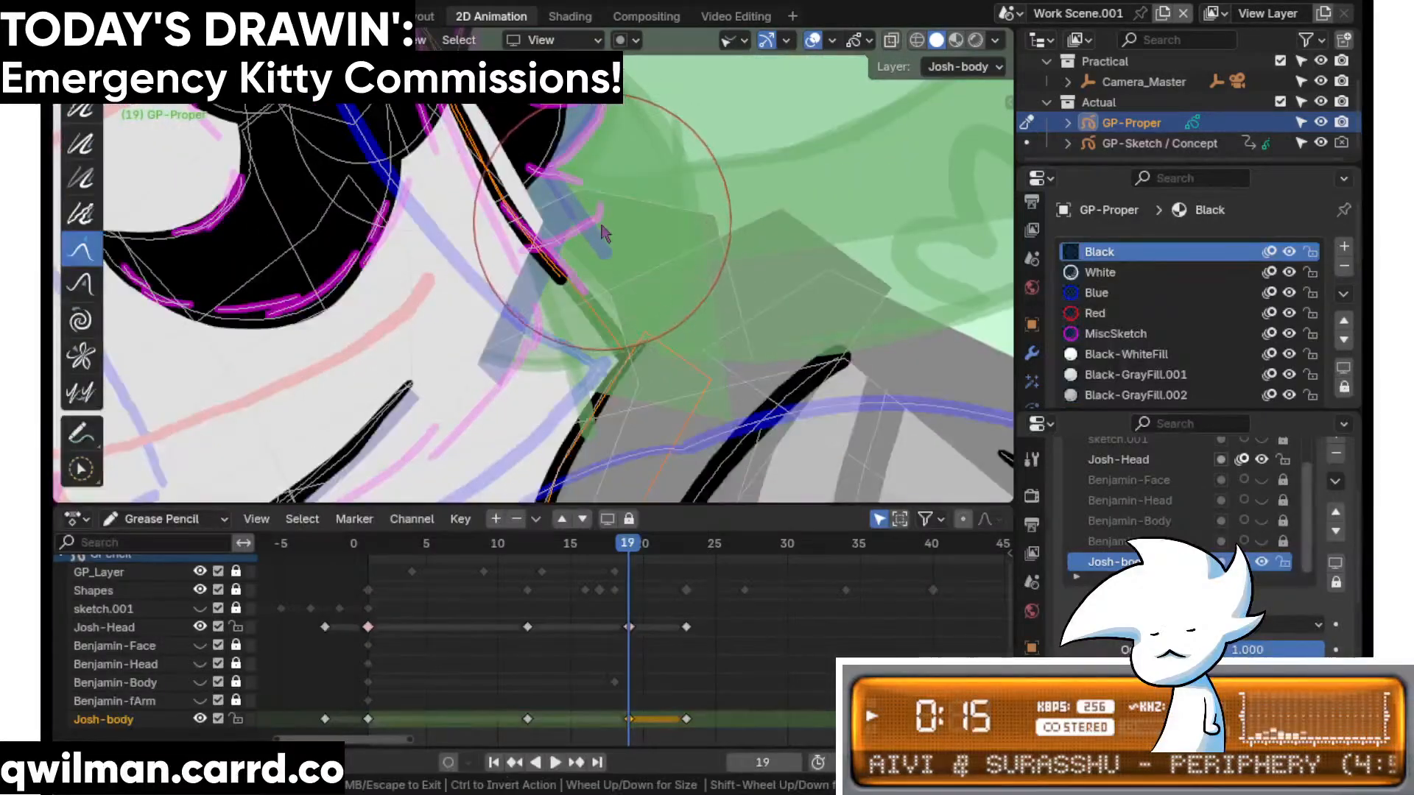
pyautogui.scroll(2, 643, 346)
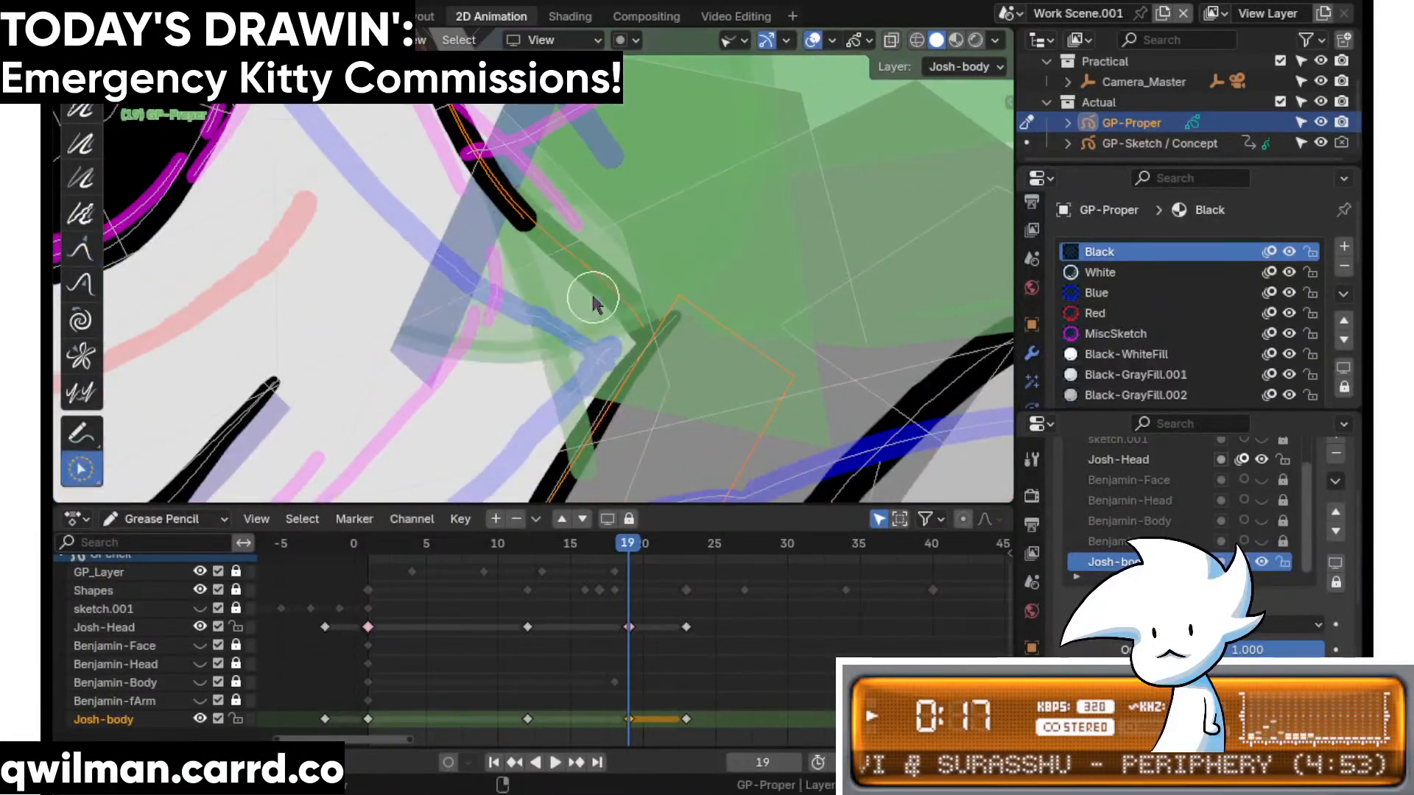
pyautogui.hotkey('shift', 'space')
pyautogui.click(612, 267)
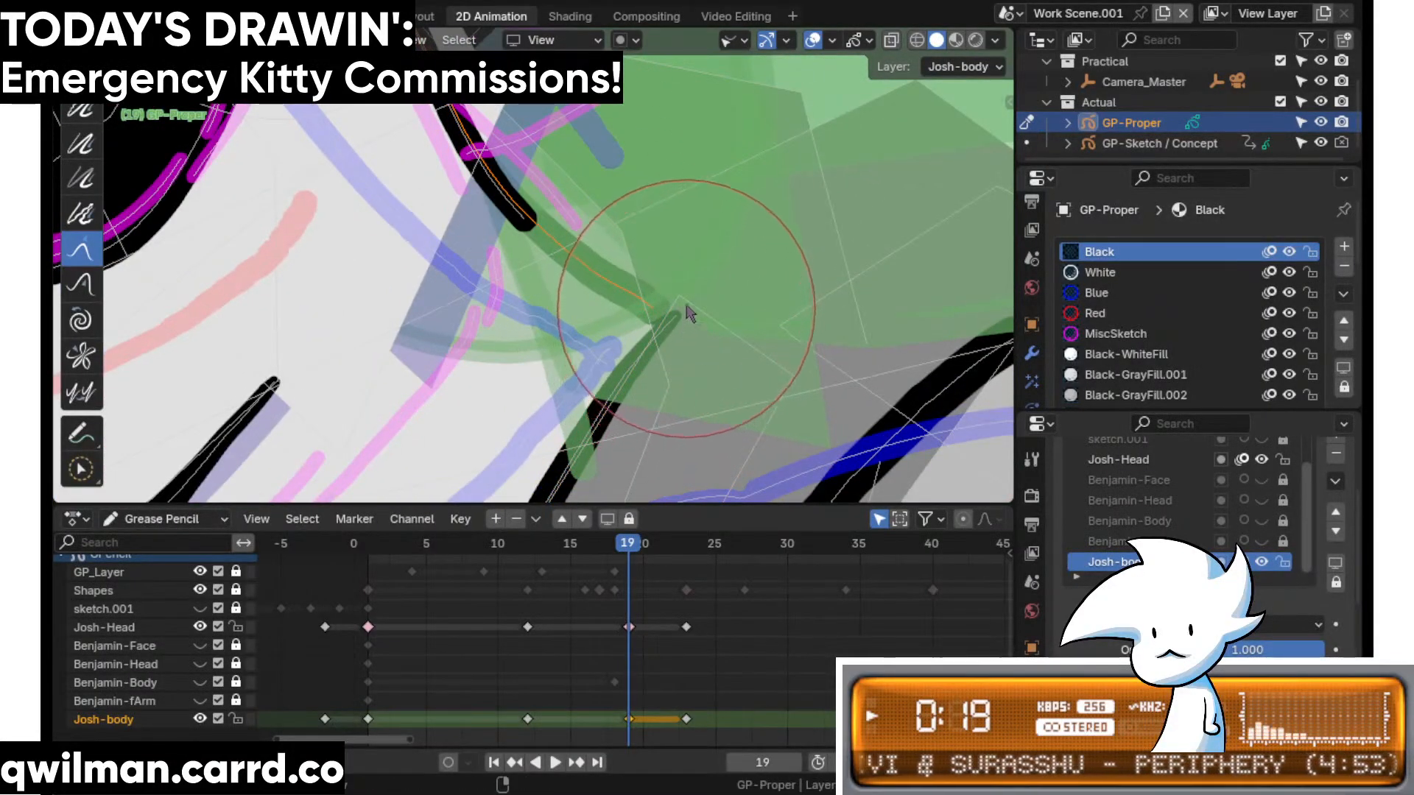
pyautogui.scroll(-4, 634, 224)
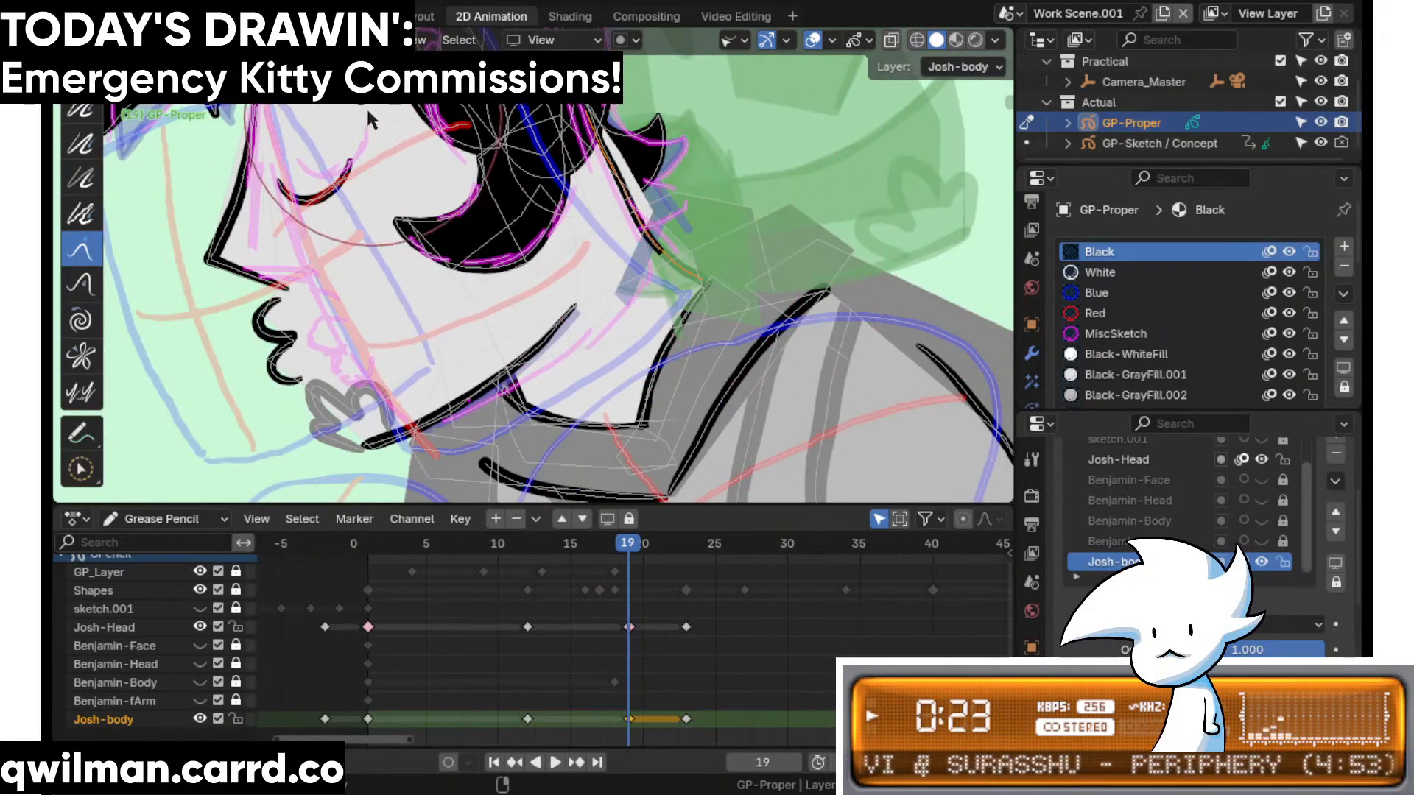
pyautogui.scroll(3, 606, 181)
pyautogui.keyDown('shift'); pyautogui.moveTo(626, 283); pyautogui.dragTo(598, 273, button='middle'); pyautogui.keyUp('shift')
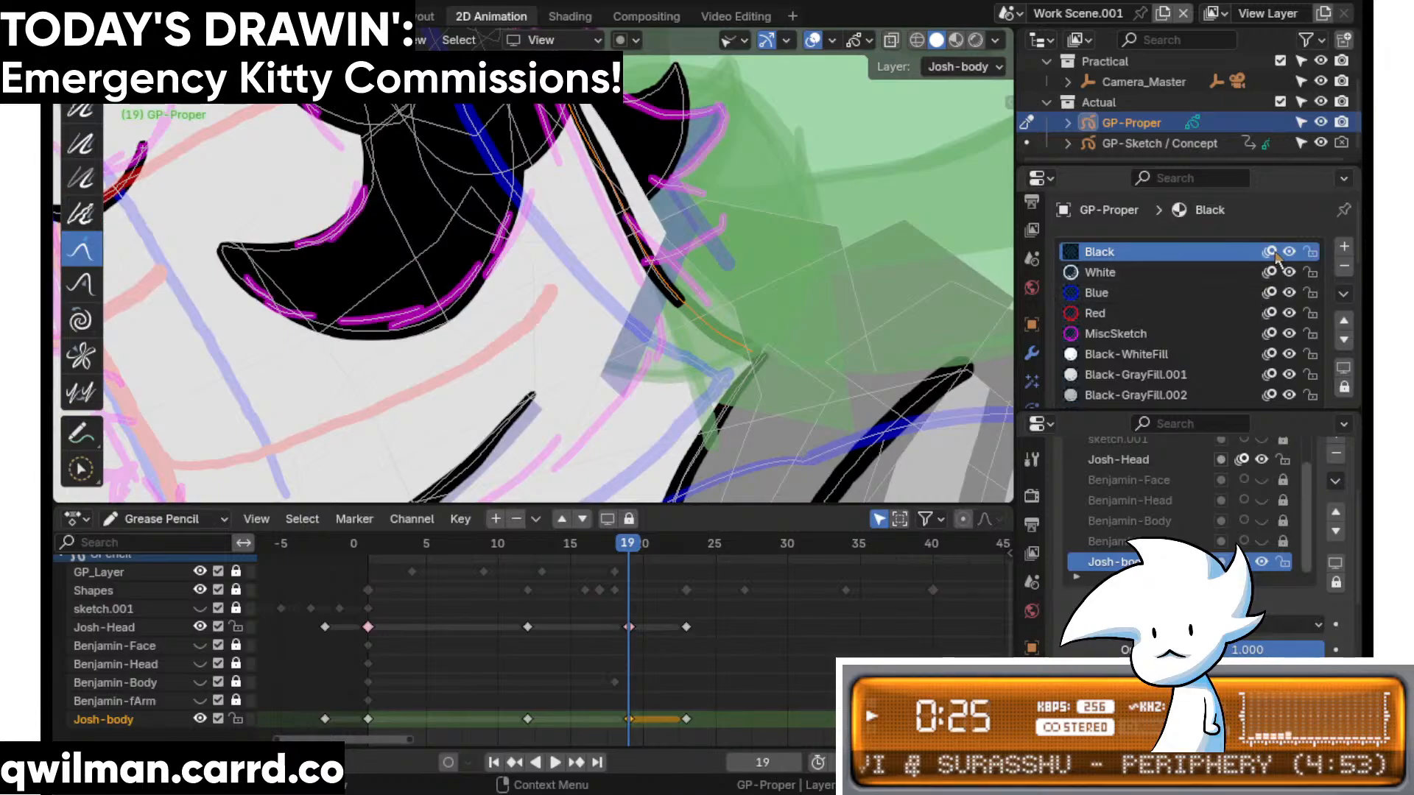
# - Turn off onion skinning for the Josh-Head layer and fit the face's skin fill behind the back-of-neck line with the Grab brush
pyautogui.click(1242, 459)
pyautogui.scroll(2, 711, 264)
pyautogui.hotkey('shift', 'space')
pyautogui.press('c')
pyautogui.click(742, 228)
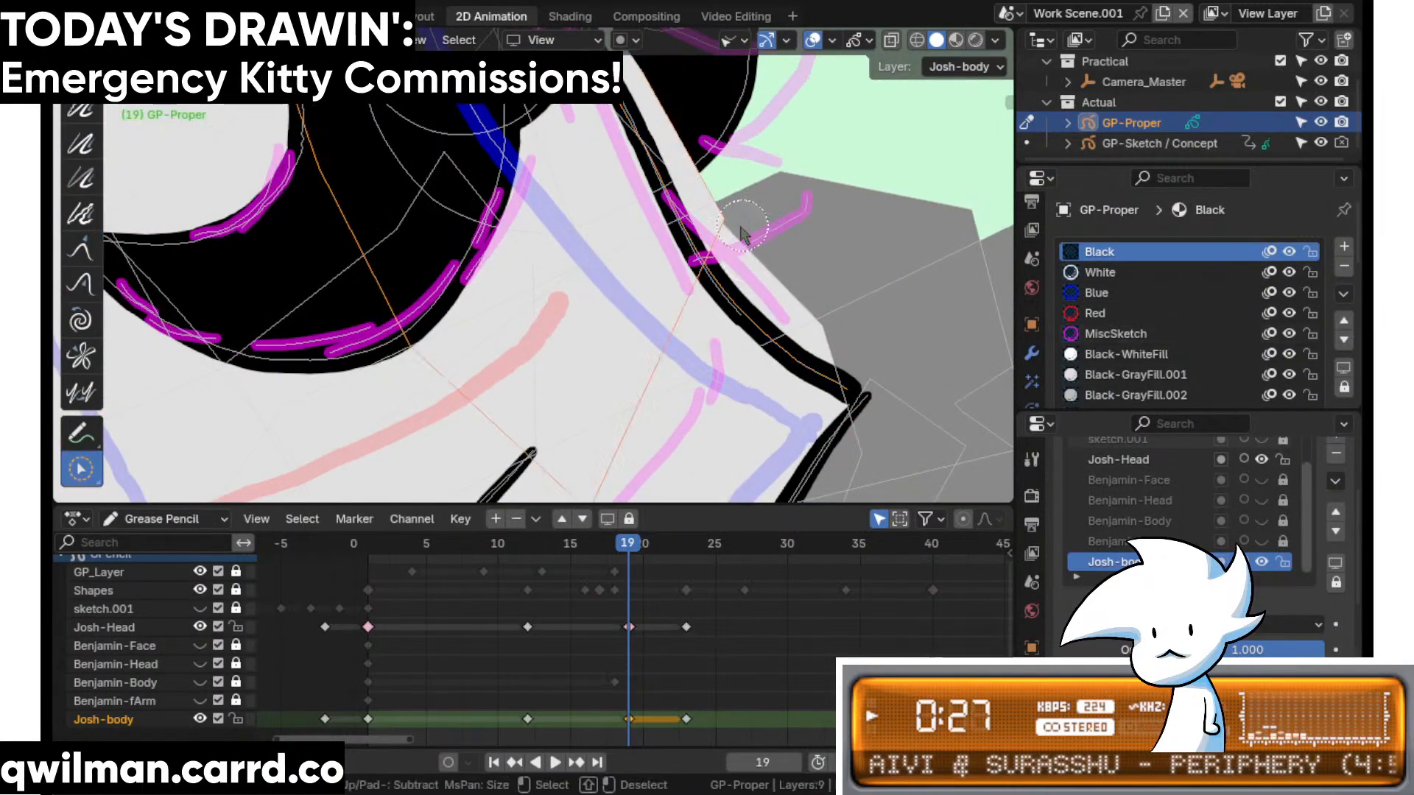
pyautogui.hotkey('shift', 'space')
pyautogui.click(695, 111)
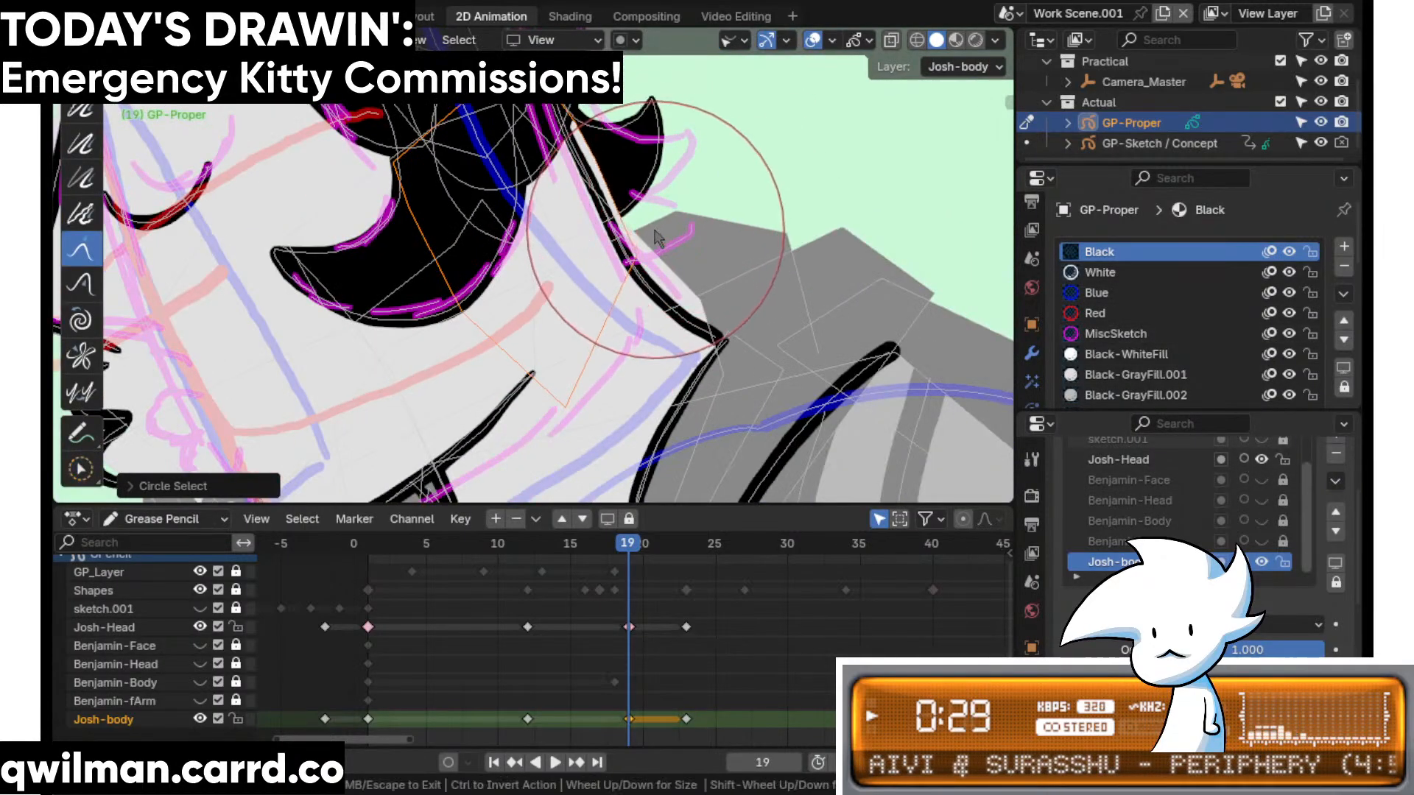
# - Select the neck's skin fill at frame 19 and pull its edge in to the back-of-neck line with the Grab brush
pyautogui.hotkey('shift', 'space')
pyautogui.press('c')
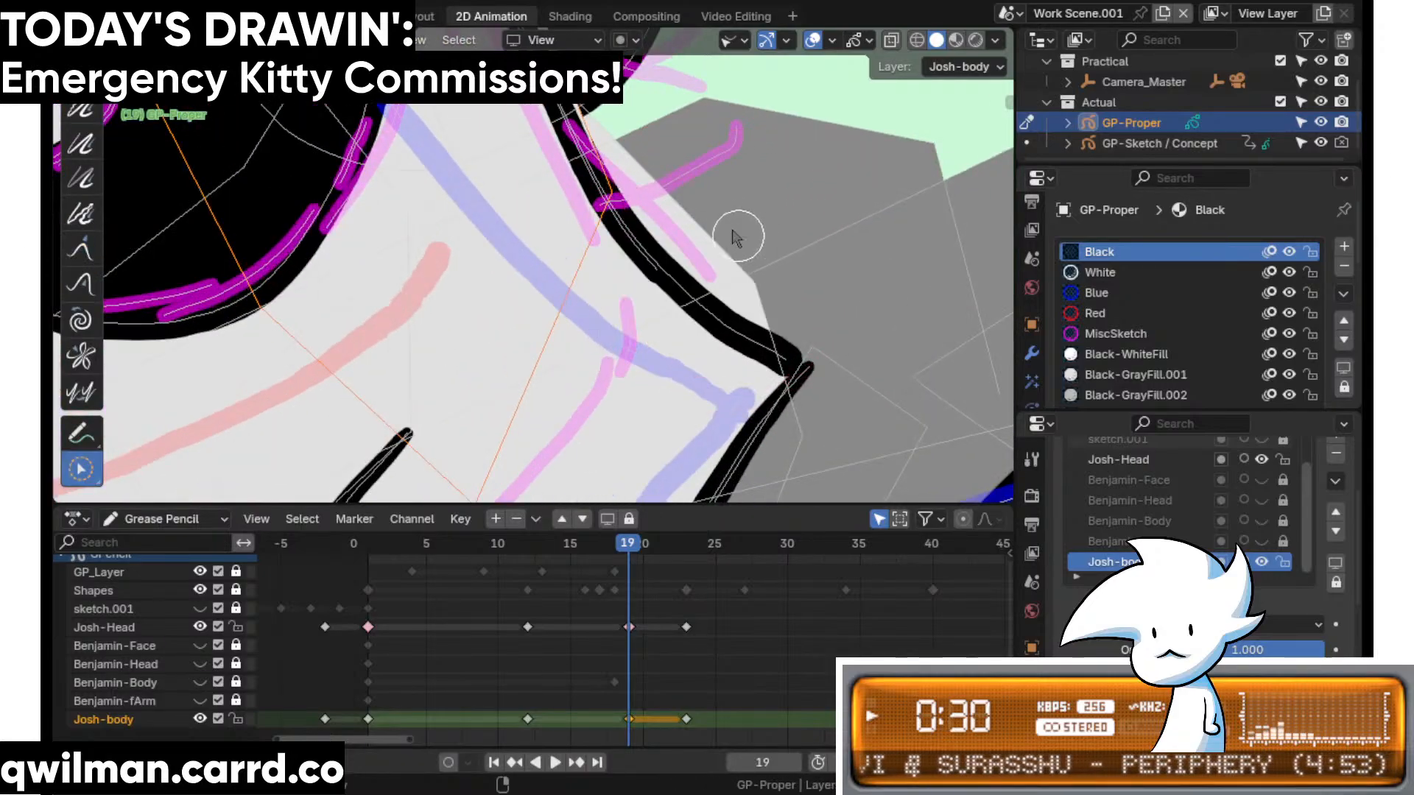
pyautogui.click(776, 291)
pyautogui.scroll(-5, 700, 243)
pyautogui.hotkey('shift', 'space')
pyautogui.click(610, 112)
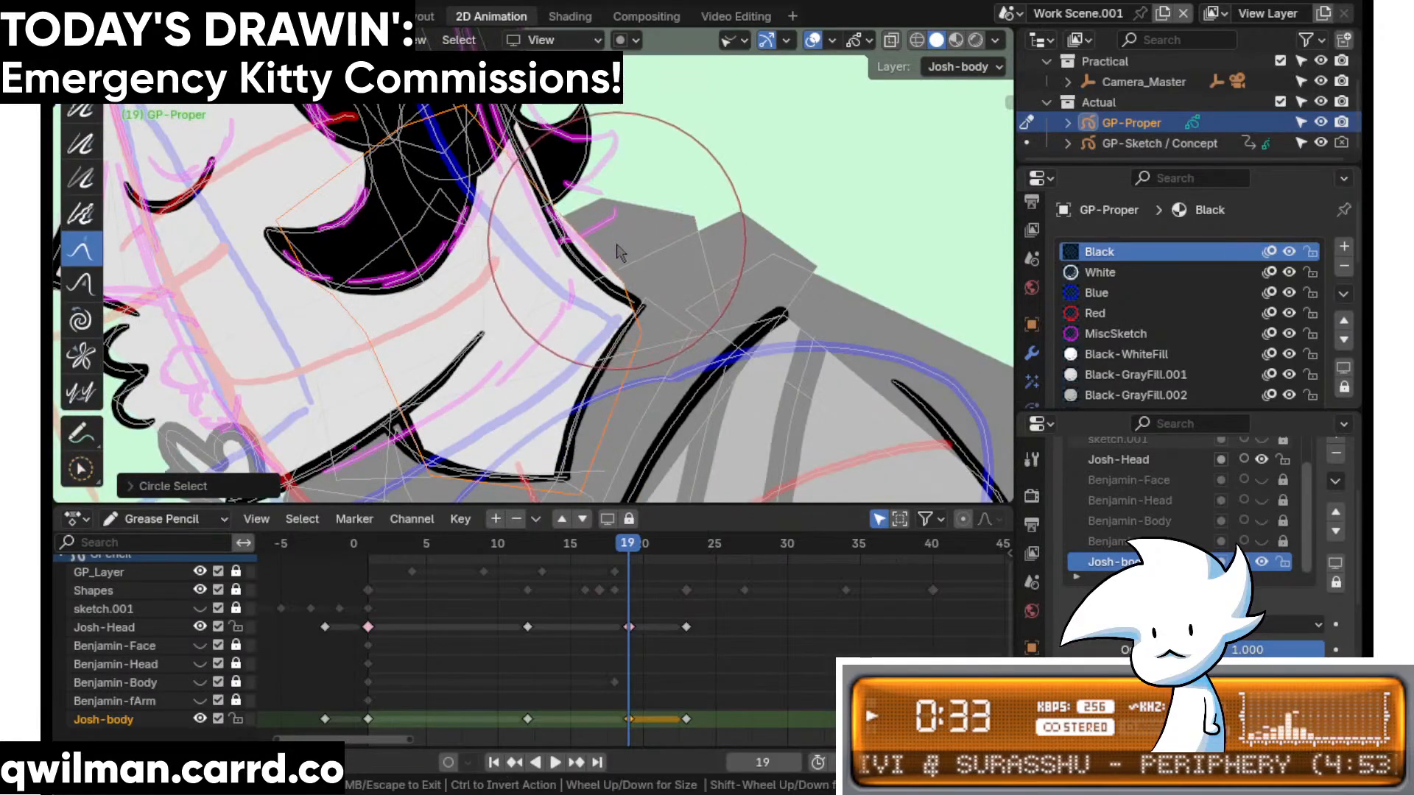
pyautogui.keyDown('shift'); pyautogui.moveTo(562, 204); pyautogui.dragTo(653, 285, button='middle'); pyautogui.keyUp('shift')
# - Select the skin fill beside the nape hair flick, pull its edge inward with the Grab brush, and check the motion in playback
pyautogui.scroll(4, 653, 286)
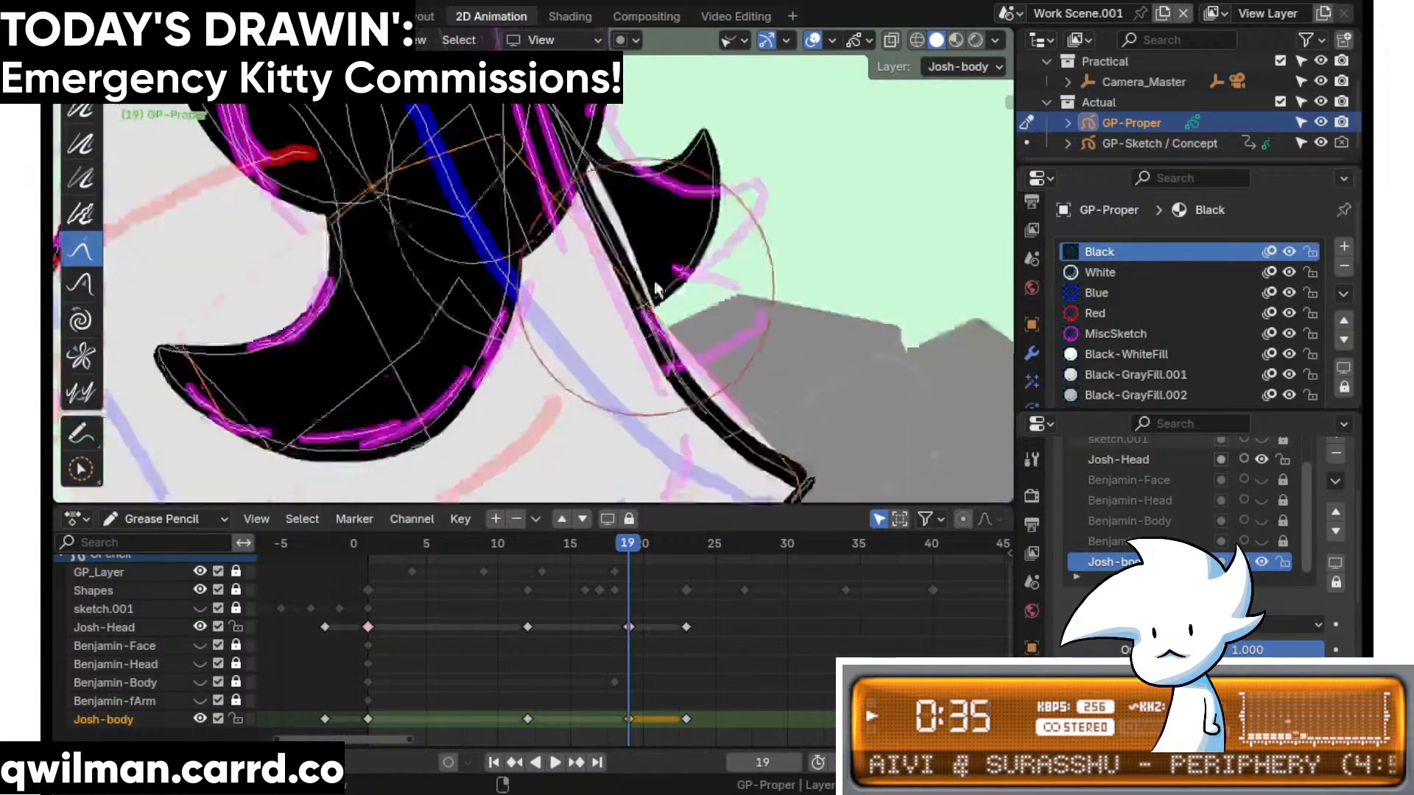
pyautogui.hotkey('shift', 'space')
pyautogui.press('c')
pyautogui.click(659, 220)
pyautogui.hotkey('shift', 'space')
pyautogui.click(617, 111)
pyautogui.scroll(-3, 618, 117)
pyautogui.moveTo(638, 228); pyautogui.dragTo(607, 222)
pyautogui.scroll(-5, 607, 222)
pyautogui.moveTo(626, 542); pyautogui.dragTo(609, 550)
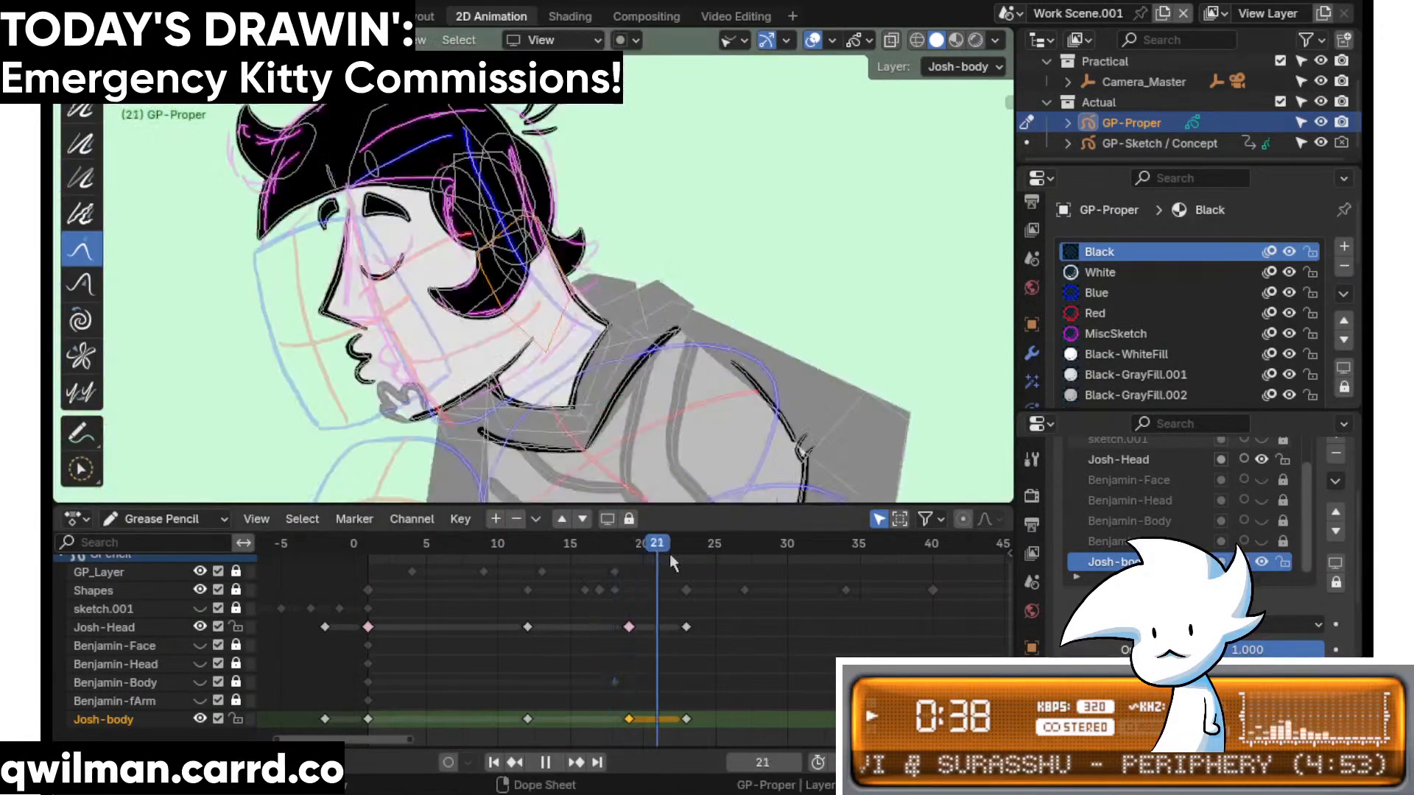
pyautogui.press('space')
# - Select the skin fill at the neck's collar corner at frame 19 and pull its edge in to the line with the Grab brush
pyautogui.scroll(5, 668, 290)
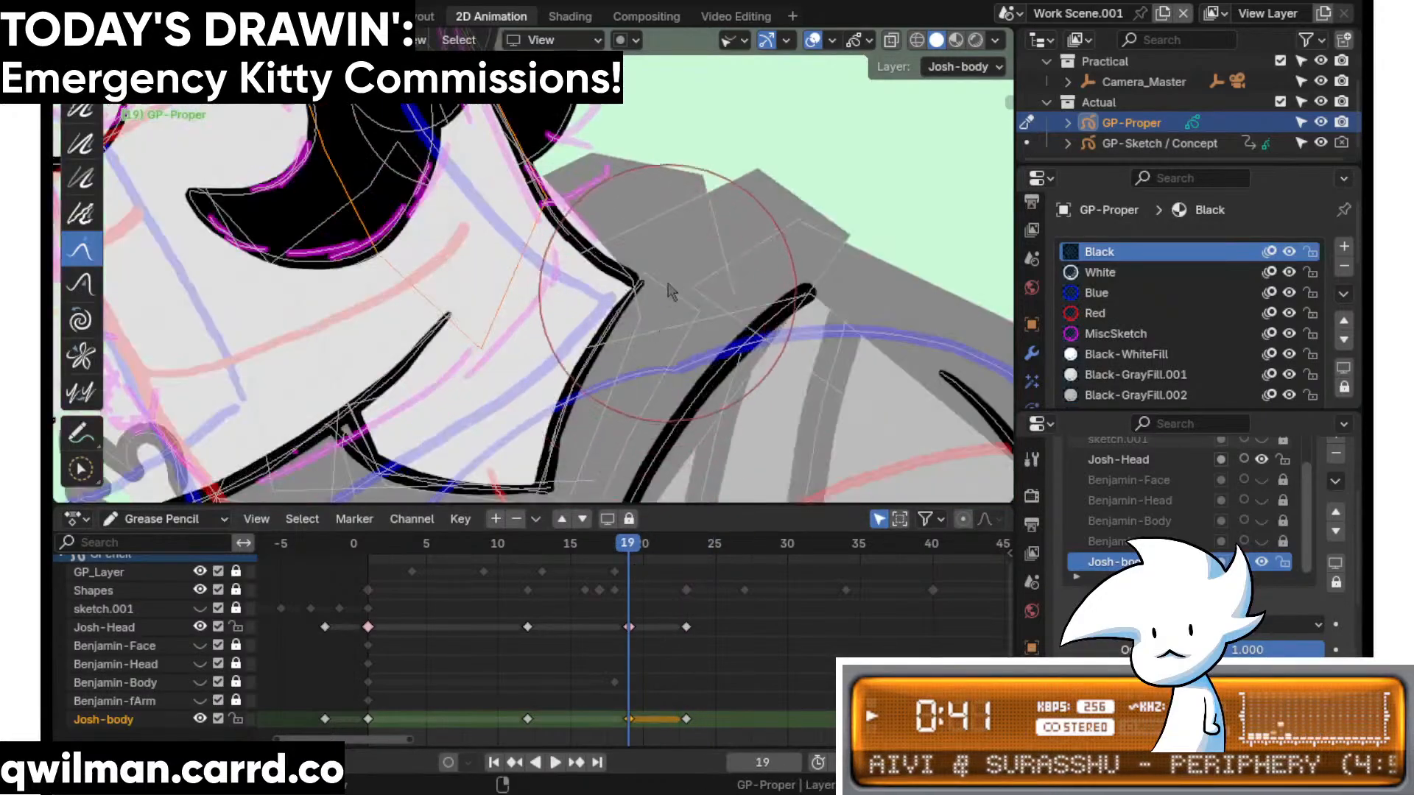
pyautogui.keyDown('shift'); pyautogui.moveTo(544, 210); pyautogui.dragTo(634, 278, button='middle'); pyautogui.keyUp('shift')
pyautogui.scroll(5, 635, 278)
pyautogui.hotkey('shift', 'space')
pyautogui.press('c')
pyautogui.keyDown('shift'); pyautogui.moveTo(807, 411); pyautogui.dragTo(728, 303, button='middle'); pyautogui.keyUp('shift')
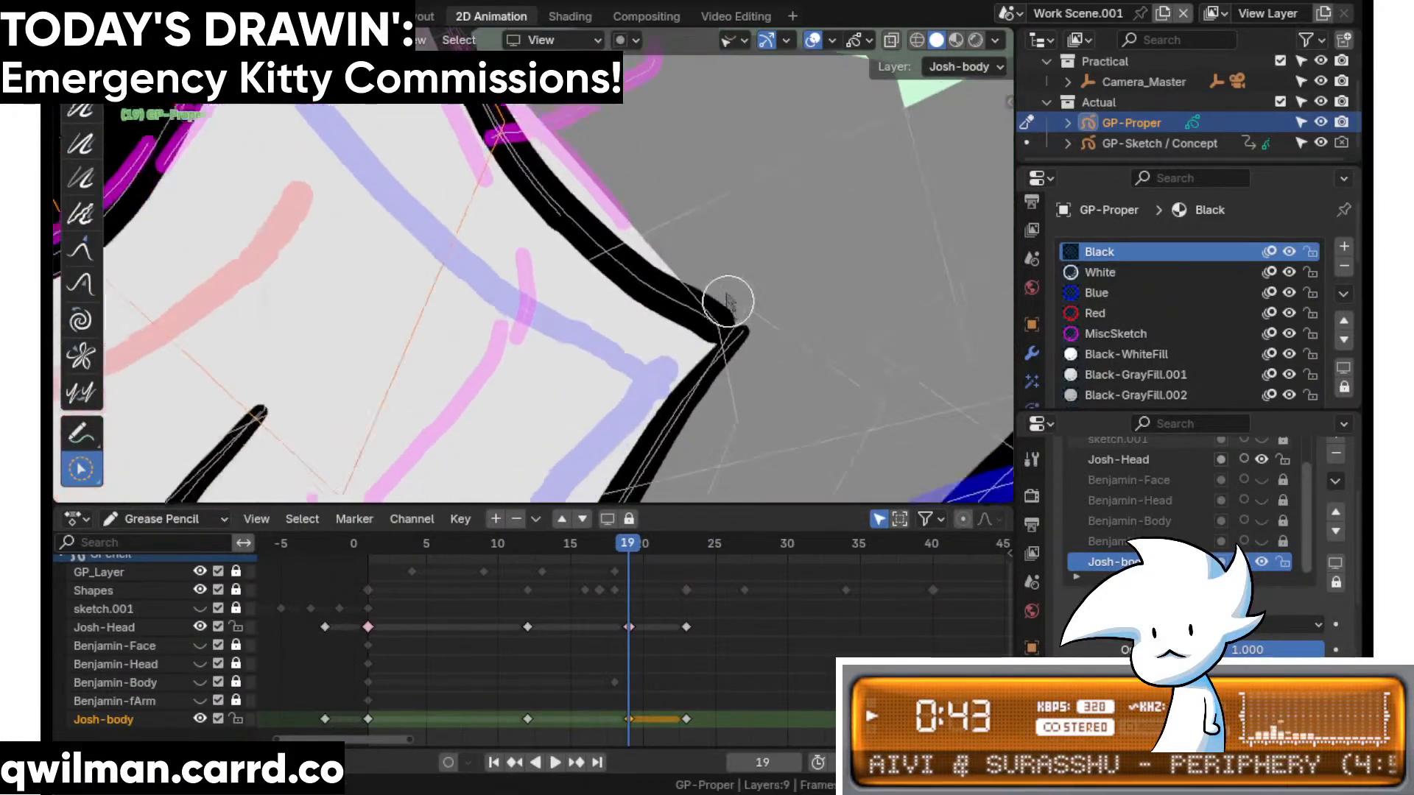
pyautogui.scroll(3, 744, 317)
pyautogui.scroll(-1, 847, 465)
pyautogui.click(832, 451)
pyautogui.scroll(-3, 744, 290)
pyautogui.hotkey('shift', 'space')
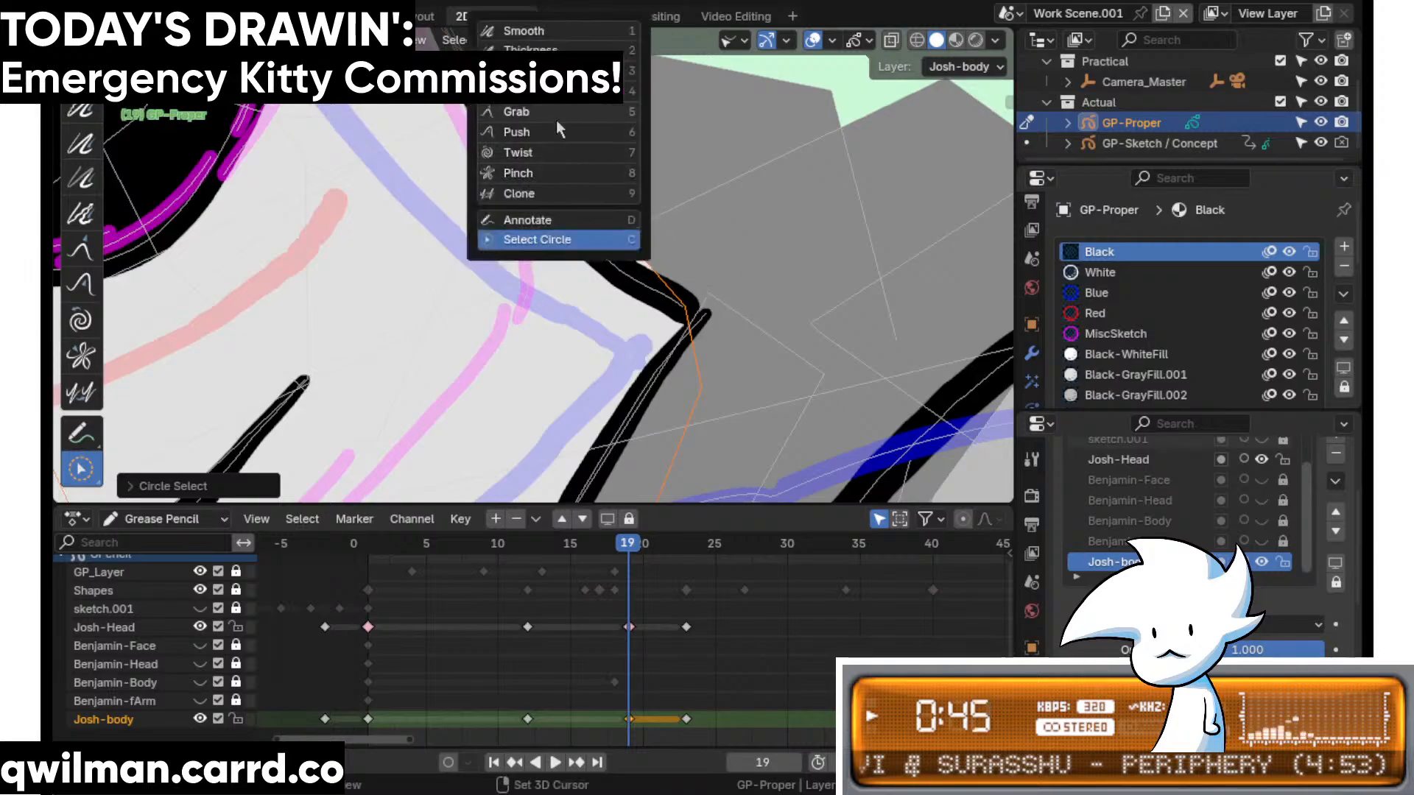
pyautogui.click(555, 119)
pyautogui.scroll(-2, 567, 162)
pyautogui.moveTo(561, 176); pyautogui.dragTo(552, 209)
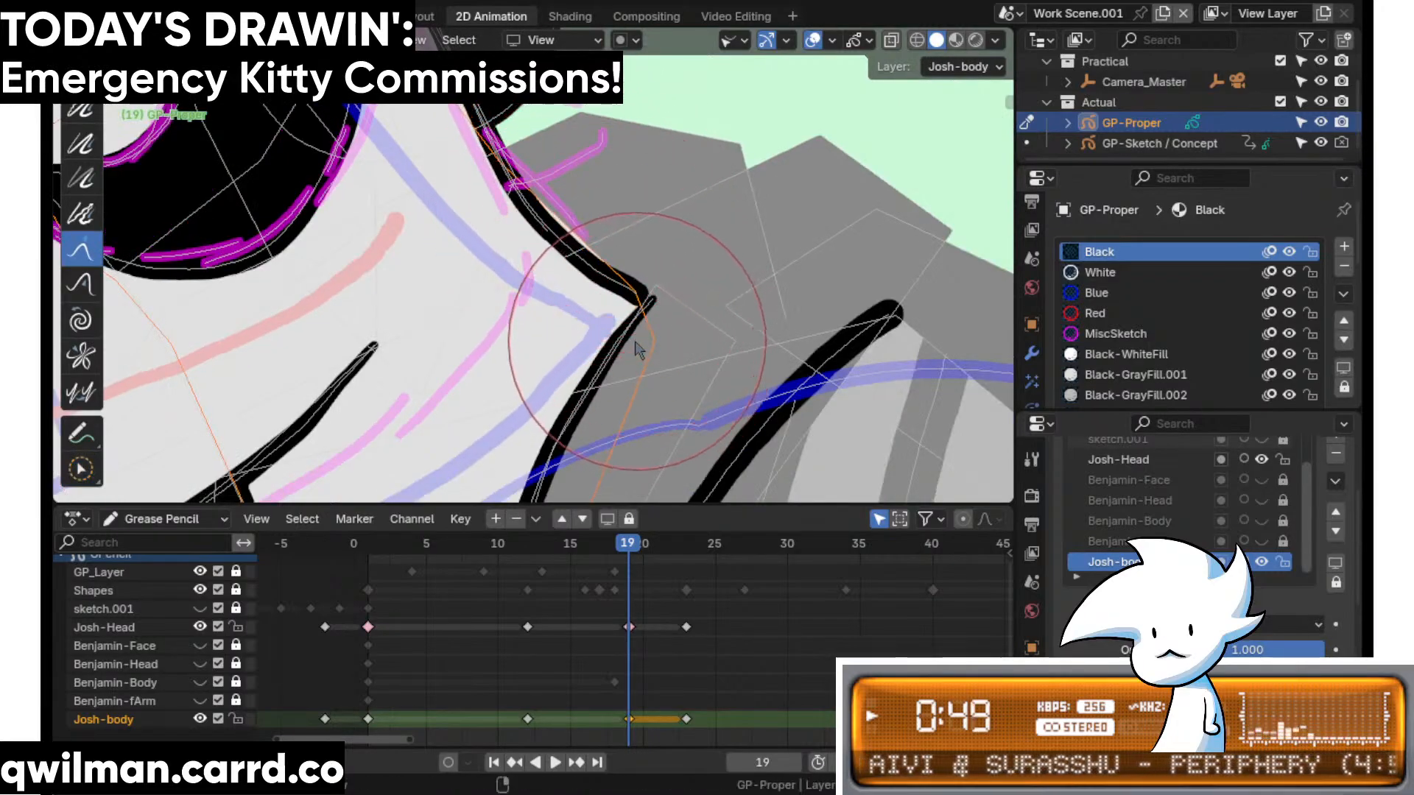
pyautogui.scroll(-5, 505, 268)
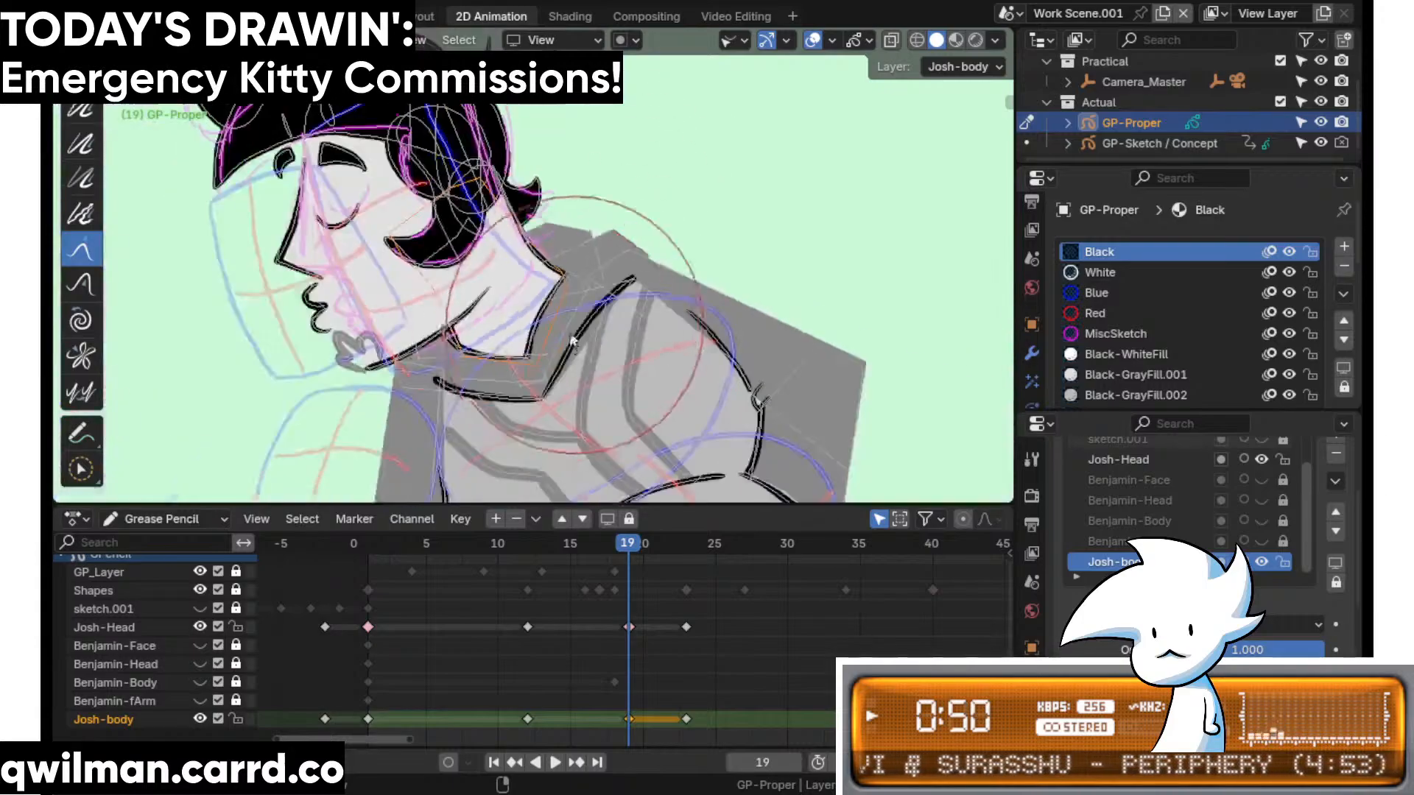
# - Play the animation to check the neck motion and stop the timeline at frame 21
pyautogui.click(376, 546)
pyautogui.press('space')
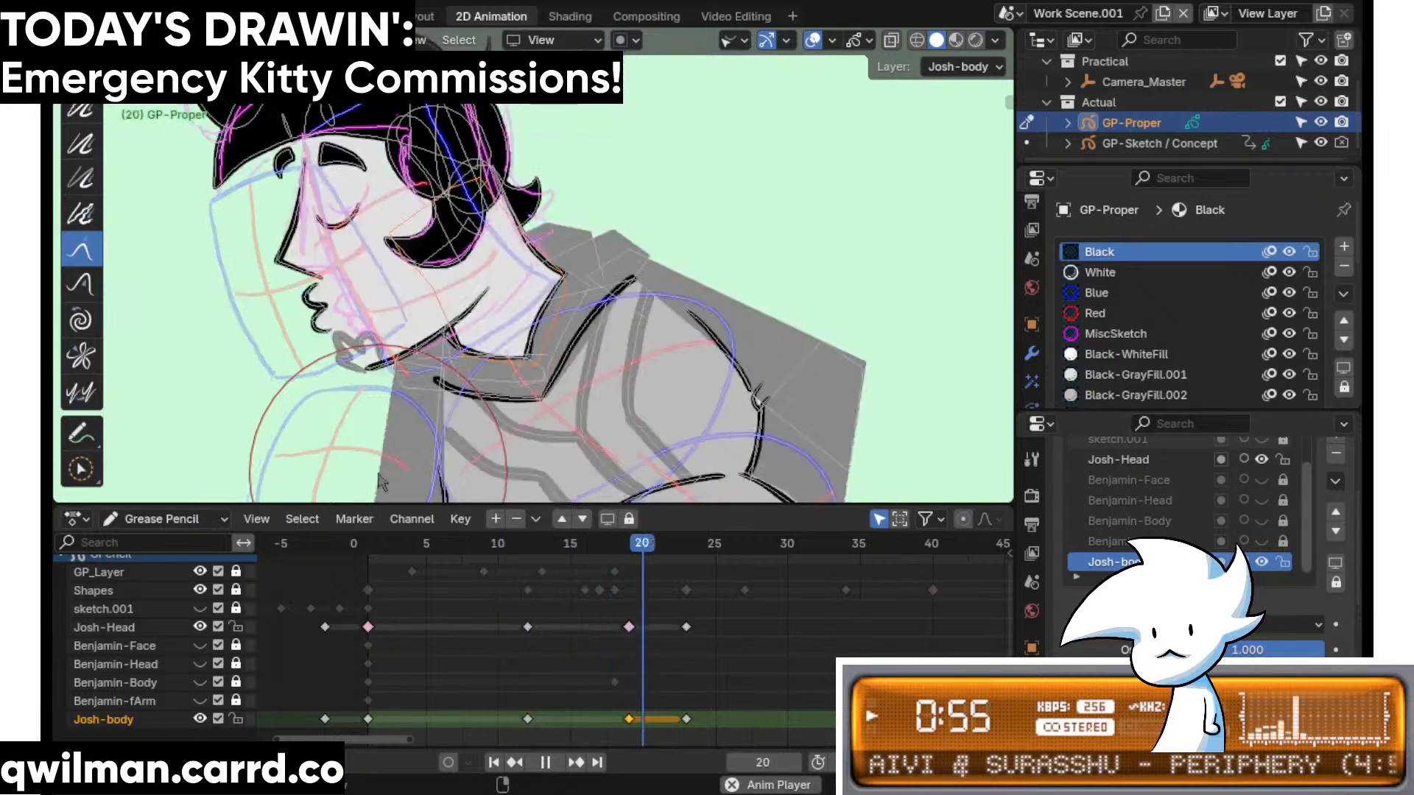
pyautogui.click(656, 543)
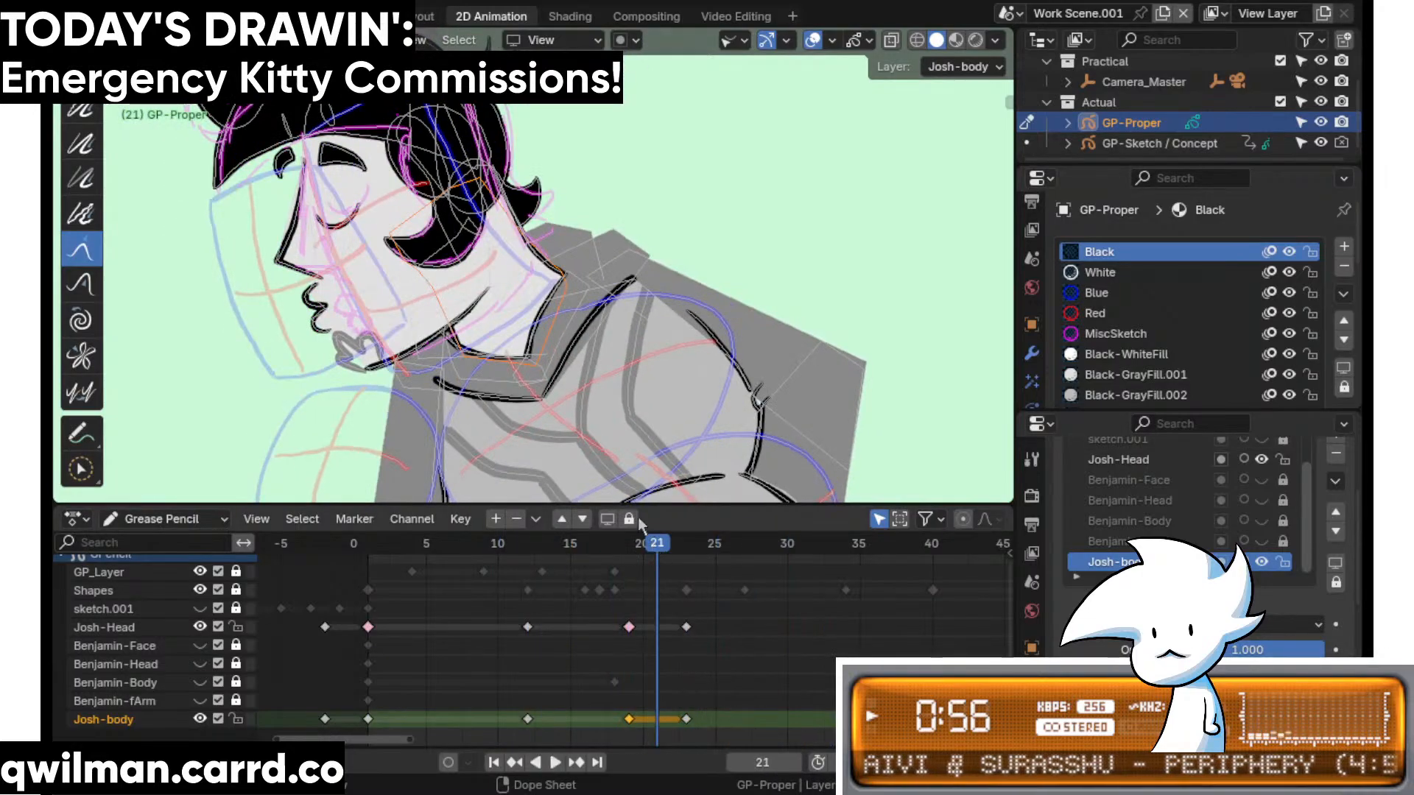
# - Select the gray goatee stroke on the chin, reshape it with the Grab brush, and check it in playback
pyautogui.scroll(6, 575, 299)
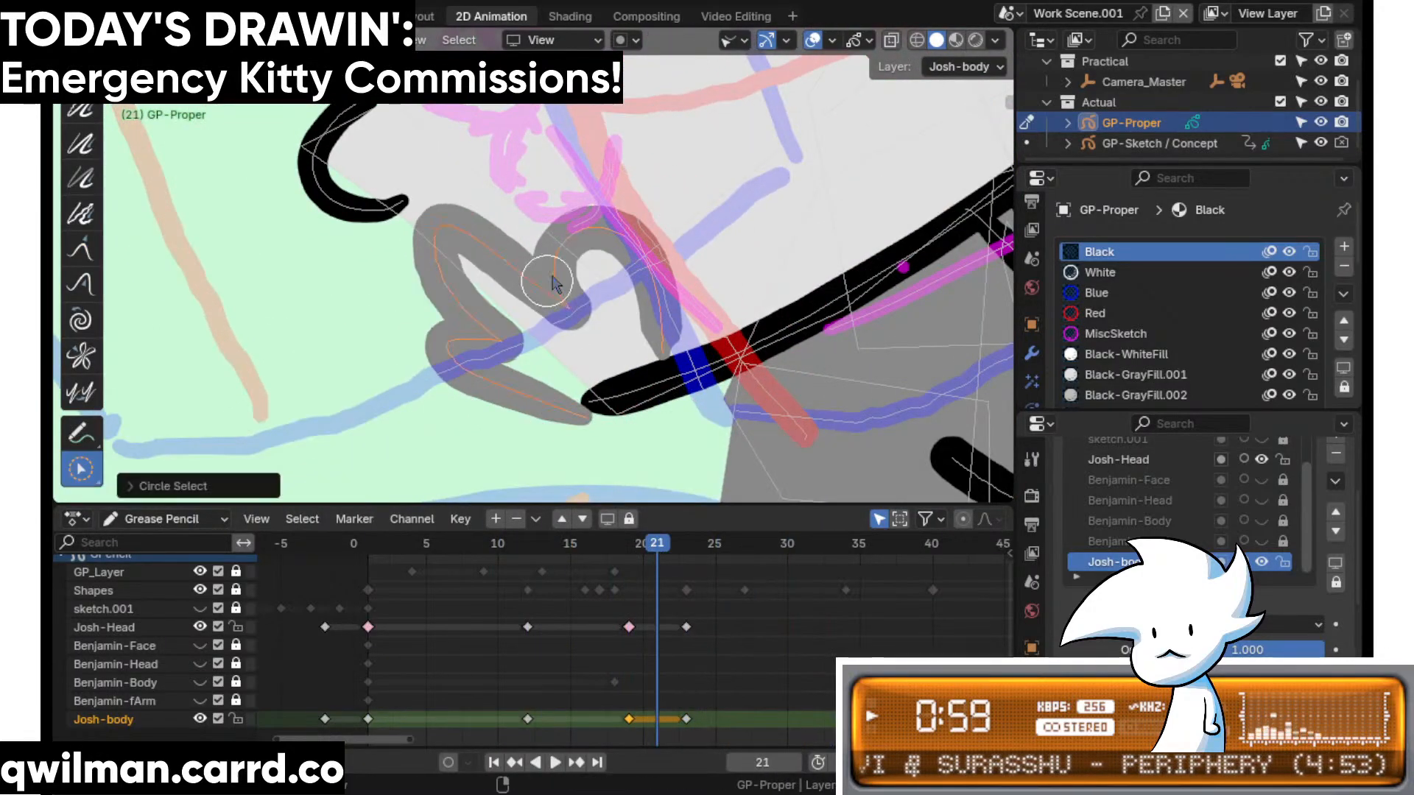
pyautogui.hotkey('shift', 'space')
pyautogui.click(504, 141)
pyautogui.scroll(-5, 633, 199)
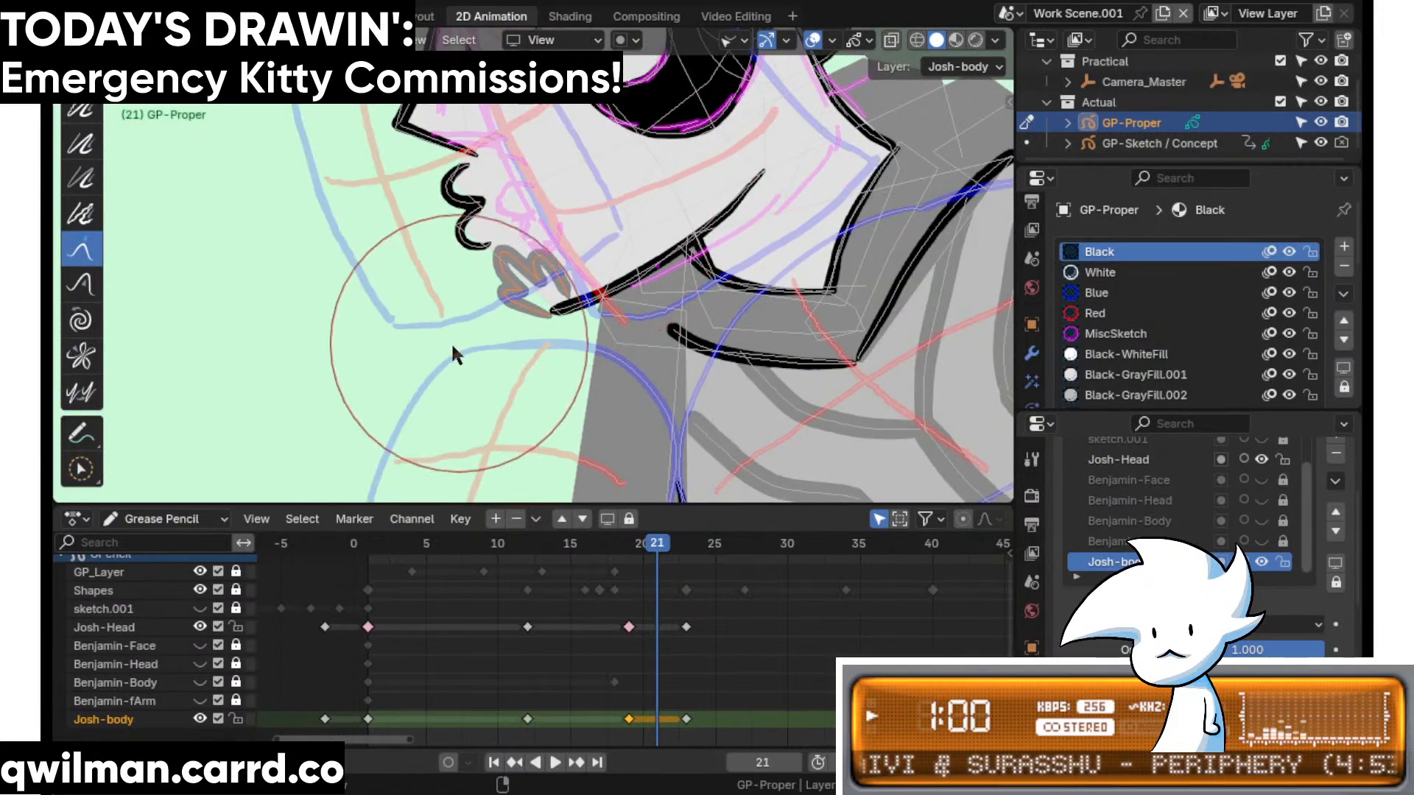
pyautogui.press('space')
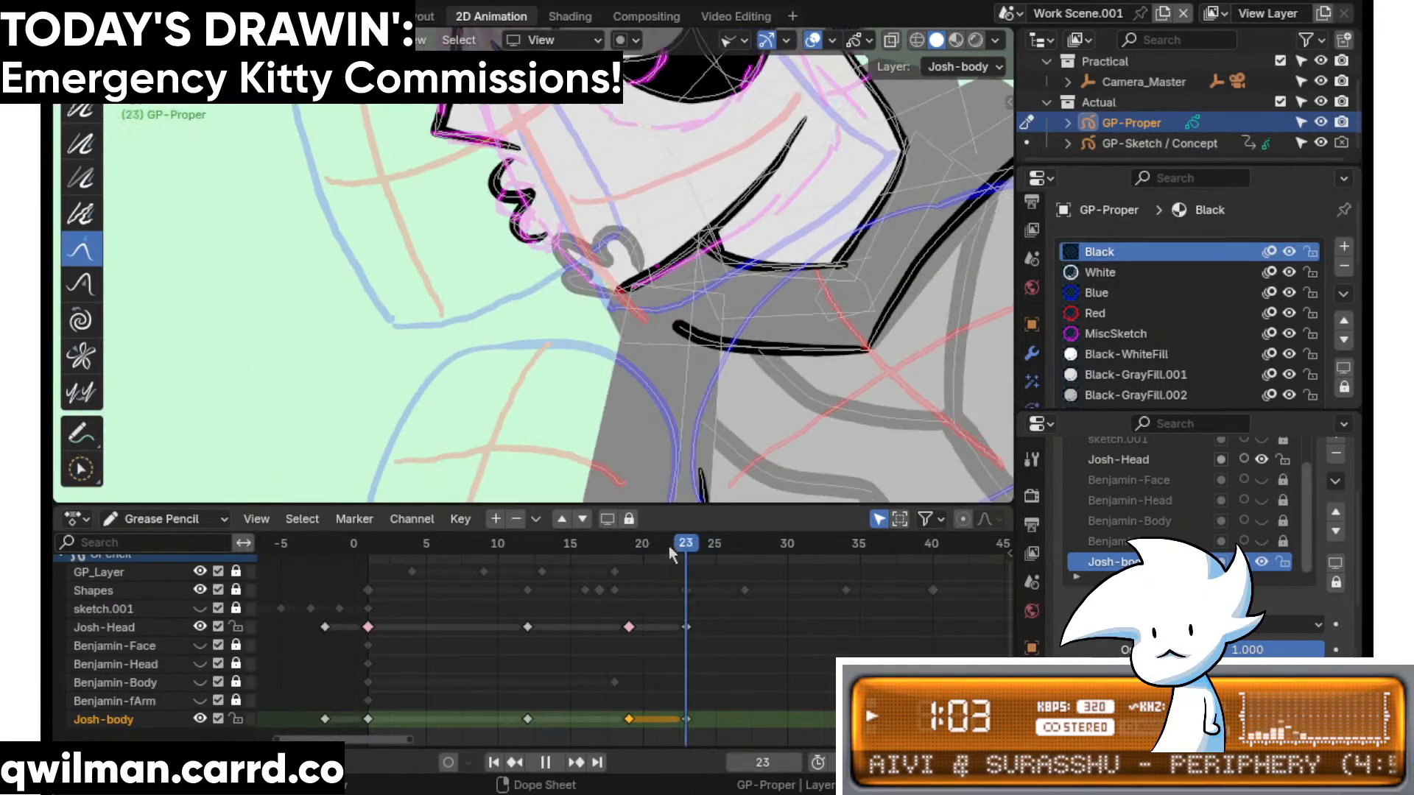
pyautogui.press('Escape')
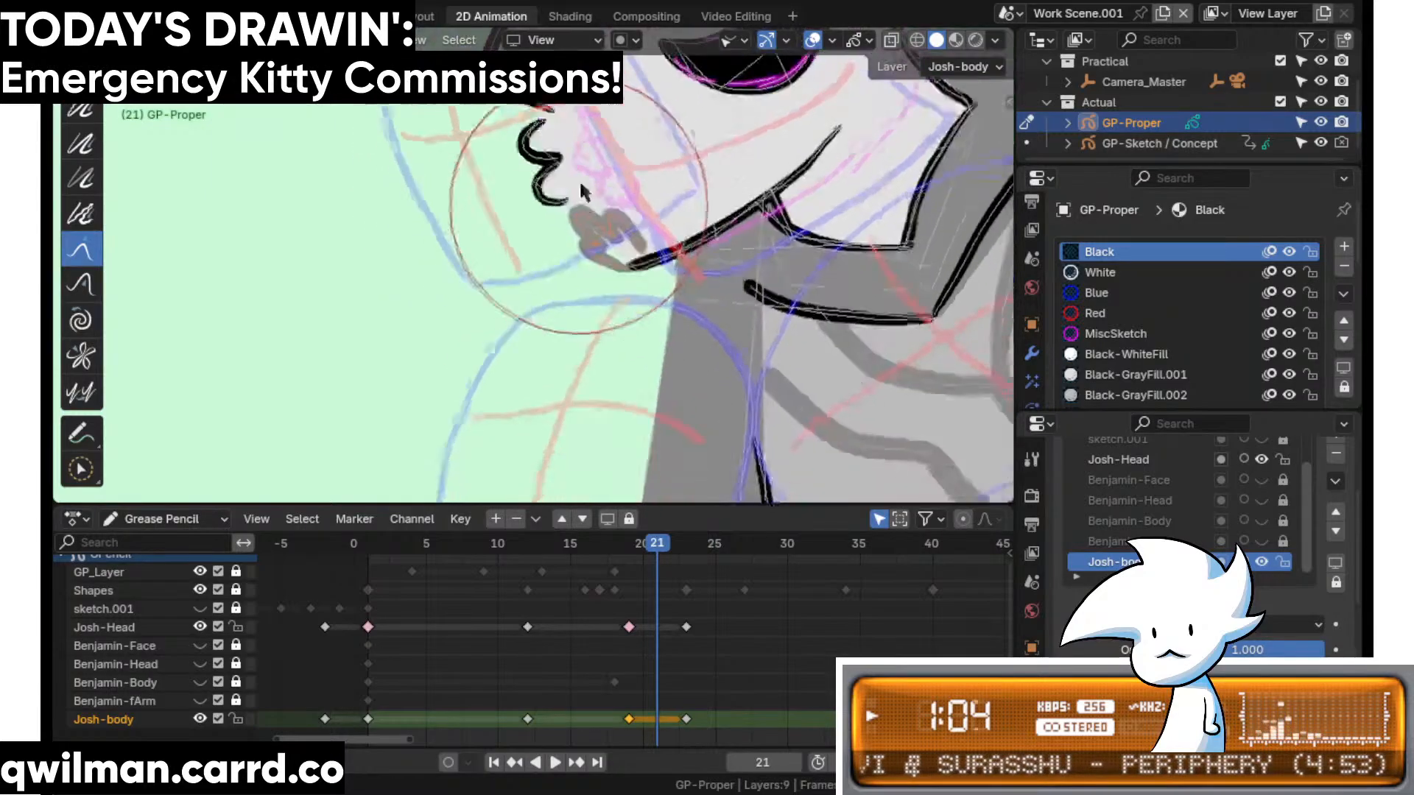
# - Flatten and tilt the goatee stroke against the chin at frame 21 using several Grab brush strokes
pyautogui.scroll(4, 533, 306)
pyautogui.moveTo(576, 202); pyautogui.dragTo(578, 225)
pyautogui.keyDown('shift'); pyautogui.moveTo(577, 224); pyautogui.dragTo(558, 307, button='middle'); pyautogui.keyUp('shift')
pyautogui.moveTo(598, 153); pyautogui.dragTo(559, 157)
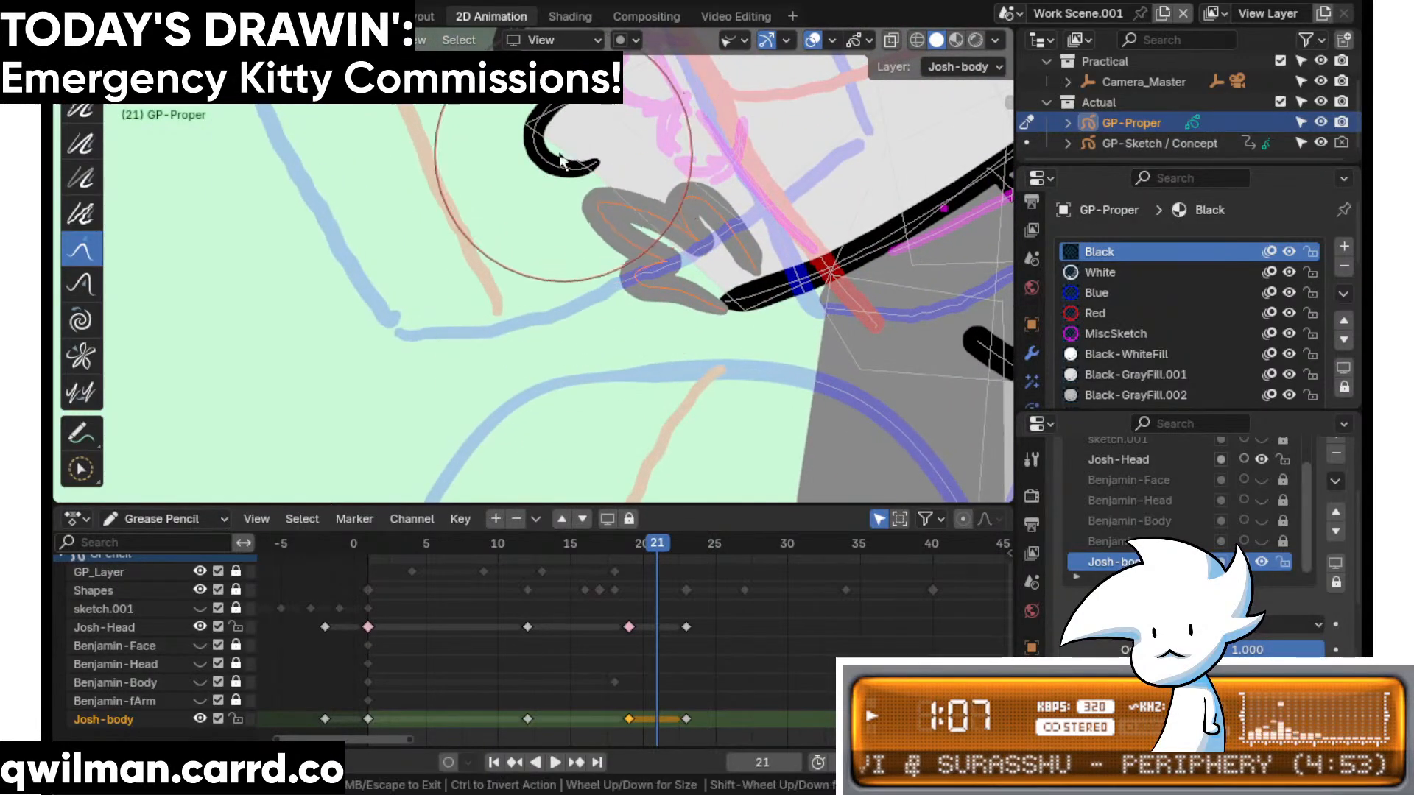
pyautogui.scroll(2, 581, 243)
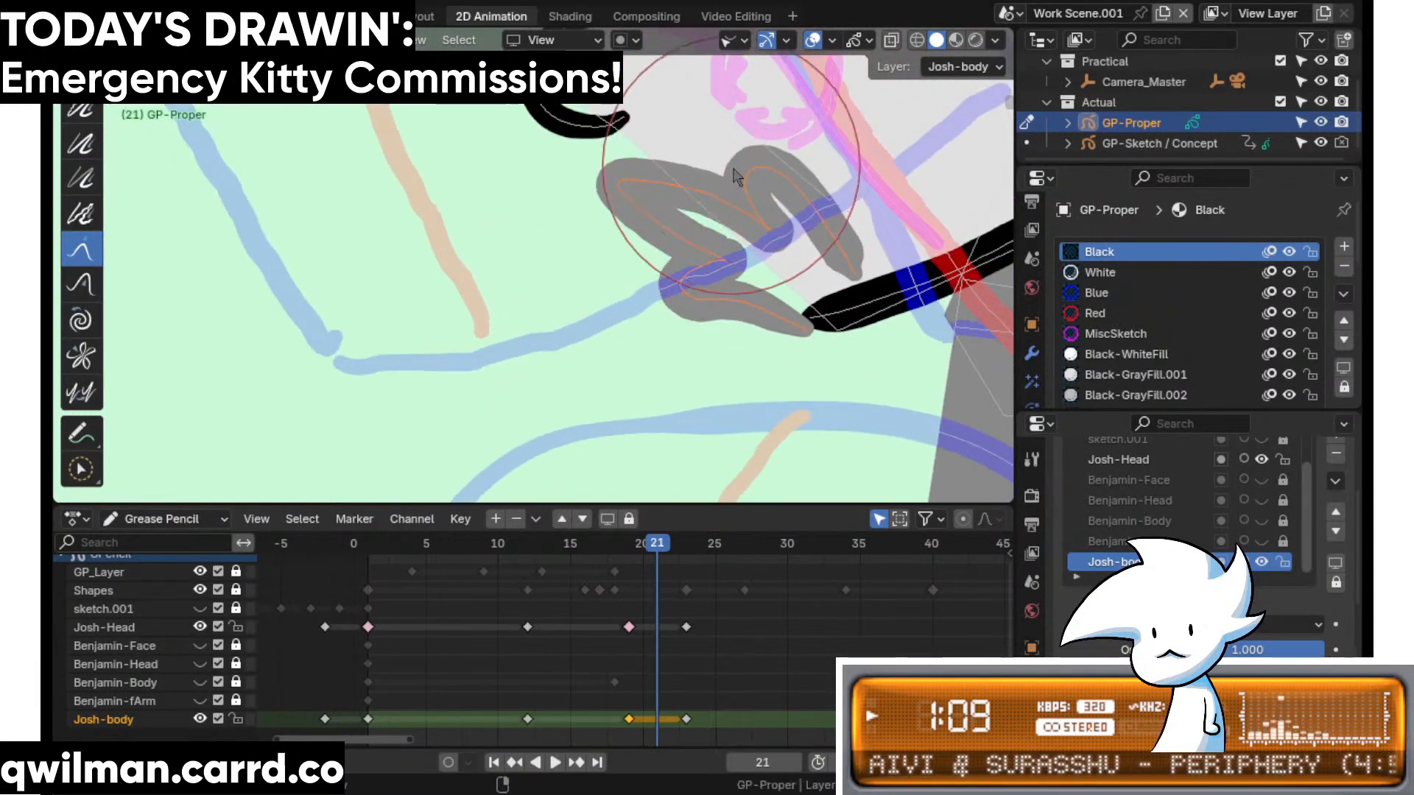
# - Select the closed eyelid line on the face and deepen its curve with the Grab brush at frame 21
pyautogui.keyDown('shift'); pyautogui.moveTo(672, 80); pyautogui.dragTo(585, 353, button='middle'); pyautogui.keyUp('shift')
pyautogui.scroll(-4, 630, 275)
pyautogui.keyDown('shift'); pyautogui.moveTo(603, 184); pyautogui.dragTo(618, 268, button='middle'); pyautogui.keyUp('shift')
pyautogui.scroll(3, 633, 251)
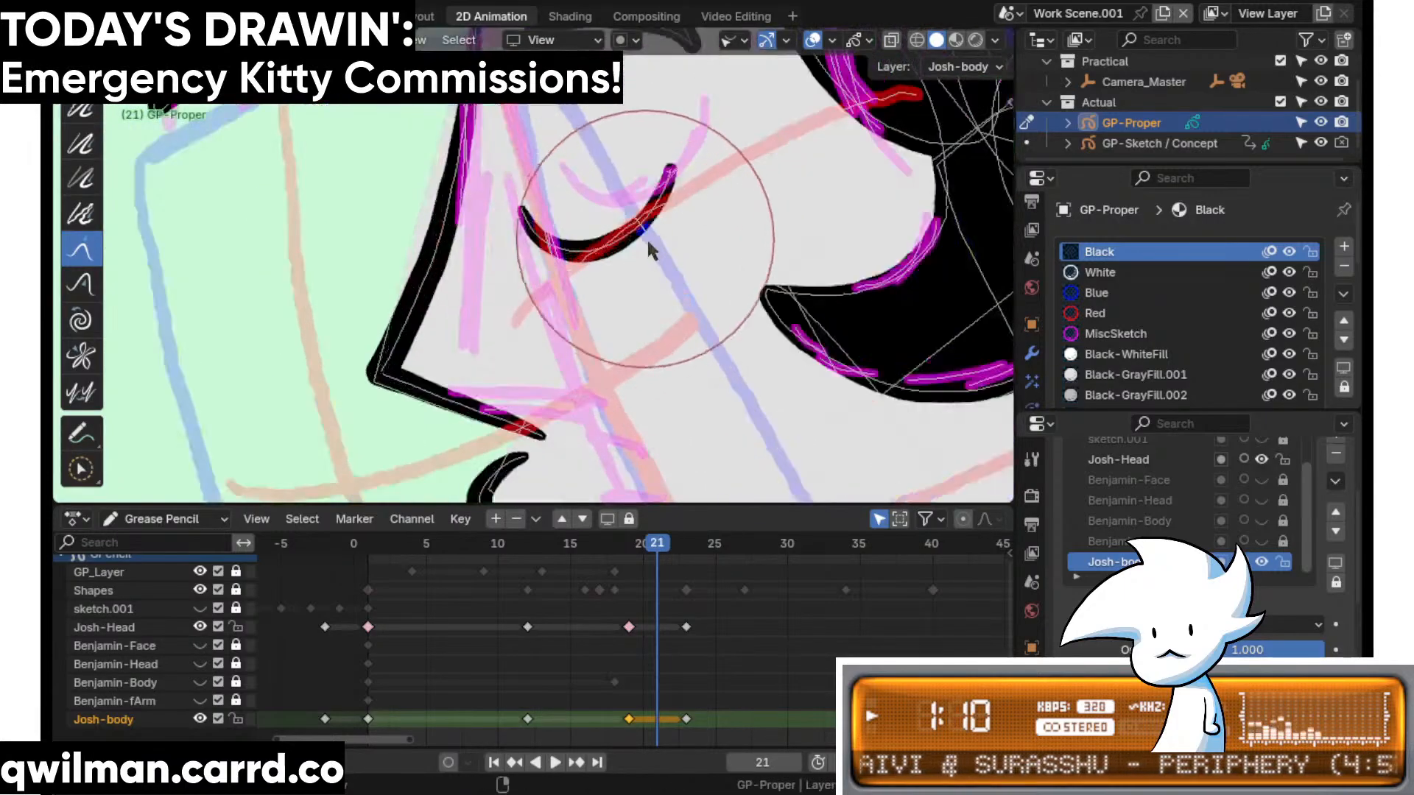
pyautogui.press('w')
pyautogui.click(652, 240)
pyautogui.keyDown('shift'); pyautogui.moveTo(732, 187); pyautogui.dragTo(699, 227, button='middle'); pyautogui.keyUp('shift')
pyautogui.scroll(2, 699, 225)
pyautogui.click(699, 203)
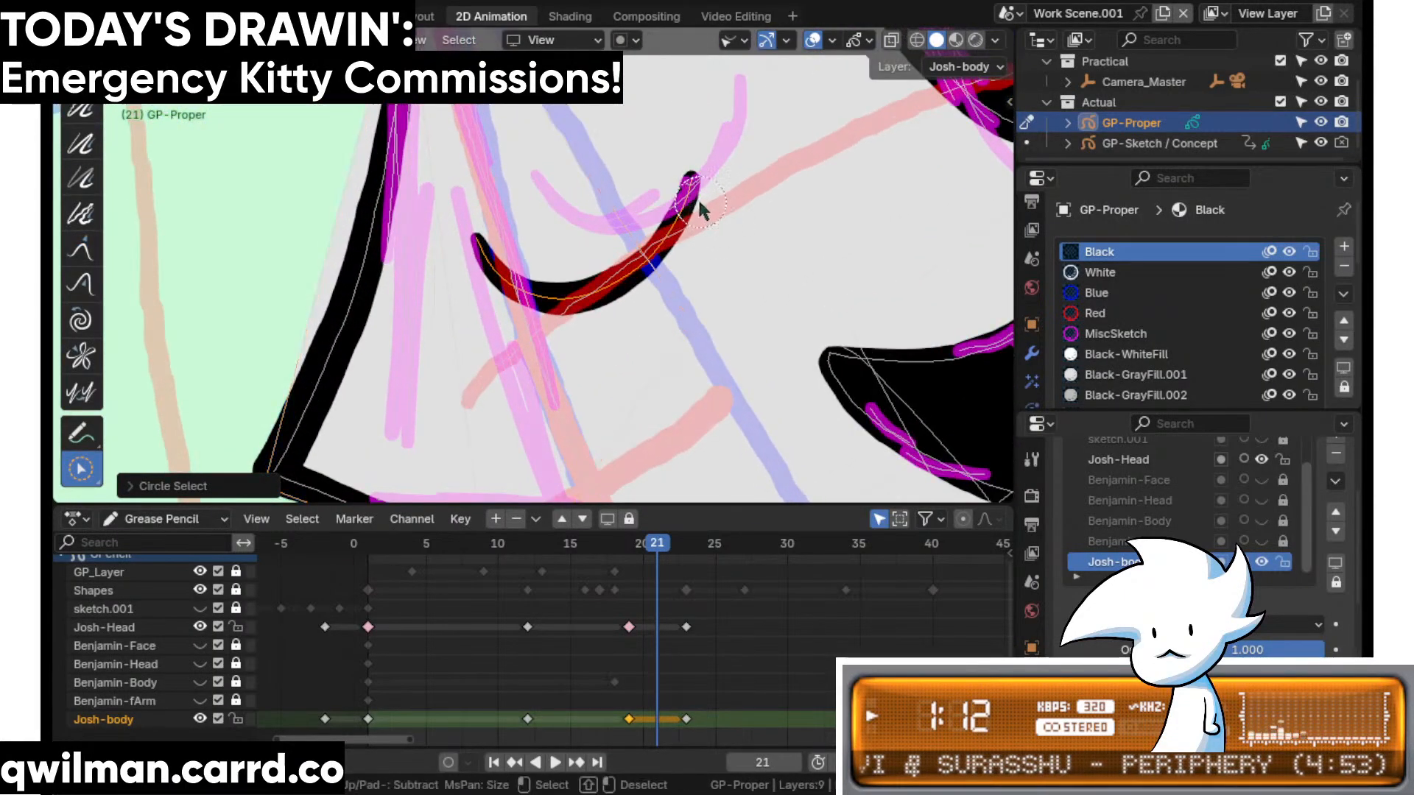
pyautogui.scroll(-3, 697, 197)
pyautogui.hotkey('shift', 'space')
pyautogui.click(588, 115)
pyautogui.scroll(-2, 608, 222)
pyautogui.moveTo(608, 223); pyautogui.dragTo(593, 227)
pyautogui.keyDown('shift'); pyautogui.moveTo(593, 226); pyautogui.dragTo(587, 283, button='middle'); pyautogui.keyUp('shift')
# - Select the near eyebrow shape and pull its middle up into a high arch with the Grab brush
pyautogui.scroll(2, 582, 243)
pyautogui.press('w')
pyautogui.click(576, 232)
pyautogui.hotkey('shift', 'space')
pyautogui.click(543, 118)
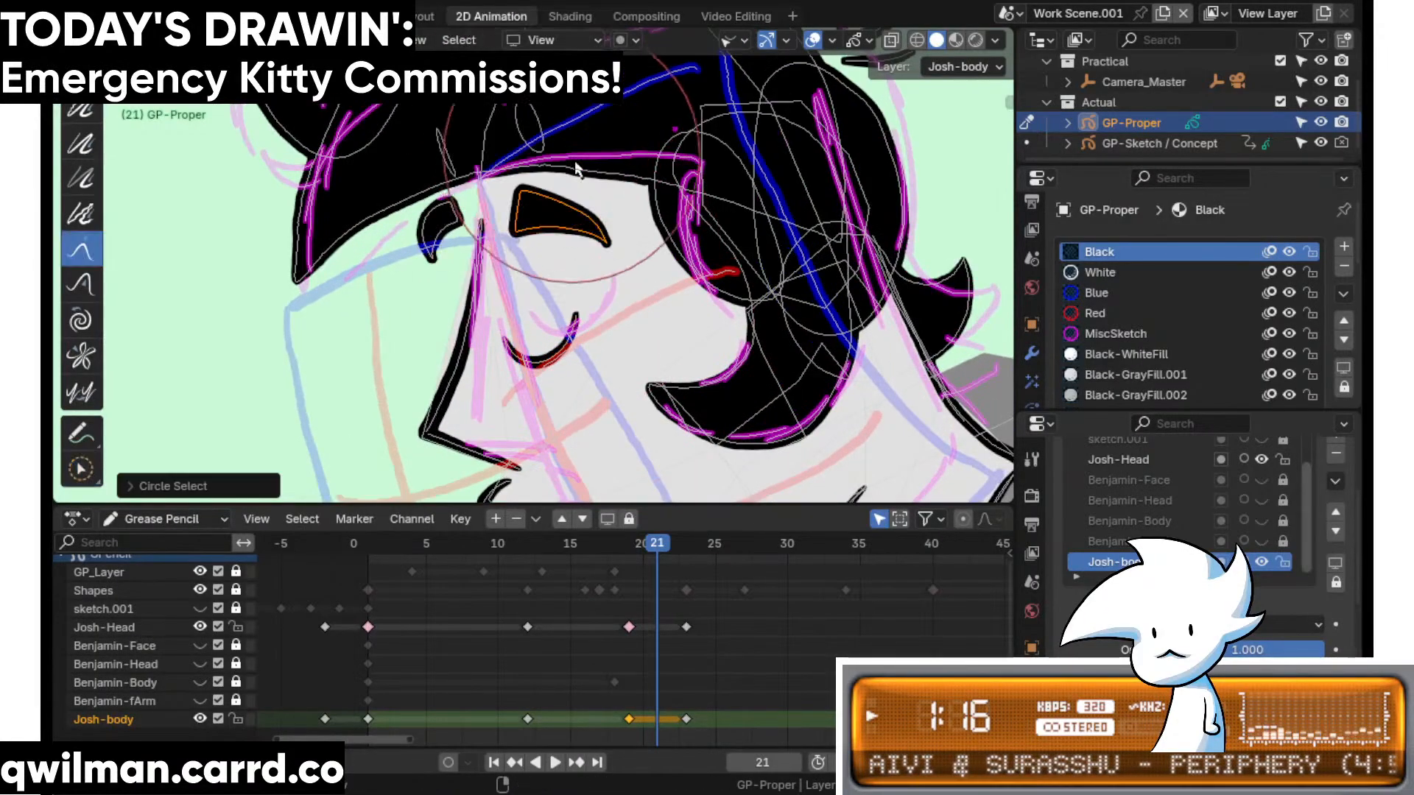
pyautogui.moveTo(574, 184)
pyautogui.mouseDown()
pyautogui.moveTo(589, 168)
pyautogui.moveTo(595, 195)
pyautogui.mouseUp()
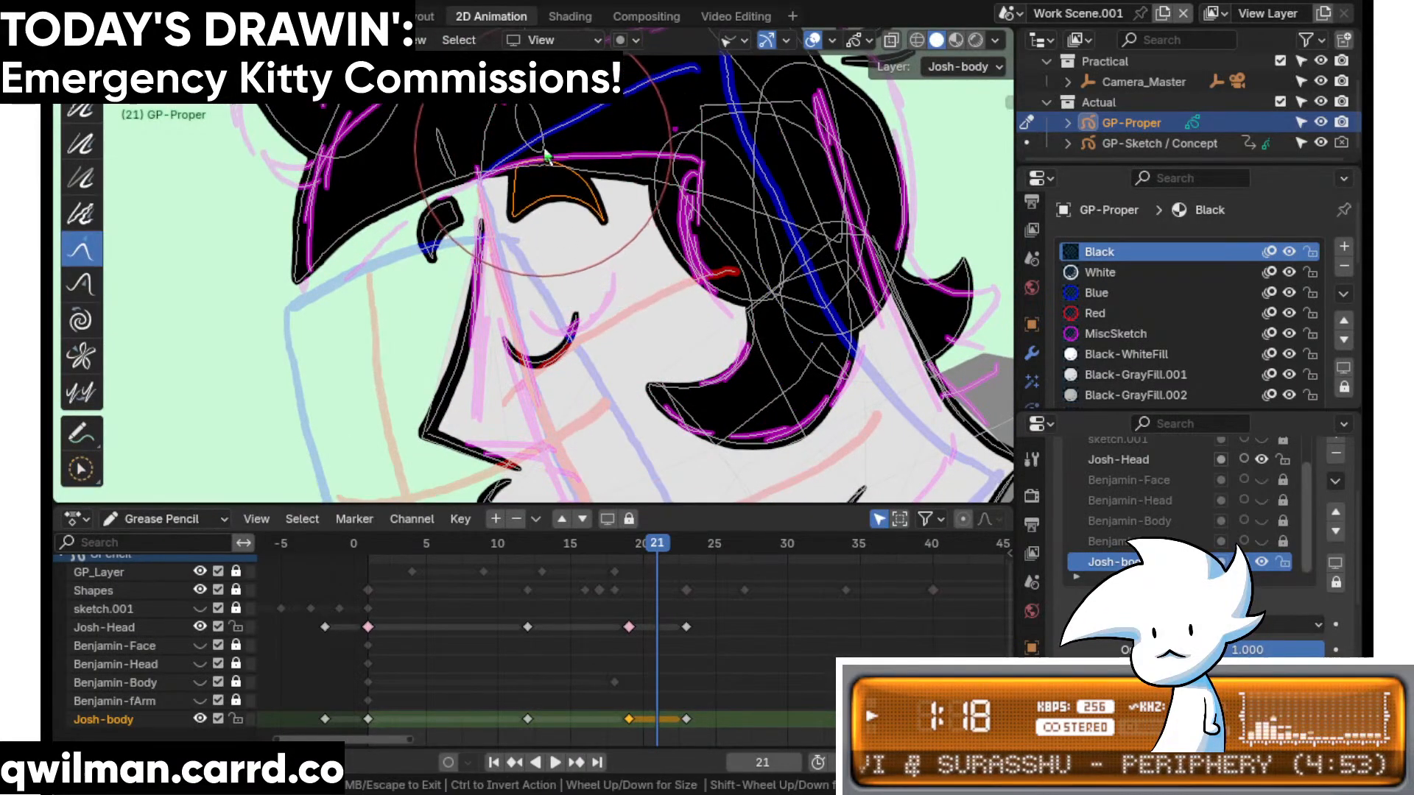
# - Select the far eyebrow shape, adjust it upward with the Grab brush, and play the animation to check the brows
pyautogui.hotkey('shift', 'space')
pyautogui.press('g')
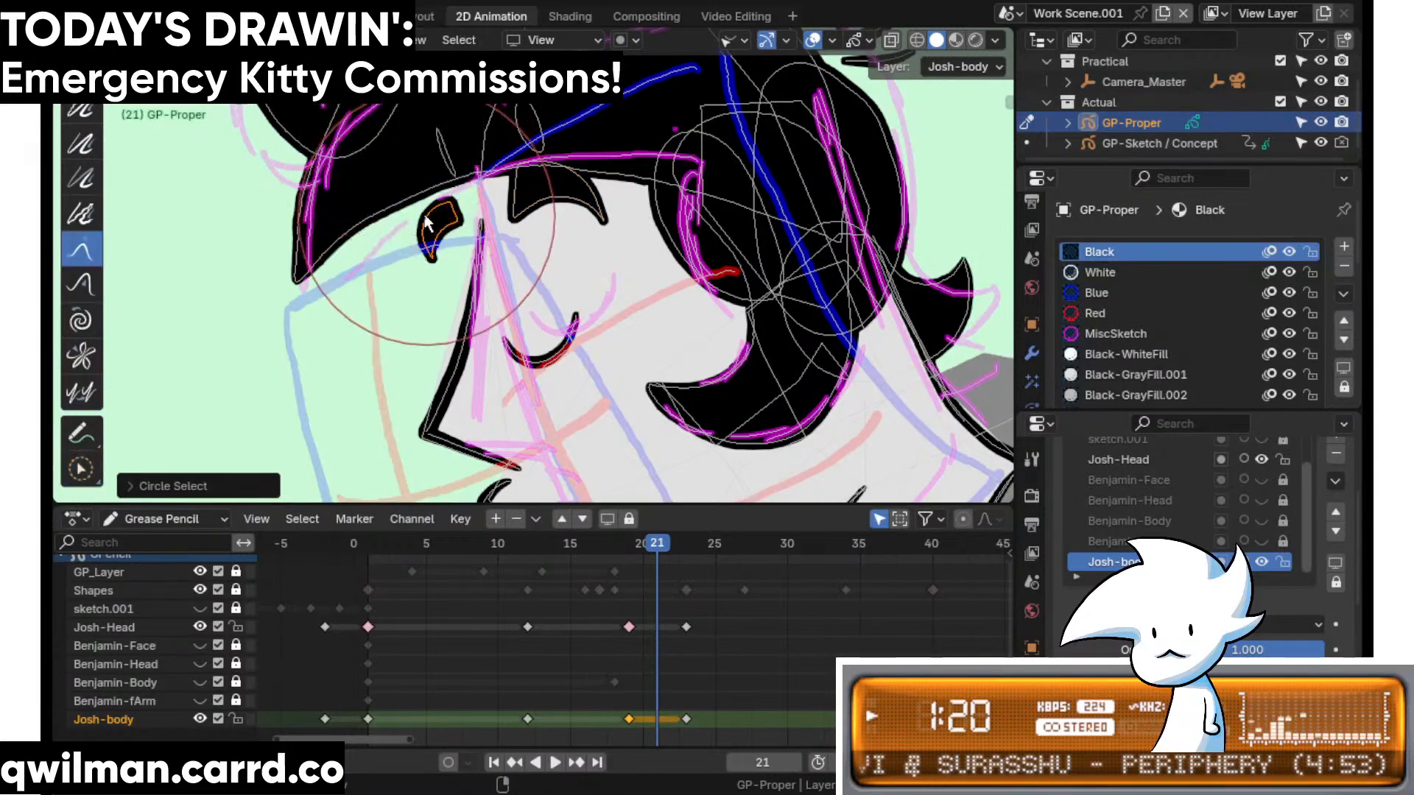
pyautogui.moveTo(447, 222); pyautogui.dragTo(444, 210)
pyautogui.press('space')
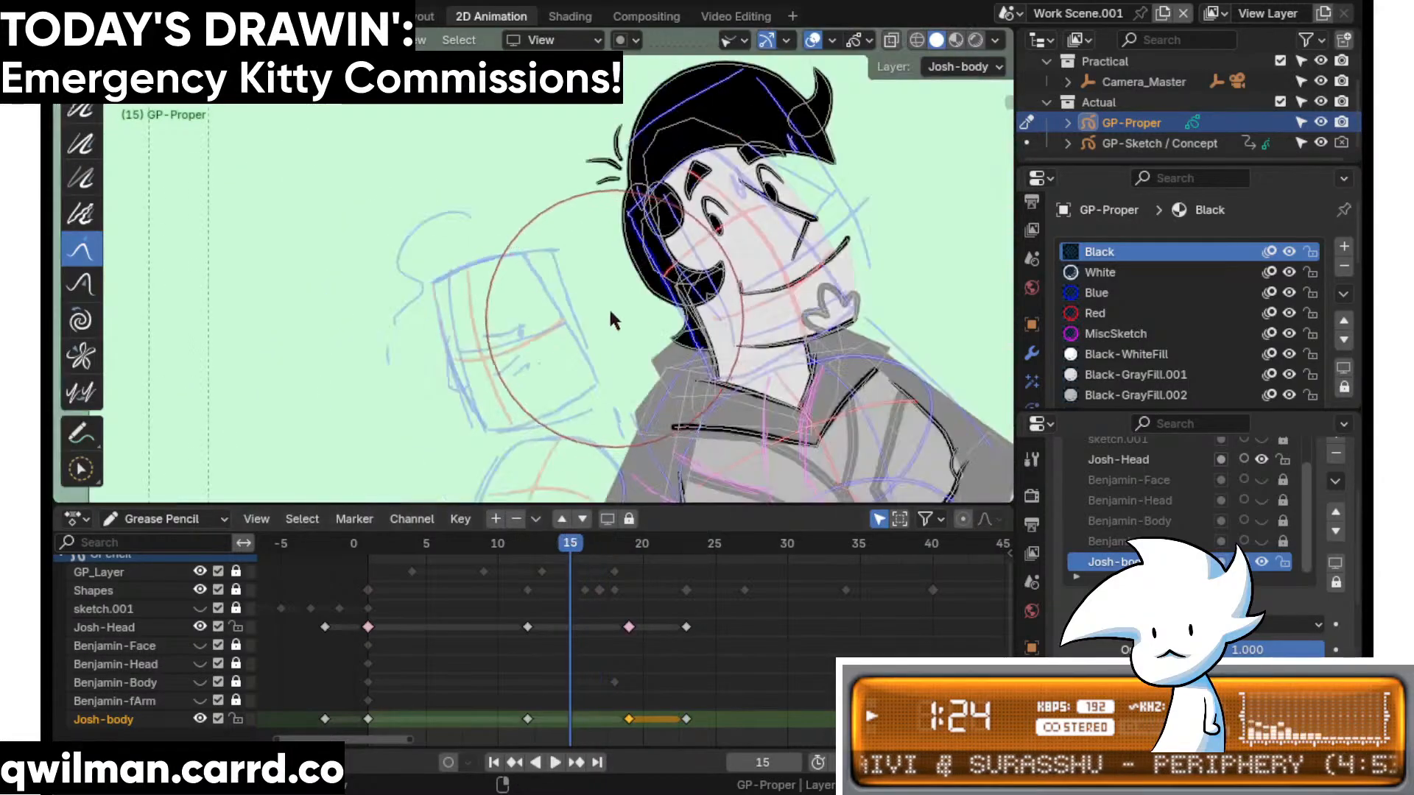
pyautogui.press('space')
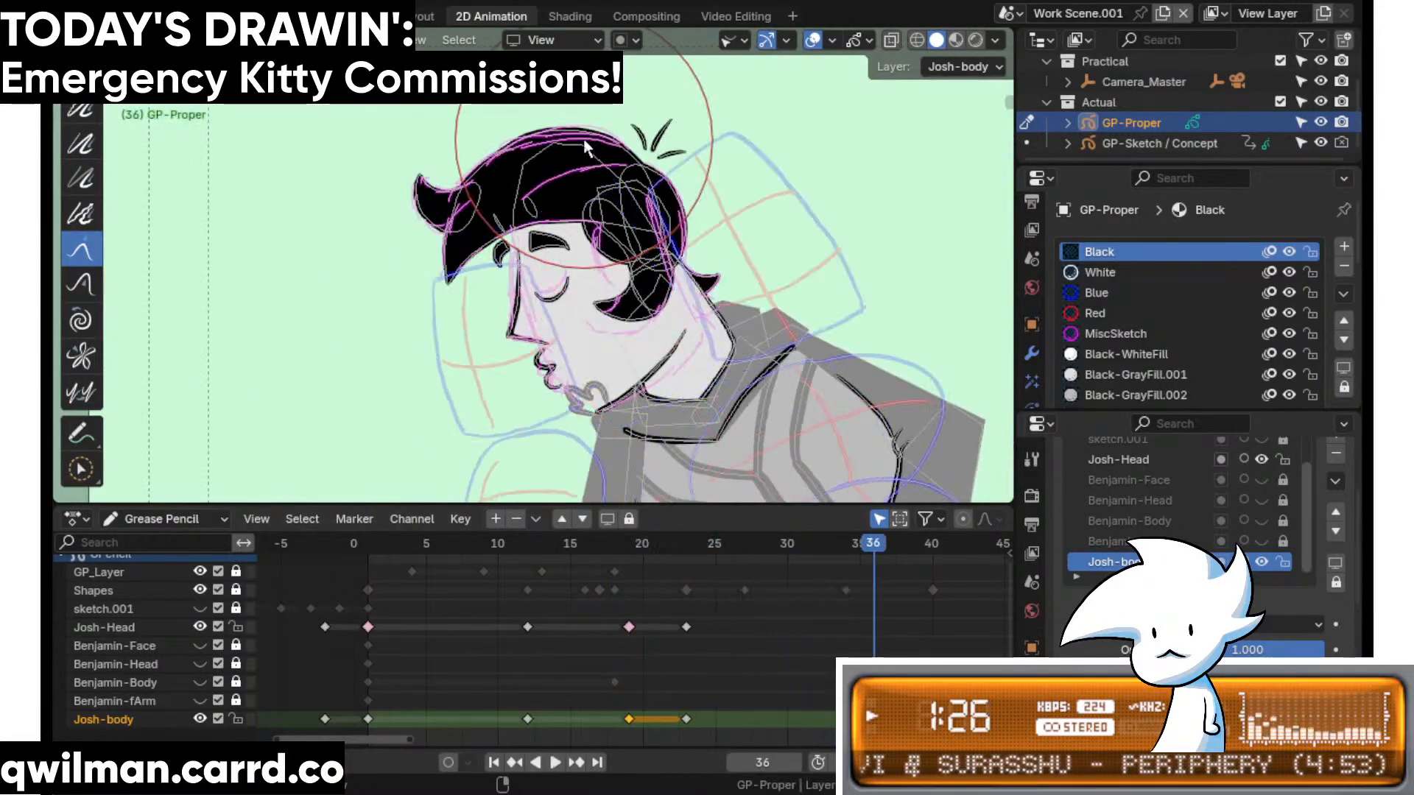
# - Play and scrub the animation repeatedly to examine the timing of the head drop around frames 16 to 19
pyautogui.click(613, 544)
pyautogui.press('space')
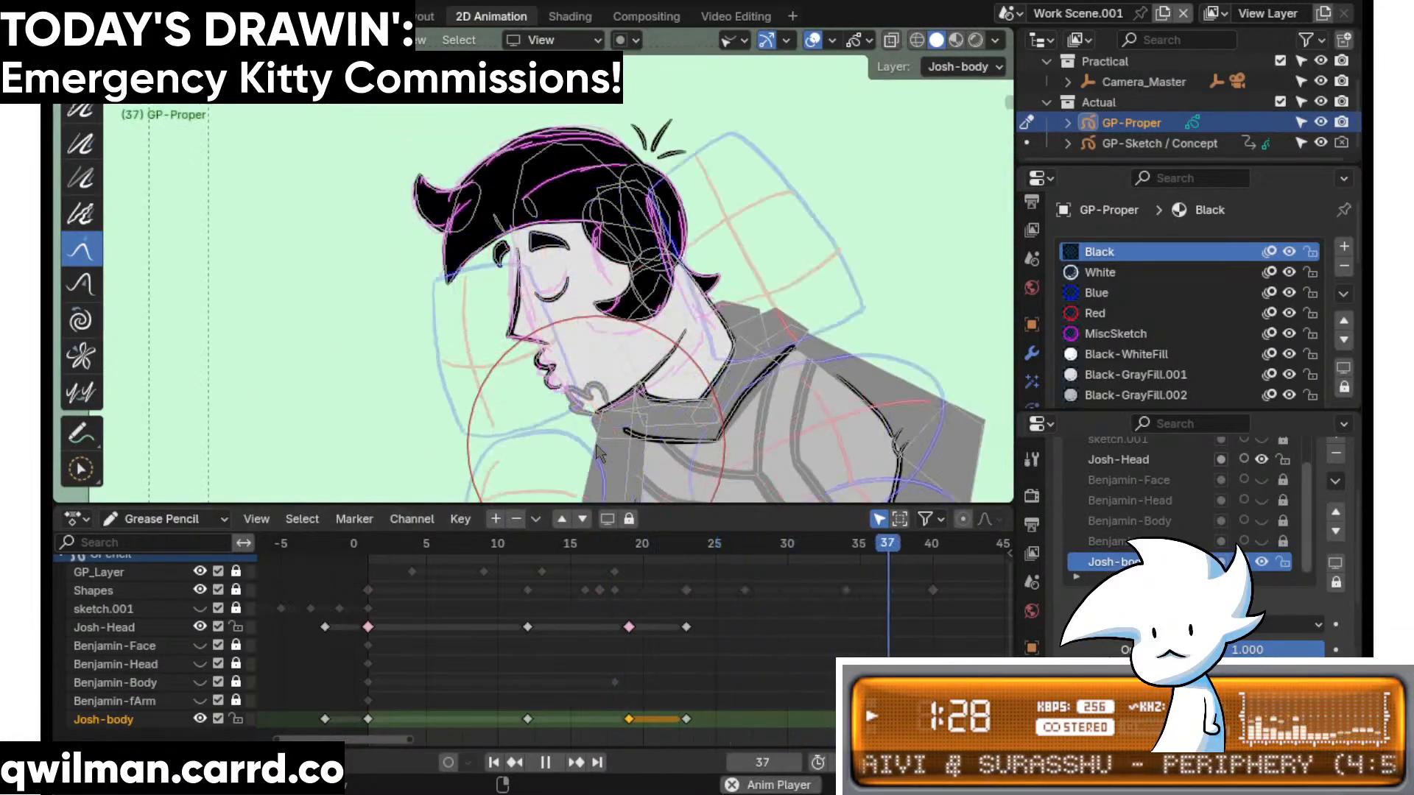
pyautogui.press('space')
pyautogui.moveTo(509, 545); pyautogui.dragTo(469, 545)
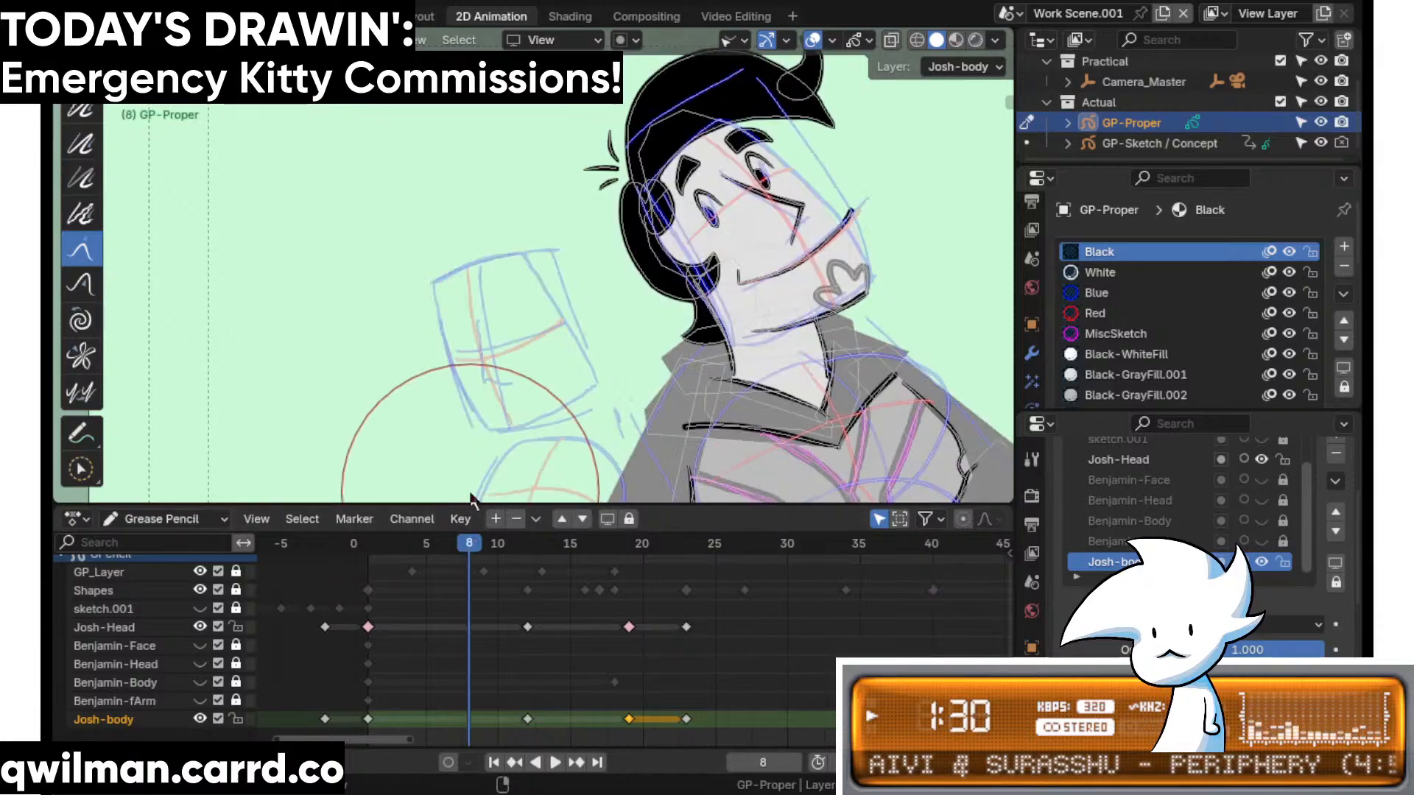
pyautogui.press('space')
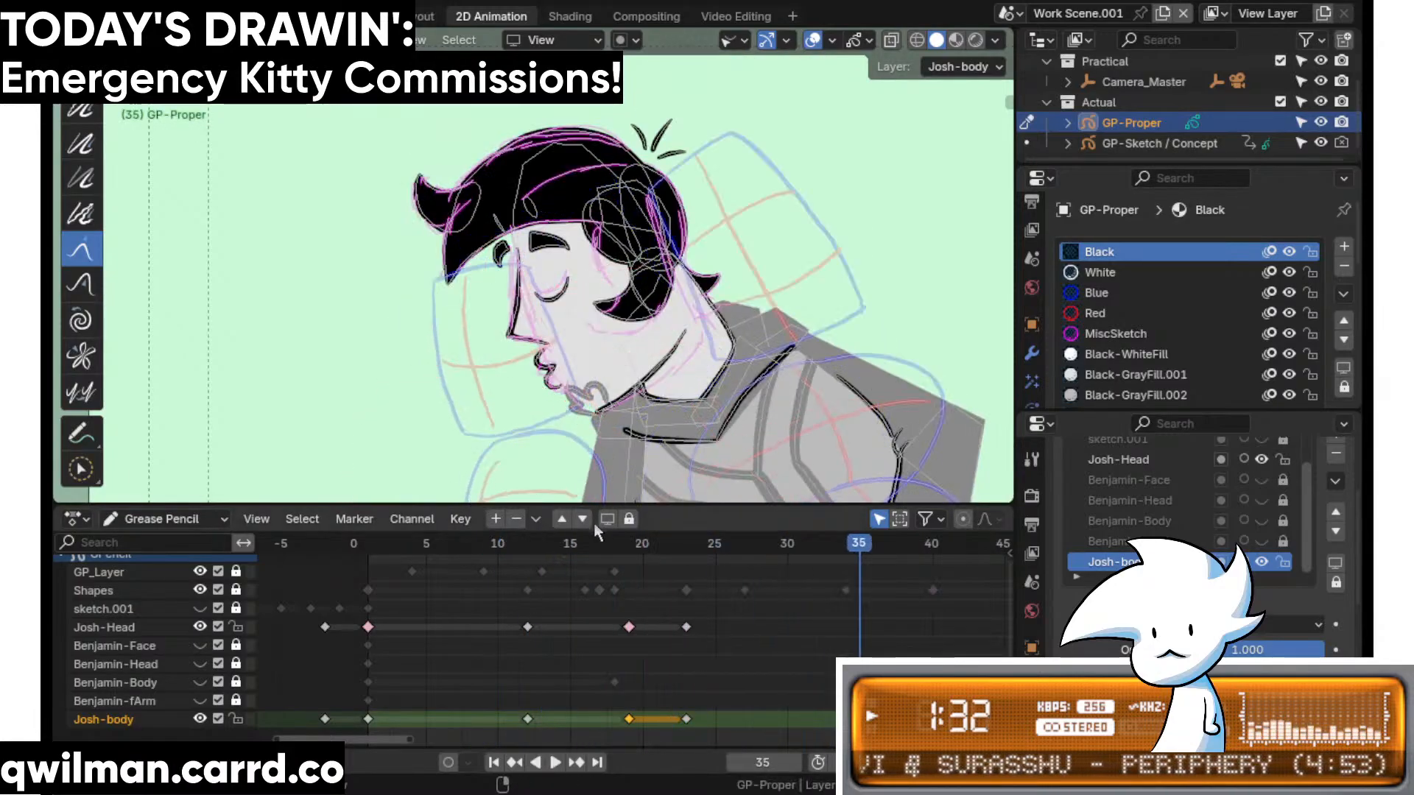
pyautogui.click(586, 548)
pyautogui.press('space')
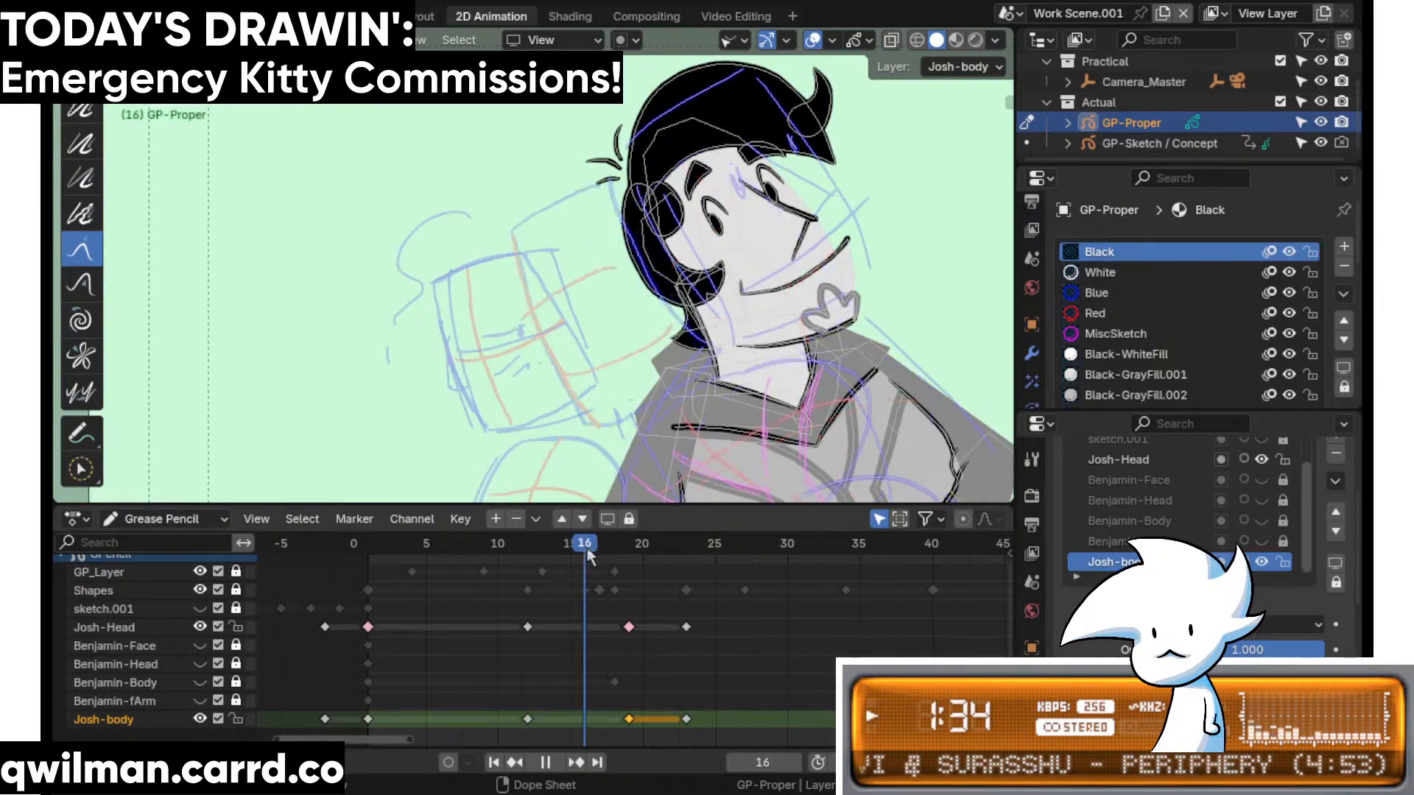
pyautogui.moveTo(586, 548); pyautogui.dragTo(615, 557)
pyautogui.moveTo(641, 632); pyautogui.dragTo(702, 654, button='middle')
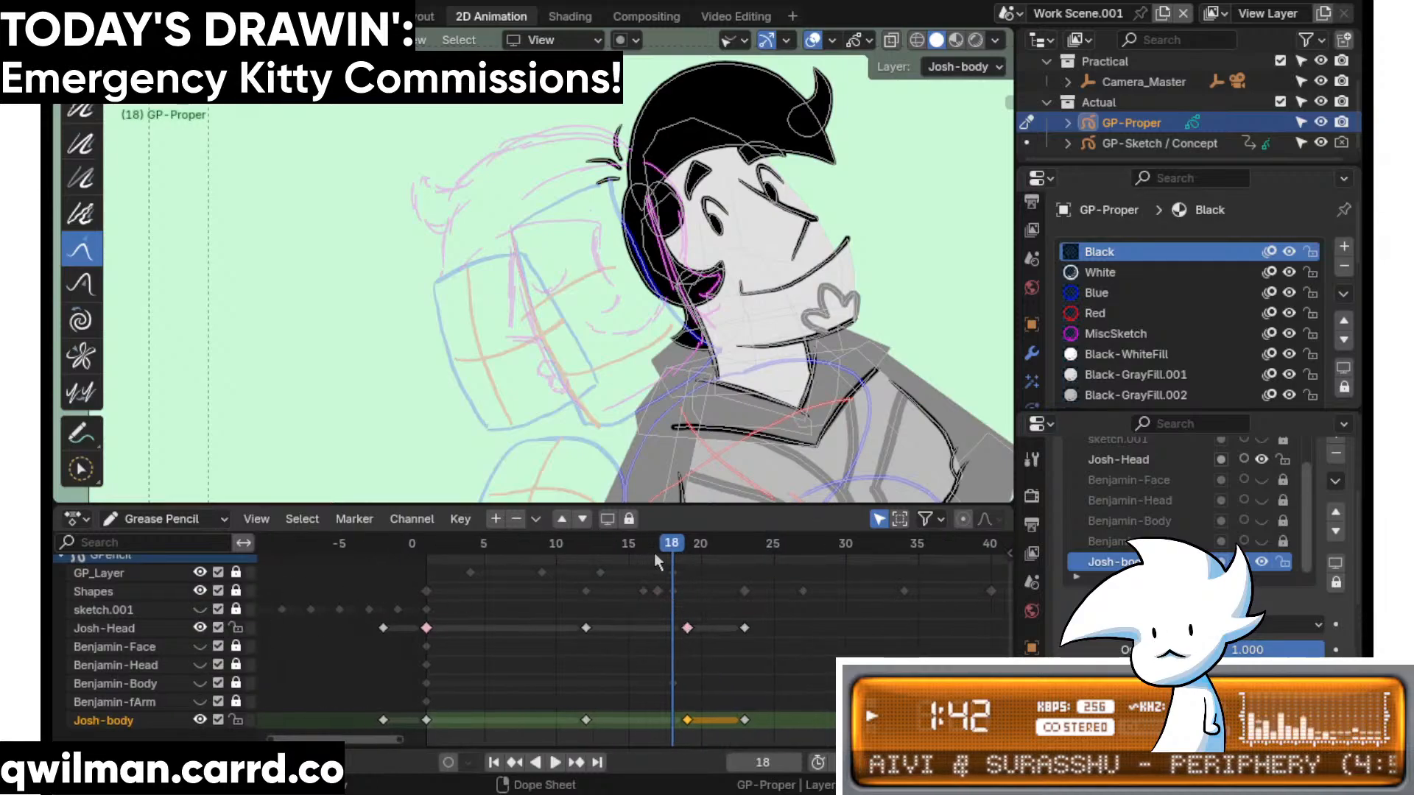
pyautogui.moveTo(676, 550); pyautogui.dragTo(686, 554)
pyautogui.moveTo(671, 564); pyautogui.dragTo(435, 448)
pyautogui.press('space')
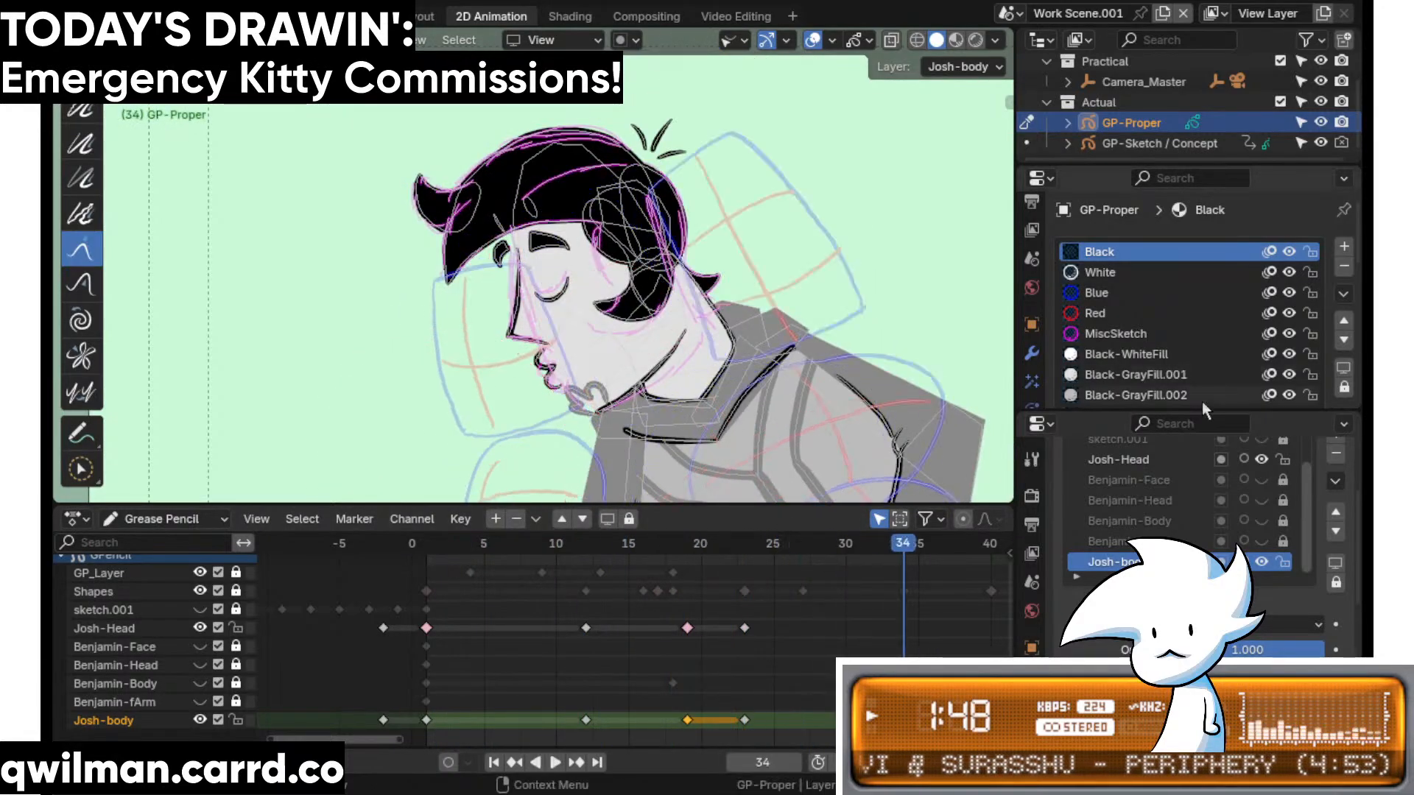
# - Hide the GP_Layer sketch layer and play the animation from its start to review the clean line work
pyautogui.scroll(5, 1322, 503)
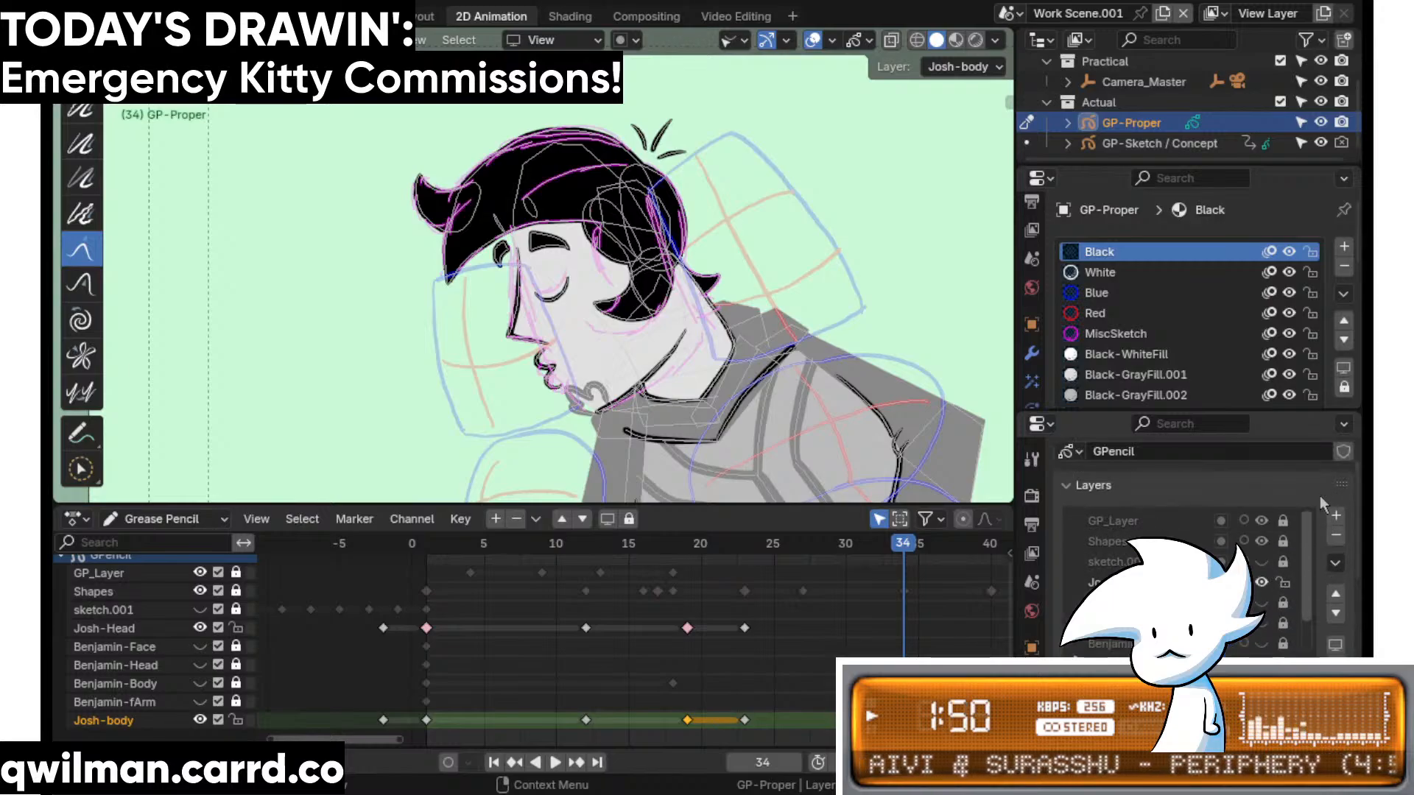
pyautogui.click(1261, 521)
pyautogui.click(439, 544)
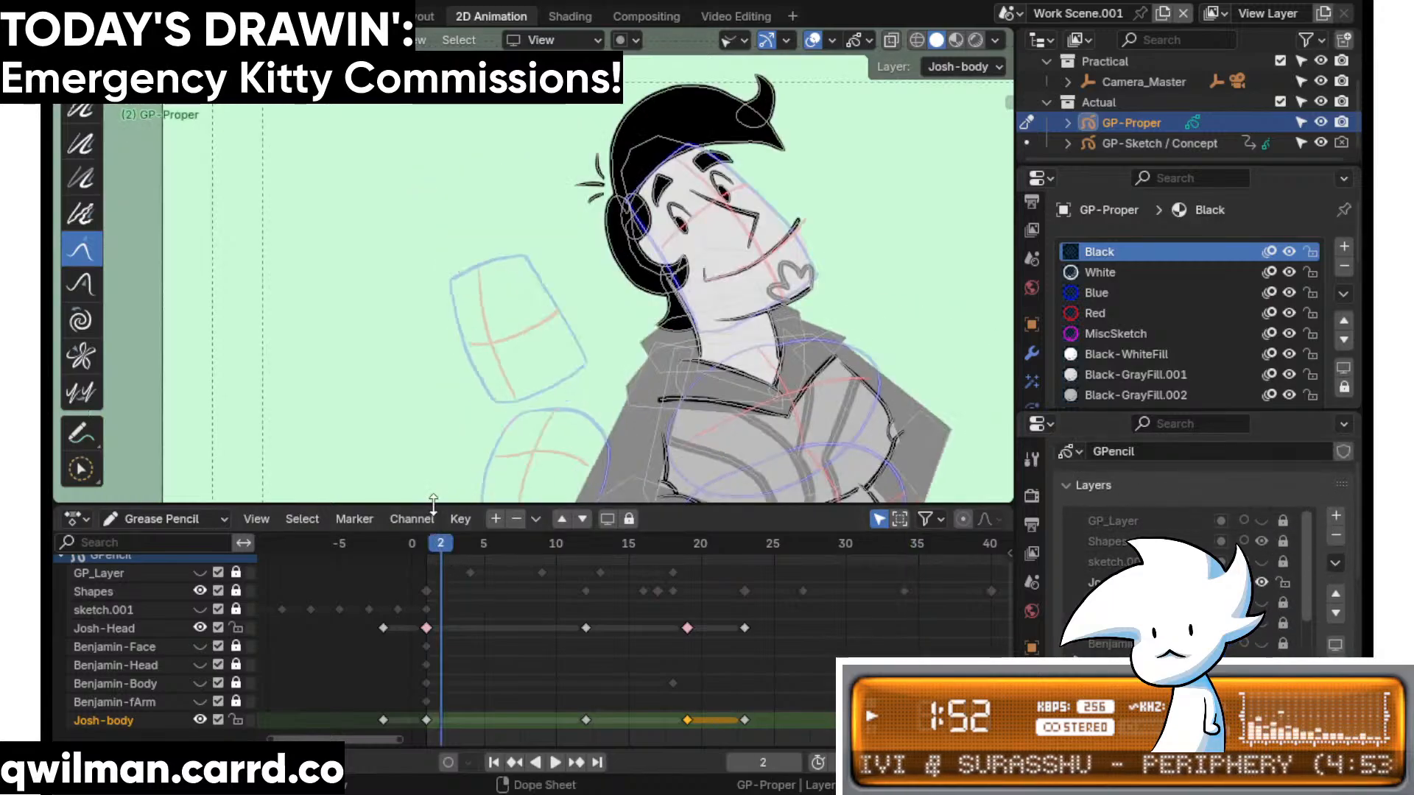
pyautogui.press('space')
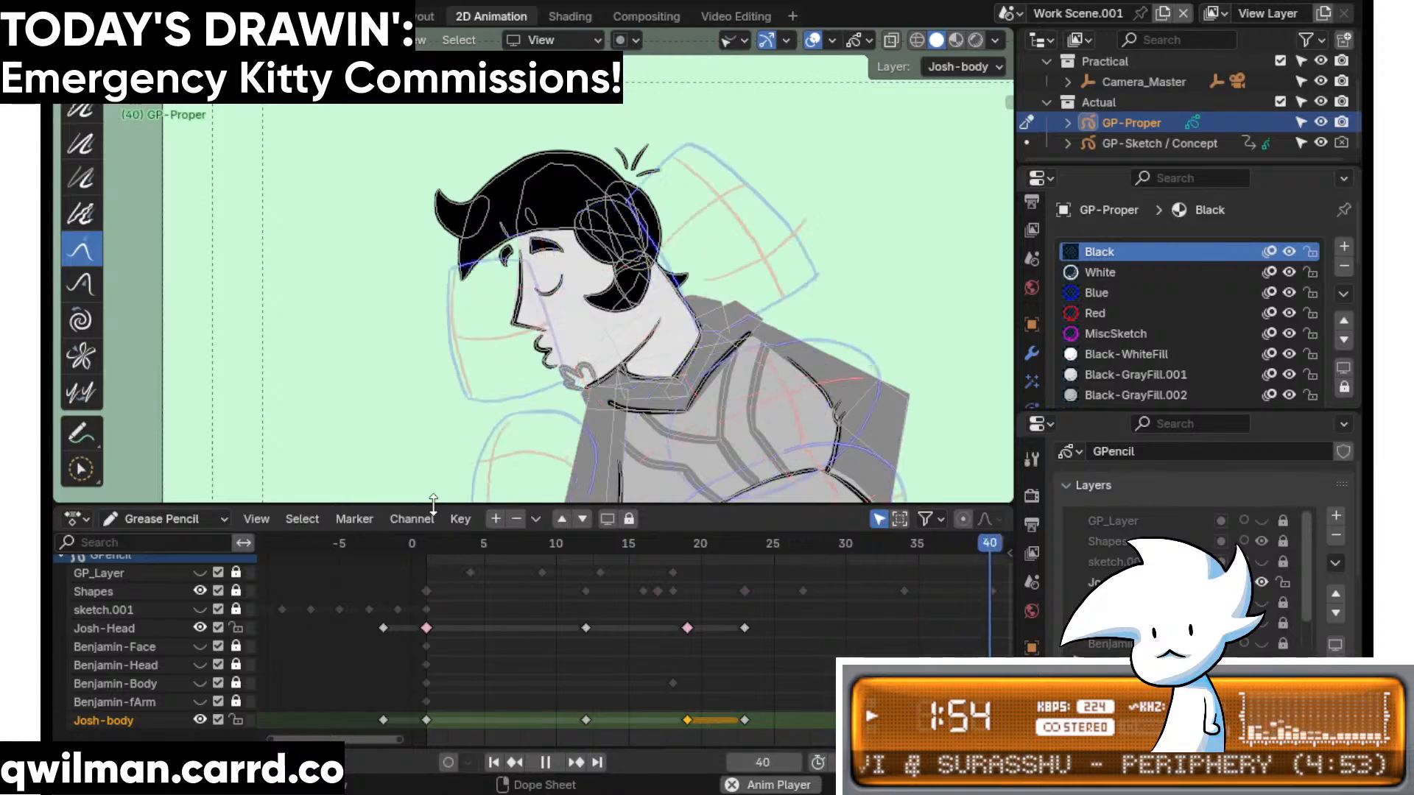
pyautogui.click(500, 549)
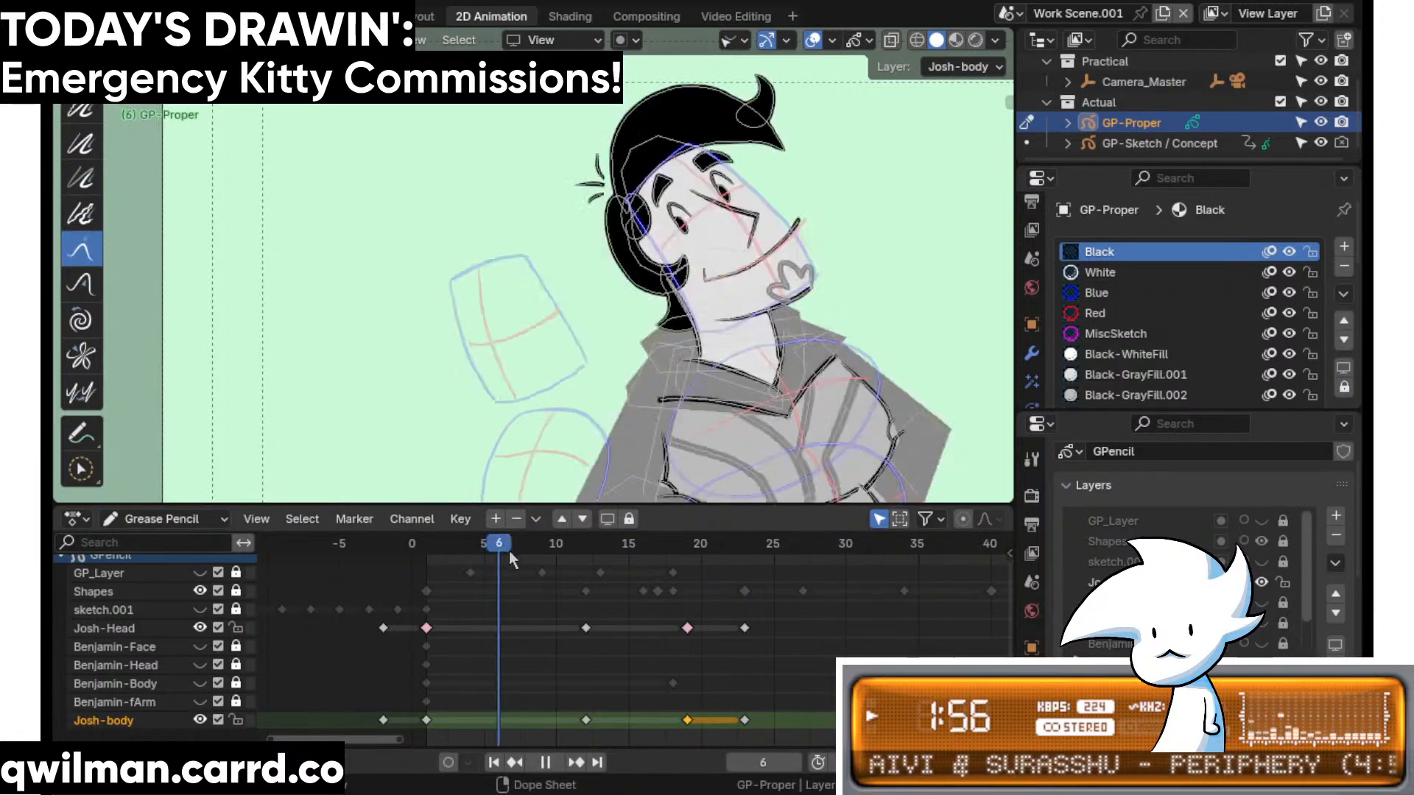
# - Select the Josh-Head and Josh-body keyframes at frame 12 and move them to frame 15
pyautogui.moveTo(603, 561); pyautogui.dragTo(576, 739)
pyautogui.press('space')
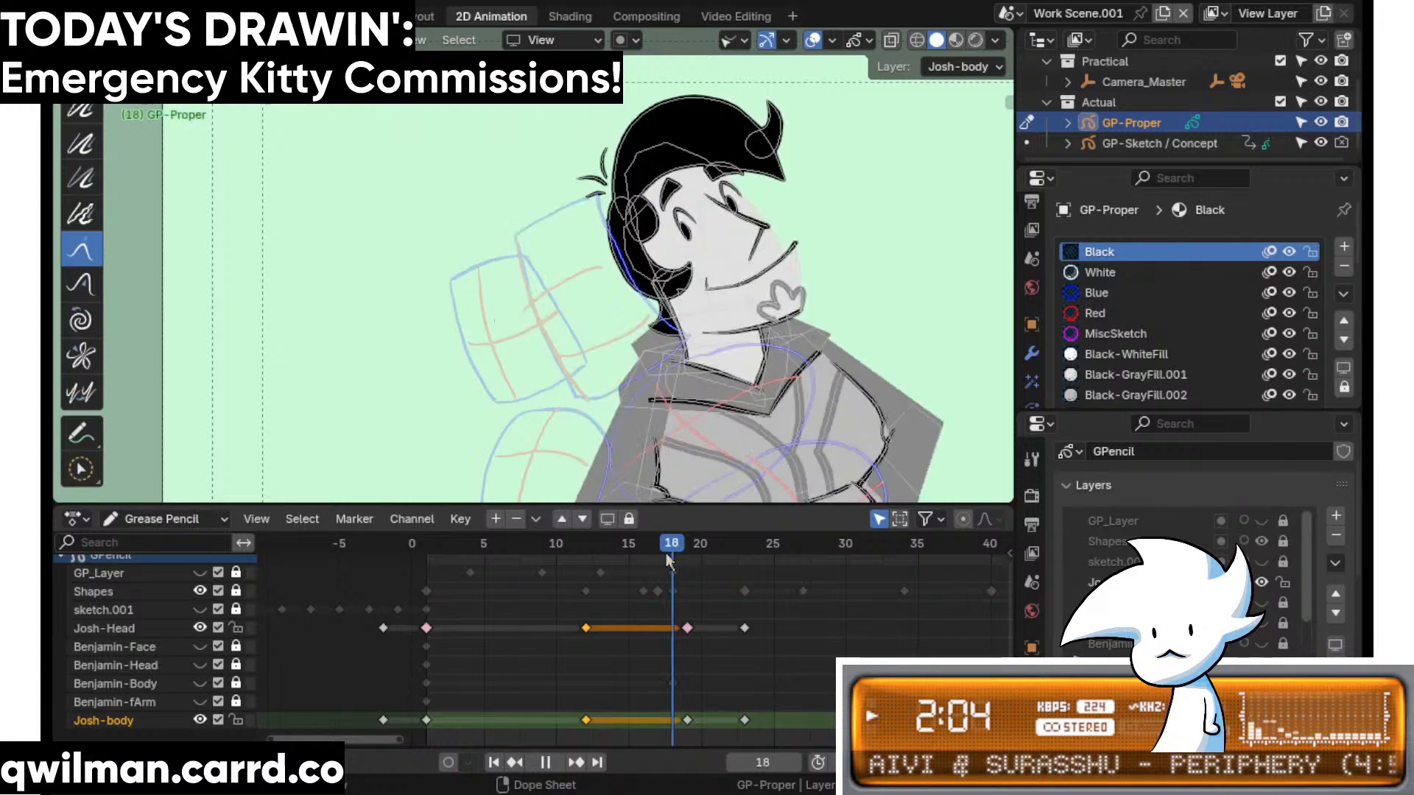
pyautogui.moveTo(661, 554); pyautogui.dragTo(579, 745)
pyautogui.press('space')
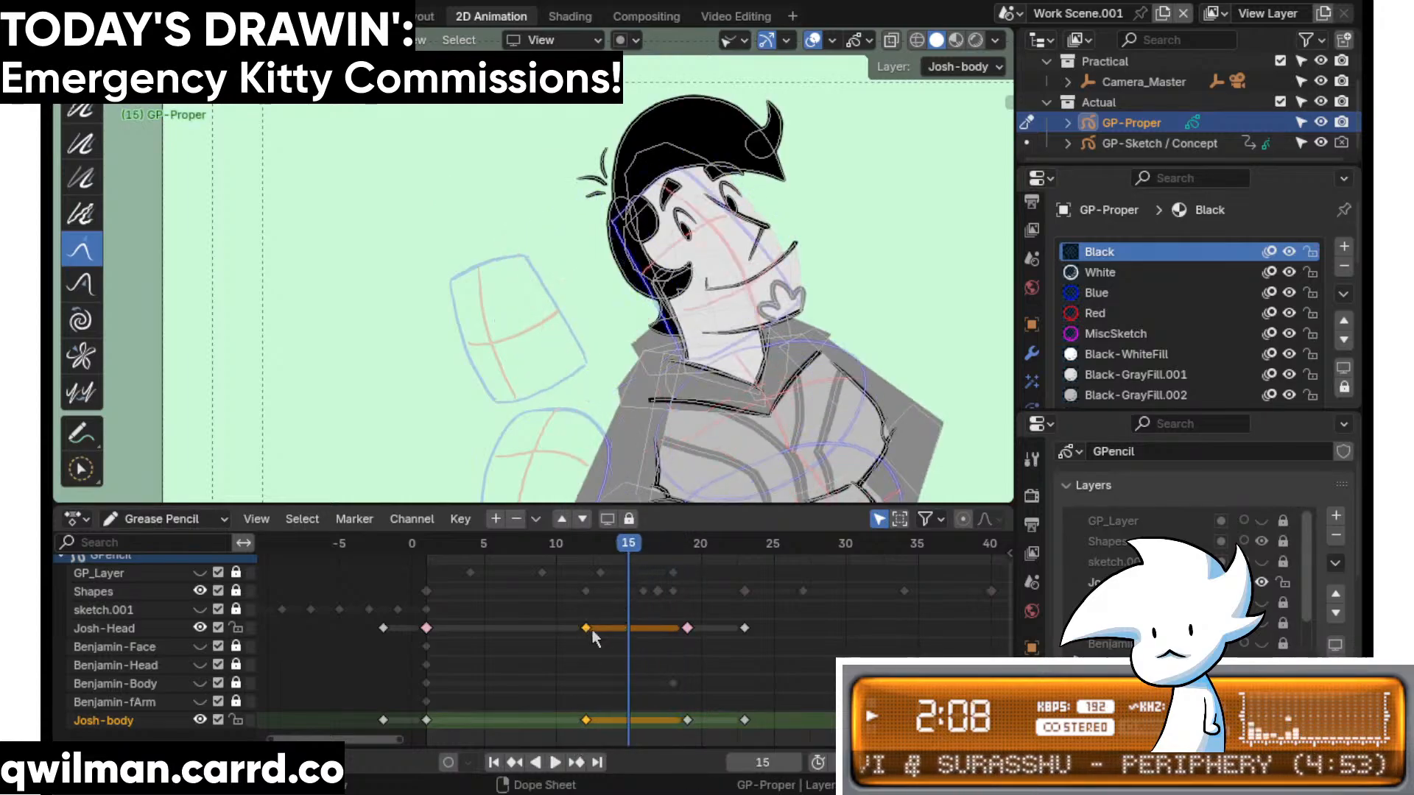
pyautogui.moveTo(593, 631); pyautogui.dragTo(638, 628)
# - Go to frame 13, enter Edit Mode with the Interpolate tool, and turn on onion skinning for the Josh-Head layer
pyautogui.moveTo(628, 550); pyautogui.dragTo(599, 544)
pyautogui.press('Tab')
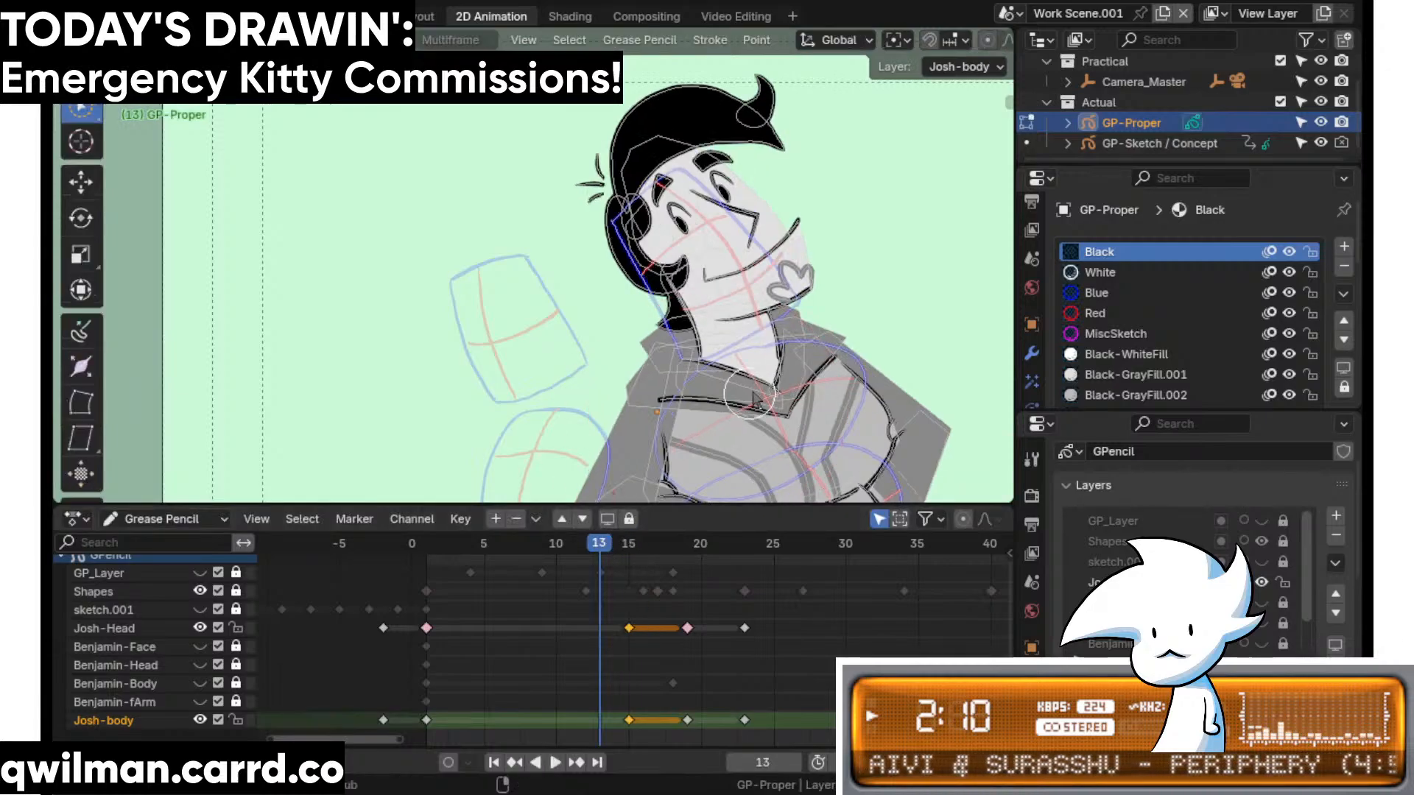
pyautogui.hotkey('shift', 'space')
pyautogui.click(723, 631)
pyautogui.keyDown('shift'); pyautogui.moveTo(887, 366); pyautogui.dragTo(738, 406, button='middle'); pyautogui.keyUp('shift')
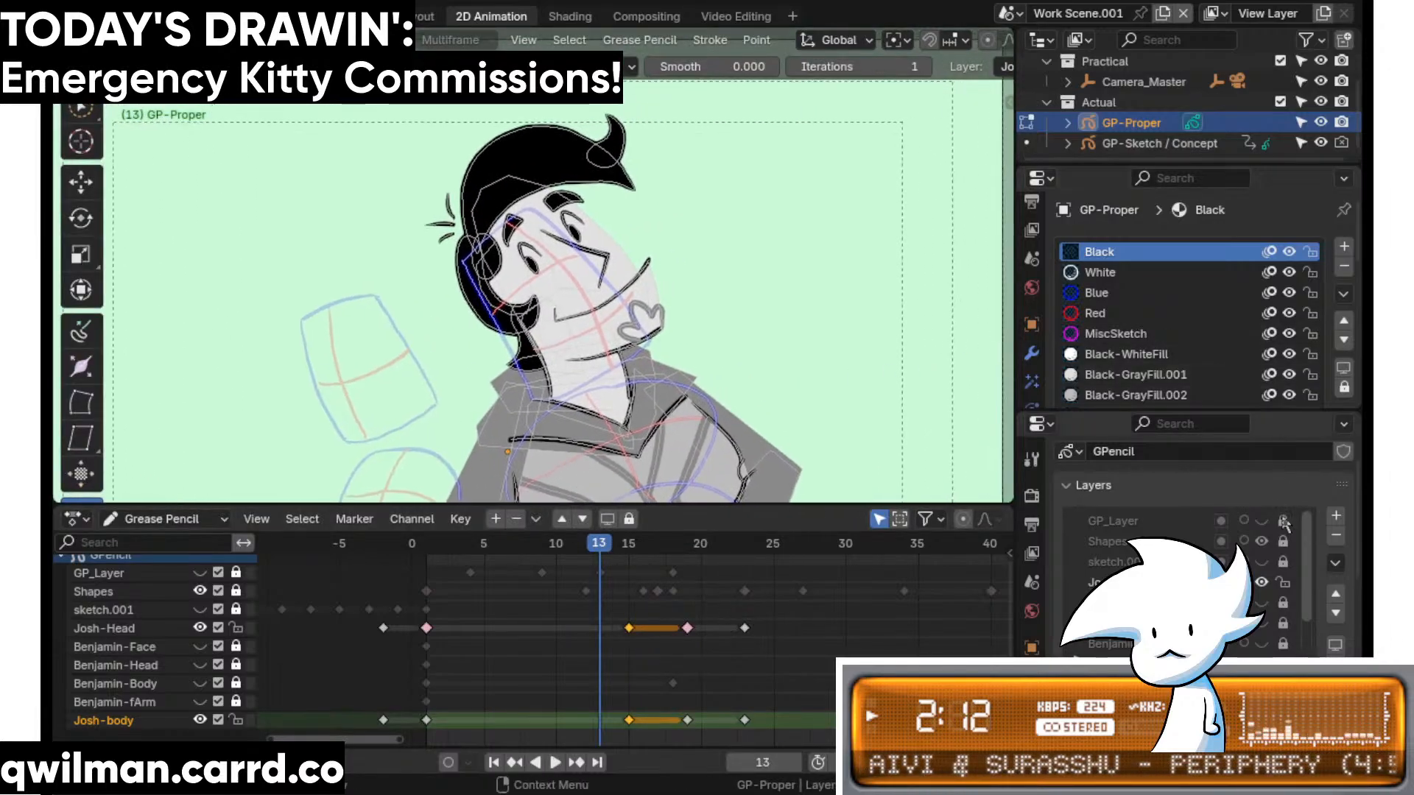
pyautogui.click(1260, 581)
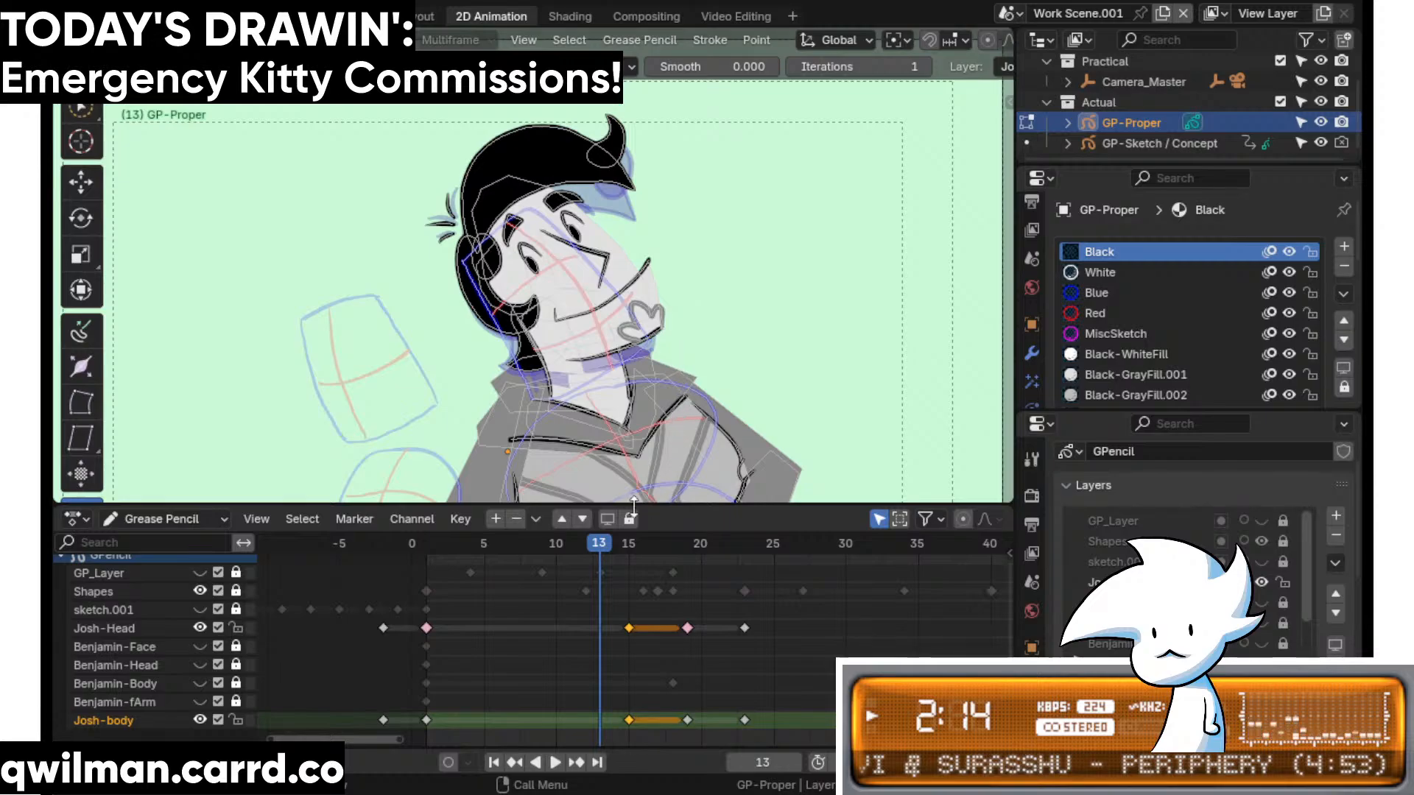
# - Interpolate in-between drawings at frame 13 for the Josh-Head and Josh-body layers
pyautogui.moveTo(580, 551)
pyautogui.mouseDown()
pyautogui.moveTo(628, 559)
pyautogui.moveTo(615, 567)
pyautogui.mouseUp()
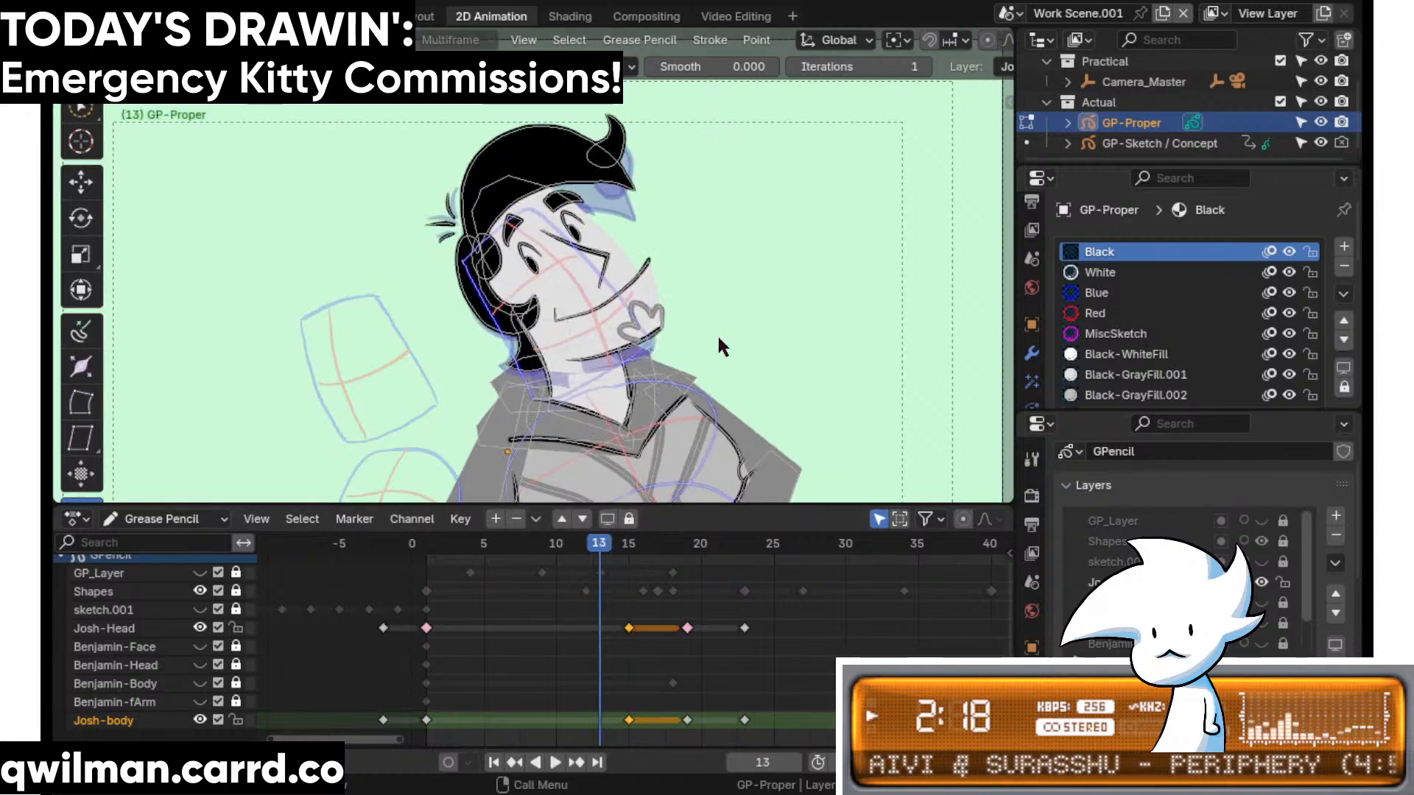
pyautogui.hotkey('ctrl', 'e')
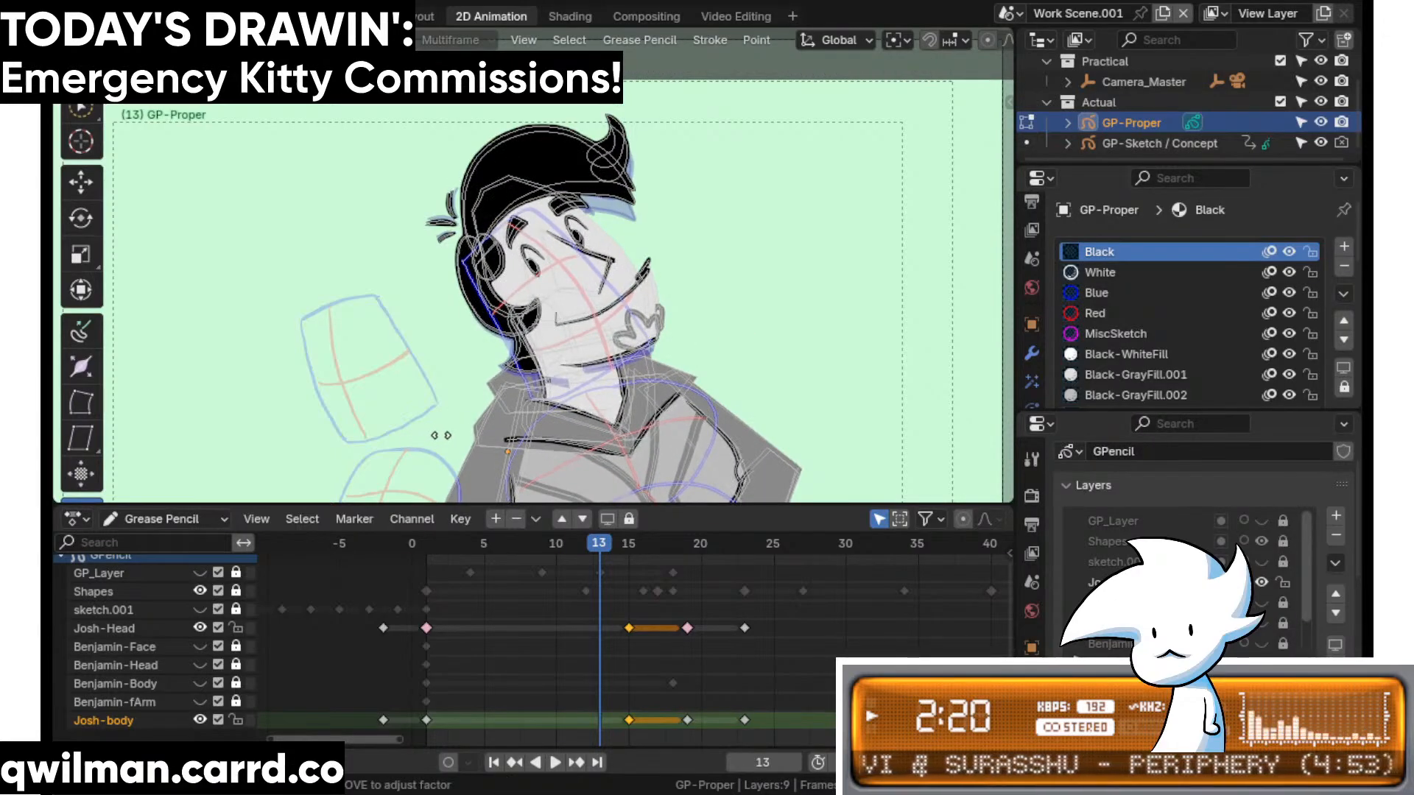
pyautogui.click(698, 420)
# - Hide the Shapes layer and replay the animation from around frame 9 to review the head drop's timing
pyautogui.moveTo(611, 541); pyautogui.dragTo(553, 551)
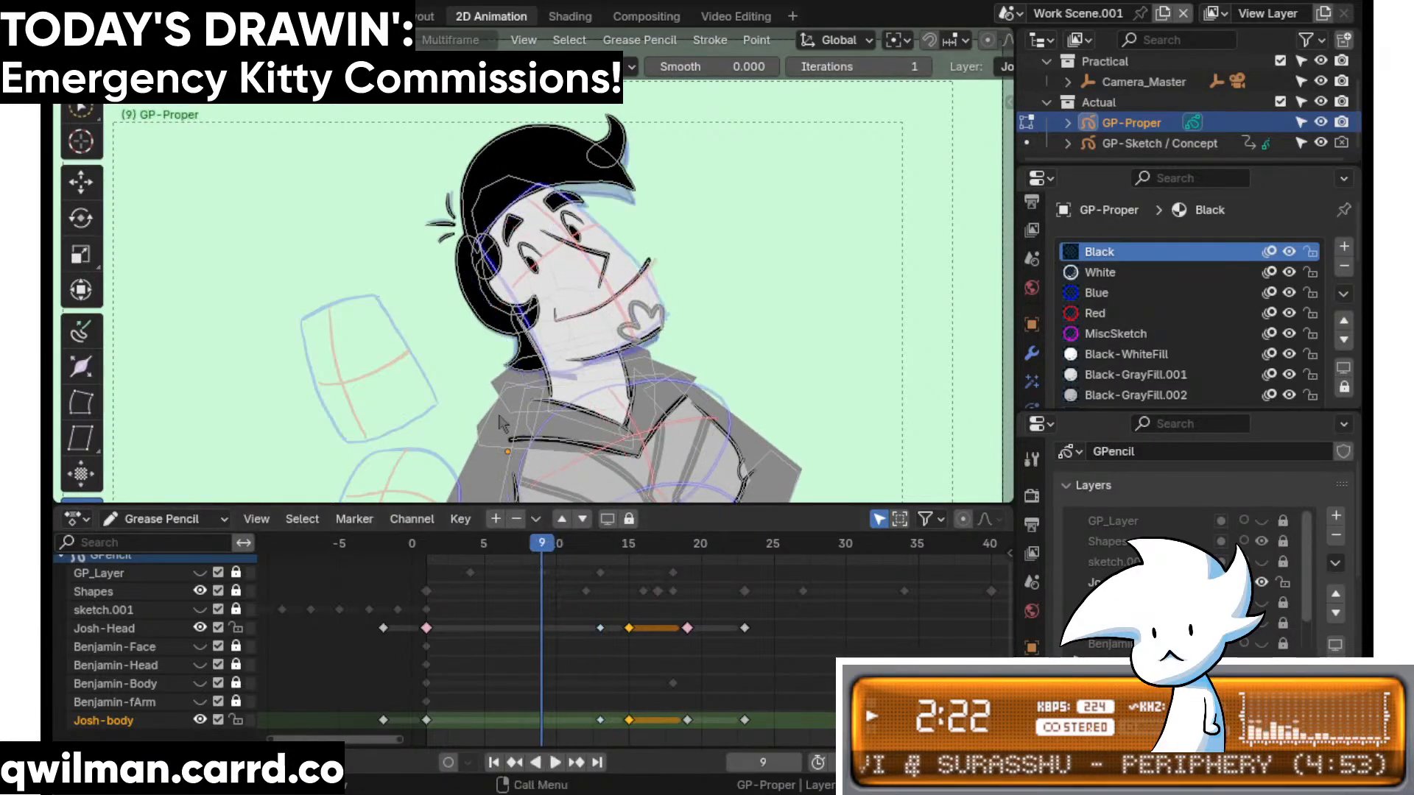
pyautogui.press('space')
pyautogui.press('space')
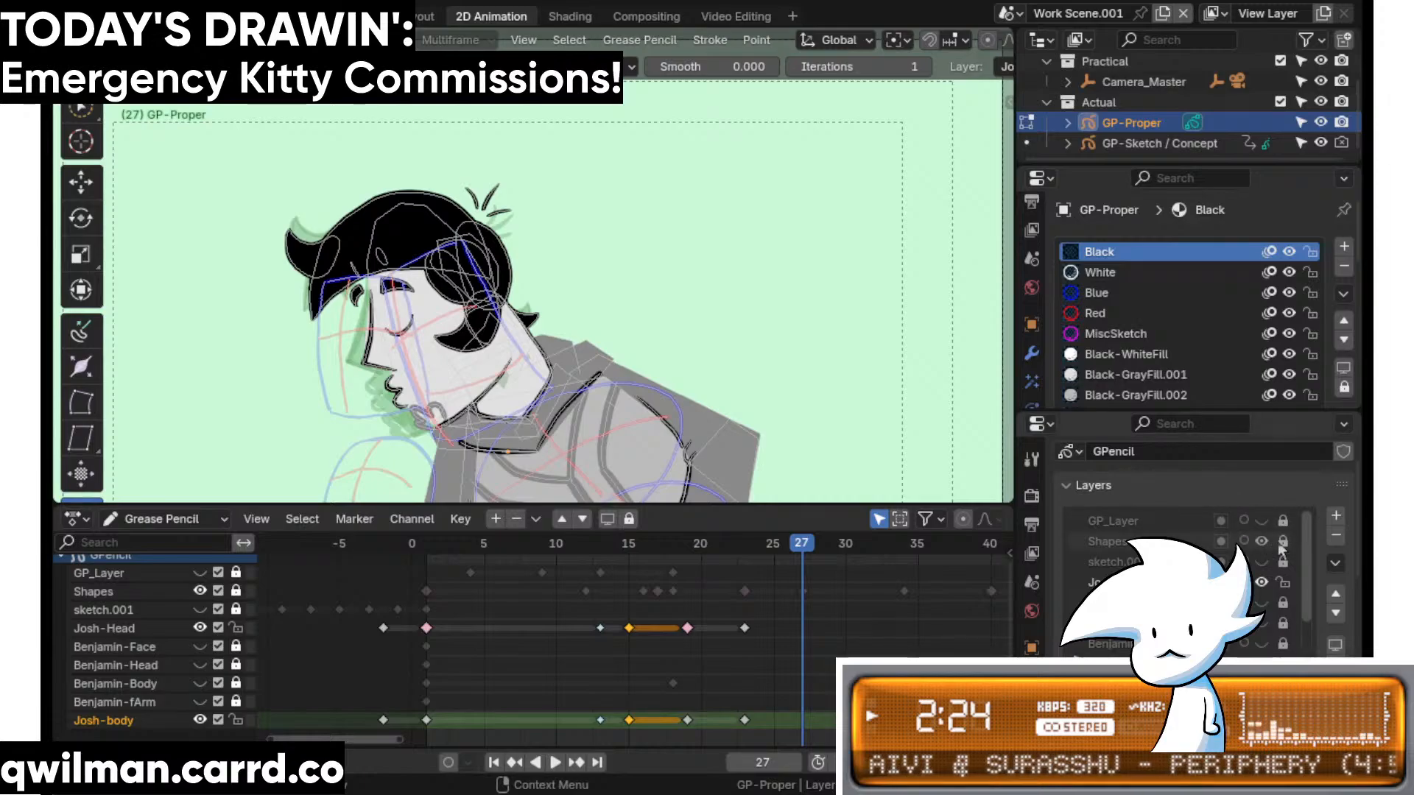
pyautogui.click(1261, 541)
pyautogui.click(542, 544)
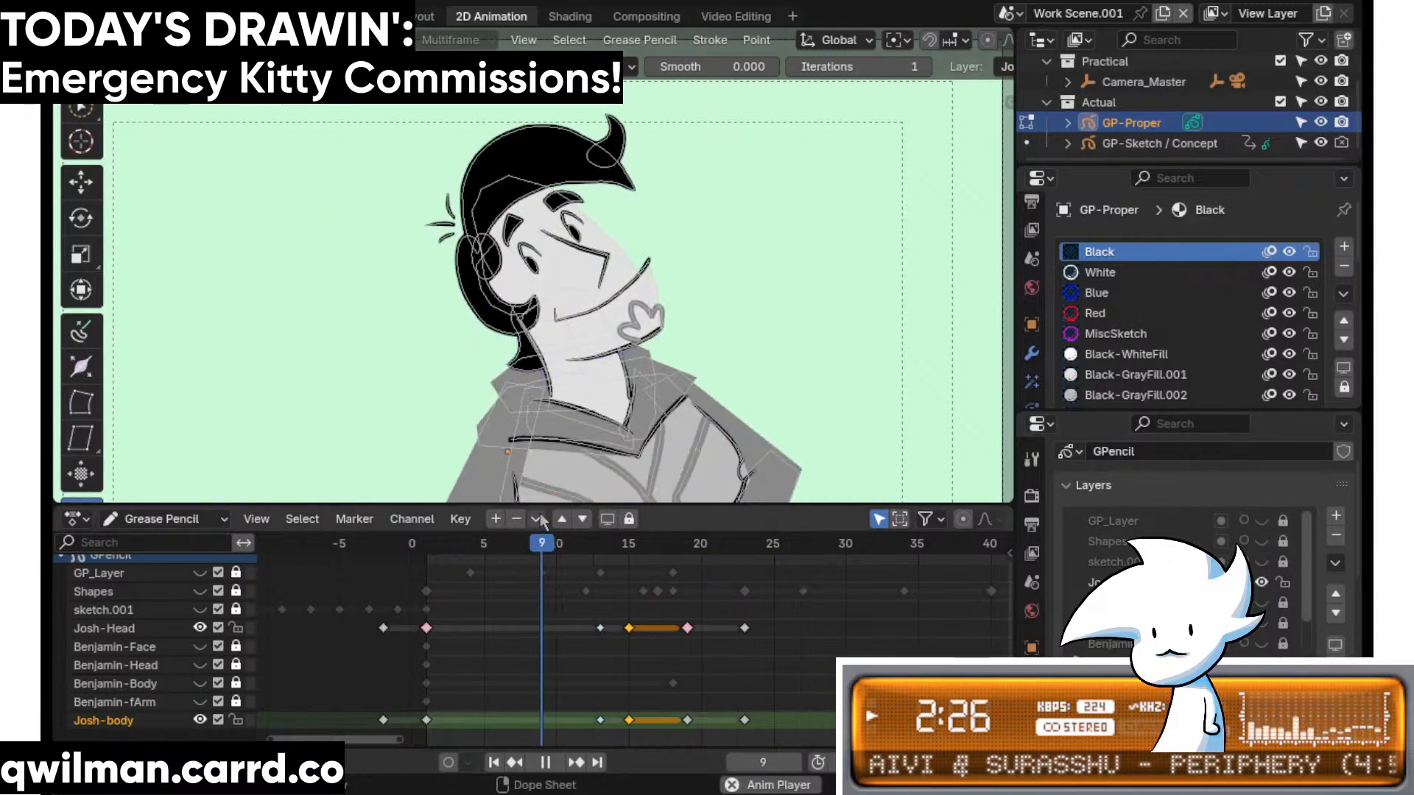
pyautogui.press('space')
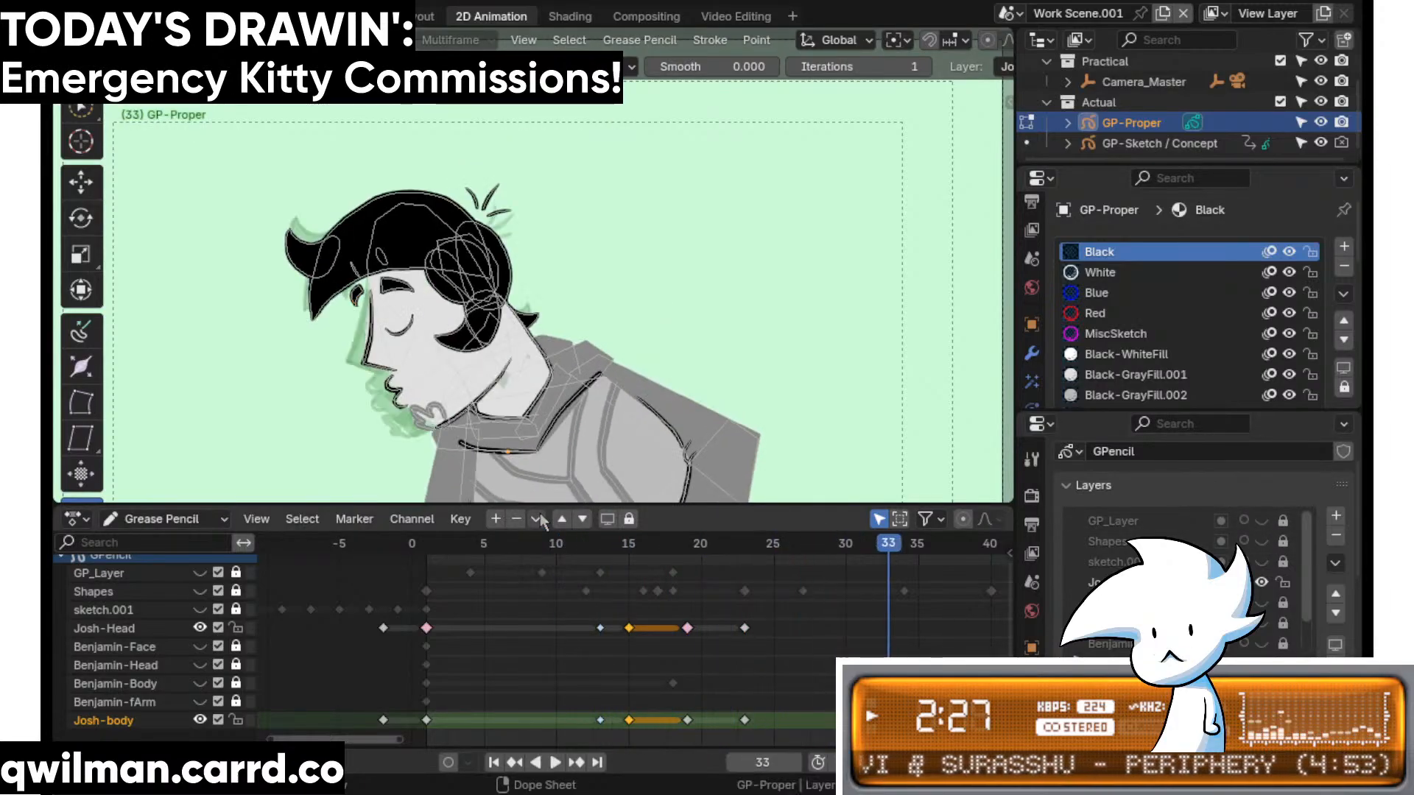
pyautogui.click(557, 552)
pyautogui.press('space')
pyautogui.press('space')
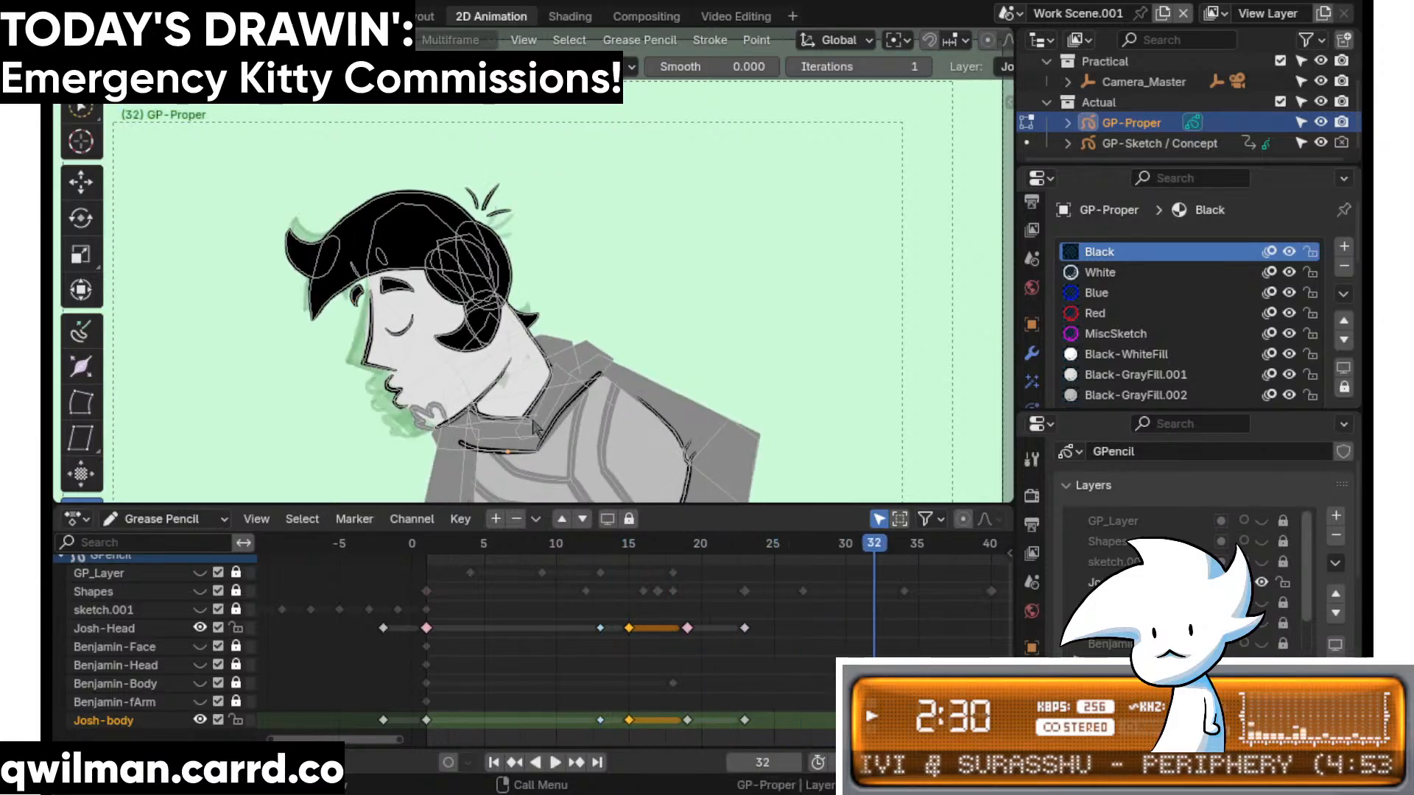
pyautogui.moveTo(622, 551); pyautogui.dragTo(640, 550)
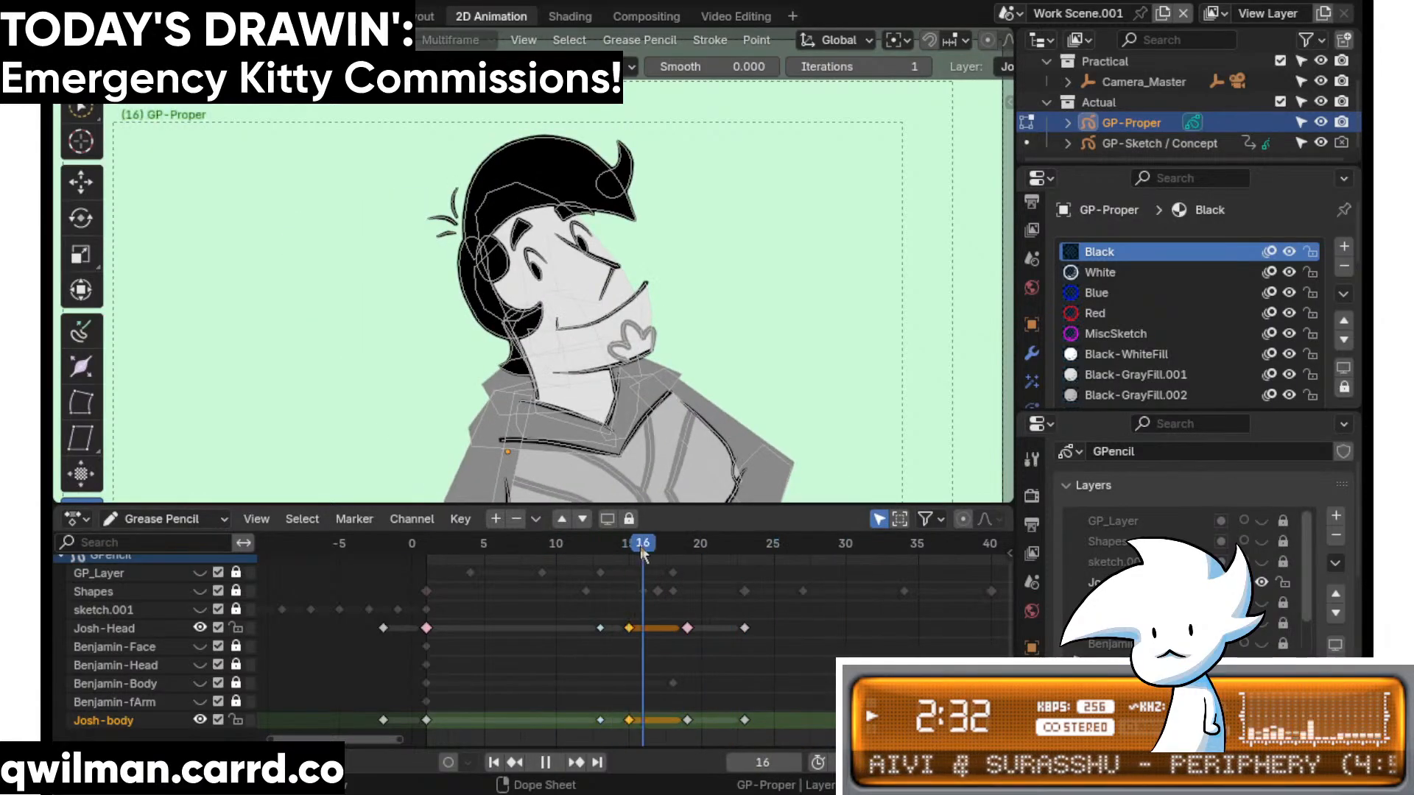
# - Duplicate the Josh-Head keyframe from frame 19 to frame 17 and lock the Josh-body layer
pyautogui.click(687, 628)
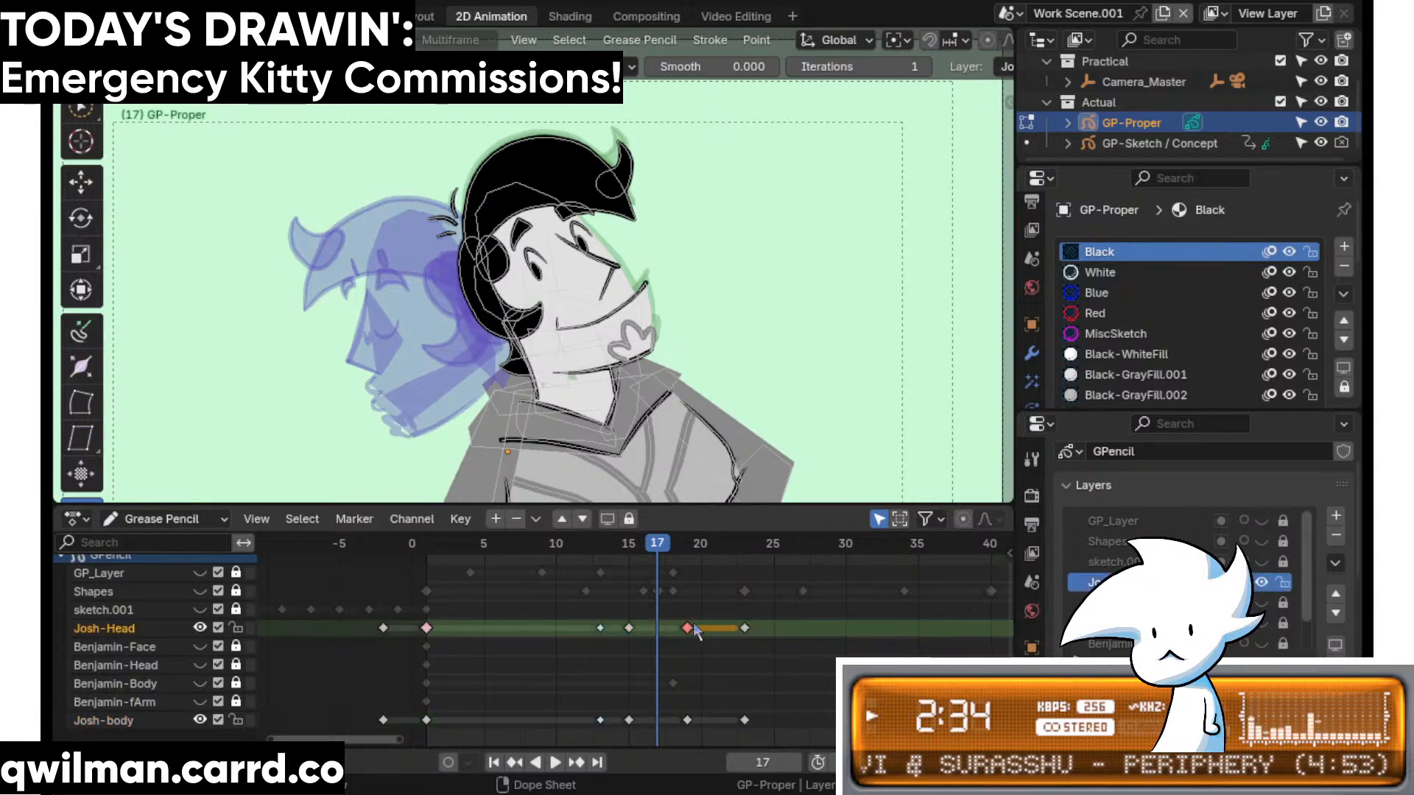
pyautogui.press('q')
pyautogui.click(680, 604)
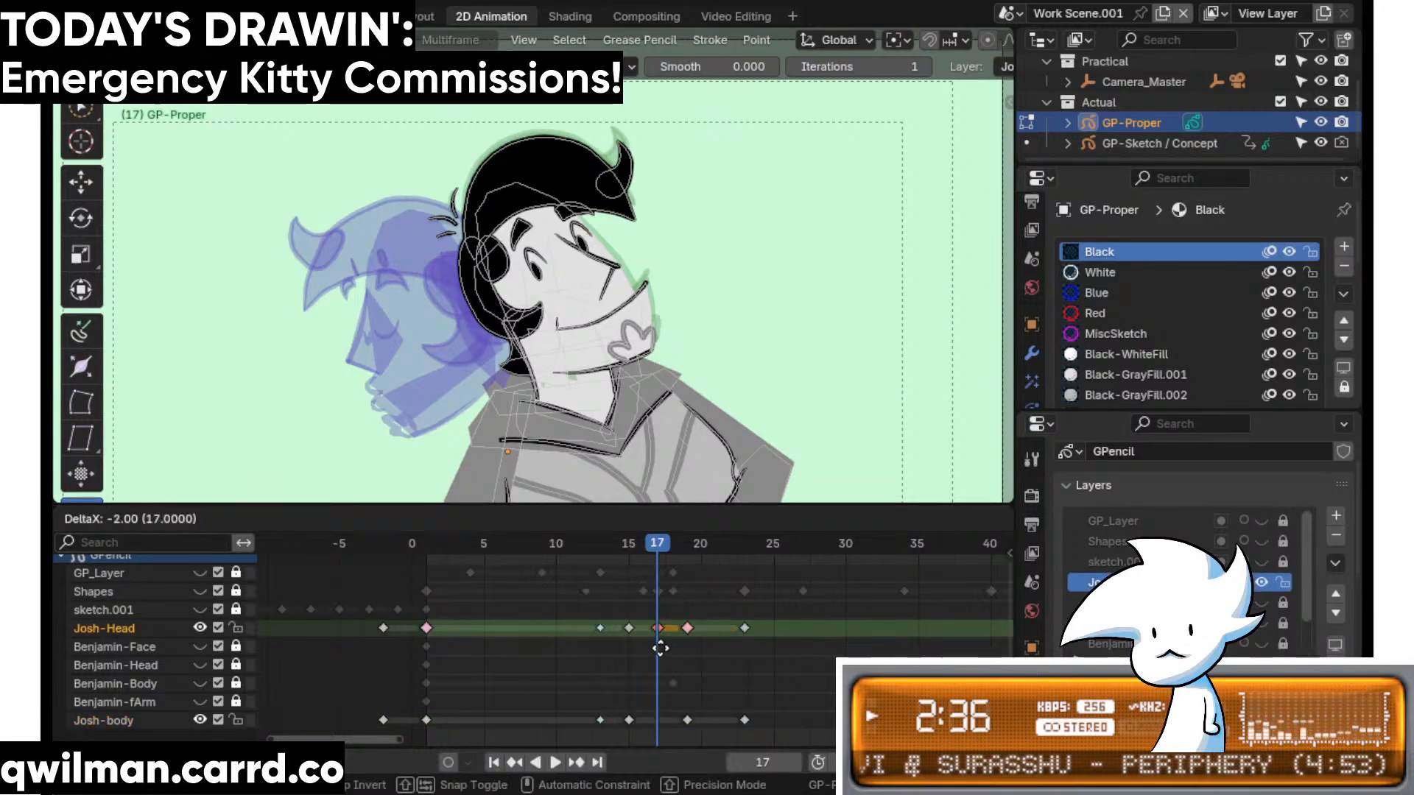
pyautogui.click(661, 648)
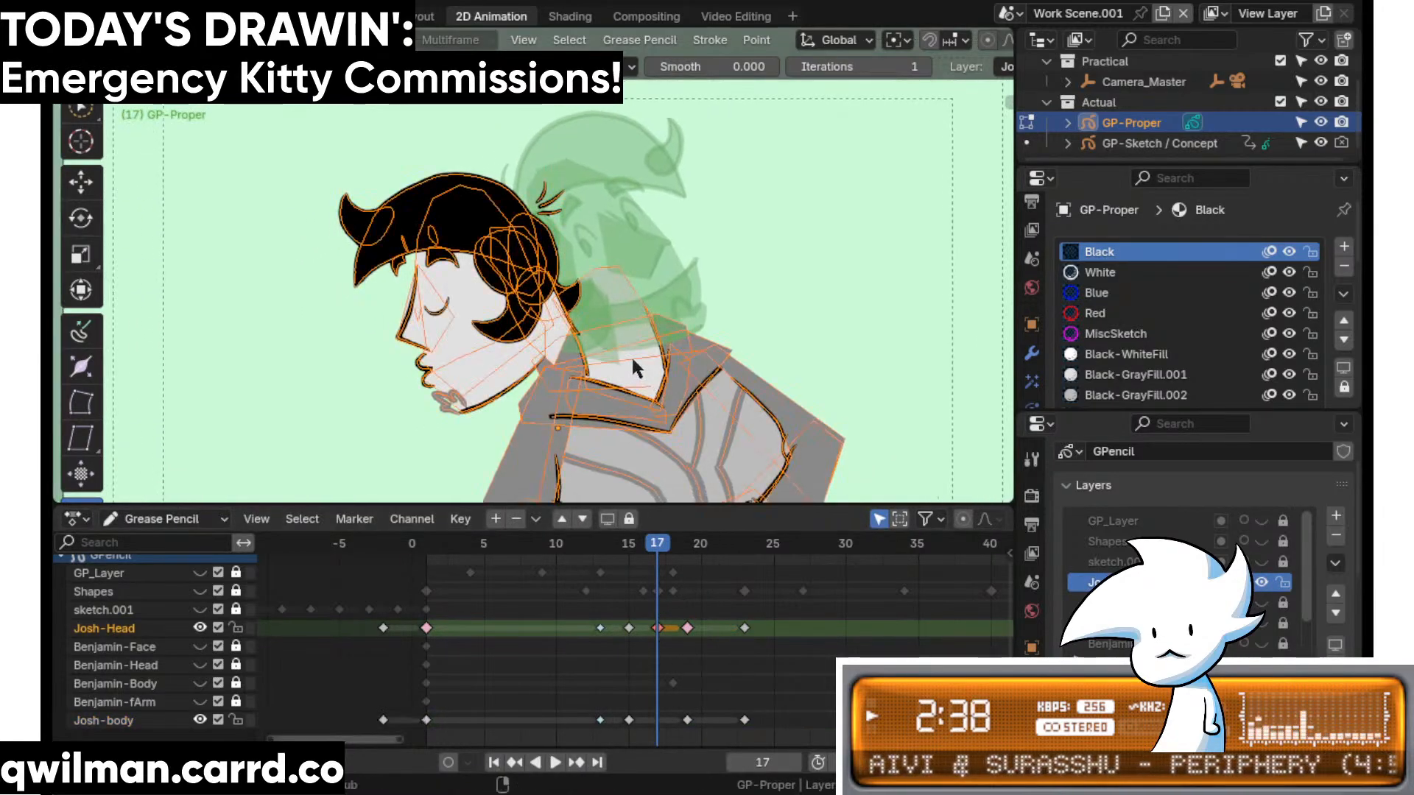
pyautogui.click(250, 723)
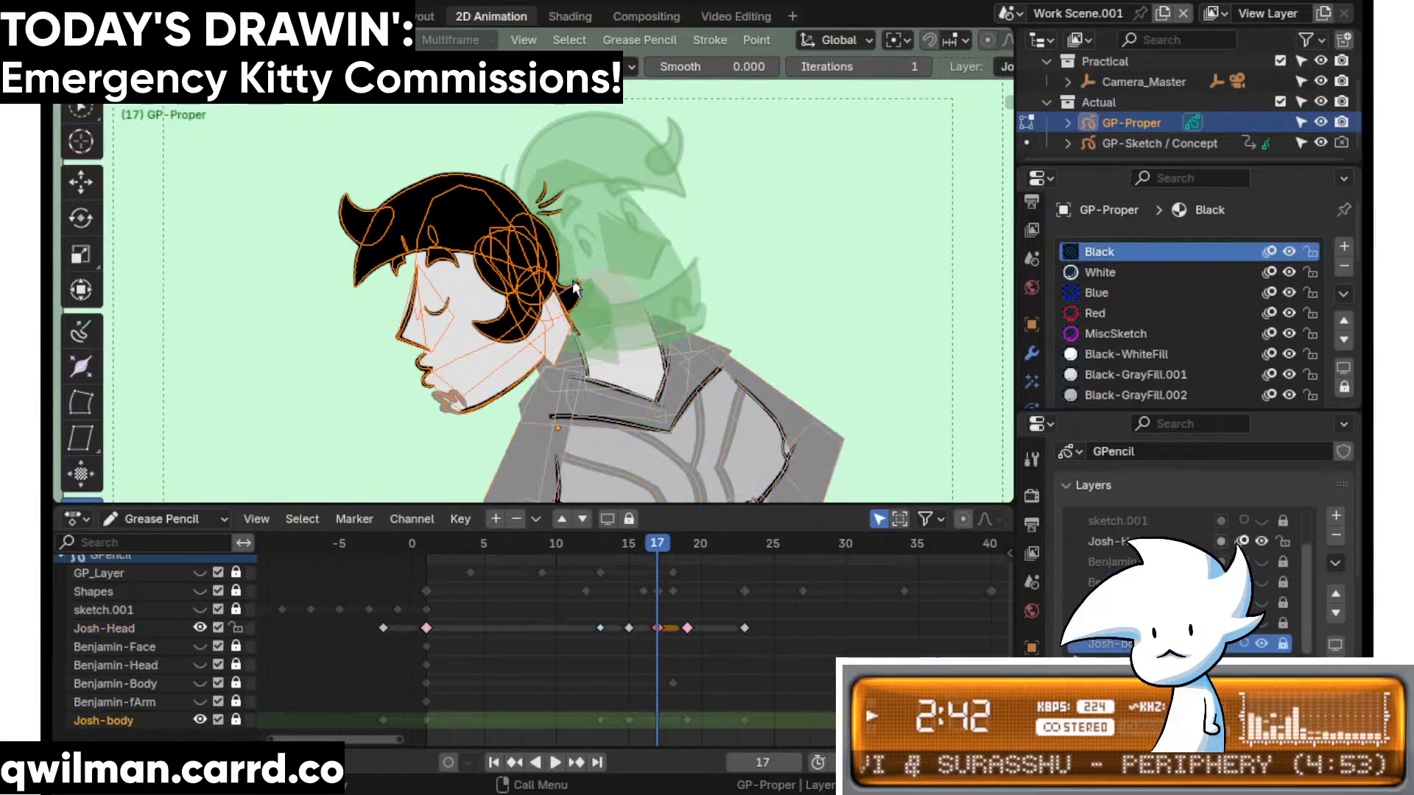
# - Rotate the duplicated head drawing at frame 17 and move it toward the raised head pose
pyautogui.hotkey('shift', 'space')
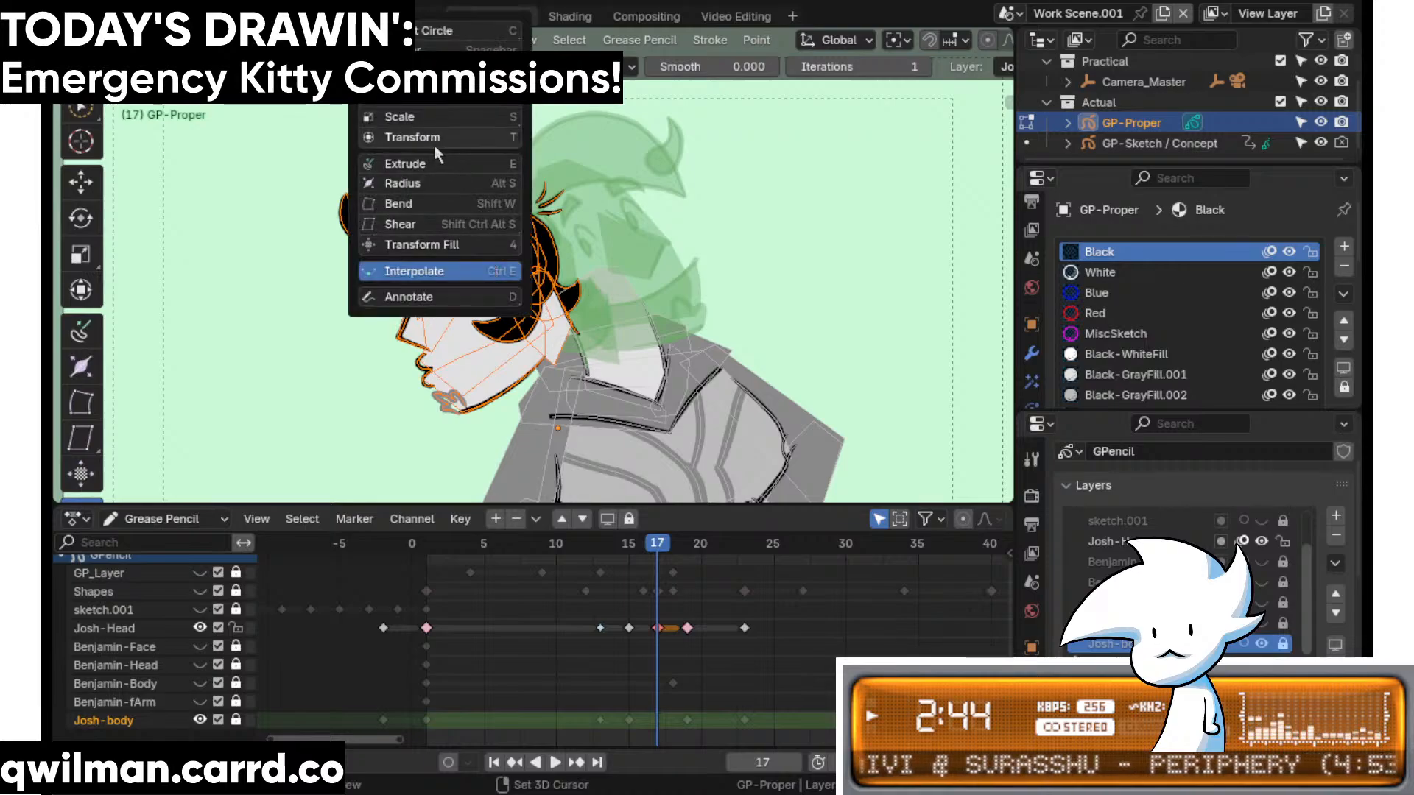
pyautogui.press('r')
pyautogui.moveTo(484, 220); pyautogui.dragTo(514, 225)
pyautogui.hotkey('shift', 'space')
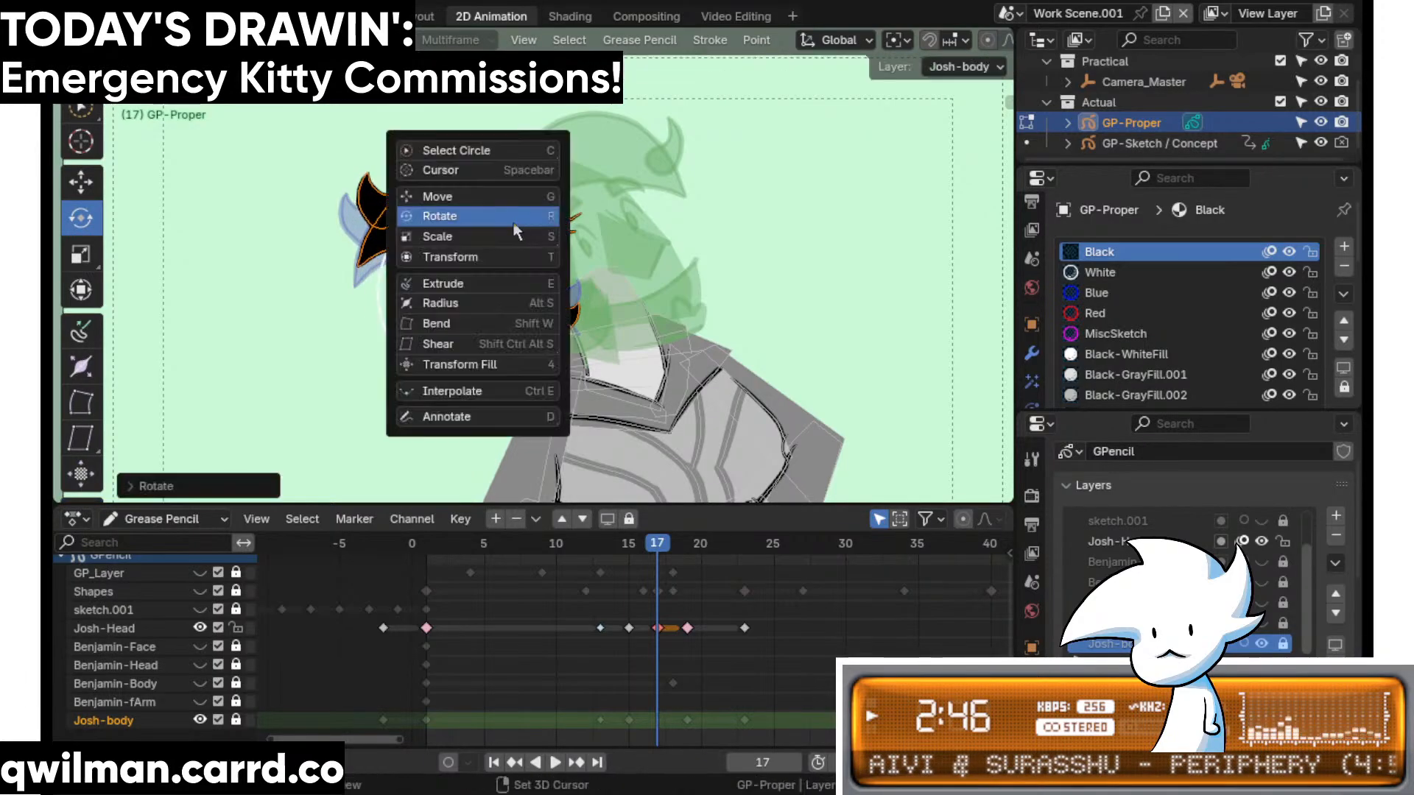
pyautogui.click(468, 196)
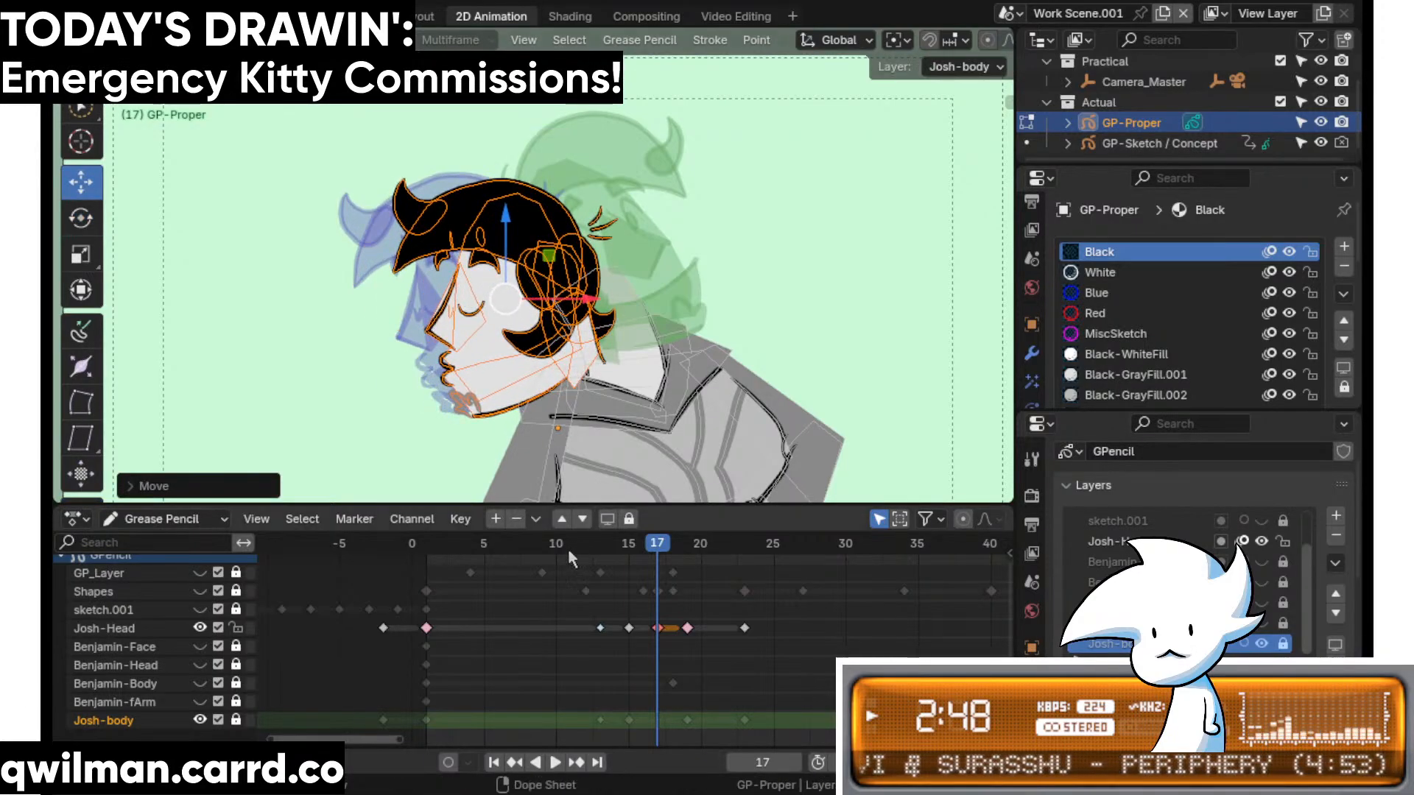
# - Play back the new head pose, undo the last changes, and delete the Josh-Head keyframe at frame 17
pyautogui.click(483, 543)
pyautogui.press('space')
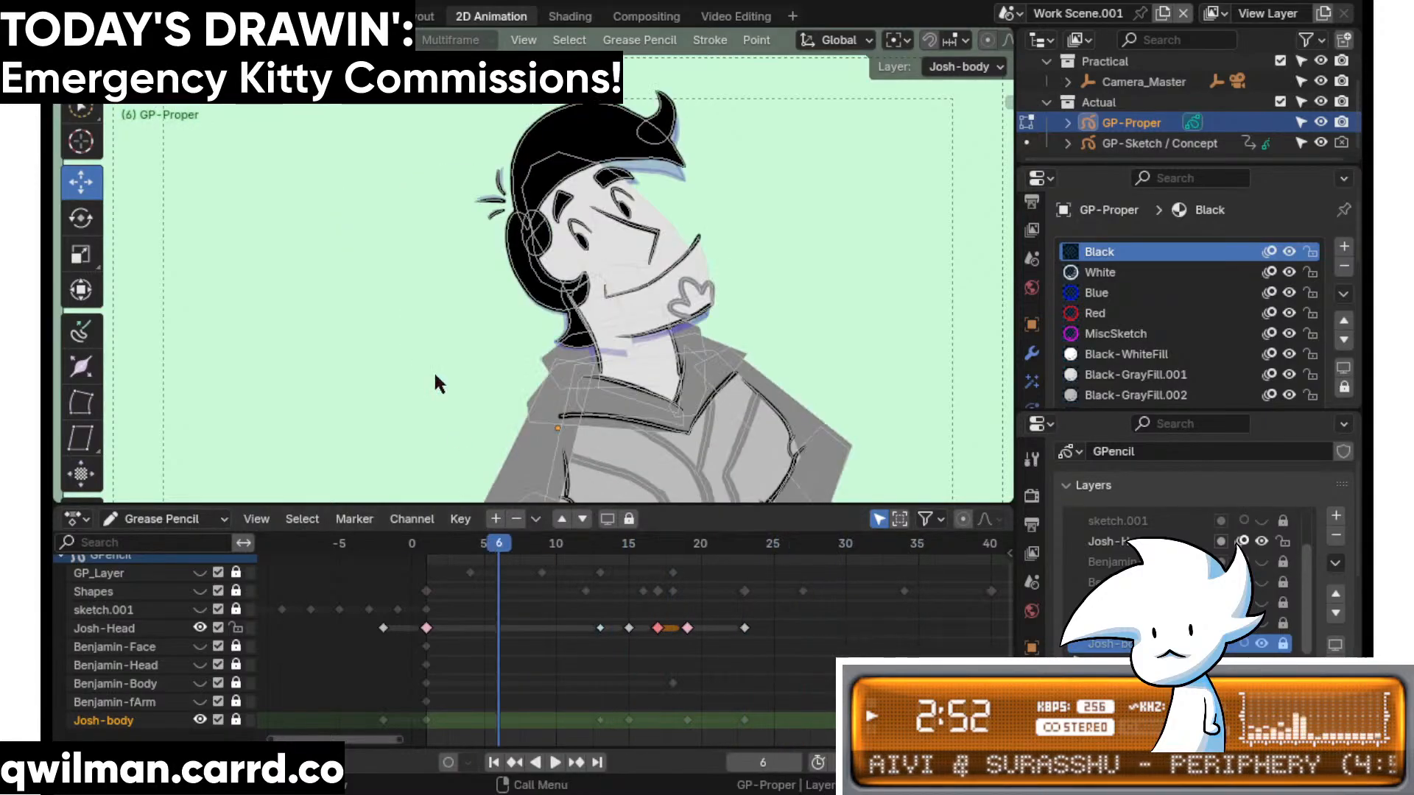
pyautogui.press('space')
pyautogui.hotkey('ctrl', 'z')
pyautogui.hotkey('ctrl', 'z')
pyautogui.hotkey('ctrl', 'z')
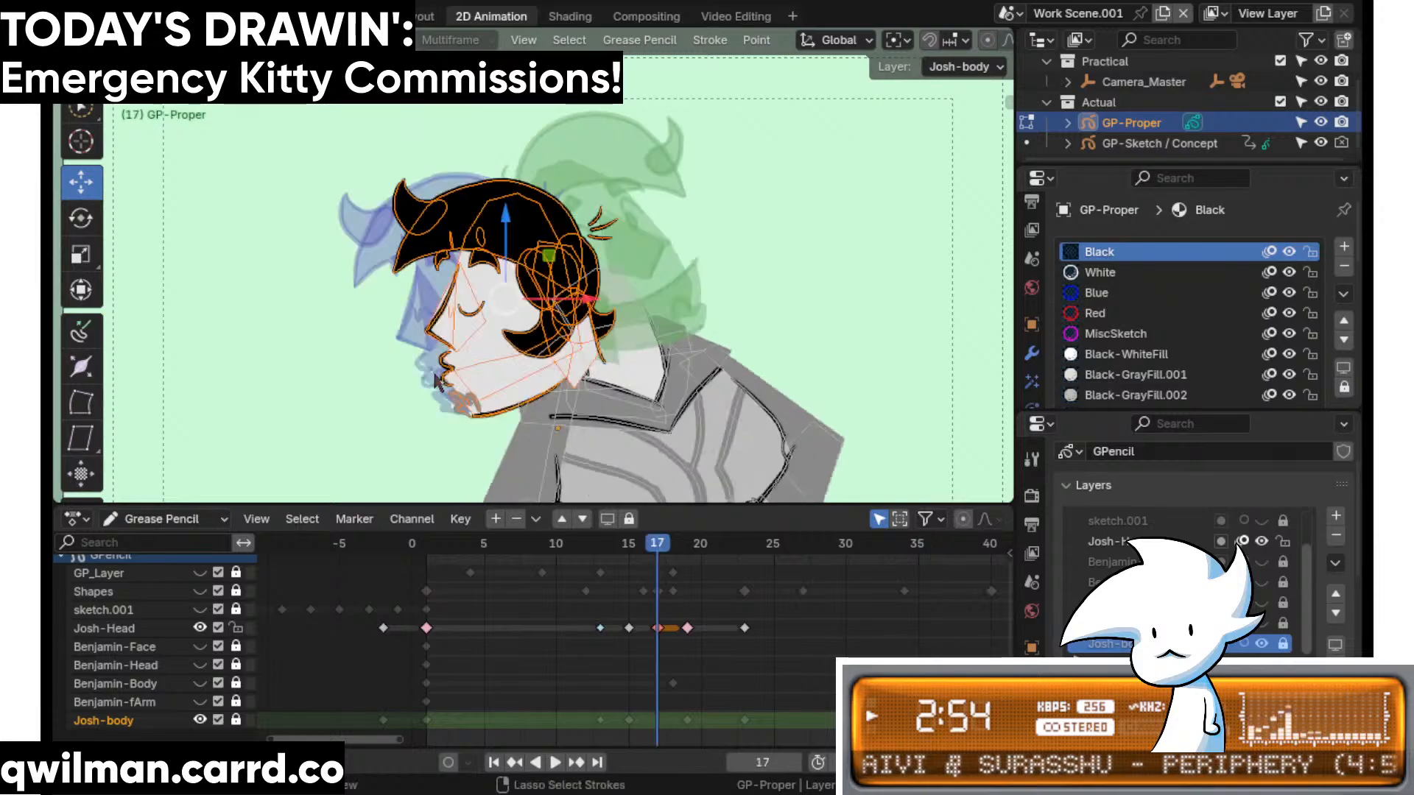
pyautogui.click(661, 630)
pyautogui.press('Delete')
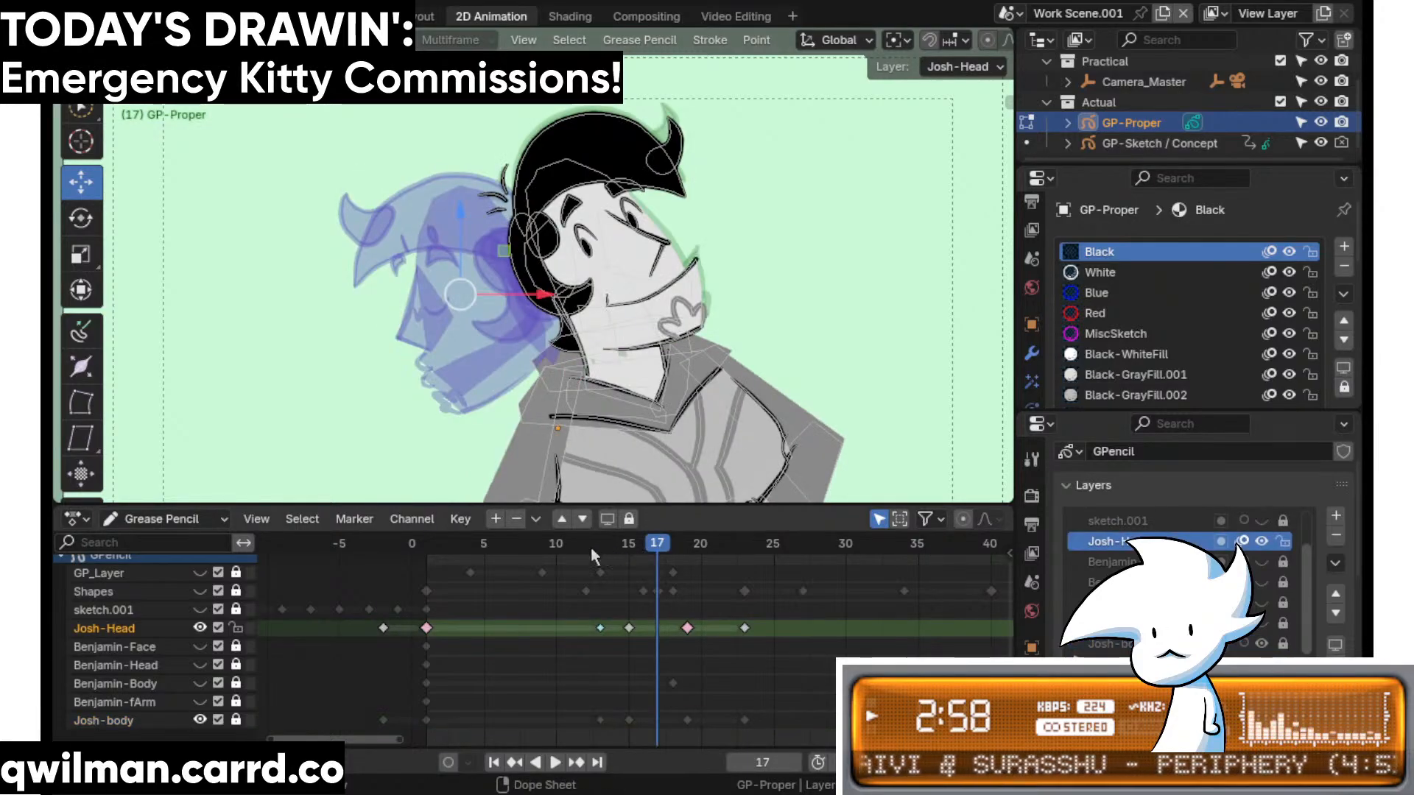
# - Duplicate the Josh-Head keyframe from frame 15 to frame 17 and go to that frame
pyautogui.moveTo(591, 548); pyautogui.dragTo(630, 561)
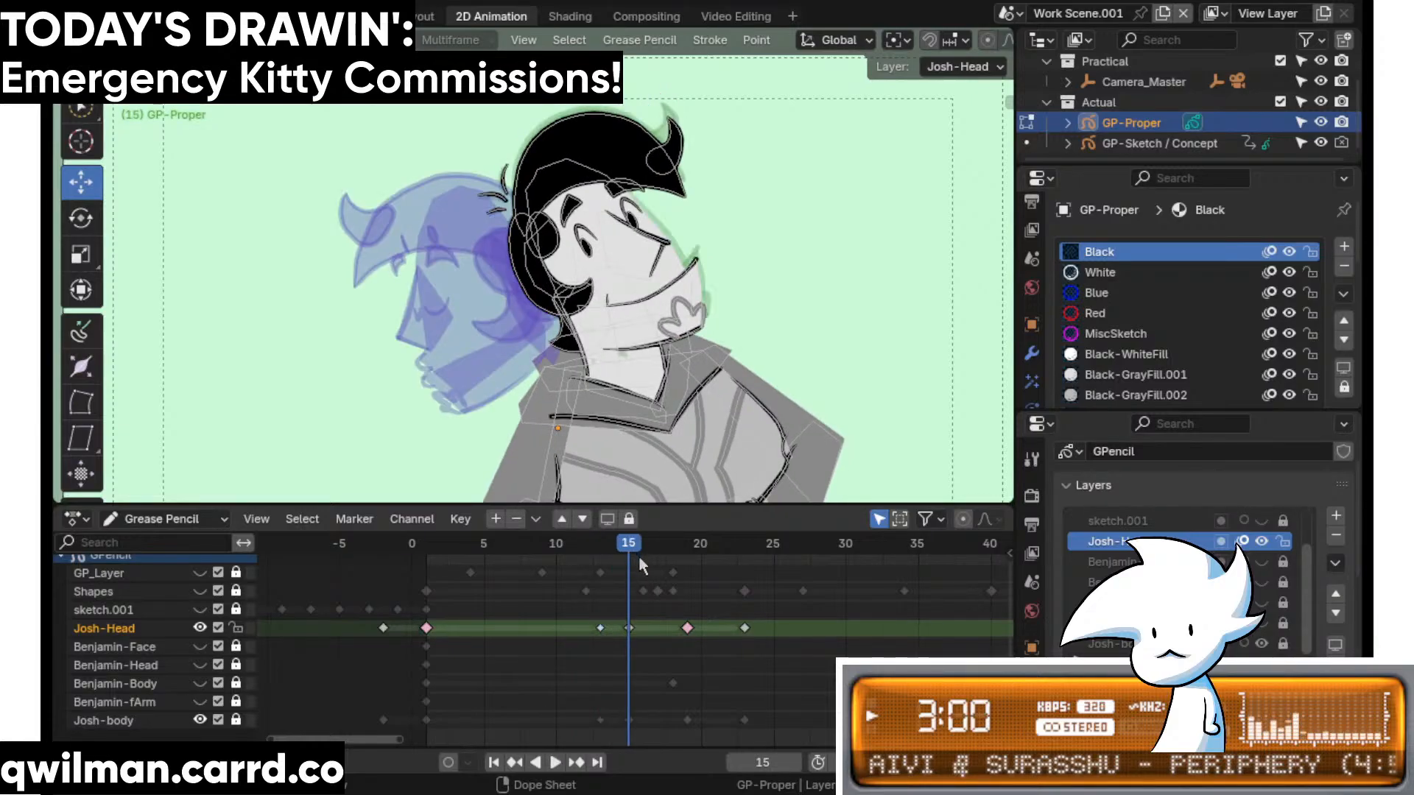
pyautogui.click(629, 627)
pyautogui.press('q')
pyautogui.click(622, 611)
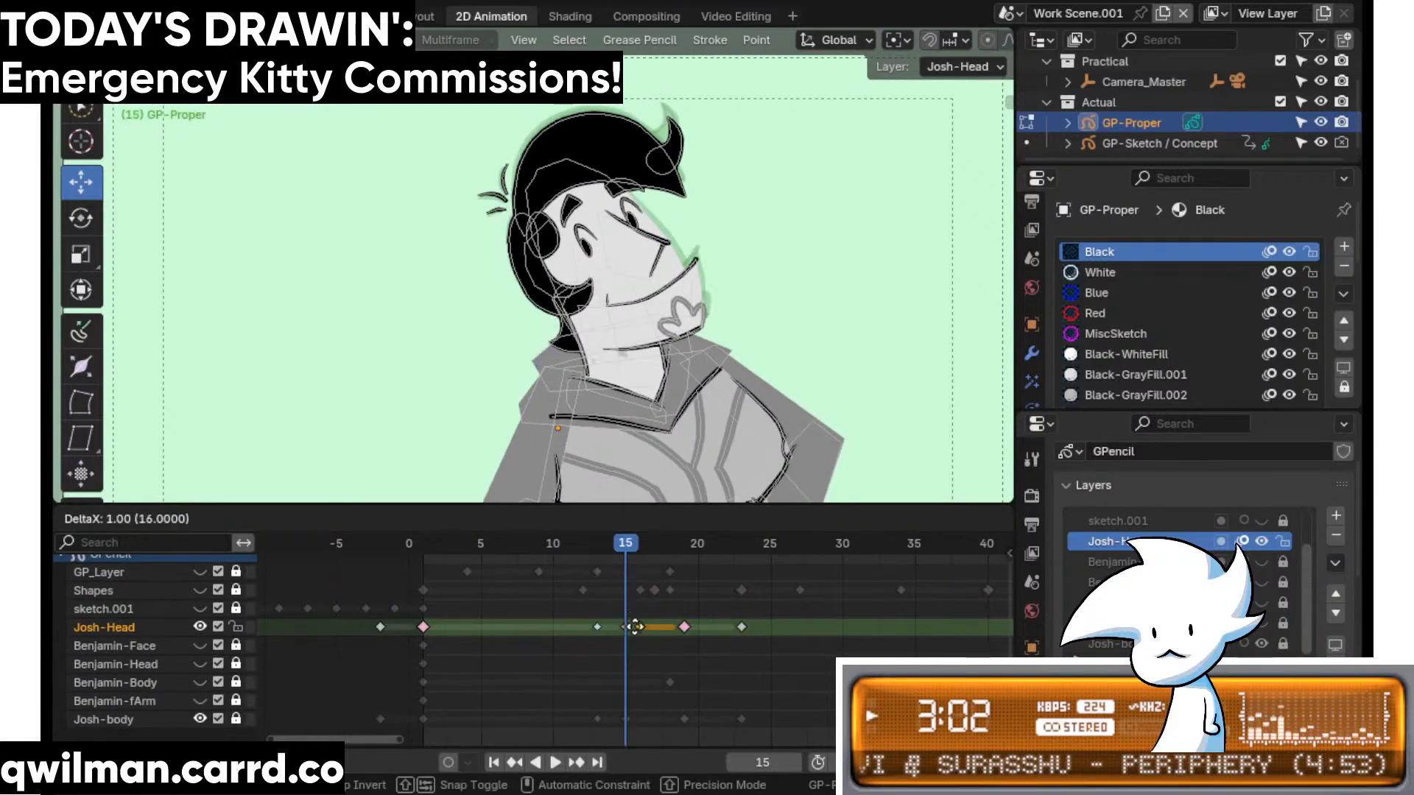
pyautogui.click(647, 627)
pyautogui.click(655, 546)
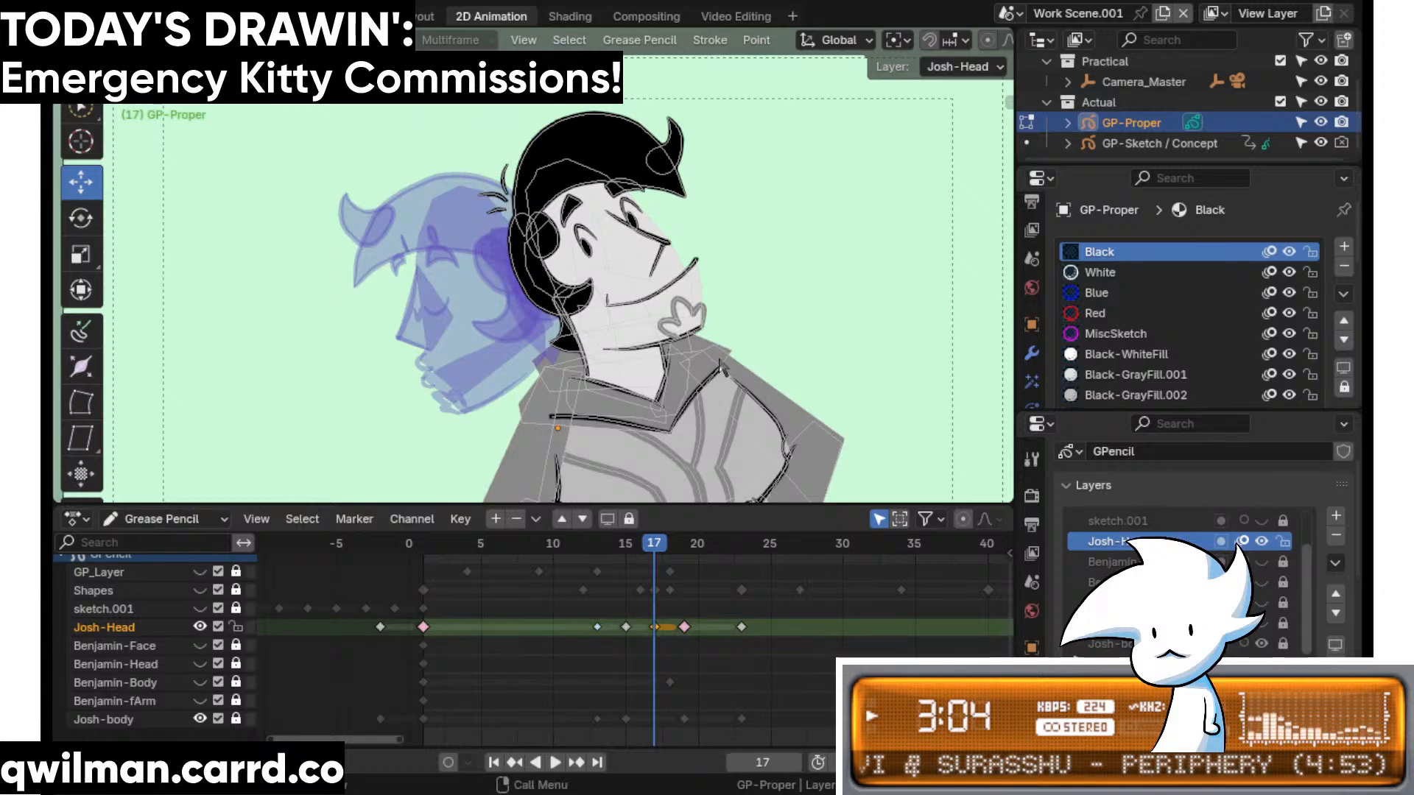
# - Select all head strokes at frame 17, rotate them slightly counterclockwise, and move them a little toward the collar
pyautogui.press('a')
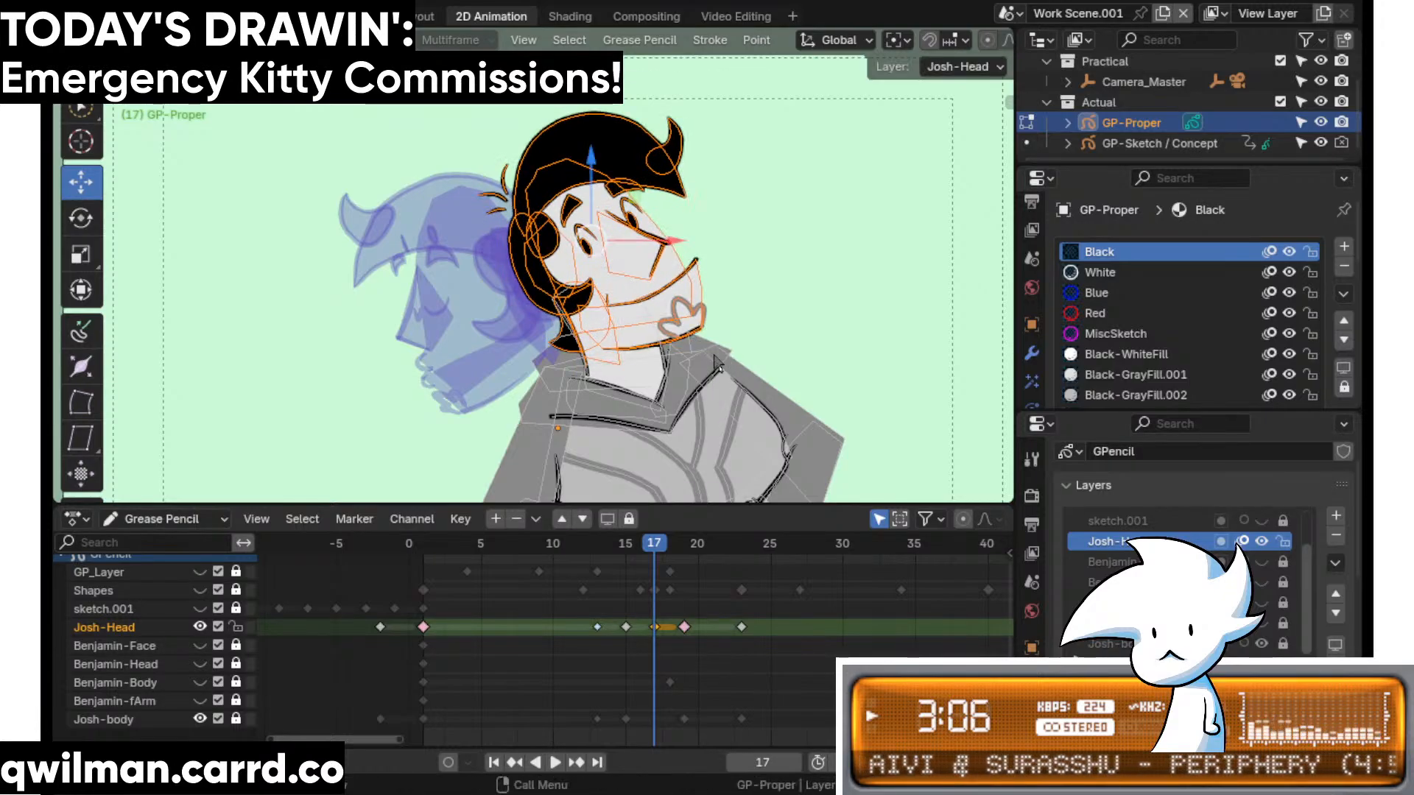
pyautogui.hotkey('shift', 'space')
pyautogui.click(620, 229)
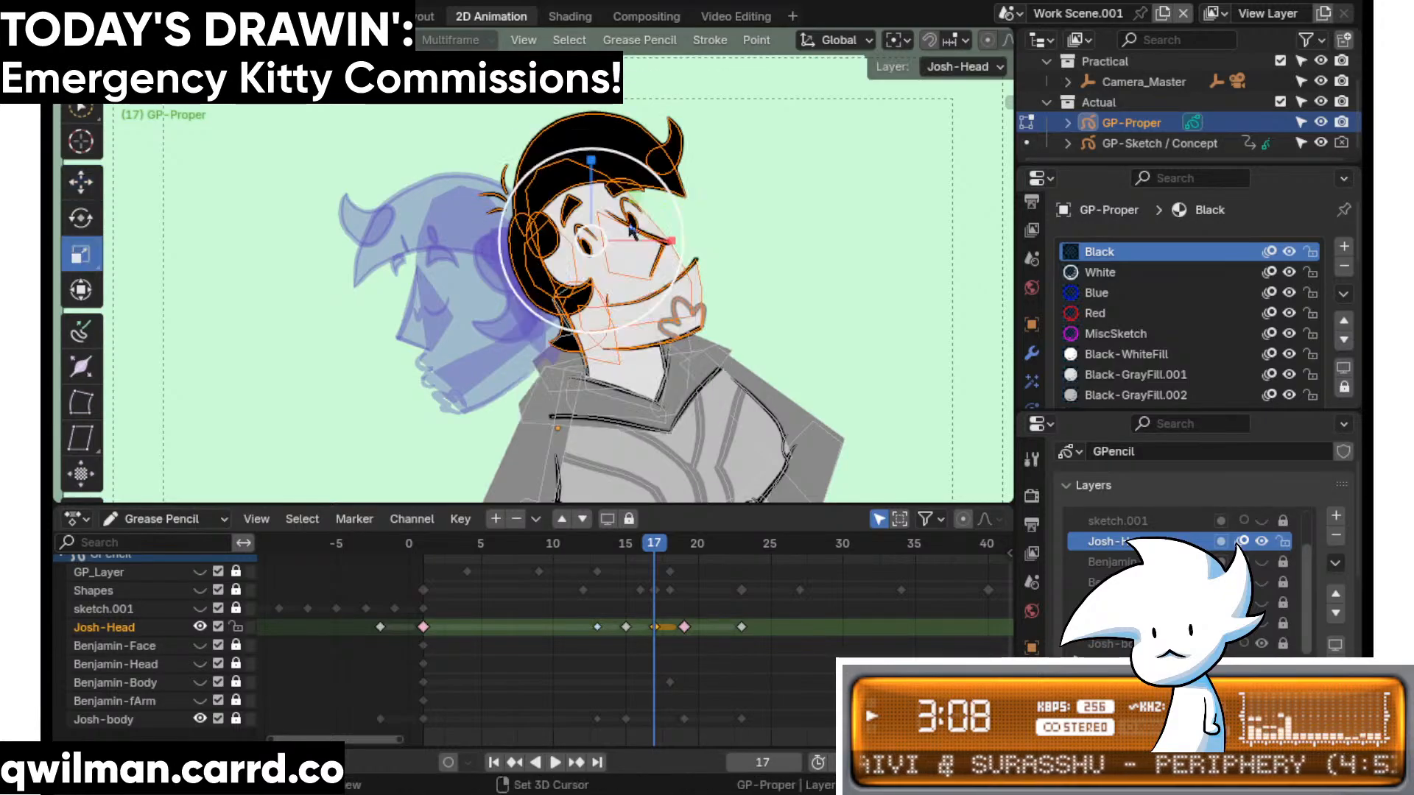
pyautogui.moveTo(648, 182); pyautogui.dragTo(655, 175)
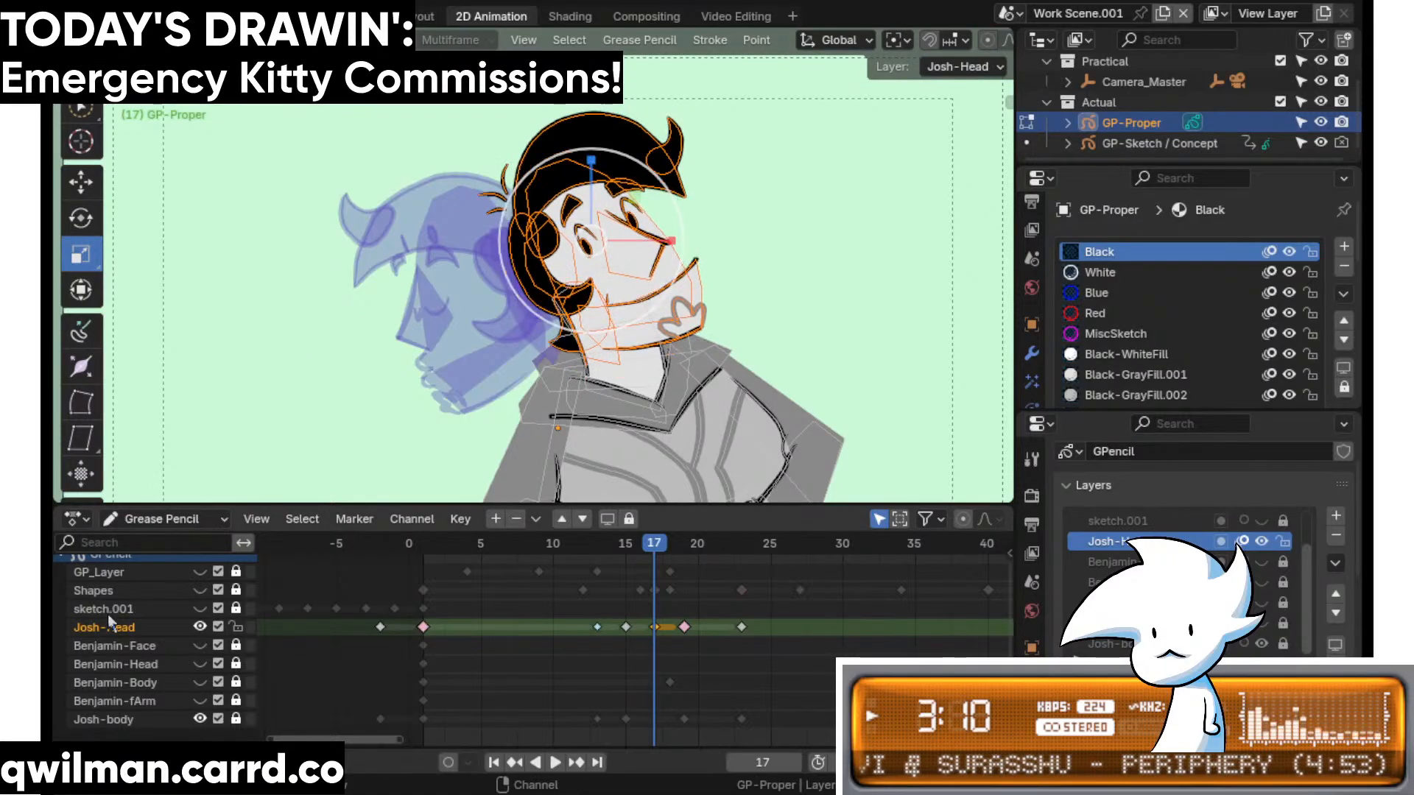
pyautogui.hotkey('shift', 'space')
pyautogui.click(660, 145)
pyautogui.moveTo(656, 161); pyautogui.dragTo(648, 145)
pyautogui.hotkey('shift', 'space')
pyautogui.click(611, 124)
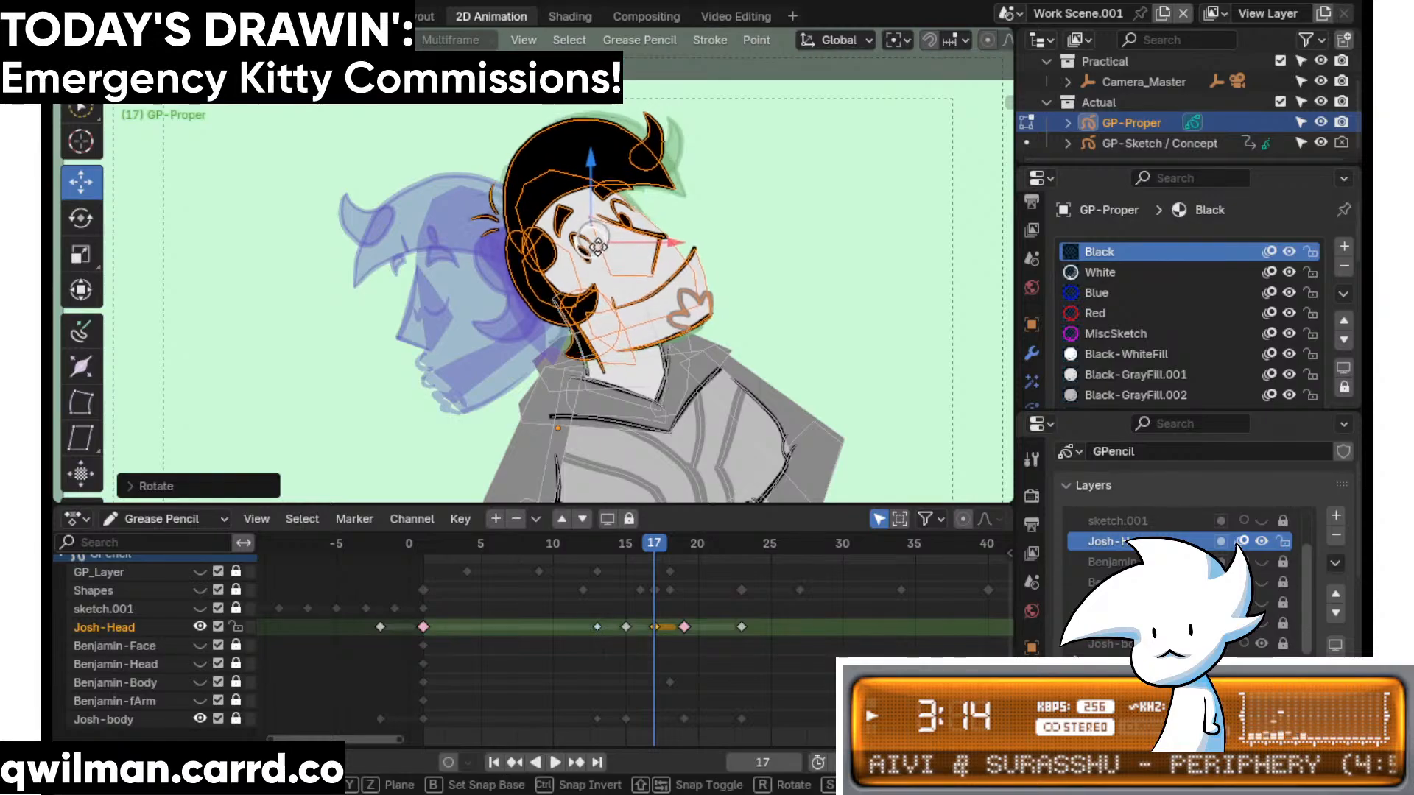
# - Play the animation from before frame 10 to check the adjusted head pose at frame 17
pyautogui.click(514, 552)
pyautogui.press('space')
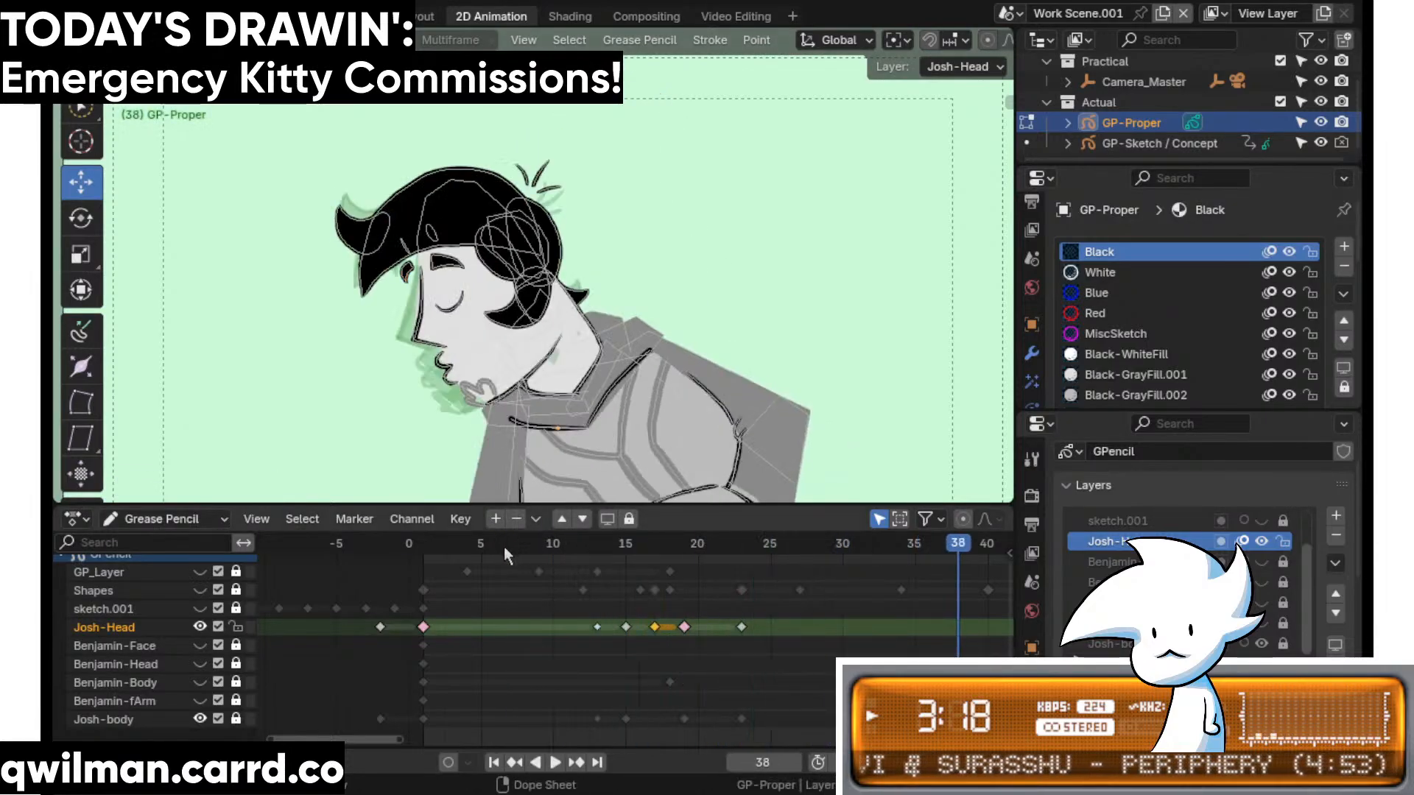
pyautogui.press('space')
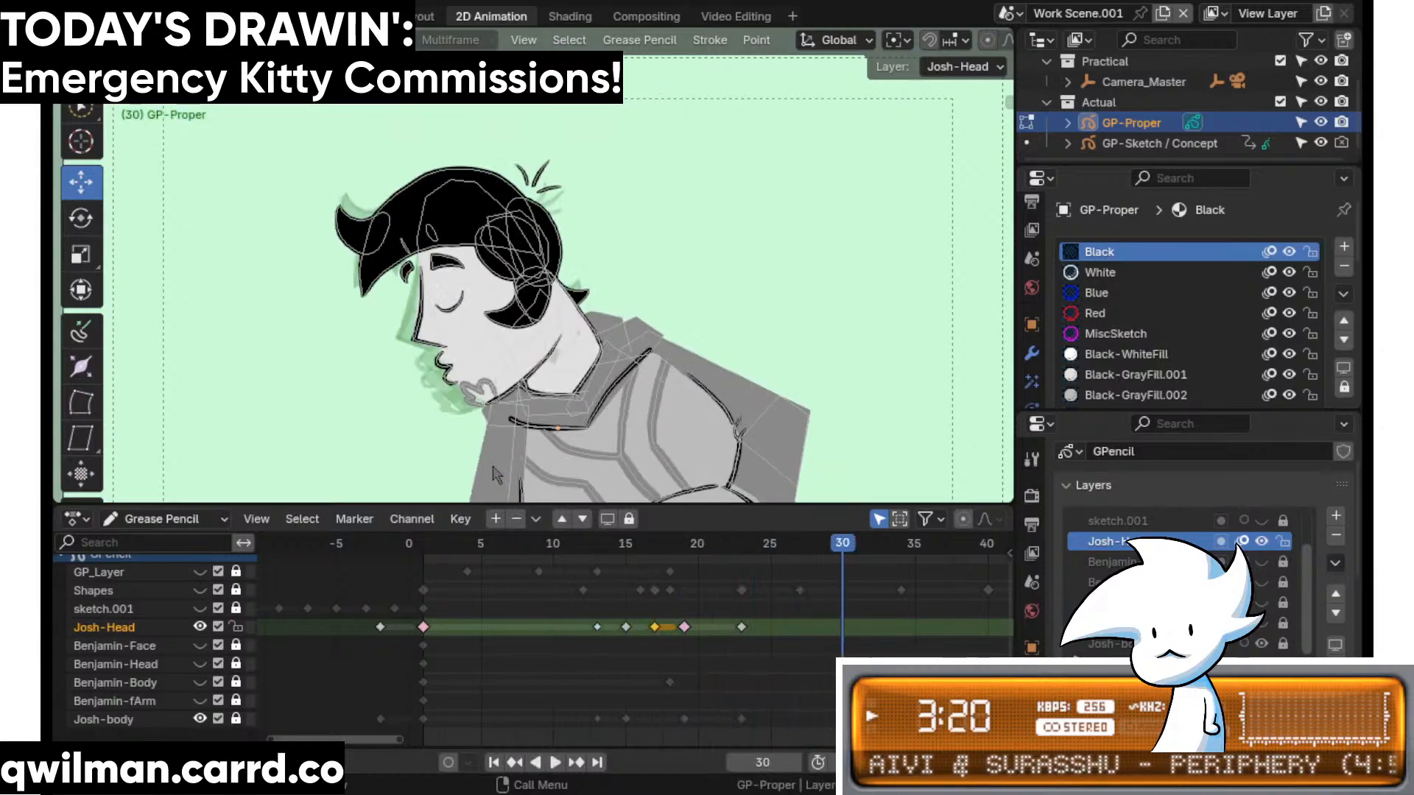
# - Compare the head poses at frames 15 and 17, and delete the Josh-Head keyframe at frame 15
pyautogui.click(636, 630)
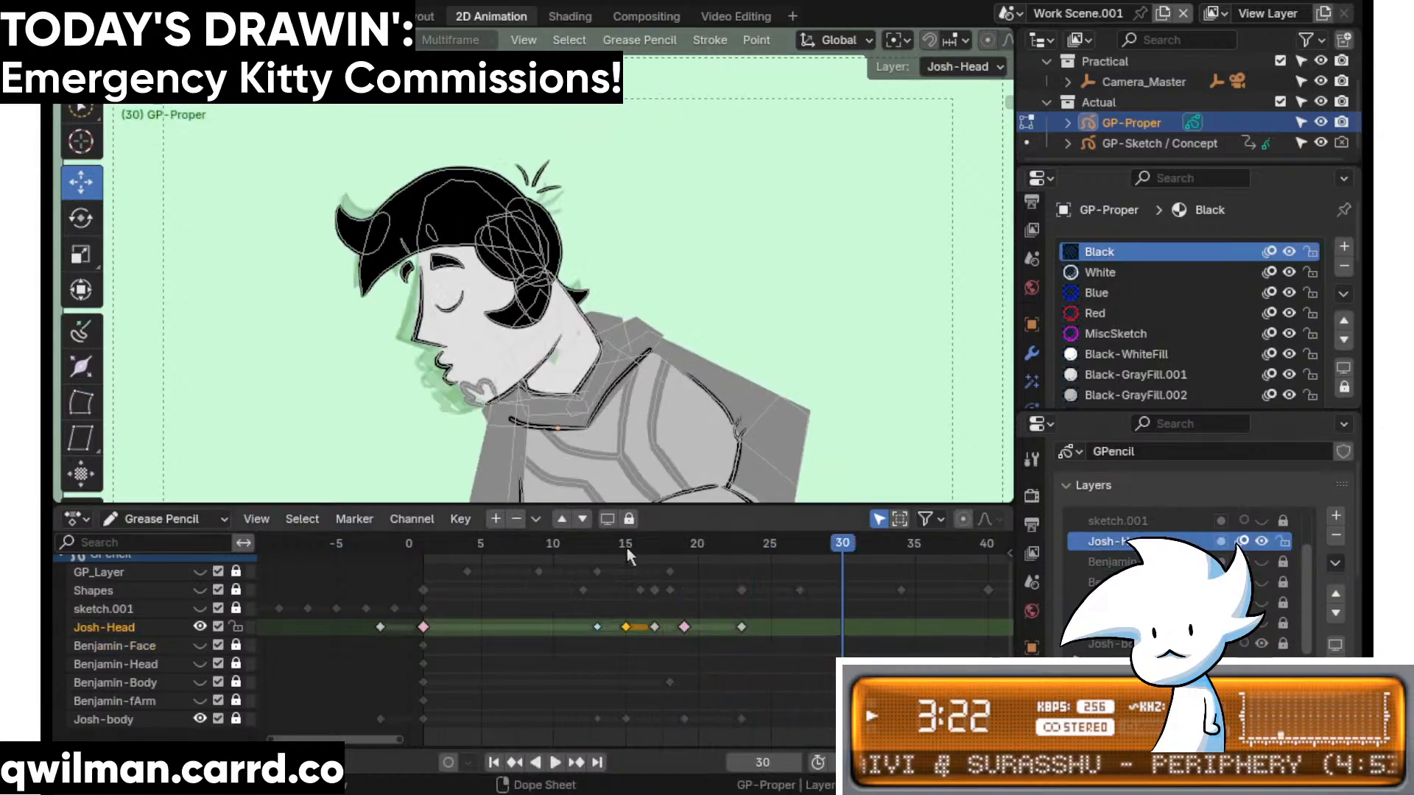
pyautogui.moveTo(625, 548); pyautogui.dragTo(654, 546)
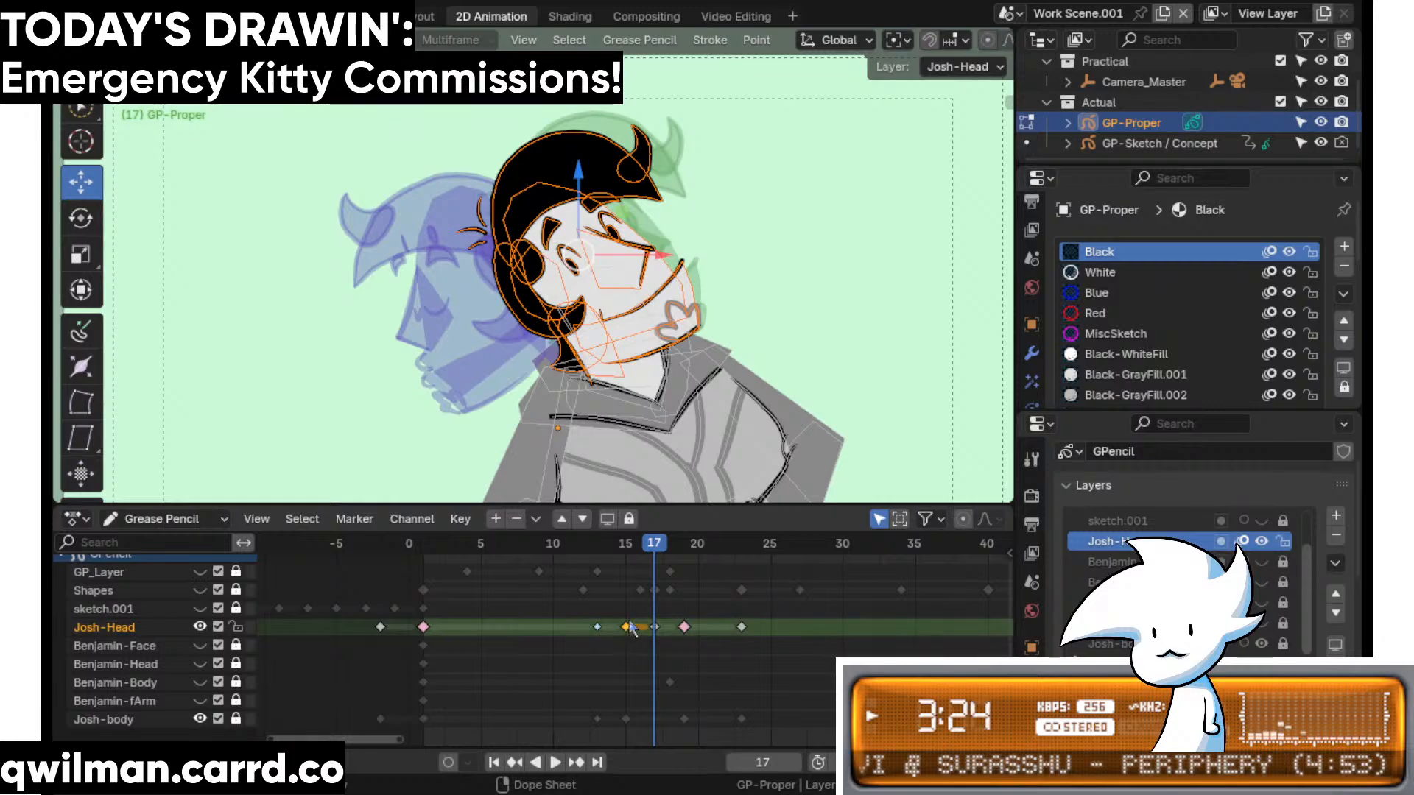
pyautogui.press('Left')
pyautogui.press('Left')
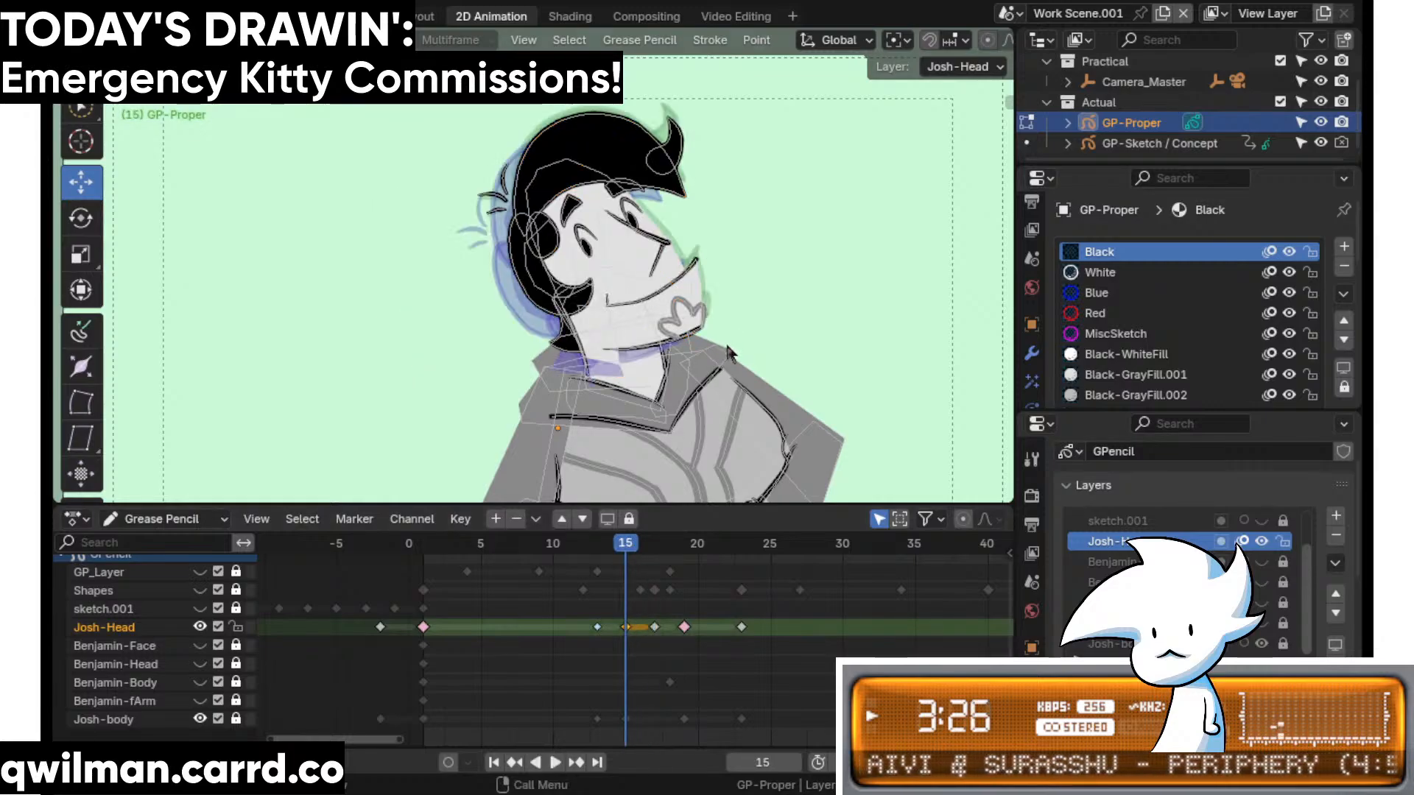
pyautogui.moveTo(627, 554); pyautogui.dragTo(649, 569)
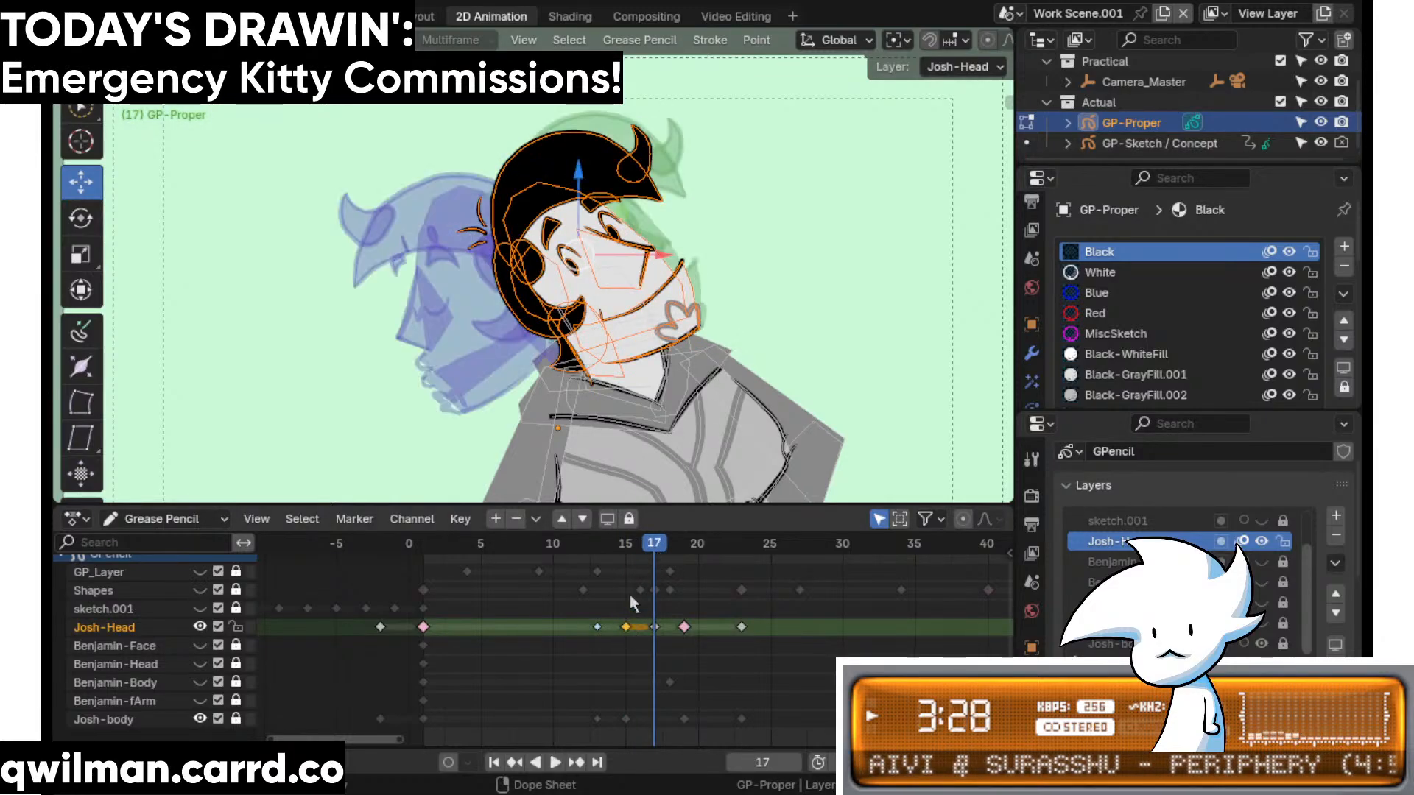
pyautogui.press('Delete')
# - Delete the Josh-Head keyframe at frame 13 and return to frame 17
pyautogui.scroll(2, 611, 405)
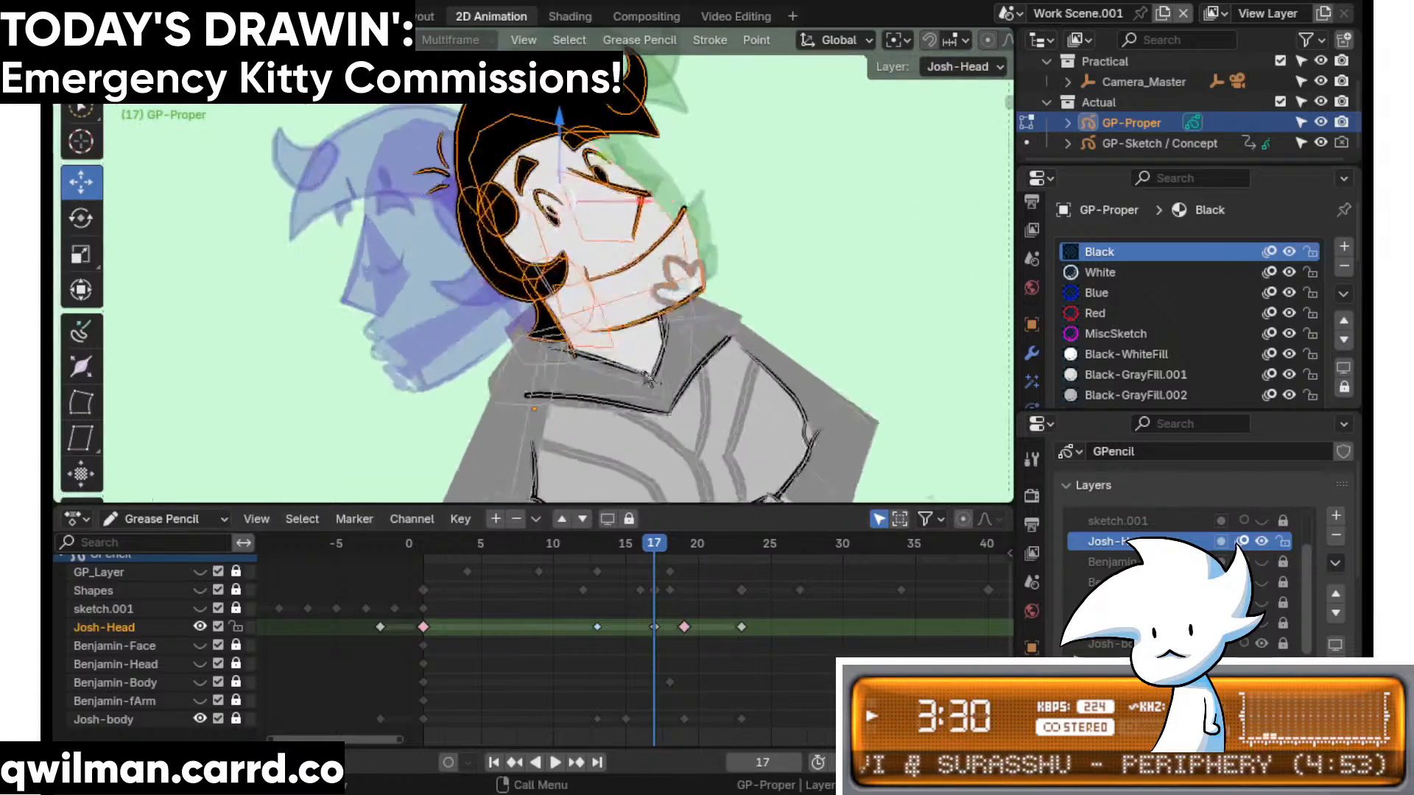
pyautogui.moveTo(638, 547); pyautogui.dragTo(626, 550)
pyautogui.click(598, 626)
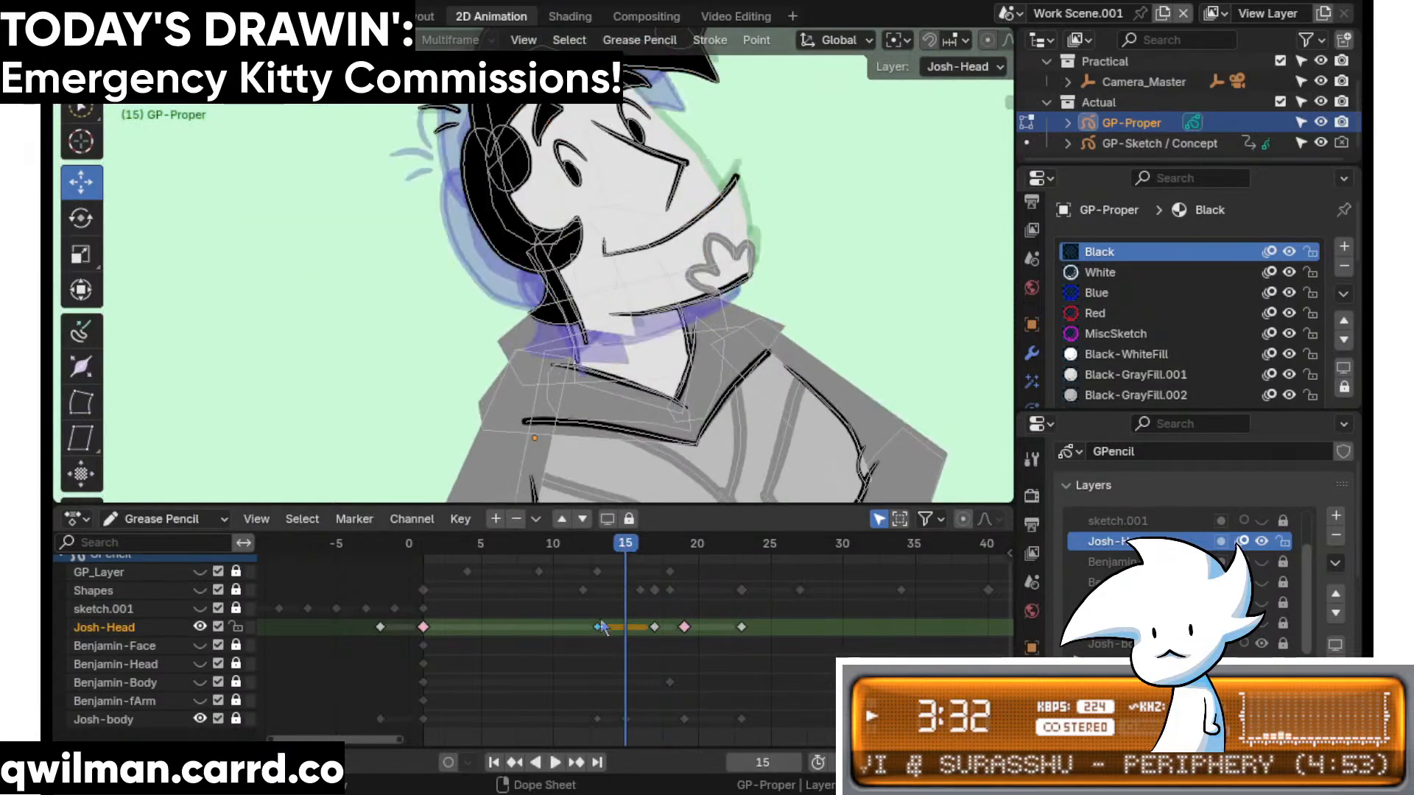
pyautogui.press('Delete')
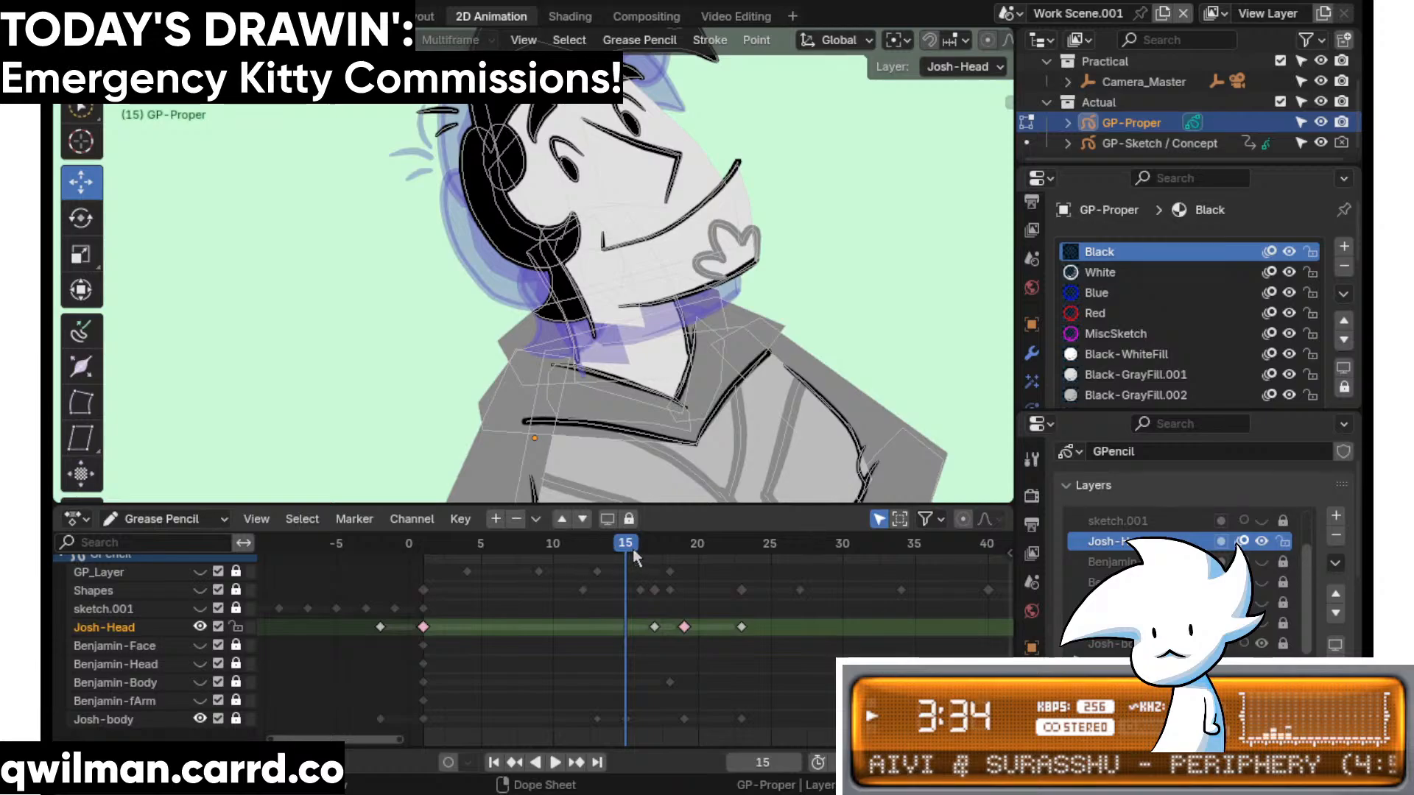
pyautogui.click(654, 544)
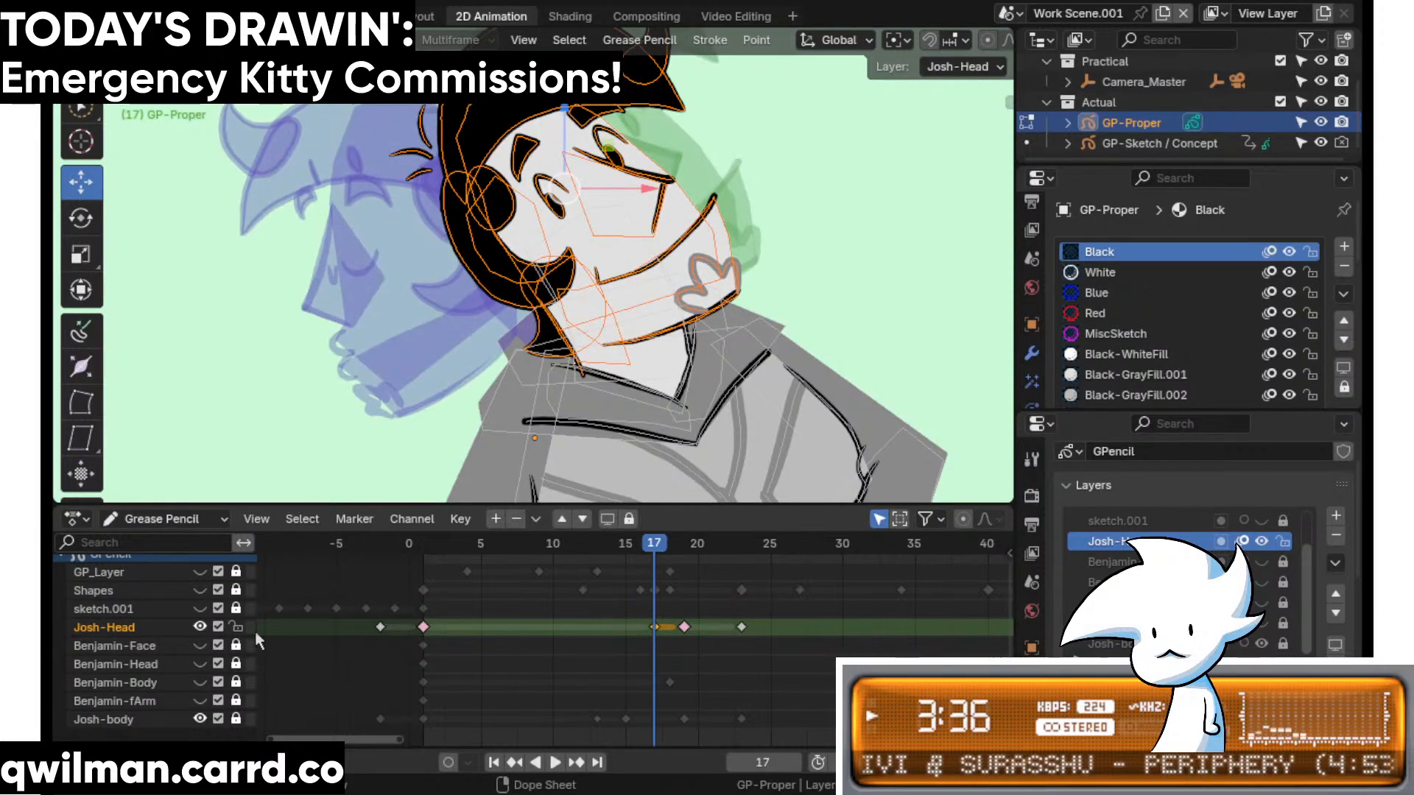
# - Lock the Josh-Head layer, unlock Josh-body, and select the Josh-body keyframe at frame 15
pyautogui.click(235, 627)
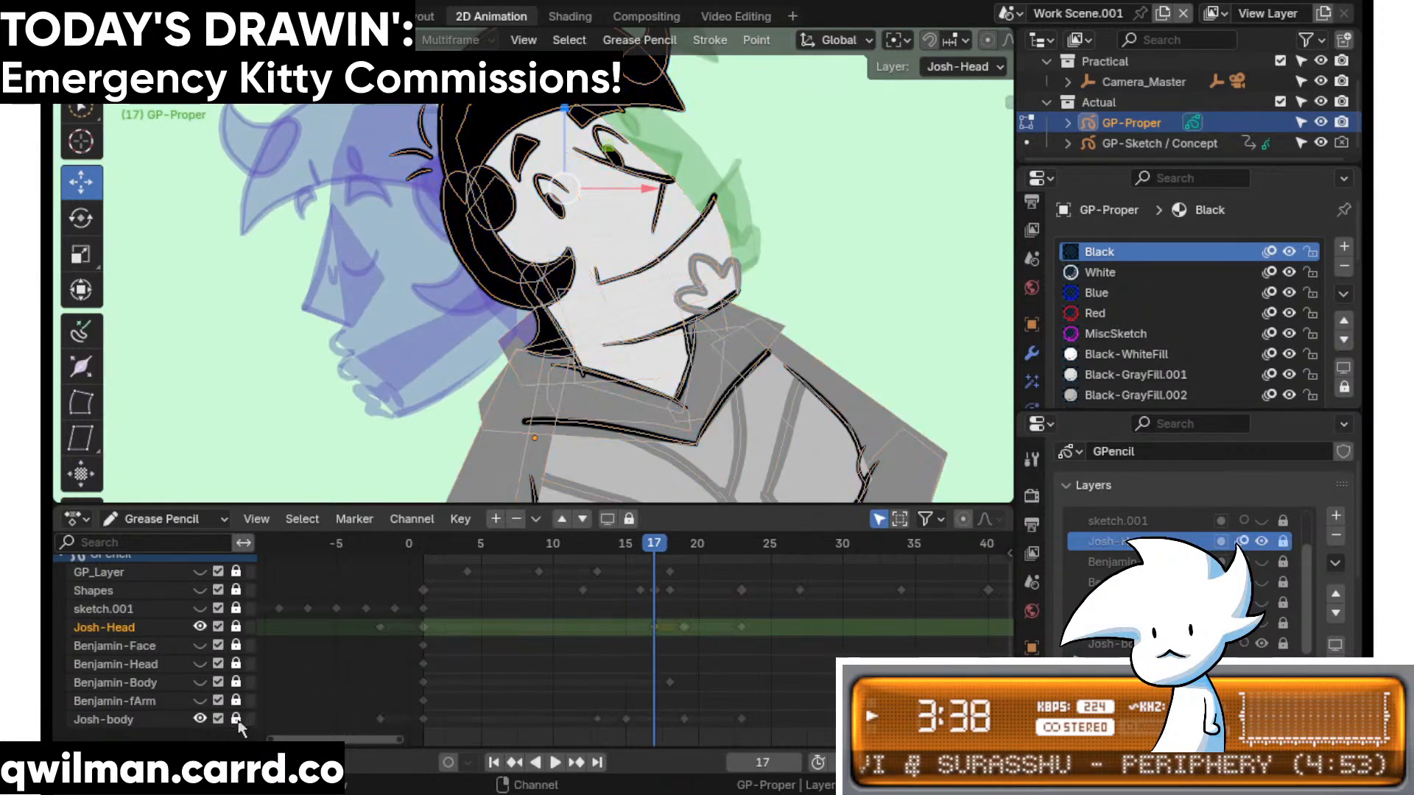
pyautogui.moveTo(657, 641); pyautogui.dragTo(638, 641, button='middle')
pyautogui.click(608, 720)
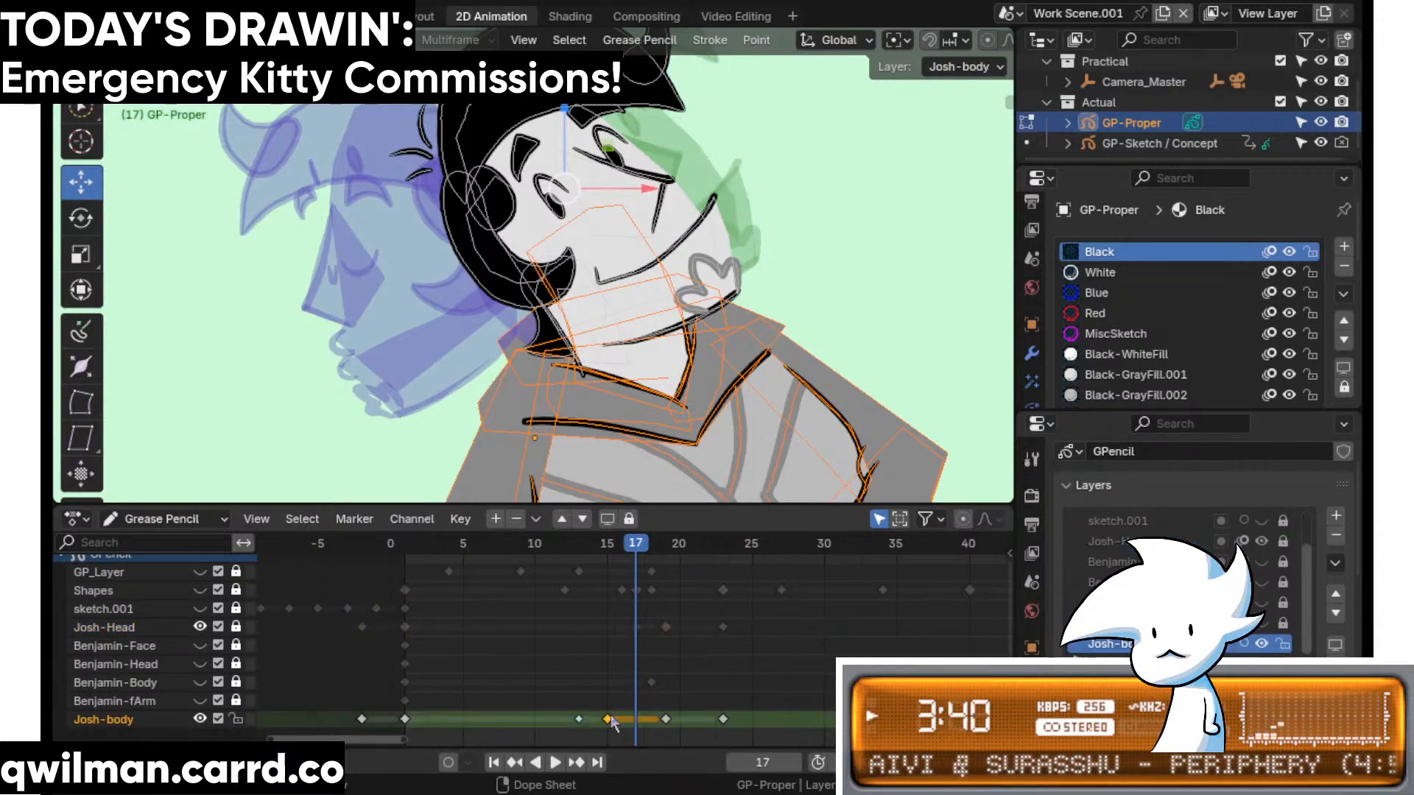
pyautogui.press('g')
pyautogui.click(615, 724)
# - Activate the Interpolate tool for the Josh-body strokes at frame 17
pyautogui.keyDown('shift'); pyautogui.moveTo(759, 438); pyautogui.dragTo(760, 340, button='middle'); pyautogui.keyUp('shift')
pyautogui.hotkey('shift', 'space')
pyautogui.click(714, 461)
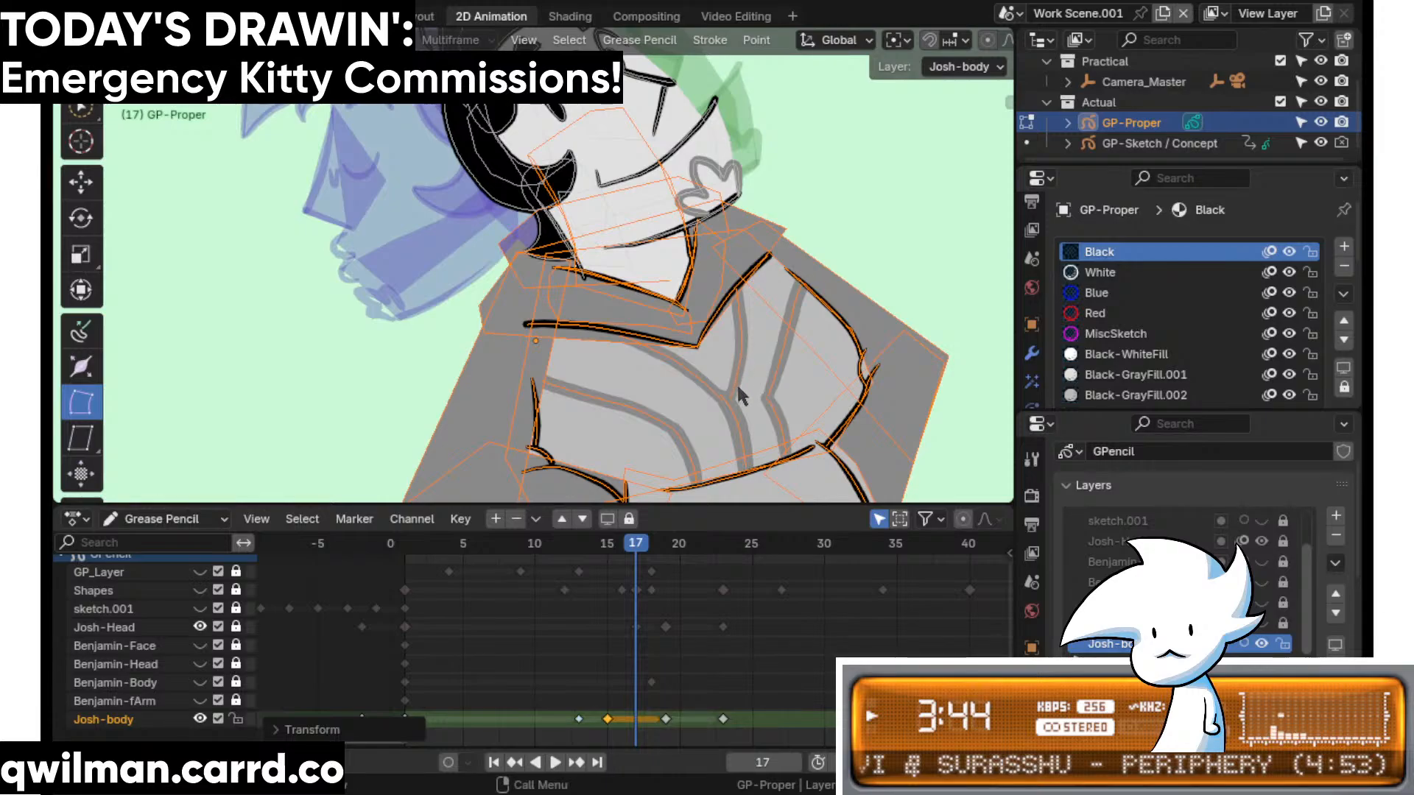
pyautogui.rightClick(736, 382)
pyautogui.click(724, 449)
# - Turn on onion skinning for the Josh-body layer
pyautogui.scroll(-4, 1282, 397)
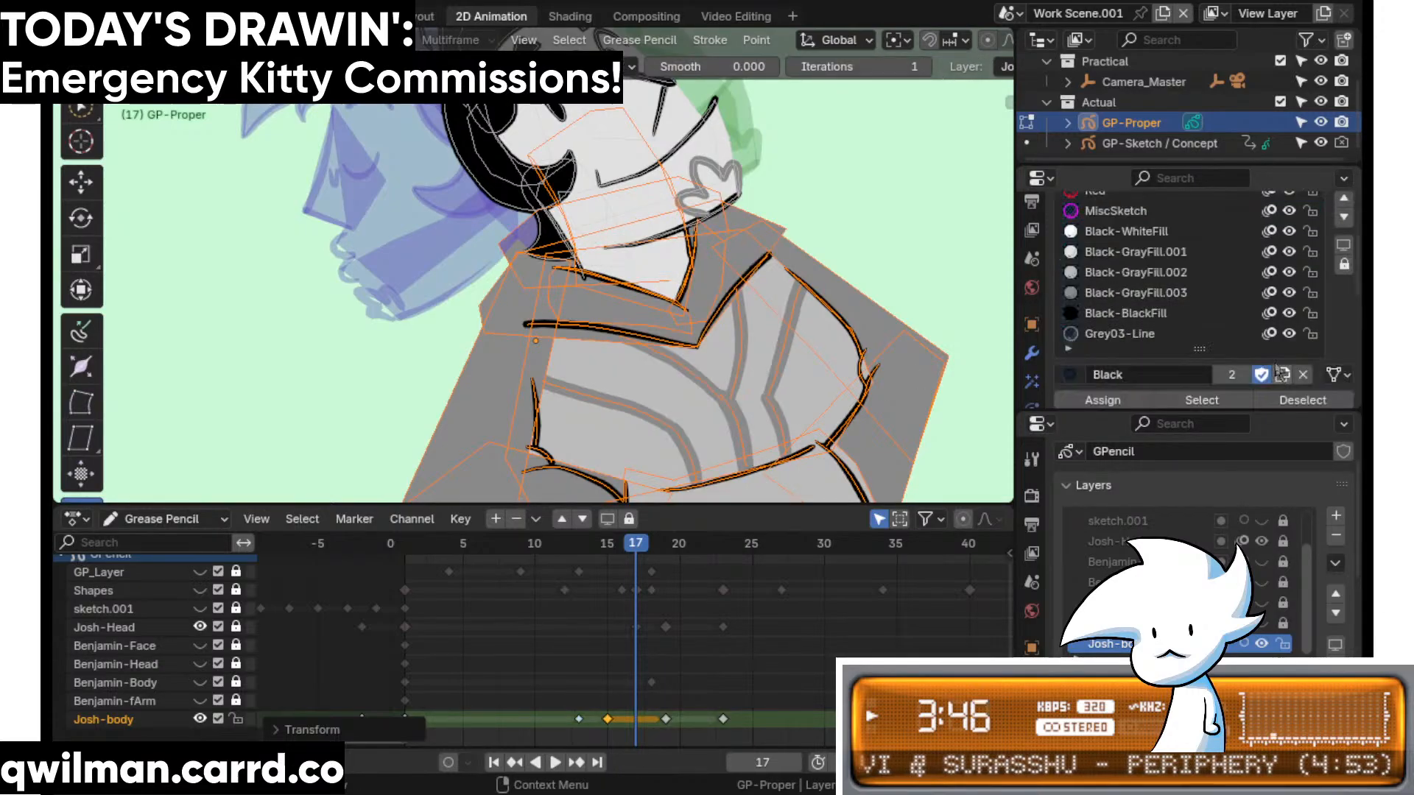
pyautogui.scroll(-3, 1278, 312)
pyautogui.scroll(3, 1327, 307)
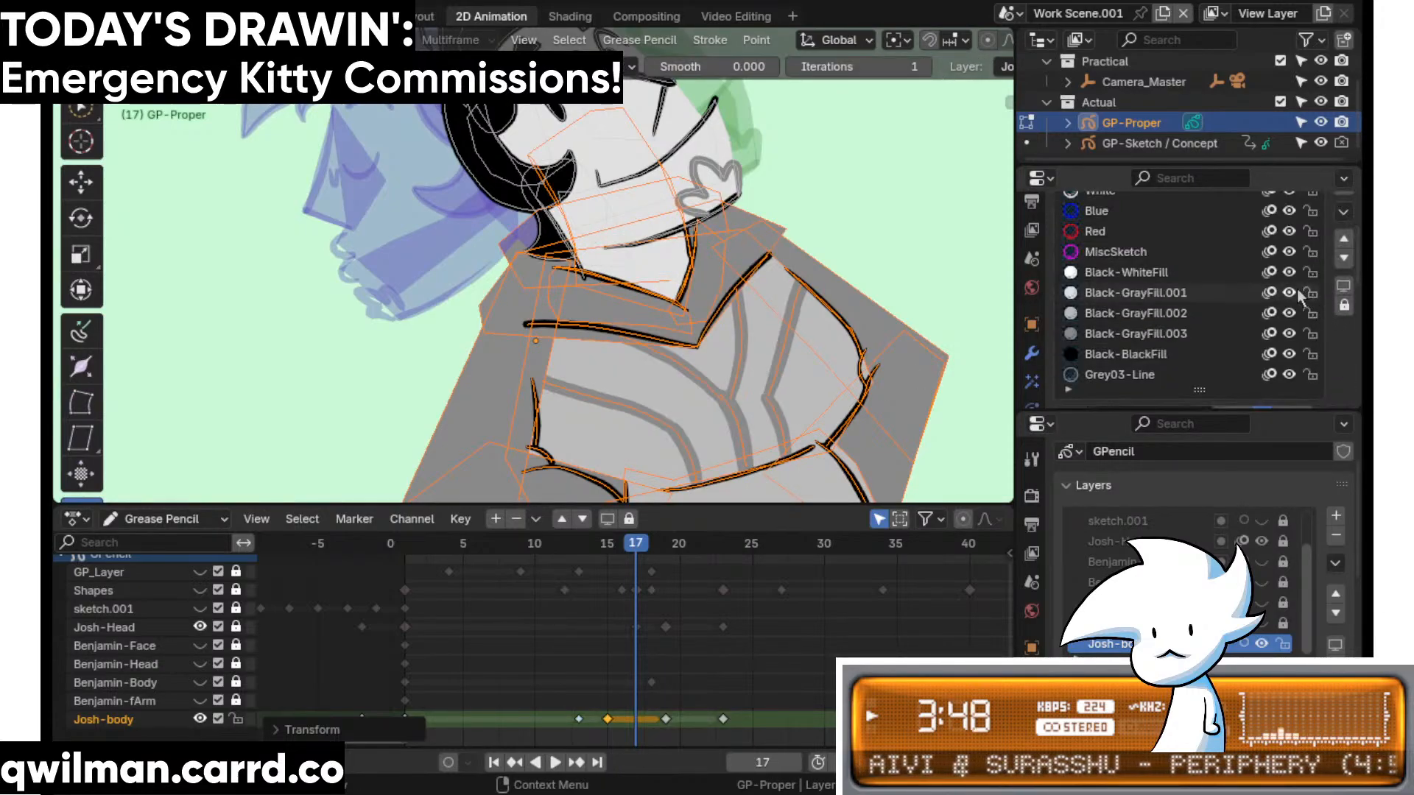
pyautogui.moveTo(654, 661); pyautogui.dragTo(659, 669, button='middle')
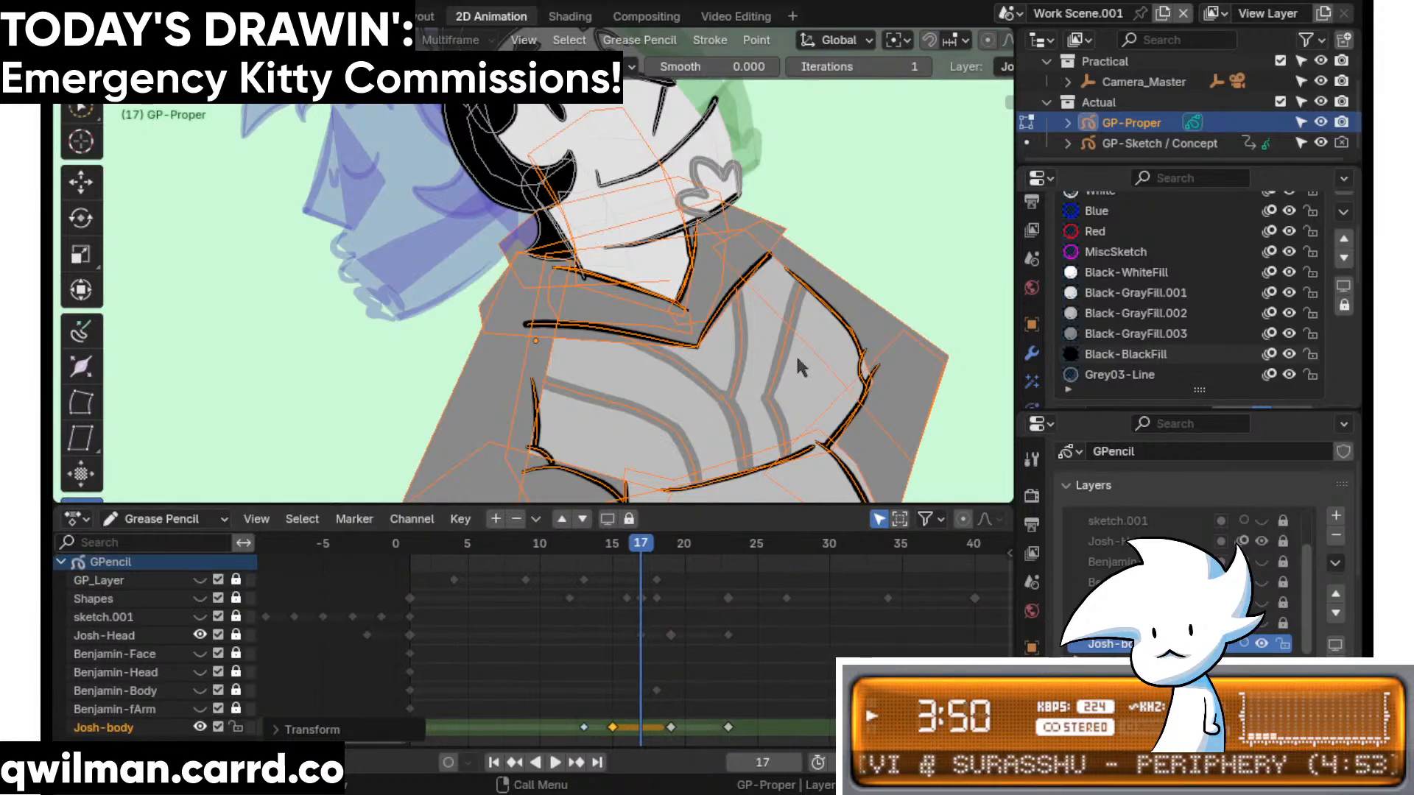
pyautogui.moveTo(762, 460)
pyautogui.mouseDown(button='middle')
pyautogui.moveTo(799, 425)
pyautogui.moveTo(756, 427)
pyautogui.mouseUp(button='middle')
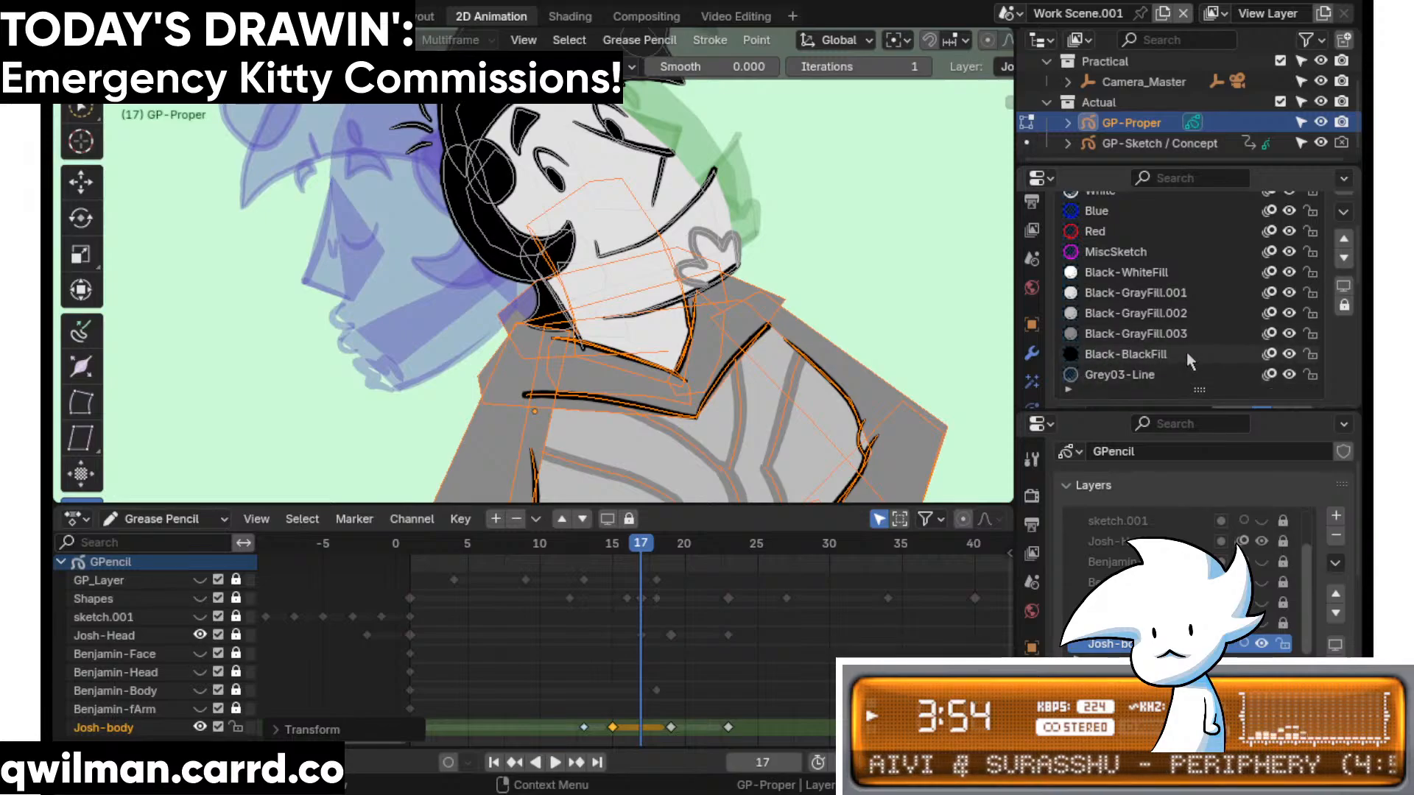
pyautogui.scroll(-2, 768, 362)
pyautogui.keyDown('shift'); pyautogui.moveTo(768, 361); pyautogui.dragTo(754, 237, button='middle'); pyautogui.keyUp('shift')
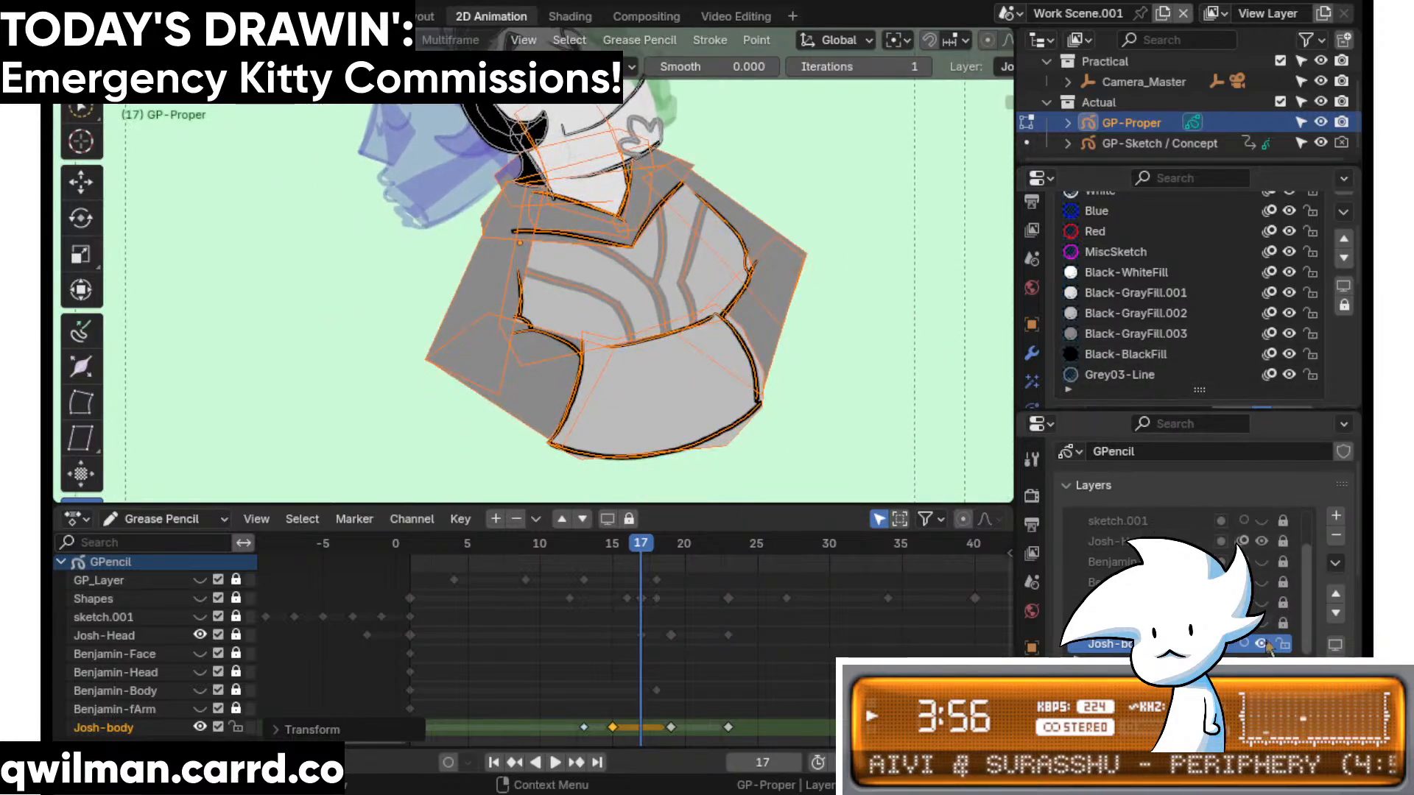
pyautogui.click(1243, 643)
# - Interpolate the Josh-body strokes at frame 17 between the poses at frames 15 and 19
pyautogui.hotkey('shift', 'space')
pyautogui.click(650, 405)
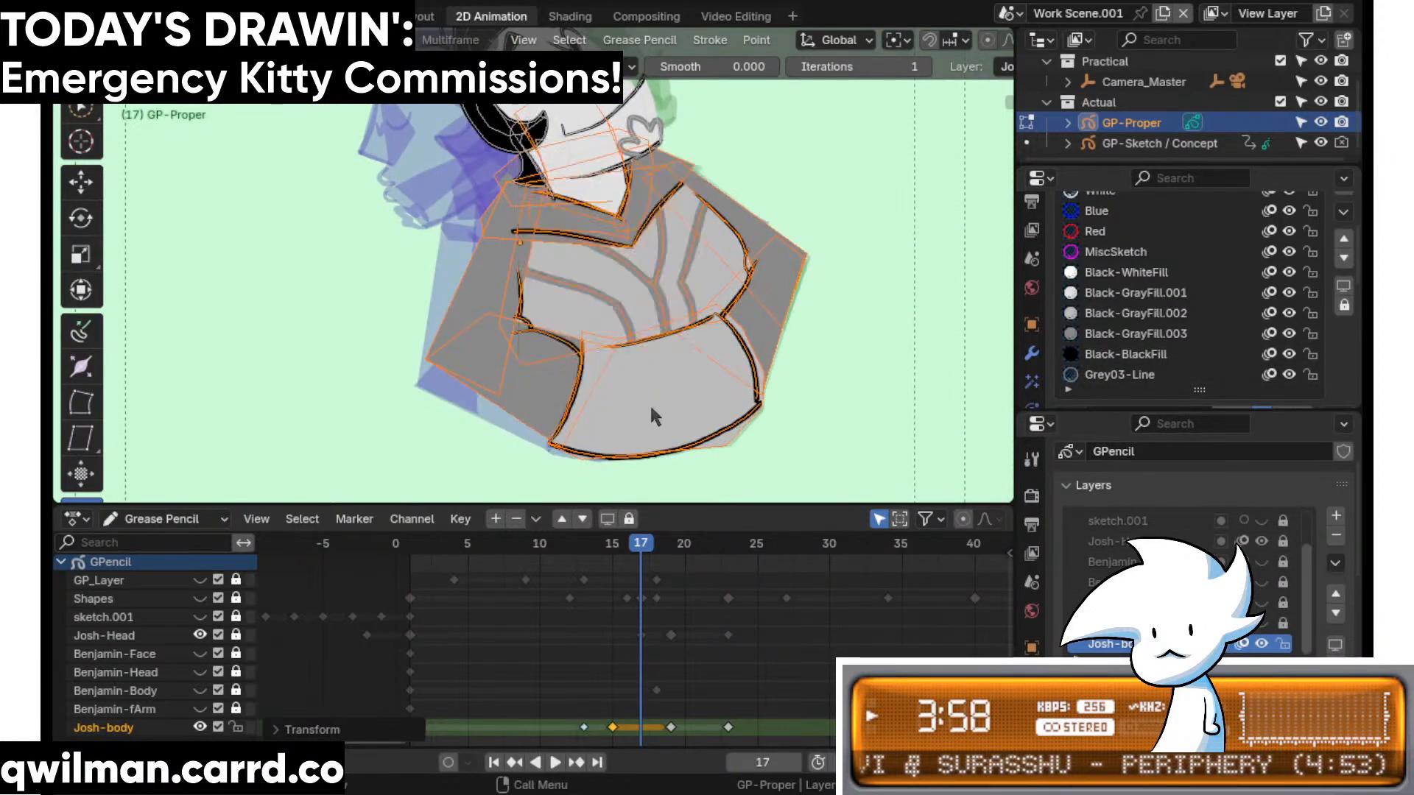
pyautogui.hotkey('ctrl', 'e')
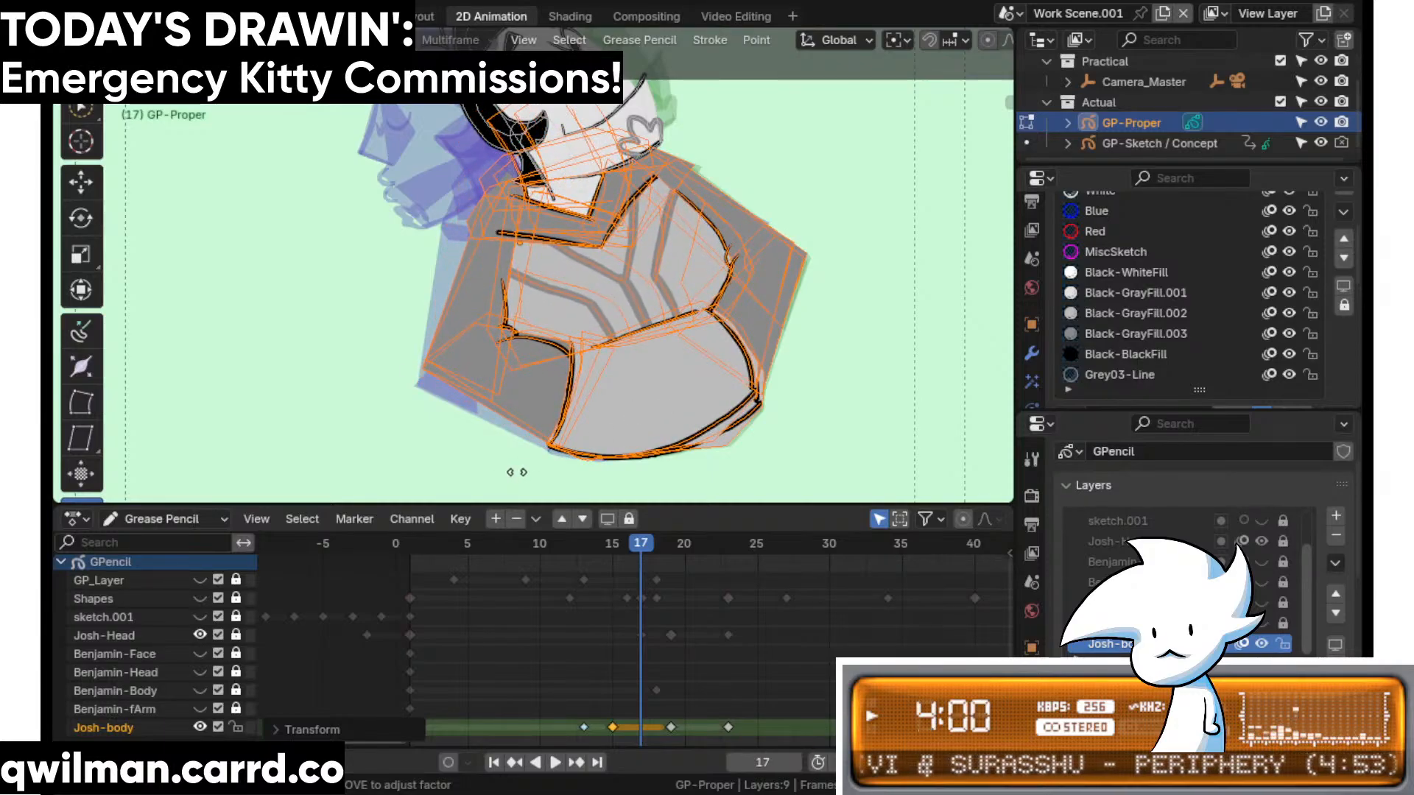
pyautogui.click(514, 472)
# - Play the animation from before frame 10 and scrub frames 13 to 17 to check the body in-between
pyautogui.click(512, 543)
pyautogui.press('space')
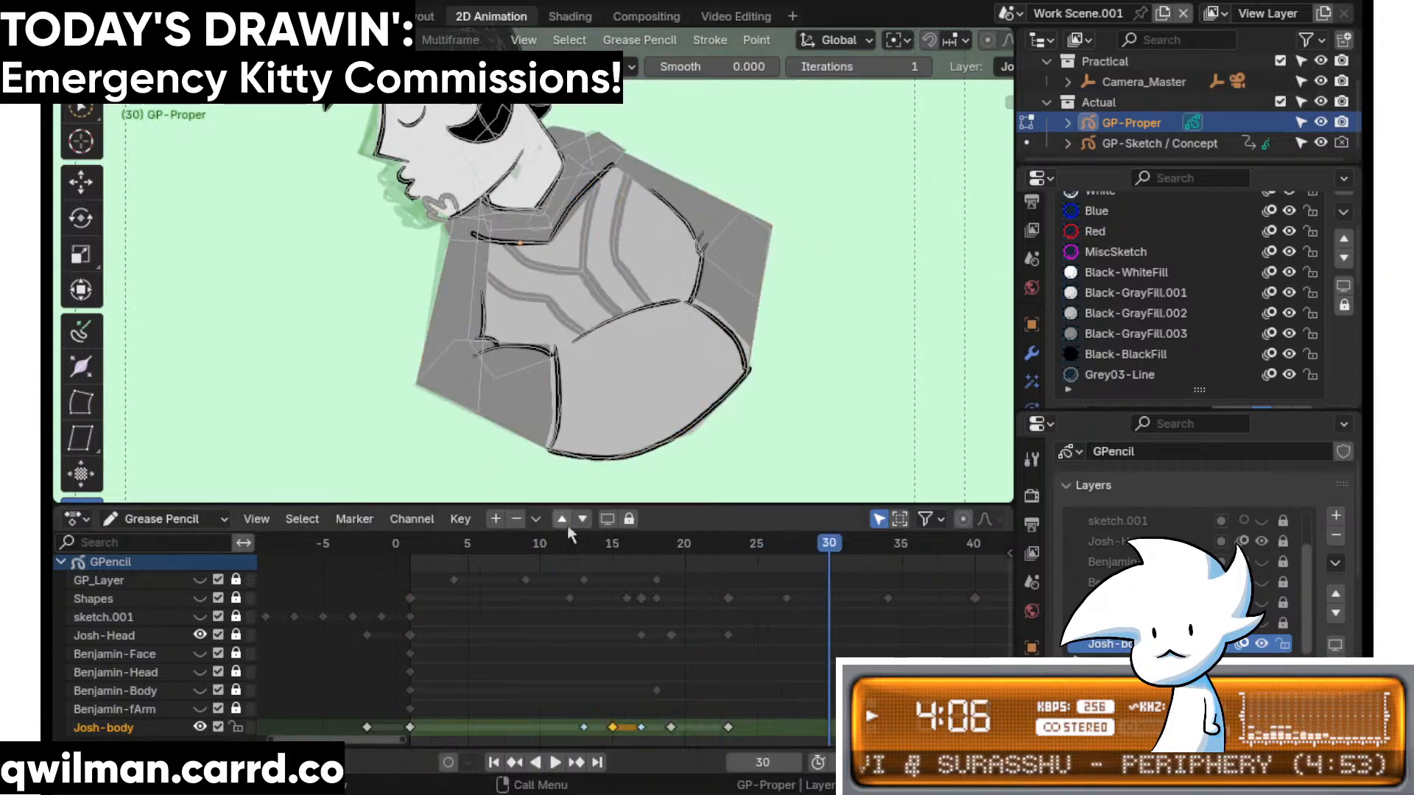
pyautogui.moveTo(580, 544); pyautogui.dragTo(641, 605)
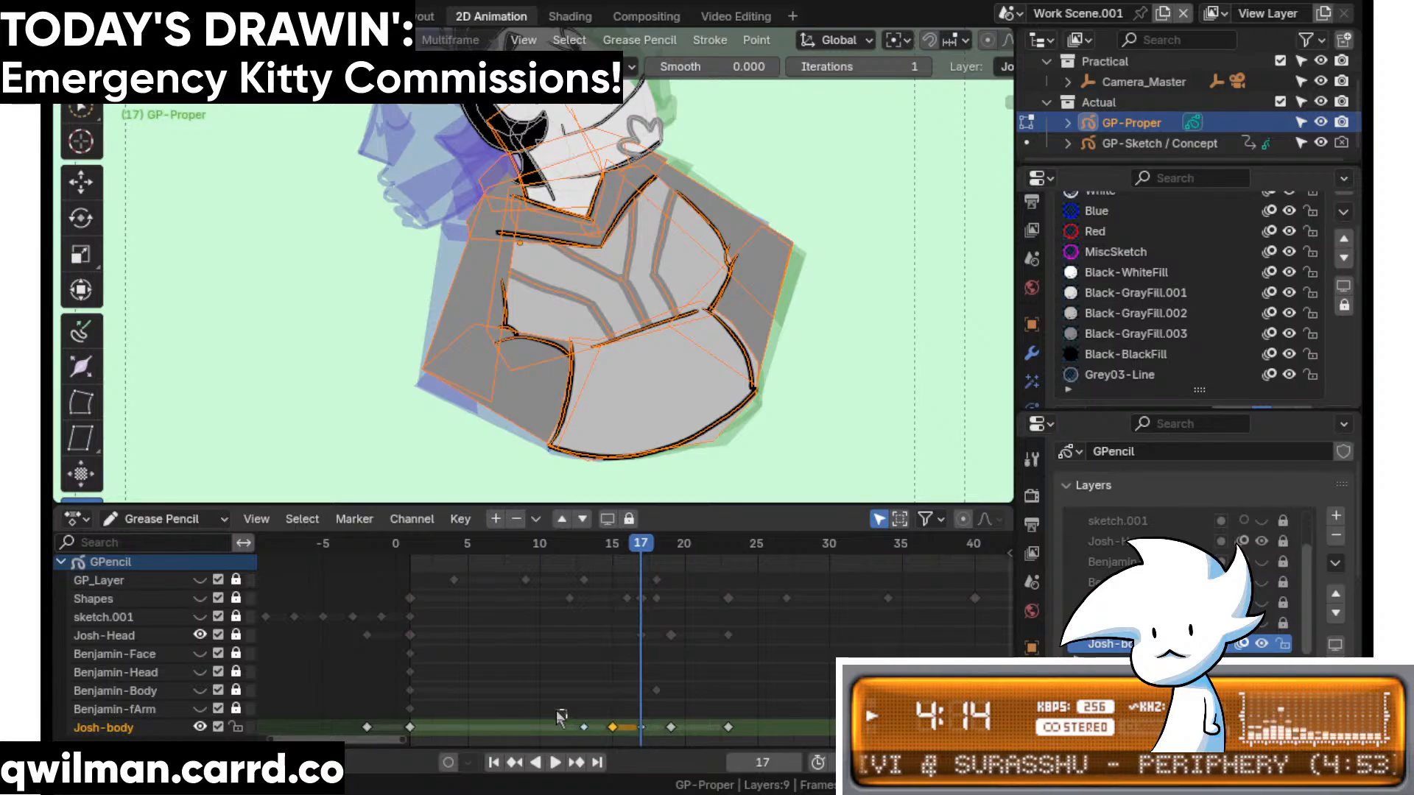
pyautogui.moveTo(586, 552); pyautogui.dragTo(641, 593)
# - Circle-select the collar strokes at frame 17, switch to Sculpt Mode, and pull the collar's V slightly down with Grab
pyautogui.scroll(6, 679, 278)
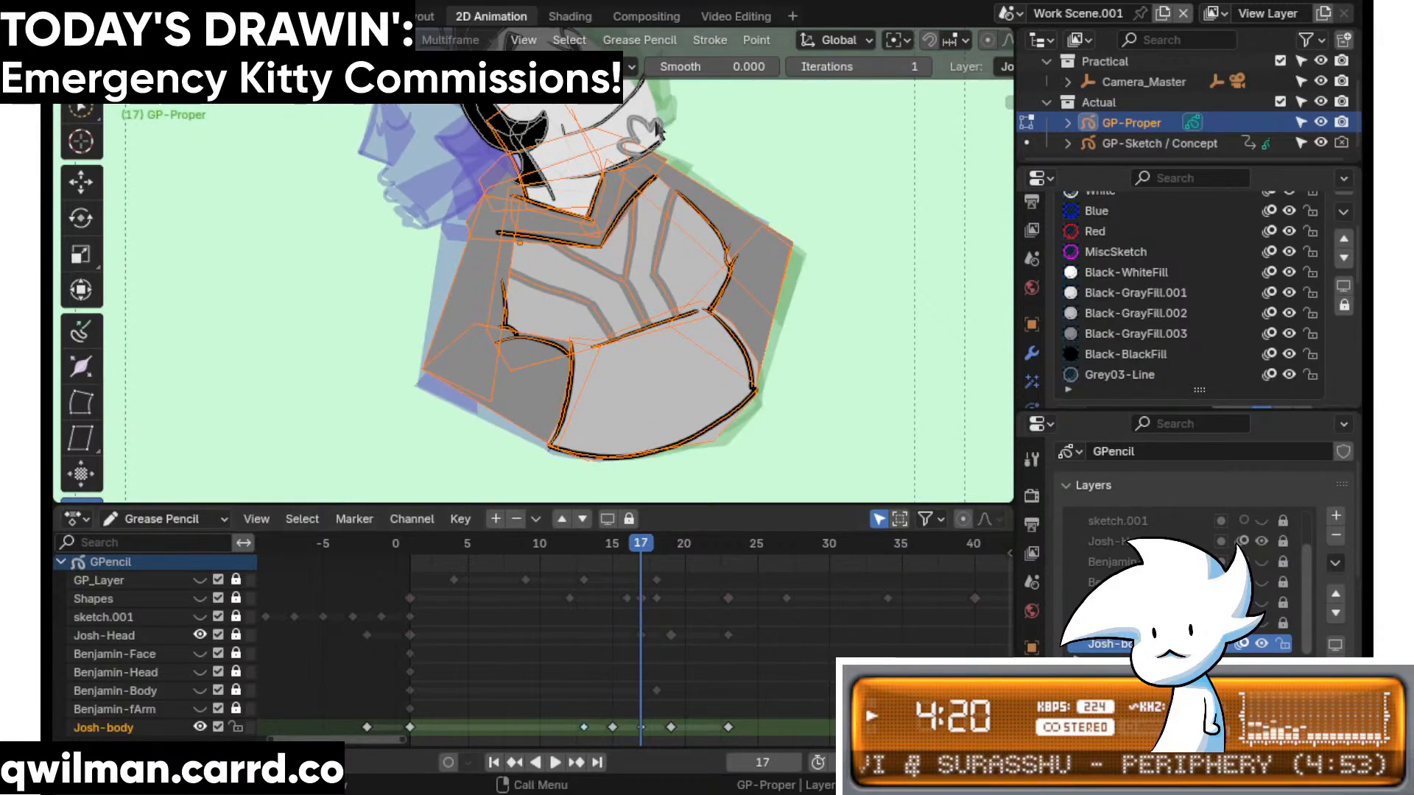
pyautogui.press('q')
pyautogui.click(648, 165)
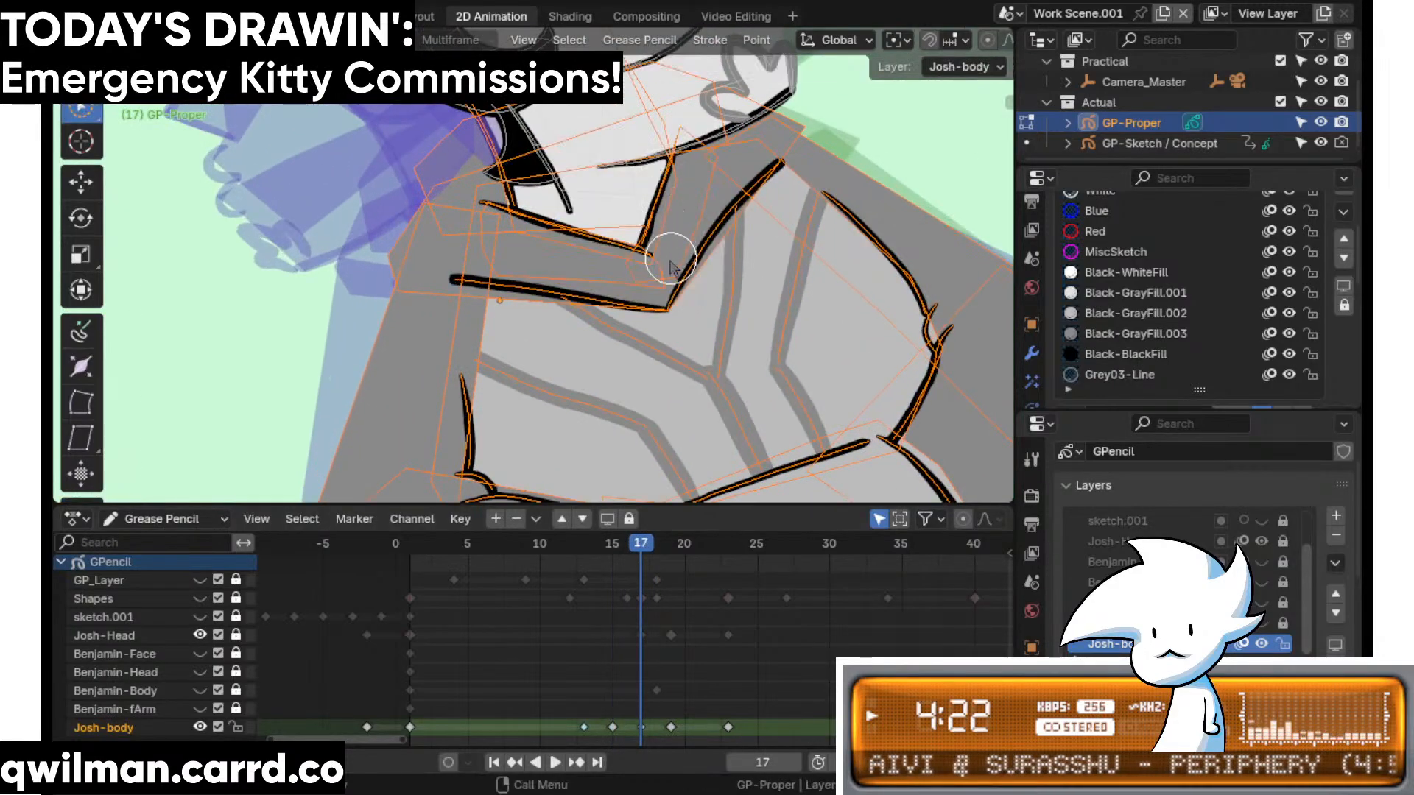
pyautogui.click(655, 282)
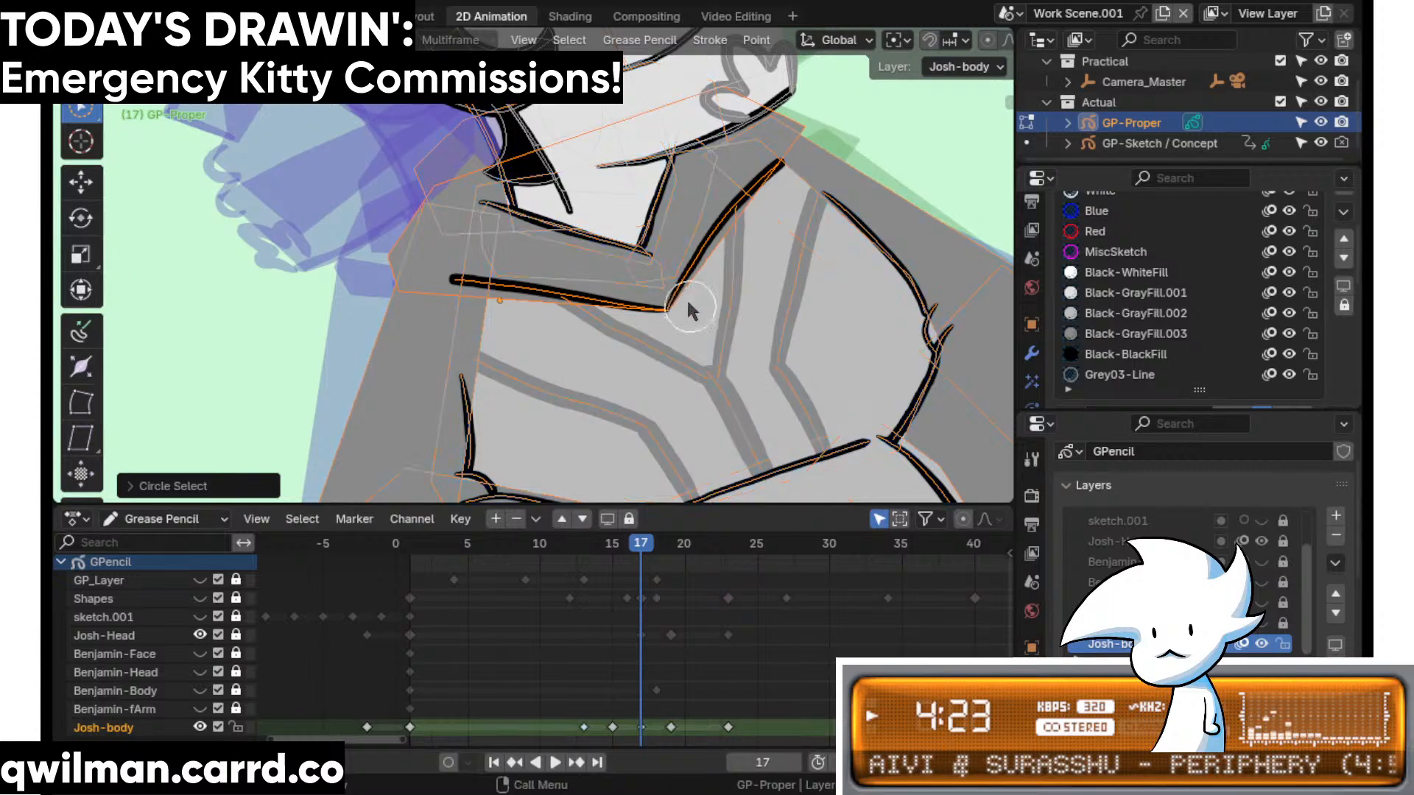
pyautogui.moveTo(690, 309); pyautogui.dragTo(654, 268)
pyautogui.hotkey('ctrl', 'Tab')
pyautogui.hotkey('shift', 'space')
pyautogui.click(604, 255)
pyautogui.scroll(-3, 605, 257)
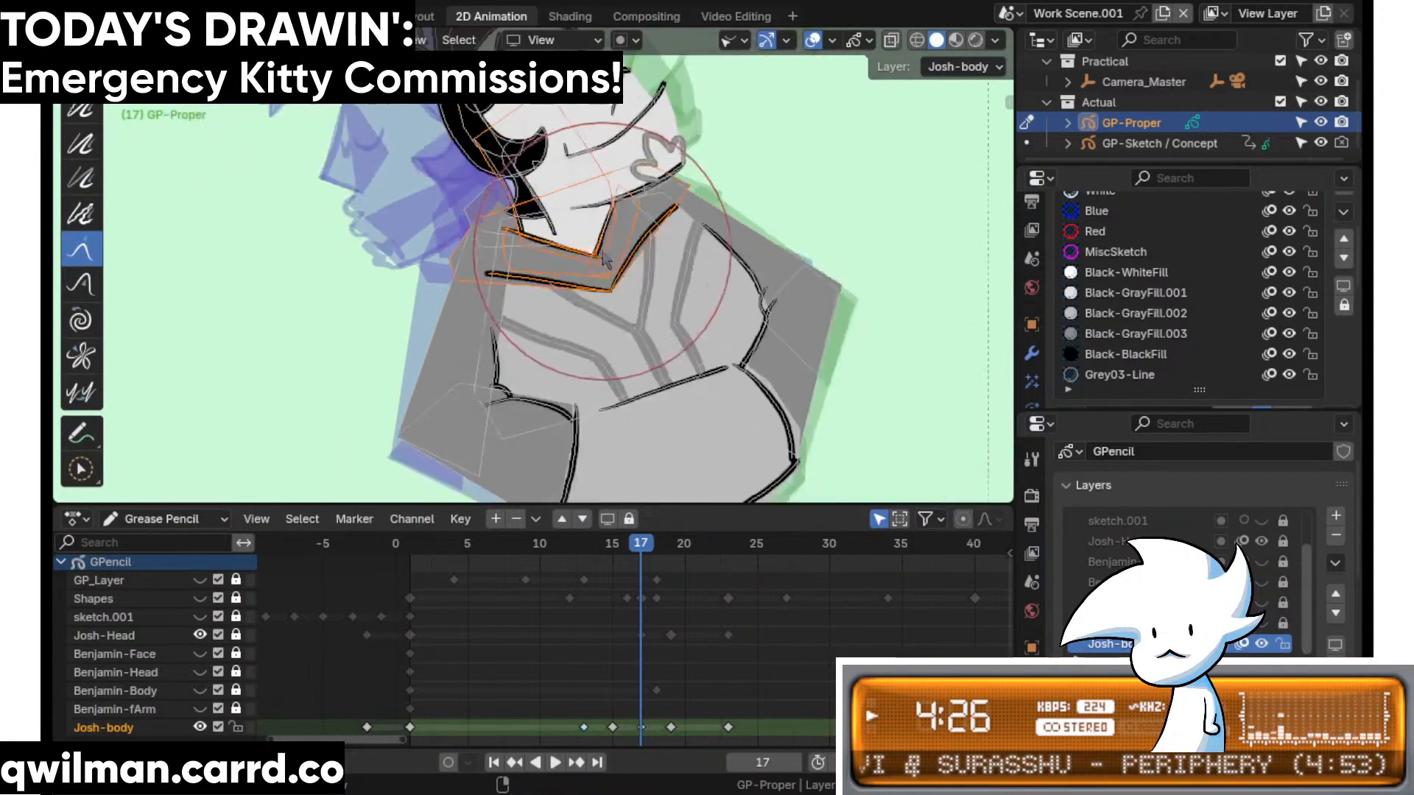
pyautogui.scroll(4, 606, 258)
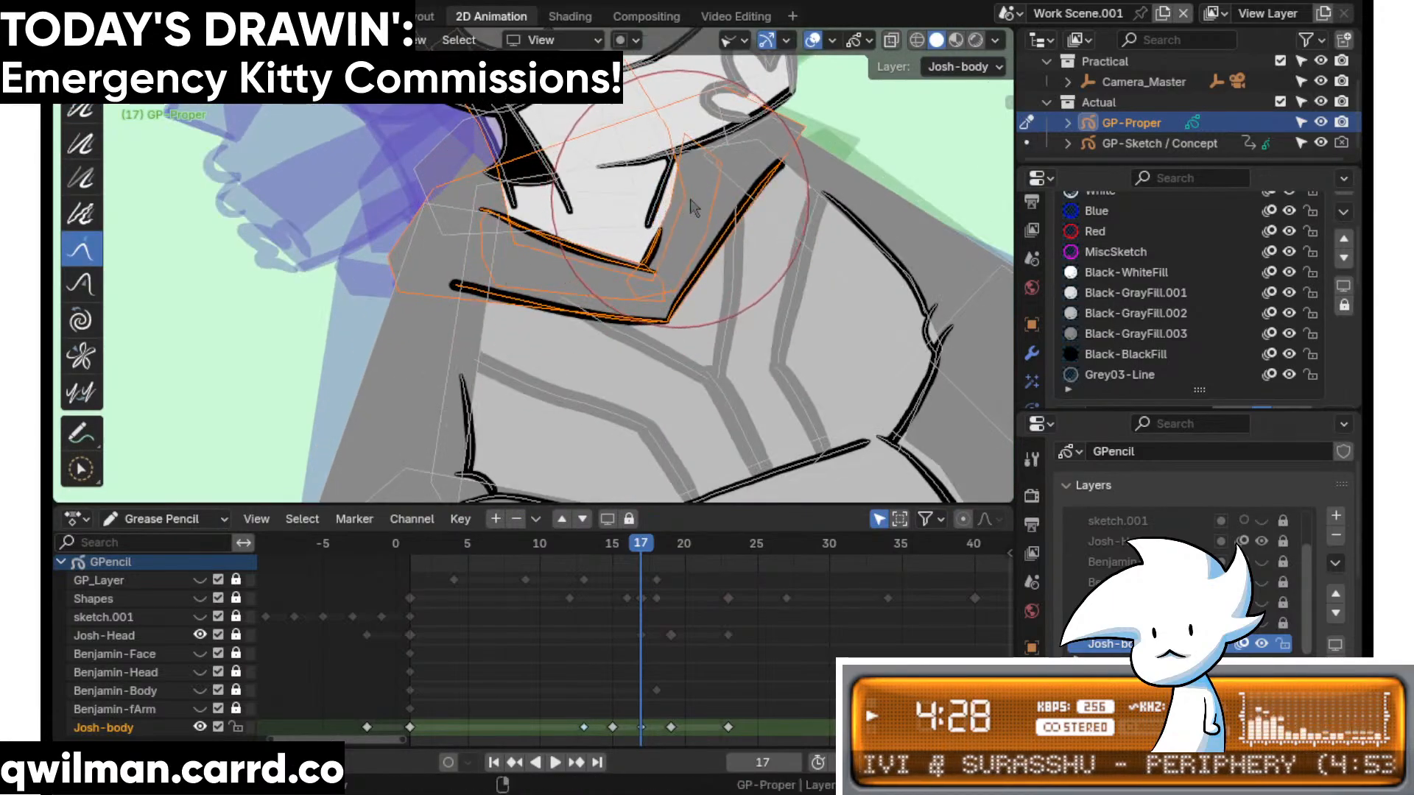
# - Refine the collar's shoulder corner, inner edge and V point with small Grab strokes
pyautogui.keyDown('shift'); pyautogui.moveTo(795, 178); pyautogui.dragTo(820, 207, button='middle'); pyautogui.keyUp('shift')
pyautogui.scroll(2, 807, 164)
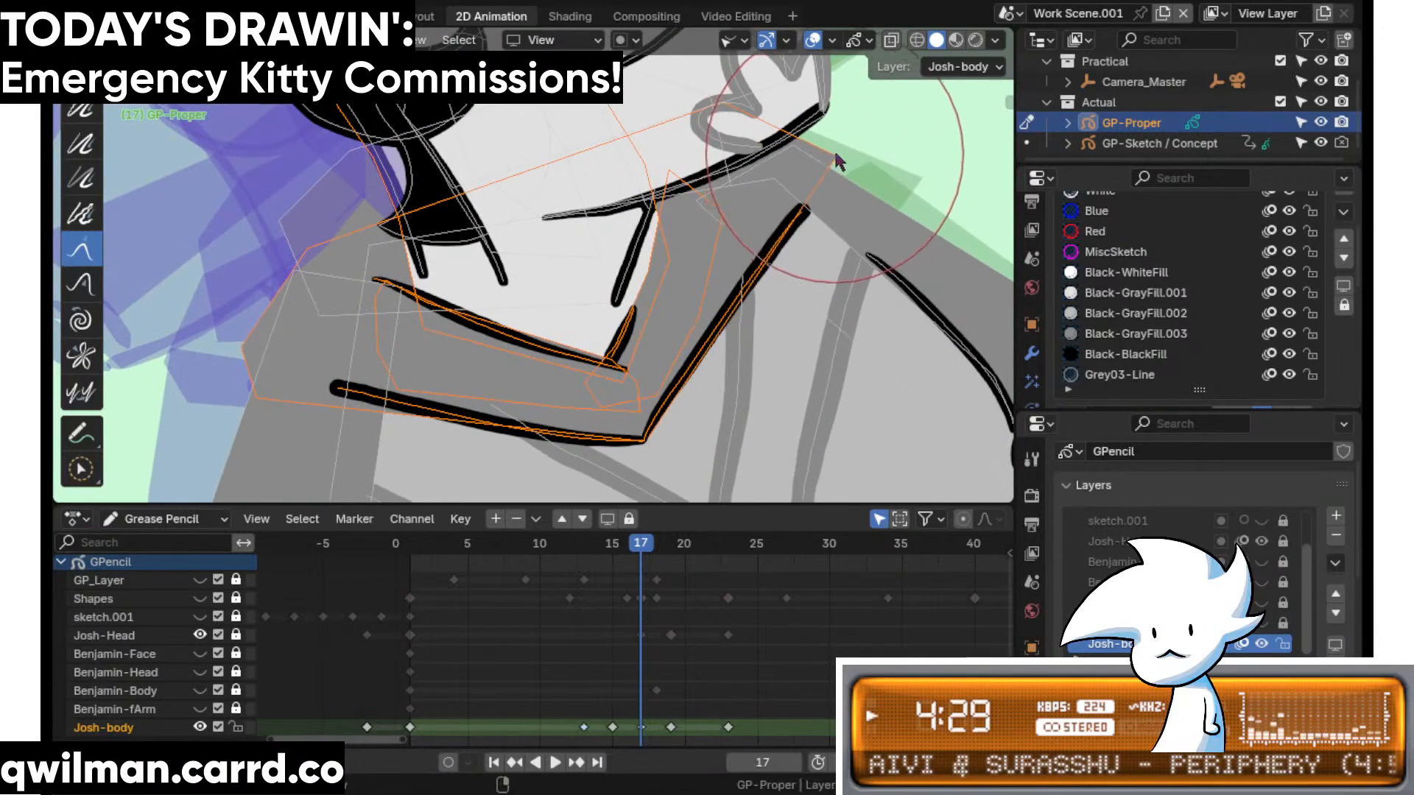
pyautogui.moveTo(836, 156); pyautogui.dragTo(819, 147)
pyautogui.scroll(-1, 669, 290)
pyautogui.moveTo(651, 318); pyautogui.dragTo(659, 314)
pyautogui.moveTo(618, 410)
pyautogui.mouseDown()
pyautogui.moveTo(626, 394)
pyautogui.moveTo(627, 411)
pyautogui.mouseUp()
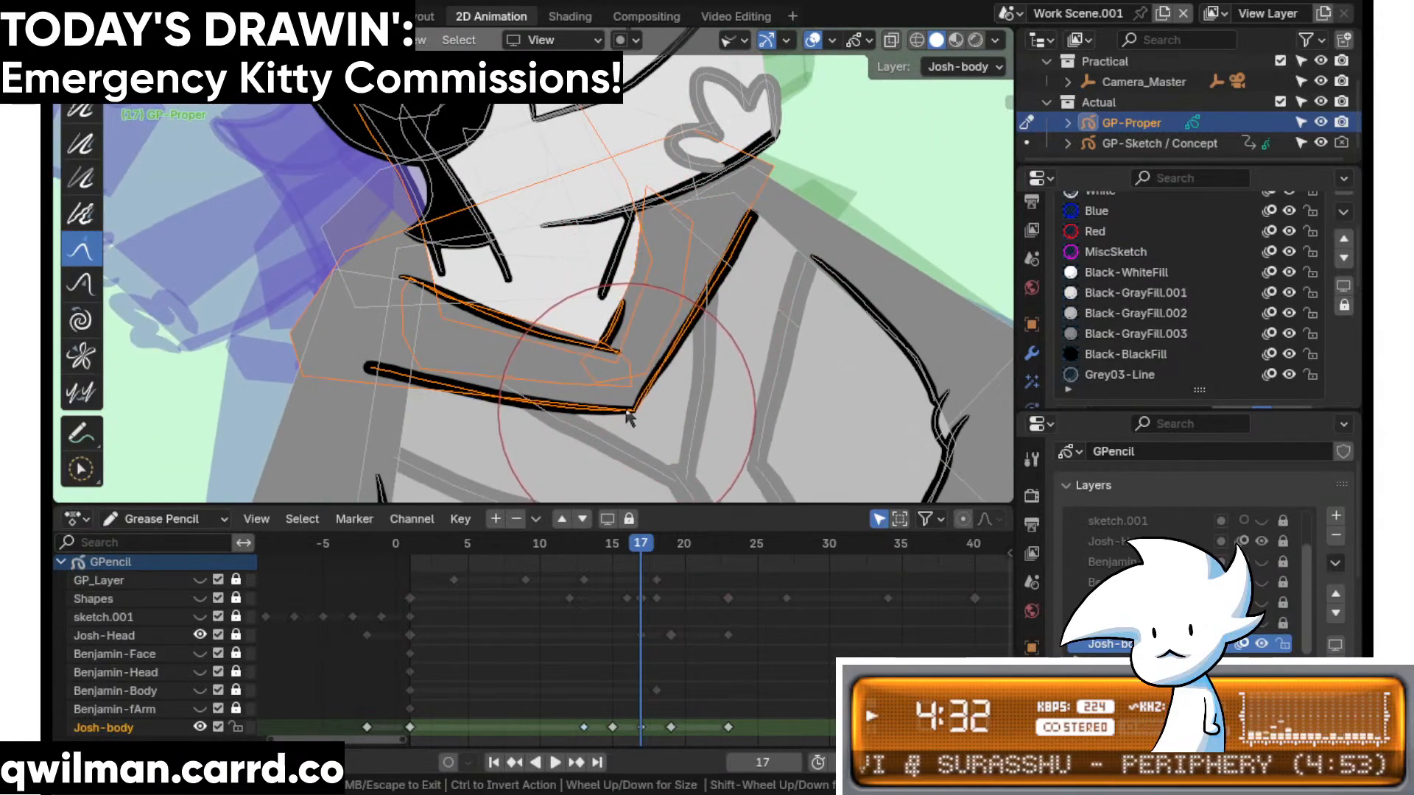
# - Select the inner collar line beneath the chin and reshape it with Grab to join the collar's inner point
pyautogui.scroll(2, 626, 343)
pyautogui.press('w')
pyautogui.hotkey('shift', 'space')
pyautogui.click(648, 118)
pyautogui.scroll(-3, 619, 324)
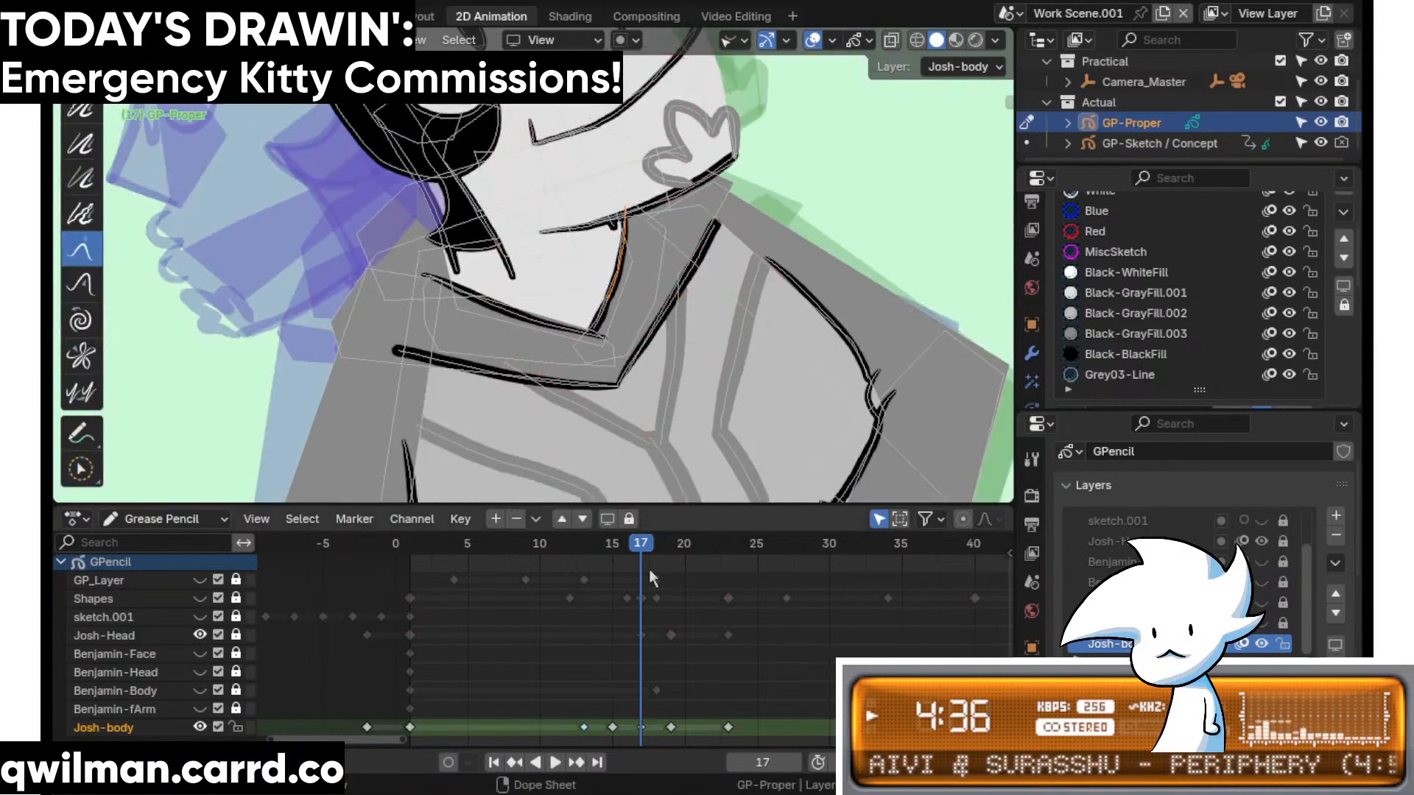
# - Advance to frame 18, circle-select the grey chest stripes, and adjust them with Grab between the collar and lower chest line
pyautogui.moveTo(648, 549); pyautogui.dragTo(658, 579)
pyautogui.keyDown('shift'); pyautogui.moveTo(673, 449); pyautogui.dragTo(704, 367, button='middle'); pyautogui.keyUp('shift')
pyautogui.scroll(2, 718, 361)
pyautogui.press('q')
pyautogui.click(744, 320)
pyautogui.scroll(2, 775, 308)
pyautogui.scroll(-5, 736, 383)
pyautogui.scroll(2, 667, 335)
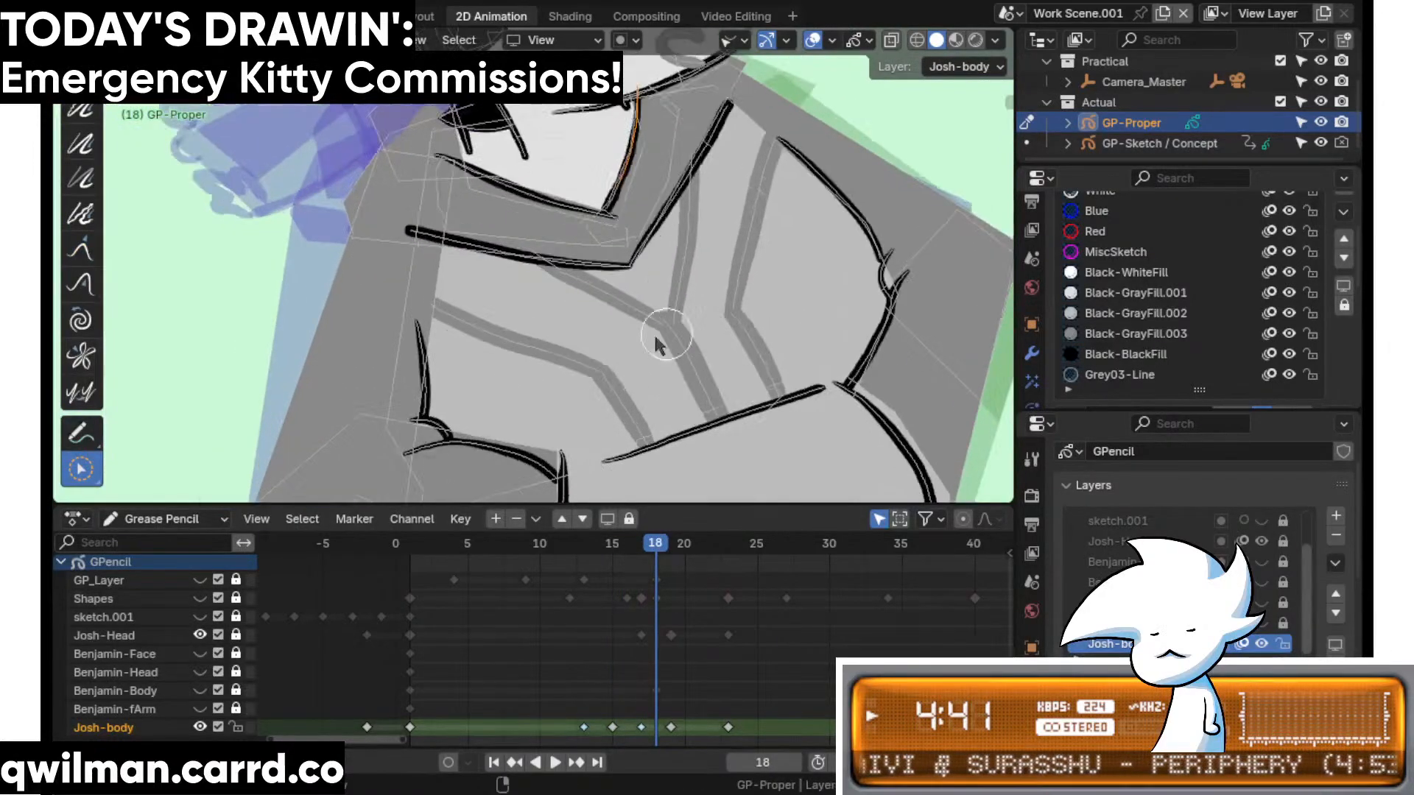
pyautogui.moveTo(619, 375)
pyautogui.mouseDown()
pyautogui.moveTo(743, 324)
pyautogui.moveTo(718, 321)
pyautogui.mouseUp()
pyautogui.hotkey('shift', 'space')
pyautogui.click(625, 194)
pyautogui.scroll(-3, 636, 287)
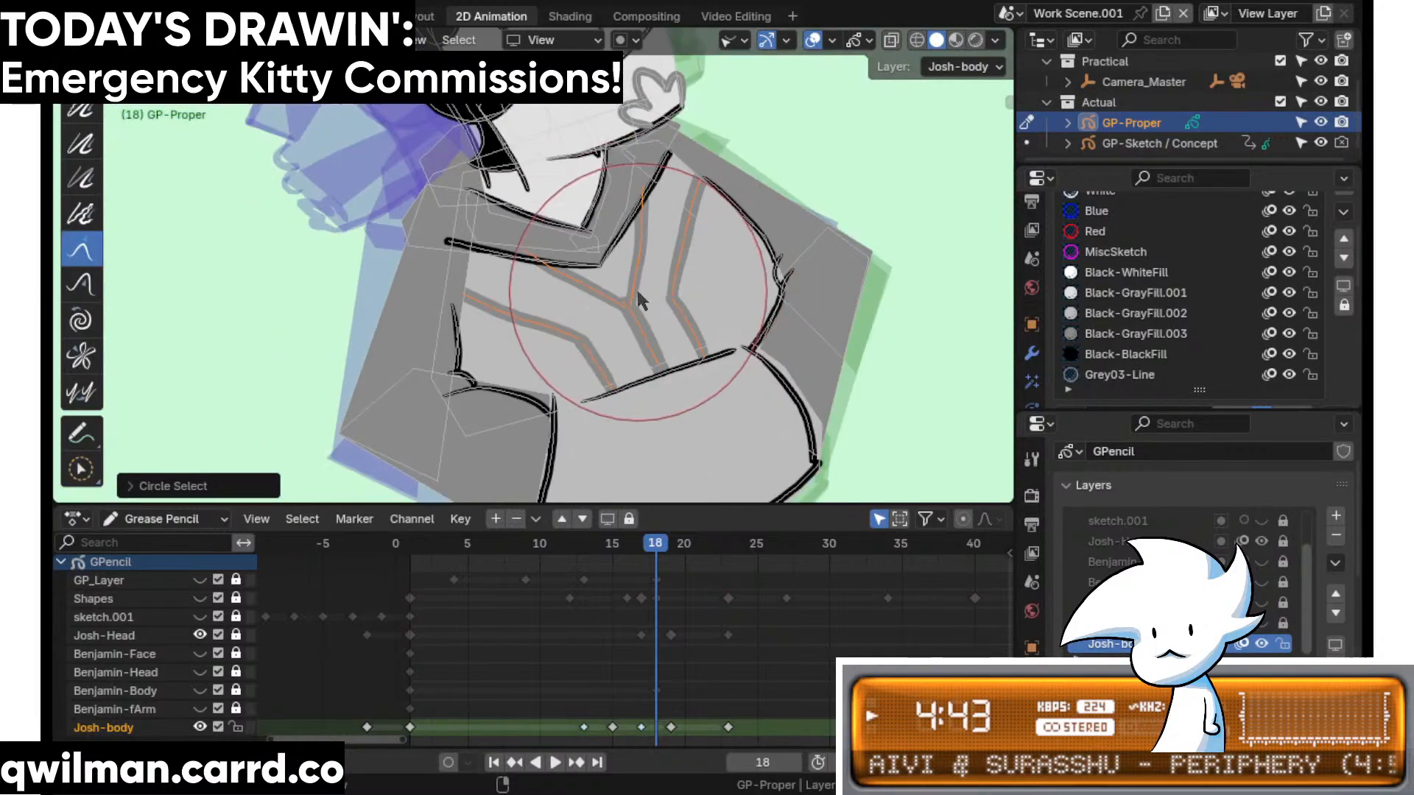
pyautogui.scroll(2, 663, 398)
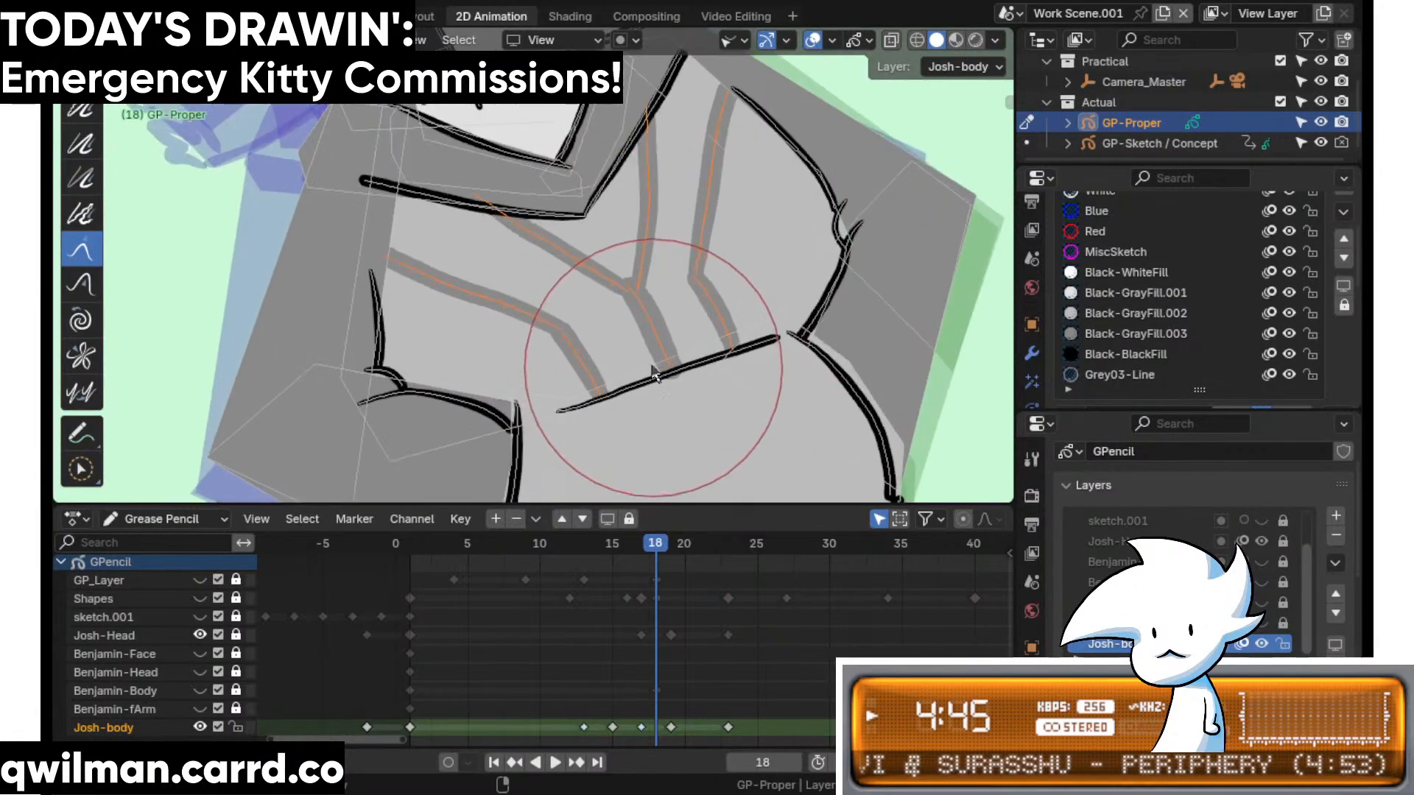
pyautogui.scroll(1, 565, 236)
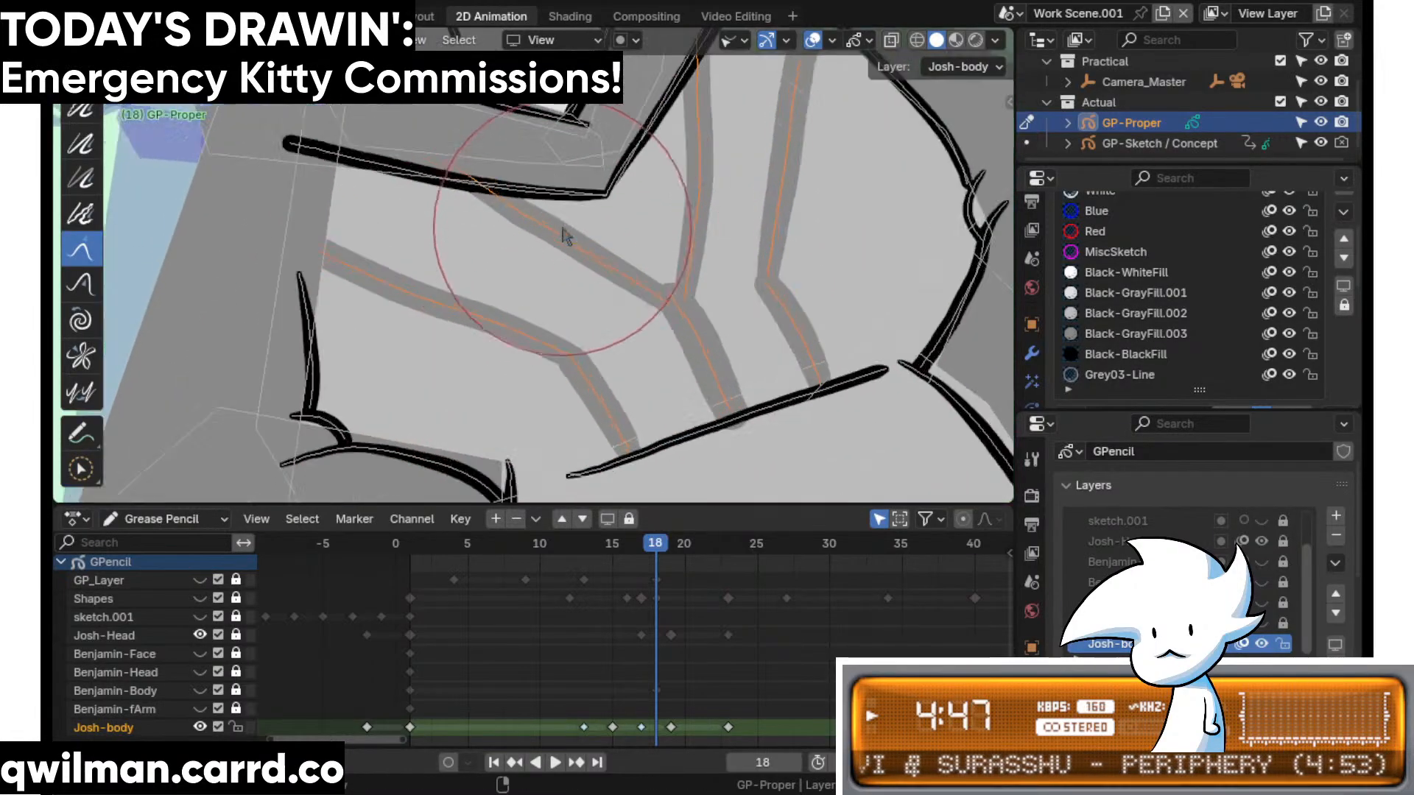
# - Return to frame 17 and reshape the long part of the grey chest stripe farthest from the collar's V with Grab
pyautogui.moveTo(661, 554)
pyautogui.mouseDown()
pyautogui.moveTo(598, 555)
pyautogui.moveTo(687, 559)
pyautogui.moveTo(639, 567)
pyautogui.mouseUp()
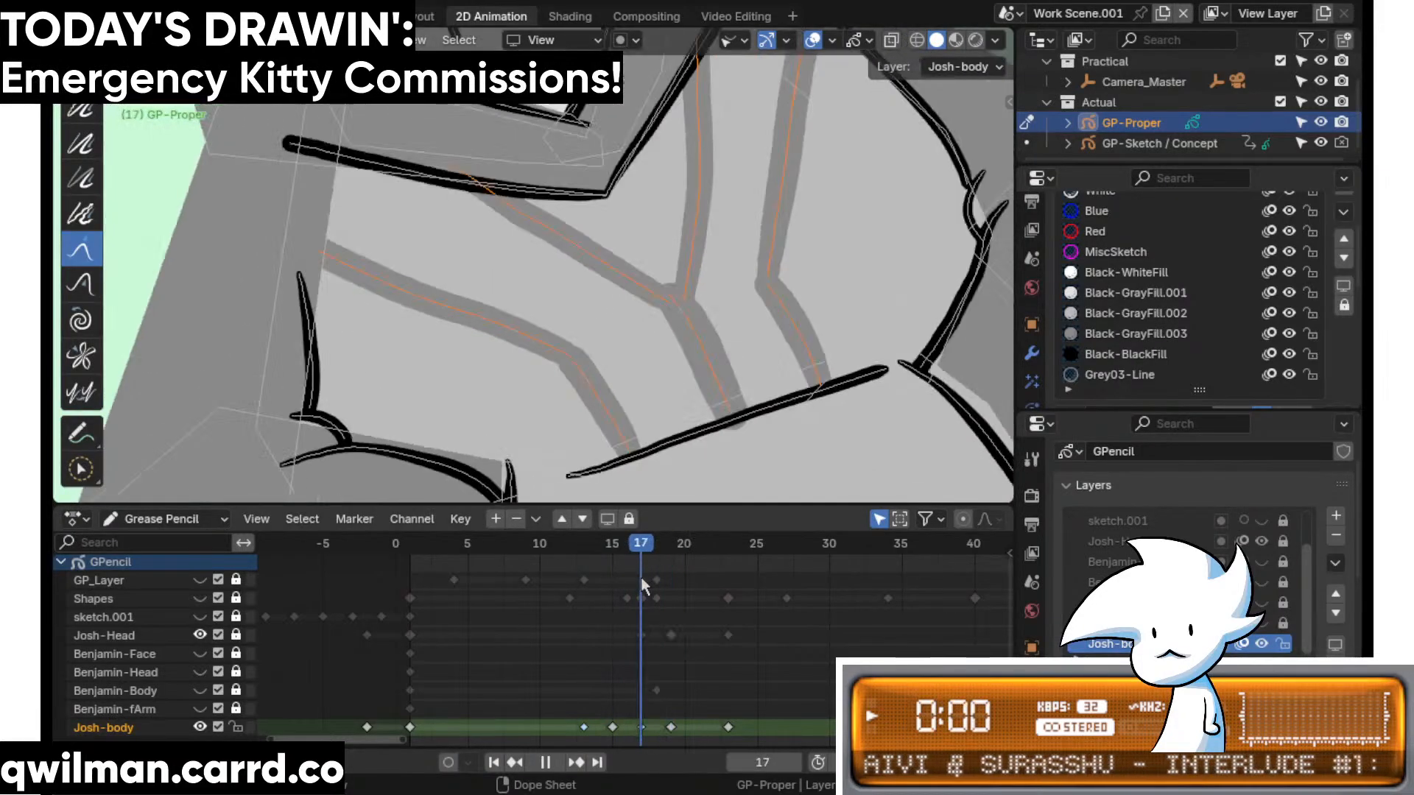
pyautogui.press('q')
pyautogui.click(491, 351)
pyautogui.hotkey('shift', 'space')
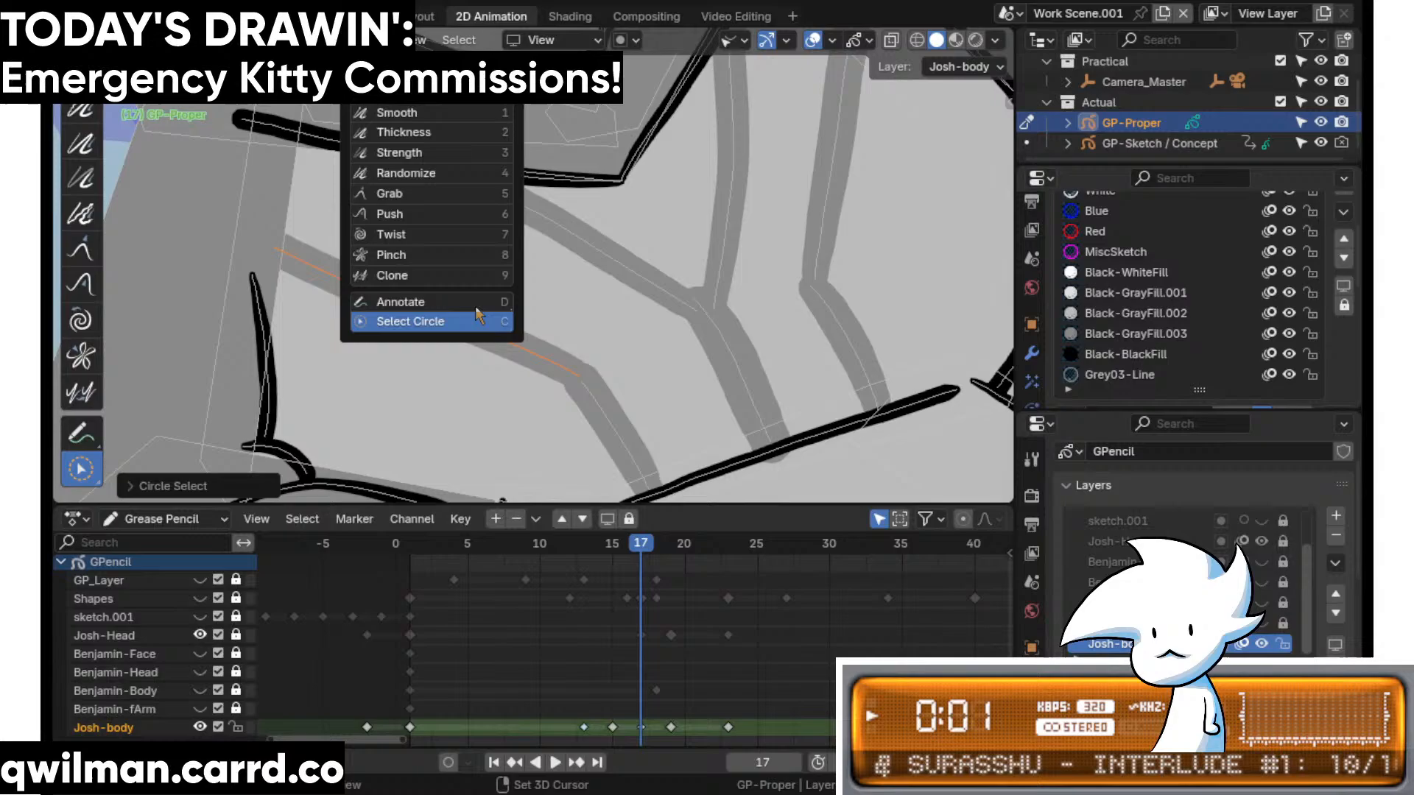
pyautogui.click(409, 194)
pyautogui.scroll(-2, 439, 249)
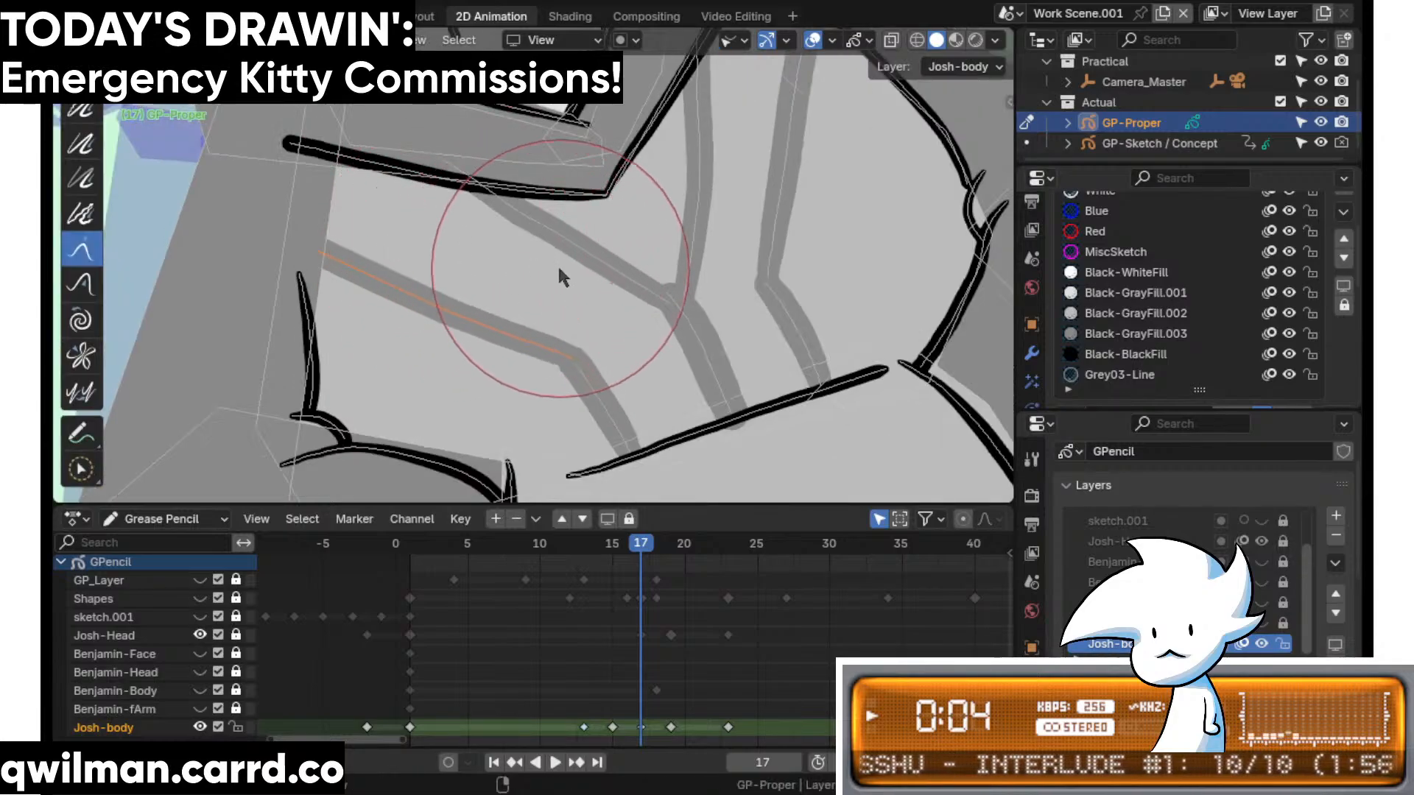
# - Select the diagonal grey stripe just under the collar's V and adjust its upper part with Grab
pyautogui.press('q')
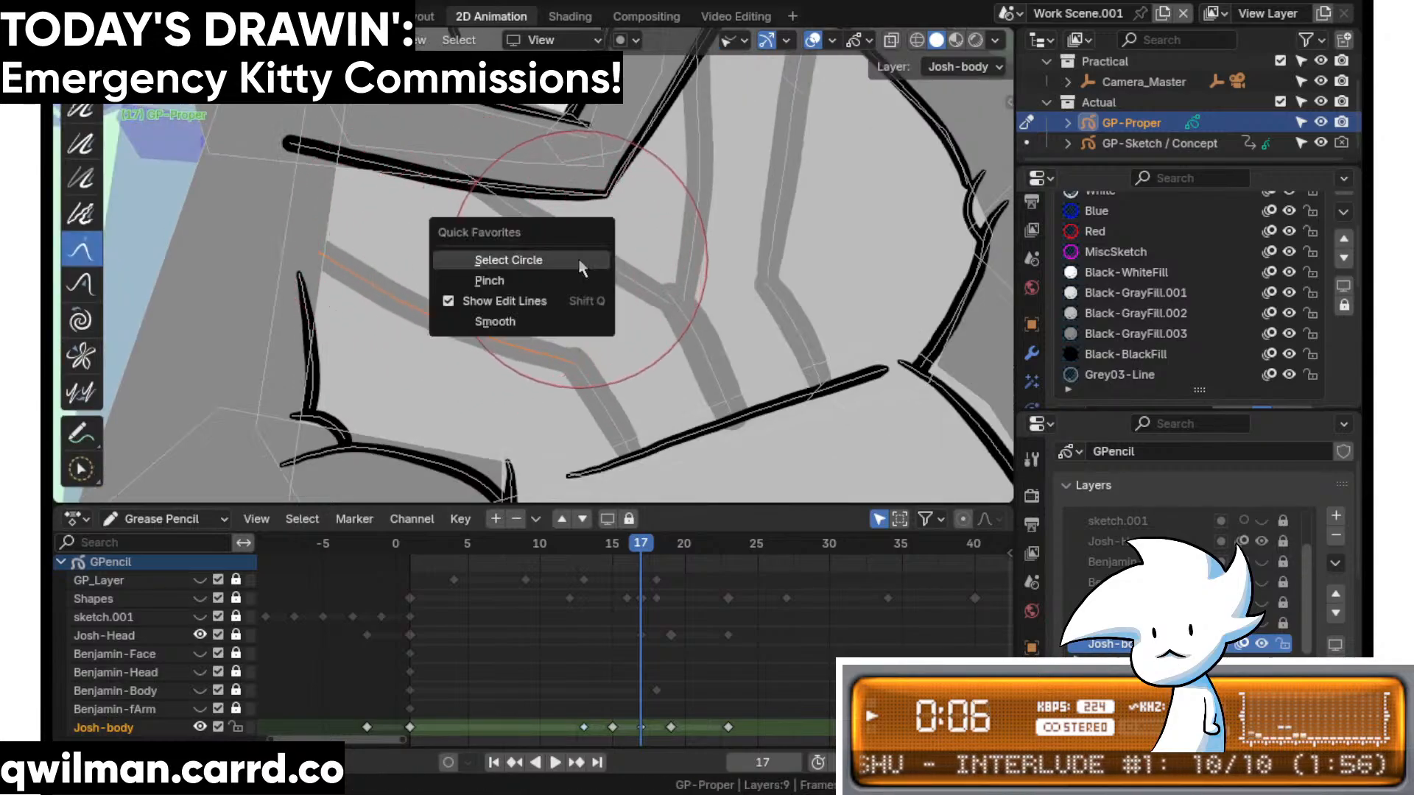
pyautogui.click(579, 261)
pyautogui.click(562, 243)
pyautogui.hotkey('shift', 'space')
pyautogui.click(546, 119)
pyautogui.scroll(-3, 554, 146)
pyautogui.moveTo(556, 198); pyautogui.dragTo(561, 216)
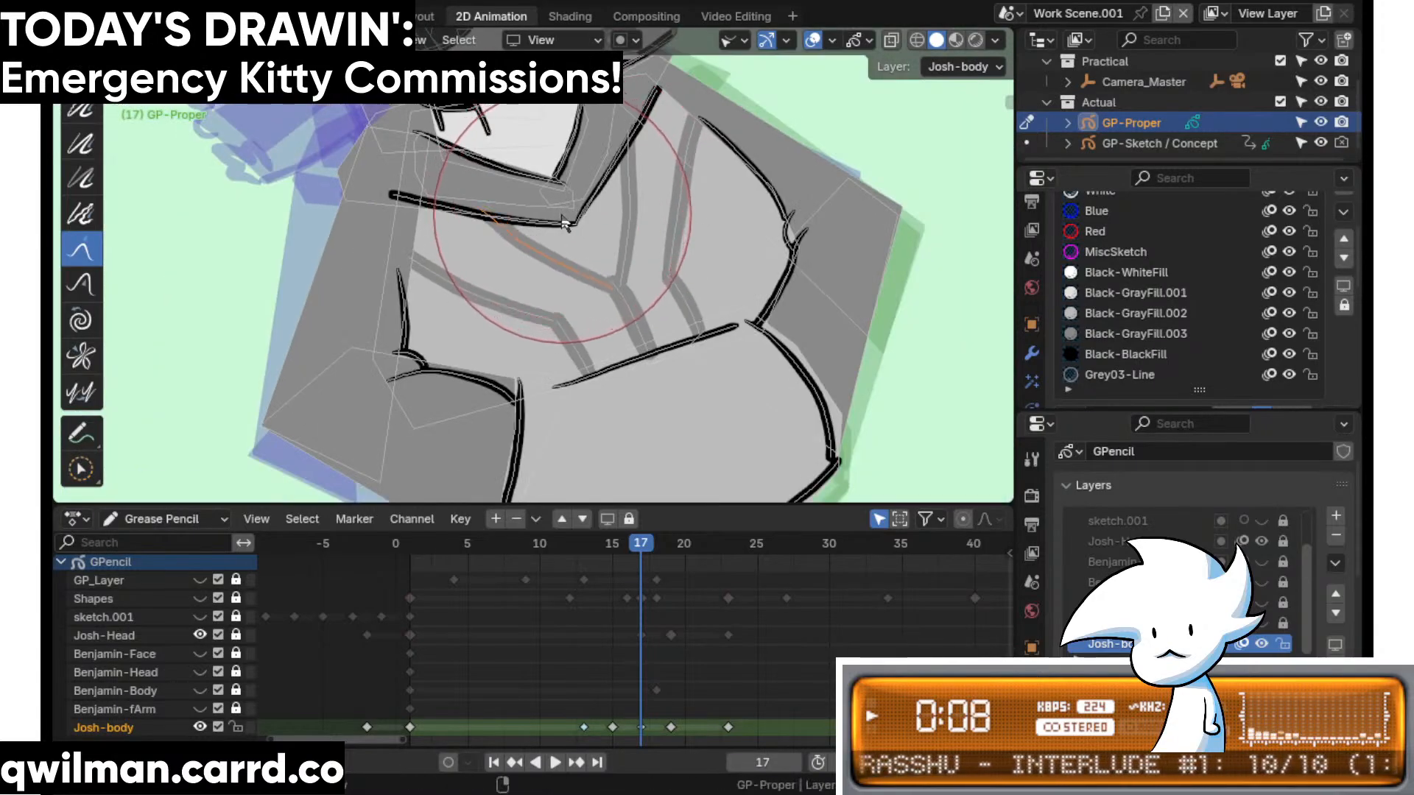
# - Select the upright grey stripe beside the collar's V and reshape its curve with Grab
pyautogui.scroll(2, 625, 205)
pyautogui.press('q')
pyautogui.click(649, 221)
pyautogui.click(665, 196)
pyautogui.hotkey('shift', 'space')
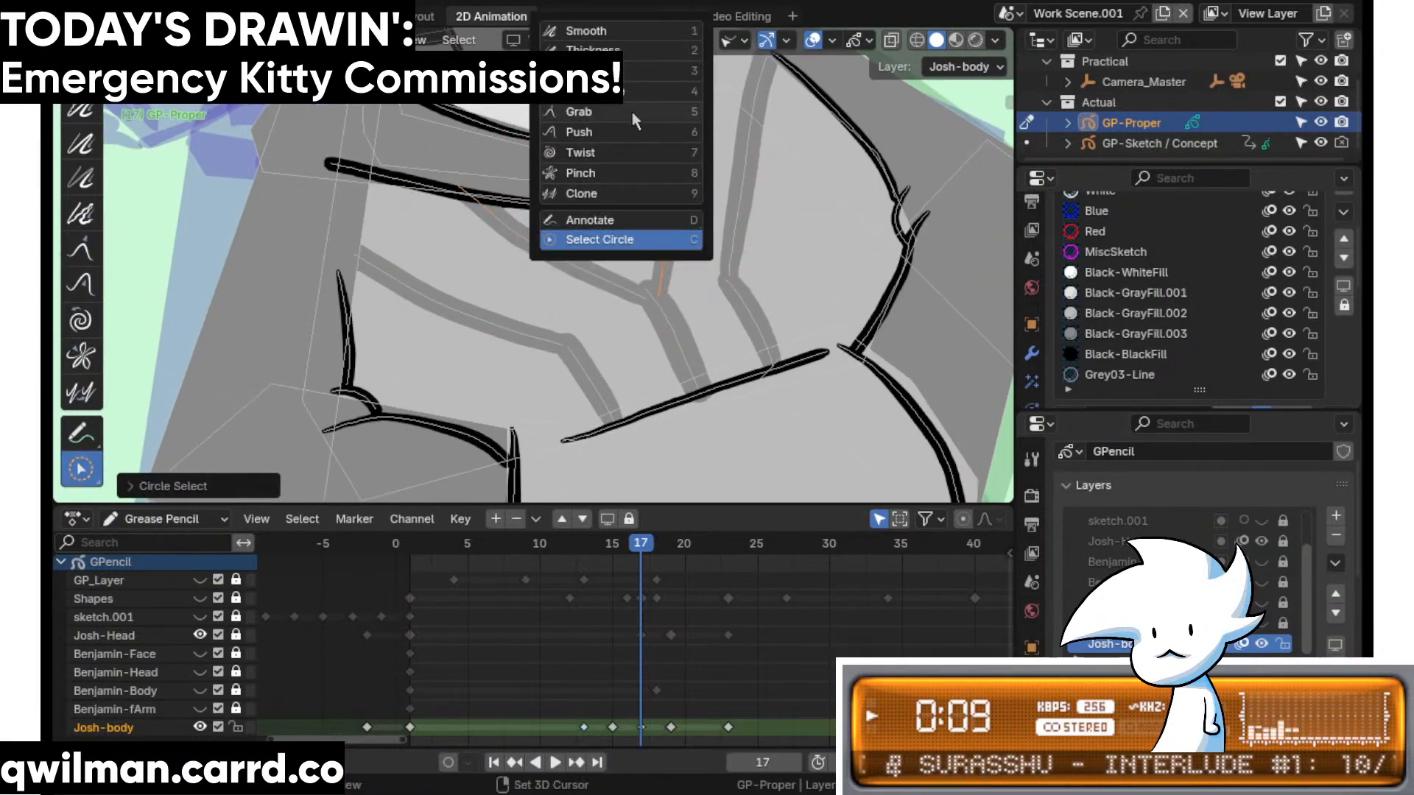
pyautogui.click(632, 112)
pyautogui.scroll(-2, 640, 147)
# - Select the outermost upright grey chest stripe and bend its upper part into a smoother curve with Grab
pyautogui.scroll(2, 685, 222)
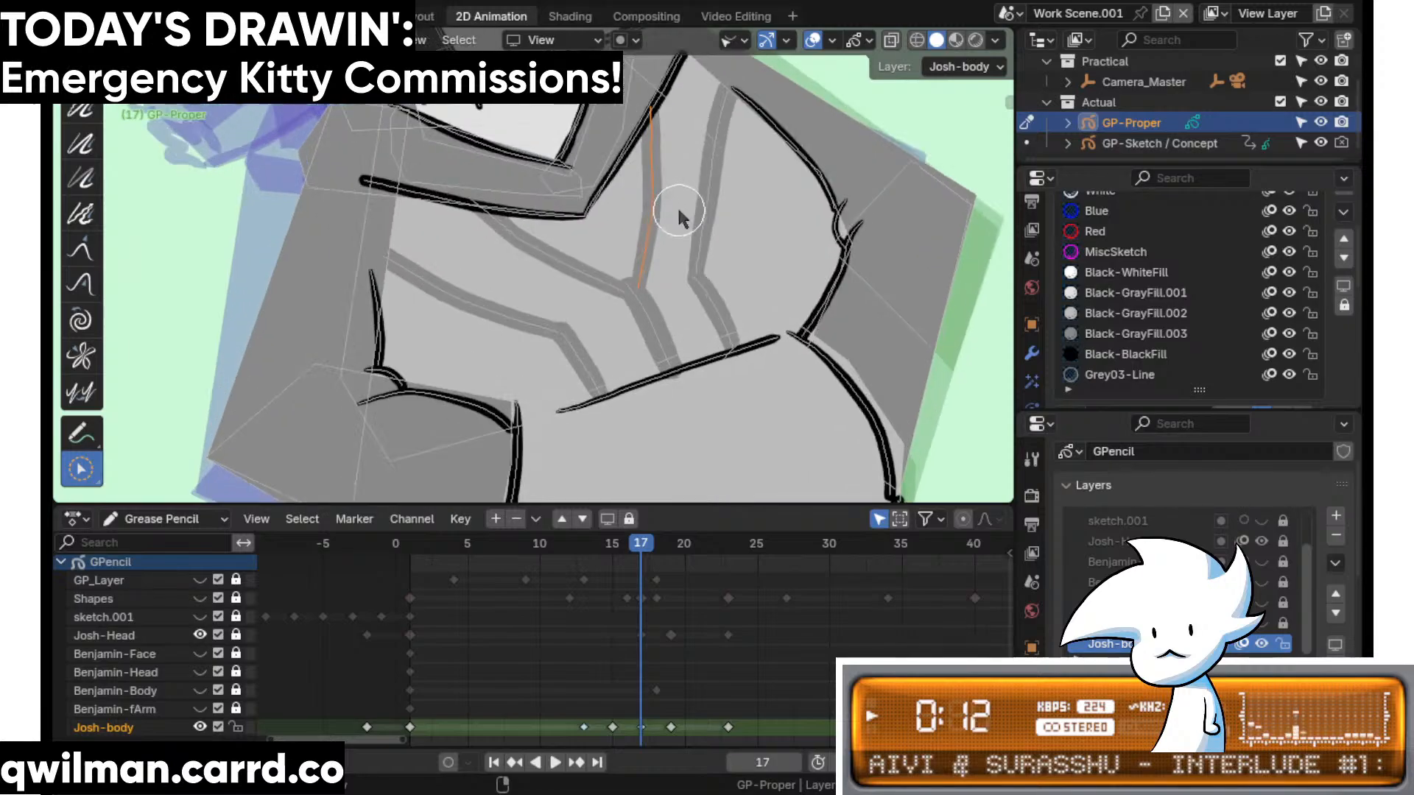
pyautogui.click(706, 182)
pyautogui.hotkey('shift', 'space')
pyautogui.click(653, 116)
pyautogui.scroll(-3, 659, 209)
pyautogui.scroll(2, 656, 205)
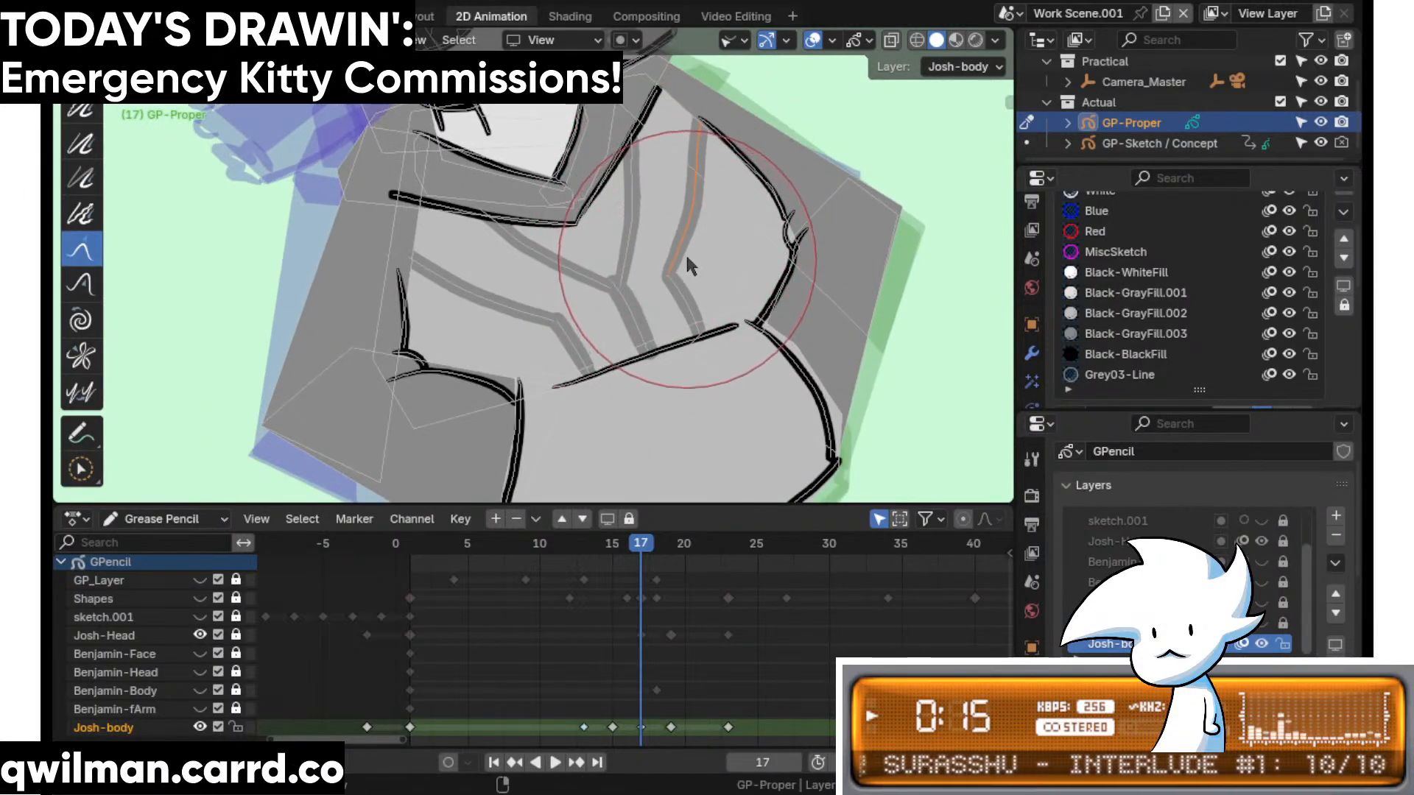
pyautogui.keyDown('shift'); pyautogui.moveTo(729, 138); pyautogui.dragTo(726, 240, button='middle'); pyautogui.keyUp('shift')
pyautogui.moveTo(705, 130); pyautogui.dragTo(700, 125)
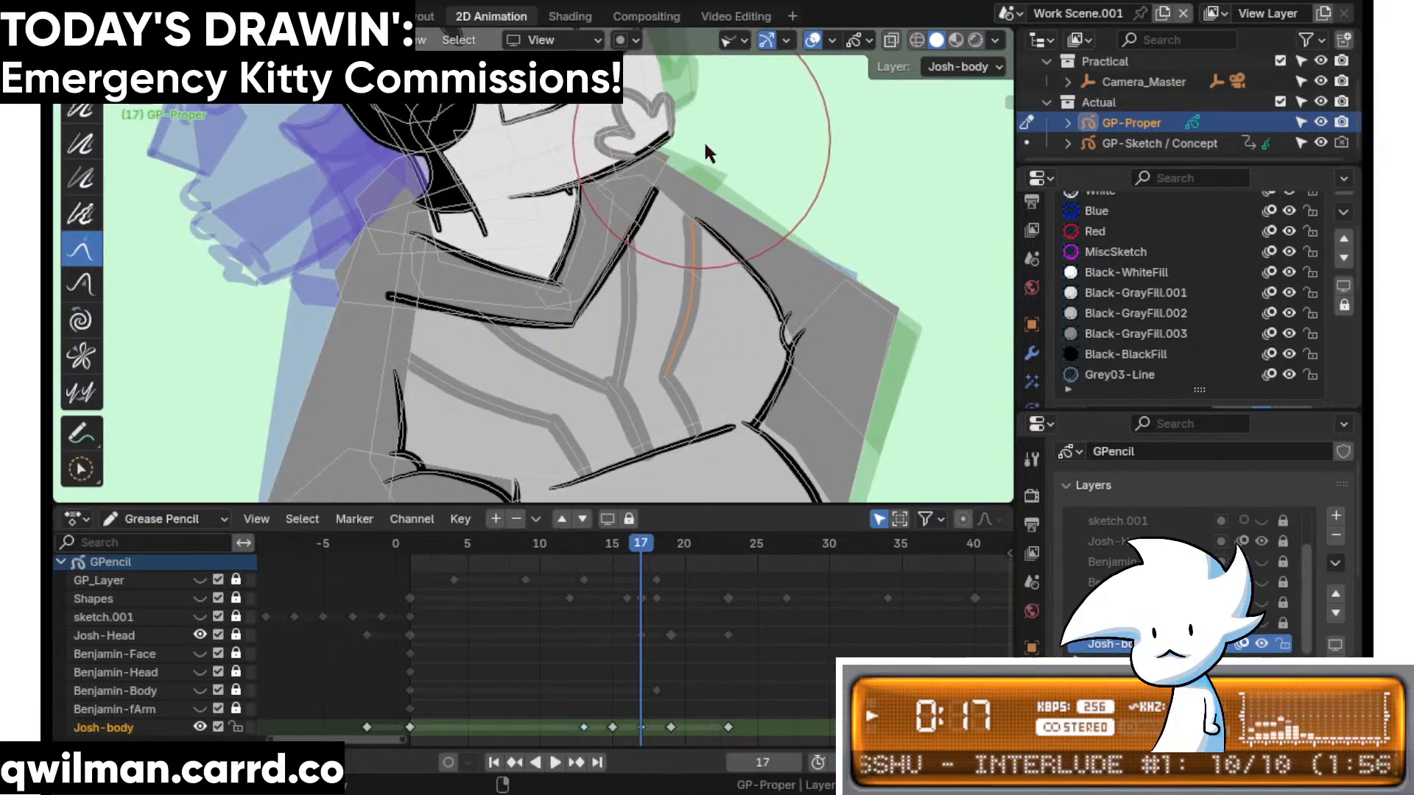
# - Review the motion from frame 14 to 17 to check the reshaped collar and chest stripes
pyautogui.scroll(2, 681, 221)
pyautogui.press('space')
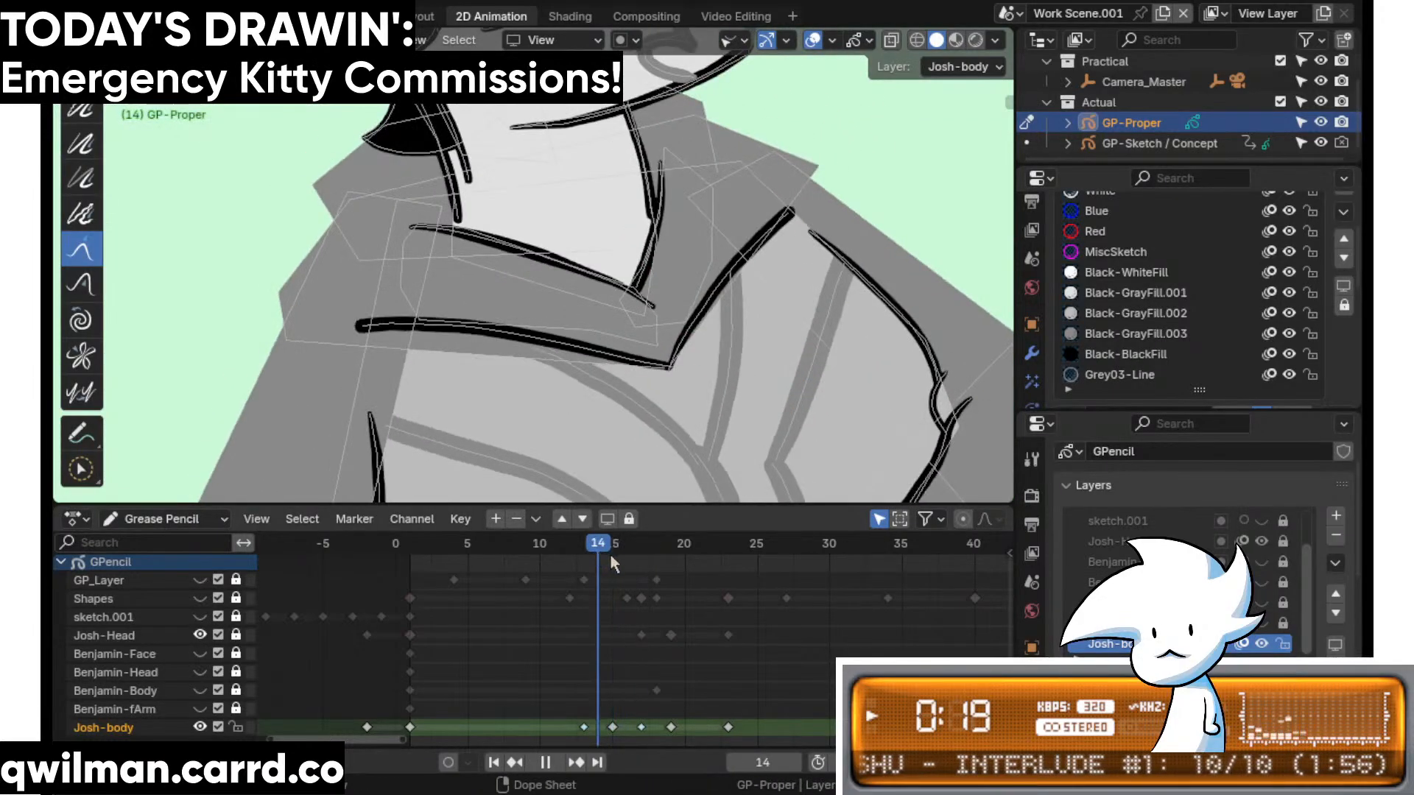
pyautogui.press('space')
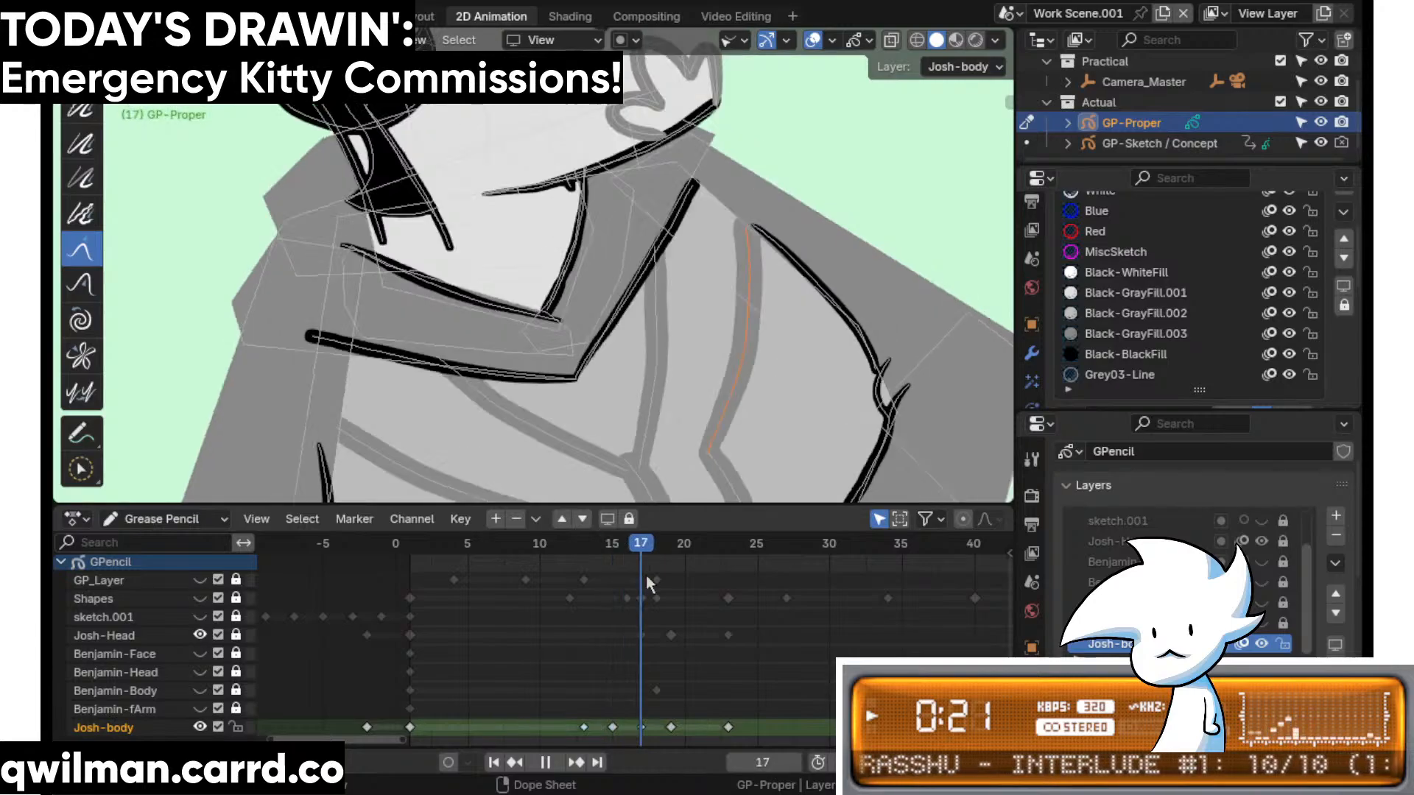
# - Select the collar's inner line below the chin and adjust its curve with Grab
pyautogui.scroll(6, 631, 435)
pyautogui.press('q')
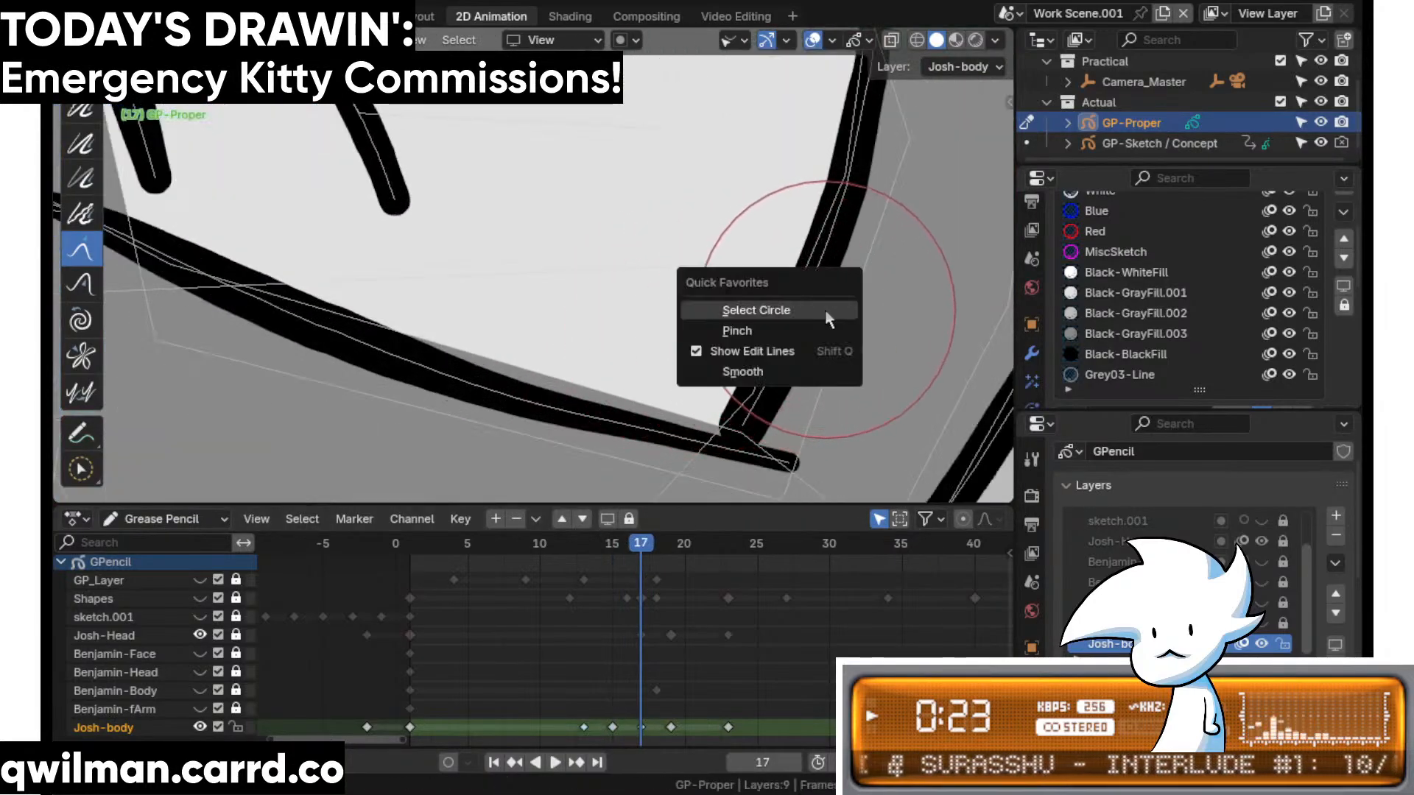
pyautogui.click(827, 311)
pyautogui.click(816, 307)
pyautogui.scroll(-3, 807, 303)
pyautogui.hotkey('shift', 'space')
pyautogui.click(681, 45)
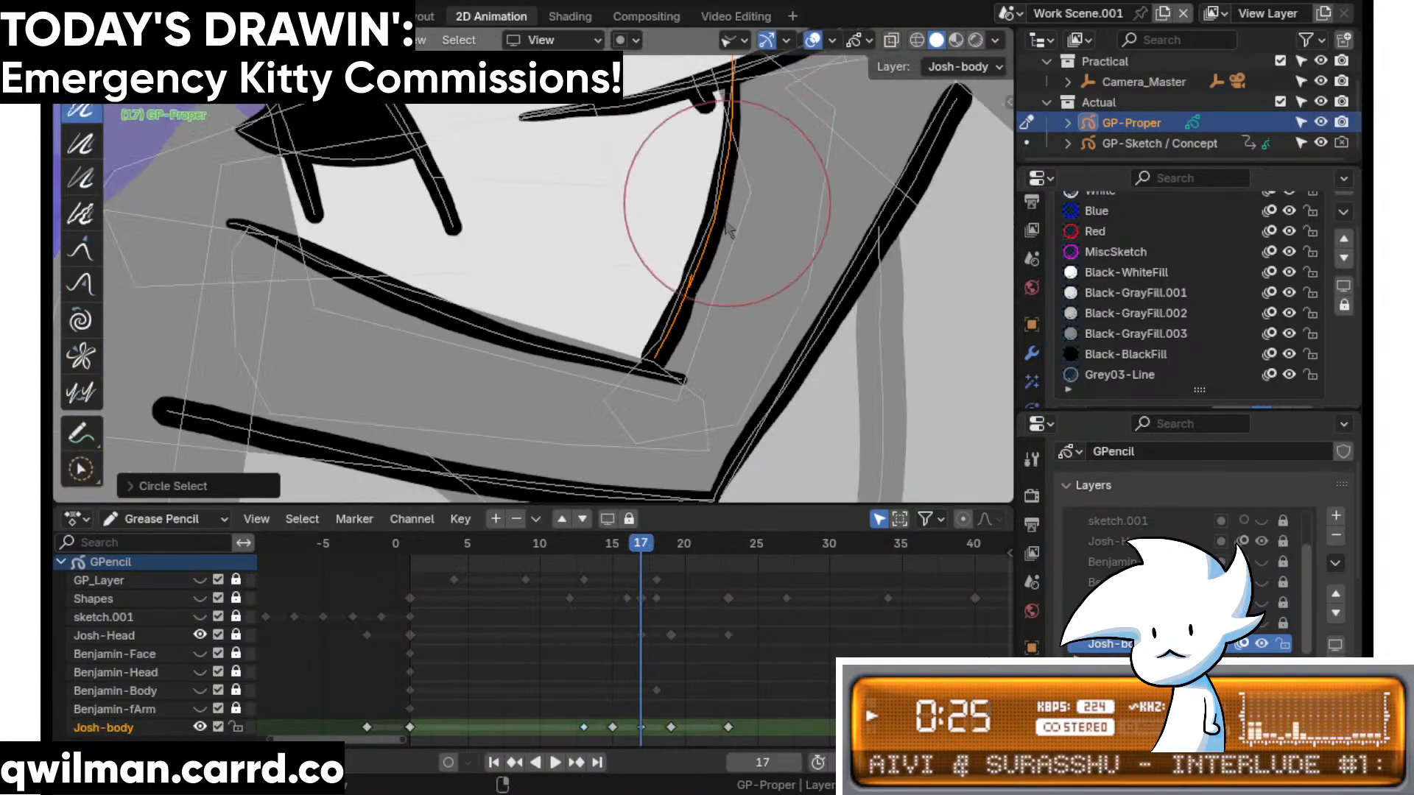
pyautogui.moveTo(723, 205); pyautogui.dragTo(717, 235)
# - Select the long diagonal inner neckline stroke under the neck and refine its curve with Grab
pyautogui.press('q')
pyautogui.click(593, 376)
pyautogui.scroll(3, 593, 375)
pyautogui.scroll(1, 553, 394)
pyautogui.click(410, 393)
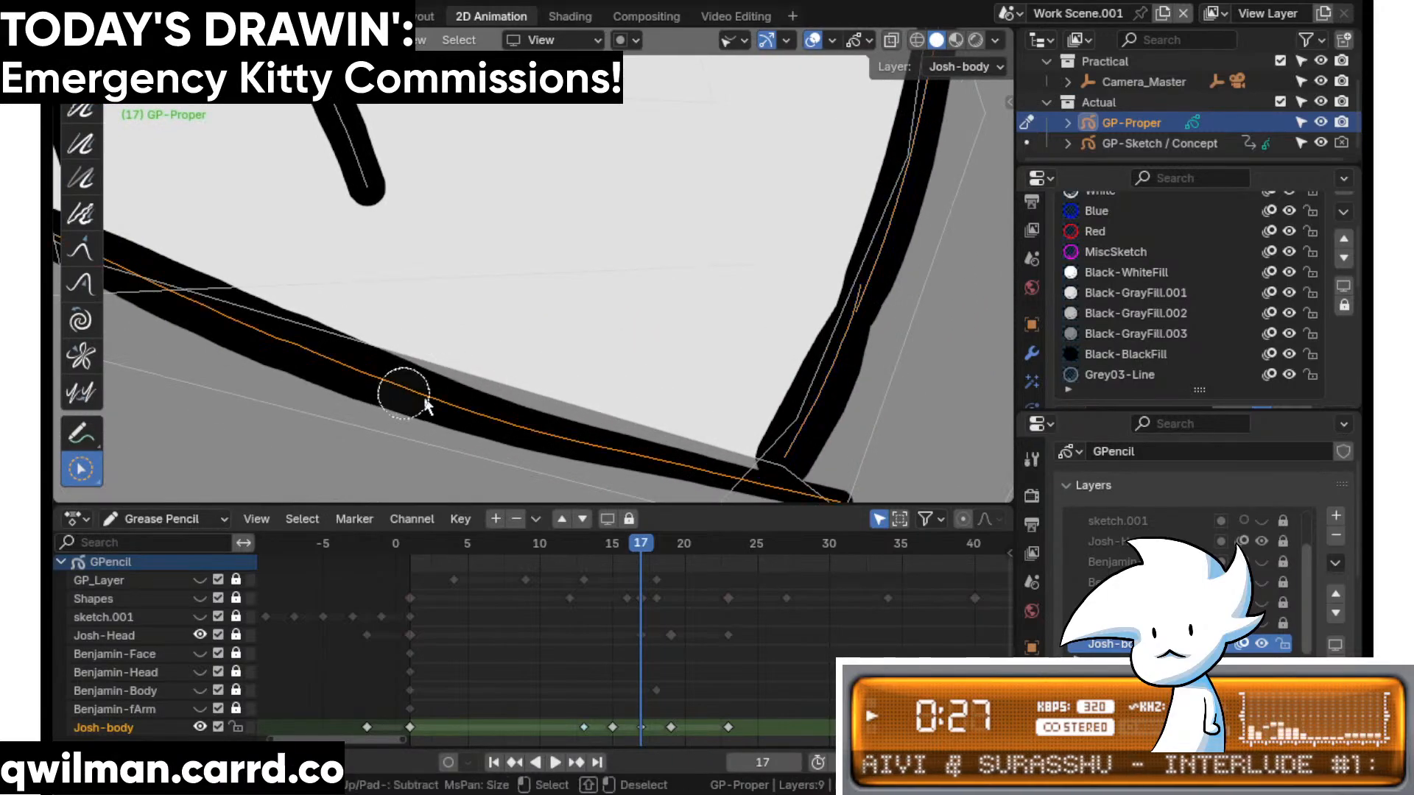
pyautogui.scroll(-3, 449, 375)
pyautogui.hotkey('shift', 'space')
pyautogui.click(448, 198)
pyautogui.scroll(-3, 412, 193)
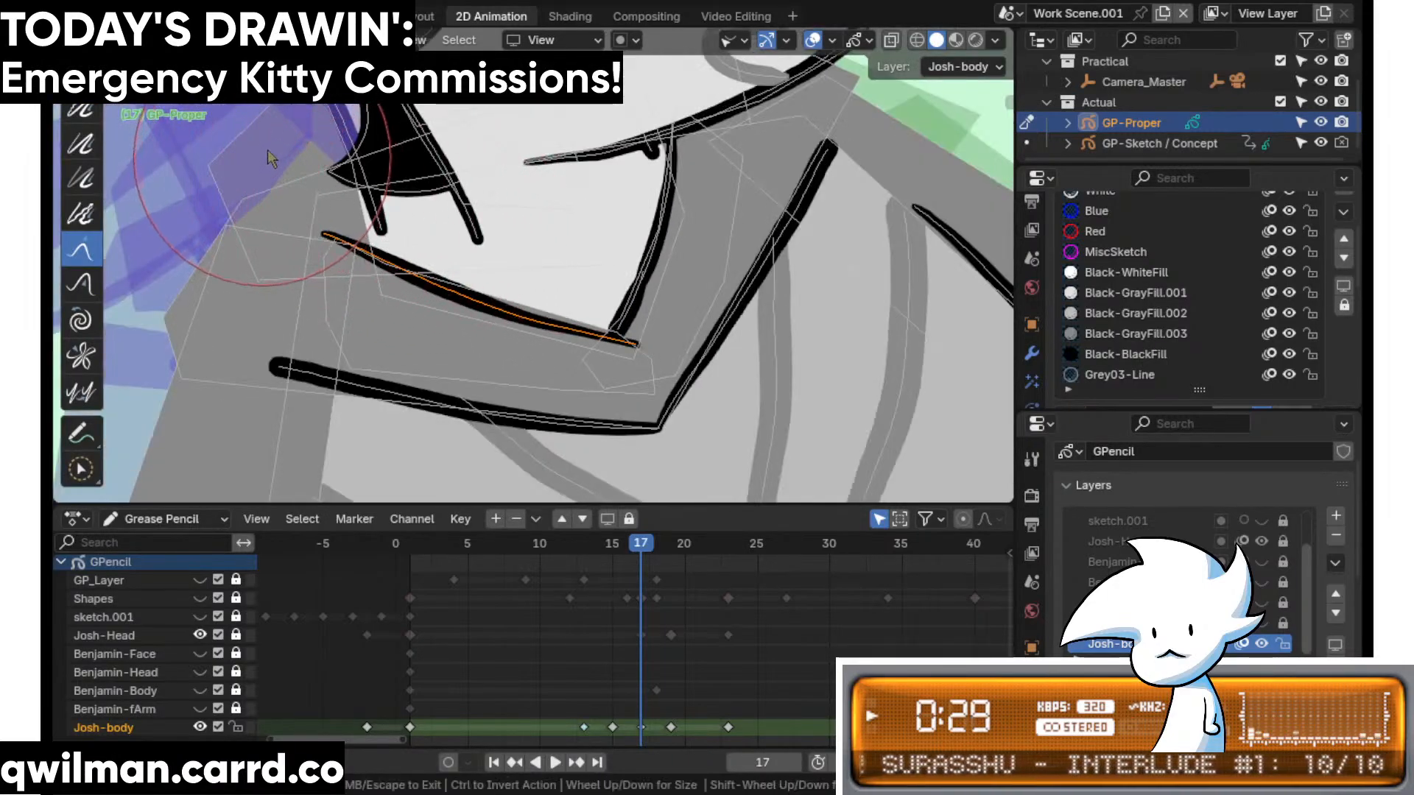
pyautogui.scroll(1, 678, 351)
pyautogui.scroll(2, 700, 391)
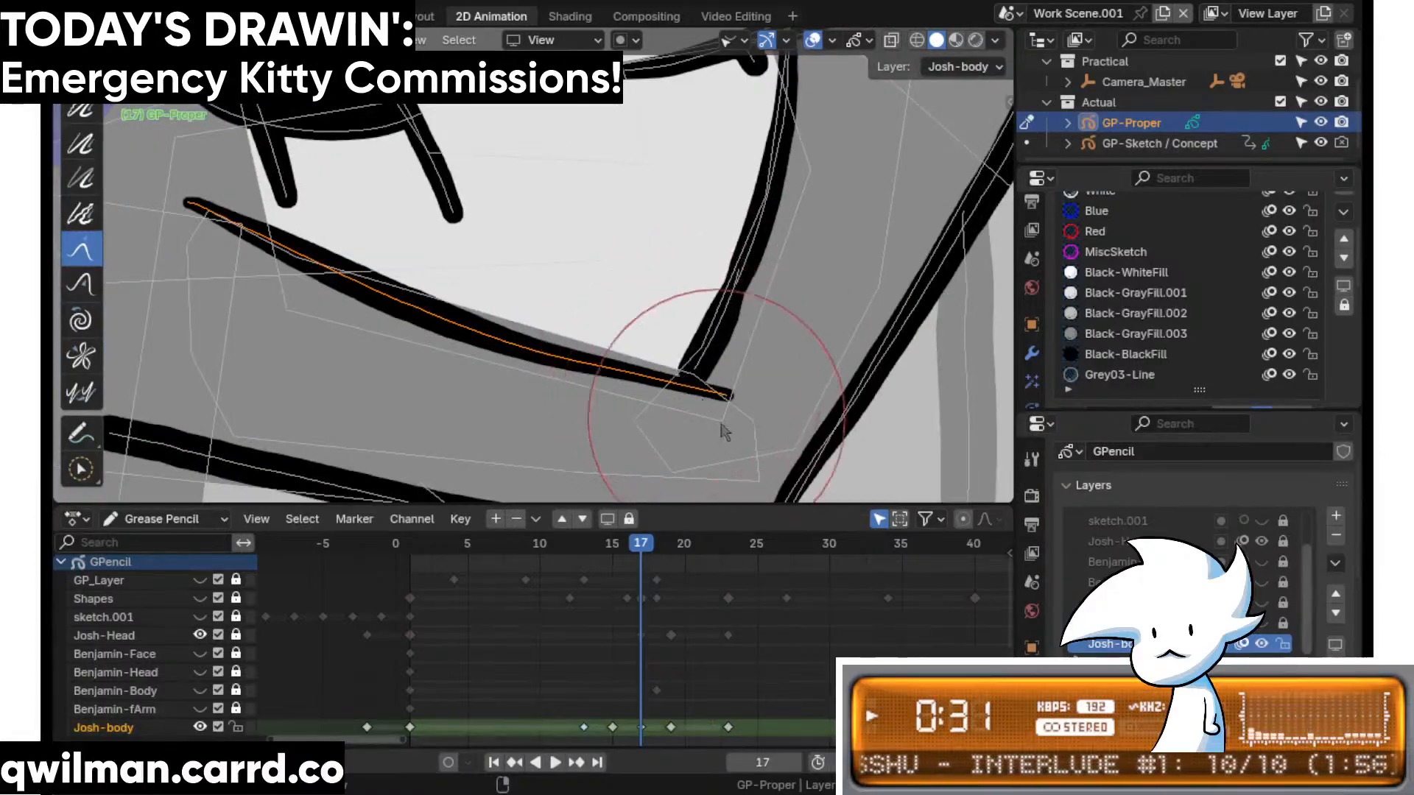
# - Select the grey collar fill beneath the diagonal neckline stroke and pull its edge toward the line with Grab
pyautogui.scroll(2, 719, 422)
pyautogui.keyDown('shift'); pyautogui.moveTo(868, 468); pyautogui.dragTo(773, 416, button='middle'); pyautogui.keyUp('shift')
pyautogui.press('c')
pyautogui.click(760, 431)
pyautogui.hotkey('shift', 'space')
pyautogui.click(634, 206)
pyautogui.scroll(-4, 634, 230)
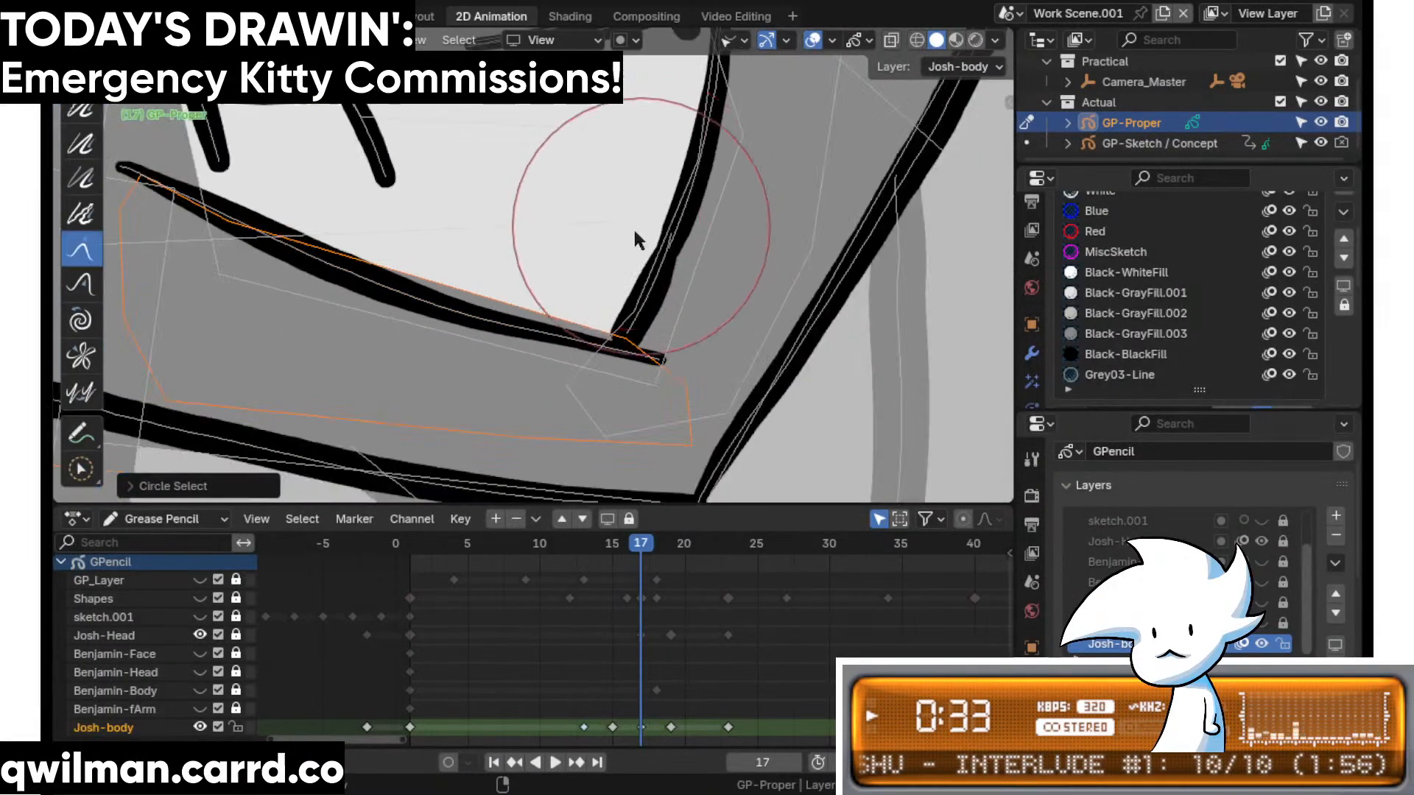
pyautogui.moveTo(524, 244)
pyautogui.mouseDown()
pyautogui.moveTo(514, 270)
pyautogui.moveTo(605, 287)
pyautogui.moveTo(575, 262)
pyautogui.moveTo(625, 294)
pyautogui.moveTo(578, 280)
pyautogui.moveTo(561, 308)
pyautogui.mouseUp()
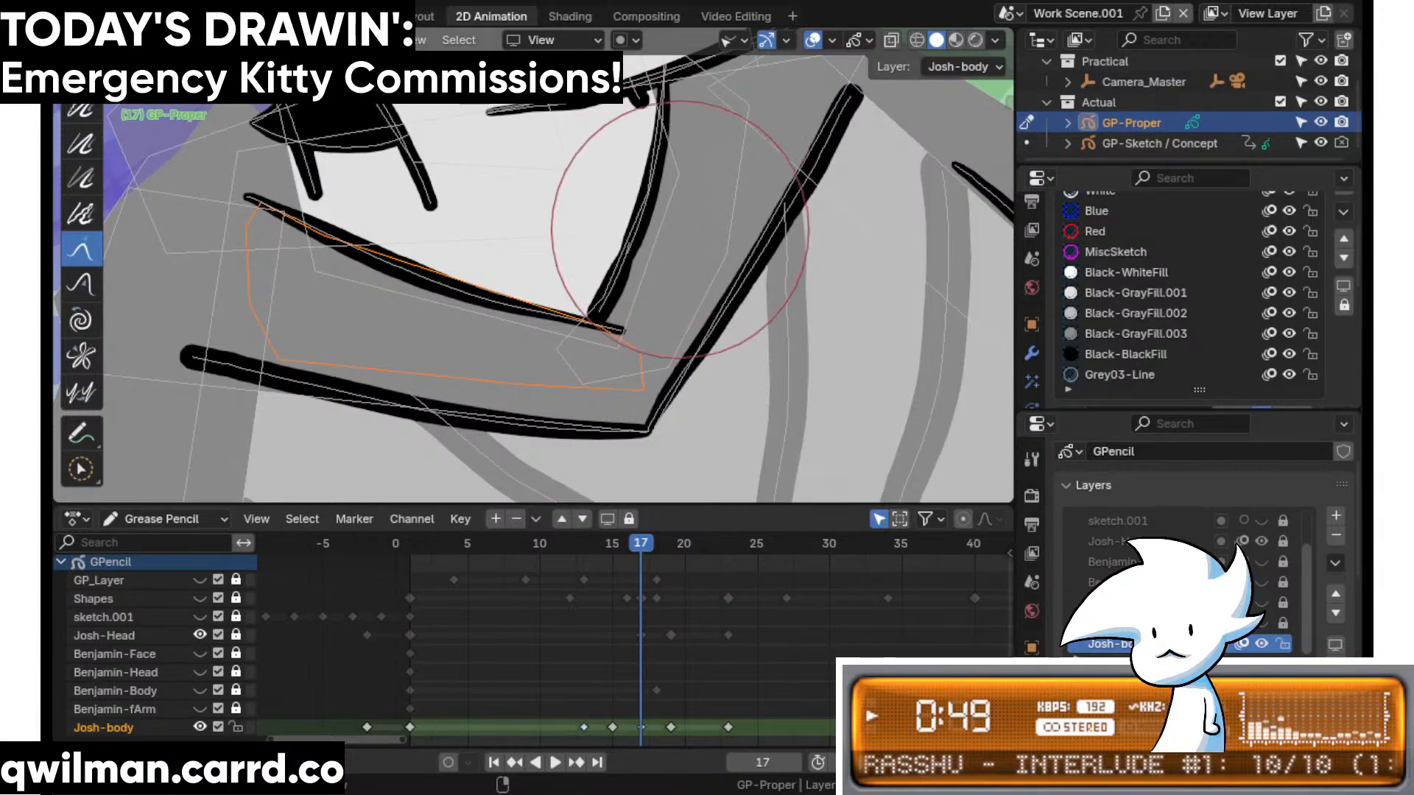
pyautogui.scroll(-5, 621, 252)
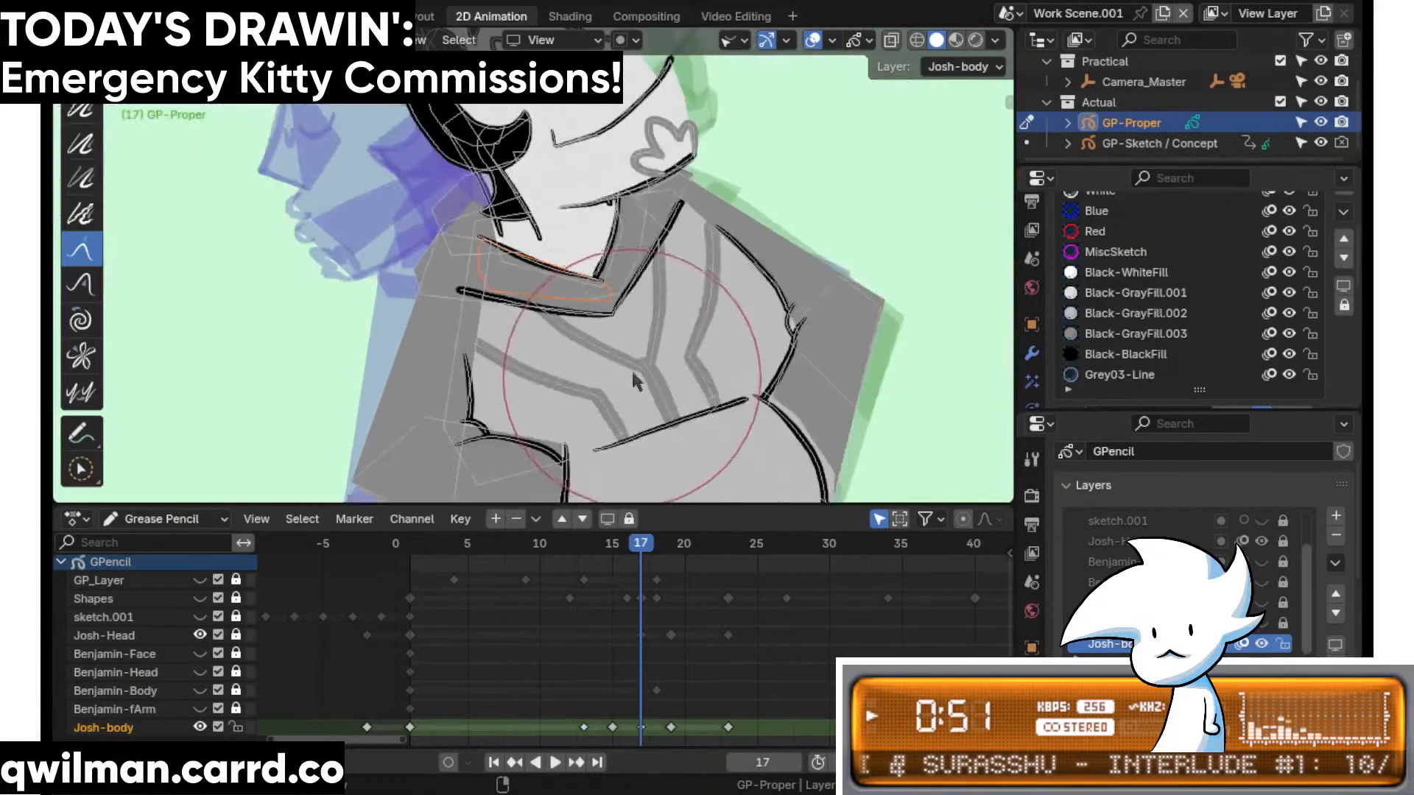
# - Lock the Josh-body layer and unlock the Josh-Head layer for editing the head at frame 17
pyautogui.keyDown('shift'); pyautogui.moveTo(638, 497); pyautogui.dragTo(639, 487, button='middle'); pyautogui.keyUp('shift')
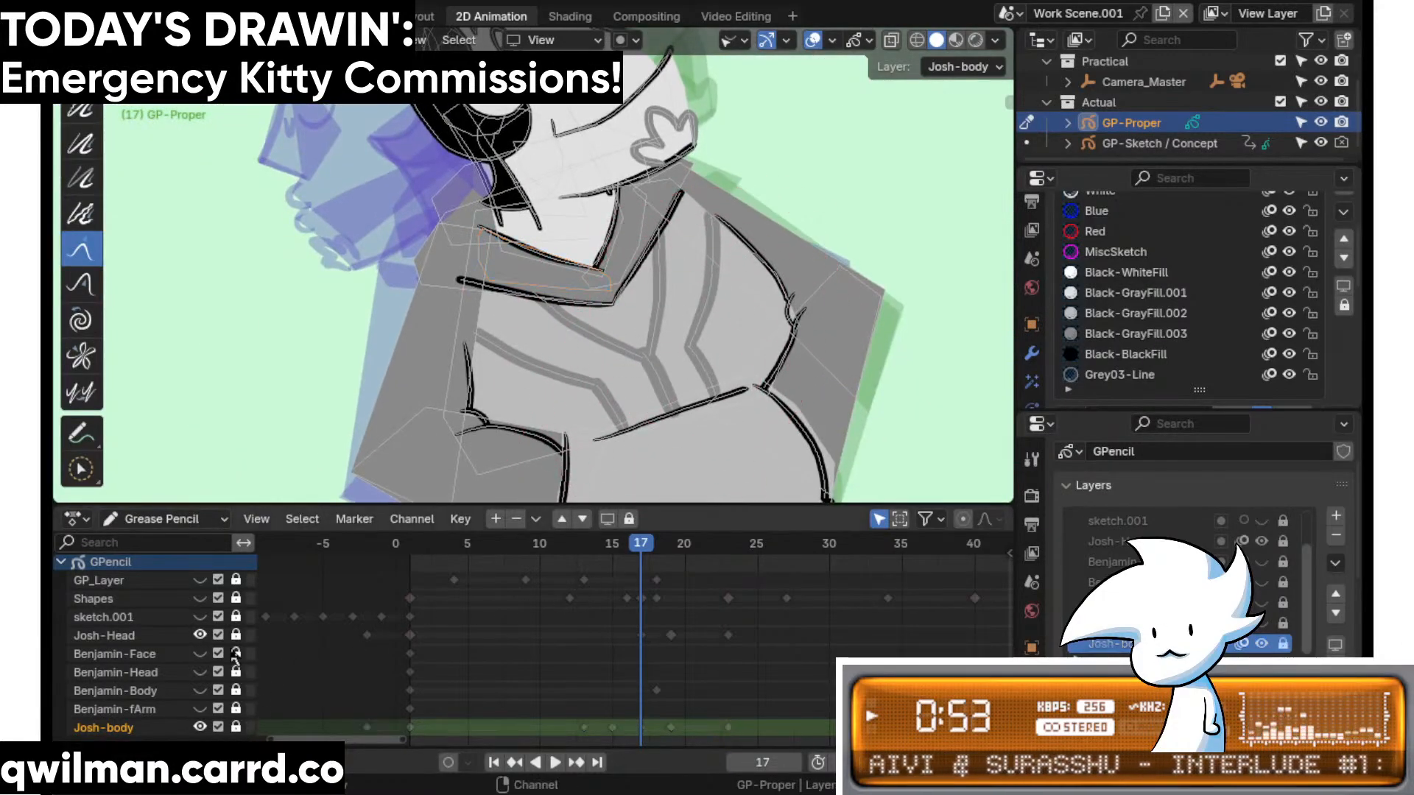
pyautogui.click(235, 635)
pyautogui.keyDown('shift'); pyautogui.moveTo(657, 128); pyautogui.dragTo(634, 404, button='middle'); pyautogui.keyUp('shift')
pyautogui.scroll(2, 622, 295)
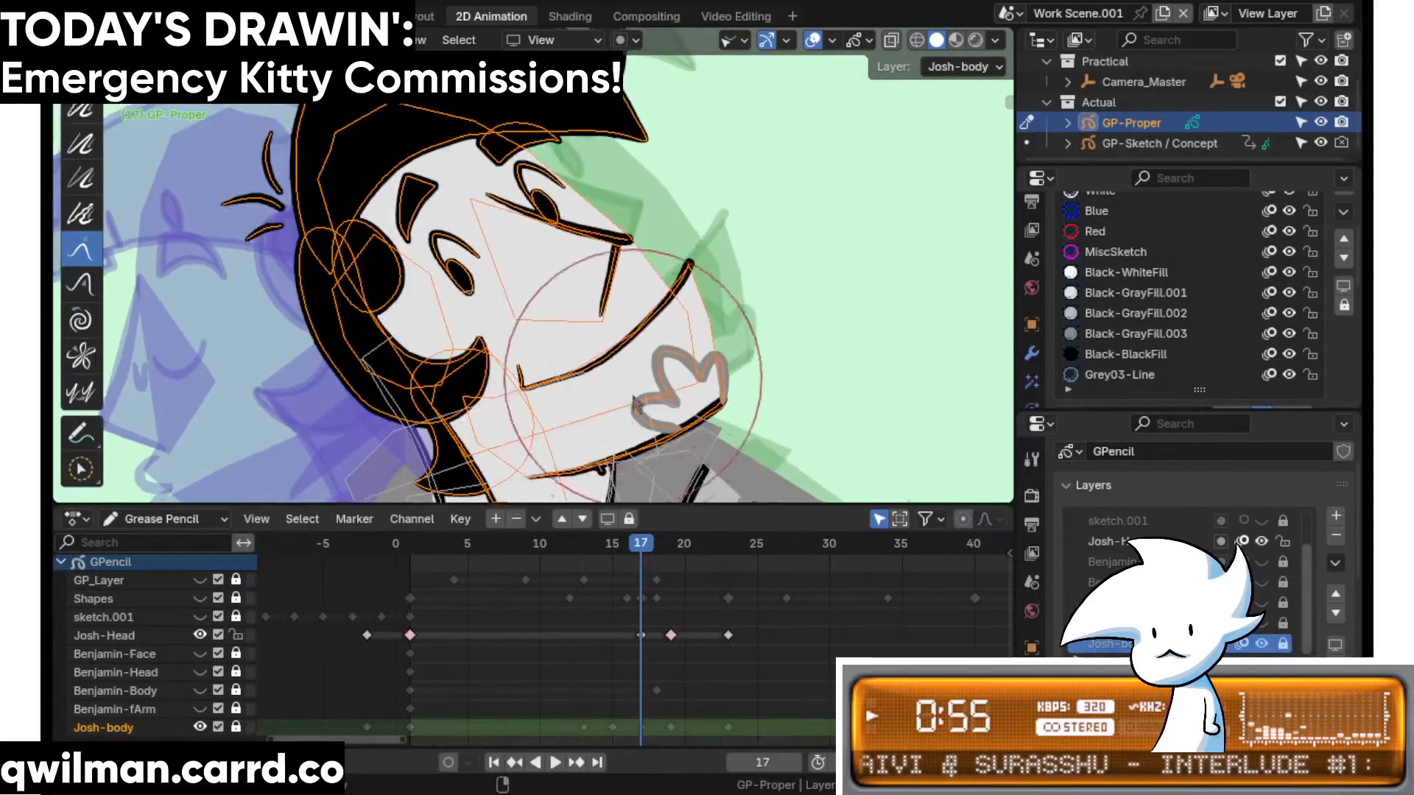
pyautogui.moveTo(640, 545)
pyautogui.mouseDown()
pyautogui.moveTo(597, 548)
pyautogui.moveTo(640, 550)
pyautogui.mouseUp()
pyautogui.scroll(4, 630, 278)
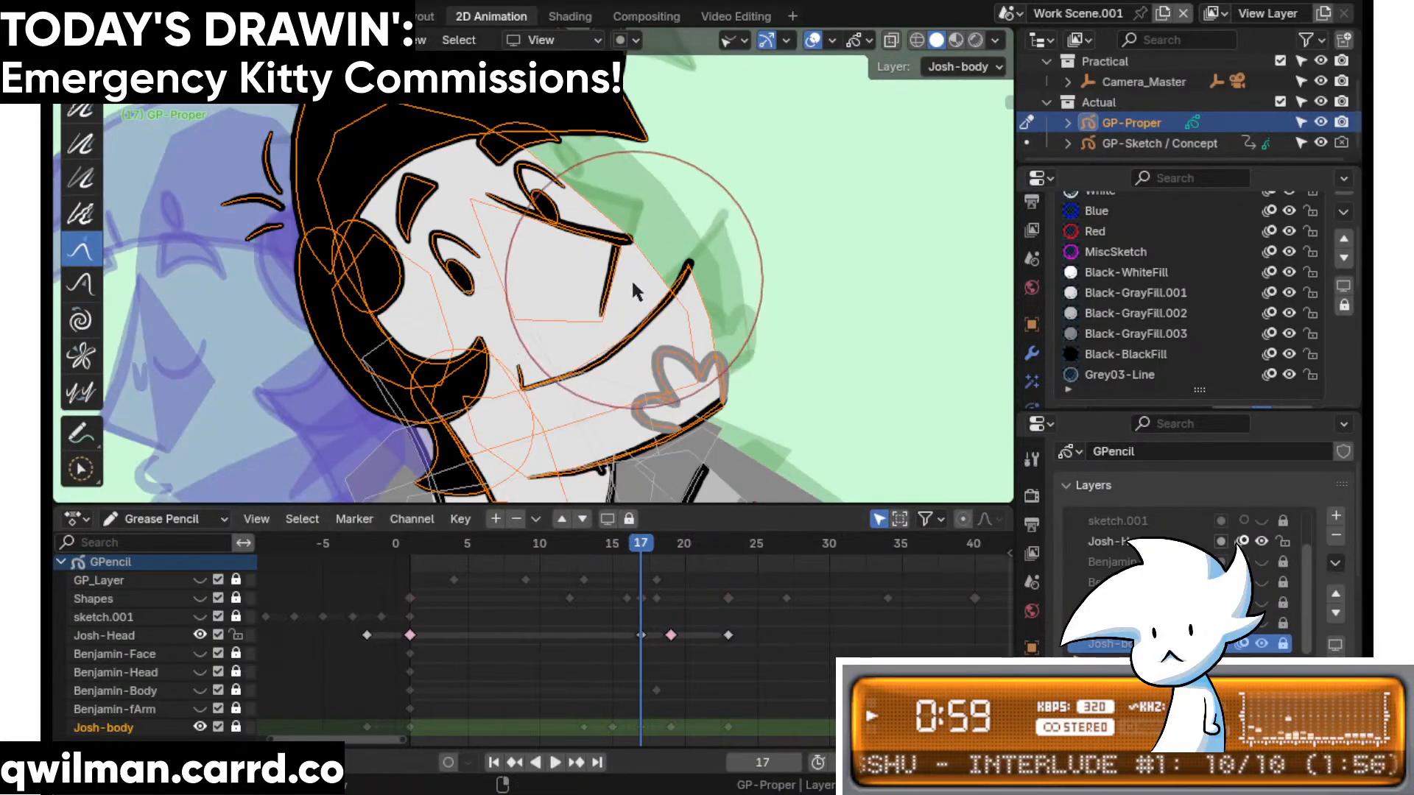
# - Select the nose bridge line running past the far eye and adjust its shape with Grab
pyautogui.press('q')
pyautogui.click(737, 356)
pyautogui.scroll(2, 744, 352)
pyautogui.click(785, 326)
pyautogui.scroll(-3, 789, 330)
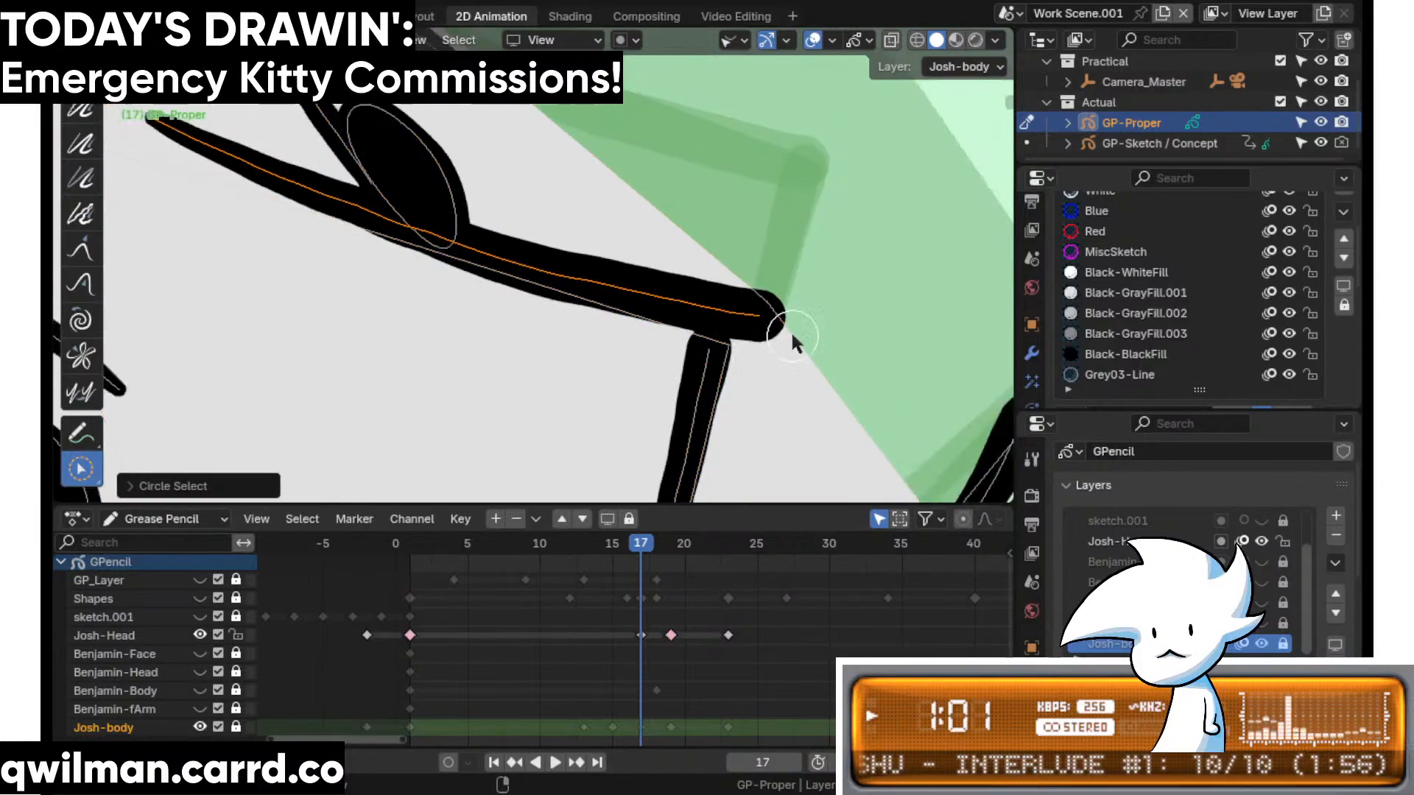
pyautogui.hotkey('shift', 'space')
pyautogui.click(669, 177)
pyautogui.scroll(-3, 669, 180)
pyautogui.moveTo(672, 282); pyautogui.dragTo(647, 294)
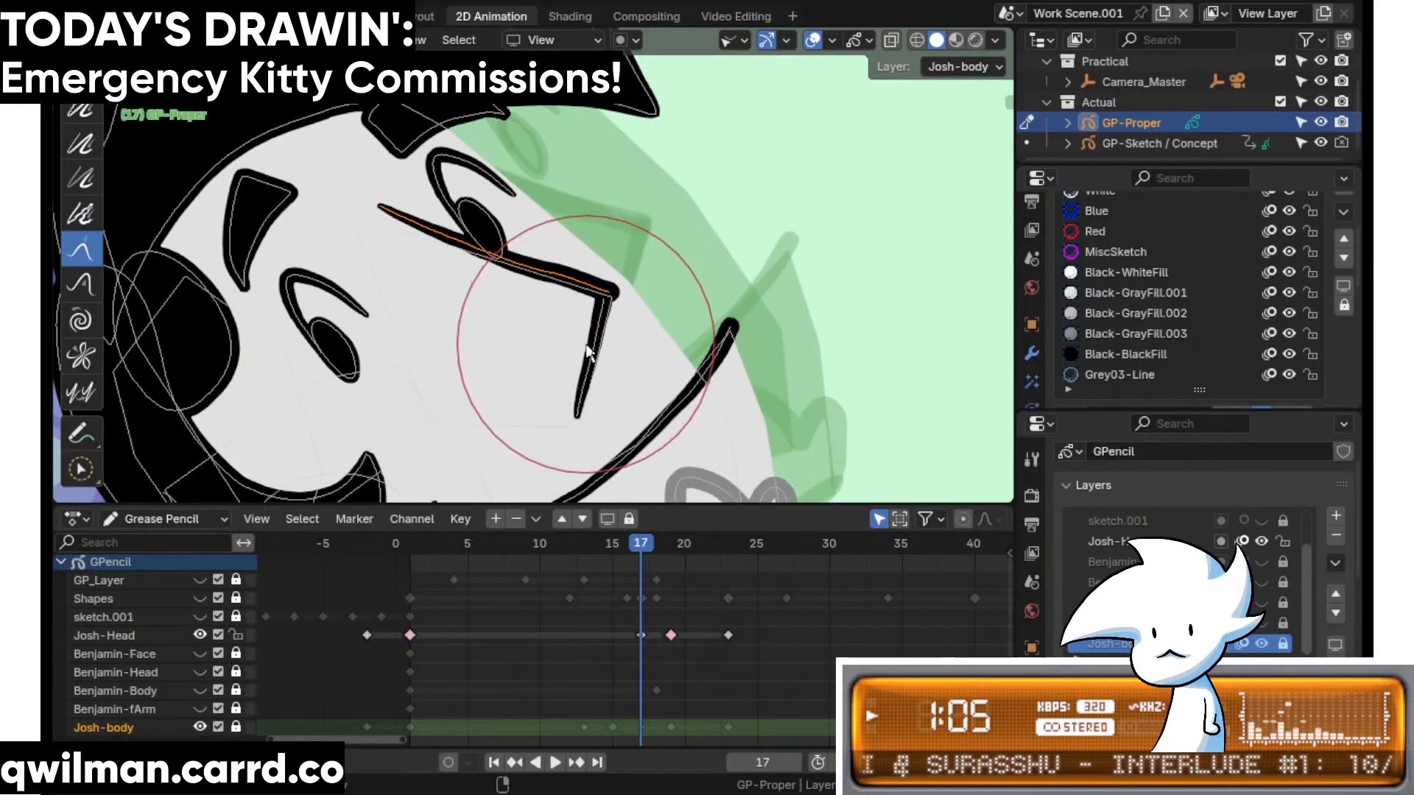
# - Select the nose's bridge, underside and fill strokes together, shift them slightly up and outward with Grab, and check the motion
pyautogui.press('Tab')
pyautogui.press('q')
pyautogui.click(616, 346)
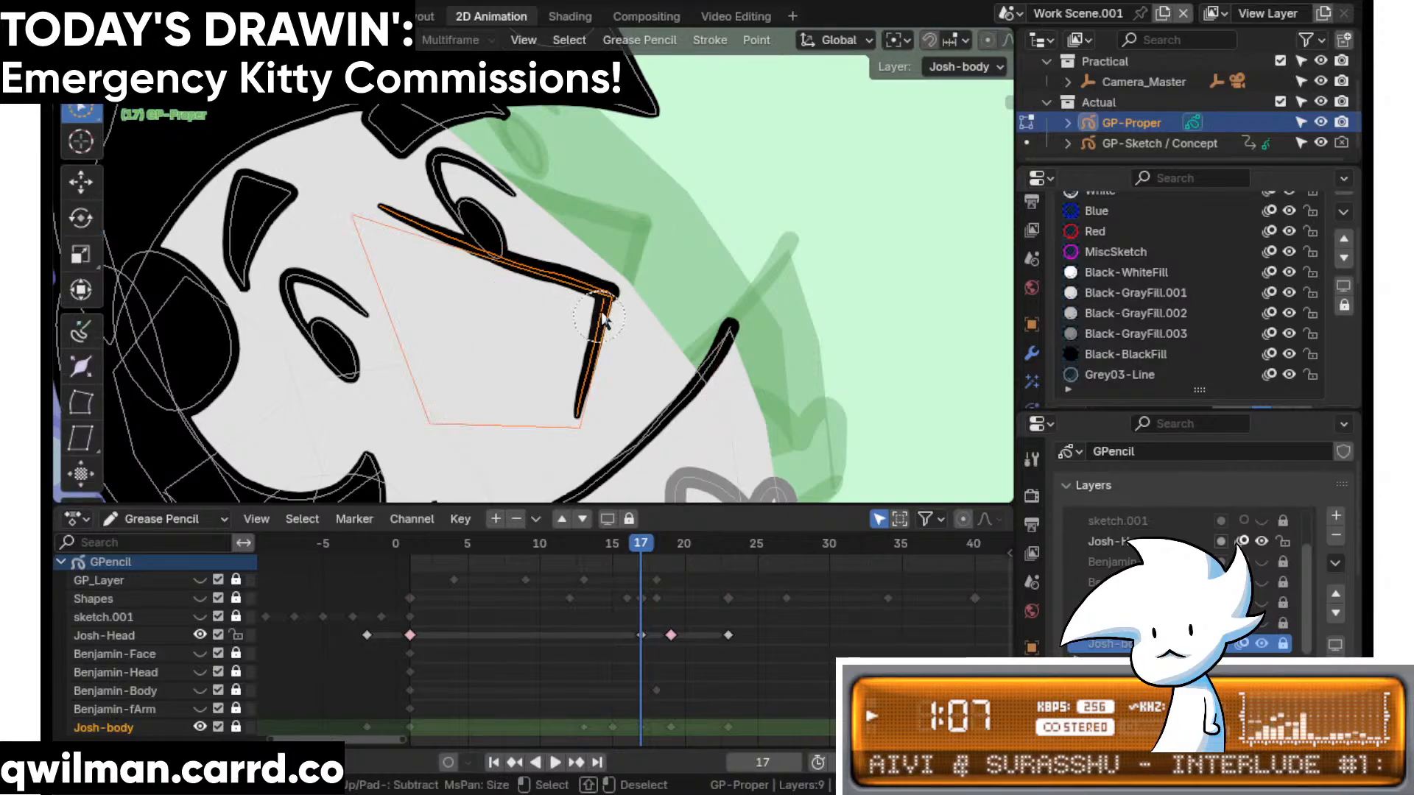
pyautogui.rightClick(600, 316)
pyautogui.hotkey('shift', 'space')
pyautogui.click(554, 355)
pyautogui.moveTo(497, 317); pyautogui.dragTo(515, 301)
pyautogui.press('Tab')
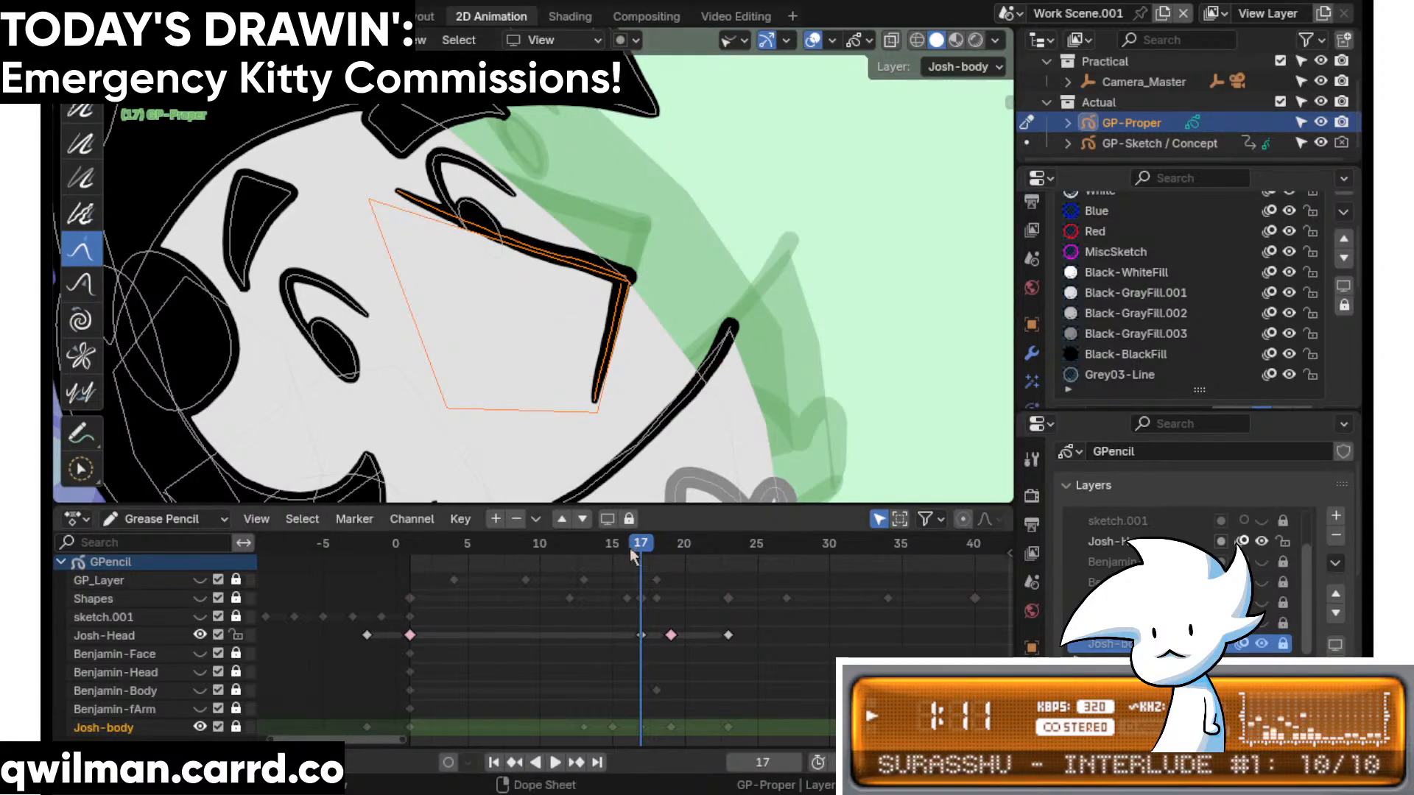
pyautogui.moveTo(630, 548); pyautogui.dragTo(568, 546)
pyautogui.hotkey('shift', 'Right')
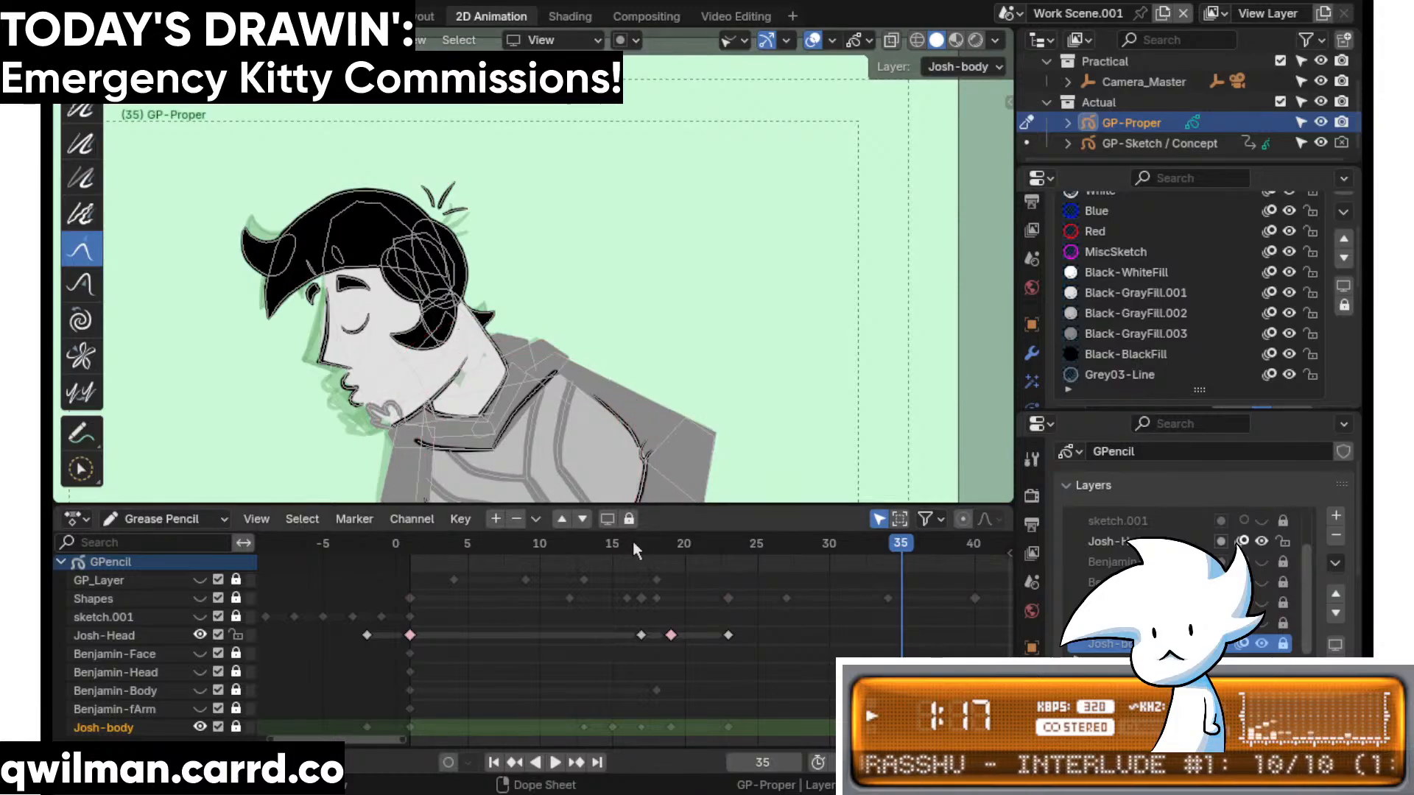
pyautogui.moveTo(642, 543)
pyautogui.mouseDown()
pyautogui.moveTo(567, 550)
pyautogui.moveTo(640, 554)
pyautogui.mouseUp()
# - Select the neck line below the sideburn and pull it toward the back of the neck with Grab
pyautogui.scroll(3, 648, 356)
pyautogui.scroll(2, 619, 344)
pyautogui.hotkey('shift', 'space')
pyautogui.press('w')
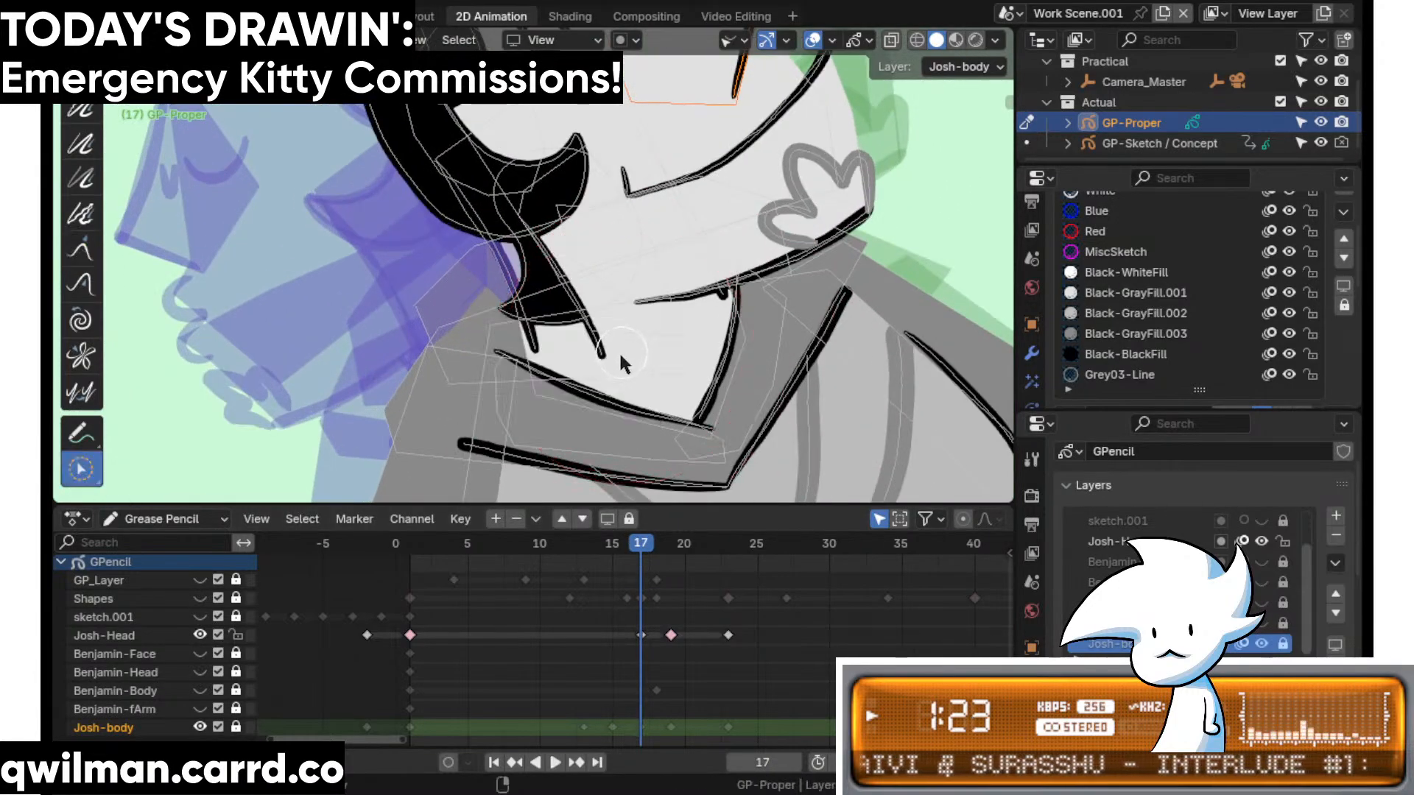
pyautogui.scroll(1, 670, 364)
pyautogui.scroll(-4, 623, 361)
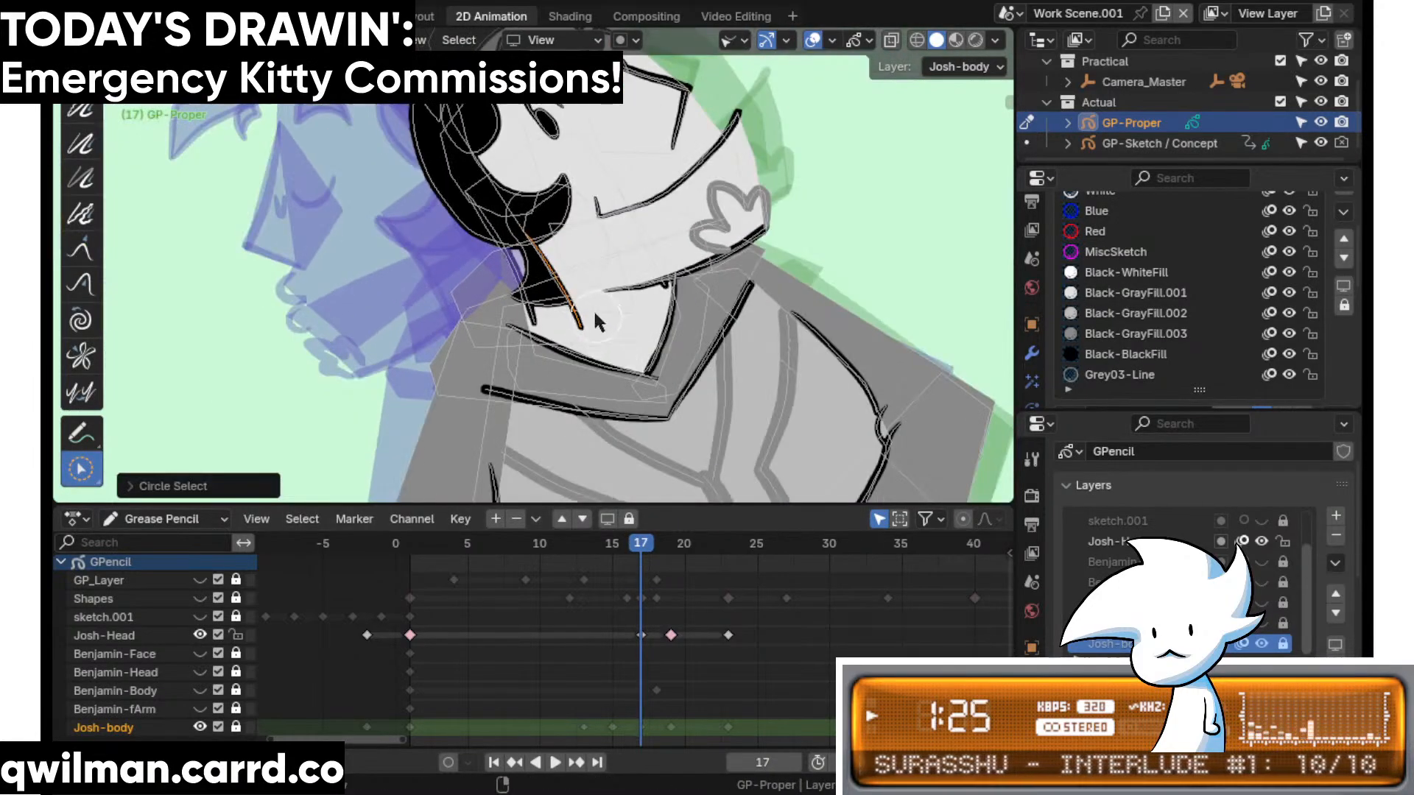
pyautogui.hotkey('shift', 'space')
pyautogui.click(530, 177)
pyautogui.scroll(-1, 567, 292)
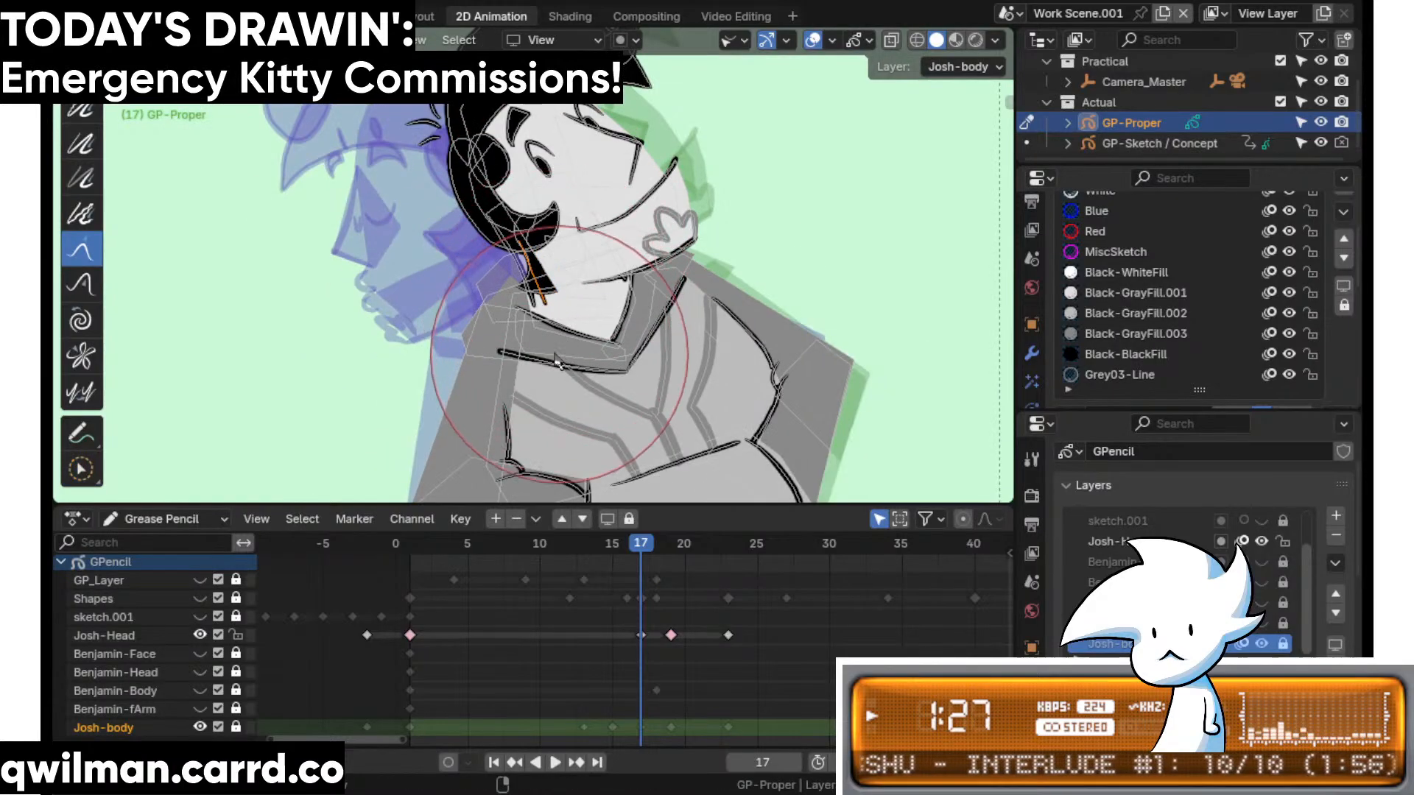
pyautogui.scroll(2, 542, 366)
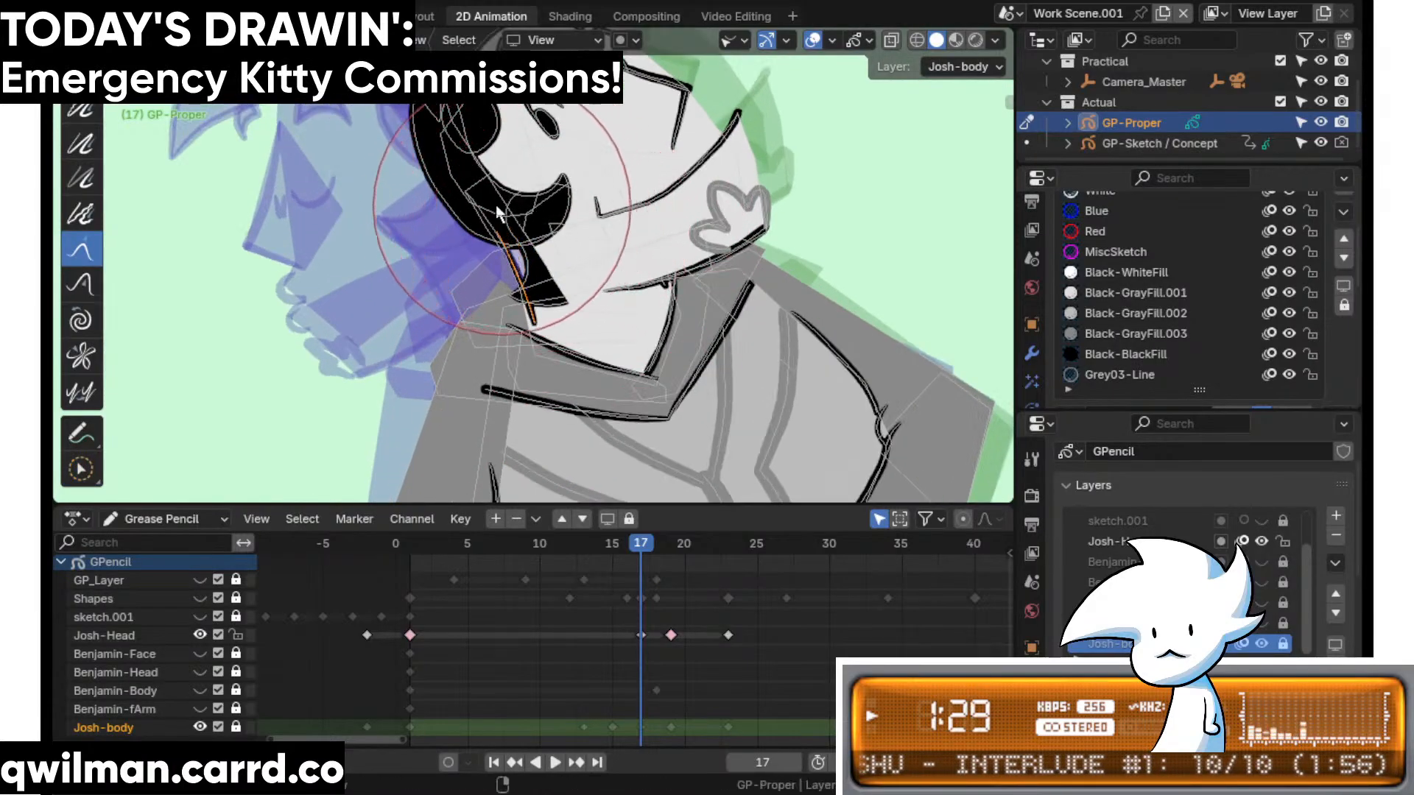
# - Select the light neck fill below the sideburn and pull its back edge toward the moved neck line with Grab
pyautogui.scroll(2, 528, 363)
pyautogui.hotkey('shift', 'space')
pyautogui.press('c')
pyautogui.click(662, 346)
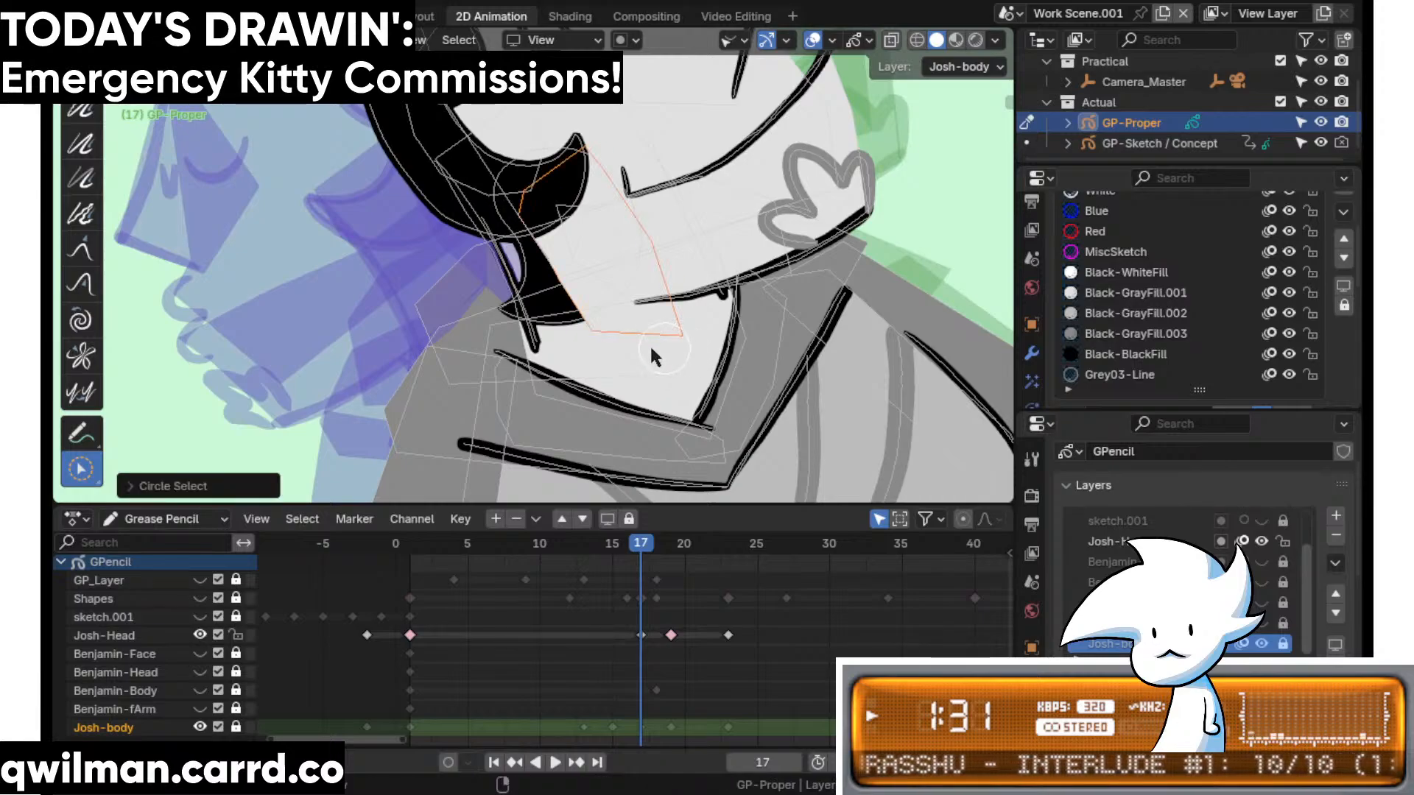
pyautogui.hotkey('shift', 'space')
pyautogui.press('5')
pyautogui.scroll(-2, 548, 324)
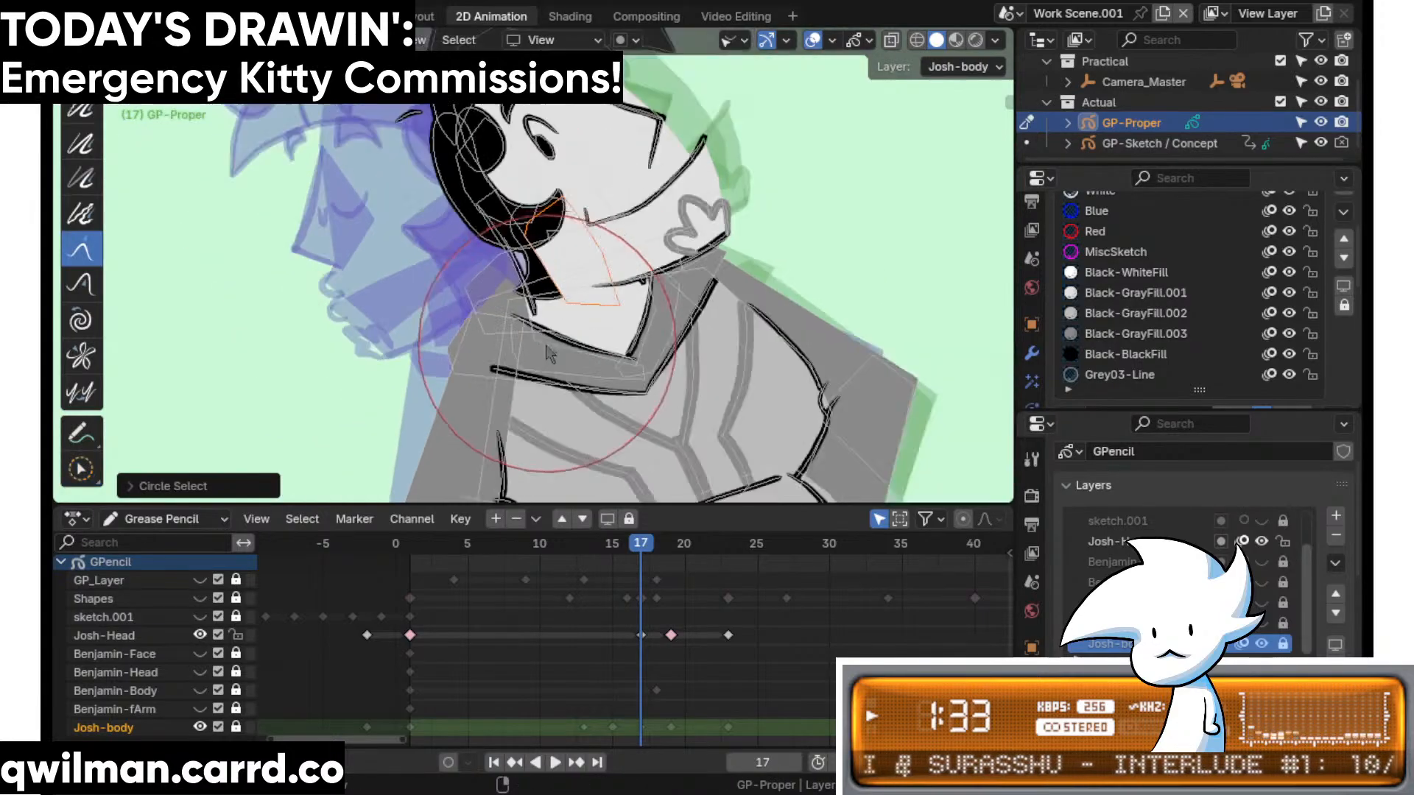
pyautogui.press('c')
pyautogui.moveTo(513, 342); pyautogui.dragTo(484, 349)
pyautogui.moveTo(515, 182); pyautogui.dragTo(489, 198)
pyautogui.scroll(2, 536, 265)
pyautogui.moveTo(494, 372); pyautogui.dragTo(483, 357)
pyautogui.scroll(6, 604, 343)
# - Select the black hair shape at the nape and move it back behind the neck line with Grab
pyautogui.hotkey('shift', 'space')
pyautogui.press('c')
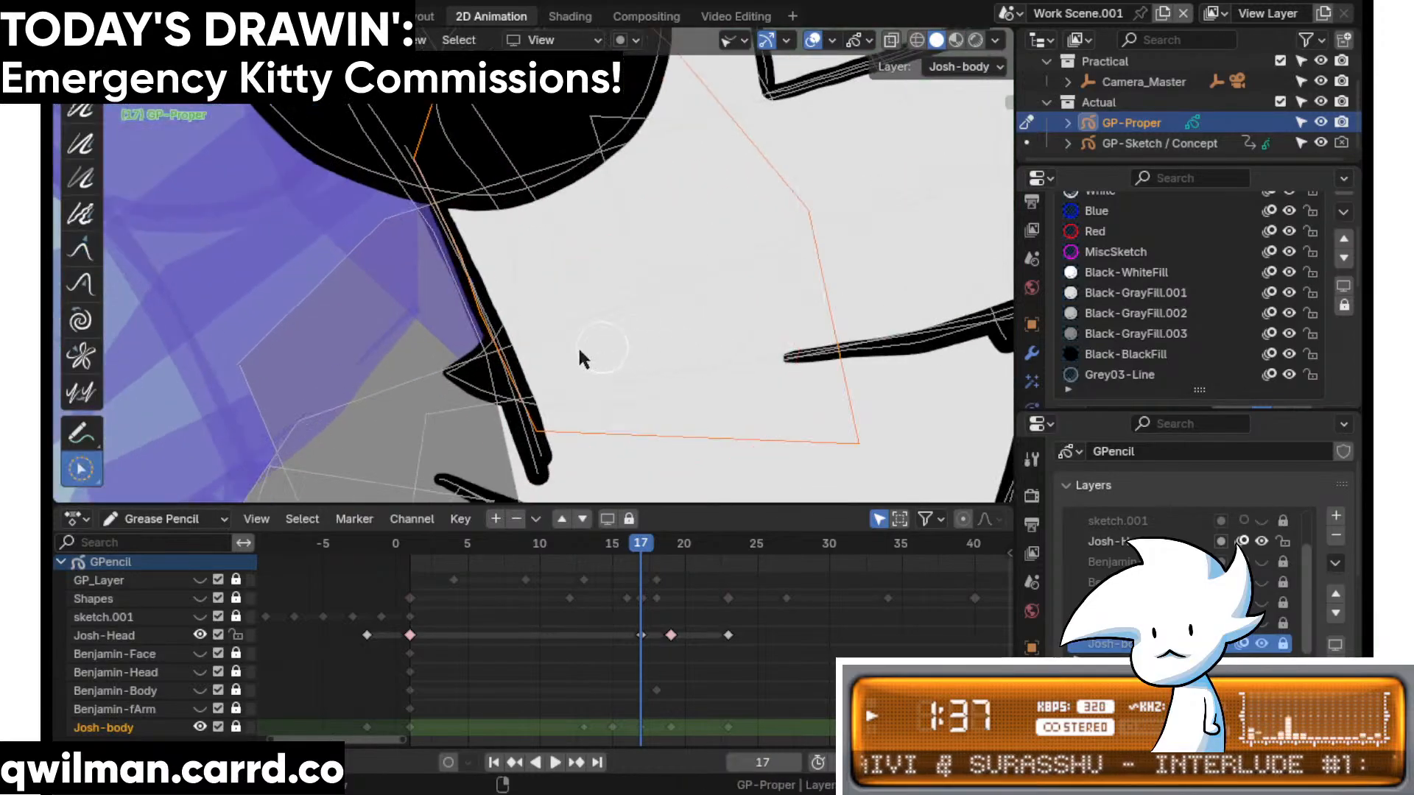
pyautogui.scroll(2, 440, 397)
pyautogui.click(415, 434)
pyautogui.scroll(-9, 435, 408)
pyautogui.hotkey('shift', 'space')
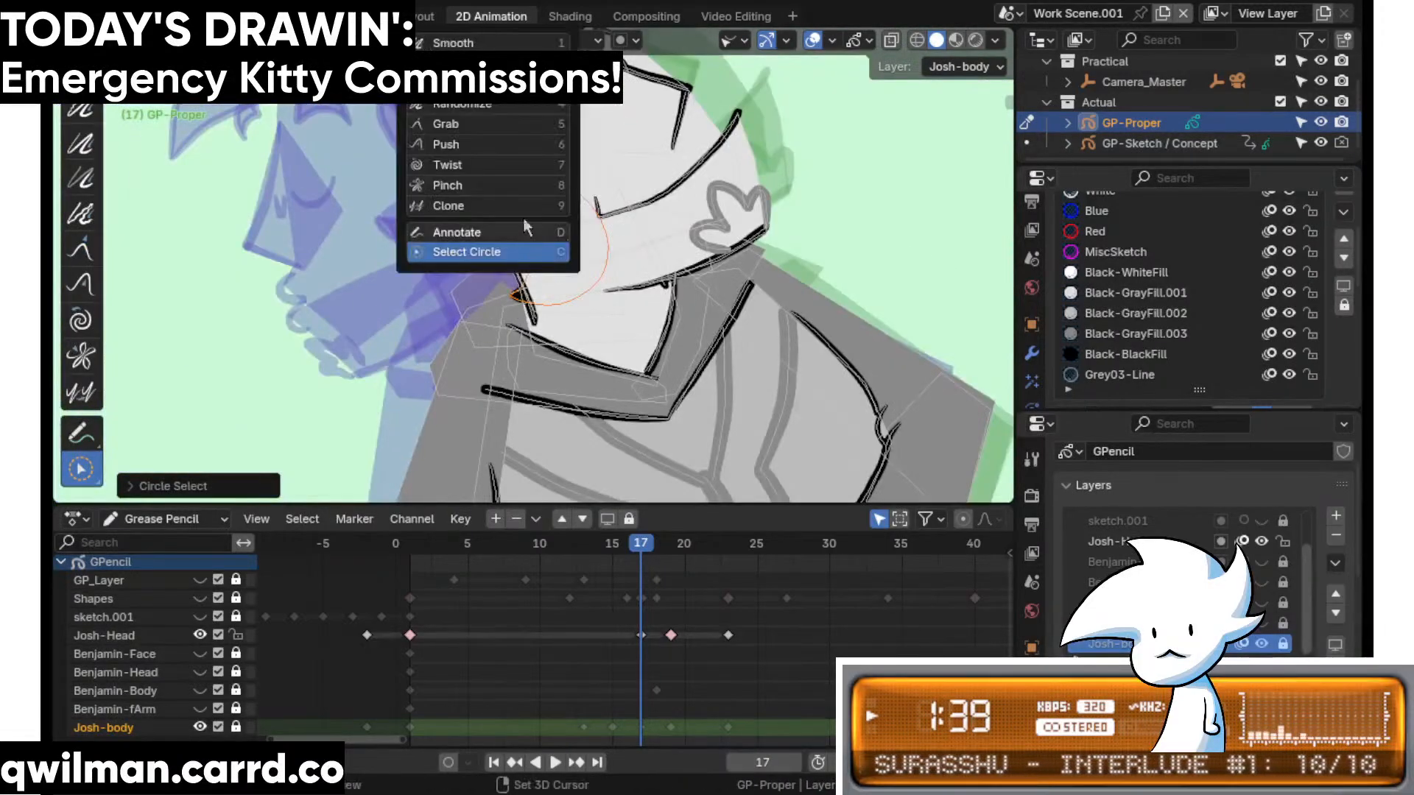
pyautogui.click(488, 127)
pyautogui.hotkey('shift', 'space')
pyautogui.click(503, 157)
pyautogui.scroll(-2, 508, 164)
pyautogui.moveTo(534, 223); pyautogui.dragTo(518, 228)
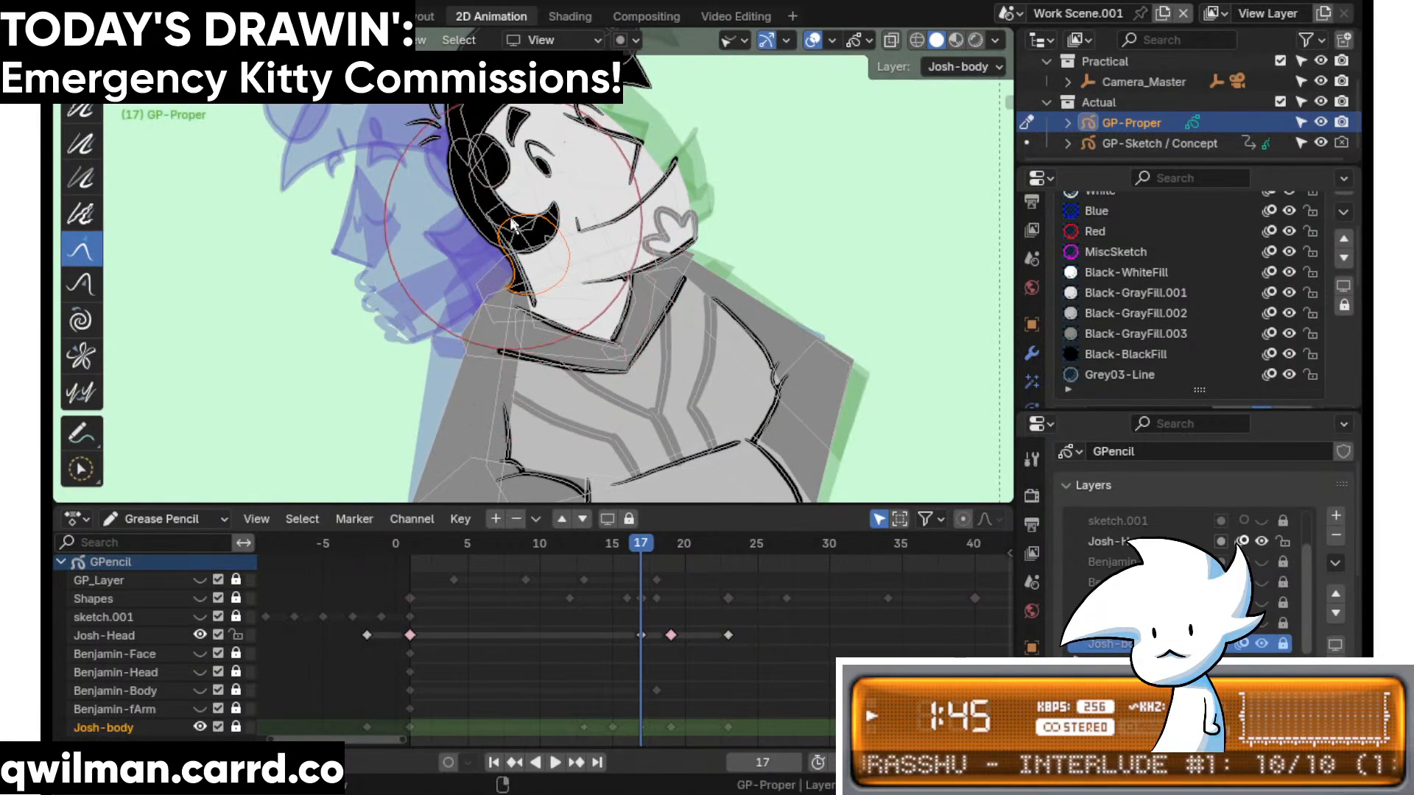
pyautogui.keyDown('shift'); pyautogui.moveTo(530, 301); pyautogui.dragTo(582, 321, button='middle'); pyautogui.keyUp('shift')
# - Select the black crescent of hair around the ear and adjust its outer edge with Grab
pyautogui.scroll(6, 552, 308)
pyautogui.press('w')
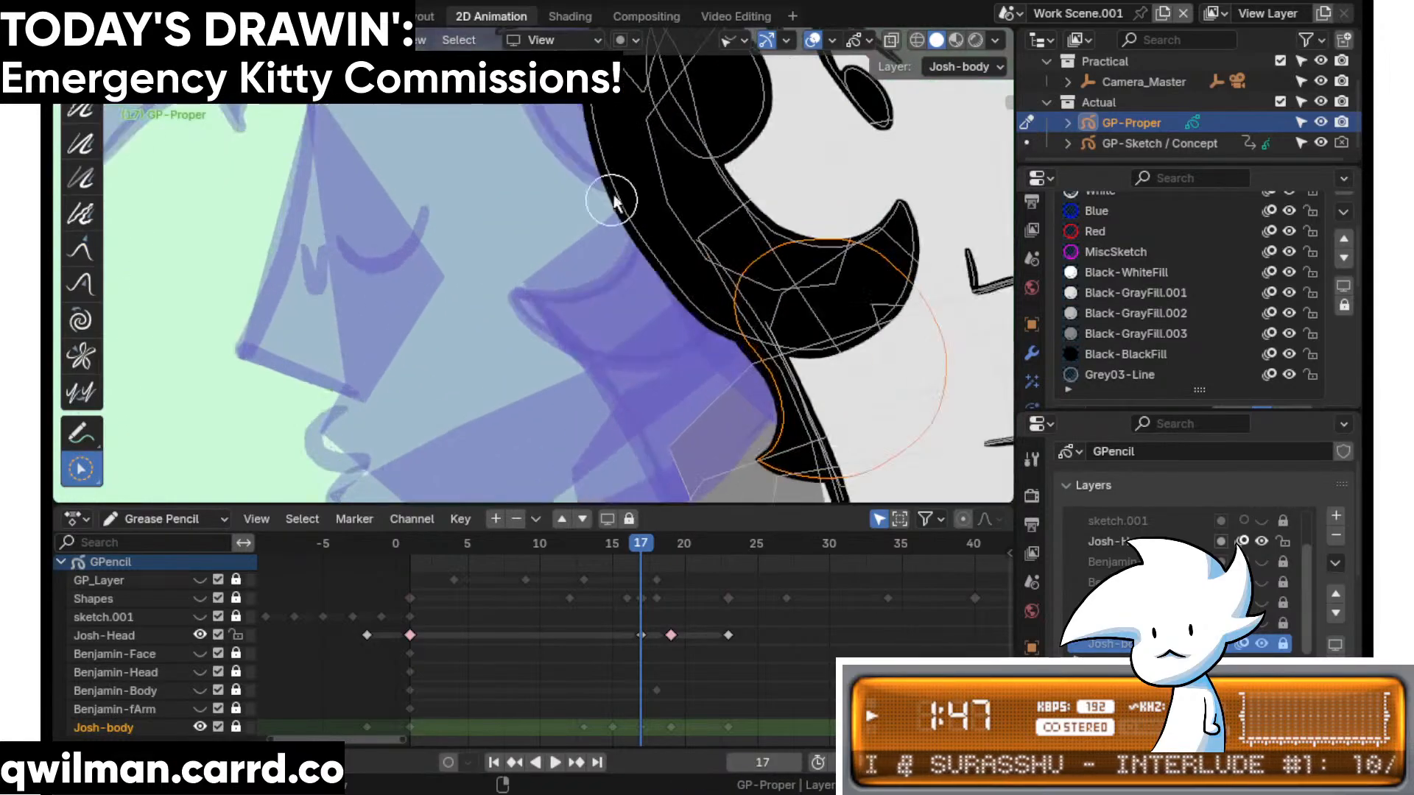
pyautogui.click(639, 220)
pyautogui.hotkey('shift', 'space')
pyautogui.click(607, 116)
pyautogui.scroll(-3, 626, 309)
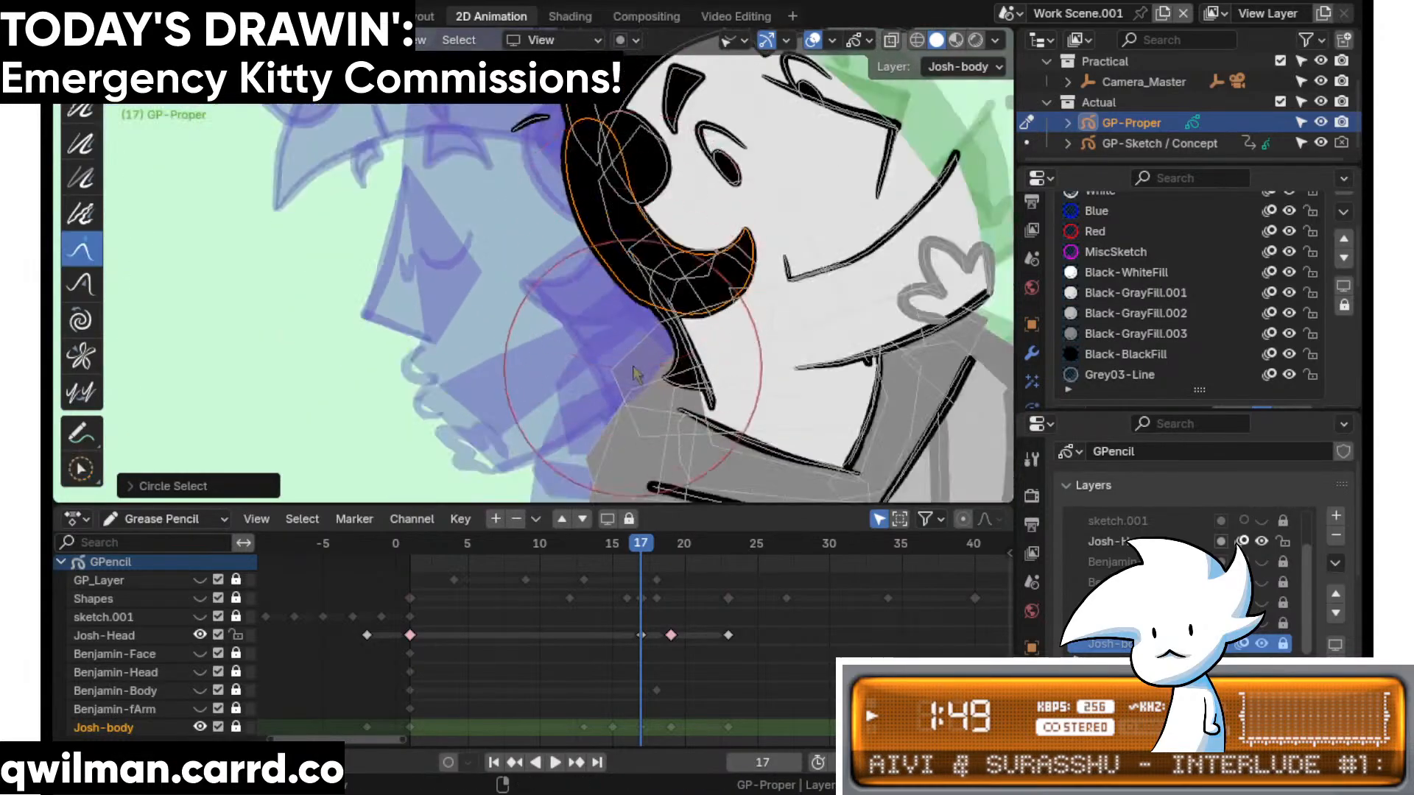
pyautogui.moveTo(590, 322); pyautogui.dragTo(587, 321)
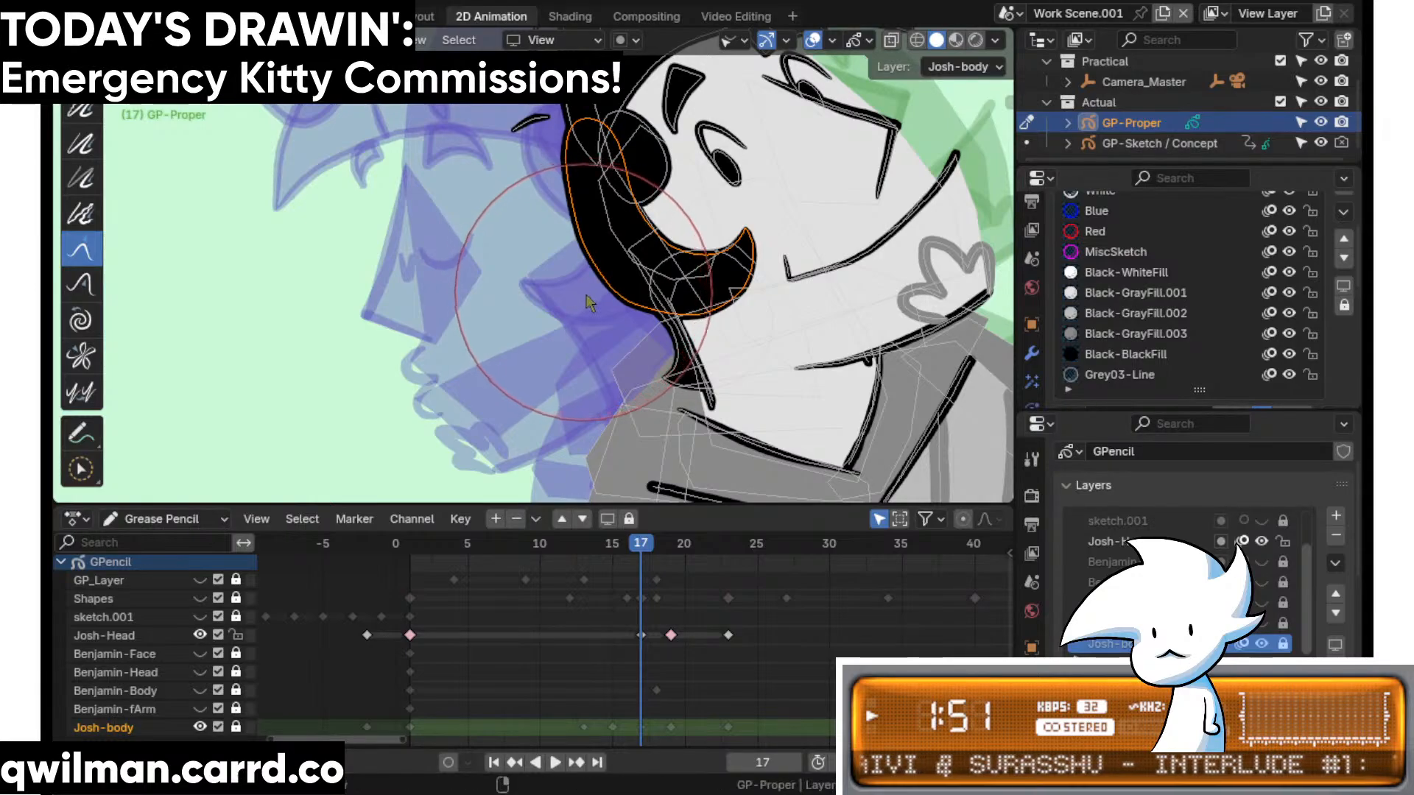
# - Select the back neck line and reshape it down toward the collar with Grab
pyautogui.scroll(6, 625, 346)
pyautogui.press('w')
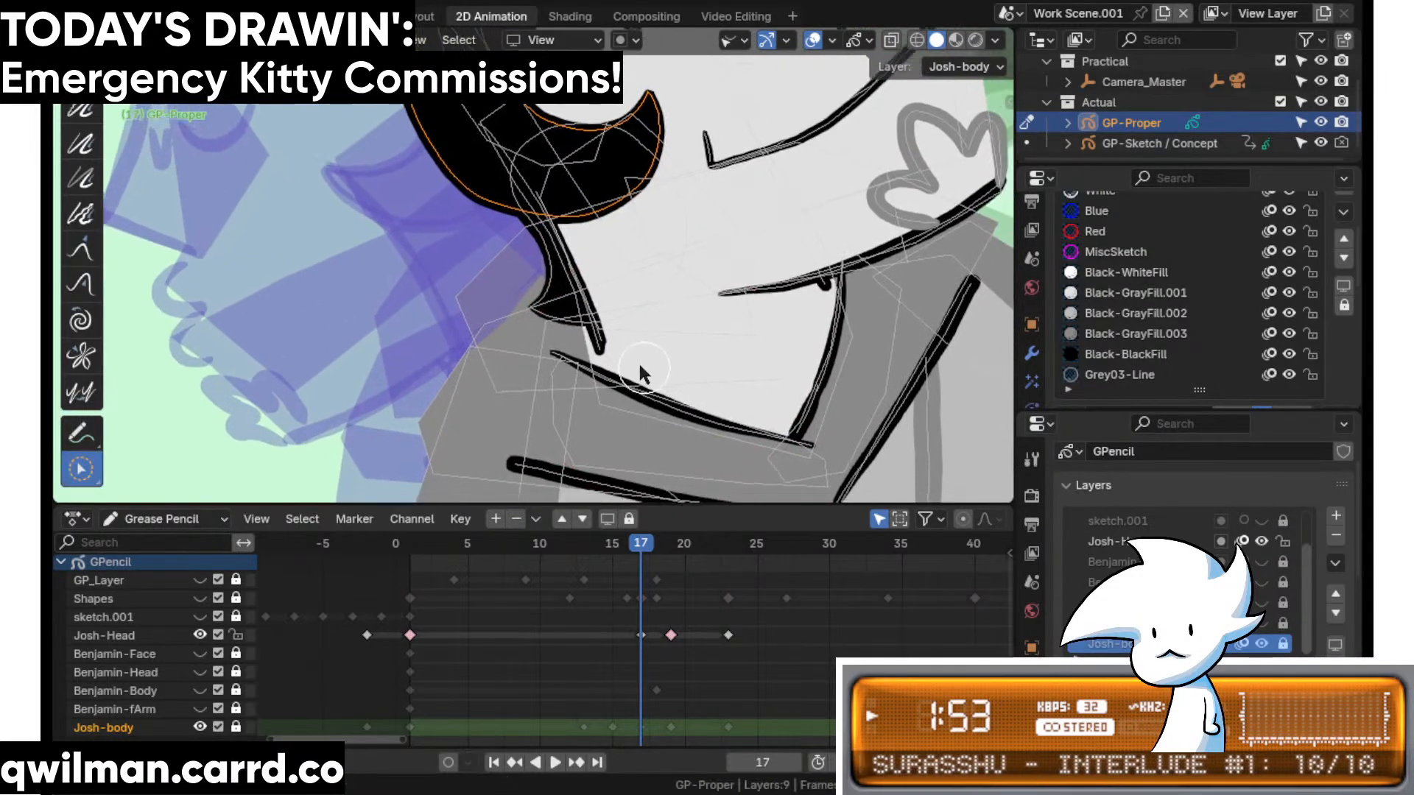
pyautogui.click(640, 401)
pyautogui.scroll(-4, 638, 399)
pyautogui.hotkey('shift', 'space')
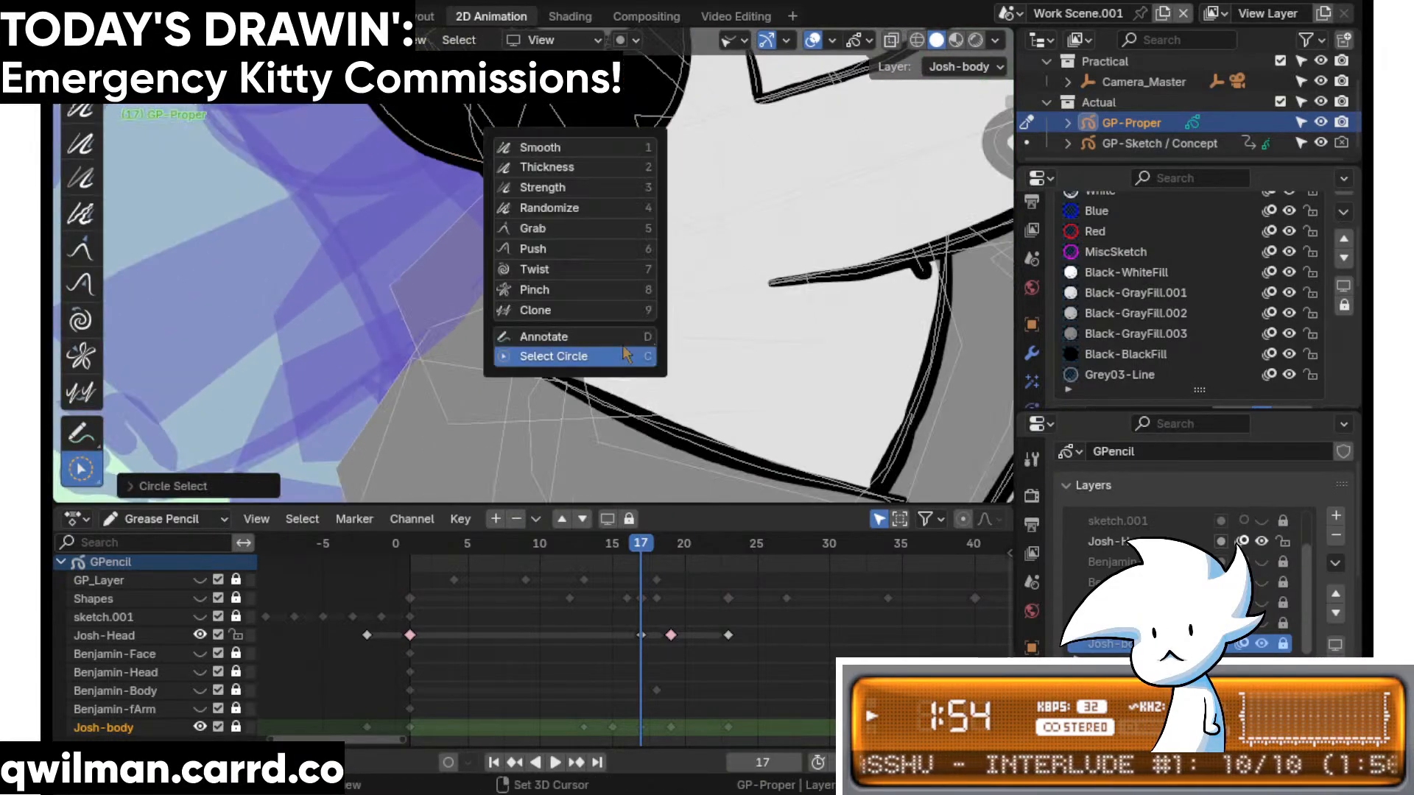
pyautogui.click(564, 228)
pyautogui.moveTo(589, 347); pyautogui.dragTo(576, 366)
pyautogui.moveTo(571, 233); pyautogui.dragTo(559, 235)
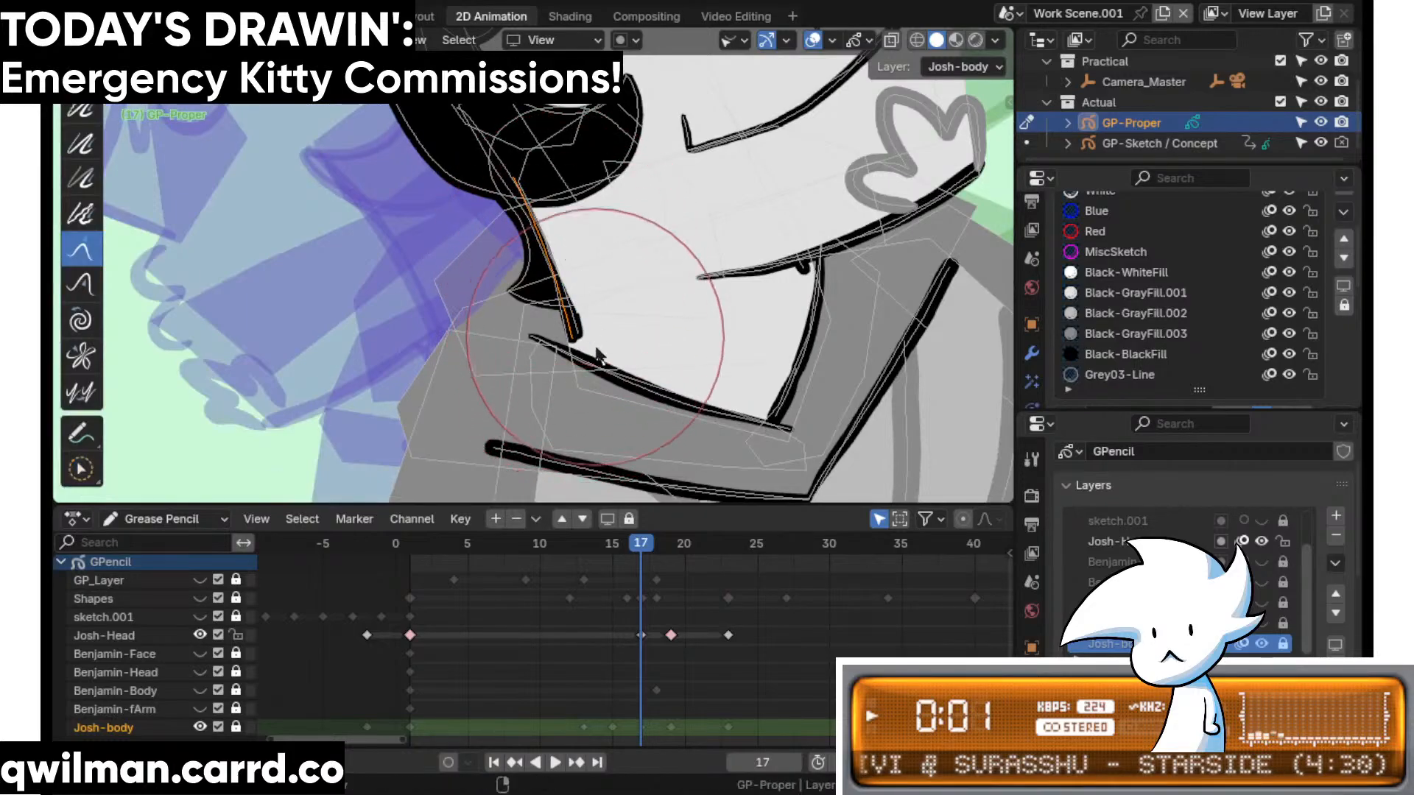
pyautogui.moveTo(594, 351); pyautogui.dragTo(595, 384)
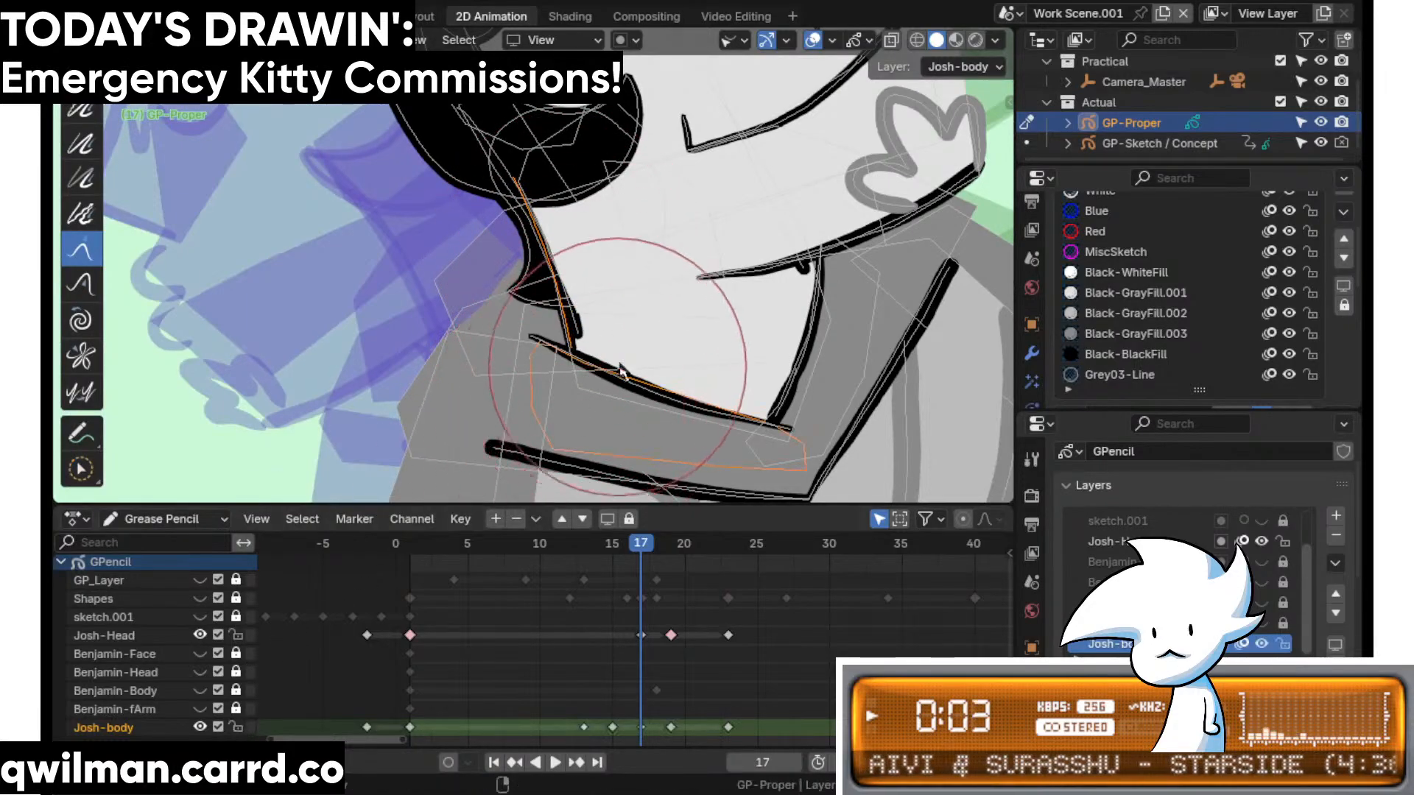
# - With the Josh-body layer also unlocked, join the neck line's lower end to the collar's inner line with Grab
pyautogui.scroll(4, 620, 378)
pyautogui.press('w')
pyautogui.click(622, 381)
pyautogui.hotkey('shift', 'space')
pyautogui.click(581, 250)
pyautogui.scroll(-4, 581, 257)
pyautogui.moveTo(596, 322); pyautogui.dragTo(584, 332)
pyautogui.scroll(5, 634, 303)
# - Select the neck fill and pull its back edge against the neck line with Grab
pyautogui.press('w')
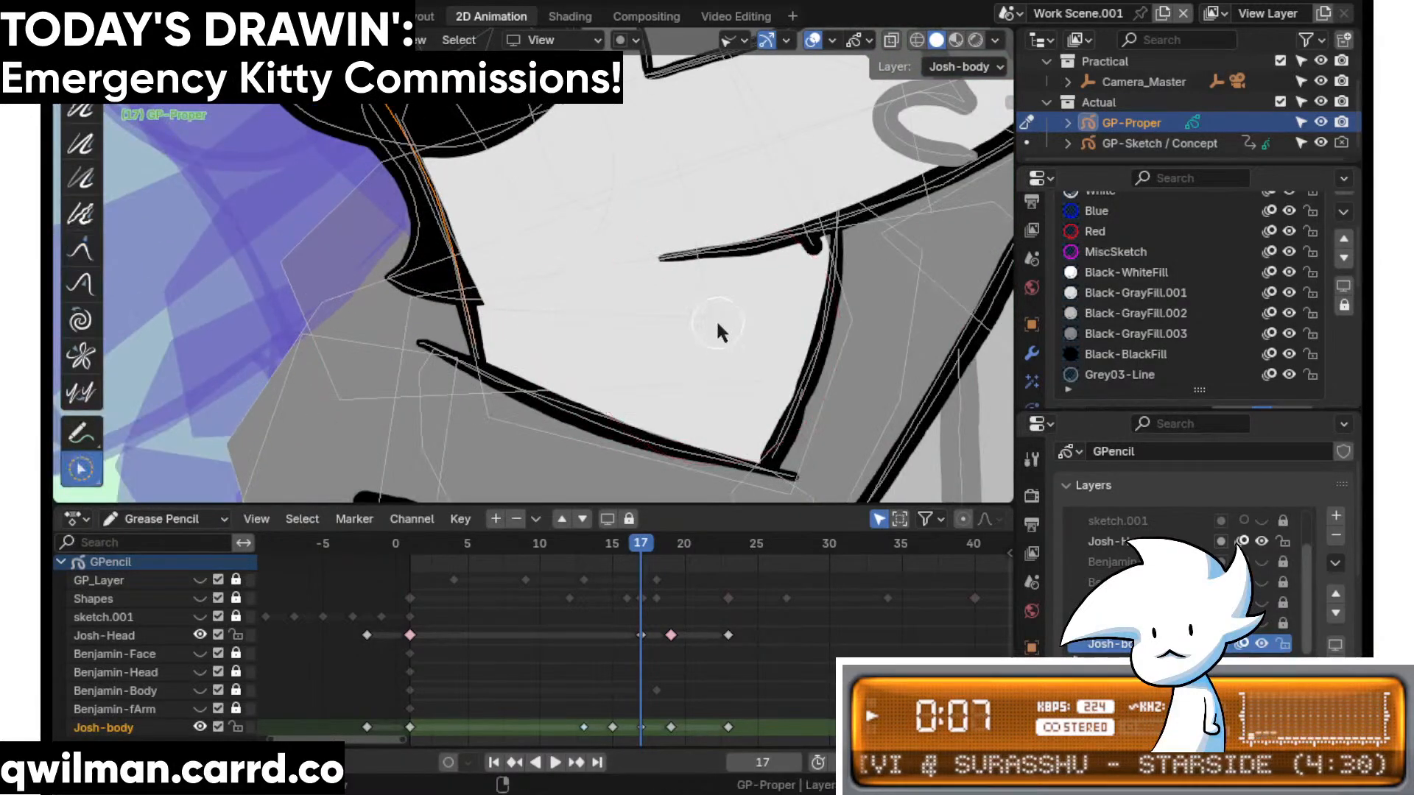
pyautogui.hotkey('shift', 'space')
pyautogui.click(587, 193)
pyautogui.scroll(-3, 541, 265)
pyautogui.moveTo(498, 328); pyautogui.dragTo(484, 336)
# - Select the front edge of the neck fill and nudge it inward against the front neck line with Grab
pyautogui.scroll(6, 709, 252)
pyautogui.press('w')
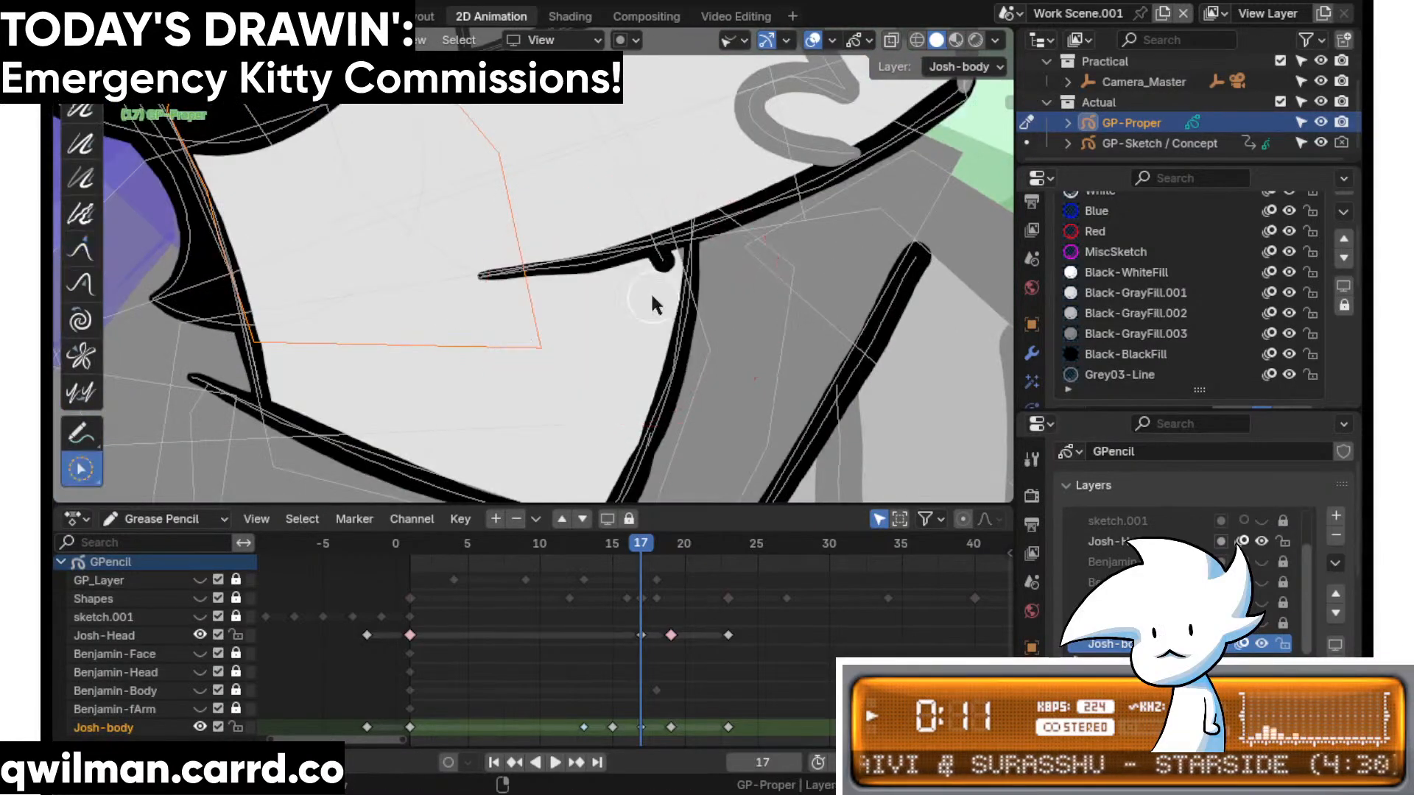
pyautogui.click(714, 275)
pyautogui.scroll(-7, 713, 276)
pyautogui.hotkey('shift', 'space')
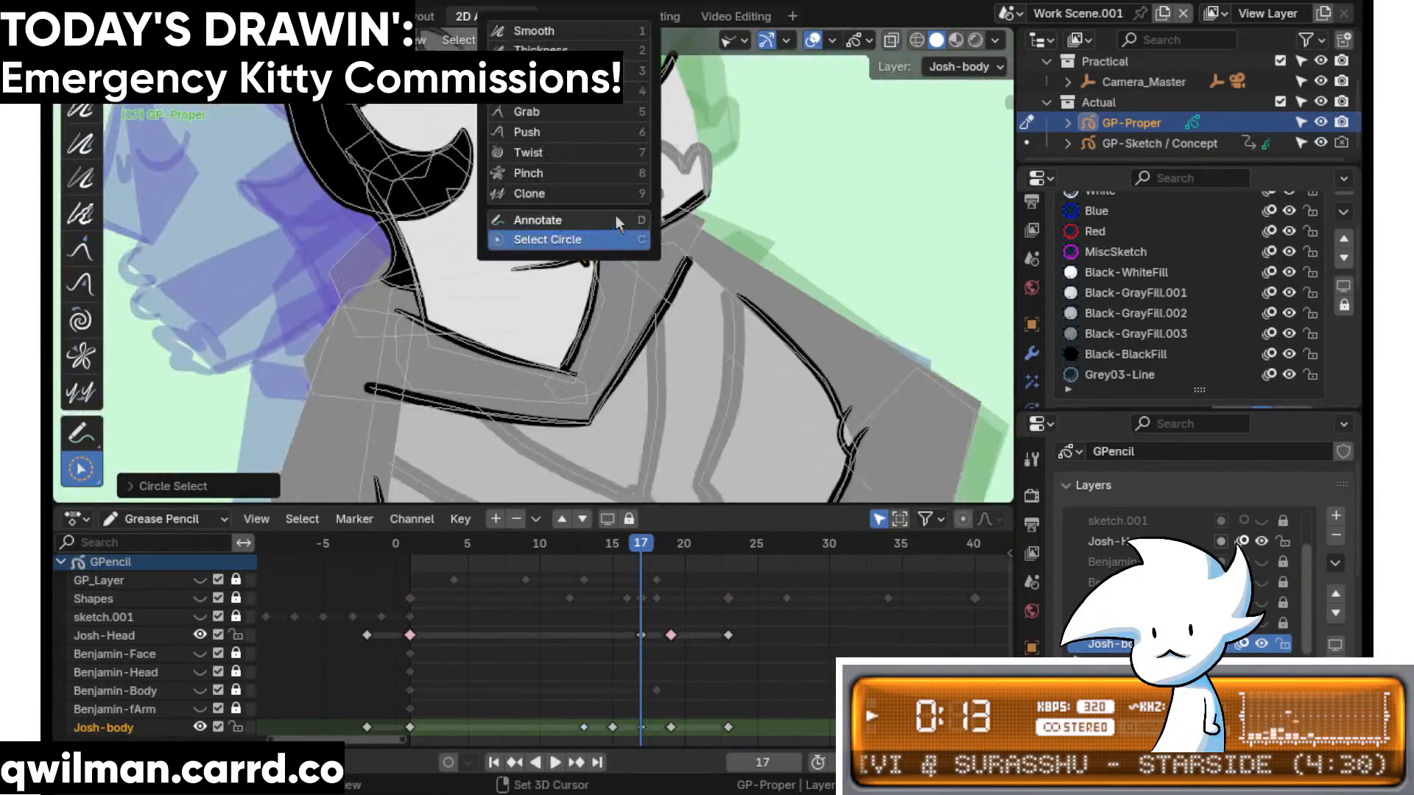
pyautogui.click(560, 110)
pyautogui.scroll(-1, 571, 204)
pyautogui.moveTo(576, 243); pyautogui.dragTo(558, 249)
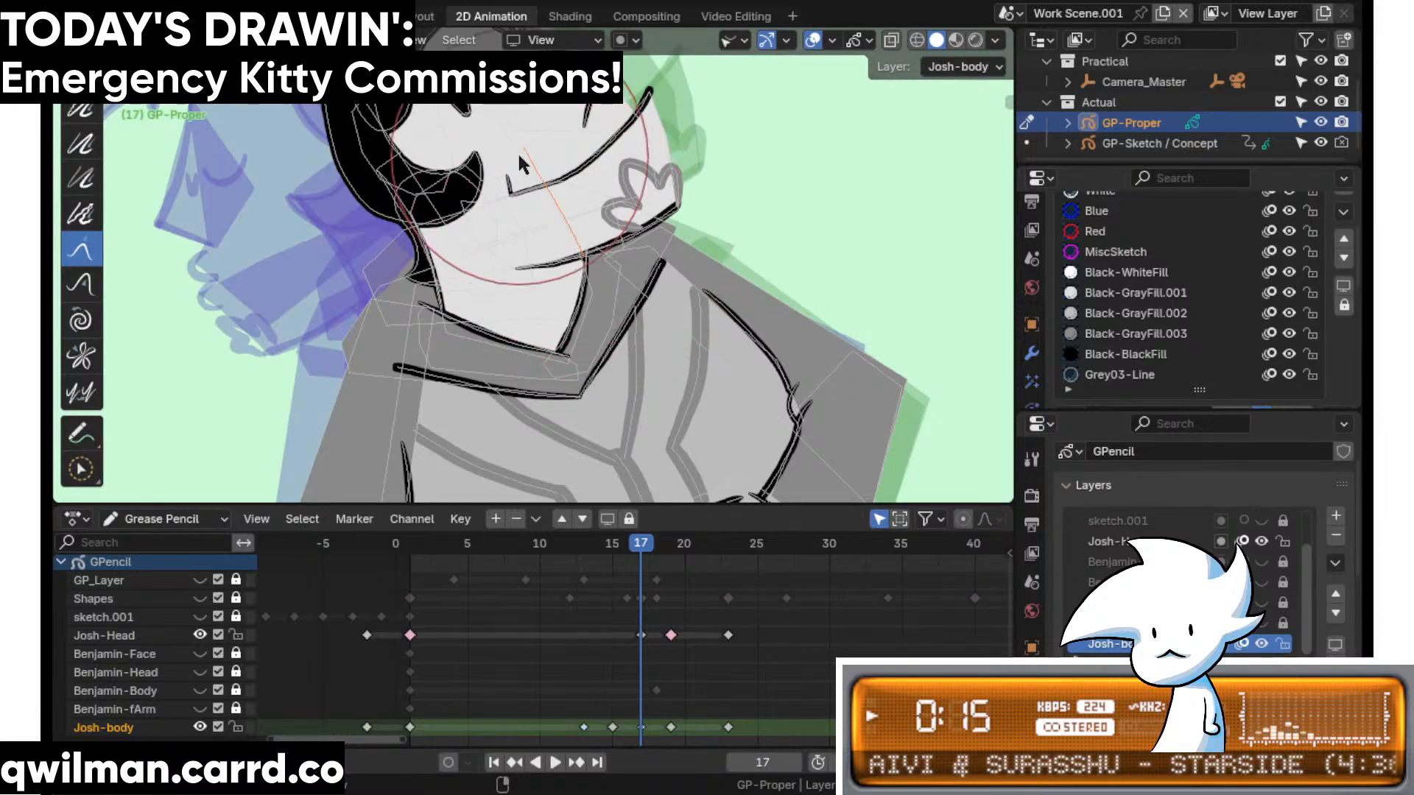
# - Play back the head drop and stop on frame 15 to check the motion leading into frame 17
pyautogui.scroll(-5, 647, 352)
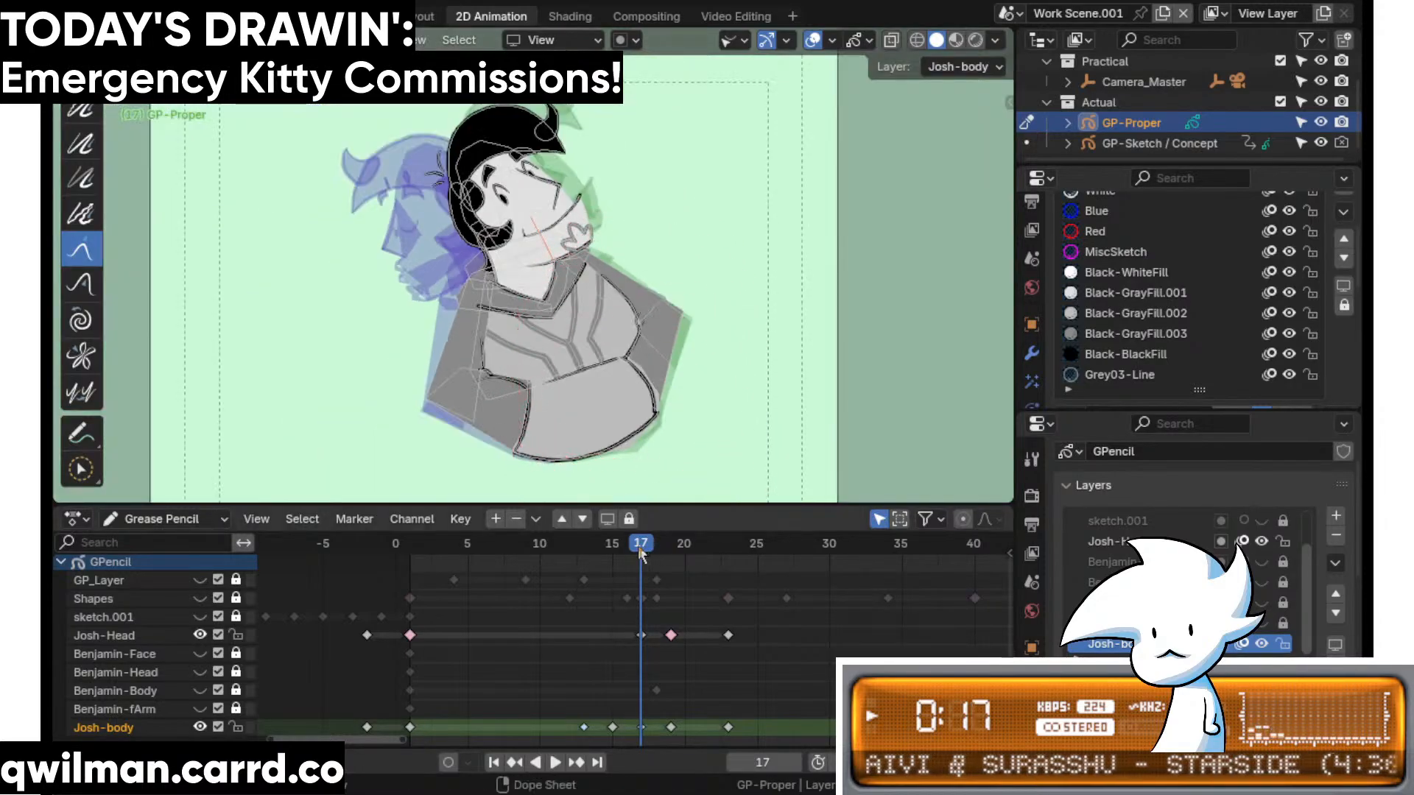
pyautogui.click(597, 544)
pyautogui.press('space')
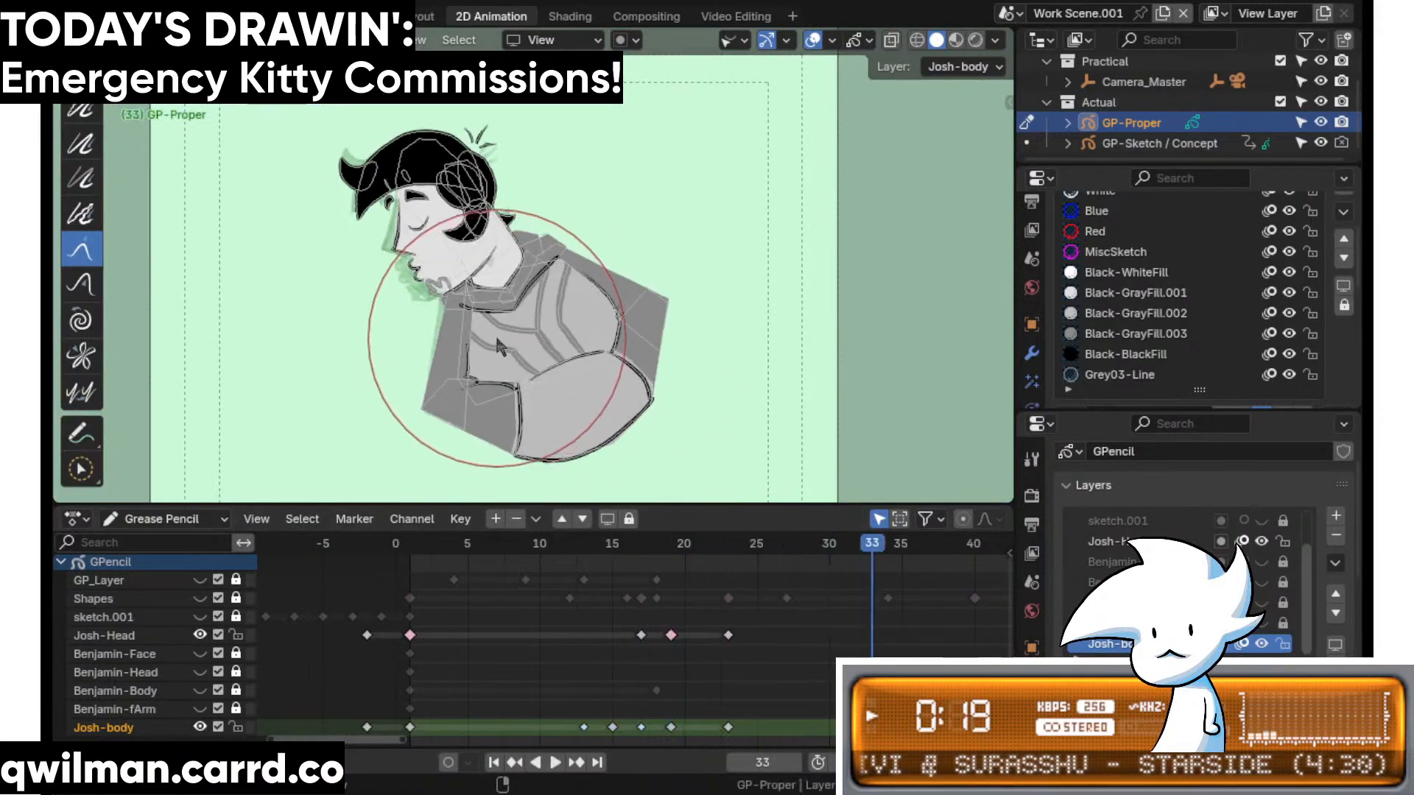
pyautogui.click(648, 545)
pyautogui.moveTo(647, 546); pyautogui.dragTo(613, 545)
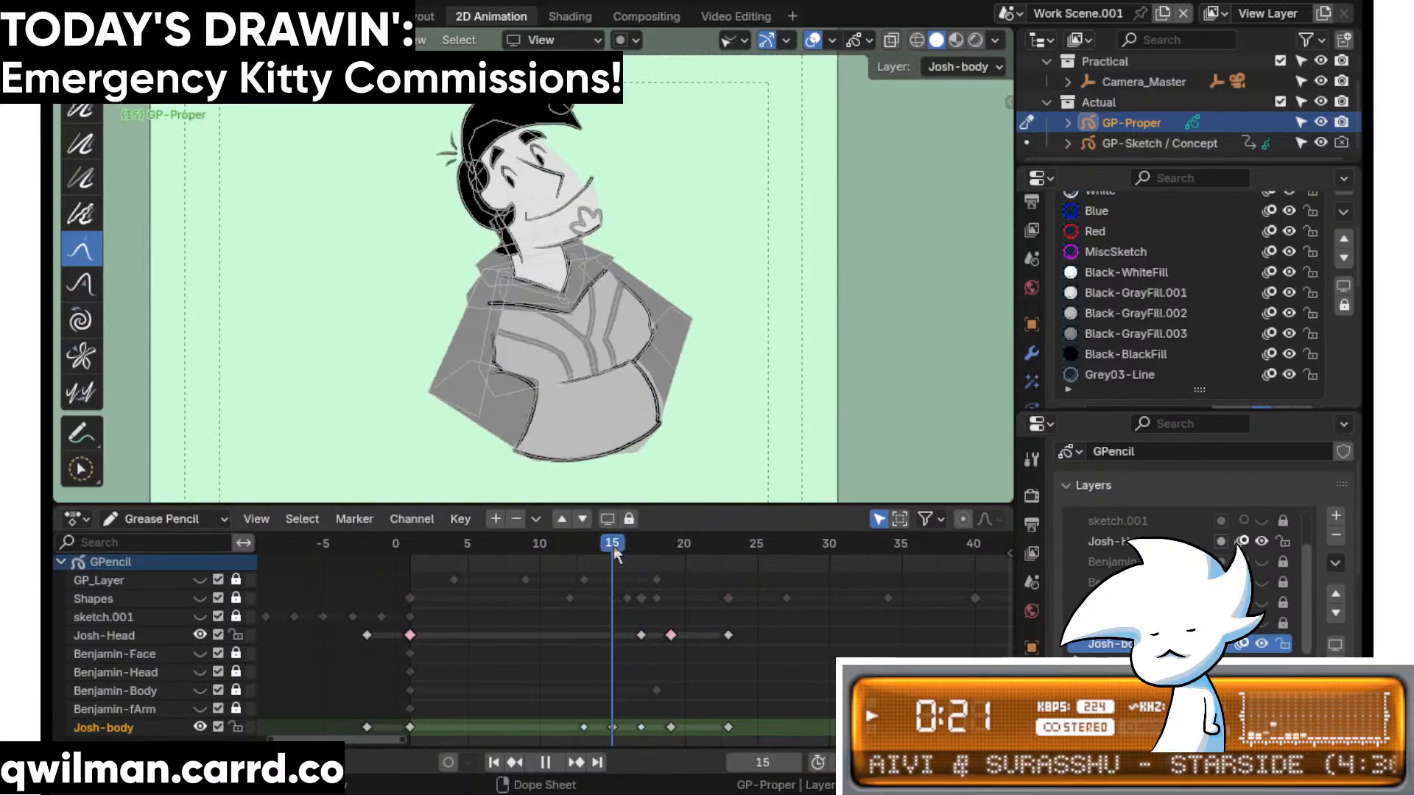
pyautogui.press('space')
# - Lock the Josh-body layer in Edit Mode and interpolate a head in-between at frame 15, biased toward the earlier pose
pyautogui.press('Tab')
pyautogui.hotkey('shift', 'space')
pyautogui.click(612, 480)
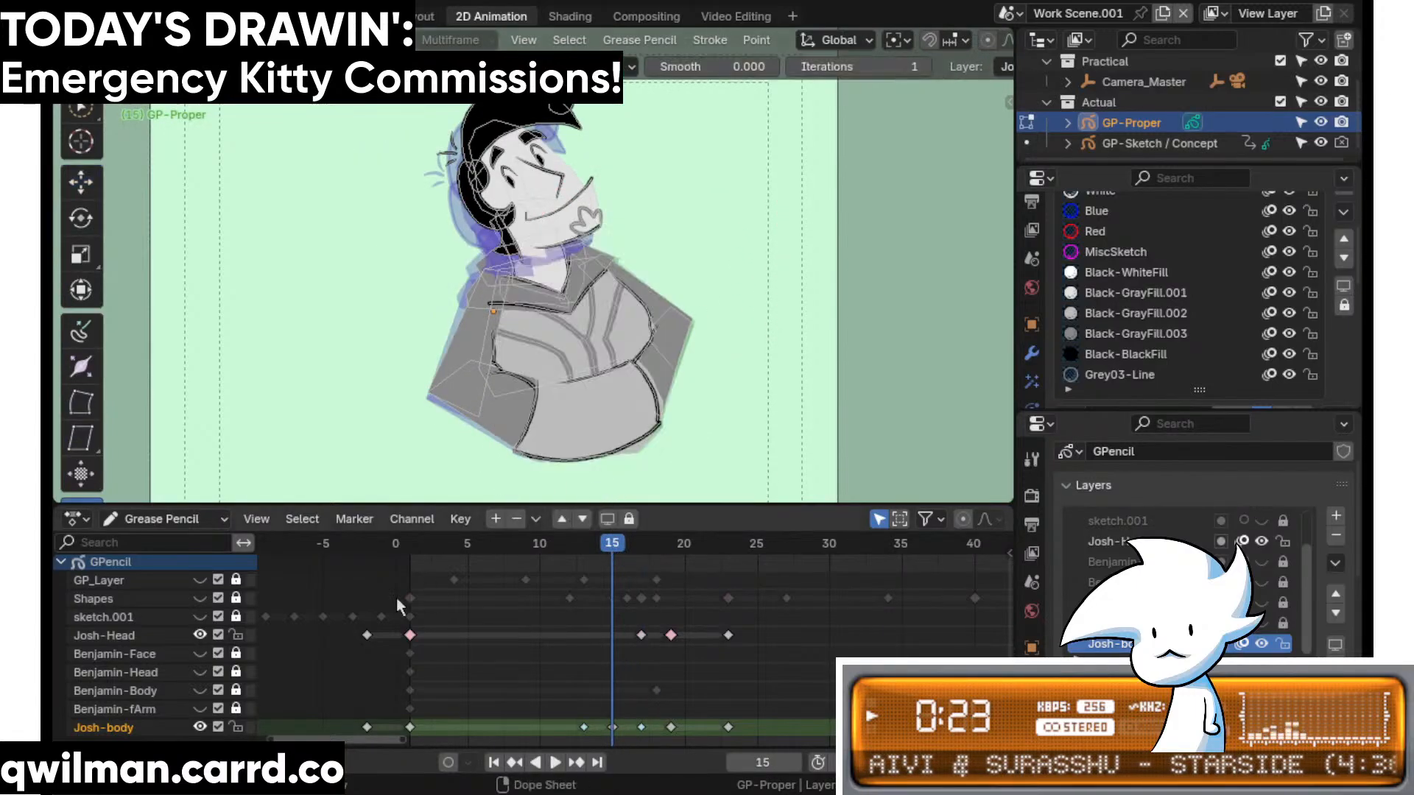
pyautogui.click(236, 727)
pyautogui.scroll(3, 652, 364)
pyautogui.moveTo(653, 364); pyautogui.dragTo(336, 438)
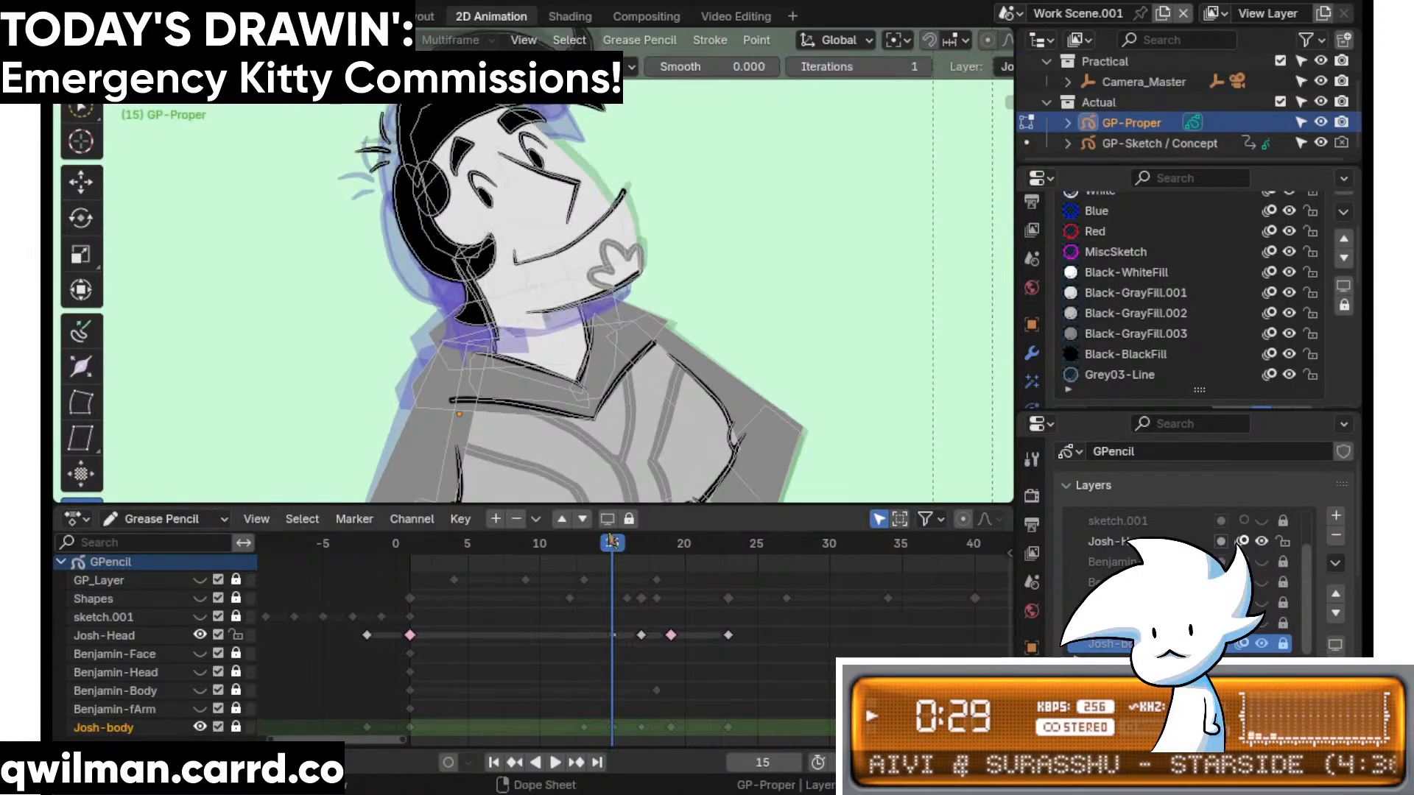
# - Play the animation repeatedly from around frame 15 to judge the new head in-between
pyautogui.moveTo(612, 543)
pyautogui.mouseDown()
pyautogui.moveTo(584, 545)
pyautogui.moveTo(613, 548)
pyautogui.mouseUp()
pyautogui.press('space')
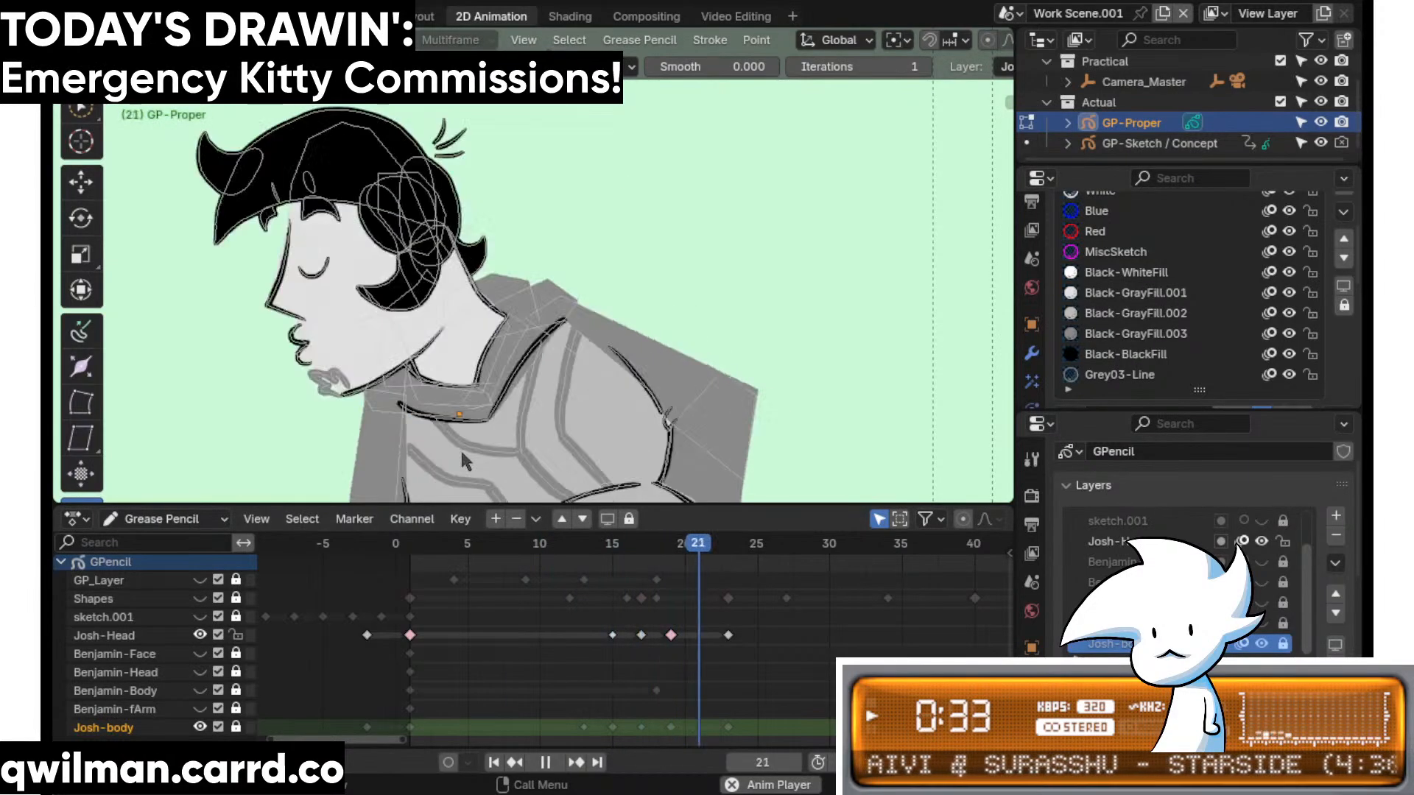
pyautogui.click(617, 547)
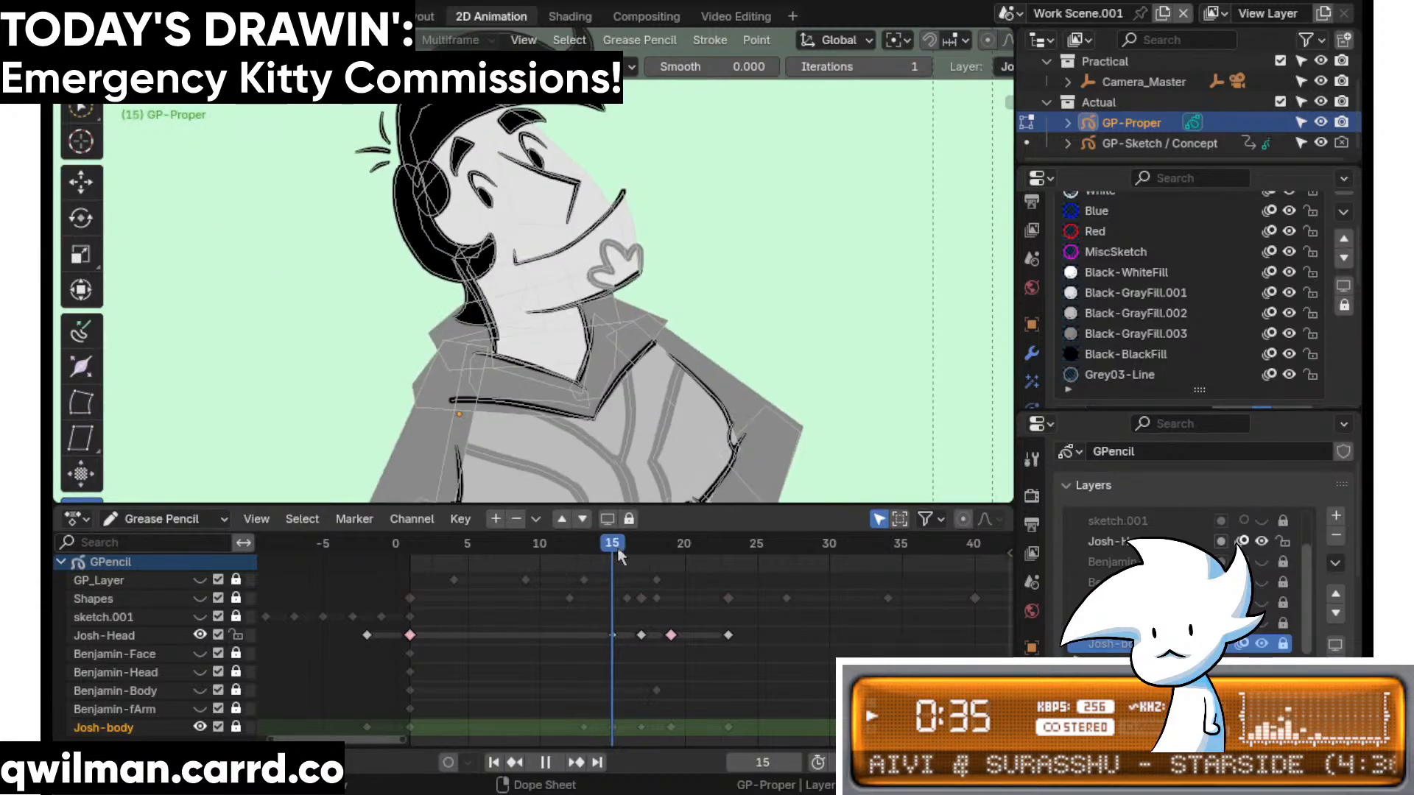
pyautogui.press('Escape')
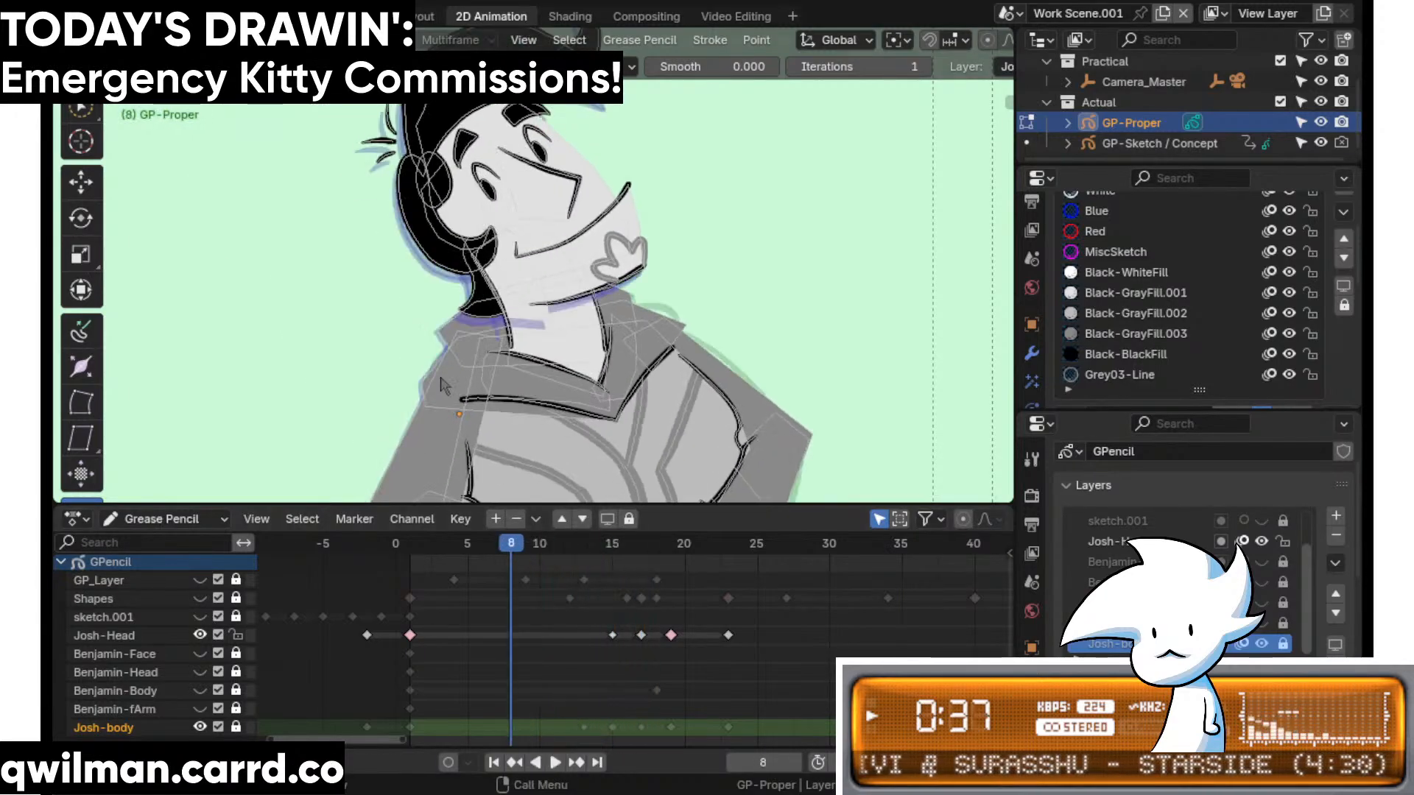
pyautogui.press('space')
pyautogui.press('space')
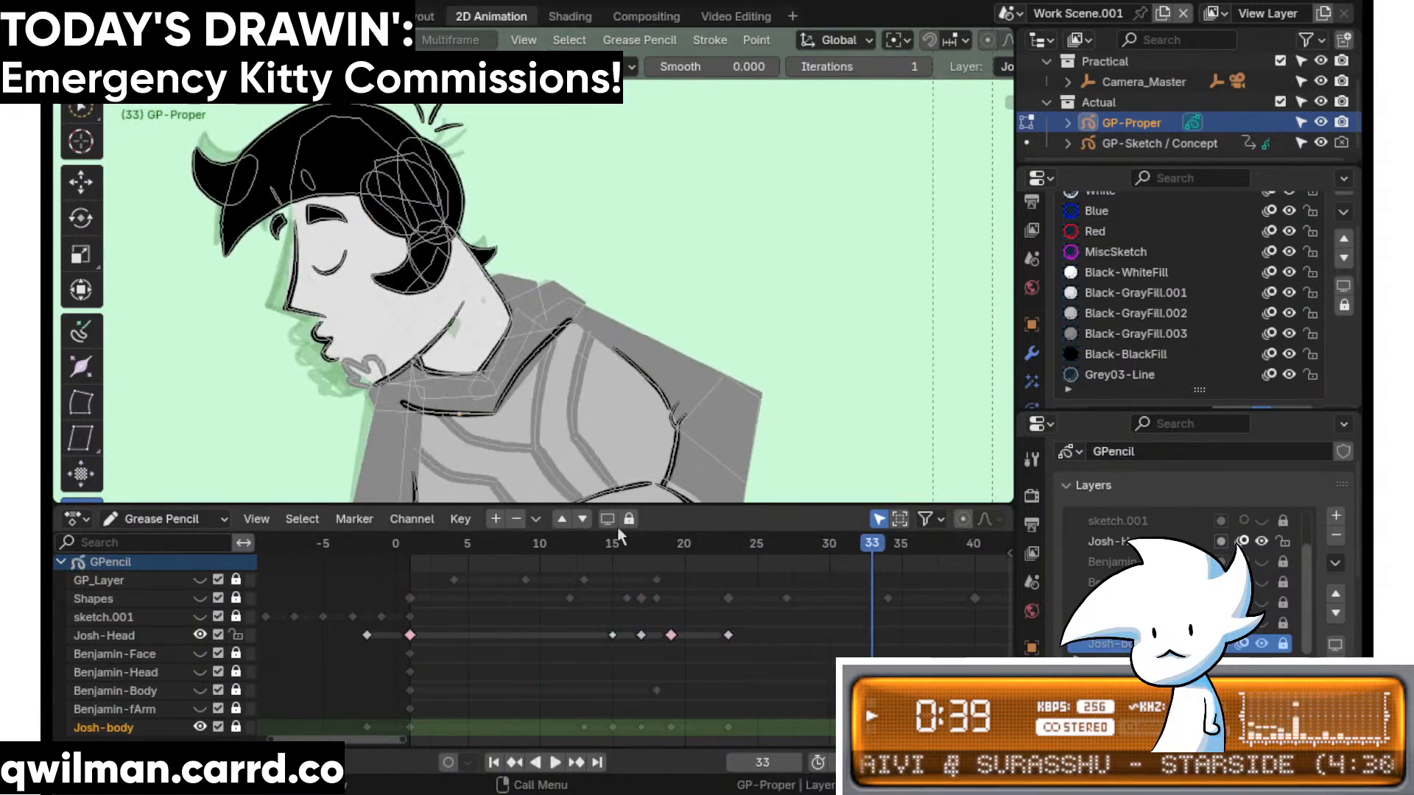
# - Interpolate another head in-between at frame 13, biased toward the starting pose
pyautogui.moveTo(615, 546); pyautogui.dragTo(585, 558)
pyautogui.hotkey('shift', 'space')
pyautogui.click(642, 364)
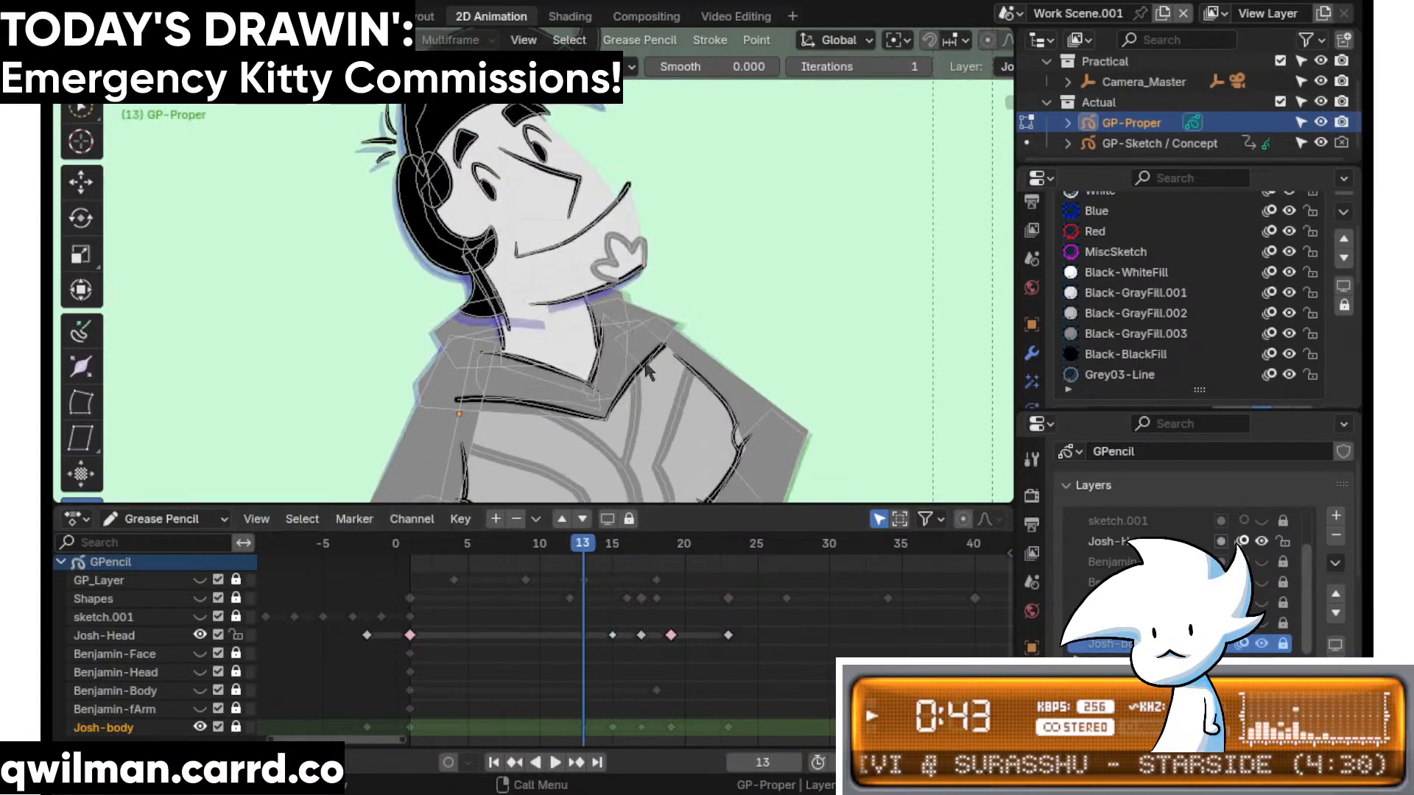
pyautogui.moveTo(648, 370); pyautogui.dragTo(394, 412)
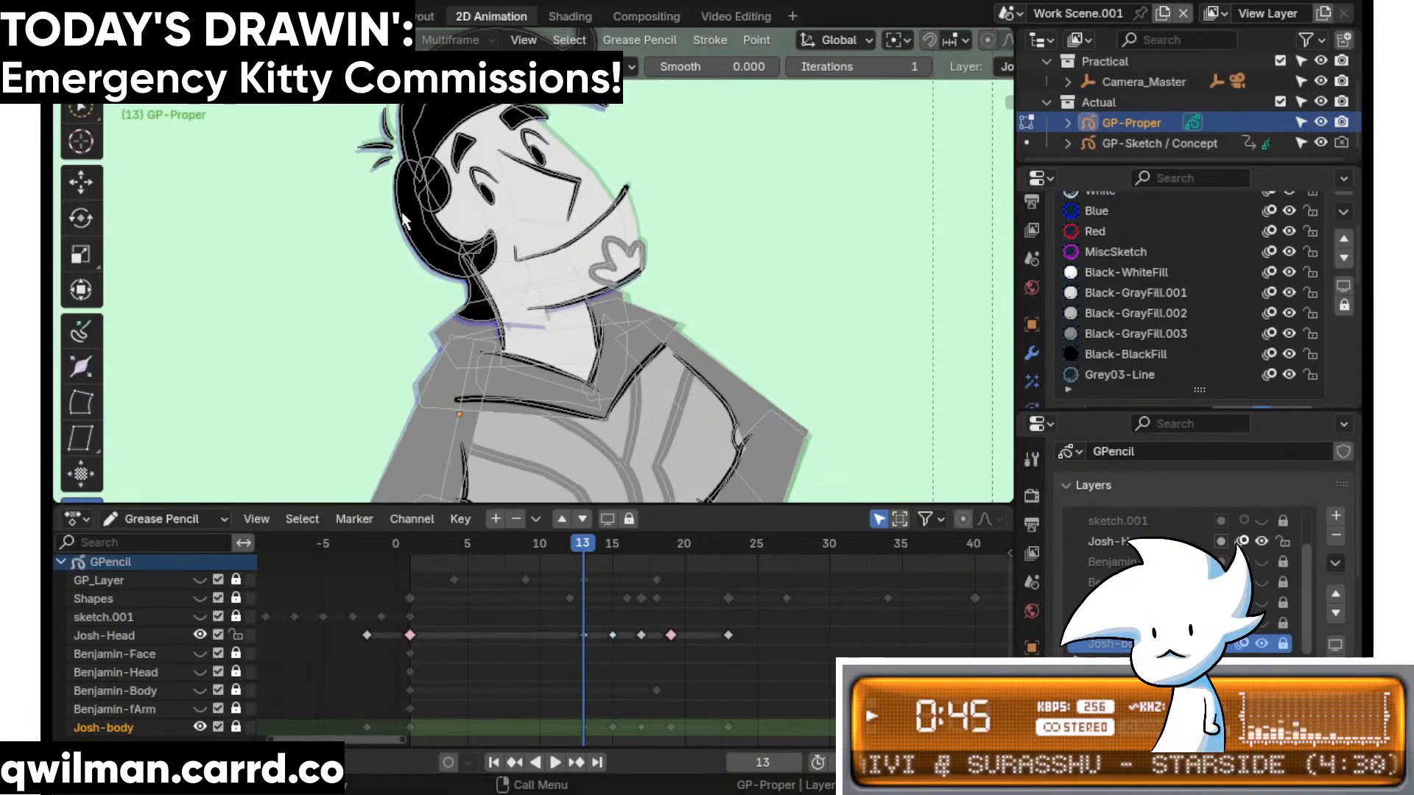
# - Play back the drop with the frame 13 and 15 head in-betweens and pause on frame 17
pyautogui.press('space')
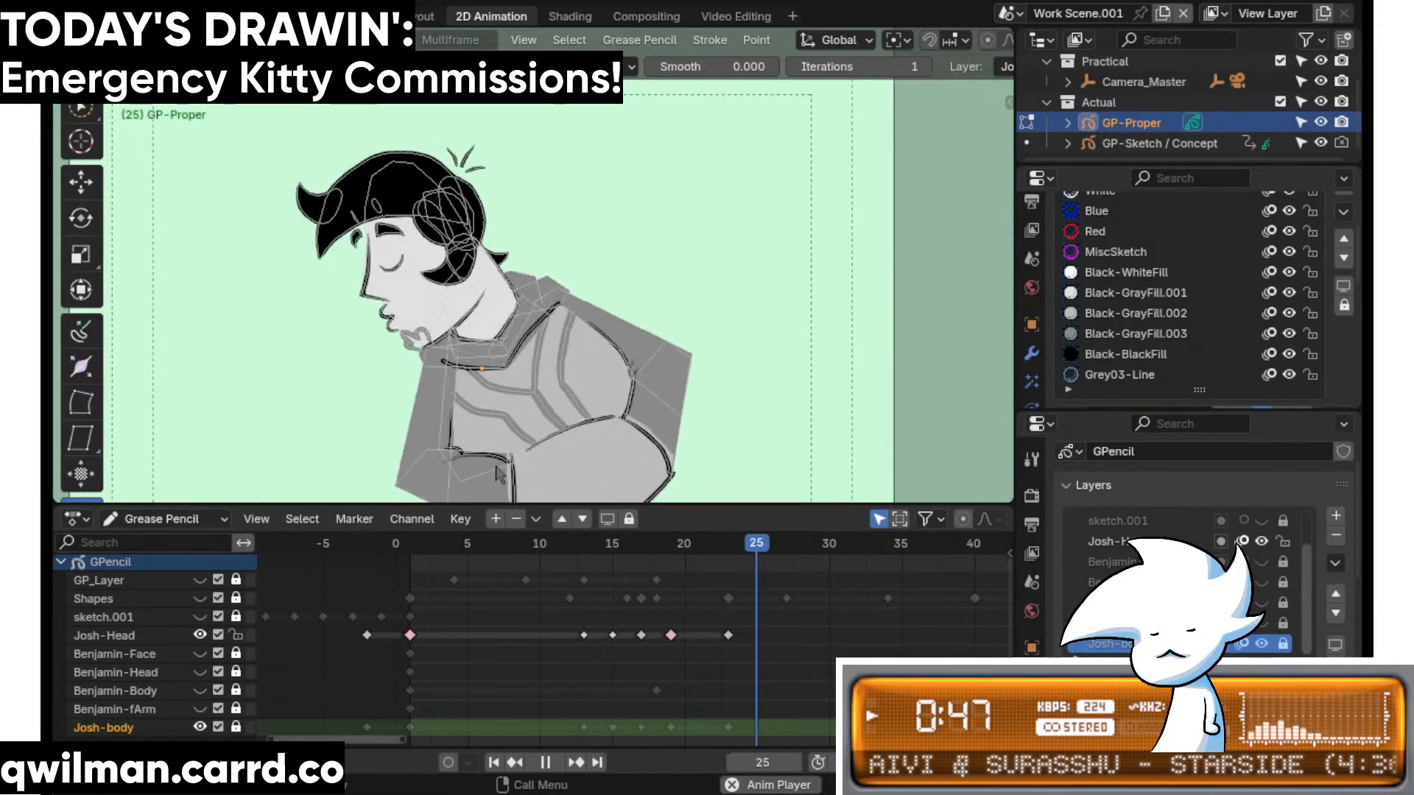
pyautogui.press('space')
pyautogui.click(611, 549)
pyautogui.press('space')
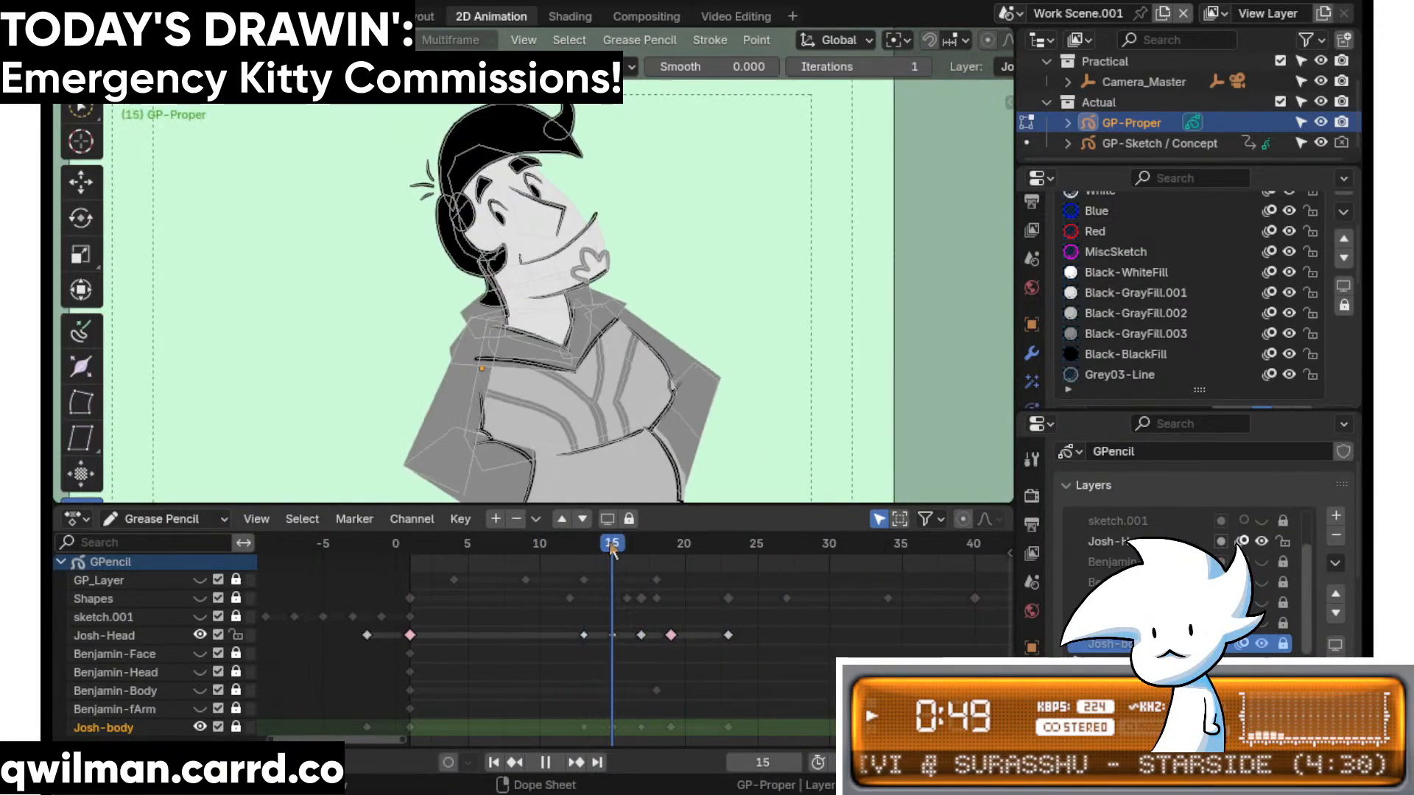
pyautogui.press('space')
# - Select the main hair shape at frame 17 in Sculpt Mode and reshape its crown and front tip with Grab
pyautogui.scroll(4, 656, 192)
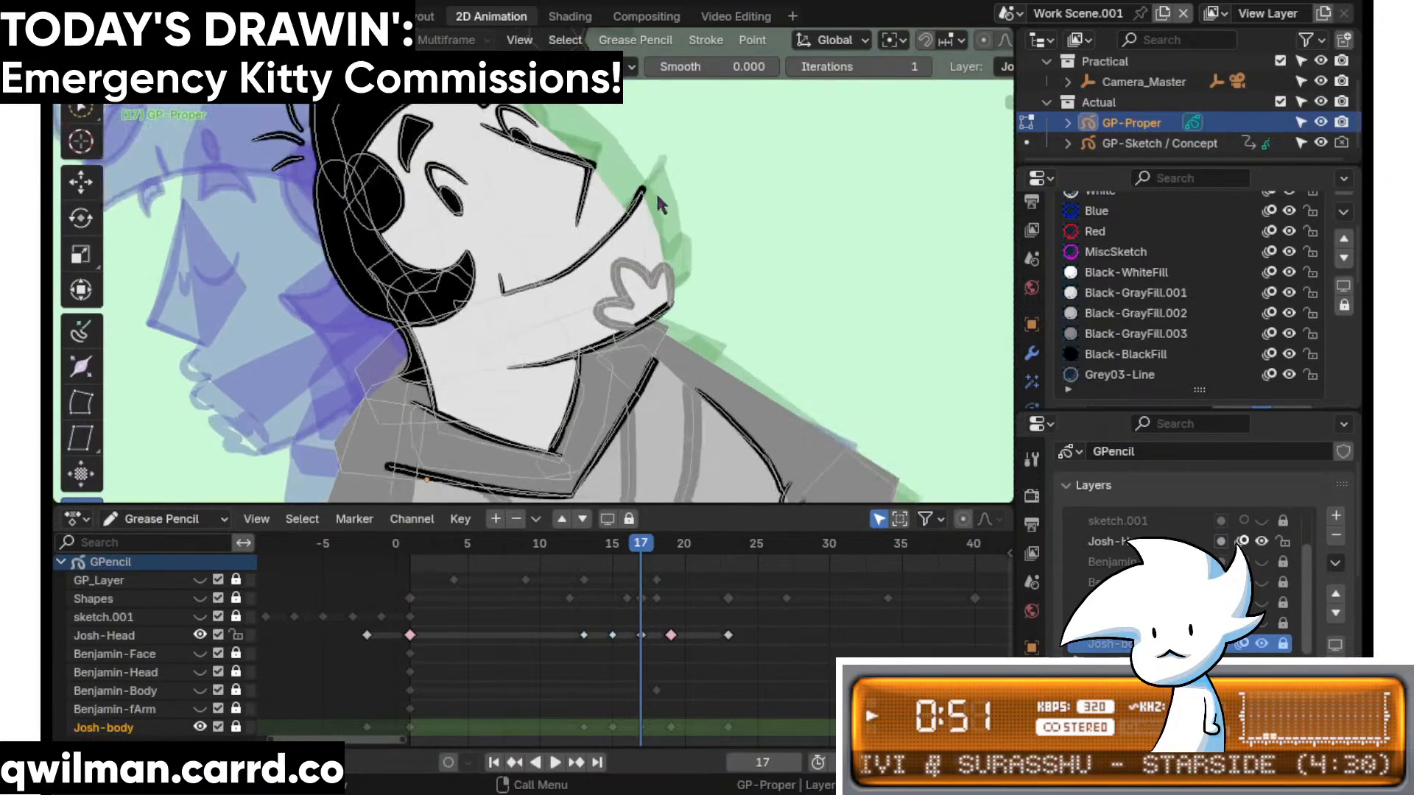
pyautogui.press('q')
pyautogui.click(673, 192)
pyautogui.click(645, 158)
pyautogui.hotkey('ctrl', 'Tab')
pyautogui.hotkey('shift', 'space')
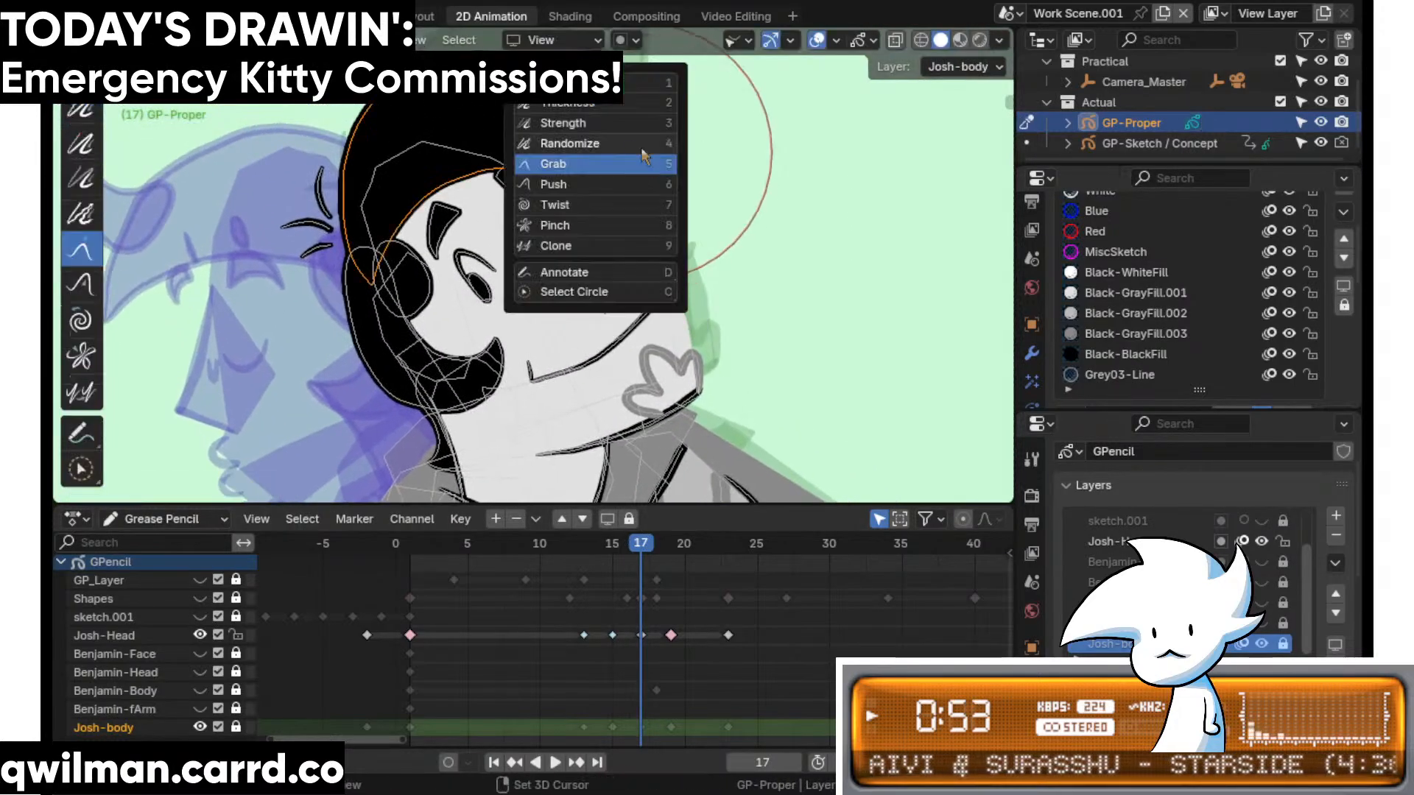
pyautogui.click(617, 158)
pyautogui.scroll(-4, 635, 250)
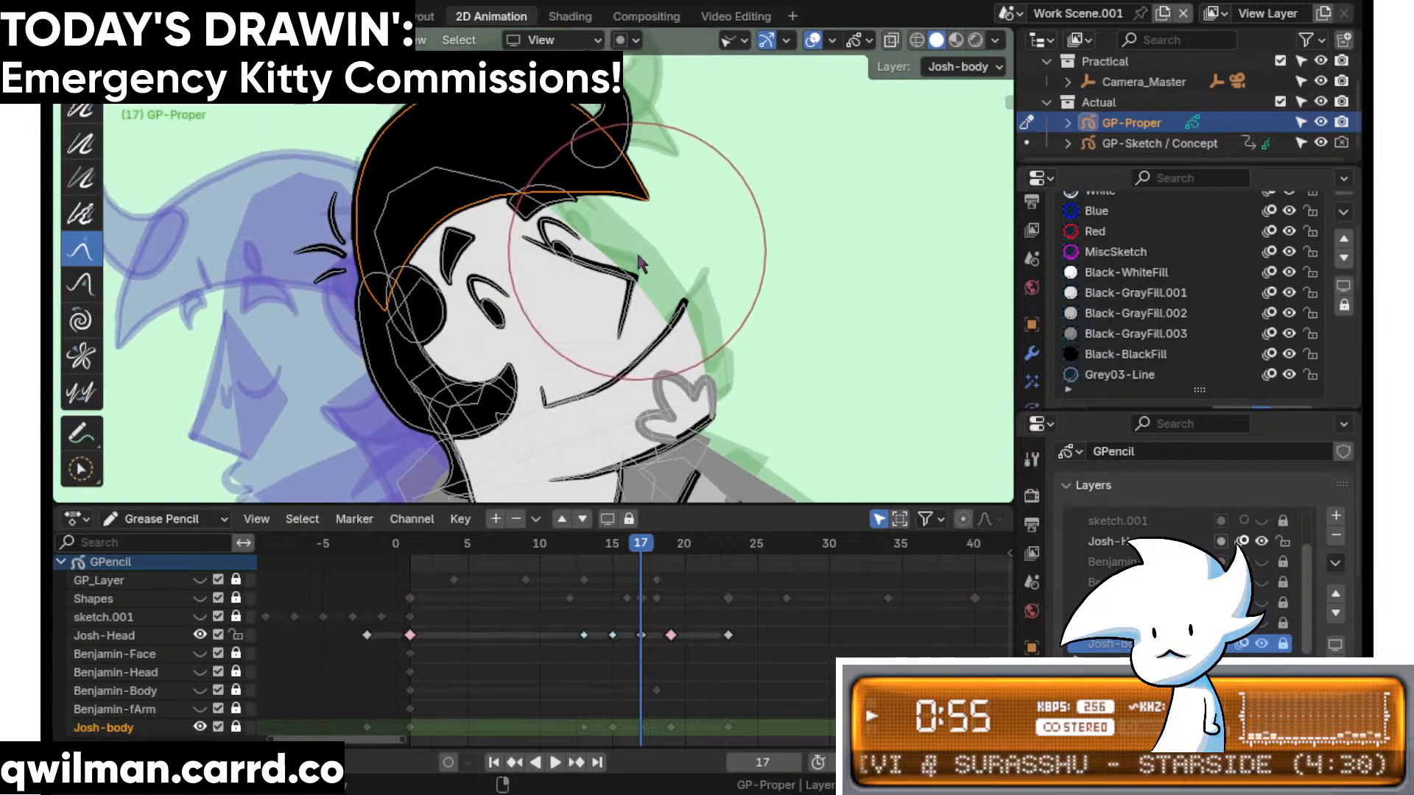
pyautogui.scroll(3, 633, 140)
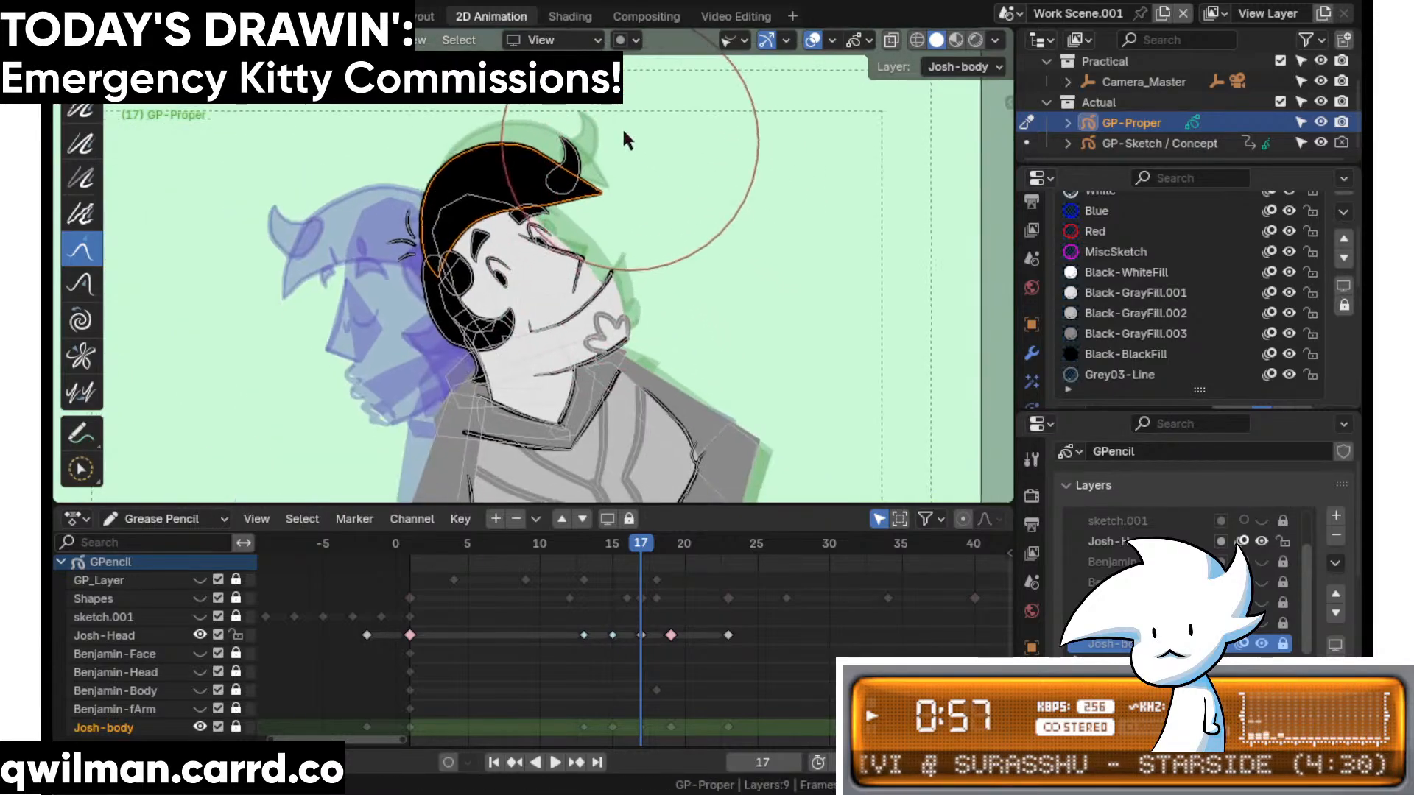
pyautogui.keyDown('shift'); pyautogui.moveTo(580, 112); pyautogui.dragTo(574, 208, button='middle'); pyautogui.keyUp('shift')
pyautogui.moveTo(574, 208)
pyautogui.mouseDown()
pyautogui.moveTo(576, 190)
pyautogui.moveTo(581, 226)
pyautogui.mouseUp()
pyautogui.moveTo(701, 240)
pyautogui.mouseDown()
pyautogui.moveTo(696, 215)
pyautogui.moveTo(663, 211)
pyautogui.mouseUp()
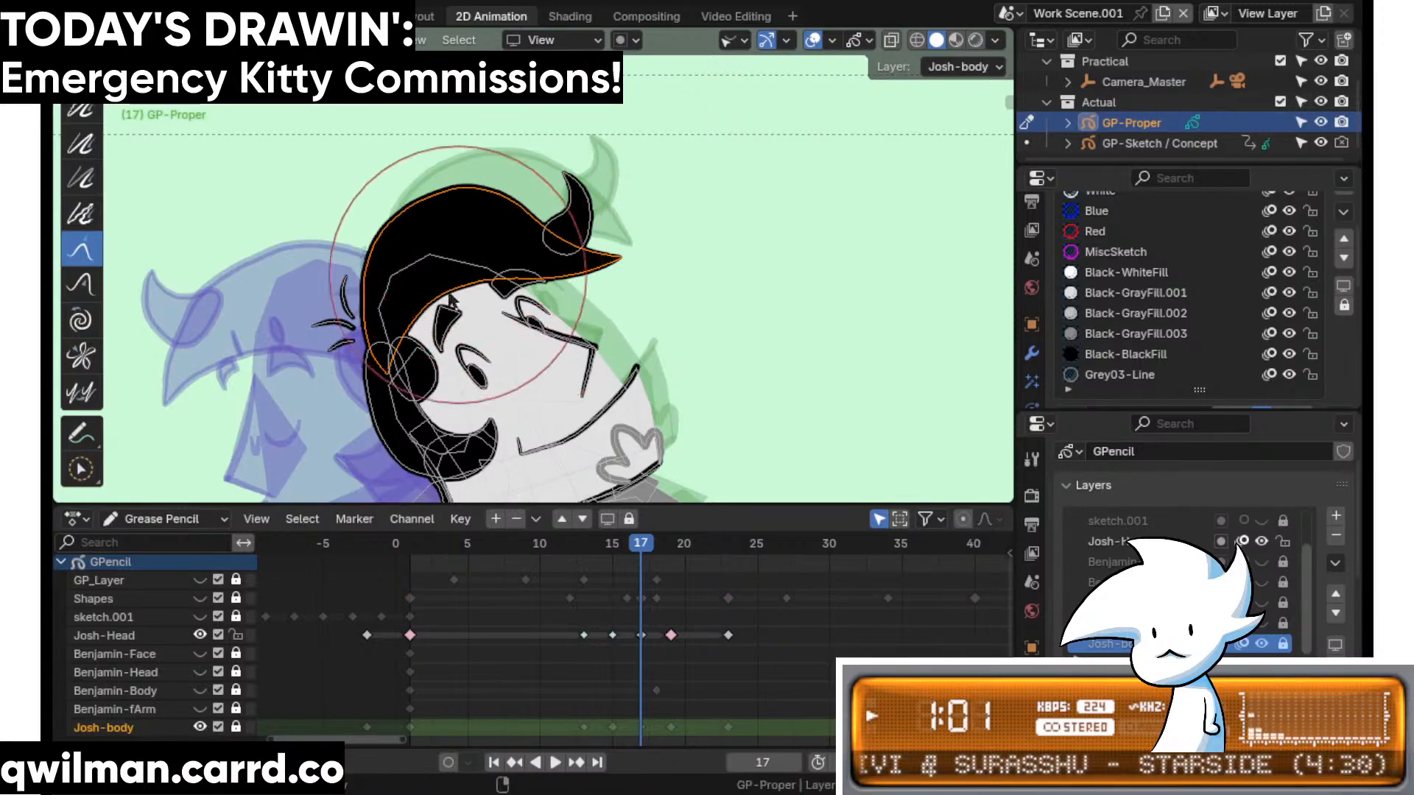
# - Play back the animation to check how the reshaped frame 17 hair moves
pyautogui.scroll(3, 605, 336)
pyautogui.press('space')
pyautogui.scroll(-5, 549, 410)
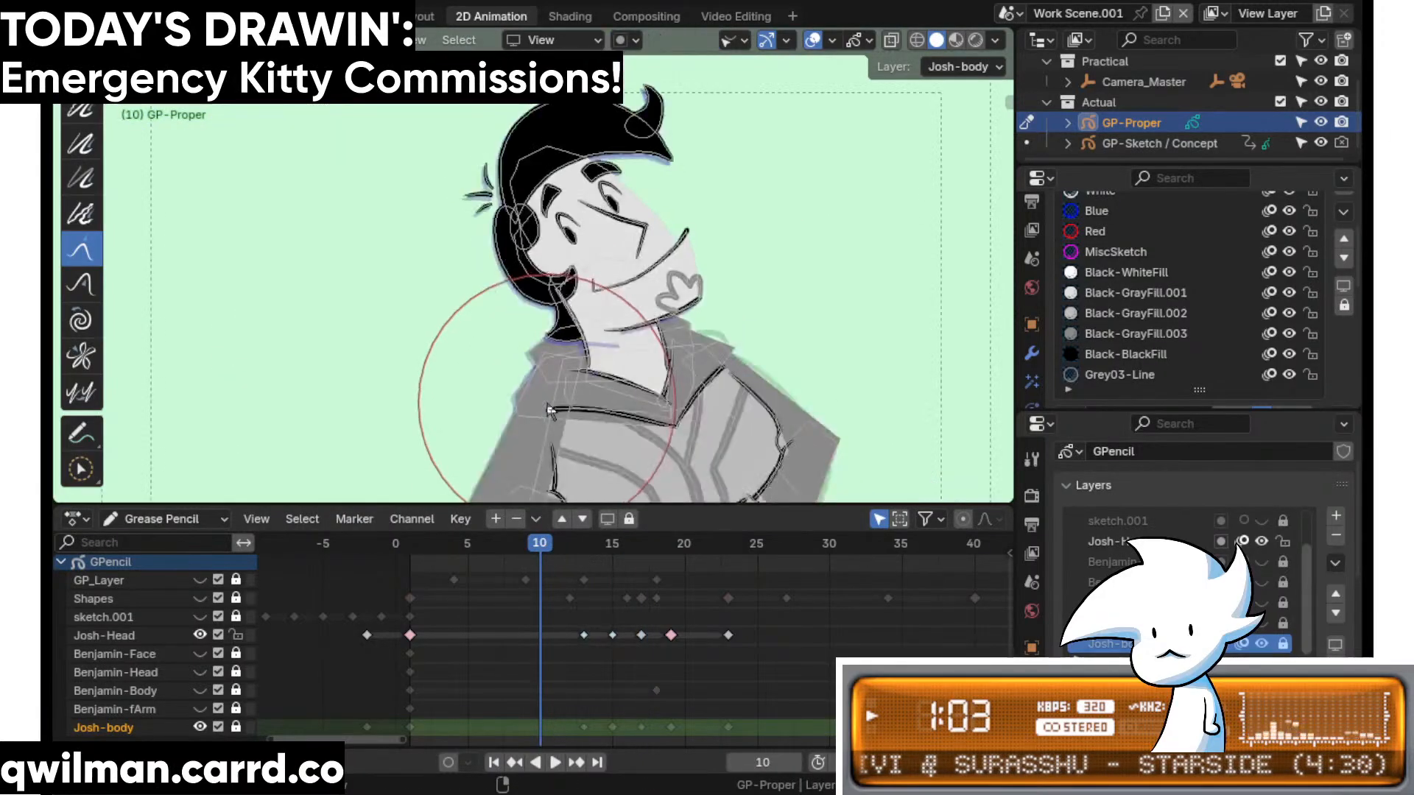
pyautogui.press('space')
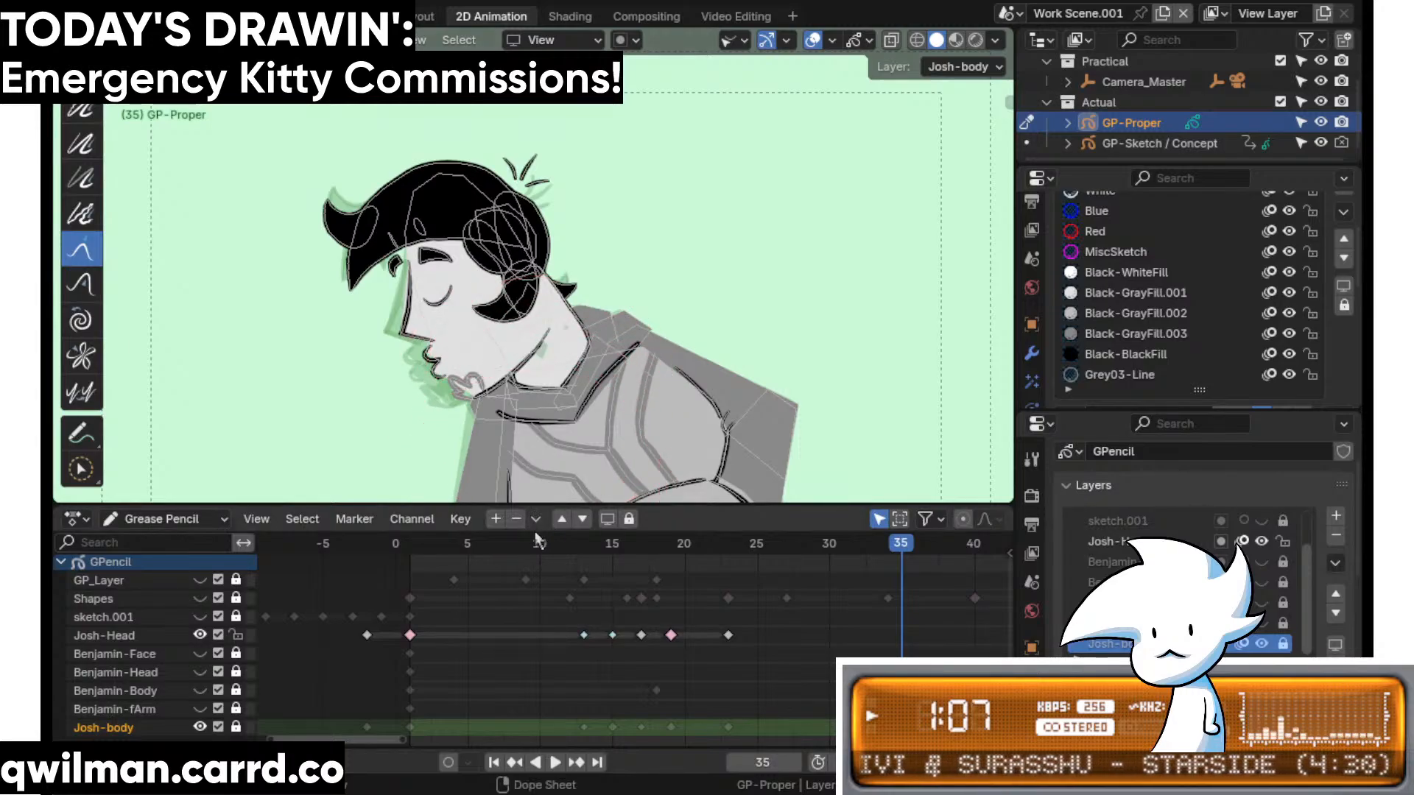
# - Remove the Josh-Head keyframes at frames 13 and 15, and interpolate a fresh Josh-Head in-between at frame 15
pyautogui.moveTo(545, 541); pyautogui.dragTo(607, 631)
pyautogui.click(613, 631)
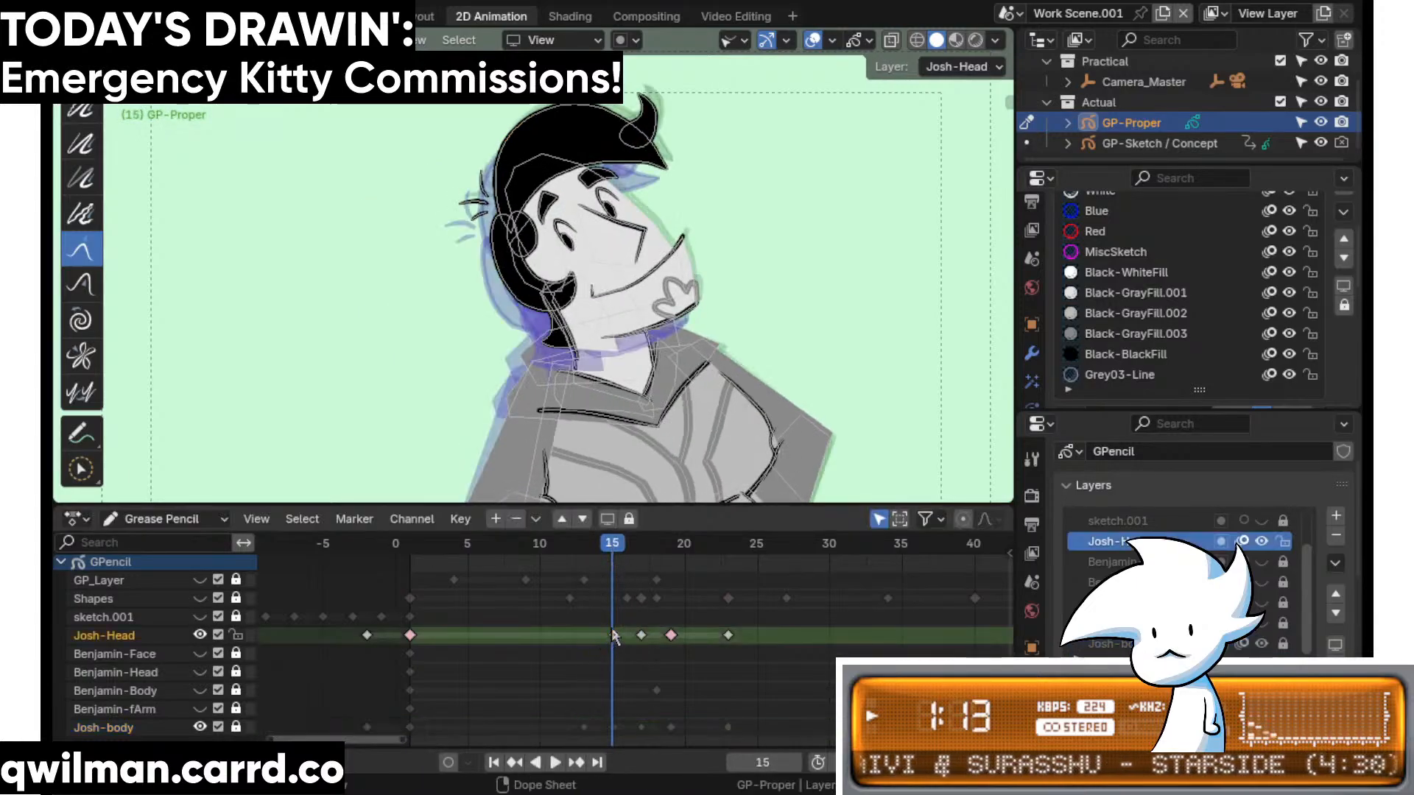
pyautogui.hotkey('shift', 'space')
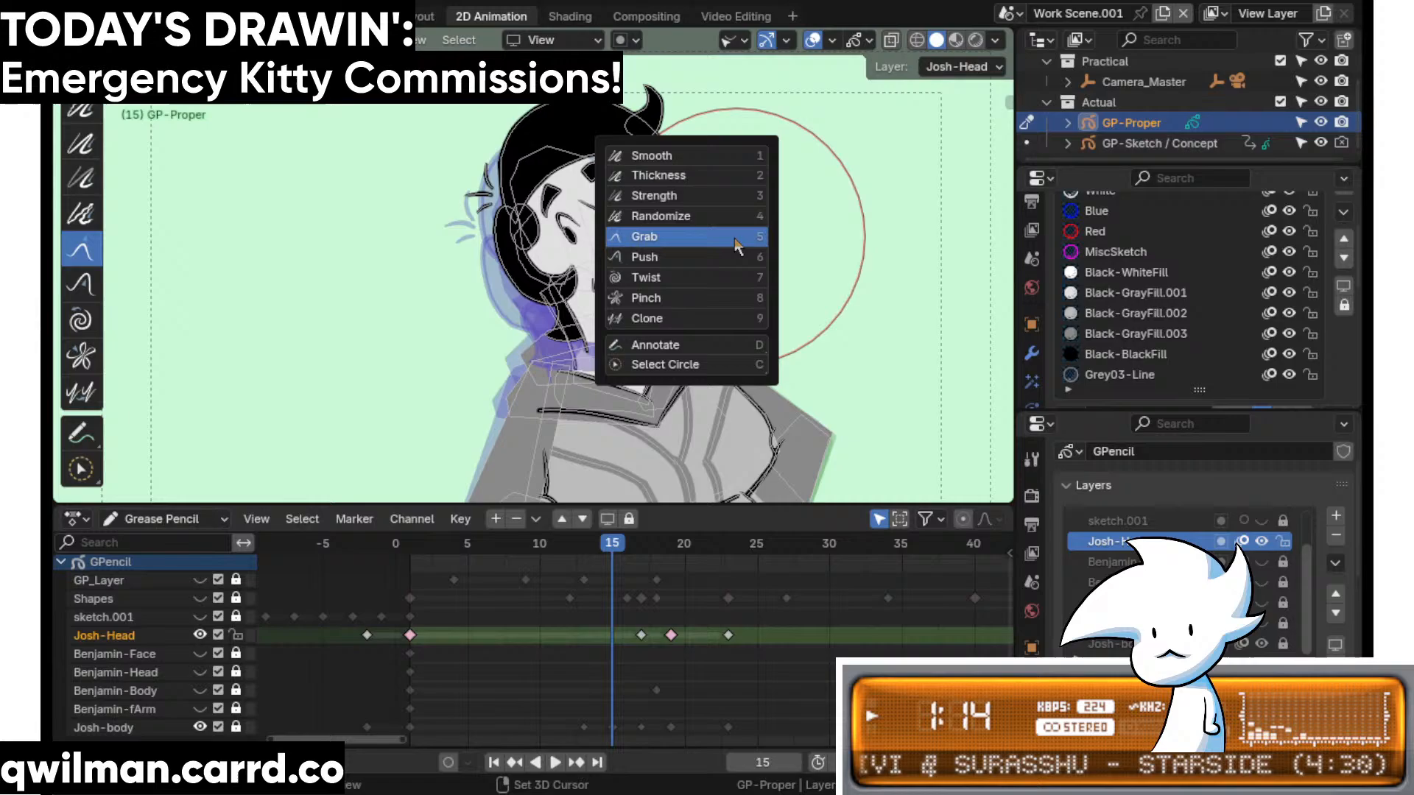
pyautogui.click(703, 343)
pyautogui.press('Tab')
pyautogui.hotkey('shift', 'space')
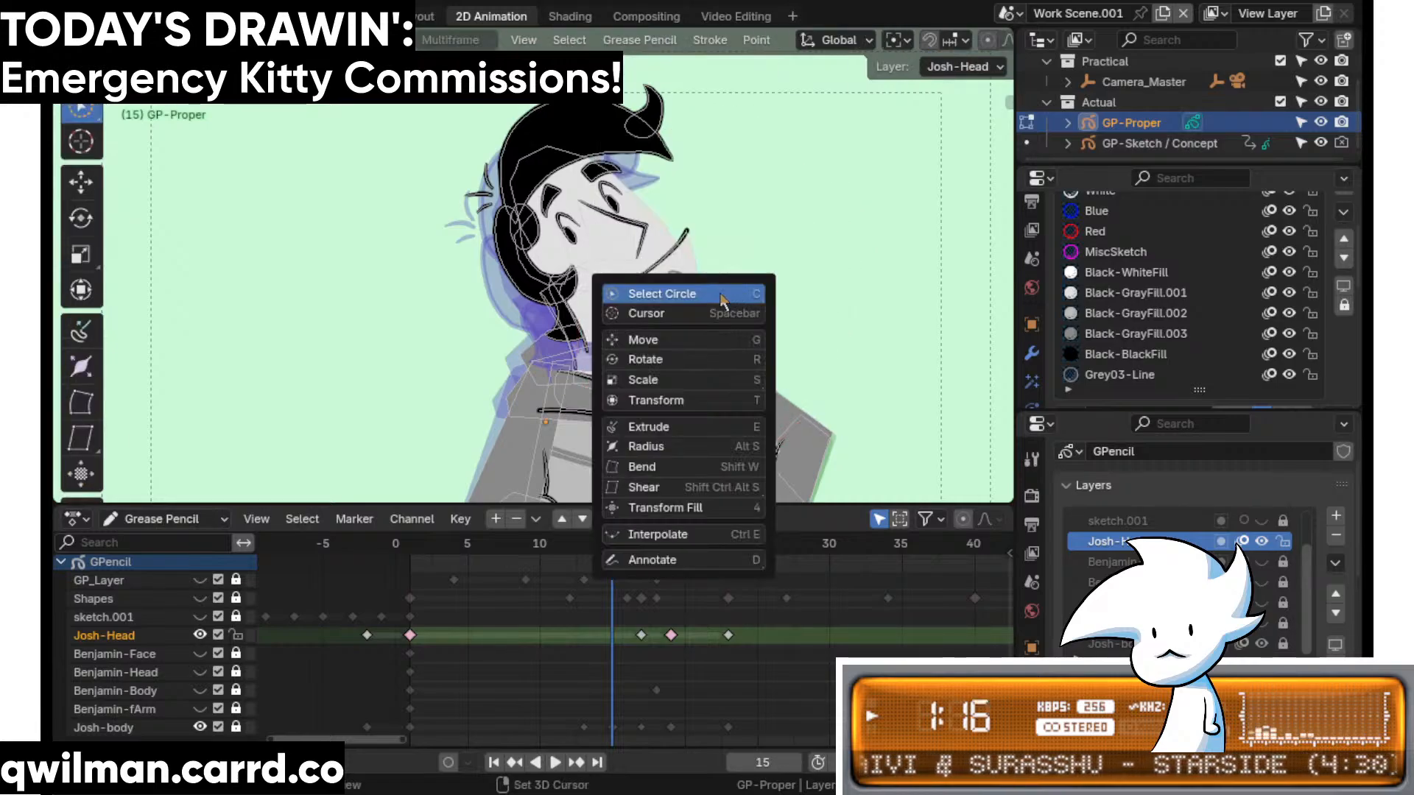
pyautogui.click(686, 541)
pyautogui.moveTo(726, 275)
pyautogui.mouseDown()
pyautogui.moveTo(332, 401)
pyautogui.moveTo(368, 391)
pyautogui.mouseUp()
# - Play through the drop and return to frame 15 to review the redone head in-between
pyautogui.press('Left')
pyautogui.press('Left')
pyautogui.press('Left')
pyautogui.press('Left')
pyautogui.press('space')
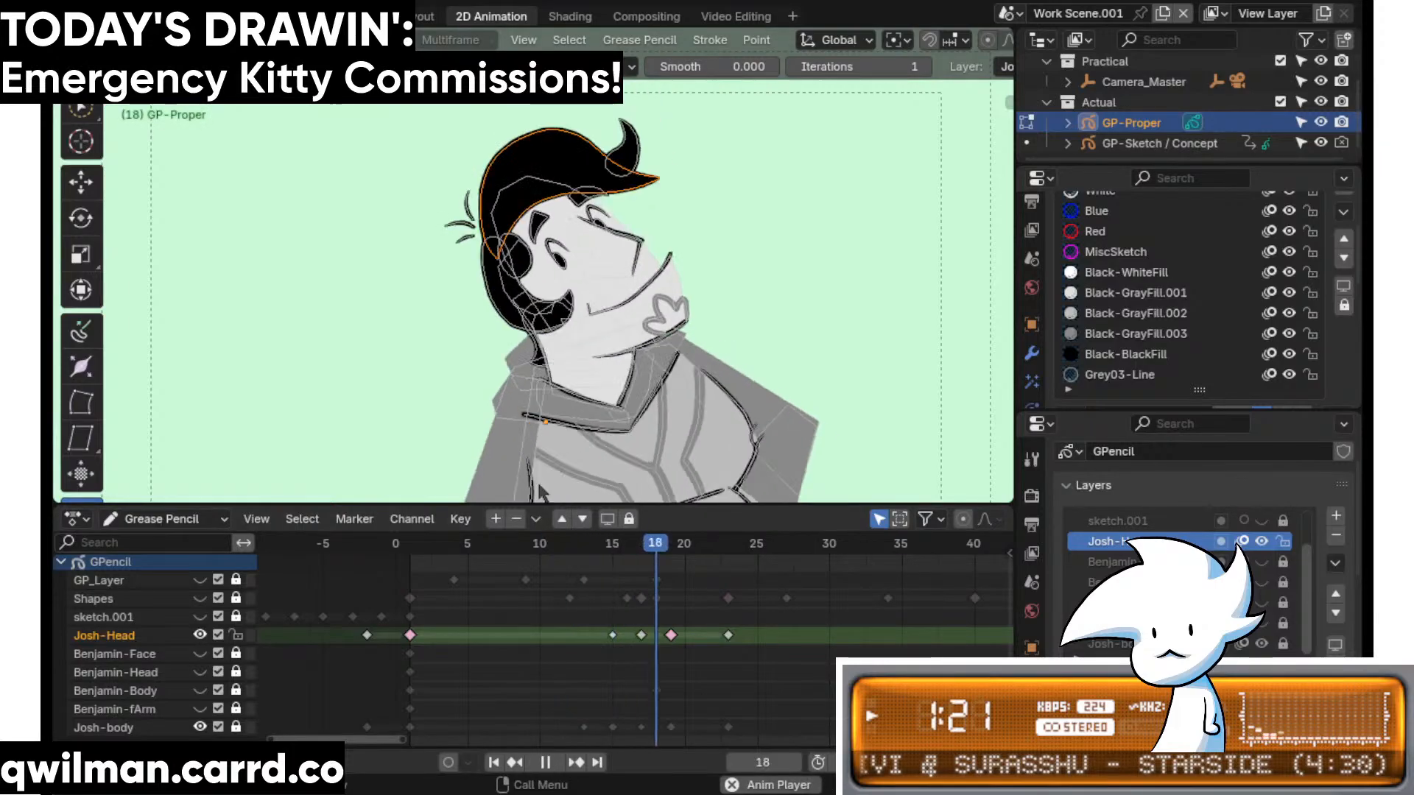
pyautogui.press('space')
pyautogui.click(613, 543)
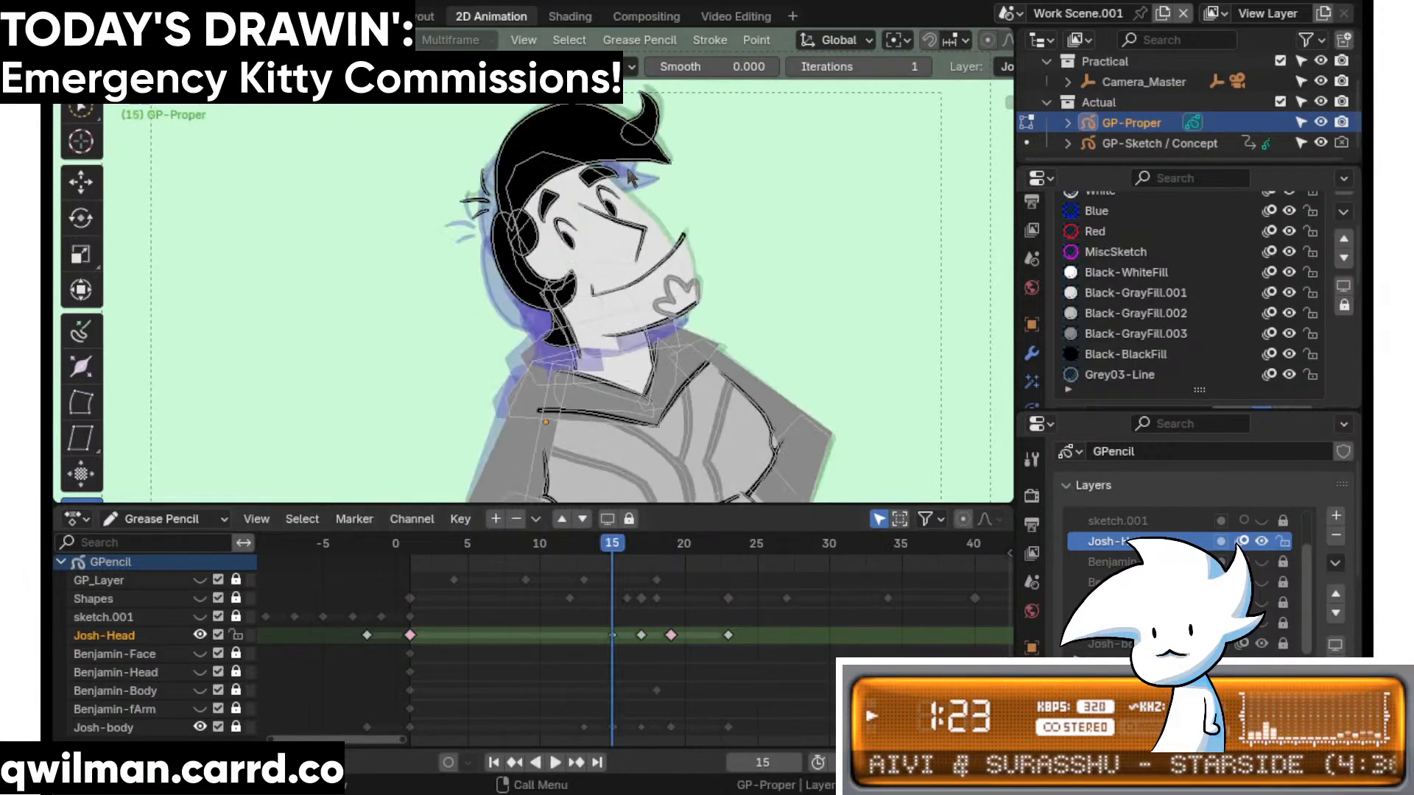
pyautogui.scroll(5, 754, 213)
pyautogui.click(757, 200)
pyautogui.press('Tab')
pyautogui.hotkey('shift', 'space')
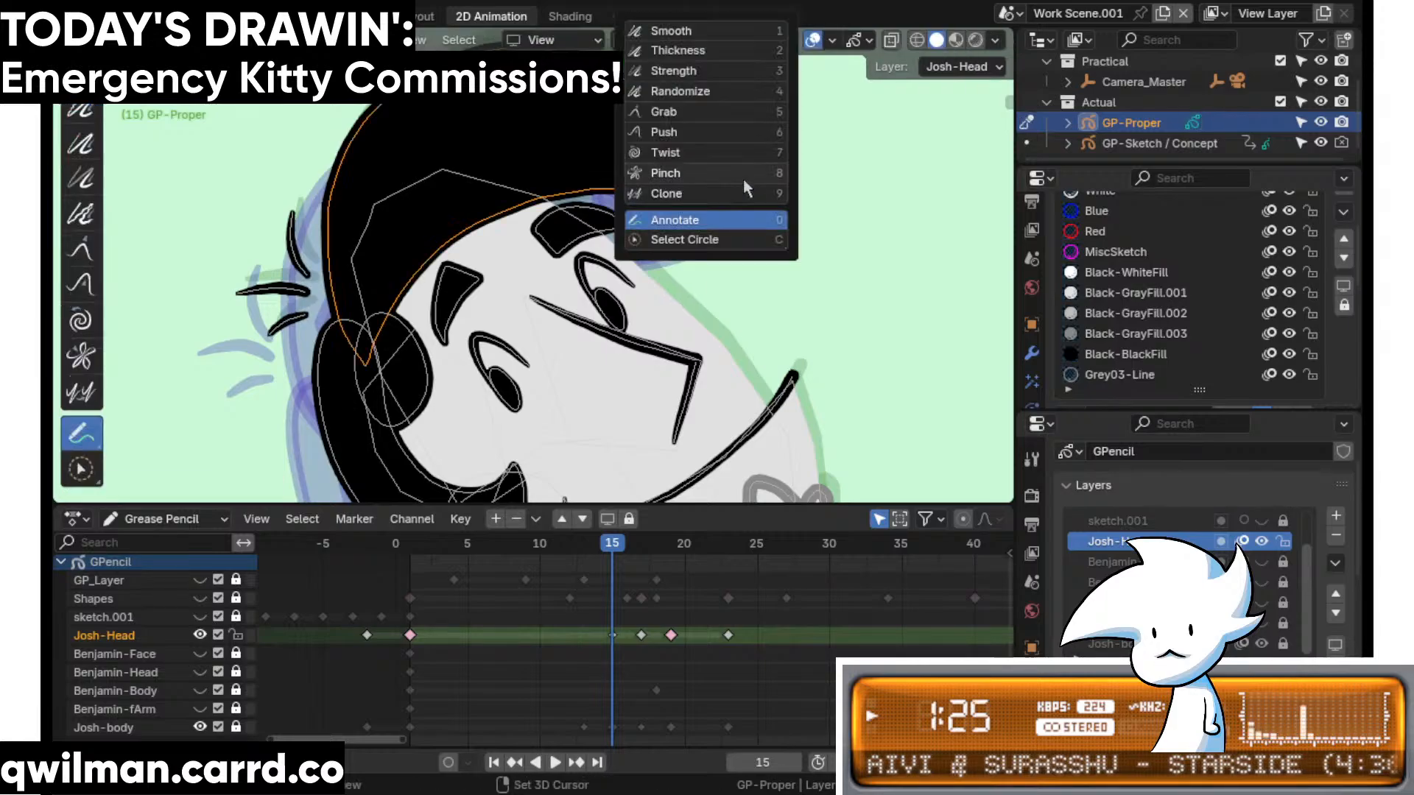
pyautogui.press('Tab')
pyautogui.hotkey('shift', 'space')
pyautogui.press('g')
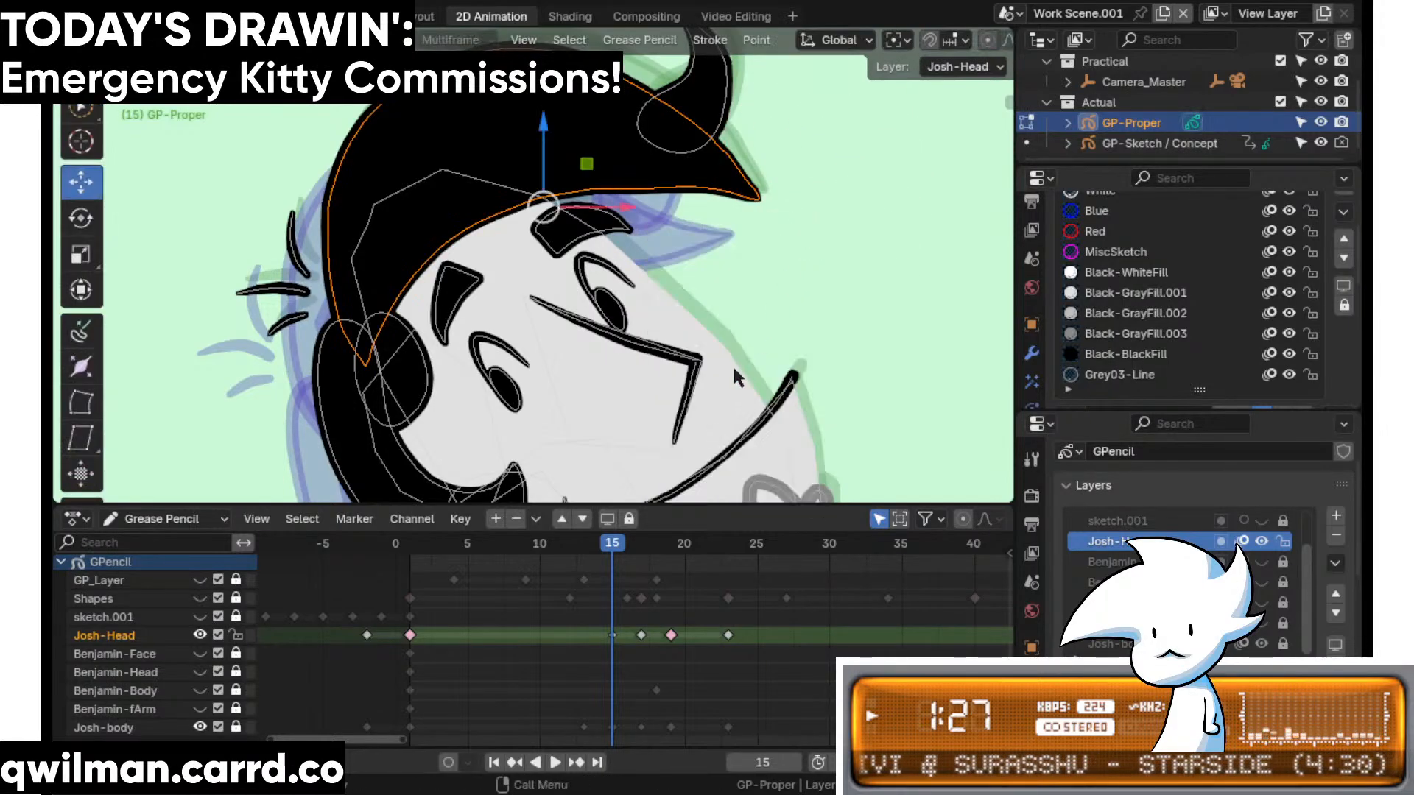
# - Select the upturned hair tuft at frame 17 and bend it upward and forward with Grab
pyautogui.click(641, 546)
pyautogui.press('Tab')
pyautogui.press('q')
pyautogui.click(712, 159)
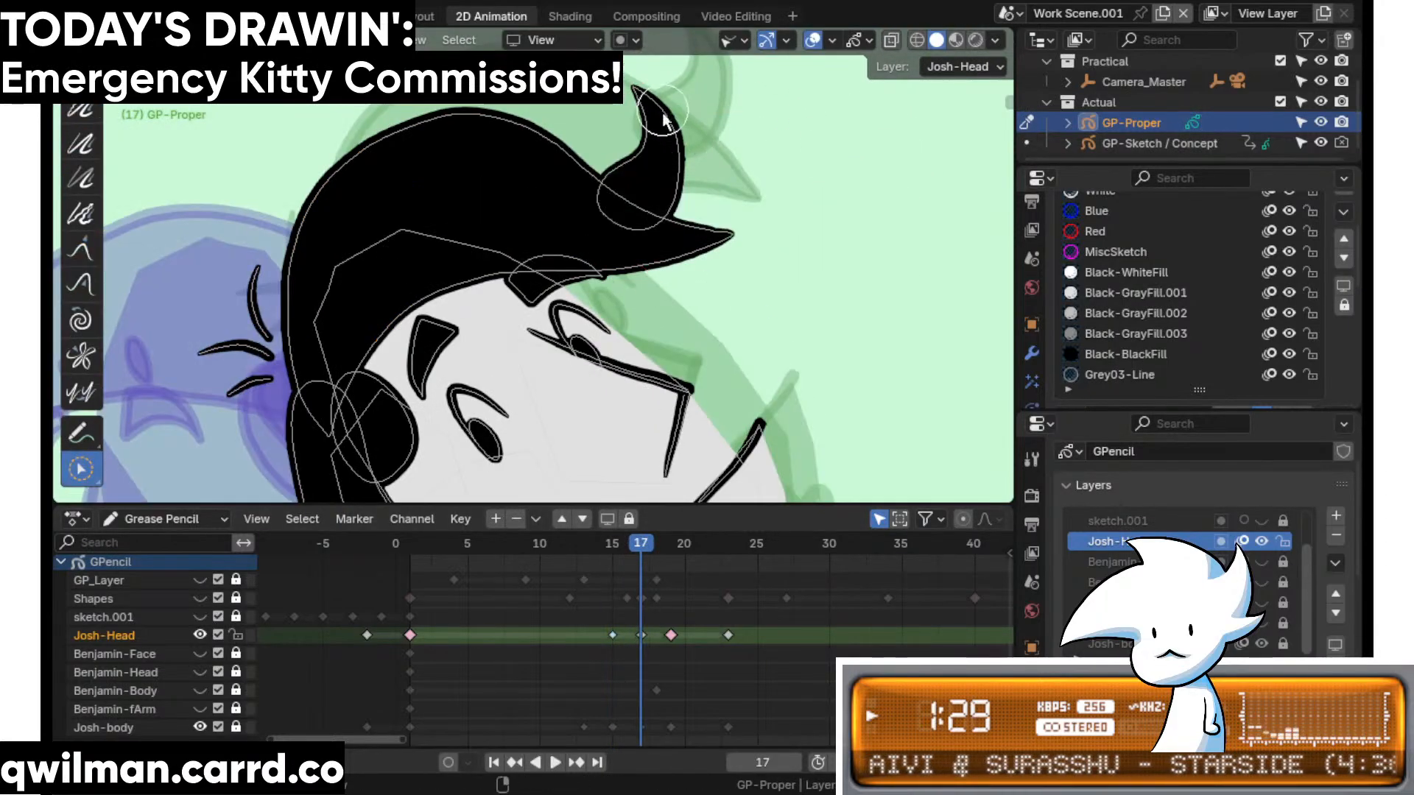
pyautogui.click(660, 116)
pyautogui.hotkey('shift', 'space')
pyautogui.click(619, 115)
pyautogui.scroll(-5, 609, 110)
pyautogui.moveTo(568, 109); pyautogui.dragTo(630, 109)
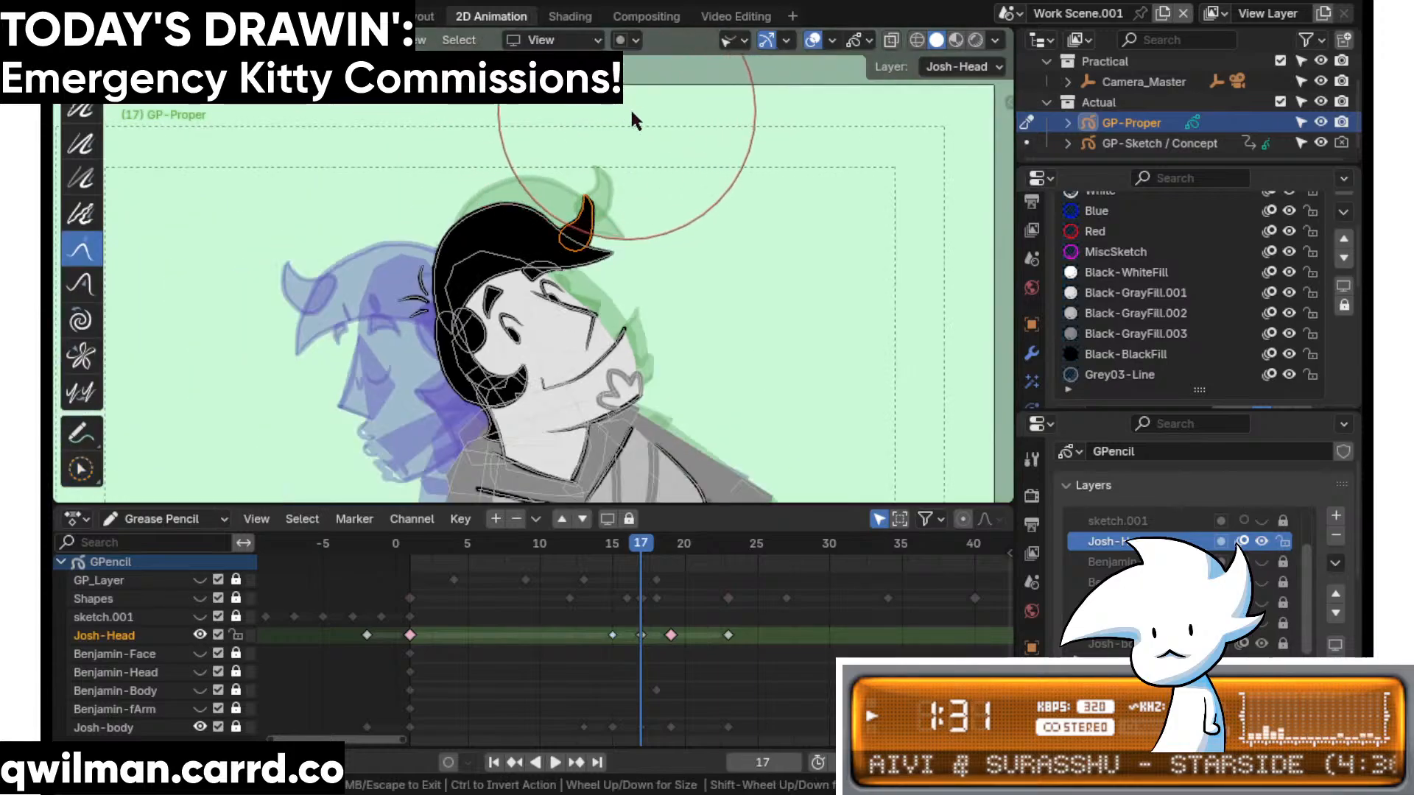
pyautogui.scroll(2, 611, 162)
pyautogui.moveTo(578, 157); pyautogui.dragTo(602, 140)
pyautogui.moveTo(595, 256); pyautogui.dragTo(589, 264)
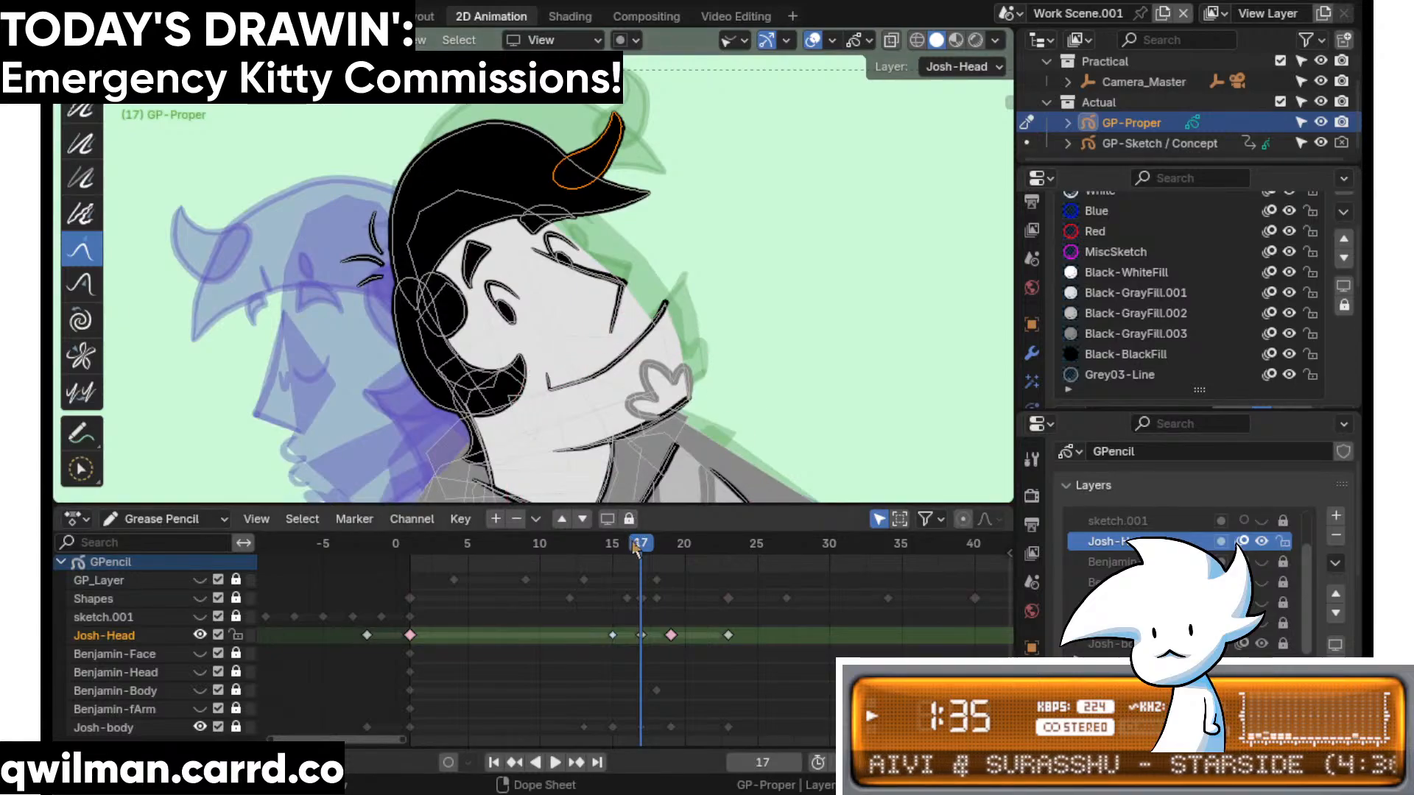
# - Play the animation from before frame 17 to check the adjusted hair tuft in motion
pyautogui.click(596, 549)
pyautogui.press('space')
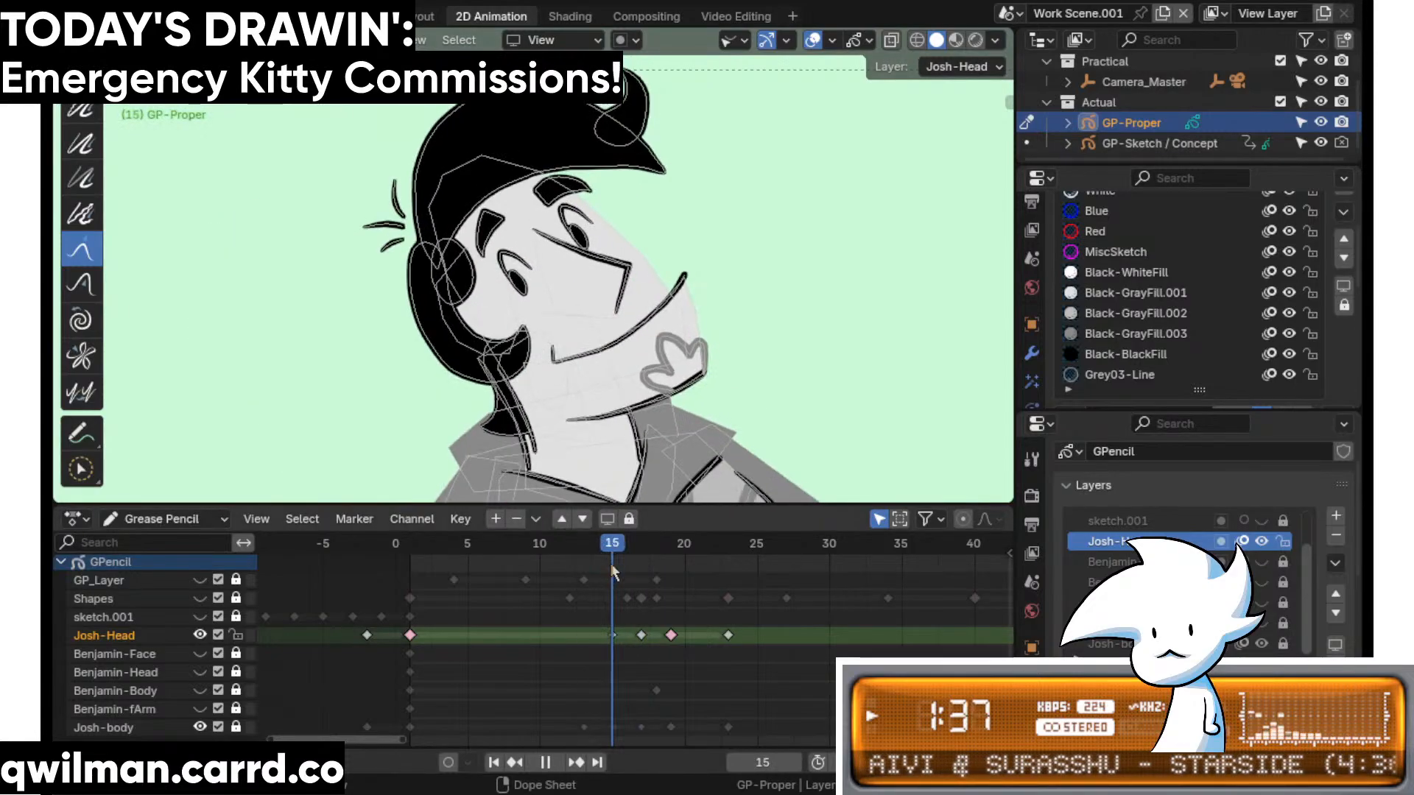
pyautogui.press('space')
pyautogui.press('space')
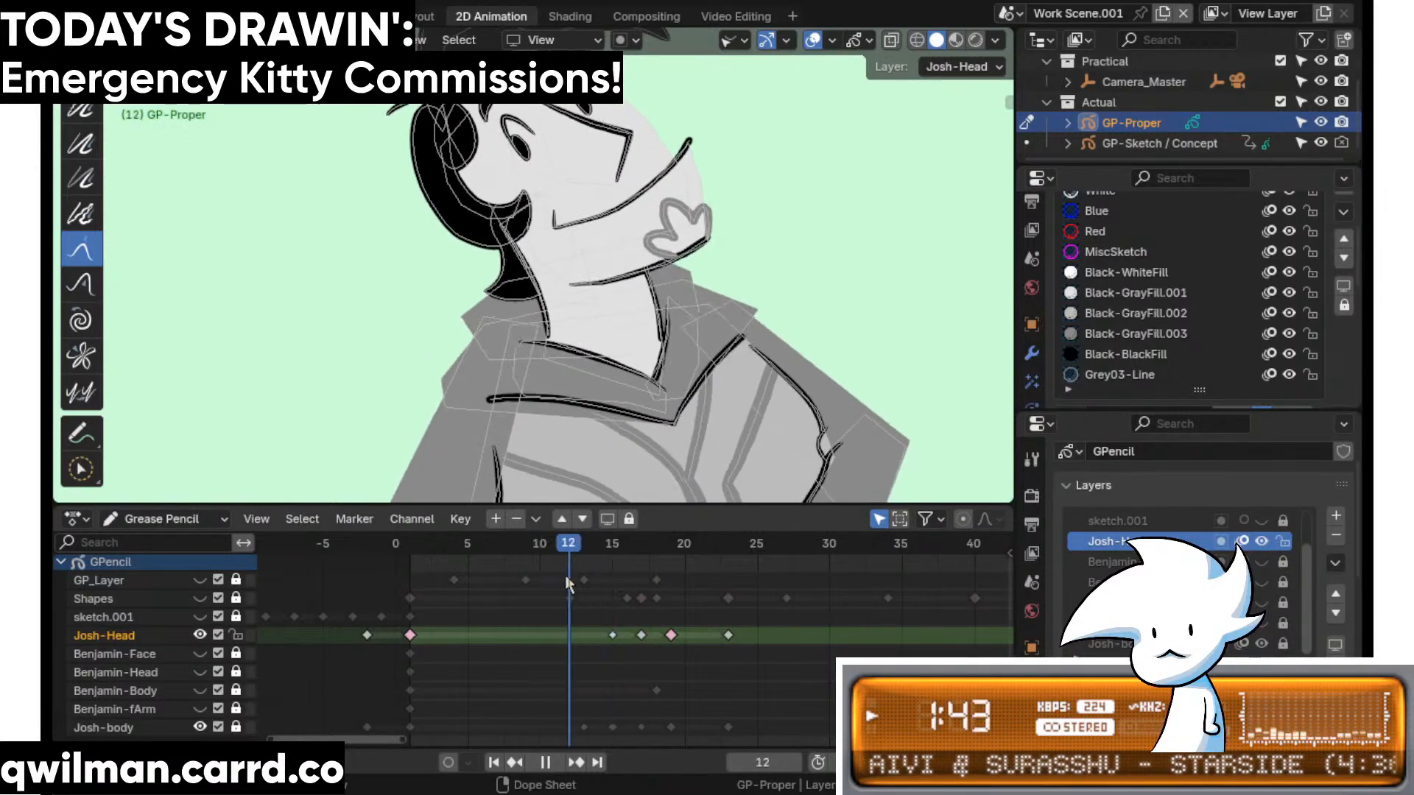
# - Stop playback, unlock the Josh-body layer and remove its keyframe at frame 13
pyautogui.press('space')
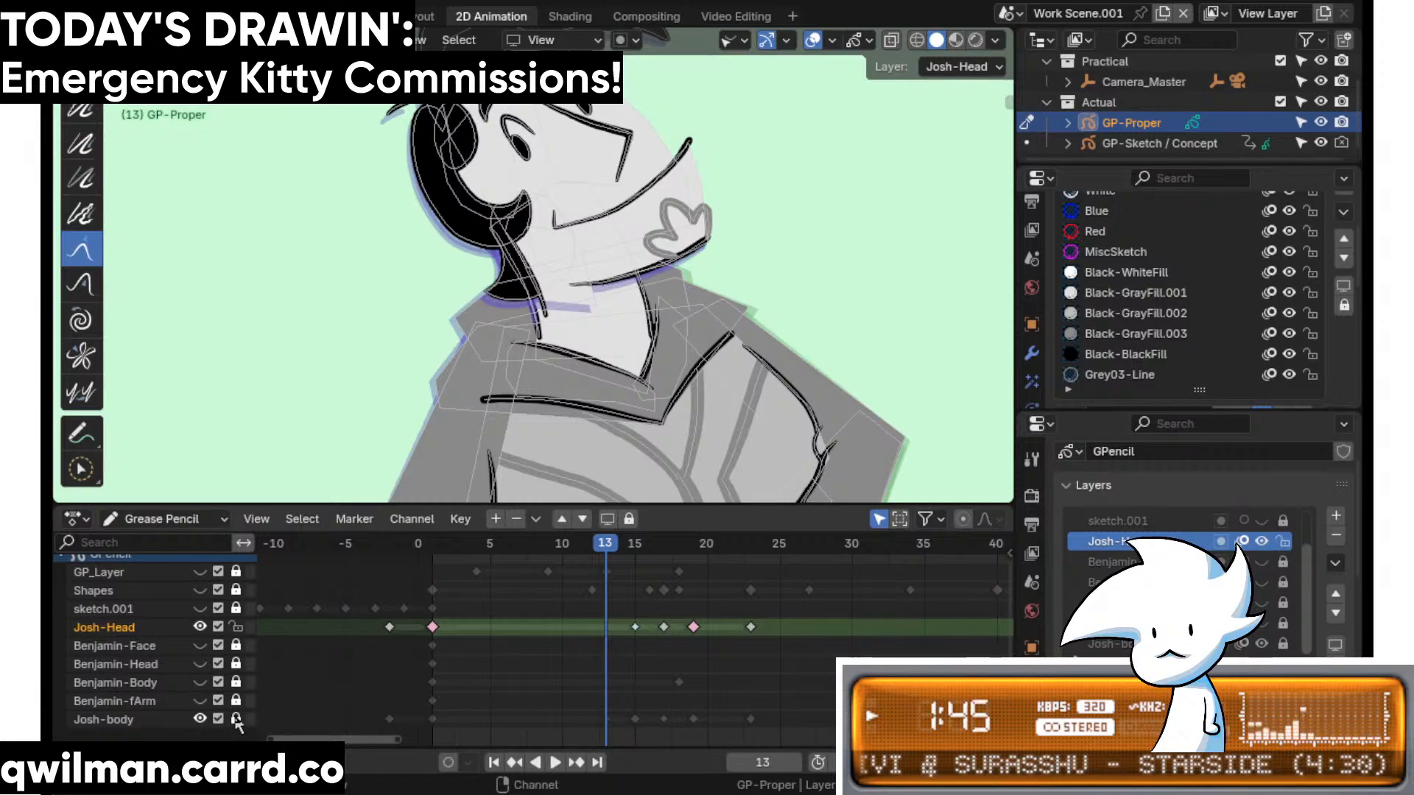
pyautogui.click(613, 720)
pyautogui.press('Delete')
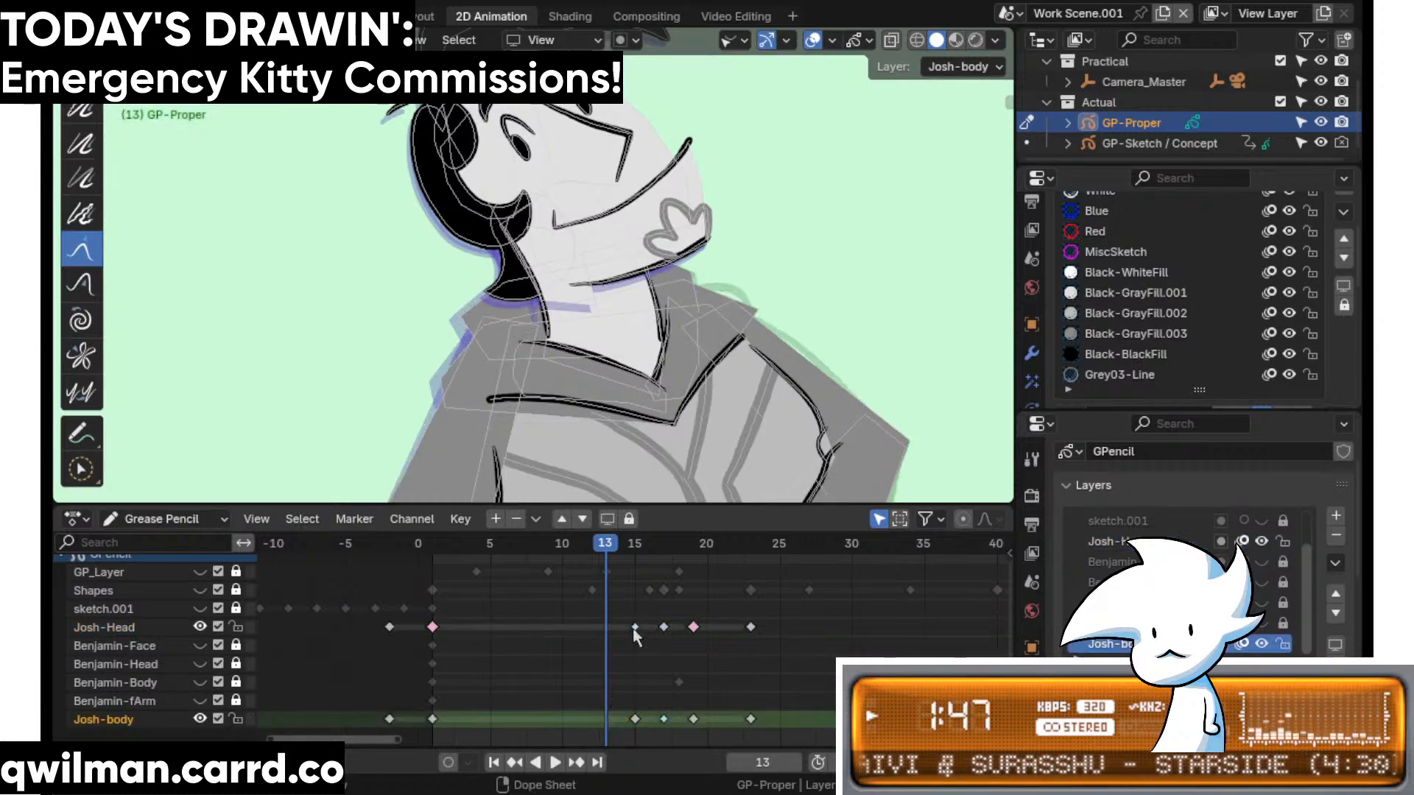
# - At frame 15, select the lower end of the back neck line with the adjoining fill and reshape them with Grab
pyautogui.moveTo(633, 547); pyautogui.dragTo(638, 554)
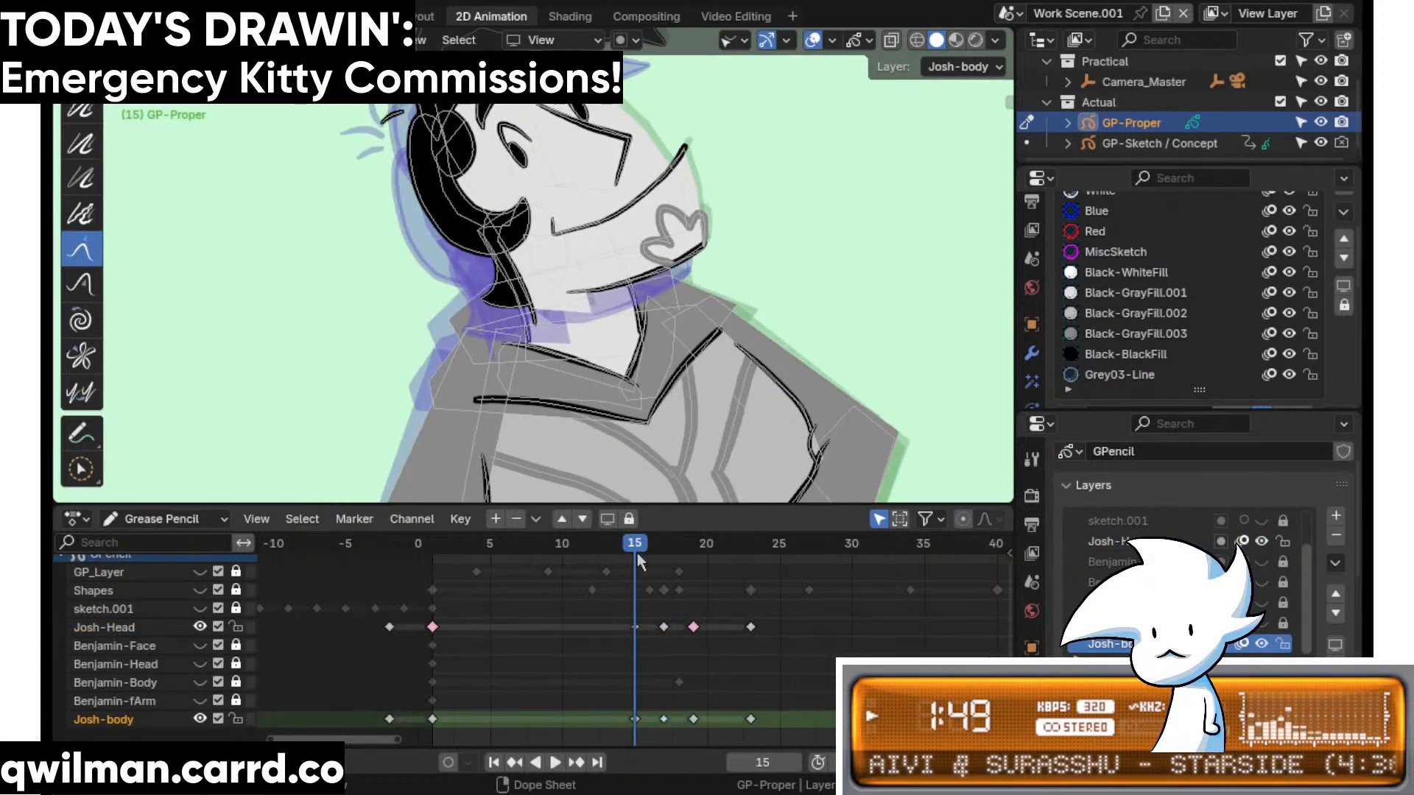
pyautogui.scroll(8, 582, 329)
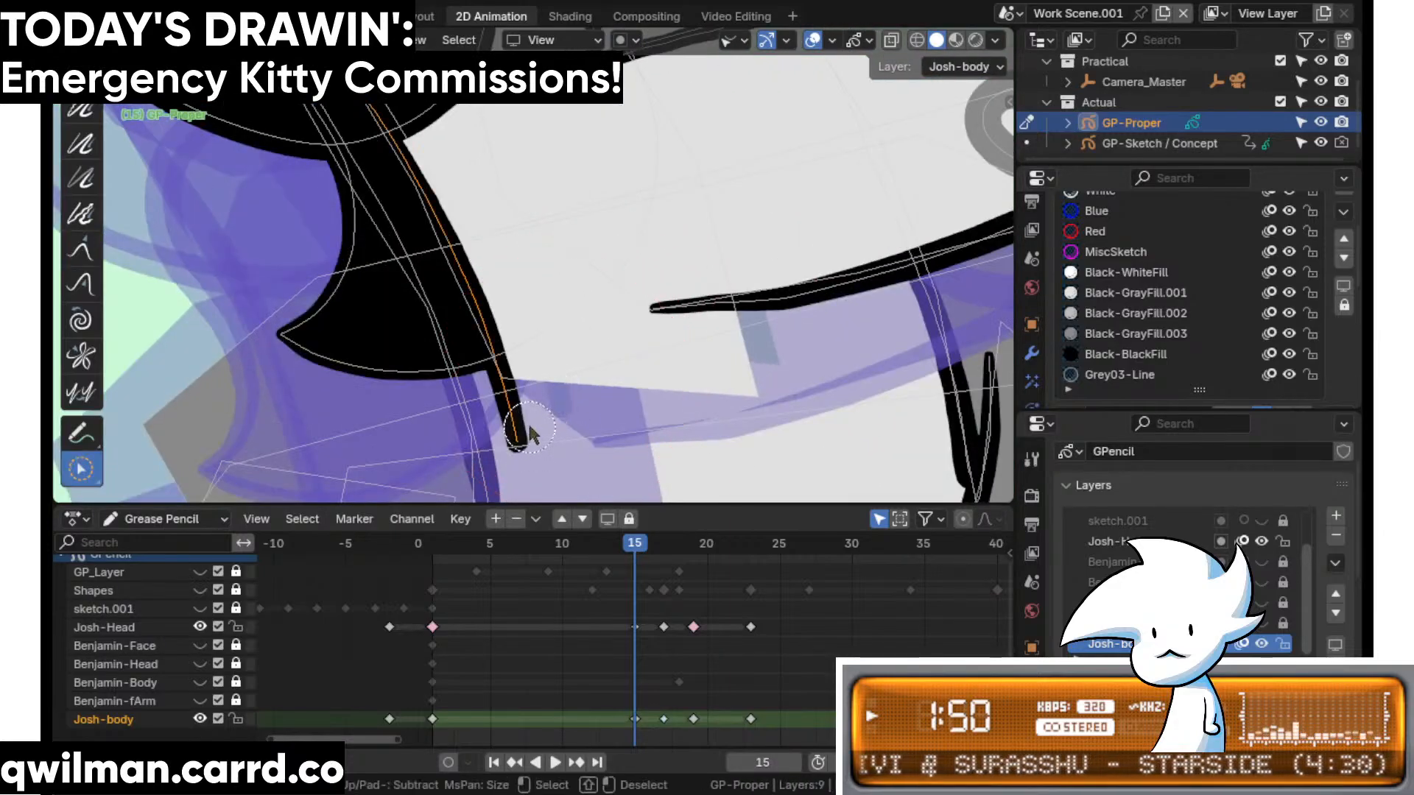
pyautogui.keyDown('shift'); pyautogui.moveTo(587, 423); pyautogui.dragTo(659, 324, button='middle'); pyautogui.keyUp('shift')
pyautogui.scroll(4, 639, 314)
pyautogui.click(638, 311)
pyautogui.scroll(-2, 639, 290)
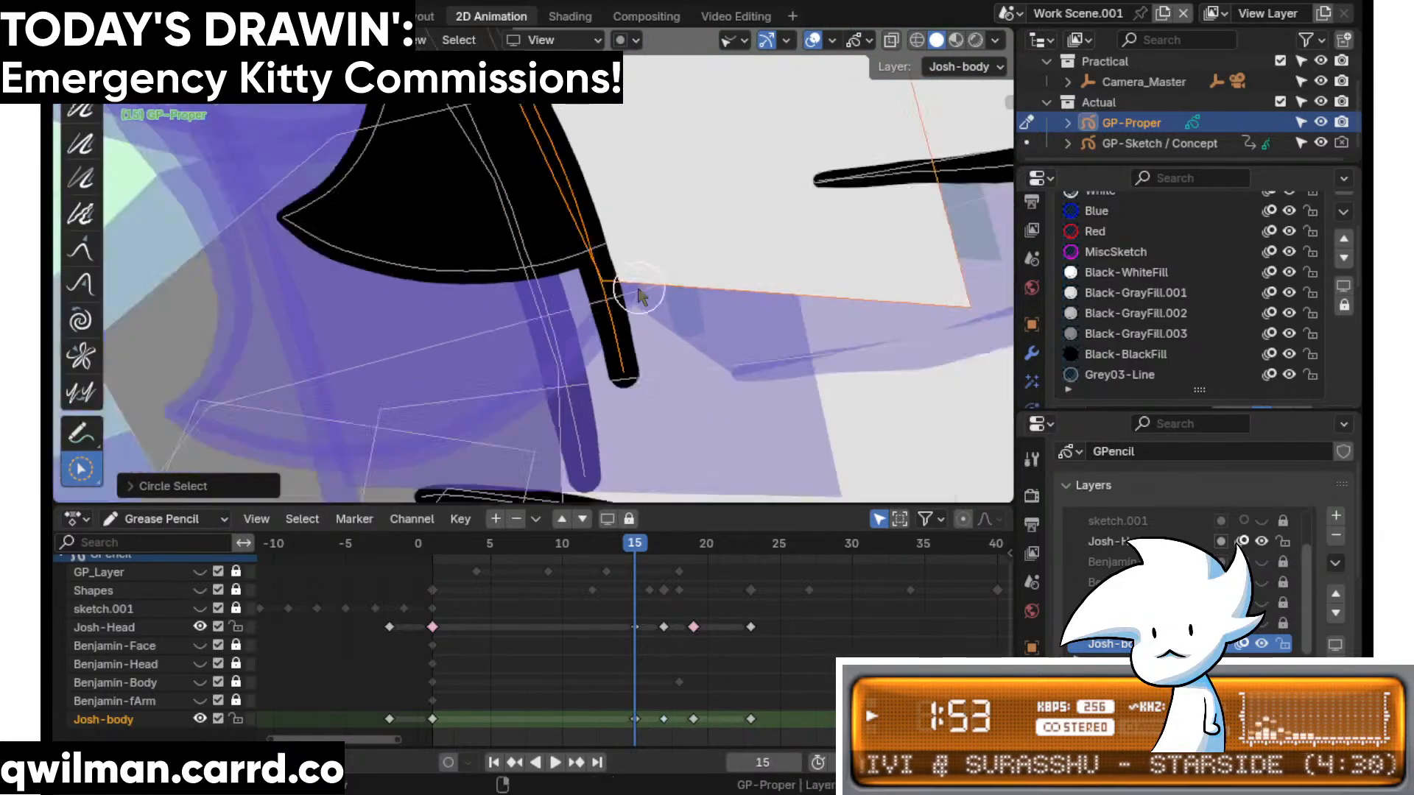
pyautogui.scroll(-3, 639, 297)
pyautogui.hotkey('shift', 'space')
pyautogui.click(527, 154)
pyautogui.scroll(-2, 529, 262)
pyautogui.moveTo(548, 326); pyautogui.dragTo(548, 333)
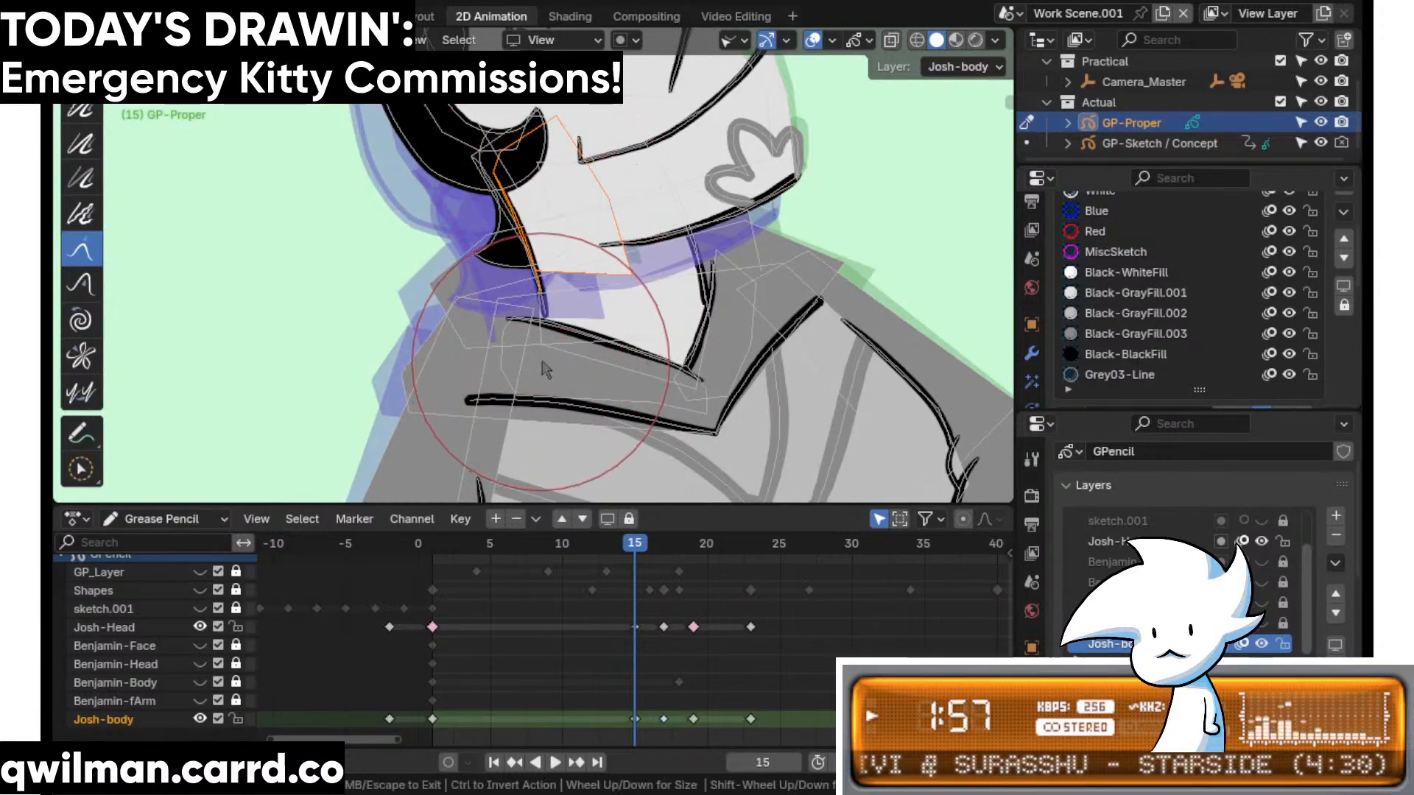
pyautogui.moveTo(542, 362); pyautogui.dragTo(572, 334)
# - Select only the back neck line at frame 15 and adjust its lower end near the collar with Grab
pyautogui.scroll(5, 592, 336)
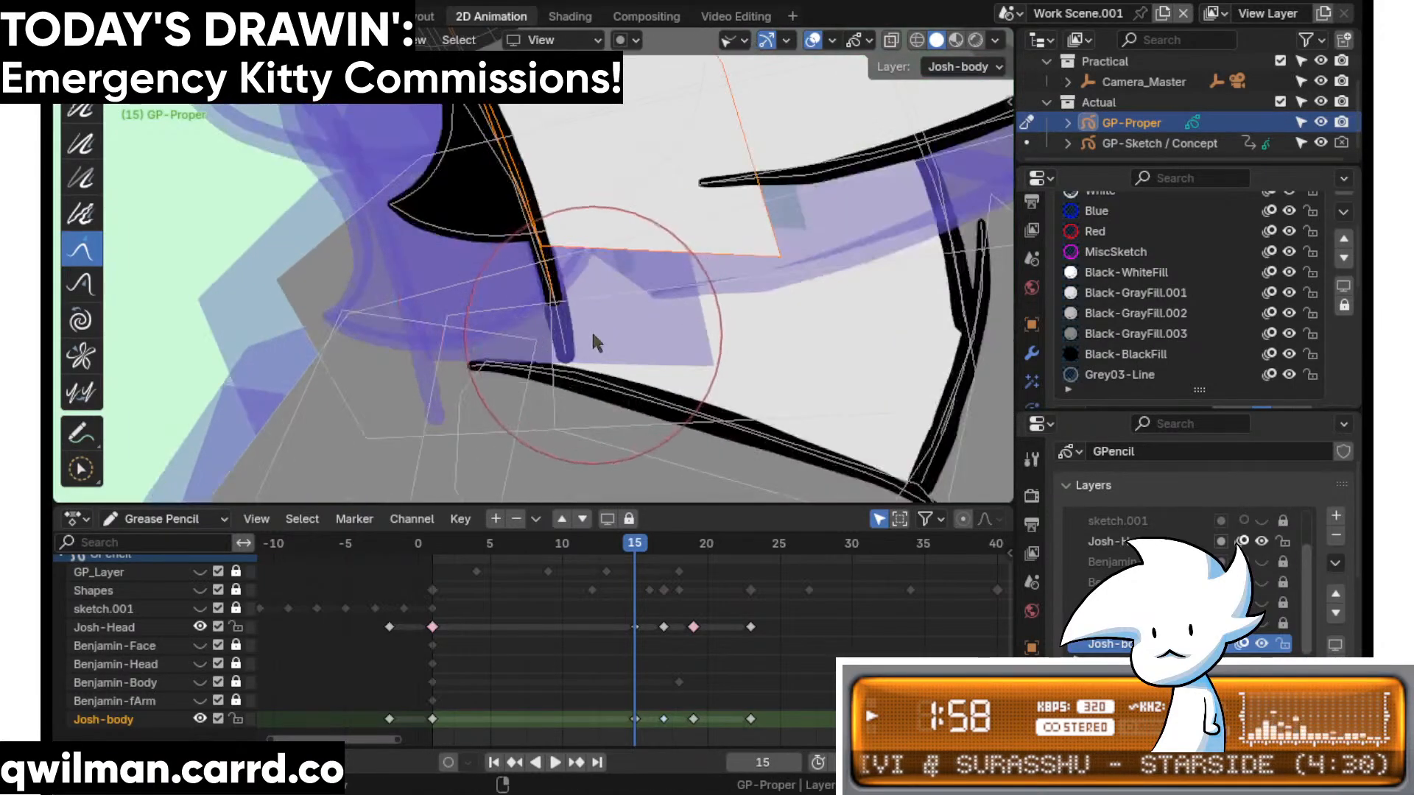
pyautogui.scroll(1, 593, 338)
pyautogui.press('c')
pyautogui.click(586, 362)
pyautogui.scroll(-3, 586, 362)
pyautogui.hotkey('shift', 'space')
pyautogui.click(527, 193)
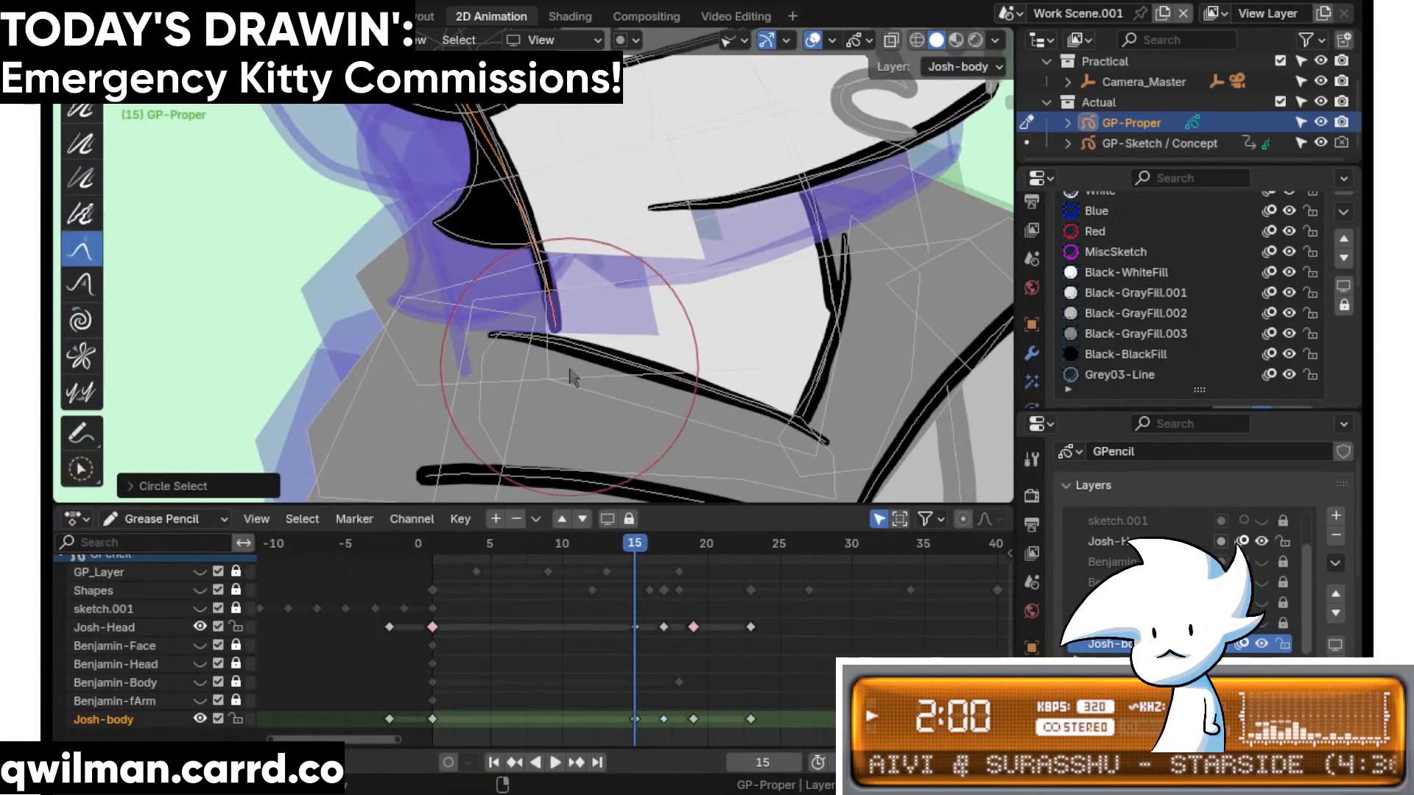
pyautogui.moveTo(569, 369); pyautogui.dragTo(558, 375)
pyautogui.moveTo(560, 282); pyautogui.dragTo(560, 276)
# - Reselect the back neck line's lower points at frame 15 and ready the Grab brush for them
pyautogui.scroll(4, 598, 296)
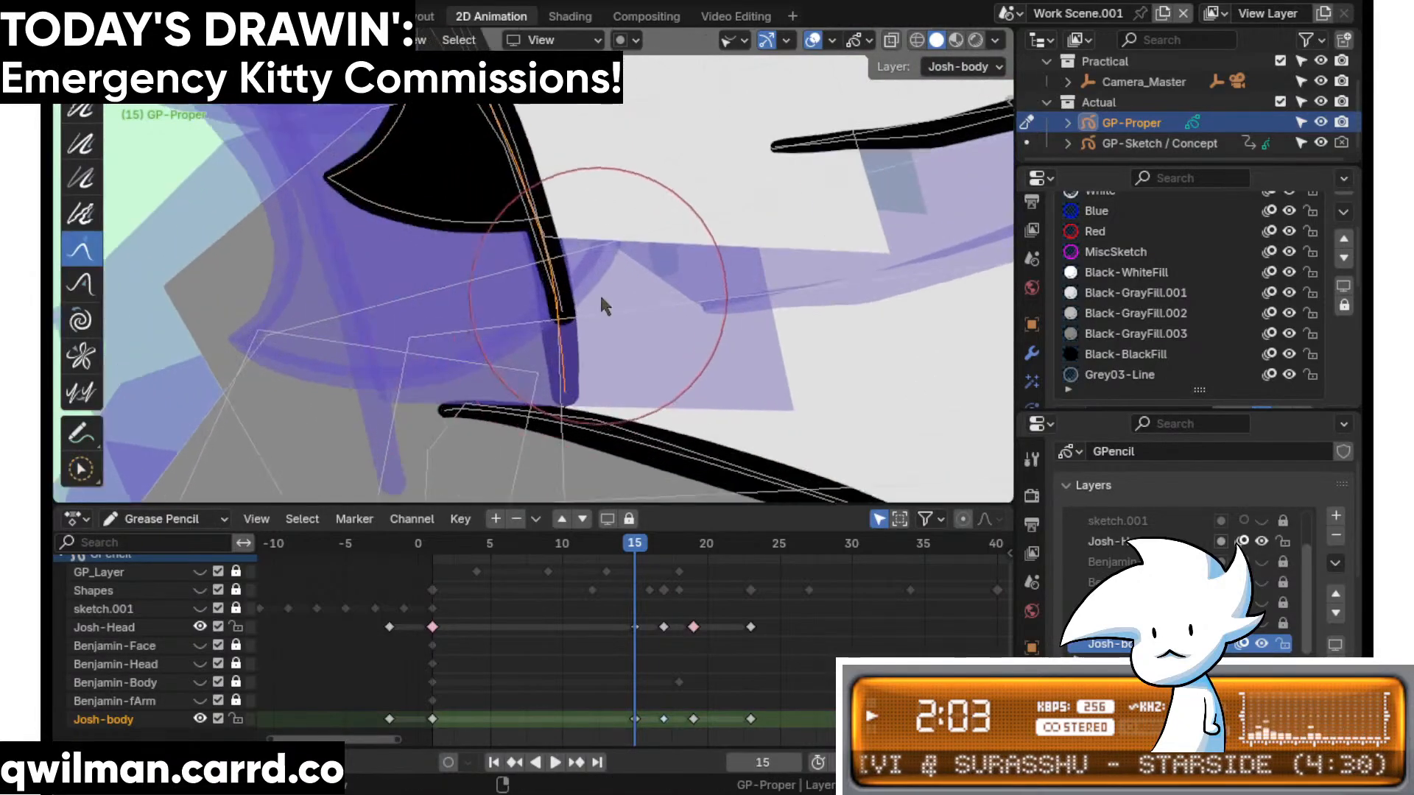
pyautogui.press('w')
pyautogui.scroll(2, 611, 301)
pyautogui.scroll(-2, 596, 331)
pyautogui.hotkey('shift', 'space')
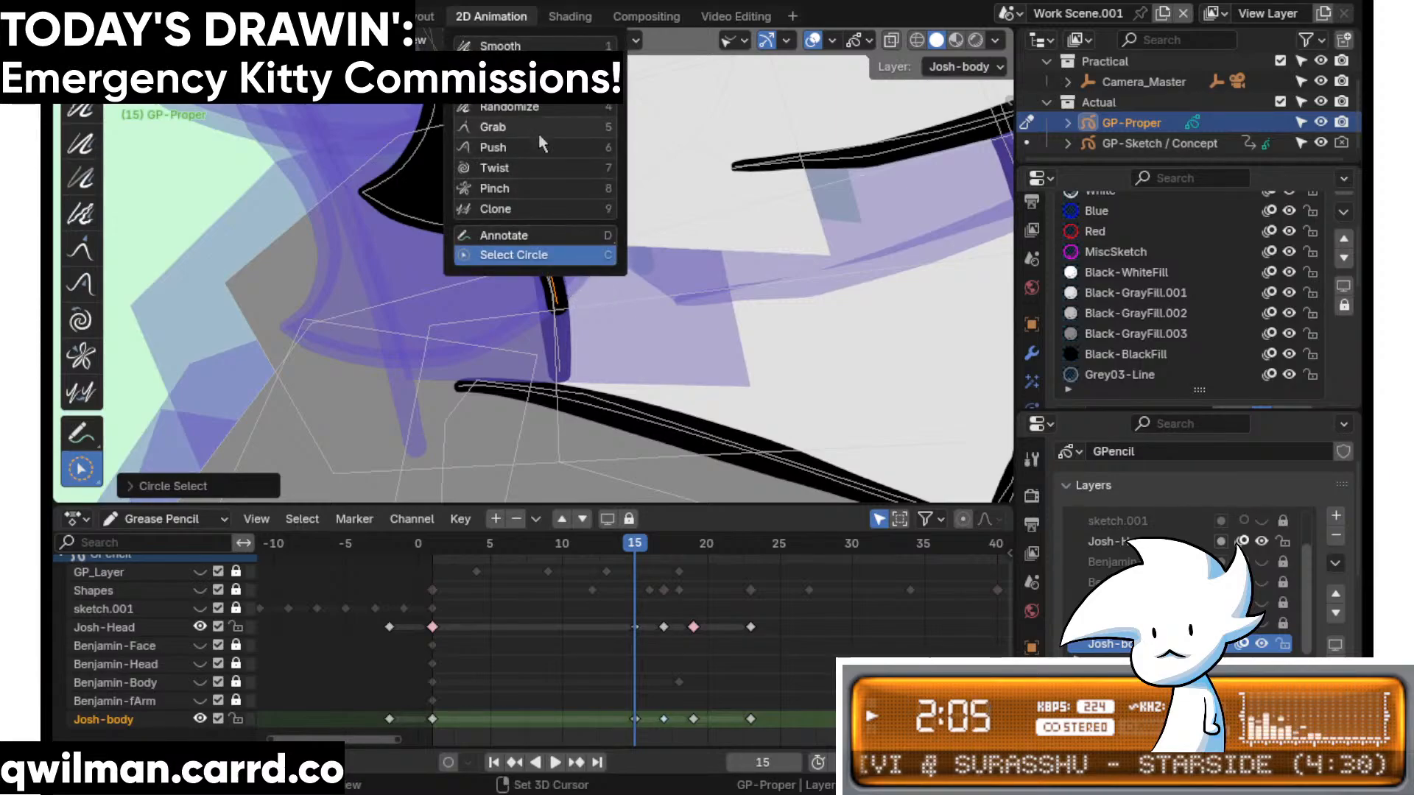
pyautogui.click(538, 134)
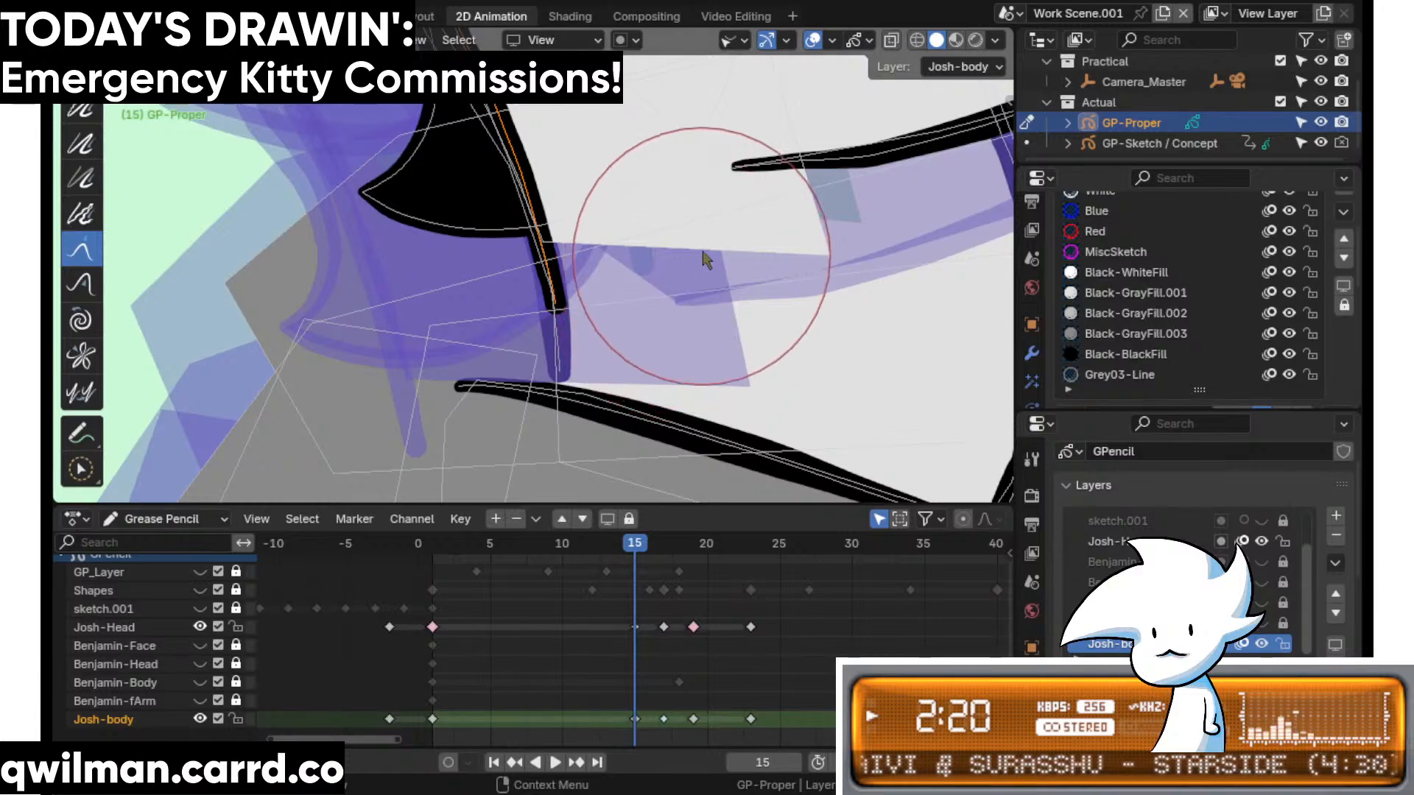
# - Play the animation around frame 15 to check the reshaped neck line in motion
pyautogui.scroll(-5, 695, 384)
pyautogui.press('space')
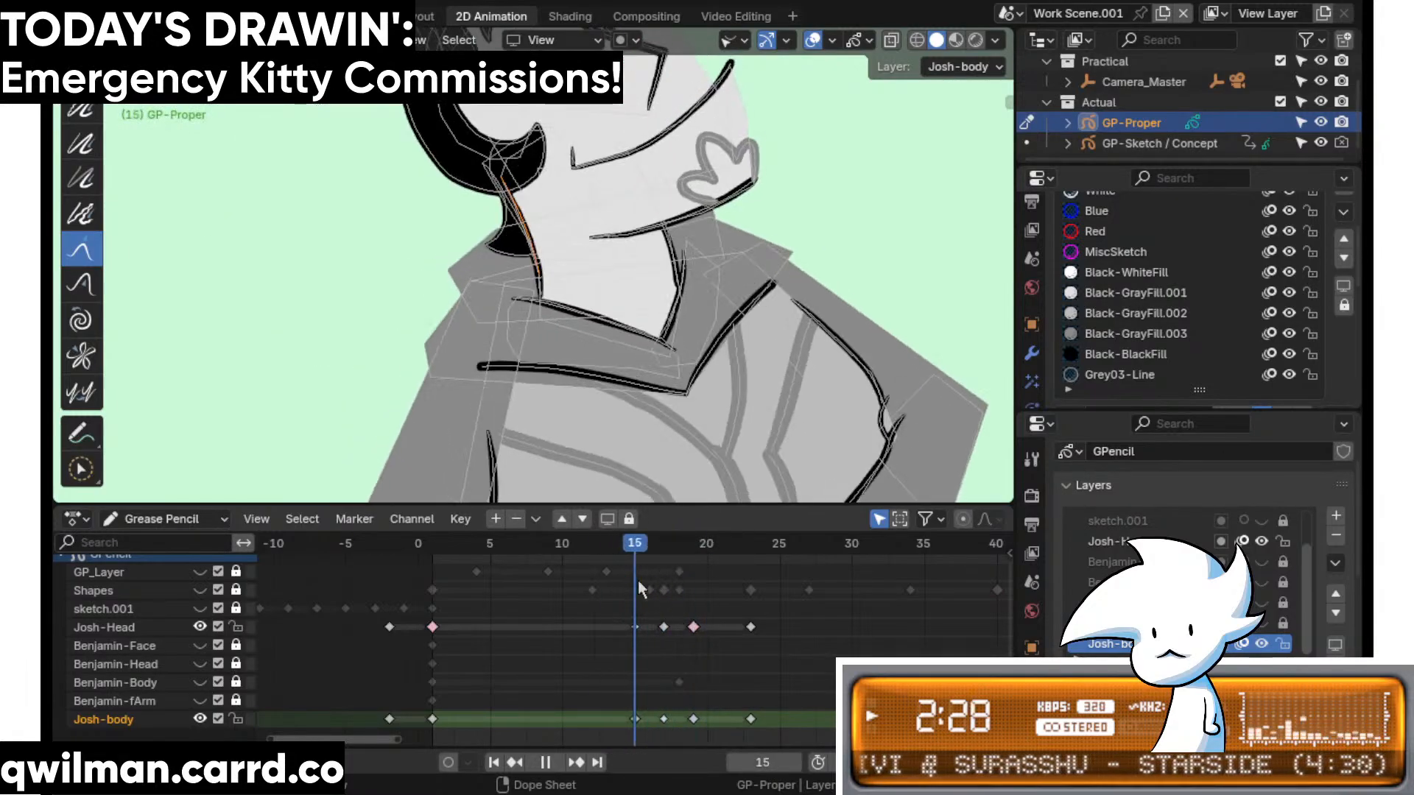
pyautogui.press('Escape')
pyautogui.keyDown('shift'); pyautogui.scroll(6, 661, 366); pyautogui.keyUp('shift')
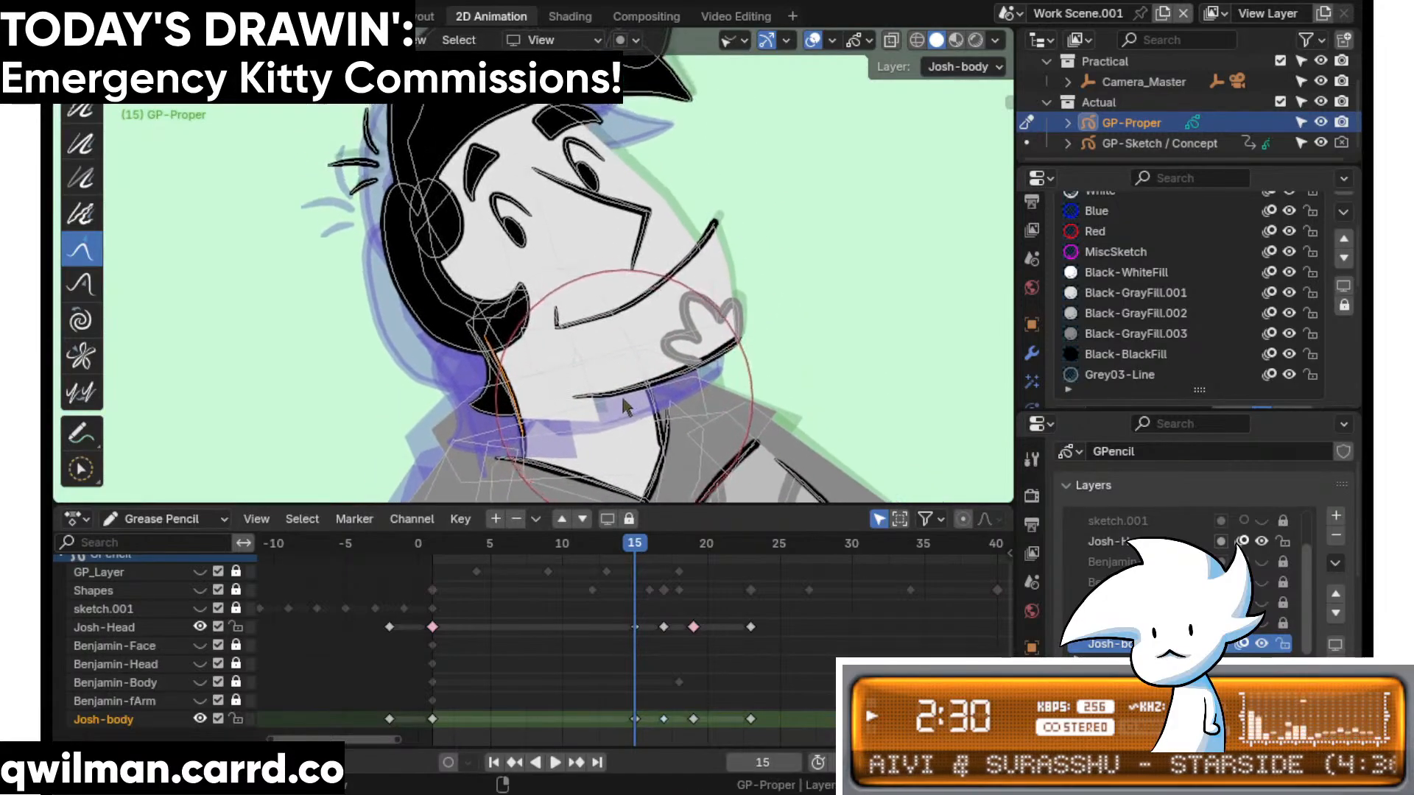
# - At frame 17, select the middle accent mark behind the head and bend its outer tip upward with Grab
pyautogui.click(664, 543)
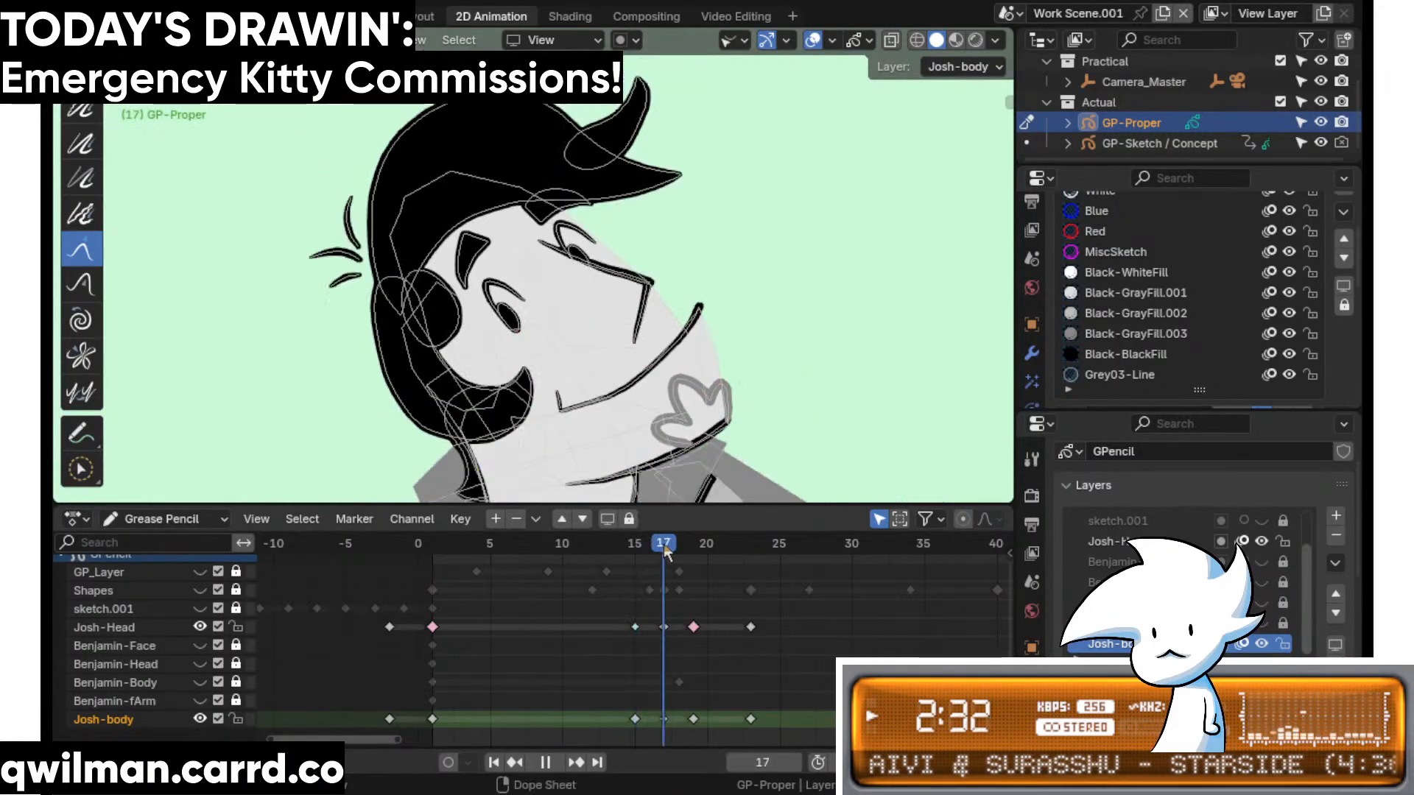
pyautogui.scroll(5, 580, 450)
pyautogui.press('q')
pyautogui.click(554, 190)
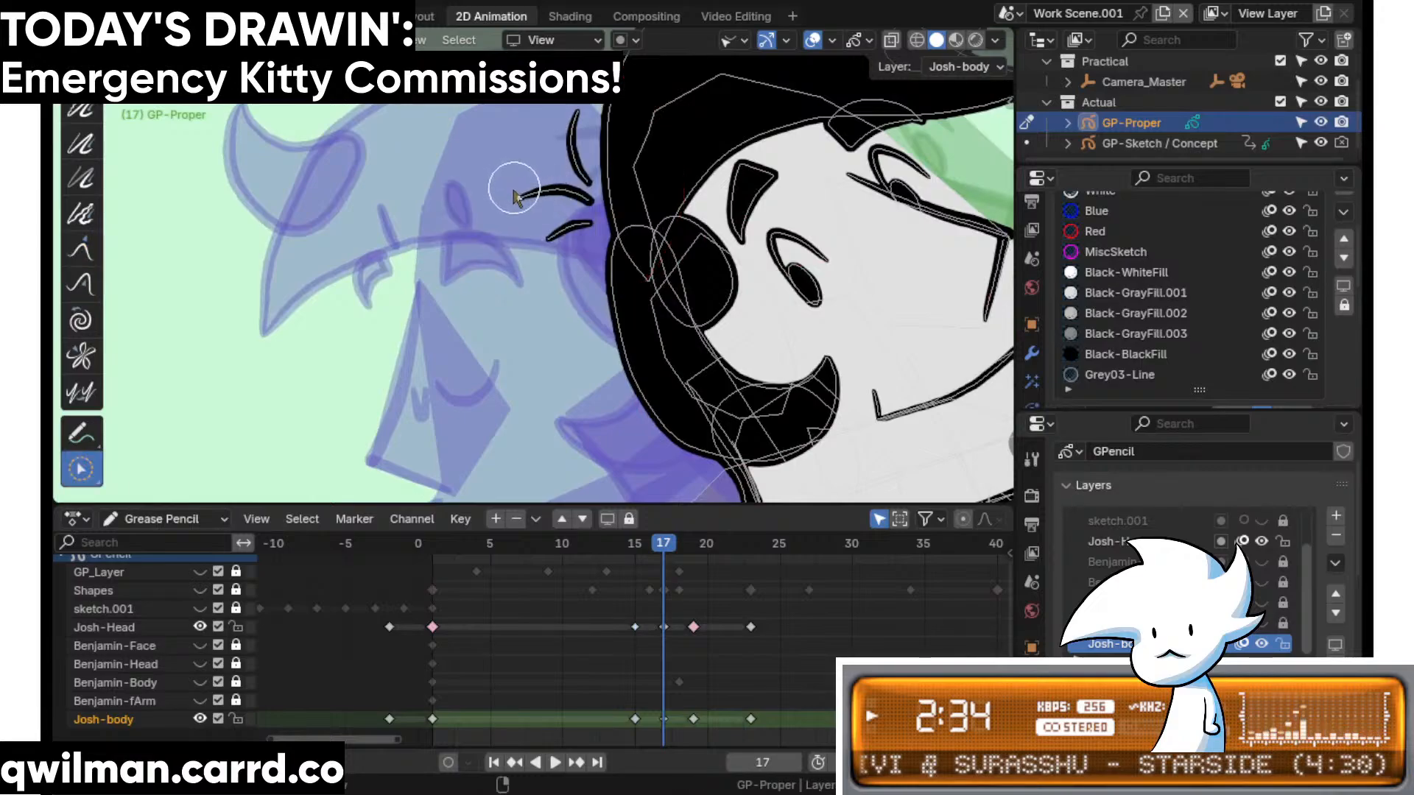
pyautogui.click(524, 190)
pyautogui.hotkey('shift', 'space')
pyautogui.click(486, 114)
pyautogui.moveTo(455, 210)
pyautogui.mouseDown()
pyautogui.moveTo(483, 132)
pyautogui.moveTo(516, 111)
pyautogui.mouseUp()
pyautogui.keyDown('shift'); pyautogui.moveTo(537, 88); pyautogui.dragTo(566, 147, button='middle'); pyautogui.keyUp('shift')
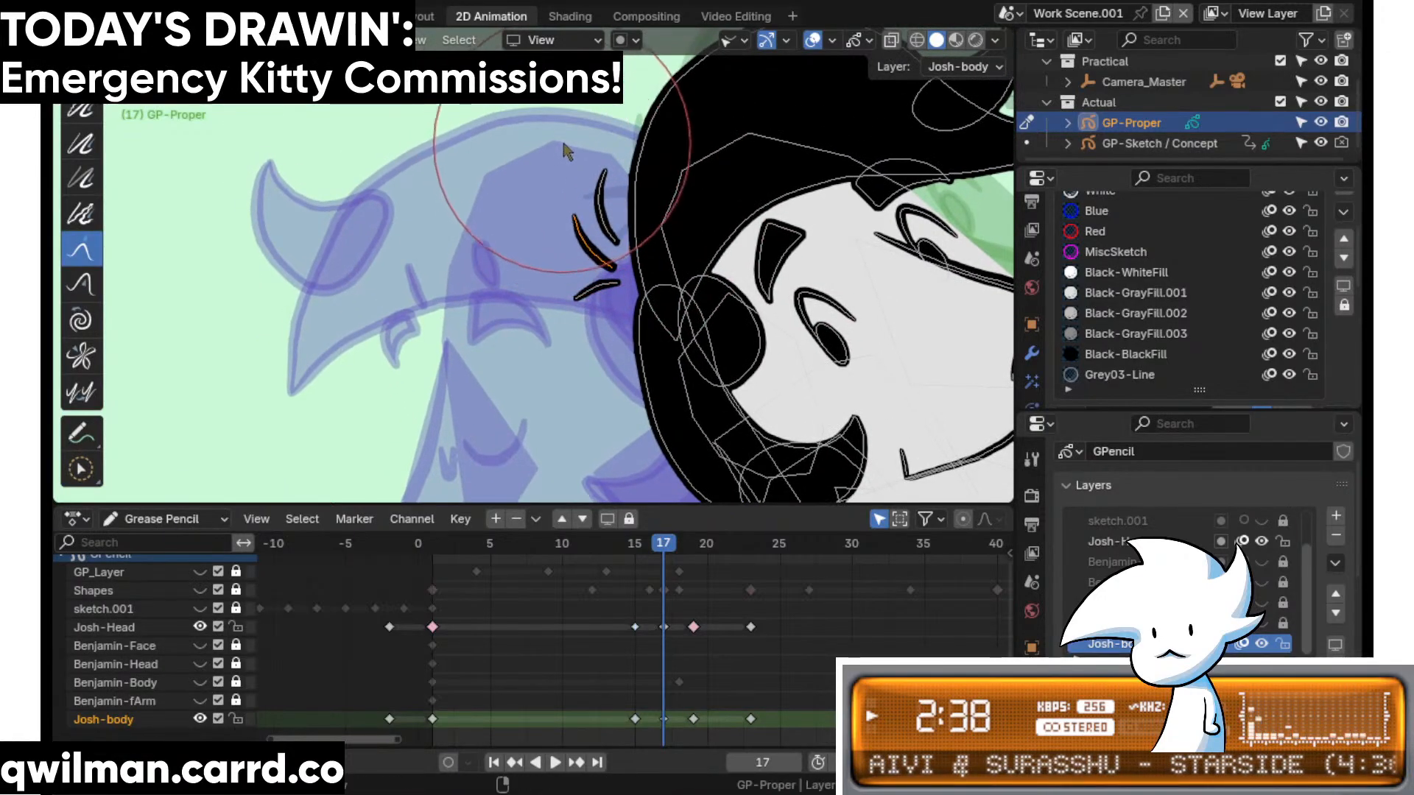
# - Select the lowest accent mark behind the head at frame 17 and level it to nearly horizontal with Grab
pyautogui.press('q')
pyautogui.click(585, 325)
pyautogui.click(578, 313)
pyautogui.hotkey('shift', 'space')
pyautogui.click(502, 181)
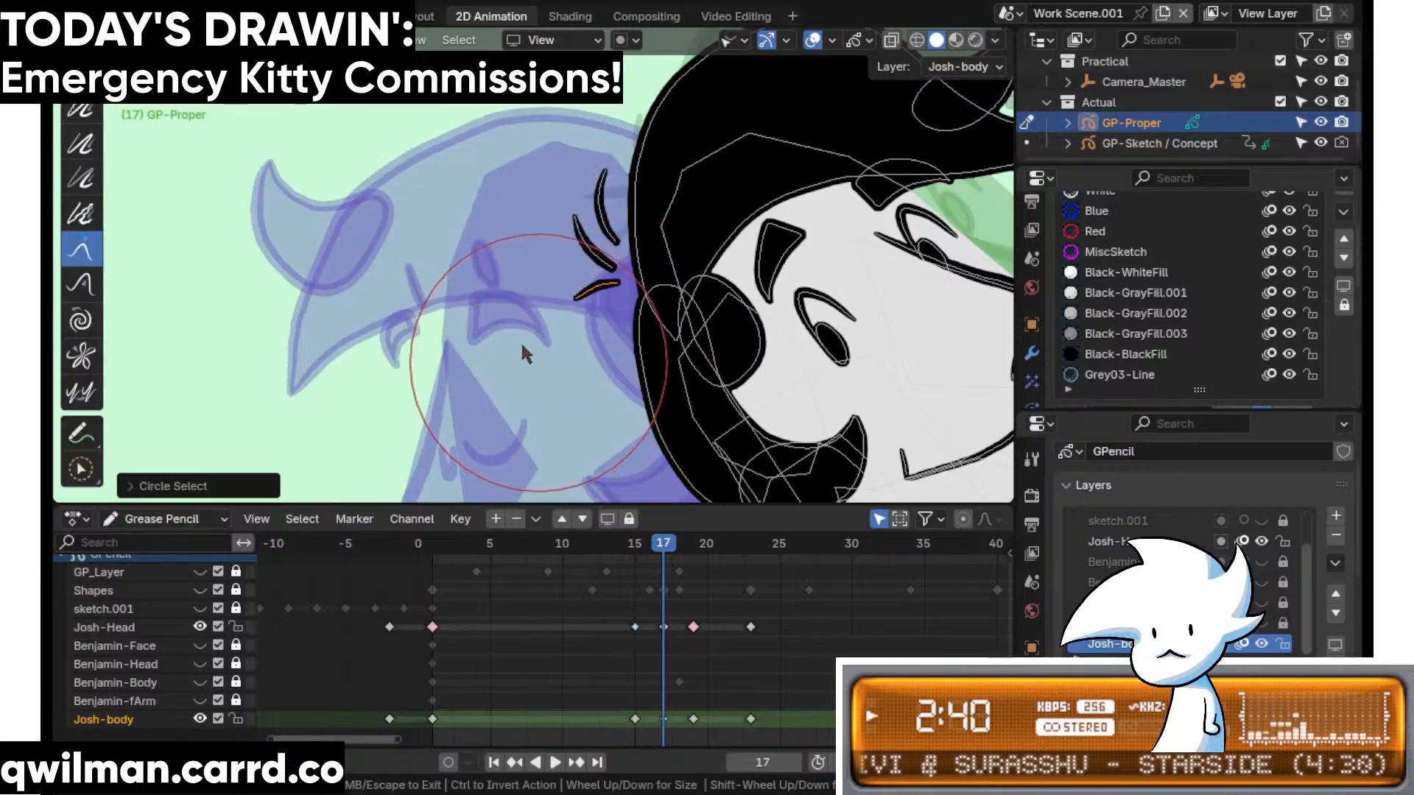
pyautogui.moveTo(515, 340)
pyautogui.mouseDown()
pyautogui.moveTo(593, 215)
pyautogui.moveTo(623, 331)
pyautogui.mouseUp()
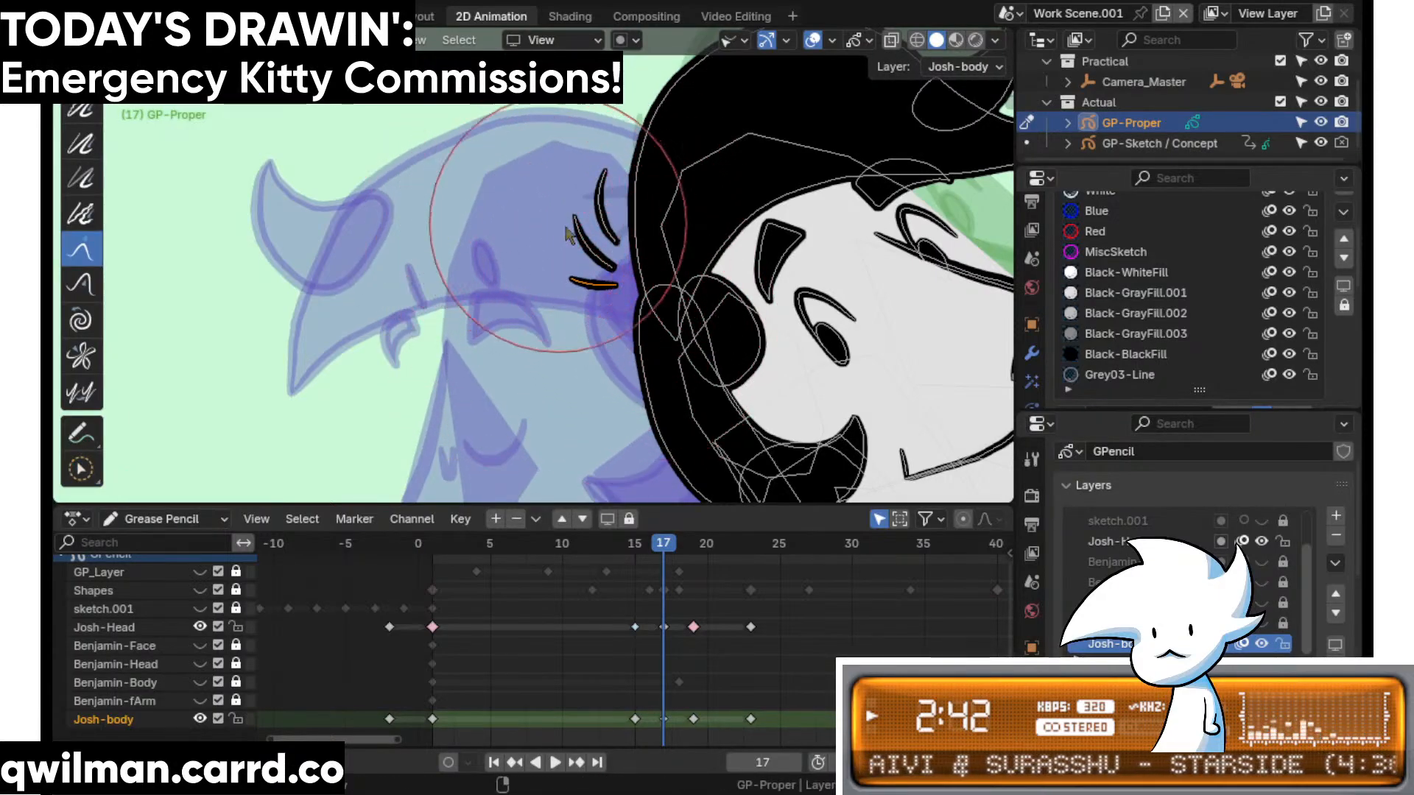
# - Select all three accent marks behind the head at frame 17 and fine-tune their placement with Grab
pyautogui.moveTo(606, 282); pyautogui.dragTo(619, 262)
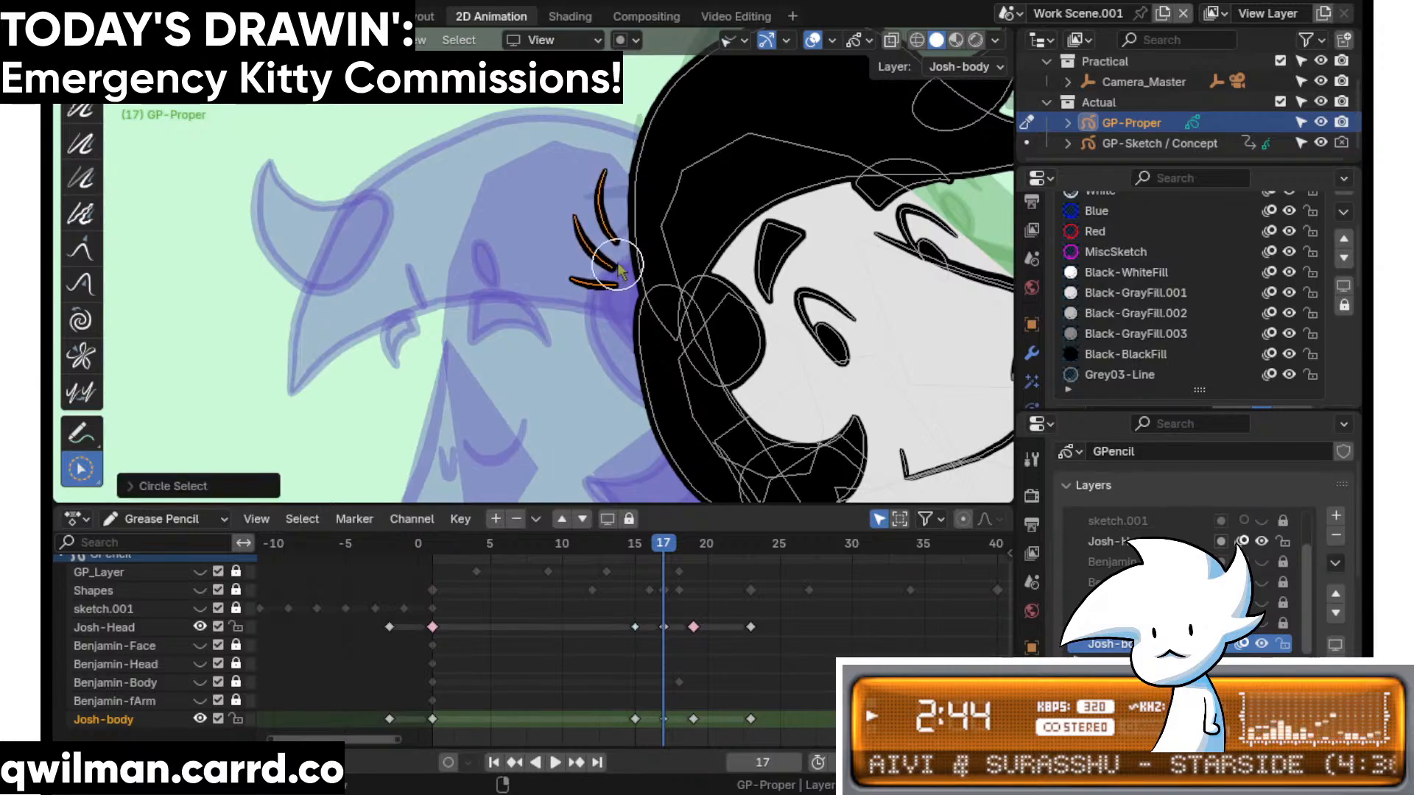
pyautogui.hotkey('shift', 'space')
pyautogui.click(563, 134)
pyautogui.scroll(2, 705, 205)
pyautogui.moveTo(706, 204); pyautogui.dragTo(701, 219)
pyautogui.moveTo(654, 307); pyautogui.dragTo(664, 316)
pyautogui.scroll(-5, 621, 250)
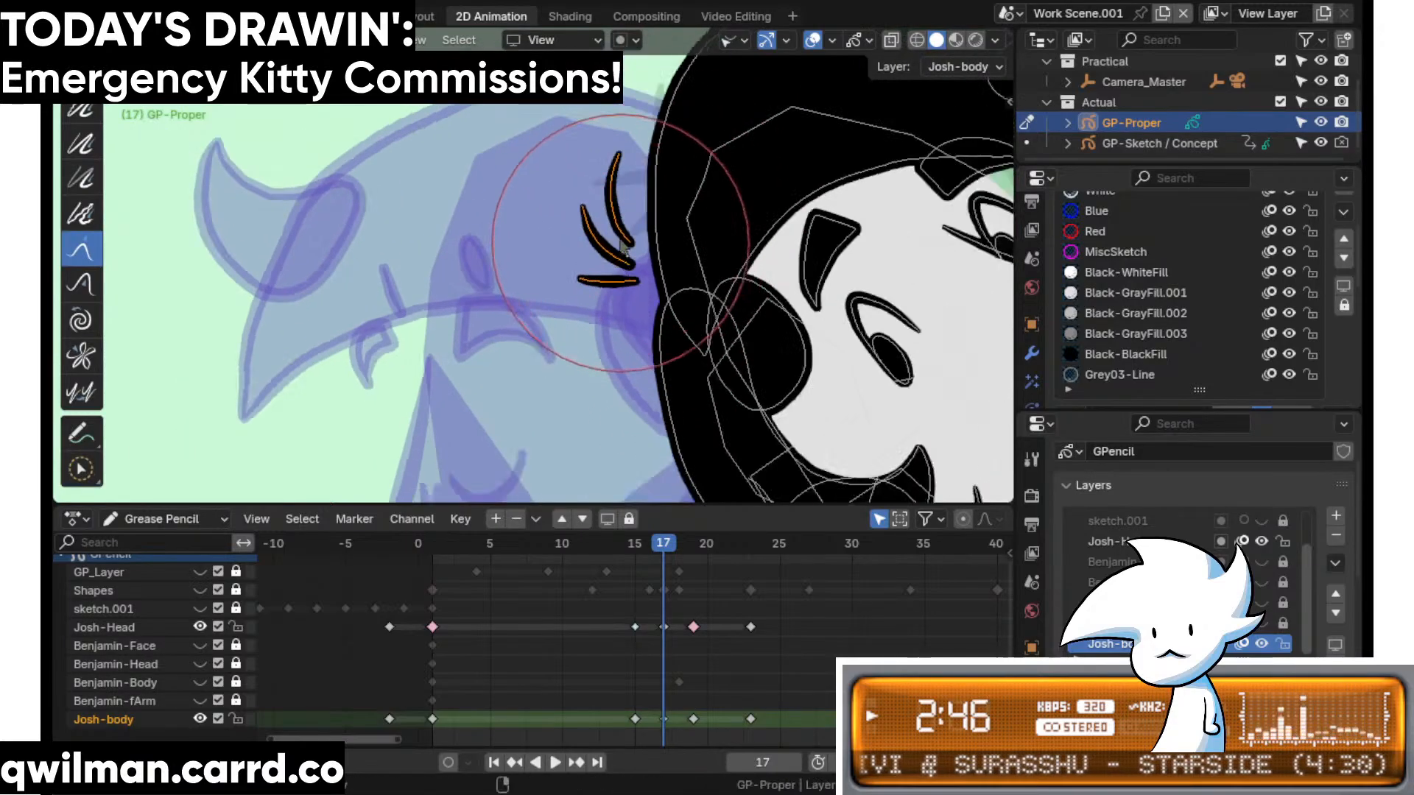
pyautogui.moveTo(580, 149); pyautogui.dragTo(568, 120)
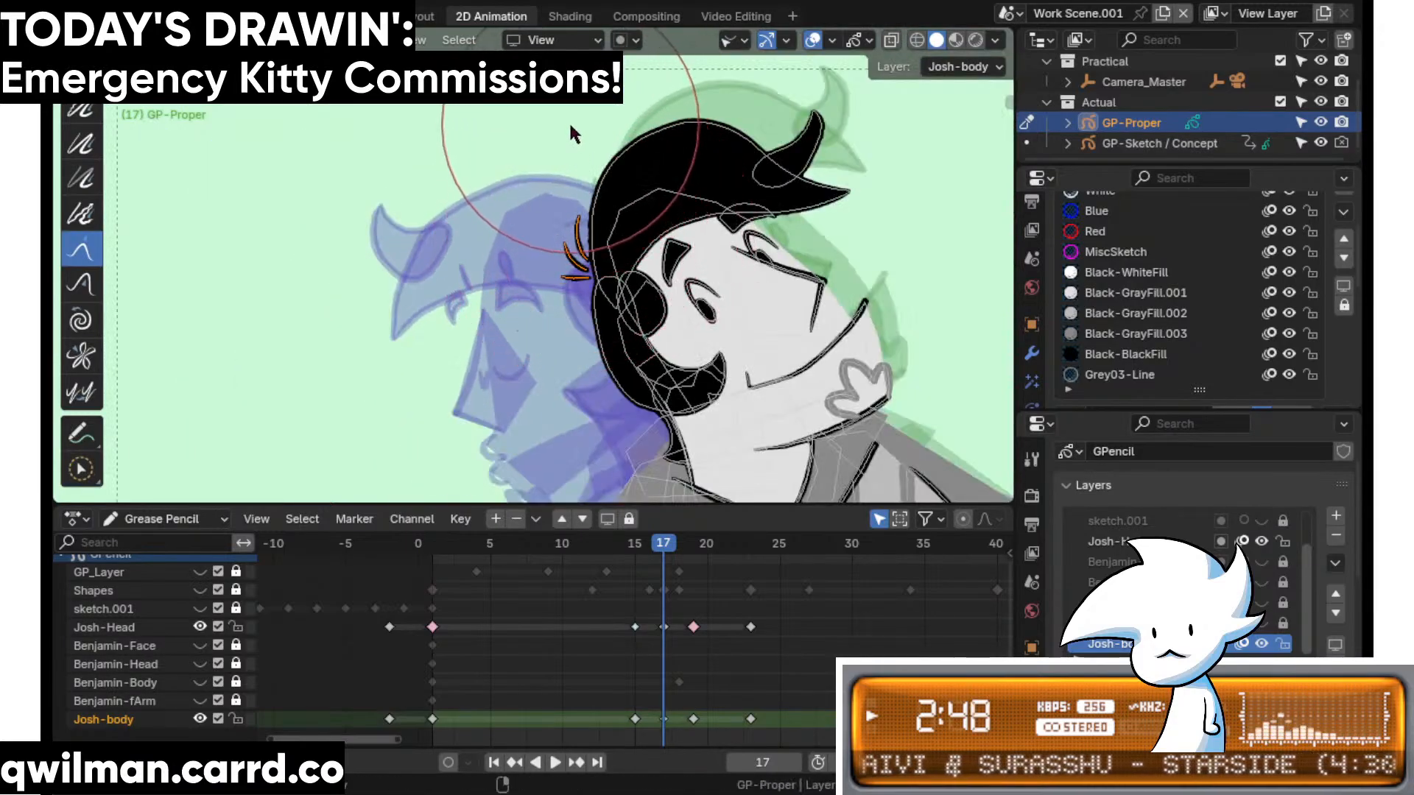
# - Play the drop from before frame 15 to check the accent marks, and return to frame 15
pyautogui.moveTo(687, 540); pyautogui.dragTo(577, 539)
pyautogui.scroll(-3, 574, 471)
pyautogui.press('space')
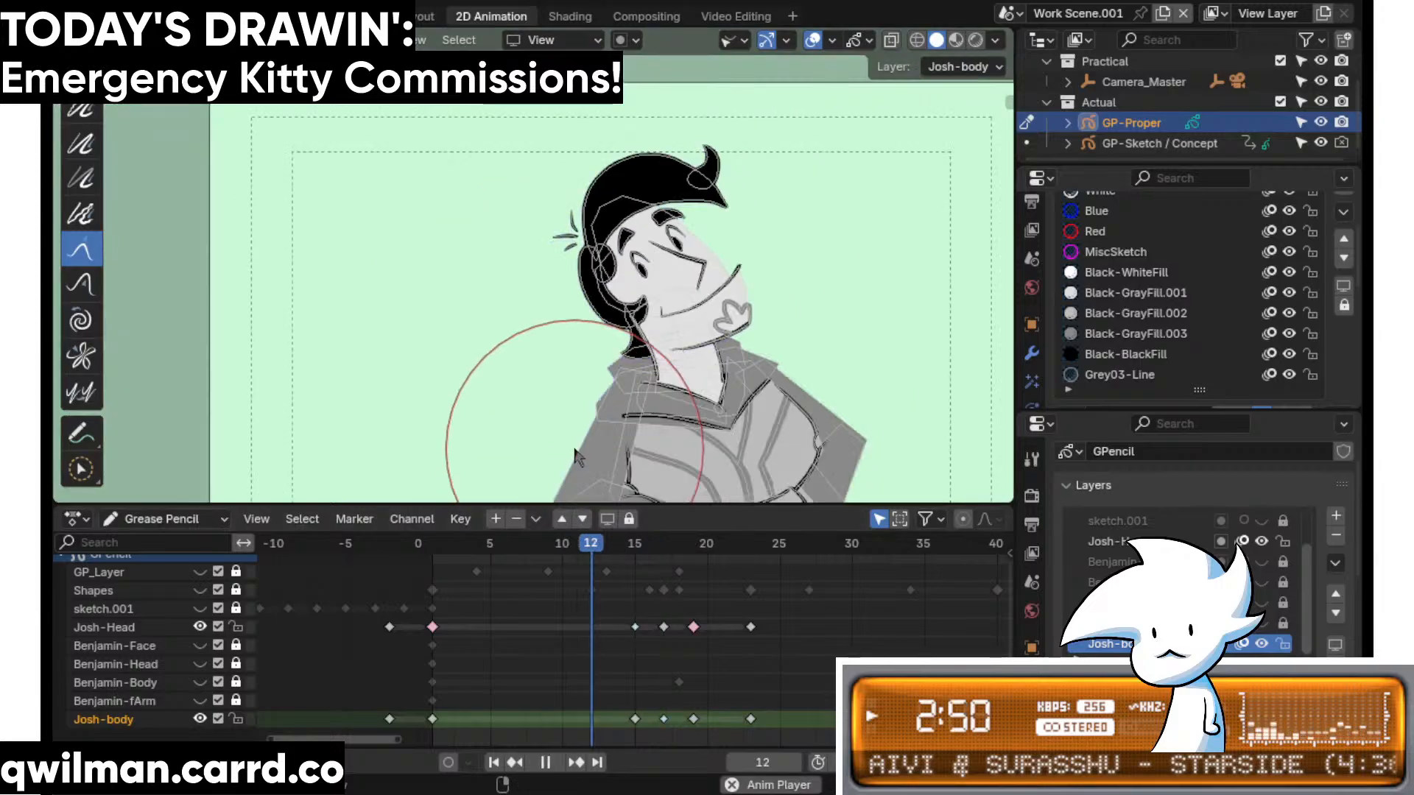
pyautogui.press('space')
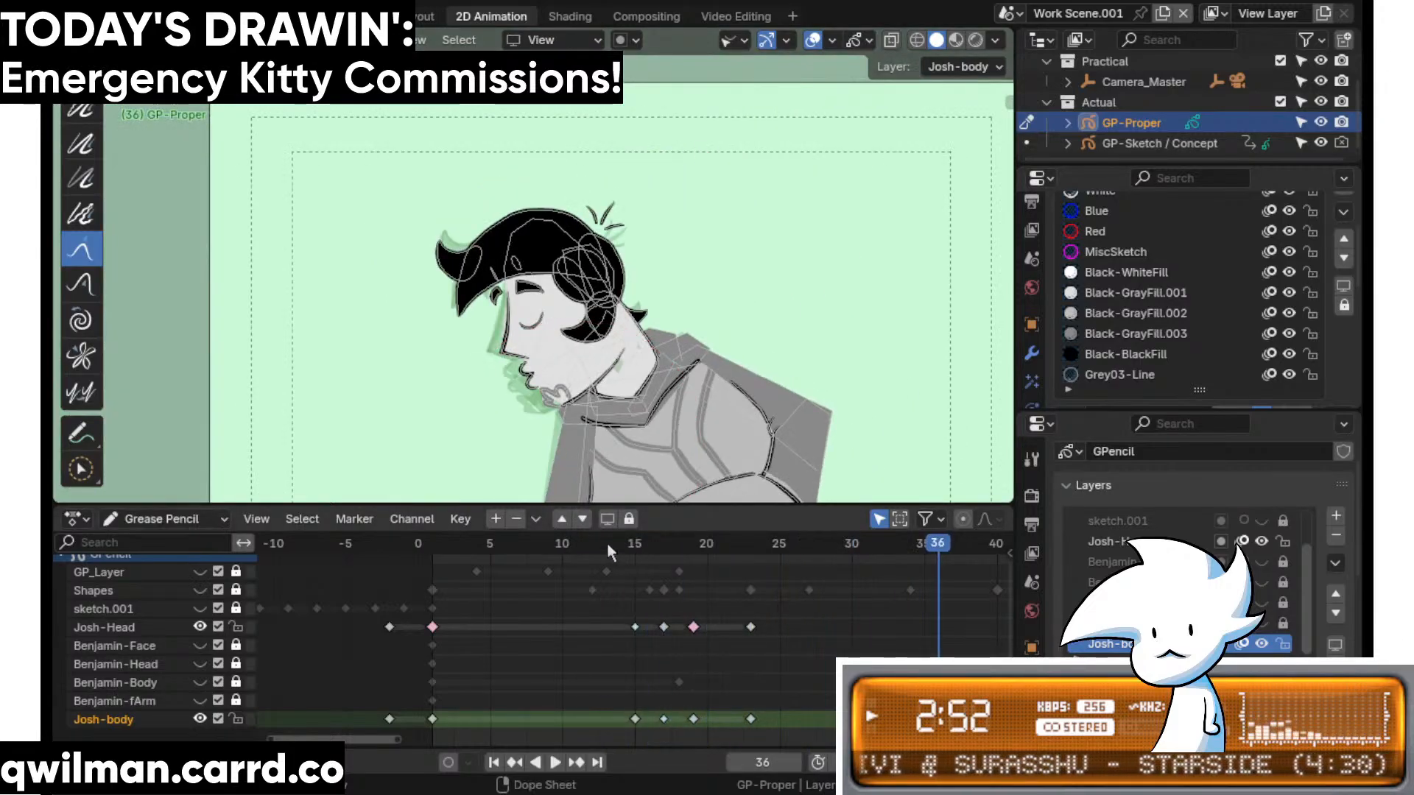
pyautogui.moveTo(607, 543)
pyautogui.mouseDown()
pyautogui.moveTo(668, 550)
pyautogui.moveTo(638, 554)
pyautogui.mouseUp()
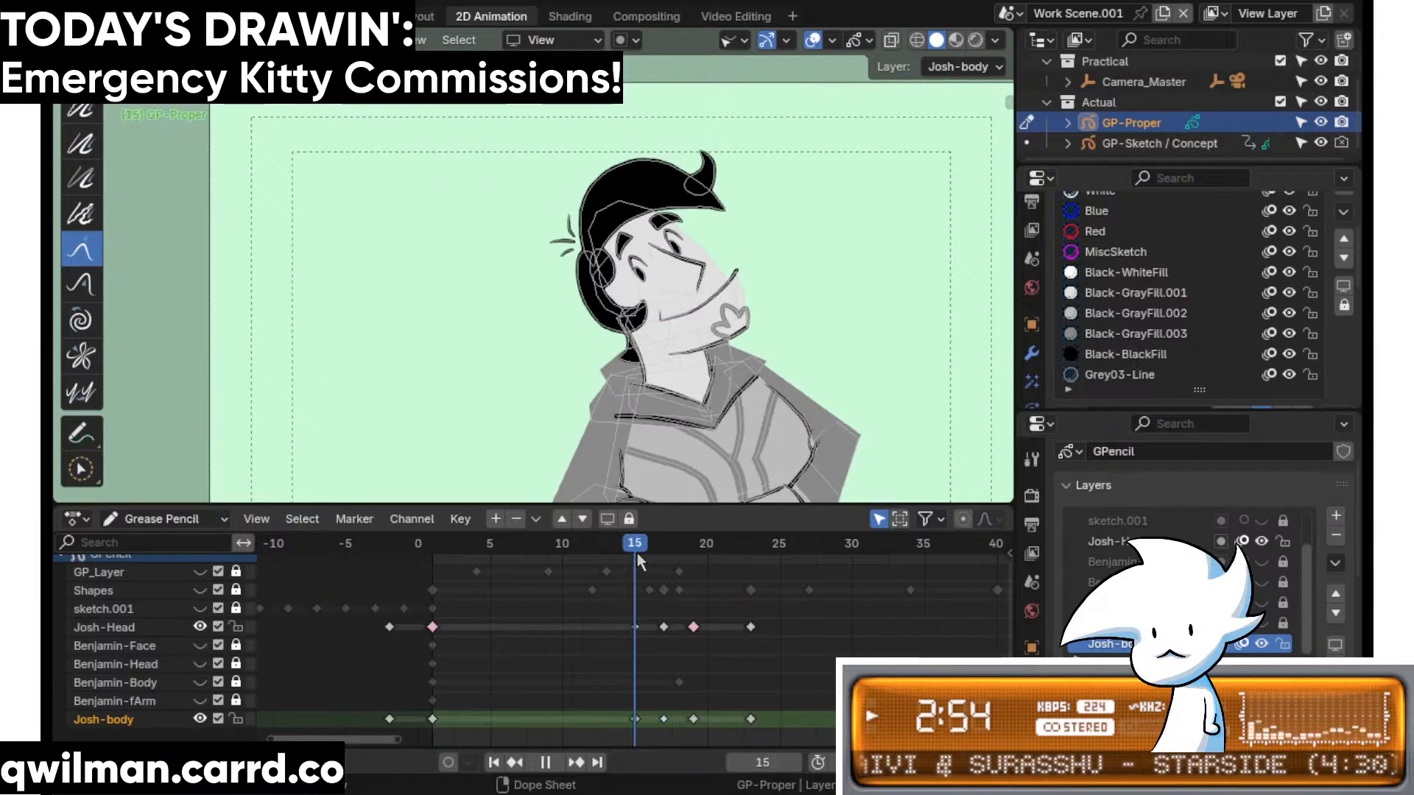
pyautogui.press('space')
# - Lock the Josh-body layer, rotate the frame 15 head drawing slightly counterclockwise in Edit Mode and shift it a little right
pyautogui.scroll(5, 688, 332)
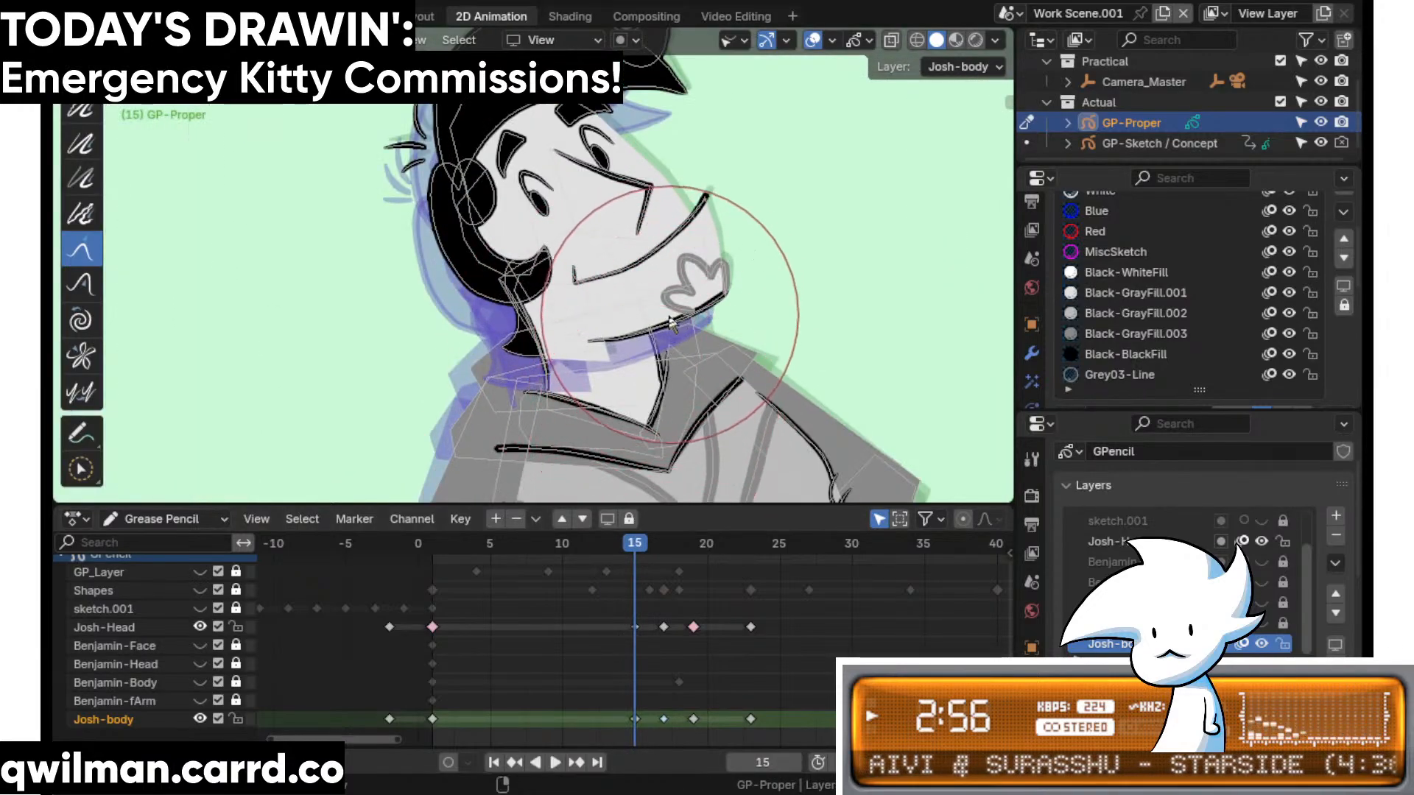
pyautogui.click(236, 719)
pyautogui.press('Tab')
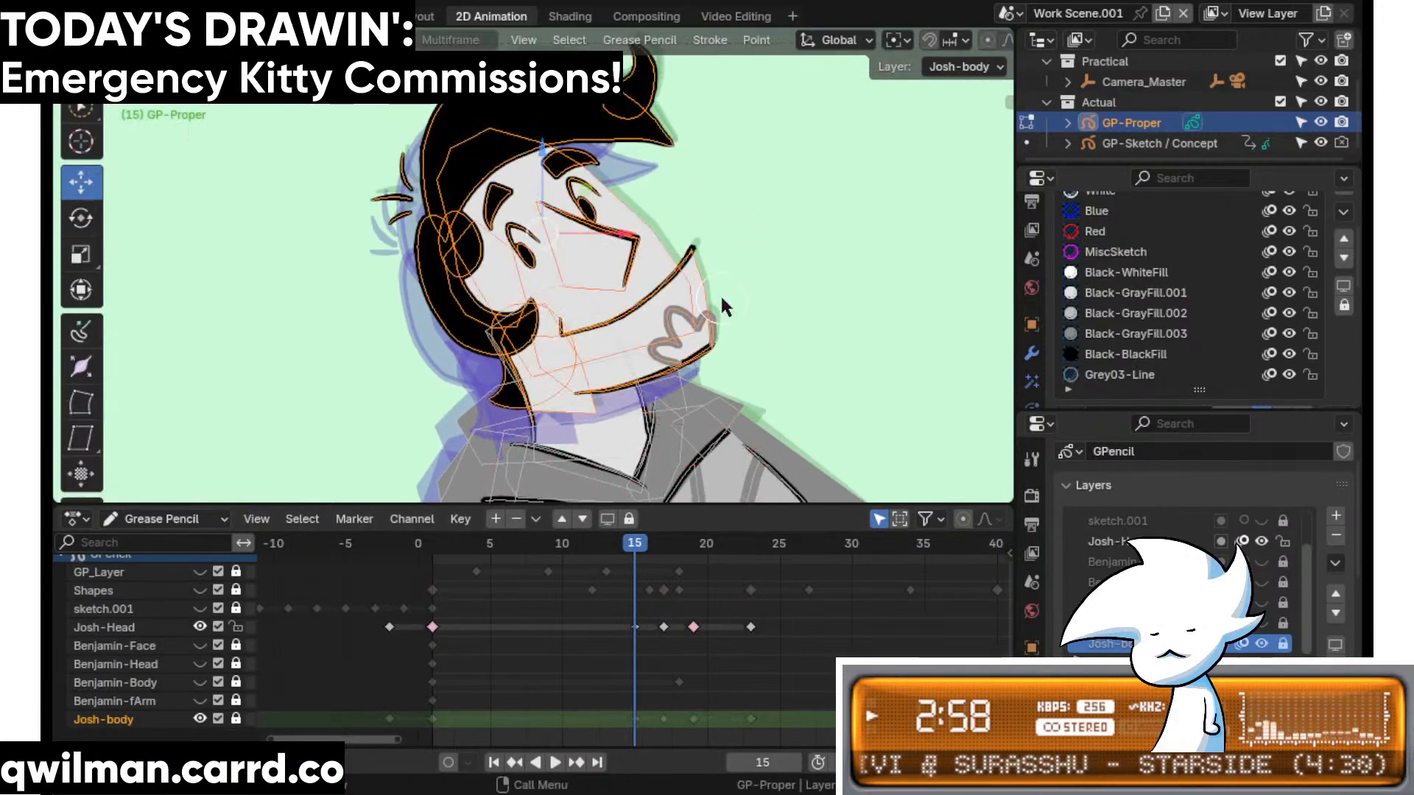
pyautogui.hotkey('shift', 'space')
pyautogui.click(591, 237)
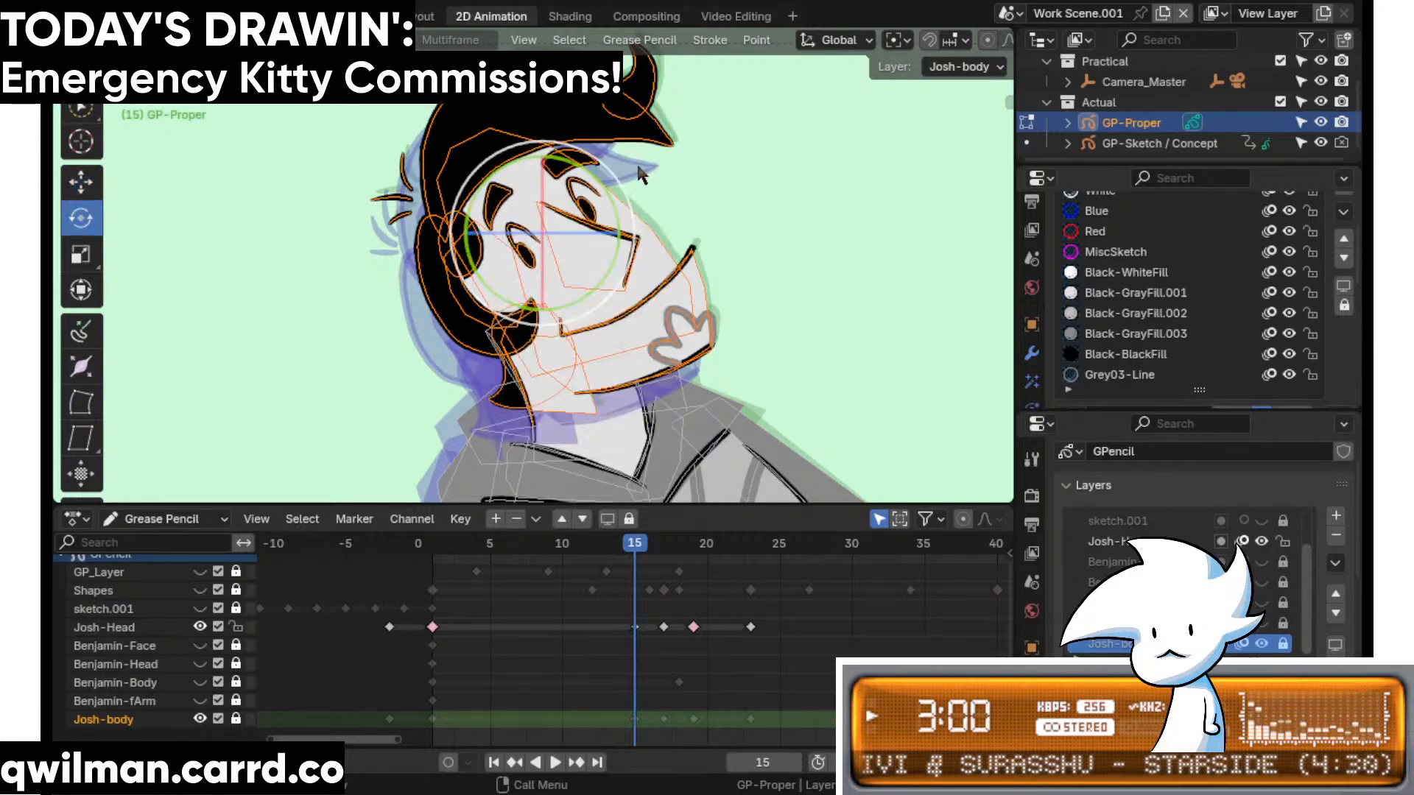
pyautogui.moveTo(630, 171); pyautogui.dragTo(622, 174)
pyautogui.hotkey('shift', 'space')
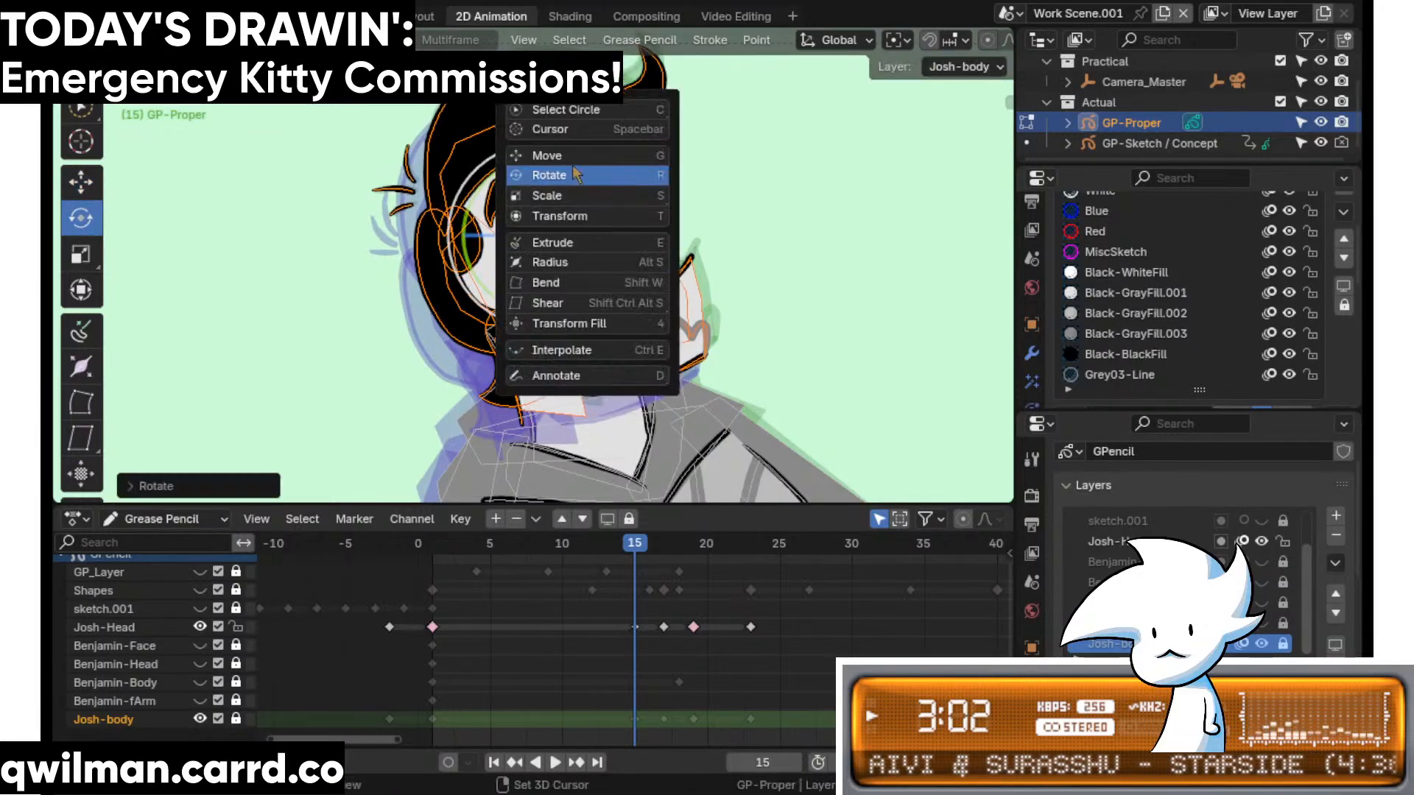
pyautogui.click(582, 159)
pyautogui.moveTo(561, 219); pyautogui.dragTo(571, 215)
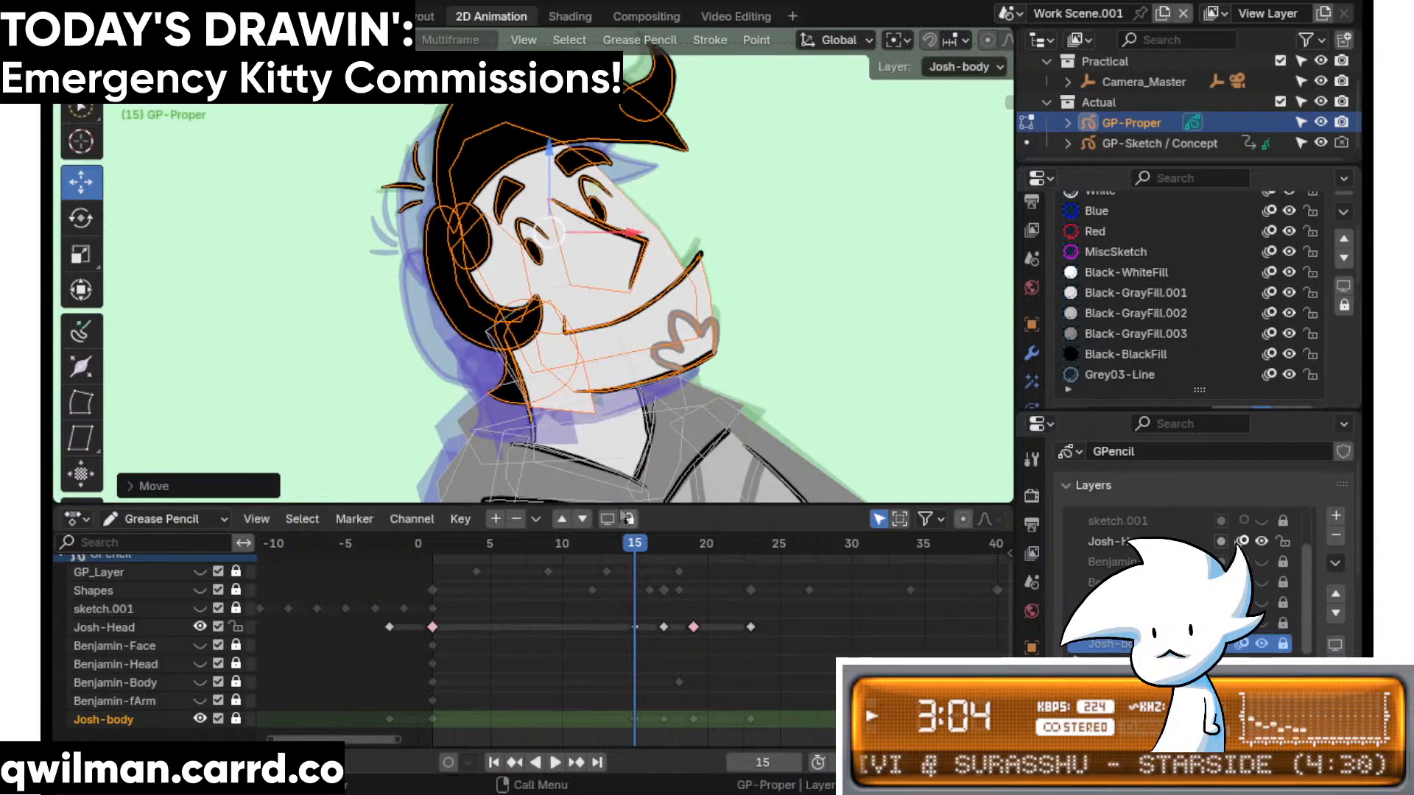
# - Play the drop from before frame 15 twice to check the repositioned head in motion
pyautogui.moveTo(627, 543); pyautogui.dragTo(558, 525)
pyautogui.press('space')
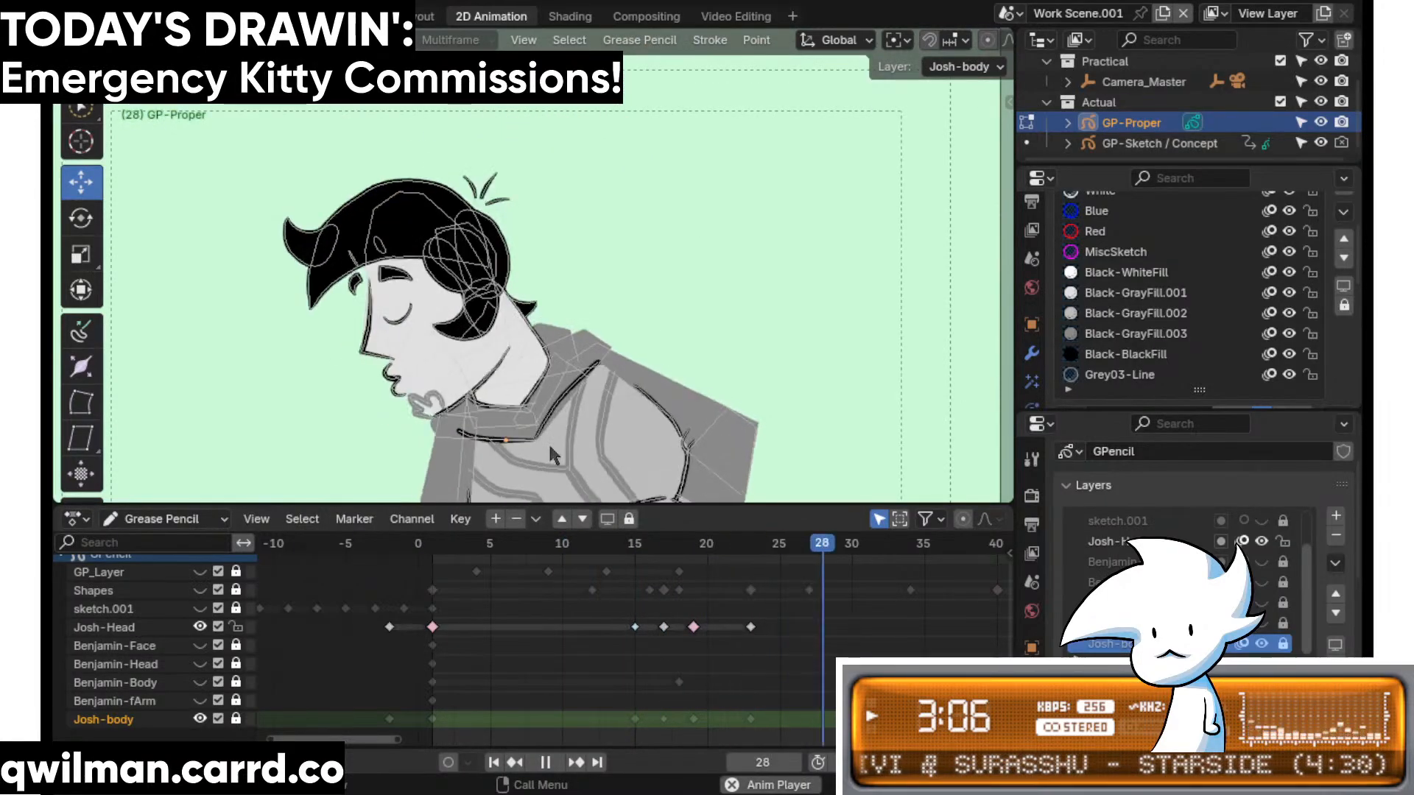
pyautogui.click(542, 550)
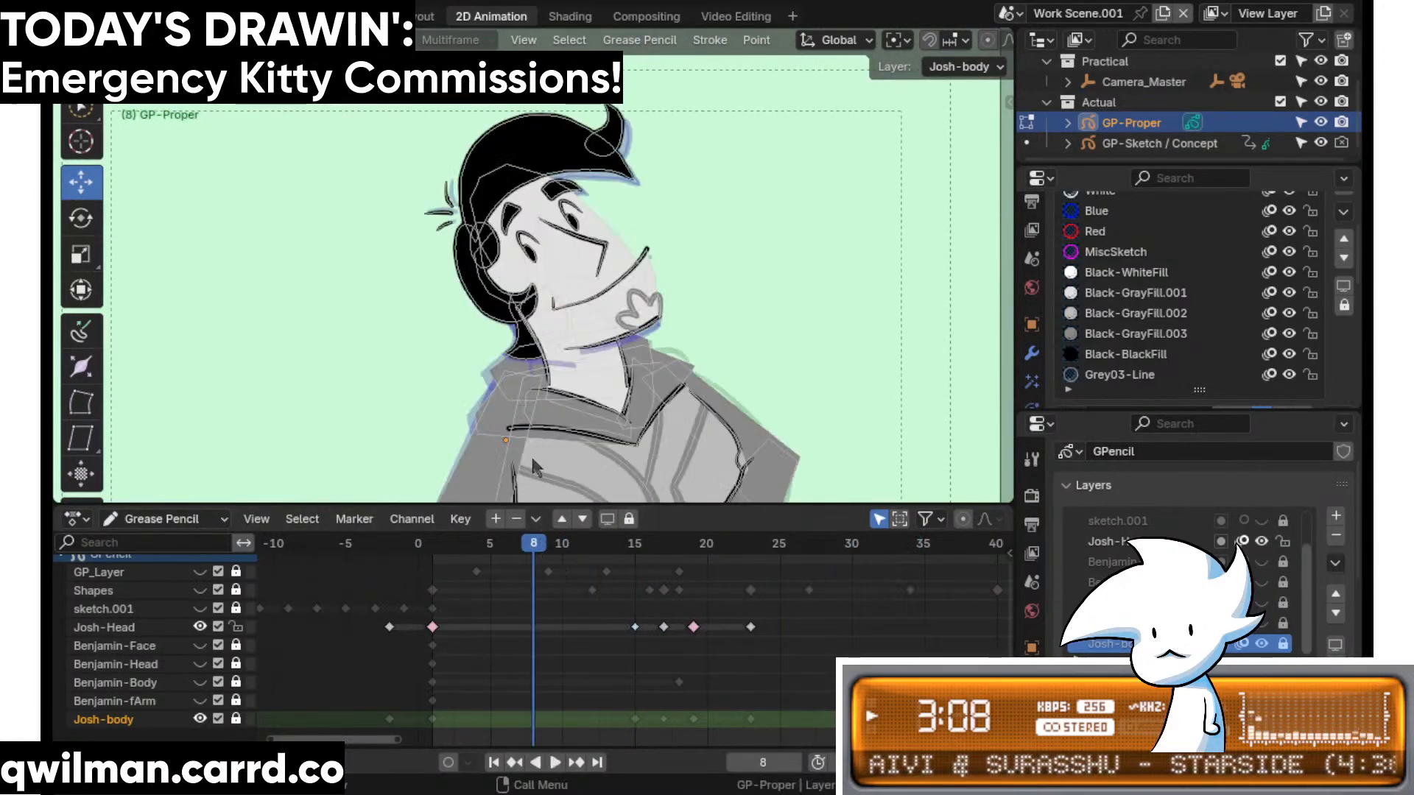
pyautogui.press('space')
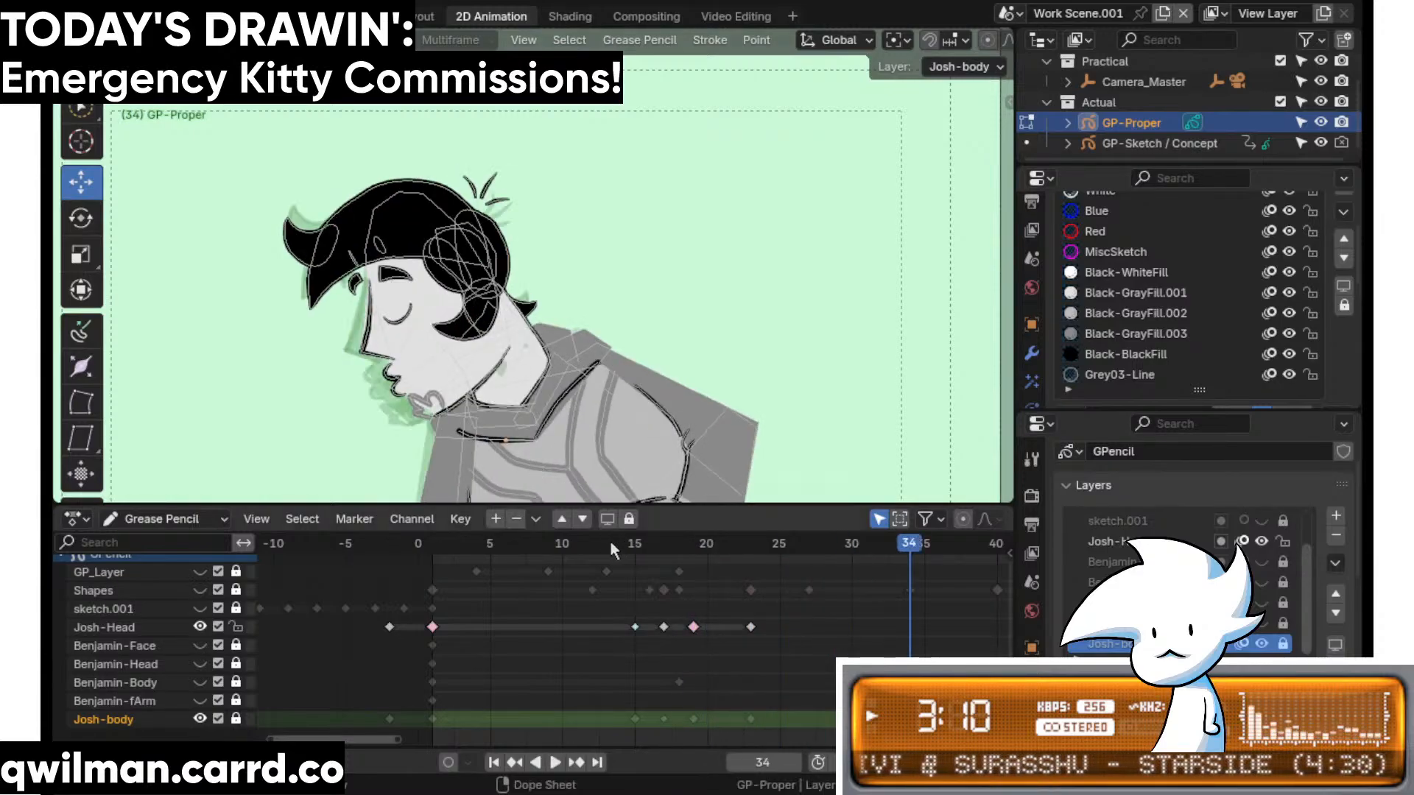
# - Return to frame 15, focus on the neck and unlock the Josh-body layer
pyautogui.moveTo(617, 543); pyautogui.dragTo(635, 545)
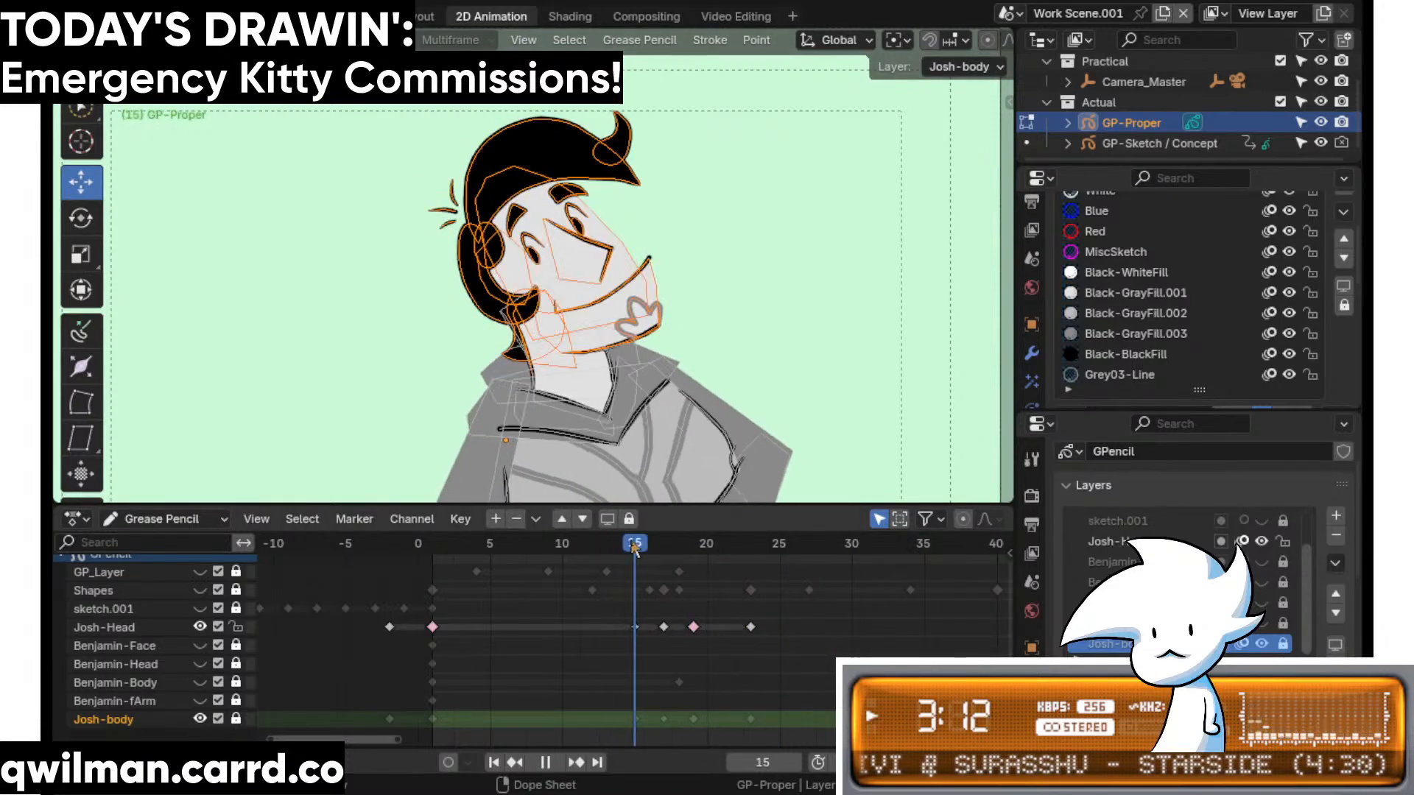
pyautogui.keyDown('shift'); pyautogui.moveTo(620, 335); pyautogui.dragTo(600, 296, button='middle'); pyautogui.keyUp('shift')
pyautogui.scroll(2, 598, 295)
pyautogui.scroll(2, 632, 266)
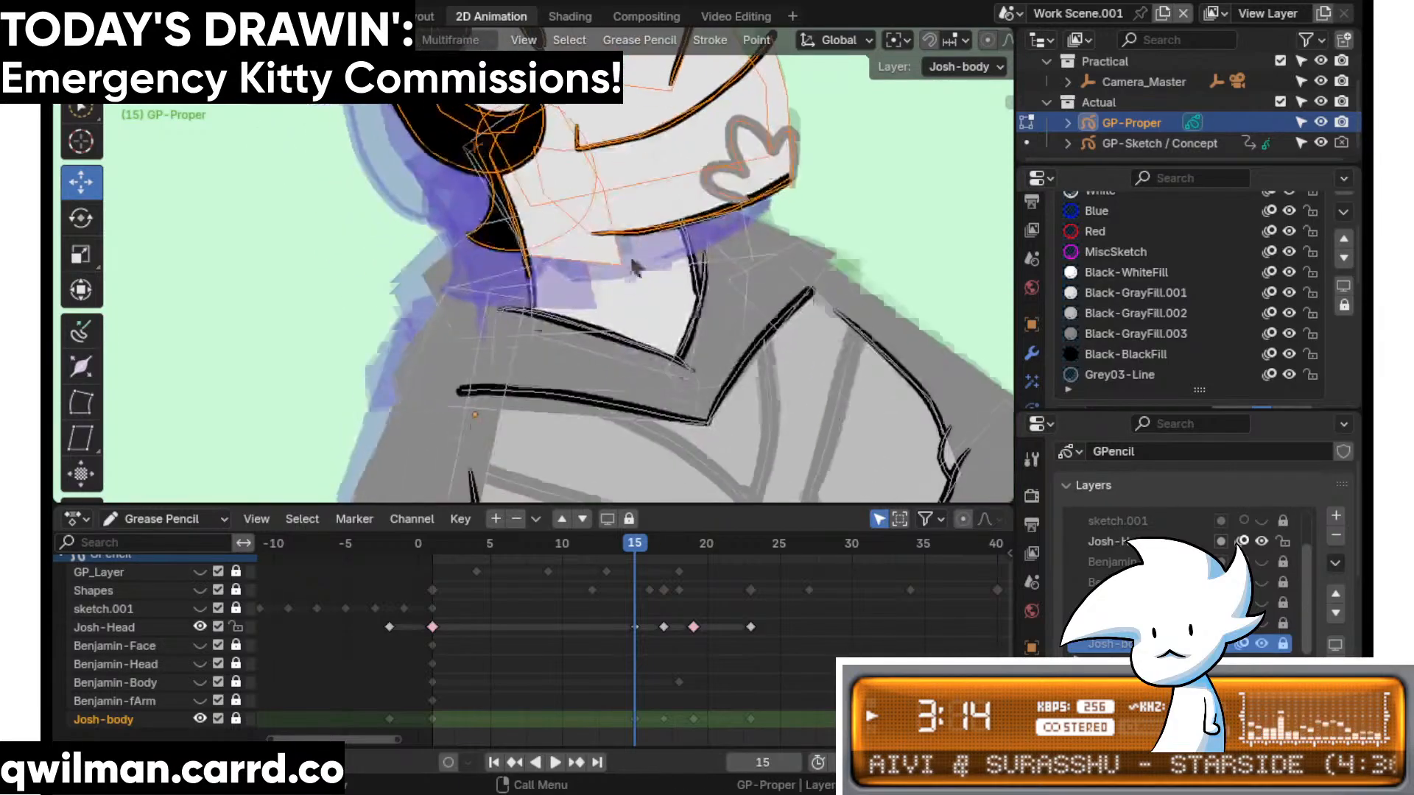
pyautogui.click(235, 720)
# - Select the back-of-neck line at frame 15 and reshape it with Grab in Sculpt Mode to follow the repositioned head
pyautogui.scroll(5, 563, 308)
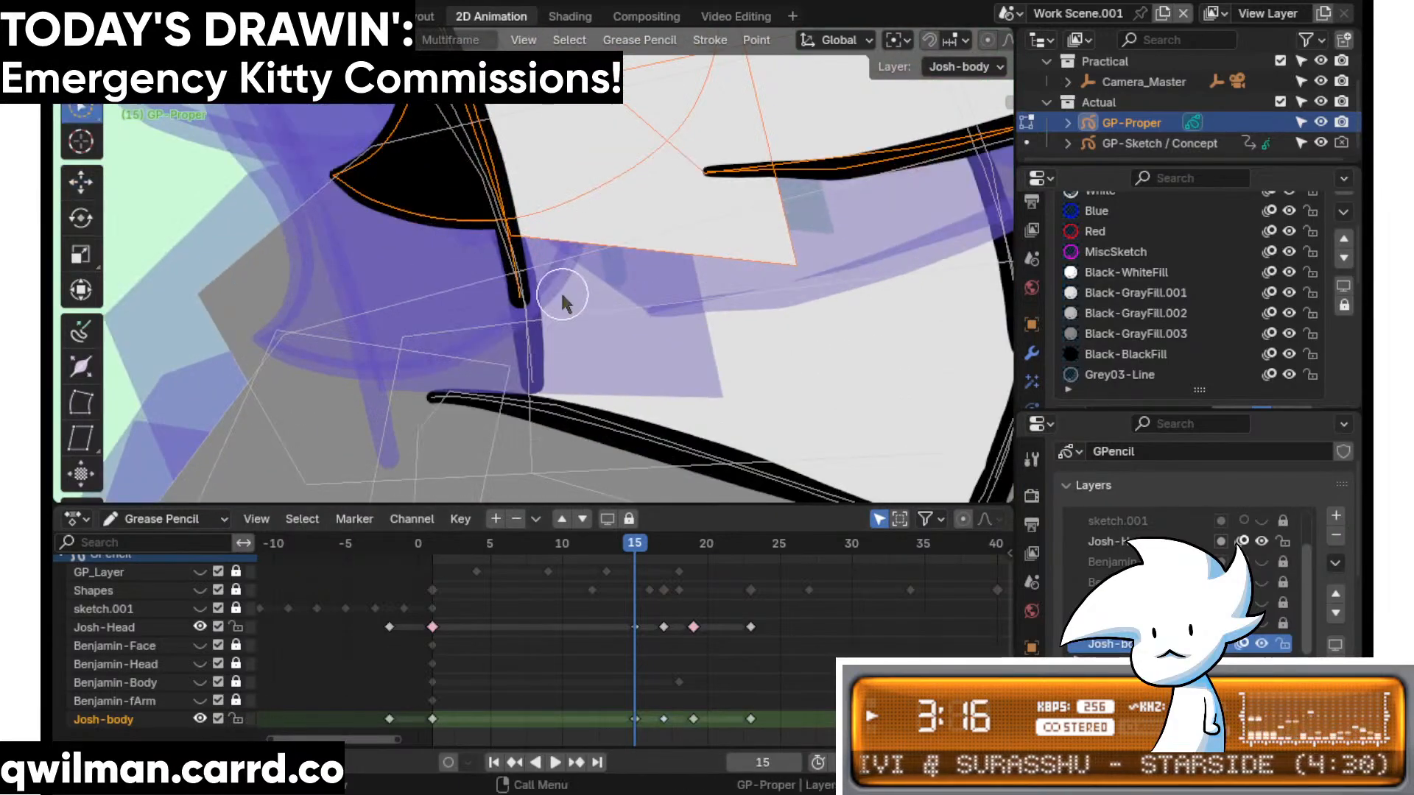
pyautogui.click(545, 400)
pyautogui.scroll(-5, 544, 339)
pyautogui.hotkey('ctrl', 'Tab')
pyautogui.hotkey('shift', 'space')
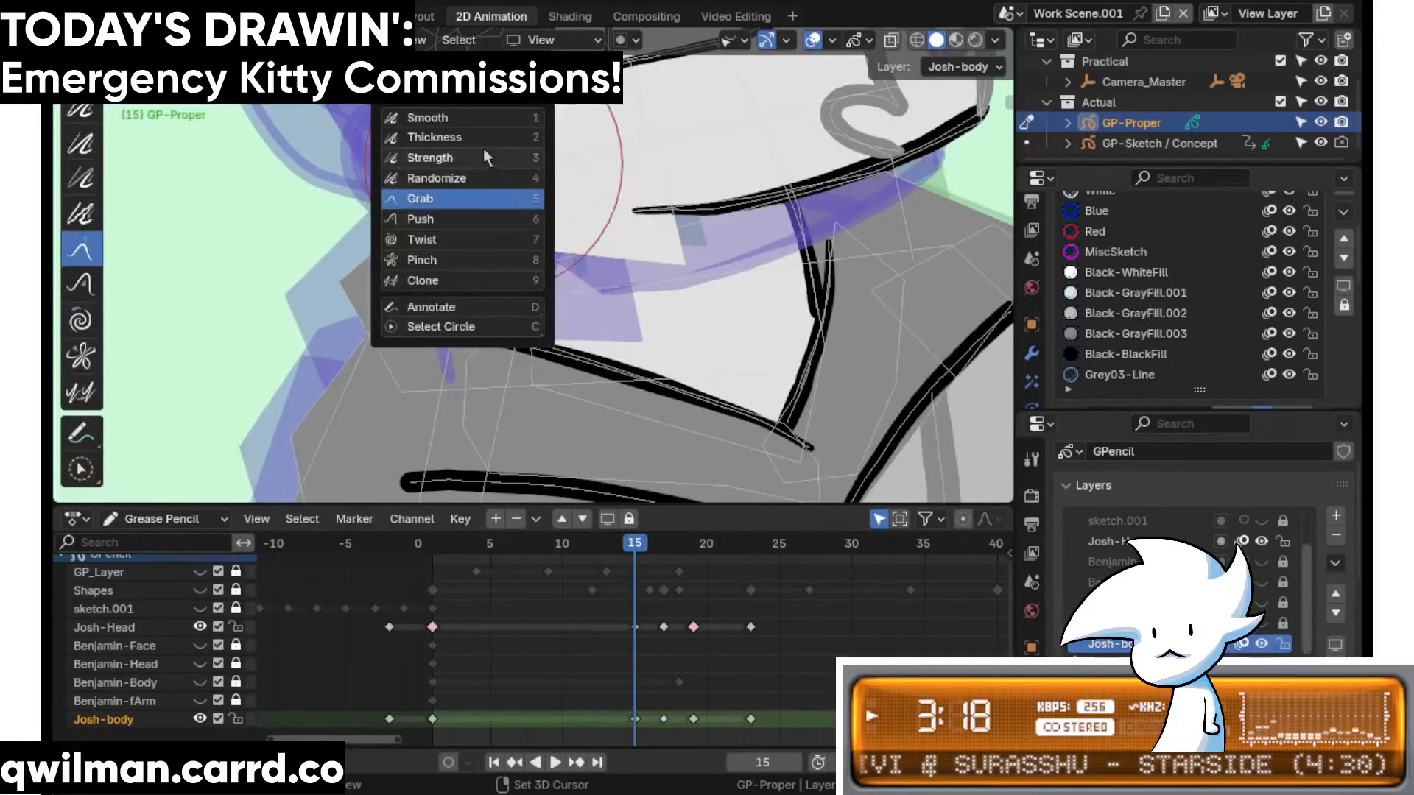
pyautogui.click(464, 204)
pyautogui.scroll(-3, 471, 169)
pyautogui.moveTo(477, 137); pyautogui.dragTo(470, 118)
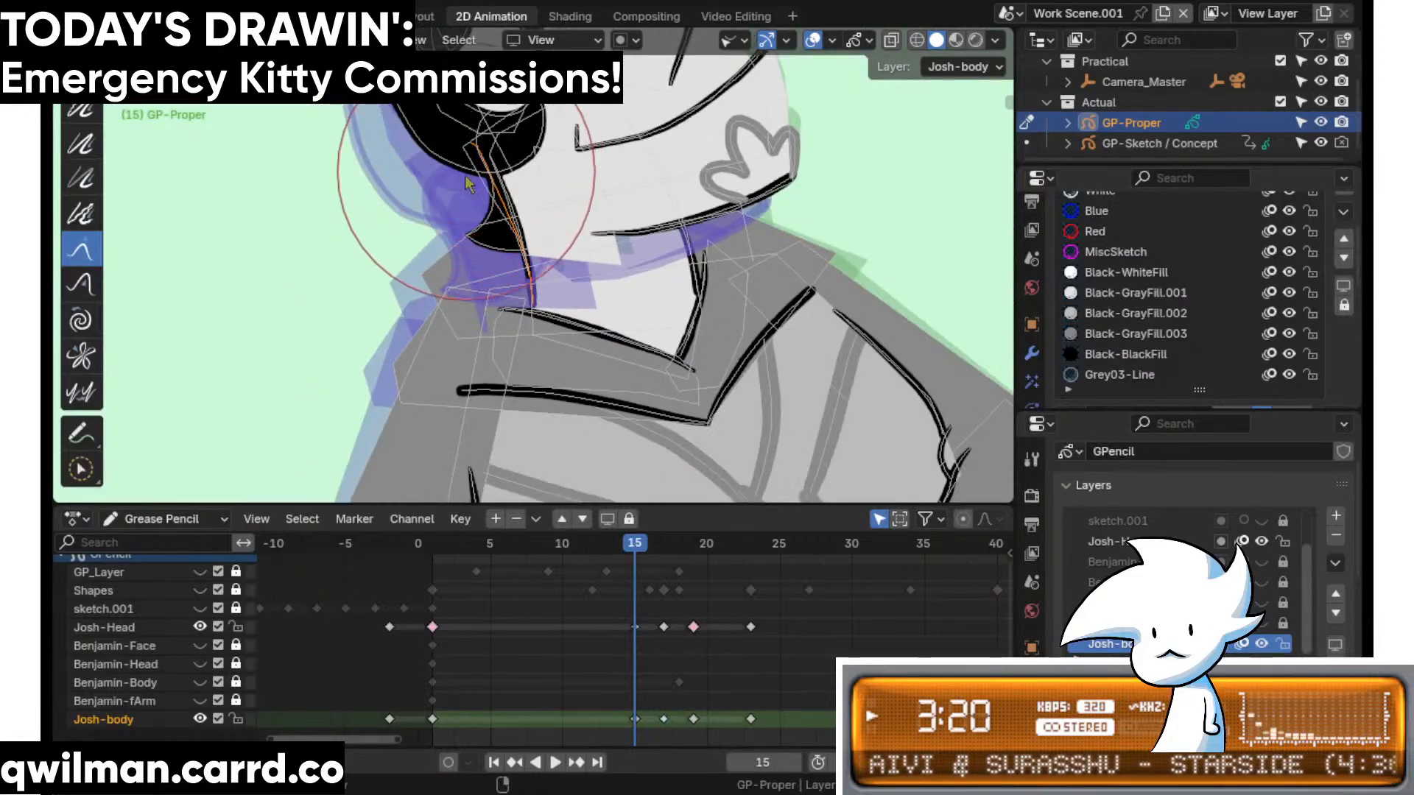
# - Select the head's pale fill beside the back-of-neck line at frame 15 and try to adjust it with Grab
pyautogui.scroll(2, 573, 226)
pyautogui.hotkey('shift', 'space')
pyautogui.press('c')
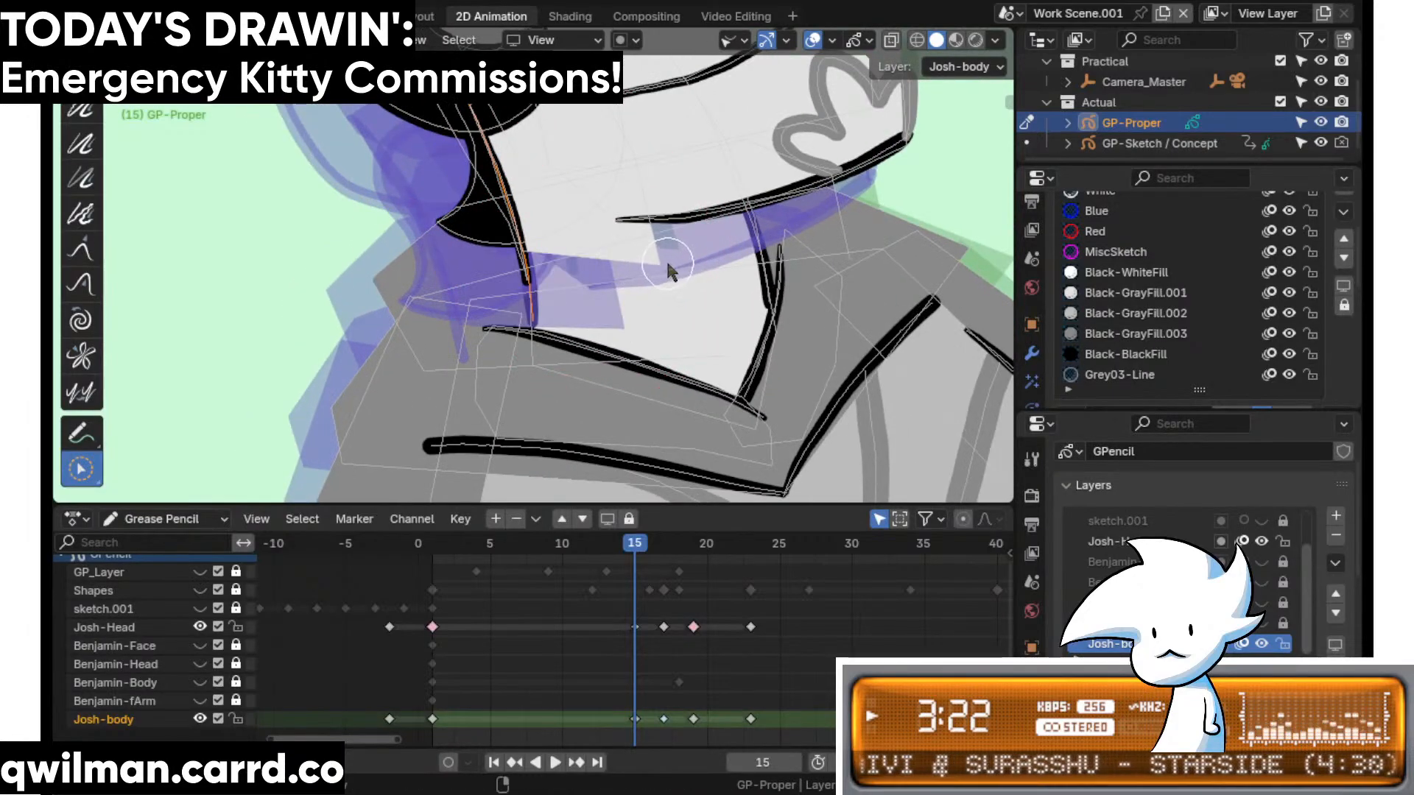
pyautogui.click(651, 254)
pyautogui.hotkey('shift', 'space')
pyautogui.click(492, 131)
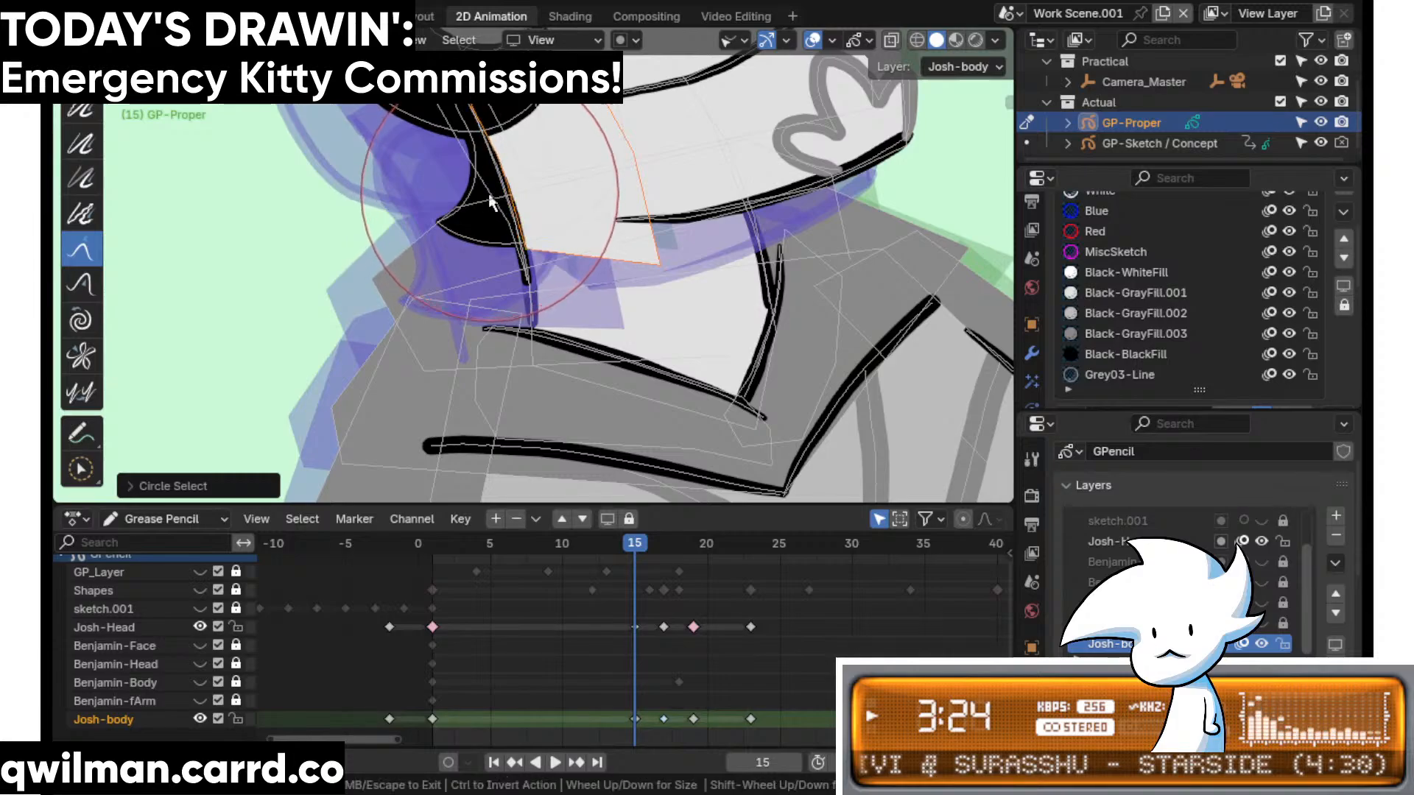
pyautogui.press('q')
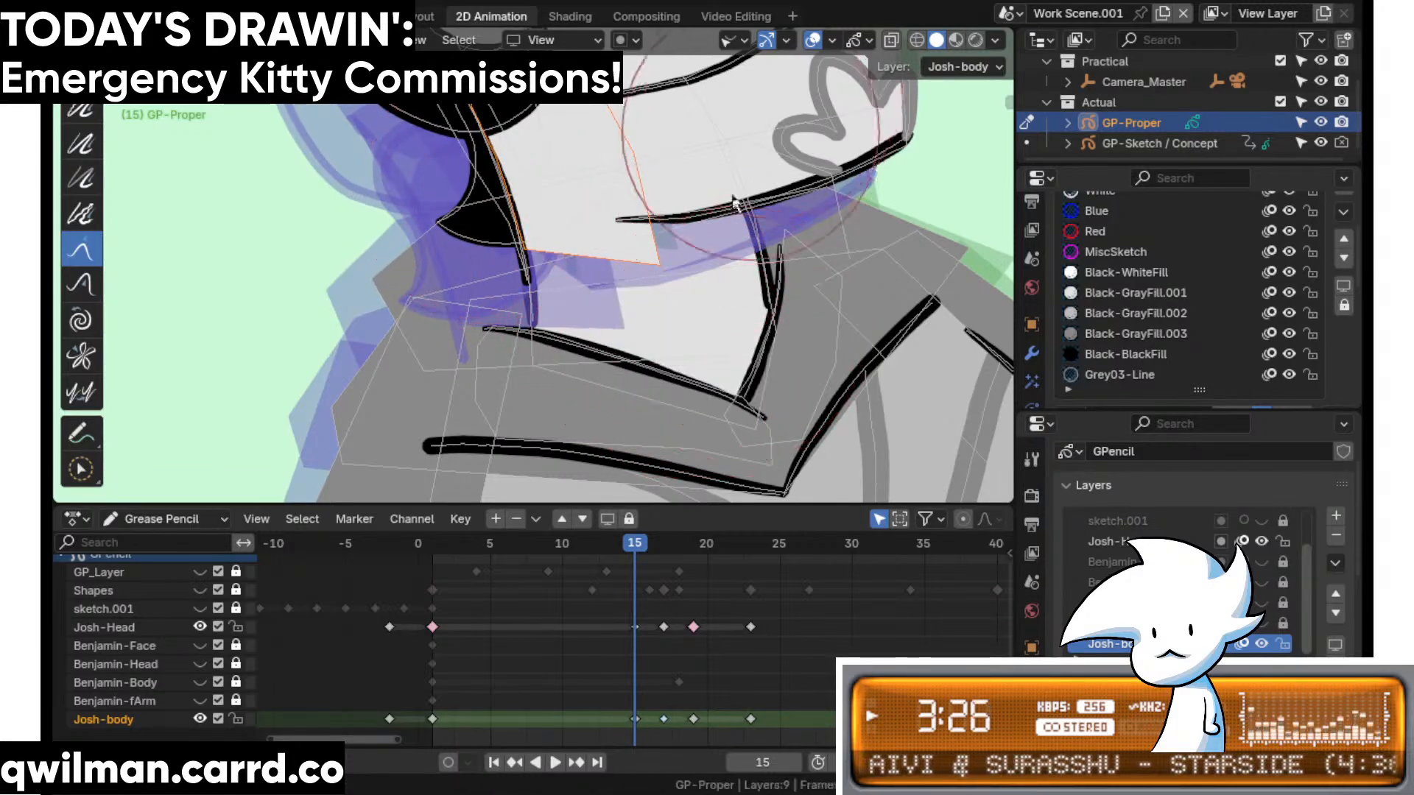
# - Select the neck fill behind the ear hair at frame 15 and nudge its upper back corner with Grab
pyautogui.keyDown('shift'); pyautogui.moveTo(450, 100); pyautogui.dragTo(484, 313, button='middle'); pyautogui.keyUp('shift')
pyautogui.scroll(2, 483, 314)
pyautogui.click(454, 315)
pyautogui.hotkey('shift', 'space')
pyautogui.click(422, 153)
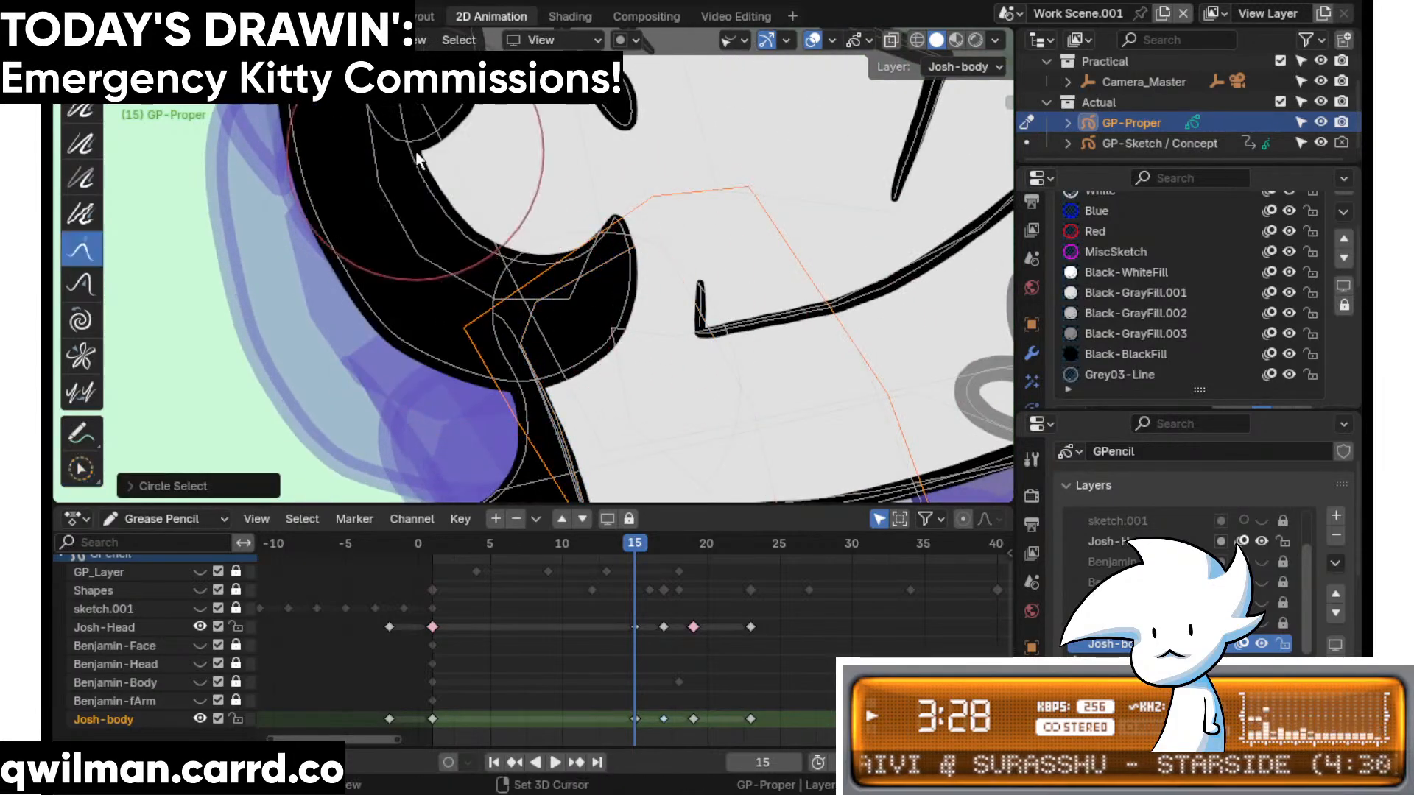
pyautogui.scroll(-6, 471, 258)
pyautogui.moveTo(492, 279); pyautogui.dragTo(500, 276)
pyautogui.press('Escape')
pyautogui.scroll(4, 579, 360)
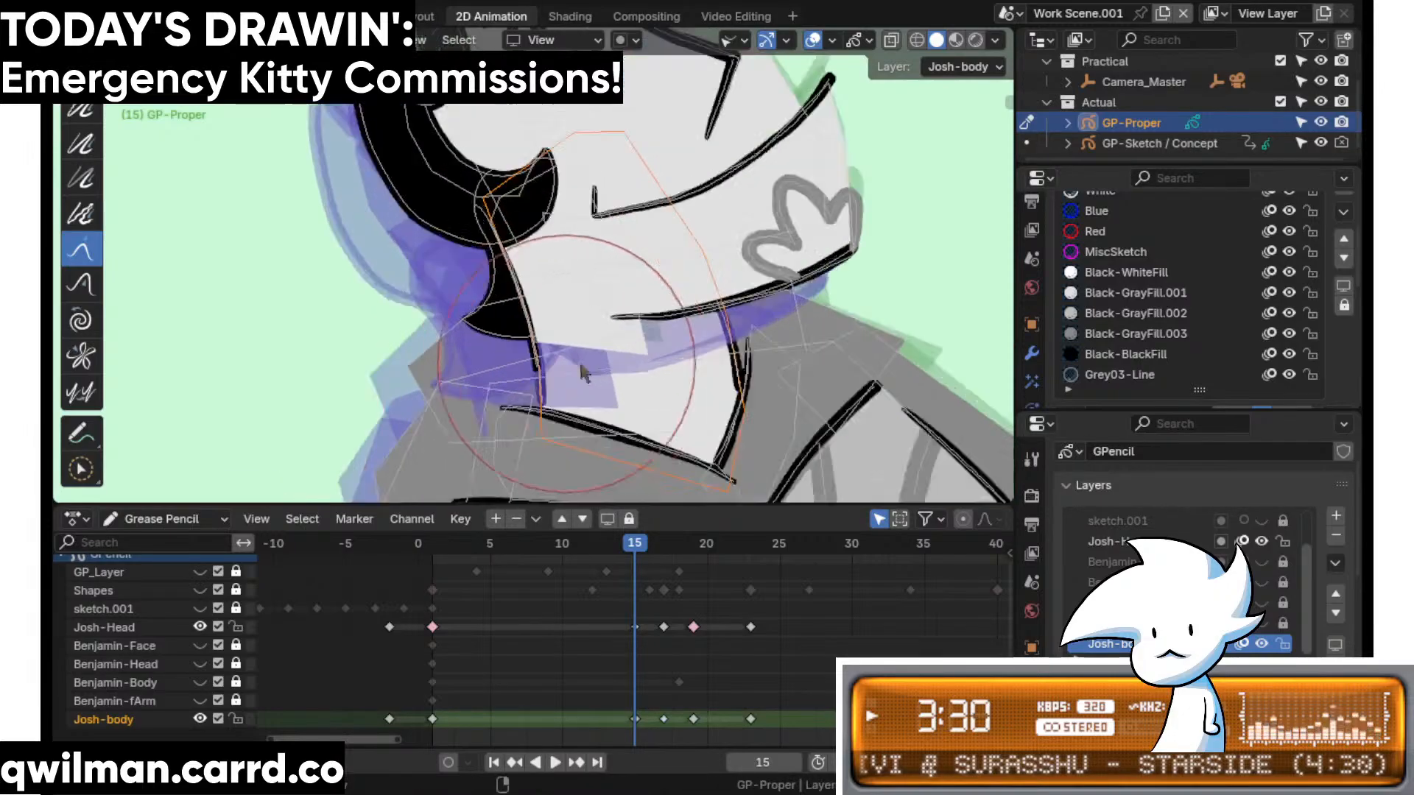
# - Select the head's lower pale fill at frame 15 and fit its edge to the back-of-neck line with Grab
pyautogui.press('w')
pyautogui.click(686, 368)
pyautogui.hotkey('shift', 'space')
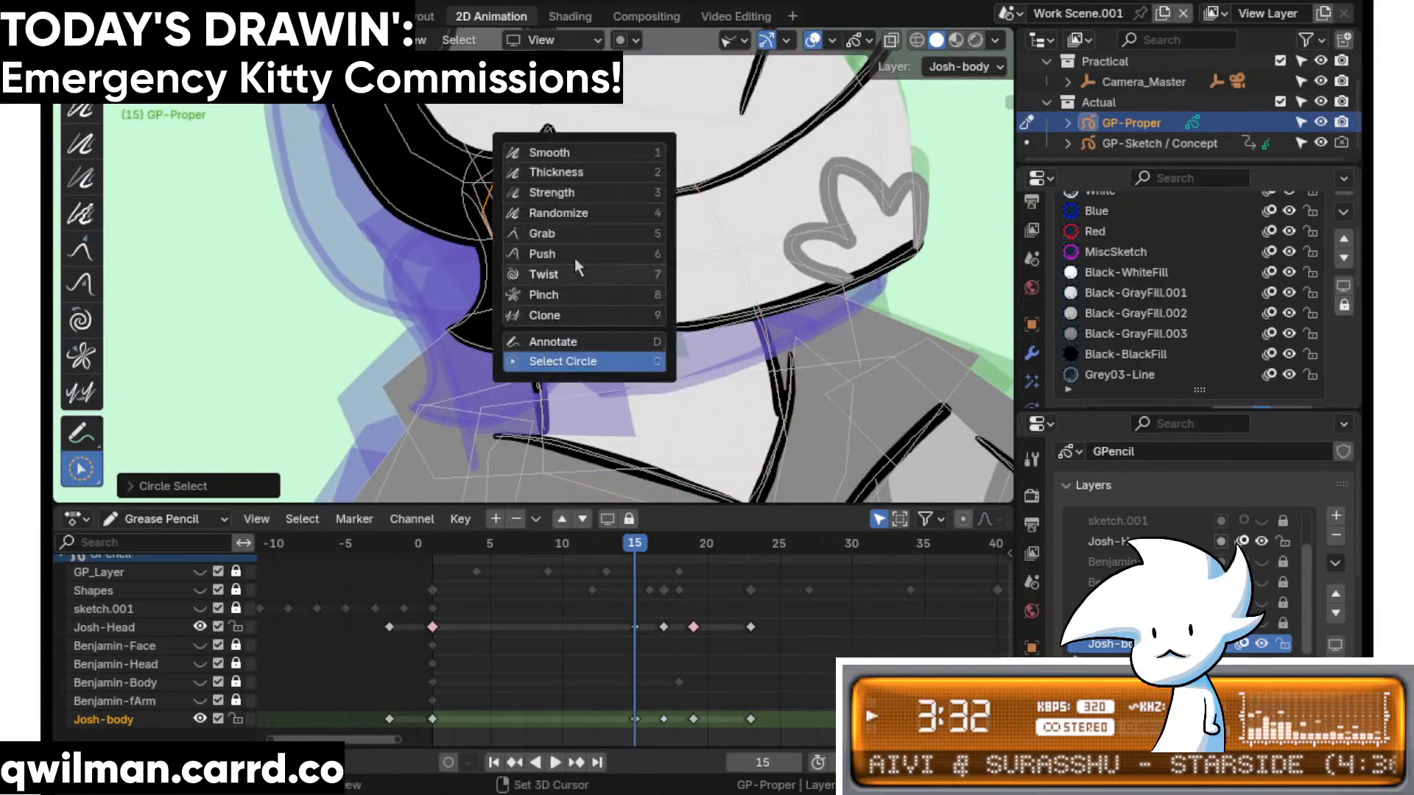
pyautogui.click(559, 237)
pyautogui.moveTo(556, 394); pyautogui.dragTo(556, 387)
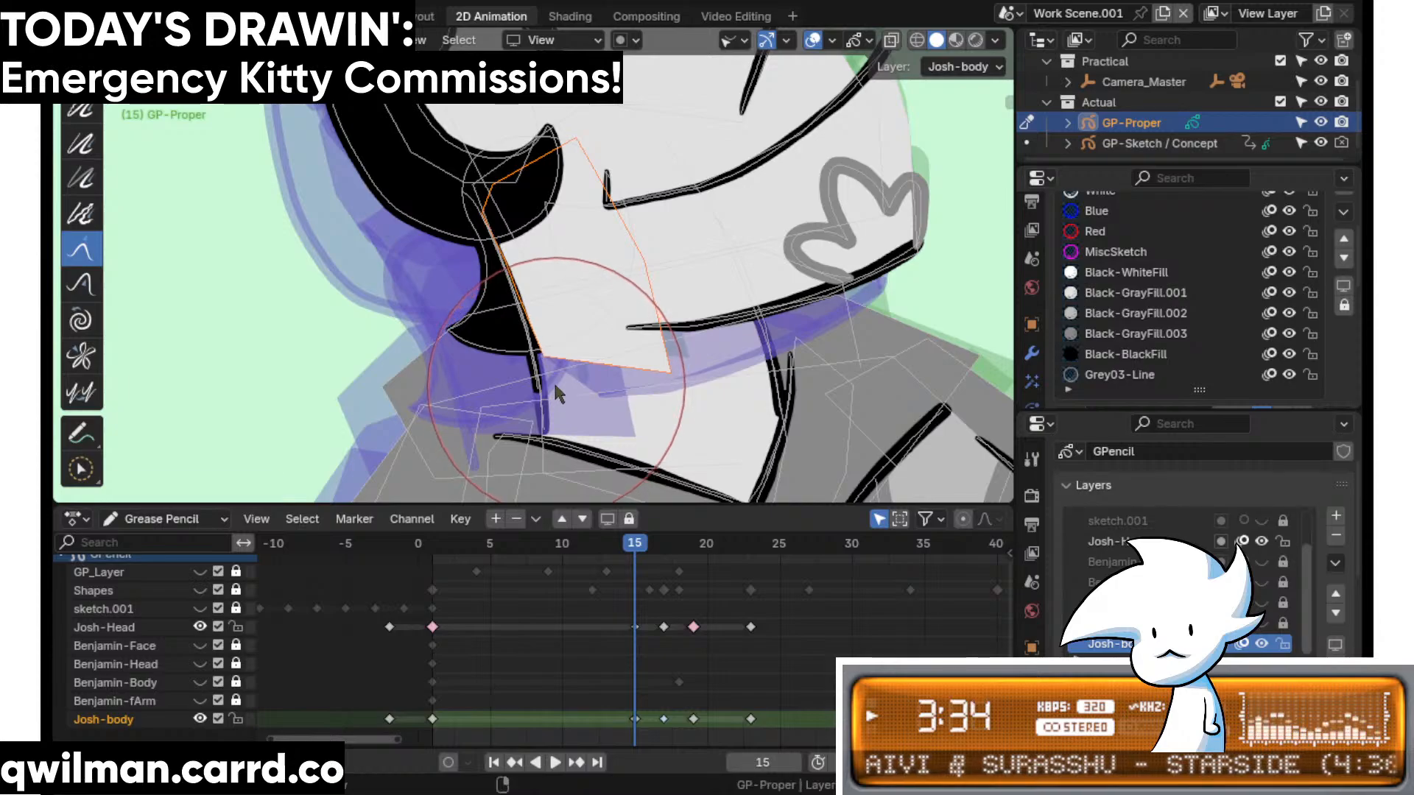
pyautogui.moveTo(517, 324); pyautogui.dragTo(532, 324)
pyautogui.moveTo(565, 405); pyautogui.dragTo(553, 404)
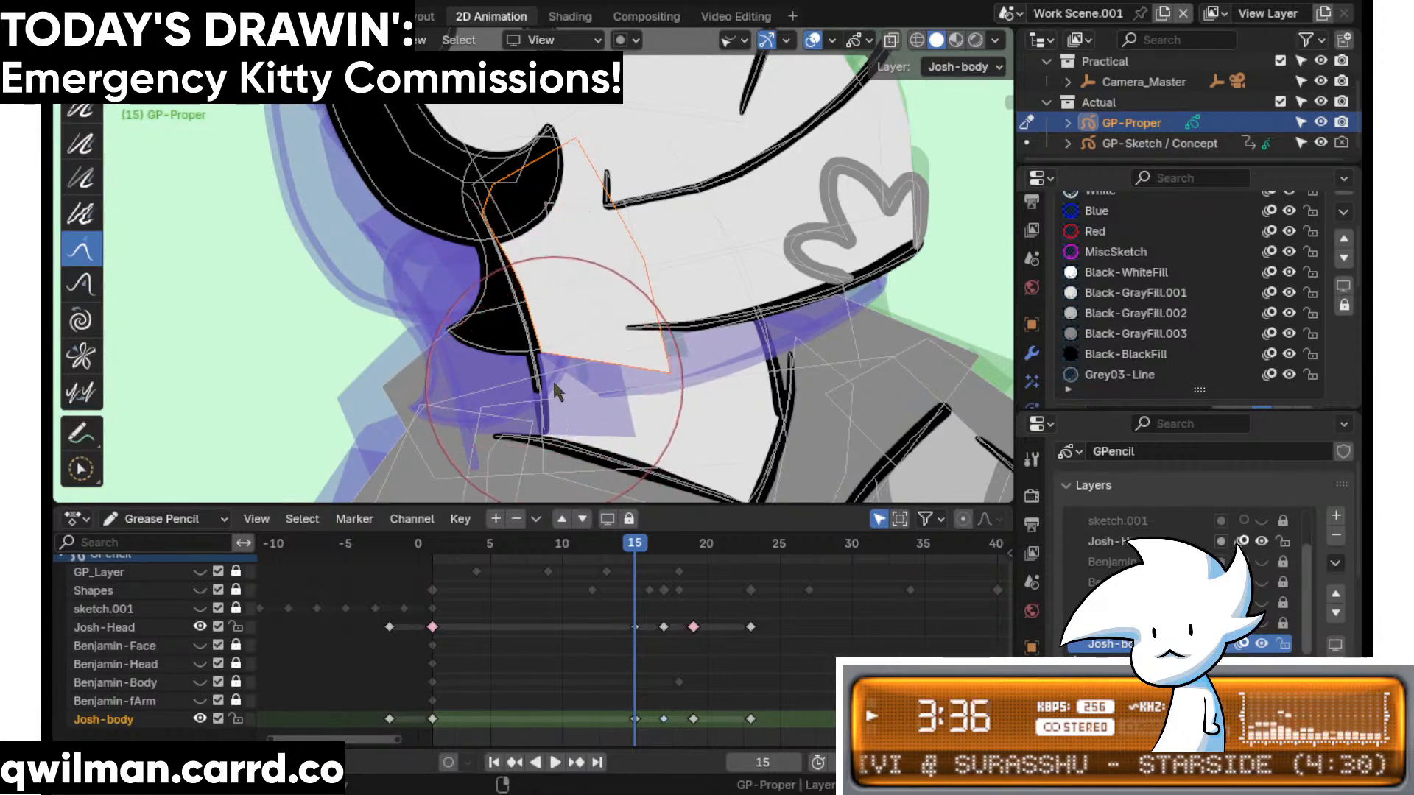
pyautogui.moveTo(546, 338); pyautogui.dragTo(548, 340)
pyautogui.keyDown('shift'); pyautogui.moveTo(635, 391); pyautogui.dragTo(604, 324, button='middle'); pyautogui.keyUp('shift')
pyautogui.scroll(-3, 600, 324)
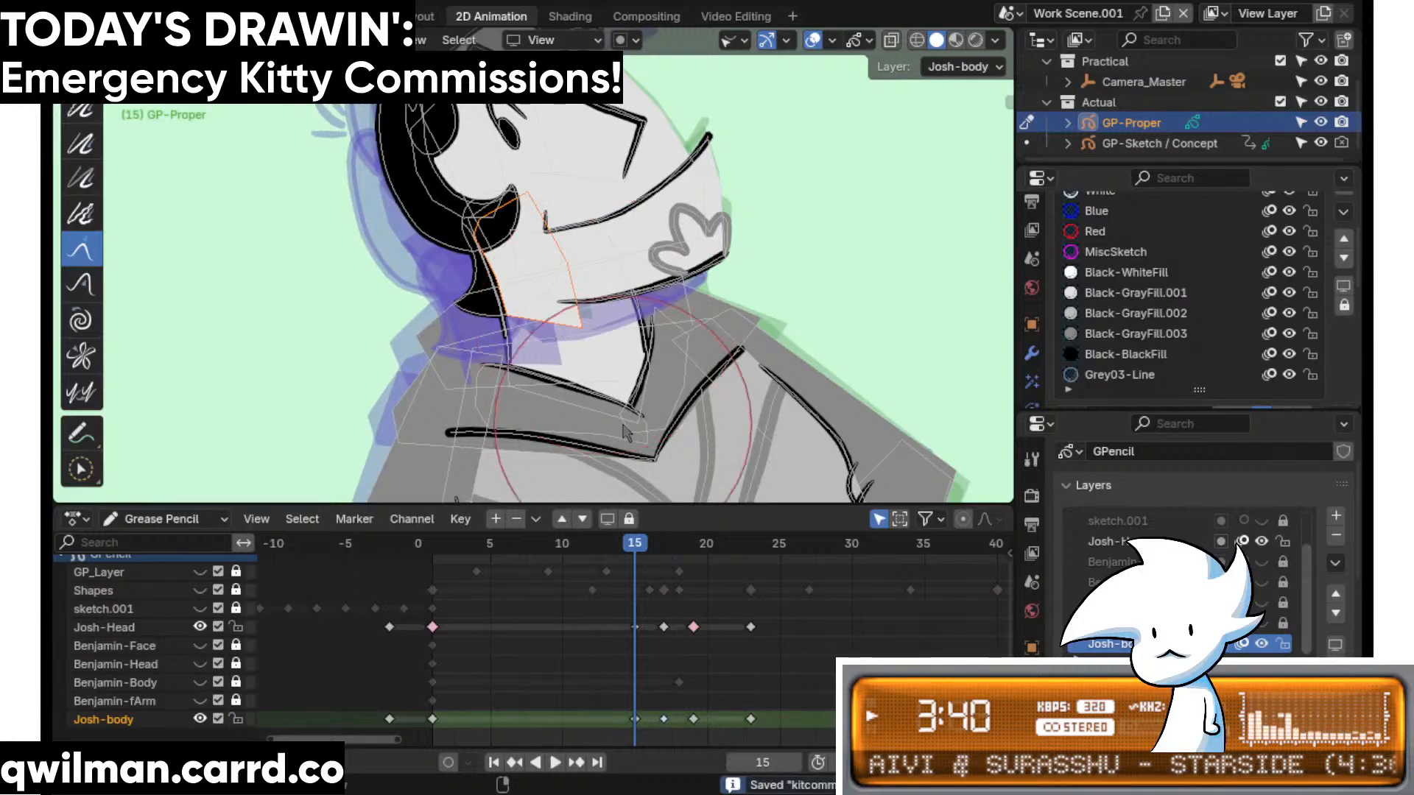
# - Interpolate a head and body in-between at frame 13 in Edit Mode, adjusting the interpolation factor
pyautogui.press('Left')
pyautogui.press('Left')
pyautogui.press('Tab')
pyautogui.hotkey('shift', 'space')
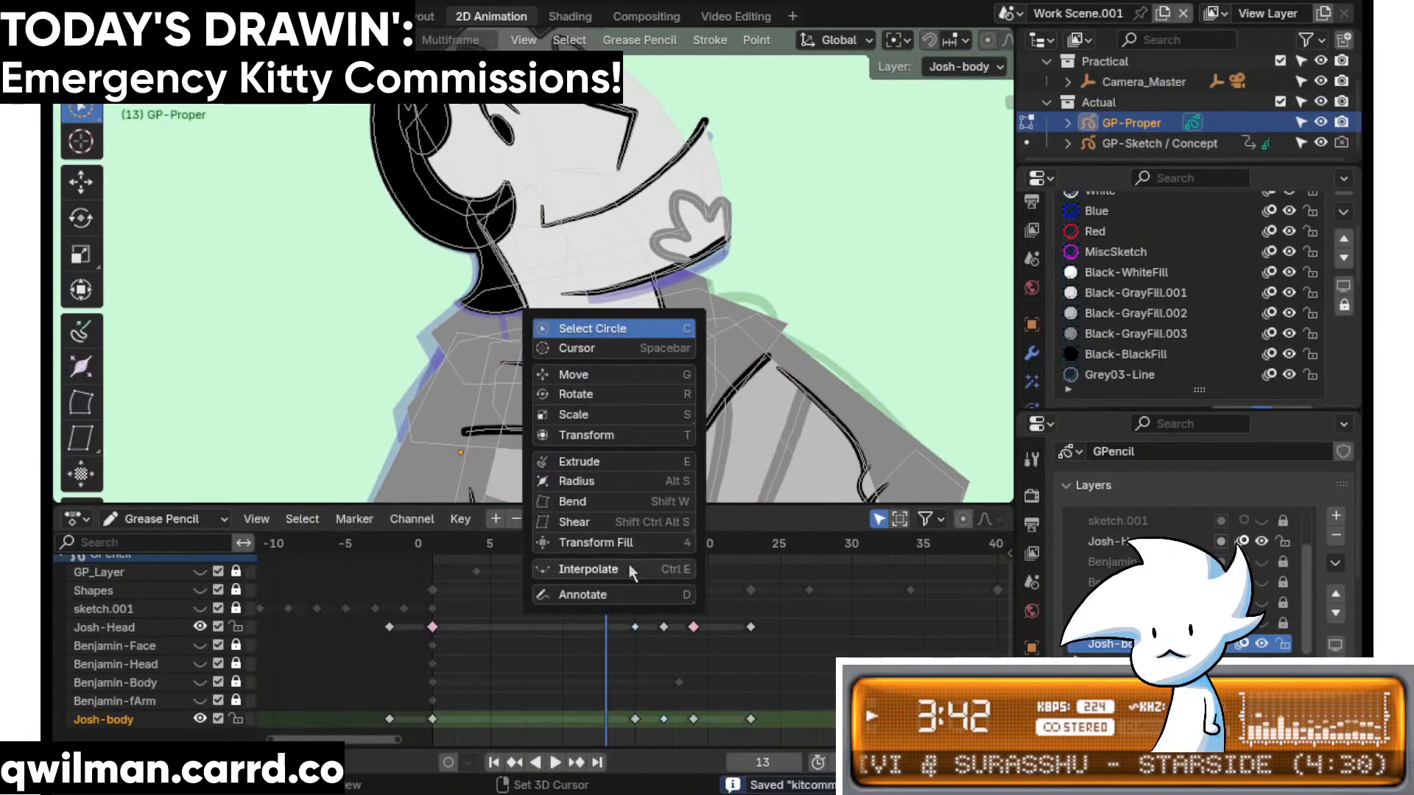
pyautogui.click(631, 567)
pyautogui.scroll(-5, 634, 403)
pyautogui.moveTo(518, 406)
pyautogui.mouseDown()
pyautogui.moveTo(535, 407)
pyautogui.moveTo(389, 470)
pyautogui.mouseUp()
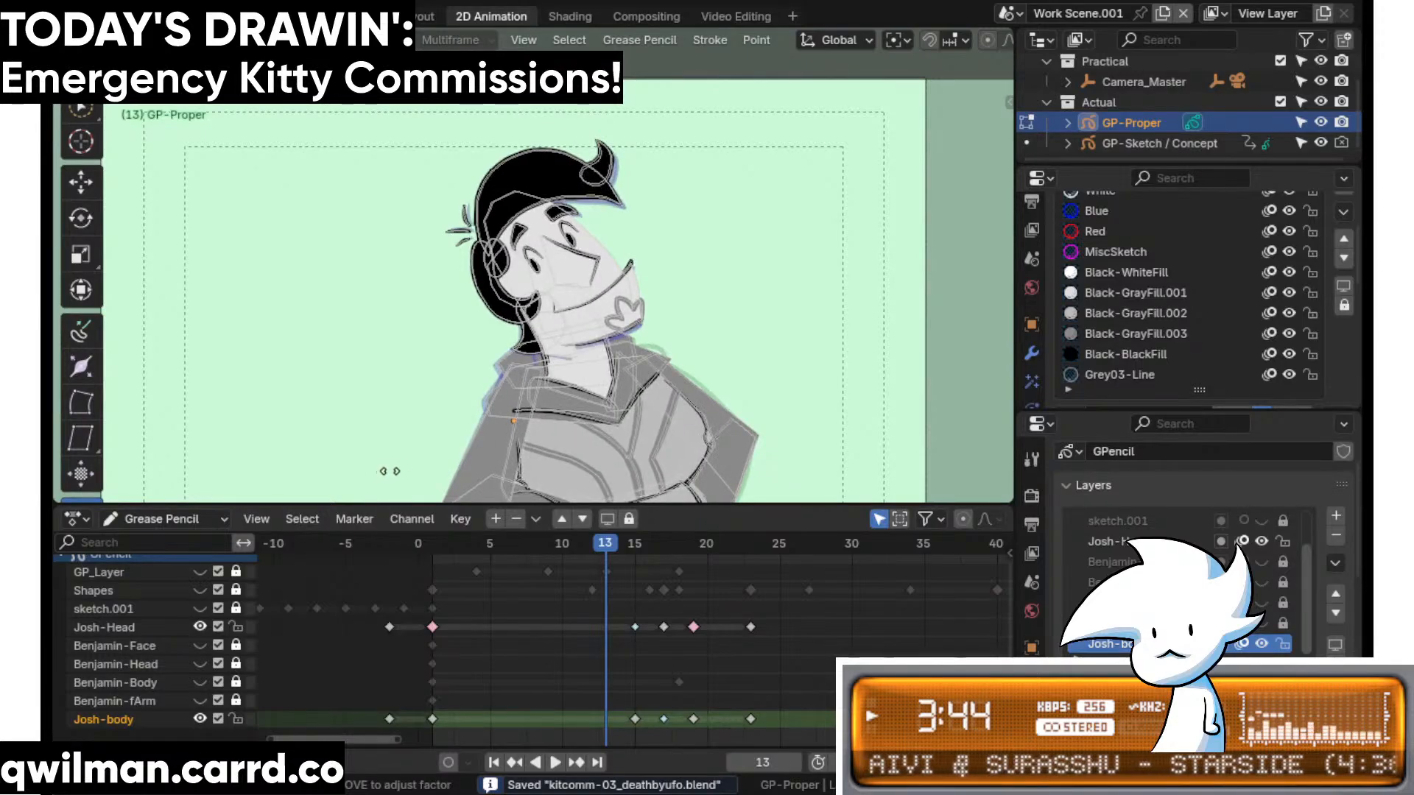
pyautogui.click(418, 460)
# - Play the drop from before frame 13 to check the new in-between in motion
pyautogui.click(559, 546)
pyautogui.press('space')
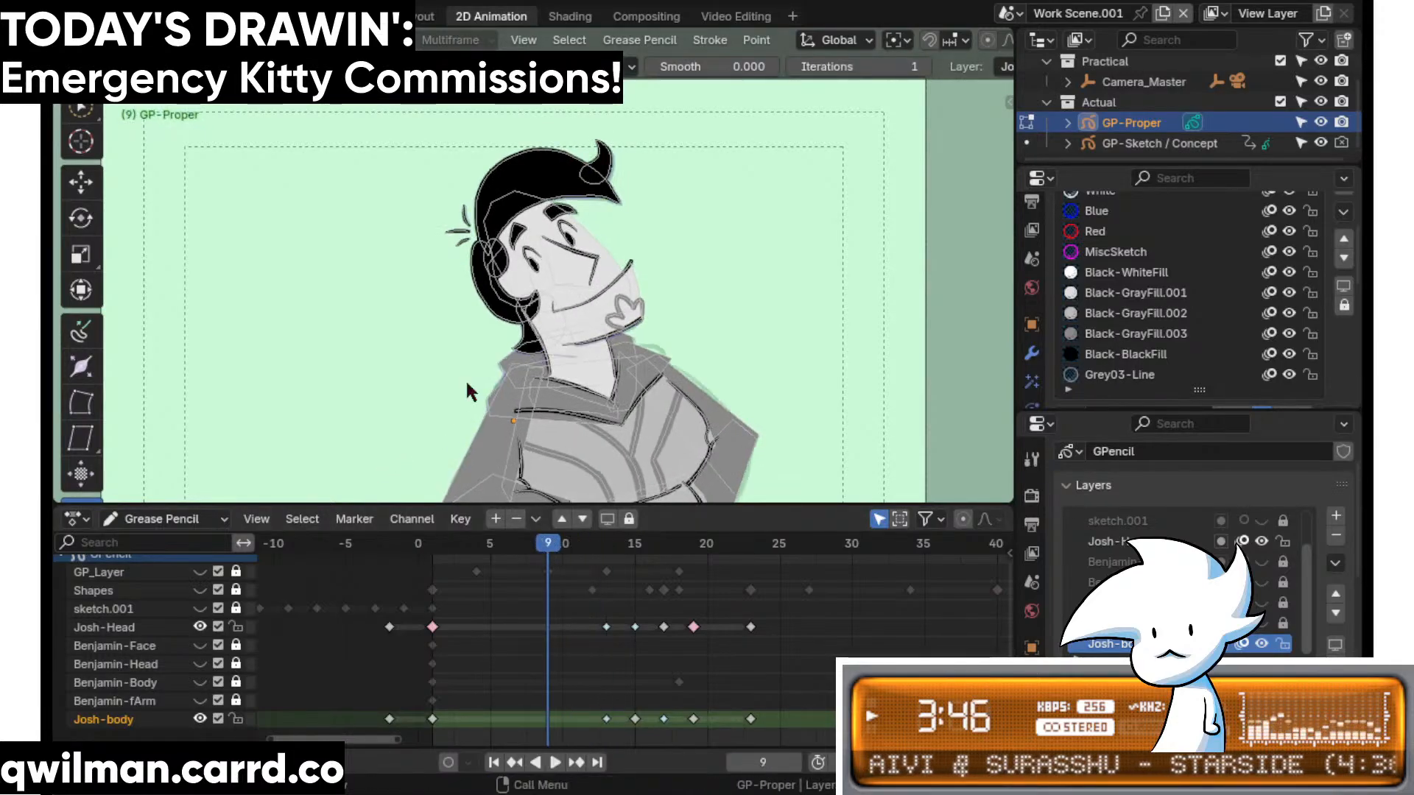
pyautogui.press('space')
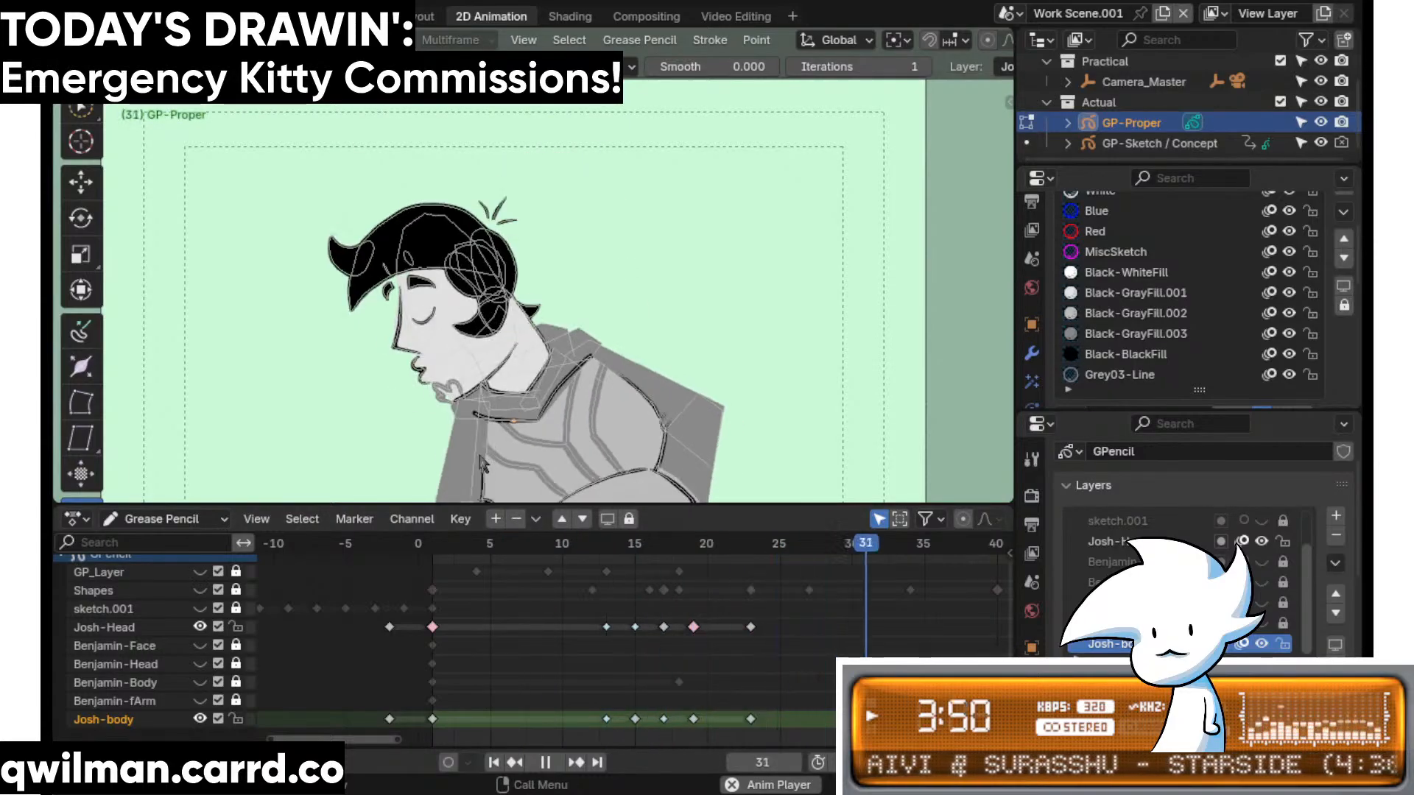
pyautogui.press('space')
# - Move the Josh-Head and Josh-body keyframes from frame 23 to frame 25
pyautogui.moveTo(671, 545); pyautogui.dragTo(766, 551)
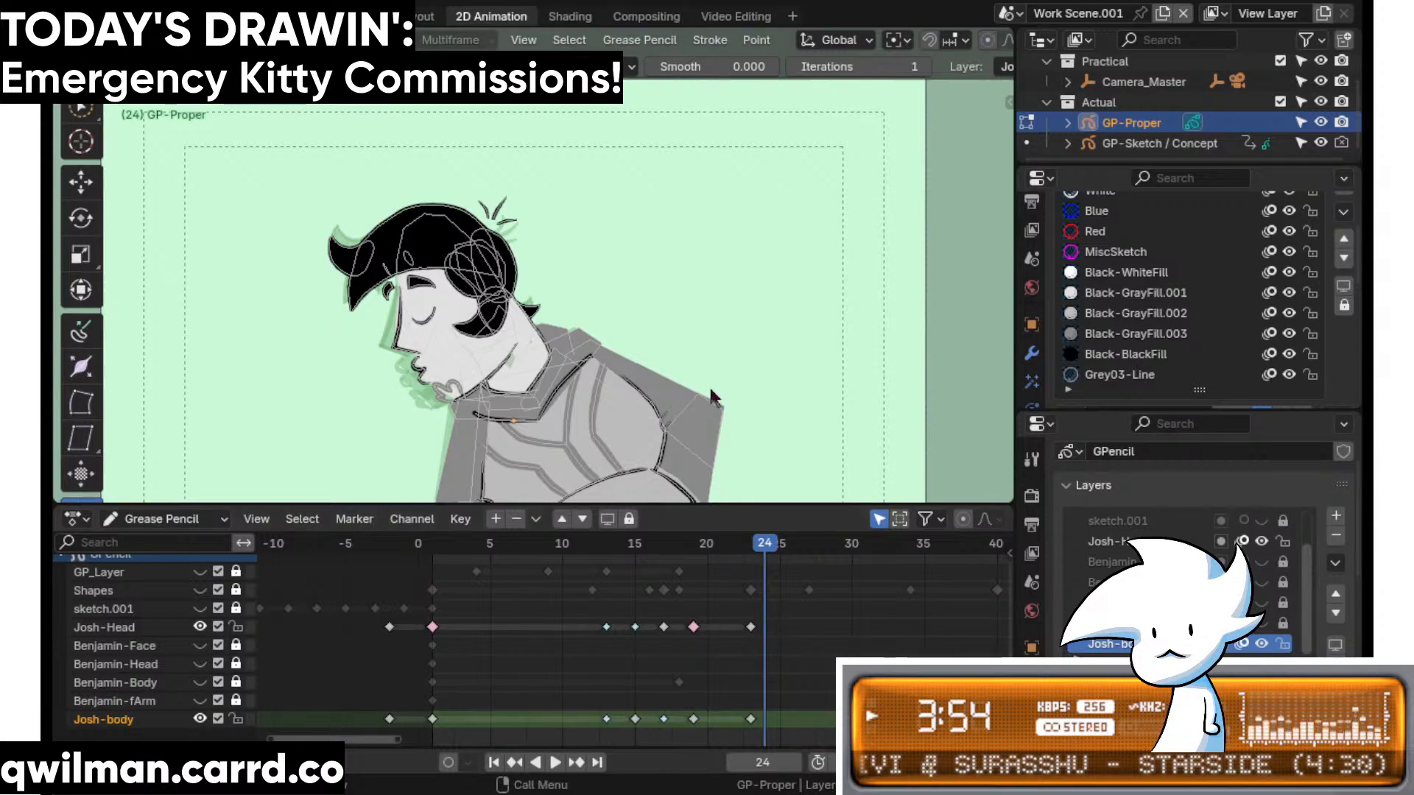
pyautogui.moveTo(770, 624); pyautogui.dragTo(766, 617, button='middle')
pyautogui.press('g')
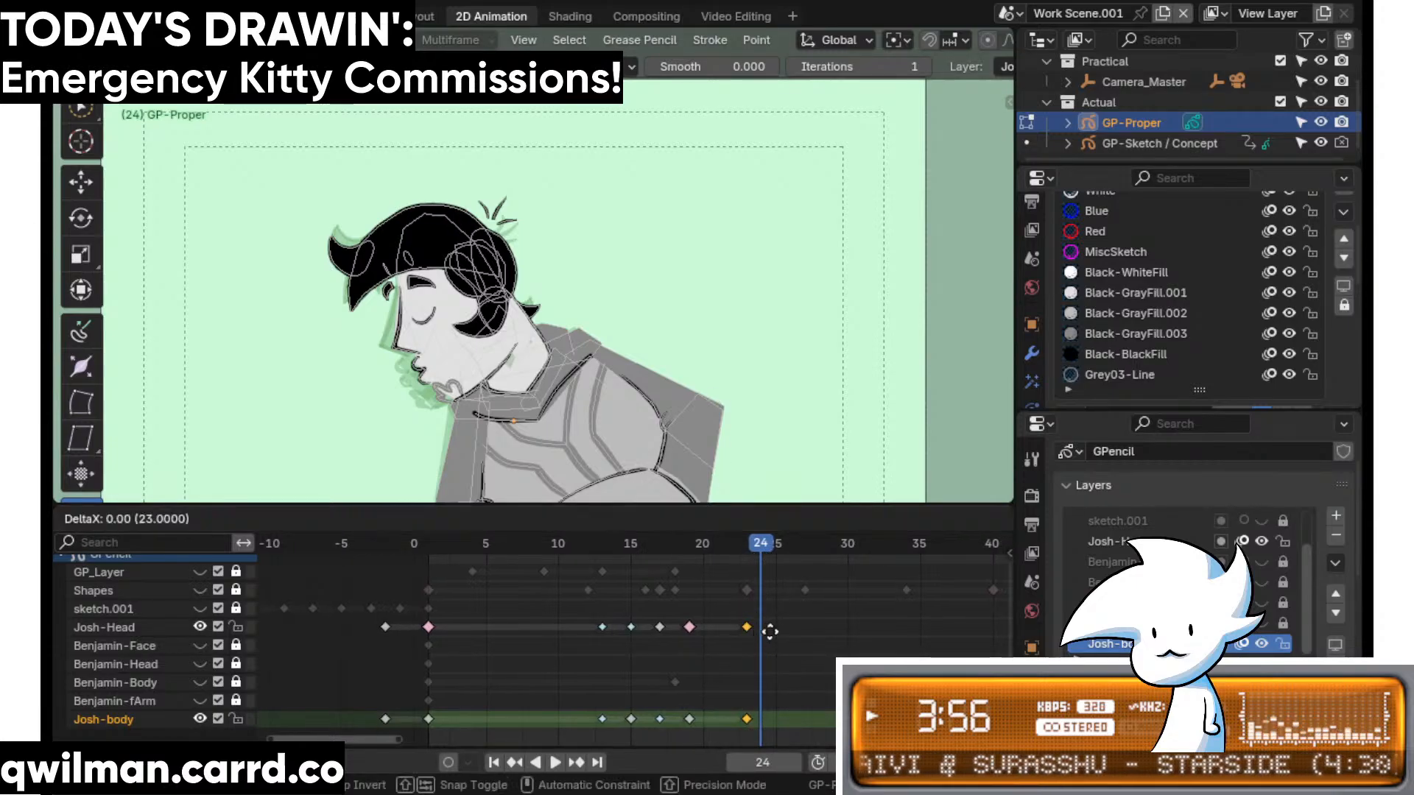
pyautogui.click(766, 630)
pyautogui.press('space')
# - Interpolate a head and body in-between at frame 23, between the drawings at frames 19 and 25
pyautogui.moveTo(758, 548); pyautogui.dragTo(746, 547)
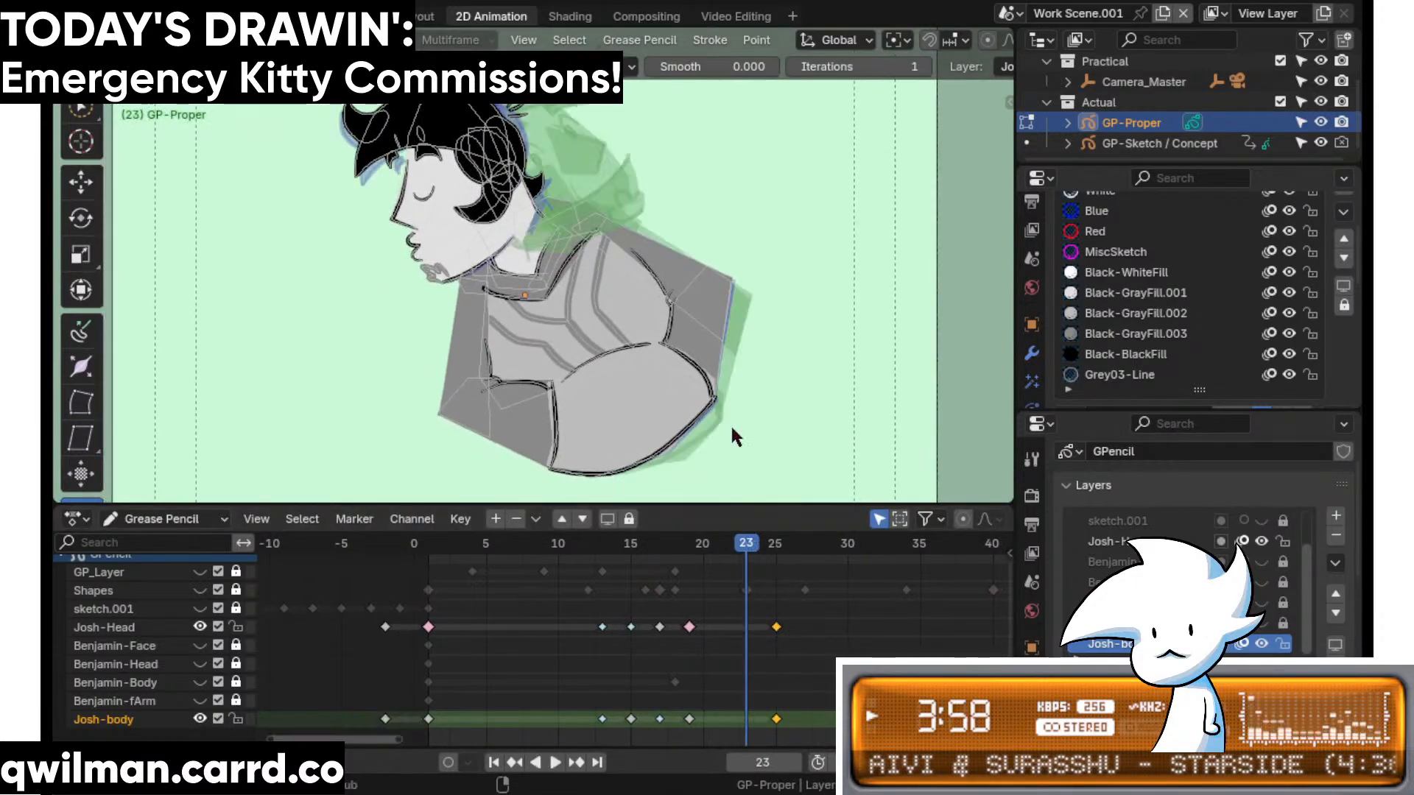
pyautogui.hotkey('shift', 'space')
pyautogui.click(686, 387)
pyautogui.keyDown('shift'); pyautogui.moveTo(608, 292); pyautogui.dragTo(688, 436, button='middle'); pyautogui.keyUp('shift')
pyautogui.scroll(4, 603, 359)
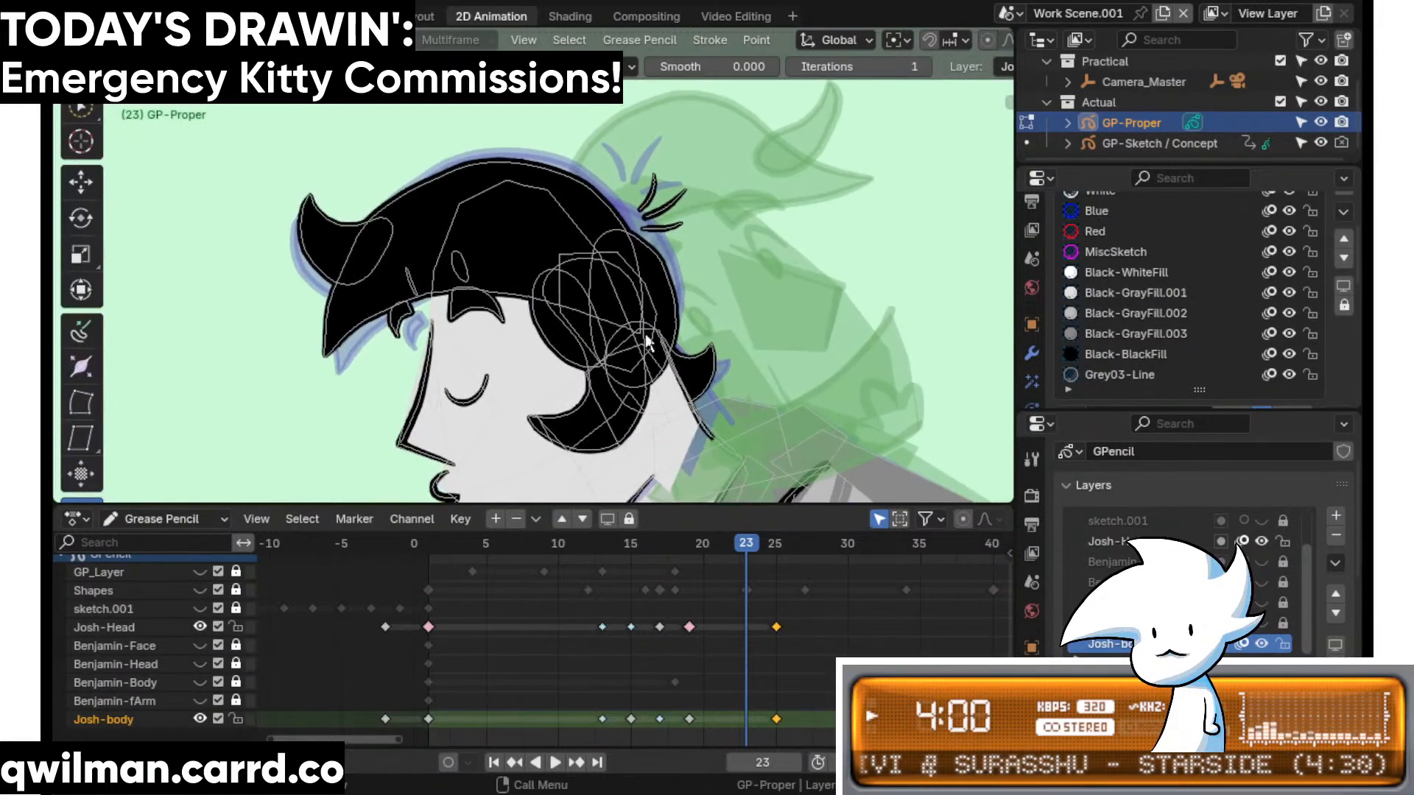
pyautogui.hotkey('ctrl', 'e')
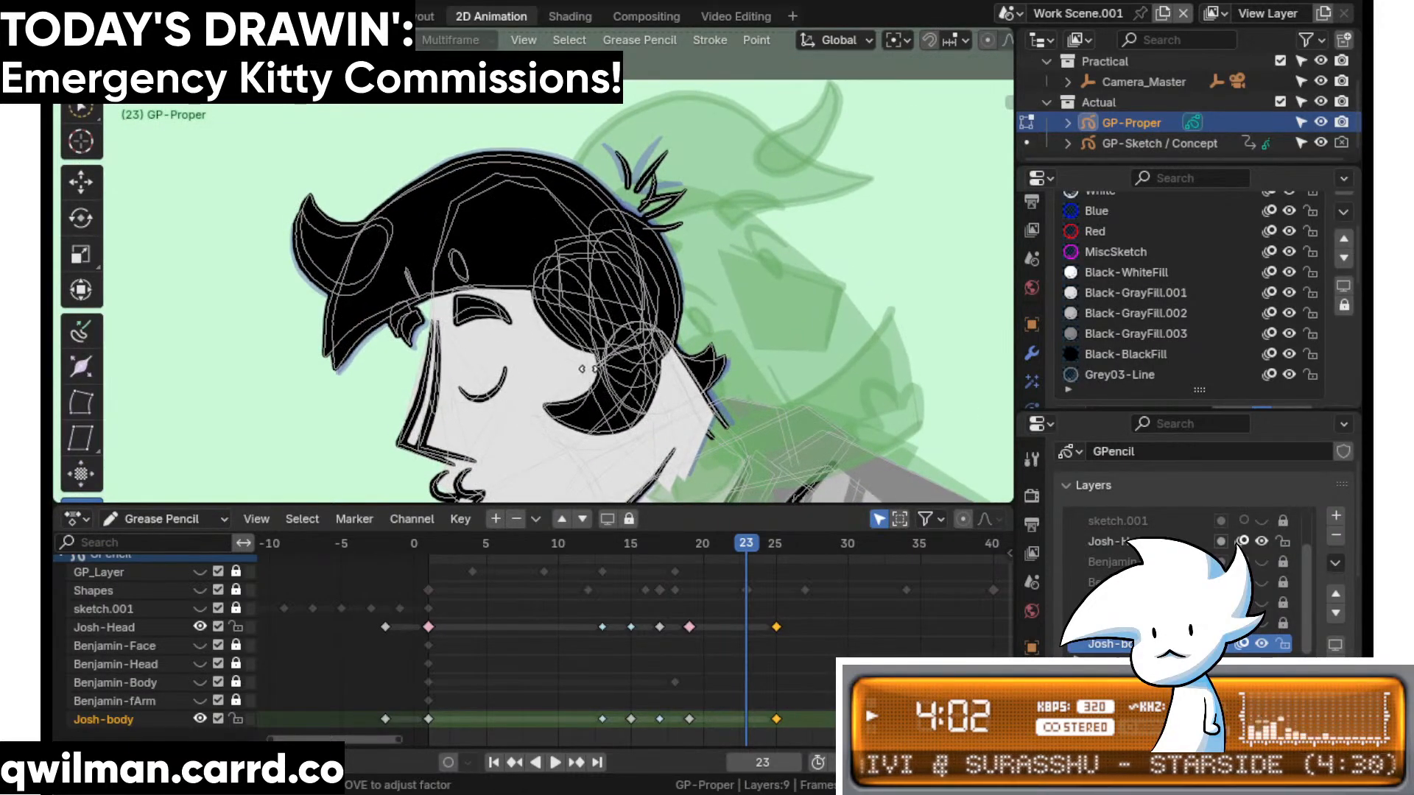
pyautogui.press('Return')
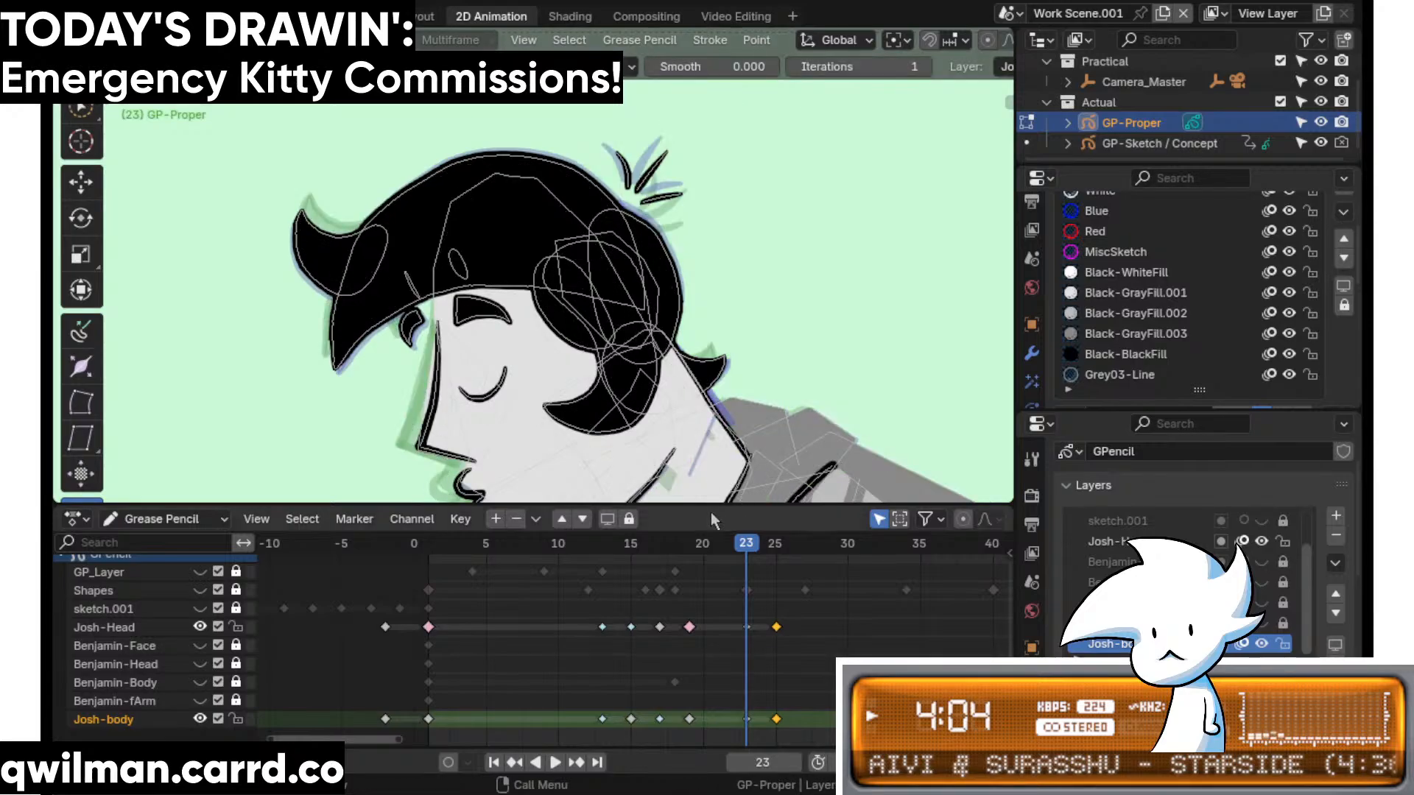
# - Play the drop from before frame 13 through frame 23 to check how the head settles
pyautogui.click(564, 549)
pyautogui.press('space')
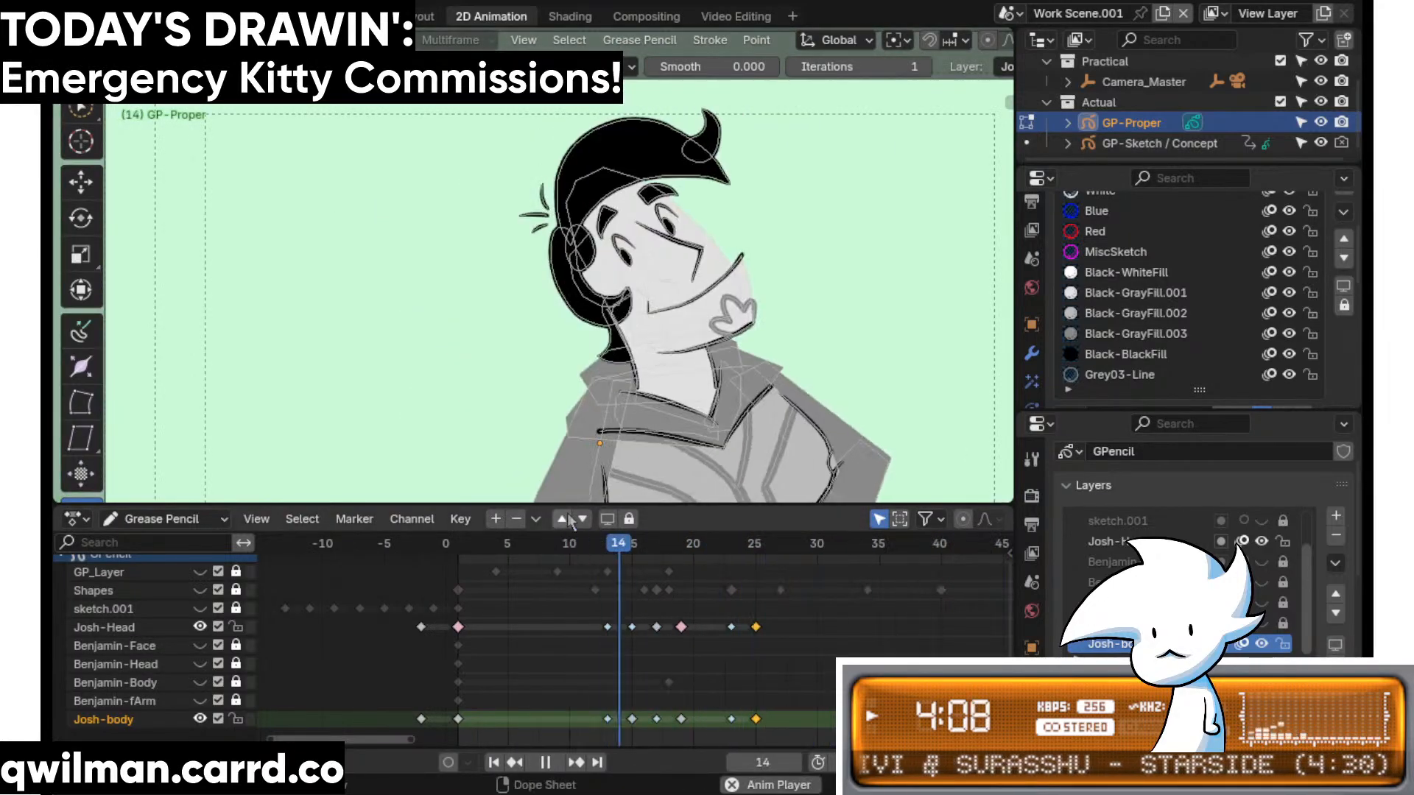
pyautogui.press('space')
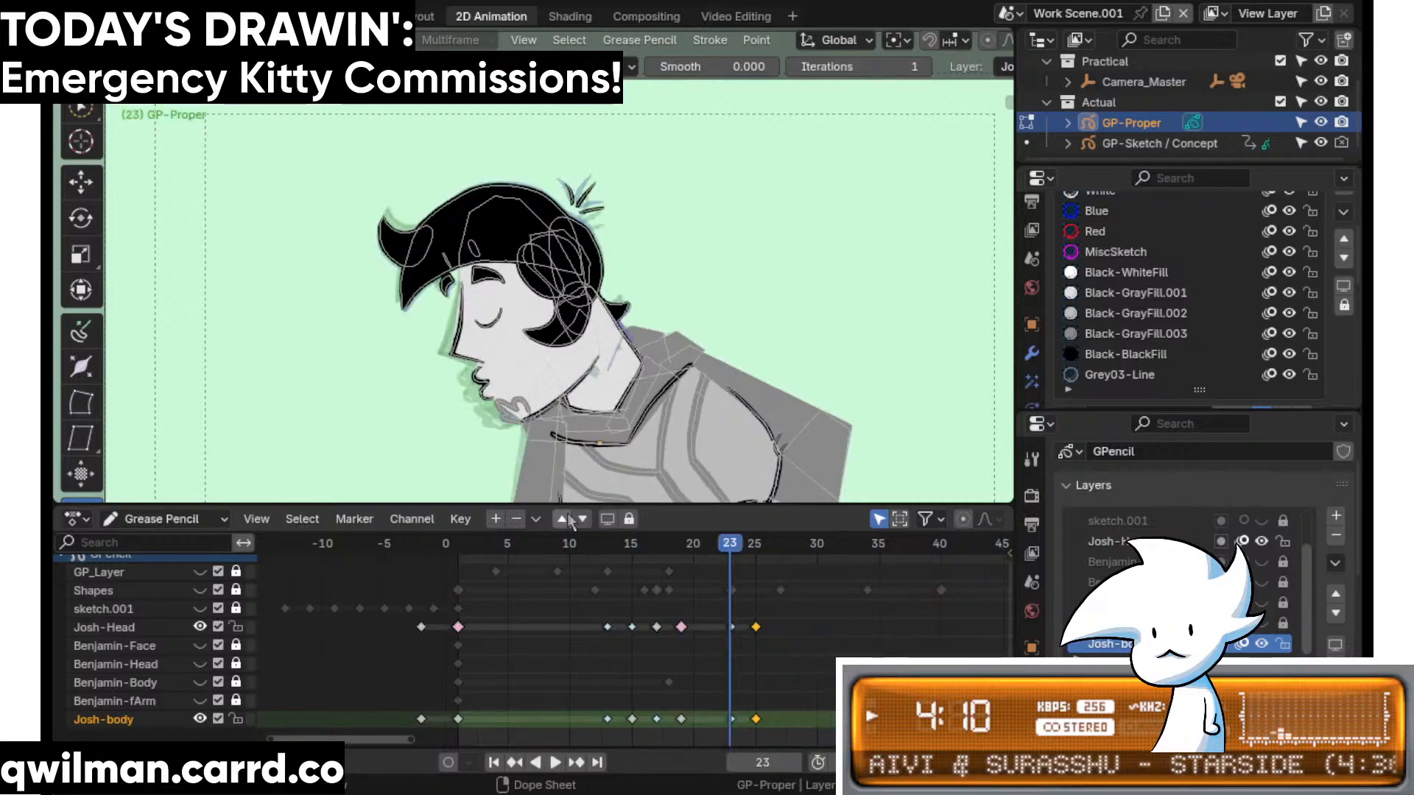
# - Select the upper lip line at frame 19 and reshape it with Grab to join the underside of the nose
pyautogui.click(681, 543)
pyautogui.scroll(5, 593, 202)
pyautogui.scroll(3, 594, 202)
pyautogui.keyDown('shift'); pyautogui.moveTo(594, 202); pyautogui.dragTo(643, 339, button='middle'); pyautogui.keyUp('shift')
pyautogui.press('w')
pyautogui.click(599, 193)
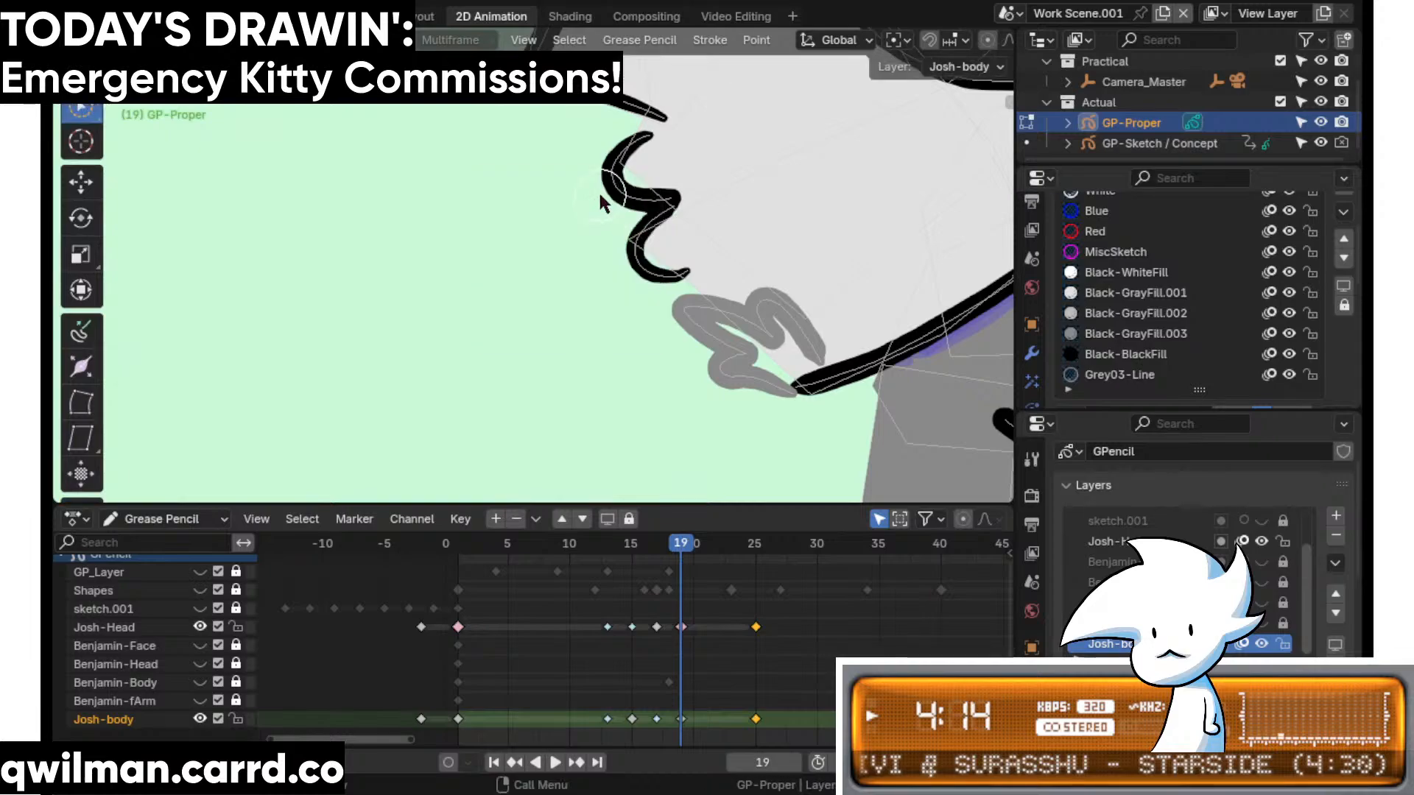
pyautogui.hotkey('ctrl', 'Tab')
pyautogui.hotkey('shift', 'space')
pyautogui.click(573, 183)
pyautogui.moveTo(571, 143); pyautogui.dragTo(586, 135)
pyautogui.scroll(3, 625, 104)
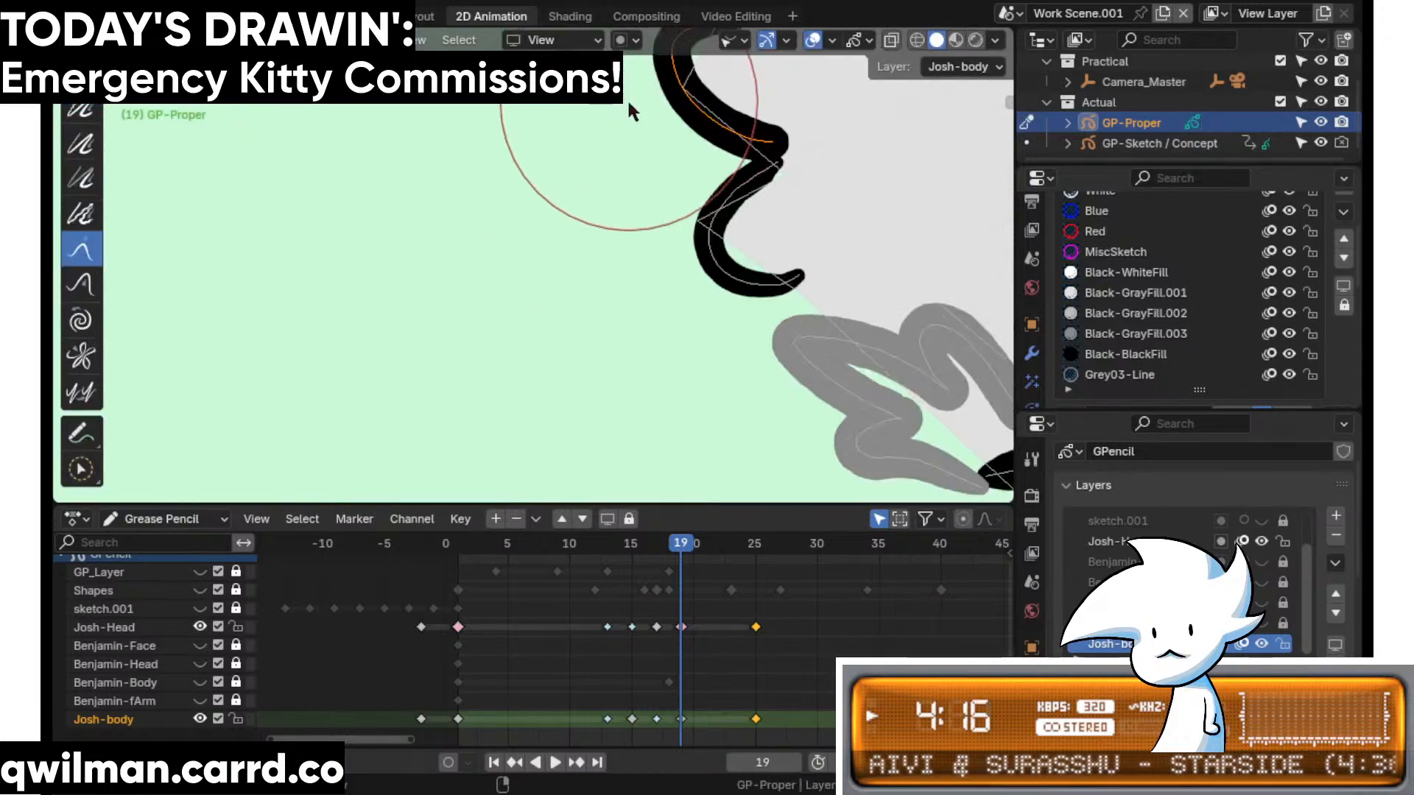
pyautogui.scroll(-3, 622, 162)
pyautogui.keyDown('shift'); pyautogui.moveTo(608, 231); pyautogui.dragTo(575, 341, button='middle'); pyautogui.keyUp('shift')
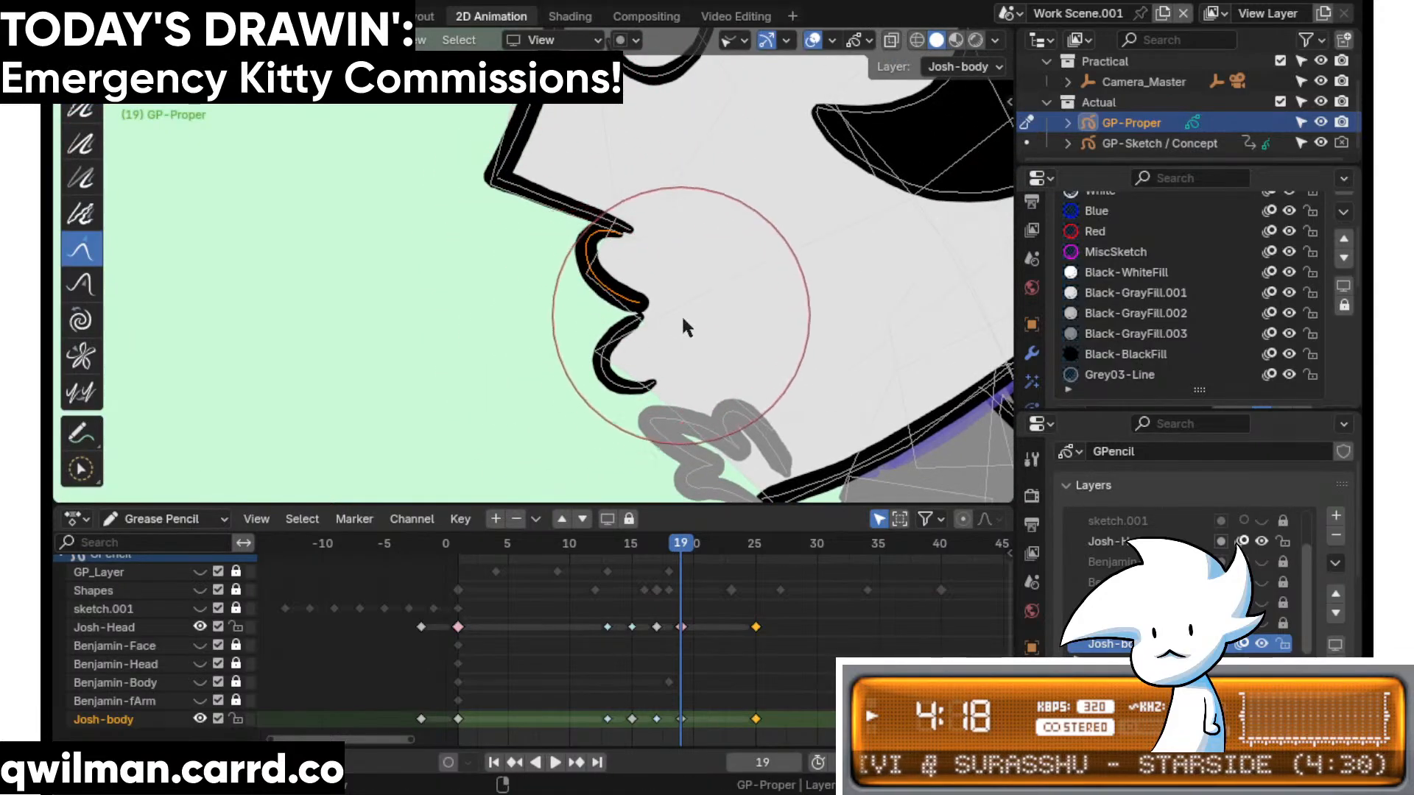
pyautogui.moveTo(682, 314); pyautogui.dragTo(672, 348)
# - Select the lower lip line at frame 19 and reposition it with Grab to meet the upper lip
pyautogui.keyDown('shift'); pyautogui.moveTo(590, 389); pyautogui.dragTo(591, 387, button='middle'); pyautogui.keyUp('shift')
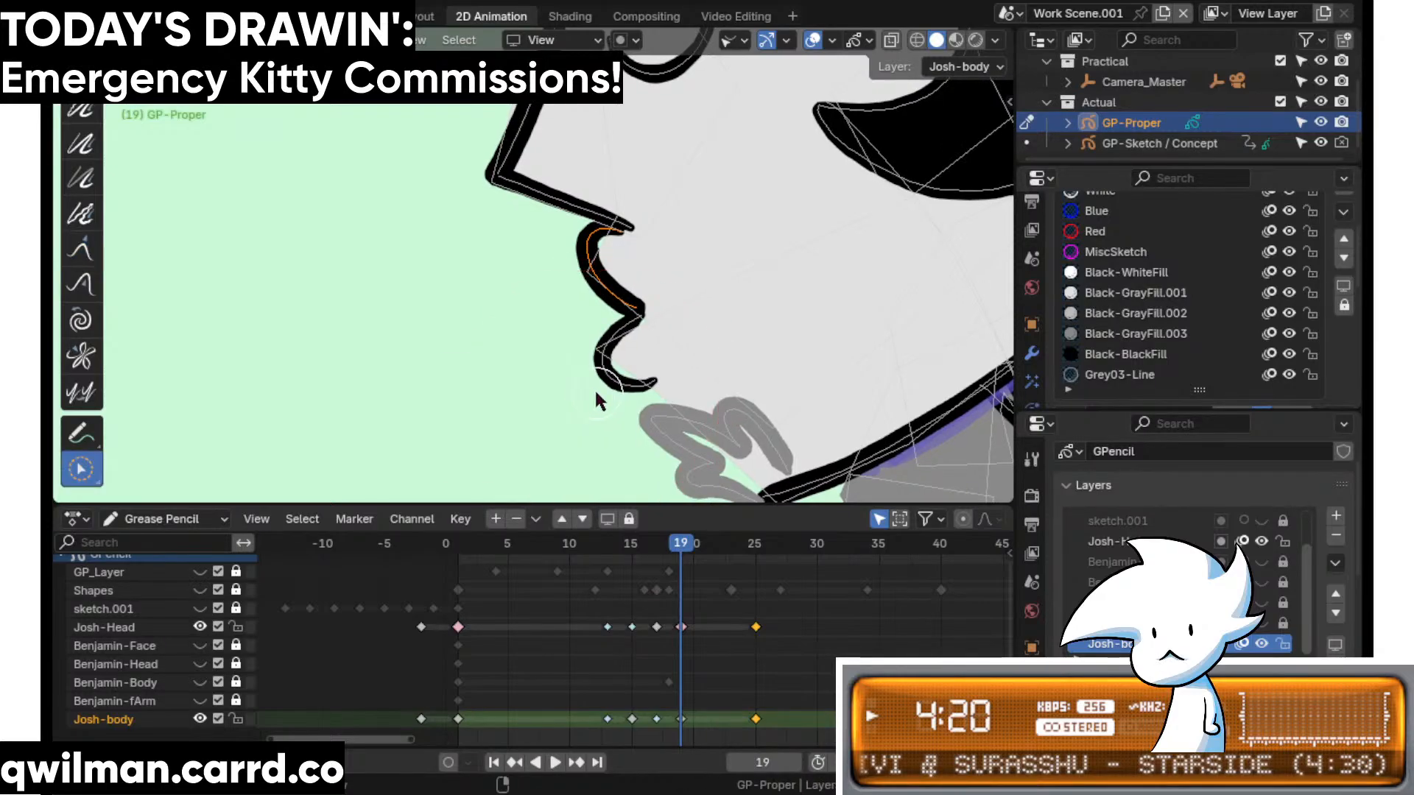
pyautogui.click(597, 387)
pyautogui.hotkey('shift', 'space')
pyautogui.click(528, 254)
pyautogui.scroll(-3, 535, 266)
pyautogui.moveTo(553, 367); pyautogui.dragTo(581, 384)
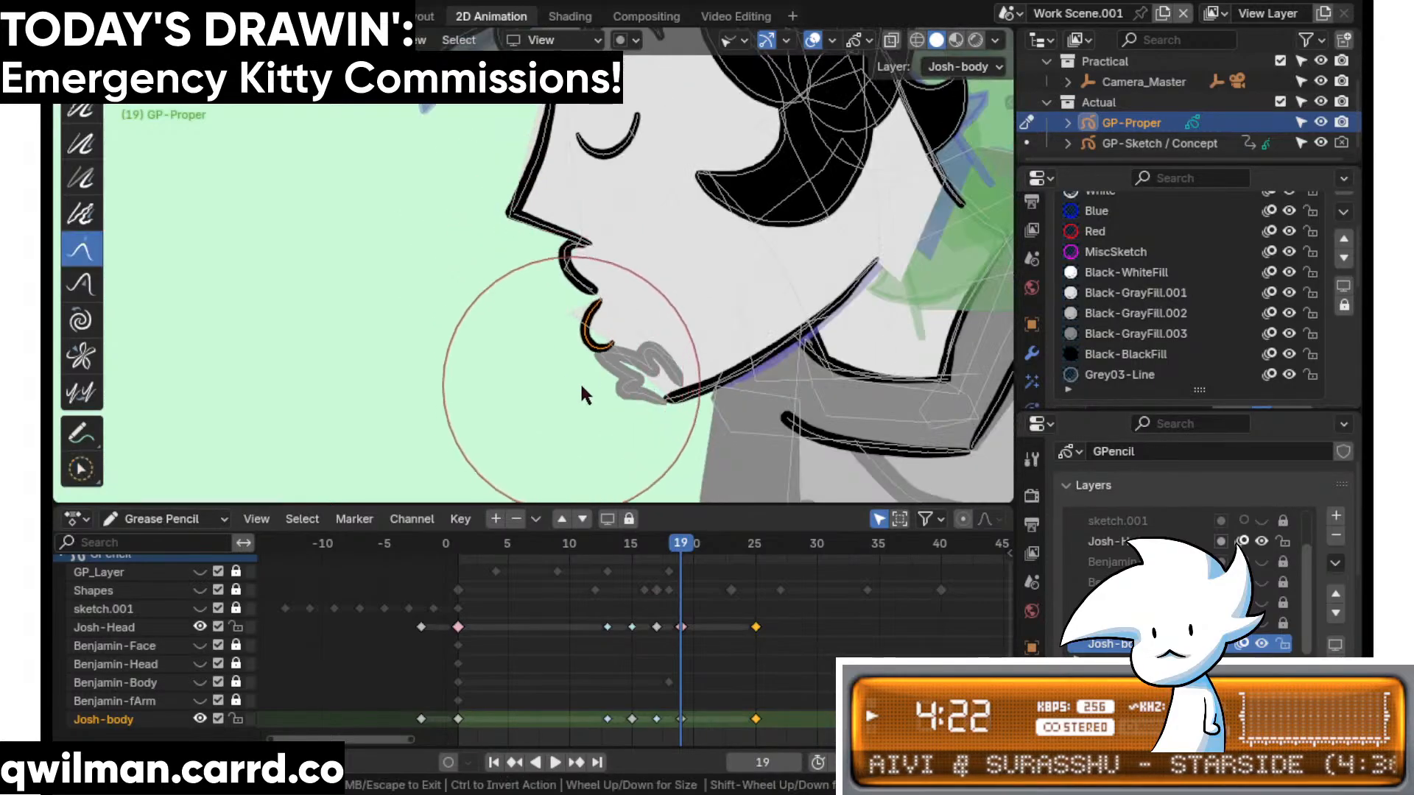
pyautogui.moveTo(634, 301); pyautogui.dragTo(617, 289)
pyautogui.scroll(2, 652, 374)
pyautogui.moveTo(694, 395); pyautogui.dragTo(683, 372)
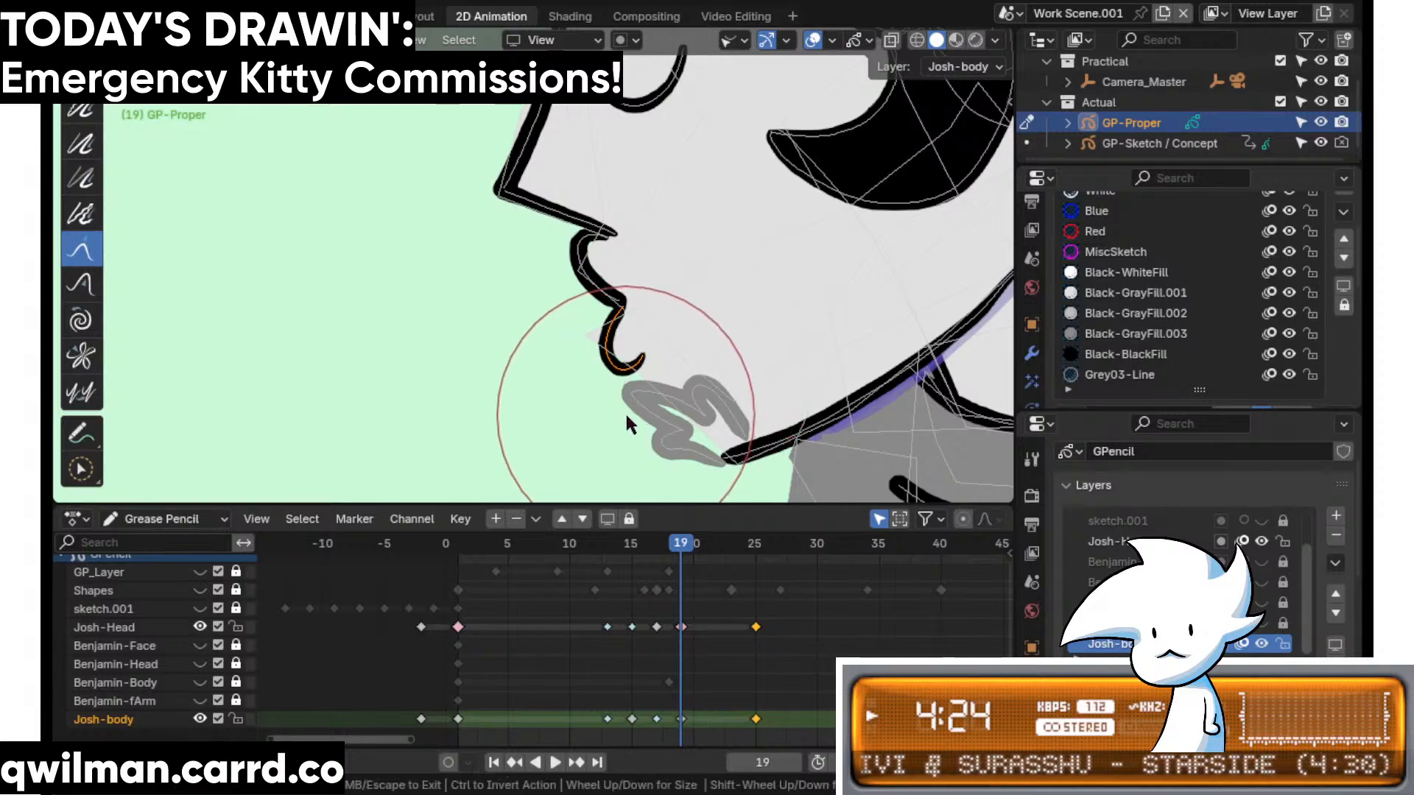
# - Select the lower face fill at frame 19 and pull its front edge into line with the lips using Grab
pyautogui.hotkey('shift', 'space')
pyautogui.press('c')
pyautogui.click(572, 338)
pyautogui.hotkey('shift', 'space')
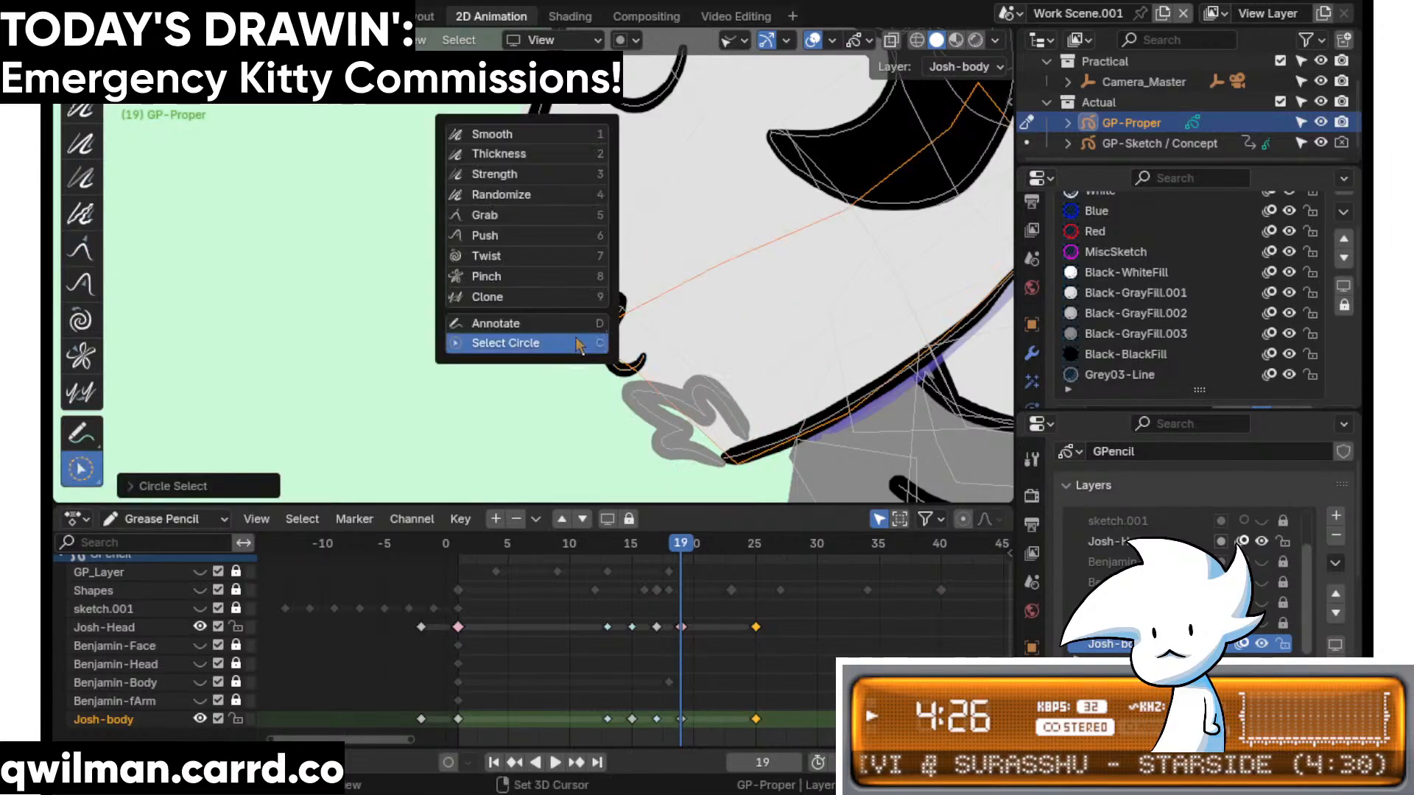
pyautogui.click(506, 214)
pyautogui.moveTo(552, 343)
pyautogui.mouseDown()
pyautogui.moveTo(592, 344)
pyautogui.moveTo(592, 328)
pyautogui.mouseUp()
pyautogui.moveTo(592, 329)
pyautogui.mouseDown()
pyautogui.moveTo(599, 347)
pyautogui.moveTo(580, 372)
pyautogui.mouseUp()
pyautogui.keyDown('shift'); pyautogui.moveTo(589, 218); pyautogui.dragTo(574, 324, button='middle'); pyautogui.keyUp('shift')
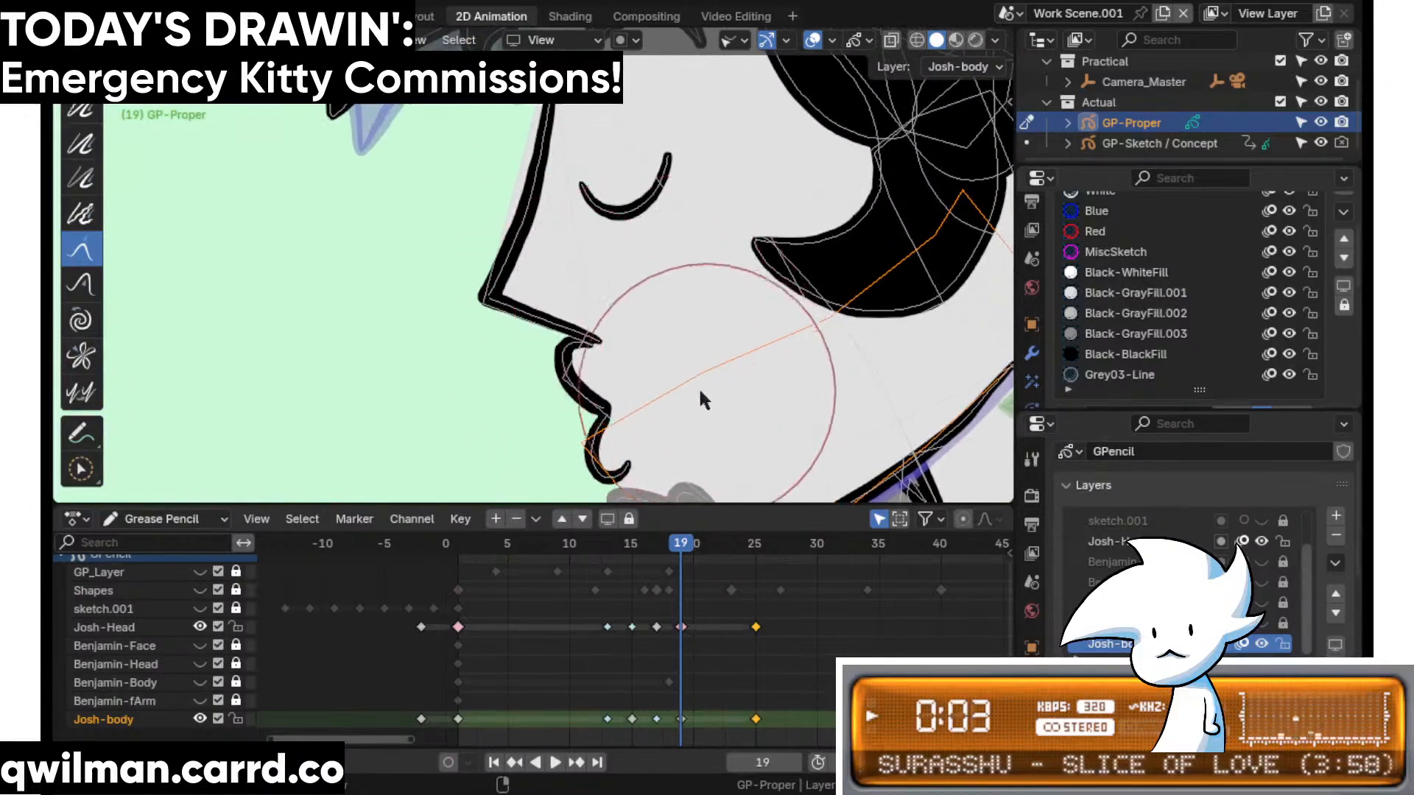
# - Play on from frame 19 to check the reshaped mouth in motion
pyautogui.scroll(-4, 698, 387)
pyautogui.press('space')
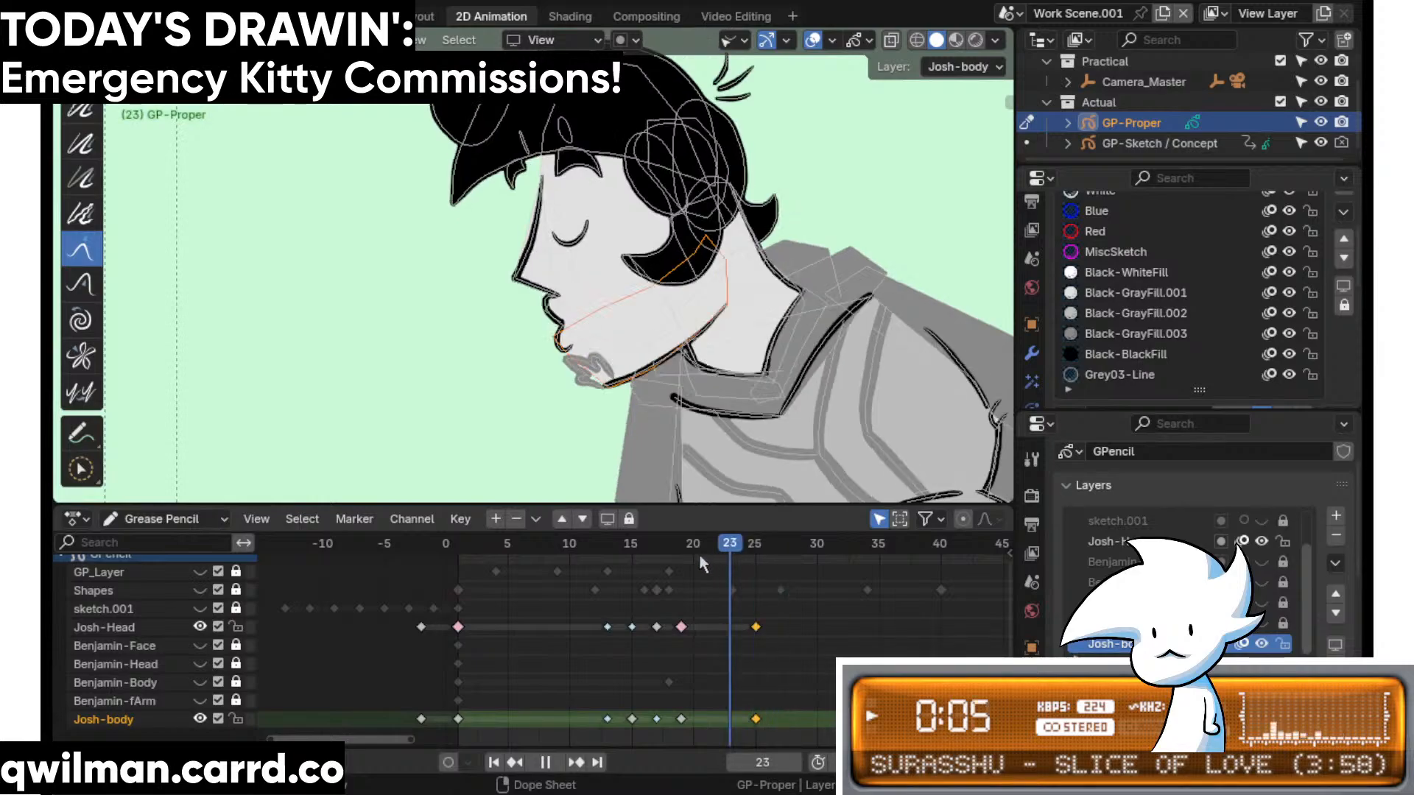
pyautogui.press('space')
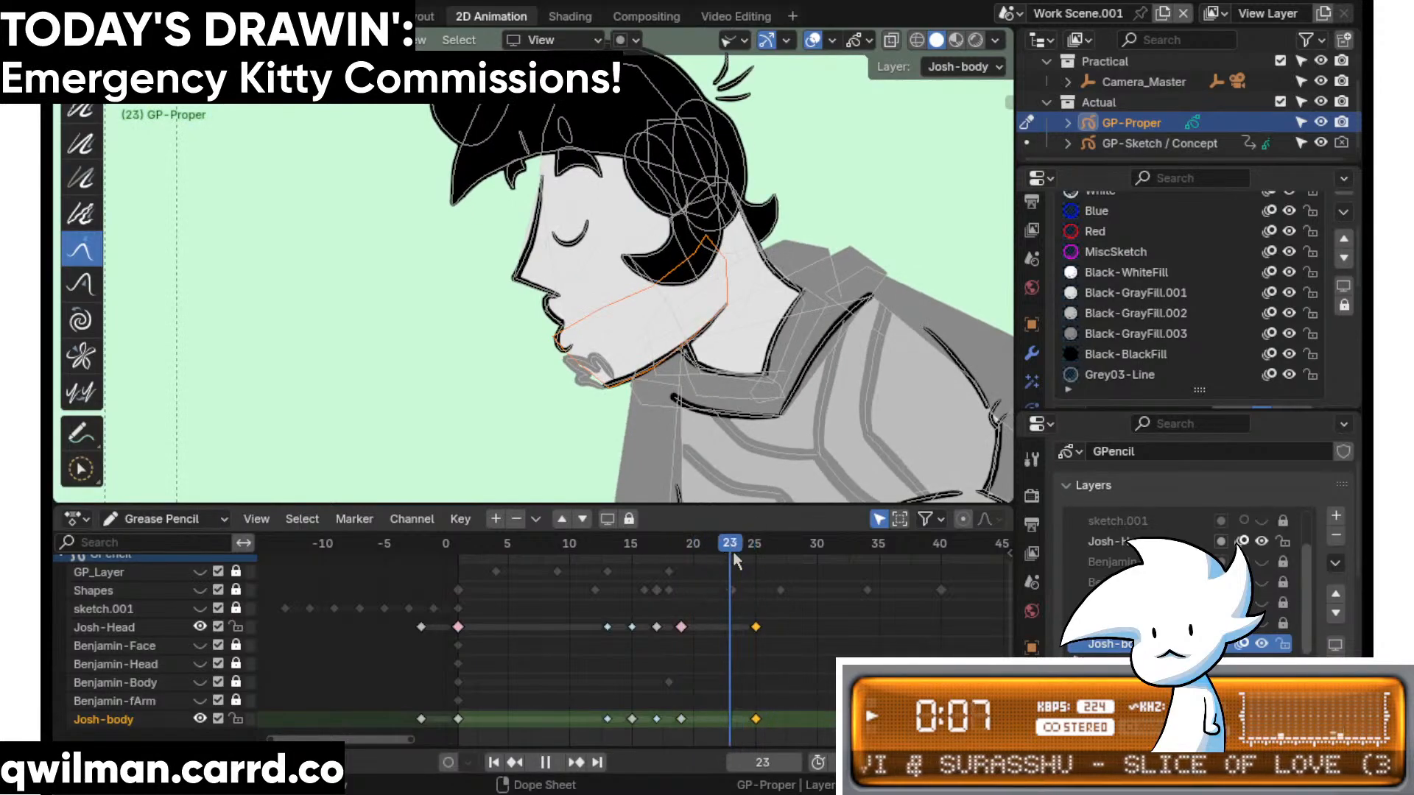
# - Interpolate the head and body at frame 23 in Edit Mode from the corrected frame 19 drawing, adjusting the factor
pyautogui.press('Tab')
pyautogui.hotkey('shift', 'space')
pyautogui.click(673, 618)
pyautogui.moveTo(711, 313)
pyautogui.keyDown('shift'); pyautogui.mouseDown(button='middle')
pyautogui.moveTo(705, 415)
pyautogui.moveTo(667, 430)
pyautogui.mouseUp(button='middle'); pyautogui.keyUp('shift')
pyautogui.moveTo(667, 430)
pyautogui.mouseDown()
pyautogui.moveTo(626, 432)
pyautogui.moveTo(637, 424)
pyautogui.mouseUp()
# - Play the drop from frame 7 with the whole camera frame in view to check the rebuilt in-between
pyautogui.click(532, 543)
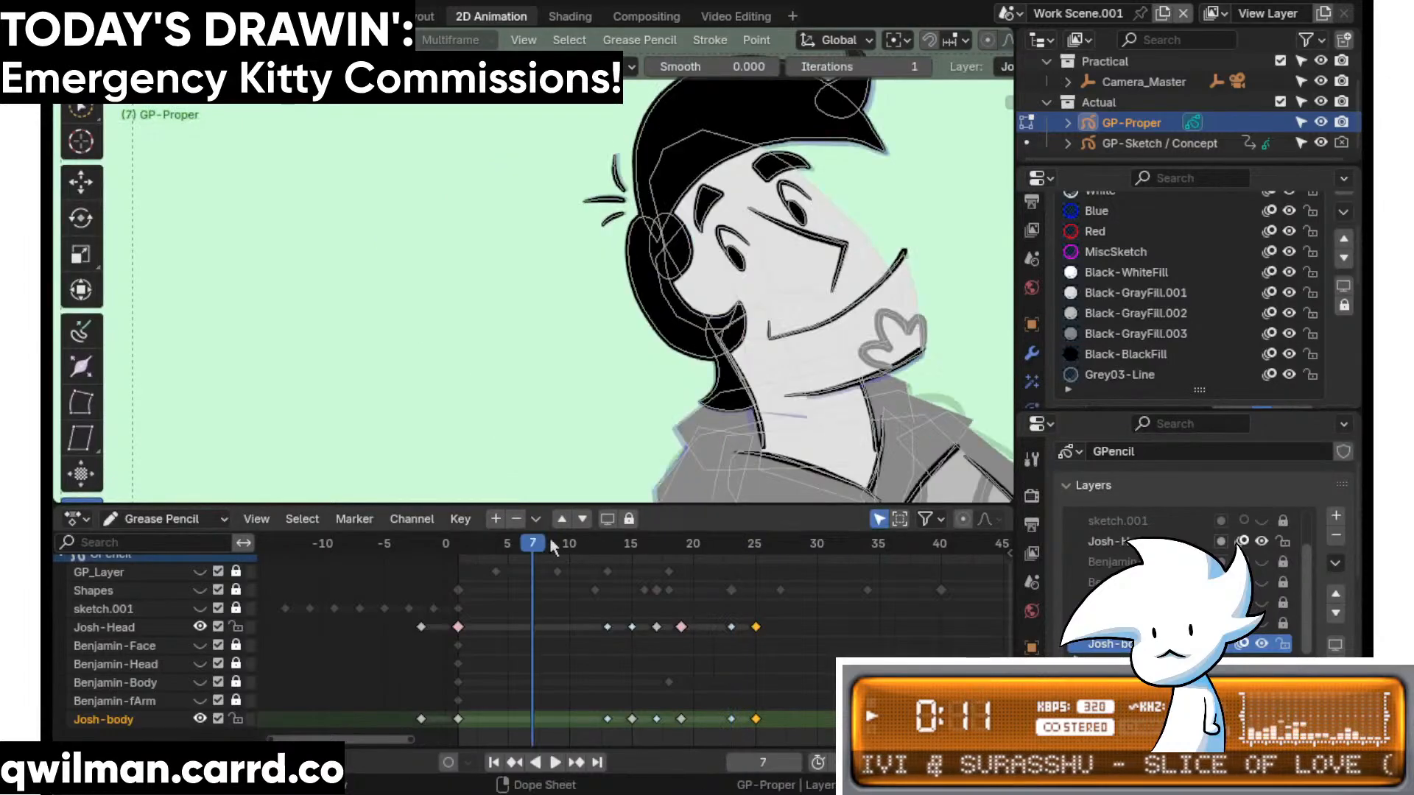
pyautogui.scroll(-5, 618, 177)
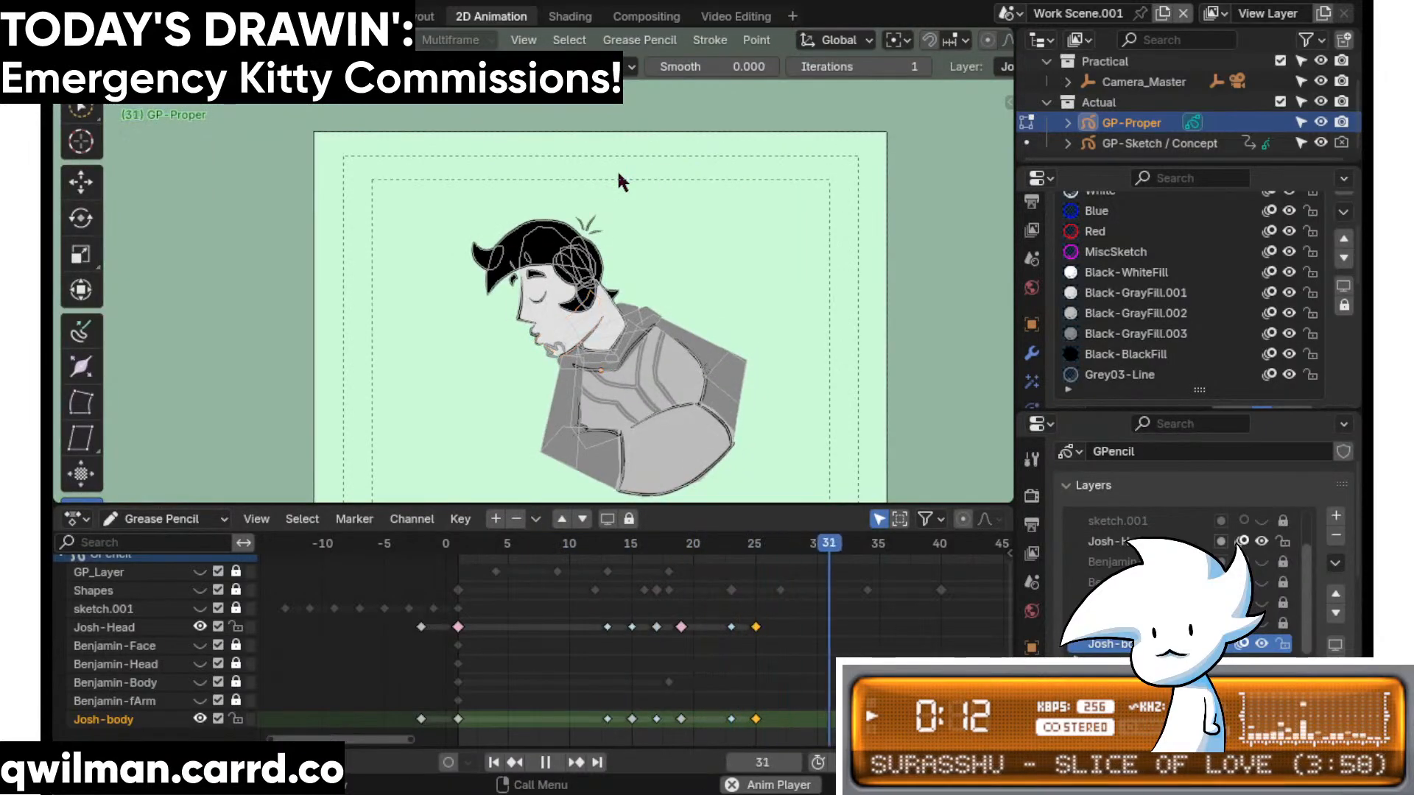
pyautogui.click(553, 562)
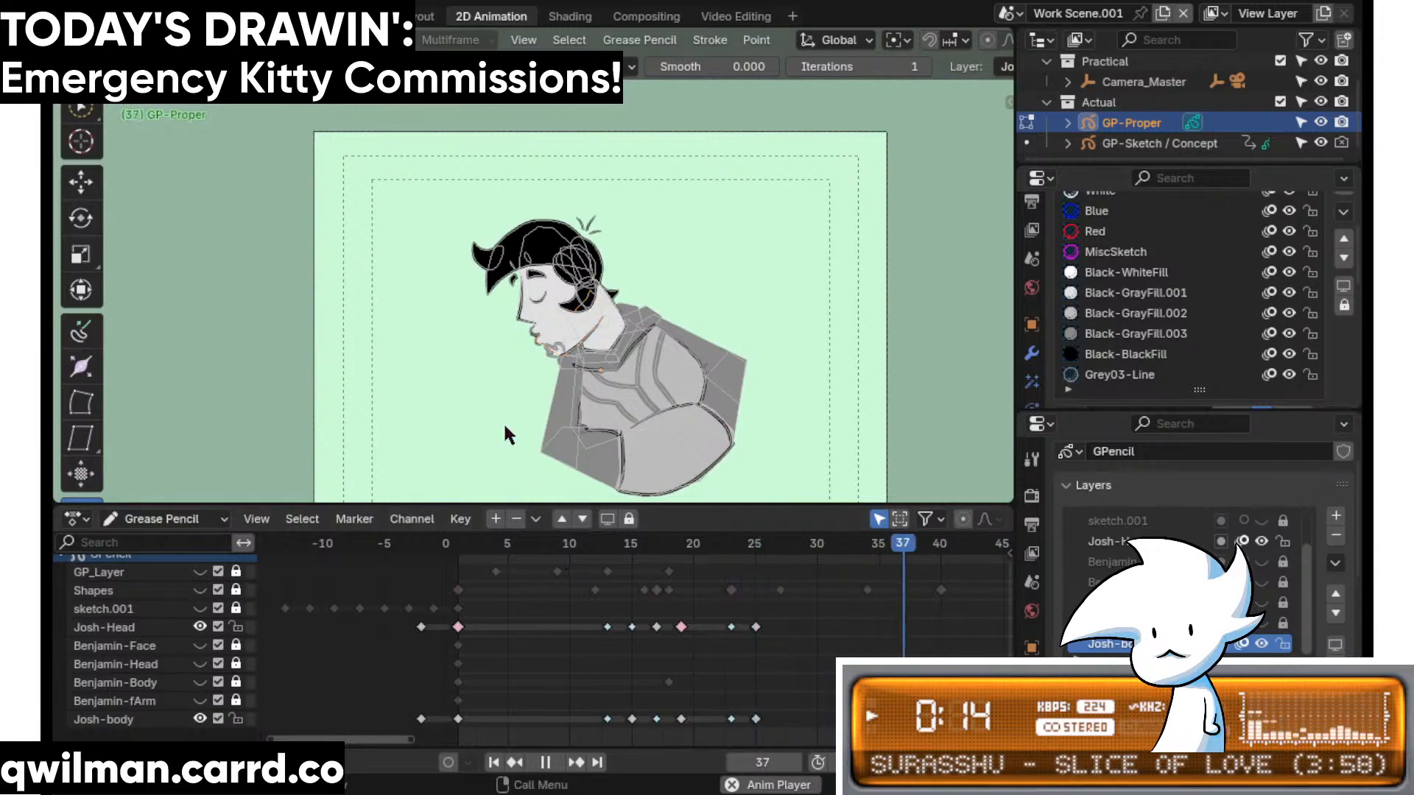
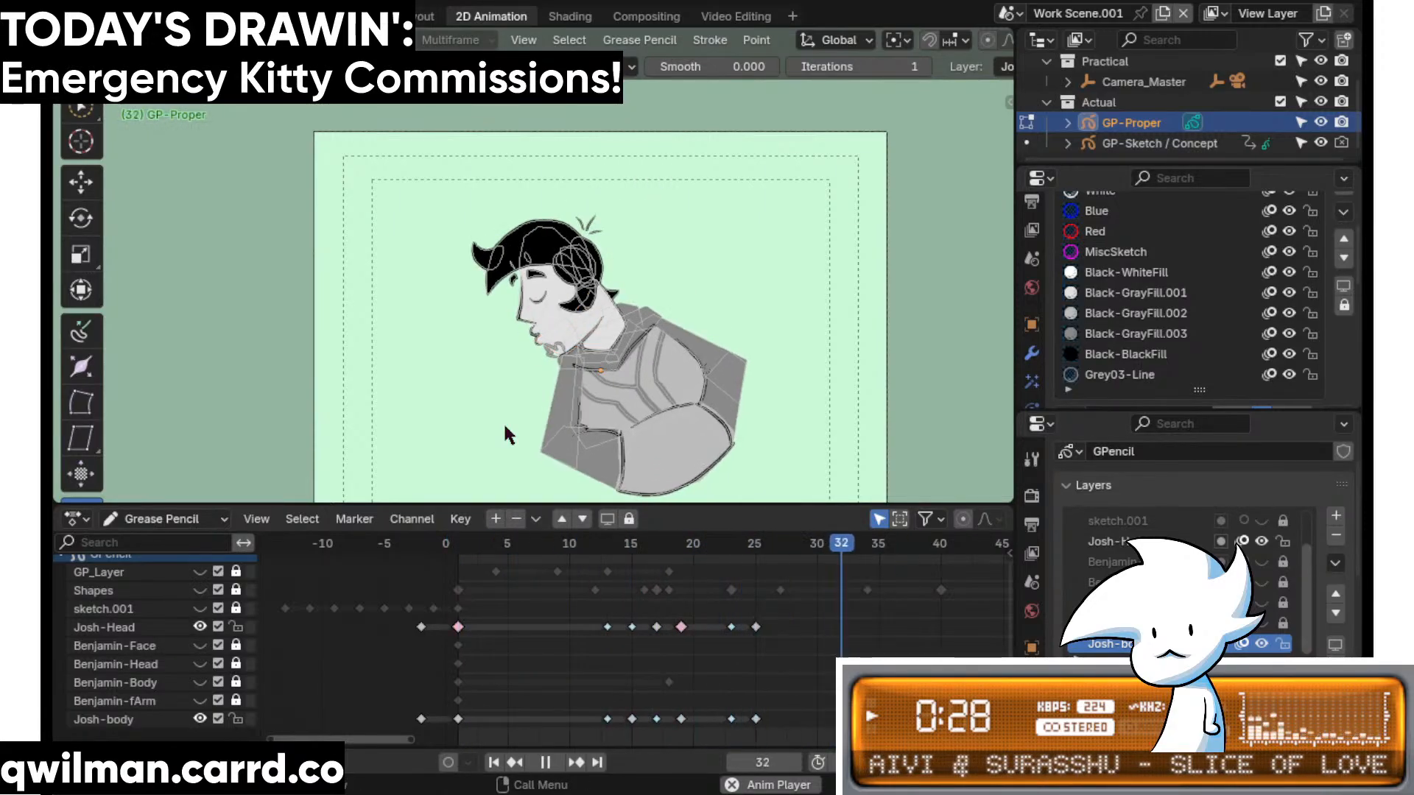
# - Stop playback, show the Shapes guide layer, and scrub to the frame 17 drawing
pyautogui.press('space')
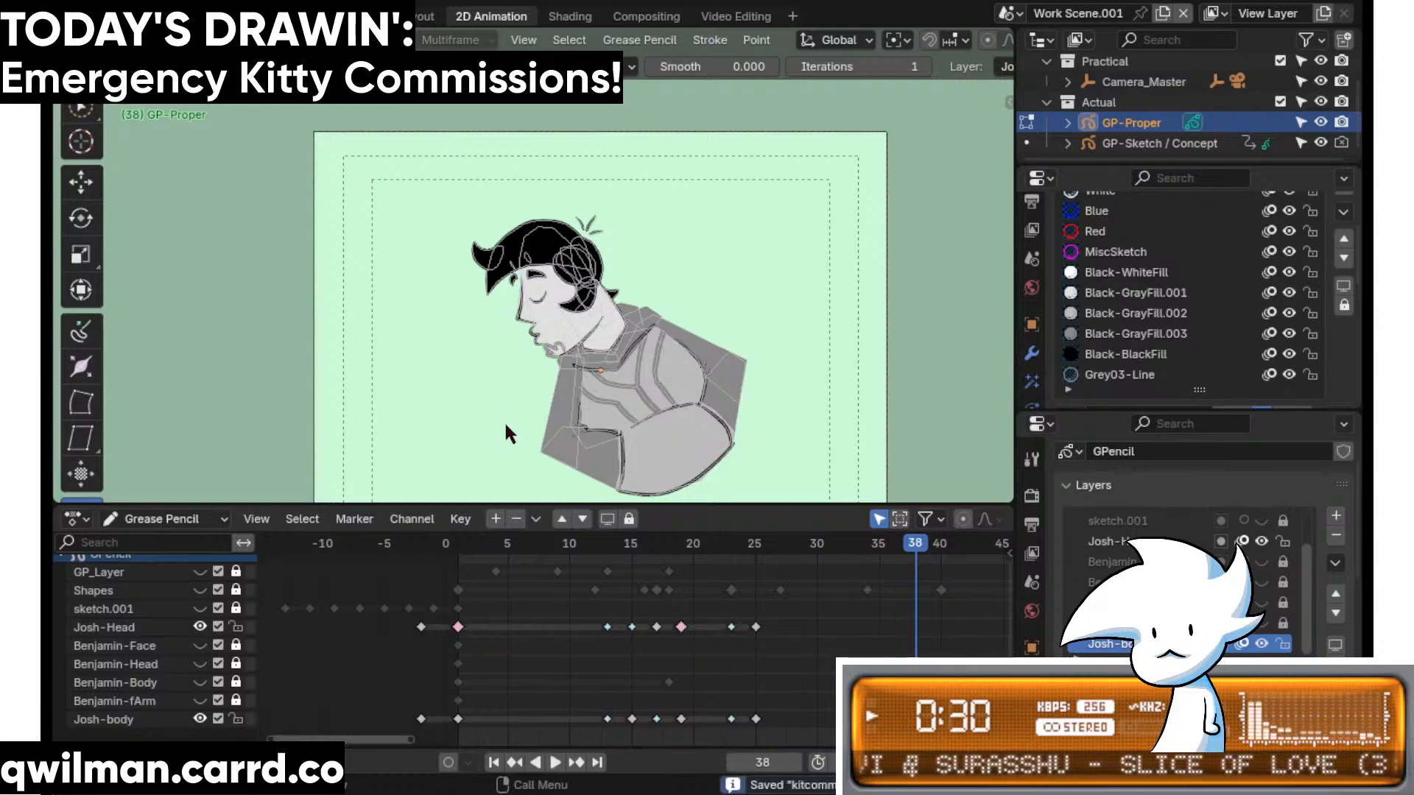
pyautogui.click(200, 590)
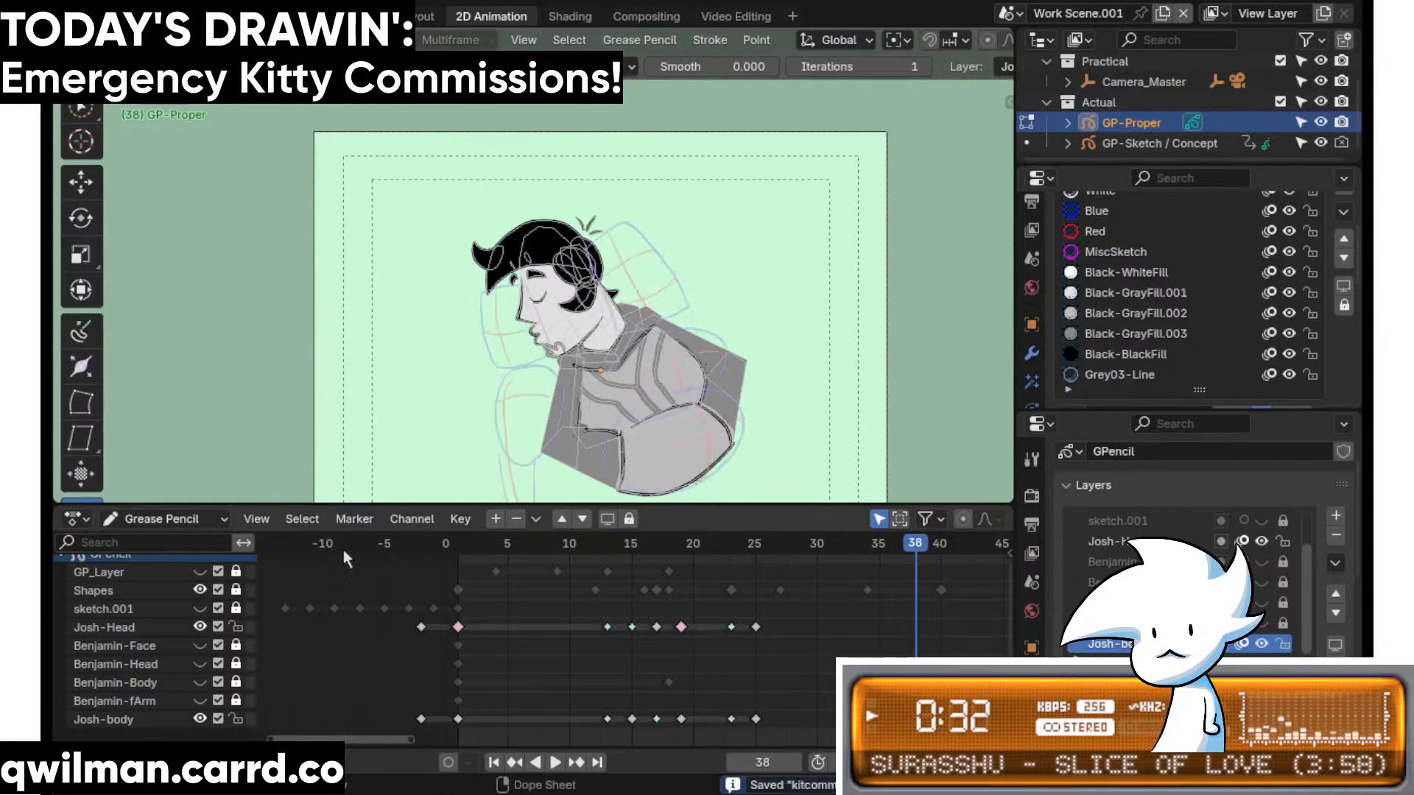
pyautogui.moveTo(567, 549); pyautogui.dragTo(661, 561)
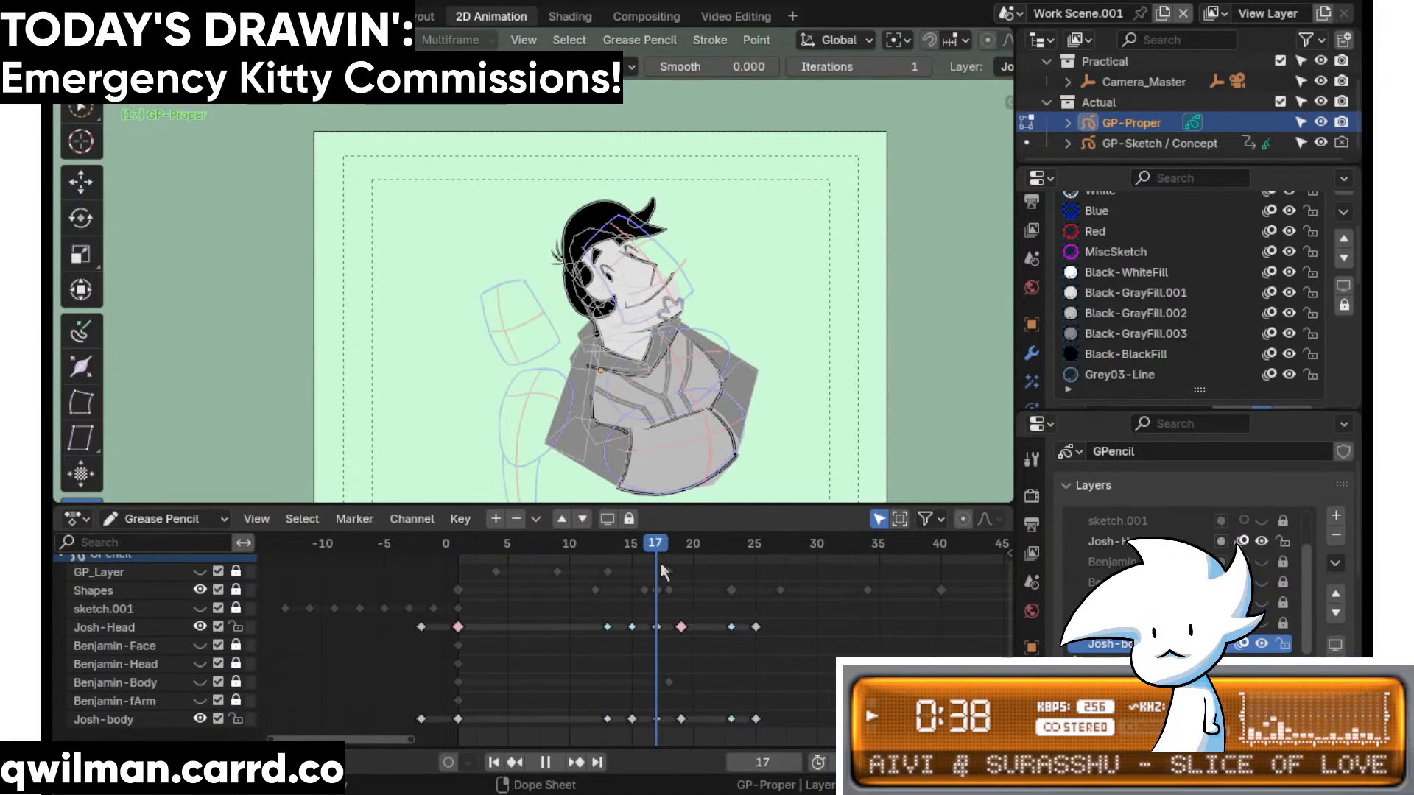
# - Rotate Josh's head clockwise at frame 17 and move it forward to fit the head shape guide
pyautogui.scroll(6, 616, 399)
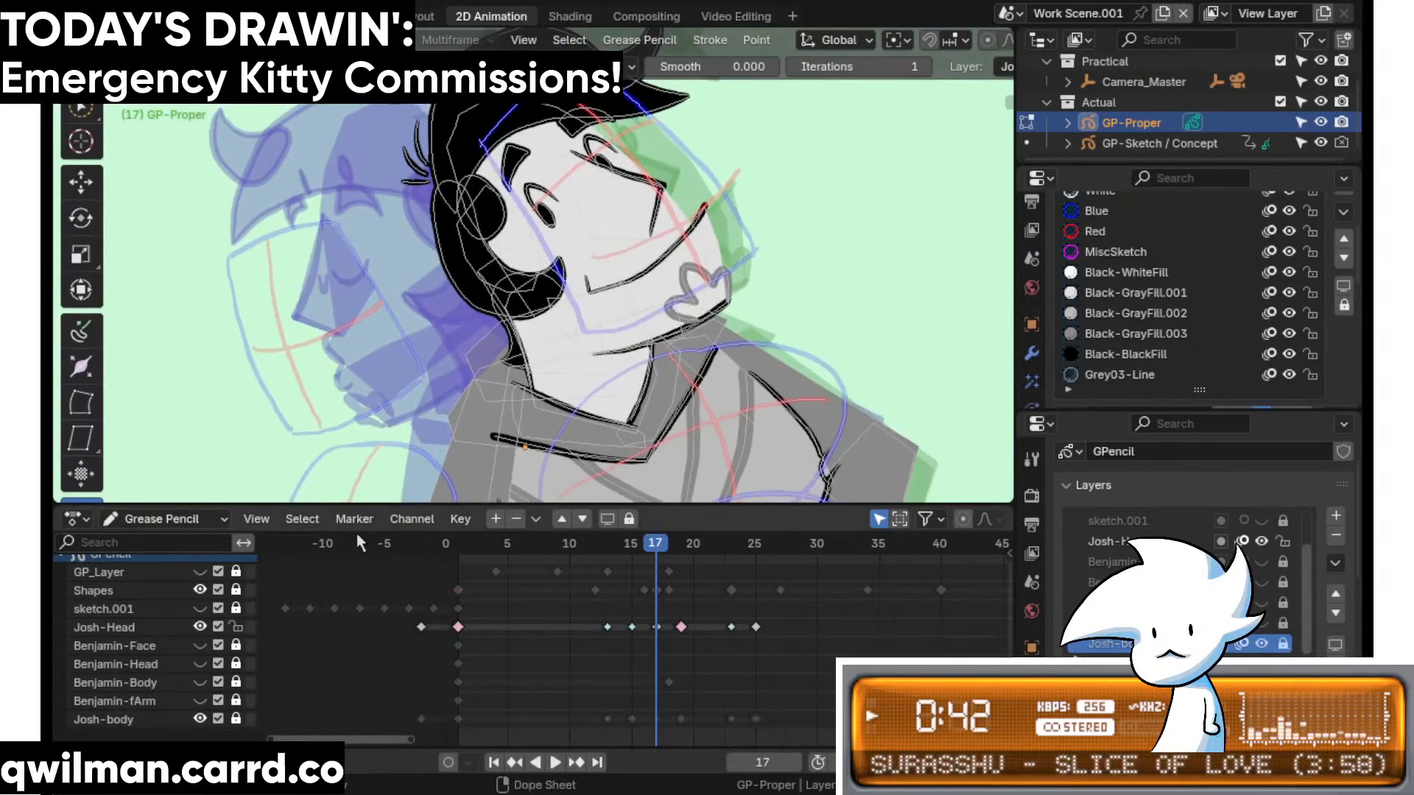
pyautogui.scroll(-3, 720, 264)
pyautogui.click(727, 264)
pyautogui.hotkey('shift', 'space')
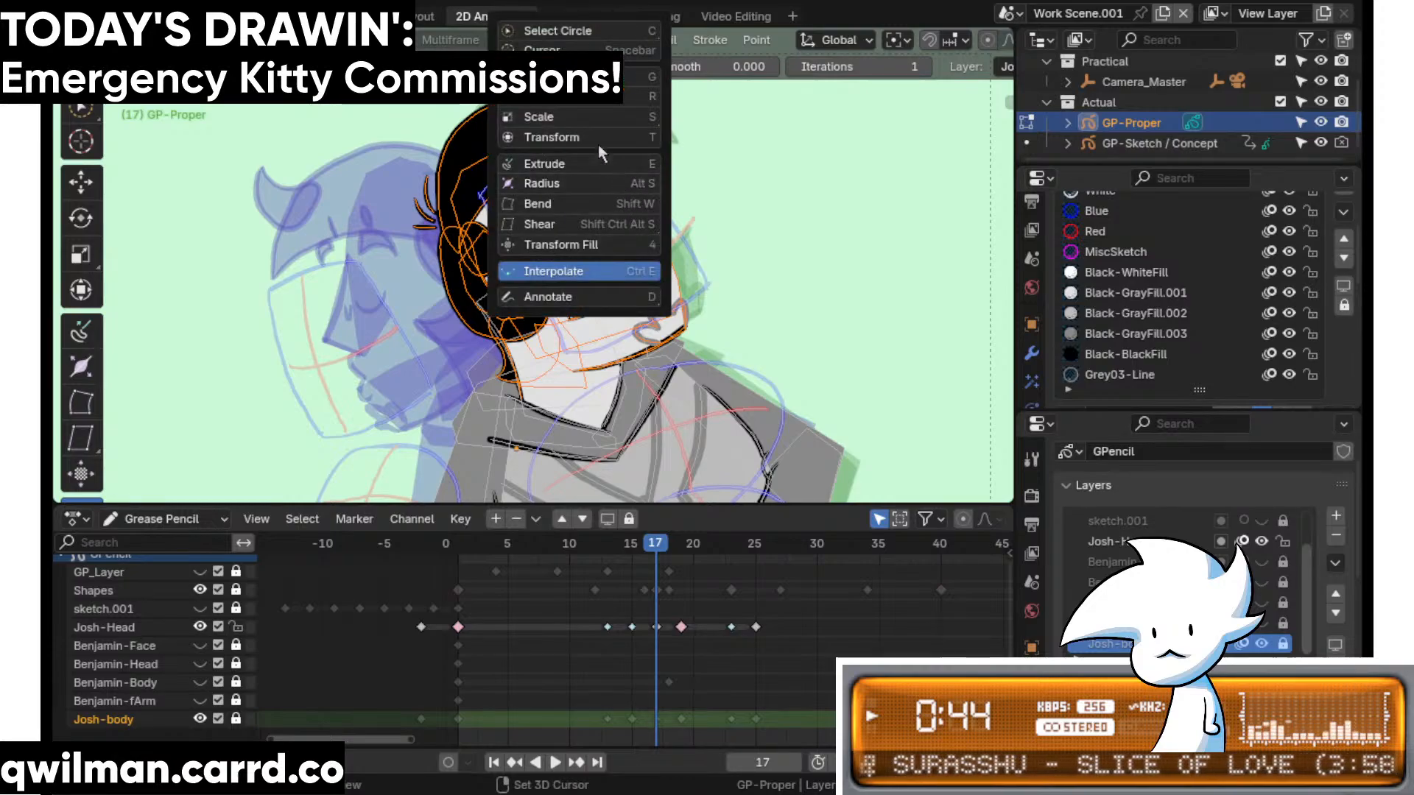
pyautogui.press('r')
pyautogui.moveTo(635, 184); pyautogui.dragTo(661, 203)
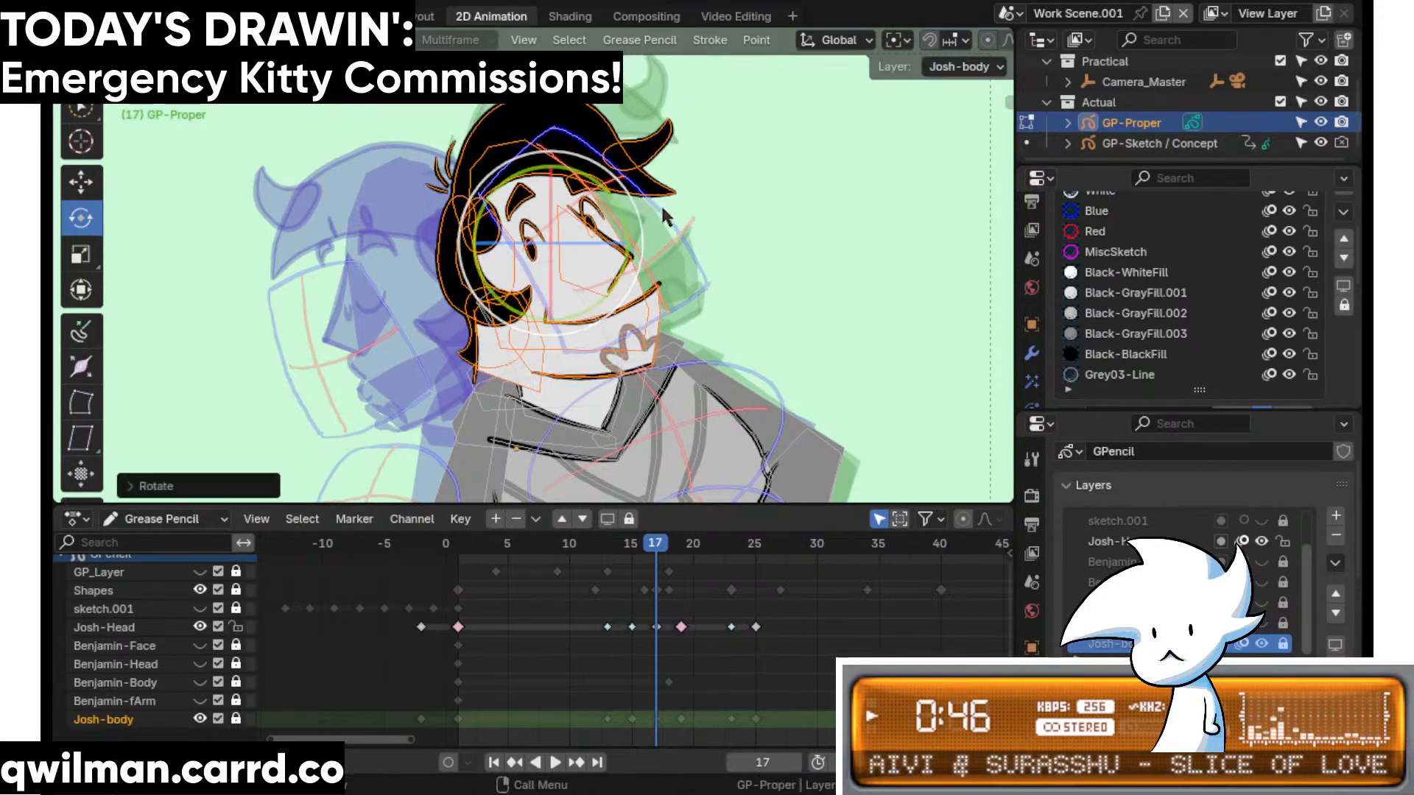
pyautogui.hotkey('shift', 'space')
pyautogui.click(561, 195)
pyautogui.moveTo(563, 238)
pyautogui.mouseDown()
pyautogui.moveTo(625, 244)
pyautogui.moveTo(621, 255)
pyautogui.mouseUp()
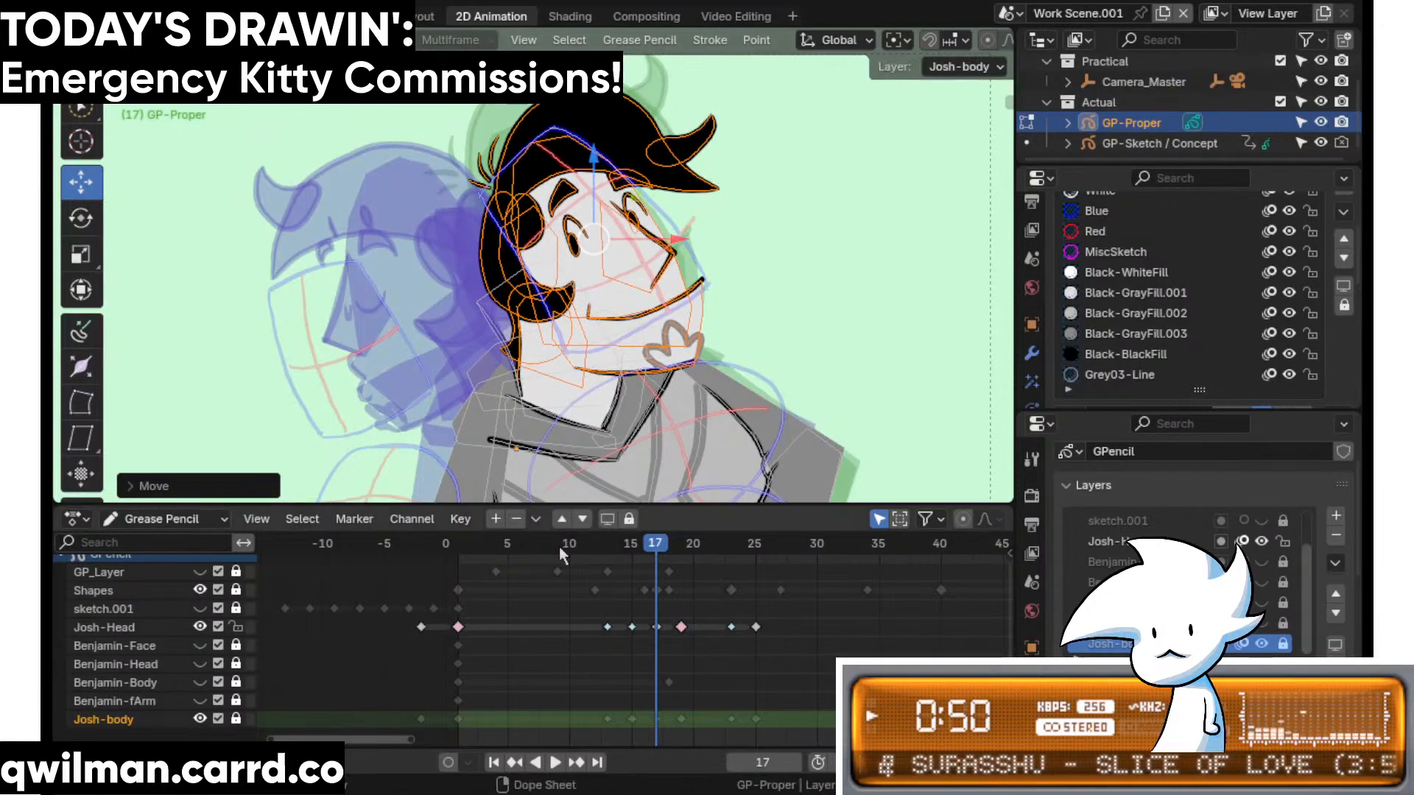
# - Play the drop from frame 9 to check the repositioned head, then inspect the frame 19 drawing
pyautogui.click(557, 544)
pyautogui.press('space')
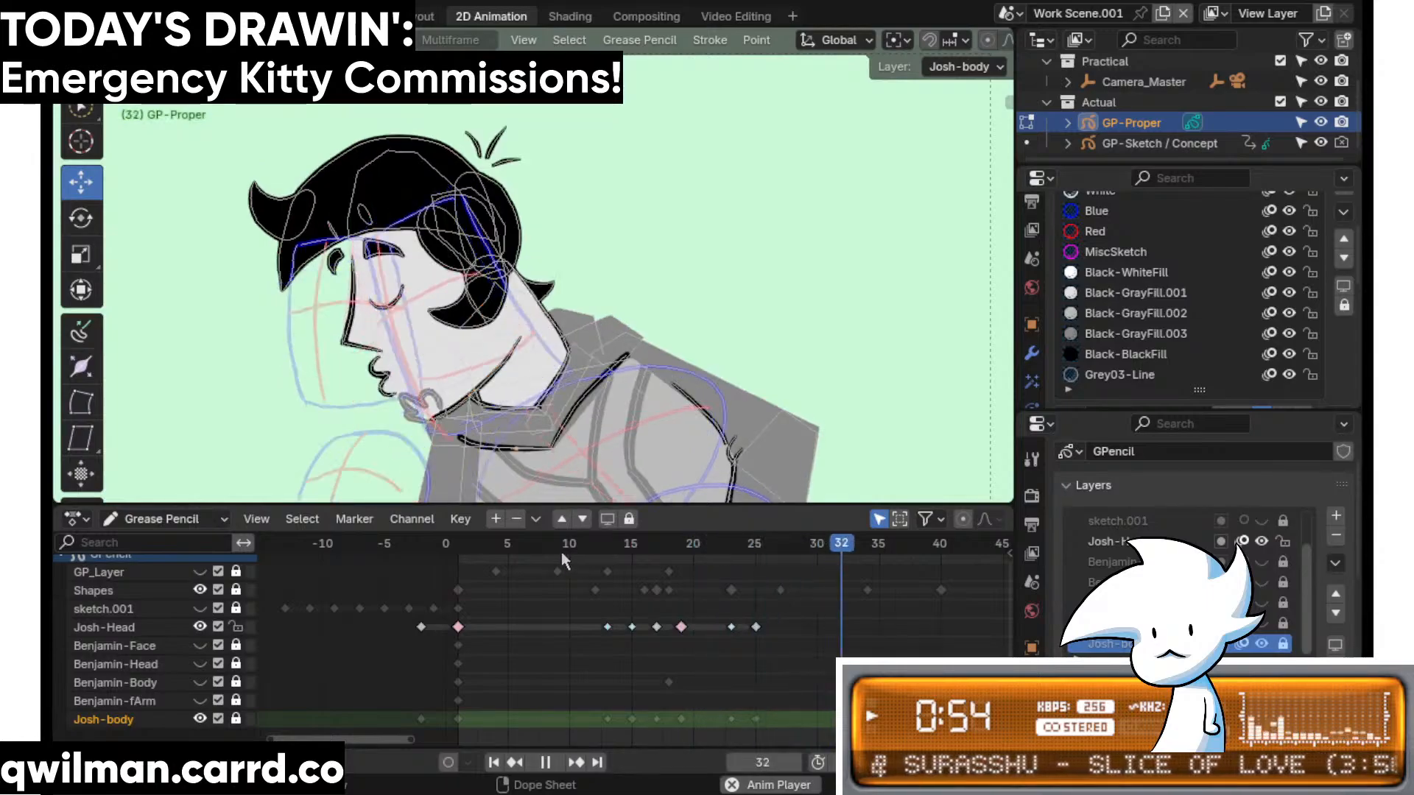
pyautogui.press('space')
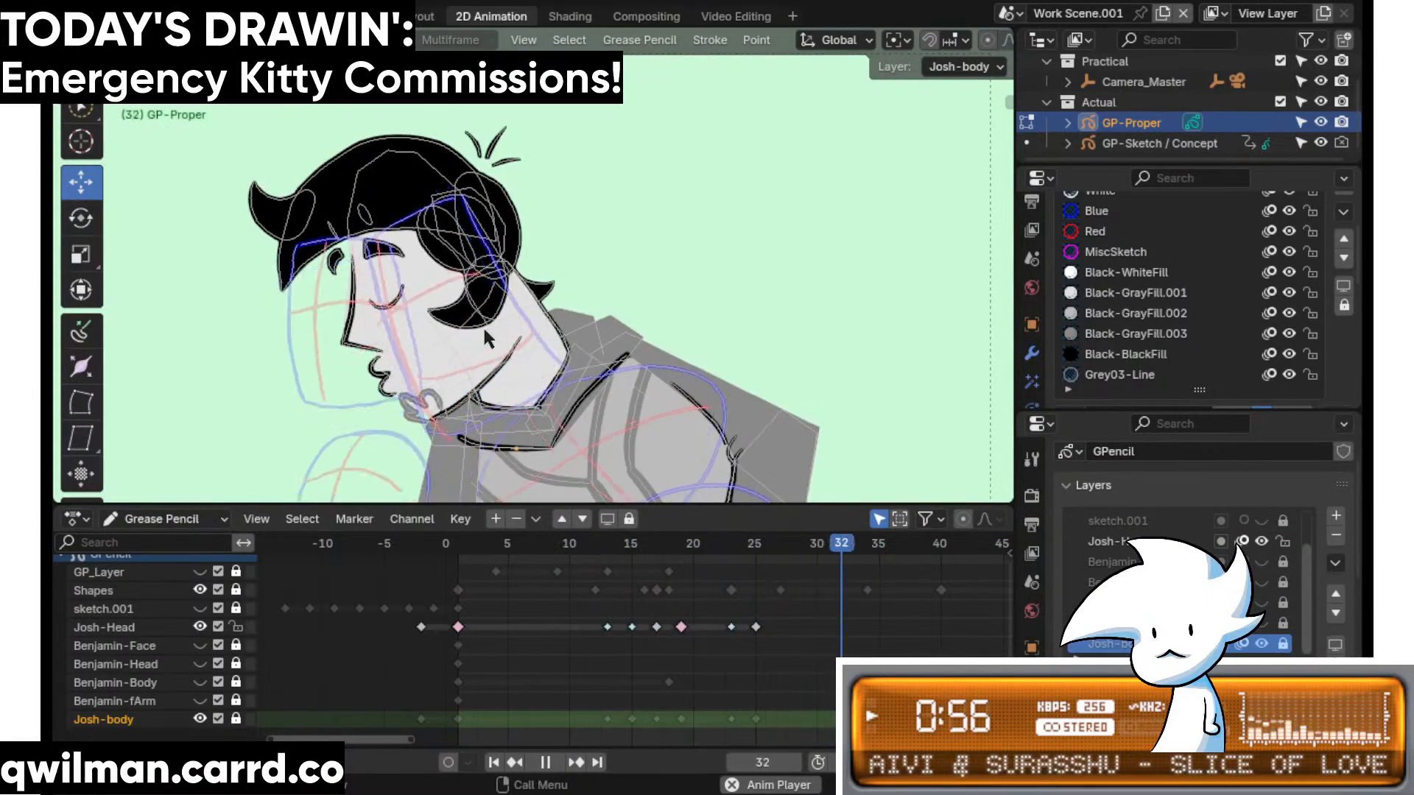
pyautogui.click(678, 547)
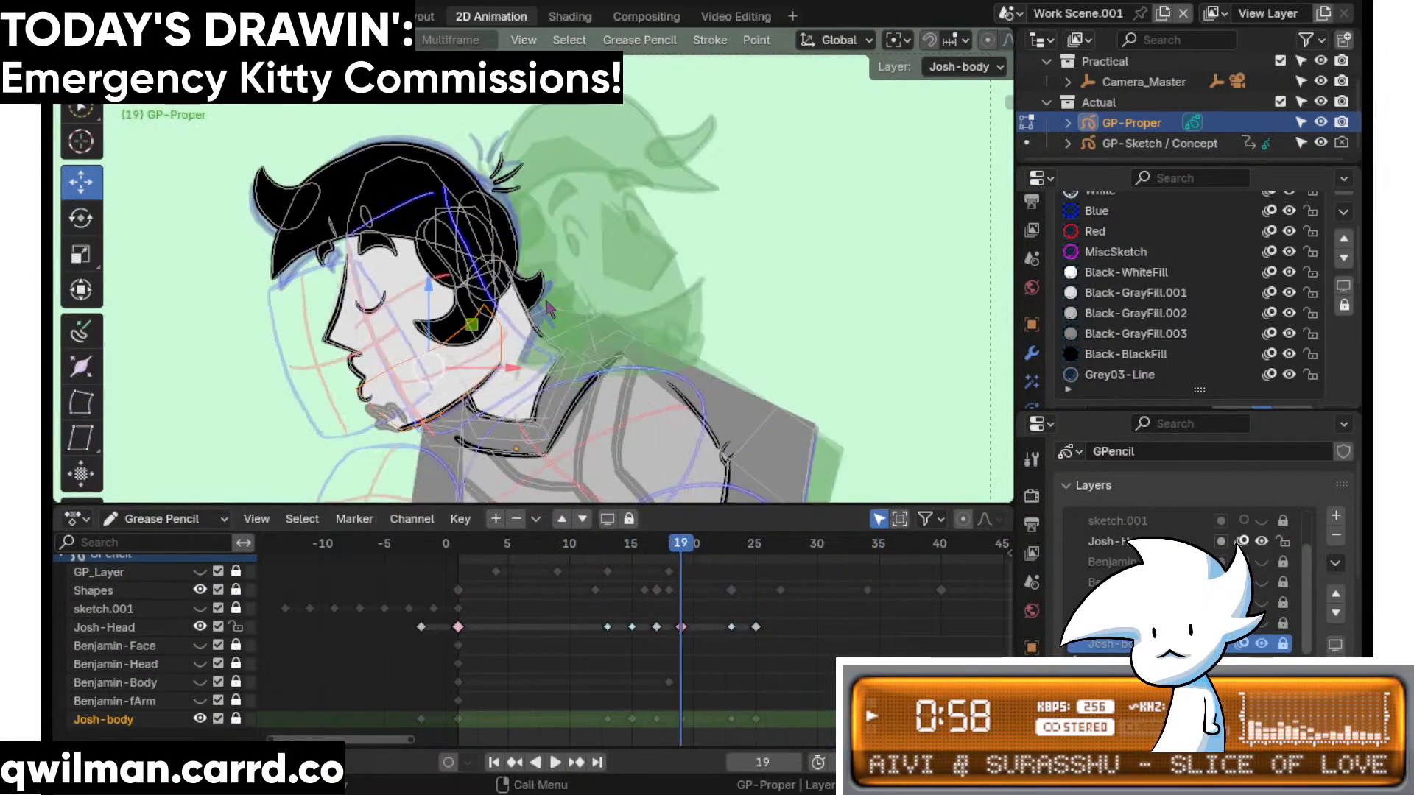
# - Return to frame 17 and circle-select the head drawing's neck strokes behind the jaw
pyautogui.click(656, 545)
pyautogui.scroll(2, 691, 276)
pyautogui.moveTo(701, 332)
pyautogui.keyDown('shift'); pyautogui.mouseDown(button='middle')
pyautogui.moveTo(691, 276)
pyautogui.moveTo(647, 318)
pyautogui.mouseUp(button='middle'); pyautogui.keyUp('shift')
pyautogui.scroll(5, 634, 272)
pyautogui.press('q')
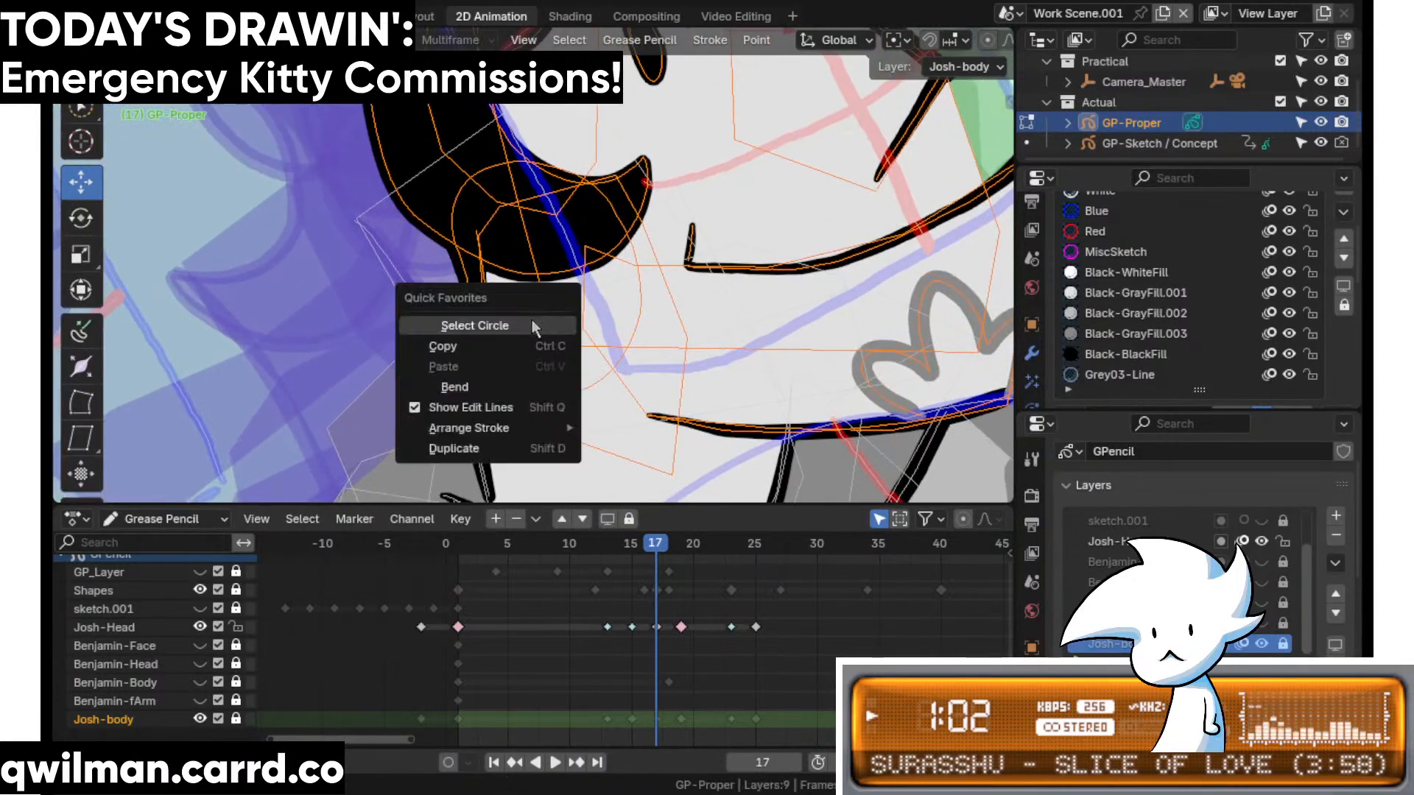
pyautogui.click(533, 323)
pyautogui.scroll(1, 533, 322)
pyautogui.keyDown('shift'); pyautogui.moveTo(533, 321); pyautogui.dragTo(577, 298, button='middle'); pyautogui.keyUp('shift')
pyautogui.moveTo(536, 321); pyautogui.dragTo(532, 365)
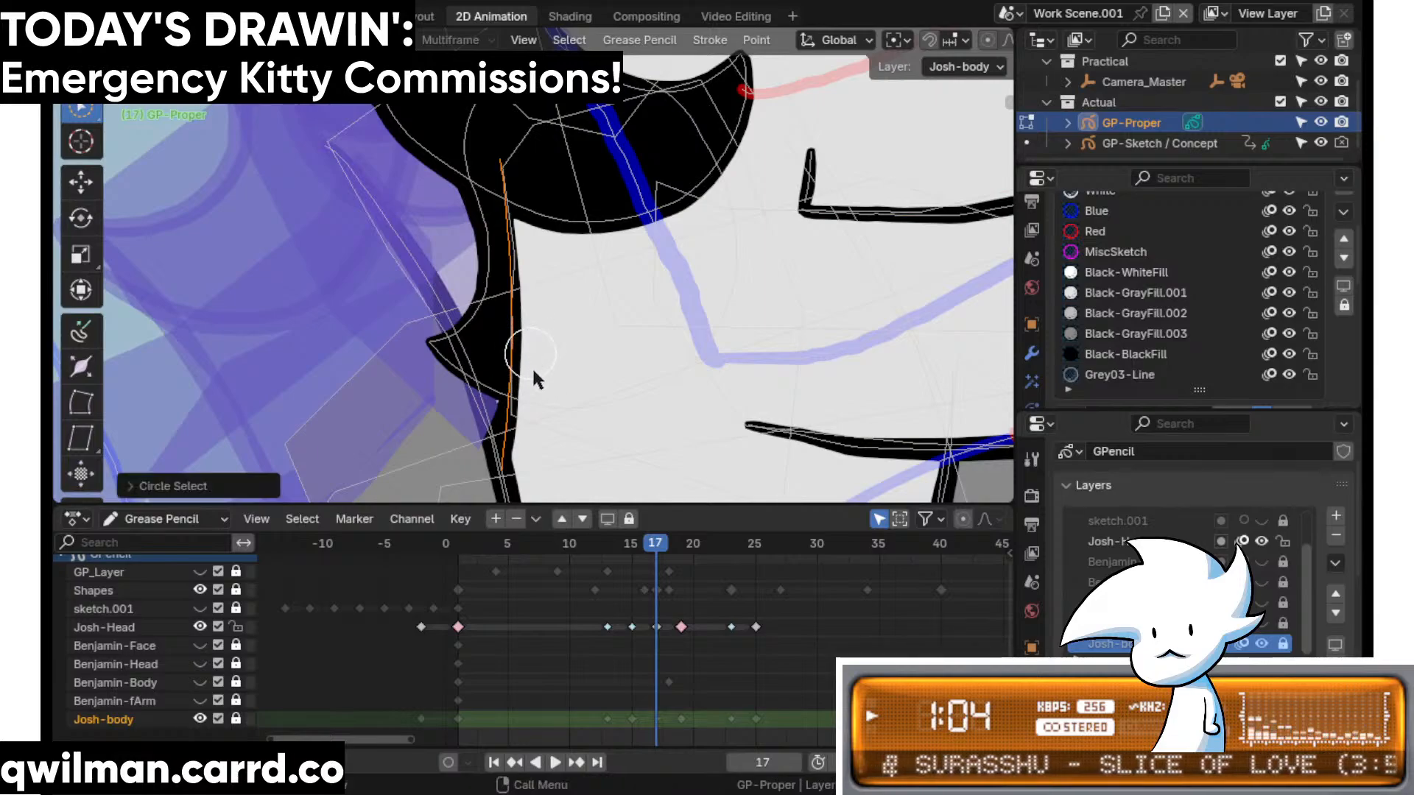
pyautogui.scroll(4, 523, 424)
pyautogui.keyDown('shift'); pyautogui.moveTo(524, 425); pyautogui.dragTo(573, 296, button='middle'); pyautogui.keyUp('shift')
pyautogui.click(540, 275)
pyautogui.rightClick(542, 275)
pyautogui.scroll(-8, 560, 259)
# - Switch to Sculpt Mode and use Grab to pull the selected neck strokes in line with the back of the neck
pyautogui.hotkey('ctrl', 'Tab')
pyautogui.hotkey('shift', 'space')
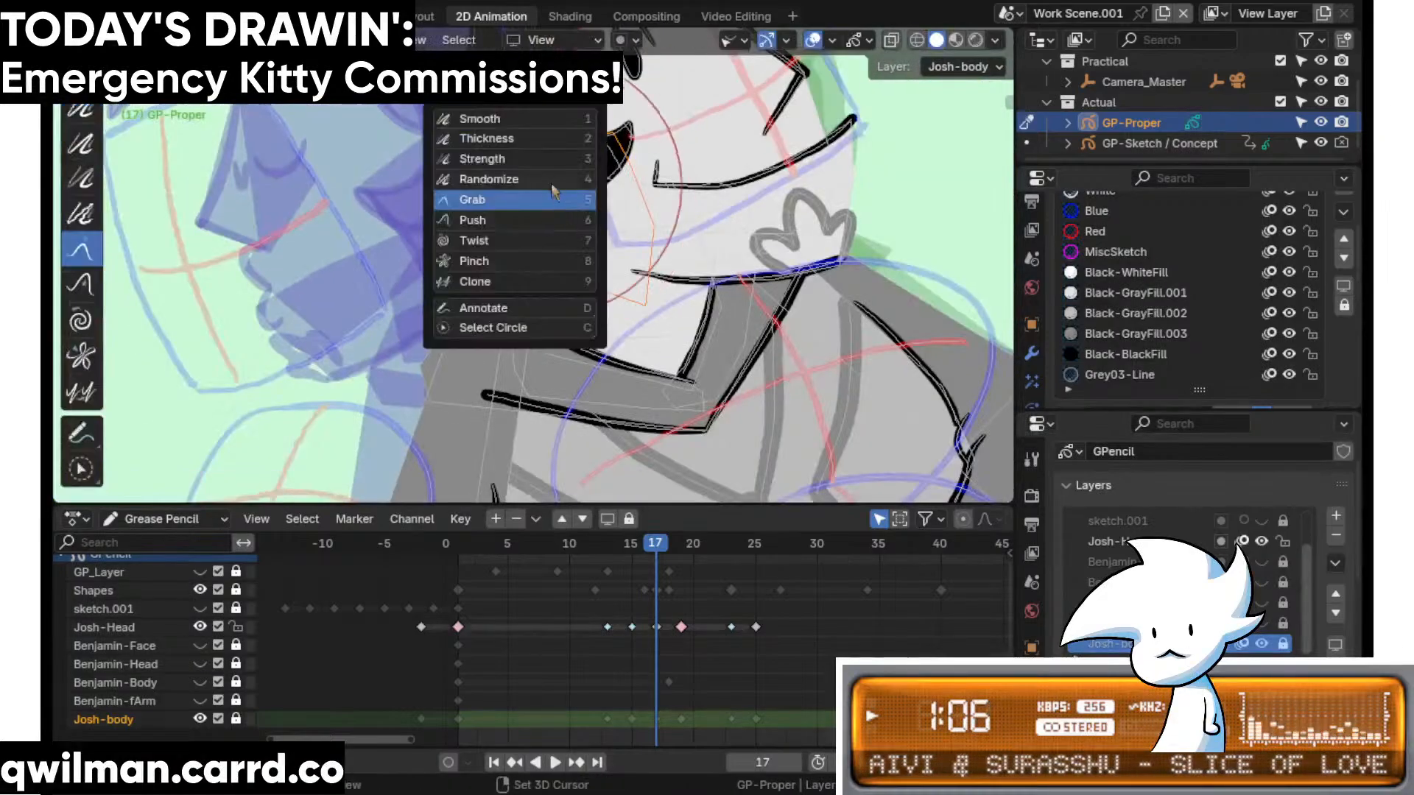
pyautogui.click(551, 194)
pyautogui.moveTo(533, 229); pyautogui.dragTo(541, 262)
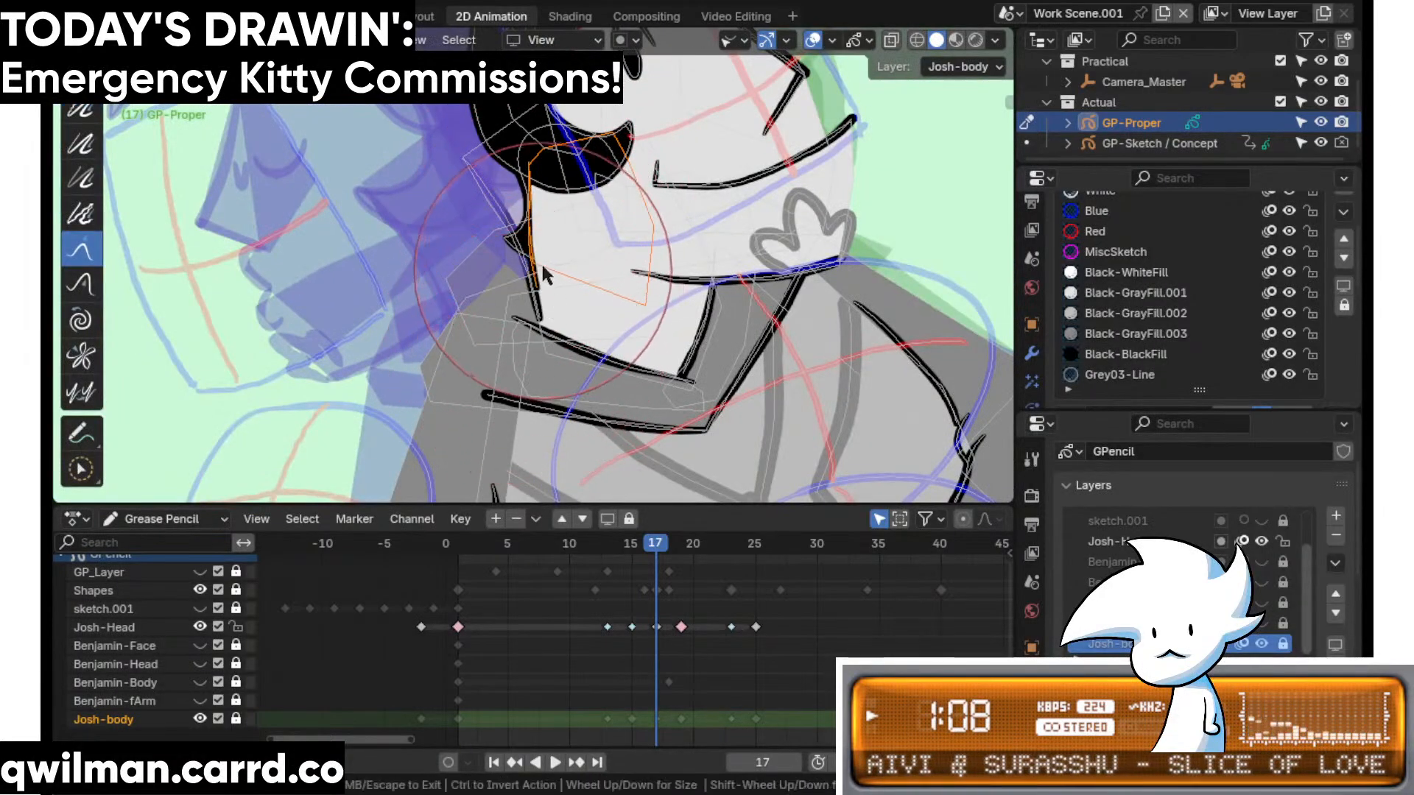
pyautogui.keyDown('shift'); pyautogui.moveTo(533, 102); pyautogui.dragTo(565, 189, button='middle'); pyautogui.keyUp('shift')
pyautogui.moveTo(587, 273); pyautogui.dragTo(578, 265)
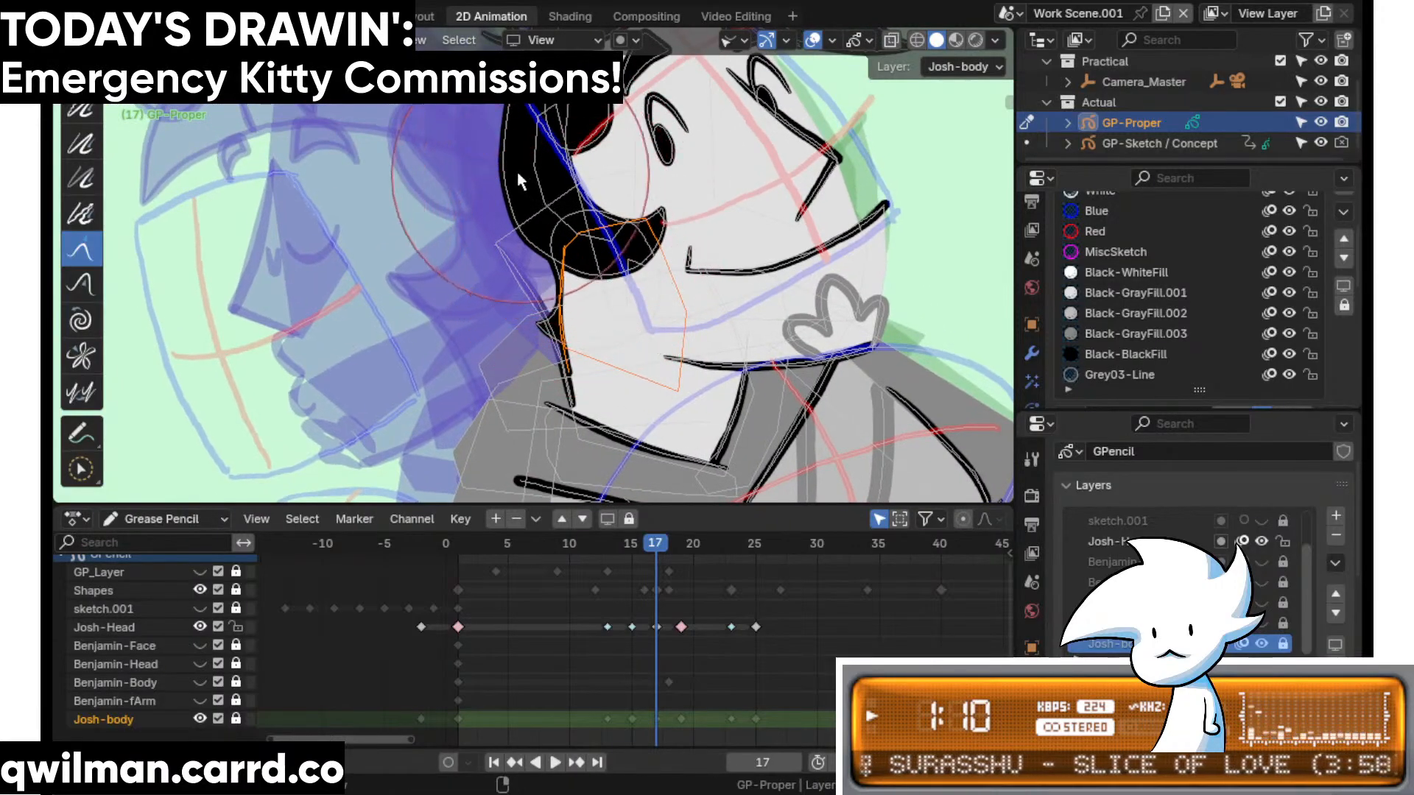
pyautogui.moveTo(549, 200); pyautogui.dragTo(530, 200)
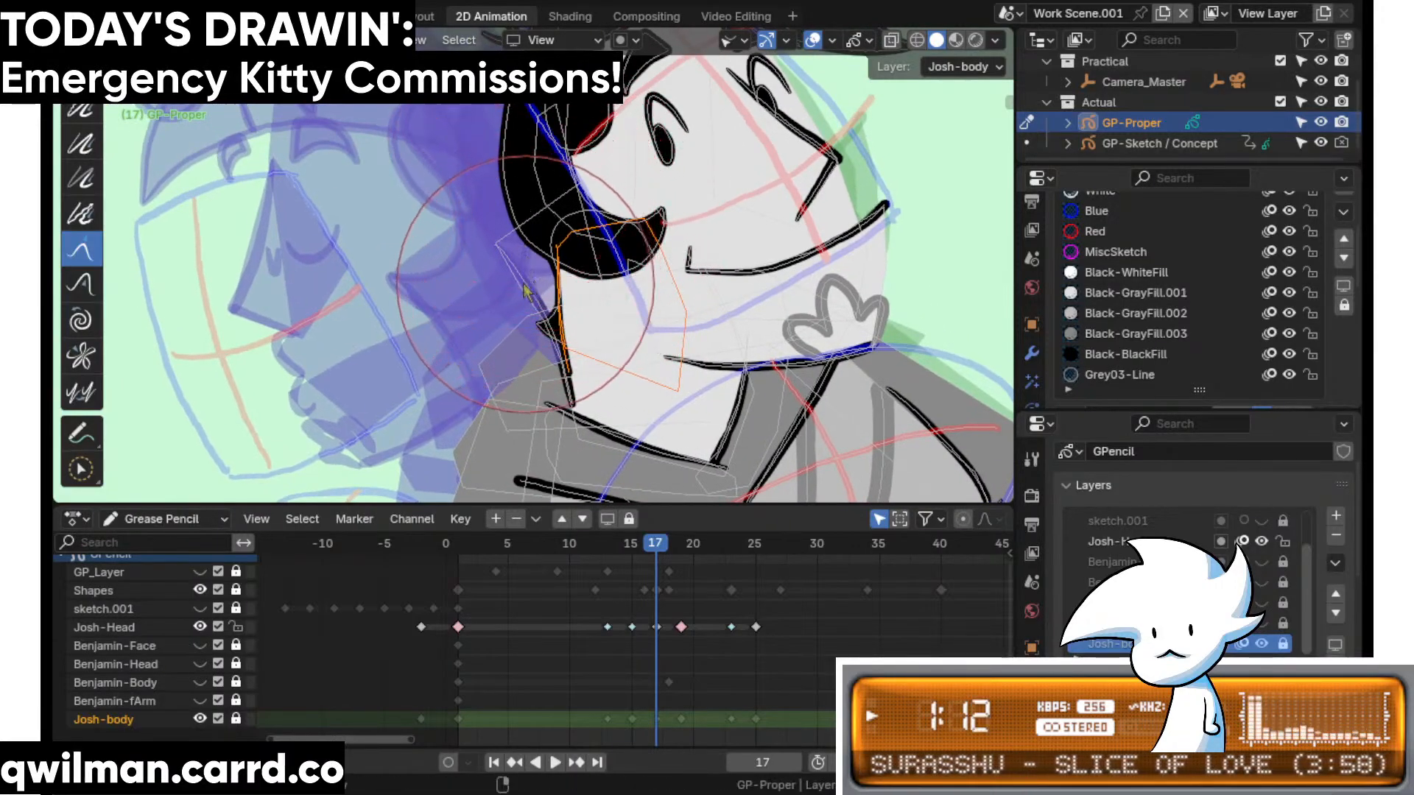
# - Unlock the Josh-body layer, select its neck fill and back line, and Grab their upper corner in under the hair
pyautogui.press('w')
pyautogui.click(236, 721)
pyautogui.press('q')
pyautogui.click(500, 281)
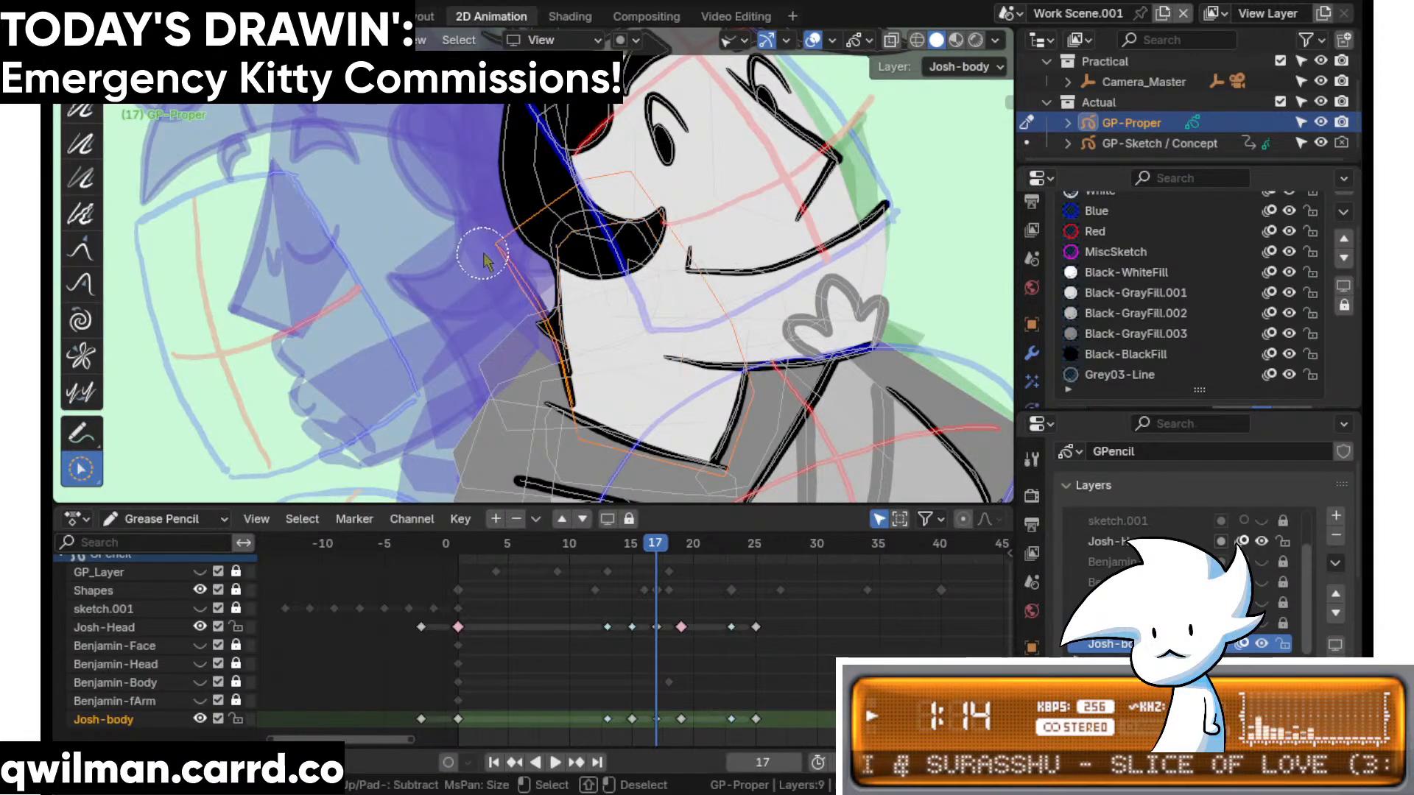
pyautogui.click(483, 254)
pyautogui.hotkey('shift', 'space')
pyautogui.click(477, 115)
pyautogui.scroll(-1, 480, 176)
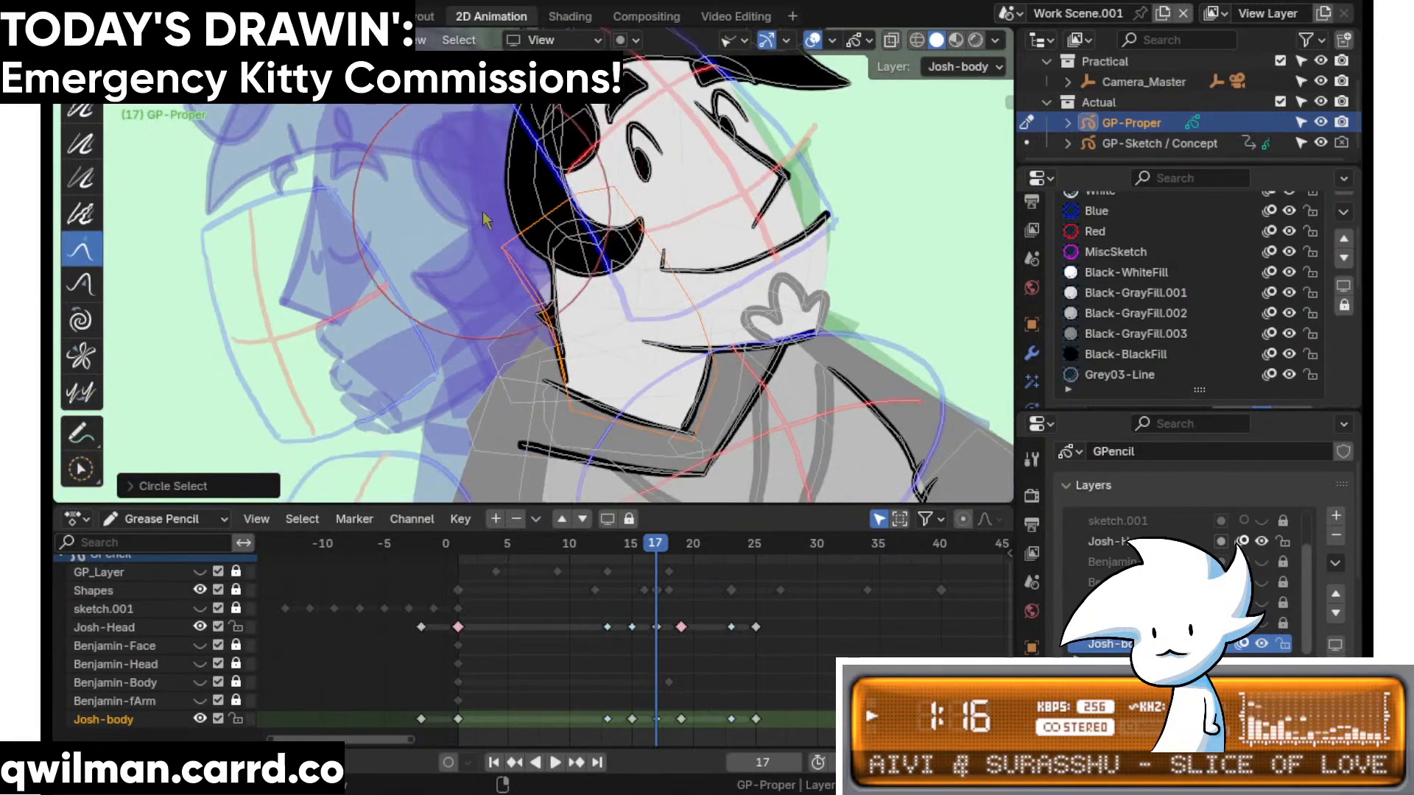
pyautogui.moveTo(480, 214)
pyautogui.mouseDown()
pyautogui.moveTo(534, 243)
pyautogui.moveTo(525, 260)
pyautogui.mouseUp()
pyautogui.moveTo(531, 204); pyautogui.dragTo(534, 206)
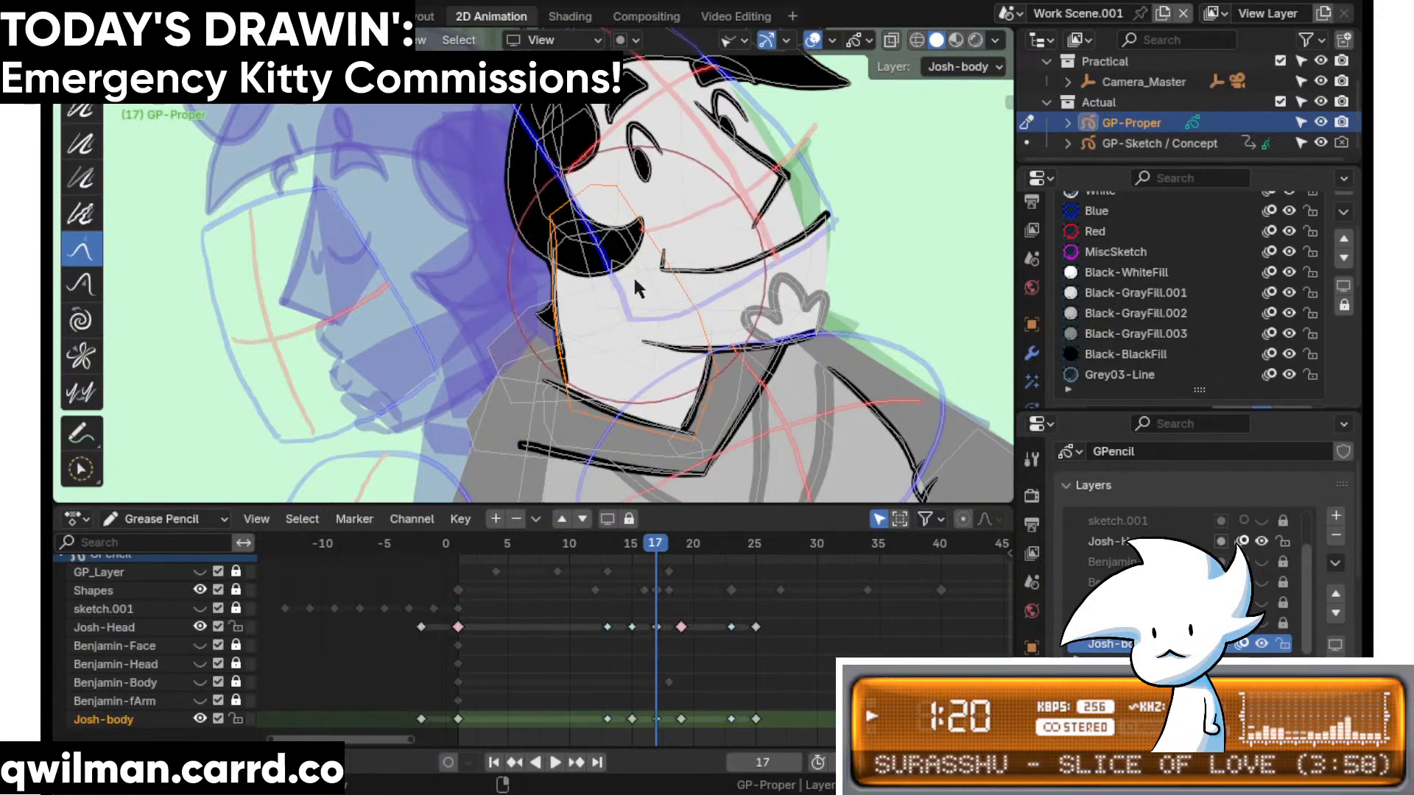
# - Select the hair tuft at the nape and pull its tip slightly outward with Grab
pyautogui.scroll(3, 548, 317)
pyautogui.press('w')
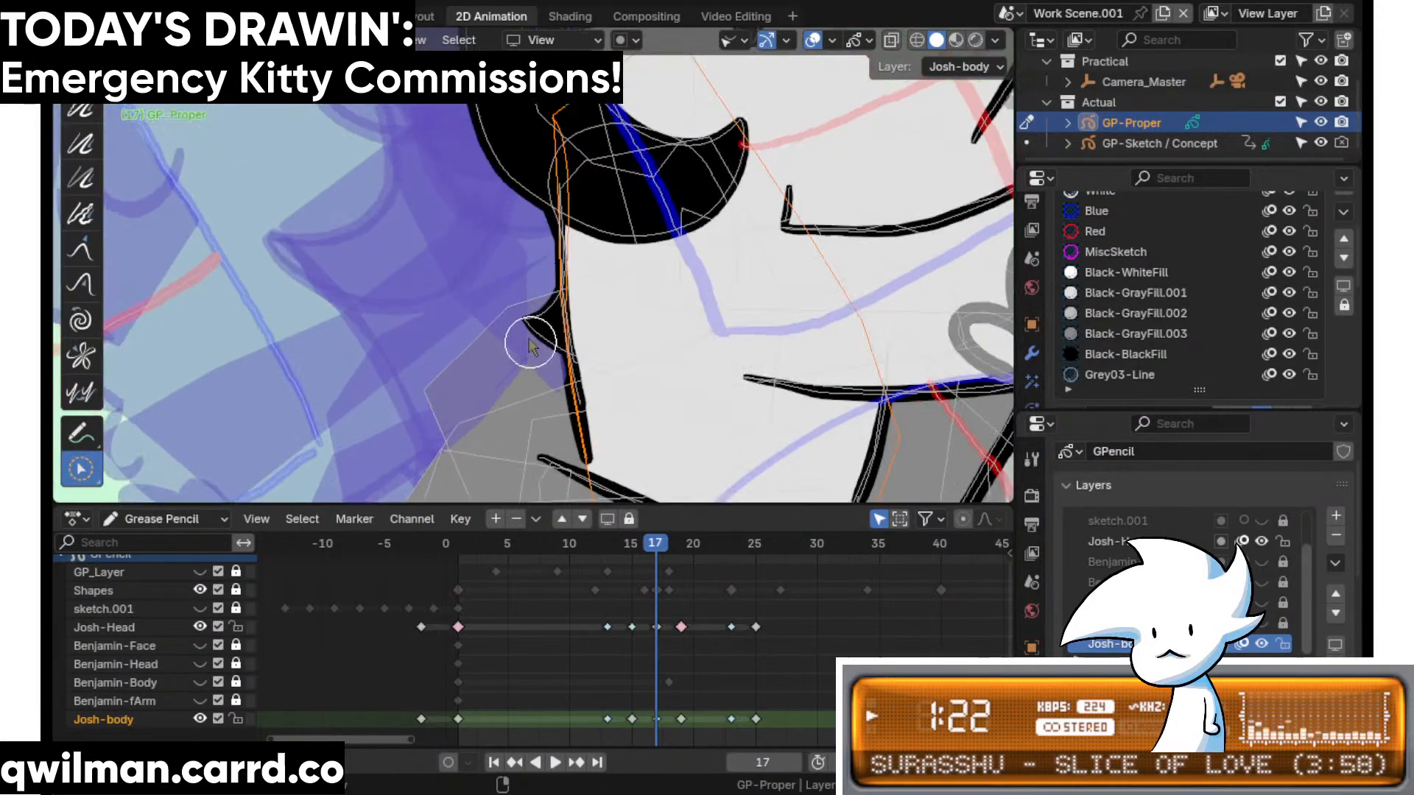
pyautogui.click(524, 335)
pyautogui.hotkey('shift', 'space')
pyautogui.click(483, 167)
pyautogui.scroll(-3, 573, 278)
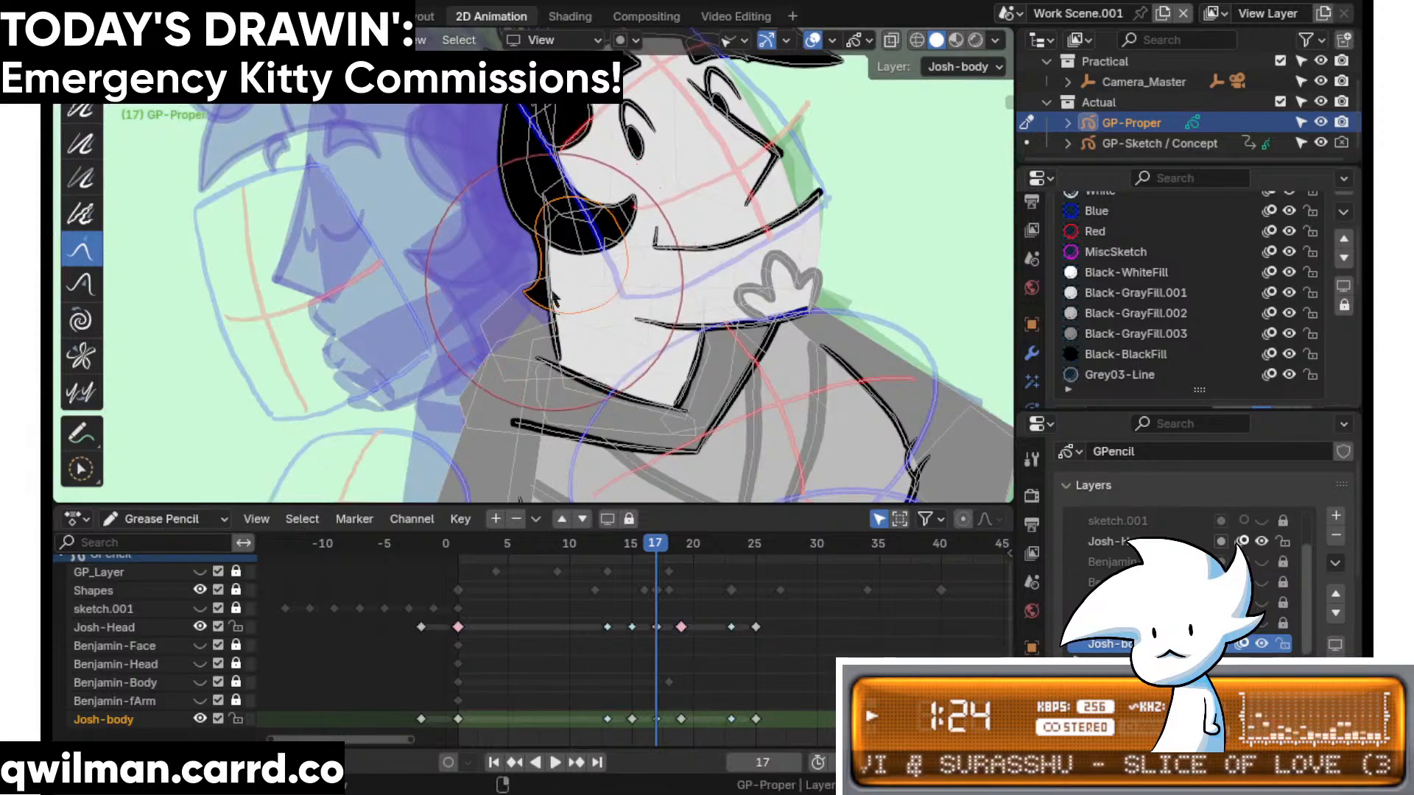
pyautogui.moveTo(506, 339); pyautogui.dragTo(492, 324)
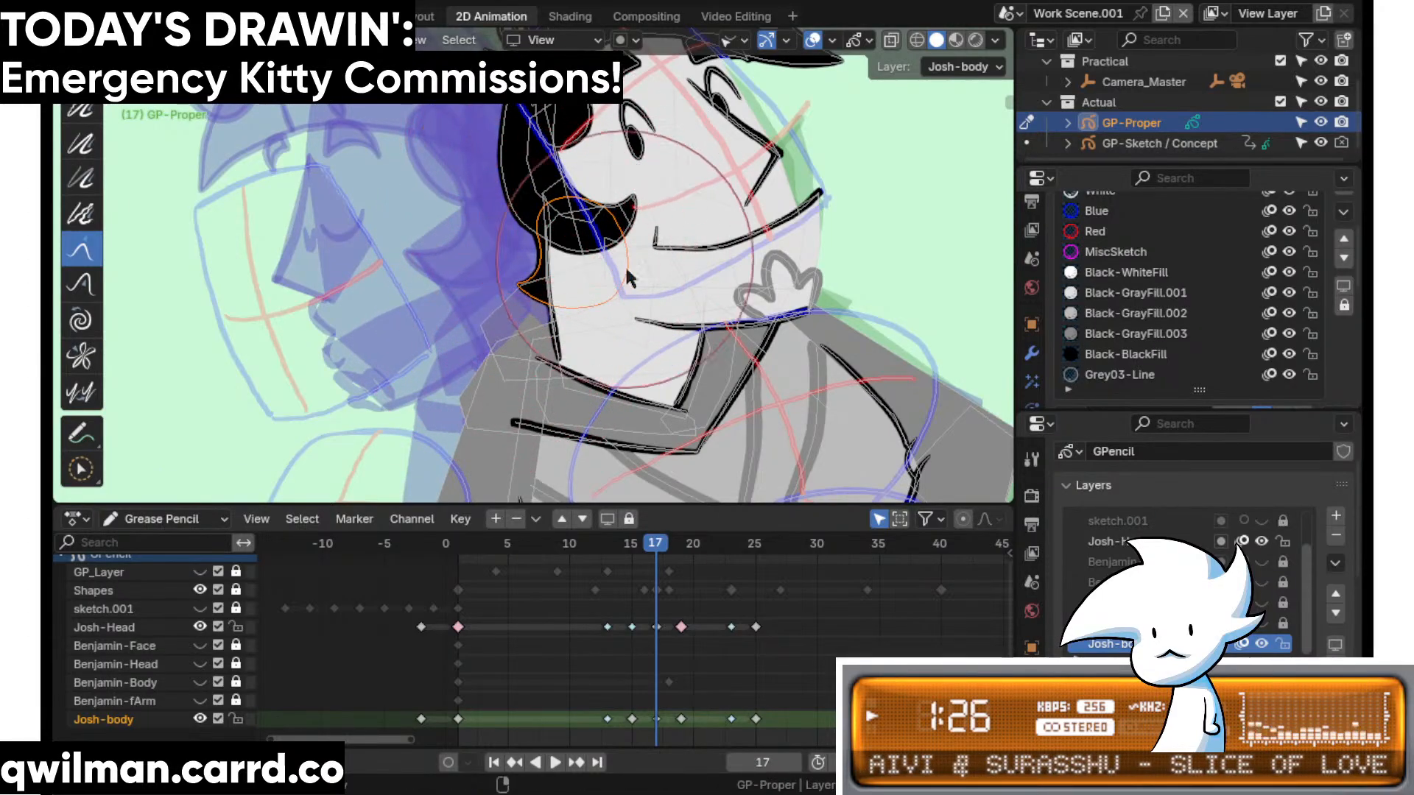
# - Select the front neck line and its adjoining fill below the jaw and reshape them with Grab
pyautogui.scroll(4, 627, 276)
pyautogui.press('q')
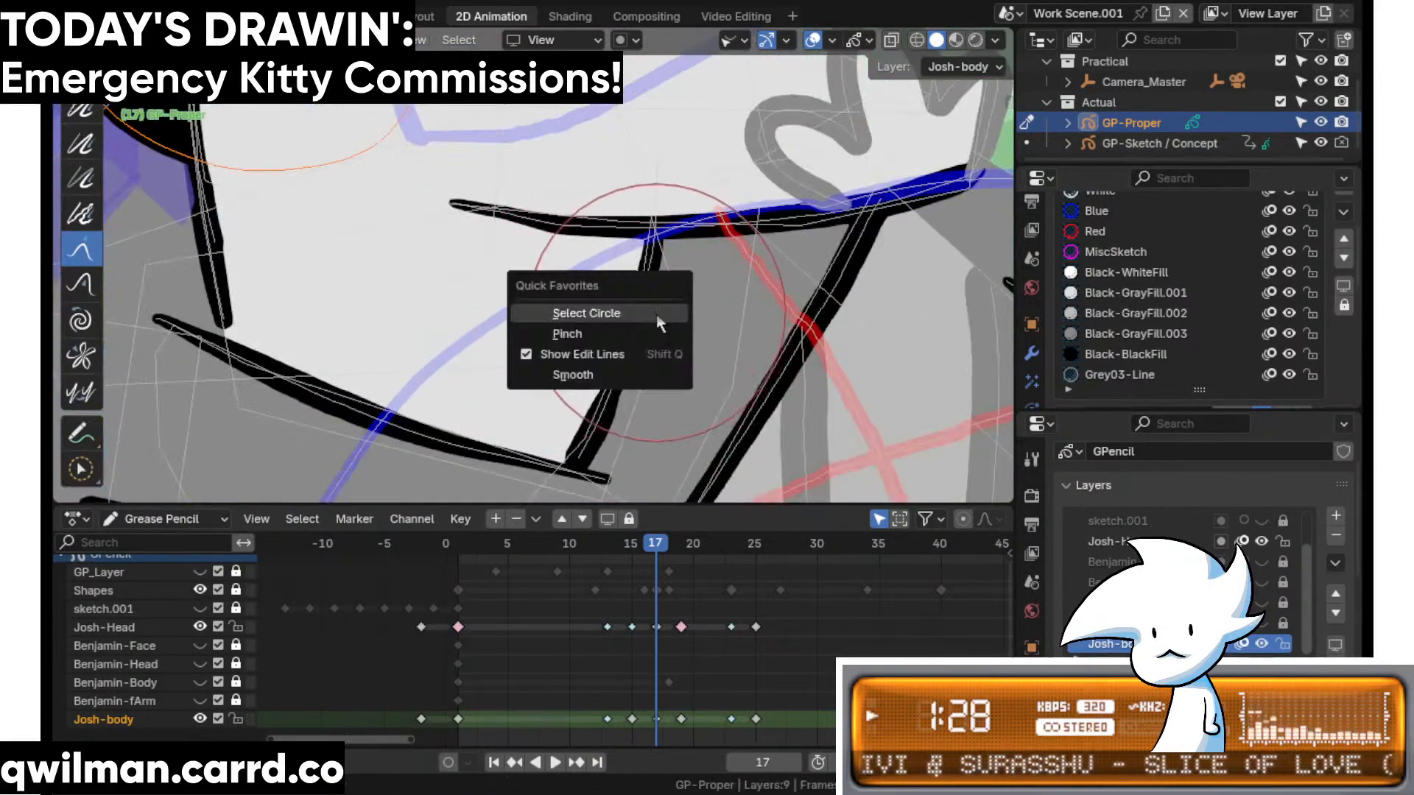
pyautogui.click(658, 316)
pyautogui.moveTo(640, 316); pyautogui.dragTo(640, 219)
pyautogui.hotkey('shift', 'space')
pyautogui.click(584, 118)
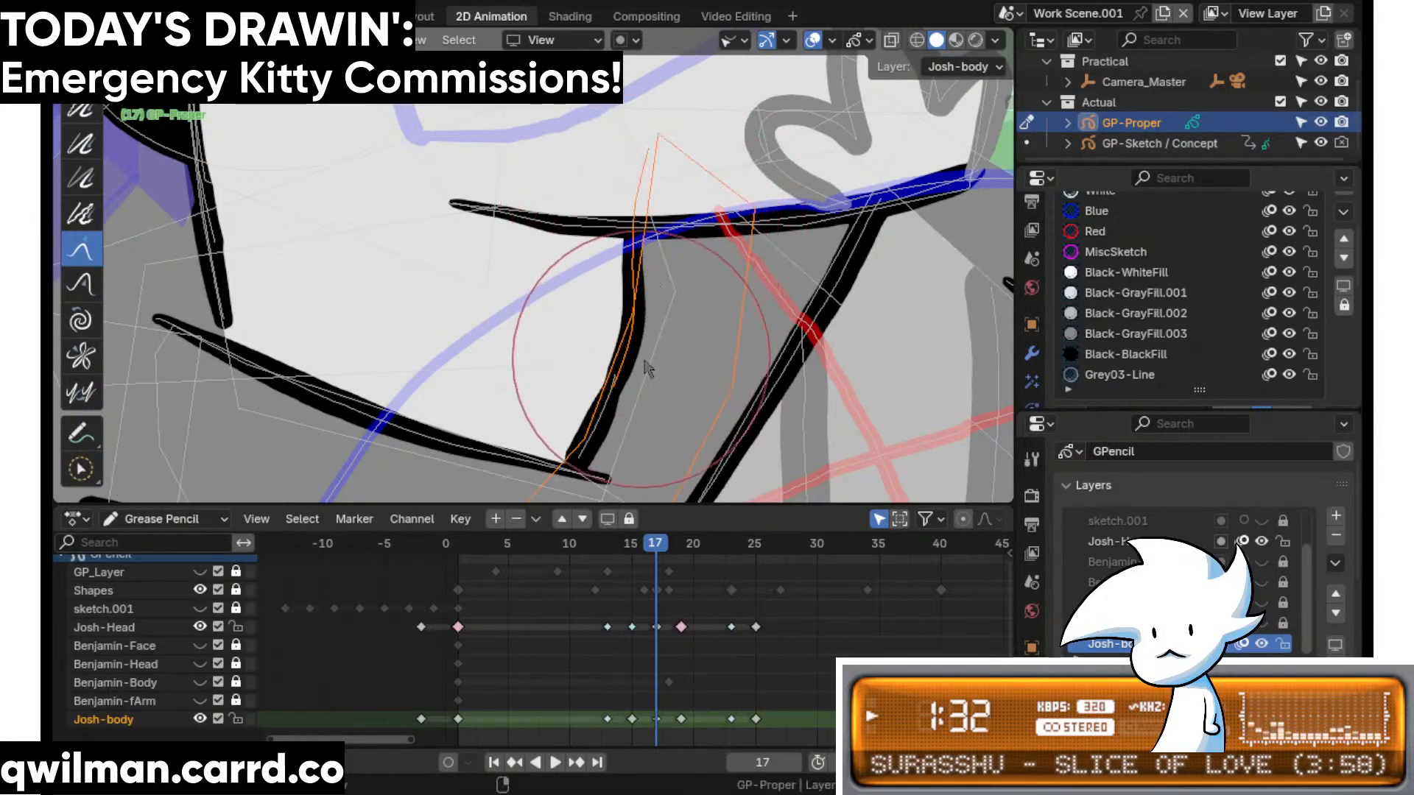
pyautogui.moveTo(644, 360); pyautogui.dragTo(653, 344)
pyautogui.moveTo(620, 151)
pyautogui.mouseDown()
pyautogui.moveTo(629, 143)
pyautogui.moveTo(656, 175)
pyautogui.mouseUp()
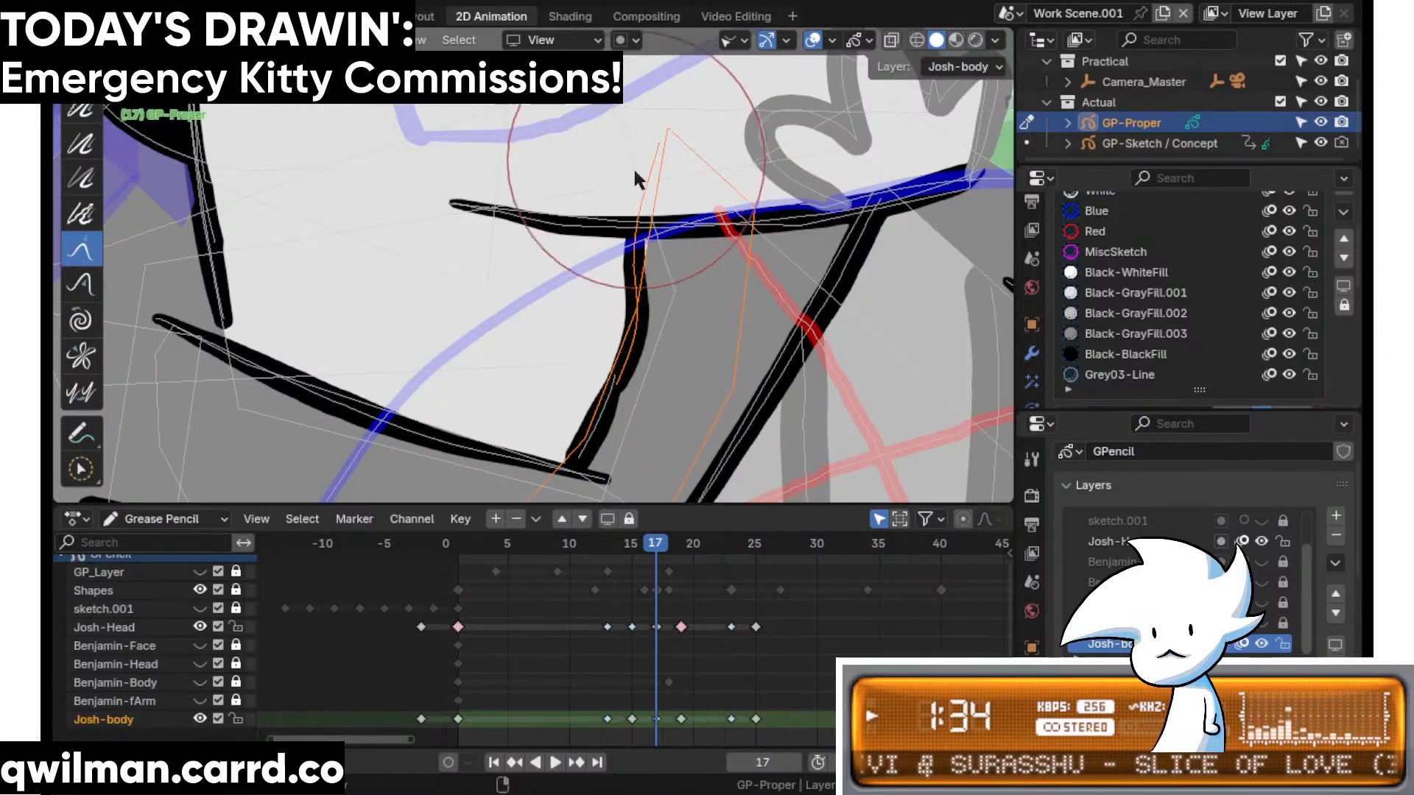
pyautogui.moveTo(618, 287); pyautogui.dragTo(624, 255)
# - Select the upper corner of the fill at the front of the neck and Grab it back toward the neck line
pyautogui.press('q')
pyautogui.click(690, 147)
pyautogui.click(679, 109)
pyautogui.hotkey('shift', 'space')
pyautogui.click(667, 111)
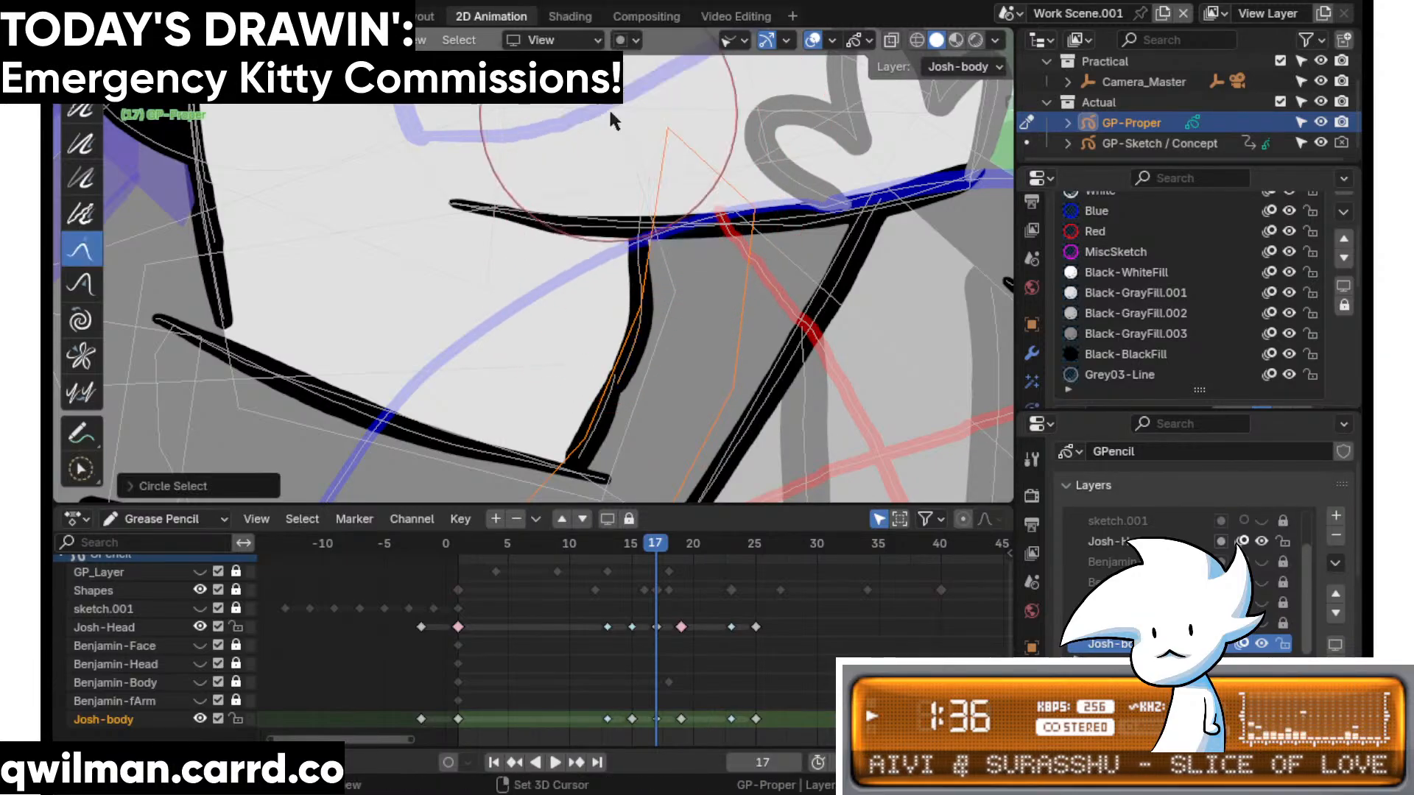
pyautogui.moveTo(661, 139); pyautogui.dragTo(638, 137)
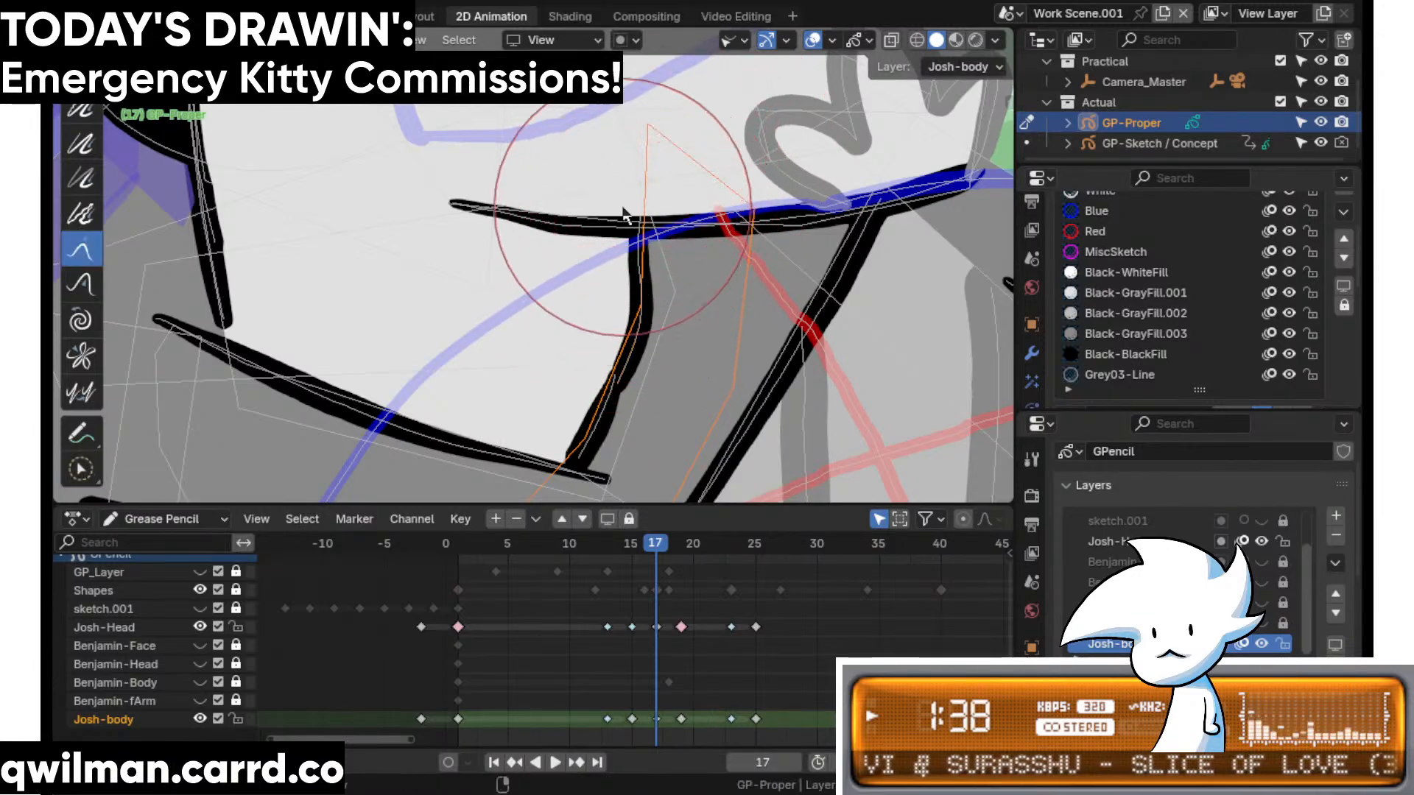
# - Select the upper forelock curl at frame 17, bend its tip with Grab, and smooth its outline
pyautogui.scroll(-4, 622, 214)
pyautogui.keyDown('shift'); pyautogui.moveTo(728, 137); pyautogui.dragTo(686, 348, button='middle'); pyautogui.keyUp('shift')
pyautogui.keyDown('shift'); pyautogui.moveTo(653, 263); pyautogui.dragTo(673, 357, button='middle'); pyautogui.keyUp('shift')
pyautogui.keyDown('shift'); pyautogui.moveTo(765, 205); pyautogui.dragTo(714, 305, button='middle'); pyautogui.keyUp('shift')
pyautogui.press('w')
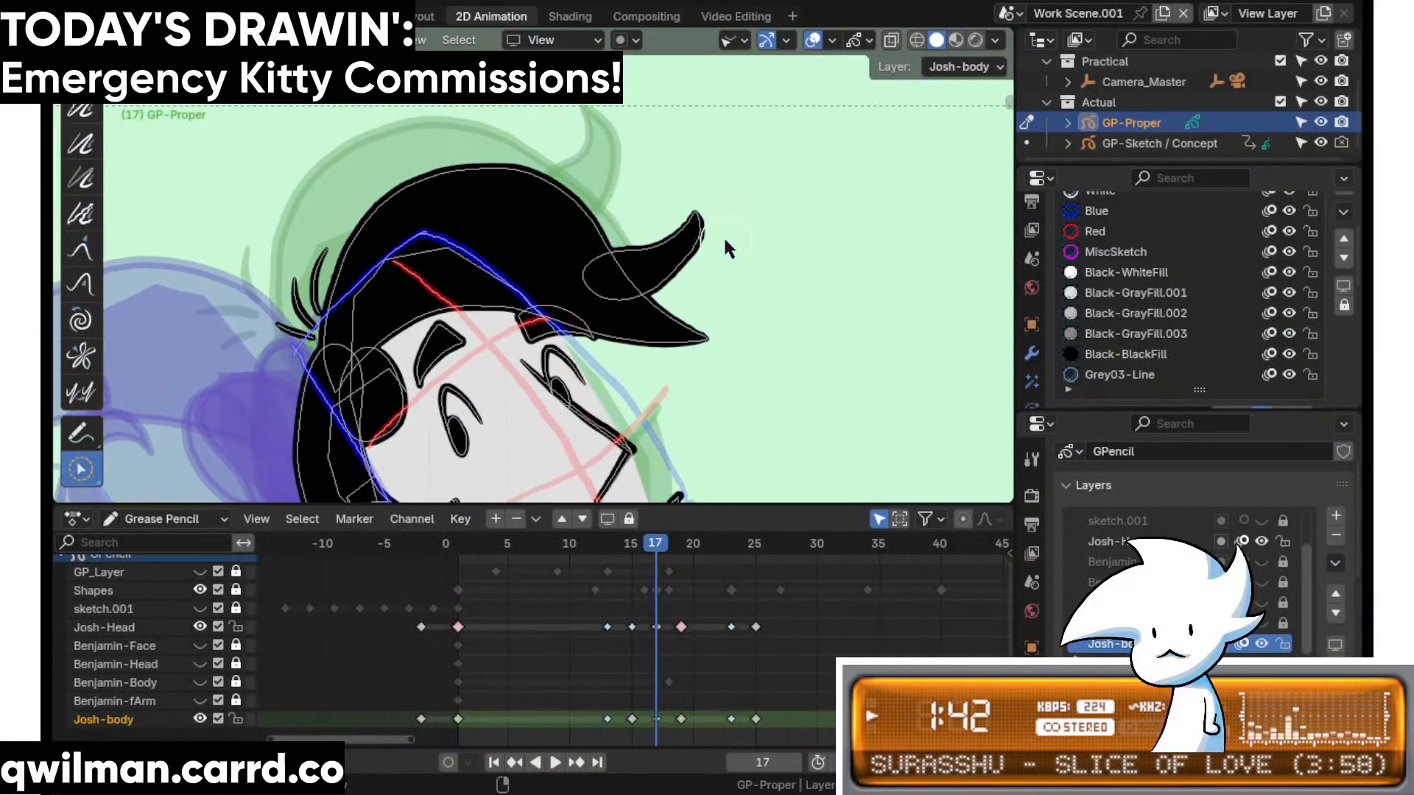
pyautogui.click(713, 230)
pyautogui.hotkey('shift', 'space')
pyautogui.click(650, 110)
pyautogui.moveTo(733, 212); pyautogui.dragTo(669, 144)
pyautogui.hotkey('shift', 'space')
pyautogui.click(615, 129)
pyautogui.scroll(2, 693, 242)
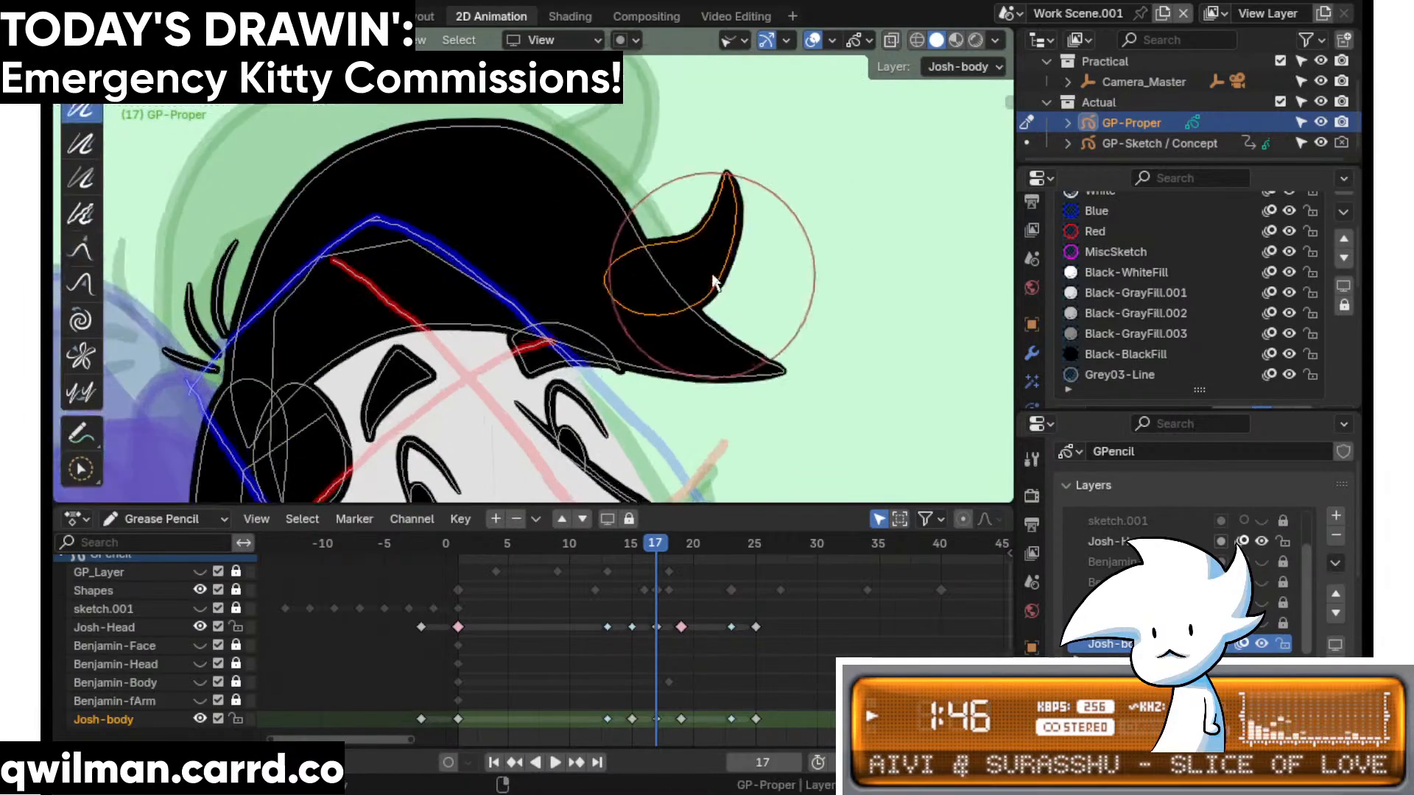
pyautogui.moveTo(710, 279); pyautogui.dragTo(699, 259)
# - Select the main hair shape and lift its pointed front tip into an upward curl with Grab
pyautogui.press('w')
pyautogui.click(768, 367)
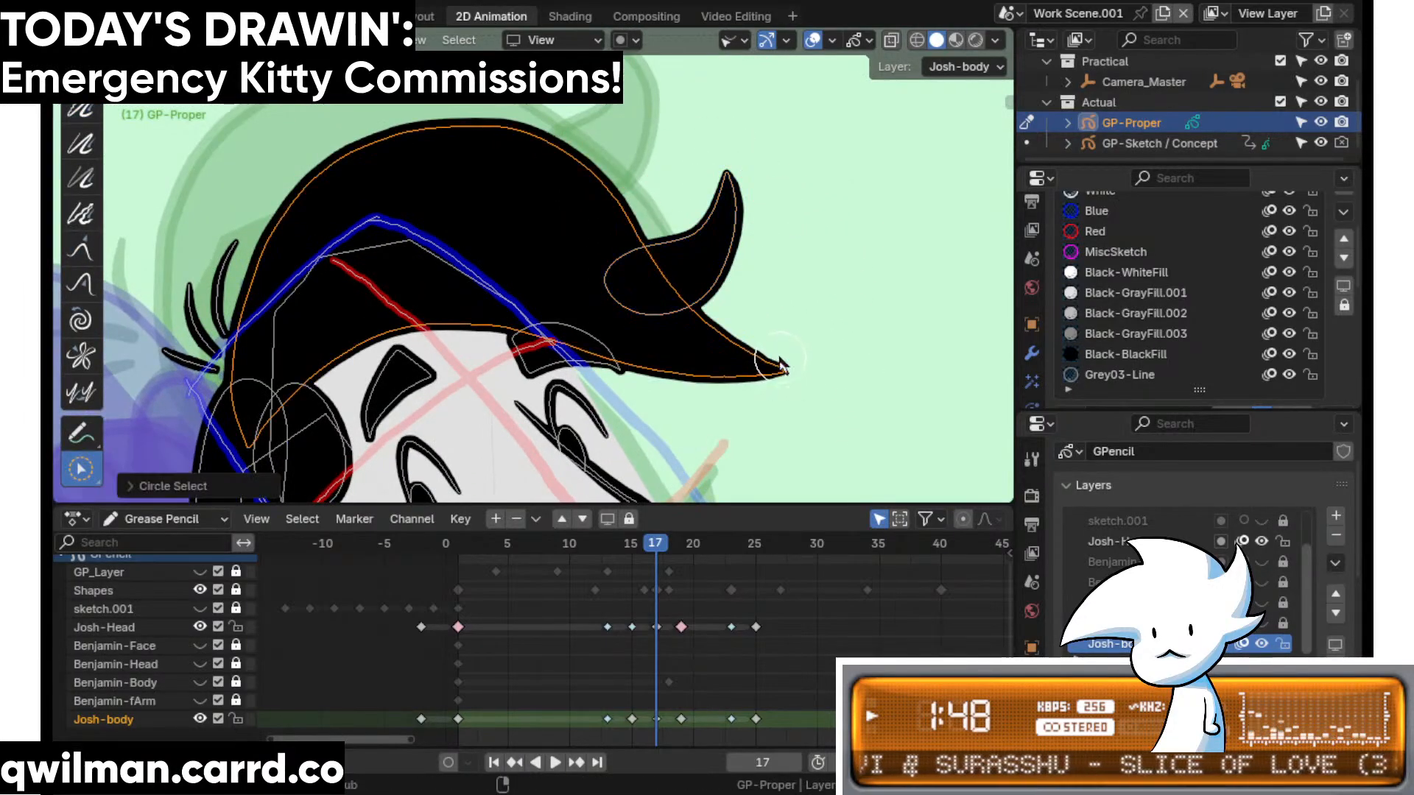
pyautogui.hotkey('shift', 'space')
pyautogui.click(701, 226)
pyautogui.scroll(-4, 709, 321)
pyautogui.moveTo(709, 325)
pyautogui.mouseDown()
pyautogui.moveTo(681, 328)
pyautogui.moveTo(715, 269)
pyautogui.moveTo(697, 297)
pyautogui.moveTo(690, 240)
pyautogui.mouseUp()
# - Select the far eyebrow beneath the forelock and adjust it with Grab
pyautogui.scroll(4, 629, 346)
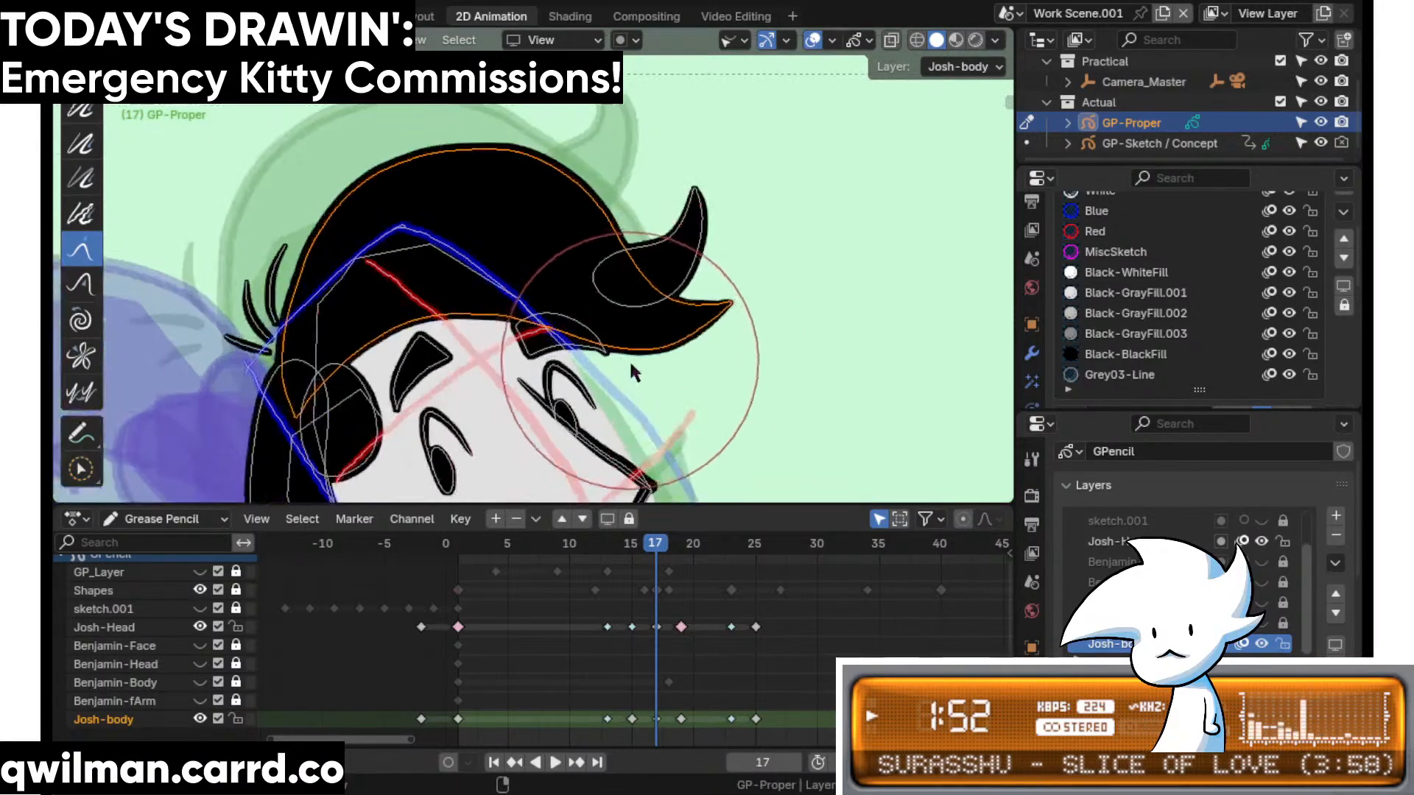
pyautogui.press('w')
pyautogui.click(633, 321)
pyautogui.hotkey('shift', 'space')
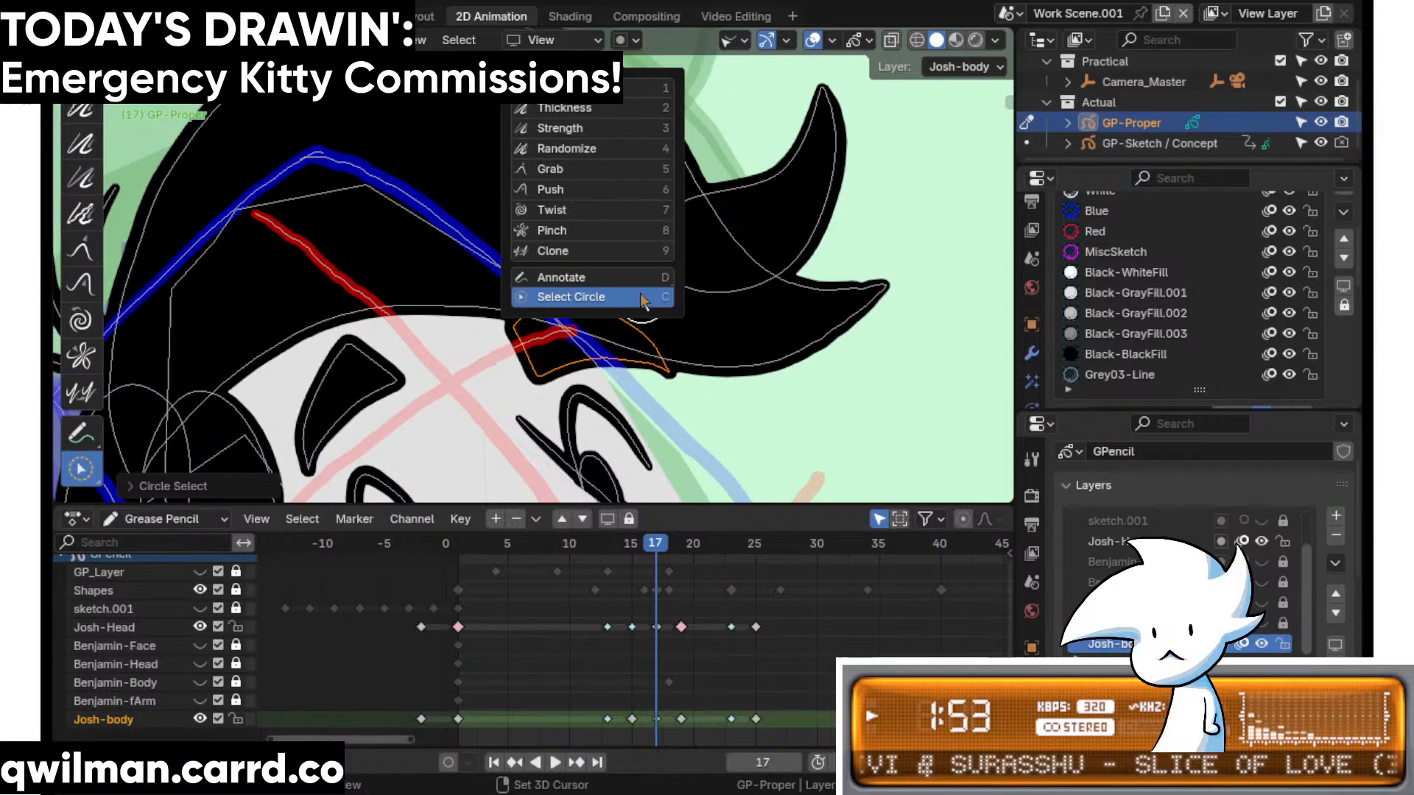
pyautogui.click(586, 169)
pyautogui.scroll(-4, 608, 355)
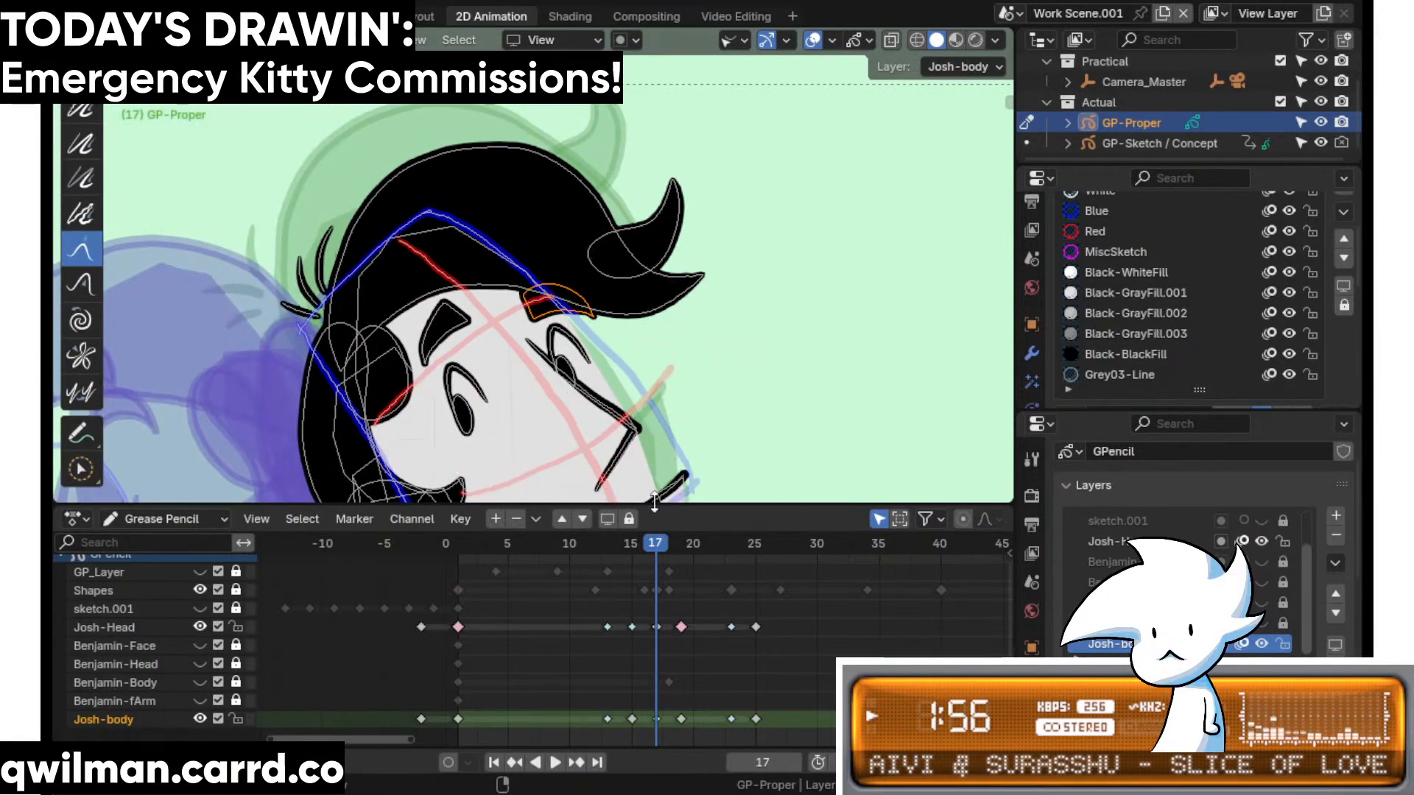
# - Play the animation from frame 9 to check the reshaped frame 17 hair and neck in motion
pyautogui.click(557, 545)
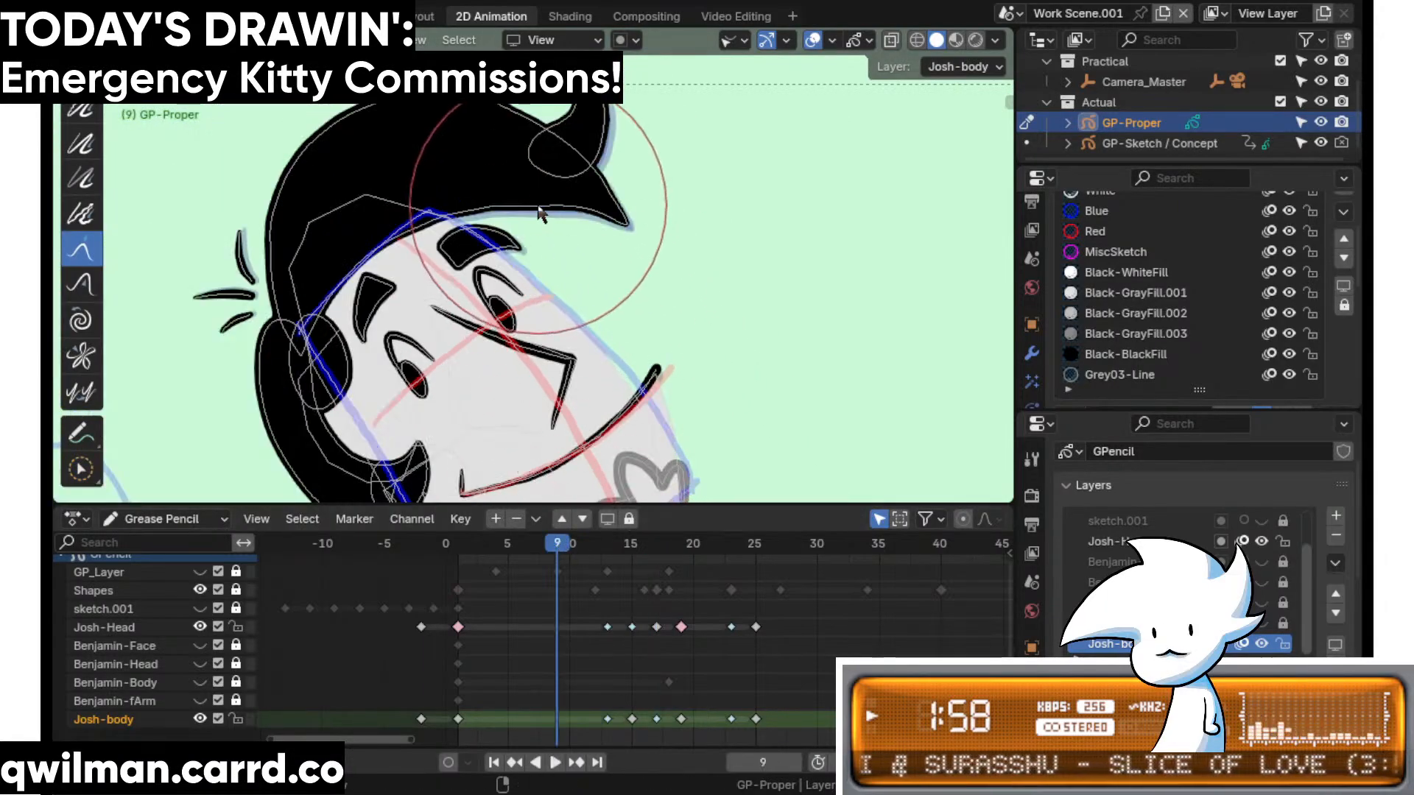
pyautogui.press('space')
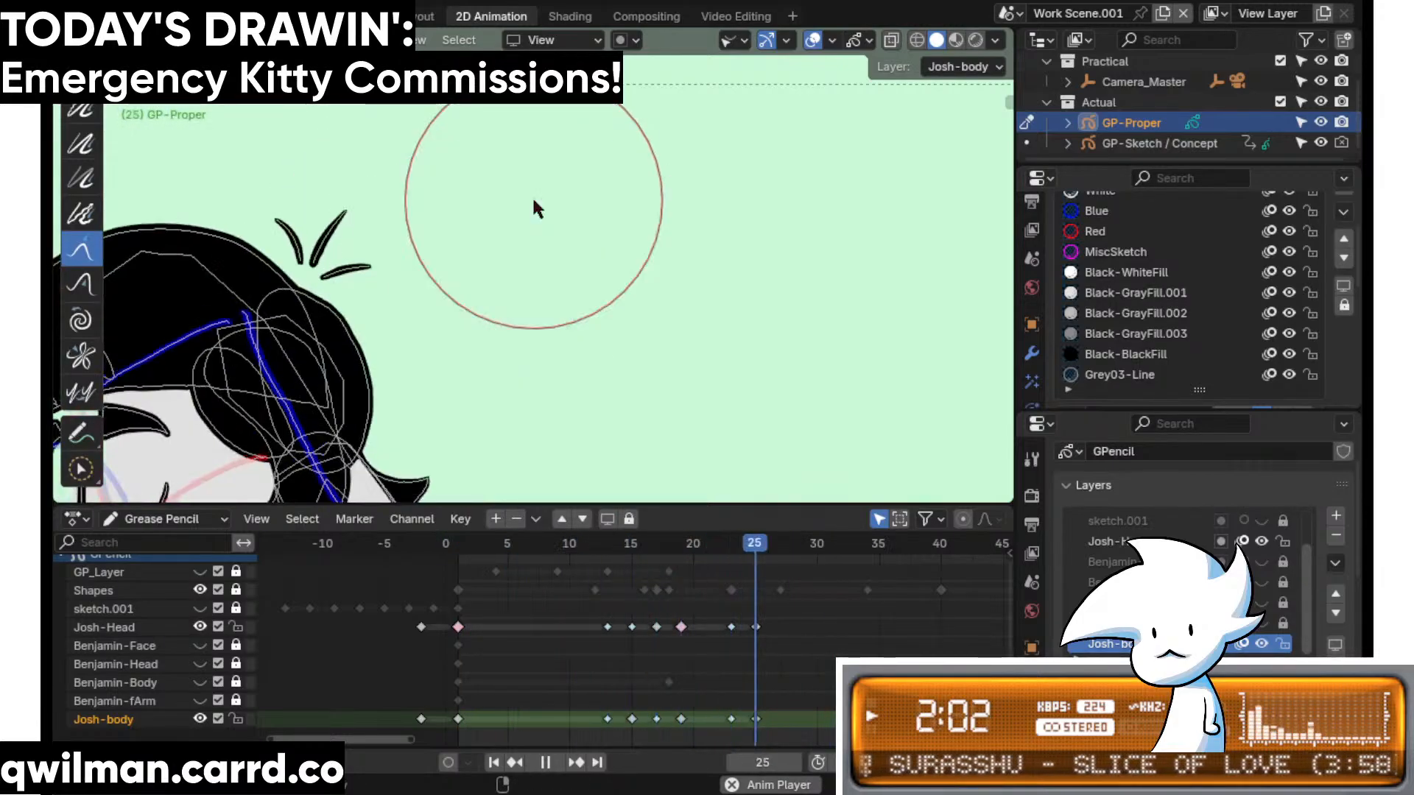
# - Select the near eye's upper lid outline at frame 17 and flip it vertically with Scale
pyautogui.press('space')
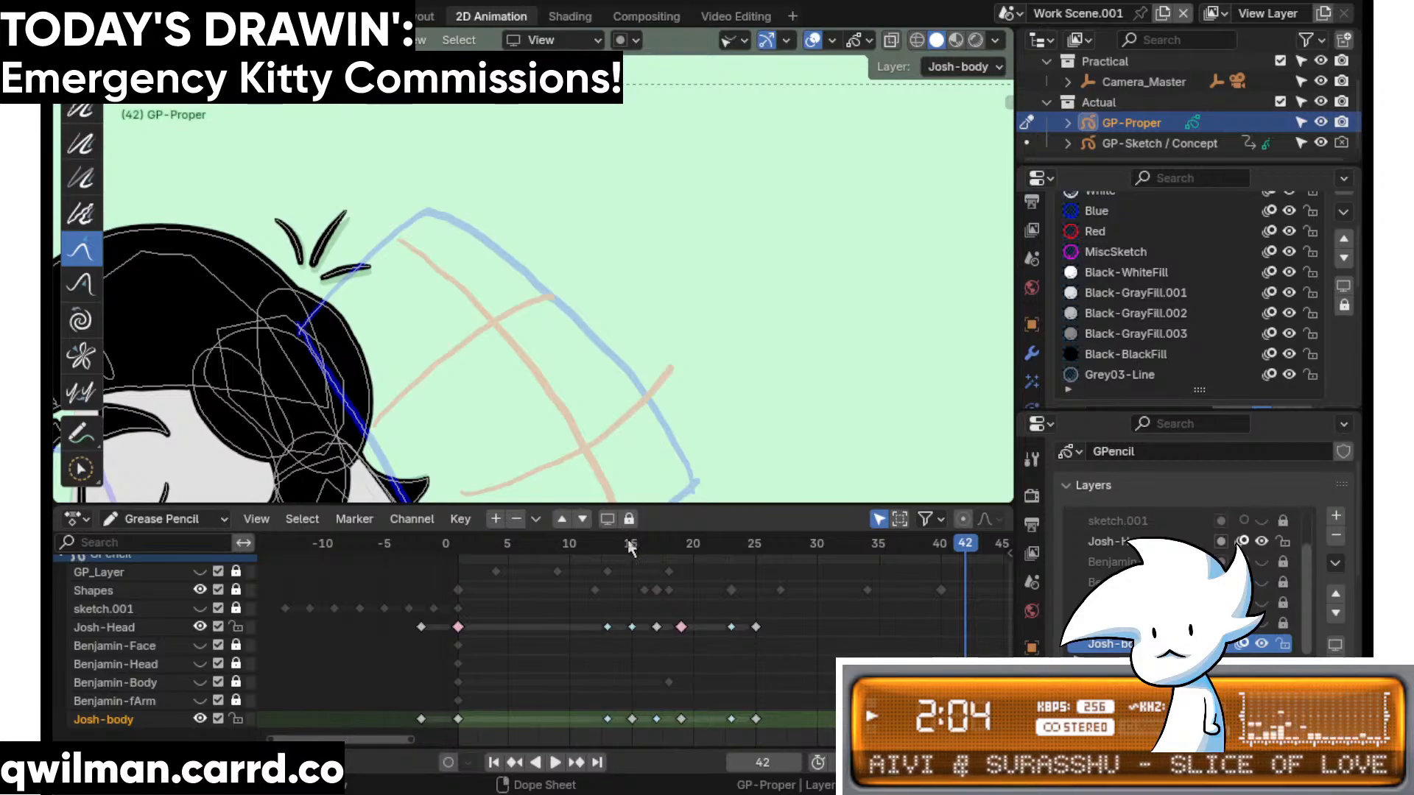
pyautogui.moveTo(629, 547); pyautogui.dragTo(654, 545)
pyautogui.scroll(4, 718, 346)
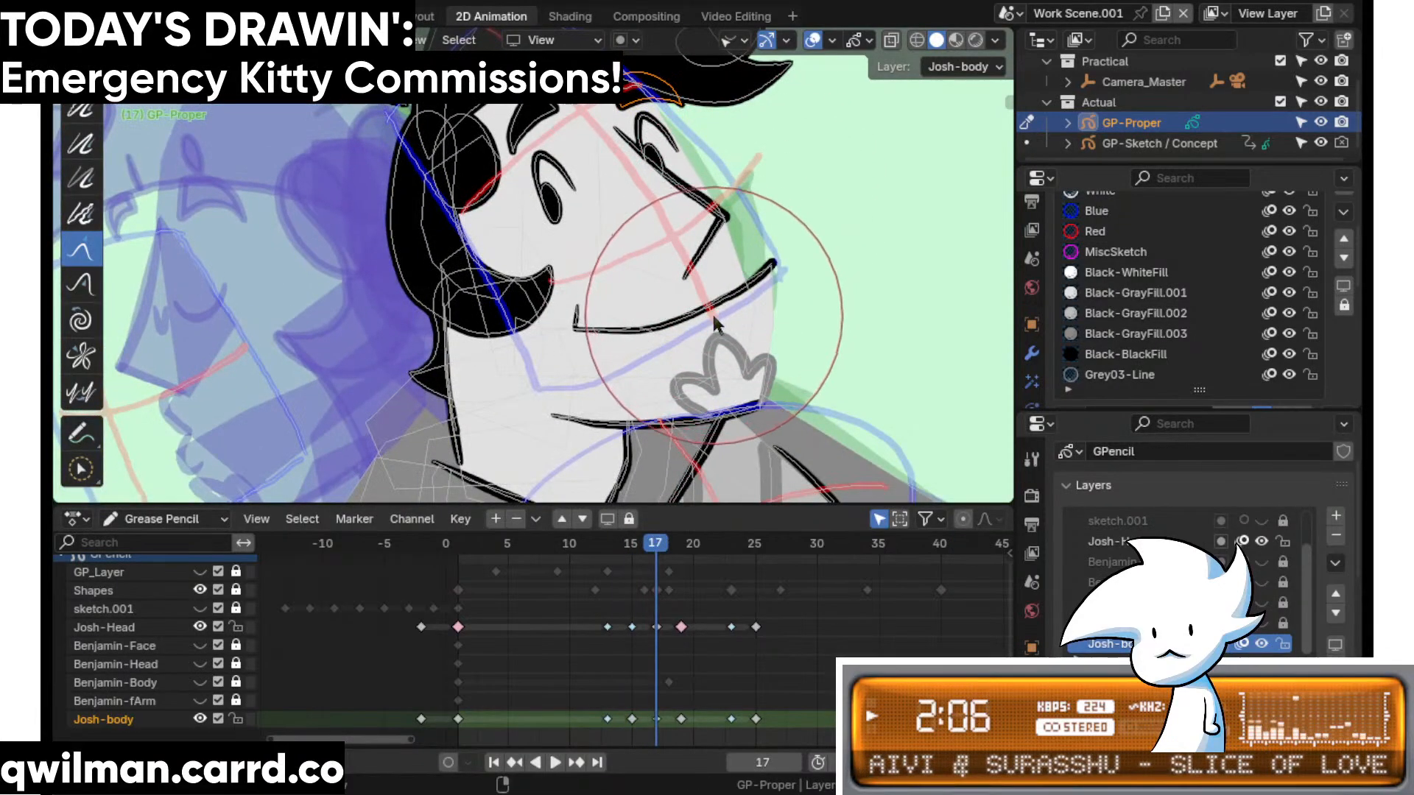
pyautogui.keyDown('shift'); pyautogui.moveTo(709, 324); pyautogui.dragTo(714, 420, button='middle'); pyautogui.keyUp('shift')
pyautogui.scroll(4, 692, 413)
pyautogui.press('q')
pyautogui.click(603, 303)
pyautogui.click(614, 275)
pyautogui.hotkey('shift', 'space')
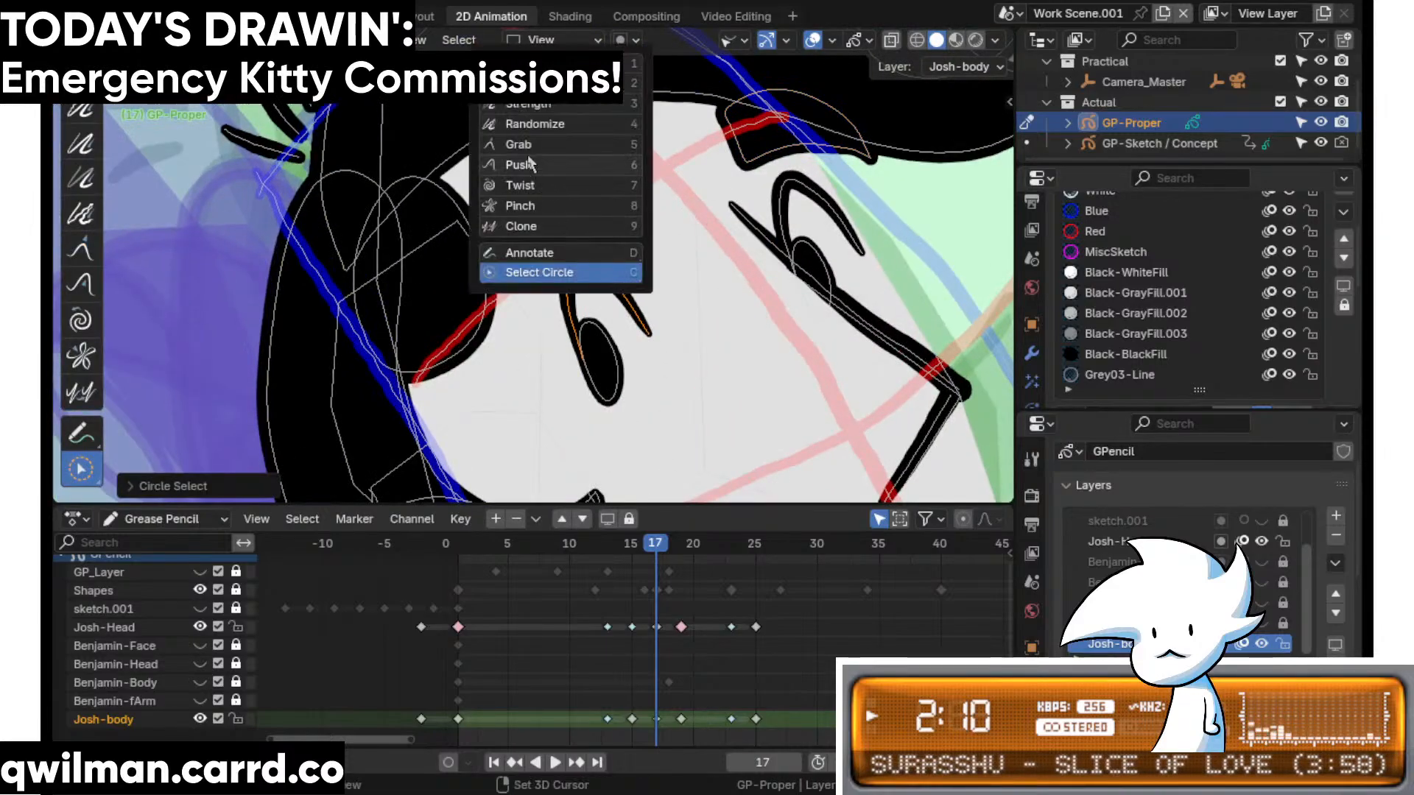
pyautogui.press('Tab')
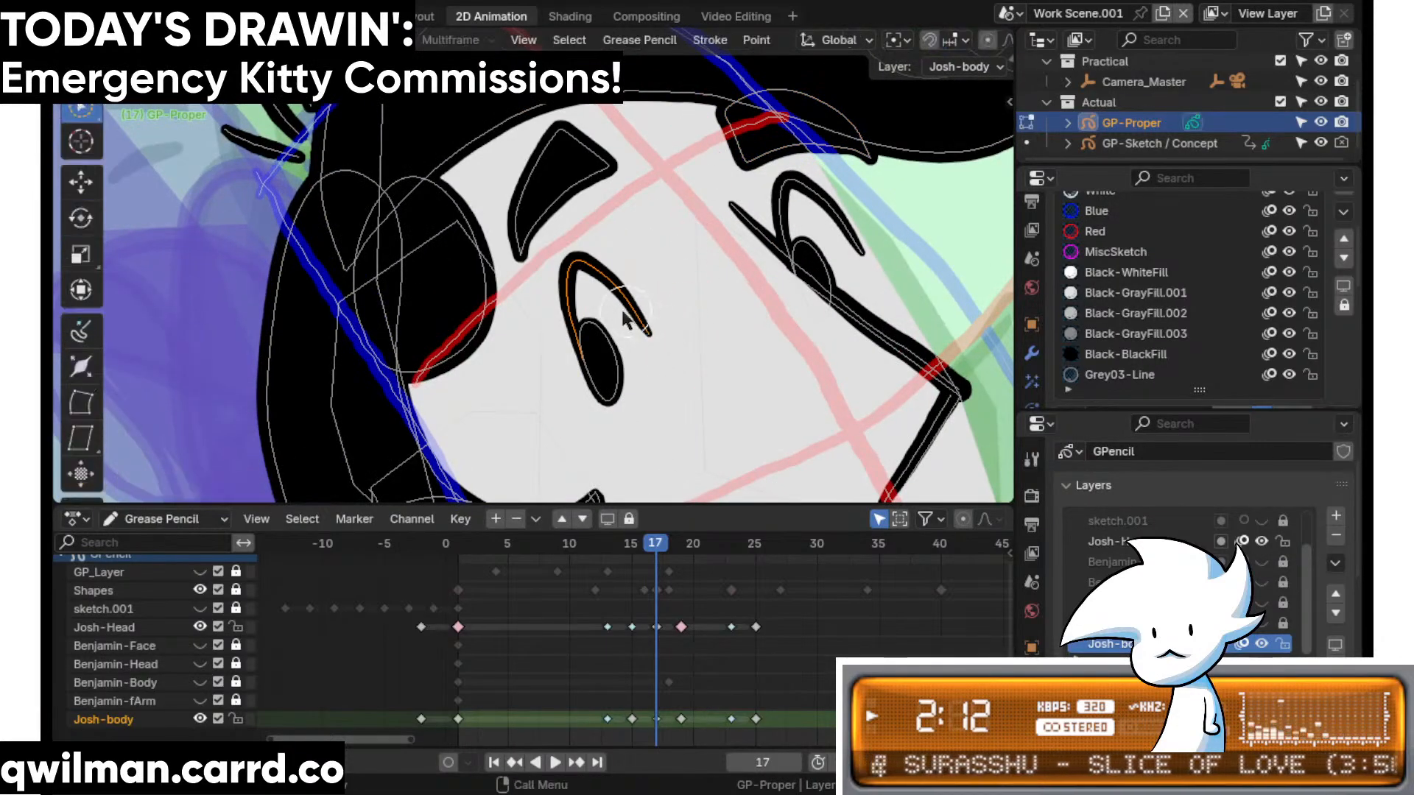
pyautogui.click(81, 253)
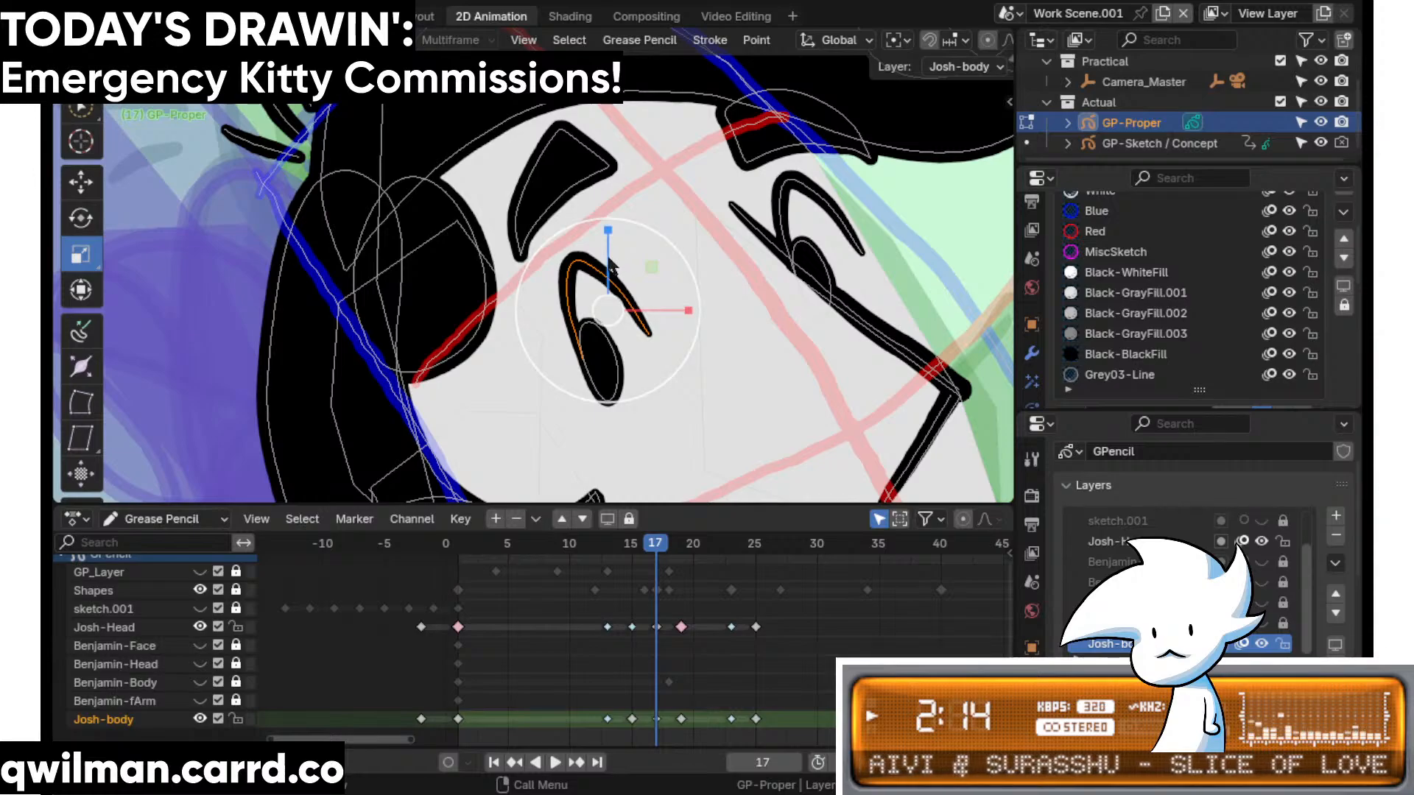
pyautogui.moveTo(611, 263); pyautogui.dragTo(632, 370)
# - Rotate the flipped near eyelid to follow the tilt of the head
pyautogui.hotkey('shift', 'space')
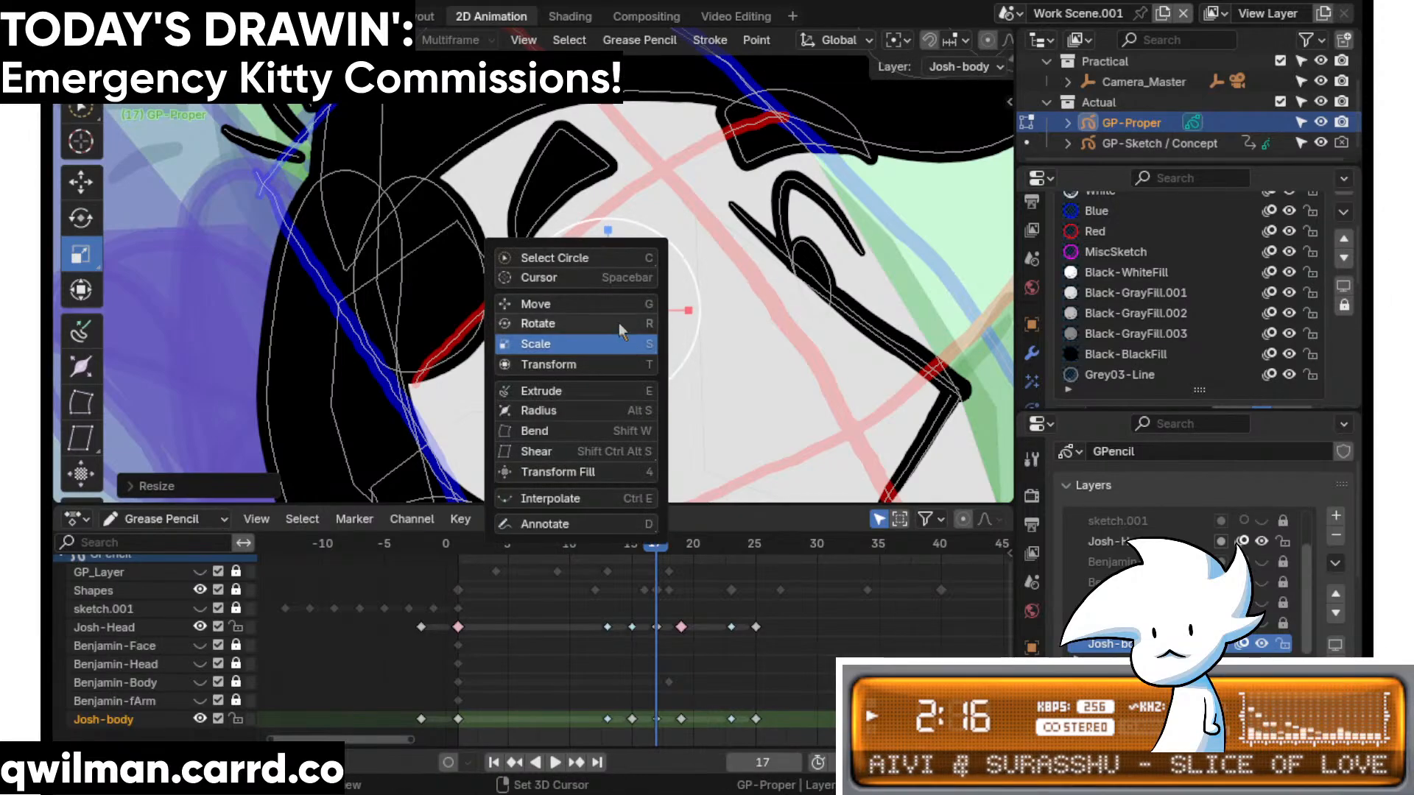
pyautogui.click(603, 326)
pyautogui.moveTo(685, 263)
pyautogui.mouseDown()
pyautogui.moveTo(637, 207)
pyautogui.moveTo(610, 211)
pyautogui.mouseUp()
pyautogui.press('Tab')
pyautogui.hotkey('shift', 'space')
pyautogui.click(583, 232)
pyautogui.press('Tab')
pyautogui.hotkey('shift', 'space')
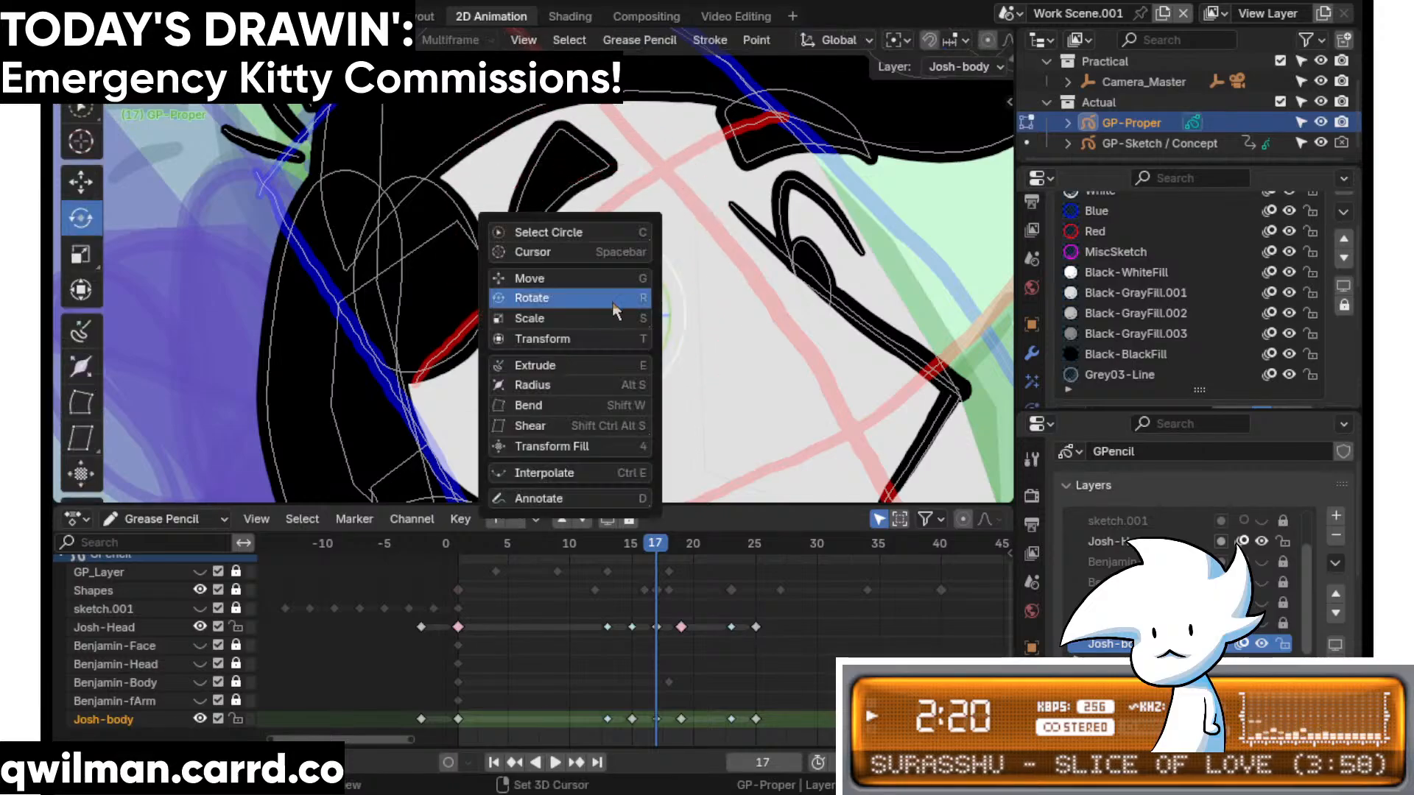
pyautogui.click(613, 303)
# - Reshape the near eyelid into a closed-eye curve with Grab in sculpt mode
pyautogui.press('Tab')
pyautogui.hotkey('shift', 'space')
pyautogui.click(627, 329)
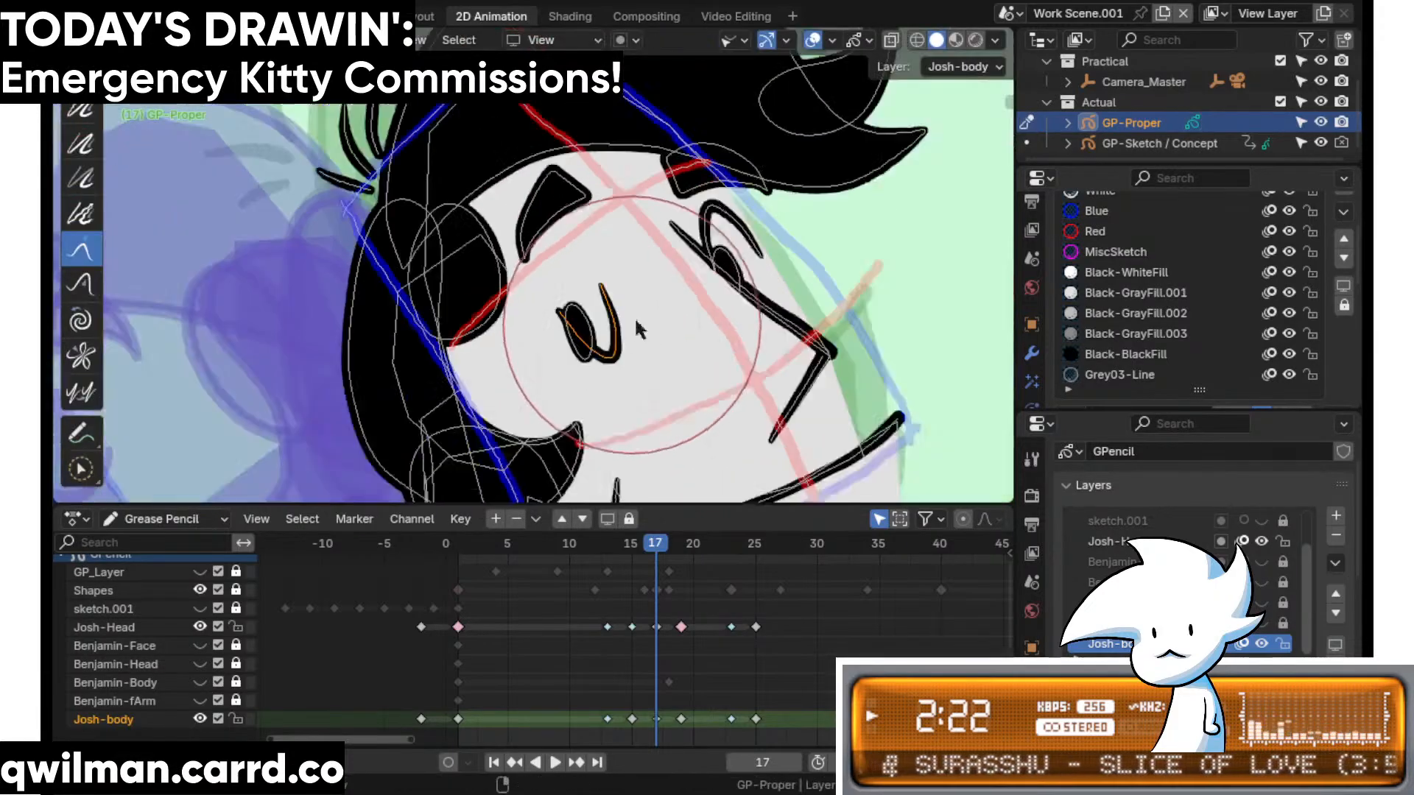
pyautogui.scroll(-1, 633, 322)
pyautogui.moveTo(623, 300)
pyautogui.mouseDown()
pyautogui.moveTo(642, 279)
pyautogui.moveTo(631, 234)
pyautogui.moveTo(633, 313)
pyautogui.mouseUp()
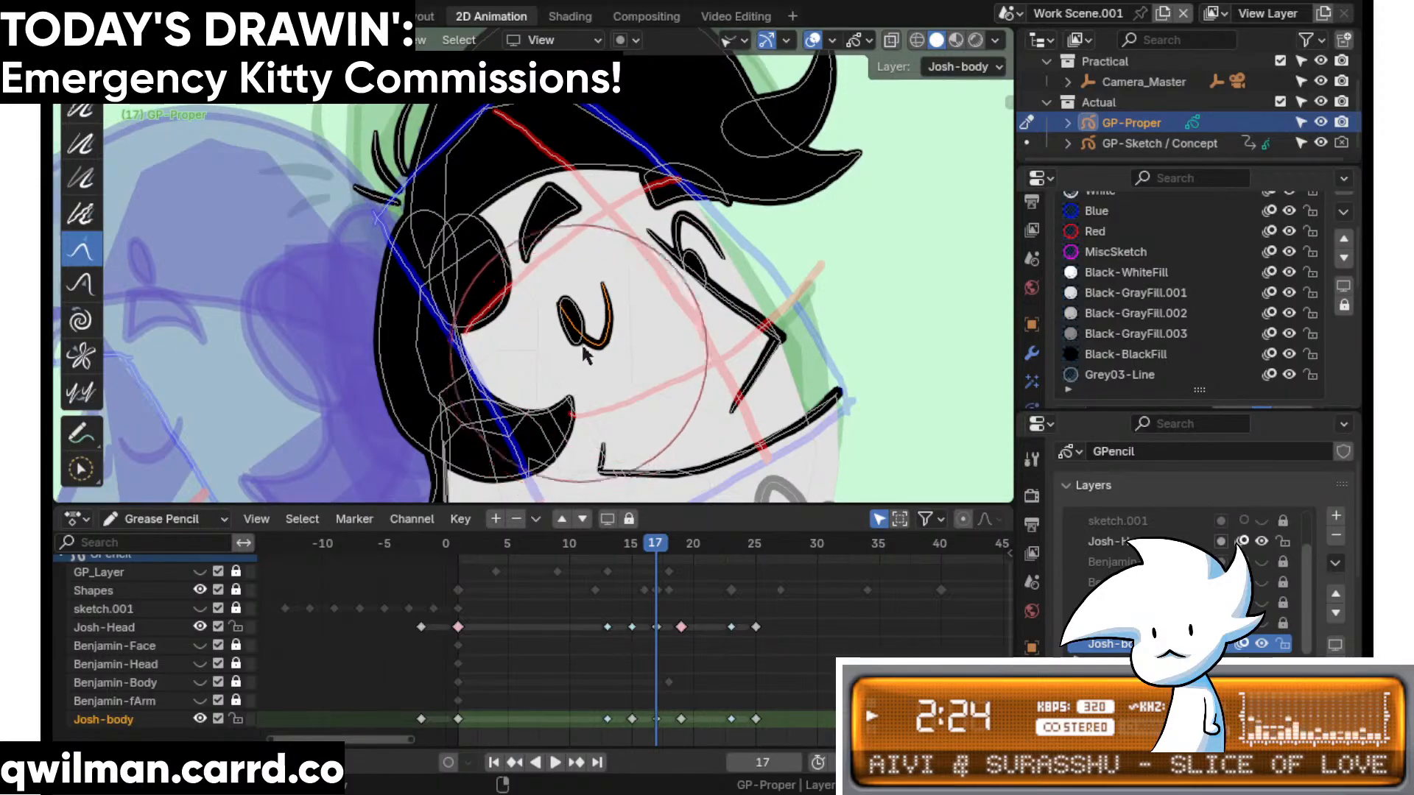
pyautogui.moveTo(584, 355); pyautogui.dragTo(601, 302, button='middle')
# - Select the near pupil and move it up into the black hair to hide it
pyautogui.press('Tab')
pyautogui.hotkey('shift', 'space')
pyautogui.click(589, 308)
pyautogui.scroll(3, 611, 379)
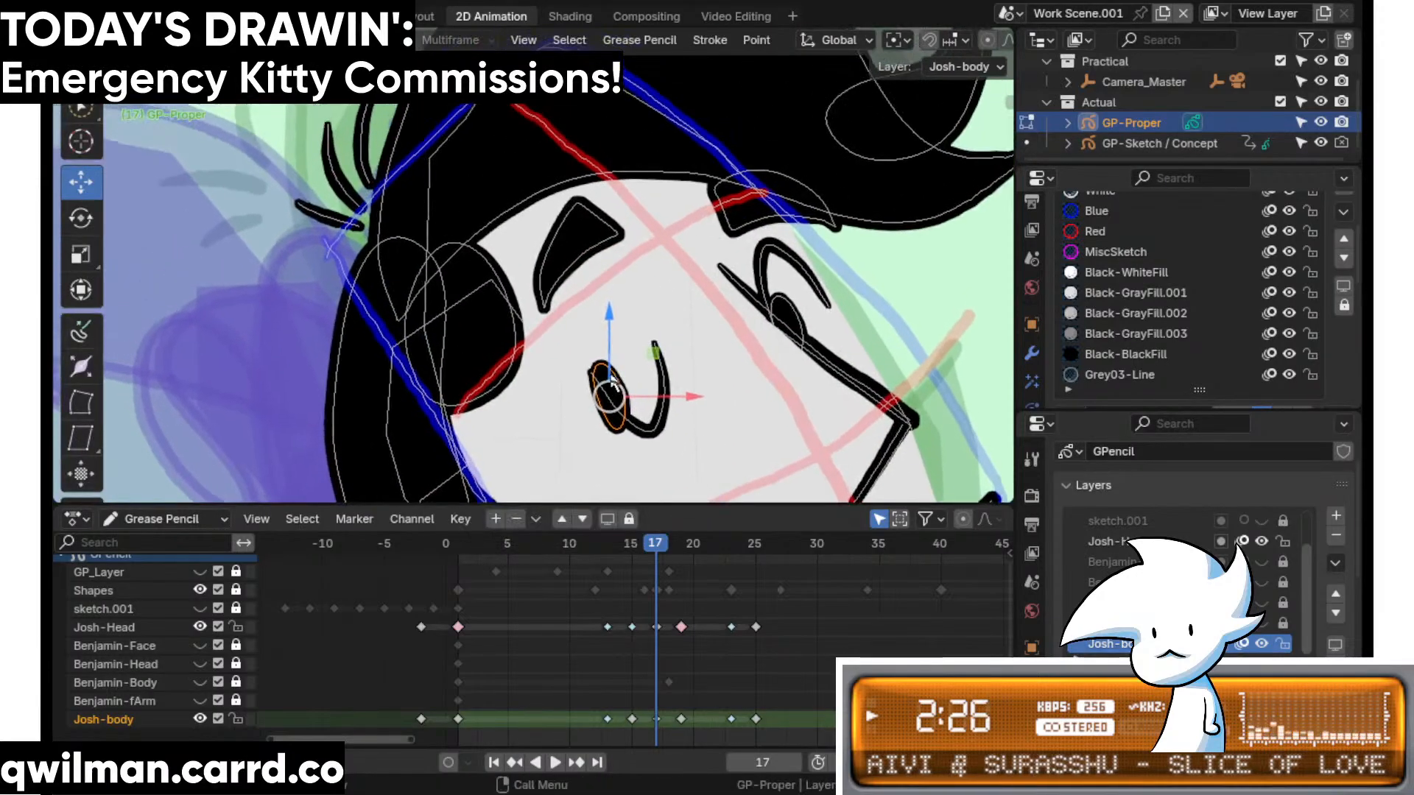
pyautogui.moveTo(610, 376); pyautogui.dragTo(594, 159)
pyautogui.keyDown('shift'); pyautogui.moveTo(683, 240); pyautogui.dragTo(543, 224, button='middle'); pyautogui.keyUp('shift')
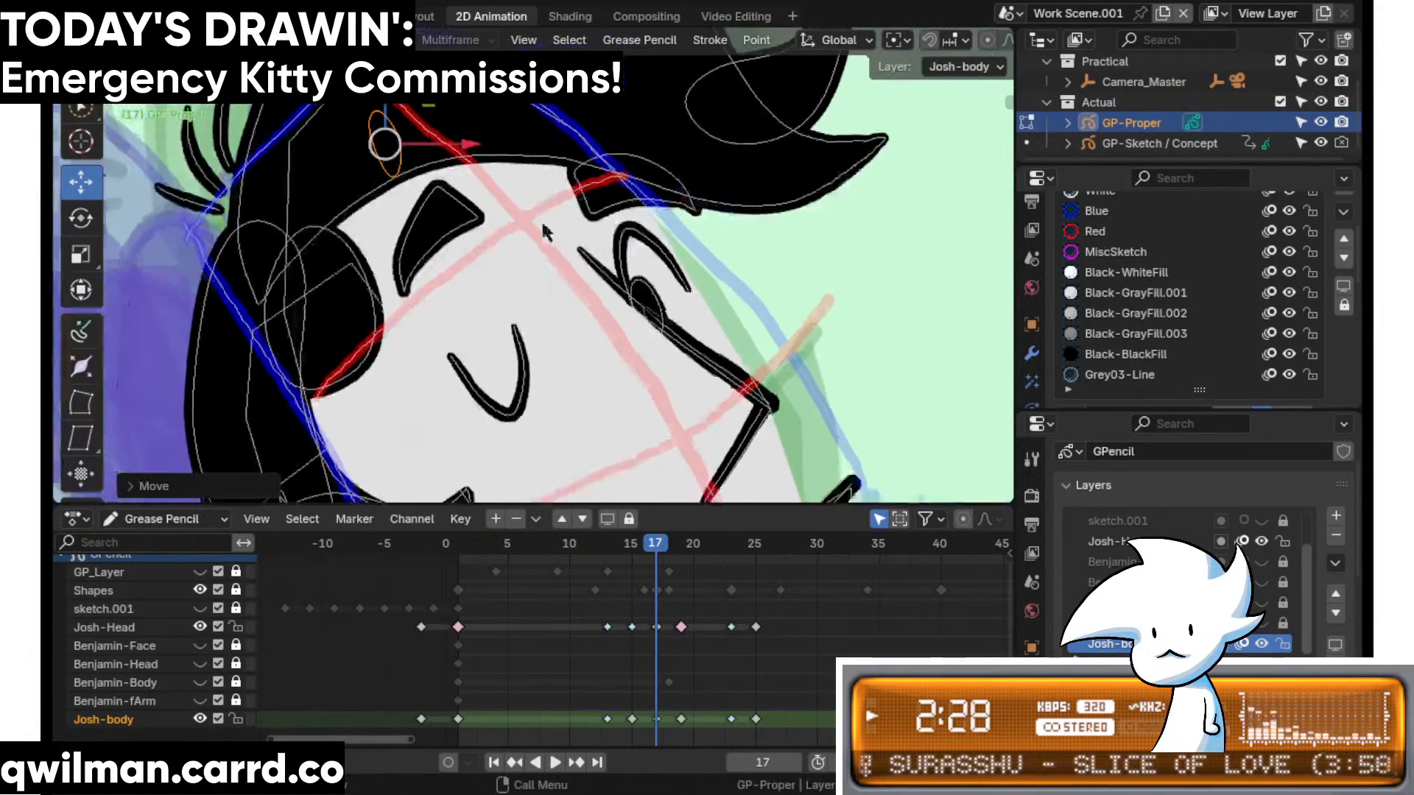
# - Select the far pupil beside the nose bridge and move it up into the black hair
pyautogui.scroll(3, 544, 228)
pyautogui.press('w')
pyautogui.click(729, 306)
pyautogui.scroll(-1, 718, 305)
pyautogui.hotkey('shift', 'space')
pyautogui.click(654, 349)
pyautogui.scroll(-4, 619, 301)
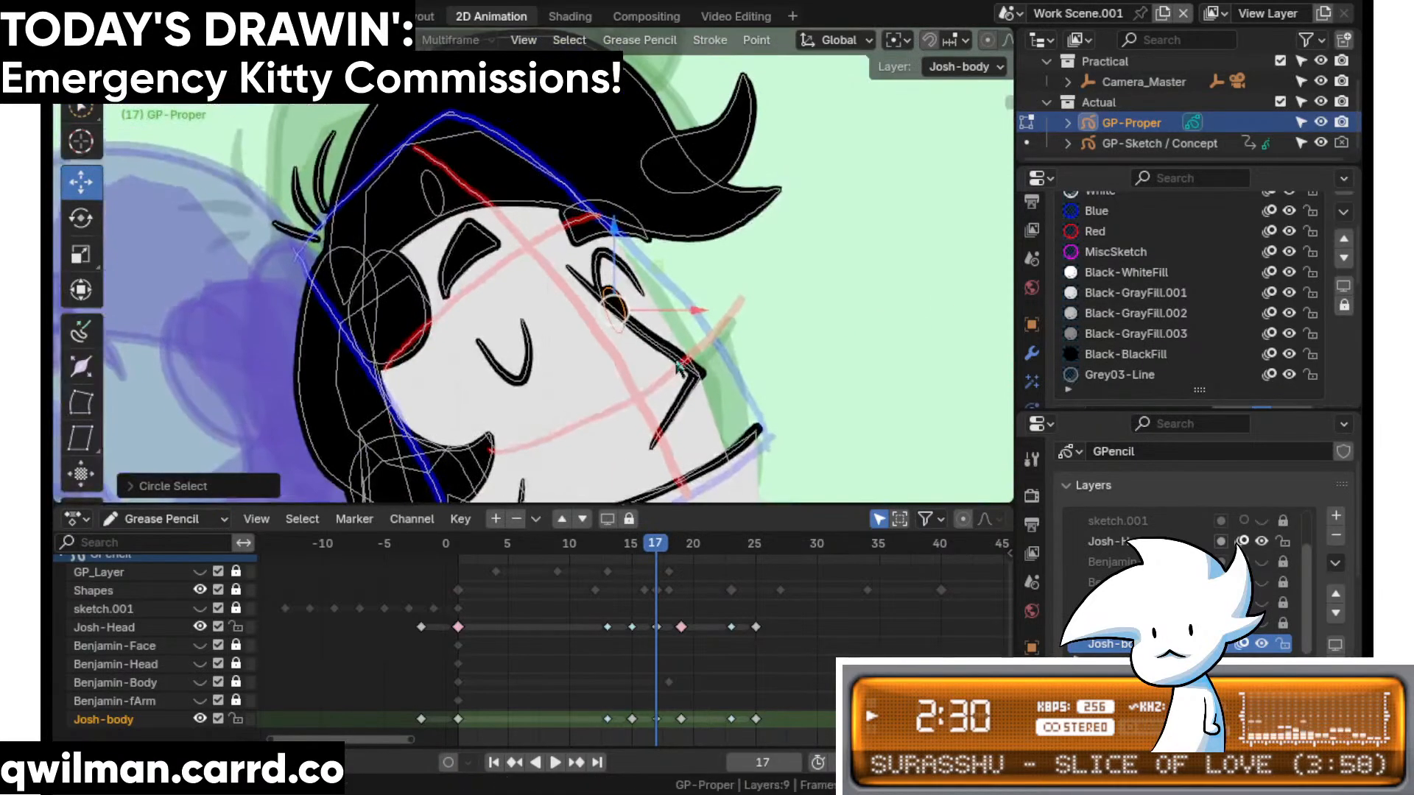
pyautogui.moveTo(611, 296); pyautogui.dragTo(555, 154)
# - Select the far eyelid outline, flip it vertically with Scale, and rotate it to match the closed near eye
pyautogui.scroll(4, 648, 286)
pyautogui.hotkey('shift', 'space')
pyautogui.click(614, 249)
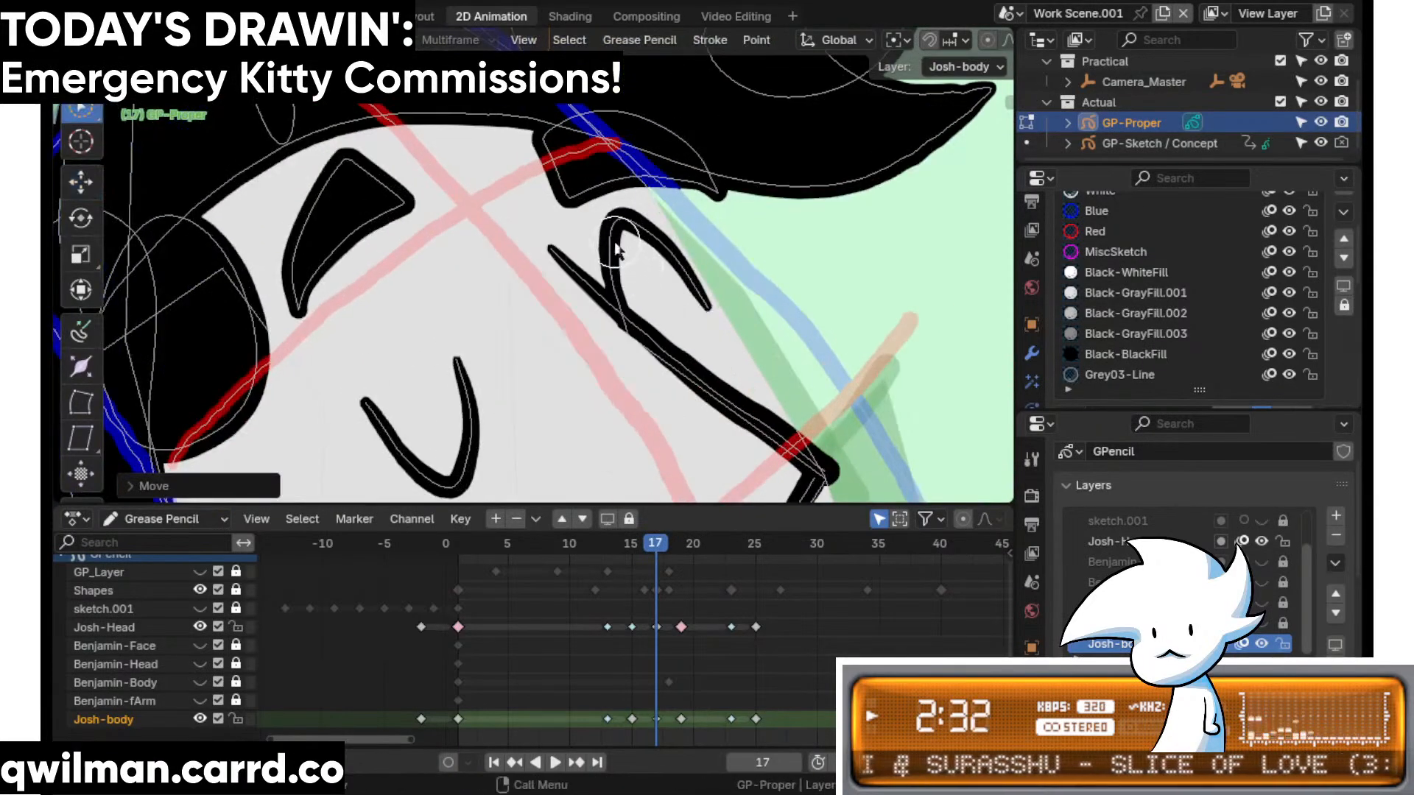
pyautogui.click(612, 261)
pyautogui.click(82, 255)
pyautogui.moveTo(656, 197); pyautogui.dragTo(669, 367)
pyautogui.hotkey('shift', 'space')
pyautogui.click(655, 292)
pyautogui.moveTo(740, 239); pyautogui.dragTo(648, 188)
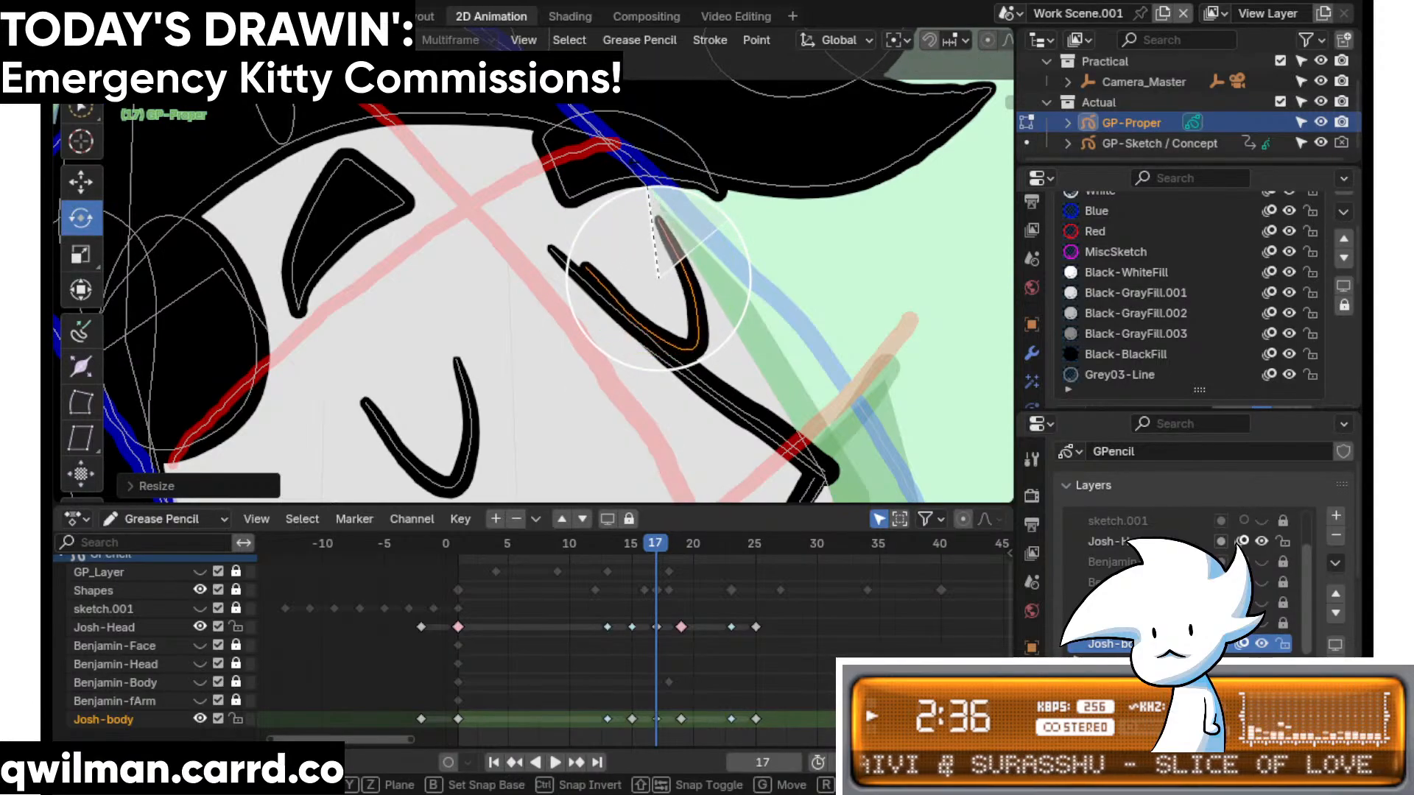
# - Move the far eyelid down against the nose bridge and adjust its curve with Grab
pyautogui.press('Tab')
pyautogui.hotkey('shift', 'space')
pyautogui.hotkey('ctrl', 'Tab')
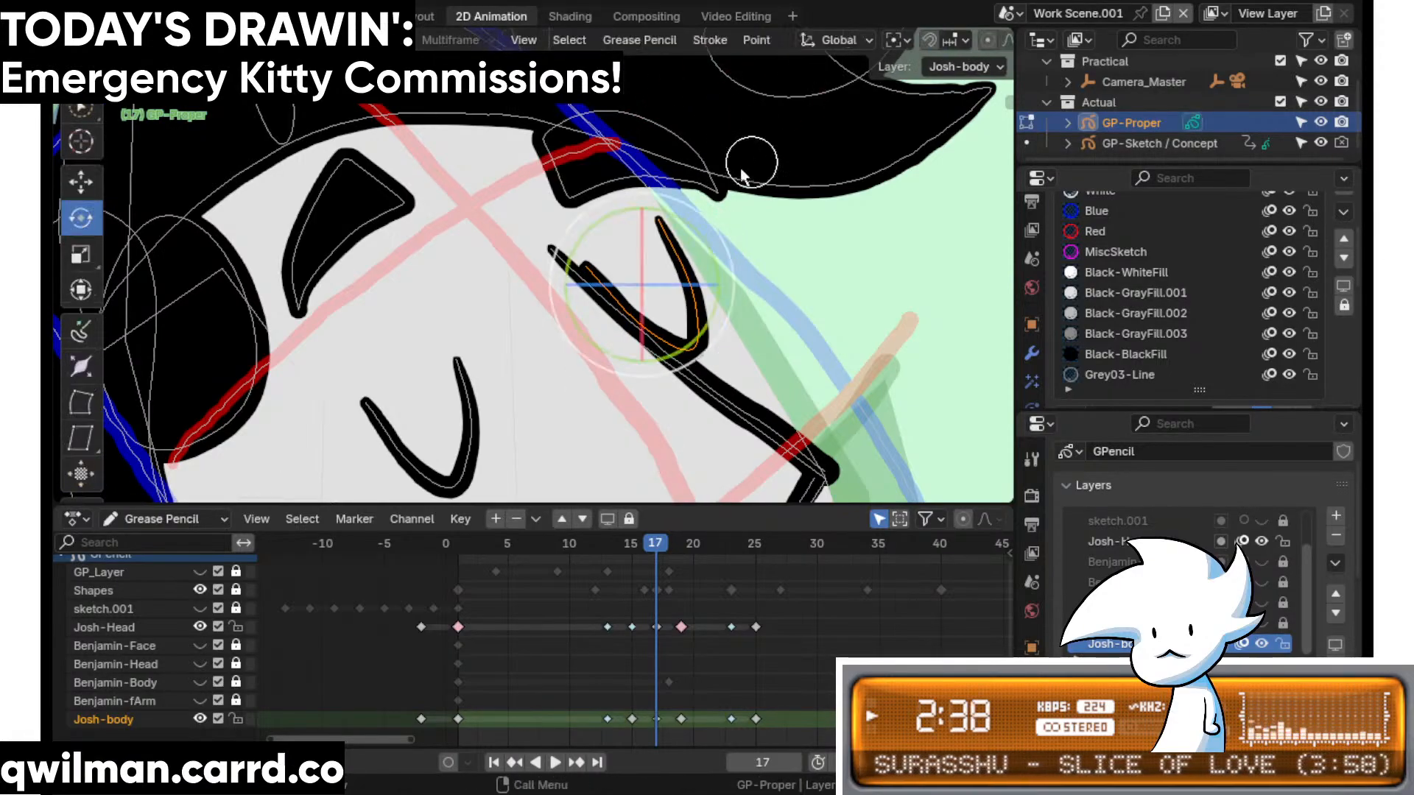
pyautogui.hotkey('shift', 'space')
pyautogui.click(664, 150)
pyautogui.moveTo(658, 312); pyautogui.dragTo(660, 332)
pyautogui.hotkey('ctrl', 'Tab')
pyautogui.hotkey('shift', 'space')
pyautogui.click(581, 349)
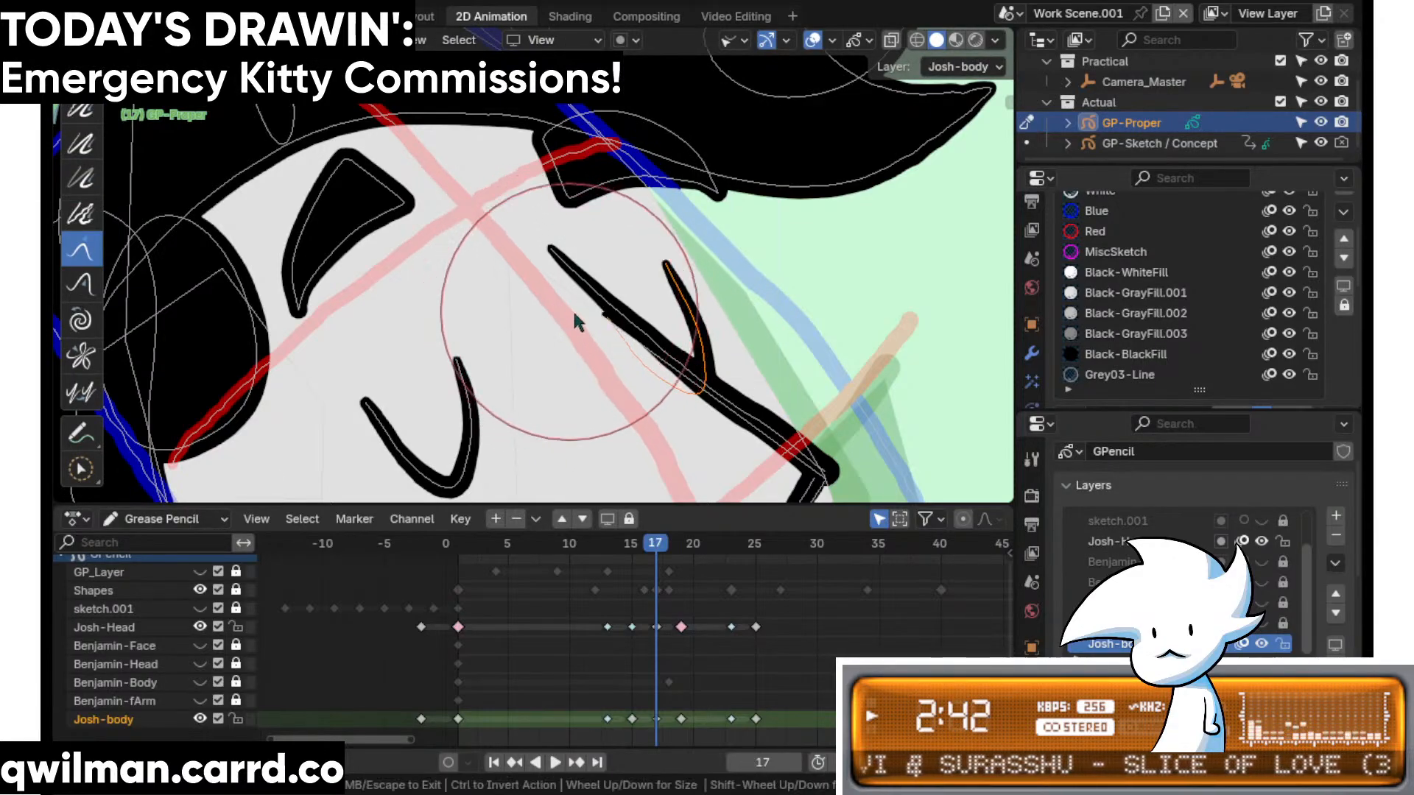
# - Select the nose shape beside the far eye and activate the Grab sculpt tool
pyautogui.hotkey('shift', 'space')
pyautogui.press('c')
pyautogui.click(516, 247)
pyautogui.hotkey('shift', 'space')
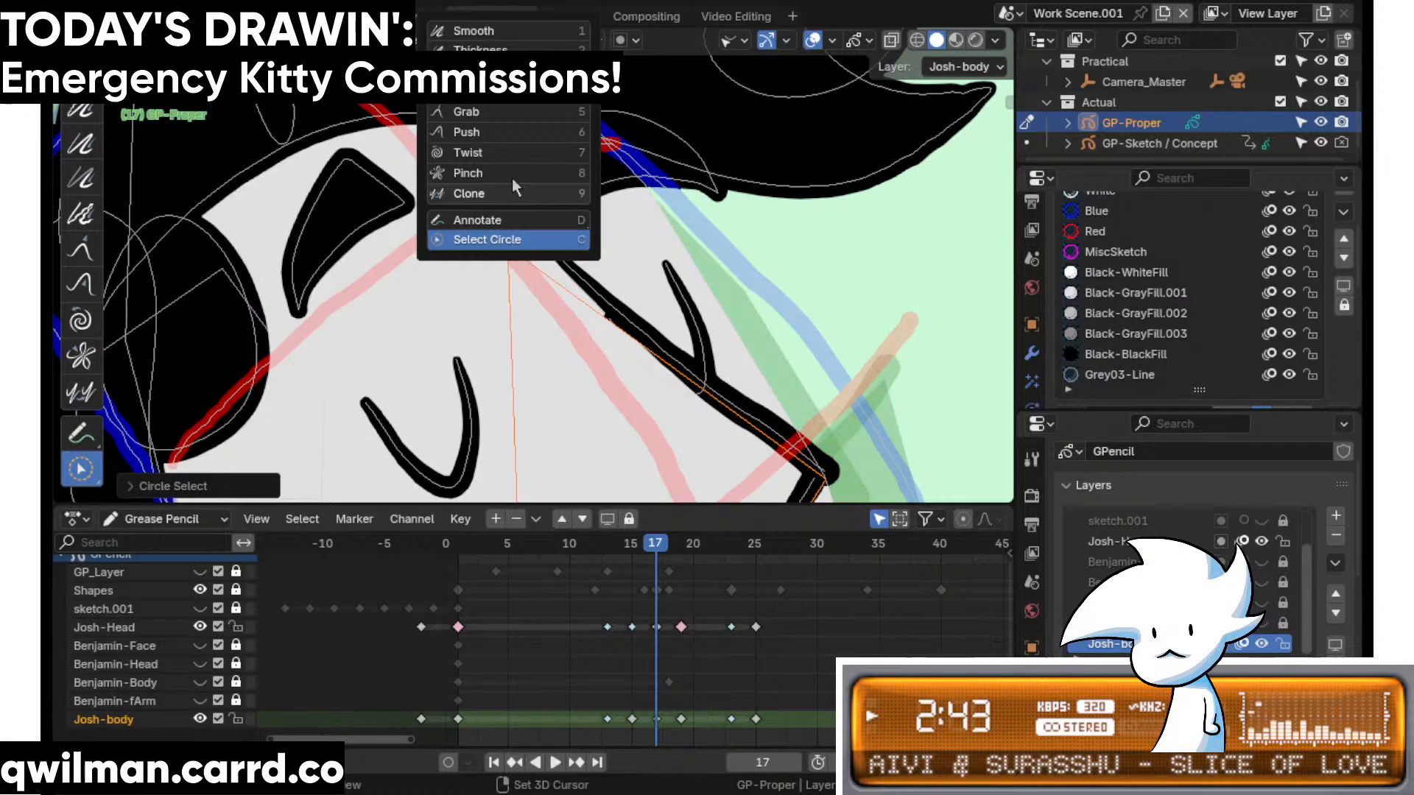
pyautogui.click(489, 118)
pyautogui.scroll(-3, 552, 236)
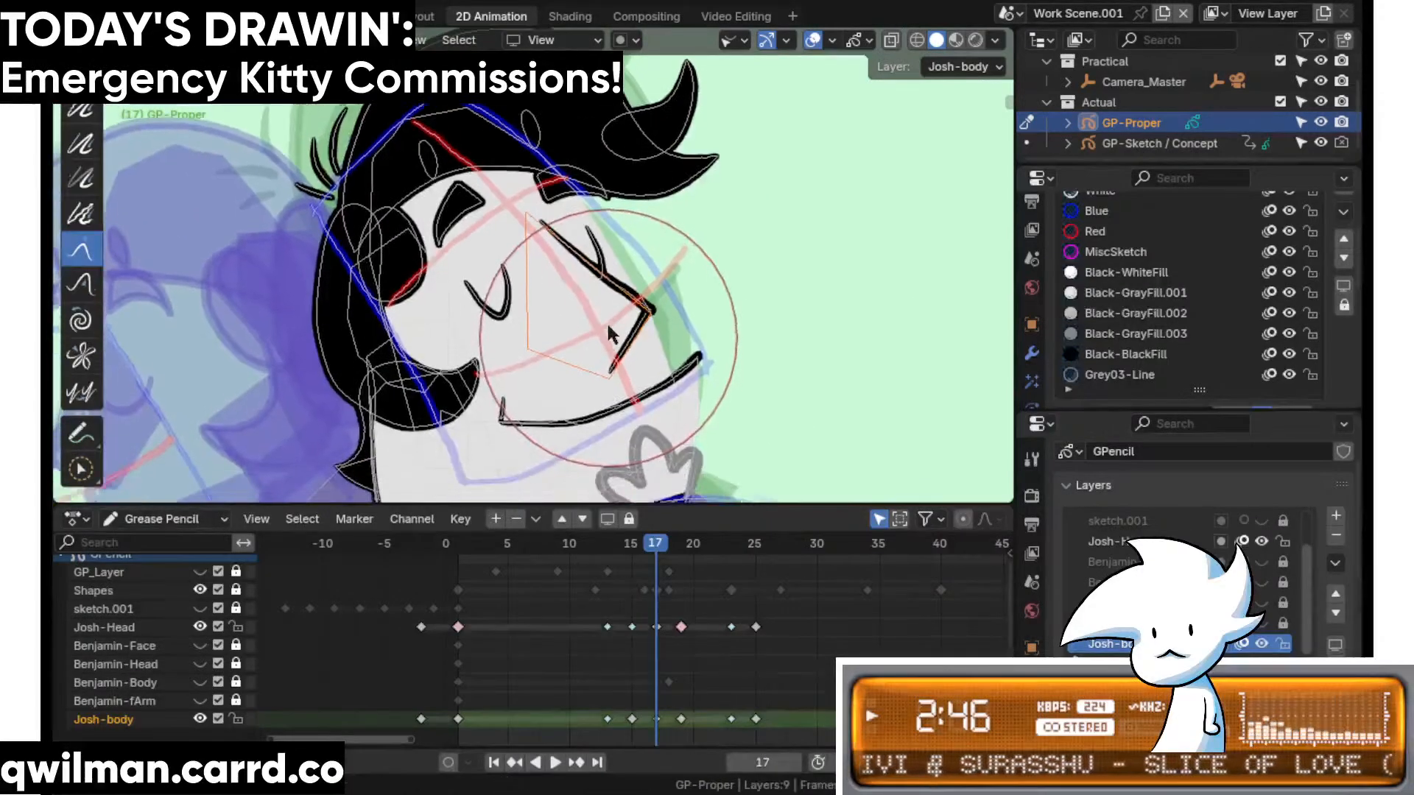
# - Play the animation to check the closed eyes in motion, and save the file
pyautogui.press('space')
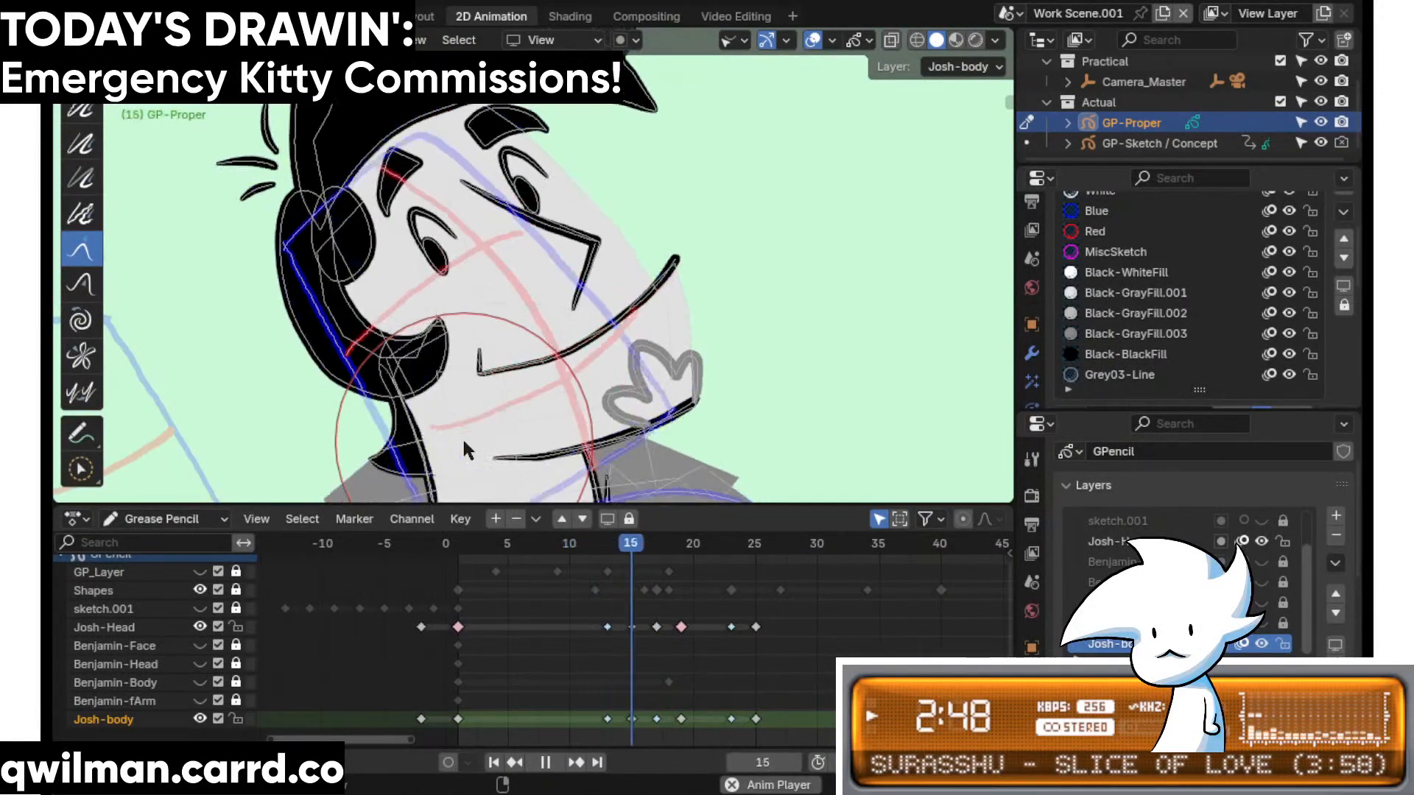
pyautogui.press('space')
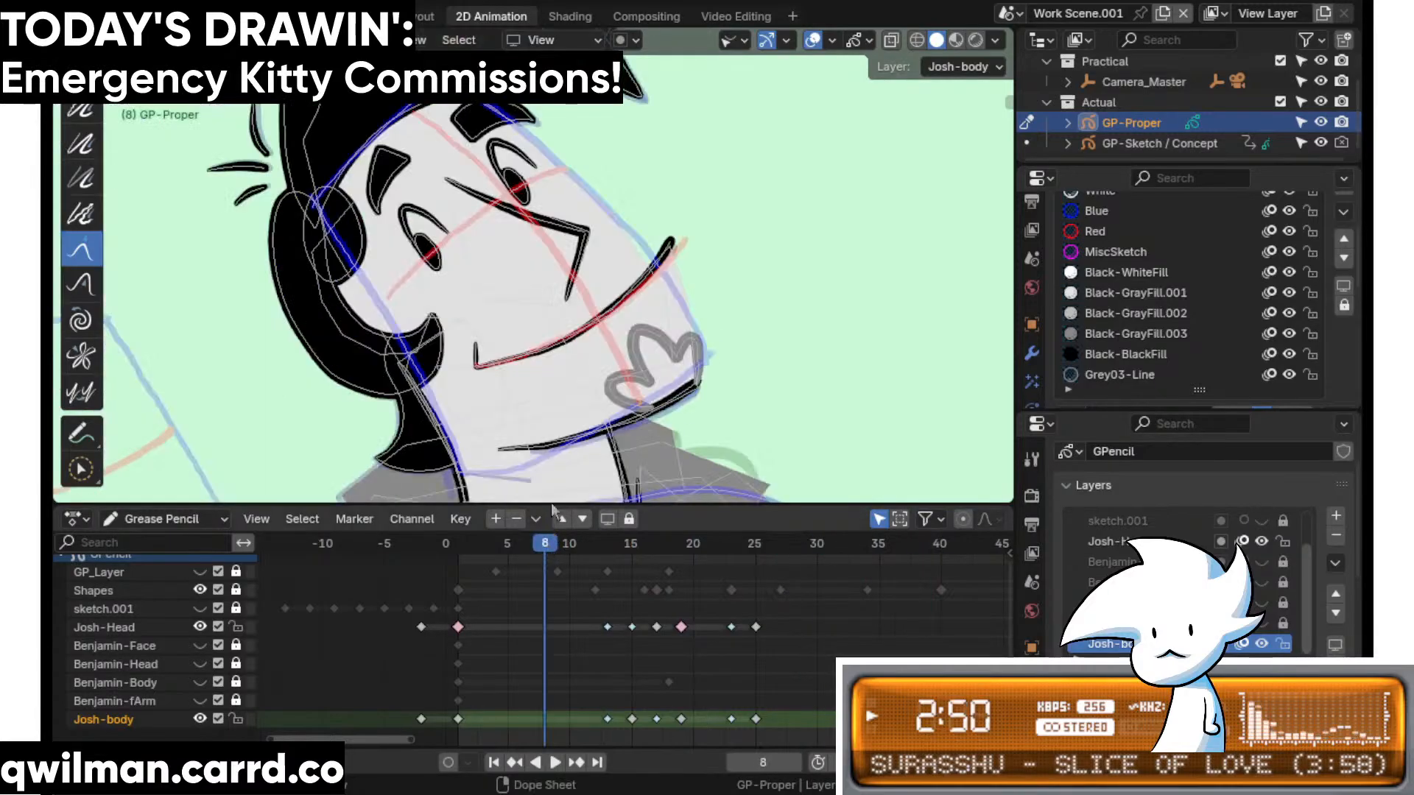
pyautogui.scroll(-5, 545, 442)
pyautogui.press('space')
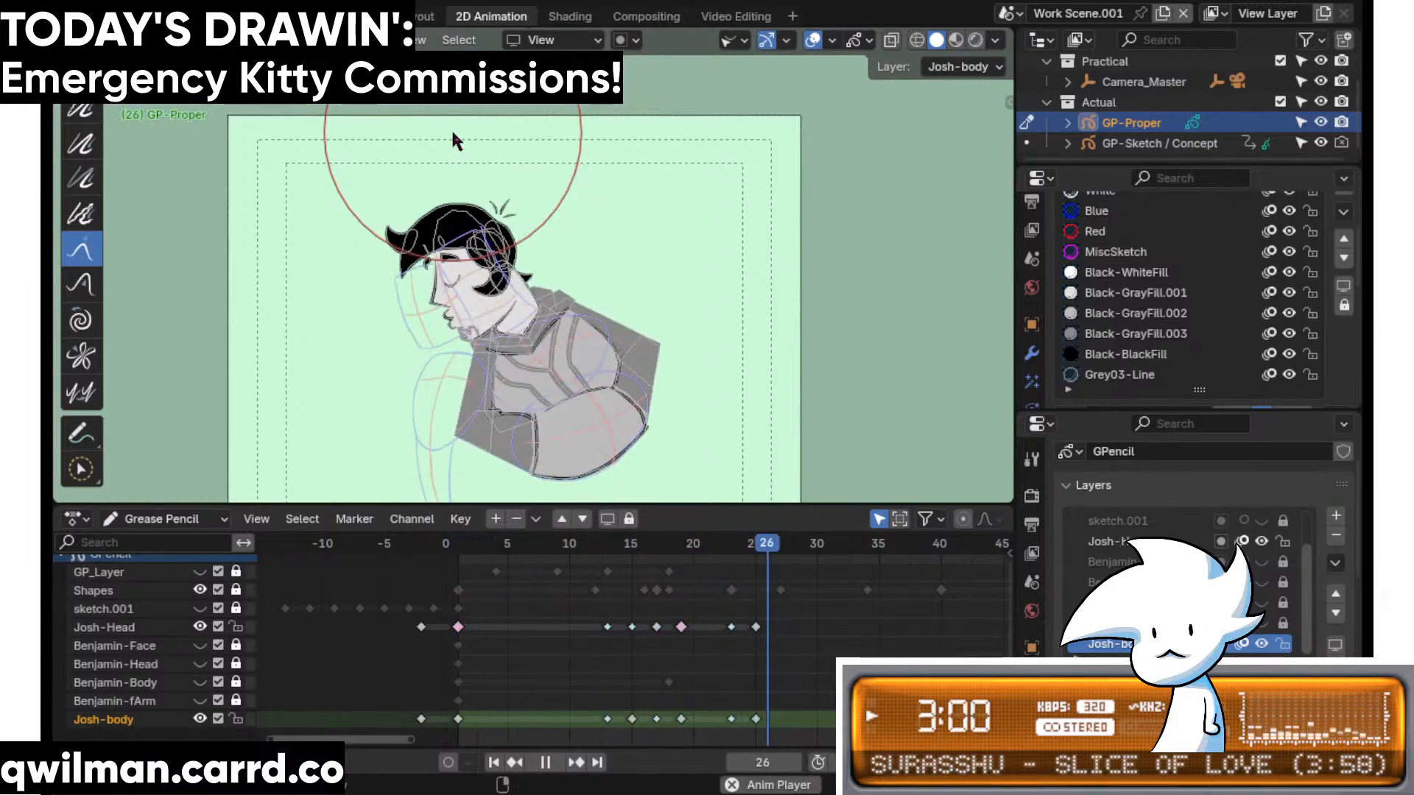
pyautogui.press('space')
pyautogui.hotkey('ctrl', 's')
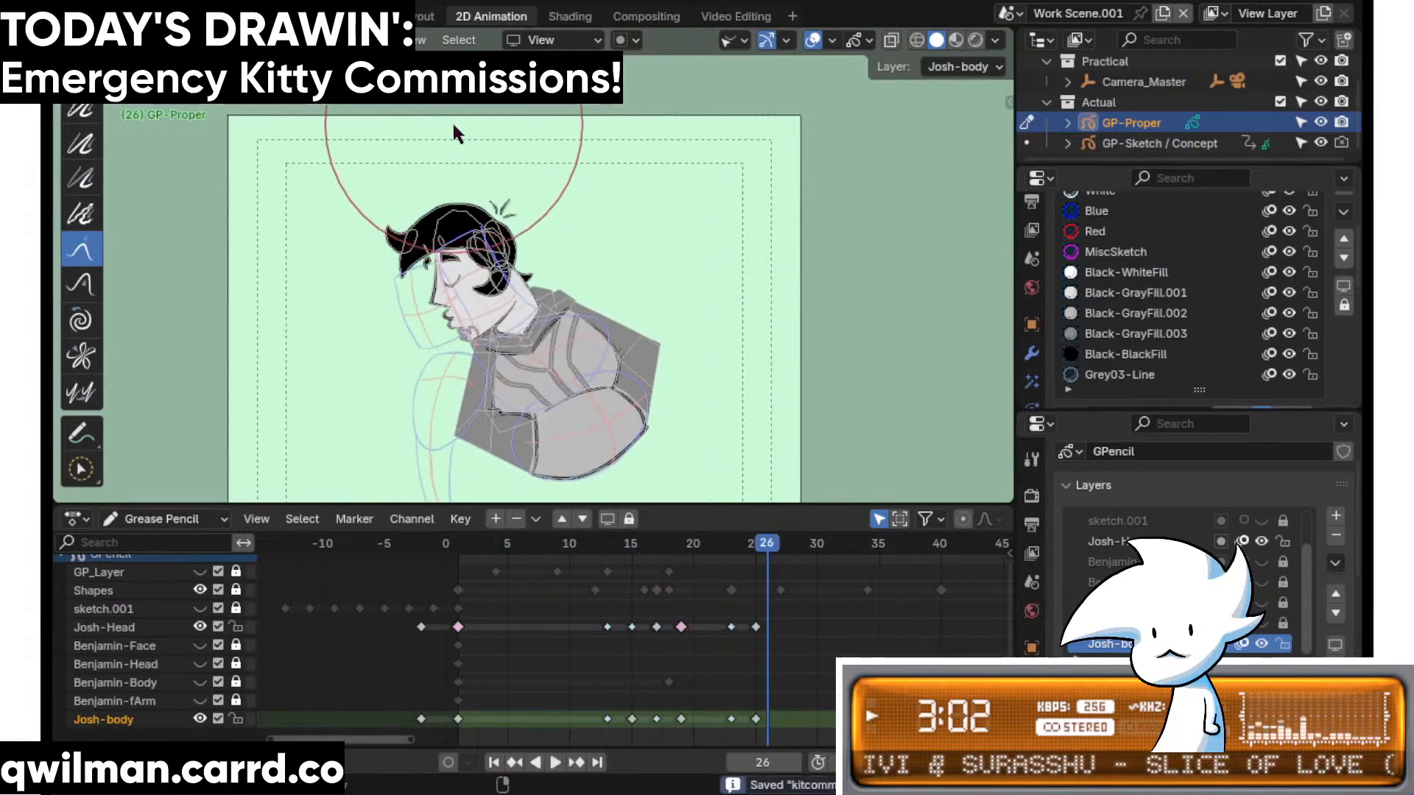
# - Duplicate the Josh-Head and Josh-body keyframes from frame 17 to frame 34 and show frame 34
pyautogui.moveTo(658, 534)
pyautogui.mouseDown()
pyautogui.moveTo(779, 526)
pyautogui.moveTo(877, 553)
pyautogui.moveTo(832, 561)
pyautogui.moveTo(867, 548)
pyautogui.mouseUp()
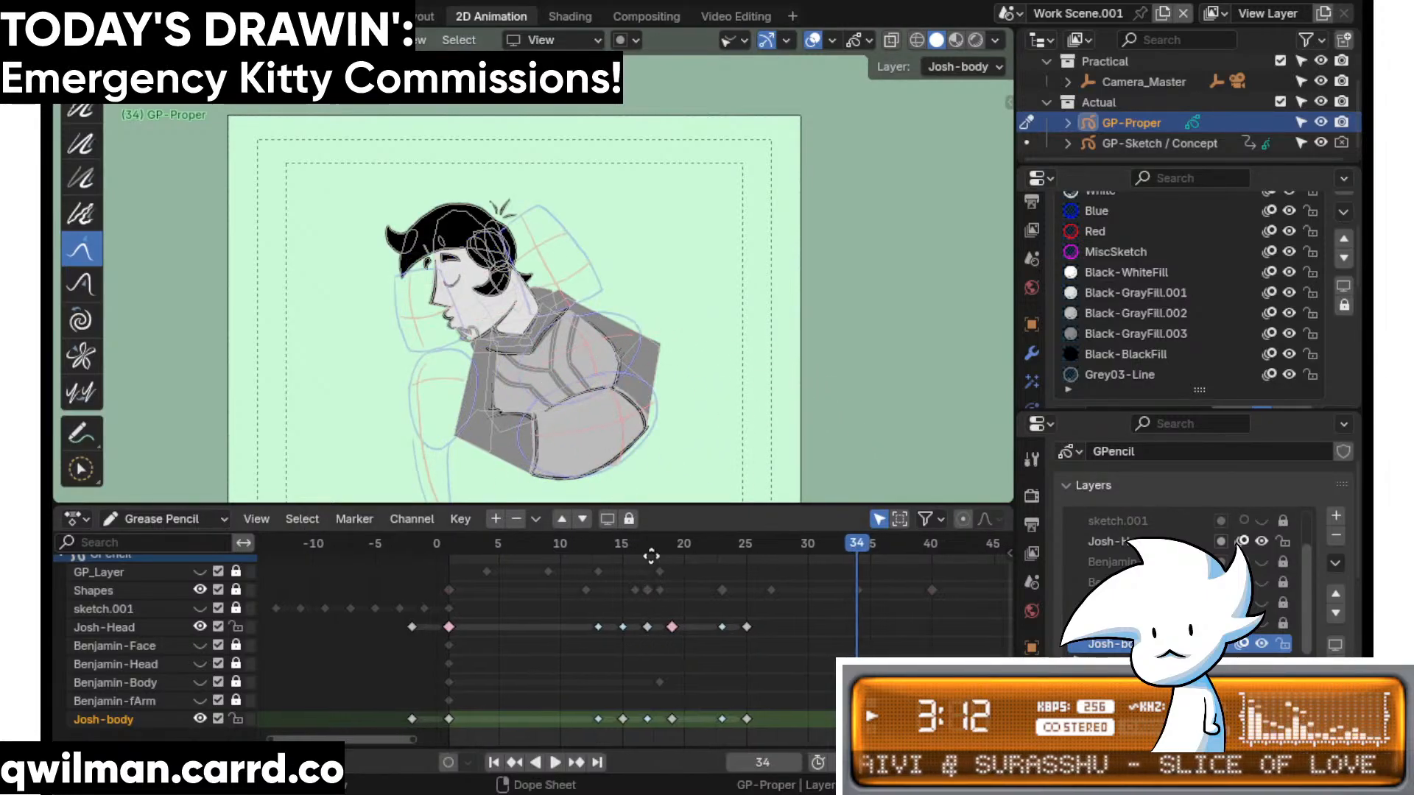
pyautogui.moveTo(645, 546); pyautogui.dragTo(649, 553)
pyautogui.moveTo(657, 617); pyautogui.dragTo(637, 751)
pyautogui.rightClick(643, 647)
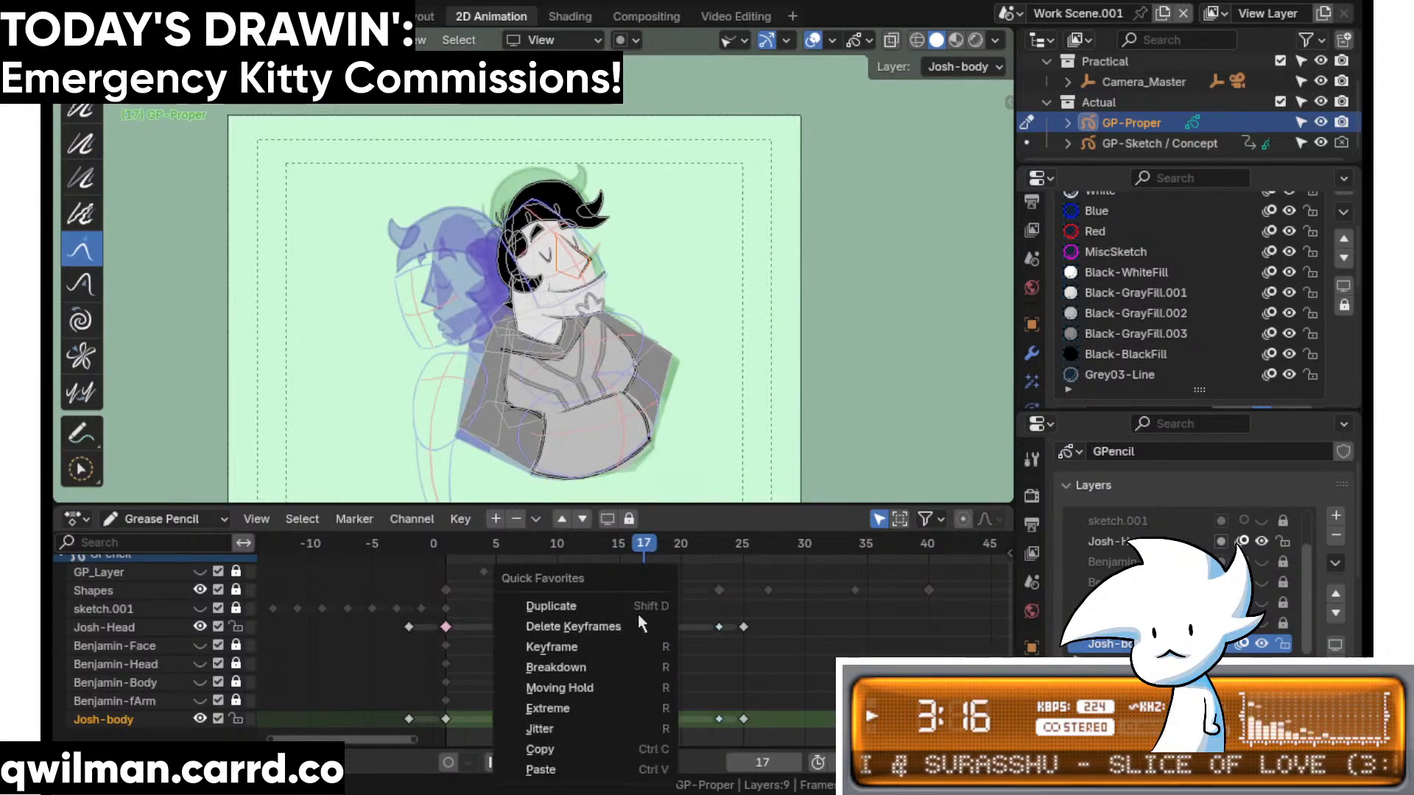
pyautogui.click(637, 614)
pyautogui.click(842, 648)
pyautogui.moveTo(844, 544); pyautogui.dragTo(854, 550)
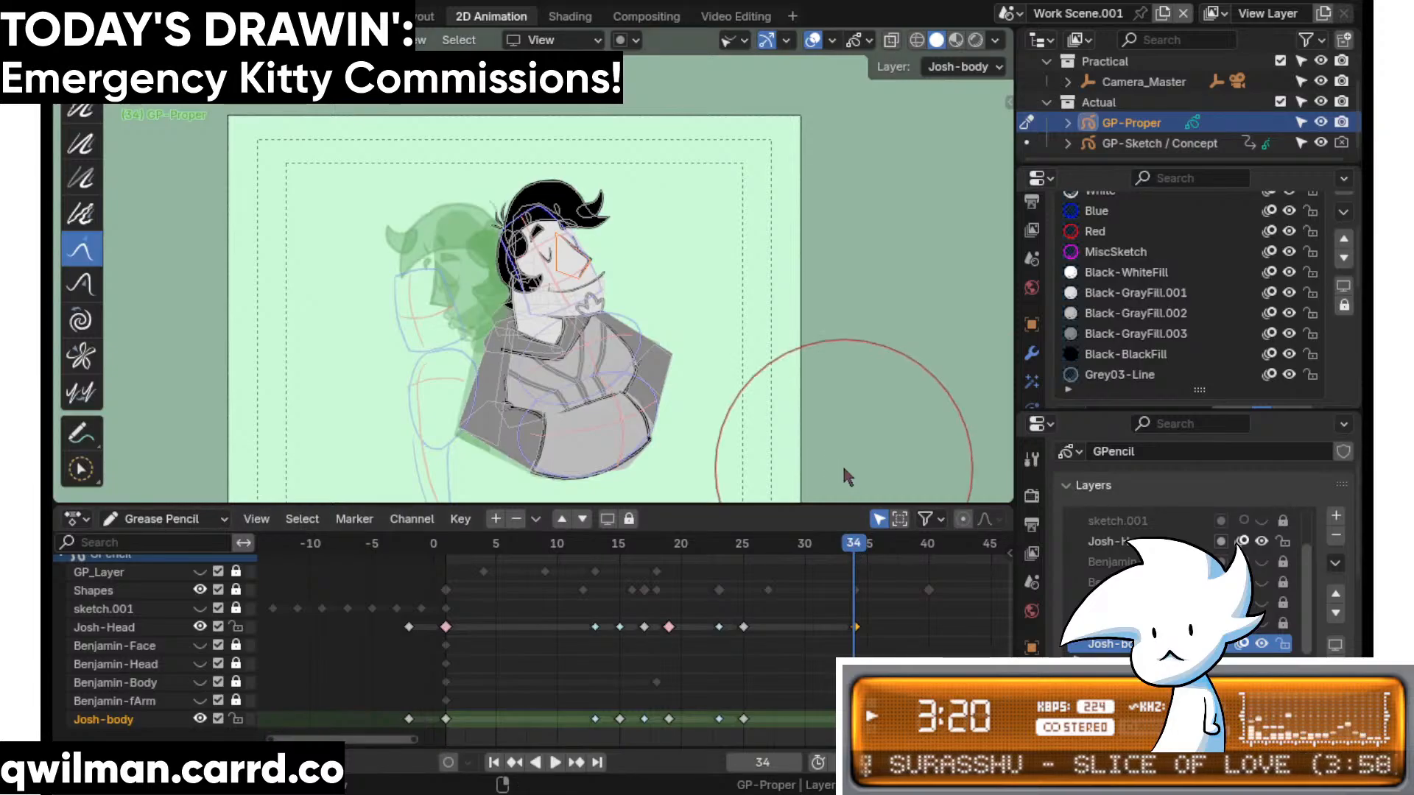
# - Select the main hair shape at frame 34 and adjust its front tip with Grab
pyautogui.keyDown('shift'); pyautogui.moveTo(693, 295); pyautogui.dragTo(678, 342, button='middle'); pyautogui.keyUp('shift')
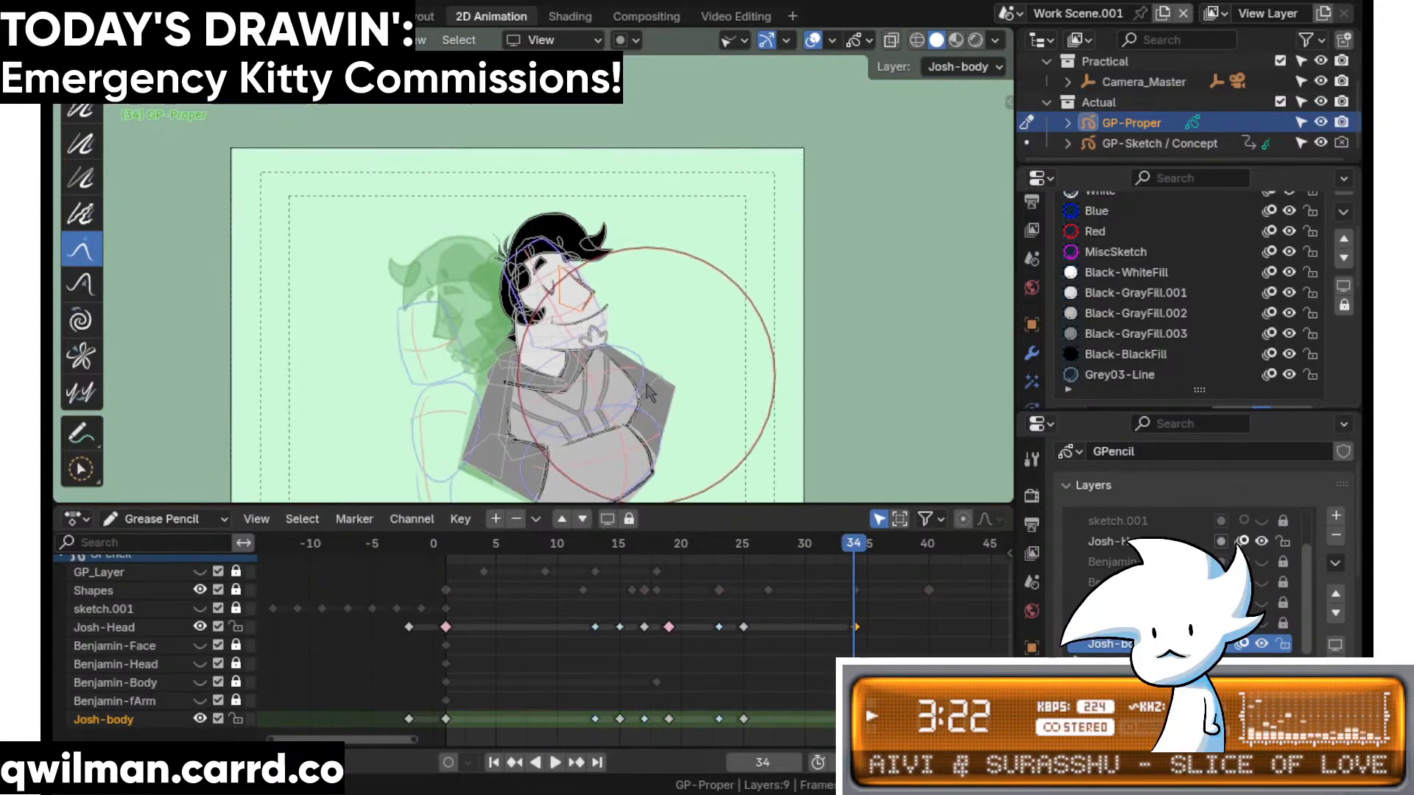
pyautogui.scroll(7, 710, 269)
pyautogui.press('w')
pyautogui.moveTo(749, 214); pyautogui.dragTo(756, 261)
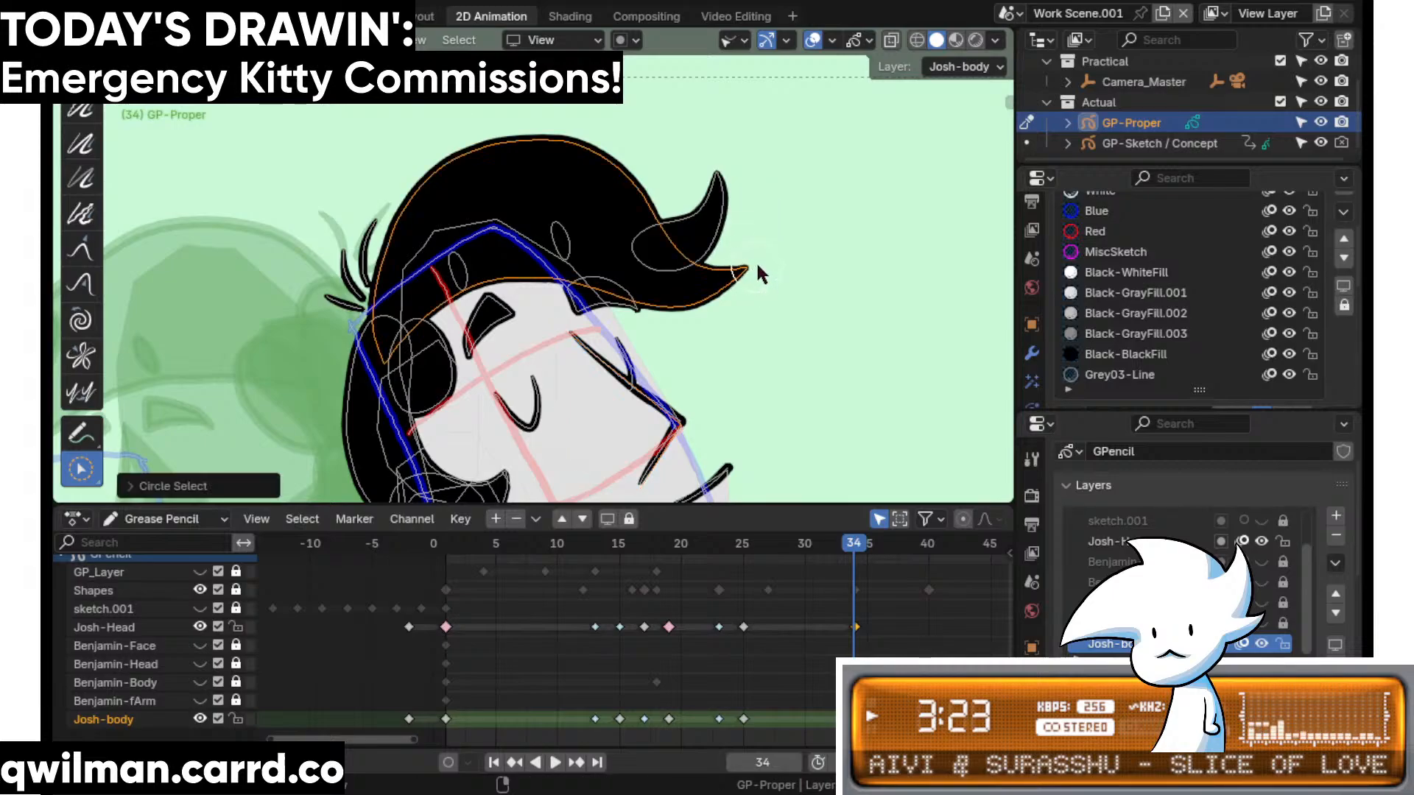
pyautogui.hotkey('shift', 'space')
pyautogui.click(709, 144)
pyautogui.scroll(-3, 715, 281)
pyautogui.scroll(2, 716, 286)
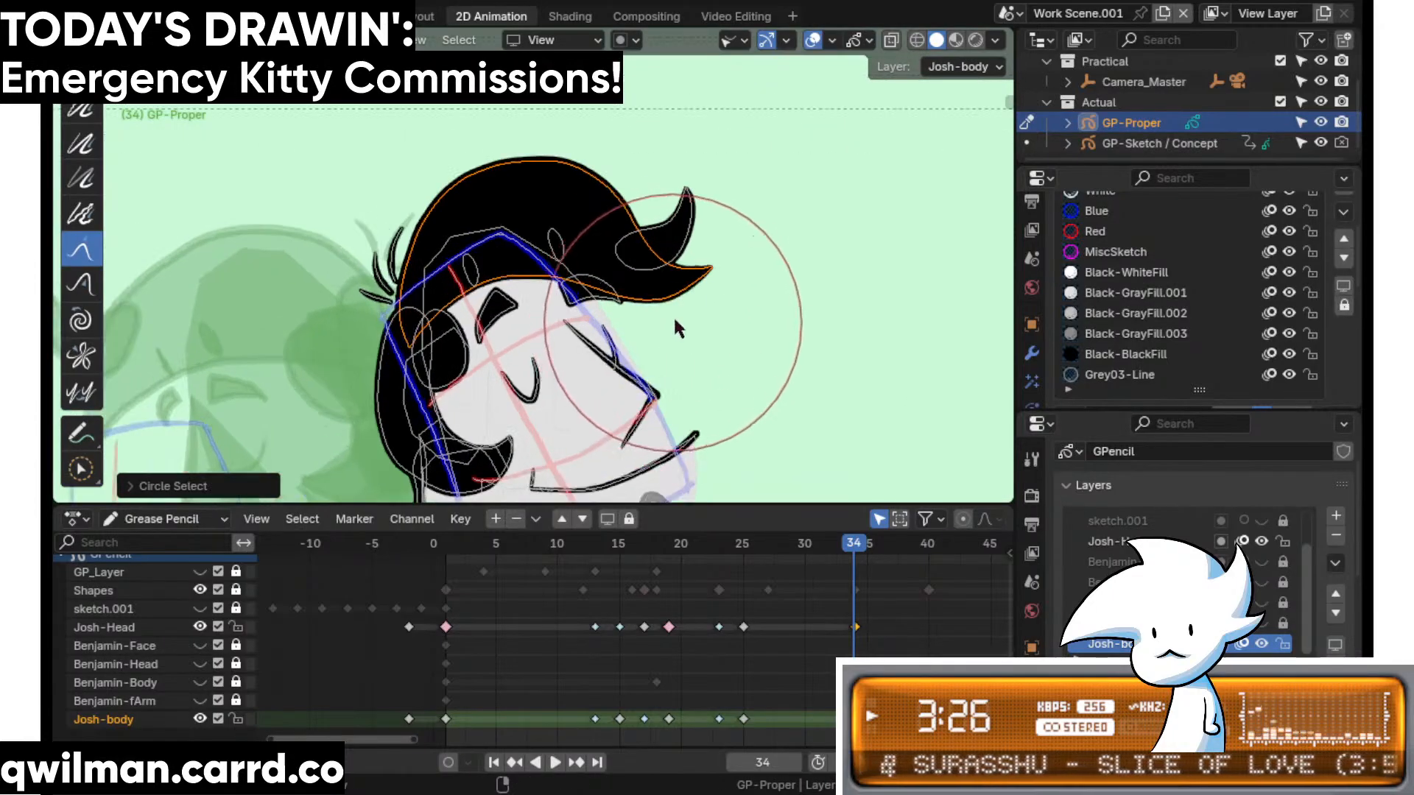
pyautogui.scroll(-3, 673, 318)
pyautogui.moveTo(667, 314); pyautogui.dragTo(659, 284)
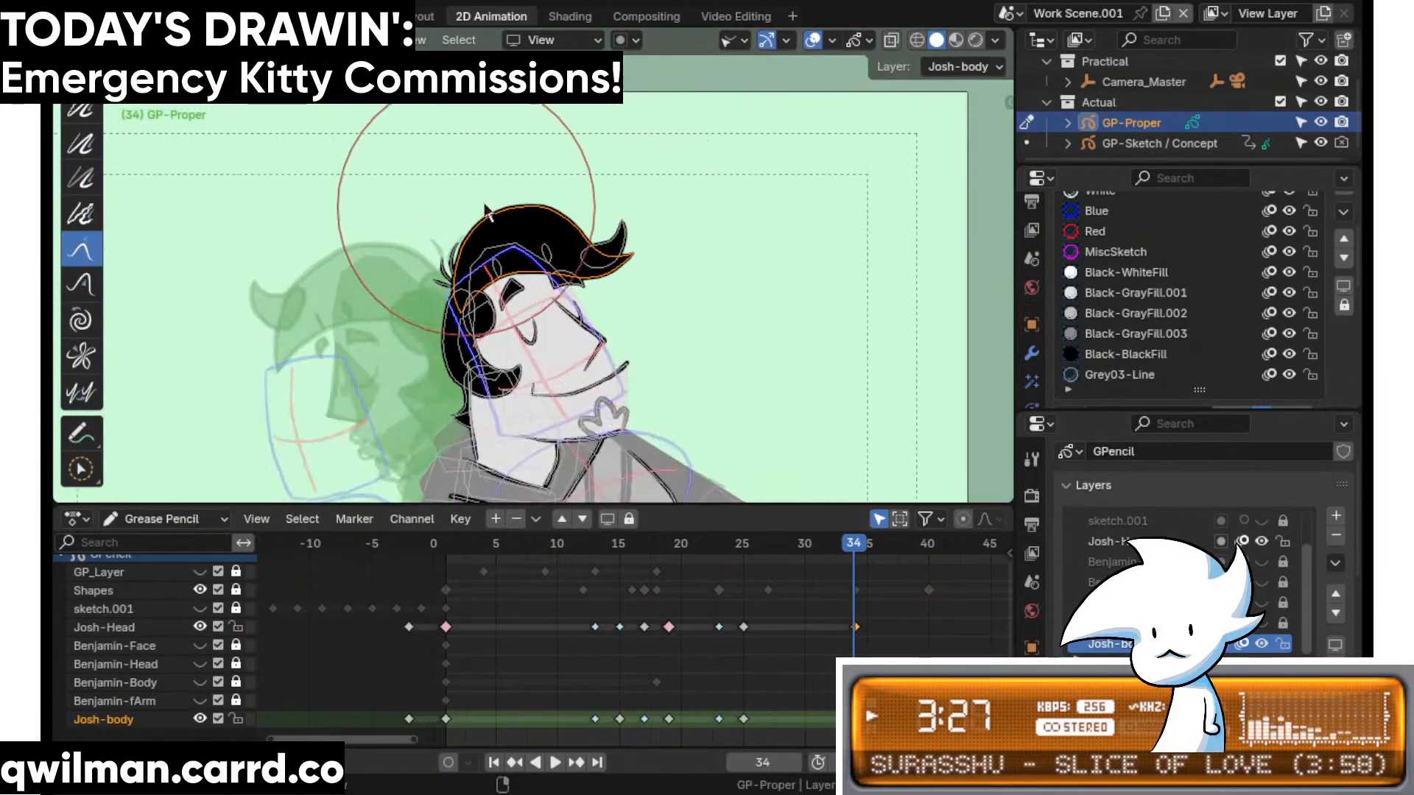
# - Select the upper forelock curl at frame 34
pyautogui.scroll(2, 686, 219)
pyautogui.press('w')
pyautogui.moveTo(677, 214); pyautogui.dragTo(726, 274)
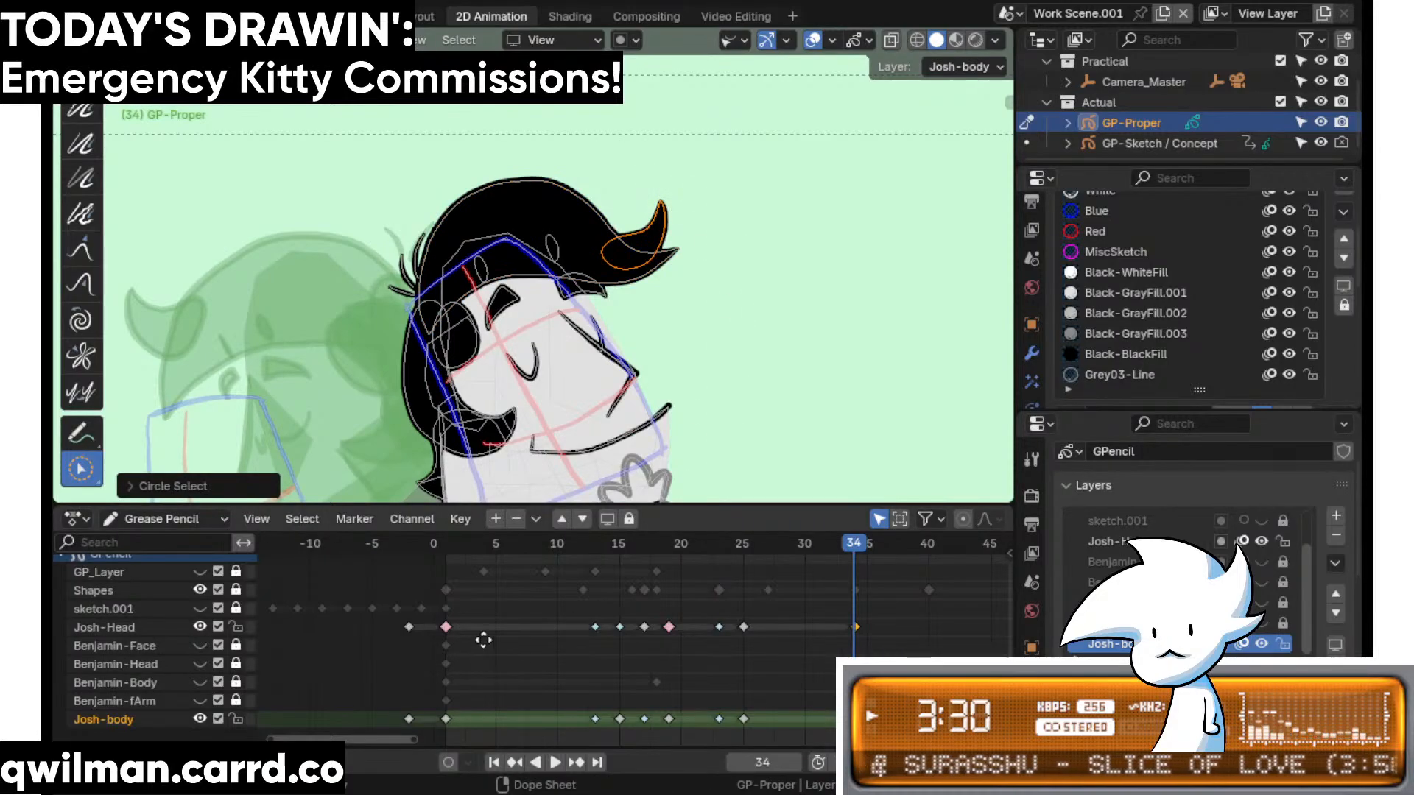
# - Duplicate the head and body keyframes from frame 1 to frame 40 and check the new pose with playback
pyautogui.moveTo(483, 640); pyautogui.dragTo(461, 640, button='middle')
pyautogui.keyDown('alt'); pyautogui.click(424, 629); pyautogui.keyUp('alt')
pyautogui.press('q')
pyautogui.click(425, 605)
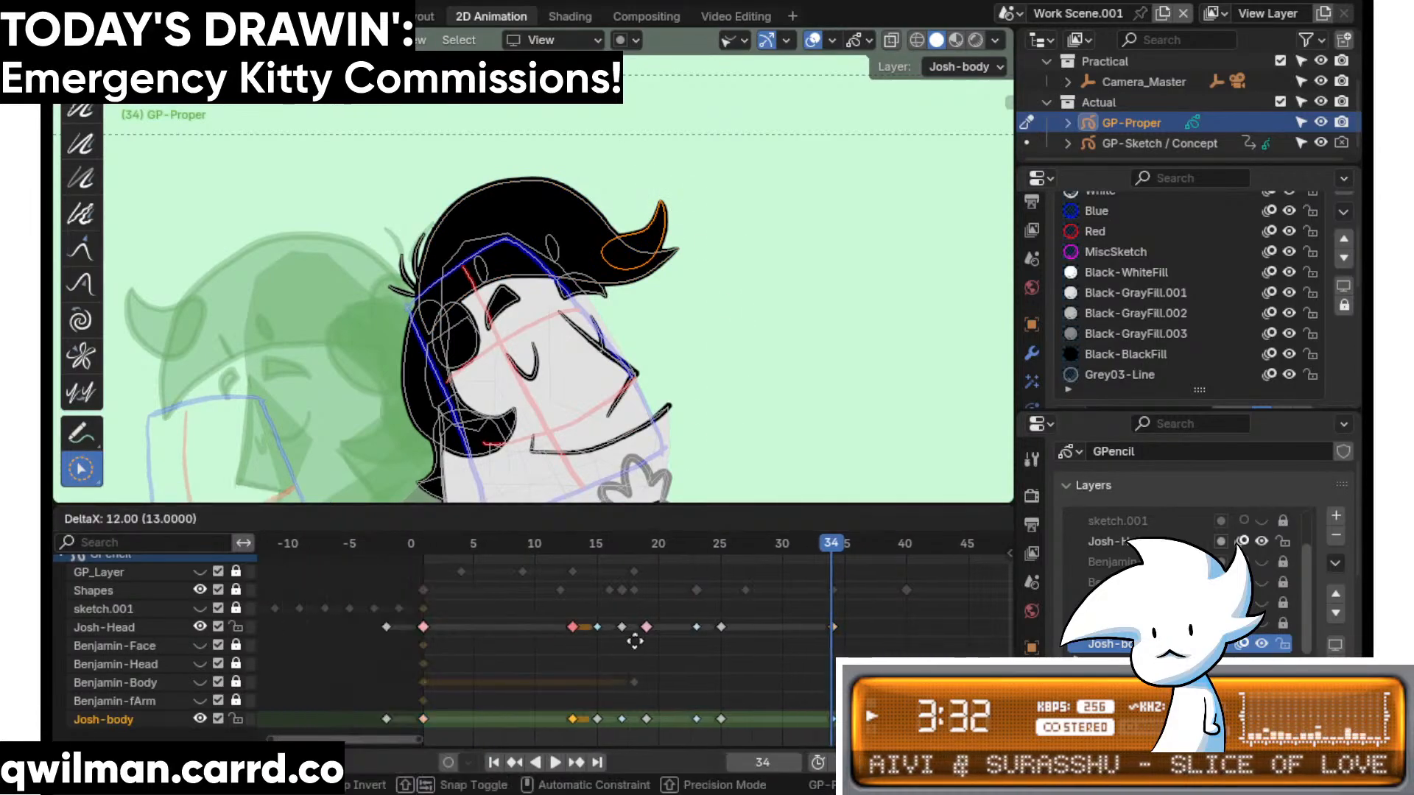
pyautogui.click(901, 651)
pyautogui.press('space')
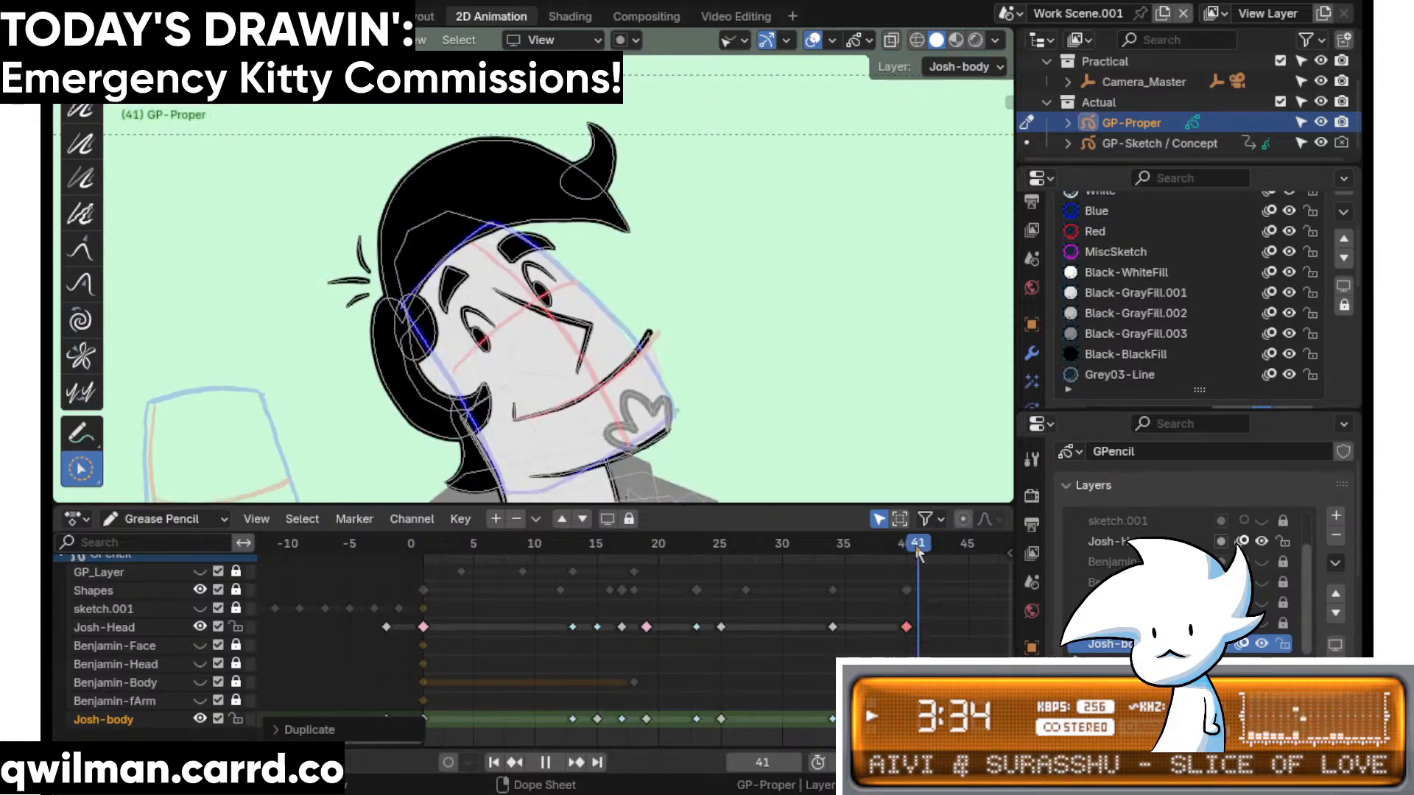
pyautogui.press('space')
# - Set the Josh-Head key at frame 34 to the Extreme keyframe type
pyautogui.click(906, 628)
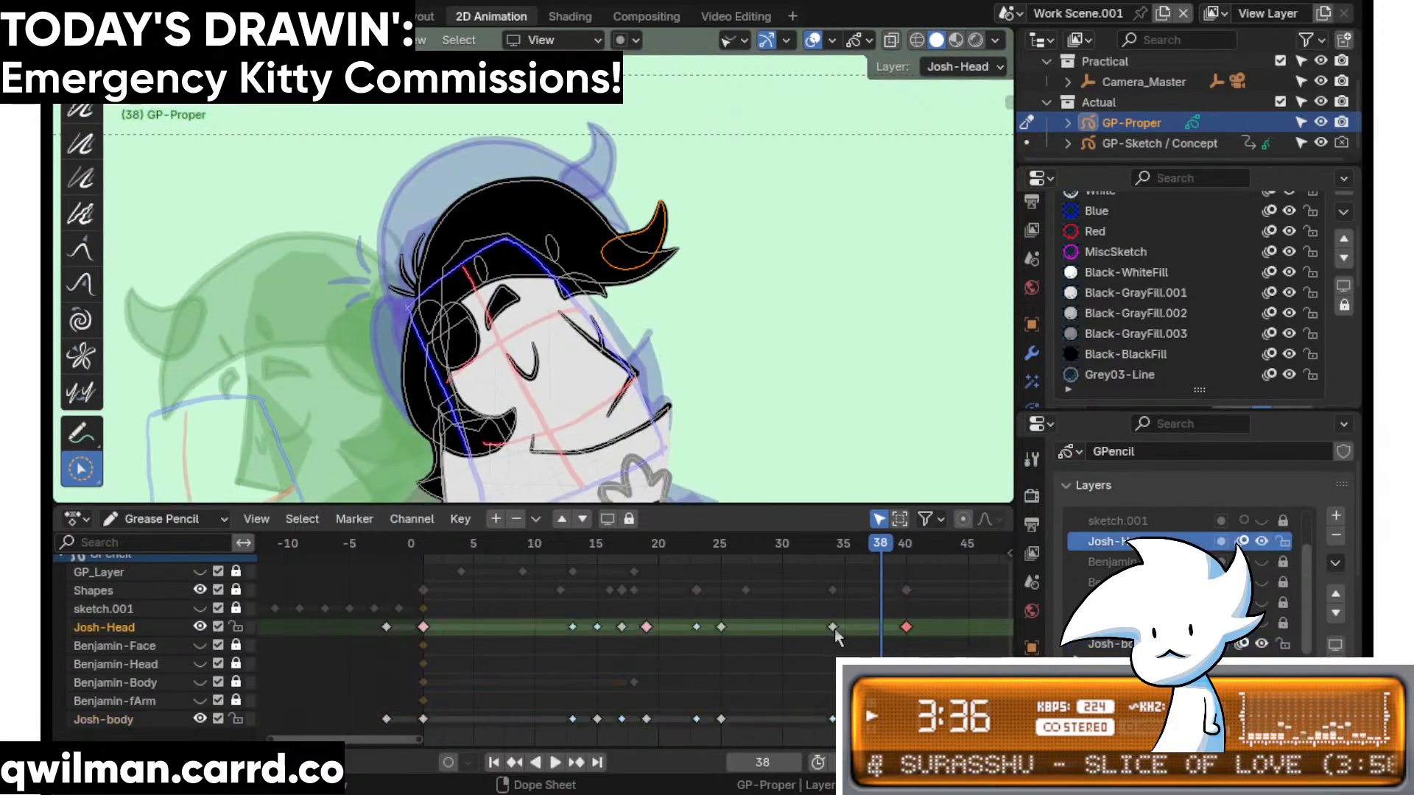
pyautogui.keyDown('shift'); pyautogui.click(832, 627); pyautogui.keyUp('shift')
pyautogui.press('q')
pyautogui.click(781, 711)
# - Set the Josh-Head key at frame 40 to the regular Keyframe type
pyautogui.click(904, 627)
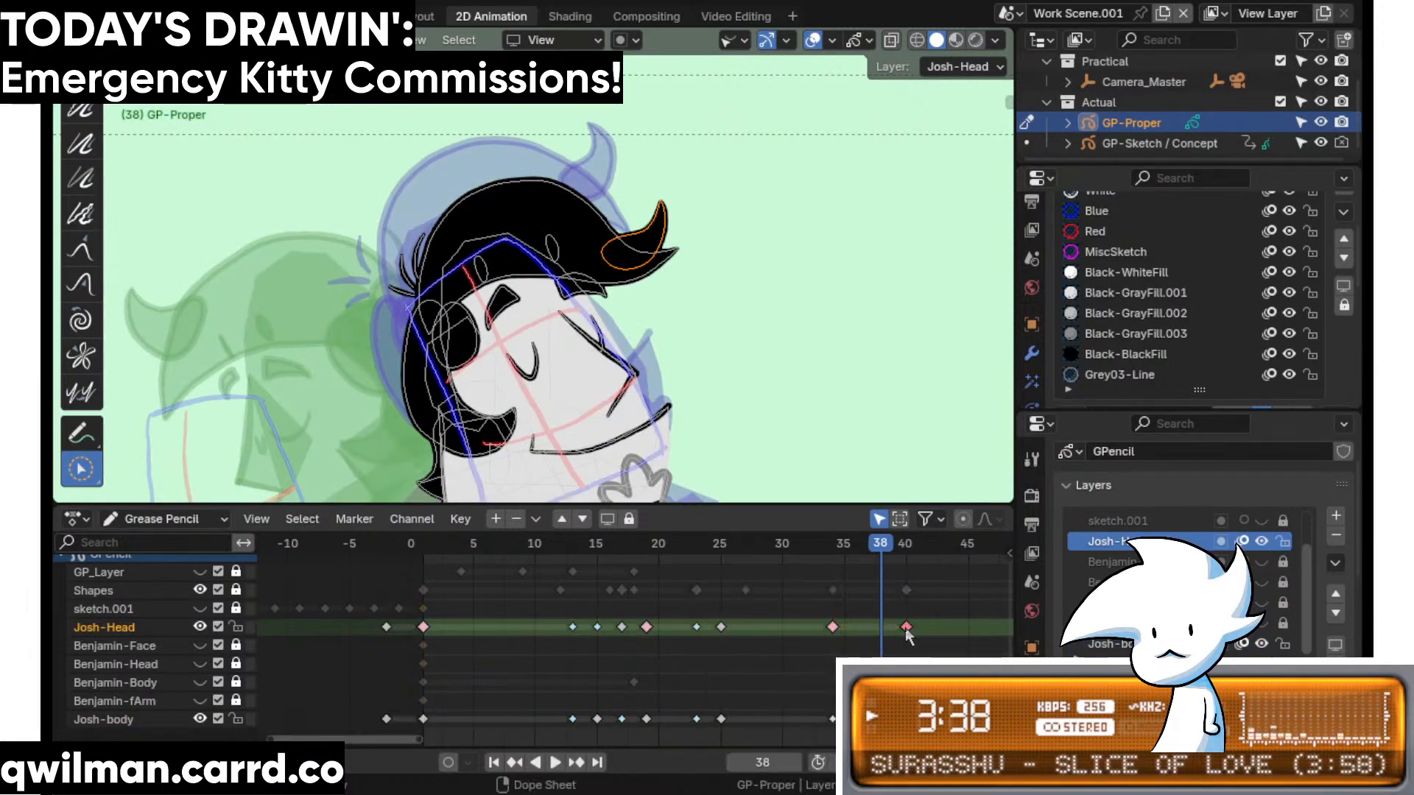
pyautogui.press('q')
pyautogui.click(872, 549)
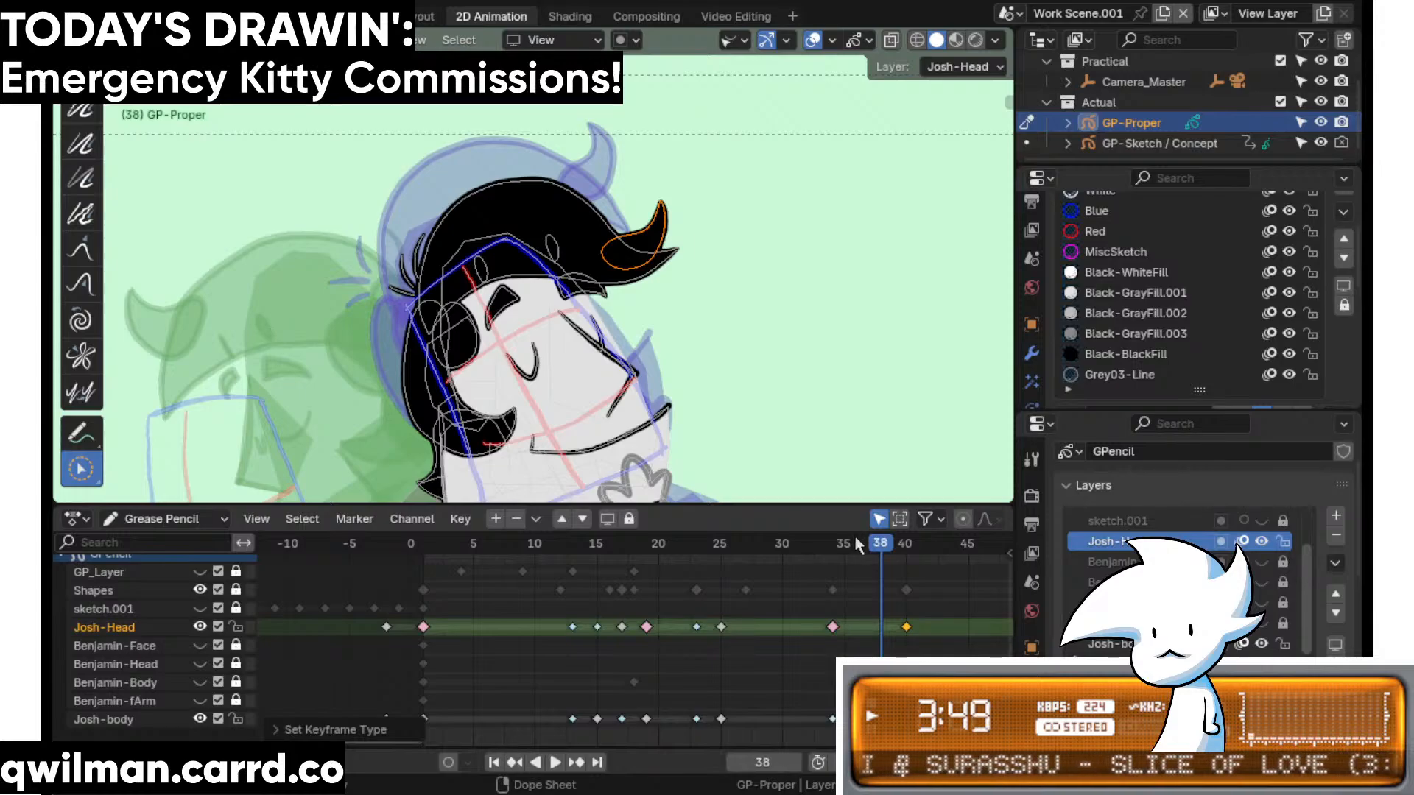
# - Play back the new pose and reshape the selected forelock curl of the frame 34 head drawing with the Grab brush
pyautogui.press('space')
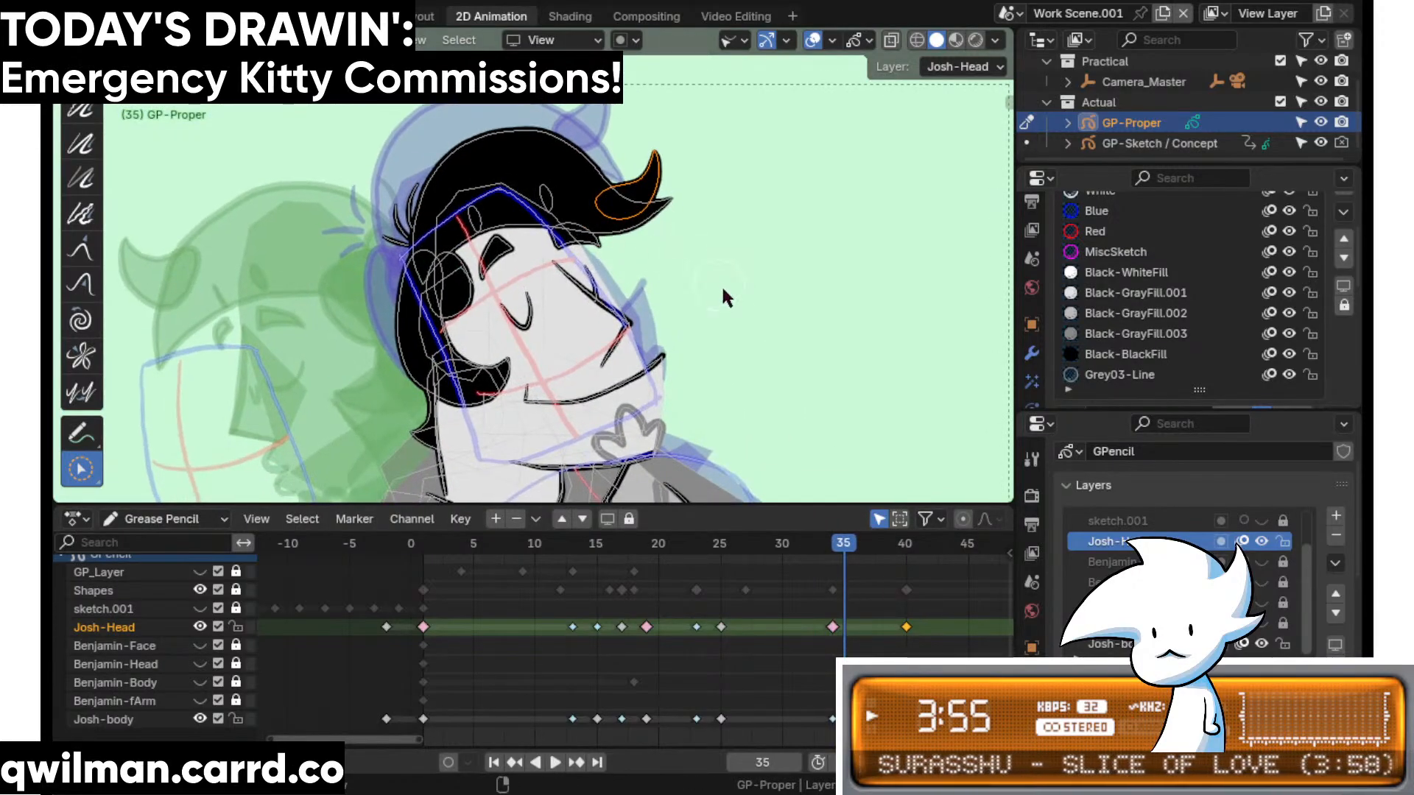
pyautogui.press('space')
pyautogui.hotkey('shift', 'space')
pyautogui.click(620, 122)
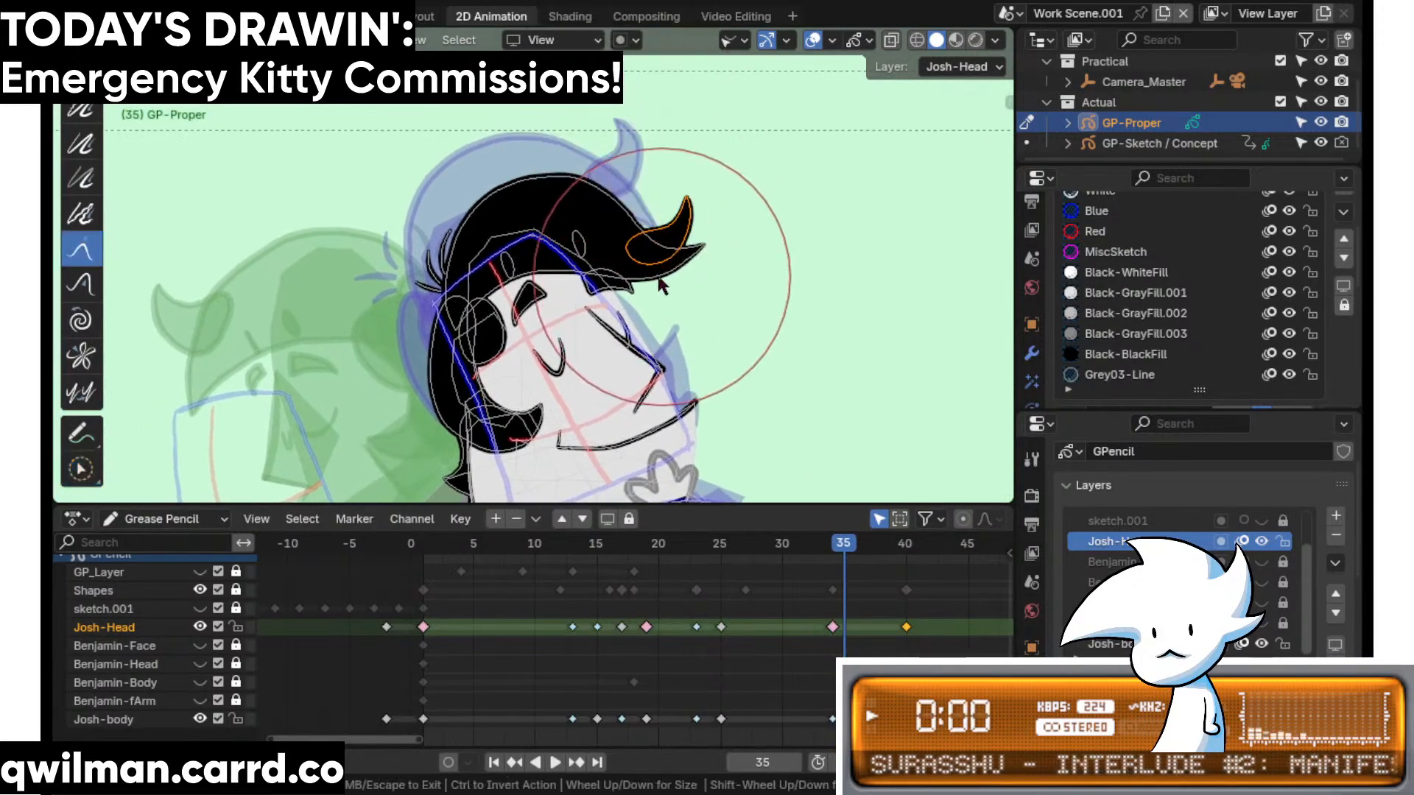
pyautogui.keyDown('shift'); pyautogui.moveTo(586, 296); pyautogui.dragTo(749, 273, button='middle'); pyautogui.keyUp('shift')
pyautogui.keyDown('ctrl'); pyautogui.moveTo(750, 273); pyautogui.dragTo(750, 220, button='middle'); pyautogui.keyUp('ctrl')
# - Select the lowest stray hair behind the head and bend it downward with the Grab brush
pyautogui.press('w')
pyautogui.click(563, 268)
pyautogui.hotkey('shift', 'space')
pyautogui.click(478, 133)
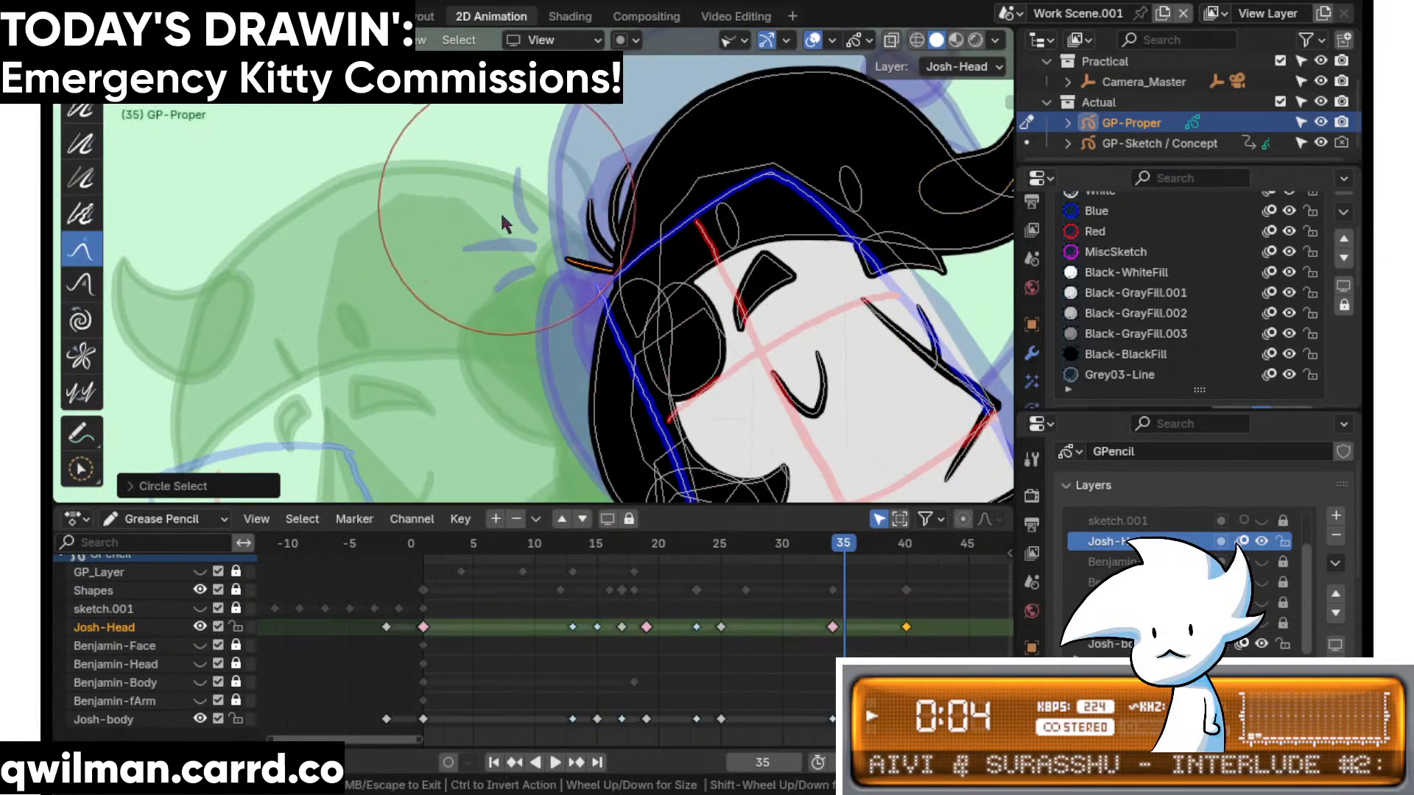
pyautogui.moveTo(588, 328); pyautogui.dragTo(539, 349)
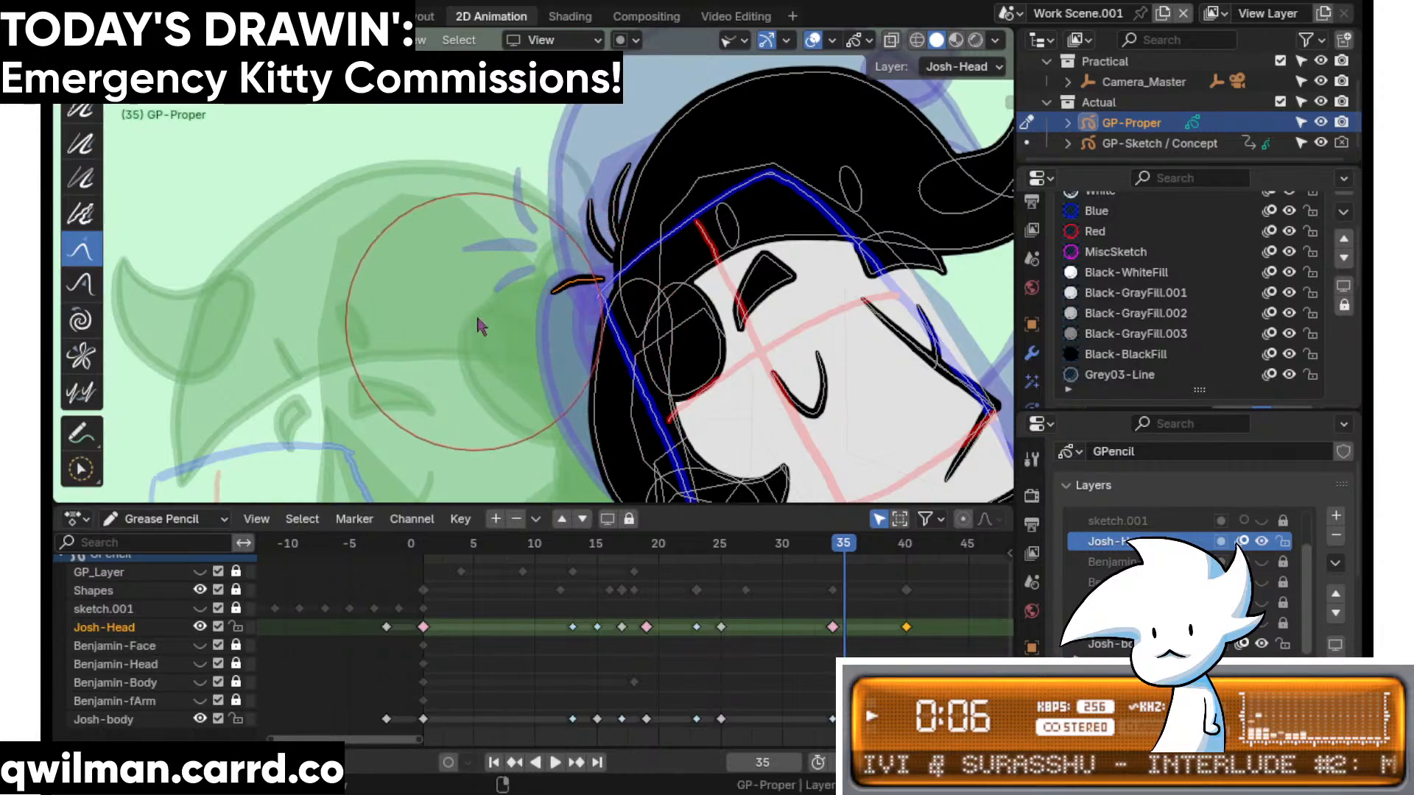
pyautogui.keyDown('ctrl'); pyautogui.moveTo(479, 325); pyautogui.dragTo(460, 224, button='middle'); pyautogui.keyUp('ctrl')
# - Select the middle stray hair behind the head and reshape it with the Grab brush
pyautogui.press('w')
pyautogui.click(600, 203)
pyautogui.hotkey('shift', 'space')
pyautogui.click(522, 111)
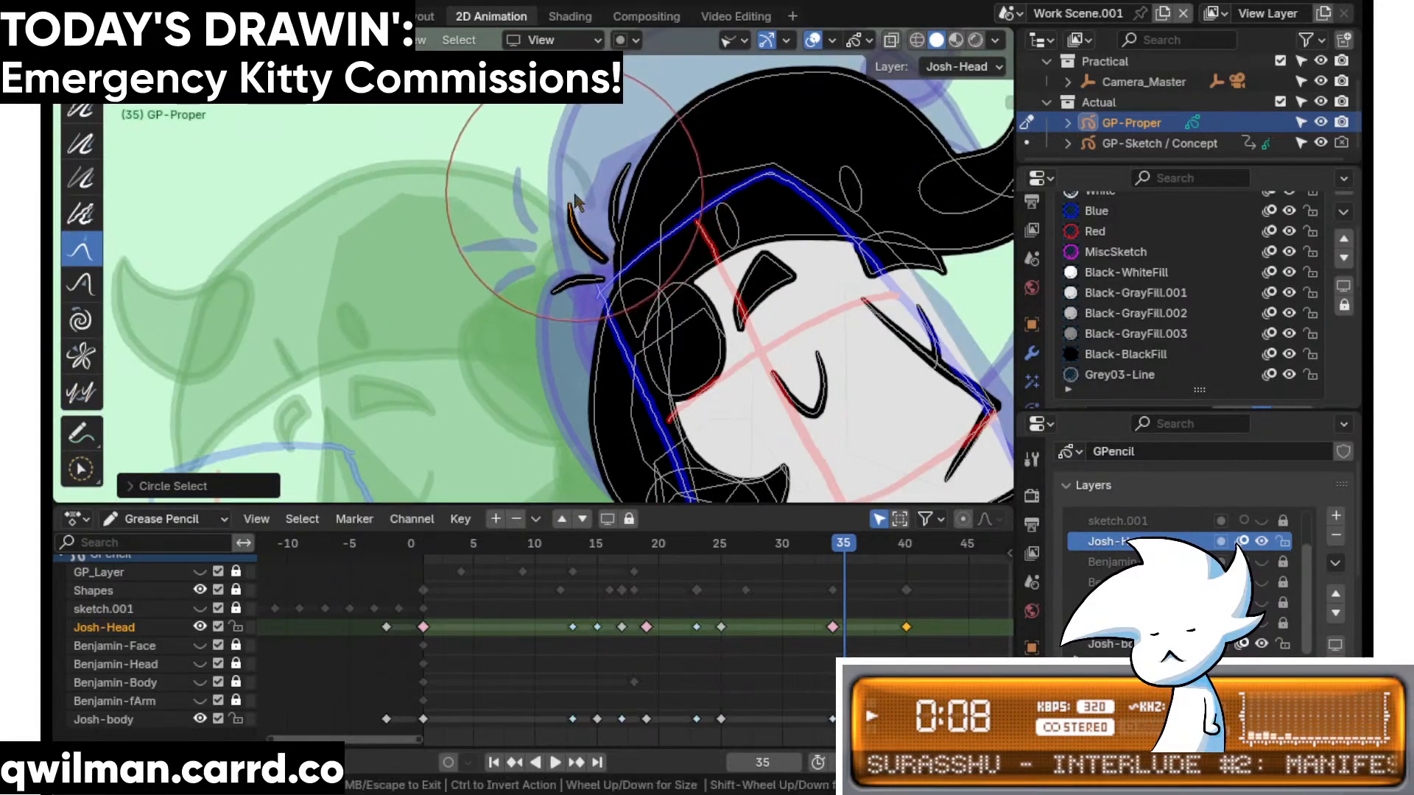
# - Curve the upper stray hair behind the head with the Grab brush and check the neck area
pyautogui.hotkey('shift', 'space')
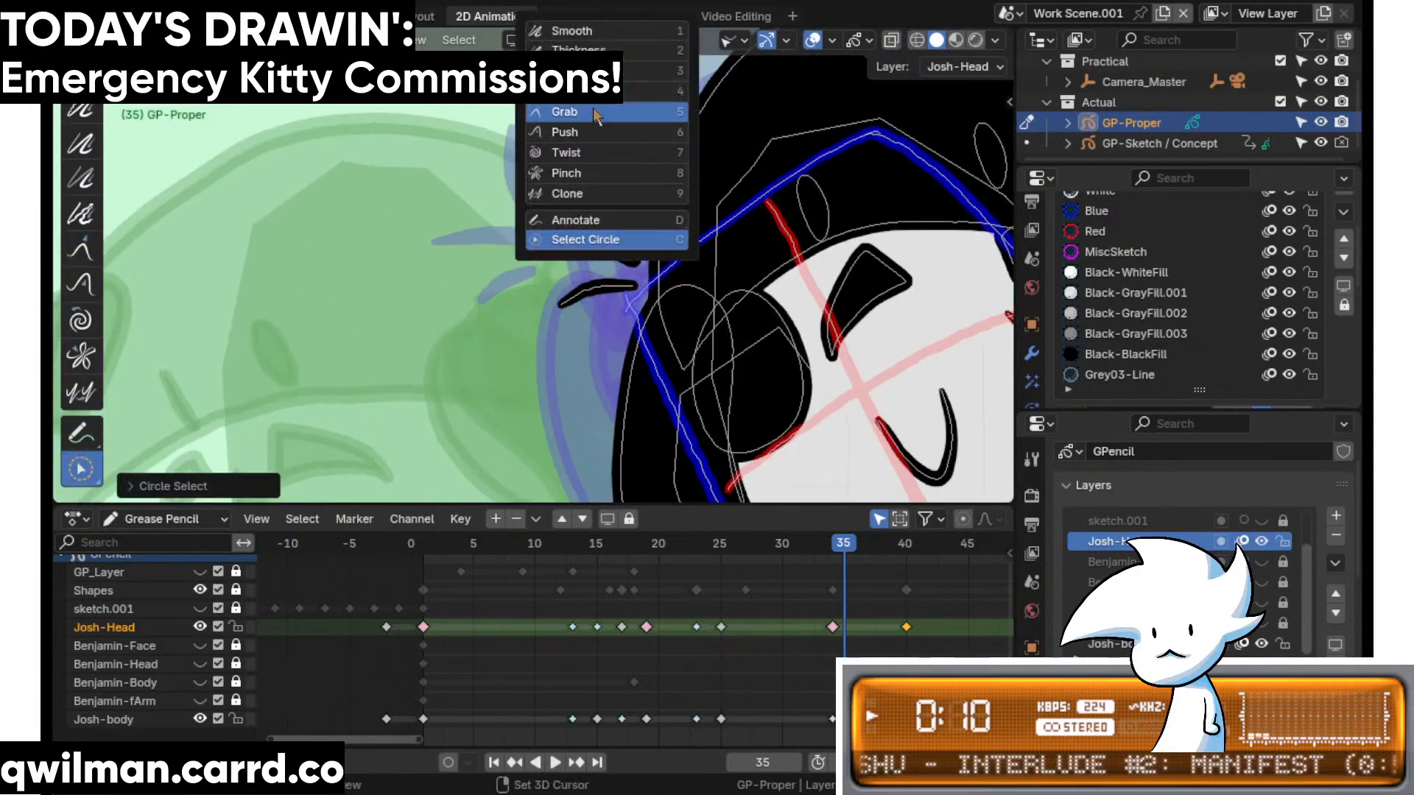
pyautogui.click(648, 112)
pyautogui.scroll(-2, 600, 208)
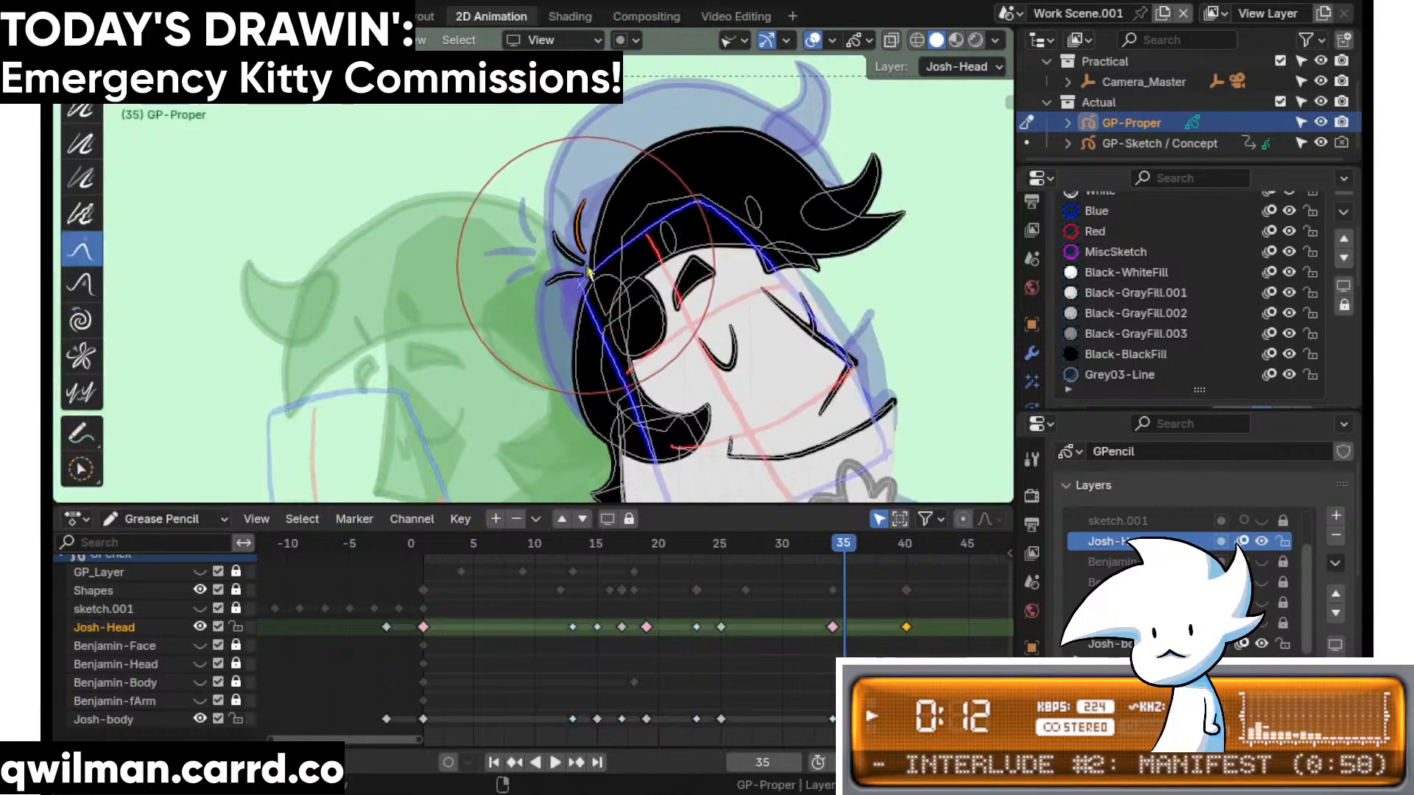
pyautogui.keyDown('shift'); pyautogui.moveTo(839, 432); pyautogui.dragTo(799, 203, button='middle'); pyautogui.keyUp('shift')
pyautogui.scroll(4, 678, 354)
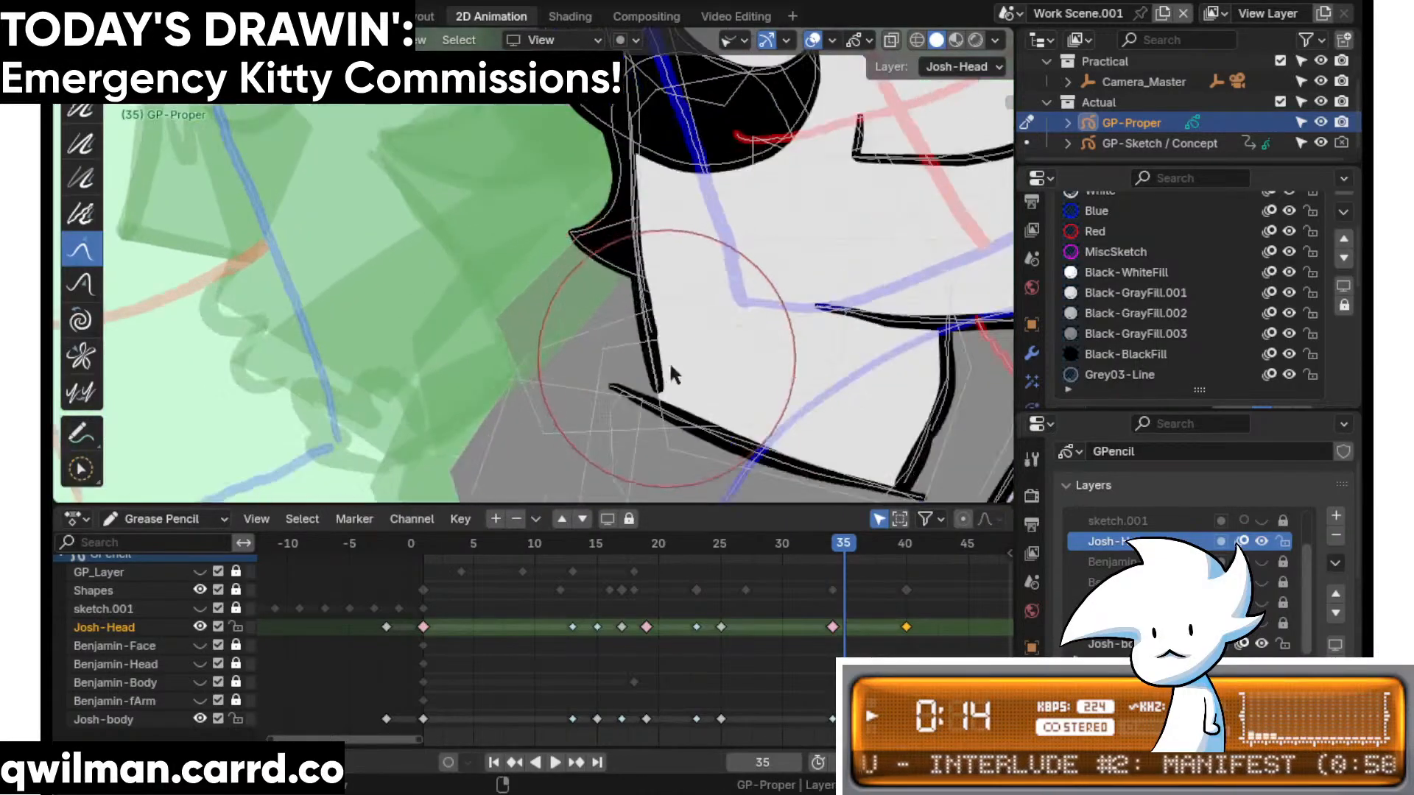
pyautogui.keyDown('shift'); pyautogui.moveTo(704, 371); pyautogui.dragTo(616, 284, button='middle'); pyautogui.keyUp('shift')
pyautogui.scroll(-5, 655, 324)
pyautogui.keyDown('shift'); pyautogui.moveTo(703, 362); pyautogui.dragTo(695, 338, button='middle'); pyautogui.keyUp('shift')
pyautogui.scroll(-3, 839, 401)
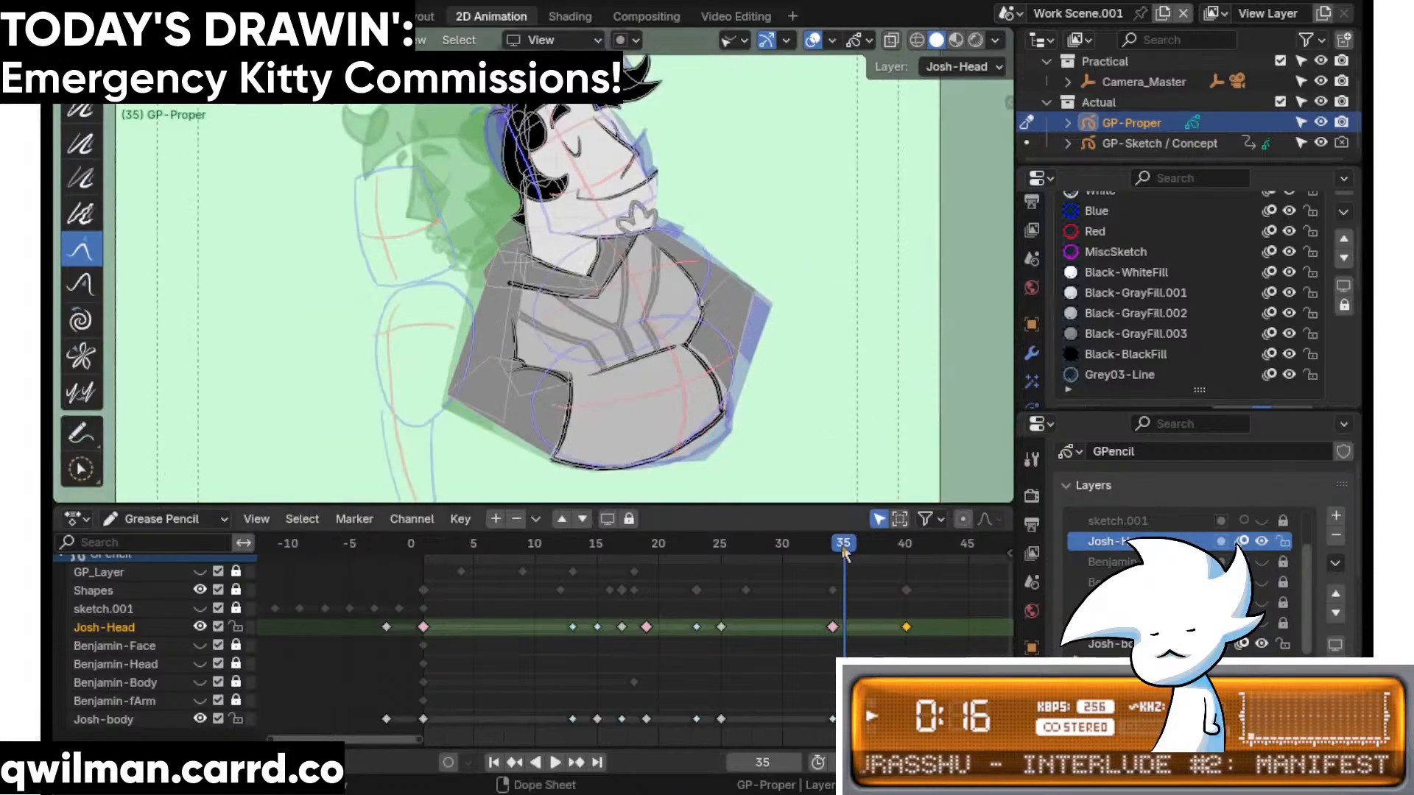
# - Change the keyframe type of the Josh-body key at frame 34
pyautogui.click(854, 544)
pyautogui.click(833, 719)
pyautogui.press('q')
pyautogui.click(819, 647)
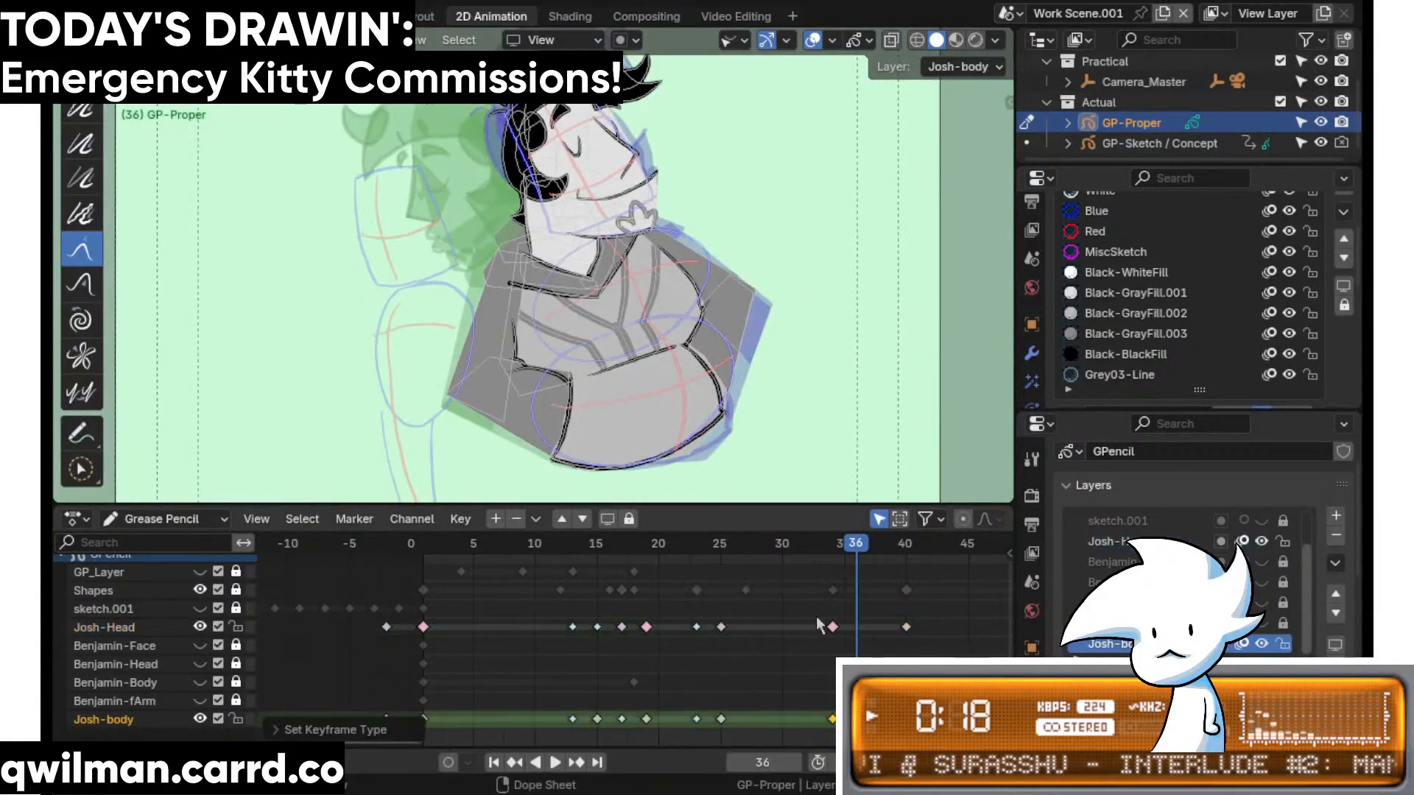
# - Try interpolating an in-between drawing at frame 37 and check the motion by scrubbing and playback
pyautogui.moveTo(855, 545); pyautogui.dragTo(860, 544)
pyautogui.press('Tab')
pyautogui.hotkey('shift', 'space')
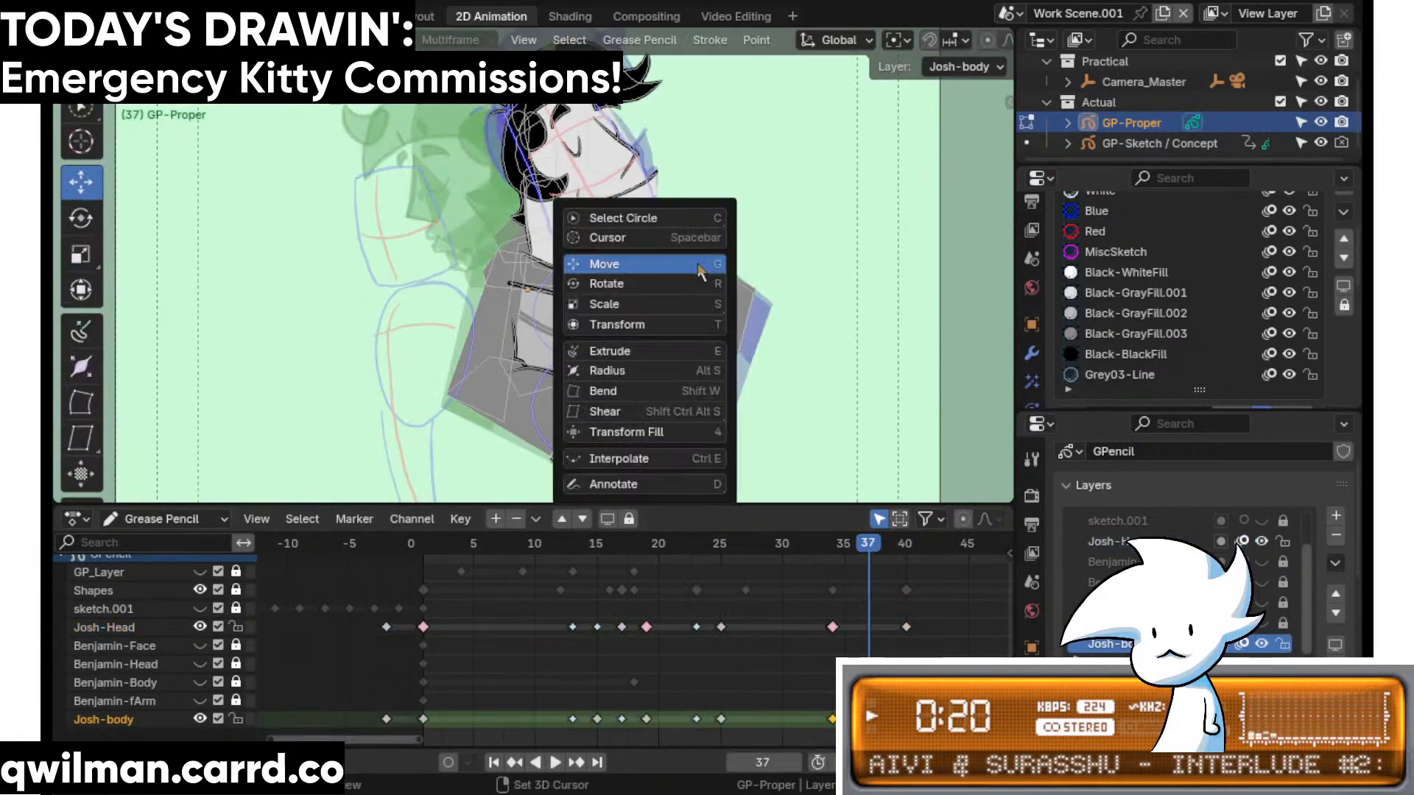
pyautogui.click(648, 459)
pyautogui.keyDown('shift'); pyautogui.moveTo(703, 196); pyautogui.dragTo(705, 332, button='middle'); pyautogui.keyUp('shift')
pyautogui.scroll(2, 705, 331)
pyautogui.moveTo(705, 331)
pyautogui.mouseDown()
pyautogui.moveTo(714, 324)
pyautogui.moveTo(578, 377)
pyautogui.moveTo(713, 355)
pyautogui.mouseUp()
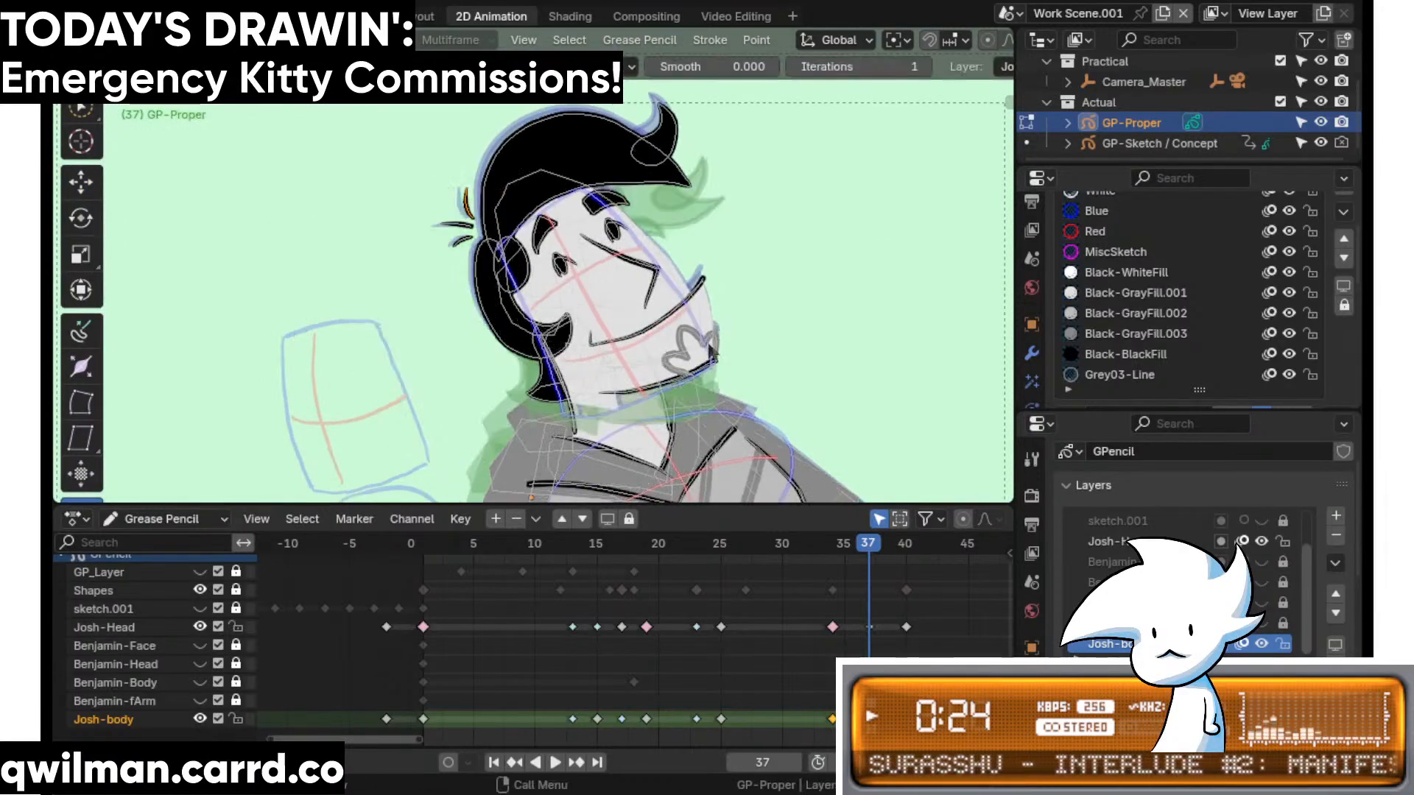
pyautogui.moveTo(854, 546)
pyautogui.mouseDown()
pyautogui.moveTo(819, 550)
pyautogui.moveTo(932, 553)
pyautogui.moveTo(448, 559)
pyautogui.mouseUp()
pyautogui.scroll(-4, 589, 250)
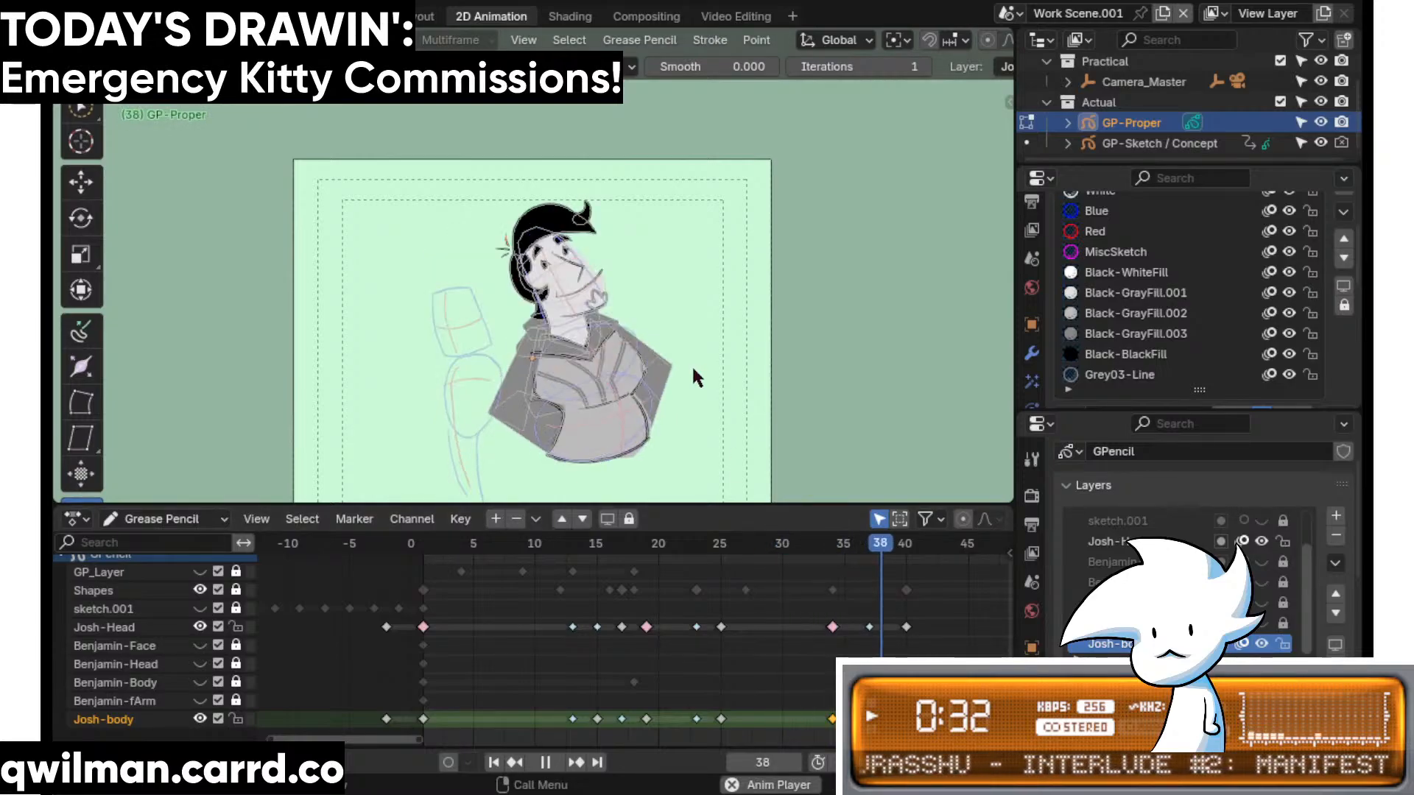
pyautogui.click(865, 546)
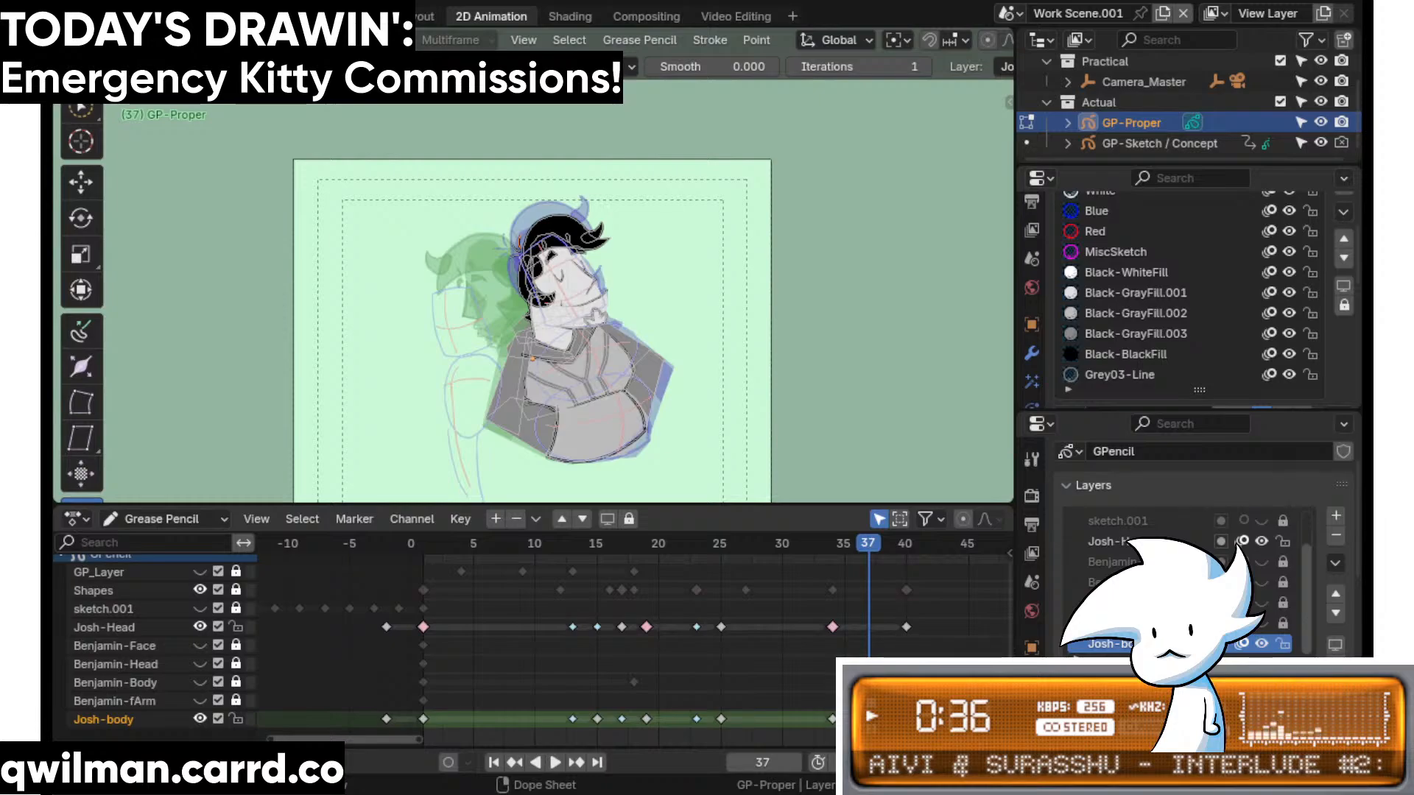
# - Select the lower diagonal chest strap line on the body at frame 34 and bend it with the Grab brush
pyautogui.click(832, 543)
pyautogui.scroll(5, 716, 404)
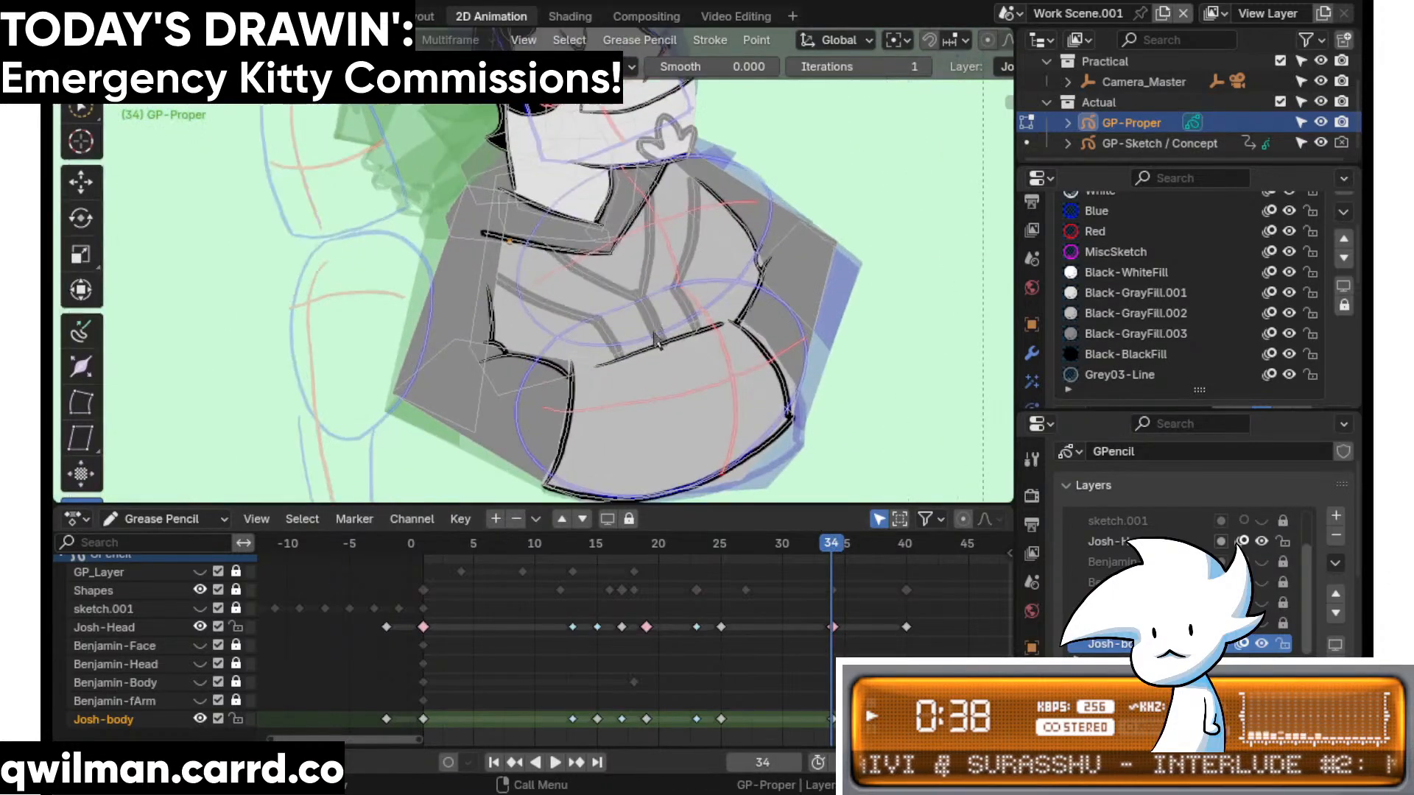
pyautogui.scroll(2, 641, 324)
pyautogui.press('q')
pyautogui.click(613, 298)
pyautogui.hotkey('ctrl', 'Tab')
pyautogui.hotkey('shift', 'space')
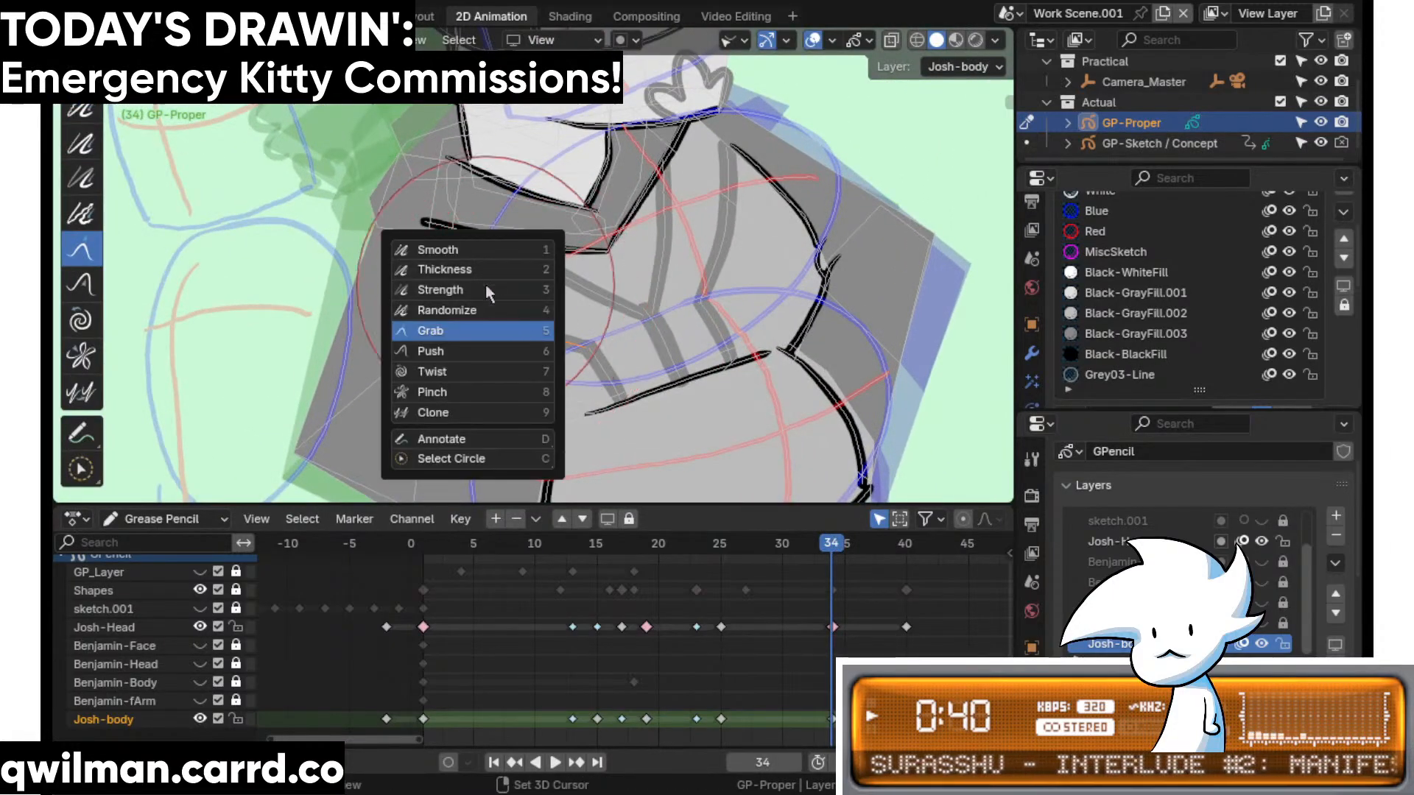
pyautogui.click(489, 331)
pyautogui.moveTo(491, 349); pyautogui.dragTo(505, 339)
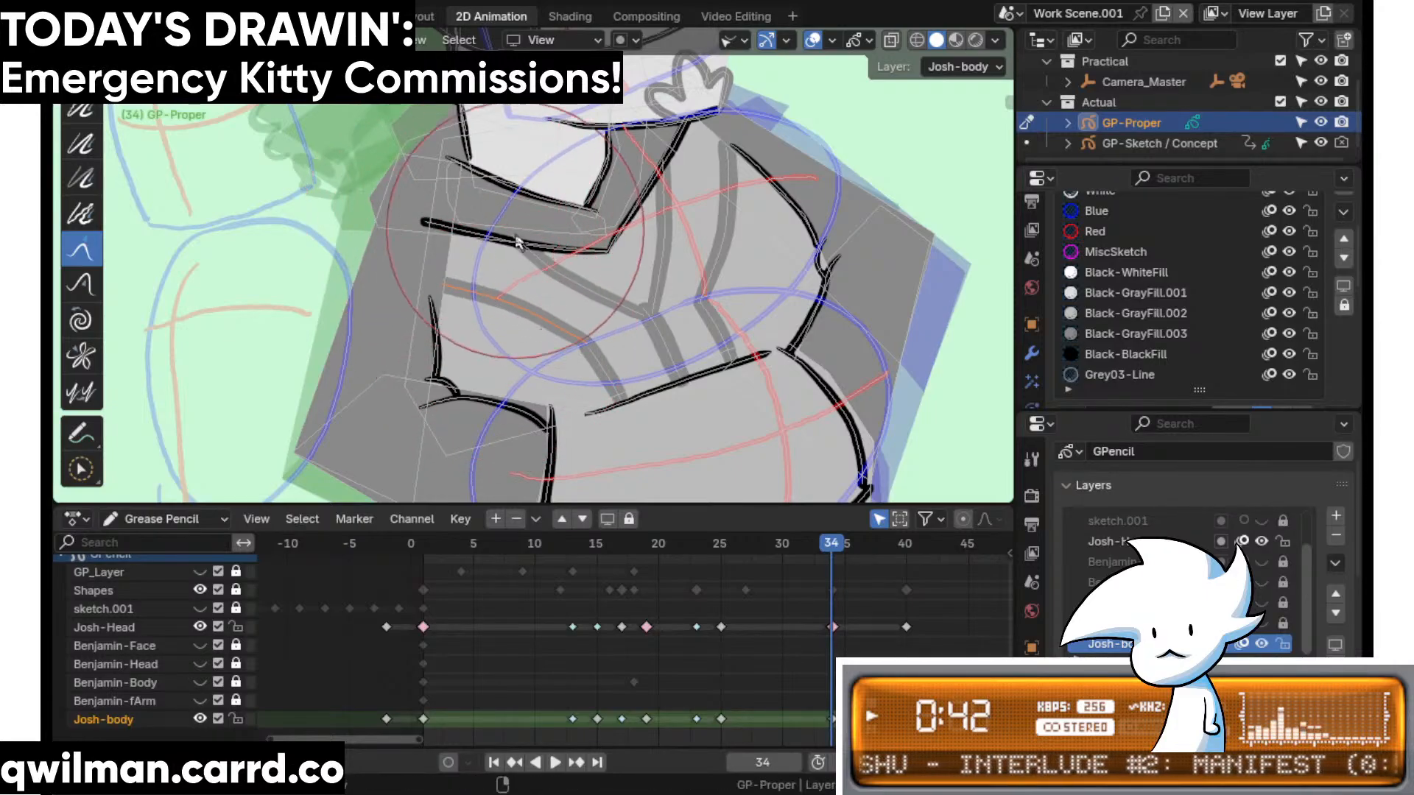
# - Smooth out the kink in the lower chest strap line by pulling its selected points into an even curve
pyautogui.scroll(2, 531, 263)
pyautogui.press('q')
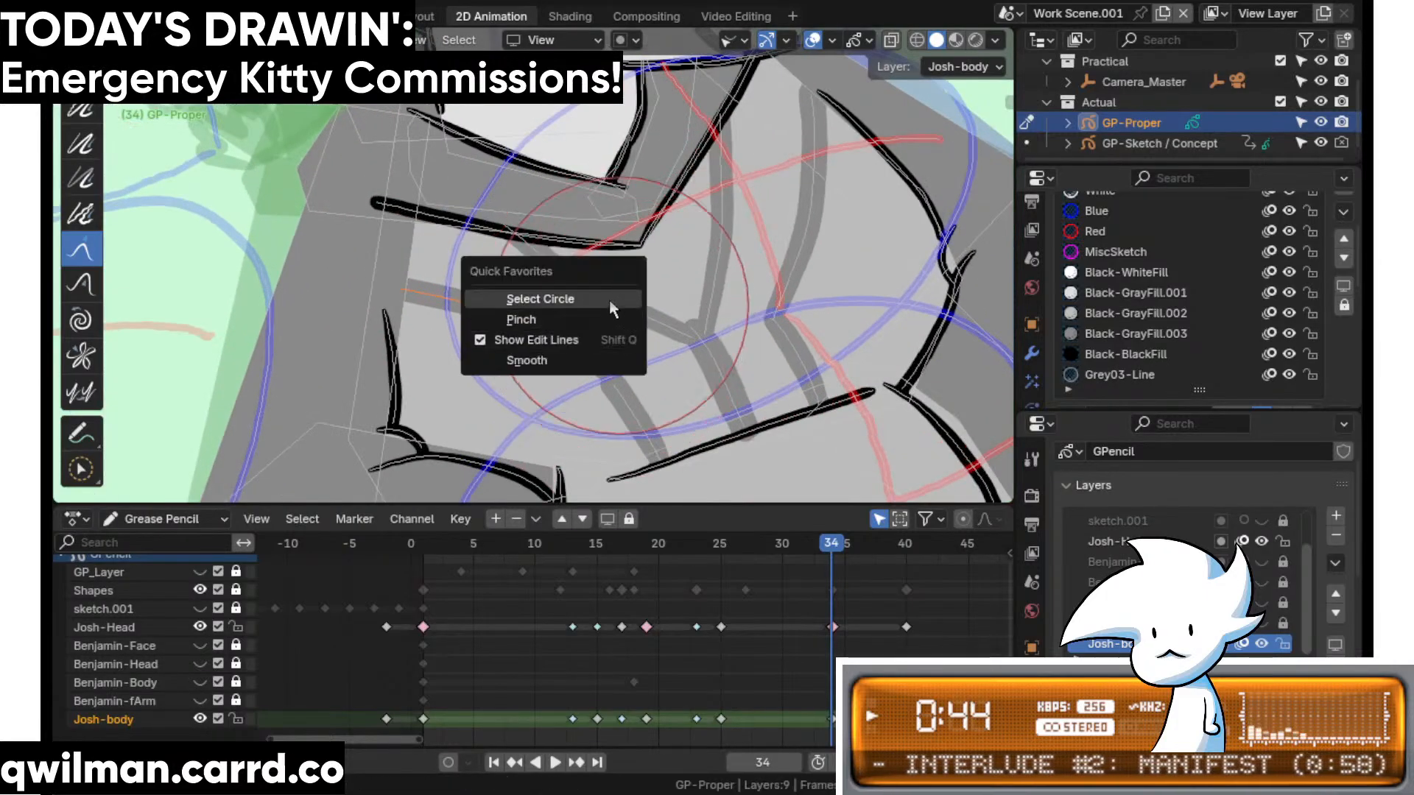
pyautogui.click(617, 299)
pyautogui.hotkey('shift', 'space')
pyautogui.click(586, 210)
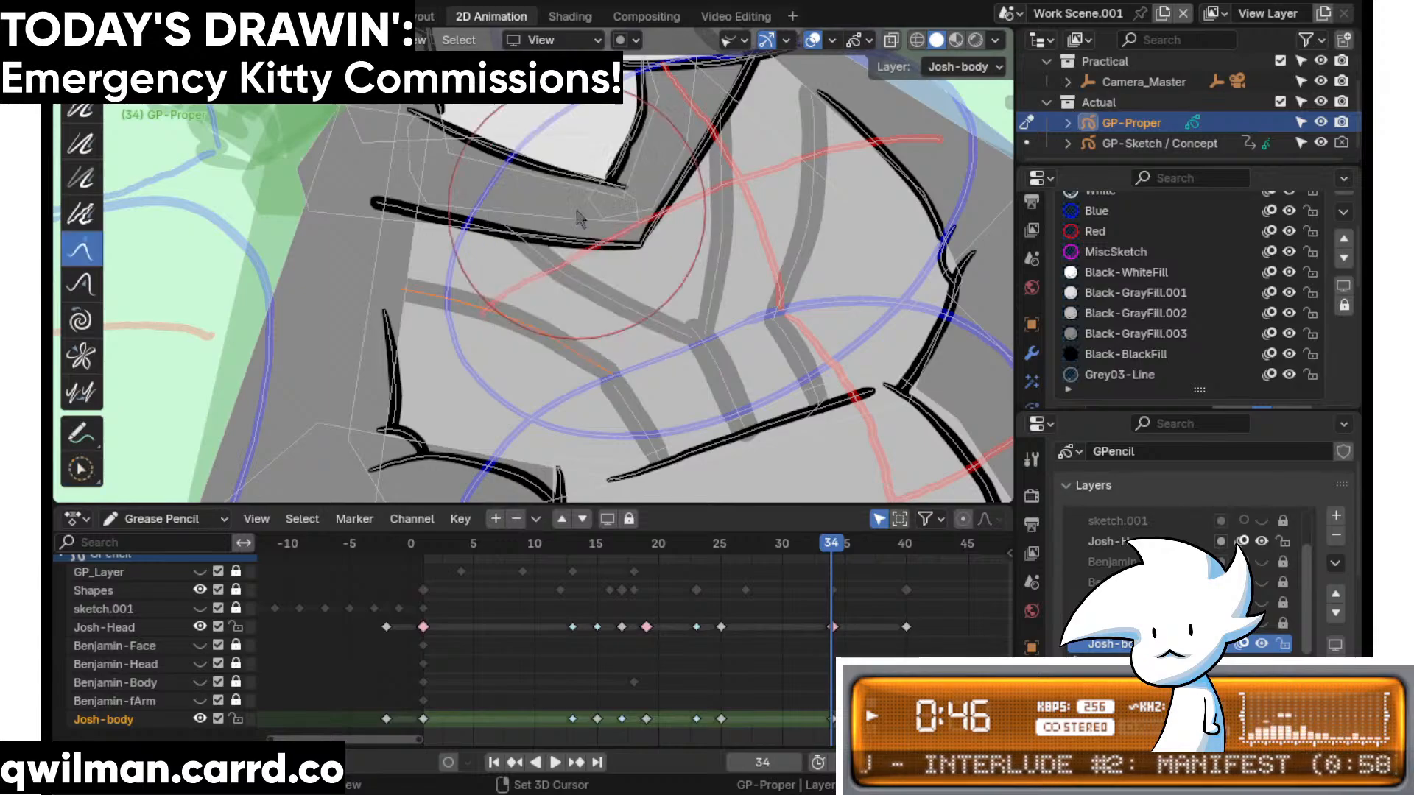
pyautogui.moveTo(645, 362)
pyautogui.mouseDown()
pyautogui.moveTo(630, 386)
pyautogui.moveTo(608, 374)
pyautogui.mouseUp()
# - Reshape the upper diagonal chest strap line into an arc with the Grab brush, undoing the last stray selection
pyautogui.press('q')
pyautogui.click(615, 408)
pyautogui.click(615, 389)
pyautogui.hotkey('shift', 'space')
pyautogui.click(557, 263)
pyautogui.press('q')
pyautogui.click(612, 314)
pyautogui.click(613, 296)
pyautogui.hotkey('shift', 'space')
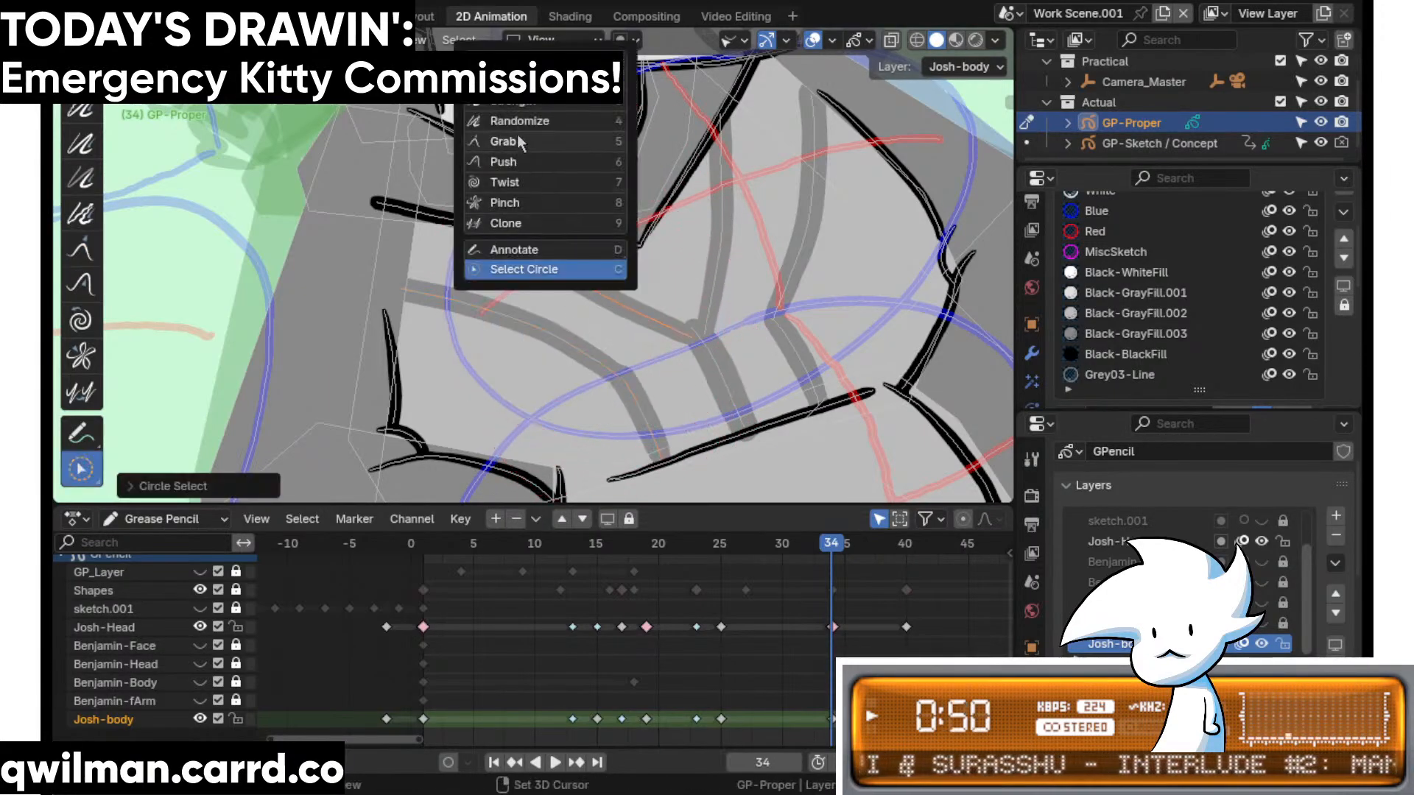
pyautogui.click(518, 137)
pyautogui.hotkey('ctrl', 'z')
pyautogui.hotkey('ctrl', 'z')
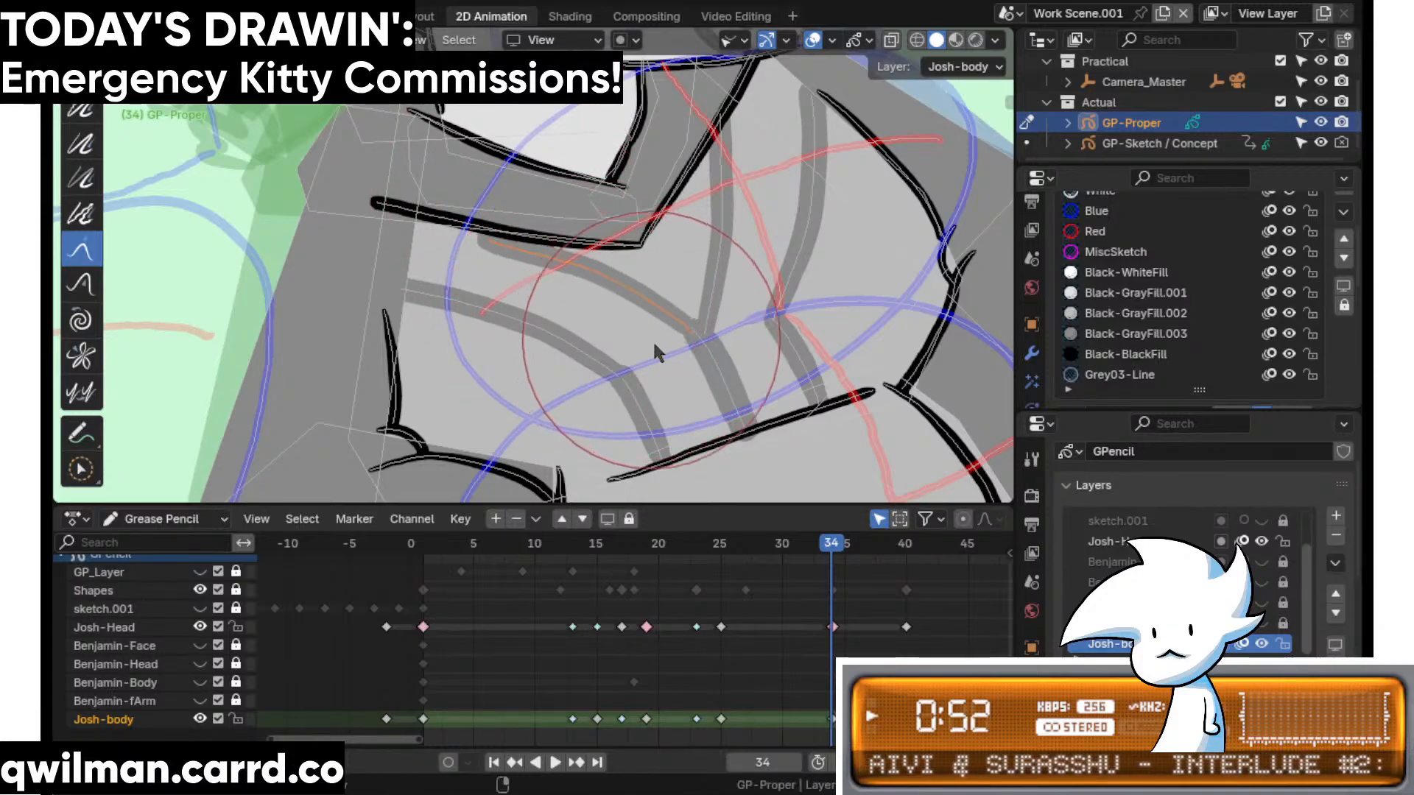
# - Select the collar strokes and fill and pull the collar's front corner outward with the Grab brush
pyautogui.scroll(3, 676, 259)
pyautogui.press('w')
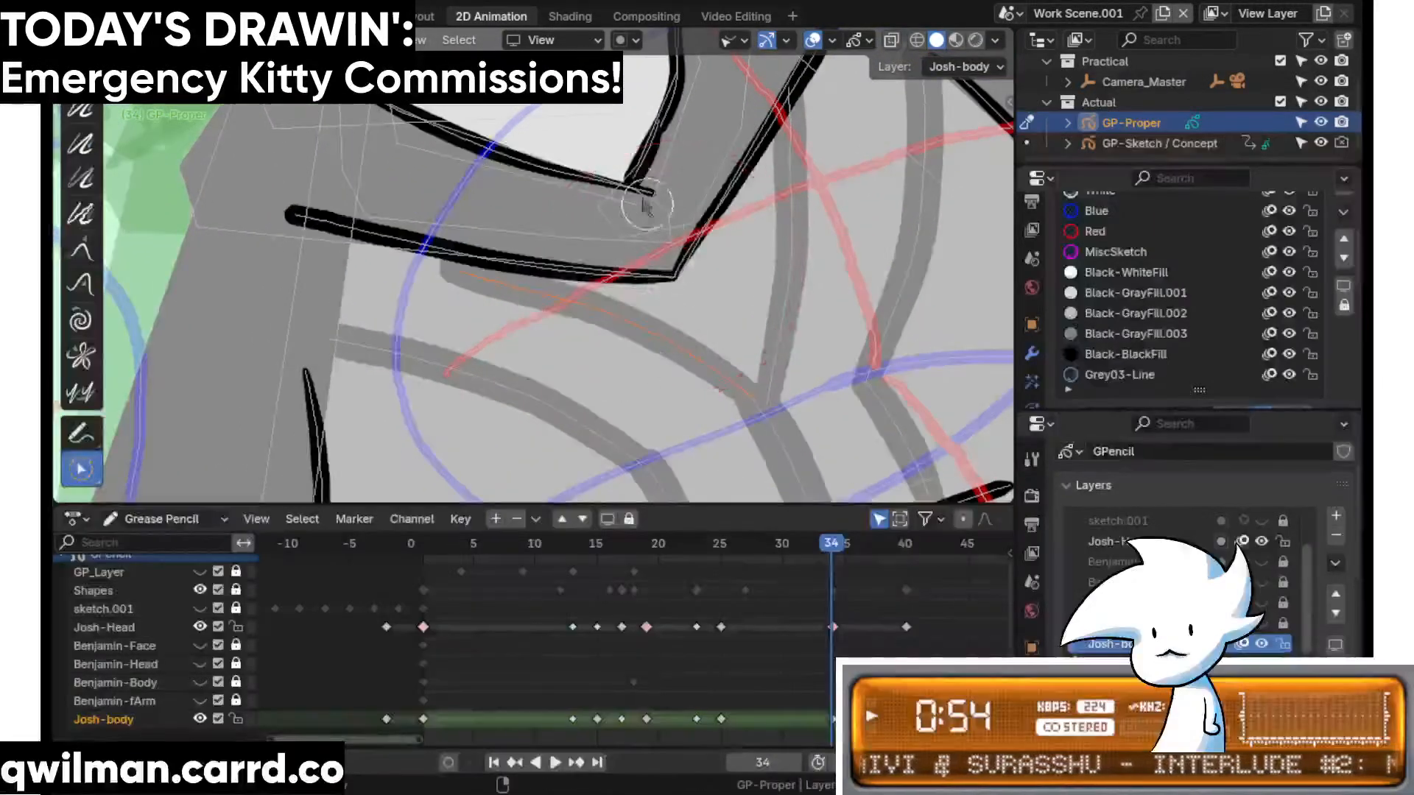
pyautogui.hotkey('shift', 'space')
pyautogui.click(611, 118)
pyautogui.scroll(-4, 635, 206)
pyautogui.moveTo(576, 281); pyautogui.dragTo(606, 263)
pyautogui.scroll(1, 457, 280)
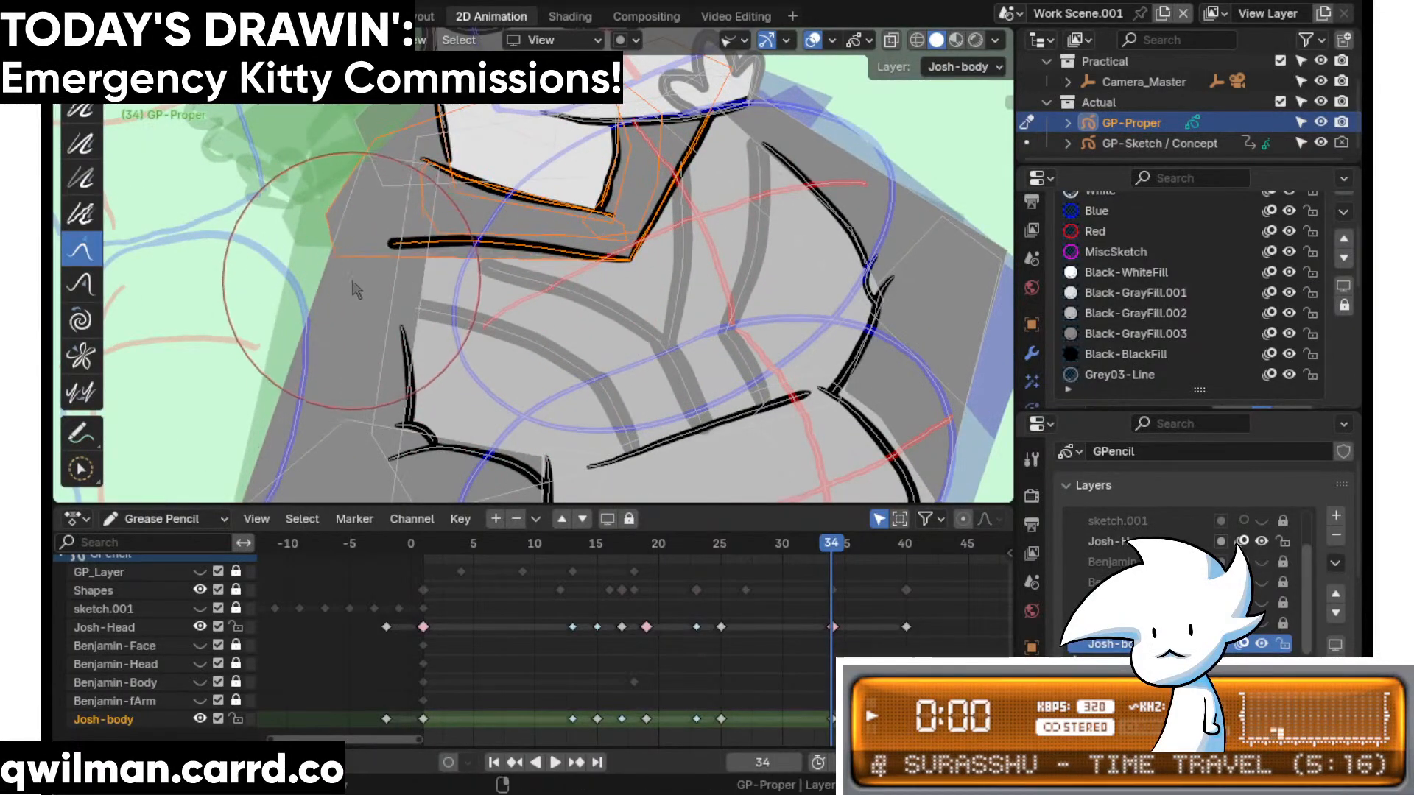
pyautogui.scroll(2, 434, 154)
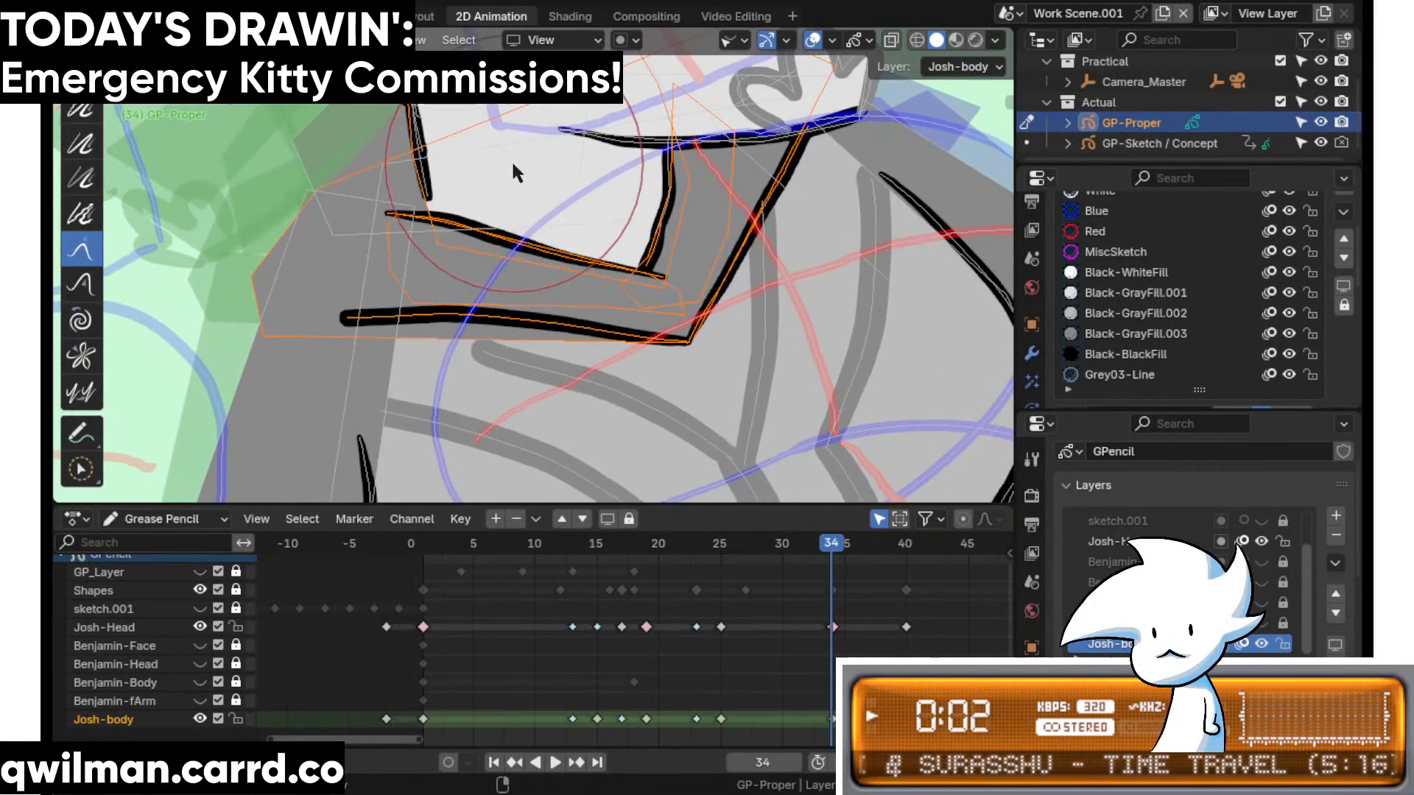
pyautogui.moveTo(681, 232)
pyautogui.mouseDown()
pyautogui.moveTo(725, 210)
pyautogui.moveTo(751, 170)
pyautogui.mouseUp()
pyautogui.moveTo(690, 362); pyautogui.dragTo(700, 355)
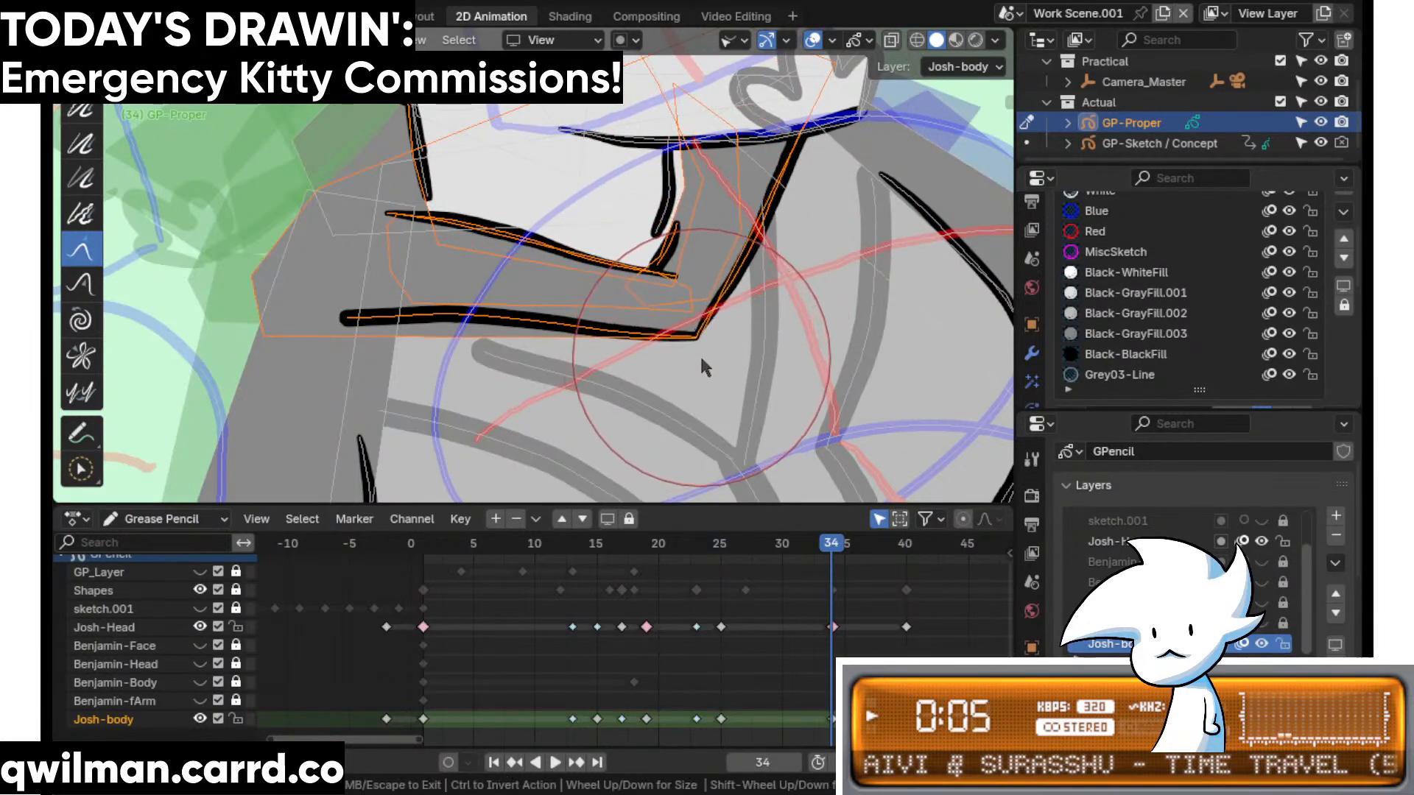
# - Select the front neck line and adjust it with the Grab brush to meet the reshaped collar
pyautogui.press('w')
pyautogui.click(658, 188)
pyautogui.hotkey('shift', 'space')
pyautogui.click(634, 114)
pyautogui.scroll(-1, 635, 115)
pyautogui.scroll(-2, 635, 115)
pyautogui.moveTo(620, 237); pyautogui.dragTo(634, 232)
pyautogui.scroll(2, 654, 120)
pyautogui.keyDown('shift'); pyautogui.moveTo(656, 117); pyautogui.dragTo(645, 238, button='middle'); pyautogui.keyUp('shift')
pyautogui.moveTo(639, 155); pyautogui.dragTo(621, 154)
pyautogui.moveTo(637, 303); pyautogui.dragTo(643, 317)
pyautogui.keyDown('shift'); pyautogui.moveTo(669, 384); pyautogui.dragTo(624, 203, button='middle'); pyautogui.keyUp('shift')
# - Select and adjust the lower sections of the two front chest strap lines with the Grab brush
pyautogui.press('w')
pyautogui.click(654, 410)
pyautogui.hotkey('shift', 'space')
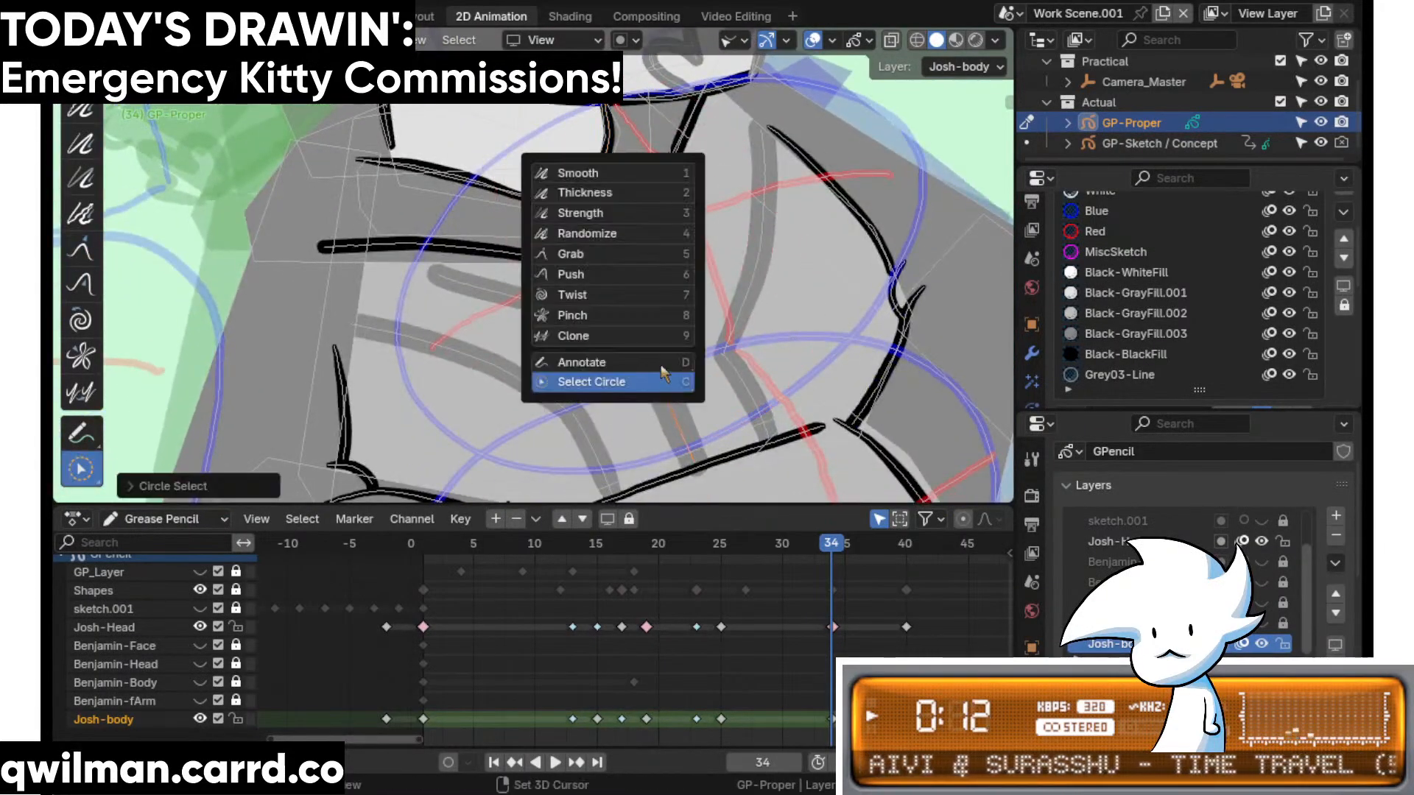
pyautogui.click(608, 255)
pyautogui.scroll(-2, 626, 309)
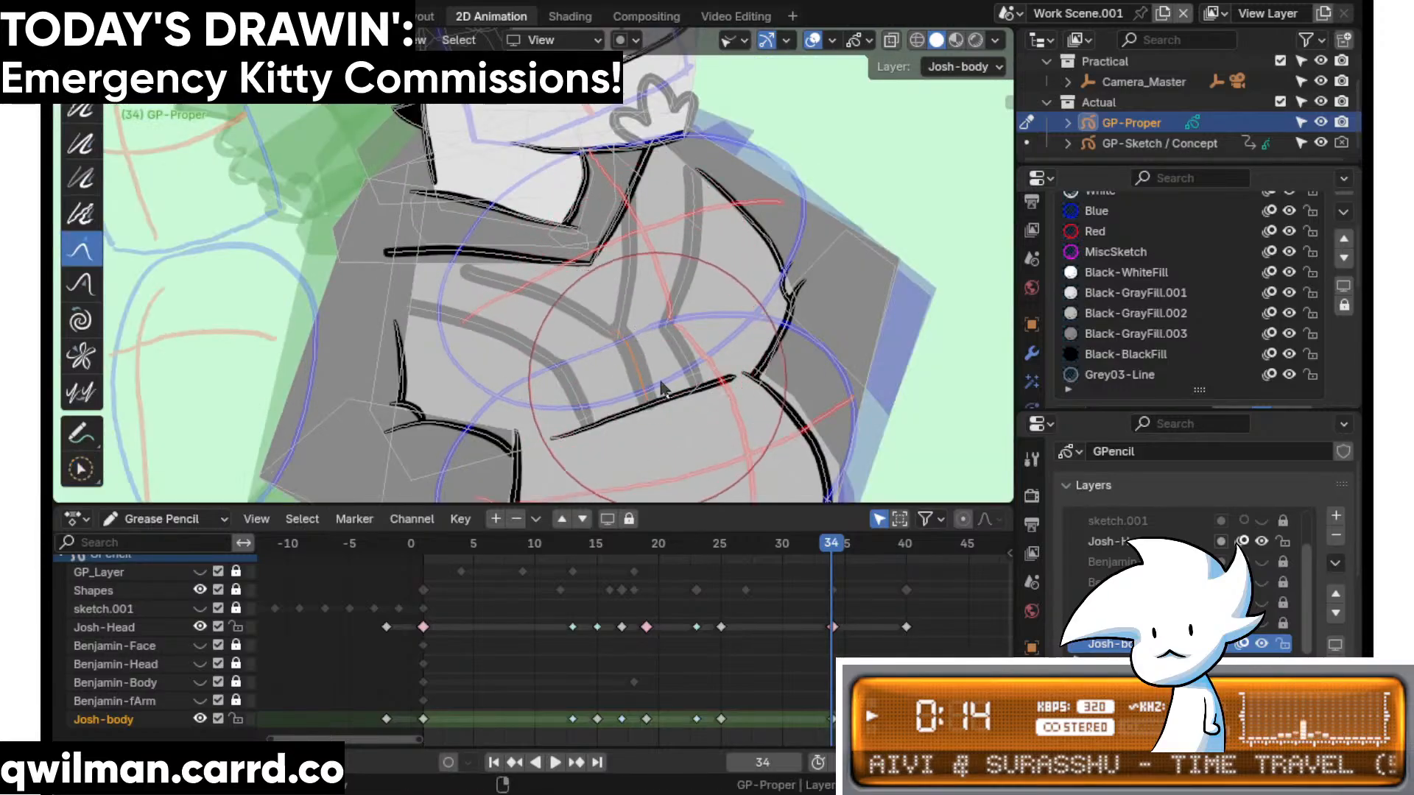
pyautogui.press('q')
pyautogui.click(691, 360)
pyautogui.click(696, 368)
pyautogui.hotkey('shift', 'space')
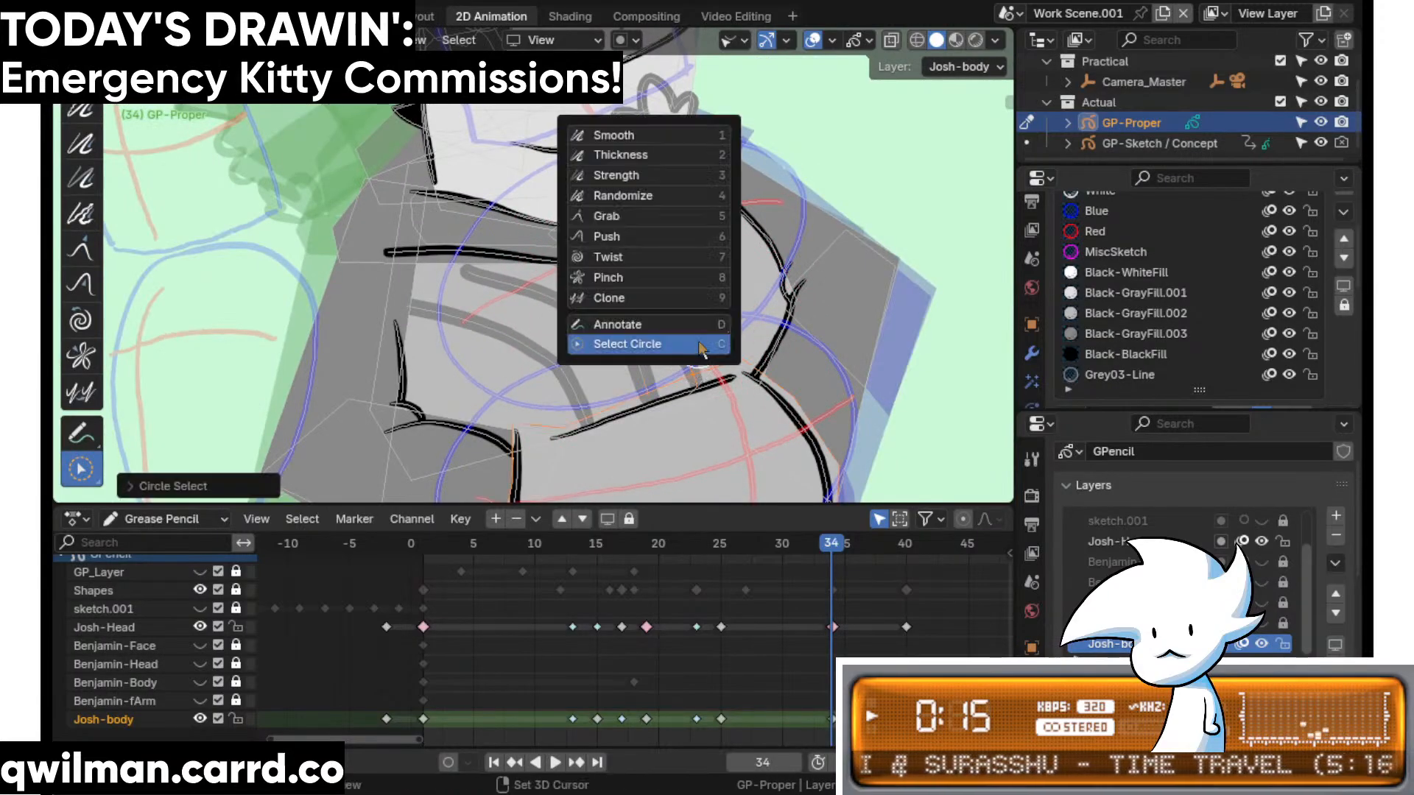
pyautogui.click(642, 217)
# - Select the upper section of the frontmost chest strap line and curve it with the Grab brush
pyautogui.click(700, 262)
pyautogui.hotkey('shift', 'space')
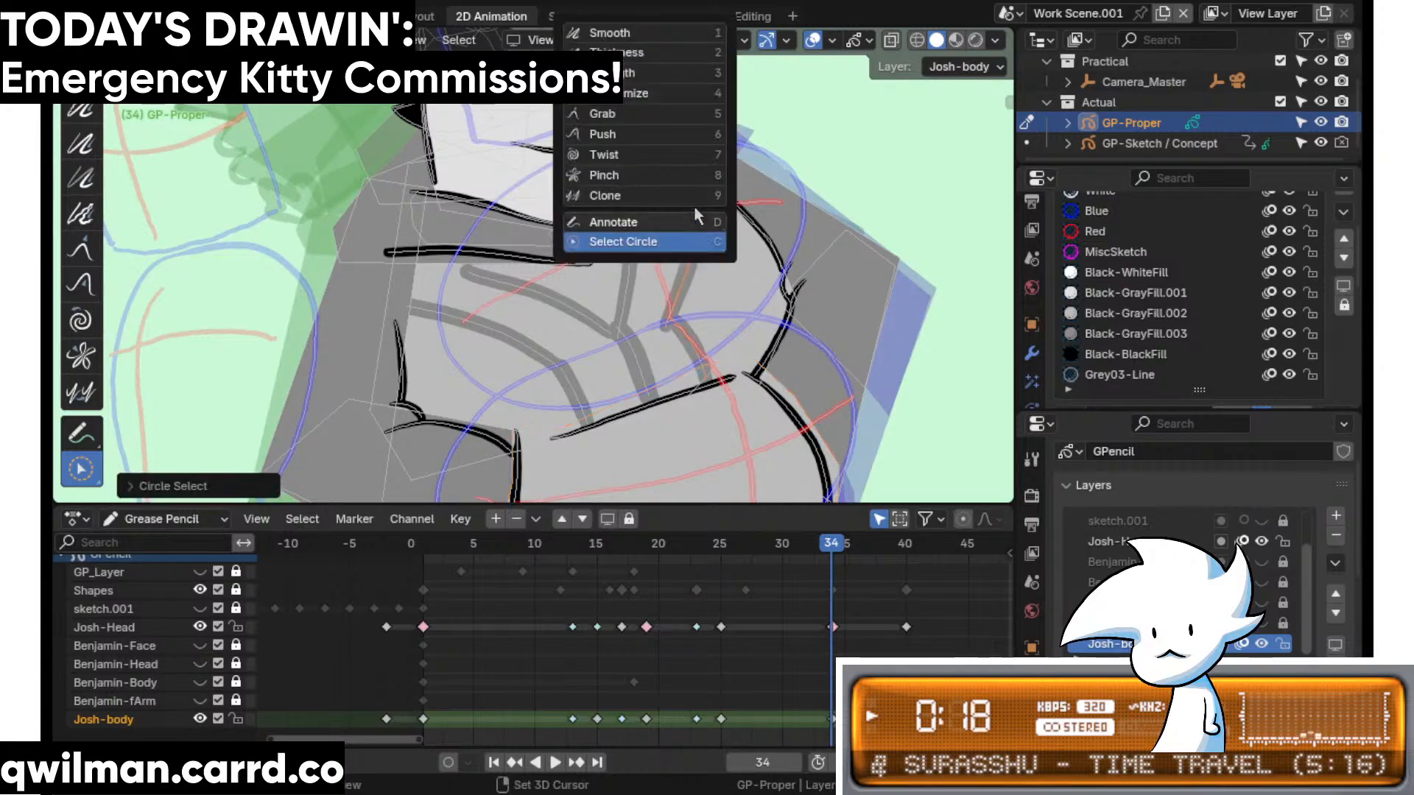
pyautogui.click(659, 115)
pyautogui.moveTo(713, 189); pyautogui.dragTo(700, 175)
pyautogui.moveTo(654, 382); pyautogui.dragTo(666, 361)
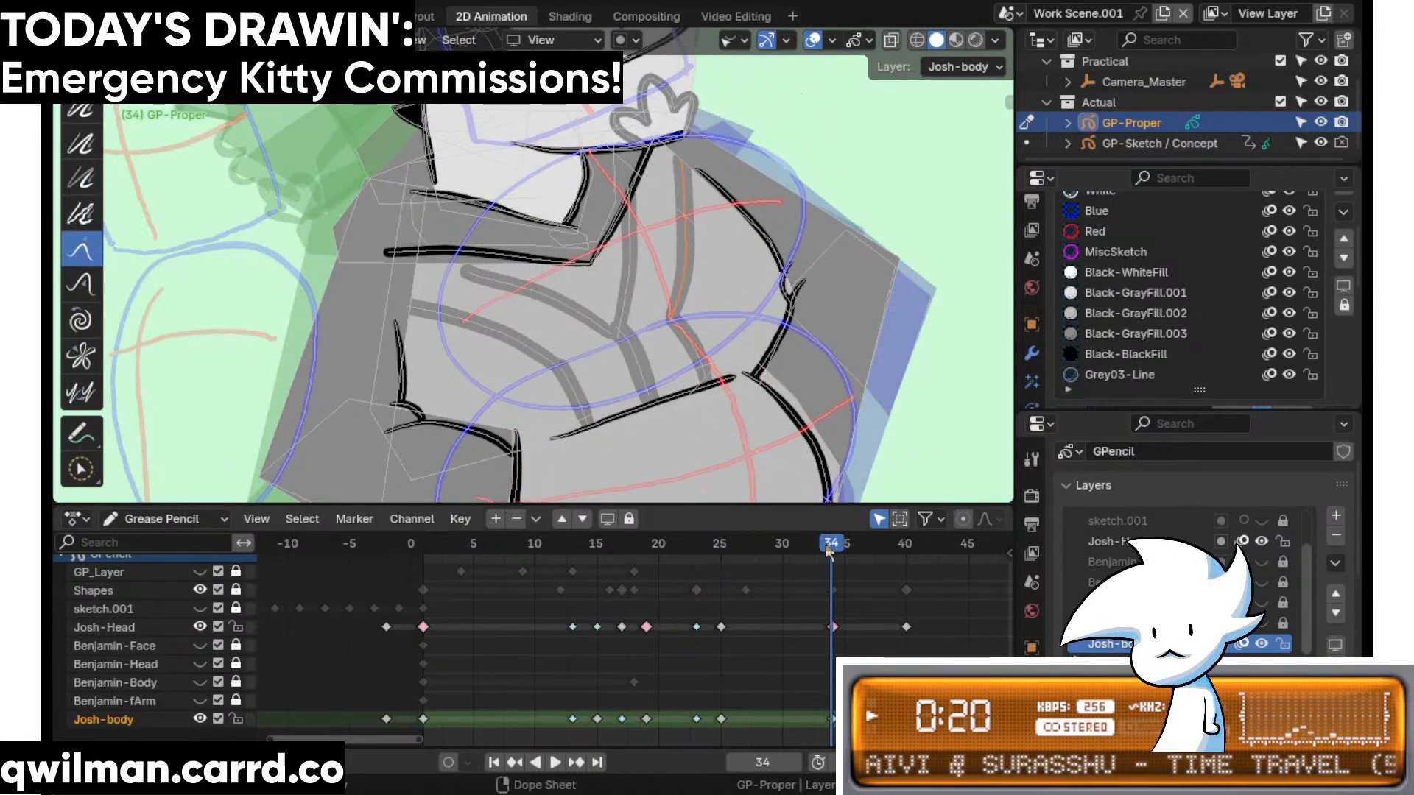
# - Try interpolating an in-between drawing at frame 36 and check the motion with playback
pyautogui.click(855, 546)
pyautogui.scroll(-5, 824, 418)
pyautogui.press('Tab')
pyautogui.hotkey('shift', 'space')
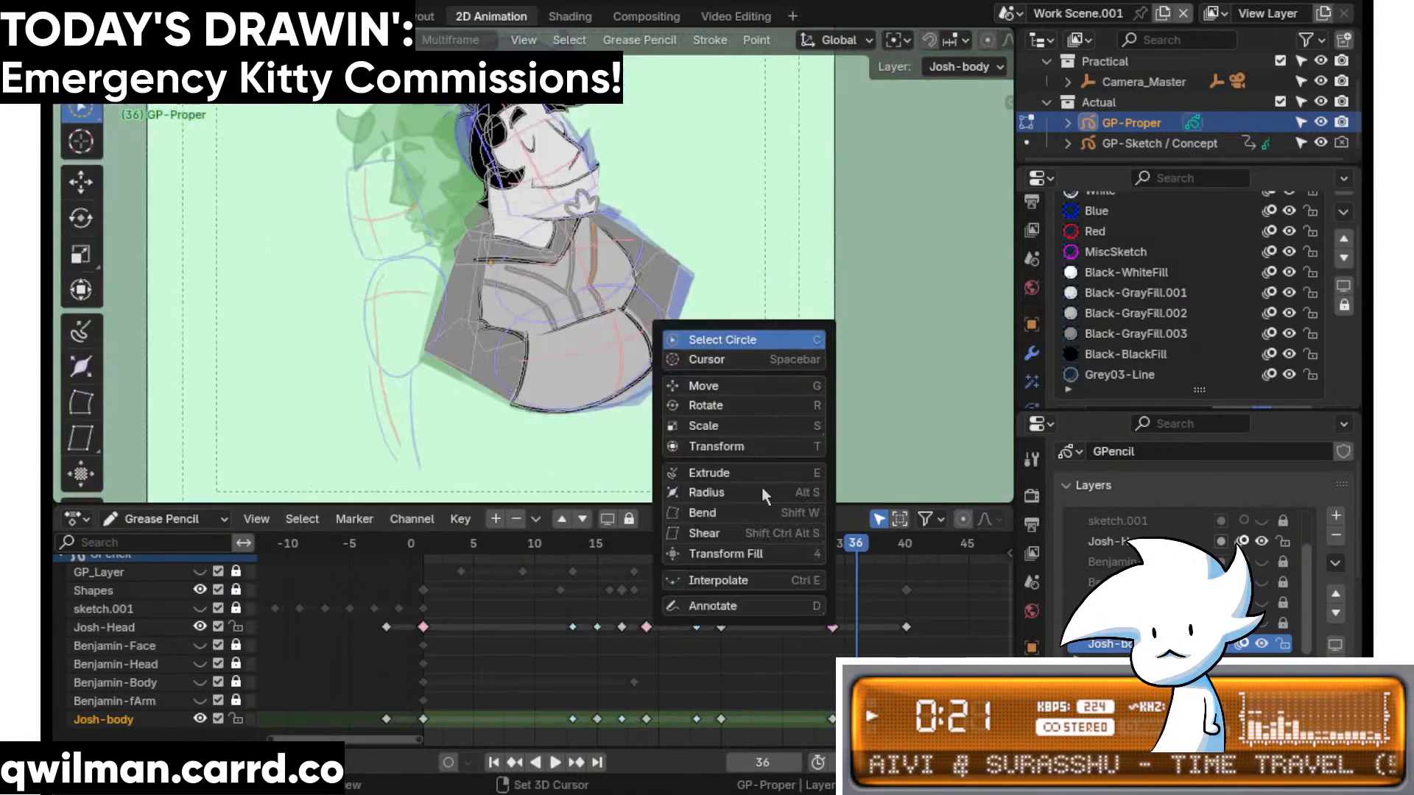
pyautogui.click(762, 580)
pyautogui.press('space')
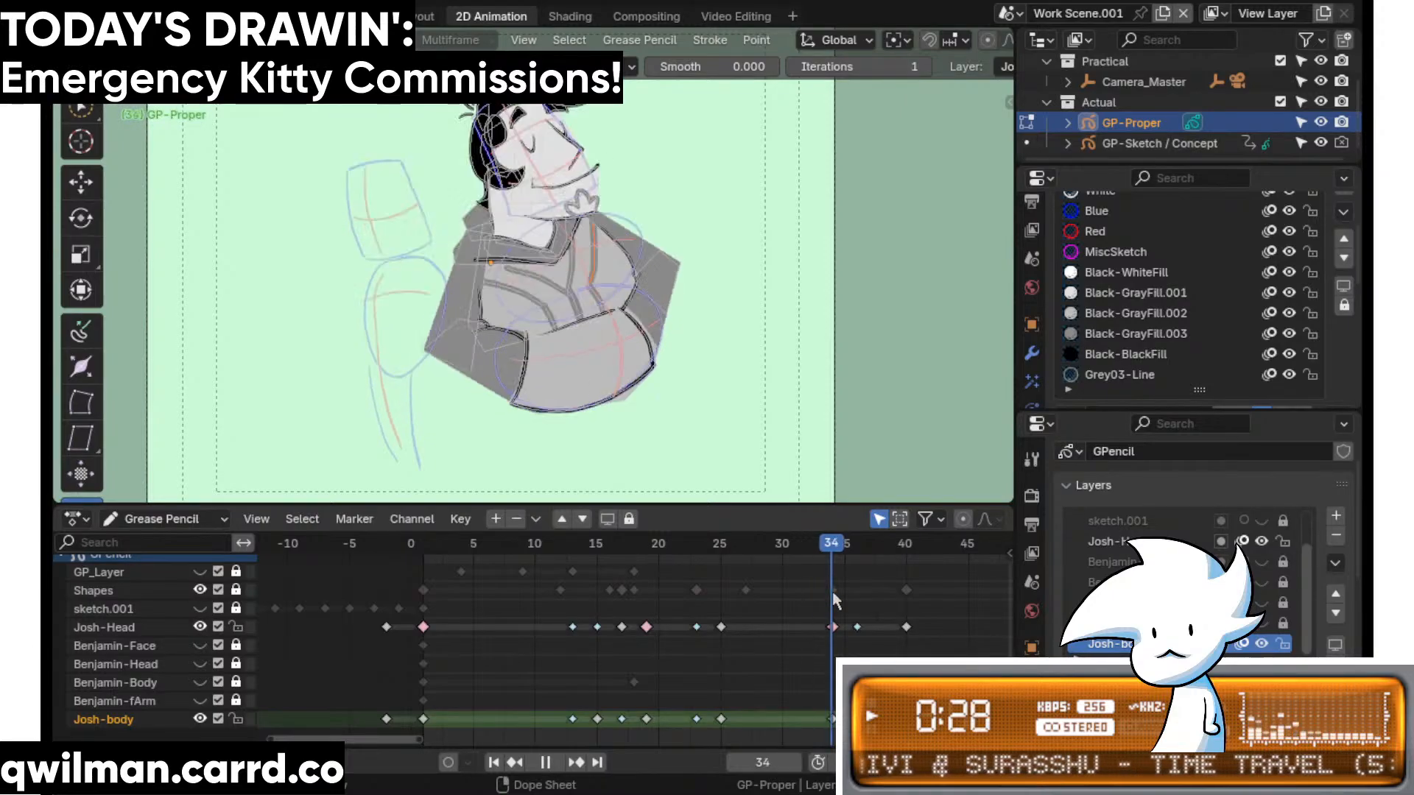
pyautogui.press('space')
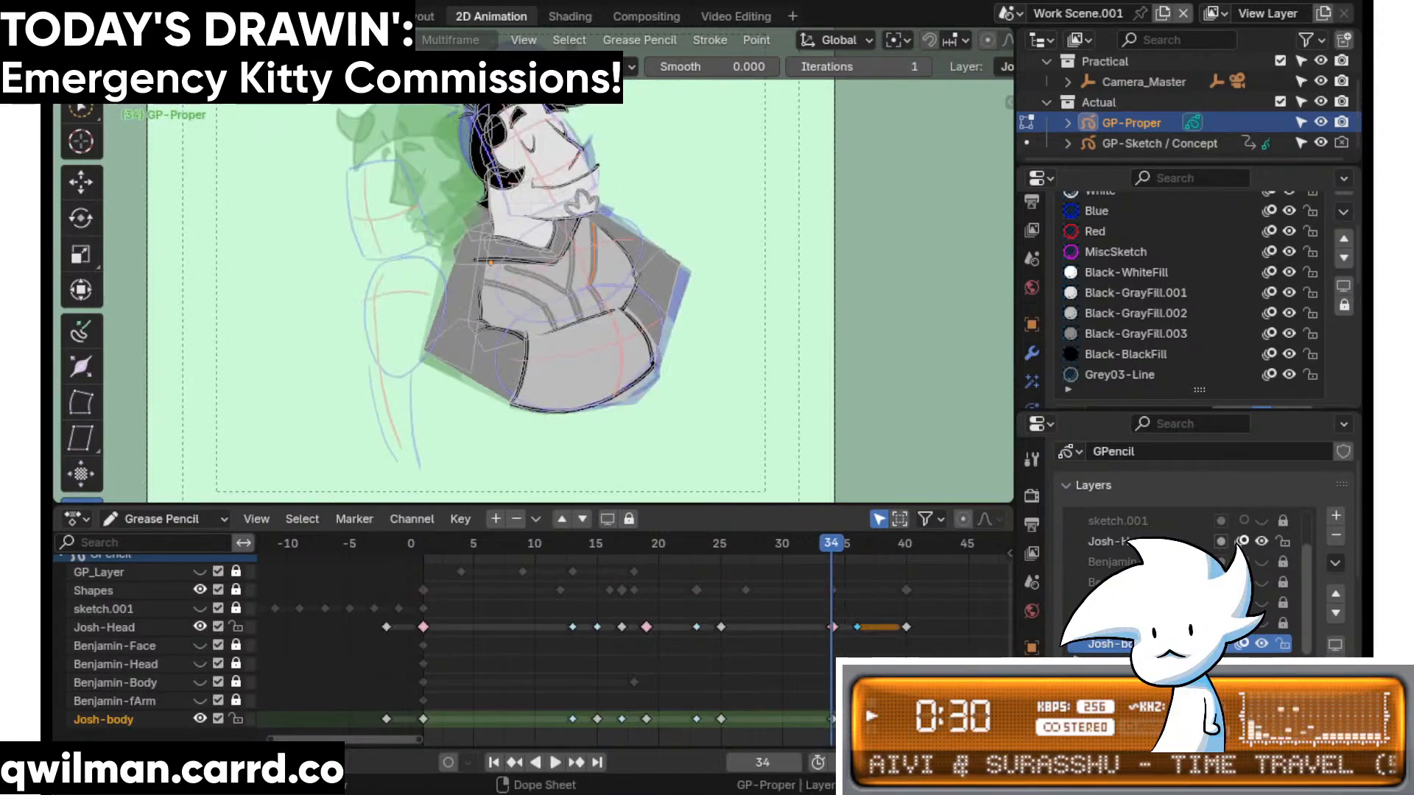
# - Select the upper diagonal chest strap line at frame 34 again and adjust it with the Grab brush
pyautogui.scroll(1, 637, 582)
pyautogui.scroll(7, 578, 353)
pyautogui.press('w')
pyautogui.click(575, 332)
pyautogui.press('Tab')
pyautogui.hotkey('shift', 'space')
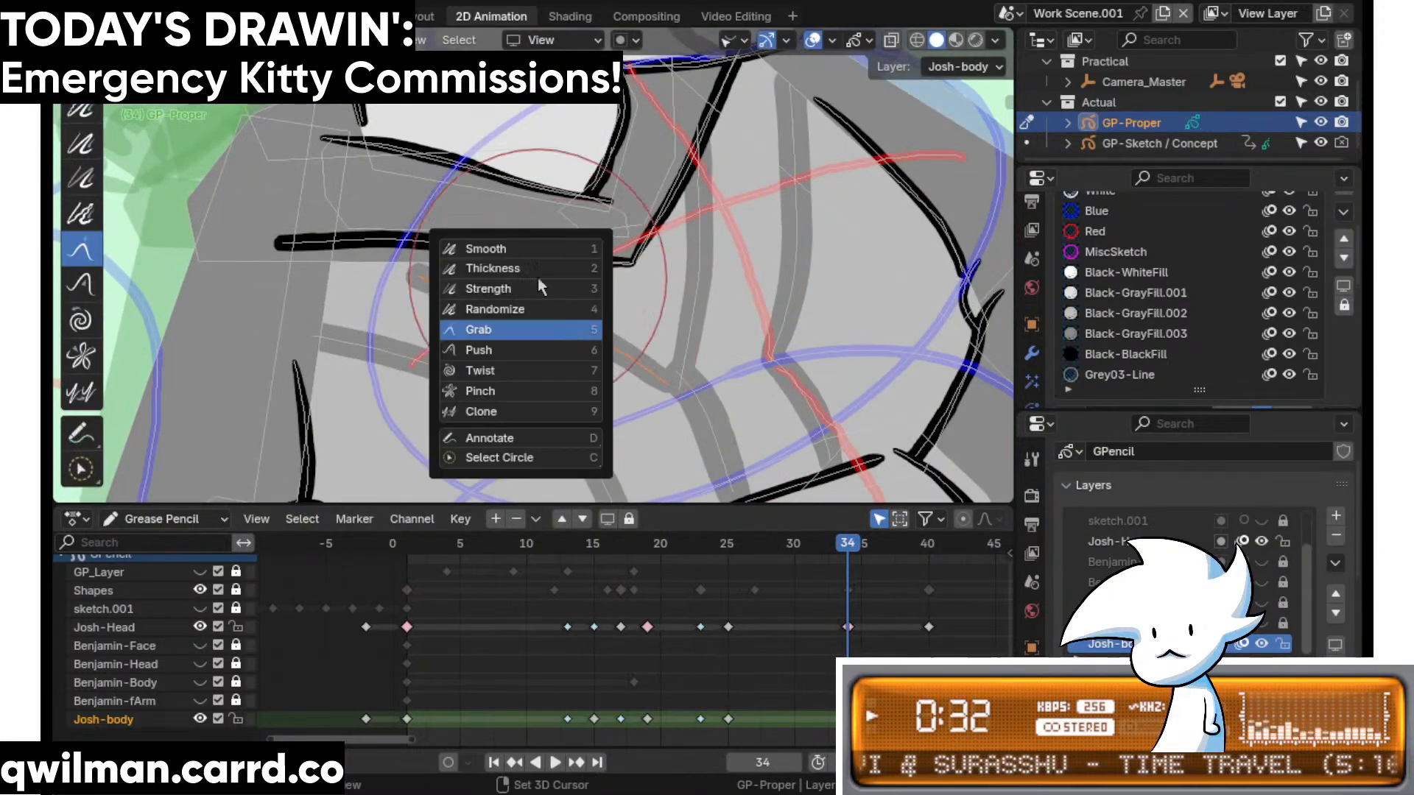
pyautogui.click(508, 326)
pyautogui.scroll(-5, 508, 335)
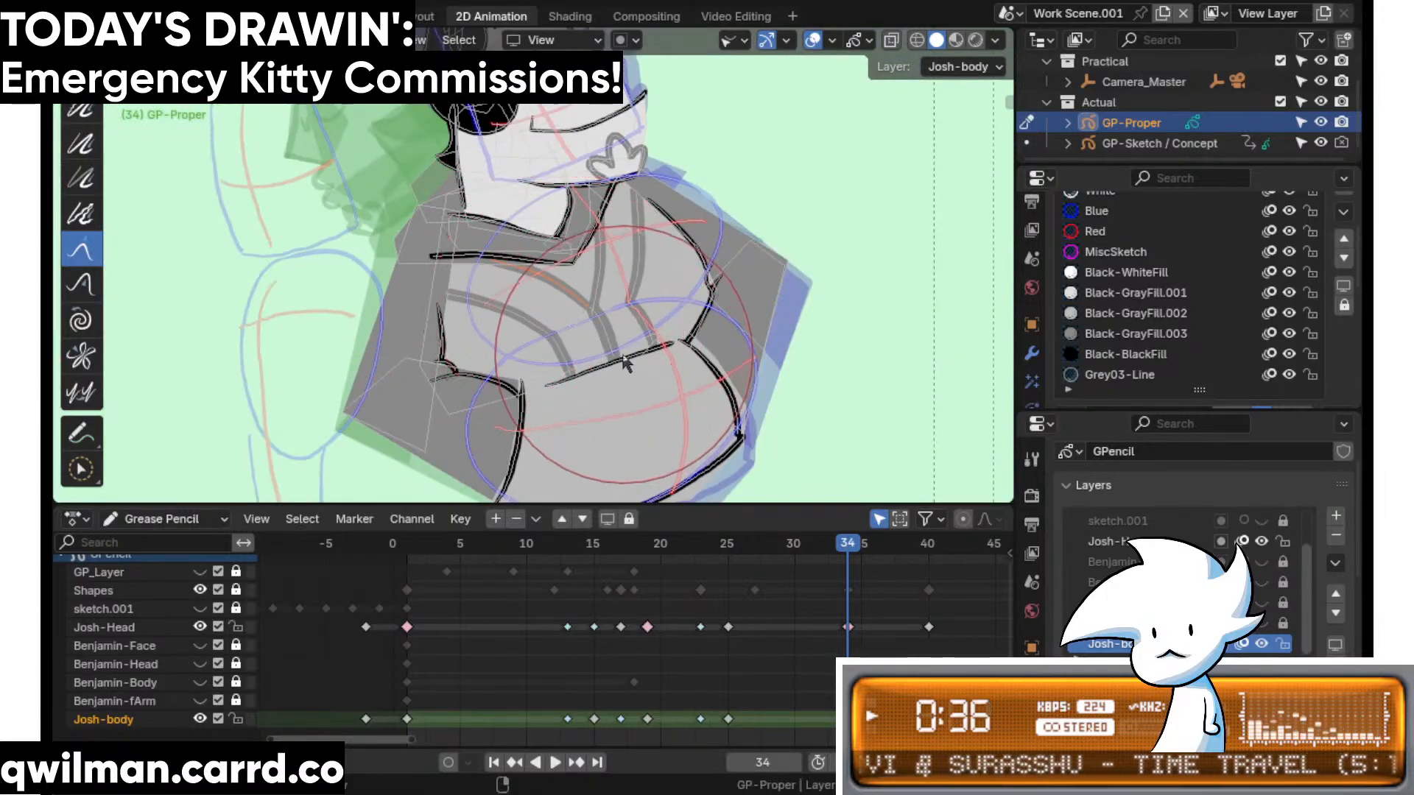
# - Select the middle chest strap line's upper and lower sections at frame 34 and smooth their junction with the Grab brush
pyautogui.keyDown('shift'); pyautogui.moveTo(620, 358); pyautogui.dragTo(631, 350, button='middle'); pyautogui.keyUp('shift')
pyautogui.scroll(5, 631, 352)
pyautogui.press('w')
pyautogui.hotkey('shift', 'space')
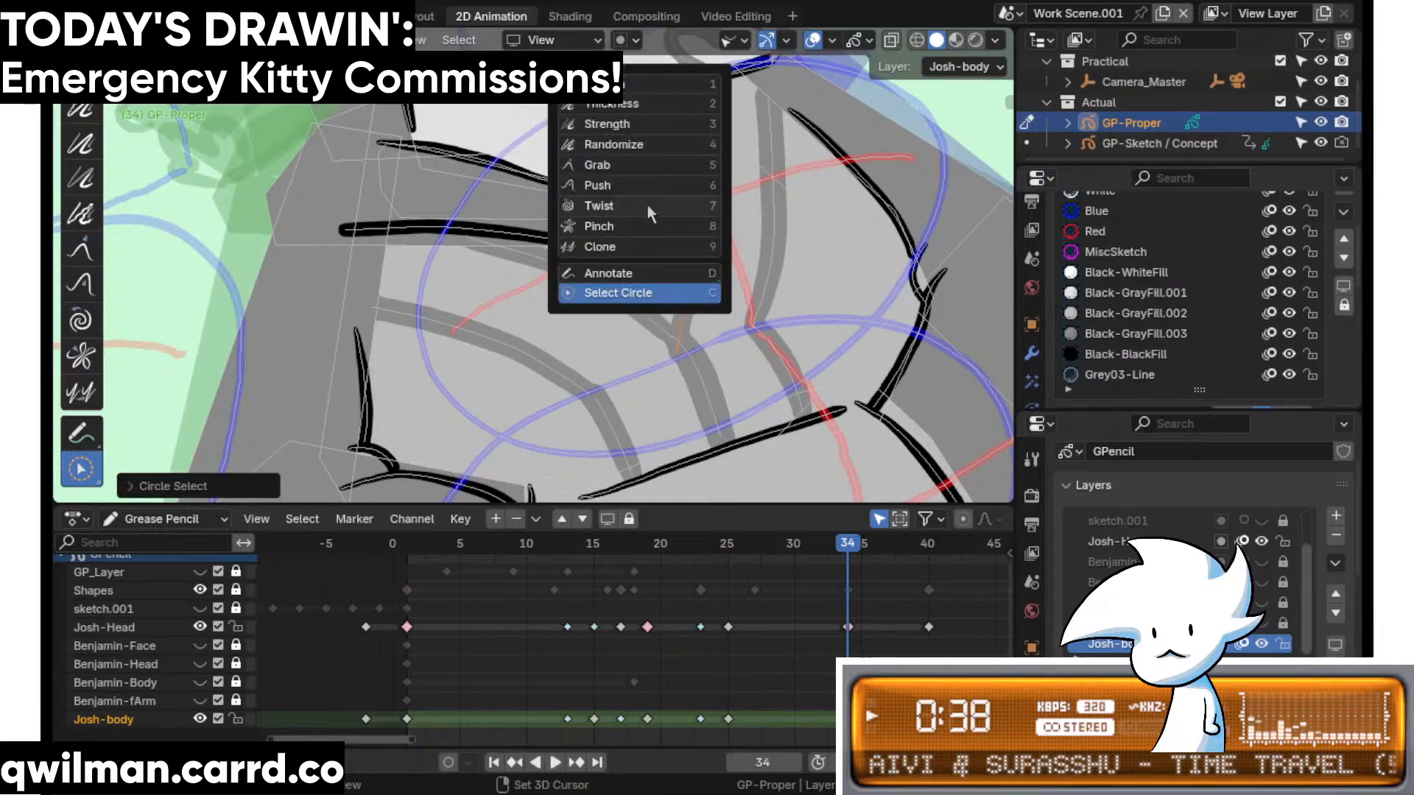
pyautogui.click(639, 166)
pyautogui.moveTo(691, 365); pyautogui.dragTo(685, 355)
pyautogui.press('q')
pyautogui.click(684, 351)
pyautogui.hotkey('shift', 'space')
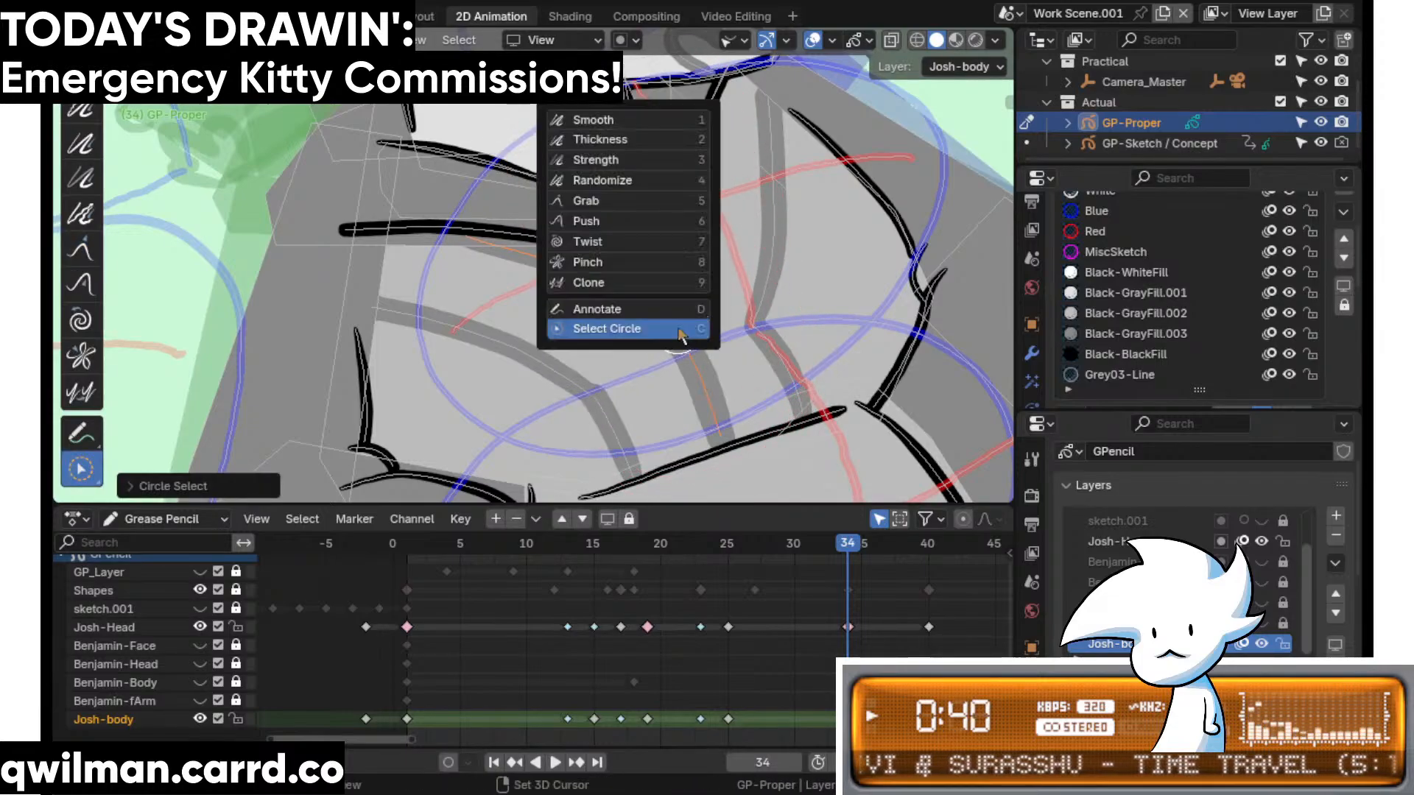
pyautogui.click(620, 205)
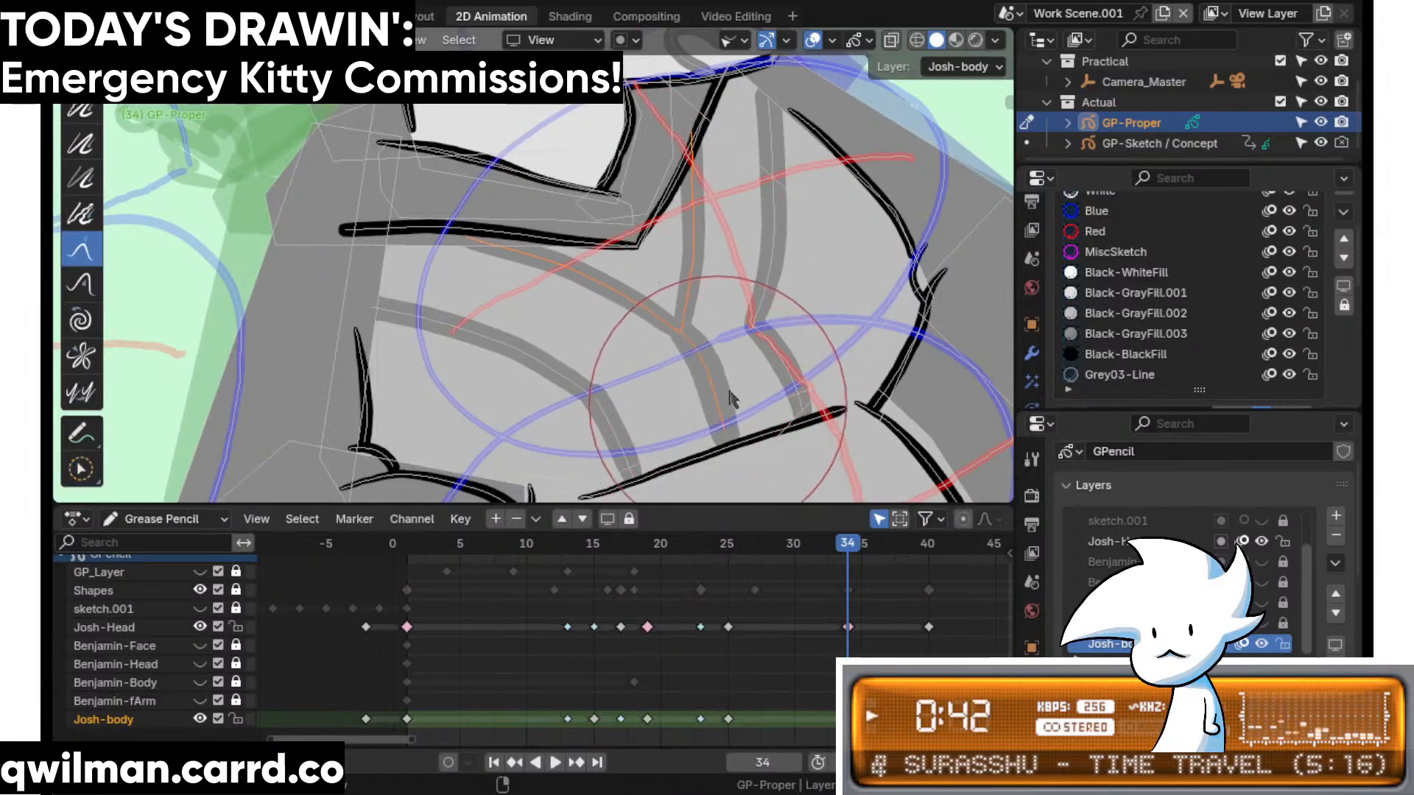
# - Select the frontmost chest strap line and reshape its bend and lower section with the Grab brush
pyautogui.click(771, 327)
pyautogui.hotkey('shift', 'space')
pyautogui.click(714, 184)
pyautogui.moveTo(741, 335); pyautogui.dragTo(759, 321)
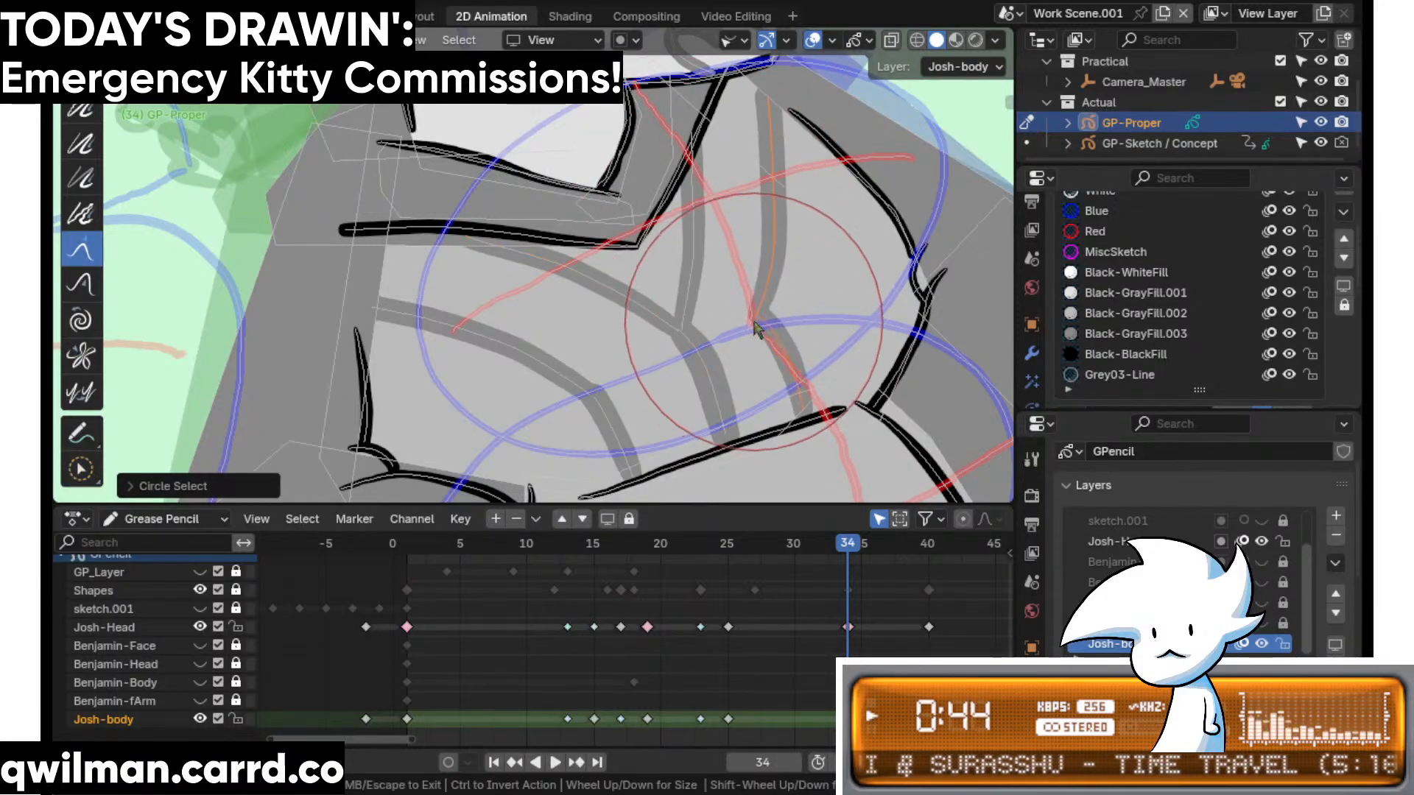
pyautogui.moveTo(778, 393); pyautogui.dragTo(790, 413)
# - Select the rearmost curved chest strap line and nudge its bend into shape with the Grab brush
pyautogui.press('w')
pyautogui.click(584, 405)
pyautogui.hotkey('shift', 'space')
pyautogui.click(543, 262)
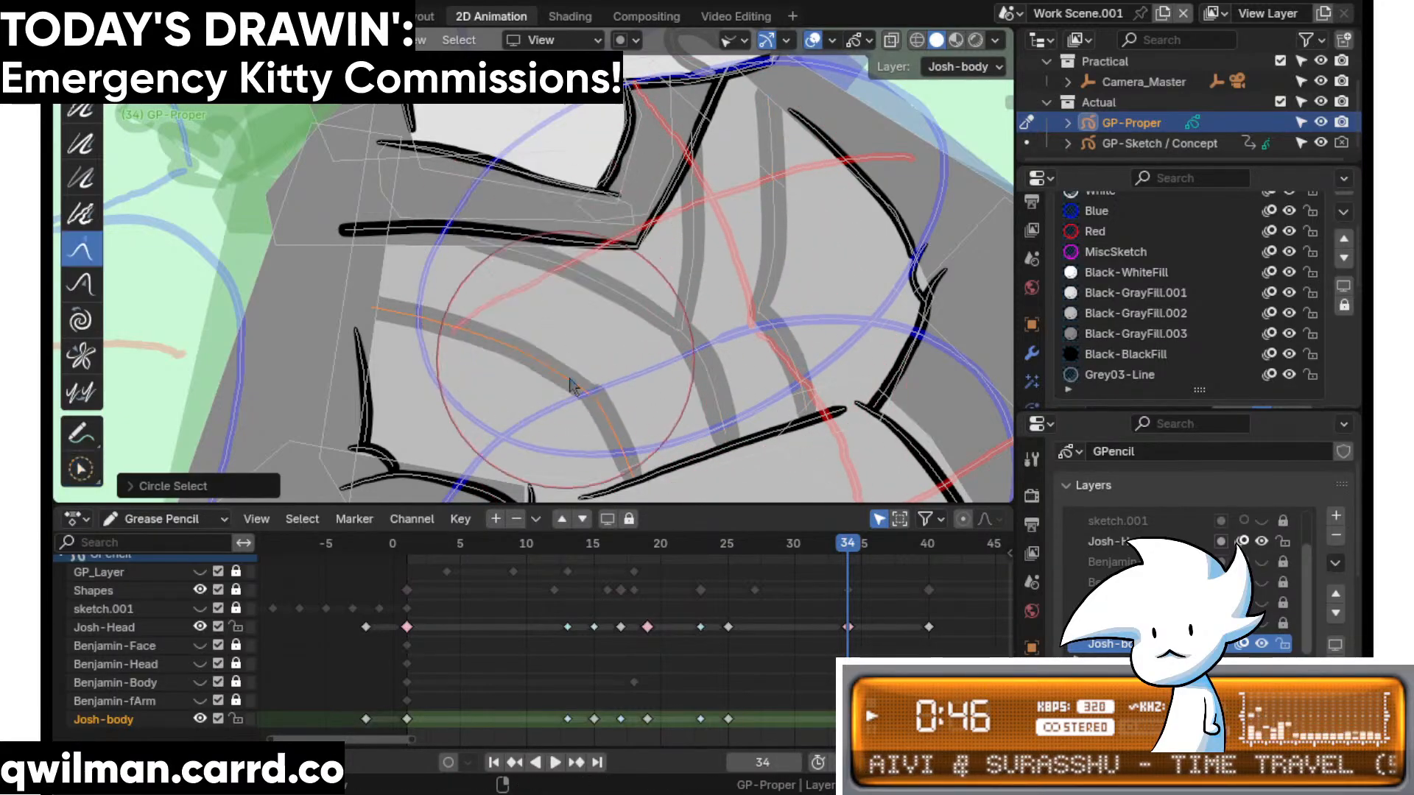
pyautogui.moveTo(571, 385); pyautogui.dragTo(579, 376)
pyautogui.scroll(-5, 473, 347)
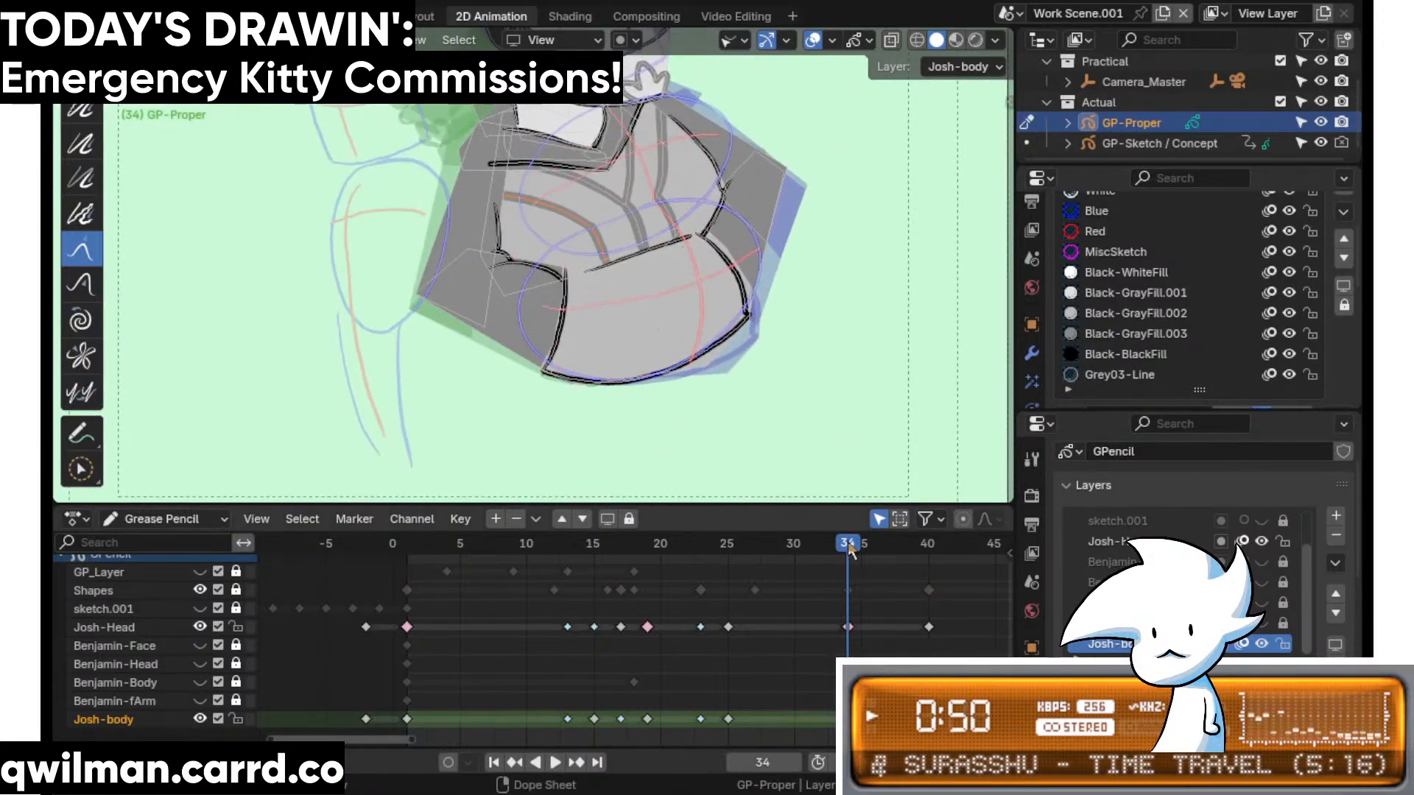
# - Play back the animation to check the adjusted chest straps in motion
pyautogui.moveTo(851, 553)
pyautogui.mouseDown()
pyautogui.moveTo(750, 554)
pyautogui.moveTo(837, 573)
pyautogui.moveTo(667, 576)
pyautogui.moveTo(736, 574)
pyautogui.moveTo(748, 549)
pyautogui.moveTo(856, 551)
pyautogui.moveTo(635, 571)
pyautogui.mouseUp()
pyautogui.press('space')
pyautogui.scroll(-3, 716, 362)
pyautogui.keyDown('shift'); pyautogui.moveTo(715, 362); pyautogui.dragTo(700, 361, button='middle'); pyautogui.keyUp('shift')
pyautogui.press('space')
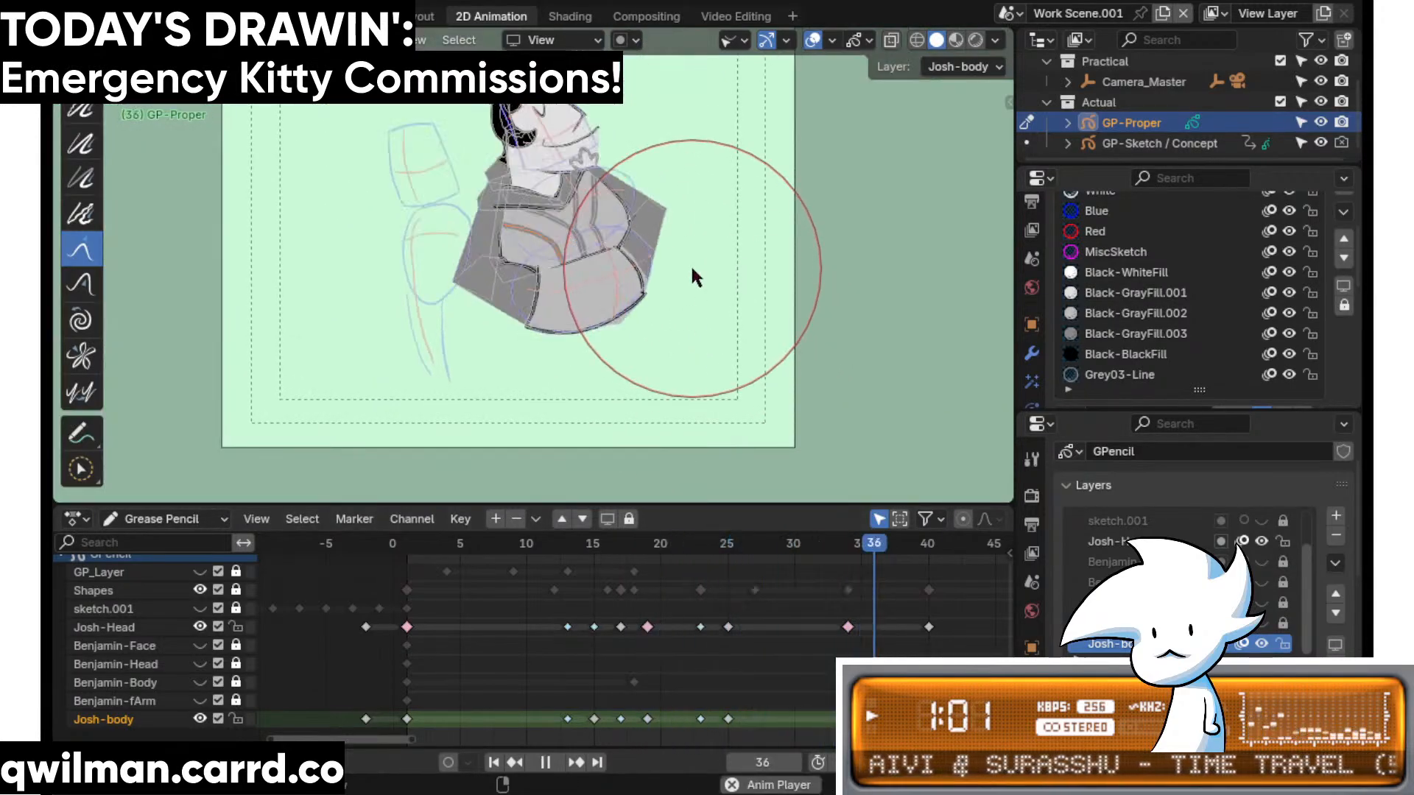
pyautogui.press('space')
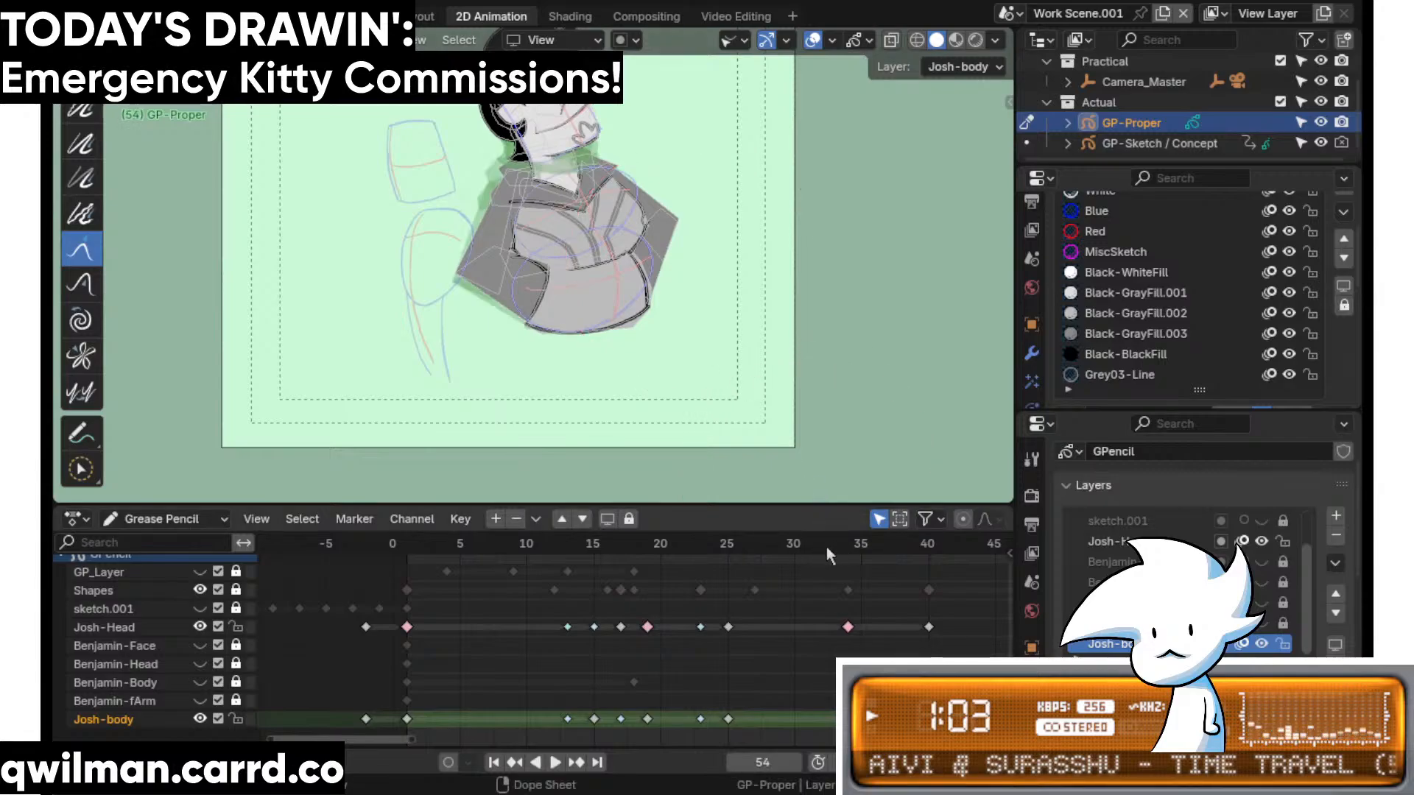
# - Duplicate the Josh-Head keyframe from frame 25 to frame 32
pyautogui.moveTo(851, 550); pyautogui.dragTo(821, 560)
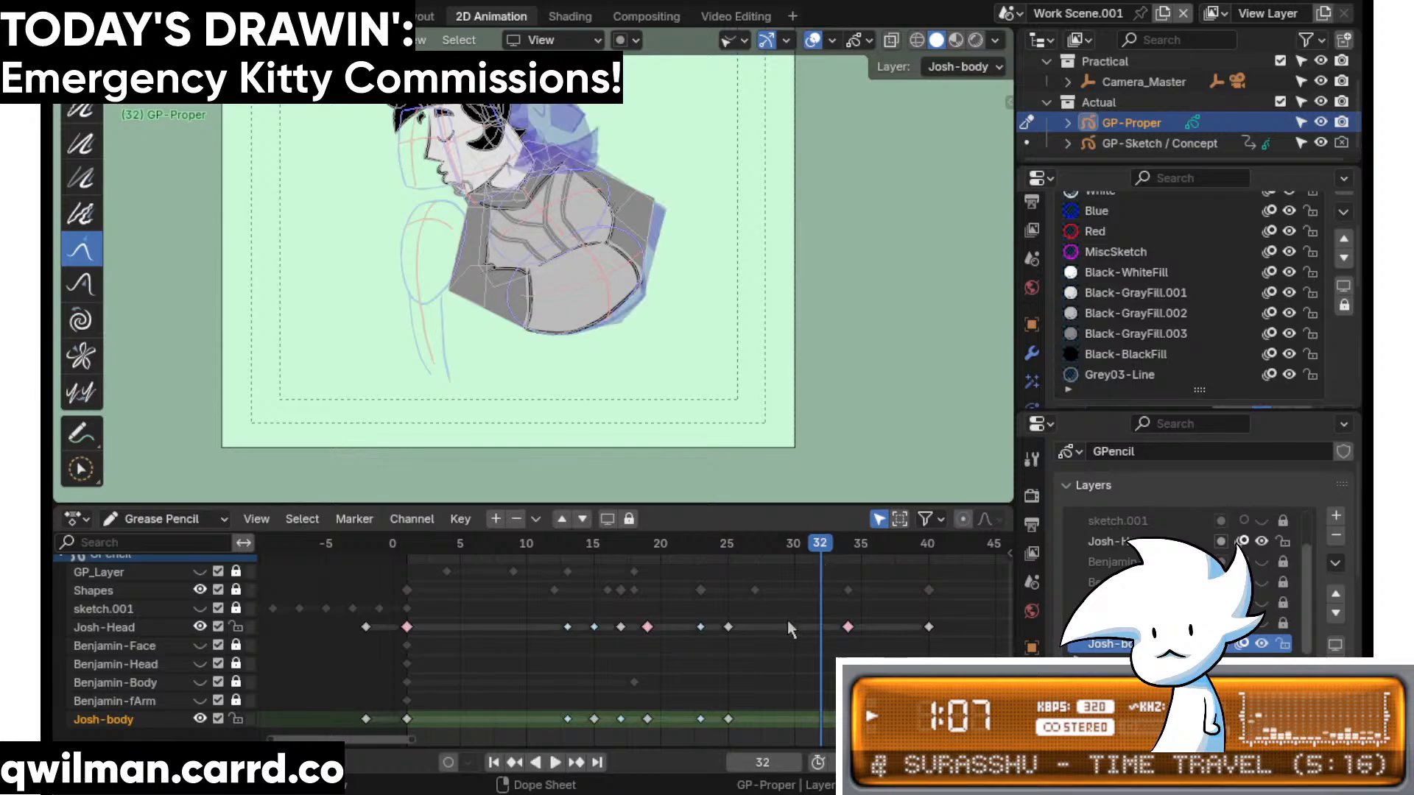
pyautogui.moveTo(749, 615); pyautogui.dragTo(721, 755)
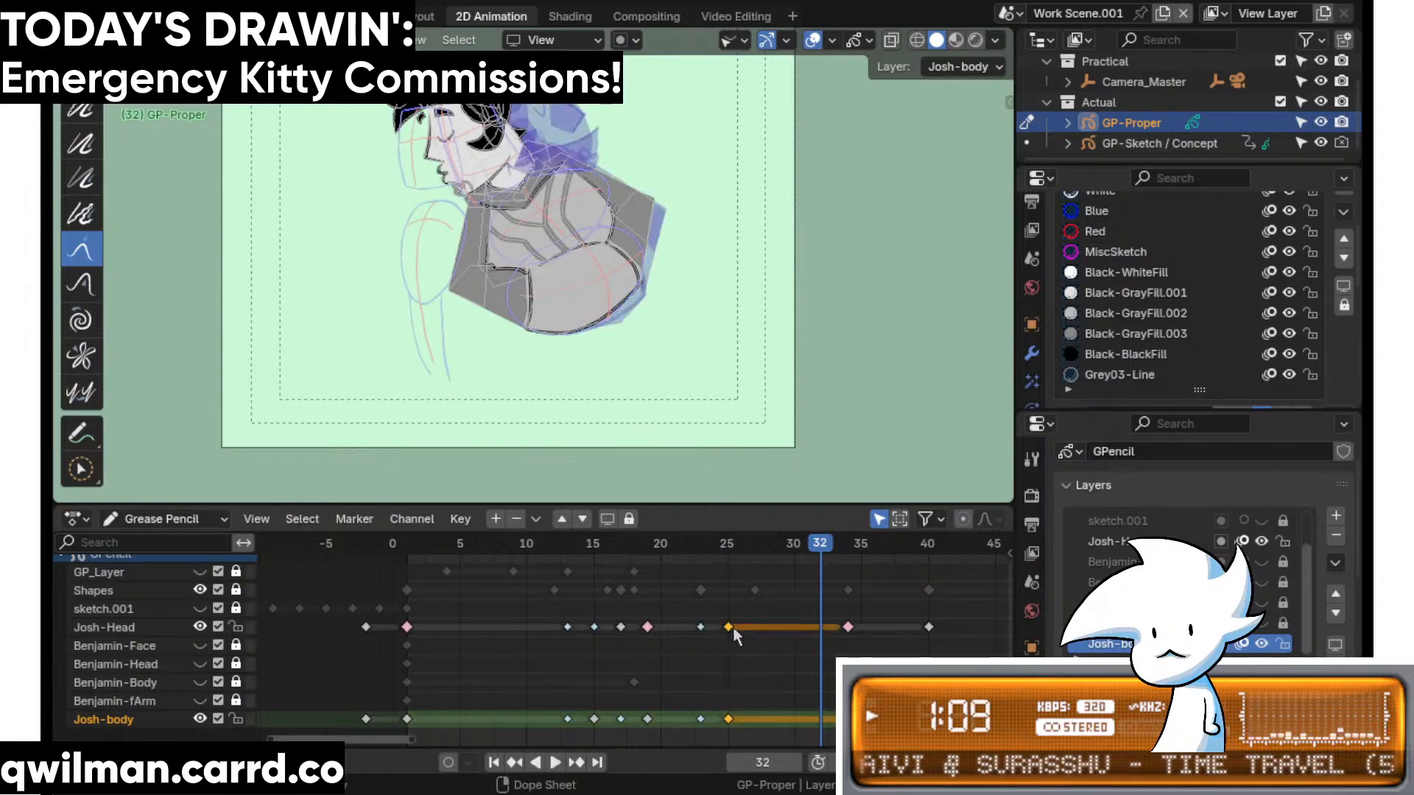
pyautogui.click(728, 626)
pyautogui.press('q')
pyautogui.click(729, 612)
pyautogui.click(814, 645)
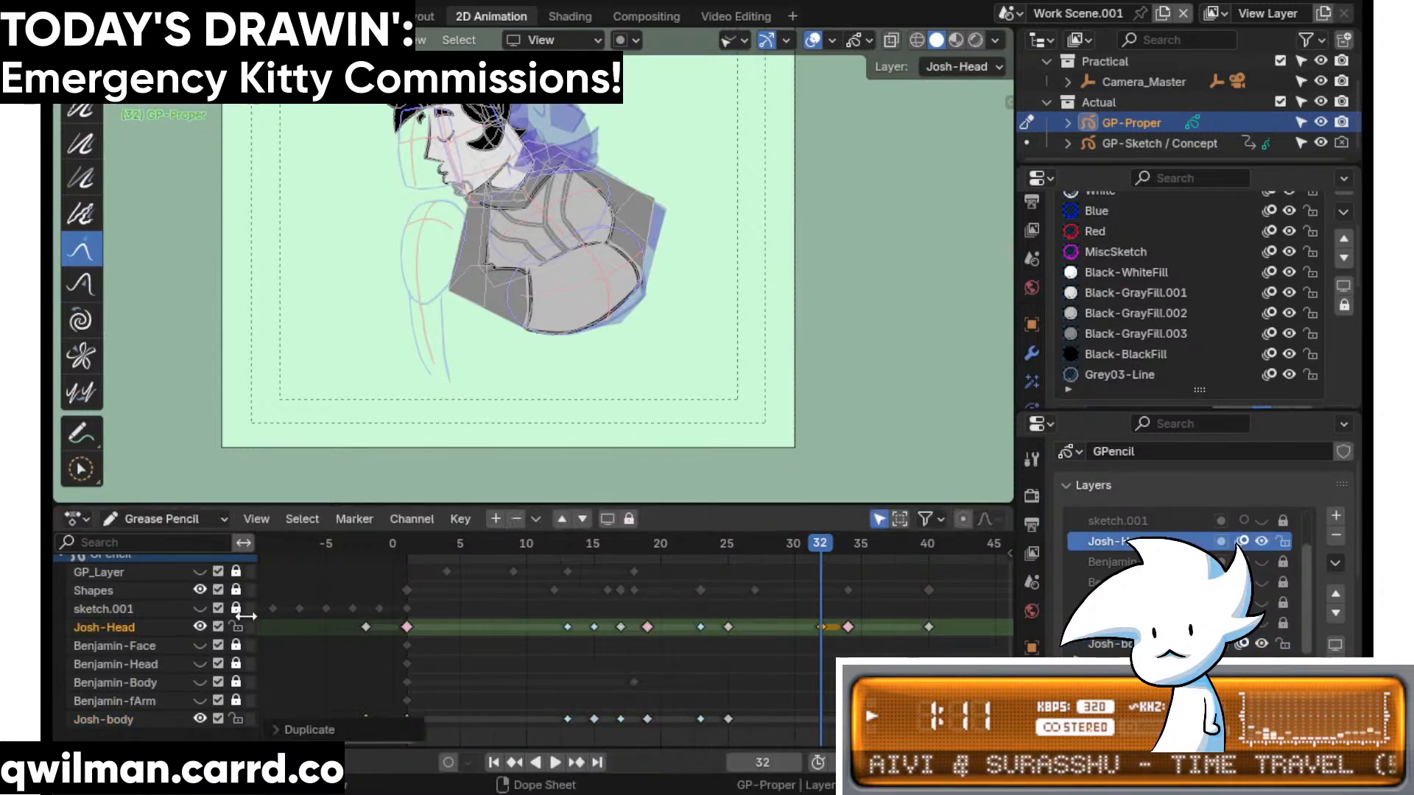
# - Switch to Edit Mode with the Interpolate tool and lock the Josh-Head layer
pyautogui.press('Tab')
pyautogui.hotkey('shift', 'space')
pyautogui.click(614, 584)
pyautogui.scroll(2, 652, 390)
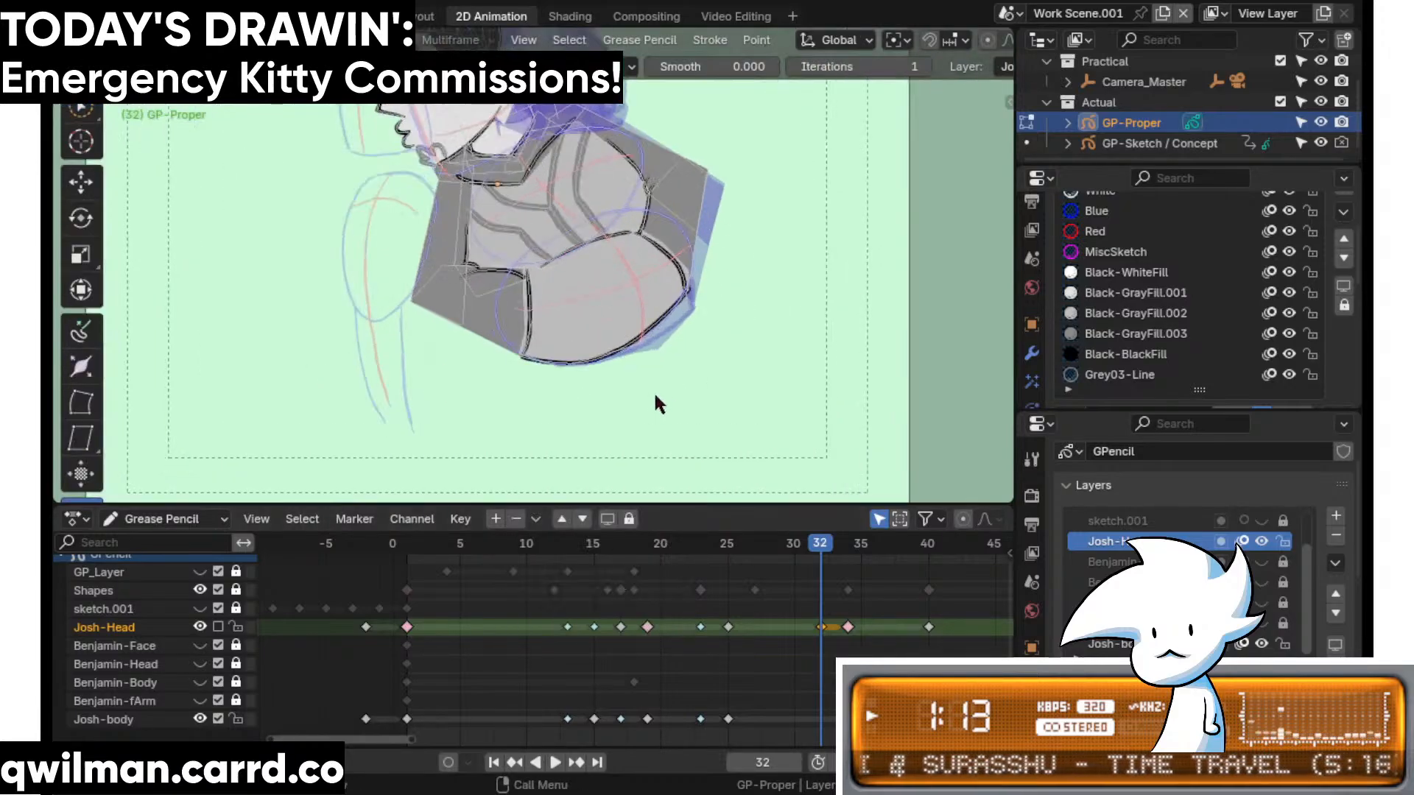
pyautogui.moveTo(653, 392); pyautogui.dragTo(643, 401)
pyautogui.click(439, 467)
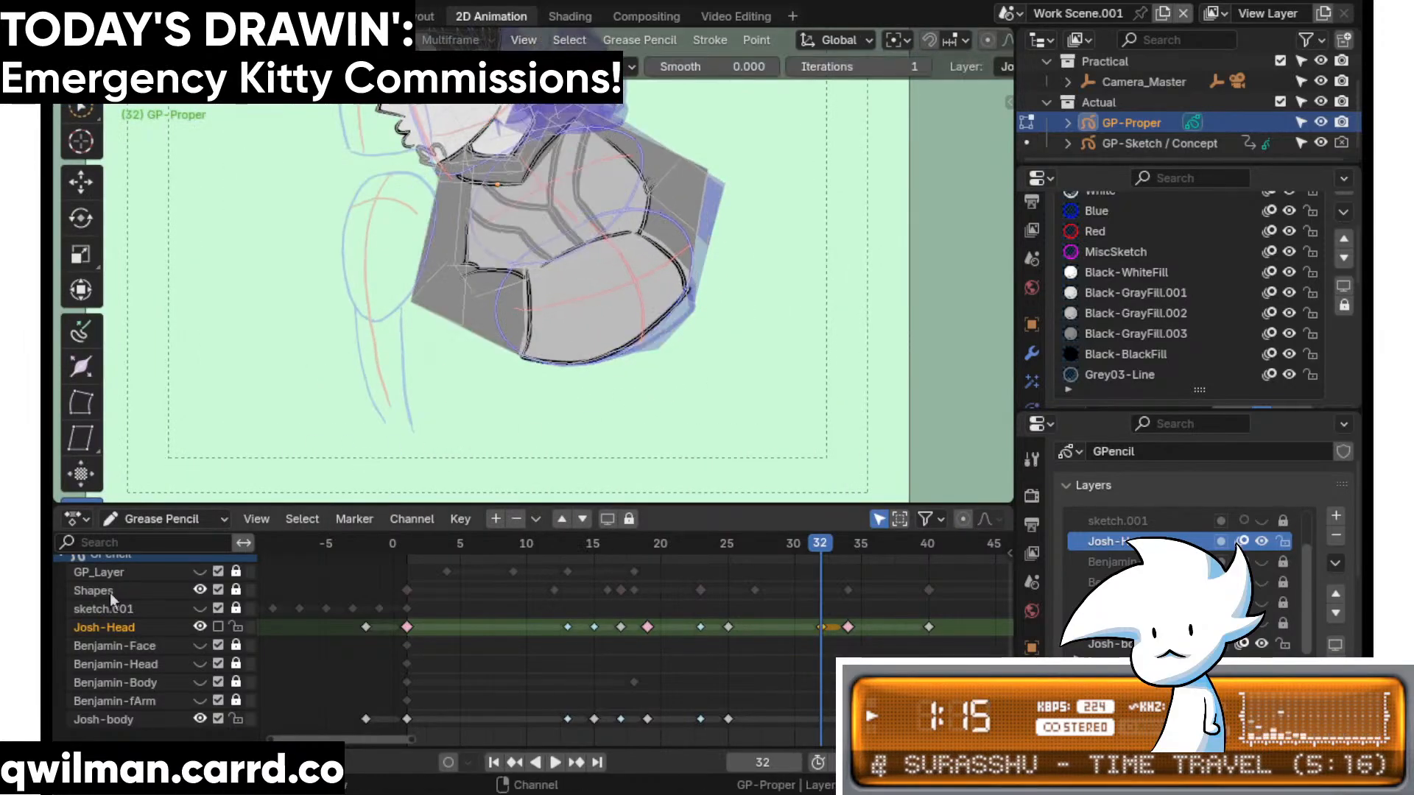
pyautogui.click(236, 627)
# - Try interpolating a Josh-body in-between at frame 32 and check it with playback
pyautogui.hotkey('ctrl', 'e')
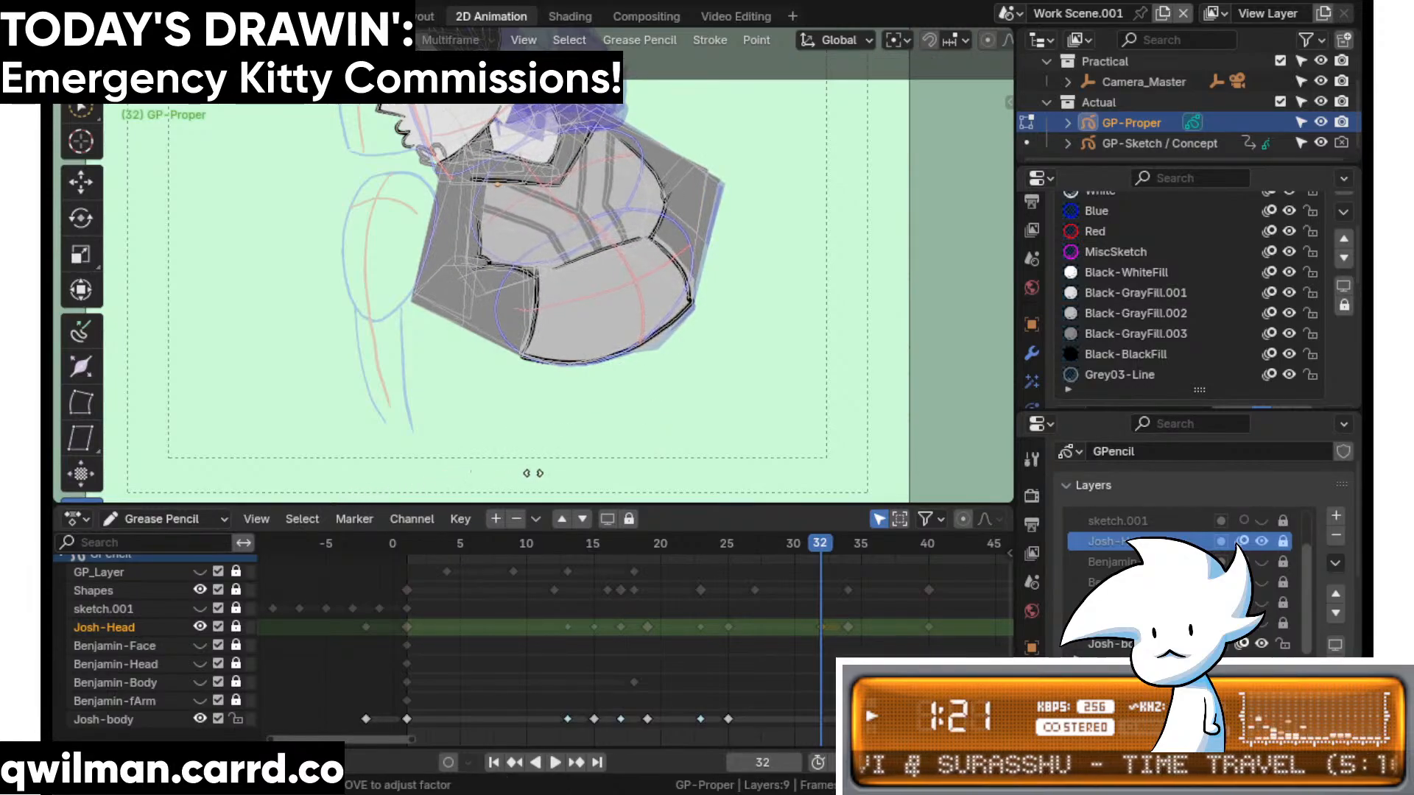
pyautogui.click(852, 547)
pyautogui.click(797, 545)
pyautogui.press('space')
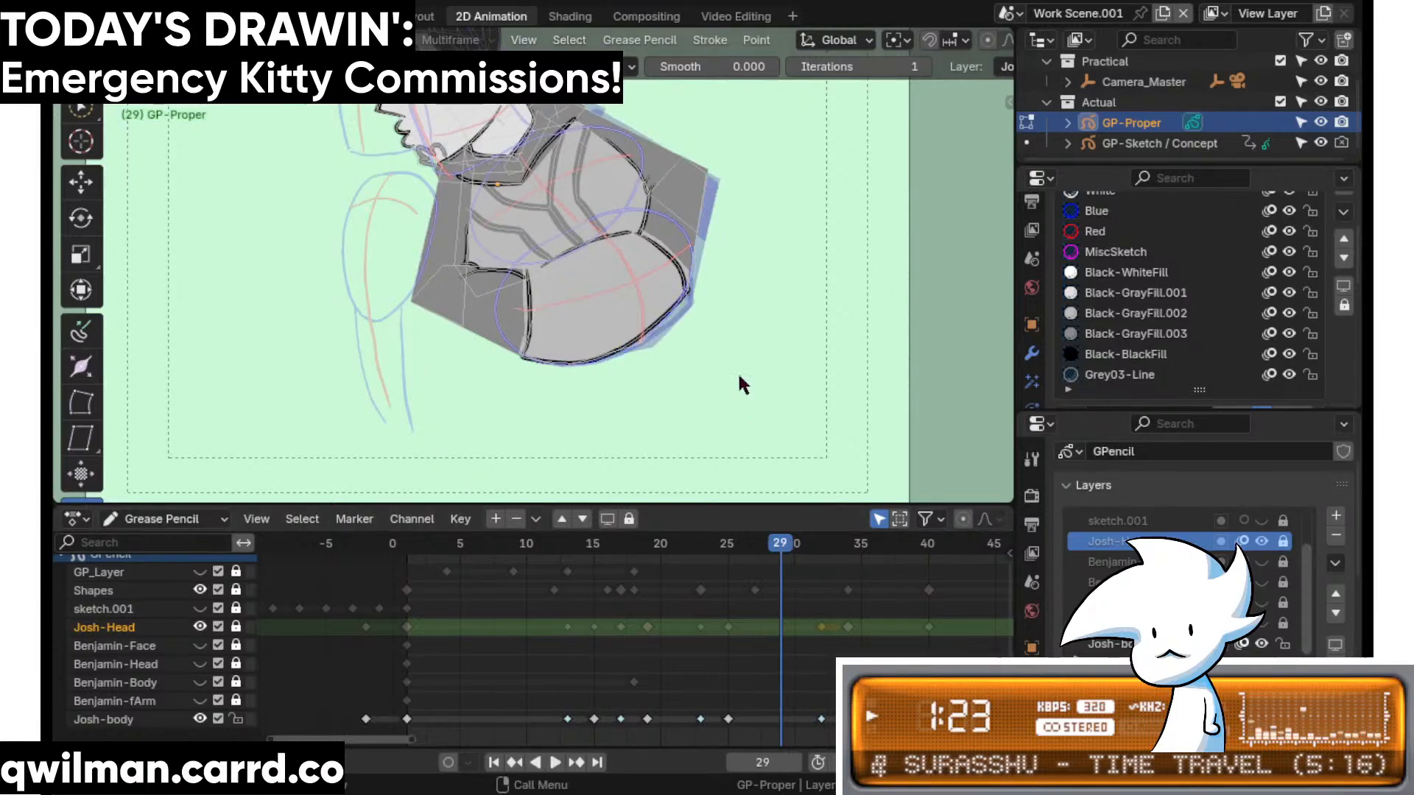
pyautogui.press('space')
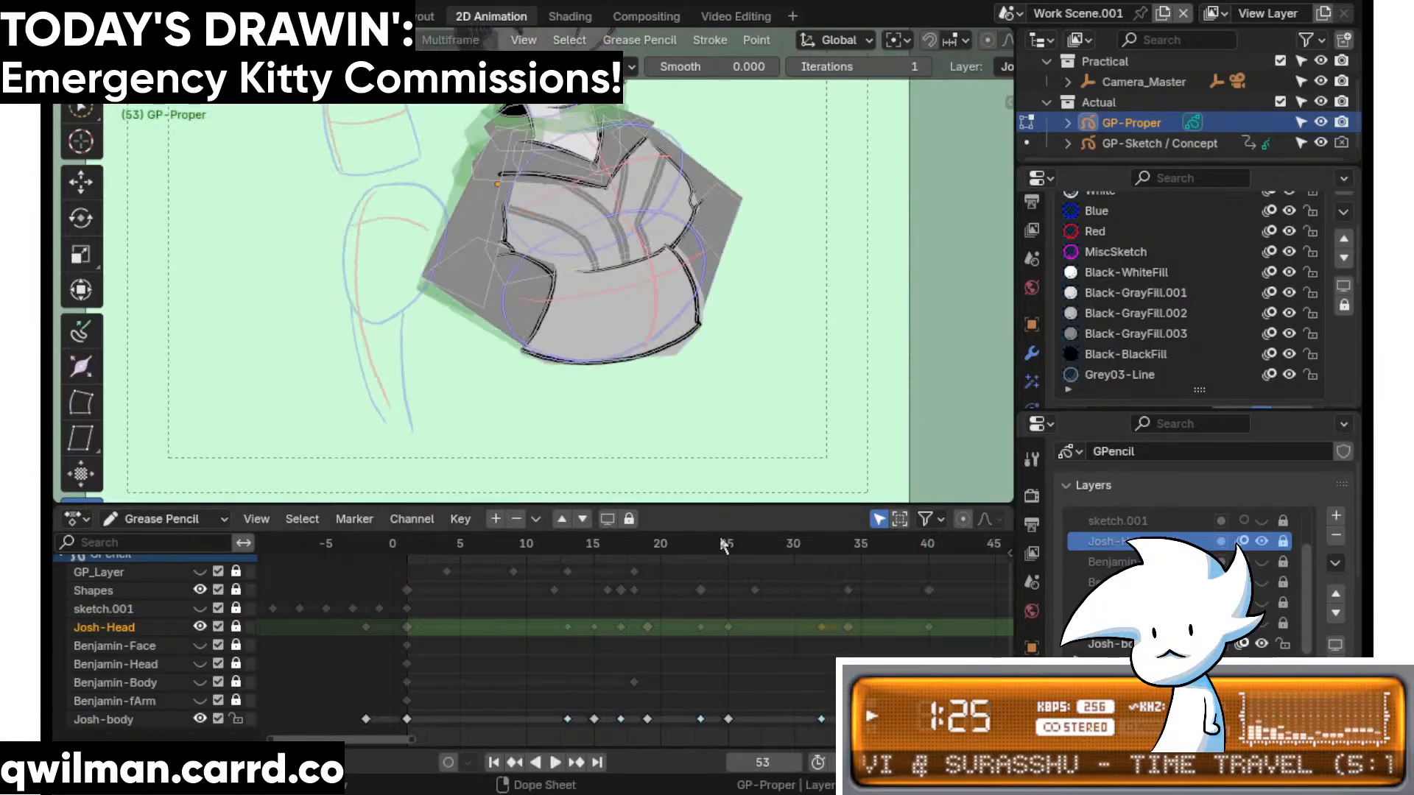
pyautogui.press('space')
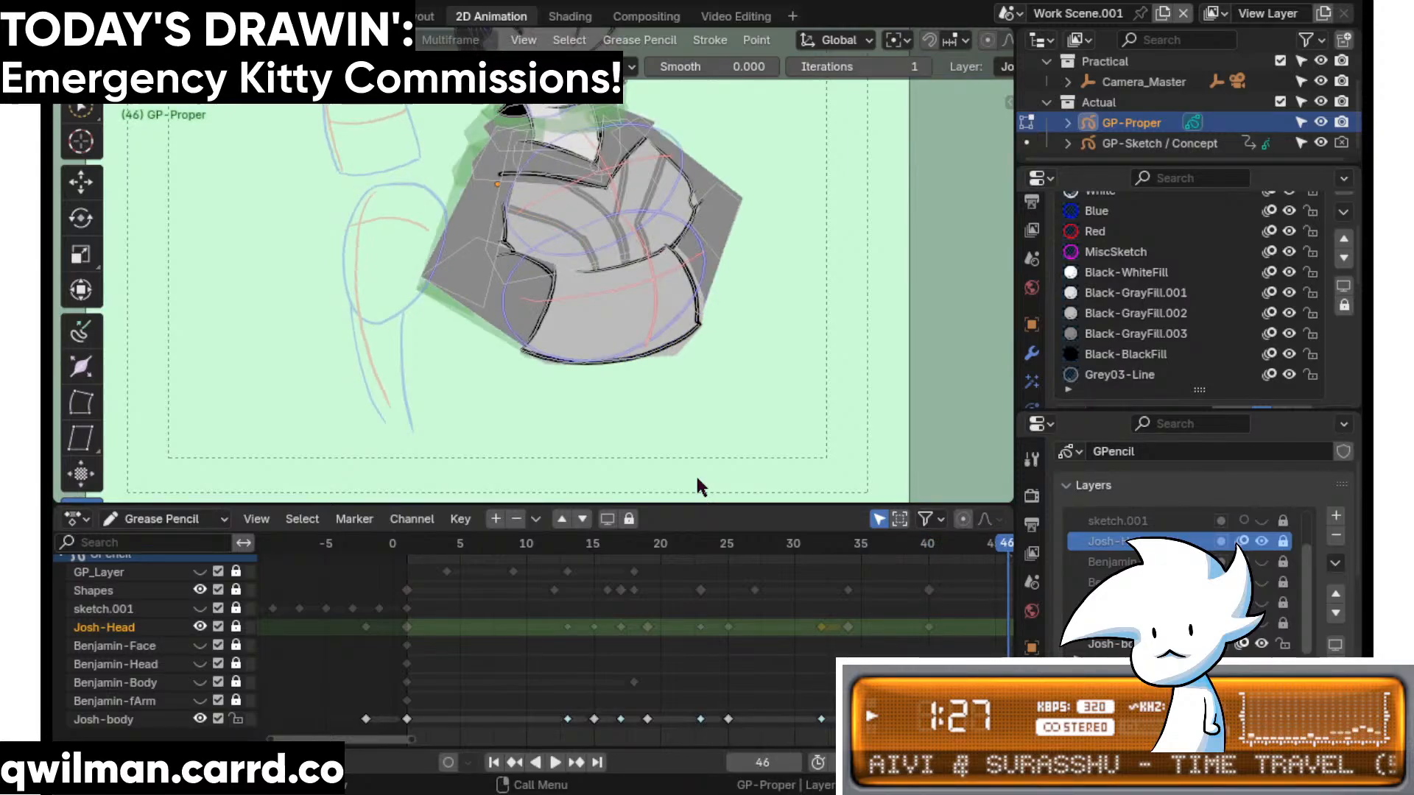
pyautogui.press('space')
# - Interpolate the Josh-body in-between at frame 32 again with a slightly lower factor and play it back
pyautogui.rightClick(684, 319)
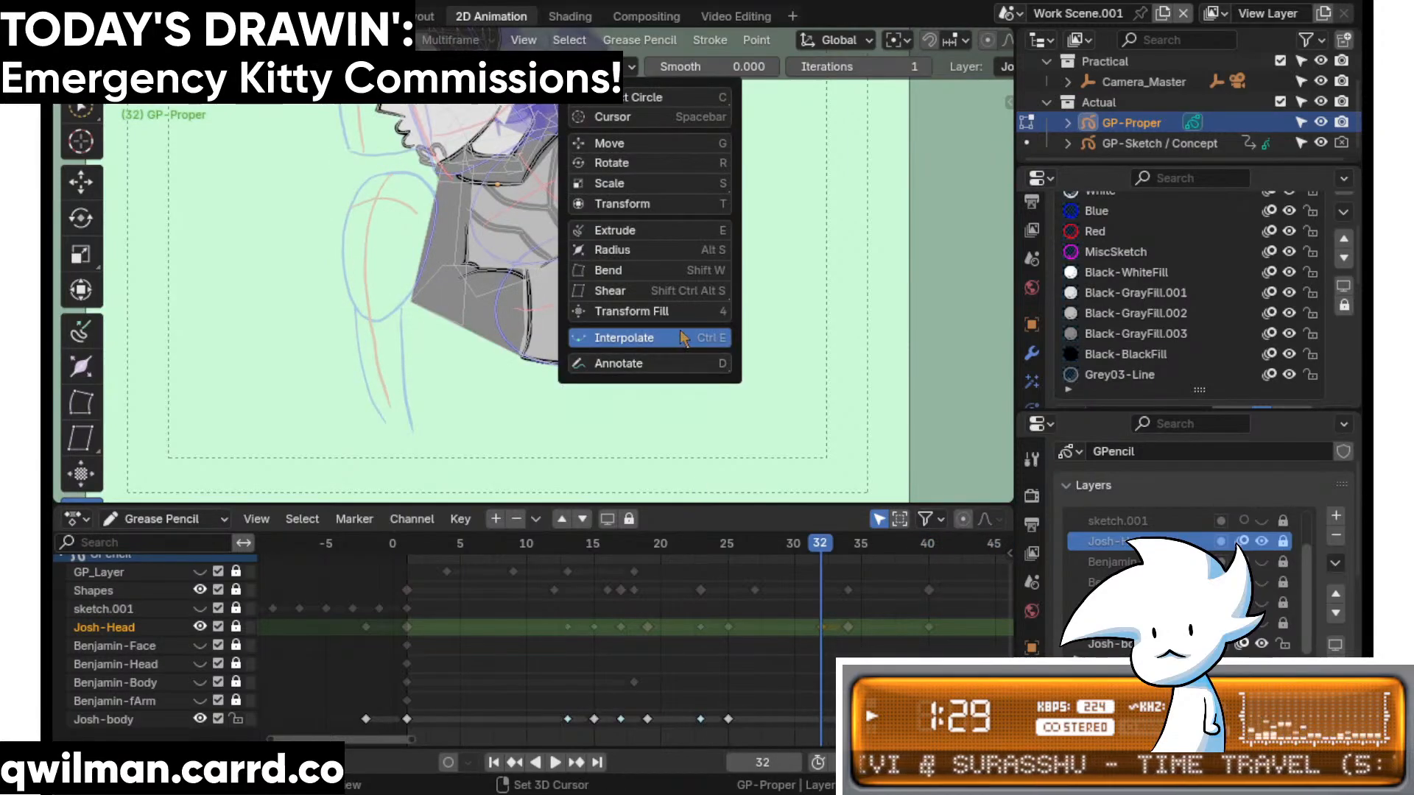
pyautogui.click(679, 331)
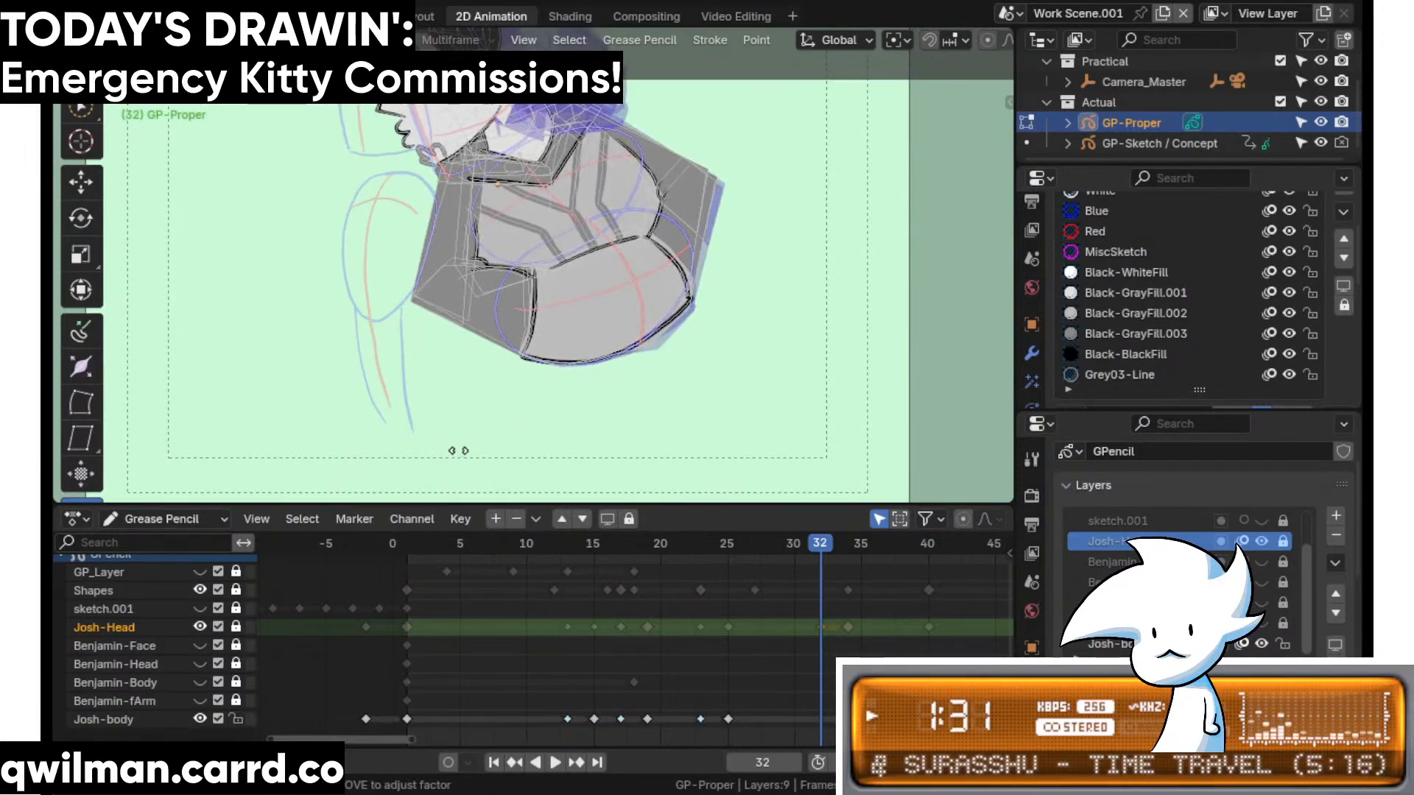
pyautogui.press('Return')
pyautogui.press('space')
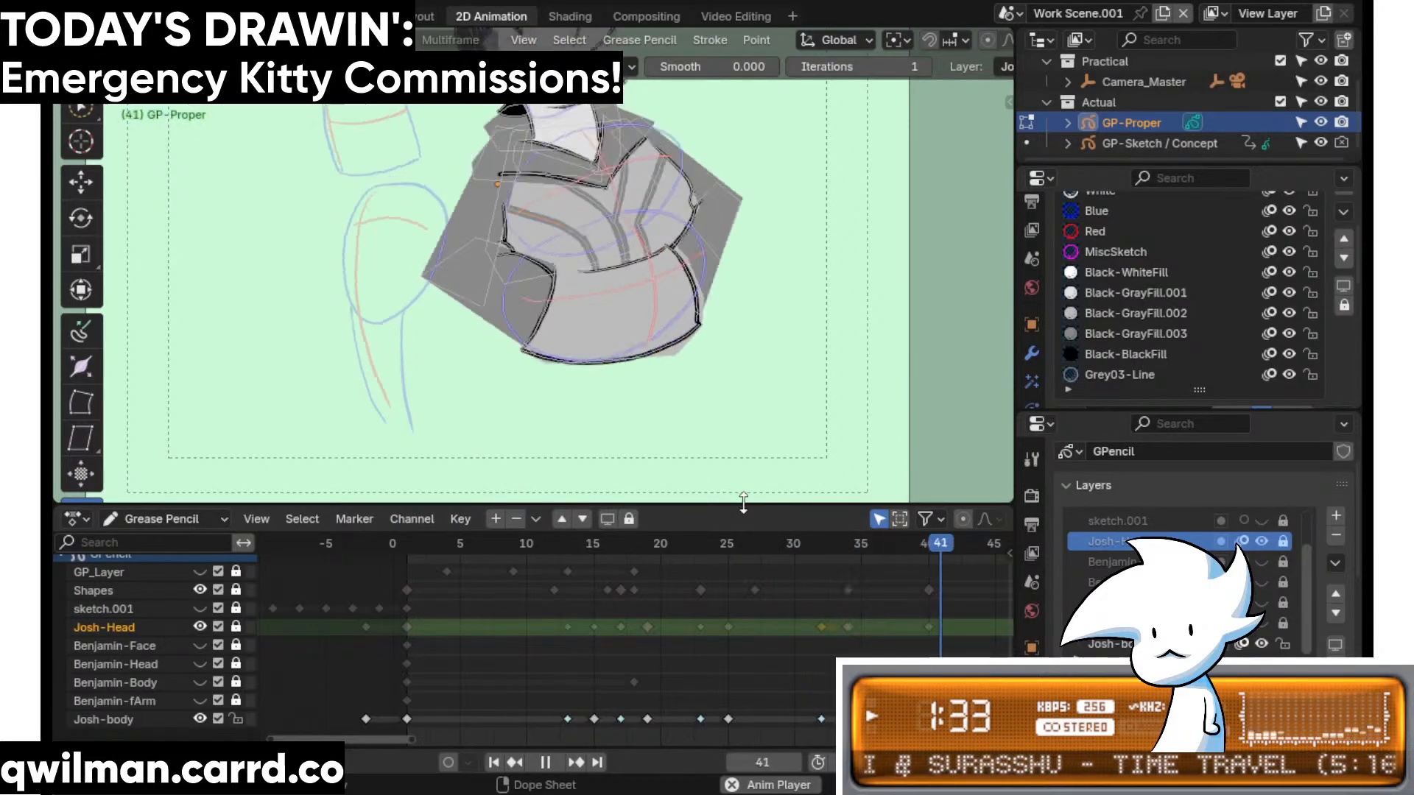
pyautogui.click(820, 542)
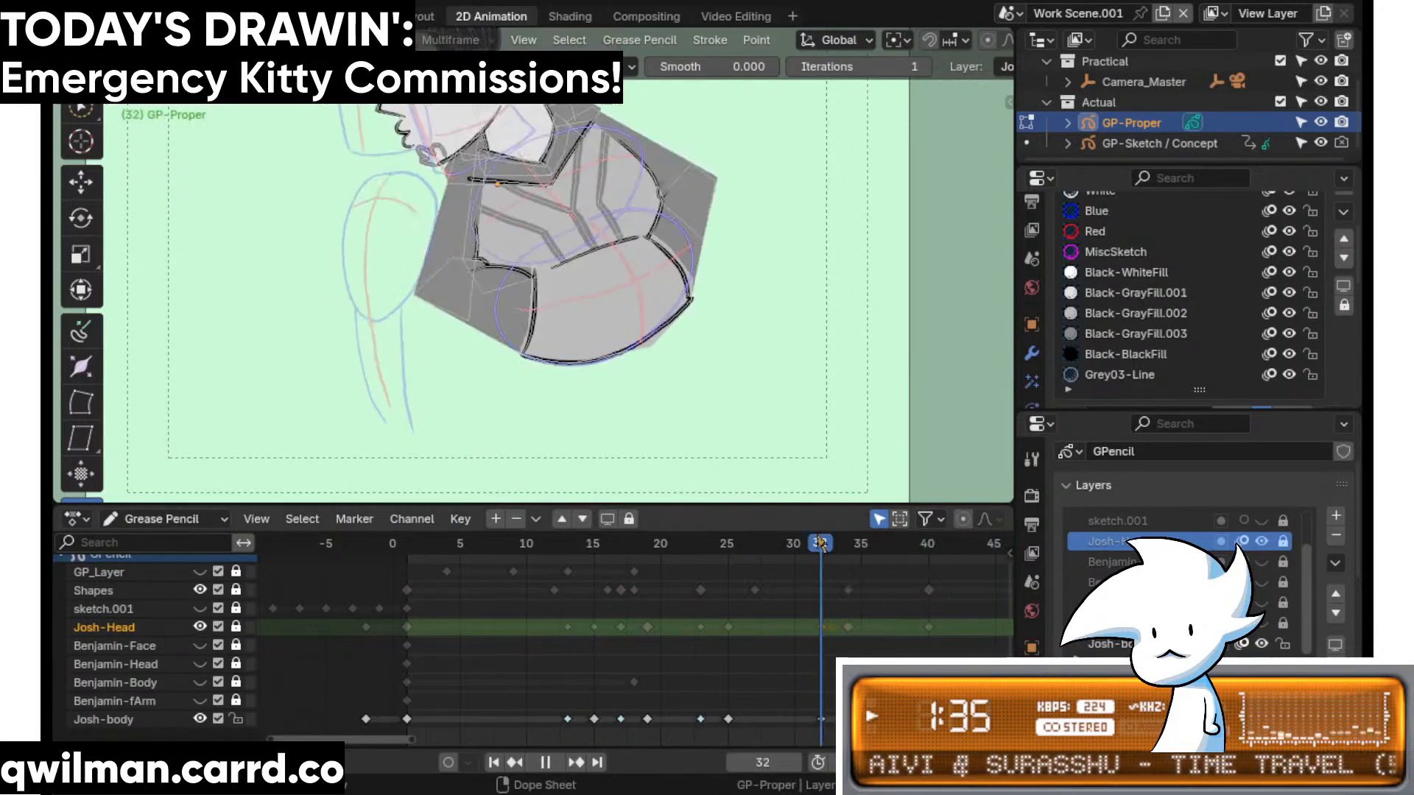
pyautogui.press('space')
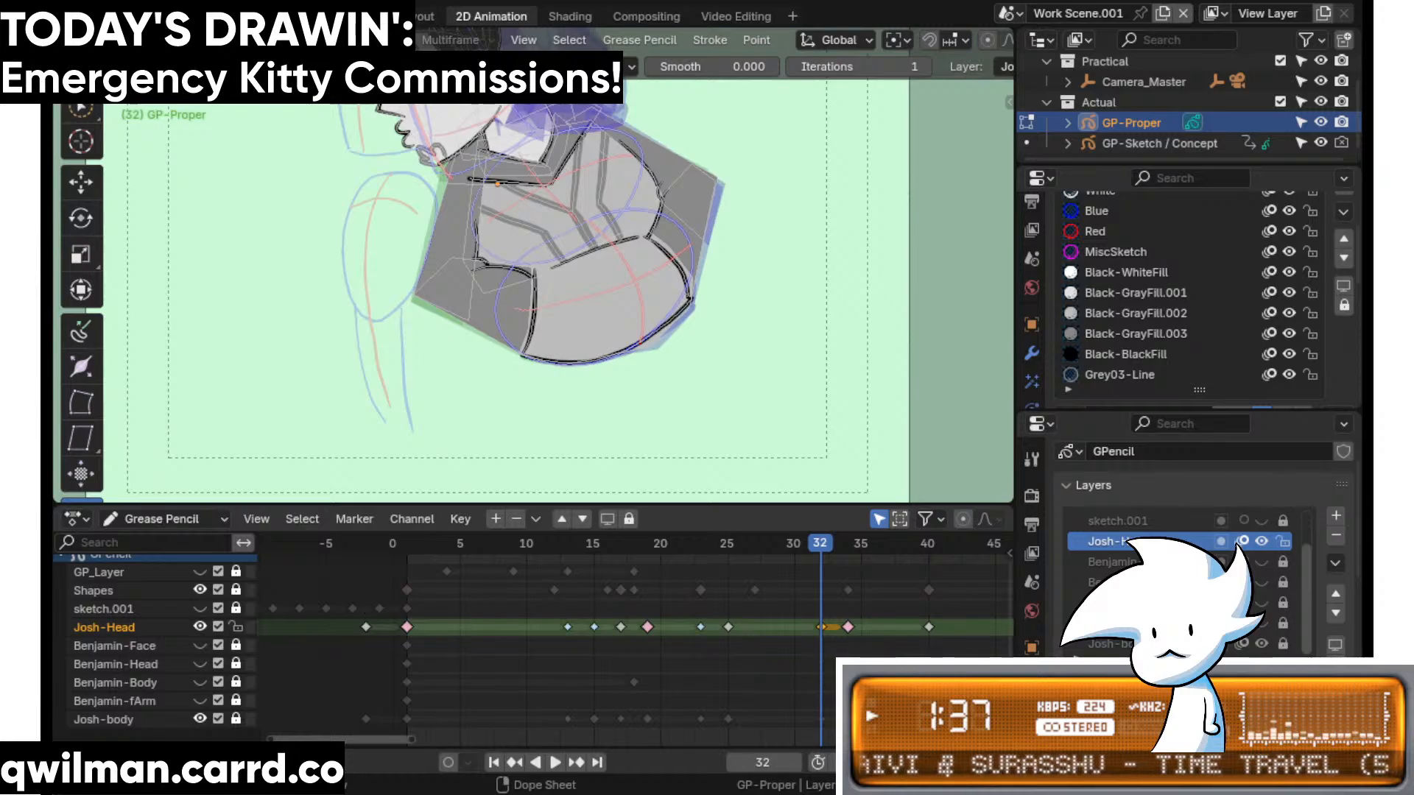
# - Select the whole head drawing at frame 32, then rotate and move it to fit the body's neck
pyautogui.keyDown('shift'); pyautogui.moveTo(619, 188); pyautogui.dragTo(693, 346, button='middle'); pyautogui.keyUp('shift')
pyautogui.scroll(2, 694, 347)
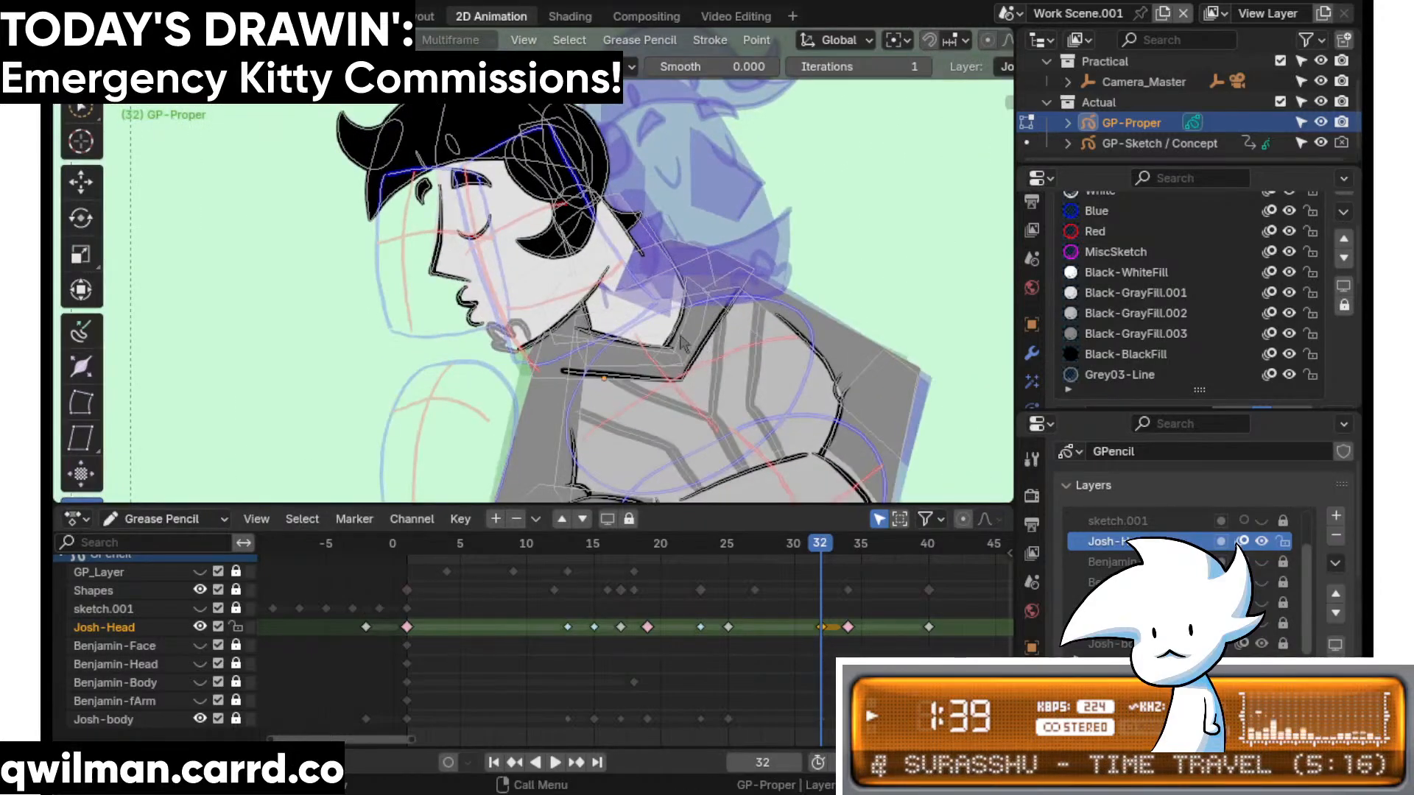
pyautogui.hotkey('shift', 'space')
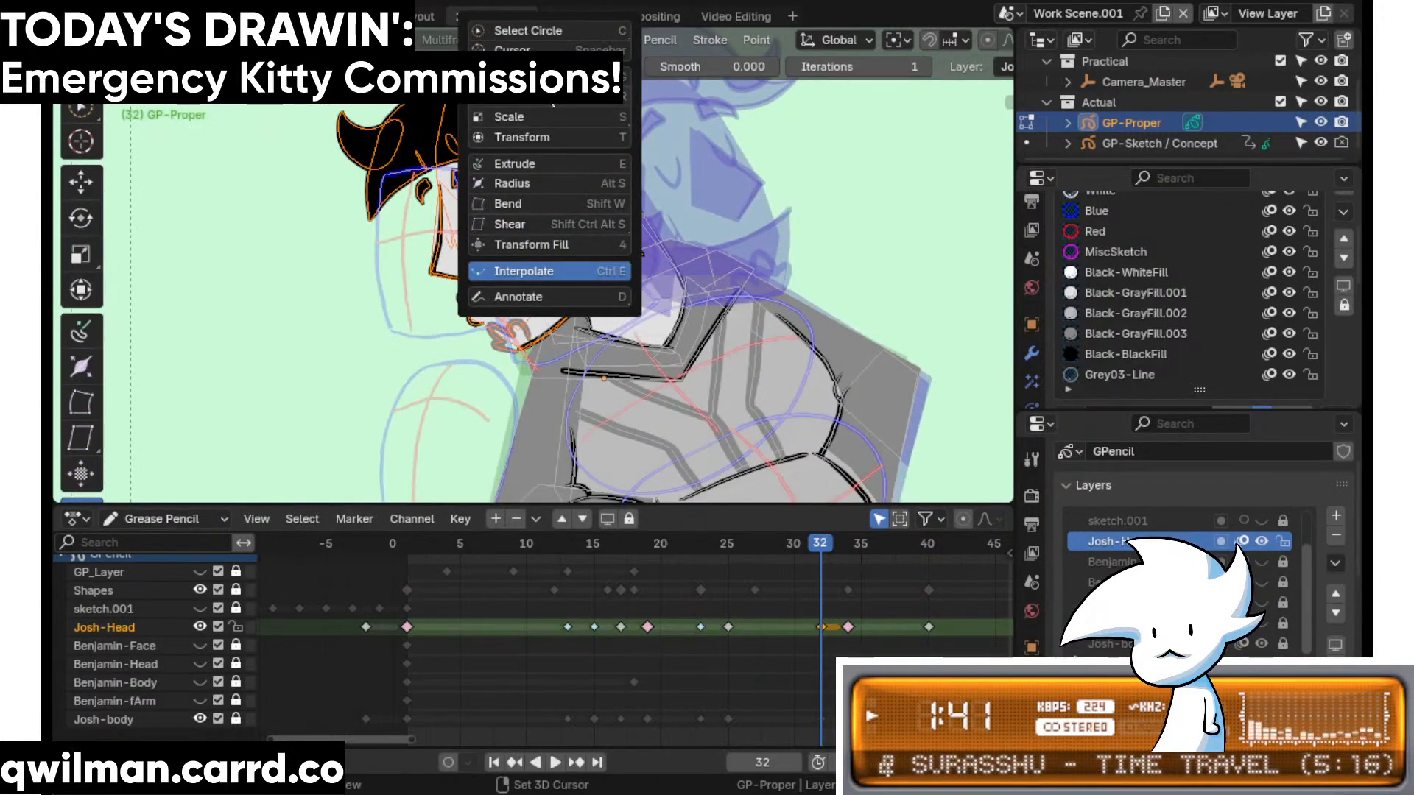
pyautogui.click(559, 98)
pyautogui.moveTo(568, 157); pyautogui.dragTo(537, 216)
pyautogui.hotkey('shift', 'space')
pyautogui.press('g')
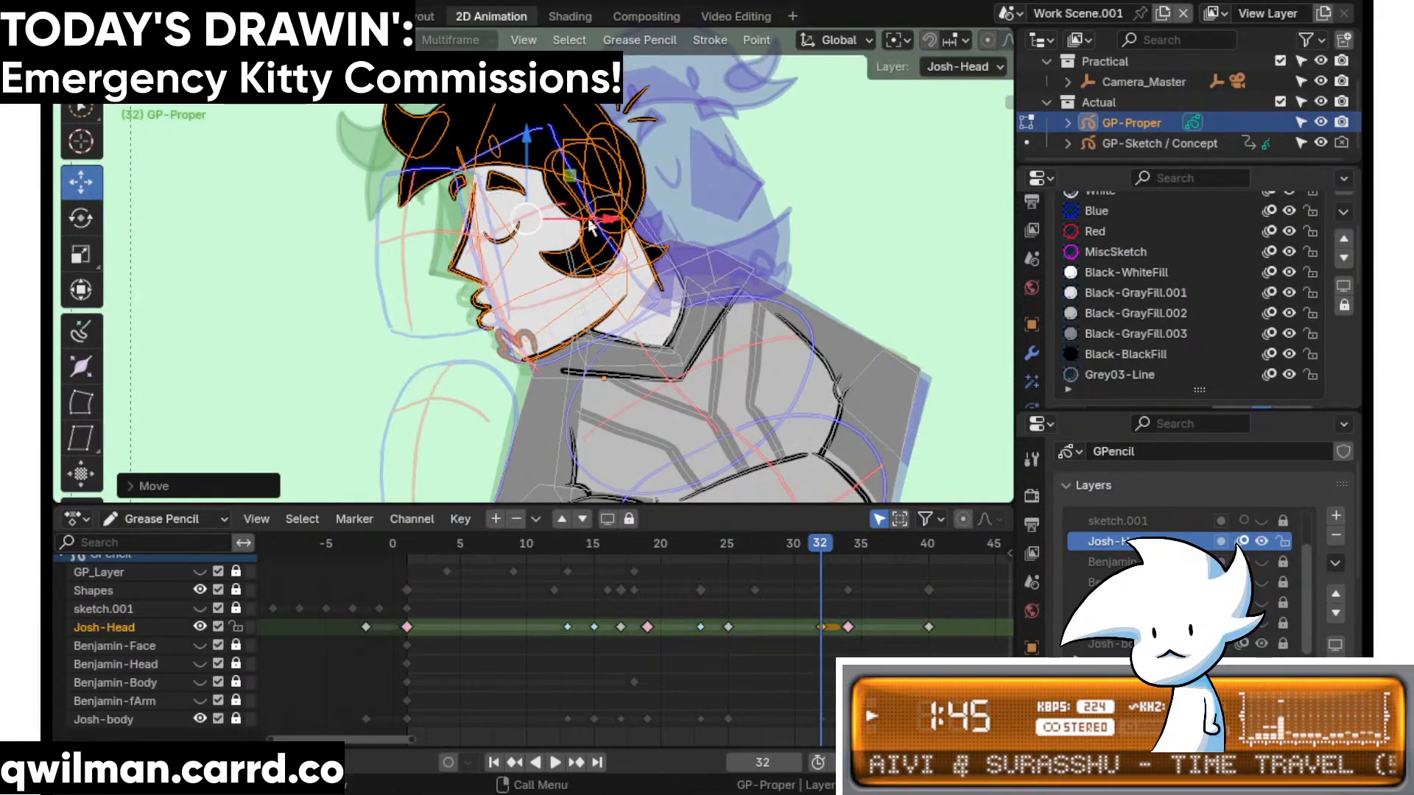
# - Play the animation from frame 23 to check the repositioned head
pyautogui.click(700, 543)
pyautogui.scroll(-3, 682, 359)
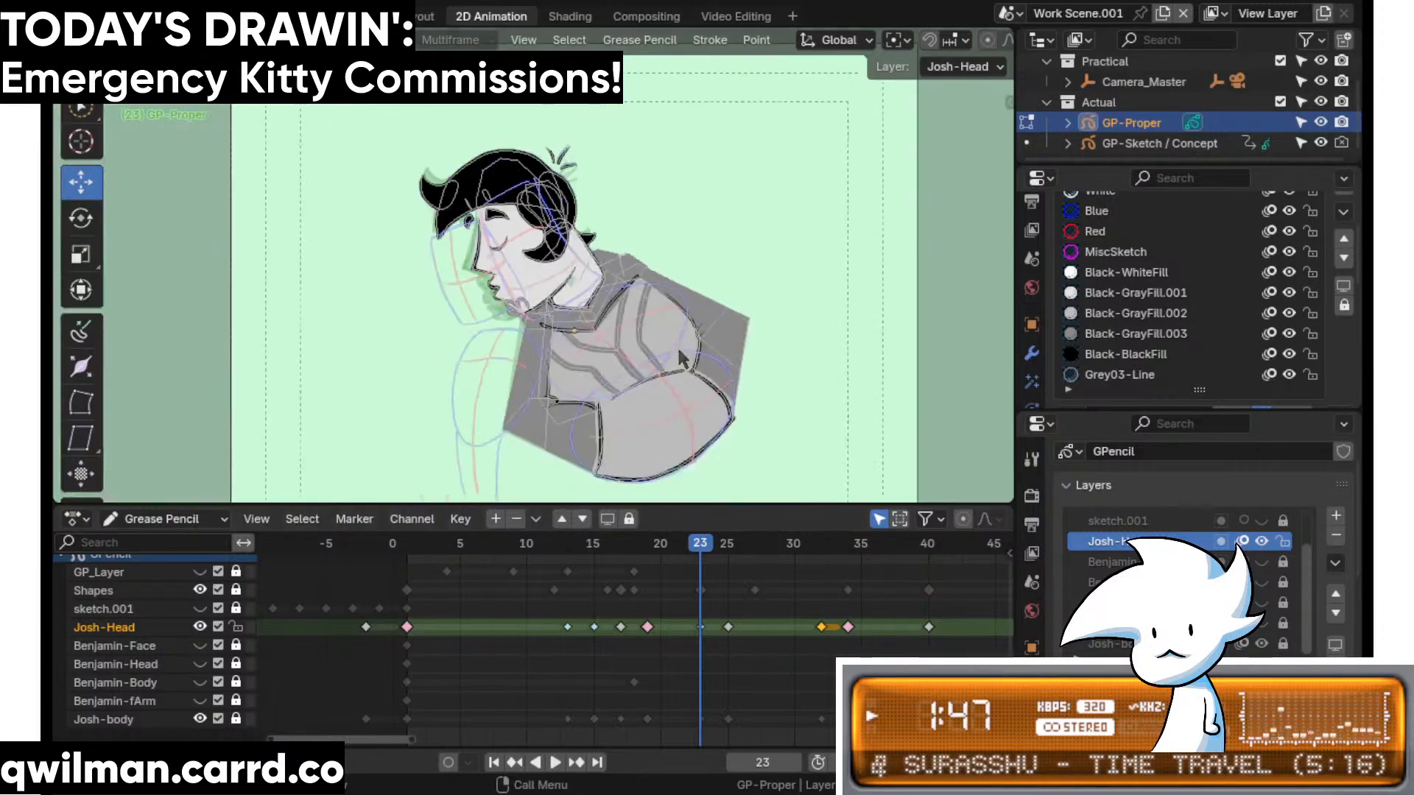
pyautogui.press('space')
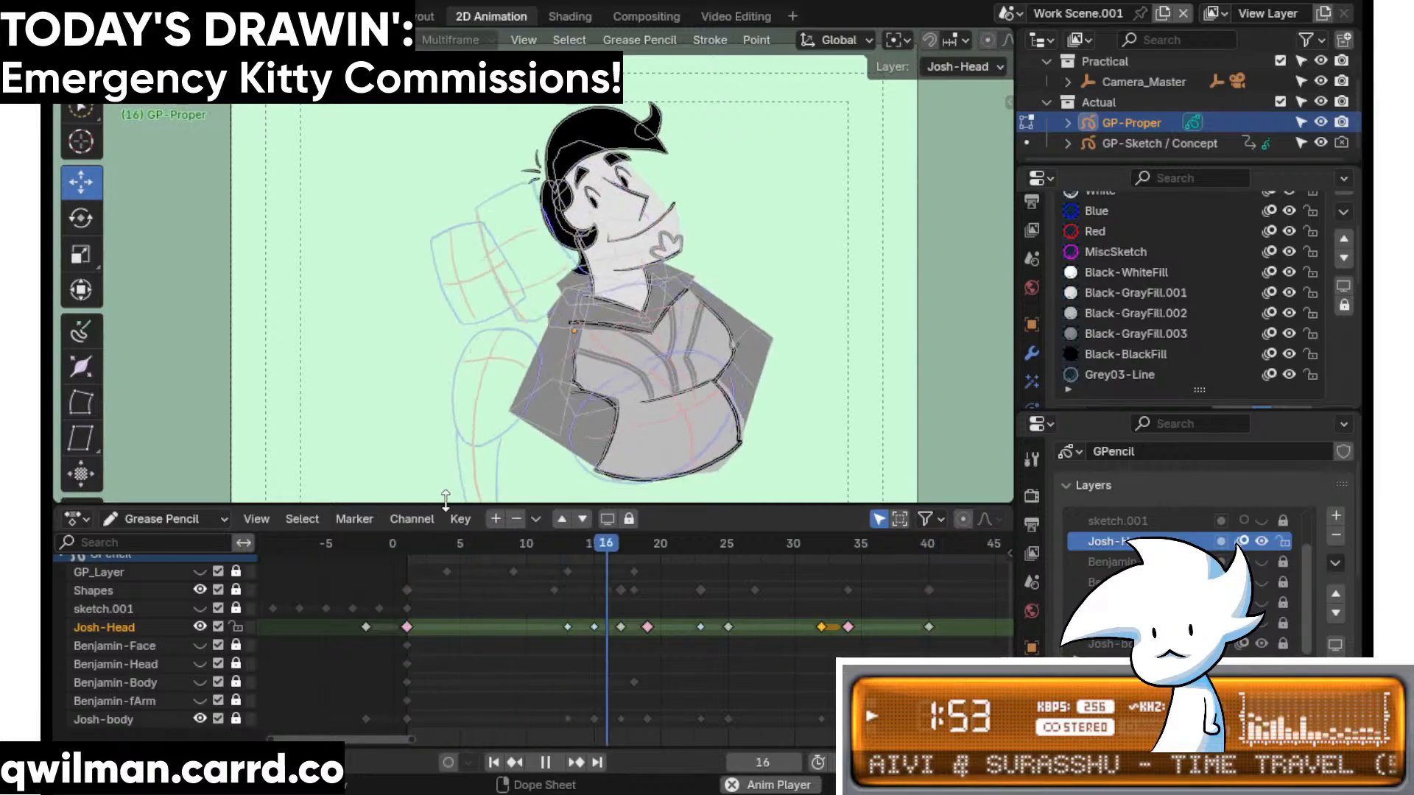
pyautogui.press('space')
# - Change the keyframe type of the Josh-body keyframe at frame 32, with the current frame set to 30
pyautogui.moveTo(824, 545); pyautogui.dragTo(796, 549)
pyautogui.click(826, 719)
pyautogui.press('q')
pyautogui.click(801, 672)
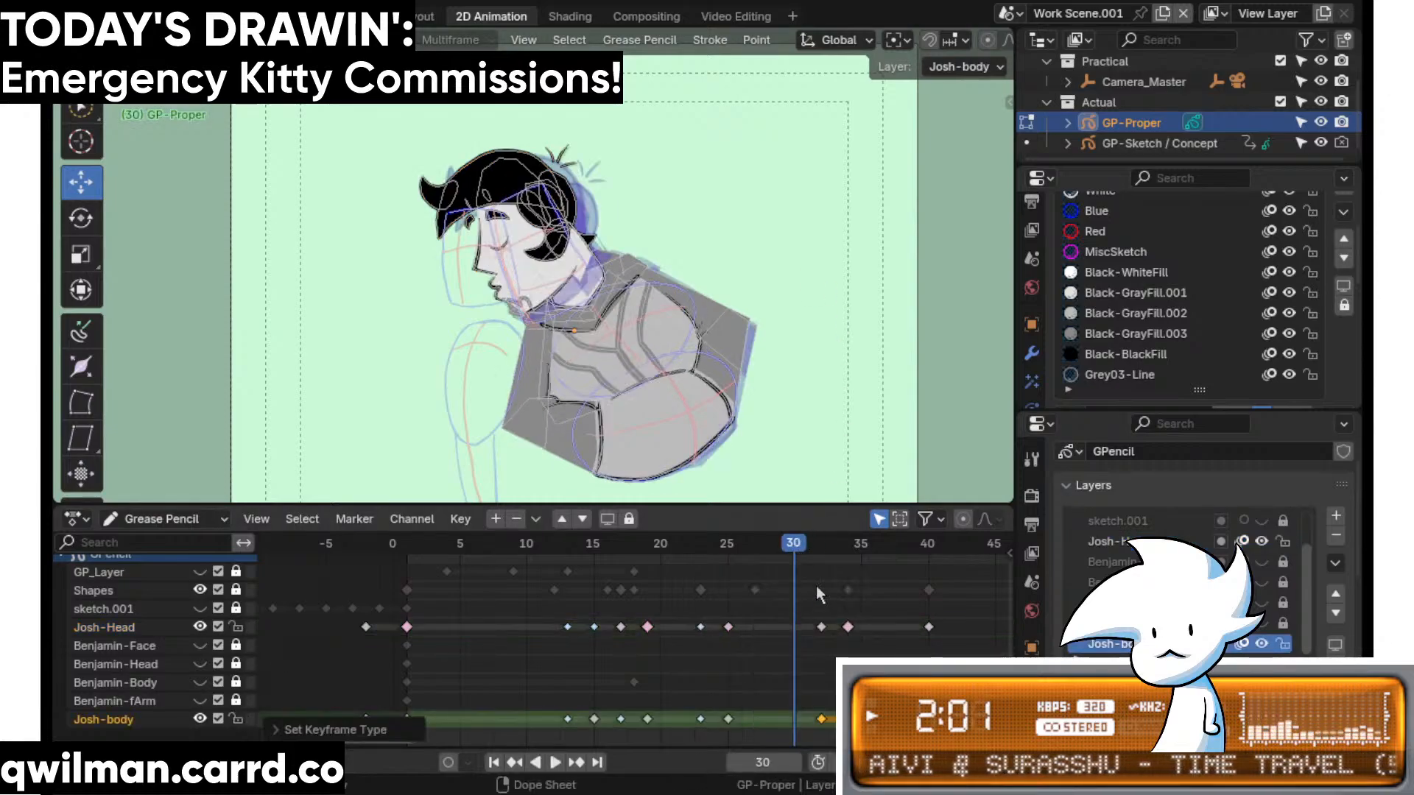
# - Interpolate in-between drawings for Josh-Head and Josh-body at frame 30, keeping them close to the frame 25 pose
pyautogui.press('space')
pyautogui.press('Escape')
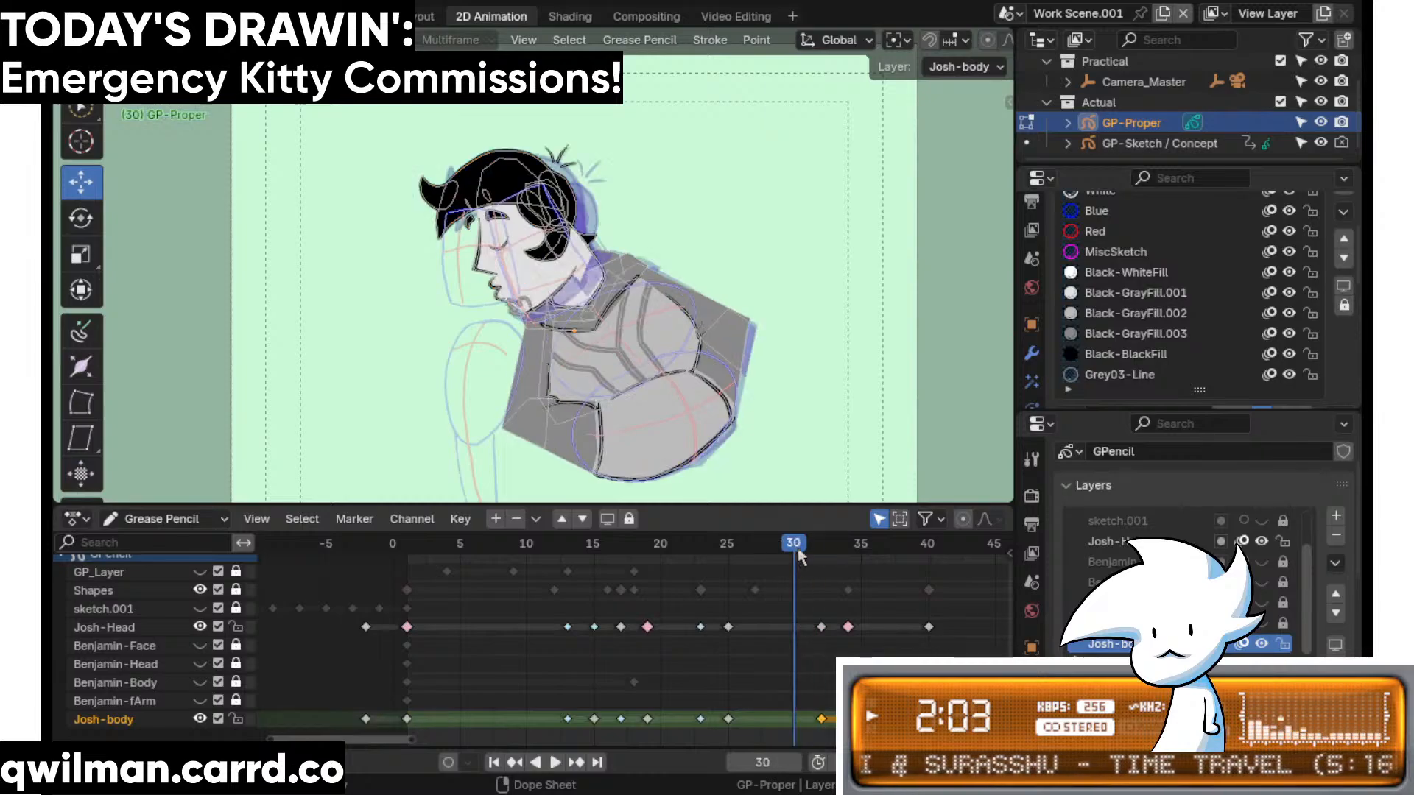
pyautogui.rightClick(634, 401)
pyautogui.click(687, 582)
pyautogui.scroll(2, 640, 392)
pyautogui.keyDown('shift'); pyautogui.moveTo(640, 393); pyautogui.dragTo(729, 420, button='middle'); pyautogui.keyUp('shift')
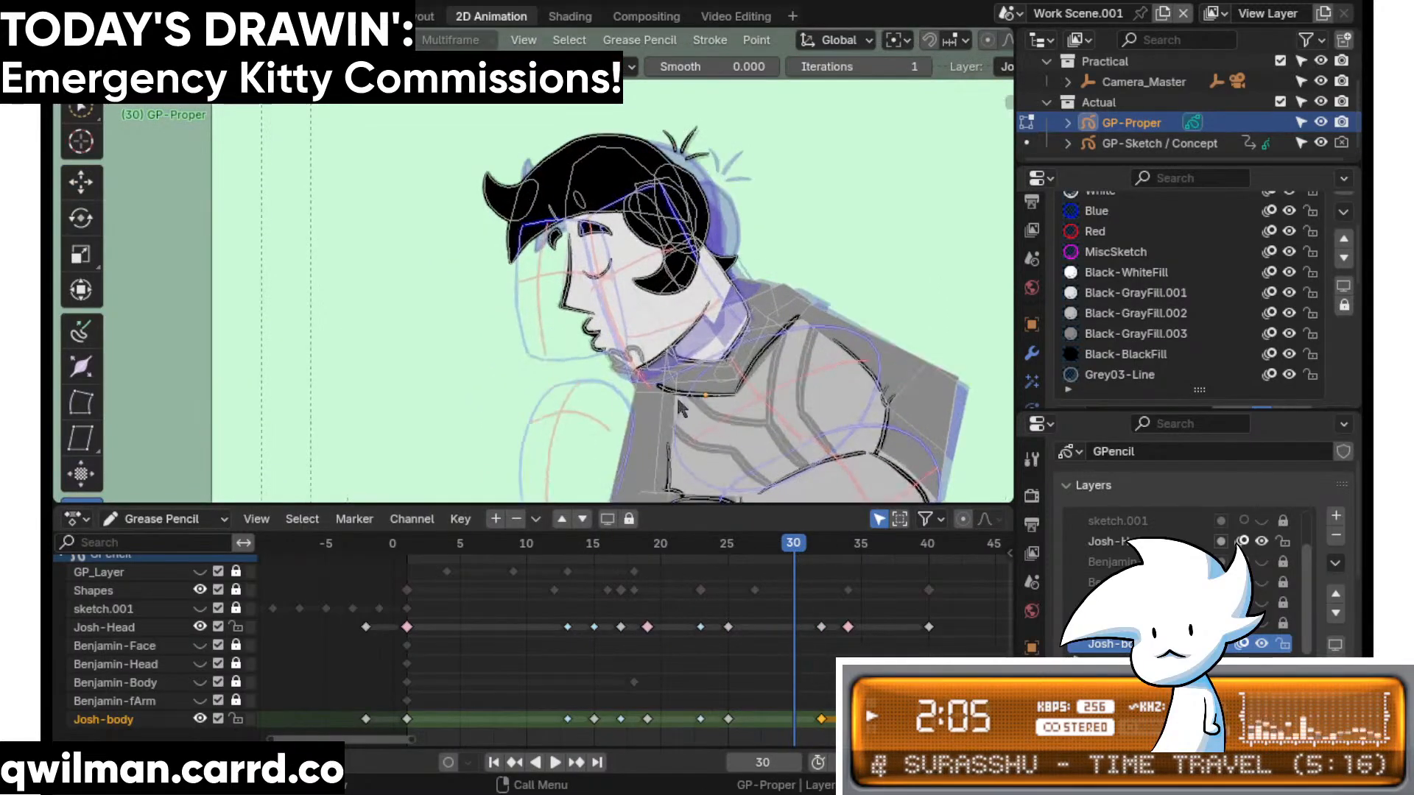
pyautogui.moveTo(676, 395); pyautogui.dragTo(391, 470)
pyautogui.click(403, 469)
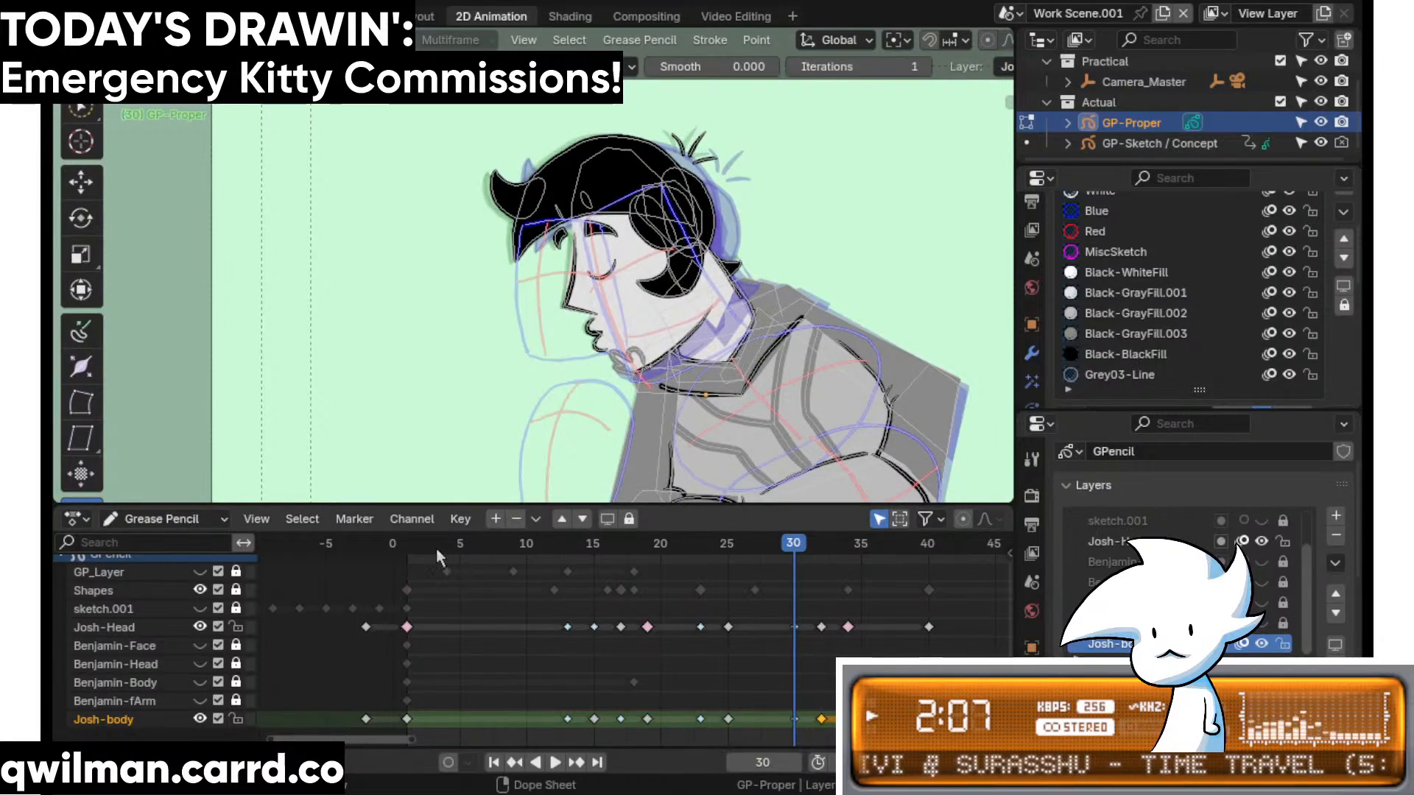
# - Play the animation from near its beginning to check the new in-betweens at frames 30 and 32
pyautogui.click(419, 545)
pyautogui.press('space')
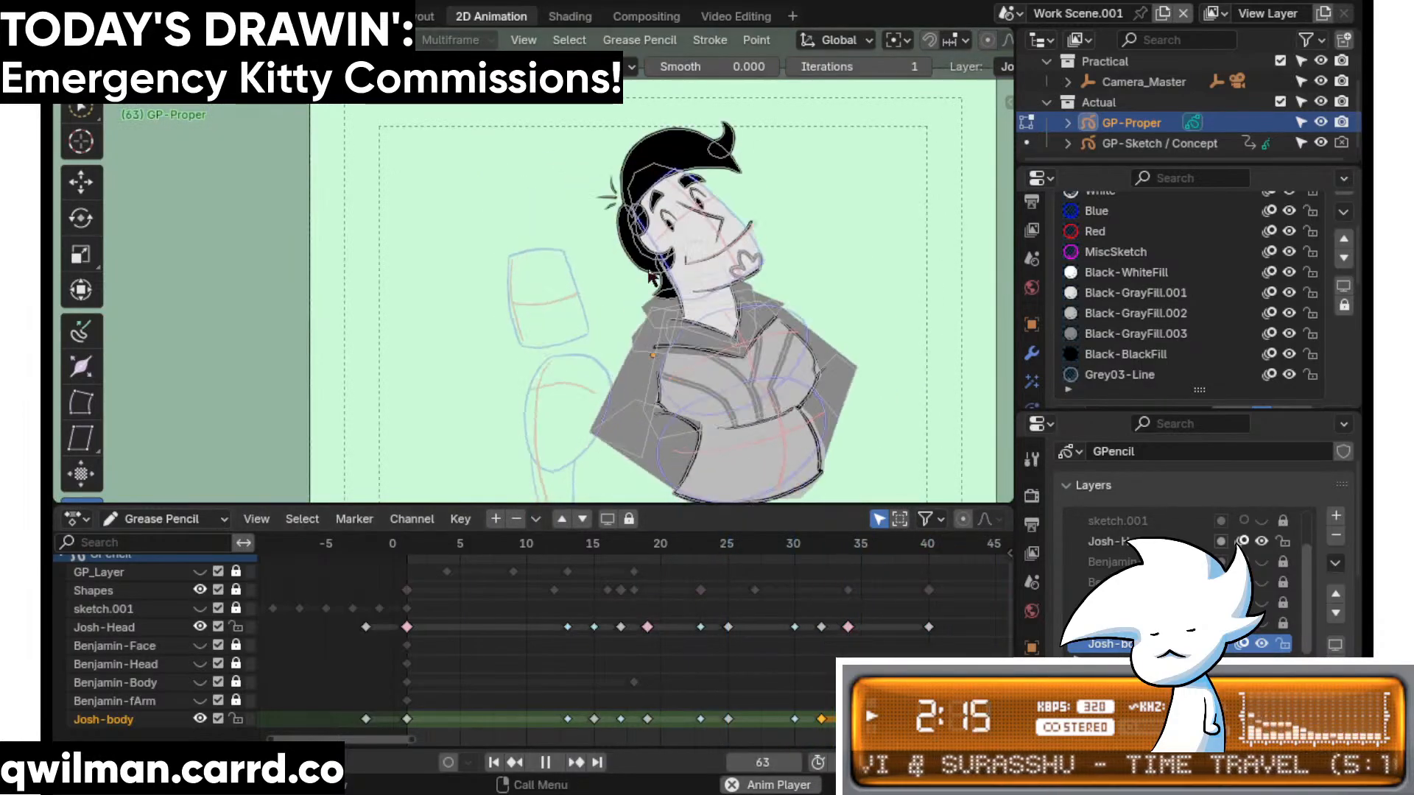
pyautogui.click(862, 549)
pyautogui.press('space')
# - Interpolate in-between drawings for Josh-Head and Josh-body at frame 36, then go to frame 38
pyautogui.hotkey('shift', 'space')
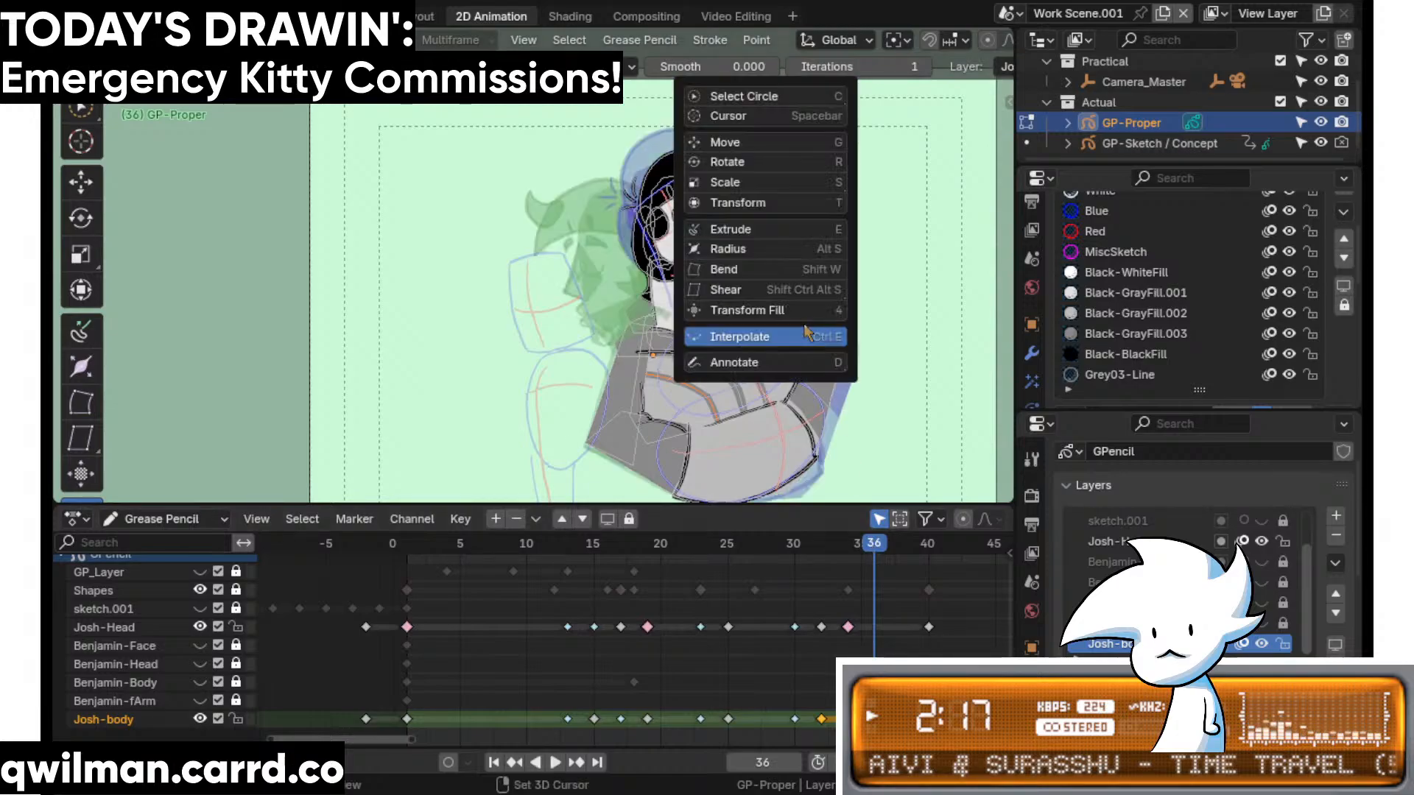
pyautogui.click(788, 337)
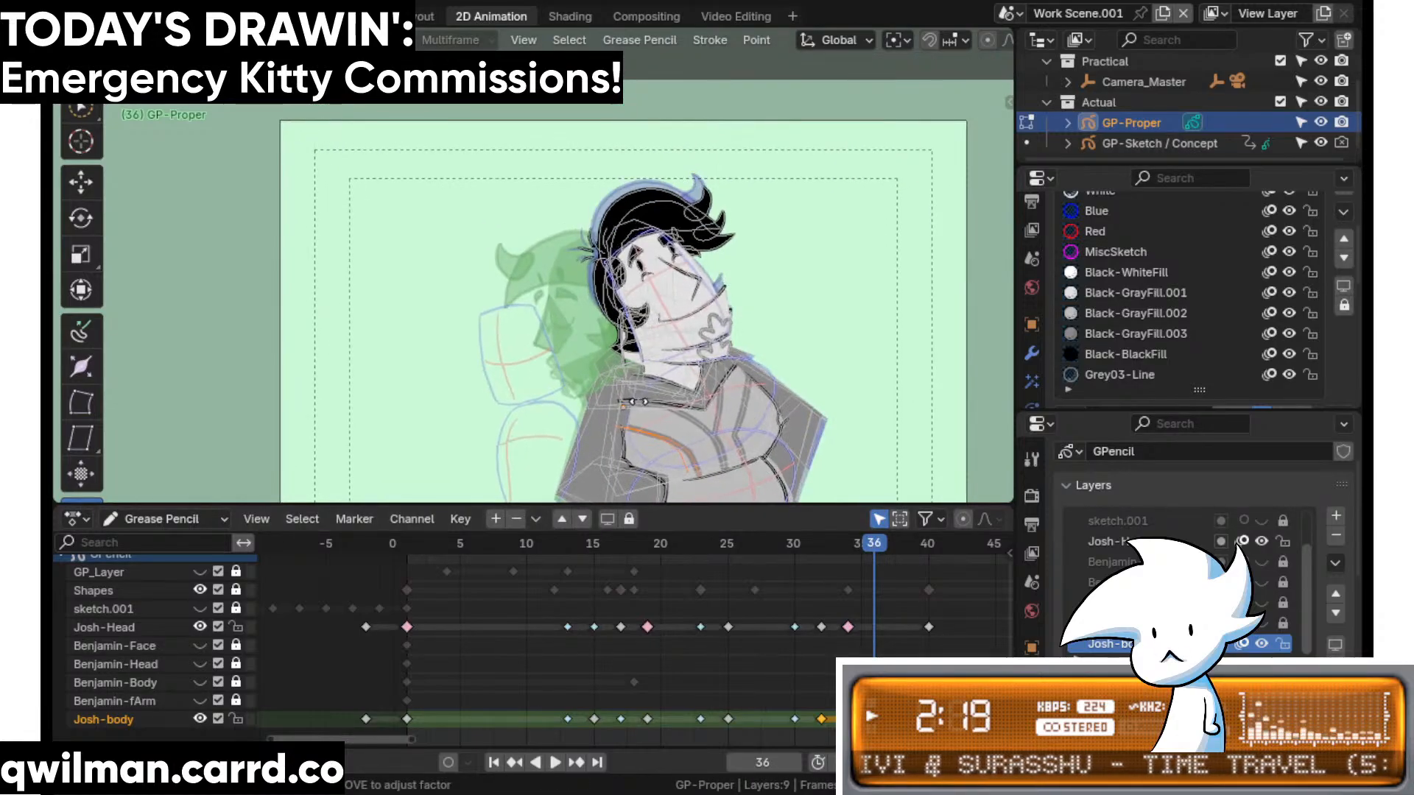
pyautogui.moveTo(648, 401); pyautogui.dragTo(648, 401)
pyautogui.moveTo(877, 544); pyautogui.dragTo(901, 543)
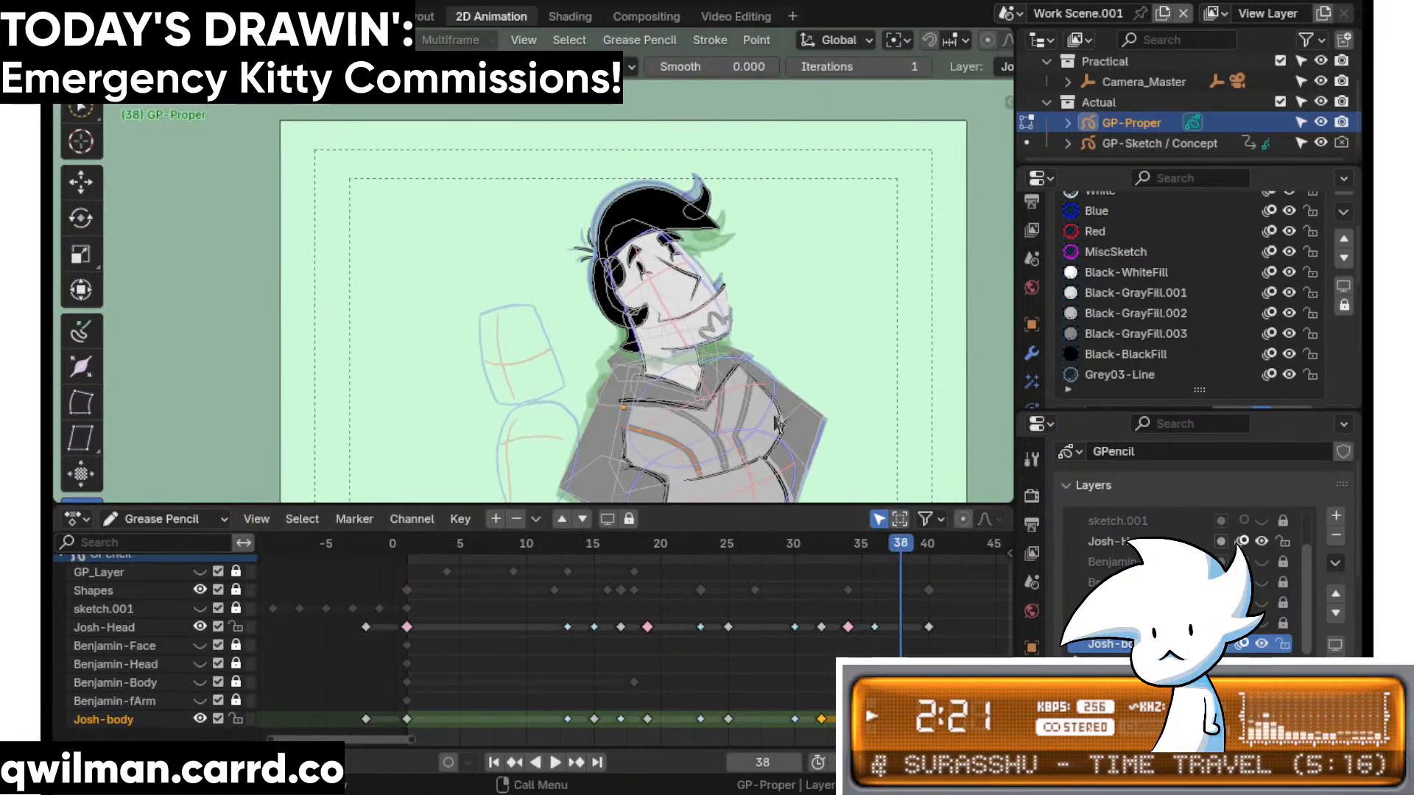
# - Interpolate in-between drawings for Josh-Head and Josh-body at frame 38 and play the animation from an earlier frame
pyautogui.moveTo(785, 422); pyautogui.dragTo(780, 422)
pyautogui.click(681, 434)
pyautogui.click(472, 542)
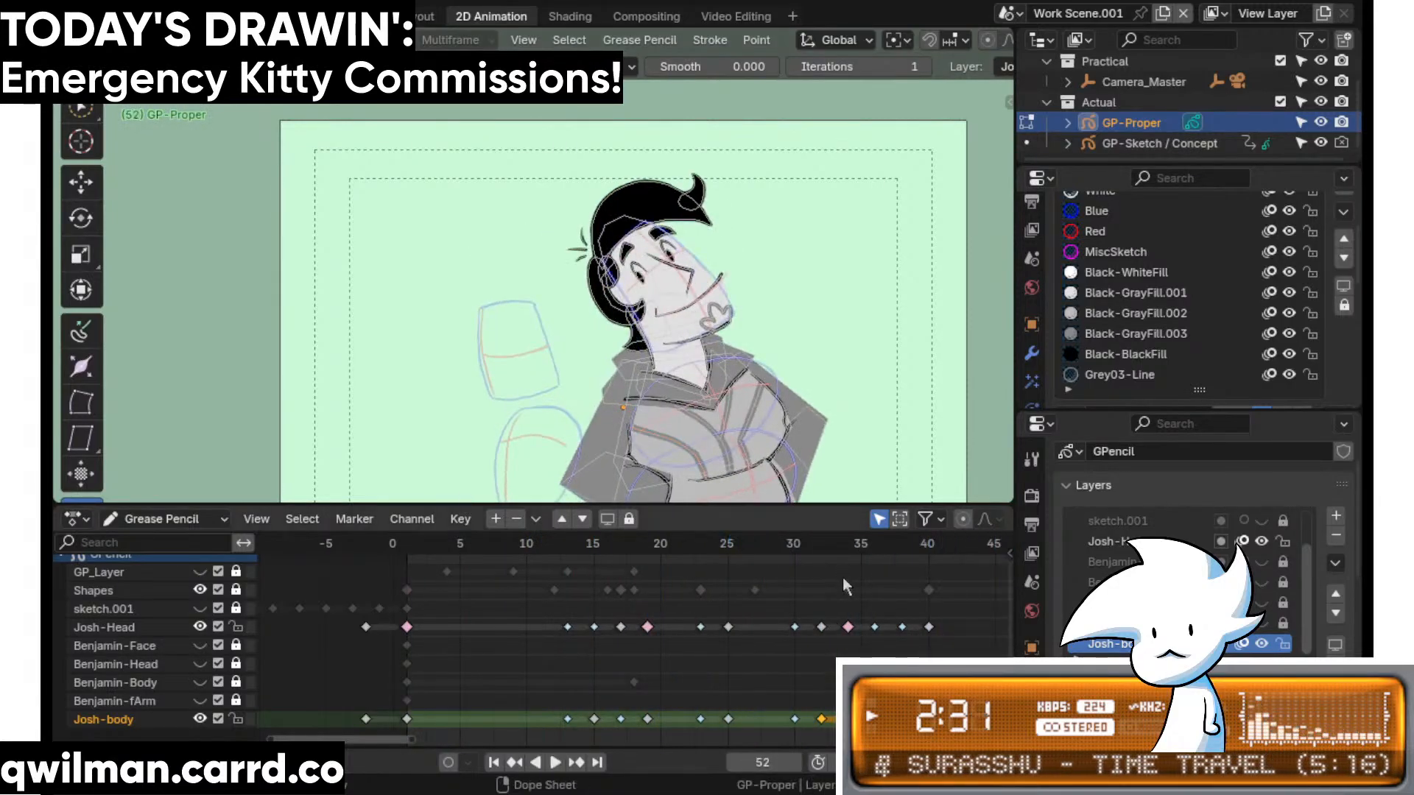
# - Select the Josh-Head and Josh-body keyframes from frame 34 to 40 and replay the animation from near its beginning
pyautogui.click(780, 542)
pyautogui.moveTo(964, 605); pyautogui.dragTo(876, 606, button='middle')
pyautogui.moveTo(874, 612); pyautogui.dragTo(742, 745)
pyautogui.click(398, 542)
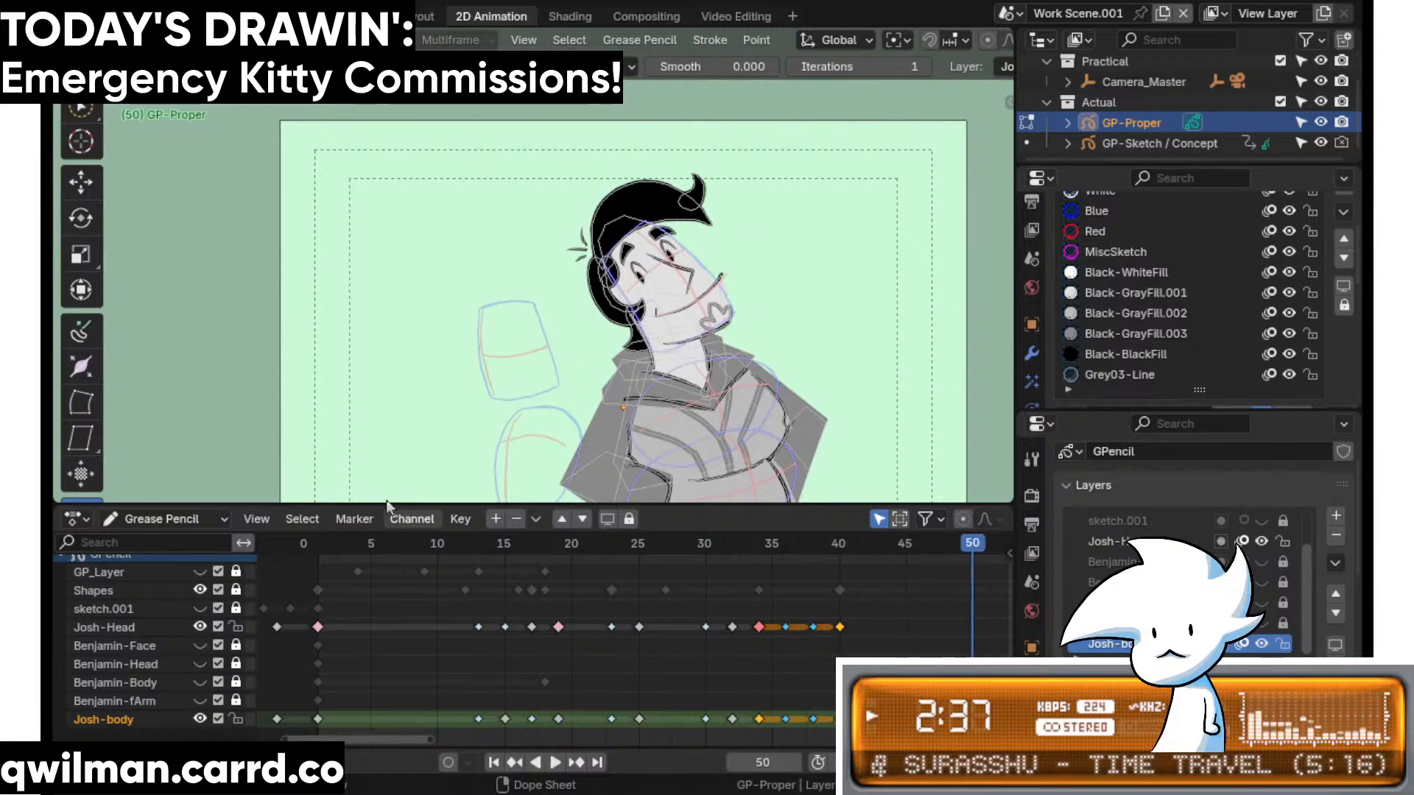
pyautogui.hotkey('shift', 'Left')
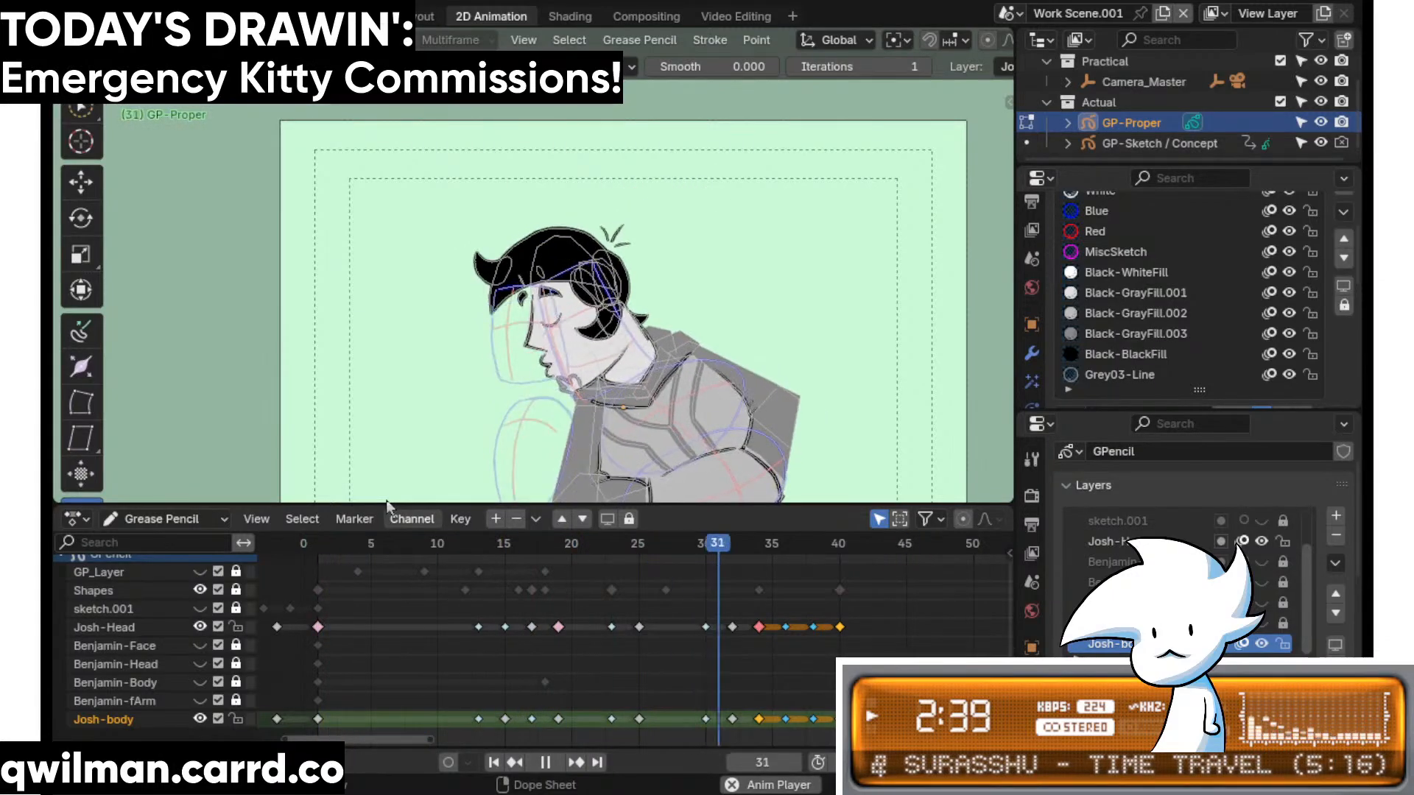
pyautogui.press('space')
# - Move the Josh-Head and Josh-body keyframes from frame 32 onward two frames later and play the animation
pyautogui.moveTo(873, 598); pyautogui.dragTo(721, 729)
pyautogui.moveTo(731, 628); pyautogui.dragTo(770, 633)
pyautogui.moveTo(925, 603); pyautogui.dragTo(778, 741)
pyautogui.moveTo(789, 632)
pyautogui.mouseDown()
pyautogui.moveTo(819, 633)
pyautogui.moveTo(792, 633)
pyautogui.mouseUp()
pyautogui.press('space')
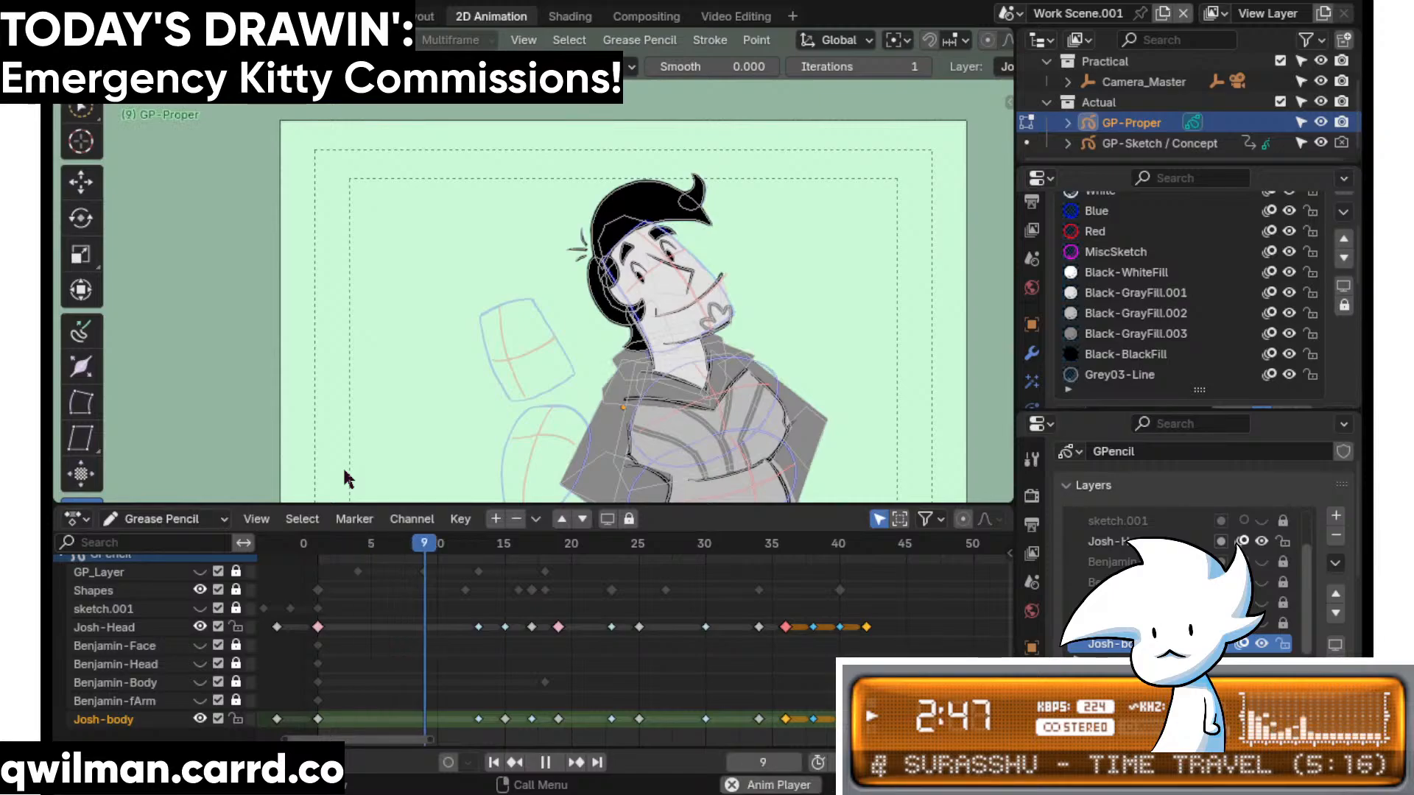
pyautogui.press('space')
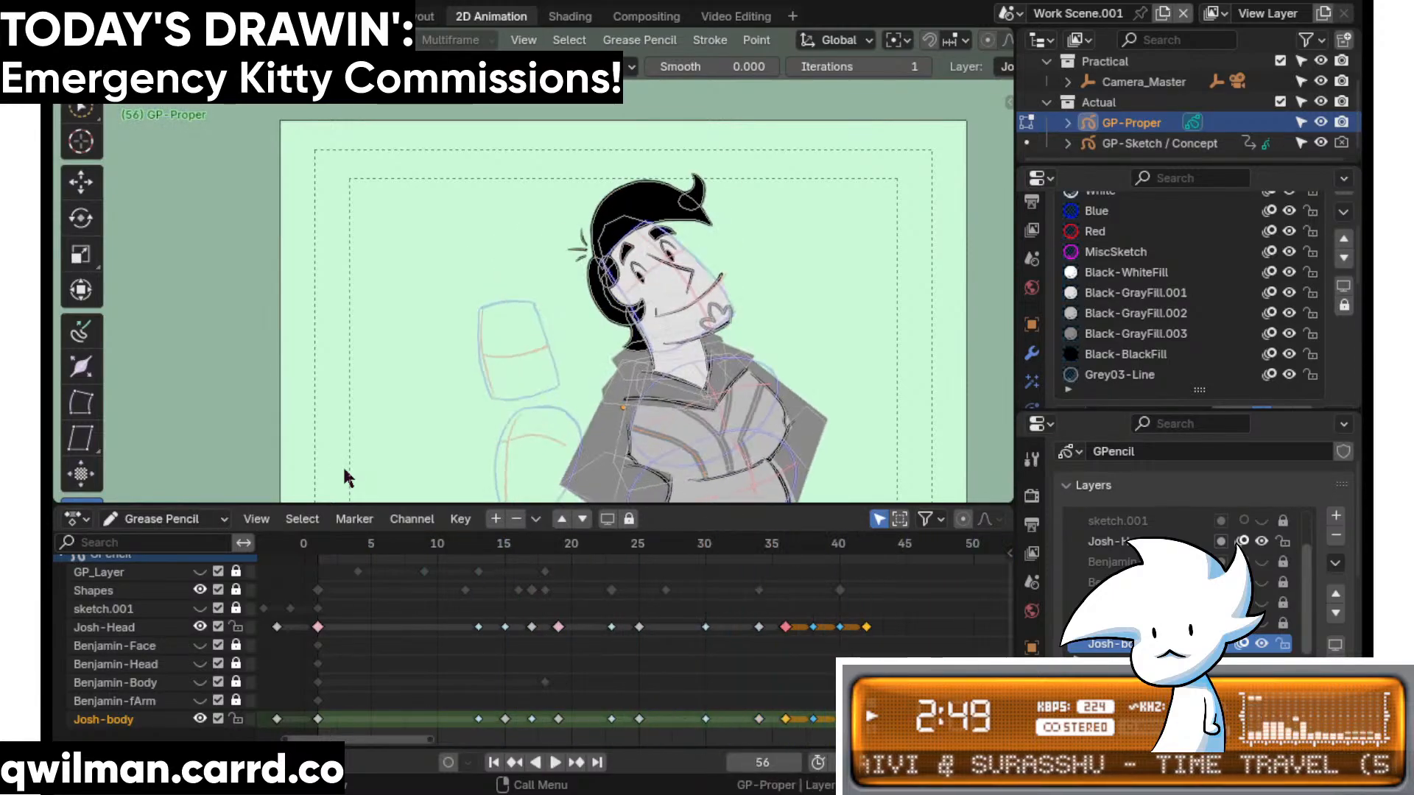
# - Set the current frame to 39 and move the Josh-Head and Josh-body keyframes from frame 38 onward two frames later
pyautogui.click(881, 602)
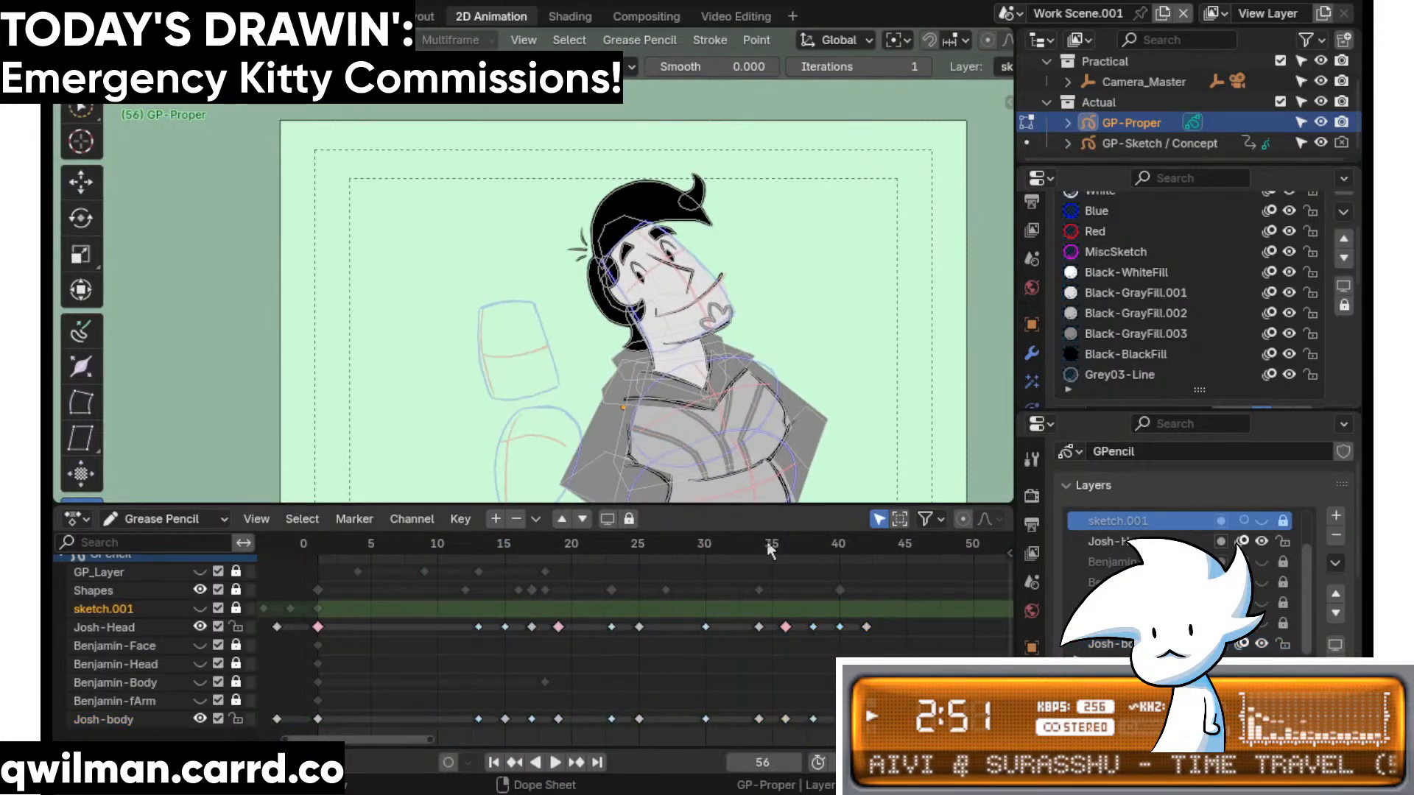
pyautogui.moveTo(767, 541); pyautogui.dragTo(825, 553)
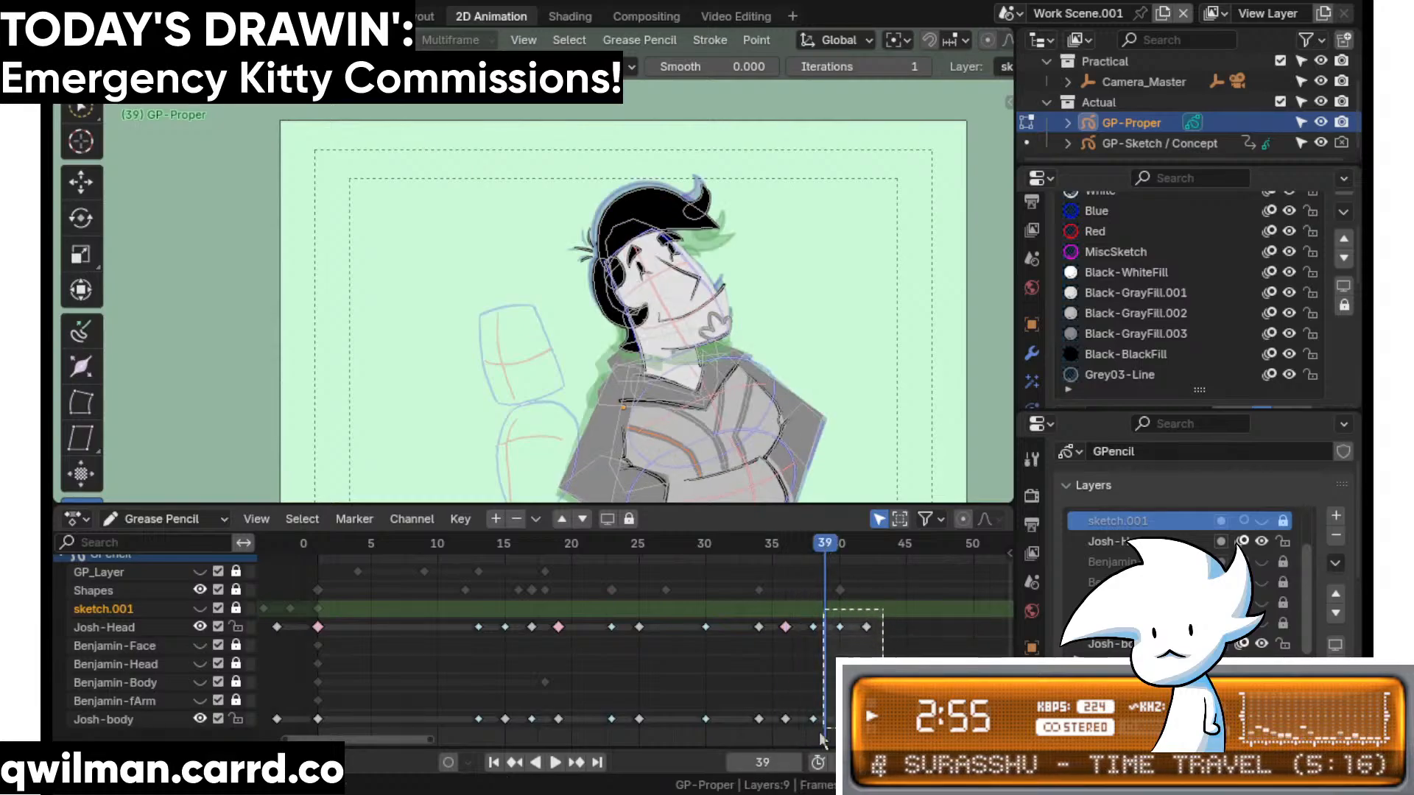
pyautogui.moveTo(815, 632); pyautogui.dragTo(842, 632)
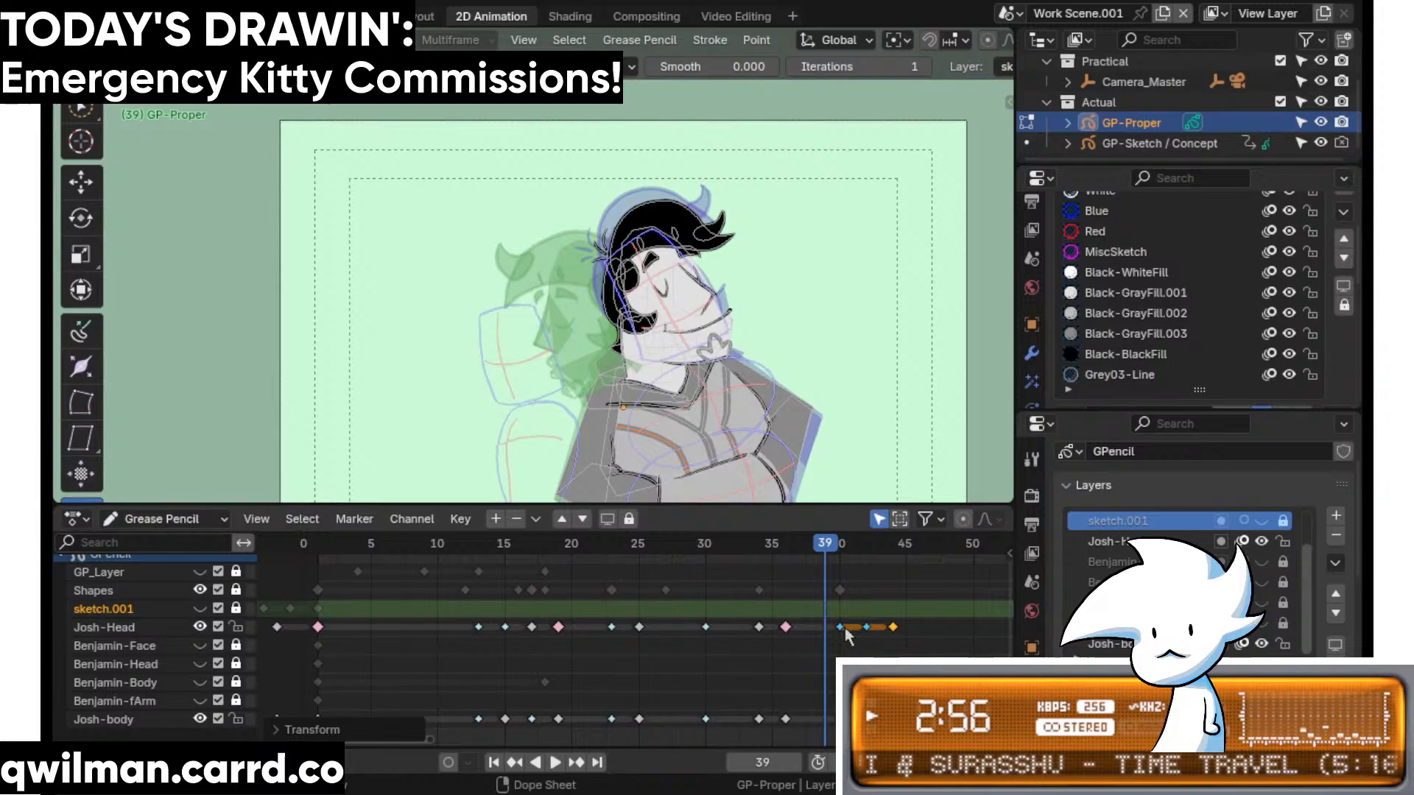
# - Play back the new timing and delete the in-between keyframes at frames 40 and 42
pyautogui.click(384, 543)
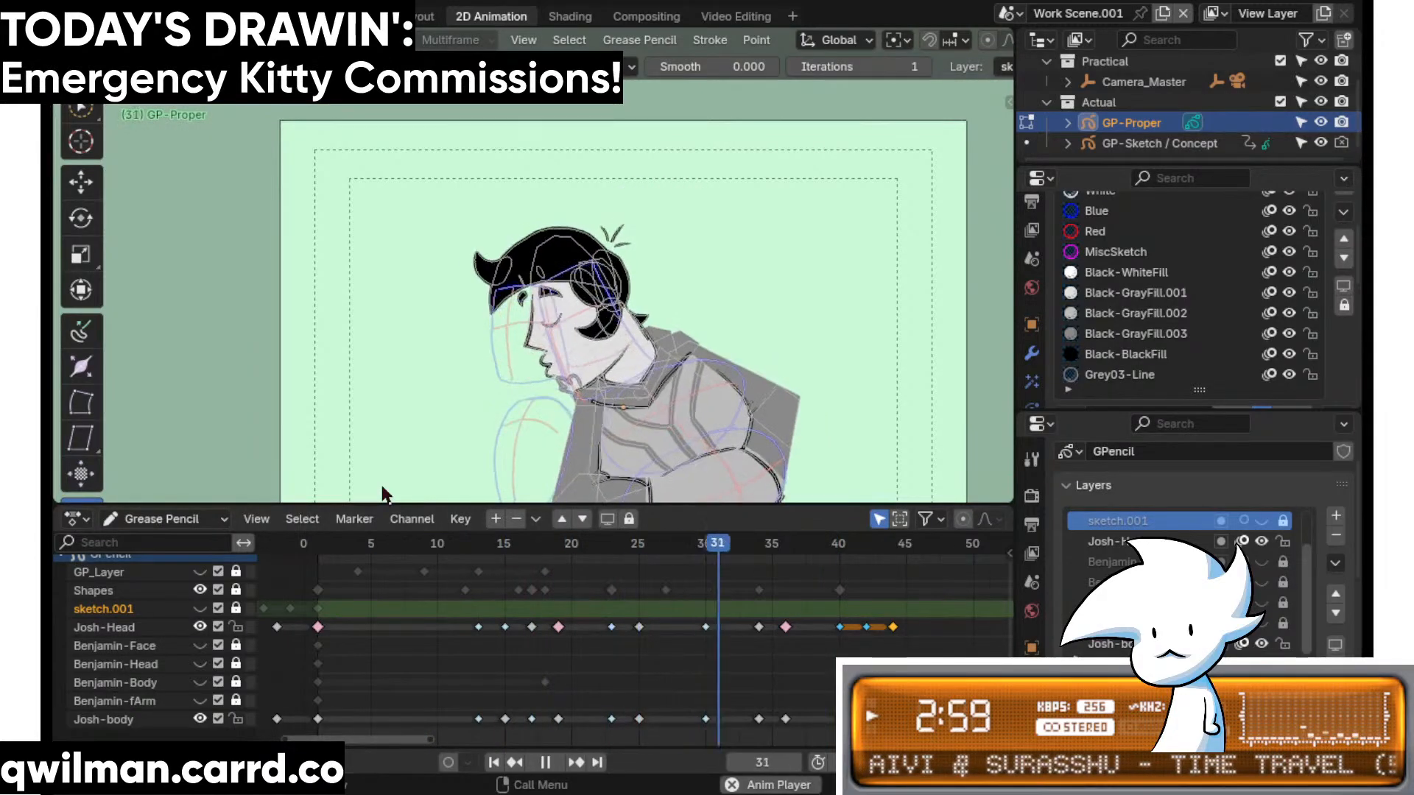
pyautogui.press('space')
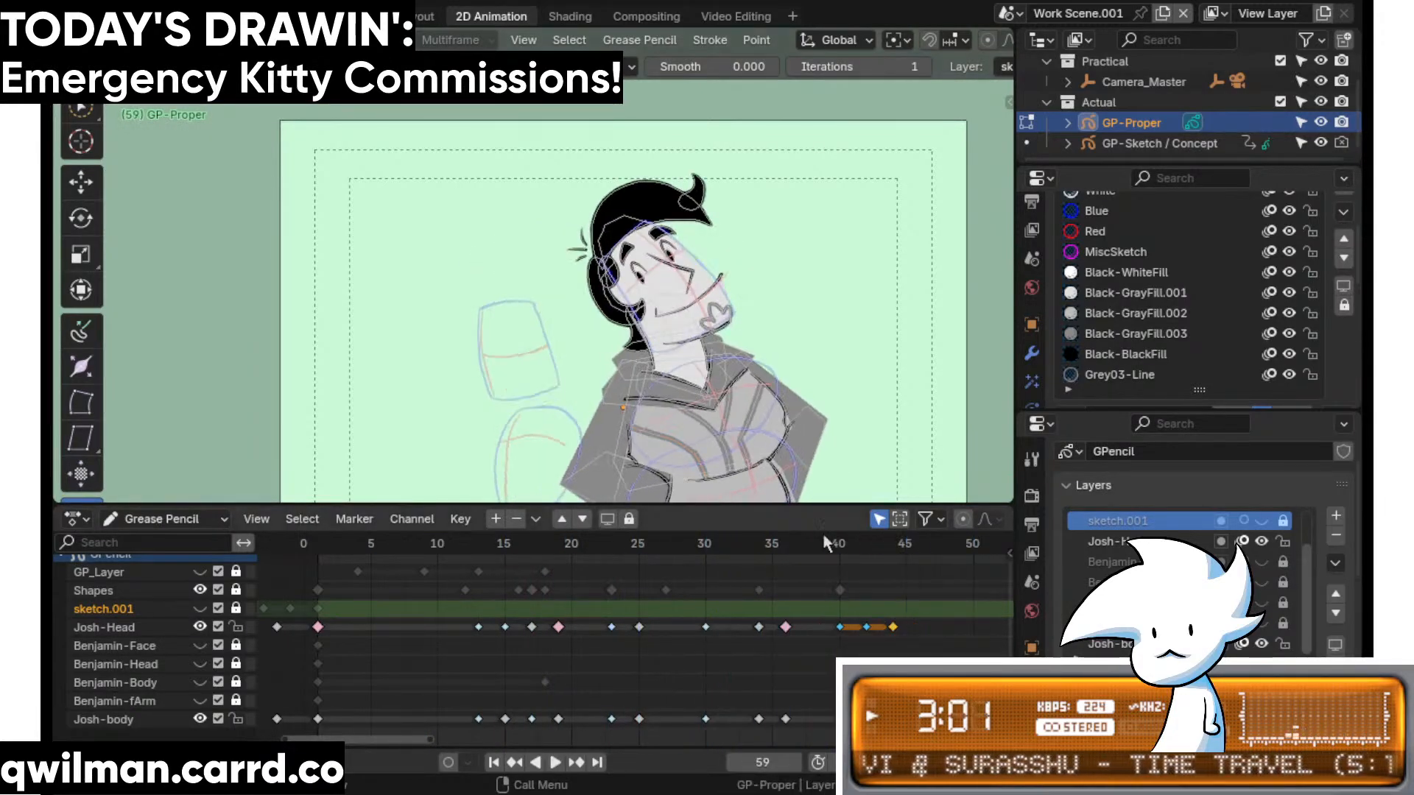
pyautogui.press('space')
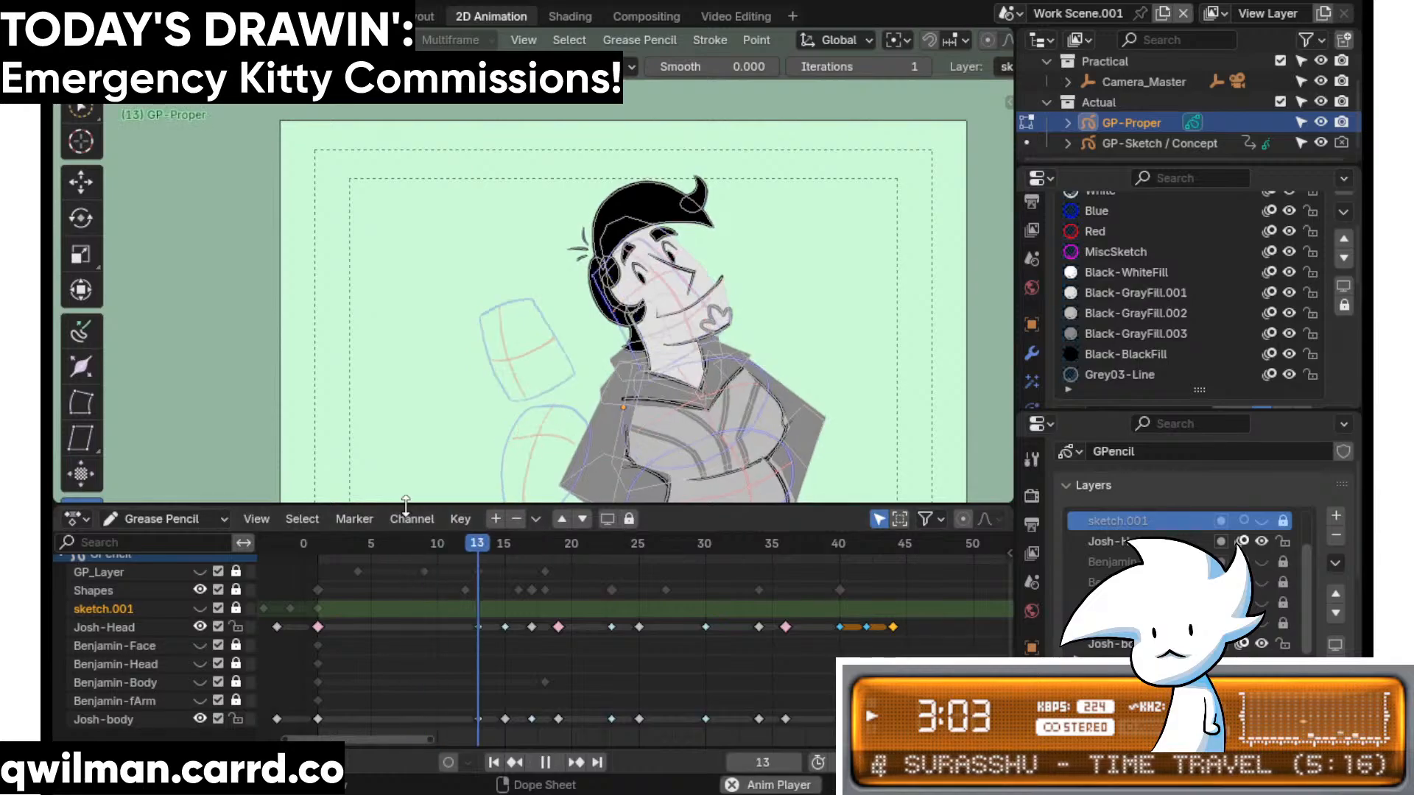
pyautogui.press('space')
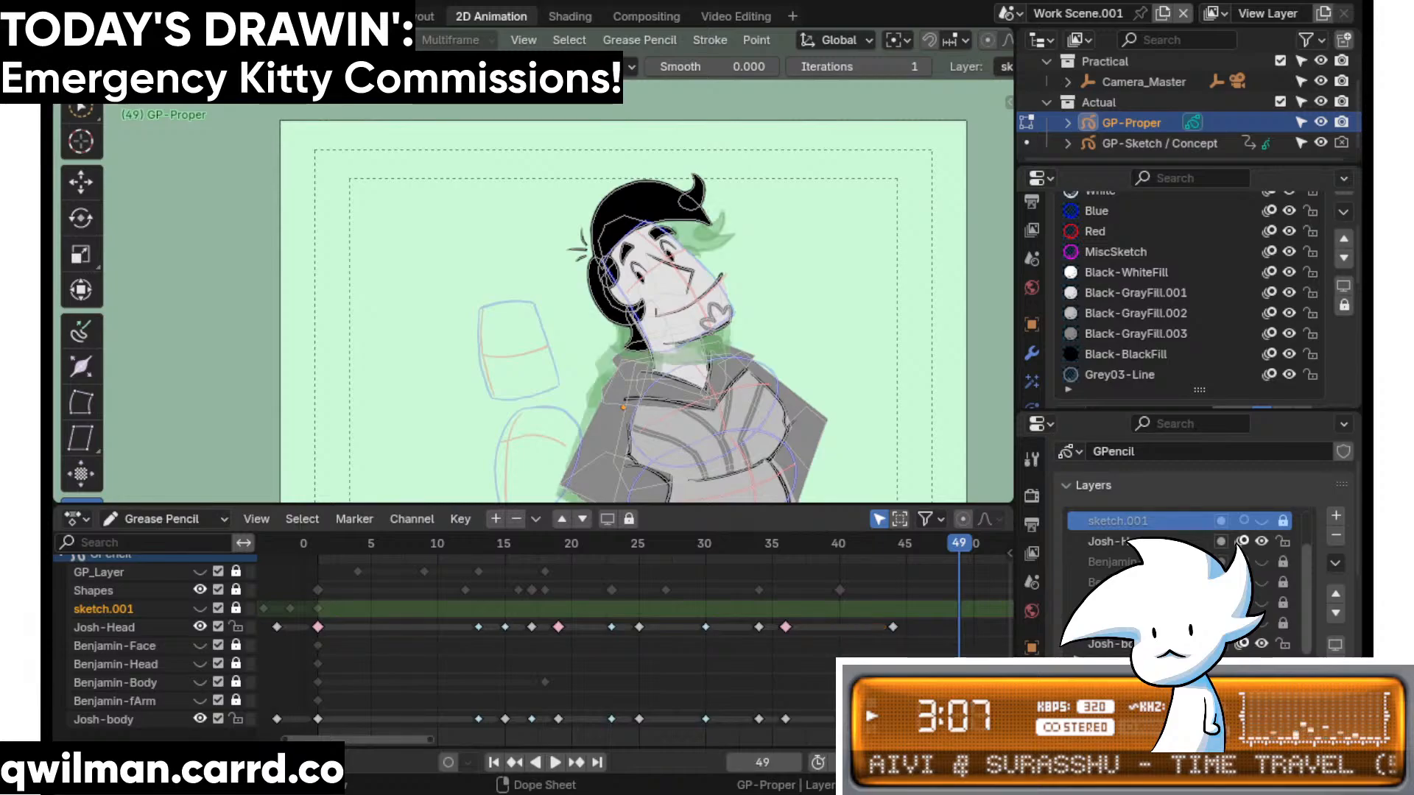
# - Scrub back to an early frame and play the animation to check the timing without the in-betweens at frames 40 and 42
pyautogui.click(719, 542)
pyautogui.press('space')
pyautogui.moveTo(718, 542)
pyautogui.mouseDown()
pyautogui.moveTo(761, 555)
pyautogui.moveTo(451, 552)
pyautogui.mouseUp()
pyautogui.press('space')
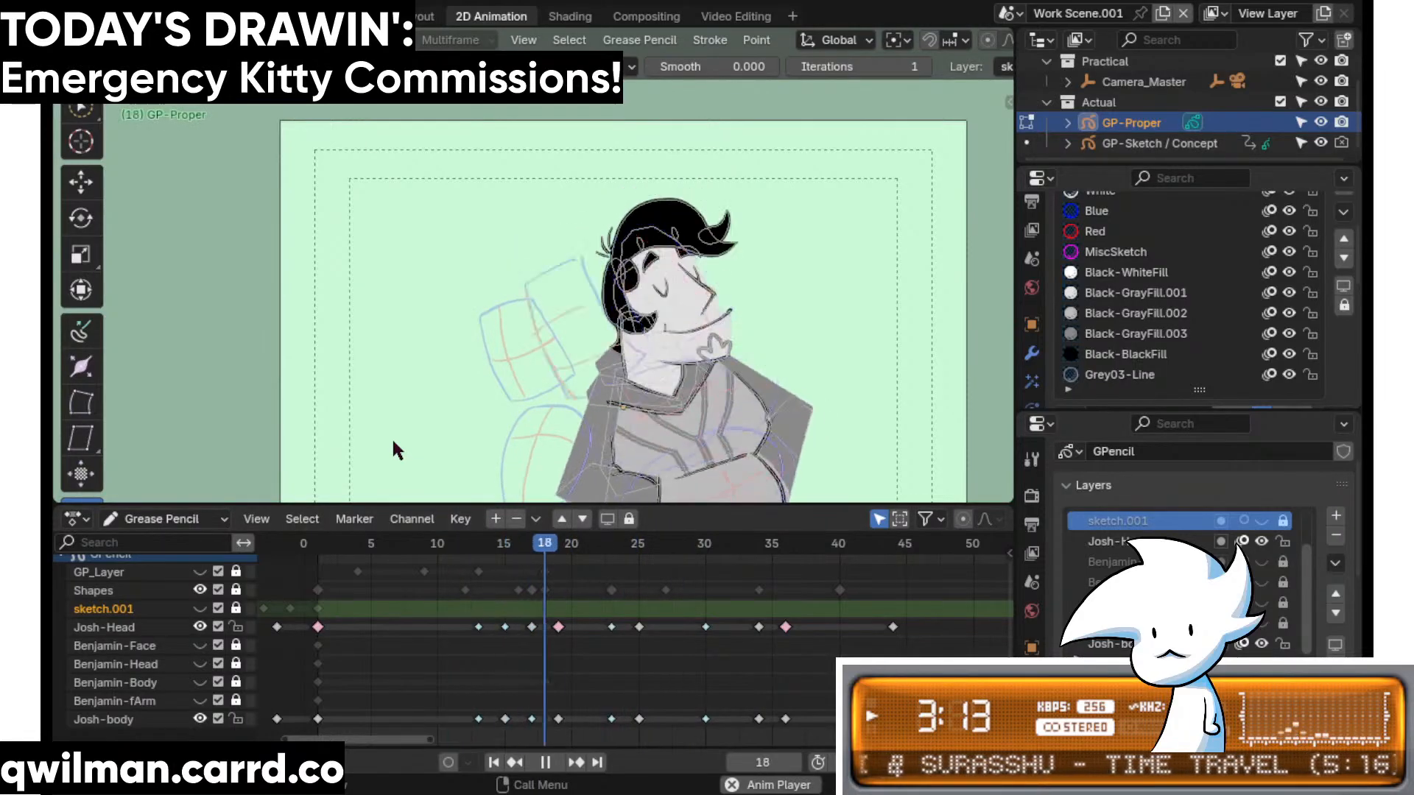
pyautogui.press('space')
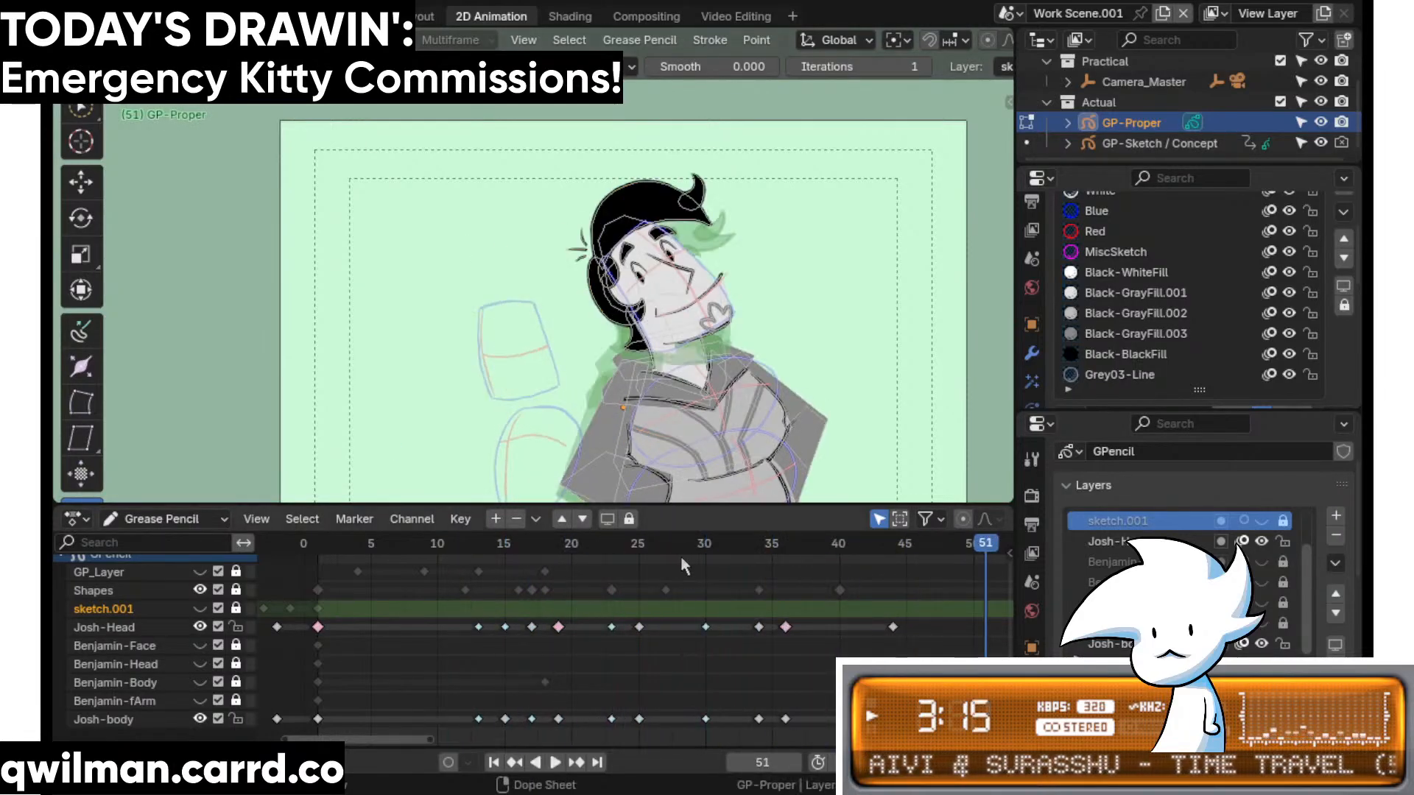
# - Go to frame 32 and delete the Josh-Head and Josh-body in-between keyframes at frame 30
pyautogui.moveTo(717, 545); pyautogui.dragTo(726, 542)
pyautogui.press('space')
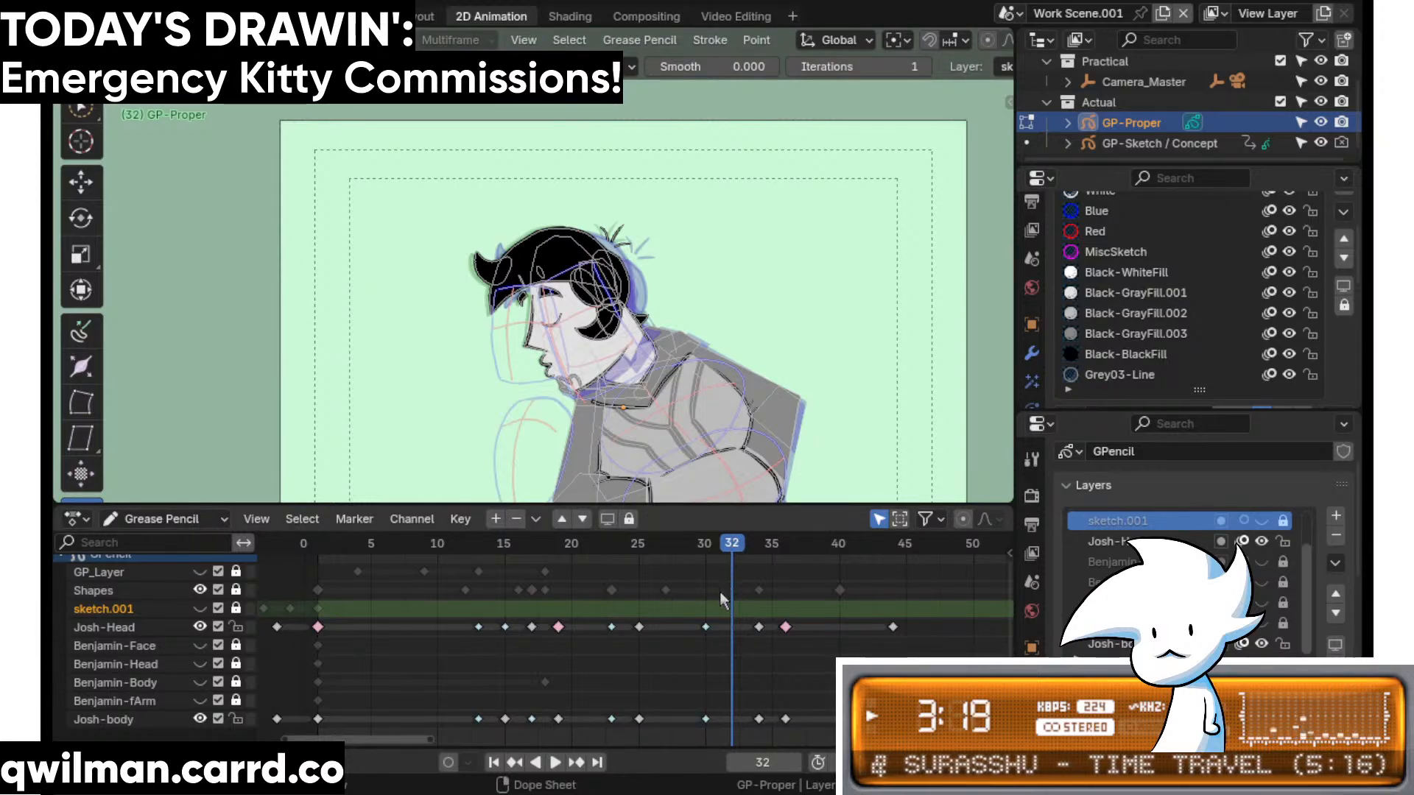
pyautogui.moveTo(723, 613); pyautogui.dragTo(693, 726)
pyautogui.press('Delete')
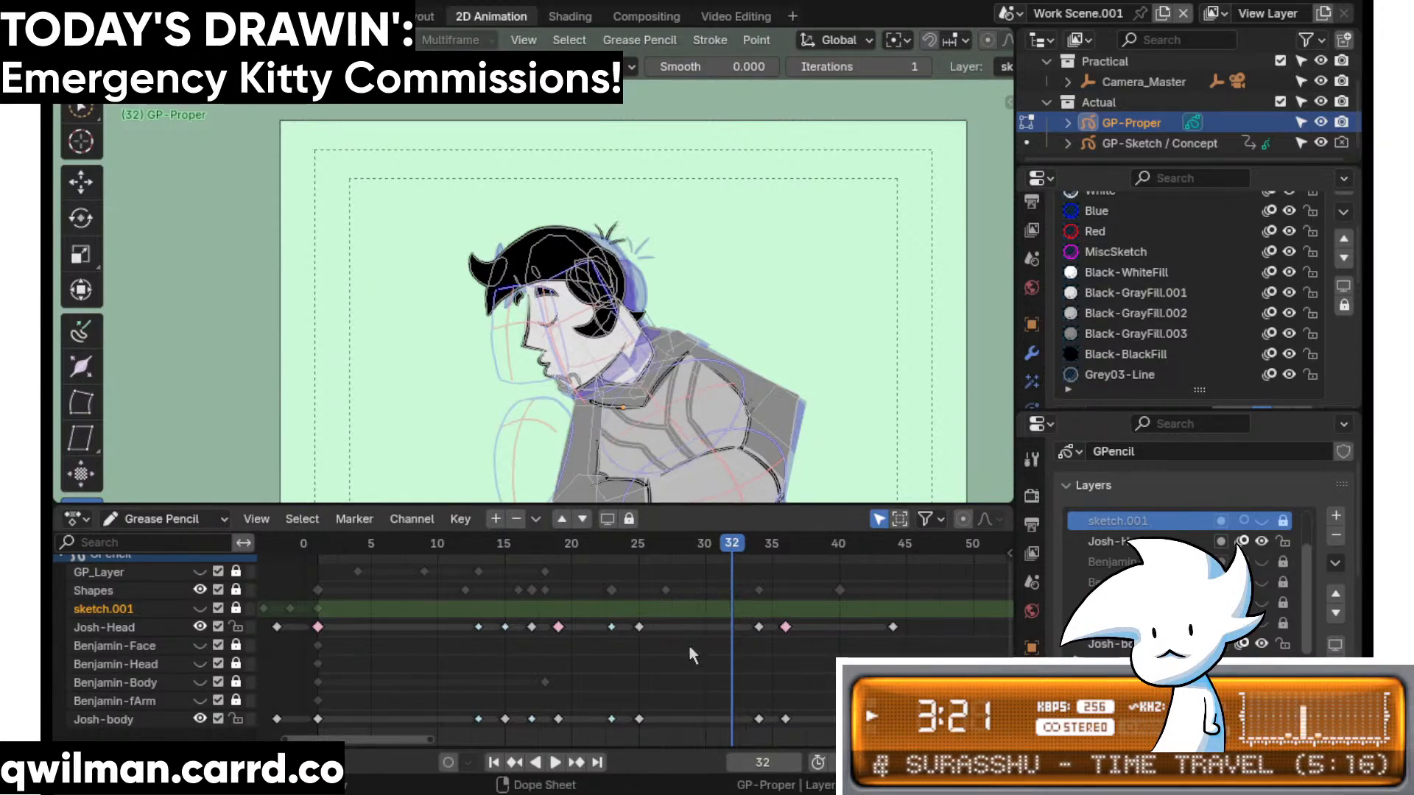
# - Make Josh-Head the active layer and interpolate in-between drawings for Josh-Head and Josh-body at frames 32 and 30
pyautogui.hotkey('shift', 'space')
pyautogui.click(626, 330)
pyautogui.scroll(2, 613, 374)
pyautogui.click(611, 371)
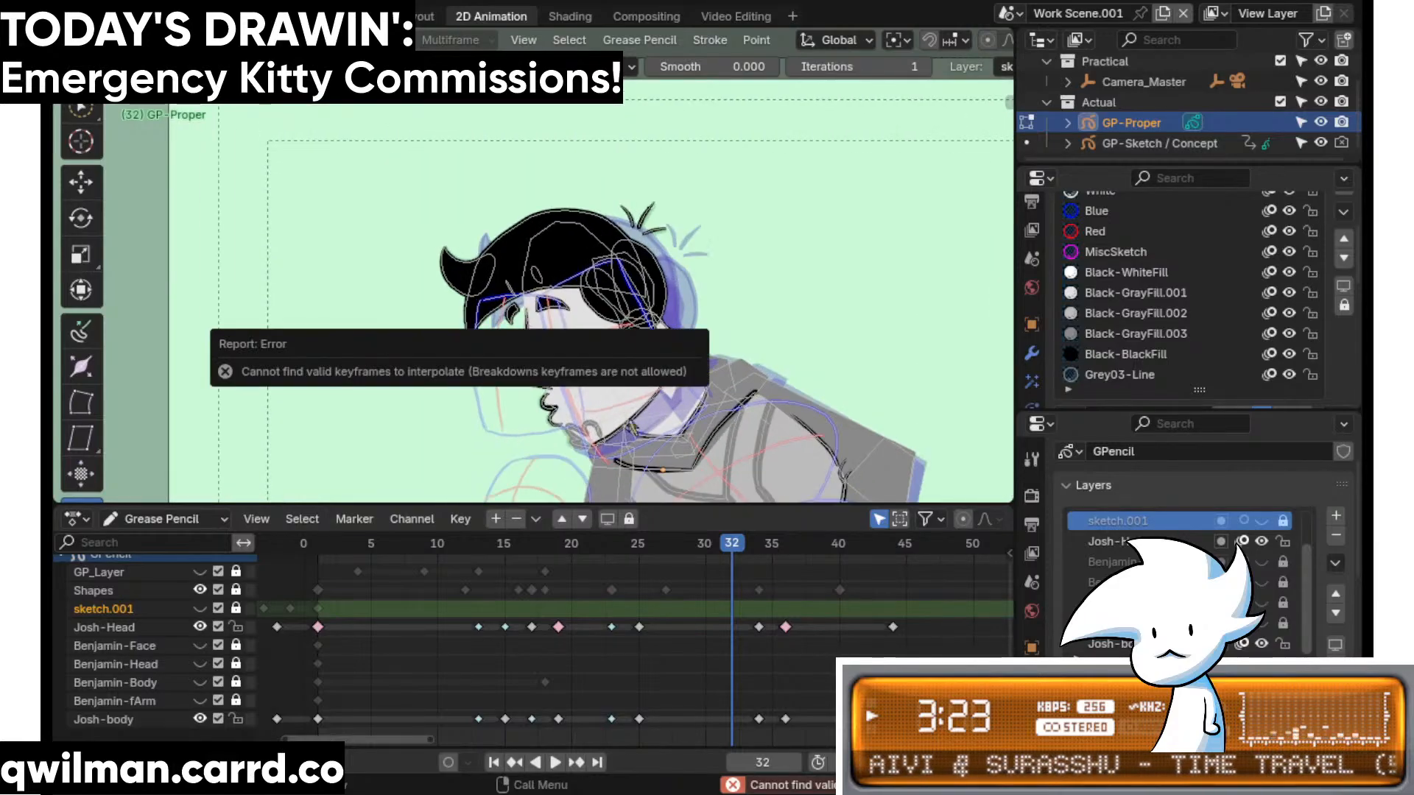
pyautogui.click(733, 630)
pyautogui.moveTo(617, 373); pyautogui.dragTo(495, 406)
pyautogui.moveTo(729, 549); pyautogui.dragTo(704, 552)
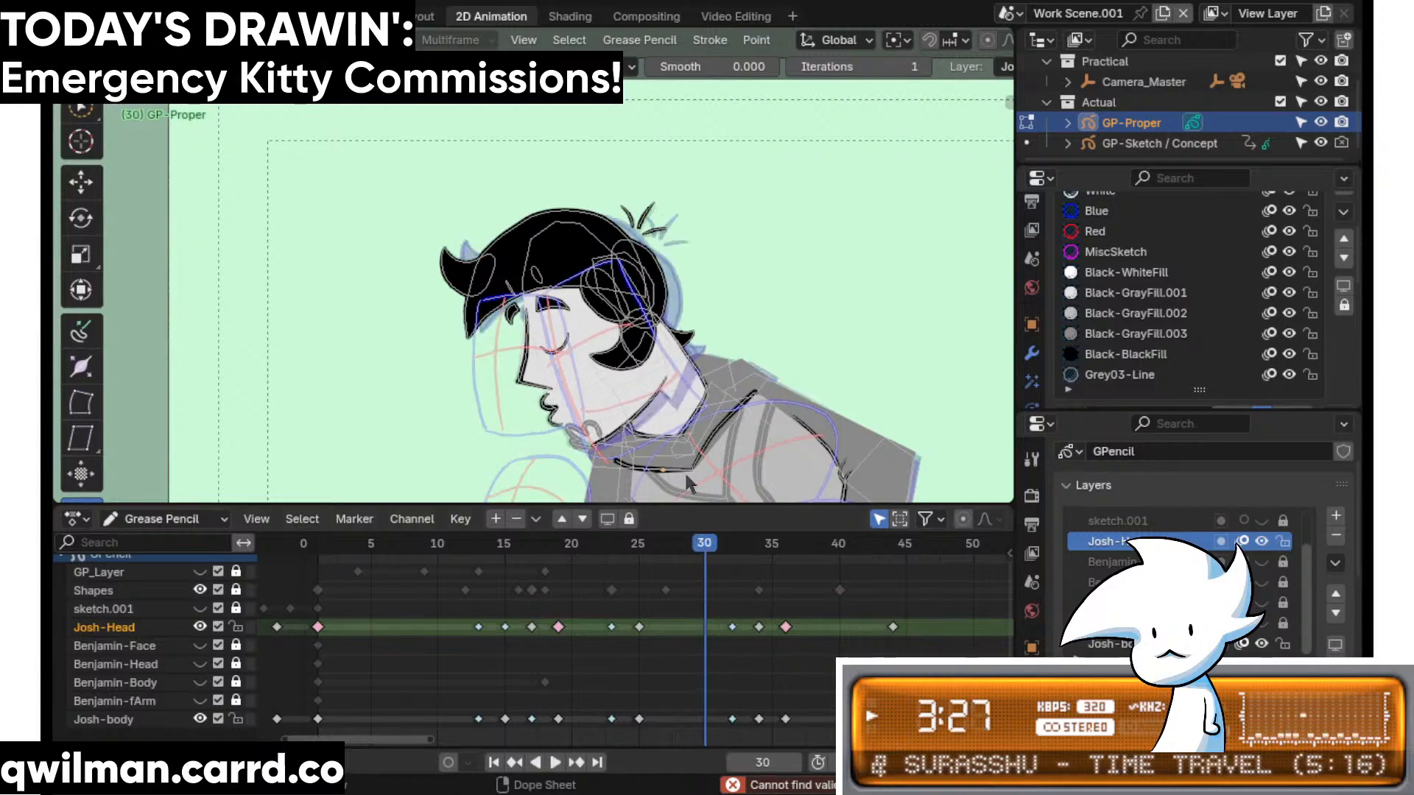
pyautogui.moveTo(637, 405); pyautogui.dragTo(459, 477)
# - Play the animation from frame 6 to check the in-betweens at frames 30 and 32
pyautogui.click(384, 546)
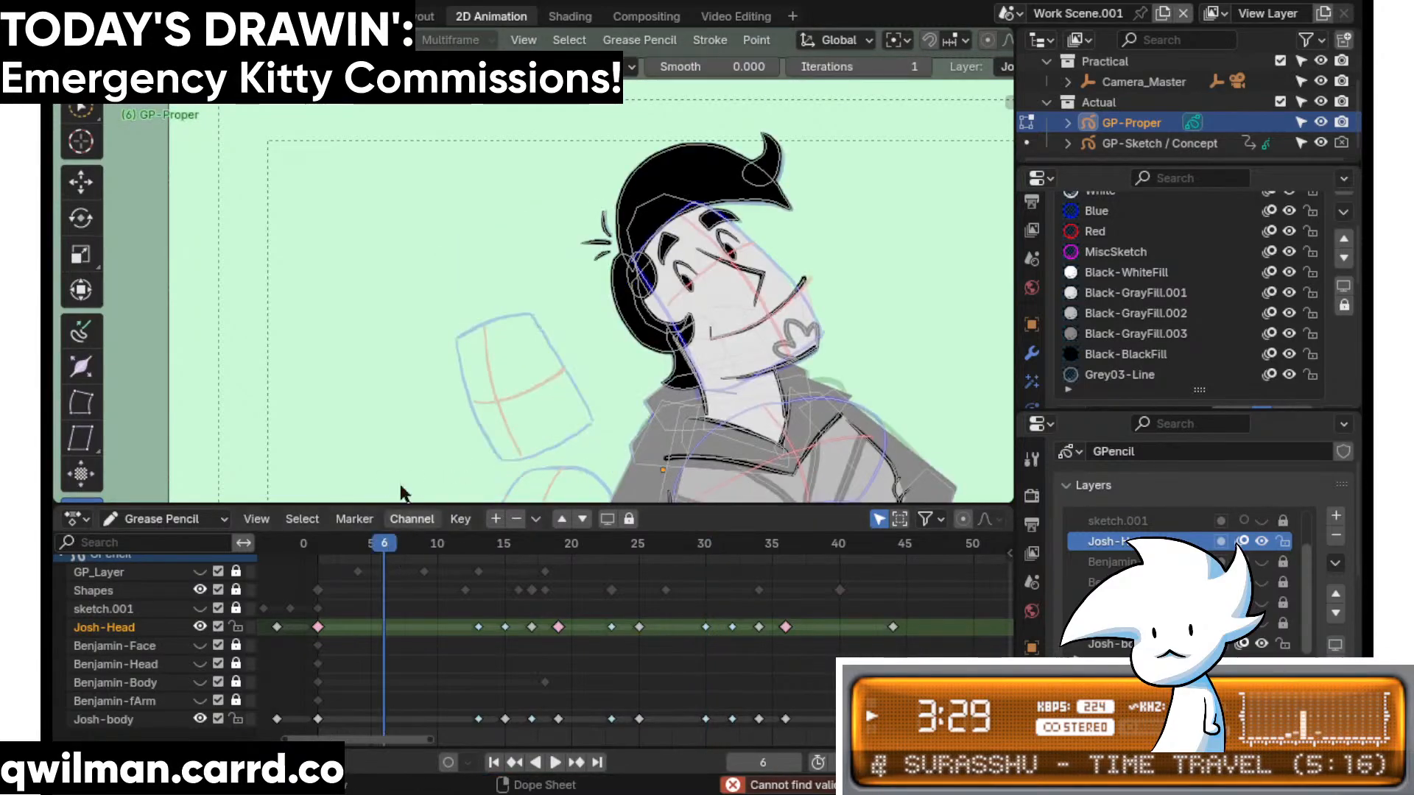
pyautogui.scroll(-2, 395, 405)
pyautogui.press('space')
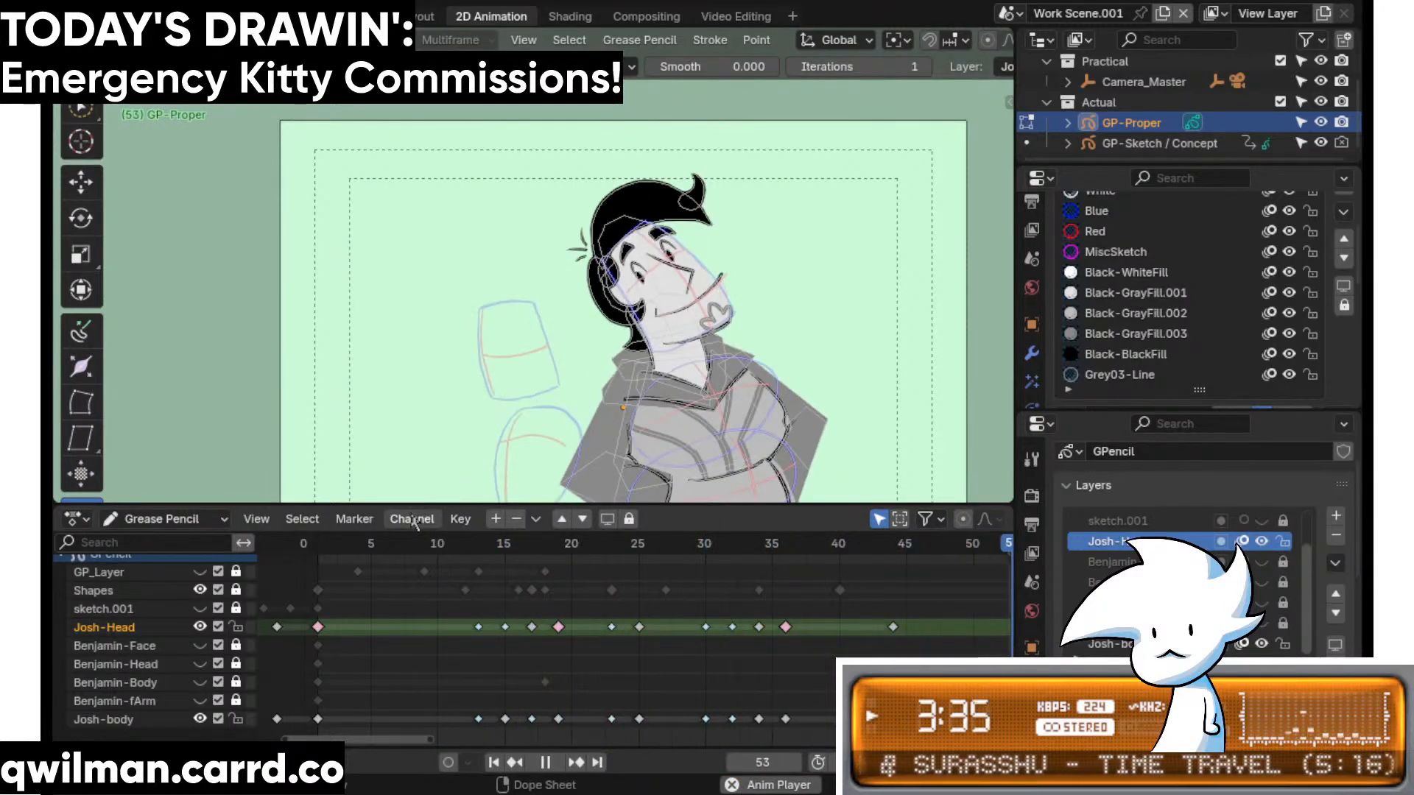
pyautogui.press('space')
# - Interpolate in-between drawings for Josh-Head and Josh-body at frames 38, 40 and 42, and play the result
pyautogui.click(802, 547)
pyautogui.press('space')
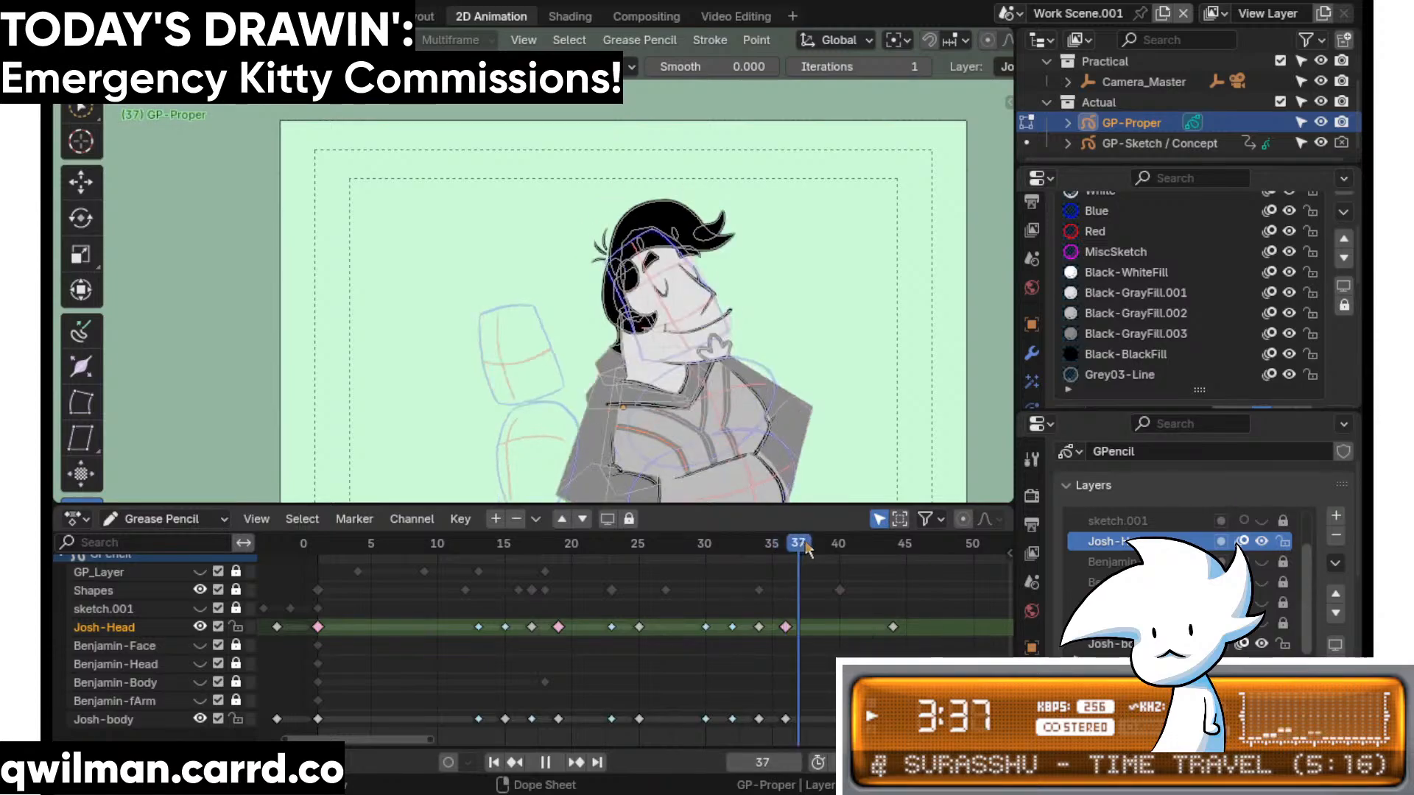
pyautogui.hotkey('shift', 'space')
pyautogui.click(754, 404)
pyautogui.moveTo(640, 412); pyautogui.dragTo(666, 430)
pyautogui.click(838, 541)
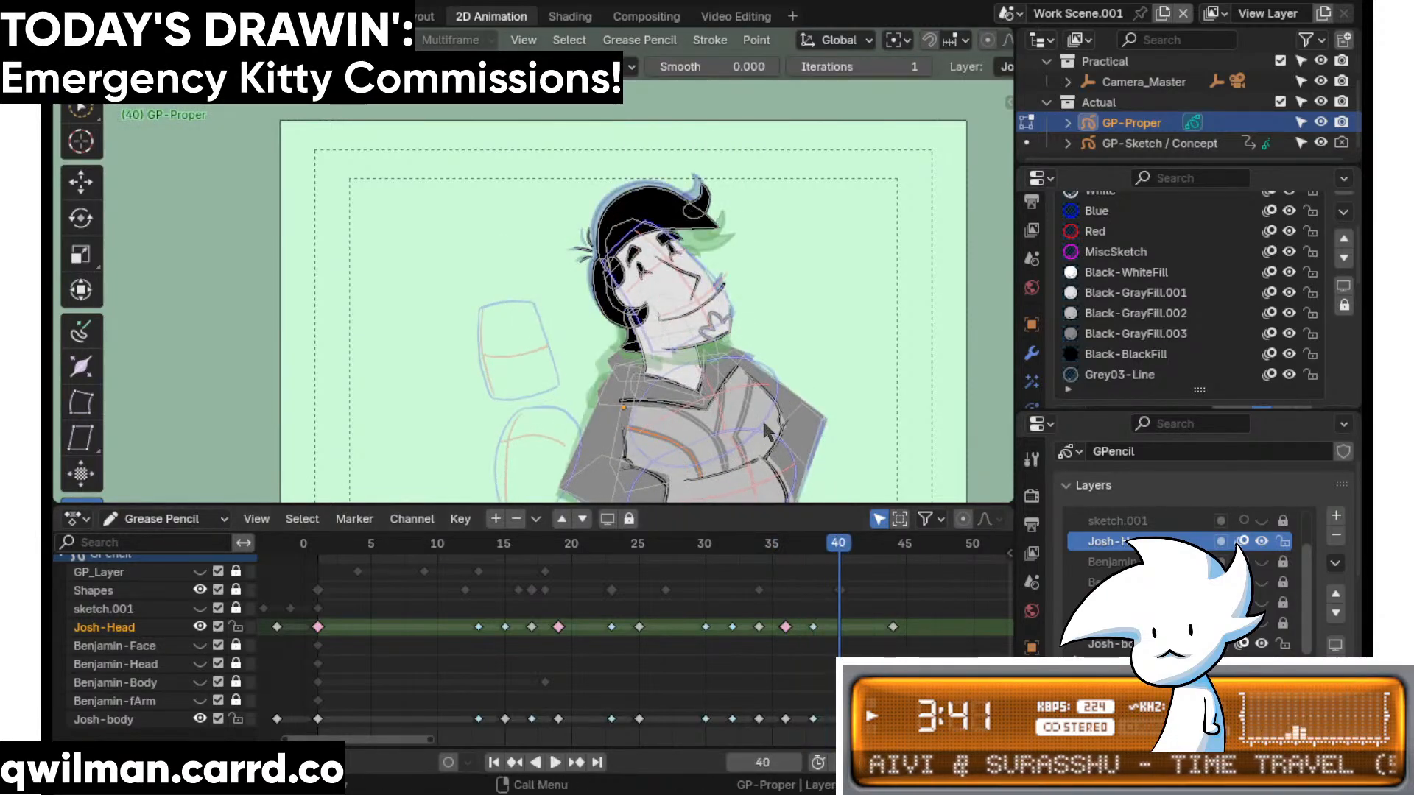
pyautogui.moveTo(767, 423); pyautogui.dragTo(709, 447)
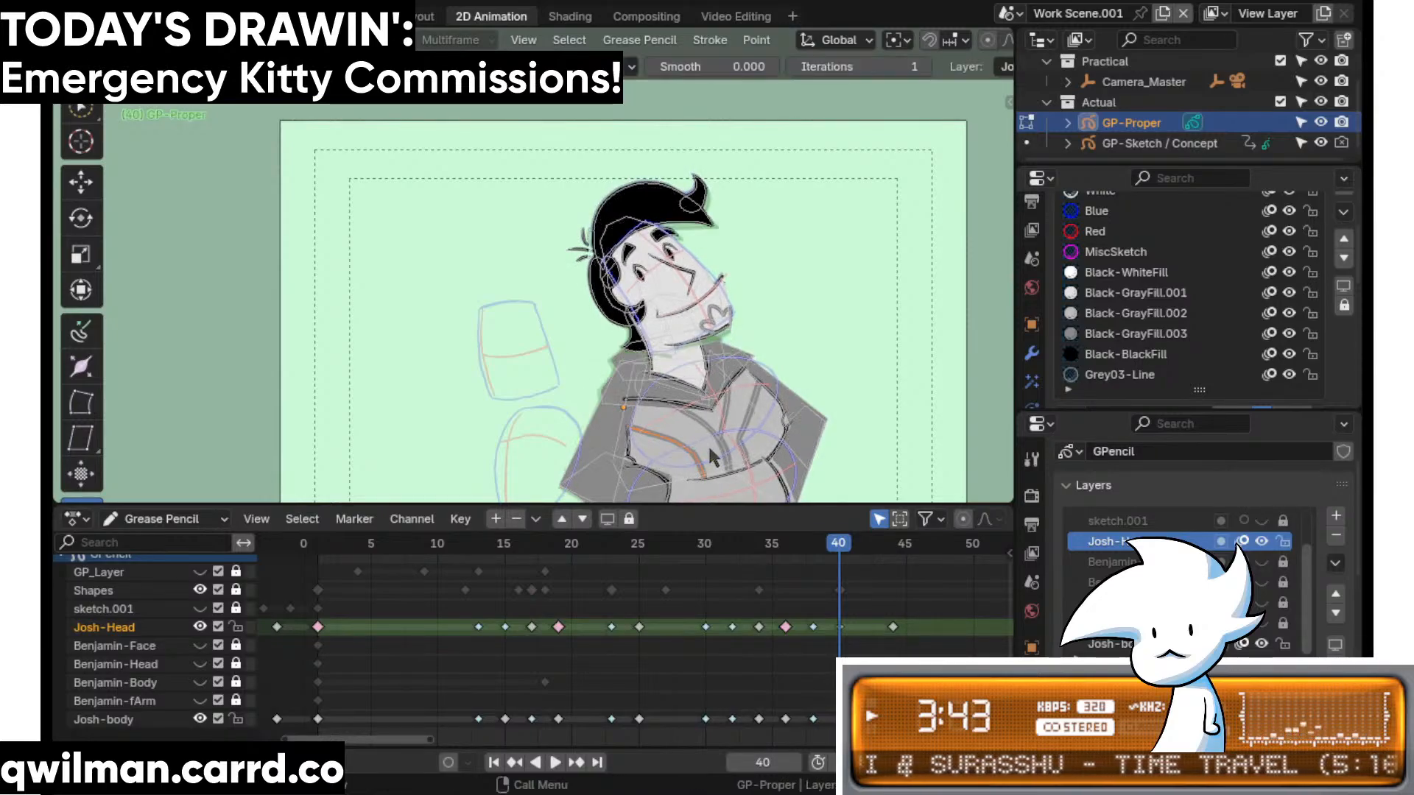
pyautogui.moveTo(844, 544); pyautogui.dragTo(858, 547)
pyautogui.moveTo(767, 409); pyautogui.dragTo(732, 423)
pyautogui.press('space')
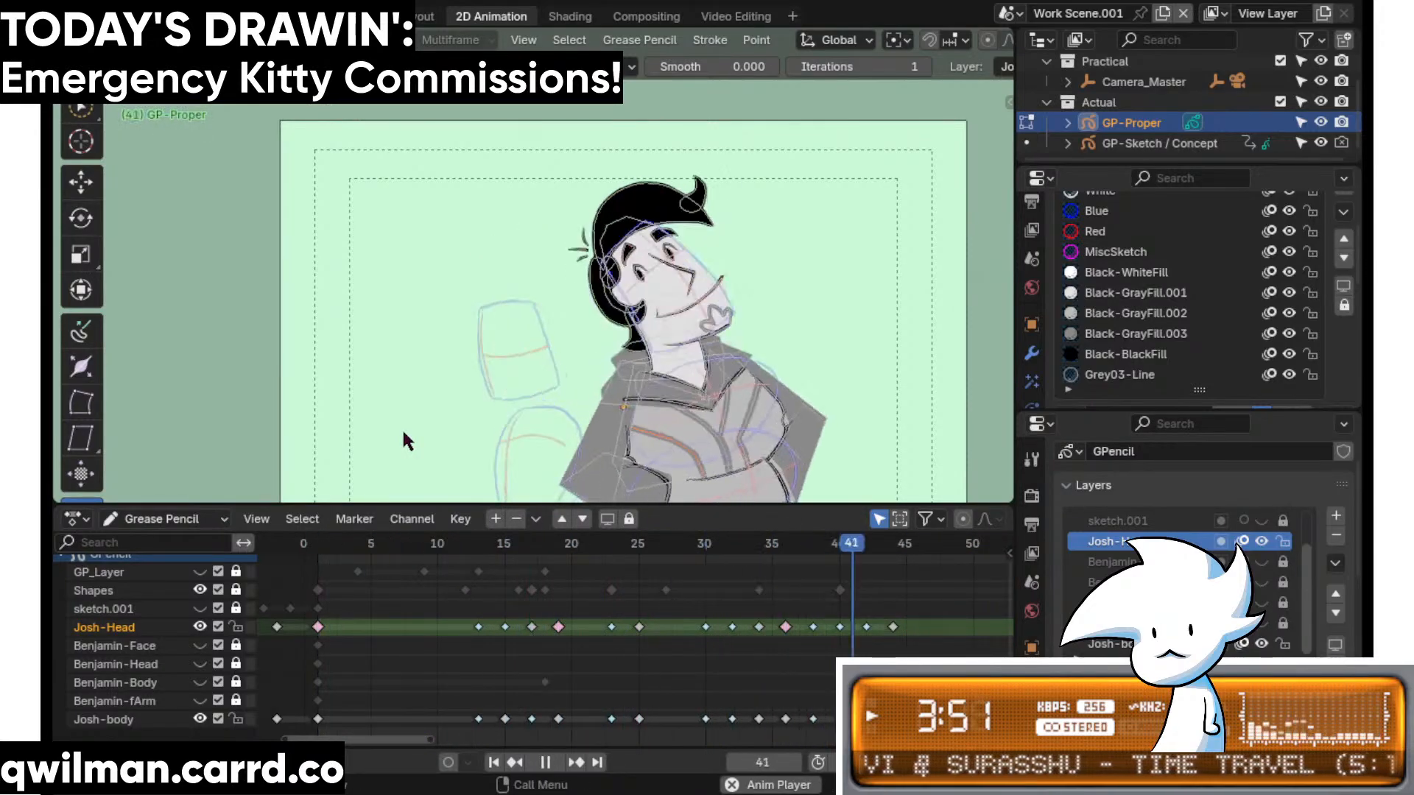
pyautogui.press('space')
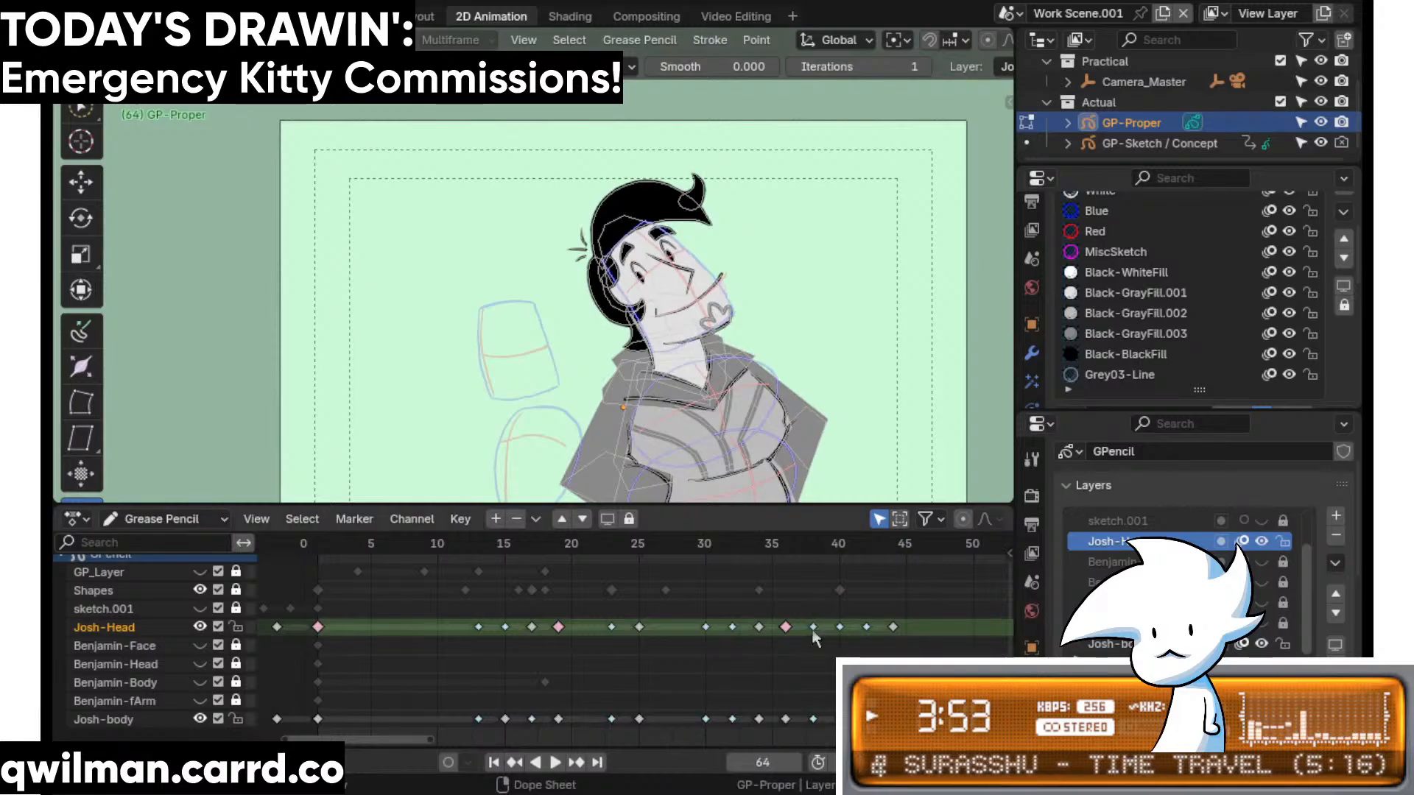
# - Delete the Josh-Head and Josh-body in-between keyframes at frames 30, 32, 38, 40 and 42
pyautogui.moveTo(883, 744); pyautogui.dragTo(883, 744)
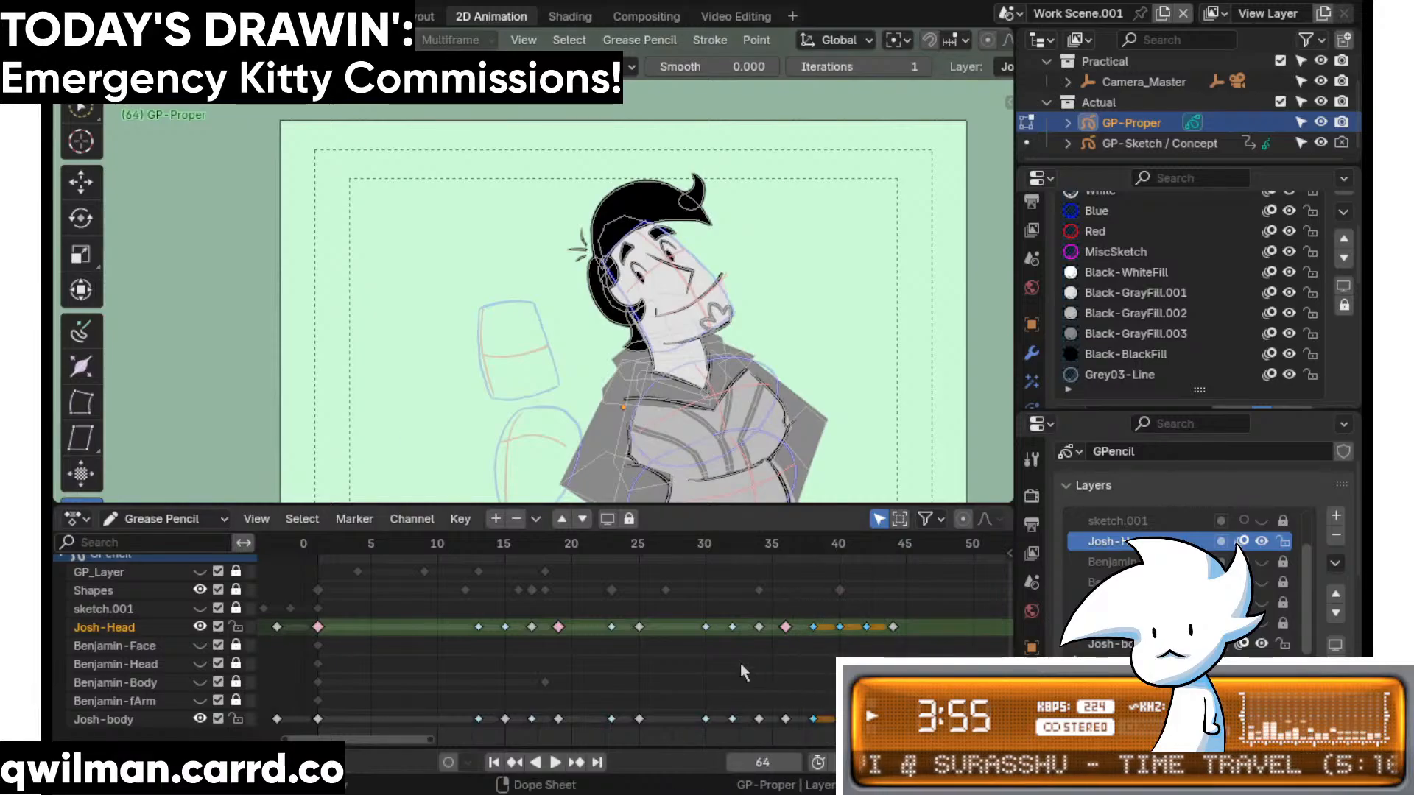
pyautogui.keyDown('shift'); pyautogui.moveTo(685, 595); pyautogui.dragTo(758, 751); pyautogui.keyUp('shift')
pyautogui.press('Delete')
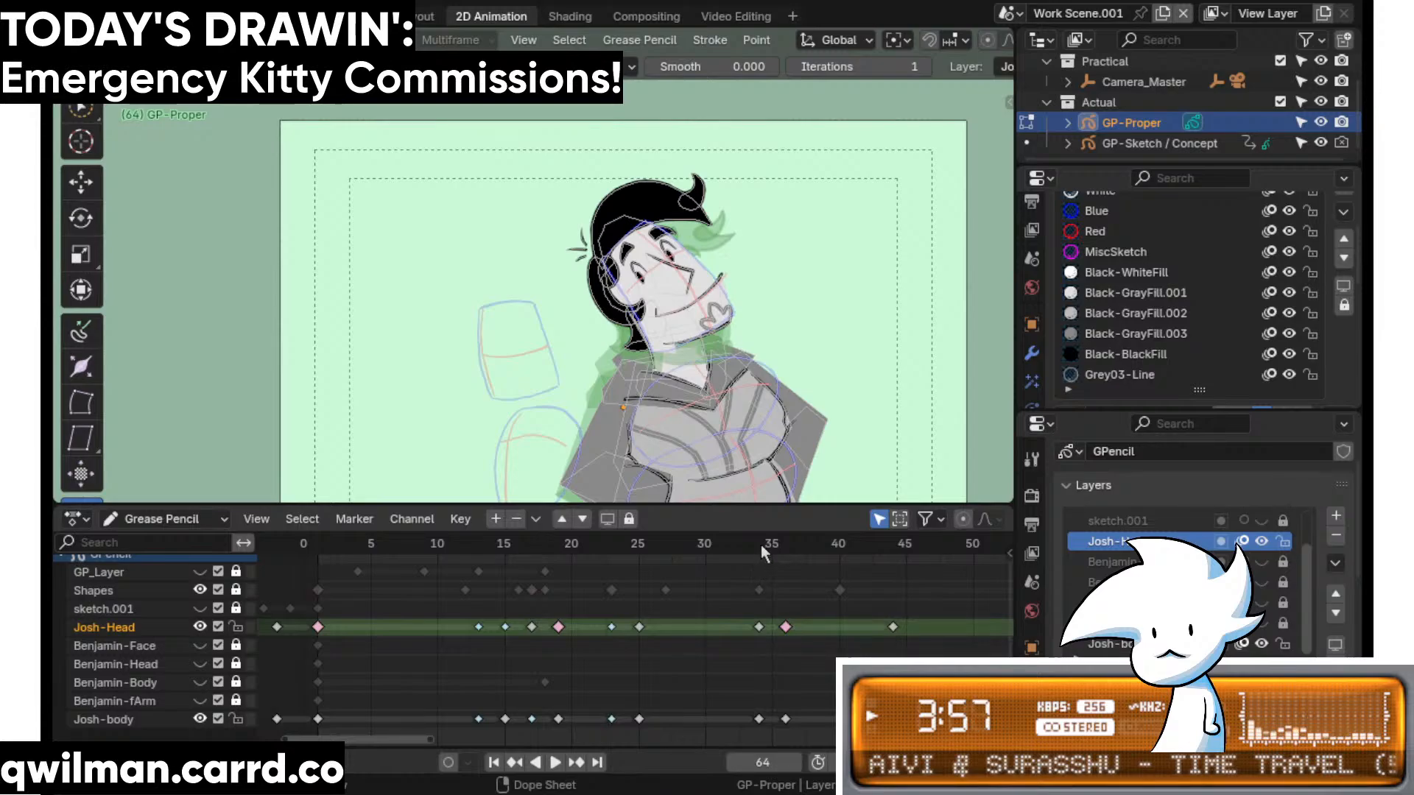
# - Go to frame 34 and circle-select the strokes of Josh's collar in place of the selected head strokes
pyautogui.click(762, 544)
pyautogui.scroll(5, 718, 378)
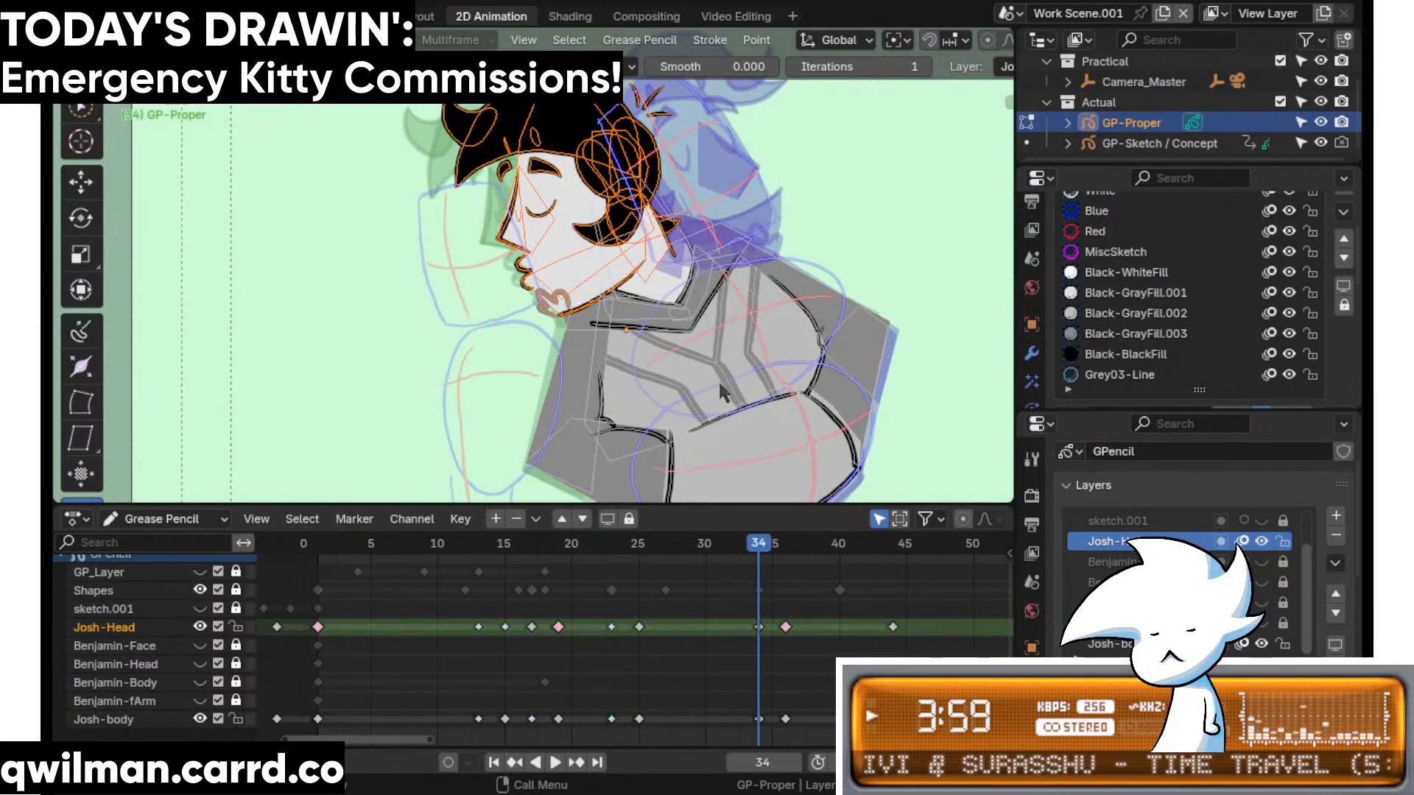
pyautogui.keyDown('shift'); pyautogui.moveTo(704, 391); pyautogui.dragTo(686, 305, button='middle'); pyautogui.keyUp('shift')
pyautogui.scroll(3, 678, 361)
pyautogui.press('q')
pyautogui.click(725, 362)
pyautogui.keyDown('shift'); pyautogui.moveTo(706, 364); pyautogui.dragTo(666, 391, button='middle'); pyautogui.keyUp('shift')
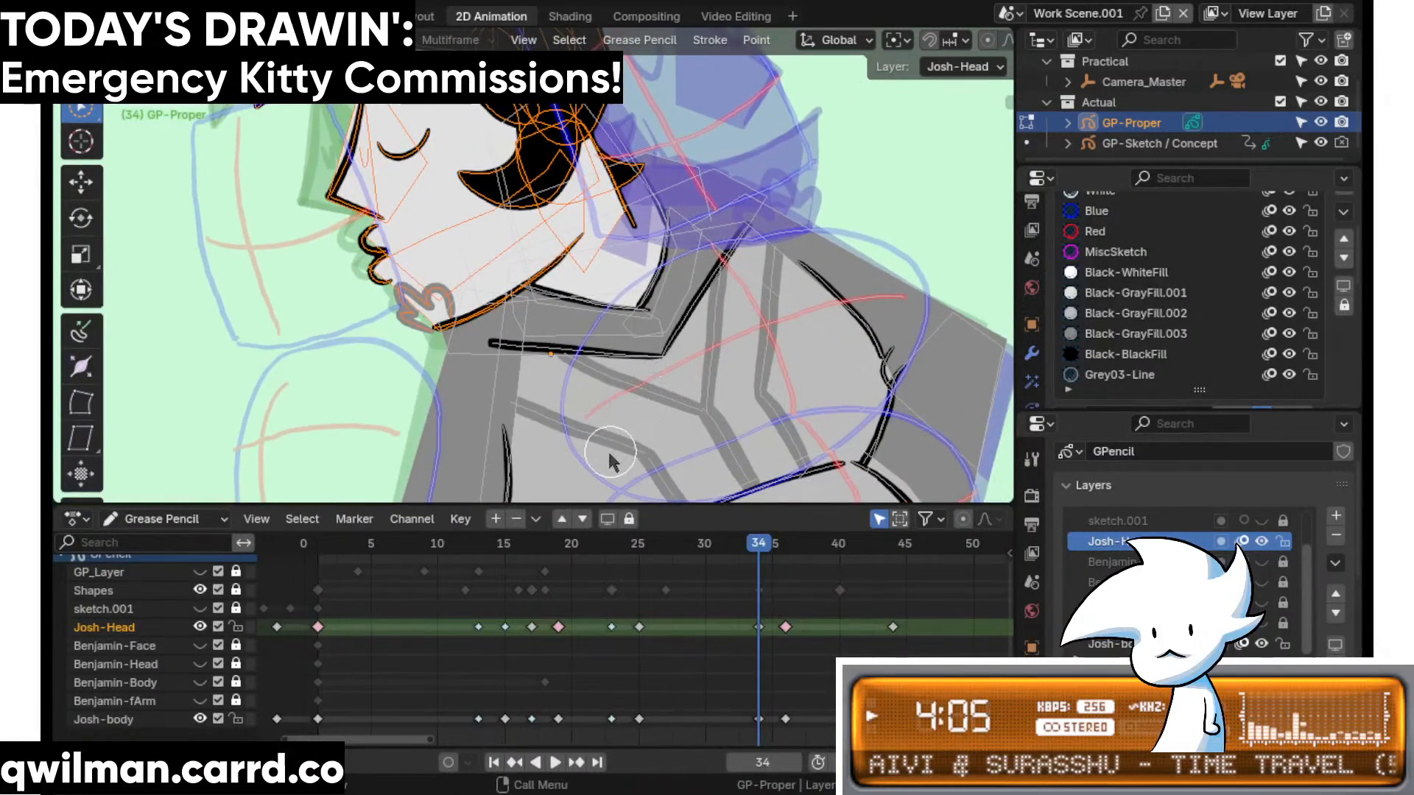
pyautogui.scroll(2, 679, 361)
pyautogui.click(679, 362)
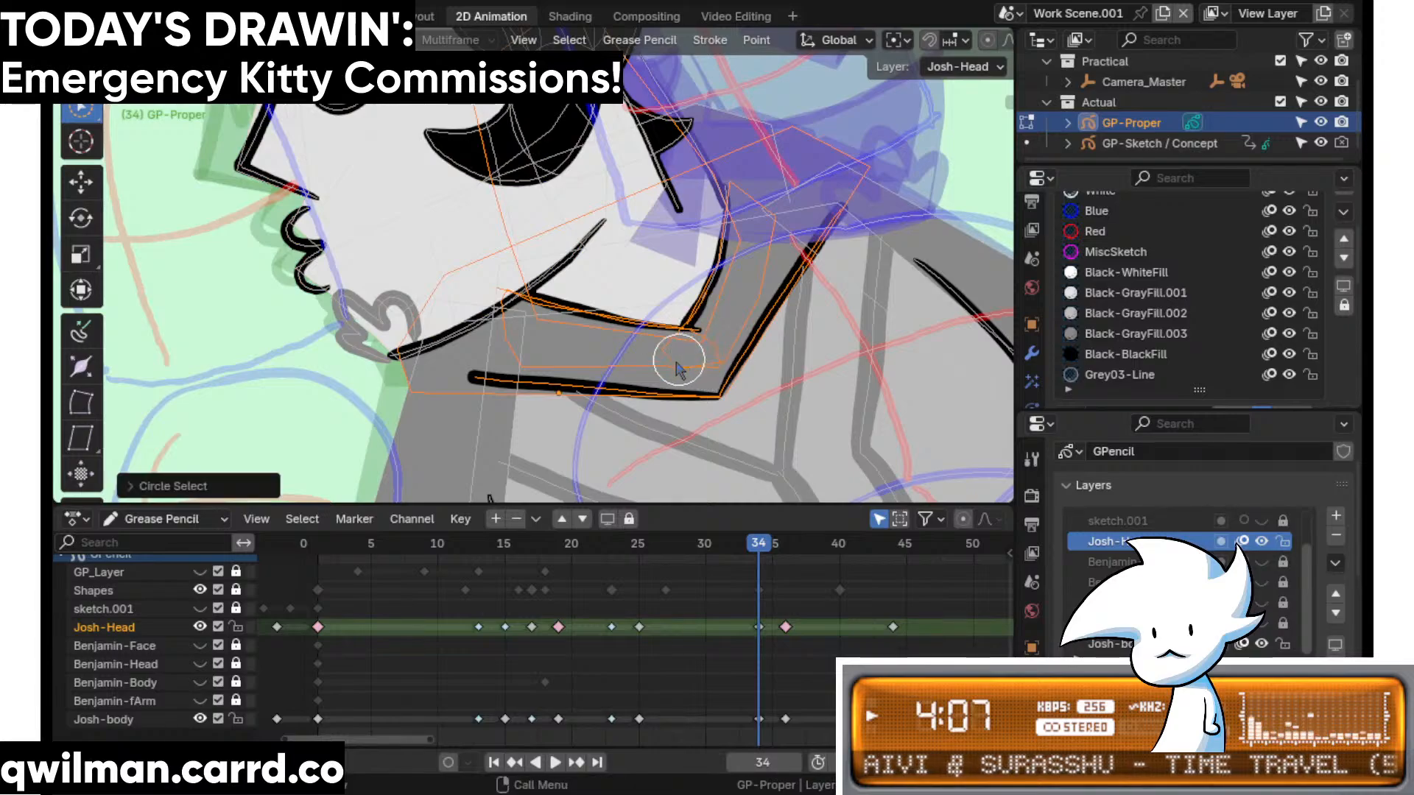
# - Enter Sculpt Mode and bend the selected upper and lower collar lines at frame 34 into gentle curves with the Grab brush
pyautogui.press('Tab')
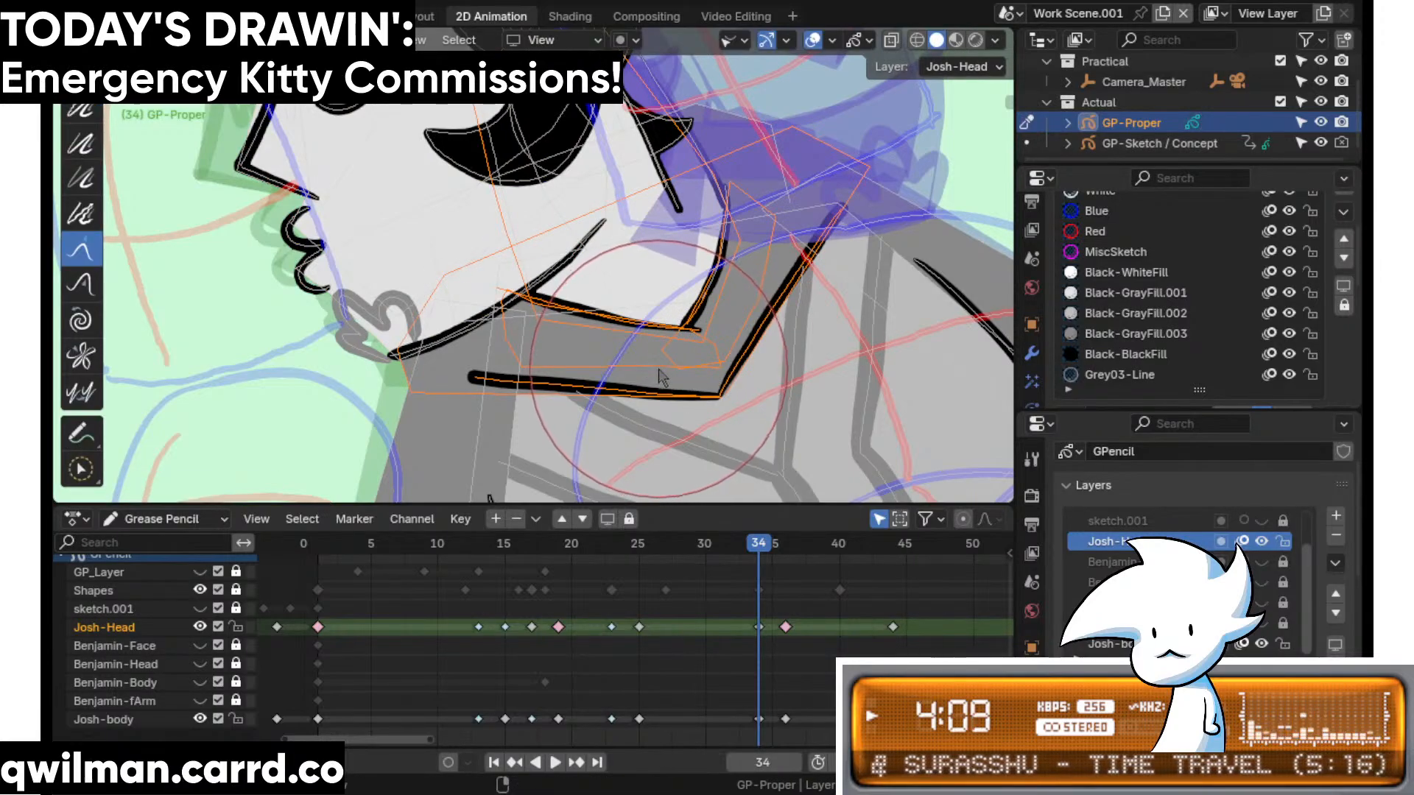
pyautogui.hotkey('shift', 'space')
pyautogui.click(619, 374)
pyautogui.scroll(-2, 589, 398)
pyautogui.moveTo(560, 419); pyautogui.dragTo(553, 401)
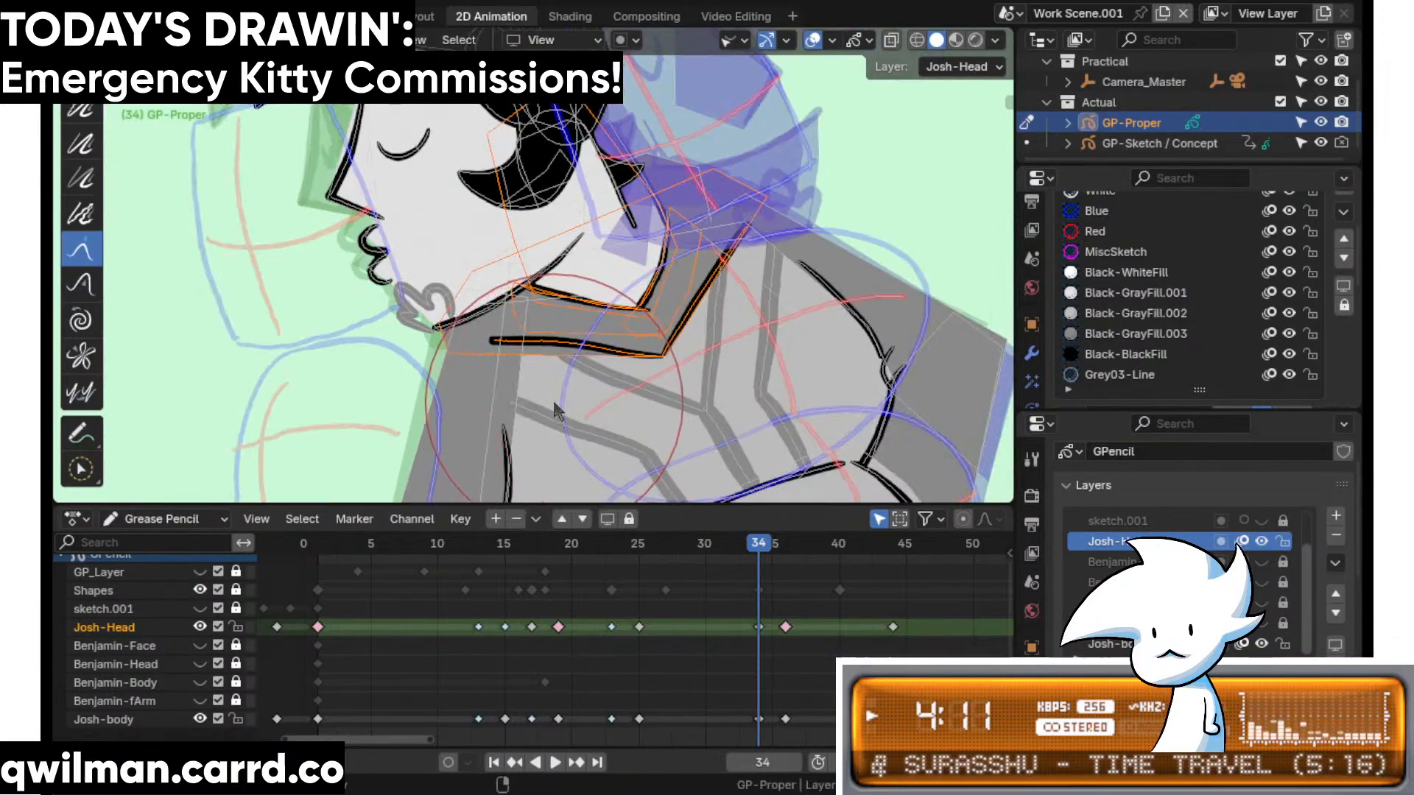
pyautogui.scroll(1, 557, 411)
pyautogui.scroll(1, 627, 268)
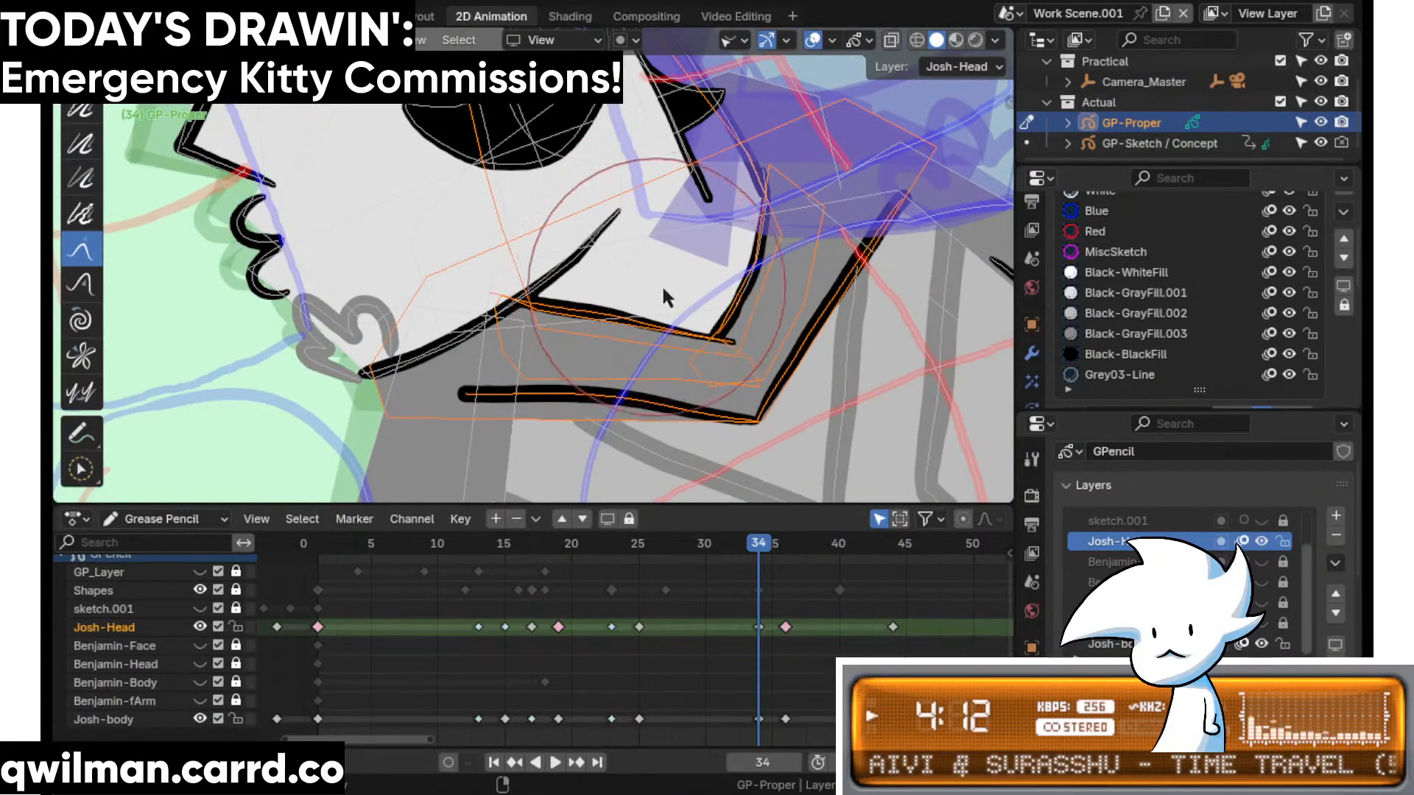
pyautogui.scroll(2, 692, 274)
pyautogui.moveTo(639, 319)
pyautogui.mouseDown()
pyautogui.moveTo(587, 328)
pyautogui.moveTo(430, 246)
pyautogui.mouseUp()
pyautogui.moveTo(561, 319); pyautogui.dragTo(552, 307)
pyautogui.moveTo(692, 263)
pyautogui.mouseDown()
pyautogui.moveTo(722, 259)
pyautogui.moveTo(660, 268)
pyautogui.mouseUp()
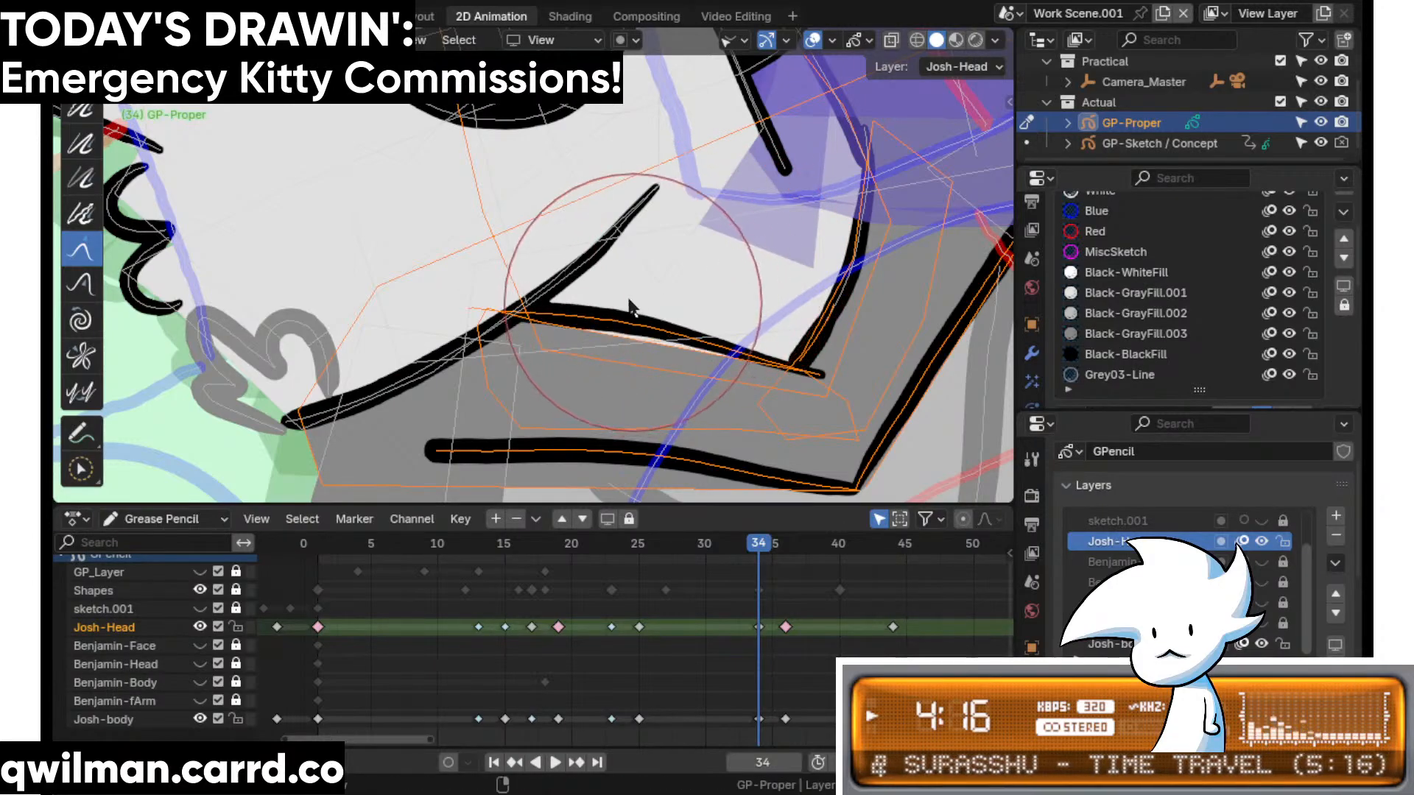
pyautogui.keyDown('shift'); pyautogui.moveTo(867, 272); pyautogui.dragTo(649, 331, button='middle'); pyautogui.keyUp('shift')
pyautogui.scroll(-2, 657, 375)
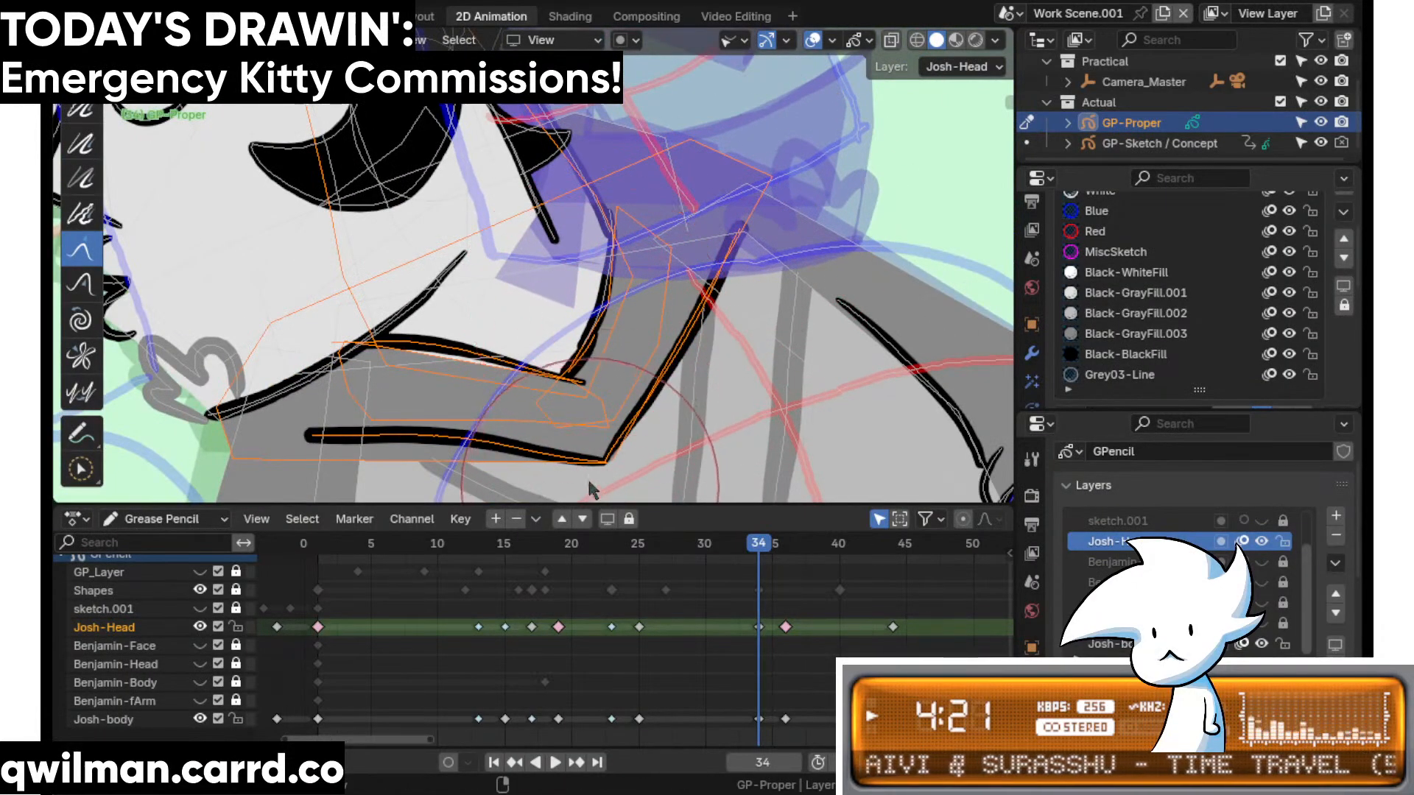
# - Reshape the collar corner at frame 34 with the Grab brush, then circle-select and curve the inner collar line beside the neck
pyautogui.scroll(-2, 579, 421)
pyautogui.scroll(2, 597, 414)
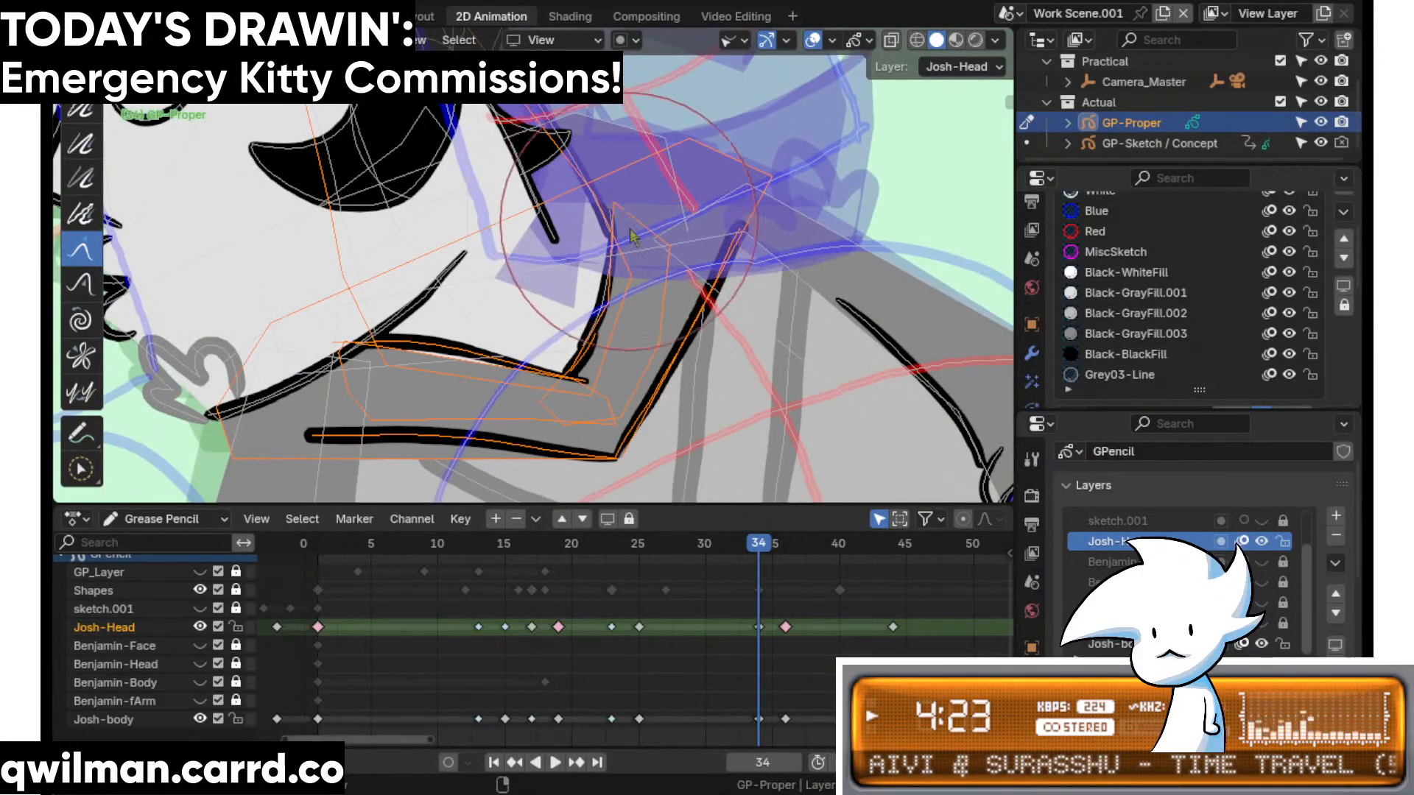
pyautogui.scroll(3, 631, 341)
pyautogui.press('c')
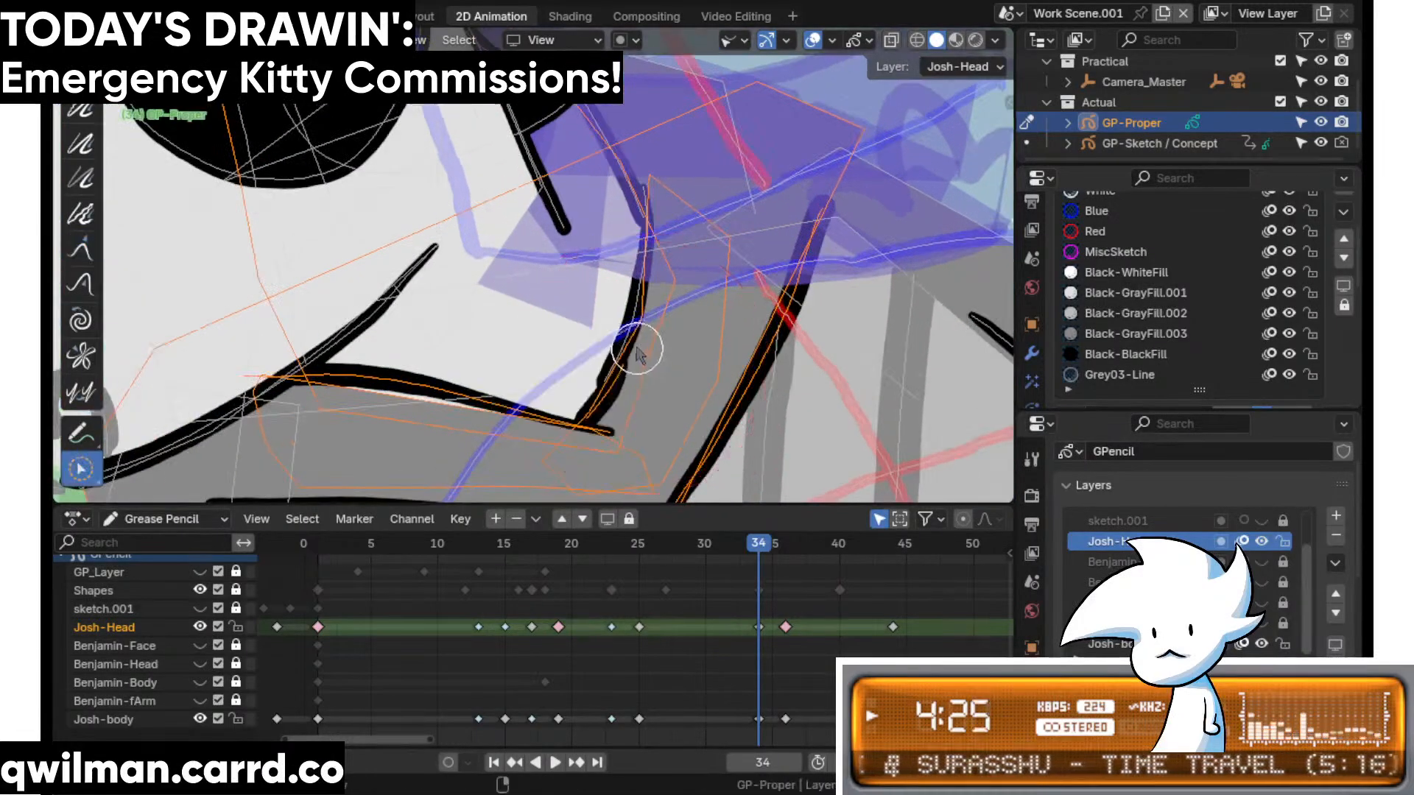
pyautogui.click(652, 342)
pyautogui.rightClick(650, 335)
pyautogui.scroll(-3, 642, 318)
pyautogui.hotkey('shift', 'space')
pyautogui.click(553, 157)
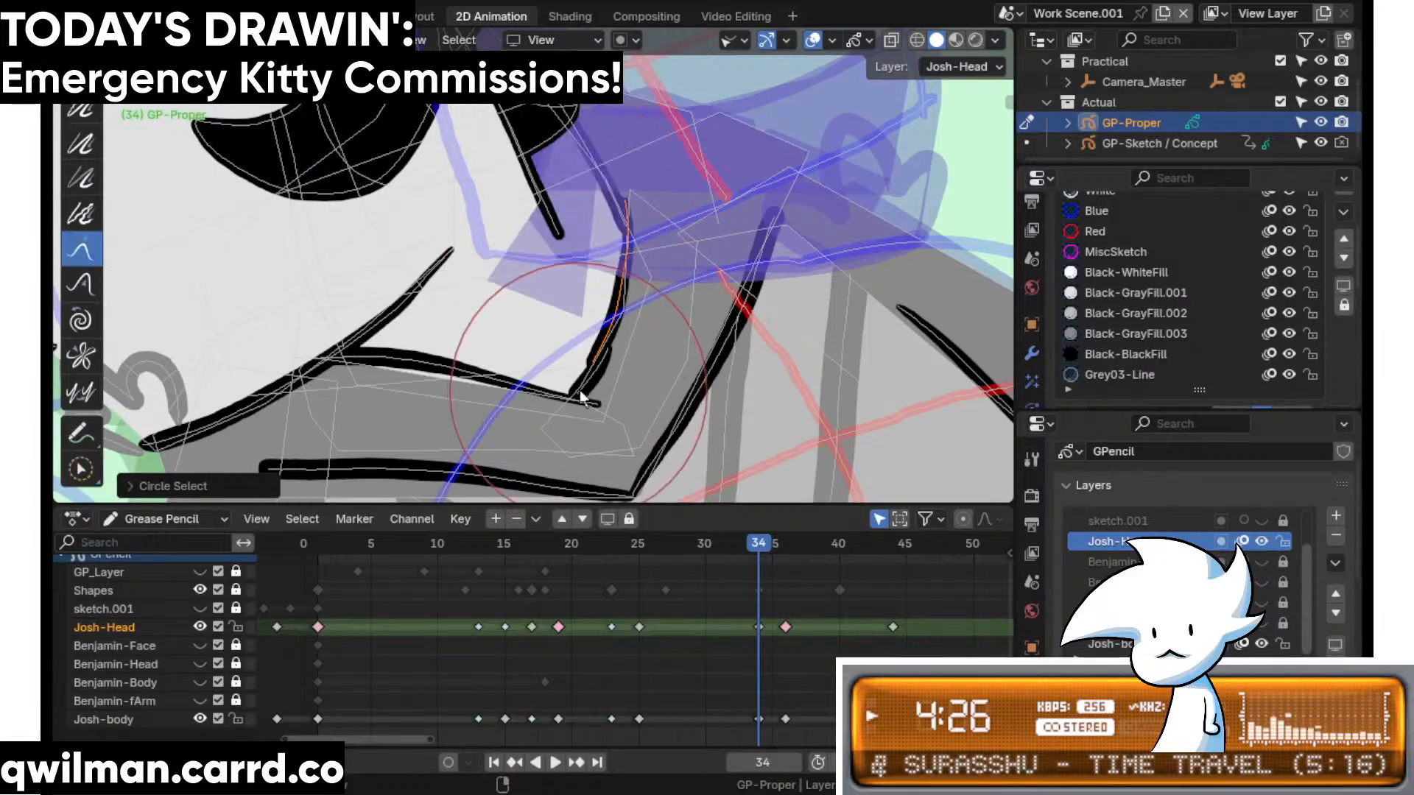
pyautogui.moveTo(627, 316); pyautogui.dragTo(637, 293)
# - Circle-select the gray stripes across the chest of Josh's shirt and activate the Grab brush
pyautogui.keyDown('shift'); pyautogui.moveTo(648, 457); pyautogui.dragTo(663, 124, button='middle'); pyautogui.keyUp('shift')
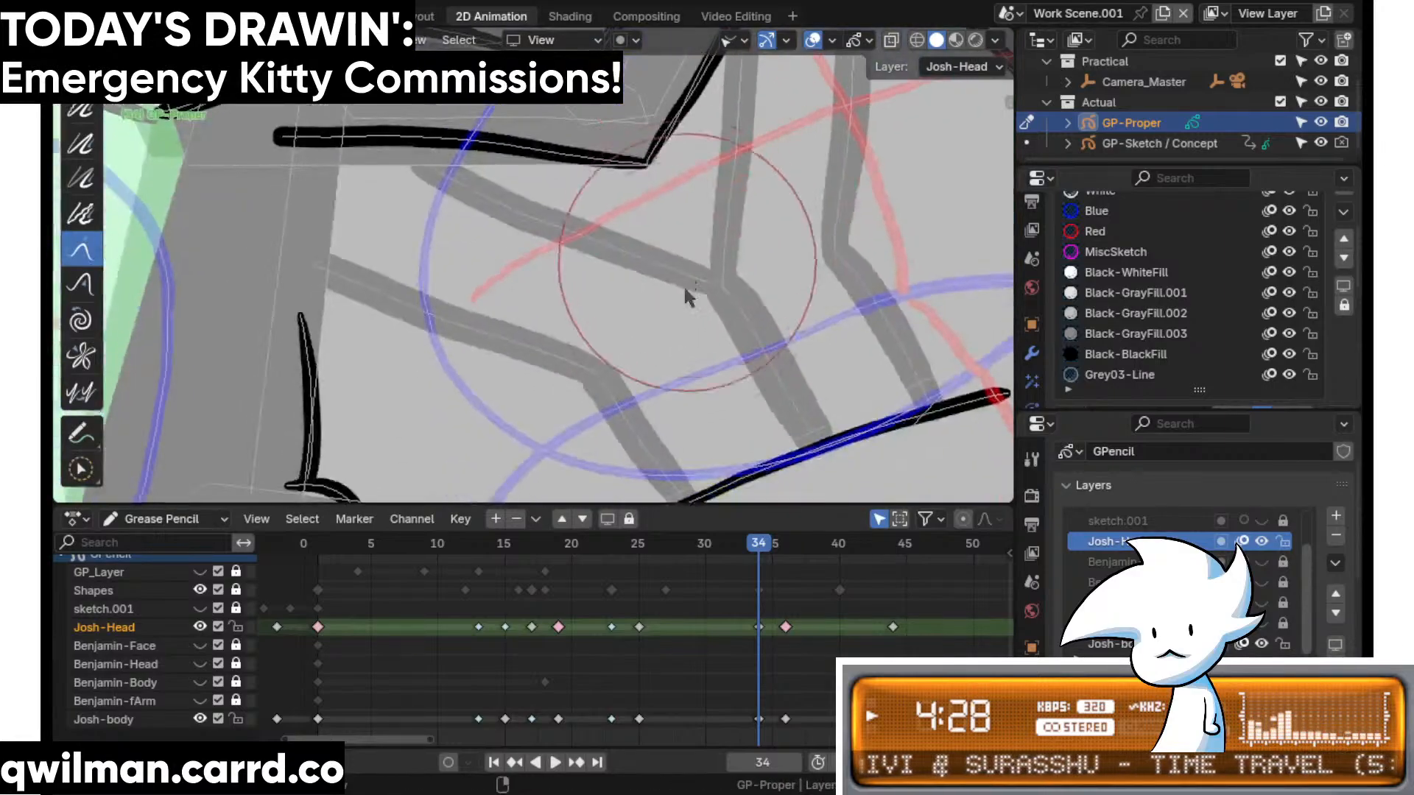
pyautogui.press('c')
pyautogui.click(573, 280)
pyautogui.hotkey('shift', 'space')
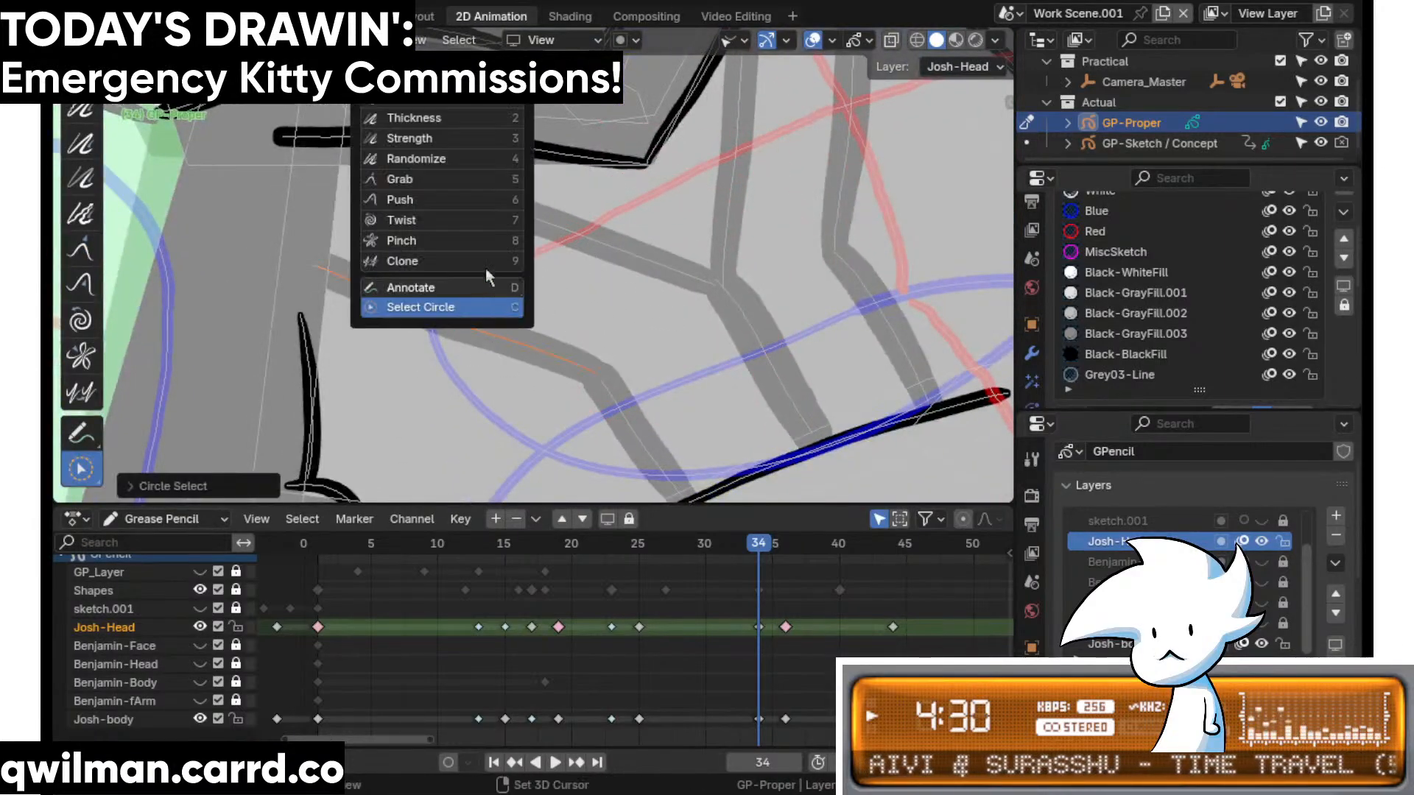
pyautogui.click(430, 179)
pyautogui.press('c')
pyautogui.moveTo(617, 354); pyautogui.dragTo(799, 236)
pyautogui.scroll(-3, 676, 281)
pyautogui.hotkey('shift', 'space')
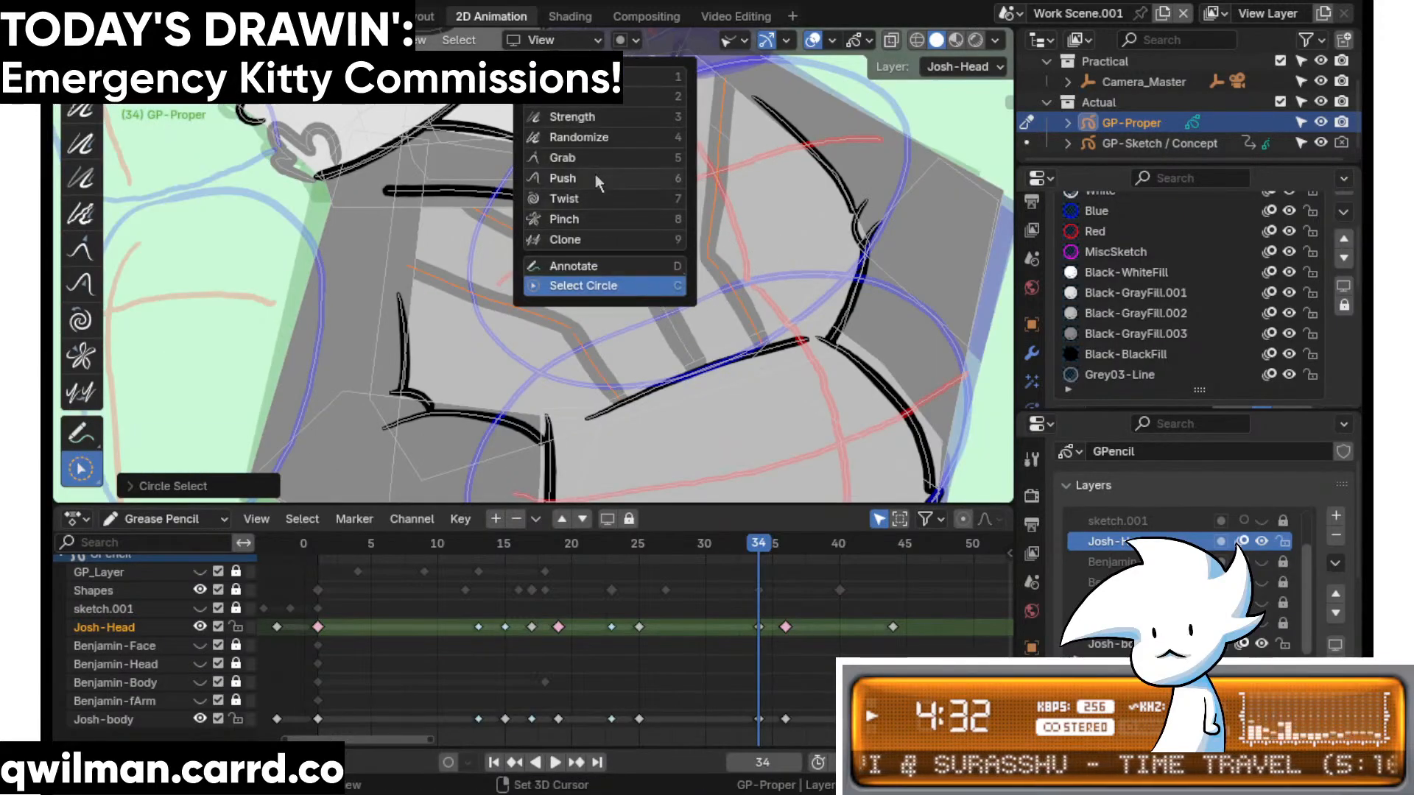
pyautogui.click(595, 179)
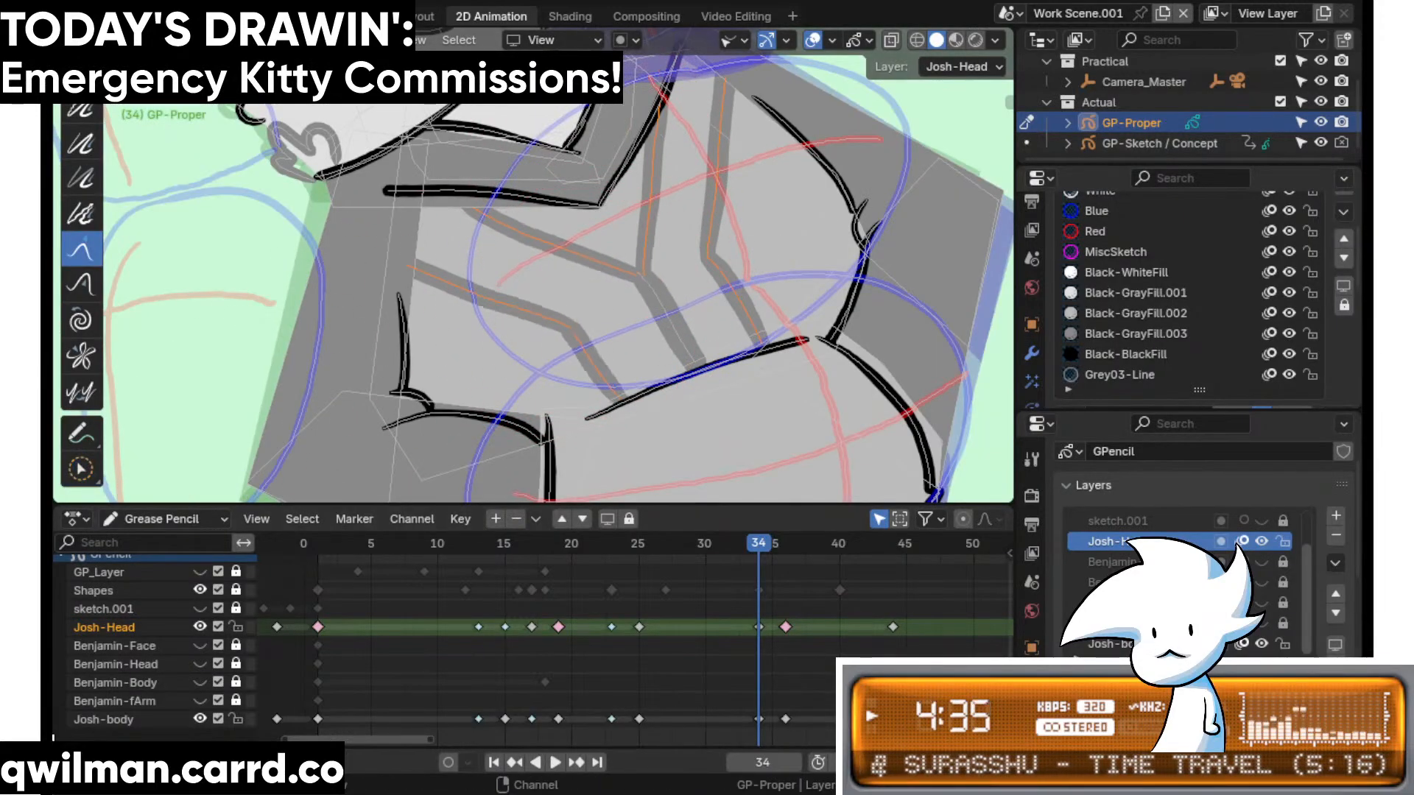
pyautogui.press('w')
pyautogui.click(714, 253)
pyautogui.hotkey('shift', 'space')
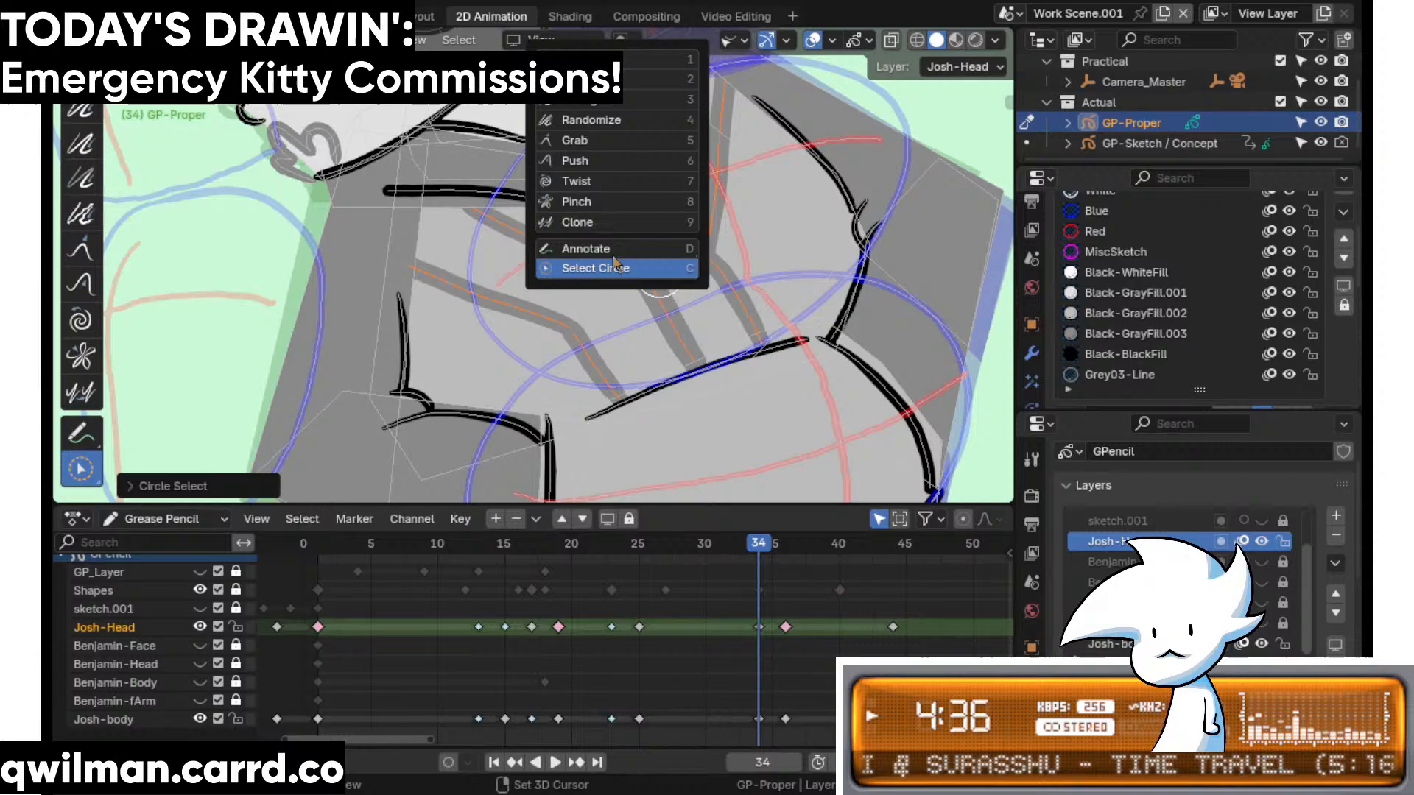
pyautogui.click(598, 140)
# - Bend the selected gray shirt stripes to follow the chest, extending the upper front stripe toward the jacket edge
pyautogui.scroll(2, 561, 346)
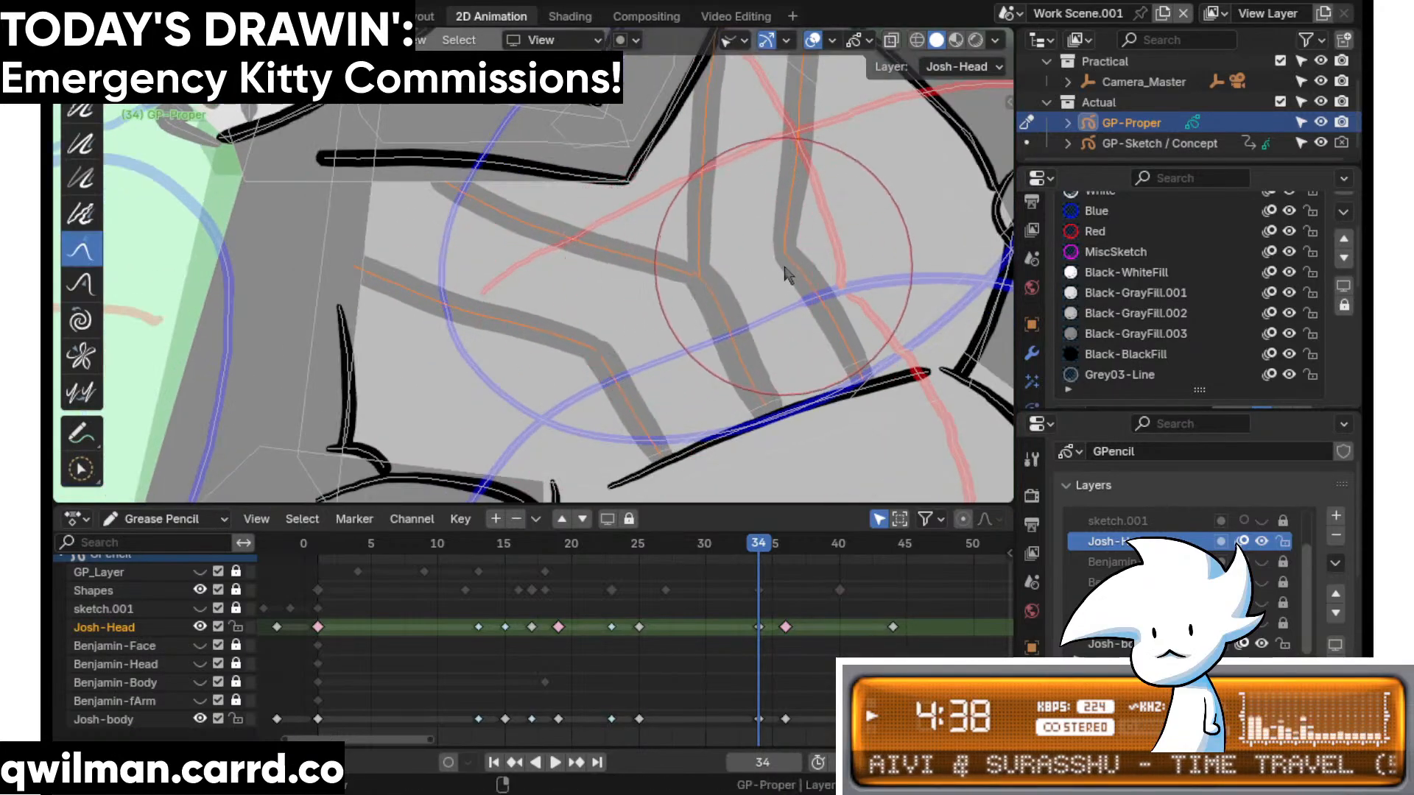
pyautogui.moveTo(784, 268); pyautogui.dragTo(791, 268)
pyautogui.moveTo(650, 418); pyautogui.dragTo(664, 413)
pyautogui.moveTo(714, 475)
pyautogui.keyDown('shift'); pyautogui.mouseDown(button='middle')
pyautogui.moveTo(720, 380)
pyautogui.moveTo(633, 436)
pyautogui.mouseUp(button='middle'); pyautogui.keyUp('shift')
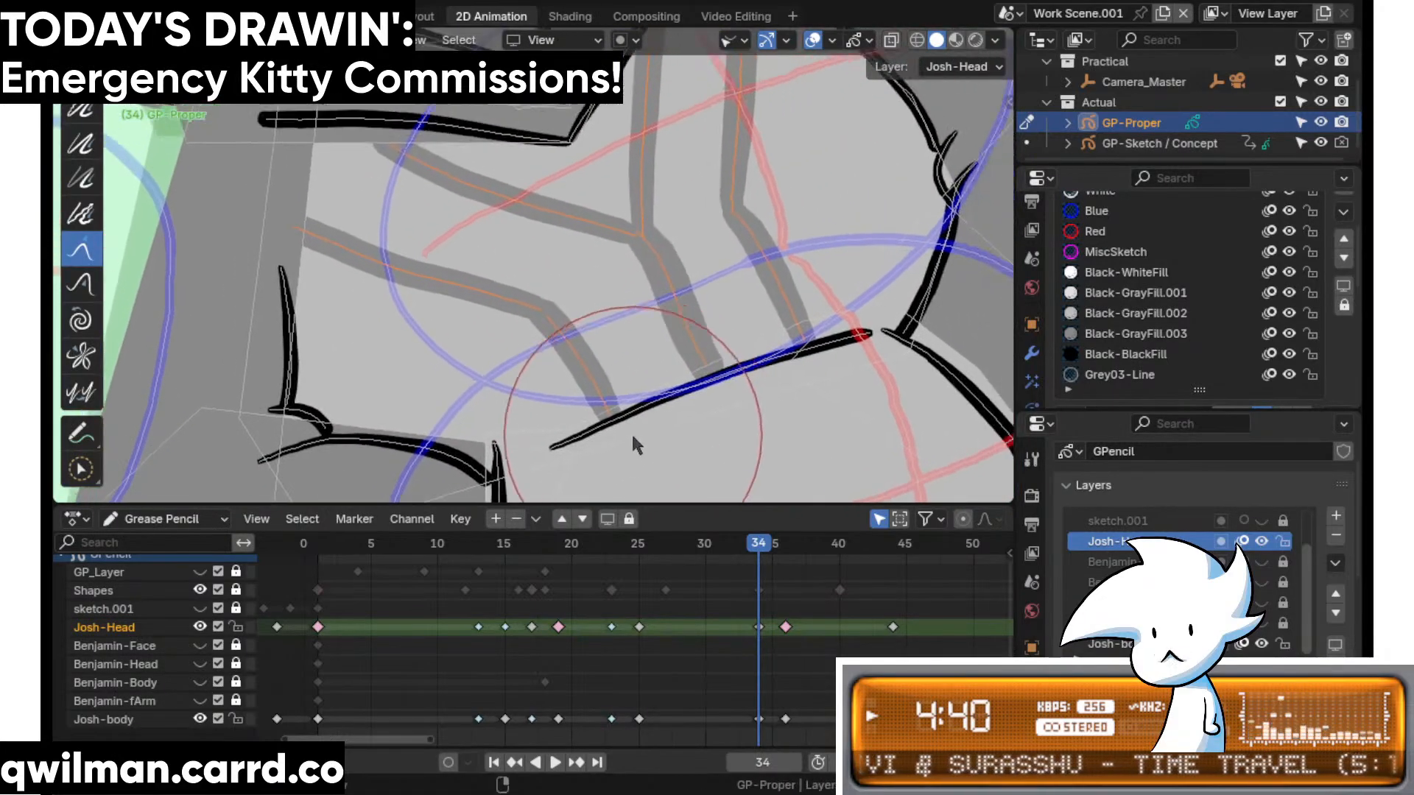
pyautogui.scroll(2, 663, 442)
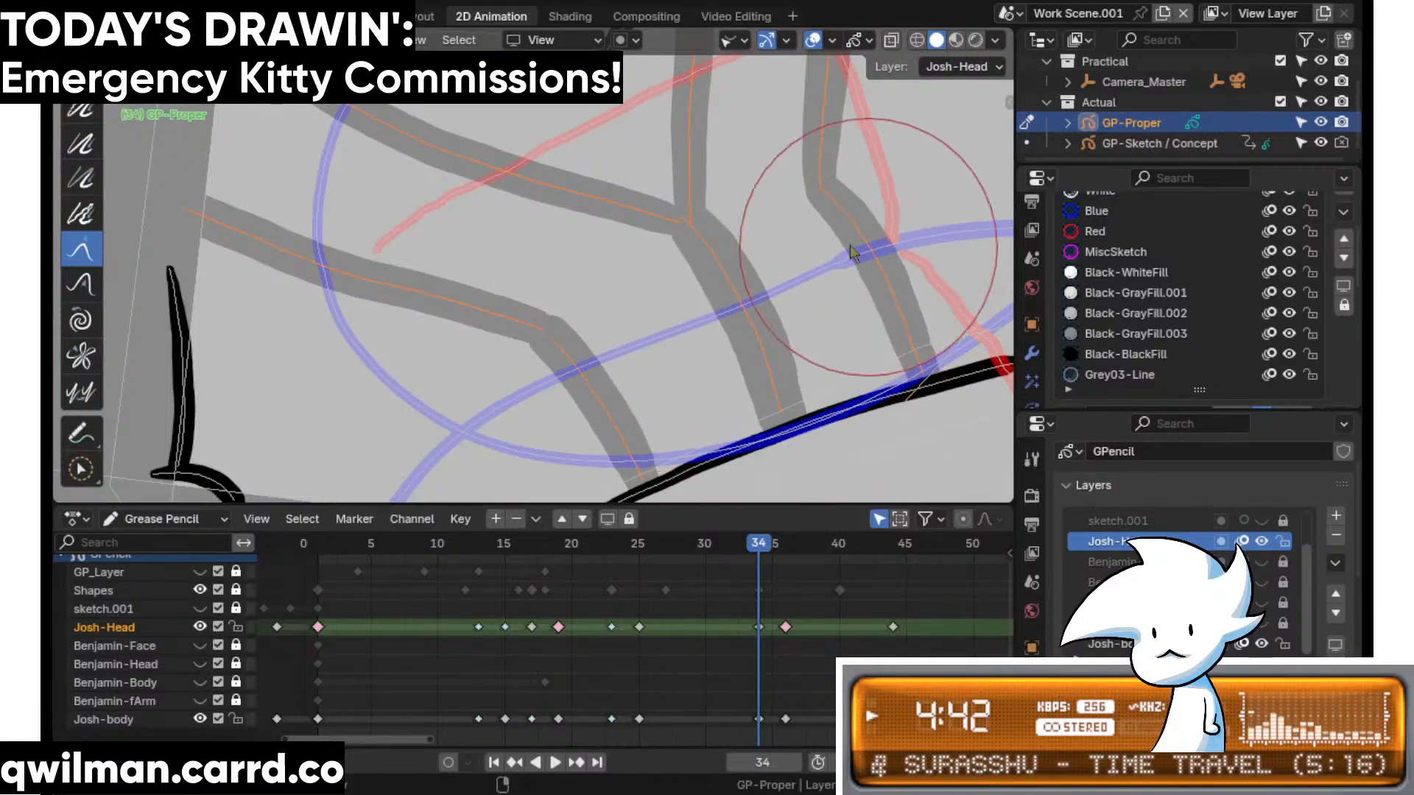
pyautogui.scroll(-2, 850, 246)
pyautogui.keyDown('shift'); pyautogui.moveTo(663, 243); pyautogui.dragTo(733, 309, button='middle'); pyautogui.keyUp('shift')
pyautogui.moveTo(475, 165); pyautogui.dragTo(464, 178)
pyautogui.moveTo(584, 243); pyautogui.dragTo(578, 232)
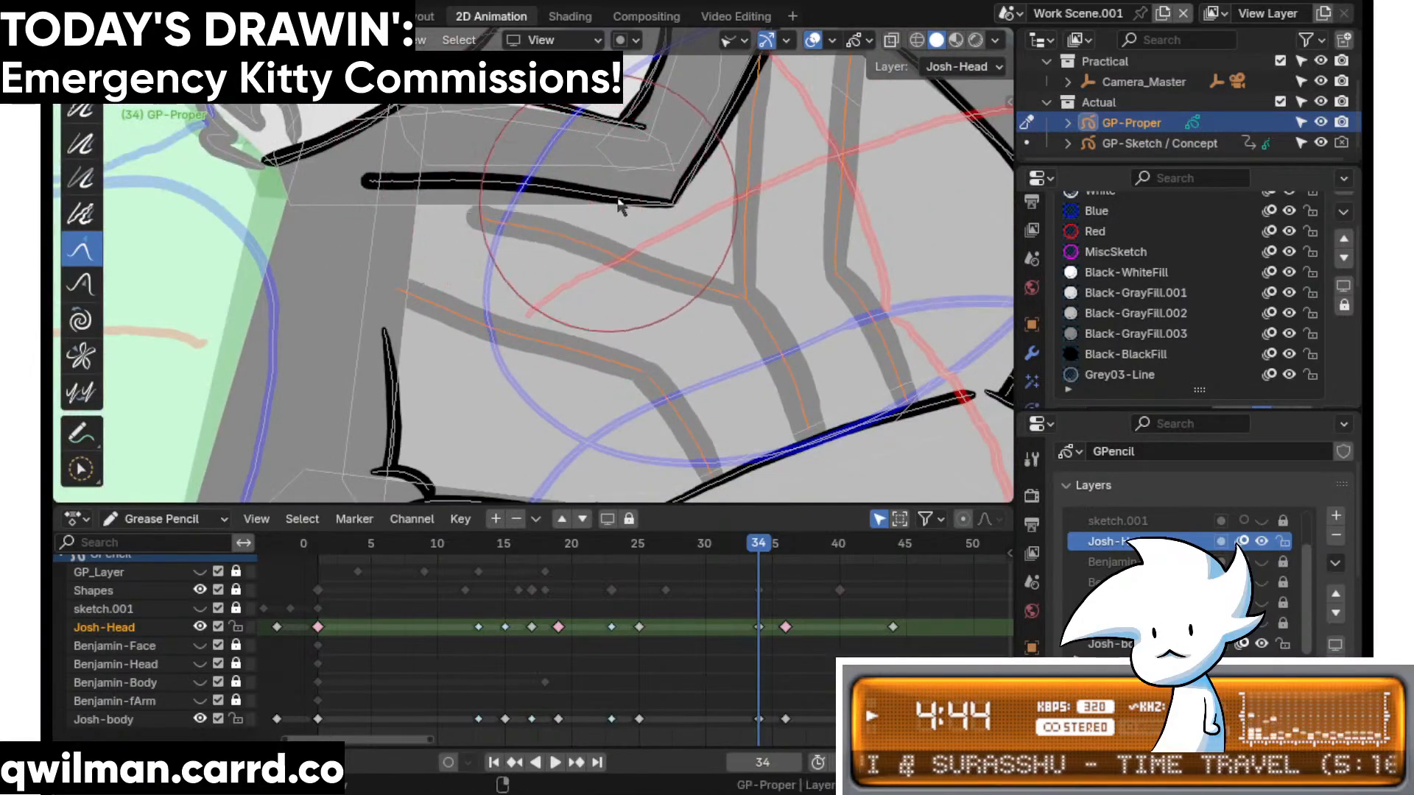
pyautogui.moveTo(515, 188); pyautogui.dragTo(442, 180)
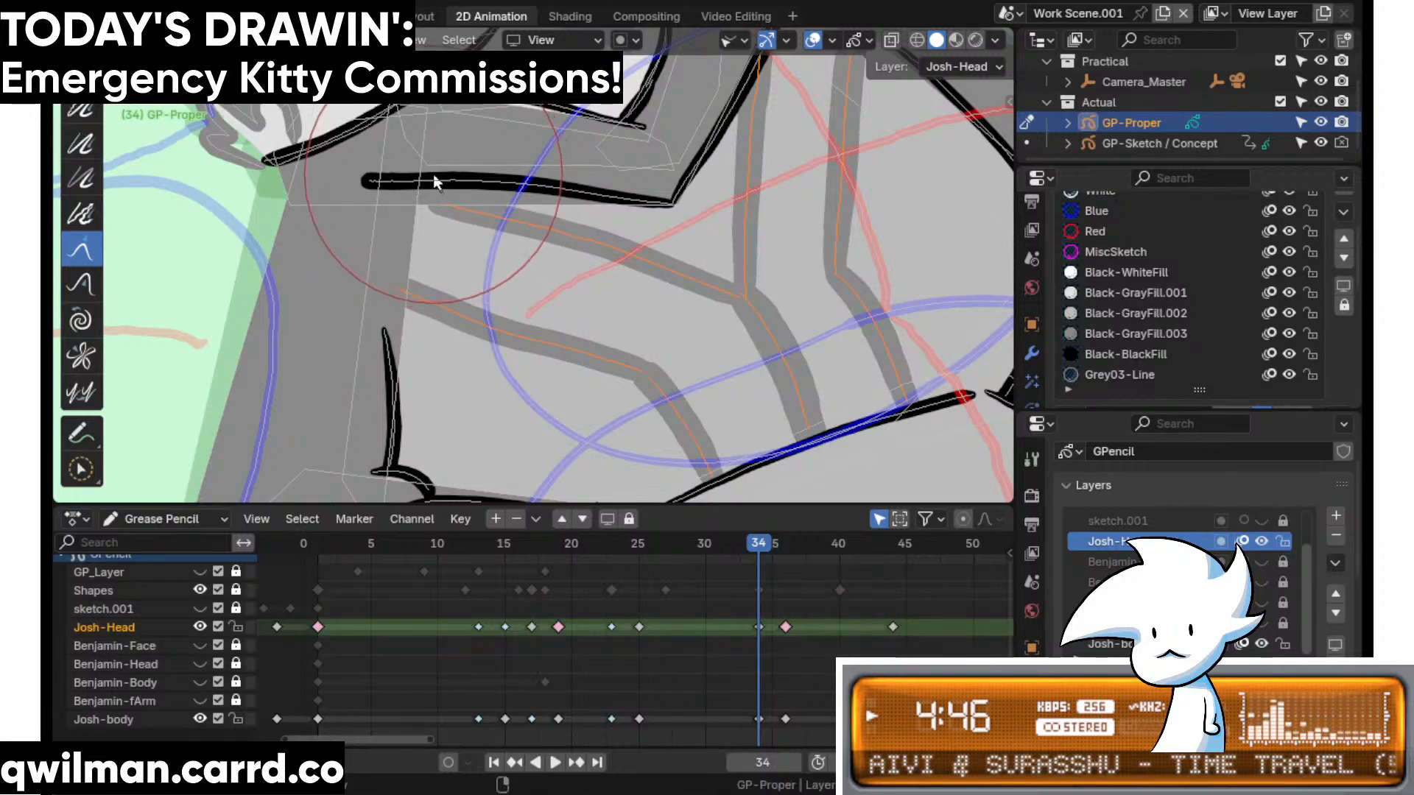
pyautogui.moveTo(500, 371); pyautogui.dragTo(496, 354)
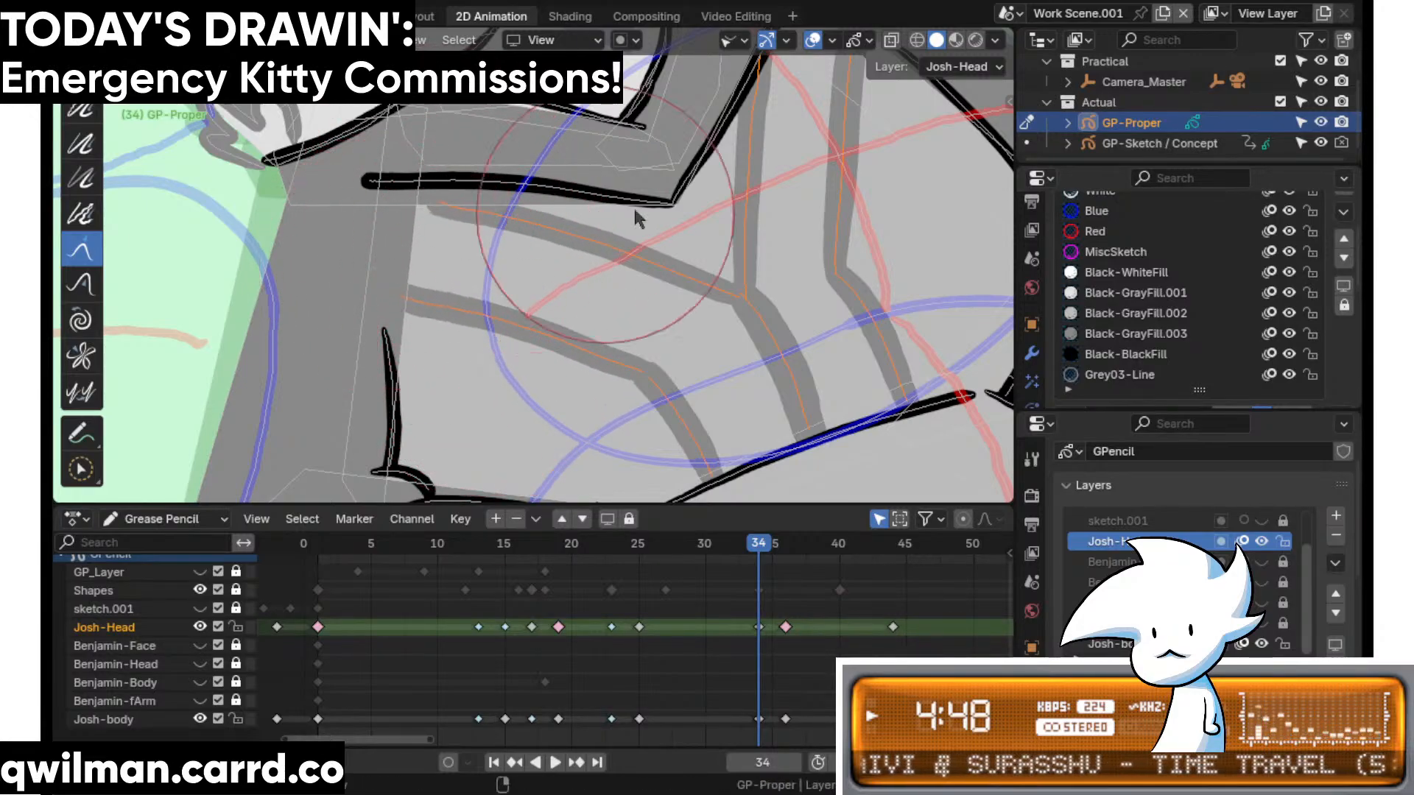
# - Circle-select the two upright gray shirt stripes one at a time and bow each slightly with the Grab brush
pyautogui.keyDown('shift'); pyautogui.moveTo(775, 184); pyautogui.dragTo(693, 257, button='middle'); pyautogui.keyUp('shift')
pyautogui.hotkey('shift', 'space')
pyautogui.press('c')
pyautogui.click(616, 111)
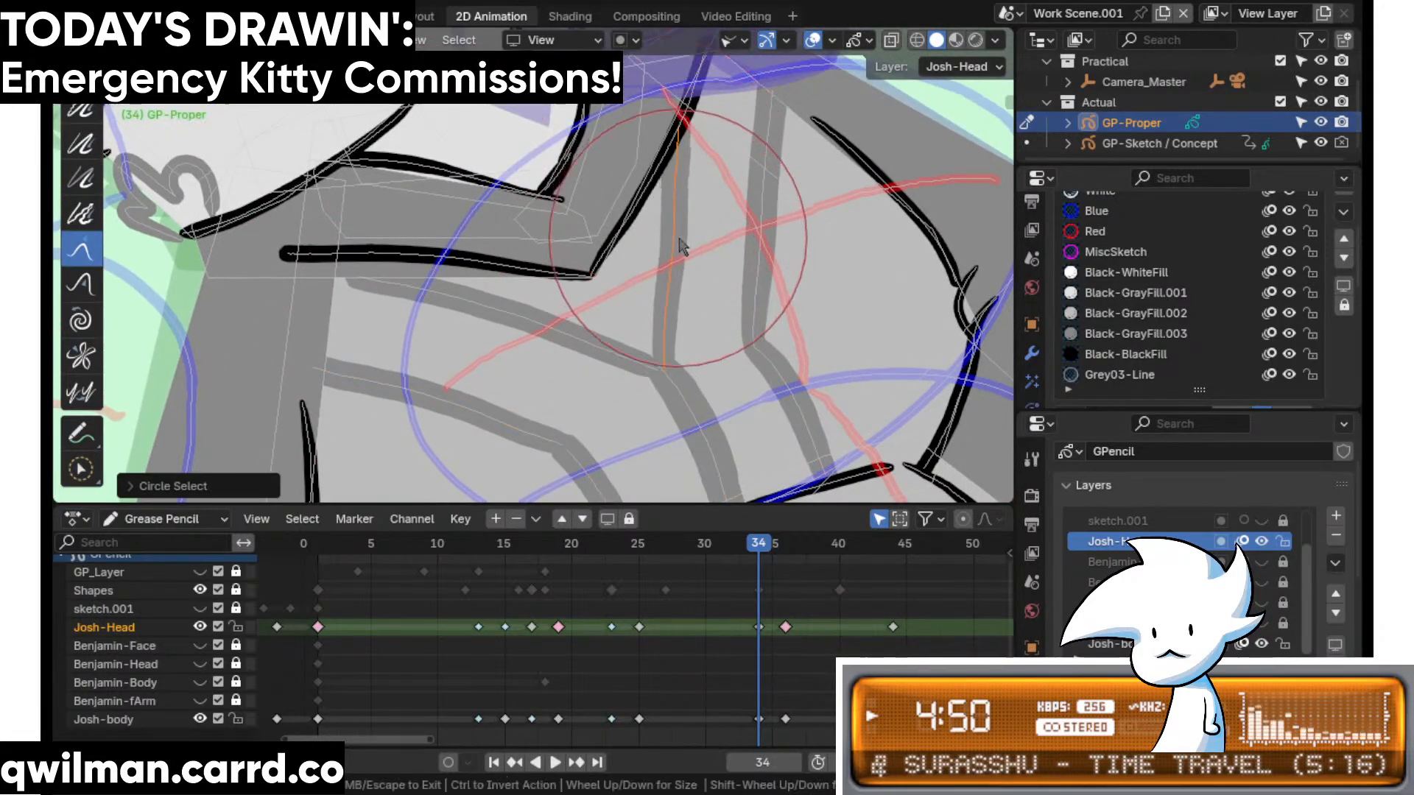
pyautogui.moveTo(682, 252); pyautogui.dragTo(689, 293)
pyautogui.hotkey('shift', 'space')
pyautogui.press('c')
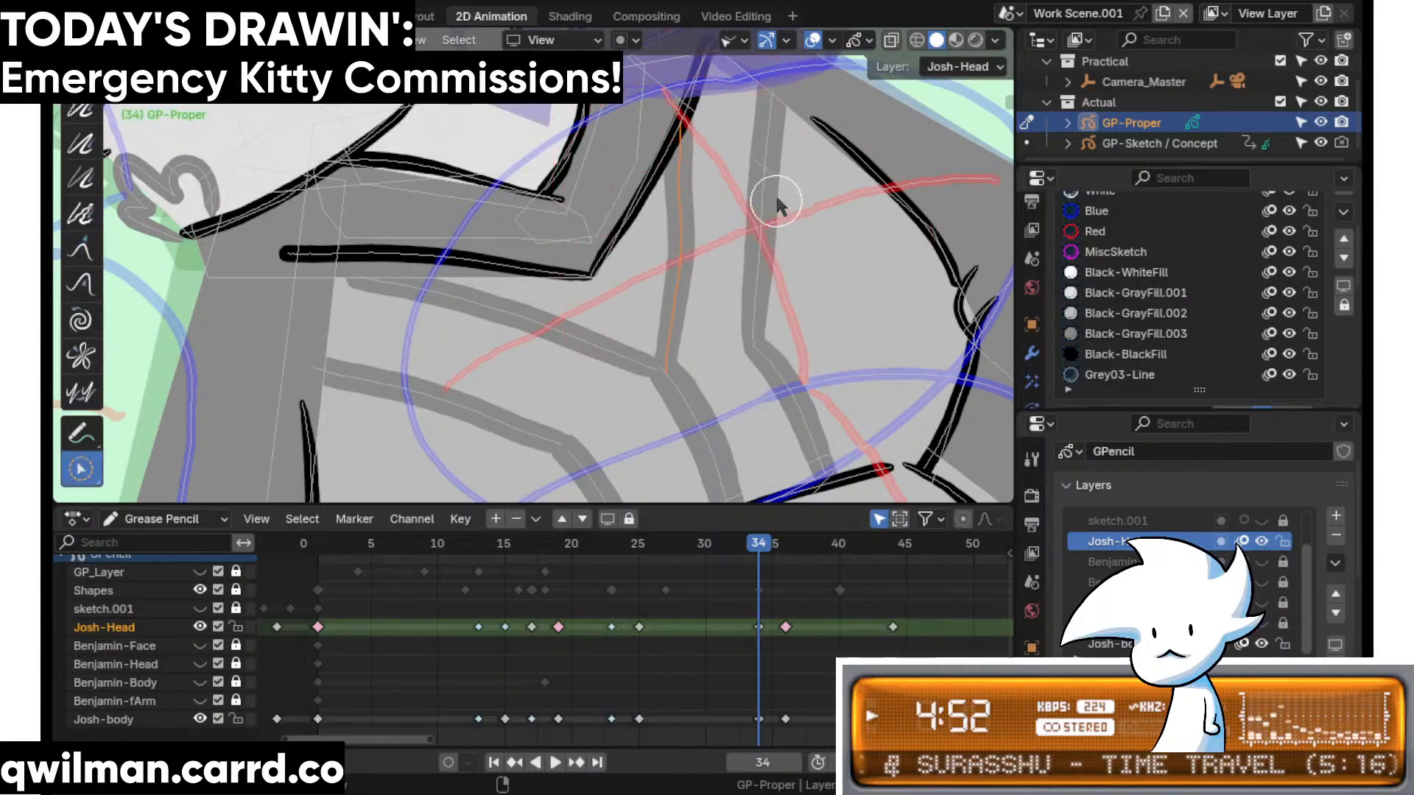
pyautogui.click(774, 193)
pyautogui.hotkey('shift', 'space')
pyautogui.click(737, 115)
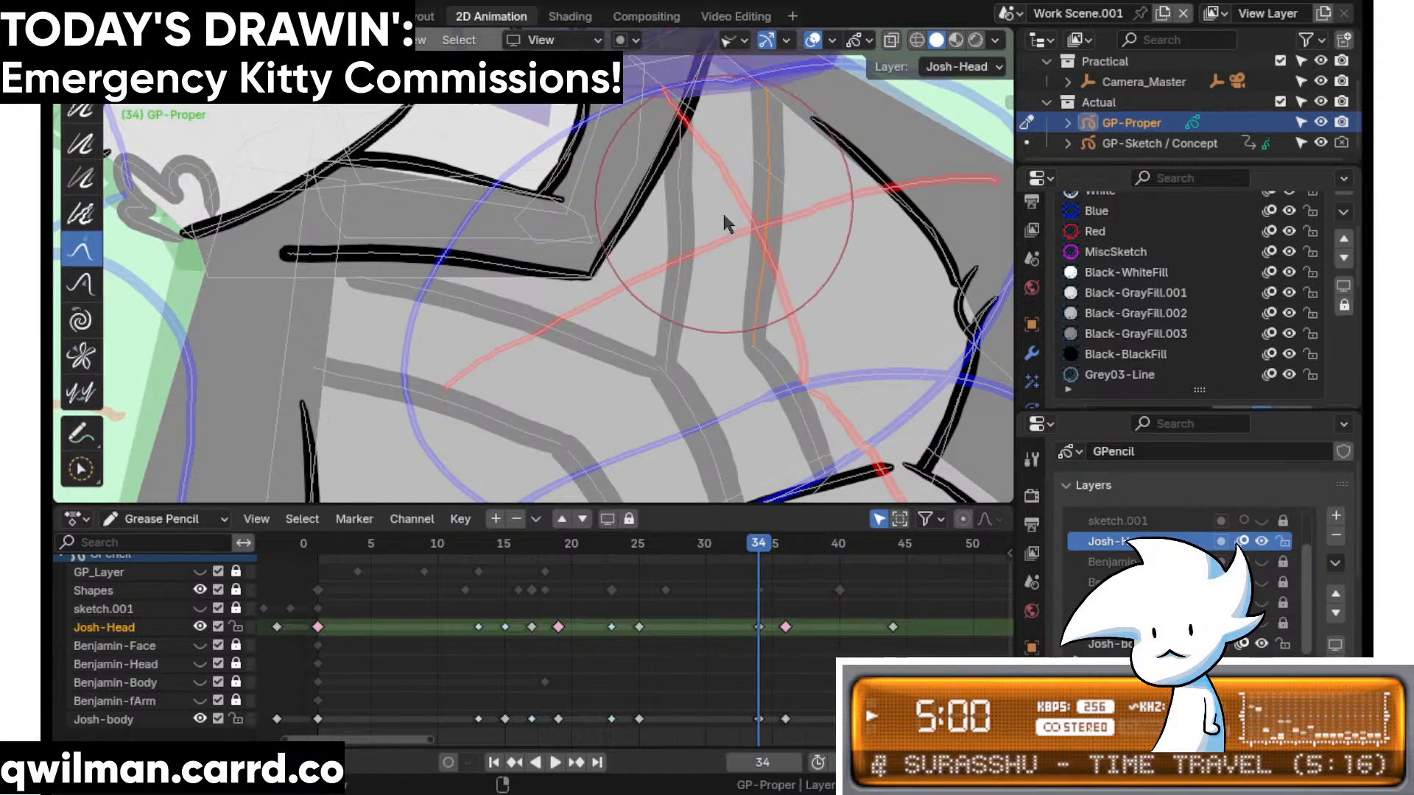
# - Play the animation to review the reshaped collar and stripes, and return to frame 34
pyautogui.scroll(-3, 718, 229)
pyautogui.press('space')
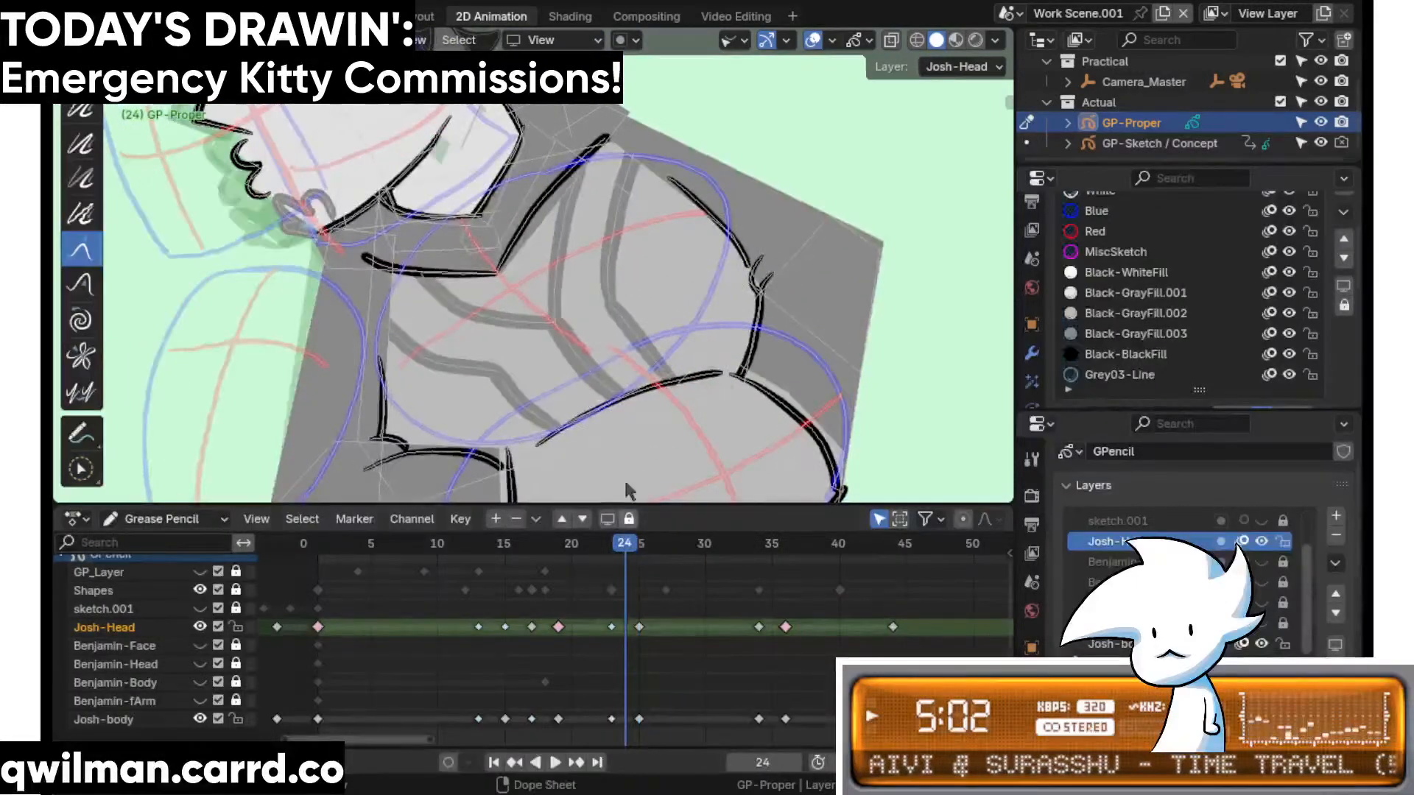
pyautogui.scroll(-3, 569, 166)
pyautogui.press('space')
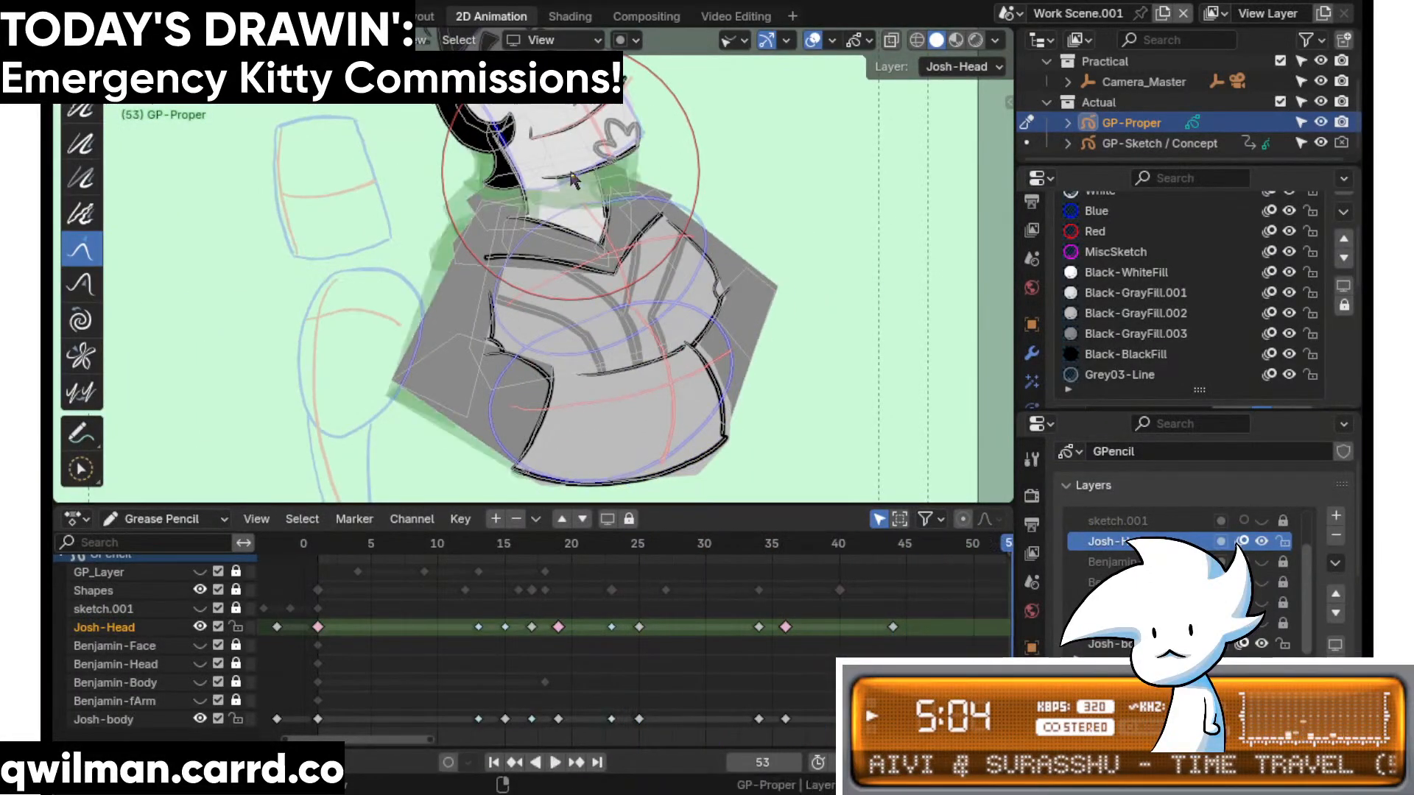
pyautogui.click(684, 548)
pyautogui.press('space')
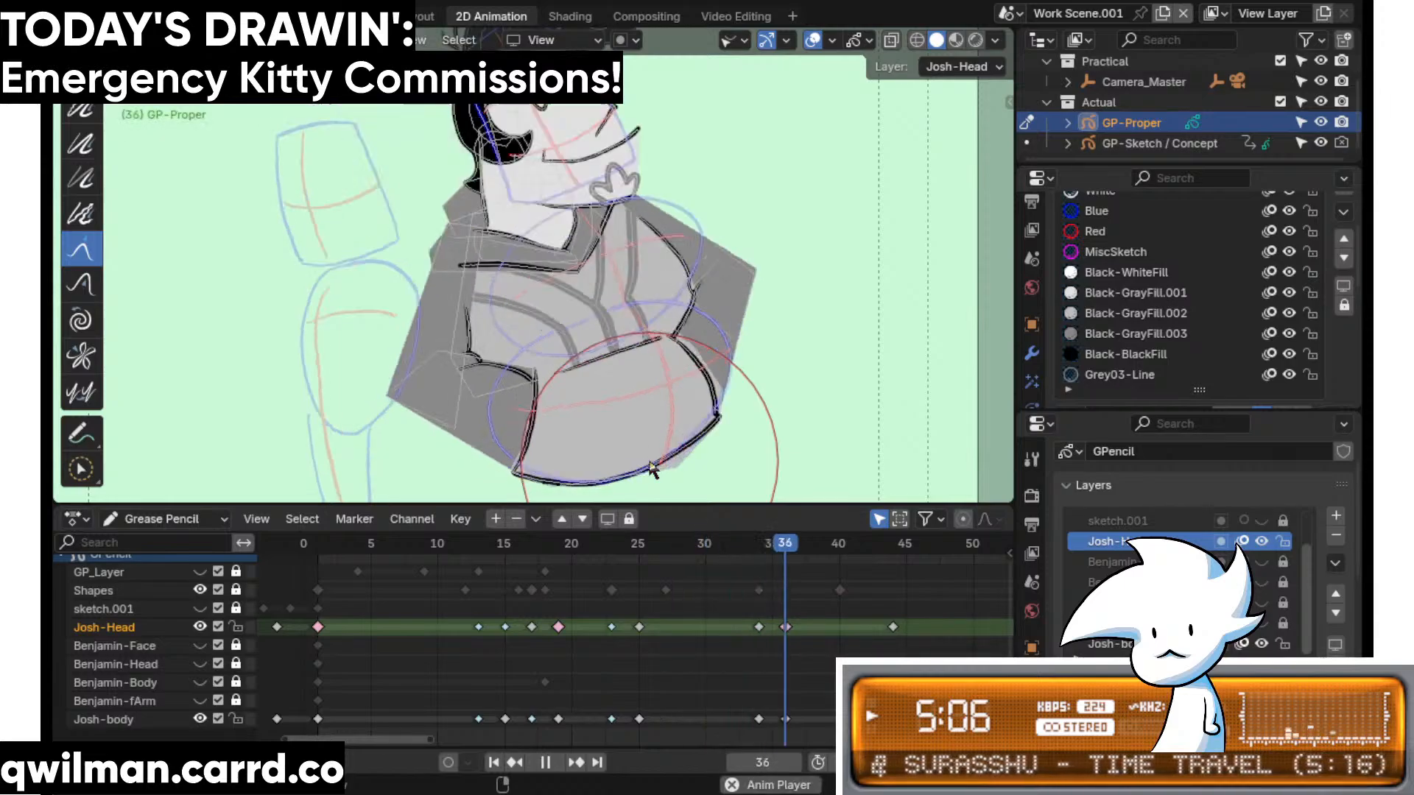
pyautogui.click(760, 546)
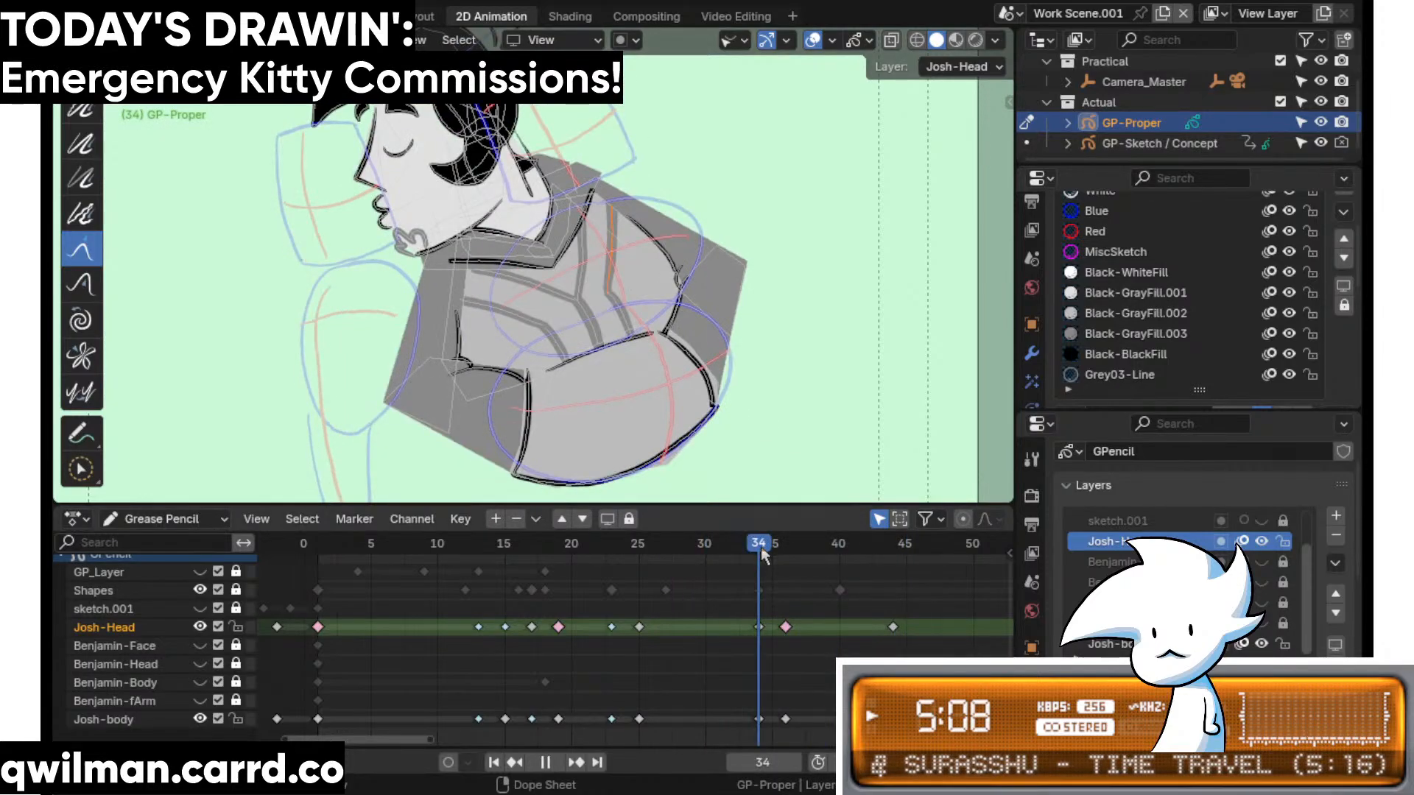
# - Circle-select the nose profile line and its fill on Josh's face at frame 34
pyautogui.keyDown('shift'); pyautogui.moveTo(615, 341); pyautogui.dragTo(717, 412, button='middle'); pyautogui.keyUp('shift')
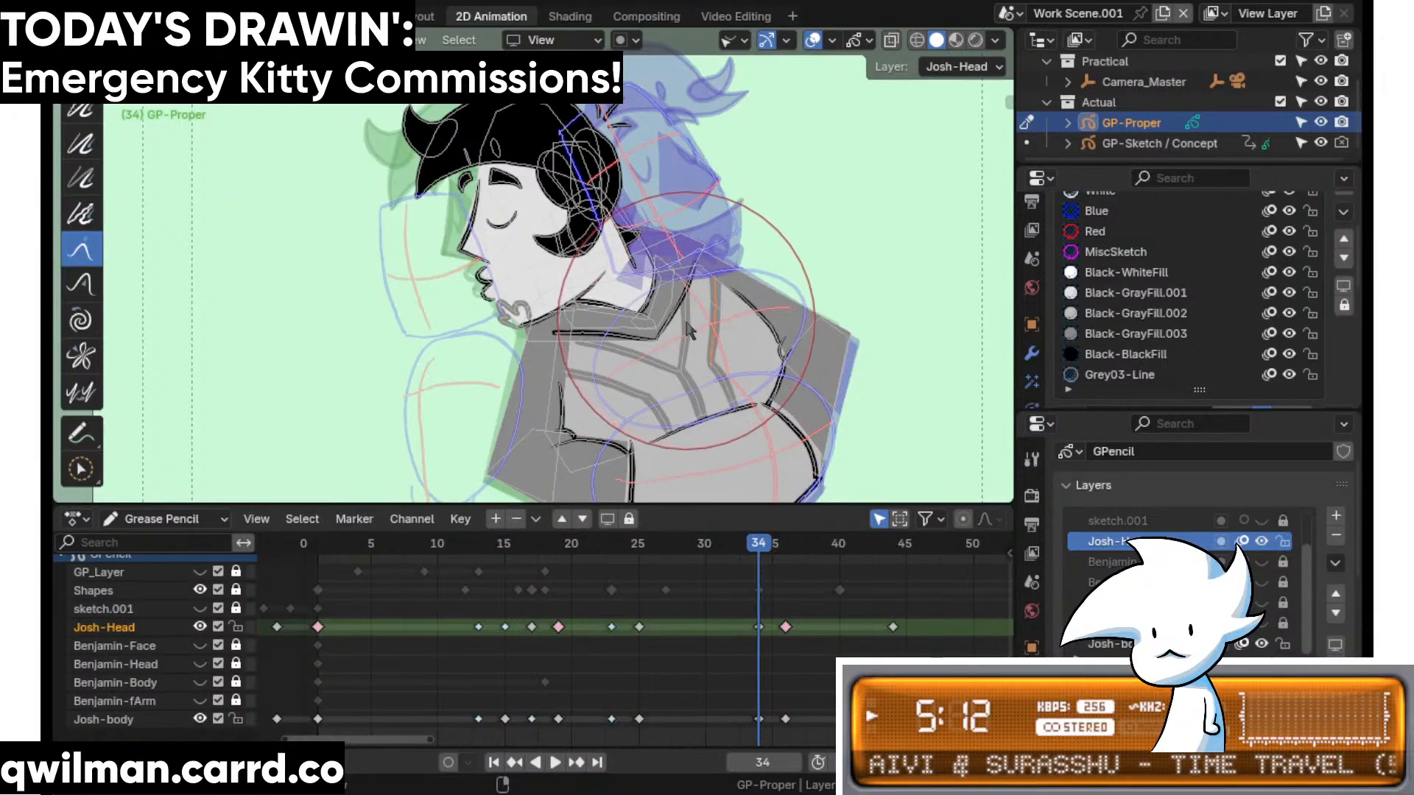
pyautogui.scroll(4, 686, 339)
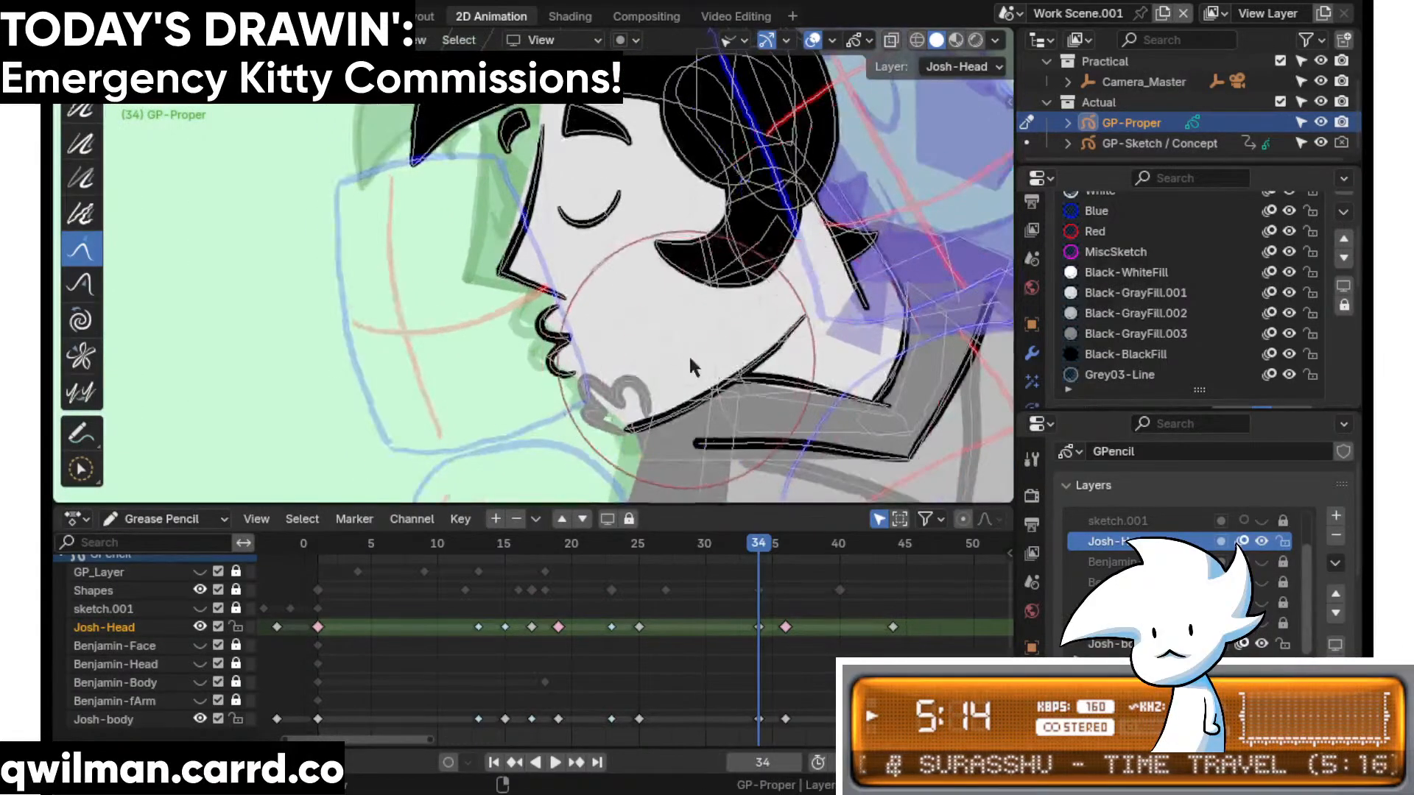
pyautogui.keyDown('shift'); pyautogui.moveTo(690, 361); pyautogui.dragTo(729, 391, button='middle'); pyautogui.keyUp('shift')
pyautogui.scroll(3, 589, 316)
pyautogui.press('q')
pyautogui.click(581, 316)
pyautogui.click(577, 293)
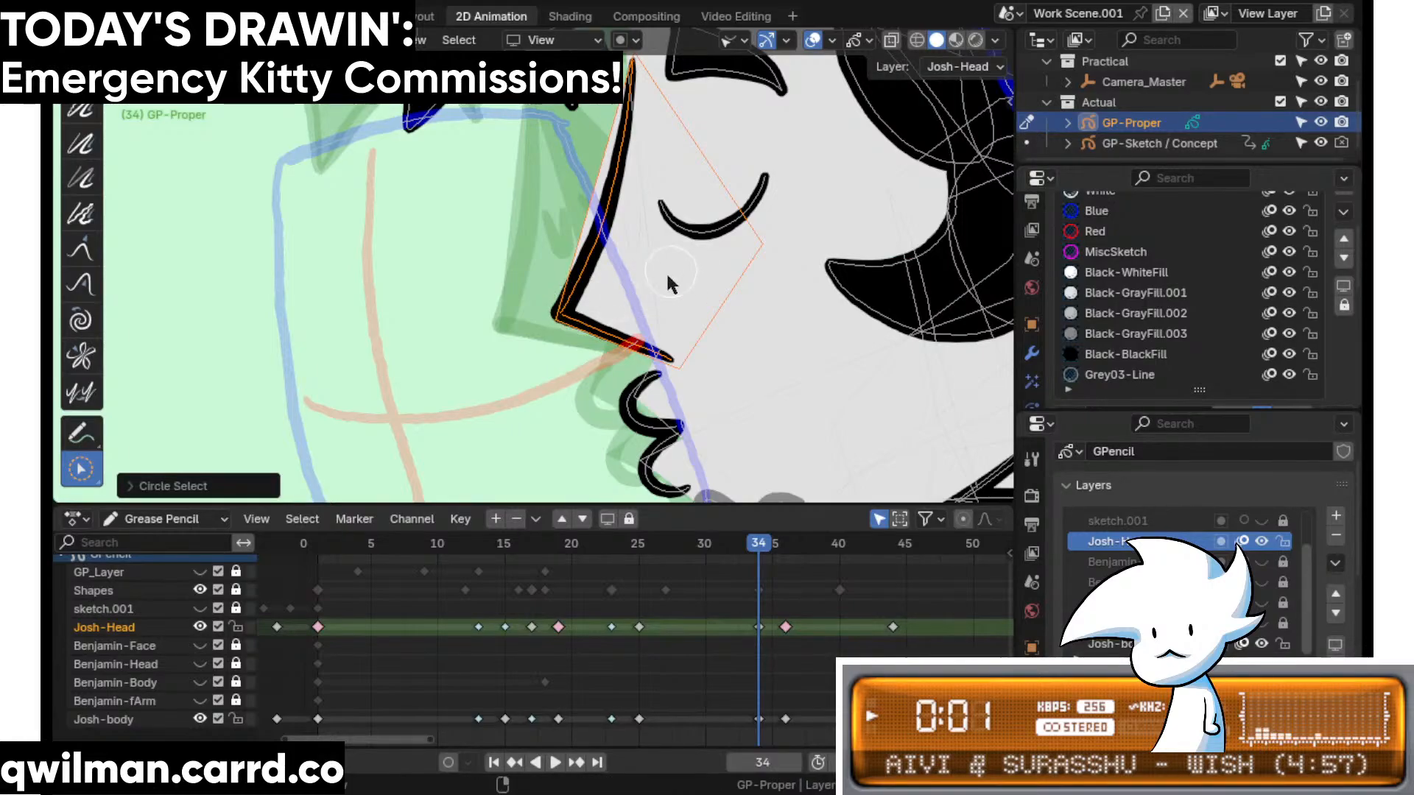
pyautogui.keyDown('shift'); pyautogui.moveTo(667, 275); pyautogui.dragTo(645, 303, button='middle'); pyautogui.keyUp('shift')
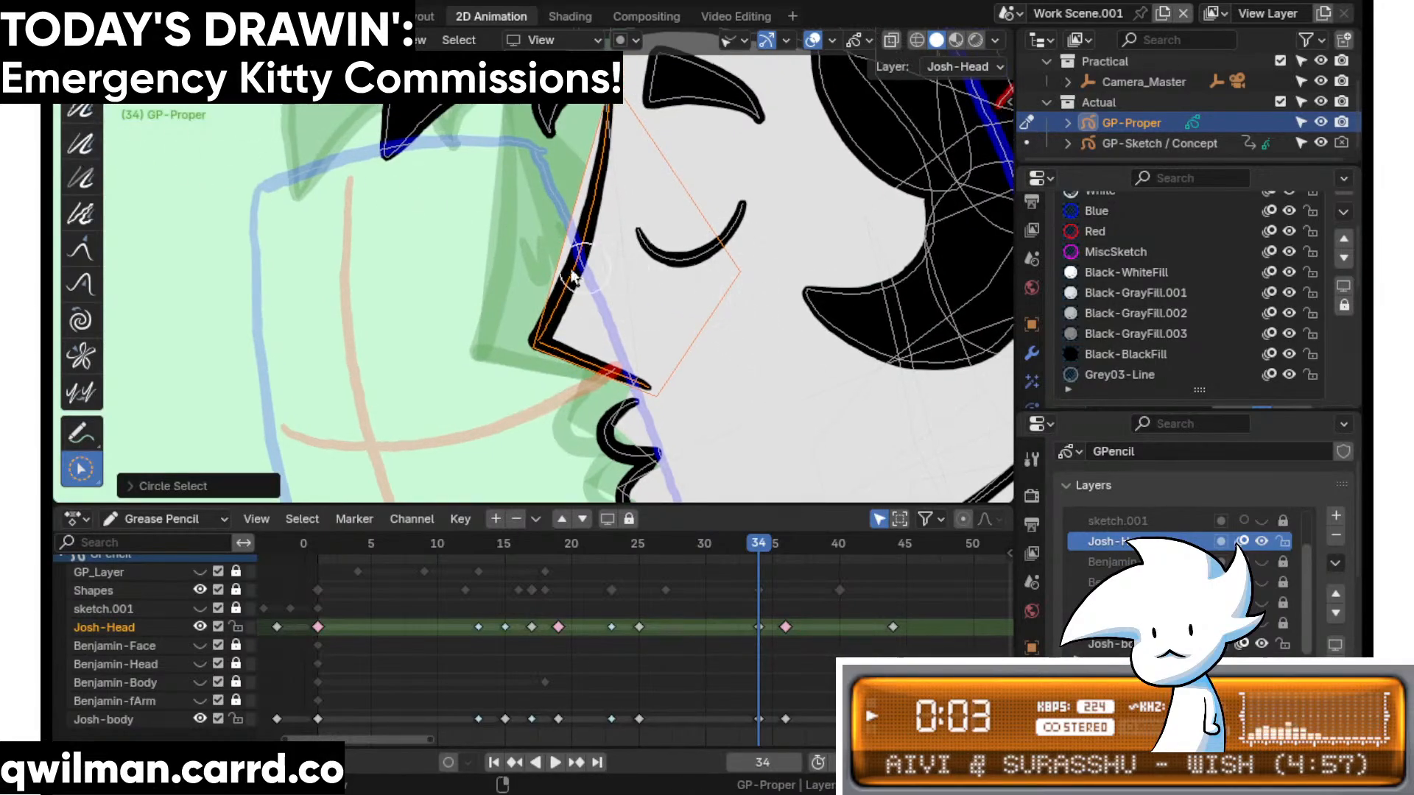
# - In Edit Mode, include the closed eye and both eyebrows in the selection and move them with the nose toward the back of the head
pyautogui.press('Tab')
pyautogui.hotkey('shift', 'space')
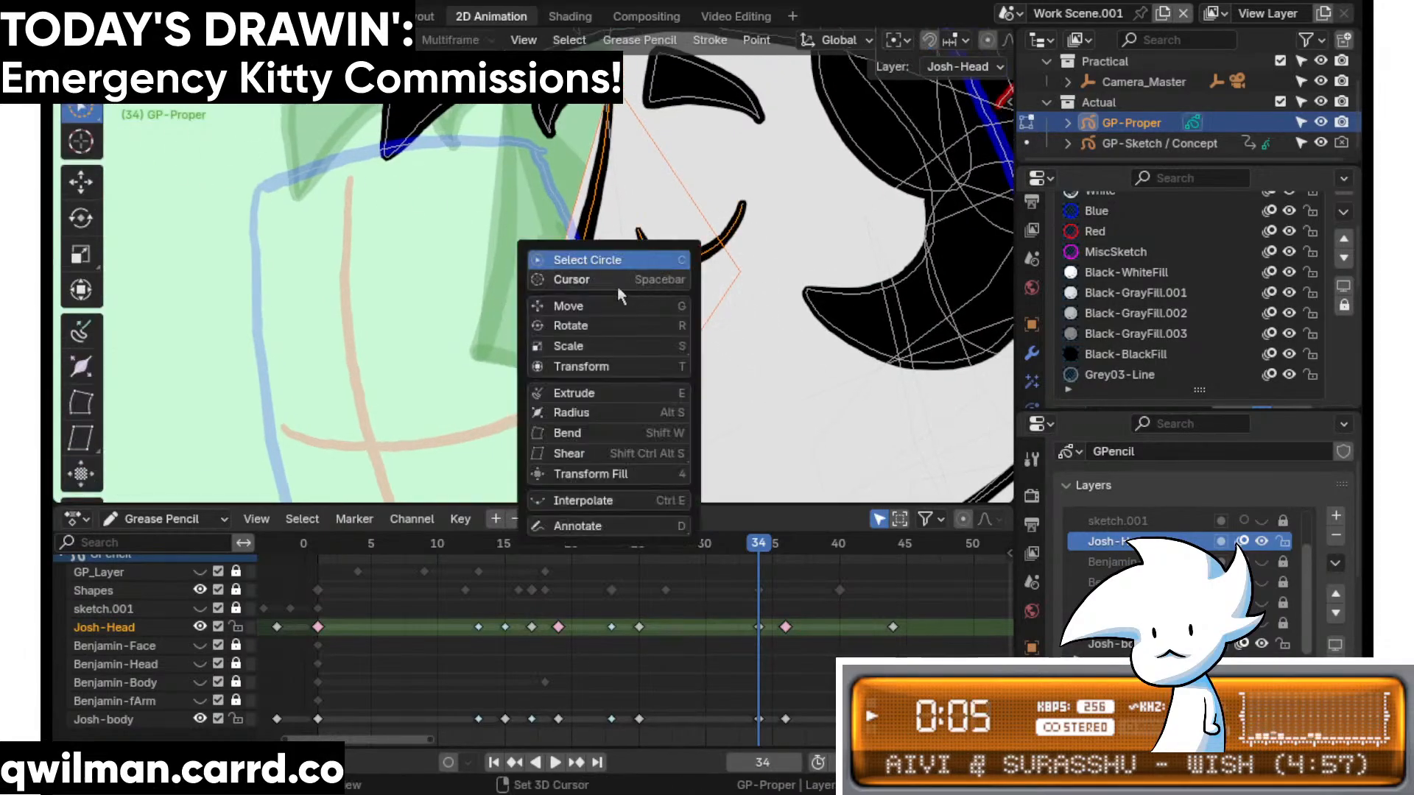
pyautogui.click(617, 304)
pyautogui.moveTo(665, 241); pyautogui.dragTo(684, 240)
pyautogui.hotkey('ctrl', 'z')
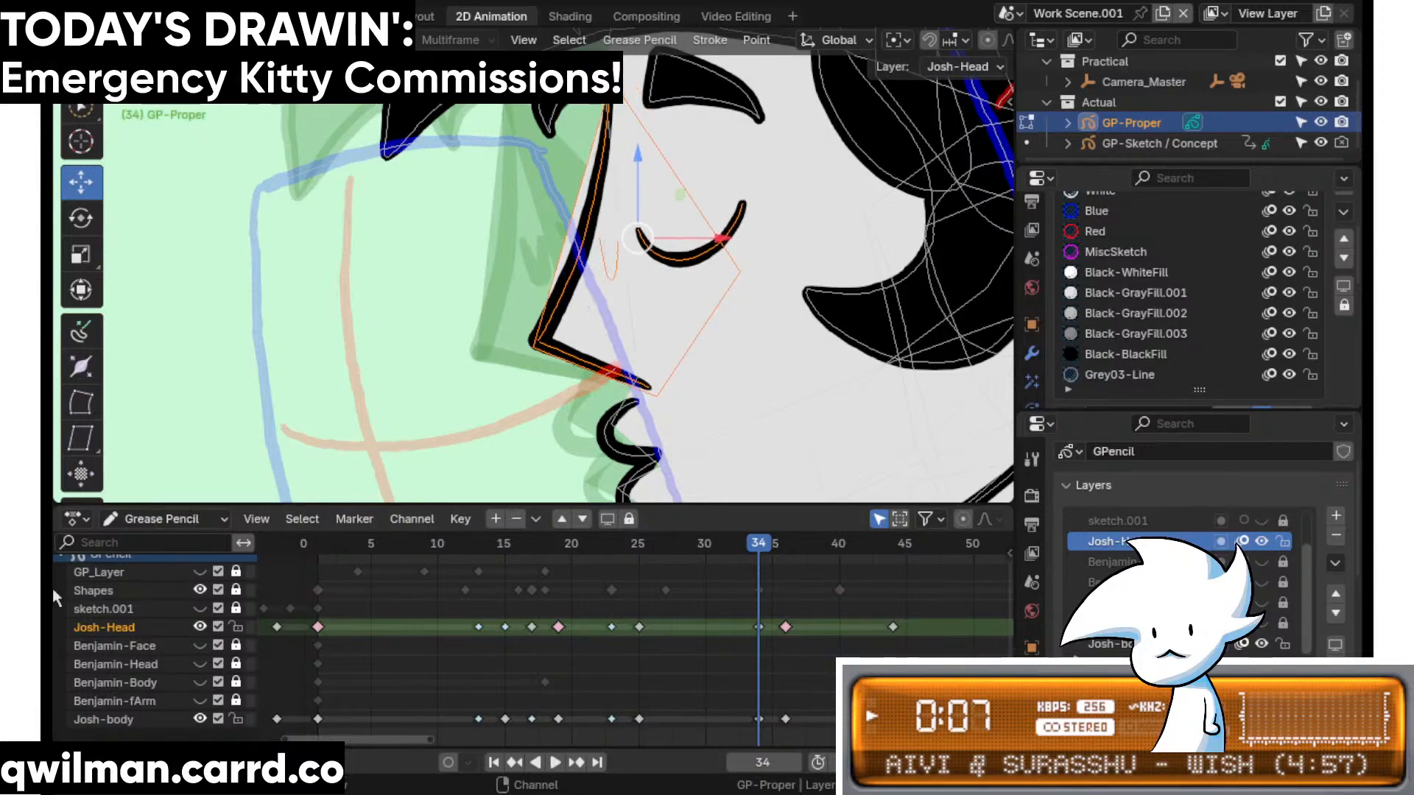
pyautogui.keyDown('shift'); pyautogui.moveTo(562, 164); pyautogui.dragTo(567, 234, button='middle'); pyautogui.keyUp('shift')
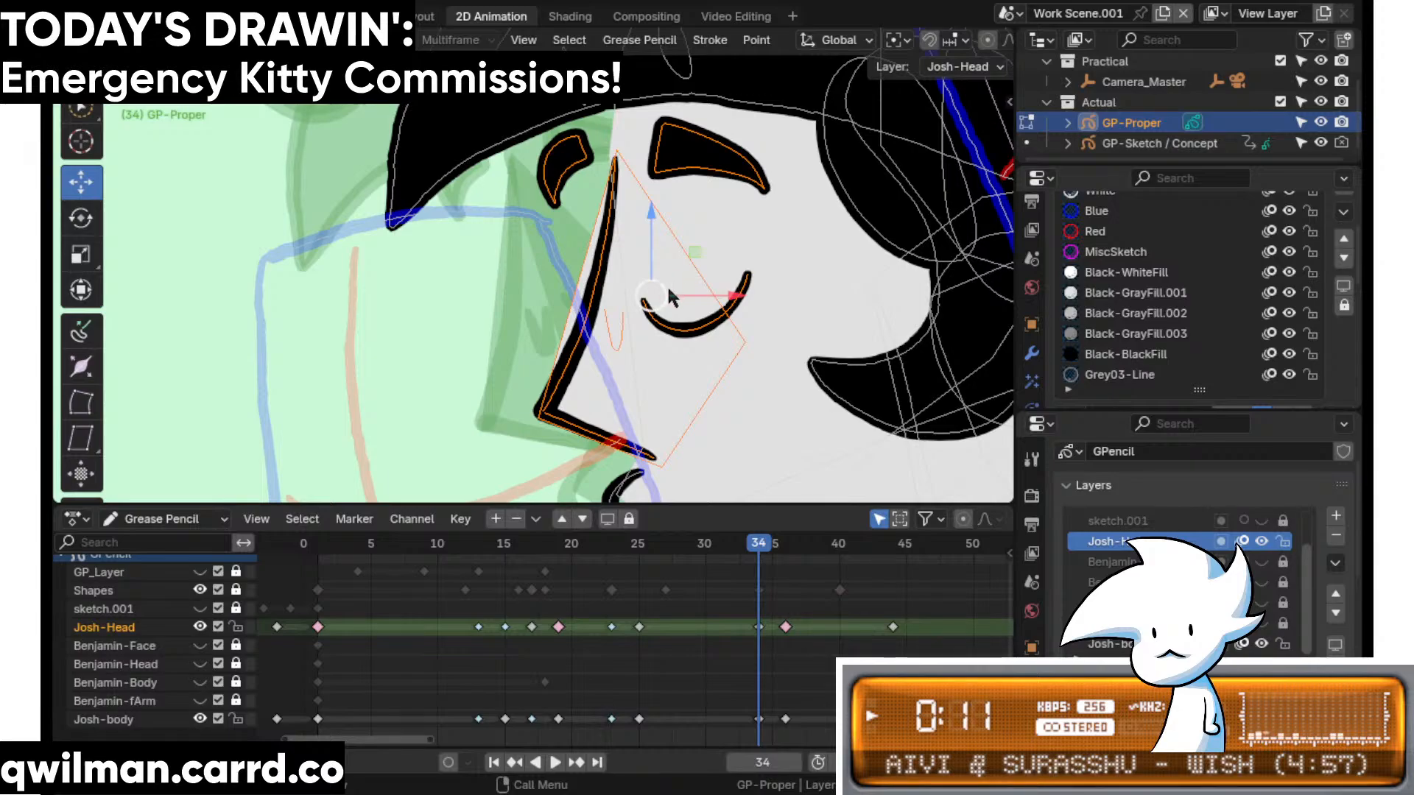
pyautogui.moveTo(667, 293); pyautogui.dragTo(701, 298)
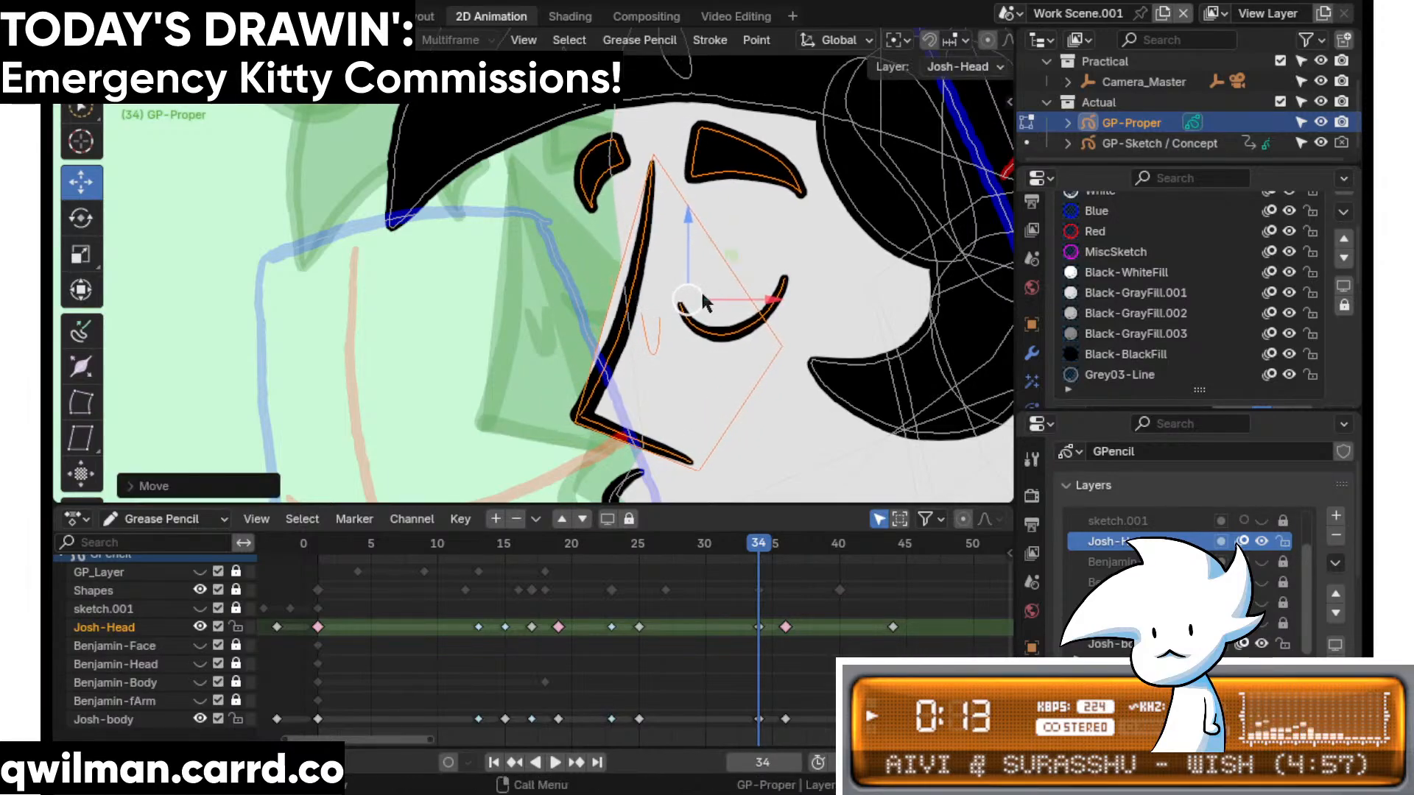
# - Select only the closed eye and move it farther back from the nose and slightly upward
pyautogui.keyDown('shift'); pyautogui.moveTo(689, 301); pyautogui.dragTo(593, 291, button='middle'); pyautogui.keyUp('shift')
pyautogui.press('q')
pyautogui.click(640, 316)
pyautogui.press('Tab')
pyautogui.hotkey('shift', 'space')
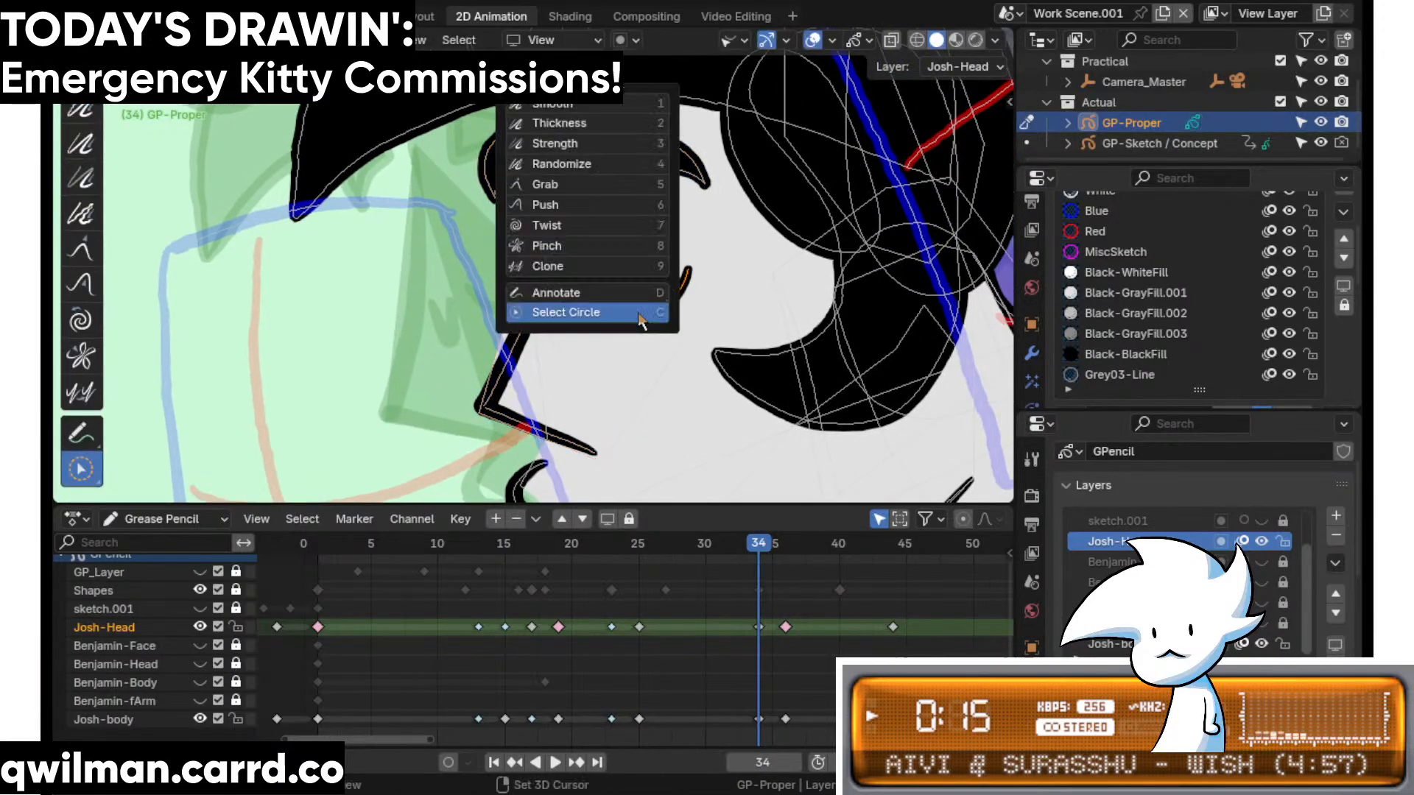
pyautogui.press('Escape')
pyautogui.press('Tab')
pyautogui.hotkey('shift', 'space')
pyautogui.click(602, 228)
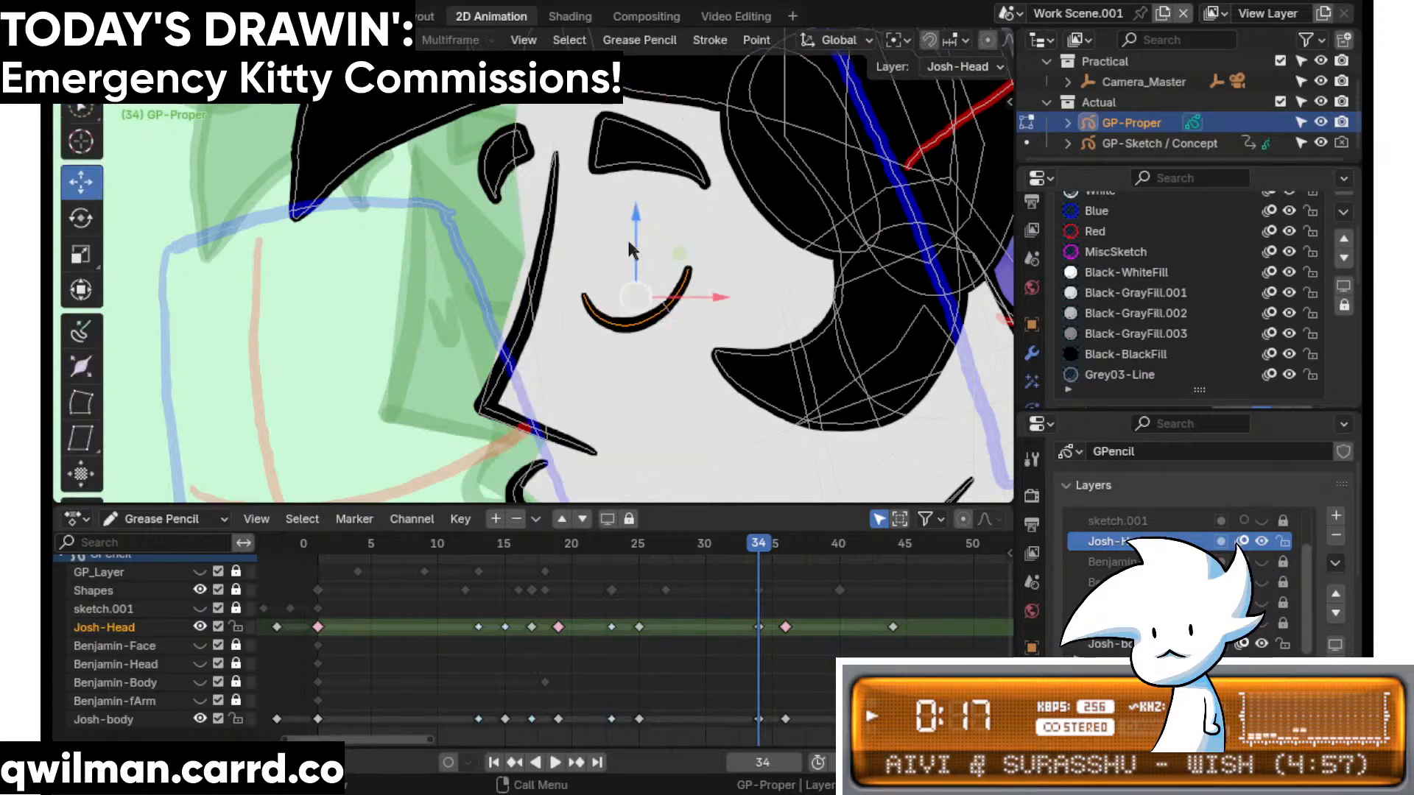
pyautogui.moveTo(636, 296); pyautogui.dragTo(690, 286)
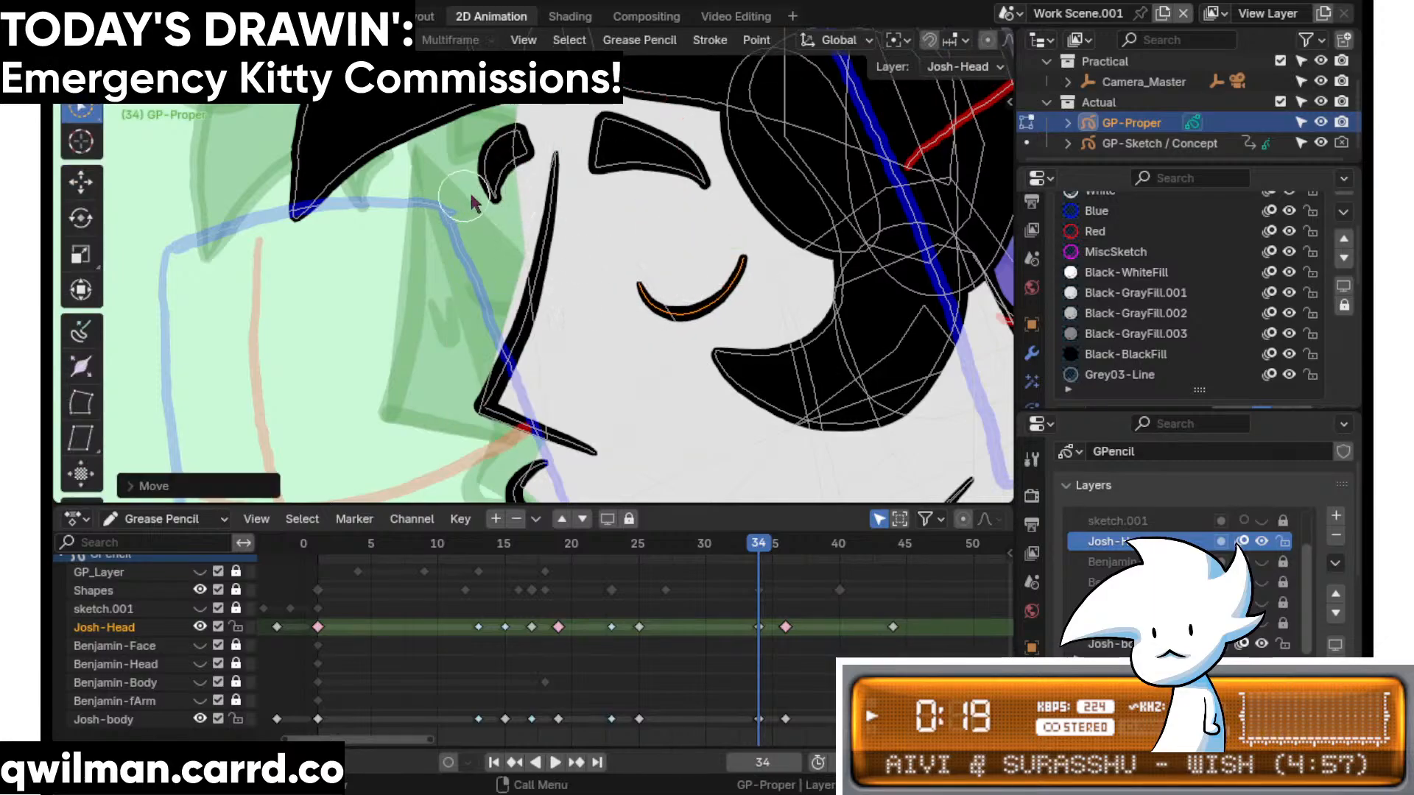
# - Return to Sculpt Mode, circle-select the front and then the rear eyebrow, and reshape them with the Grab brush
pyautogui.press('Tab')
pyautogui.hotkey('shift', 'space')
pyautogui.click(440, 229)
pyautogui.scroll(-1, 482, 231)
pyautogui.moveTo(487, 232); pyautogui.dragTo(469, 256)
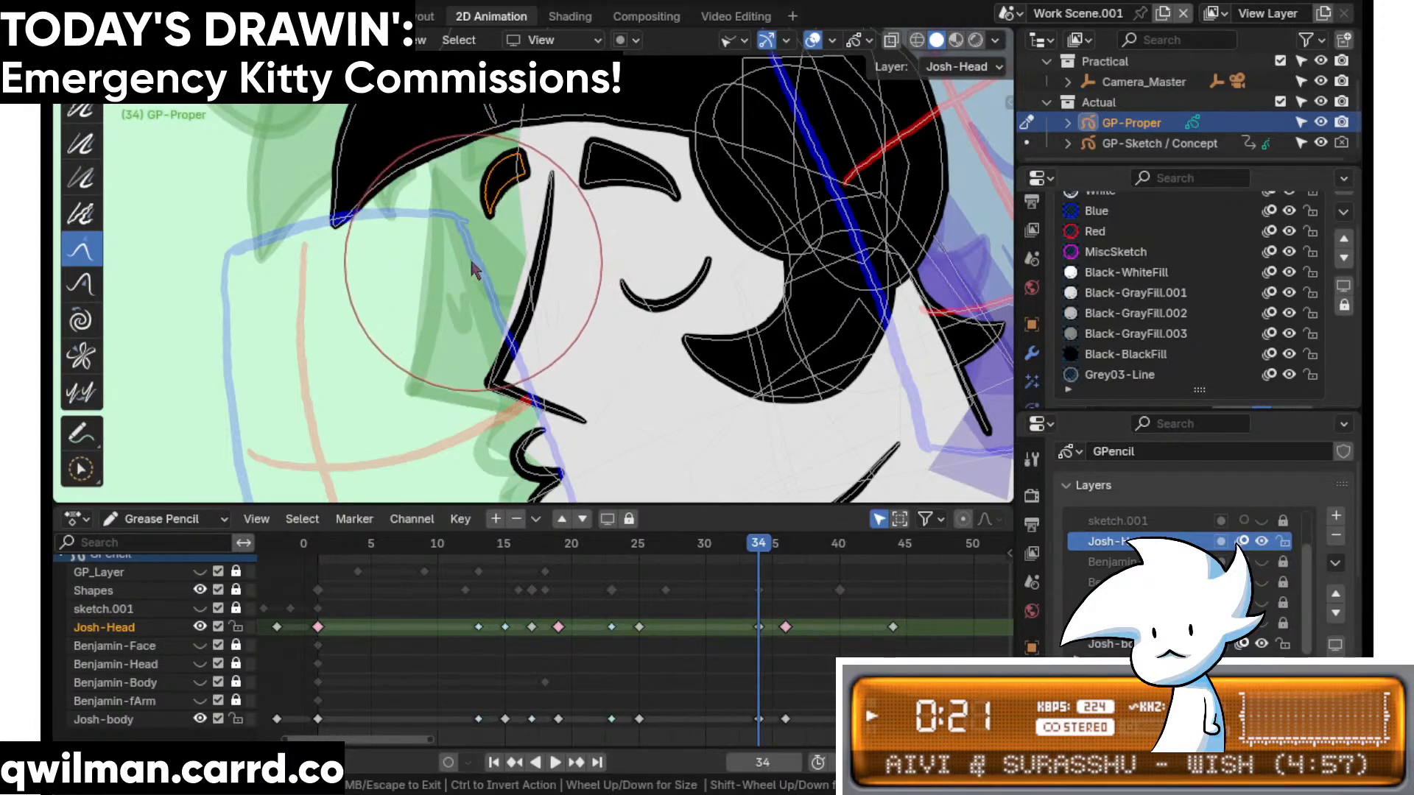
pyautogui.press('c')
pyautogui.hotkey('shift', 'space')
pyautogui.click(604, 114)
pyautogui.scroll(-1, 602, 221)
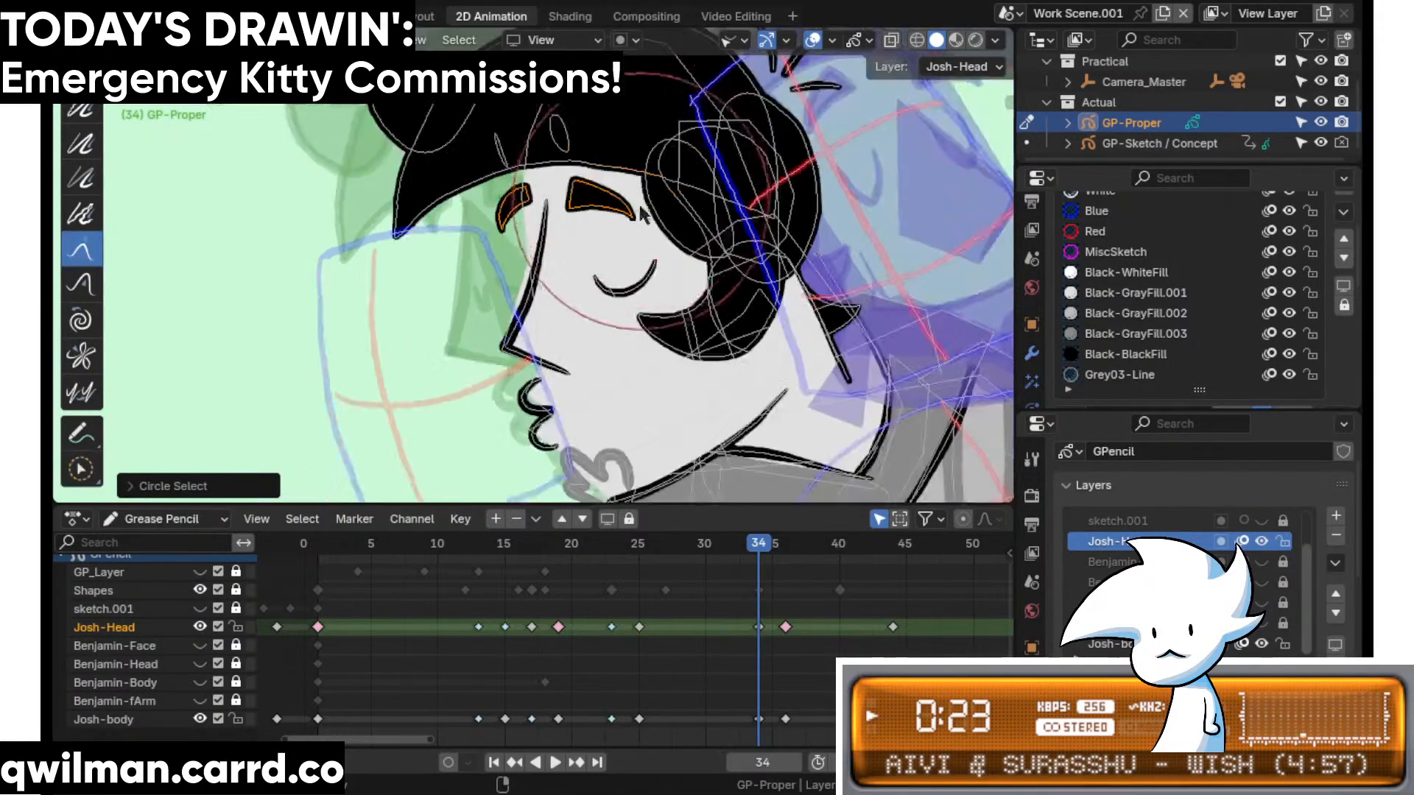
pyautogui.scroll(5, 648, 243)
pyautogui.press('c')
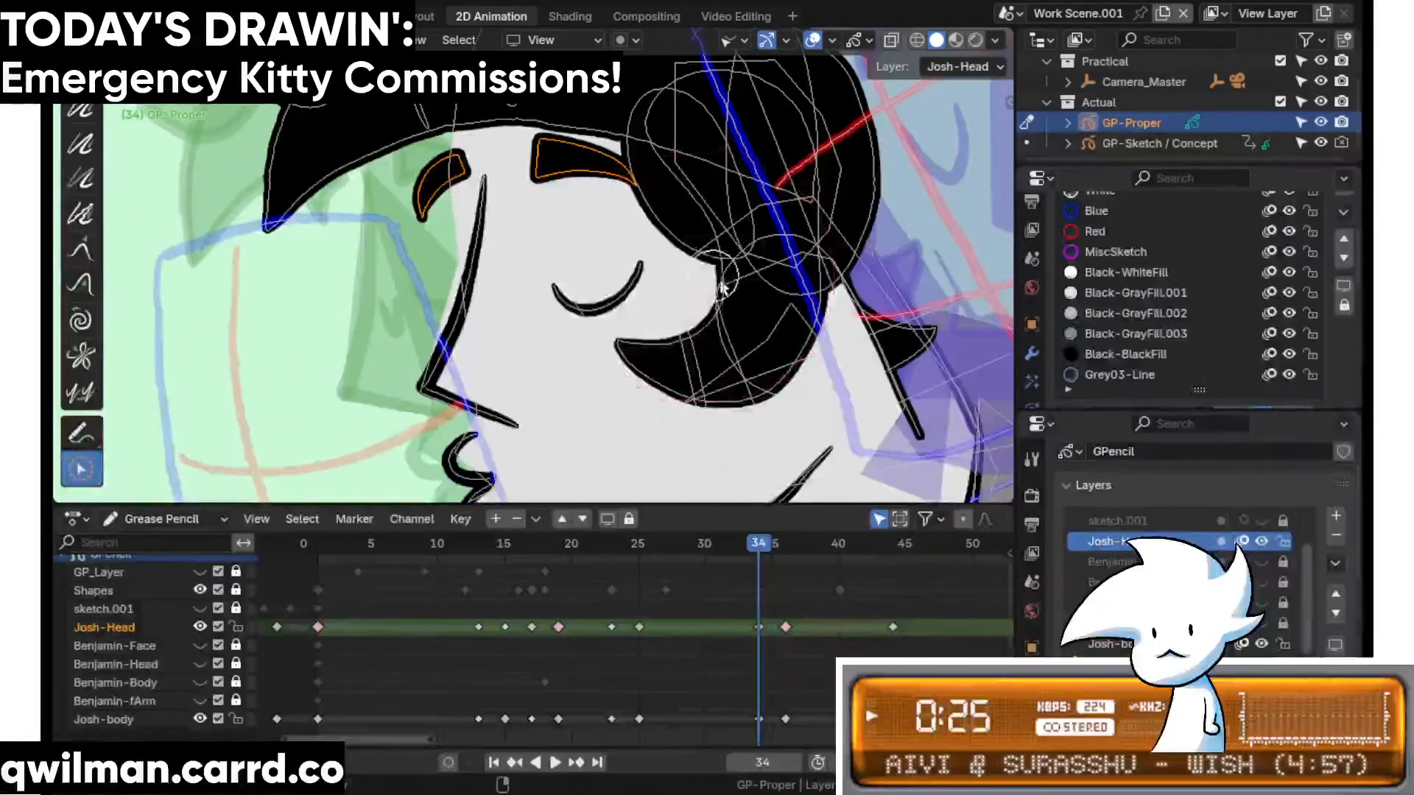
# - Circle-select the side hair lock and the overlapping hair fills in front of Josh's ear at frame 34
pyautogui.click(683, 246)
pyautogui.scroll(-7, 681, 246)
pyautogui.hotkey('shift', 'space')
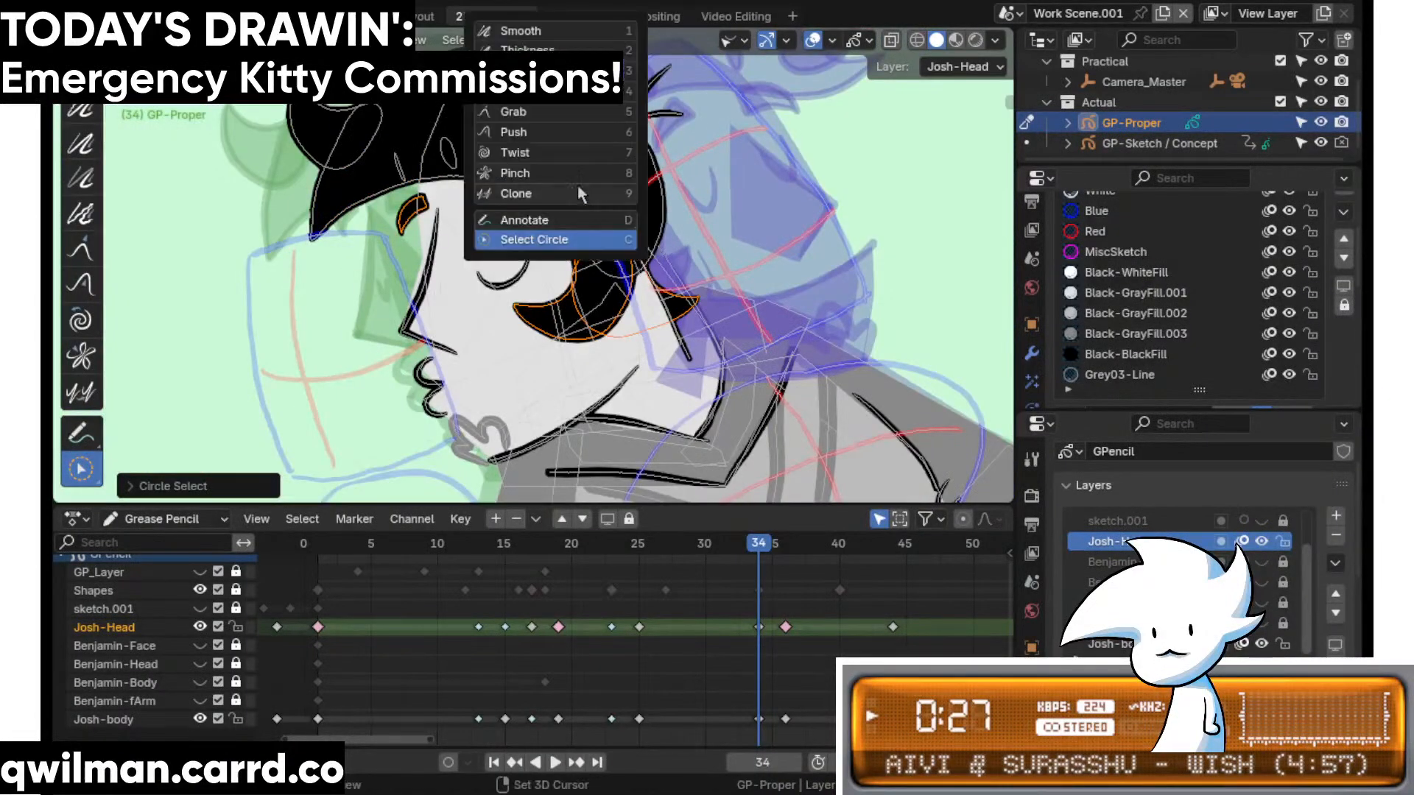
pyautogui.click(575, 112)
pyautogui.scroll(3, 634, 236)
pyautogui.press('q')
pyautogui.click(637, 237)
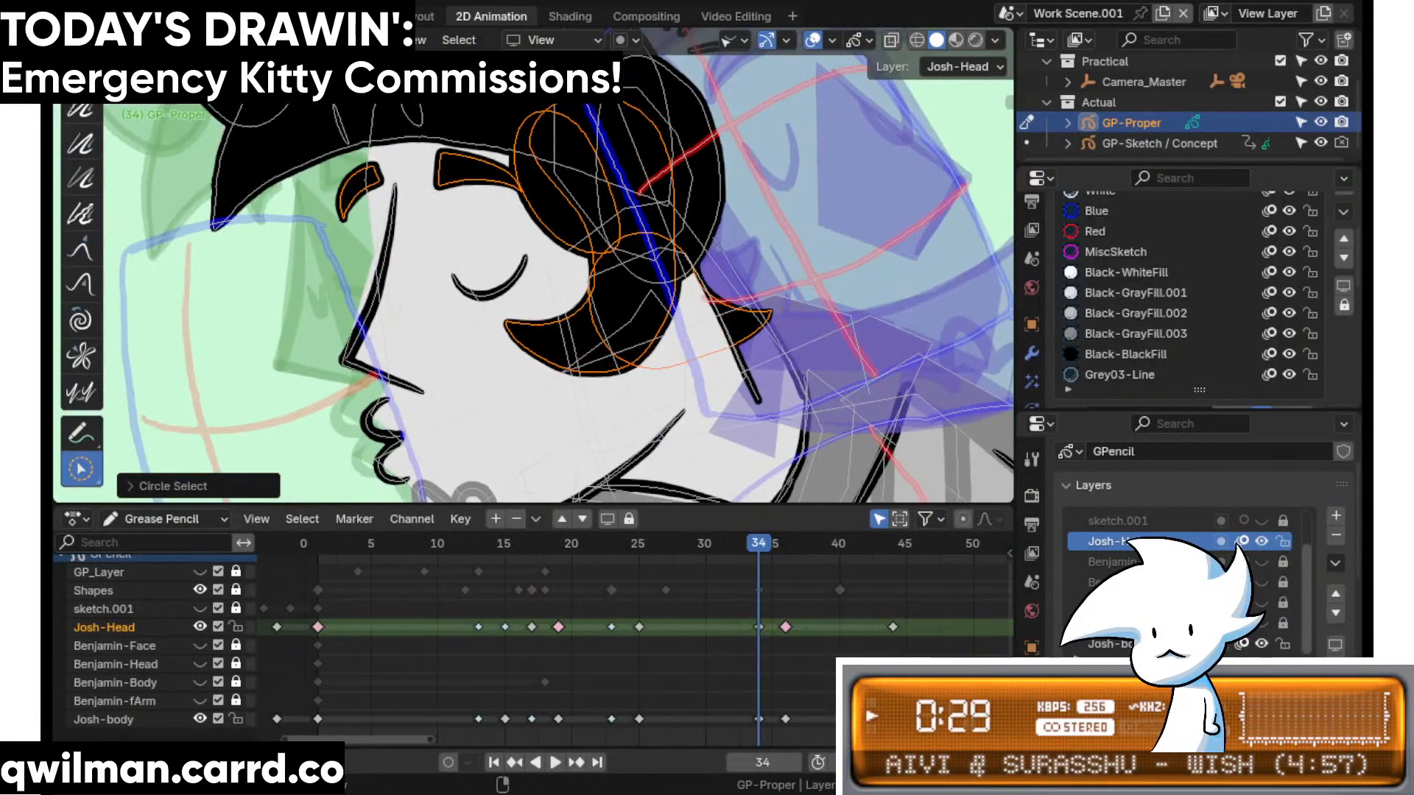
pyautogui.scroll(2, 514, 254)
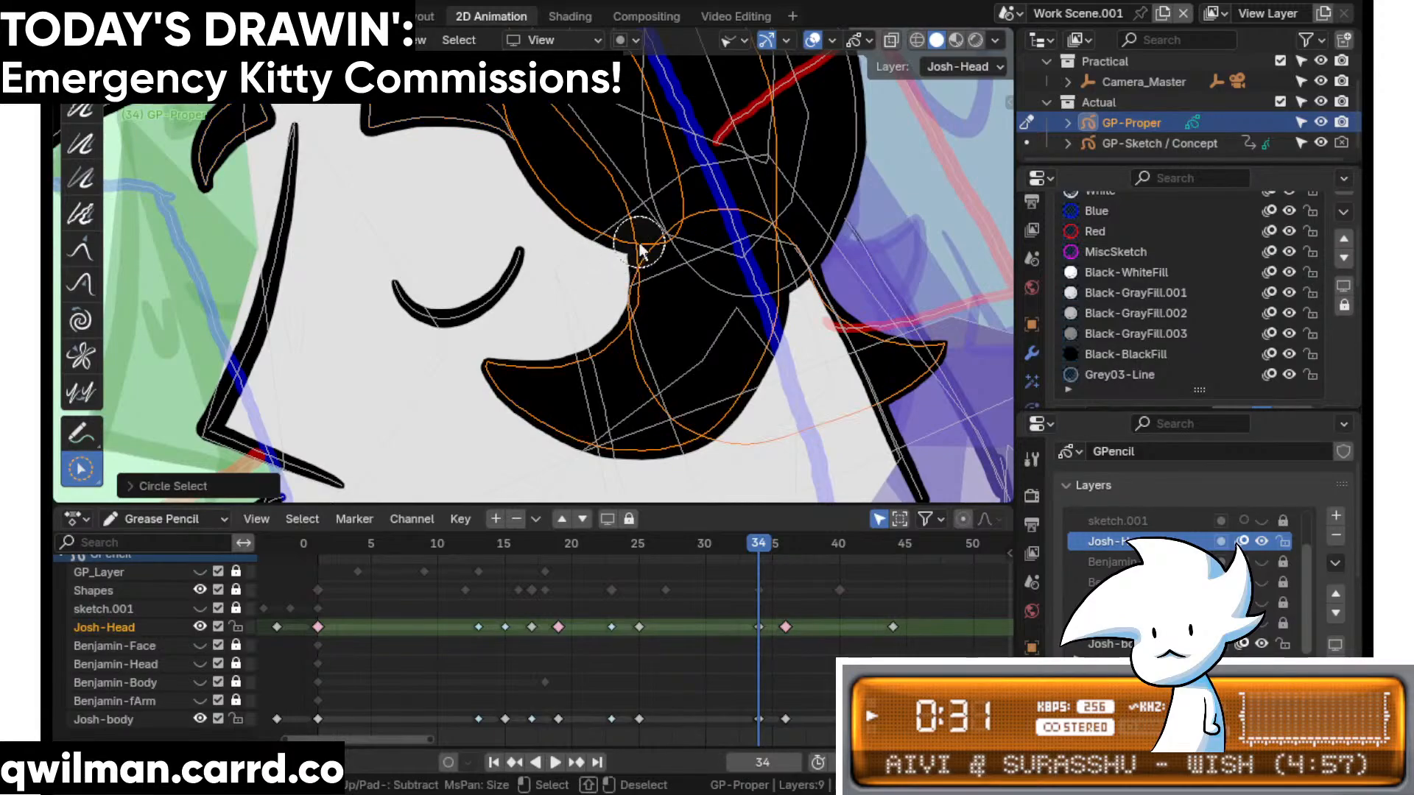
pyautogui.scroll(3, 639, 250)
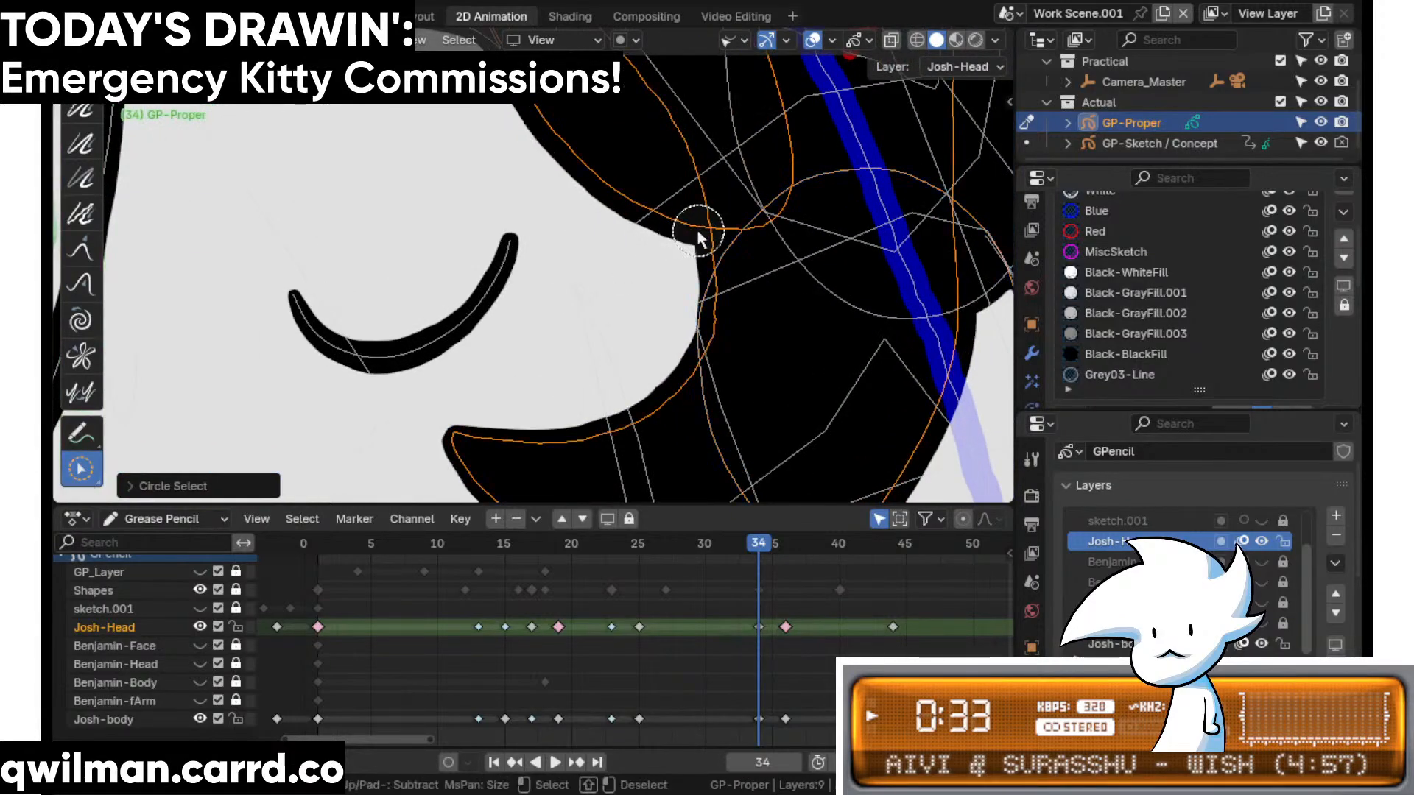
# - Reshape the selected side hair with the Grab brush, checking it against the neighbouring frames, and extend the circle selection to the back hair tip
pyautogui.scroll(-5, 697, 228)
pyautogui.press('q')
pyautogui.click(529, 111)
pyautogui.scroll(2, 651, 284)
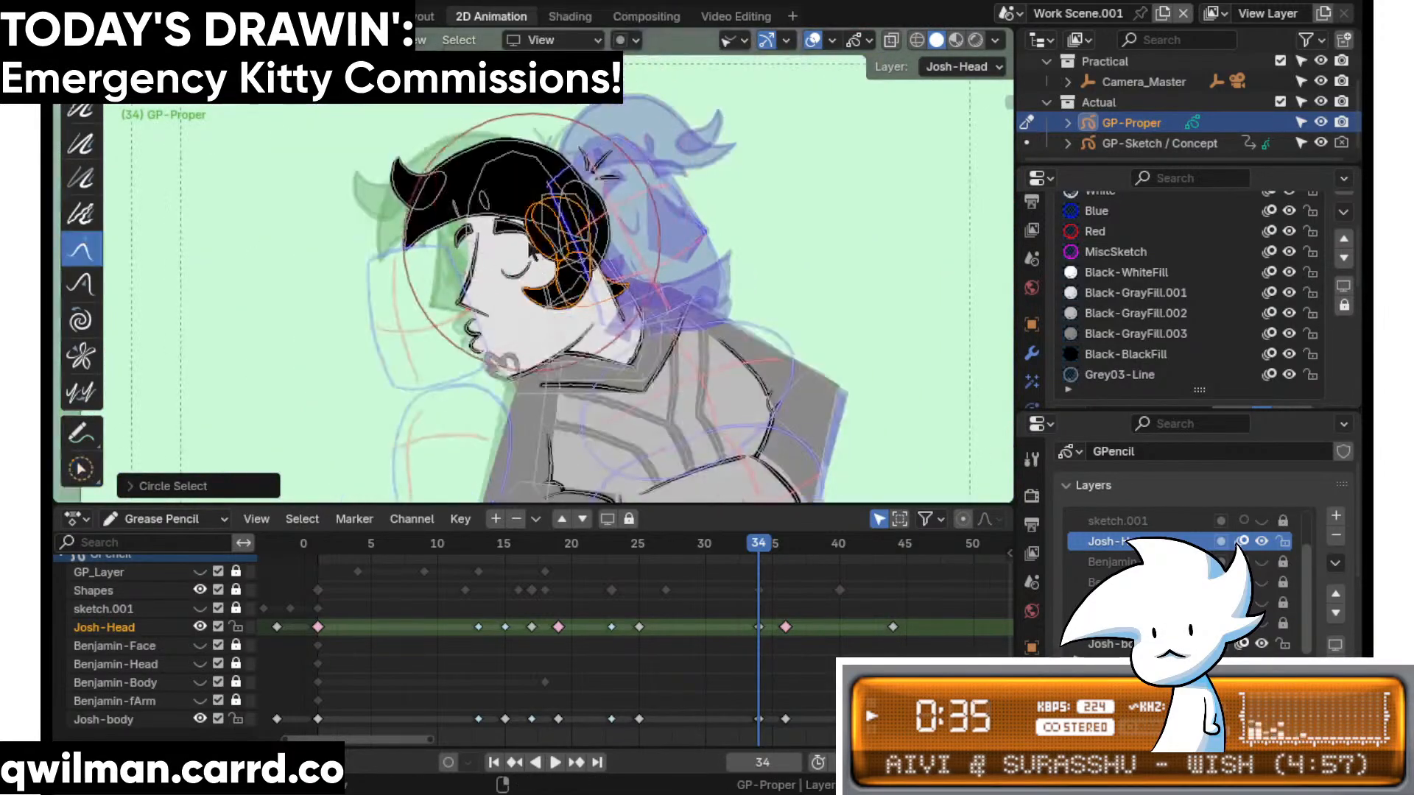
pyautogui.moveTo(650, 280); pyautogui.dragTo(631, 254)
pyautogui.keyDown('shift'); pyautogui.moveTo(680, 274); pyautogui.dragTo(654, 230, button='middle'); pyautogui.keyUp('shift')
pyautogui.moveTo(750, 551); pyautogui.dragTo(759, 547)
pyautogui.scroll(2, 722, 267)
pyautogui.keyDown('shift'); pyautogui.moveTo(722, 267); pyautogui.dragTo(744, 272, button='middle'); pyautogui.keyUp('shift')
pyautogui.press('q')
pyautogui.click(725, 269)
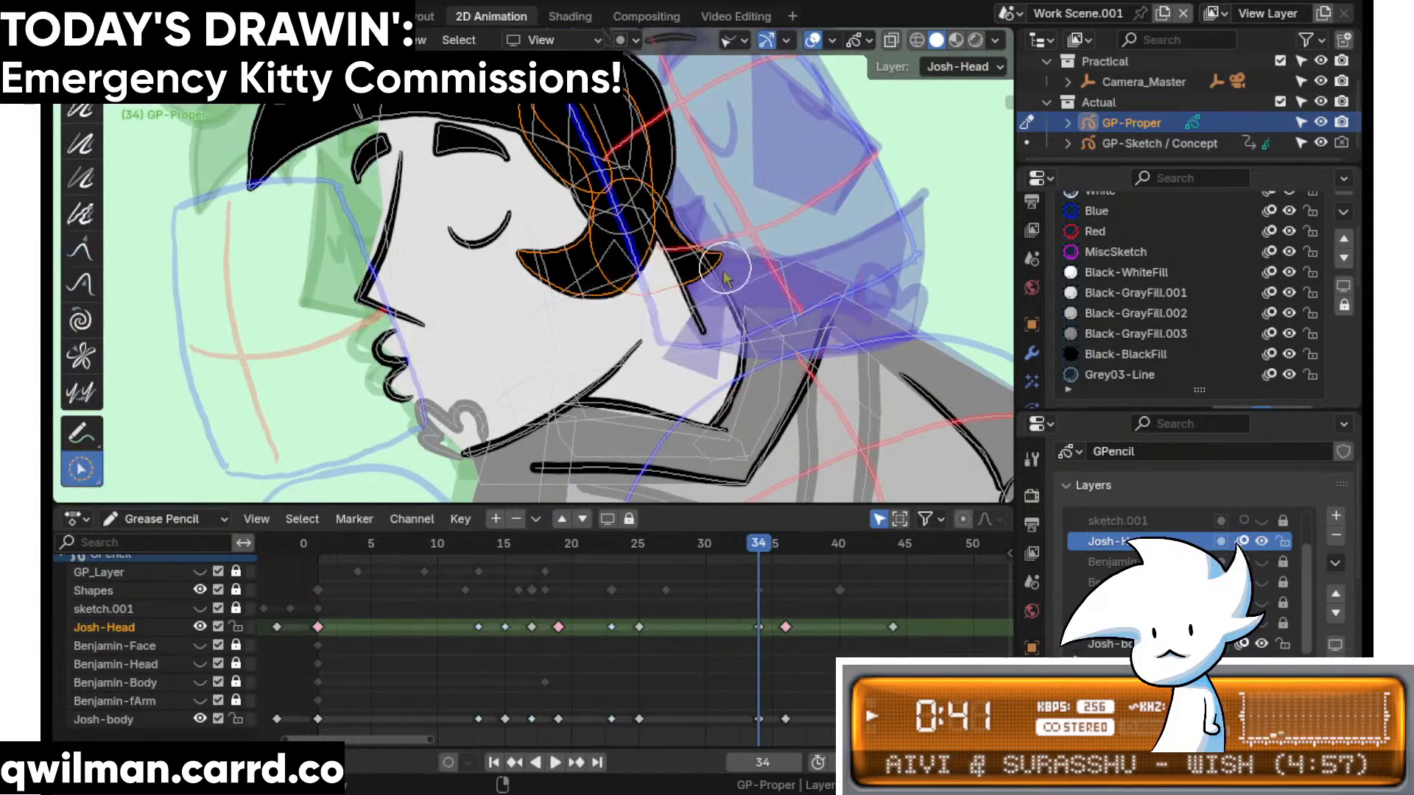
# - Play back and scrub the timeline between frames 27 and 47 to examine the head turn around frame 34
pyautogui.scroll(2, 707, 290)
pyautogui.keyDown('shift'); pyautogui.moveTo(667, 301); pyautogui.dragTo(714, 464, button='middle'); pyautogui.keyUp('shift')
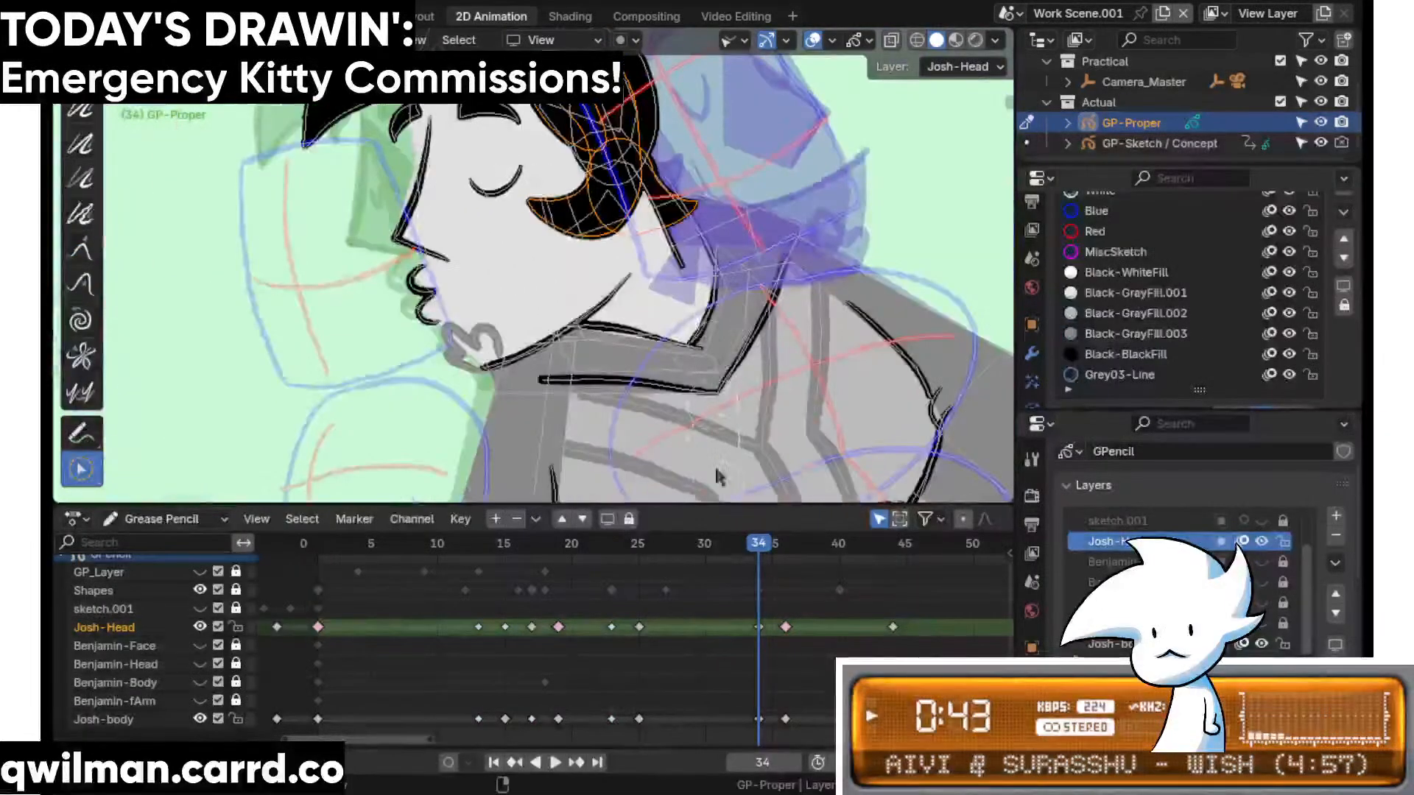
pyautogui.click(678, 546)
pyautogui.press('Right')
pyautogui.press('Right')
pyautogui.press('Right')
pyautogui.press('Right')
pyautogui.press('Right')
pyautogui.press('Right')
pyautogui.press('Right')
pyautogui.press('Right')
pyautogui.press('Right')
pyautogui.press('Right')
pyautogui.press('Right')
pyautogui.press('Right')
pyautogui.press('Right')
pyautogui.press('Right')
pyautogui.press('Right')
pyautogui.press('Right')
pyautogui.press('Right')
pyautogui.press('Right')
pyautogui.press('Right')
pyautogui.press('Right')
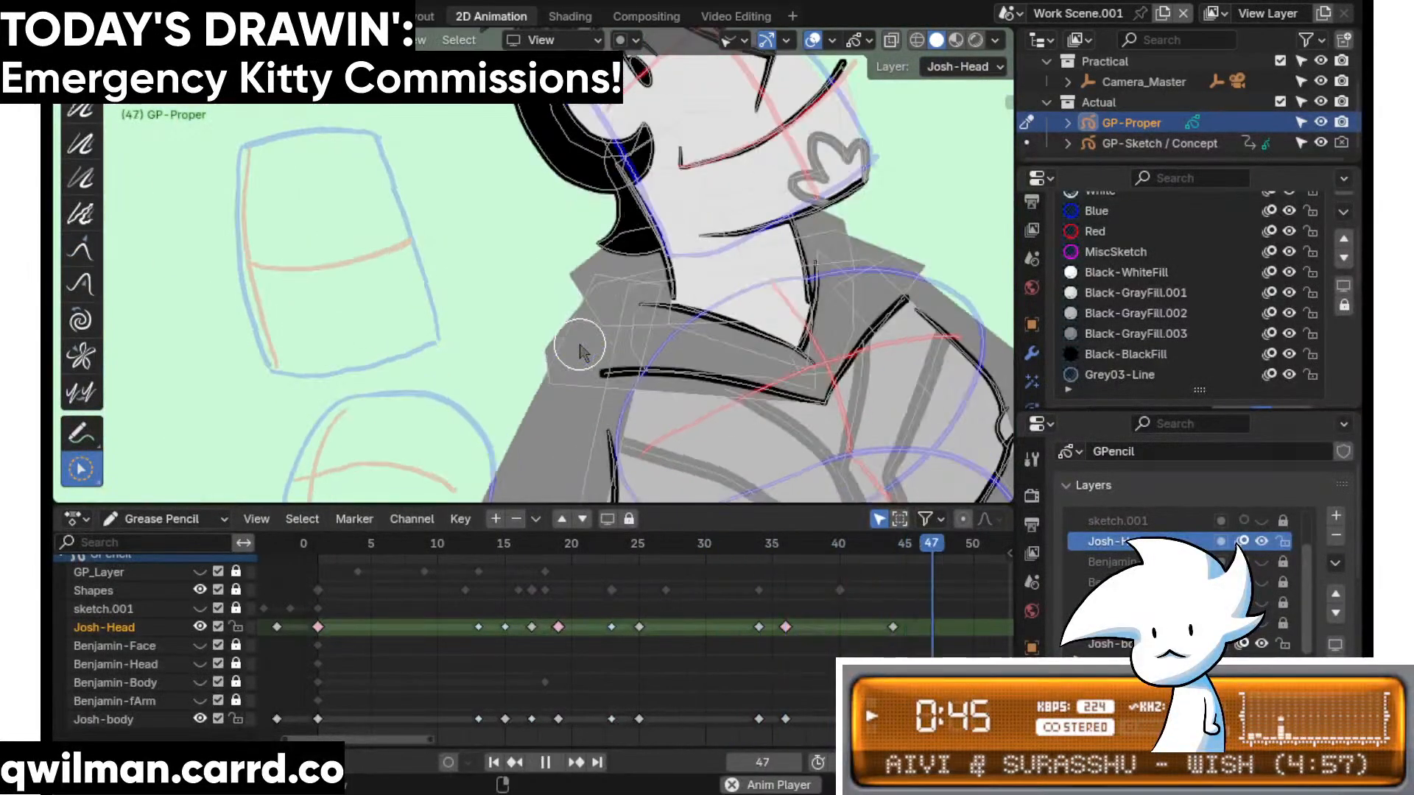
pyautogui.click(664, 545)
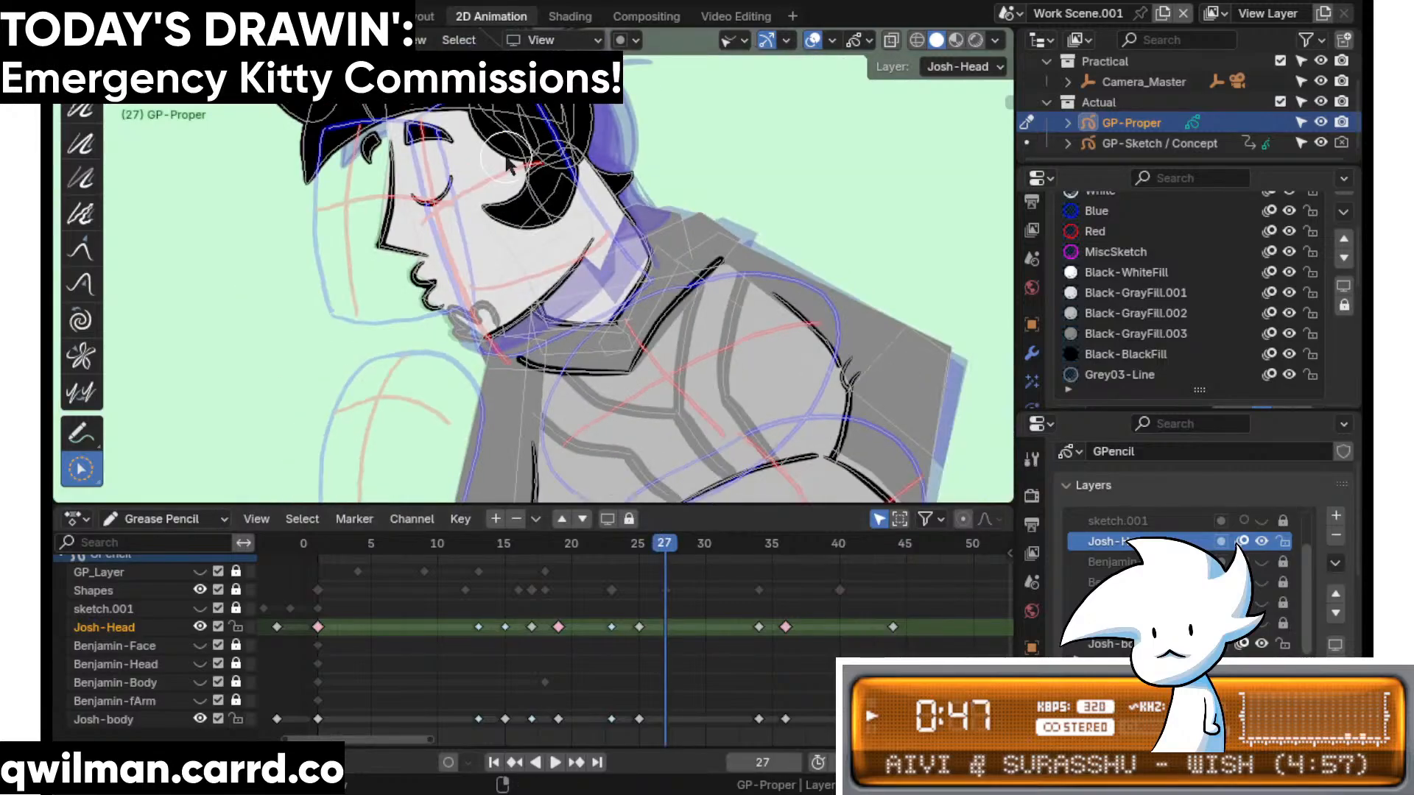
pyautogui.press('space')
pyautogui.click(734, 546)
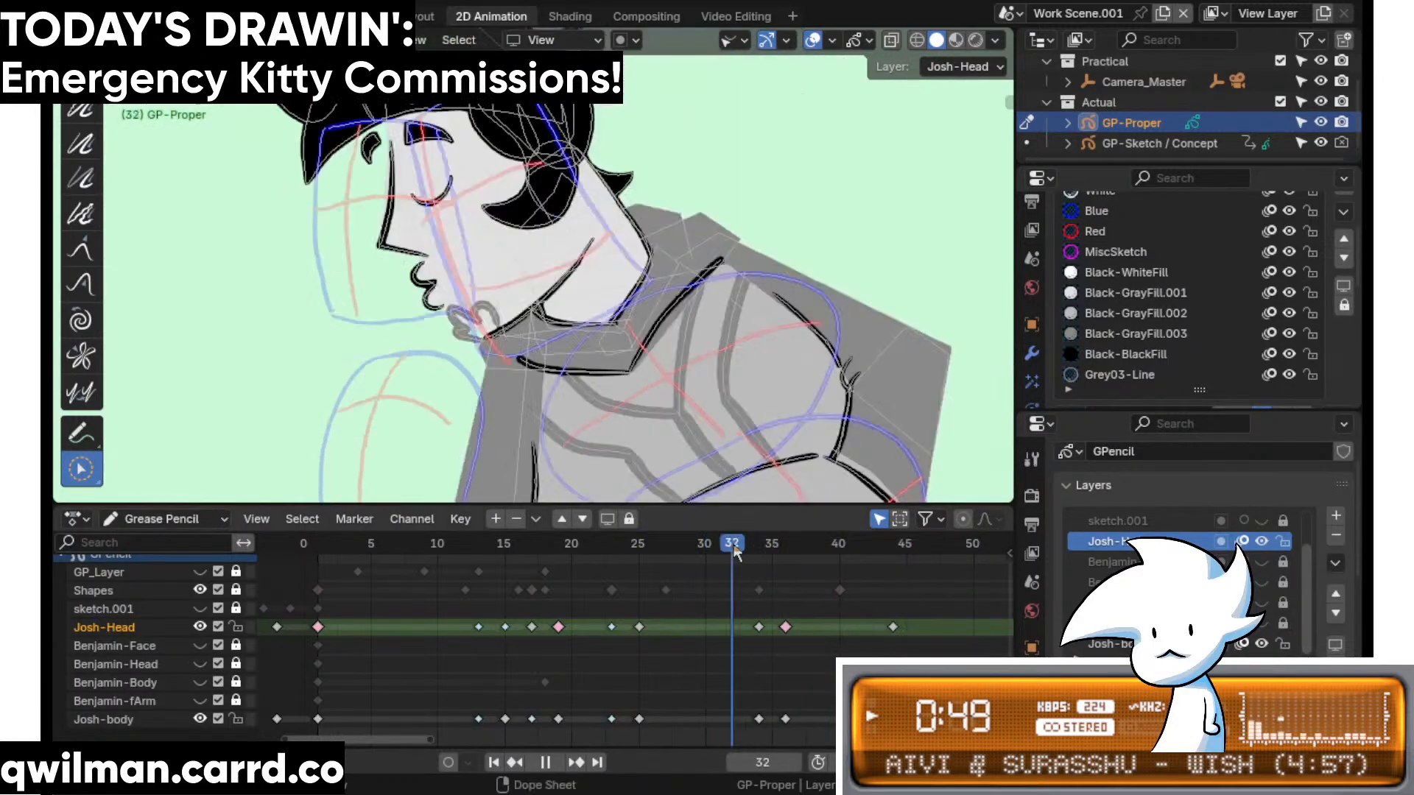
pyautogui.moveTo(750, 546); pyautogui.dragTo(766, 549)
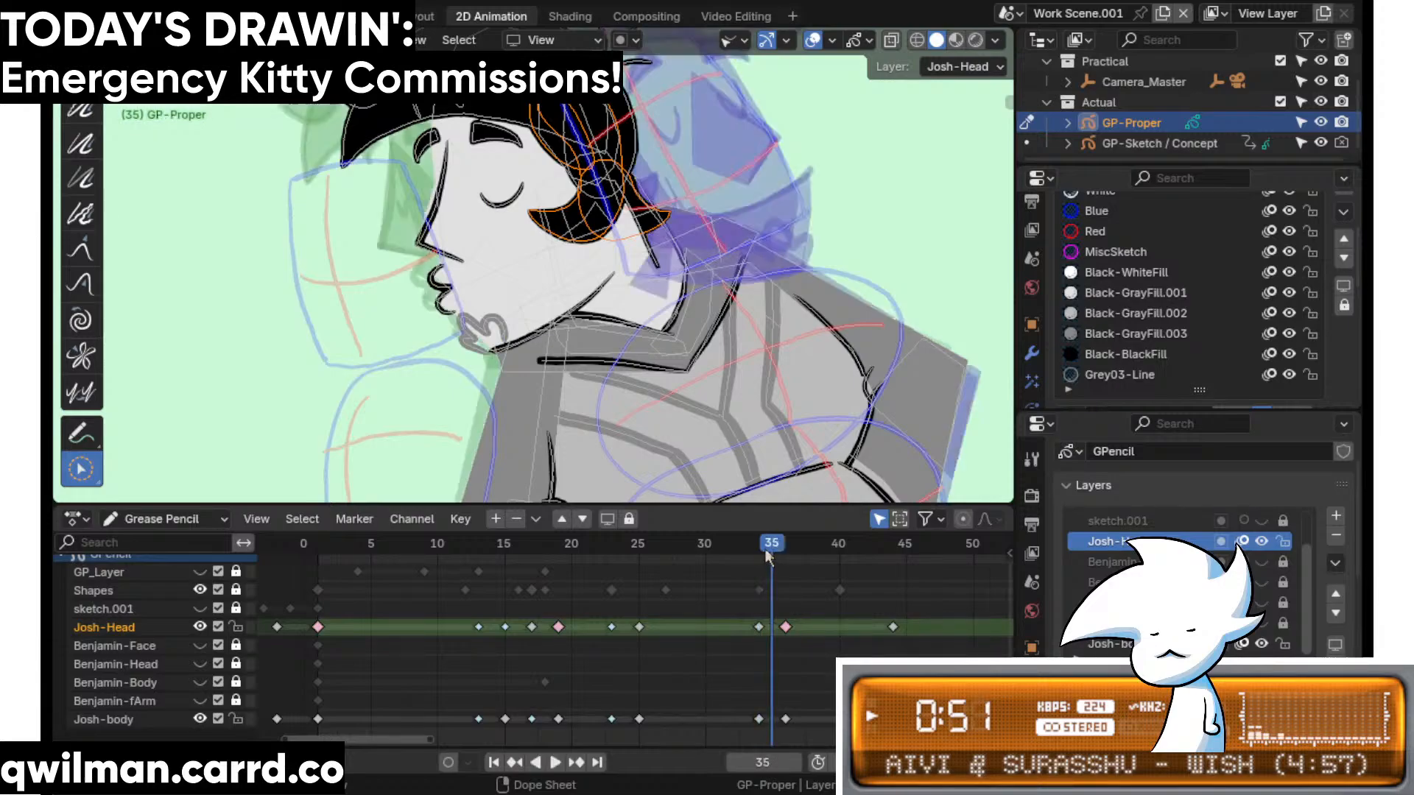
# - Select all strokes of the head drawing, then in Edit Mode rotate the head slightly and move it to sit on the neck
pyautogui.keyDown('shift'); pyautogui.moveTo(529, 225); pyautogui.dragTo(571, 243, button='middle'); pyautogui.keyUp('shift')
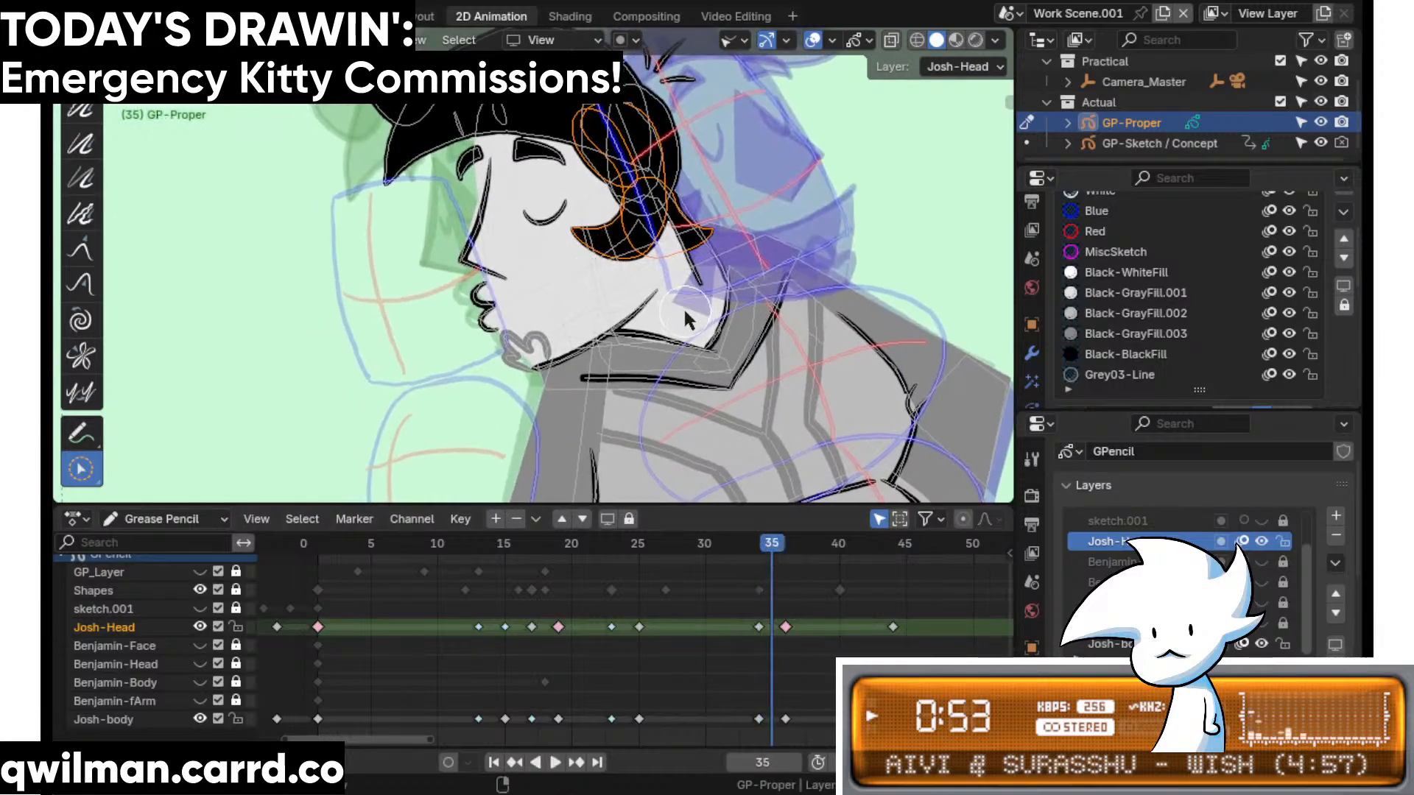
pyautogui.press('a')
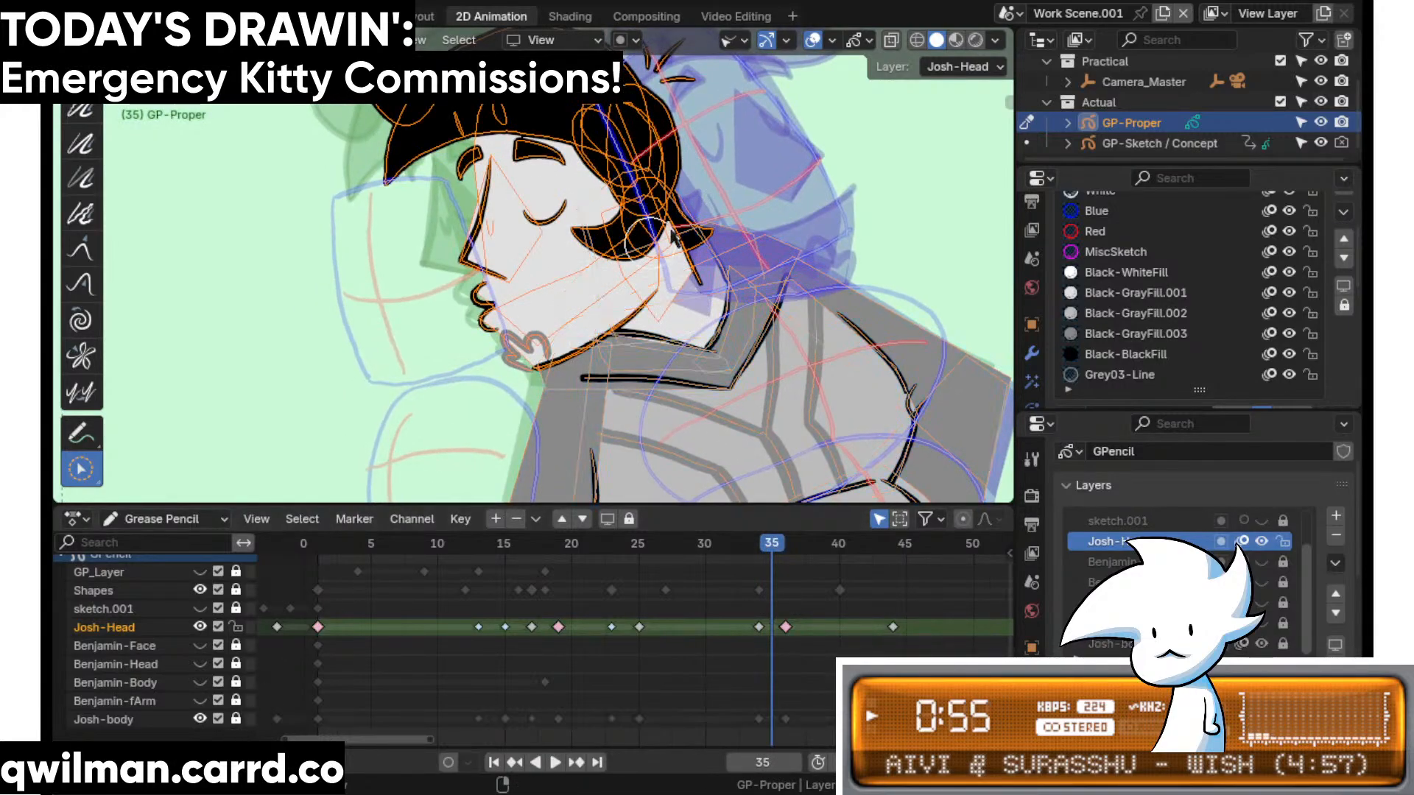
pyautogui.press('Tab')
pyautogui.hotkey('shift', 'space')
pyautogui.click(577, 223)
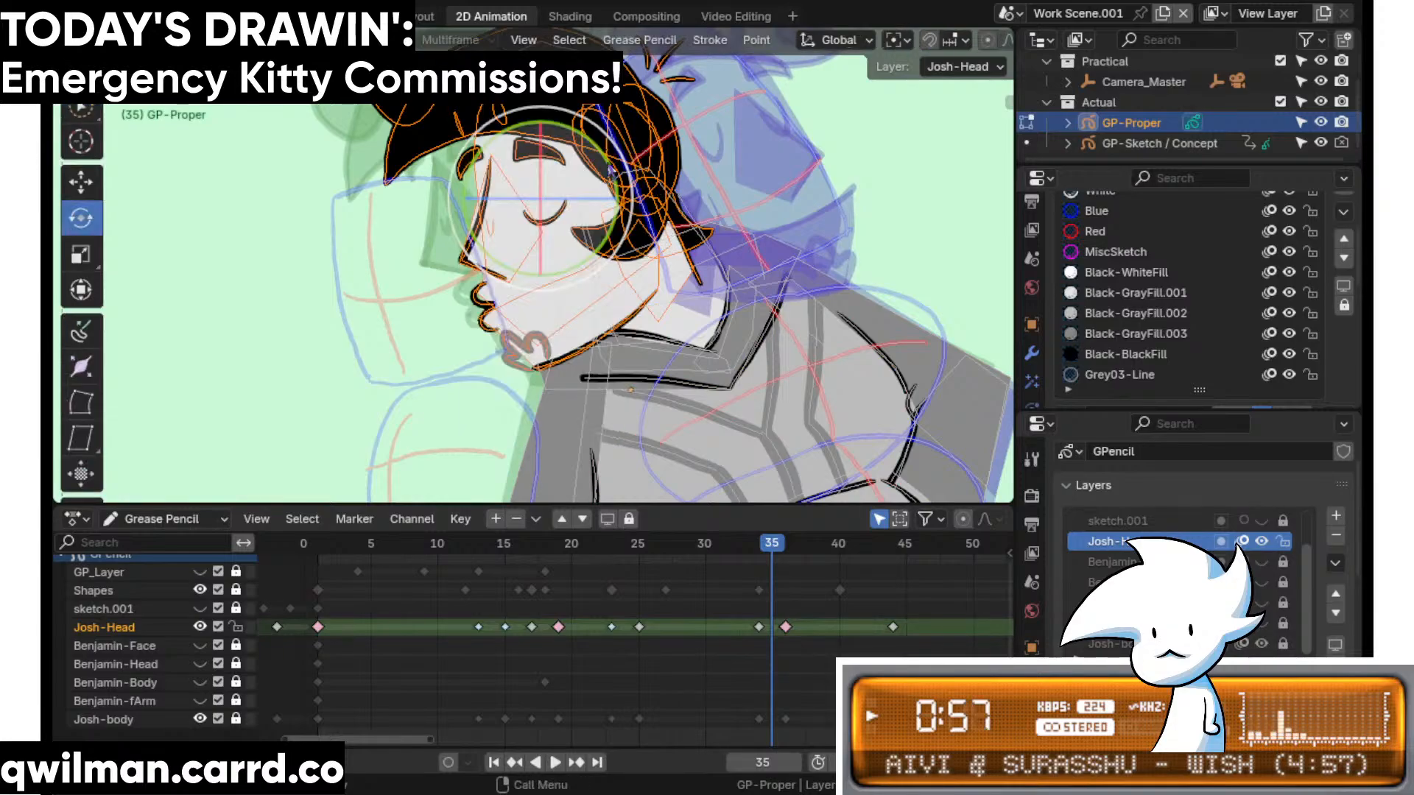
pyautogui.moveTo(626, 153); pyautogui.dragTo(637, 158)
pyautogui.hotkey('shift', 'space')
pyautogui.click(580, 129)
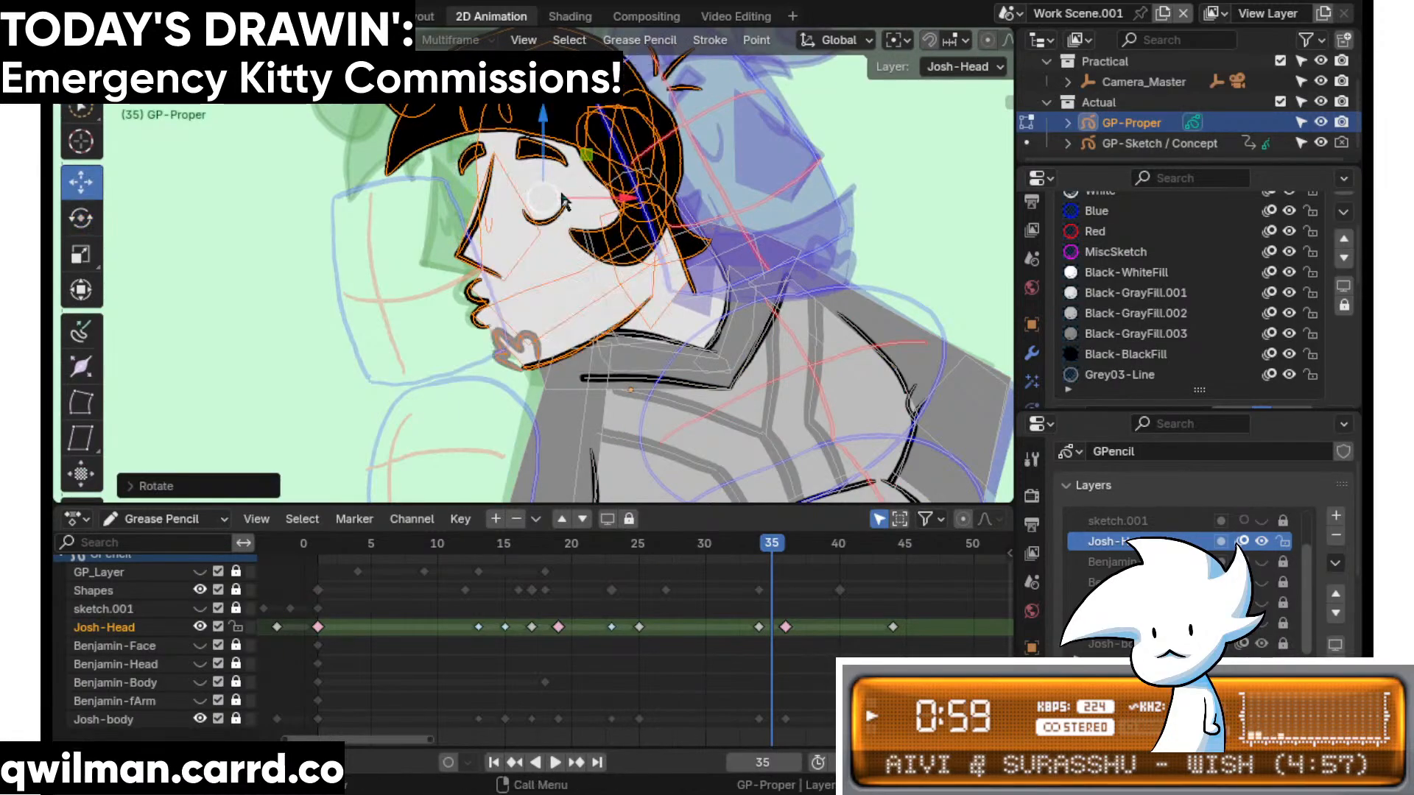
pyautogui.moveTo(568, 200); pyautogui.dragTo(573, 203)
pyautogui.scroll(8, 589, 295)
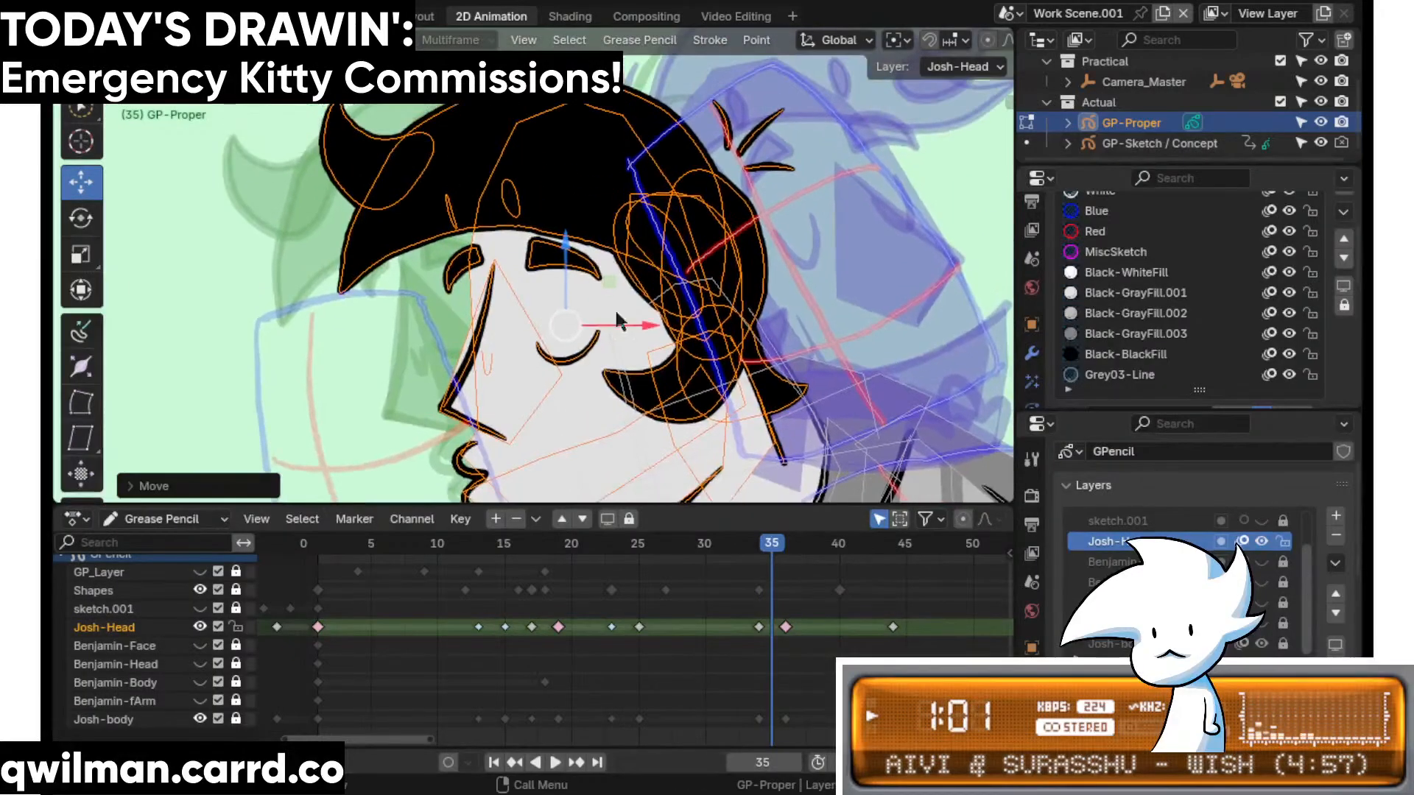
# - Circle-select the goatee stroke on the chin and reposition it with the Grab brush in Sculpt Mode
pyautogui.scroll(-2, 728, 320)
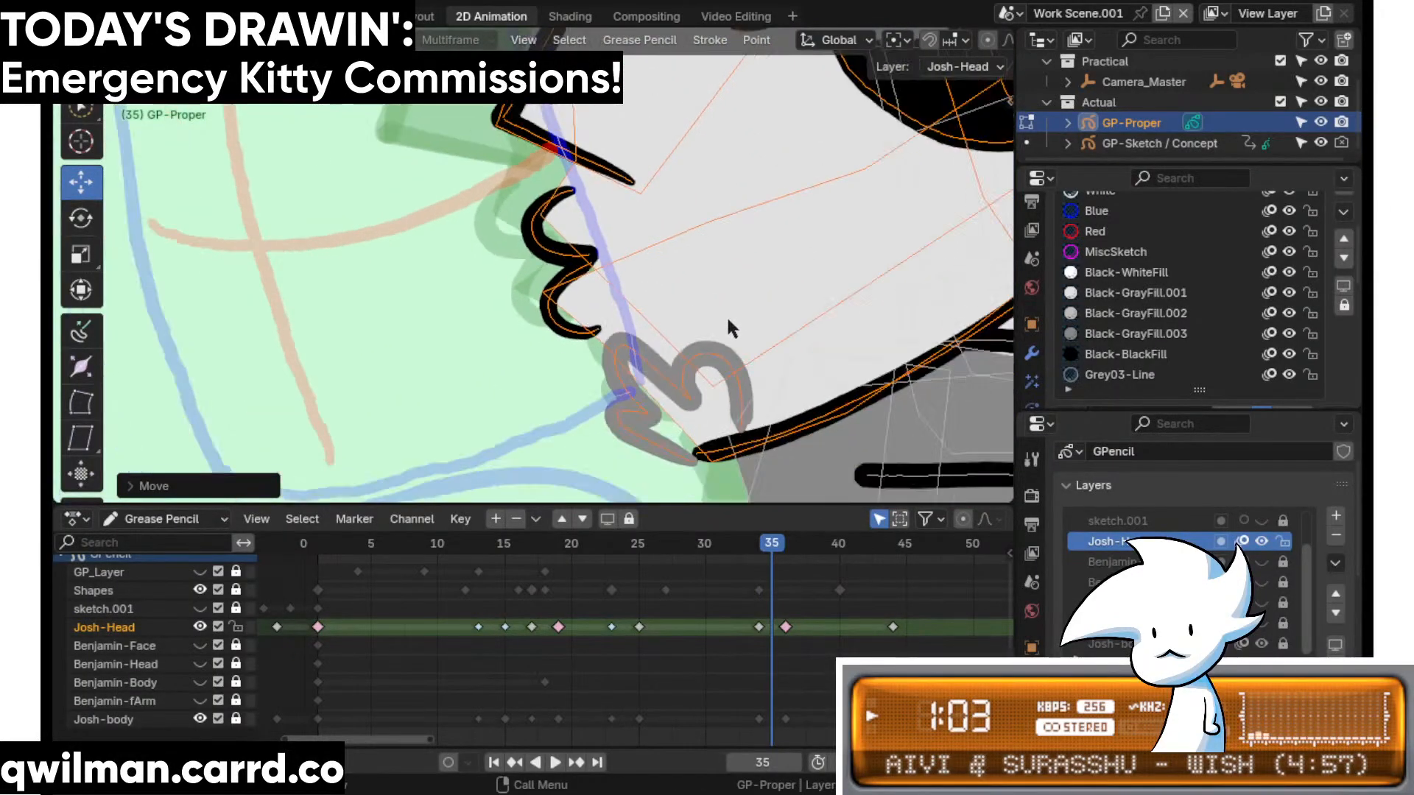
pyautogui.keyDown('shift'); pyautogui.moveTo(760, 365); pyautogui.dragTo(684, 318, button='middle'); pyautogui.keyUp('shift')
pyautogui.press('w')
pyautogui.scroll(2, 668, 281)
pyautogui.hotkey('ctrl', 'Tab')
pyautogui.hotkey('shift', 'space')
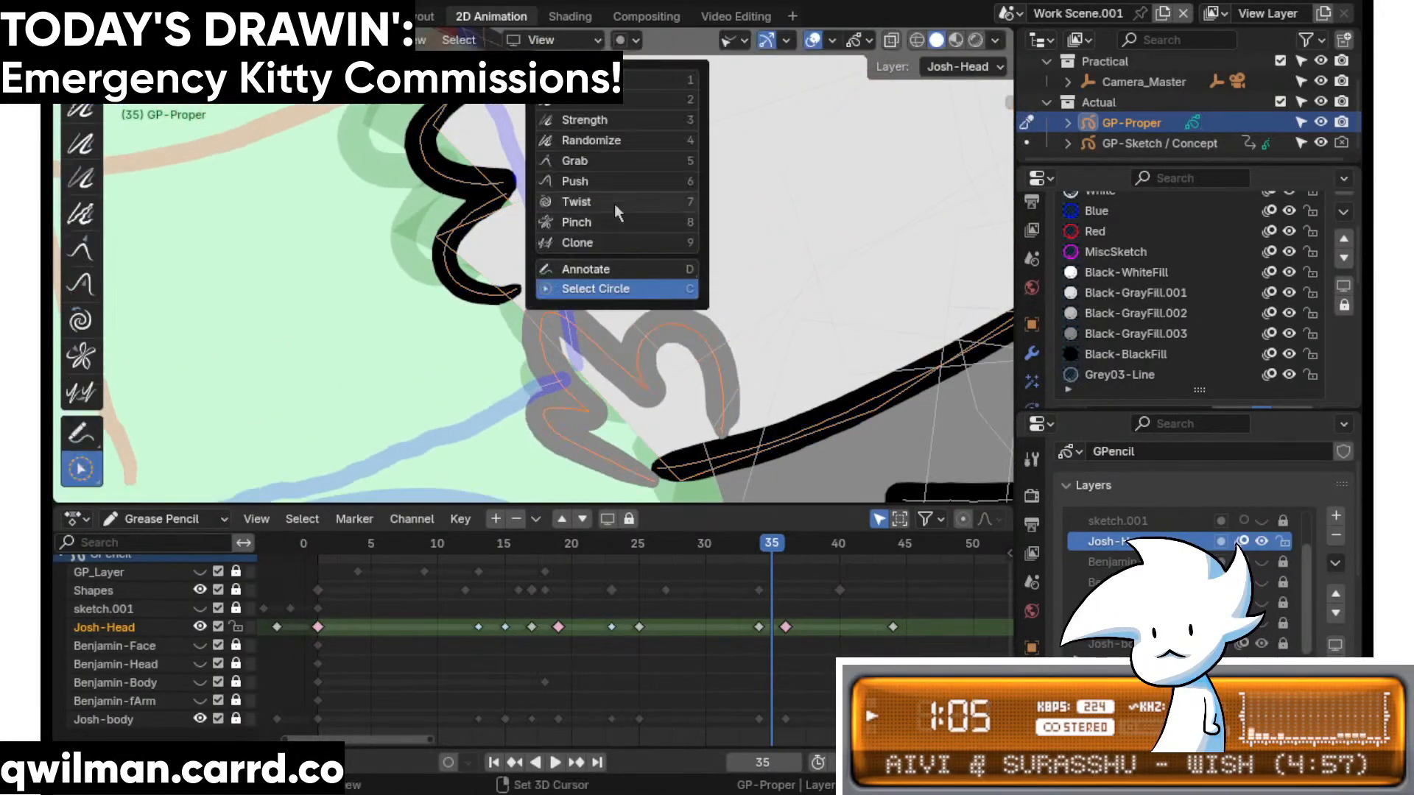
pyautogui.click(614, 162)
pyautogui.scroll(-6, 611, 217)
pyautogui.moveTo(594, 241); pyautogui.dragTo(617, 271)
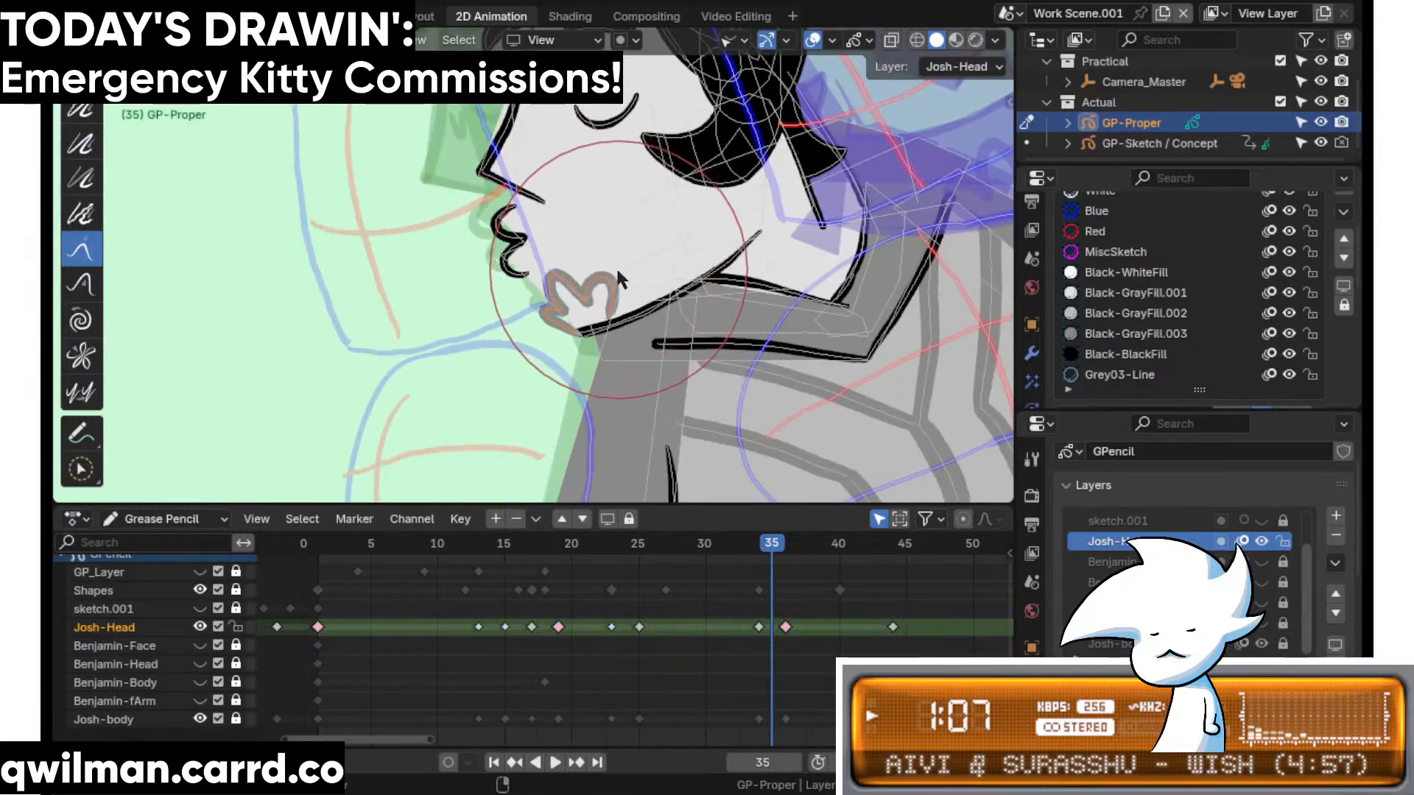
pyautogui.keyDown('shift'); pyautogui.moveTo(598, 251); pyautogui.dragTo(653, 310, button='middle'); pyautogui.keyUp('shift')
# - At frame 34, circle-select the side hair shapes and pull the sideburn back from the eye with the Grab brush
pyautogui.scroll(2, 653, 306)
pyautogui.keyDown('shift'); pyautogui.moveTo(621, 154); pyautogui.dragTo(664, 359, button='middle'); pyautogui.keyUp('shift')
pyautogui.scroll(-6, 664, 359)
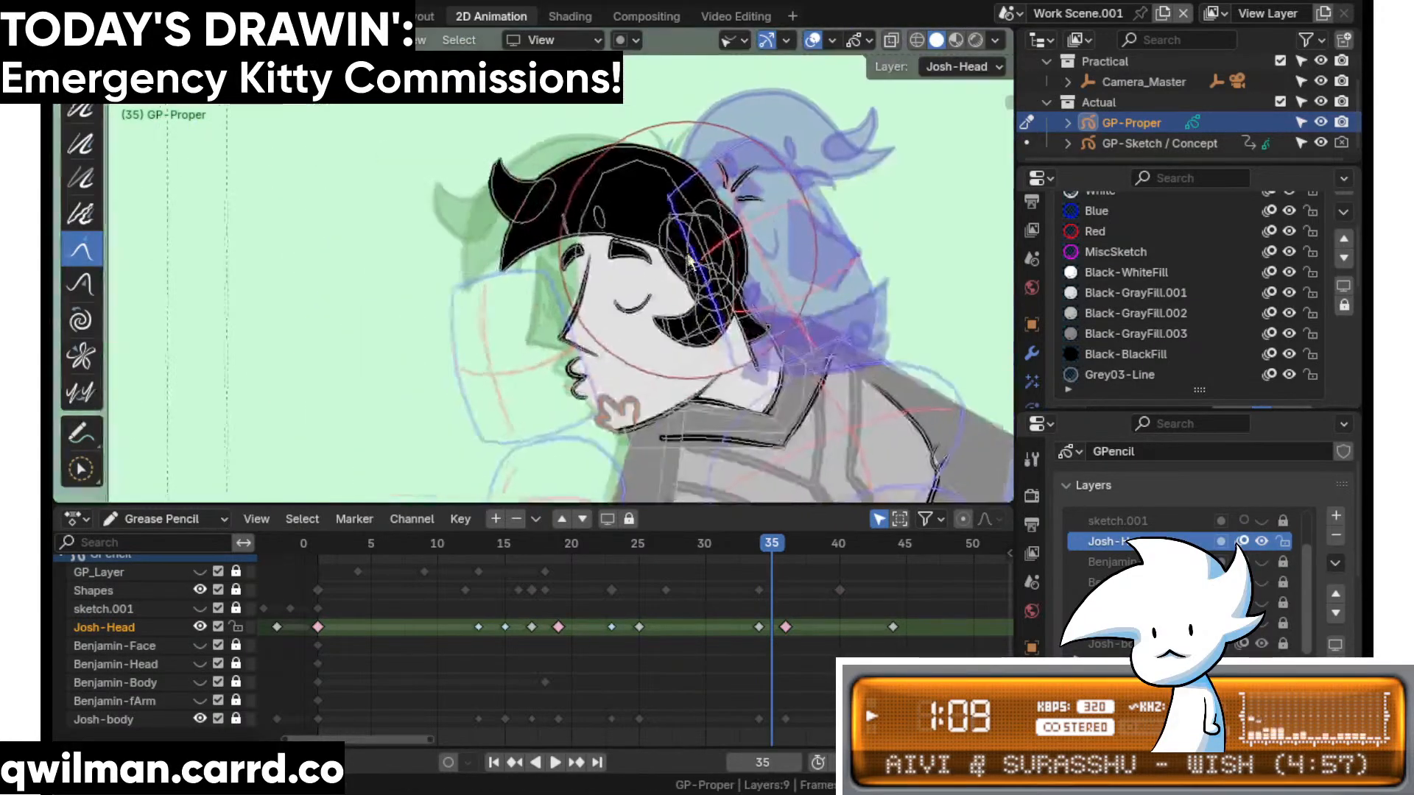
pyautogui.scroll(2, 700, 291)
pyautogui.keyDown('shift'); pyautogui.moveTo(689, 299); pyautogui.dragTo(639, 301, button='middle'); pyautogui.keyUp('shift')
pyautogui.moveTo(778, 547)
pyautogui.mouseDown()
pyautogui.moveTo(745, 548)
pyautogui.moveTo(766, 547)
pyautogui.mouseUp()
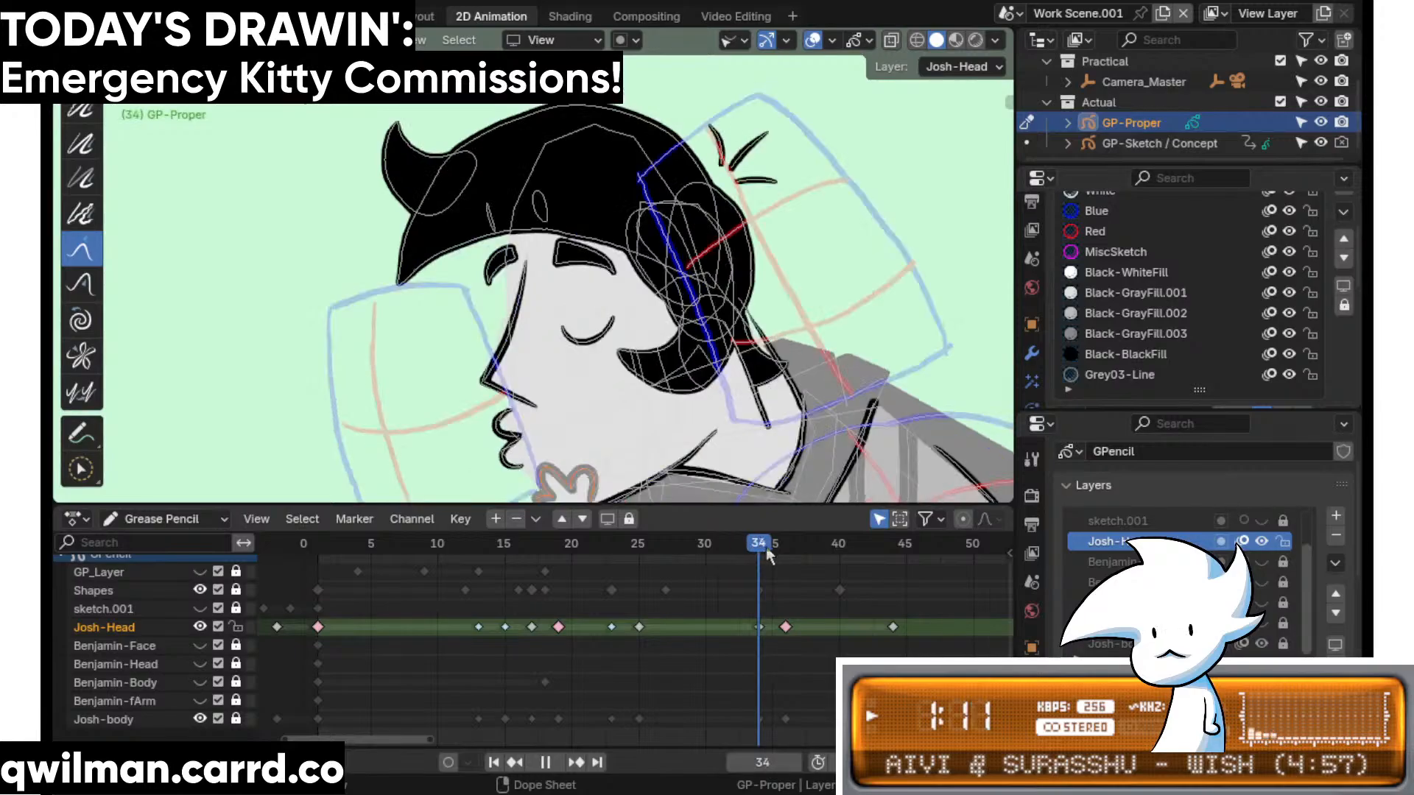
pyautogui.scroll(6, 741, 422)
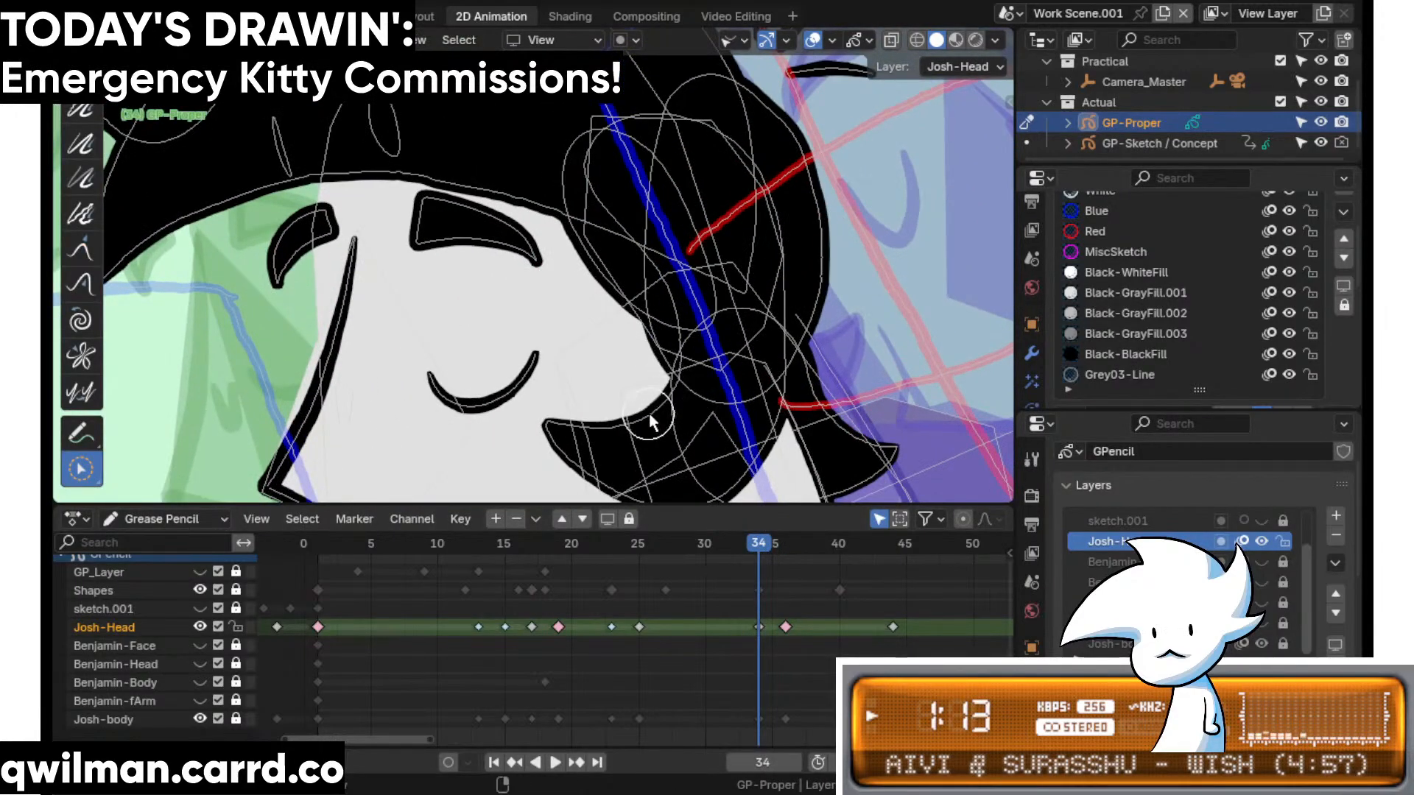
pyautogui.click(670, 393)
pyautogui.scroll(3, 667, 398)
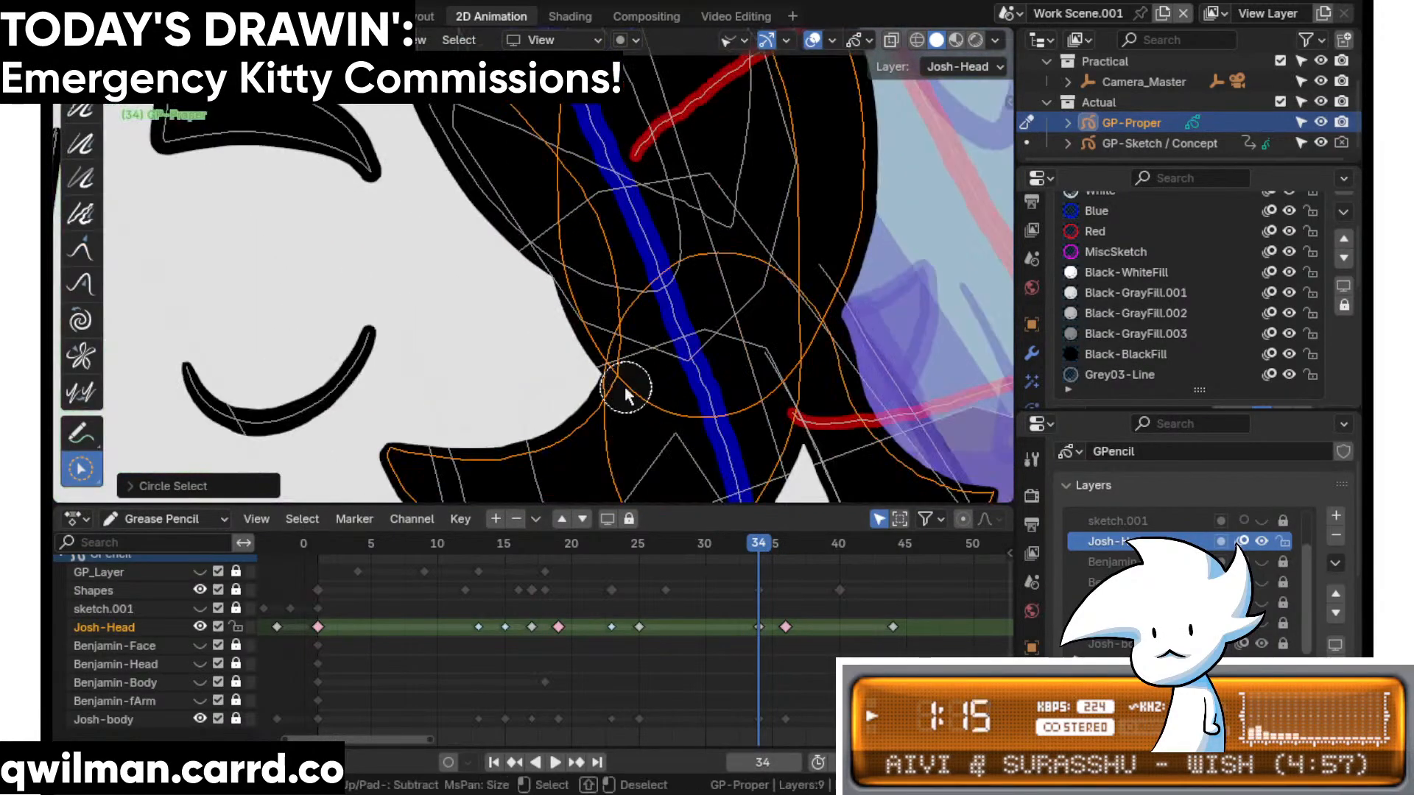
pyautogui.scroll(-7, 624, 387)
pyautogui.hotkey('shift', 'space')
pyautogui.click(506, 115)
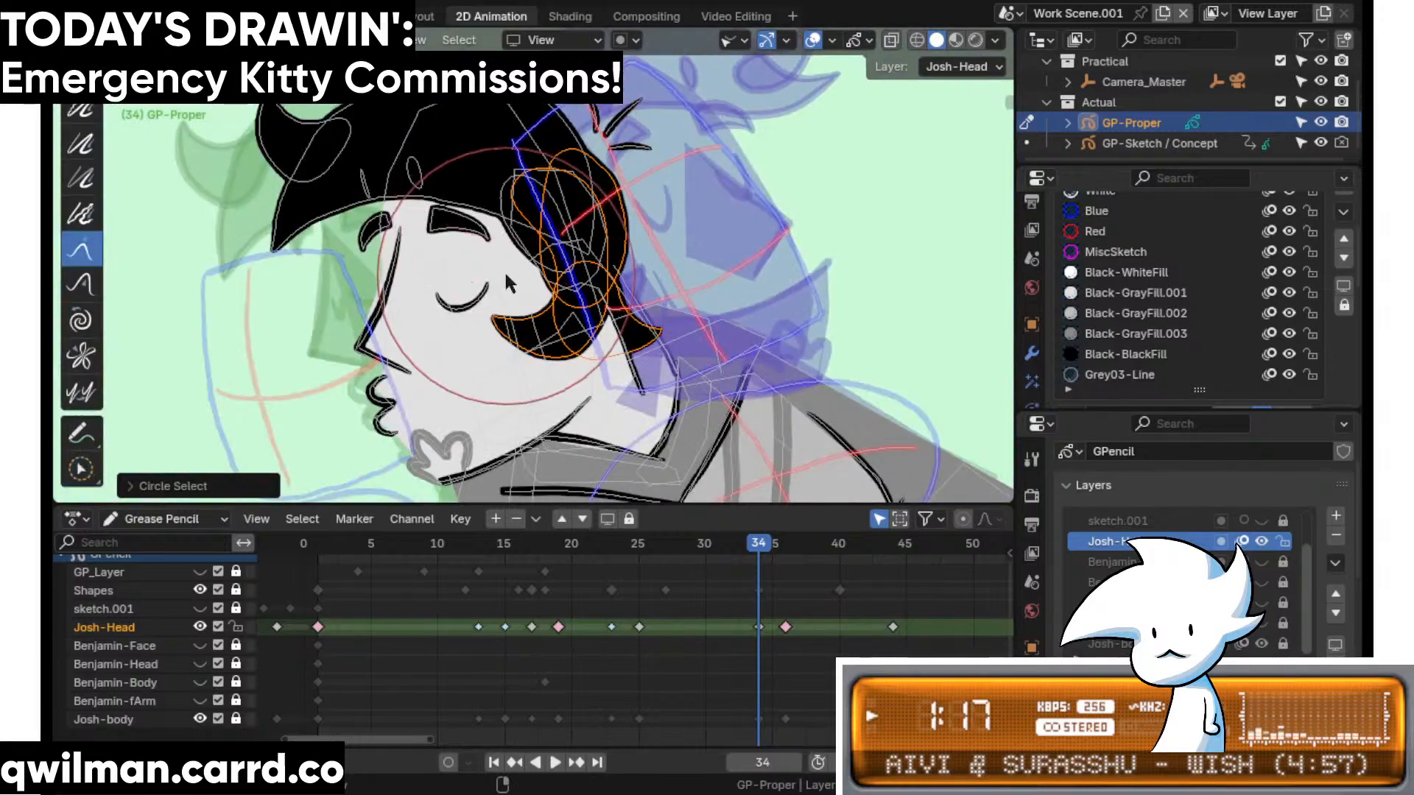
pyautogui.moveTo(505, 282); pyautogui.dragTo(514, 267)
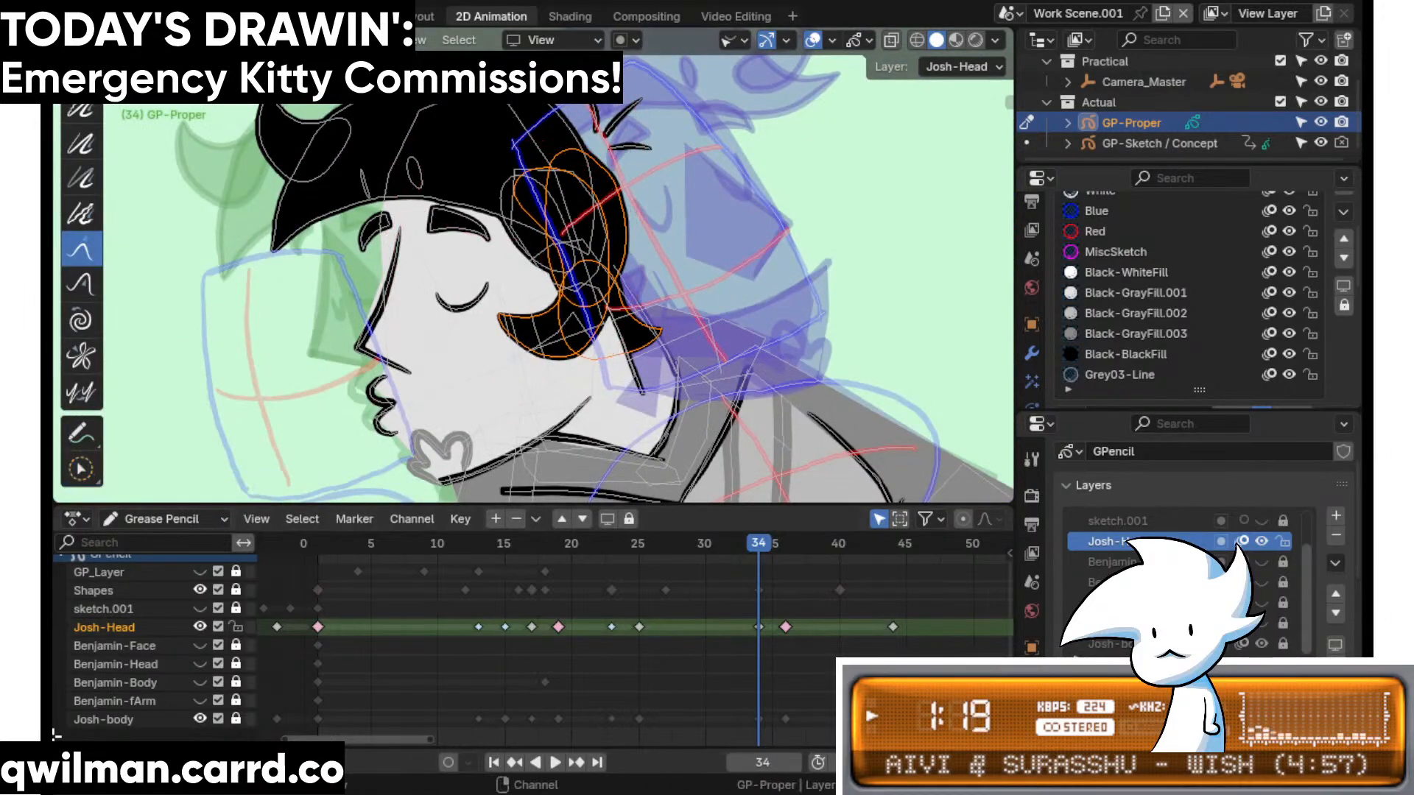
# - Narrow the selection to the front side hair shape and move it in Edit Mode
pyautogui.scroll(5, 529, 296)
pyautogui.press('c')
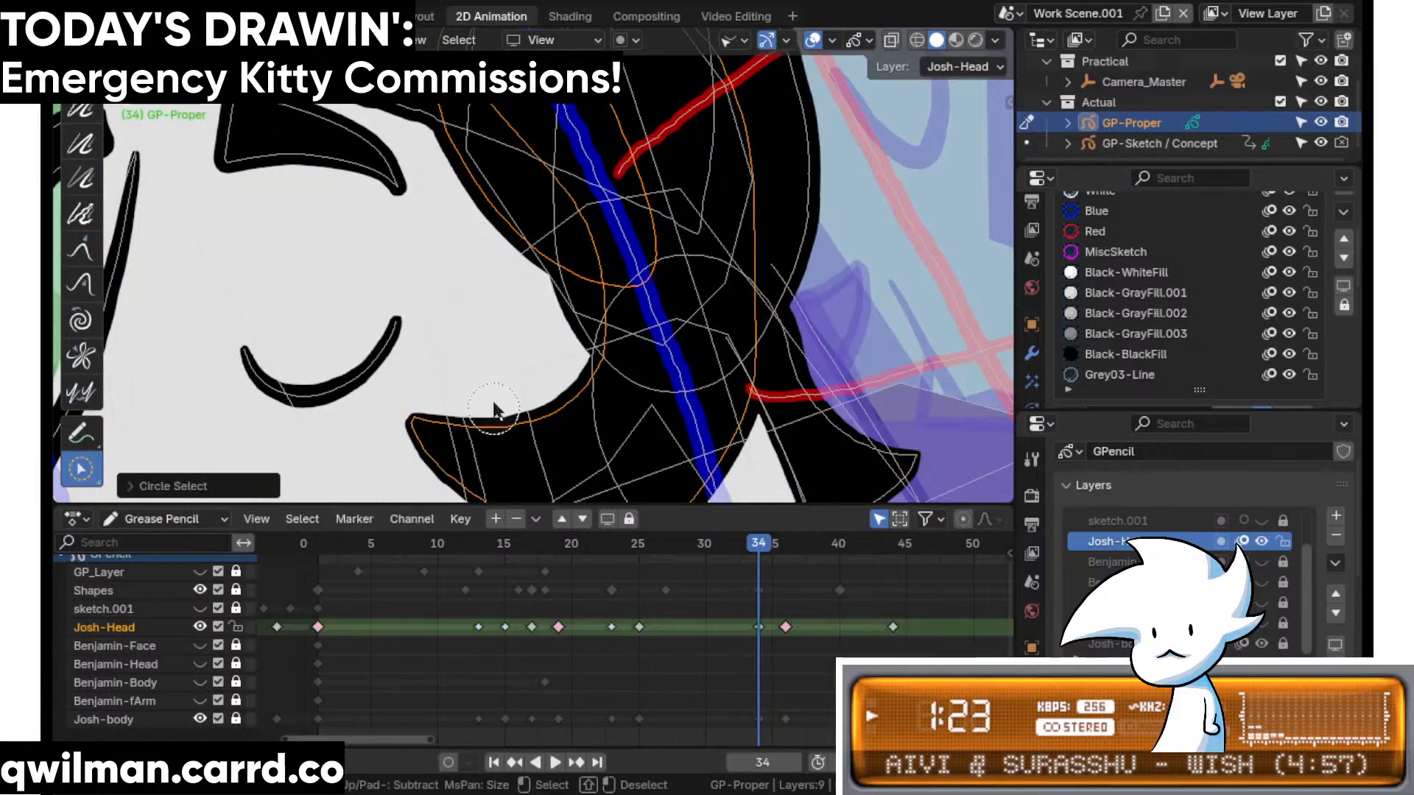
pyautogui.scroll(-5, 493, 410)
pyautogui.hotkey('shift', 'space')
pyautogui.press('Tab')
pyautogui.hotkey('shift', 'space')
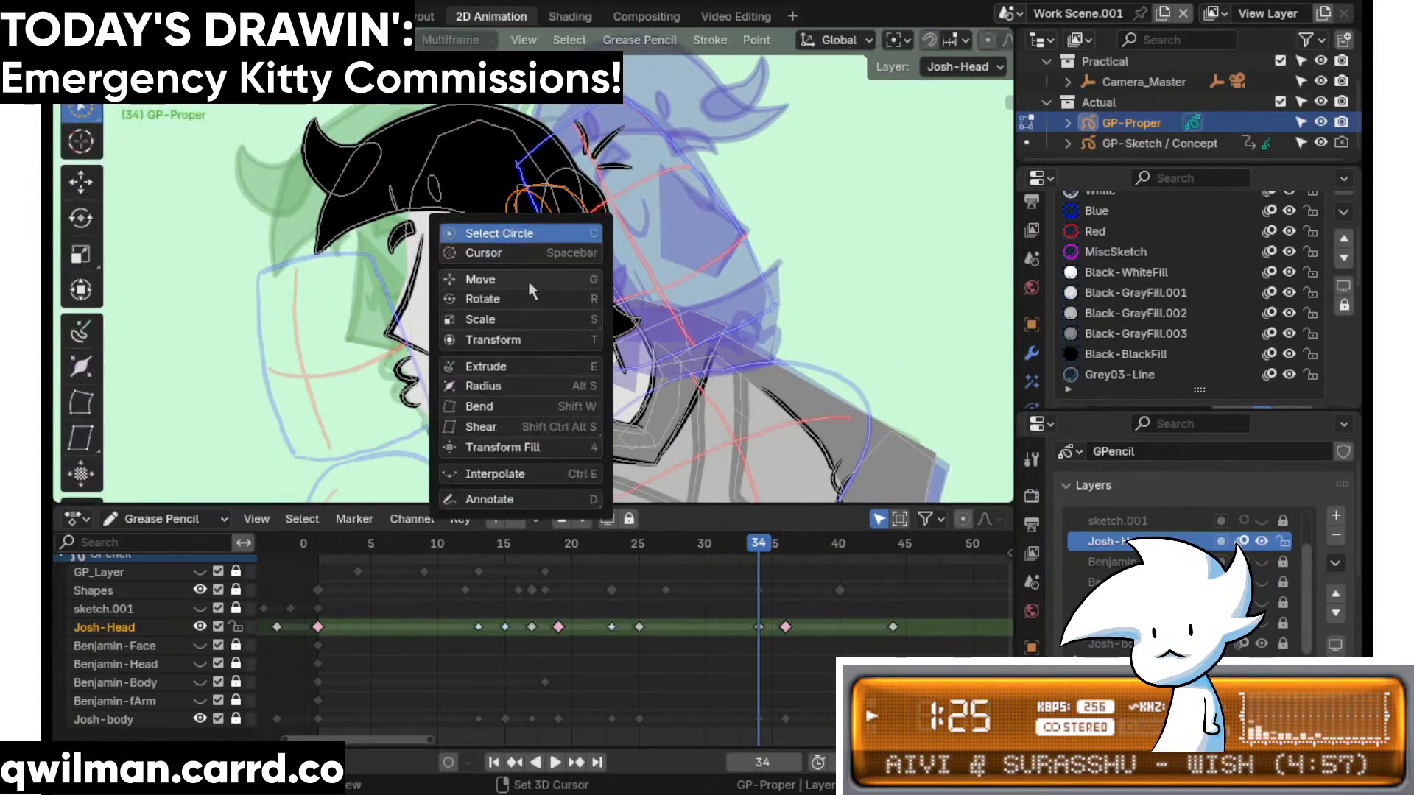
pyautogui.click(527, 278)
pyautogui.moveTo(574, 251); pyautogui.dragTo(573, 252)
pyautogui.scroll(3, 630, 255)
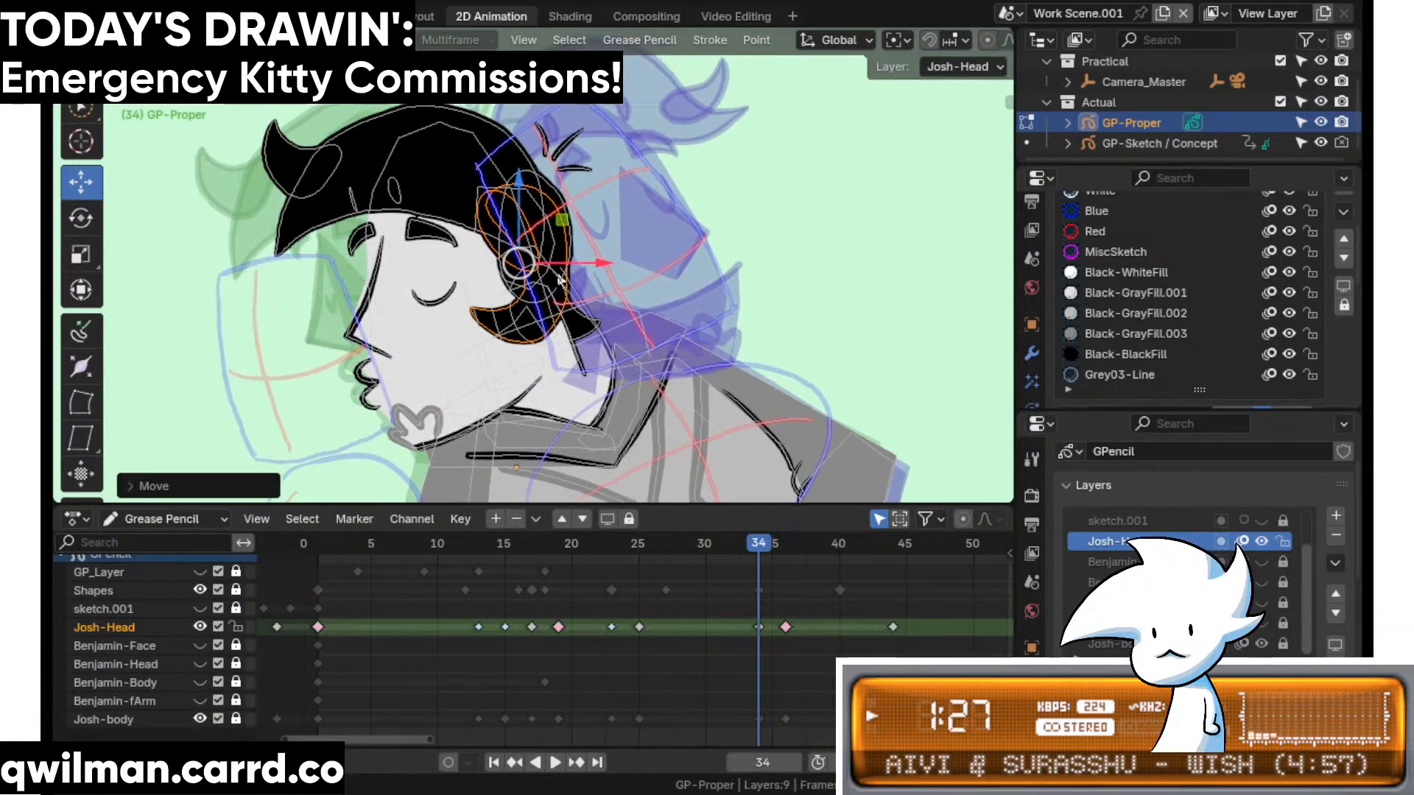
# - Circle-select the small round hair fill beside the ear and adjust it with the Grab brush in Sculpt Mode
pyautogui.press('q')
pyautogui.click(608, 230)
pyautogui.click(596, 147)
pyautogui.press('Tab')
pyautogui.hotkey('shift', 'space')
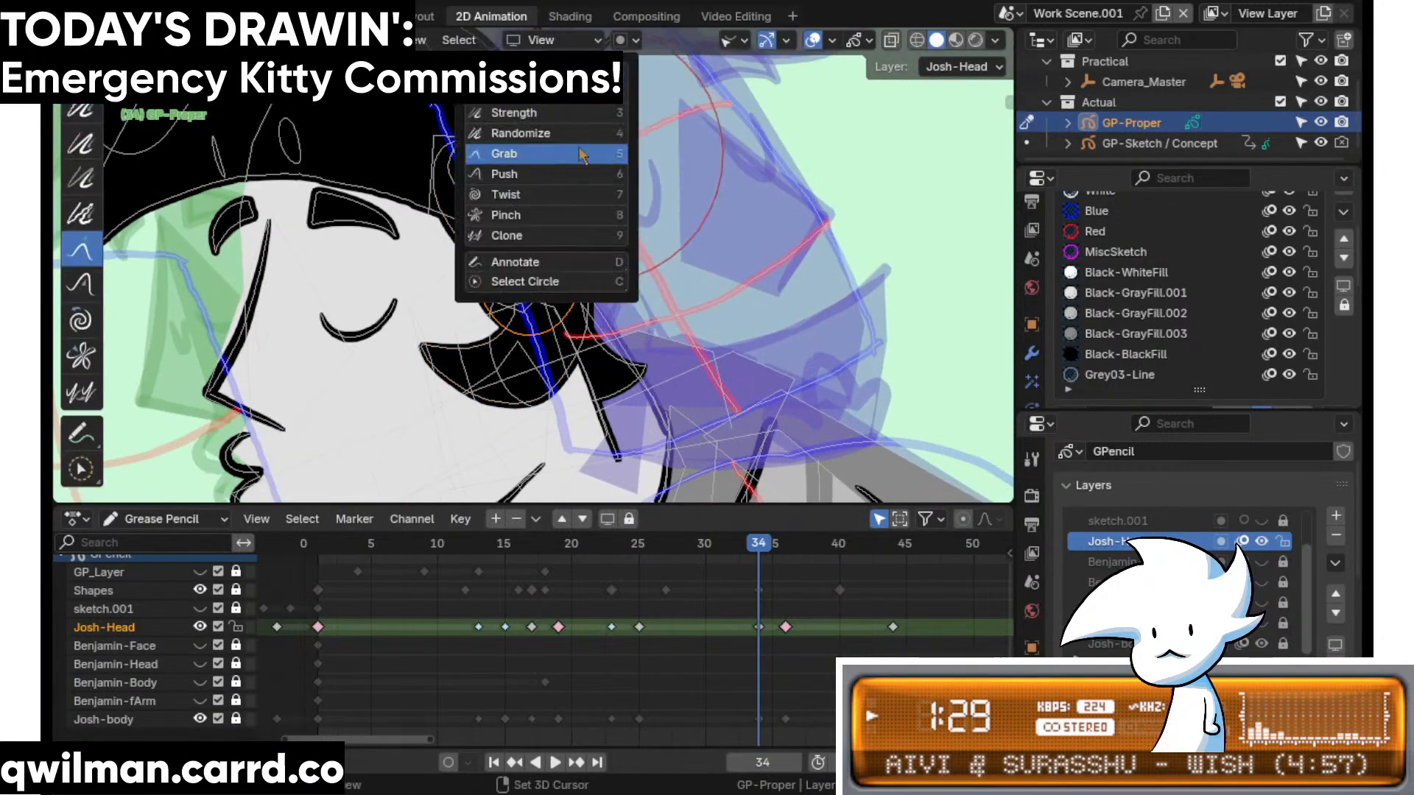
pyautogui.click(545, 155)
pyautogui.scroll(-4, 542, 167)
pyautogui.moveTo(477, 274)
pyautogui.mouseDown()
pyautogui.moveTo(495, 285)
pyautogui.moveTo(530, 254)
pyautogui.moveTo(522, 273)
pyautogui.mouseUp()
pyautogui.keyDown('shift'); pyautogui.moveTo(522, 274); pyautogui.dragTo(635, 288, button='middle'); pyautogui.keyUp('shift')
pyautogui.scroll(3, 626, 235)
pyautogui.keyDown('shift'); pyautogui.moveTo(656, 73); pyautogui.dragTo(652, 143, button='middle'); pyautogui.keyUp('shift')
# - Circle-select the large top hair shape and reshape its crown with the Grab brush
pyautogui.press('w')
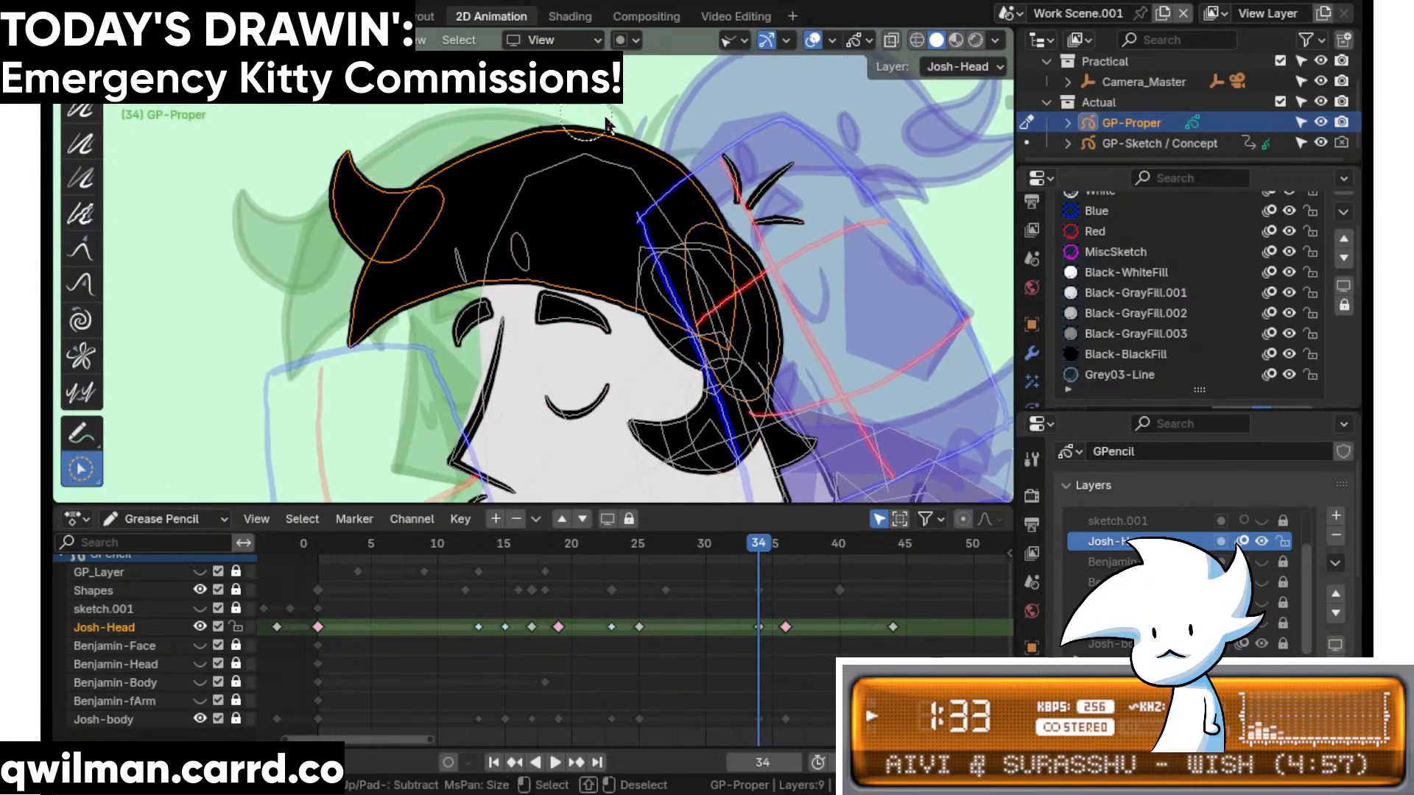
pyautogui.click(606, 120)
pyautogui.hotkey('shift', 'space')
pyautogui.click(620, 120)
pyautogui.scroll(-3, 647, 302)
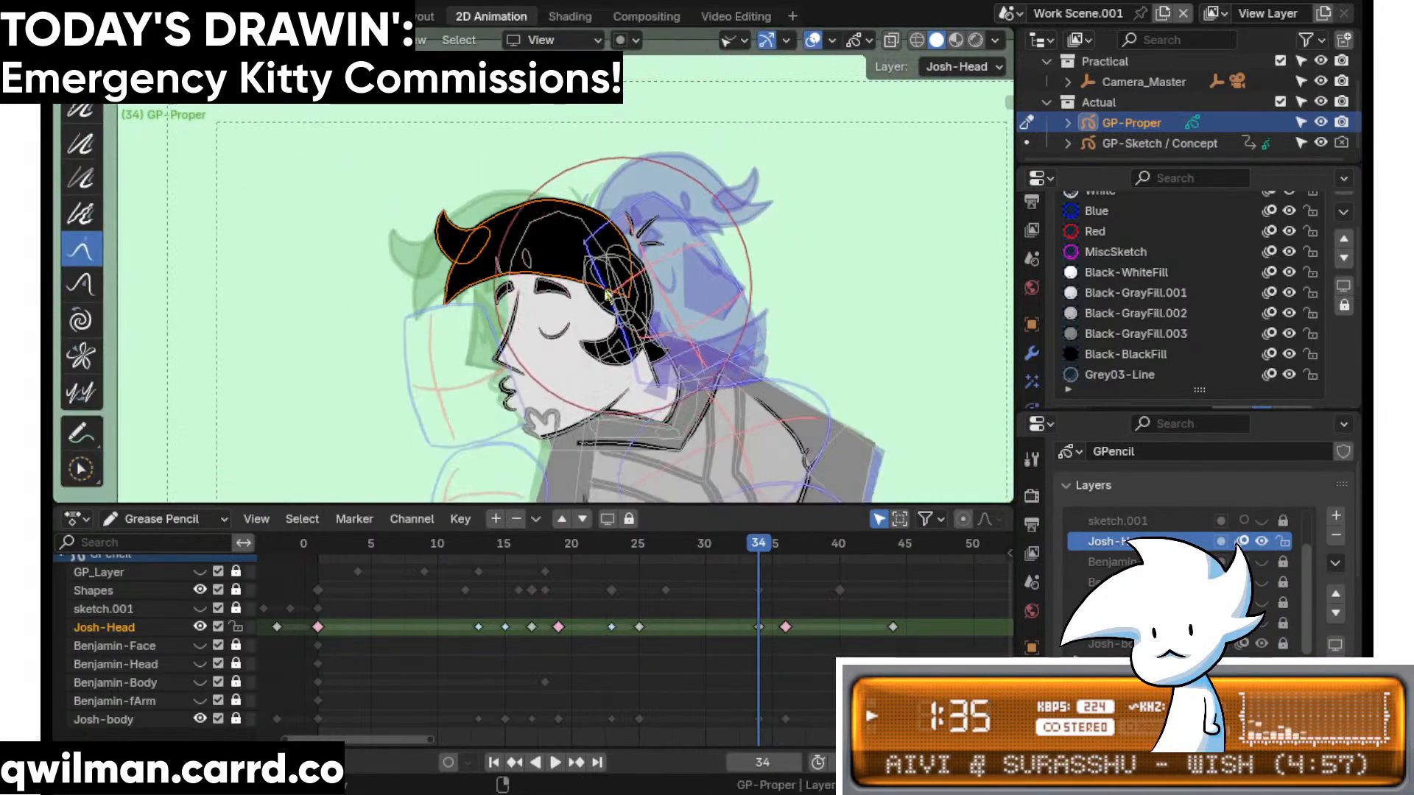
pyautogui.scroll(-2, 466, 305)
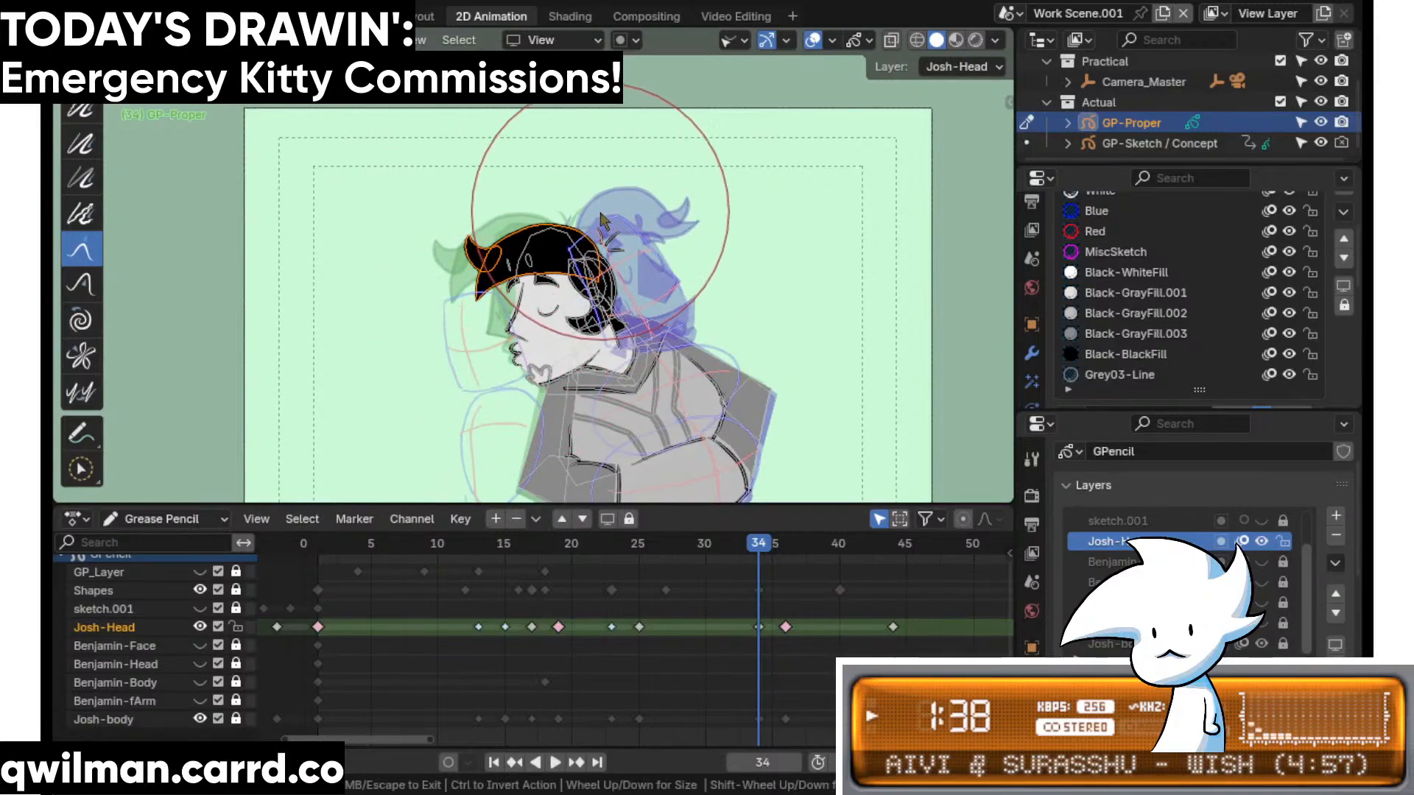
pyautogui.scroll(5, 625, 309)
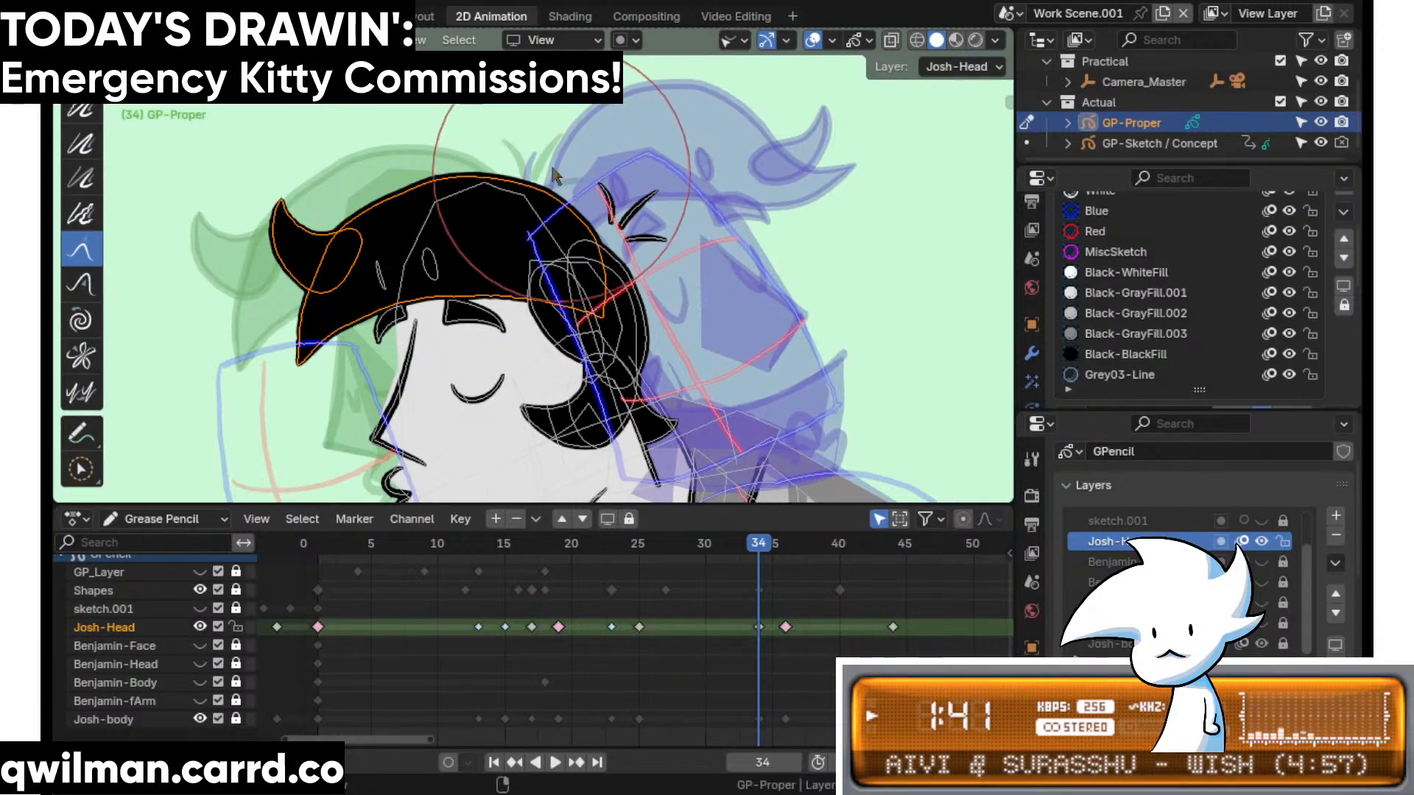
# - Circle-select the neck fill below the ear at frame 34 and reshape it along the nape with the Grab brush
pyautogui.keyDown('shift'); pyautogui.moveTo(712, 465); pyautogui.dragTo(655, 281, button='middle'); pyautogui.keyUp('shift')
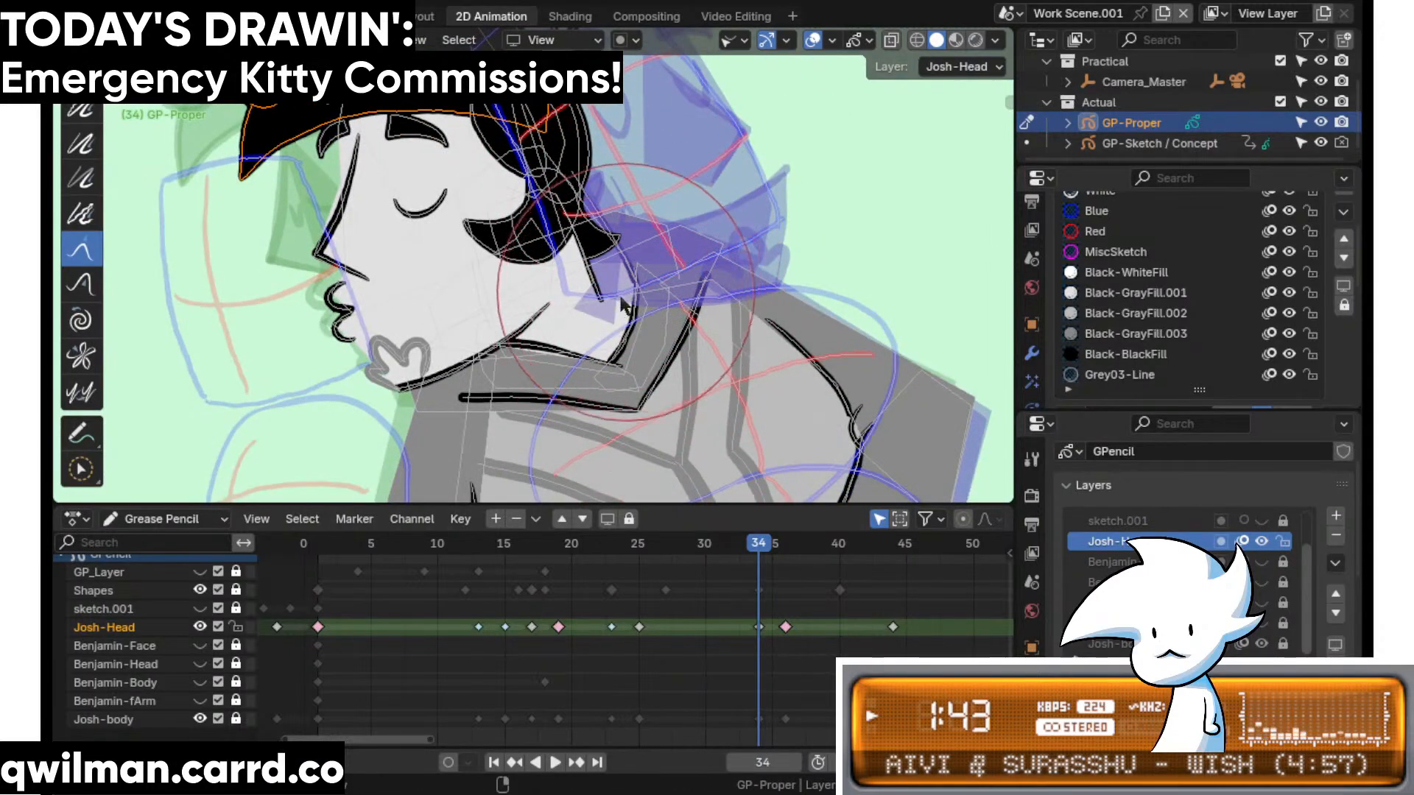
pyautogui.scroll(2, 625, 306)
pyautogui.scroll(-2, 621, 317)
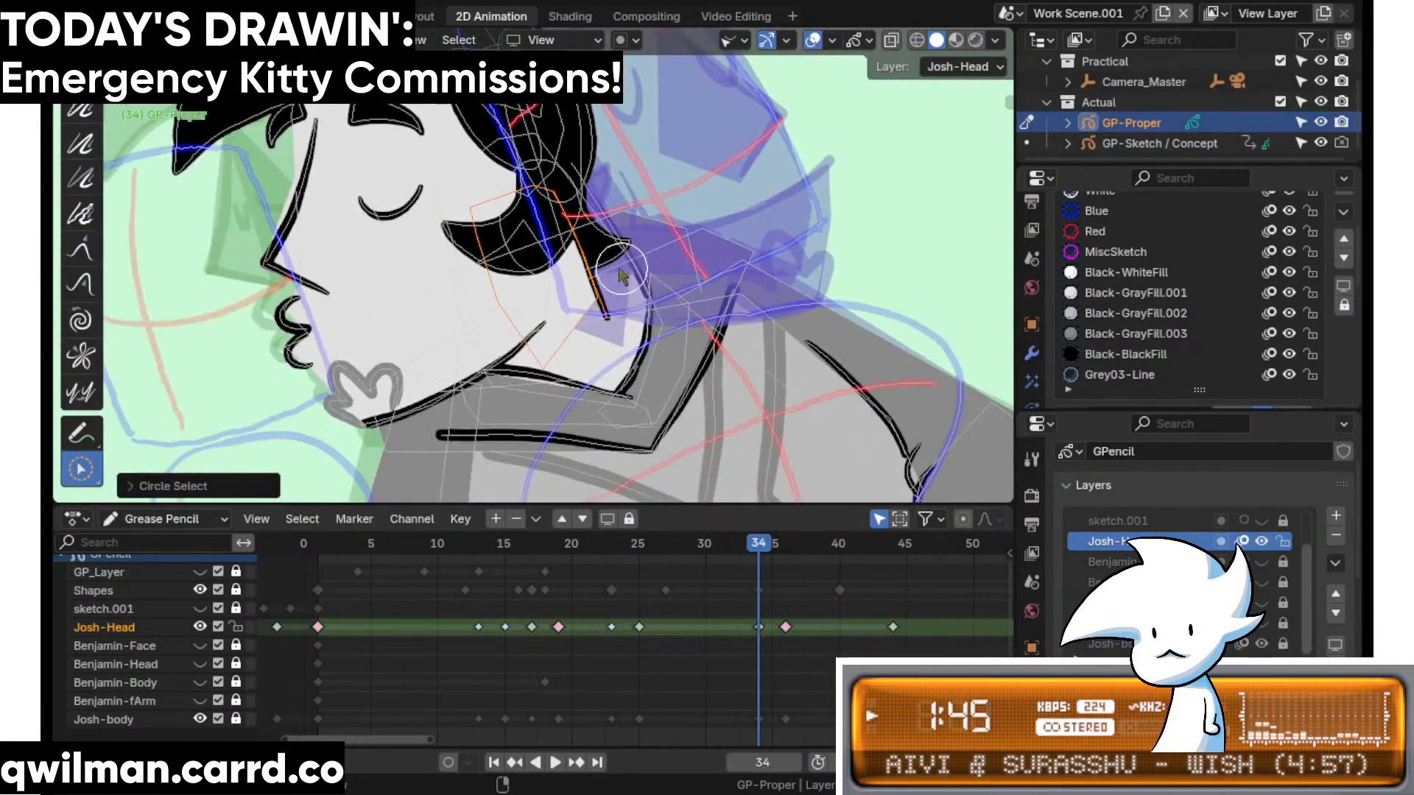
pyautogui.hotkey('shift', 'space')
pyautogui.click(554, 136)
pyautogui.scroll(-2, 563, 184)
pyautogui.moveTo(571, 271); pyautogui.dragTo(601, 243)
pyautogui.moveTo(635, 333); pyautogui.dragTo(632, 313)
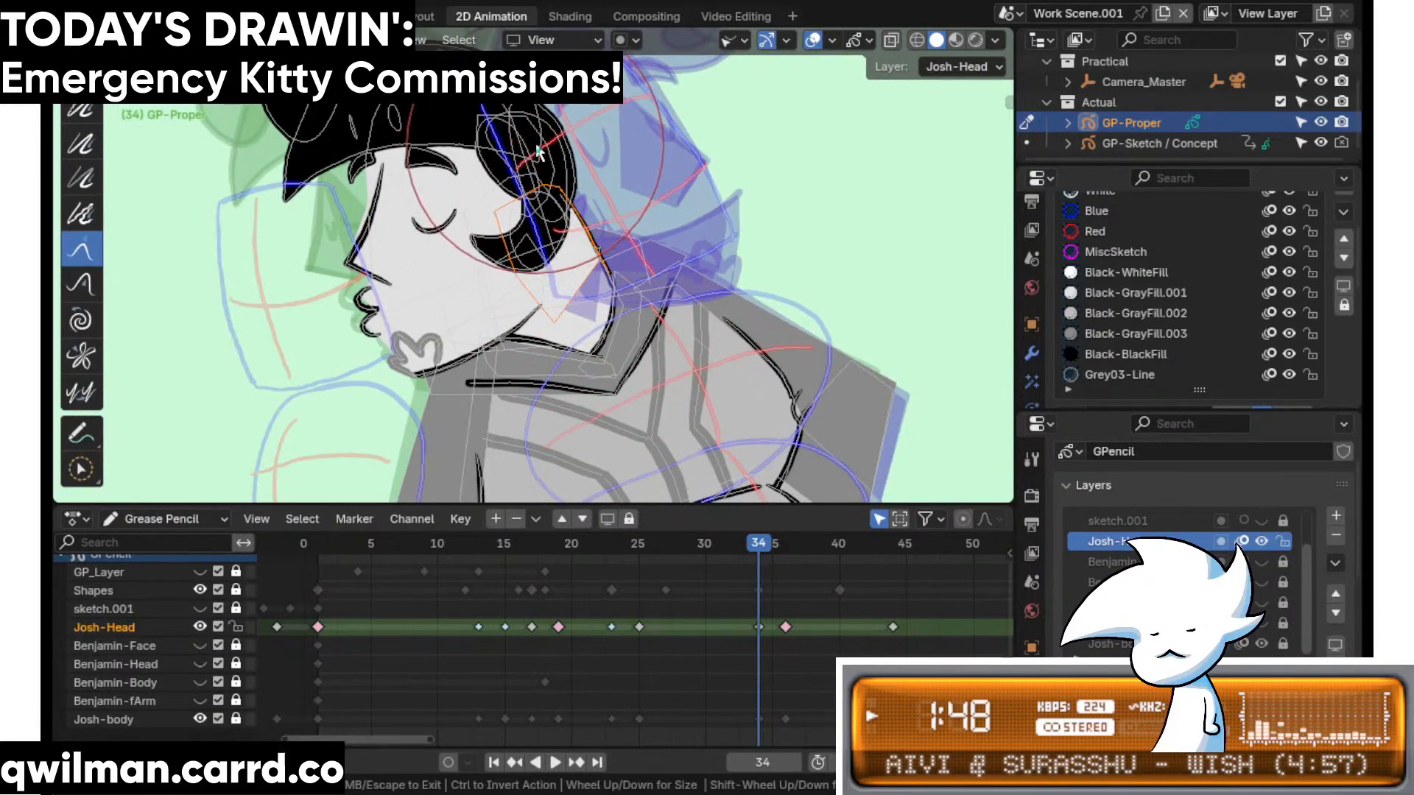
pyautogui.moveTo(631, 216); pyautogui.dragTo(637, 327)
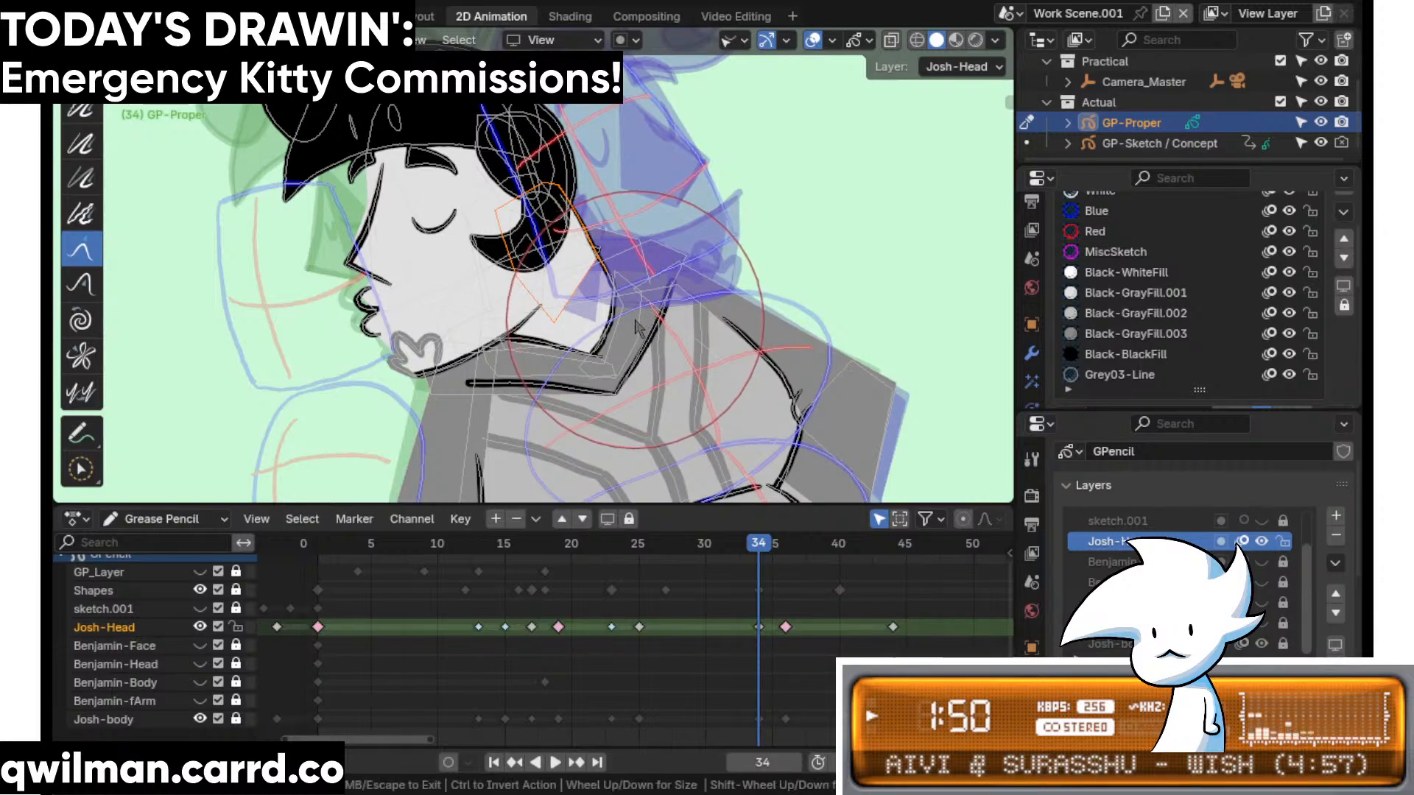
# - Circle-select the rounded fill behind the sideburn and adjust it at the nape with the Grab brush
pyautogui.scroll(5, 612, 313)
pyautogui.press('w')
pyautogui.click(670, 210)
pyautogui.hotkey('shift', 'space')
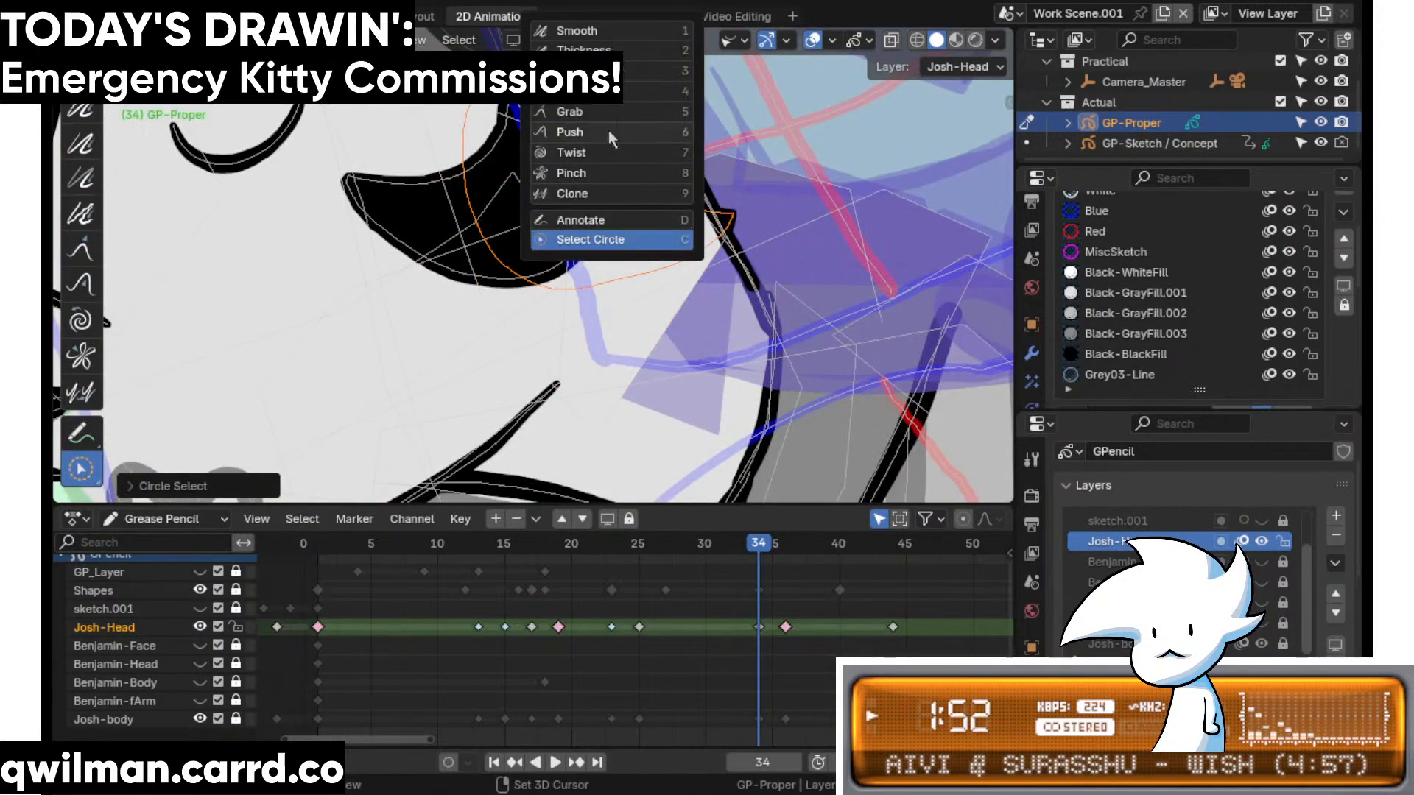
pyautogui.click(598, 113)
pyautogui.scroll(-3, 581, 184)
pyautogui.scroll(-2, 578, 193)
pyautogui.moveTo(565, 209)
pyautogui.mouseDown()
pyautogui.moveTo(653, 236)
pyautogui.moveTo(565, 154)
pyautogui.moveTo(574, 166)
pyautogui.moveTo(548, 169)
pyautogui.mouseUp()
pyautogui.moveTo(572, 324)
pyautogui.keyDown('shift'); pyautogui.mouseDown(button='middle')
pyautogui.moveTo(679, 277)
pyautogui.moveTo(601, 293)
pyautogui.mouseUp(button='middle'); pyautogui.keyUp('shift')
# - Circle-select both lip strokes and reshape them toward the face outline with the Grab brush
pyautogui.scroll(3, 586, 262)
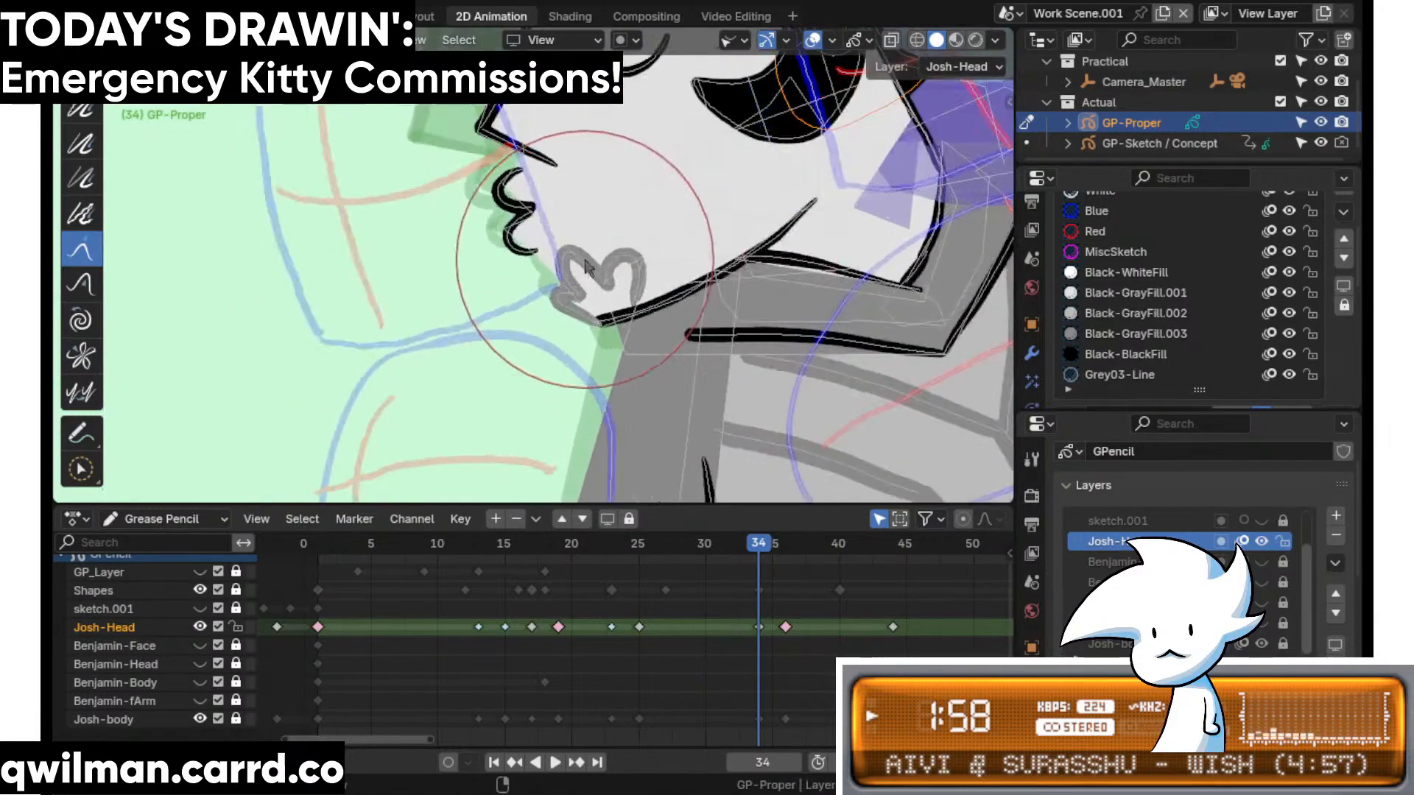
pyautogui.scroll(6, 582, 261)
pyautogui.press('w')
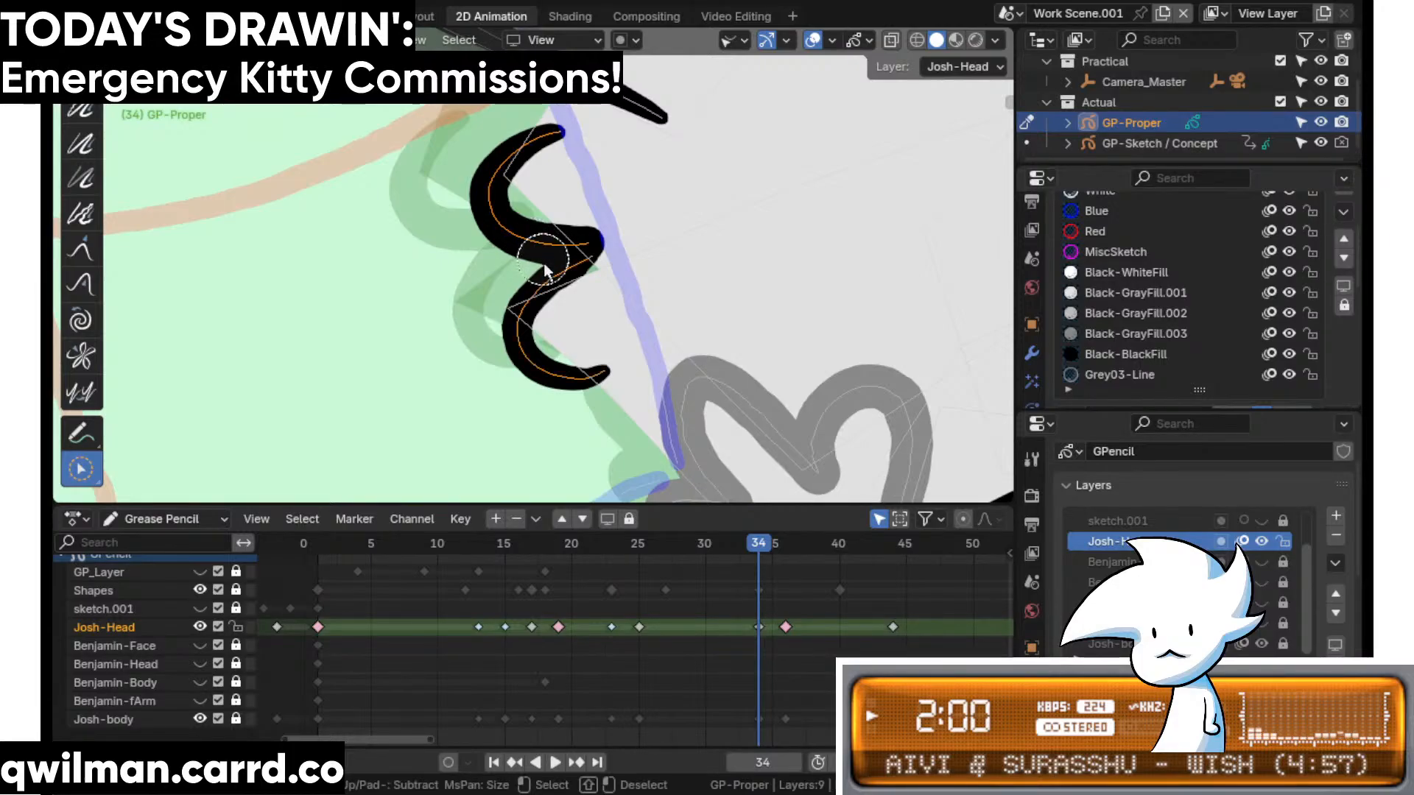
pyautogui.click(543, 263)
pyautogui.hotkey('shift', 'space')
pyautogui.click(481, 113)
pyautogui.scroll(-4, 505, 266)
pyautogui.moveTo(508, 271); pyautogui.dragTo(503, 242)
pyautogui.moveTo(545, 326); pyautogui.dragTo(527, 312)
pyautogui.scroll(2, 519, 289)
pyautogui.moveTo(479, 267); pyautogui.dragTo(467, 281)
pyautogui.moveTo(452, 158); pyautogui.dragTo(449, 148)
pyautogui.moveTo(583, 130); pyautogui.dragTo(573, 144)
pyautogui.moveTo(501, 193); pyautogui.dragTo(488, 201)
# - Circle-select the face fill beside the lower lip and nudge its edge with the Grab brush
pyautogui.hotkey('shift', 'space')
pyautogui.click(591, 298)
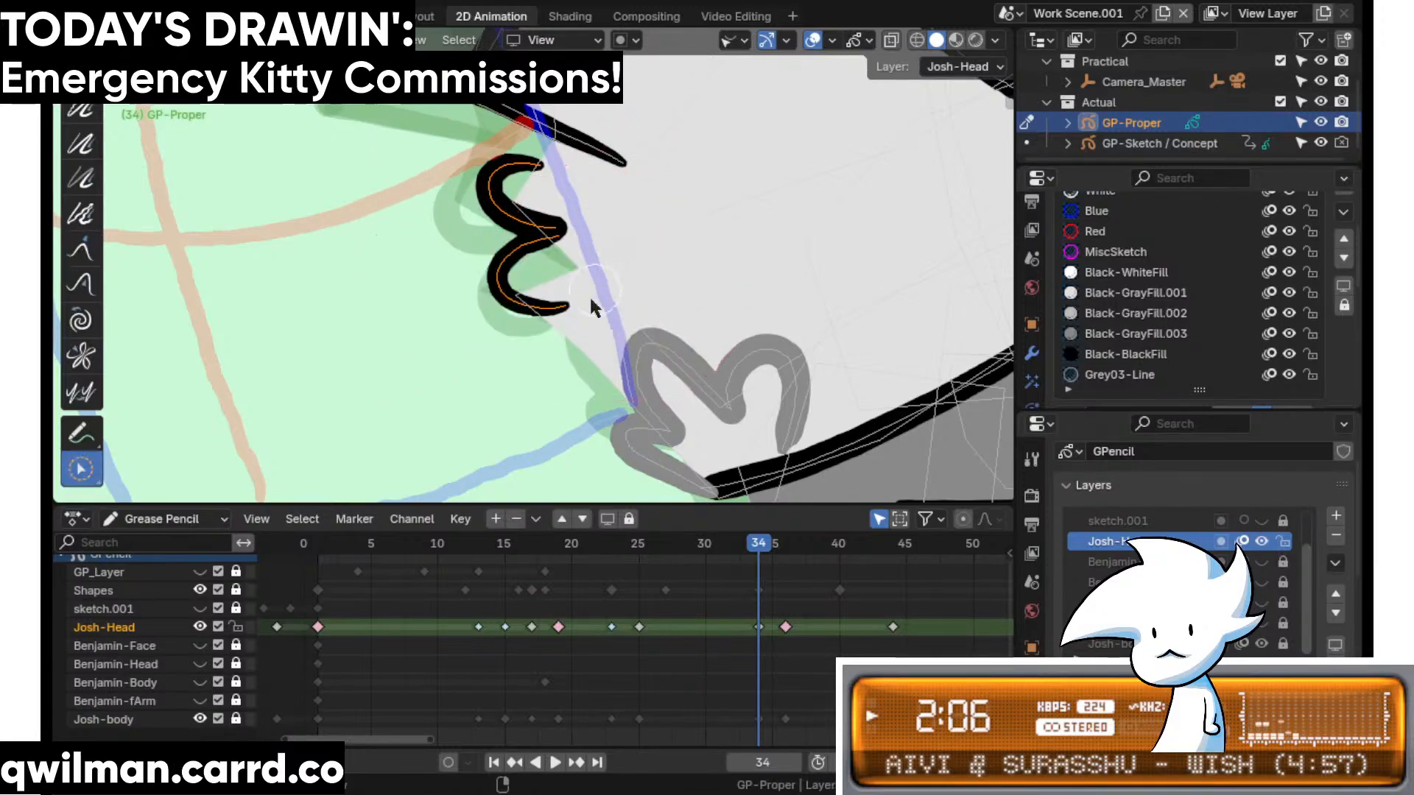
pyautogui.click(572, 322)
pyautogui.hotkey('shift', 'space')
pyautogui.click(510, 195)
pyautogui.scroll(-3, 527, 262)
pyautogui.moveTo(519, 290); pyautogui.dragTo(502, 271)
# - Circle-select the large face fill behind the upper lip and pull its edge to match the lips with the Grab brush
pyautogui.scroll(1, 542, 254)
pyautogui.scroll(3, 536, 259)
pyautogui.press('w')
pyautogui.hotkey('shift', 'space')
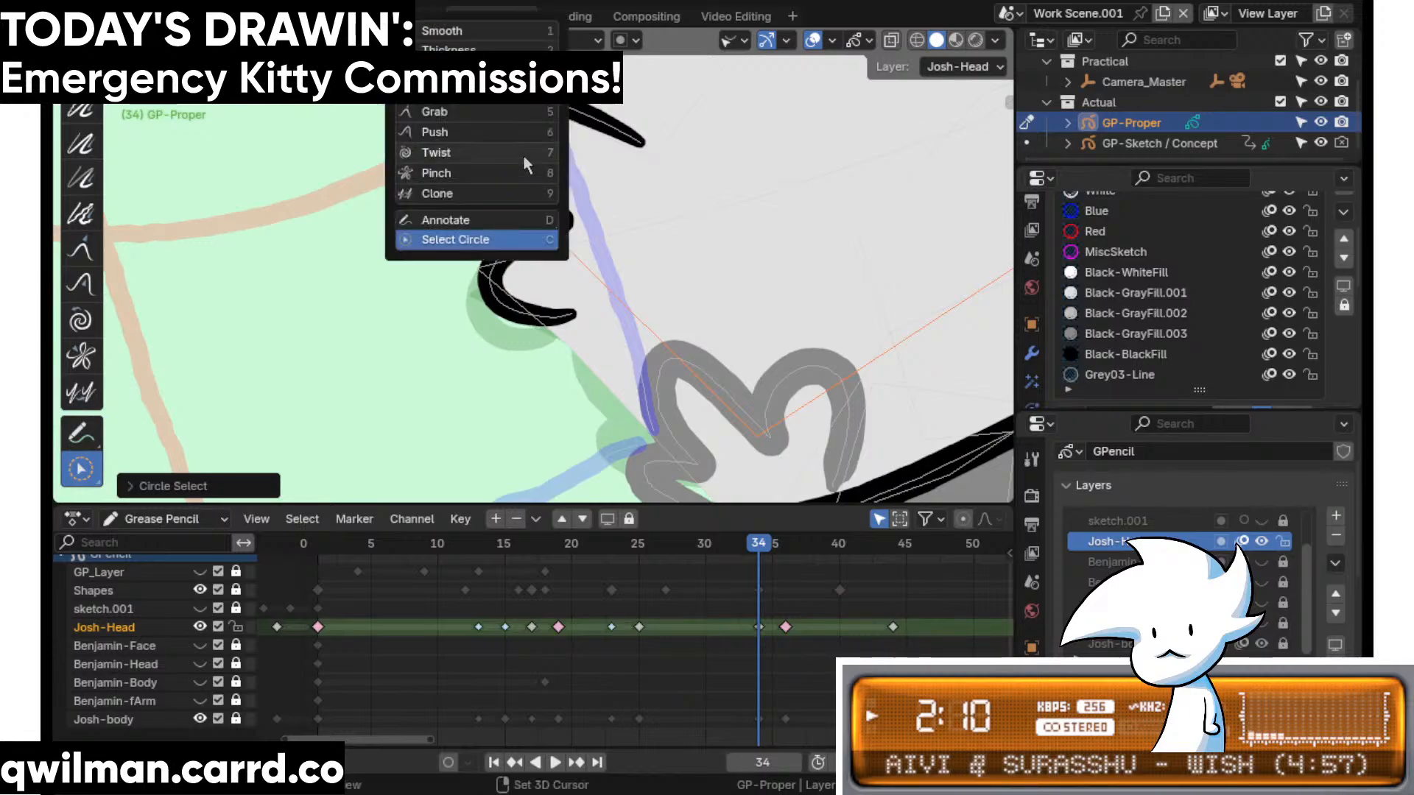
pyautogui.click(474, 105)
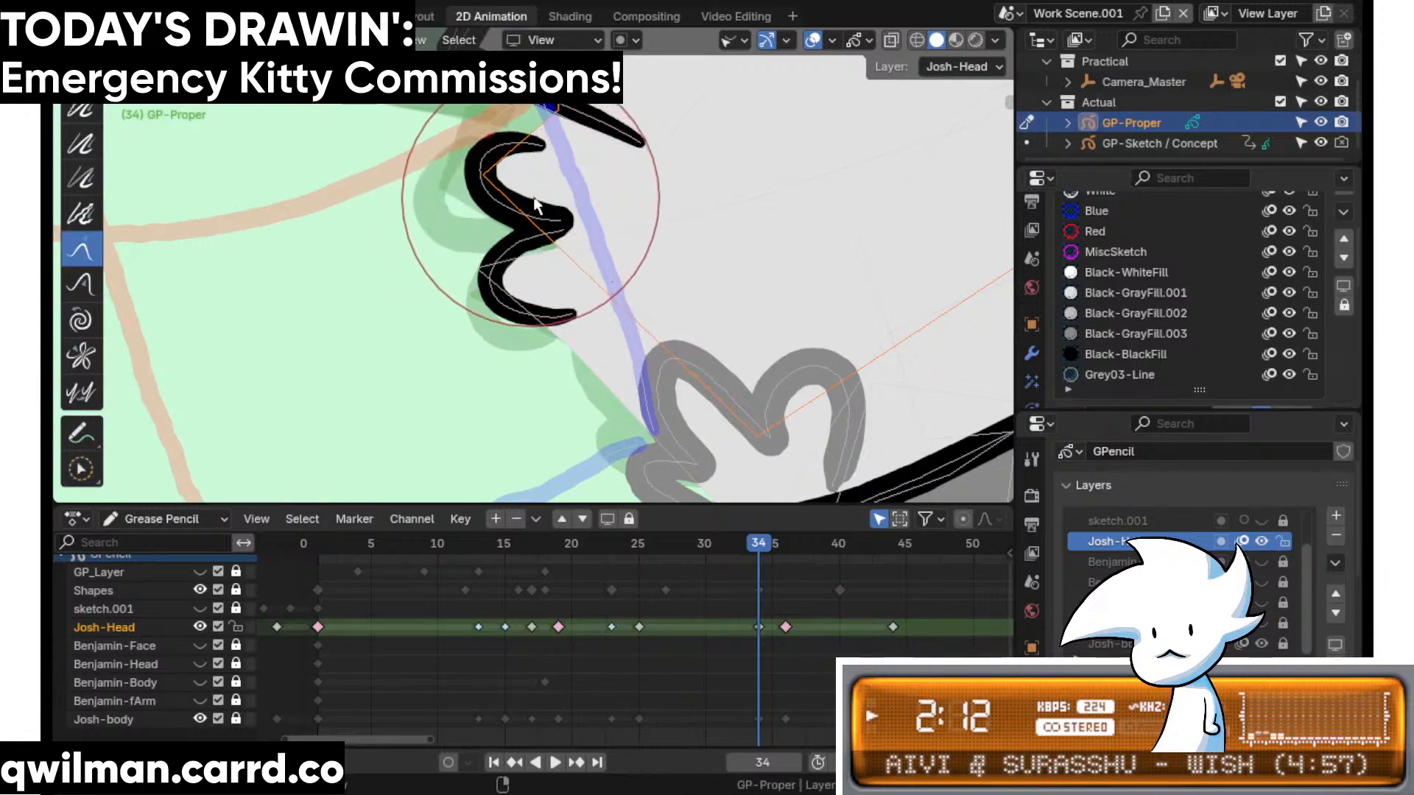
pyautogui.scroll(-5, 534, 198)
pyautogui.keyDown('shift'); pyautogui.moveTo(545, 198); pyautogui.dragTo(603, 278, button='middle'); pyautogui.keyUp('shift')
# - Circle-select the nose fill at its tip and fit it to the nose outline with the Grab brush
pyautogui.scroll(4, 602, 278)
pyautogui.press('w')
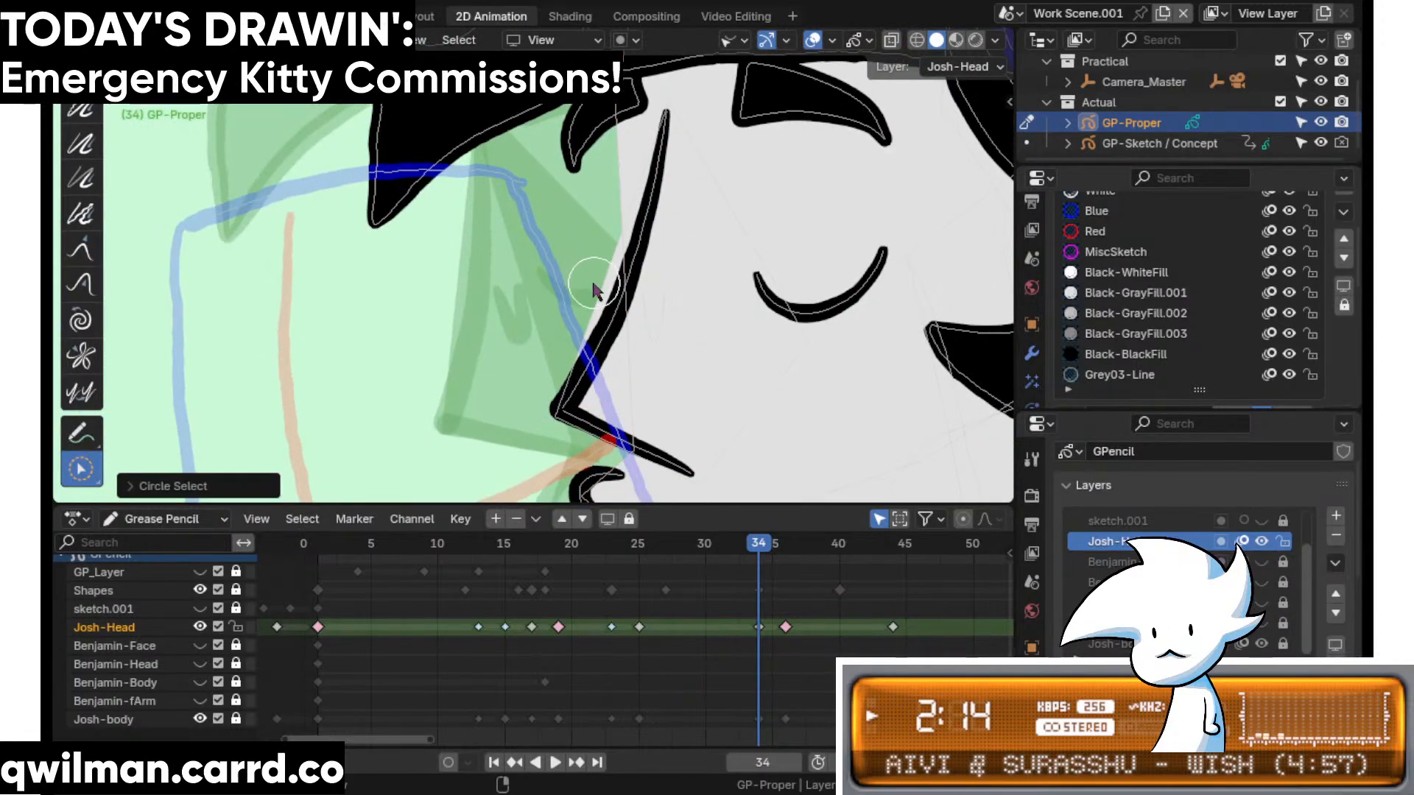
pyautogui.keyDown('shift'); pyautogui.moveTo(603, 355); pyautogui.dragTo(593, 316, button='middle'); pyautogui.keyUp('shift')
pyautogui.scroll(3, 561, 361)
pyautogui.click(529, 396)
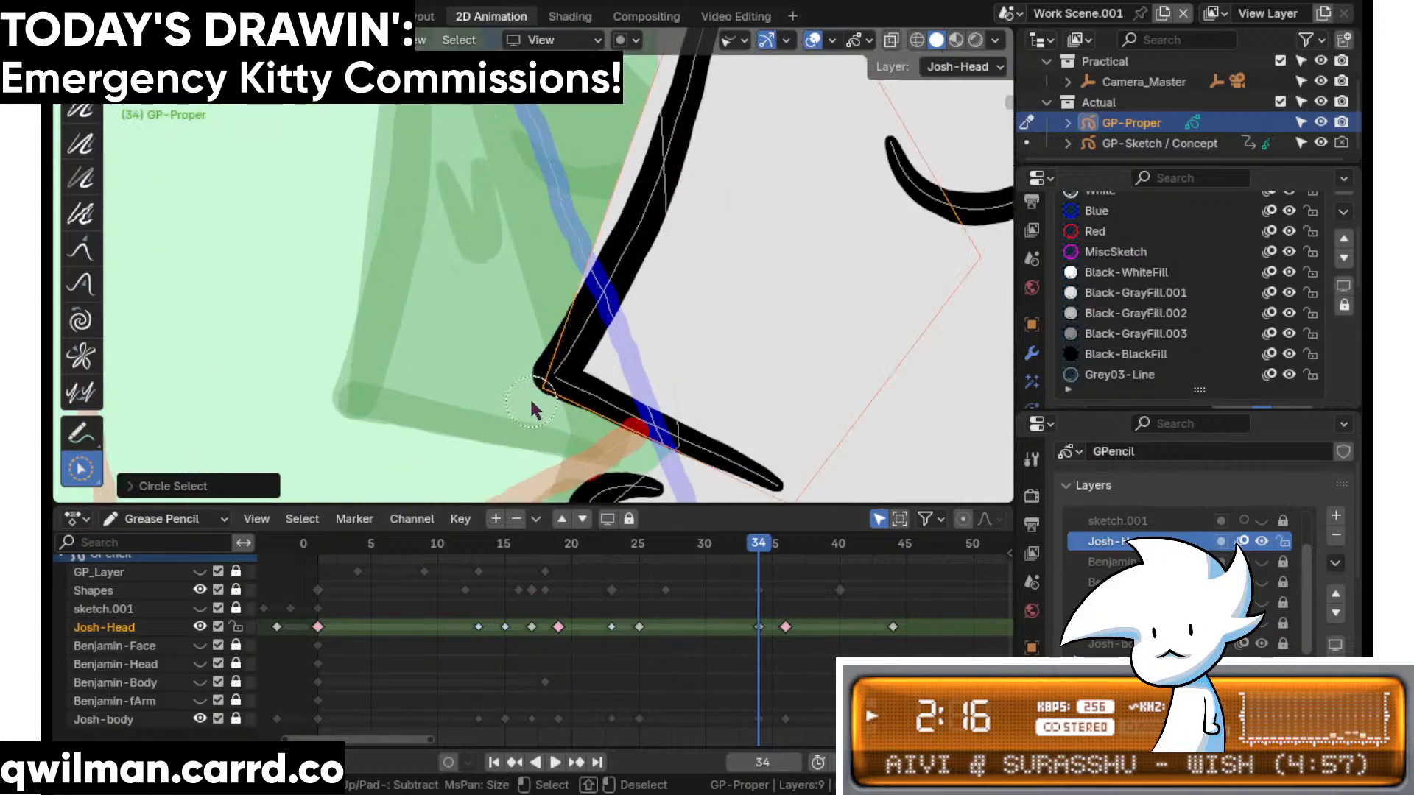
pyautogui.hotkey('shift', 'space')
pyautogui.click(560, 118)
pyautogui.scroll(-2, 555, 142)
pyautogui.scroll(2, 571, 267)
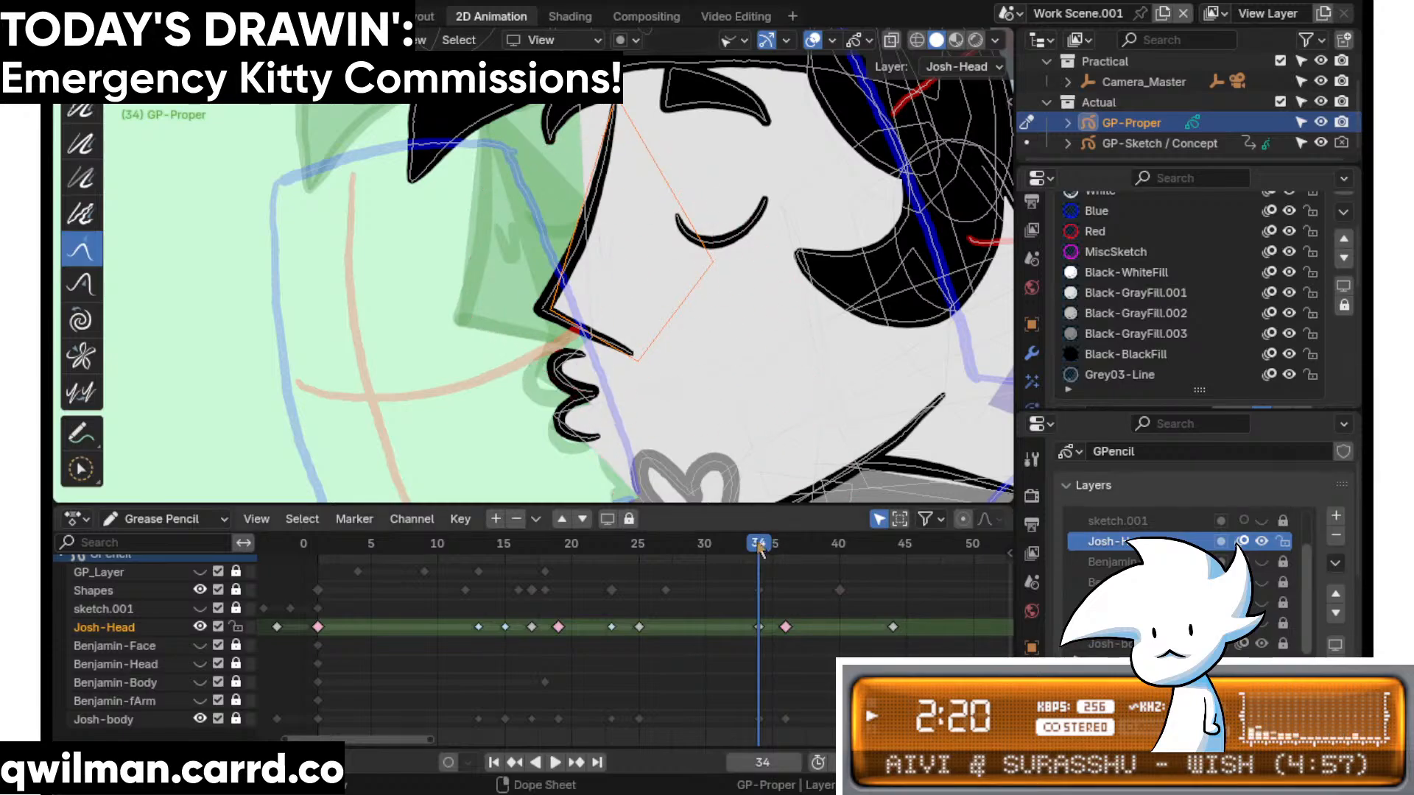
# - Play the animation through the frames around 34 to check the head motion, and return to frame 34
pyautogui.moveTo(761, 550); pyautogui.dragTo(648, 557)
pyautogui.press('space')
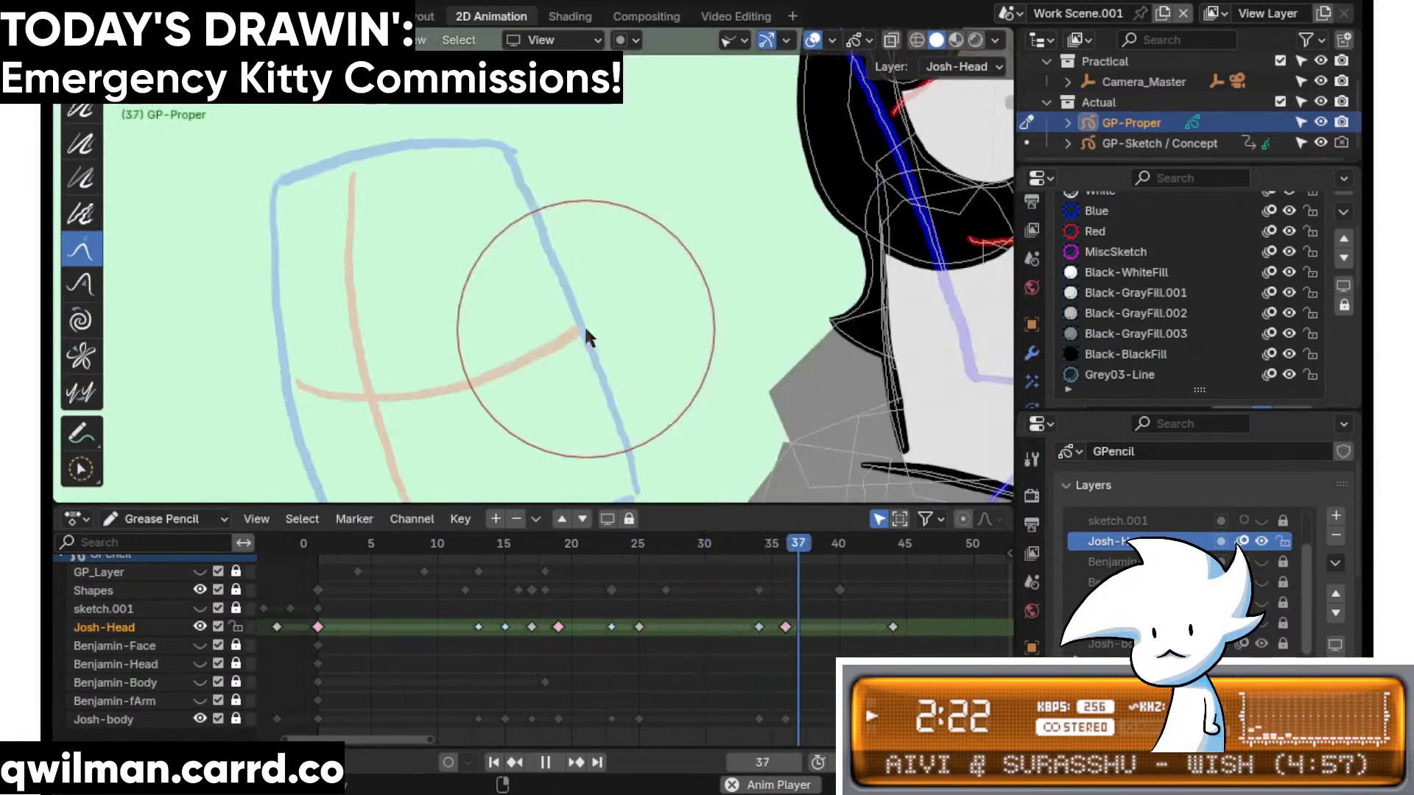
pyautogui.press('space')
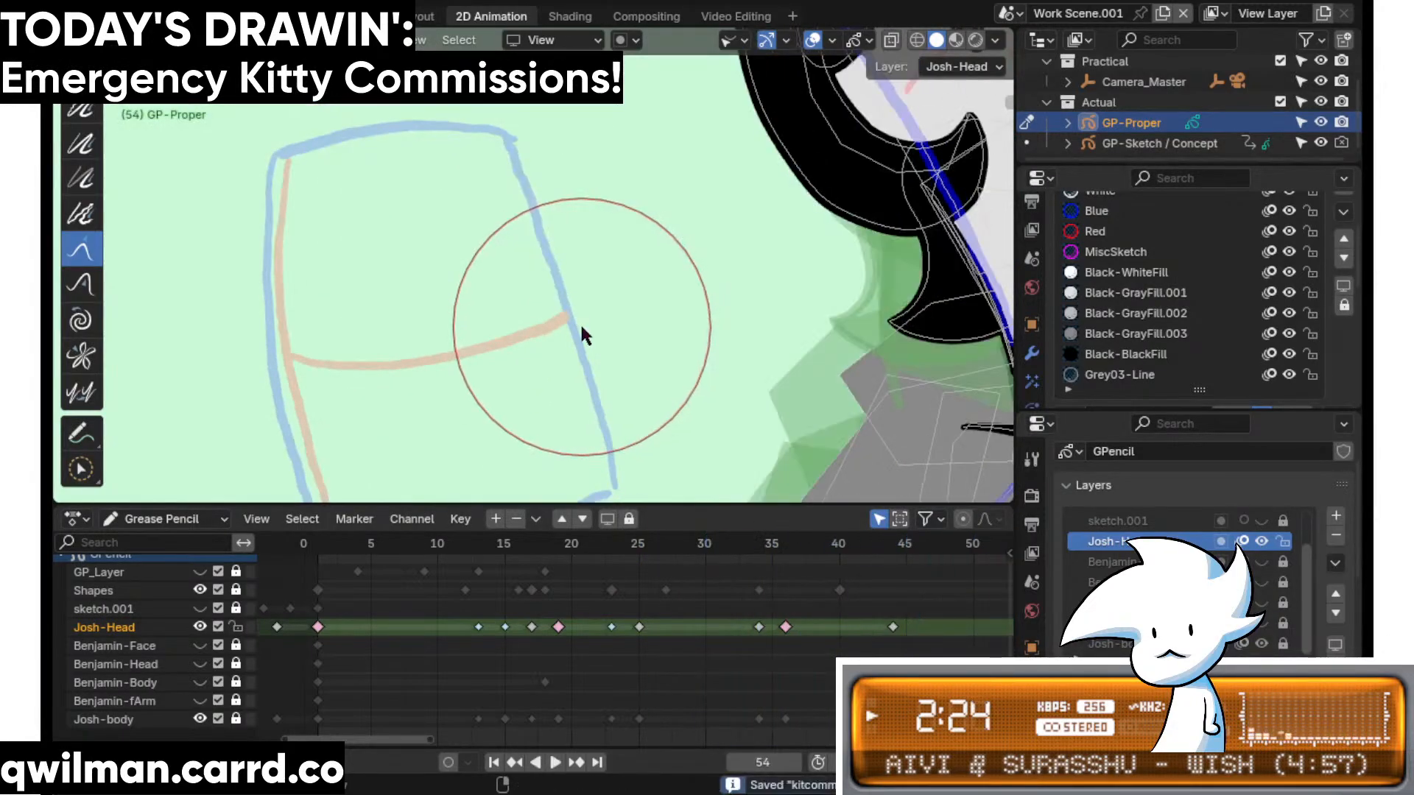
pyautogui.moveTo(769, 547)
pyautogui.mouseDown()
pyautogui.moveTo(748, 546)
pyautogui.moveTo(763, 551)
pyautogui.mouseUp()
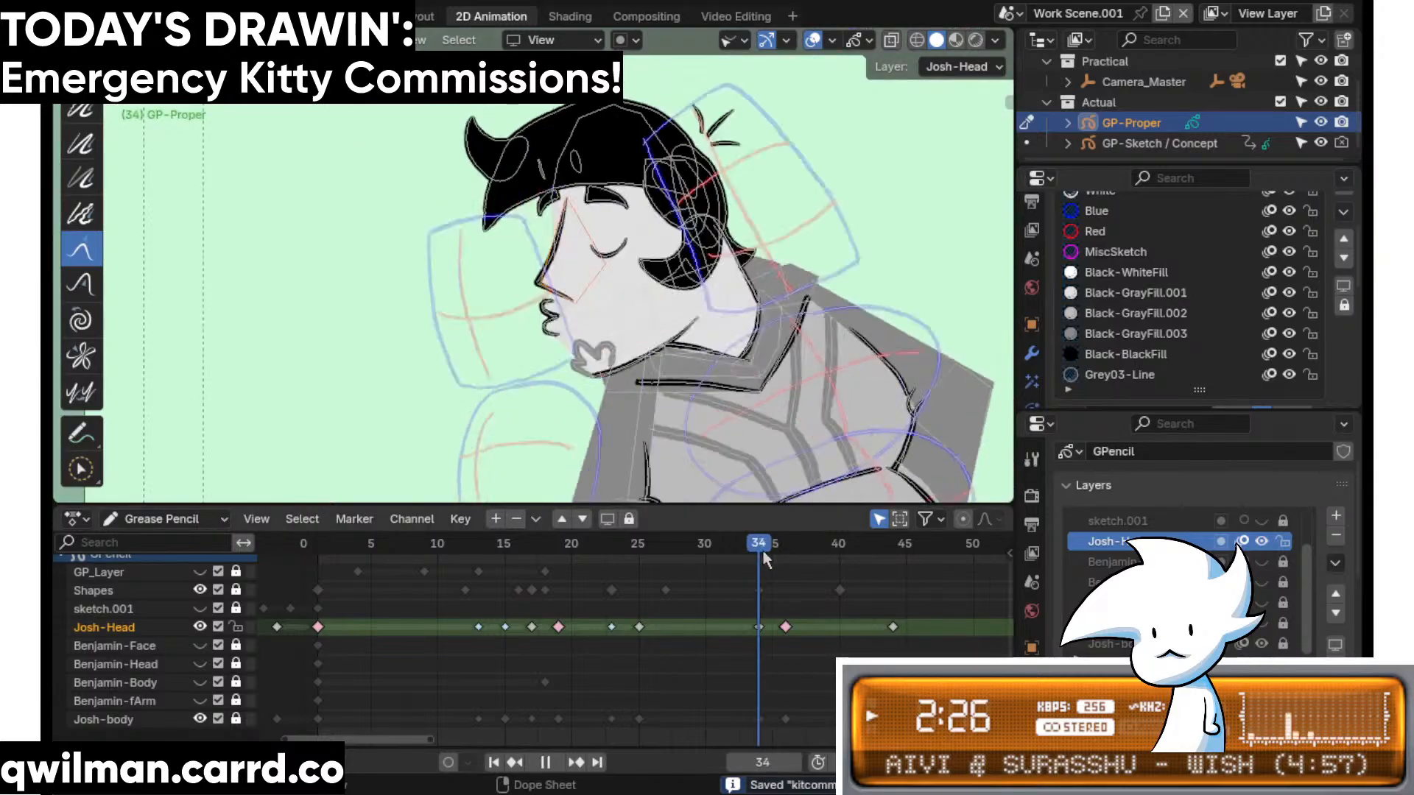
# - Unlock the Josh-body layer to make the gray collar fill beneath the jaw selectable
pyautogui.scroll(6, 677, 324)
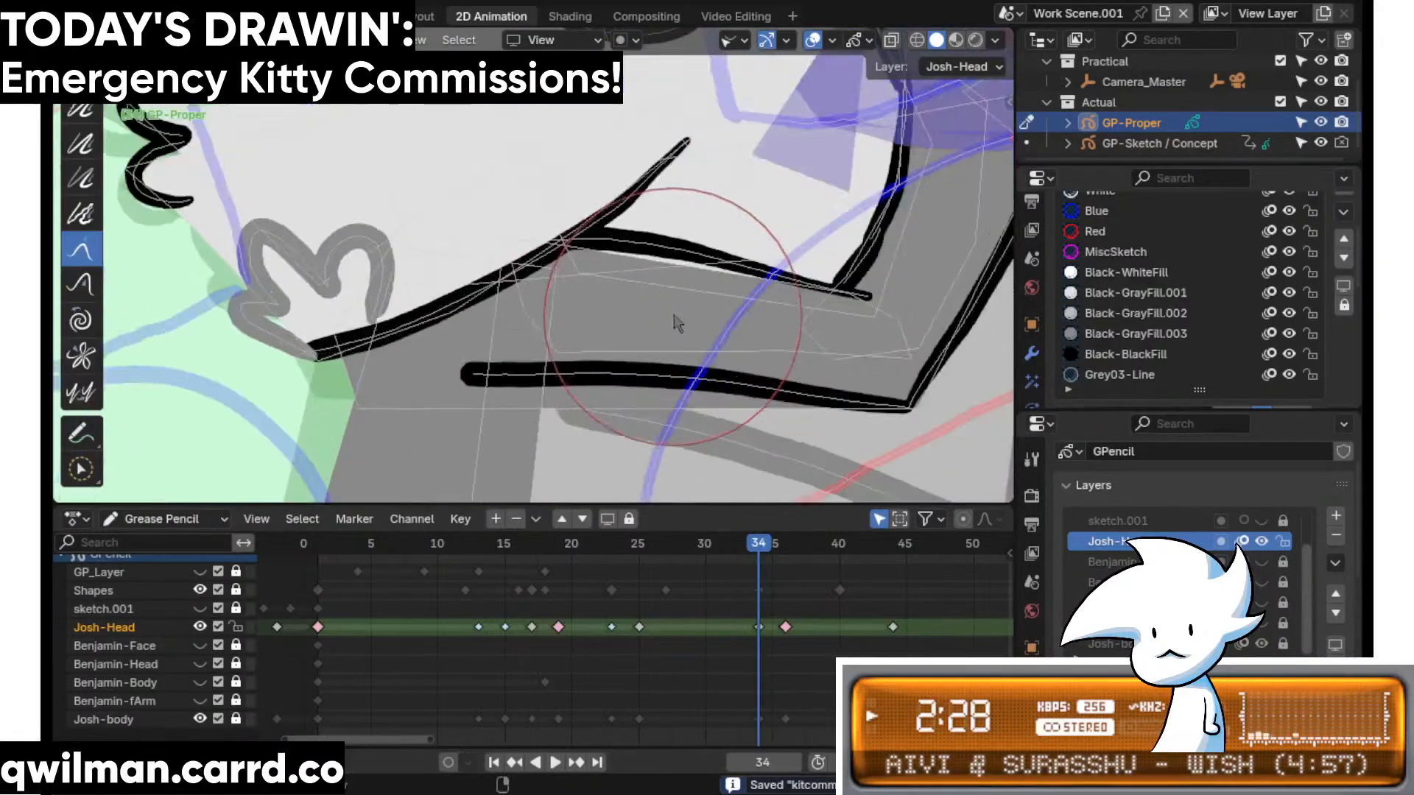
pyautogui.scroll(3, 677, 323)
pyautogui.click(831, 248)
pyautogui.keyDown('shift'); pyautogui.moveTo(832, 252); pyautogui.dragTo(490, 283, button='middle'); pyautogui.keyUp('shift')
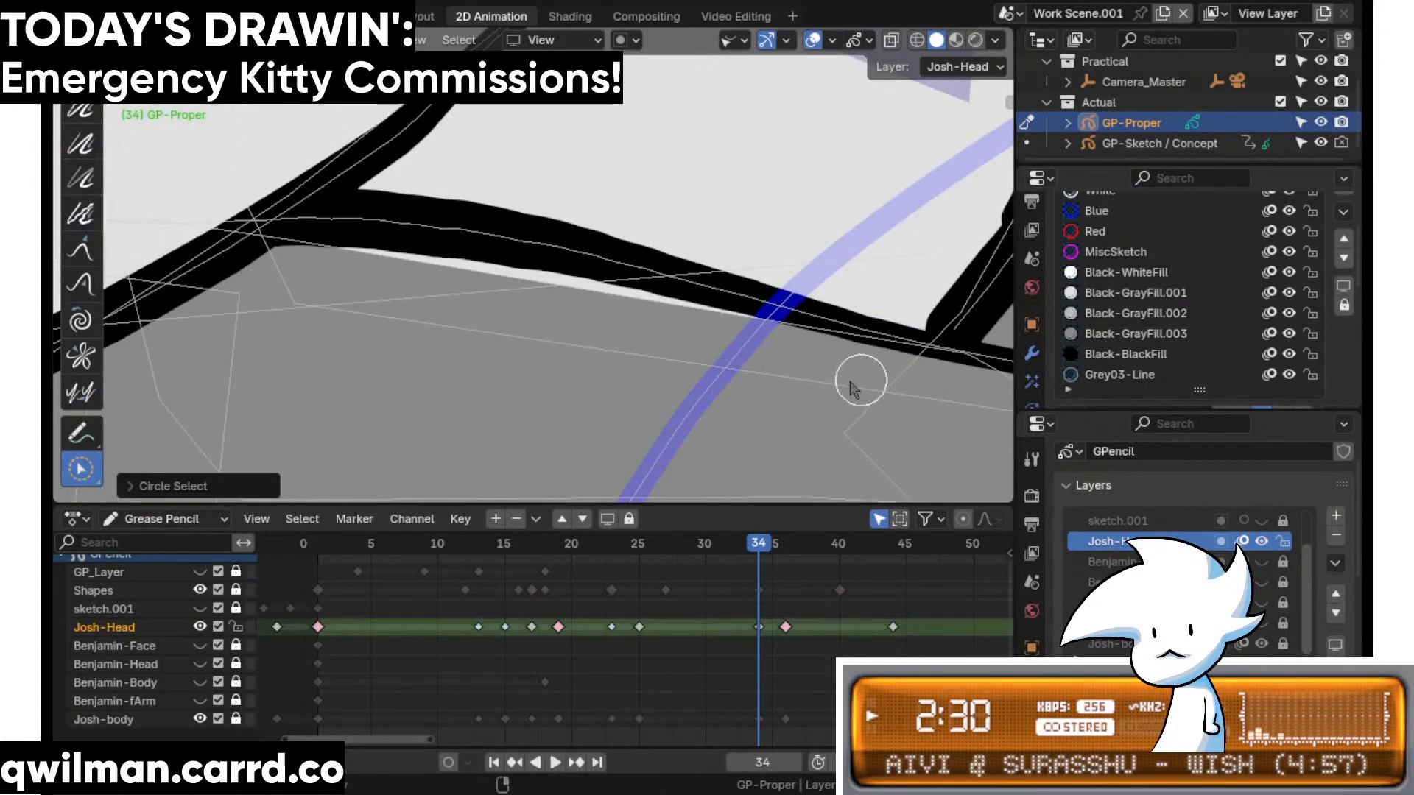
pyautogui.keyDown('shift'); pyautogui.moveTo(924, 381); pyautogui.dragTo(659, 338, button='middle'); pyautogui.keyUp('shift')
pyautogui.scroll(-2, 711, 338)
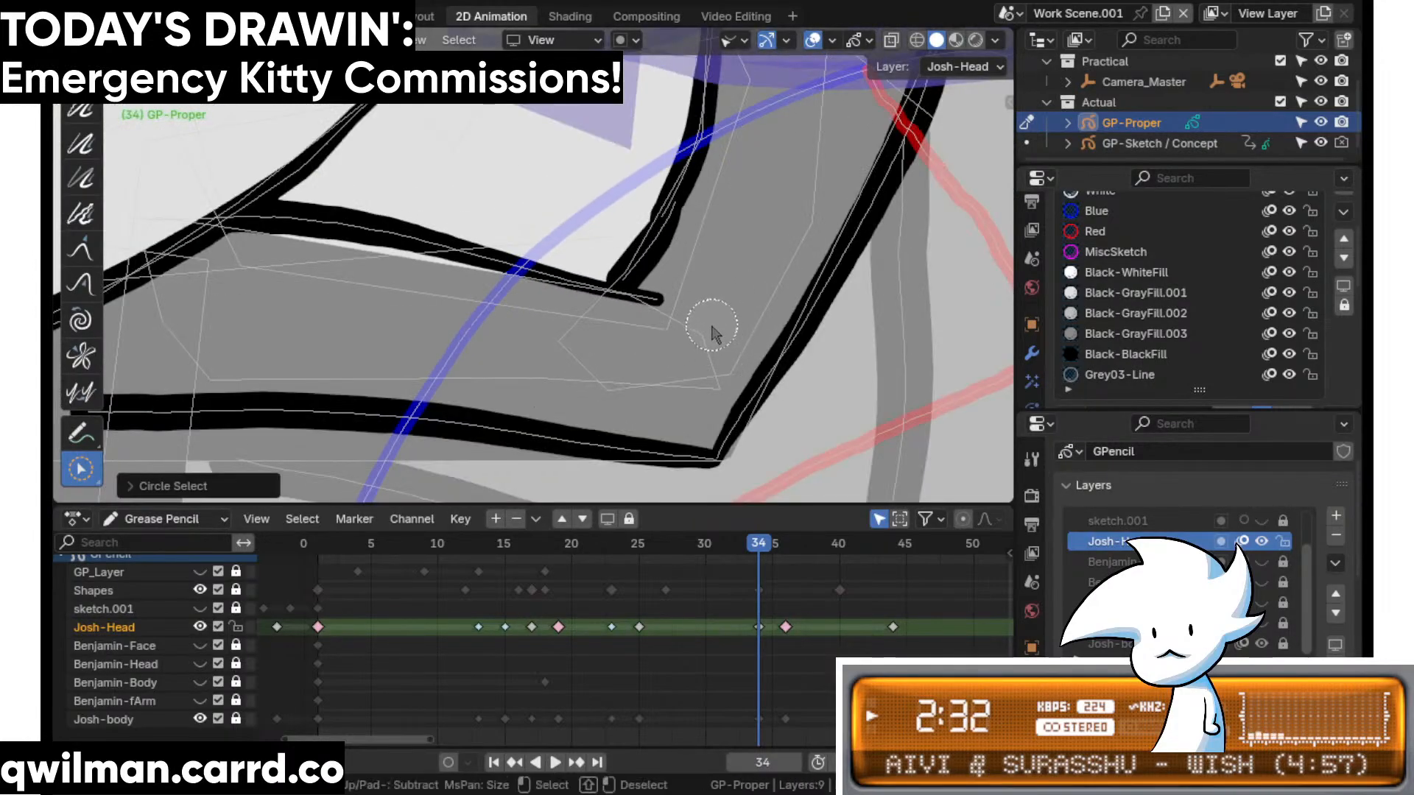
pyautogui.click(236, 718)
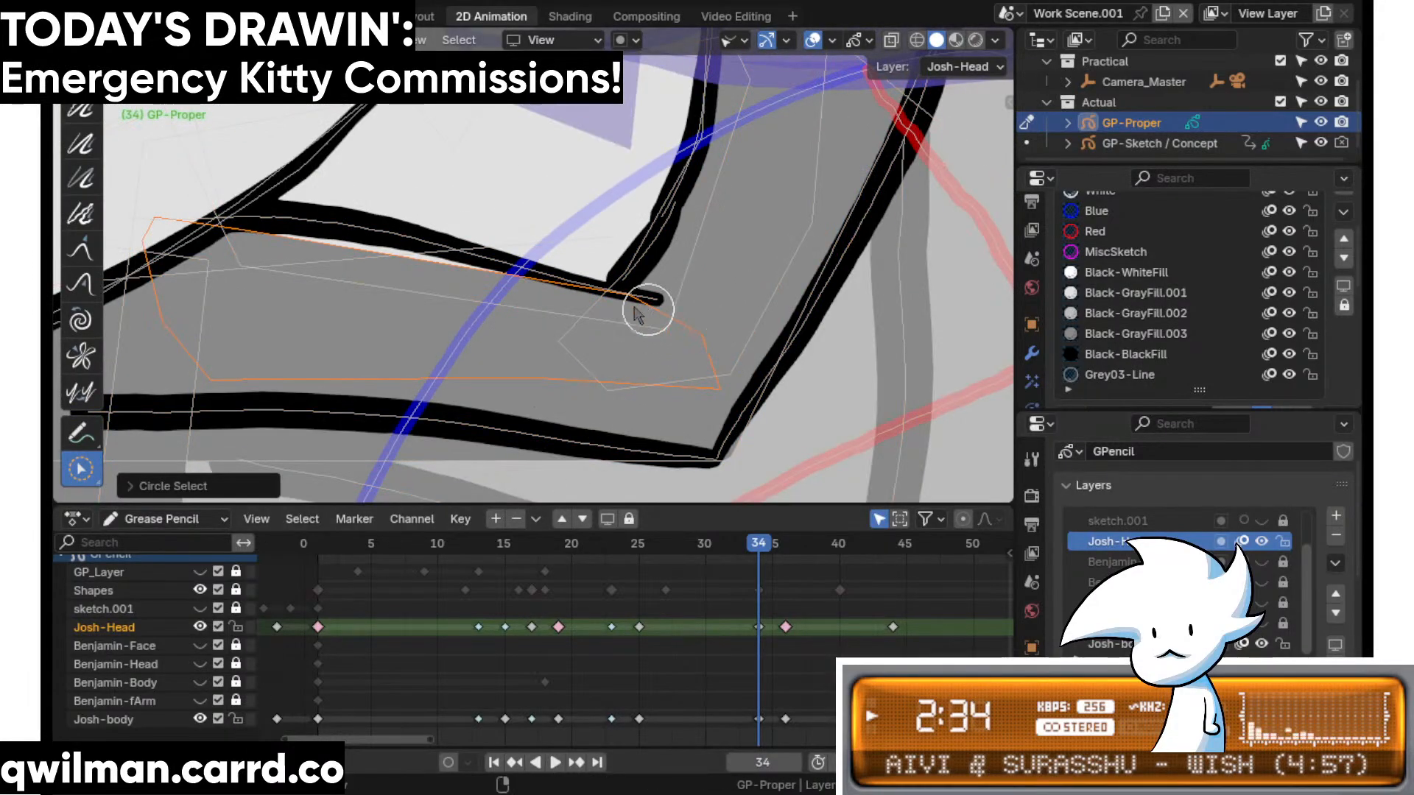
# - Pull the upper edge of the gray collar fill up under the neckline stroke with the Grab brush, closing the white gap
pyautogui.hotkey('shift', 'space')
pyautogui.hotkey('shift', 'space')
pyautogui.click(474, 112)
pyautogui.keyDown('shift'); pyautogui.moveTo(432, 272); pyautogui.dragTo(603, 369, button='middle'); pyautogui.keyUp('shift')
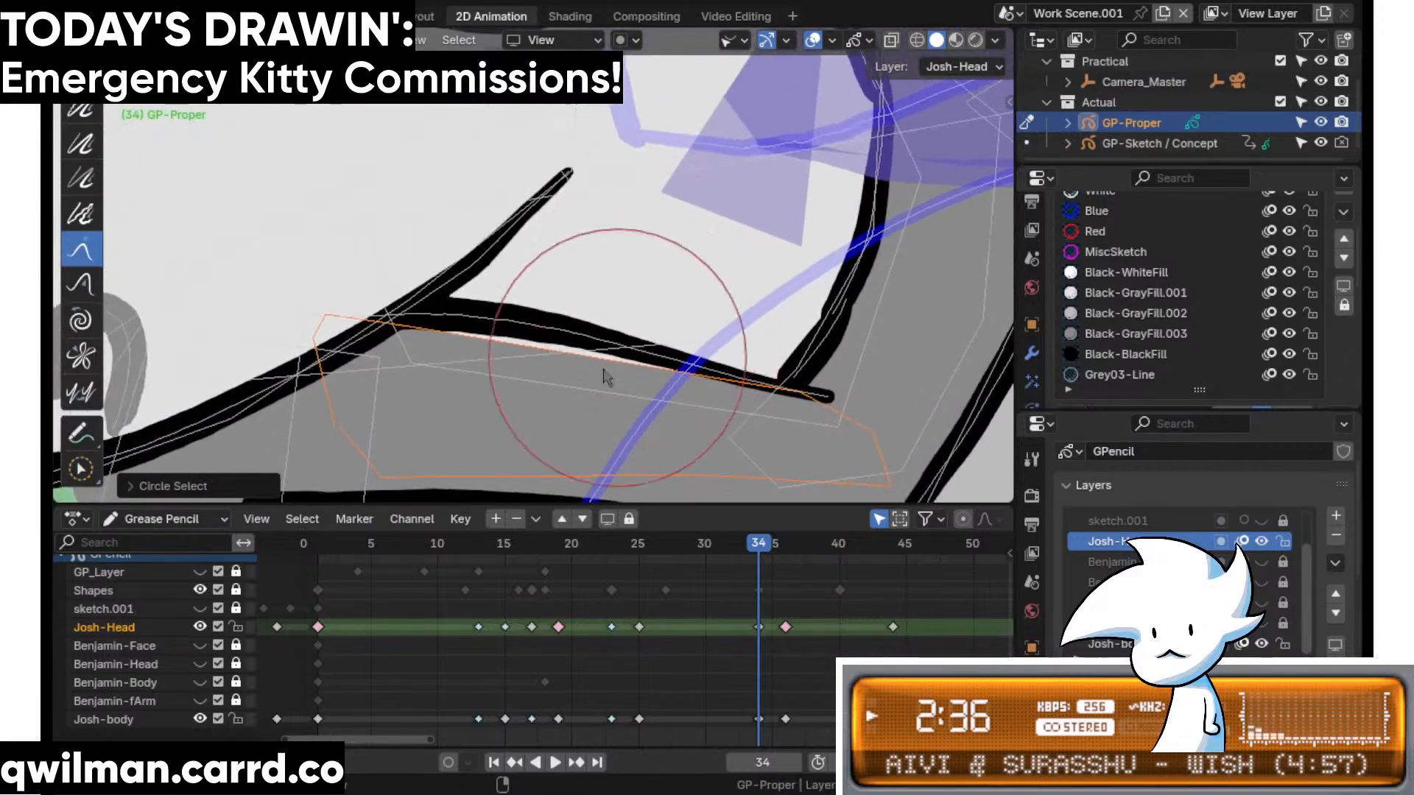
pyautogui.moveTo(602, 370); pyautogui.dragTo(589, 349)
pyautogui.moveTo(766, 408)
pyautogui.mouseDown()
pyautogui.moveTo(695, 372)
pyautogui.moveTo(530, 355)
pyautogui.mouseUp()
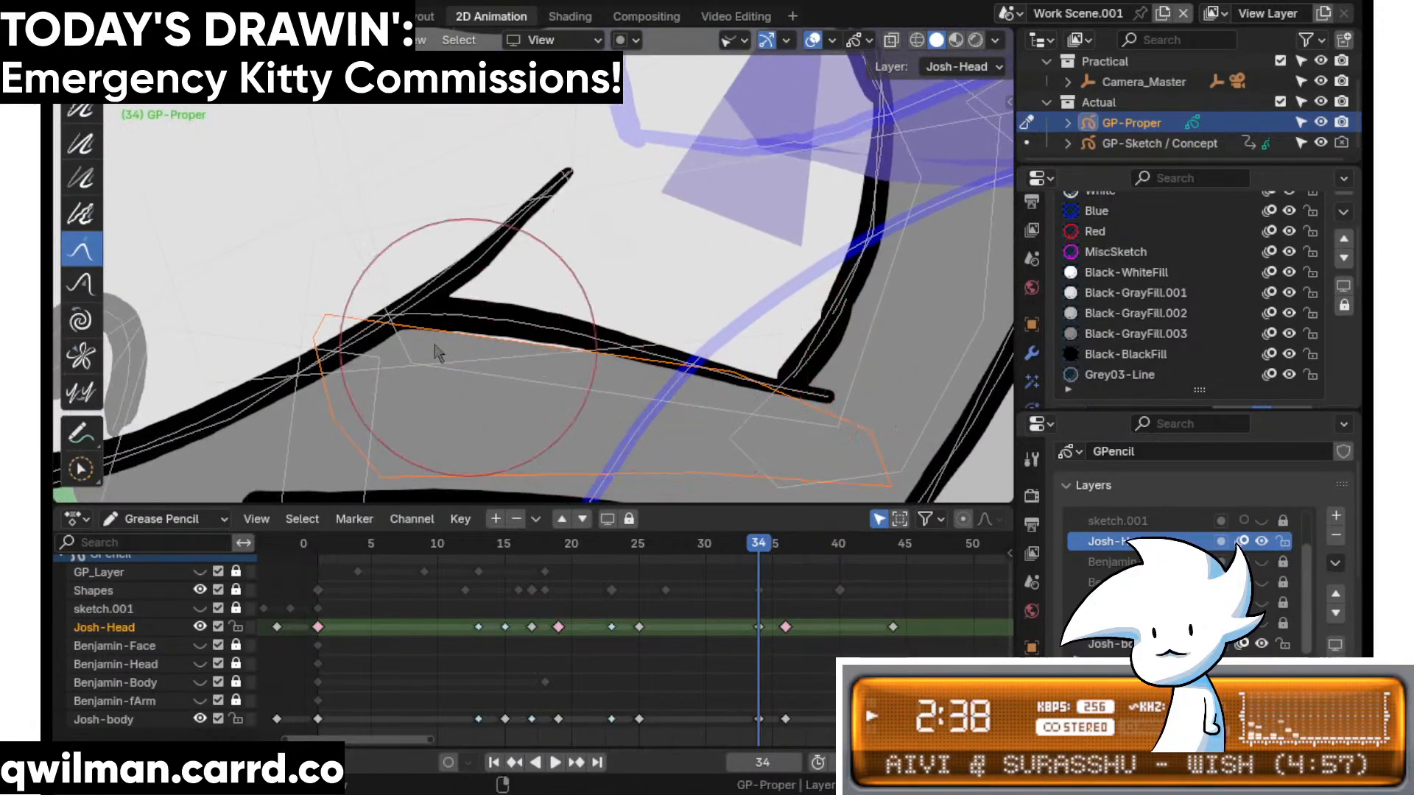
pyautogui.moveTo(357, 338); pyautogui.dragTo(318, 299)
pyautogui.moveTo(764, 328); pyautogui.dragTo(675, 313)
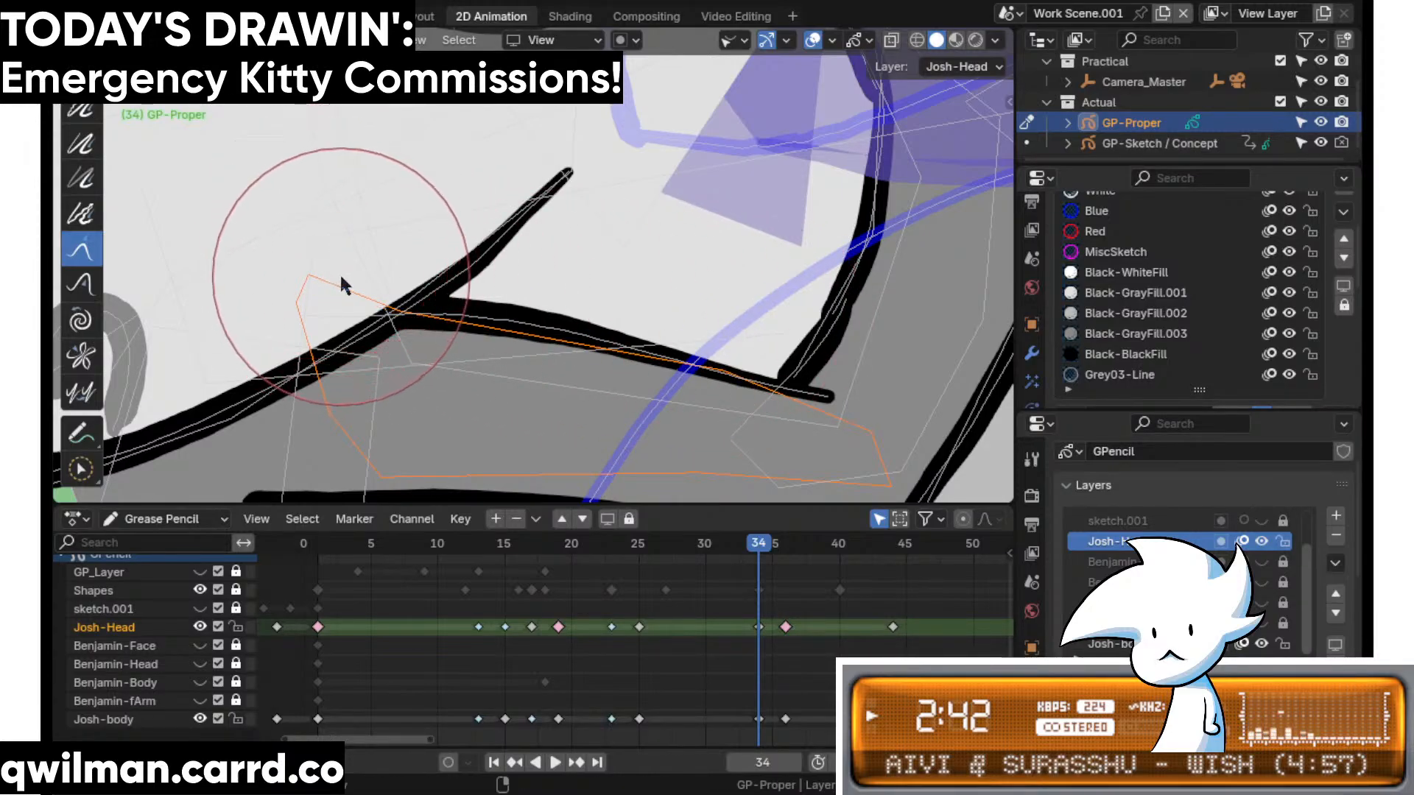
# - Scrub between frames 34 and 48 to compare the torso and collar shapes, and return to frame 34
pyautogui.scroll(-5, 686, 316)
pyautogui.keyDown('shift'); pyautogui.moveTo(665, 374); pyautogui.dragTo(682, 189, button='middle'); pyautogui.keyUp('shift')
pyautogui.scroll(-3, 692, 303)
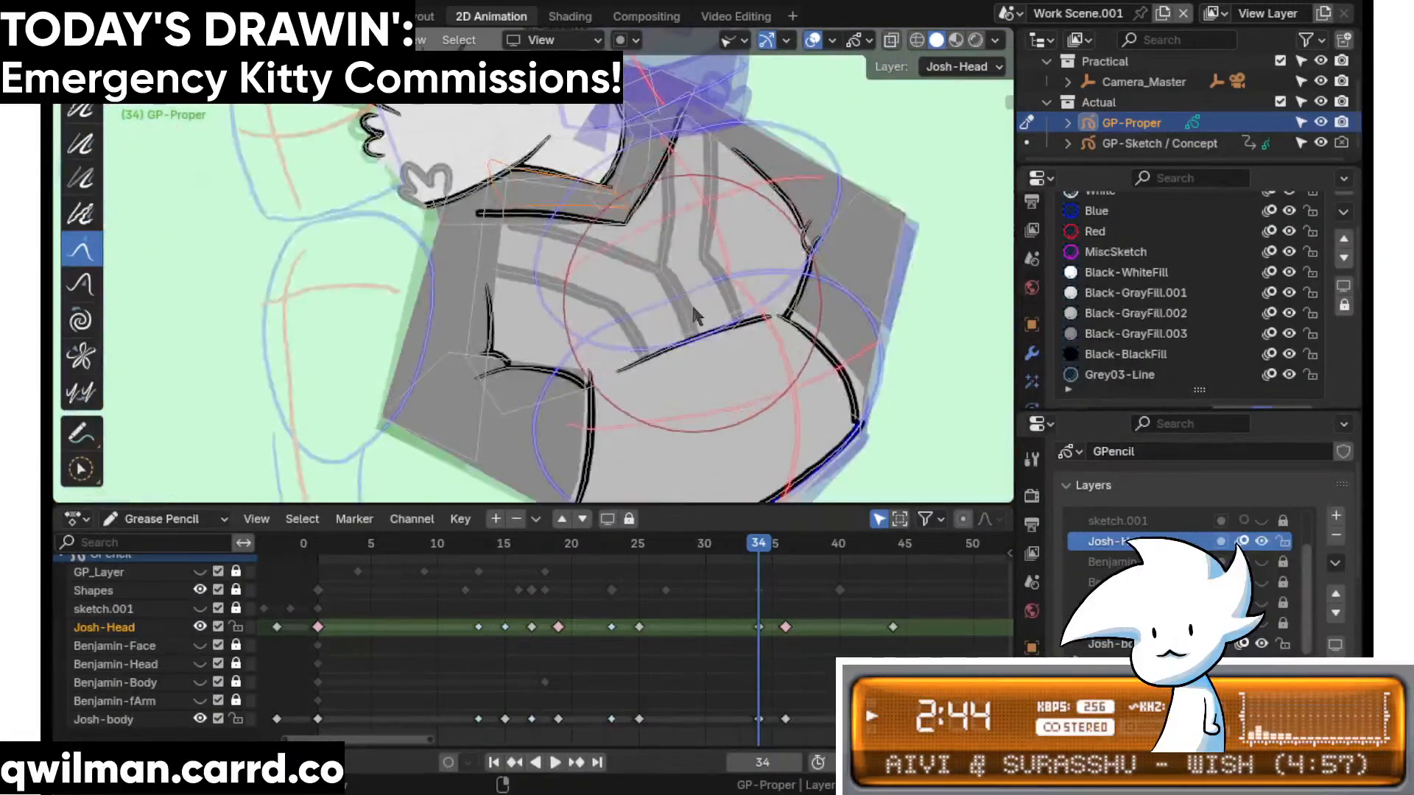
pyautogui.moveTo(761, 549)
pyautogui.mouseDown()
pyautogui.moveTo(788, 551)
pyautogui.moveTo(647, 561)
pyautogui.moveTo(798, 563)
pyautogui.moveTo(947, 518)
pyautogui.mouseUp()
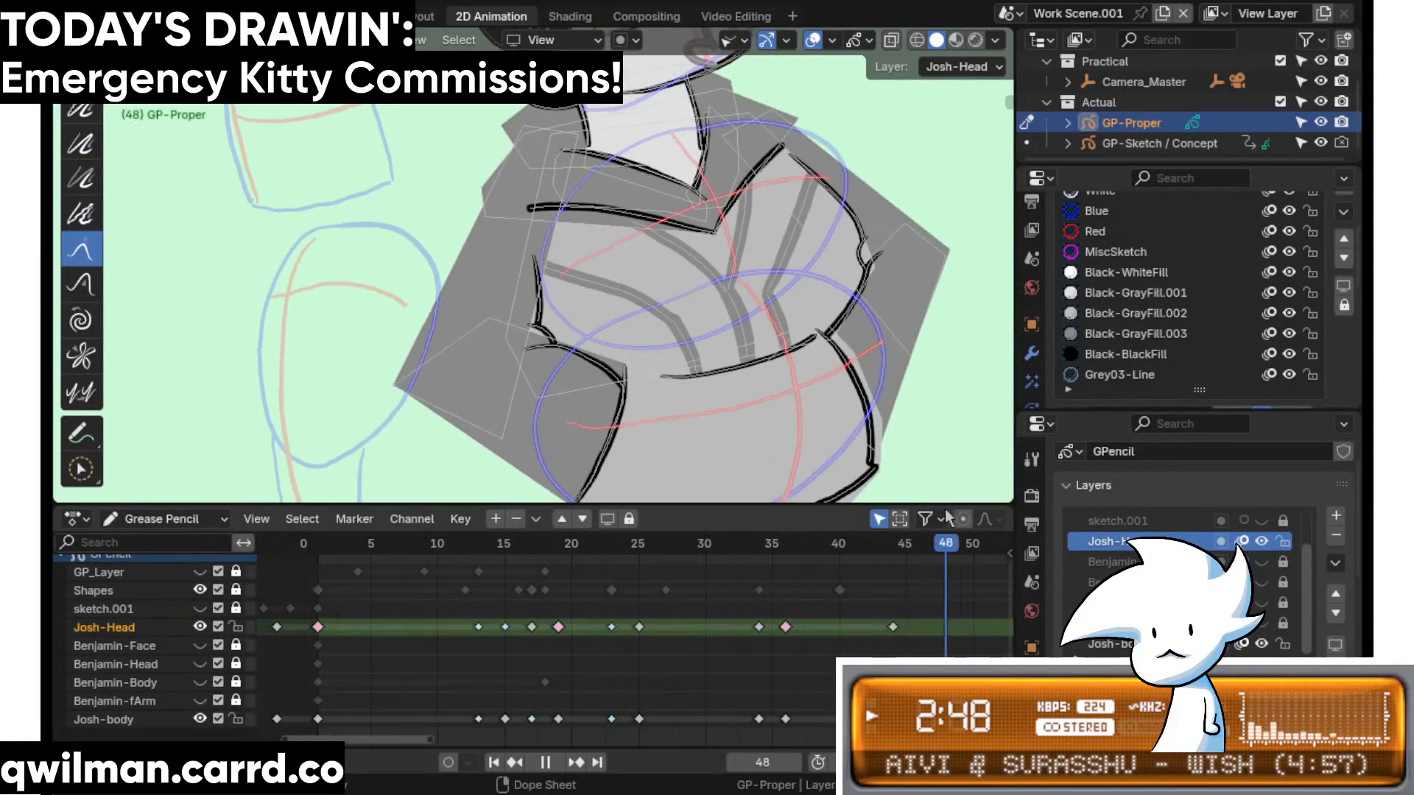
pyautogui.moveTo(766, 559)
pyautogui.mouseDown()
pyautogui.moveTo(670, 563)
pyautogui.moveTo(839, 567)
pyautogui.moveTo(735, 580)
pyautogui.moveTo(771, 578)
pyautogui.moveTo(759, 581)
pyautogui.mouseUp()
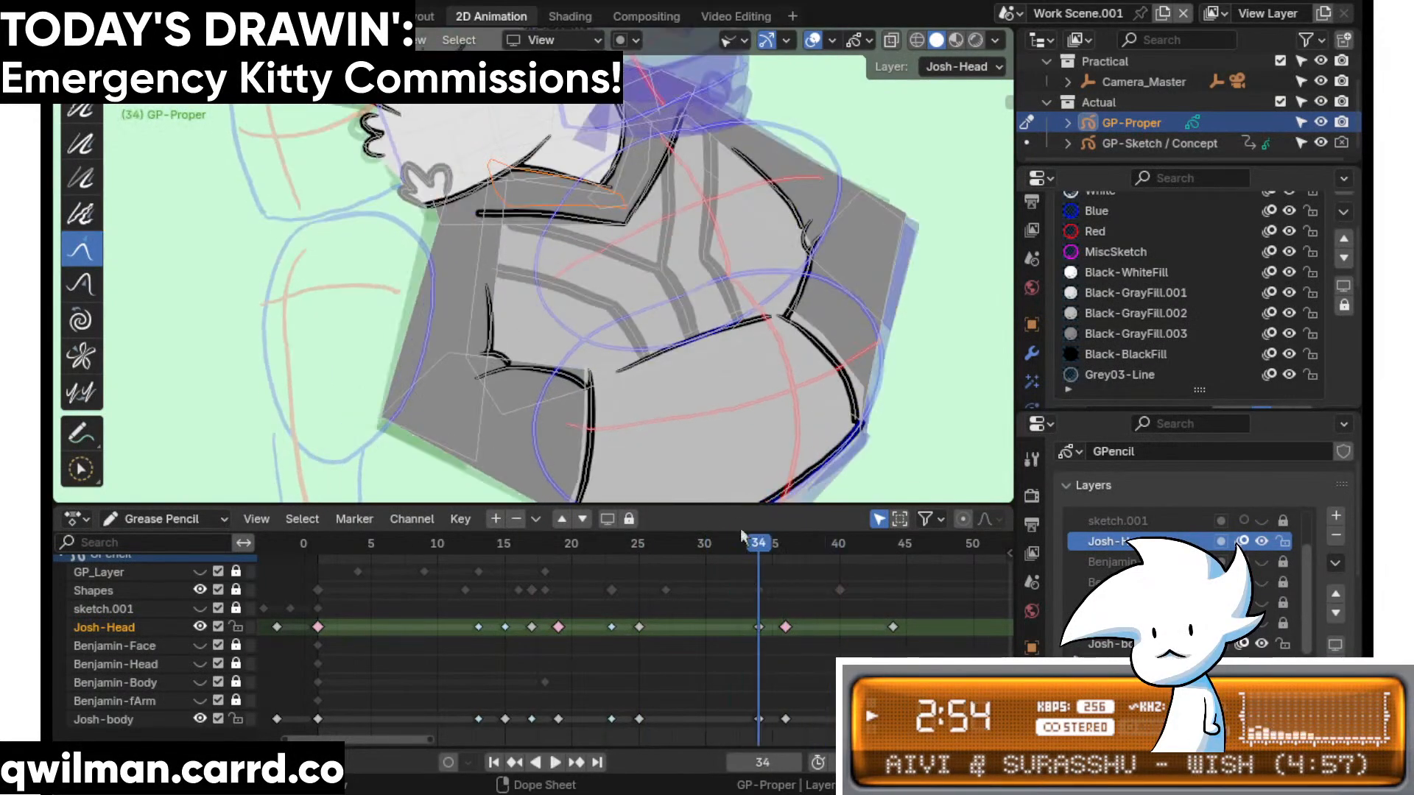
# - Circle-select the lower torso fill at frame 34 and adjust its edge beside the arm with the Grab brush
pyautogui.scroll(6, 639, 268)
pyautogui.press('w')
pyautogui.scroll(7, 642, 242)
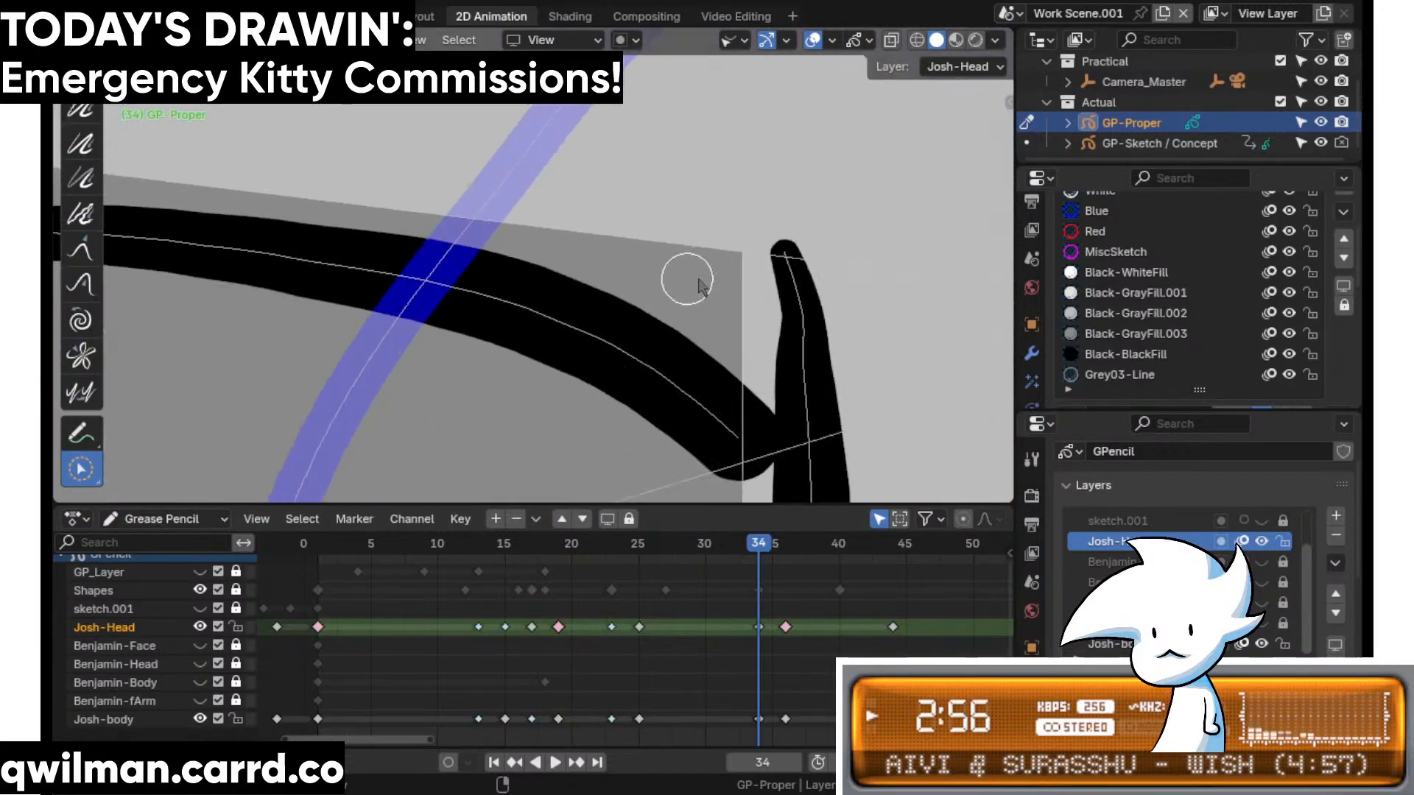
pyautogui.click(740, 209)
pyautogui.scroll(-12, 659, 296)
pyautogui.hotkey('shift', 'space')
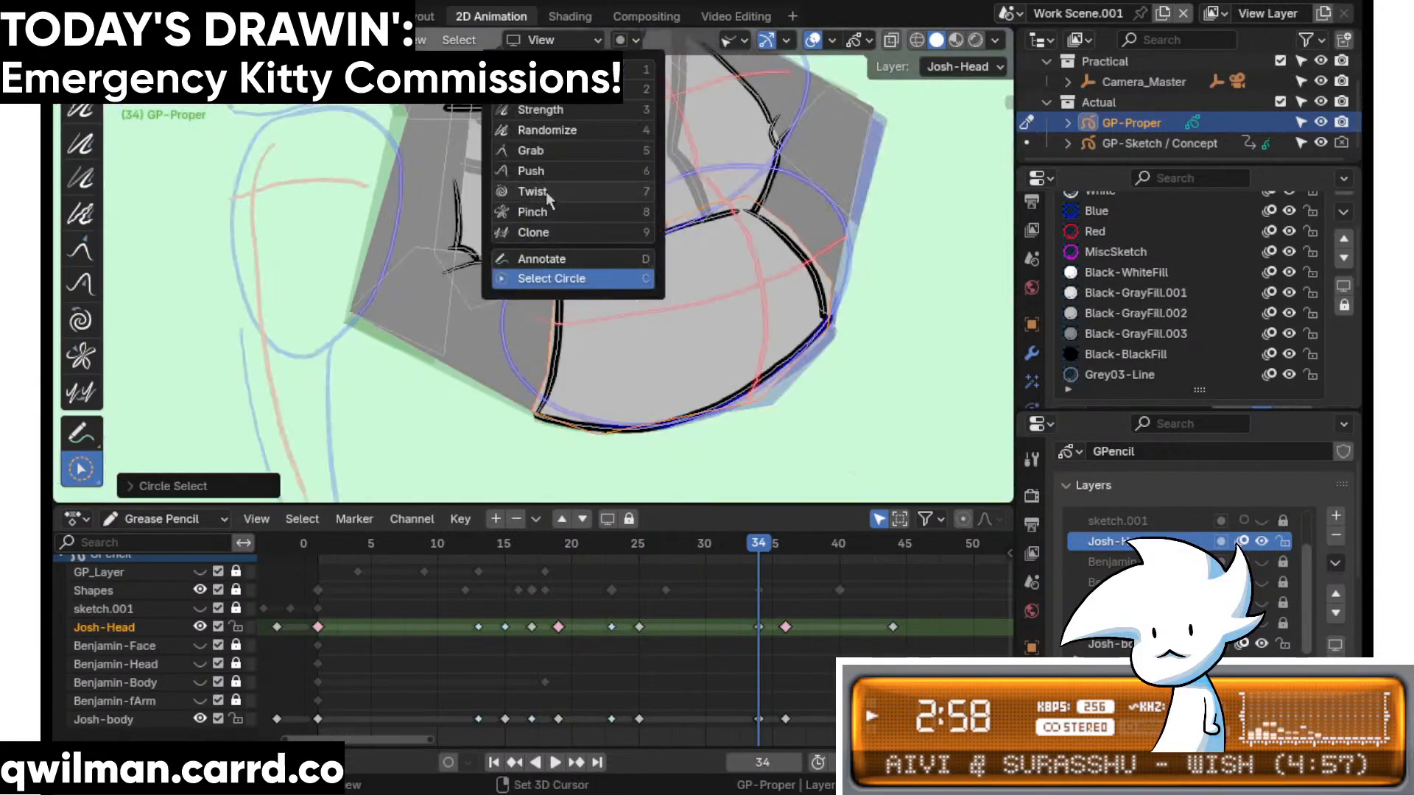
pyautogui.click(545, 150)
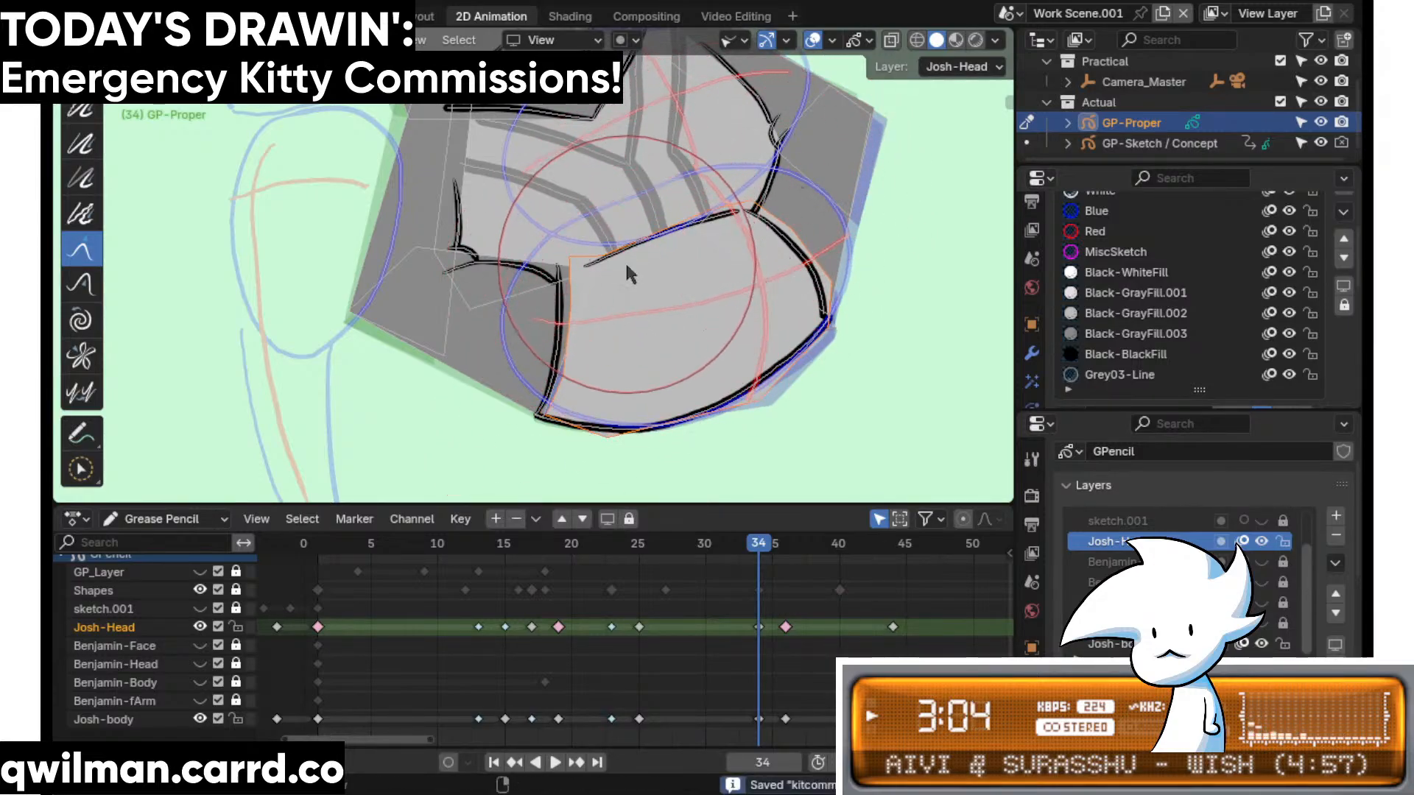
# - In Edit Mode, interpolate the Josh-Head and Josh-body strokes at frame 32 to create an in-between
pyautogui.keyDown('shift'); pyautogui.moveTo(722, 353); pyautogui.dragTo(742, 483, button='middle'); pyautogui.keyUp('shift')
pyautogui.keyDown('shift'); pyautogui.moveTo(723, 409); pyautogui.dragTo(774, 478, button='middle'); pyautogui.keyUp('shift')
pyautogui.moveTo(758, 551); pyautogui.dragTo(732, 549)
pyautogui.press('Tab')
pyautogui.hotkey('shift', 'space')
pyautogui.click(648, 591)
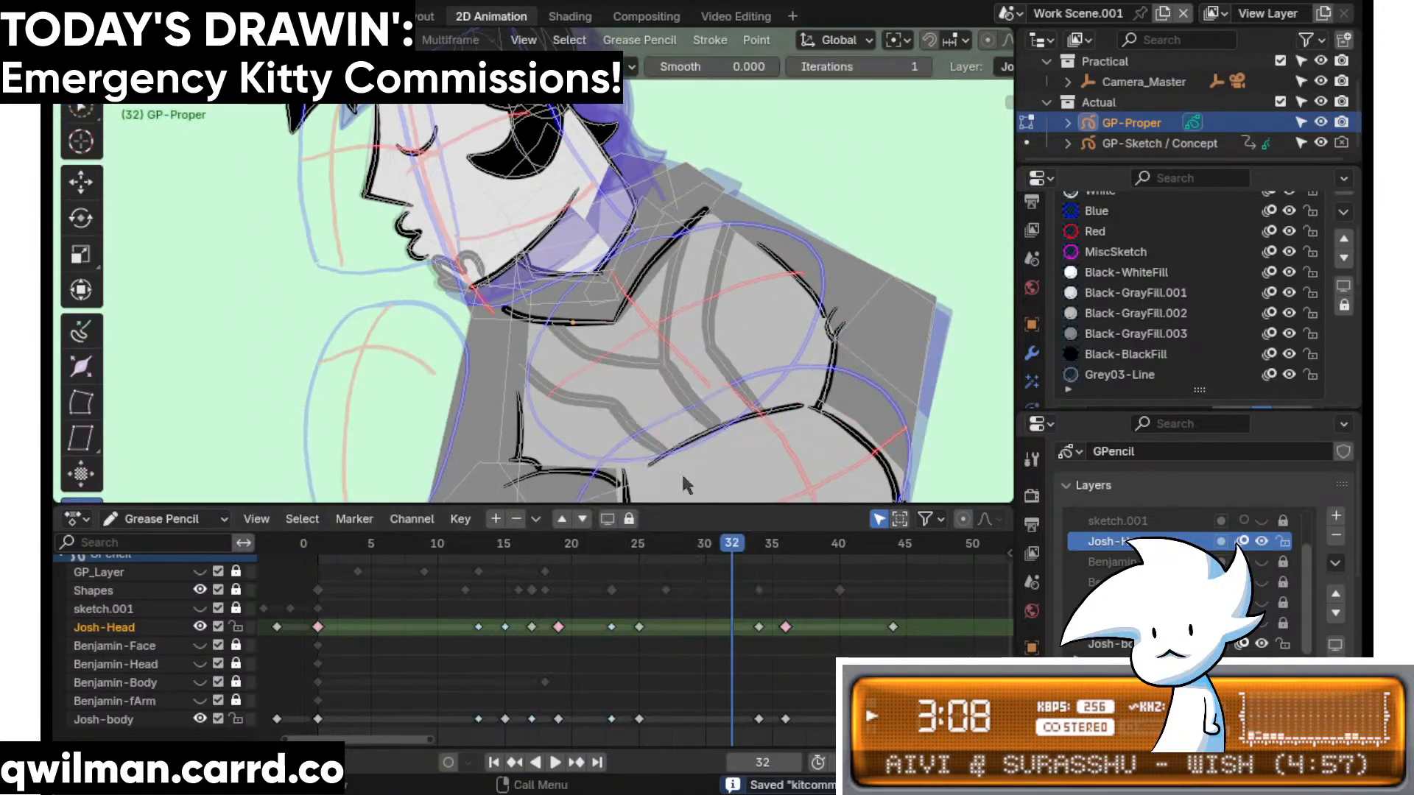
pyautogui.keyDown('shift'); pyautogui.moveTo(625, 256); pyautogui.dragTo(727, 396, button='middle'); pyautogui.keyUp('shift')
pyautogui.moveTo(712, 397)
pyautogui.mouseDown()
pyautogui.moveTo(404, 503)
pyautogui.moveTo(434, 512)
pyautogui.moveTo(454, 486)
pyautogui.mouseUp()
# - Interpolate the head and body strokes at frame 30 to add another in-between
pyautogui.press('Left')
pyautogui.press('Left')
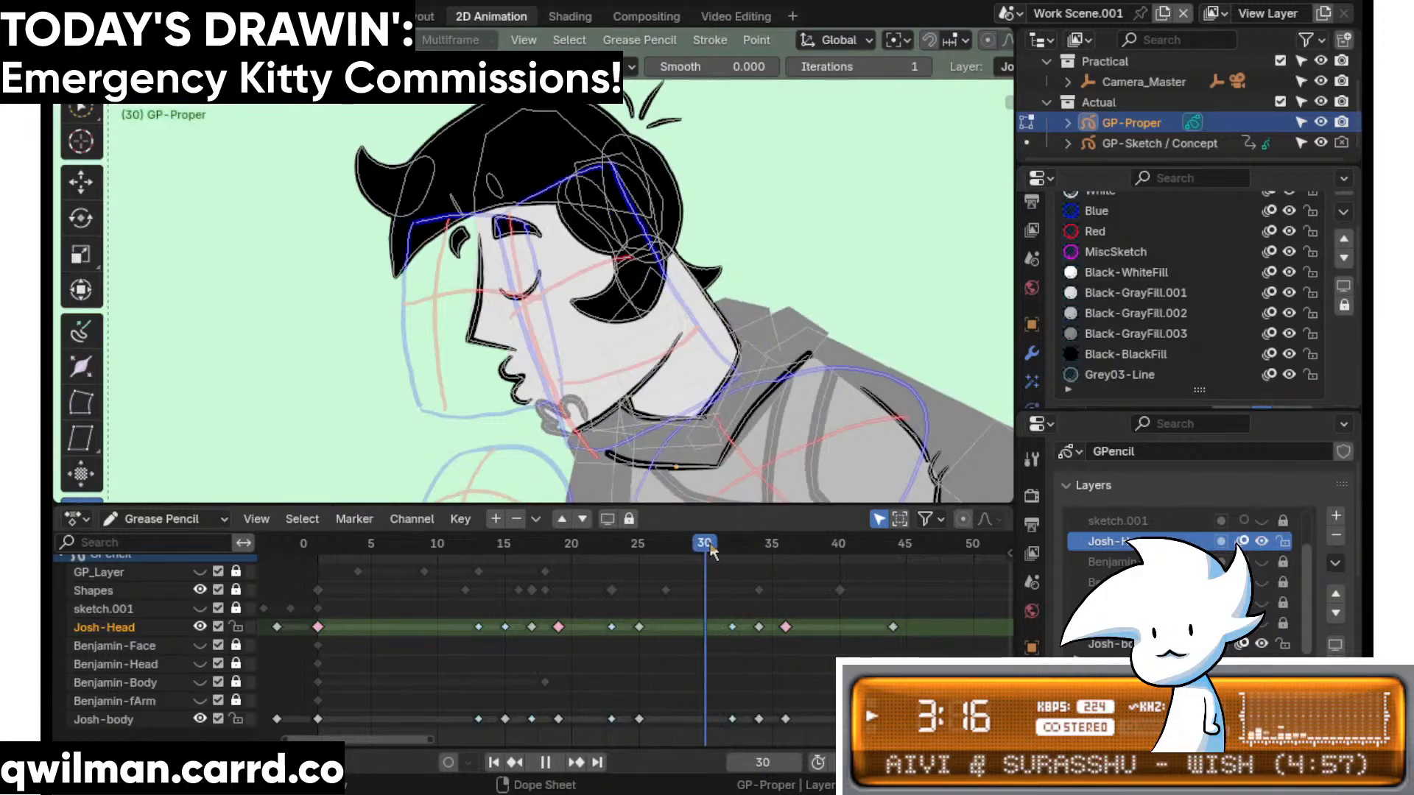
pyautogui.hotkey('shift', 'space')
pyautogui.click(633, 284)
pyautogui.moveTo(626, 291); pyautogui.dragTo(413, 382)
pyautogui.scroll(-3, 575, 435)
# - Play and scrub the animation from around frame 22 to review the new in-betweens, ending on the head at frame 34
pyautogui.moveTo(699, 543); pyautogui.dragTo(584, 537)
pyautogui.press('space')
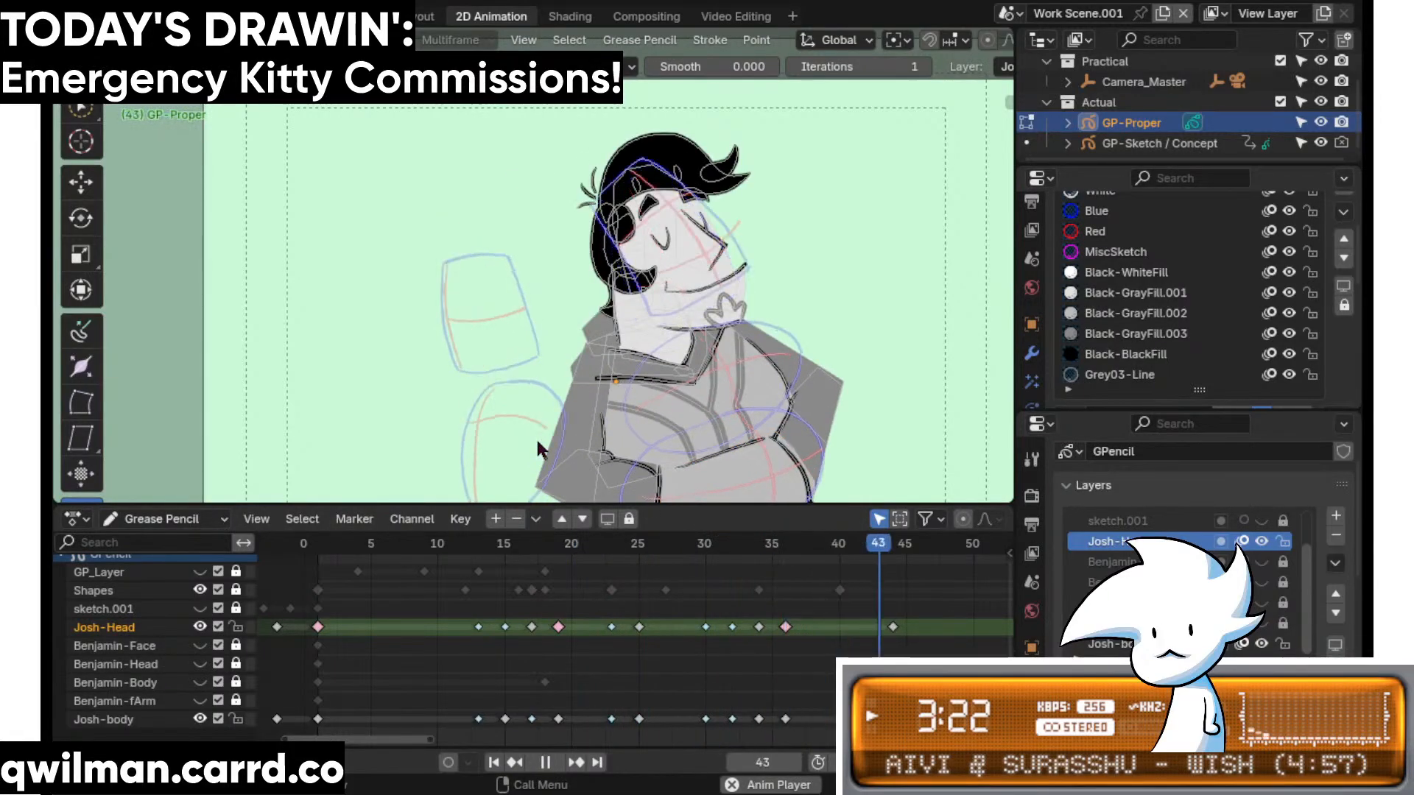
pyautogui.press('Escape')
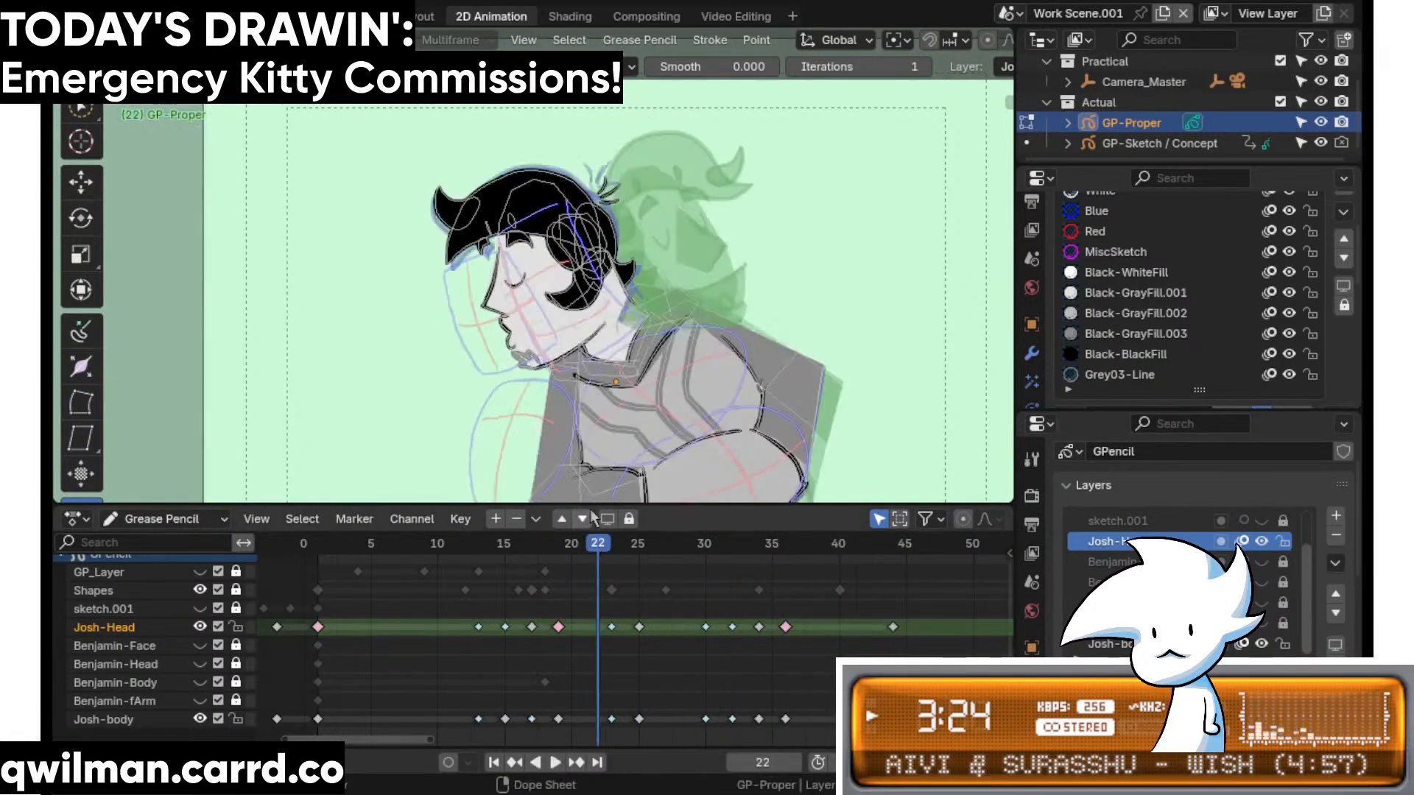
pyautogui.press('space')
pyautogui.press('space')
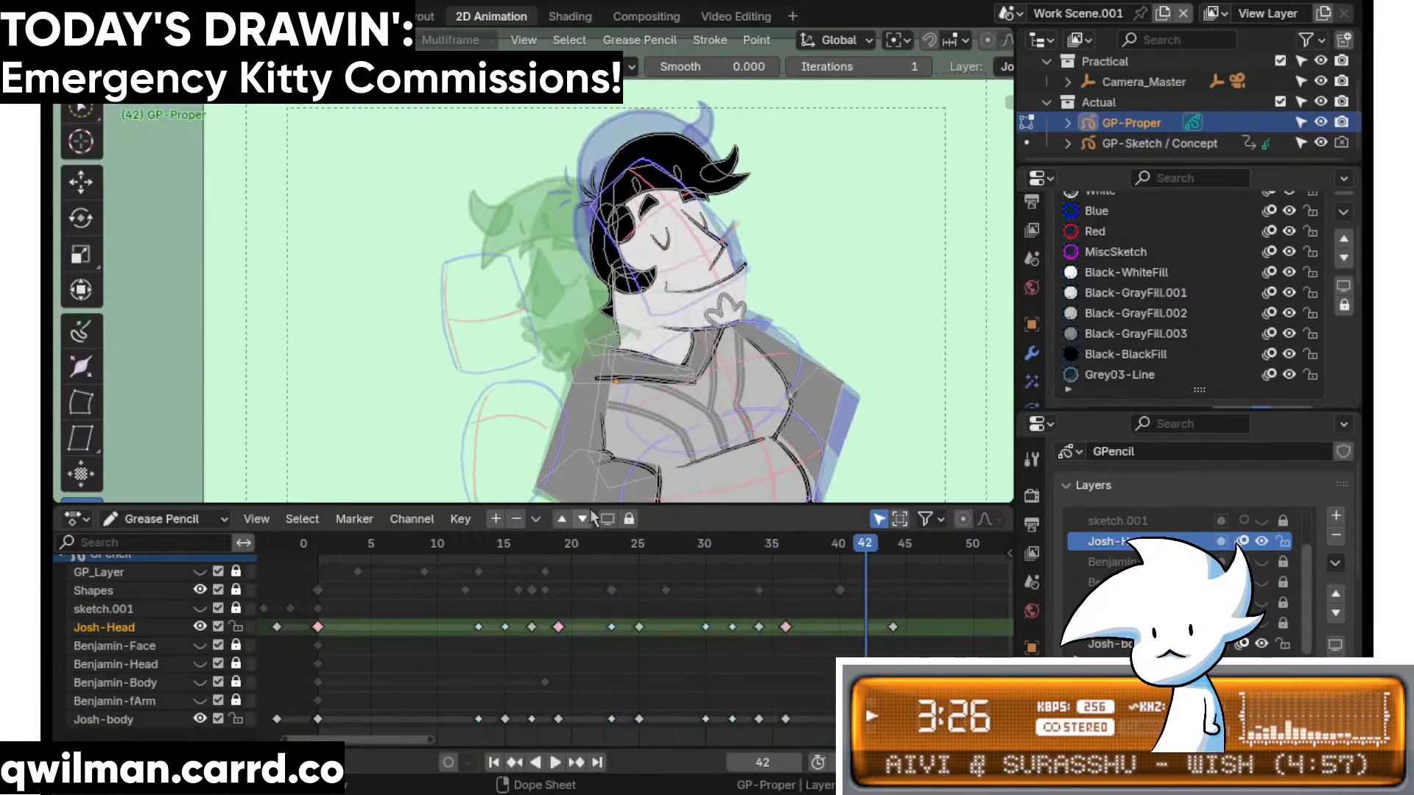
pyautogui.moveTo(665, 544)
pyautogui.mouseDown()
pyautogui.moveTo(799, 553)
pyautogui.moveTo(664, 566)
pyautogui.mouseUp()
pyautogui.moveTo(790, 556)
pyautogui.mouseDown()
pyautogui.moveTo(696, 568)
pyautogui.moveTo(804, 563)
pyautogui.moveTo(665, 568)
pyautogui.moveTo(775, 567)
pyautogui.moveTo(718, 577)
pyautogui.moveTo(761, 572)
pyautogui.moveTo(695, 598)
pyautogui.moveTo(755, 589)
pyautogui.moveTo(695, 603)
pyautogui.moveTo(772, 589)
pyautogui.moveTo(756, 593)
pyautogui.mouseUp()
pyautogui.scroll(5, 745, 308)
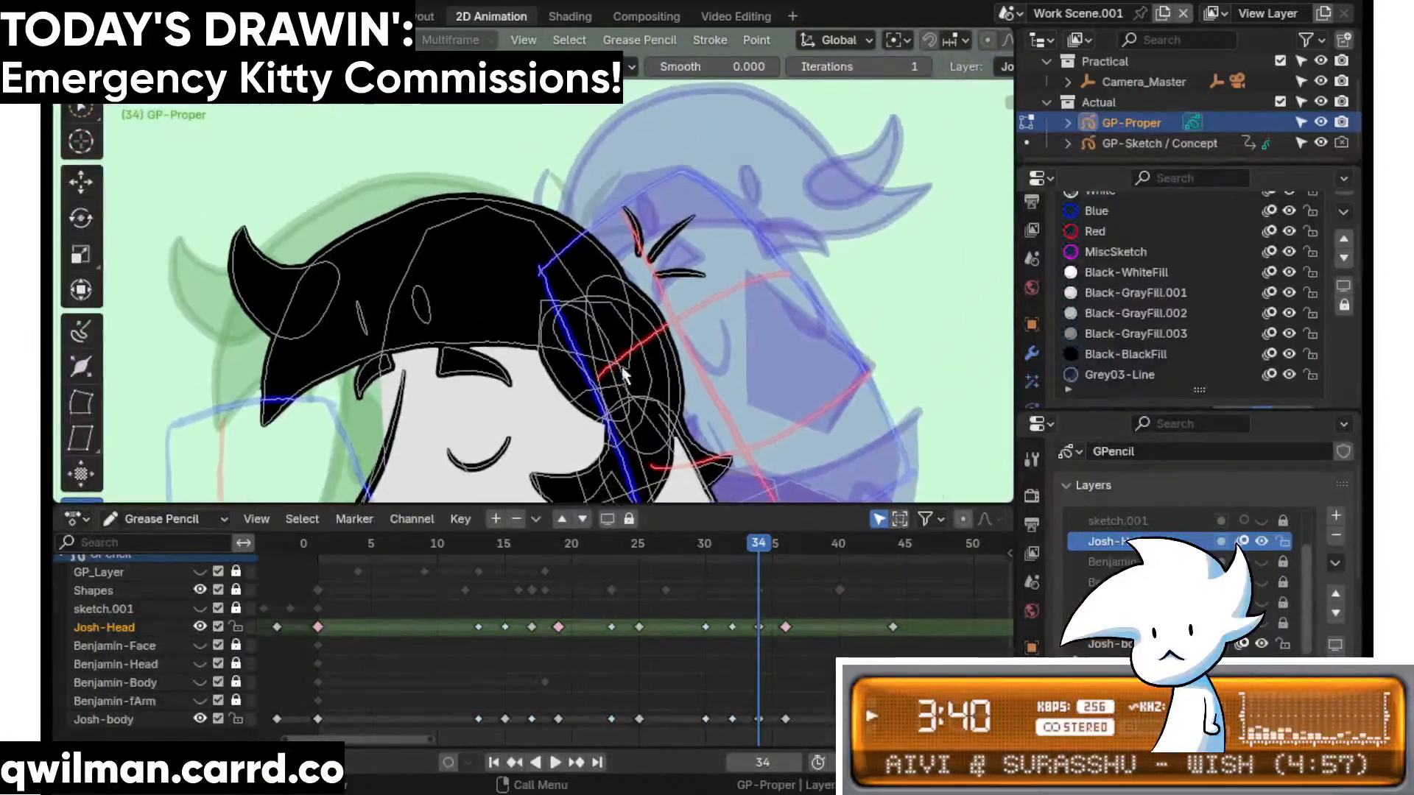
# - In Sculpt Mode at frame 34, circle-select the middle accent mark behind Josh's head and tilt it more upright with the Grab brush
pyautogui.press('Tab')
pyautogui.hotkey('shift', 'space')
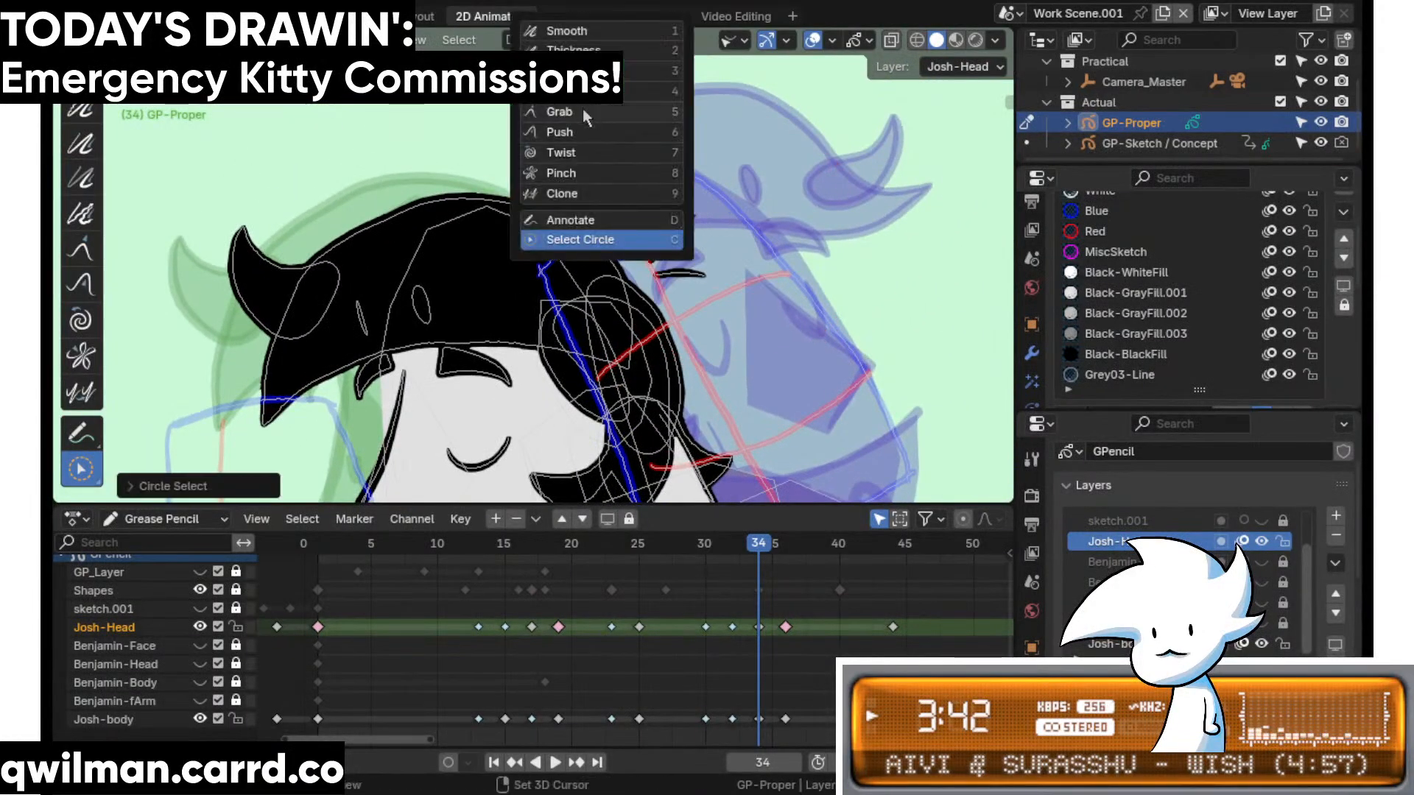
pyautogui.click(581, 108)
pyautogui.press('c')
pyautogui.click(700, 208)
pyautogui.hotkey('shift', 'space')
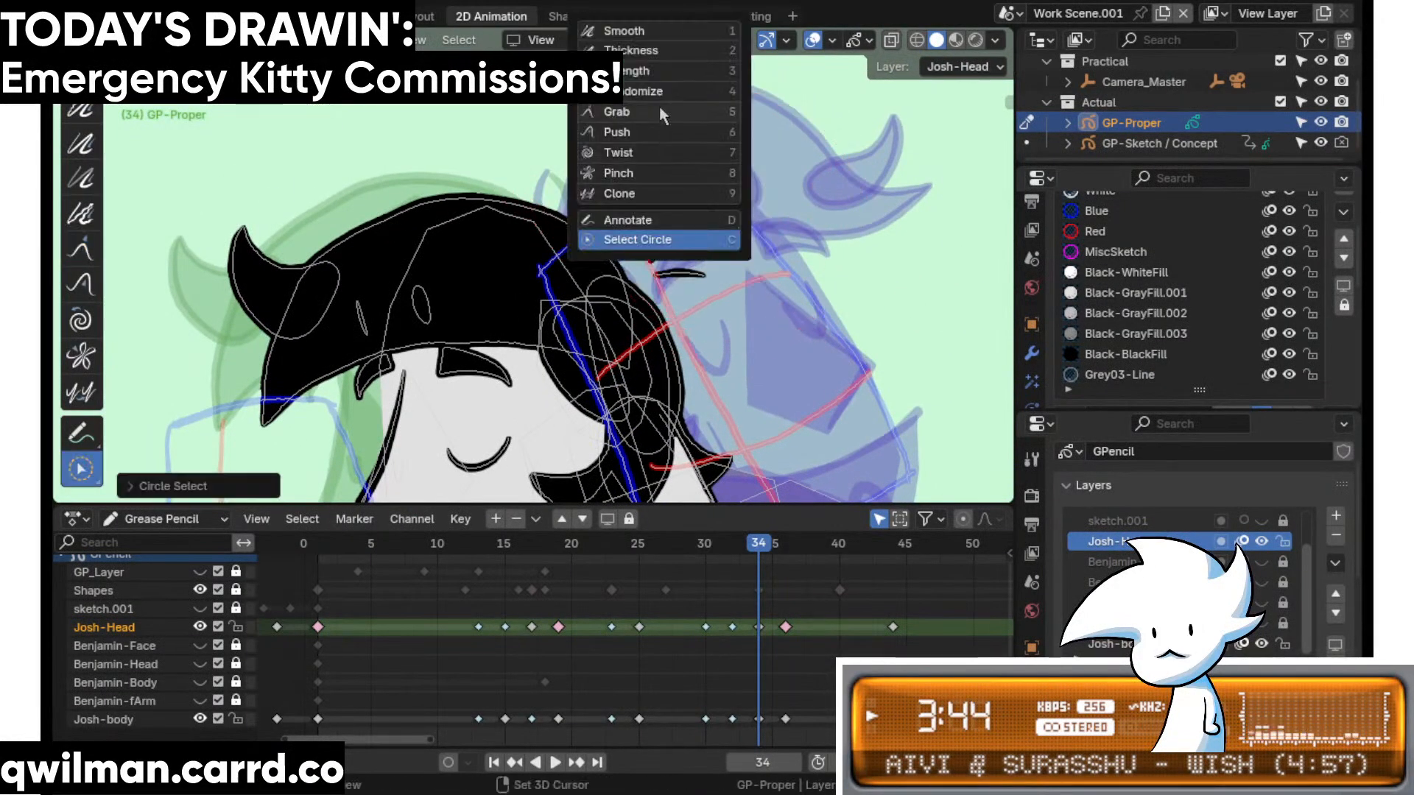
pyautogui.click(657, 95)
pyautogui.moveTo(704, 158)
pyautogui.mouseDown()
pyautogui.moveTo(712, 193)
pyautogui.moveTo(691, 125)
pyautogui.moveTo(661, 180)
pyautogui.mouseUp()
pyautogui.hotkey('shift', 'space')
pyautogui.click(663, 210)
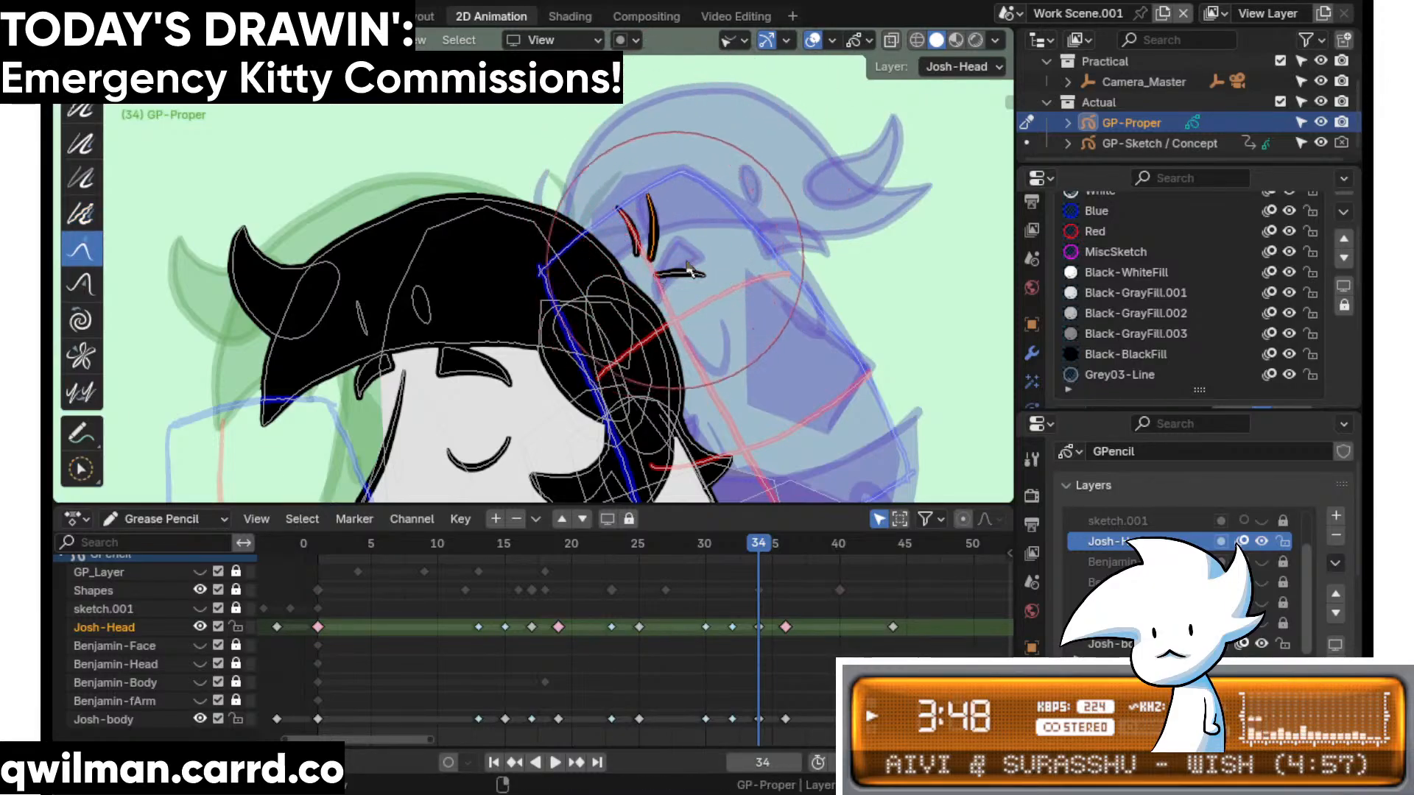
# - Circle-select the lowest accent mark beside the hair and angle its outer end upward with the Grab brush
pyautogui.hotkey('shift', 'space')
pyautogui.press('c')
pyautogui.click(703, 266)
pyautogui.hotkey('shift', 'space')
pyautogui.click(666, 136)
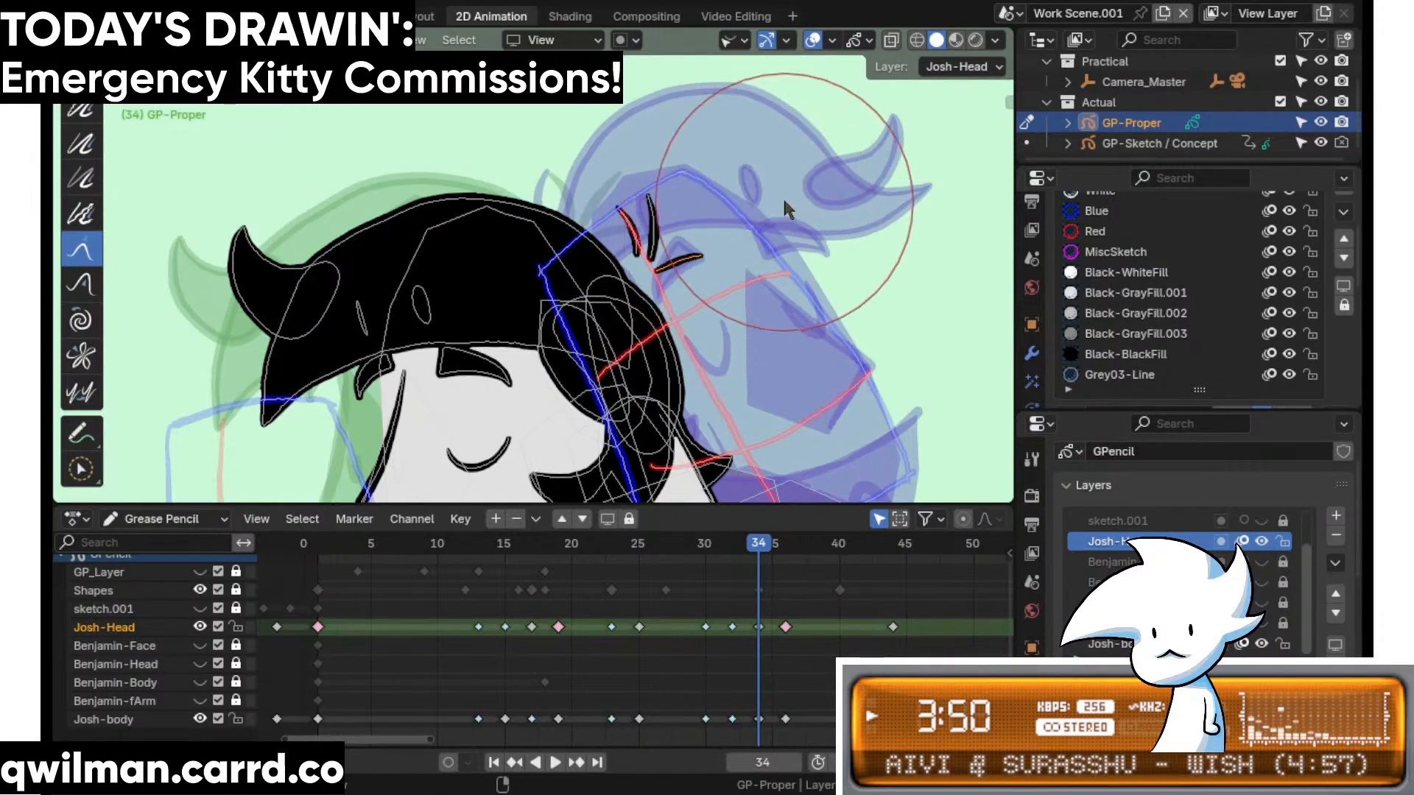
# - Turn off onion skinning for the Josh-Head layer
pyautogui.scroll(-5, 1257, 332)
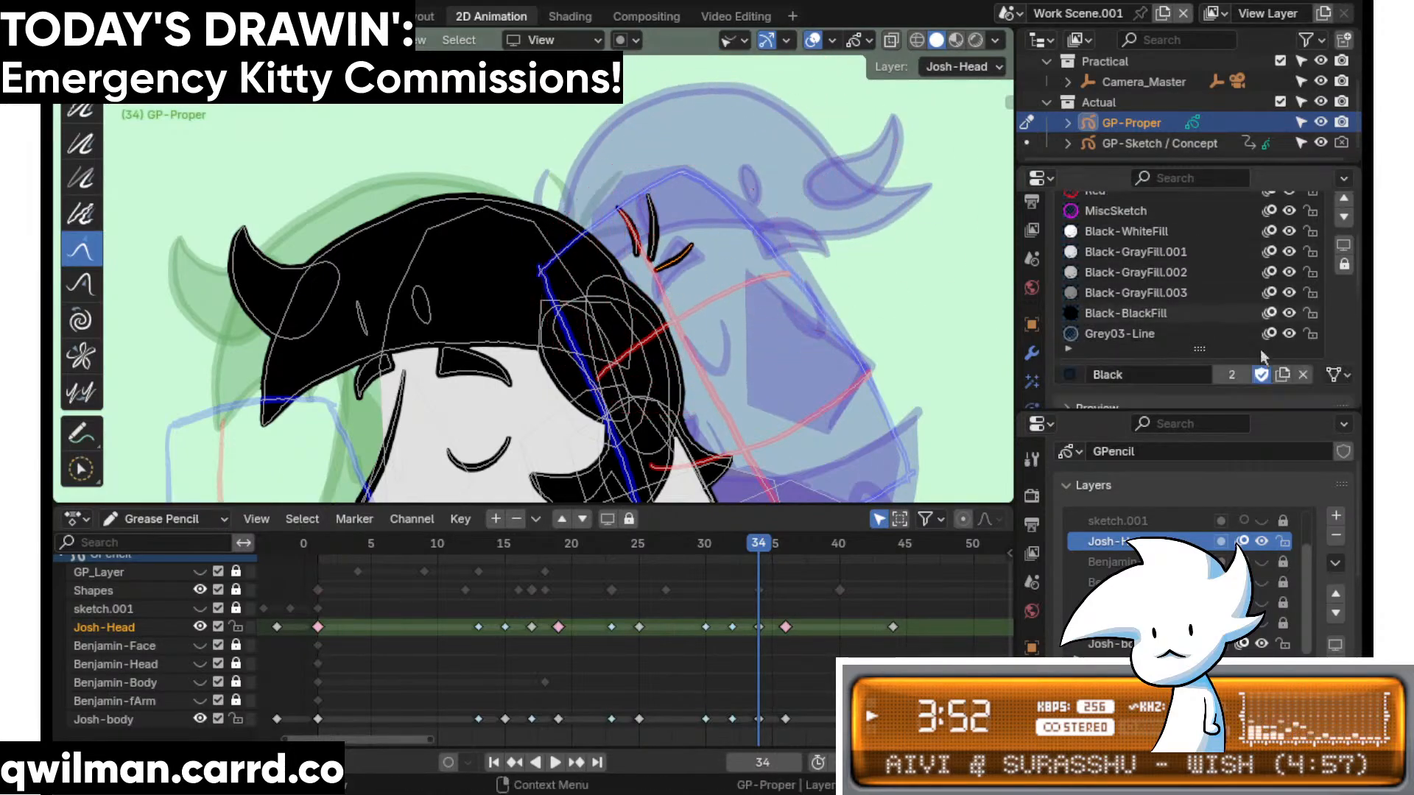
pyautogui.click(1243, 541)
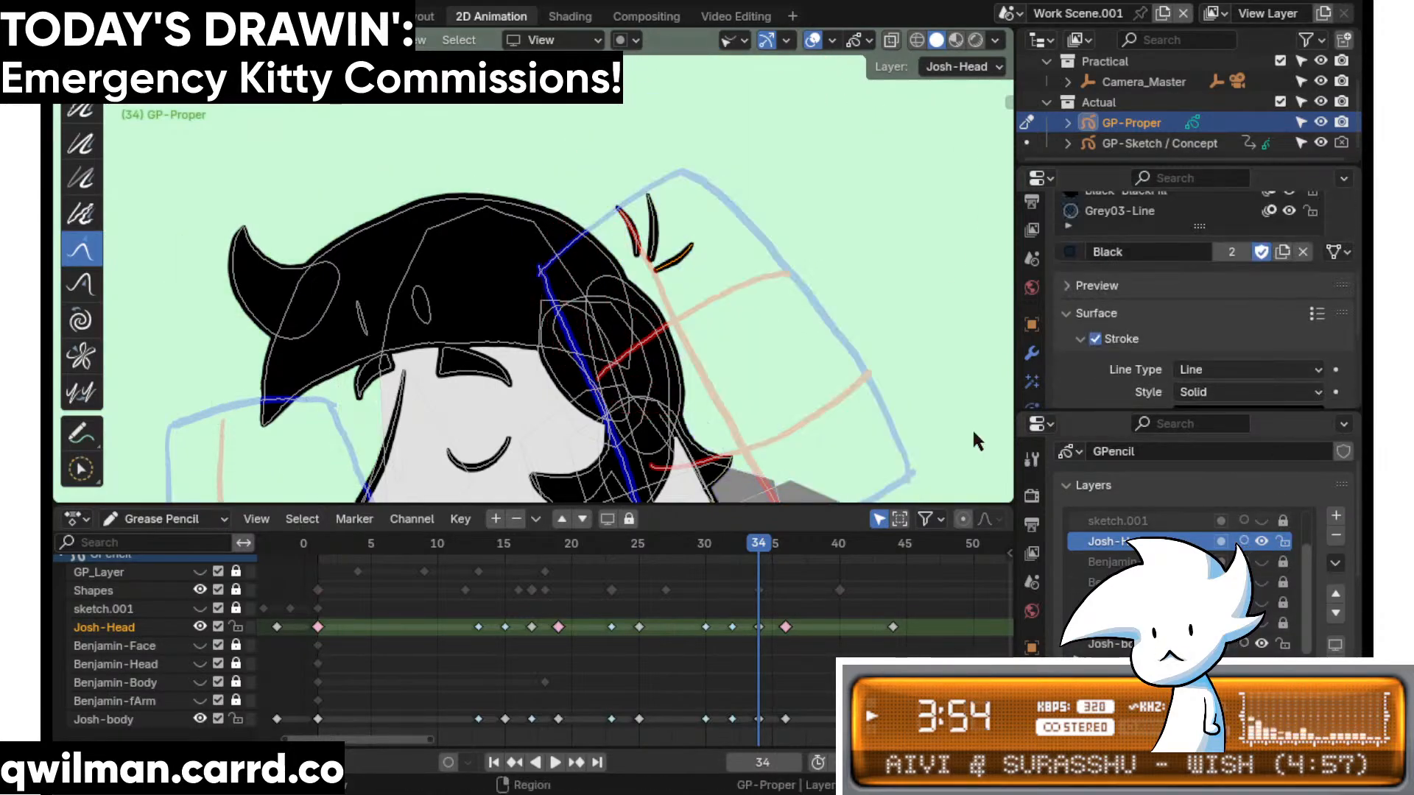
# - Examine the jaw, neck and collar at frames 34 and 30, and play the animation to check the motion
pyautogui.scroll(-6, 974, 432)
pyautogui.keyDown('shift'); pyautogui.moveTo(971, 434); pyautogui.dragTo(763, 333, button='middle'); pyautogui.keyUp('shift')
pyautogui.scroll(7, 697, 345)
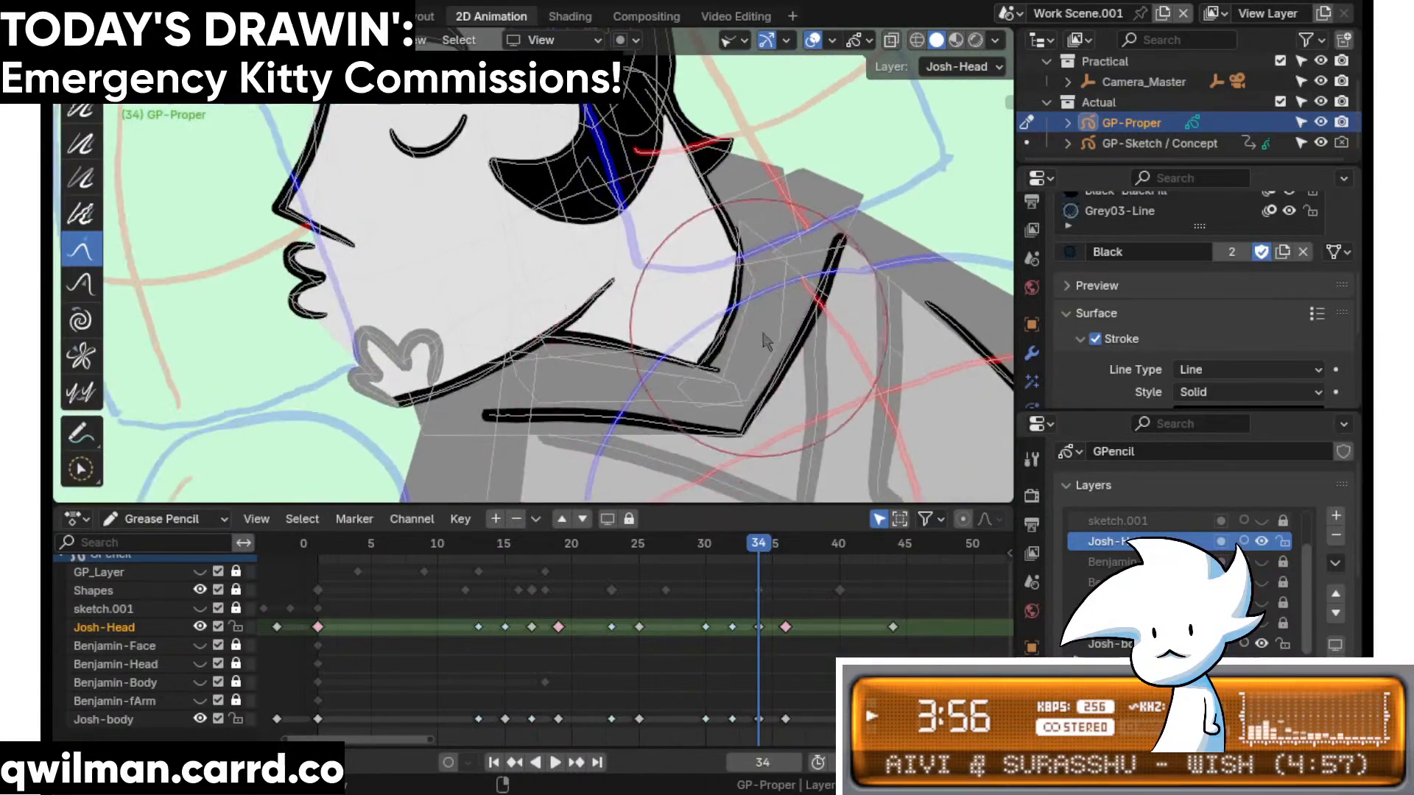
pyautogui.moveTo(761, 545)
pyautogui.mouseDown()
pyautogui.moveTo(674, 557)
pyautogui.moveTo(707, 557)
pyautogui.mouseUp()
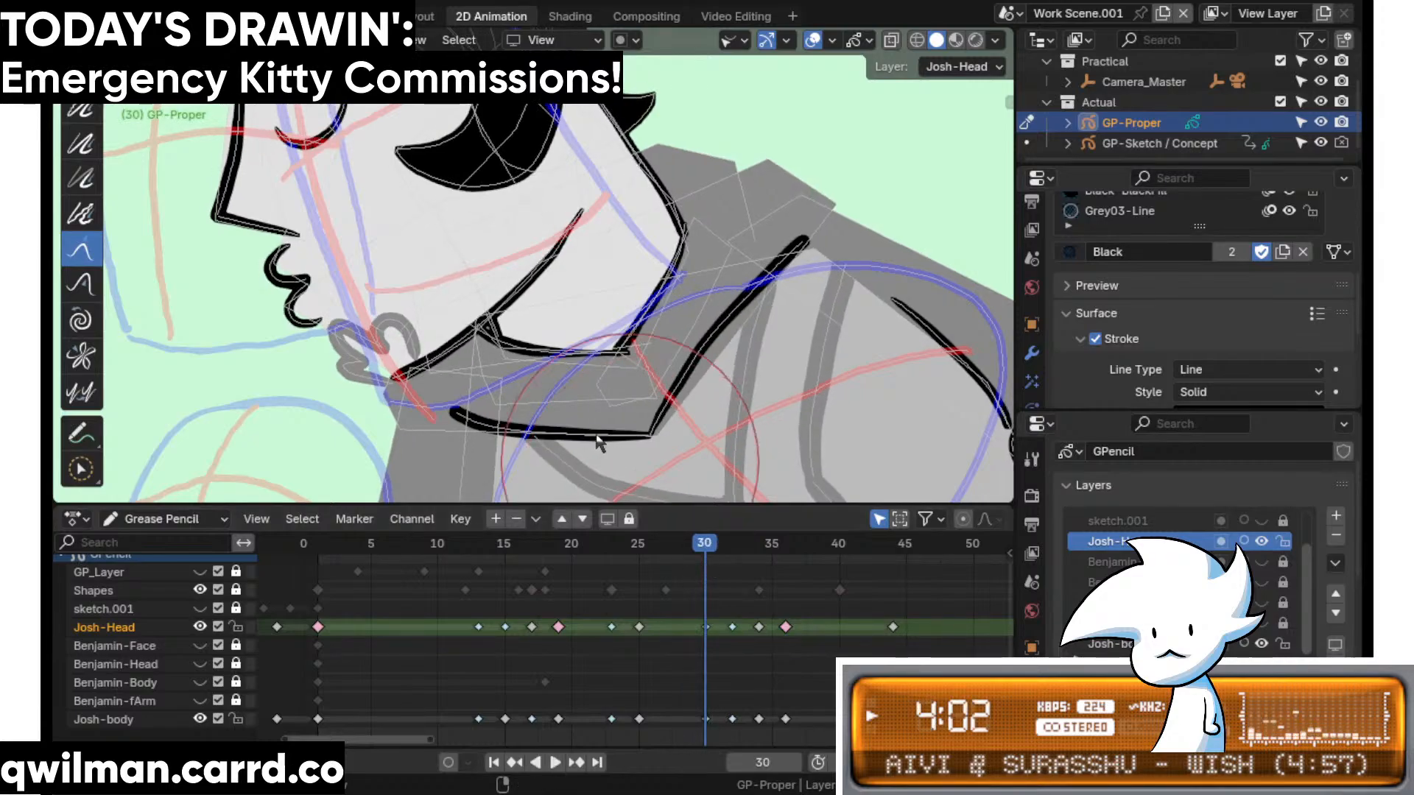
pyautogui.keyDown('shift'); pyautogui.moveTo(524, 380); pyautogui.dragTo(694, 329, button='middle'); pyautogui.keyUp('shift')
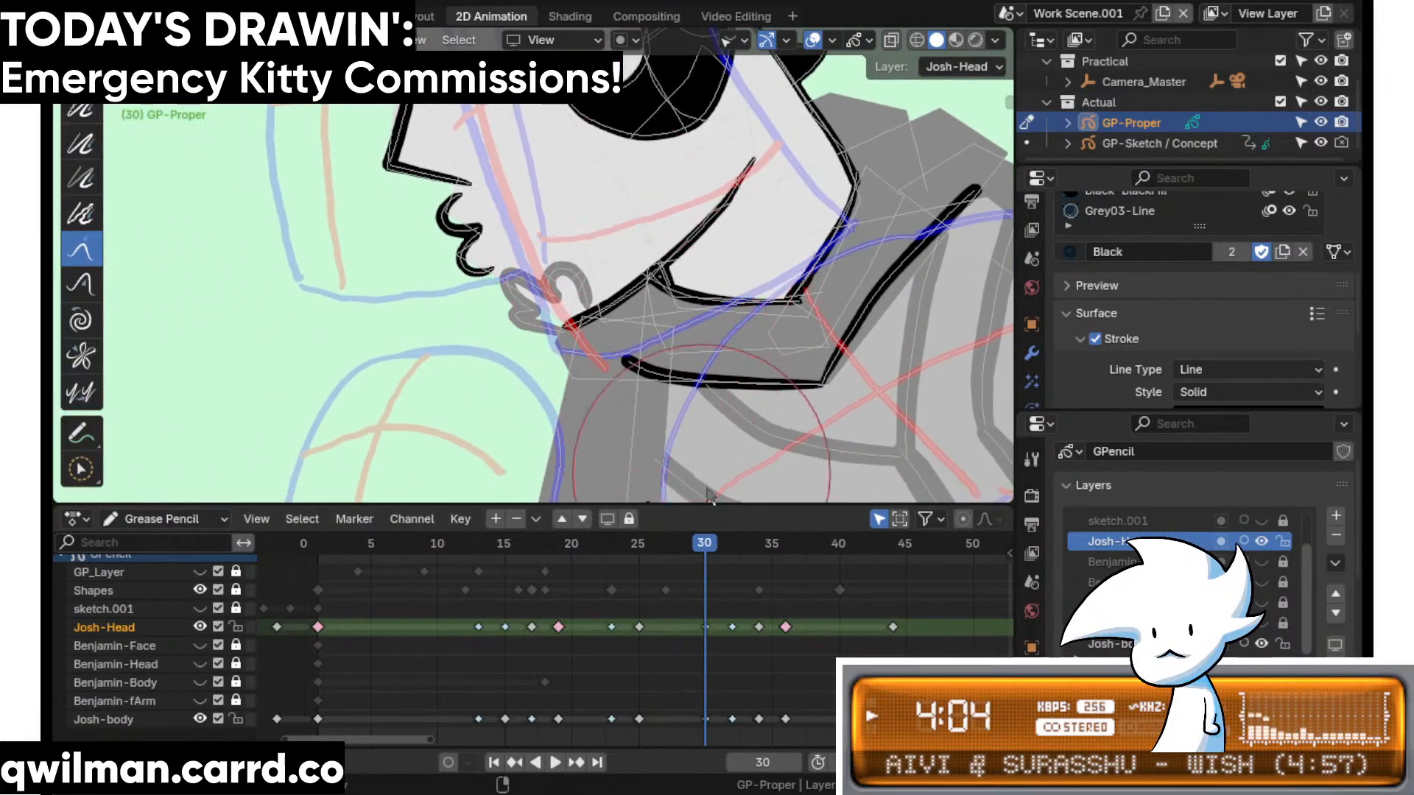
pyautogui.moveTo(673, 556)
pyautogui.mouseDown()
pyautogui.moveTo(768, 561)
pyautogui.moveTo(833, 536)
pyautogui.moveTo(612, 576)
pyautogui.moveTo(584, 567)
pyautogui.mouseUp()
pyautogui.press('space')
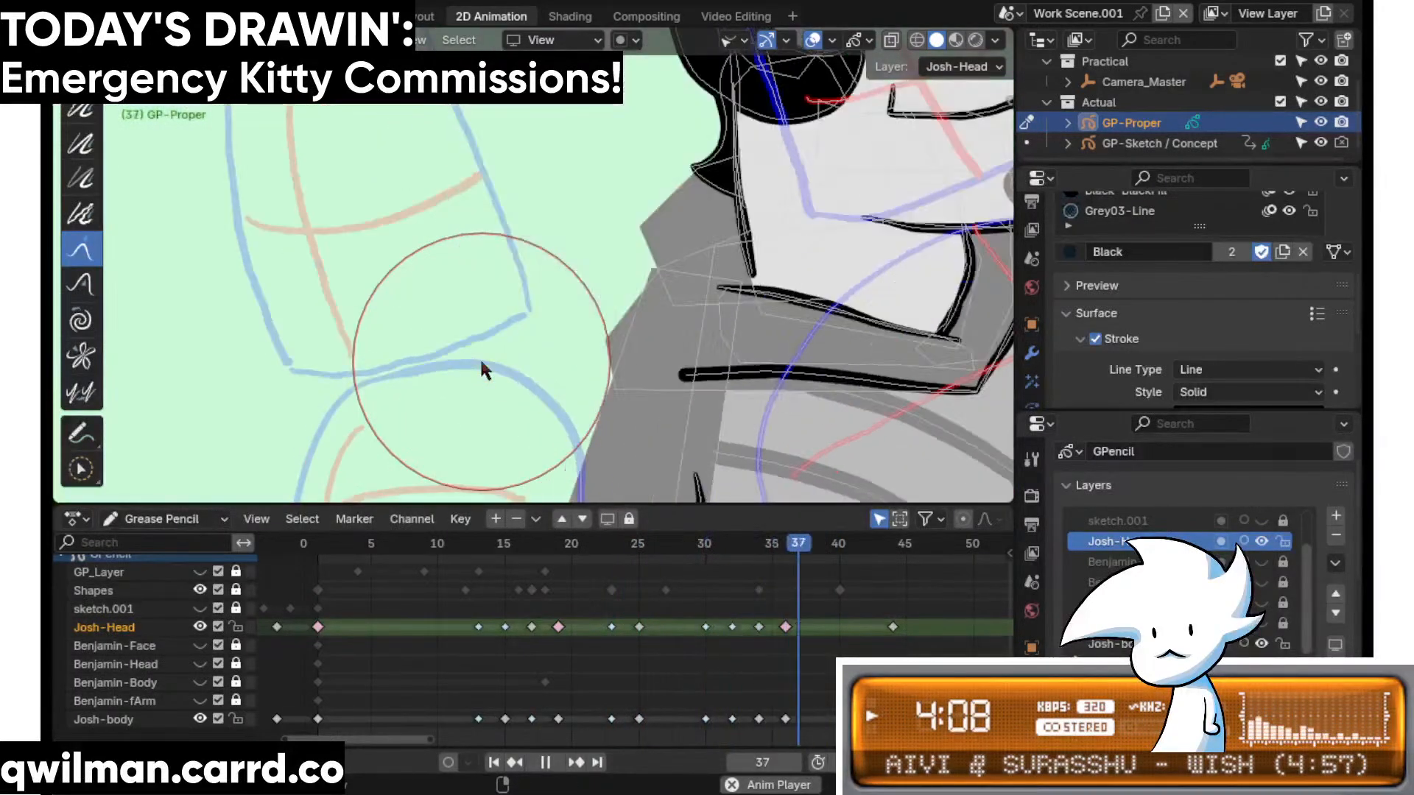
pyautogui.press('space')
pyautogui.press('space')
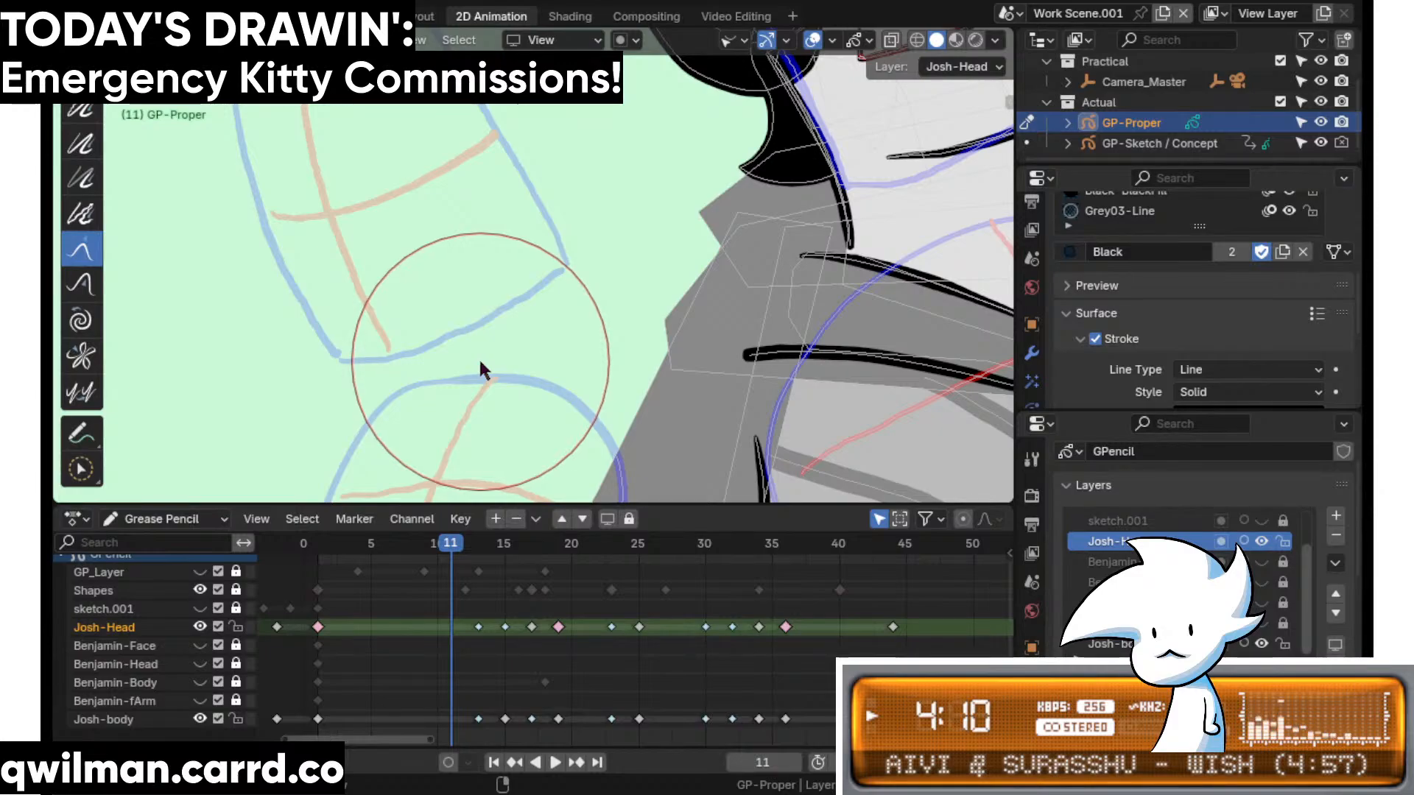
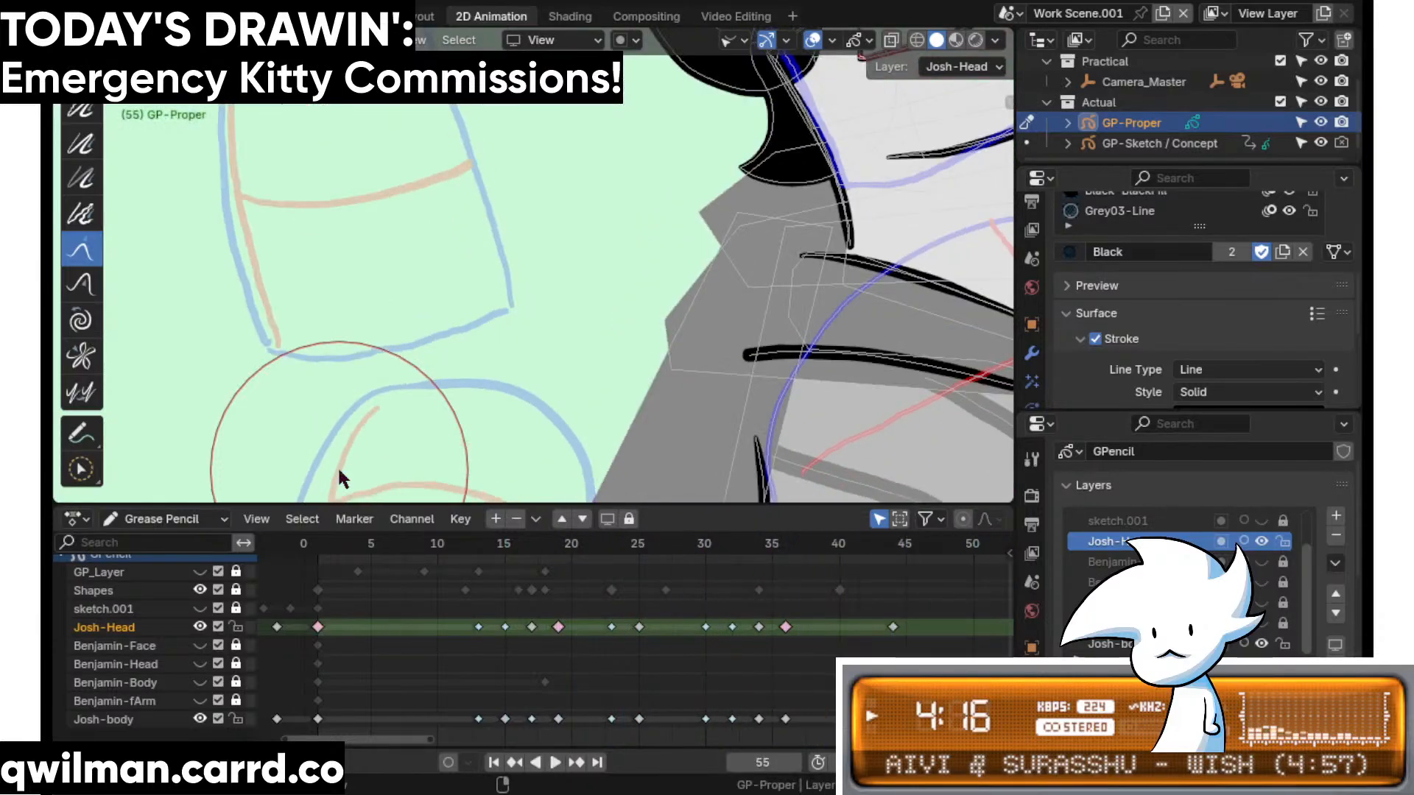
# - Go to frame 37 of the Josh-Head animation
pyautogui.moveTo(670, 542)
pyautogui.mouseDown()
pyautogui.moveTo(578, 545)
pyautogui.moveTo(767, 574)
pyautogui.moveTo(797, 560)
pyautogui.mouseUp()
pyautogui.scroll(-5, 803, 470)
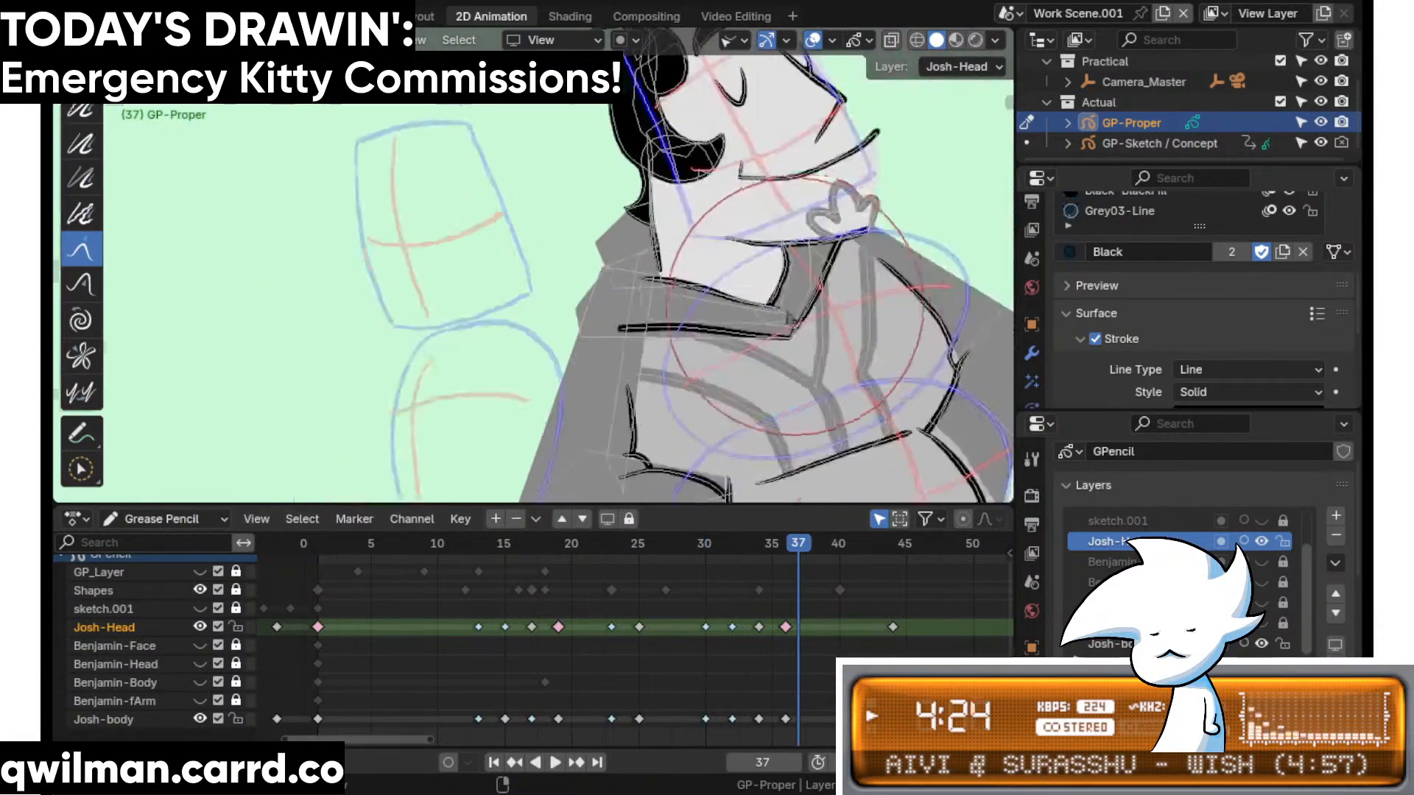
pyautogui.moveTo(799, 550)
pyautogui.mouseDown()
pyautogui.moveTo(771, 552)
pyautogui.moveTo(798, 551)
pyautogui.mouseUp()
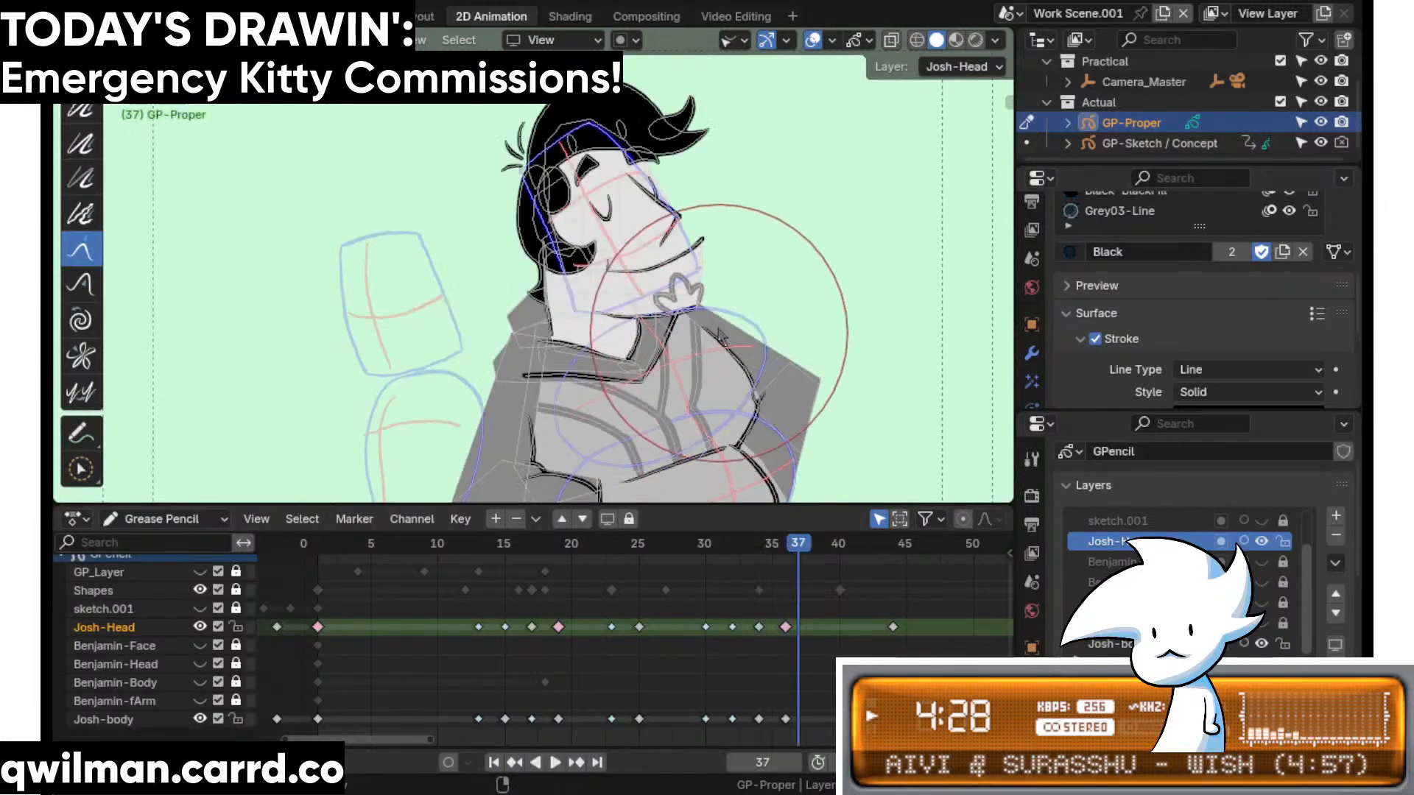
# - Circle-select the face fill shape around the nose and jaw on the Josh-Head layer at frame 37
pyautogui.scroll(5, 769, 287)
pyautogui.press('w')
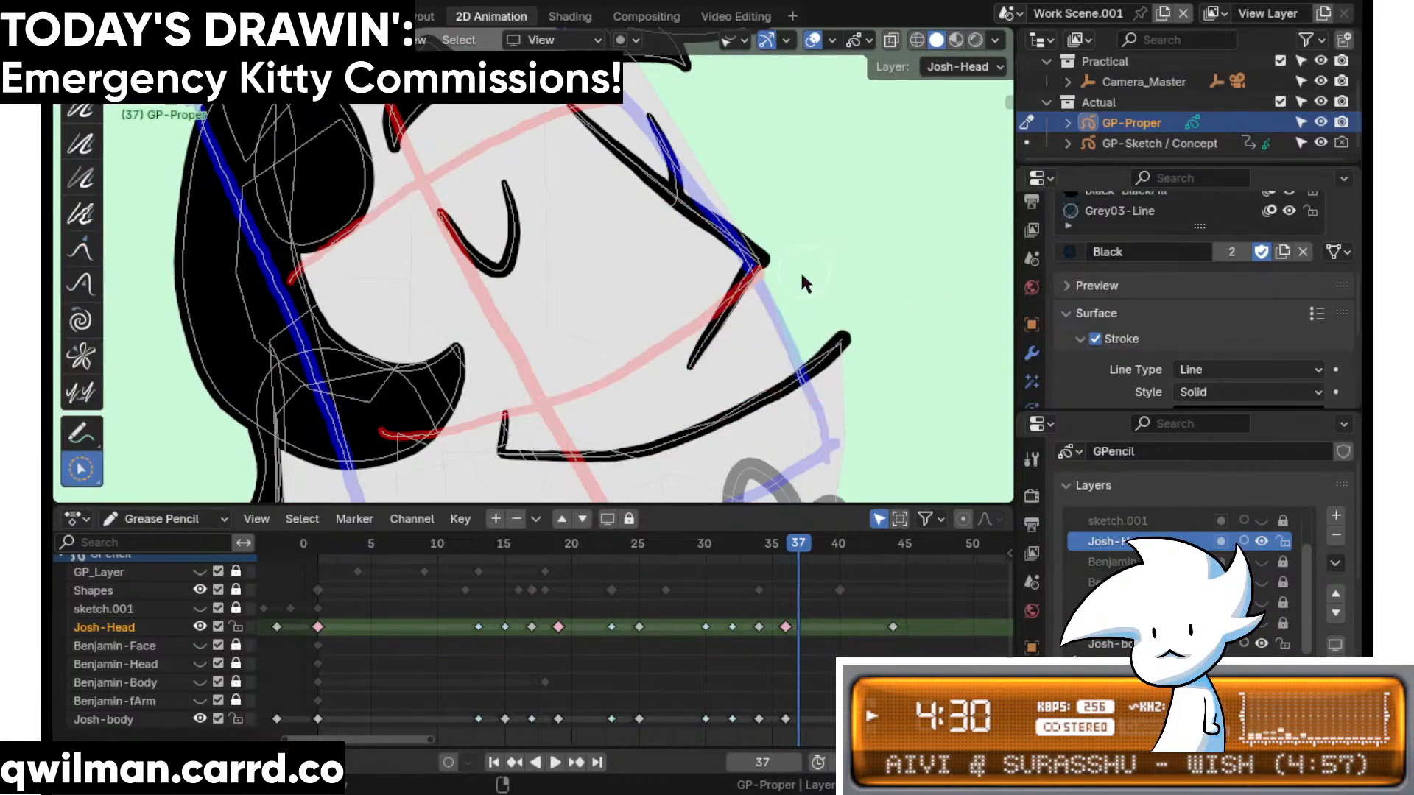
pyautogui.scroll(4, 781, 276)
pyautogui.moveTo(774, 287); pyautogui.dragTo(783, 289)
pyautogui.click(837, 279)
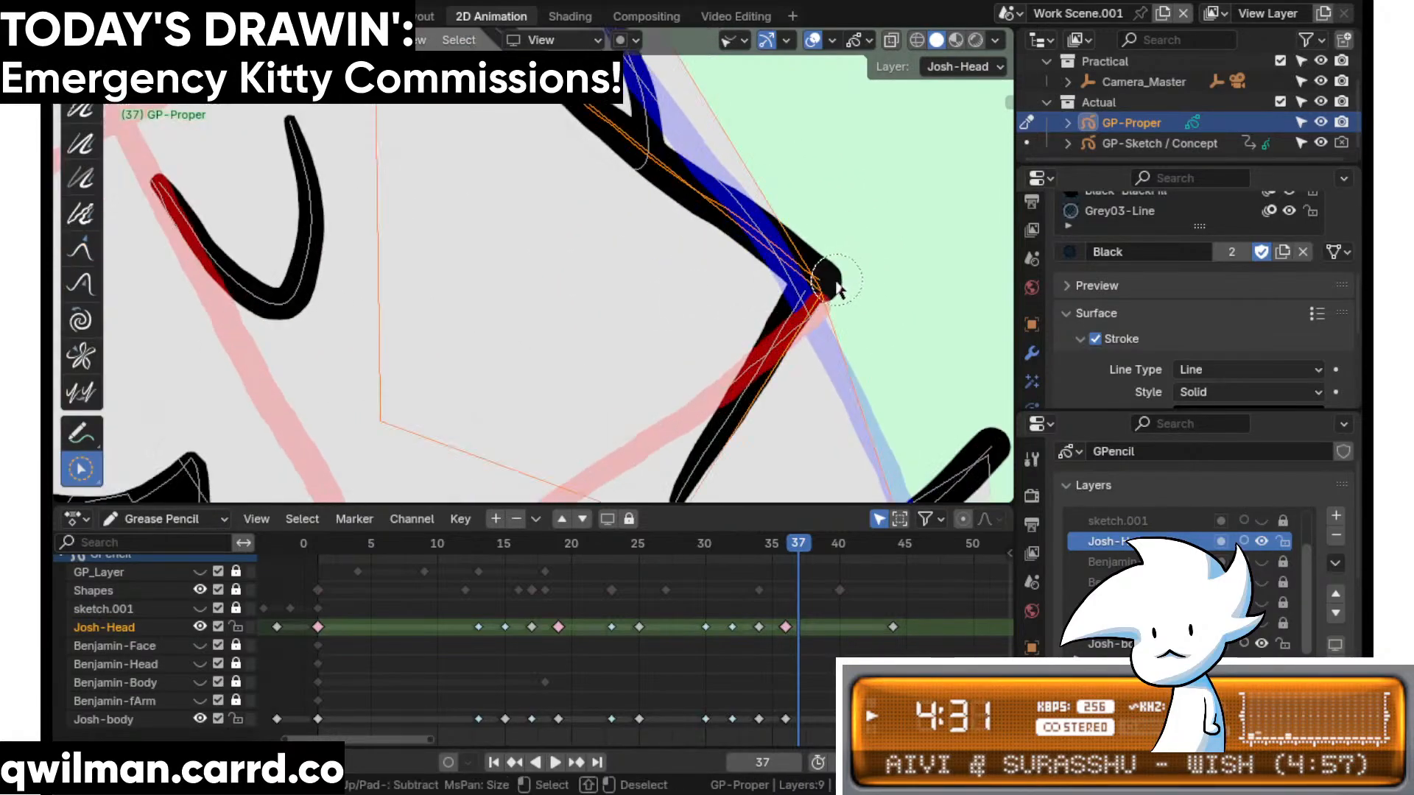
pyautogui.click(776, 324)
pyautogui.keyDown('shift'); pyautogui.moveTo(763, 306); pyautogui.dragTo(746, 309, button='middle'); pyautogui.keyUp('shift')
pyautogui.scroll(4, 747, 313)
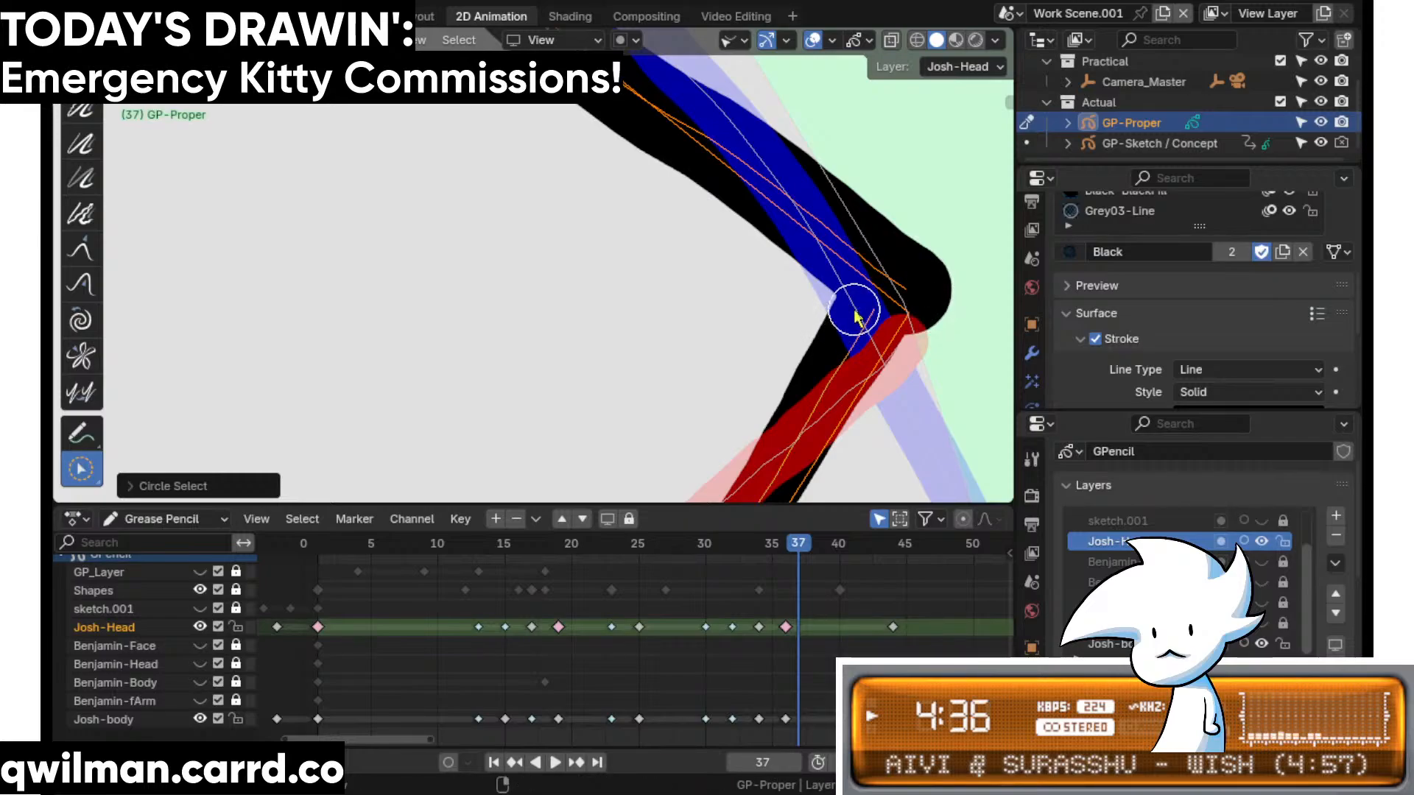
pyautogui.scroll(-4, 852, 317)
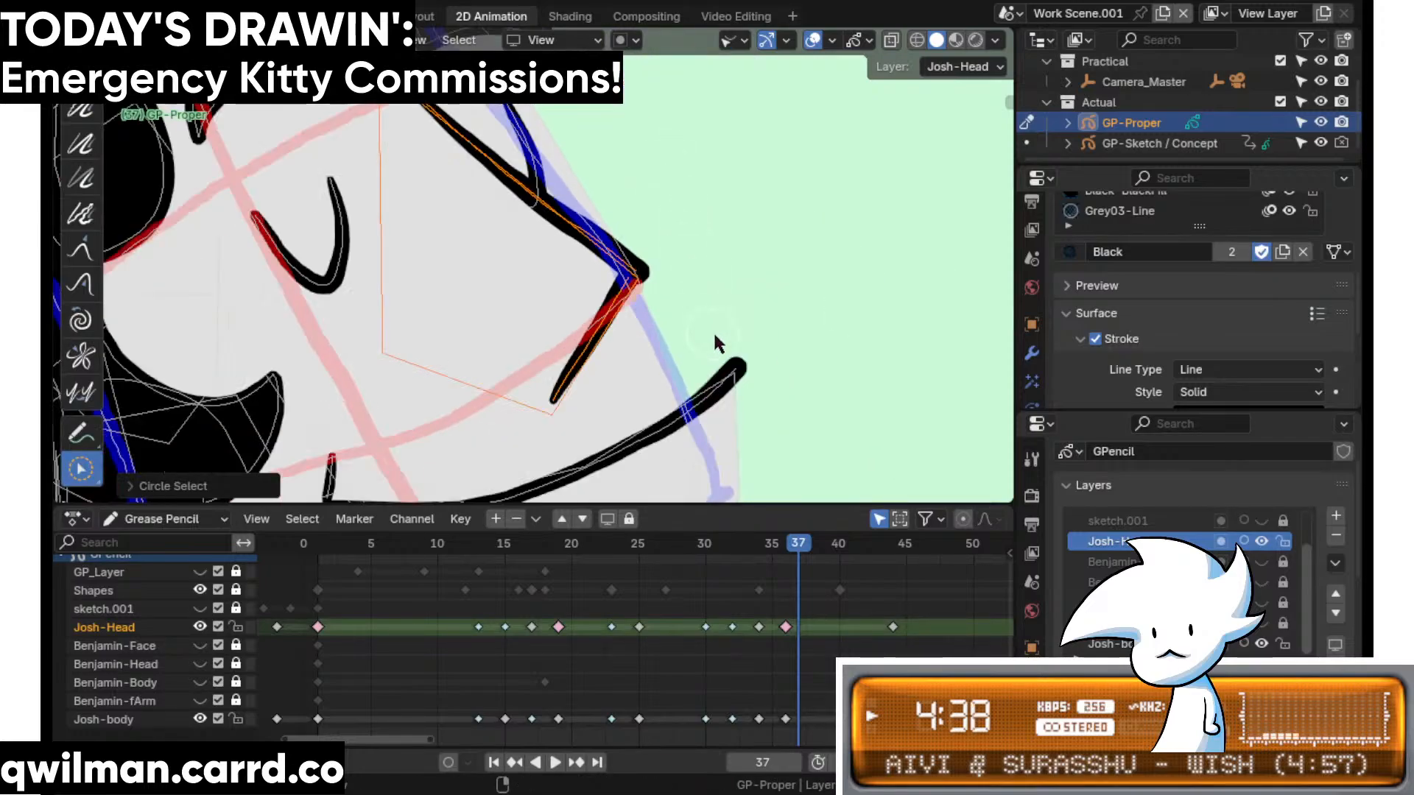
pyautogui.keyDown('shift'); pyautogui.moveTo(714, 333); pyautogui.dragTo(707, 188, button='middle'); pyautogui.keyUp('shift')
pyautogui.click(682, 334)
pyautogui.keyDown('shift'); pyautogui.moveTo(680, 310); pyautogui.dragTo(730, 418, button='middle'); pyautogui.keyUp('shift')
pyautogui.scroll(-2, 731, 418)
# - Pull the selected face fill's edge inward beside the nose and mouth with the Grab sculpt tool
pyautogui.hotkey('shift', 'space')
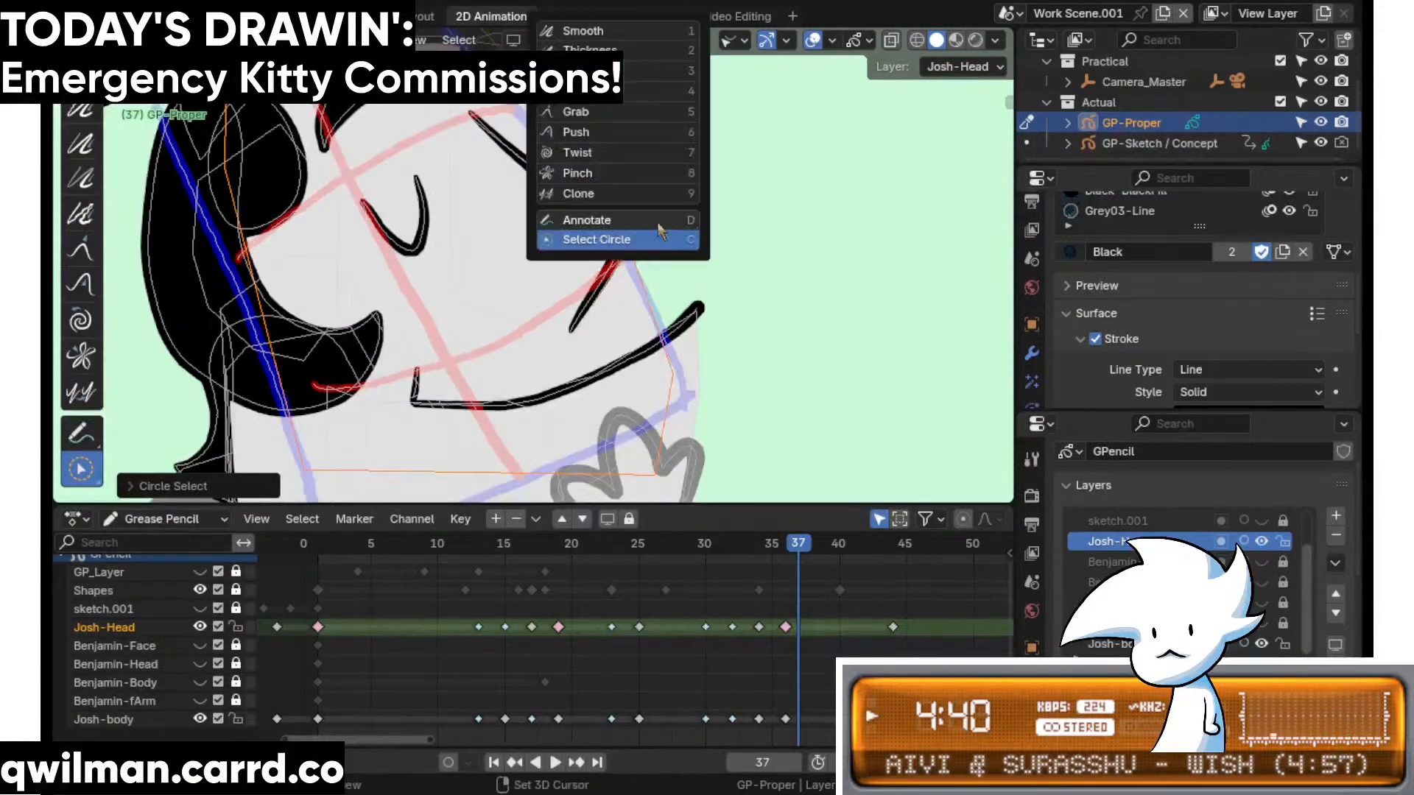
pyautogui.click(617, 113)
pyautogui.scroll(-2, 626, 178)
pyautogui.scroll(-1, 596, 189)
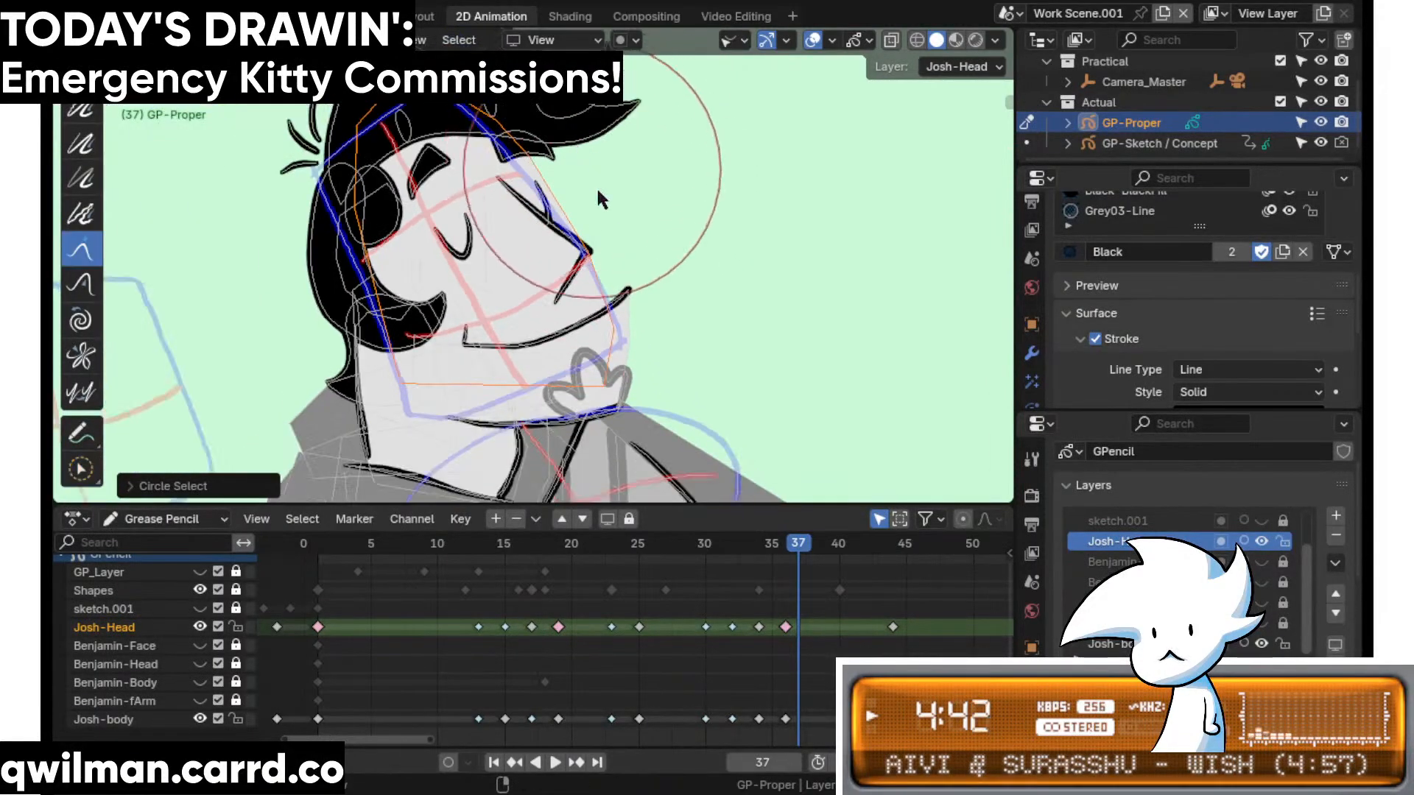
pyautogui.moveTo(619, 300); pyautogui.dragTo(603, 298)
pyautogui.moveTo(592, 216); pyautogui.dragTo(587, 213)
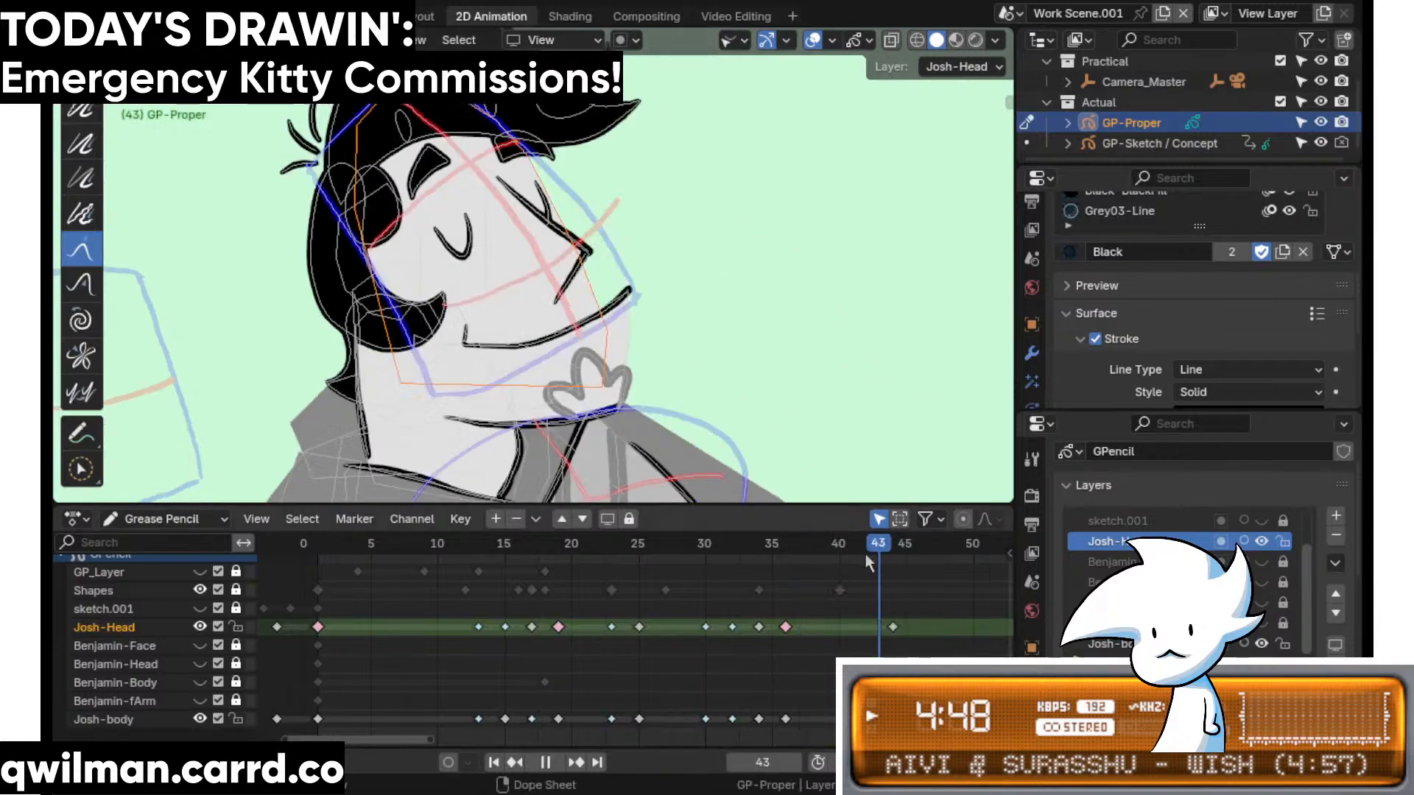
# - Review the head motion around frame 38 in Edit Mode and save the file
pyautogui.press('space')
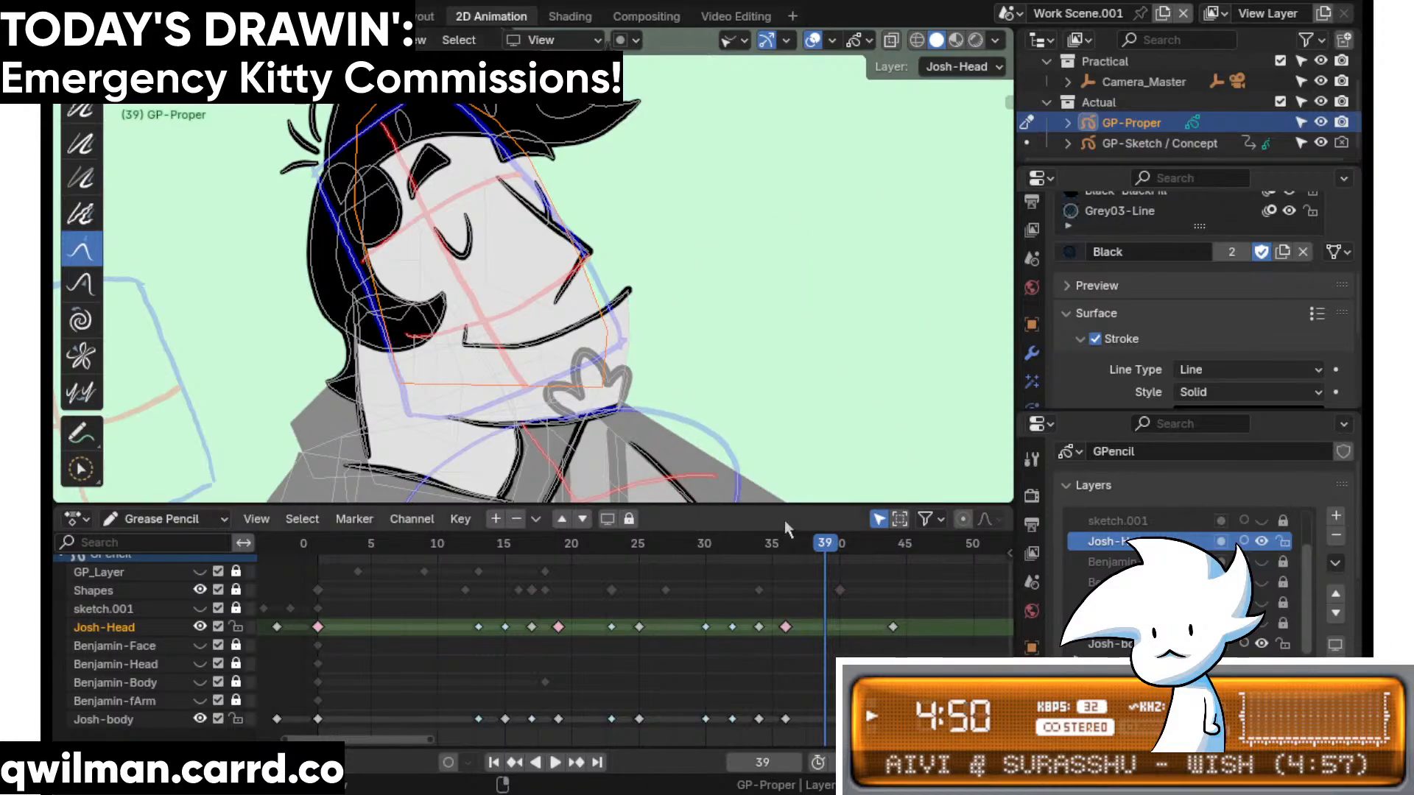
pyautogui.press('Tab')
pyautogui.hotkey('shift', 'space')
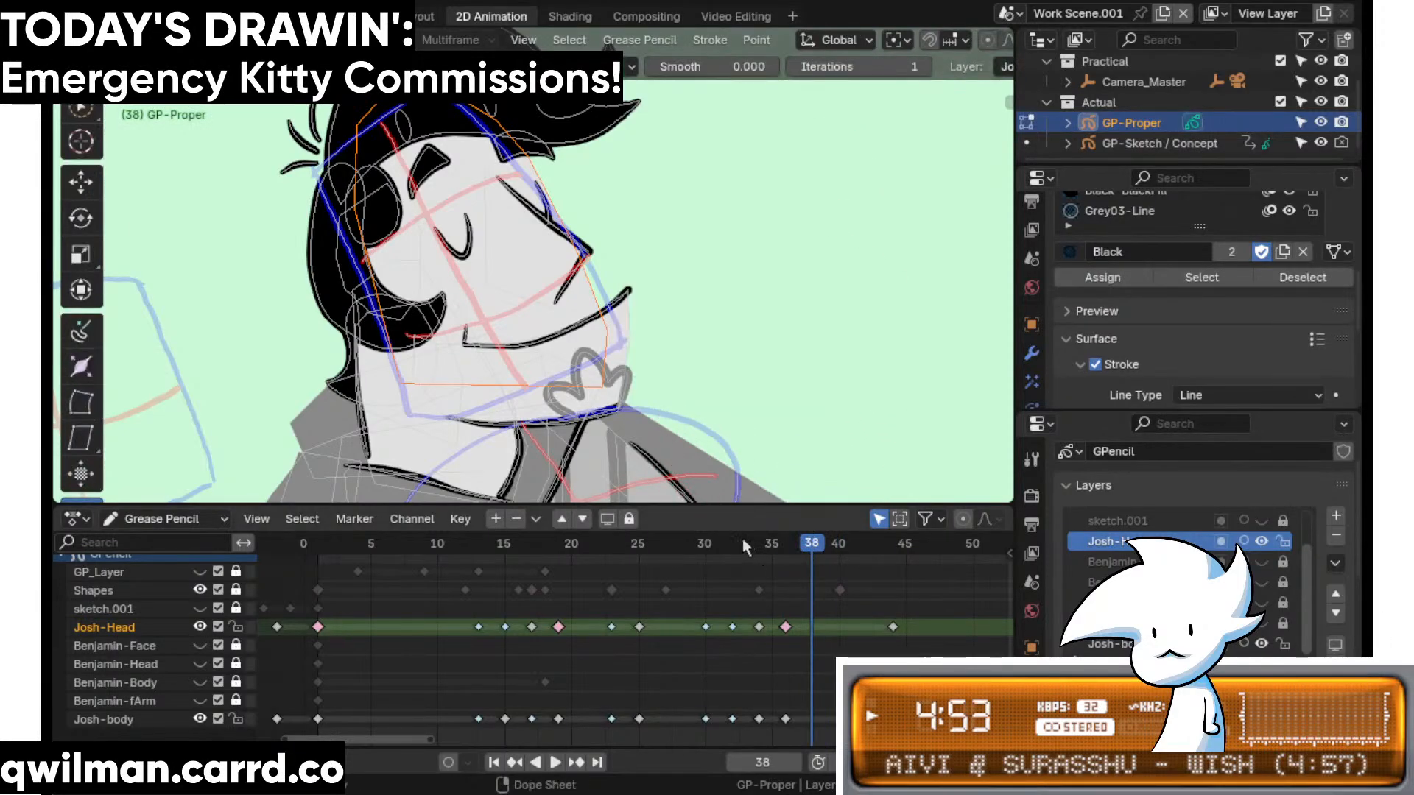
pyautogui.press('space')
pyautogui.moveTo(779, 555)
pyautogui.mouseDown()
pyautogui.moveTo(823, 555)
pyautogui.moveTo(808, 559)
pyautogui.moveTo(813, 304)
pyautogui.mouseUp()
pyautogui.hotkey('ctrl', 's')
# - Show onion skins for the Josh-Head layer and interpolate an in-between drawing at frame 38 for Josh-Head and Josh-body
pyautogui.hotkey('shift', 'space')
pyautogui.click(664, 280)
pyautogui.scroll(-5, 621, 304)
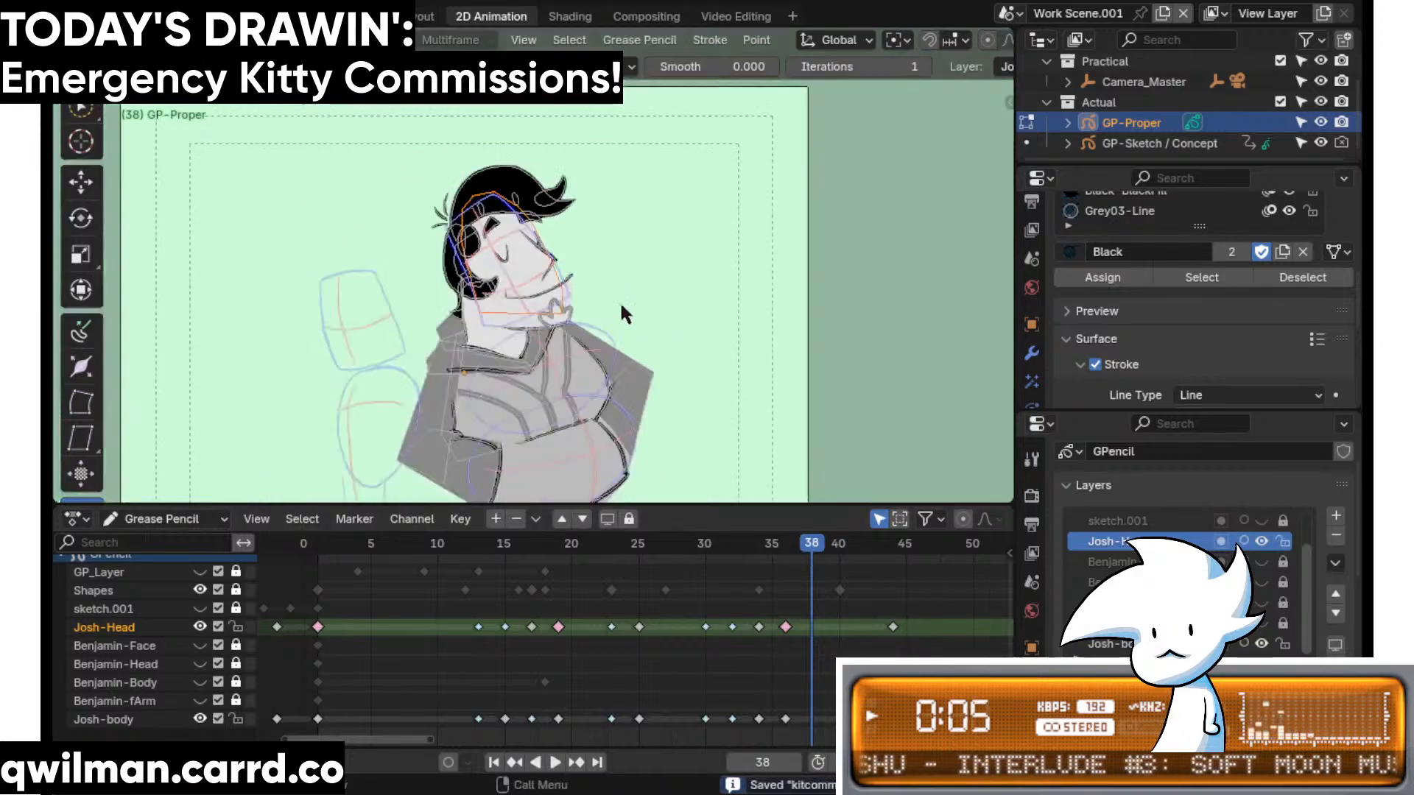
pyautogui.click(1244, 544)
pyautogui.scroll(4, 659, 317)
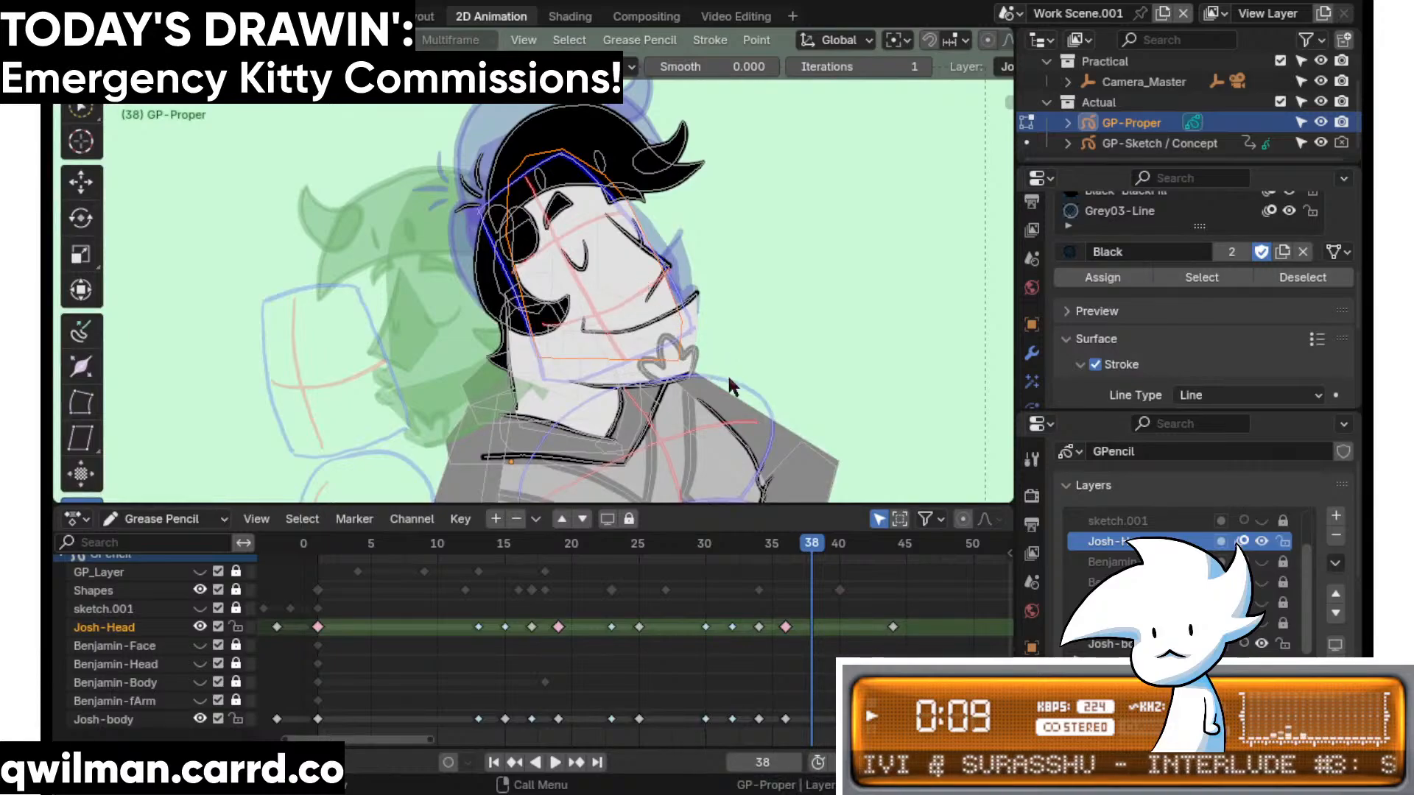
pyautogui.keyDown('shift'); pyautogui.moveTo(728, 380); pyautogui.dragTo(732, 408, button='middle'); pyautogui.keyUp('shift')
pyautogui.moveTo(732, 408)
pyautogui.mouseDown()
pyautogui.moveTo(744, 402)
pyautogui.moveTo(660, 444)
pyautogui.moveTo(672, 445)
pyautogui.mouseUp()
pyautogui.scroll(3, 692, 254)
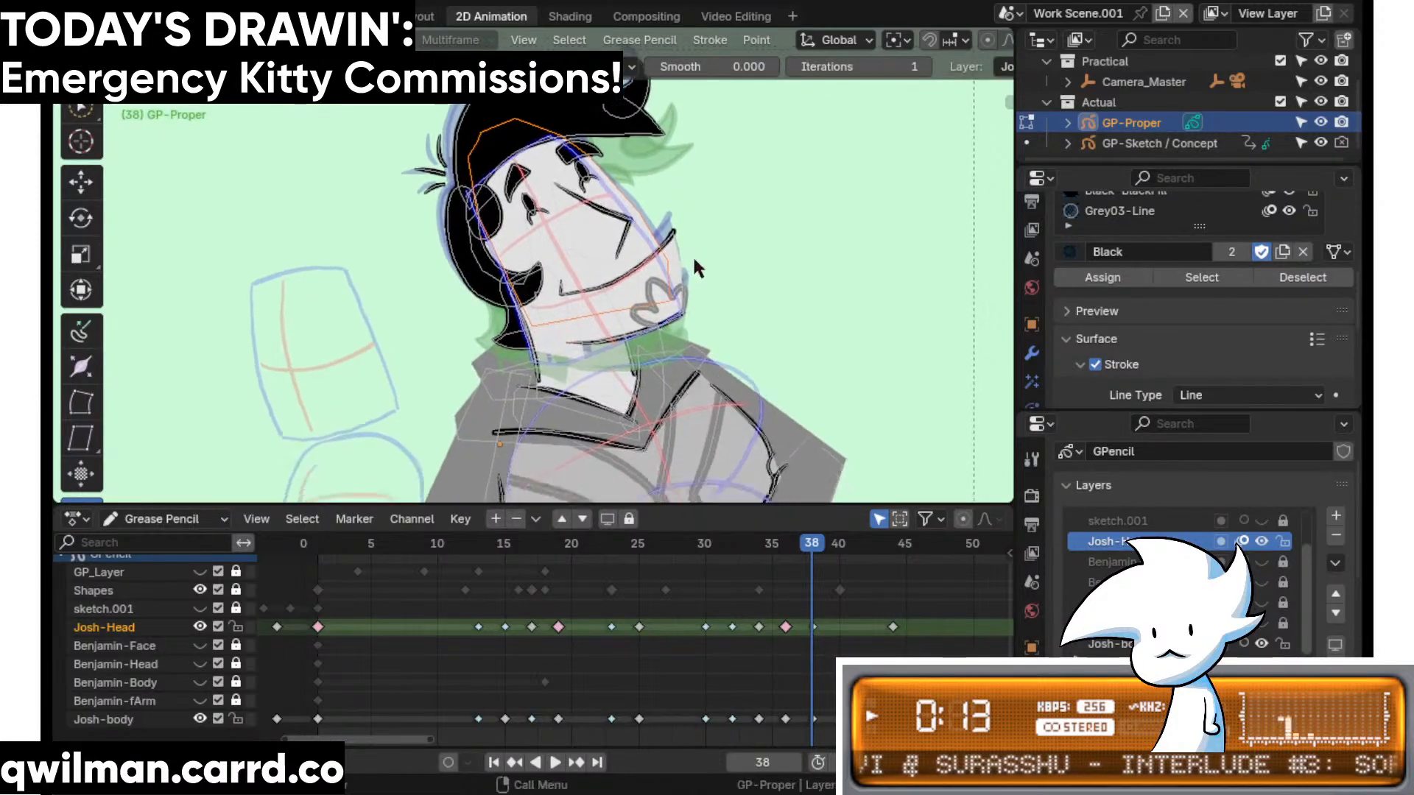
# - Compare the new in-between with the neighbouring frame using Select Circle, and lock the Josh-body layer
pyautogui.press('q')
pyautogui.click(798, 251)
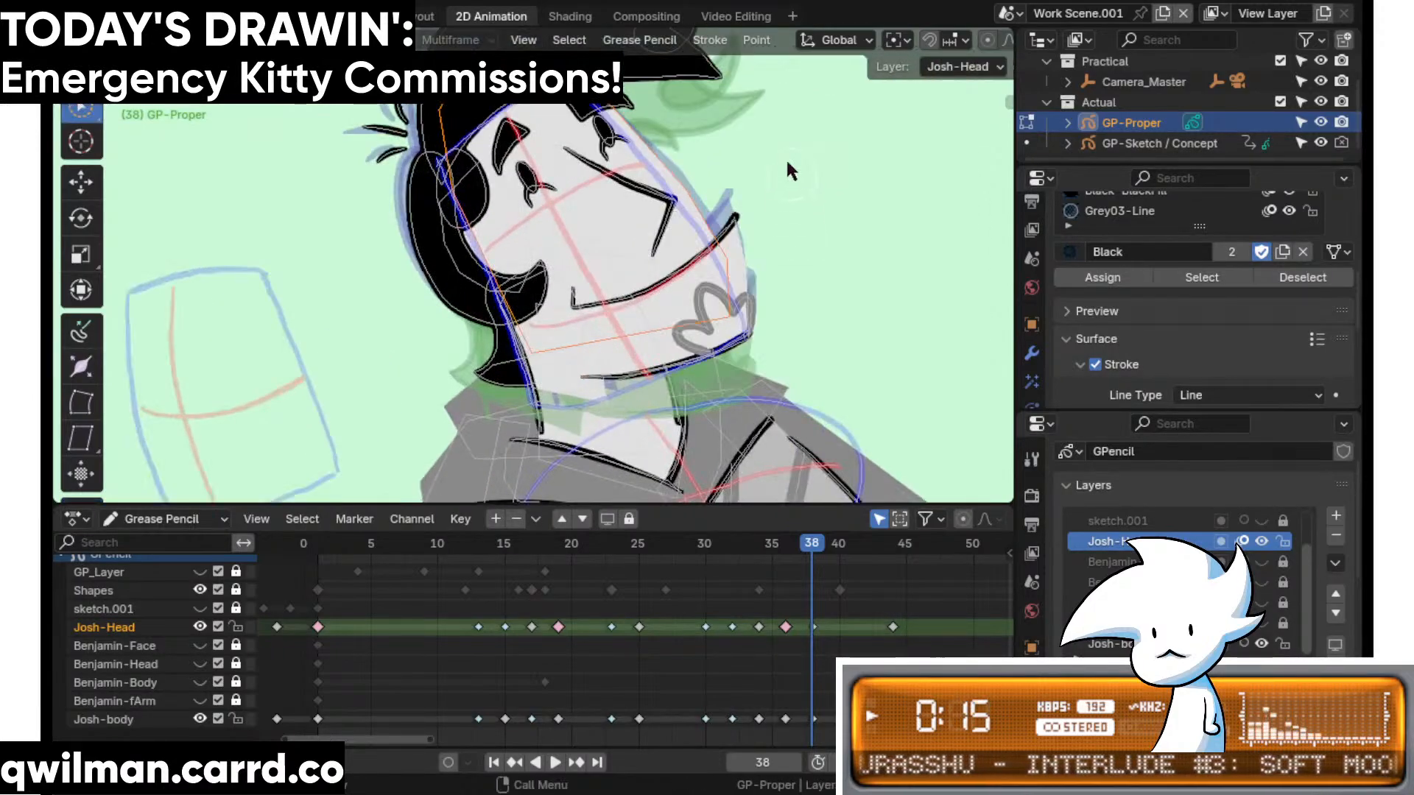
pyautogui.scroll(-2, 769, 265)
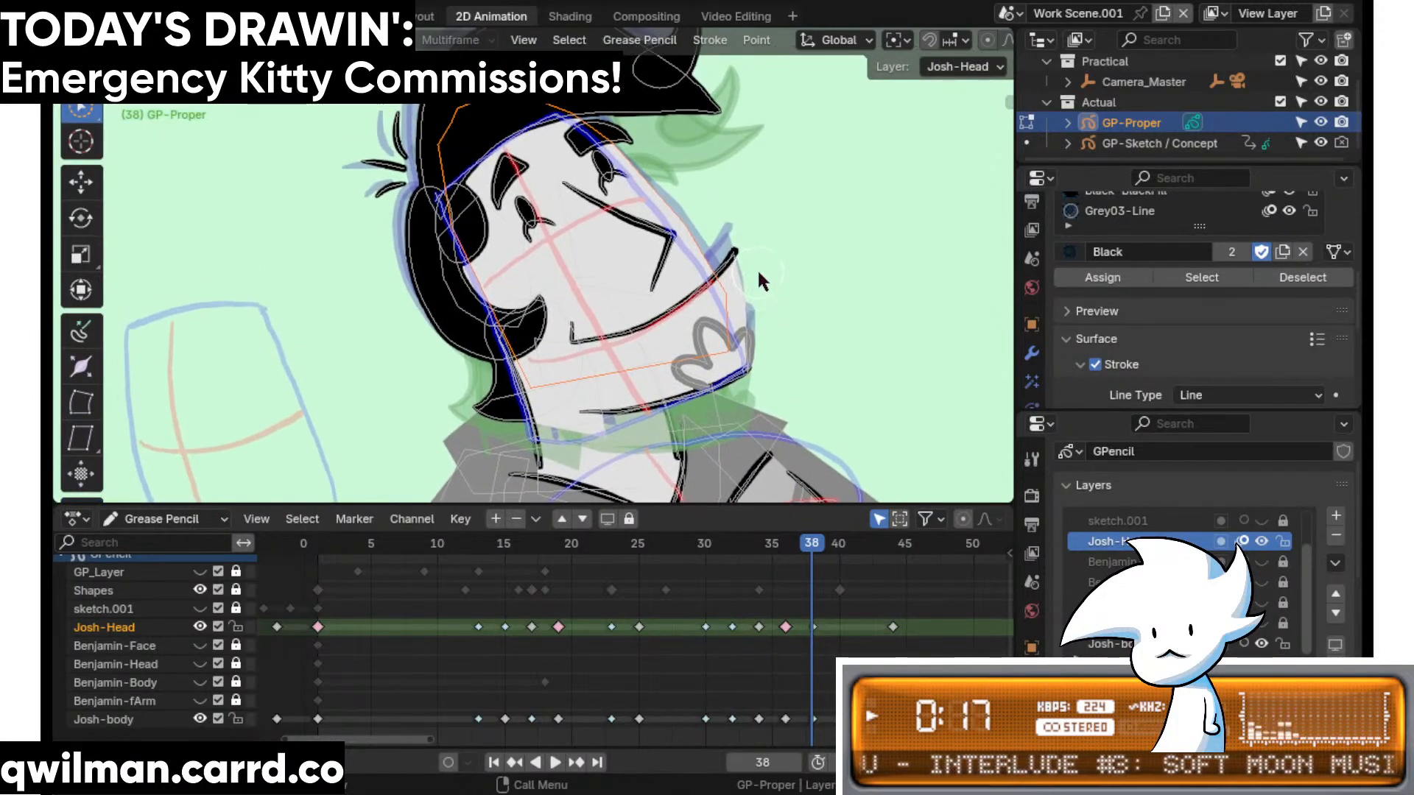
pyautogui.scroll(-1, 754, 276)
pyautogui.moveTo(813, 545)
pyautogui.mouseDown()
pyautogui.moveTo(873, 545)
pyautogui.moveTo(837, 564)
pyautogui.moveTo(795, 547)
pyautogui.mouseUp()
pyautogui.click(237, 719)
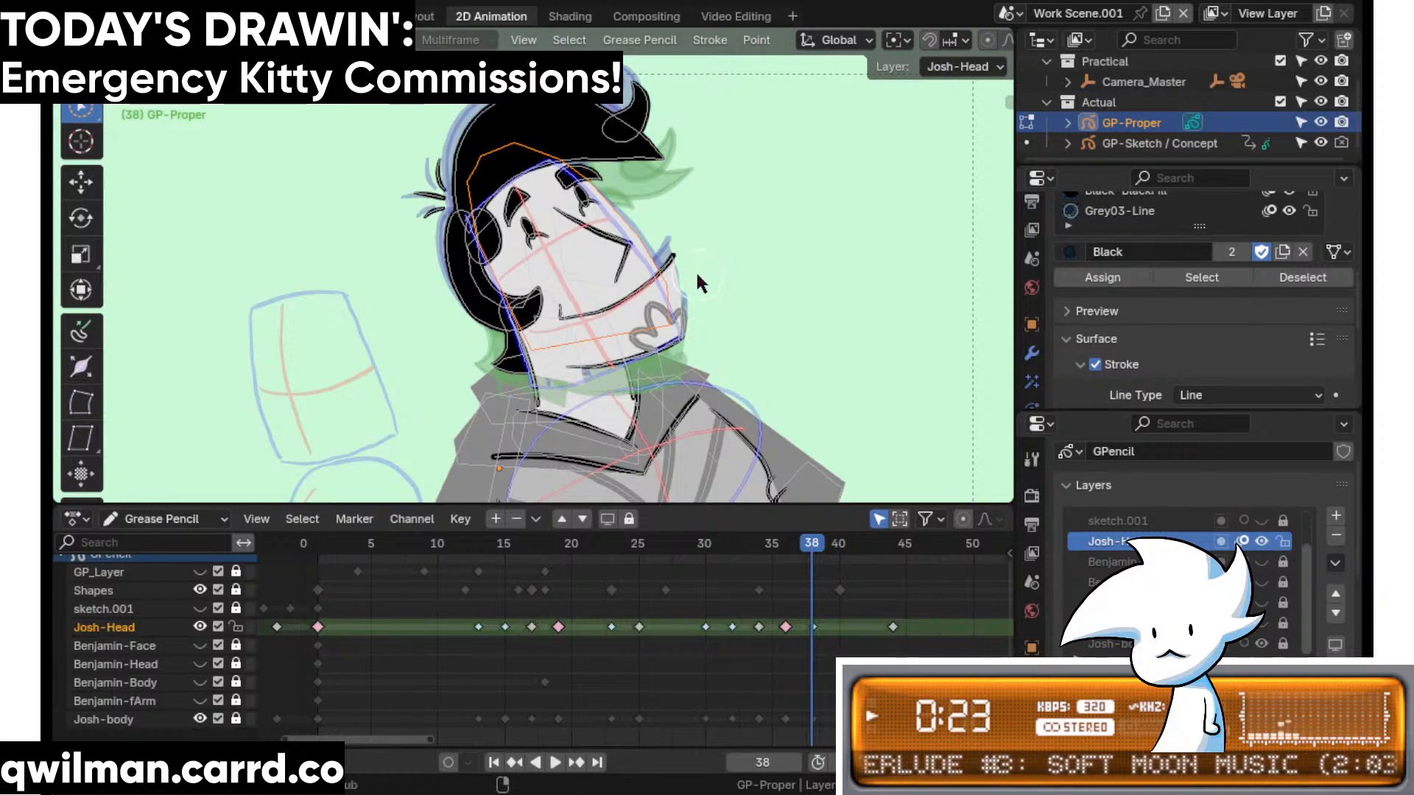
# - Select all Josh-Head strokes at frame 38, then slightly scale and rotate the head
pyautogui.press('a')
pyautogui.press('s')
pyautogui.rightClick(694, 274)
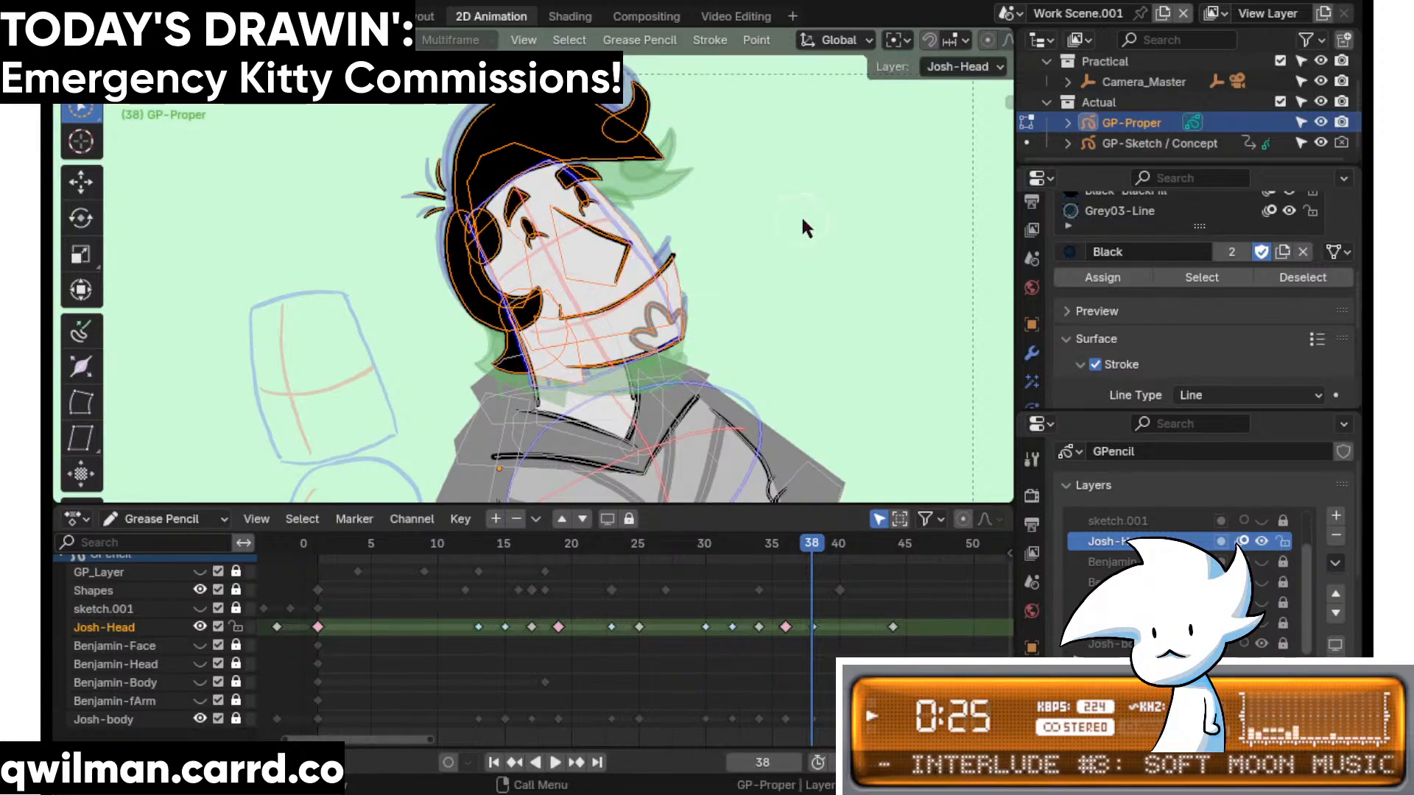
pyautogui.press('s')
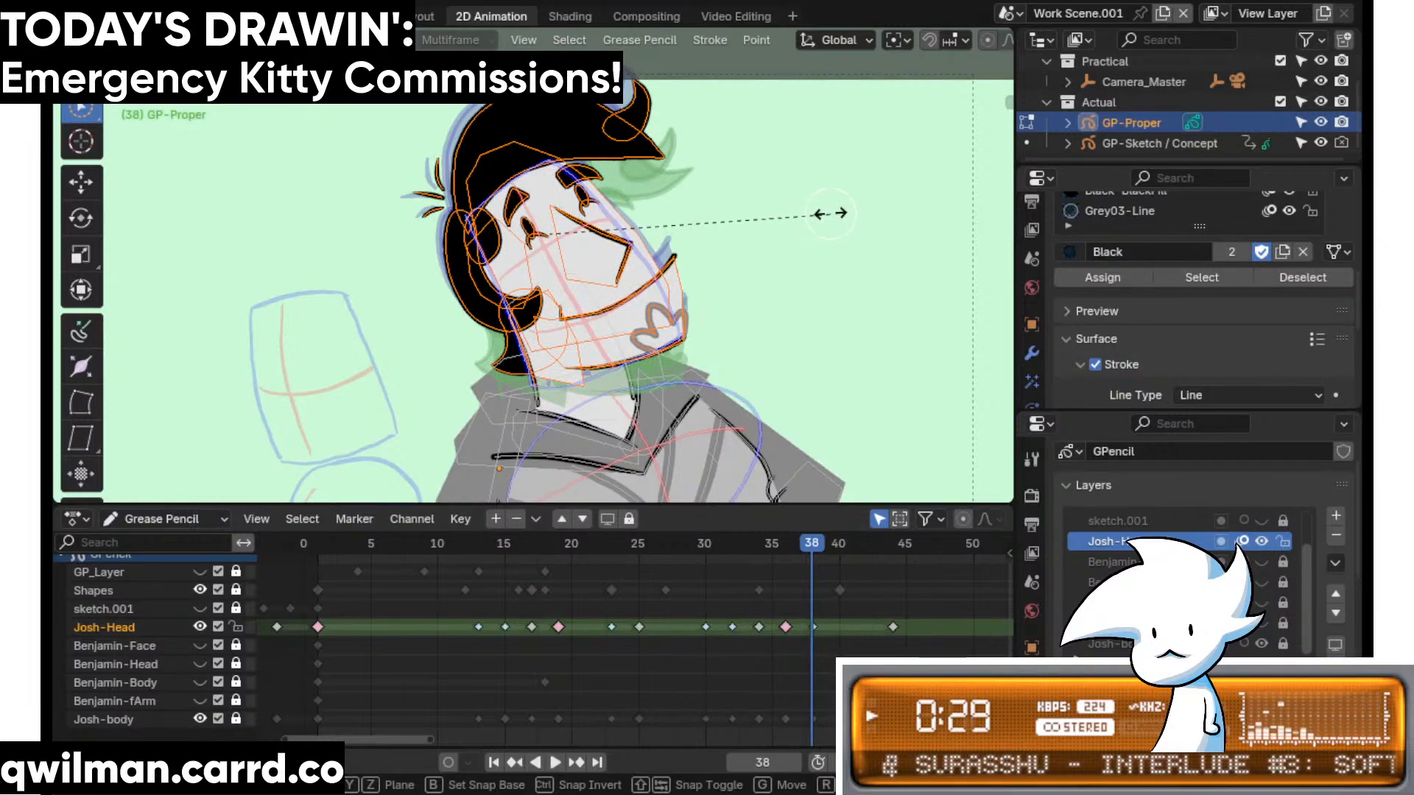
pyautogui.click(830, 214)
pyautogui.hotkey('shift', 'space')
pyautogui.press('r')
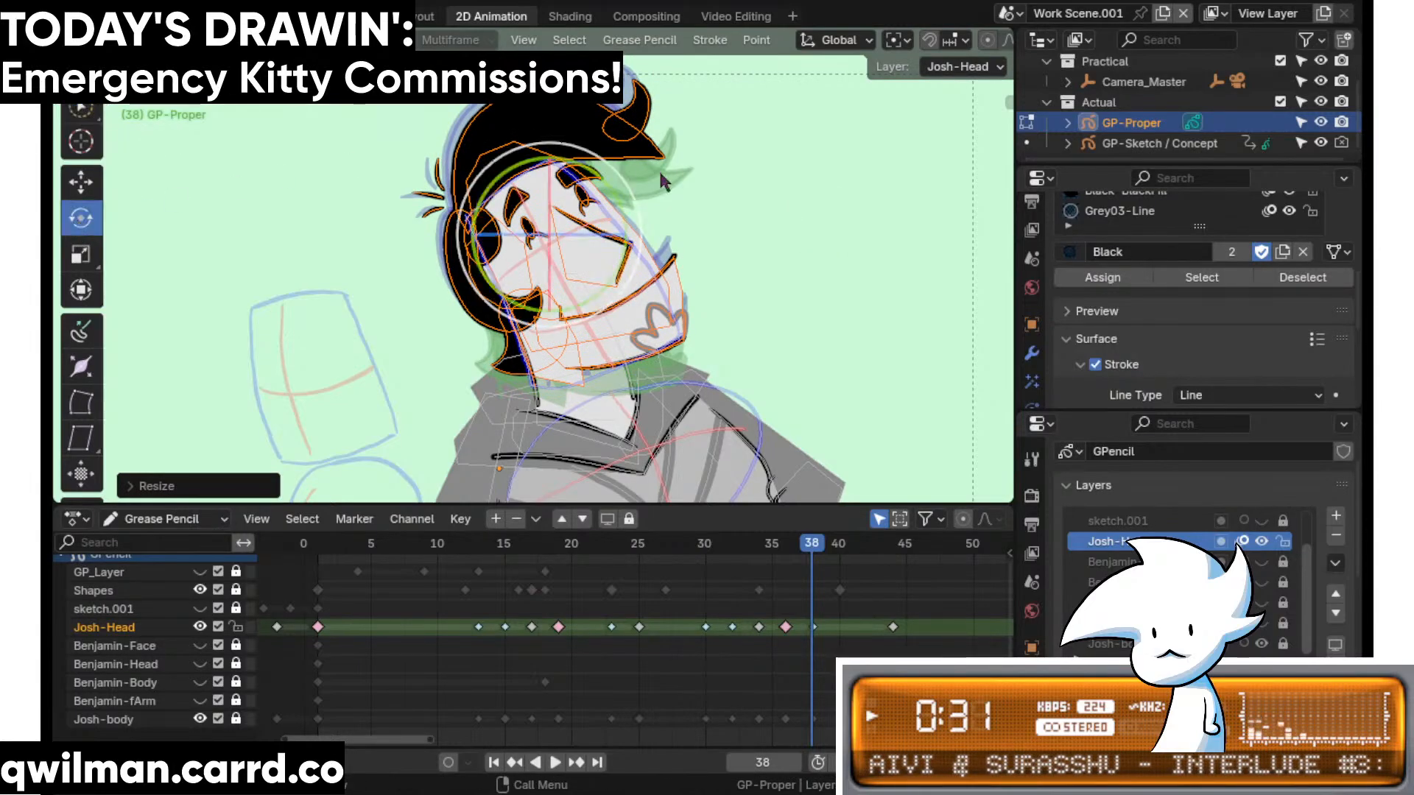
pyautogui.moveTo(627, 170); pyautogui.dragTo(631, 176)
# - Move the selected head strokes slightly to adjust their placement at frame 38
pyautogui.hotkey('shift', 'space')
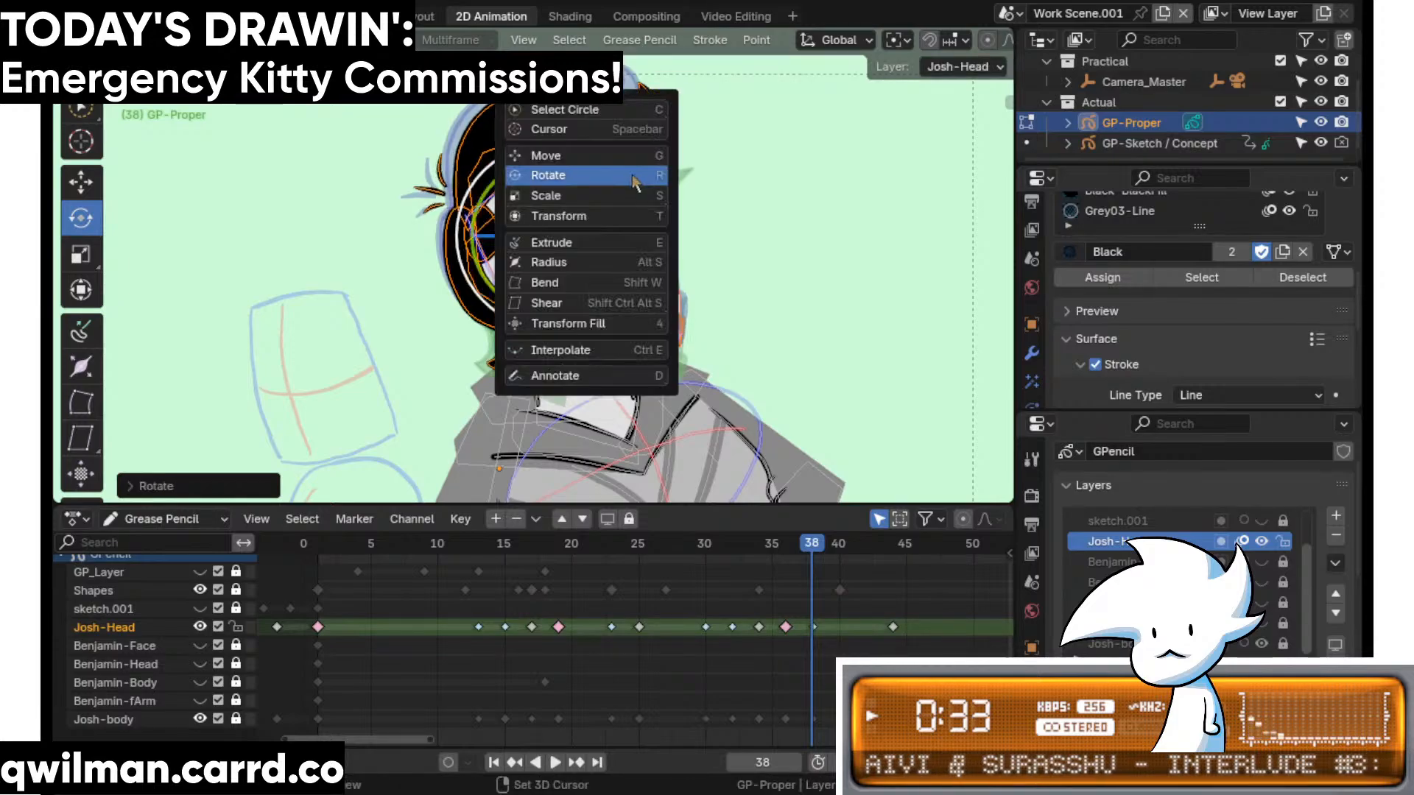
pyautogui.click(576, 156)
pyautogui.moveTo(561, 222); pyautogui.dragTo(630, 263)
pyautogui.keyDown('shift'); pyautogui.moveTo(630, 261); pyautogui.dragTo(674, 284, button='middle'); pyautogui.keyUp('shift')
# - Select the curved stroke under the near eye and grab it into an arch for a closed eye
pyautogui.scroll(9, 673, 285)
pyautogui.press('q')
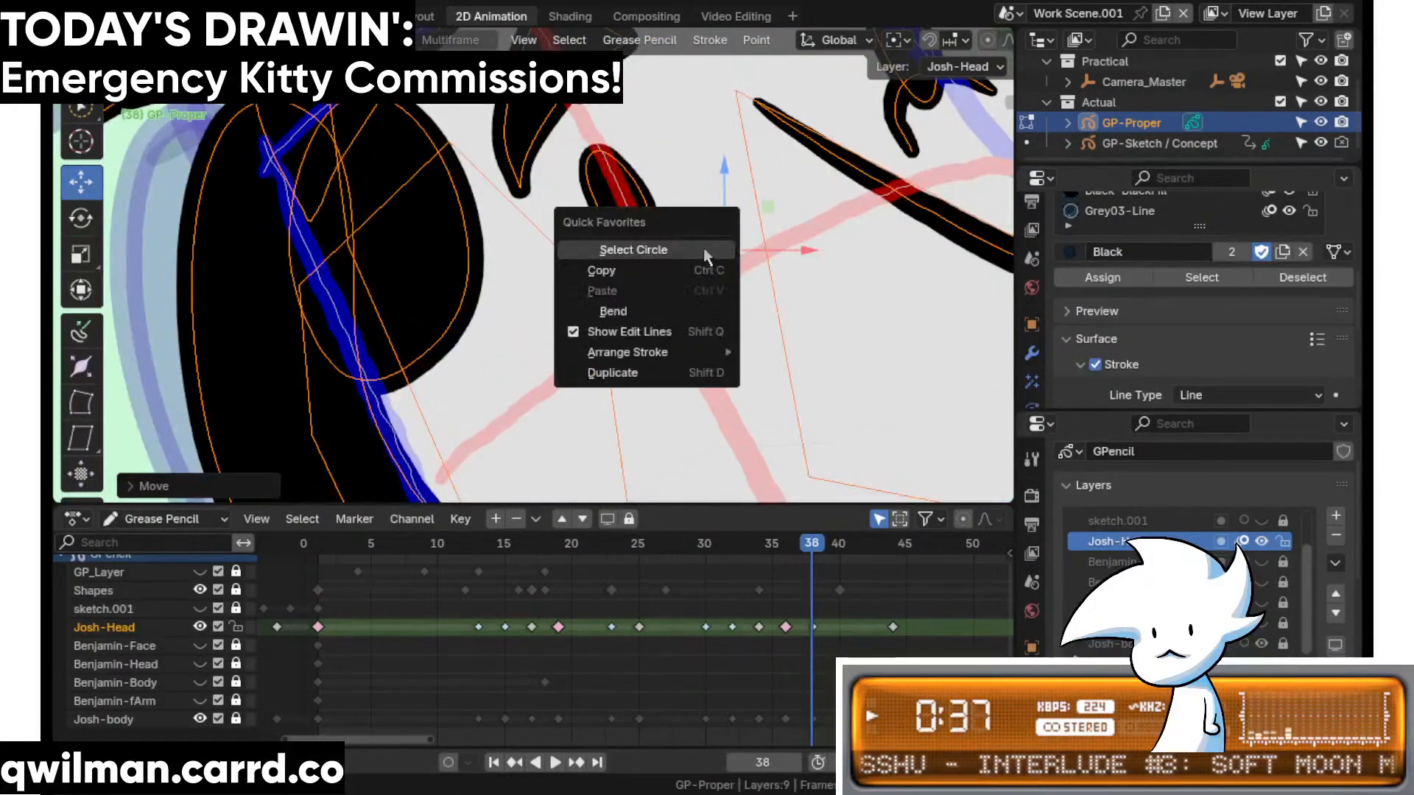
pyautogui.click(704, 251)
pyautogui.click(698, 248)
pyautogui.scroll(-4, 697, 248)
pyautogui.press('Tab')
pyautogui.hotkey('shift', 'space')
pyautogui.click(628, 238)
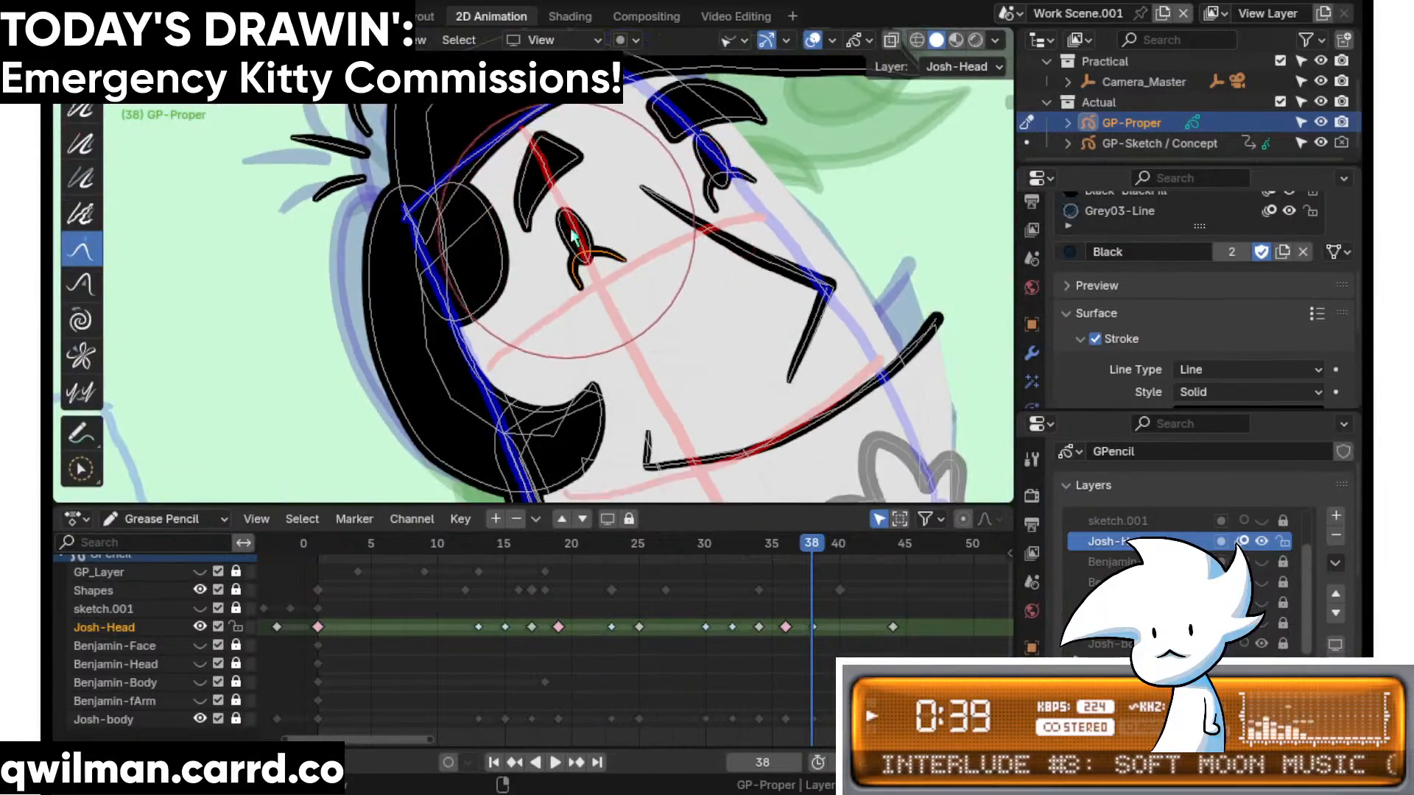
pyautogui.moveTo(576, 243); pyautogui.dragTo(586, 234)
pyautogui.moveTo(589, 297)
pyautogui.mouseDown()
pyautogui.moveTo(582, 308)
pyautogui.moveTo(609, 295)
pyautogui.mouseUp()
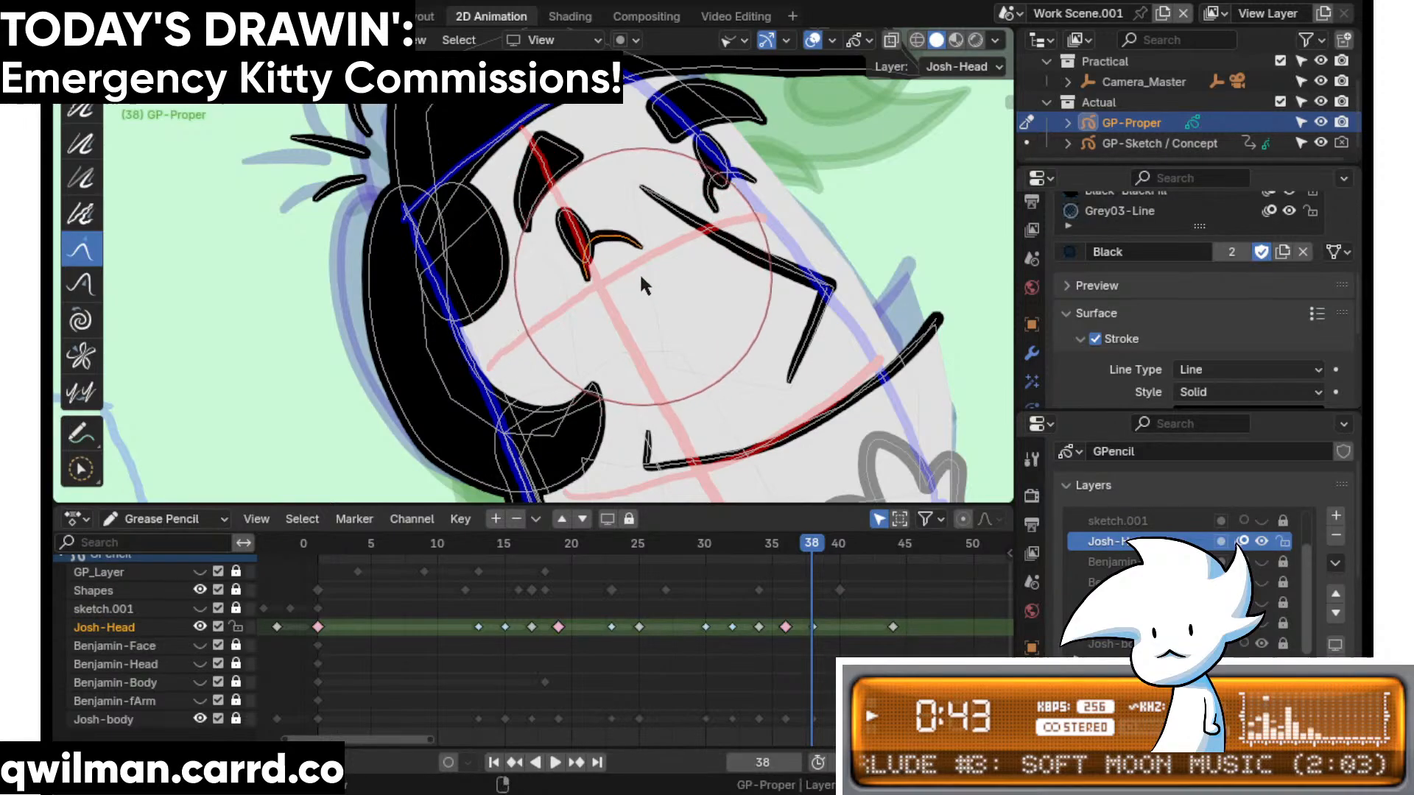
# - Select the curved stroke under the far eye and reshape it into a closed-eye arch with Grab
pyautogui.scroll(5, 618, 288)
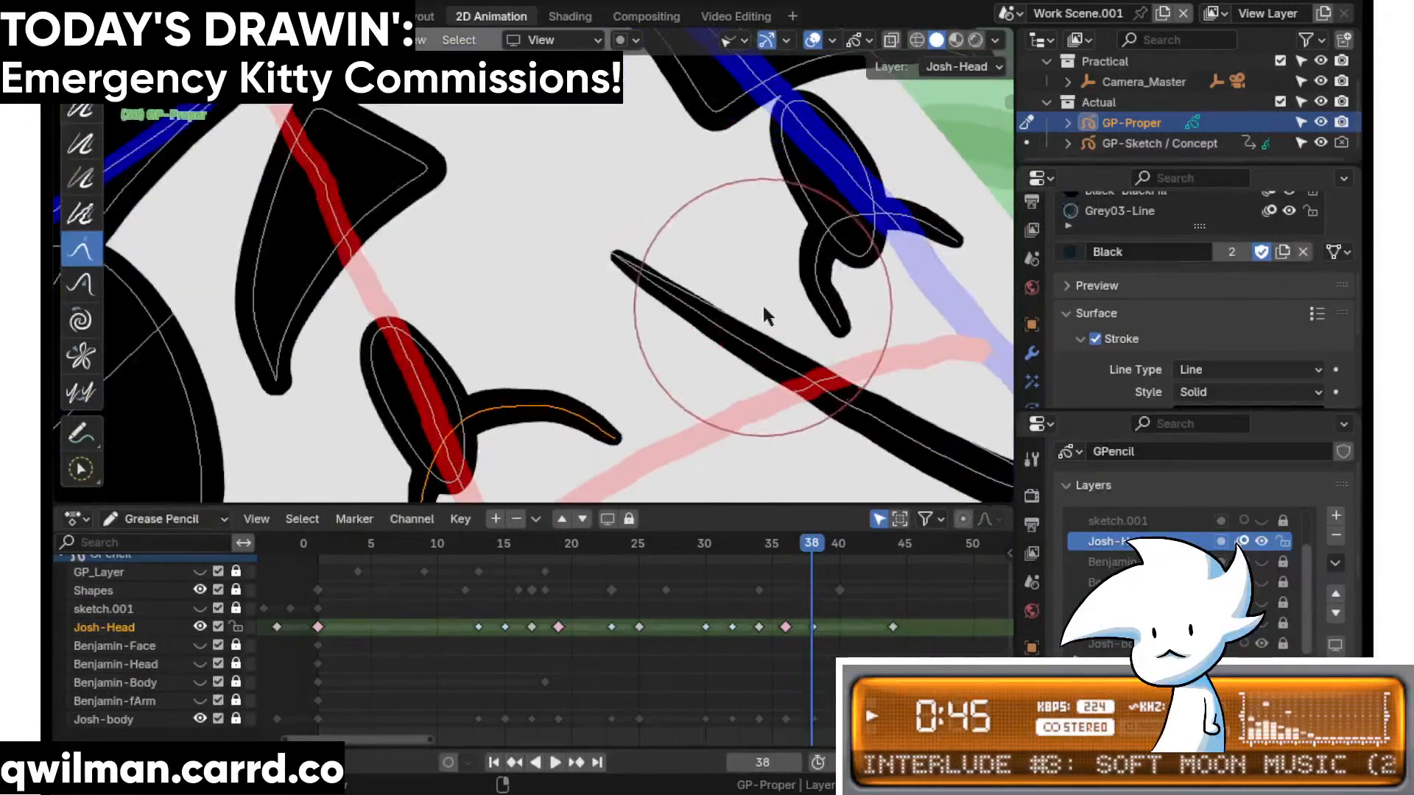
pyautogui.press('c')
pyautogui.click(817, 306)
pyautogui.hotkey('shift', 'space')
pyautogui.click(740, 168)
pyautogui.scroll(-4, 779, 295)
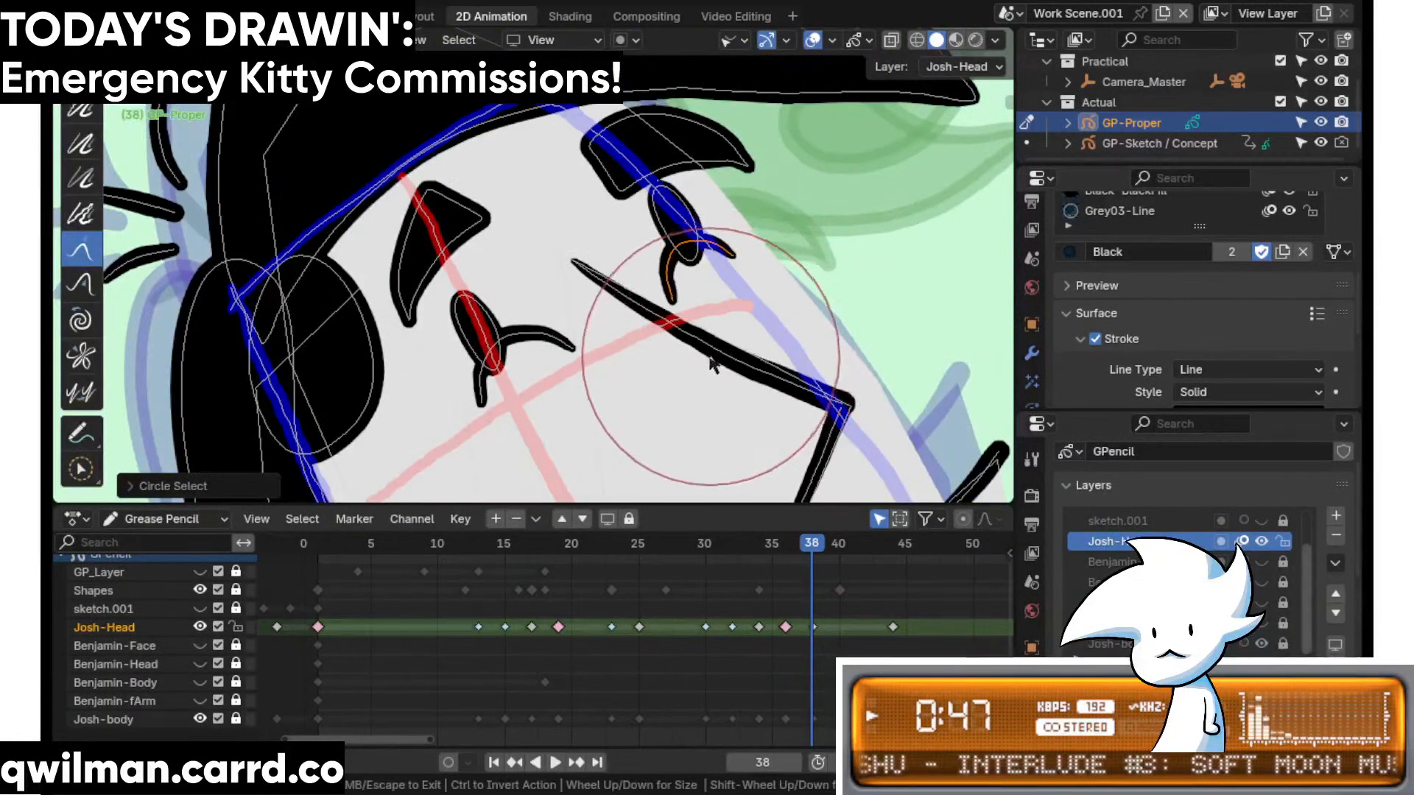
pyautogui.keyDown('shift'); pyautogui.moveTo(720, 274); pyautogui.dragTo(696, 353, button='middle'); pyautogui.keyUp('shift')
# - Select the far eye's oval pupil and move it up into the black hair to hide it
pyautogui.scroll(2, 541, 357)
pyautogui.press('c')
pyautogui.keyDown('shift'); pyautogui.click(428, 417); pyautogui.keyUp('shift')
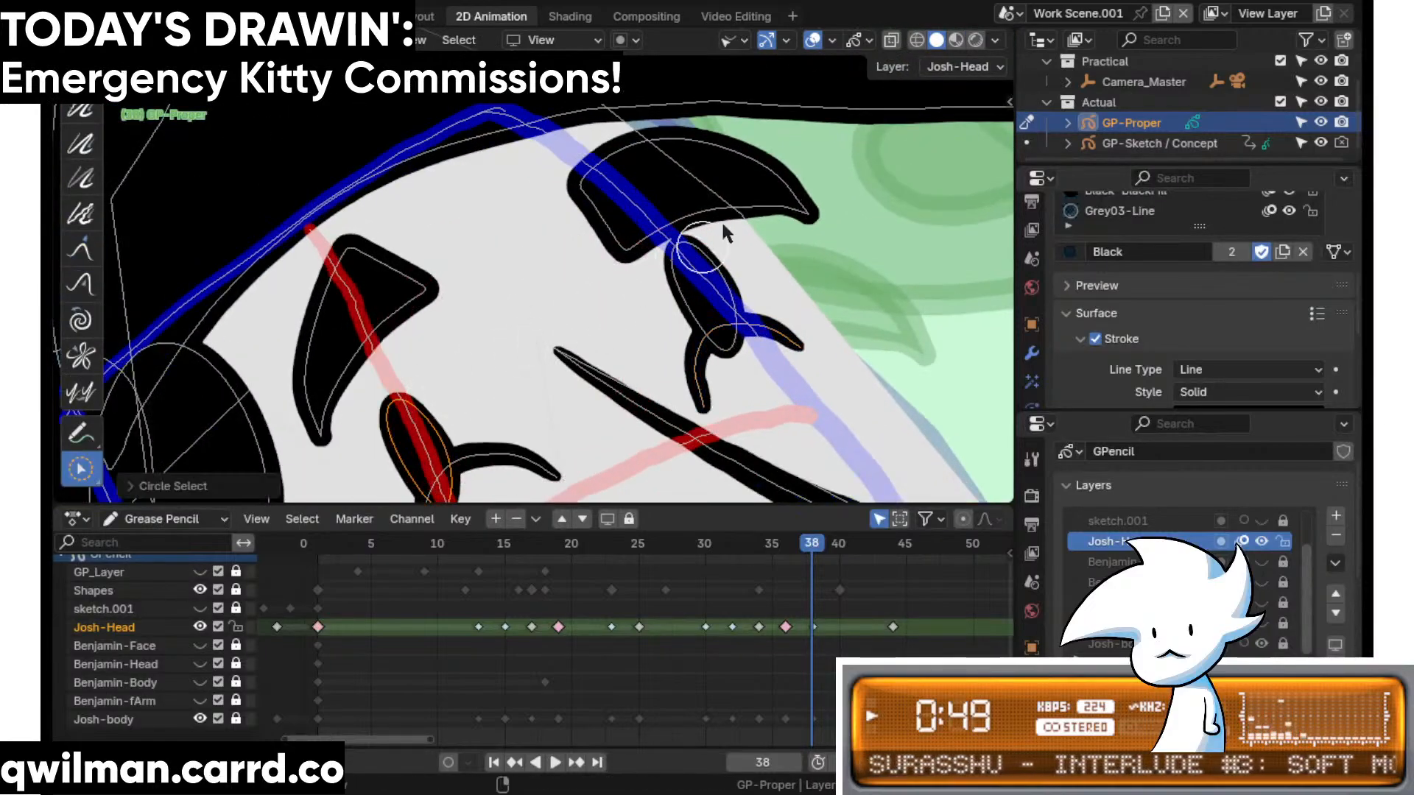
pyautogui.hotkey('shift', 'space')
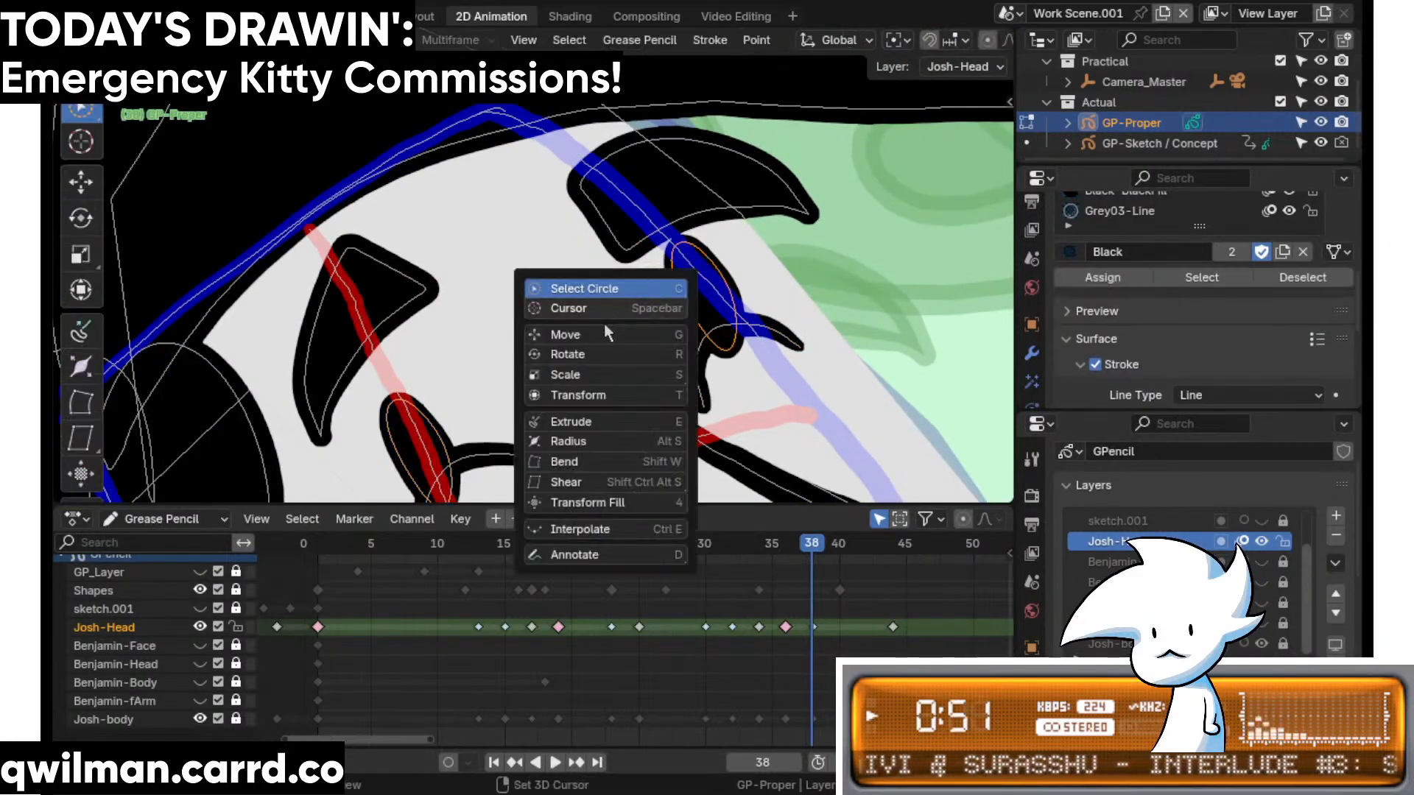
pyautogui.click(604, 331)
pyautogui.scroll(-4, 658, 347)
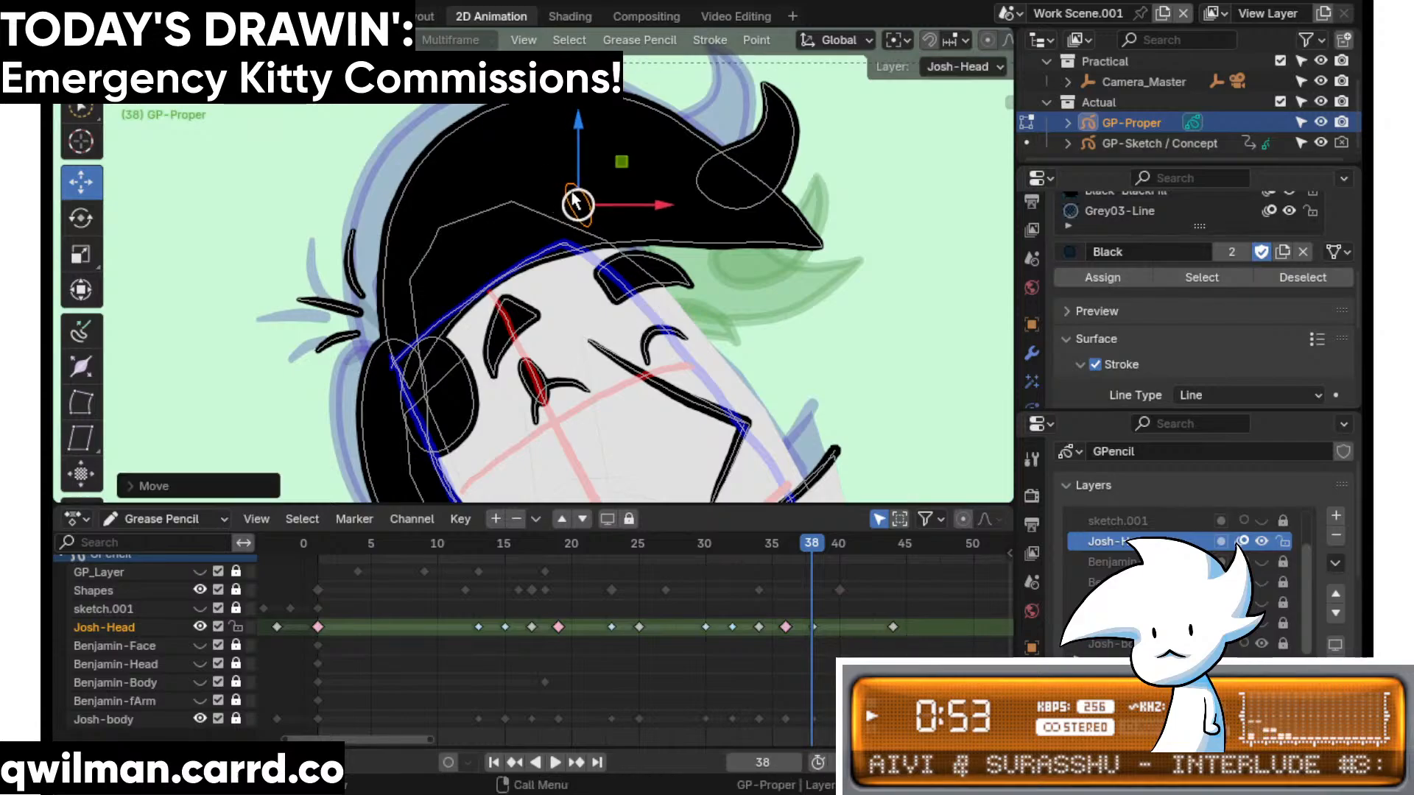
# - Select the near eye's oval pupil and move it up into the black hair as well
pyautogui.scroll(3, 554, 370)
pyautogui.press('q')
pyautogui.click(548, 377)
pyautogui.click(548, 390)
pyautogui.hotkey('shift', 'space')
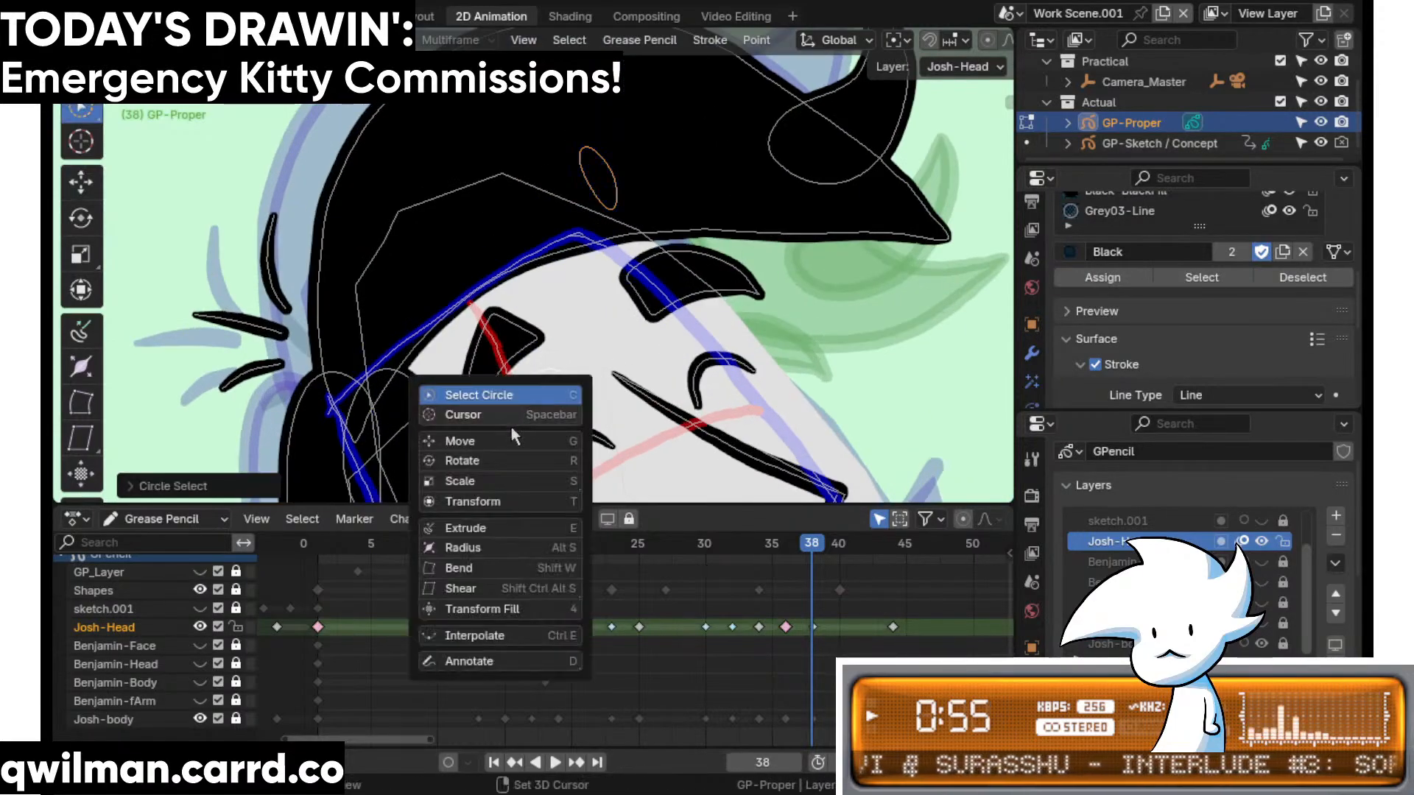
pyautogui.click(515, 437)
pyautogui.moveTo(531, 434); pyautogui.dragTo(421, 253)
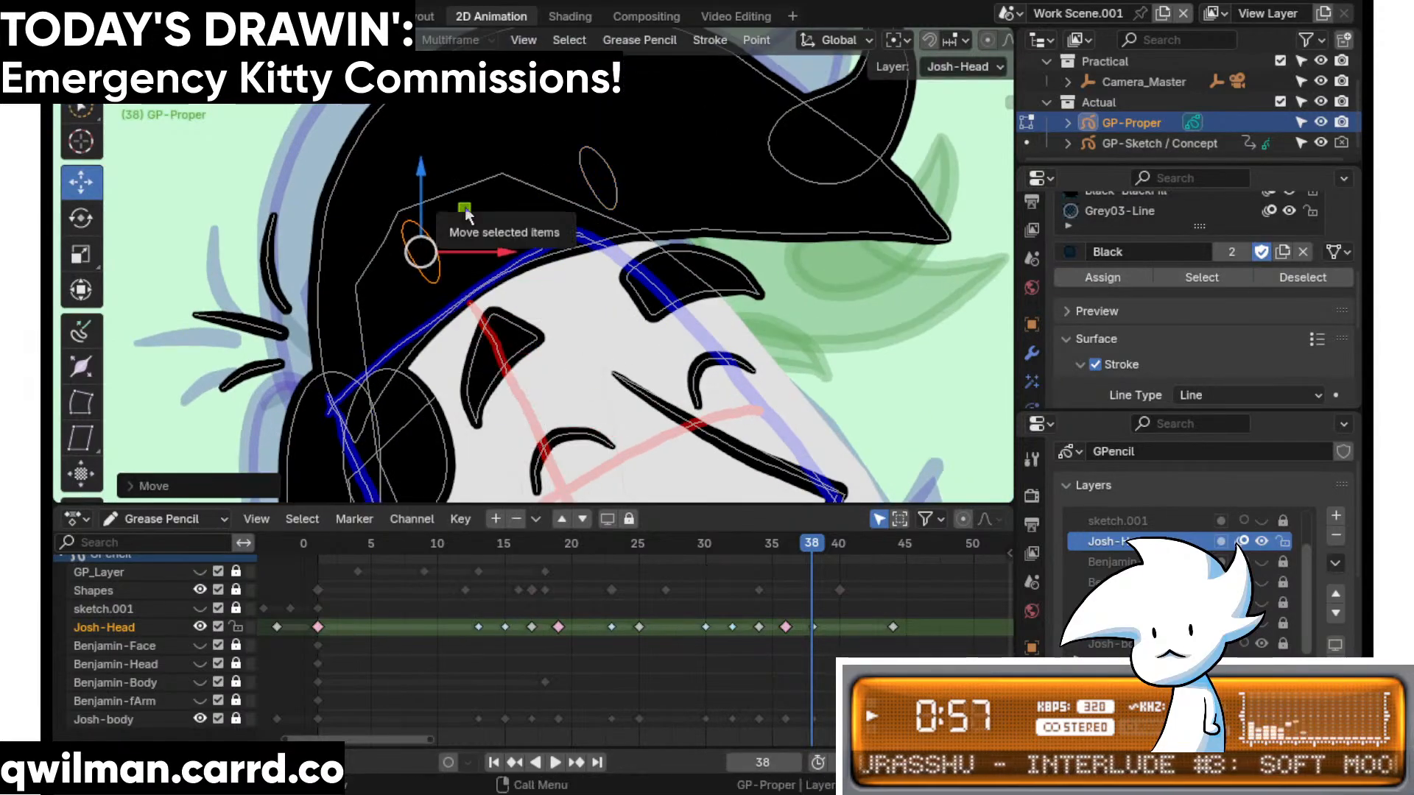
pyautogui.scroll(-4, 751, 427)
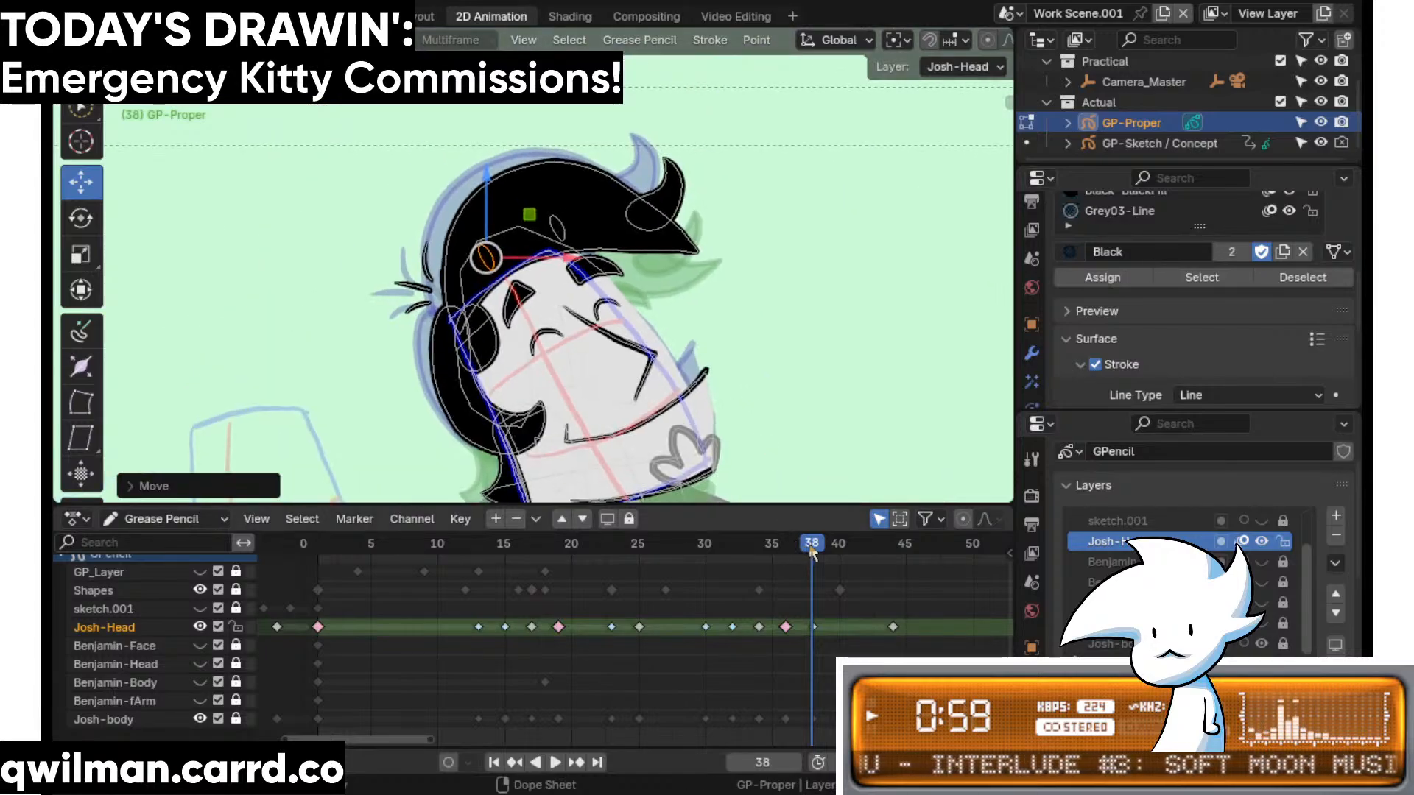
# - Play back and scrub the head animation around frame 38 to check the closed-eye drawing
pyautogui.press('space')
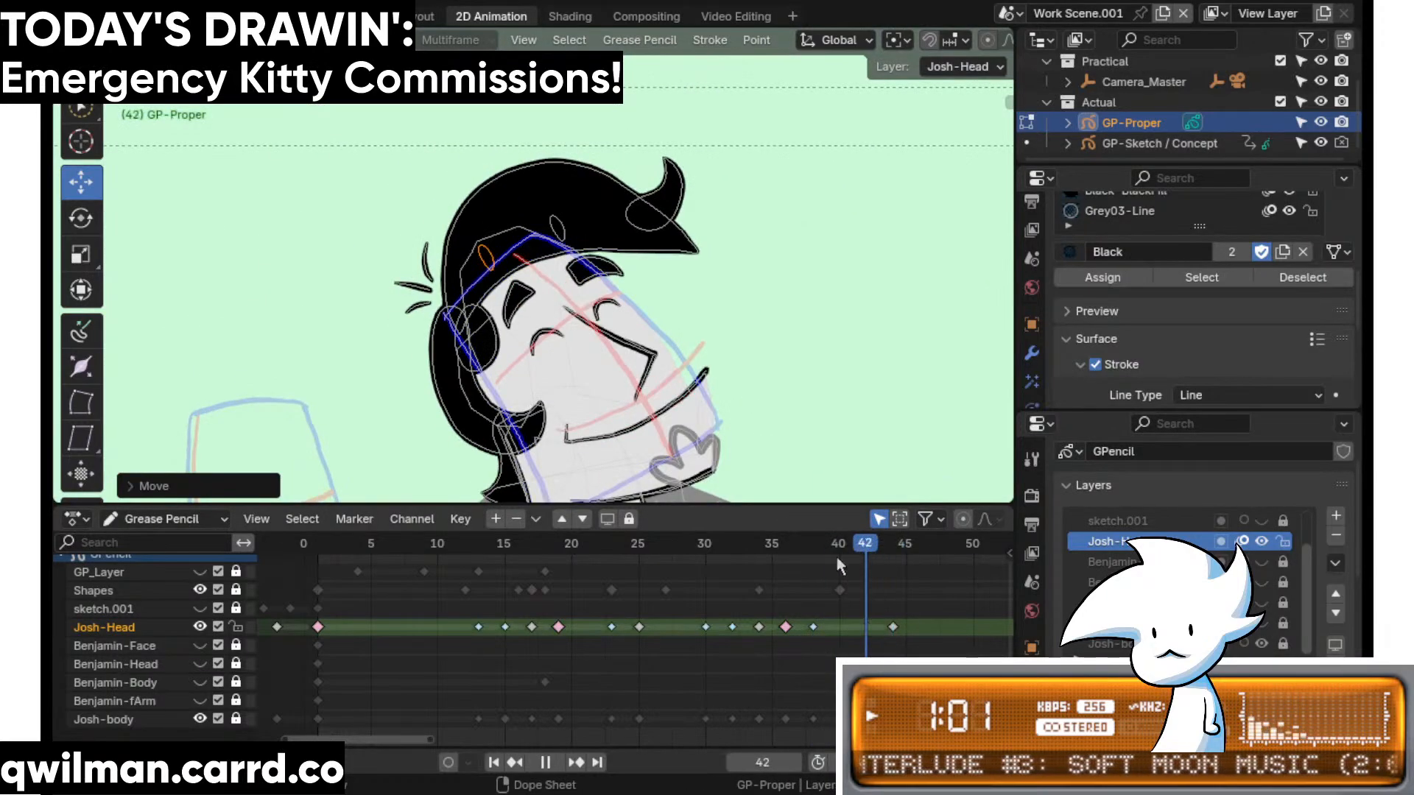
pyautogui.moveTo(837, 557); pyautogui.dragTo(646, 559)
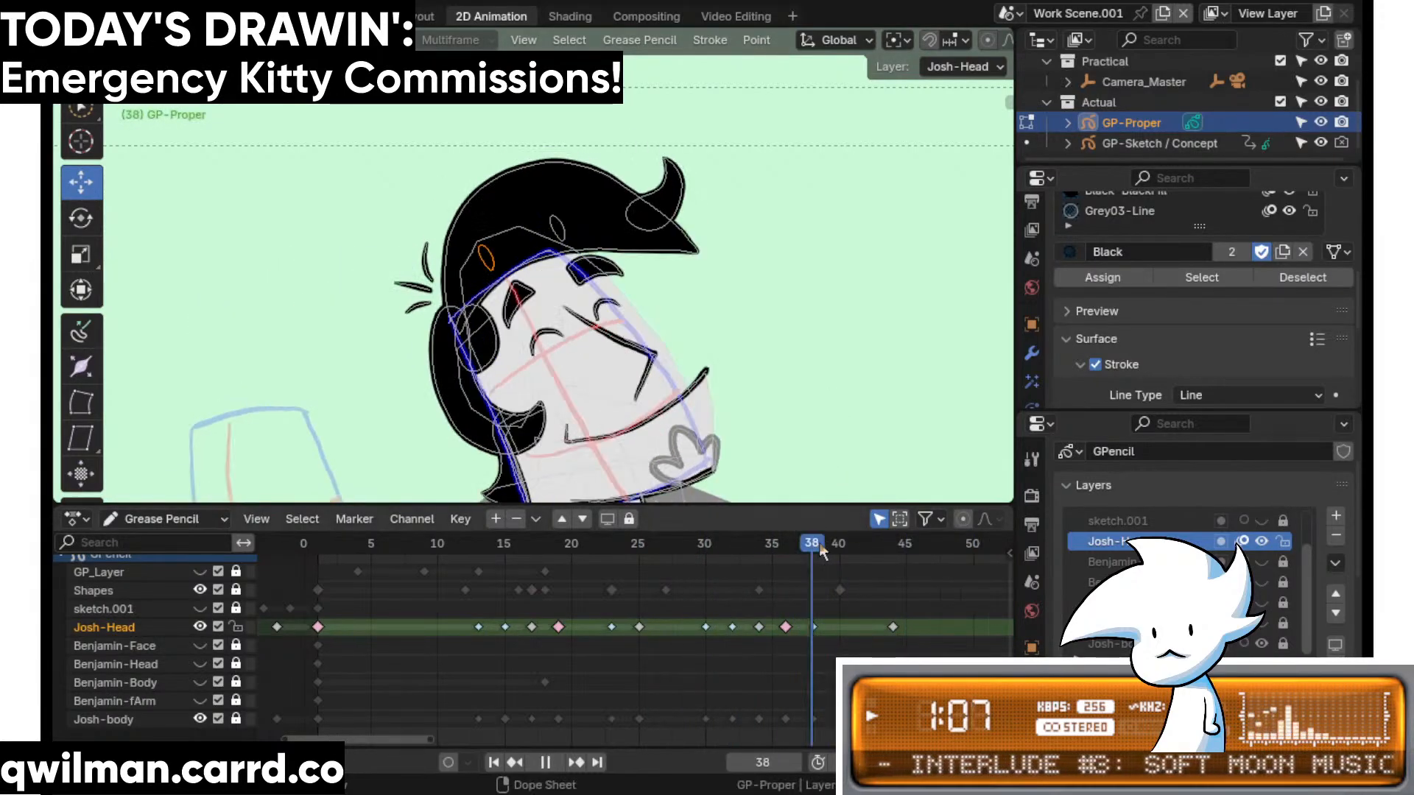
pyautogui.press('space')
# - Create an interpolated in-between drawing of Josh's head at frame 40
pyautogui.hotkey('shift', 'space')
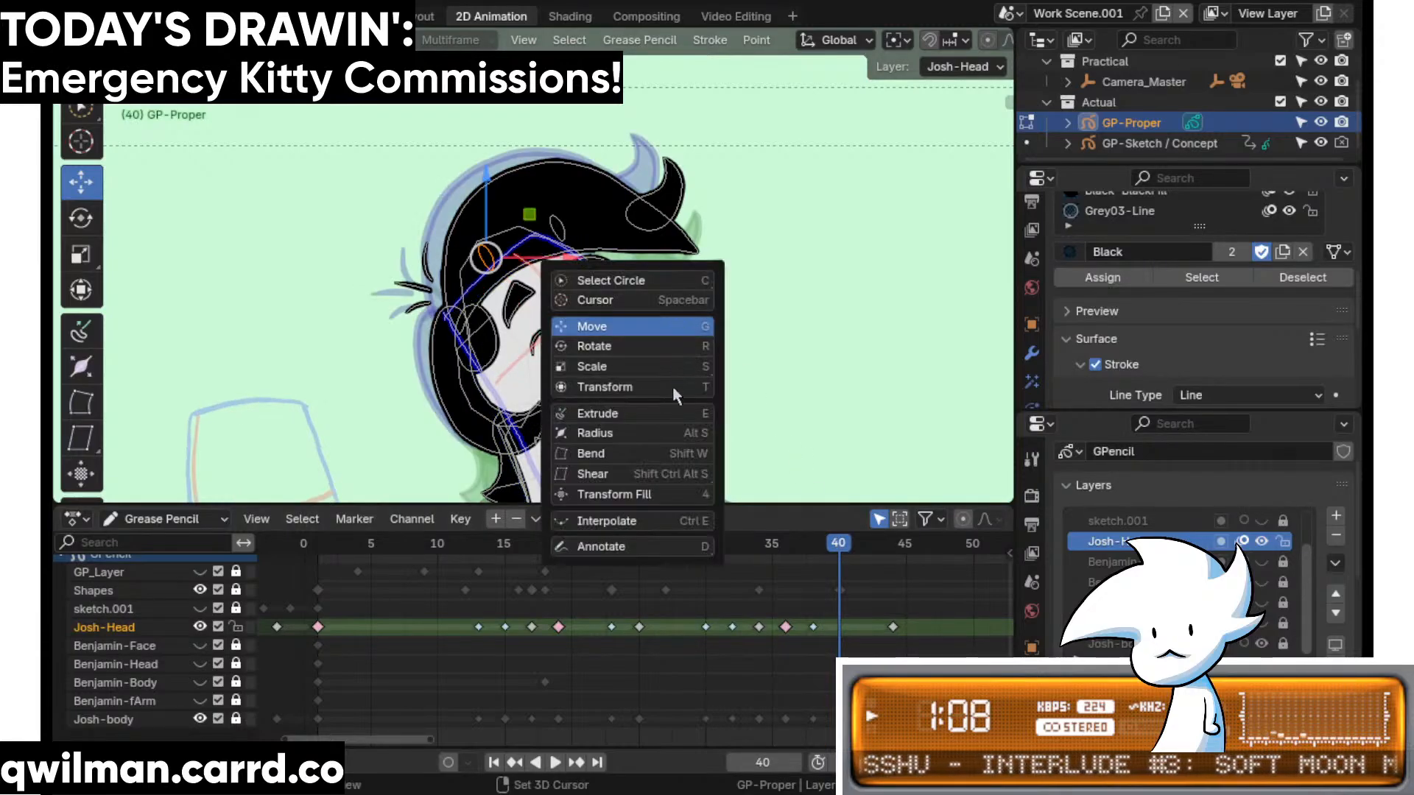
pyautogui.click(656, 520)
pyautogui.keyDown('shift'); pyautogui.moveTo(682, 367); pyautogui.dragTo(681, 302, button='middle'); pyautogui.keyUp('shift')
pyautogui.keyDown('shift'); pyautogui.moveTo(713, 209); pyautogui.dragTo(711, 325, button='middle'); pyautogui.keyUp('shift')
pyautogui.moveTo(712, 354); pyautogui.dragTo(647, 404)
# - Select the near eye's oval pupil at frame 40 and move it down beneath the eye's arch
pyautogui.scroll(4, 713, 272)
pyautogui.keyDown('shift'); pyautogui.moveTo(649, 403); pyautogui.dragTo(624, 287, button='middle'); pyautogui.keyUp('shift')
pyautogui.press('q')
pyautogui.click(653, 320)
pyautogui.scroll(1, 623, 287)
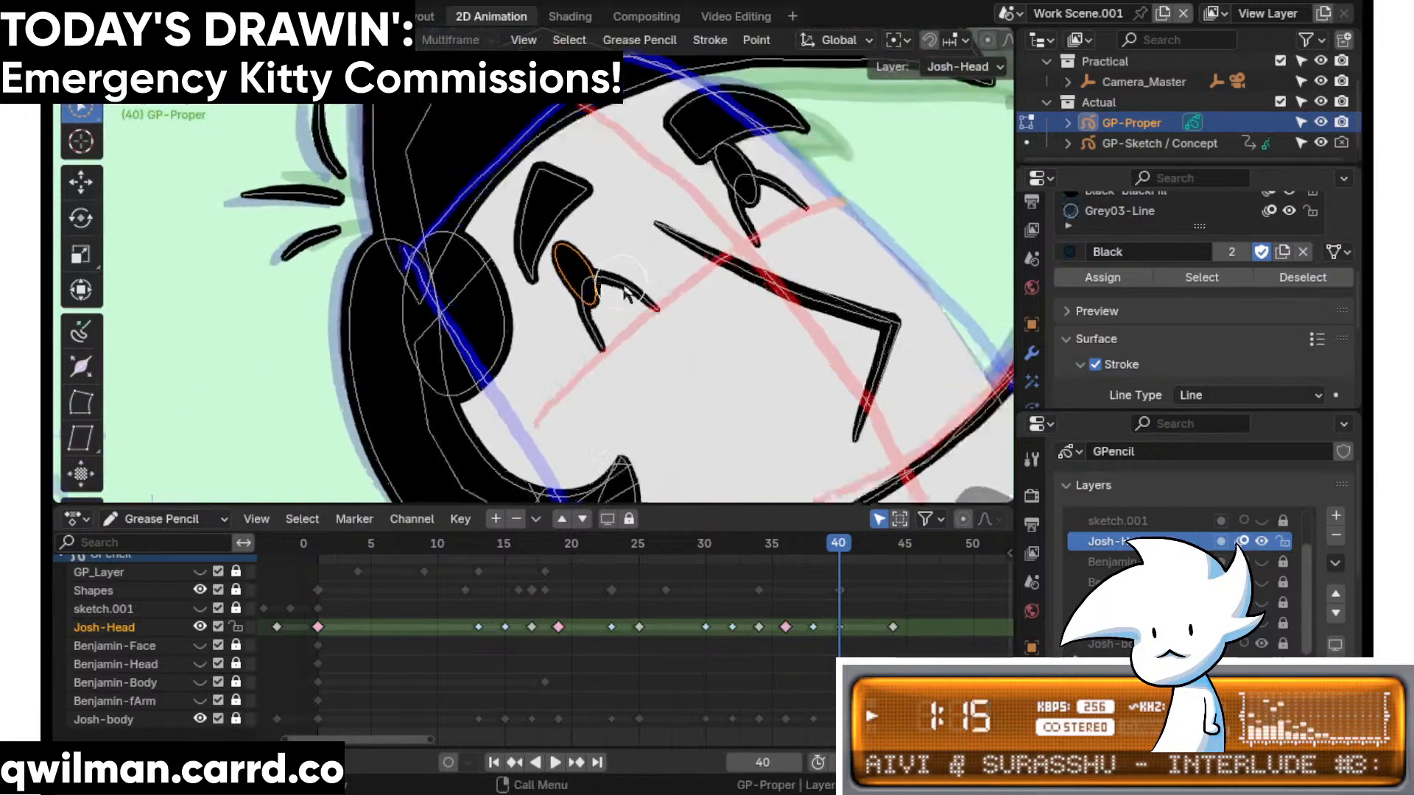
pyautogui.scroll(2, 623, 292)
pyautogui.hotkey('shift', 'space')
pyautogui.click(572, 275)
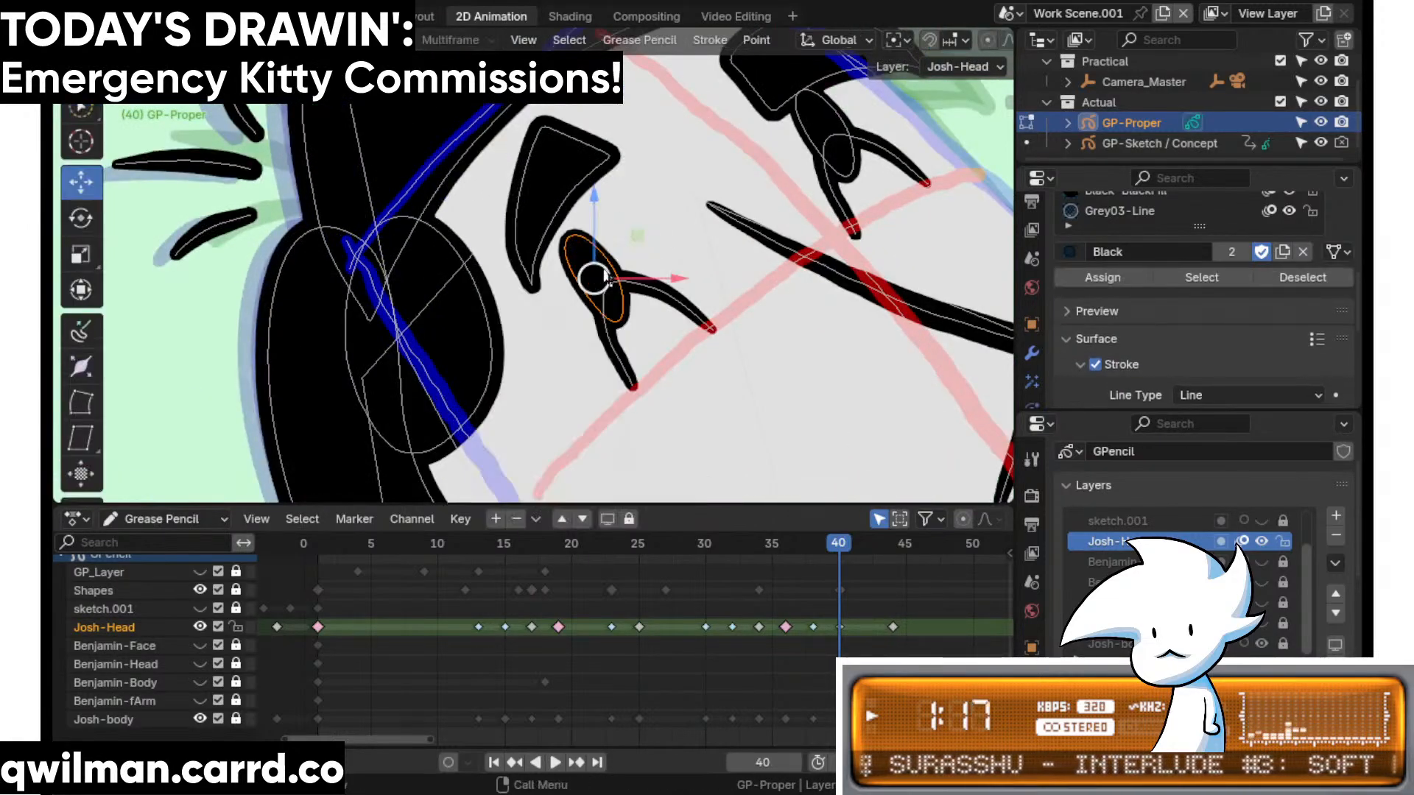
pyautogui.moveTo(605, 276)
pyautogui.mouseDown()
pyautogui.moveTo(635, 328)
pyautogui.moveTo(657, 333)
pyautogui.moveTo(654, 354)
pyautogui.mouseUp()
# - Select the far eye's oval pupil at frame 40 and move it down beneath its arch
pyautogui.keyDown('shift'); pyautogui.moveTo(766, 236); pyautogui.dragTo(624, 341, button='middle'); pyautogui.keyUp('shift')
pyautogui.scroll(2, 624, 342)
pyautogui.press('q')
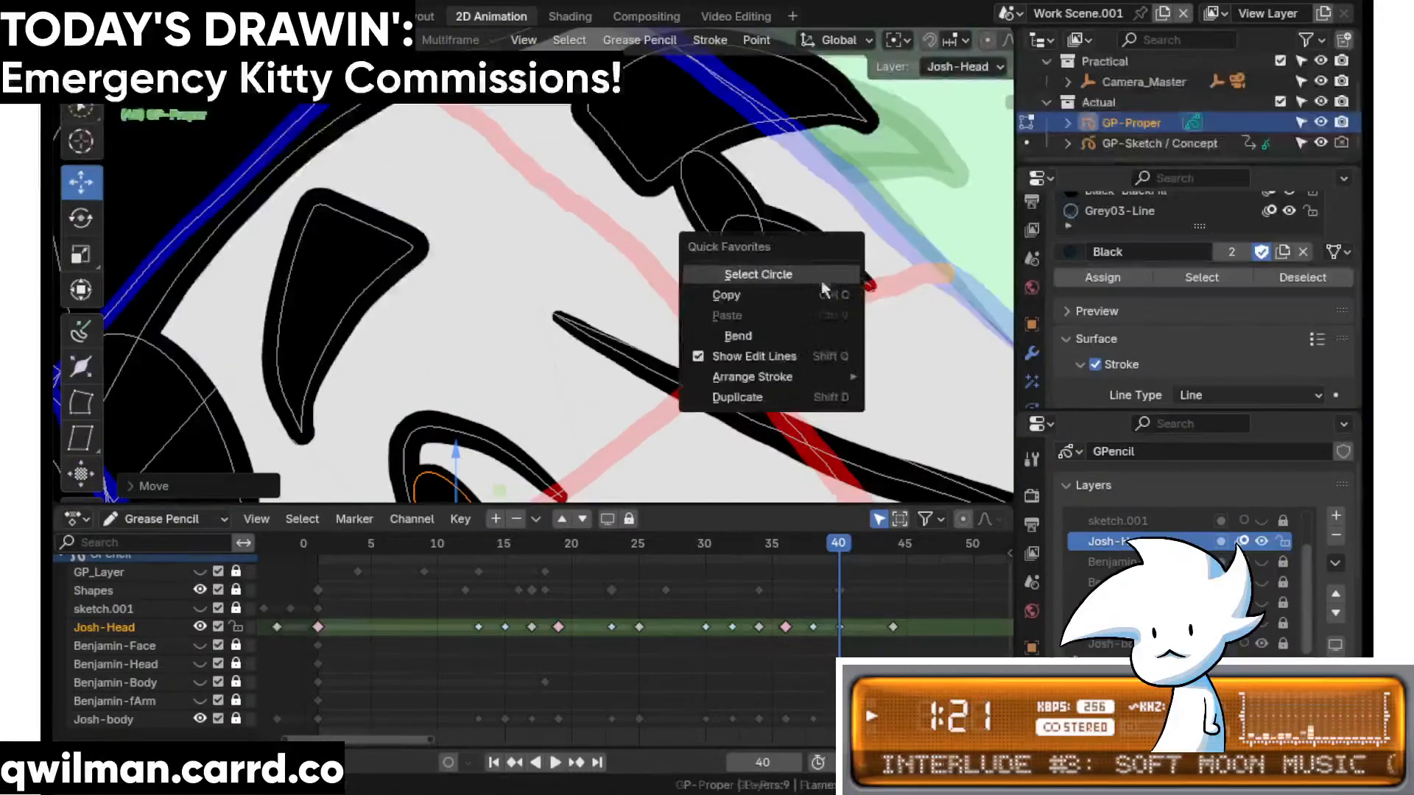
pyautogui.click(820, 279)
pyautogui.click(786, 263)
pyautogui.hotkey('shift', 'space')
pyautogui.press('g')
pyautogui.moveTo(720, 214); pyautogui.dragTo(779, 324)
pyautogui.scroll(-5, 779, 324)
# - Advance to frame 42 and create another interpolated drawing of Josh's head
pyautogui.press('Right')
pyautogui.press('Right')
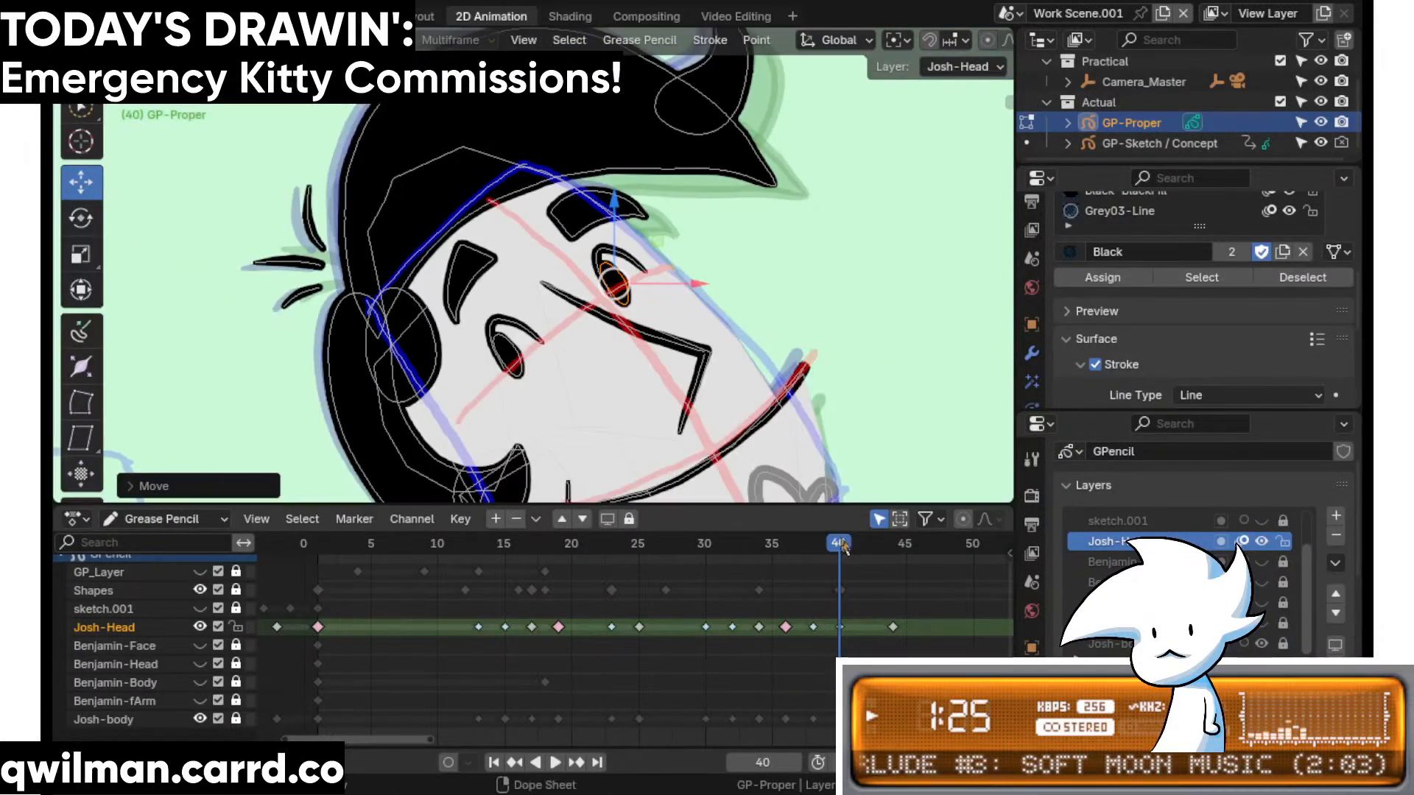
pyautogui.hotkey('shift', 'space')
pyautogui.click(792, 511)
pyautogui.scroll(-3, 785, 410)
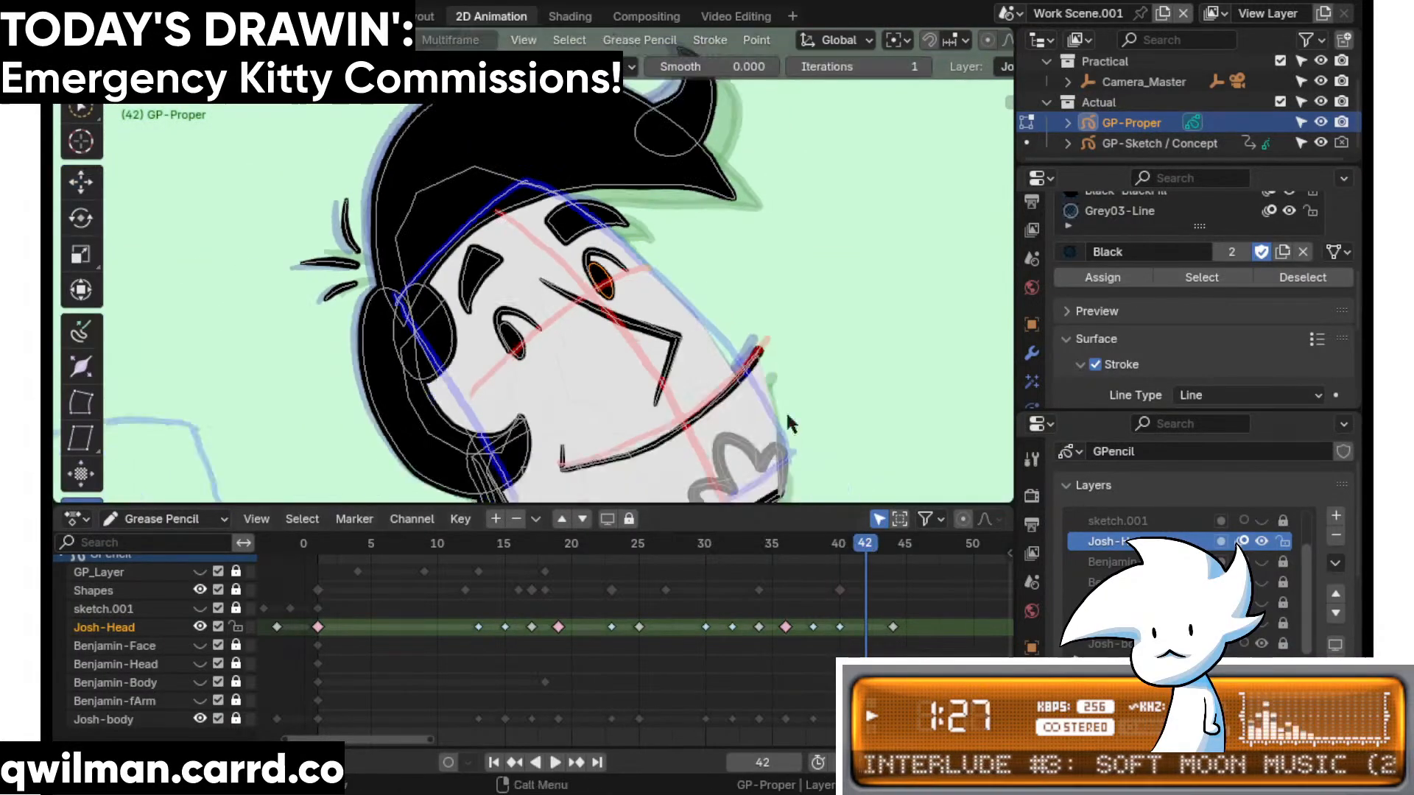
pyautogui.keyDown('shift'); pyautogui.moveTo(703, 256); pyautogui.dragTo(708, 337, button='middle'); pyautogui.keyUp('shift')
pyautogui.moveTo(718, 336); pyautogui.dragTo(642, 377)
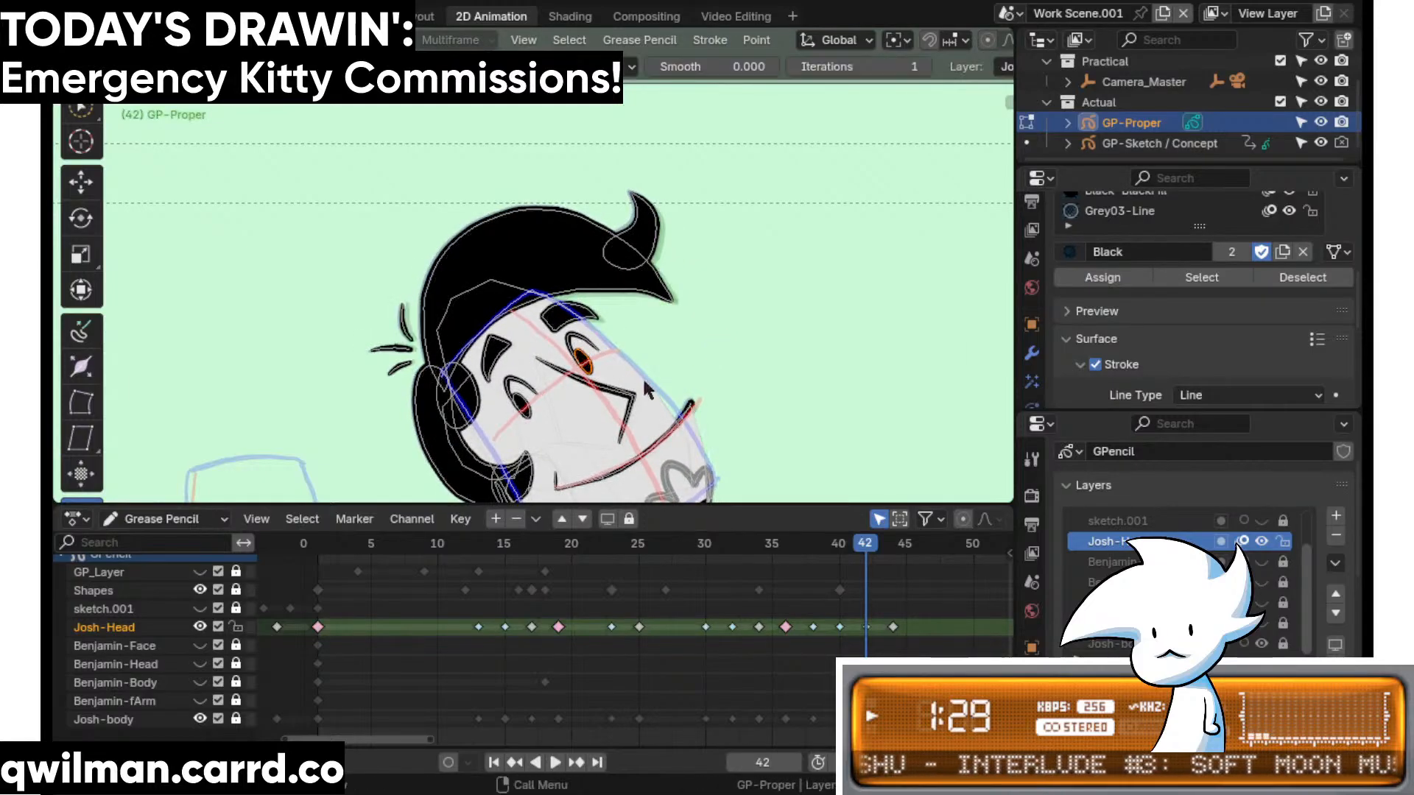
pyautogui.keyDown('shift'); pyautogui.moveTo(713, 494); pyautogui.dragTo(704, 368, button='middle'); pyautogui.keyUp('shift')
# - Play back and scrub the head animation from about frame 10 to review the motion
pyautogui.click(433, 542)
pyautogui.press('space')
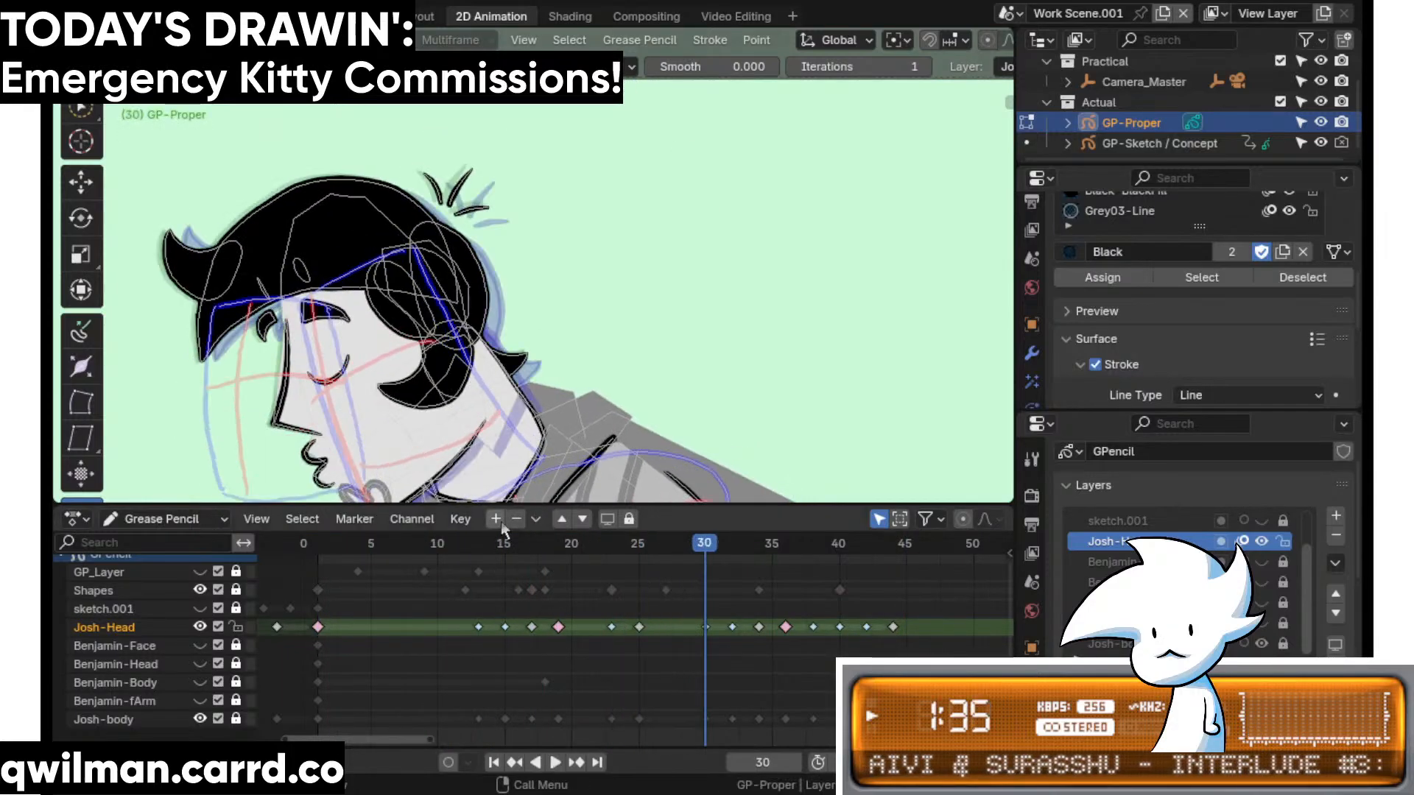
pyautogui.moveTo(478, 543)
pyautogui.mouseDown()
pyautogui.moveTo(551, 554)
pyautogui.moveTo(471, 572)
pyautogui.moveTo(543, 583)
pyautogui.moveTo(504, 586)
pyautogui.moveTo(521, 551)
pyautogui.moveTo(550, 551)
pyautogui.moveTo(317, 591)
pyautogui.mouseUp()
# - Unlock the Shapes layer and hide it
pyautogui.click(235, 590)
pyautogui.click(527, 592)
pyautogui.click(200, 591)
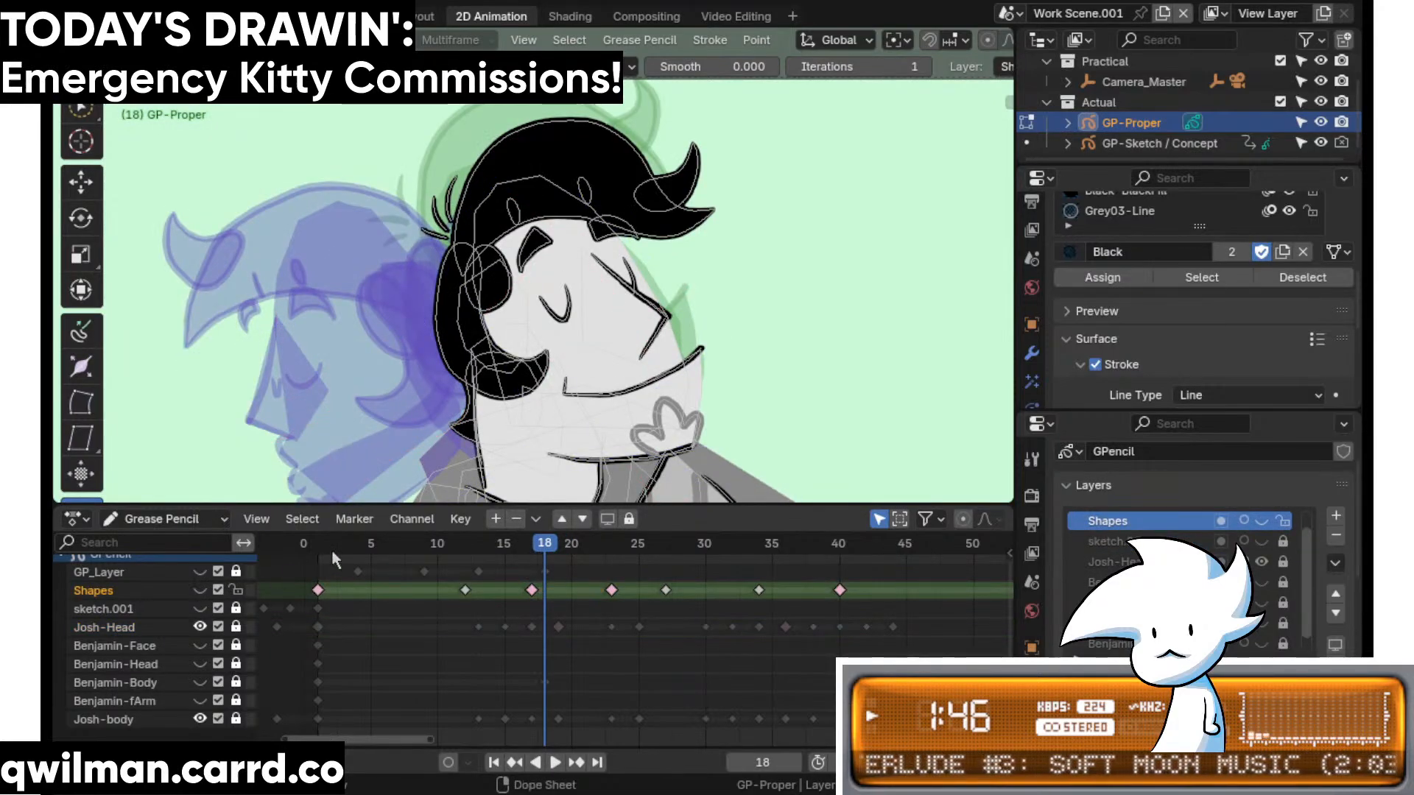
# - Play the animation from near the start with the whole figure in view to check the movement
pyautogui.scroll(-3, 527, 502)
pyautogui.click(355, 553)
pyautogui.press('space')
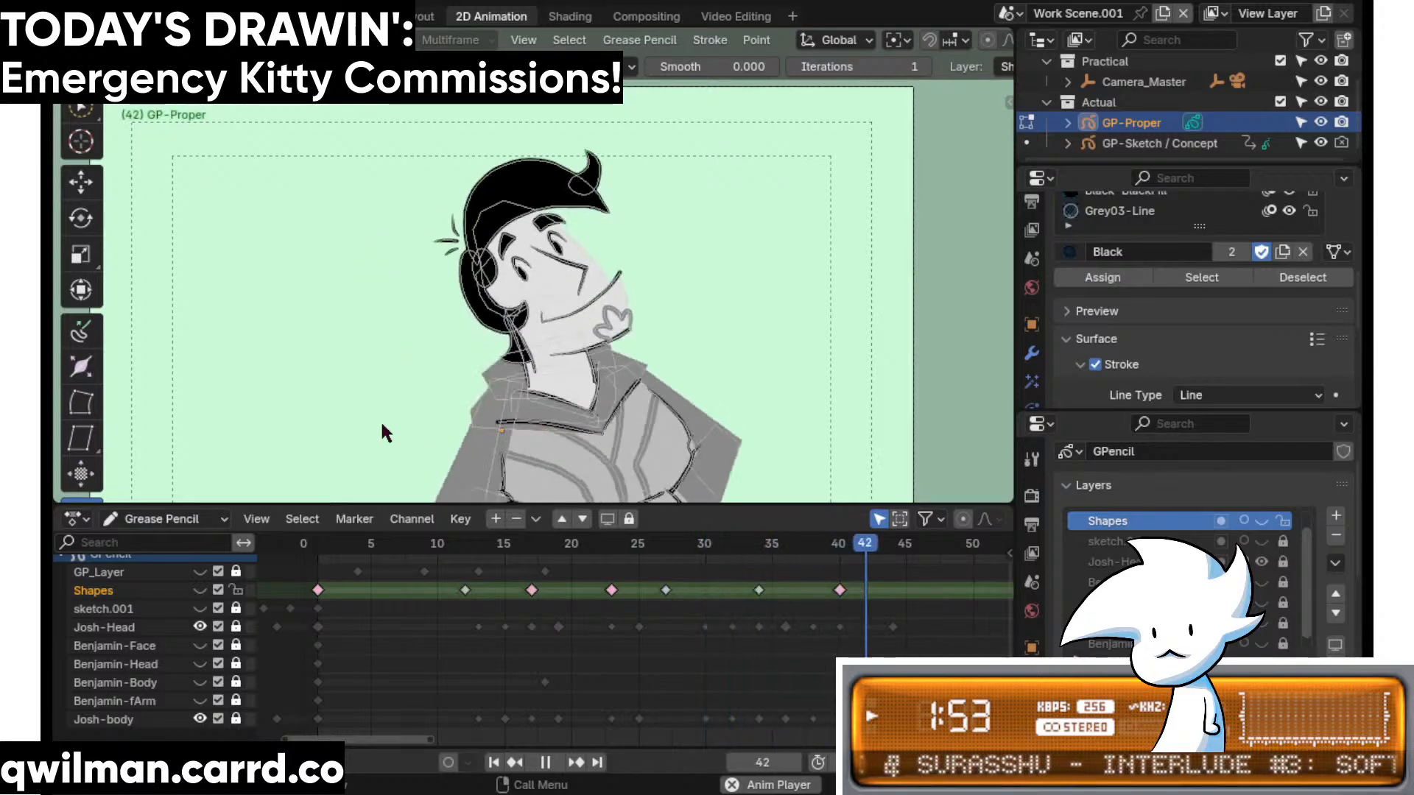
pyautogui.press('space')
pyautogui.keyDown('ctrl'); pyautogui.hscroll(1, 687, 547); pyautogui.keyUp('ctrl')
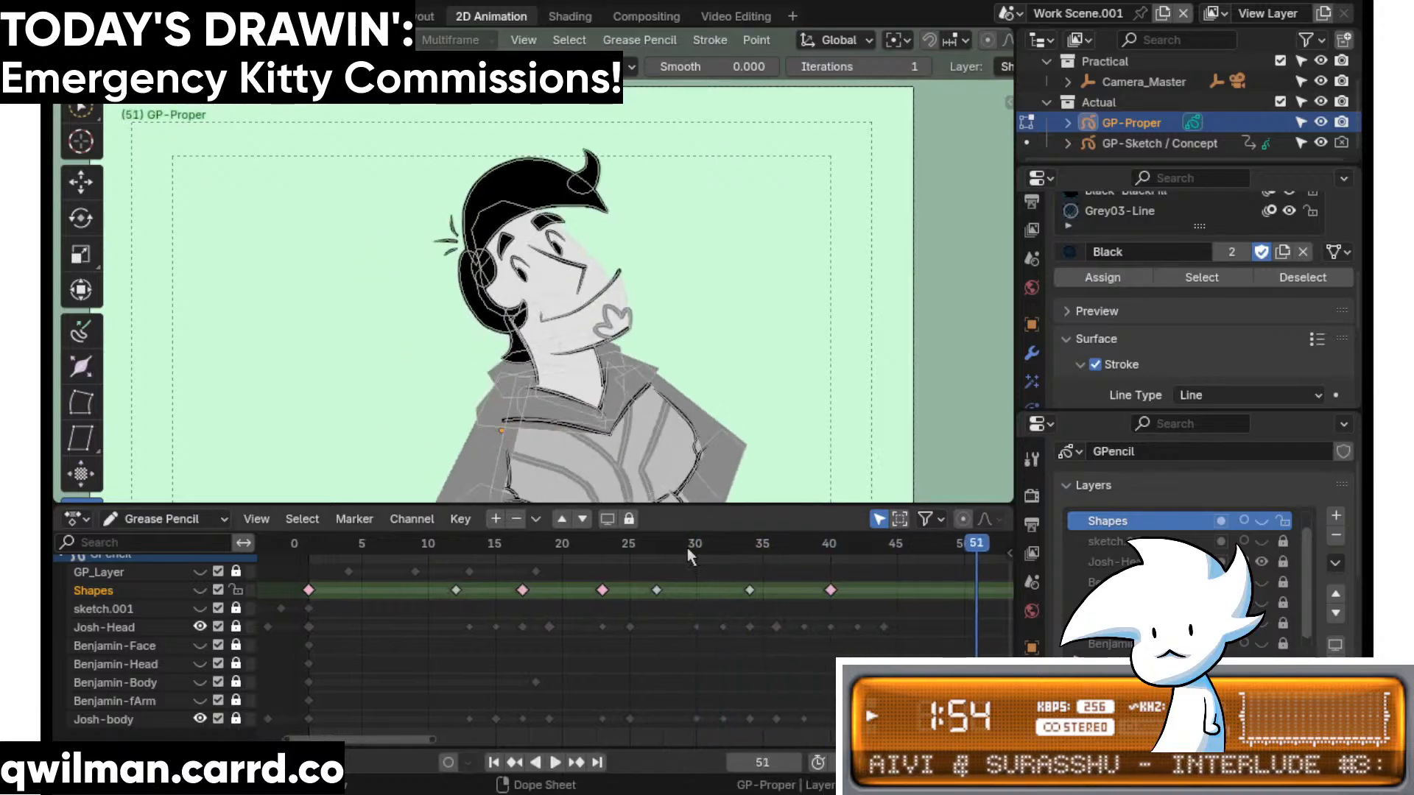
# - Lock the Shapes layer and unlock the Josh-body and Josh-Head layers
pyautogui.click(236, 591)
pyautogui.click(236, 719)
pyautogui.moveTo(757, 556); pyautogui.dragTo(767, 556, button='middle')
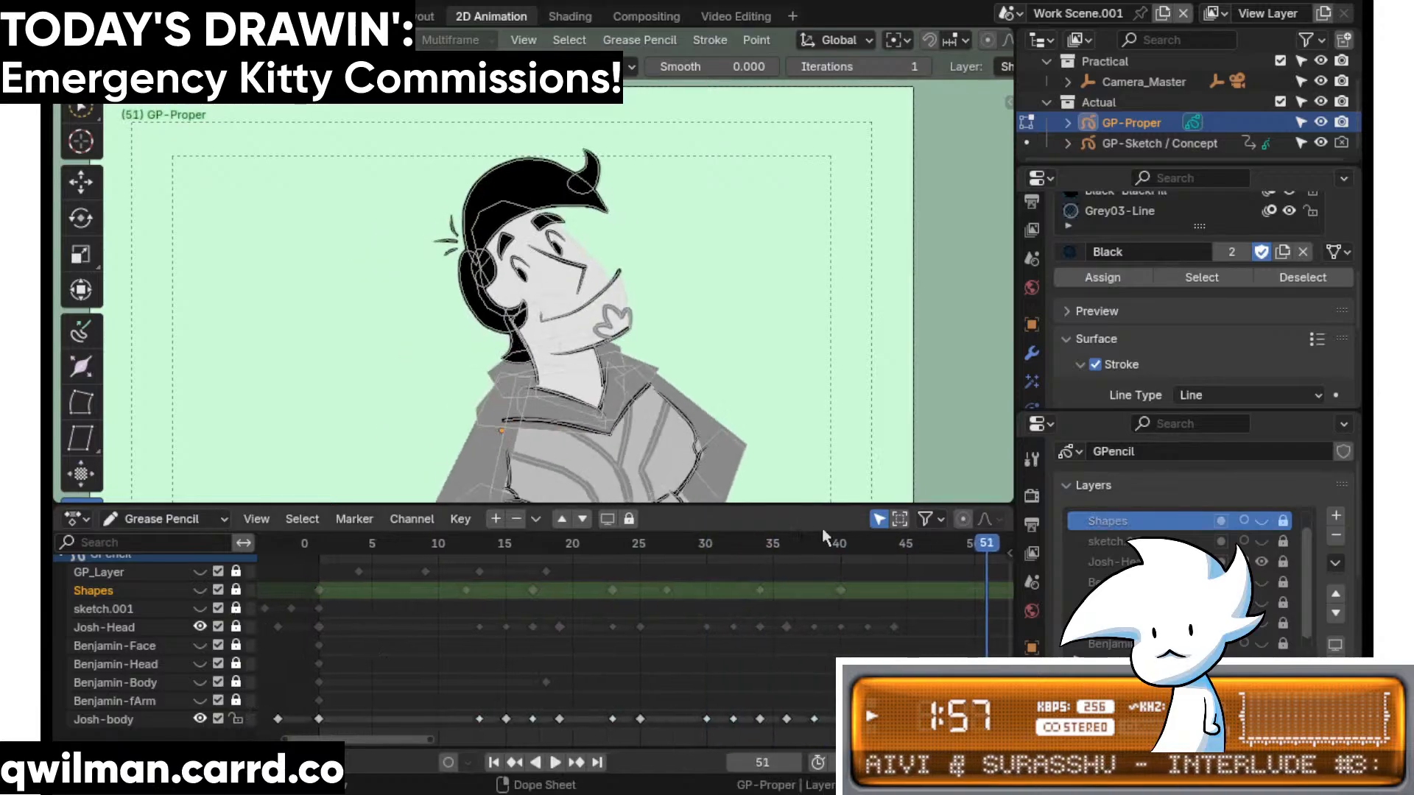
pyautogui.click(236, 626)
# - Delete the Josh-Head keyframes at frames 40 and 42
pyautogui.moveTo(831, 647); pyautogui.dragTo(881, 571)
pyautogui.press('Delete')
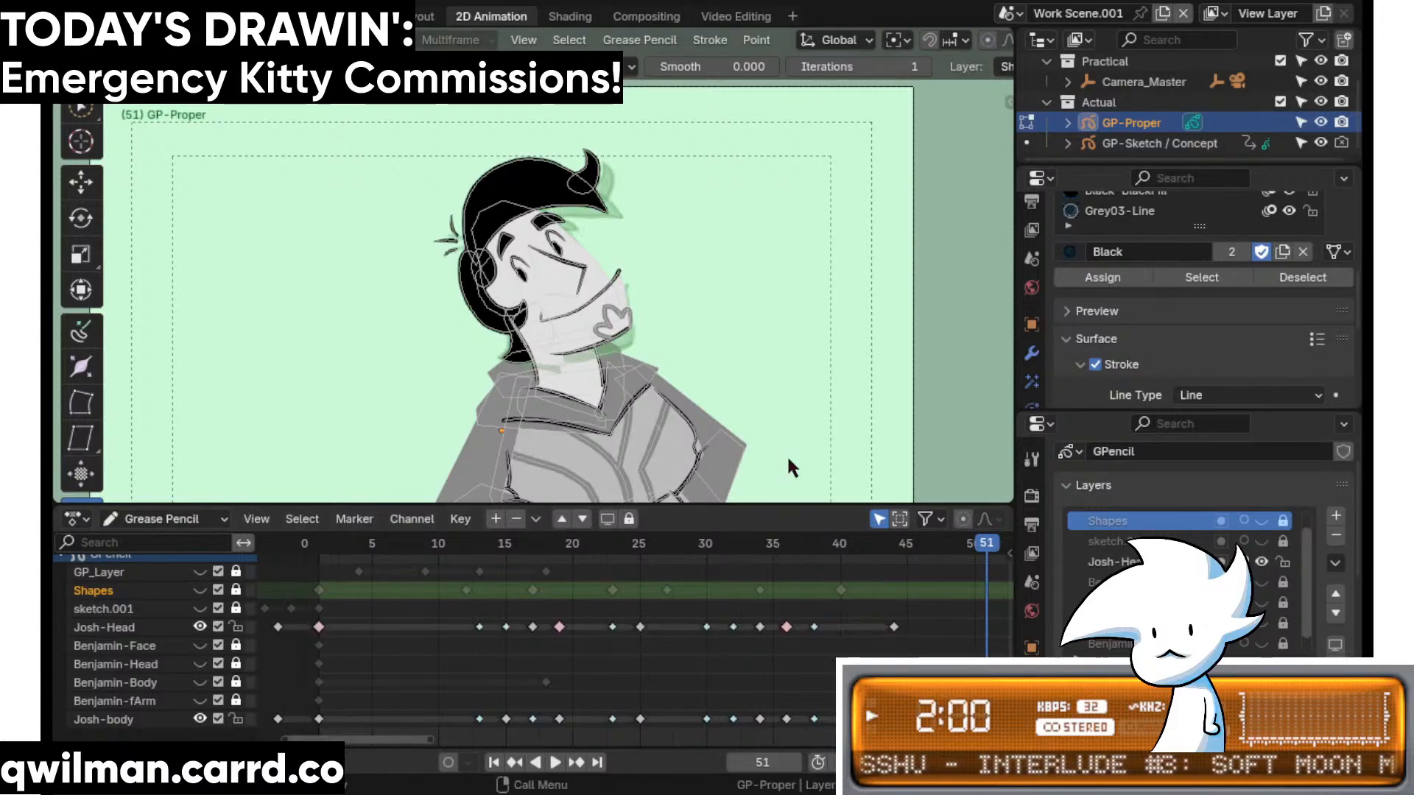
# - Go to frame 40 and interpolate a new in-between drawing on the unlocked Josh layers
pyautogui.keyDown('shift'); pyautogui.moveTo(786, 453); pyautogui.dragTo(755, 299, button='middle'); pyautogui.keyUp('shift')
pyautogui.moveTo(795, 549); pyautogui.dragTo(839, 546)
pyautogui.hotkey('shift', 'space')
pyautogui.click(722, 348)
pyautogui.scroll(3, 688, 339)
pyautogui.keyDown('shift'); pyautogui.moveTo(689, 208); pyautogui.dragTo(696, 372, button='middle'); pyautogui.keyUp('shift')
pyautogui.scroll(2, 696, 373)
pyautogui.hotkey('ctrl', 'e')
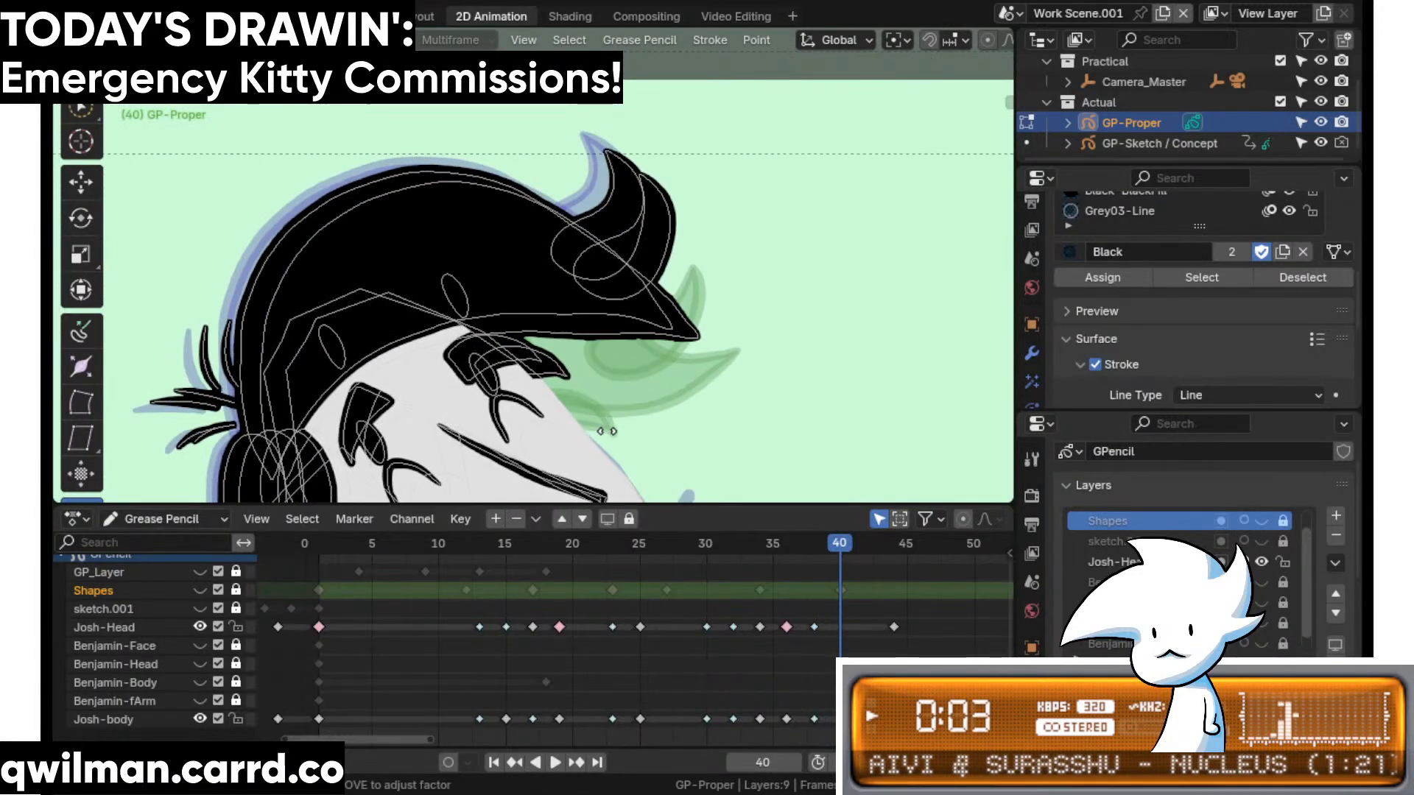
pyautogui.click(612, 431)
# - Select the near eye's oval pupil in the frame 40 drawing and move it down beneath the eye's arch
pyautogui.moveTo(835, 549)
pyautogui.mouseDown()
pyautogui.moveTo(787, 558)
pyautogui.moveTo(819, 564)
pyautogui.mouseUp()
pyautogui.press('space')
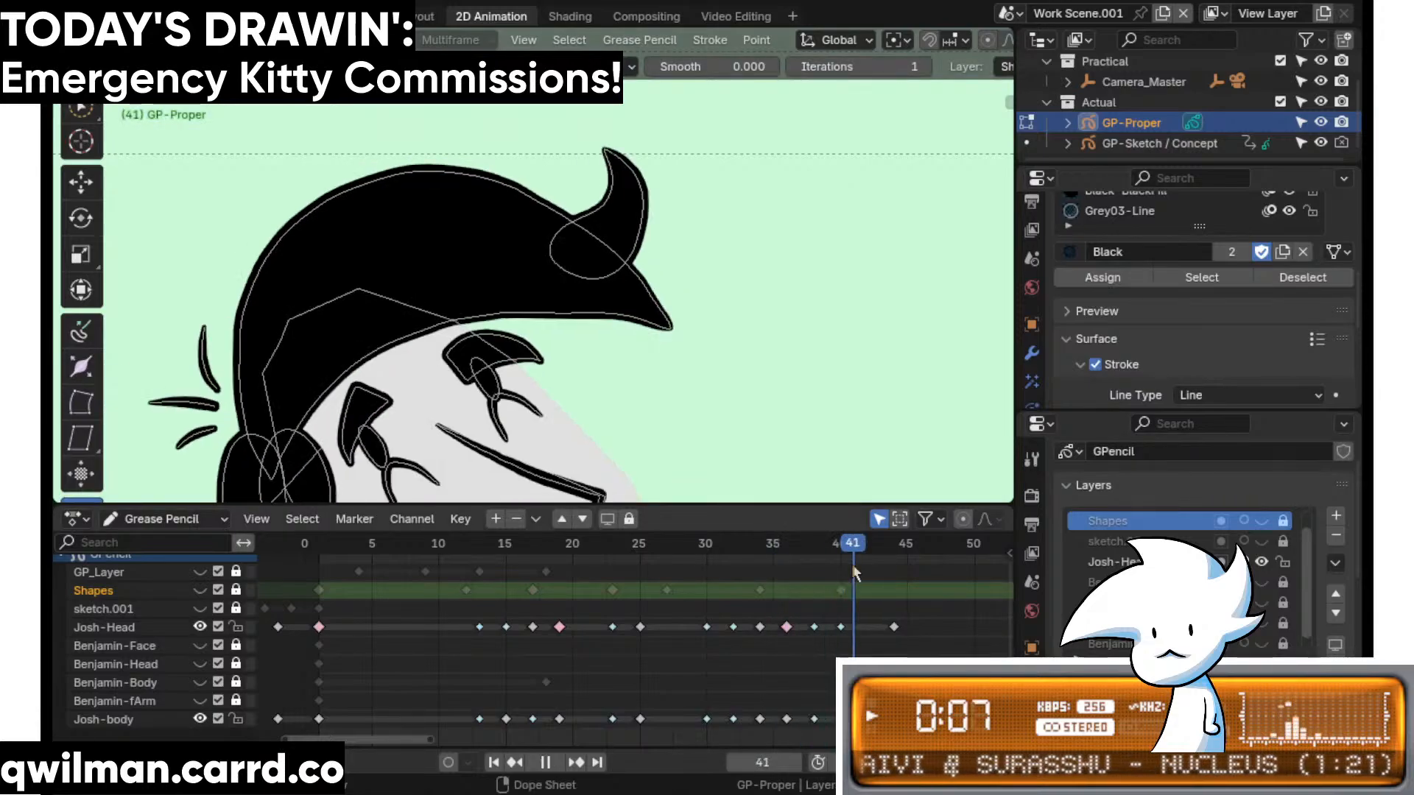
pyautogui.scroll(6, 706, 433)
pyautogui.press('q')
pyautogui.click(584, 215)
pyautogui.click(561, 218)
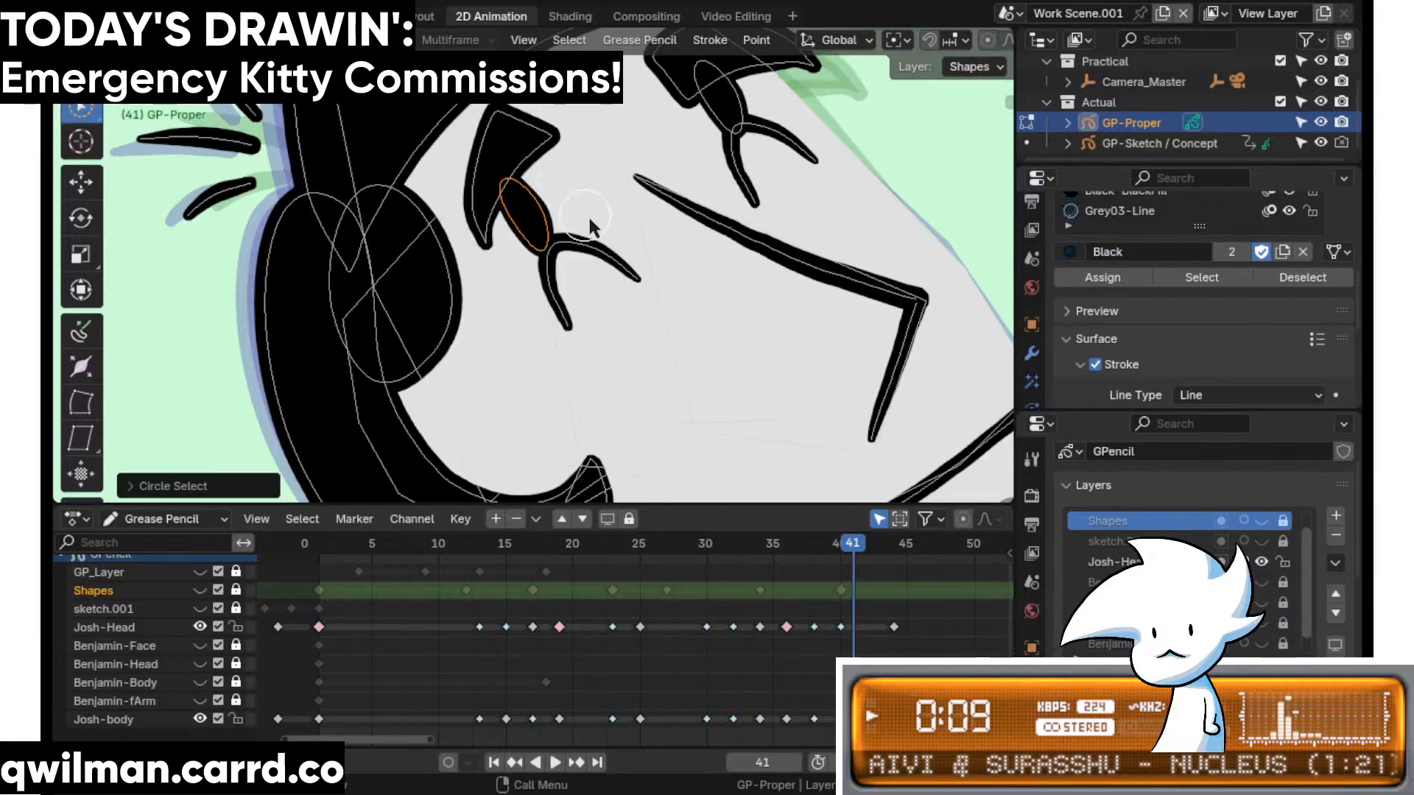
pyautogui.hotkey('shift', 'space')
pyautogui.click(551, 268)
pyautogui.moveTo(547, 226); pyautogui.dragTo(601, 328)
# - Select the far eye's oval pupil and move it down out of the eyebrow to beneath its arch
pyautogui.keyDown('shift'); pyautogui.moveTo(697, 178); pyautogui.dragTo(591, 329, button='middle'); pyautogui.keyUp('shift')
pyautogui.scroll(2, 735, 225)
pyautogui.press('w')
pyautogui.scroll(2, 740, 232)
pyautogui.click(739, 233)
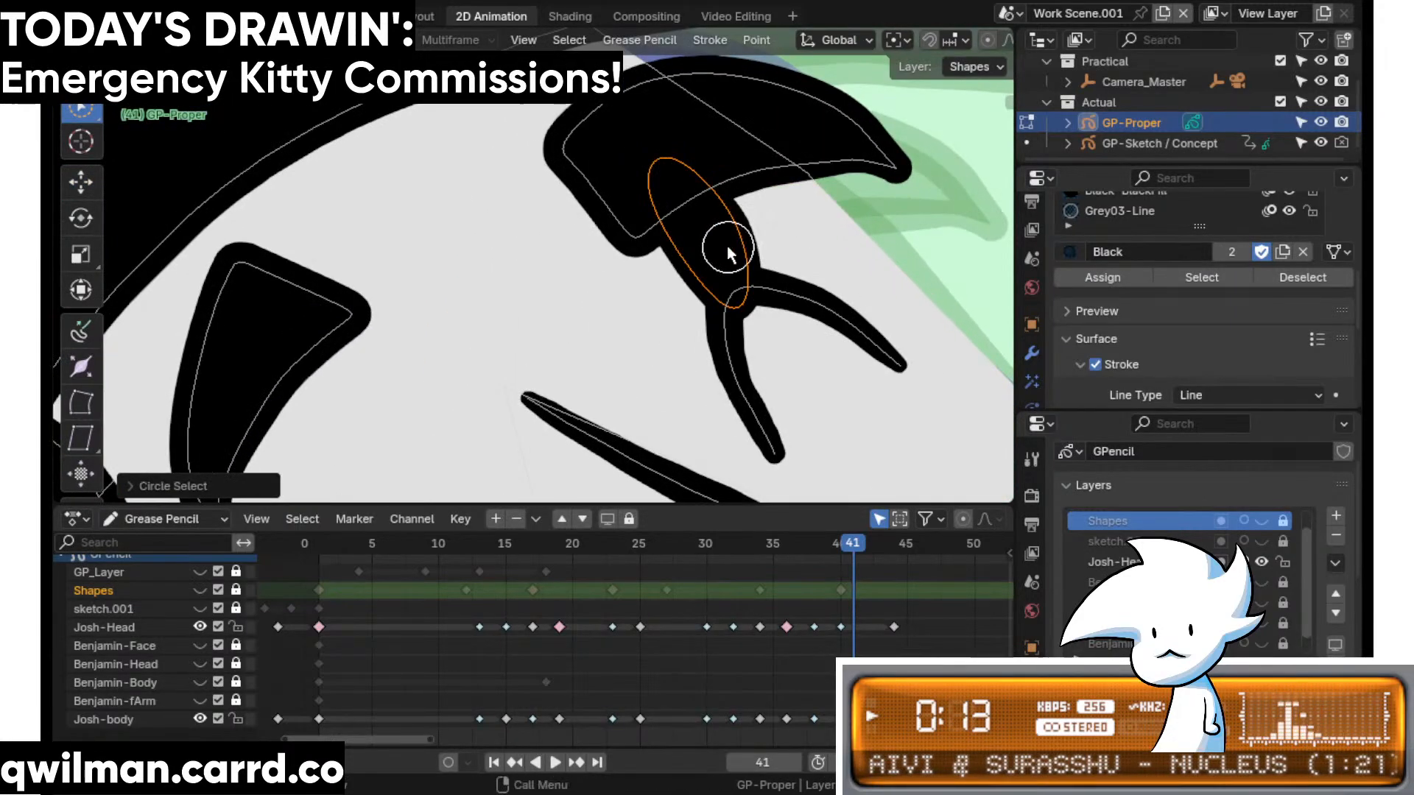
pyautogui.hotkey('shift', 'space')
pyautogui.click(676, 293)
pyautogui.scroll(-5, 662, 272)
pyautogui.moveTo(621, 254); pyautogui.dragTo(659, 333)
pyautogui.scroll(-5, 735, 342)
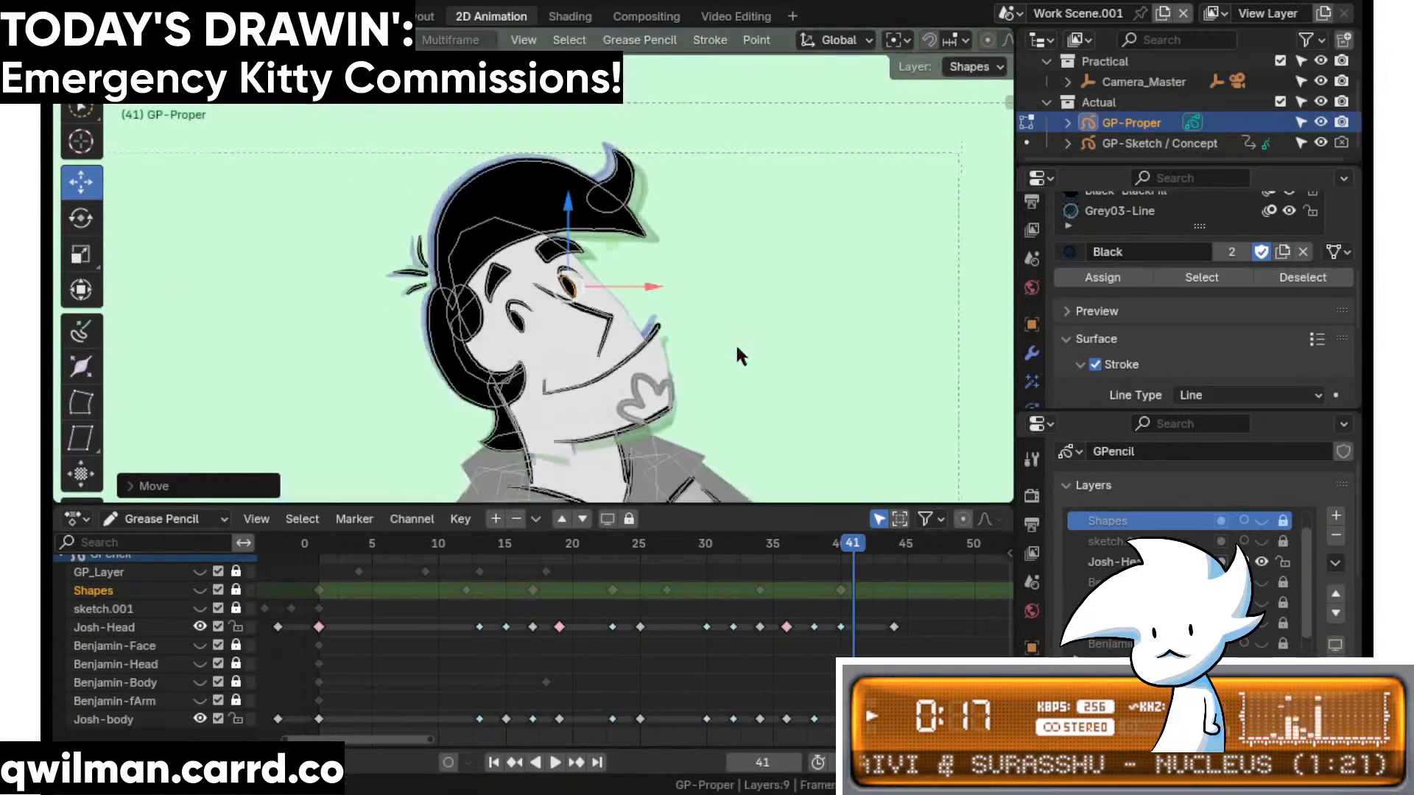
pyautogui.keyDown('shift'); pyautogui.scroll(-4, 746, 321); pyautogui.keyUp('shift')
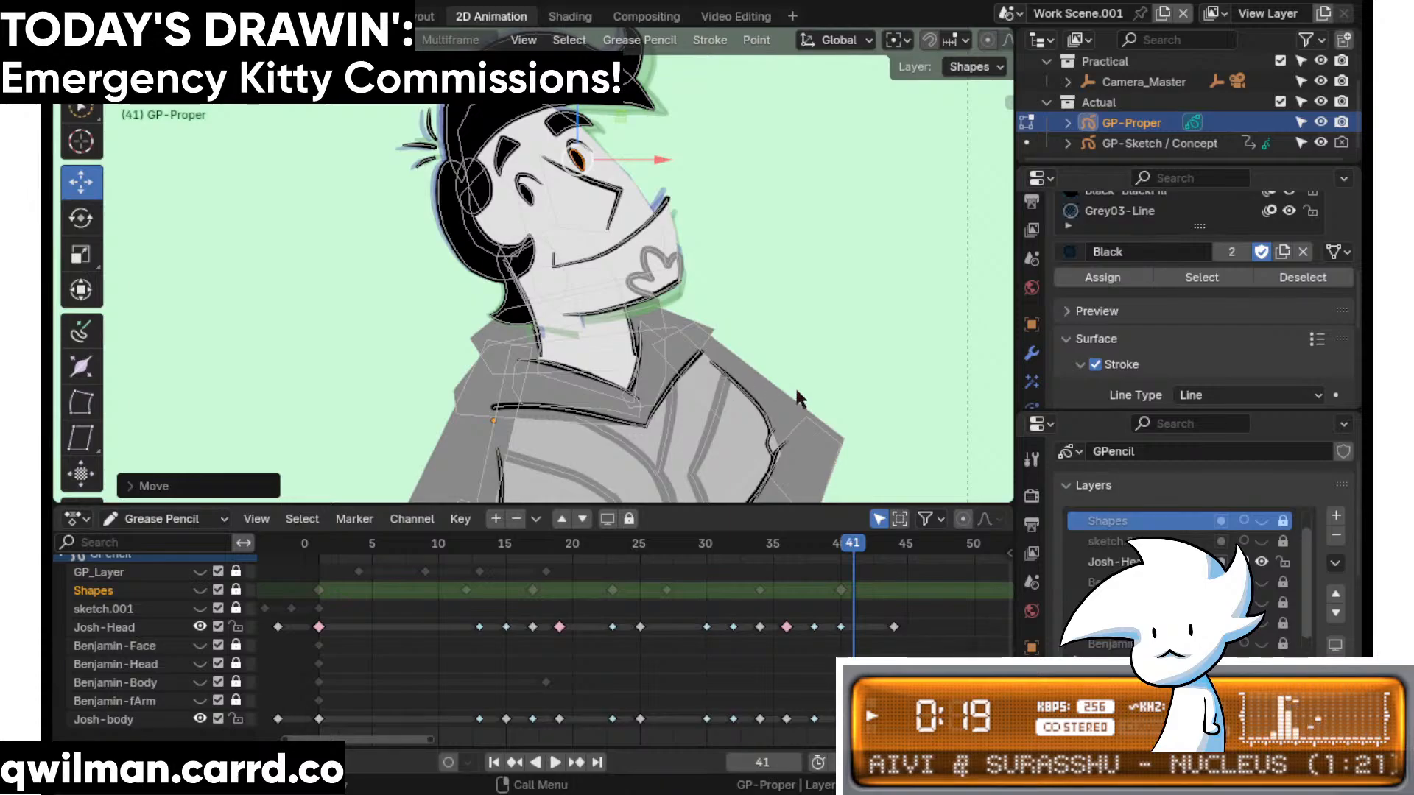
# - Go to frame 42 and create an interpolated in-between drawing of Josh
pyautogui.moveTo(853, 549); pyautogui.dragTo(866, 543)
pyautogui.hotkey('shift', 'space')
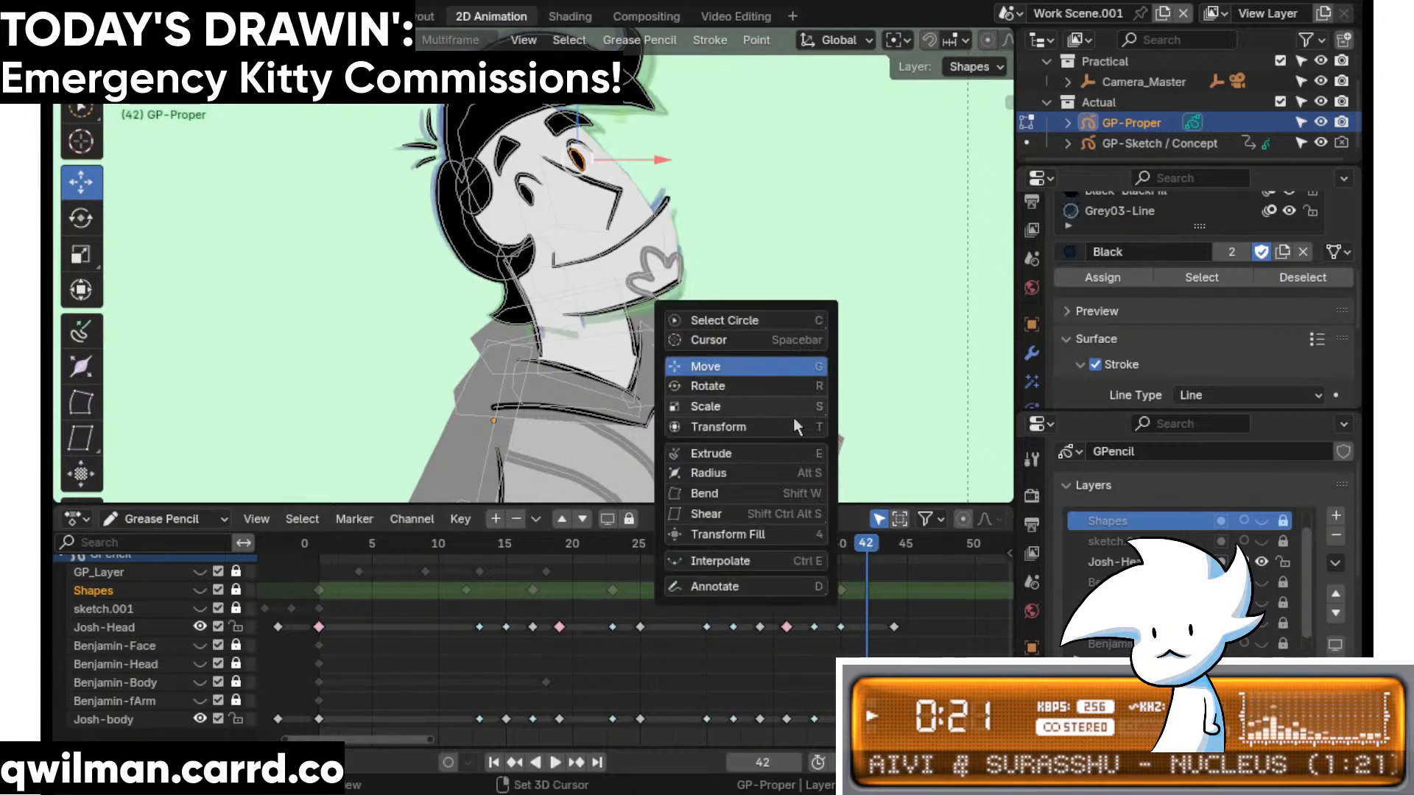
pyautogui.click(765, 564)
pyautogui.keyDown('shift'); pyautogui.moveTo(735, 221); pyautogui.dragTo(725, 235, button='middle'); pyautogui.keyUp('shift')
pyautogui.scroll(3, 726, 268)
pyautogui.moveTo(741, 268); pyautogui.dragTo(600, 368)
pyautogui.click(601, 369)
pyautogui.scroll(-3, 527, 243)
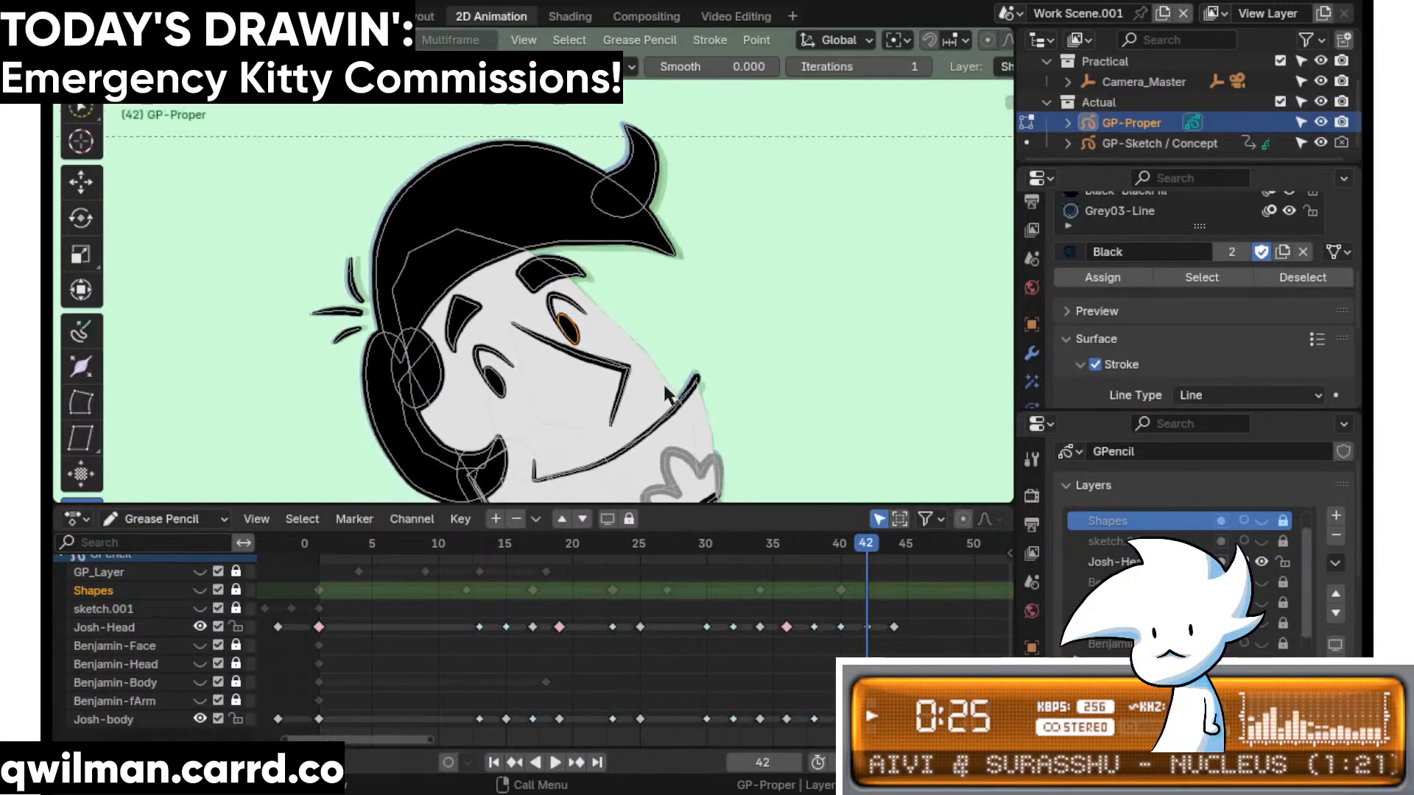
# - Play the animation repeatedly with the whole figure in view to review the finished head turn and eyes
pyautogui.click(547, 541)
pyautogui.scroll(-3, 651, 125)
pyautogui.press('space')
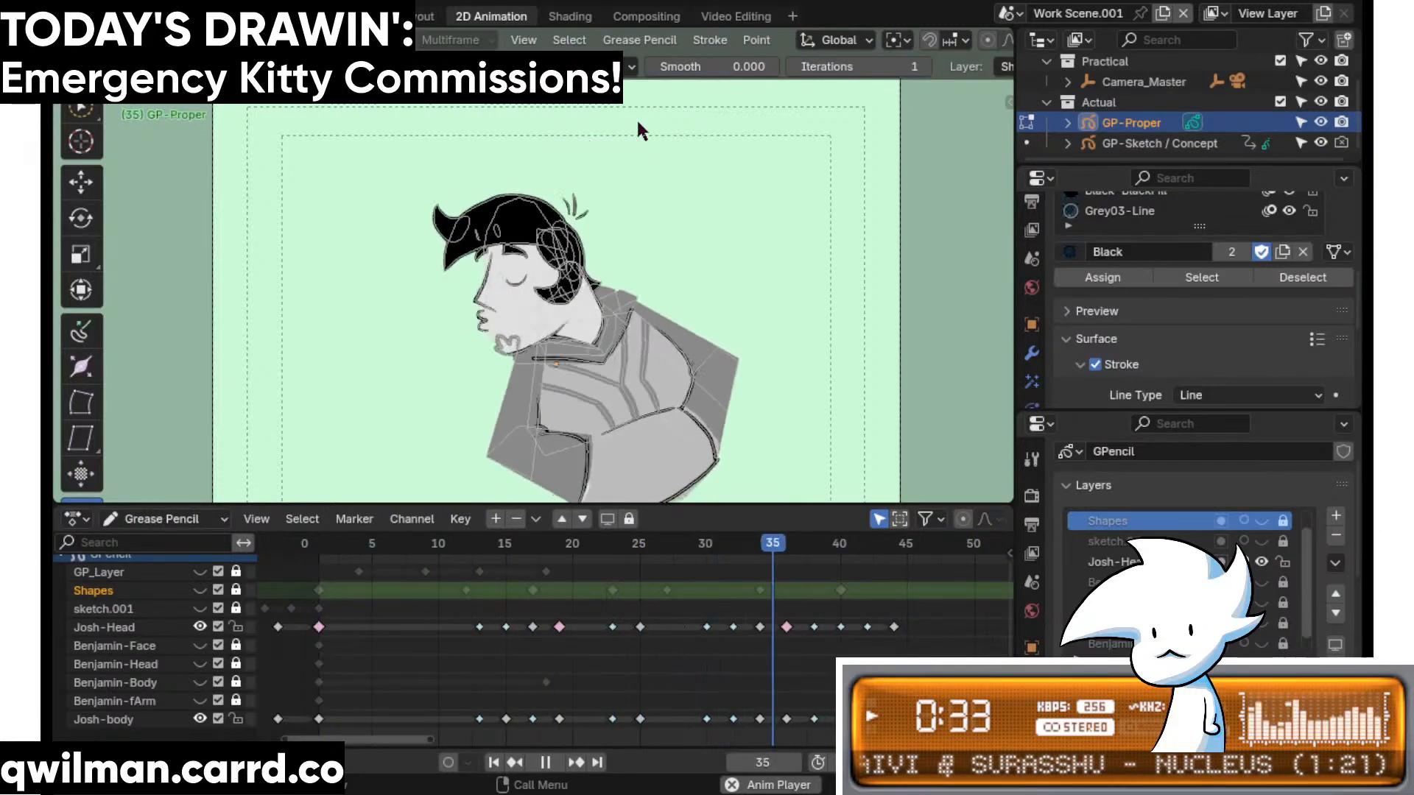
pyautogui.press('space')
pyautogui.hotkey('shift', 'Left')
pyautogui.press('space')
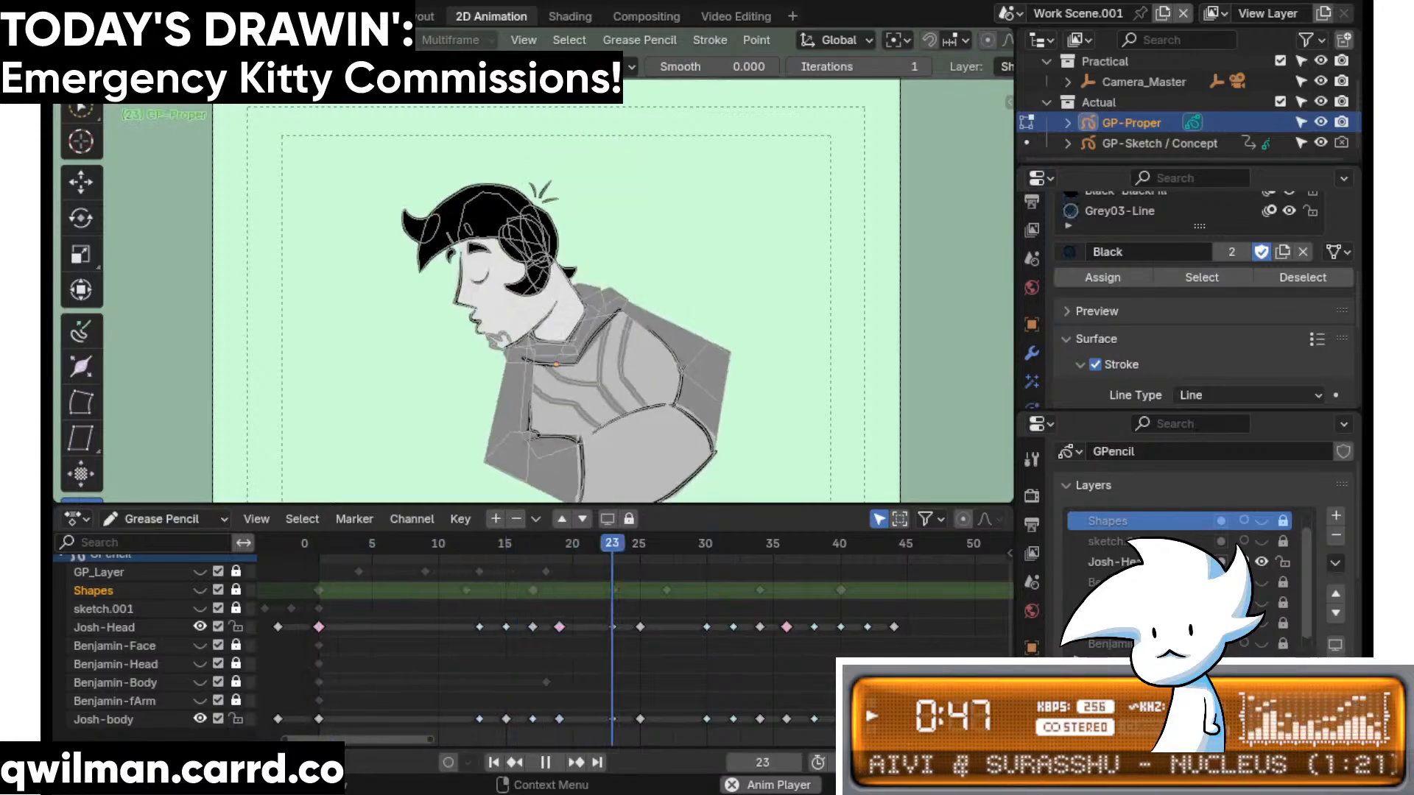
pyautogui.press('space')
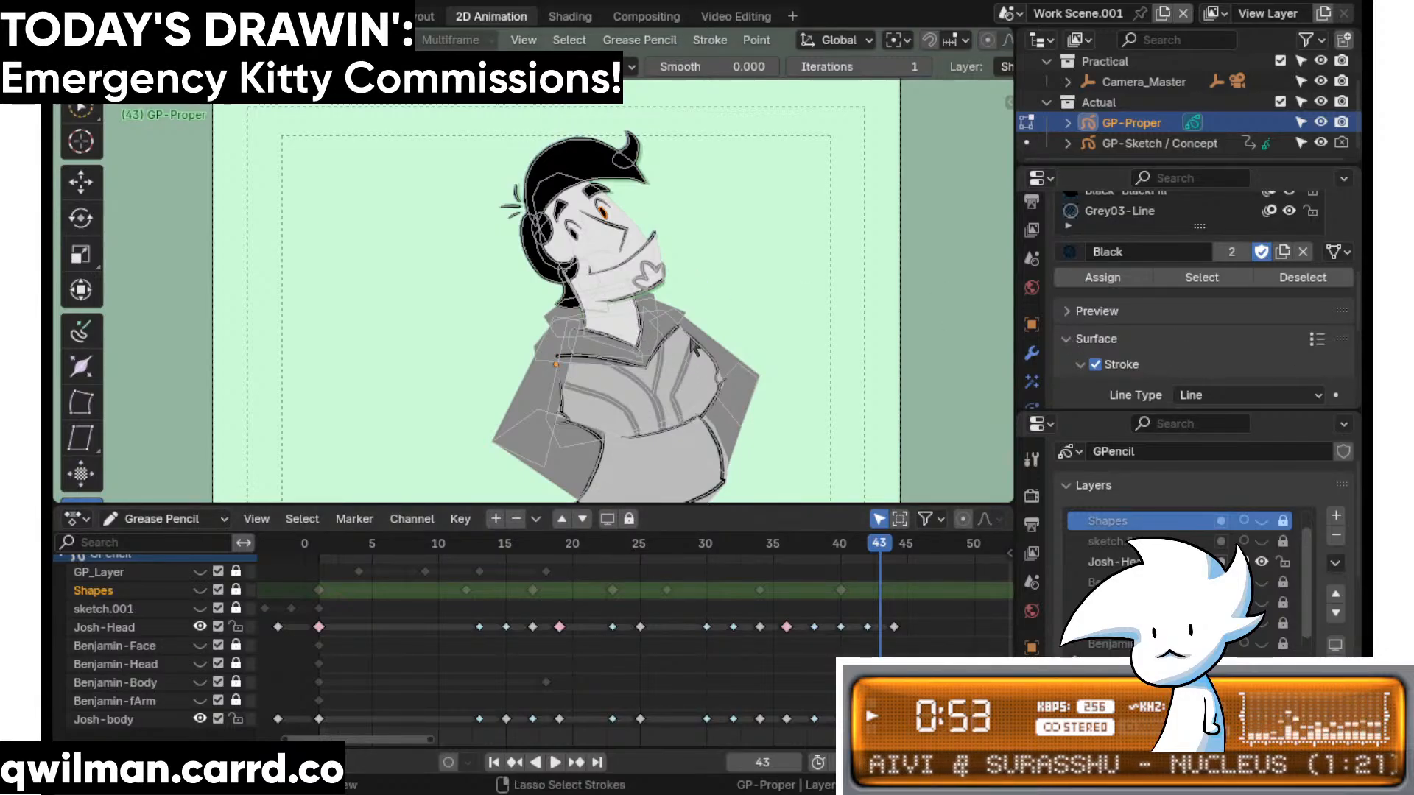
# - Save the file and lock the Josh-Head and Josh-body layers
pyautogui.hotkey('ctrl', 's')
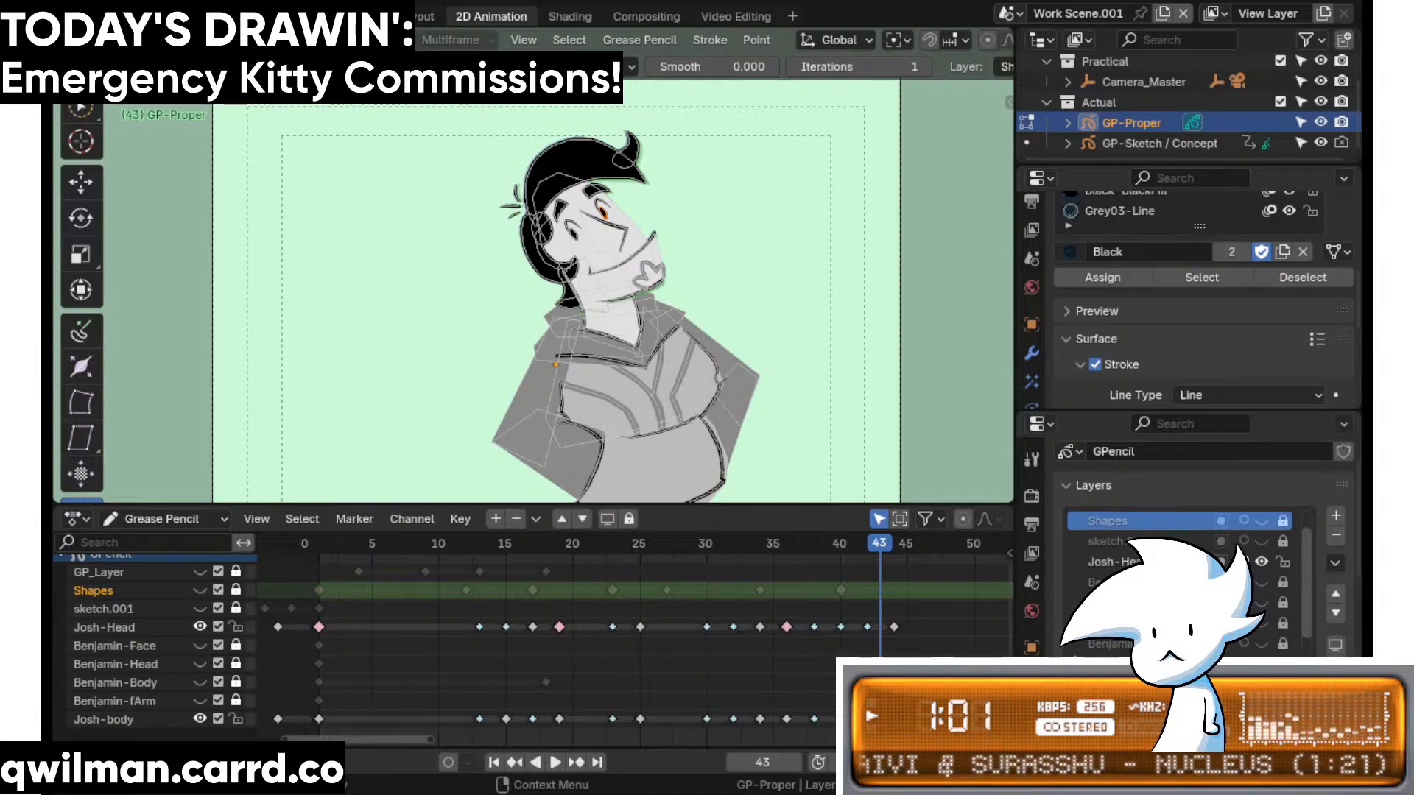
pyautogui.click(236, 626)
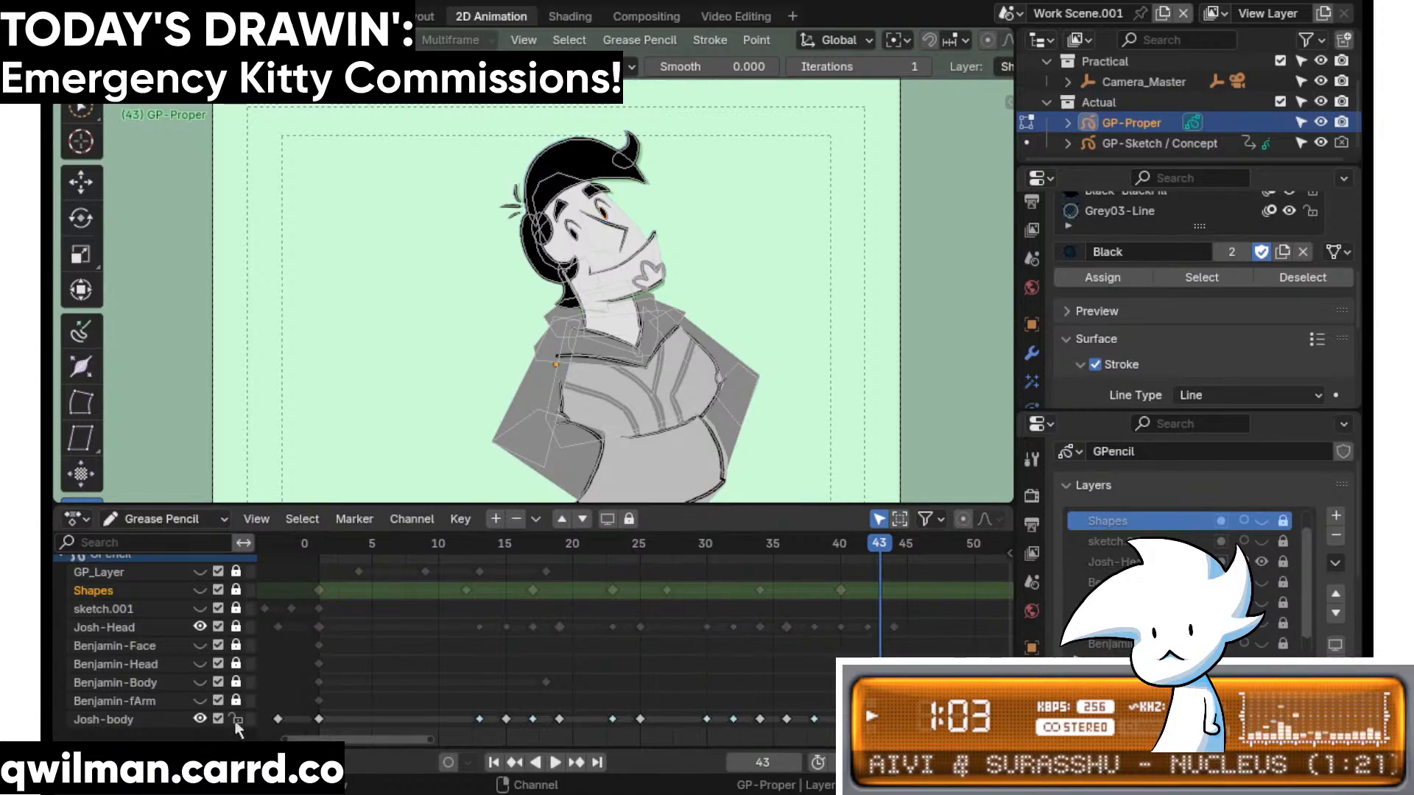
pyautogui.click(236, 719)
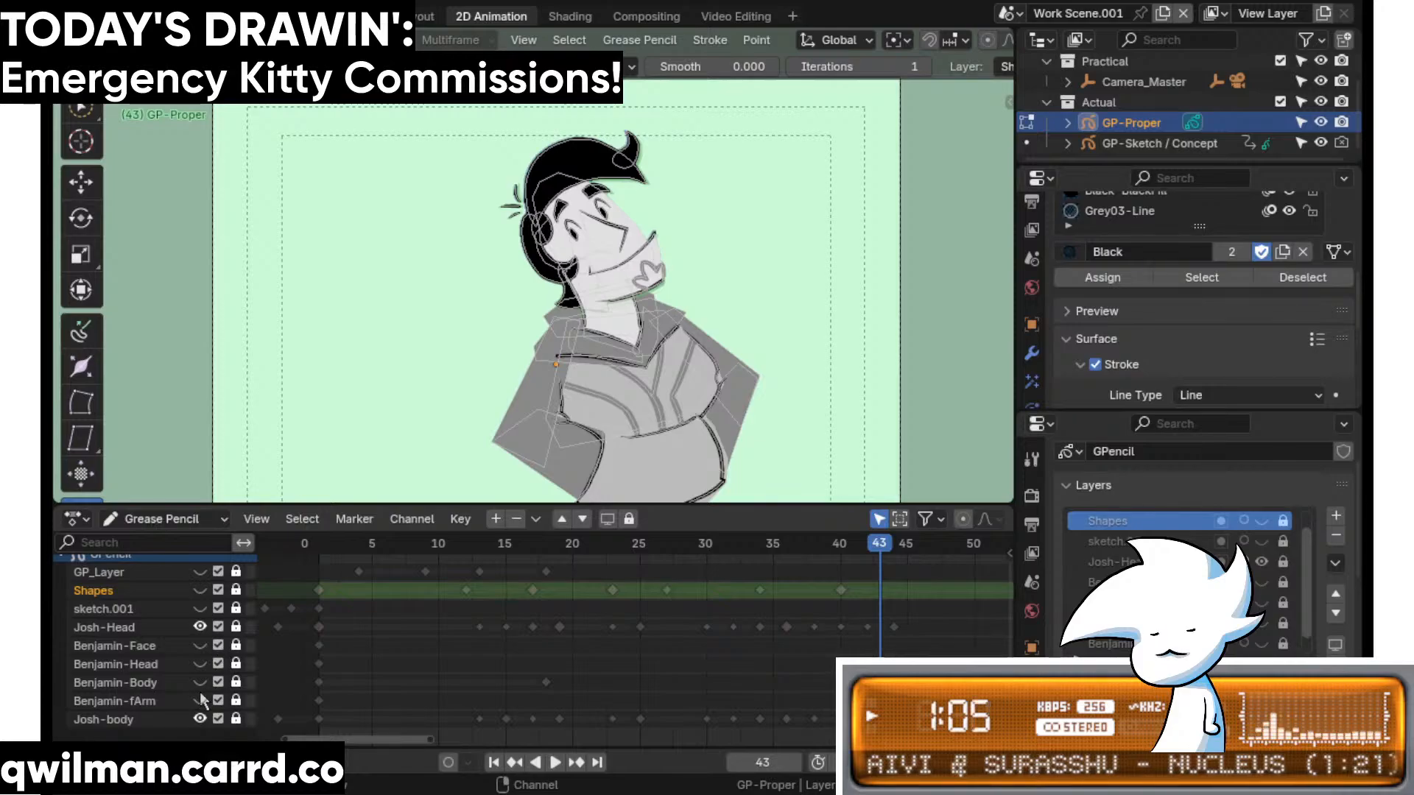
# - Show and unlock the Benjamin-Face, Benjamin-Head, Benjamin-Body and Benjamin-fArm layers, and make the Shapes layer visible
pyautogui.moveTo(200, 701)
pyautogui.mouseDown()
pyautogui.moveTo(200, 645)
pyautogui.moveTo(240, 708)
pyautogui.mouseUp()
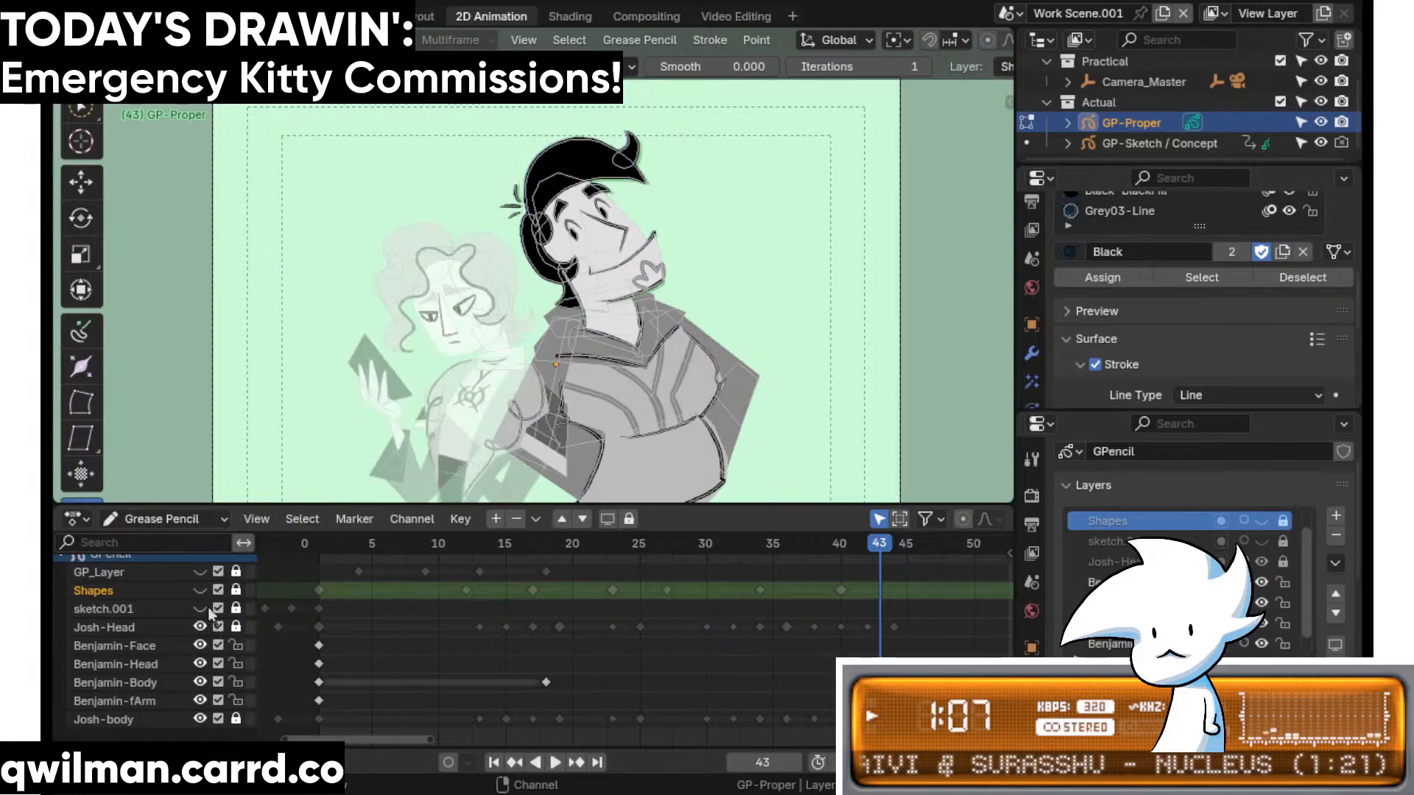
pyautogui.click(198, 590)
pyautogui.keyDown('shift'); pyautogui.moveTo(522, 348); pyautogui.dragTo(595, 284, button='middle'); pyautogui.keyUp('shift')
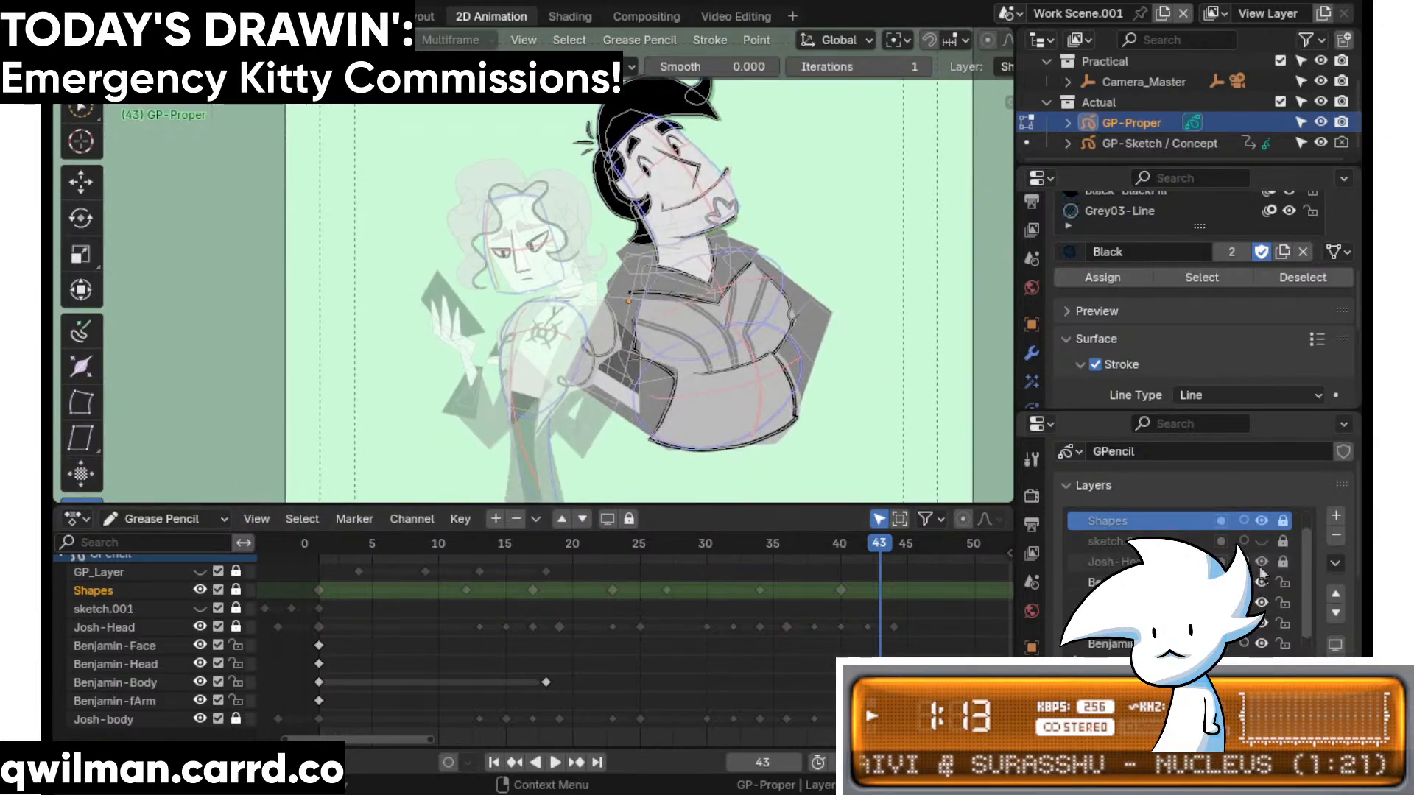
# - Hide the Josh-Head and Josh-body layers
pyautogui.scroll(-1, 1262, 585)
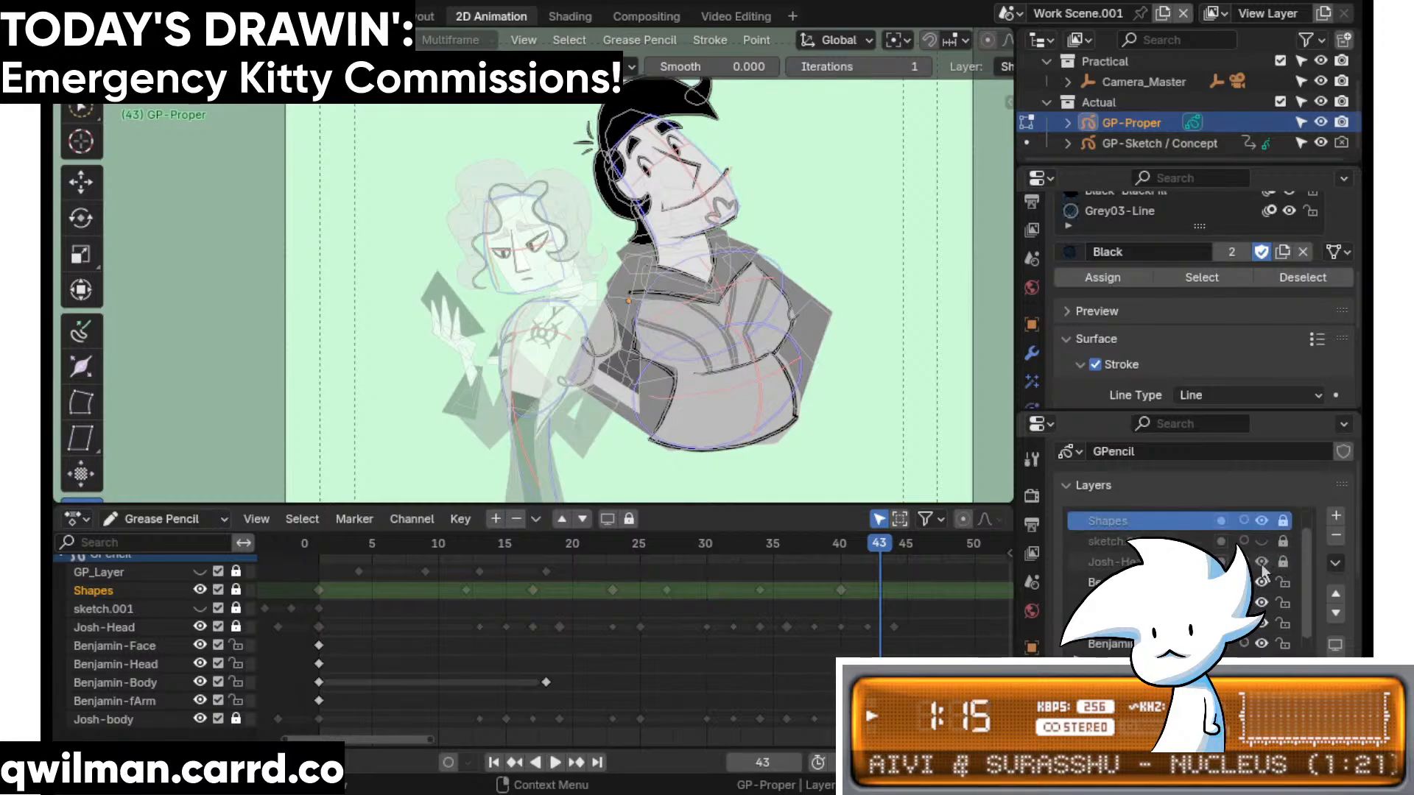
pyautogui.click(1262, 542)
pyautogui.click(1262, 643)
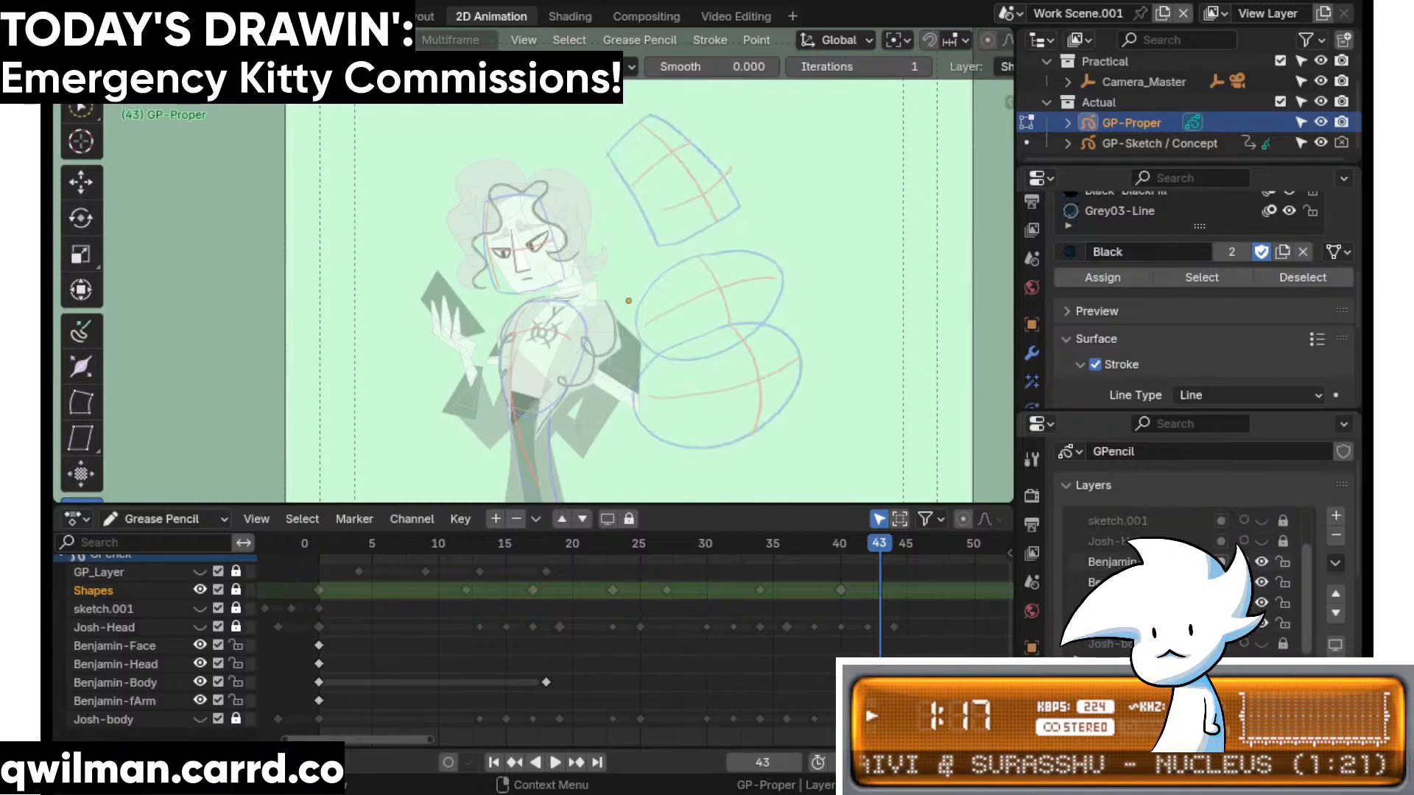
# - Make the Benjamin layers active one after another to inspect which parts each contains, finishing on Benjamin-Face
pyautogui.click(1156, 623)
pyautogui.click(1156, 603)
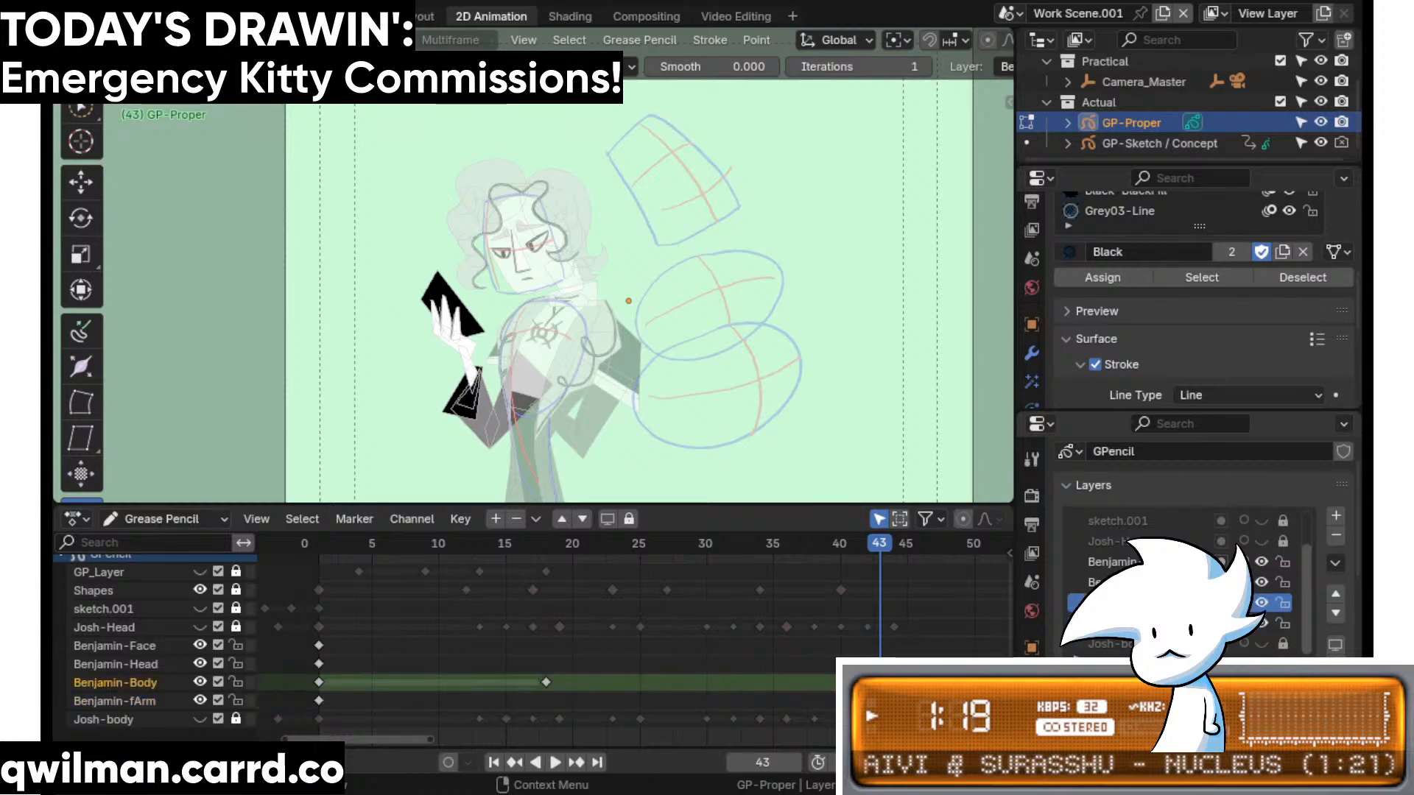
pyautogui.click(1156, 582)
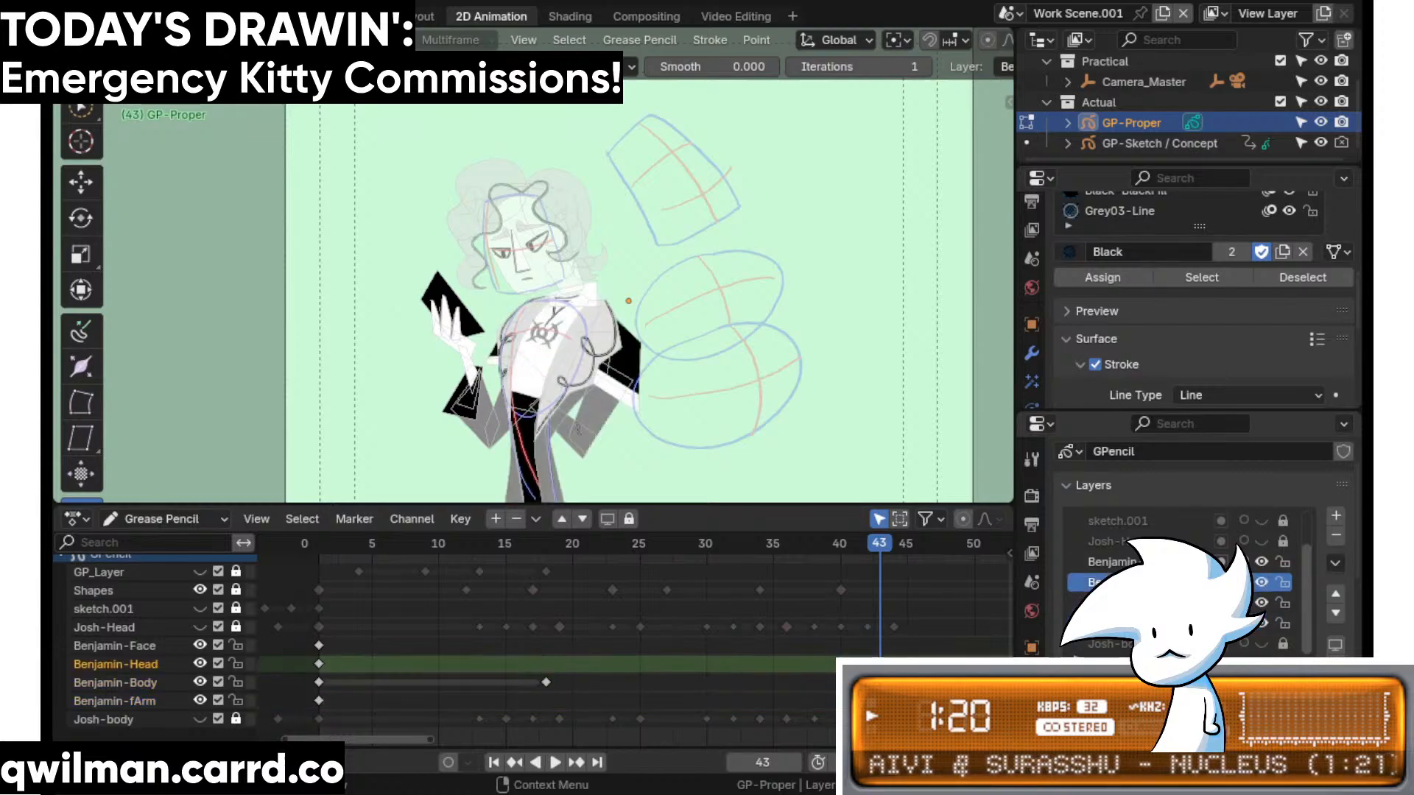
pyautogui.click(1156, 562)
pyautogui.keyDown('shift'); pyautogui.moveTo(609, 424); pyautogui.dragTo(629, 405, button='middle'); pyautogui.keyUp('shift')
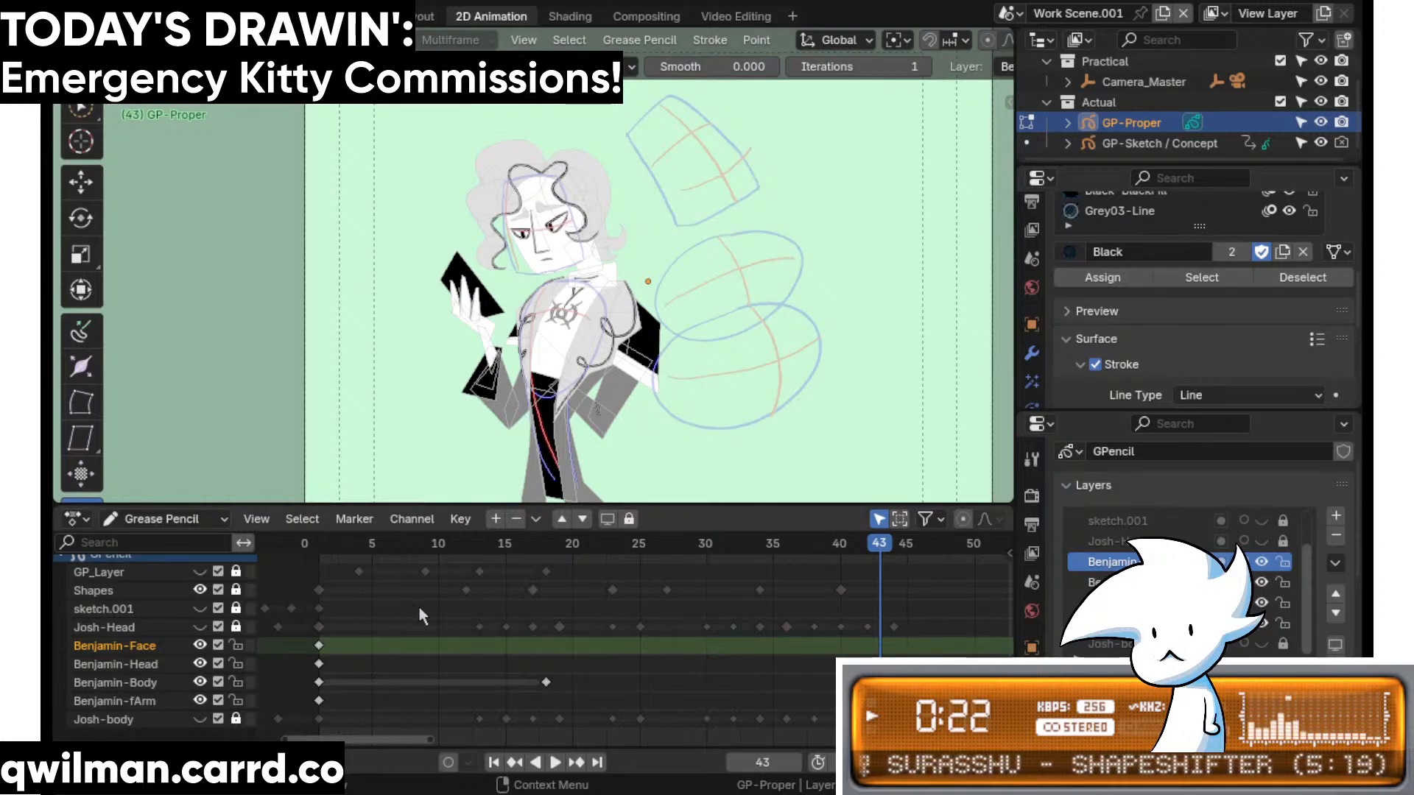
# - Delete the Benjamin-Body layer's keyframe at frame 18 and save the file
pyautogui.moveTo(574, 551); pyautogui.dragTo(579, 531, button='middle')
pyautogui.moveTo(525, 560); pyautogui.dragTo(554, 552)
pyautogui.press('space')
pyautogui.click(552, 683)
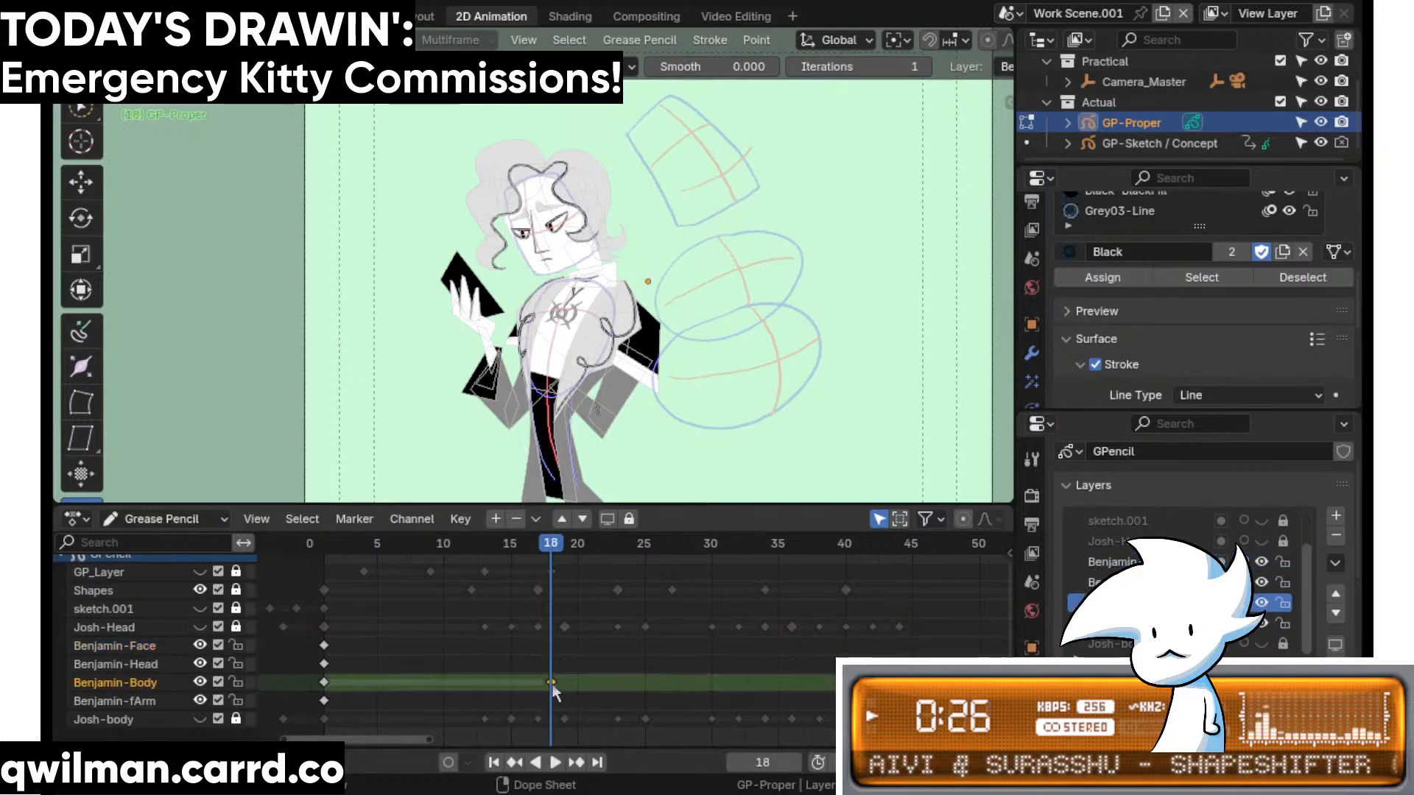
pyautogui.press('Delete')
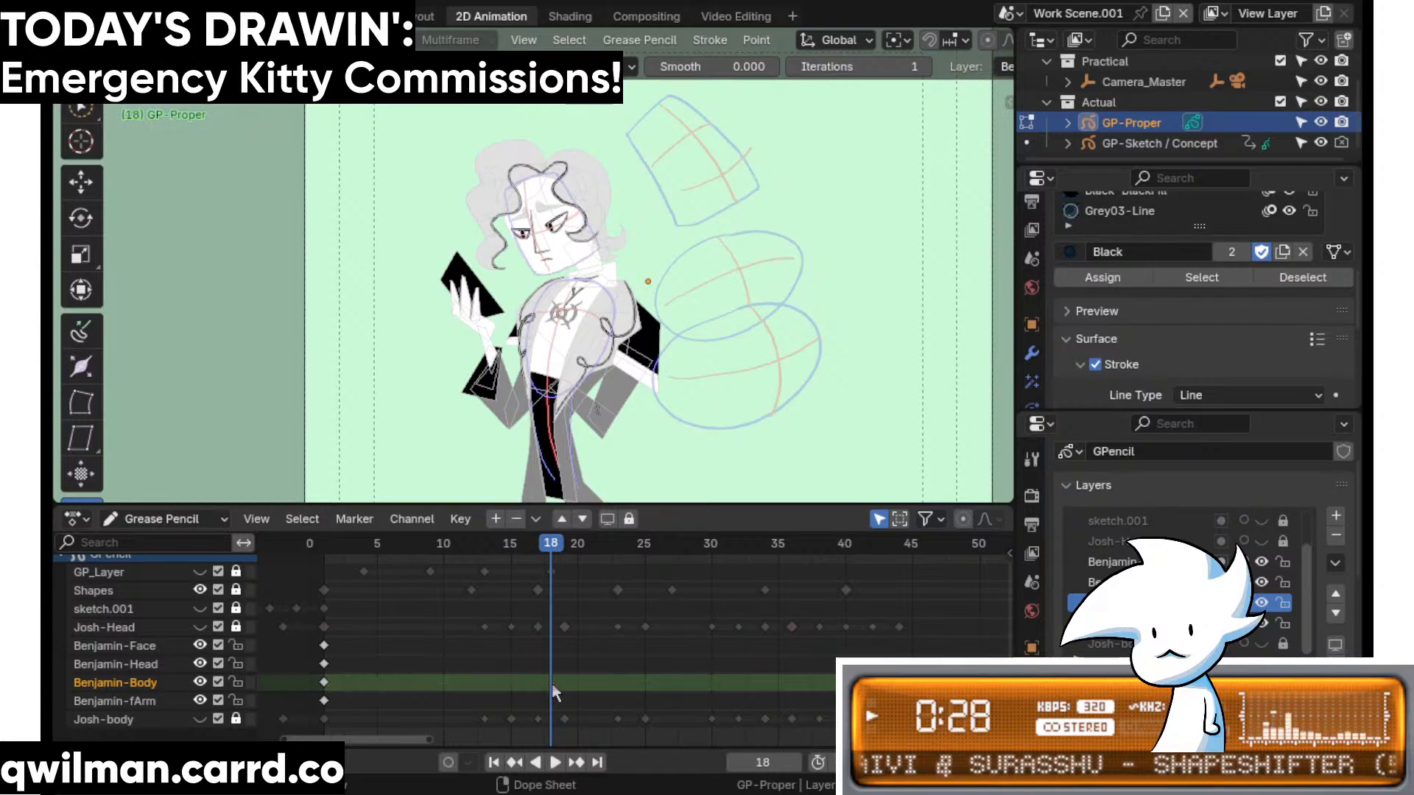
pyautogui.hotkey('ctrl', 's')
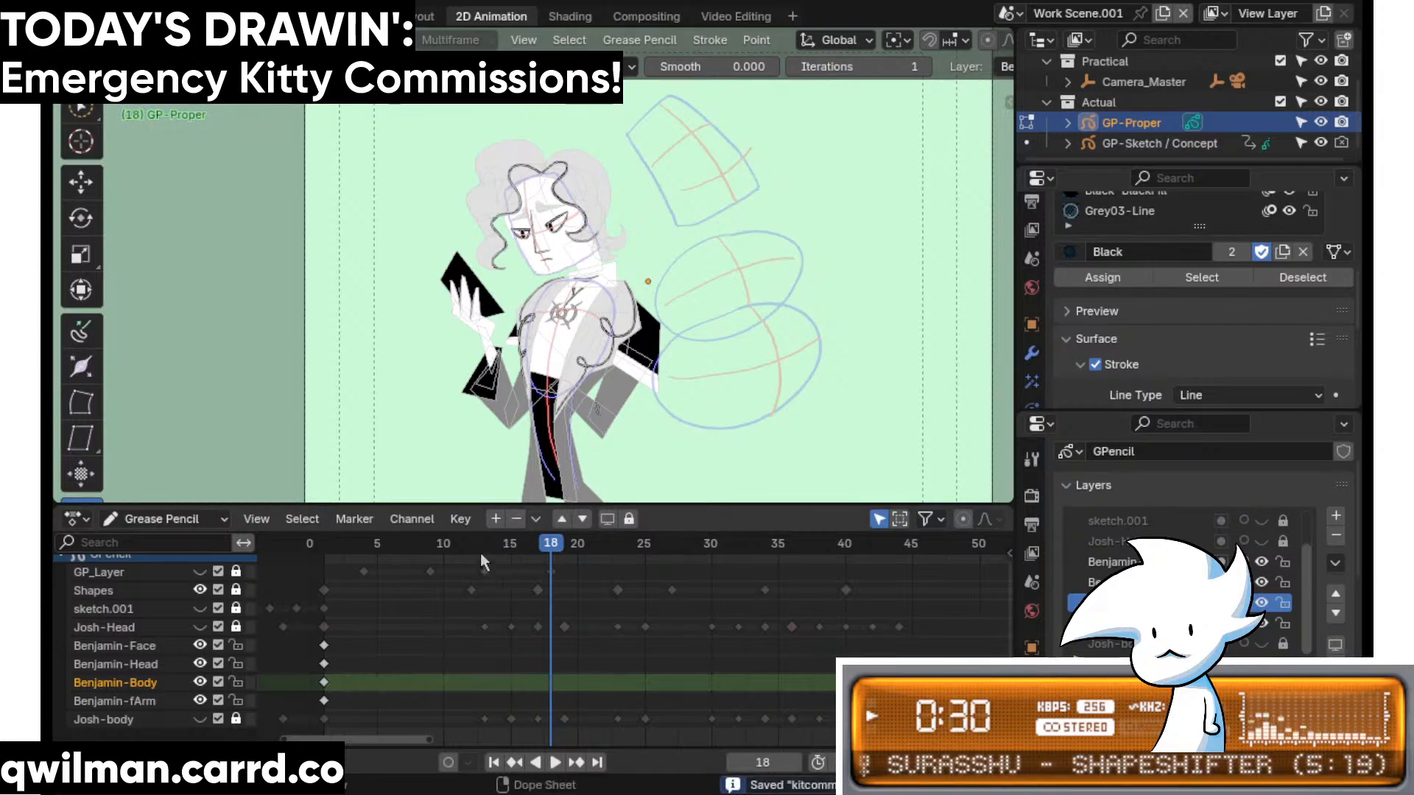
# - Unlock the Shapes layer, check its timing in playback, and delete its keyframe at frame 17
pyautogui.moveTo(480, 554)
pyautogui.mouseDown()
pyautogui.moveTo(630, 559)
pyautogui.moveTo(404, 577)
pyautogui.moveTo(484, 571)
pyautogui.moveTo(449, 554)
pyautogui.moveTo(660, 563)
pyautogui.moveTo(523, 582)
pyautogui.moveTo(475, 629)
pyautogui.moveTo(616, 590)
pyautogui.moveTo(670, 591)
pyautogui.mouseUp()
pyautogui.click(236, 590)
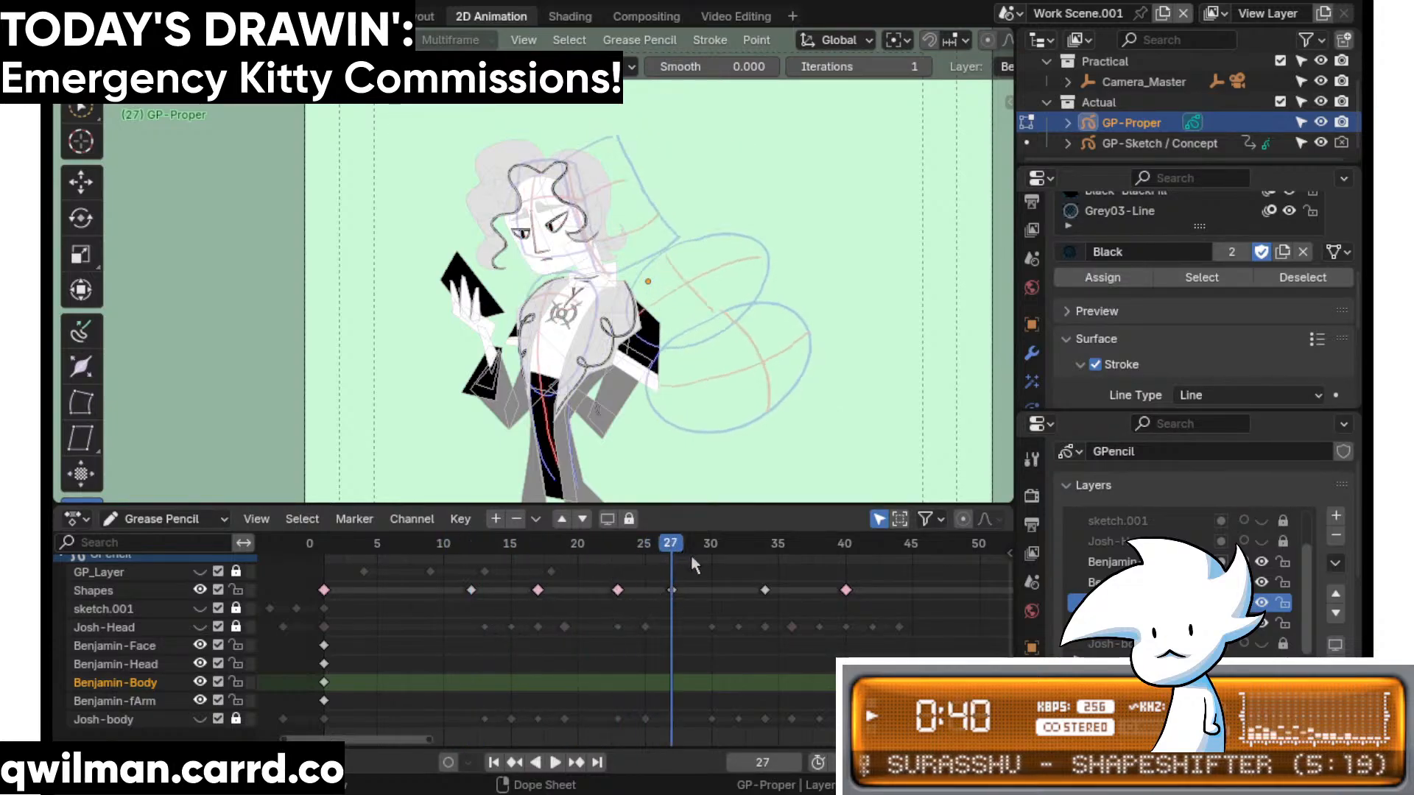
pyautogui.press('space')
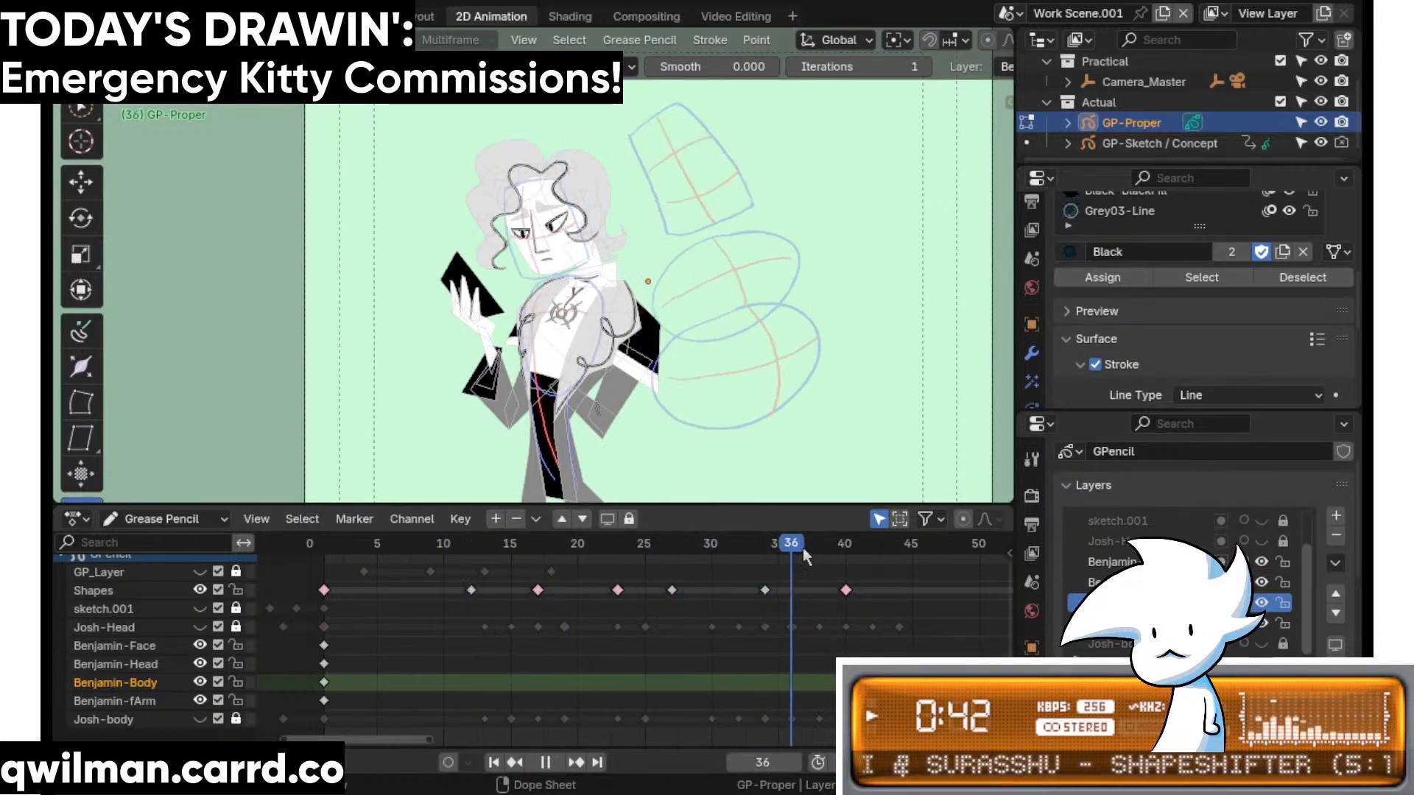
pyautogui.press('space')
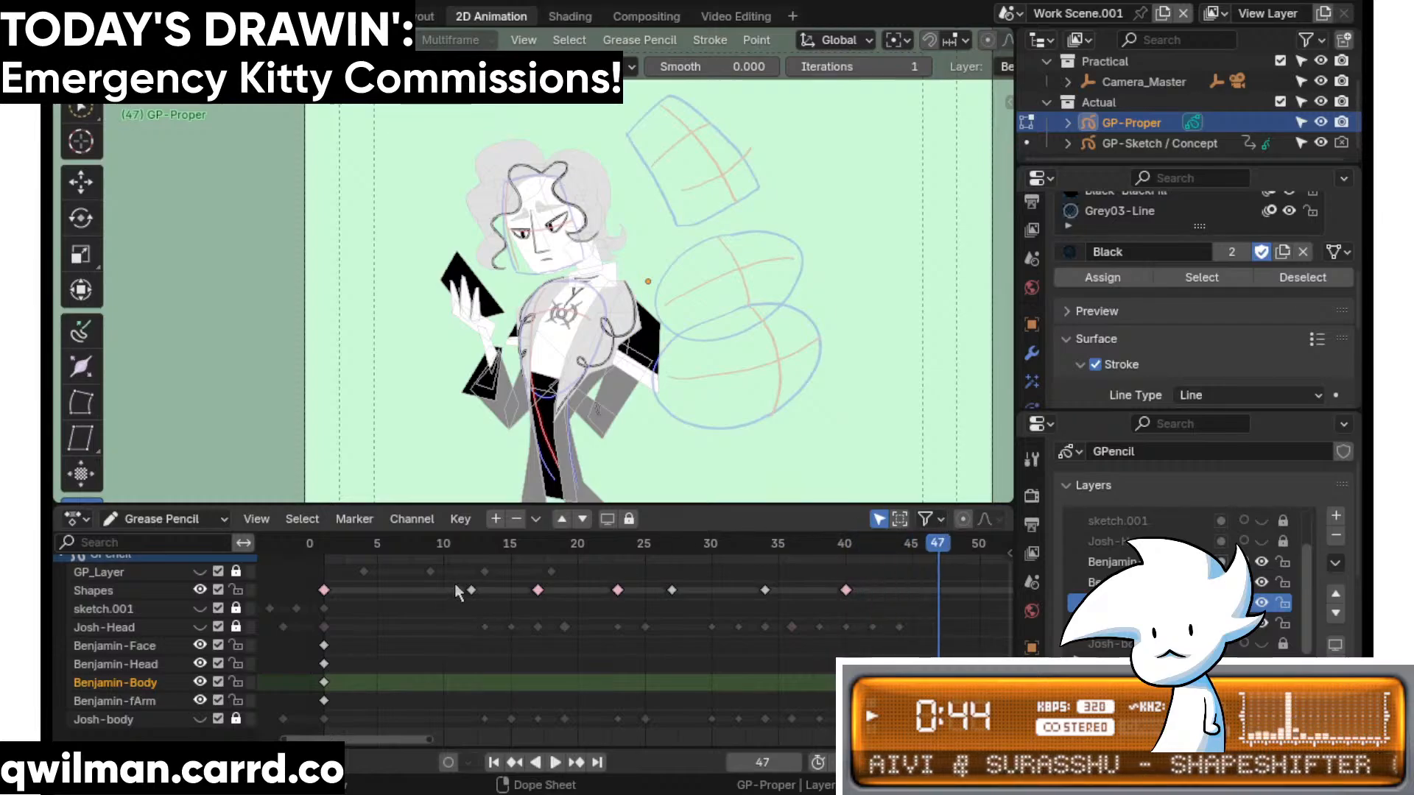
pyautogui.click(471, 590)
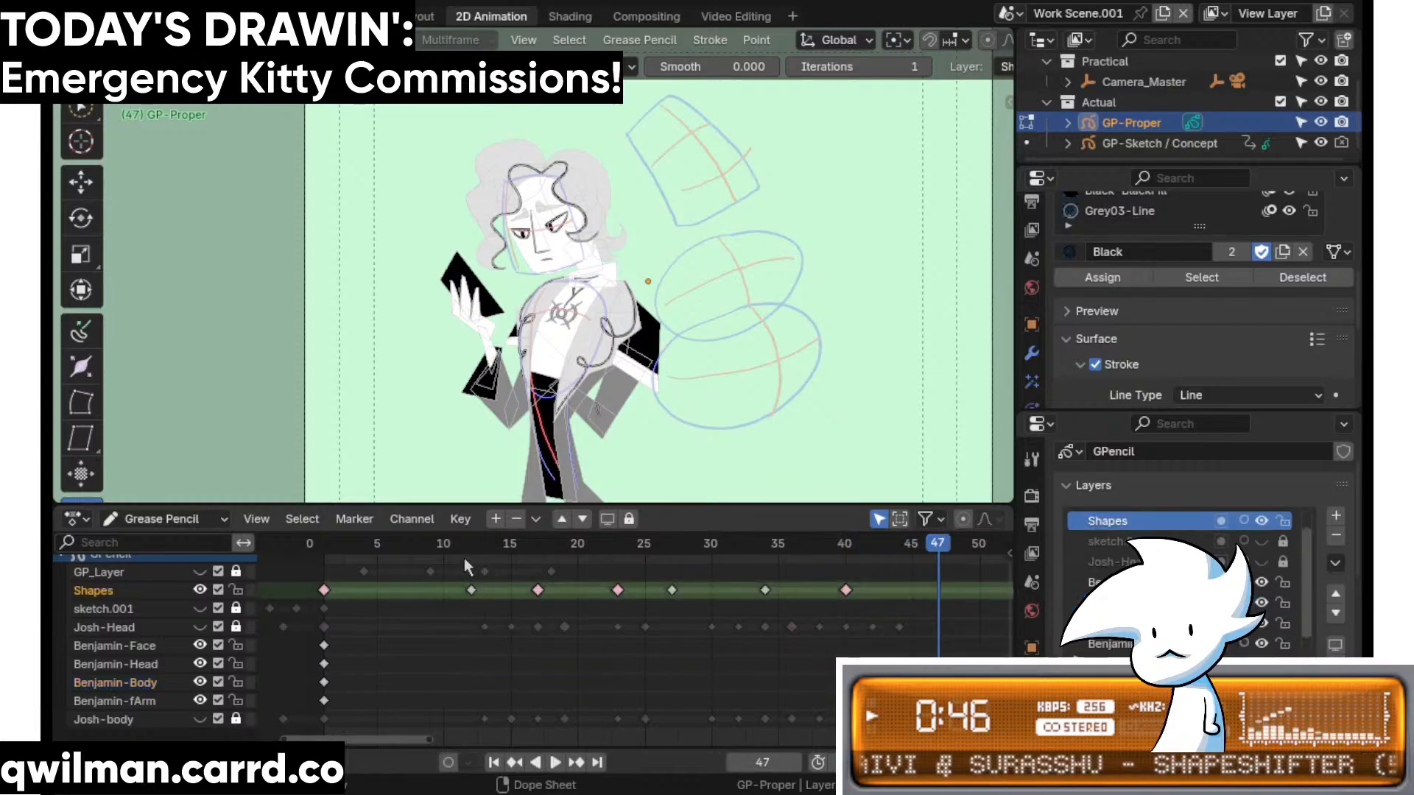
pyautogui.moveTo(464, 558); pyautogui.dragTo(551, 557)
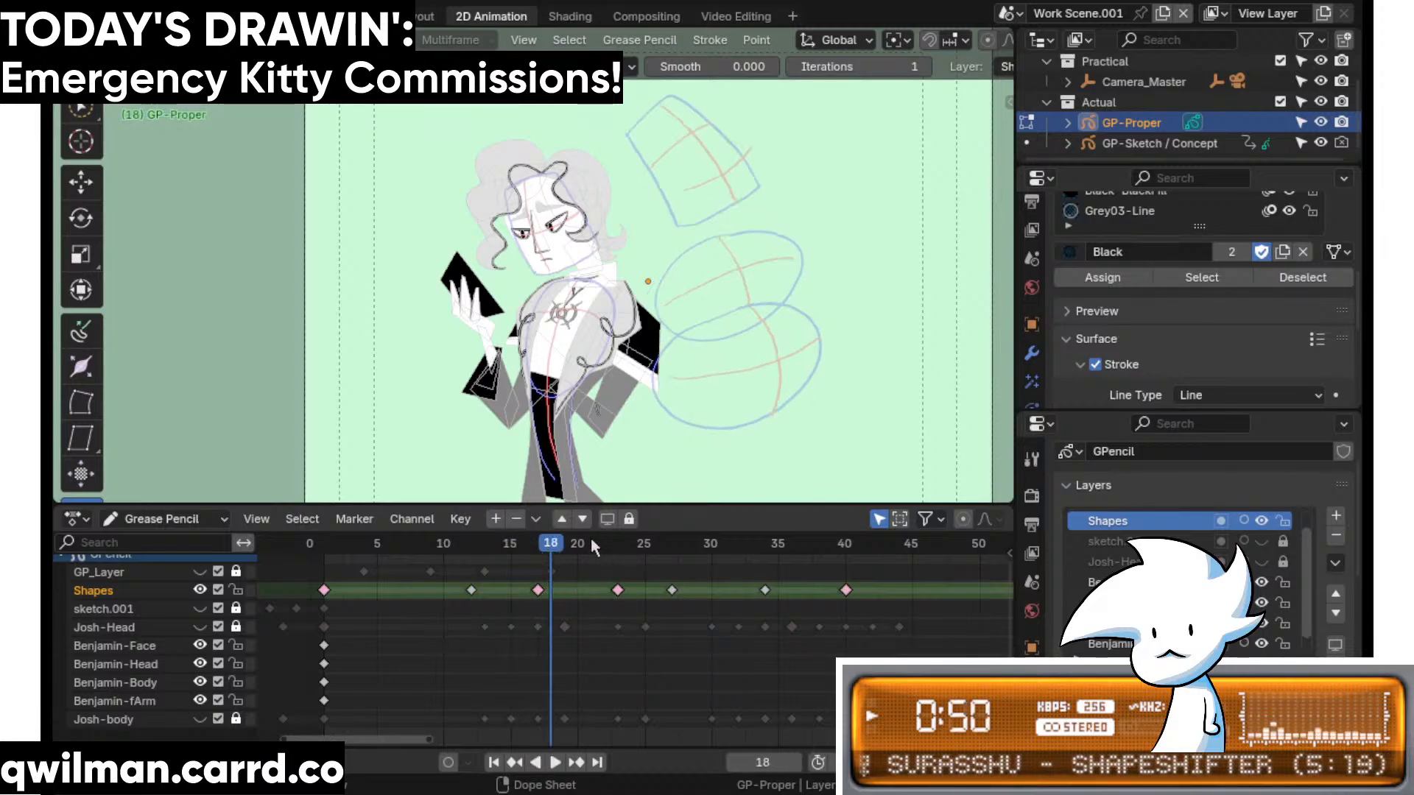
pyautogui.press('Delete')
# - Show the Josh-Head layer for reference and move the Shapes keyframe at frame 12 to frame 17
pyautogui.moveTo(477, 543)
pyautogui.mouseDown()
pyautogui.moveTo(511, 543)
pyautogui.moveTo(488, 544)
pyautogui.mouseUp()
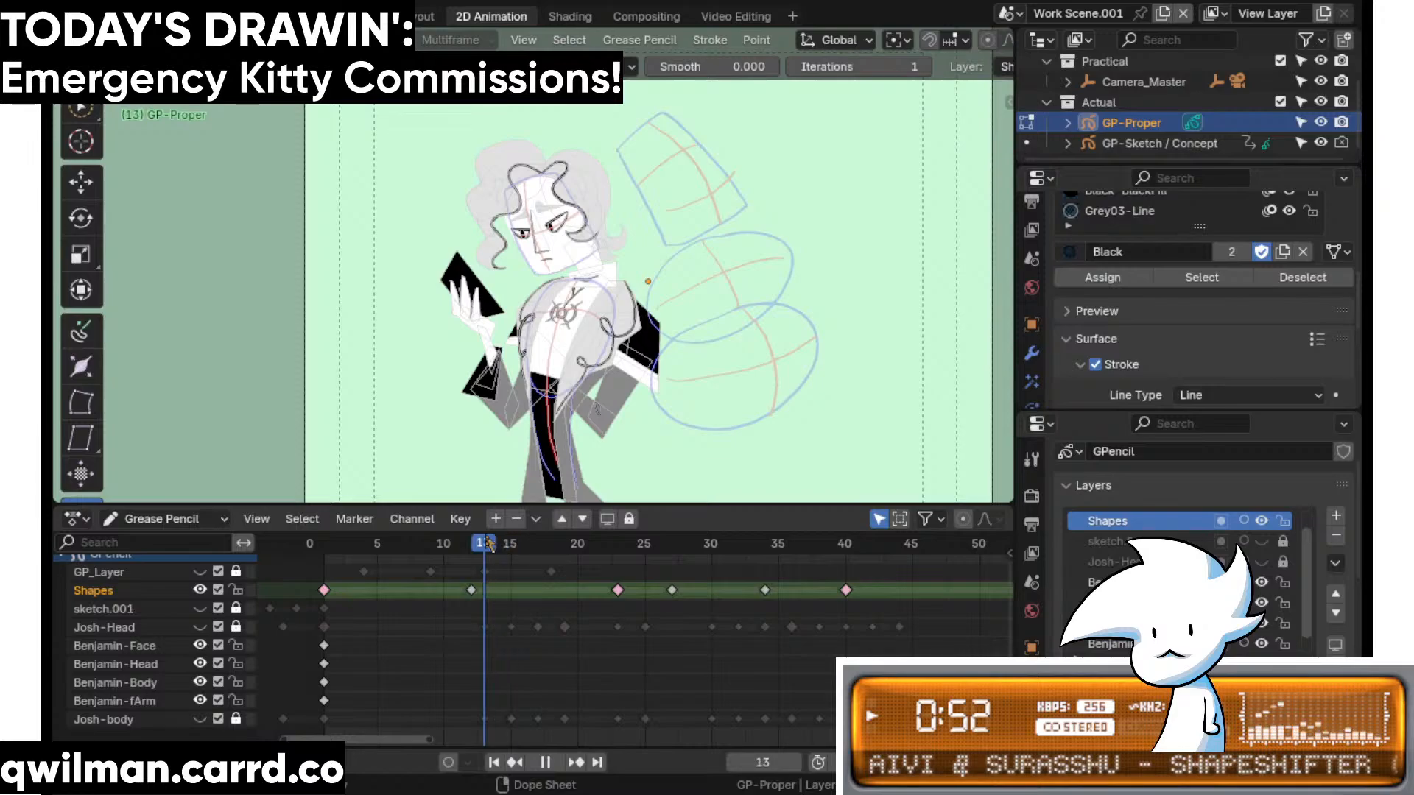
pyautogui.click(200, 627)
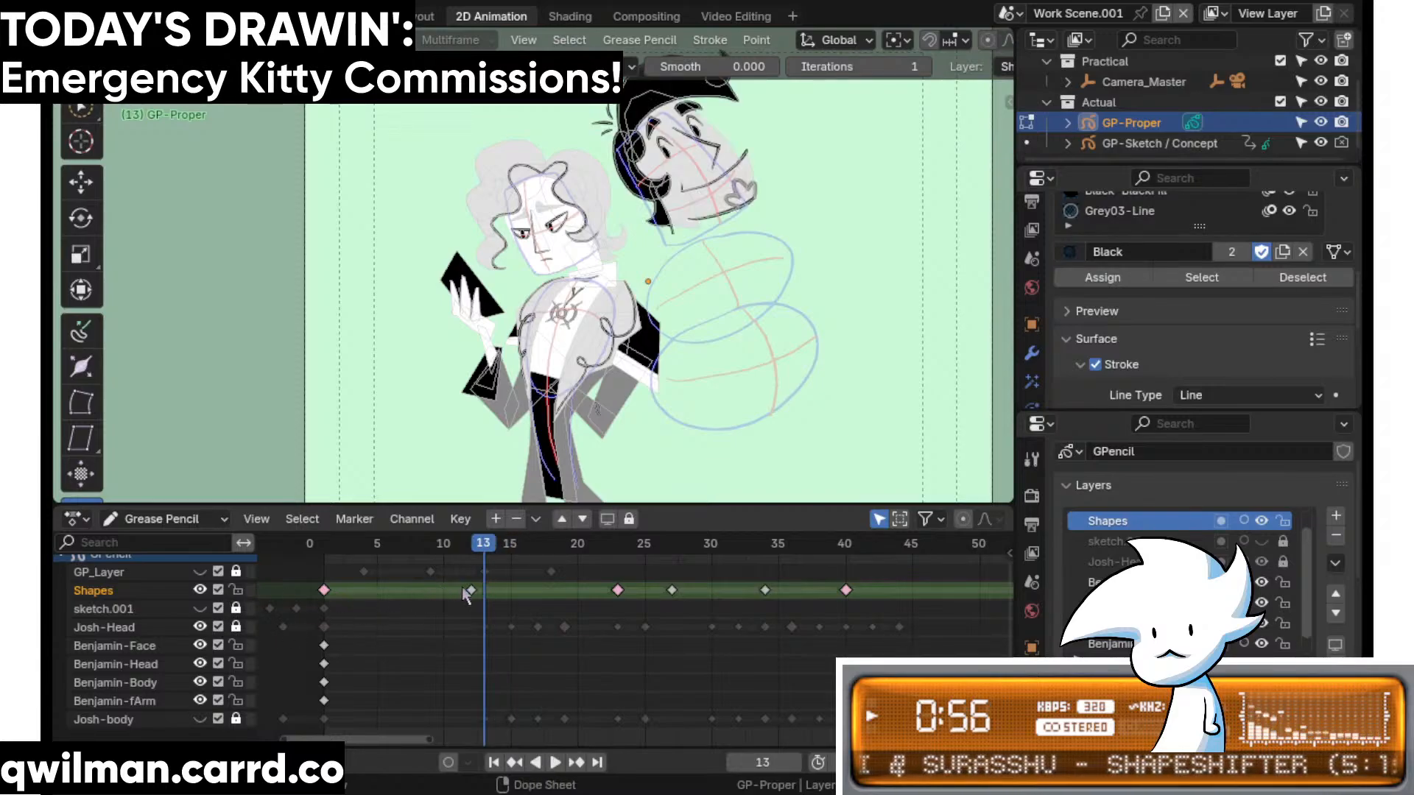
pyautogui.moveTo(475, 590)
pyautogui.mouseDown()
pyautogui.moveTo(508, 593)
pyautogui.moveTo(516, 549)
pyautogui.moveTo(545, 553)
pyautogui.mouseUp()
pyautogui.press('space')
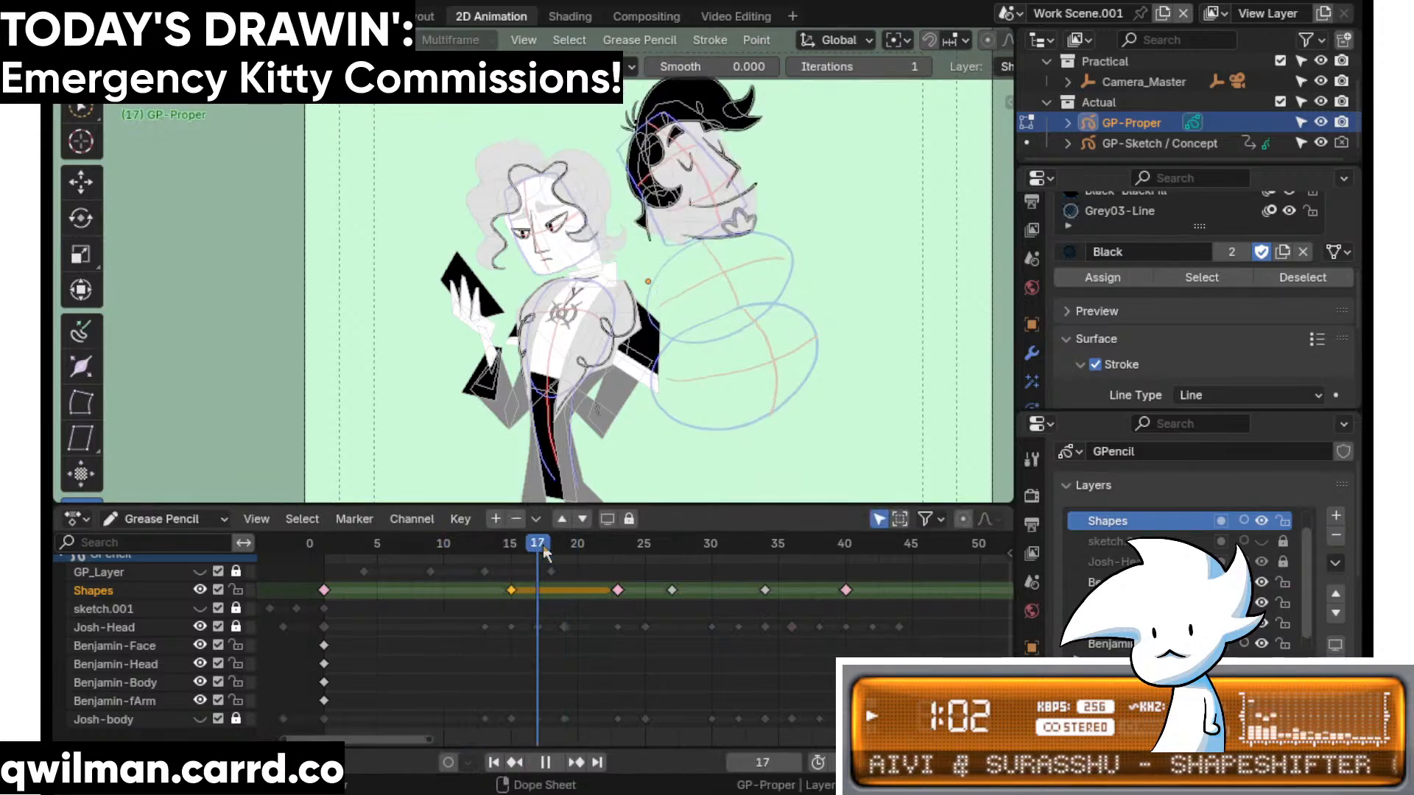
pyautogui.press('g')
pyautogui.click(541, 588)
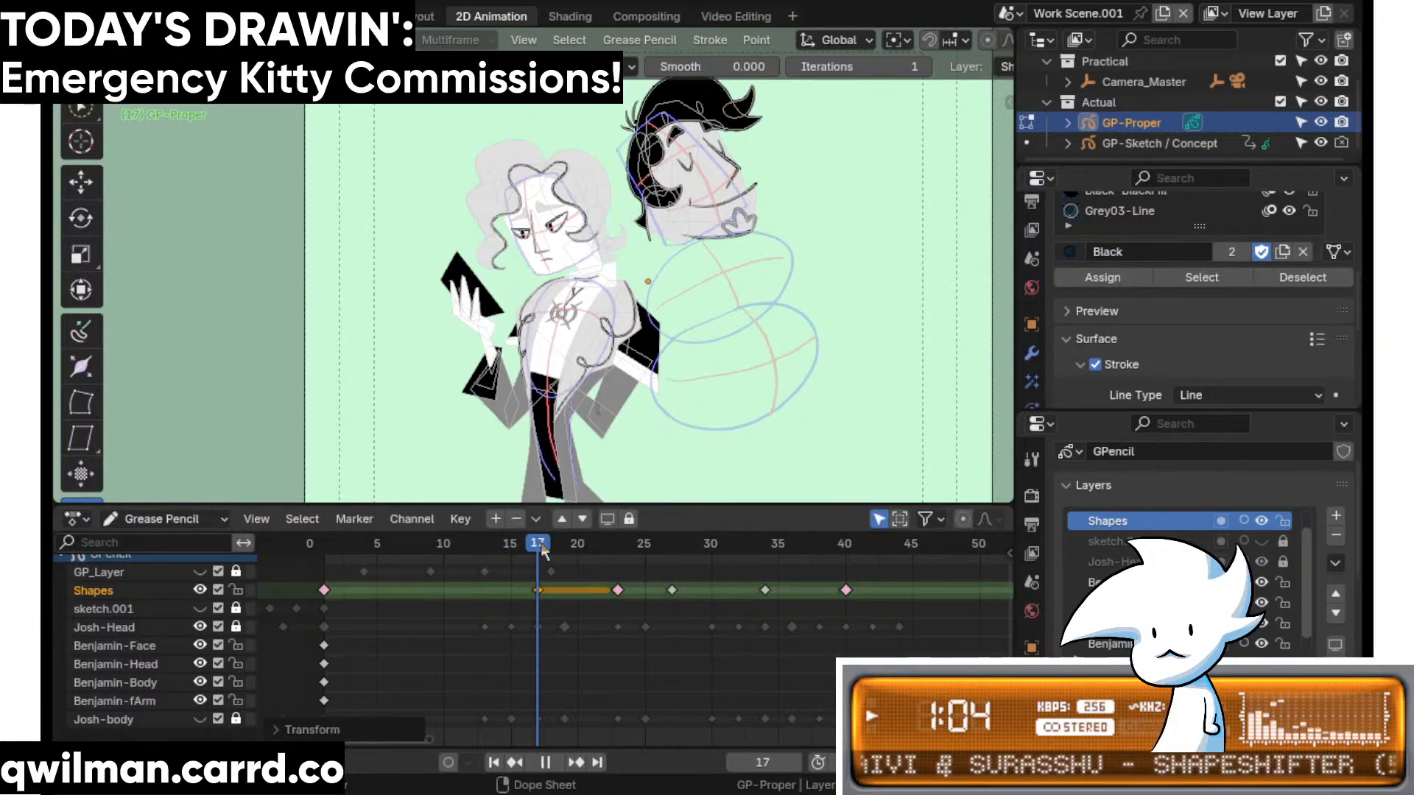
pyautogui.press('space')
pyautogui.moveTo(630, 551)
pyautogui.mouseDown()
pyautogui.moveTo(606, 557)
pyautogui.moveTo(603, 593)
pyautogui.mouseUp()
pyautogui.press('space')
pyautogui.press('g')
pyautogui.click(568, 546)
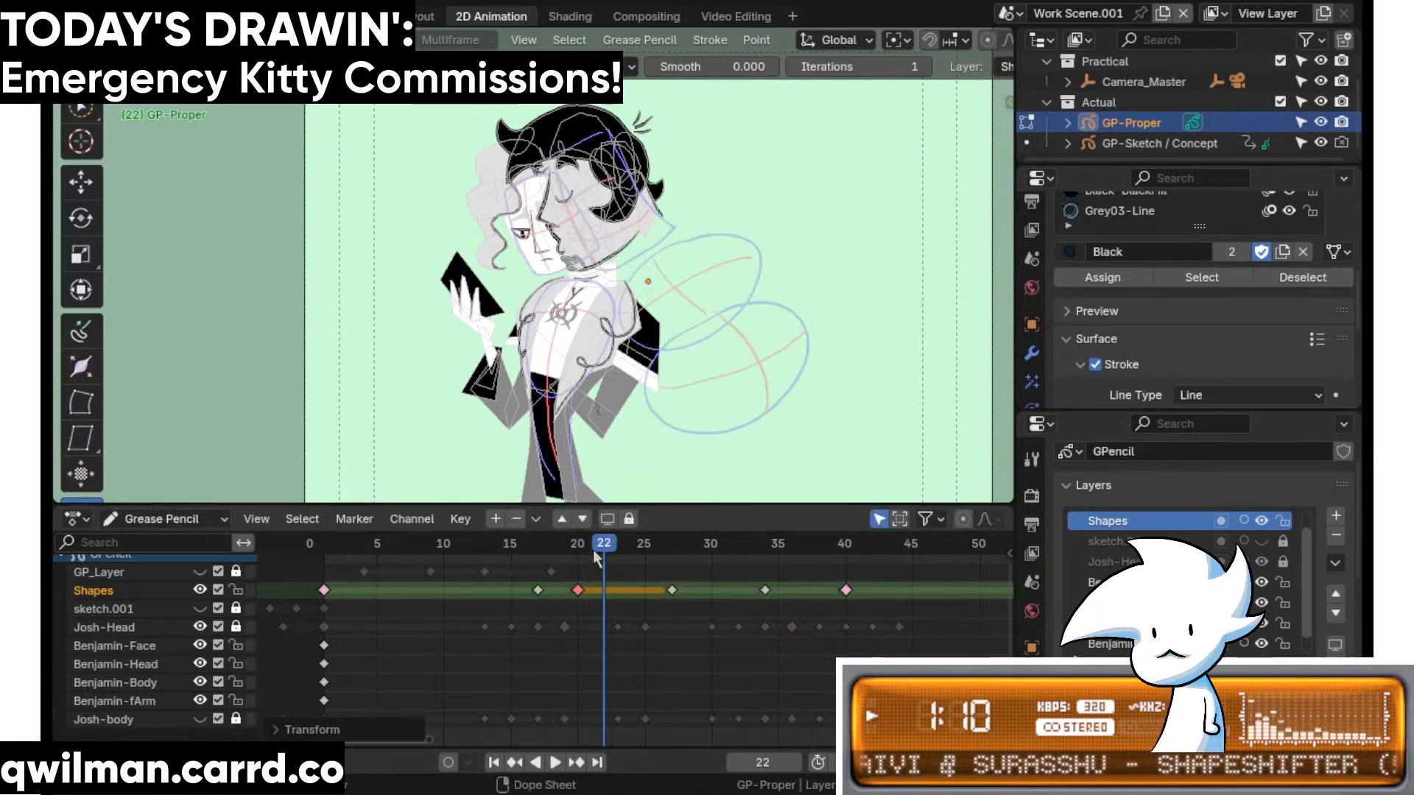
pyautogui.hotkey('ctrl', 'z')
pyautogui.press('space')
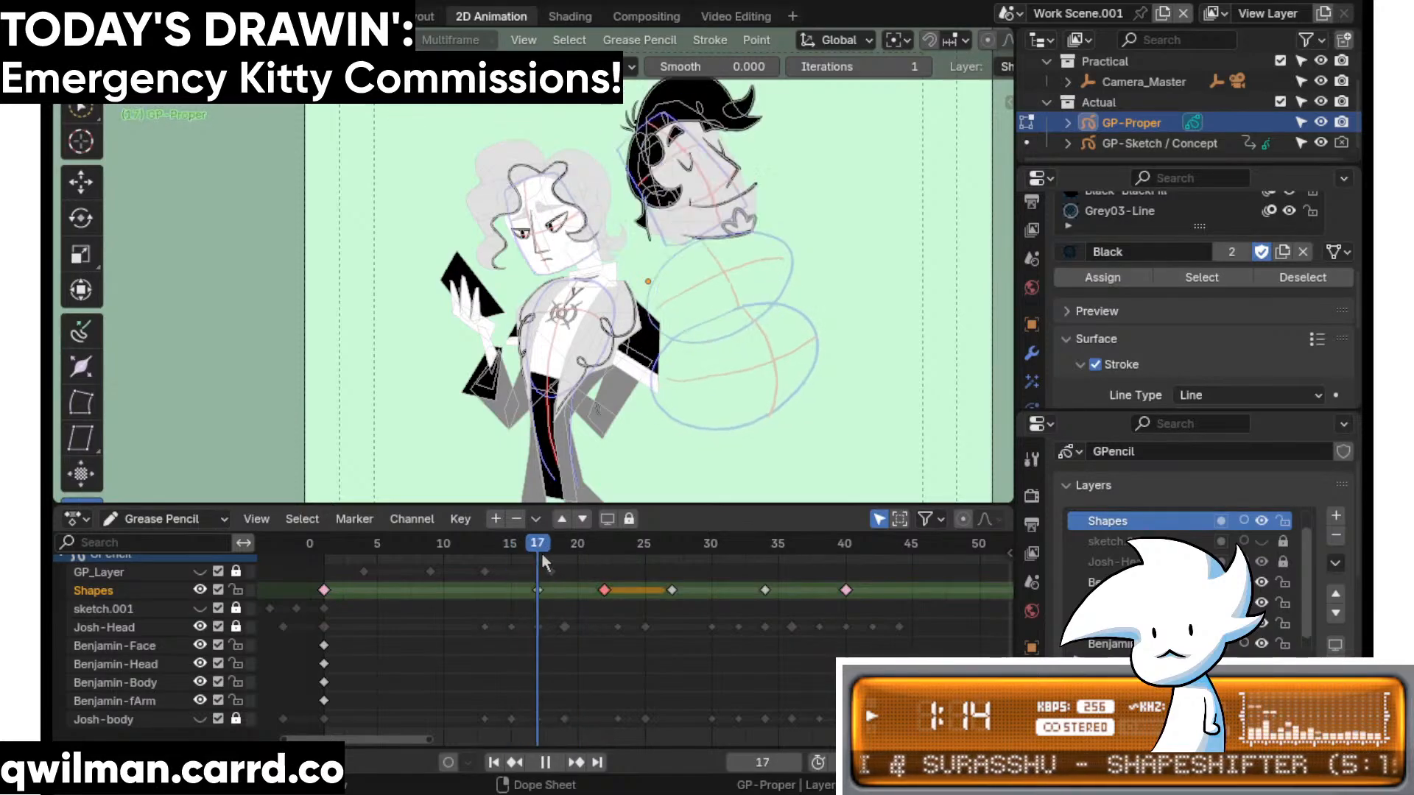
pyautogui.press('space')
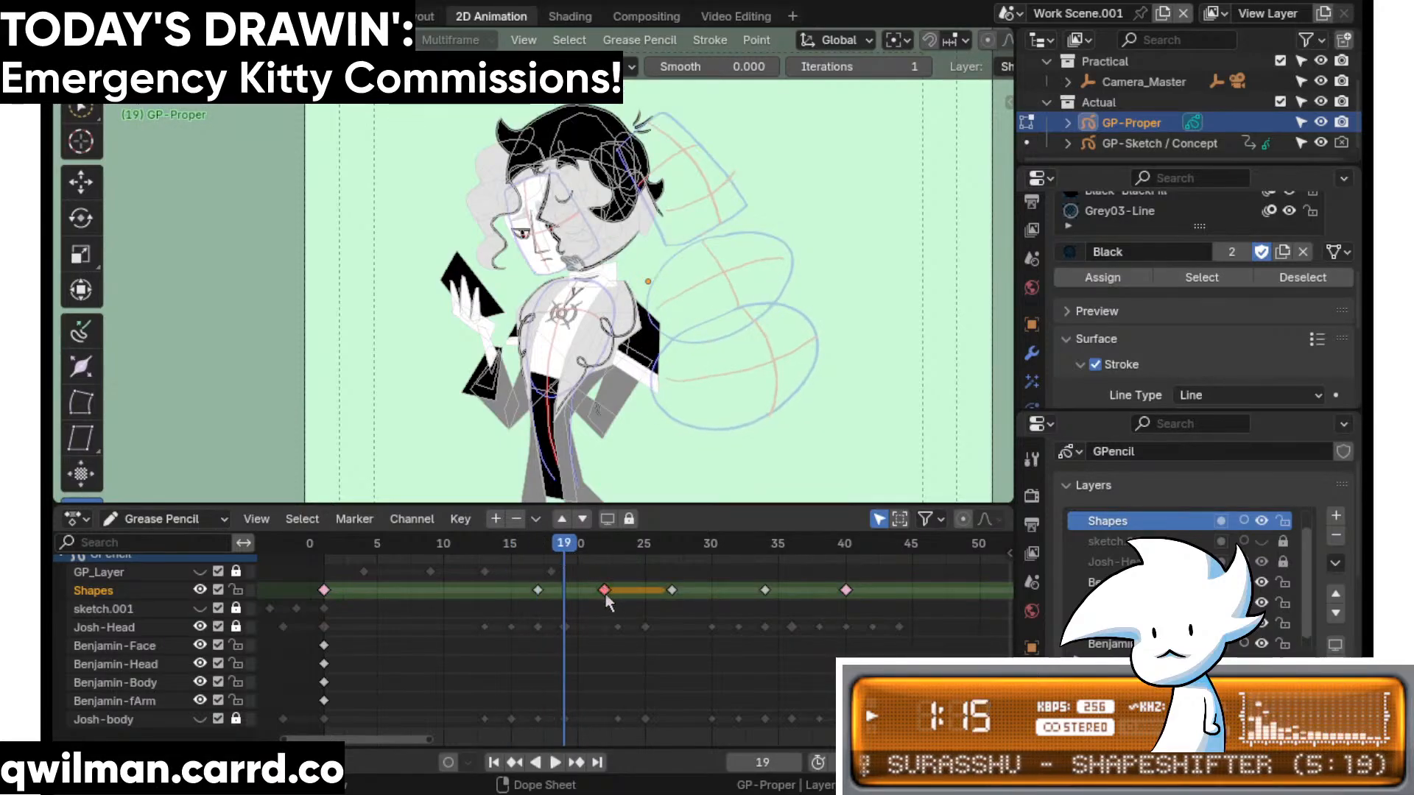
# - Move the Shapes keyframe at frame 22 to frame 19 to match Josh's head turn, and check the timing
pyautogui.moveTo(608, 602); pyautogui.dragTo(568, 589)
pyautogui.press('space')
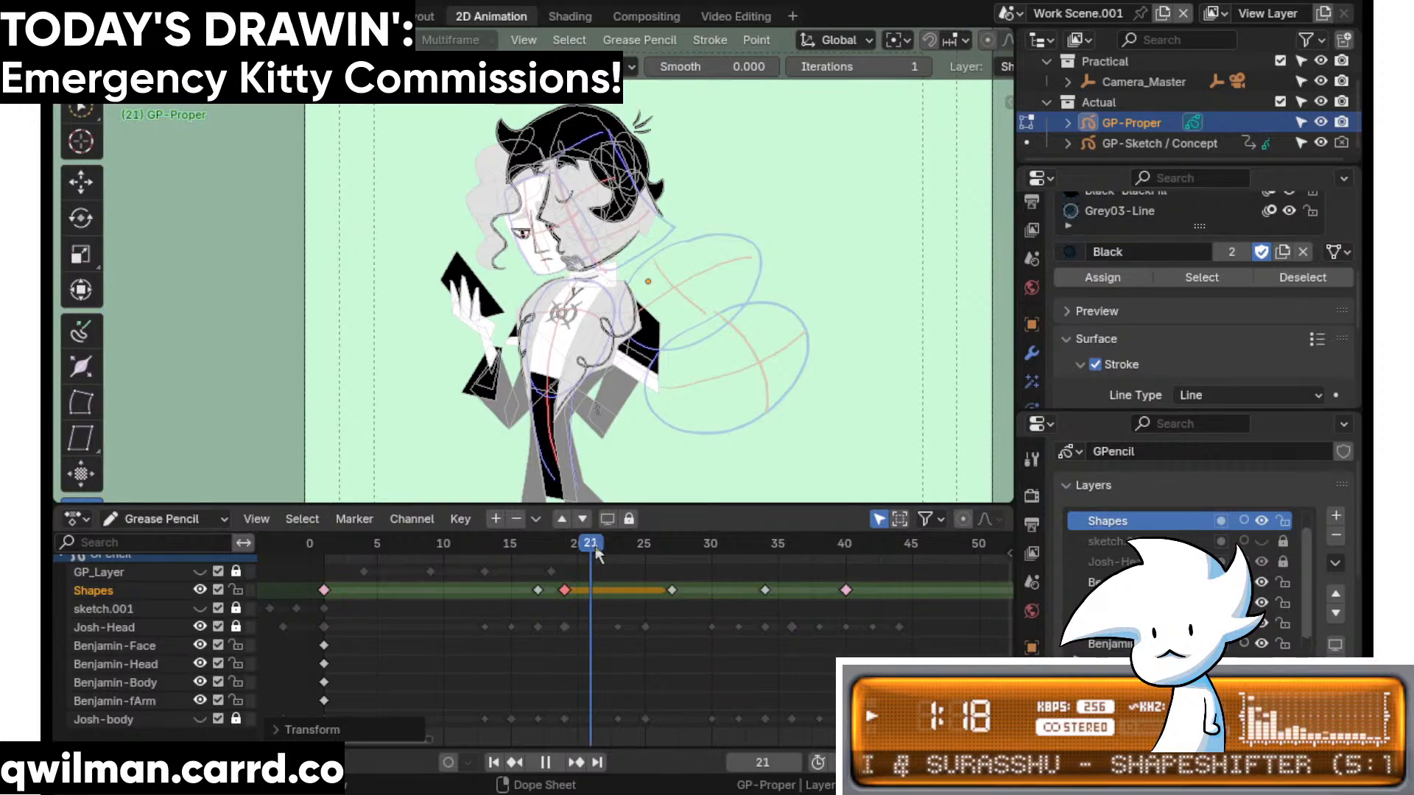
pyautogui.press('space')
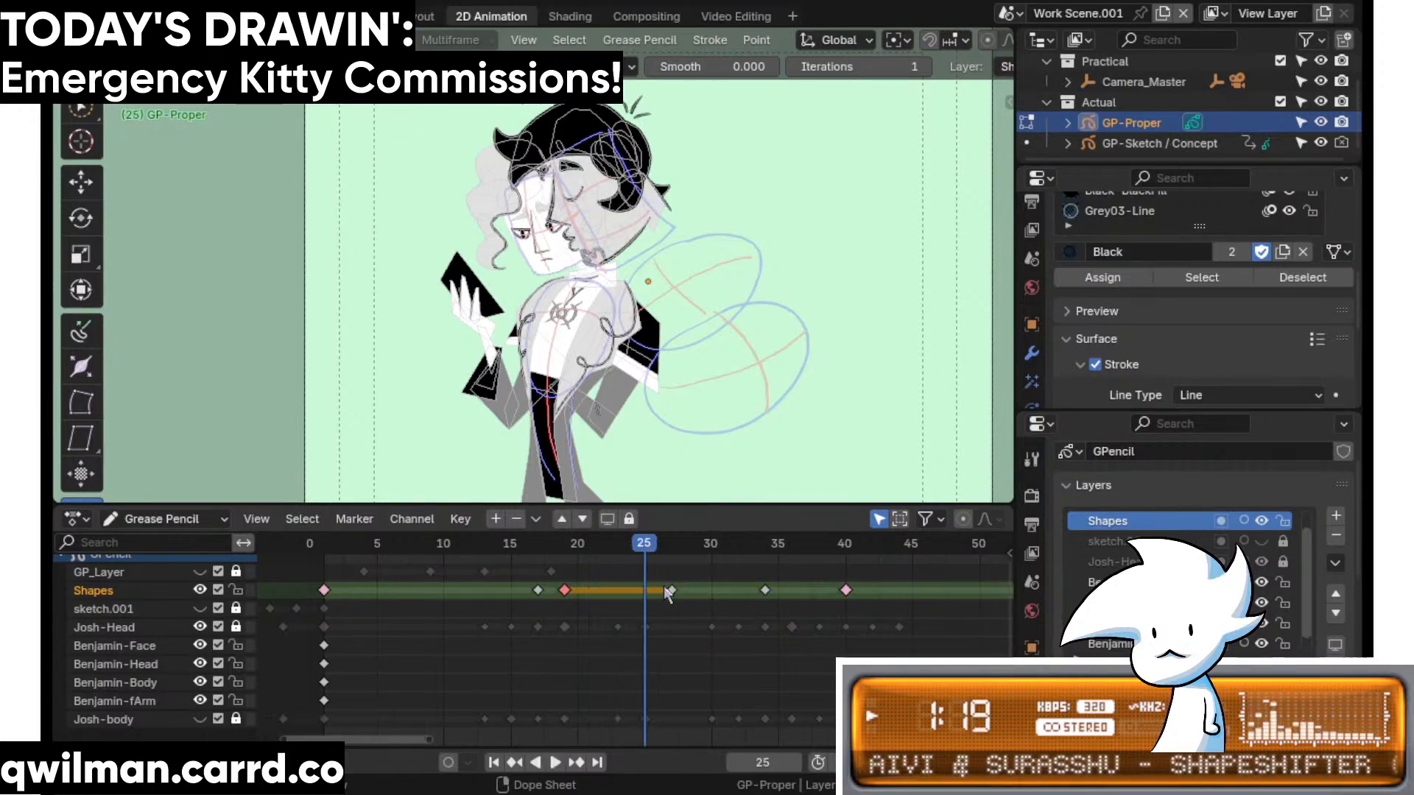
# - Move the Shapes keyframe at frame 27 to frame 25, check it in playback, and save the file
pyautogui.moveTo(670, 590); pyautogui.dragTo(646, 589)
pyautogui.press('space')
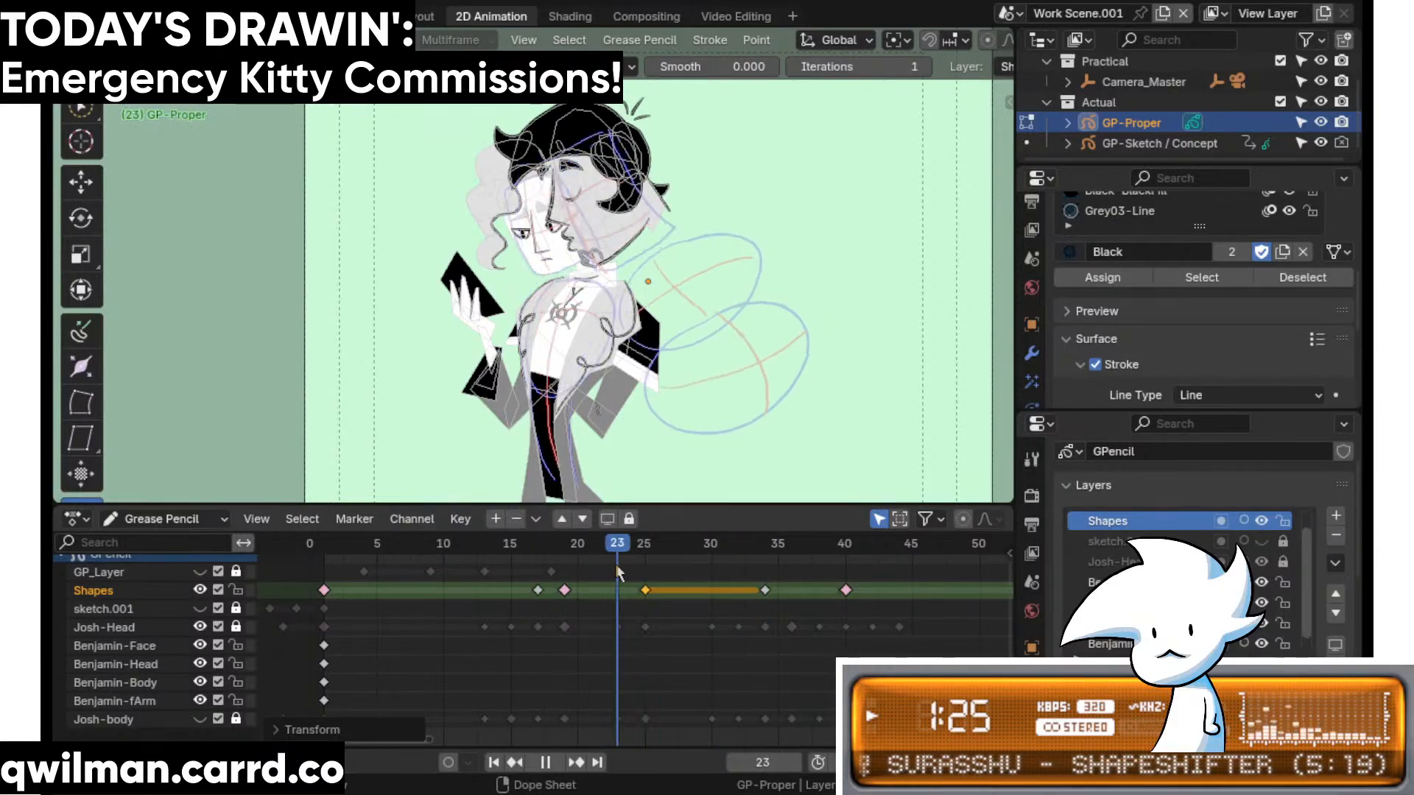
pyautogui.press('Escape')
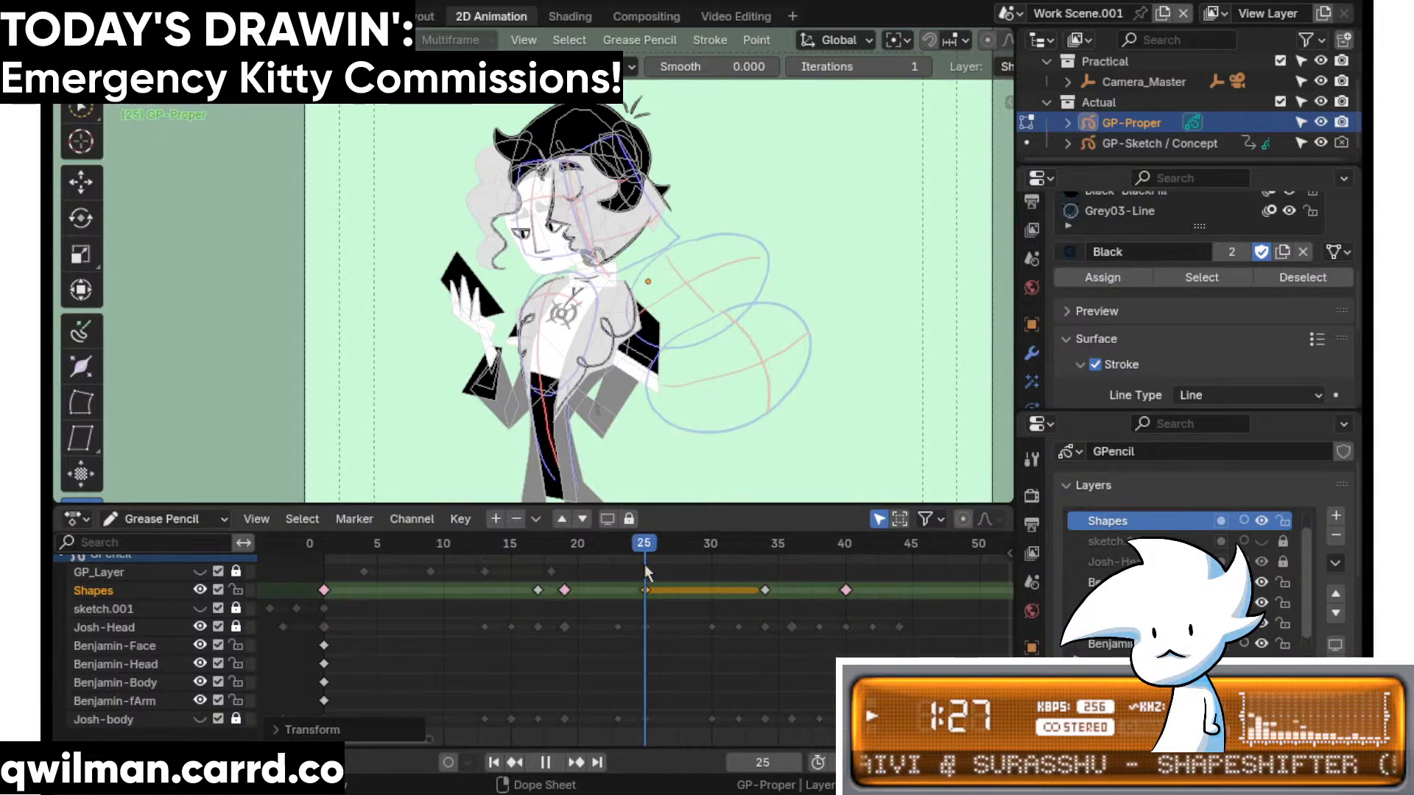
pyautogui.hotkey('ctrl', 's')
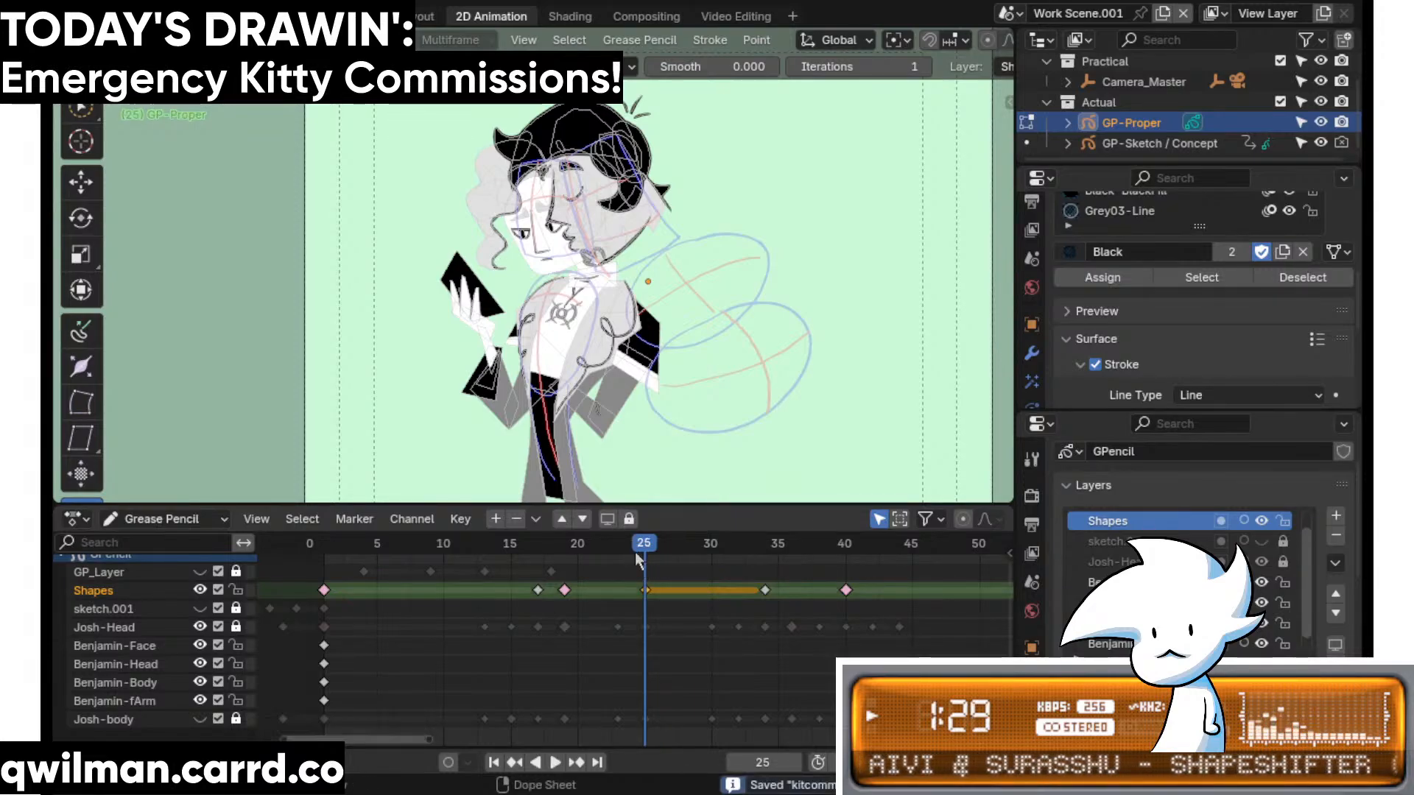
# - Move the Shapes keyframe at frame 34 to frame 36, play the result, and lock the Shapes layer
pyautogui.moveTo(659, 548); pyautogui.dragTo(778, 552)
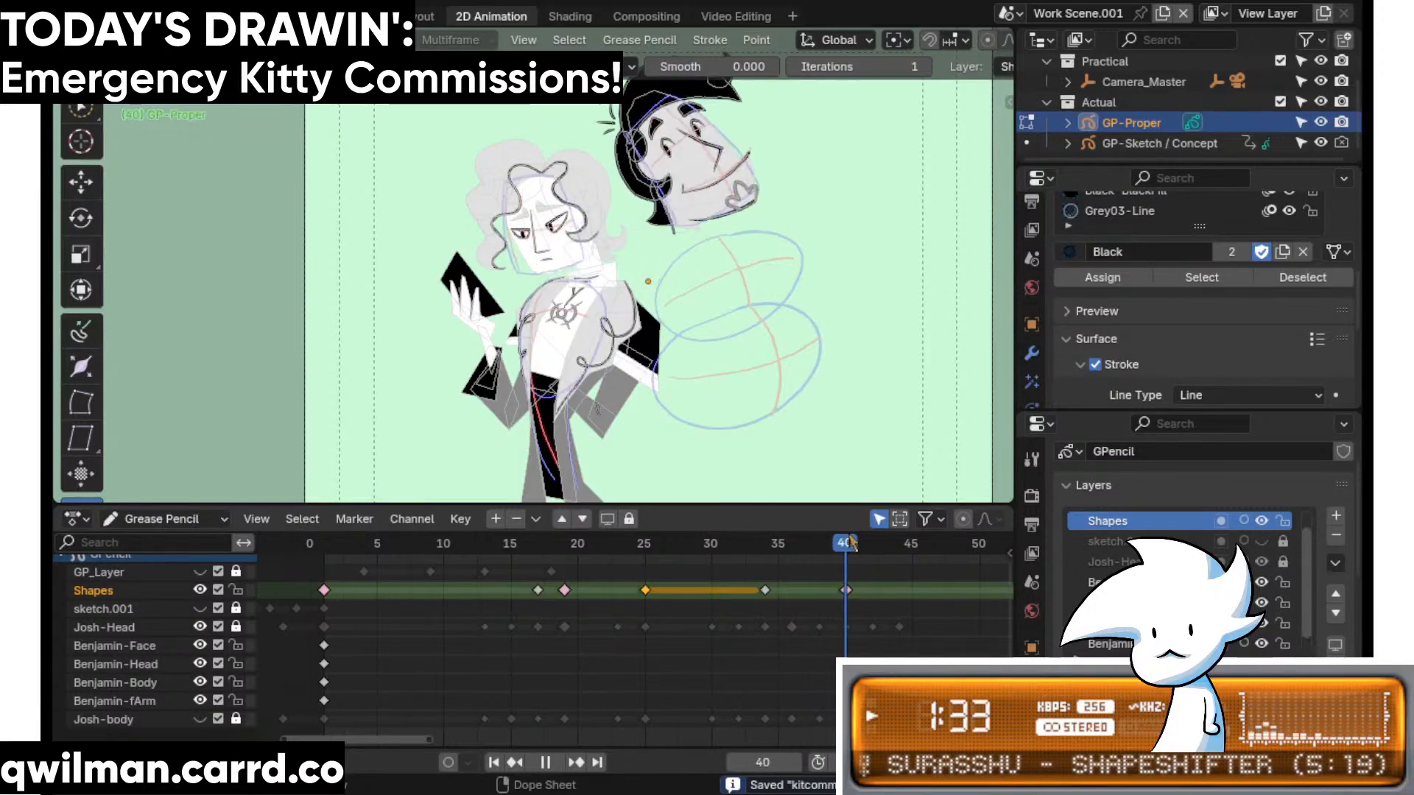
pyautogui.moveTo(754, 564)
pyautogui.mouseDown()
pyautogui.moveTo(701, 567)
pyautogui.moveTo(780, 559)
pyautogui.moveTo(797, 586)
pyautogui.mouseUp()
pyautogui.moveTo(545, 542); pyautogui.dragTo(397, 480)
pyautogui.press('space')
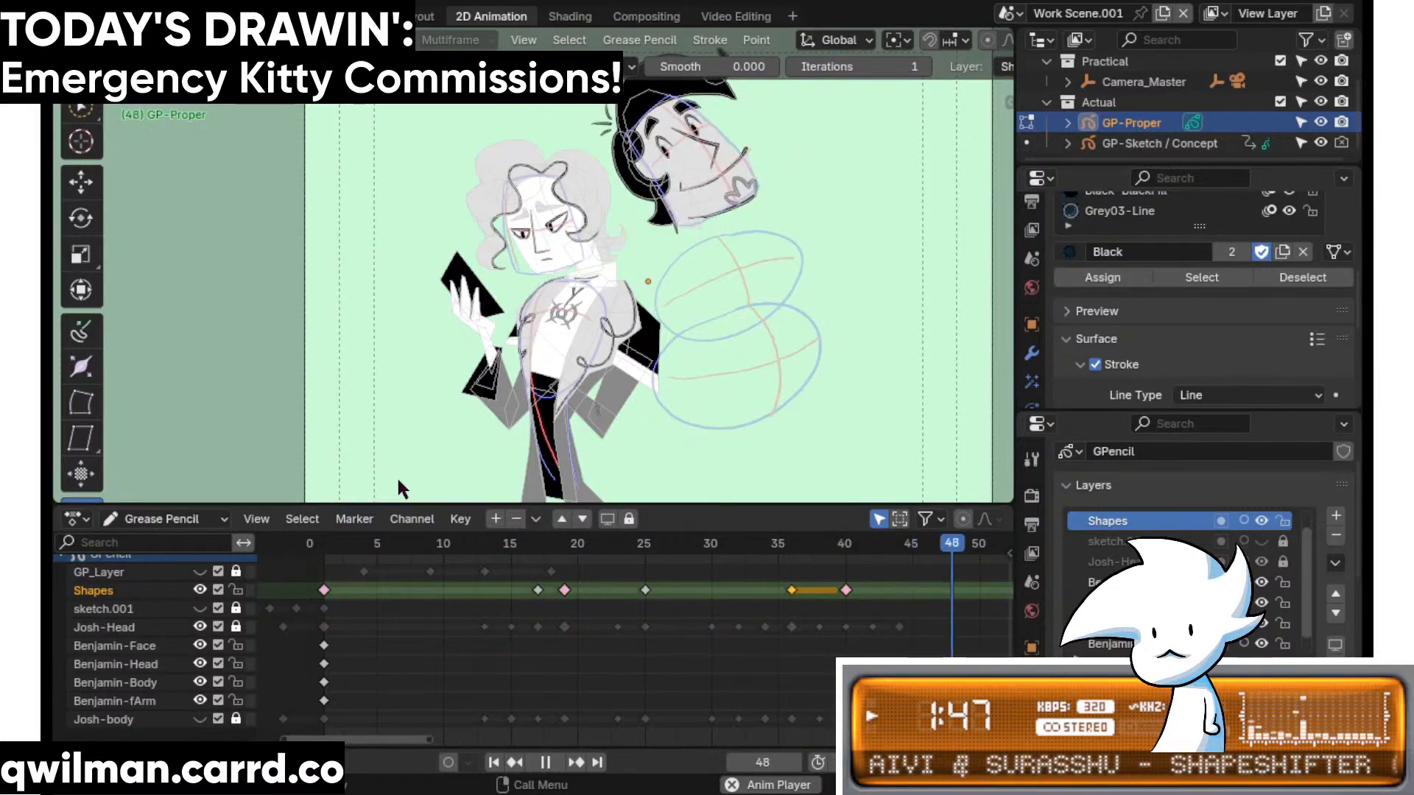
pyautogui.press('space')
pyautogui.moveTo(637, 620); pyautogui.dragTo(660, 566, button='middle')
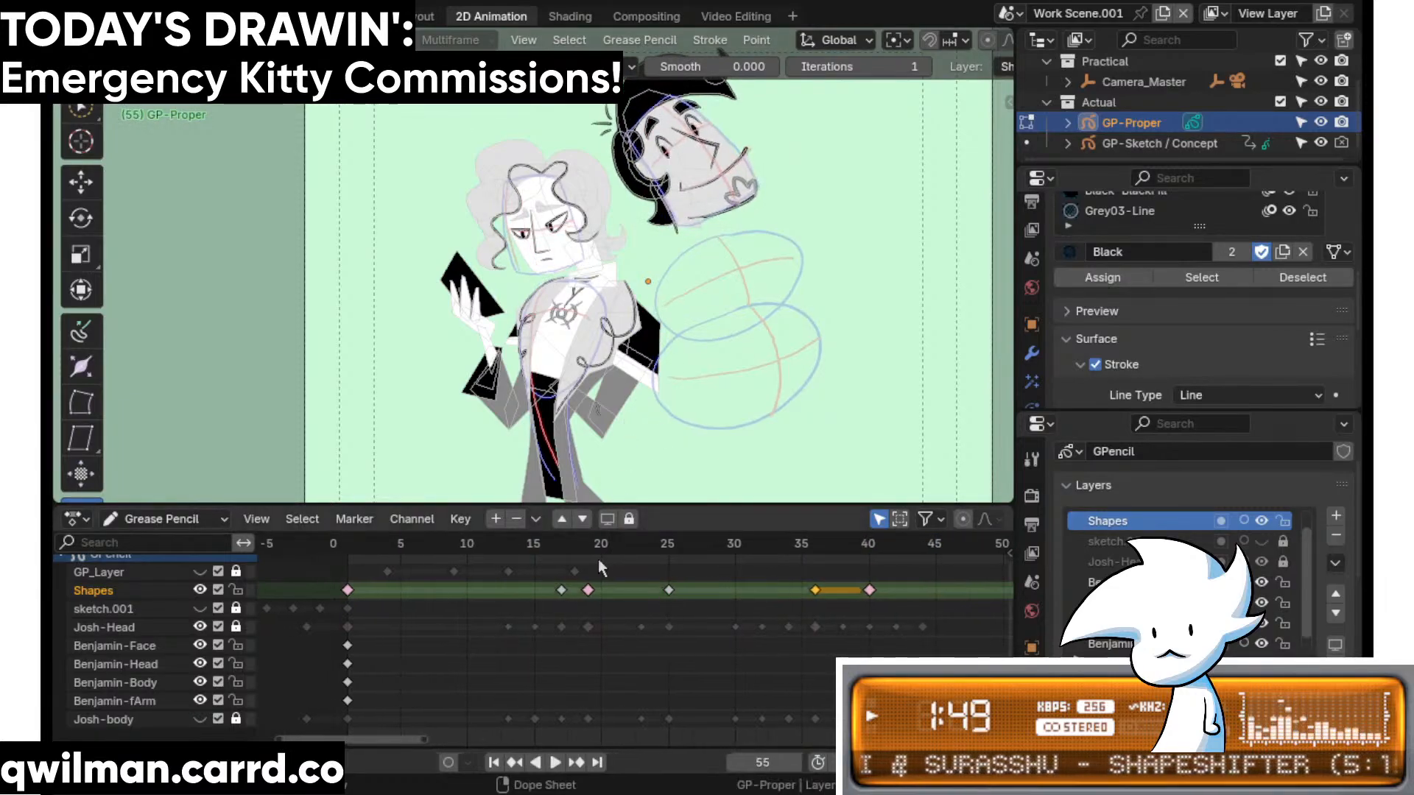
pyautogui.click(235, 590)
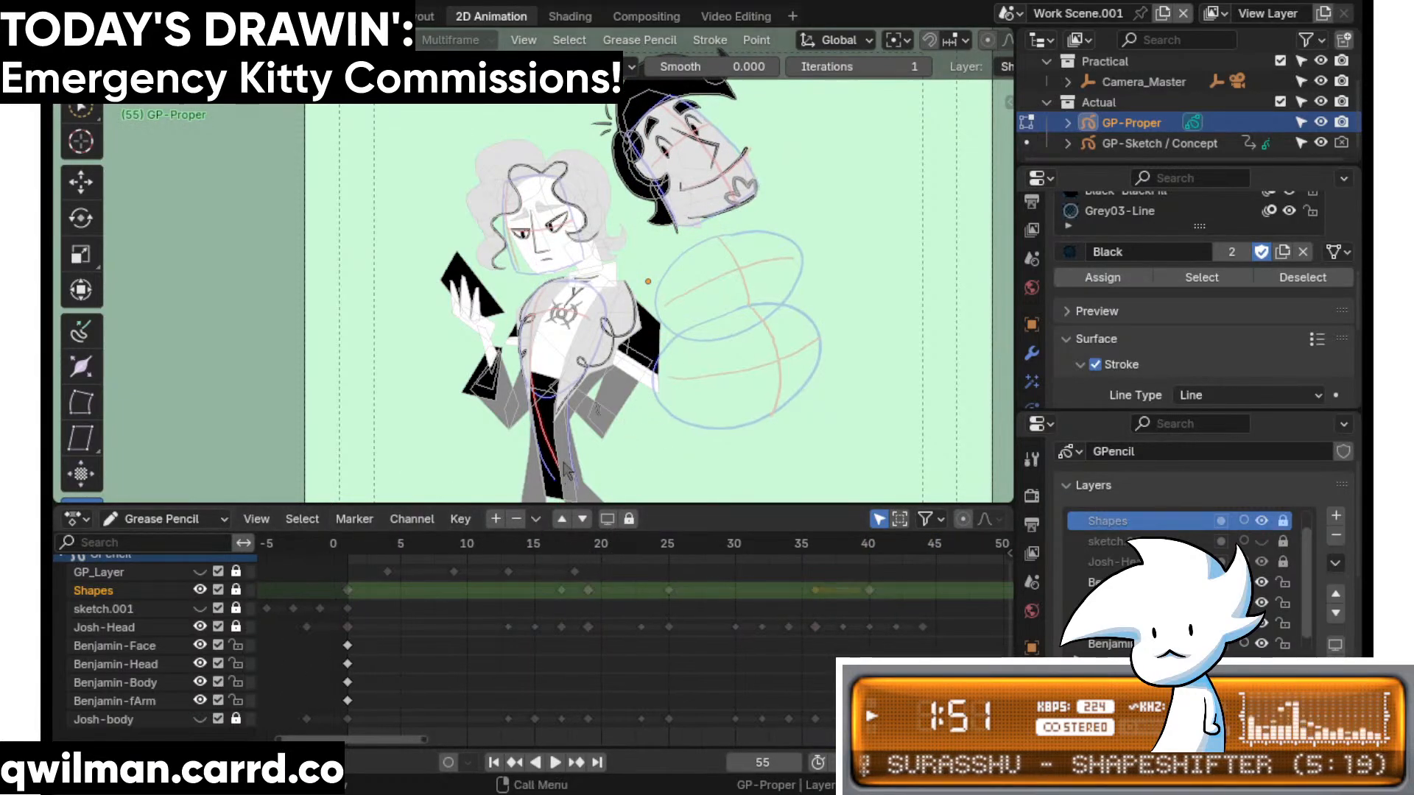
pyautogui.keyDown('shift'); pyautogui.moveTo(568, 471); pyautogui.dragTo(575, 458, button='middle'); pyautogui.keyUp('shift')
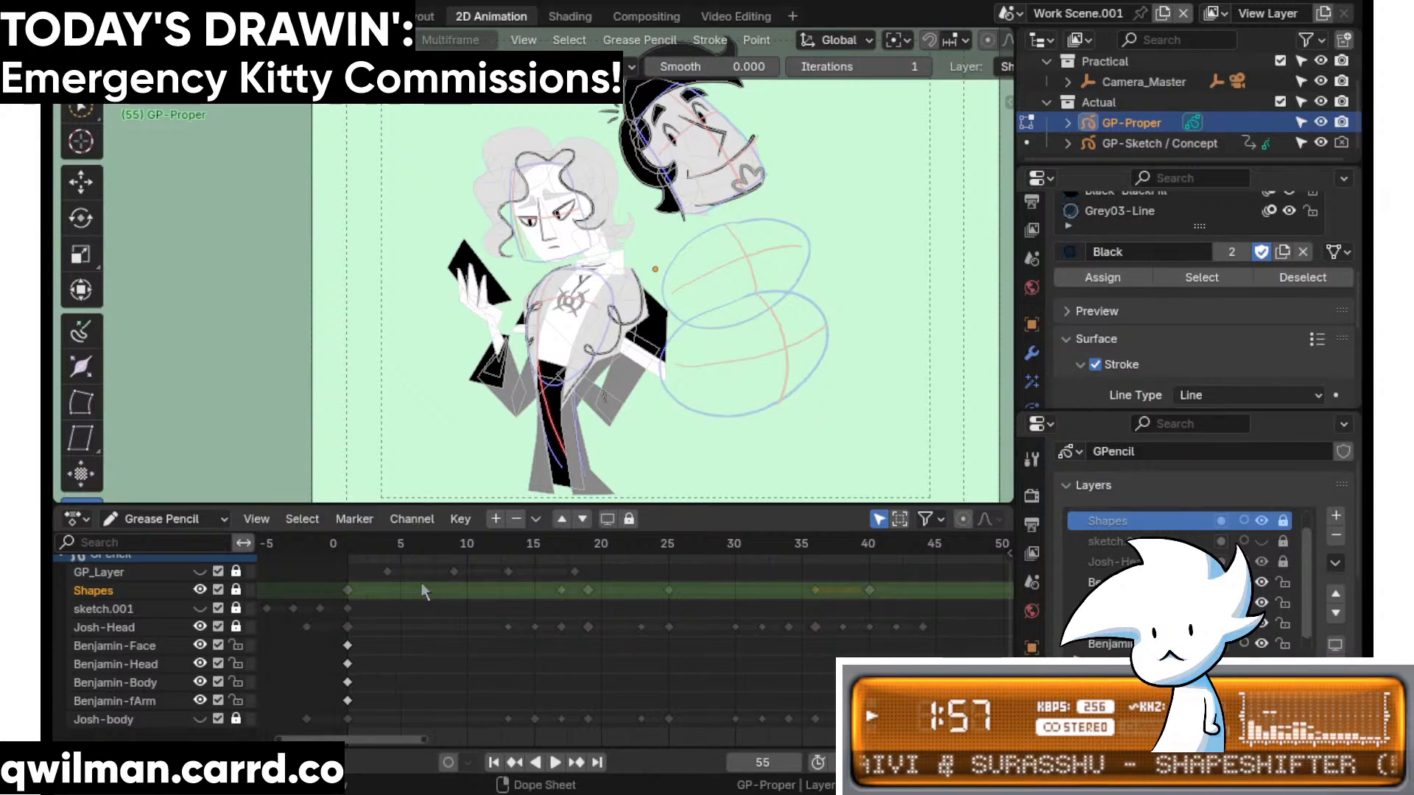
# - Step through the animation from frame 16 to frame 25 to compare Benjamin's pose with the shape guides
pyautogui.click(549, 533)
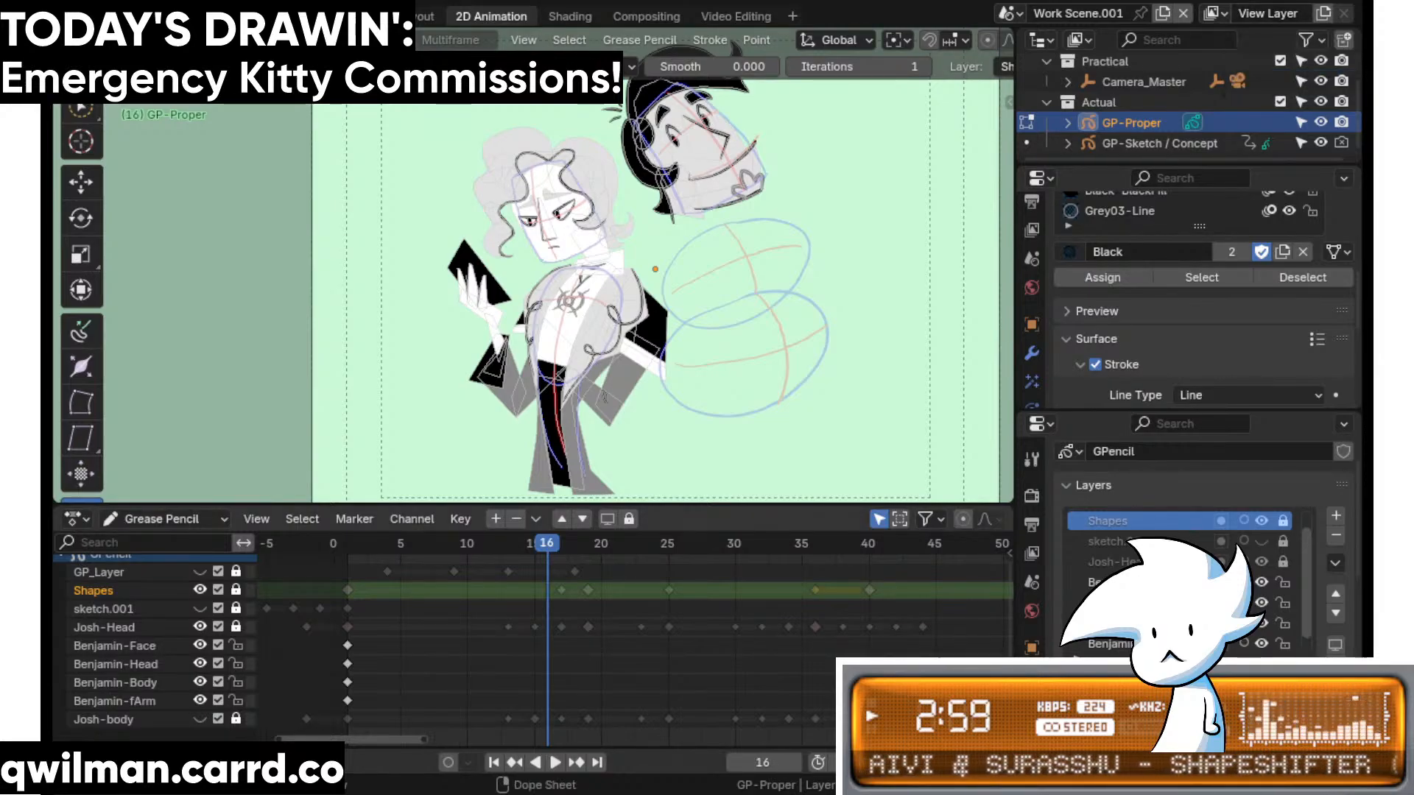
pyautogui.moveTo(422, 590); pyautogui.dragTo(430, 590, button='middle')
pyautogui.keyDown('ctrl'); pyautogui.hscroll(-6, 666, 601); pyautogui.keyUp('ctrl')
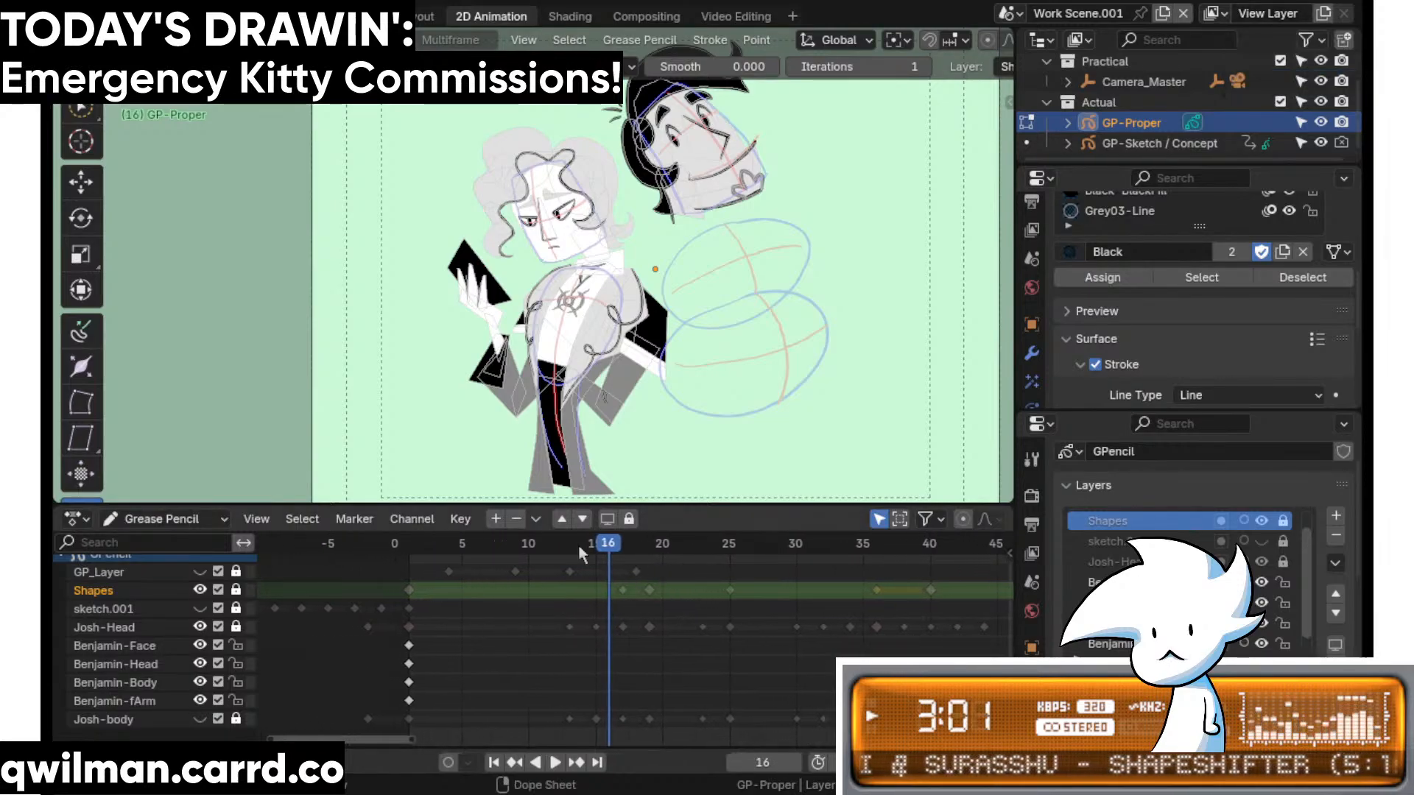
pyautogui.moveTo(599, 546)
pyautogui.mouseDown()
pyautogui.moveTo(632, 548)
pyautogui.moveTo(608, 548)
pyautogui.mouseUp()
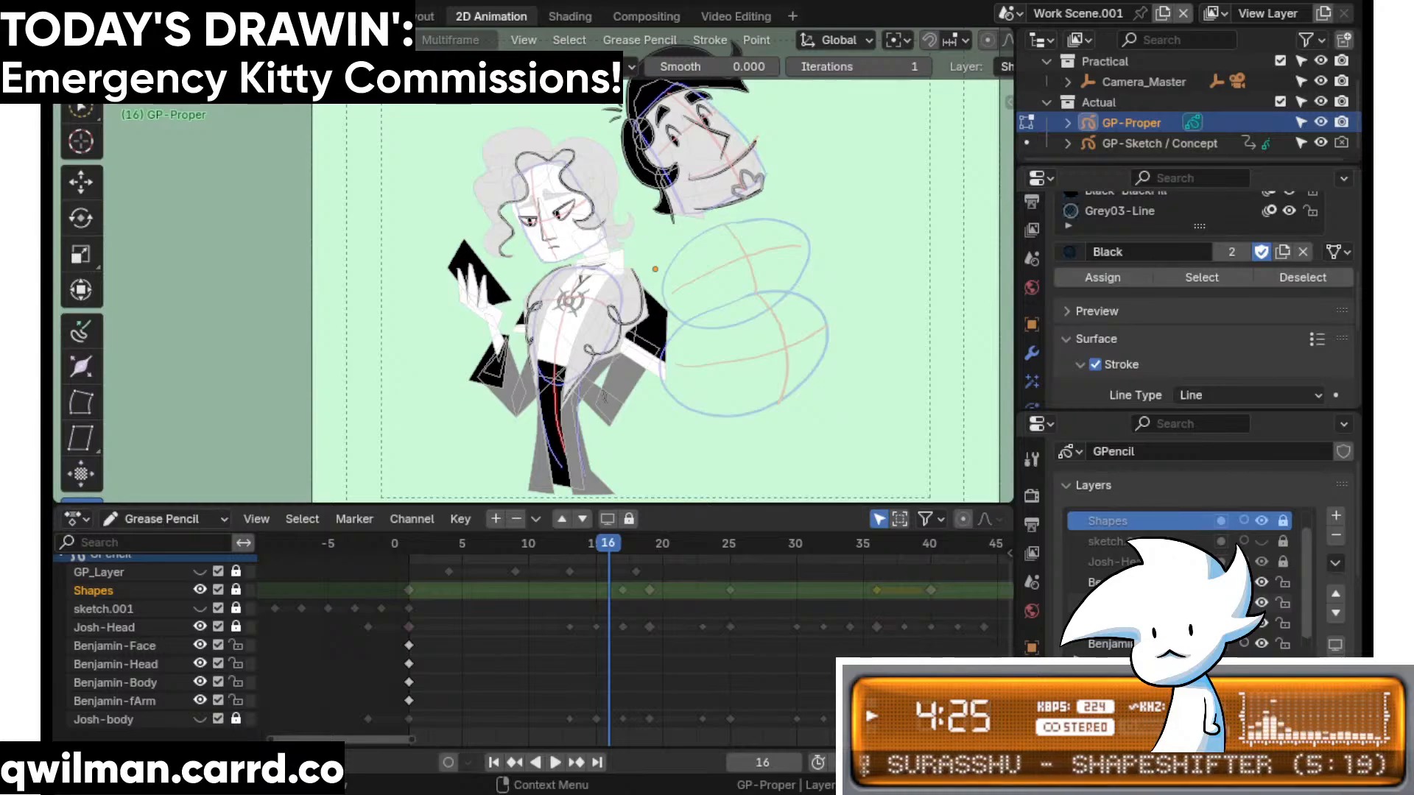
pyautogui.press('space')
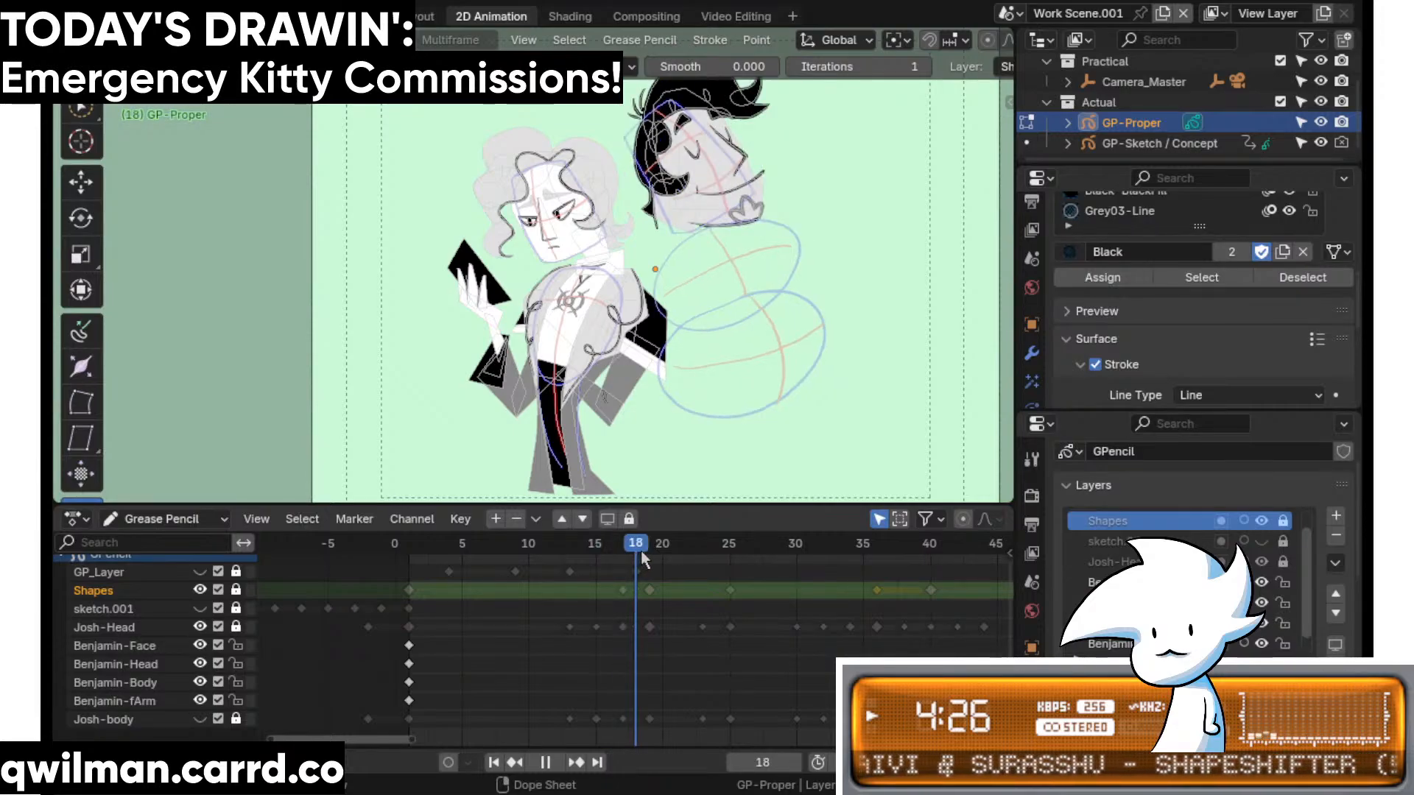
pyautogui.moveTo(682, 563)
pyautogui.mouseDown()
pyautogui.moveTo(751, 554)
pyautogui.moveTo(717, 559)
pyautogui.moveTo(731, 558)
pyautogui.mouseUp()
pyautogui.press('space')
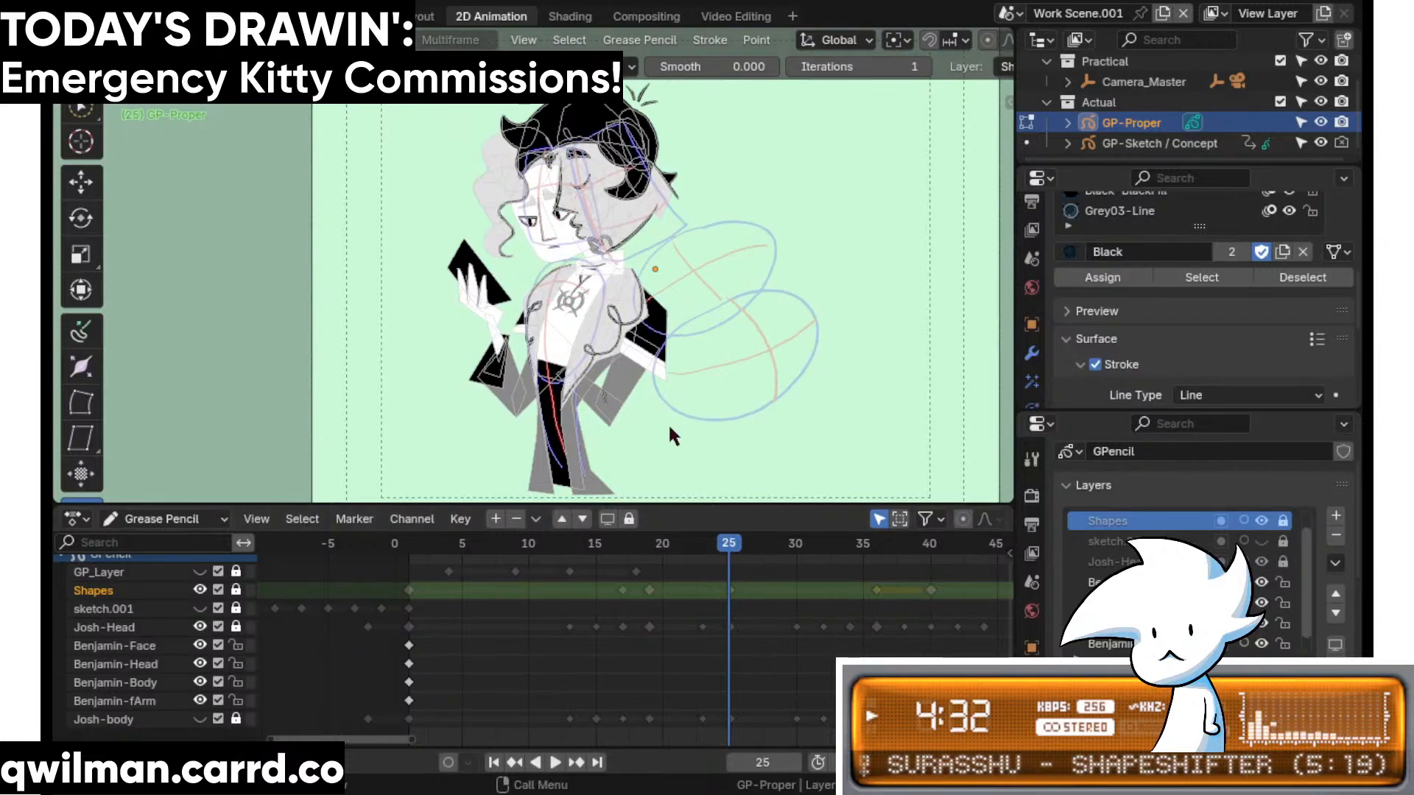
pyautogui.click(1283, 582)
pyautogui.click(1261, 581)
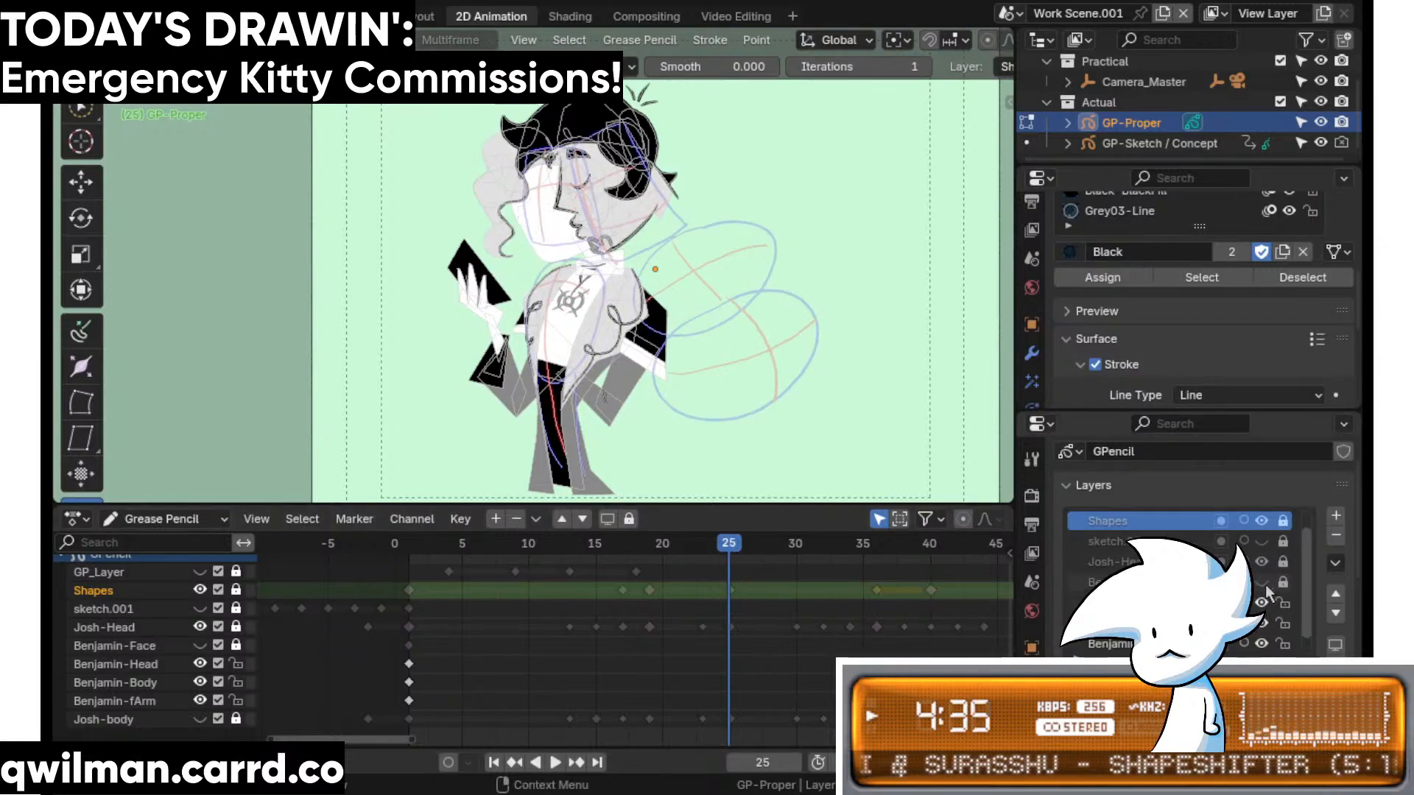
pyautogui.click(1261, 582)
pyautogui.click(1282, 582)
# - Hide the Josh-Head layer
pyautogui.click(1261, 562)
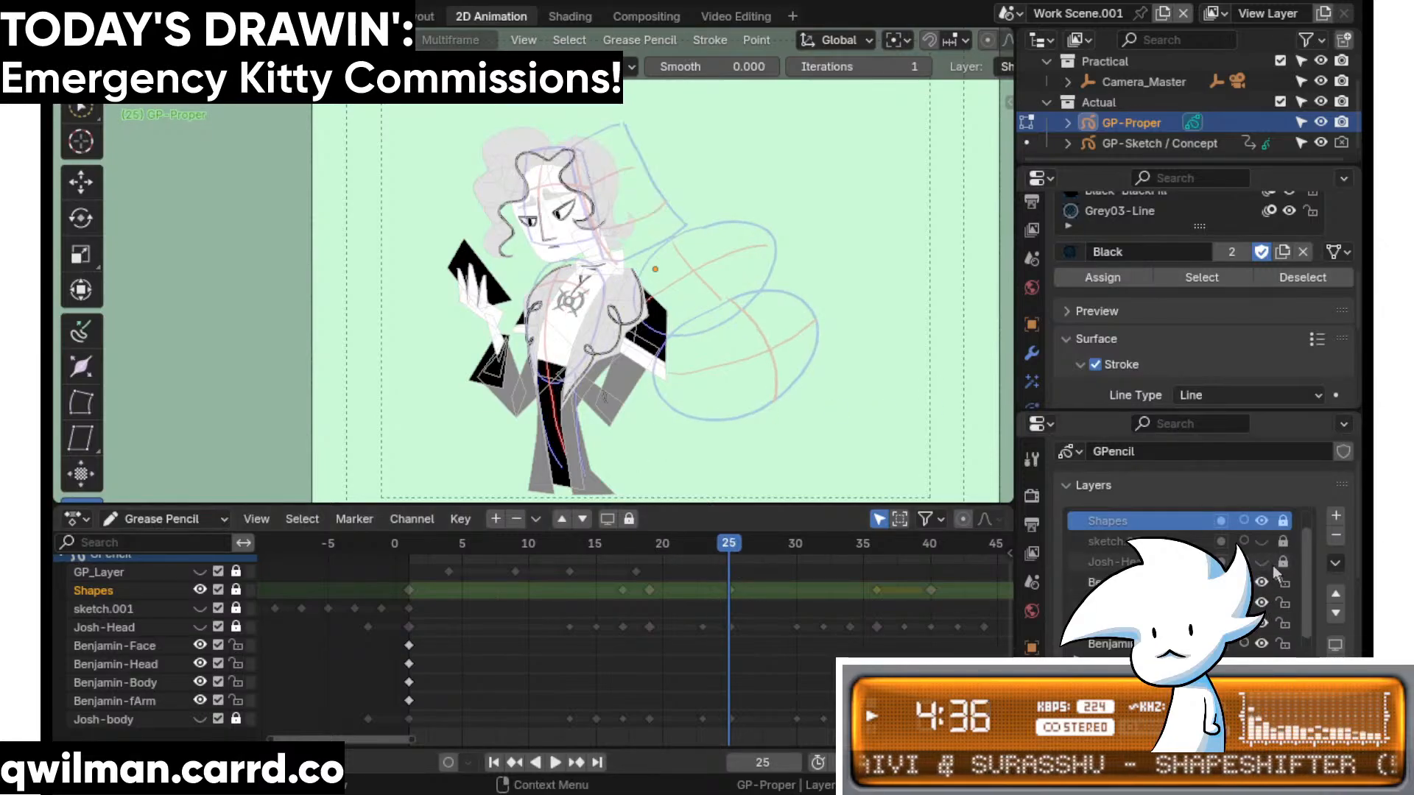
# - Duplicate the frame 1 keyframes of the Benjamin-Face, Benjamin-Head, Benjamin-Body and Benjamin-fArm layers to frame 25
pyautogui.click(410, 646)
pyautogui.rightClick(411, 653)
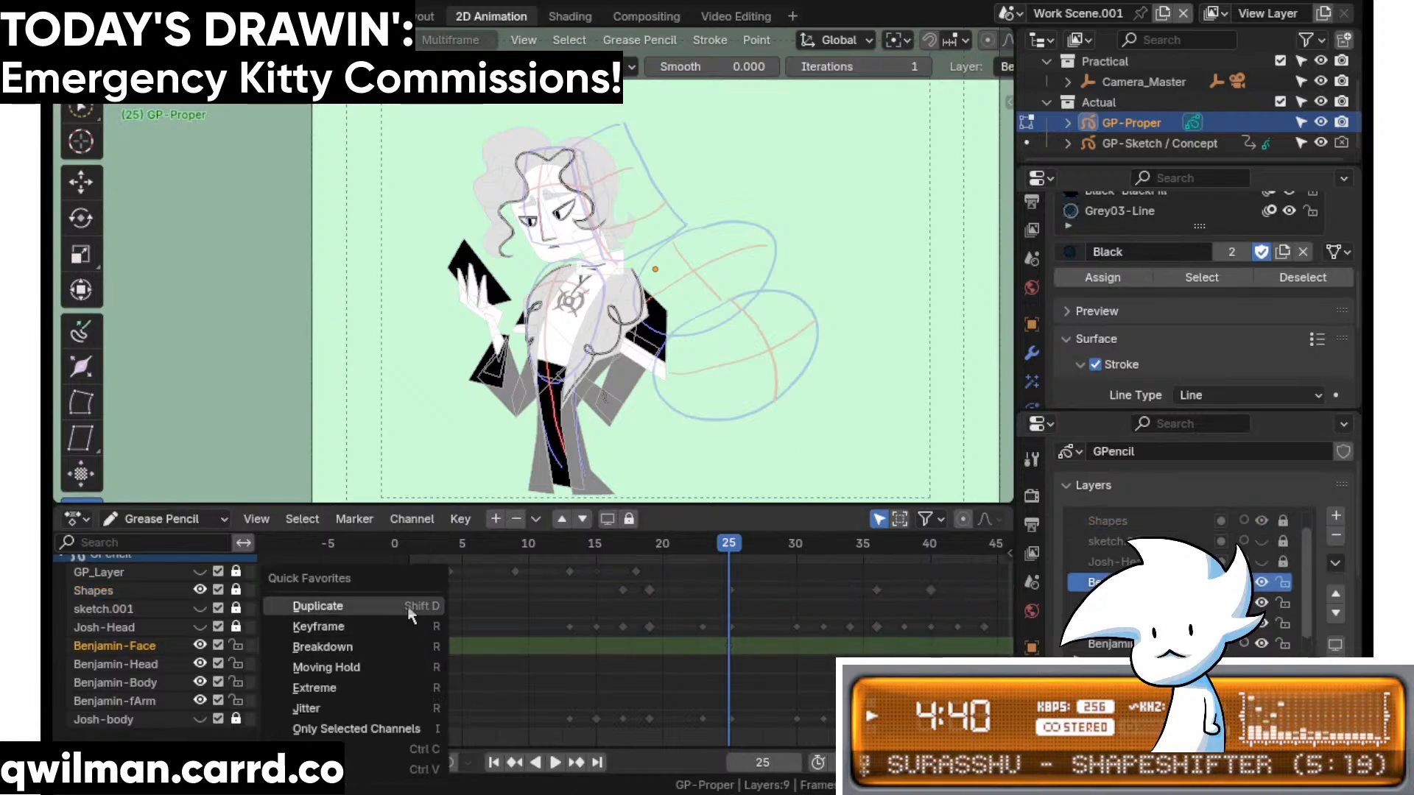
pyautogui.click(413, 603)
pyautogui.click(733, 657)
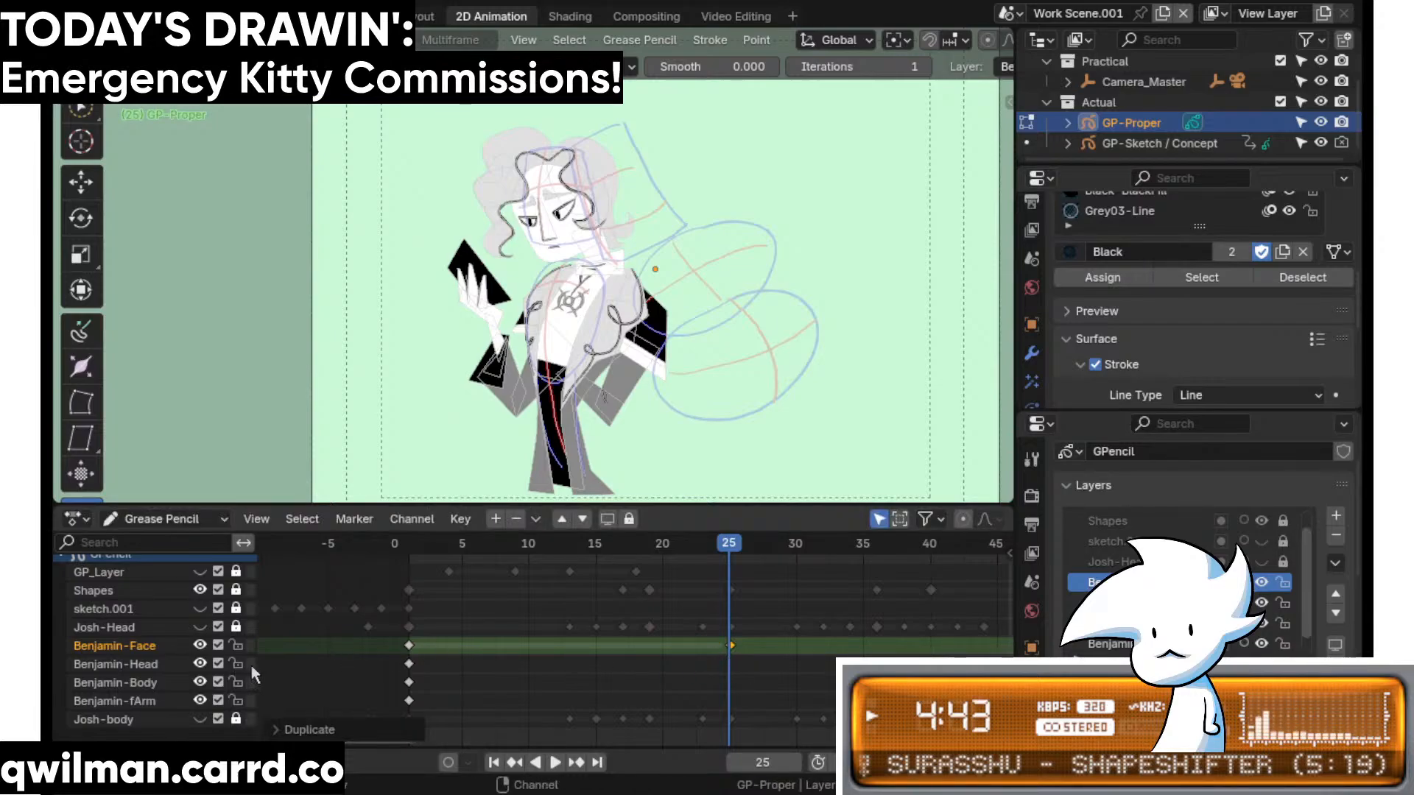
pyautogui.moveTo(432, 665); pyautogui.dragTo(401, 696)
pyautogui.rightClick(411, 670)
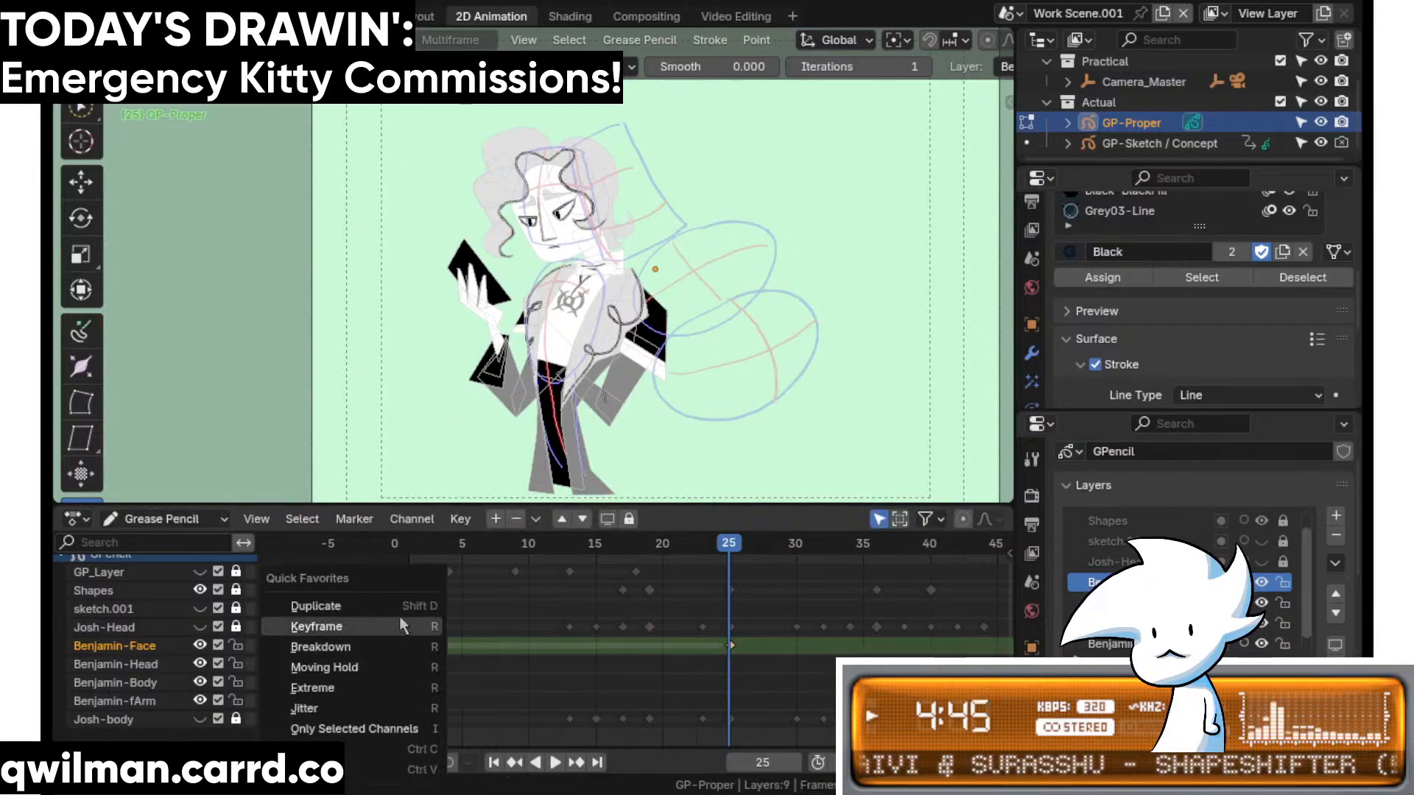
pyautogui.click(399, 619)
pyautogui.click(722, 696)
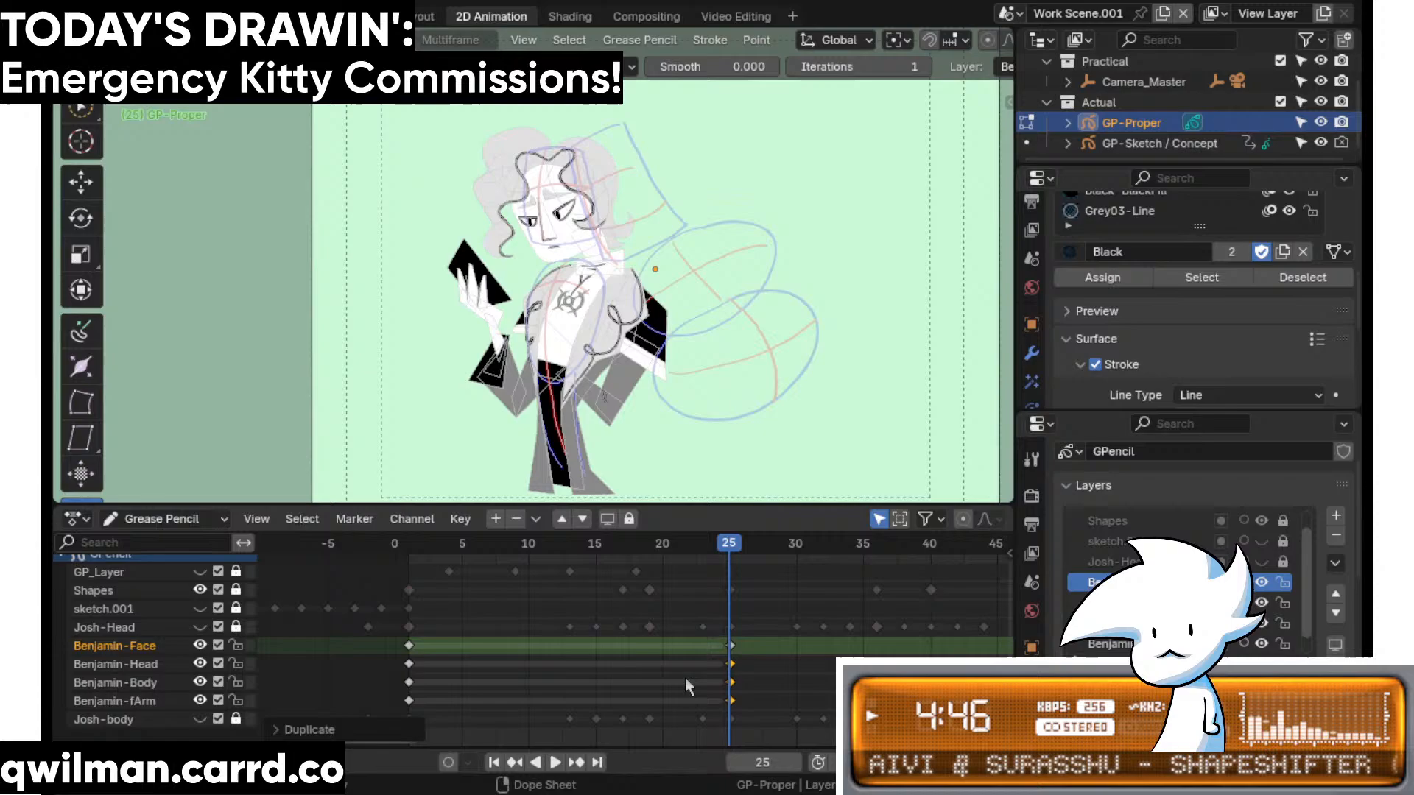
# - Hide the Benjamin-Face, Benjamin-fArm and Benjamin-Head layers so only the body drawing shows with the shape guides
pyautogui.click(200, 645)
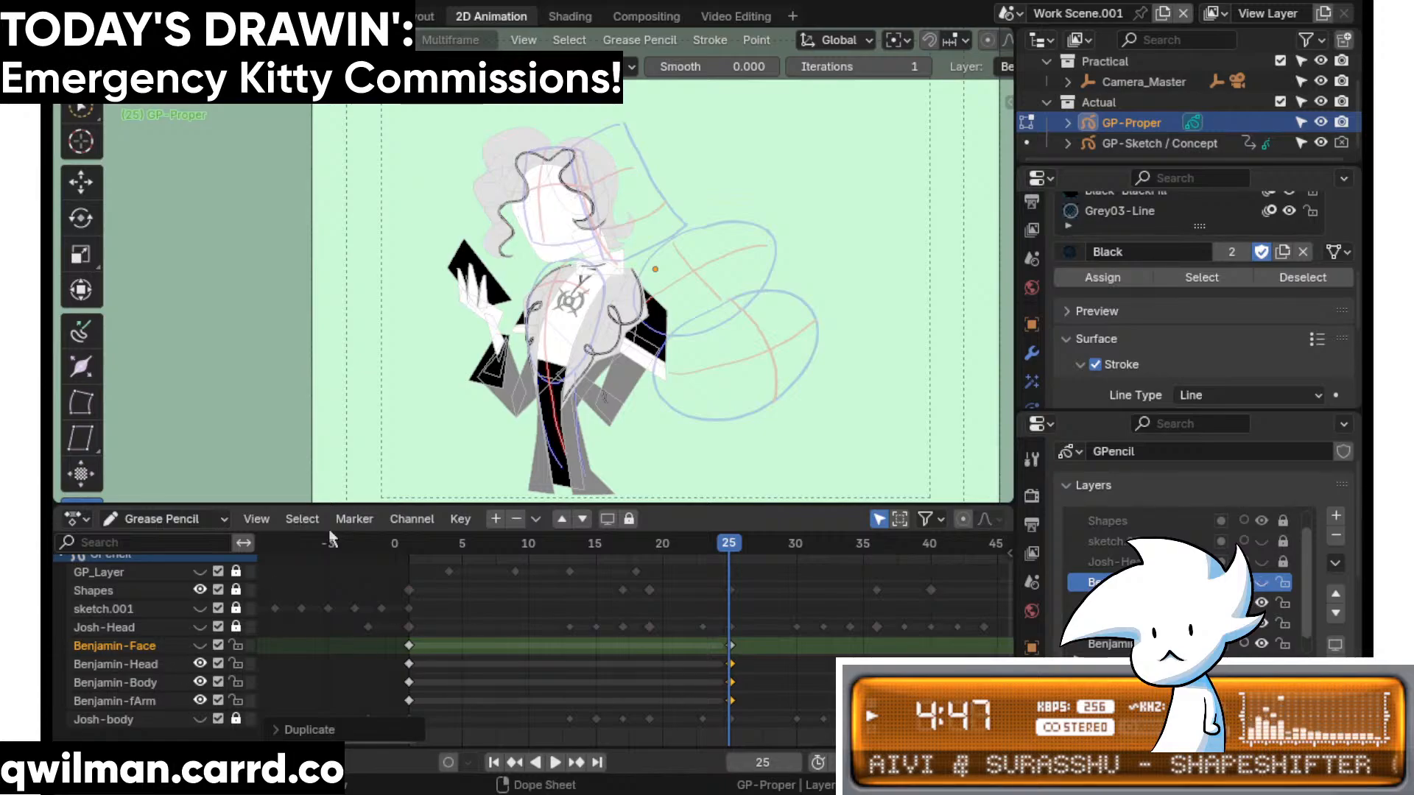
pyautogui.click(200, 700)
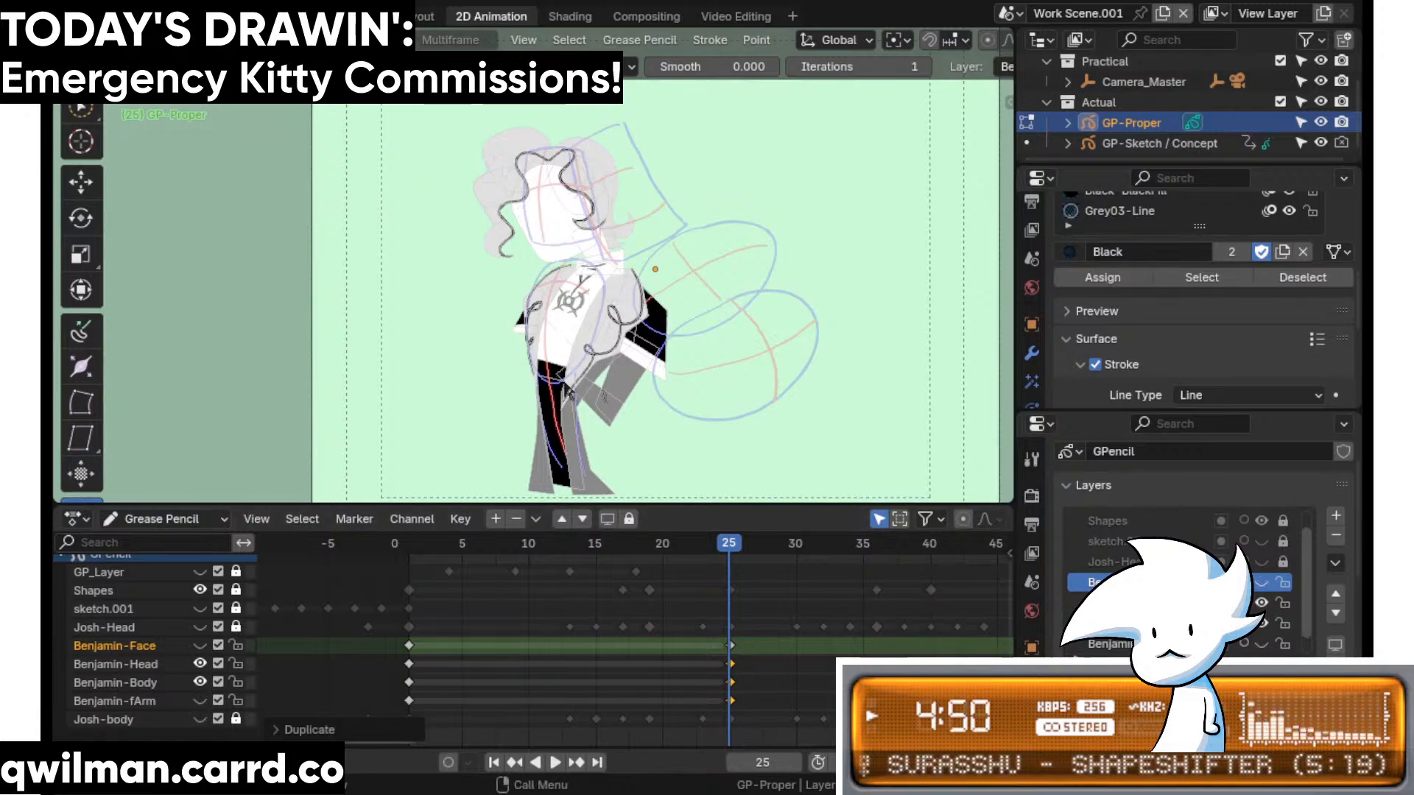
pyautogui.click(199, 664)
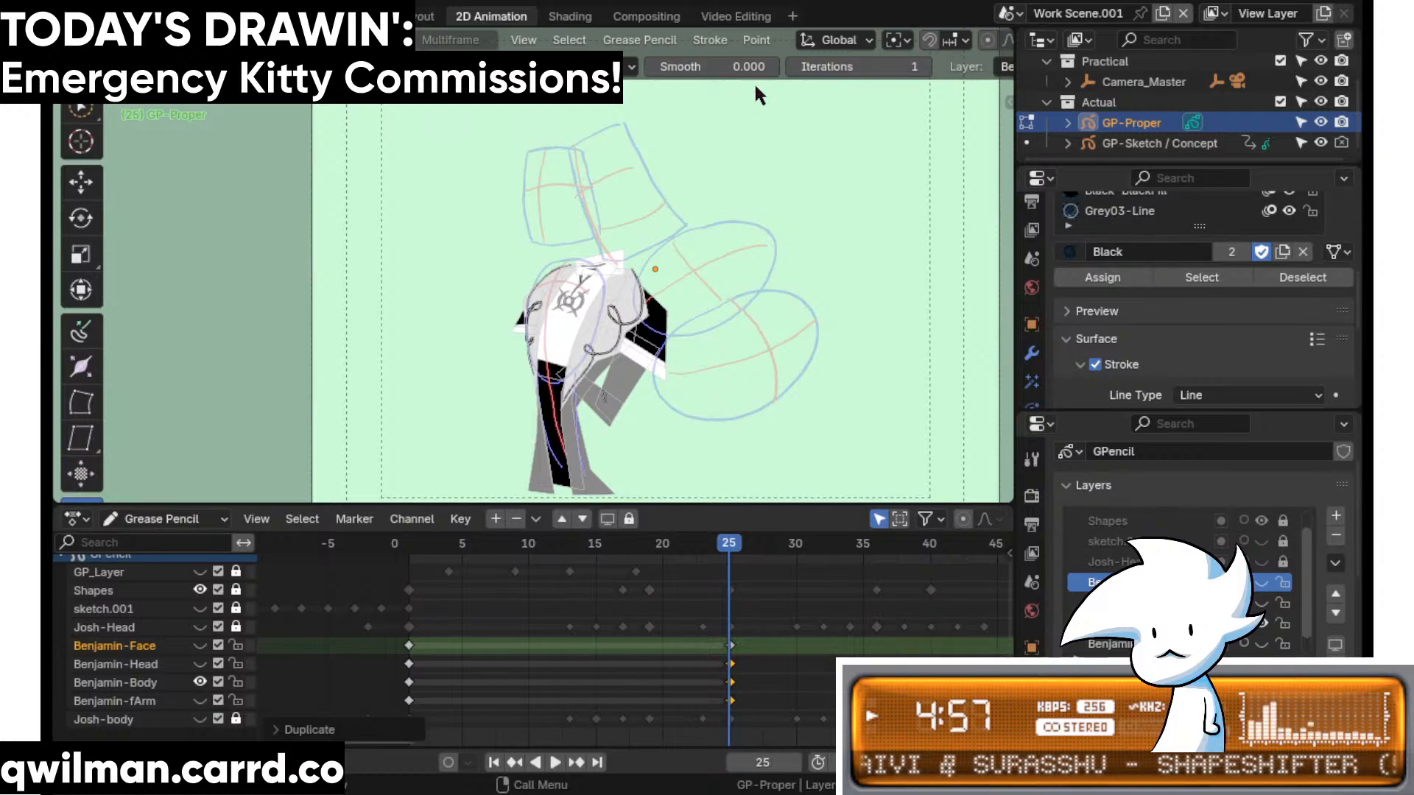
# - Circle-select Benjamin's torso, jacket and leg strokes at frame 25, leaving the bent back arm unselected
pyautogui.scroll(3, 552, 442)
pyautogui.press('q')
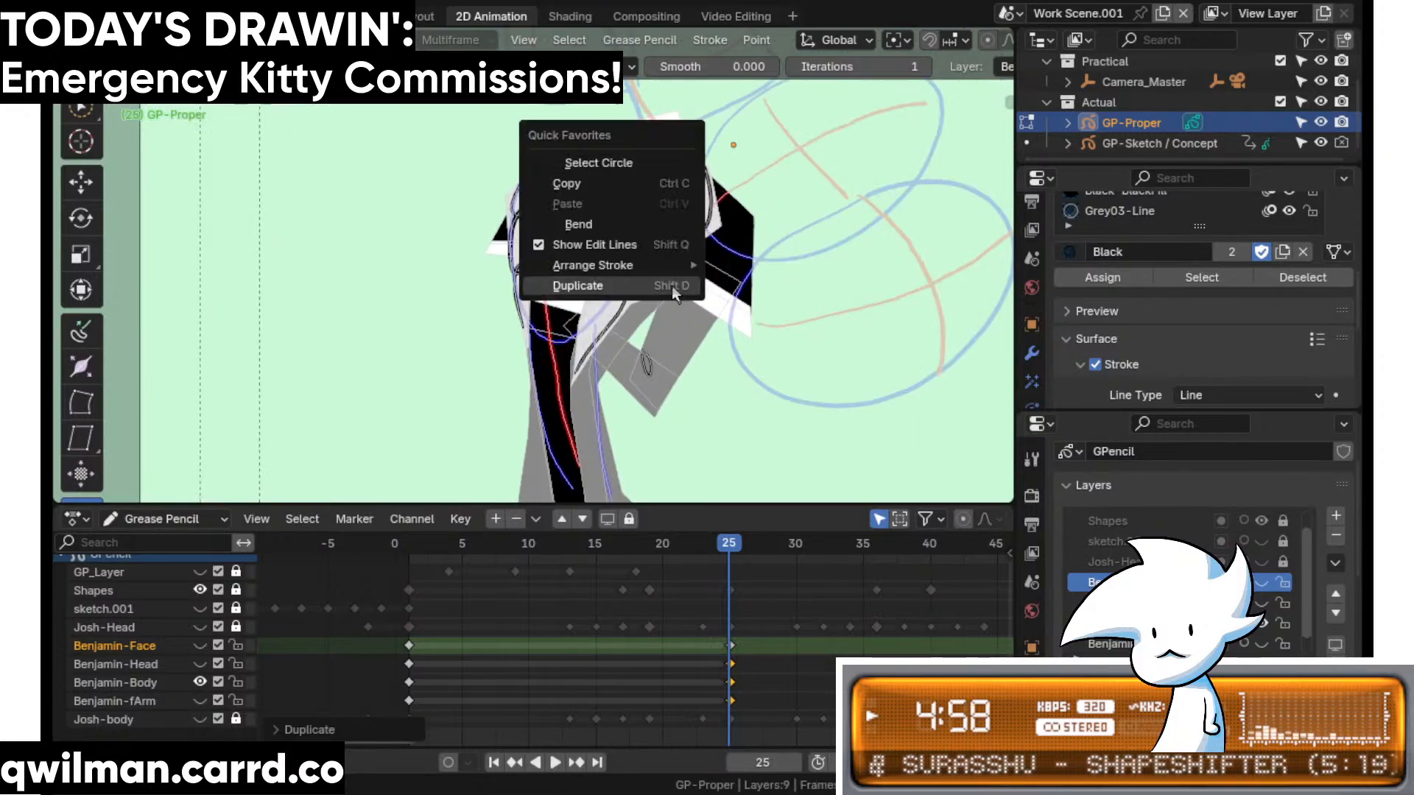
pyautogui.click(661, 163)
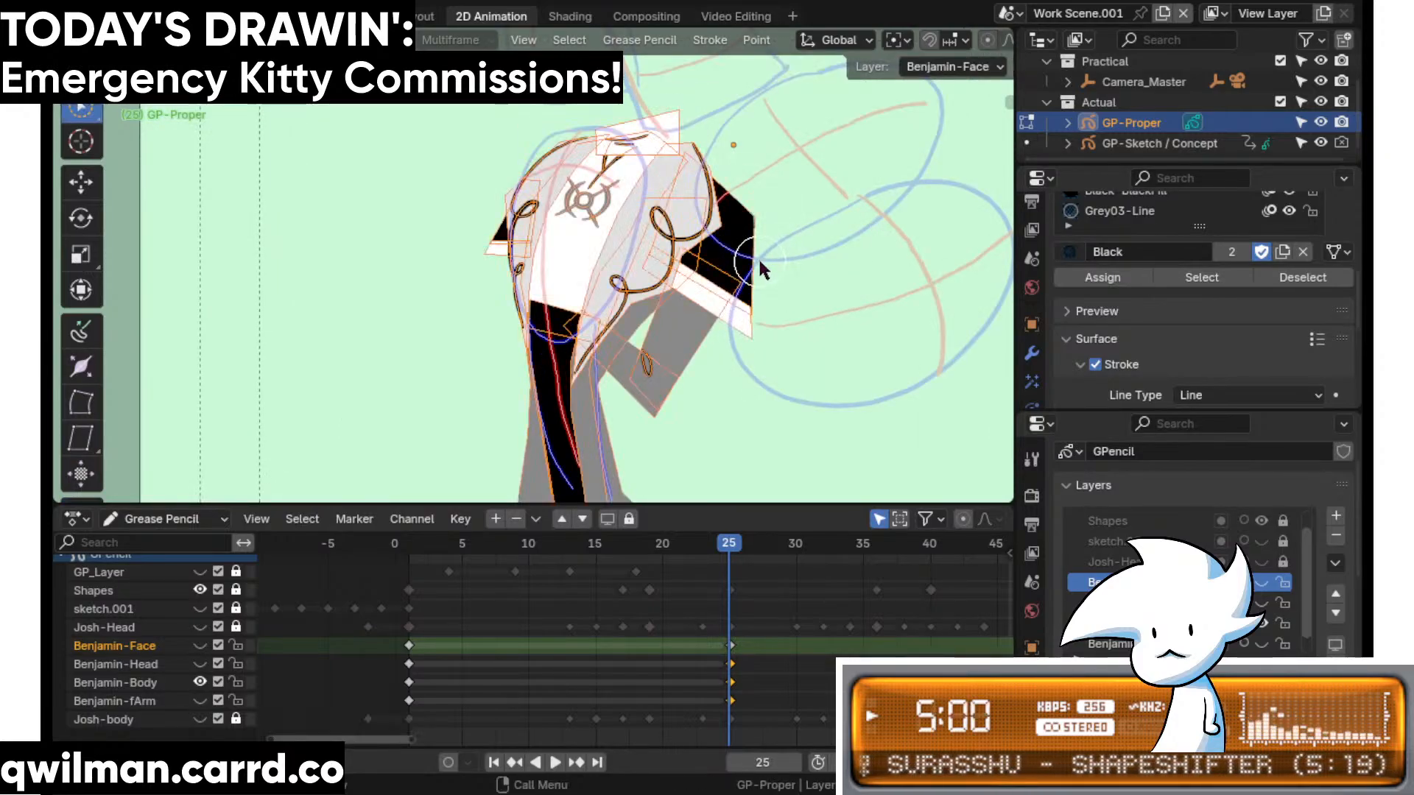
pyautogui.press('q')
pyautogui.click(806, 198)
pyautogui.moveTo(771, 249)
pyautogui.mouseDown()
pyautogui.moveTo(669, 392)
pyautogui.moveTo(663, 374)
pyautogui.moveTo(757, 287)
pyautogui.mouseUp()
pyautogui.rightClick(670, 396)
pyautogui.hotkey('ctrl', 'z')
pyautogui.press('c')
pyautogui.rightClick(737, 282)
# - Shift the selected torso strokes toward the frame 25 shape guide with the Grab sculpt brush and check the motion in playback
pyautogui.press('Tab')
pyautogui.hotkey('shift', 'space')
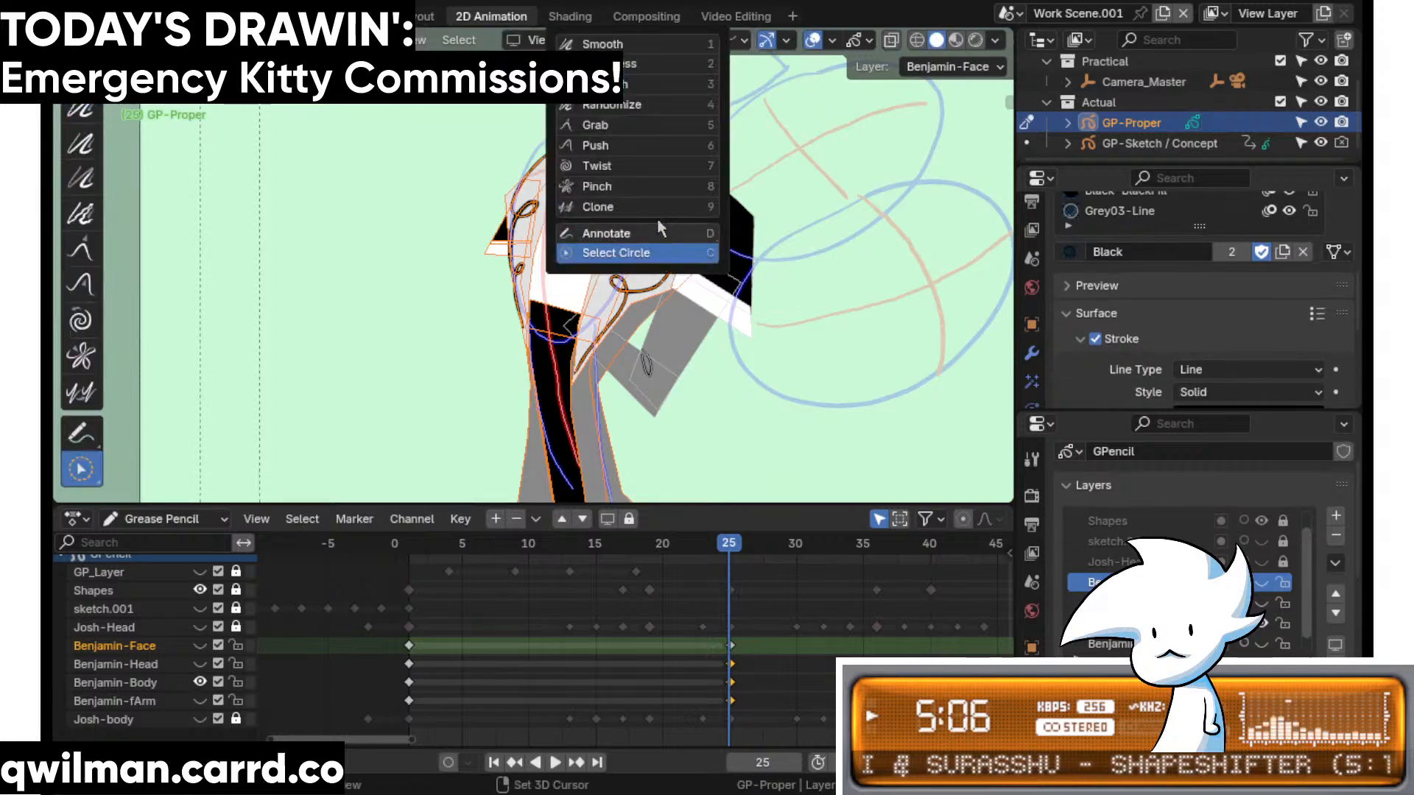
pyautogui.click(628, 127)
pyautogui.scroll(-3, 612, 250)
pyautogui.scroll(-1, 594, 255)
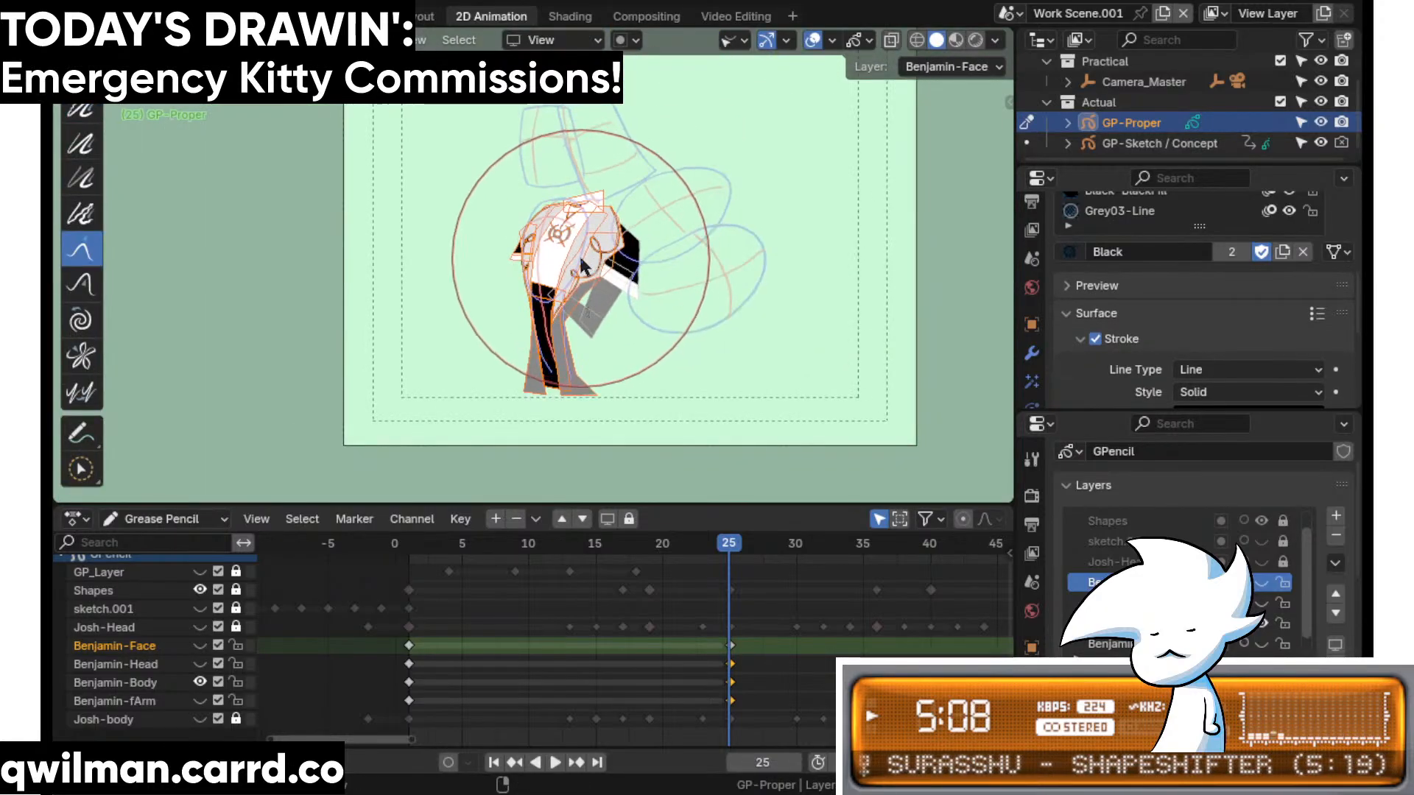
pyautogui.moveTo(584, 258); pyautogui.dragTo(570, 234)
pyautogui.press('space')
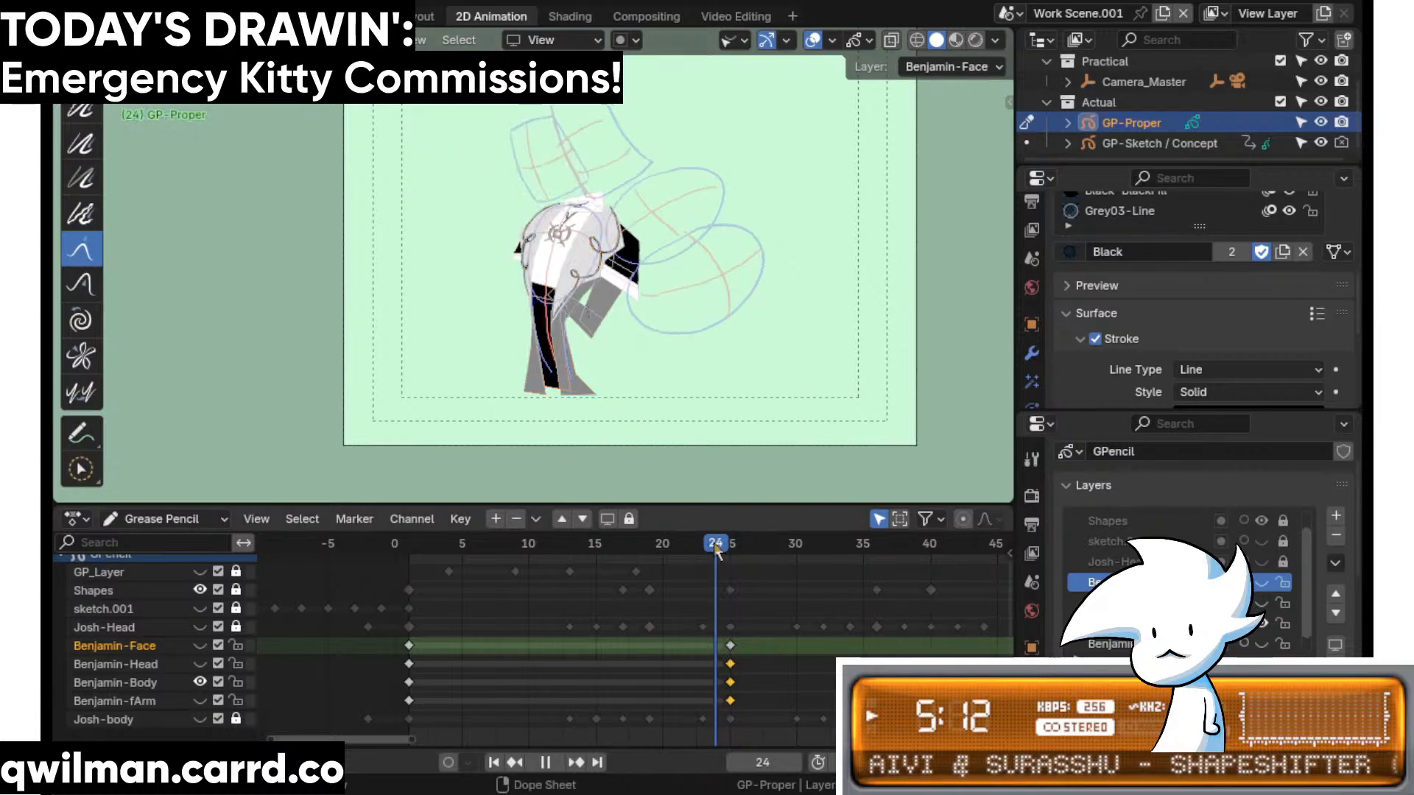
pyautogui.press('space')
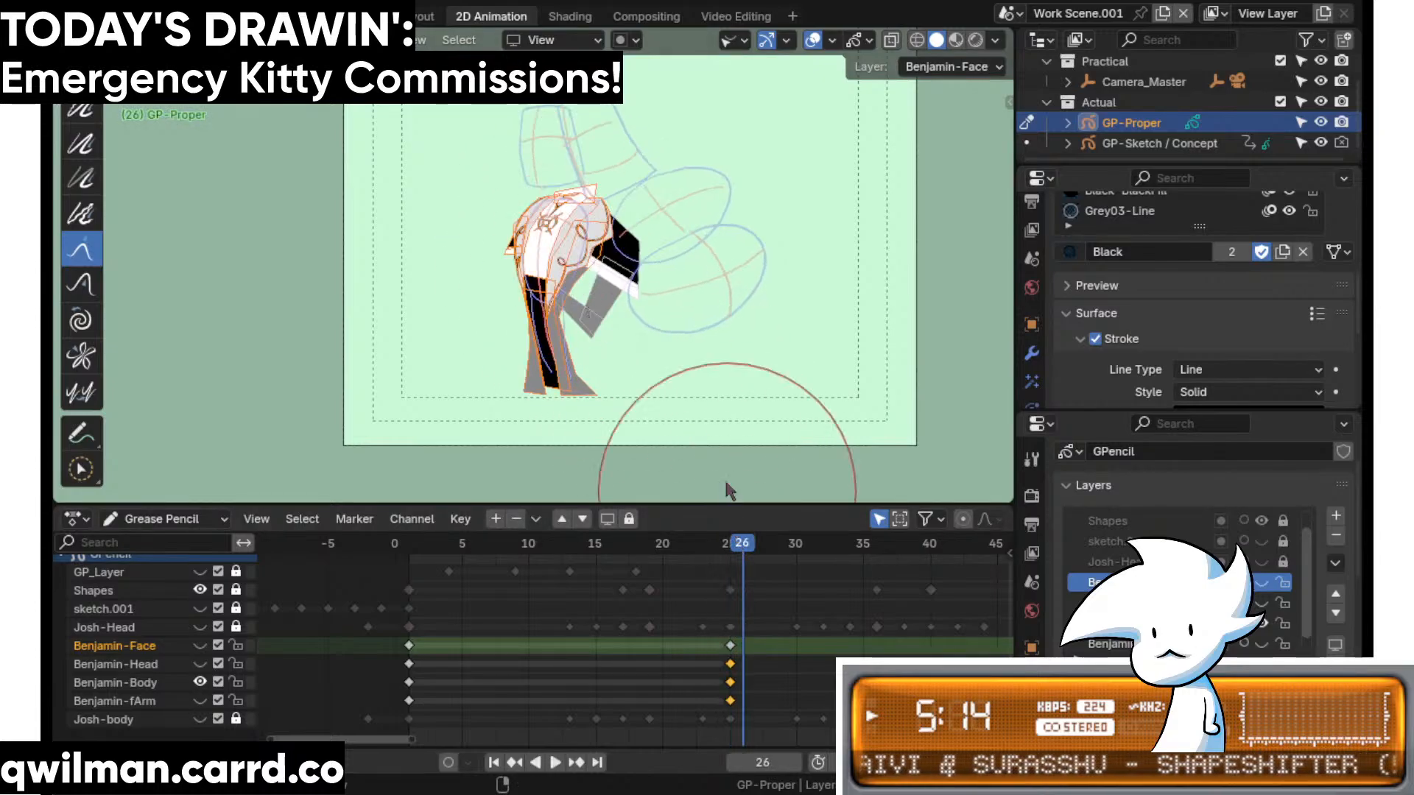
pyautogui.keyDown('shift'); pyautogui.moveTo(598, 295); pyautogui.dragTo(601, 312, button='middle'); pyautogui.keyUp('shift')
# - Select the grey front panel of Benjamin's jacket beside the back arm and reshape it with the Grab brush to fit the torso guide
pyautogui.scroll(4, 635, 327)
pyautogui.press('w')
pyautogui.keyDown('shift'); pyautogui.moveTo(706, 371); pyautogui.dragTo(659, 354, button='middle'); pyautogui.keyUp('shift')
pyautogui.scroll(3, 660, 355)
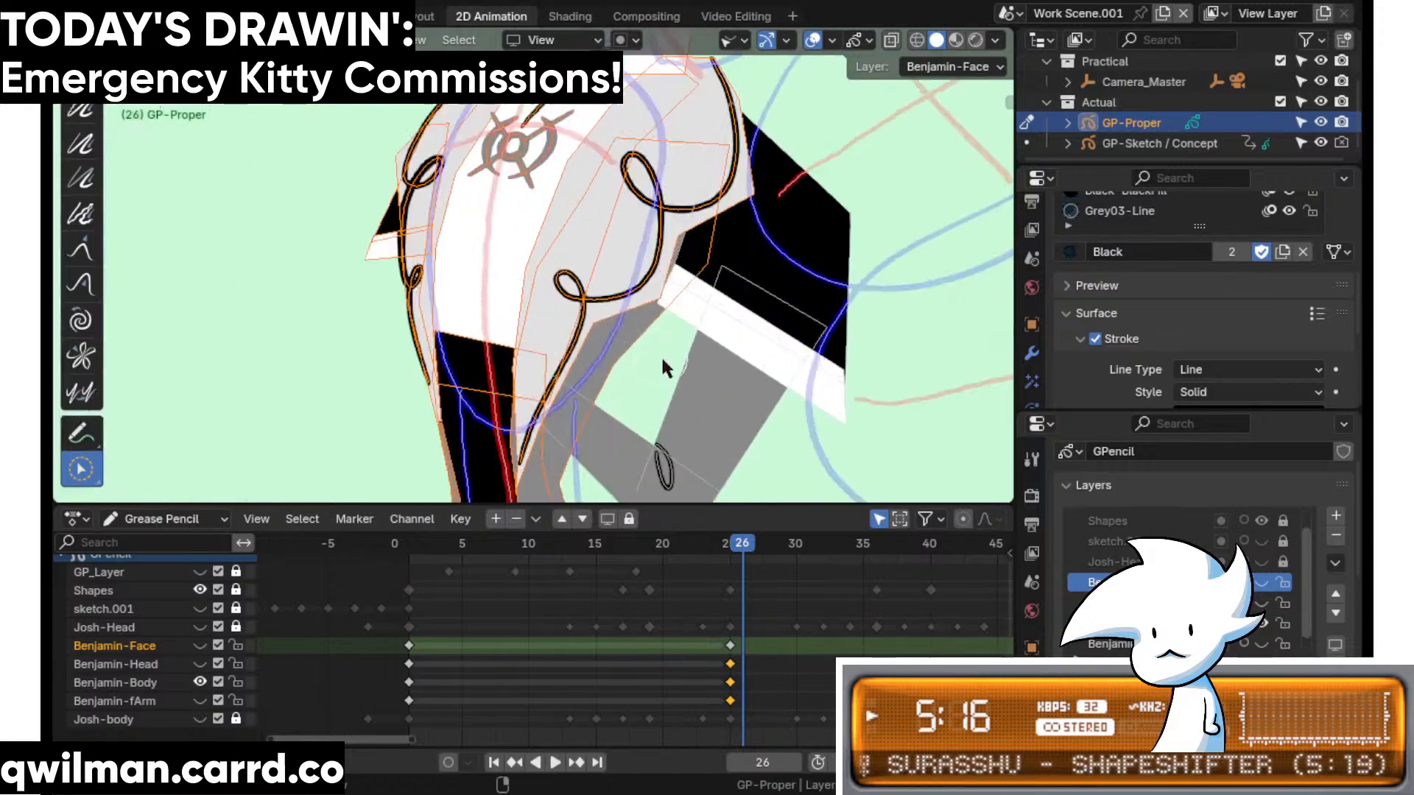
pyautogui.click(634, 357)
pyautogui.hotkey('shift', 'space')
pyautogui.click(586, 228)
pyautogui.scroll(-3, 617, 258)
pyautogui.moveTo(601, 296)
pyautogui.mouseDown()
pyautogui.moveTo(544, 285)
pyautogui.moveTo(554, 281)
pyautogui.mouseUp()
pyautogui.keyDown('shift'); pyautogui.moveTo(565, 294); pyautogui.dragTo(614, 348, button='middle'); pyautogui.keyUp('shift')
pyautogui.scroll(5, 617, 356)
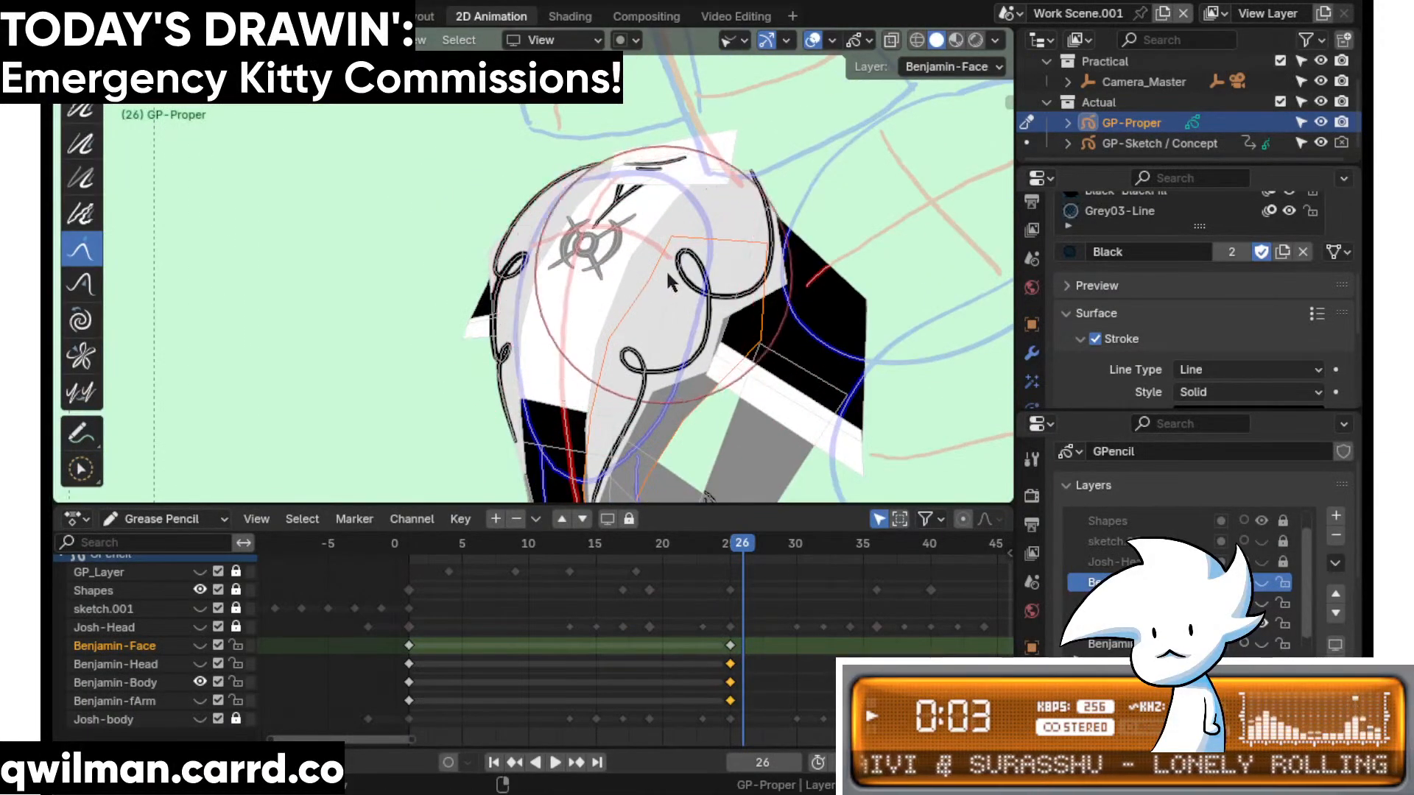
# - Add the jacket's curled trim line to the selection and pull panel and trim inward together with the Grab brush
pyautogui.press('w')
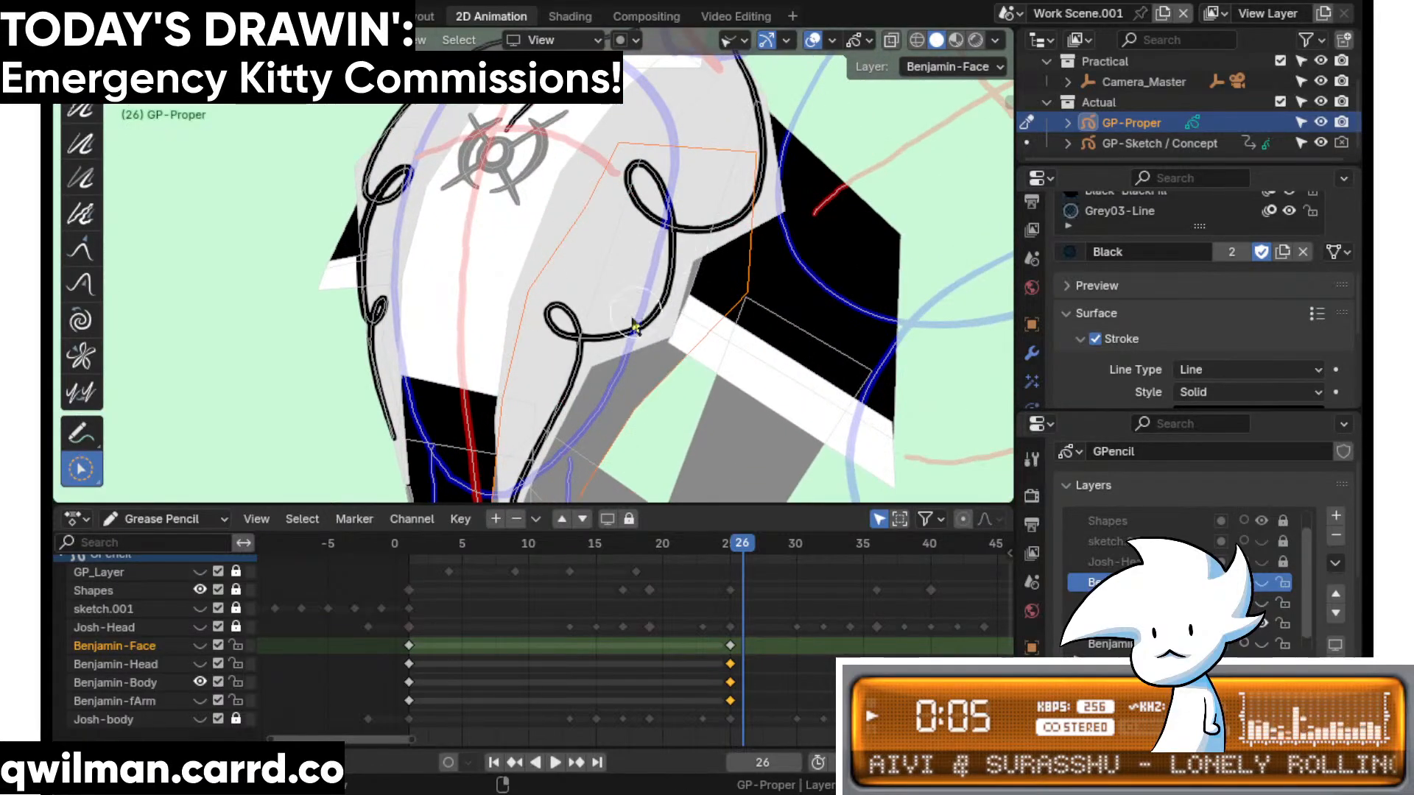
pyautogui.click(604, 340)
pyautogui.scroll(-3, 665, 240)
pyautogui.hotkey('shift', 'space')
pyautogui.click(641, 214)
pyautogui.hotkey('shift', 'space')
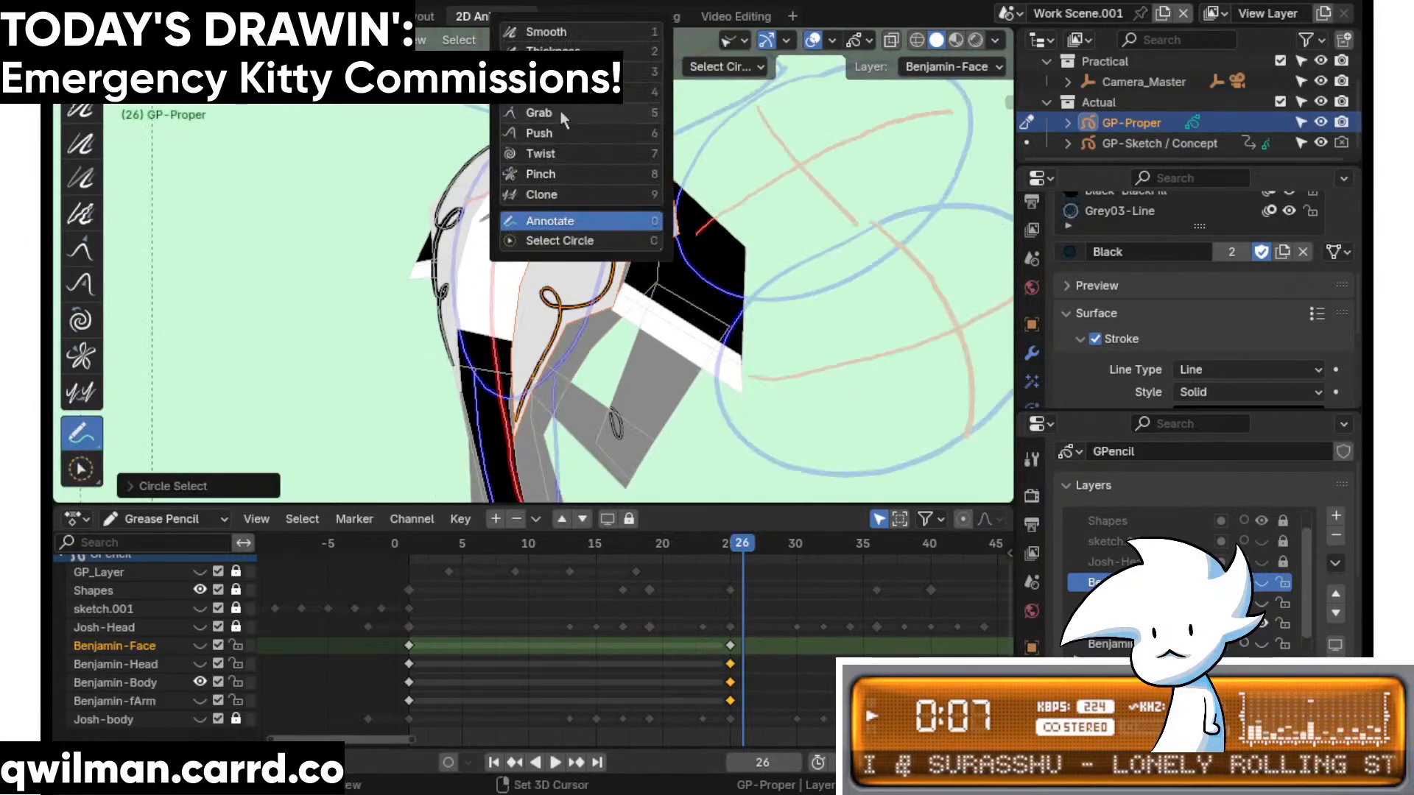
pyautogui.click(560, 112)
pyautogui.moveTo(627, 267); pyautogui.dragTo(613, 256)
pyautogui.moveTo(623, 142); pyautogui.dragTo(590, 140)
pyautogui.keyDown('shift'); pyautogui.moveTo(589, 328); pyautogui.dragTo(574, 341, button='middle'); pyautogui.keyUp('shift')
# - Select the curled trim line on the jacket for the Grab brush and scrub back to frame 22 to compare the pose
pyautogui.scroll(2, 611, 279)
pyautogui.press('w')
pyautogui.scroll(2, 648, 242)
pyautogui.click(664, 233)
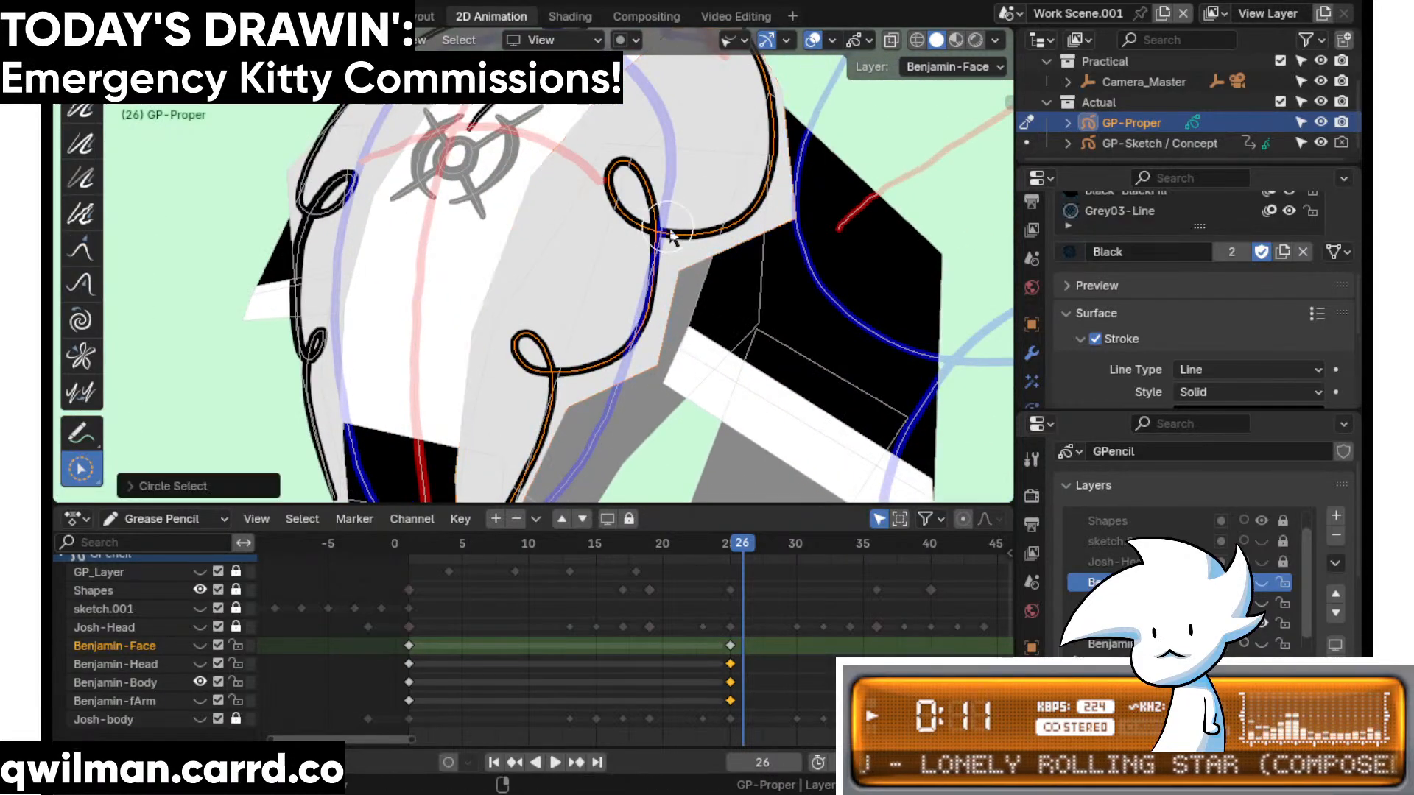
pyautogui.hotkey('shift', 'space')
pyautogui.click(611, 113)
pyautogui.scroll(-1, 610, 113)
pyautogui.scroll(-2, 612, 117)
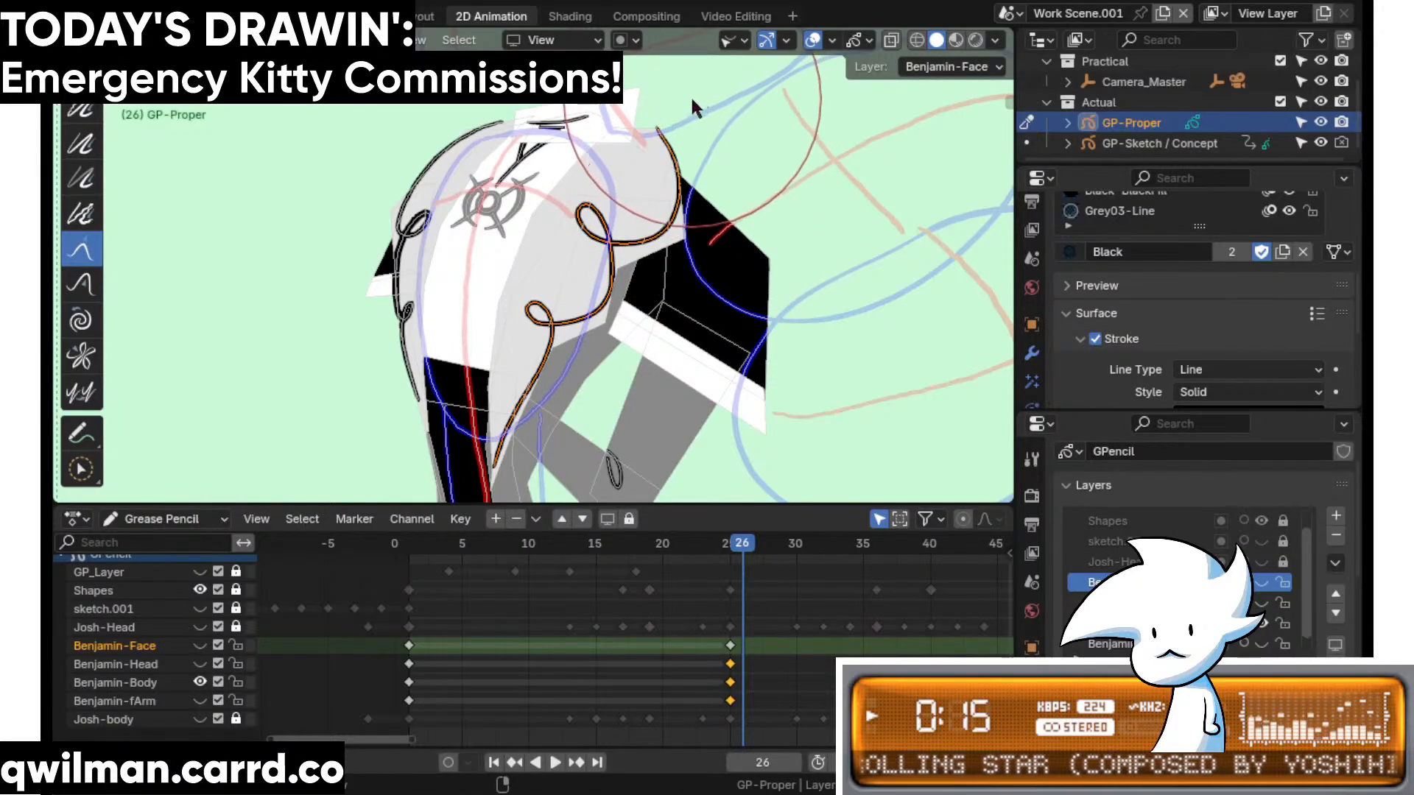
pyautogui.moveTo(731, 548); pyautogui.dragTo(690, 552)
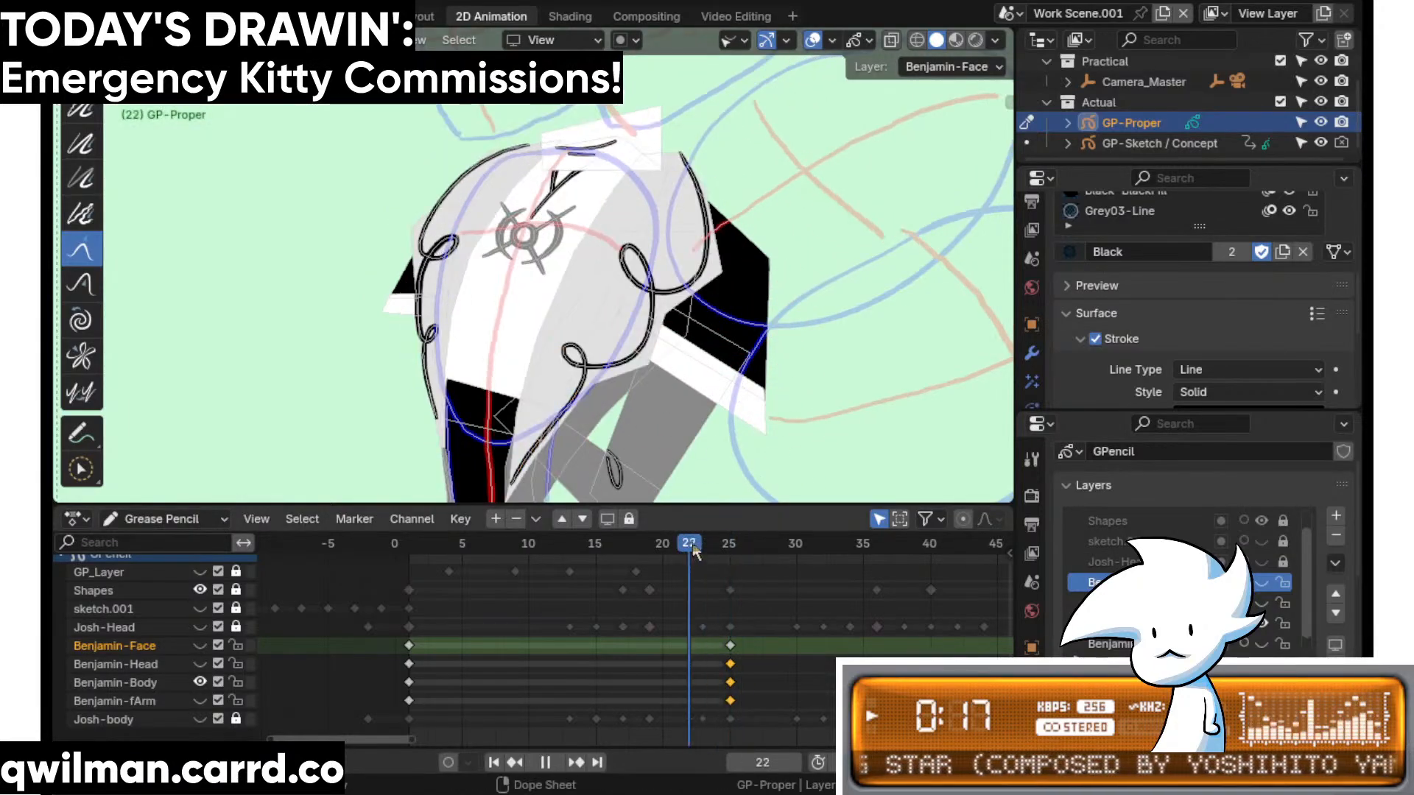
pyautogui.press('Tab')
pyautogui.hotkey('shift', 'space')
pyautogui.click(608, 621)
pyautogui.hotkey('ctrl', 'e')
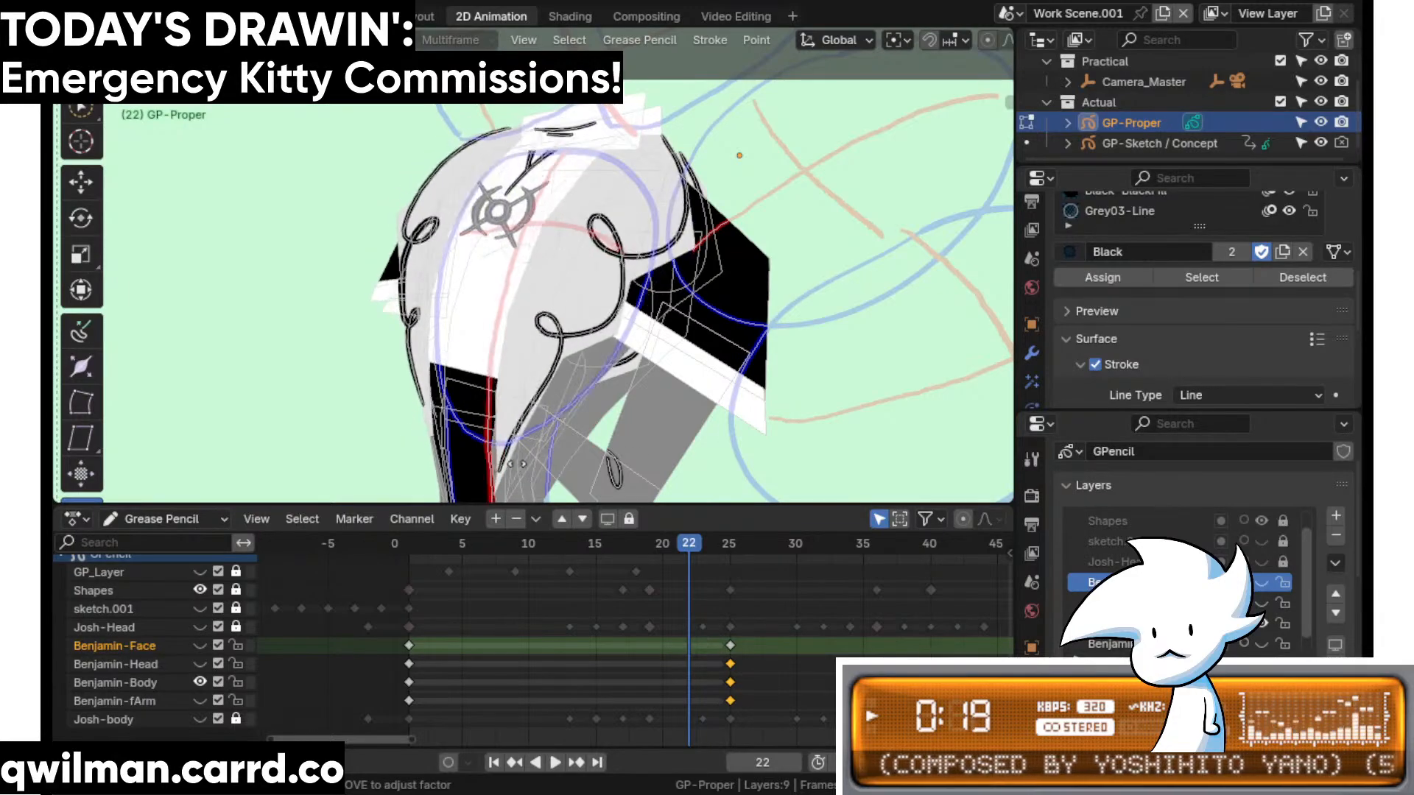
pyautogui.press('Return')
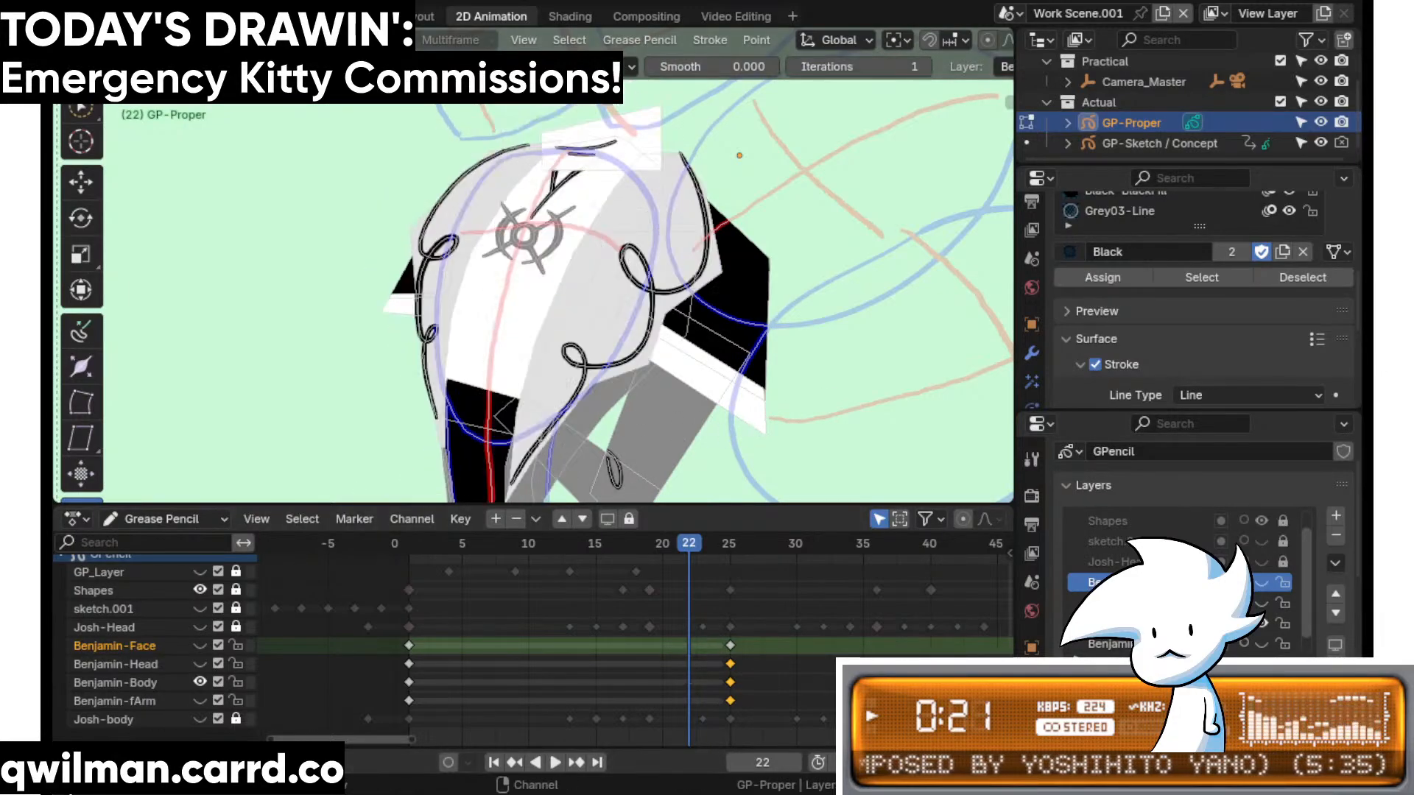
# - Return to frame 25, select the round emblem on Benjamin's chest and adjust it toward the guide lines with the Grab brush
pyautogui.click(724, 549)
pyautogui.keyDown('shift'); pyautogui.moveTo(508, 280); pyautogui.dragTo(594, 331, button='middle'); pyautogui.keyUp('shift')
pyautogui.scroll(2, 618, 295)
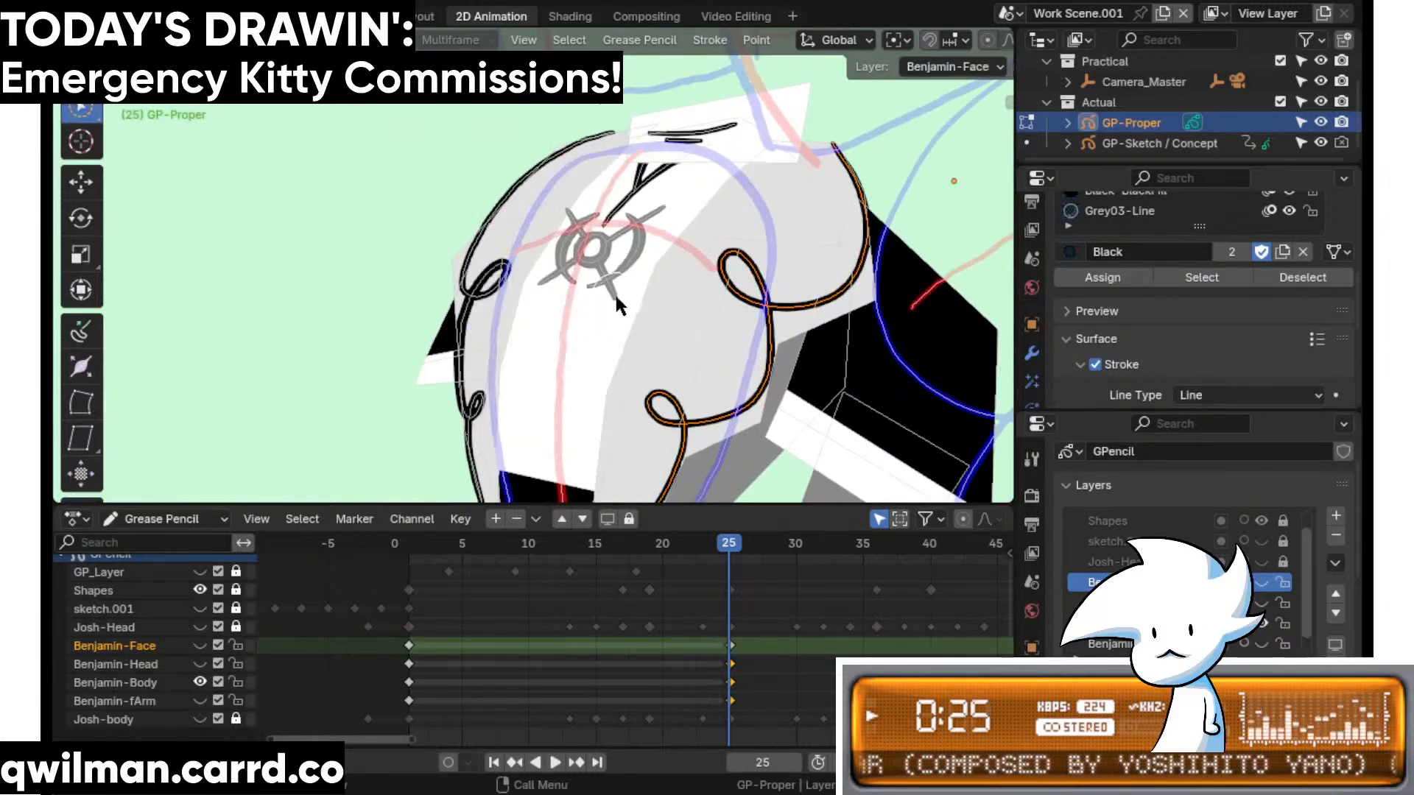
pyautogui.scroll(2, 614, 293)
pyautogui.click(694, 548)
pyautogui.moveTo(715, 547); pyautogui.dragTo(728, 547)
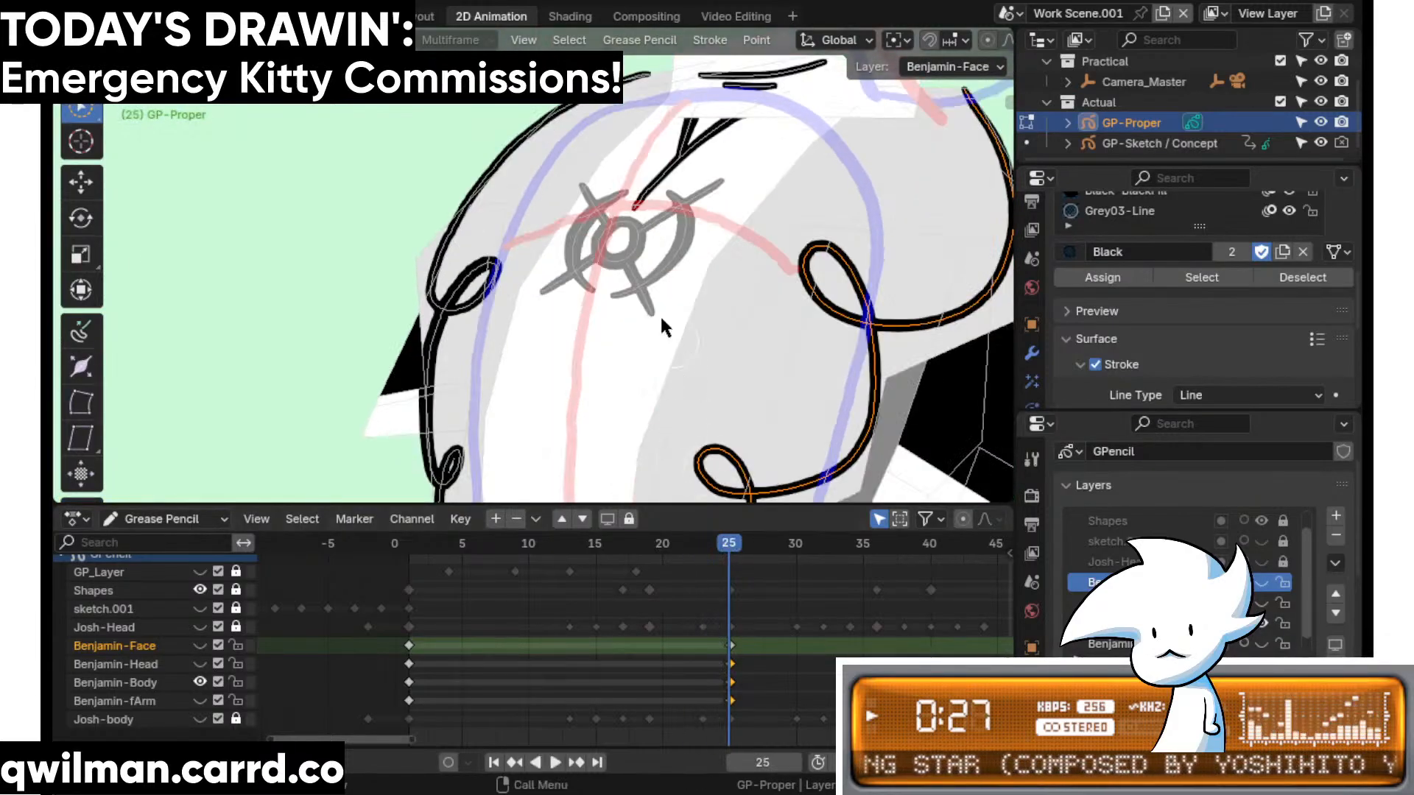
pyautogui.press('c')
pyautogui.press('Escape')
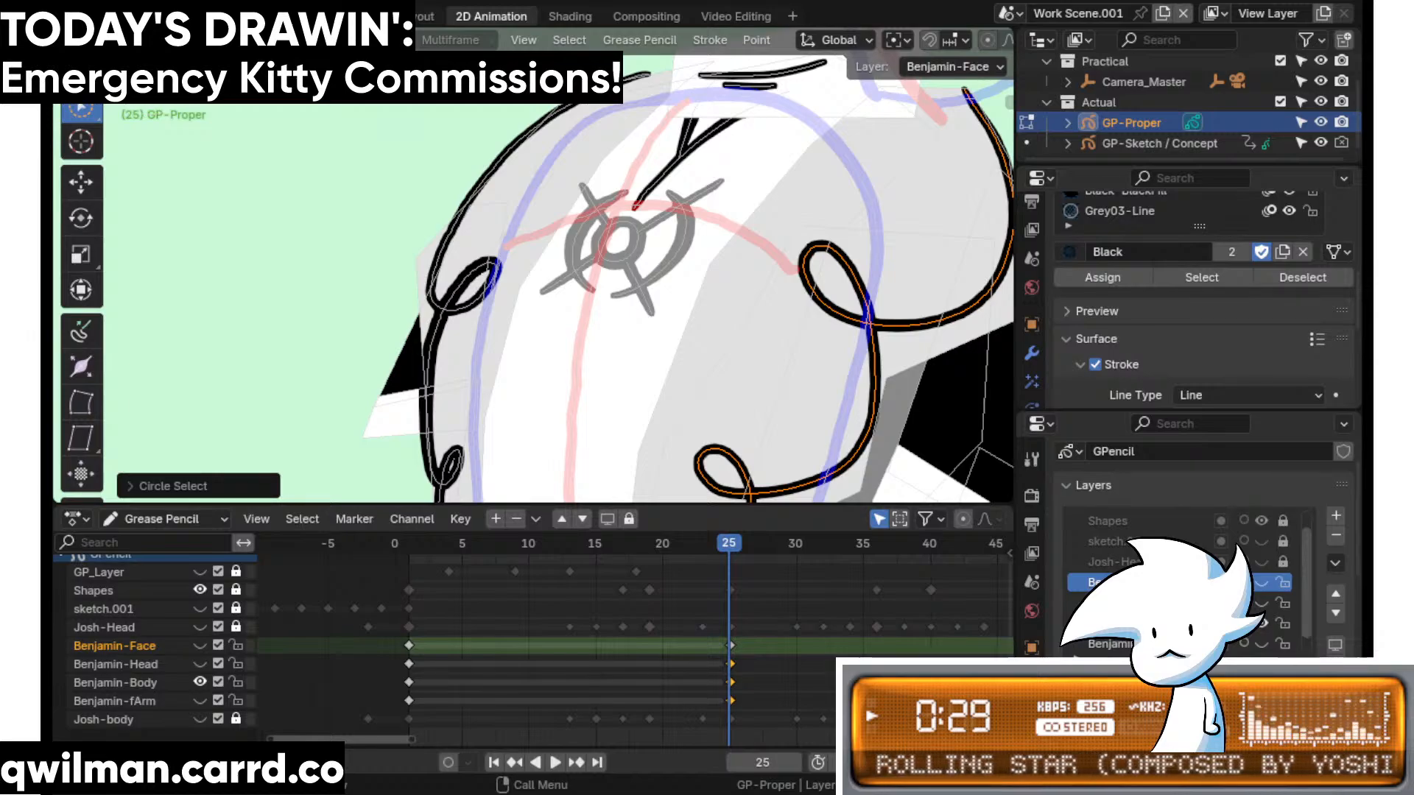
pyautogui.moveTo(598, 270)
pyautogui.mouseDown()
pyautogui.moveTo(678, 231)
pyautogui.moveTo(642, 278)
pyautogui.mouseUp()
pyautogui.hotkey('ctrl', 'Tab')
pyautogui.hotkey('shift', 'space')
pyautogui.click(635, 253)
pyautogui.scroll(-2, 660, 257)
pyautogui.moveTo(548, 297)
pyautogui.mouseDown()
pyautogui.moveTo(557, 305)
pyautogui.moveTo(581, 250)
pyautogui.moveTo(586, 161)
pyautogui.moveTo(554, 170)
pyautogui.mouseUp()
# - Select the forked neckline stroke above the chest emblem and even out its curve with the Smooth sculpt brush
pyautogui.scroll(3, 635, 198)
pyautogui.press('w')
pyautogui.click(645, 188)
pyautogui.hotkey('shift', 'space')
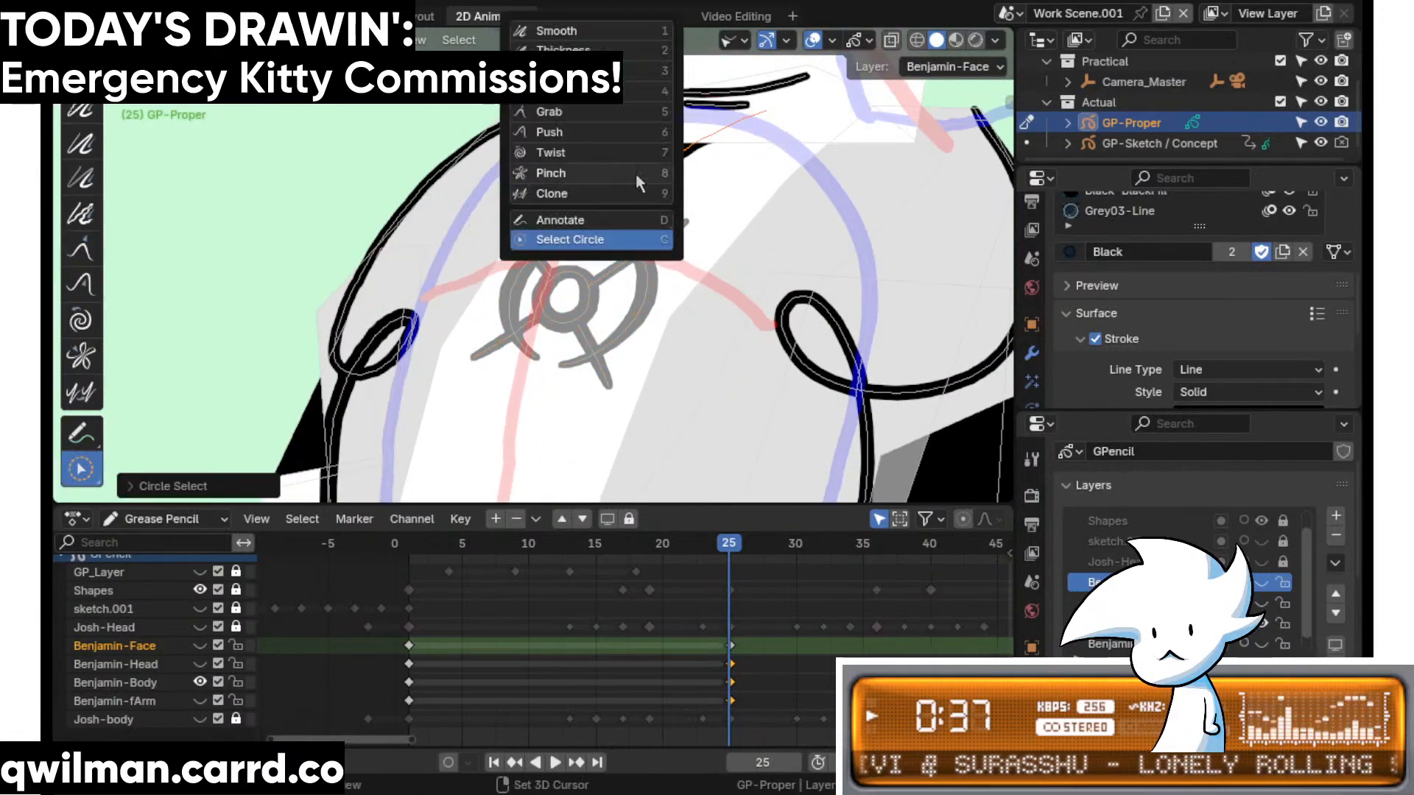
pyautogui.click(588, 111)
pyautogui.scroll(-3, 627, 202)
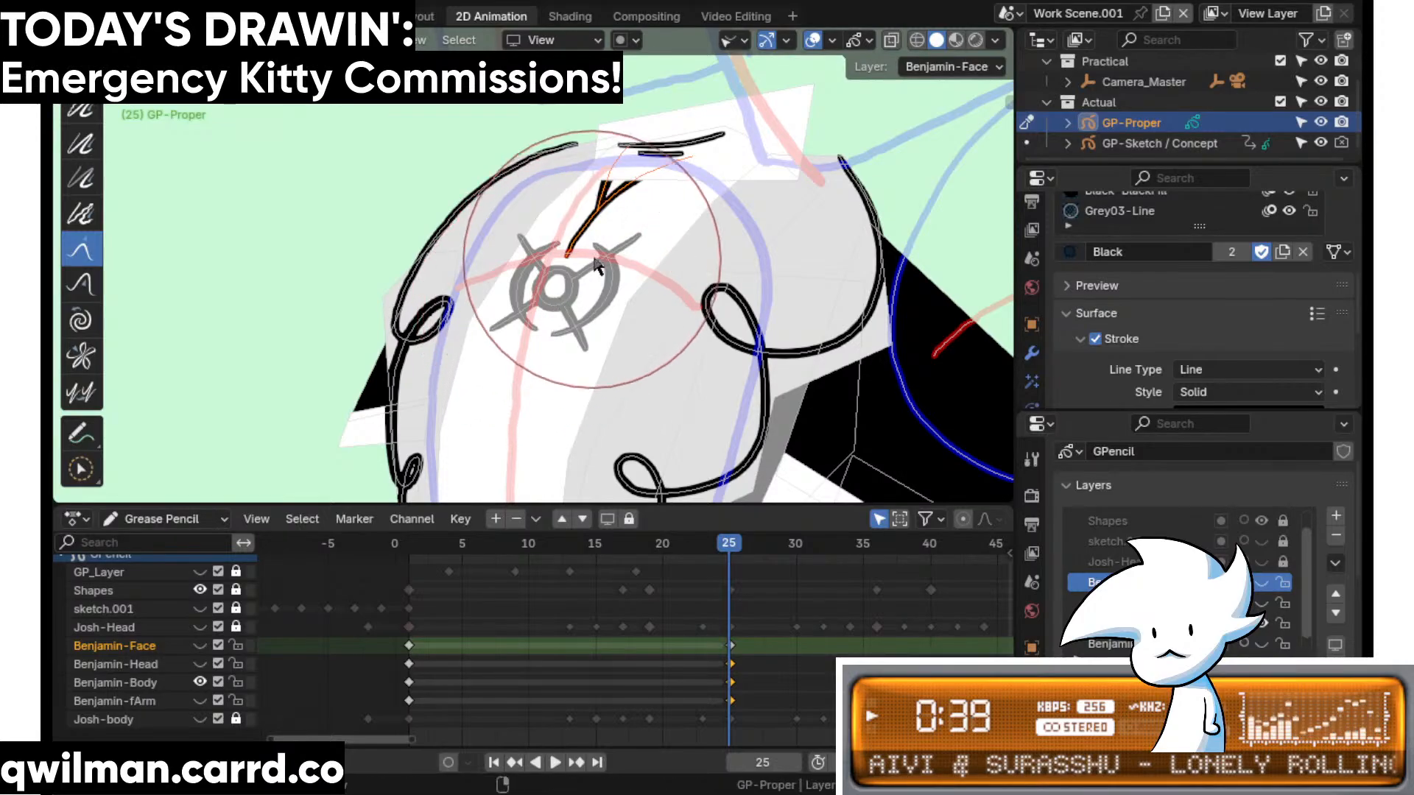
pyautogui.hotkey('shift', 'space')
pyautogui.click(589, 122)
pyautogui.scroll(4, 590, 116)
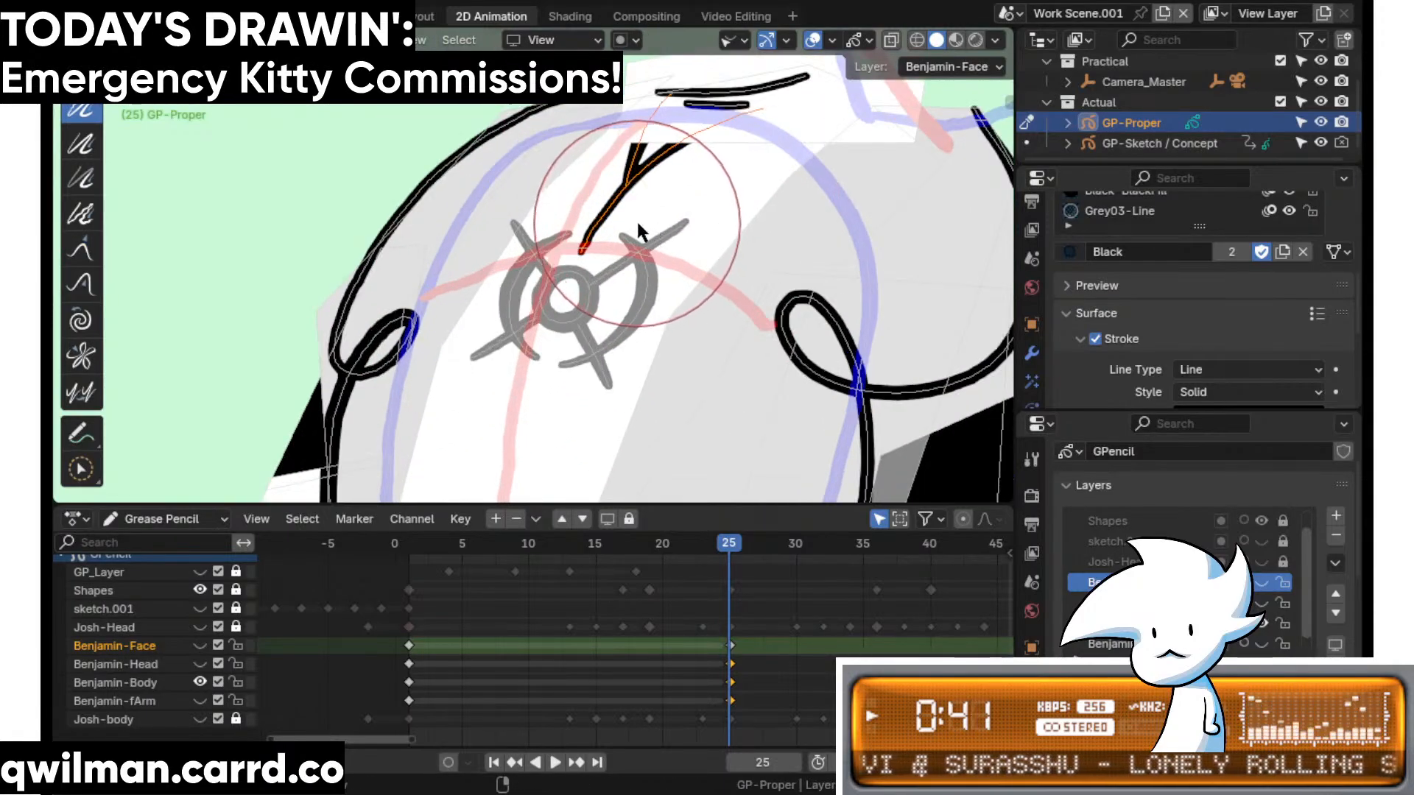
pyautogui.scroll(-3, 639, 221)
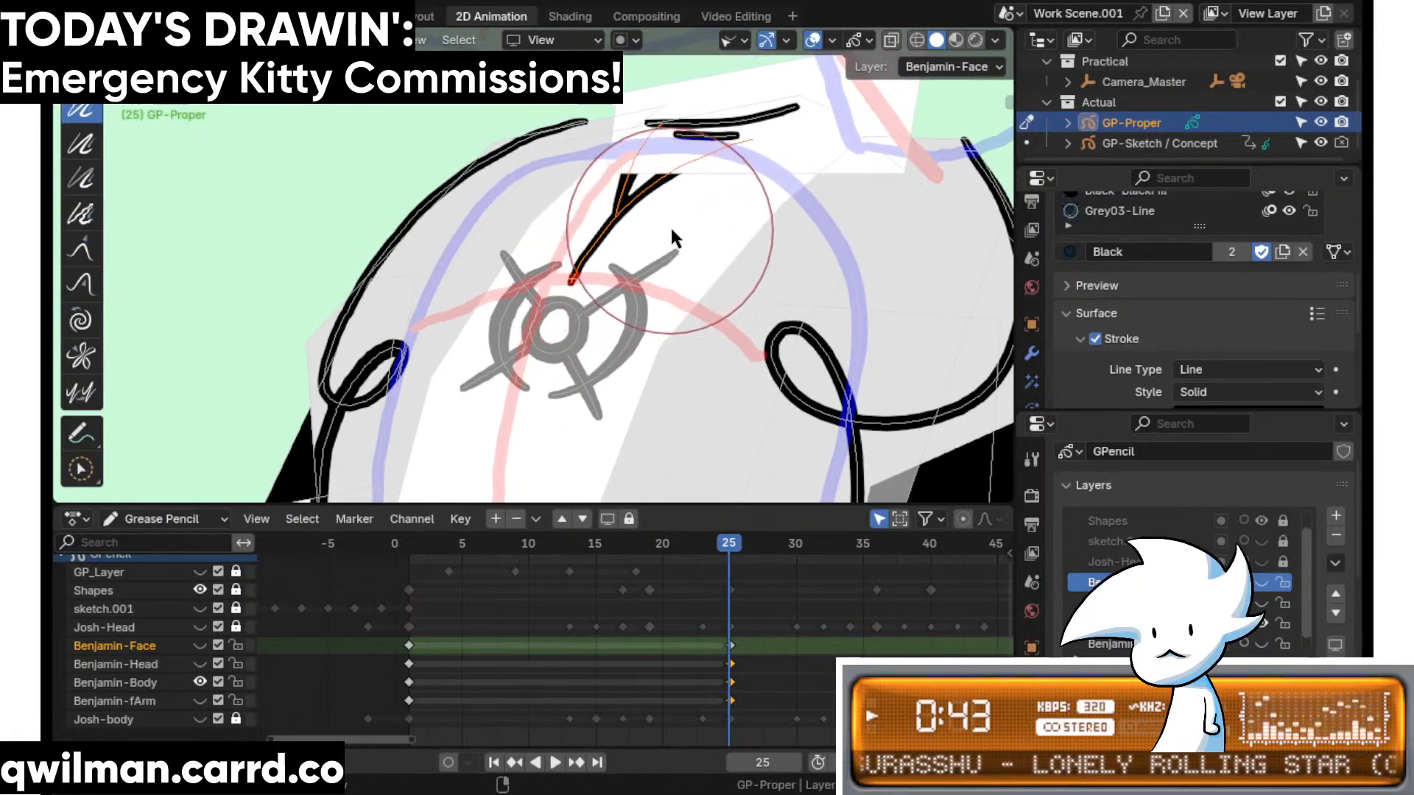
pyautogui.scroll(3, 664, 250)
pyautogui.scroll(-2, 655, 249)
pyautogui.scroll(3, 626, 280)
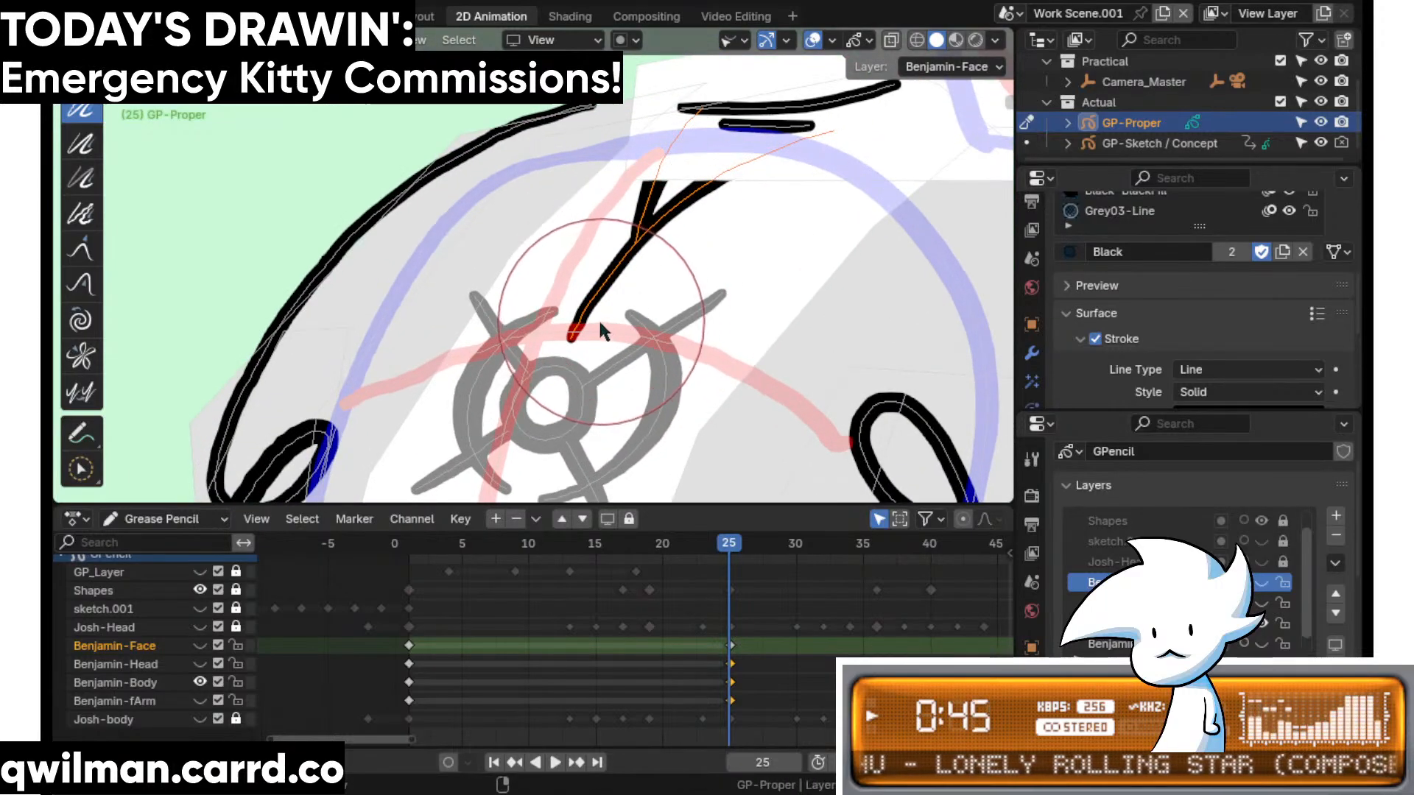
pyautogui.moveTo(598, 316)
pyautogui.mouseDown()
pyautogui.moveTo(722, 206)
pyautogui.moveTo(674, 126)
pyautogui.moveTo(662, 198)
pyautogui.moveTo(628, 265)
pyautogui.mouseUp()
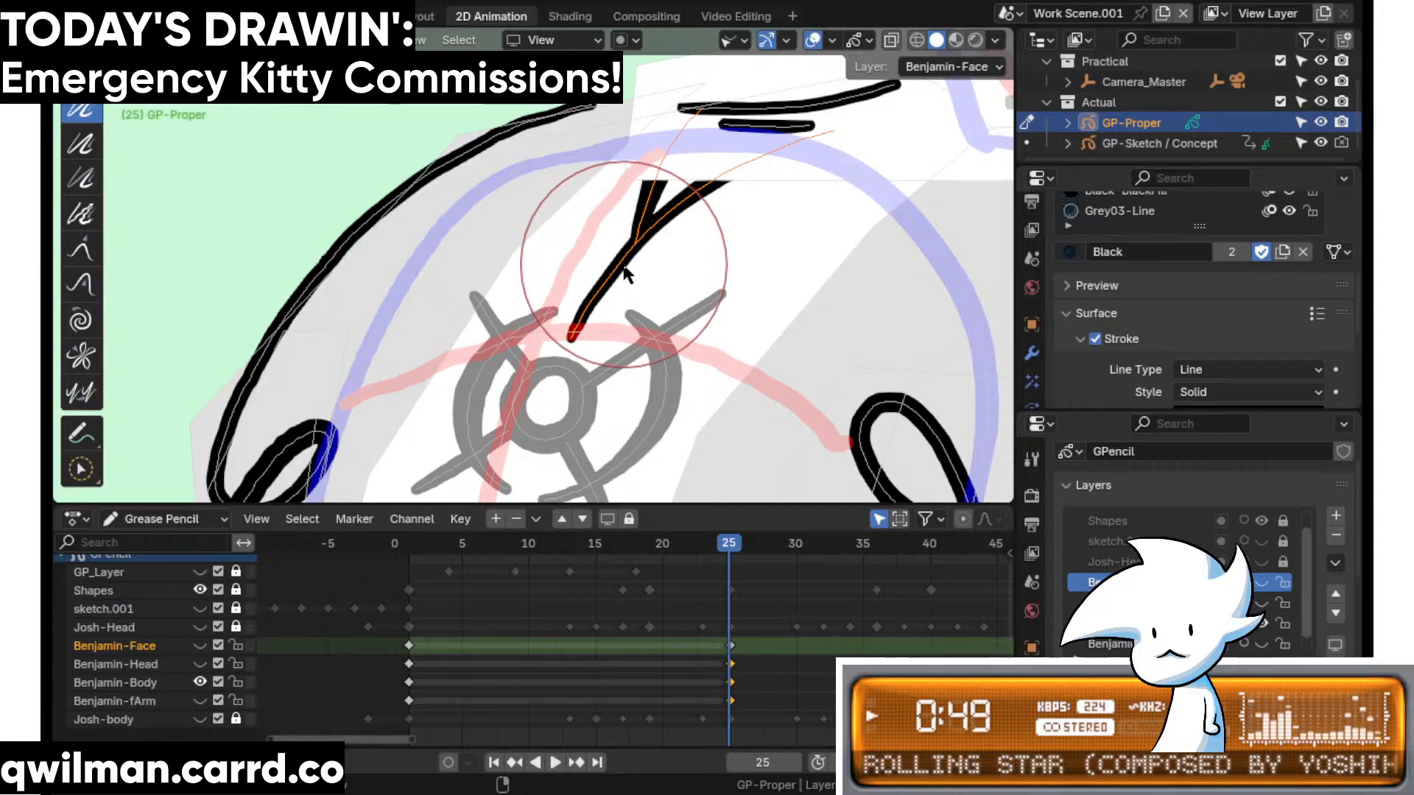
pyautogui.scroll(-2, 622, 276)
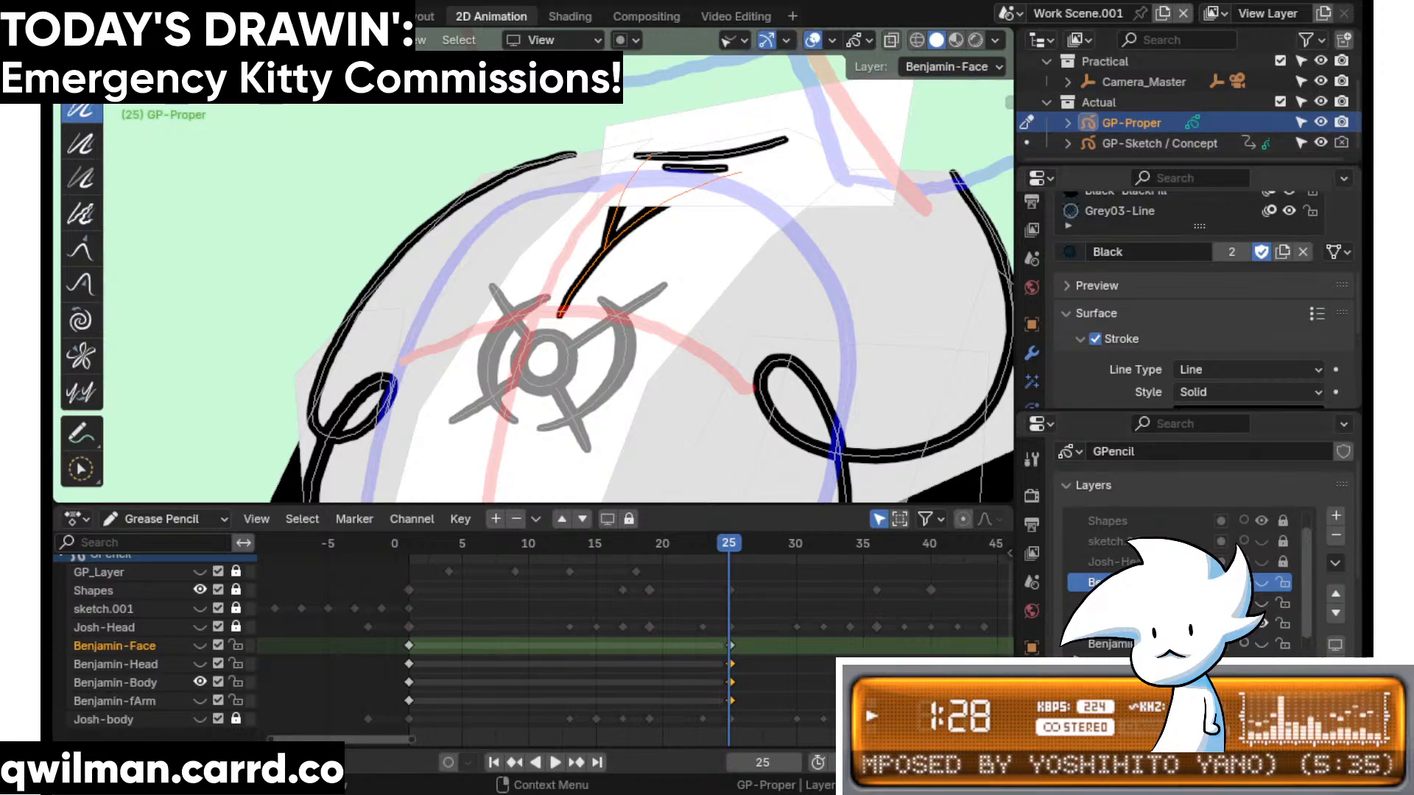
pyautogui.moveTo(729, 543); pyautogui.dragTo(702, 543)
pyautogui.press('Tab')
pyautogui.hotkey('shift', 'space')
pyautogui.click(657, 587)
pyautogui.keyDown('shift'); pyautogui.moveTo(652, 492); pyautogui.dragTo(639, 416, button='middle'); pyautogui.keyUp('shift')
pyautogui.moveTo(638, 416)
pyautogui.mouseDown()
pyautogui.moveTo(564, 423)
pyautogui.moveTo(735, 425)
pyautogui.moveTo(587, 436)
pyautogui.mouseUp()
pyautogui.hotkey('ctrl', 'z')
# - Scrub back to frame 22 to compare the torso pose, and return to frame 25
pyautogui.click(732, 543)
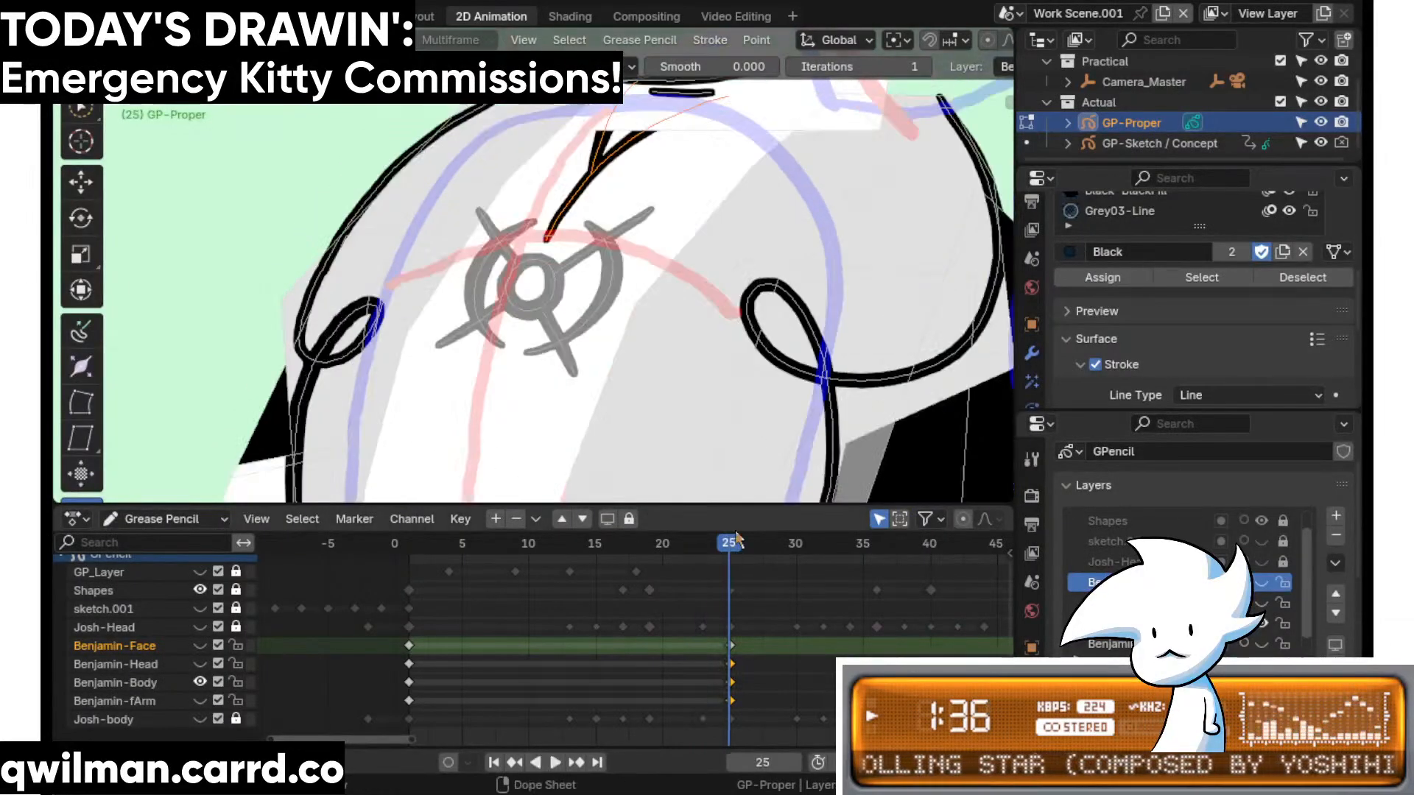
pyautogui.press('q')
pyautogui.click(585, 315)
pyautogui.click(695, 547)
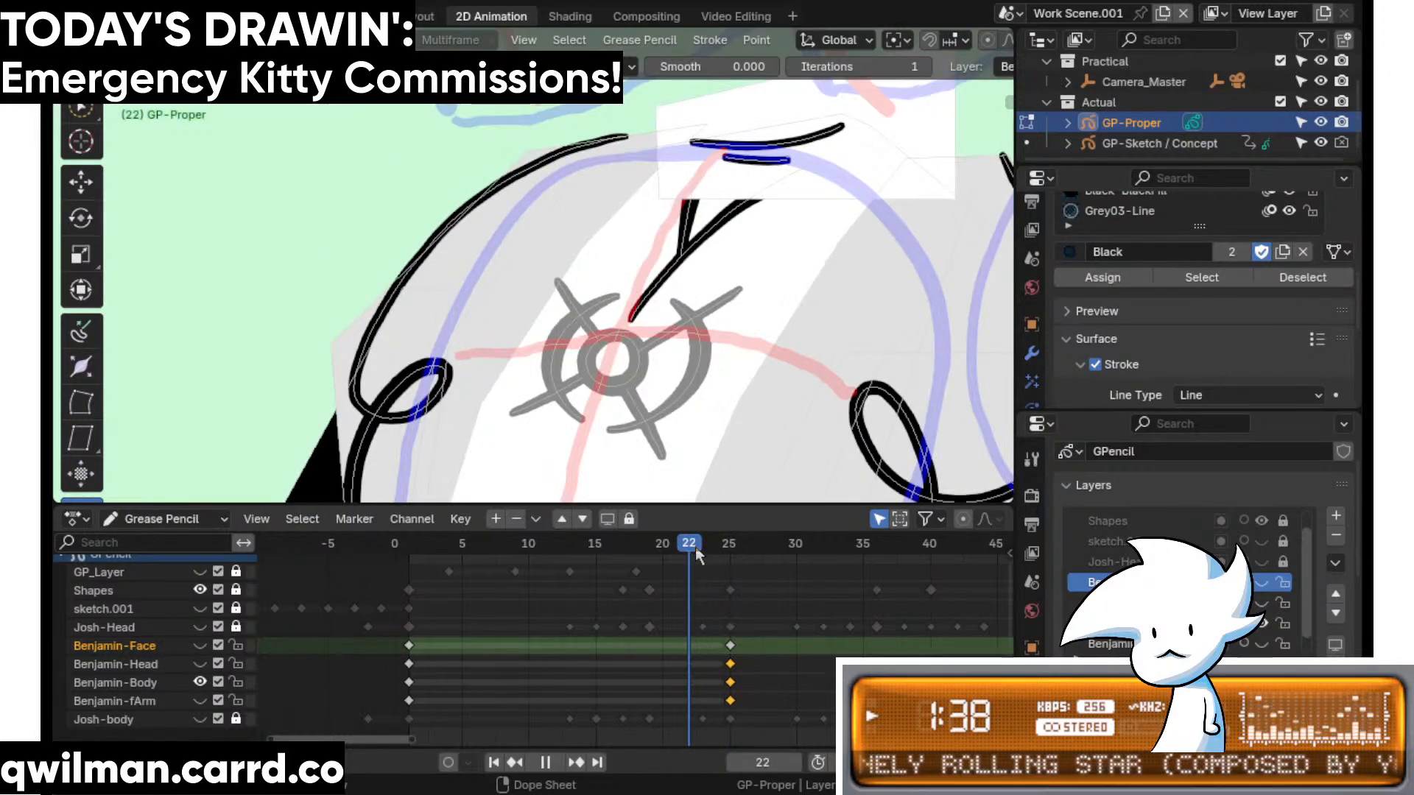
pyautogui.click(727, 543)
# - Select the round emblem on Benjamin's chest and nudge it toward the chest guide lines with the Grab brush
pyautogui.press('q')
pyautogui.click(553, 291)
pyautogui.click(569, 289)
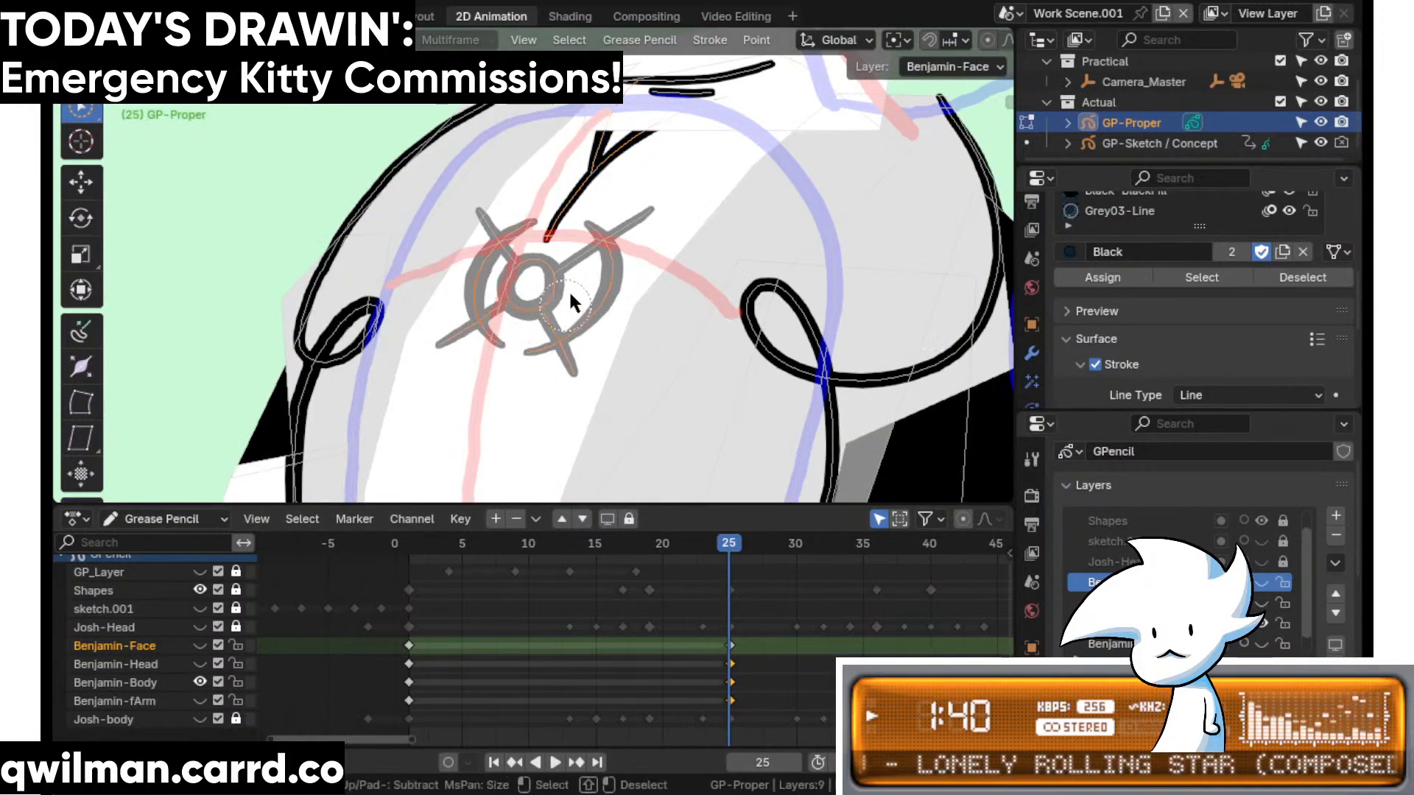
pyautogui.press('Escape')
pyautogui.hotkey('ctrl', 'Tab')
pyautogui.hotkey('shift', 'space')
pyautogui.click(568, 361)
pyautogui.scroll(-1, 607, 325)
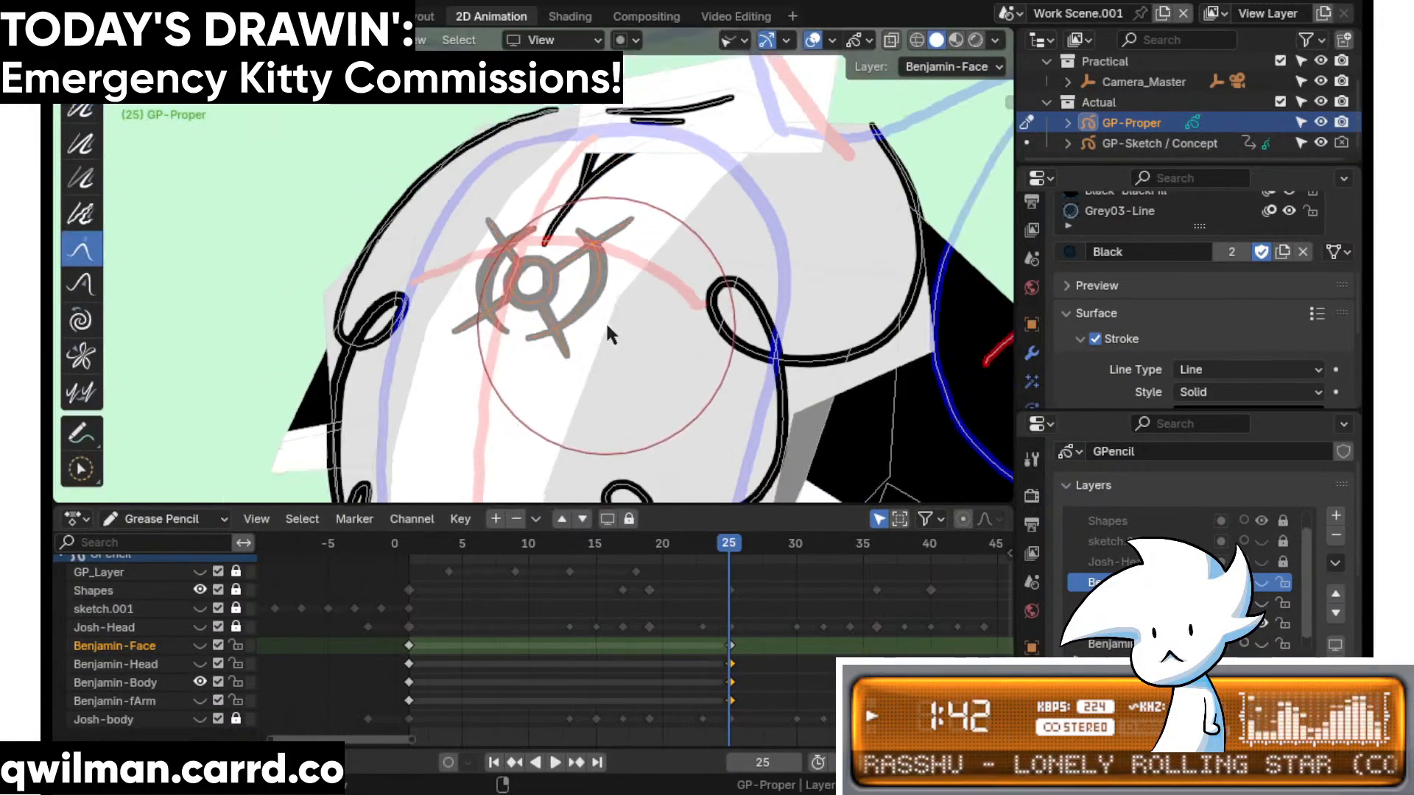
pyautogui.moveTo(609, 327); pyautogui.dragTo(614, 328)
pyautogui.scroll(3, 485, 368)
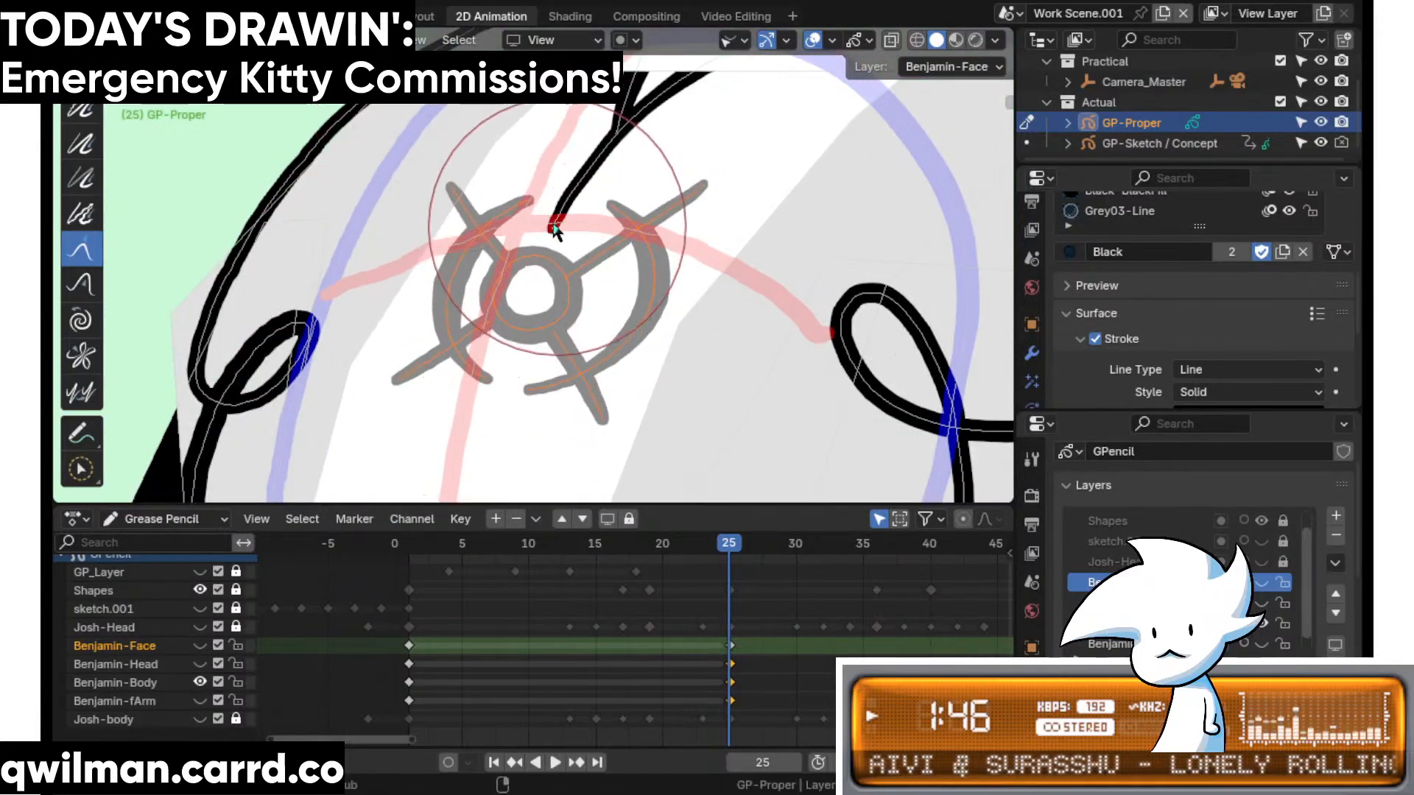
# - Bring in the Smooth brush, select the chest emblem's lower spoke for the Grab brush, and check it at frame 25
pyautogui.hotkey('shift', 'space')
pyautogui.click(499, 140)
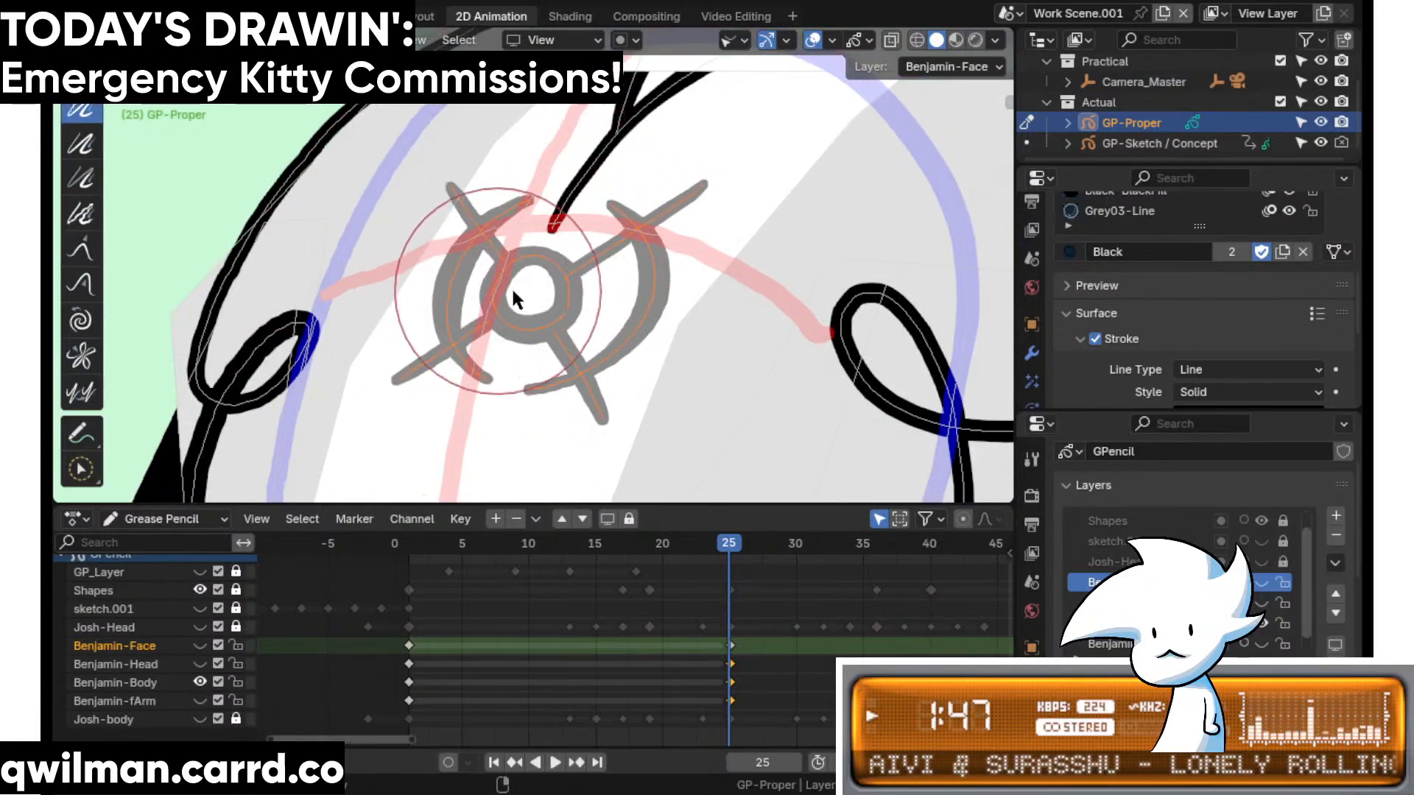
pyautogui.press('q')
pyautogui.click(608, 442)
pyautogui.hotkey('shift', 'space')
pyautogui.click(562, 285)
pyautogui.scroll(-4, 584, 442)
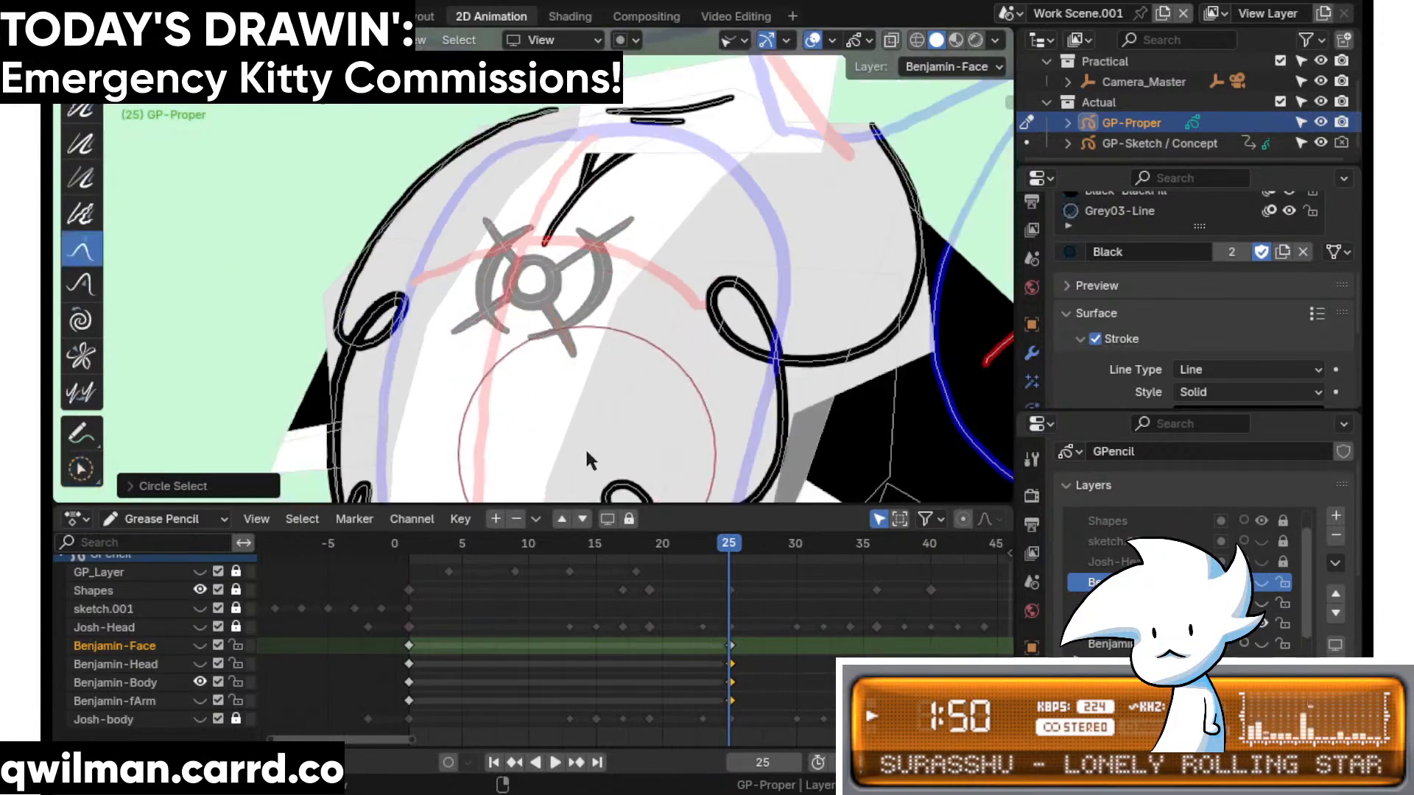
pyautogui.scroll(-4, 628, 383)
pyautogui.moveTo(727, 547)
pyautogui.mouseDown()
pyautogui.moveTo(701, 550)
pyautogui.moveTo(729, 547)
pyautogui.mouseUp()
pyautogui.press('Right')
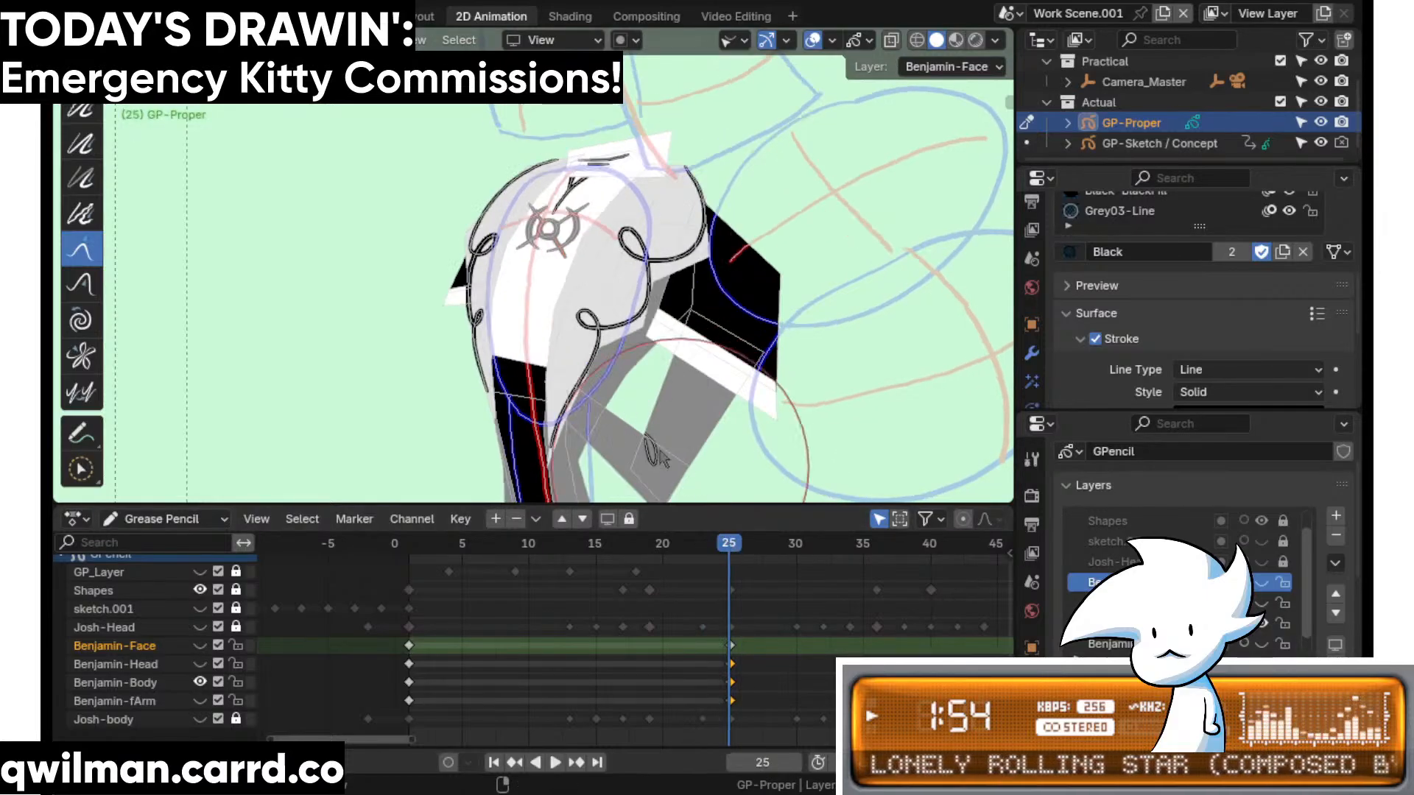
# - Select the black fill below the shirt at frame 25 and pull its upper edge upward with the Grab brush
pyautogui.scroll(4, 585, 379)
pyautogui.press('q')
pyautogui.click(523, 436)
pyautogui.keyDown('shift'); pyautogui.moveTo(575, 394); pyautogui.dragTo(677, 224, button='middle'); pyautogui.keyUp('shift')
pyautogui.scroll(2, 677, 225)
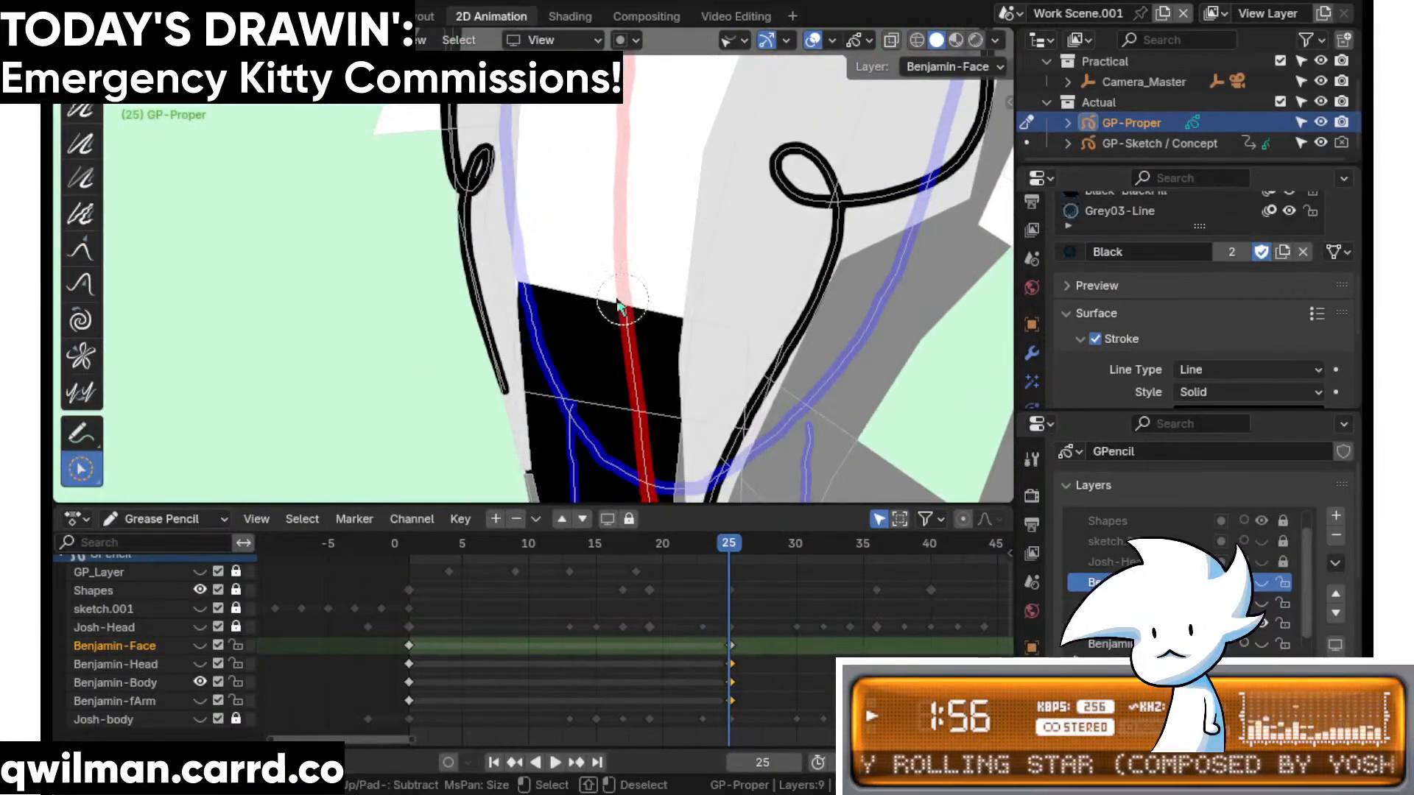
pyautogui.click(620, 305)
pyautogui.click(745, 308)
pyautogui.hotkey('shift', 'space')
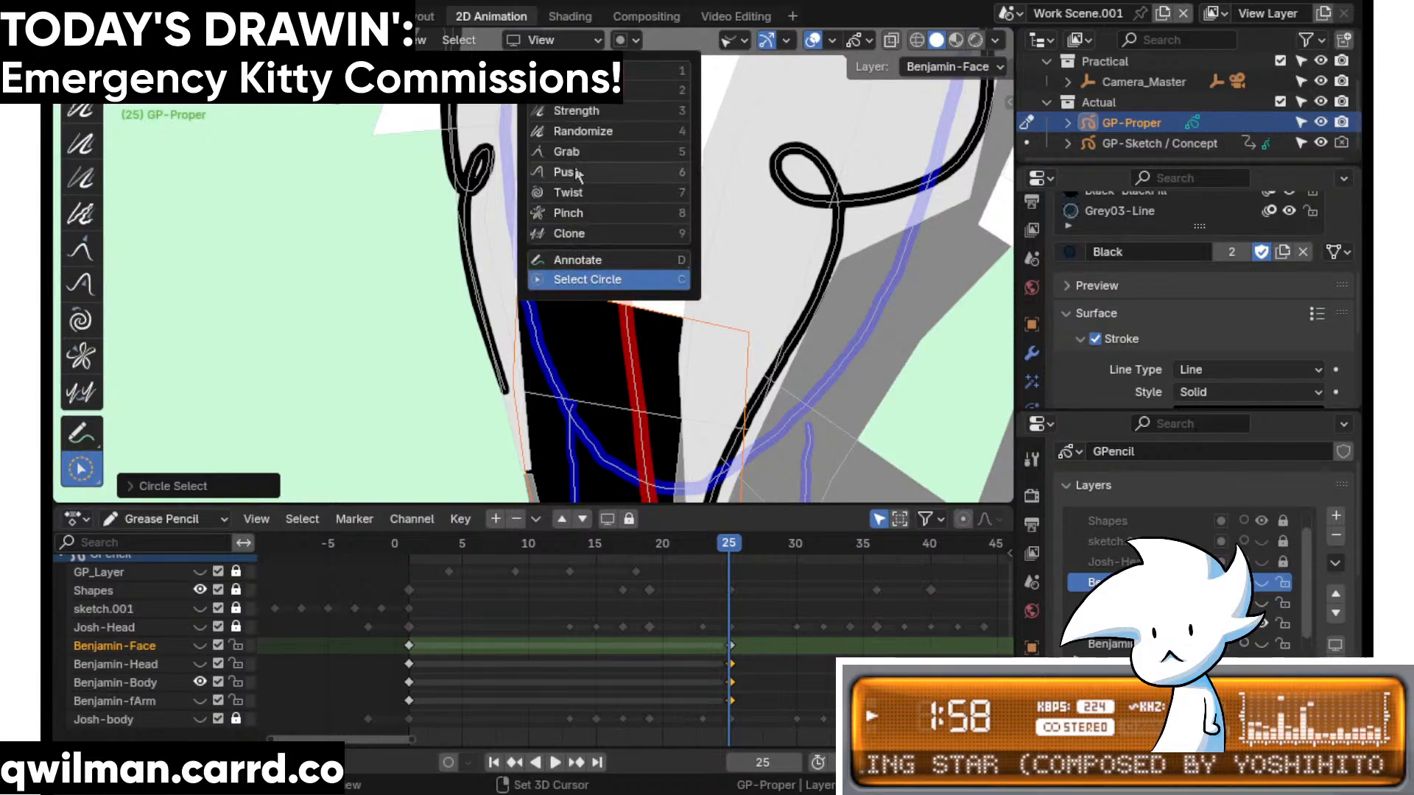
pyautogui.click(571, 155)
pyautogui.scroll(-2, 545, 237)
pyautogui.moveTo(545, 236); pyautogui.dragTo(537, 243)
pyautogui.moveTo(641, 257); pyautogui.dragTo(626, 238)
pyautogui.keyDown('shift'); pyautogui.moveTo(596, 401); pyautogui.dragTo(602, 337, button='middle'); pyautogui.keyUp('shift')
pyautogui.scroll(2, 589, 344)
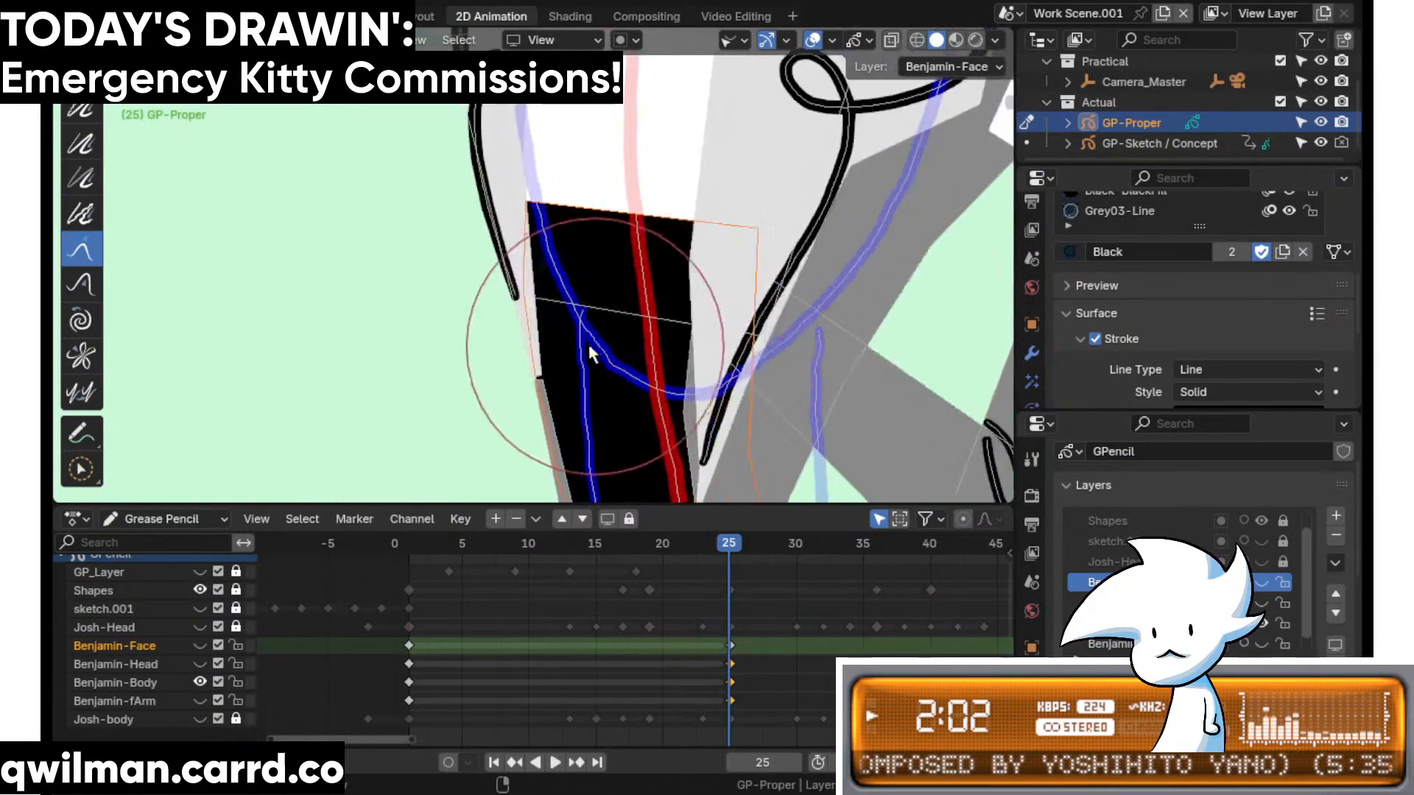
# - Select the white shirt panel and pull its lower corners to fit the torso guides with the Grab brush
pyautogui.press('w')
pyautogui.scroll(2, 585, 317)
pyautogui.click(585, 316)
pyautogui.moveTo(785, 364)
pyautogui.keyDown('shift'); pyautogui.mouseDown(button='middle')
pyautogui.moveTo(673, 341)
pyautogui.moveTo(680, 371)
pyautogui.mouseUp(button='middle'); pyautogui.keyUp('shift')
pyautogui.scroll(2, 680, 371)
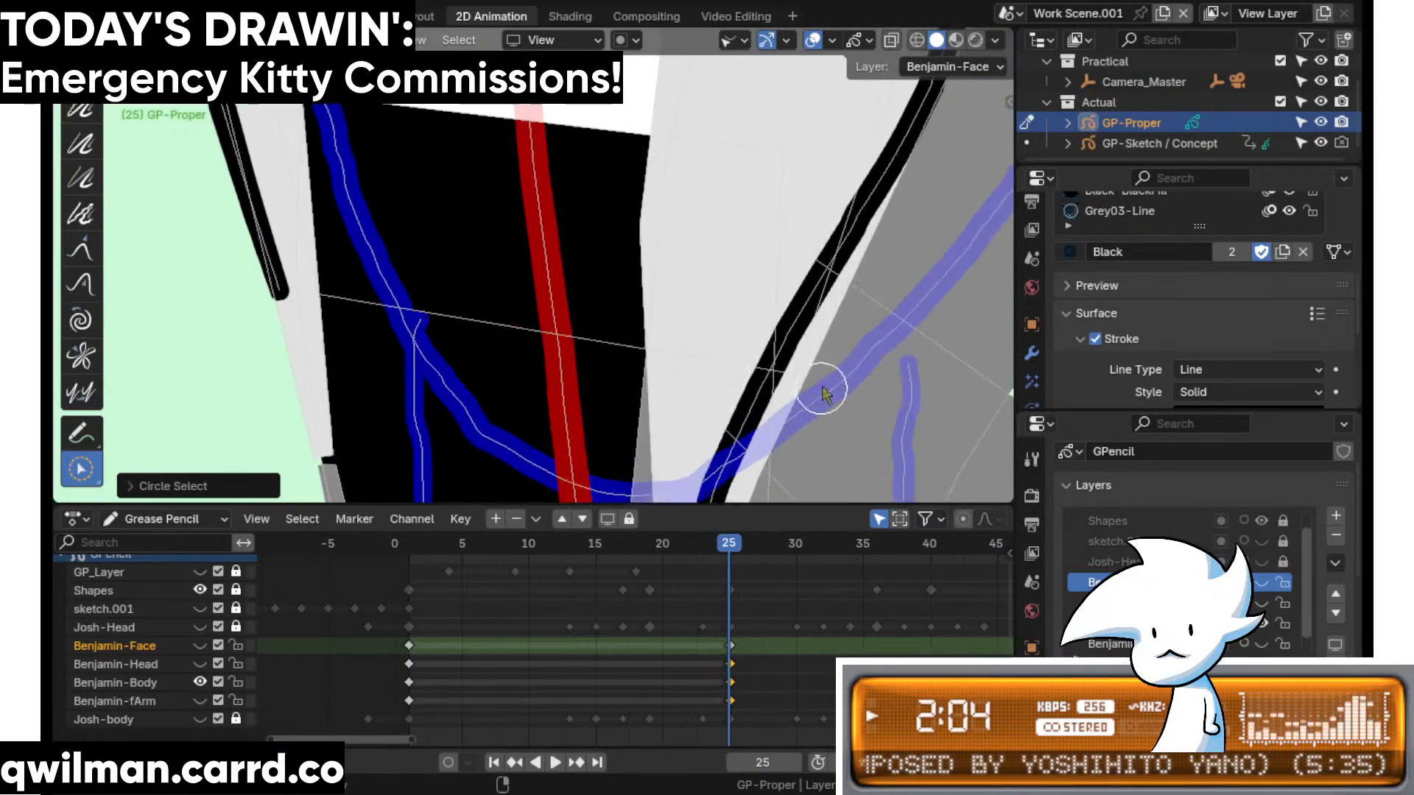
pyautogui.click(808, 379)
pyautogui.scroll(-3, 808, 385)
pyautogui.hotkey('shift', 'space')
pyautogui.click(509, 128)
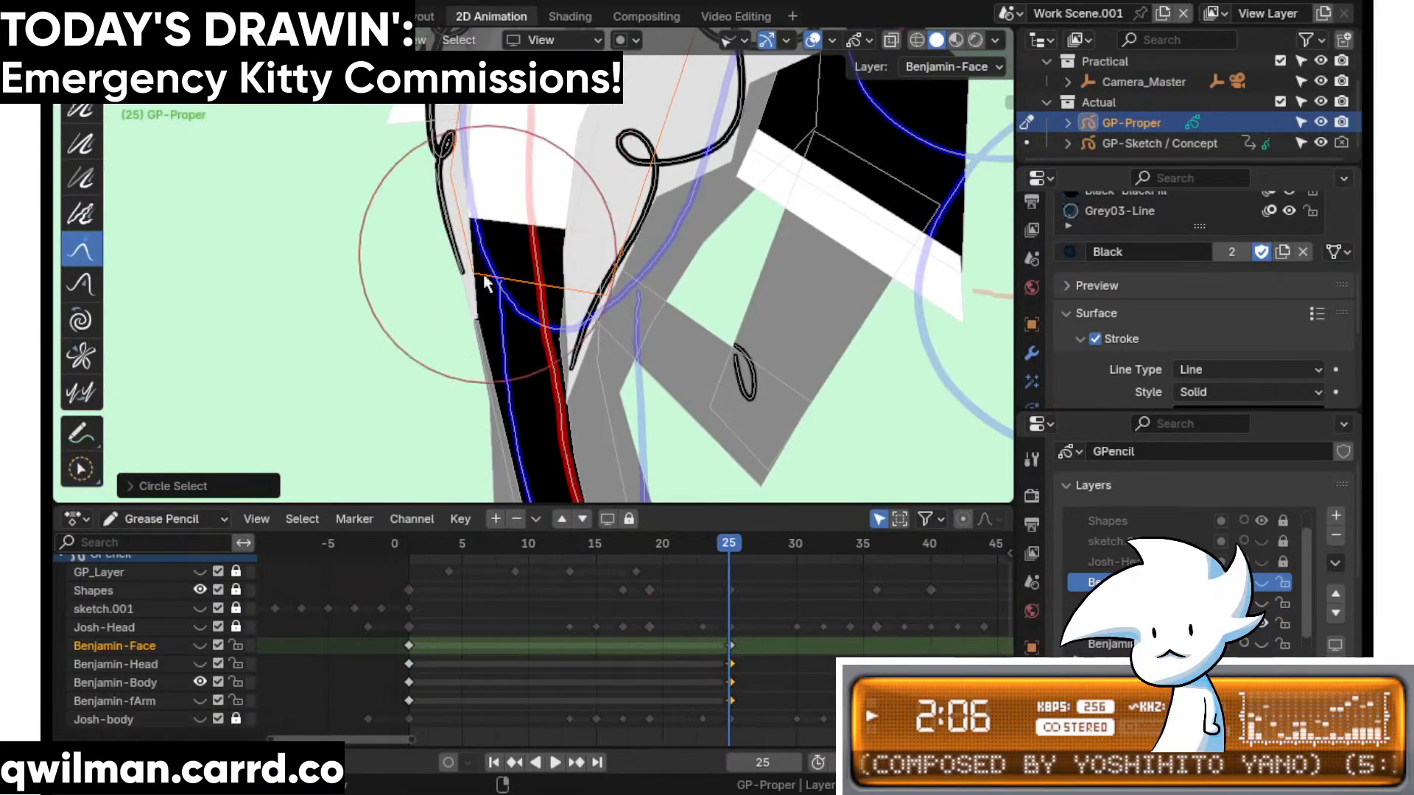
pyautogui.scroll(1, 483, 272)
pyautogui.moveTo(520, 360); pyautogui.dragTo(526, 358)
pyautogui.moveTo(686, 349); pyautogui.dragTo(654, 345)
pyautogui.moveTo(527, 352); pyautogui.dragTo(532, 330)
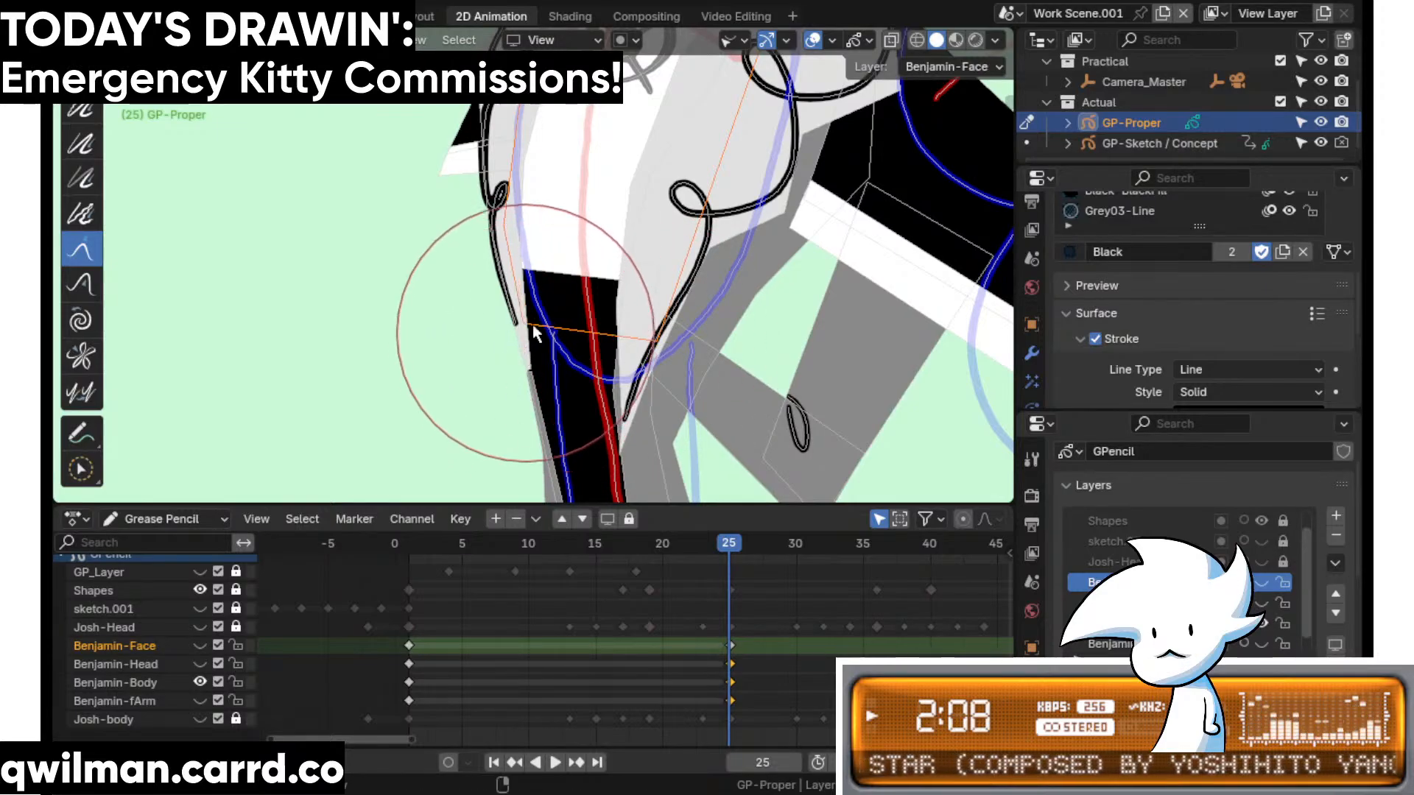
# - Select the small sleeve and white cuff behind the torso, adjust them with the Grab brush, and step to frame 26
pyautogui.keyDown('shift'); pyautogui.moveTo(548, 145); pyautogui.dragTo(557, 327, button='middle'); pyautogui.keyUp('shift')
pyautogui.hotkey('shift', 'space')
pyautogui.click(475, 473)
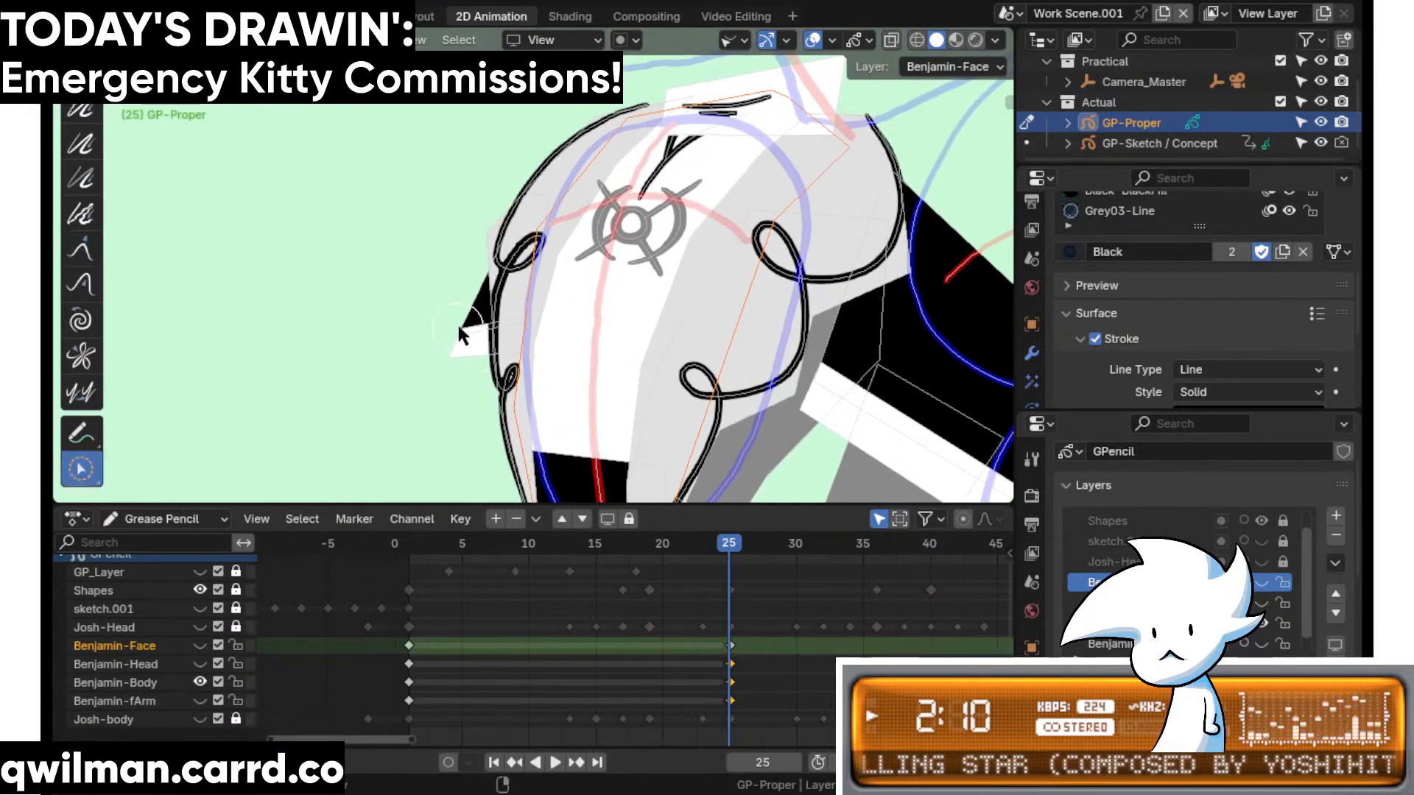
pyautogui.click(462, 324)
pyautogui.hotkey('shift', 'space')
pyautogui.click(436, 152)
pyautogui.scroll(-3, 461, 324)
pyautogui.moveTo(461, 324); pyautogui.dragTo(481, 331)
pyautogui.moveTo(536, 221); pyautogui.dragTo(544, 223)
pyautogui.keyDown('shift'); pyautogui.moveTo(788, 387); pyautogui.dragTo(727, 295, button='middle'); pyautogui.keyUp('shift')
pyautogui.keyDown('shift'); pyautogui.moveTo(704, 364); pyautogui.dragTo(684, 389, button='middle'); pyautogui.keyUp('shift')
pyautogui.moveTo(721, 546); pyautogui.dragTo(742, 546)
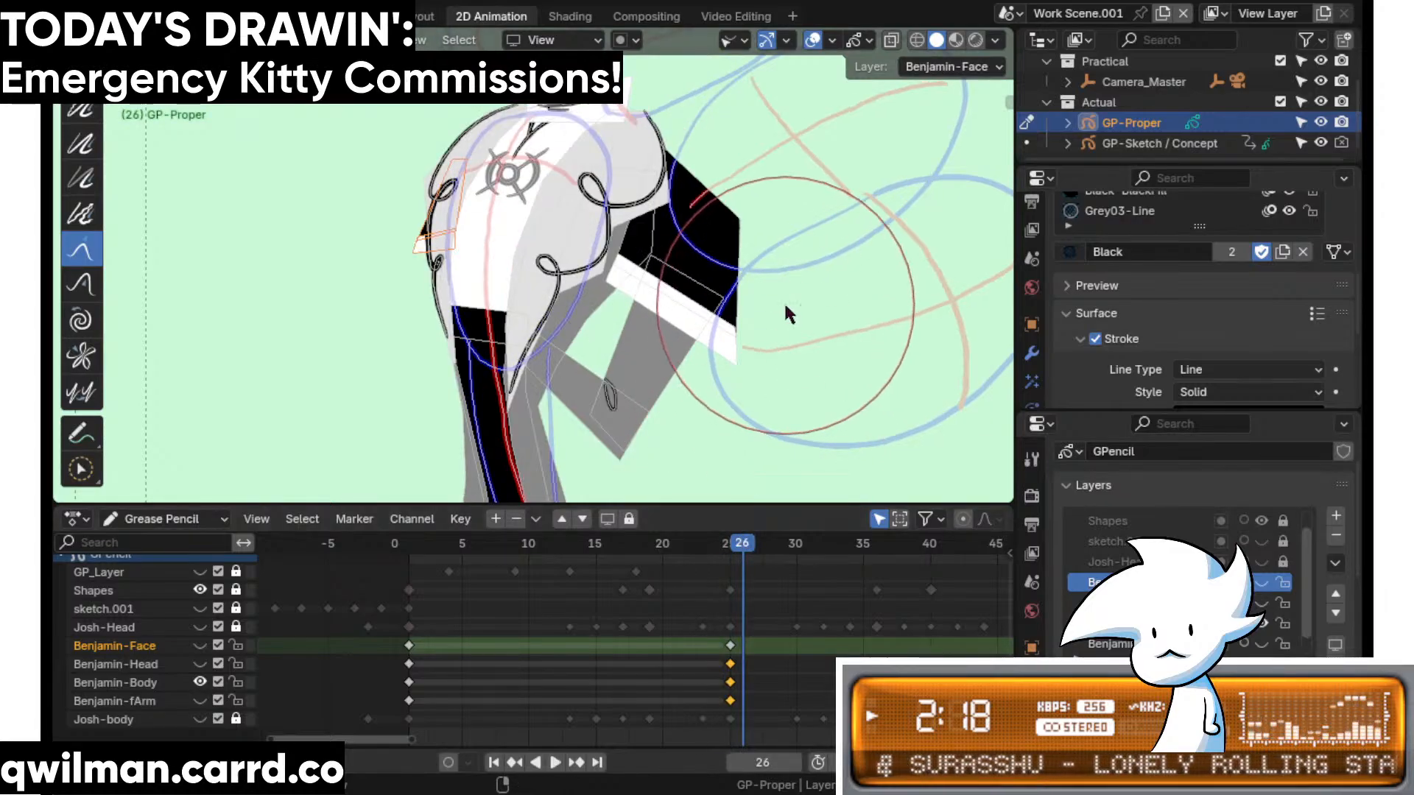
# - Select the black sleeve and white cuff of the near arm and pull them toward the torso with the Grab brush
pyautogui.press('c')
pyautogui.moveTo(748, 310); pyautogui.dragTo(751, 334)
pyautogui.rightClick(751, 330)
pyautogui.hotkey('shift', 'space')
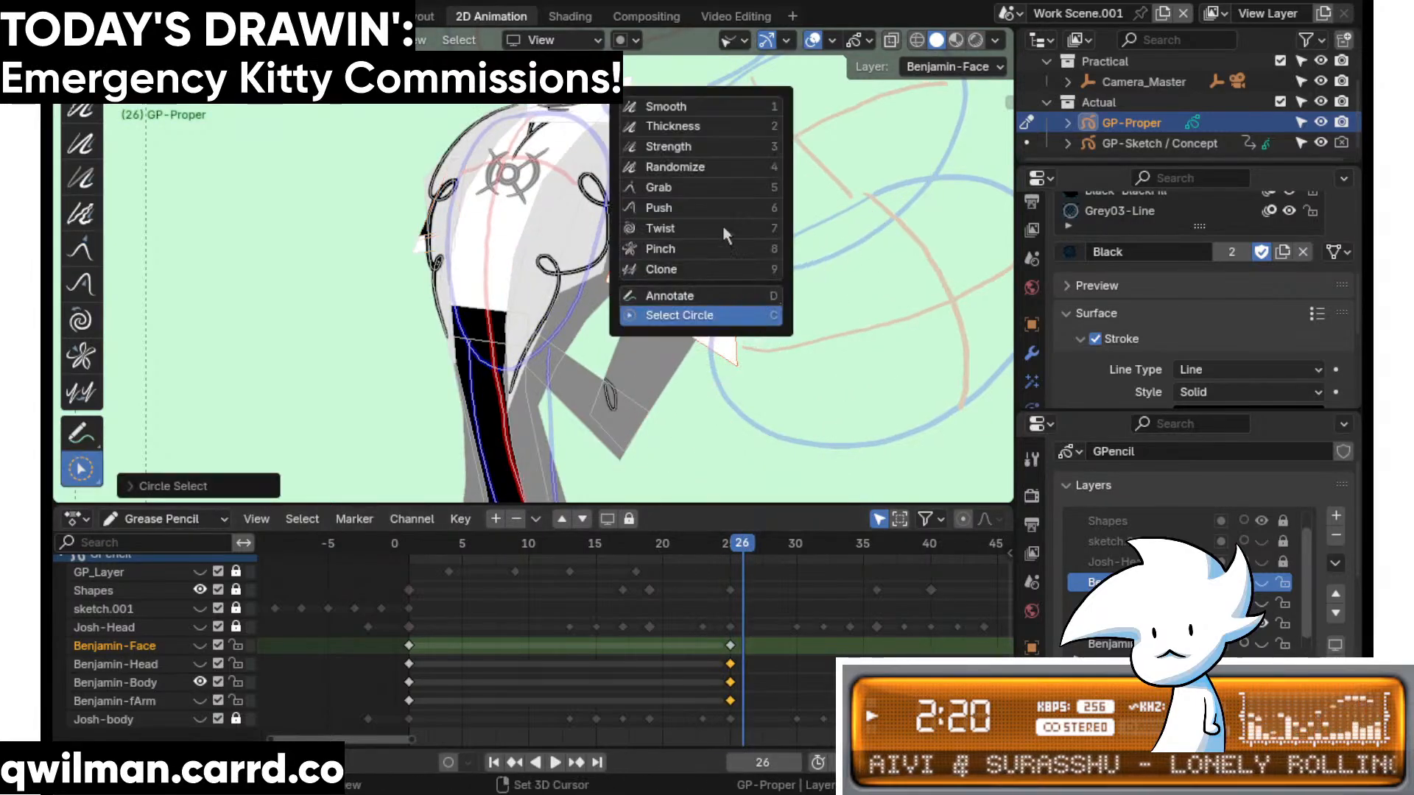
pyautogui.click(698, 187)
pyautogui.scroll(-2, 627, 257)
pyautogui.moveTo(628, 257); pyautogui.dragTo(596, 276)
pyautogui.moveTo(682, 222); pyautogui.dragTo(668, 217)
pyautogui.moveTo(566, 293); pyautogui.dragTo(554, 289)
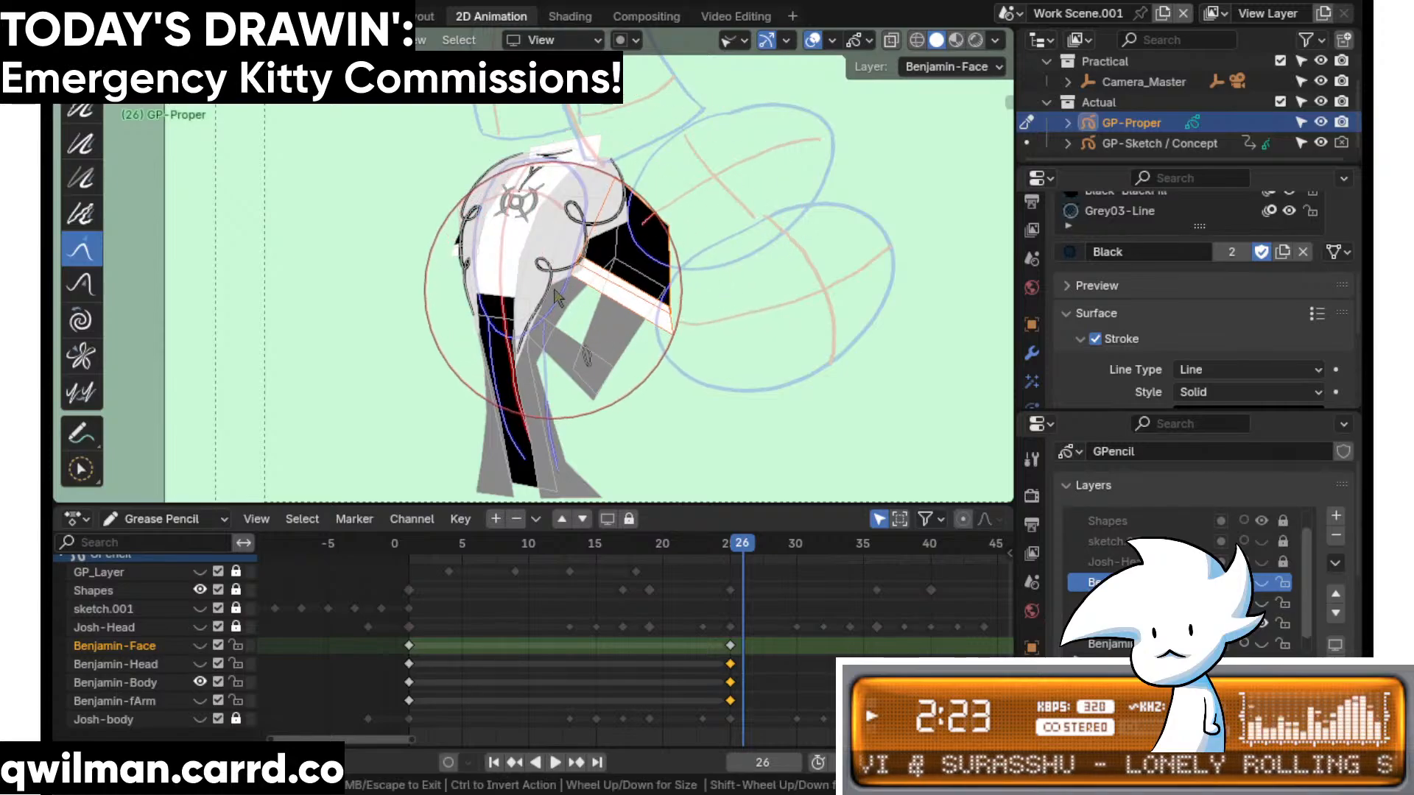
pyautogui.rightClick(721, 418)
pyautogui.press('space')
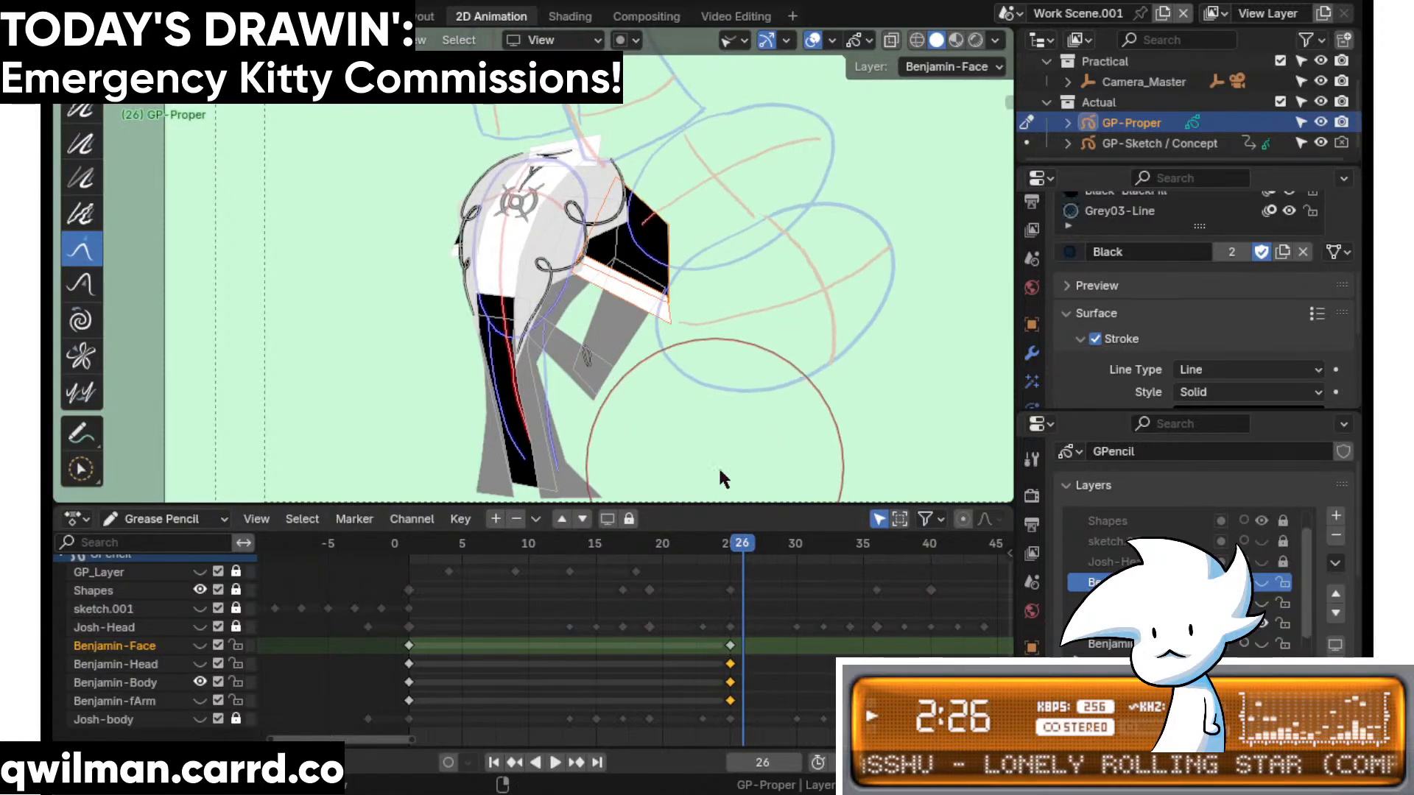
pyautogui.press('space')
pyautogui.moveTo(694, 282); pyautogui.dragTo(690, 277)
# - Select the grey bent lower arm below the near sleeve and move it to follow the sleeve with the Grab brush
pyautogui.press('w')
pyautogui.click(611, 362)
pyautogui.hotkey('shift', 'space')
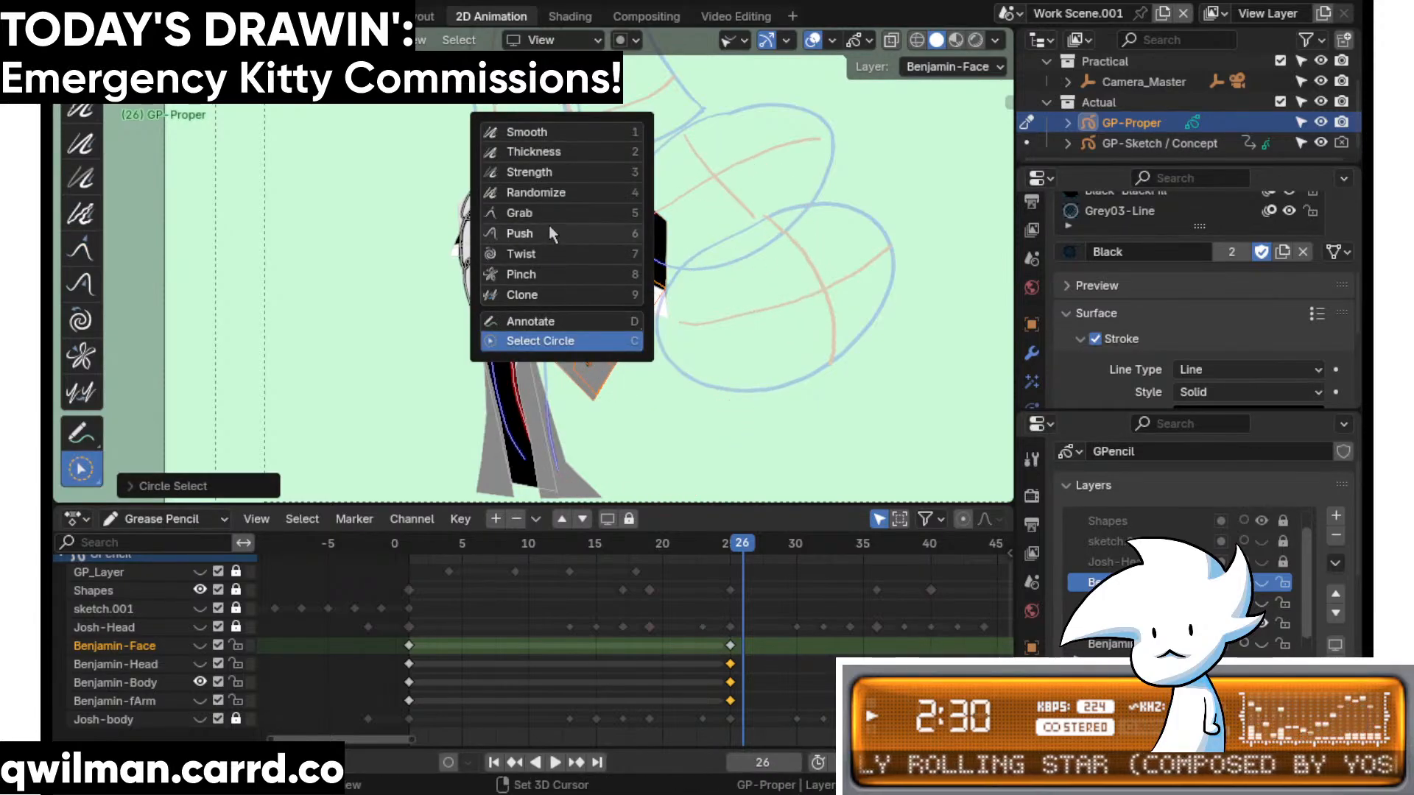
pyautogui.click(550, 225)
pyautogui.scroll(-2, 641, 289)
pyautogui.moveTo(626, 287); pyautogui.dragTo(618, 281)
pyautogui.scroll(1, 604, 276)
pyautogui.moveTo(542, 259); pyautogui.dragTo(529, 262)
pyautogui.moveTo(592, 394); pyautogui.dragTo(590, 388)
pyautogui.moveTo(563, 340); pyautogui.dragTo(556, 342)
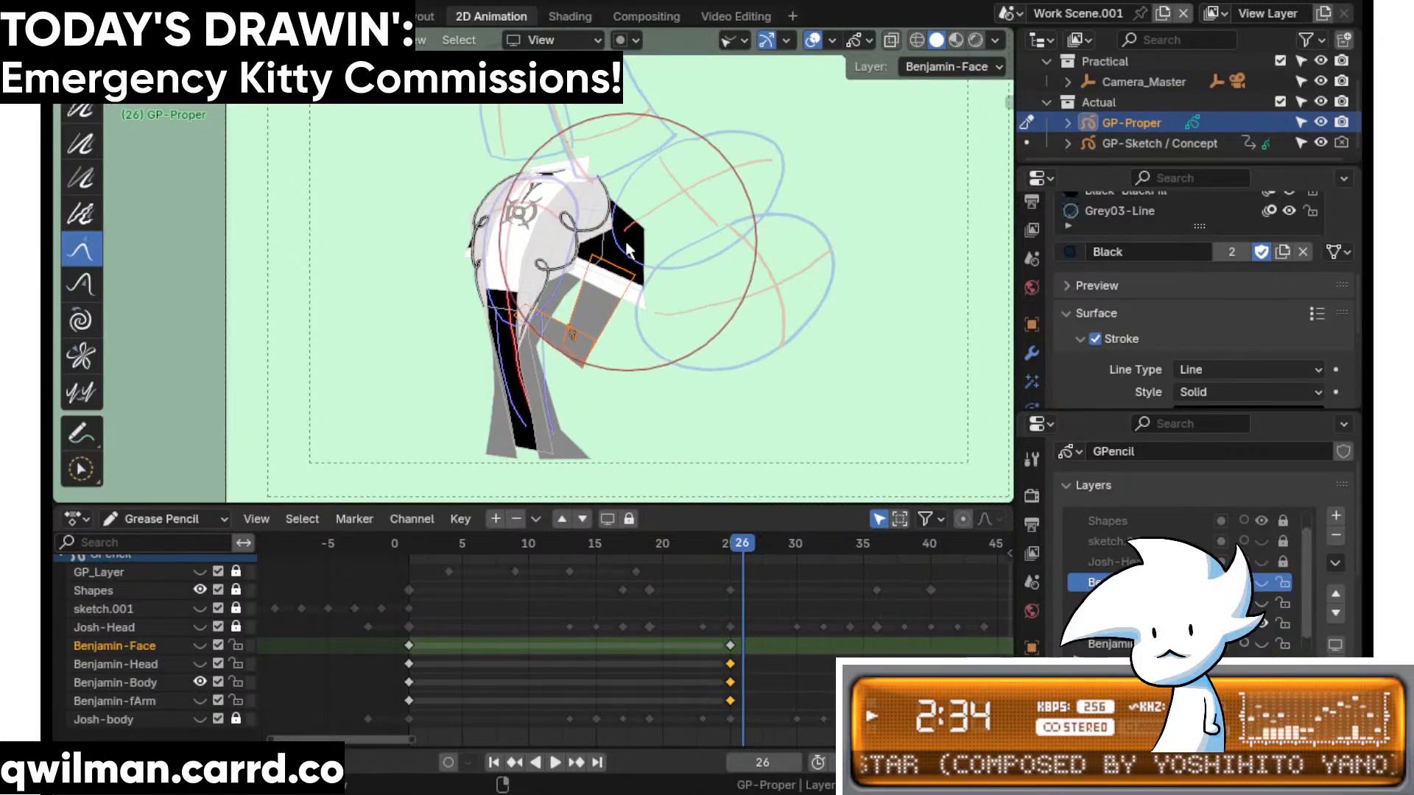
pyautogui.moveTo(629, 246); pyautogui.dragTo(620, 238)
# - Try to interpolate an in-between pose of Benjamin's body at frame 21, and undo it
pyautogui.moveTo(736, 547); pyautogui.dragTo(676, 564)
pyautogui.hotkey('shift', 'space')
pyautogui.hotkey('shift', 'space')
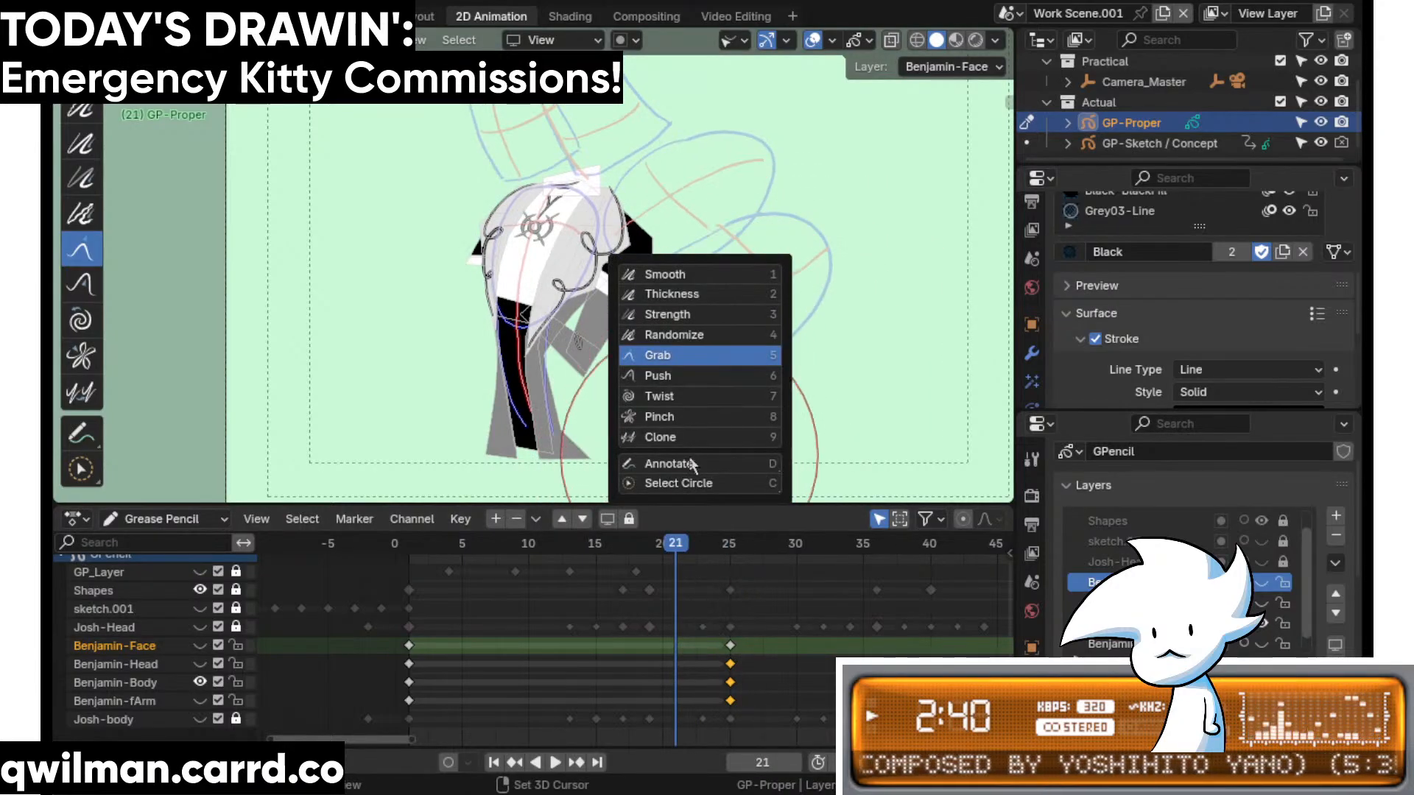
pyautogui.press('Tab')
pyautogui.hotkey('shift', 'space')
pyautogui.click(666, 598)
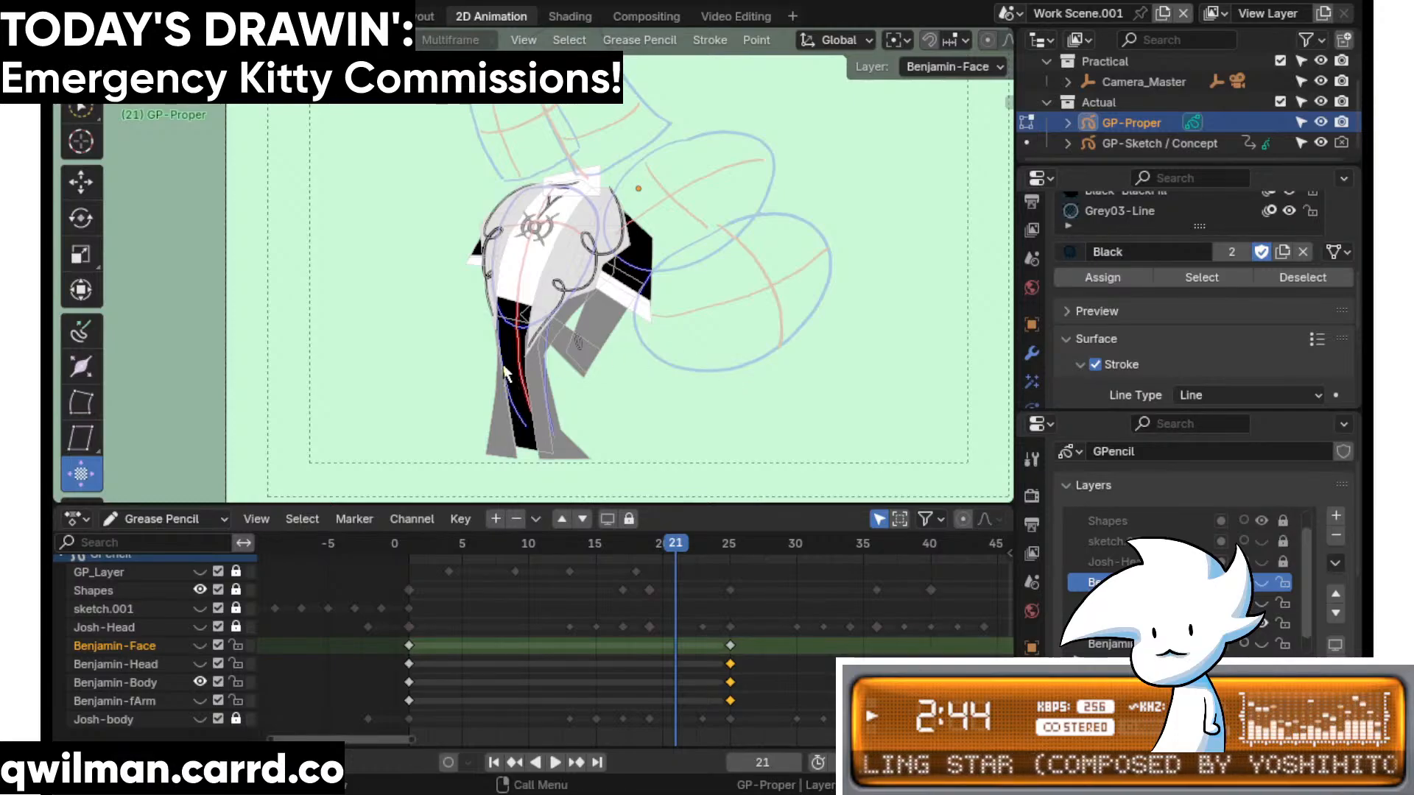
pyautogui.hotkey('shift', 'space')
pyautogui.click(637, 271)
pyautogui.moveTo(674, 342)
pyautogui.mouseDown()
pyautogui.moveTo(640, 373)
pyautogui.moveTo(673, 483)
pyautogui.mouseUp()
pyautogui.moveTo(670, 551)
pyautogui.mouseDown()
pyautogui.moveTo(648, 549)
pyautogui.moveTo(745, 555)
pyautogui.moveTo(646, 582)
pyautogui.moveTo(729, 578)
pyautogui.mouseUp()
pyautogui.hotkey('ctrl', 'z')
pyautogui.hotkey('ctrl', 'z')
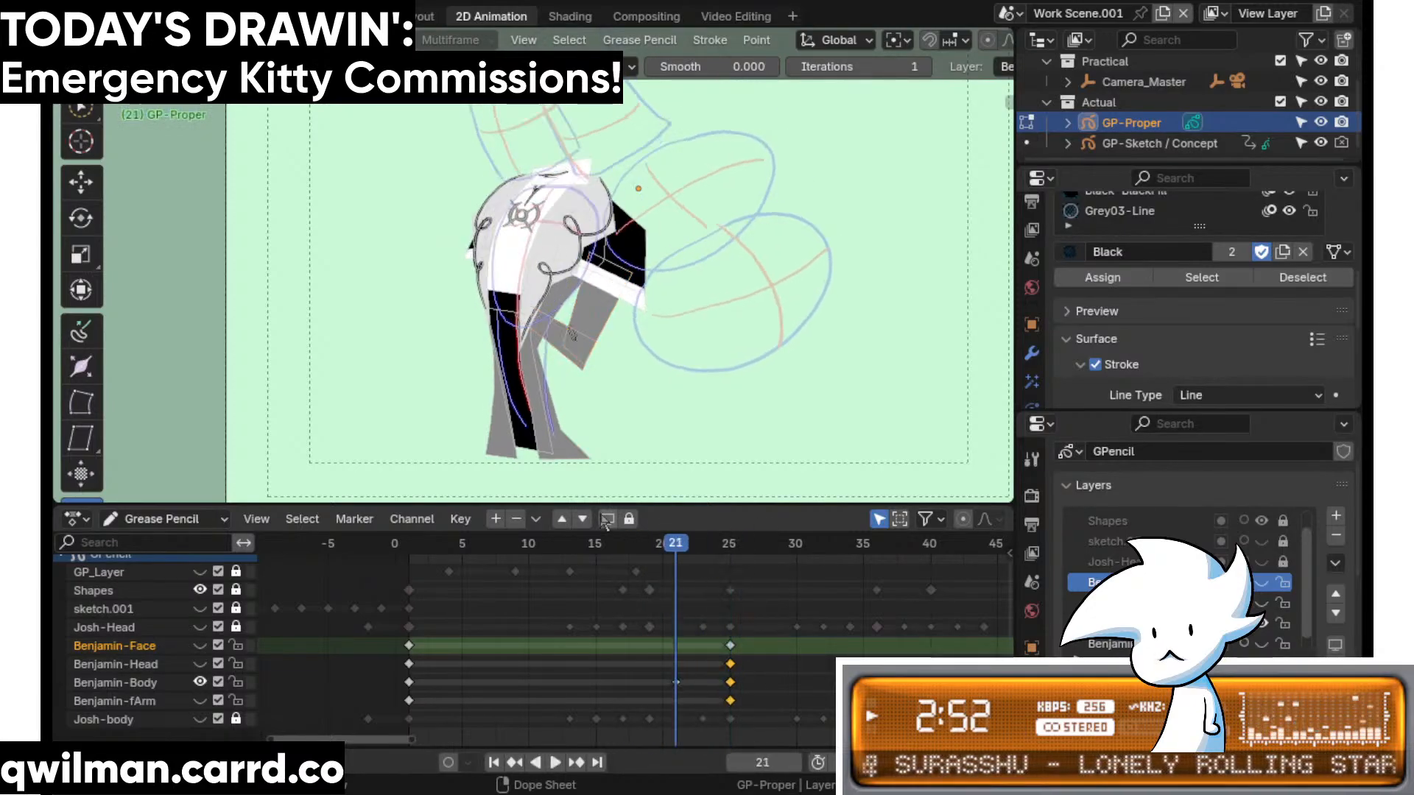
# - Return to frame 25, select the white neck fill above the neckline, and reshape its corners with the Grab brush
pyautogui.click(725, 551)
pyautogui.keyDown('shift'); pyautogui.moveTo(653, 343); pyautogui.dragTo(681, 428, button='middle'); pyautogui.keyUp('shift')
pyautogui.moveTo(682, 429)
pyautogui.keyDown('ctrl'); pyautogui.mouseDown(button='middle')
pyautogui.moveTo(695, 300)
pyautogui.moveTo(810, 203)
pyautogui.mouseUp(button='middle'); pyautogui.keyUp('ctrl')
pyautogui.keyDown('shift'); pyautogui.moveTo(810, 202); pyautogui.dragTo(755, 239, button='middle'); pyautogui.keyUp('shift')
pyautogui.press('w')
pyautogui.click(758, 223)
pyautogui.hotkey('ctrl', 'Tab')
pyautogui.hotkey('shift', 'space')
pyautogui.click(683, 225)
pyautogui.scroll(-2, 626, 247)
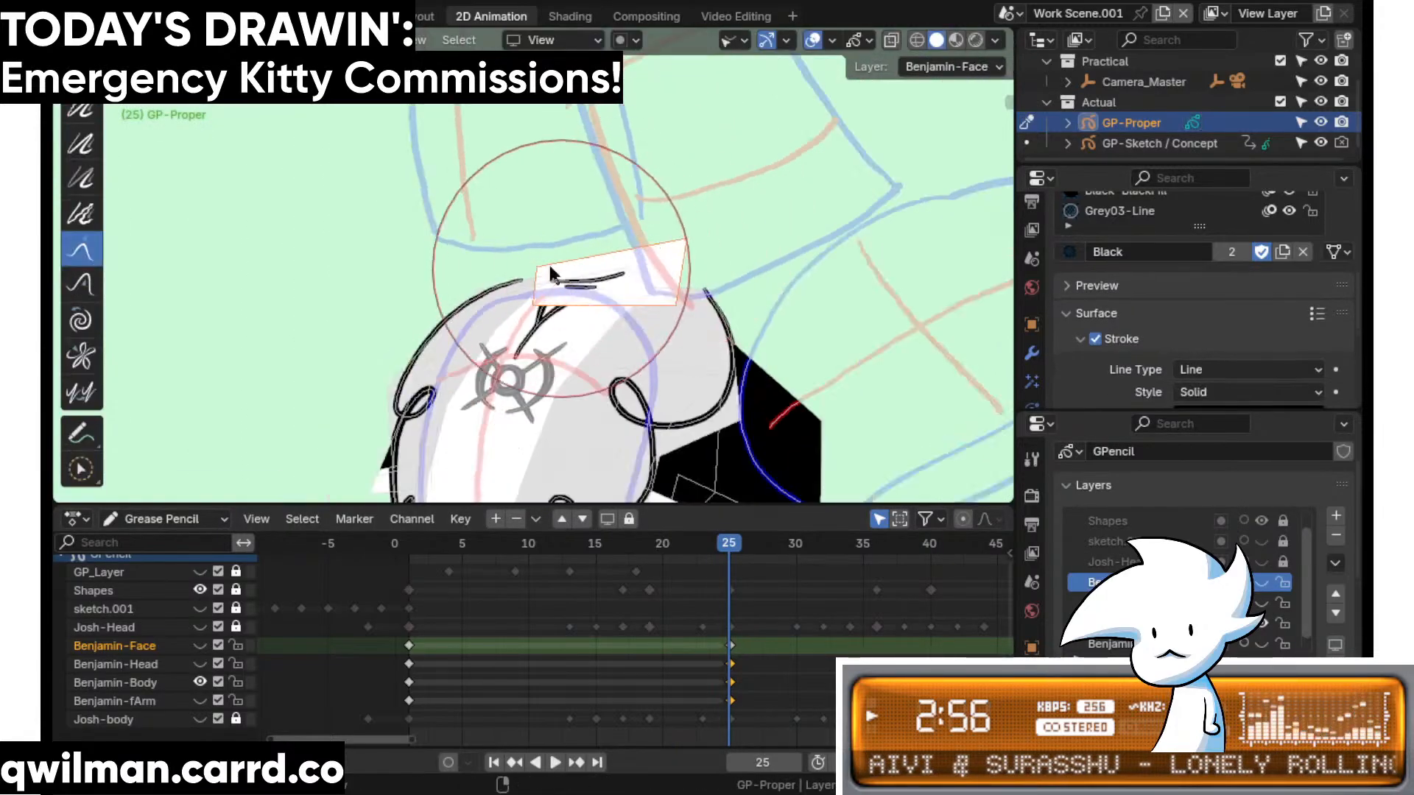
pyautogui.moveTo(541, 250); pyautogui.dragTo(537, 233)
pyautogui.moveTo(569, 319); pyautogui.dragTo(559, 313)
pyautogui.moveTo(679, 309); pyautogui.dragTo(665, 305)
# - Select the two short black lines on the neck and shift them up and inward with the Grab brush
pyautogui.scroll(6, 696, 296)
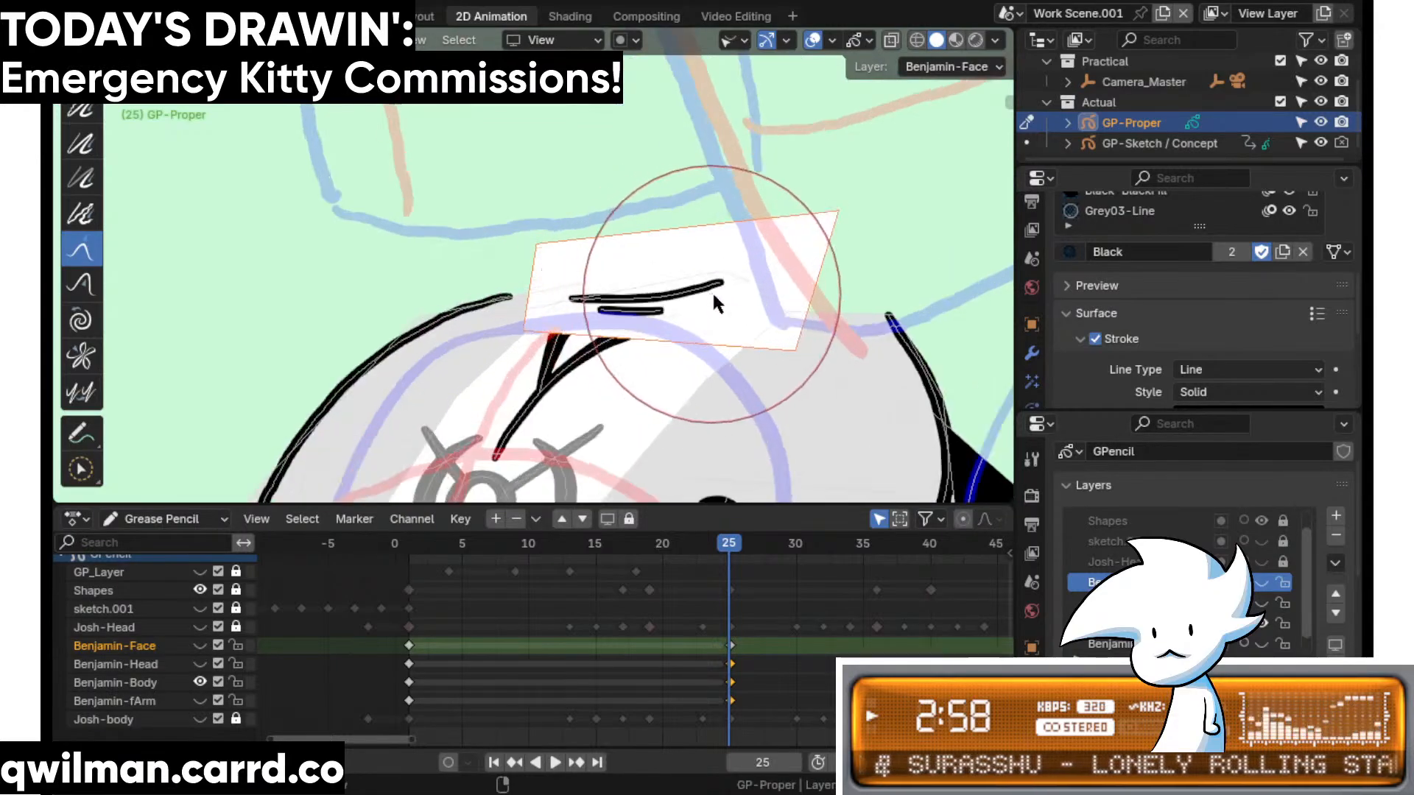
pyautogui.press('w')
pyautogui.scroll(2, 783, 343)
pyautogui.click(785, 347)
pyautogui.scroll(-5, 773, 342)
pyautogui.hotkey('shift', 'space')
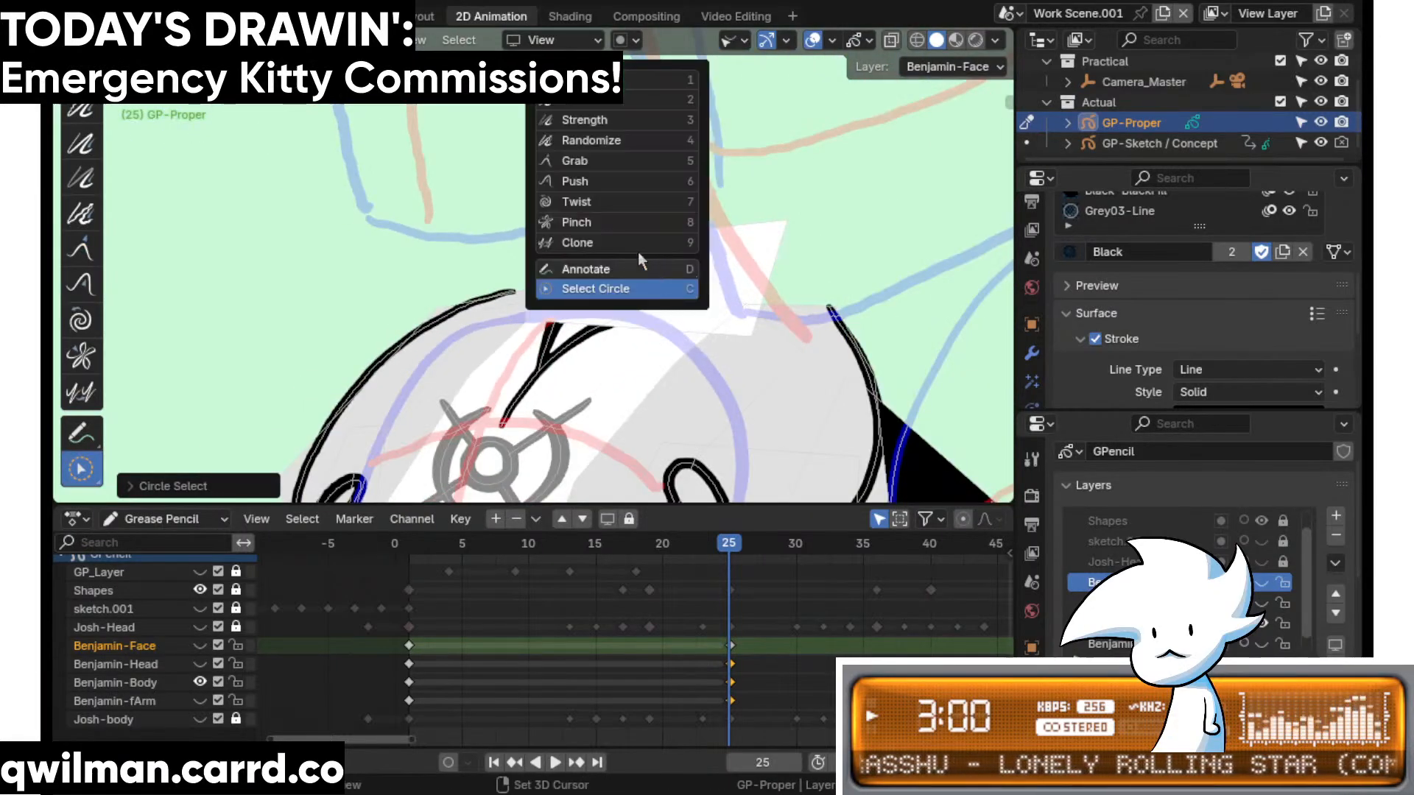
pyautogui.click(604, 157)
pyautogui.scroll(-2, 600, 250)
pyautogui.moveTo(592, 291); pyautogui.dragTo(581, 277)
pyautogui.scroll(3, 529, 208)
pyautogui.moveTo(510, 227); pyautogui.dragTo(519, 189)
pyautogui.moveTo(661, 229); pyautogui.dragTo(640, 229)
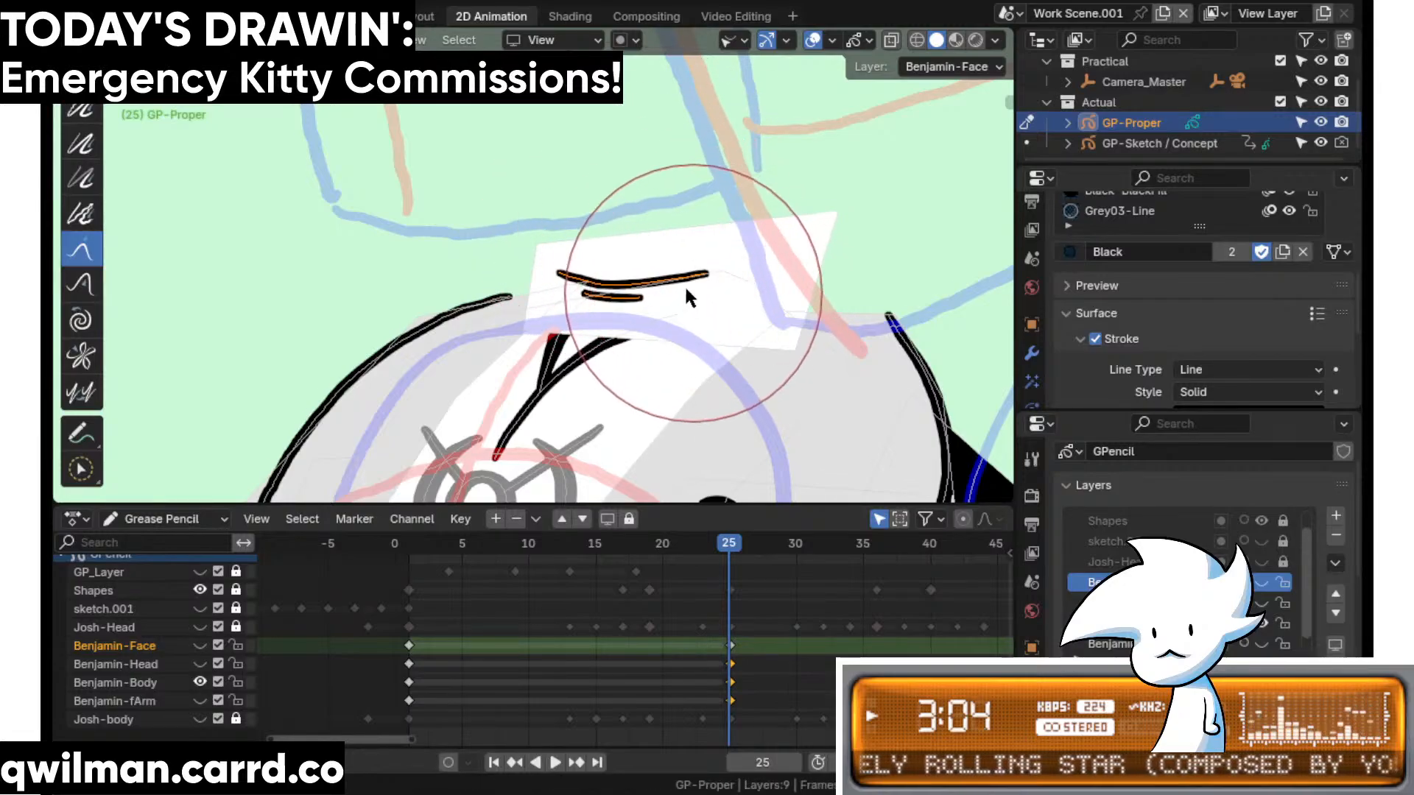
# - Reshape the long and short neck lines individually with the Grab brush so that they curve around the neck
pyautogui.scroll(3, 612, 274)
pyautogui.scroll(2, 669, 306)
pyautogui.press('w')
pyautogui.click(713, 340)
pyautogui.hotkey('shift', 'space')
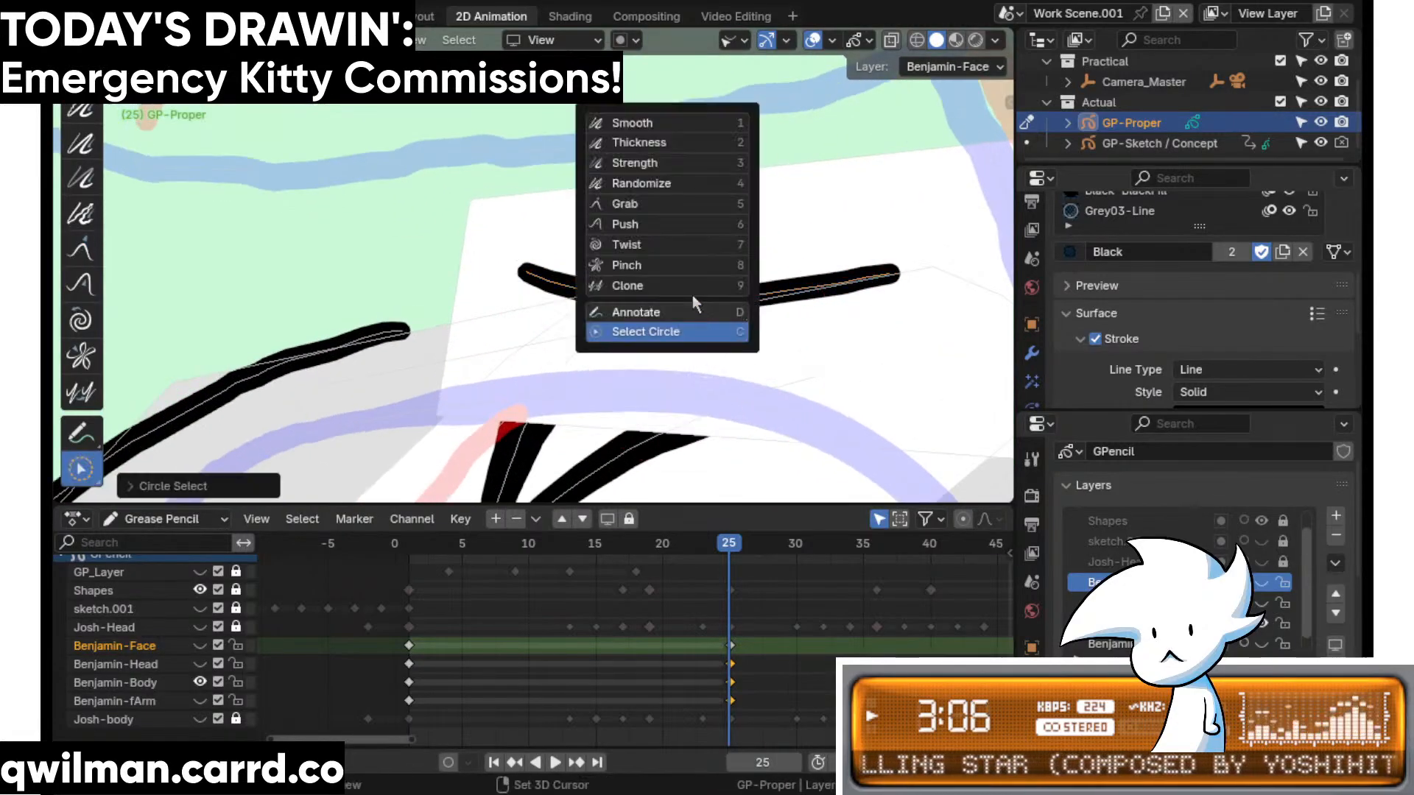
pyautogui.click(639, 204)
pyautogui.moveTo(549, 258); pyautogui.dragTo(546, 262)
pyautogui.scroll(-3, 693, 271)
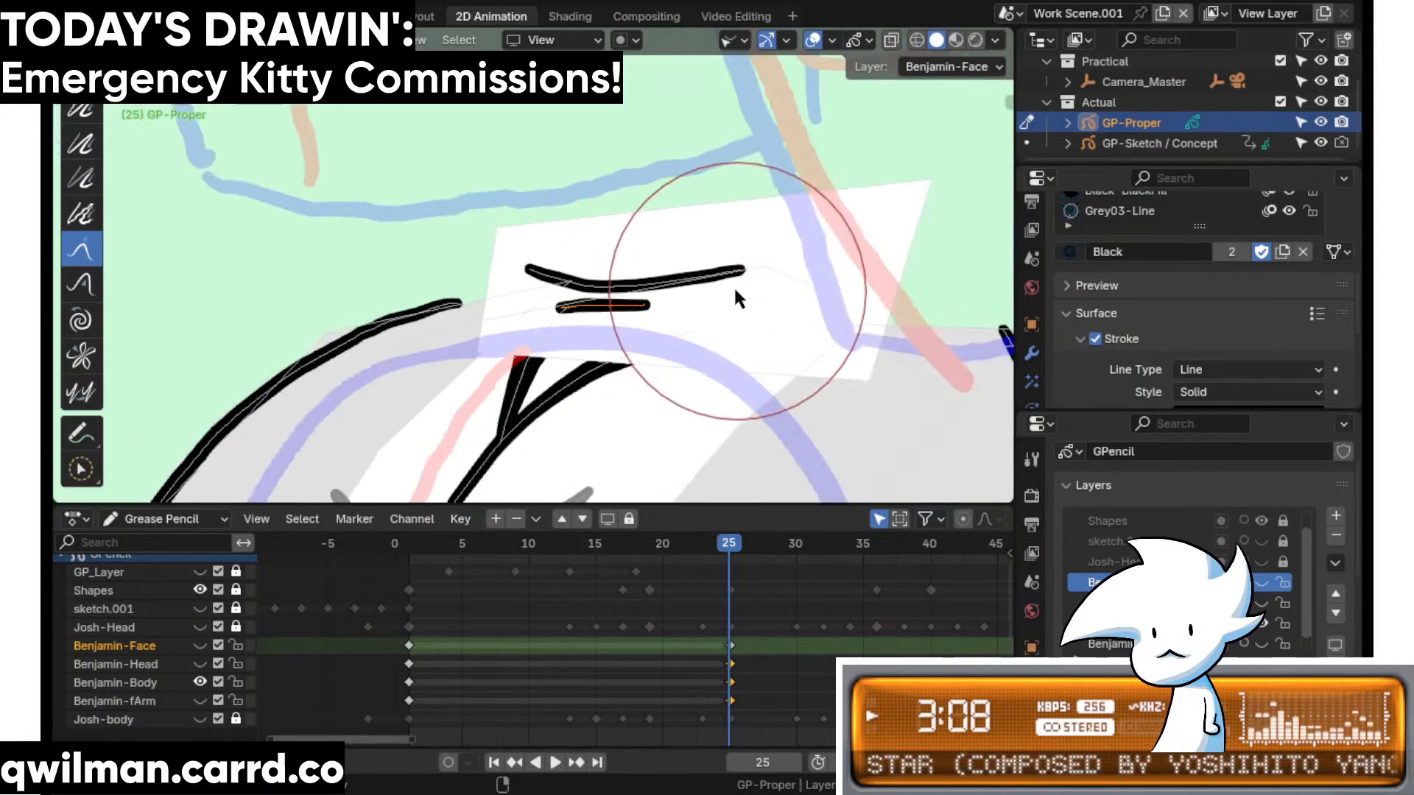
pyautogui.moveTo(711, 277); pyautogui.dragTo(716, 297)
pyautogui.scroll(3, 632, 277)
pyautogui.moveTo(555, 253); pyautogui.dragTo(643, 304)
# - Select the long and short neck lines in turn and even out their curves with the Smooth brush
pyautogui.scroll(1, 589, 285)
pyautogui.press('w')
pyautogui.click(530, 275)
pyautogui.hotkey('shift', 'space')
pyautogui.click(553, 31)
pyautogui.scroll(-3, 616, 291)
pyautogui.click(645, 310)
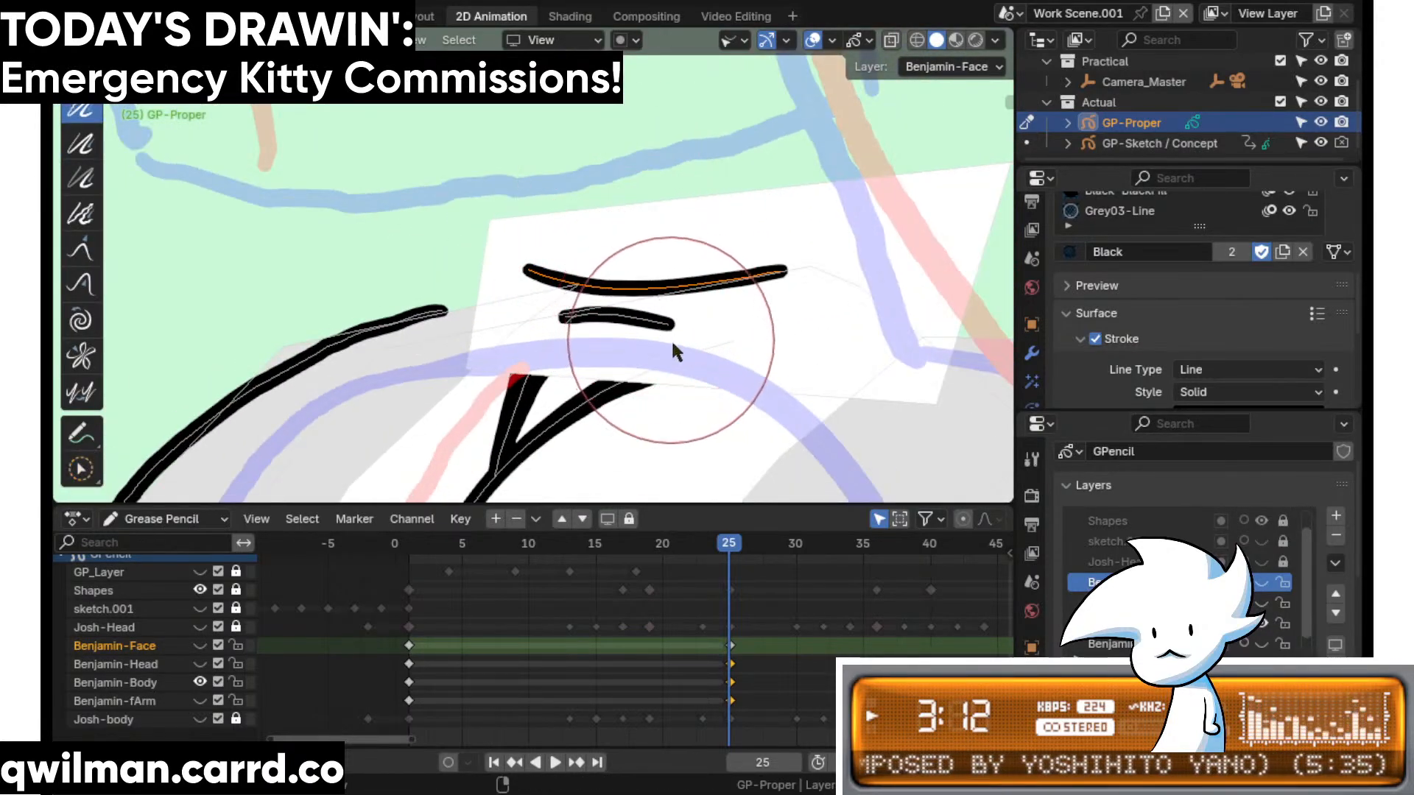
pyautogui.scroll(3, 670, 339)
pyautogui.hotkey('shift', 'space')
pyautogui.click(634, 110)
pyautogui.scroll(-3, 585, 207)
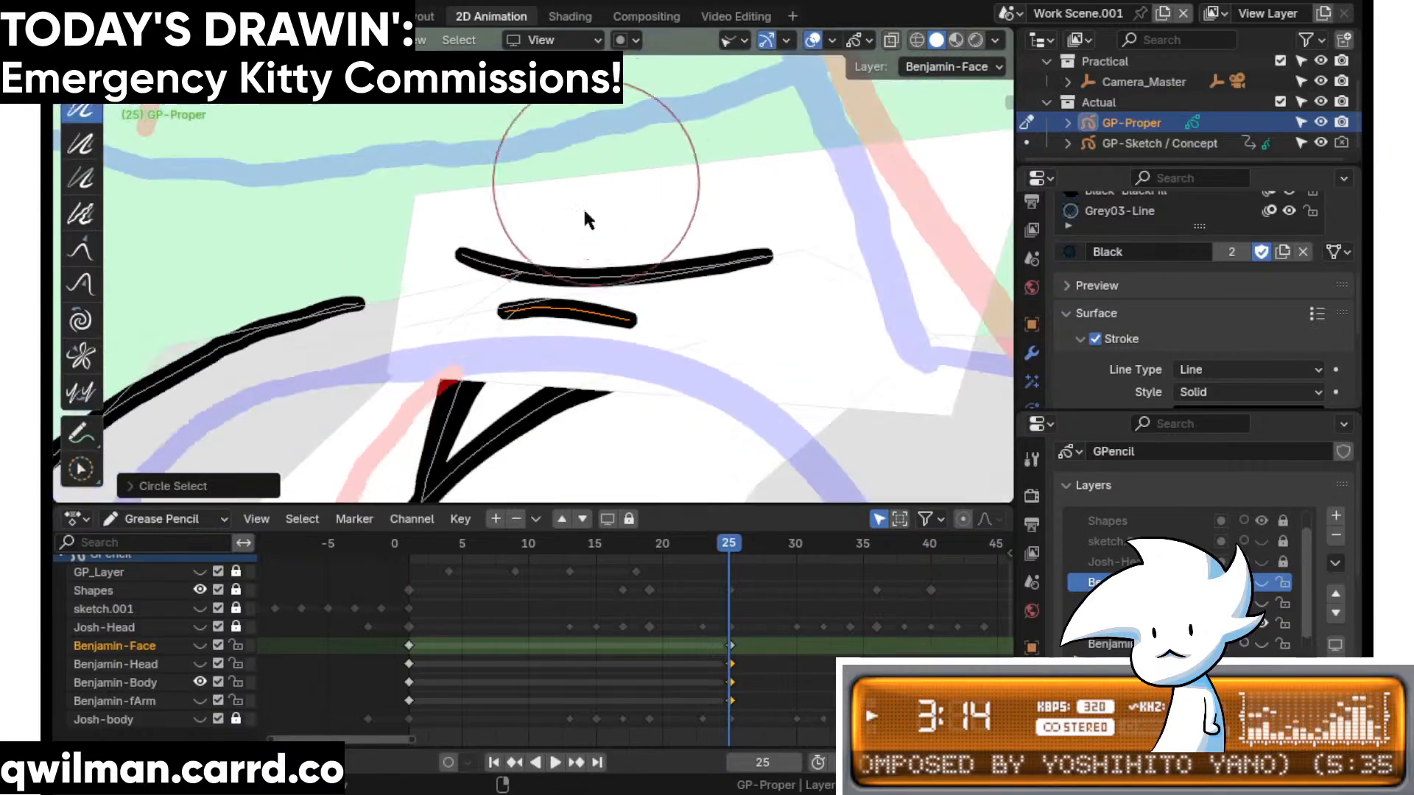
pyautogui.moveTo(522, 344)
pyautogui.mouseDown()
pyautogui.moveTo(556, 323)
pyautogui.moveTo(604, 327)
pyautogui.mouseUp()
# - Scrub and play the frames around frame 25 to check the adjusted pose, and save the file
pyautogui.scroll(-6, 728, 465)
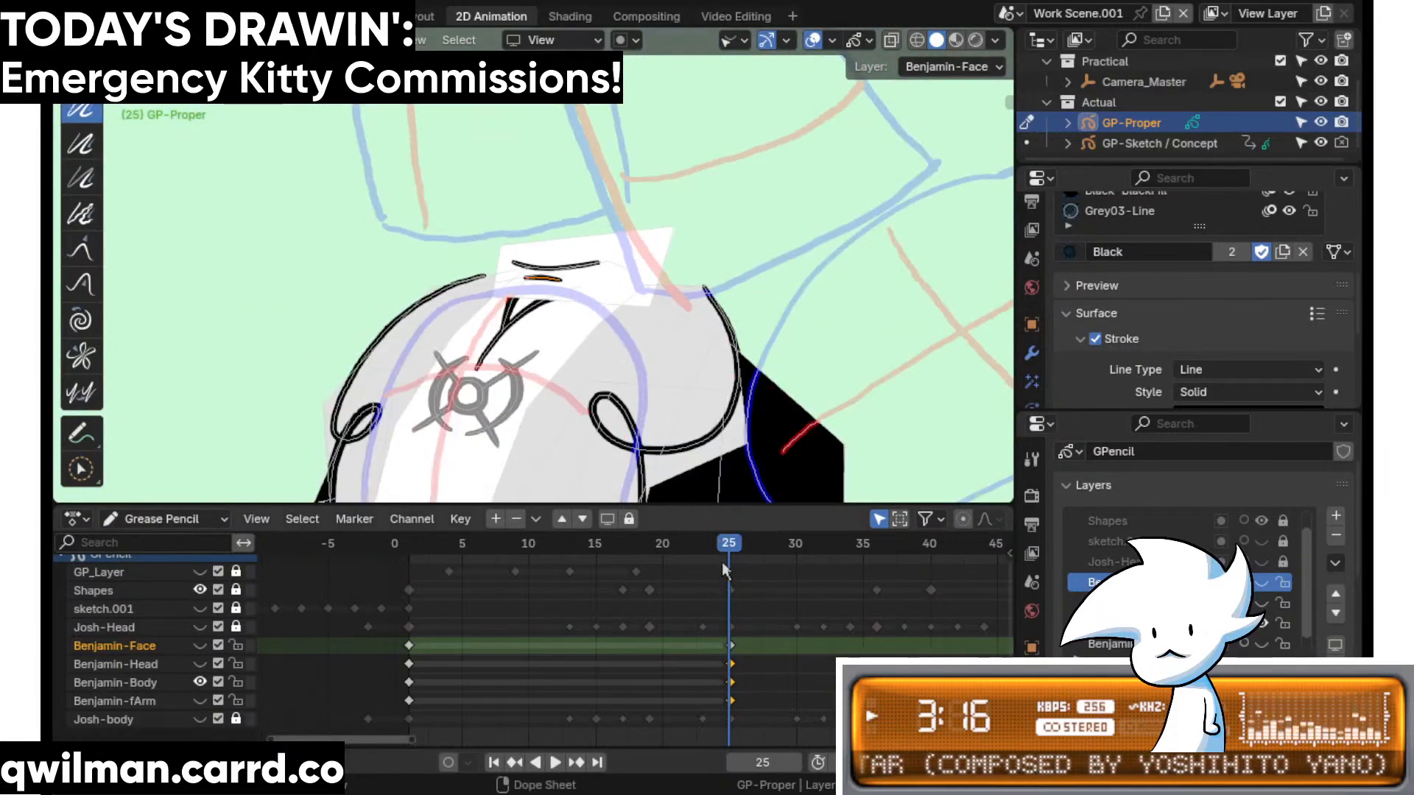
pyautogui.moveTo(721, 554); pyautogui.dragTo(687, 559)
pyautogui.press('space')
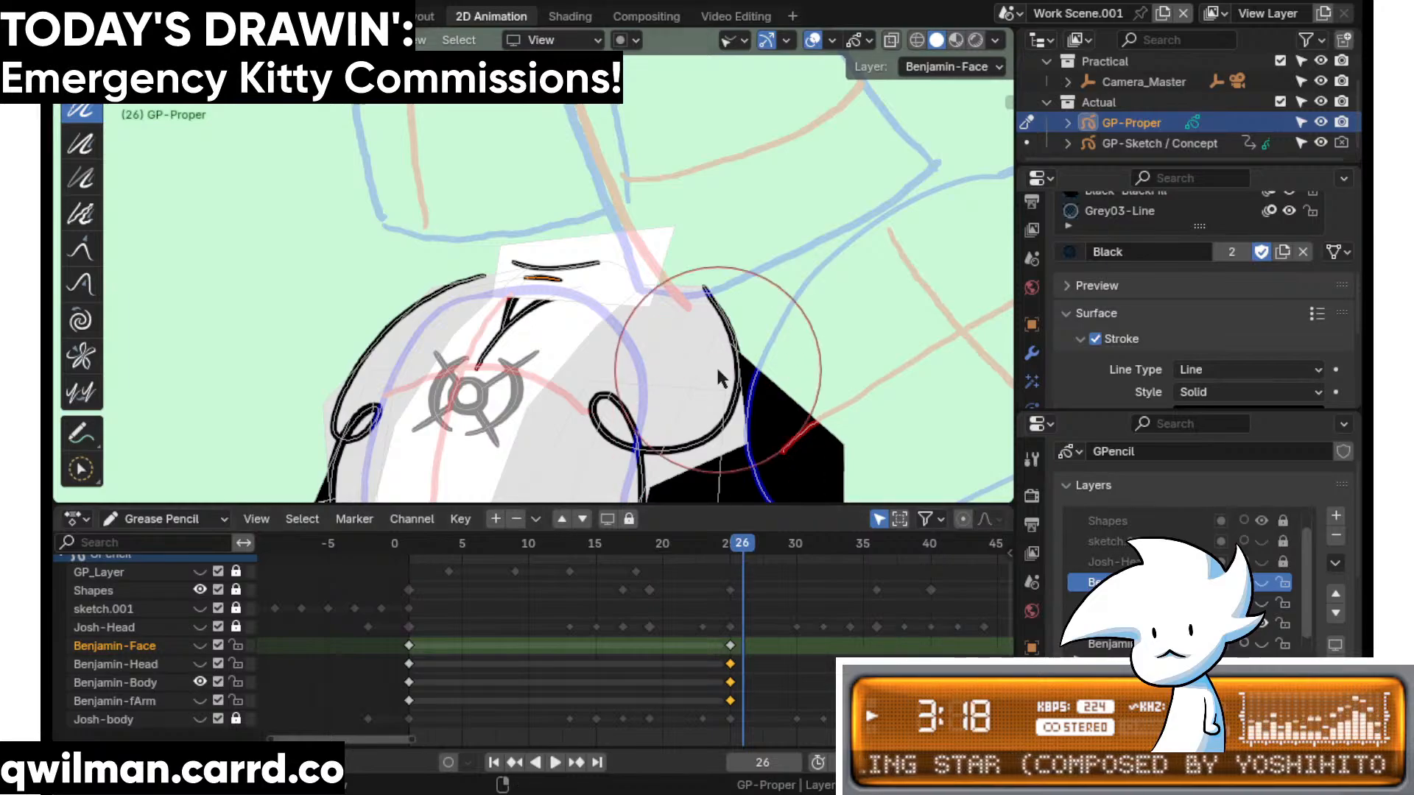
pyautogui.hotkey('ctrl', 's')
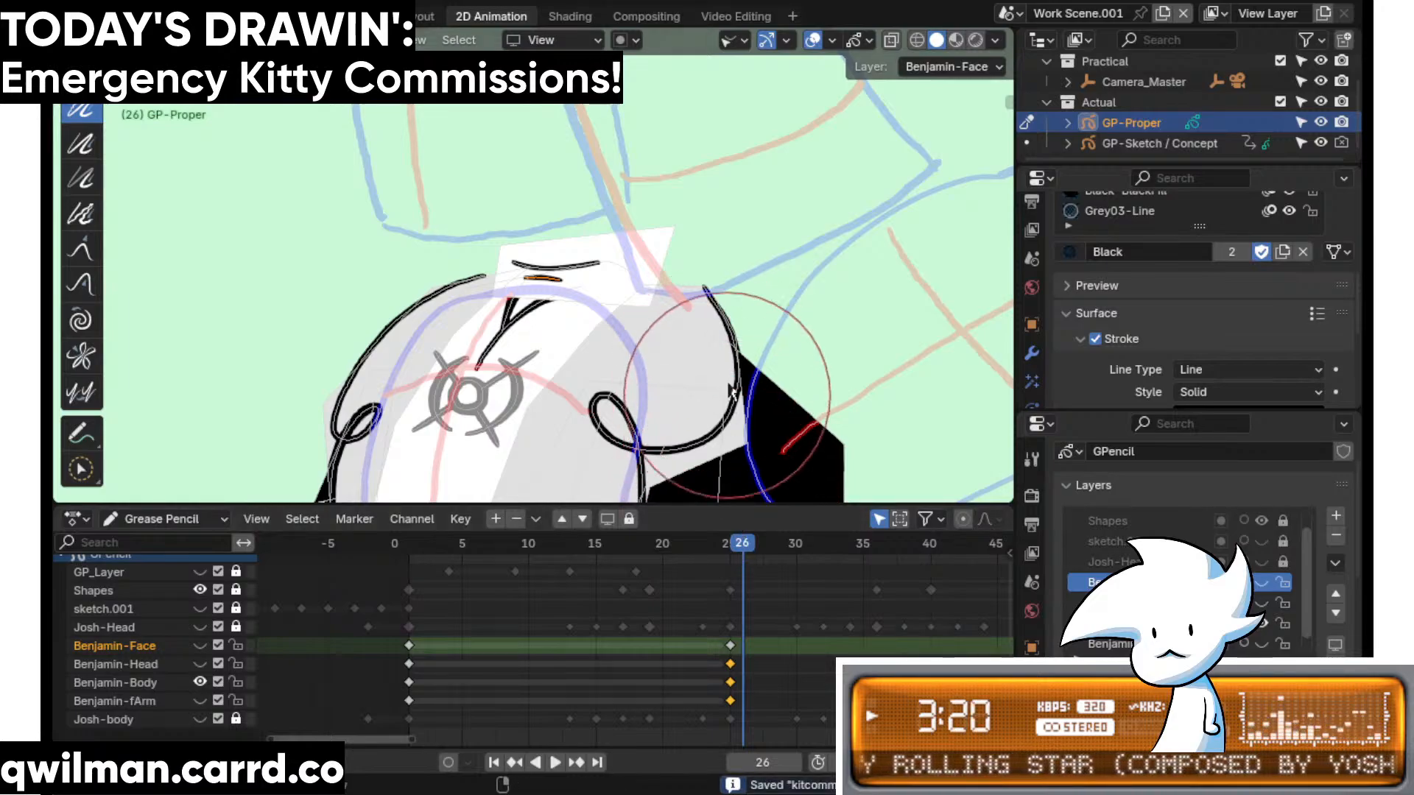
# - Lock the Benjamin-Body layer, show the Benjamin-Head and Benjamin-Face layers, and return to frame 25
pyautogui.scroll(-3, 733, 471)
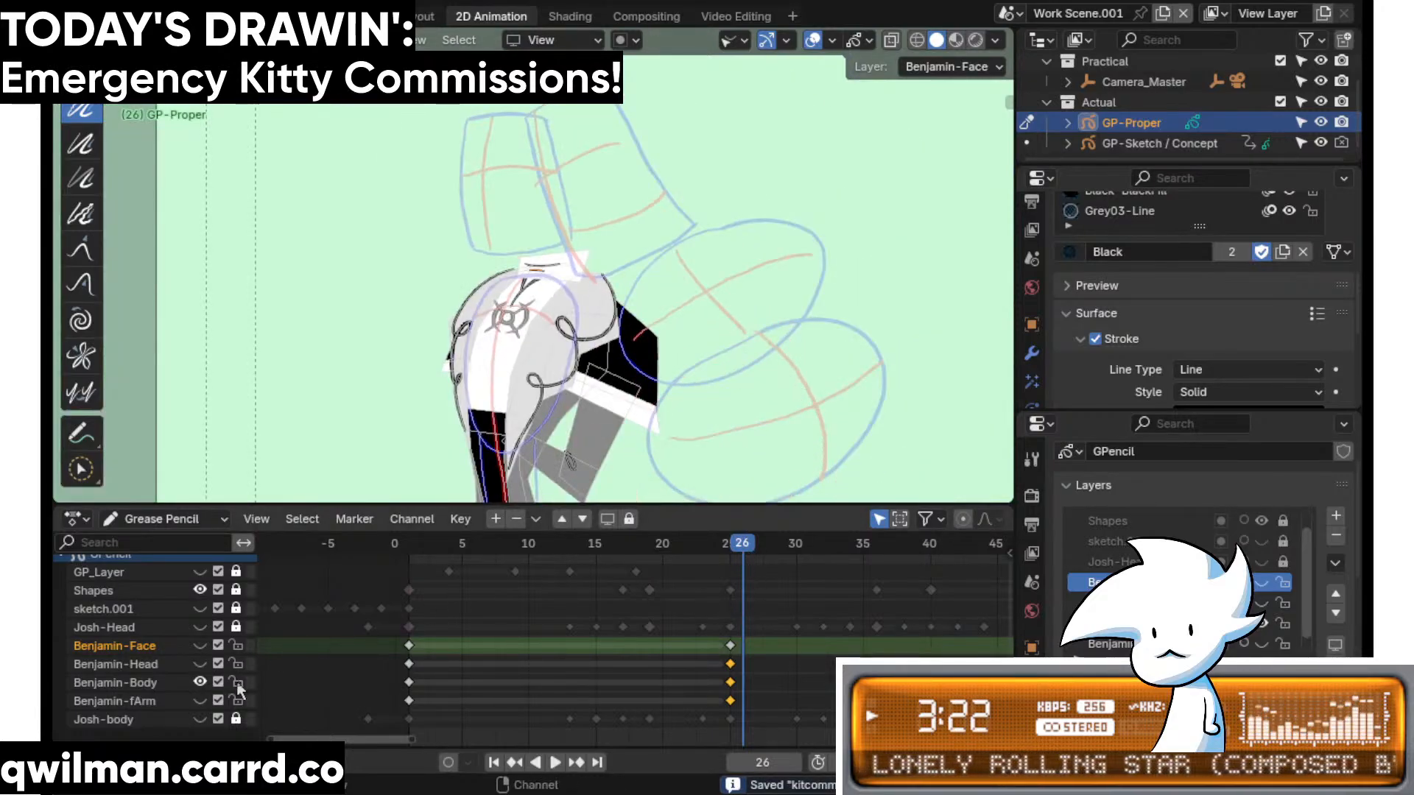
pyautogui.click(198, 665)
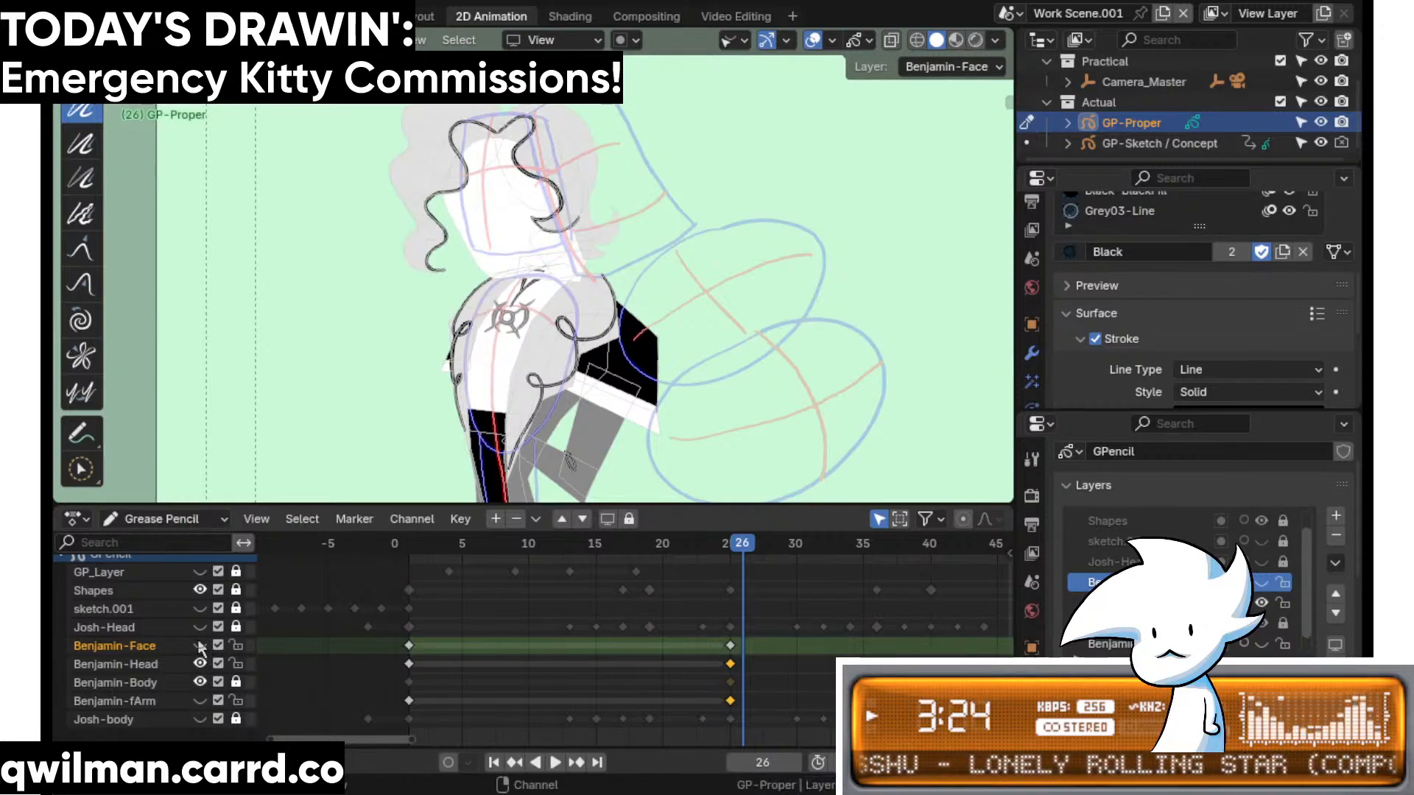
pyautogui.click(199, 645)
pyautogui.moveTo(742, 545); pyautogui.dragTo(737, 543)
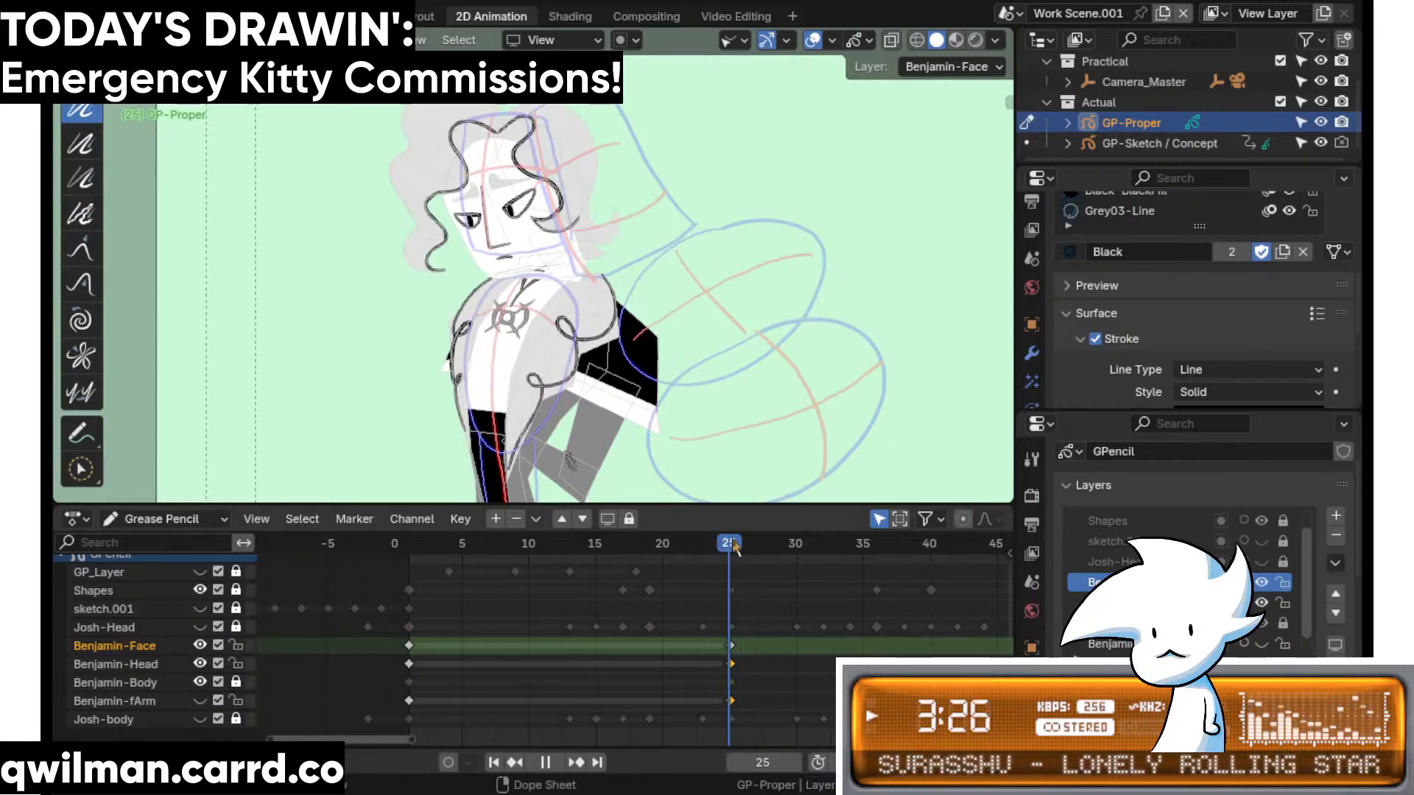
pyautogui.press('space')
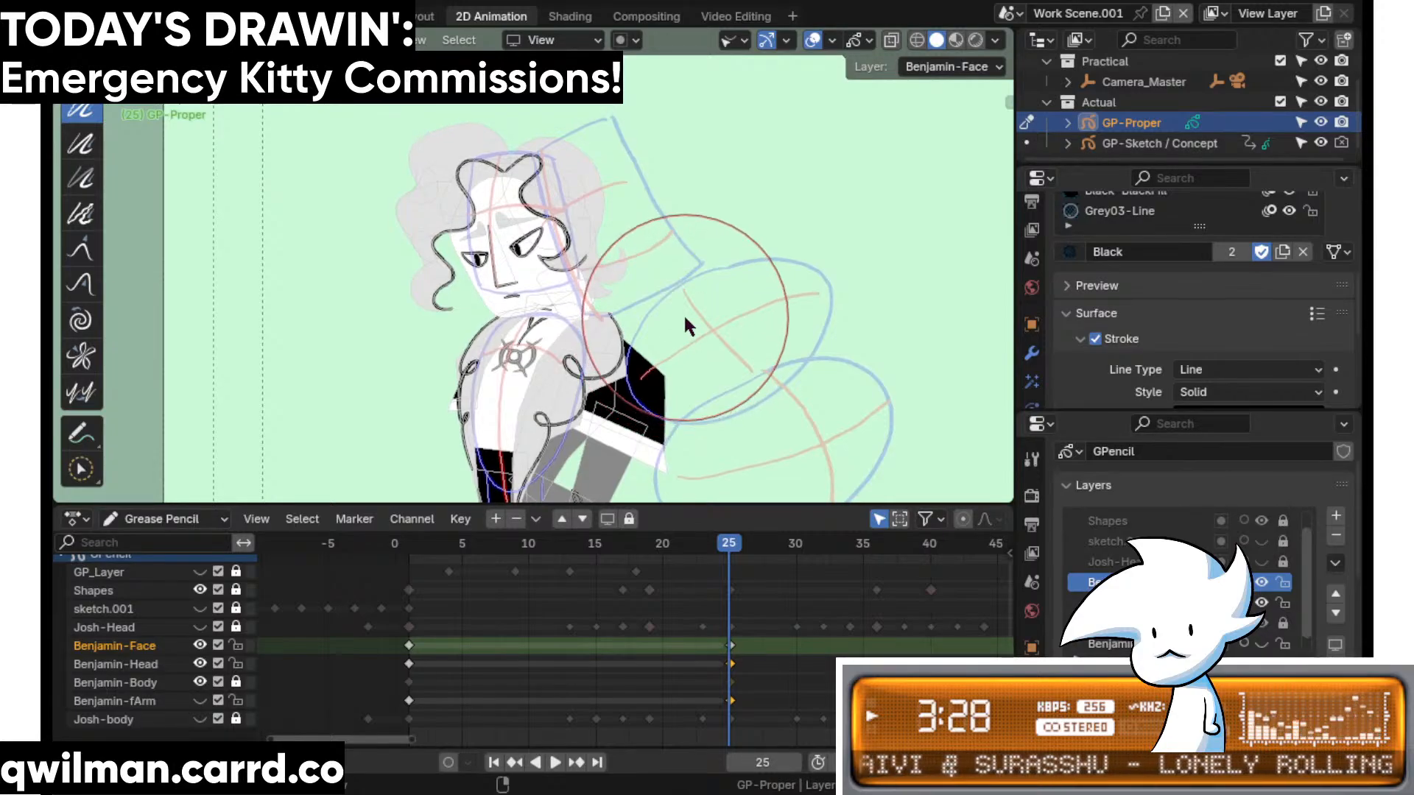
# - In Edit Mode, rotate all of Benjamin's head and face strokes clockwise and move them up onto the head guide
pyautogui.press('Tab')
pyautogui.hotkey('shift', 'space')
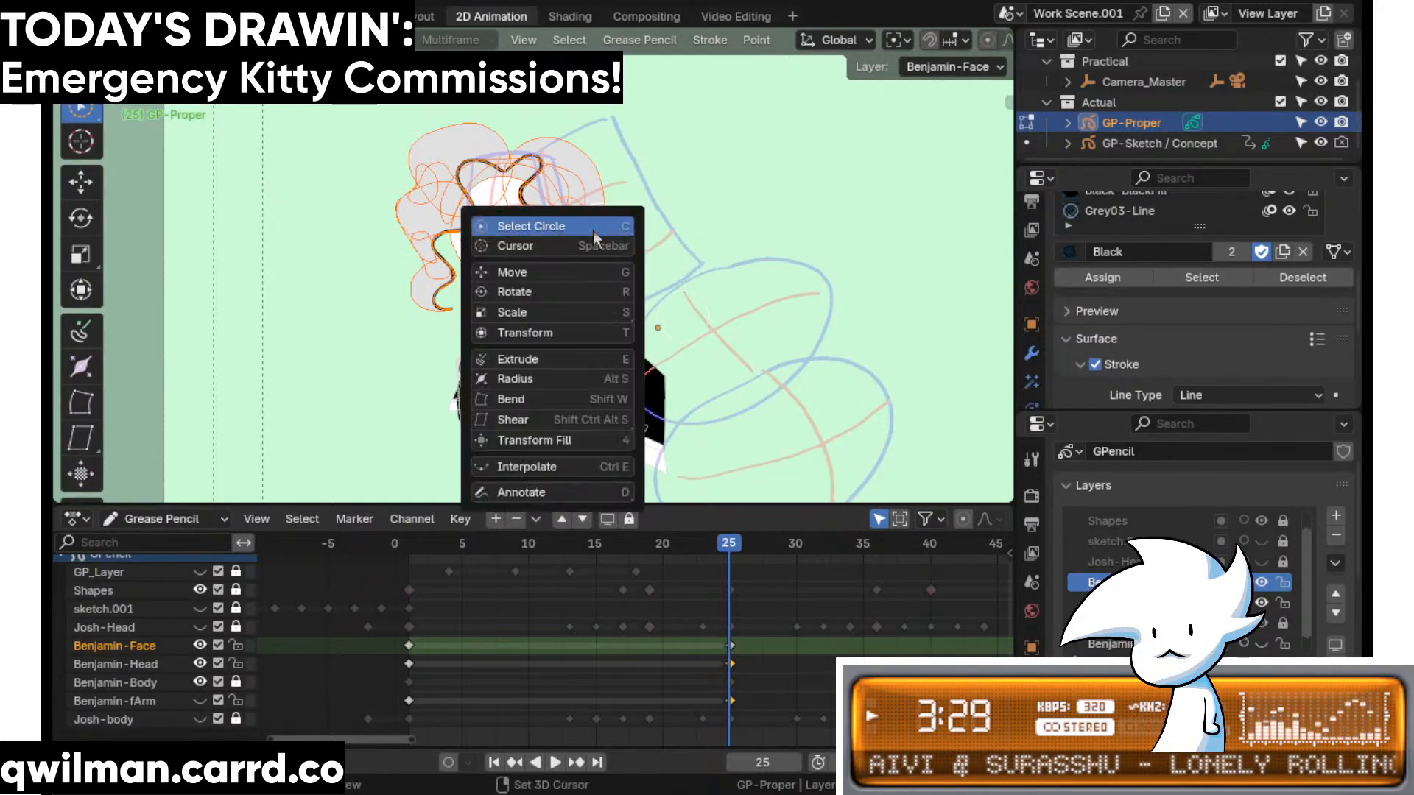
pyautogui.click(554, 290)
pyautogui.moveTo(591, 190); pyautogui.dragTo(620, 218)
pyautogui.hotkey('shift', 'space')
pyautogui.click(564, 189)
pyautogui.moveTo(525, 223); pyautogui.dragTo(526, 182)
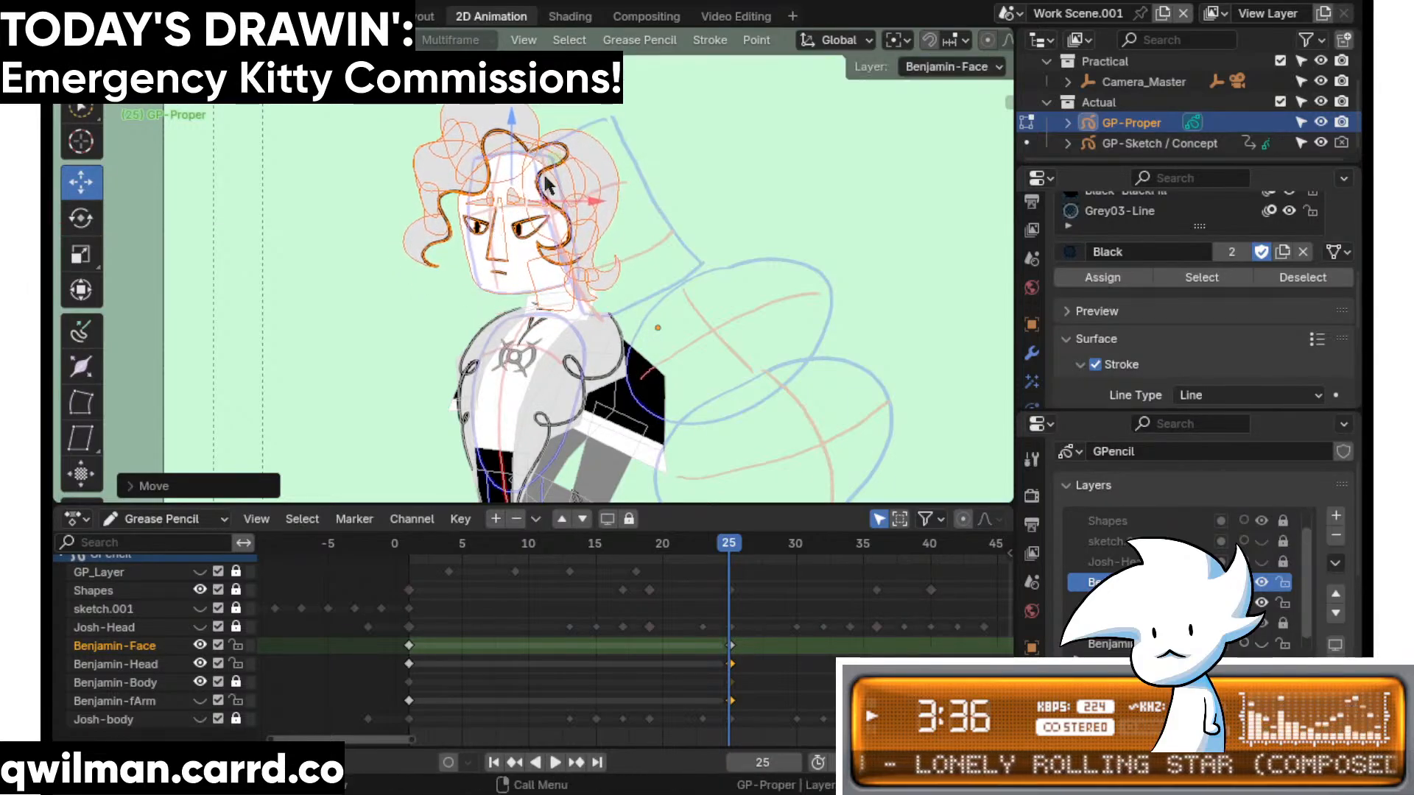
# - Duplicate the Benjamin-Face and Benjamin-Head keyframes from frame 25 to frame 23
pyautogui.scroll(4, 578, 305)
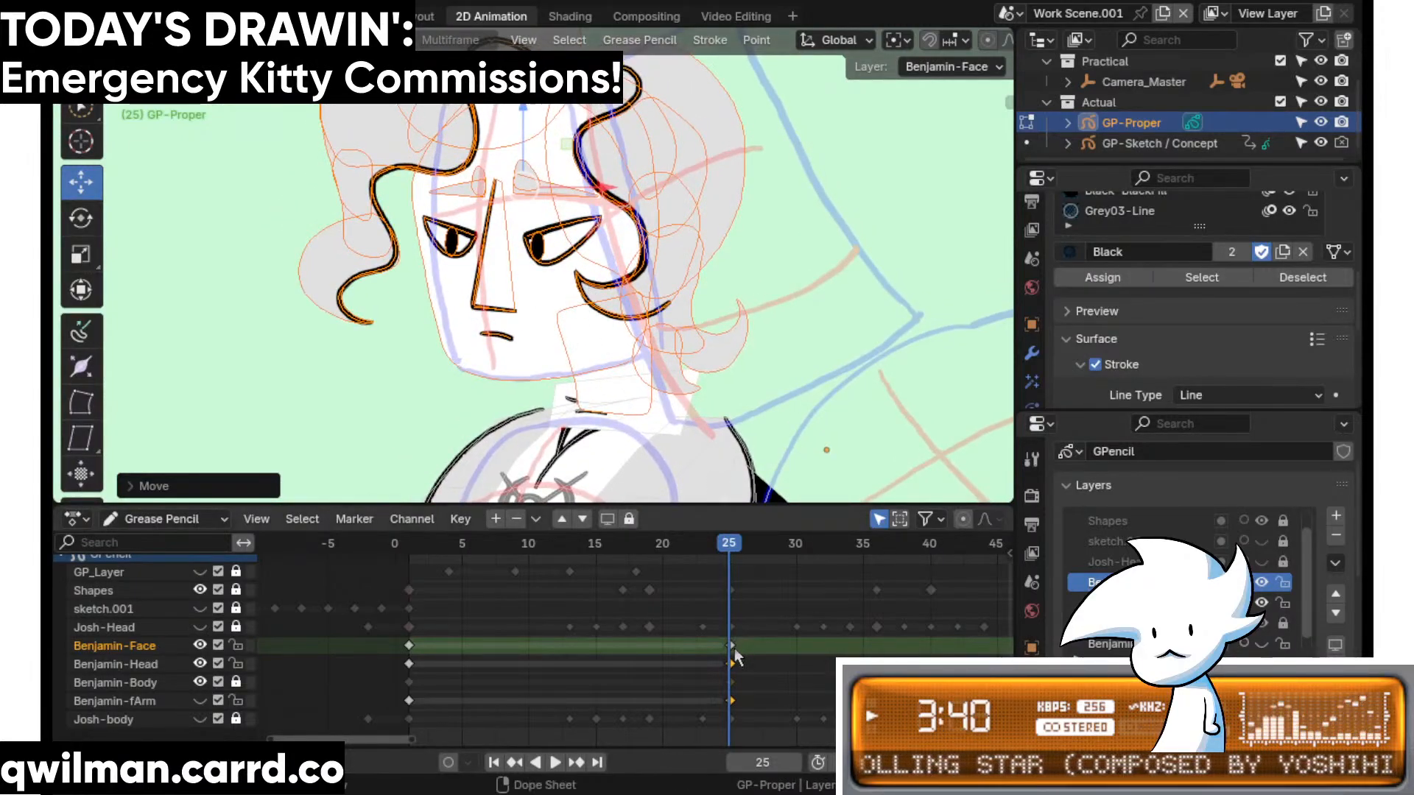
pyautogui.moveTo(745, 642); pyautogui.dragTo(729, 675)
pyautogui.press('q')
pyautogui.click(714, 601)
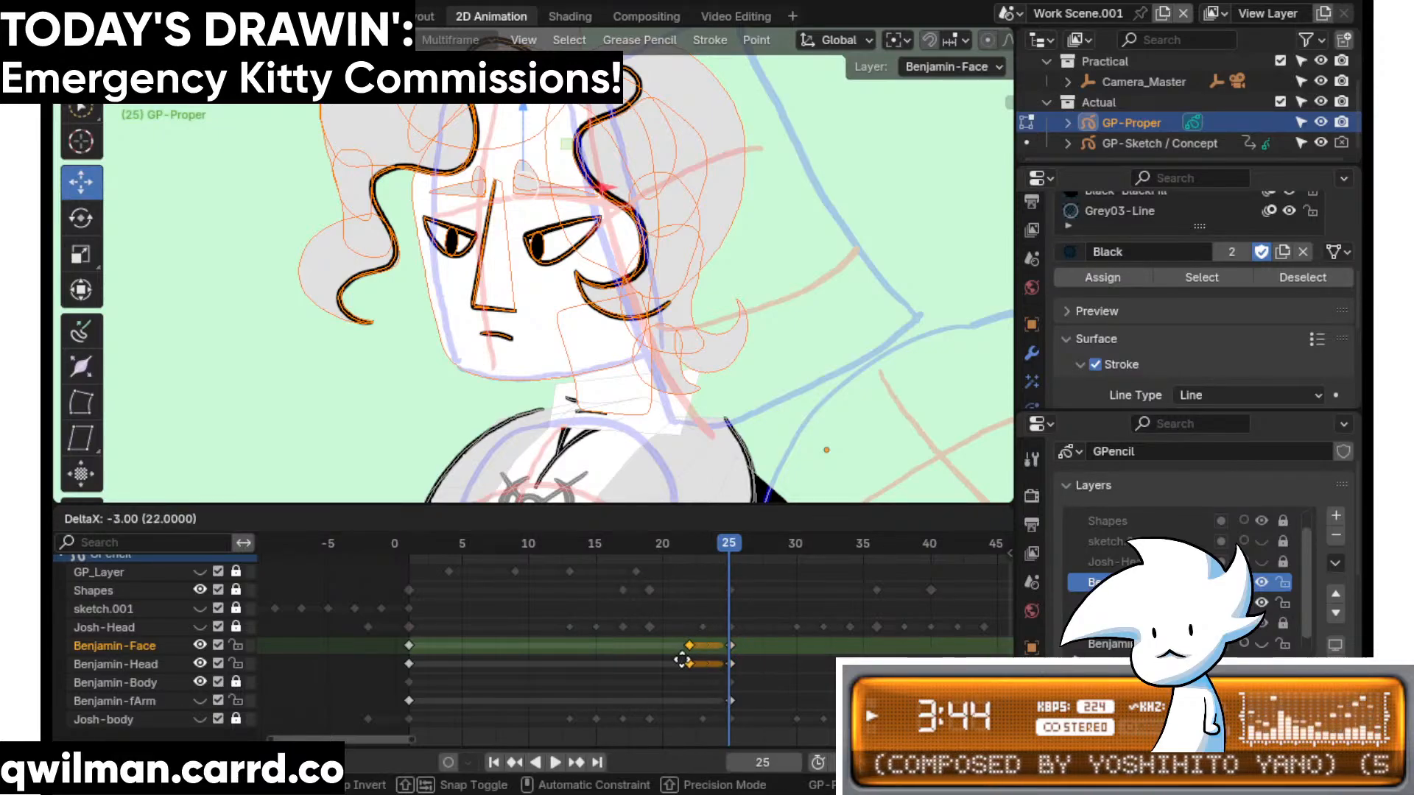
pyautogui.click(696, 637)
# - Circle-select only the facial features at frame 25: the eyebrows, eyes, nose and mouth
pyautogui.keyDown('shift'); pyautogui.moveTo(566, 254); pyautogui.dragTo(608, 285, button='middle'); pyautogui.keyUp('shift')
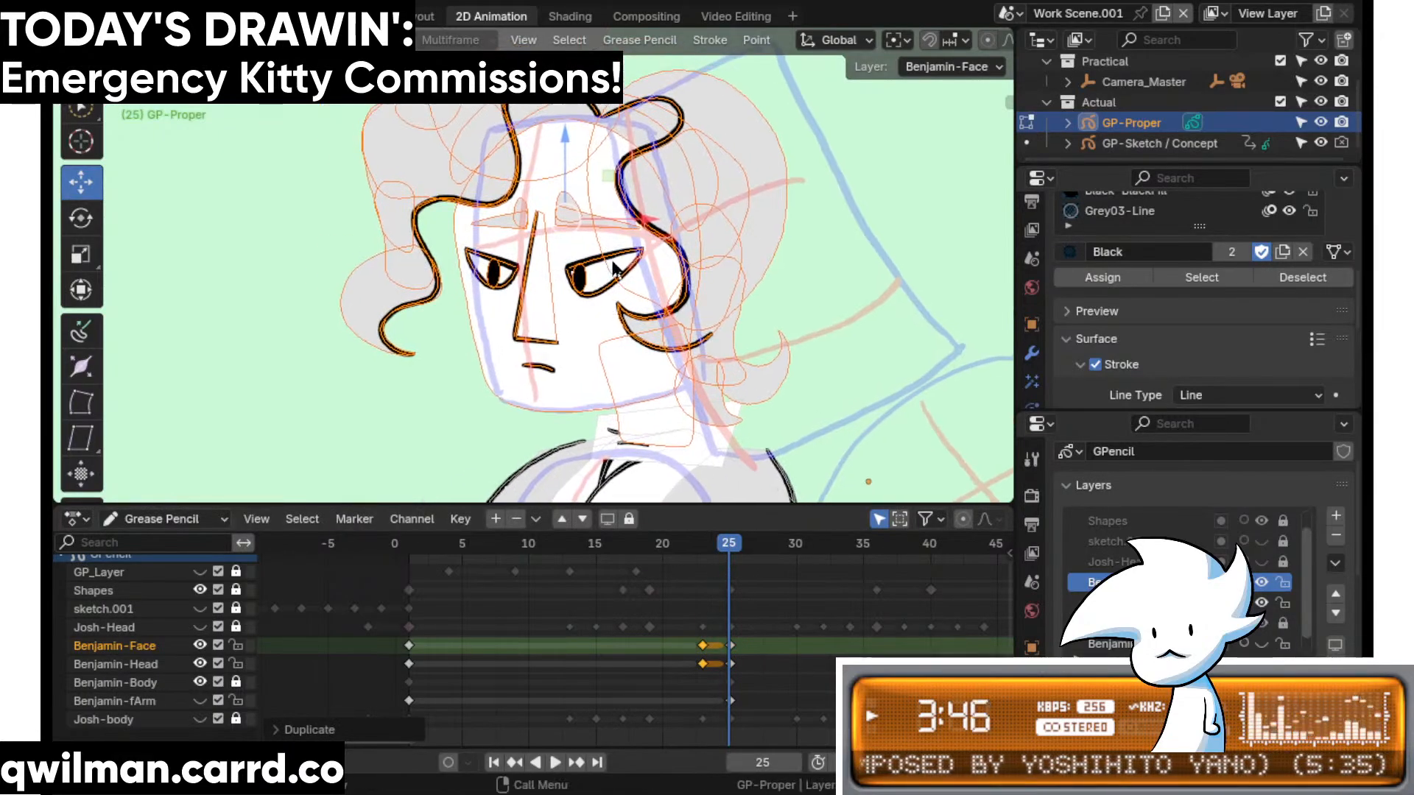
pyautogui.scroll(2, 614, 269)
pyautogui.press('q')
pyautogui.click(567, 140)
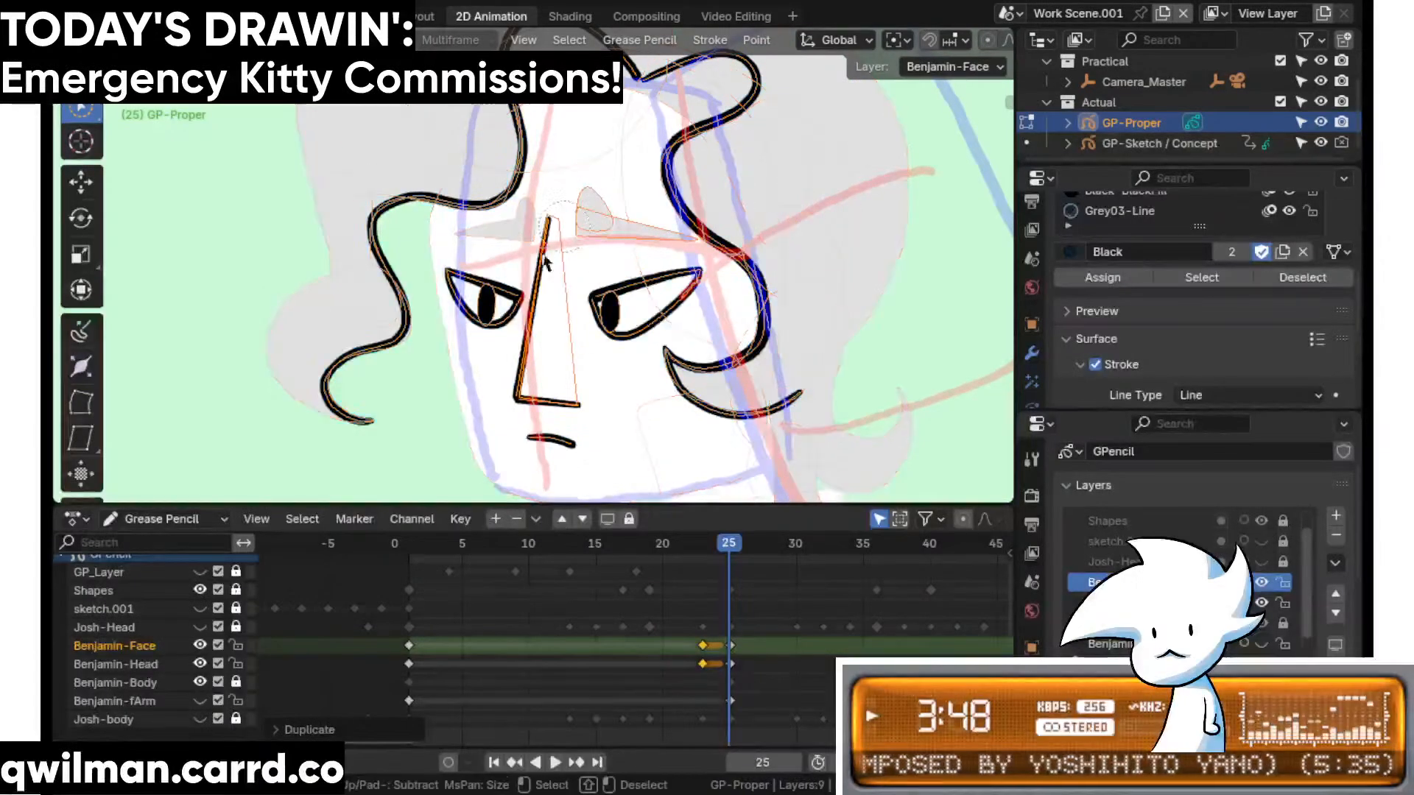
pyautogui.rightClick(586, 376)
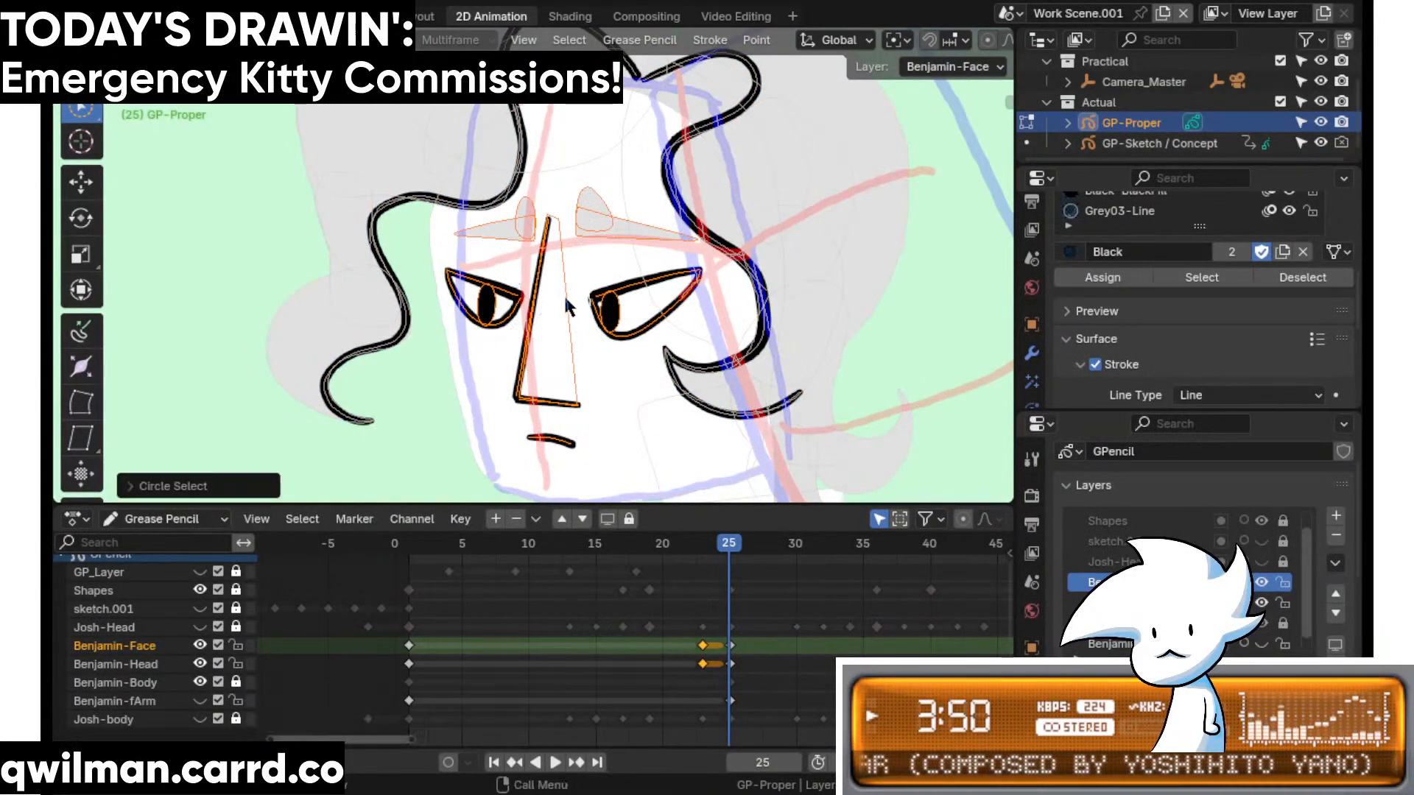
# - Add the front hair line and the grey hair shapes on the left side of the face to the selection
pyautogui.keyDown('shift'); pyautogui.moveTo(576, 286); pyautogui.dragTo(576, 344, button='middle'); pyautogui.keyUp('shift')
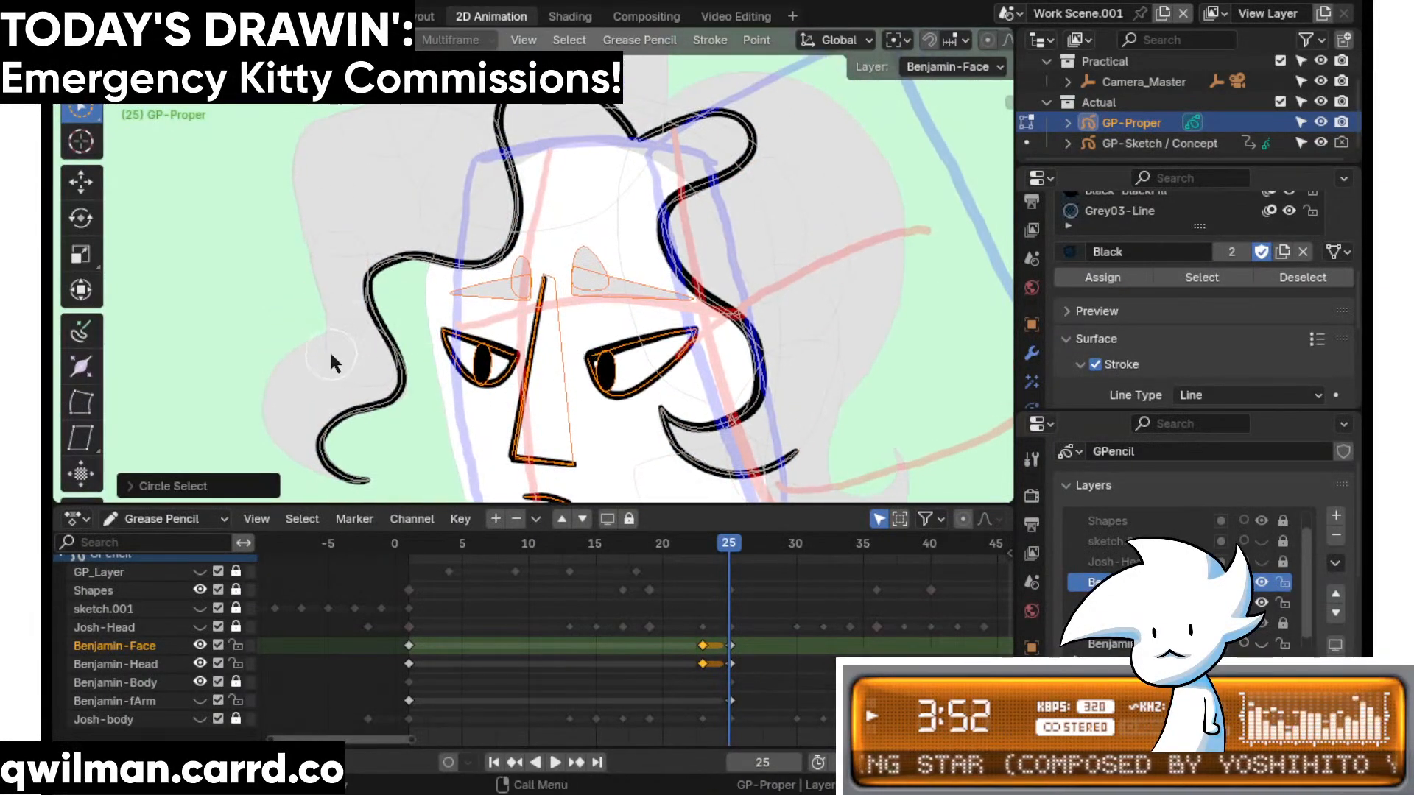
pyautogui.moveTo(330, 351); pyautogui.dragTo(360, 259)
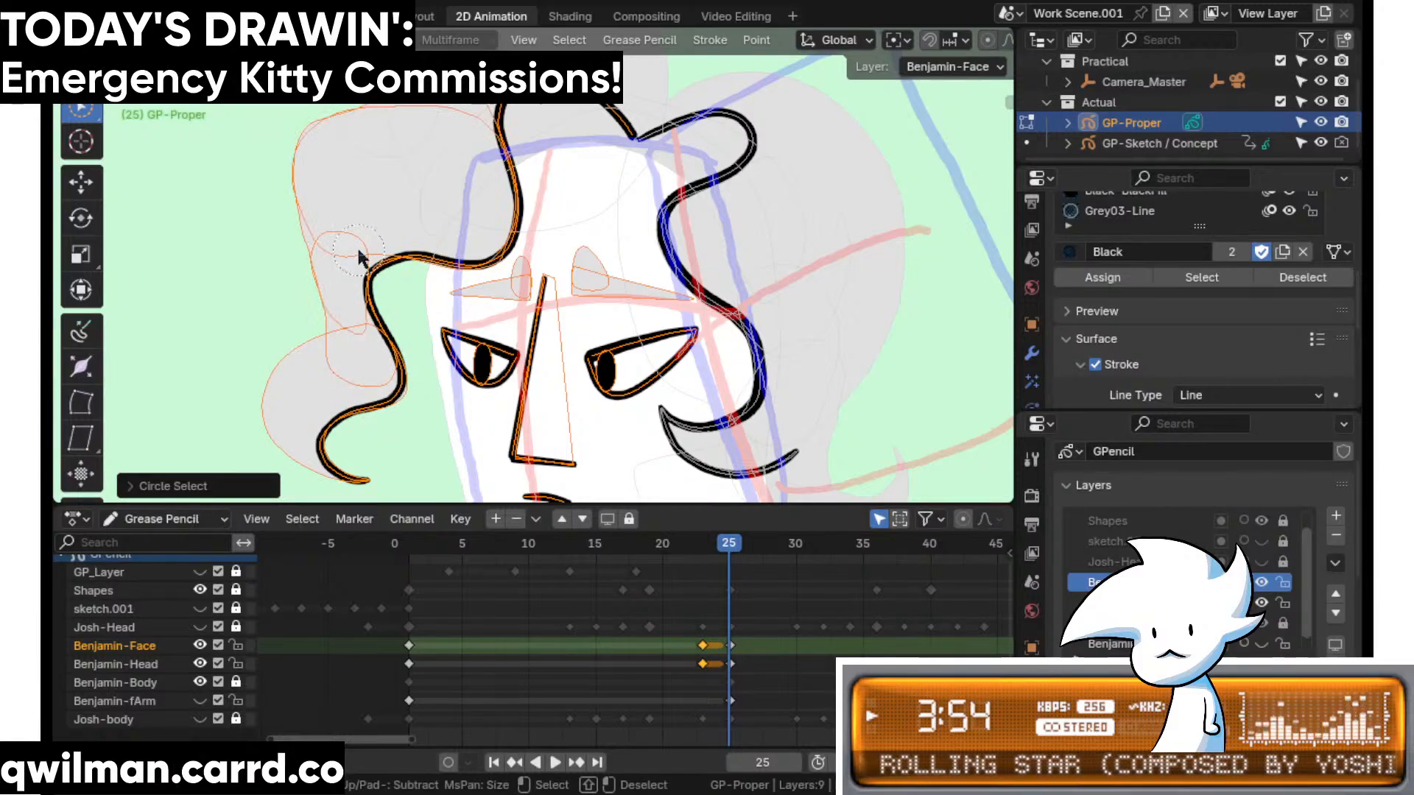
pyautogui.rightClick(359, 258)
pyautogui.keyDown('shift'); pyautogui.moveTo(331, 197); pyautogui.dragTo(306, 344, button='middle'); pyautogui.keyUp('shift')
pyautogui.moveTo(331, 208); pyautogui.dragTo(353, 235)
pyautogui.keyDown('shift'); pyautogui.moveTo(345, 278); pyautogui.dragTo(146, 0, button='middle'); pyautogui.keyUp('shift')
# - Add the curl and the grey hair shapes beside the right eye to the selection
pyautogui.scroll(2, 447, 233)
pyautogui.keyDown('shift'); pyautogui.click(410, 254); pyautogui.keyUp('shift')
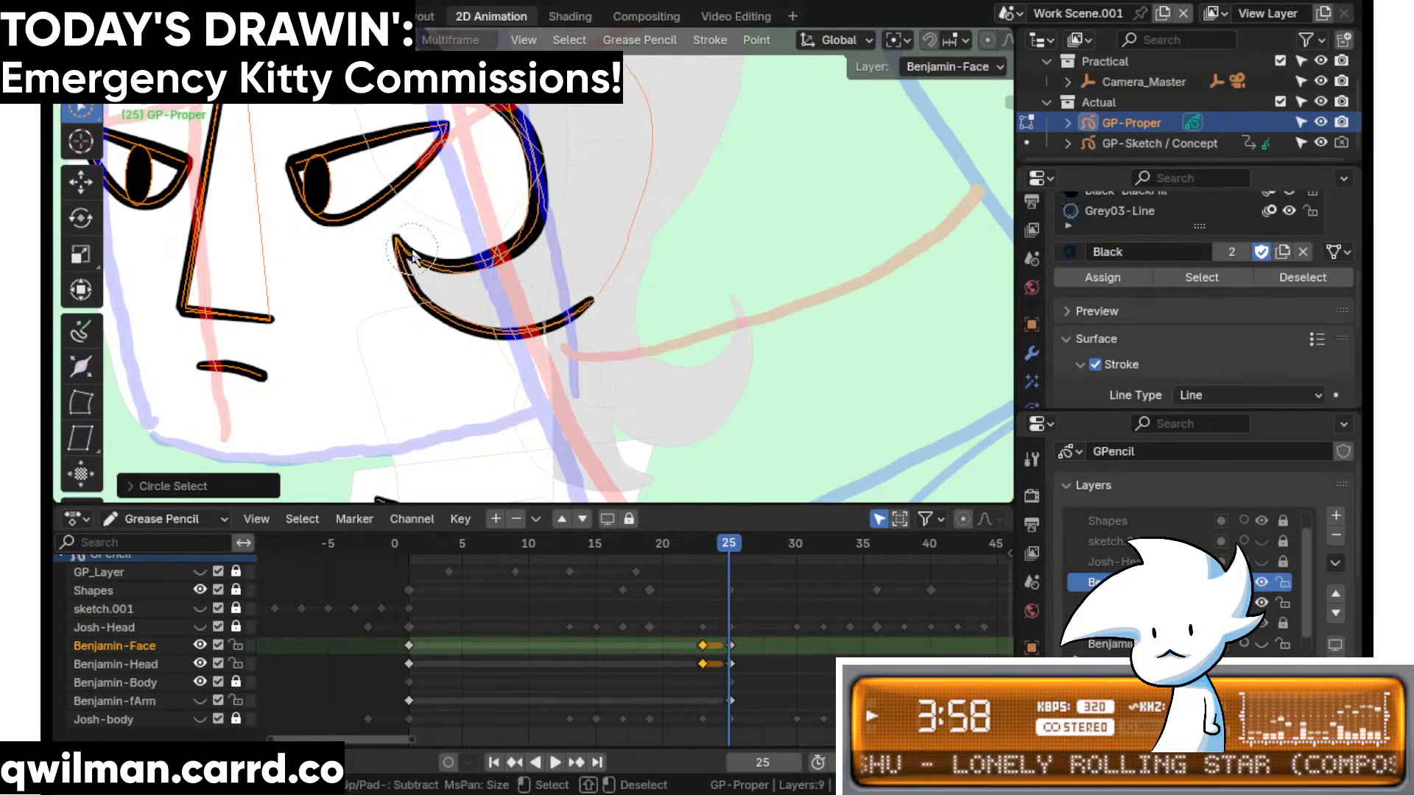
pyautogui.keyDown('shift'); pyautogui.moveTo(407, 260); pyautogui.dragTo(492, 526, button='middle'); pyautogui.keyUp('shift')
pyautogui.keyDown('shift'); pyautogui.moveTo(494, 49); pyautogui.dragTo(523, 129, button='middle'); pyautogui.keyUp('shift')
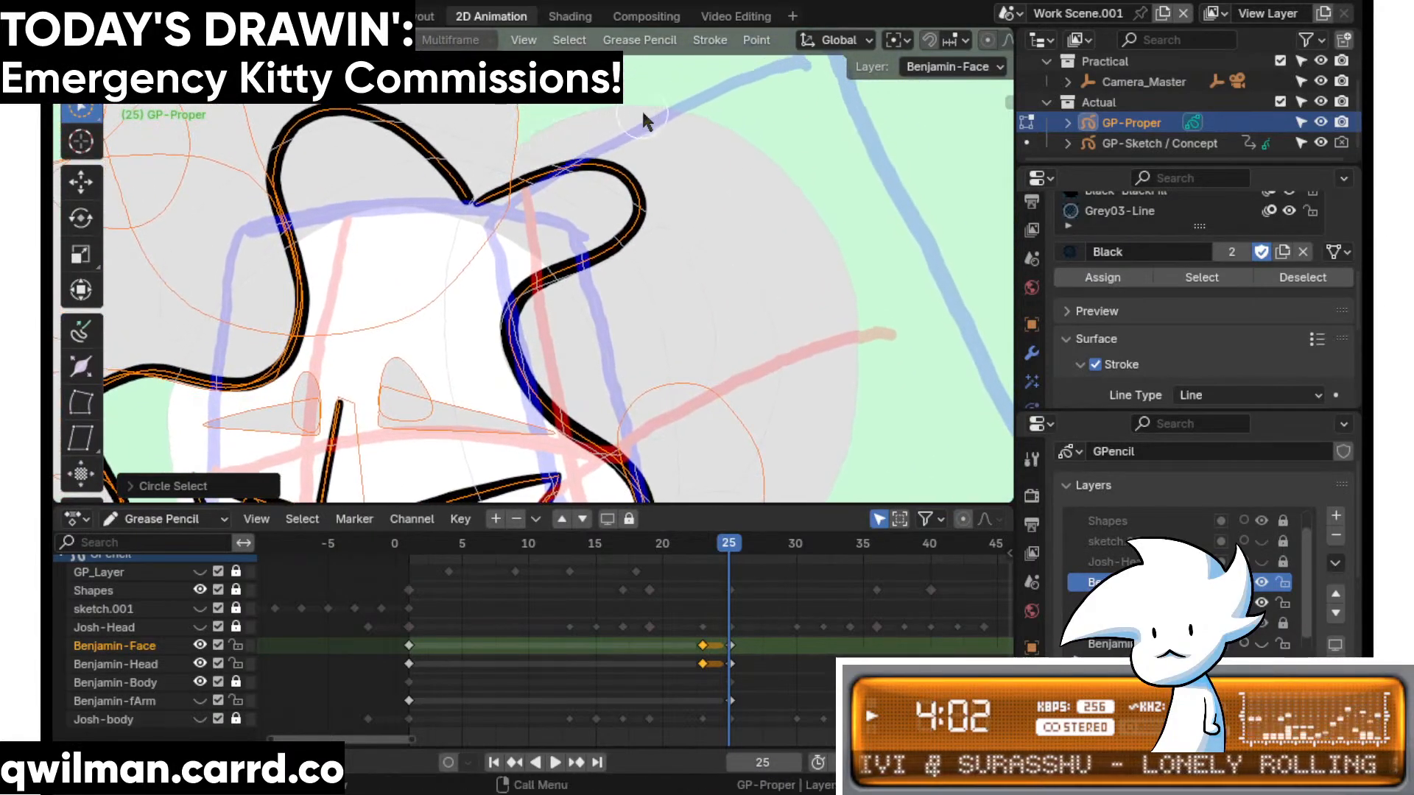
pyautogui.keyDown('shift'); pyautogui.click(687, 103); pyautogui.keyUp('shift')
pyautogui.scroll(-2, 686, 103)
pyautogui.keyDown('shift'); pyautogui.moveTo(697, 211); pyautogui.dragTo(679, 68, button='middle'); pyautogui.keyUp('shift')
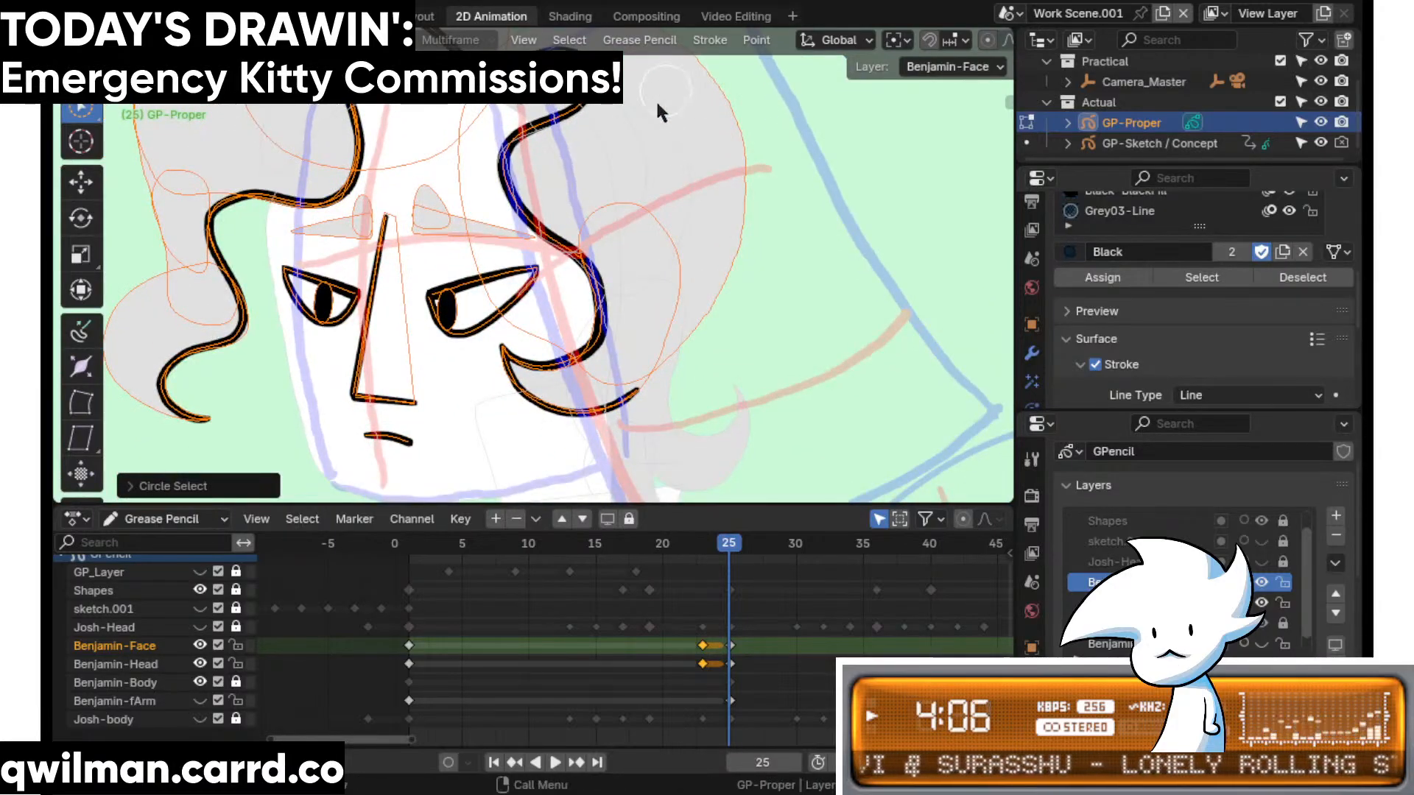
pyautogui.scroll(-3, 650, 309)
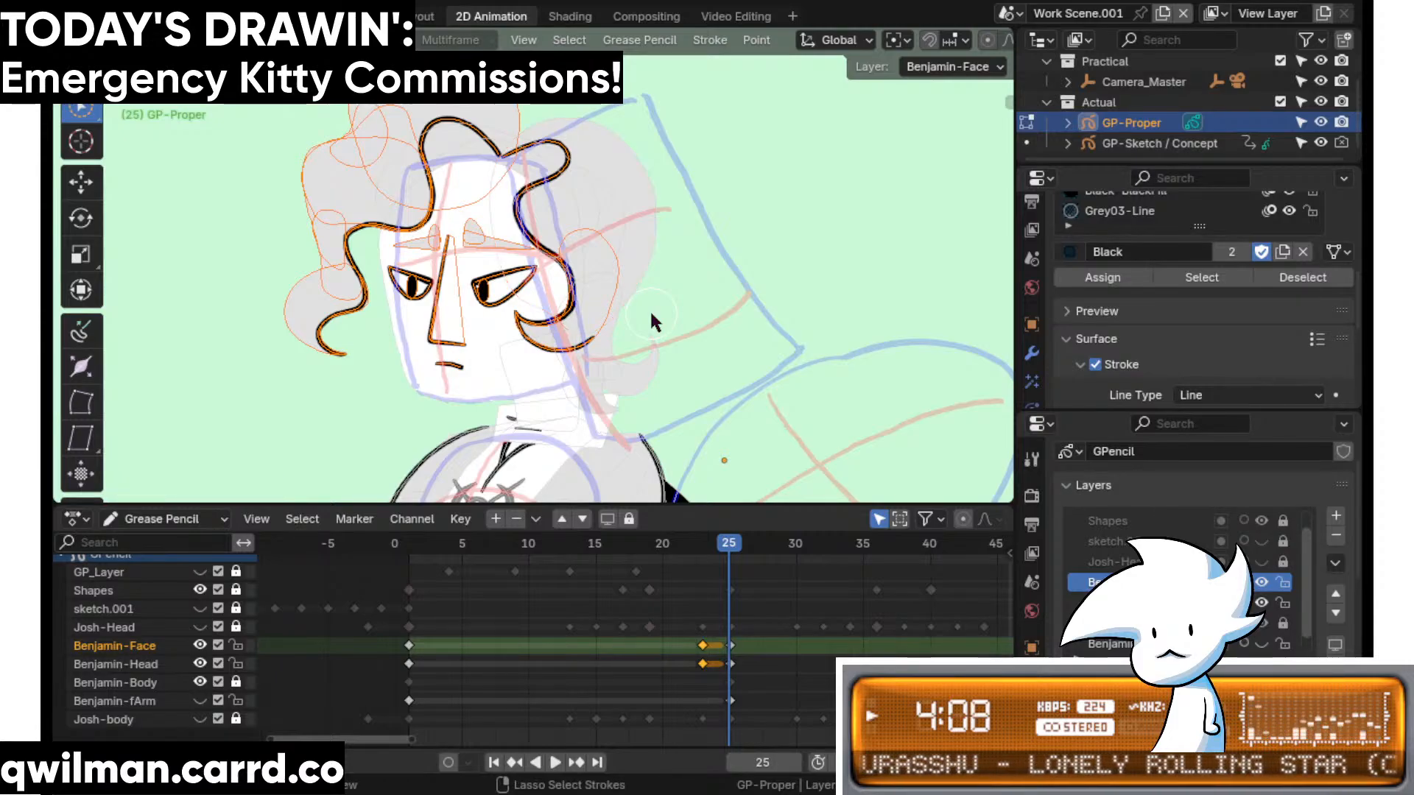
# - Move the selected facial features and front hair up and slightly left within the head, and save the file
pyautogui.hotkey('shift', 'space')
pyautogui.click(466, 272)
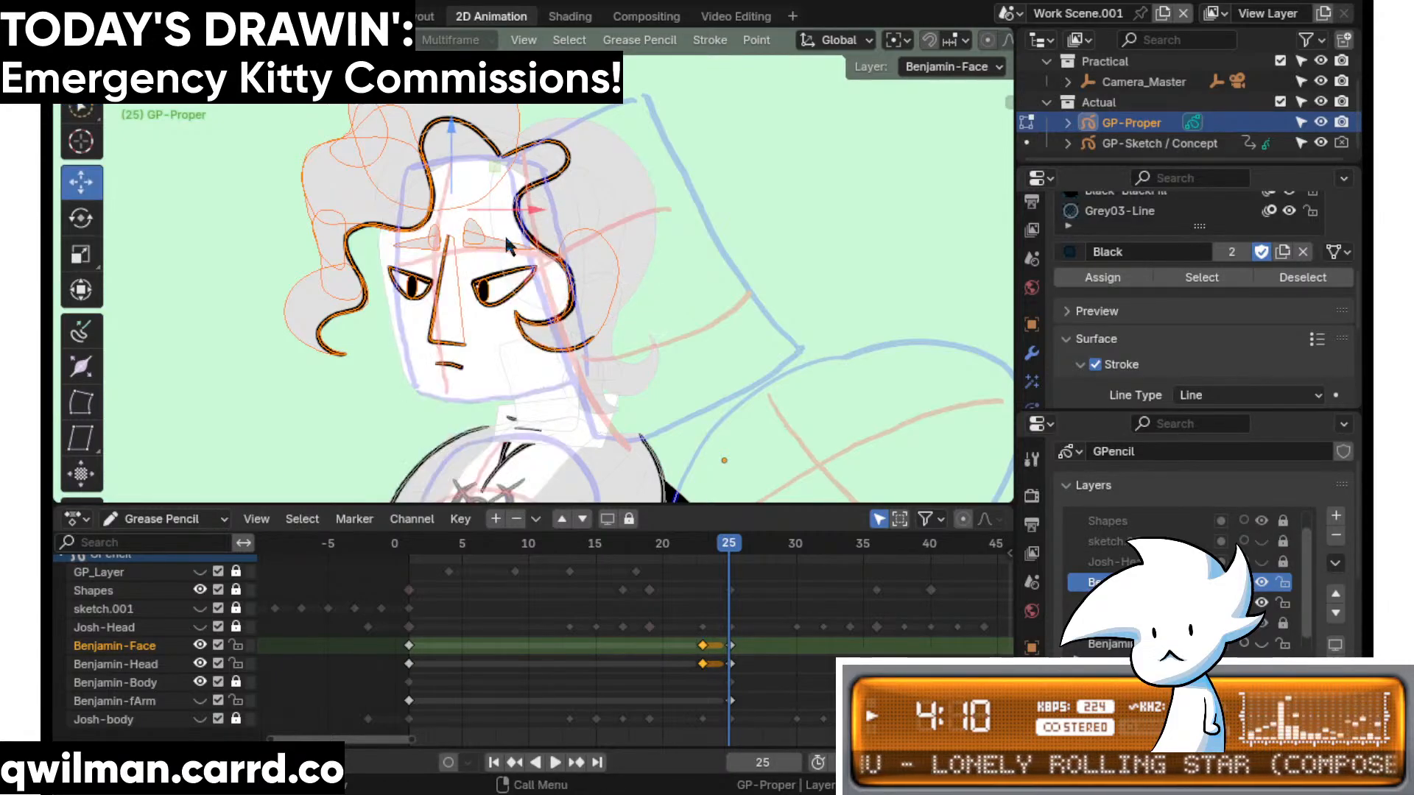
pyautogui.moveTo(458, 206); pyautogui.dragTo(451, 170)
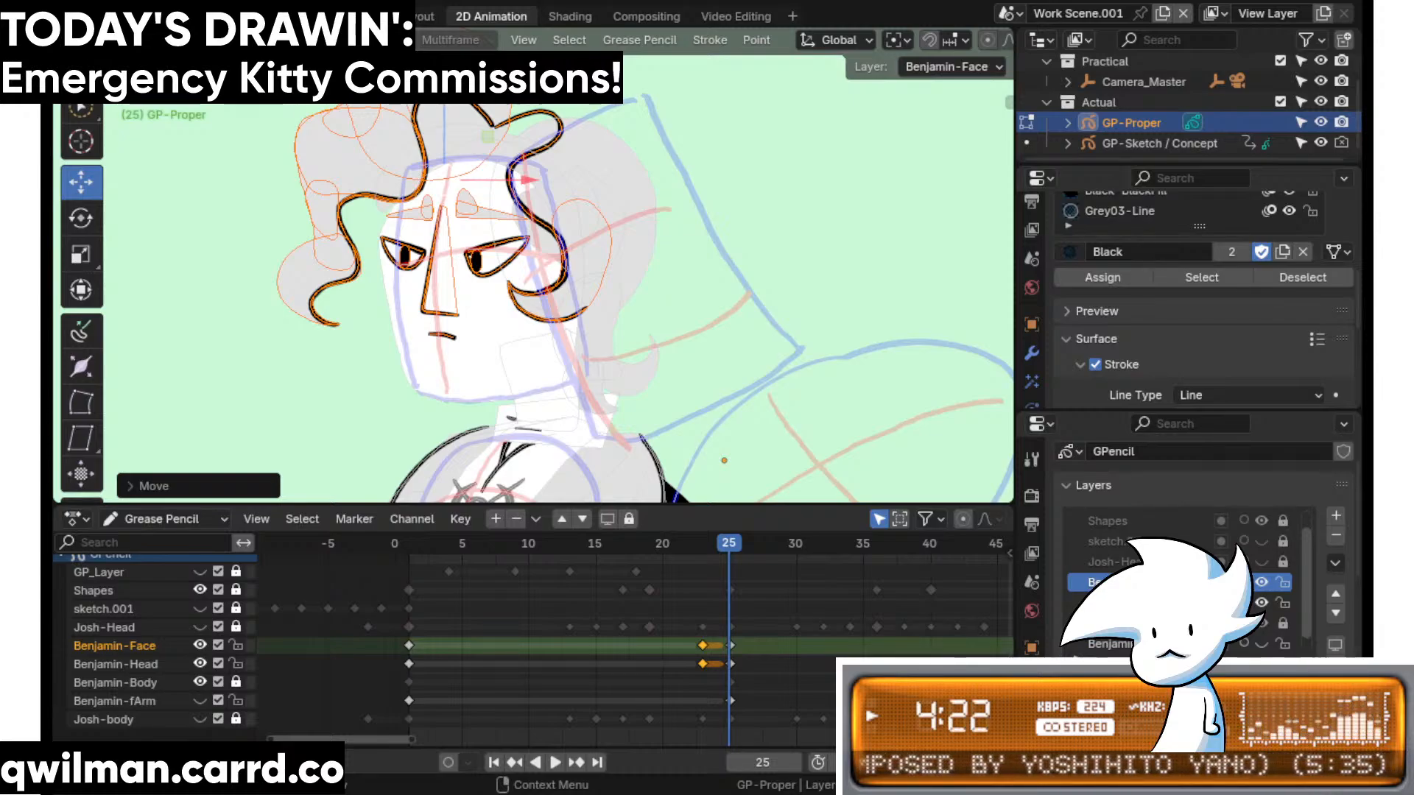
pyautogui.keyDown('shift'); pyautogui.moveTo(510, 333); pyautogui.dragTo(592, 356, button='middle'); pyautogui.keyUp('shift')
pyautogui.scroll(2, 553, 325)
# - Select the mouth stroke and adjust its curve in Sculpt Mode with the Grab brush
pyautogui.press('q')
pyautogui.click(515, 319)
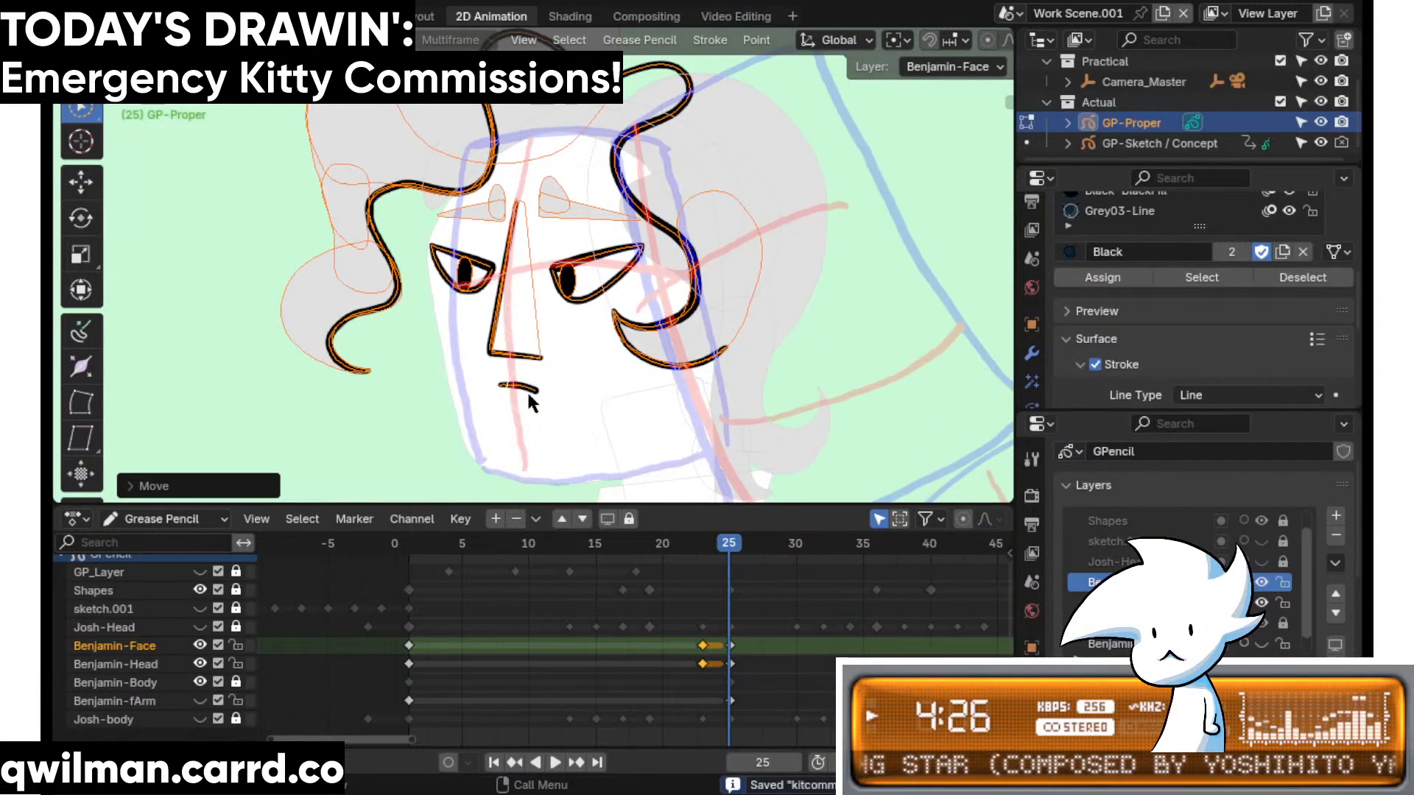
pyautogui.click(527, 394)
pyautogui.hotkey('ctrl', 'Tab')
pyautogui.hotkey('shift', 'space')
pyautogui.click(458, 452)
pyautogui.scroll(-1, 462, 425)
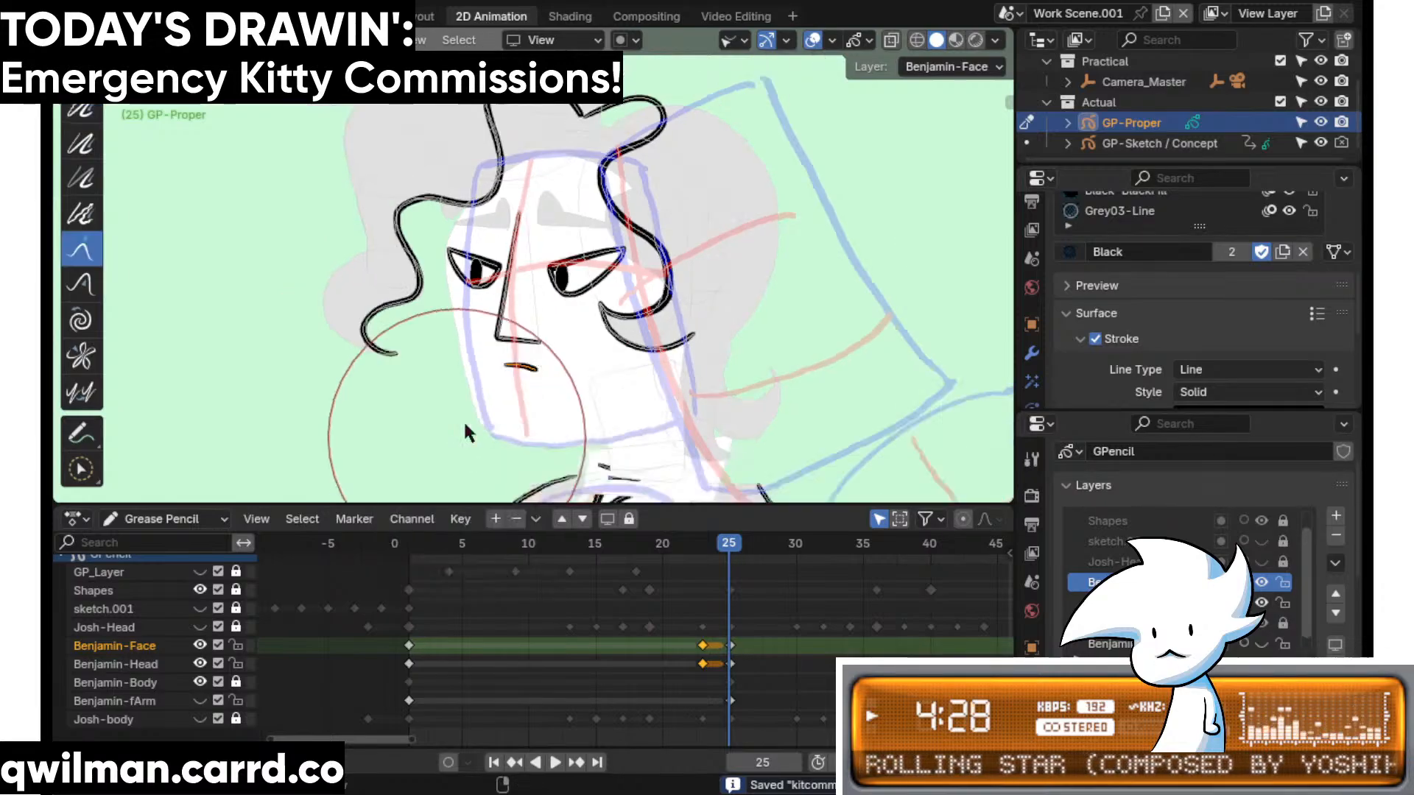
pyautogui.scroll(-2, 467, 412)
pyautogui.moveTo(475, 342); pyautogui.dragTo(473, 361)
# - Select the left eyebrow shape and pull it up toward the hairline with the Grab brush
pyautogui.scroll(2, 527, 346)
pyautogui.moveTo(537, 338)
pyautogui.keyDown('shift'); pyautogui.mouseDown(button='middle')
pyautogui.moveTo(586, 335)
pyautogui.moveTo(589, 370)
pyautogui.mouseUp(button='middle'); pyautogui.keyUp('shift')
pyautogui.scroll(2, 589, 370)
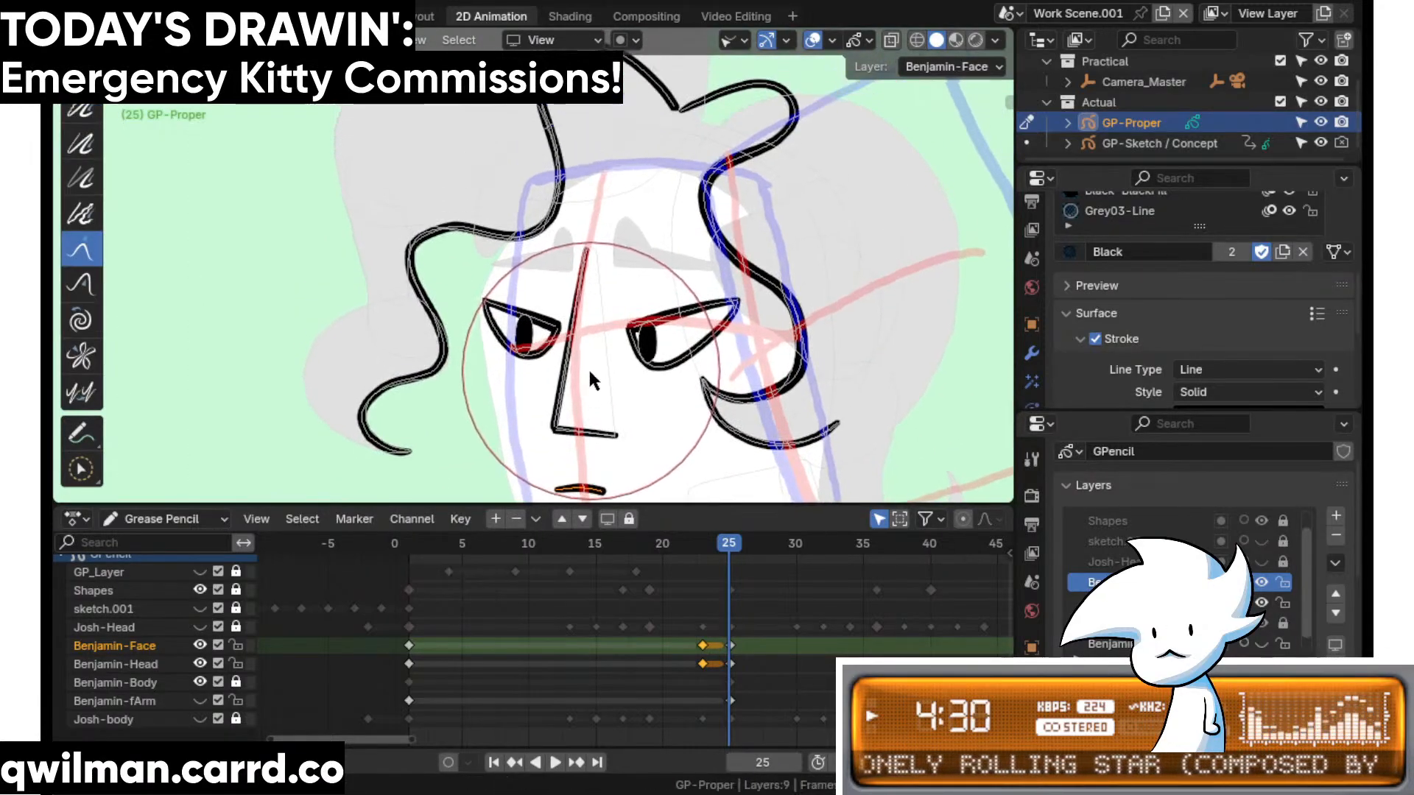
pyautogui.scroll(2, 590, 370)
pyautogui.press('w')
pyautogui.click(572, 247)
pyautogui.hotkey('shift', 'space')
pyautogui.click(512, 121)
pyautogui.scroll(-4, 581, 237)
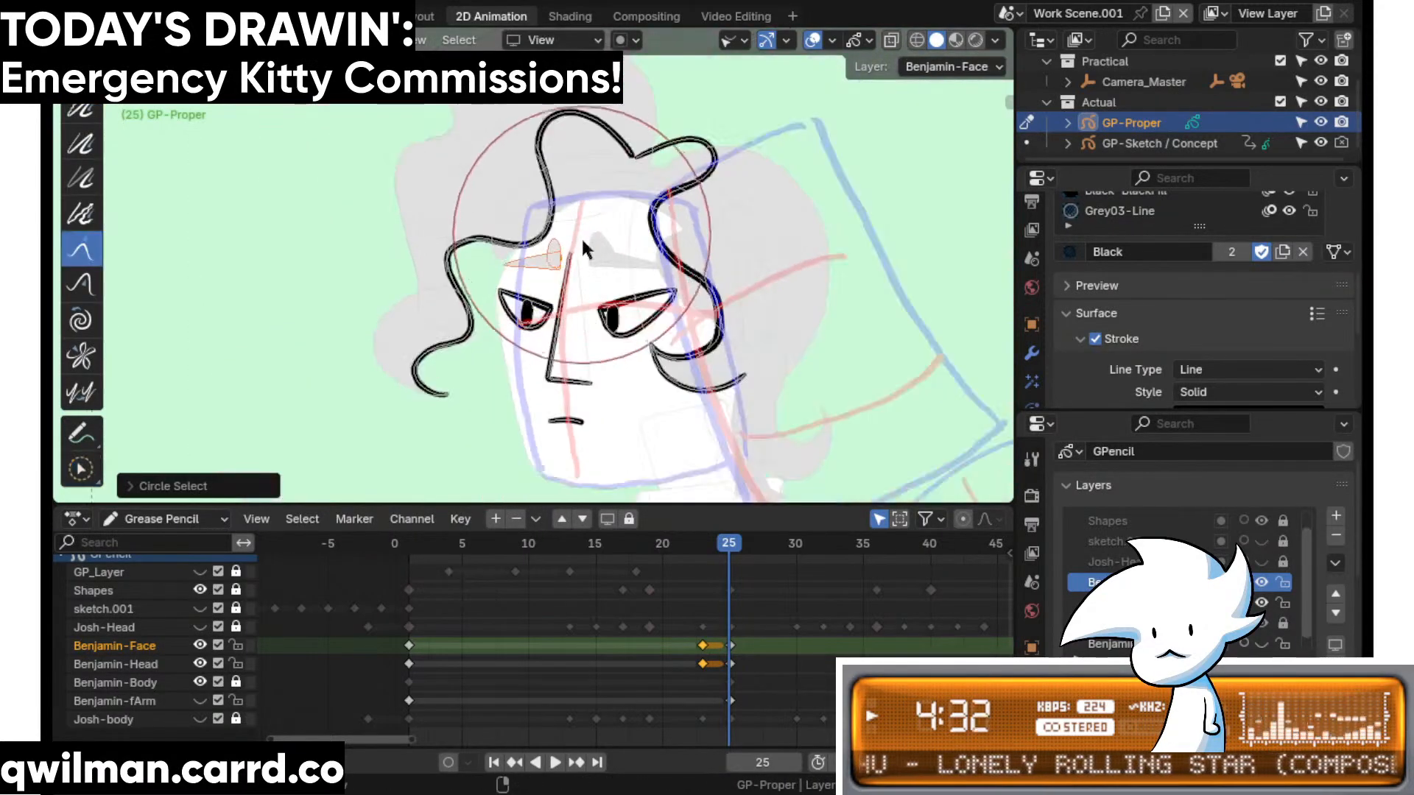
# - Select the right eyebrow shape, adjust it with the Grab brush, and scrub between frames 25 and 26 to check the face
pyautogui.scroll(2, 581, 236)
pyautogui.press('w')
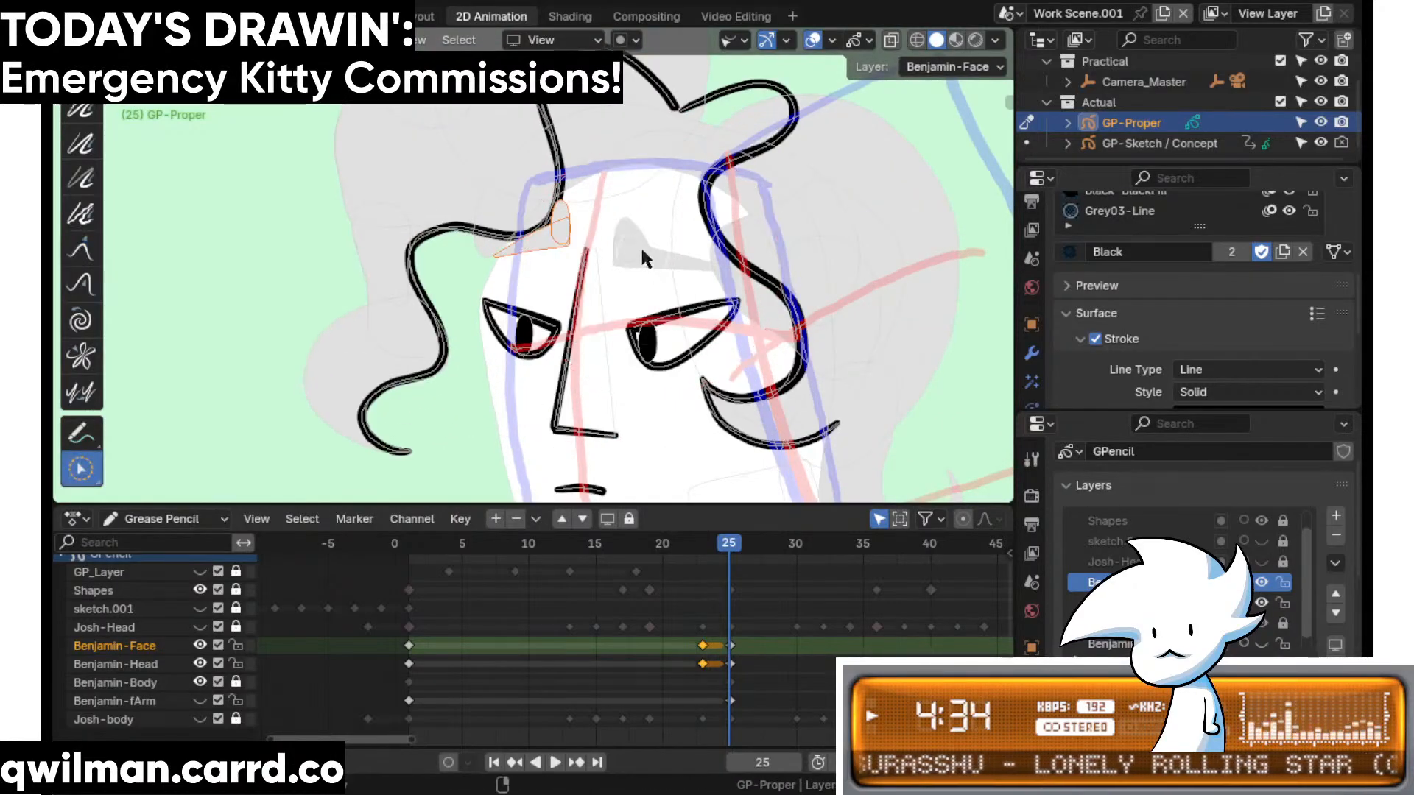
pyautogui.hotkey('shift', 'space')
pyautogui.click(558, 112)
pyautogui.scroll(-3, 616, 234)
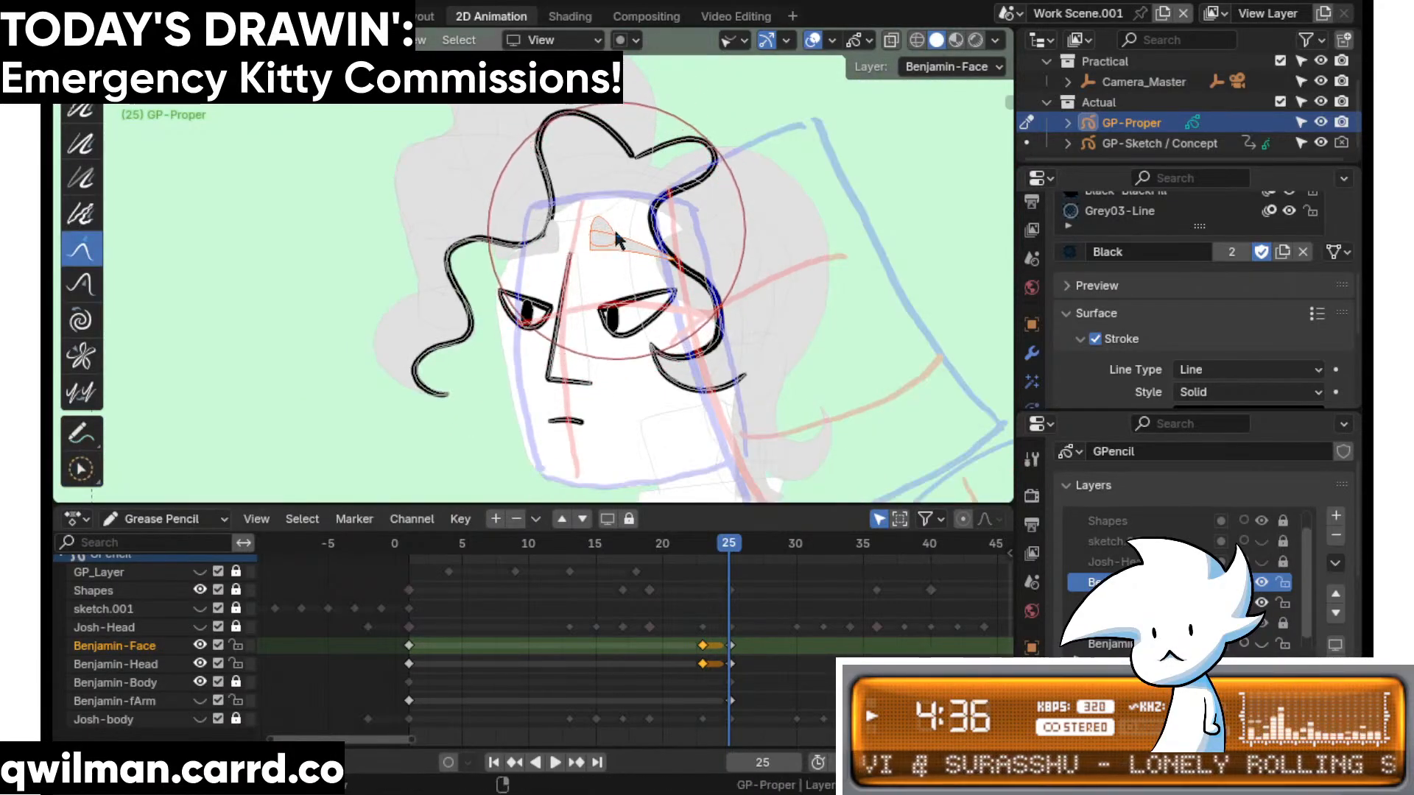
pyautogui.moveTo(617, 231); pyautogui.dragTo(620, 231)
pyautogui.moveTo(725, 546); pyautogui.dragTo(741, 545)
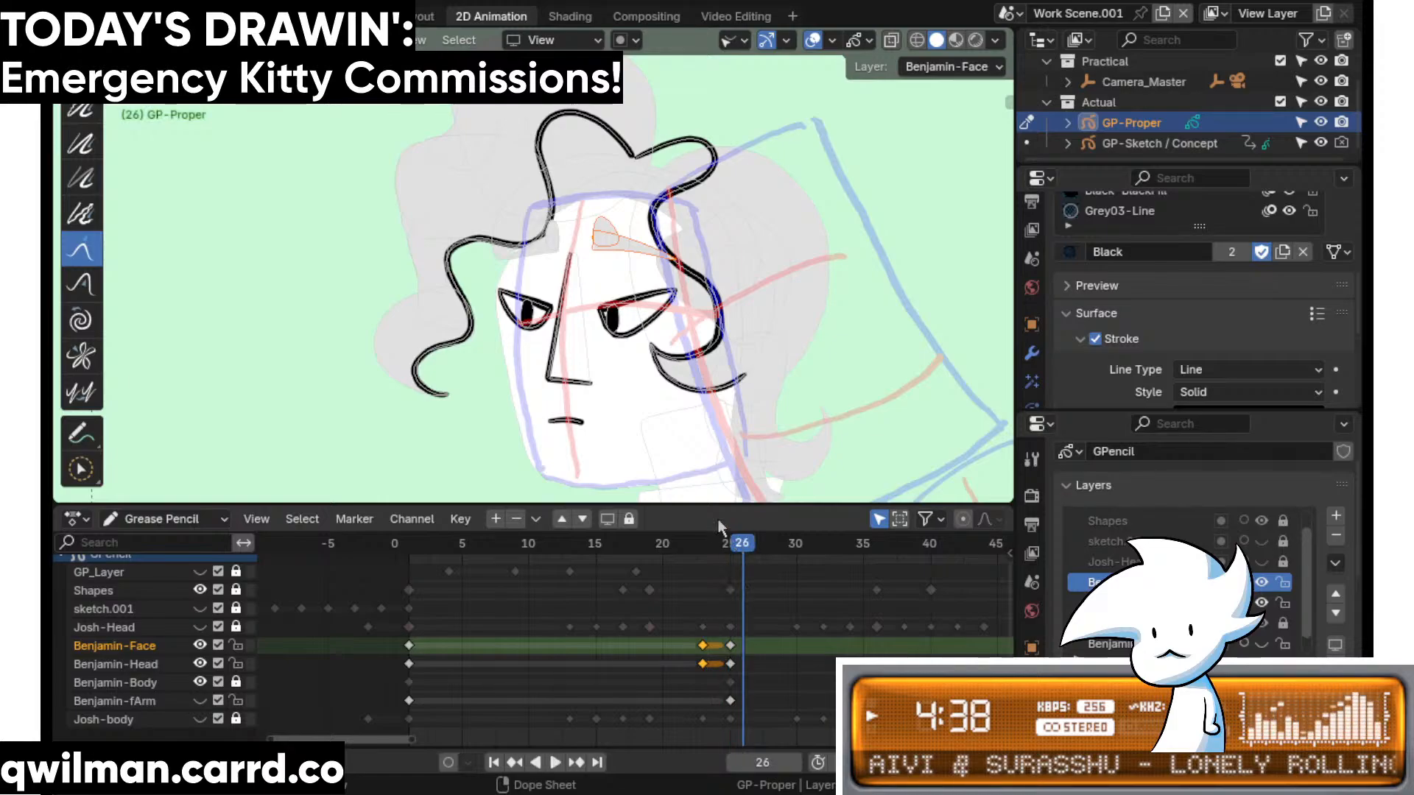
pyautogui.keyDown('shift'); pyautogui.moveTo(692, 486); pyautogui.dragTo(690, 375, button='middle'); pyautogui.keyUp('shift')
pyautogui.moveTo(723, 546)
pyautogui.mouseDown()
pyautogui.moveTo(709, 548)
pyautogui.moveTo(733, 540)
pyautogui.mouseUp()
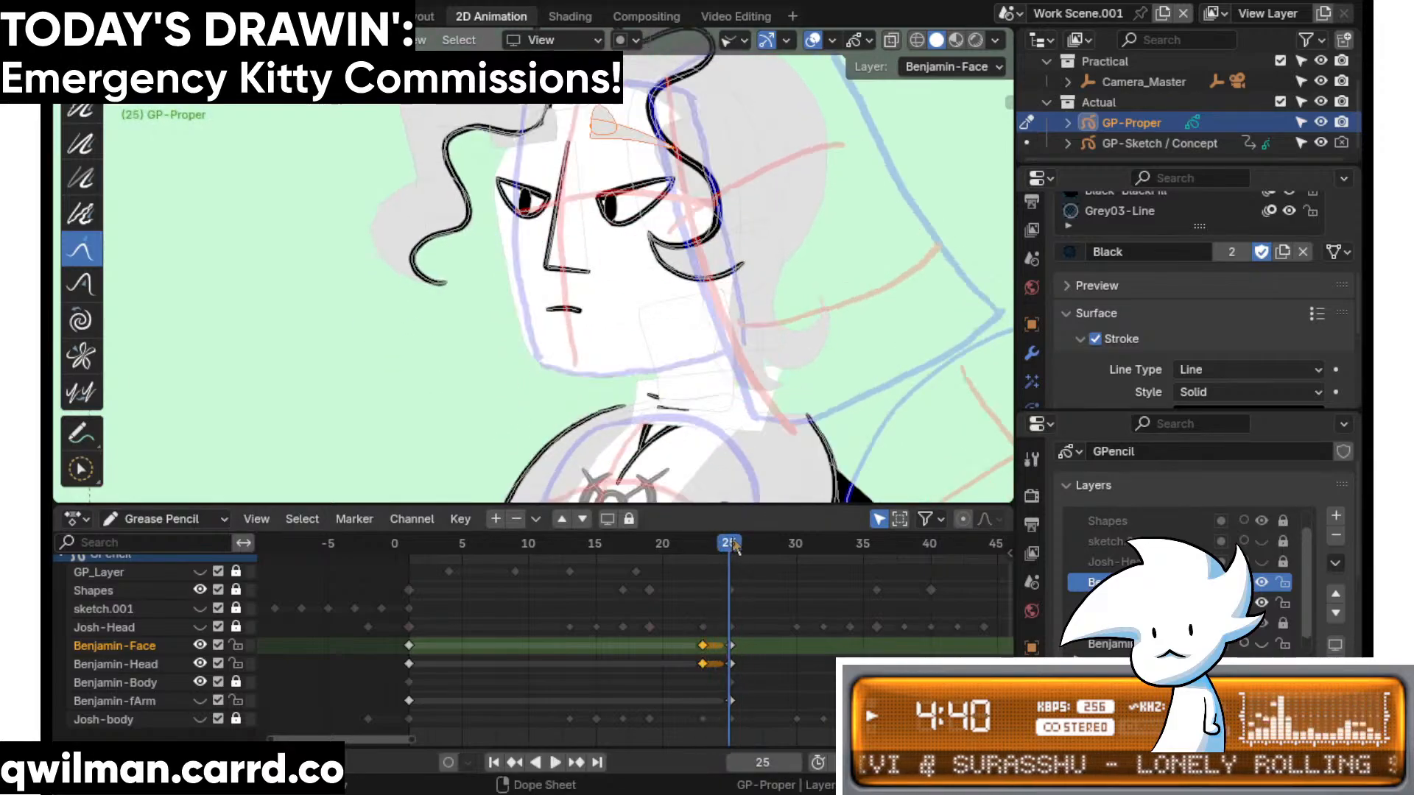
# - Select the white face shape and pull its left edge inward with the Grab brush to match the head guide
pyautogui.press('w')
pyautogui.click(532, 349)
pyautogui.hotkey('shift', 'space')
pyautogui.click(494, 109)
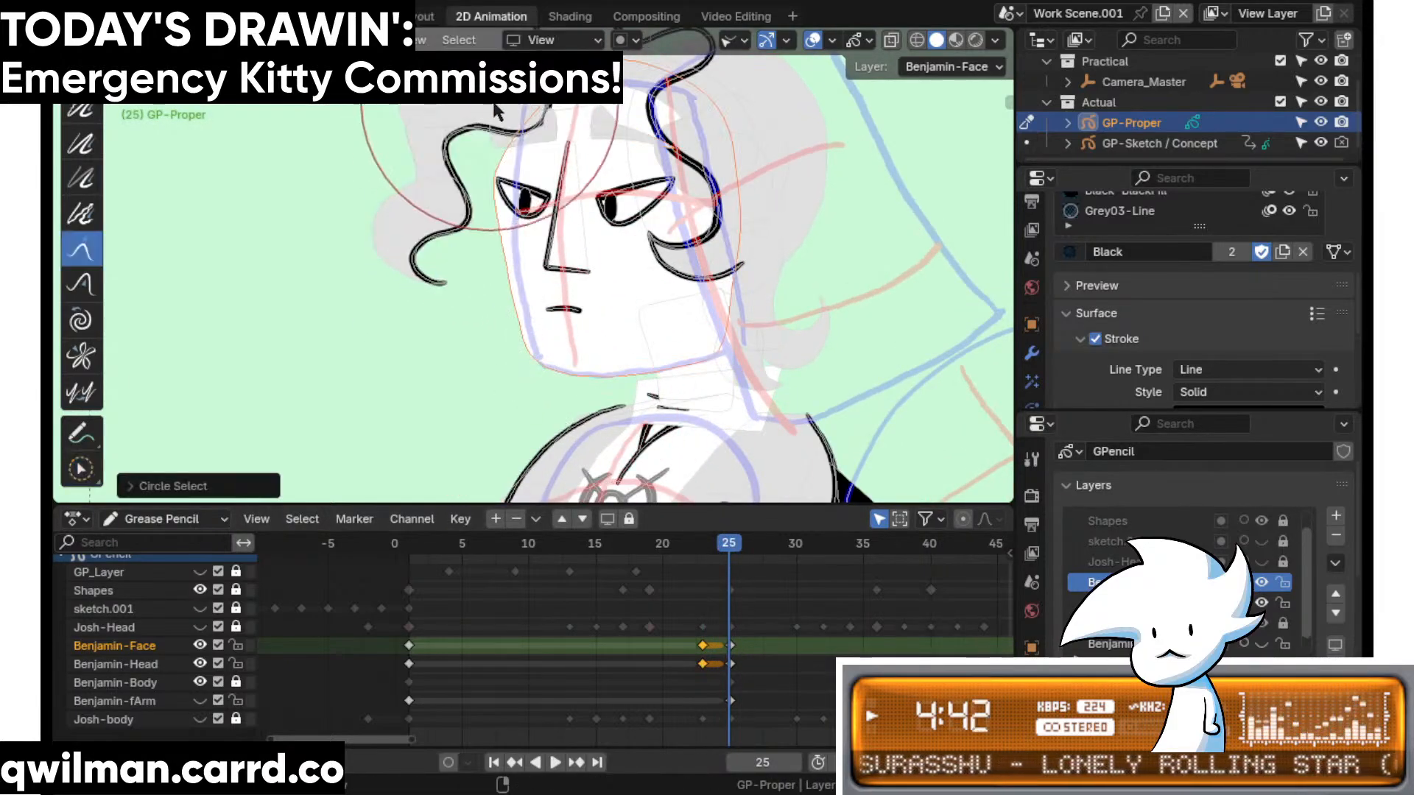
pyautogui.moveTo(525, 130); pyautogui.dragTo(536, 97)
pyautogui.moveTo(493, 206); pyautogui.dragTo(506, 200)
pyautogui.moveTo(507, 120); pyautogui.dragTo(515, 121)
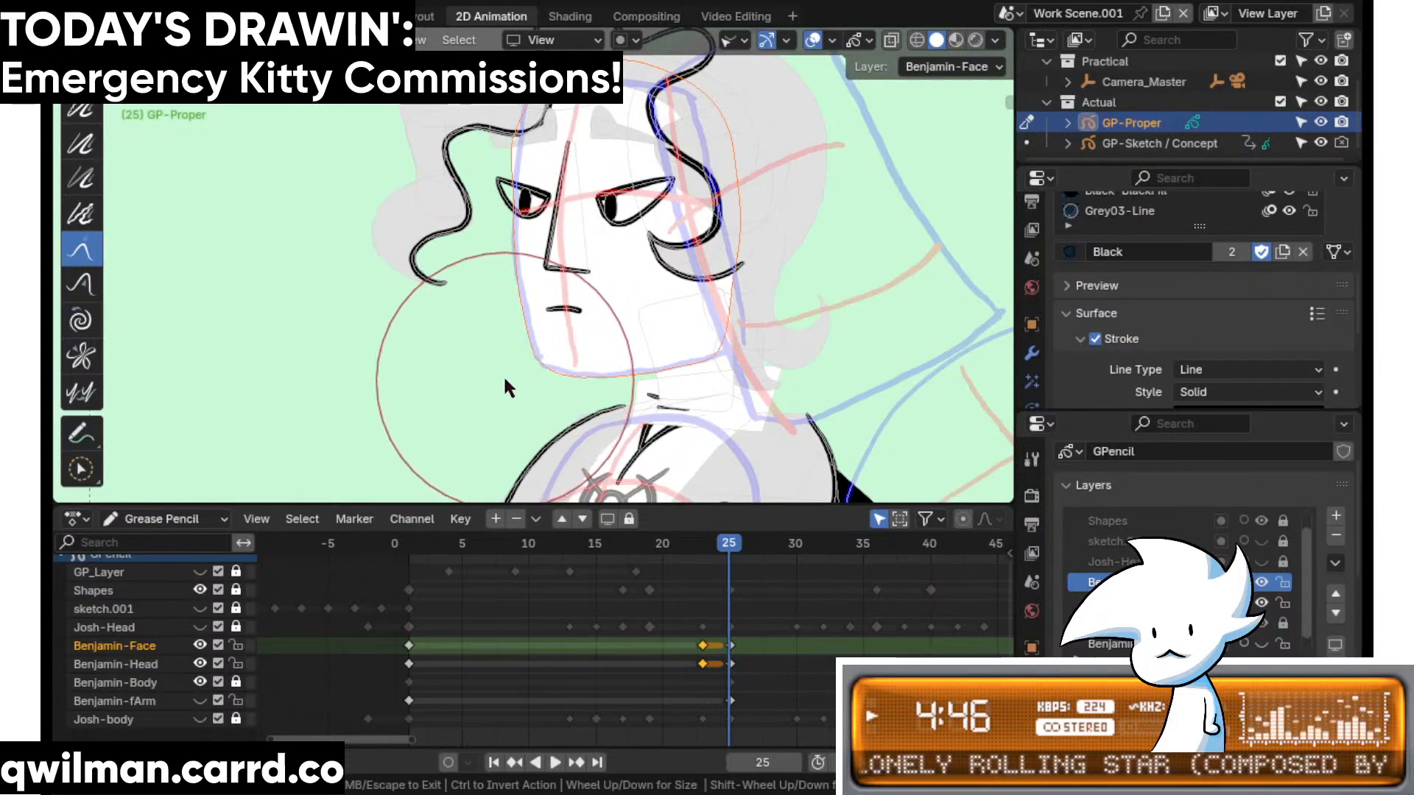
pyautogui.moveTo(514, 213)
pyautogui.keyDown('shift'); pyautogui.mouseDown(button='middle')
pyautogui.moveTo(554, 214)
pyautogui.moveTo(556, 290)
pyautogui.mouseUp(button='middle'); pyautogui.keyUp('shift')
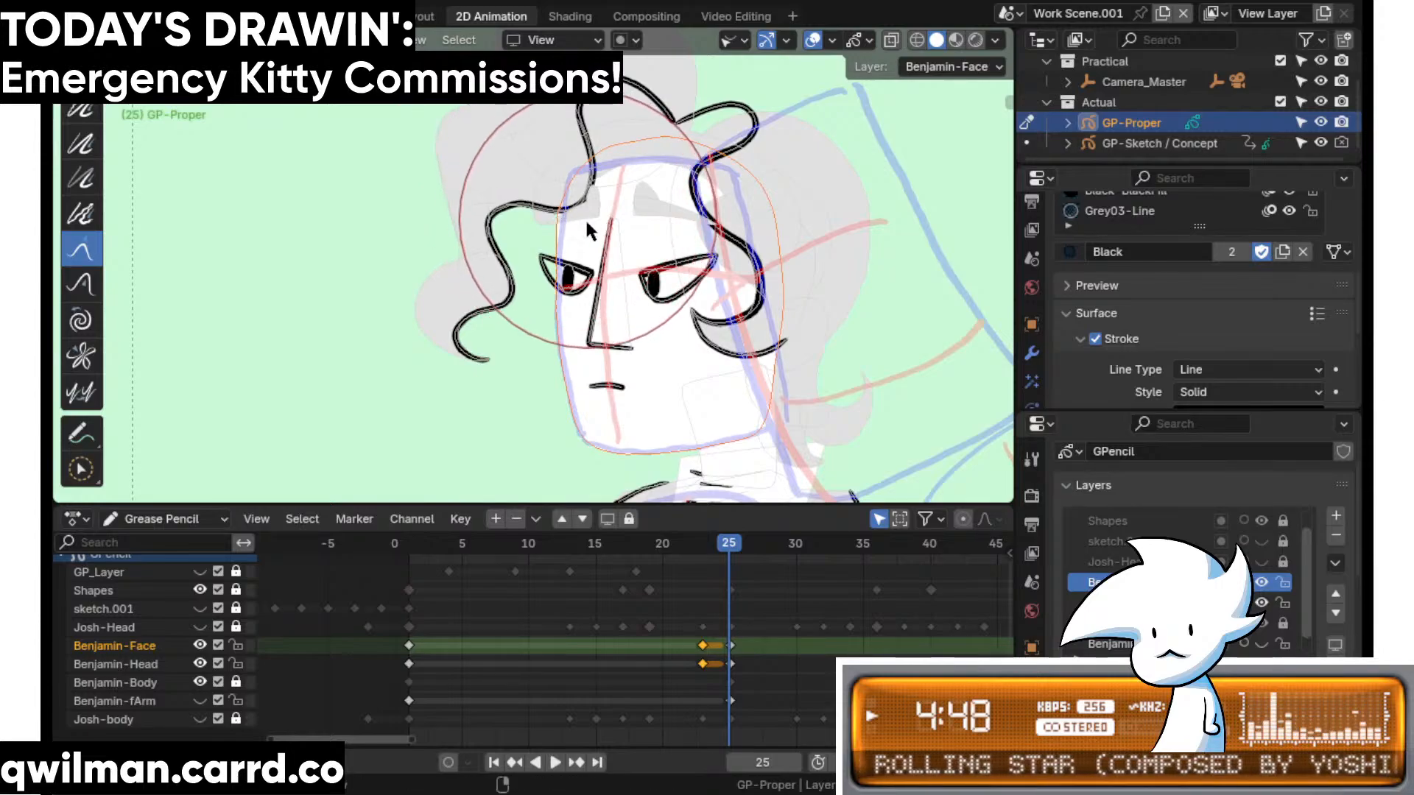
pyautogui.keyDown('shift'); pyautogui.moveTo(587, 222); pyautogui.dragTo(558, 280, button='middle'); pyautogui.keyUp('shift')
# - Select the hair shape that spans the top of the forehead and adjust it with the Grab brush
pyautogui.scroll(4, 661, 236)
pyautogui.press('w')
pyautogui.click(683, 149)
pyautogui.hotkey('shift', 'space')
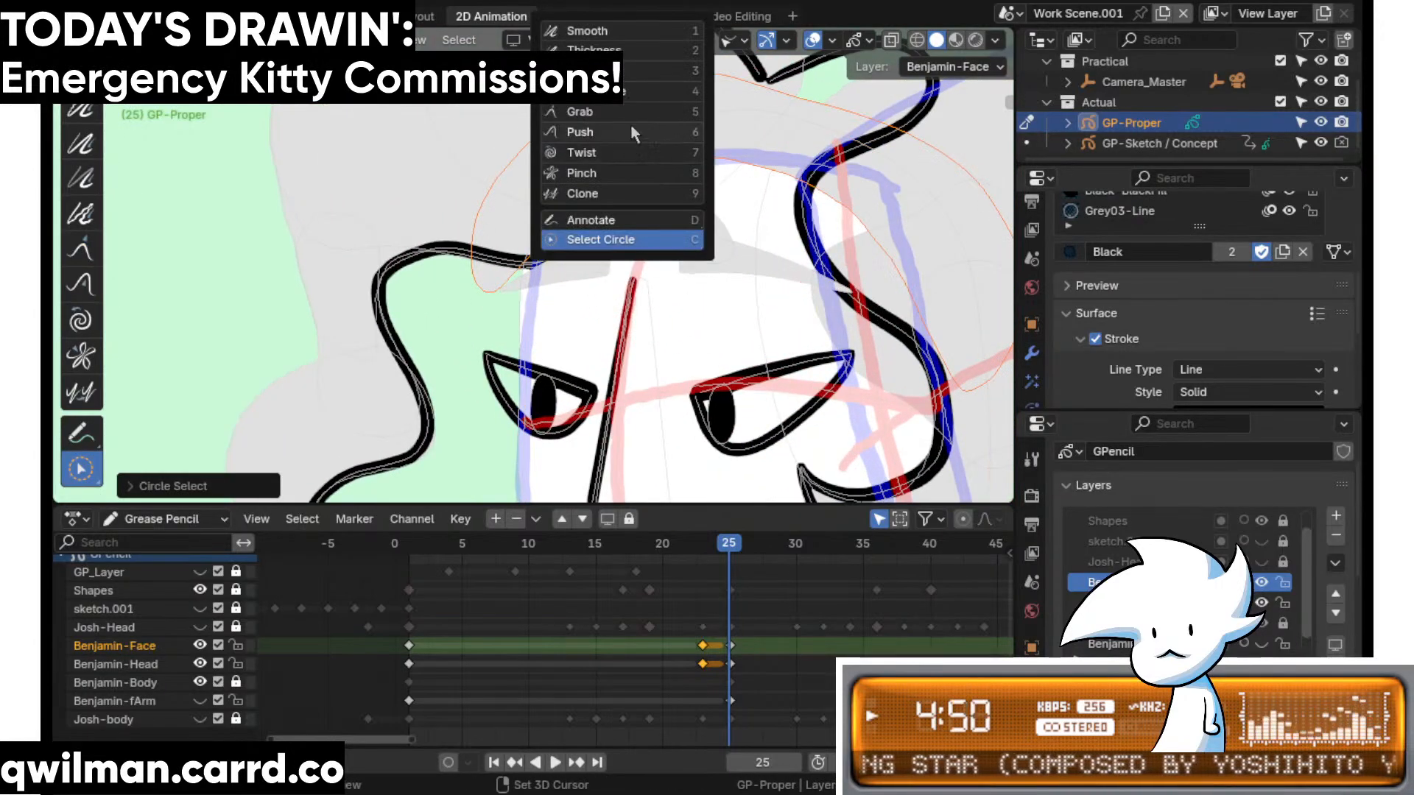
pyautogui.click(631, 131)
pyautogui.scroll(-4, 612, 115)
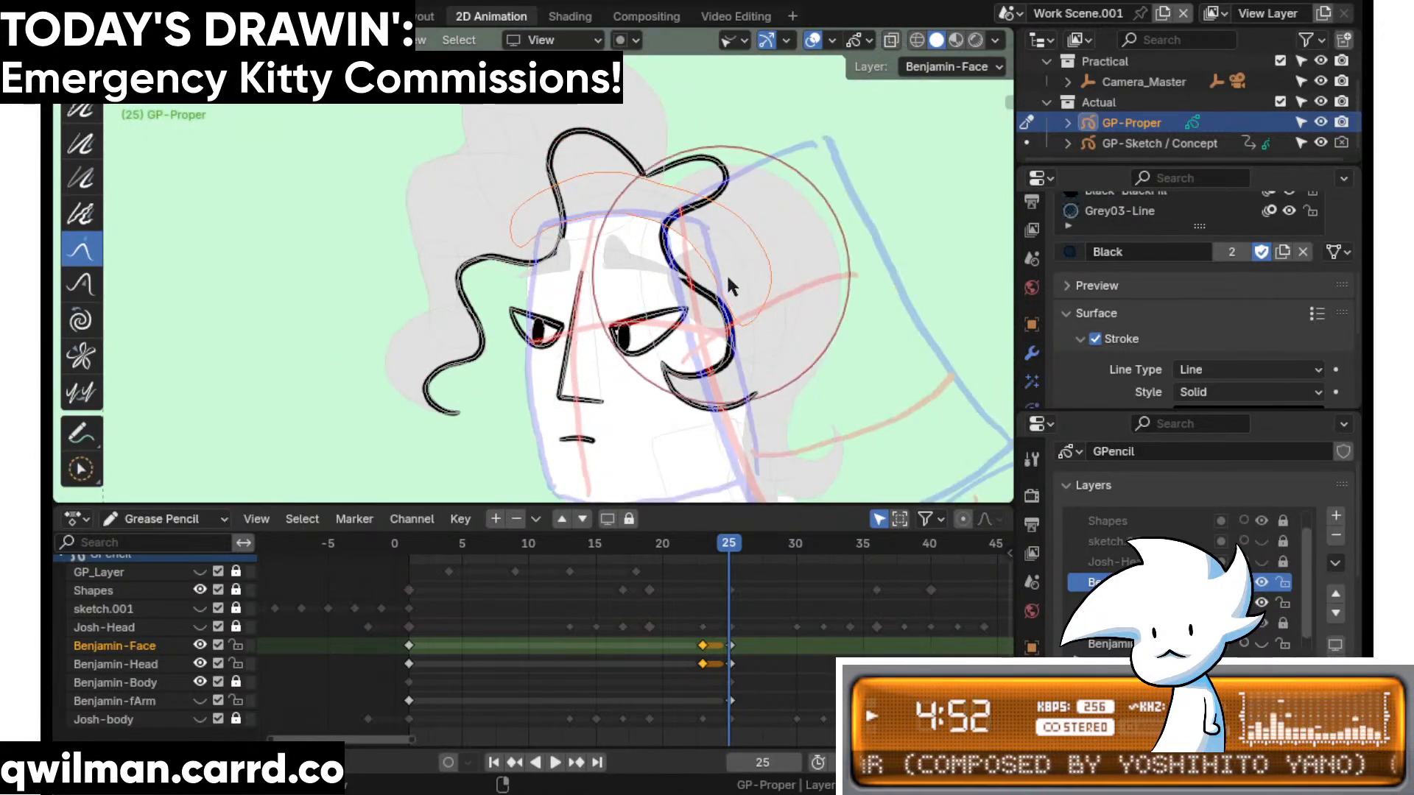
# - Select the large round hair shape at the back of the head and shift it upward with an enlarged Grab brush
pyautogui.press('w')
pyautogui.click(802, 186)
pyautogui.hotkey('shift', 'space')
pyautogui.click(736, 113)
pyautogui.scroll(-5, 681, 193)
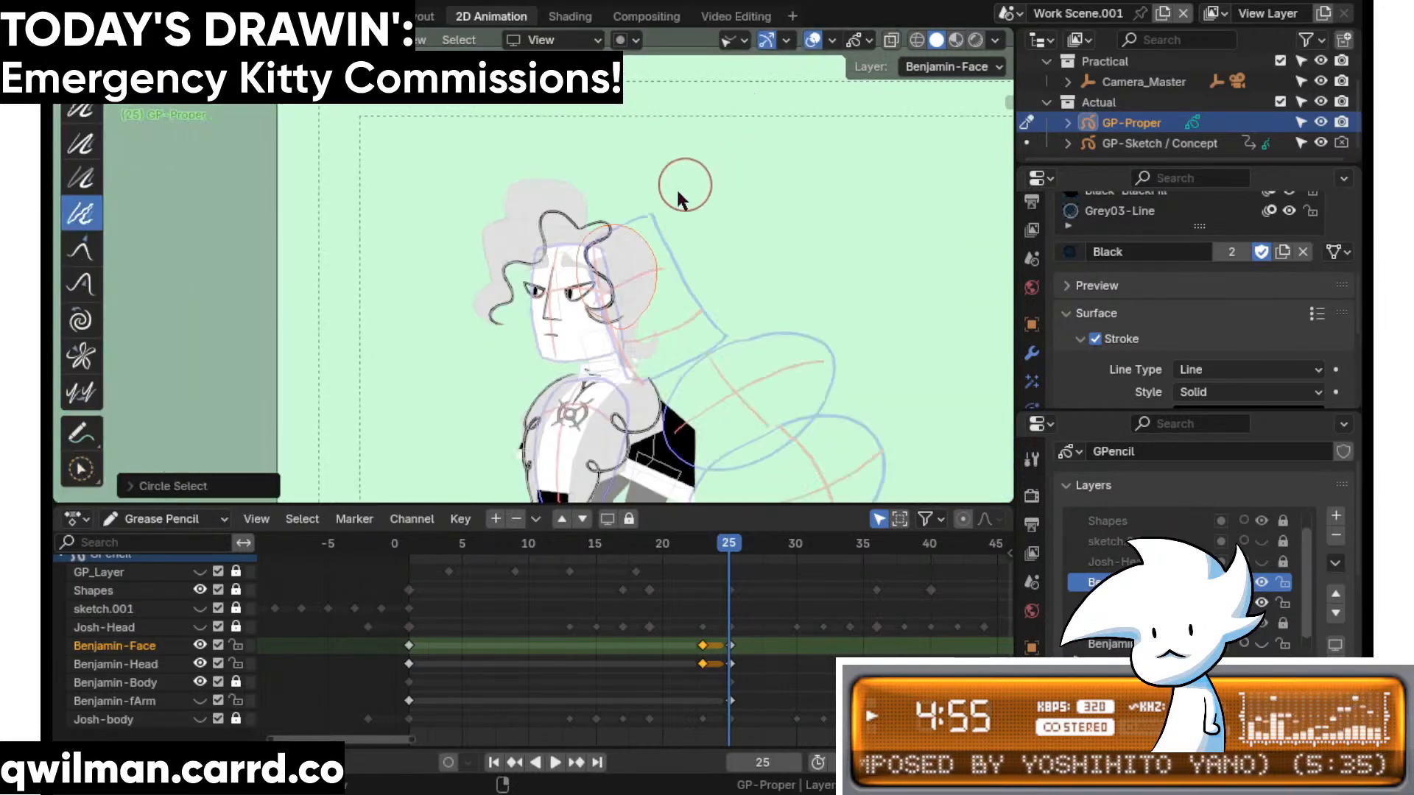
pyautogui.hotkey('shift', 'space')
pyautogui.click(631, 255)
pyautogui.scroll(-2, 614, 258)
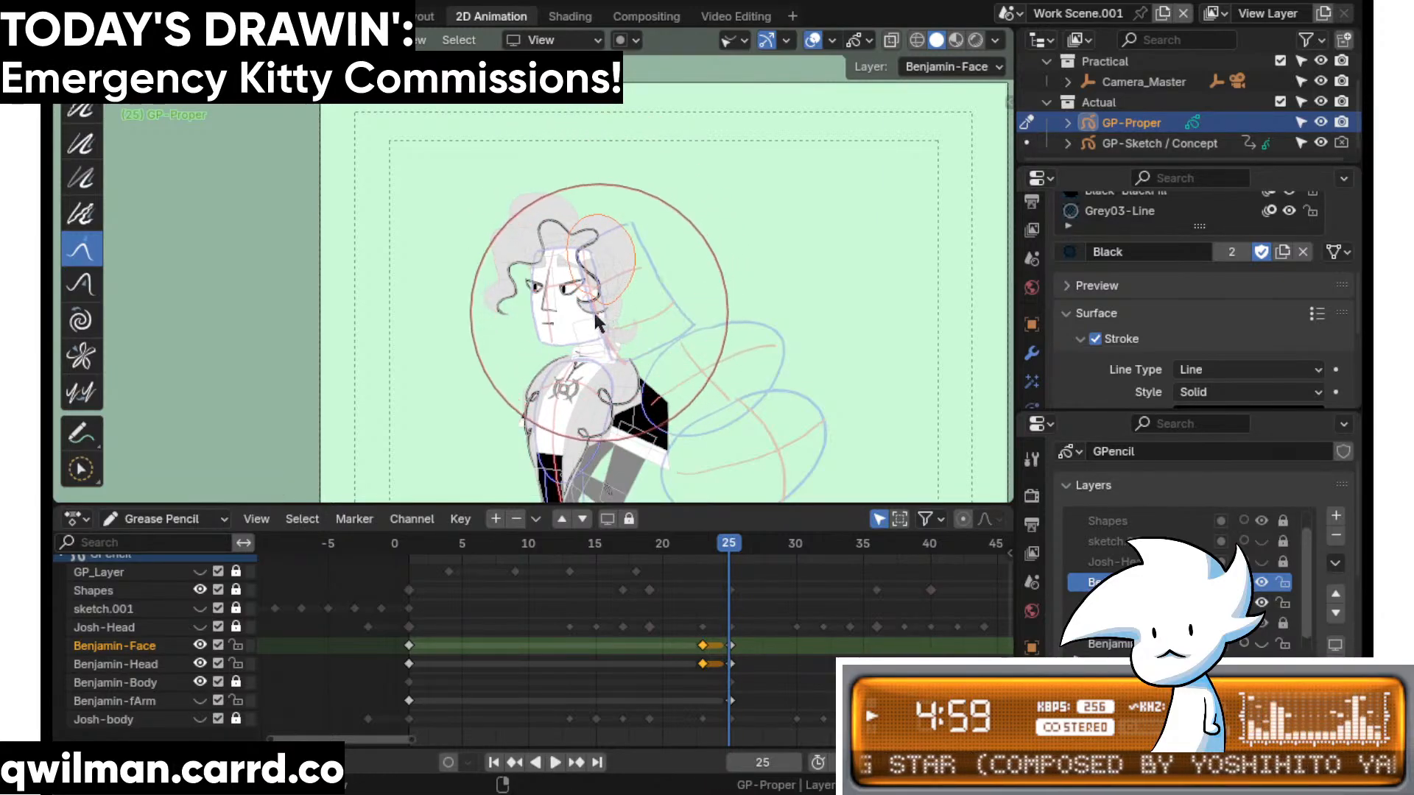
pyautogui.scroll(5, 594, 309)
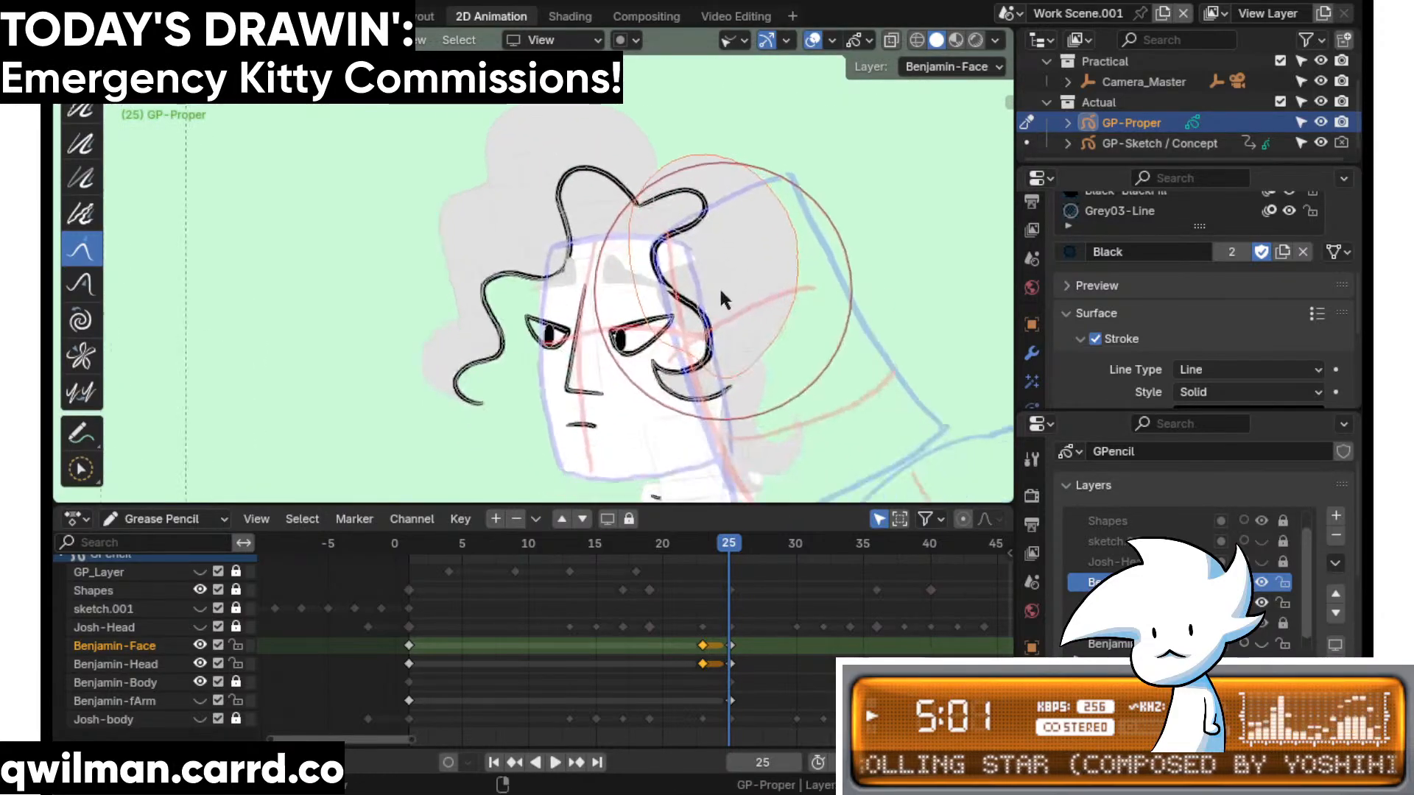
# - Scrub between frames 24 and 26 to check Benjamin's in-between pose against the Shapes guides
pyautogui.press('space')
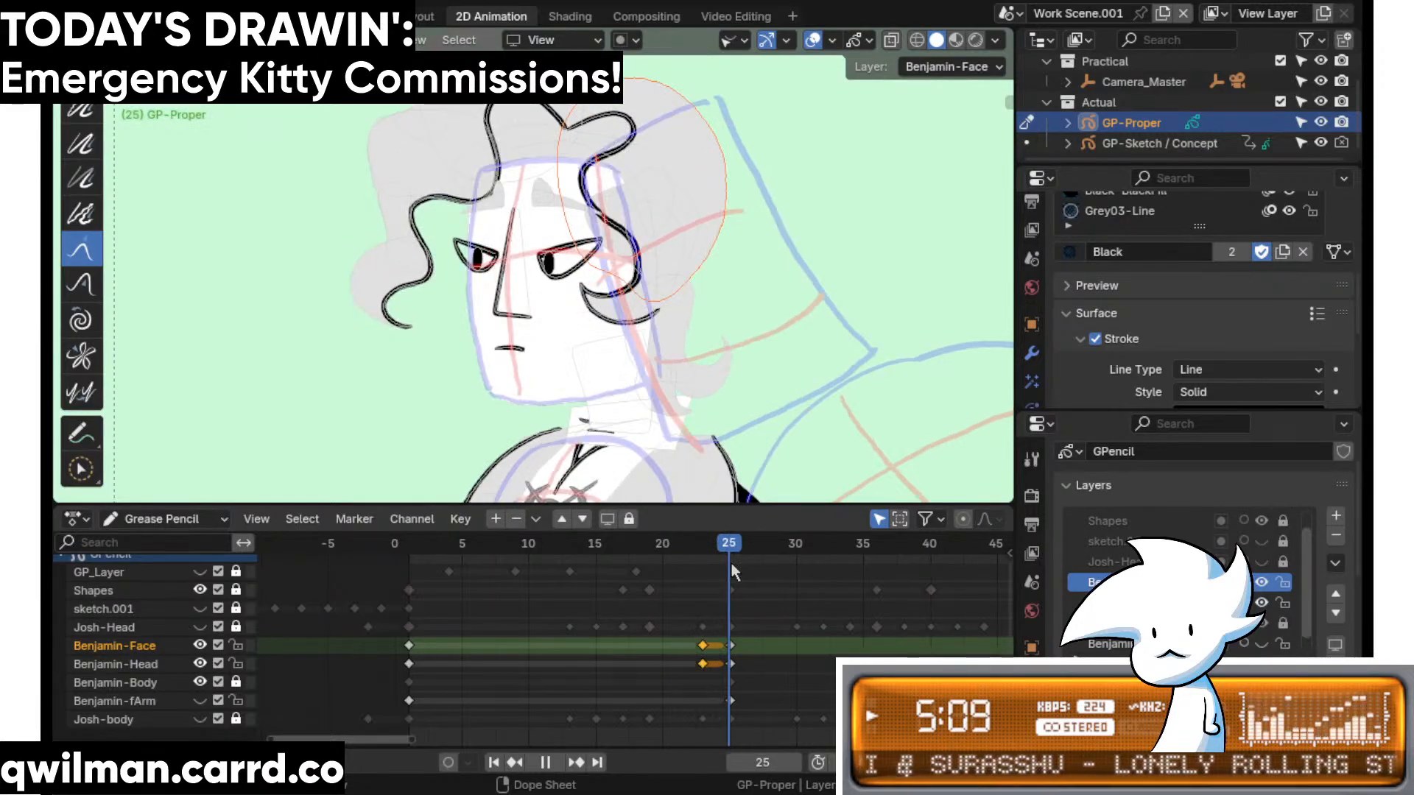
pyautogui.press('Escape')
pyautogui.press('Tab')
pyautogui.hotkey('shift', 'space')
pyautogui.click(661, 604)
pyautogui.moveTo(669, 409)
pyautogui.mouseDown()
pyautogui.moveTo(739, 399)
pyautogui.moveTo(576, 441)
pyautogui.moveTo(773, 409)
pyautogui.moveTo(607, 375)
pyautogui.mouseUp()
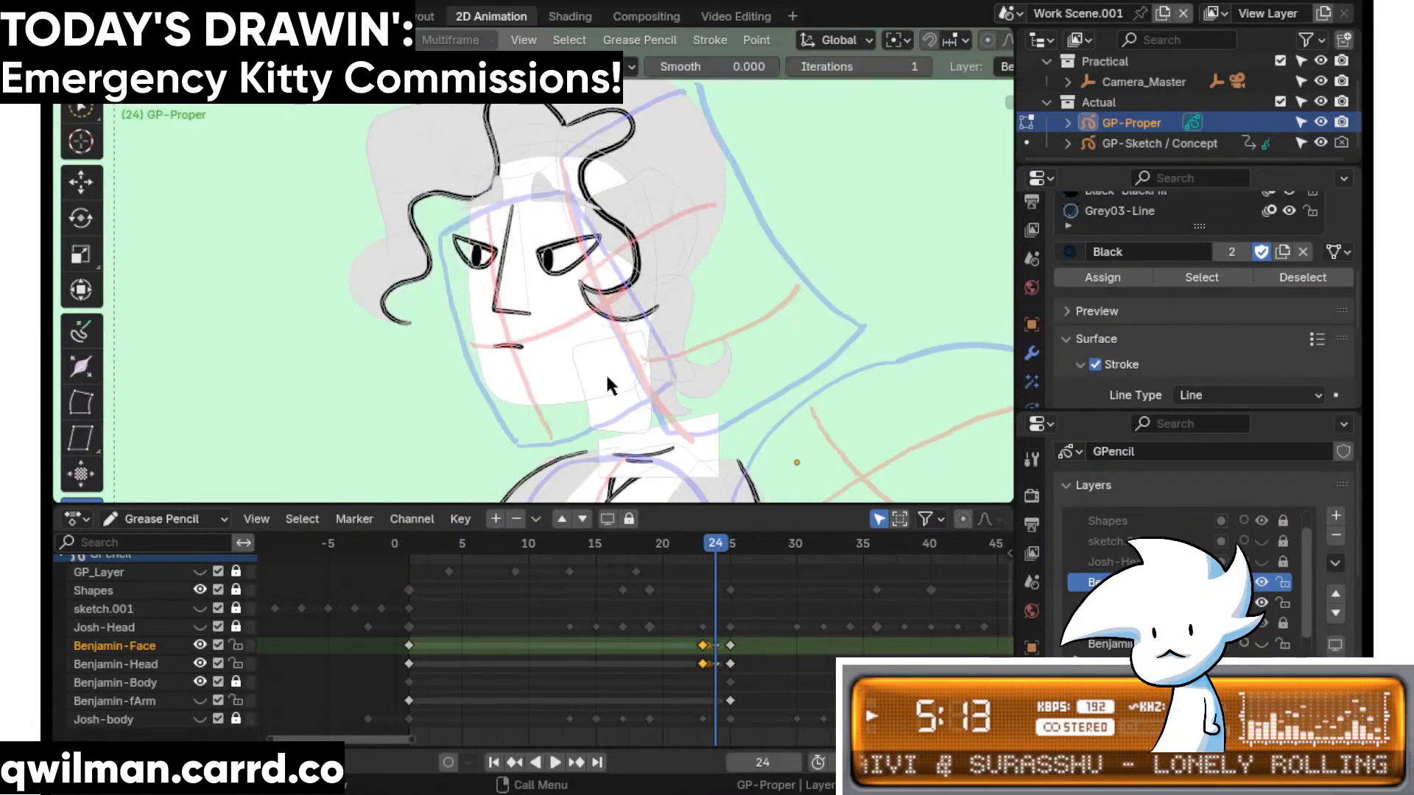
pyautogui.hotkey('ctrl', 'z')
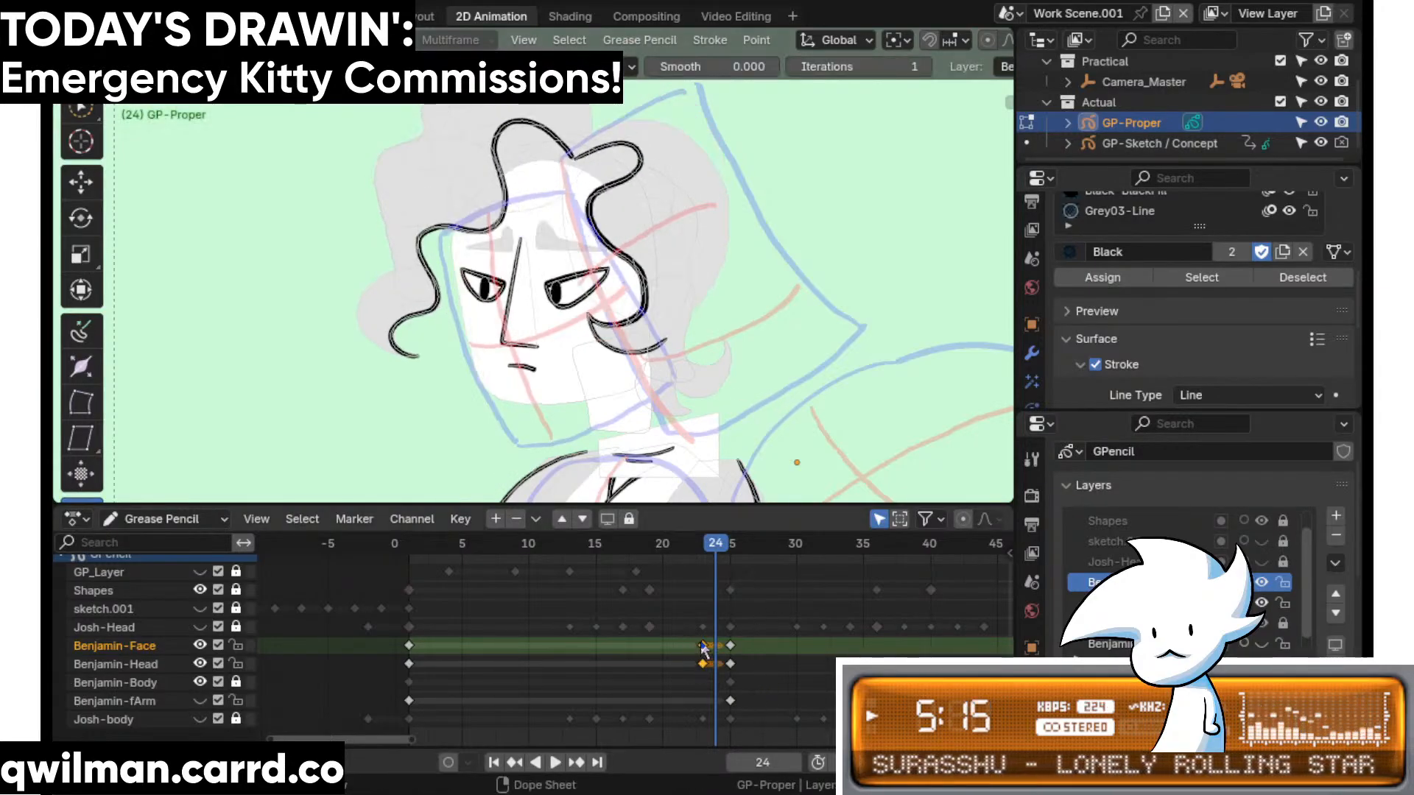
pyautogui.keyDown('shift'); pyautogui.moveTo(710, 450); pyautogui.dragTo(699, 391, button='middle'); pyautogui.keyUp('shift')
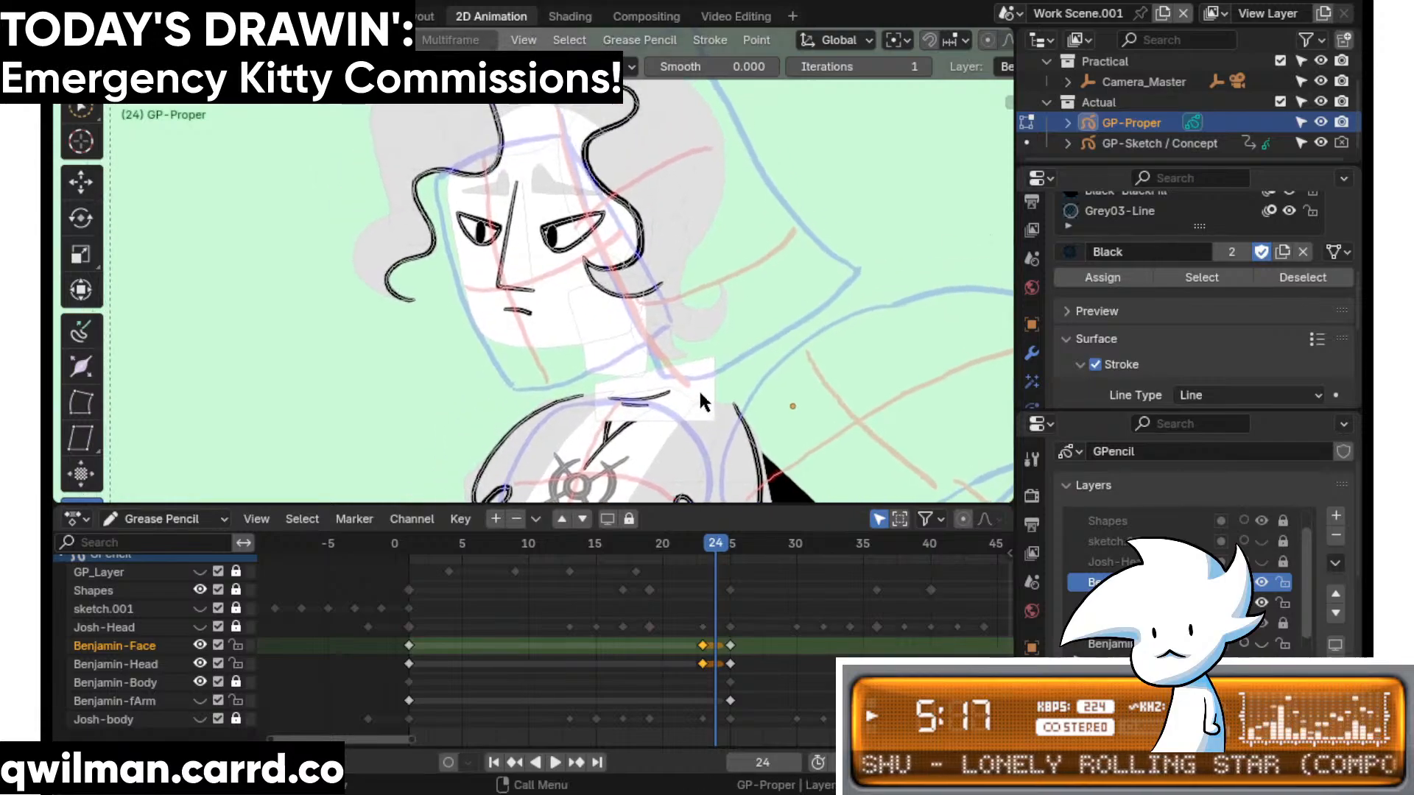
pyautogui.moveTo(719, 546); pyautogui.dragTo(744, 549)
pyautogui.scroll(5, 671, 370)
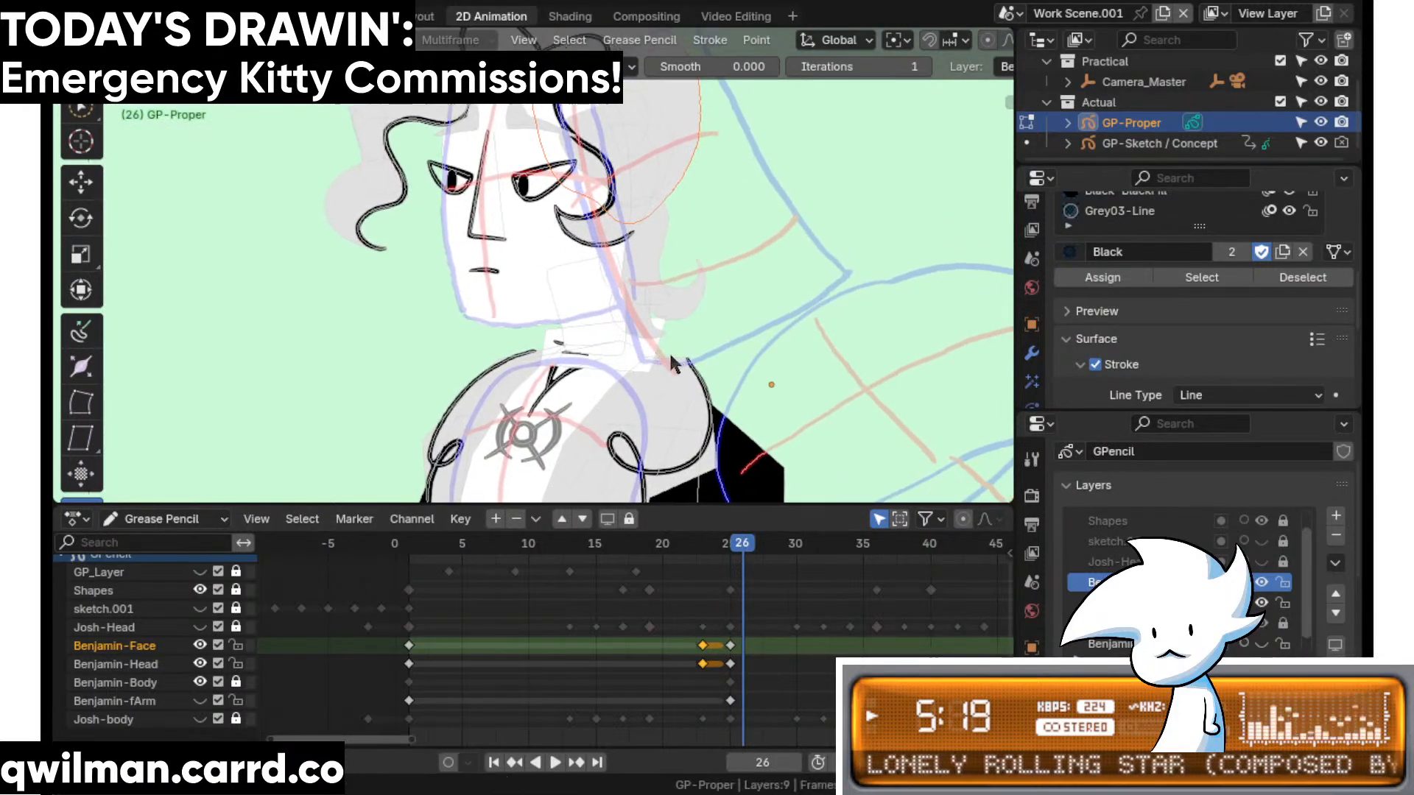
# - Select the white neck shape behind the jaw and move it upward toward the back of the head guide
pyautogui.keyDown('shift'); pyautogui.moveTo(686, 349); pyautogui.dragTo(673, 285, button='middle'); pyautogui.keyUp('shift')
pyautogui.press('q')
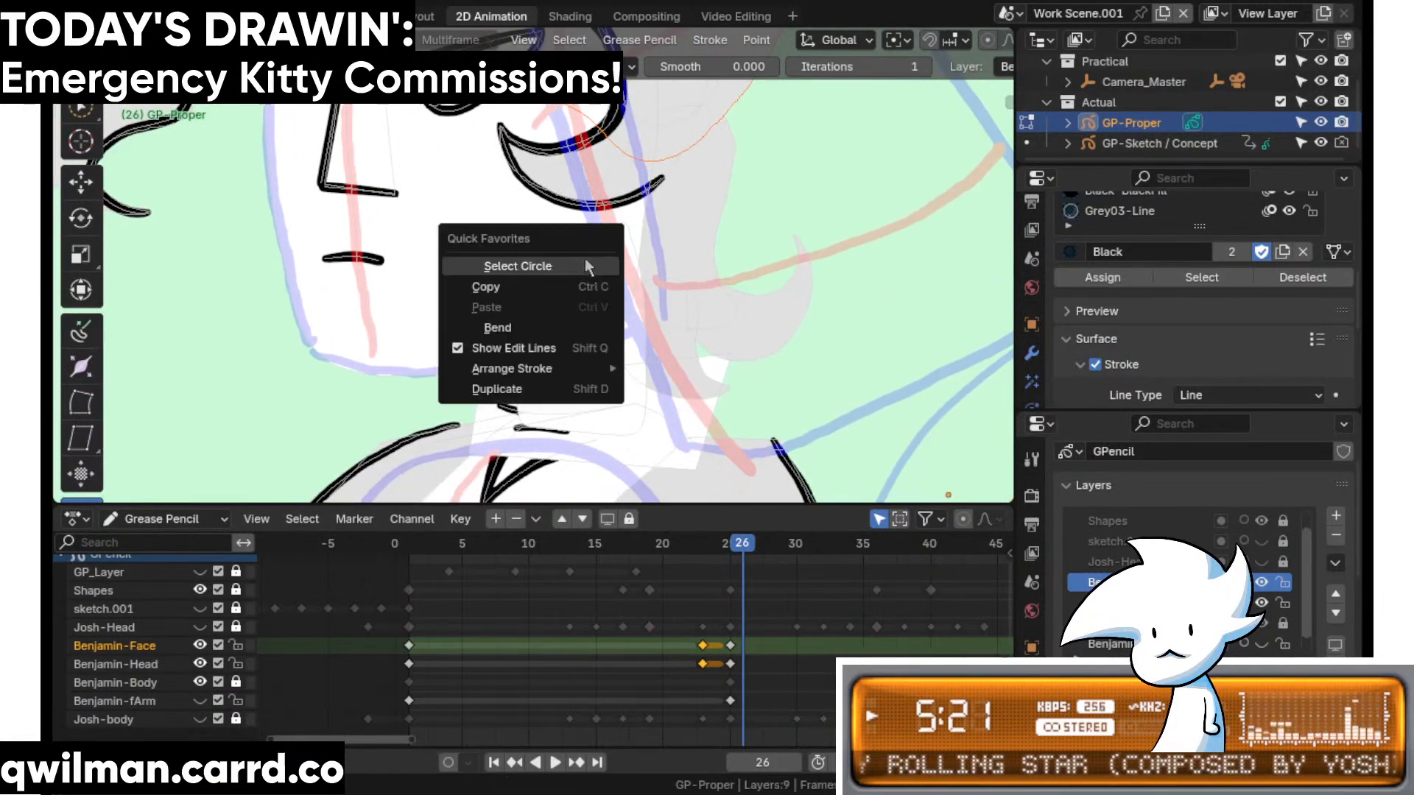
pyautogui.click(586, 262)
pyautogui.click(512, 251)
pyautogui.press('q')
pyautogui.click(560, 311)
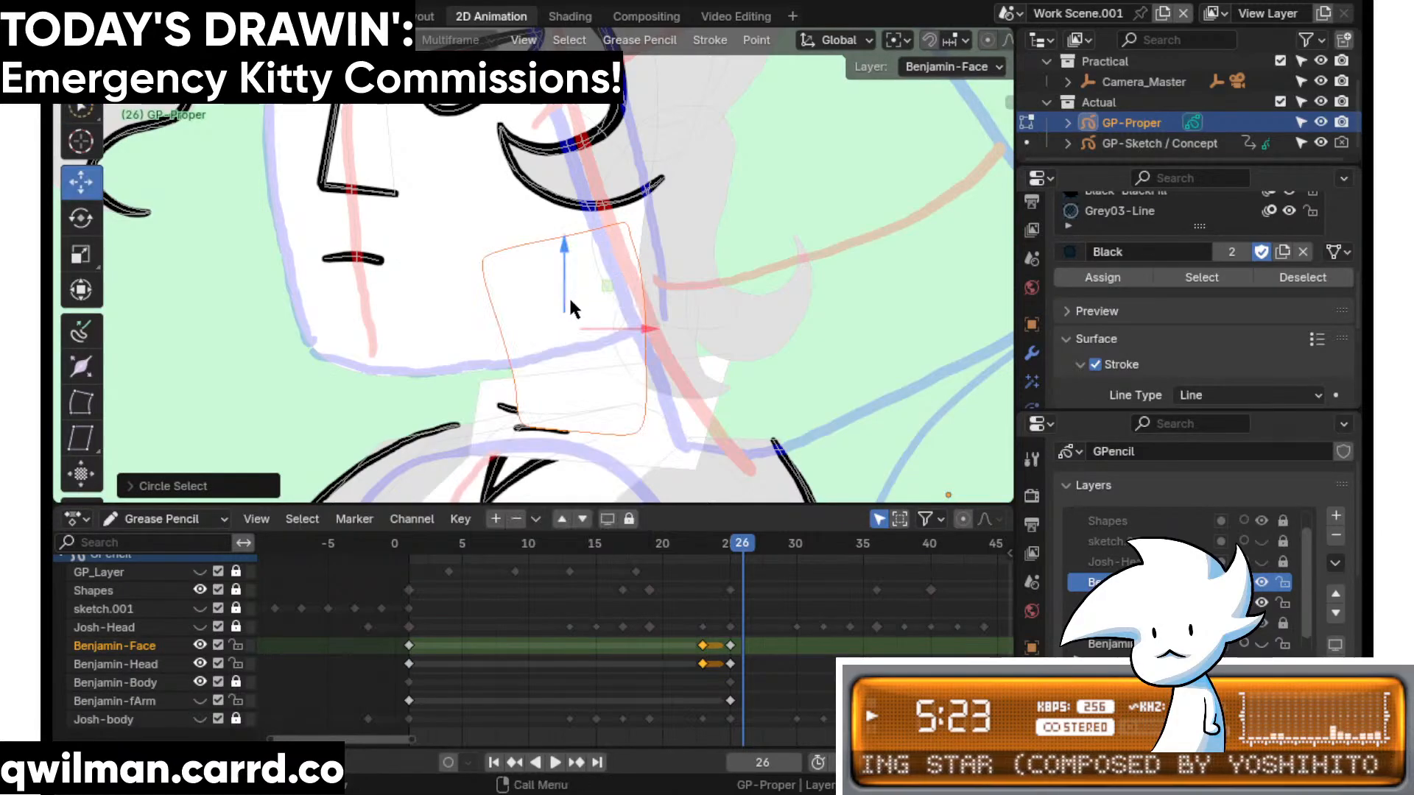
pyautogui.moveTo(568, 294)
pyautogui.mouseDown()
pyautogui.moveTo(630, 257)
pyautogui.moveTo(617, 258)
pyautogui.mouseUp()
pyautogui.hotkey('ctrl', 'Tab')
# - Narrow the neck shape by pulling its sides inward with the Grab brush to follow the guide behind the jaw
pyautogui.press('q')
pyautogui.click(536, 262)
pyautogui.scroll(-2, 524, 258)
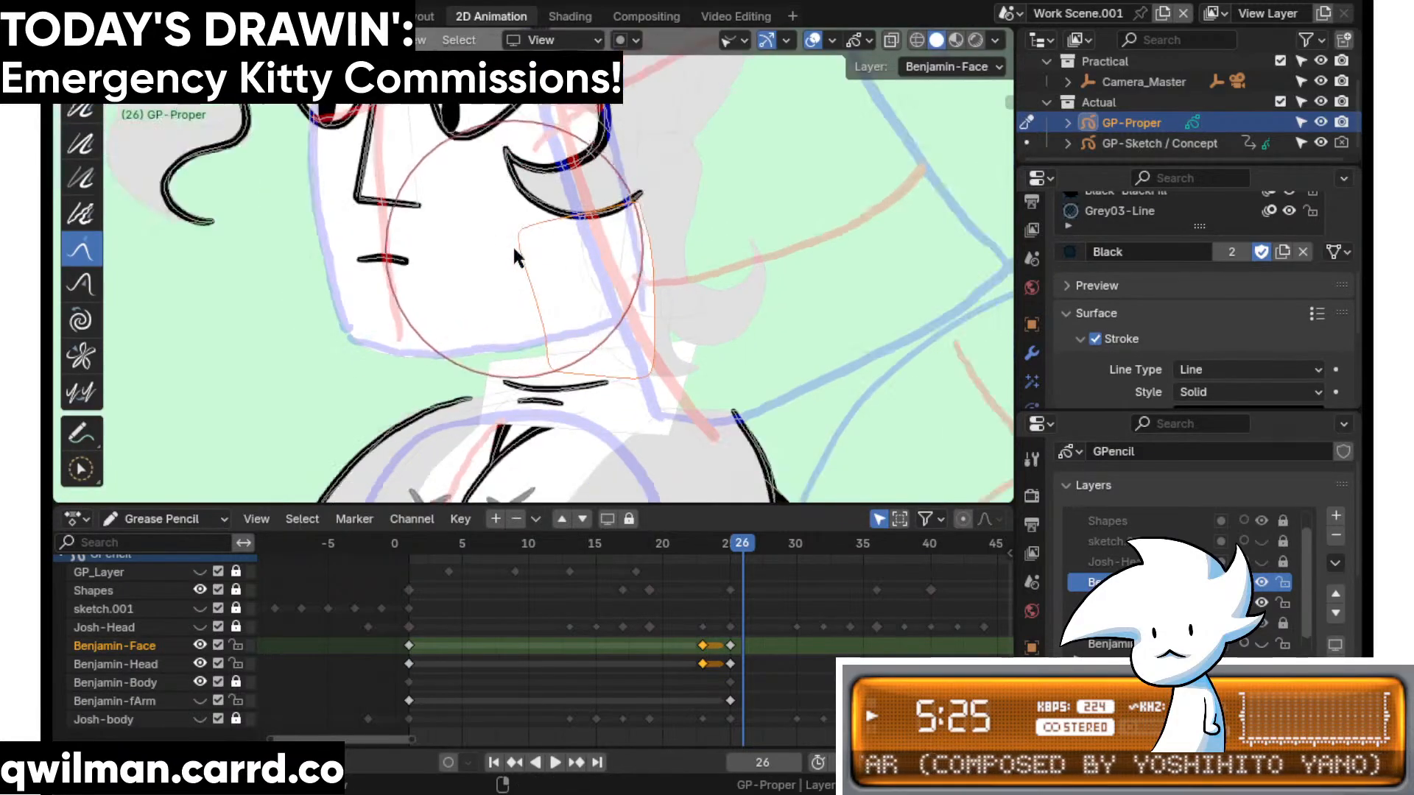
pyautogui.moveTo(516, 237); pyautogui.dragTo(554, 216)
pyautogui.moveTo(664, 252); pyautogui.dragTo(638, 261)
pyautogui.moveTo(612, 201); pyautogui.dragTo(627, 178)
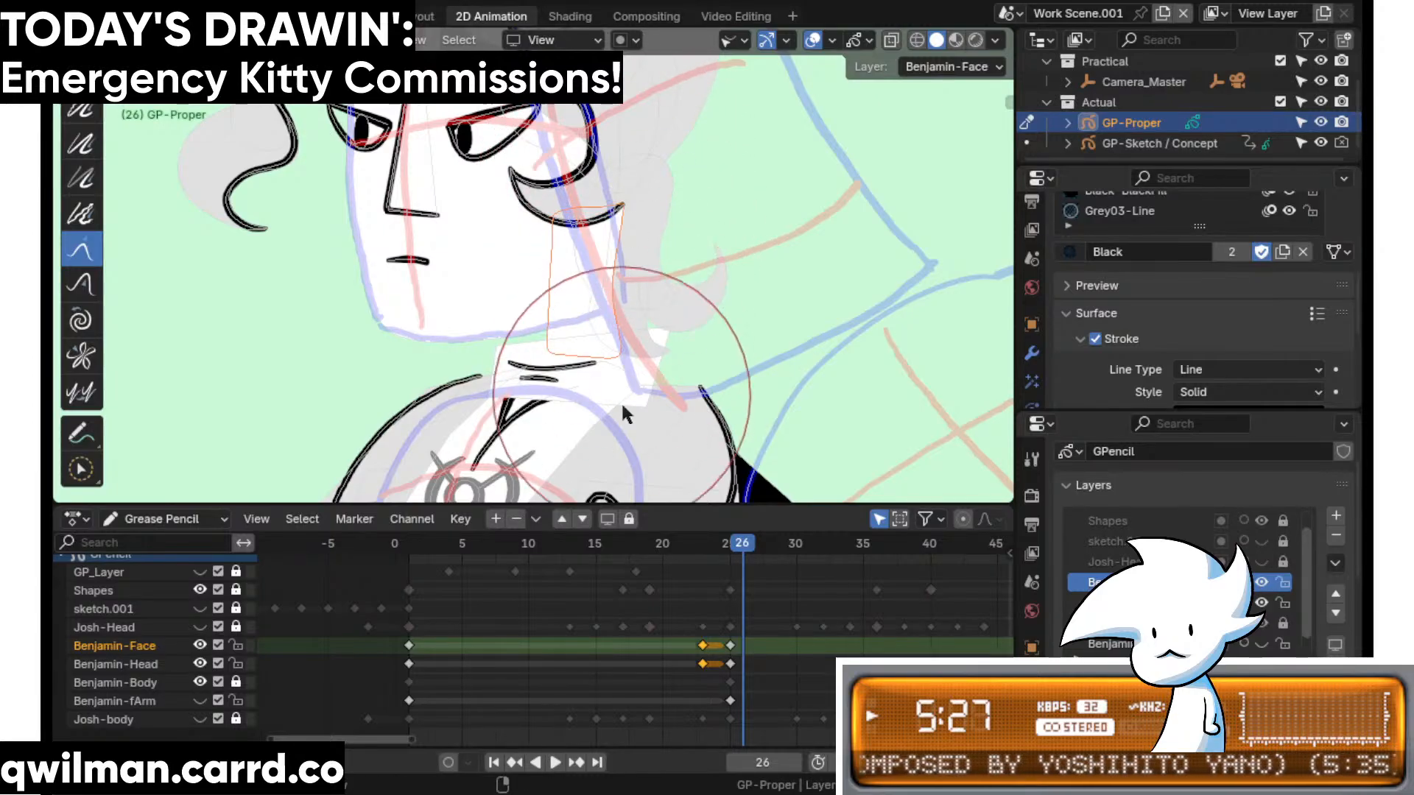
pyautogui.moveTo(640, 394); pyautogui.dragTo(624, 390)
pyautogui.keyDown('shift'); pyautogui.moveTo(628, 309); pyautogui.dragTo(606, 344, button='middle'); pyautogui.keyUp('shift')
# - Refine the side edges of the white neck shape with the Grab brush
pyautogui.press('c')
pyautogui.hotkey('shift', 'space')
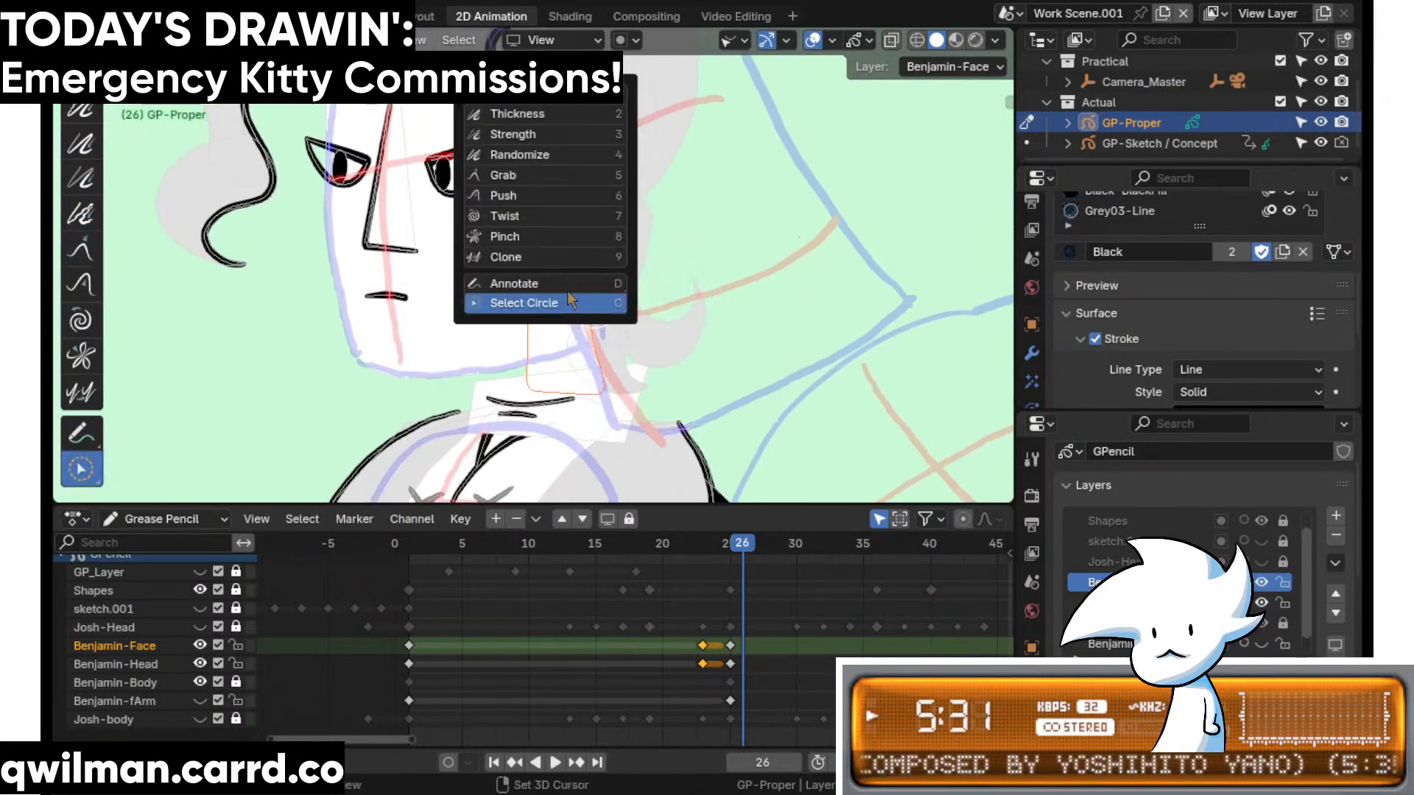
pyautogui.click(528, 178)
pyautogui.moveTo(535, 308); pyautogui.dragTo(524, 309)
pyautogui.keyDown('shift'); pyautogui.moveTo(502, 352); pyautogui.dragTo(615, 326, button='middle'); pyautogui.keyUp('shift')
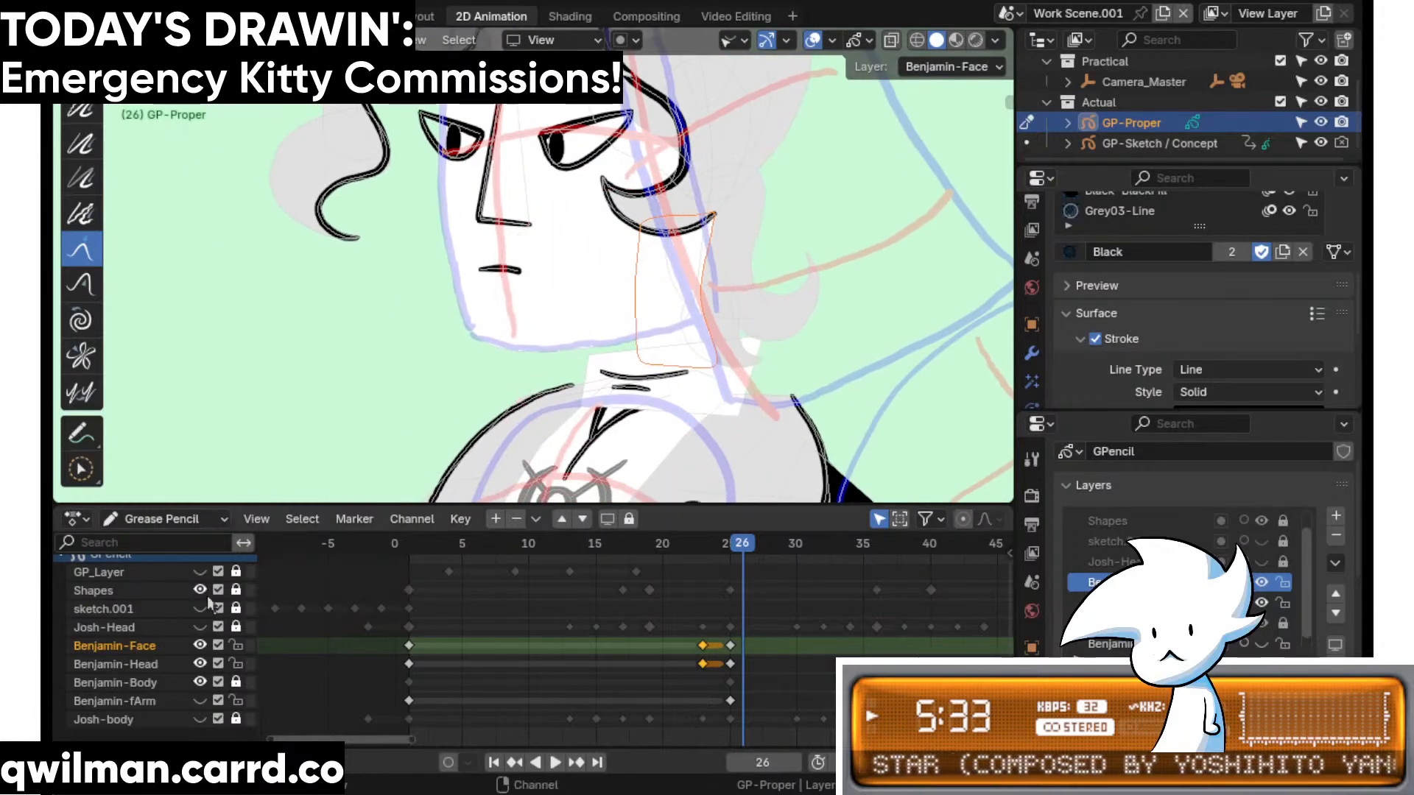
# - Make Shapes the active layer and fine-tune the back edge and lower corner of the neck shape with the Grab brush
pyautogui.click(175, 590)
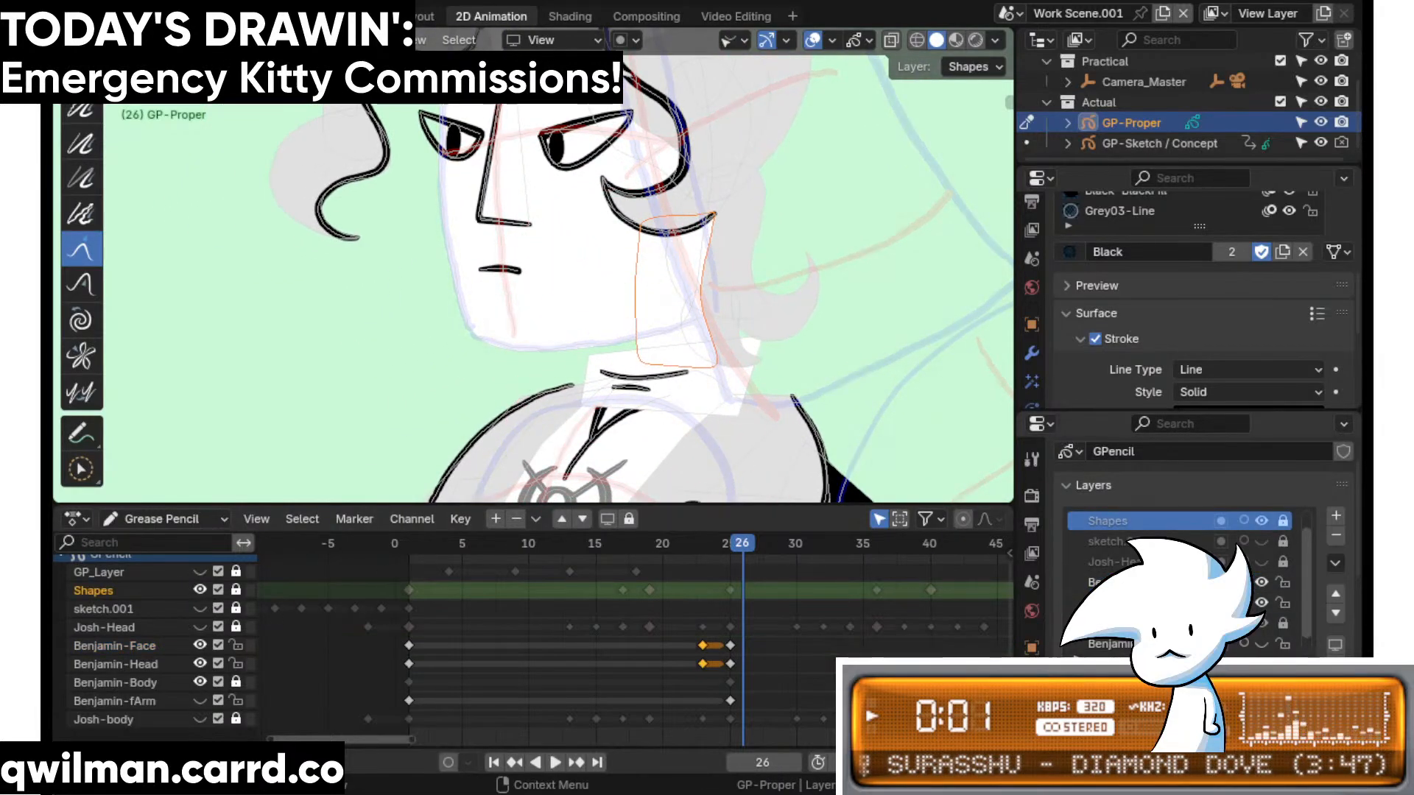
pyautogui.hotkey('shift', 'space')
pyautogui.click(707, 302)
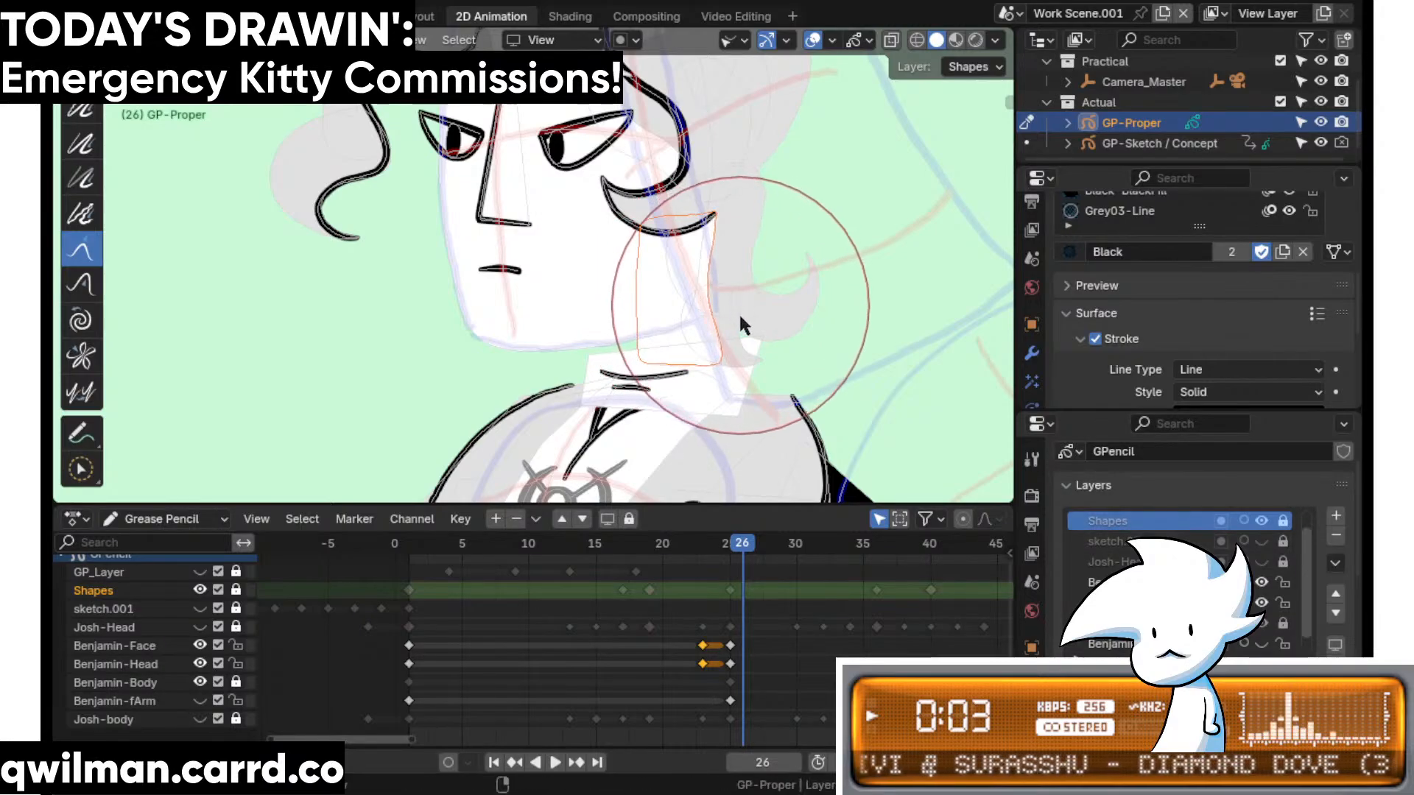
pyautogui.moveTo(640, 277); pyautogui.dragTo(629, 280)
pyautogui.keyDown('shift'); pyautogui.moveTo(699, 238); pyautogui.dragTo(638, 325, button='middle'); pyautogui.keyUp('shift')
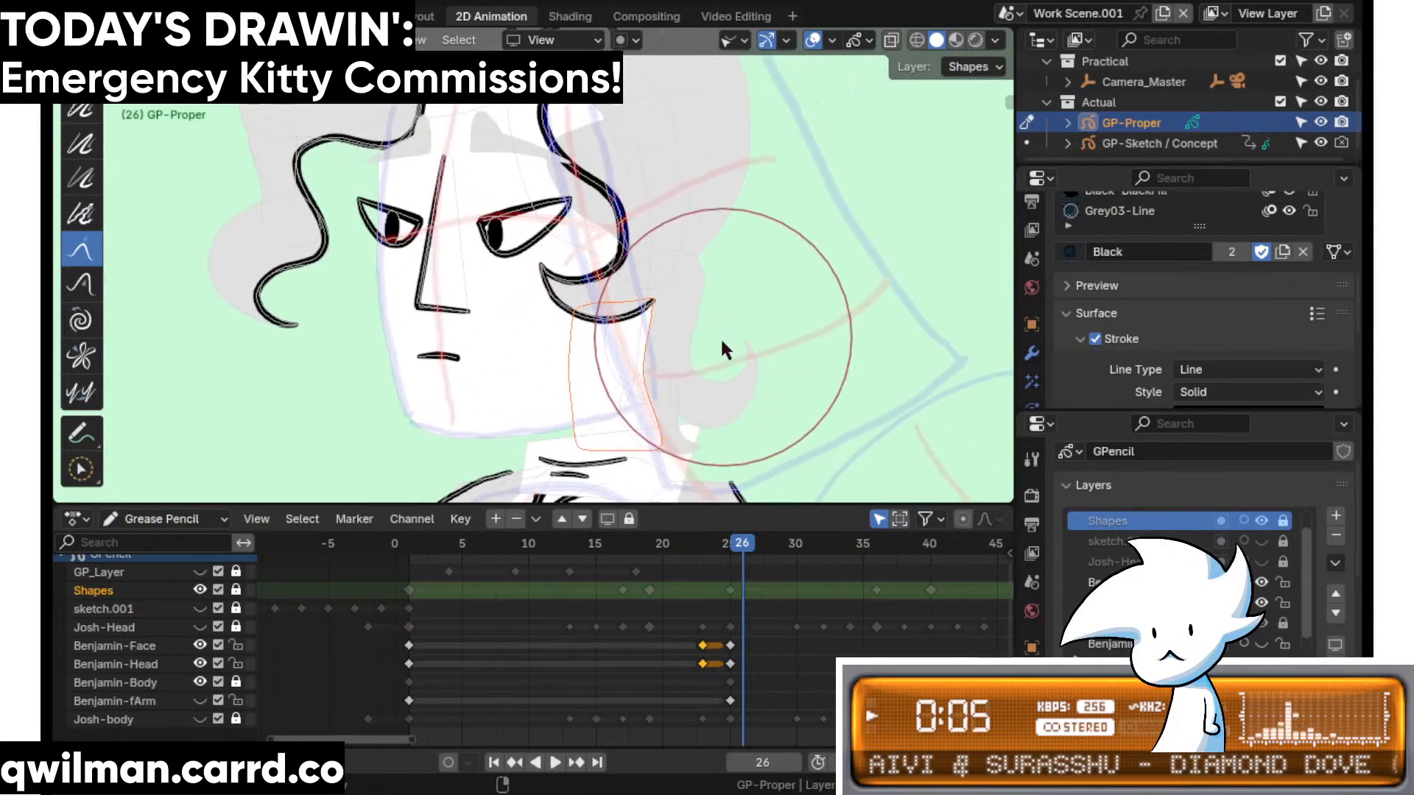
pyautogui.keyDown('shift'); pyautogui.moveTo(732, 433); pyautogui.dragTo(629, 379, button='middle'); pyautogui.keyUp('shift')
# - Compare the hair and neck between frames 22 and 26
pyautogui.press('q')
pyautogui.click(711, 368)
pyautogui.scroll(1, 630, 380)
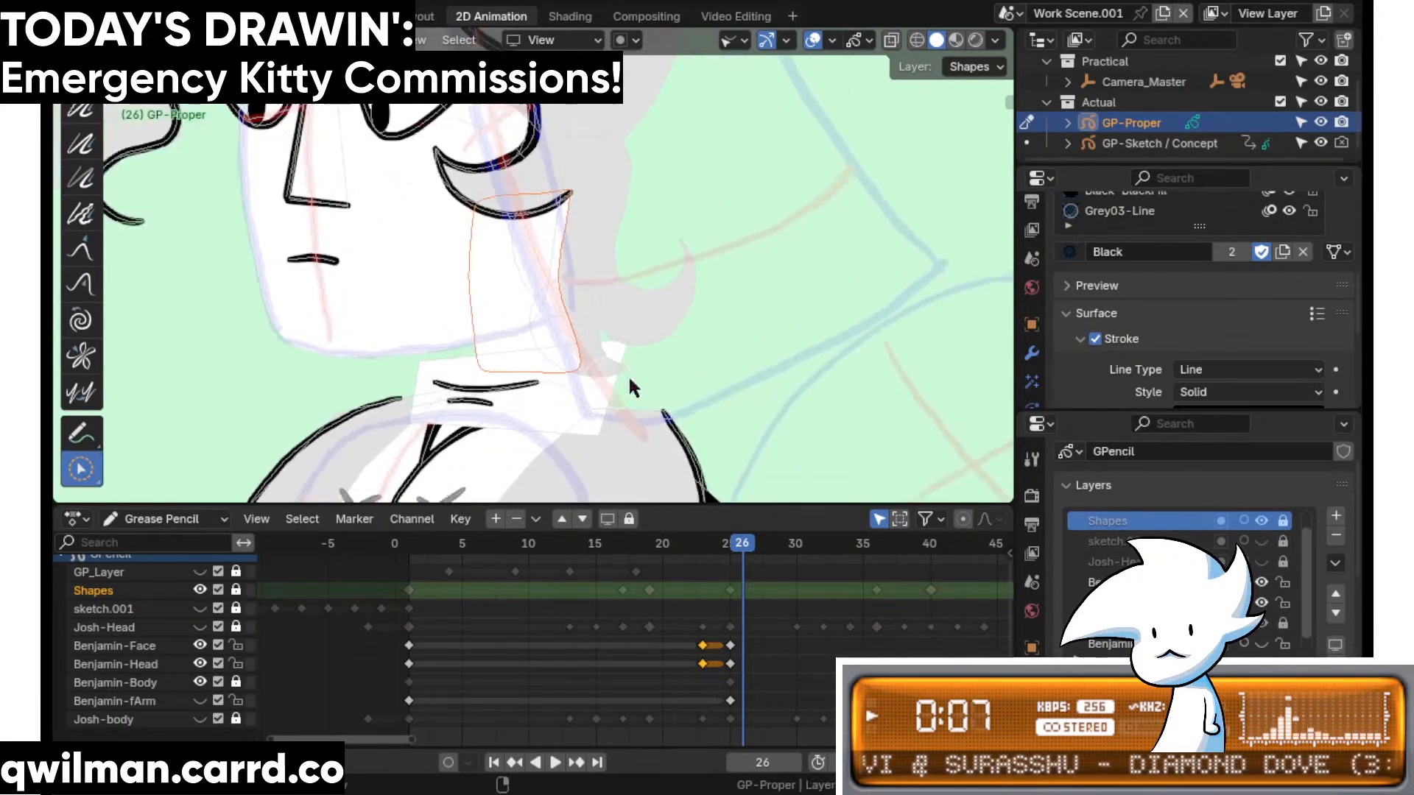
pyautogui.scroll(1, 627, 374)
pyautogui.press('space')
pyautogui.click(690, 544)
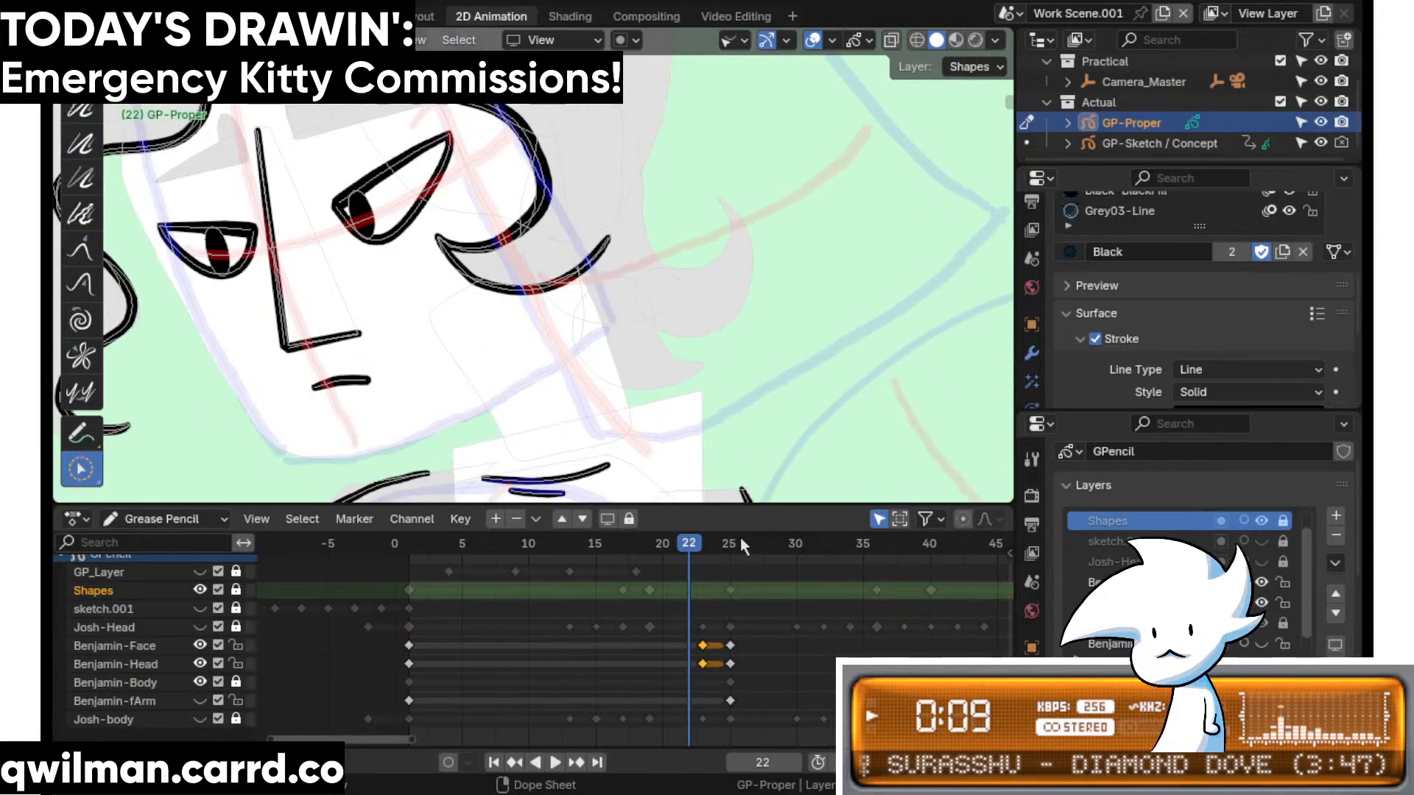
pyautogui.click(741, 544)
# - Select the hair shapes behind the neck, including the crescent curl, and move them upward
pyautogui.press('q')
pyautogui.click(722, 275)
pyautogui.click(723, 286)
pyautogui.press('Tab')
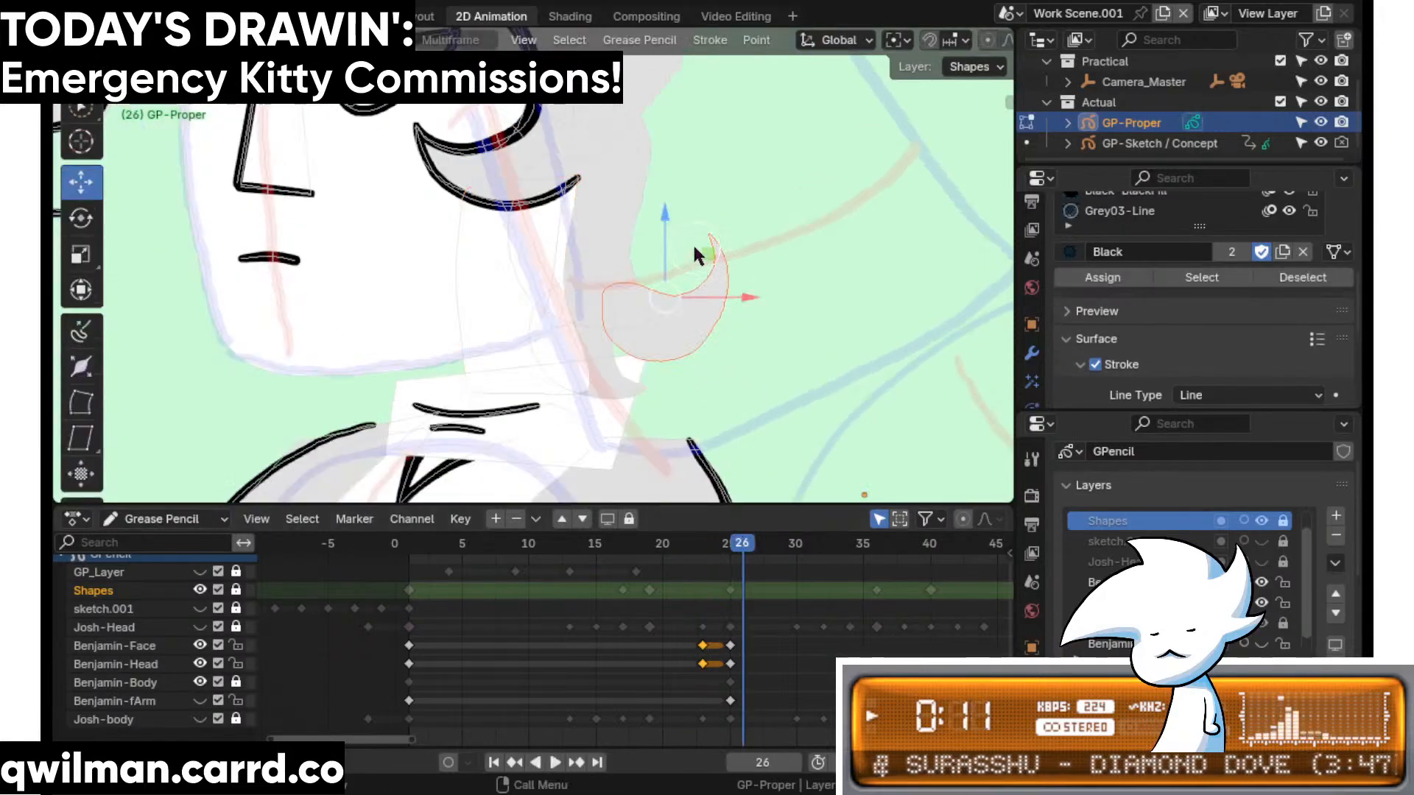
pyautogui.moveTo(659, 221); pyautogui.dragTo(718, 289)
pyautogui.hotkey('shift', 'space')
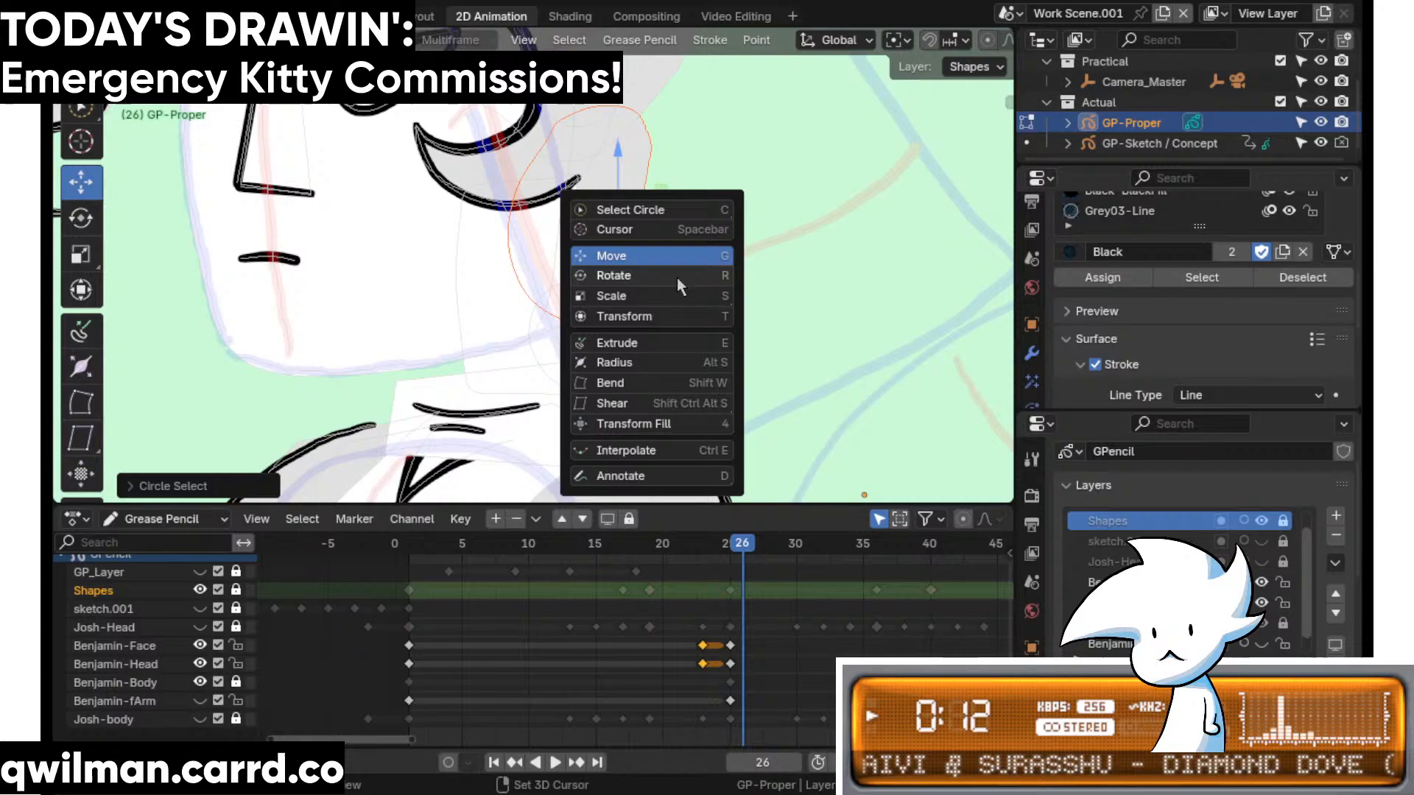
pyautogui.click(644, 257)
pyautogui.keyDown('shift'); pyautogui.moveTo(643, 247); pyautogui.dragTo(664, 326, button='middle'); pyautogui.keyUp('shift')
pyautogui.moveTo(652, 290)
pyautogui.mouseDown()
pyautogui.moveTo(650, 238)
pyautogui.moveTo(595, 214)
pyautogui.mouseUp()
# - Select only the crescent hair curl and nudge it upward with the Grab brush
pyautogui.press('Tab')
pyautogui.hotkey('shift', 'space')
pyautogui.click(663, 138)
pyautogui.scroll(-3, 660, 166)
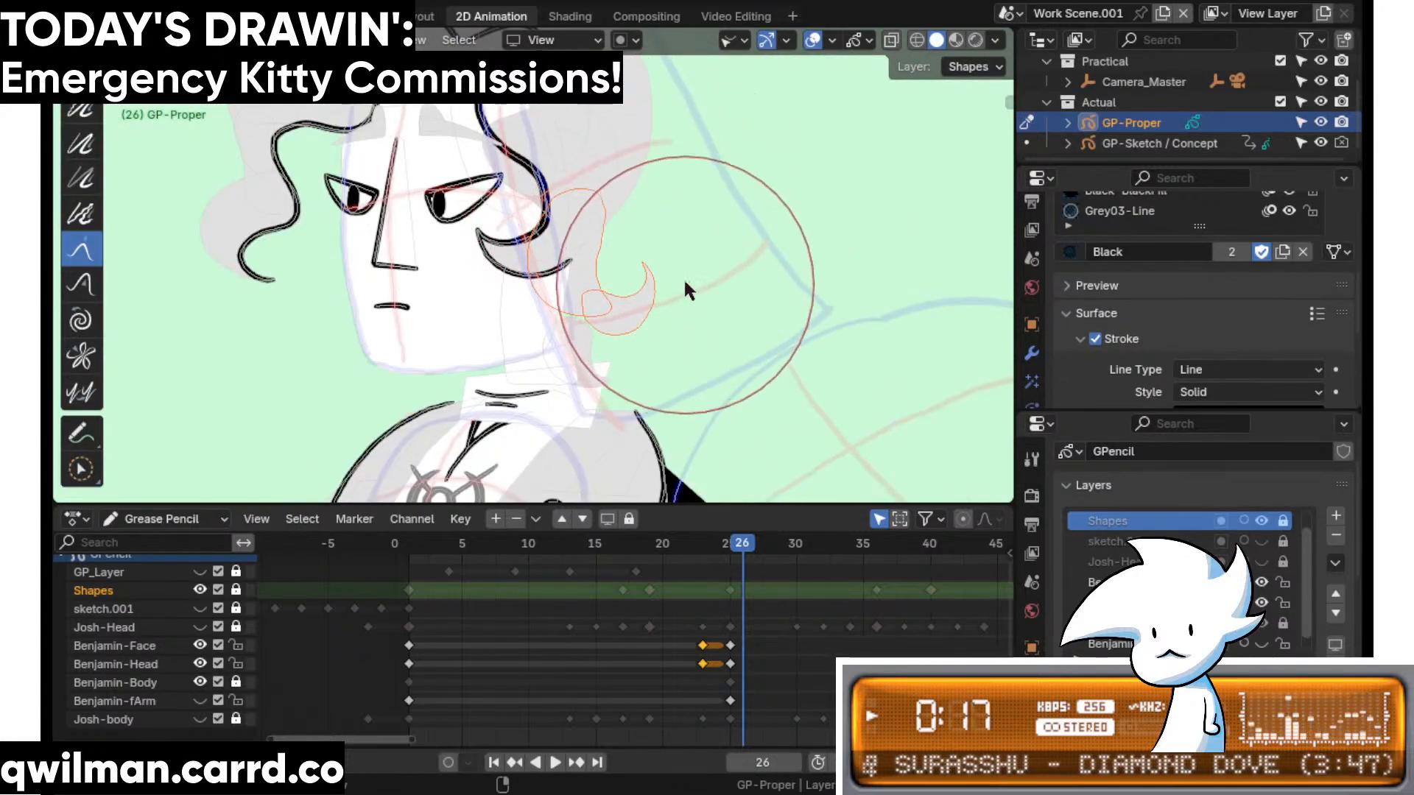
pyautogui.press('w')
pyautogui.click(666, 265)
pyautogui.hotkey('shift', 'space')
pyautogui.click(617, 140)
pyautogui.moveTo(640, 288); pyautogui.dragTo(636, 278)
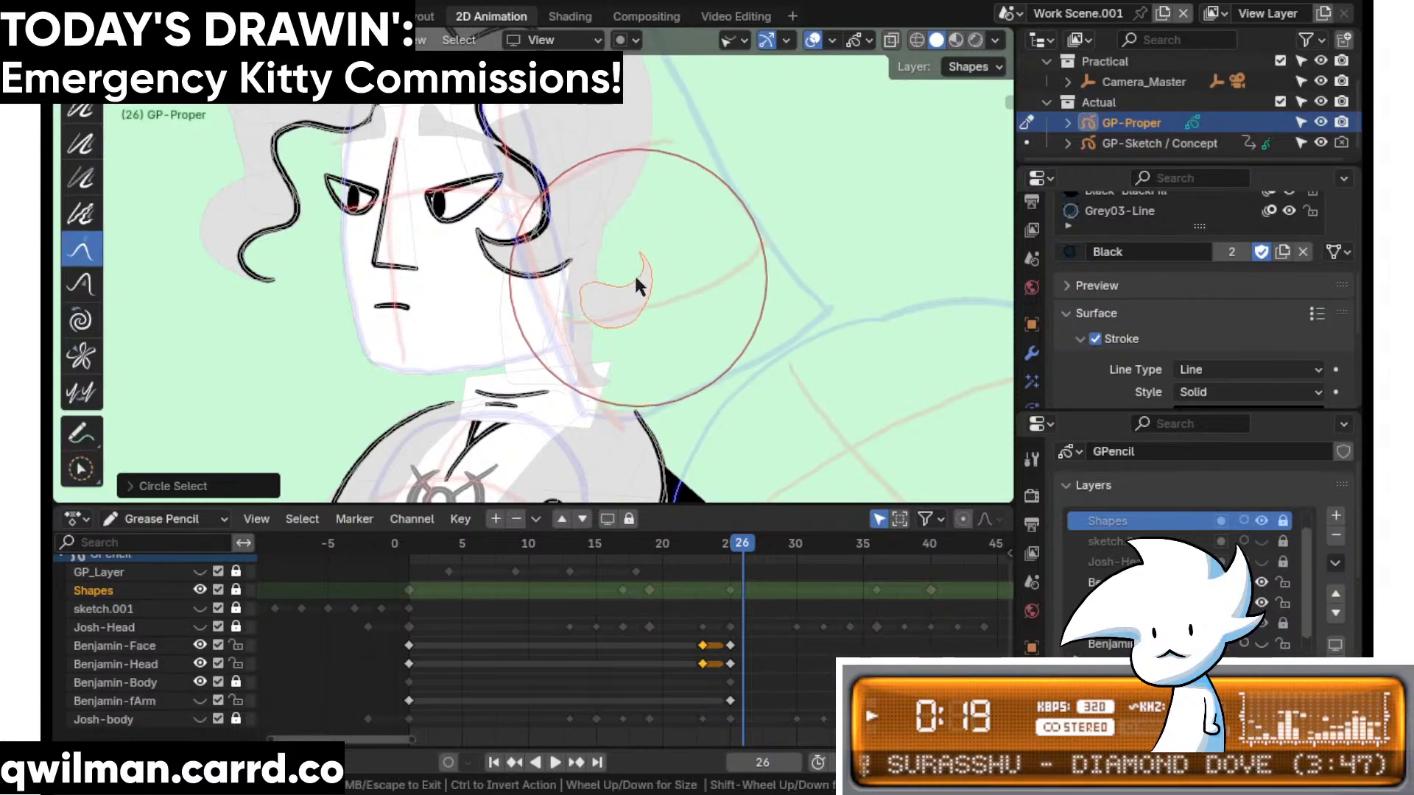
# - Select the small pointed hair lock at the nape and rotate it
pyautogui.keyDown('shift'); pyautogui.moveTo(633, 352); pyautogui.dragTo(608, 298, button='middle'); pyautogui.keyUp('shift')
pyautogui.scroll(3, 607, 302)
pyautogui.press('q')
pyautogui.click(607, 312)
pyautogui.scroll(1, 615, 308)
pyautogui.click(622, 304)
pyautogui.scroll(-3, 621, 300)
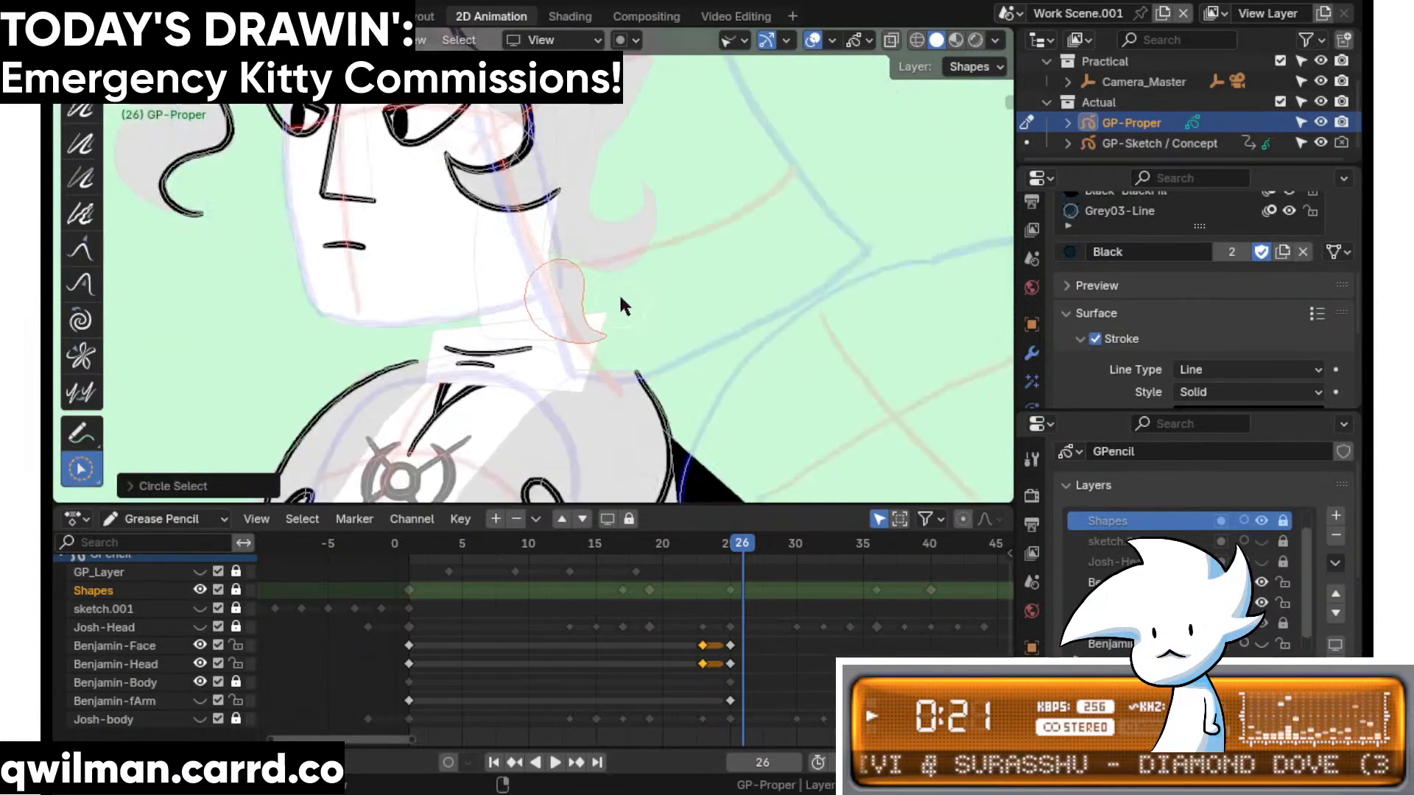
pyautogui.hotkey('shift', 'space')
pyautogui.click(562, 161)
pyautogui.press('Tab')
pyautogui.hotkey('shift', 'space')
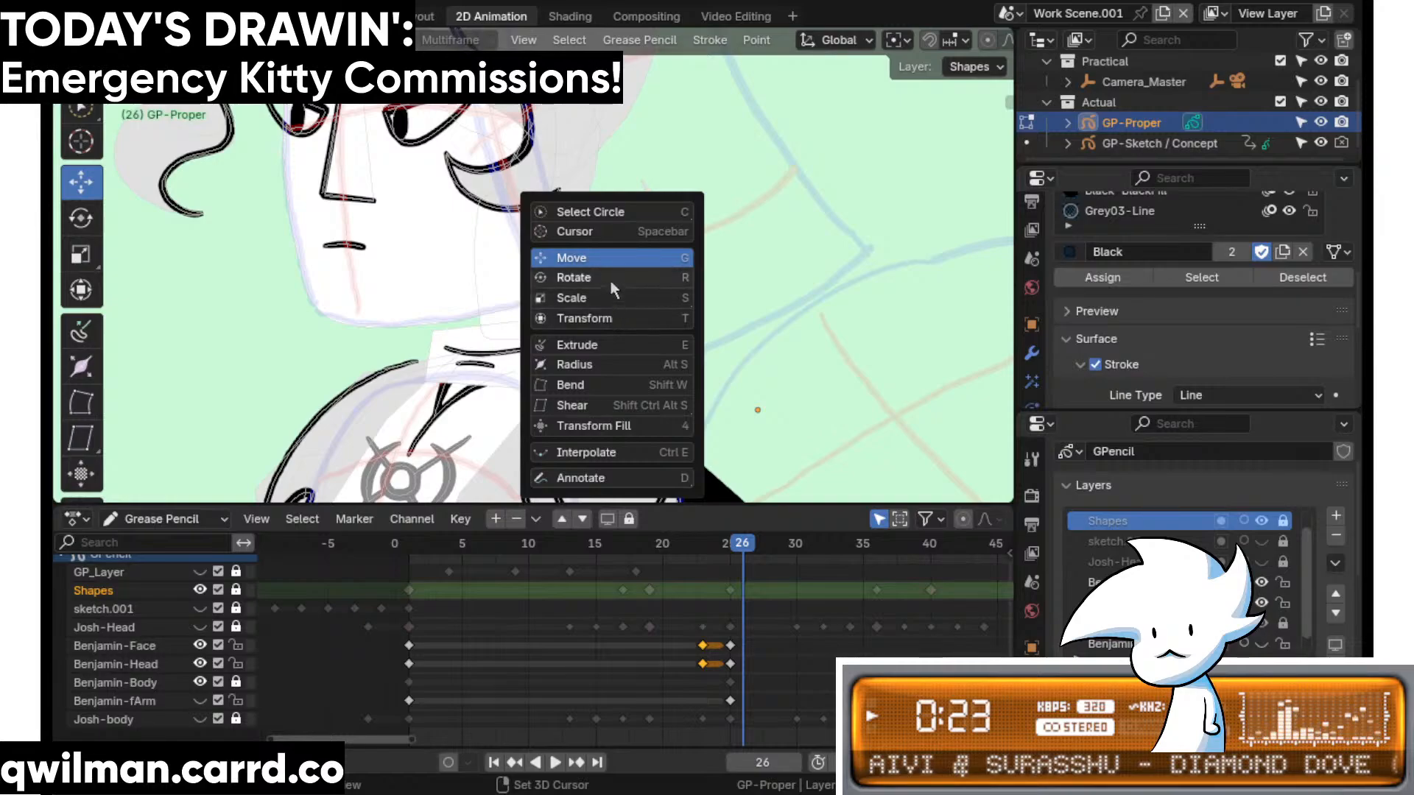
pyautogui.click(610, 278)
pyautogui.moveTo(658, 245); pyautogui.dragTo(614, 235)
# - Move the nape hair lock up beneath the crescent curl and switch back to the Grab brush
pyautogui.hotkey('shift', 'space')
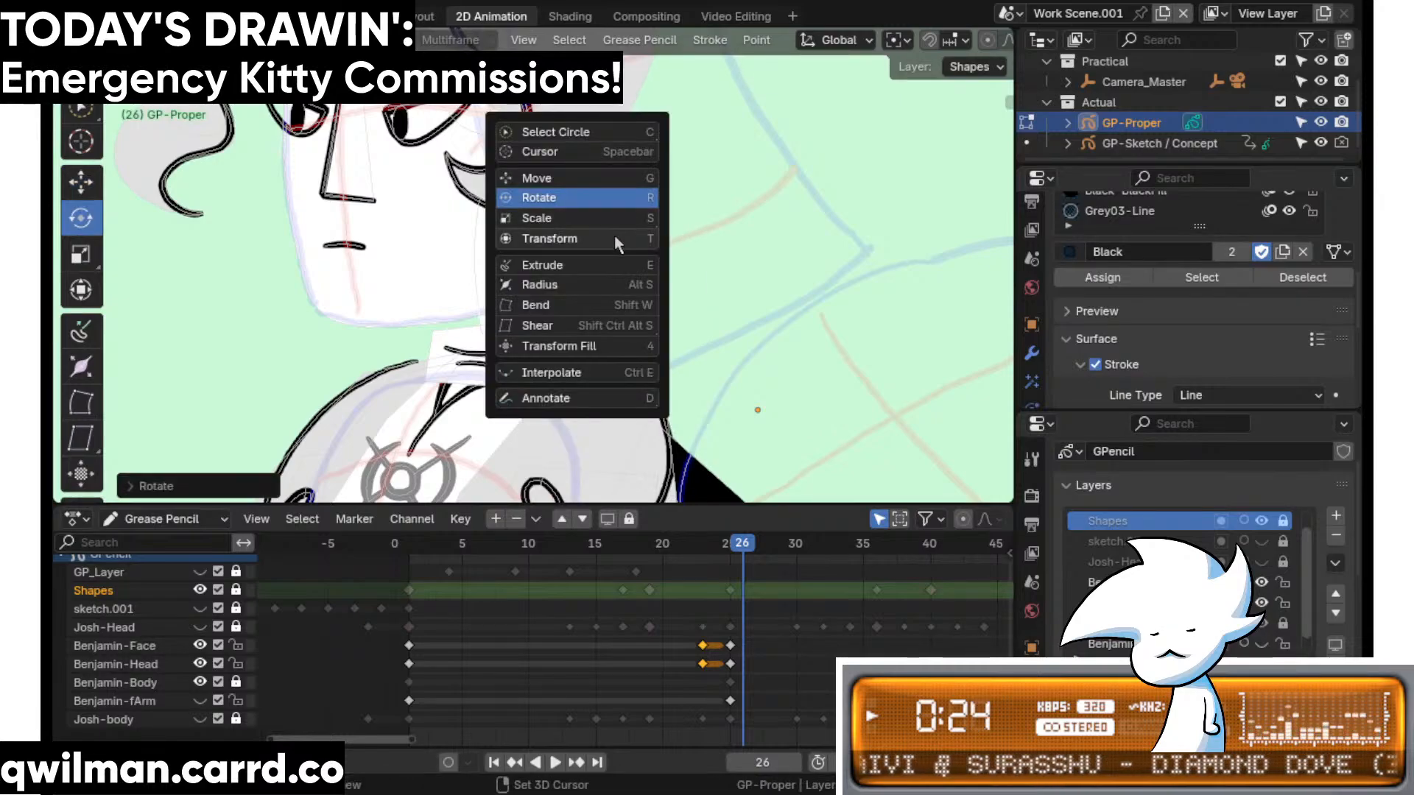
pyautogui.click(581, 183)
pyautogui.press('Tab')
pyautogui.hotkey('shift', 'space')
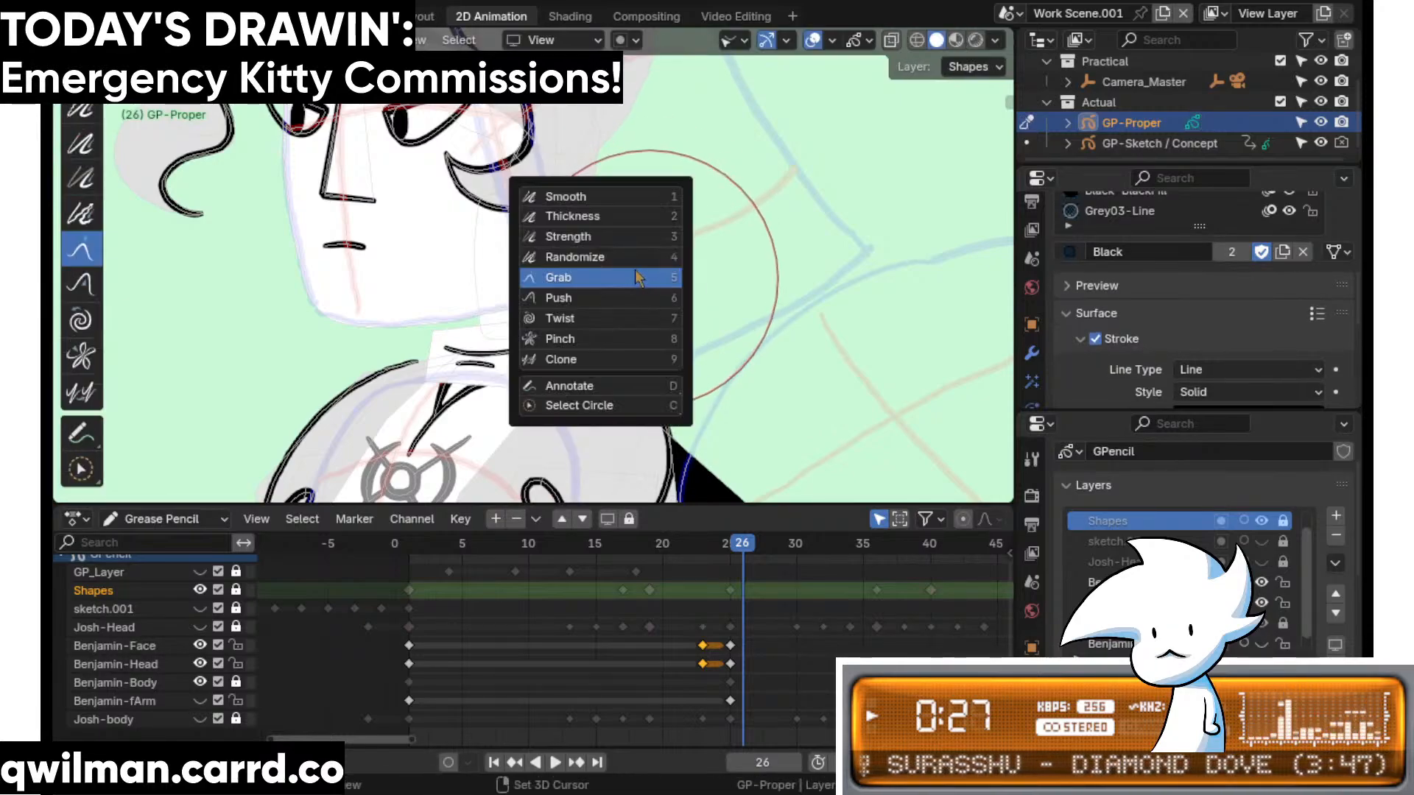
pyautogui.click(636, 276)
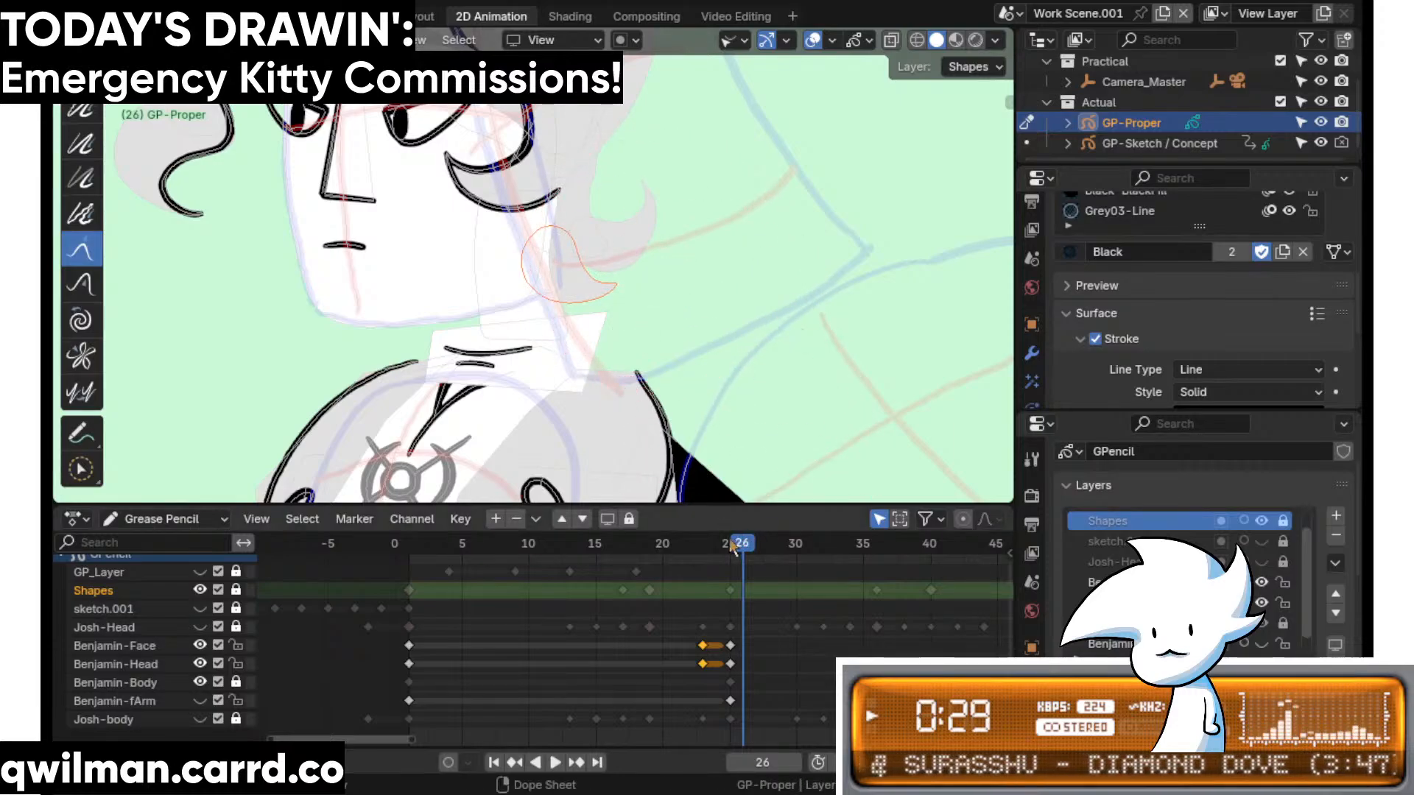
# - Go to frame 27, select the wavy hair shape behind the ear, and adjust its back edge with the Grab brush
pyautogui.moveTo(731, 542)
pyautogui.mouseDown()
pyautogui.moveTo(676, 548)
pyautogui.moveTo(753, 555)
pyautogui.mouseUp()
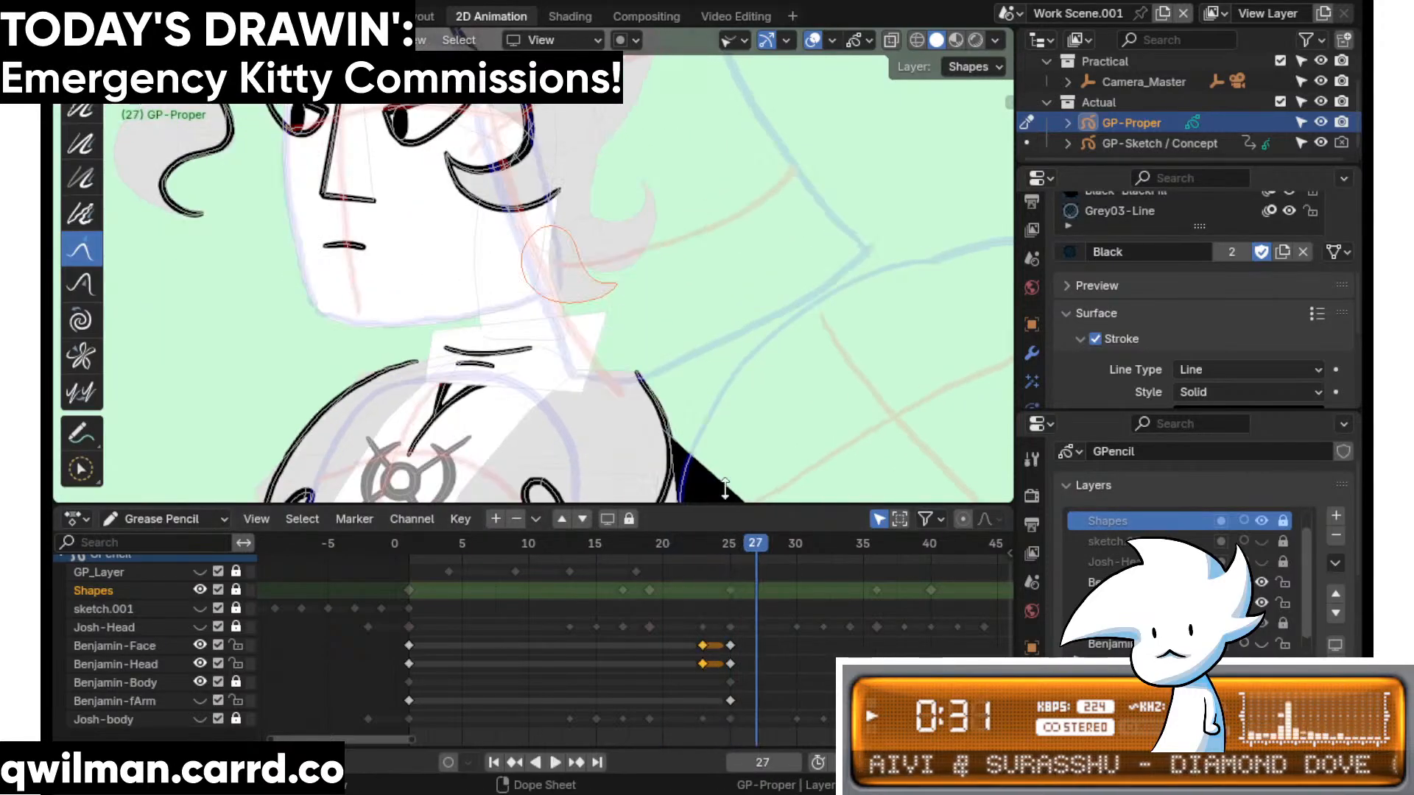
pyautogui.scroll(4, 634, 342)
pyautogui.press('w')
pyautogui.click(701, 257)
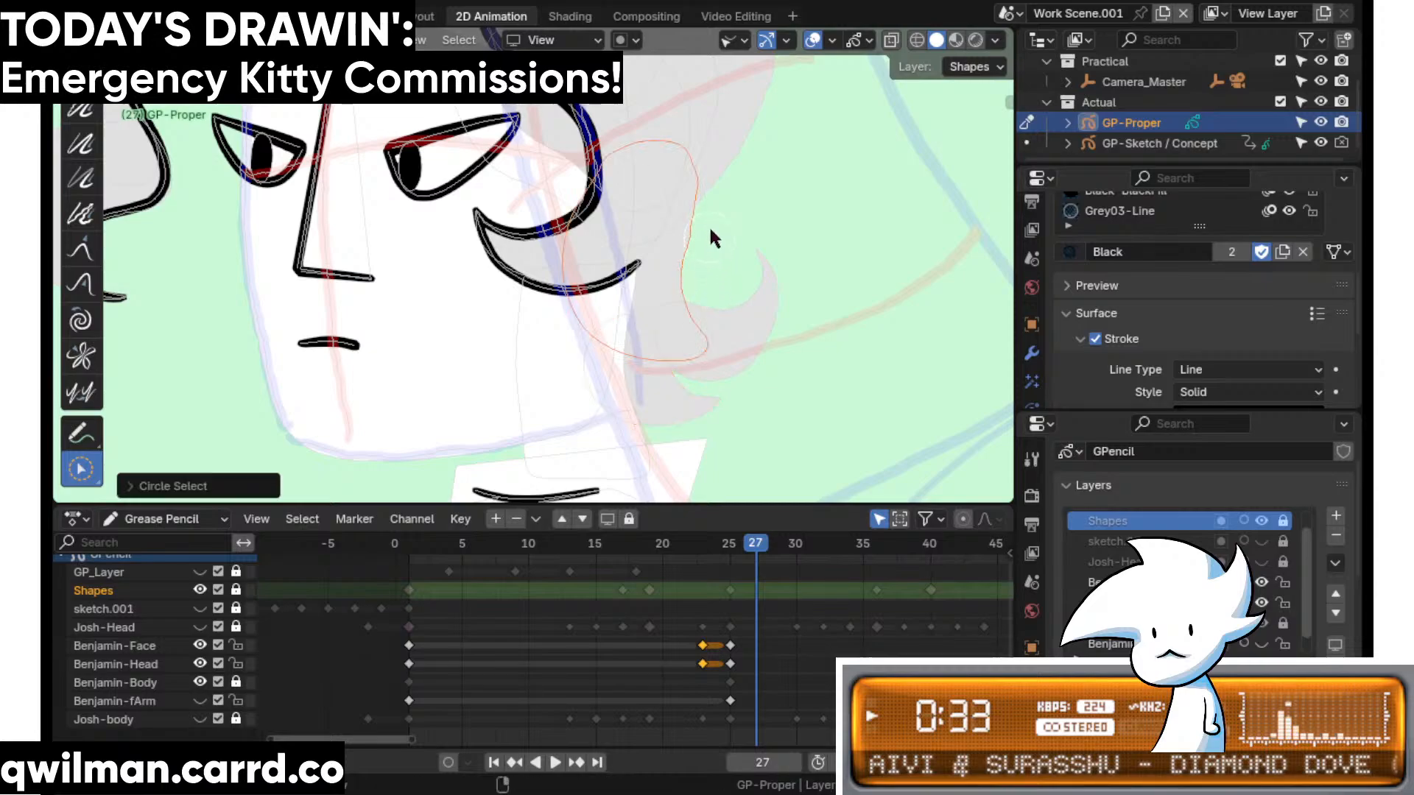
pyautogui.hotkey('shift', 'space')
pyautogui.click(663, 108)
pyautogui.moveTo(703, 203); pyautogui.dragTo(697, 143)
pyautogui.moveTo(725, 369); pyautogui.dragTo(704, 380)
pyautogui.keyDown('shift'); pyautogui.moveTo(718, 409); pyautogui.dragTo(679, 312, button='middle'); pyautogui.keyUp('shift')
# - Reselect the pointed hair lock at the nape and adjust its outline with the Grab brush
pyautogui.press('q')
pyautogui.click(707, 340)
pyautogui.click(701, 313)
pyautogui.hotkey('shift', 'space')
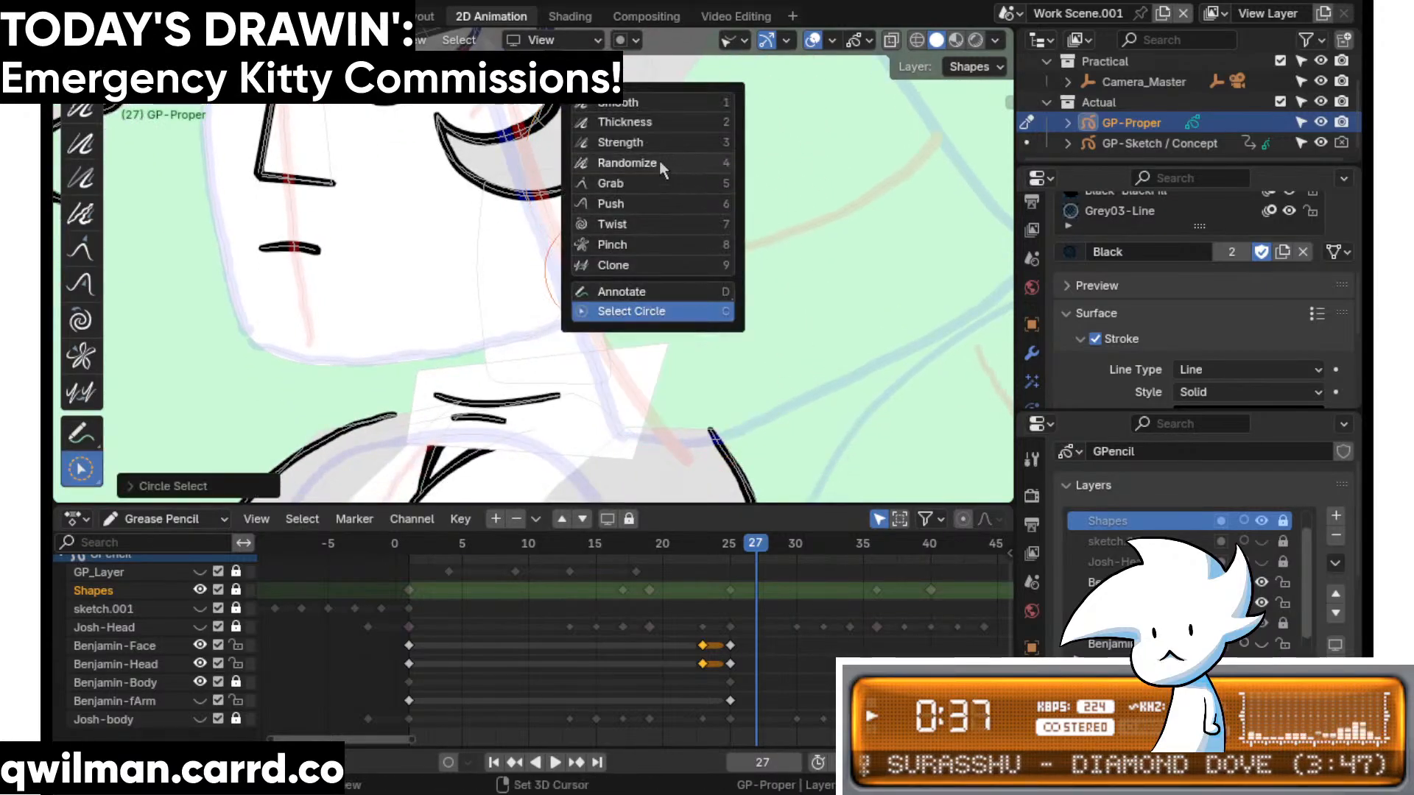
pyautogui.click(656, 183)
pyautogui.moveTo(745, 255); pyautogui.dragTo(739, 261)
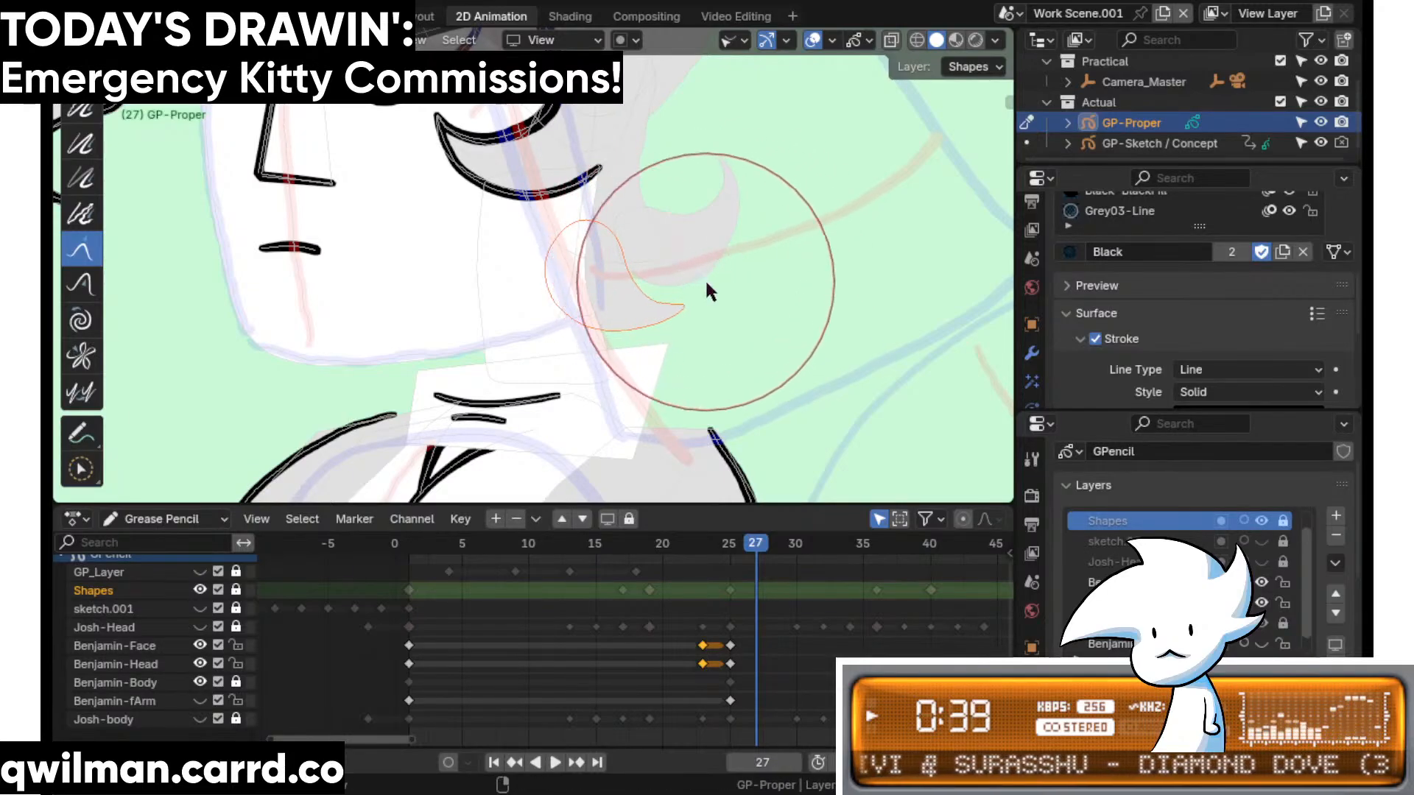
pyautogui.moveTo(719, 210); pyautogui.dragTo(720, 292)
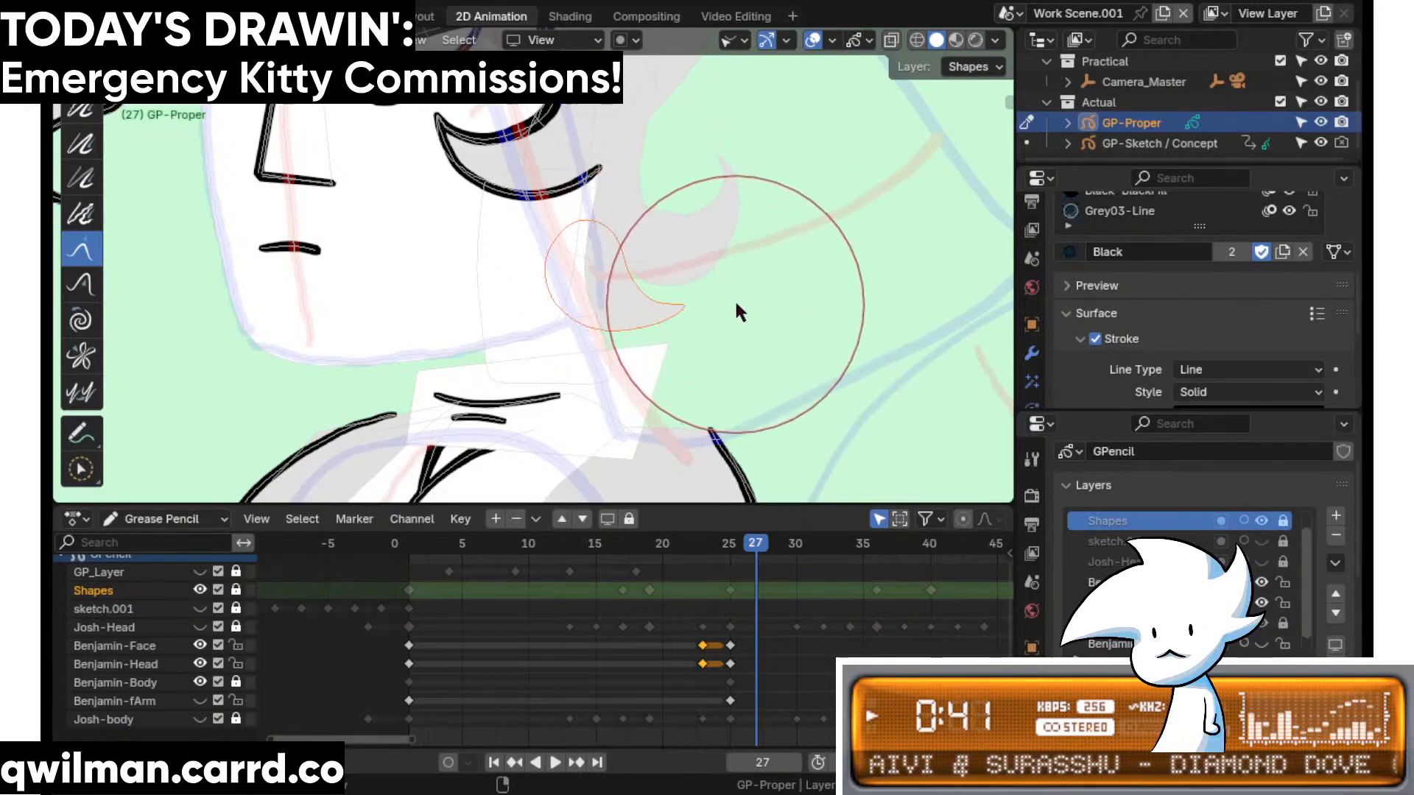
# - Select the crescent hair curl and bend its upper tip inward toward the head with the Grab brush
pyautogui.press('w')
pyautogui.click(747, 166)
pyautogui.hotkey('shift', 'space')
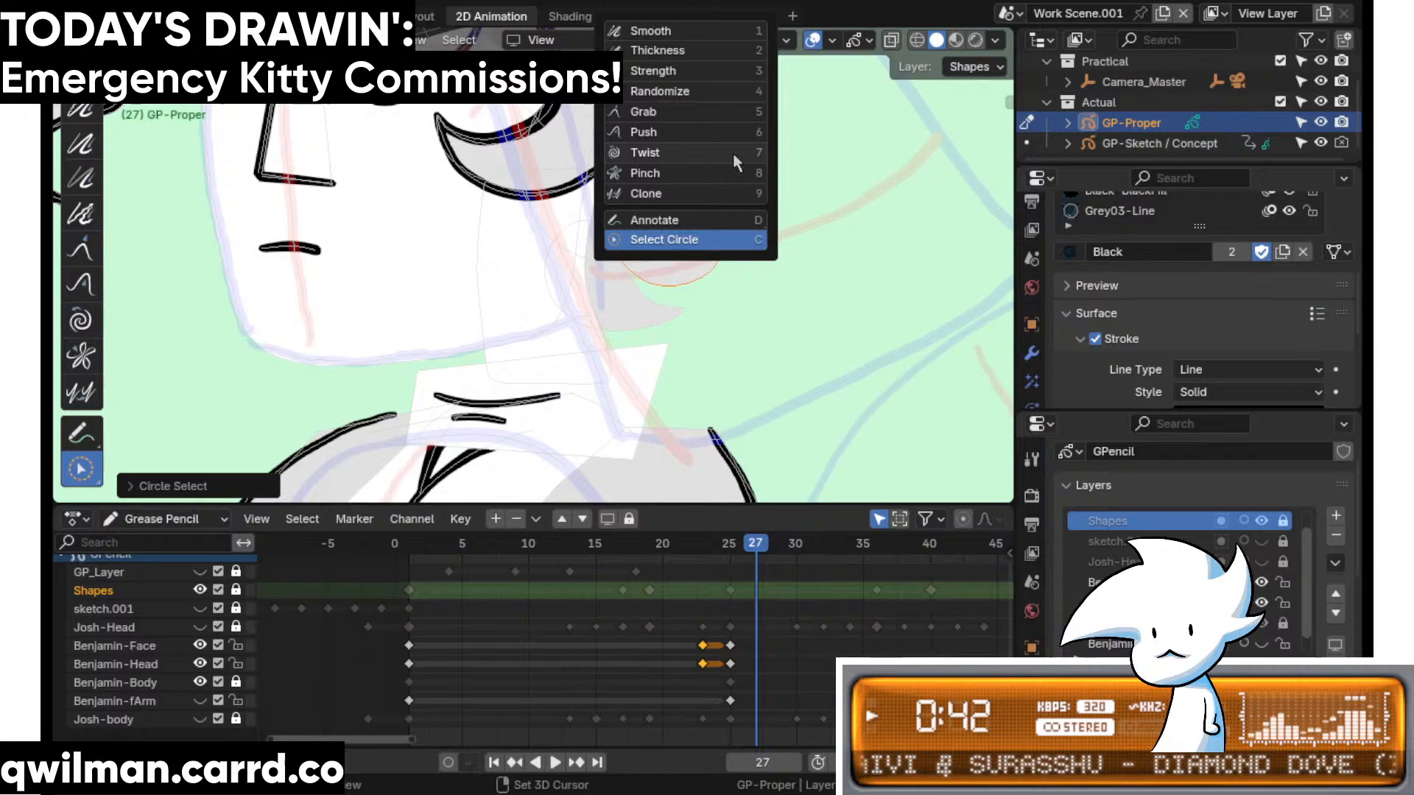
pyautogui.click(676, 109)
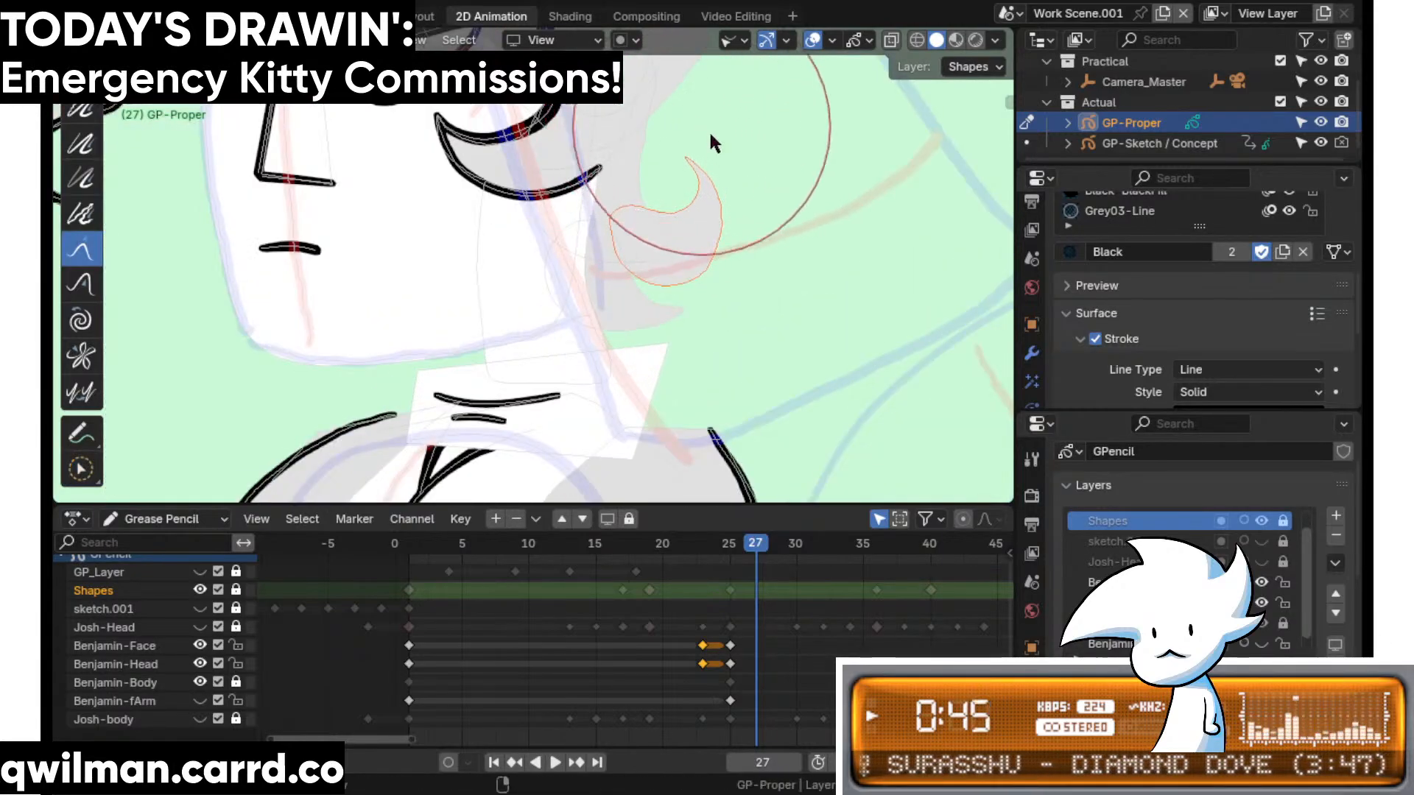
pyautogui.moveTo(663, 84)
pyautogui.mouseDown()
pyautogui.moveTo(700, 152)
pyautogui.moveTo(681, 182)
pyautogui.moveTo(731, 225)
pyautogui.moveTo(715, 182)
pyautogui.mouseUp()
pyautogui.keyDown('shift'); pyautogui.moveTo(685, 193); pyautogui.dragTo(662, 212, button='middle'); pyautogui.keyUp('shift')
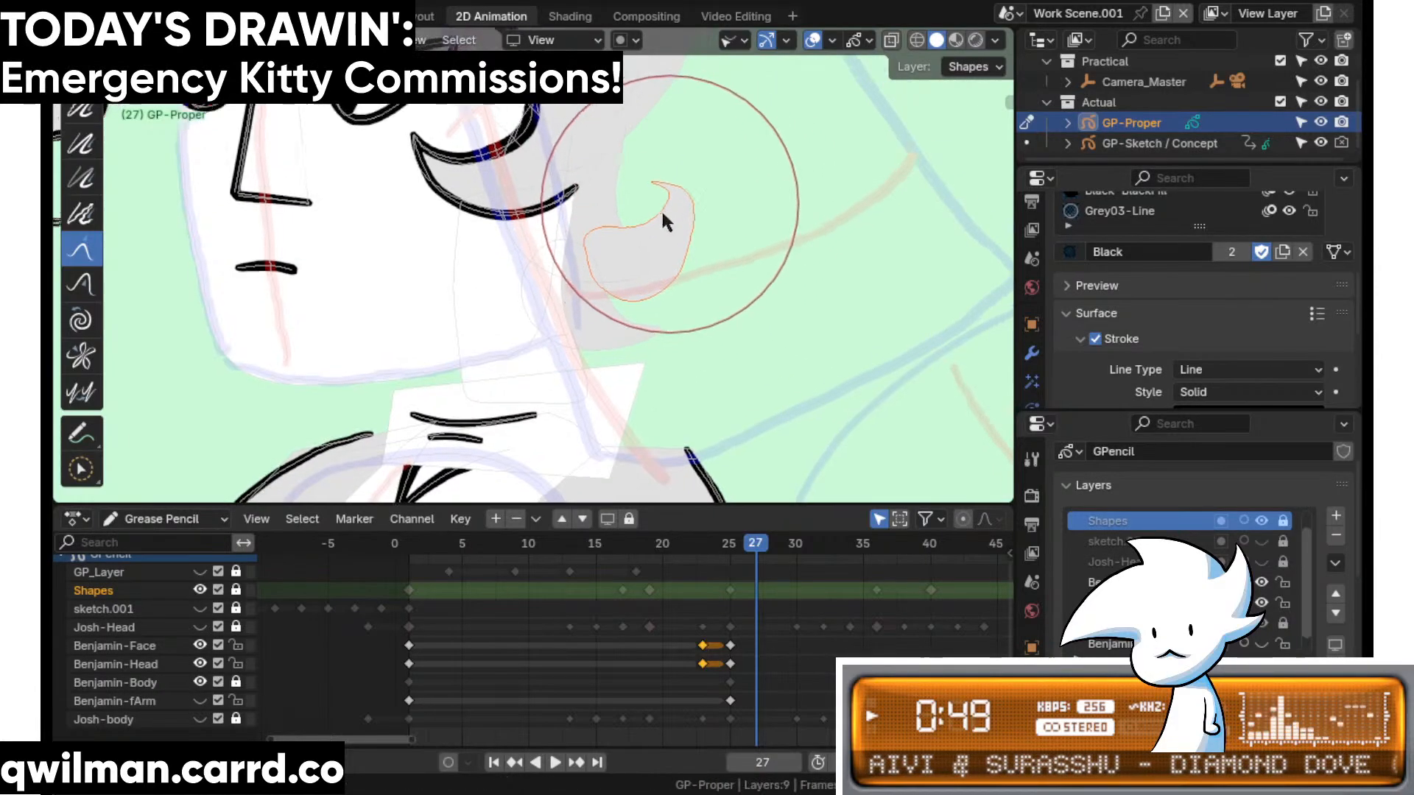
pyautogui.scroll(3, 662, 221)
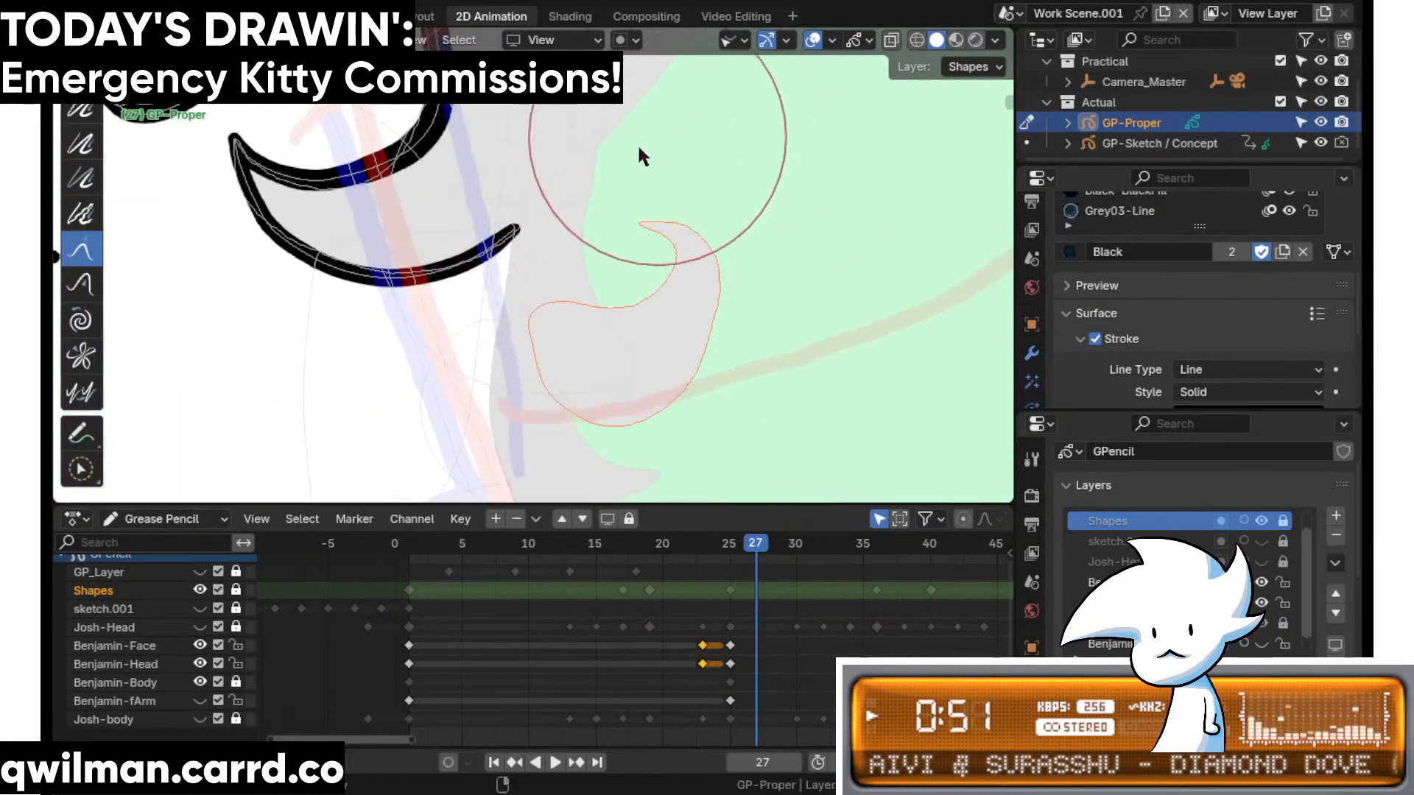
pyautogui.moveTo(566, 250); pyautogui.dragTo(571, 280)
pyautogui.moveTo(639, 373); pyautogui.dragTo(626, 368)
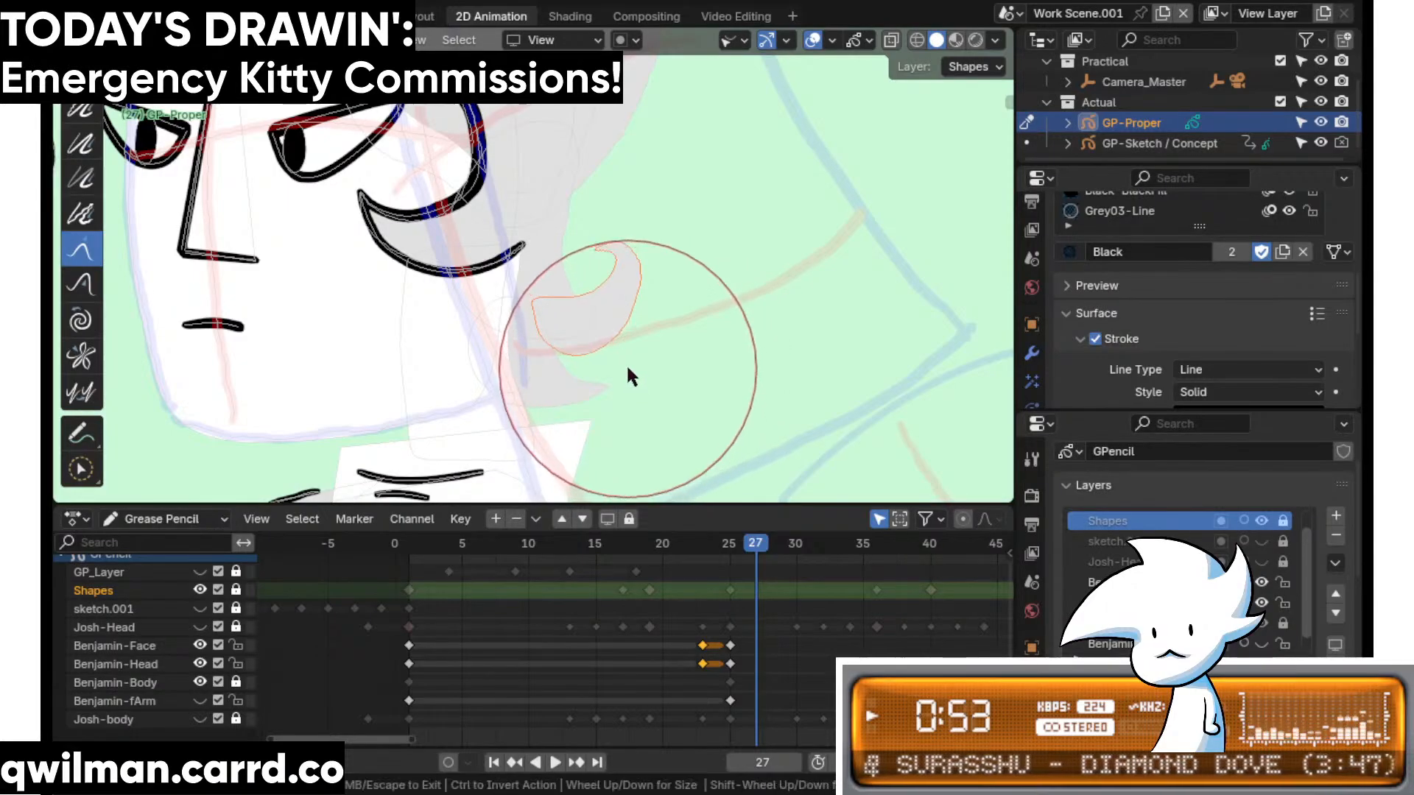
# - Finish adjusting the crescent hair curl, then select the pointed nape lock and nudge it with the Grab brush
pyautogui.keyDown('shift'); pyautogui.moveTo(628, 401); pyautogui.dragTo(619, 329, button='middle'); pyautogui.keyUp('shift')
pyautogui.scroll(2, 619, 330)
pyautogui.press('w')
pyautogui.click(626, 331)
pyautogui.hotkey('shift', 'space')
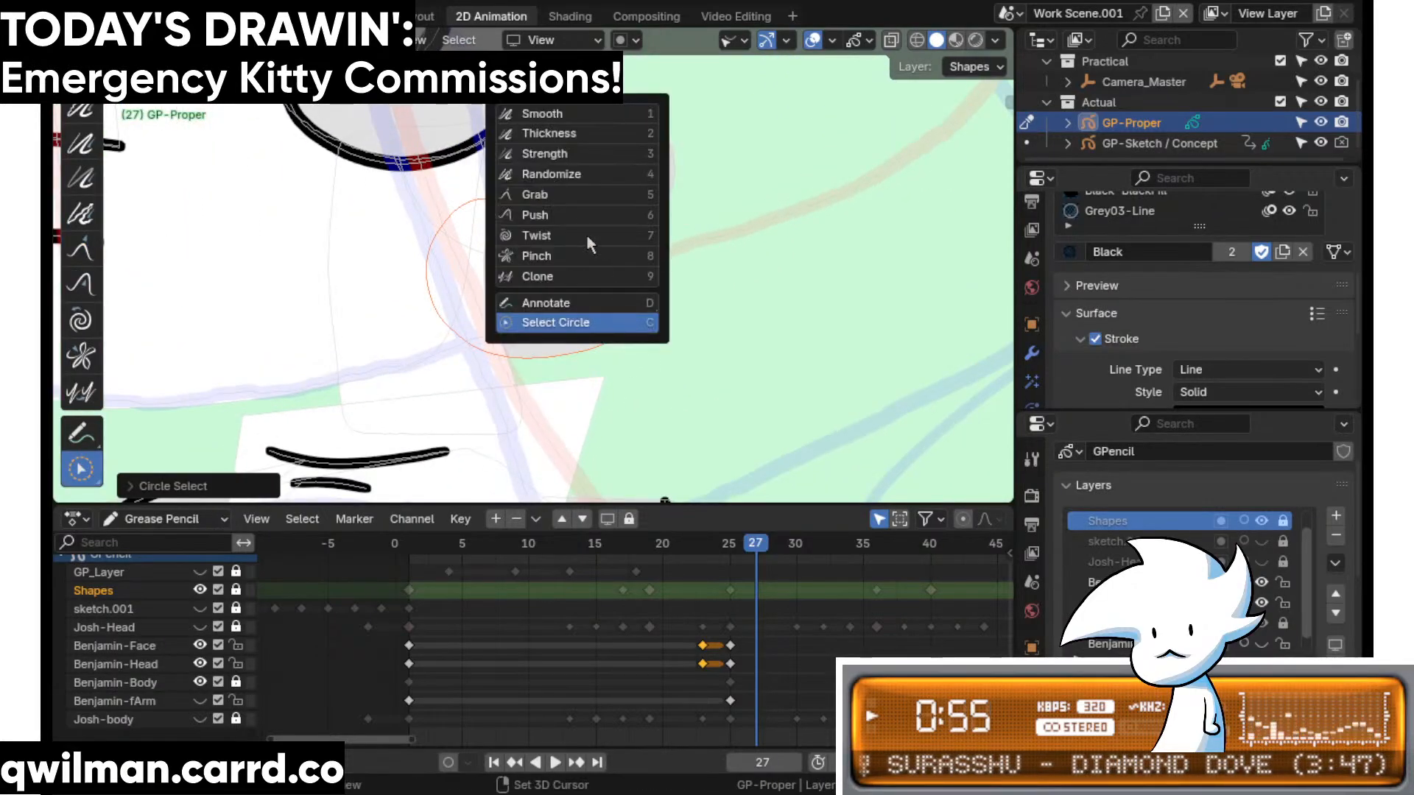
pyautogui.press('5')
pyautogui.scroll(-4, 576, 231)
pyautogui.moveTo(548, 355); pyautogui.dragTo(539, 356)
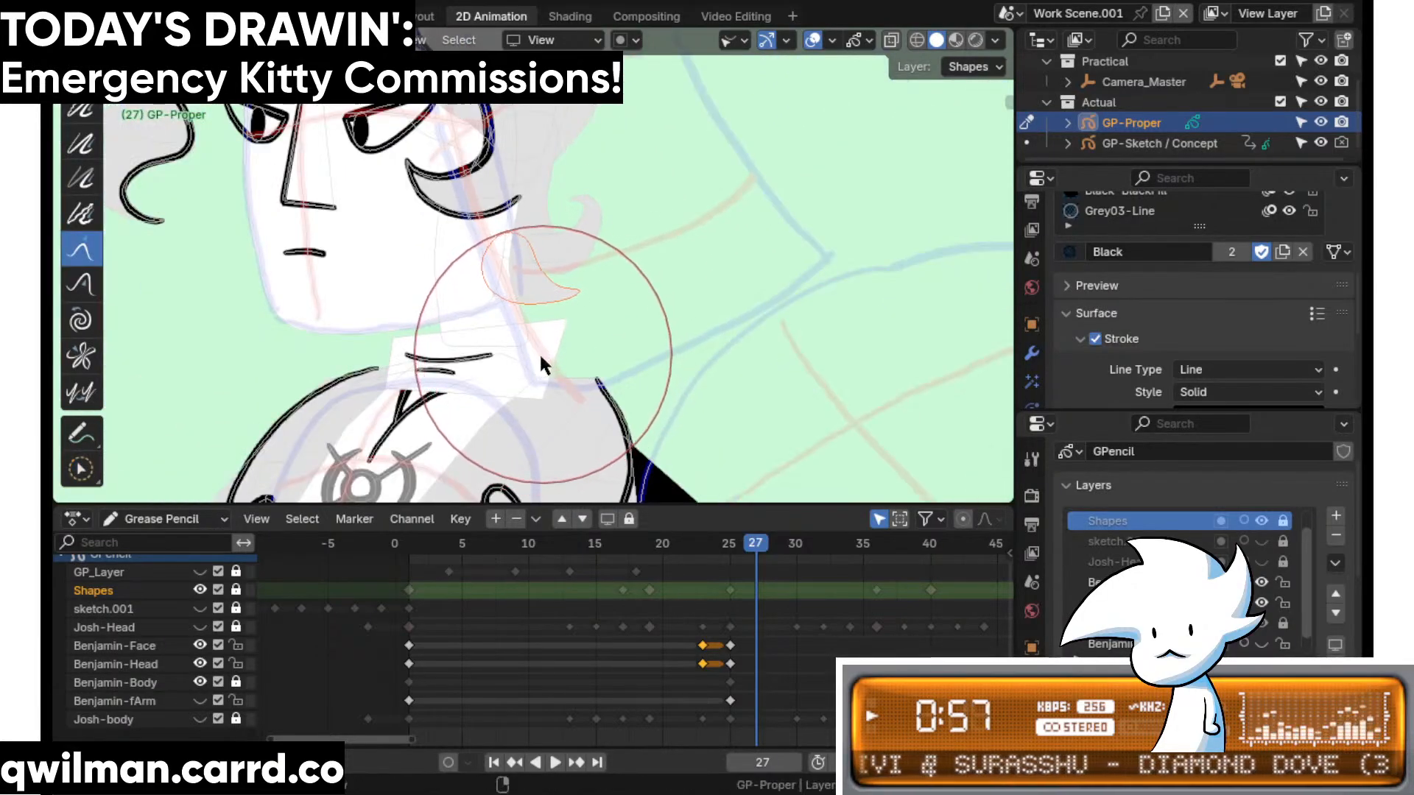
# - Select the near eye's upper eyelid stroke and pull it up into a tall rounded arch with the Grab brush
pyautogui.scroll(-5, 589, 372)
pyautogui.keyDown('shift'); pyautogui.moveTo(559, 272); pyautogui.dragTo(721, 366, button='middle'); pyautogui.keyUp('shift')
pyautogui.scroll(4, 721, 366)
pyautogui.keyDown('shift'); pyautogui.moveTo(635, 302); pyautogui.dragTo(488, 310, button='middle'); pyautogui.keyUp('shift')
pyautogui.scroll(4, 492, 315)
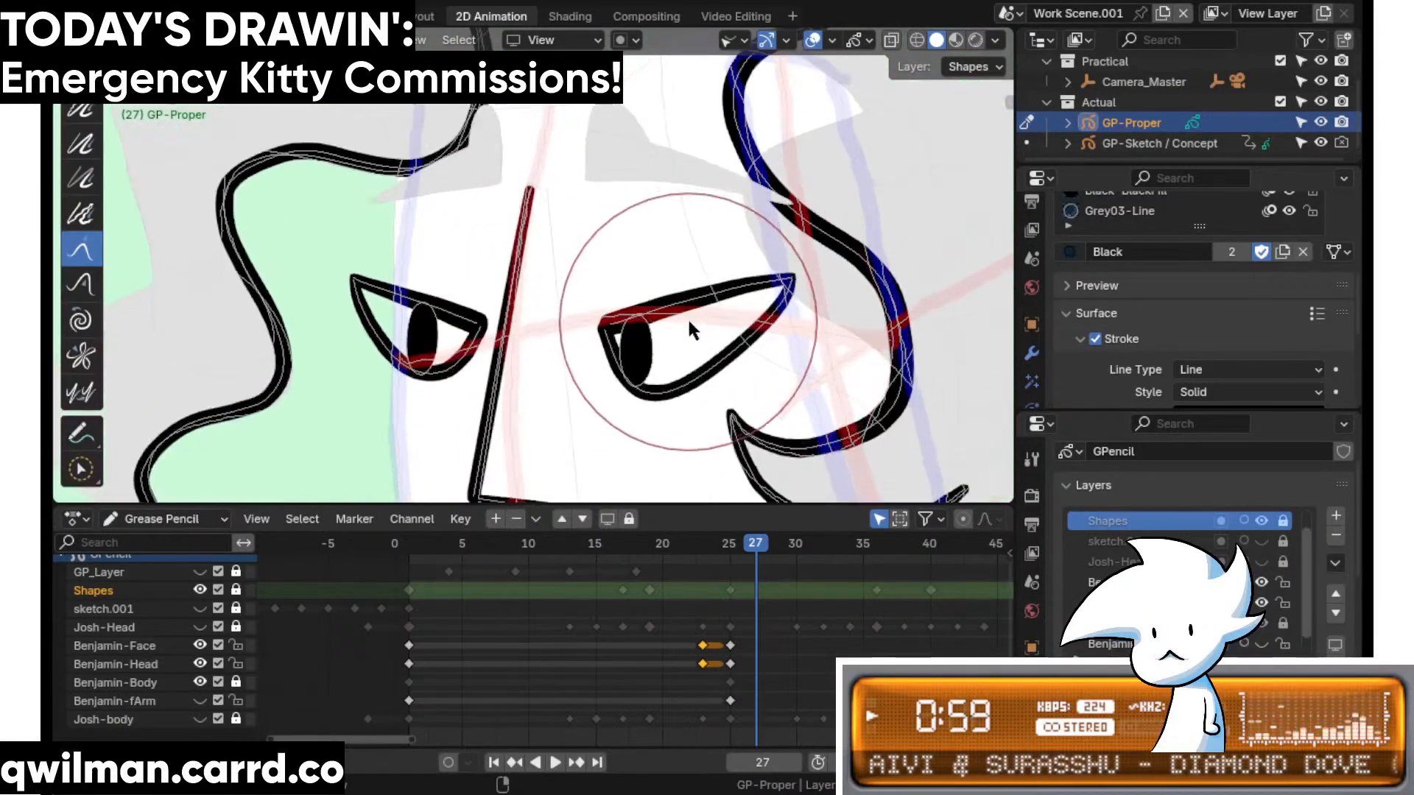
pyautogui.click(683, 298)
pyautogui.hotkey('shift', 'space')
pyautogui.click(632, 159)
pyautogui.moveTo(662, 300)
pyautogui.mouseDown()
pyautogui.moveTo(653, 230)
pyautogui.moveTo(662, 249)
pyautogui.moveTo(727, 212)
pyautogui.mouseUp()
pyautogui.moveTo(807, 317); pyautogui.dragTo(776, 336)
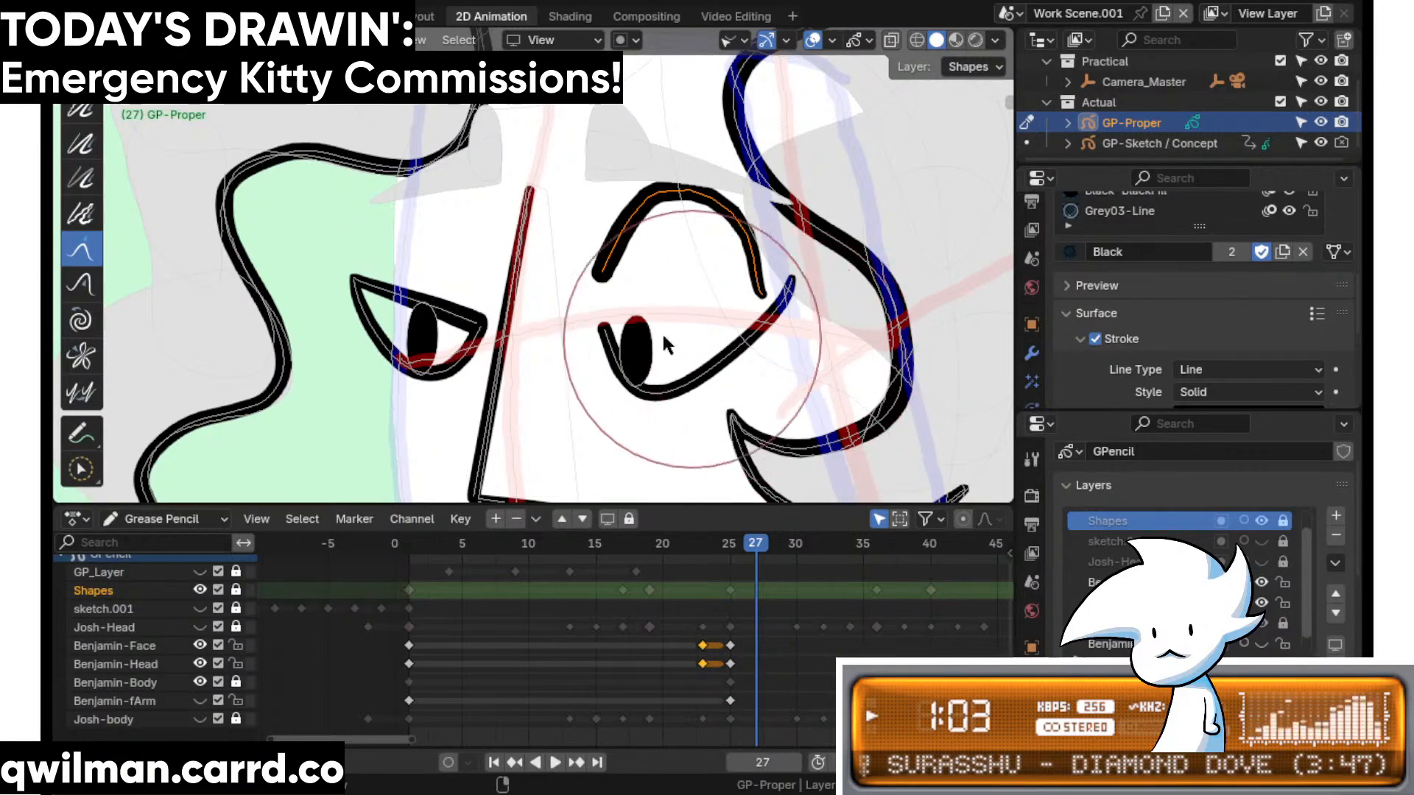
pyautogui.scroll(-1, 713, 246)
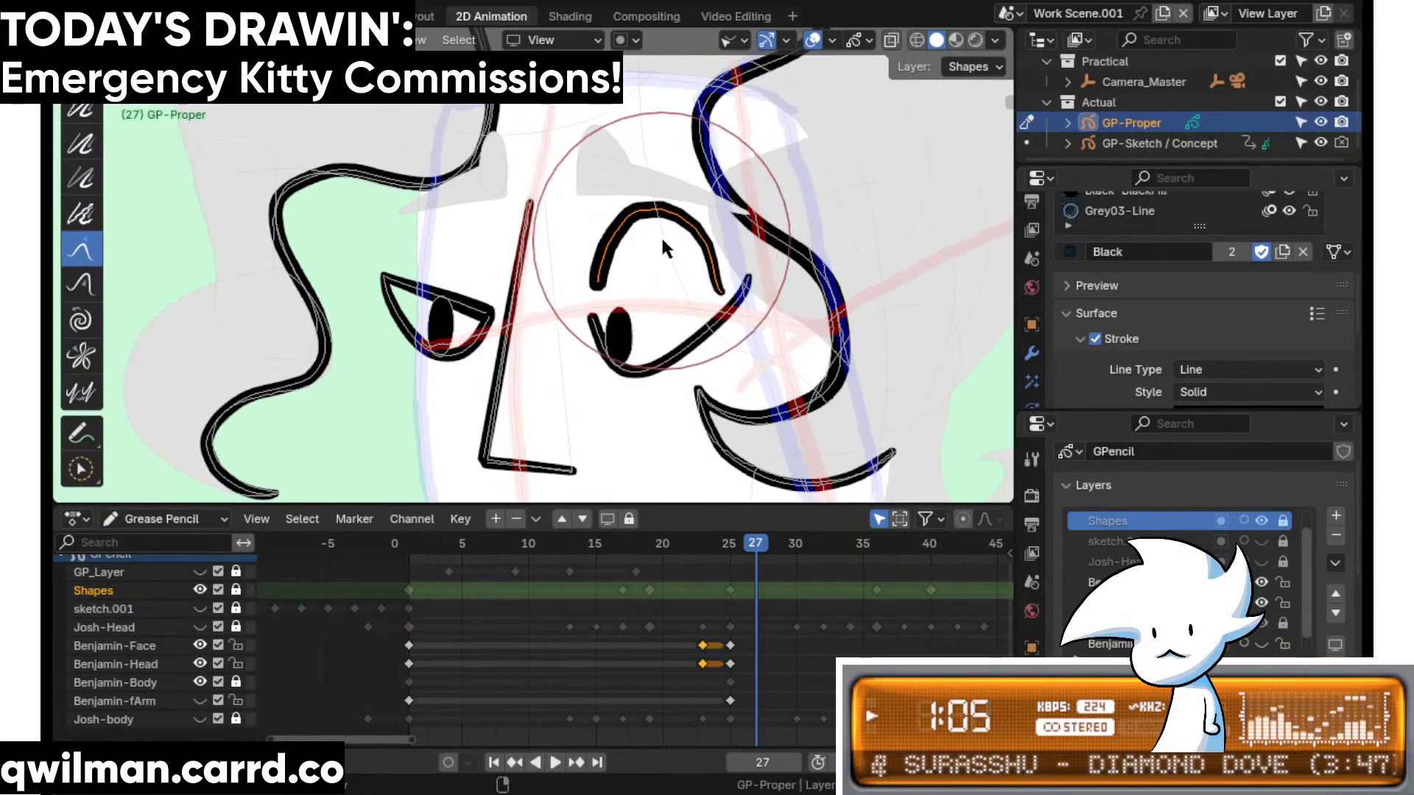
pyautogui.scroll(-1, 661, 236)
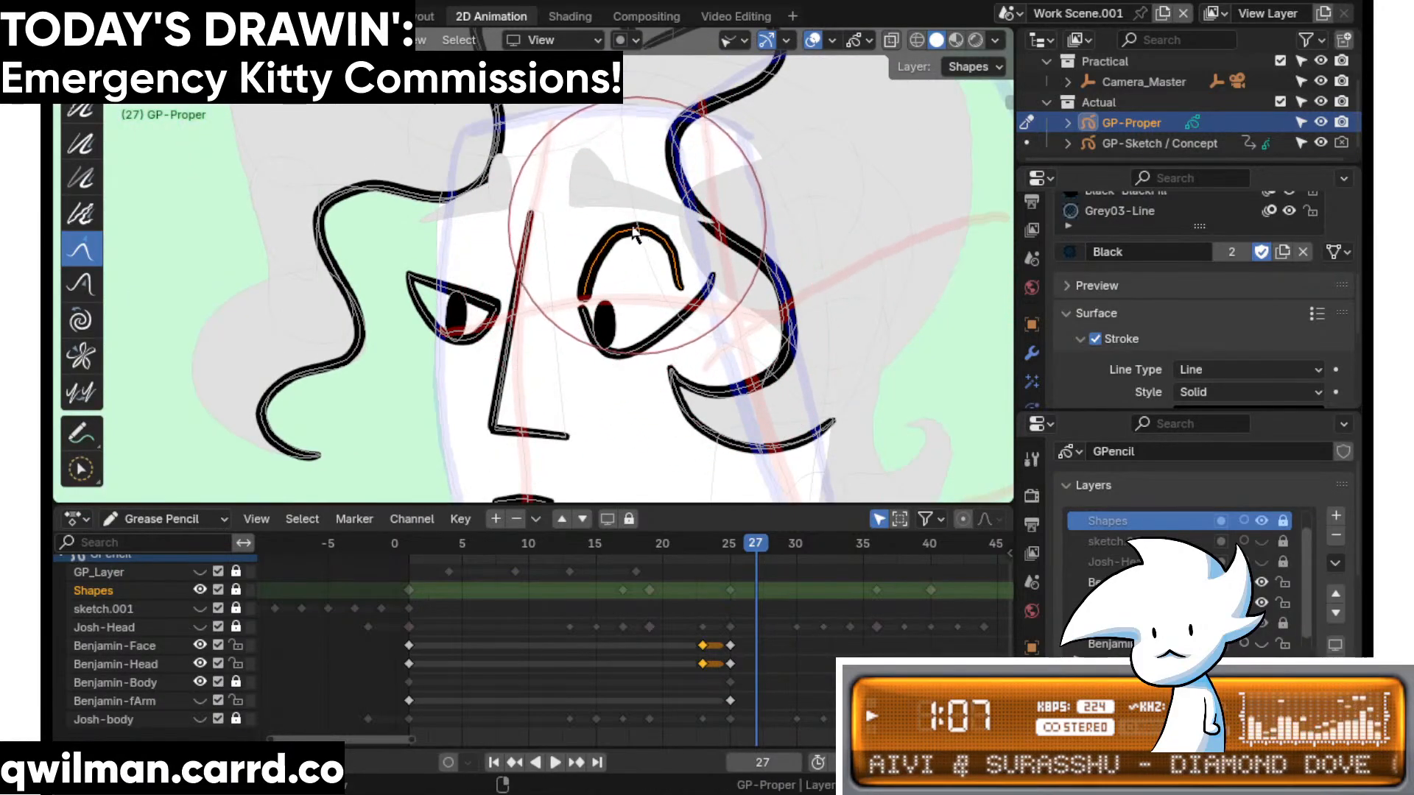
pyautogui.moveTo(634, 230); pyautogui.dragTo(618, 231)
pyautogui.moveTo(740, 309); pyautogui.dragTo(707, 346)
# - Pull the outer corner of the near eye's lower eyelid inward toward the upper lid with the Grab brush
pyautogui.hotkey('shift', 'space')
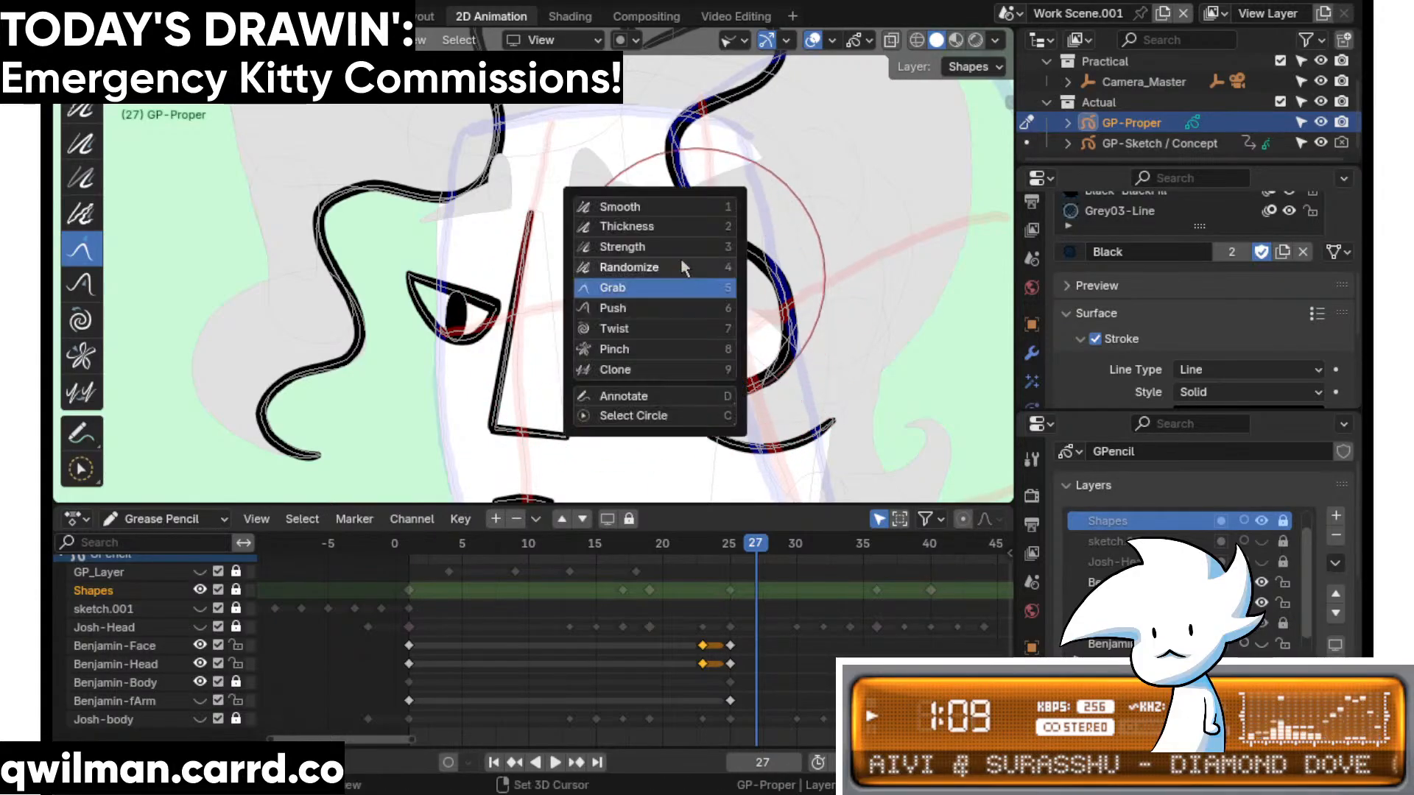
pyautogui.click(651, 209)
pyautogui.click(654, 359)
pyautogui.hotkey('shift', 'space')
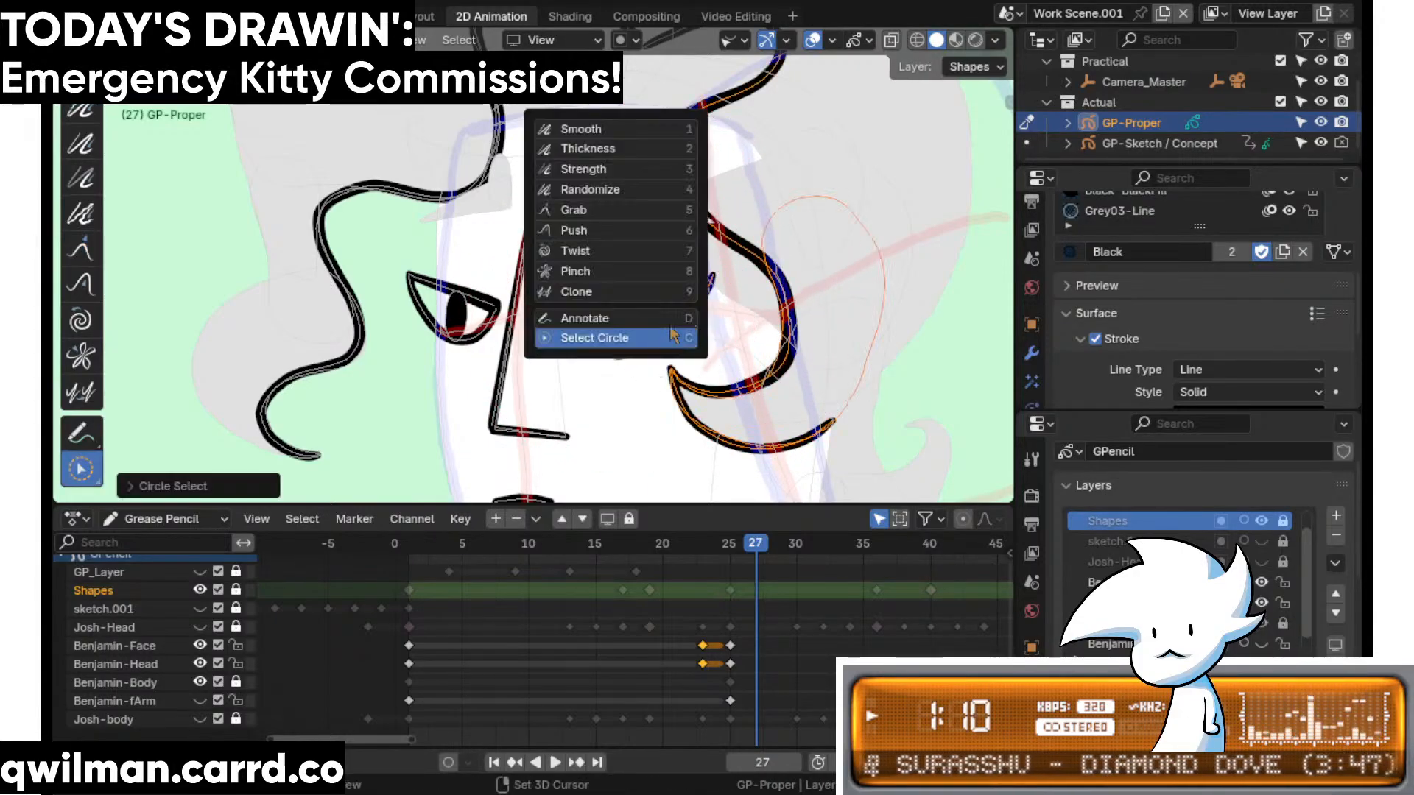
pyautogui.click(655, 231)
pyautogui.scroll(2, 729, 290)
pyautogui.hotkey('shift', 'space')
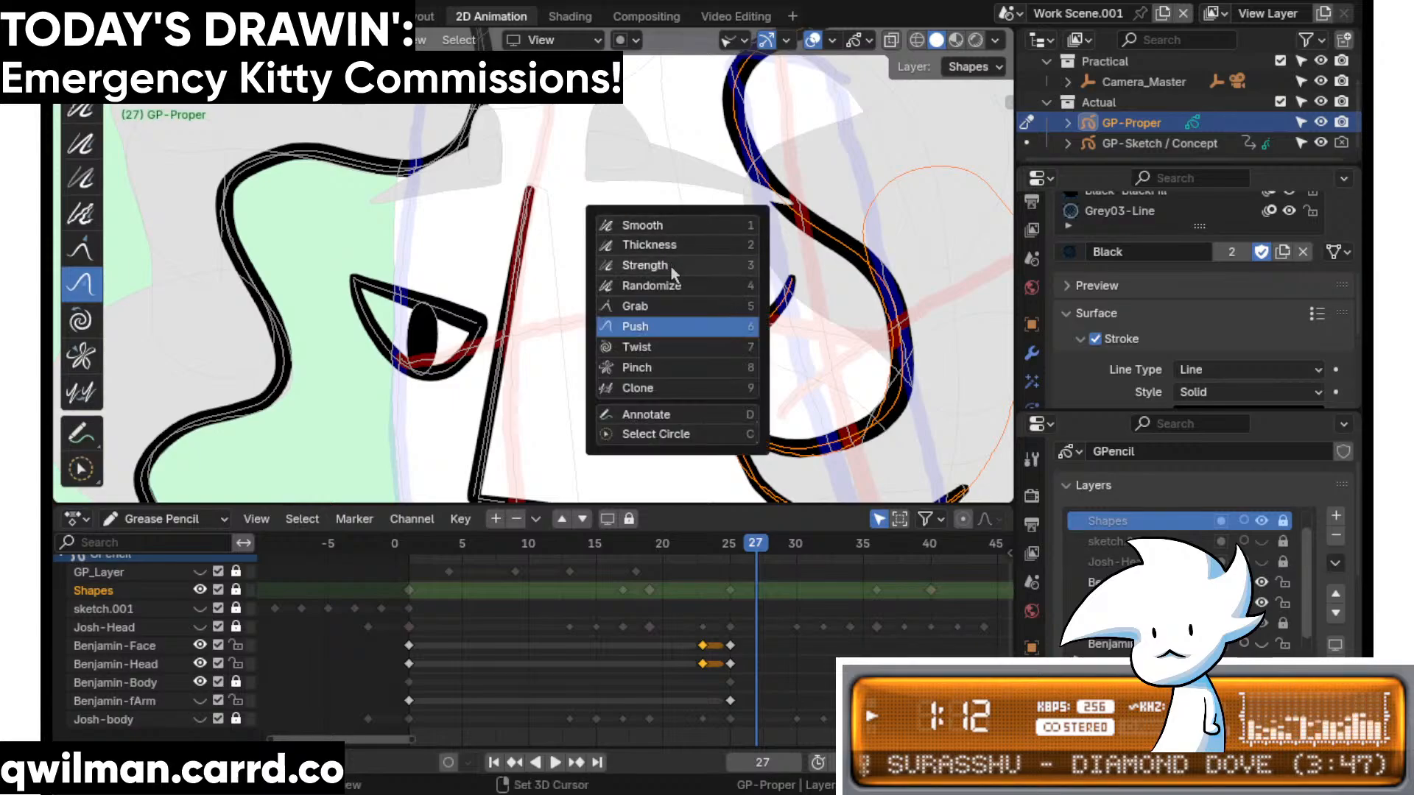
pyautogui.click(662, 300)
pyautogui.scroll(-5, 663, 295)
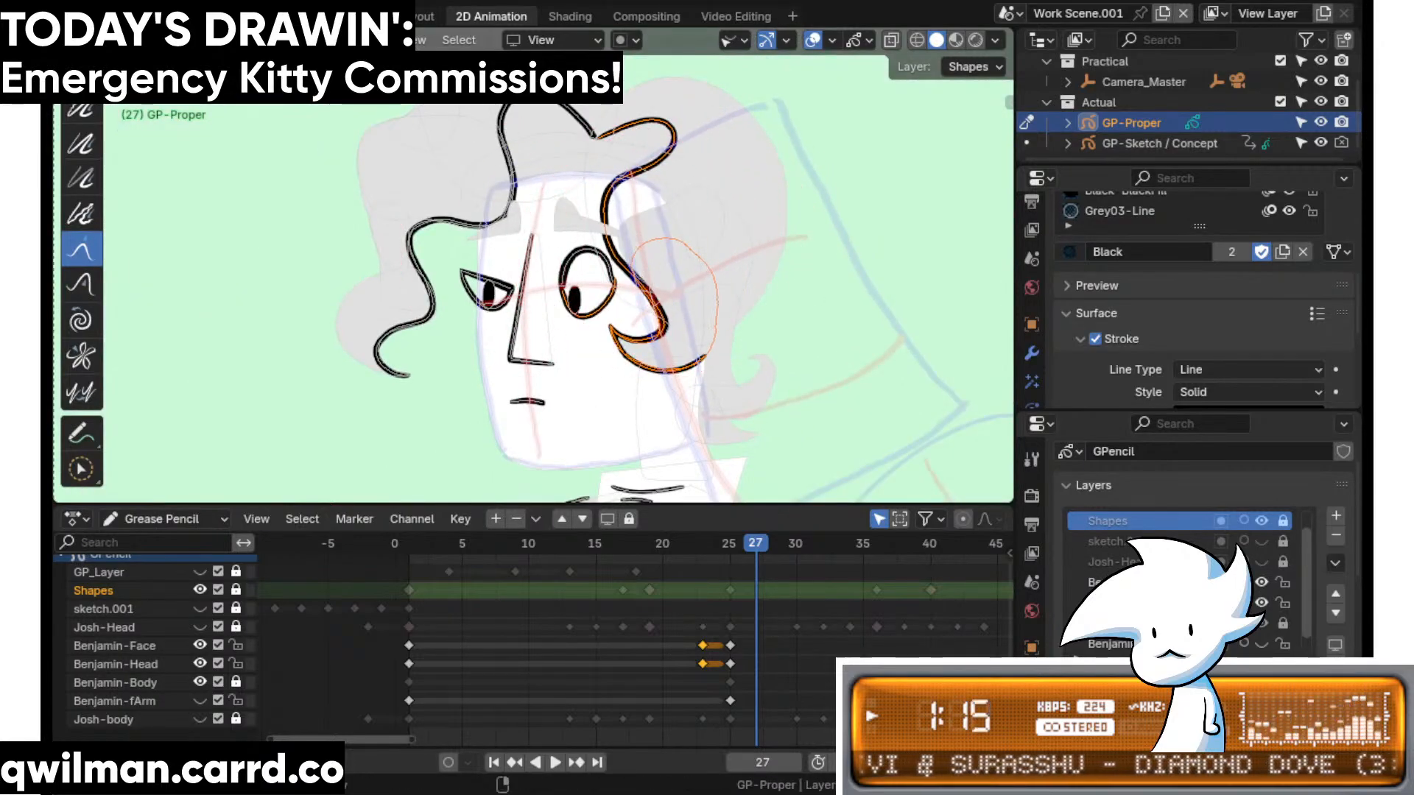
pyautogui.scroll(5, 620, 394)
pyautogui.moveTo(637, 294)
pyautogui.mouseDown()
pyautogui.moveTo(667, 280)
pyautogui.moveTo(661, 262)
pyautogui.moveTo(638, 271)
pyautogui.mouseUp()
# - Select only the near eye's lower eyelid stroke and round it out with the Grab brush to close the oval
pyautogui.press('q')
pyautogui.click(701, 379)
pyautogui.click(722, 356)
pyautogui.hotkey('shift', 'space')
pyautogui.click(673, 196)
pyautogui.scroll(-3, 692, 257)
pyautogui.scroll(2, 655, 324)
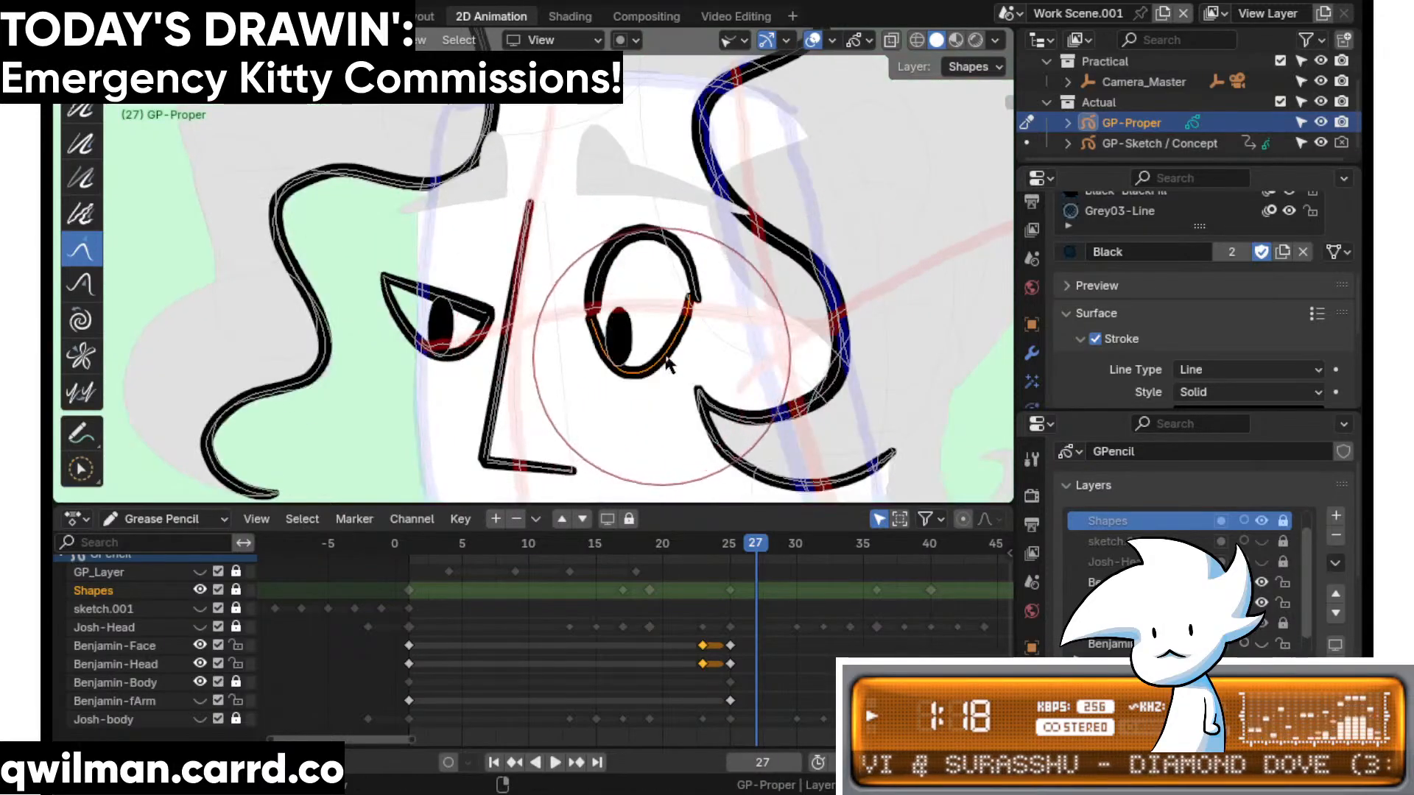
pyautogui.moveTo(667, 361); pyautogui.dragTo(697, 364)
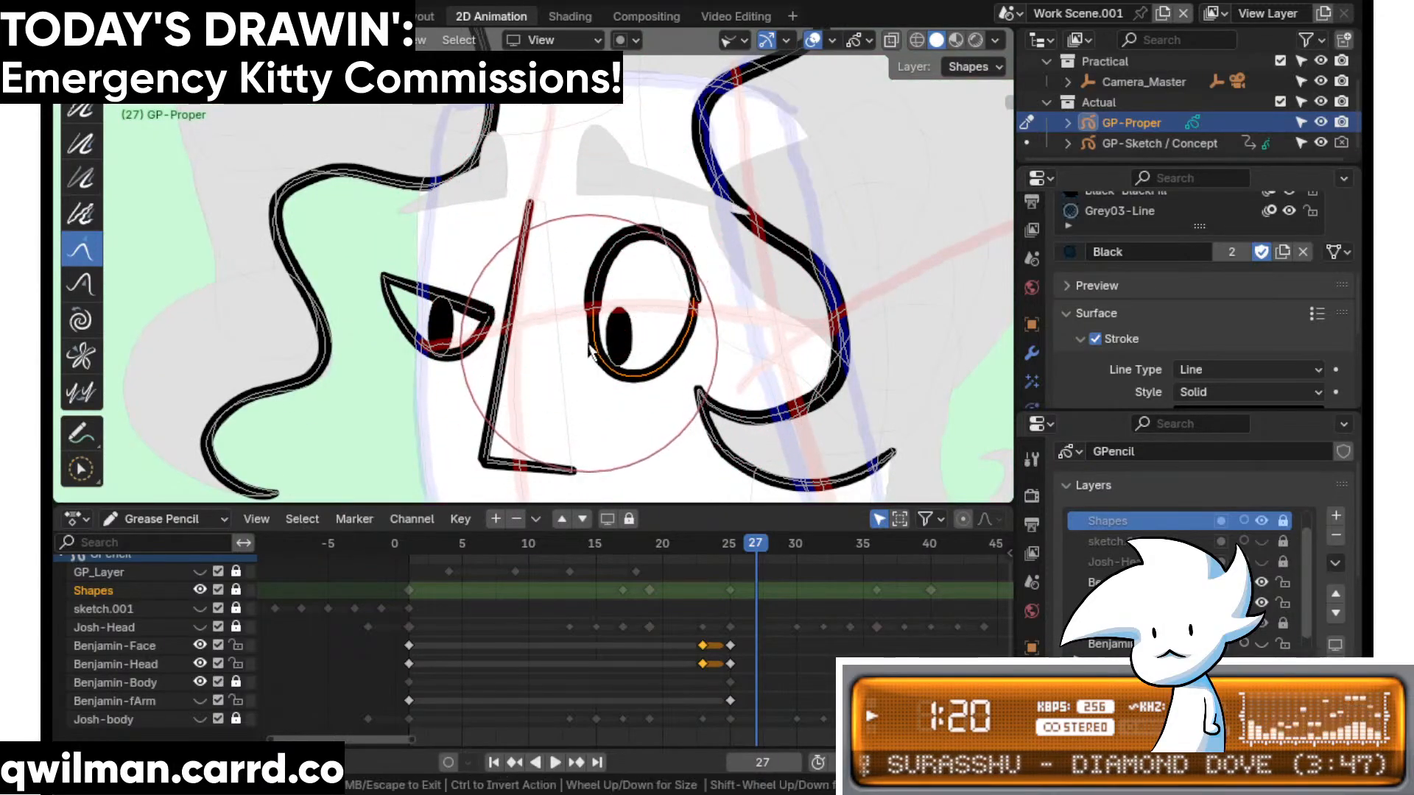
# - In Edit Mode, move the near eye's pupil to the centre of the oval eye
pyautogui.press('Tab')
pyautogui.hotkey('shift', 'space')
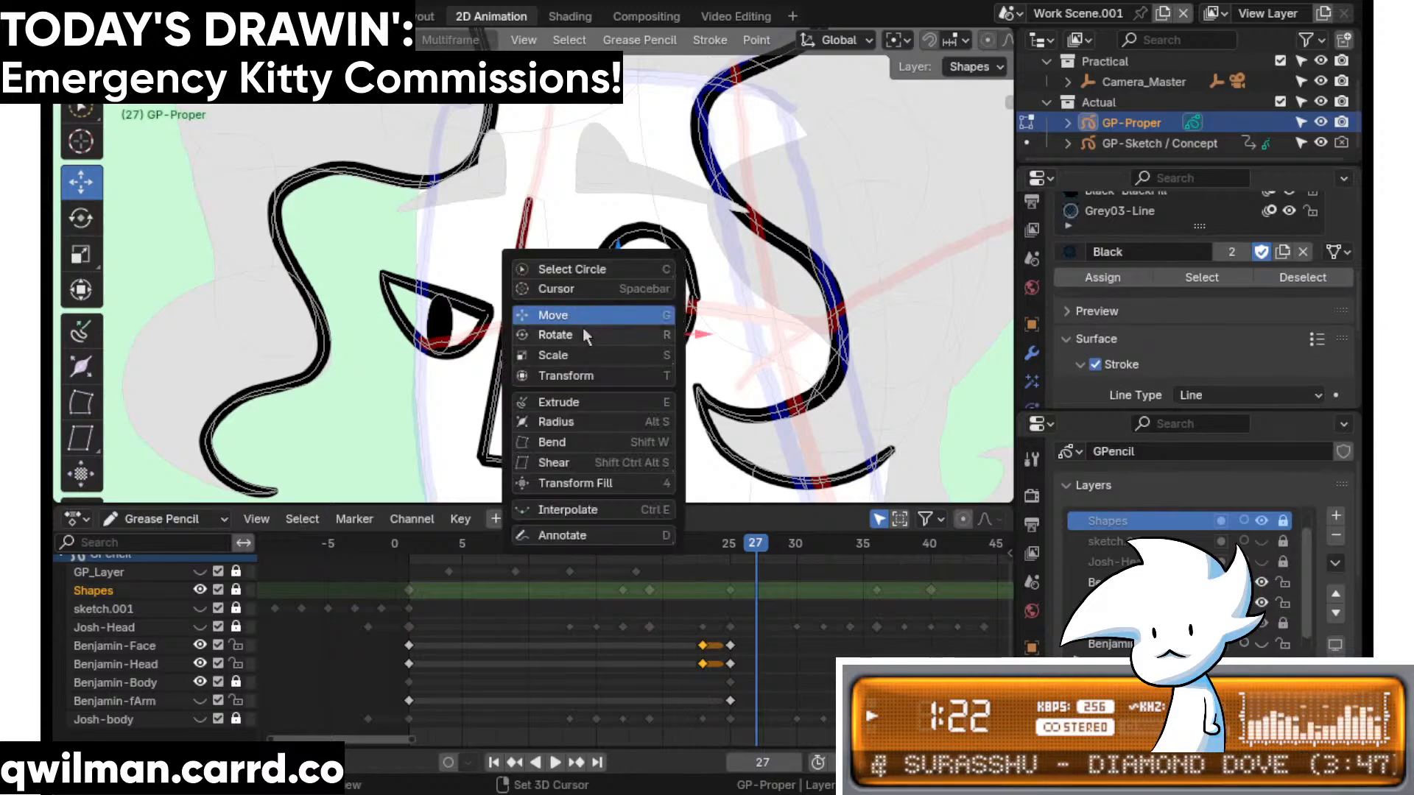
pyautogui.click(582, 324)
pyautogui.moveTo(632, 310); pyautogui.dragTo(653, 275)
pyautogui.keyDown('shift'); pyautogui.moveTo(560, 316); pyautogui.dragTo(614, 325, button='middle'); pyautogui.keyUp('shift')
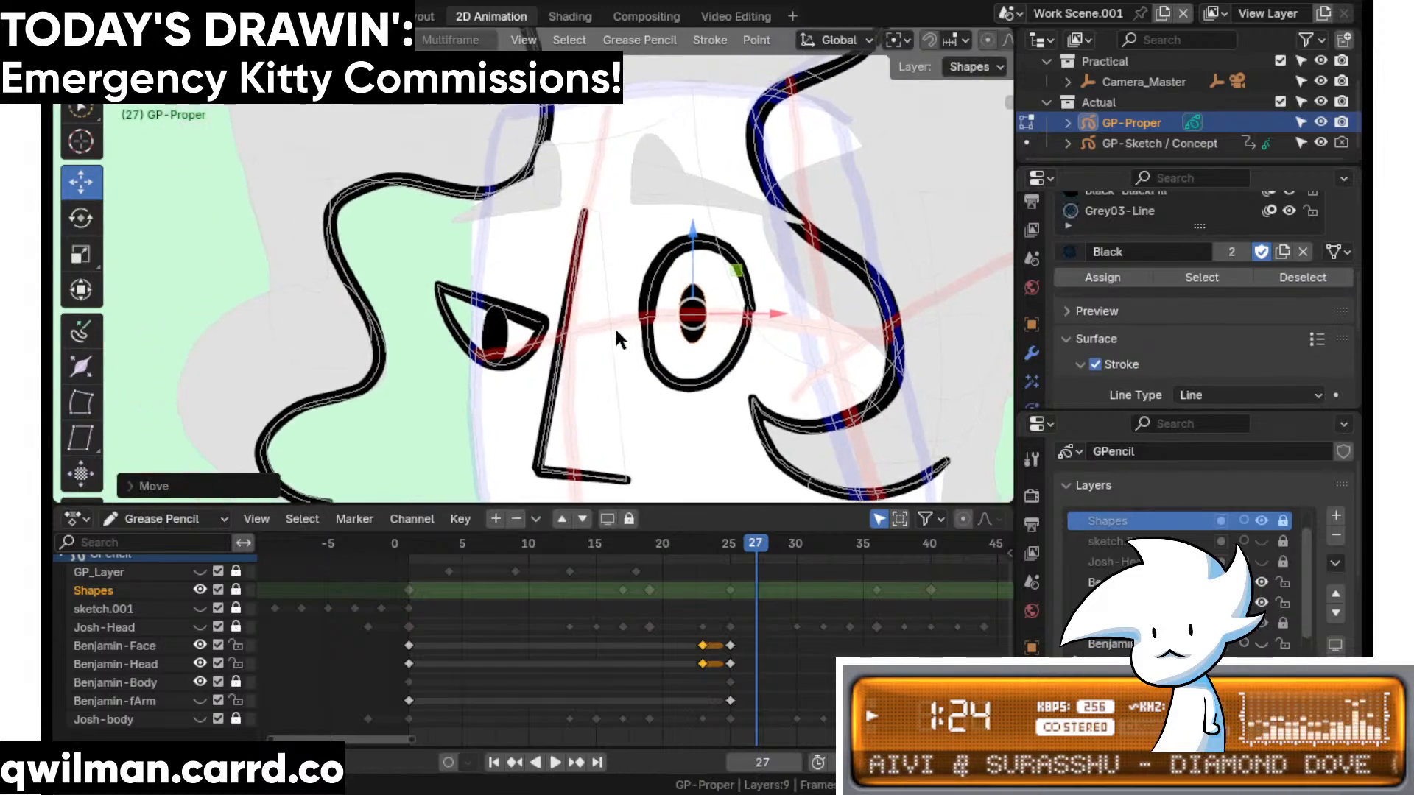
# - Select the far eye's upper eyelid stroke and return to Sculpt Mode with the Grab brush
pyautogui.scroll(3, 614, 327)
pyautogui.press('q')
pyautogui.click(572, 341)
pyautogui.press('Tab')
pyautogui.hotkey('shift', 'space')
pyautogui.click(546, 309)
pyautogui.press('q')
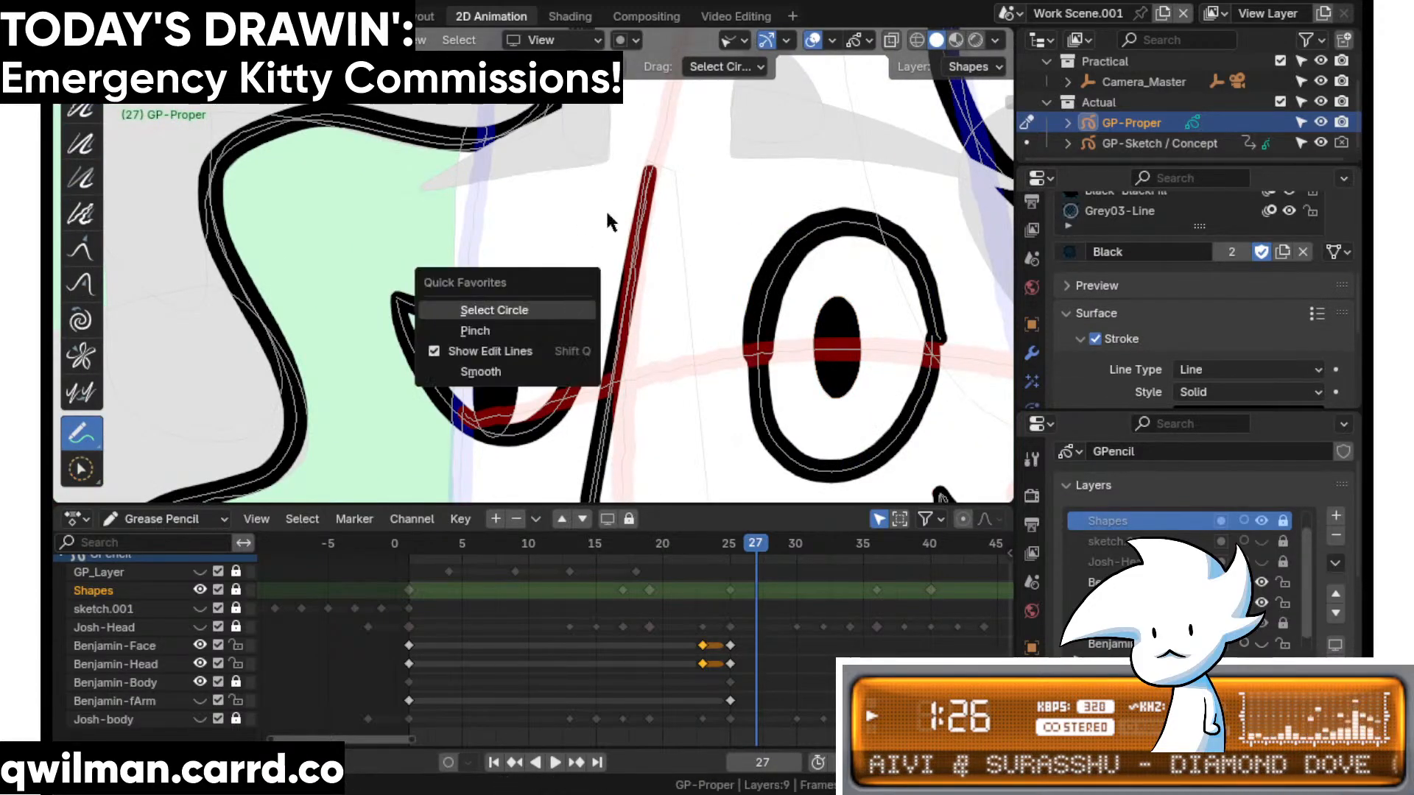
pyautogui.press('Tab')
pyautogui.press('q')
pyautogui.click(580, 290)
pyautogui.click(532, 331)
pyautogui.press('Tab')
pyautogui.hotkey('shift', 'space')
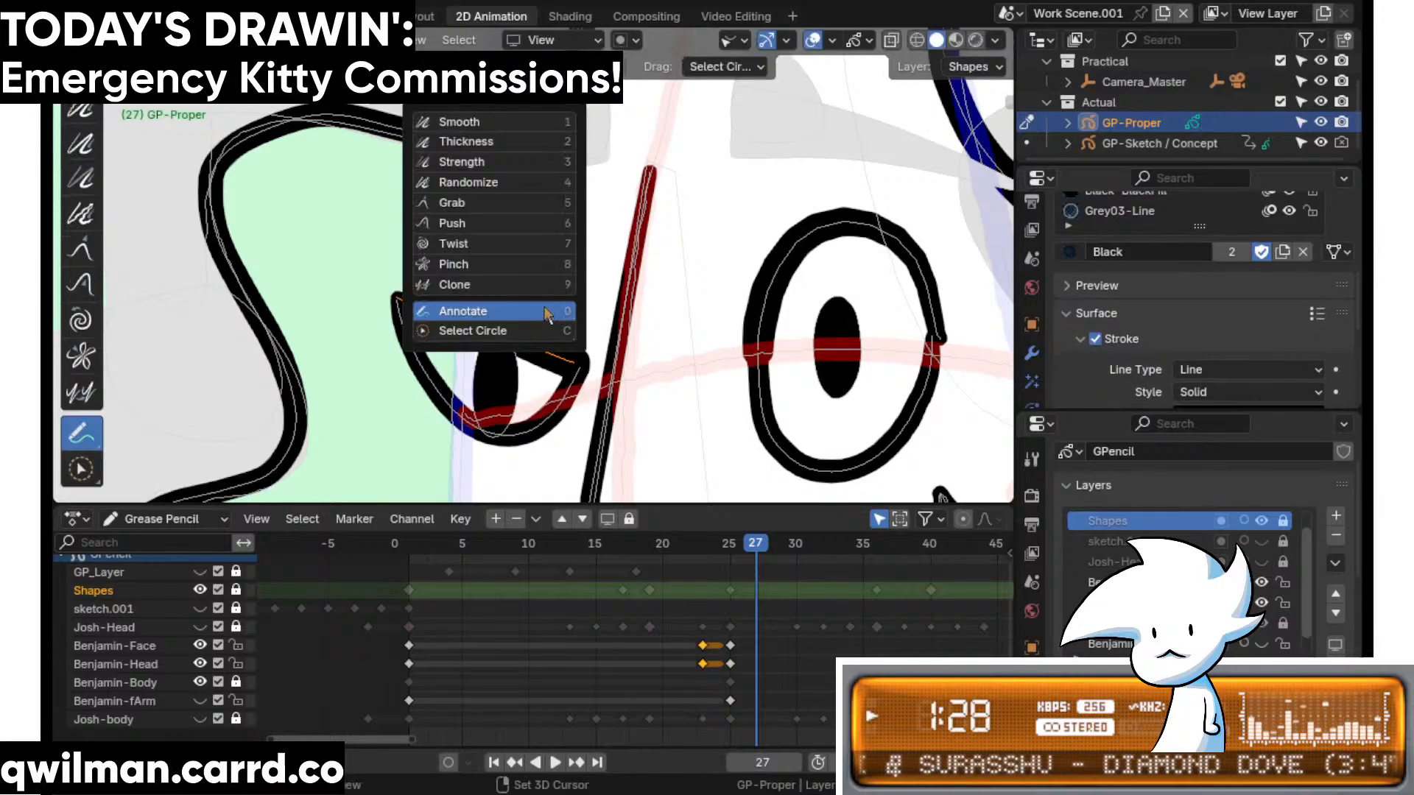
pyautogui.click(477, 203)
# - Raise the far eye's upper eyelid into a narrow rounded arch and pull its ends down toward the lower lid
pyautogui.scroll(-5, 523, 249)
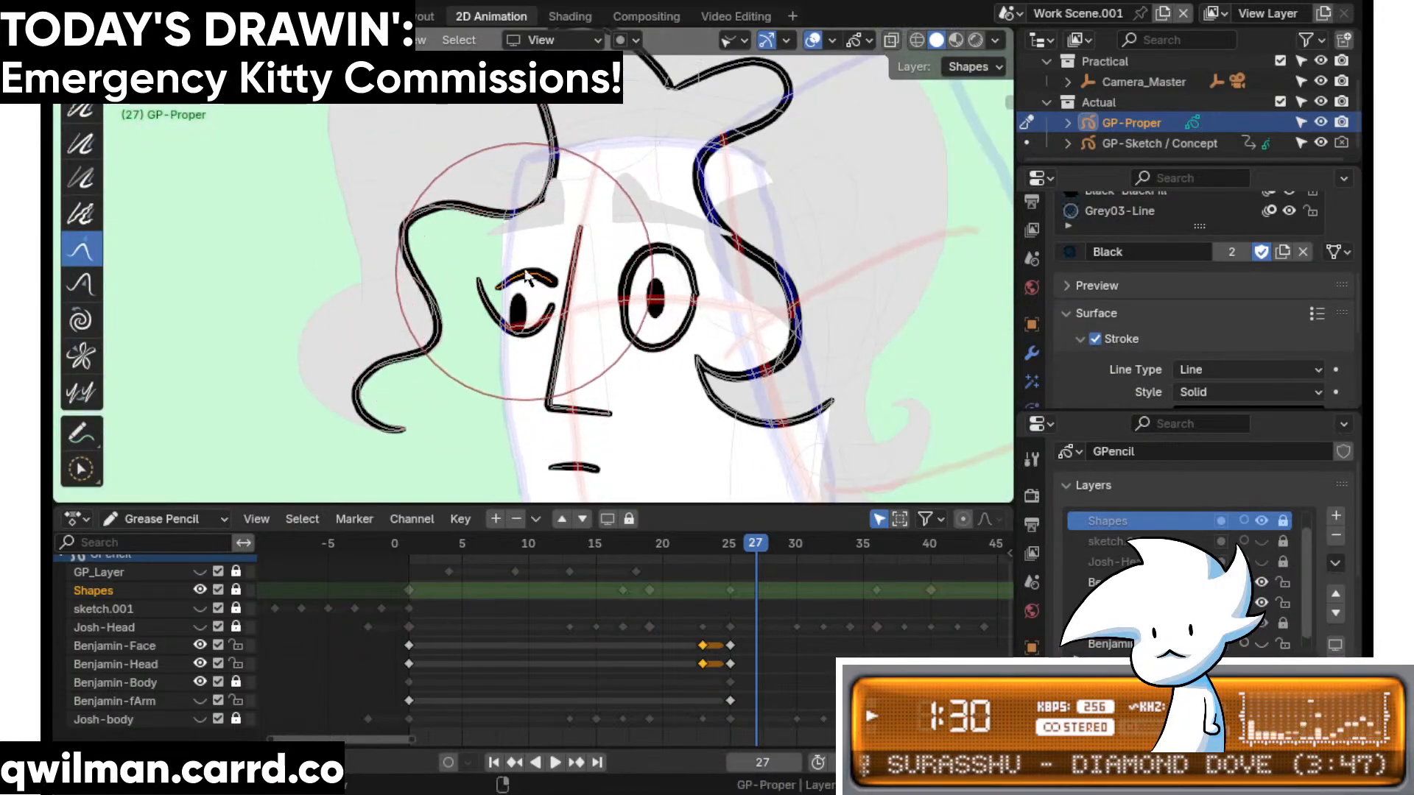
pyautogui.moveTo(525, 273); pyautogui.dragTo(546, 231)
pyautogui.moveTo(441, 324); pyautogui.dragTo(452, 347)
pyautogui.moveTo(620, 368); pyautogui.dragTo(612, 409)
pyautogui.moveTo(587, 298); pyautogui.dragTo(584, 360)
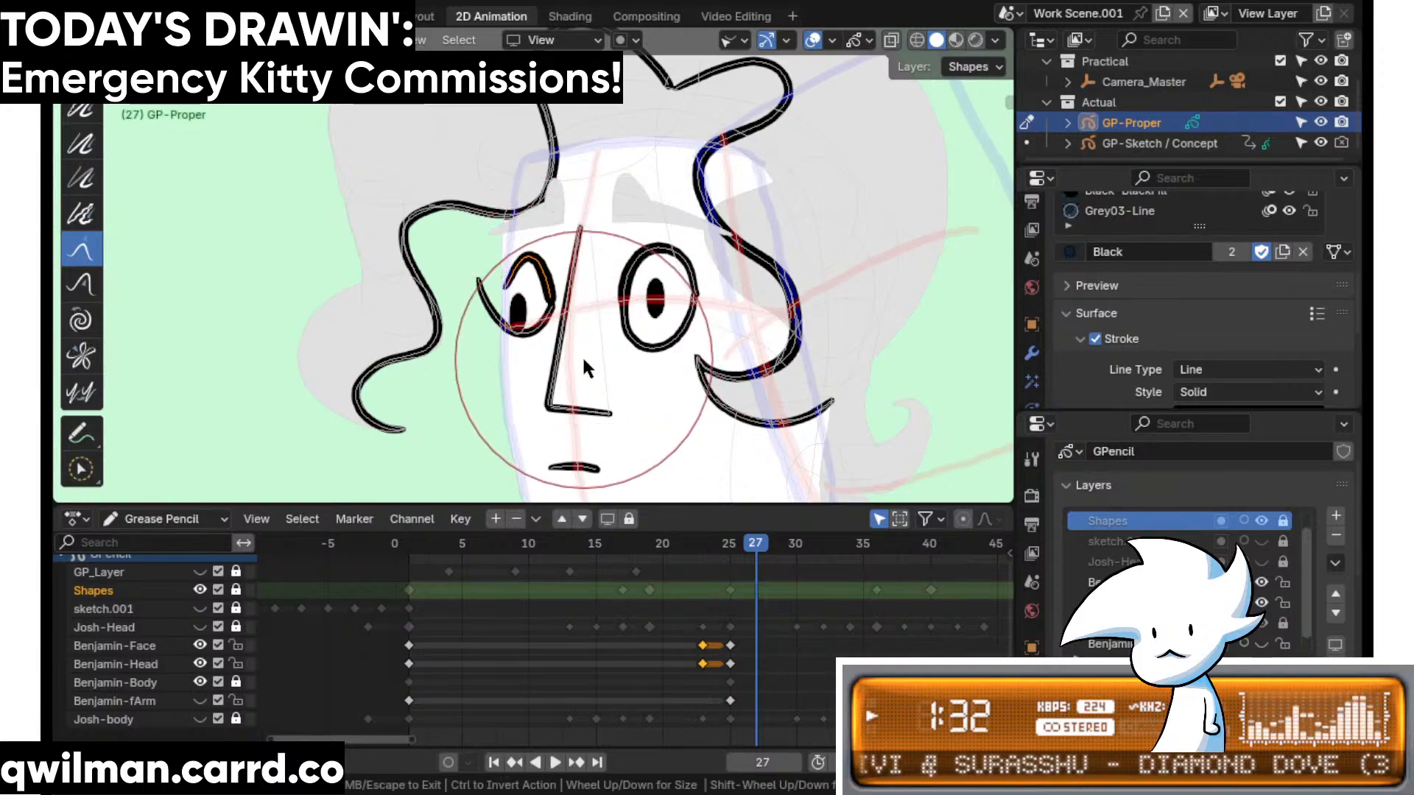
# - Select the far eye's lower eyelid and reshape it with the Grab brush to meet both ends of the upper lid
pyautogui.scroll(4, 488, 338)
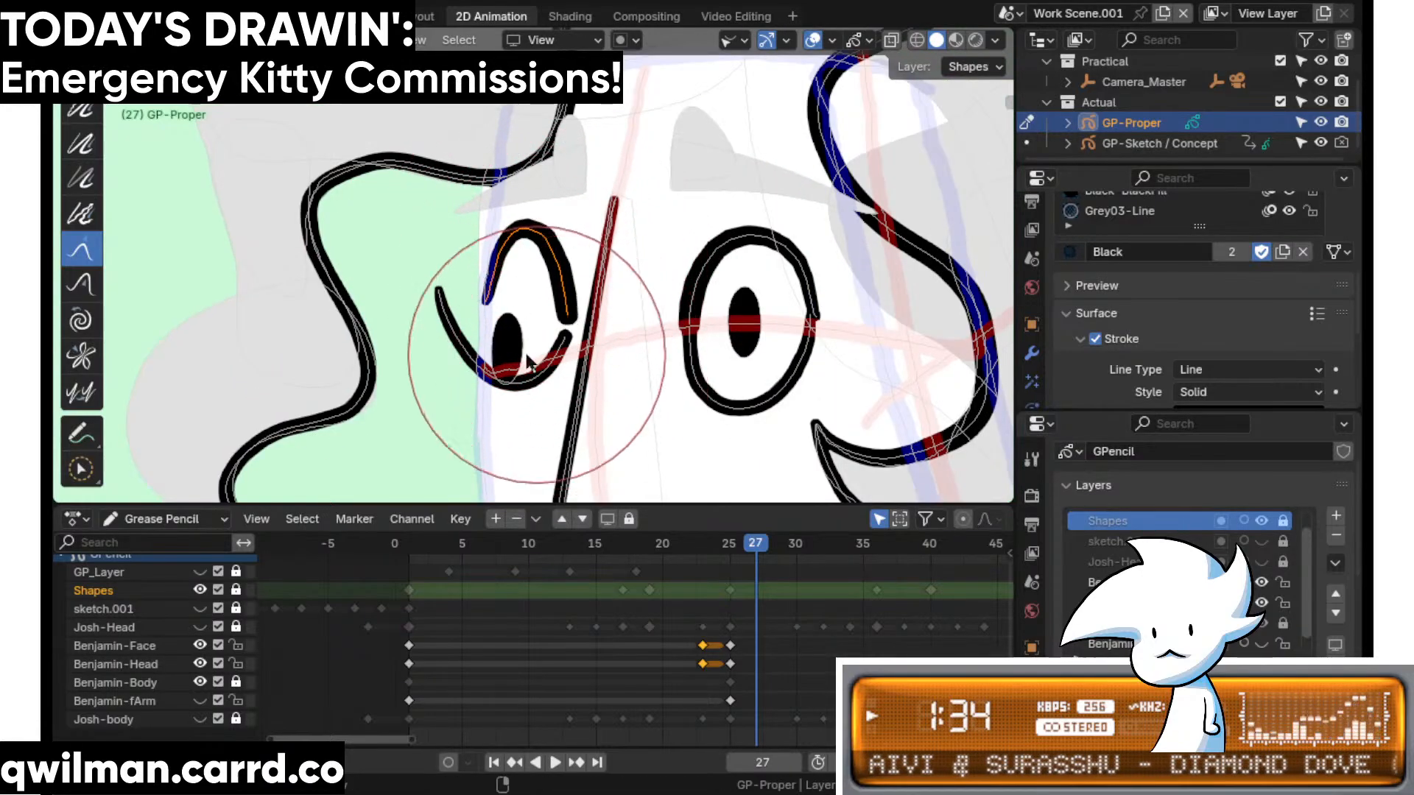
pyautogui.scroll(2, 555, 410)
pyautogui.click(401, 308)
pyautogui.hotkey('shift', 'space')
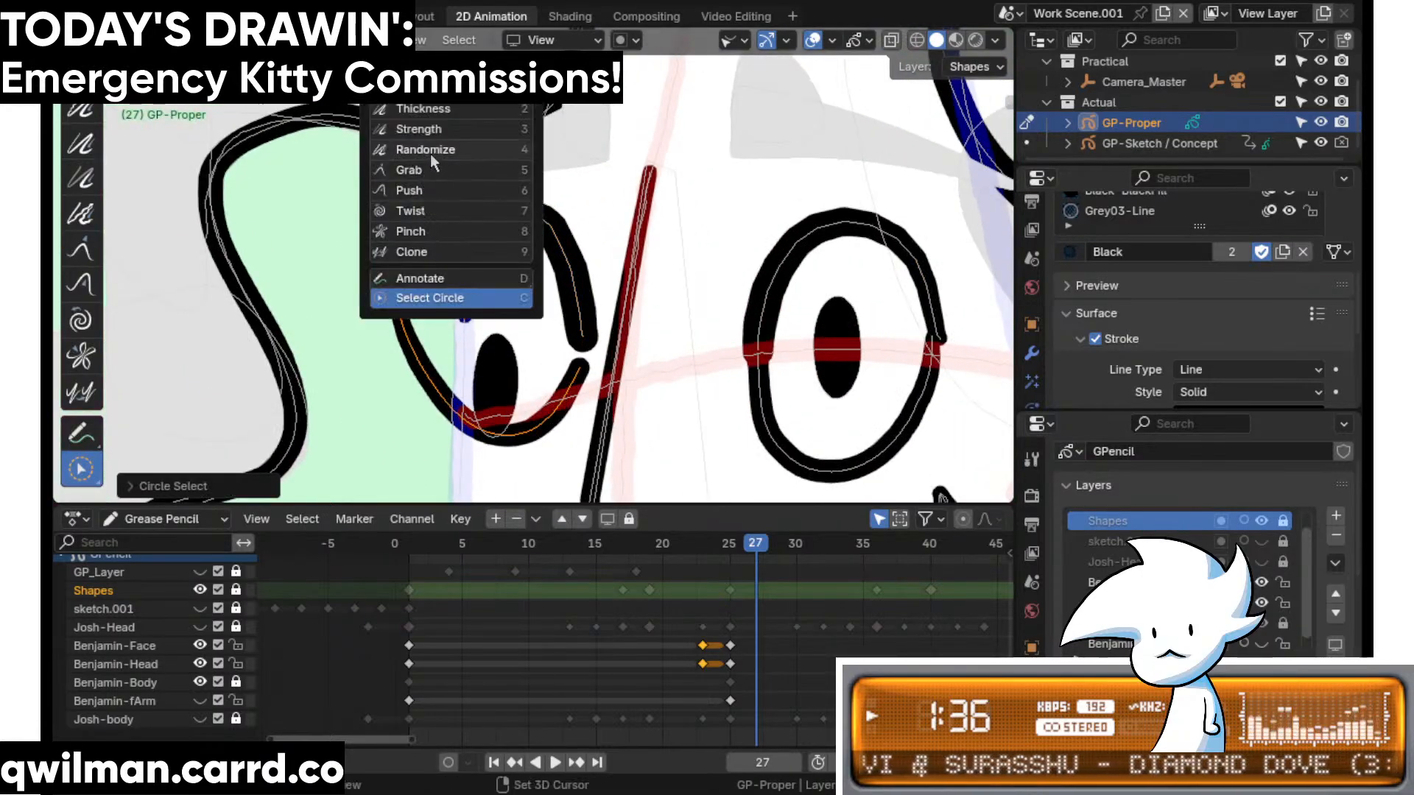
pyautogui.click(416, 170)
pyautogui.scroll(-3, 480, 245)
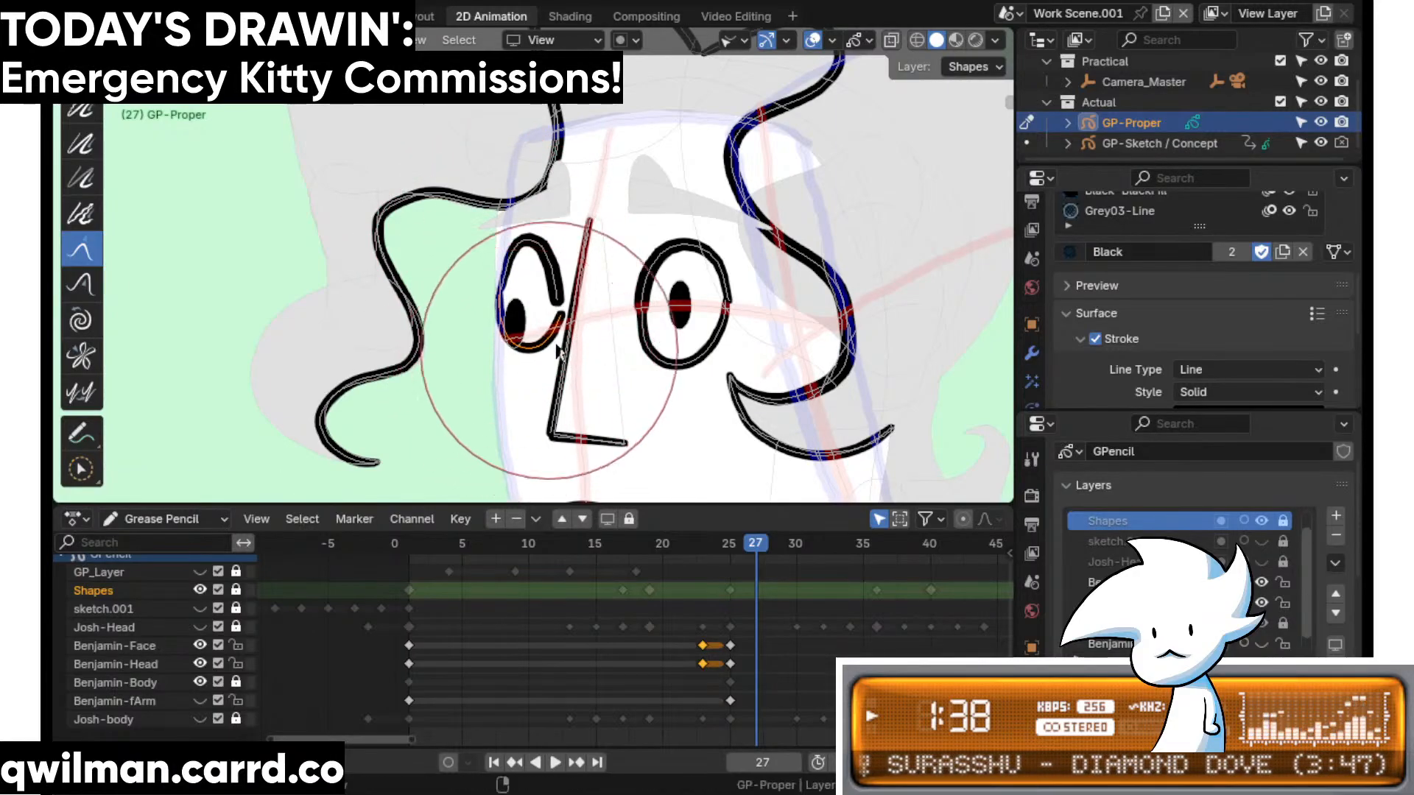
pyautogui.moveTo(557, 351); pyautogui.dragTo(562, 342)
# - Reselect the far eye's upper eyelid, refine its curve with the Grab brush, and even it out with the Smooth brush
pyautogui.scroll(3, 557, 376)
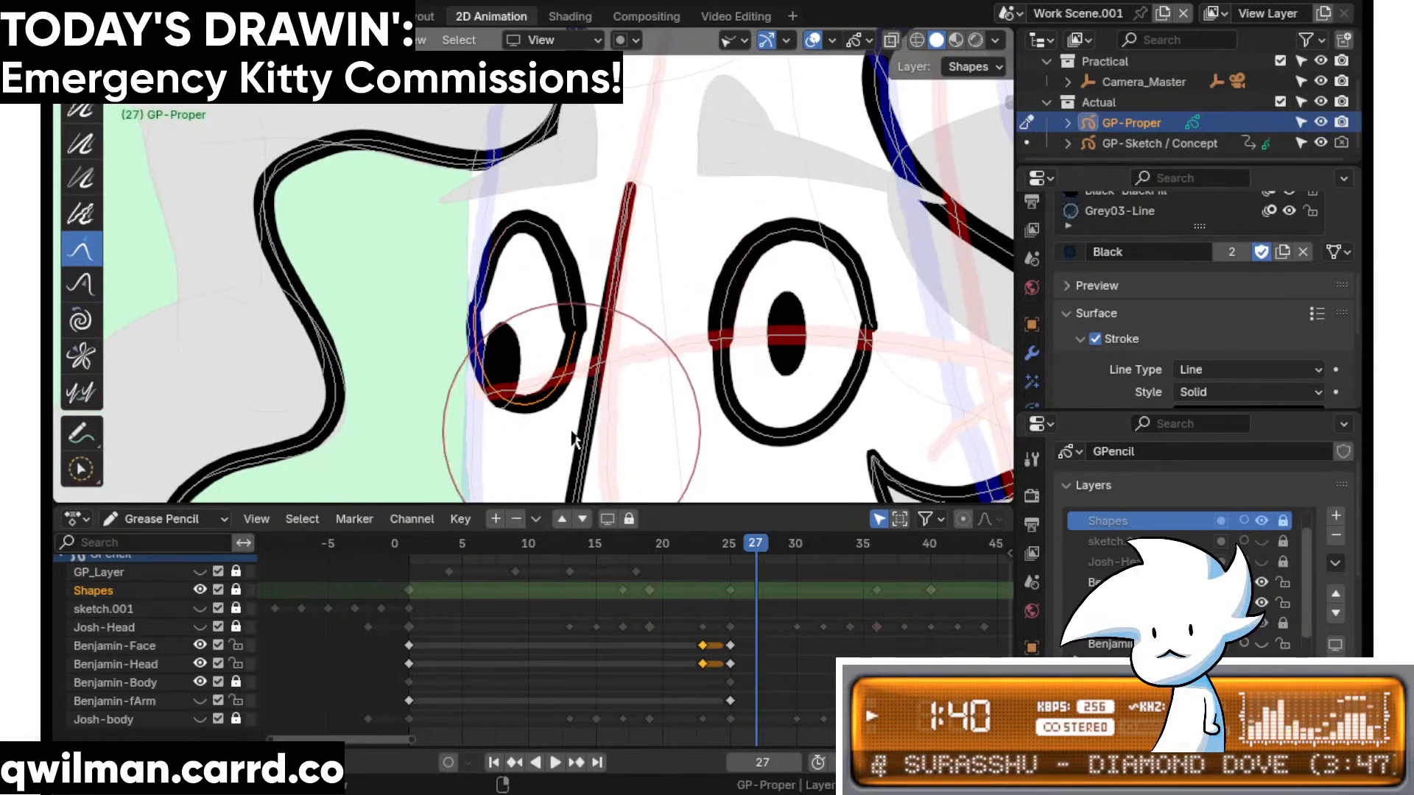
pyautogui.hotkey('shift', 'space')
pyautogui.click(554, 259)
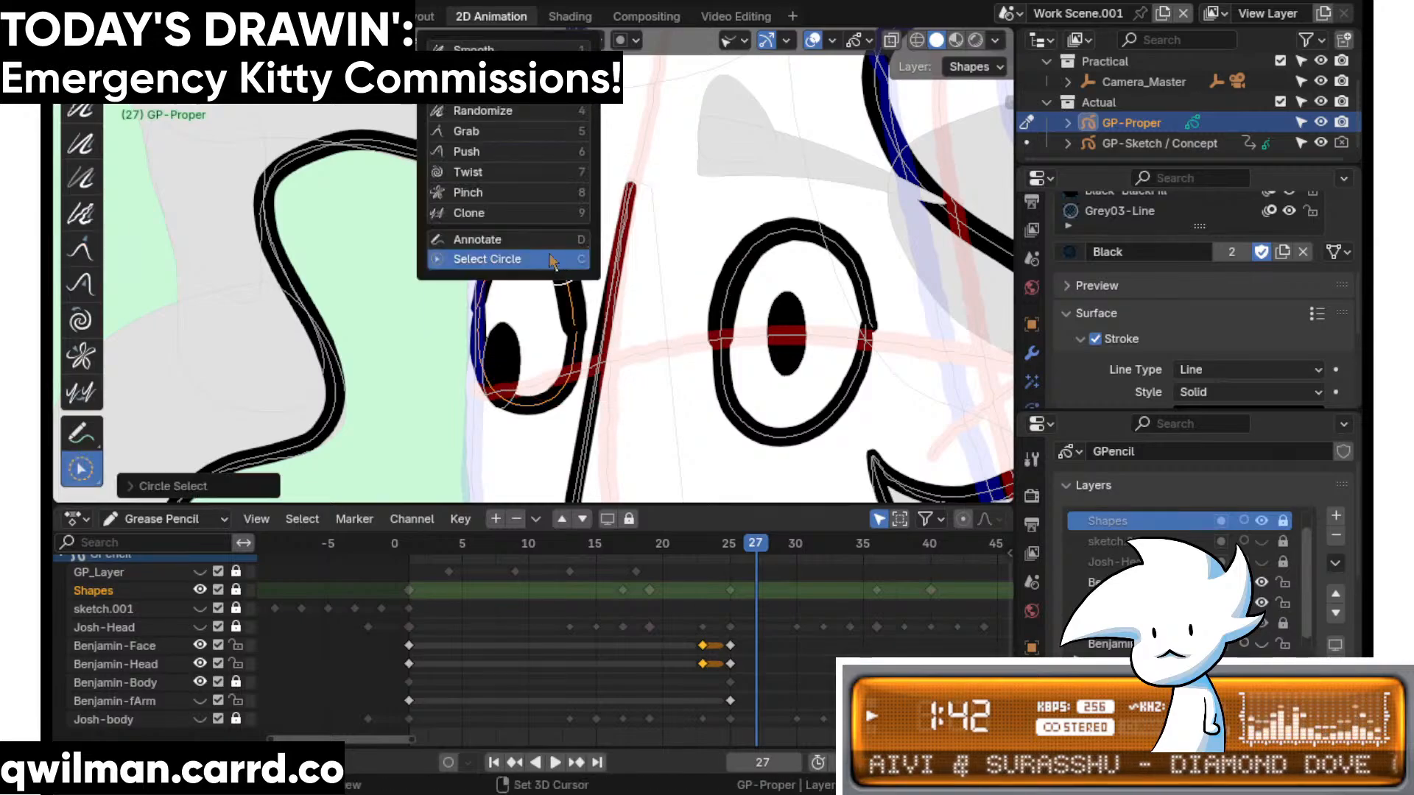
pyautogui.click(472, 131)
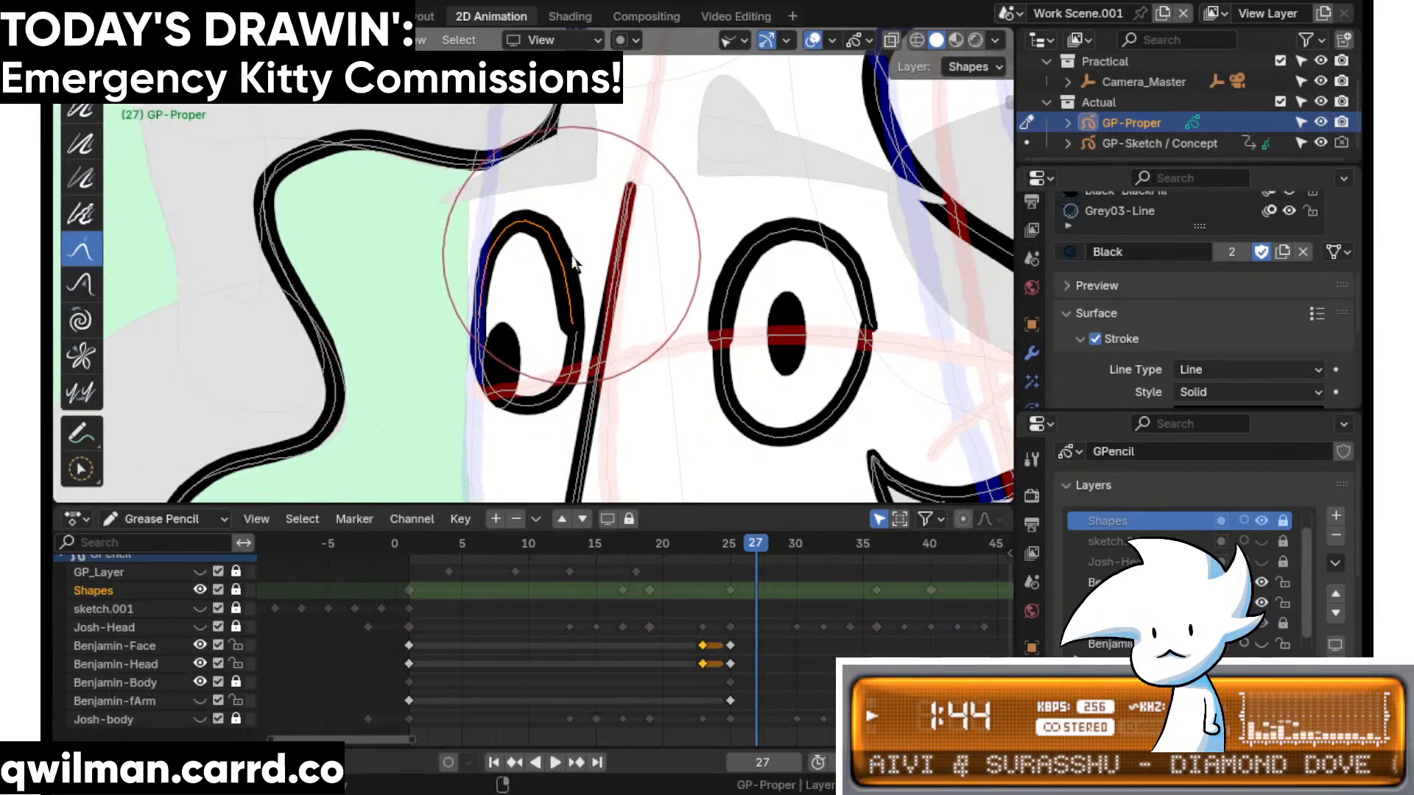
pyautogui.hotkey('shift', 'space')
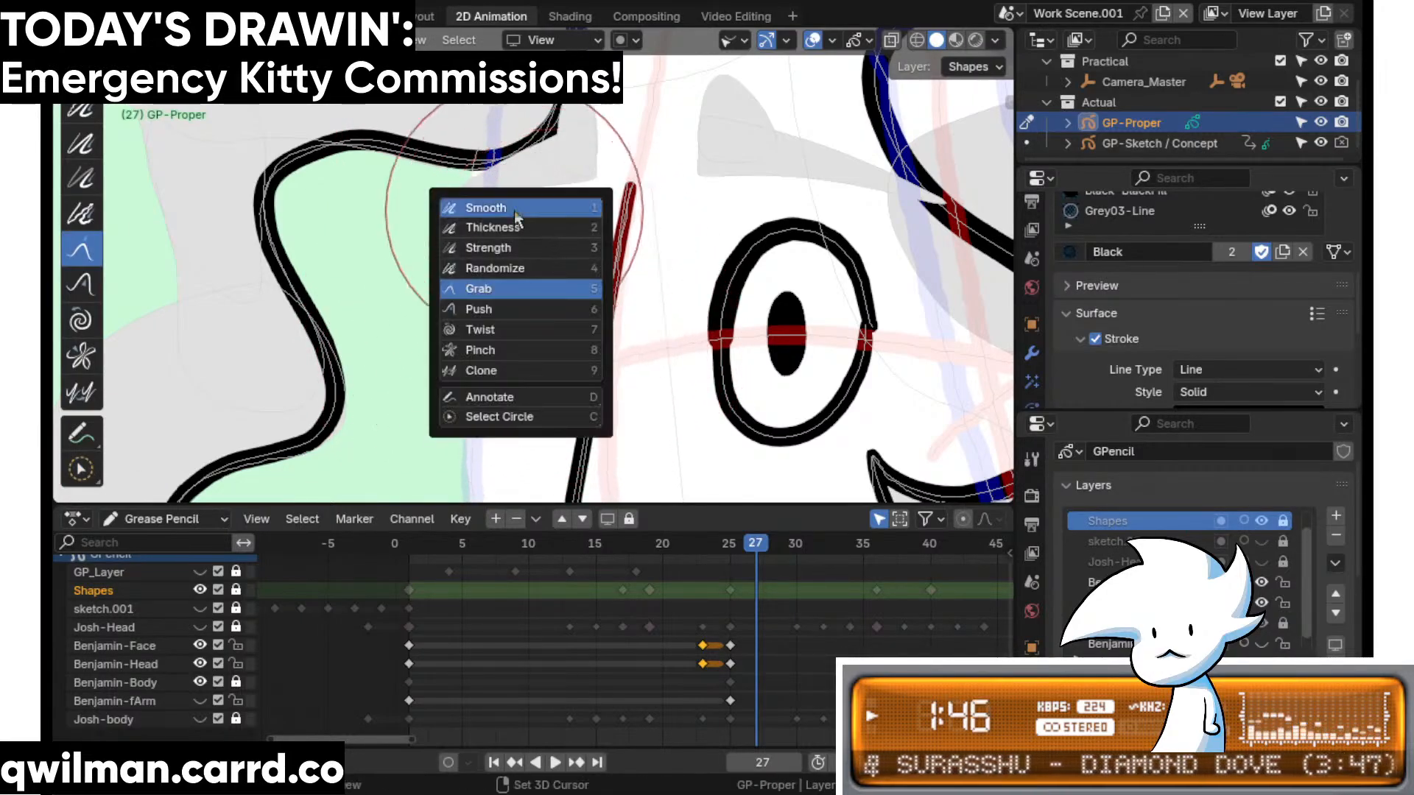
pyautogui.click(516, 213)
pyautogui.moveTo(487, 259)
pyautogui.mouseDown()
pyautogui.moveTo(579, 271)
pyautogui.moveTo(586, 331)
pyautogui.moveTo(541, 288)
pyautogui.mouseUp()
# - In Edit Mode, move the far eye's pupil up to the centre of the eye
pyautogui.press('Tab')
pyautogui.hotkey('shift', 'space')
pyautogui.click(479, 362)
pyautogui.click(541, 298)
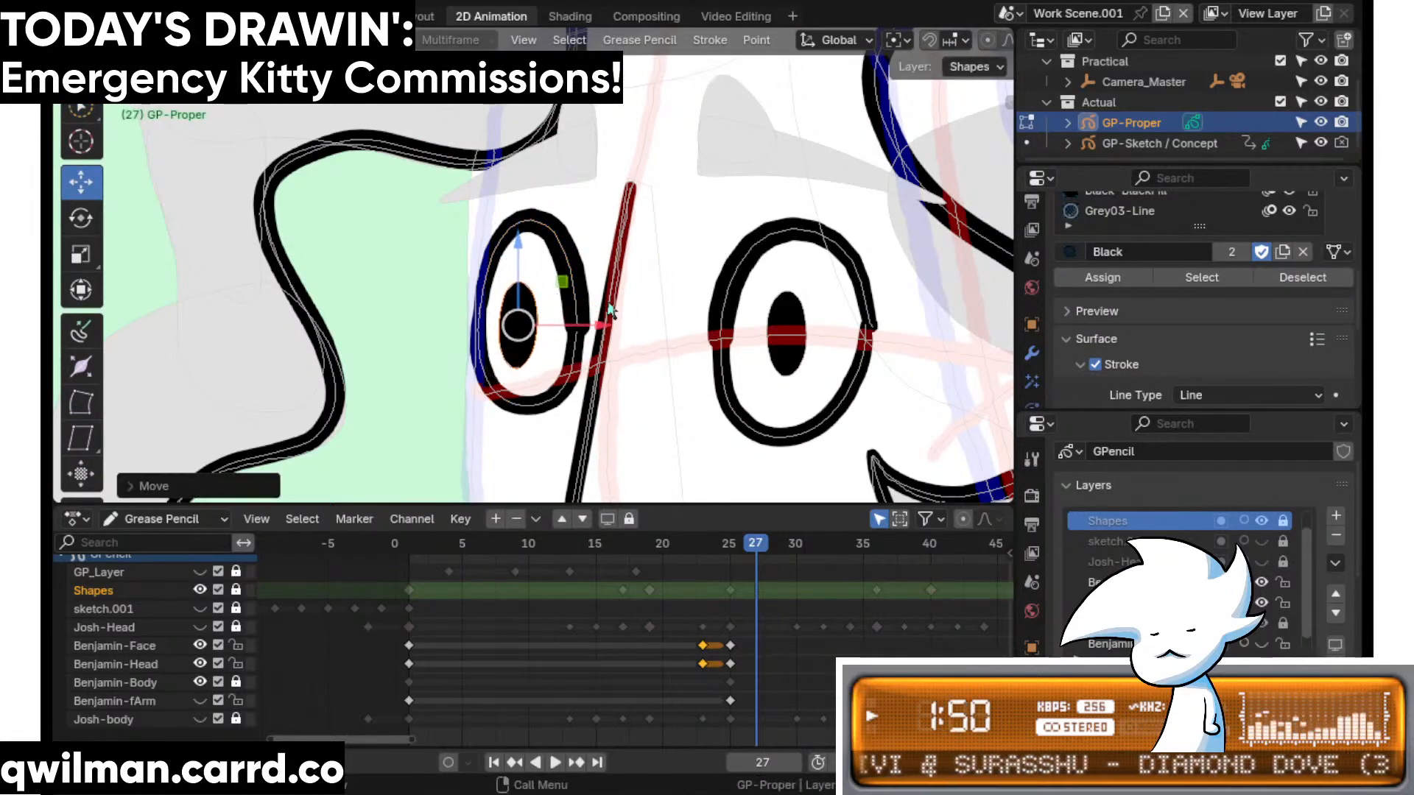
# - Select the two grey shapes forming the far eyebrow and activate the Move tool
pyautogui.scroll(2, 582, 301)
pyautogui.scroll(-5, 606, 236)
pyautogui.keyDown('shift'); pyautogui.moveTo(607, 236); pyautogui.dragTo(616, 288, button='middle'); pyautogui.keyUp('shift')
pyautogui.scroll(3, 616, 265)
pyautogui.click(627, 236)
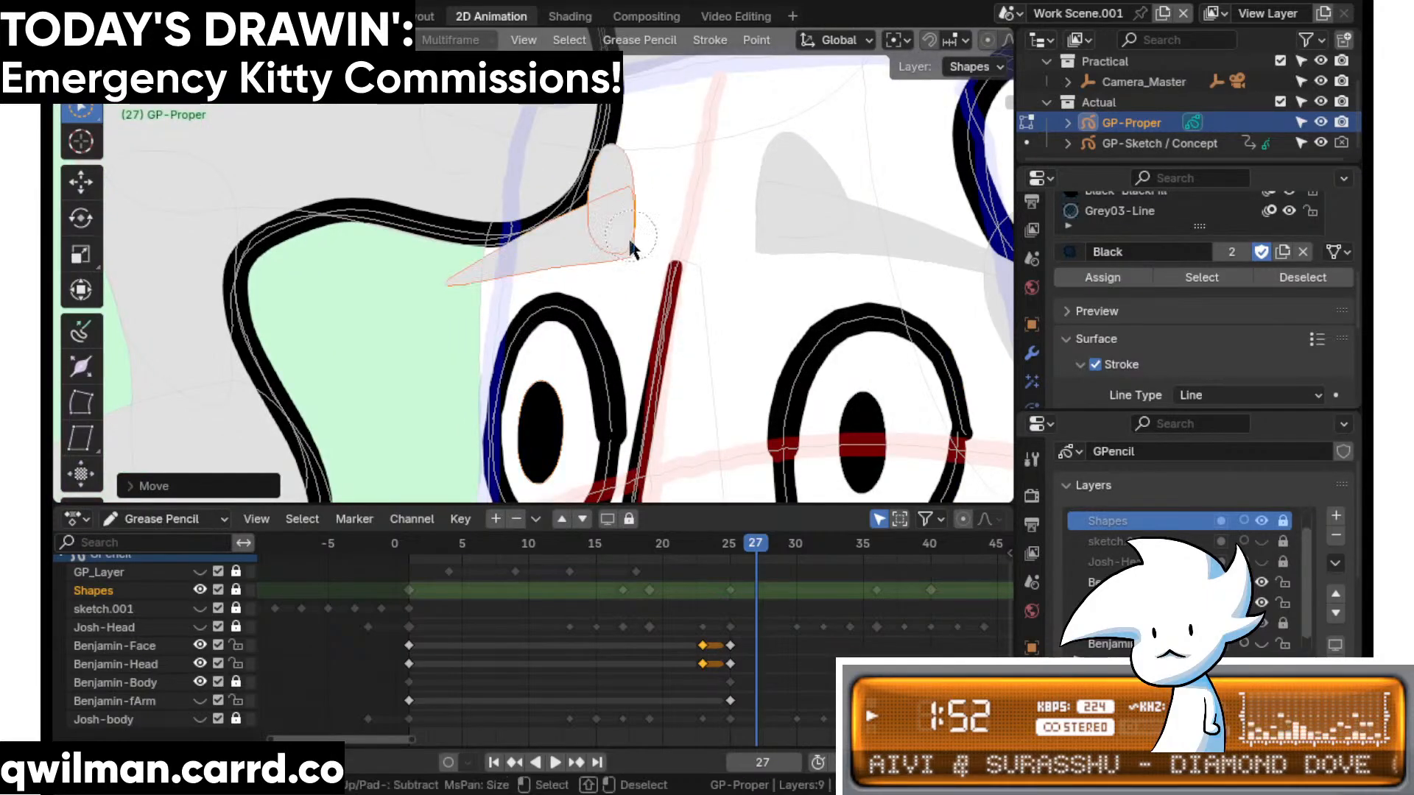
pyautogui.hotkey('shift', 'space')
pyautogui.click(568, 286)
pyautogui.scroll(-4, 625, 299)
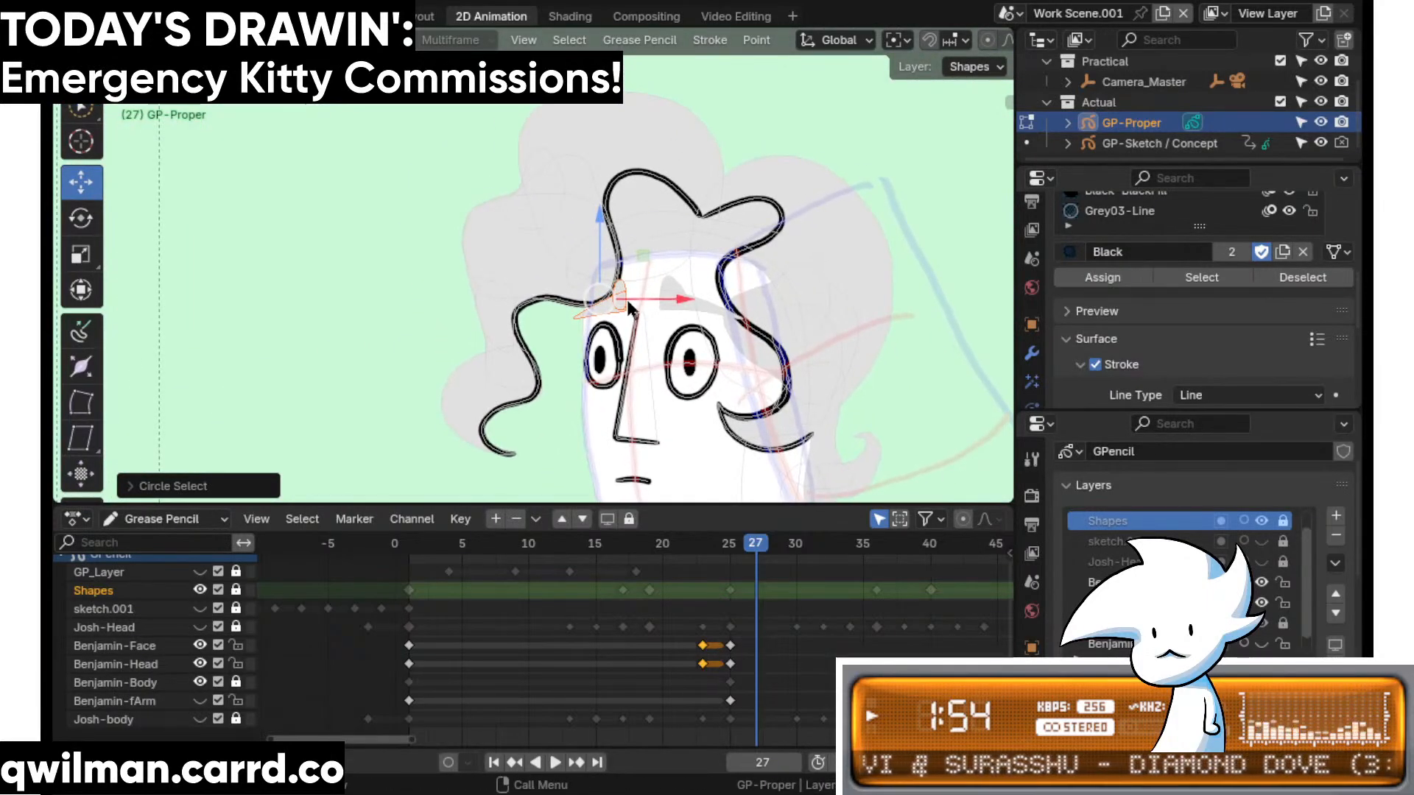
# - Select the wavy front hair lock's outline and grey fill, and switch to Sculpt Mode with the Grab brush
pyautogui.press('q')
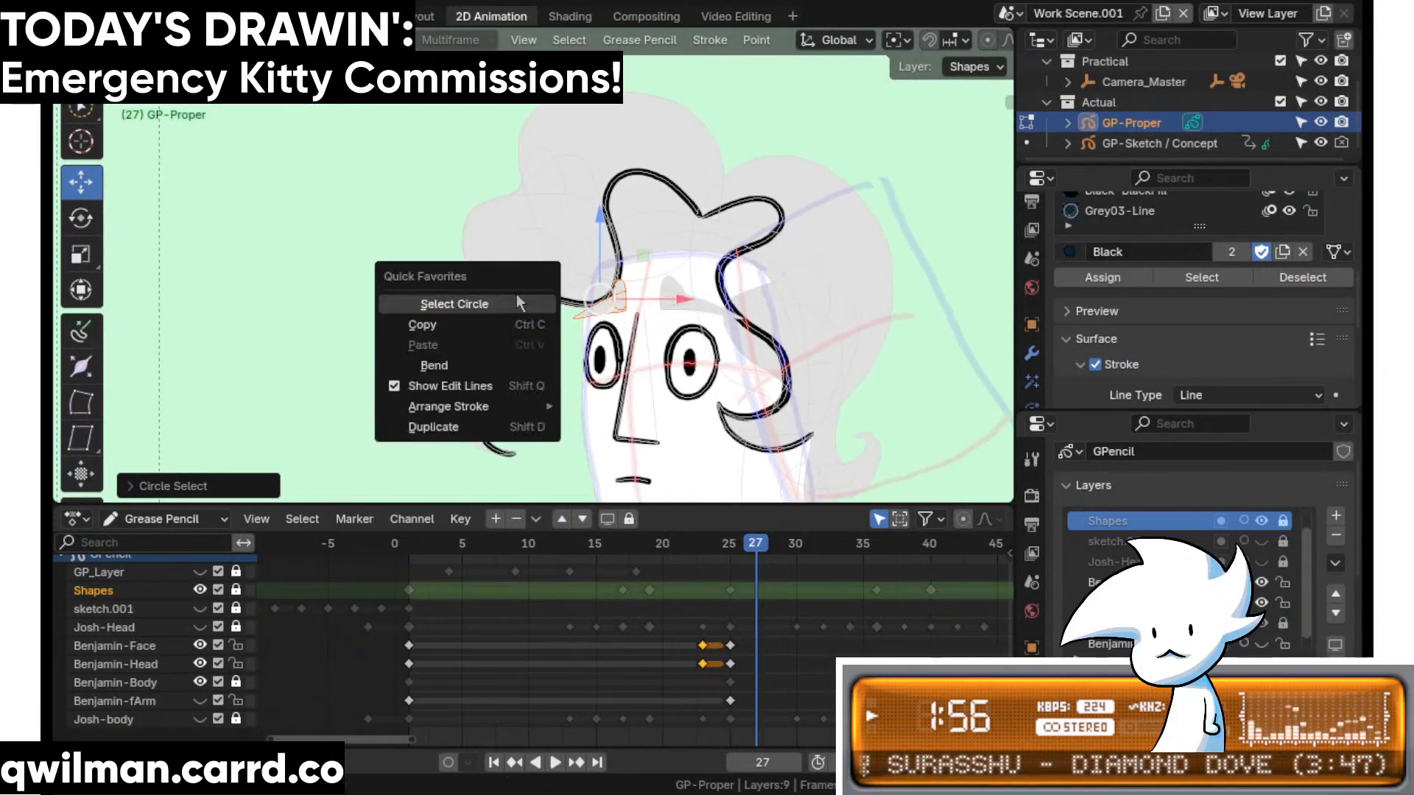
pyautogui.click(517, 298)
pyautogui.scroll(4, 543, 294)
pyautogui.keyDown('shift'); pyautogui.moveTo(613, 360); pyautogui.dragTo(592, 252, button='middle'); pyautogui.keyUp('shift')
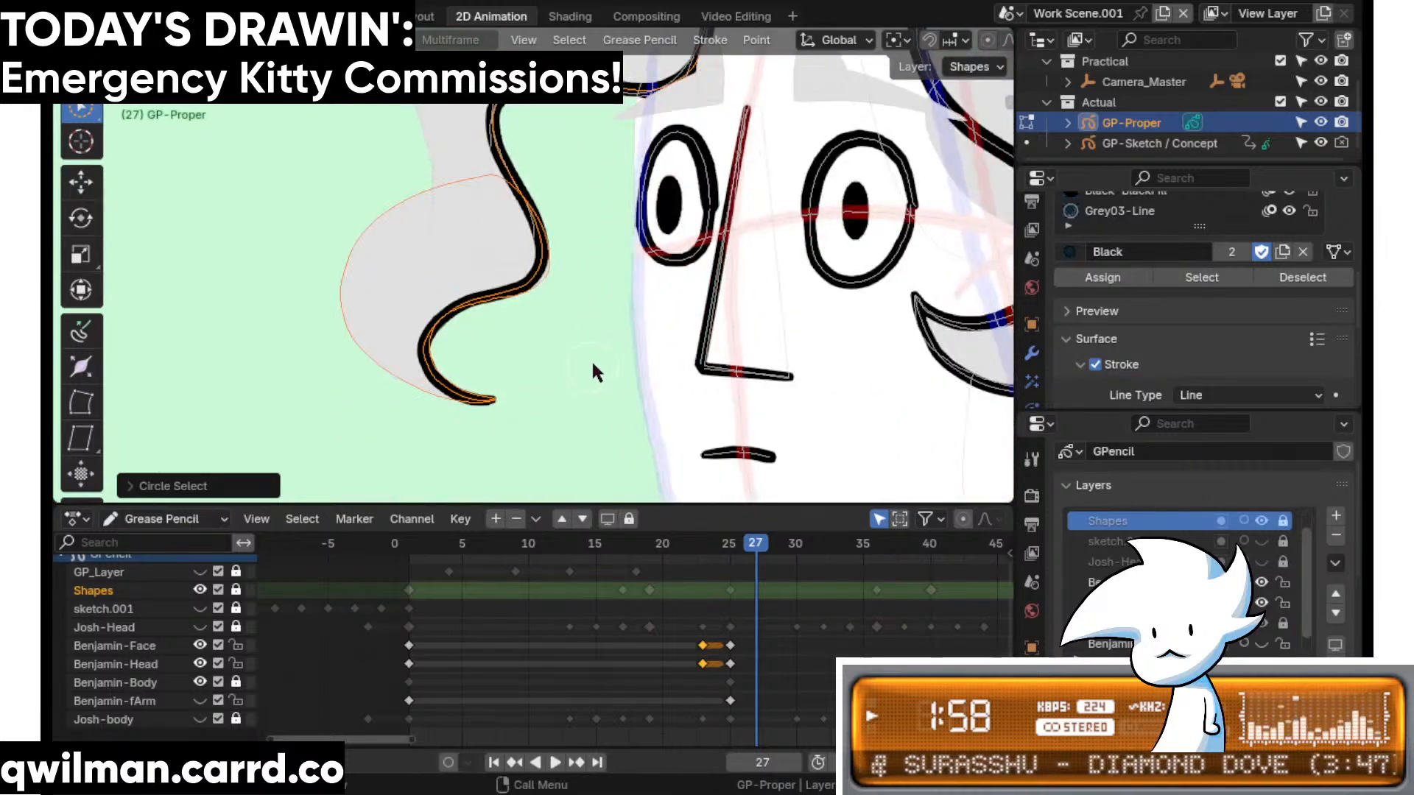
pyautogui.scroll(5, 530, 283)
pyautogui.click(506, 290)
pyautogui.scroll(-10, 545, 254)
pyautogui.hotkey('ctrl', 'Tab')
pyautogui.hotkey('shift', 'space')
pyautogui.click(516, 110)
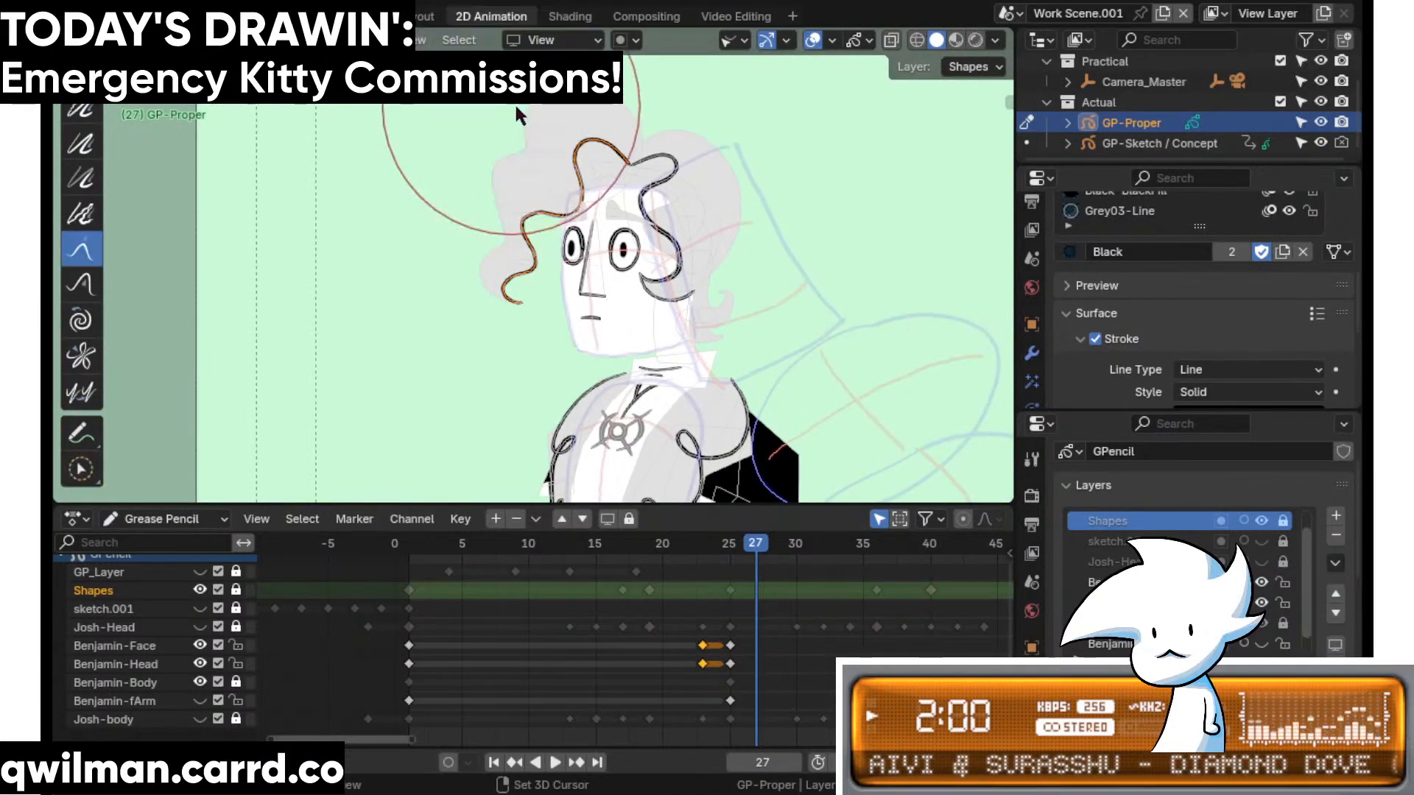
# - Play the motion around frame 25, then shift the Benjamin-Face and Benjamin-Head keys at frames 23 and 25 forward by 2 frames
pyautogui.moveTo(724, 546)
pyautogui.mouseDown()
pyautogui.moveTo(690, 564)
pyautogui.moveTo(727, 564)
pyautogui.mouseUp()
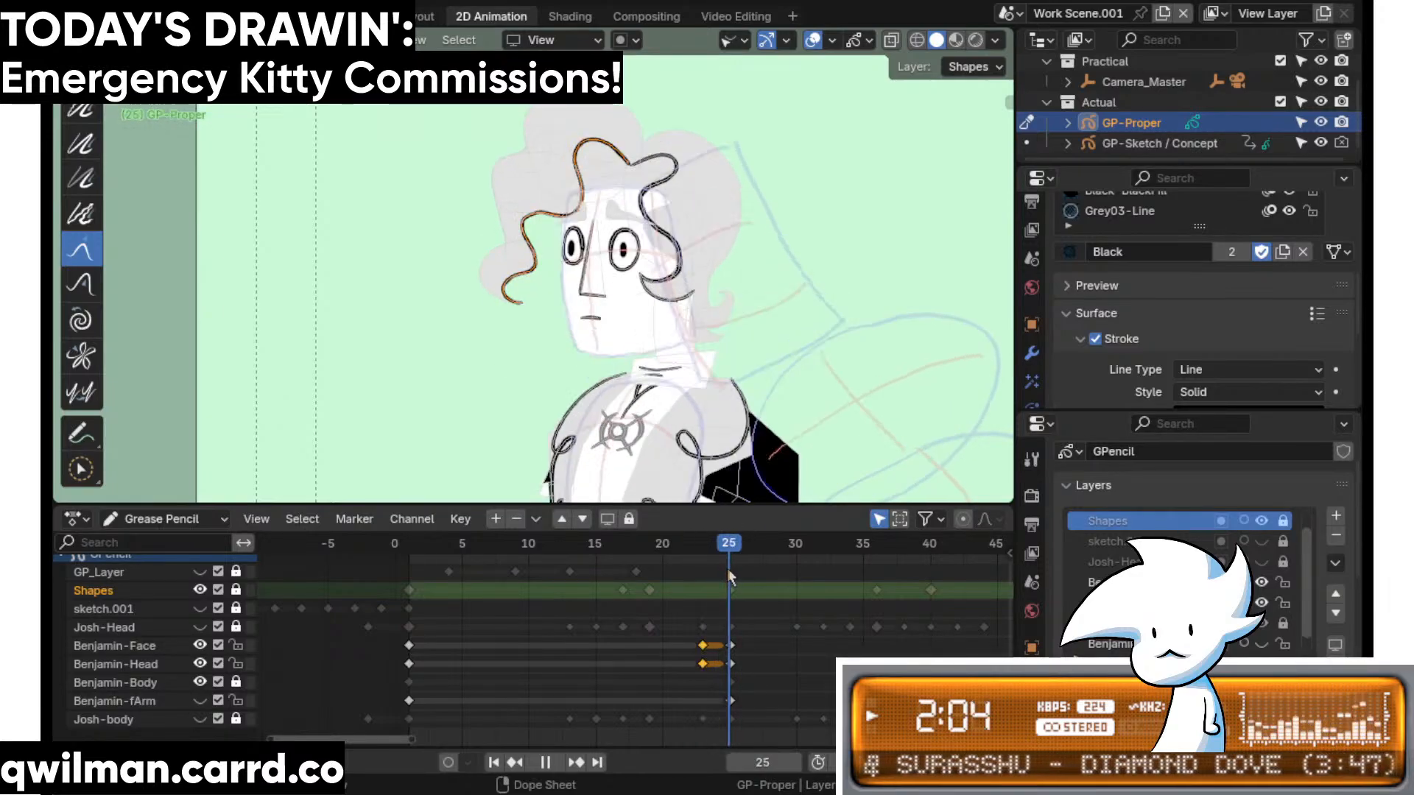
pyautogui.press('space')
pyautogui.moveTo(746, 632); pyautogui.dragTo(690, 673)
pyautogui.press('g')
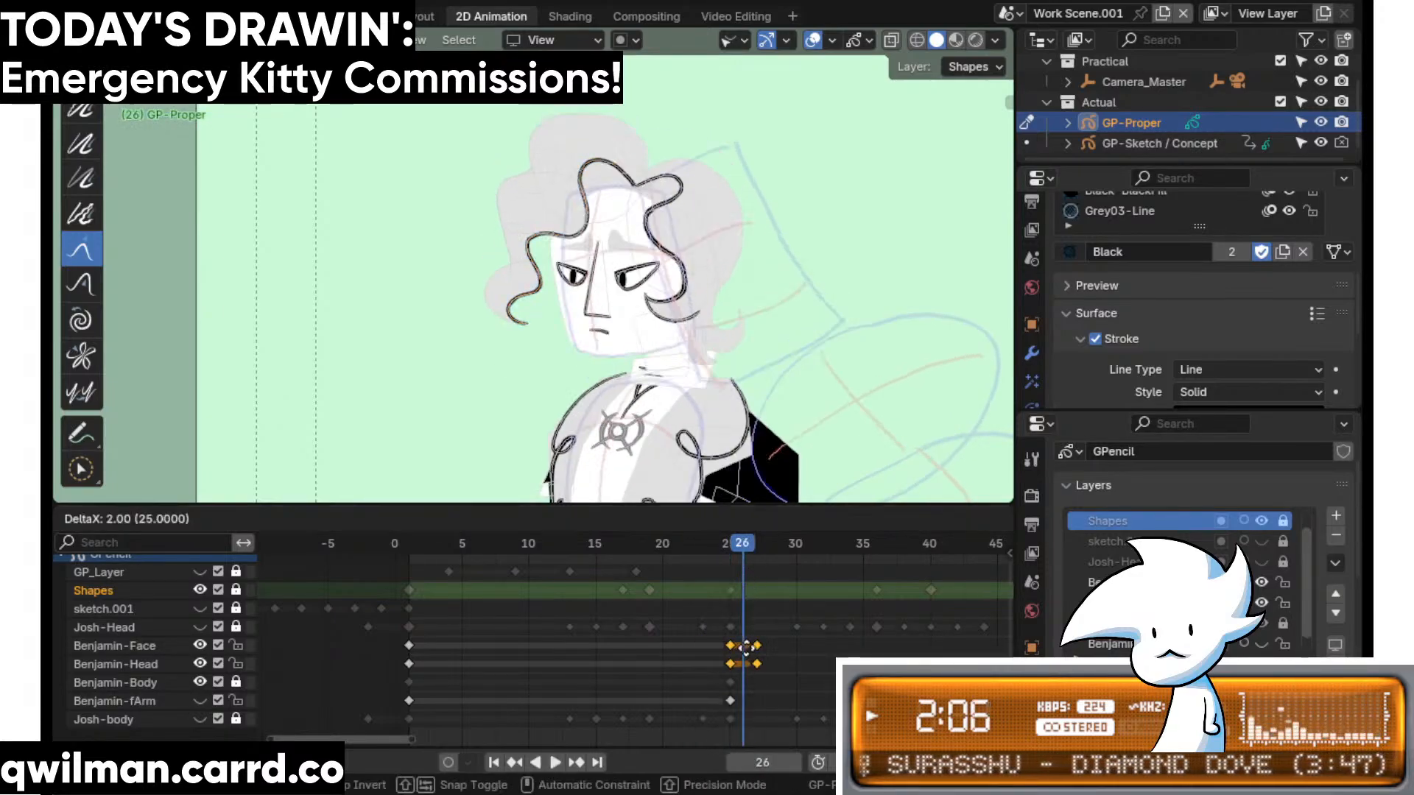
pyautogui.click(746, 648)
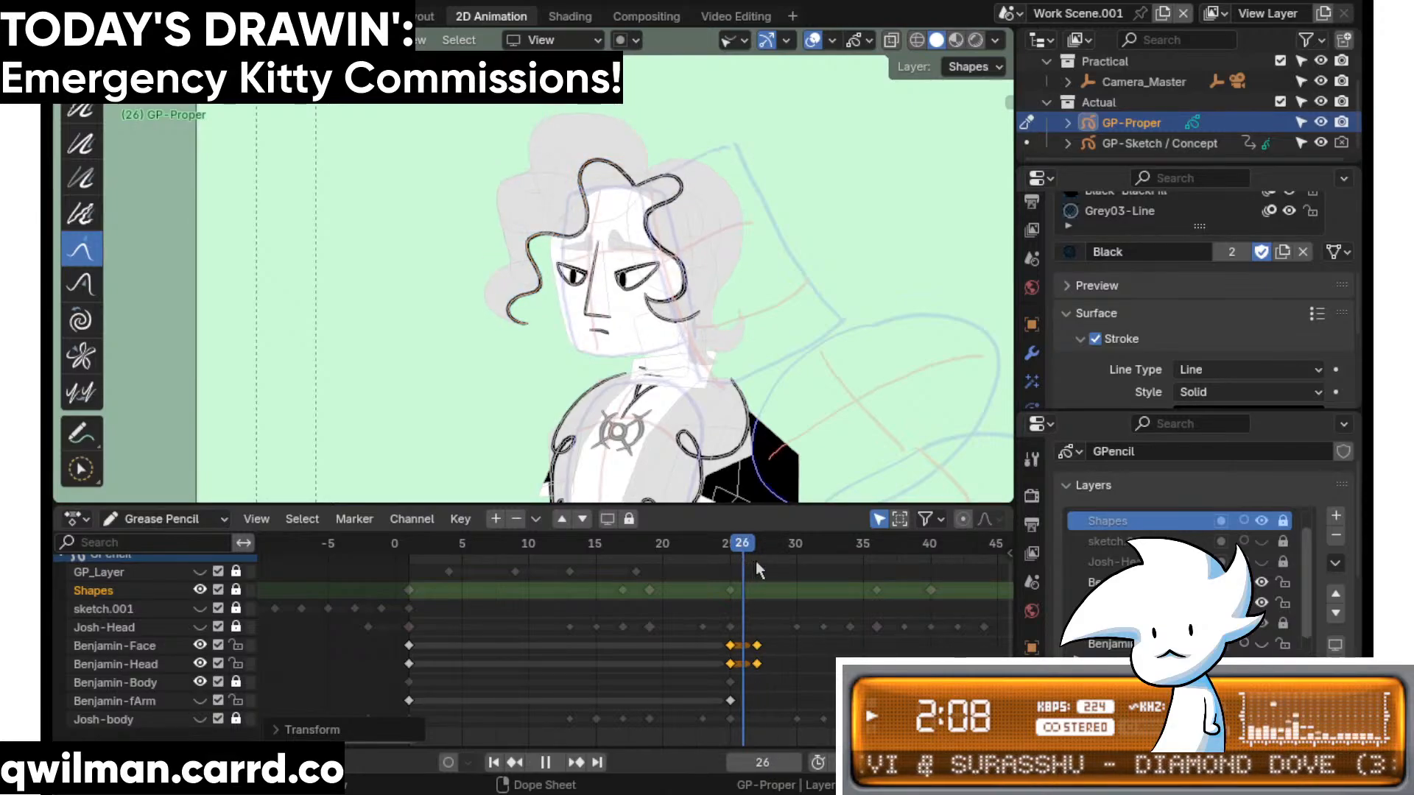
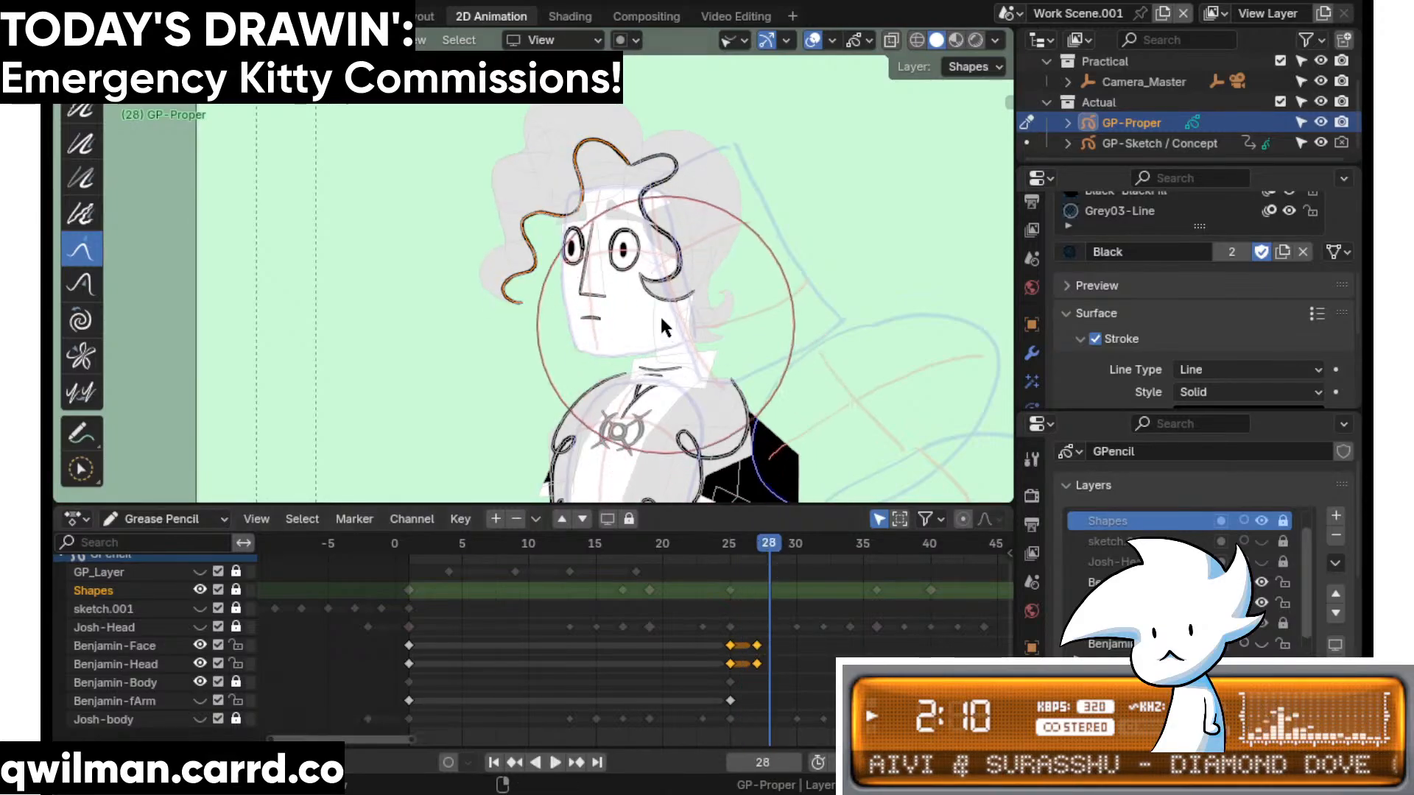
# - In Edit Mode, select all strokes of Benjamin's head, hair and face and rotate them slightly clockwise
pyautogui.press('space')
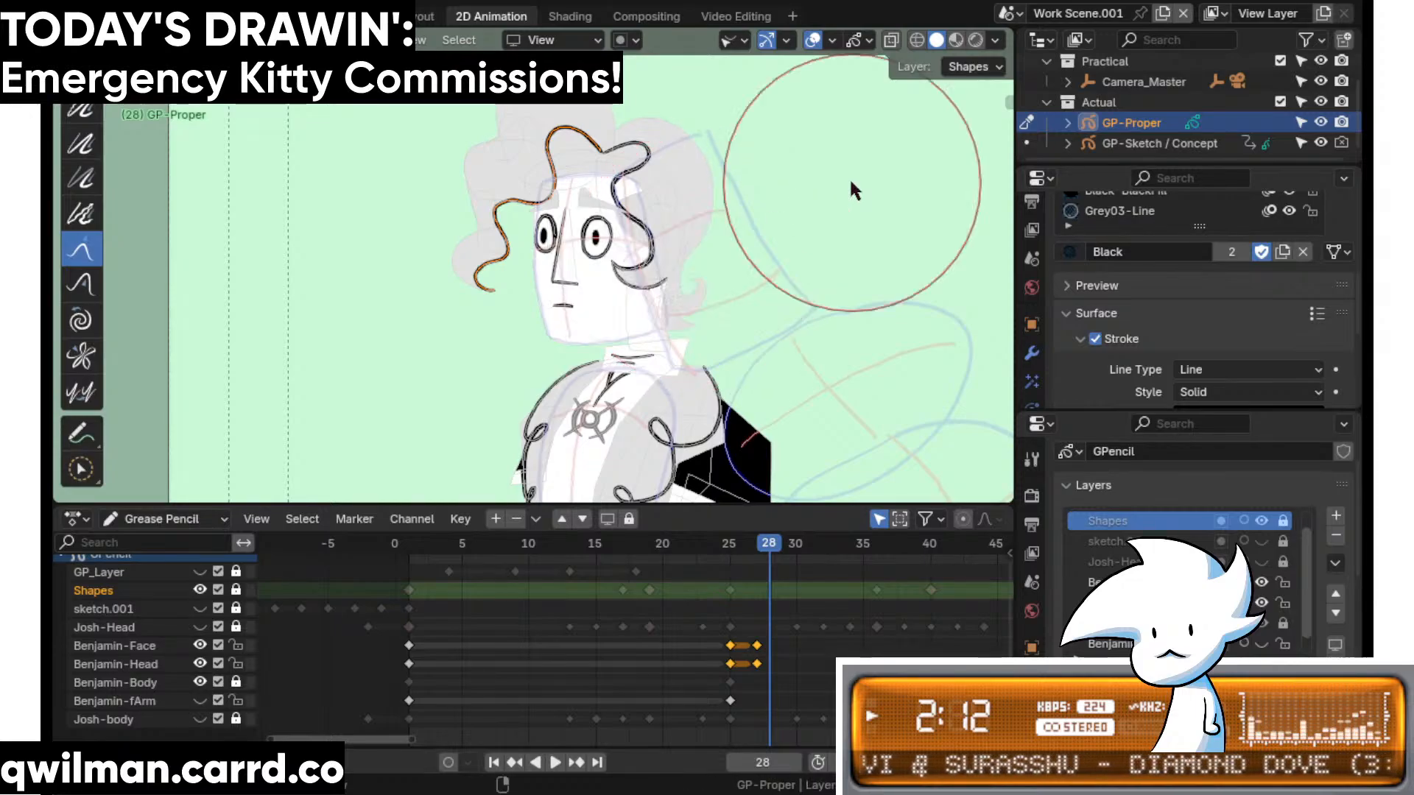
pyautogui.press('a')
pyautogui.press('q')
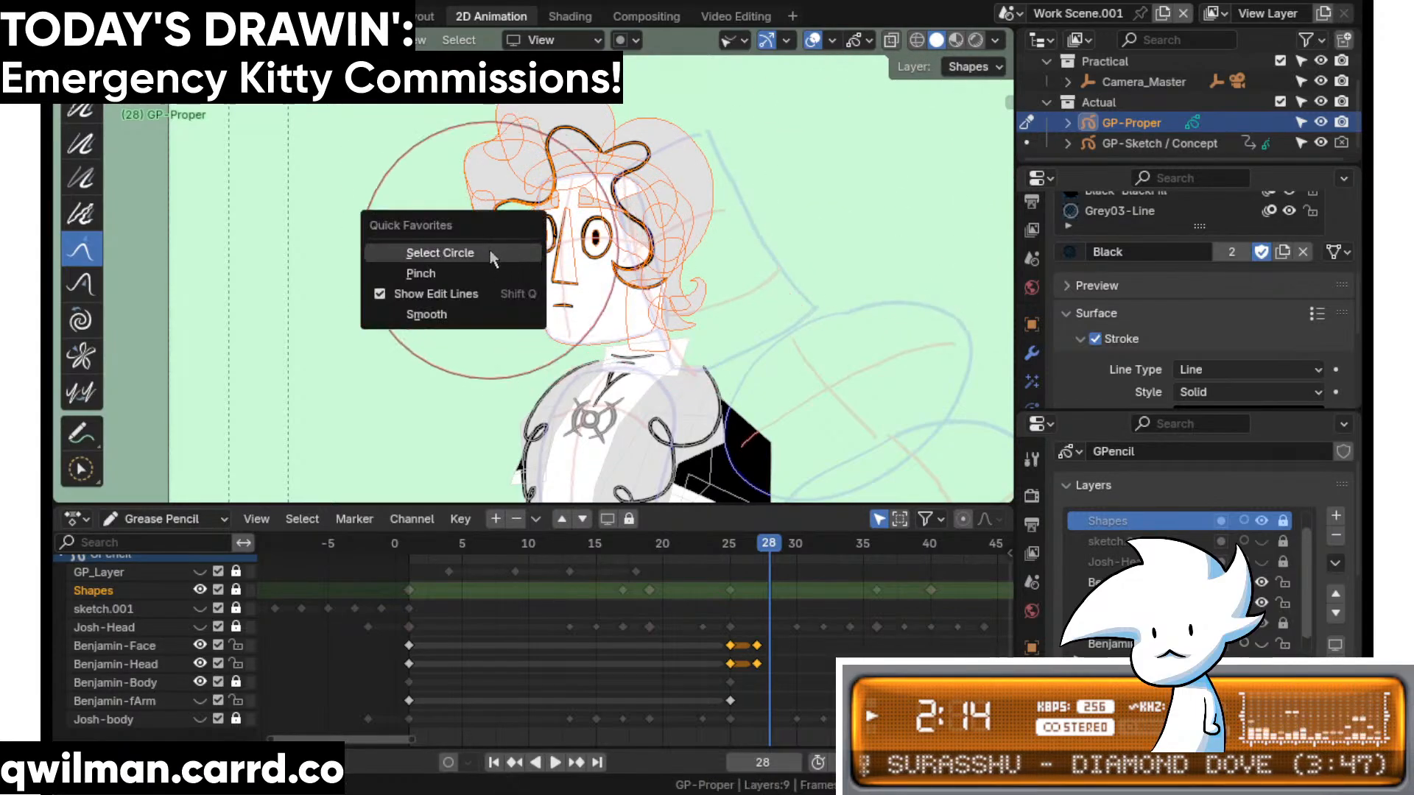
pyautogui.click(502, 251)
pyautogui.press('Tab')
pyautogui.scroll(2, 720, 385)
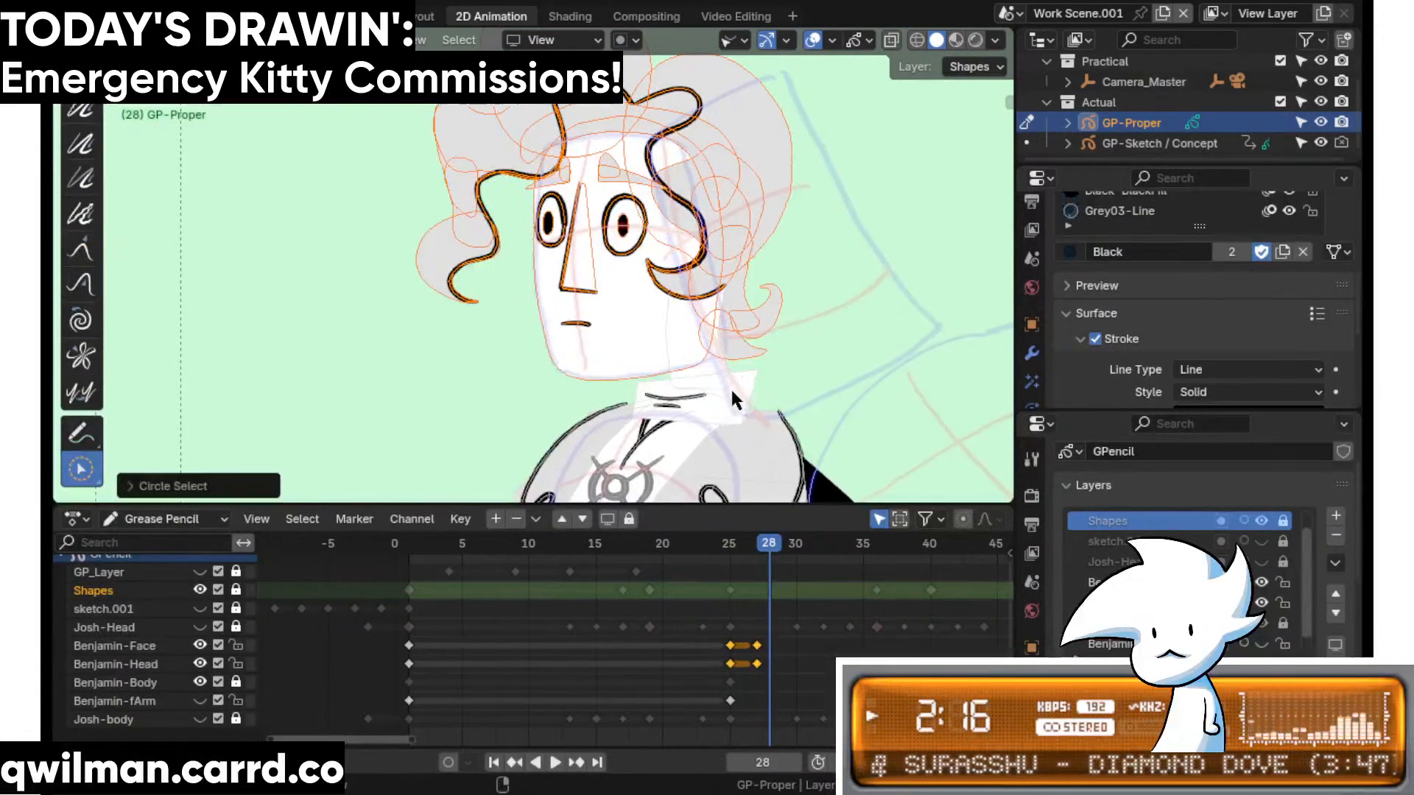
pyautogui.hotkey('shift', 'space')
pyautogui.click(671, 434)
pyautogui.scroll(-2, 669, 427)
pyautogui.moveTo(675, 157); pyautogui.dragTo(688, 177)
# - Move the selected head strokes slightly upward, and play the motion from around frame 25
pyautogui.hotkey('shift', 'space')
pyautogui.click(610, 157)
pyautogui.moveTo(614, 211)
pyautogui.mouseDown()
pyautogui.moveTo(640, 183)
pyautogui.moveTo(617, 183)
pyautogui.mouseUp()
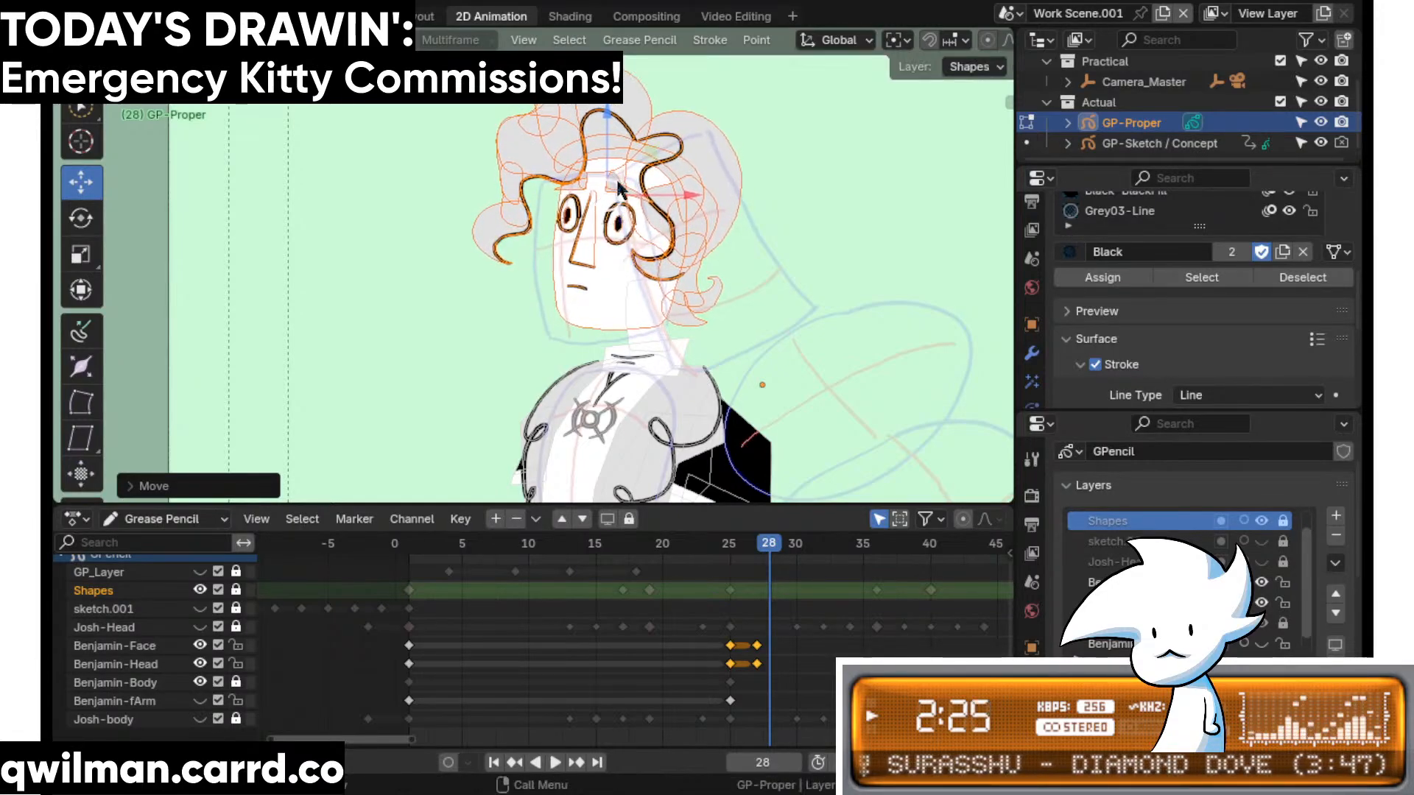
pyautogui.click(713, 546)
pyautogui.press('space')
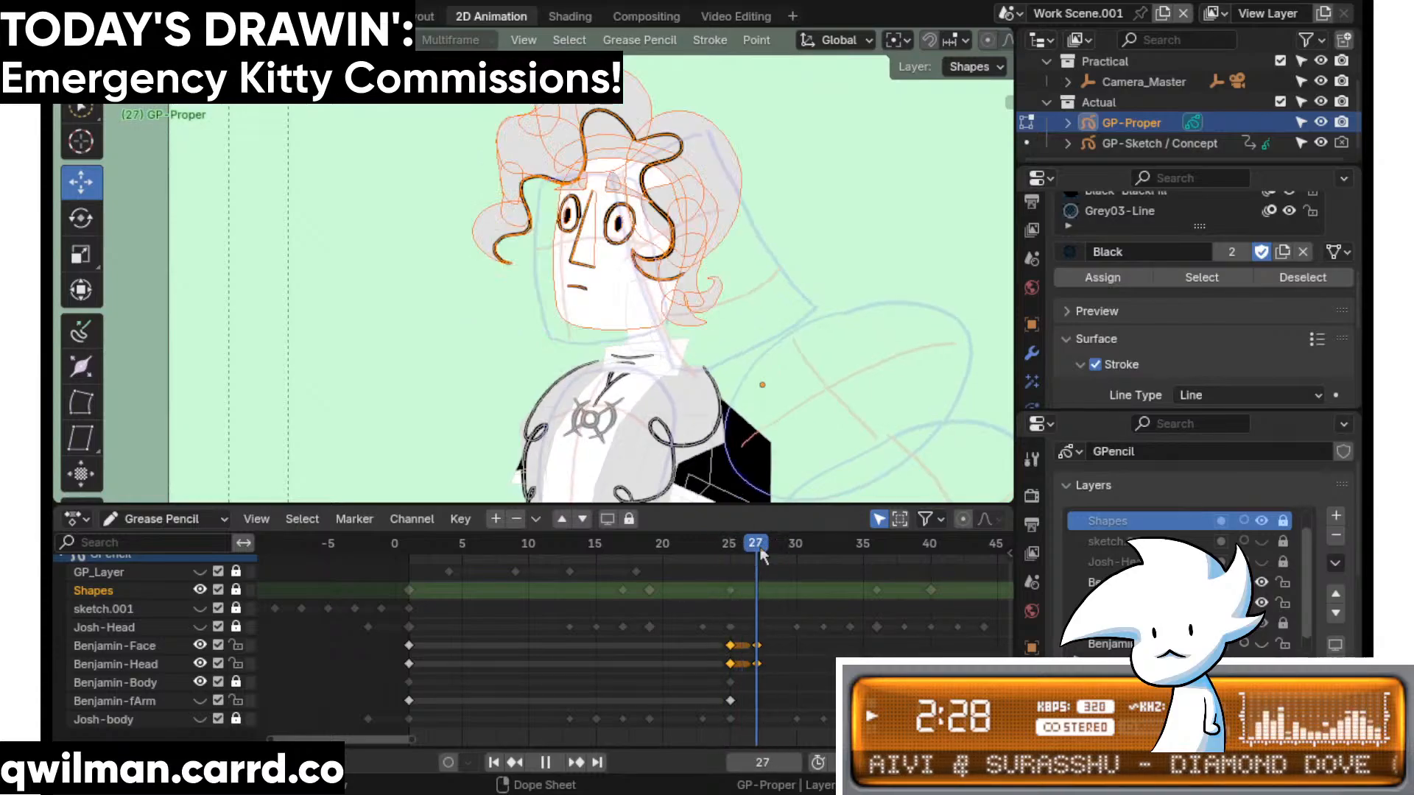
# - On frame 27, rotate the whole head slightly counterclockwise and shift it a little toward the face side
pyautogui.hotkey('shift', 'space')
pyautogui.click(640, 215)
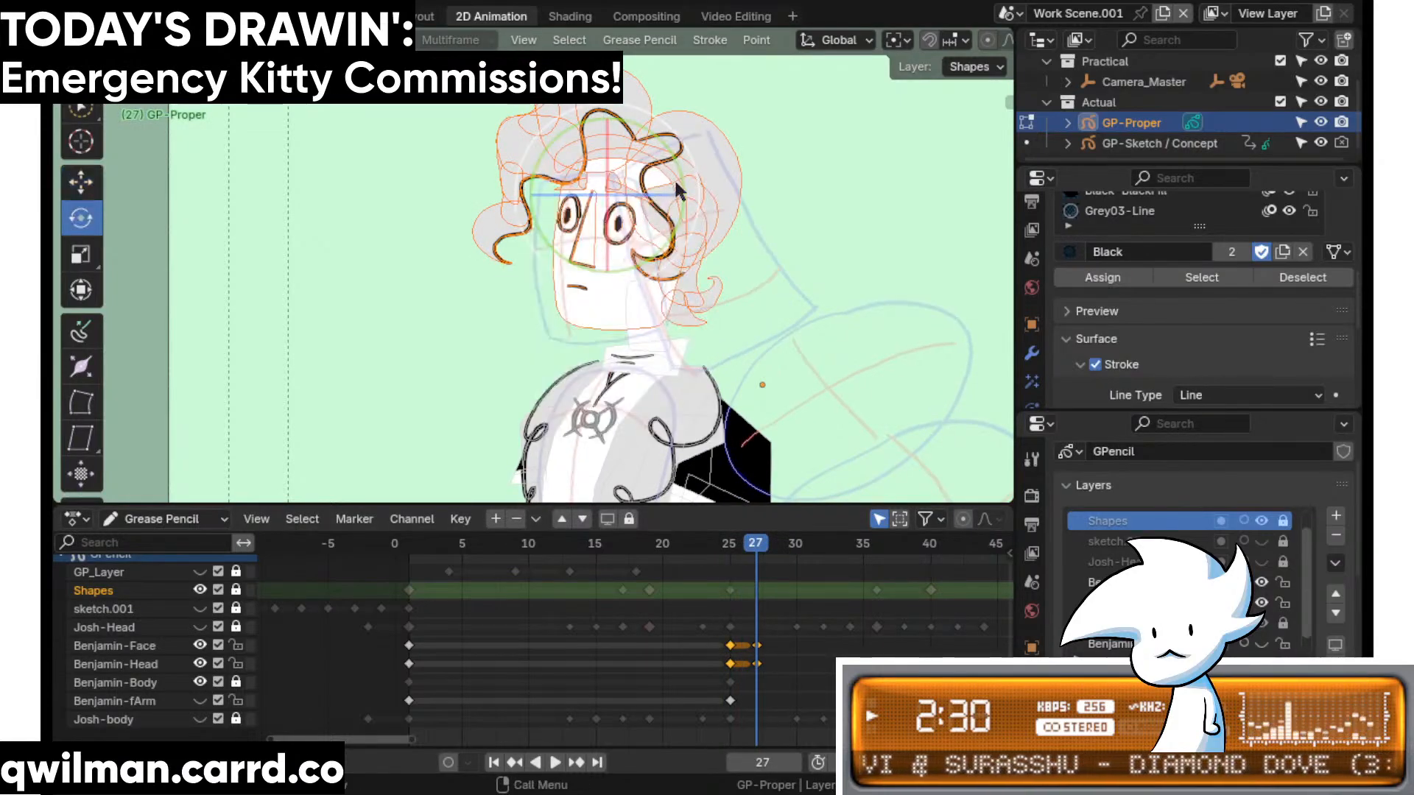
pyautogui.moveTo(676, 171); pyautogui.dragTo(686, 125)
pyautogui.hotkey('shift', 'space')
pyautogui.click(628, 136)
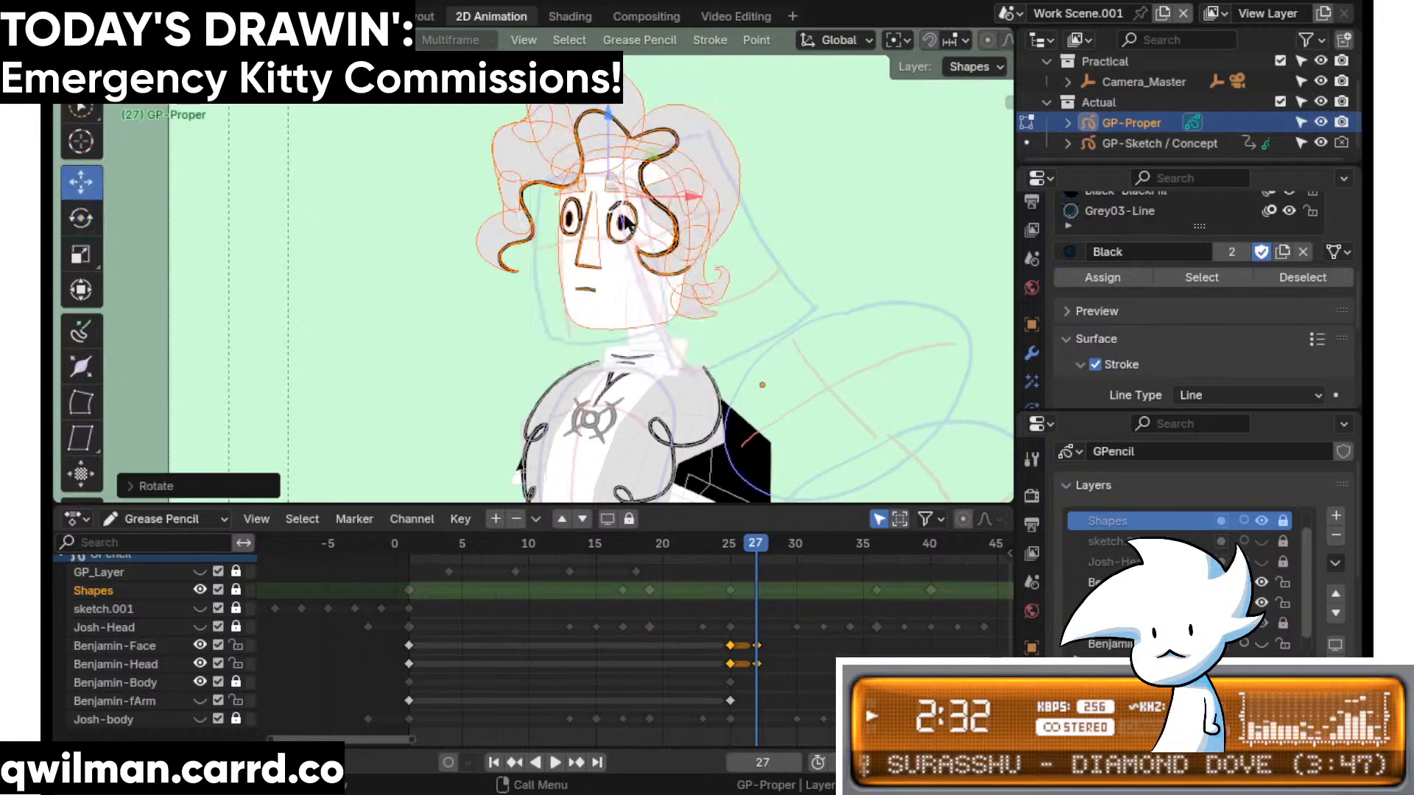
pyautogui.moveTo(613, 210); pyautogui.dragTo(600, 214)
pyautogui.scroll(8, 604, 279)
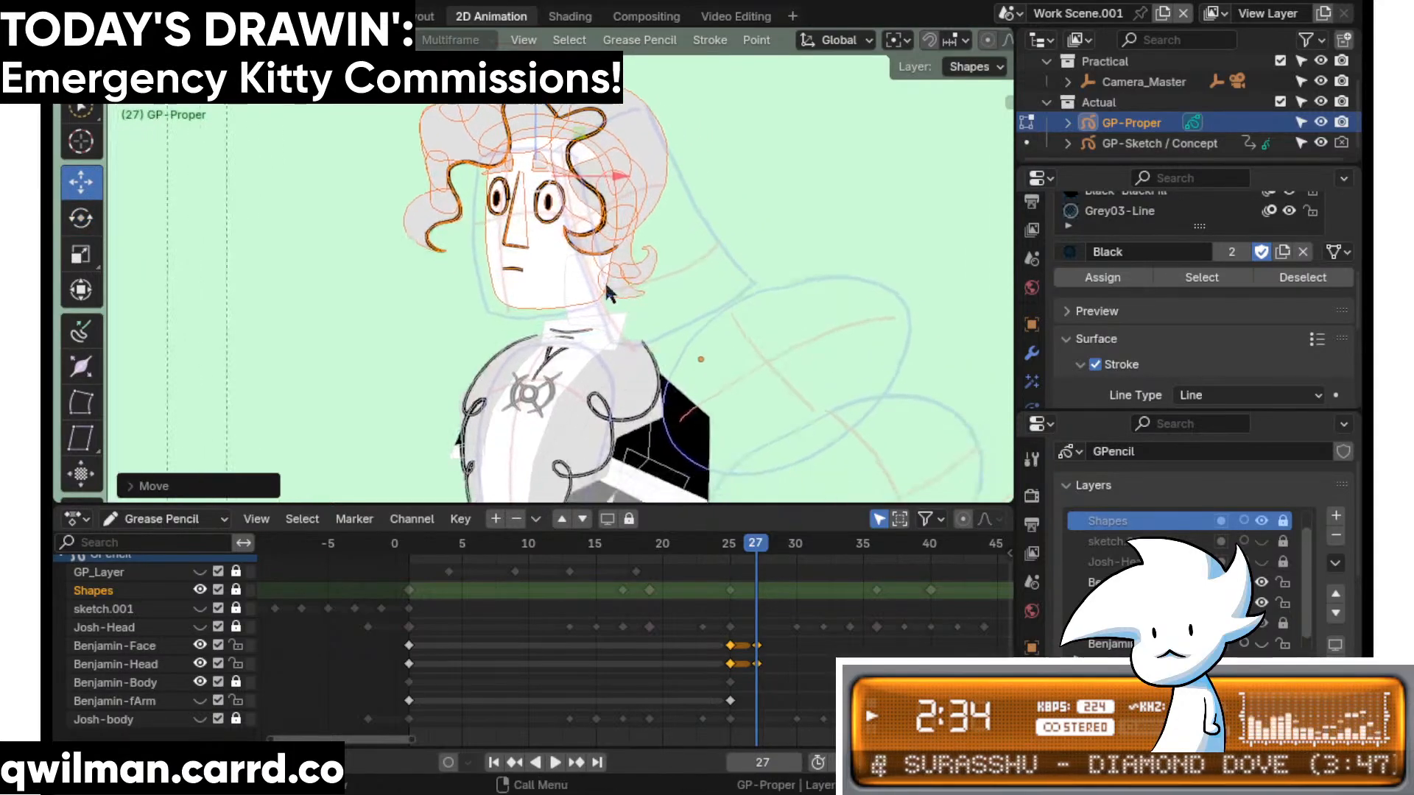
# - Select the neck shape in Sculpt Mode and pull its sides and ends with the Grab brush to fit between head and collar
pyautogui.click(704, 330)
pyautogui.press('Tab')
pyautogui.hotkey('shift', 'space')
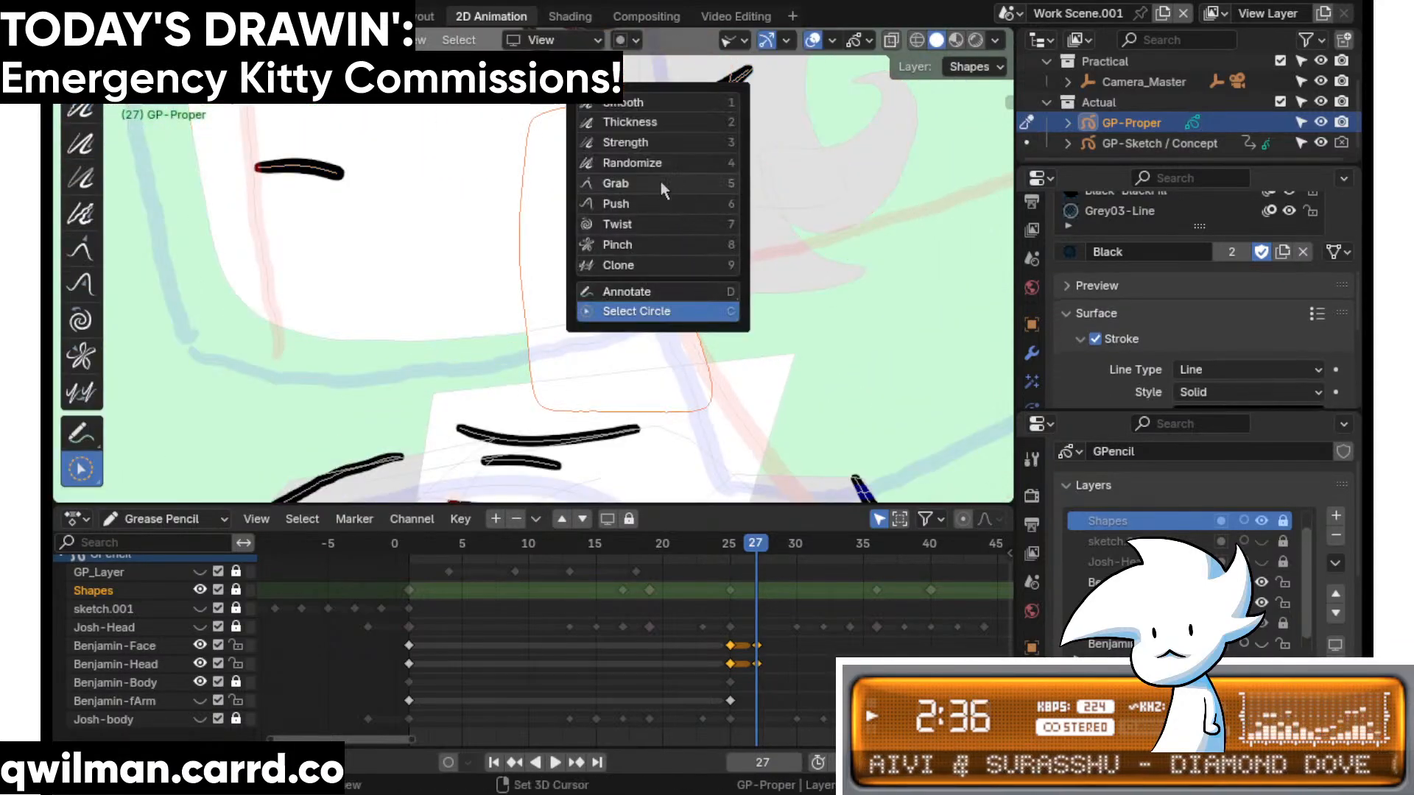
pyautogui.click(660, 183)
pyautogui.scroll(-8, 652, 219)
pyautogui.moveTo(573, 244); pyautogui.dragTo(590, 247)
pyautogui.moveTo(595, 337); pyautogui.dragTo(526, 292)
pyautogui.moveTo(561, 239); pyautogui.dragTo(570, 218)
pyautogui.scroll(4, 581, 210)
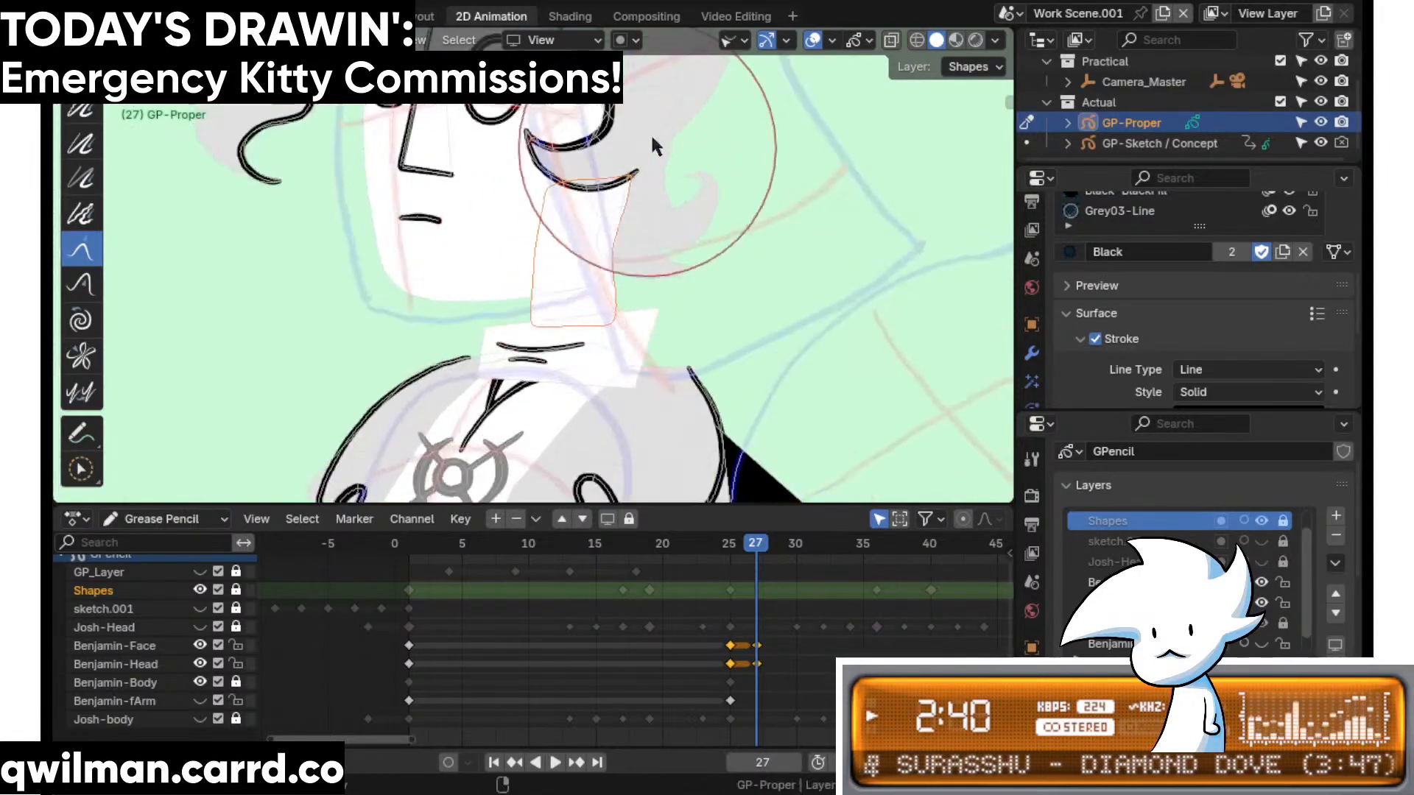
pyautogui.moveTo(645, 123)
pyautogui.mouseDown()
pyautogui.moveTo(626, 109)
pyautogui.moveTo(629, 122)
pyautogui.mouseUp()
pyautogui.moveTo(625, 171); pyautogui.dragTo(623, 189)
# - Smooth the neck shape's outline with the Smooth brush
pyautogui.hotkey('shift', 'space')
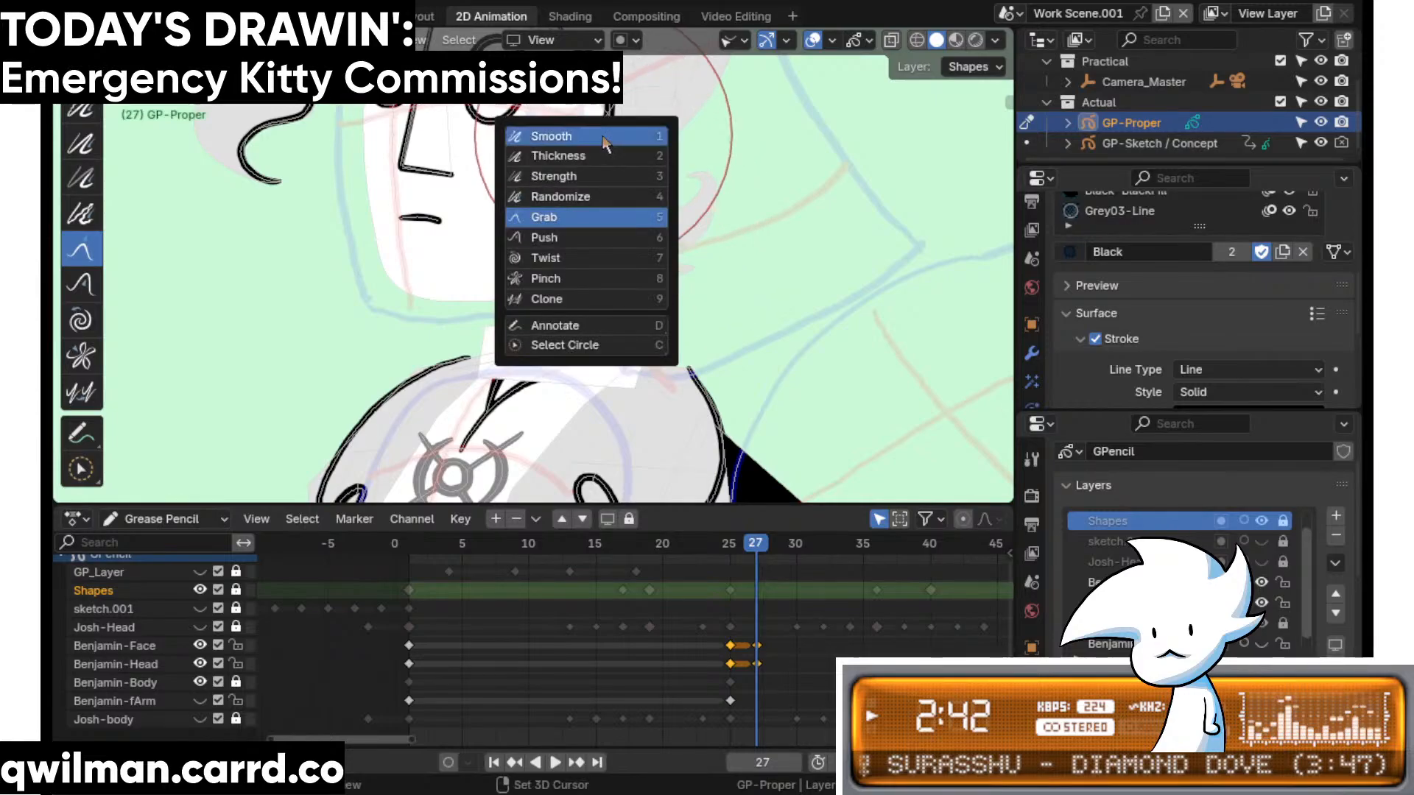
pyautogui.click(602, 139)
pyautogui.scroll(2, 662, 214)
pyautogui.moveTo(687, 228)
pyautogui.mouseDown()
pyautogui.moveTo(658, 259)
pyautogui.moveTo(550, 224)
pyautogui.mouseUp()
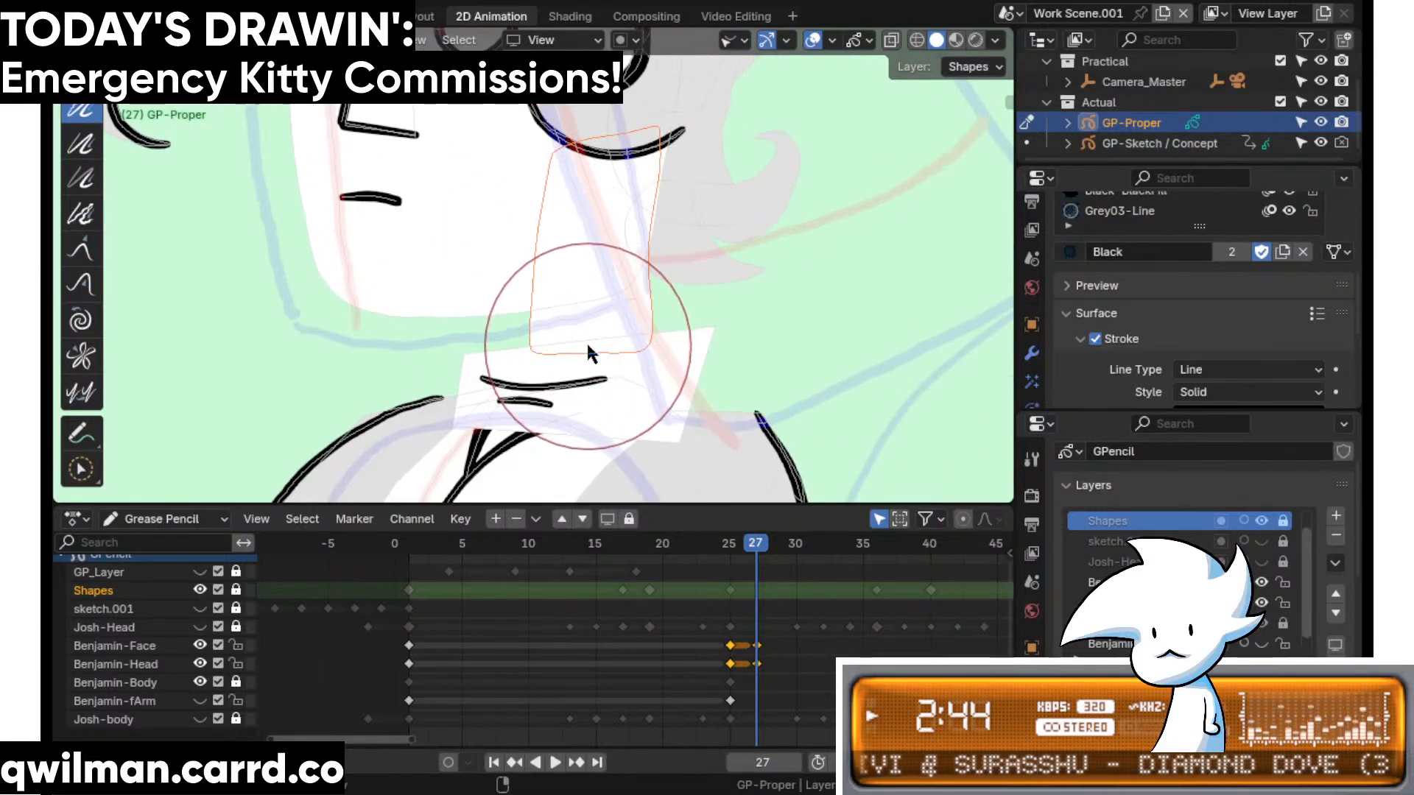
# - Pull the back edge of the neck slightly outward with the Grab brush
pyautogui.hotkey('shift', 'space')
pyautogui.click(582, 420)
pyautogui.scroll(-3, 572, 400)
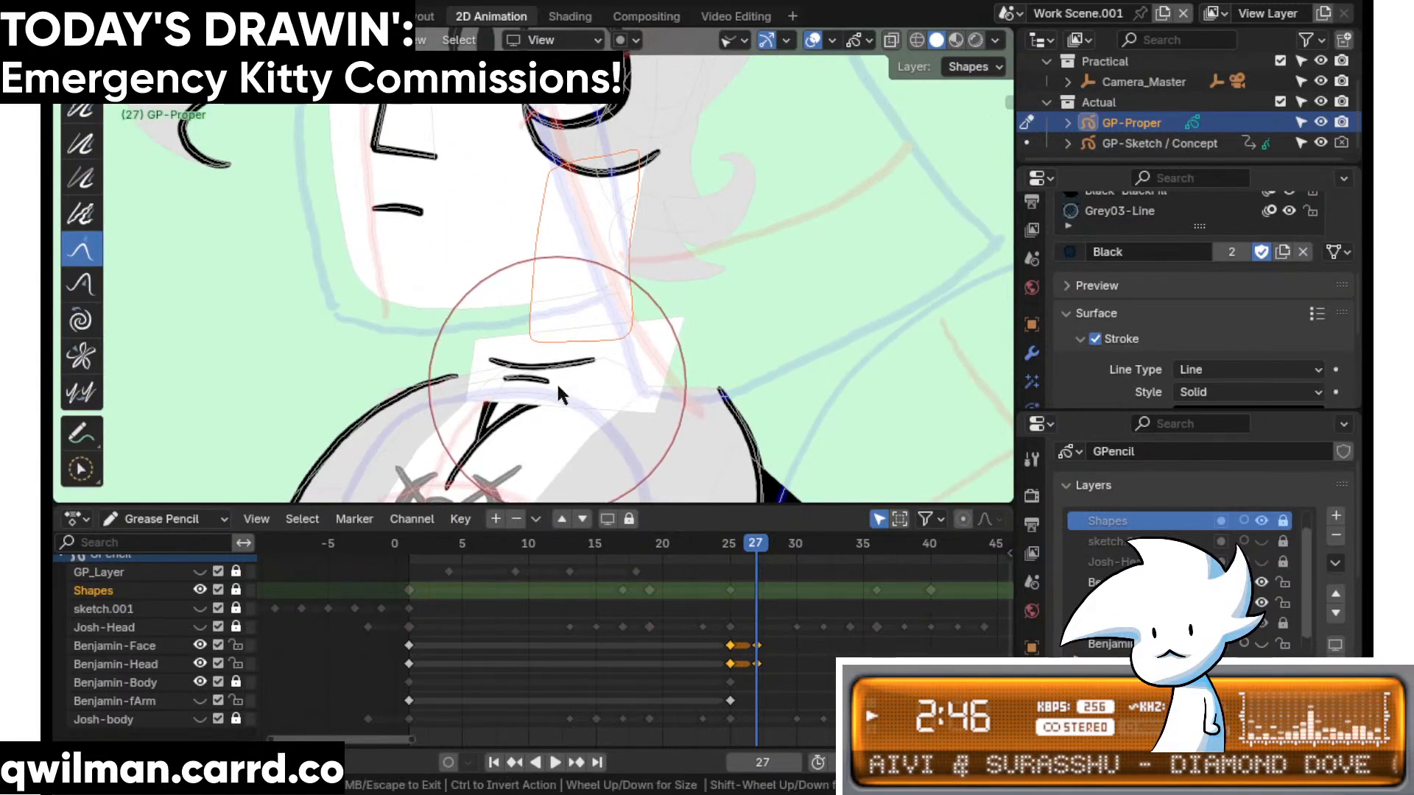
pyautogui.scroll(2, 555, 382)
pyautogui.moveTo(657, 202); pyautogui.dragTo(665, 195)
pyautogui.moveTo(653, 319); pyautogui.dragTo(663, 322)
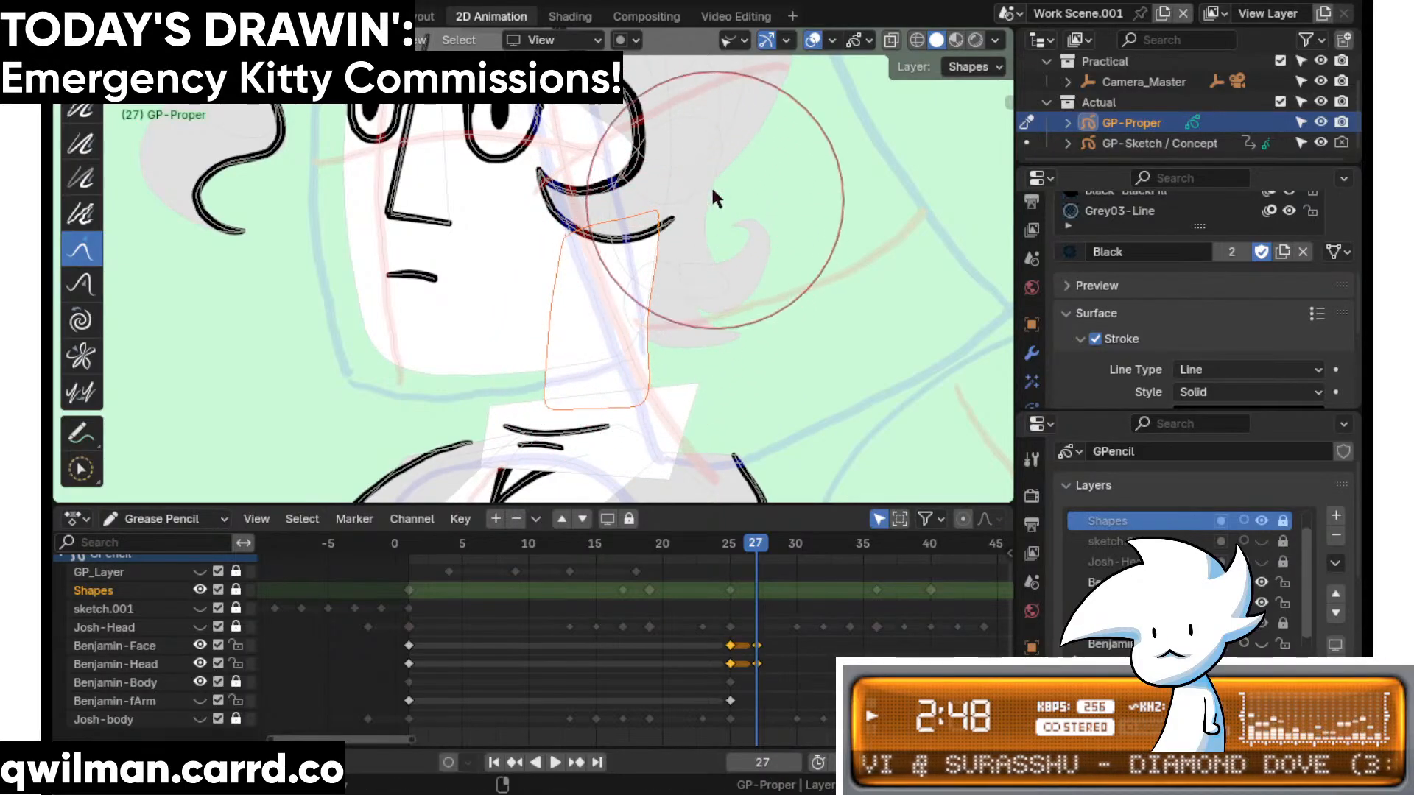
# - Select the outline of the wavy forehead lock on the far side of the face and activate the Grab brush
pyautogui.keyDown('shift'); pyautogui.moveTo(589, 260); pyautogui.dragTo(642, 348, button='middle'); pyautogui.keyUp('shift')
pyautogui.keyDown('shift'); pyautogui.moveTo(449, 331); pyautogui.dragTo(683, 390, button='middle'); pyautogui.keyUp('shift')
pyautogui.scroll(5, 539, 414)
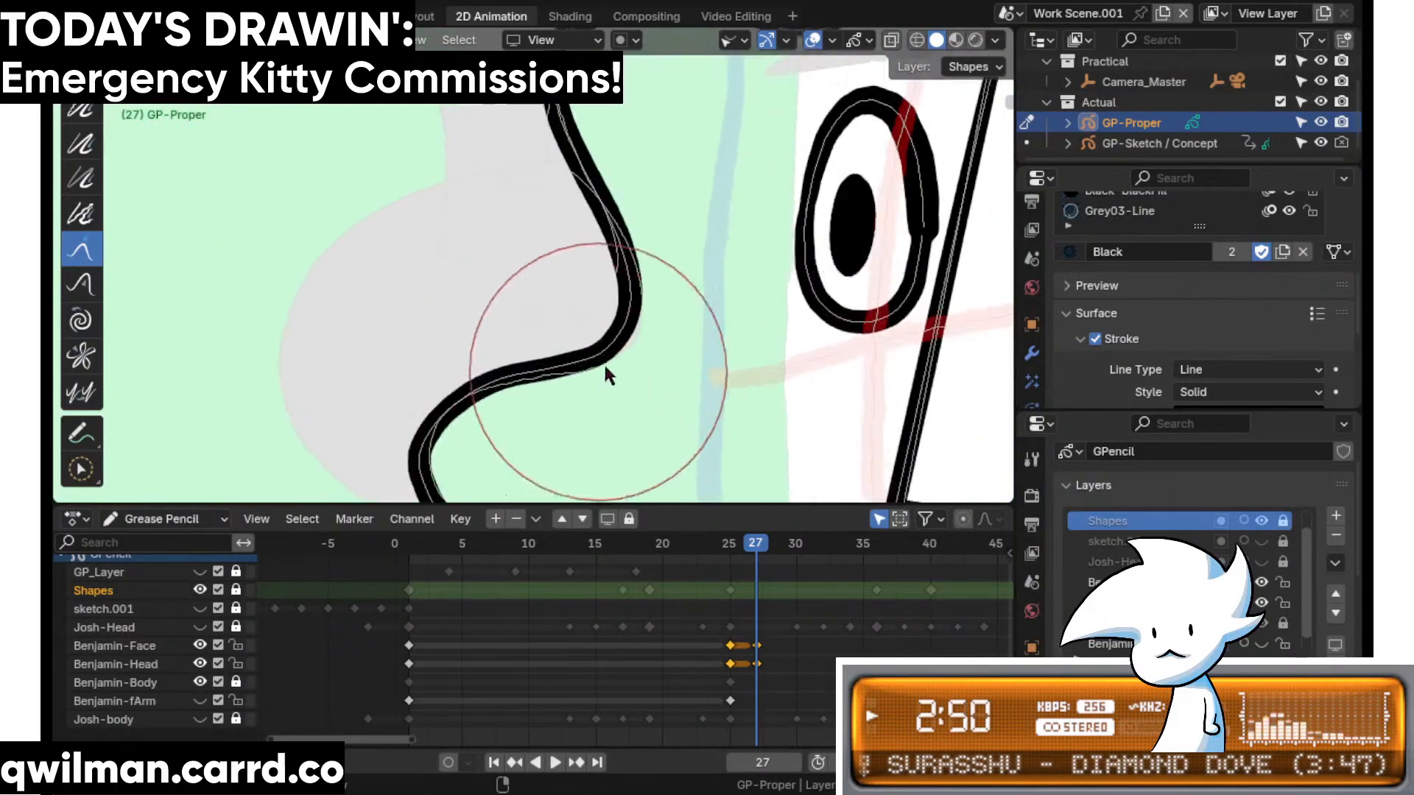
pyautogui.press('w')
pyautogui.scroll(2, 600, 336)
pyautogui.click(643, 338)
pyautogui.scroll(-5, 639, 331)
pyautogui.scroll(5, 630, 327)
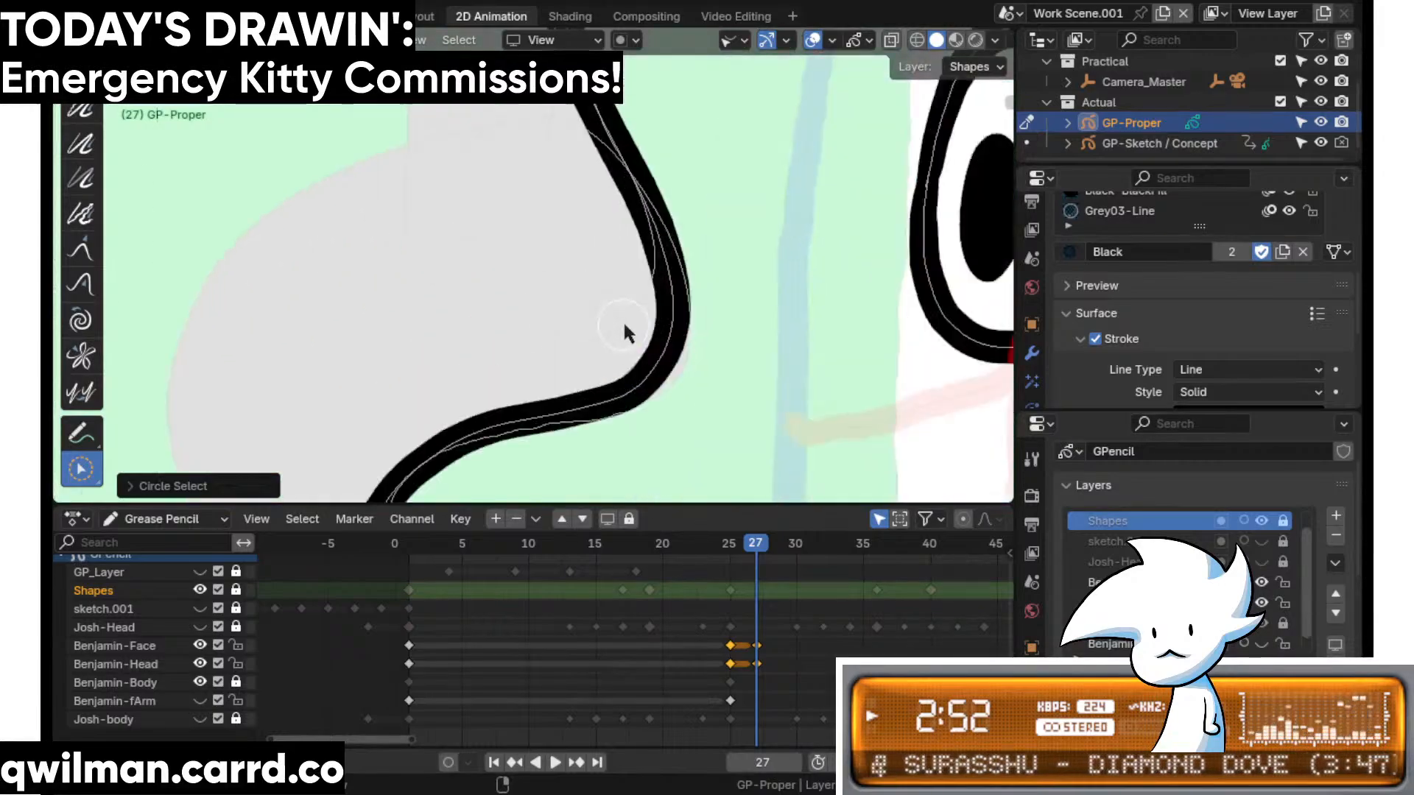
pyautogui.press('q')
pyautogui.click(635, 330)
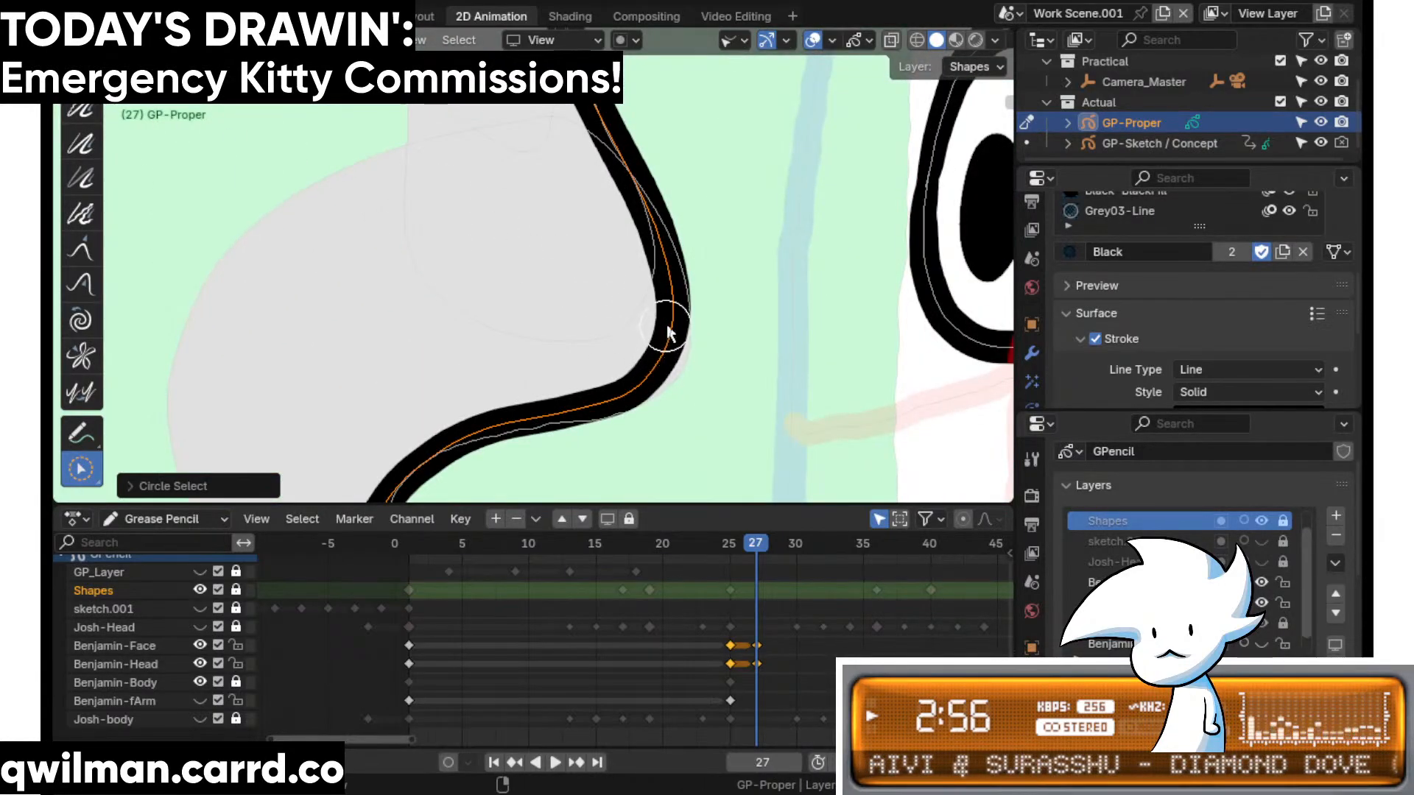
pyautogui.scroll(-5, 668, 333)
pyautogui.hotkey('shift', 'space')
pyautogui.click(533, 132)
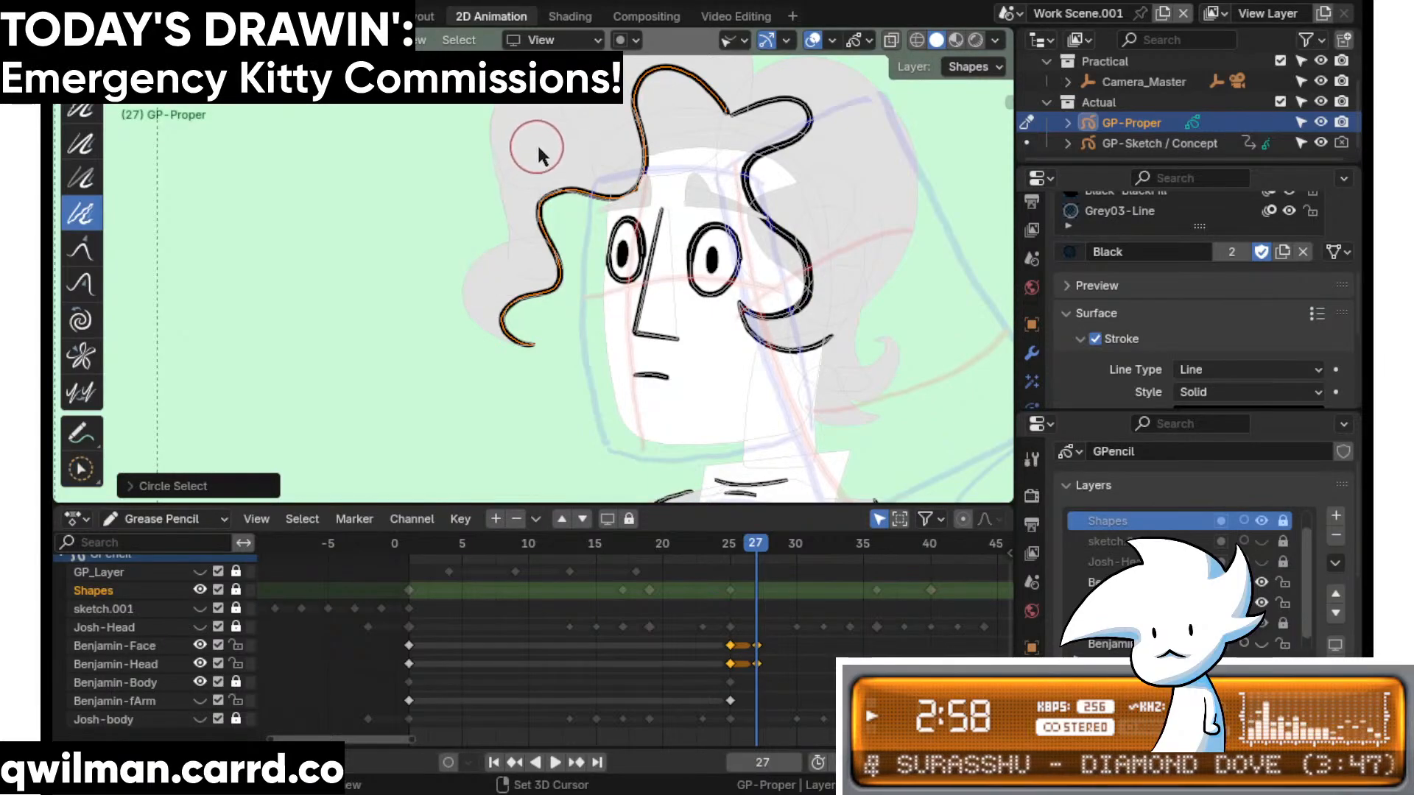
pyautogui.hotkey('shift', 'space')
pyautogui.click(501, 177)
pyautogui.scroll(-3, 546, 250)
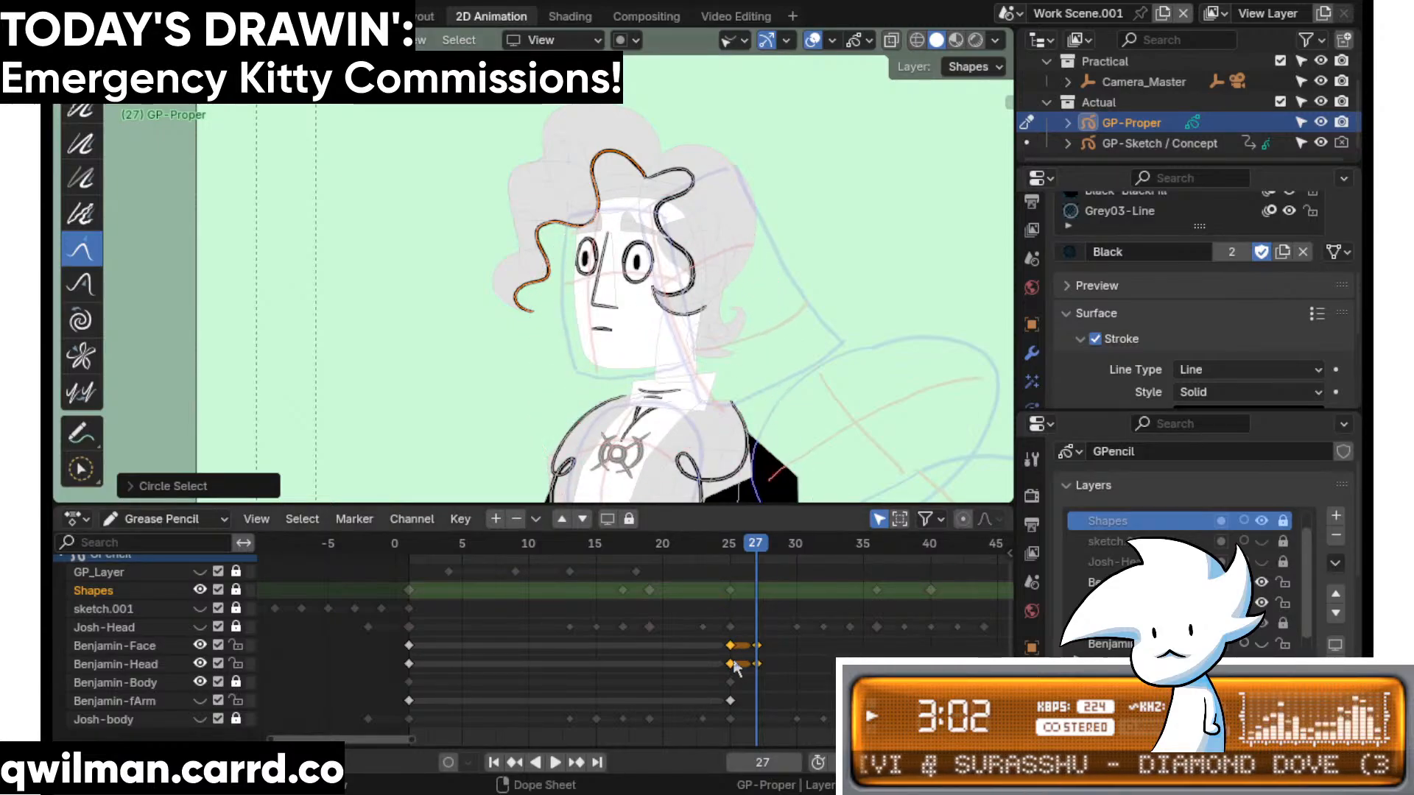
# - Move the Benjamin-Face and Benjamin-Head keys from frame 25 to frame -5, and their frame 27 keys to frame 25
pyautogui.moveTo(736, 656); pyautogui.dragTo(331, 656)
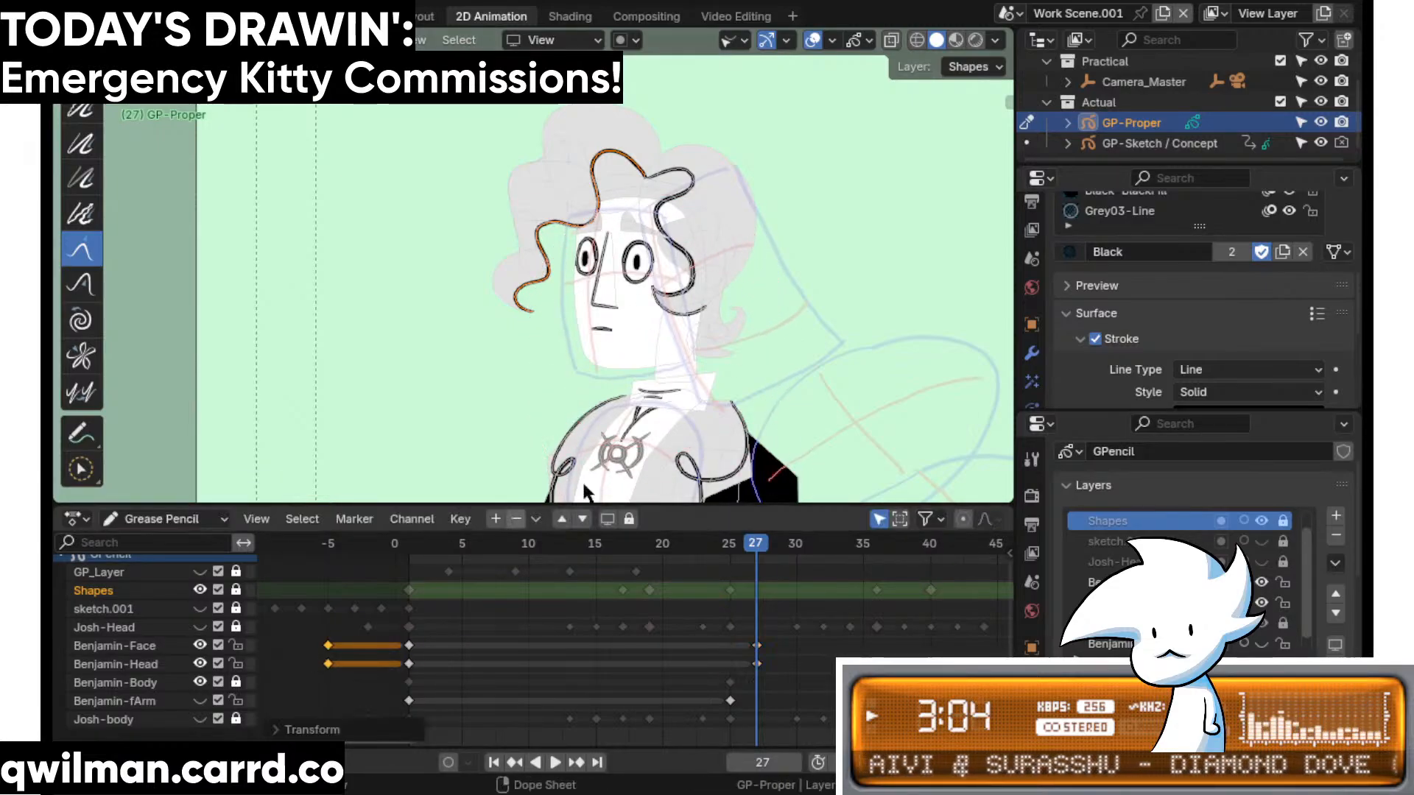
pyautogui.moveTo(758, 545)
pyautogui.mouseDown()
pyautogui.moveTo(735, 546)
pyautogui.moveTo(757, 545)
pyautogui.mouseUp()
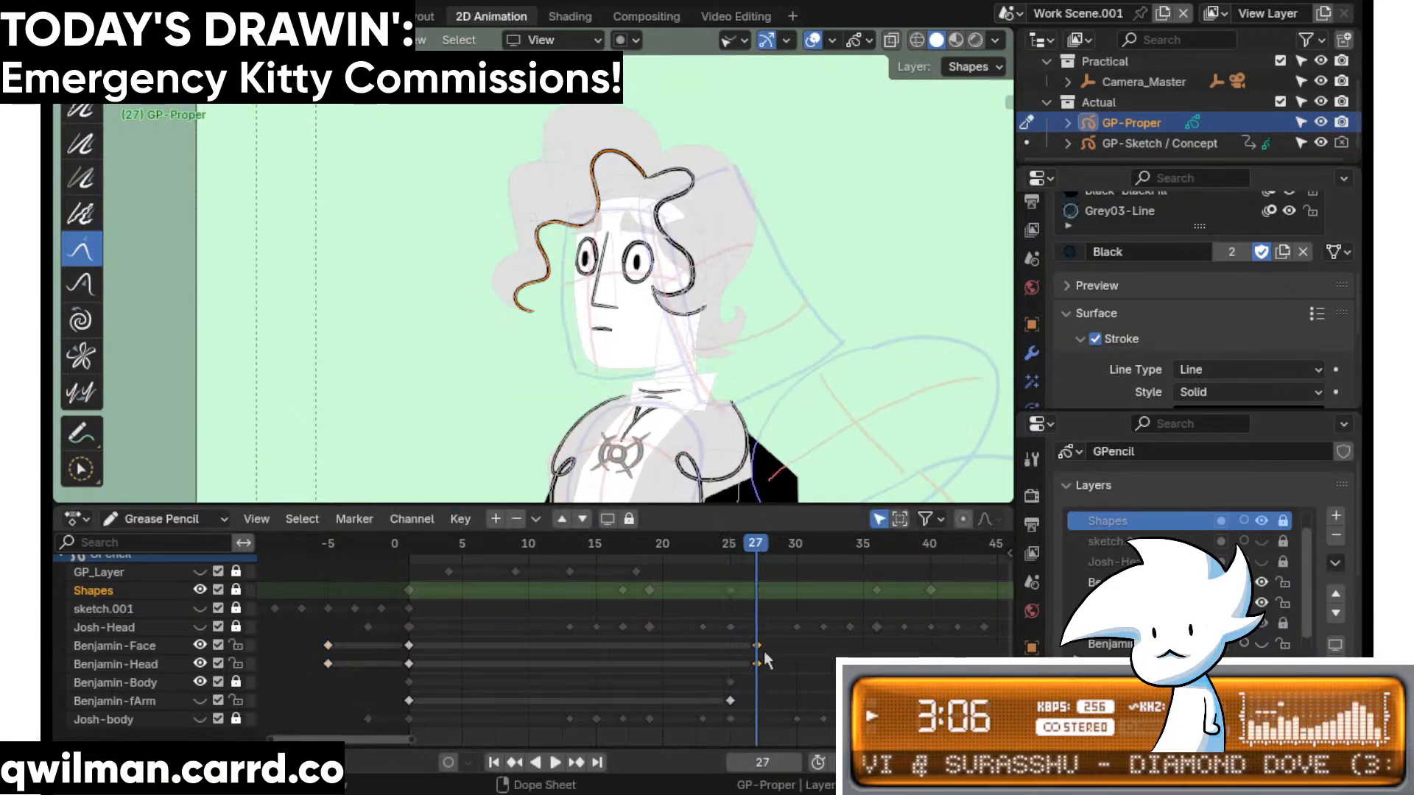
pyautogui.moveTo(763, 651); pyautogui.dragTo(709, 651)
# - Pull the far-side lock's waves and curled tip upward with the Grab brush to compress the lock
pyautogui.scroll(3, 611, 307)
pyautogui.hotkey('shift', 'space')
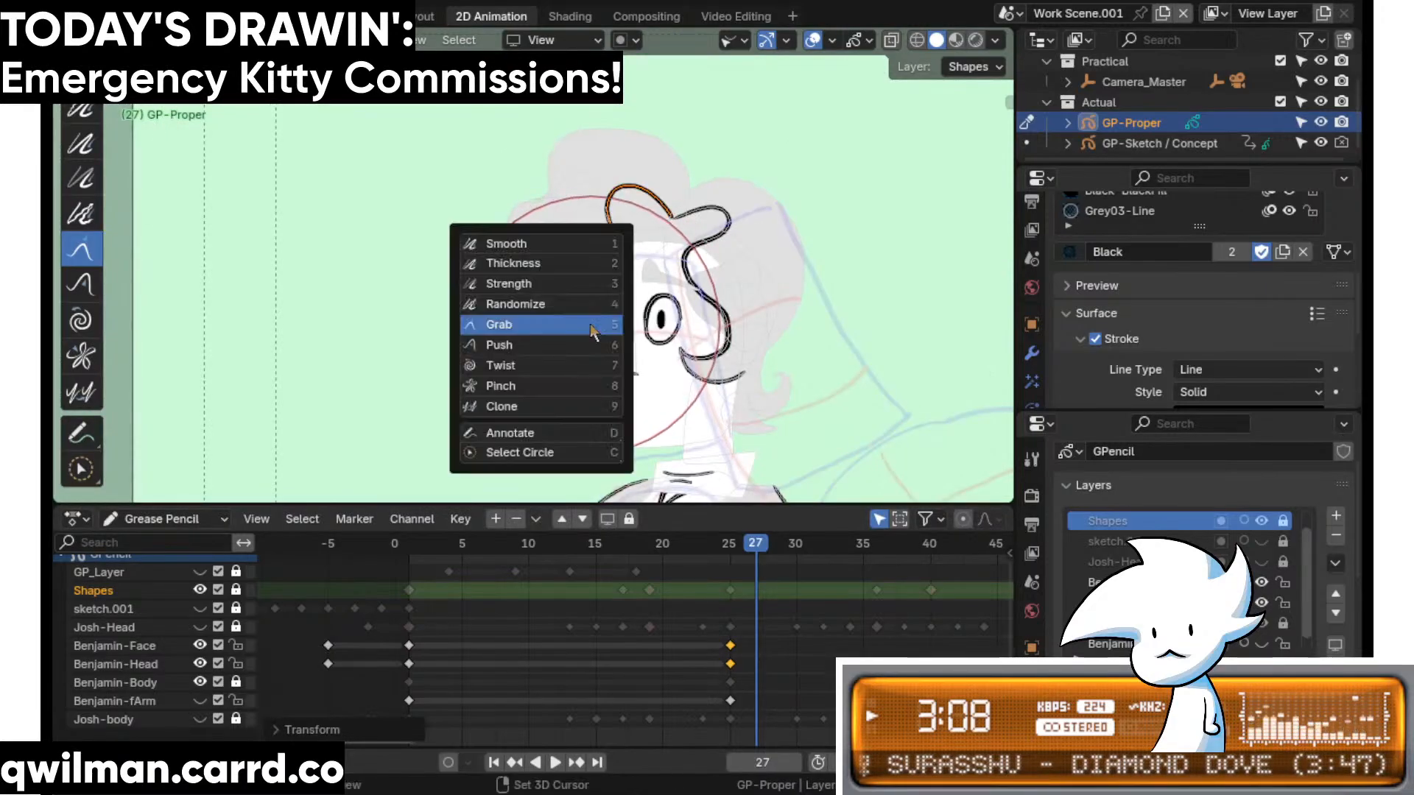
pyautogui.click(552, 323)
pyautogui.moveTo(549, 324); pyautogui.dragTo(552, 307)
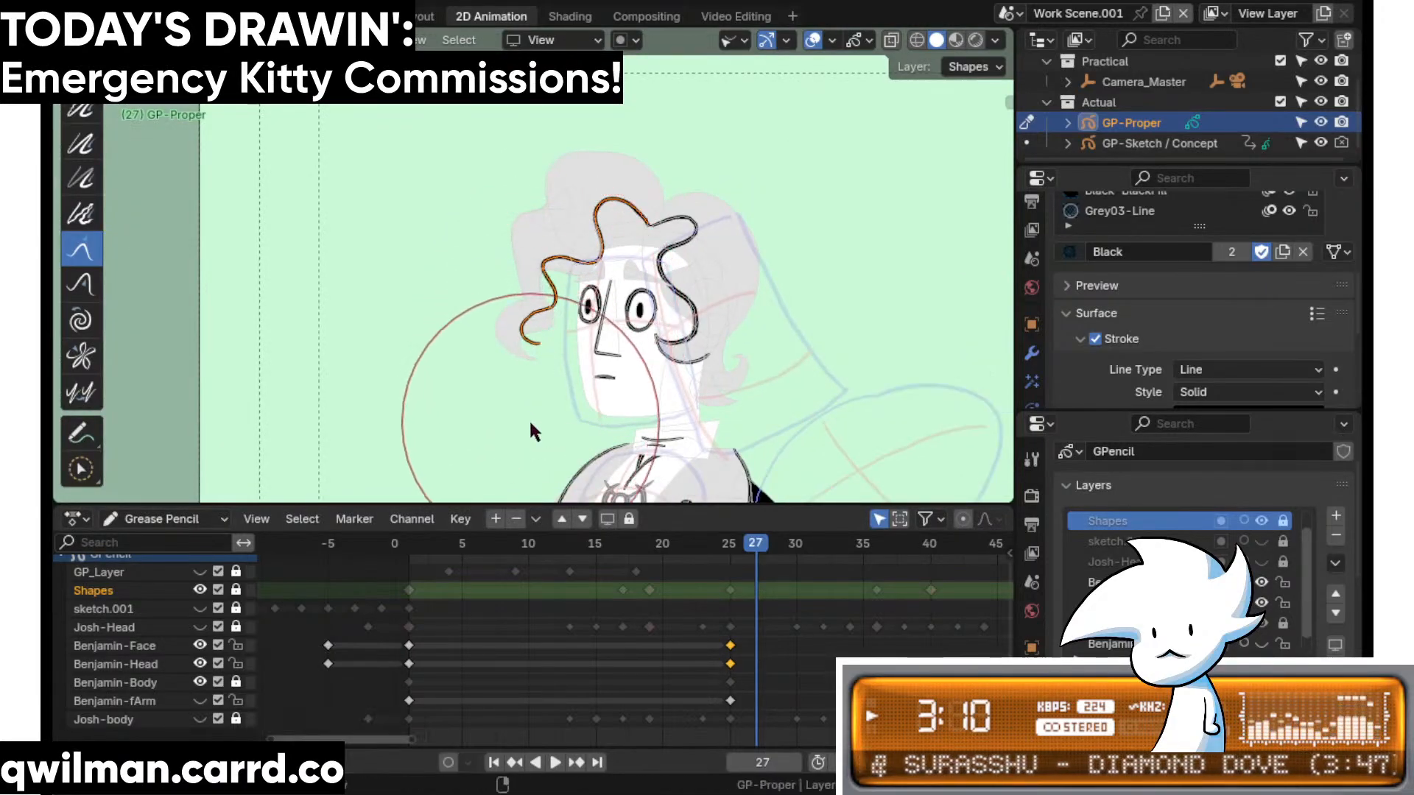
pyautogui.scroll(1, 530, 418)
pyautogui.moveTo(551, 415); pyautogui.dragTo(568, 373)
pyautogui.moveTo(611, 225); pyautogui.dragTo(604, 224)
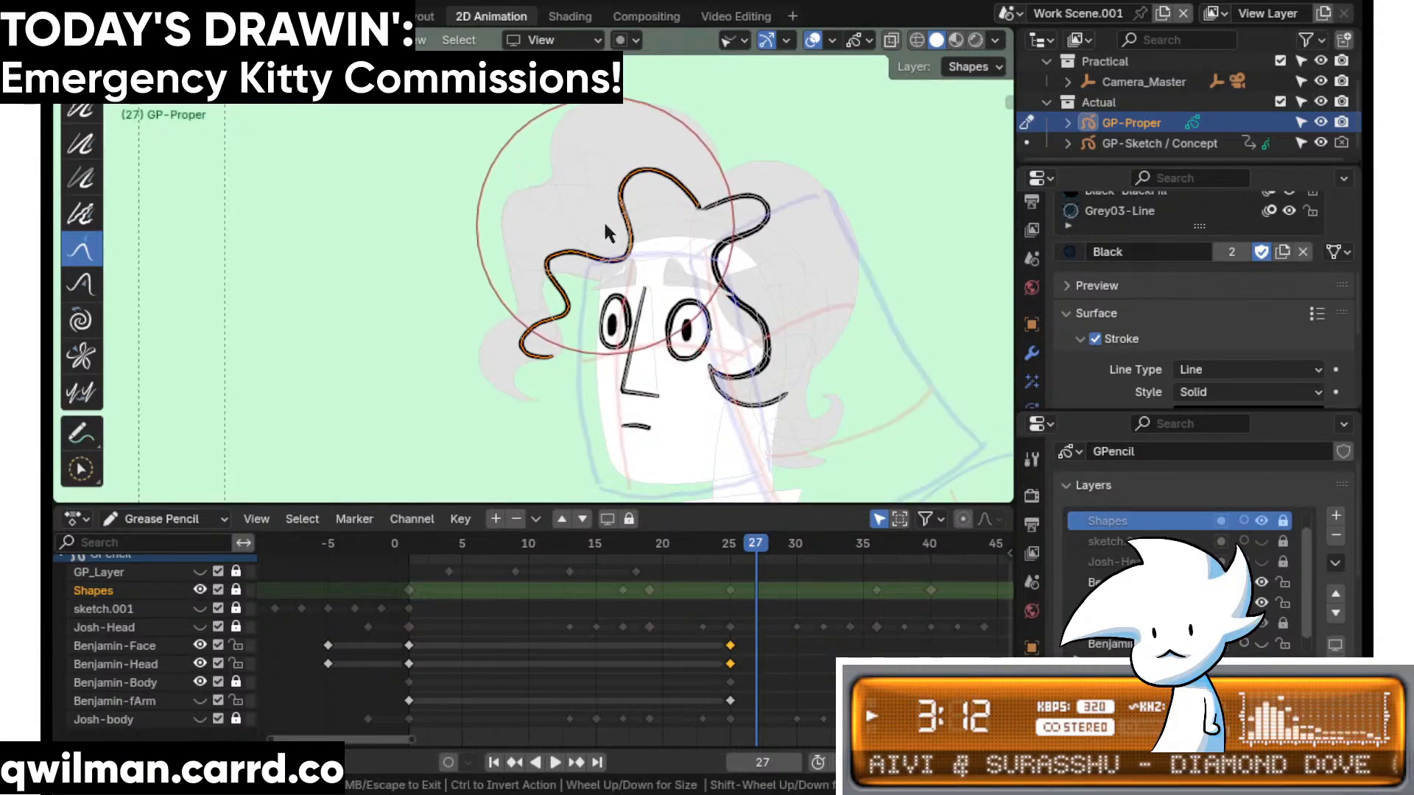
pyautogui.moveTo(588, 318); pyautogui.dragTo(595, 306)
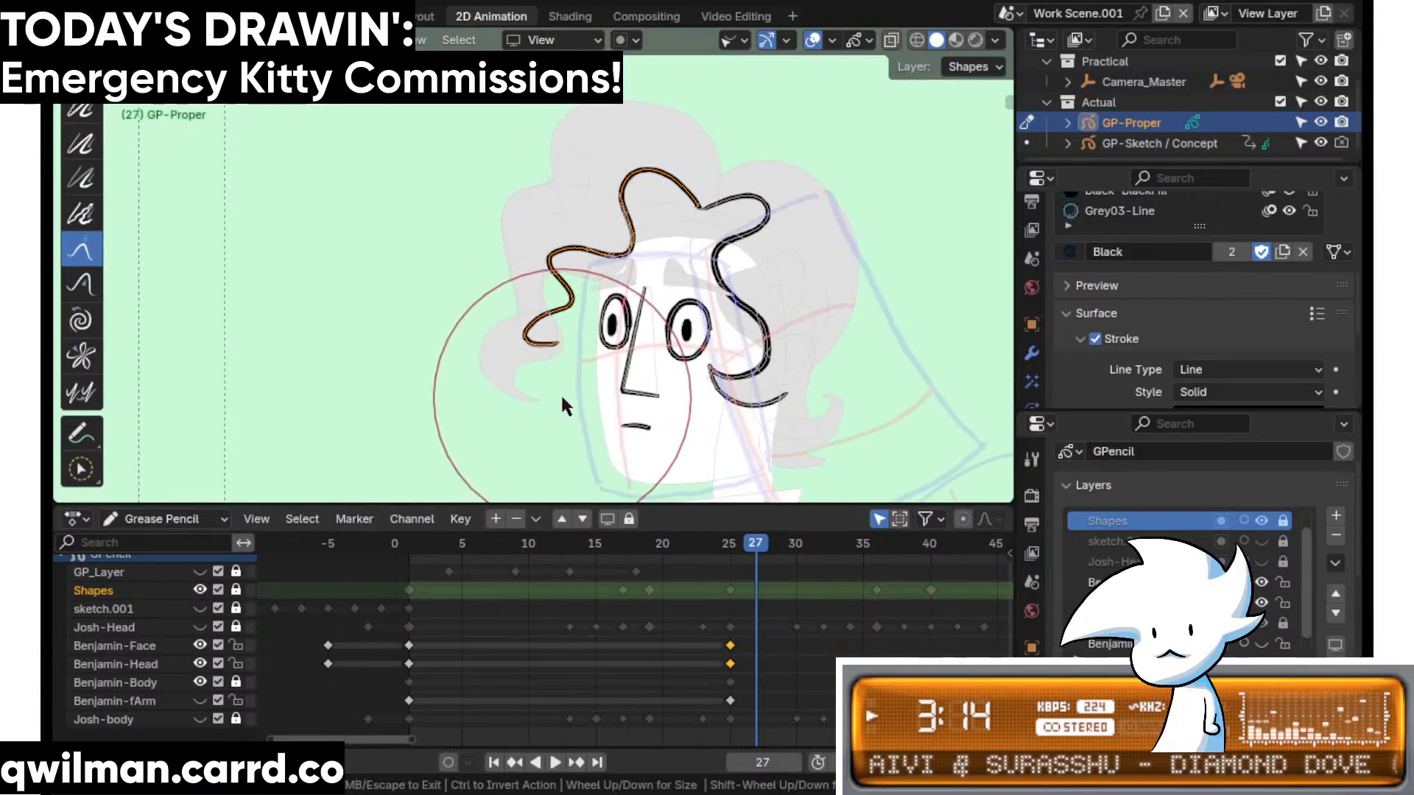
# - Select the outline strokes of the near-side front lock, including its lower curl
pyautogui.scroll(2, 645, 360)
pyautogui.keyDown('shift'); pyautogui.moveTo(918, 362); pyautogui.dragTo(678, 208, button='middle'); pyautogui.keyUp('shift')
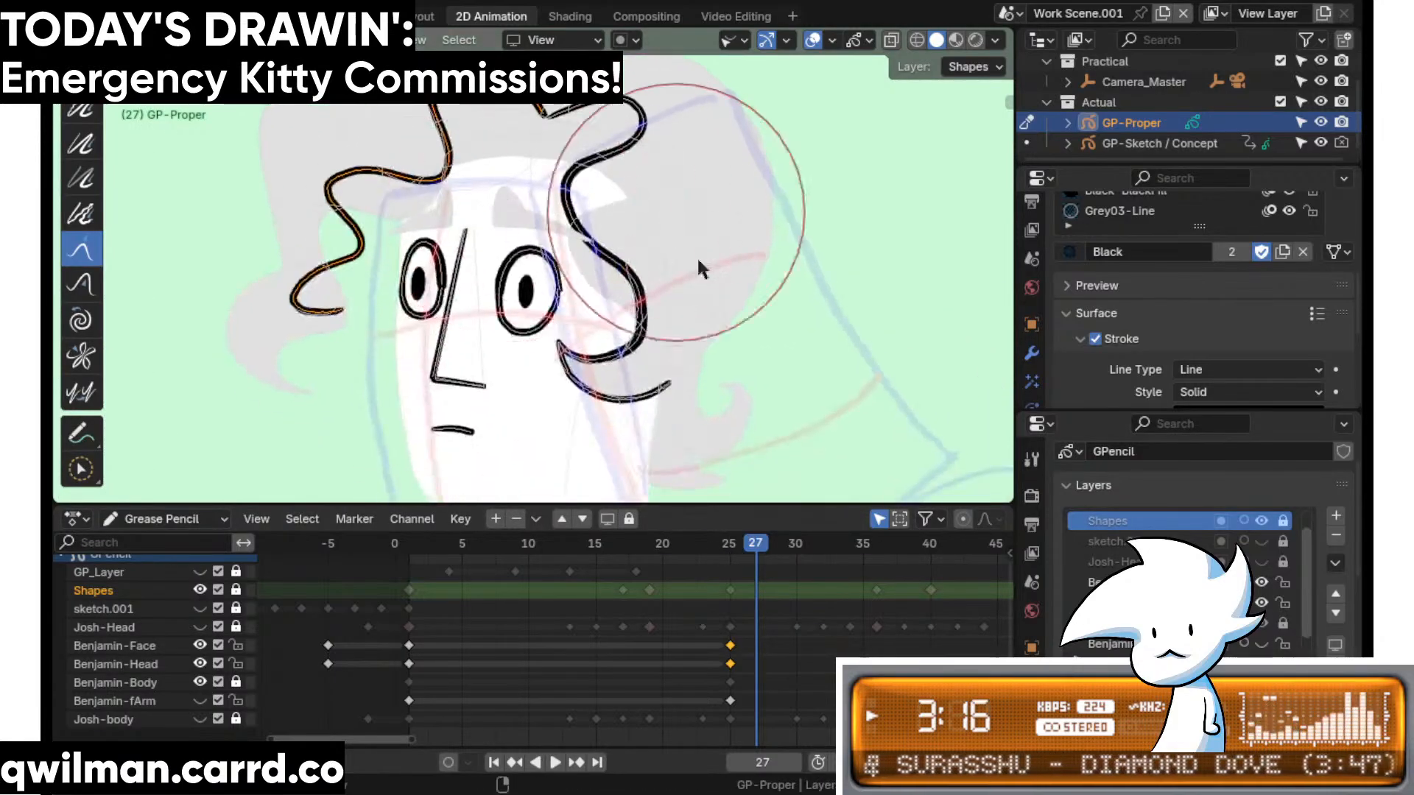
pyautogui.scroll(2, 709, 372)
pyautogui.keyDown('shift'); pyautogui.moveTo(711, 374); pyautogui.dragTo(745, 235, button='middle'); pyautogui.keyUp('shift')
pyautogui.scroll(4, 698, 307)
pyautogui.keyDown('shift'); pyautogui.moveTo(663, 263); pyautogui.dragTo(618, 376, button='middle'); pyautogui.keyUp('shift')
pyautogui.scroll(3, 620, 377)
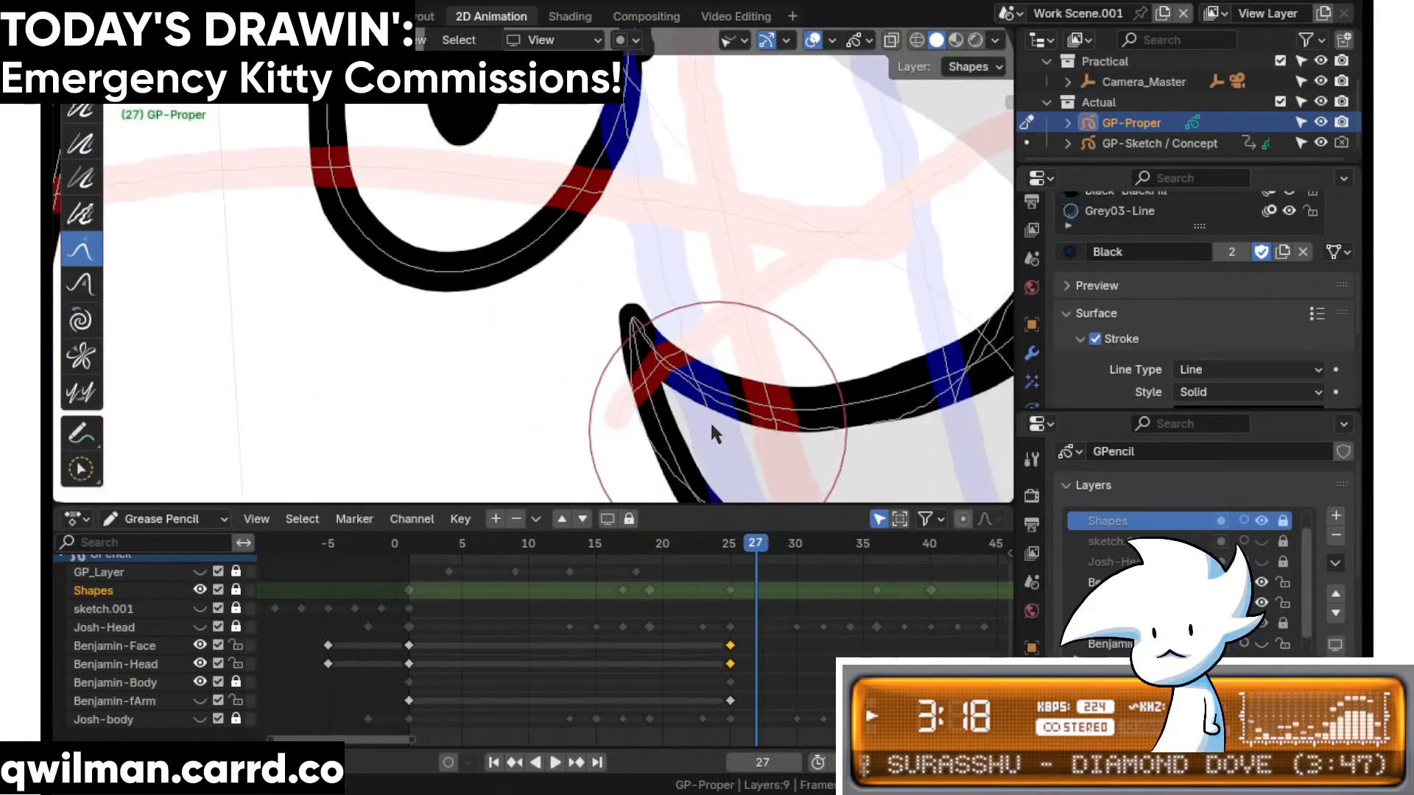
pyautogui.keyDown('shift'); pyautogui.moveTo(711, 422); pyautogui.dragTo(634, 264, button='middle'); pyautogui.keyUp('shift')
pyautogui.keyDown('shift'); pyautogui.moveTo(763, 376); pyautogui.dragTo(617, 392, button='middle'); pyautogui.keyUp('shift')
pyautogui.moveTo(657, 248); pyautogui.dragTo(770, 245)
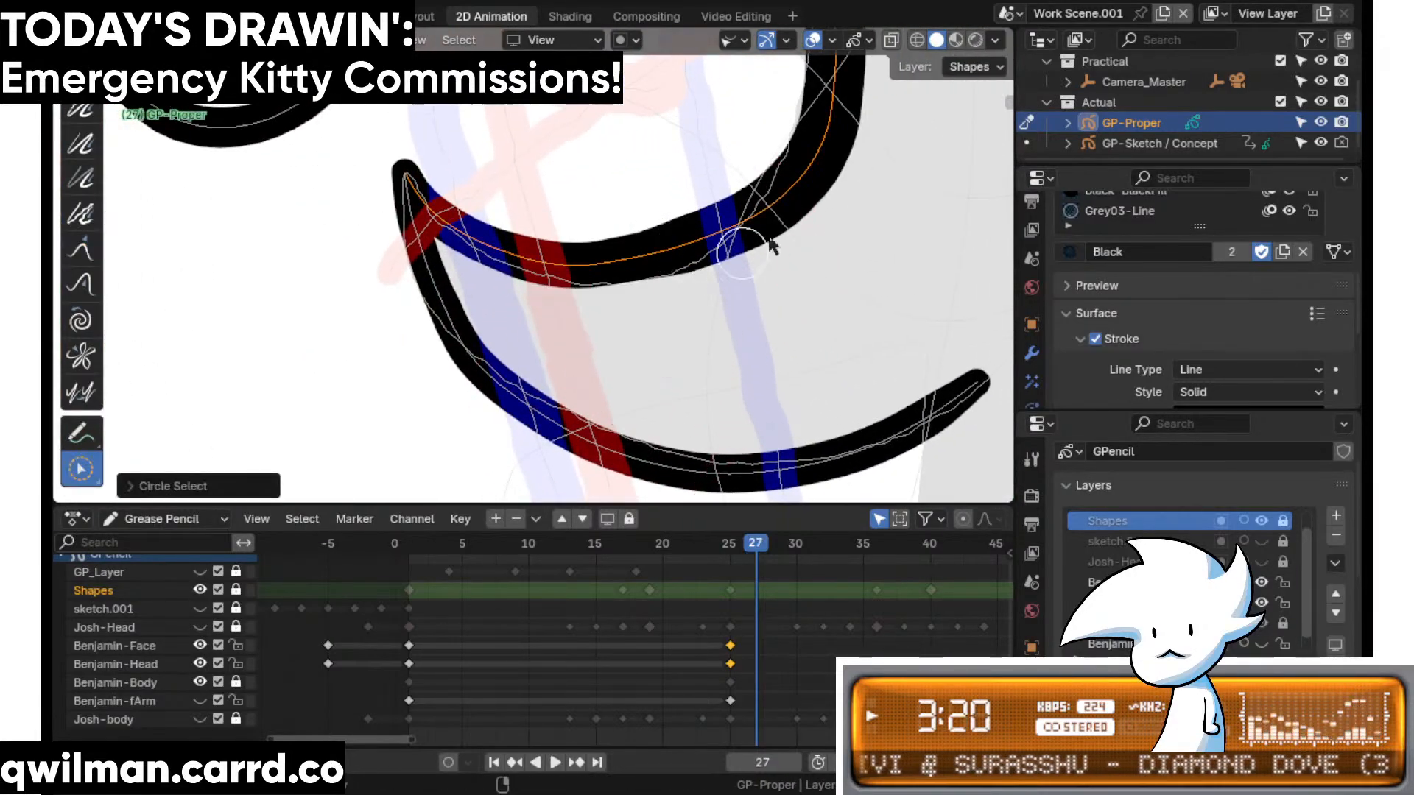
pyautogui.keyDown('shift'); pyautogui.moveTo(799, 409); pyautogui.dragTo(697, 311, button='middle'); pyautogui.keyUp('shift')
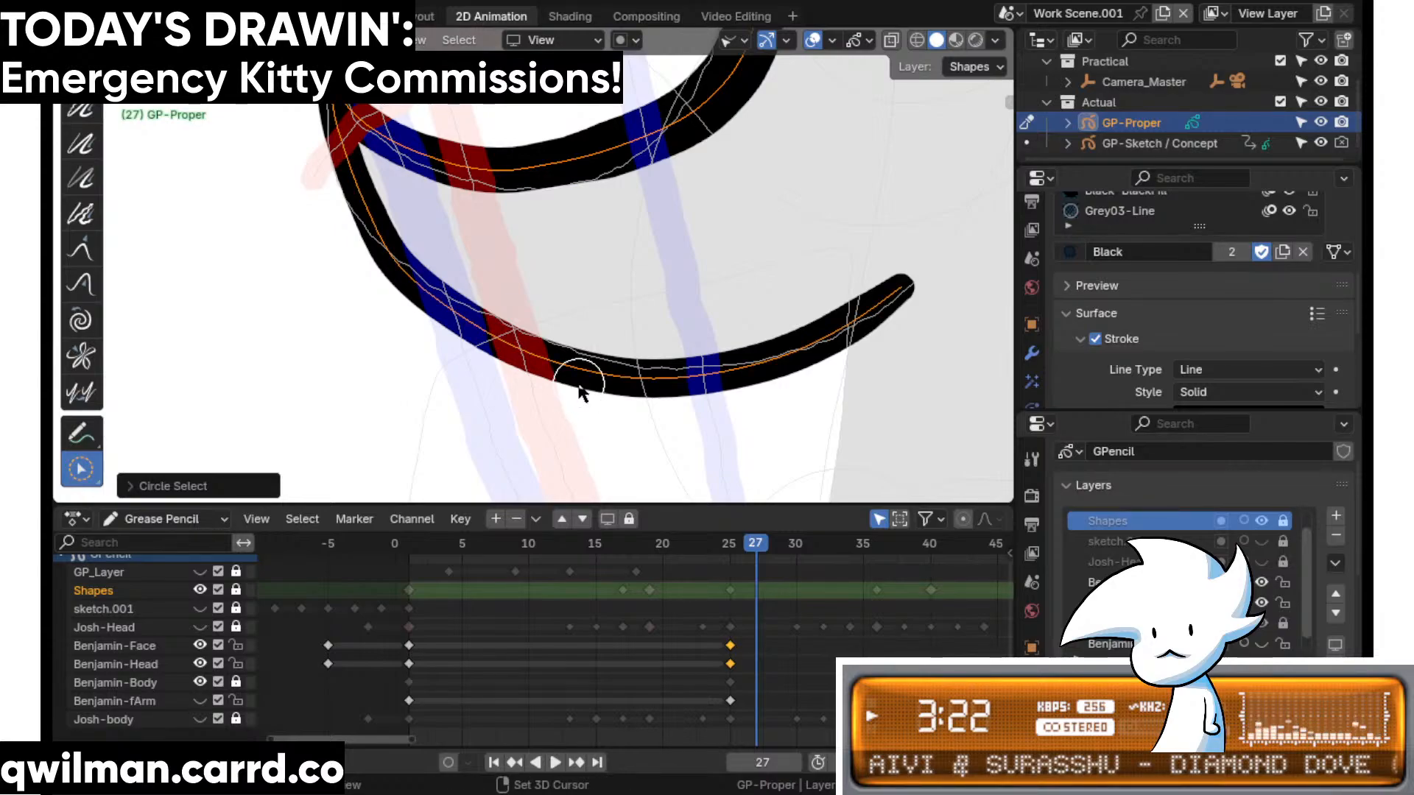
pyautogui.scroll(-10, 581, 394)
# - Push the lower part of the near-side lock upward with the Grab brush so its curl sits beside the near eye
pyautogui.hotkey('shift', 'space')
pyautogui.click(516, 121)
pyautogui.scroll(5, 481, 270)
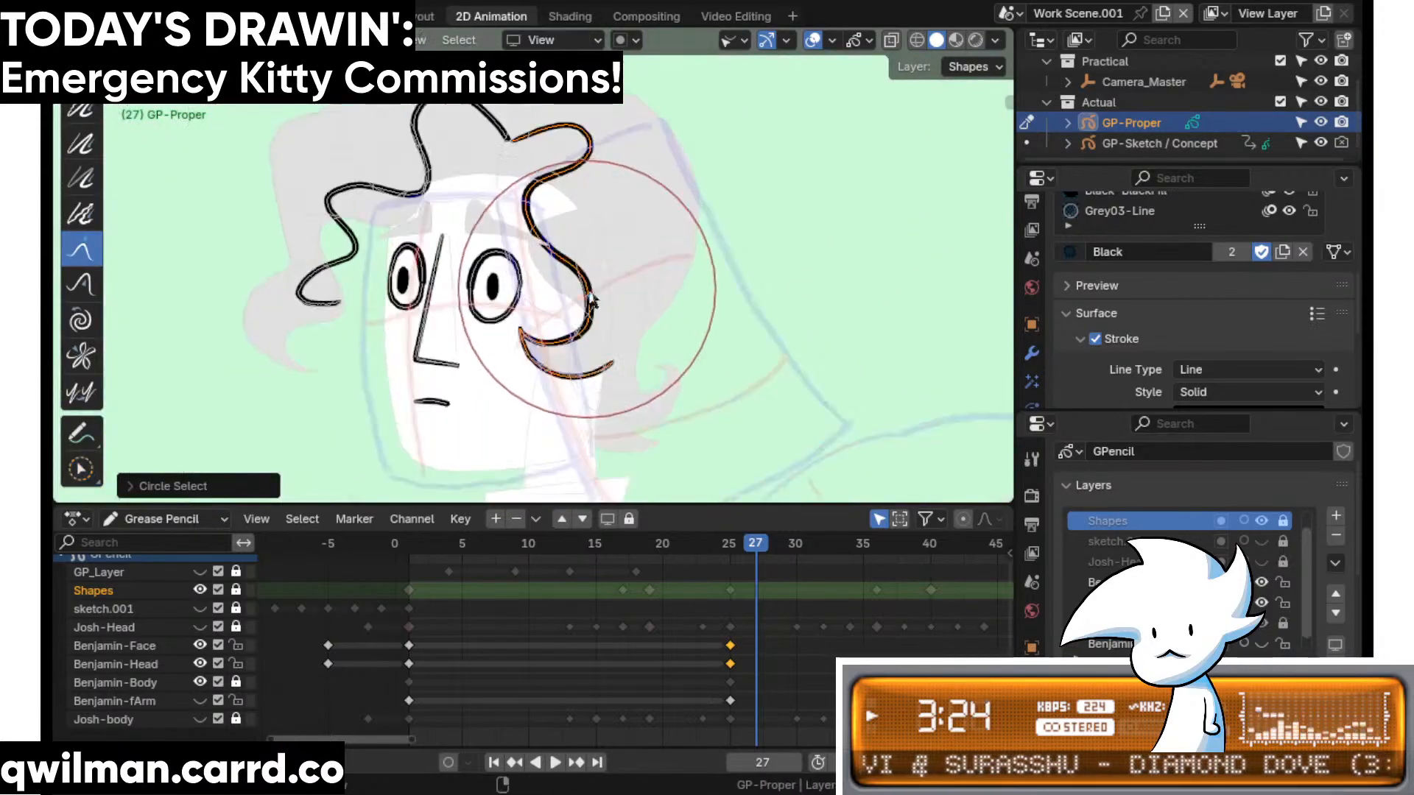
pyautogui.scroll(-2, 507, 226)
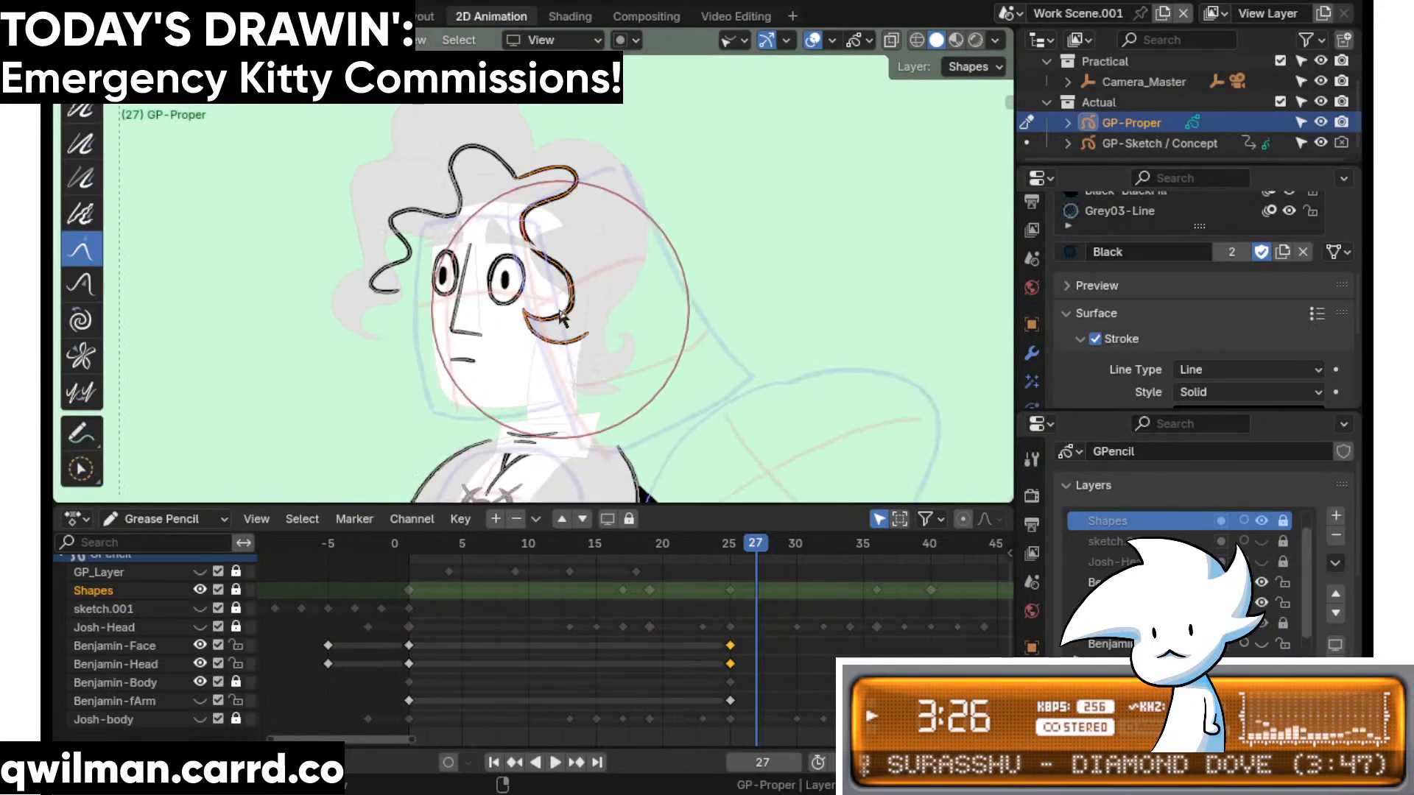
pyautogui.moveTo(553, 332); pyautogui.dragTo(550, 309)
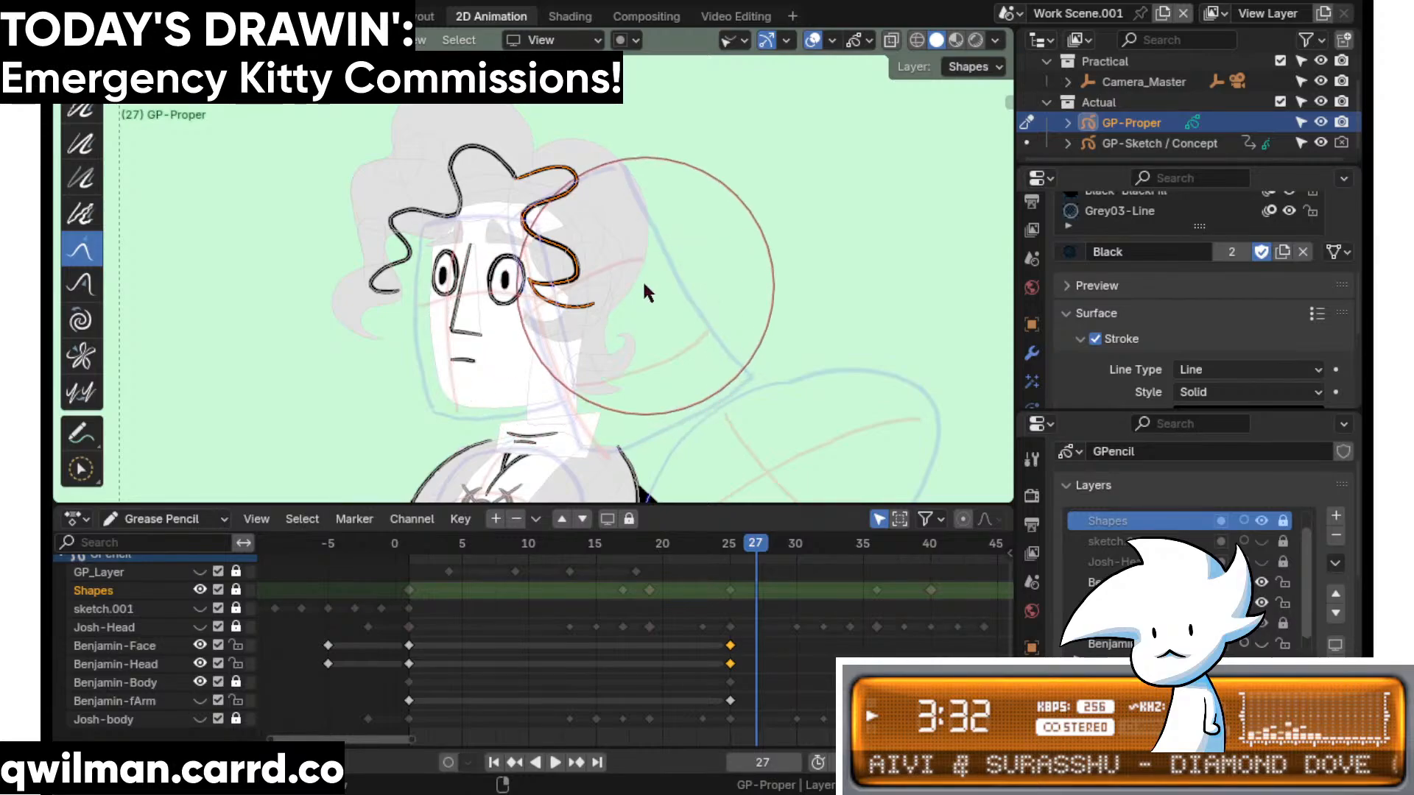
# - Limit the selection to the near-side lock's lowest curl outline and activate the Grab brush
pyautogui.scroll(4, 644, 293)
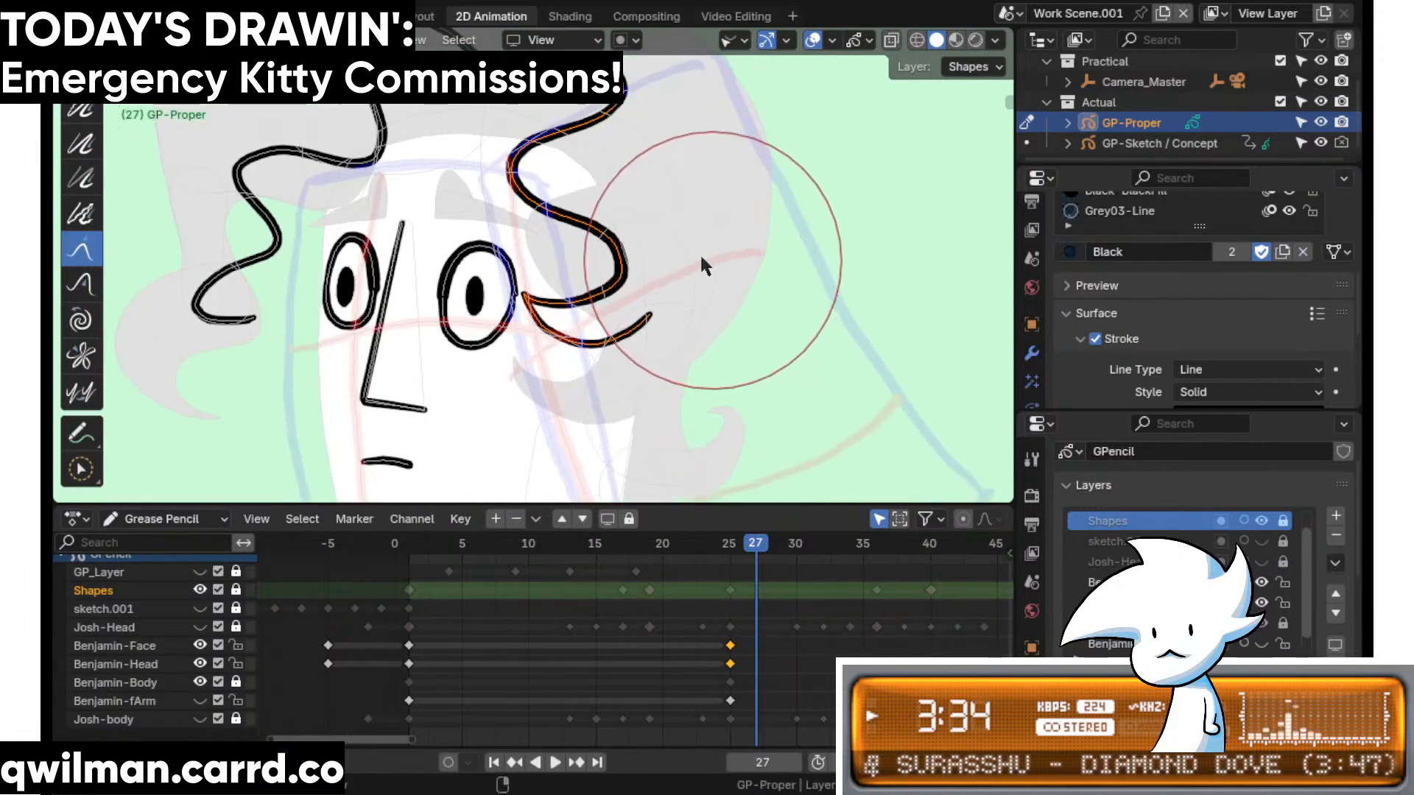
pyautogui.scroll(5, 642, 355)
pyautogui.press('c')
pyautogui.hotkey('shift', 'space')
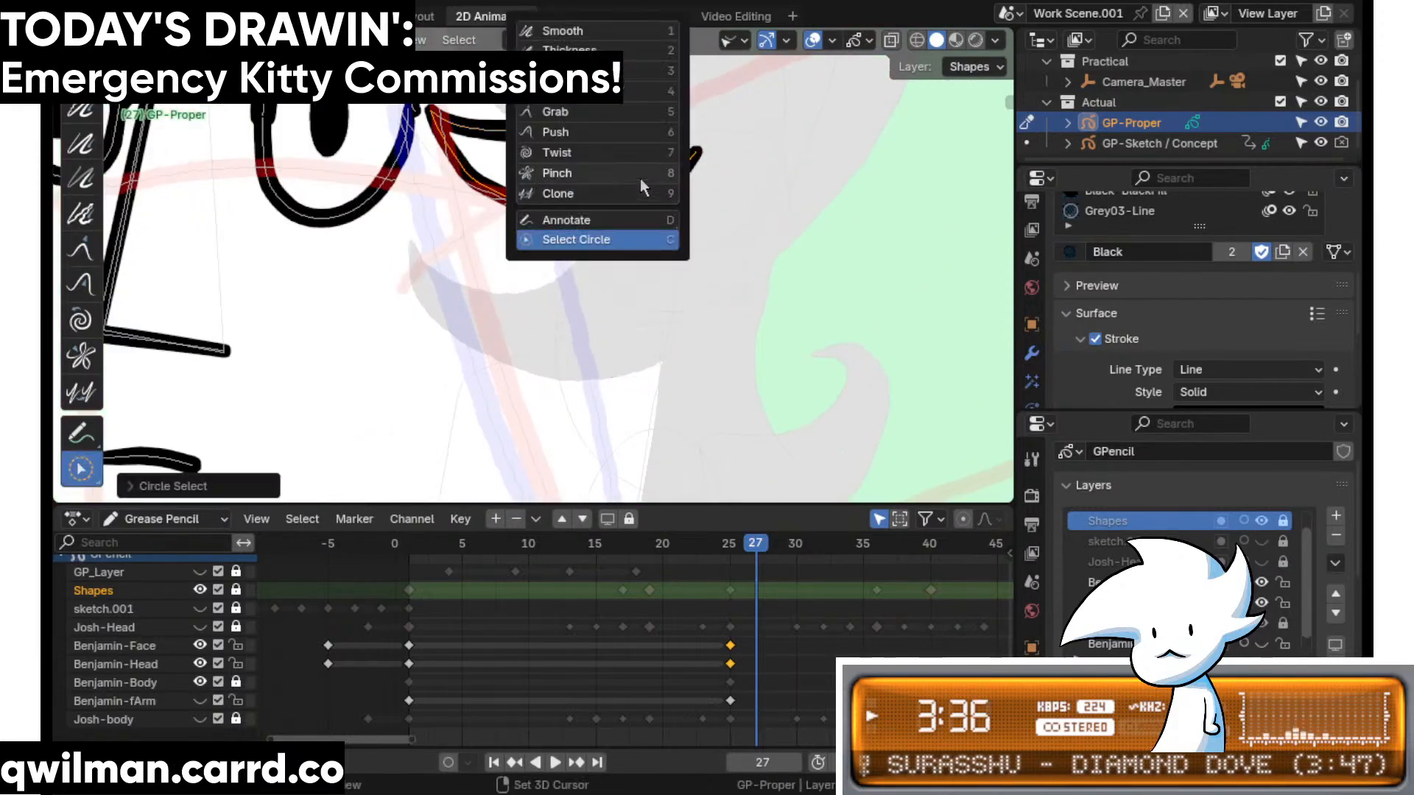
pyautogui.click(586, 114)
pyautogui.scroll(-5, 567, 184)
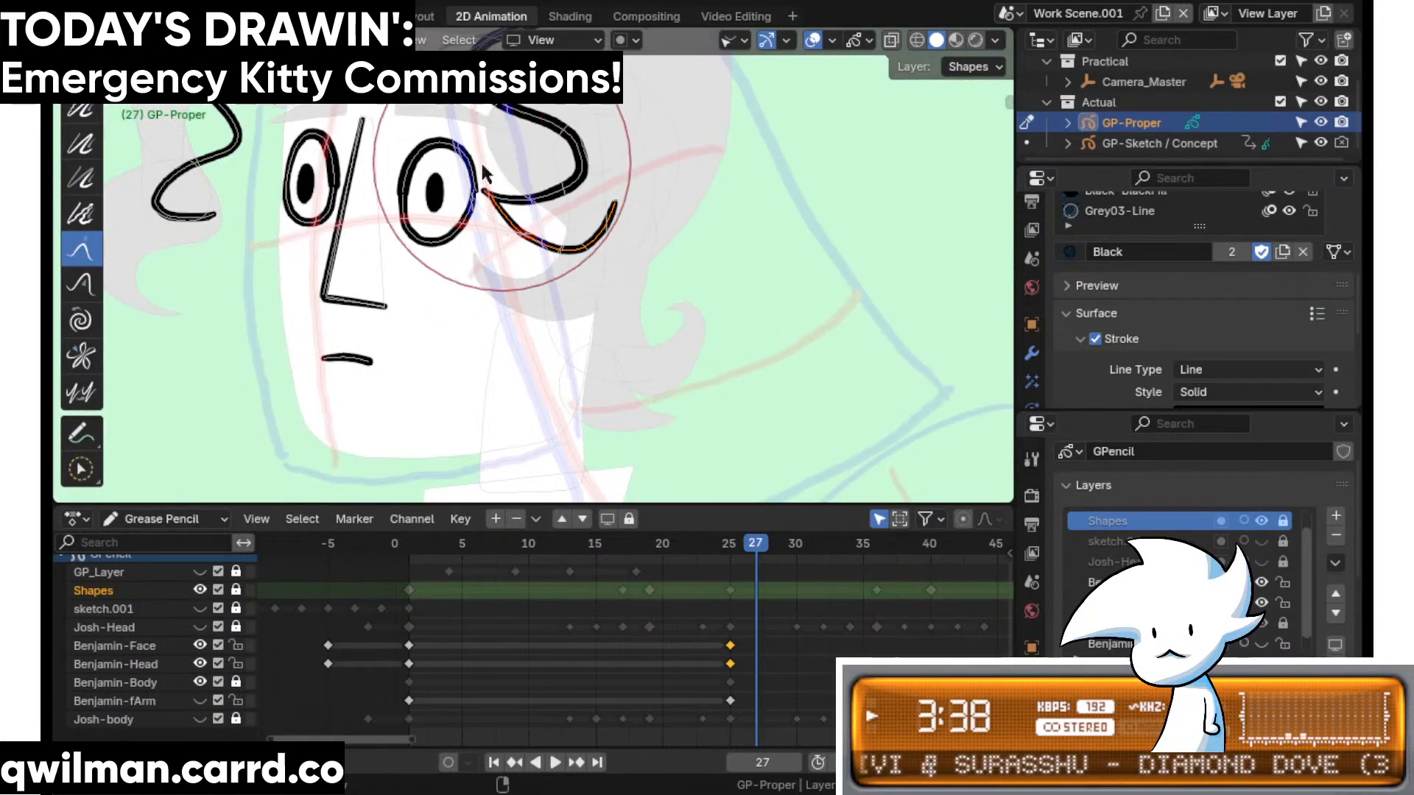
# - Select the grey fill shapes of the far-side hair, from the crown down to the curled tip, and activate the Grab brush
pyautogui.keyDown('shift'); pyautogui.moveTo(458, 163); pyautogui.dragTo(638, 278, button='middle'); pyautogui.keyUp('shift')
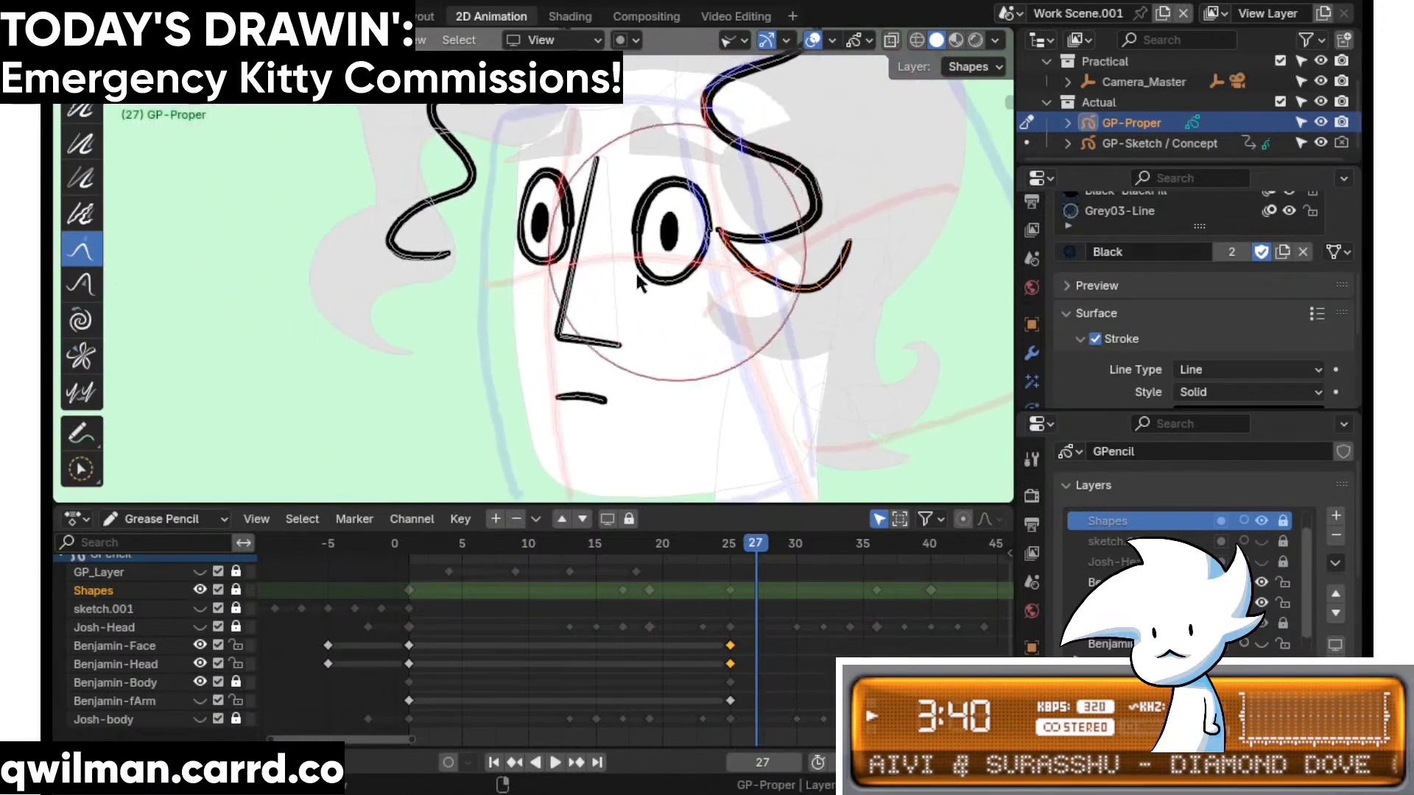
pyautogui.keyDown('shift'); pyautogui.moveTo(764, 386); pyautogui.dragTo(716, 379, button='middle'); pyautogui.keyUp('shift')
pyautogui.moveTo(430, 227)
pyautogui.keyDown('shift'); pyautogui.mouseDown(button='middle')
pyautogui.moveTo(461, 323)
pyautogui.moveTo(684, 399)
pyautogui.mouseUp(button='middle'); pyautogui.keyUp('shift')
pyautogui.press('w')
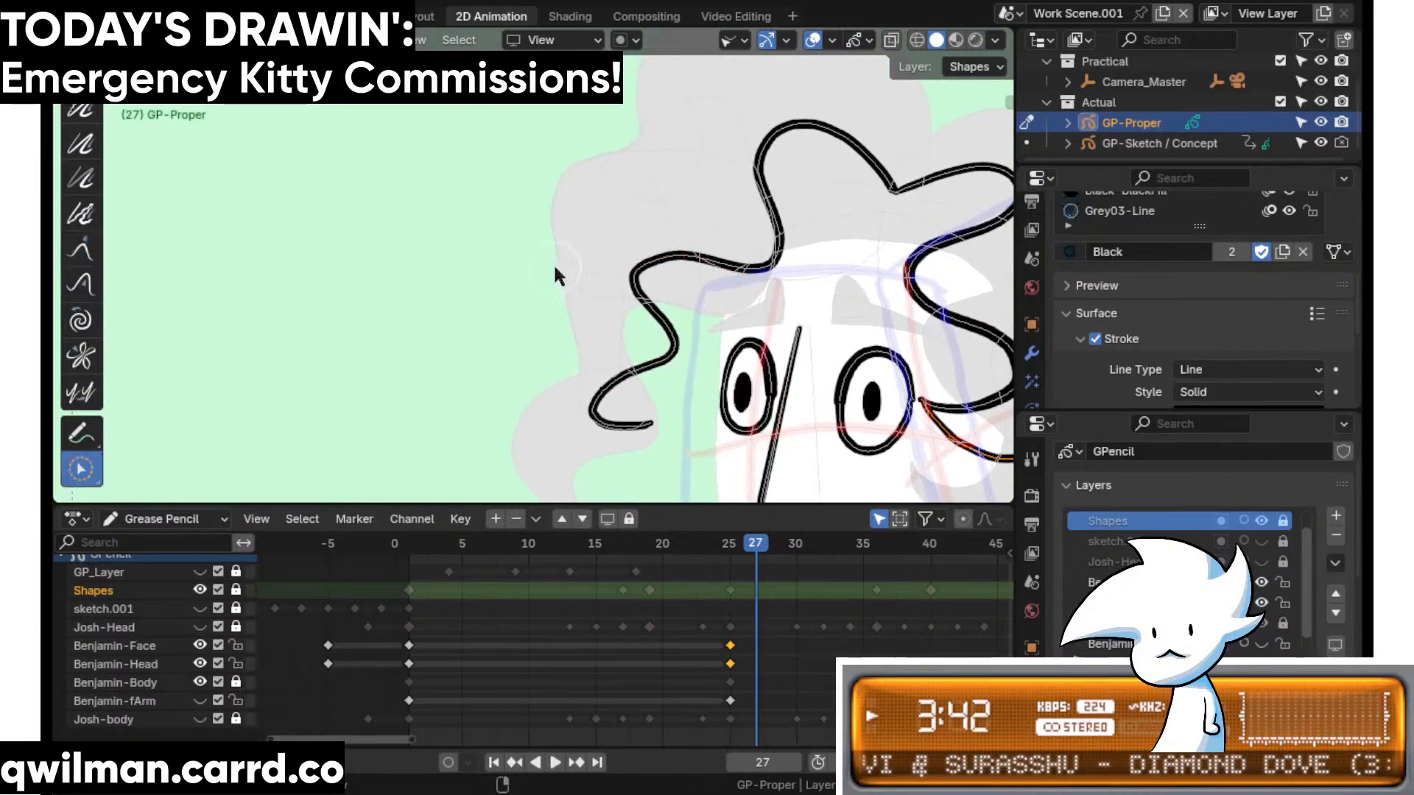
pyautogui.keyDown('shift'); pyautogui.moveTo(610, 168); pyautogui.dragTo(578, 260, button='middle'); pyautogui.keyUp('shift')
pyautogui.moveTo(578, 261); pyautogui.dragTo(531, 368)
pyautogui.keyDown('shift'); pyautogui.moveTo(532, 372); pyautogui.dragTo(516, 289, button='middle'); pyautogui.keyUp('shift')
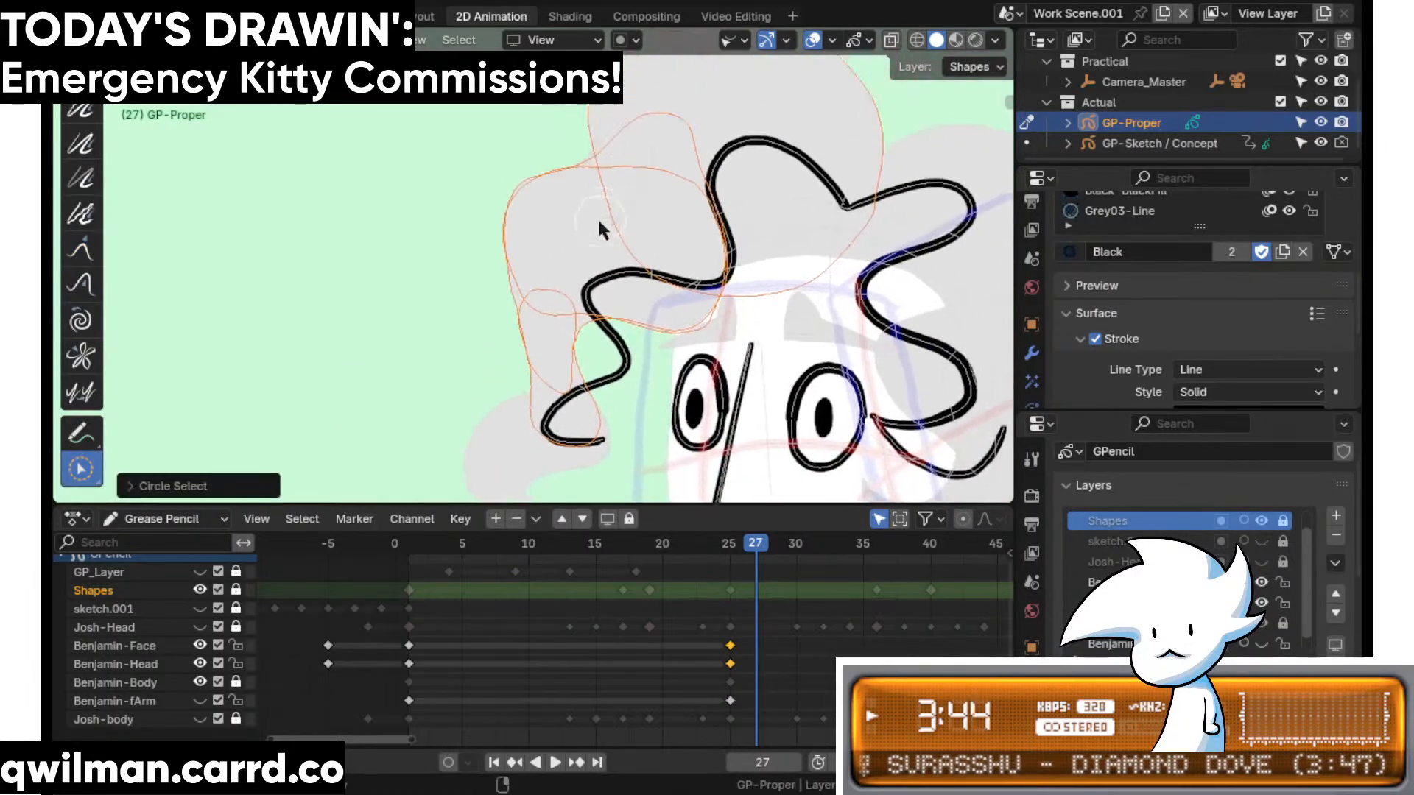
pyautogui.scroll(-3, 589, 199)
pyautogui.moveTo(551, 168); pyautogui.dragTo(533, 215)
pyautogui.hotkey('shift', 'space')
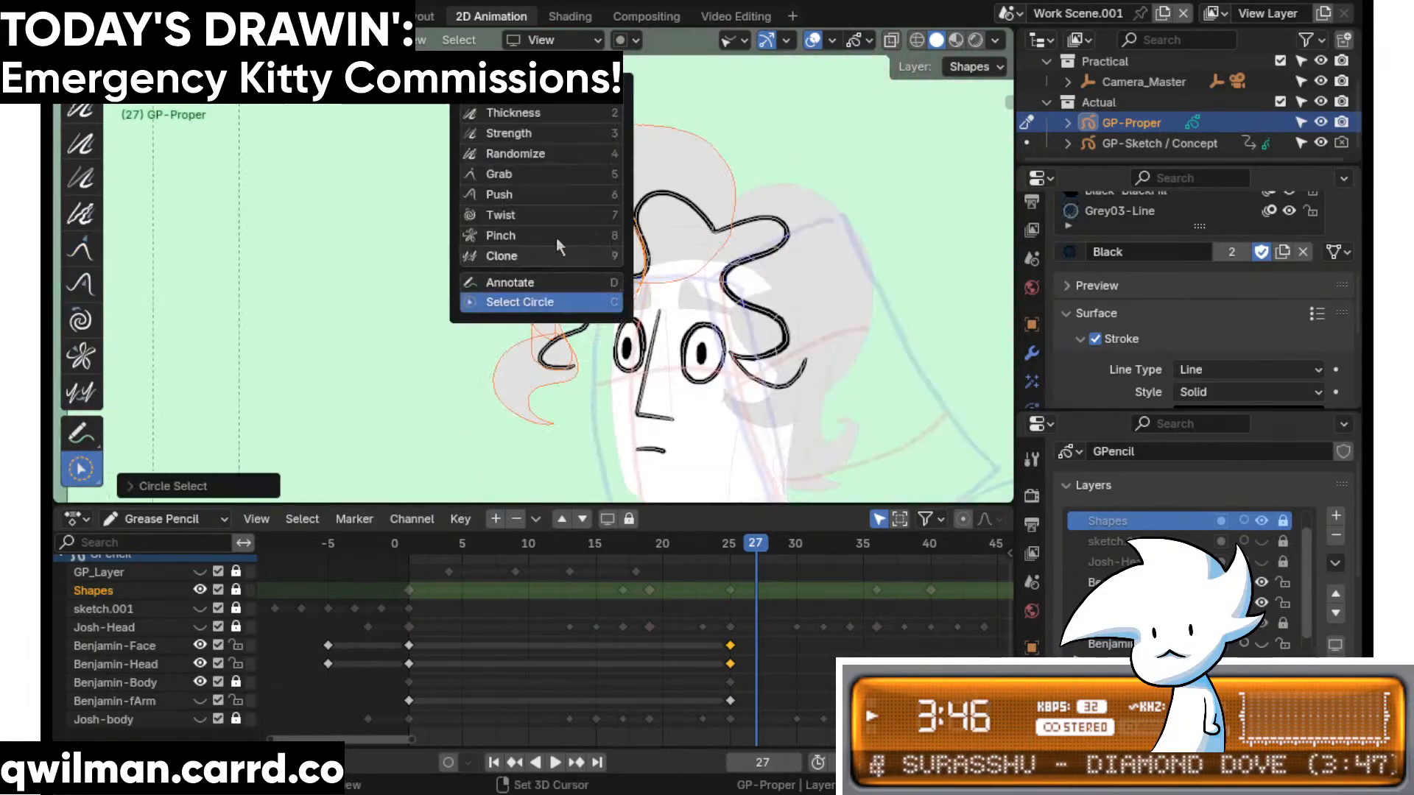
pyautogui.click(516, 88)
pyautogui.scroll(-1, 572, 337)
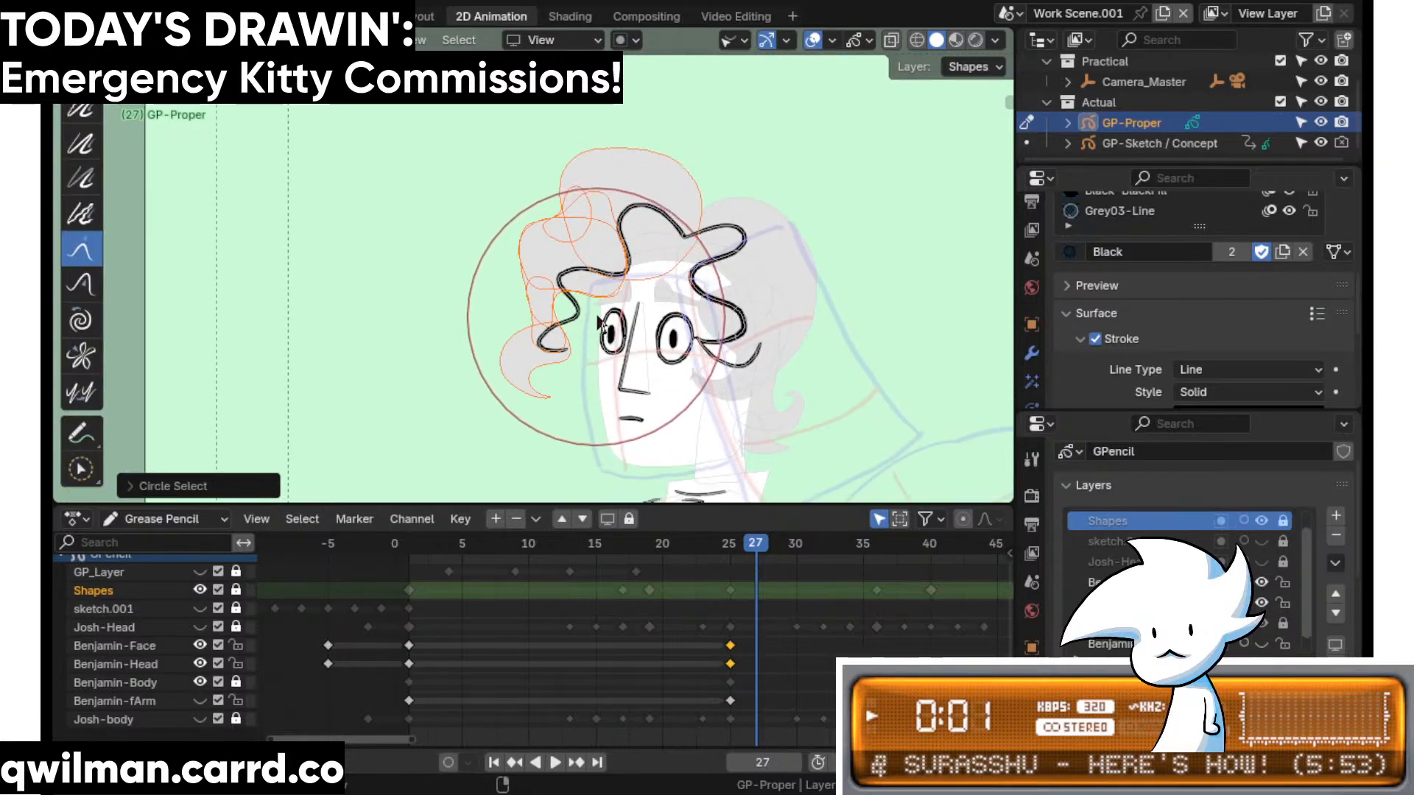
# - Go to frame 26, select the crescent-shaped hair fill above the forehead and activate the Grab brush
pyautogui.press('space')
pyautogui.moveTo(735, 543)
pyautogui.mouseDown()
pyautogui.moveTo(703, 549)
pyautogui.moveTo(740, 531)
pyautogui.mouseUp()
pyautogui.press('space')
pyautogui.keyDown('shift'); pyautogui.moveTo(692, 324); pyautogui.dragTo(614, 362, button='middle'); pyautogui.keyUp('shift')
pyautogui.scroll(5, 615, 364)
pyautogui.press('w')
pyautogui.click(603, 360)
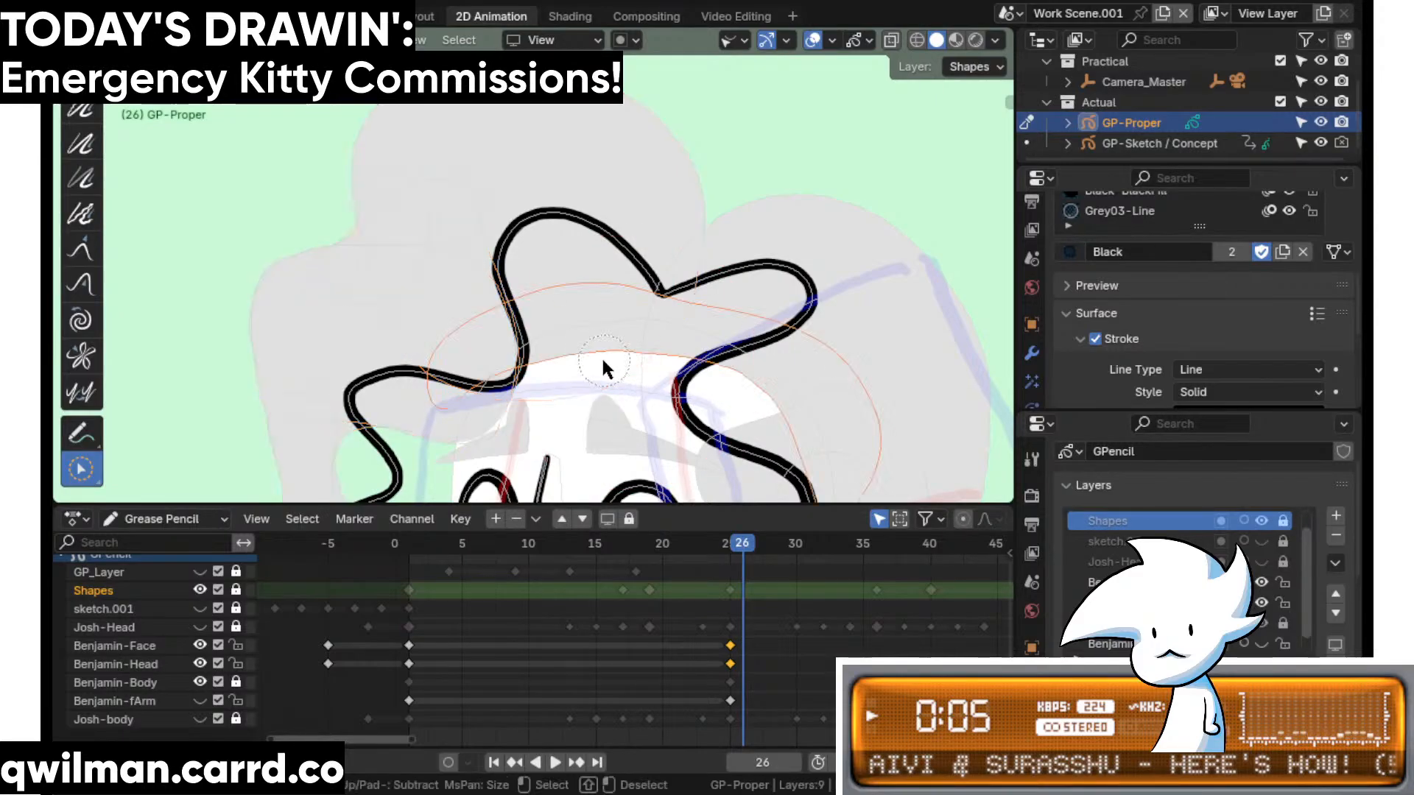
pyautogui.hotkey('shift', 'space')
pyautogui.click(586, 218)
# - Pull the crescent hair fill upward over the forehead with the Grab brush, and smooth its edge
pyautogui.scroll(-2, 633, 287)
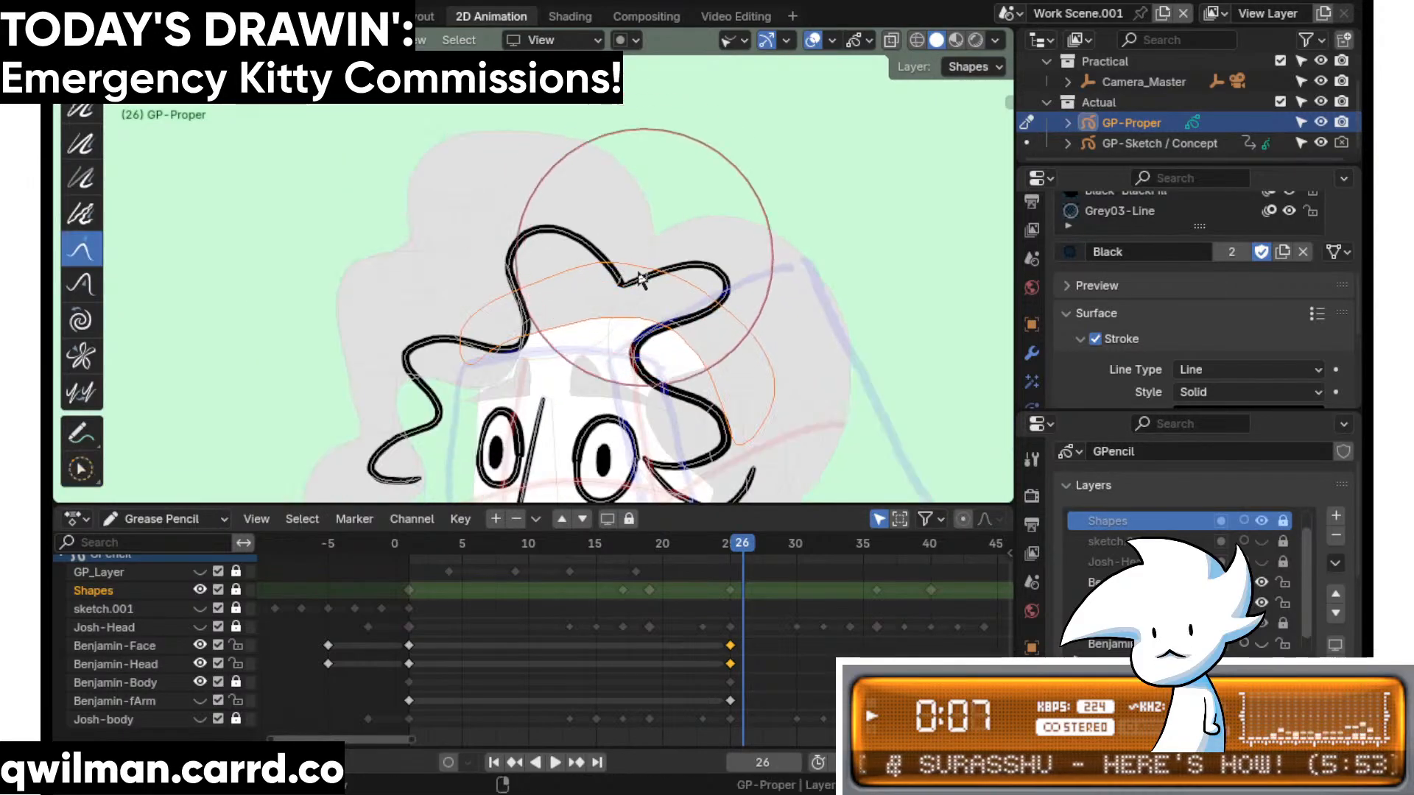
pyautogui.moveTo(603, 339); pyautogui.dragTo(602, 309)
pyautogui.moveTo(505, 348); pyautogui.dragTo(502, 326)
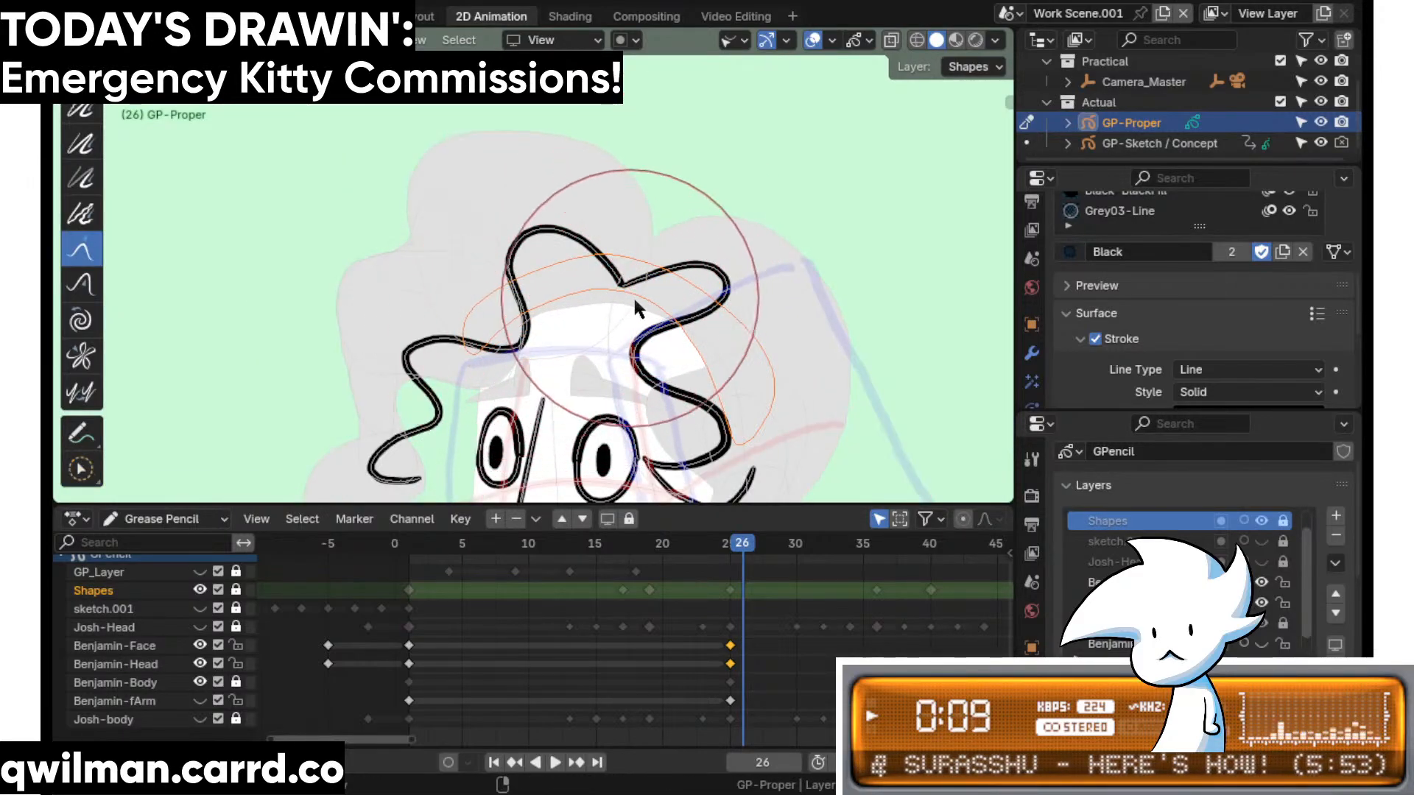
pyautogui.moveTo(454, 417); pyautogui.dragTo(493, 398)
pyautogui.hotkey('shift', 'space')
pyautogui.click(586, 206)
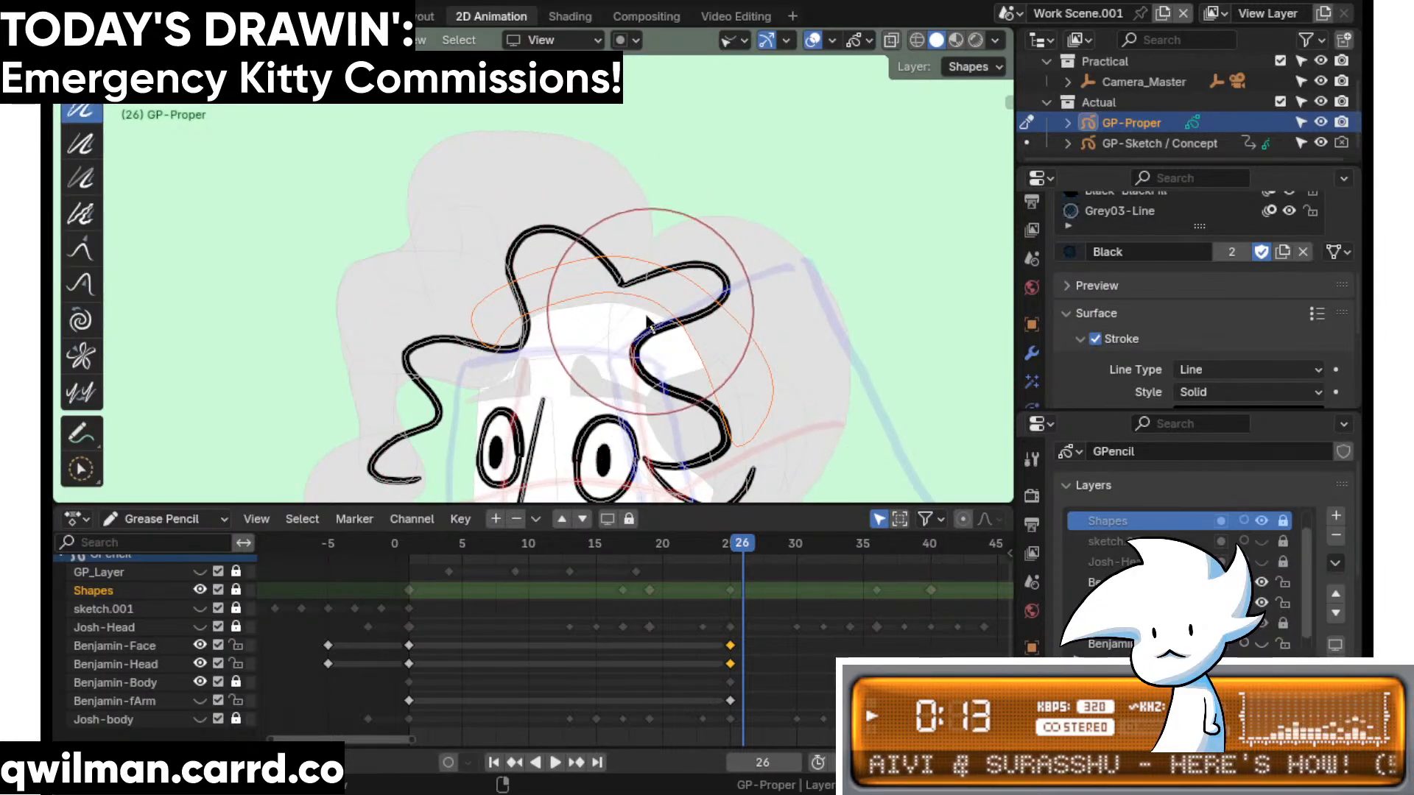
# - Select the white head fill and raise the top of the skull with the Grab brush
pyautogui.scroll(3, 620, 346)
pyautogui.click(634, 343)
pyautogui.hotkey('shift', 'space')
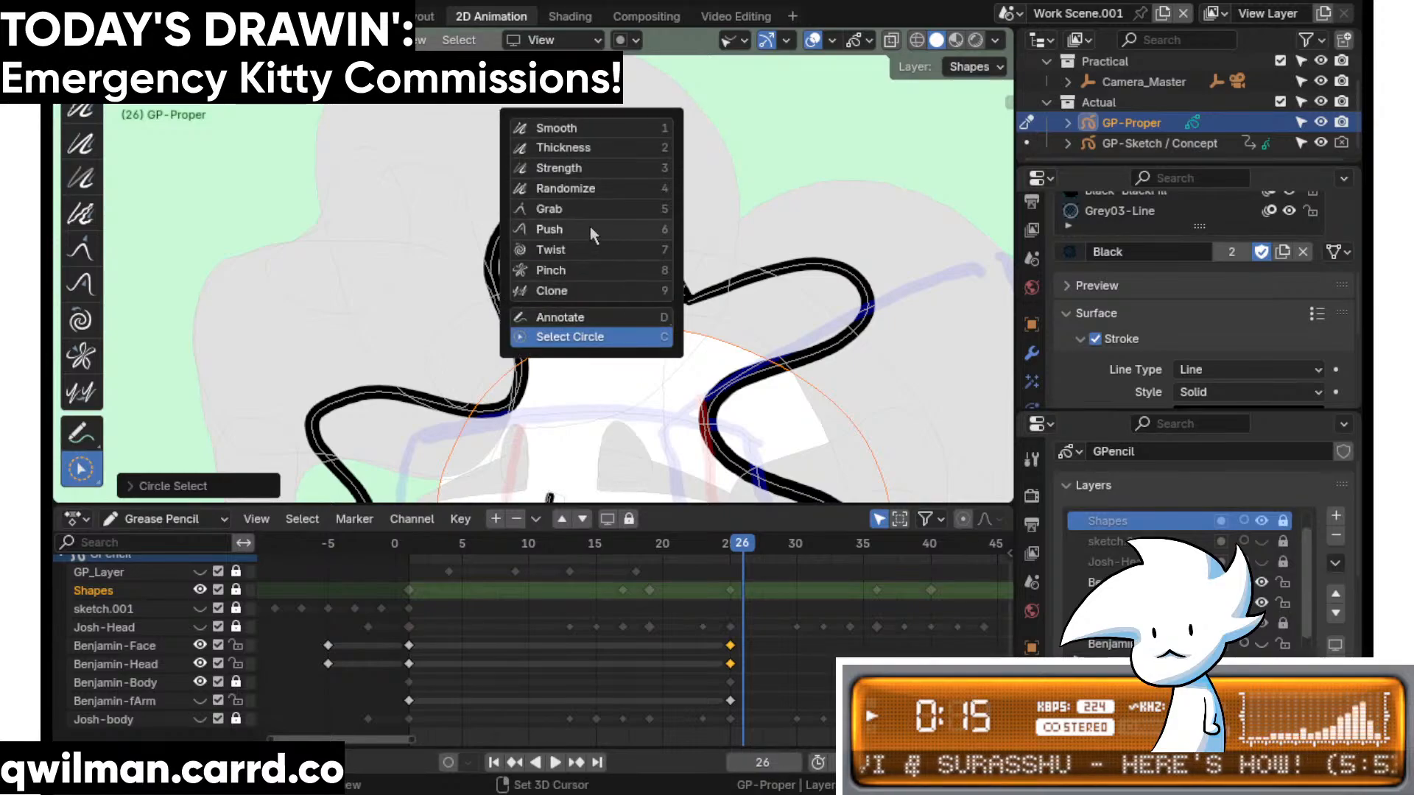
pyautogui.click(587, 209)
pyautogui.scroll(-4, 612, 304)
pyautogui.scroll(2, 606, 303)
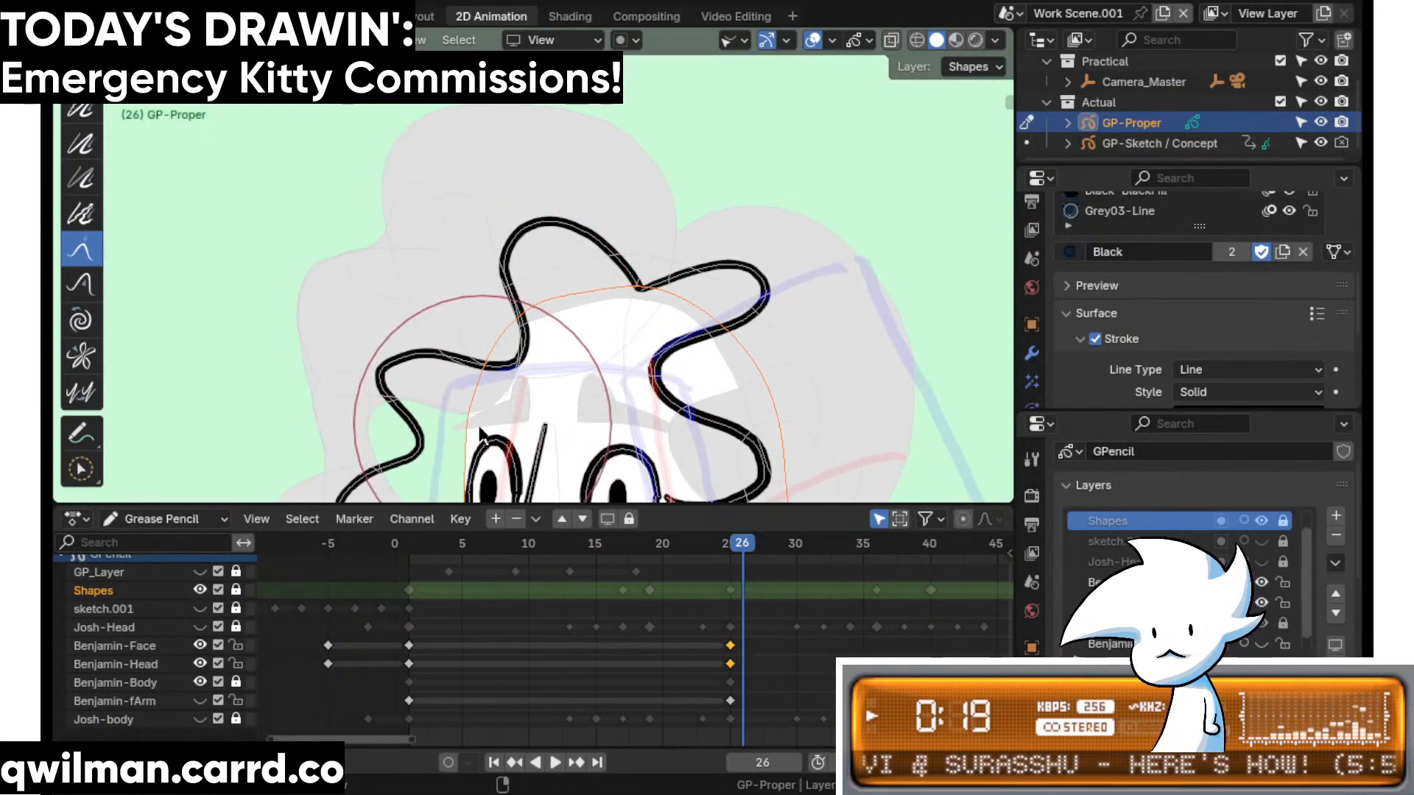
# - Select all grey fills of the far-side hair at frame 26, including the curled tip, and activate the Grab brush
pyautogui.scroll(2, 527, 386)
pyautogui.press('q')
pyautogui.click(581, 359)
pyautogui.scroll(-5, 582, 359)
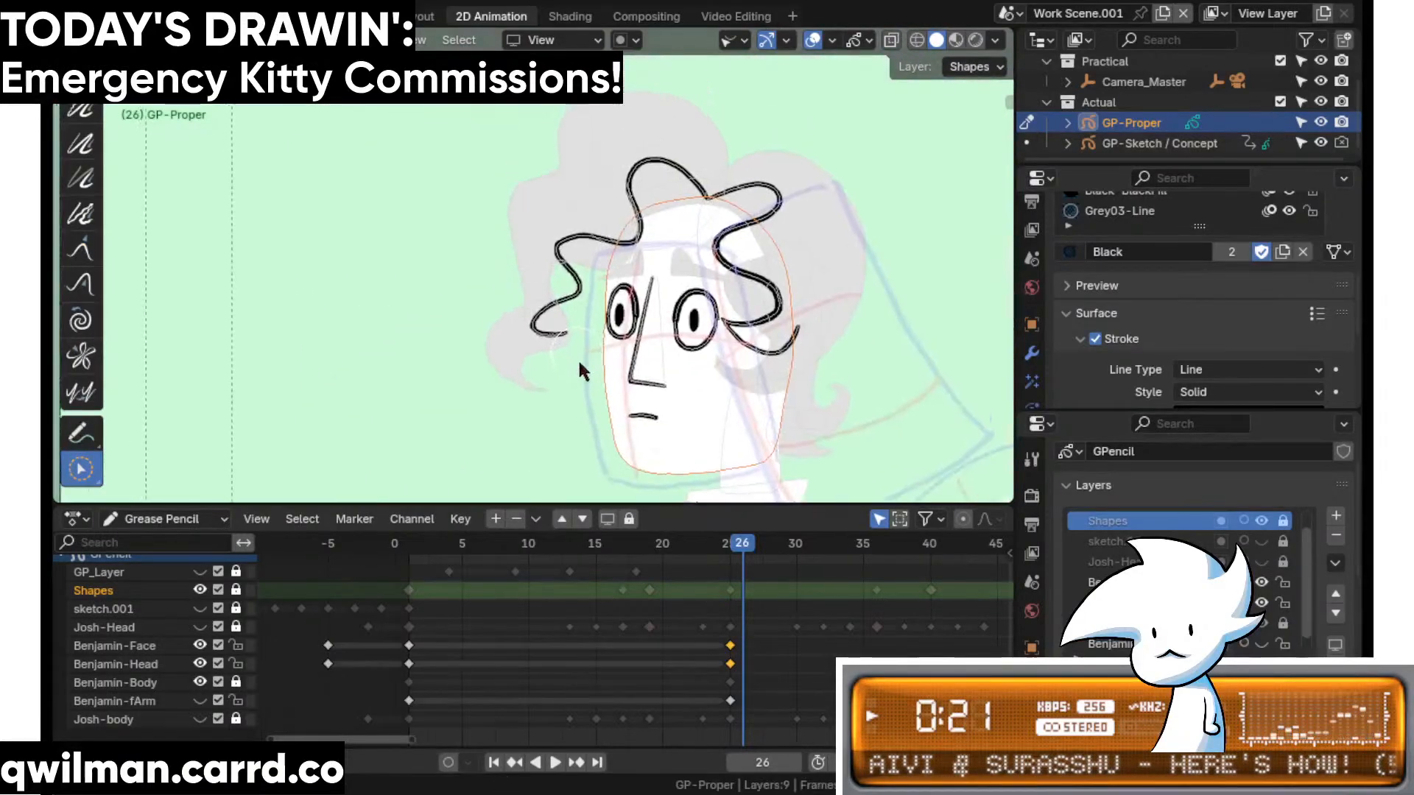
pyautogui.moveTo(570, 217); pyautogui.dragTo(501, 368)
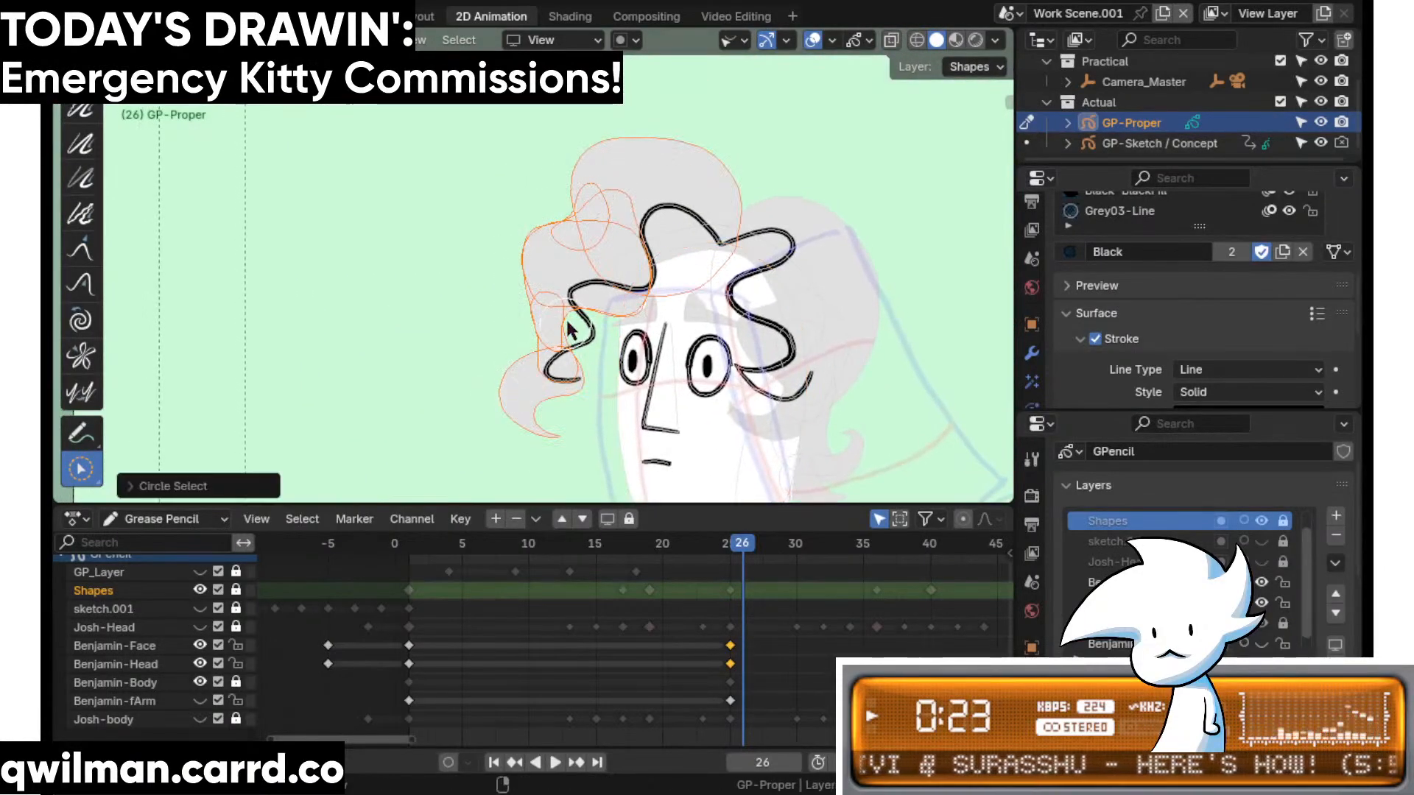
pyautogui.press('q')
pyautogui.click(546, 145)
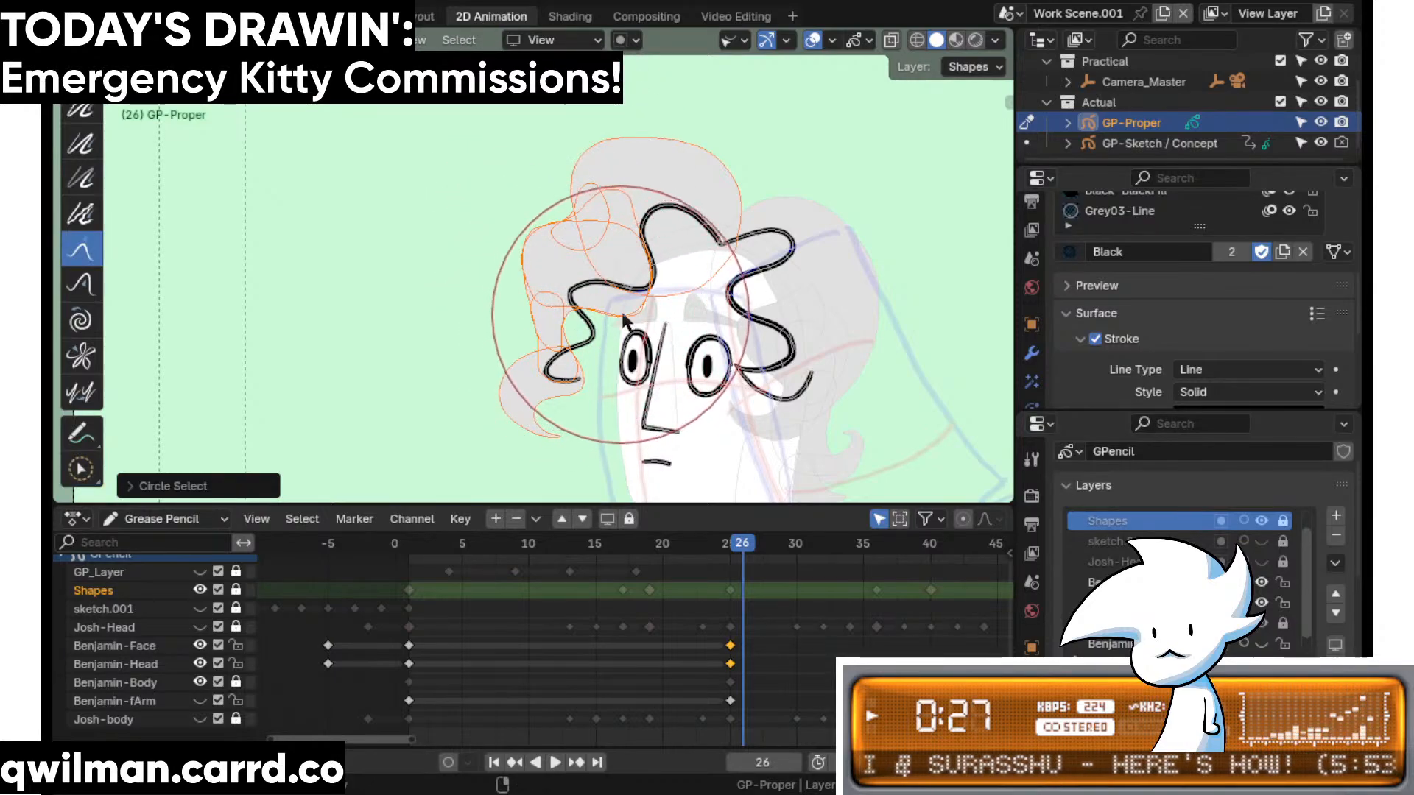
# - Pull the selected far-side hair fills upward with the Grab brush so the wave and curled tip follow the black outline
pyautogui.scroll(-3, 639, 311)
pyautogui.moveTo(579, 330); pyautogui.dragTo(548, 371)
pyautogui.scroll(5, 611, 342)
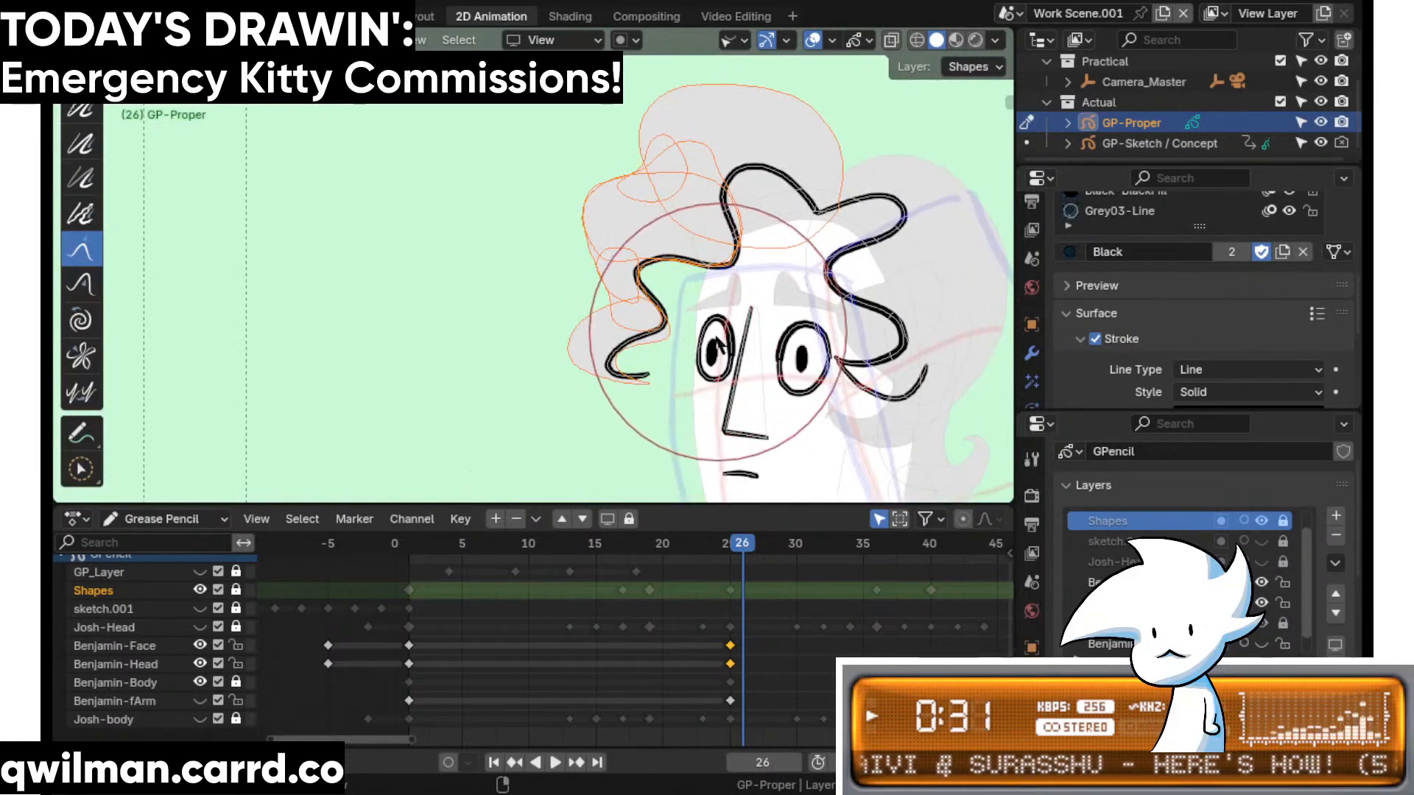
pyautogui.scroll(3, 611, 372)
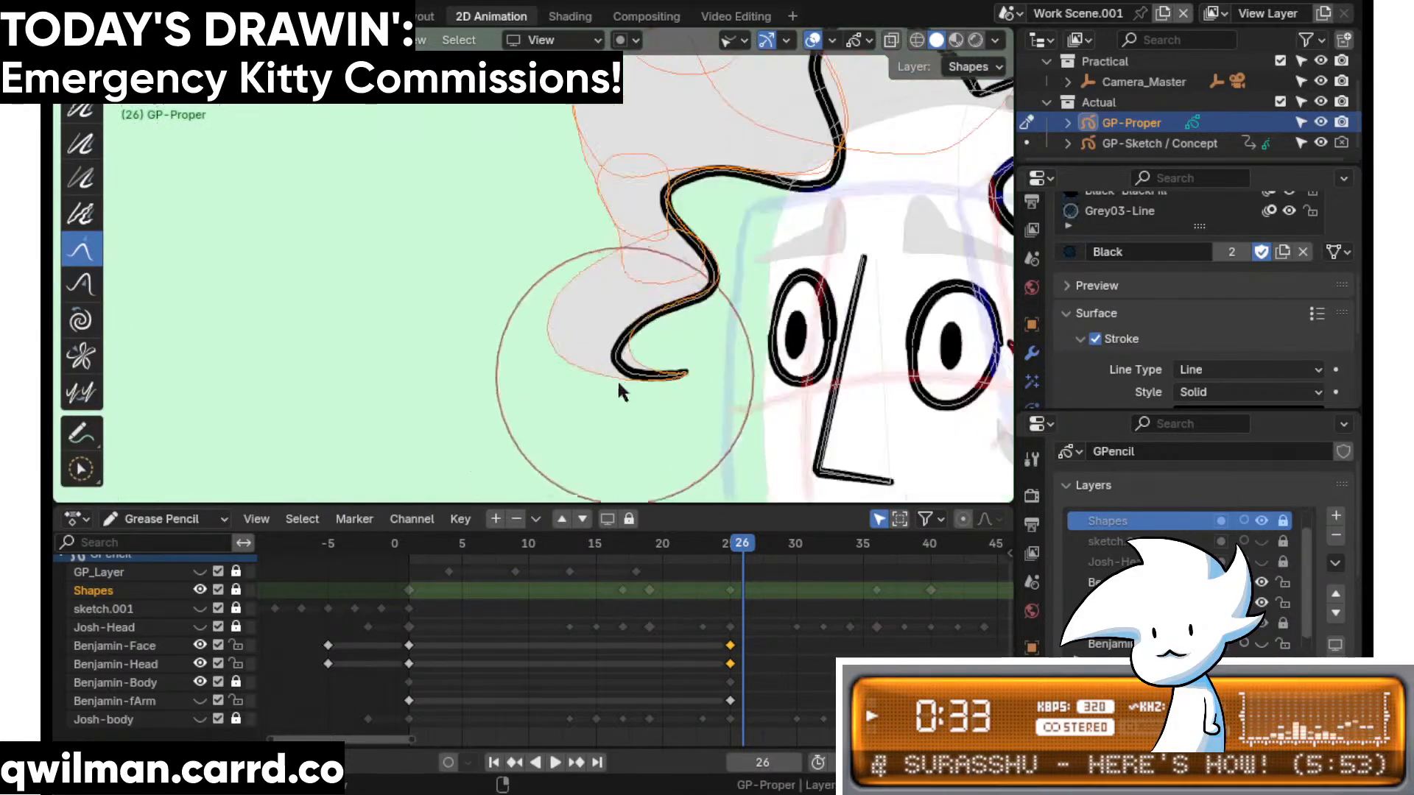
pyautogui.moveTo(654, 380); pyautogui.dragTo(641, 384)
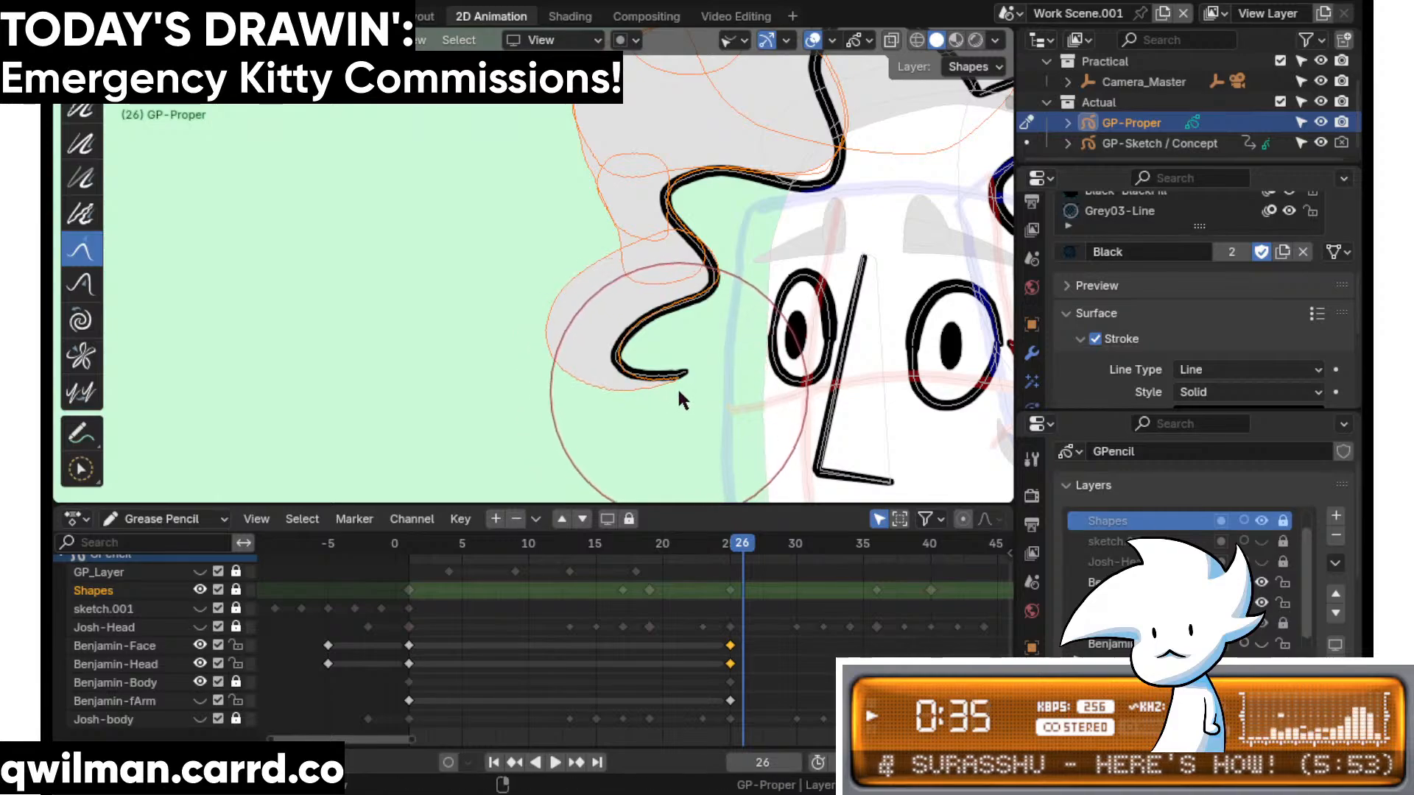
pyautogui.keyDown('shift'); pyautogui.moveTo(668, 289); pyautogui.dragTo(567, 372, button='middle'); pyautogui.keyUp('shift')
pyautogui.scroll(2, 578, 372)
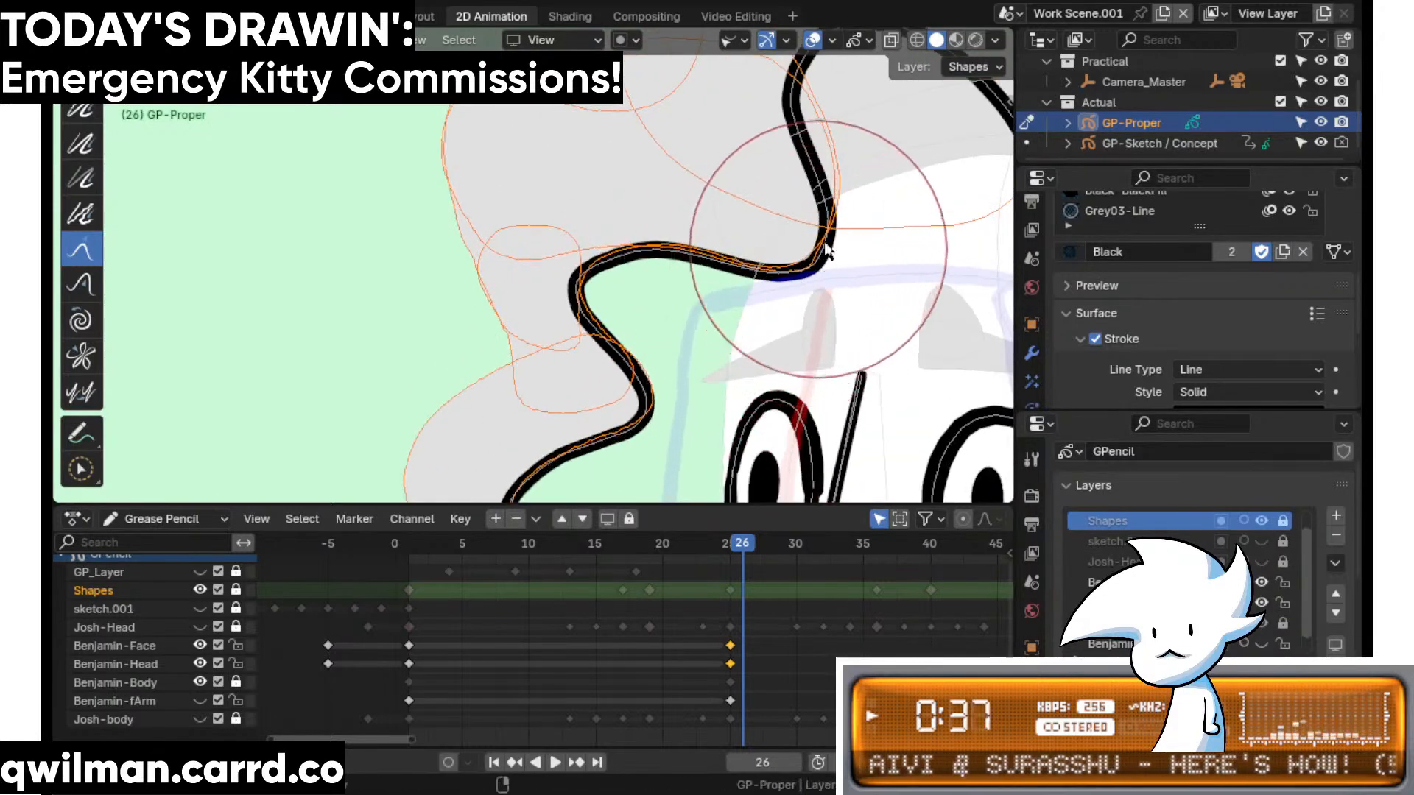
# - Fit the forehead end of the far-side hair fills to the black outline, and smooth the fills along the lock
pyautogui.scroll(-3, 803, 206)
pyautogui.keyDown('shift'); pyautogui.moveTo(713, 209); pyautogui.dragTo(699, 261, button='middle'); pyautogui.keyUp('shift')
pyautogui.hotkey('shift', 'space')
pyautogui.click(593, 141)
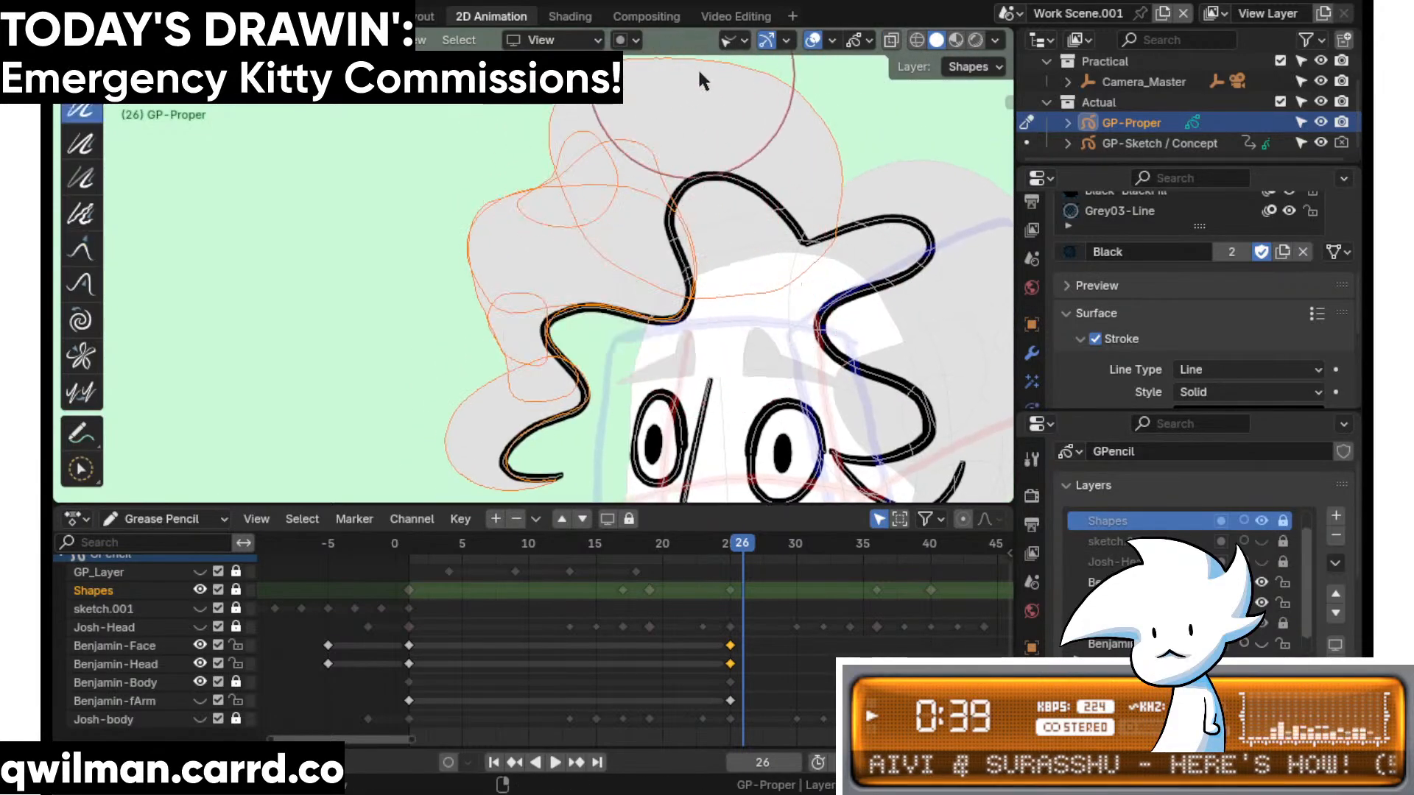
pyautogui.moveTo(591, 221)
pyautogui.mouseDown()
pyautogui.moveTo(506, 397)
pyautogui.moveTo(568, 283)
pyautogui.mouseUp()
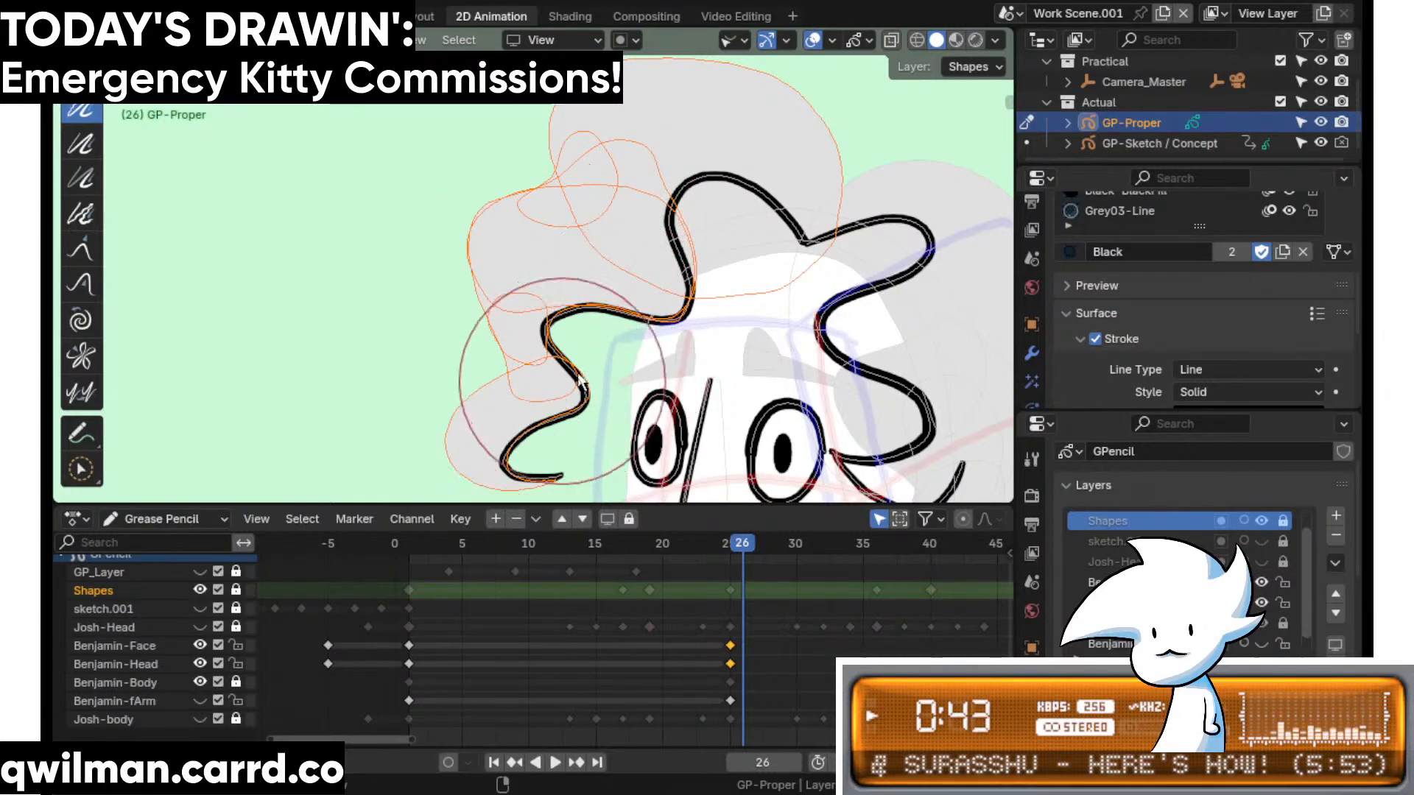
pyautogui.hotkey('shift', 'space')
pyautogui.click(665, 294)
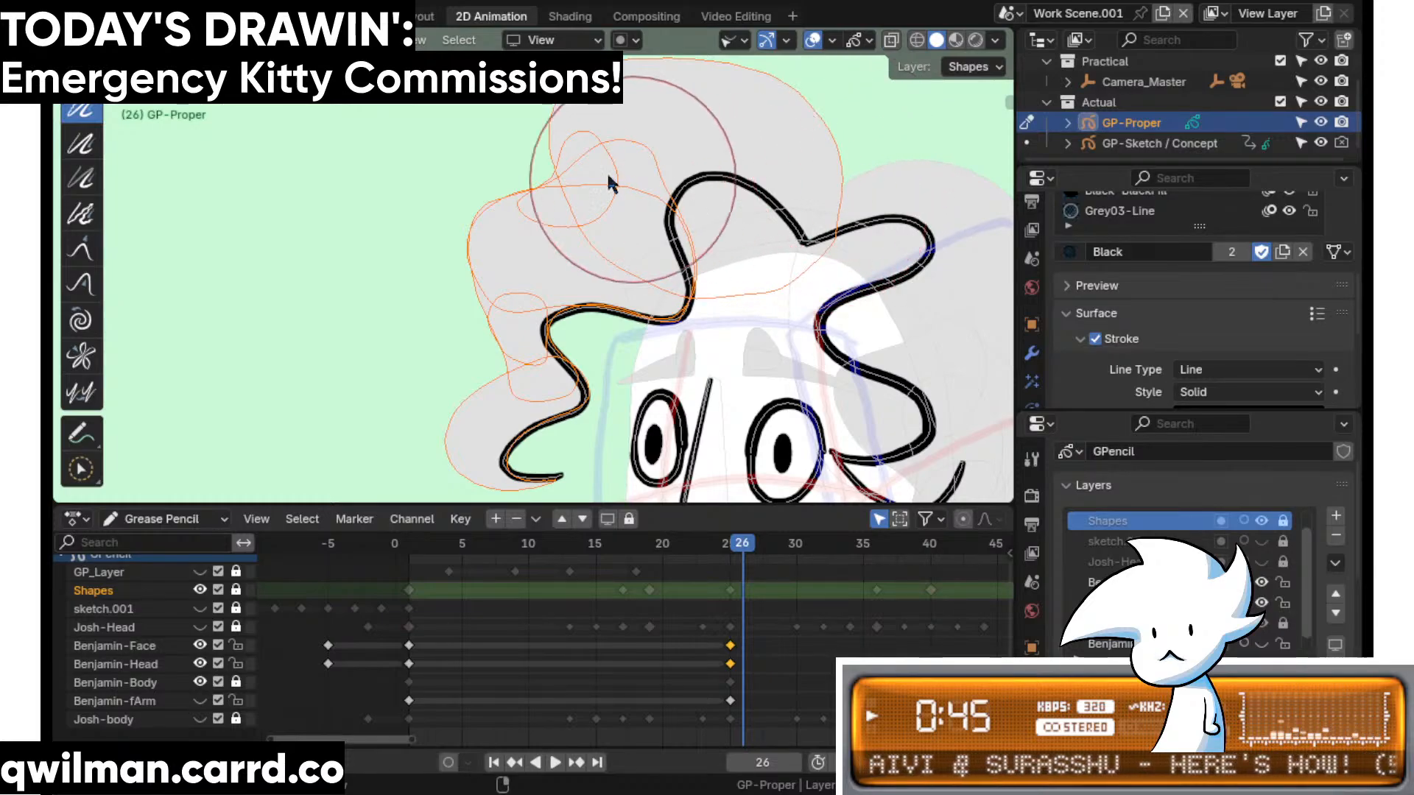
# - Limit the selection to the small bean-shaped fill between crown and side puff, and activate the Push brush
pyautogui.scroll(3, 598, 271)
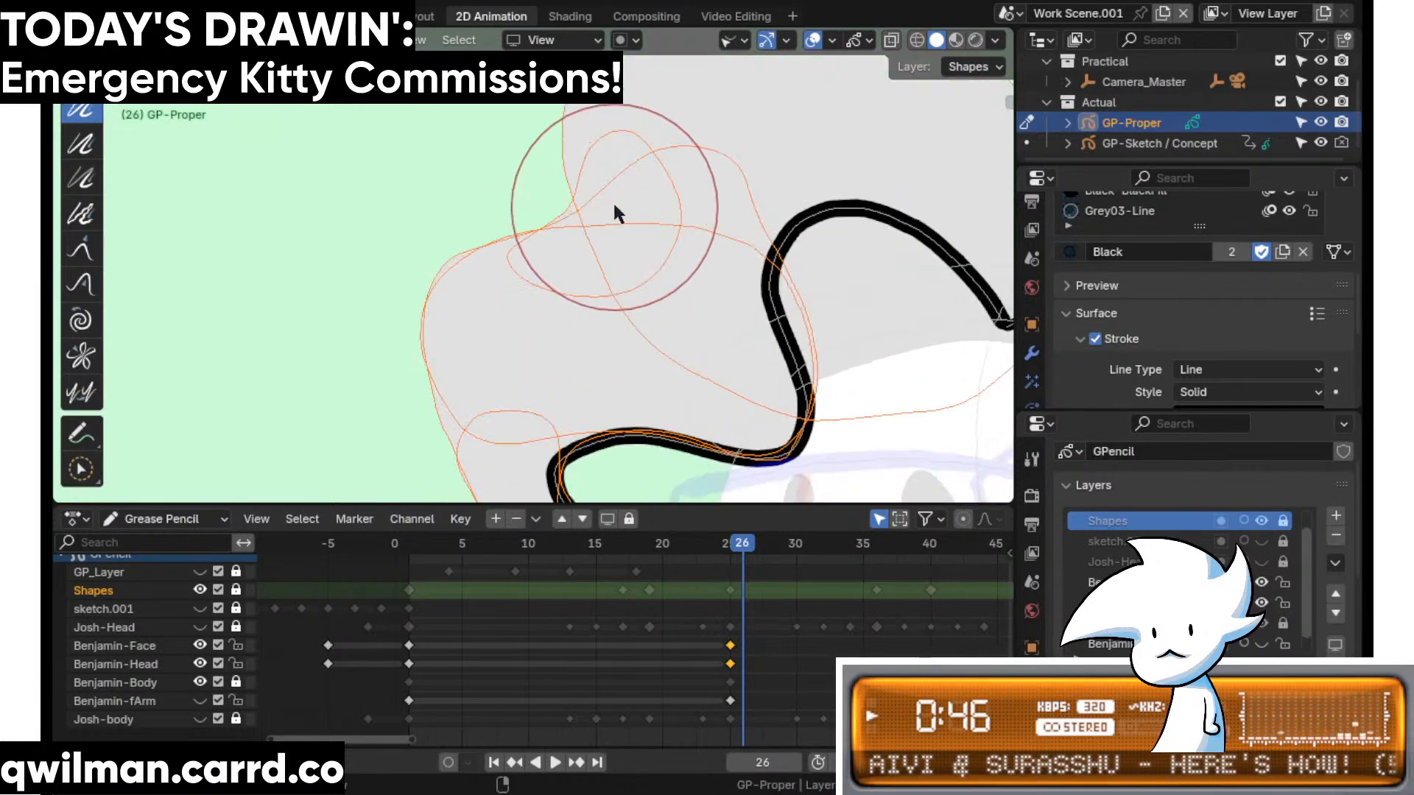
pyautogui.click(614, 134)
pyautogui.hotkey('shift', 'space')
pyautogui.click(626, 152)
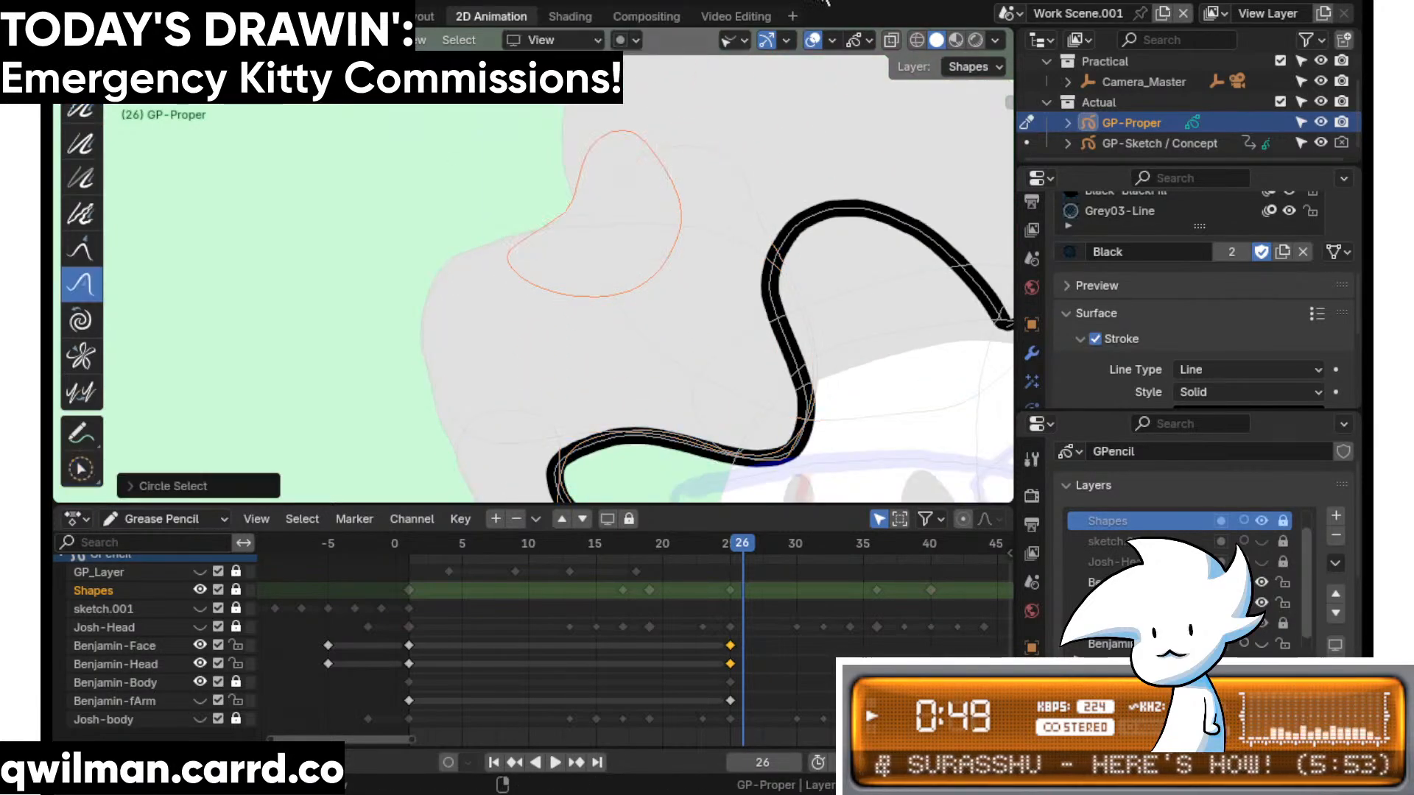
# - Select only the large side puff fill and lower its upper edge slightly with the Grab brush
pyautogui.press('q')
pyautogui.click(680, 147)
pyautogui.click(631, 157)
pyautogui.hotkey('shift', 'space')
pyautogui.click(642, 112)
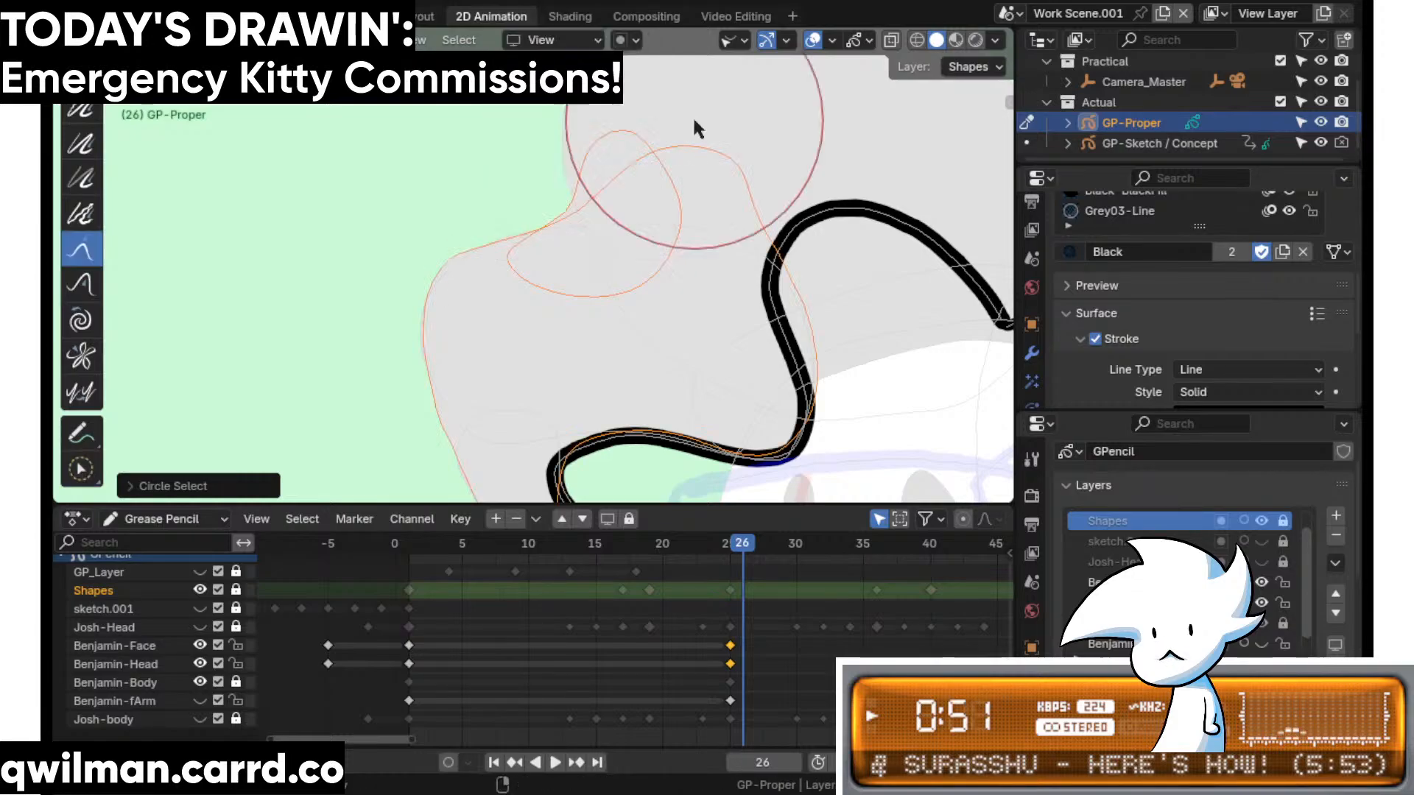
pyautogui.press('q')
pyautogui.click(735, 161)
pyautogui.click(709, 169)
pyautogui.hotkey('shift', 'space')
pyautogui.click(647, 117)
pyautogui.scroll(-4, 625, 177)
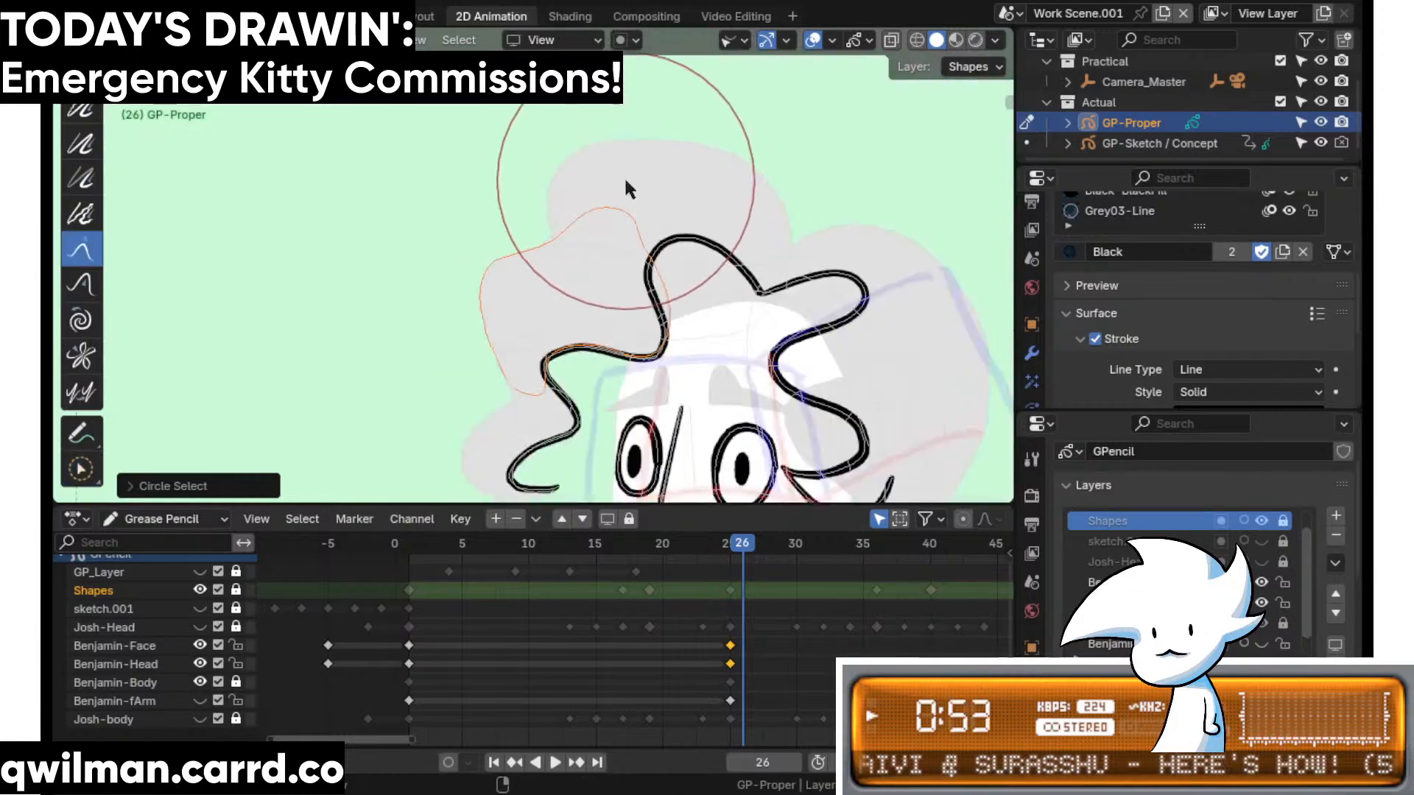
pyautogui.moveTo(625, 177); pyautogui.dragTo(617, 200)
# - Select the small bean-shaped fill between the crown and side puff and nudge it into place with the Grab brush
pyautogui.scroll(3, 616, 197)
pyautogui.press('q')
pyautogui.click(616, 171)
pyautogui.click(618, 152)
pyautogui.hotkey('shift', 'space')
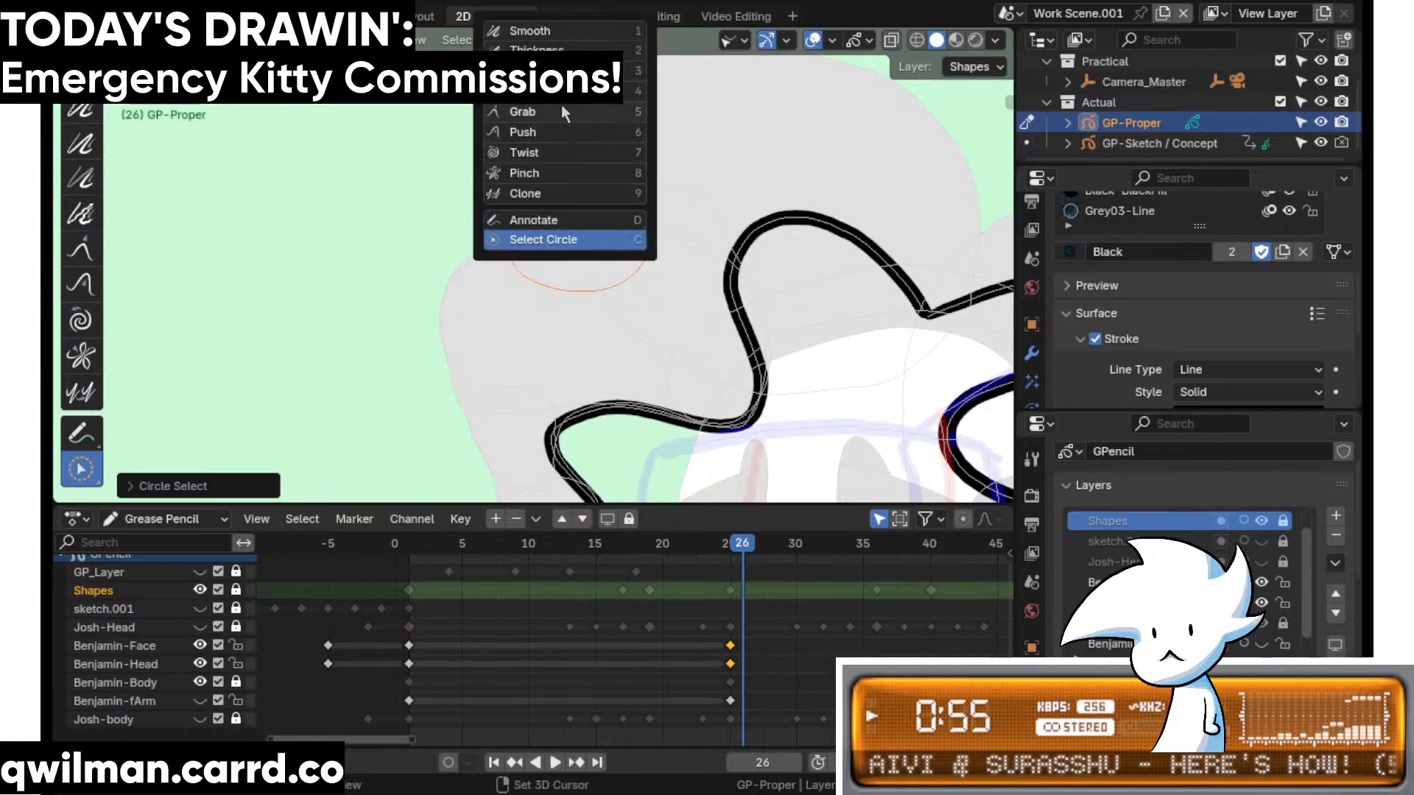
pyautogui.click(564, 110)
pyautogui.scroll(-3, 563, 214)
pyautogui.moveTo(564, 240); pyautogui.dragTo(577, 247)
pyautogui.scroll(2, 578, 243)
# - Select the middle fill segment of the far-side lock and reshape it with the Grab brush to follow the outline's wave
pyautogui.keyDown('shift'); pyautogui.moveTo(578, 321); pyautogui.dragTo(620, 269, button='middle'); pyautogui.keyUp('shift')
pyautogui.scroll(3, 574, 339)
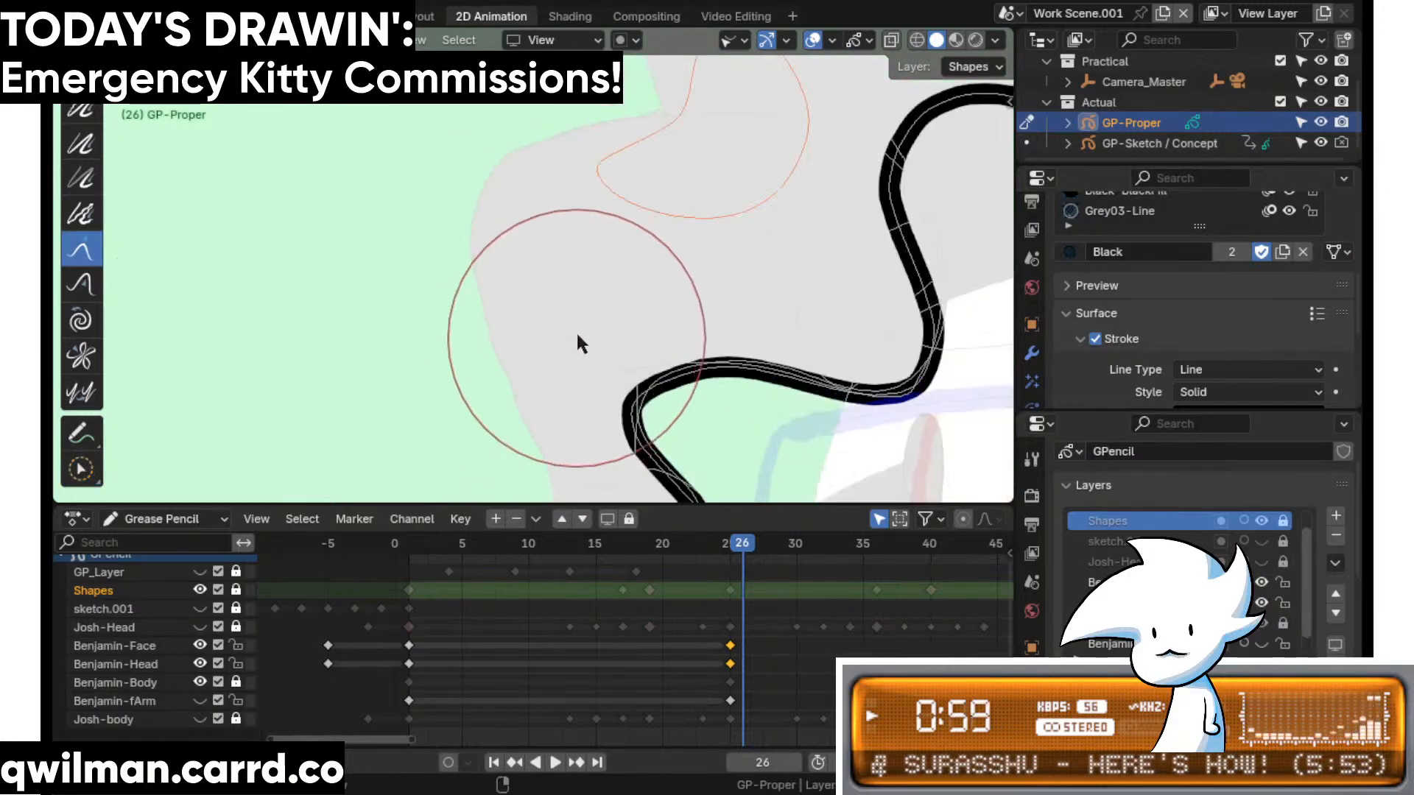
pyautogui.press('c')
pyautogui.click(581, 324)
pyautogui.hotkey('shift', 'space')
pyautogui.click(521, 212)
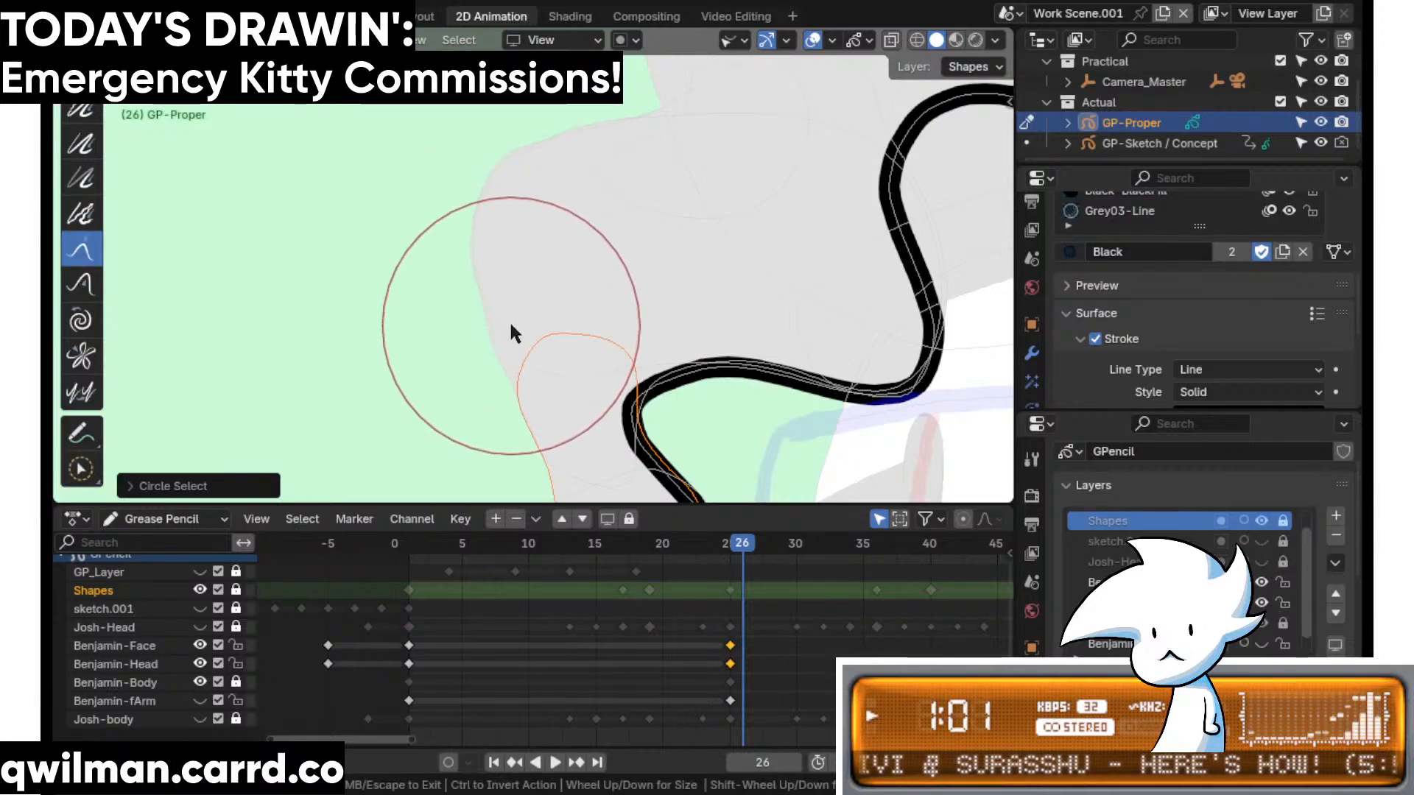
pyautogui.scroll(-3, 511, 420)
pyautogui.scroll(2, 647, 272)
pyautogui.scroll(1, 647, 366)
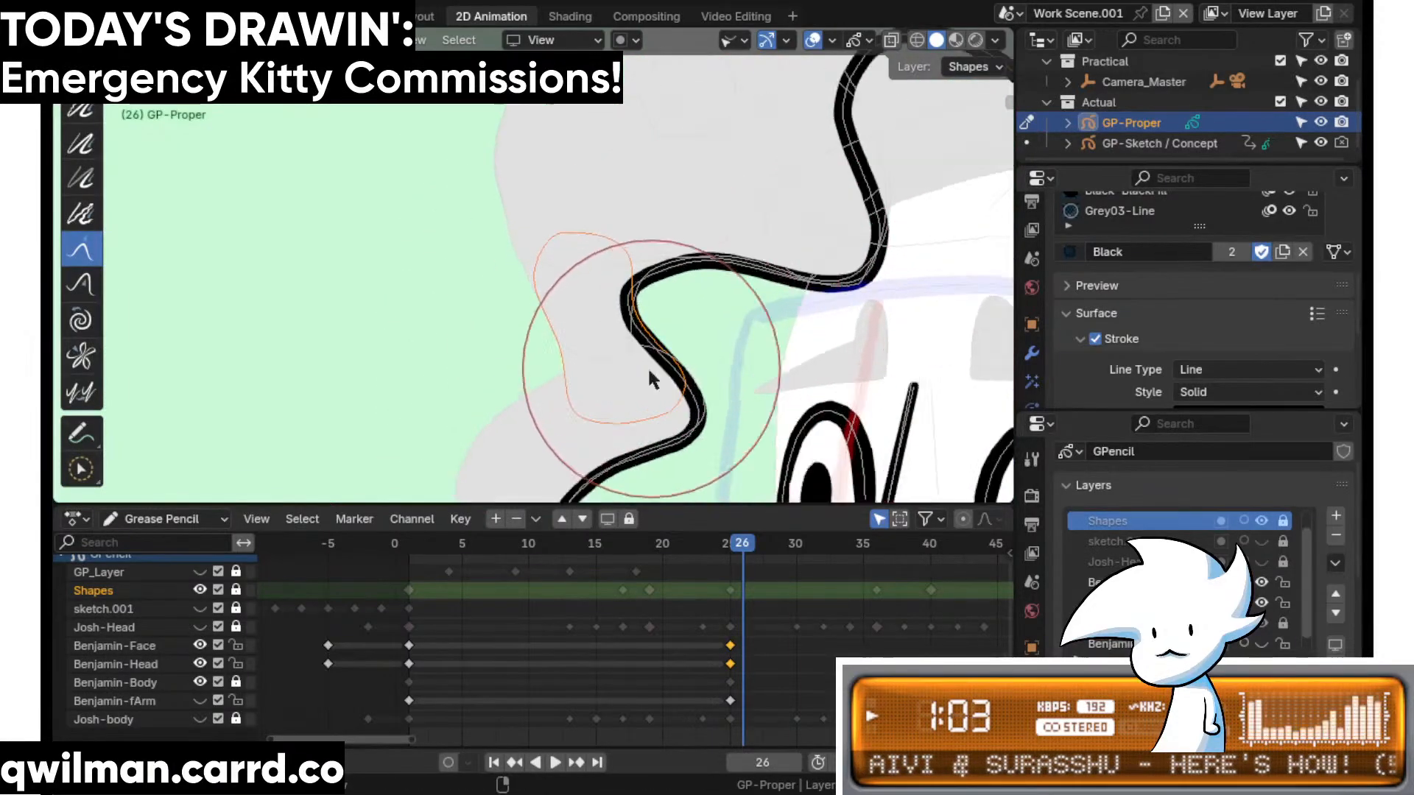
pyautogui.scroll(1, 589, 391)
pyautogui.moveTo(525, 411)
pyautogui.mouseDown()
pyautogui.moveTo(544, 404)
pyautogui.moveTo(552, 309)
pyautogui.moveTo(603, 353)
pyautogui.mouseUp()
pyautogui.scroll(-4, 611, 365)
pyautogui.keyDown('shift'); pyautogui.moveTo(600, 353); pyautogui.dragTo(474, 299, button='middle'); pyautogui.keyUp('shift')
# - Select the crescent-shaped fill above the forehead again and refine its curve with the Grab brush
pyautogui.keyDown('shift'); pyautogui.moveTo(748, 350); pyautogui.dragTo(716, 347, button='middle'); pyautogui.keyUp('shift')
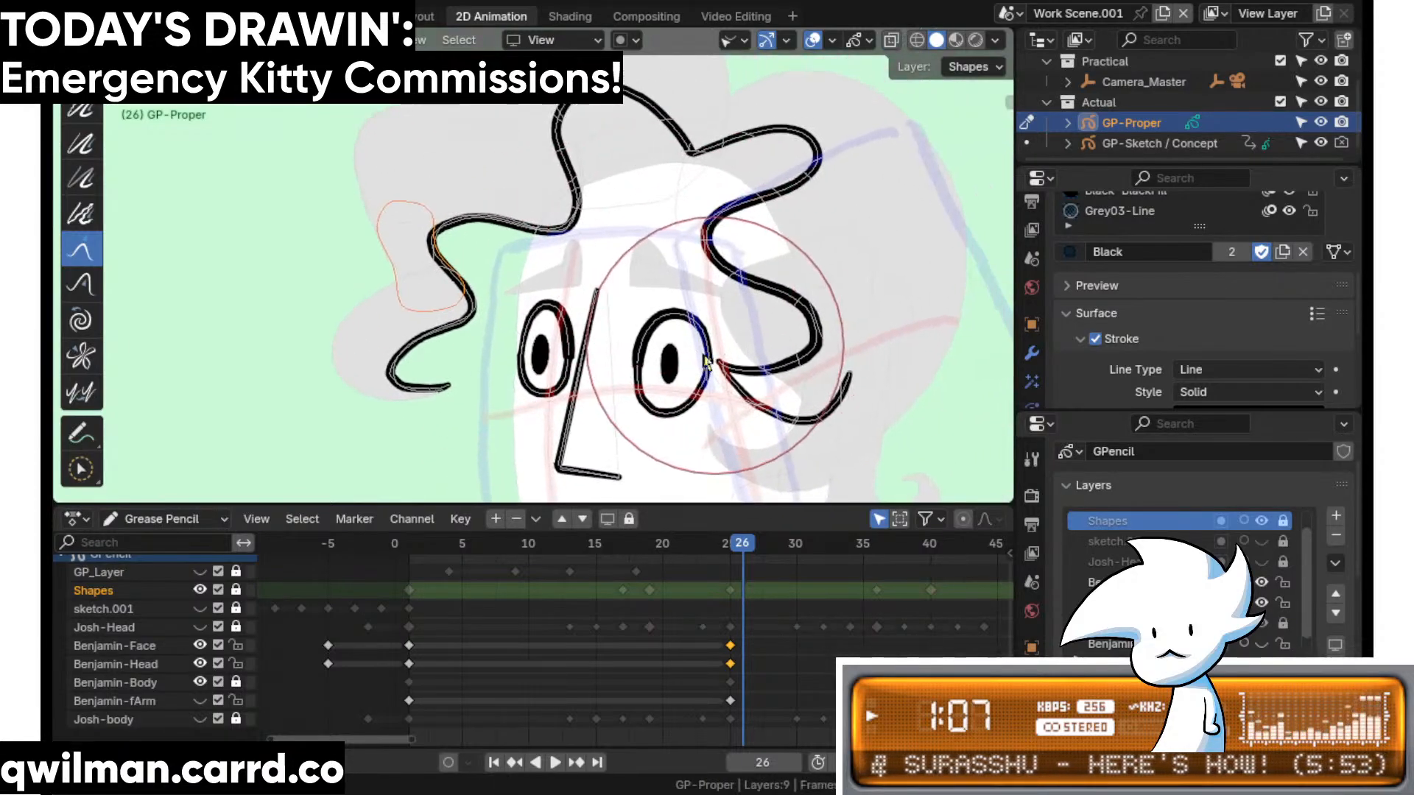
pyautogui.keyDown('shift'); pyautogui.moveTo(846, 273); pyautogui.dragTo(716, 400, button='middle'); pyautogui.keyUp('shift')
pyautogui.scroll(2, 766, 297)
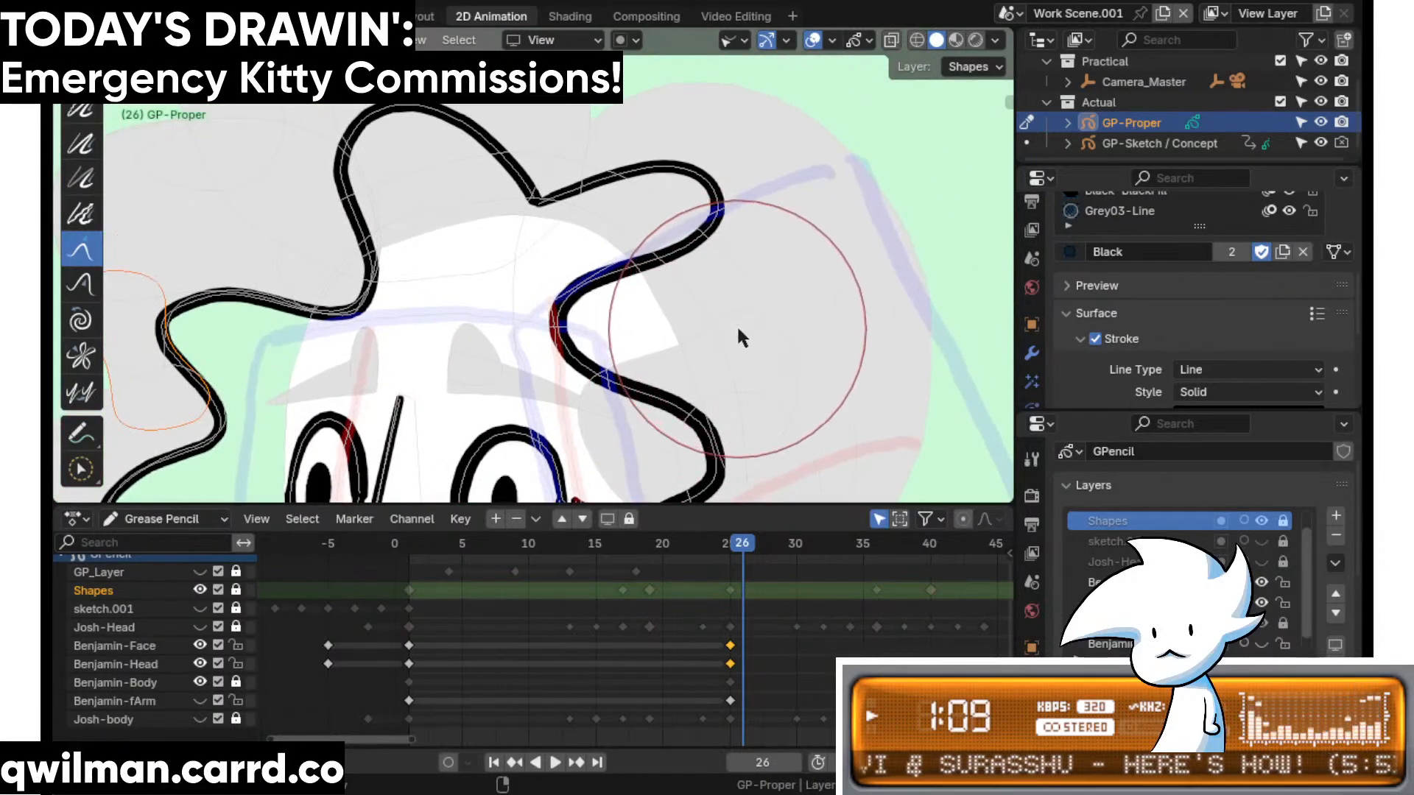
pyautogui.keyDown('shift'); pyautogui.moveTo(733, 325); pyautogui.dragTo(787, 367, button='middle'); pyautogui.keyUp('shift')
pyautogui.scroll(2, 647, 288)
pyautogui.hotkey('shift', 'space')
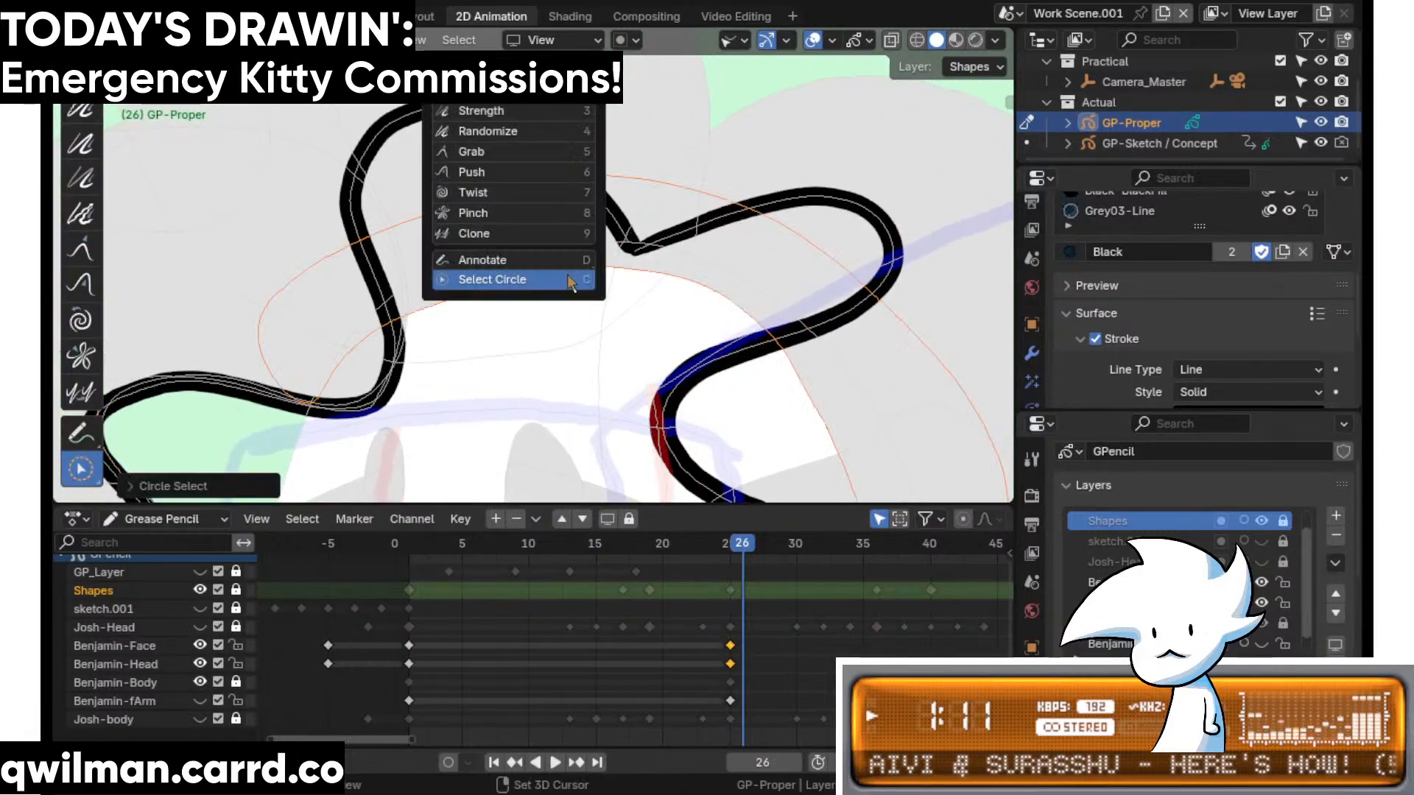
pyautogui.click(509, 155)
pyautogui.scroll(-4, 605, 261)
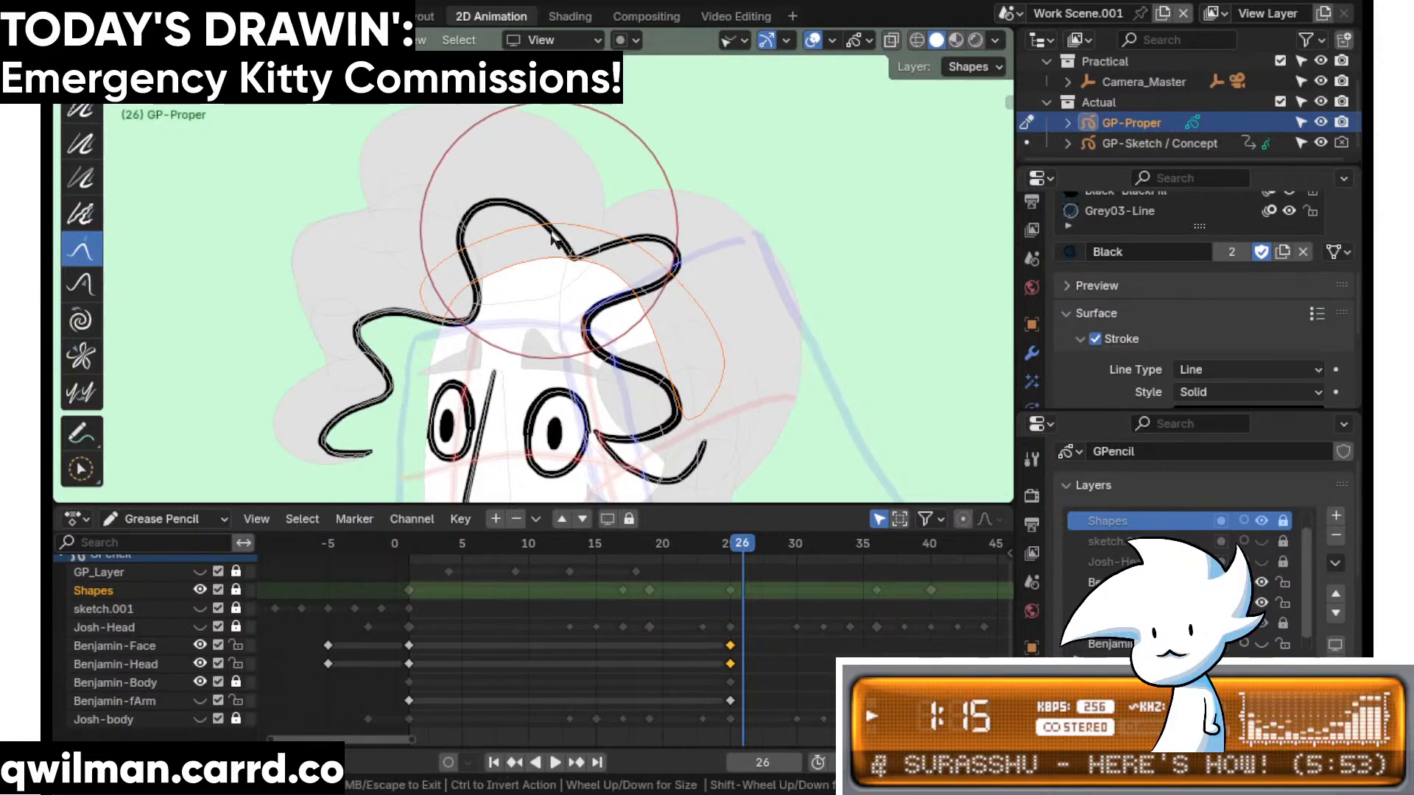
pyautogui.scroll(2, 665, 311)
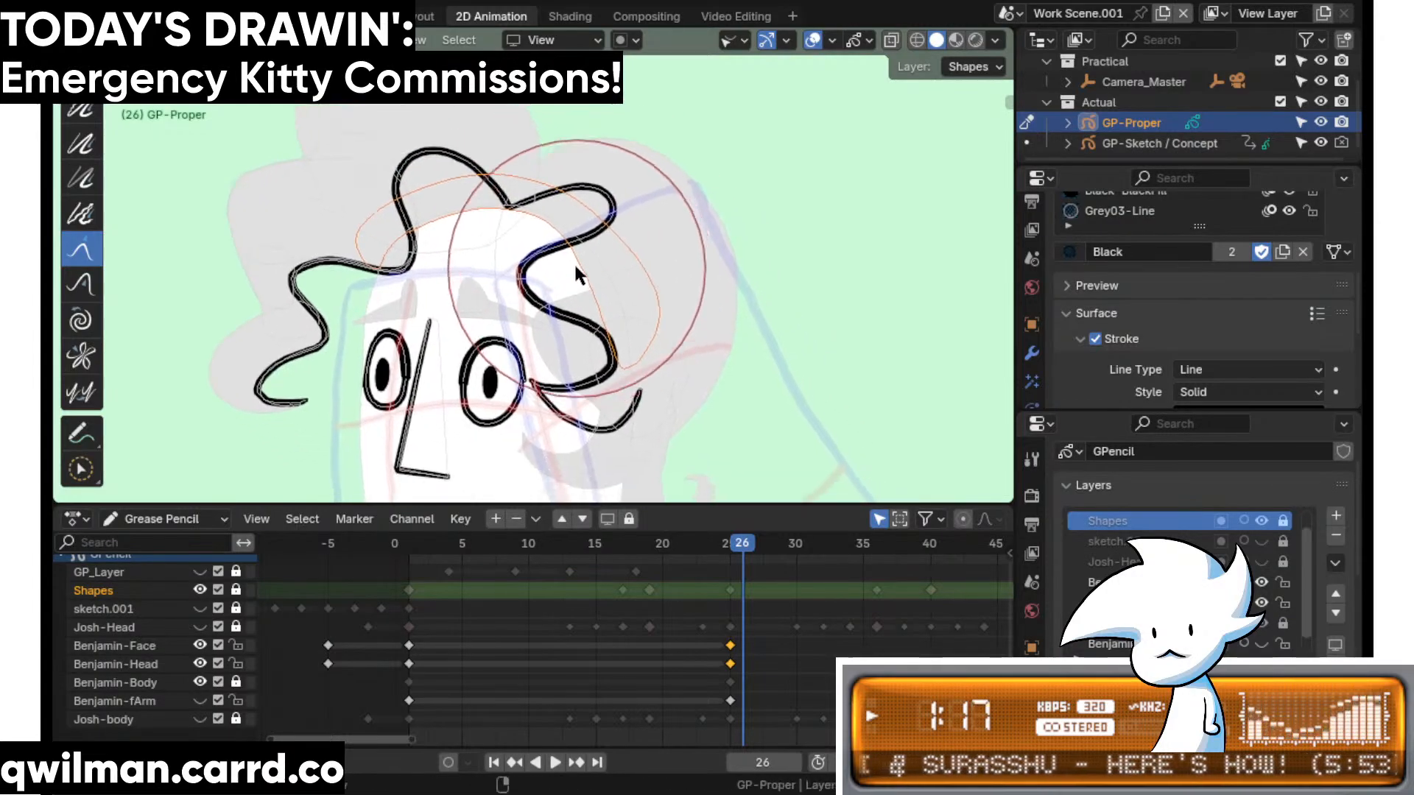
# - Select the two curl fills behind the lock beside the near eye and shift them onto the curl's outline with the Grab brush
pyautogui.scroll(3, 690, 316)
pyautogui.press('q')
pyautogui.click(717, 314)
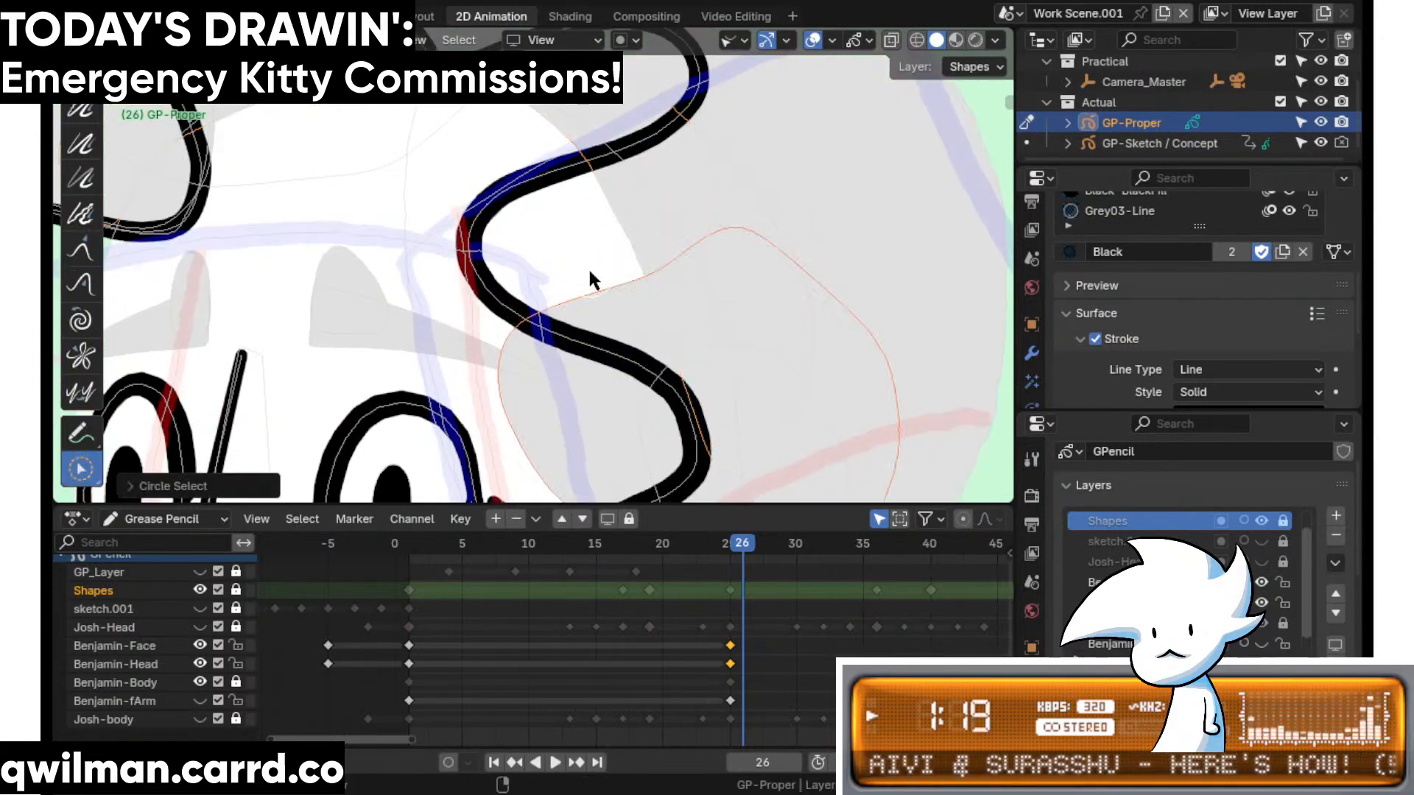
pyautogui.keyDown('shift'); pyautogui.moveTo(589, 269); pyautogui.dragTo(521, 433, button='middle'); pyautogui.keyUp('shift')
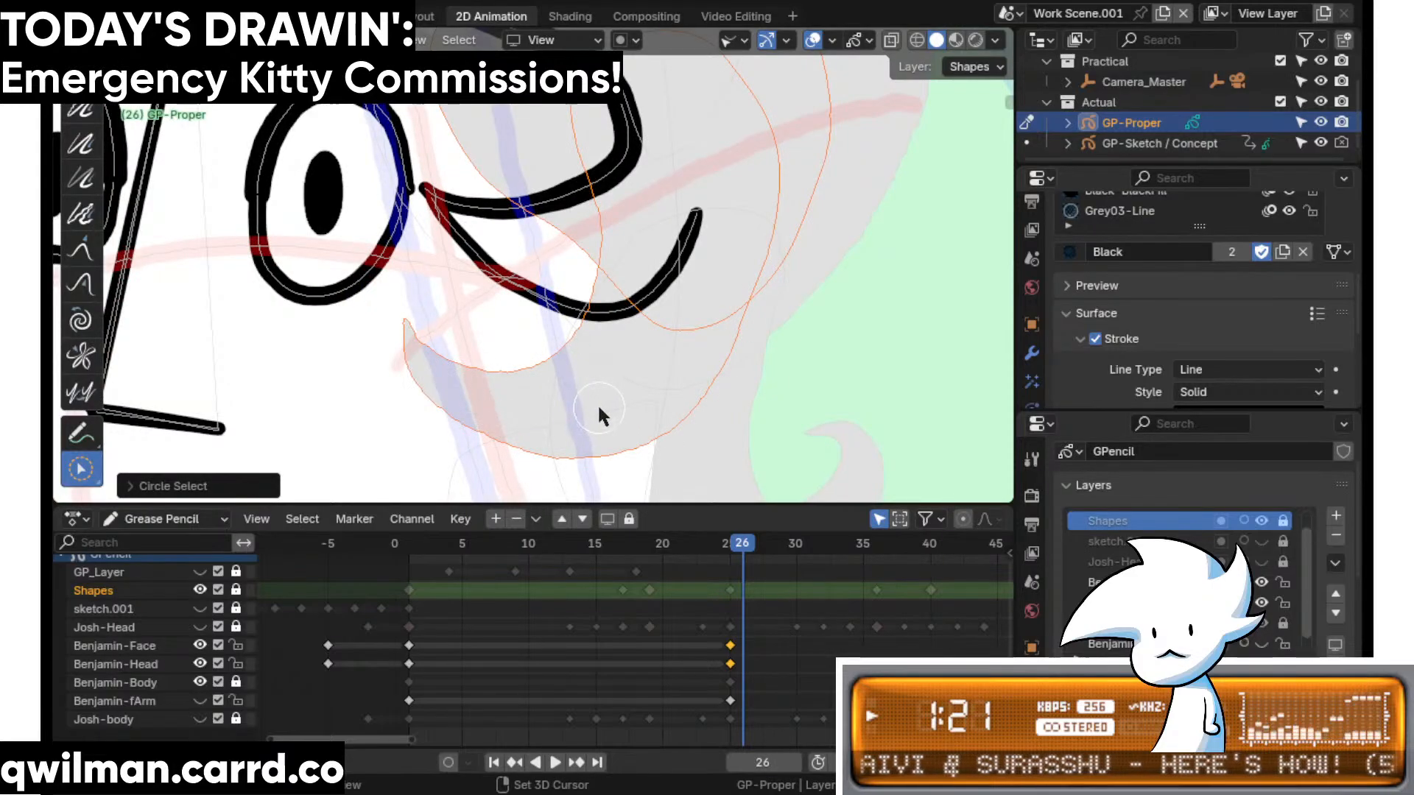
pyautogui.scroll(-6, 599, 346)
pyautogui.hotkey('shift', 'space')
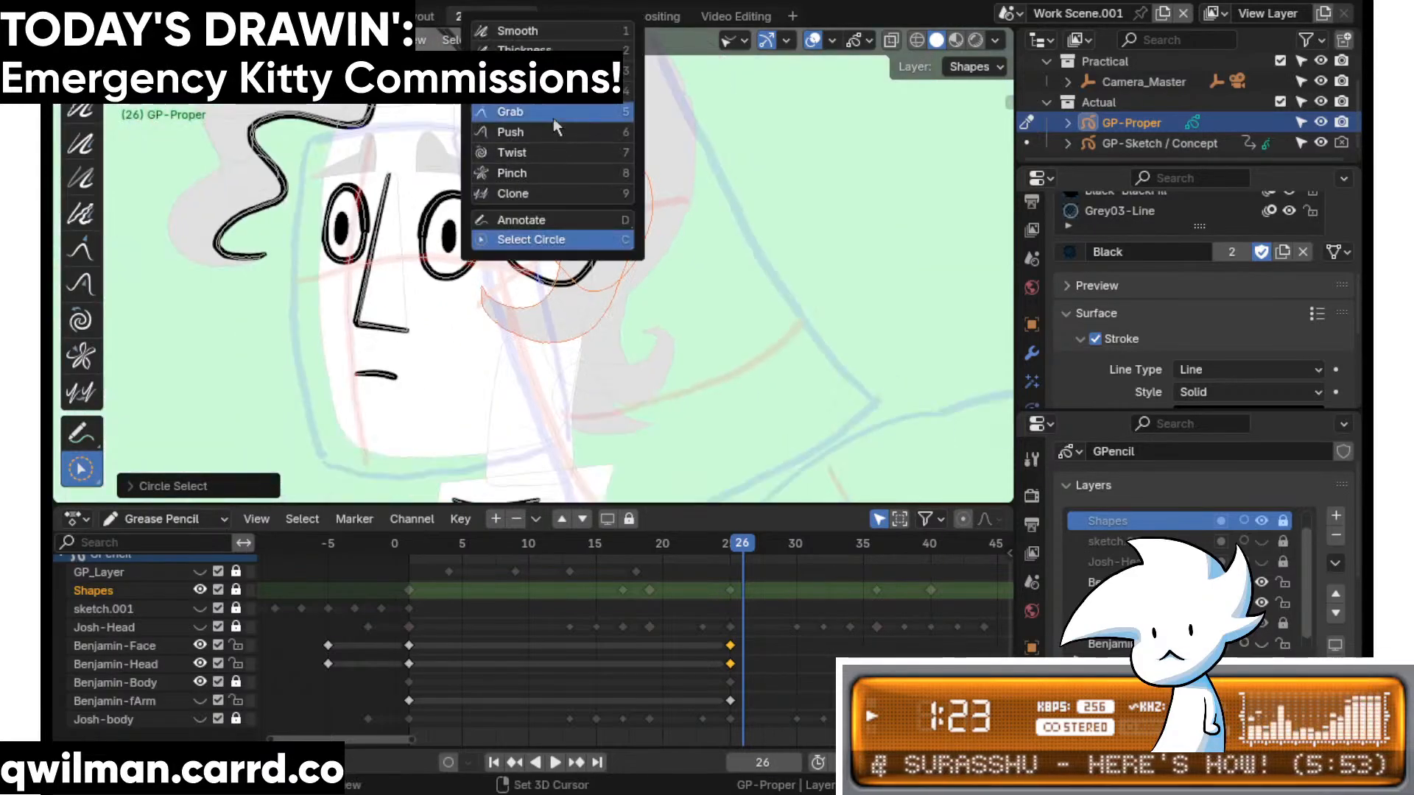
pyautogui.click(554, 118)
pyautogui.scroll(-6, 549, 251)
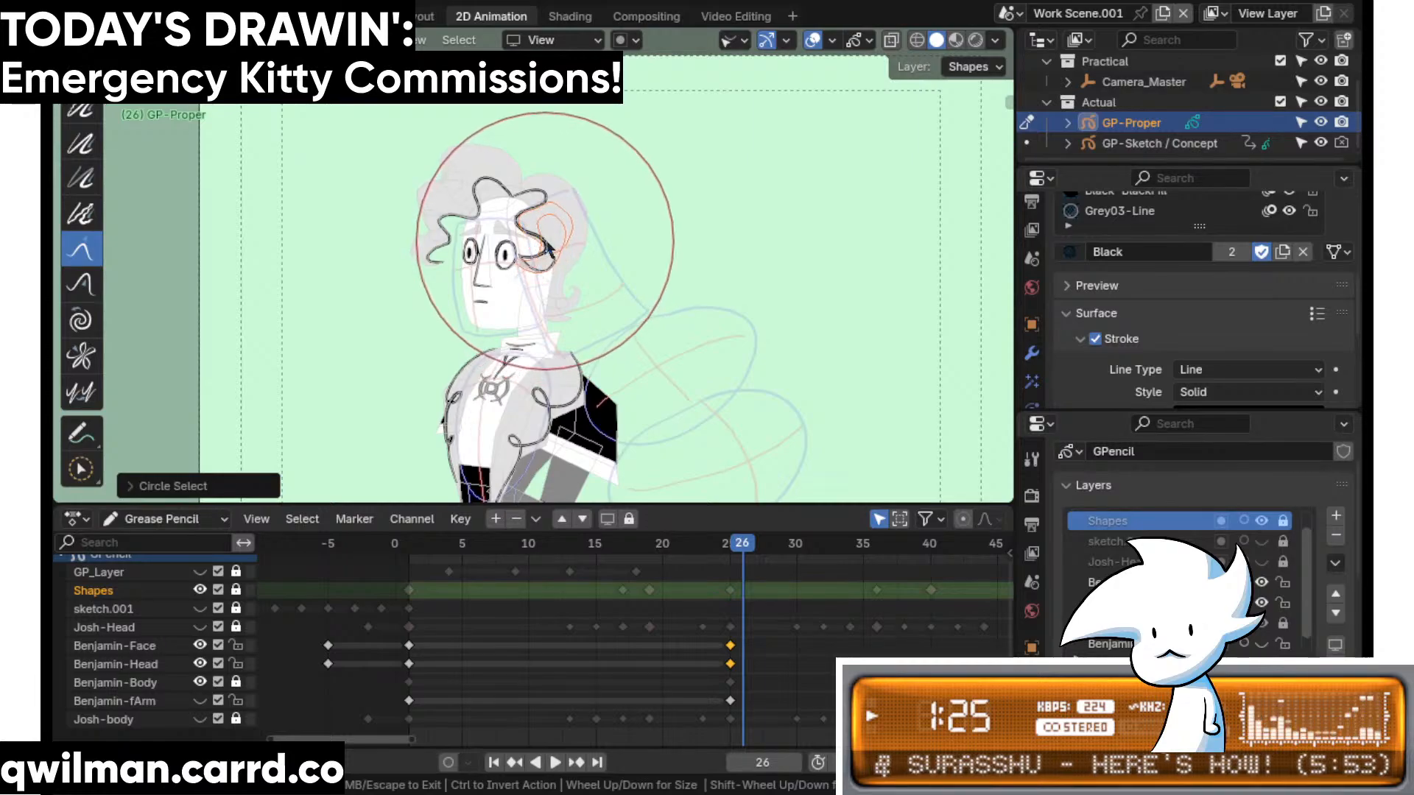
pyautogui.scroll(3, 567, 261)
pyautogui.scroll(3, 567, 254)
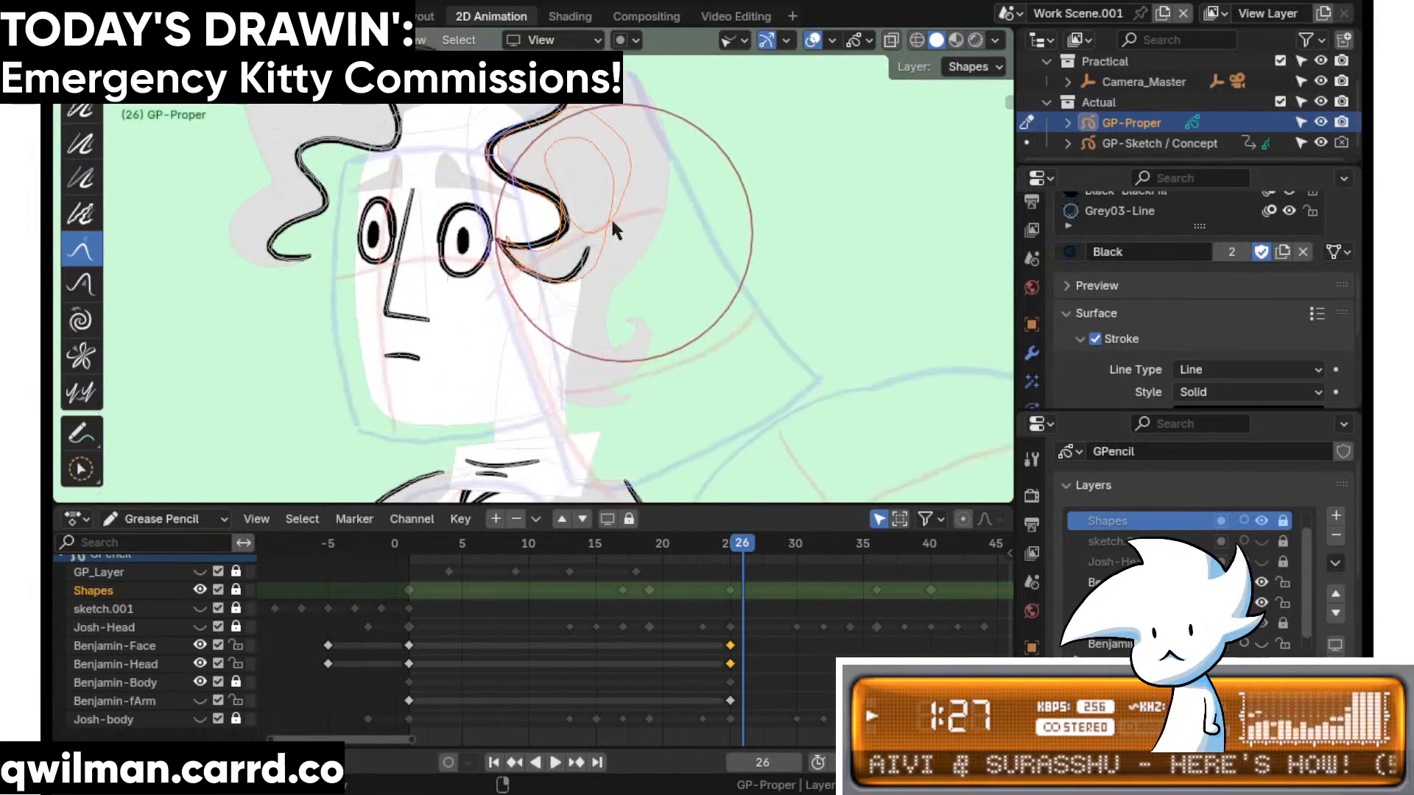
pyautogui.keyDown('shift'); pyautogui.moveTo(516, 147); pyautogui.dragTo(508, 211, button='middle'); pyautogui.keyUp('shift')
pyautogui.moveTo(509, 209); pyautogui.dragTo(482, 219)
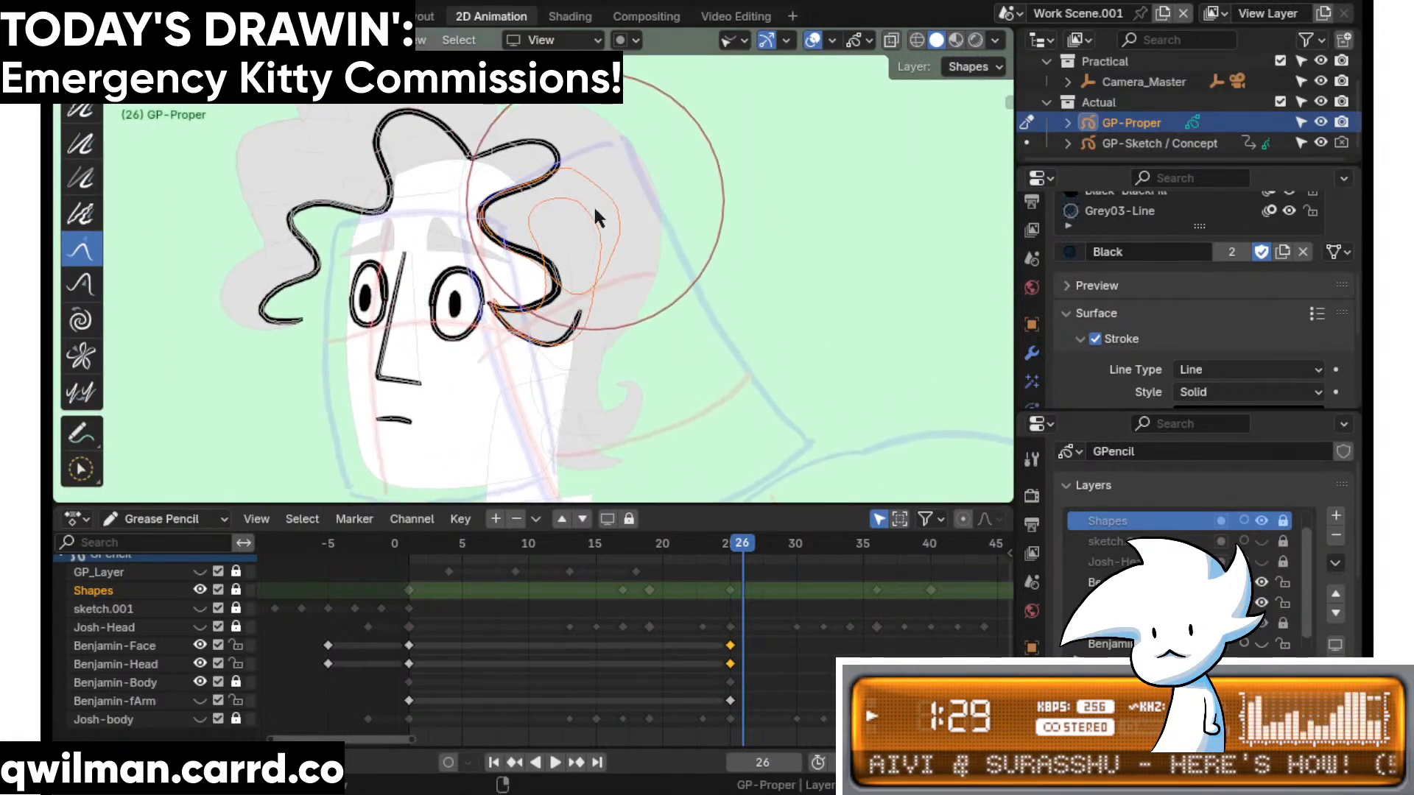
# - Select only the outer curl fill and reshape its lower end with the Grab brush to follow the hooked outline beside the near eye
pyautogui.scroll(3, 619, 273)
pyautogui.press('q')
pyautogui.click(545, 239)
pyautogui.scroll(2, 506, 210)
pyautogui.click(507, 213)
pyautogui.hotkey('shift', 'space')
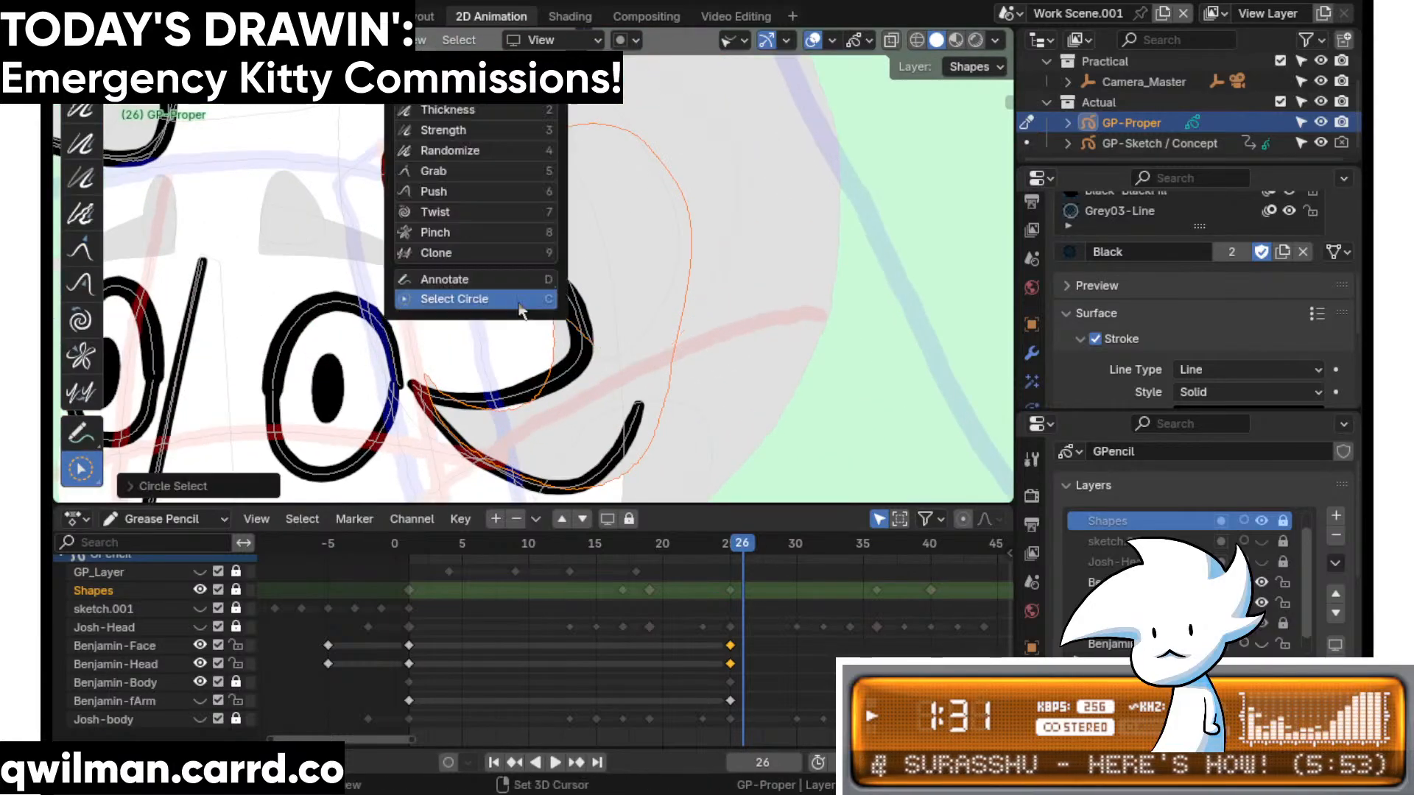
pyautogui.click(446, 175)
pyautogui.scroll(-1, 462, 280)
pyautogui.moveTo(462, 282); pyautogui.dragTo(438, 313)
pyautogui.moveTo(540, 359)
pyautogui.mouseDown()
pyautogui.moveTo(567, 323)
pyautogui.moveTo(577, 337)
pyautogui.mouseUp()
pyautogui.keyDown('shift'); pyautogui.moveTo(587, 398); pyautogui.dragTo(582, 332, button='middle'); pyautogui.keyUp('shift')
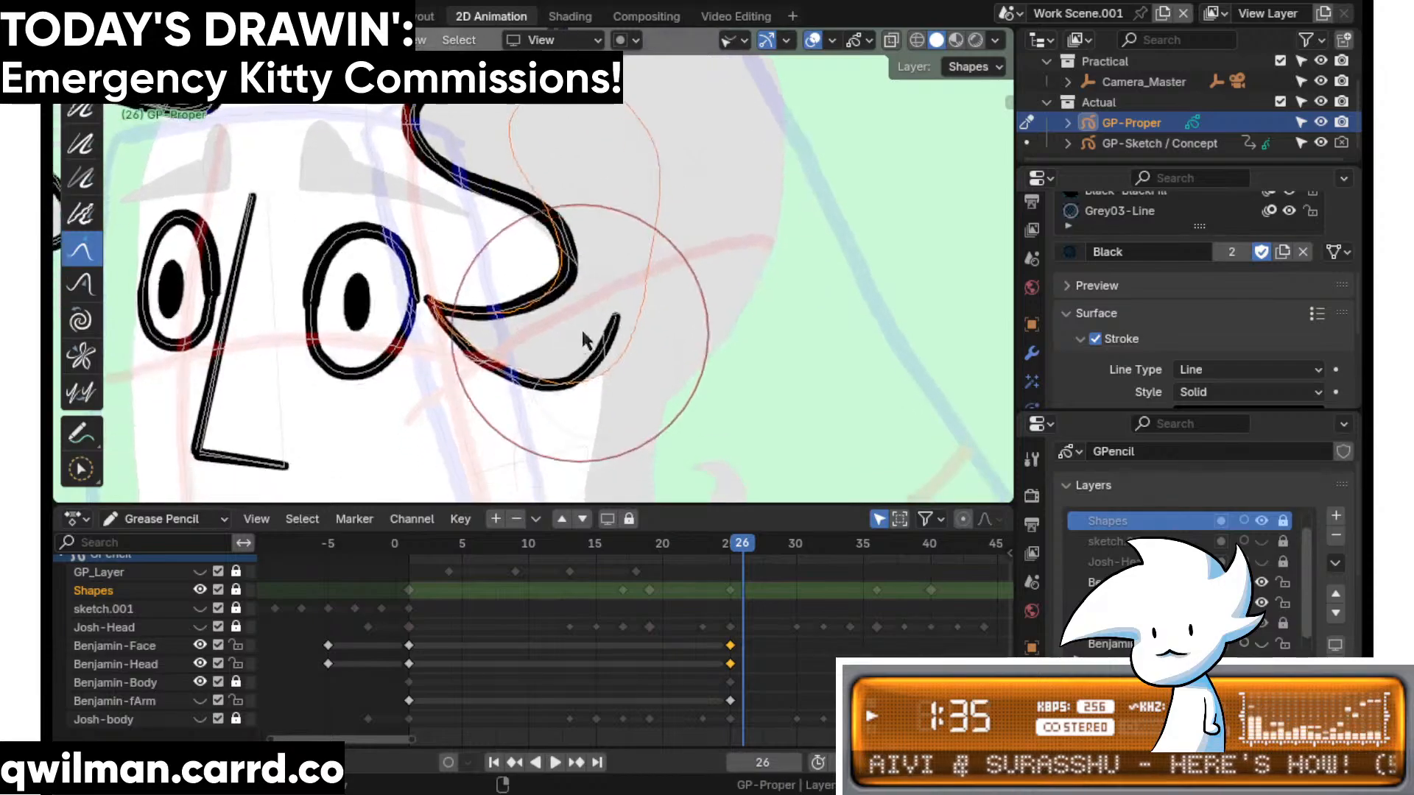
pyautogui.moveTo(571, 379)
pyautogui.mouseDown()
pyautogui.moveTo(544, 385)
pyautogui.moveTo(538, 359)
pyautogui.moveTo(581, 257)
pyautogui.mouseUp()
# - Select only the inner oval curl fill and fit its edge behind the wavy lock outline with the Grab brush
pyautogui.hotkey('shift', 'space')
pyautogui.click(479, 243)
pyautogui.keyDown('shift'); pyautogui.moveTo(519, 259); pyautogui.dragTo(571, 336, button='middle'); pyautogui.keyUp('shift')
pyautogui.scroll(2, 571, 338)
pyautogui.hotkey('shift', 'space')
pyautogui.press('c')
pyautogui.click(597, 318)
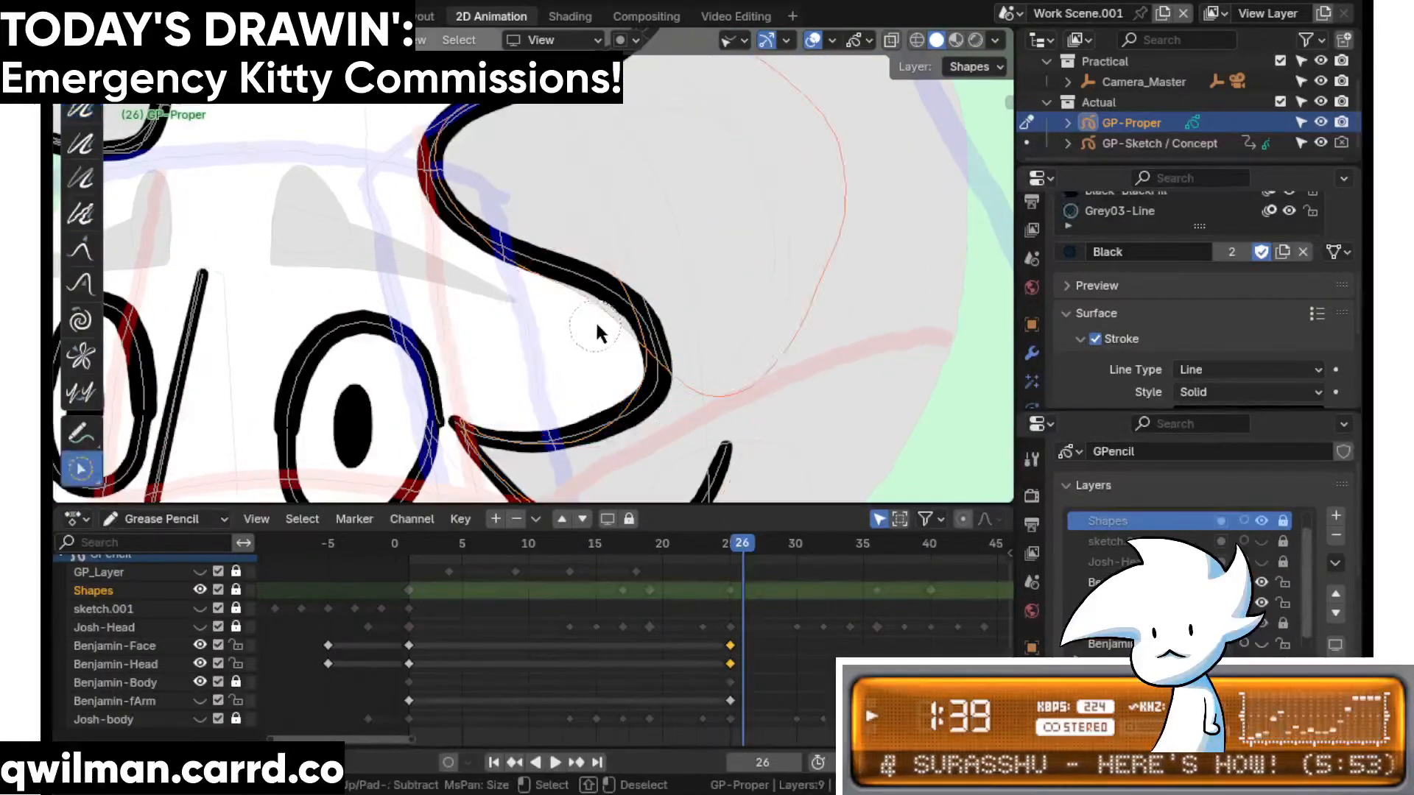
pyautogui.hotkey('shift', 'space')
pyautogui.click(516, 188)
pyautogui.scroll(-5, 515, 243)
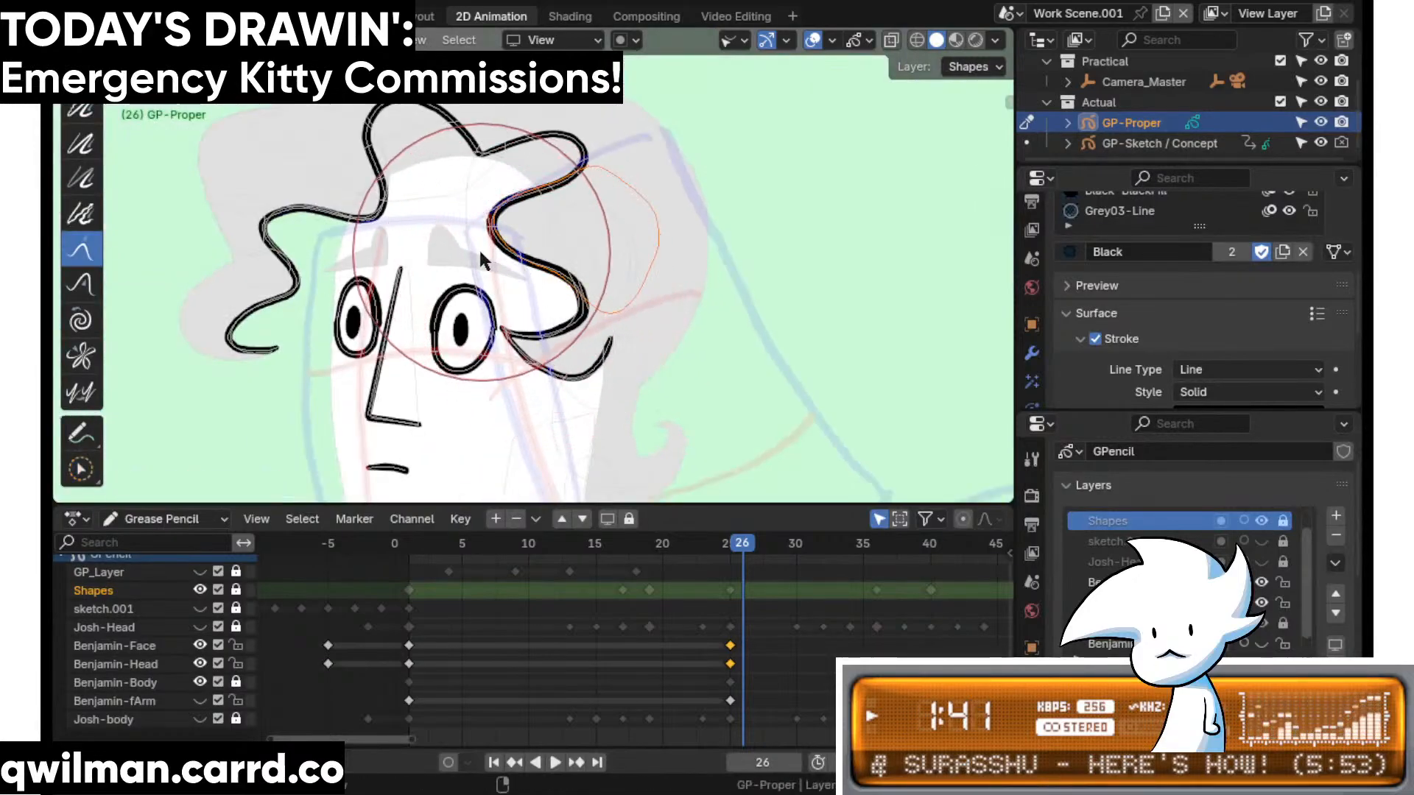
pyautogui.scroll(-3, 585, 291)
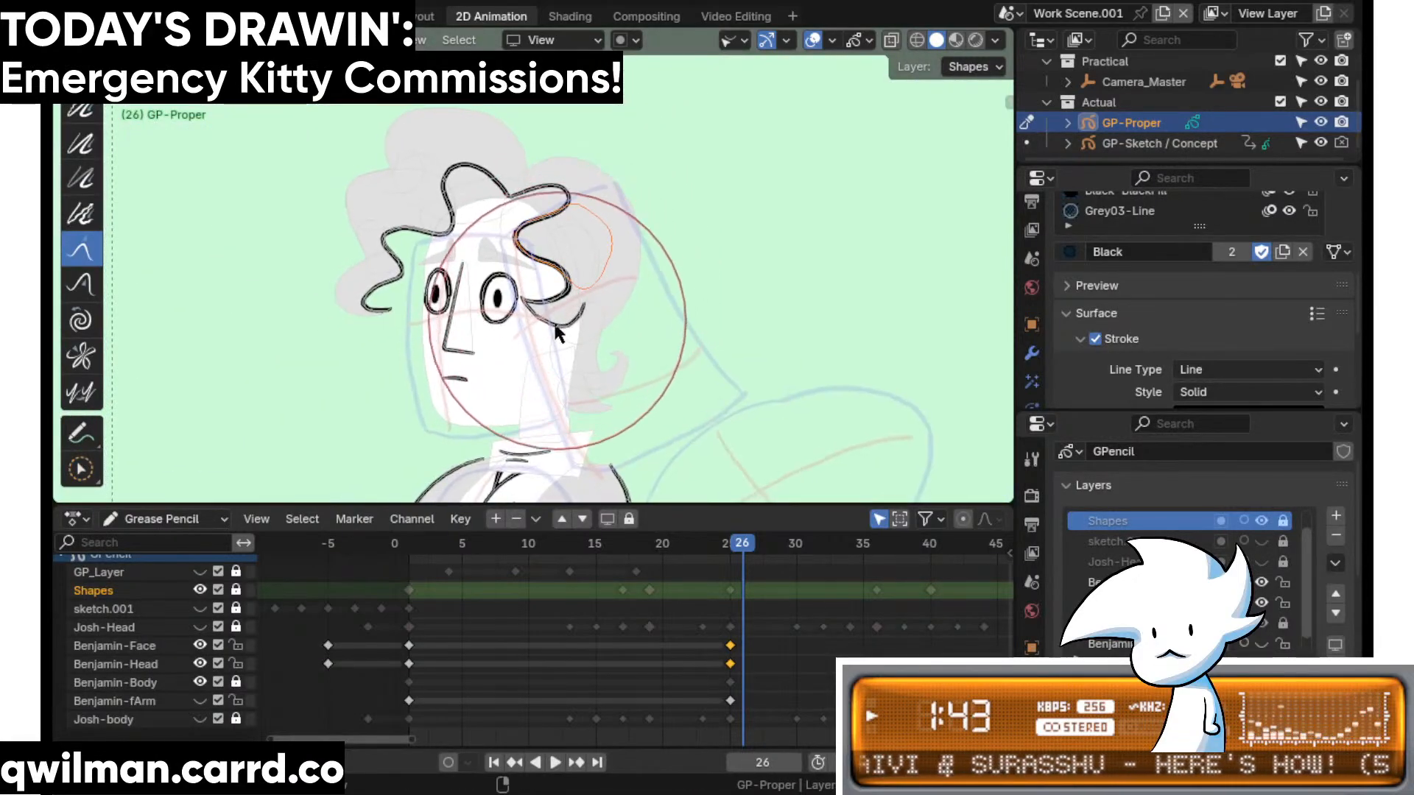
# - Select the near eyebrow's fill shapes and bend them into an arch with the Grab brush
pyautogui.scroll(5, 529, 356)
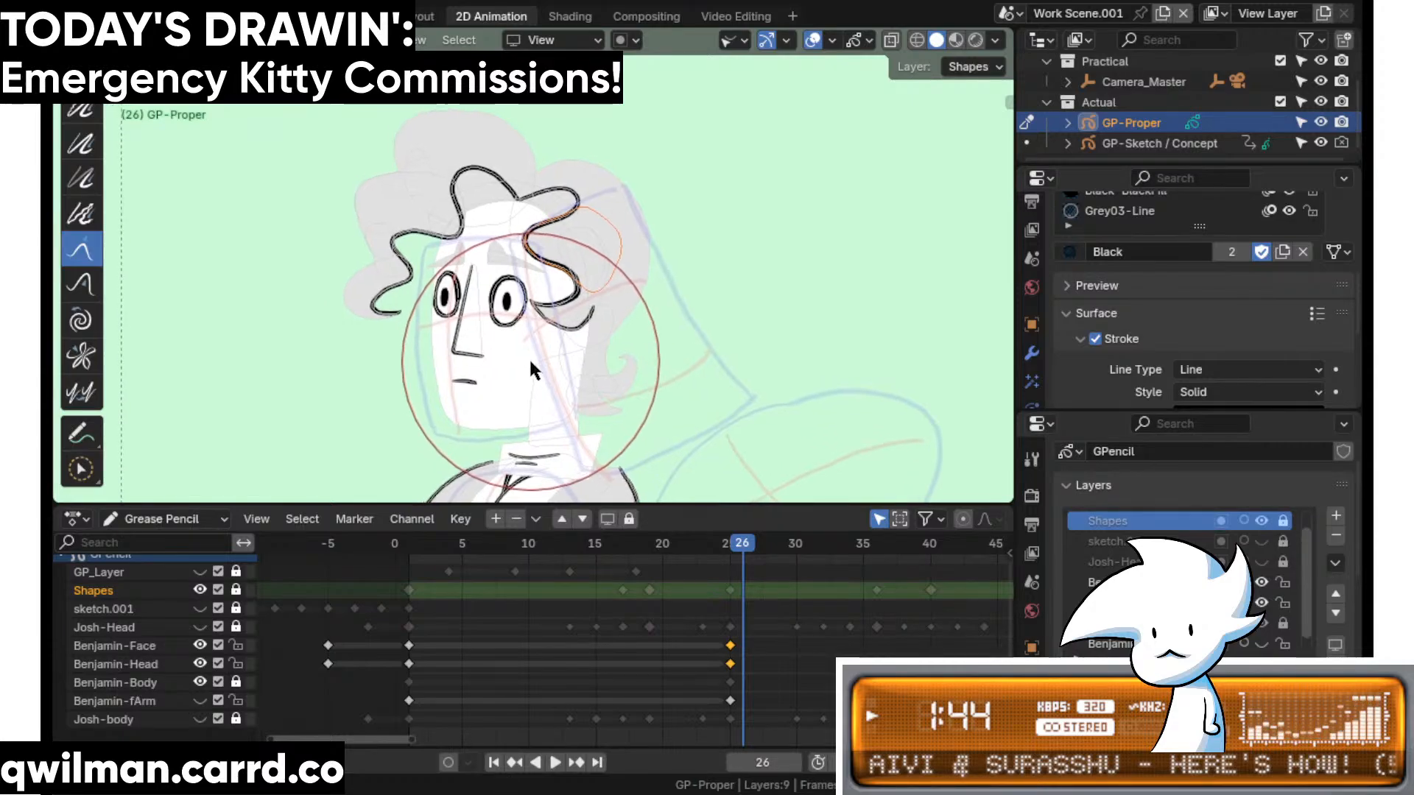
pyautogui.press('q')
pyautogui.click(554, 324)
pyautogui.scroll(2, 516, 342)
pyautogui.click(517, 342)
pyautogui.scroll(-2, 565, 298)
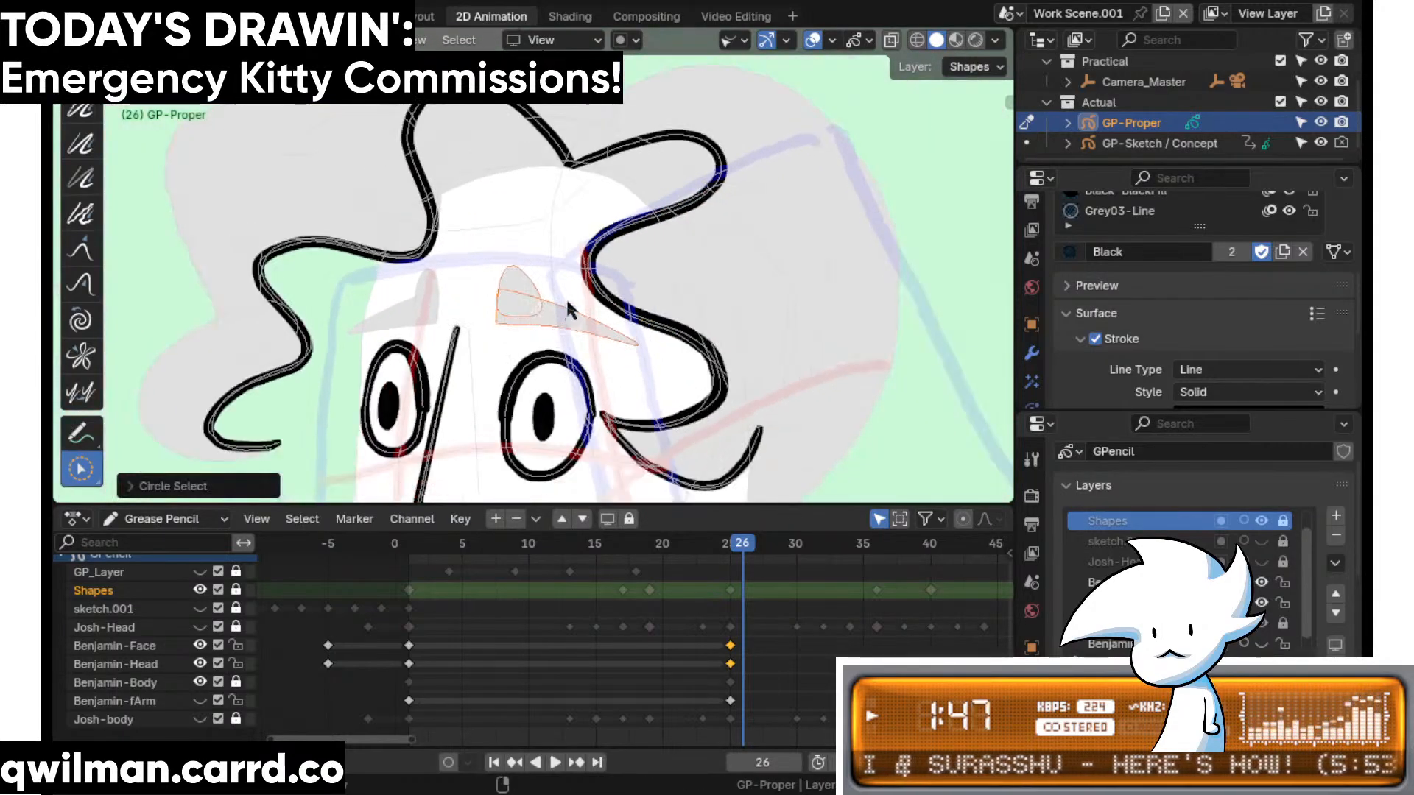
pyautogui.hotkey('shift', 'space')
pyautogui.click(516, 174)
pyautogui.scroll(1, 570, 301)
pyautogui.moveTo(568, 299); pyautogui.dragTo(524, 307)
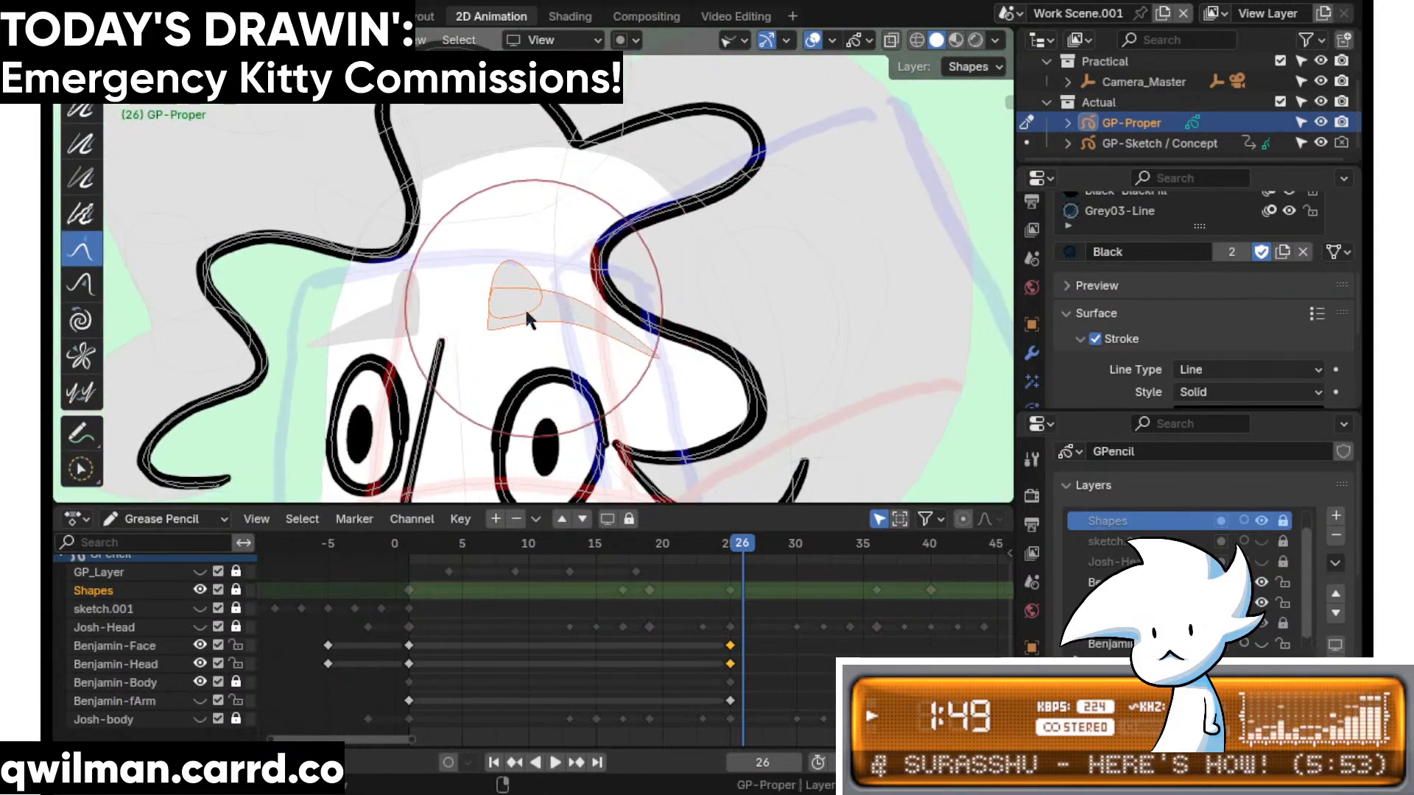
pyautogui.keyDown('shift'); pyautogui.moveTo(429, 320); pyautogui.dragTo(589, 342, button='middle'); pyautogui.keyUp('shift')
# - Select the far eyebrow's fill shapes and raise them into a matching arch with the Grab brush
pyautogui.scroll(2, 586, 342)
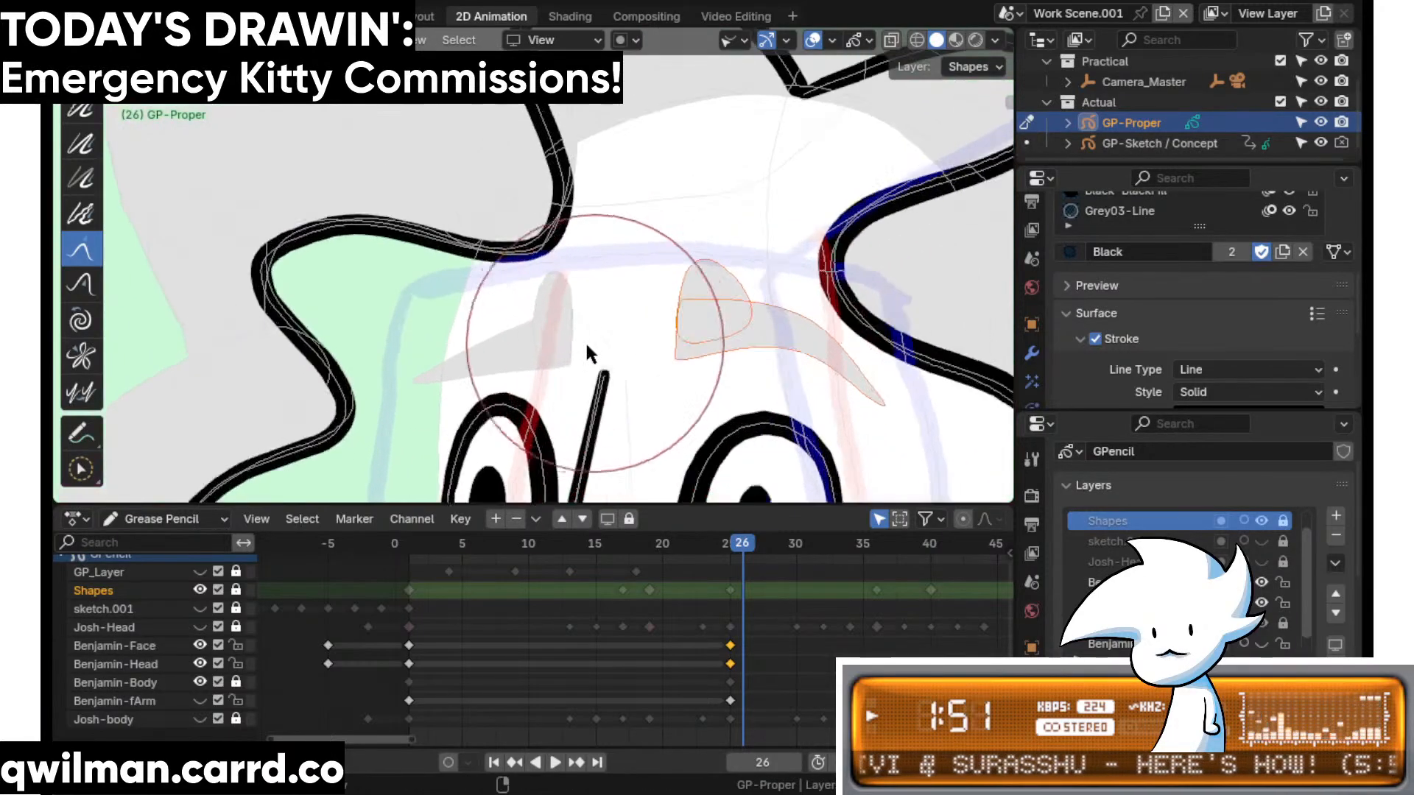
pyautogui.hotkey('shift', 'space')
pyautogui.click(538, 473)
pyautogui.click(546, 351)
pyautogui.hotkey('shift', 'space')
pyautogui.click(480, 219)
pyautogui.scroll(-1, 507, 321)
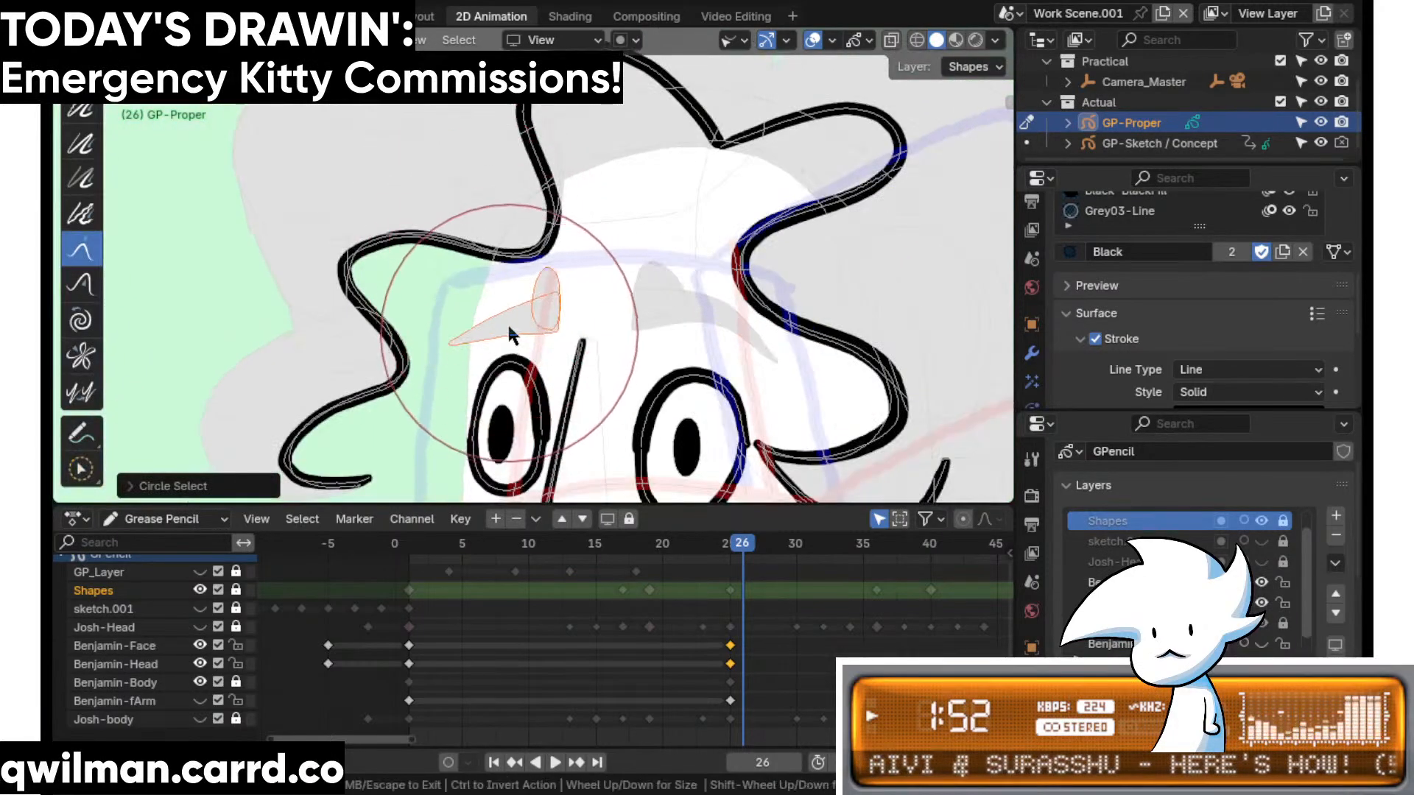
pyautogui.moveTo(489, 344); pyautogui.dragTo(489, 321)
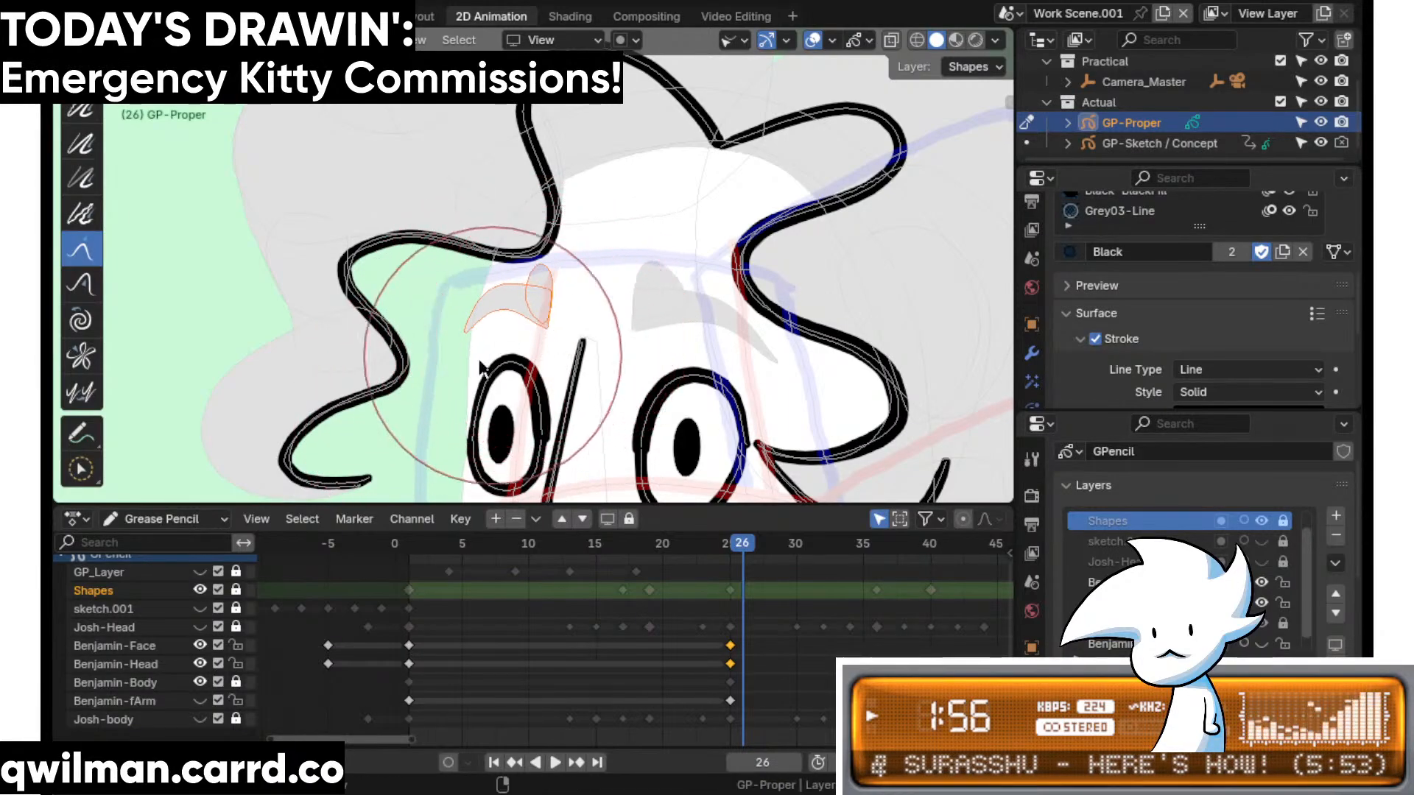
pyautogui.moveTo(458, 372); pyautogui.dragTo(464, 379)
# - Reselect the near eyebrow's fill shapes without the face fill, refine their arch with the Grab brush, and save the file
pyautogui.keyDown('shift'); pyautogui.moveTo(693, 343); pyautogui.dragTo(571, 315, button='middle'); pyautogui.keyUp('shift')
pyautogui.scroll(2, 572, 315)
pyautogui.press('c')
pyautogui.click(555, 263)
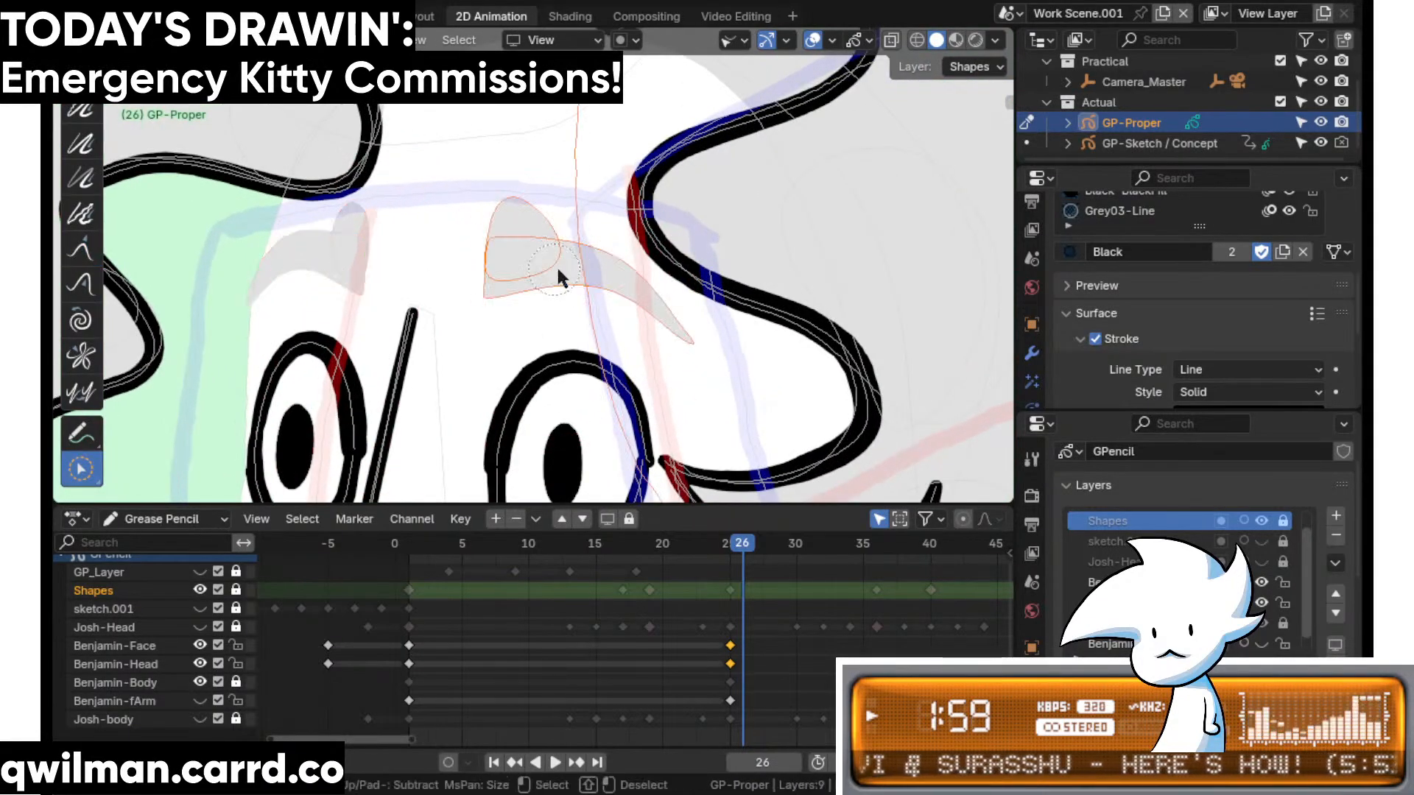
pyautogui.hotkey('shift', 'space')
pyautogui.click(557, 242)
pyautogui.press('q')
pyautogui.press('Escape')
pyautogui.press('Tab')
pyautogui.press('q')
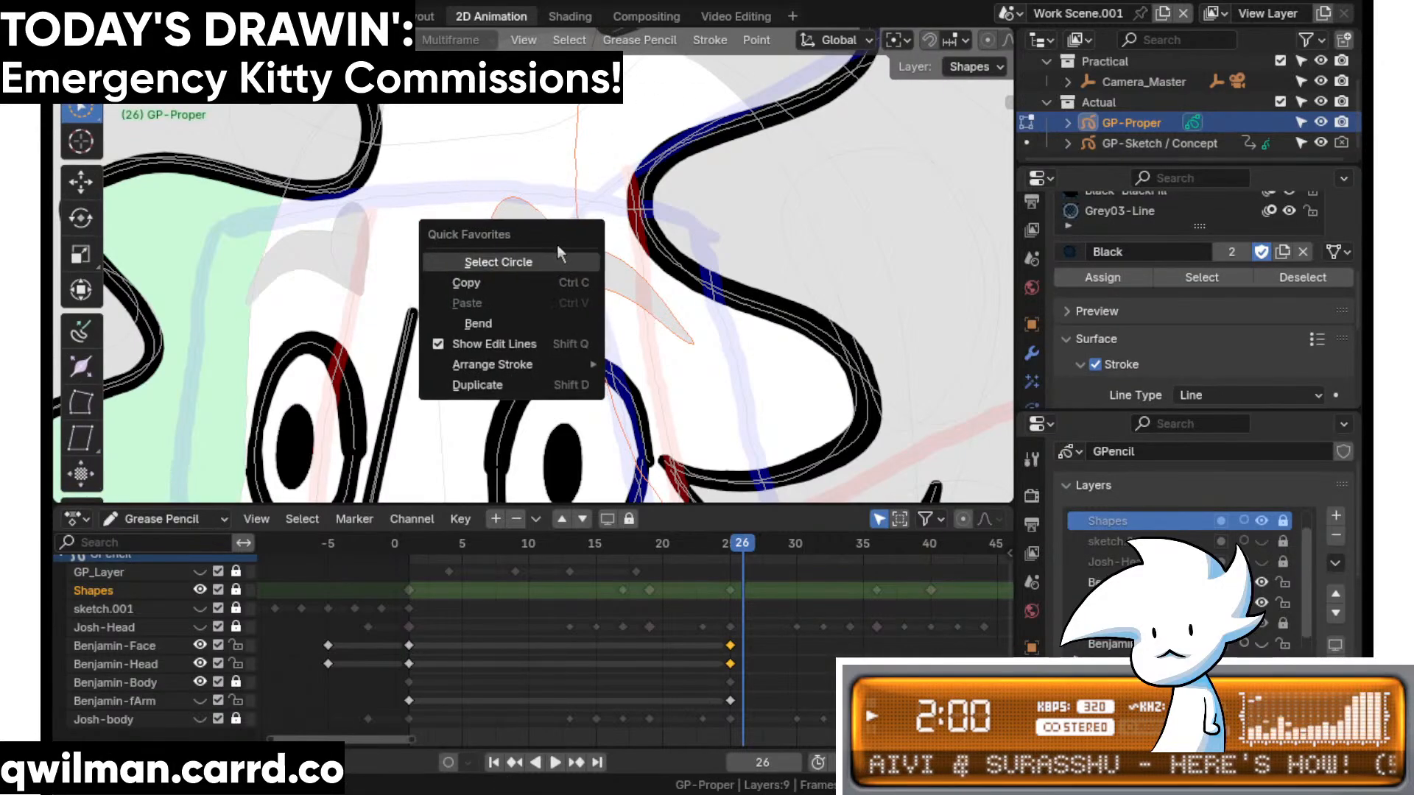
pyautogui.press('Escape')
pyautogui.press('Tab')
pyautogui.hotkey('shift', 'space')
pyautogui.click(517, 147)
pyautogui.scroll(-4, 546, 243)
pyautogui.moveTo(565, 278); pyautogui.dragTo(518, 268)
pyautogui.moveTo(605, 317)
pyautogui.mouseDown()
pyautogui.moveTo(608, 374)
pyautogui.moveTo(524, 359)
pyautogui.mouseUp()
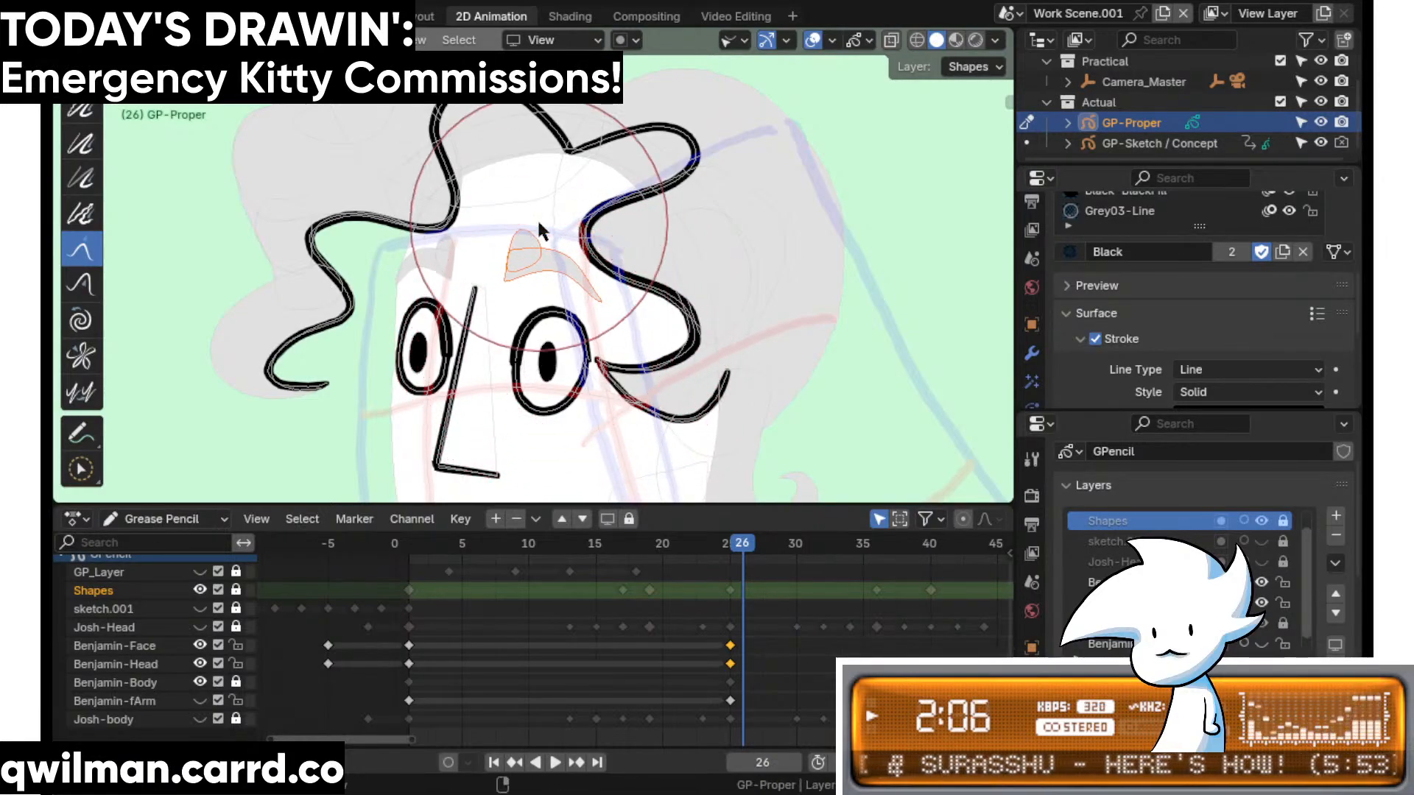
pyautogui.hotkey('ctrl', 's')
# - Select the far eye's upper outline stroke and pull its ends down over the lower outline with the Grab brush
pyautogui.keyDown('shift'); pyautogui.moveTo(536, 215); pyautogui.dragTo(639, 150, button='middle'); pyautogui.keyUp('shift')
pyautogui.press('Tab')
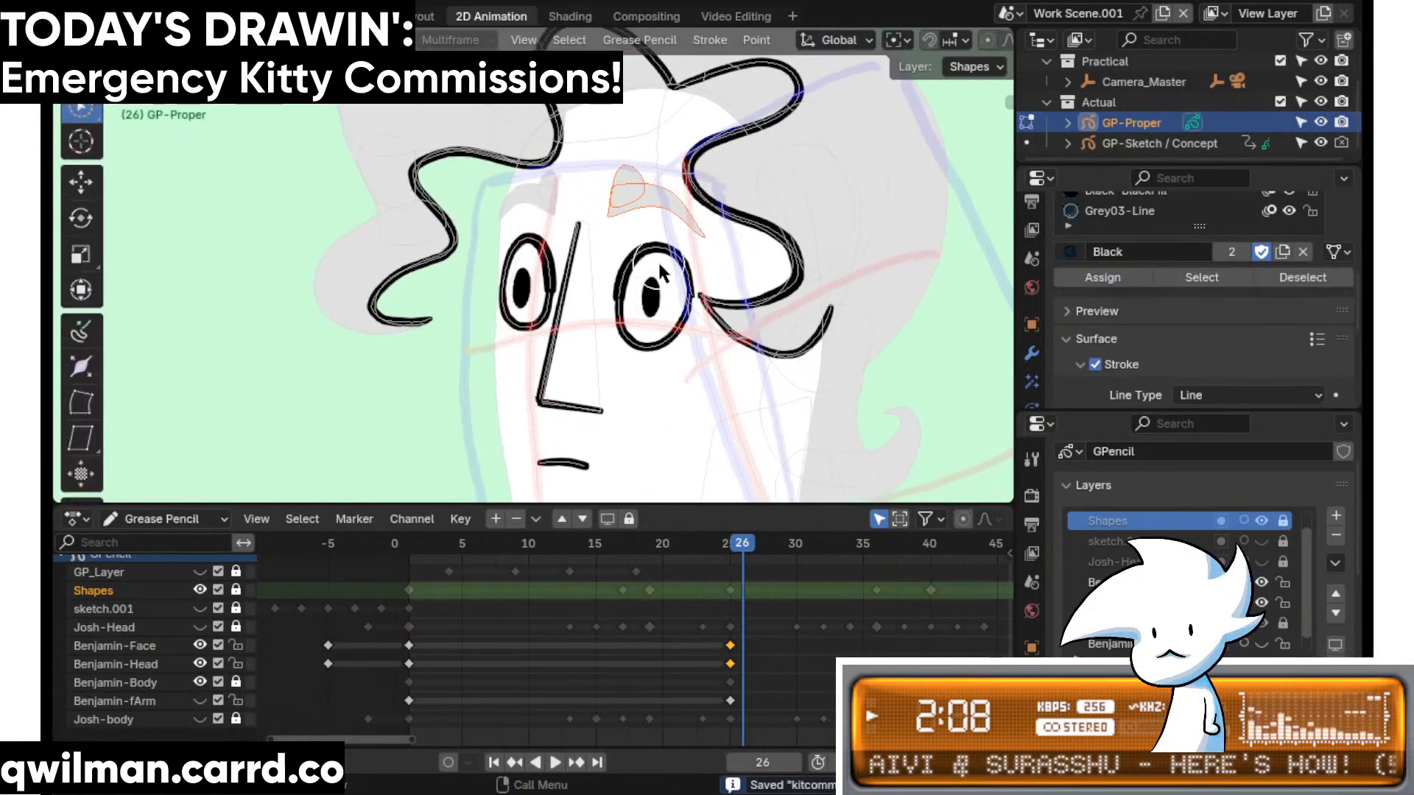
pyautogui.click(657, 260)
pyautogui.scroll(6, 655, 266)
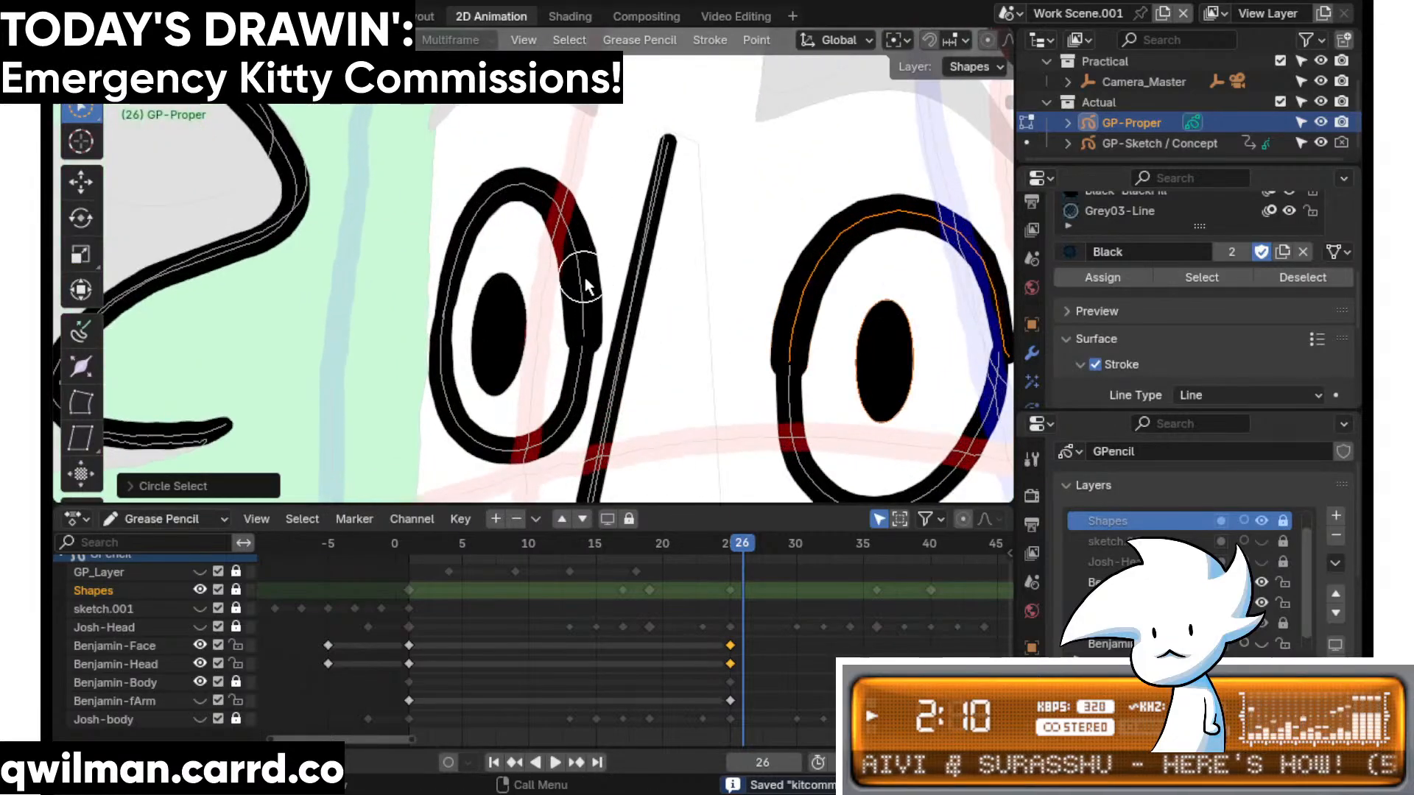
pyautogui.click(585, 278)
pyautogui.press('Tab')
pyautogui.hotkey('shift', 'space')
pyautogui.click(598, 276)
pyautogui.moveTo(598, 330); pyautogui.dragTo(588, 405)
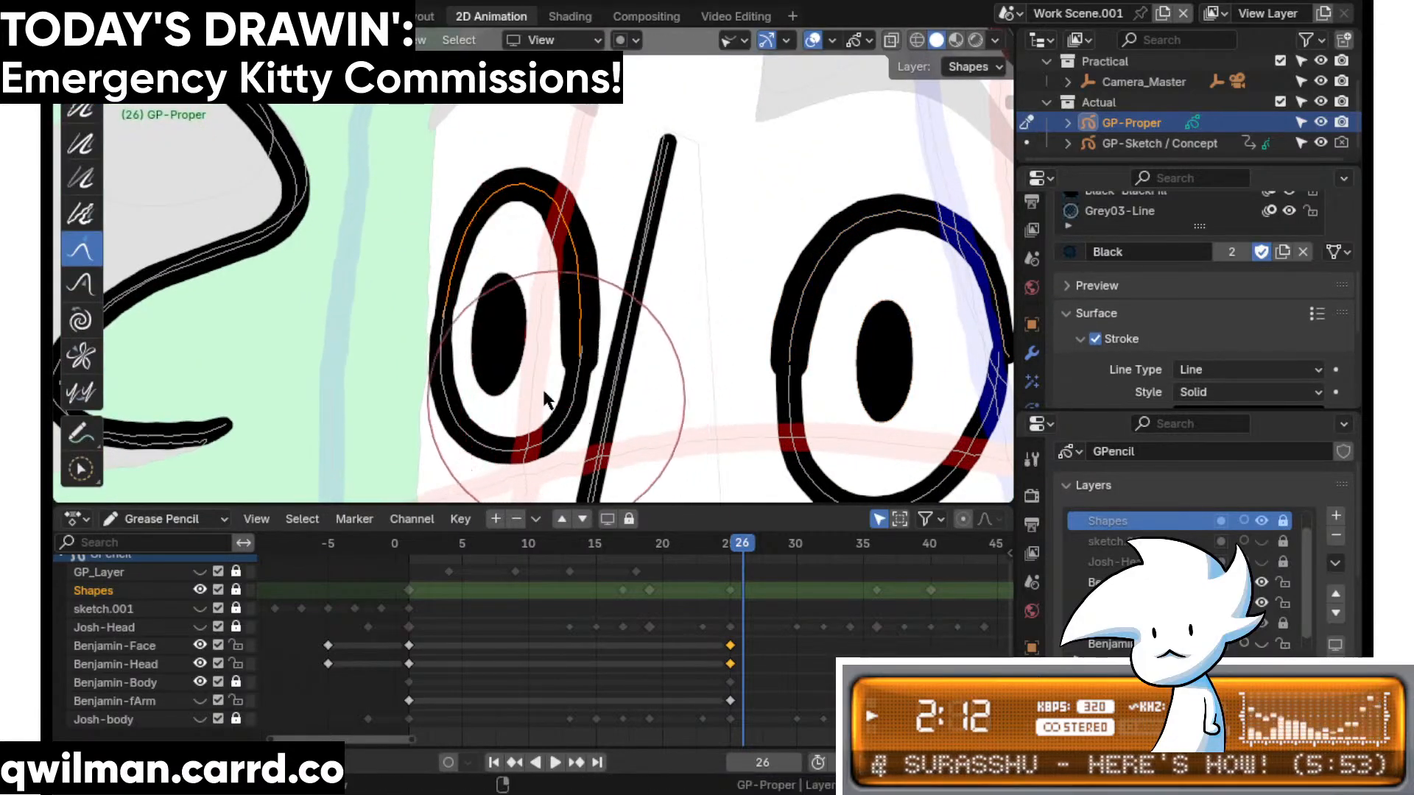
pyautogui.moveTo(404, 346); pyautogui.dragTo(421, 382)
# - Select the near eye's upper outline stroke and pull its inner end down onto the lower outline with the Grab brush
pyautogui.keyDown('shift'); pyautogui.moveTo(840, 290); pyautogui.dragTo(774, 286, button='middle'); pyautogui.keyUp('shift')
pyautogui.press('w')
pyautogui.click(748, 273)
pyautogui.hotkey('shift', 'space')
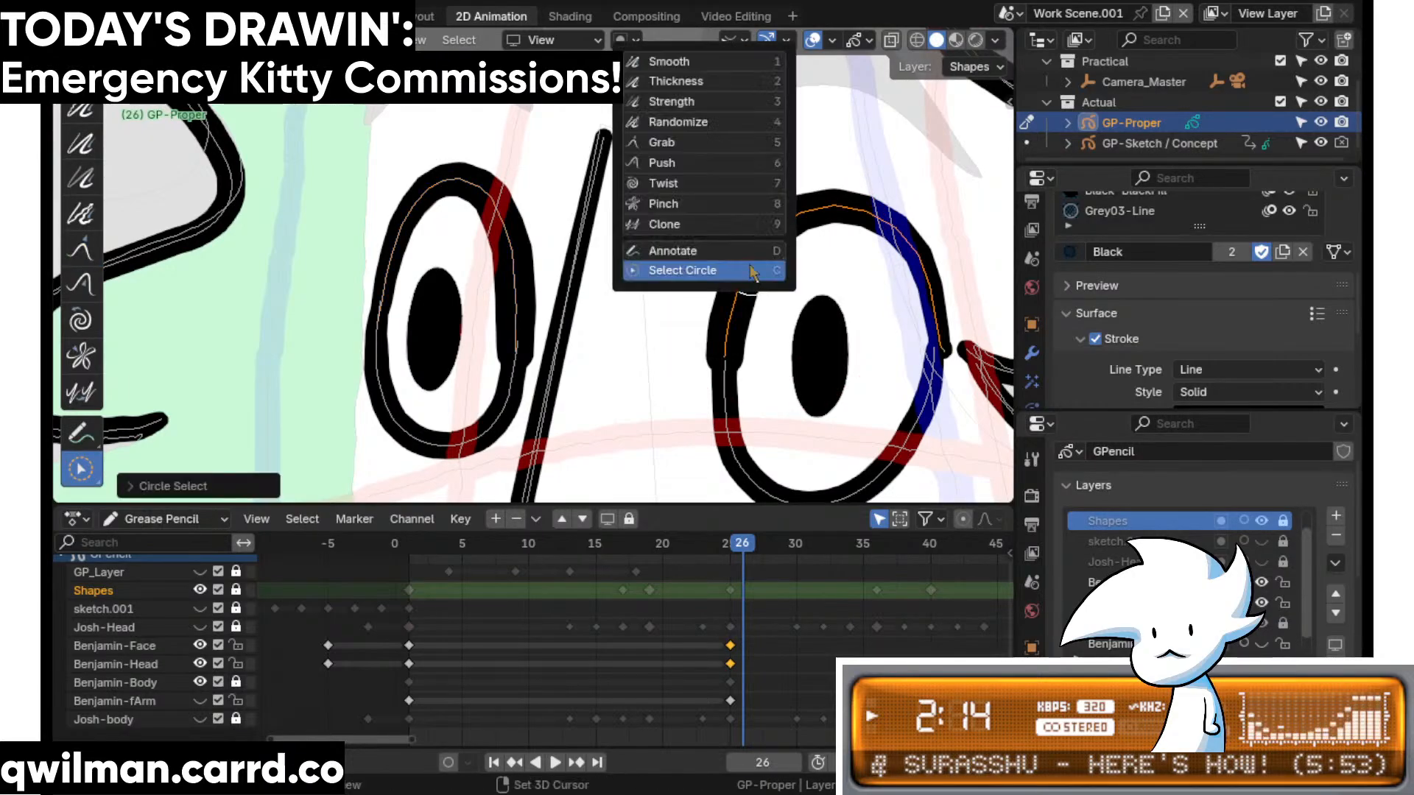
pyautogui.click(691, 142)
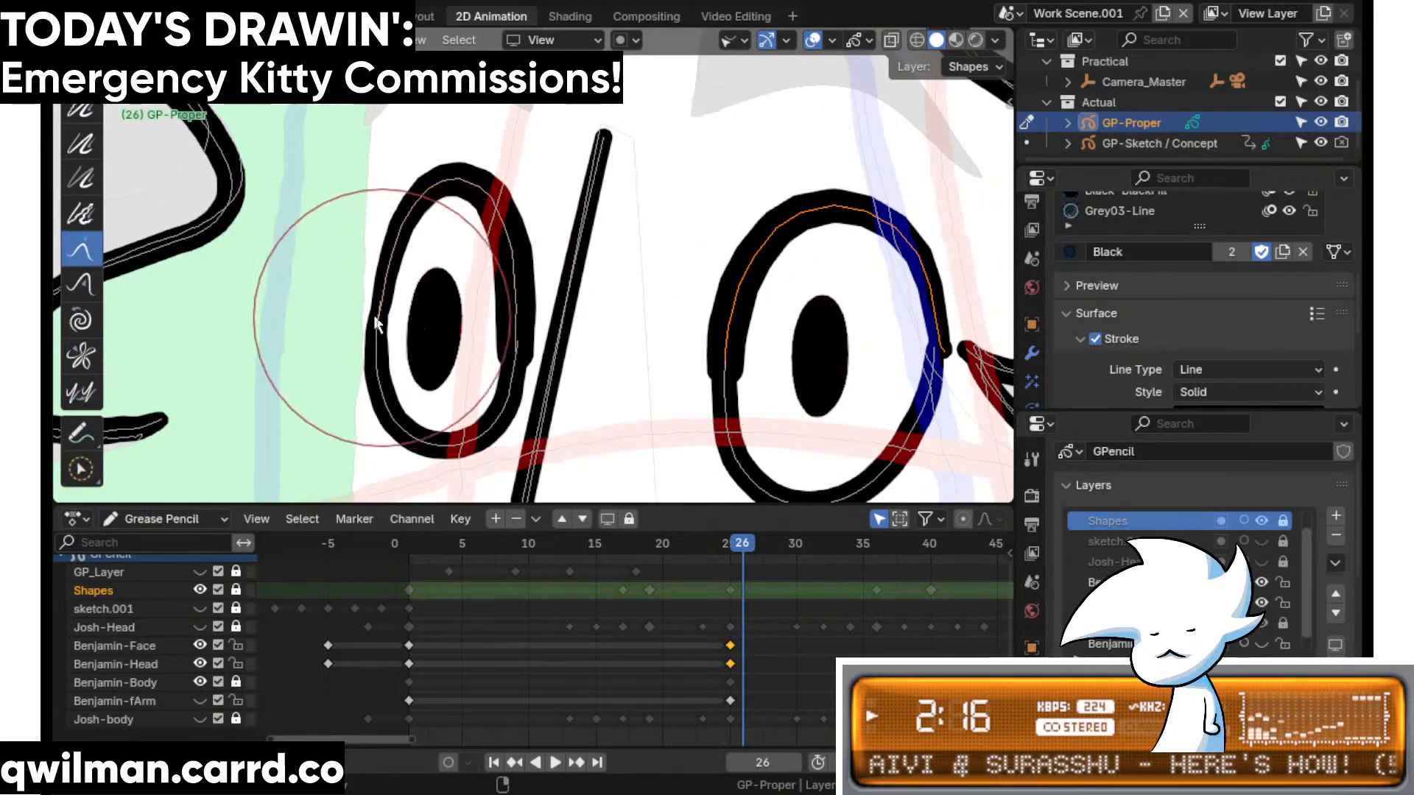
# - Thin the inner end of the near eye's upper outline with the Thickness brush to blend into the lower stroke
pyautogui.scroll(2, 449, 413)
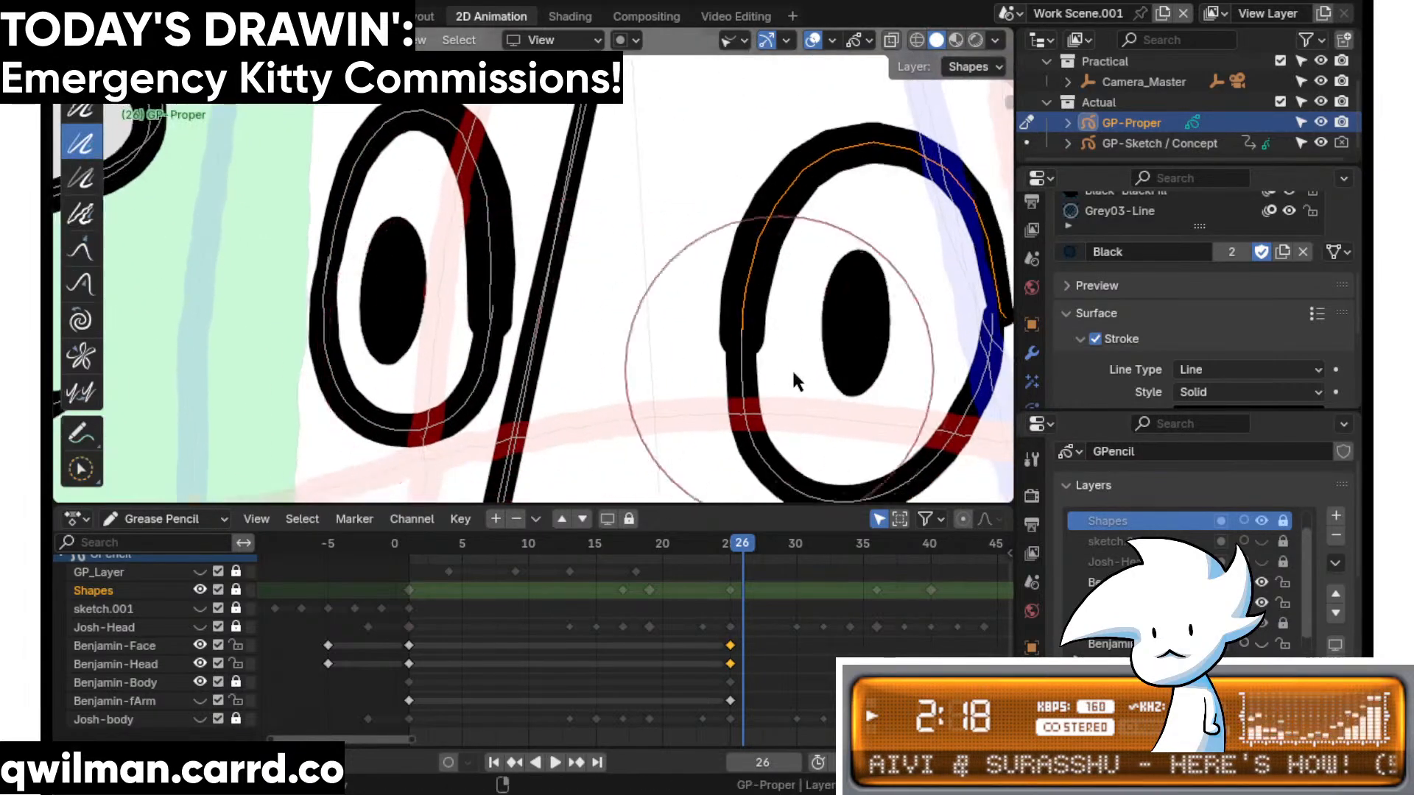
pyautogui.keyDown('ctrl'); pyautogui.moveTo(744, 399); pyautogui.dragTo(748, 366); pyautogui.keyUp('ctrl')
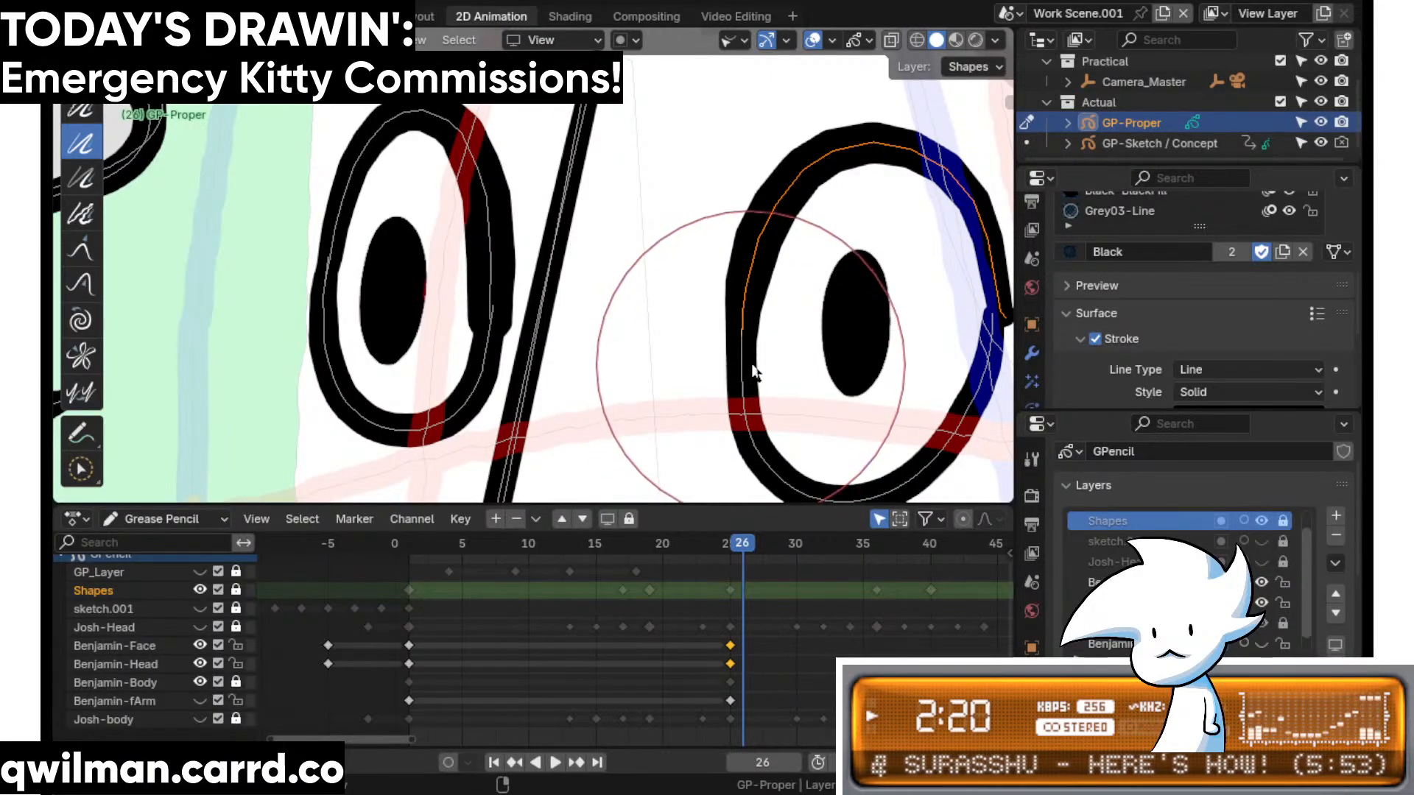
pyautogui.keyDown('shift'); pyautogui.moveTo(740, 353); pyautogui.dragTo(698, 364, button='middle'); pyautogui.keyUp('shift')
pyautogui.keyDown('shift'); pyautogui.moveTo(478, 362); pyautogui.dragTo(537, 344, button='middle'); pyautogui.keyUp('shift')
pyautogui.keyDown('shift'); pyautogui.moveTo(764, 358); pyautogui.dragTo(512, 328, button='middle'); pyautogui.keyUp('shift')
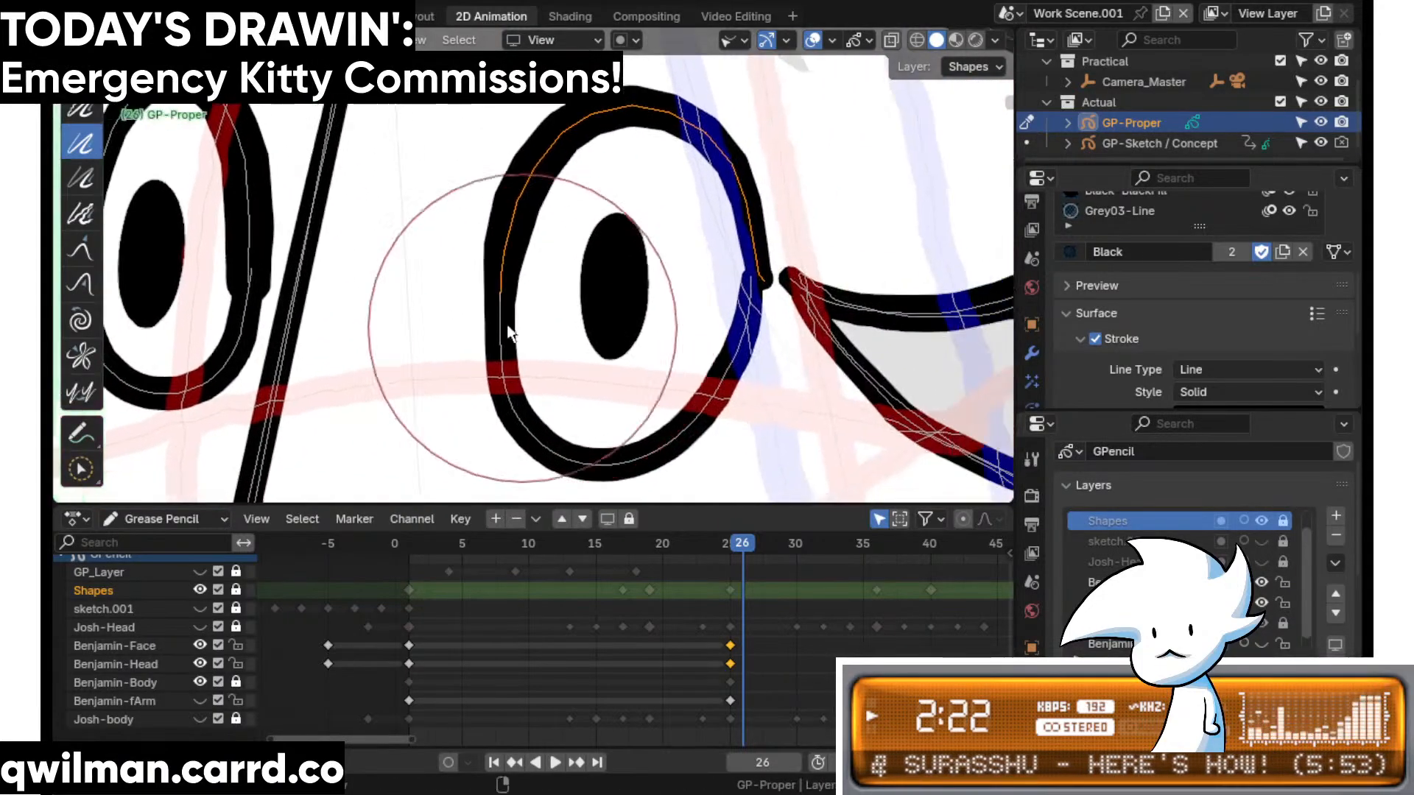
# - Pull the outer end of the near eye's upper outline onto the lower outline with the Grab brush
pyautogui.hotkey('shift', 'space')
pyautogui.click(745, 281)
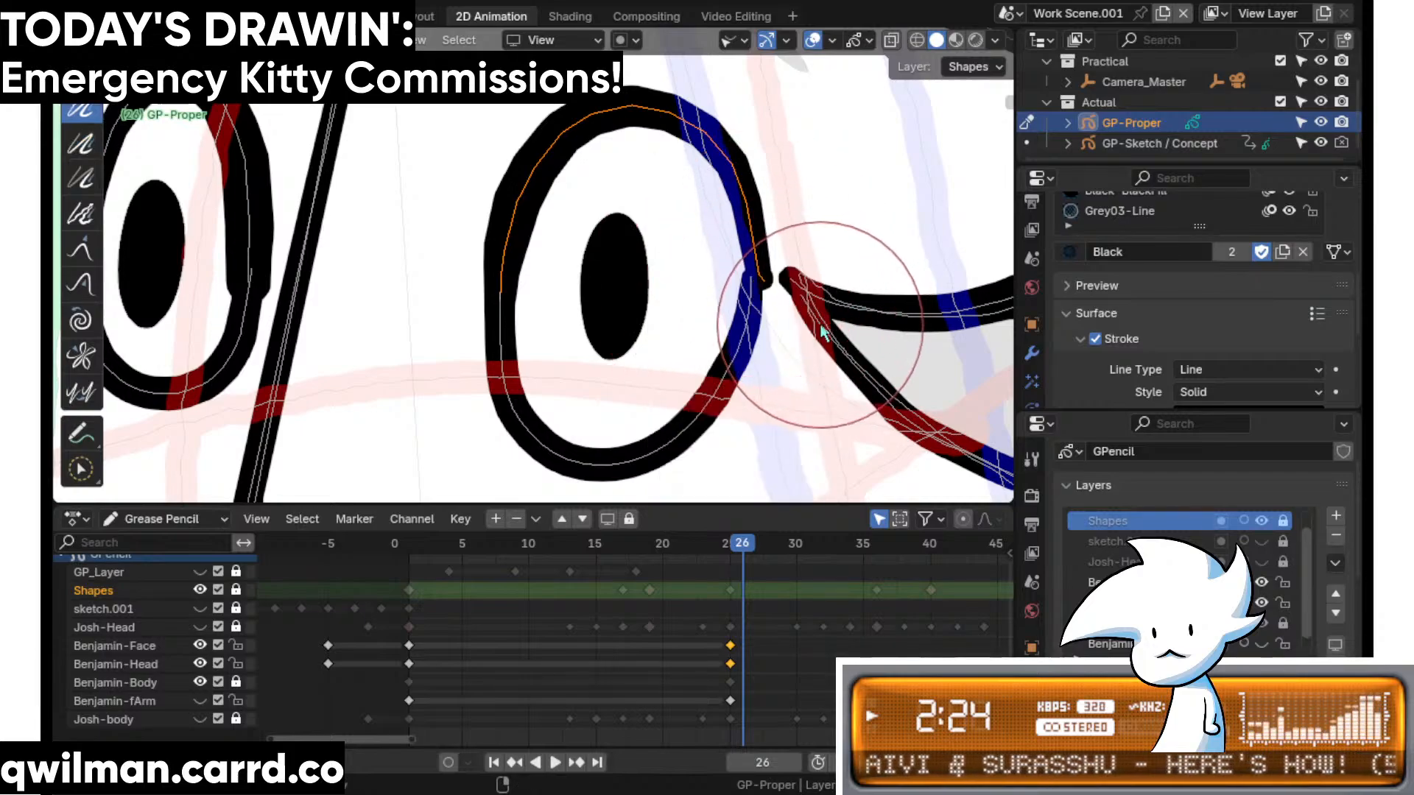
pyautogui.hotkey('shift', 'space')
pyautogui.press('5')
pyautogui.moveTo(803, 375); pyautogui.dragTo(762, 420)
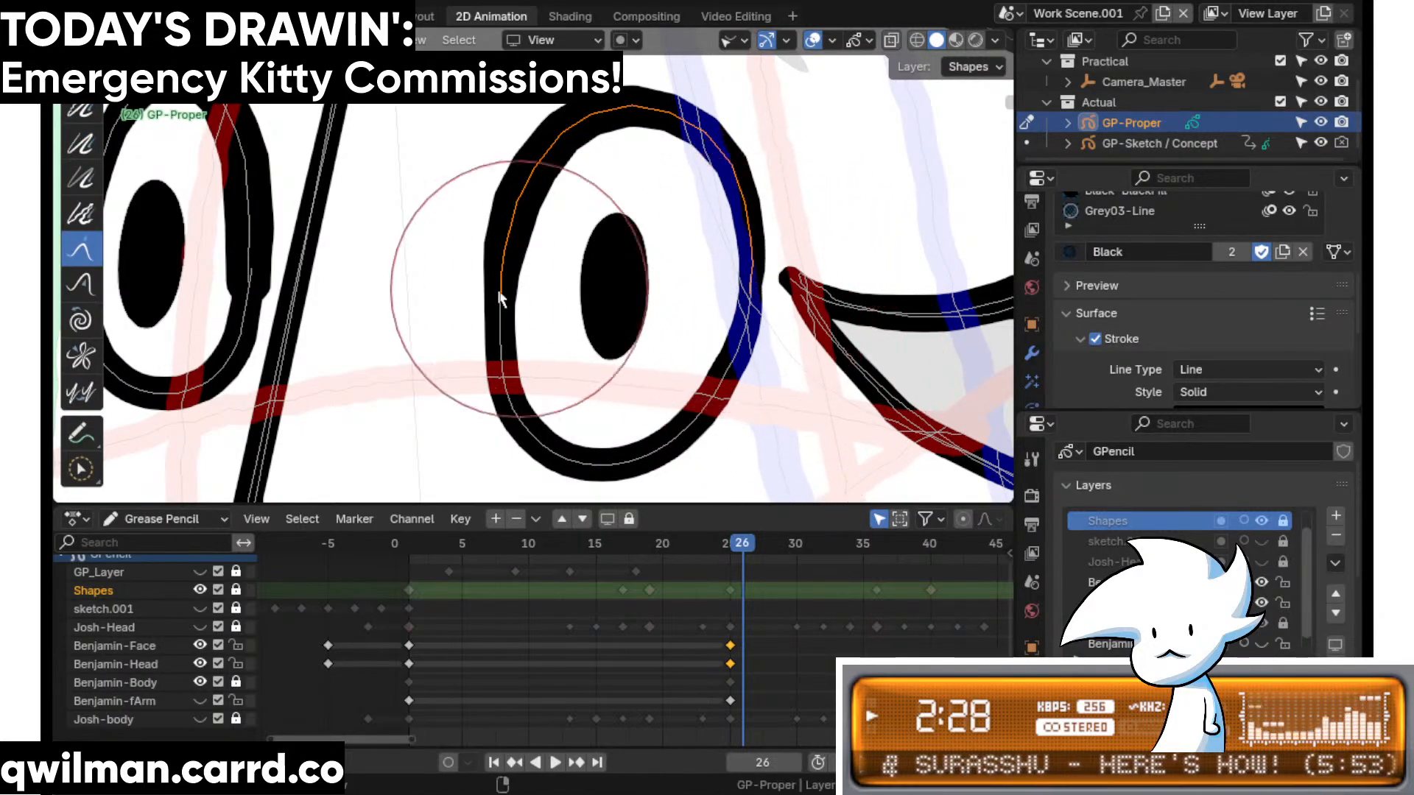
# - Select the far eye's upper outline stroke and thin its end beside the nose with the Thickness brush
pyautogui.keyDown('shift'); pyautogui.moveTo(331, 266); pyautogui.dragTo(767, 305, button='middle'); pyautogui.keyUp('shift')
pyautogui.scroll(2, 759, 295)
pyautogui.press('q')
pyautogui.click(760, 167)
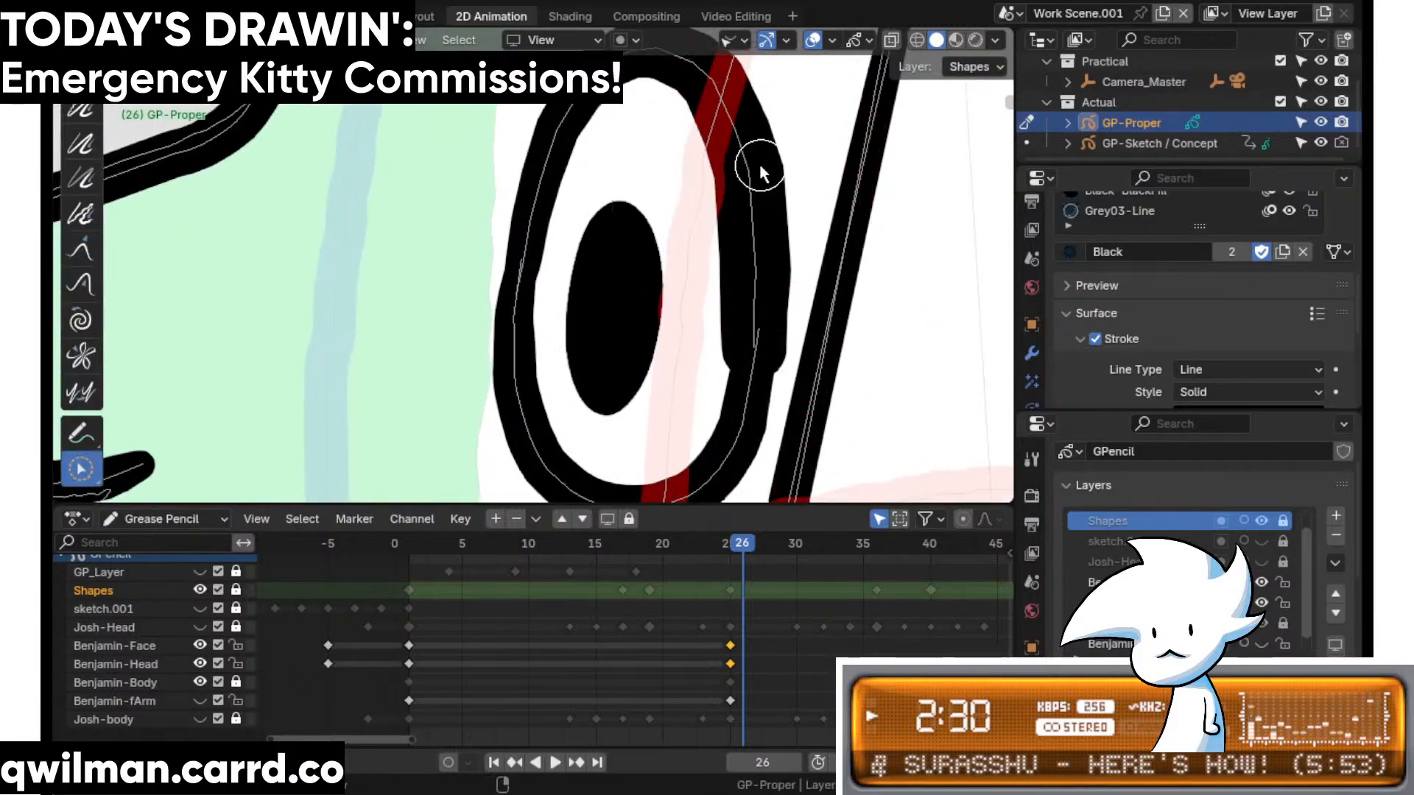
pyautogui.click(759, 165)
pyautogui.hotkey('shift', 'space')
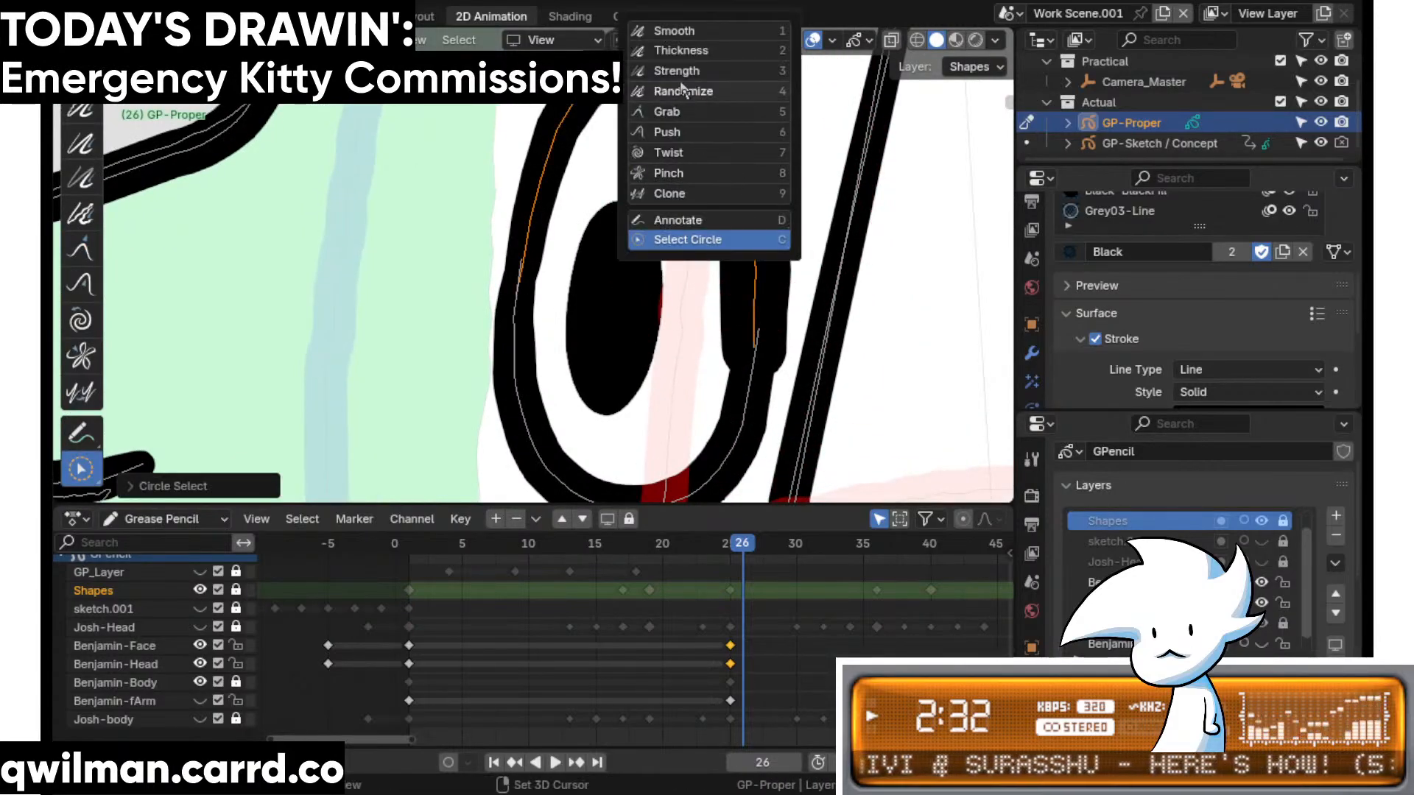
pyautogui.click(681, 51)
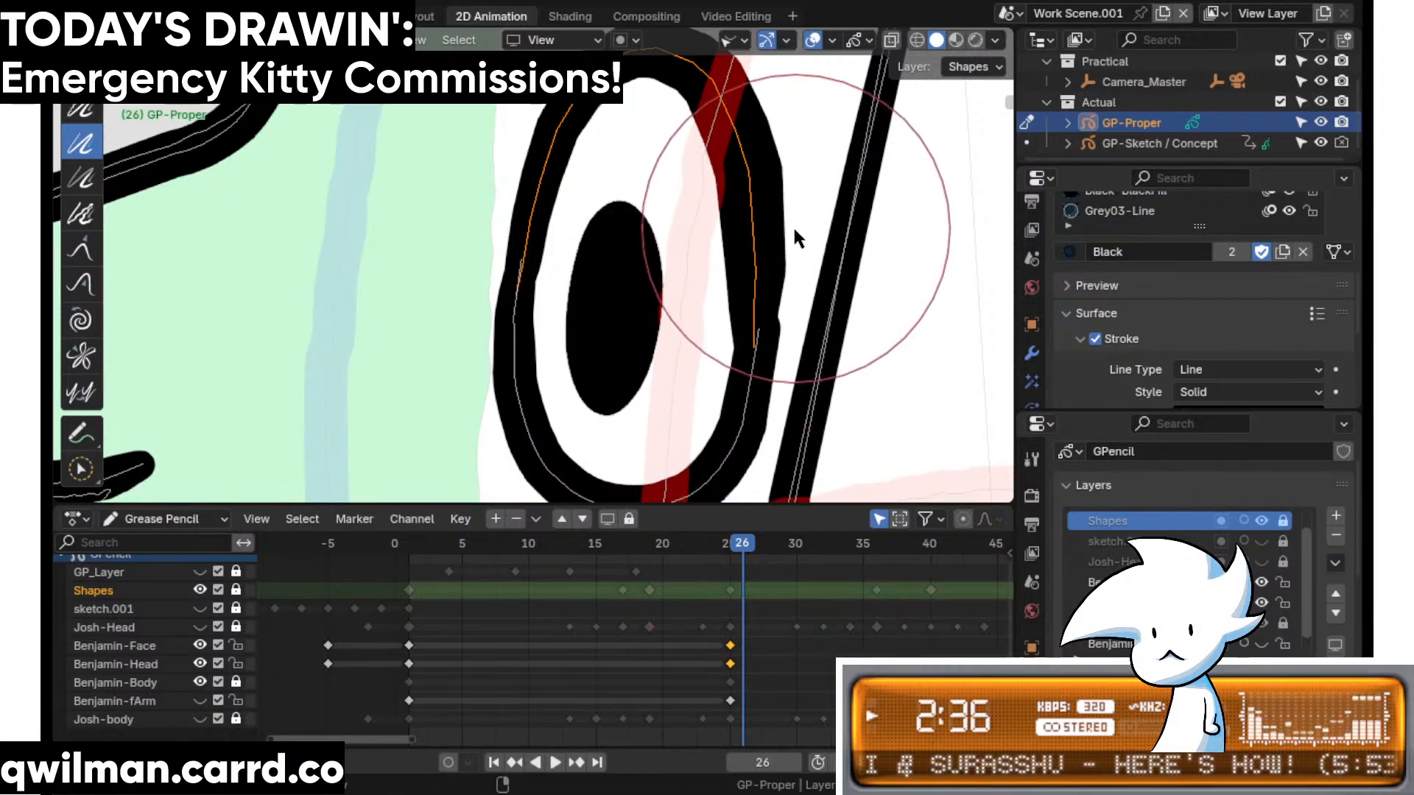
# - Smooth the far eye's upper outline beside the nose with the Smooth brush and adjust its curve with the Grab brush
pyautogui.hotkey('shift', 'space')
pyautogui.click(754, 181)
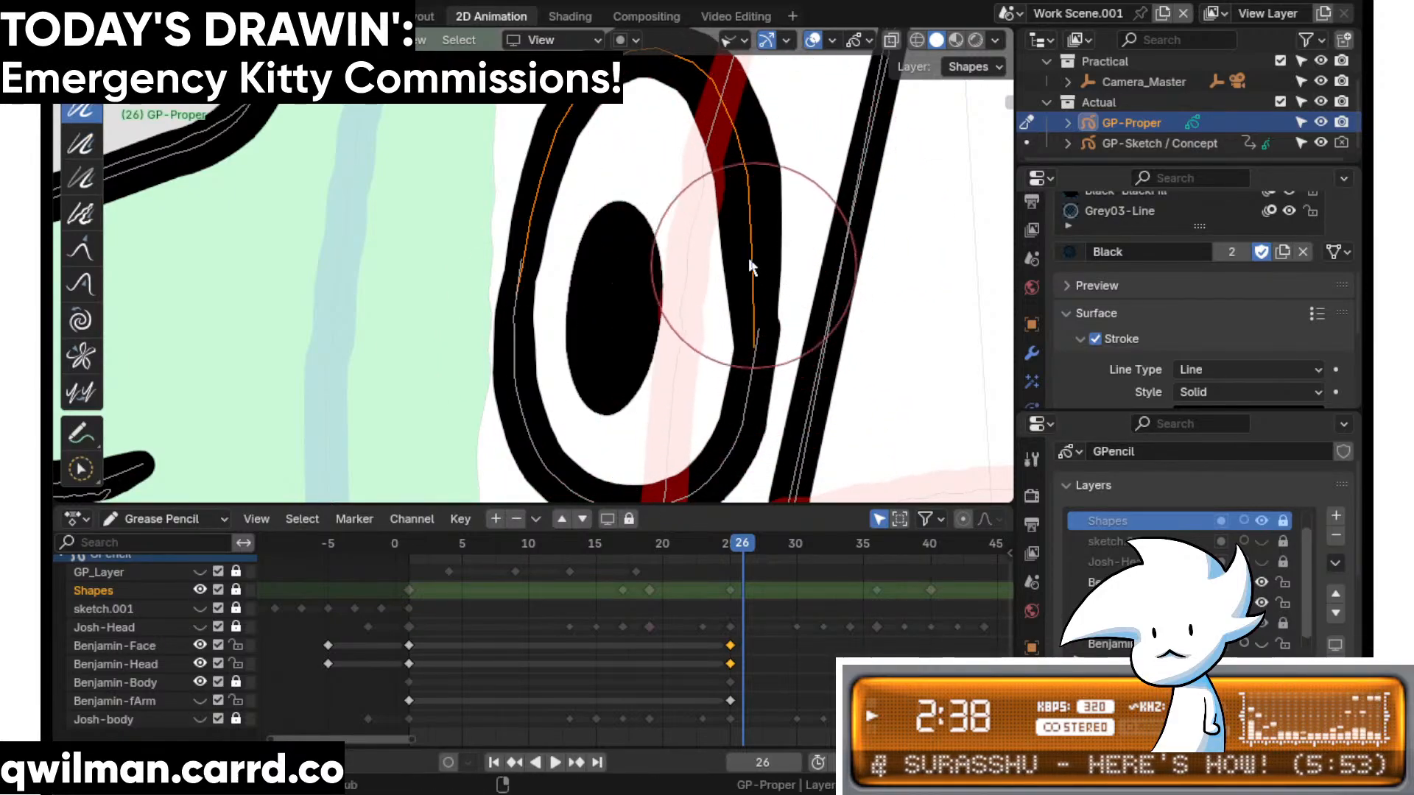
pyautogui.hotkey('shift', 'space')
pyautogui.click(673, 331)
pyautogui.scroll(-5, 723, 220)
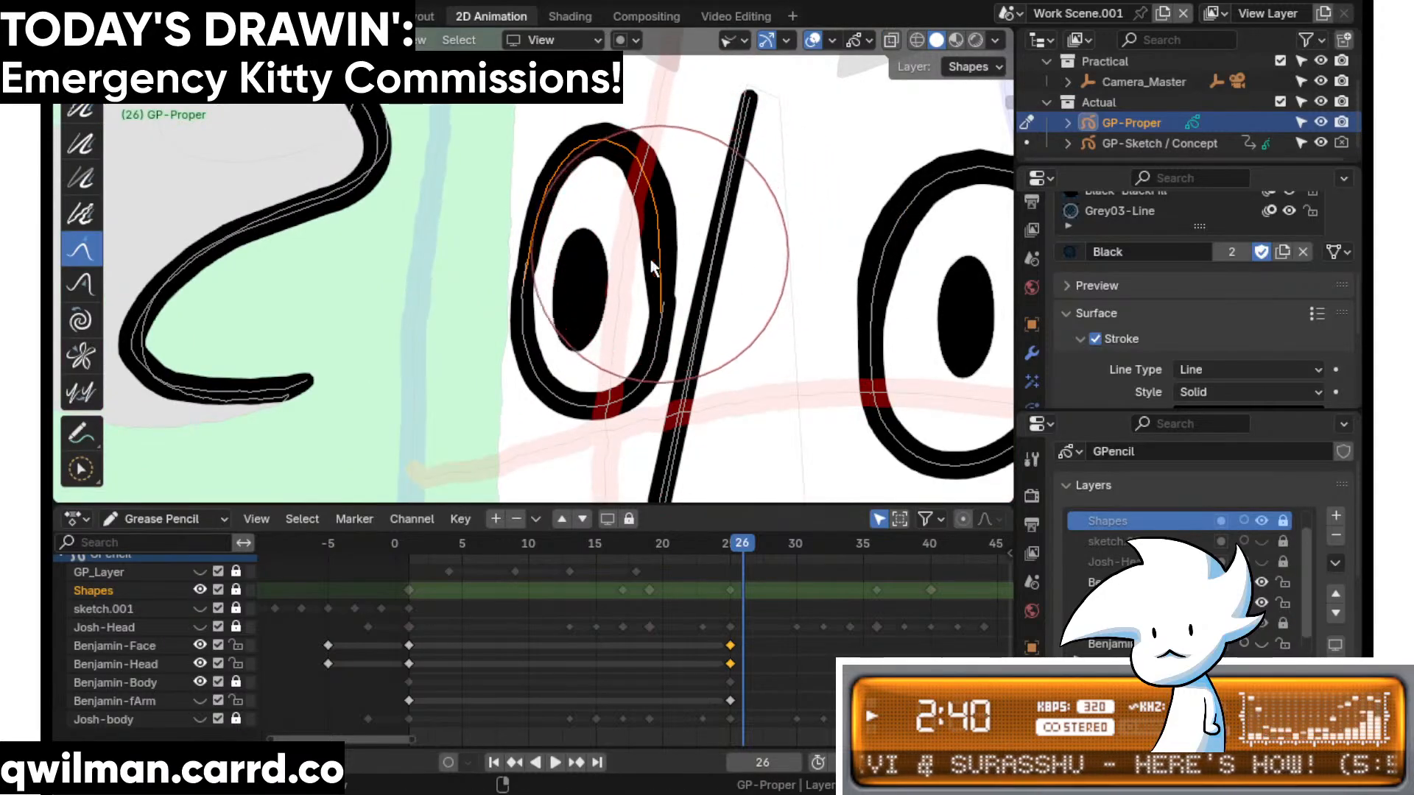
# - Select both outline strokes of the far eye and adjust the eye's shape with the Grab brush
pyautogui.scroll(3, 533, 246)
pyautogui.press('c')
pyautogui.hotkey('shift', 'space')
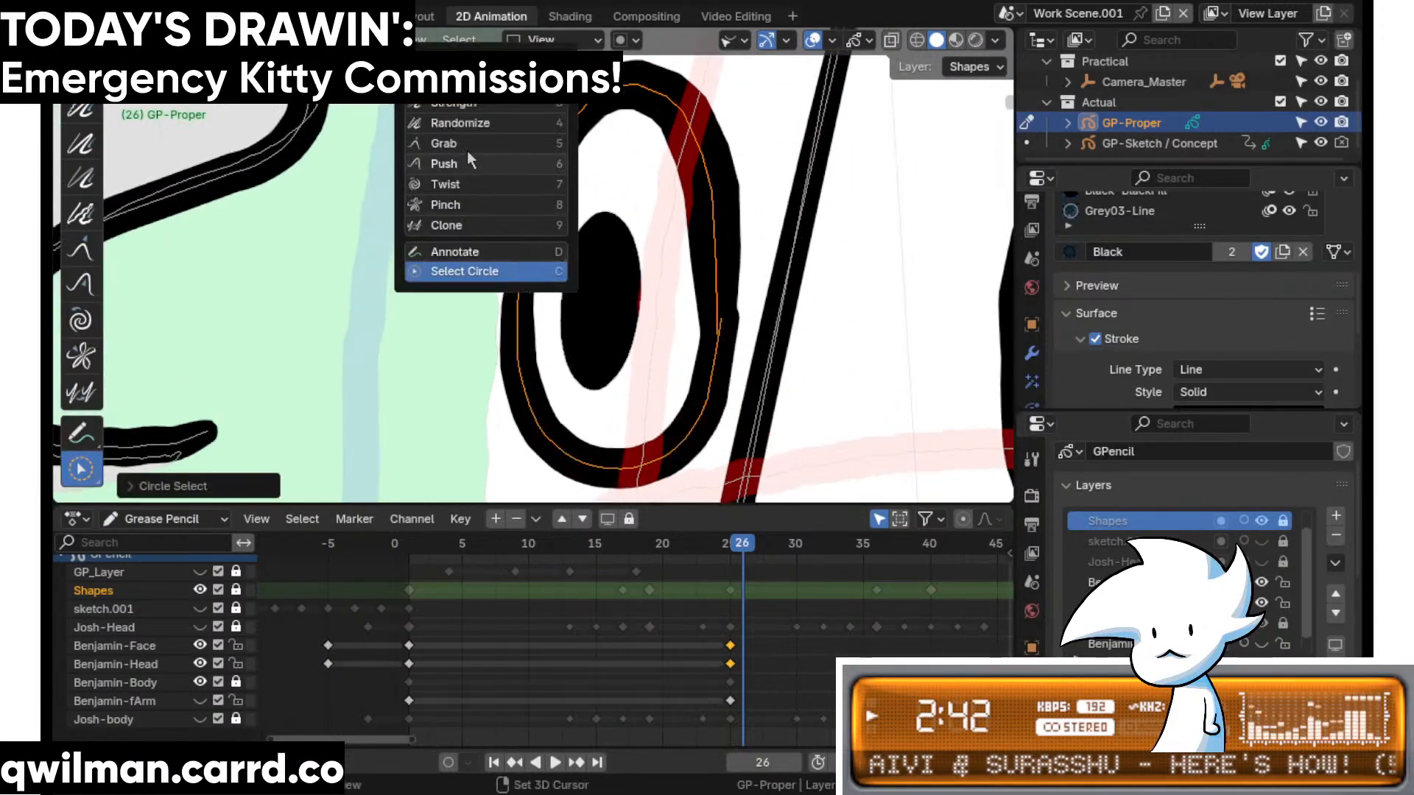
pyautogui.click(469, 160)
pyautogui.scroll(-4, 476, 315)
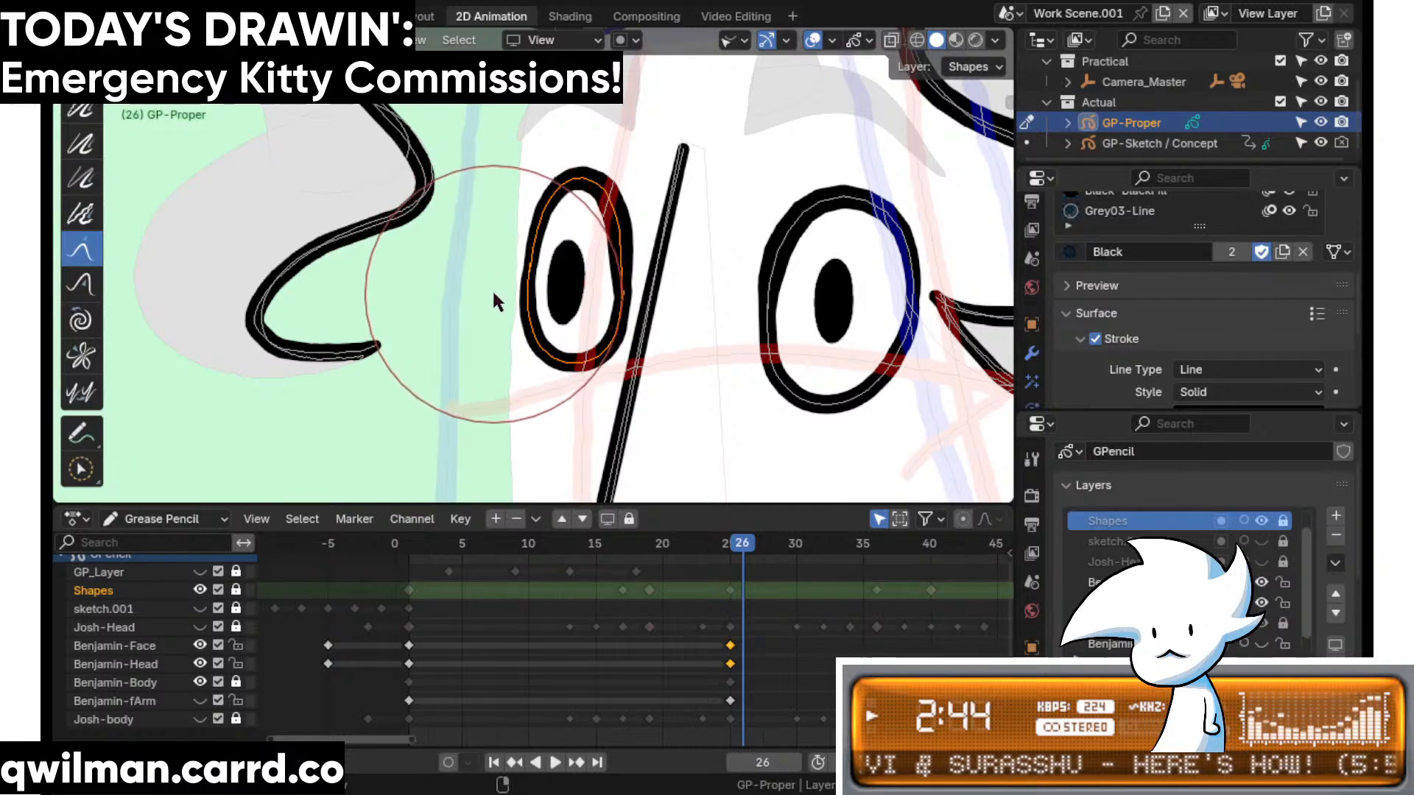
# - Select the white face fill and refine its contour, evening it out with the Smooth brush
pyautogui.press('c')
pyautogui.moveTo(507, 230)
pyautogui.mouseDown()
pyautogui.moveTo(530, 243)
pyautogui.moveTo(502, 261)
pyautogui.mouseUp()
pyautogui.hotkey('shift', 'space')
pyautogui.click(465, 112)
pyautogui.scroll(-5, 525, 266)
pyautogui.hotkey('shift', 'space')
pyautogui.click(523, 129)
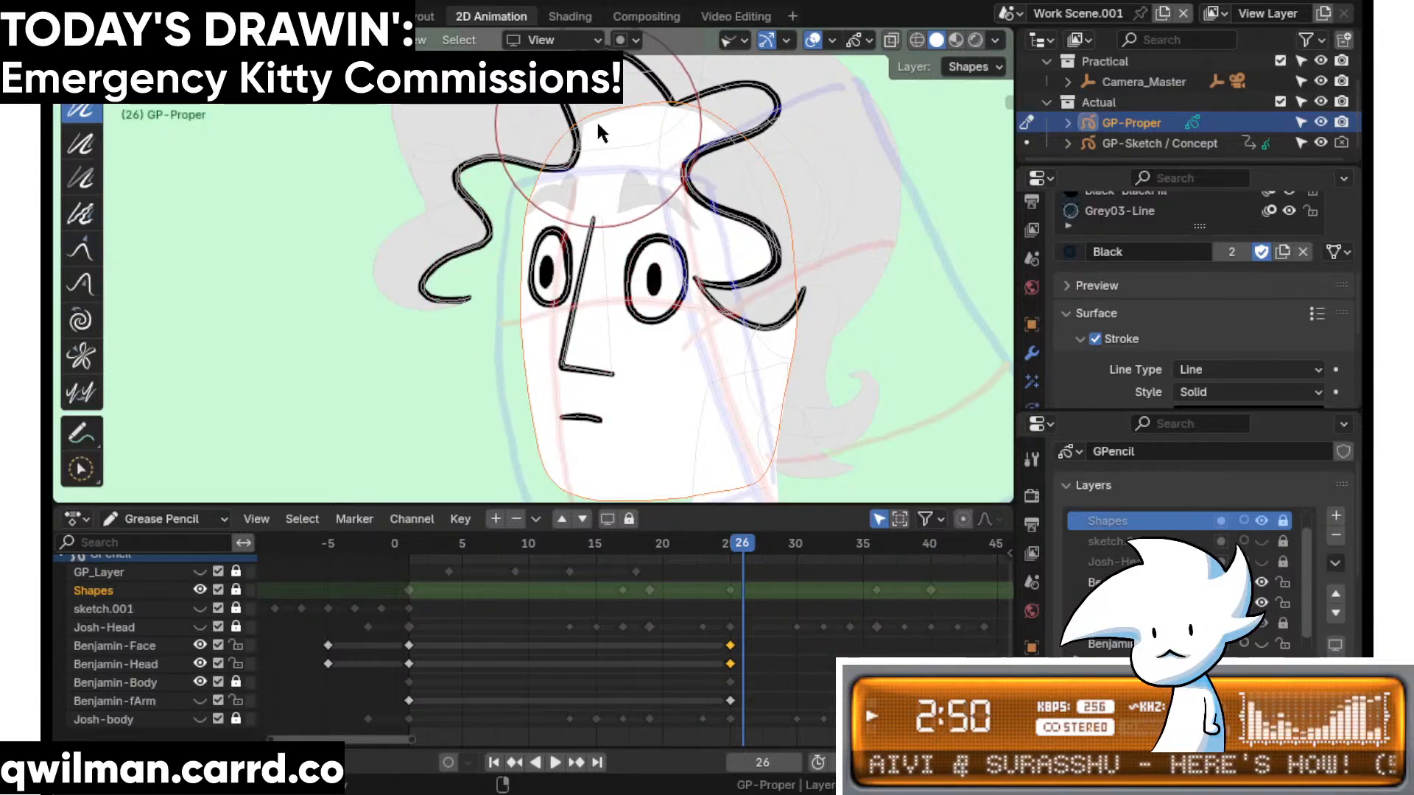
pyautogui.keyDown('shift'); pyautogui.moveTo(670, 187); pyautogui.dragTo(658, 227, button='middle'); pyautogui.keyUp('shift')
# - Select the hair and head strokes meeting at the parting, adjust them with the Grab brush, and save the file
pyautogui.scroll(2, 658, 223)
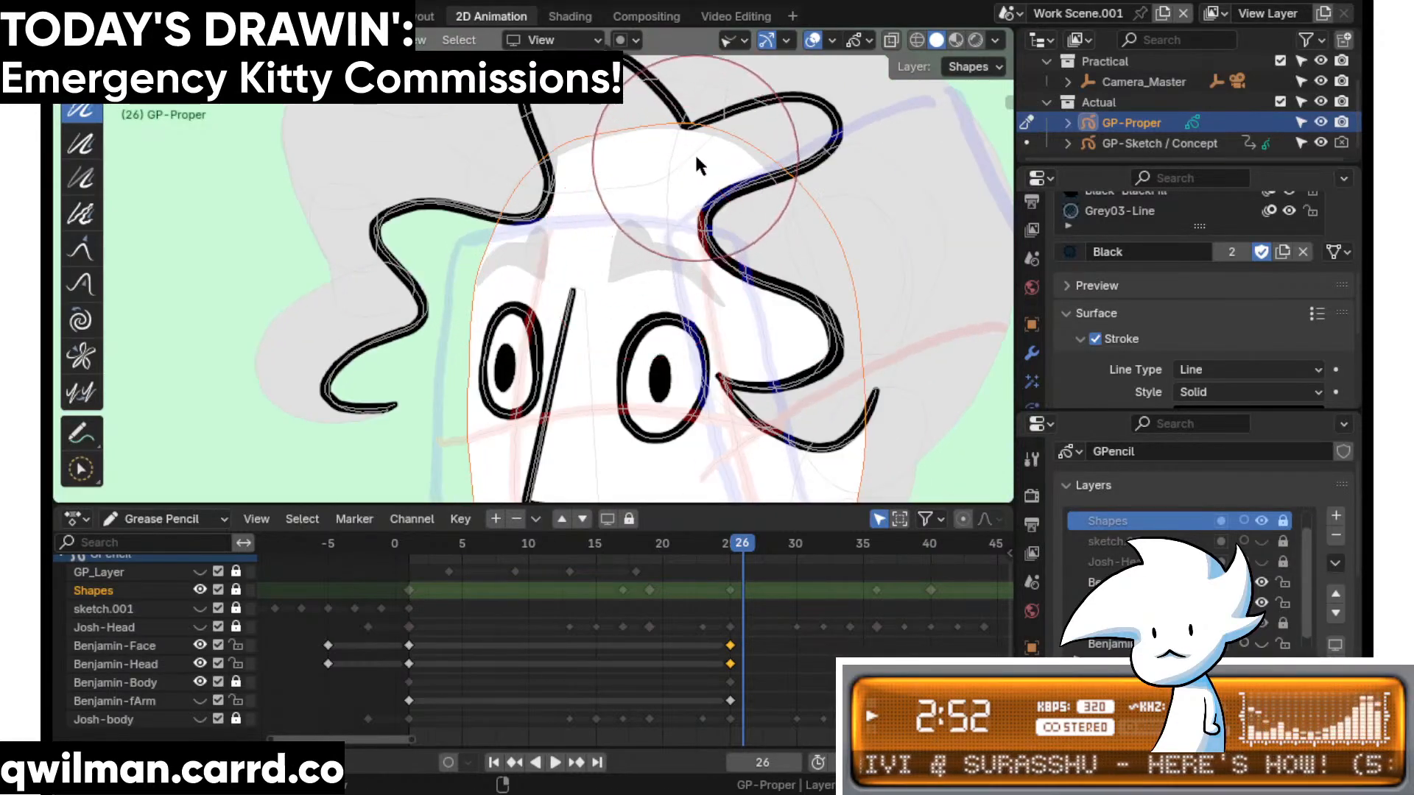
pyautogui.keyDown('shift'); pyautogui.moveTo(695, 153); pyautogui.dragTo(653, 233, button='middle'); pyautogui.keyUp('shift')
pyautogui.scroll(3, 653, 234)
pyautogui.press('c')
pyautogui.scroll(3, 717, 163)
pyautogui.press('c')
pyautogui.click(742, 166)
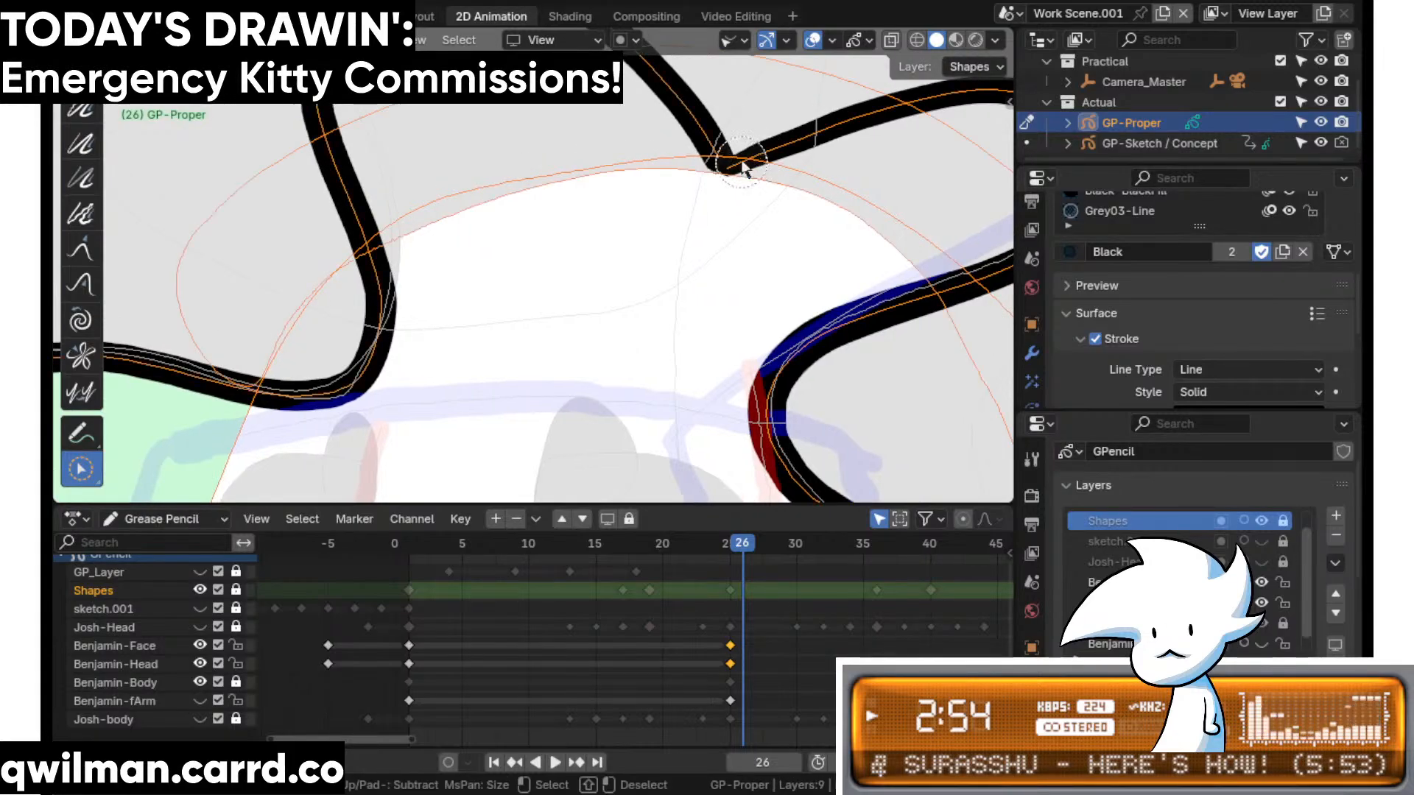
pyautogui.scroll(-5, 692, 184)
pyautogui.hotkey('shift', 'space')
pyautogui.click(598, 111)
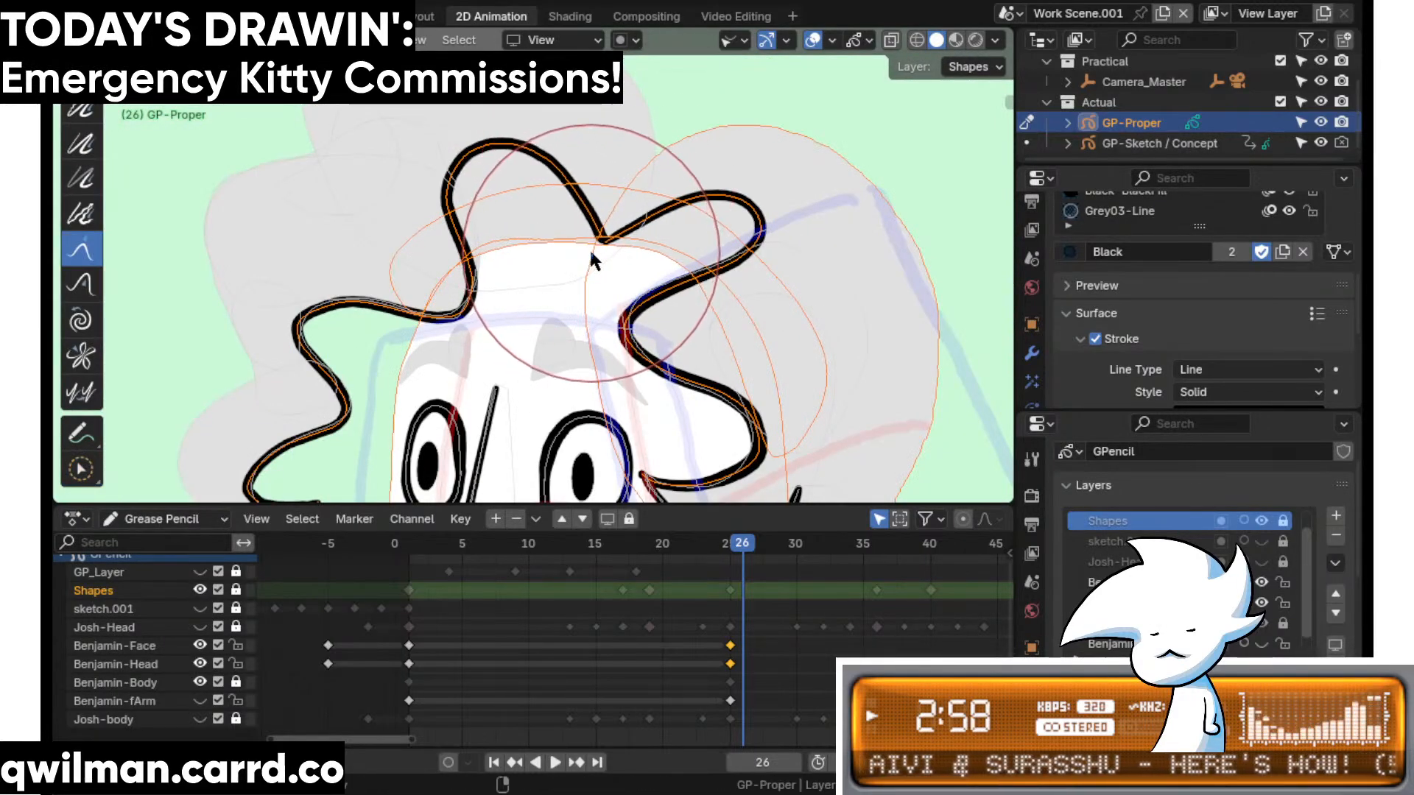
pyautogui.hotkey('ctrl', 's')
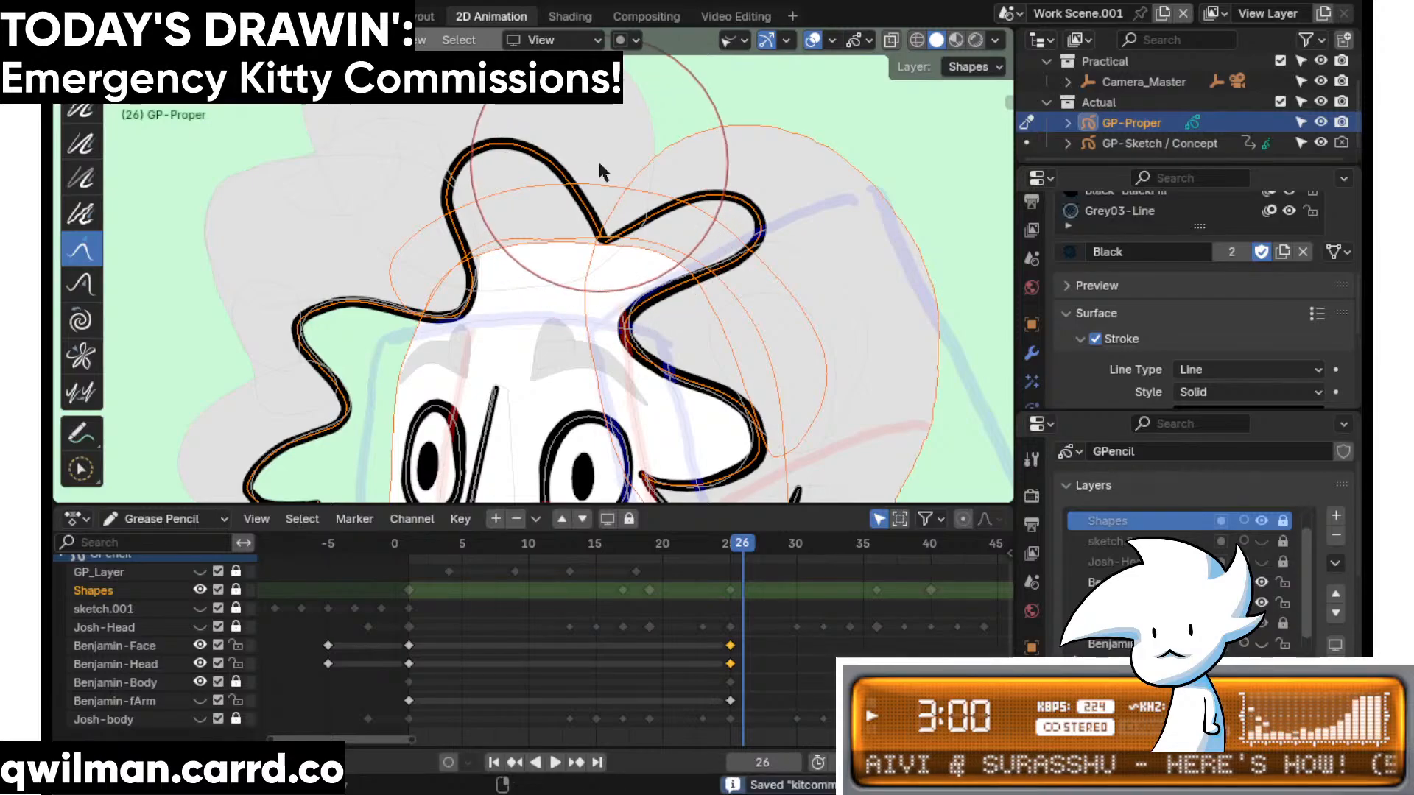
# - Go to frame 22 and switch the Grease Pencil object to Edit Mode
pyautogui.scroll(-4, 597, 158)
pyautogui.moveTo(729, 392)
pyautogui.keyDown('shift'); pyautogui.mouseDown(button='middle')
pyautogui.moveTo(721, 309)
pyautogui.moveTo(653, 212)
pyautogui.mouseUp(button='middle'); pyautogui.keyUp('shift')
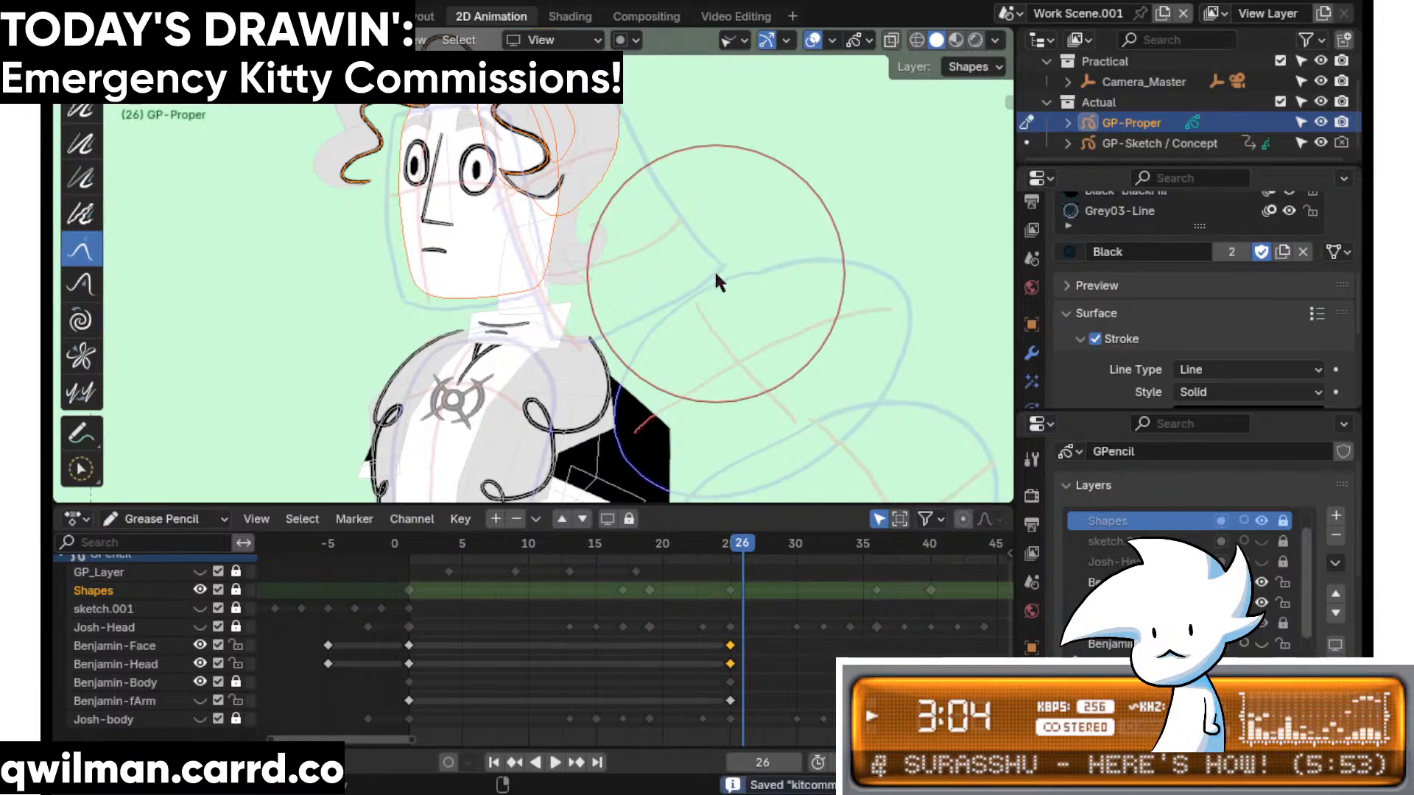
pyautogui.moveTo(729, 548); pyautogui.dragTo(688, 549)
pyautogui.scroll(-3, 666, 276)
pyautogui.press('Tab')
# - Try interpolating Benjamin's face and head at frame 22 with the Interpolate tool
pyautogui.hotkey('shift', 'space')
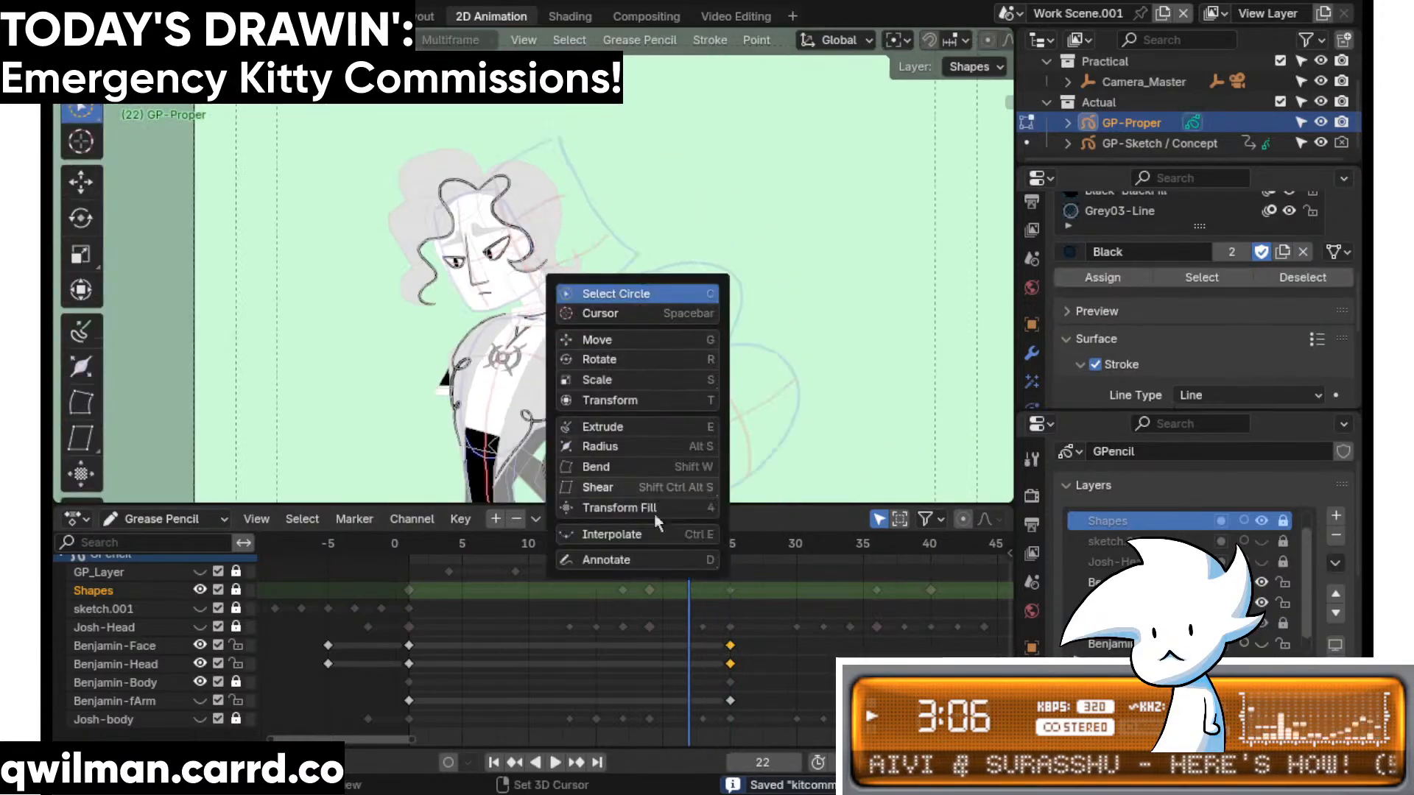
pyautogui.click(655, 535)
pyautogui.moveTo(663, 390); pyautogui.dragTo(404, 543)
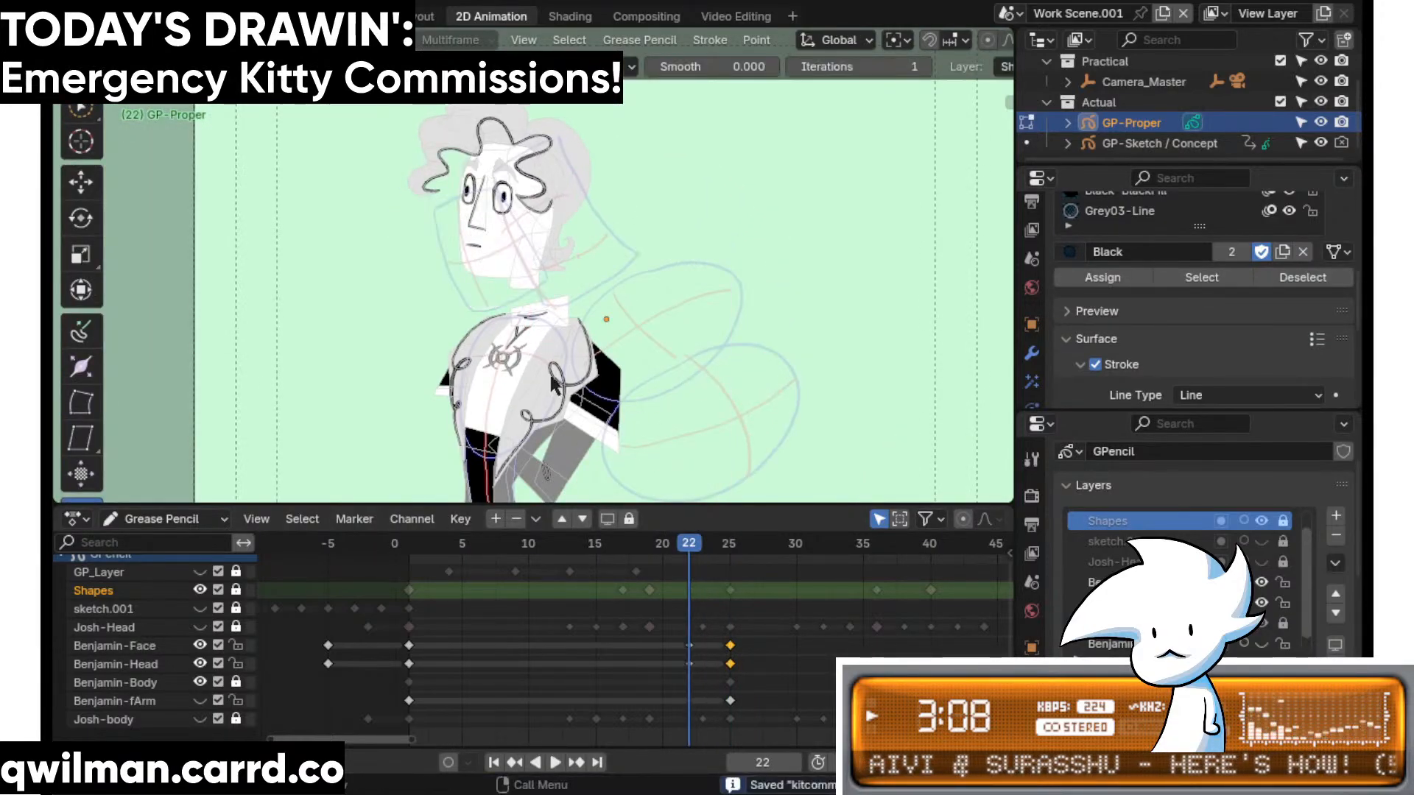
# - Unlock the Benjamin-Body layer and try an interpolated pose of Benjamin's face, head and body at frame 22, undoing it after review
pyautogui.click(60, 713)
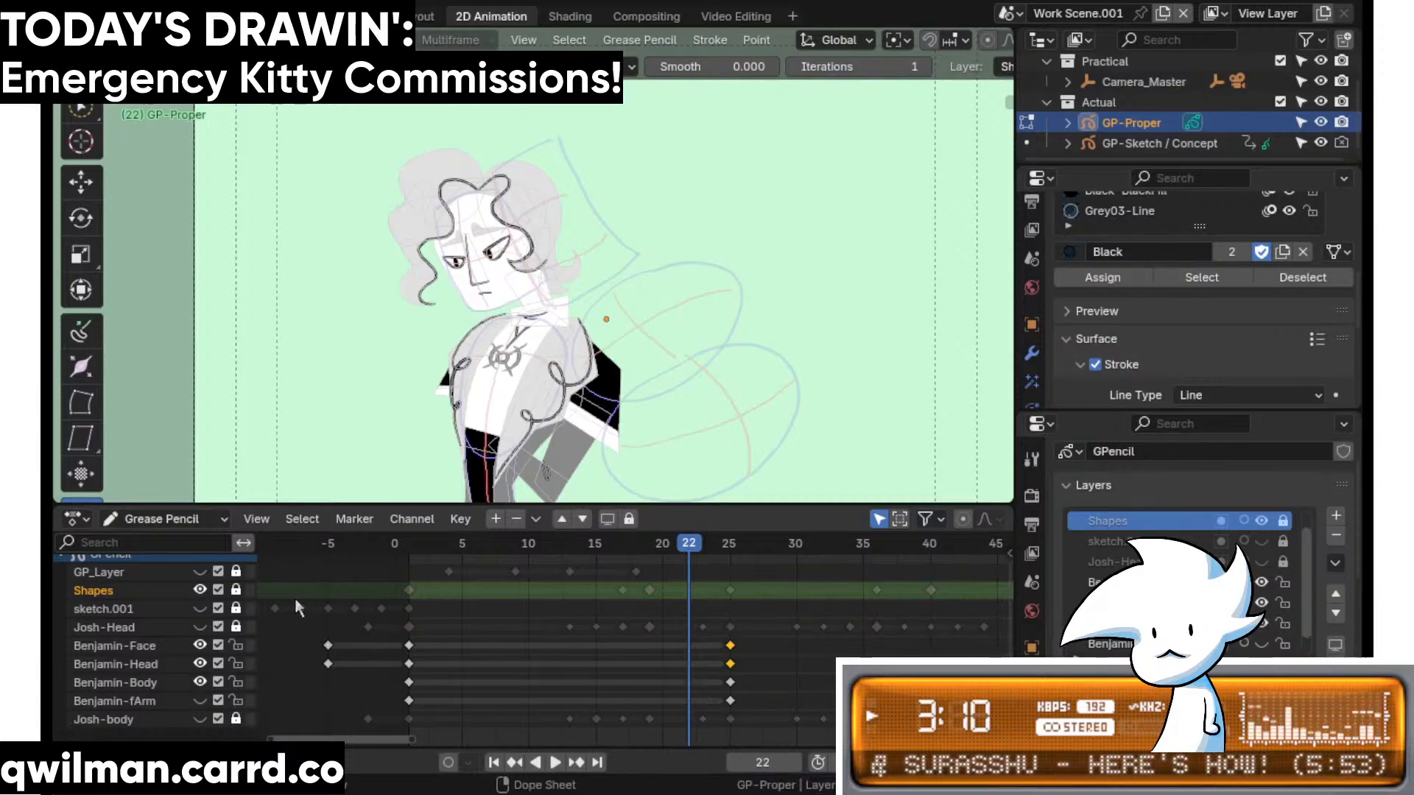
pyautogui.hotkey('ctrl', 'e')
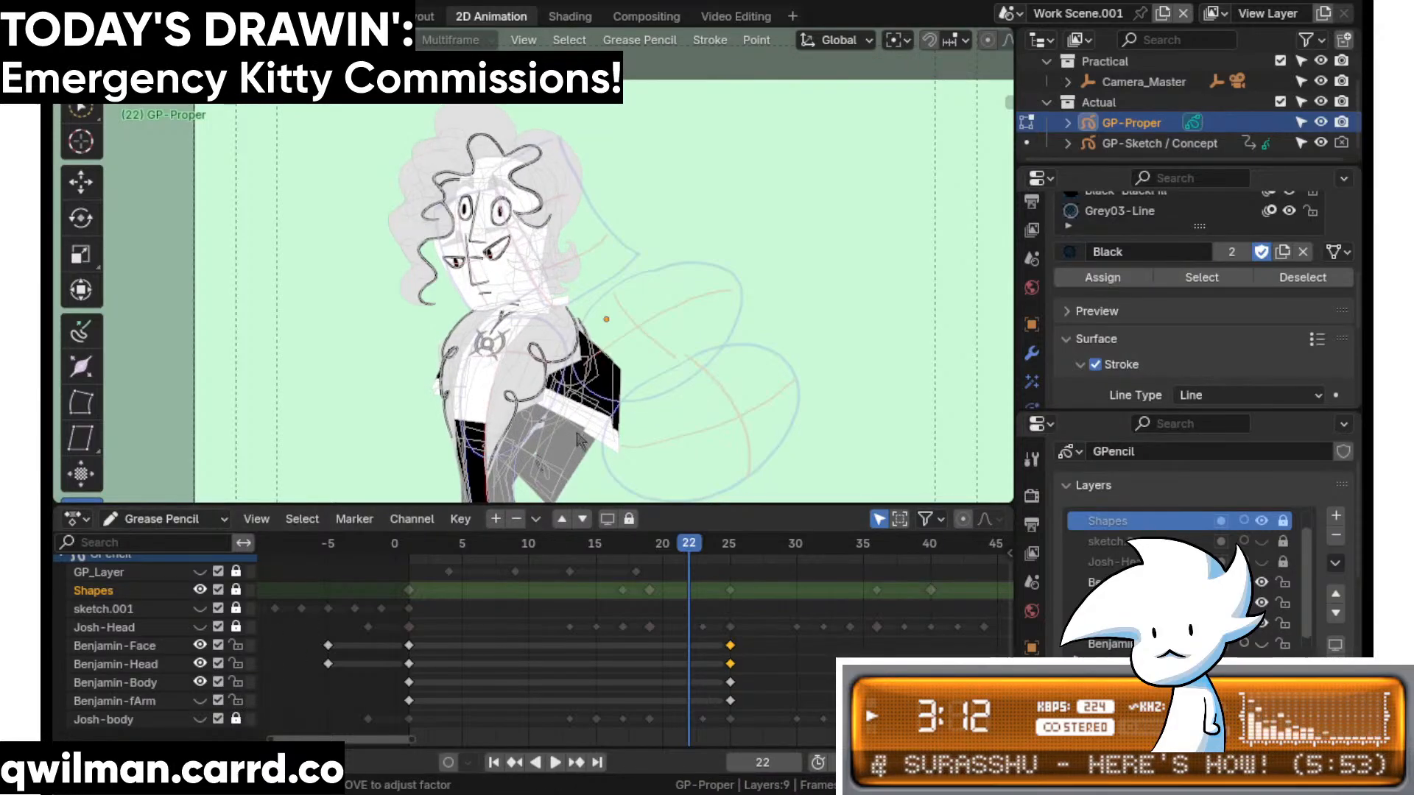
pyautogui.click(578, 440)
pyautogui.press('space')
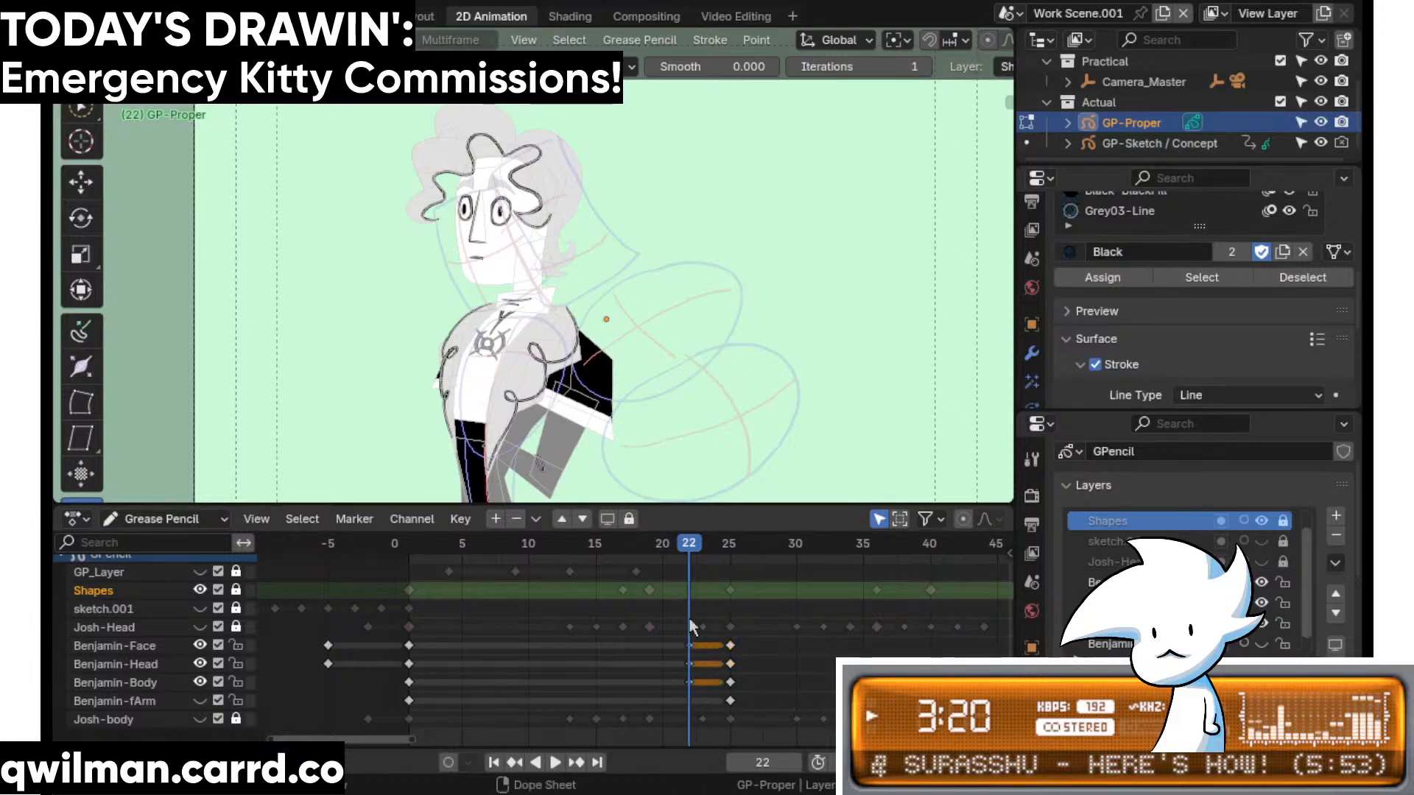
pyautogui.hotkey('ctrl', 'z')
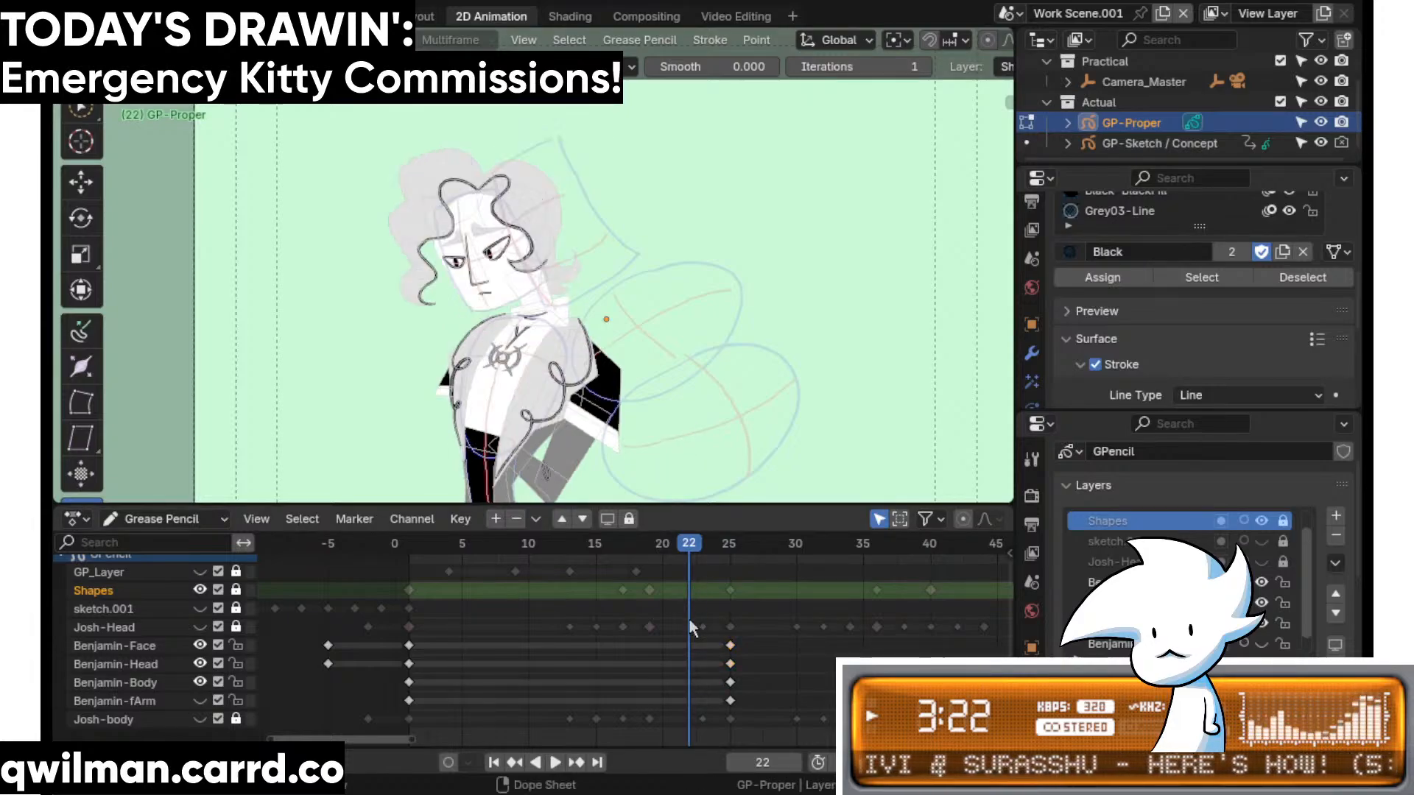
pyautogui.hotkey('ctrl', 'z')
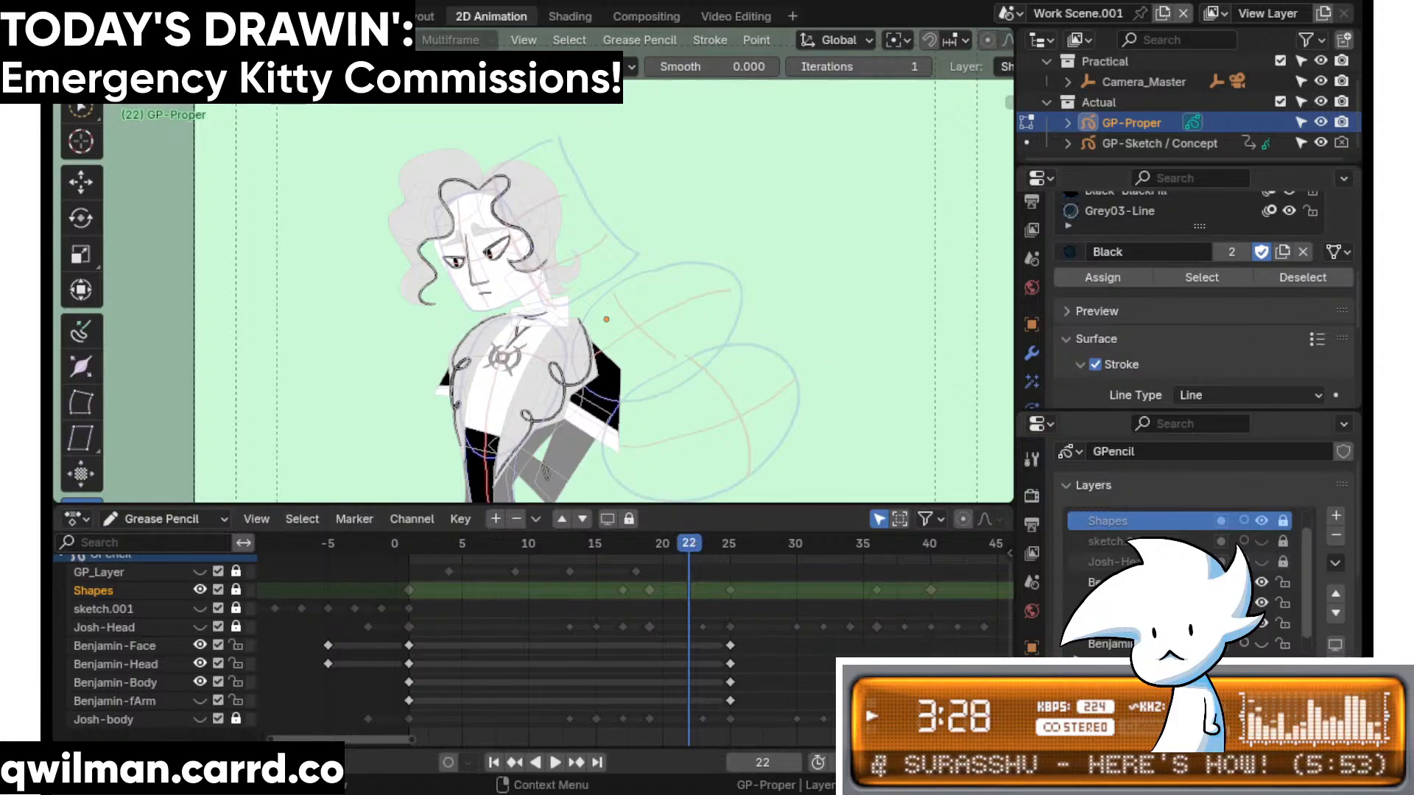
# - Enable onion skinning for the Benjamin-Head layer
pyautogui.click(1244, 604)
pyautogui.click(1244, 603)
pyautogui.click(1244, 603)
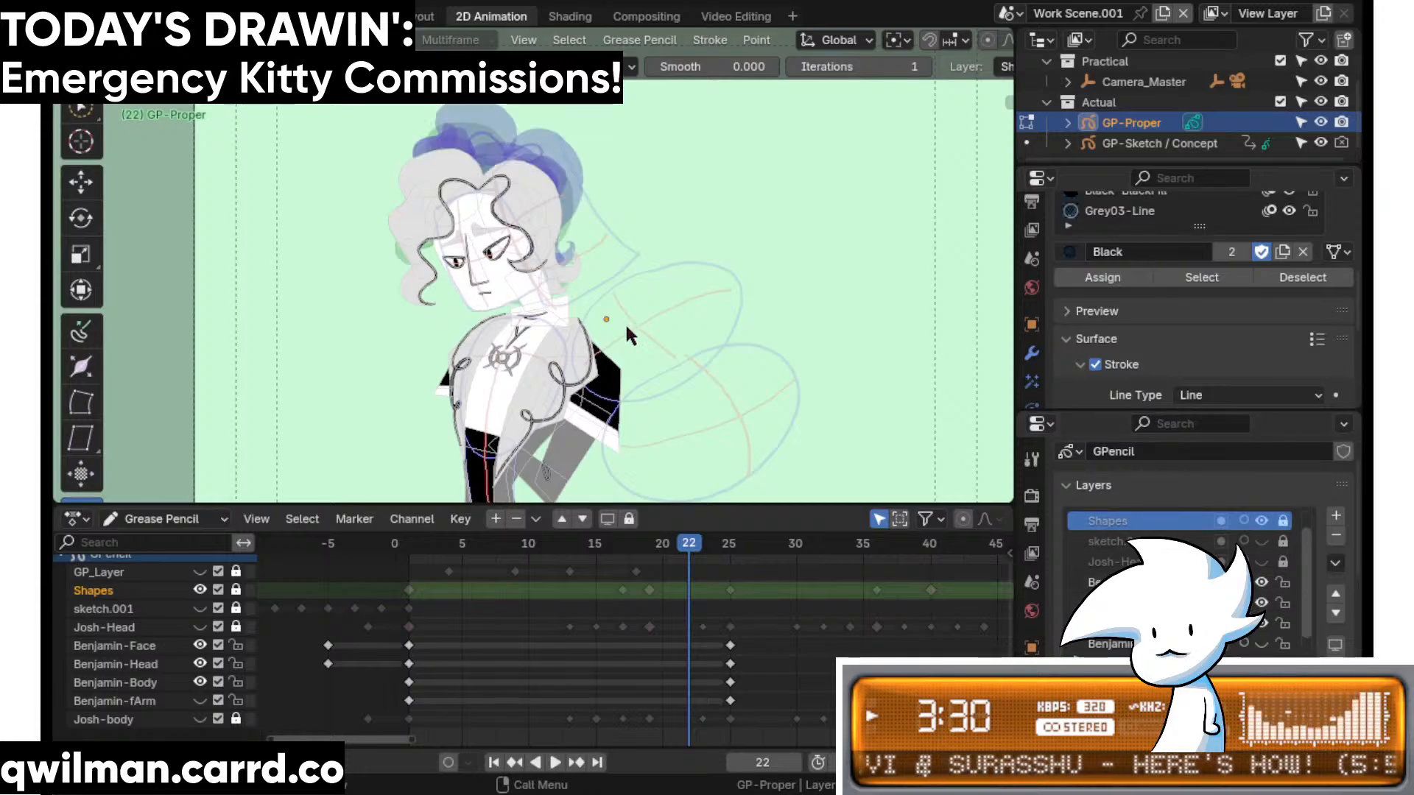
pyautogui.scroll(2, 627, 335)
# - Interpolate a breakdown of Benjamin's face, head and body at frame 22 and show the Josh-Head layer
pyautogui.hotkey('ctrl', 'e')
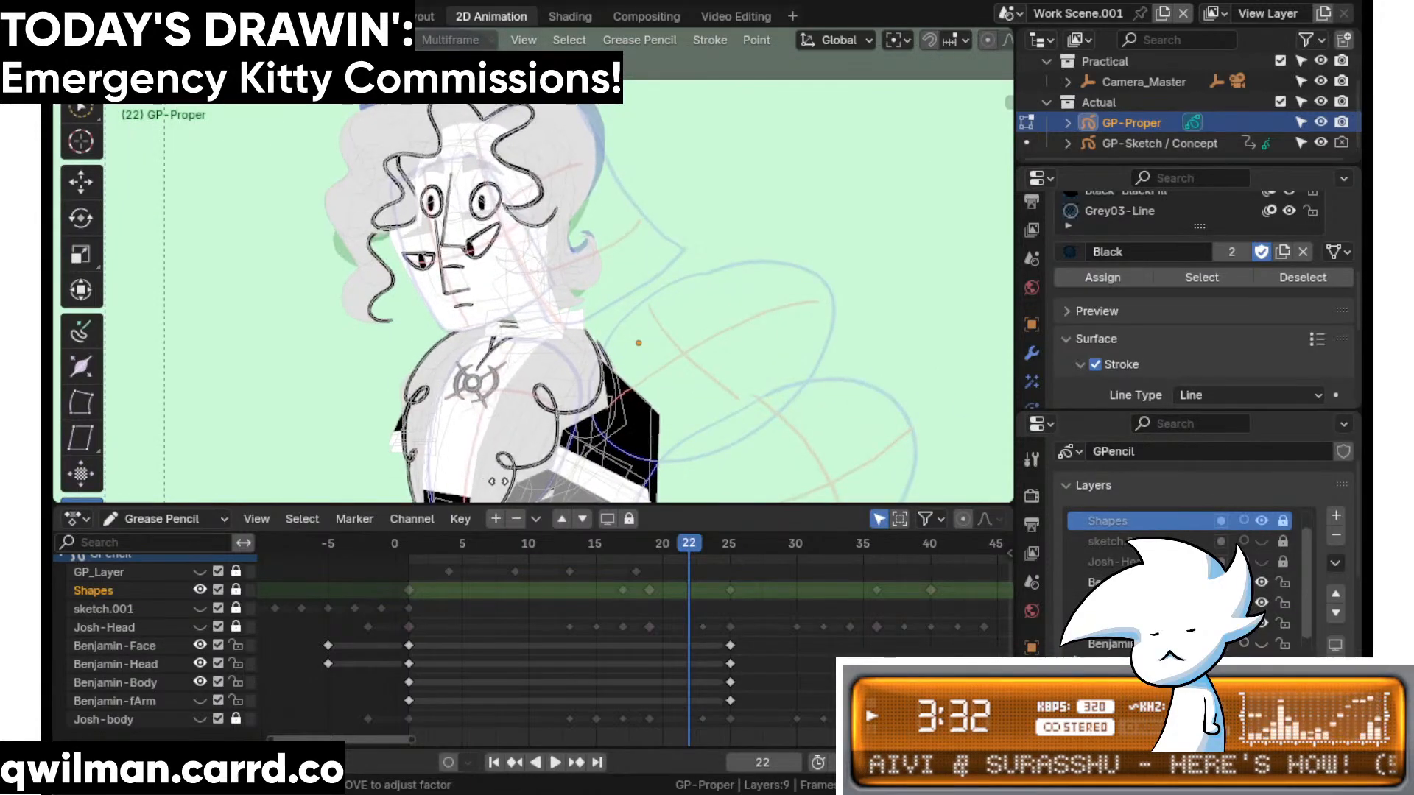
pyautogui.click(279, 624)
pyautogui.click(200, 627)
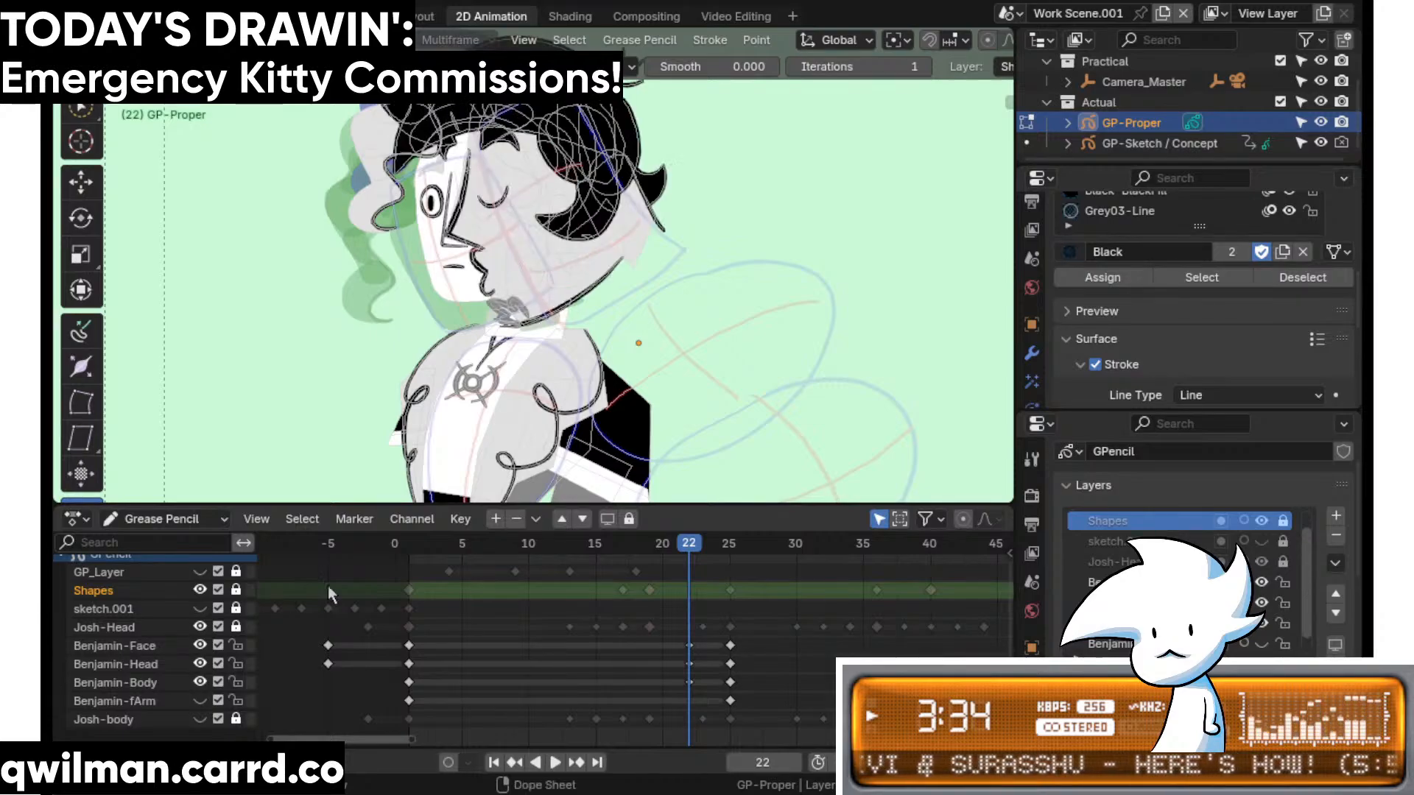
# - Play back and scrub the head turn to check Benjamin's interpolated motion against Josh's head
pyautogui.moveTo(665, 548); pyautogui.dragTo(529, 545)
pyautogui.press('space')
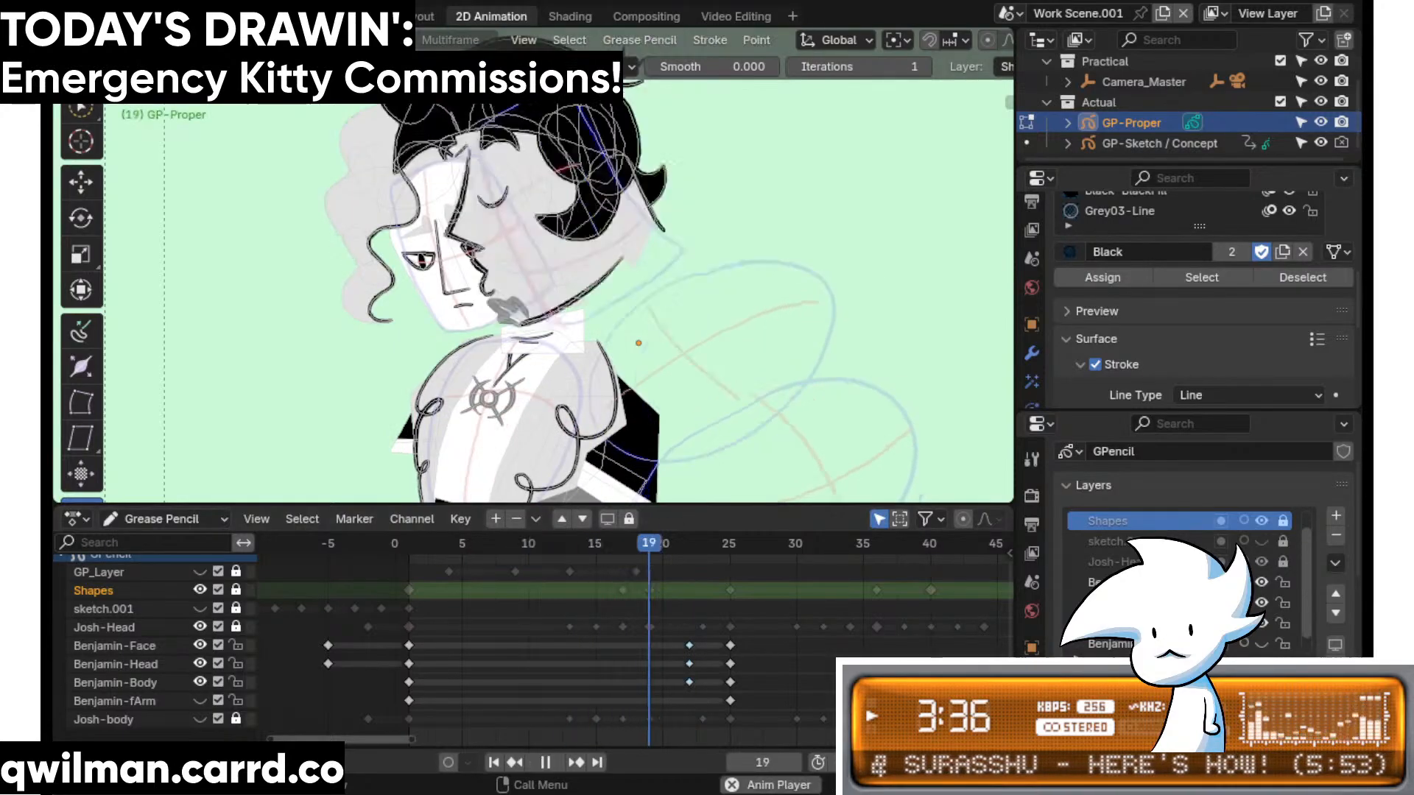
pyautogui.press('space')
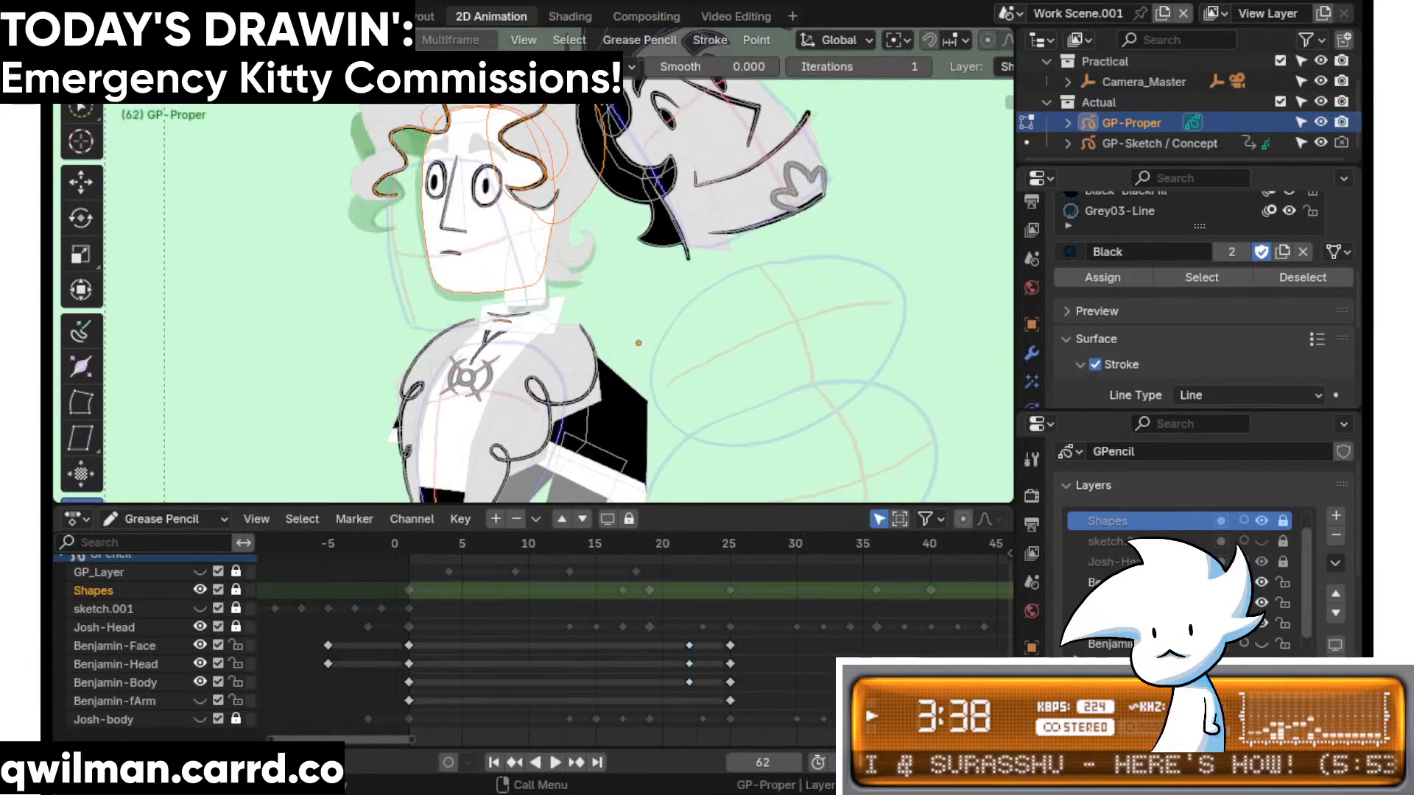
pyautogui.moveTo(647, 546)
pyautogui.mouseDown()
pyautogui.moveTo(839, 548)
pyautogui.moveTo(915, 525)
pyautogui.mouseUp()
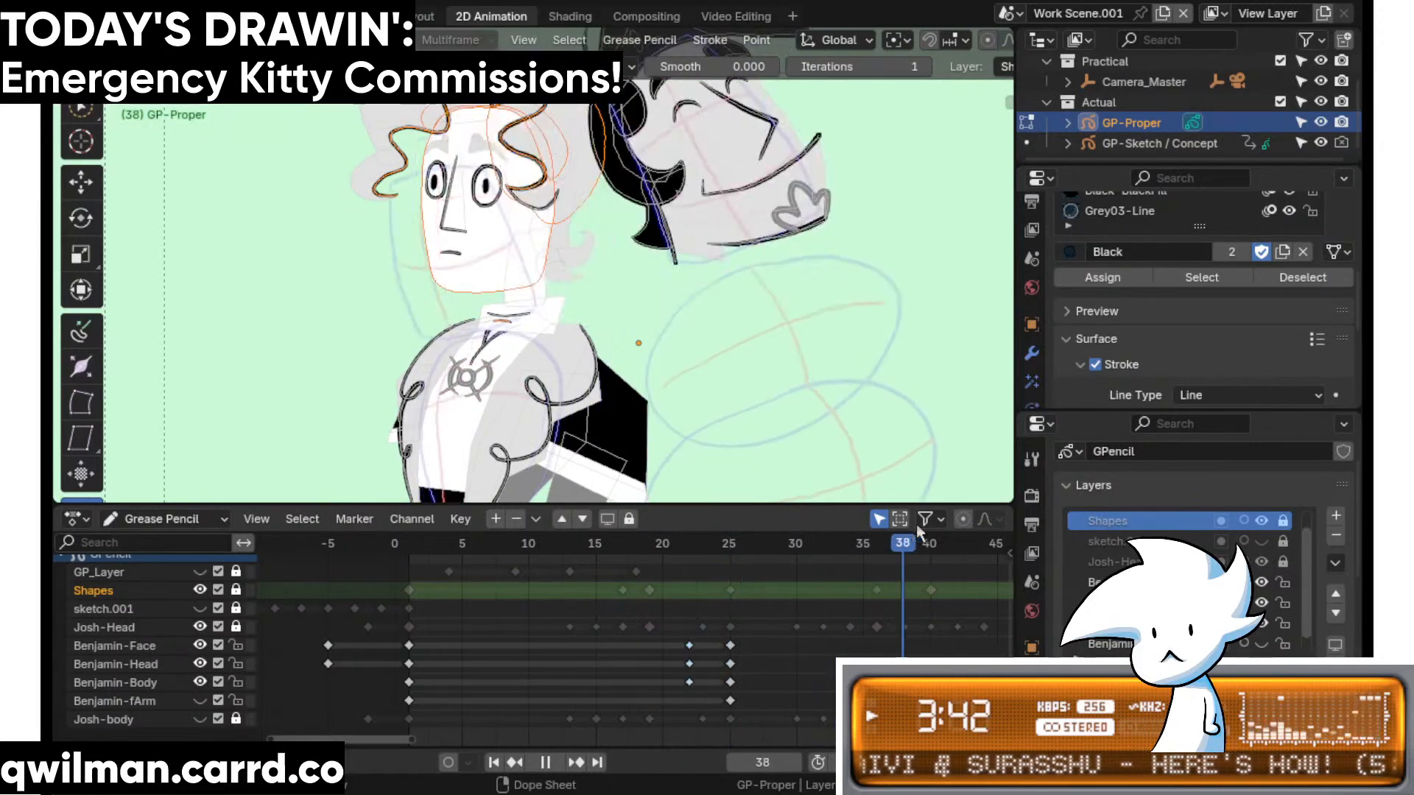
# - Delete the interpolated breakdown keyframes at frame 22 on the Benjamin-Face, Benjamin-Head and Benjamin-Body layers
pyautogui.moveTo(667, 567)
pyautogui.mouseDown()
pyautogui.moveTo(799, 563)
pyautogui.moveTo(665, 593)
pyautogui.moveTo(770, 576)
pyautogui.moveTo(703, 577)
pyautogui.moveTo(726, 585)
pyautogui.mouseUp()
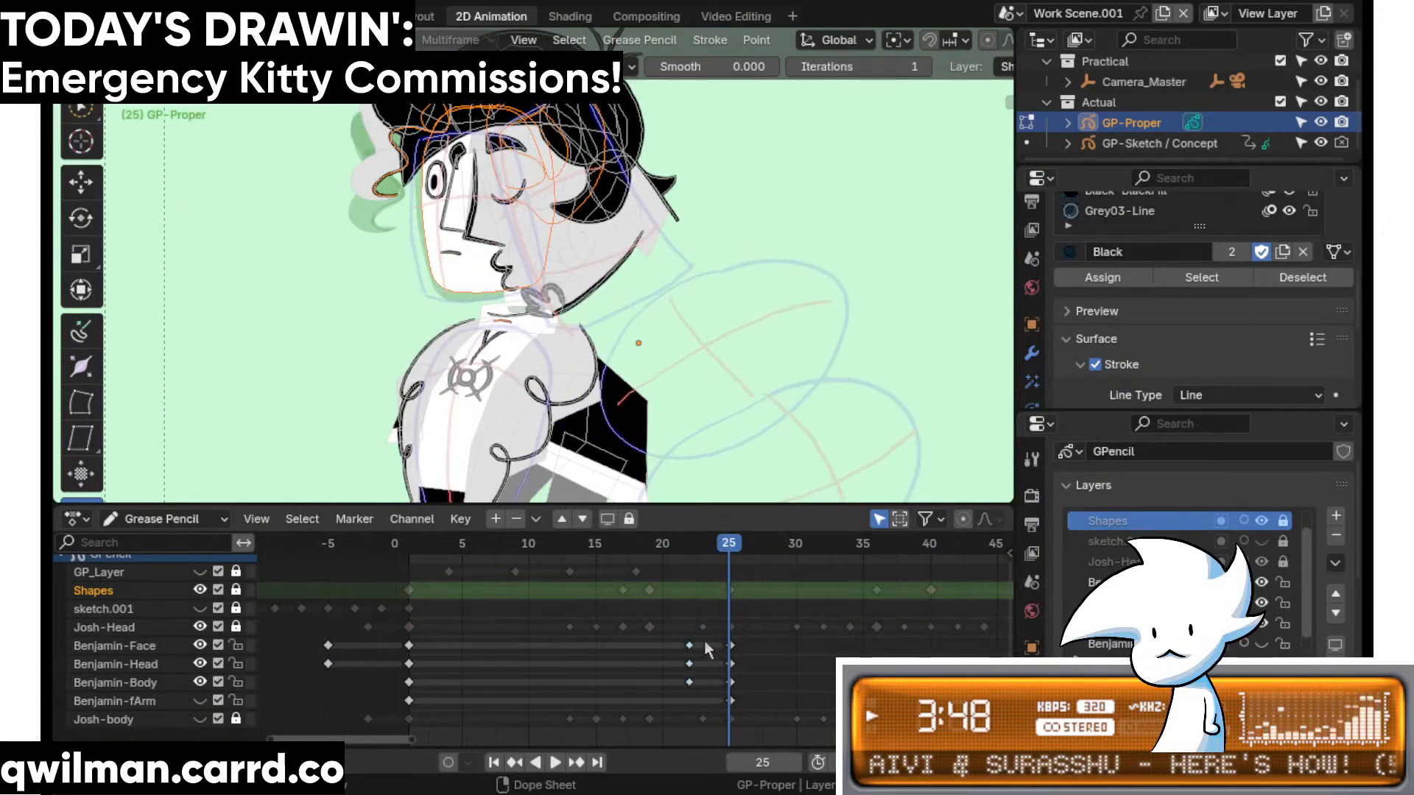
pyautogui.press('Delete')
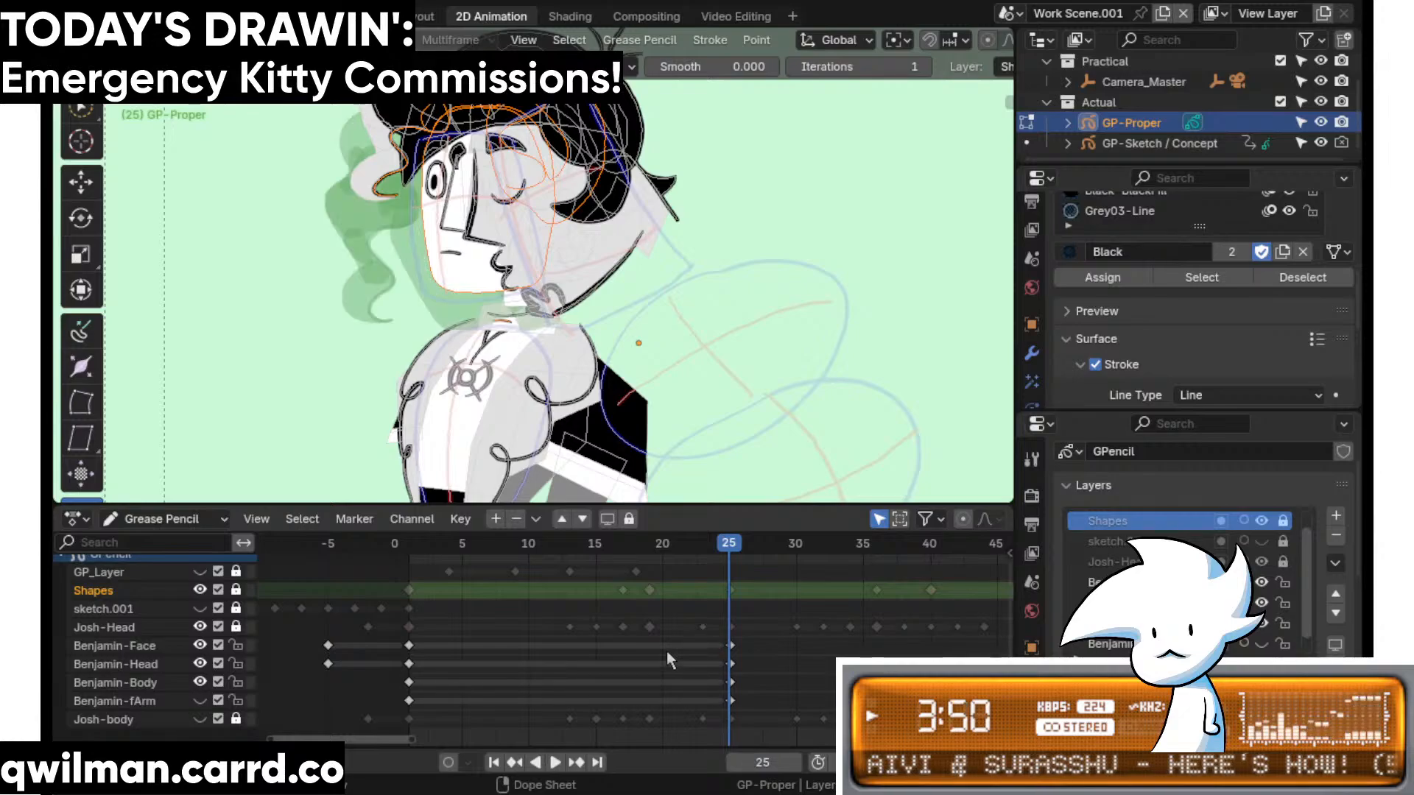
# - Show the Benjamin-fArm layer and select all keyframes on Benjamin's face, head, body and forearm layers
pyautogui.scroll(-2, 620, 382)
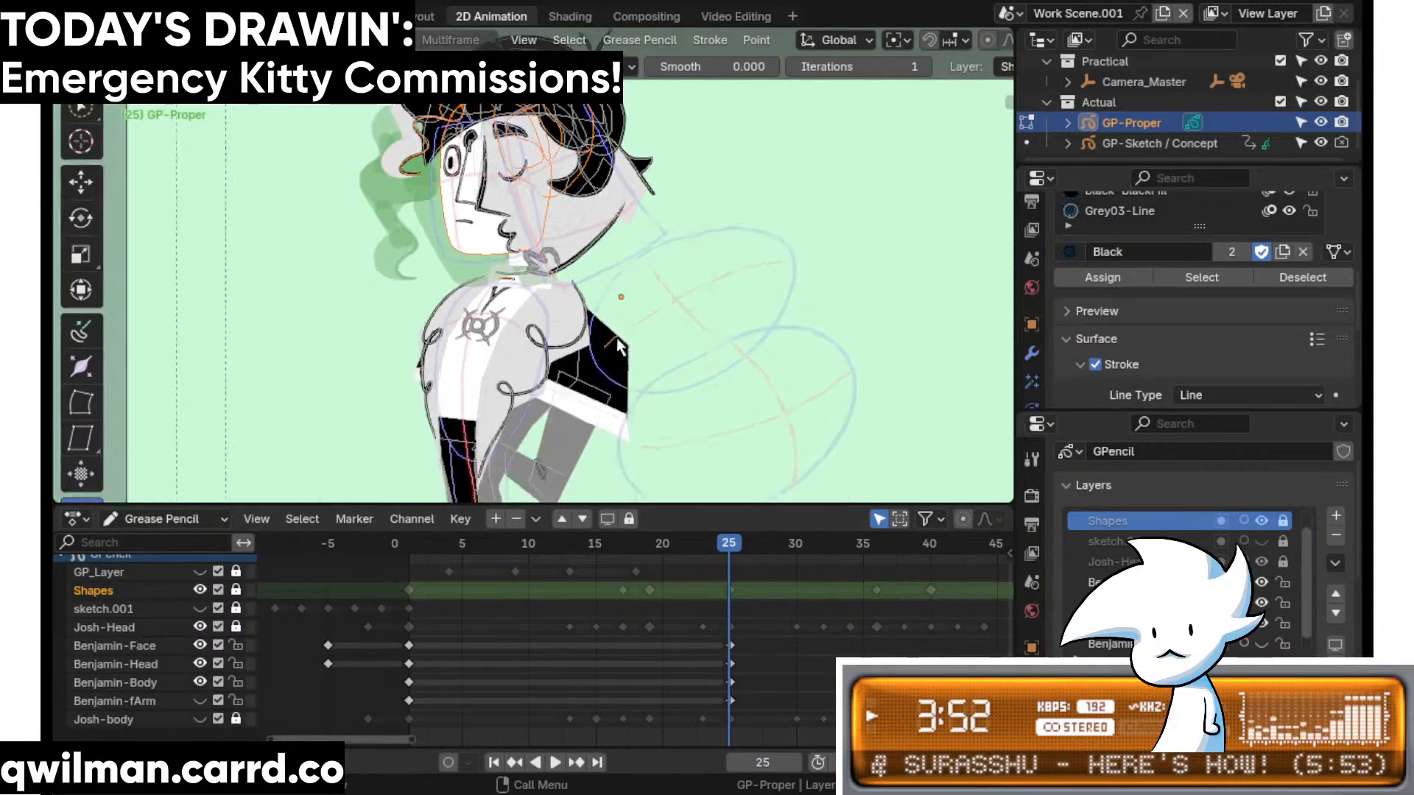
pyautogui.scroll(-1, 600, 386)
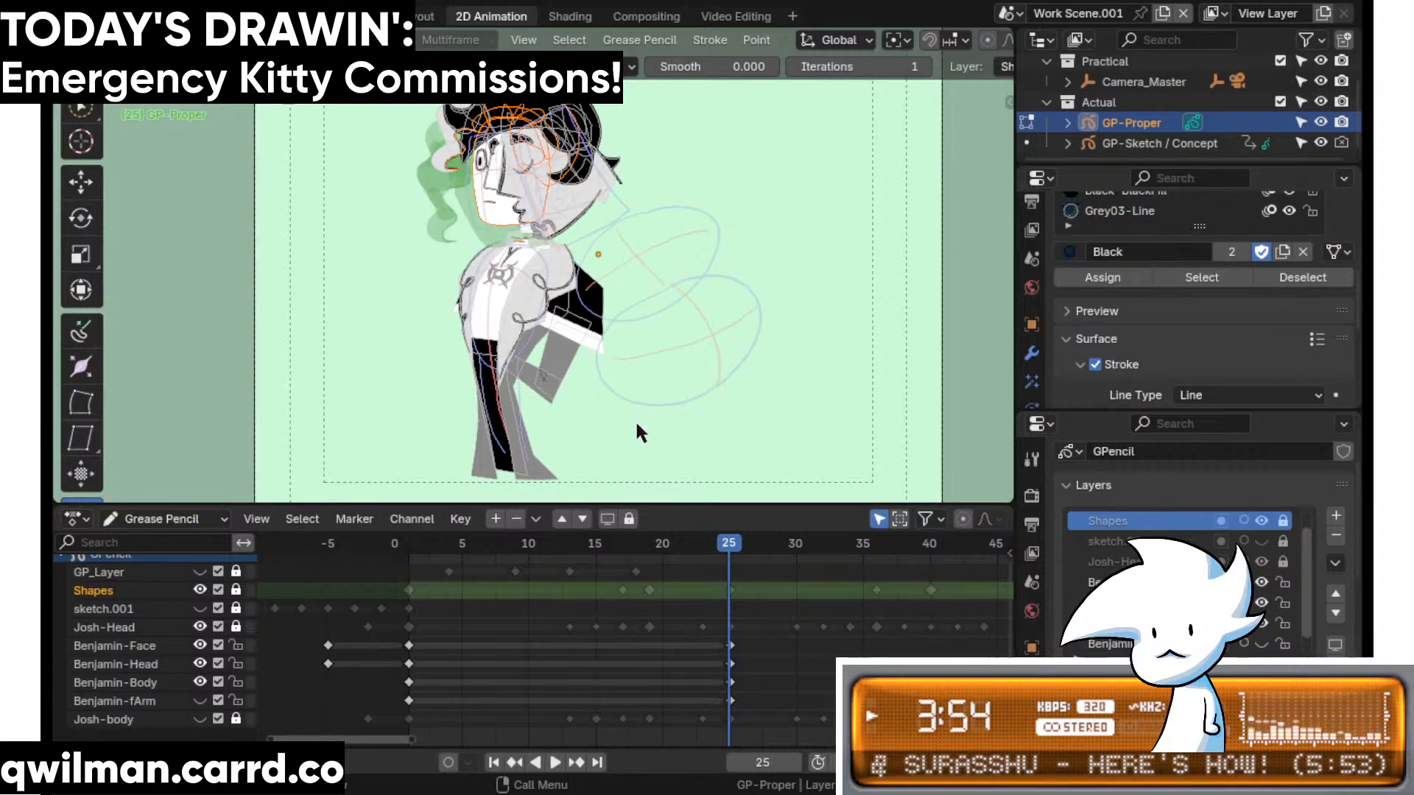
pyautogui.moveTo(767, 639); pyautogui.dragTo(317, 703)
pyautogui.click(201, 699)
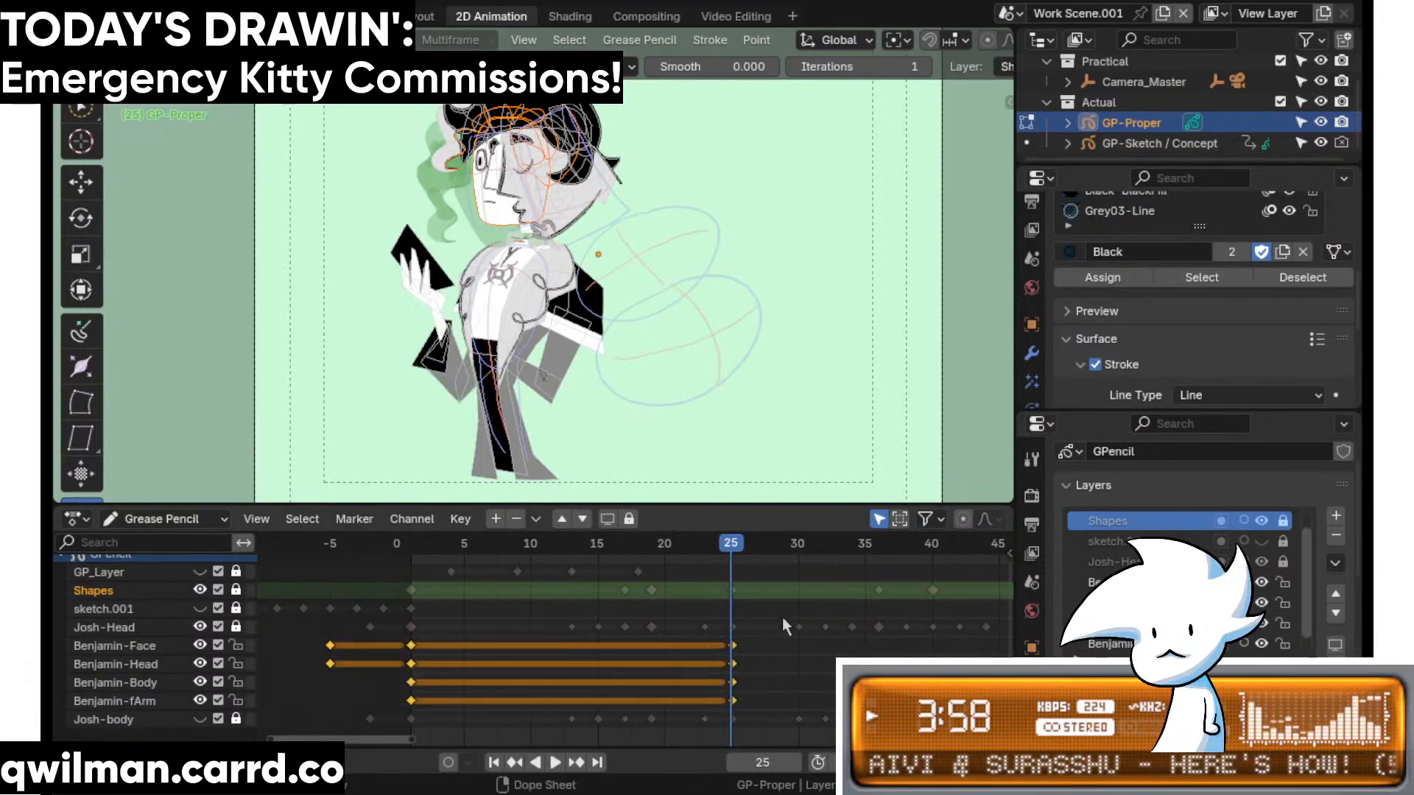
pyautogui.moveTo(759, 637); pyautogui.dragTo(310, 725)
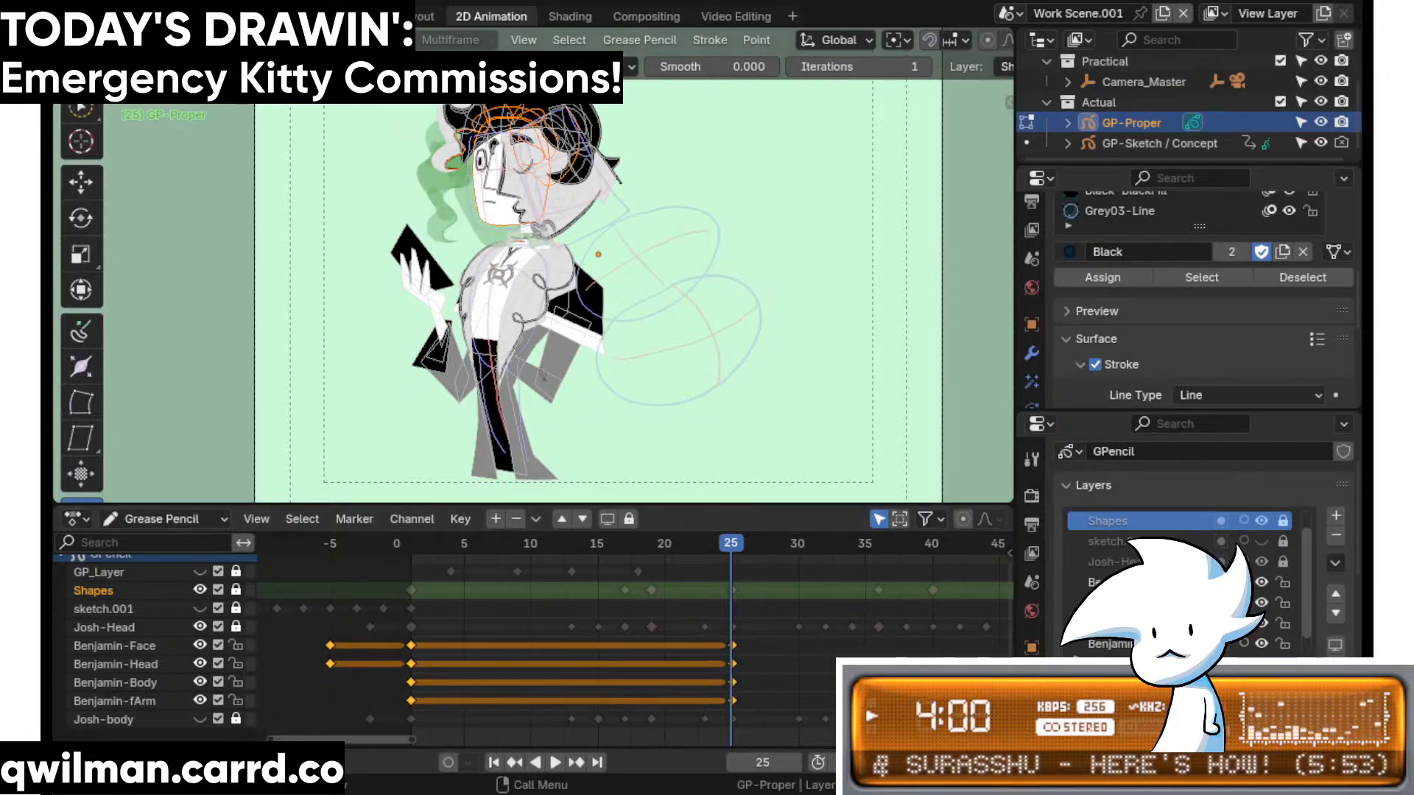
# - Turn on multiframe editing, show the Josh-body layer and activate the Move tool
pyautogui.click(405, 41)
pyautogui.click(200, 719)
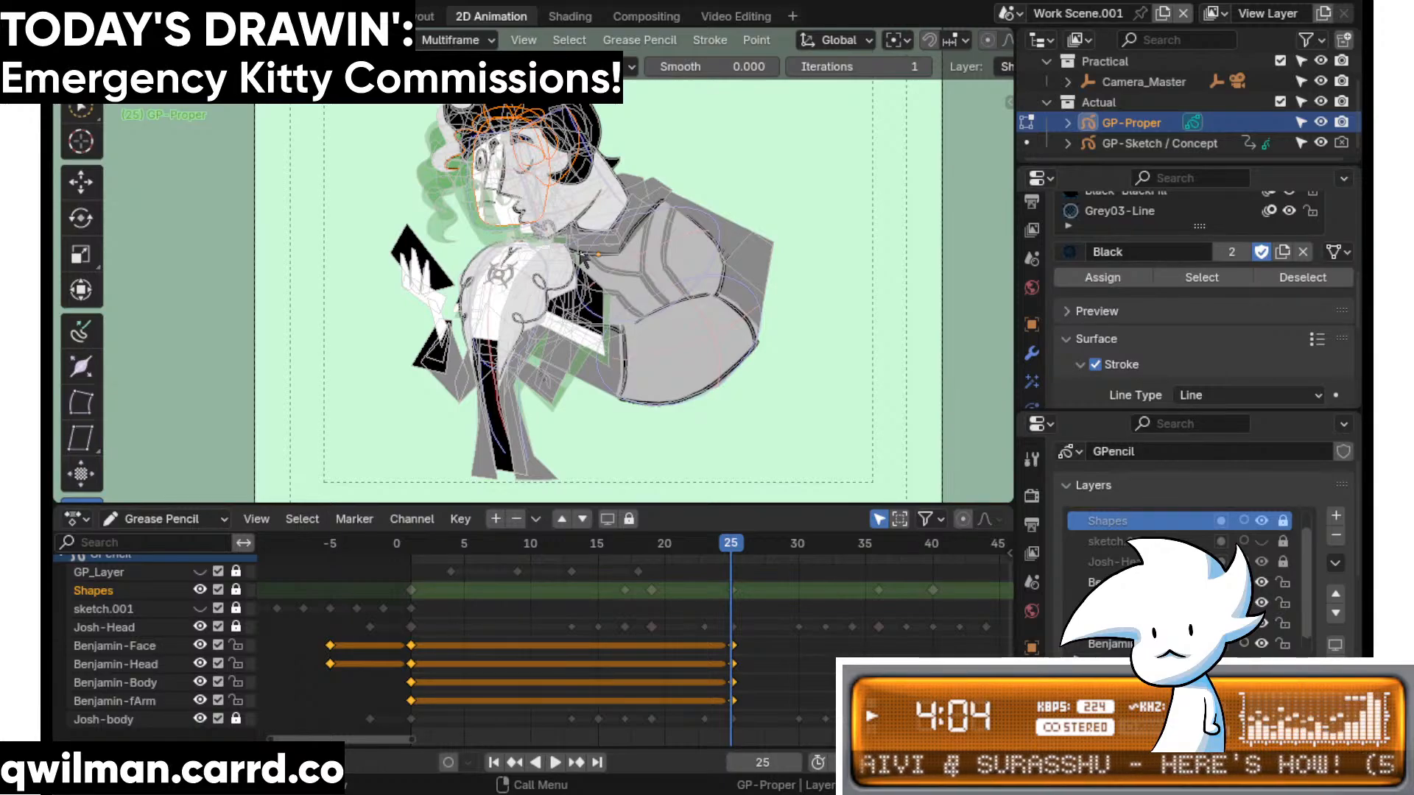
pyautogui.click(81, 181)
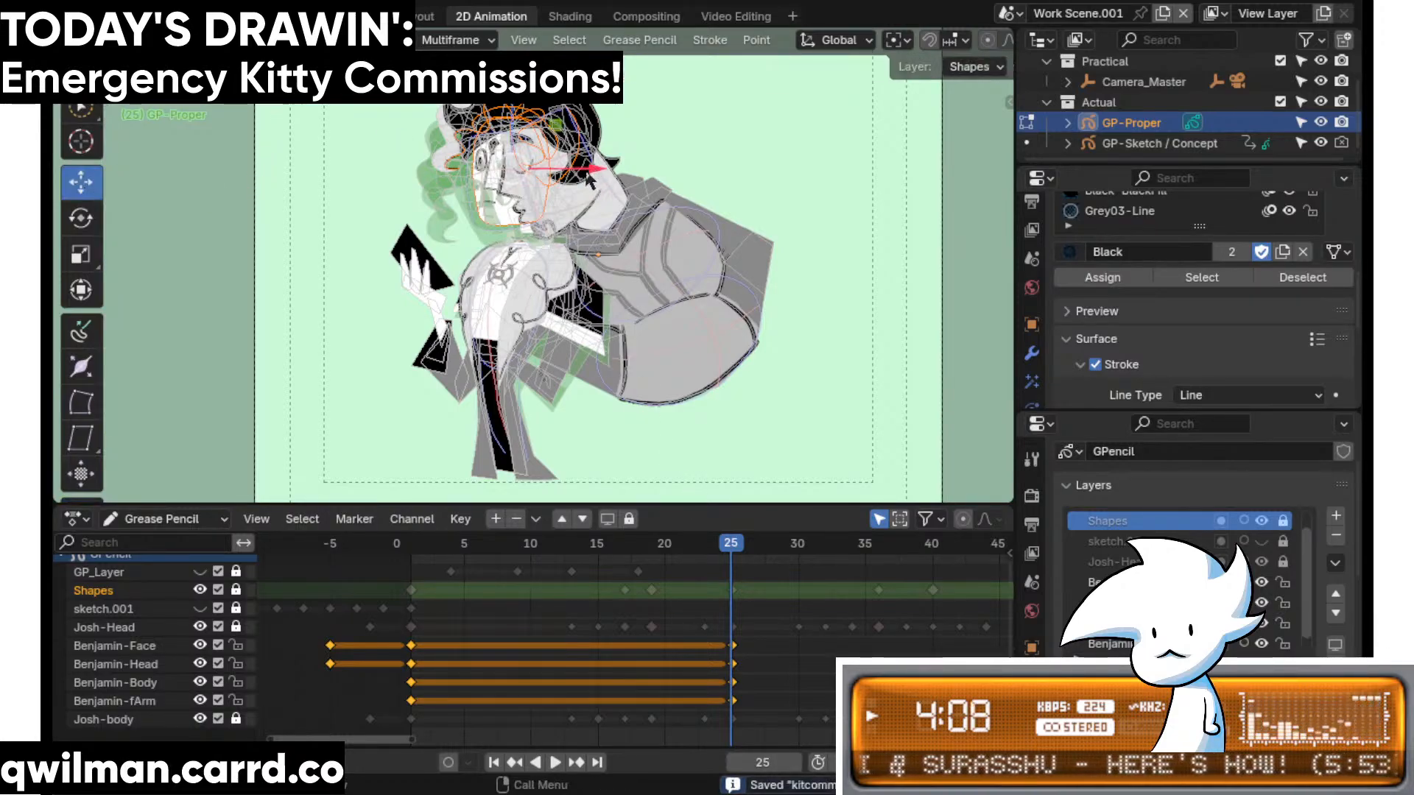
# - Save the file and move all of Benjamin's strokes left along the X axis, away from Josh, across the selected keyframes
pyautogui.press('g')
pyautogui.press('x')
pyautogui.press('Return')
pyautogui.hotkey('ctrl', 's')
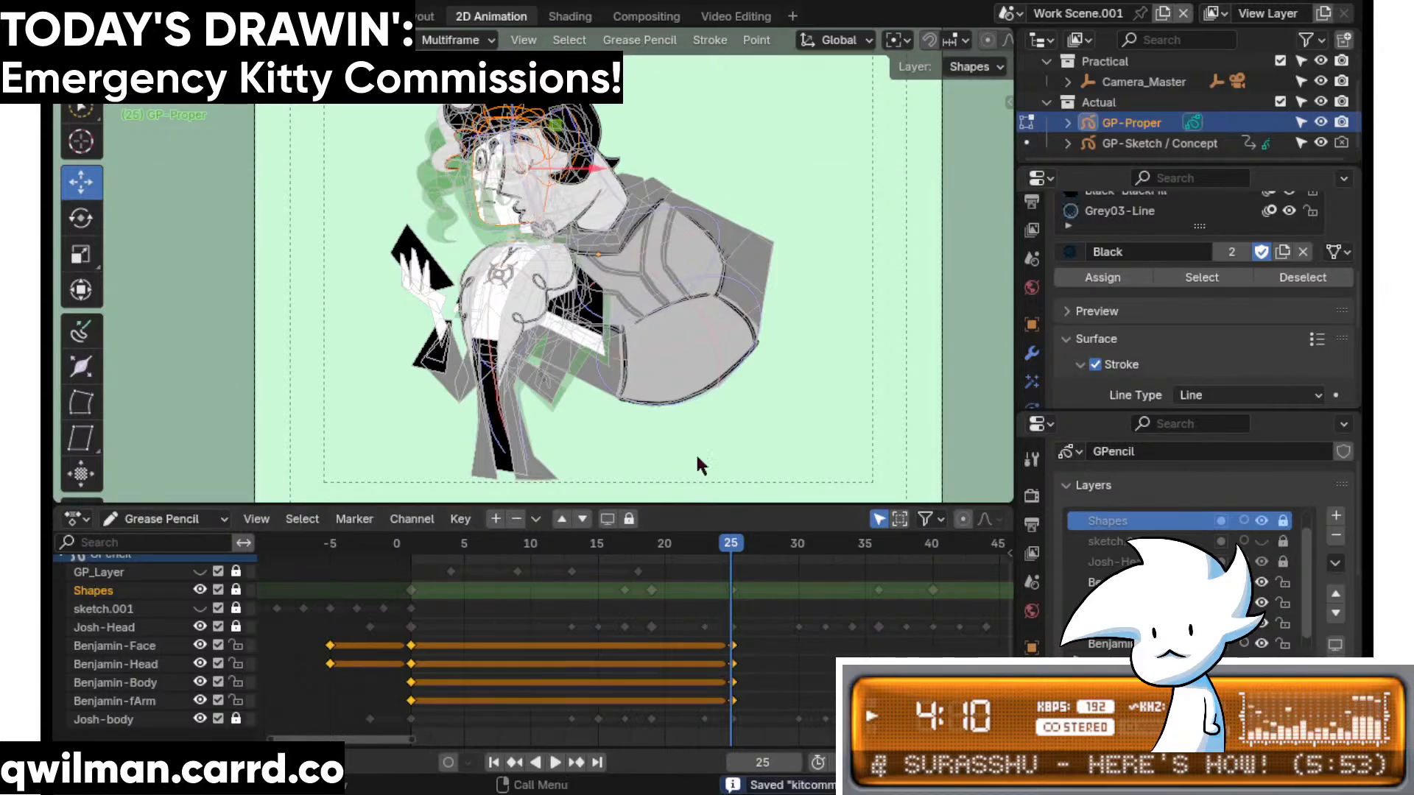
pyautogui.press('a')
pyautogui.press('g')
pyautogui.press('x')
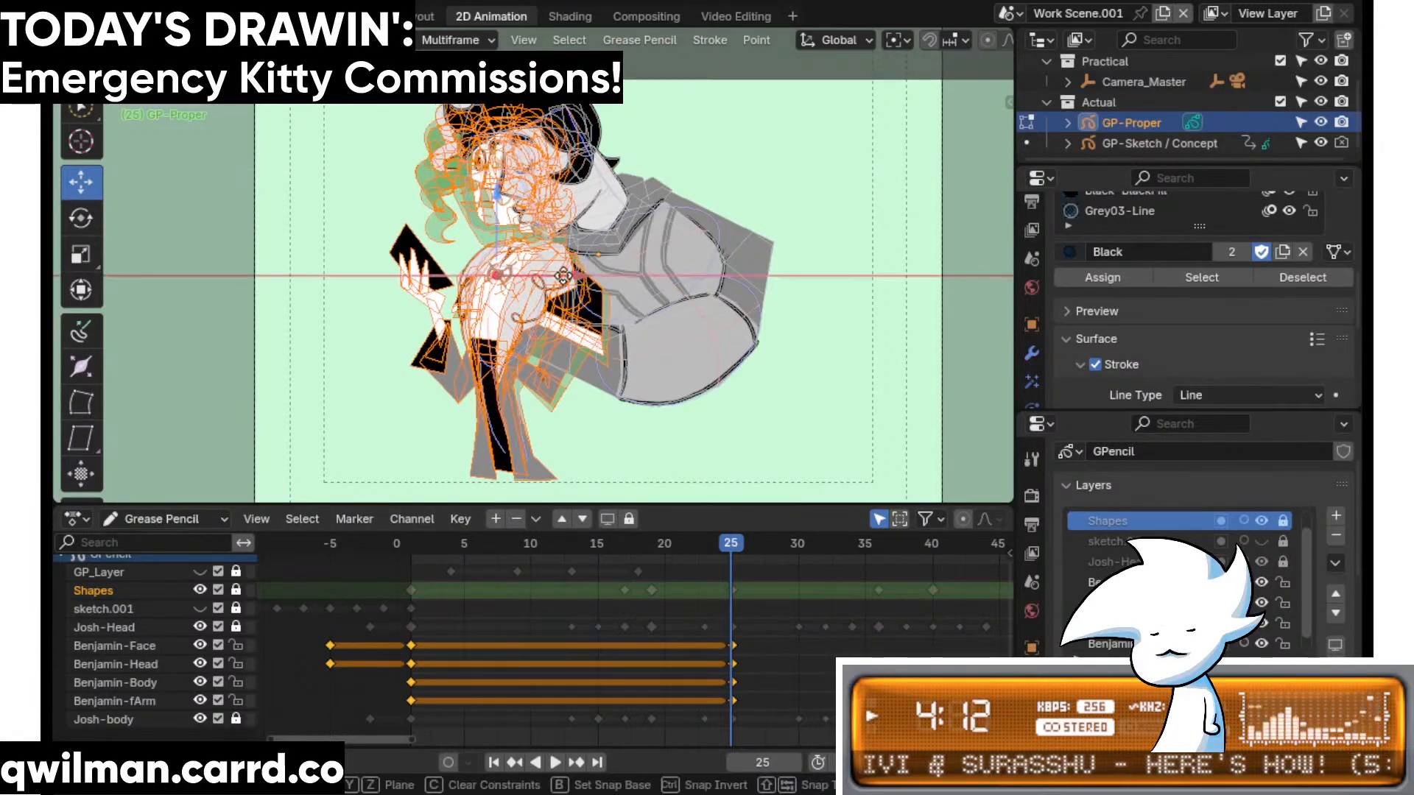
pyautogui.press('Return')
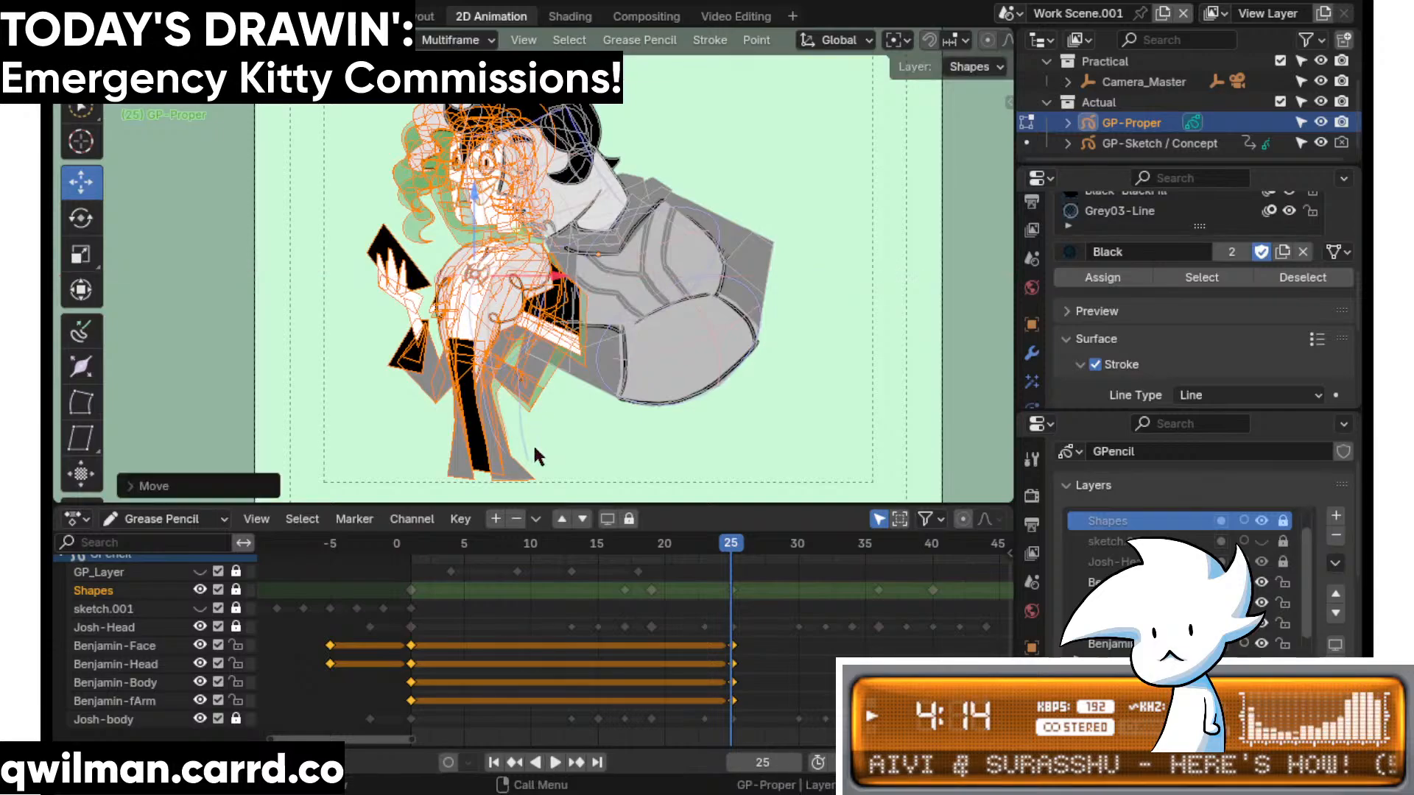
pyautogui.press('space')
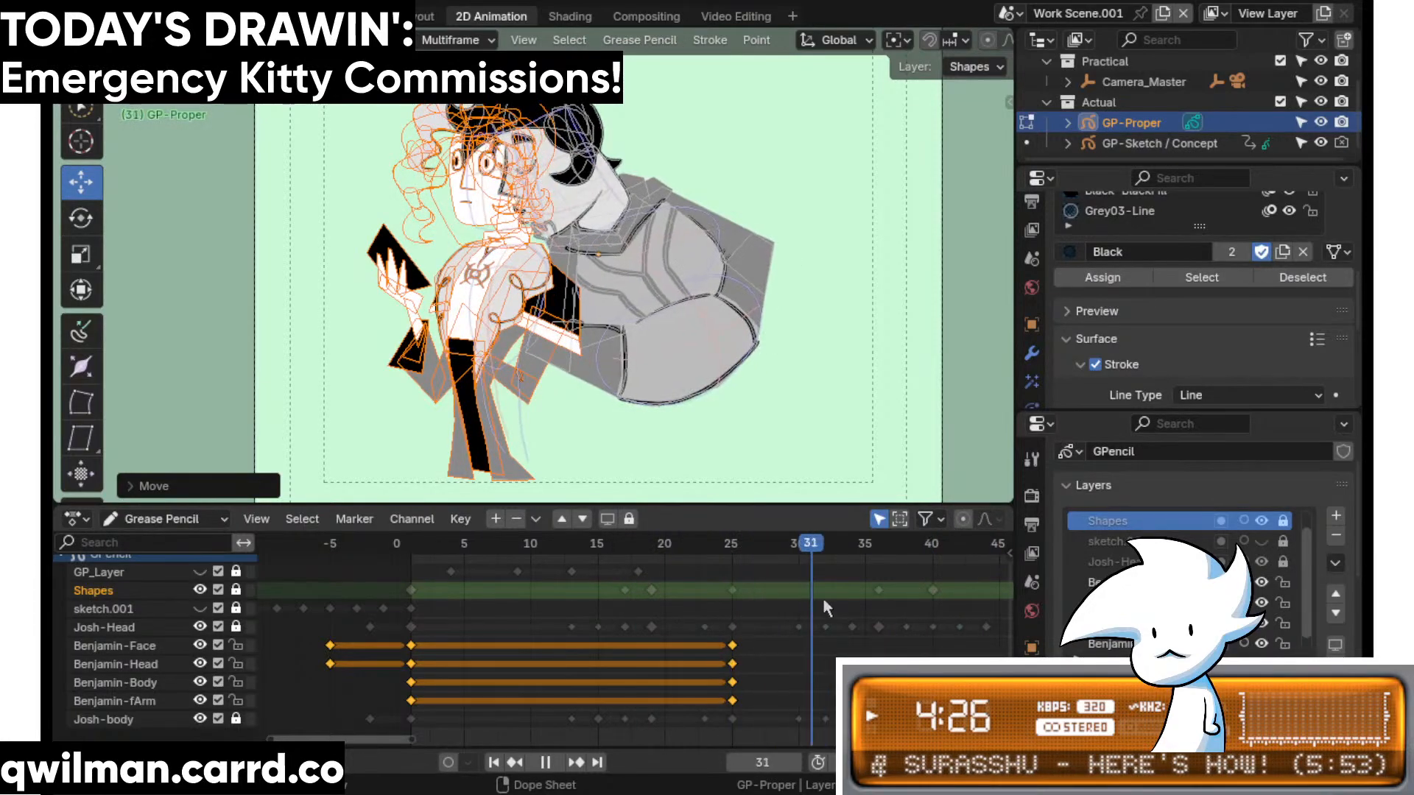
# - Clear the Benjamin keyframe selection and nudge his strokes slightly right along the X axis in the frame 1 pose only
pyautogui.press('space')
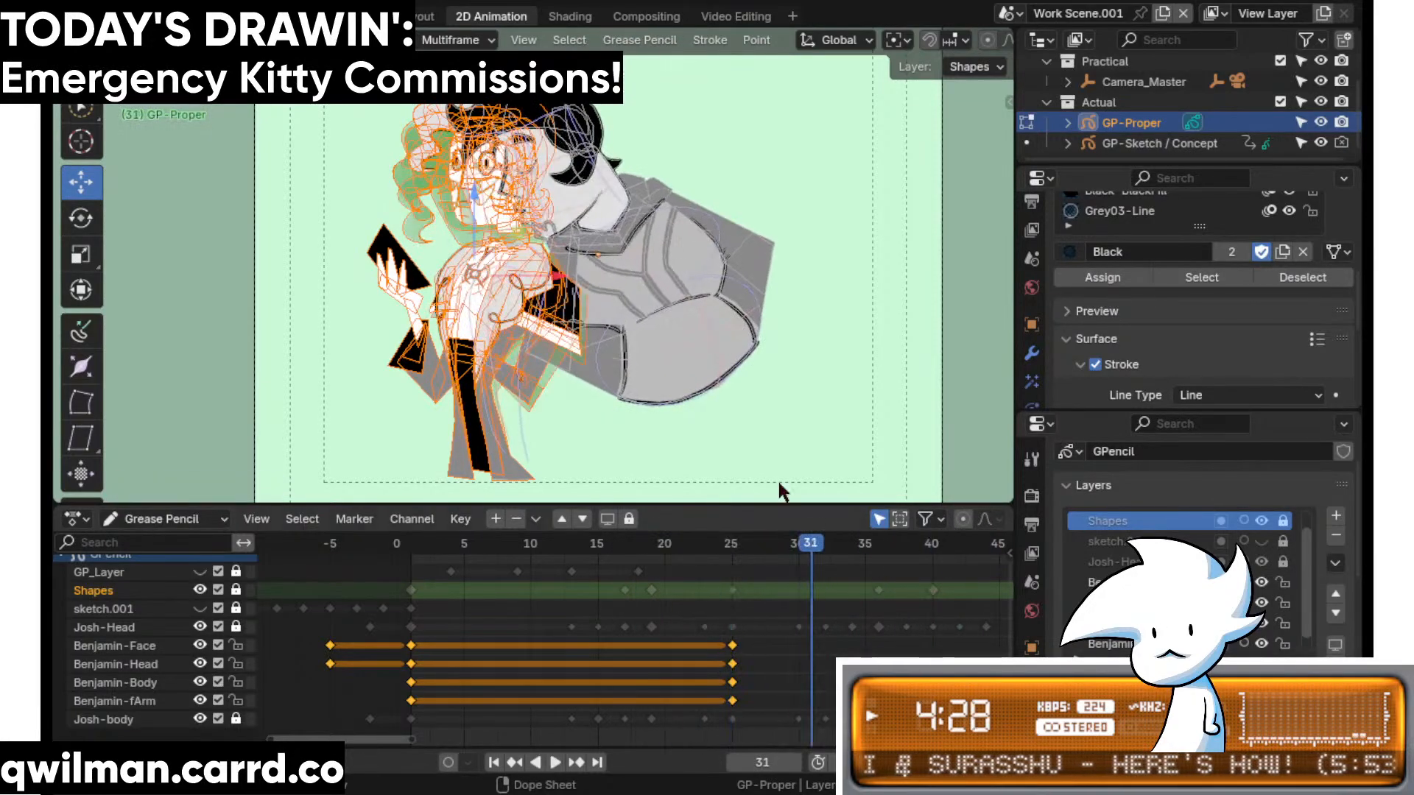
pyautogui.press('Down')
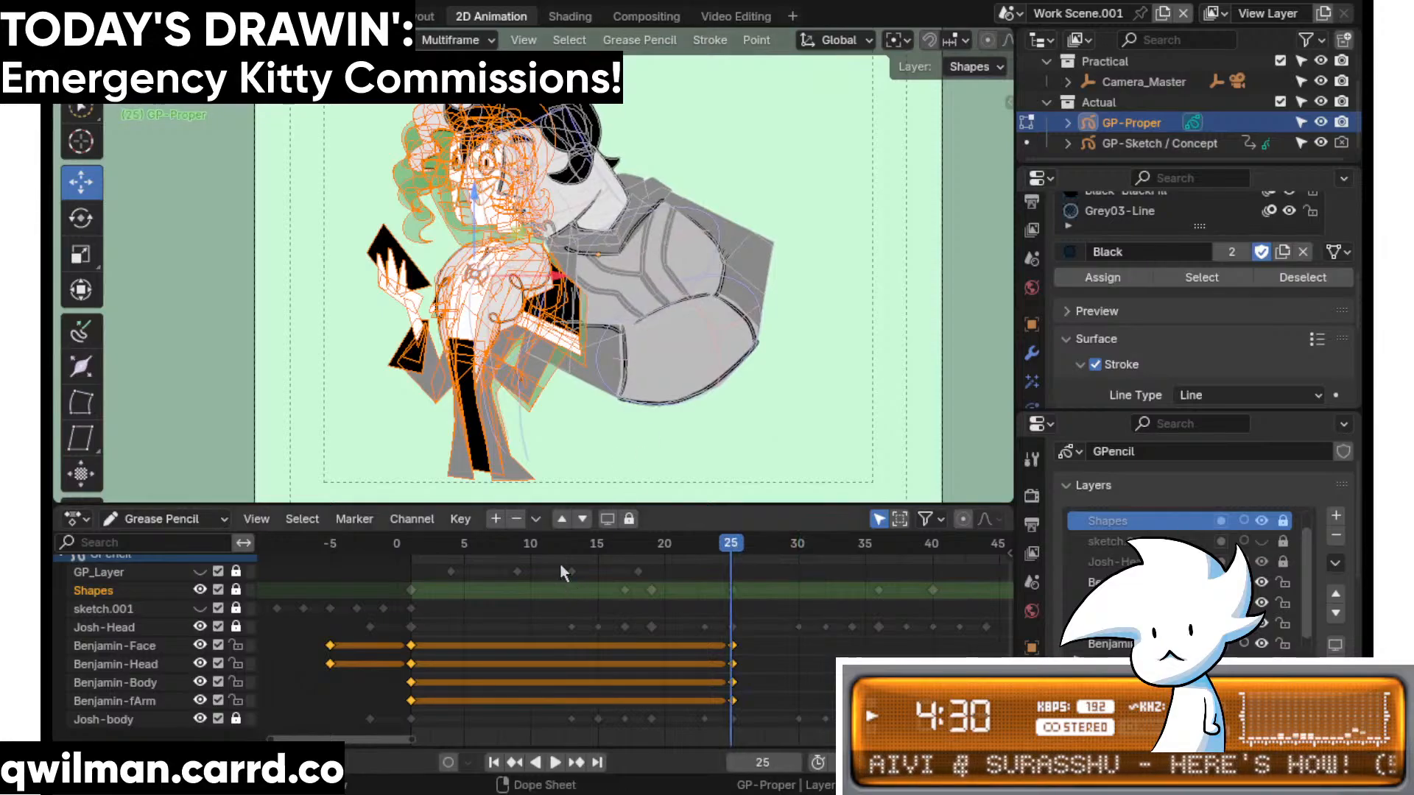
pyautogui.moveTo(467, 572)
pyautogui.mouseDown()
pyautogui.moveTo(462, 554)
pyautogui.moveTo(543, 563)
pyautogui.moveTo(465, 567)
pyautogui.mouseUp()
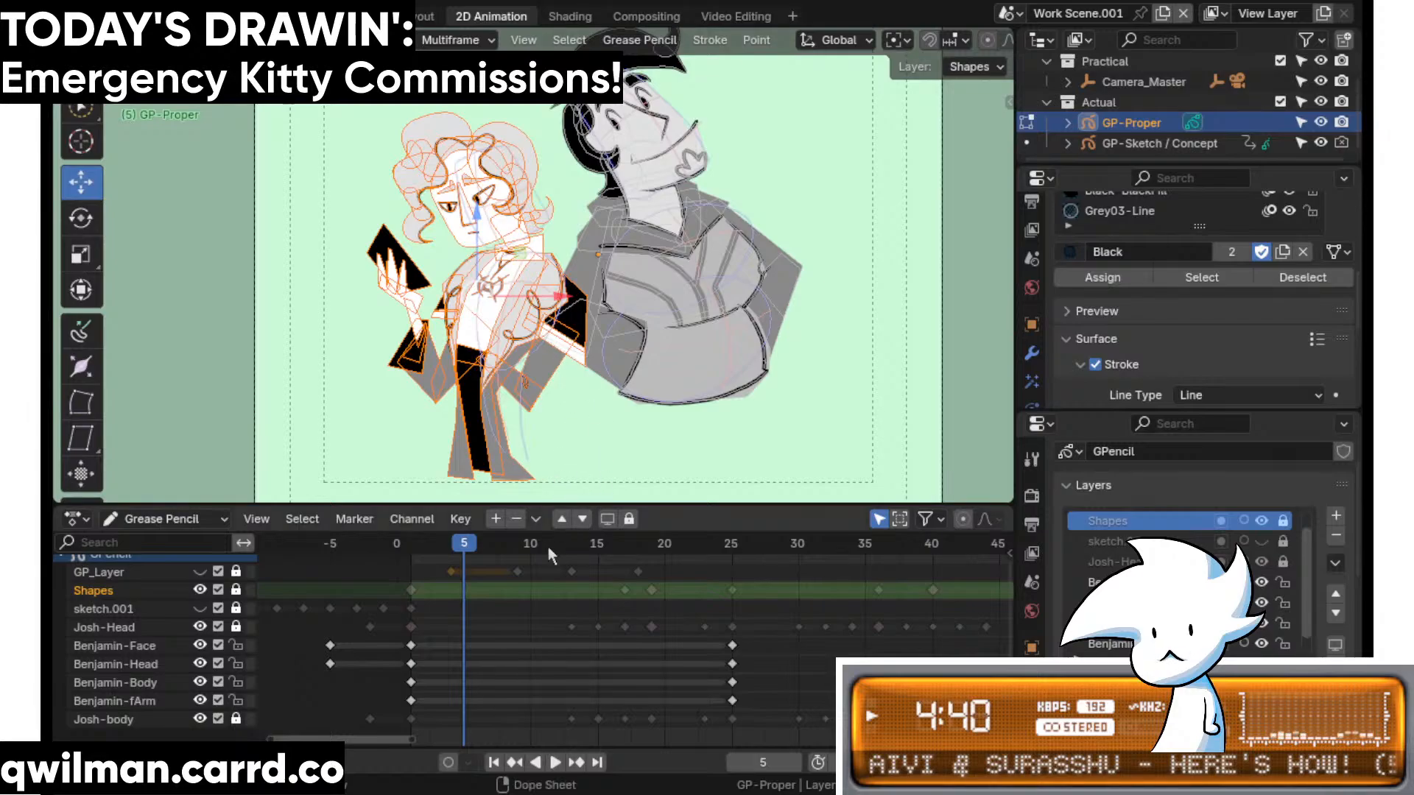
pyautogui.moveTo(548, 547); pyautogui.dragTo(691, 545)
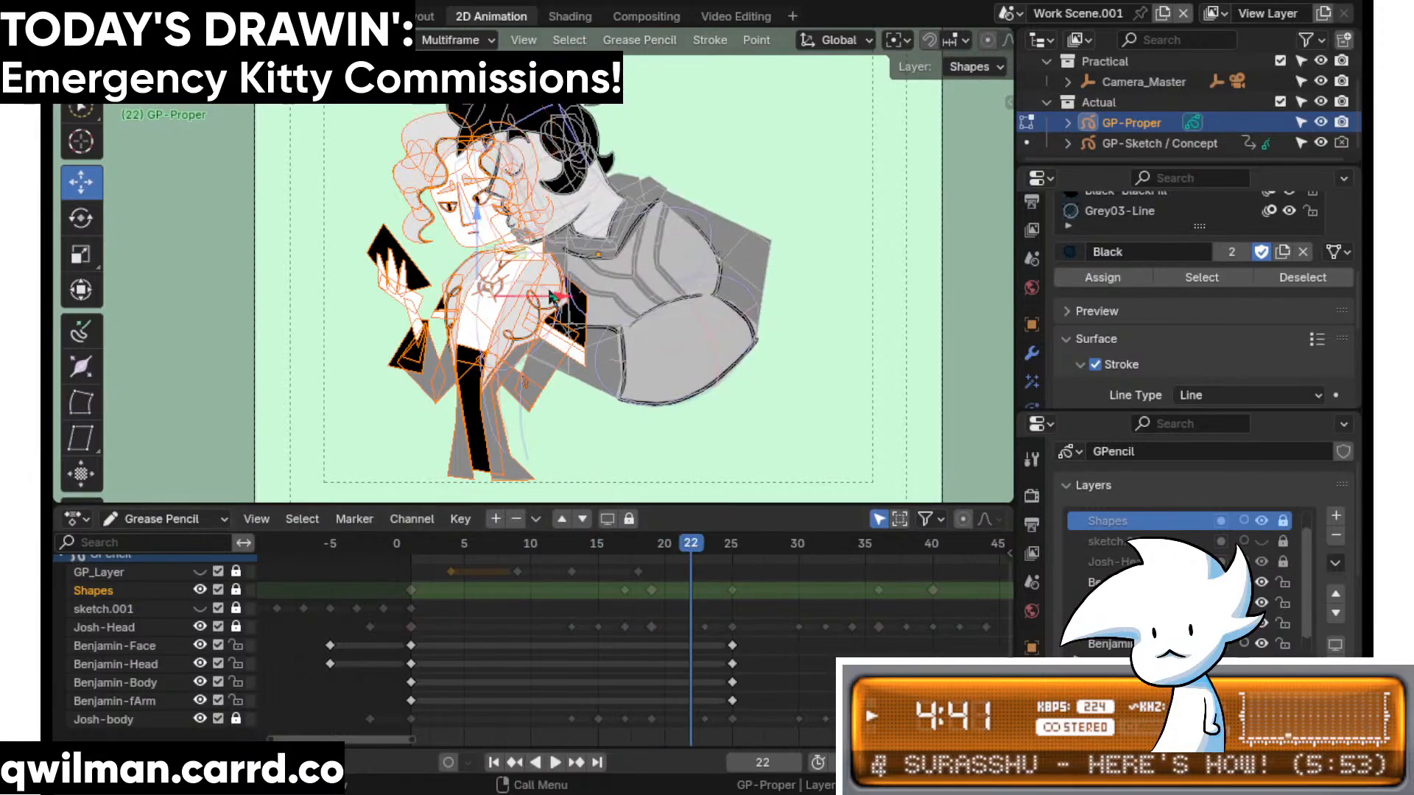
pyautogui.moveTo(559, 300); pyautogui.dragTo(569, 301)
pyautogui.moveTo(649, 548)
pyautogui.mouseDown()
pyautogui.moveTo(832, 553)
pyautogui.moveTo(763, 569)
pyautogui.moveTo(668, 573)
pyautogui.moveTo(735, 572)
pyautogui.moveTo(848, 517)
pyautogui.moveTo(748, 575)
pyautogui.moveTo(784, 569)
pyautogui.mouseUp()
# - Preview the kiss pose around frame 29 in the rendered Layout workspace and return to the 2D Animation workspace
pyautogui.scroll(4, 616, 259)
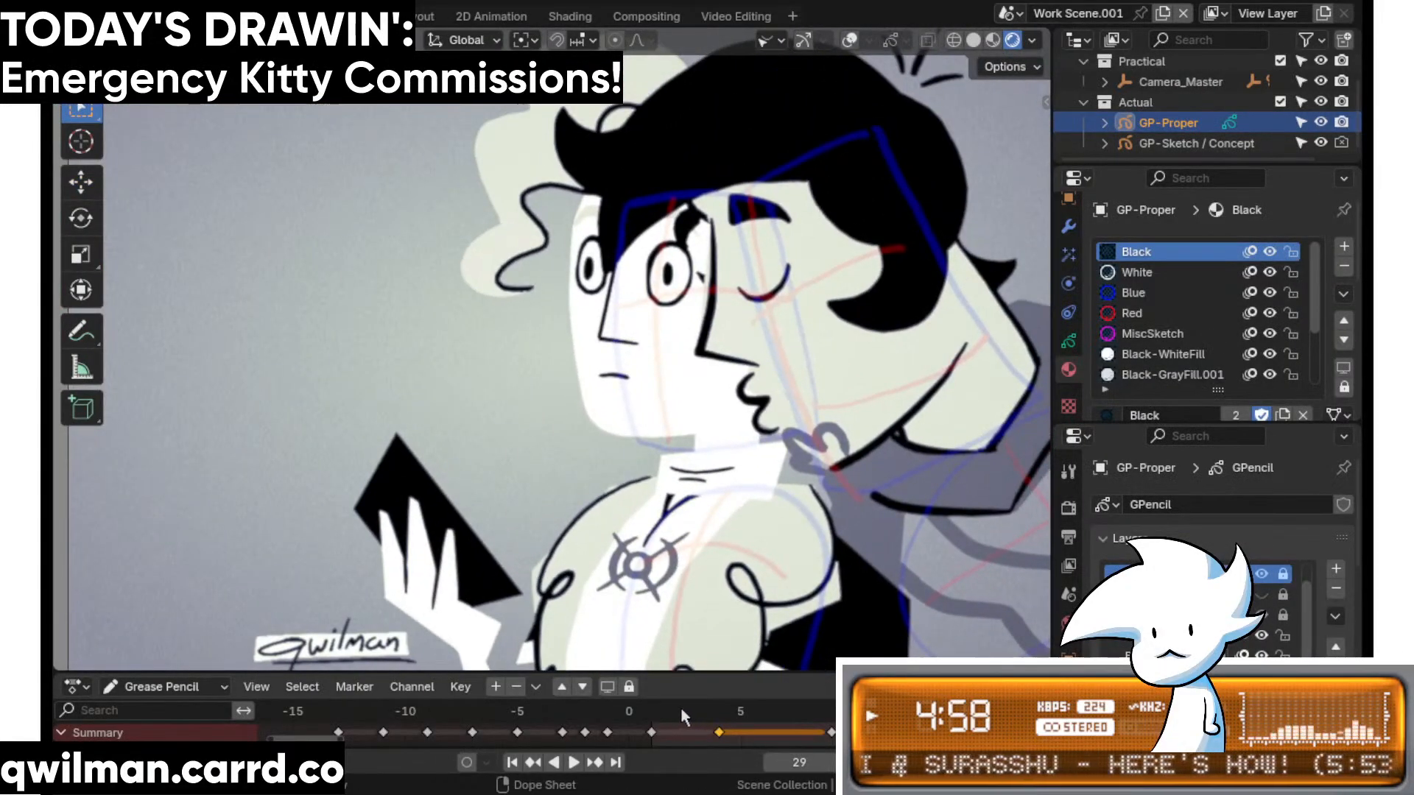
pyautogui.press('space')
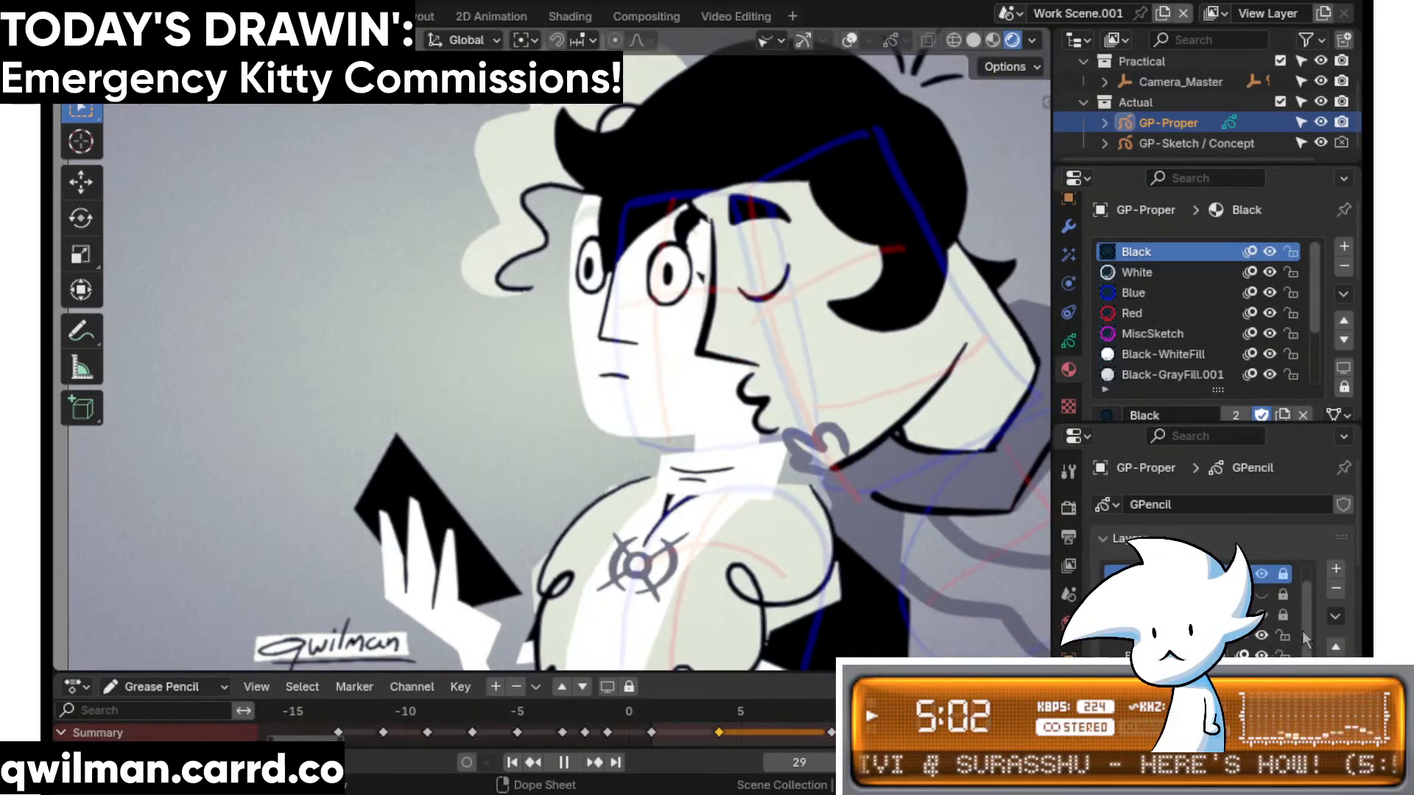
pyautogui.press('space')
pyautogui.click(500, 21)
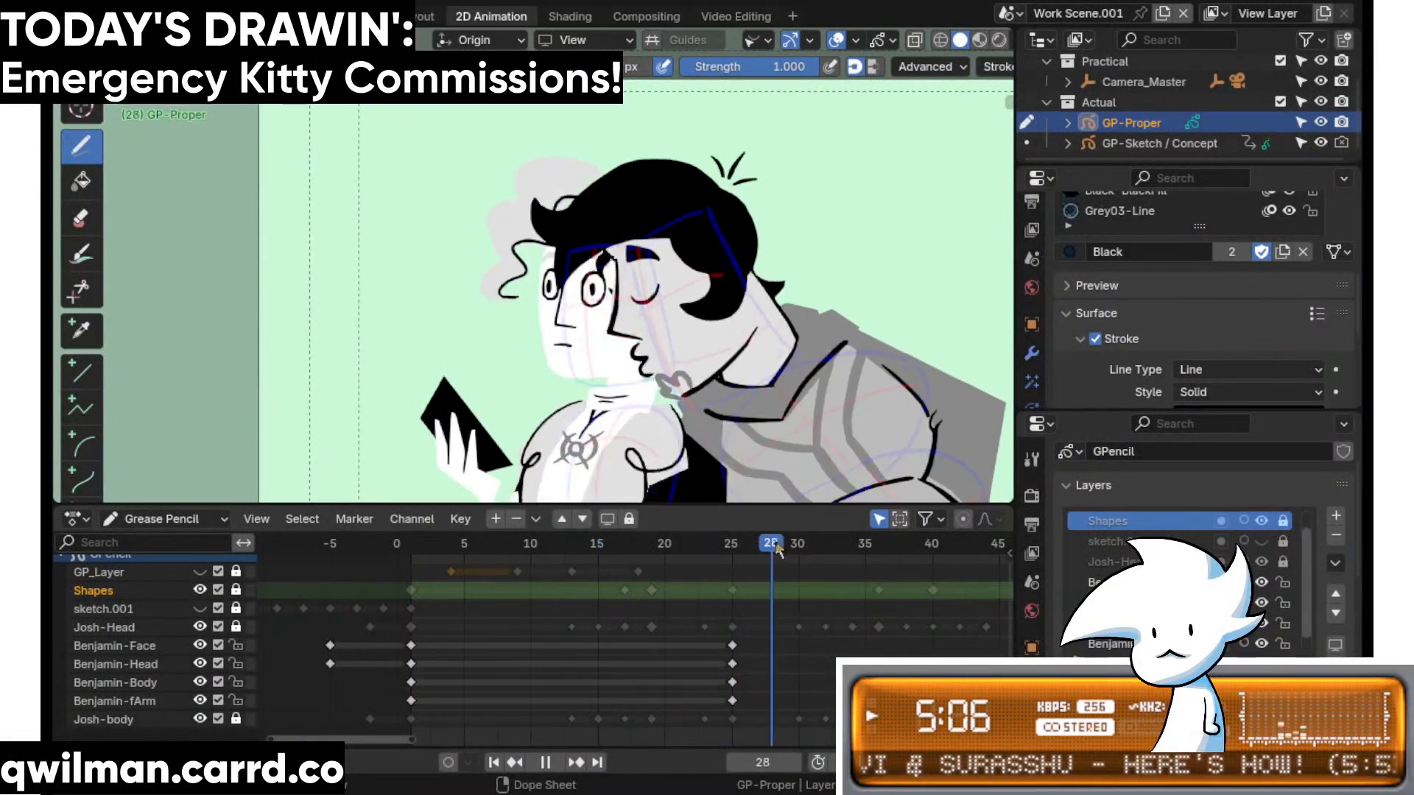
pyautogui.press('space')
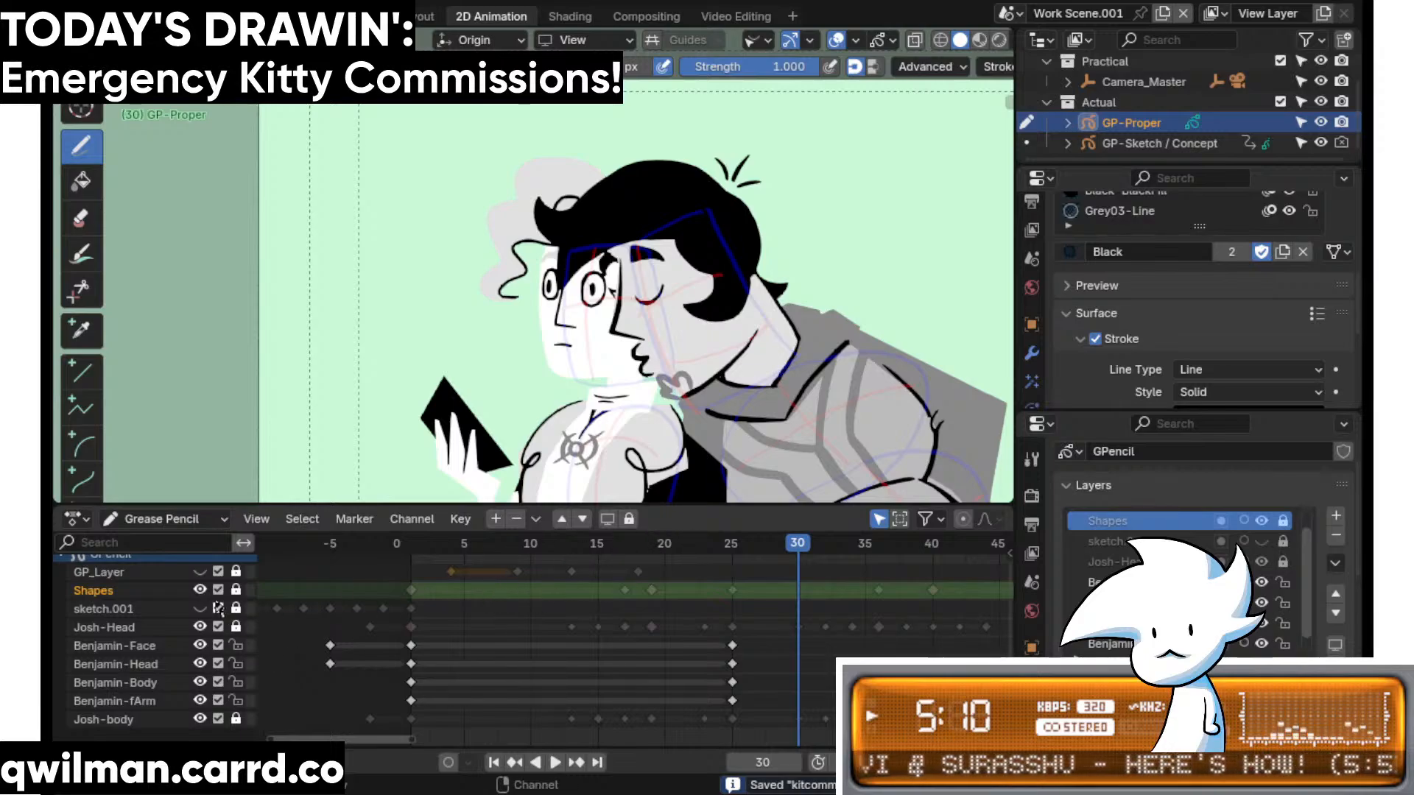
# - Hide the Shapes, Josh-body and Josh-Head layers and lock Benjamin-Face, Benjamin-Head and Benjamin-Body, leaving only his forearm editable at frame 25
pyautogui.click(199, 590)
pyautogui.click(201, 718)
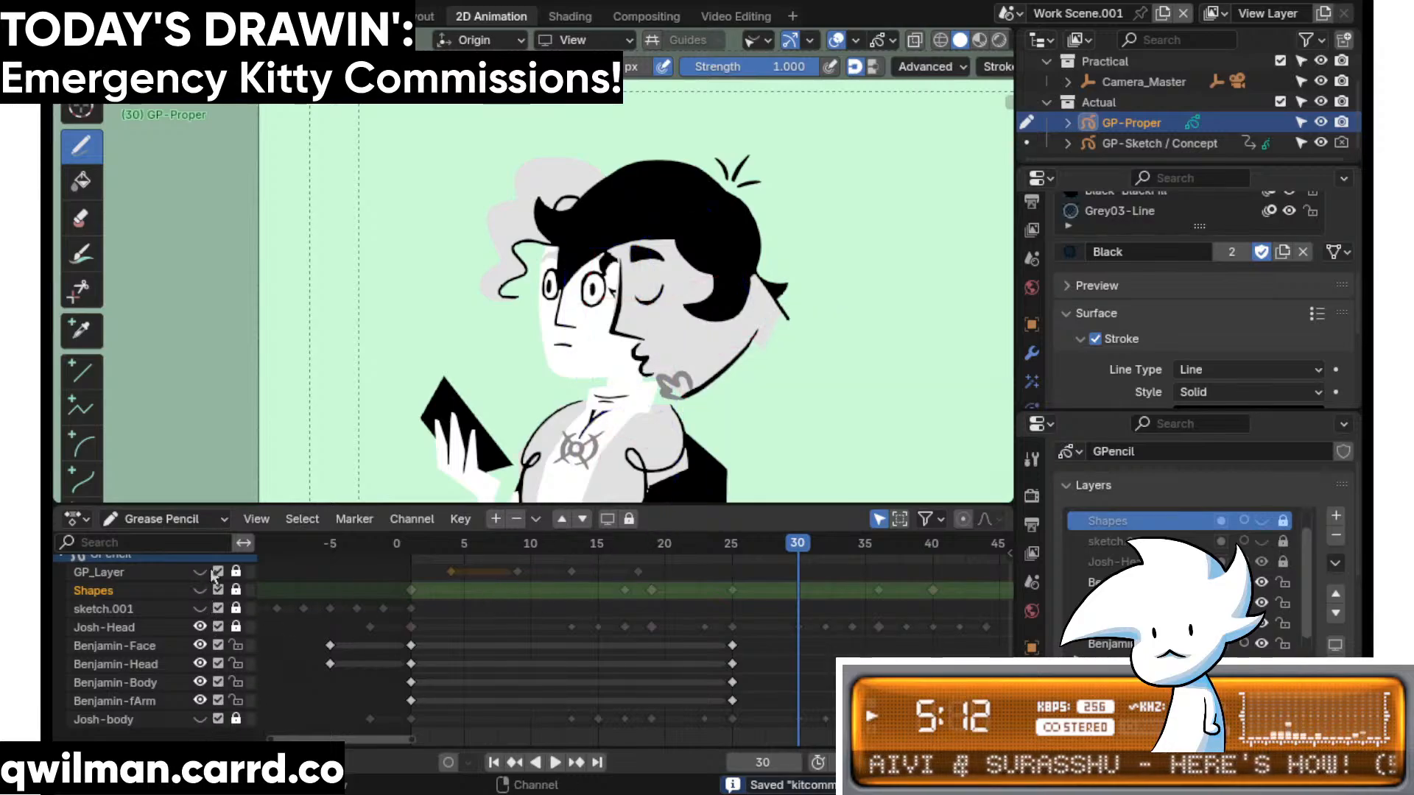
pyautogui.click(736, 545)
pyautogui.click(200, 627)
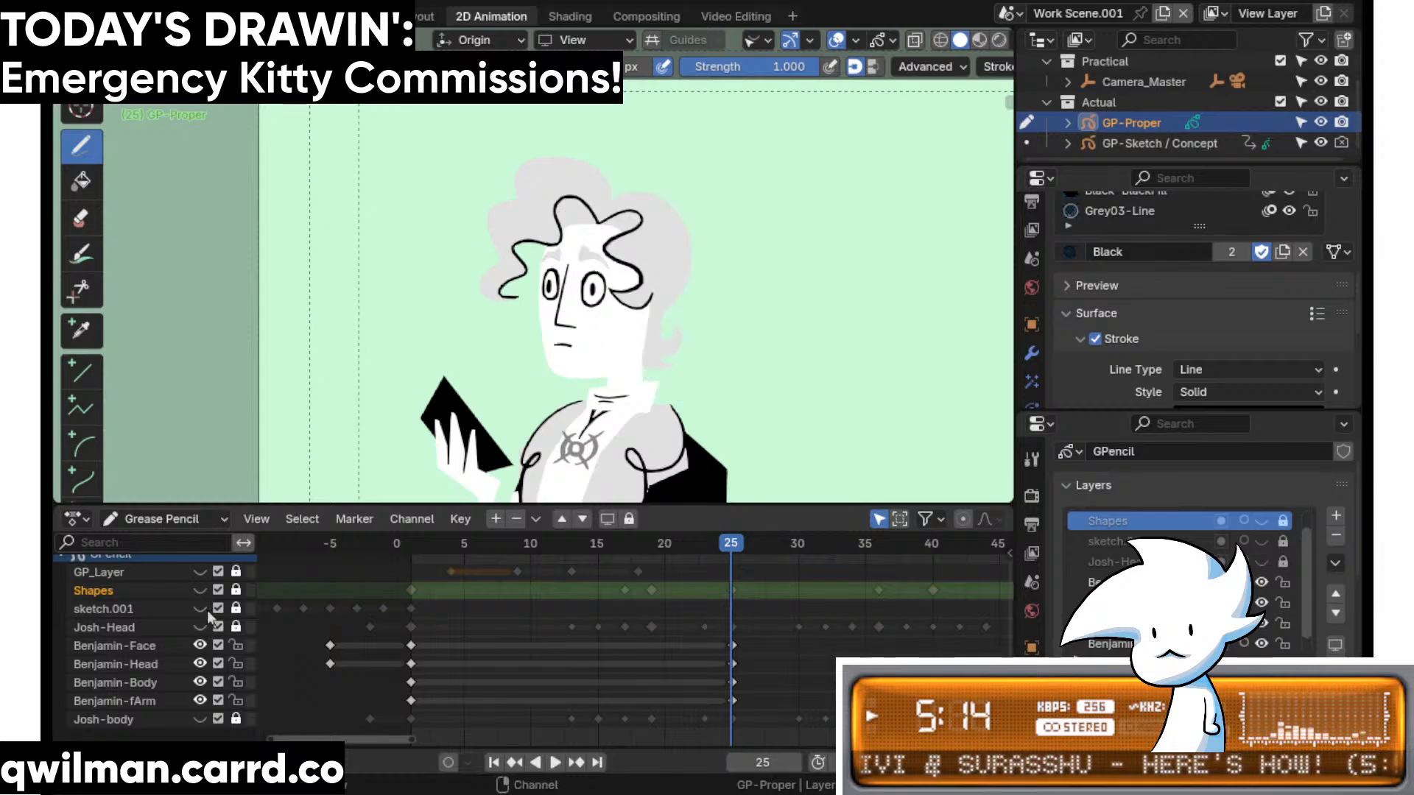
pyautogui.moveTo(235, 646); pyautogui.dragTo(236, 683)
# - Scrub through Benjamin's turn to check the forearm and enter Edit Mode at frame 25
pyautogui.keyDown('shift'); pyautogui.moveTo(652, 399); pyautogui.dragTo(658, 255, button='middle'); pyautogui.keyUp('shift')
pyautogui.click(705, 551)
pyautogui.moveTo(722, 557); pyautogui.dragTo(440, 598)
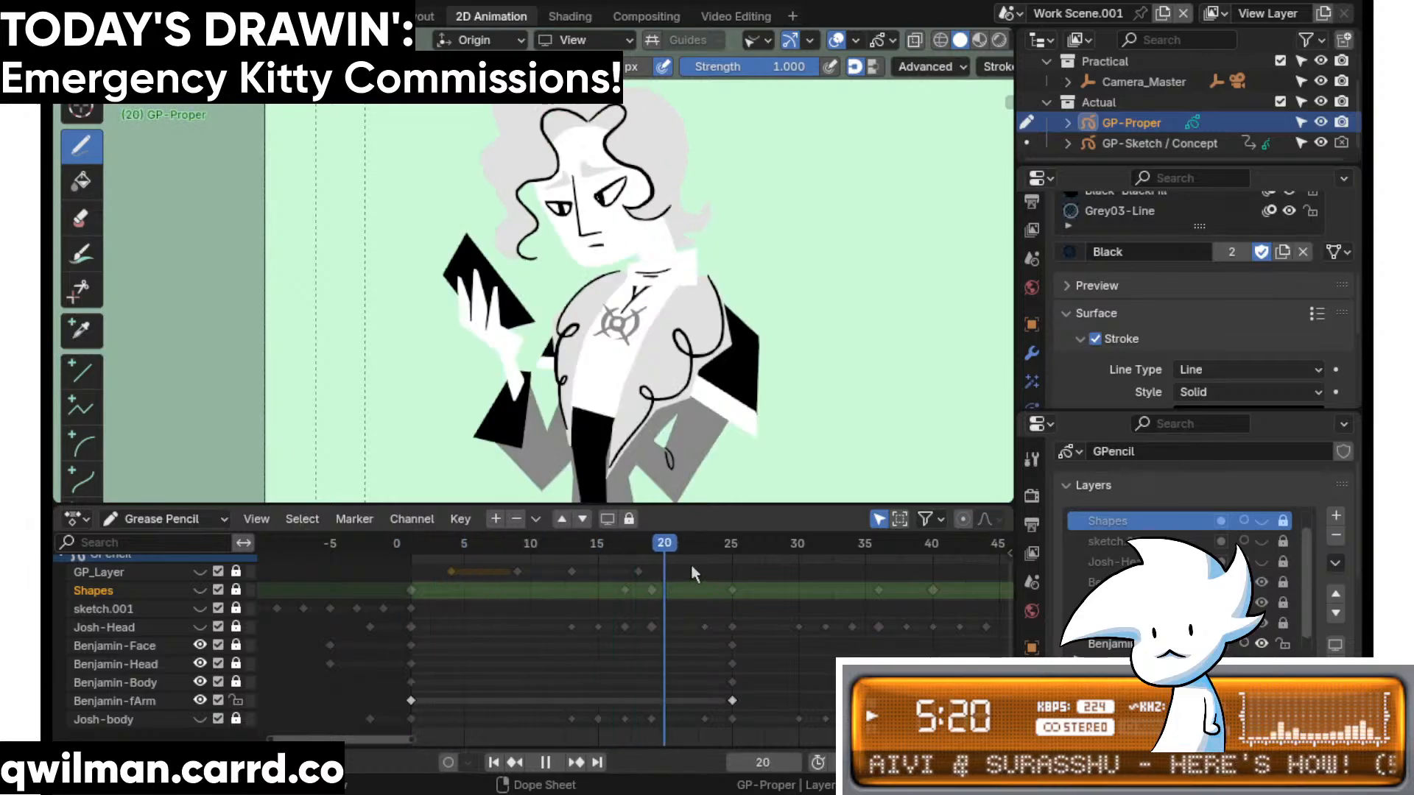
pyautogui.moveTo(690, 564); pyautogui.dragTo(760, 562)
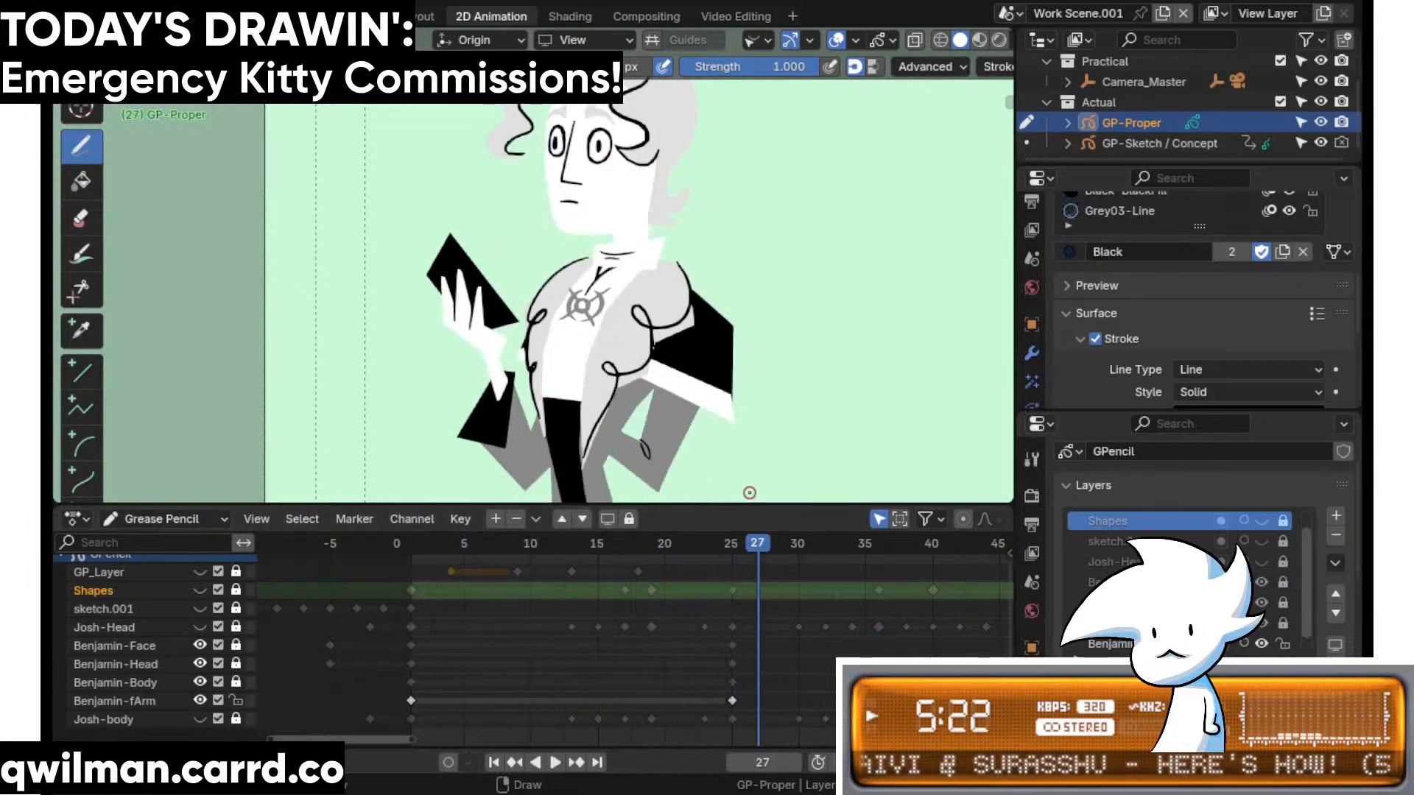
pyautogui.scroll(-3, 713, 376)
pyautogui.moveTo(748, 551)
pyautogui.mouseDown()
pyautogui.moveTo(671, 582)
pyautogui.moveTo(734, 586)
pyautogui.mouseUp()
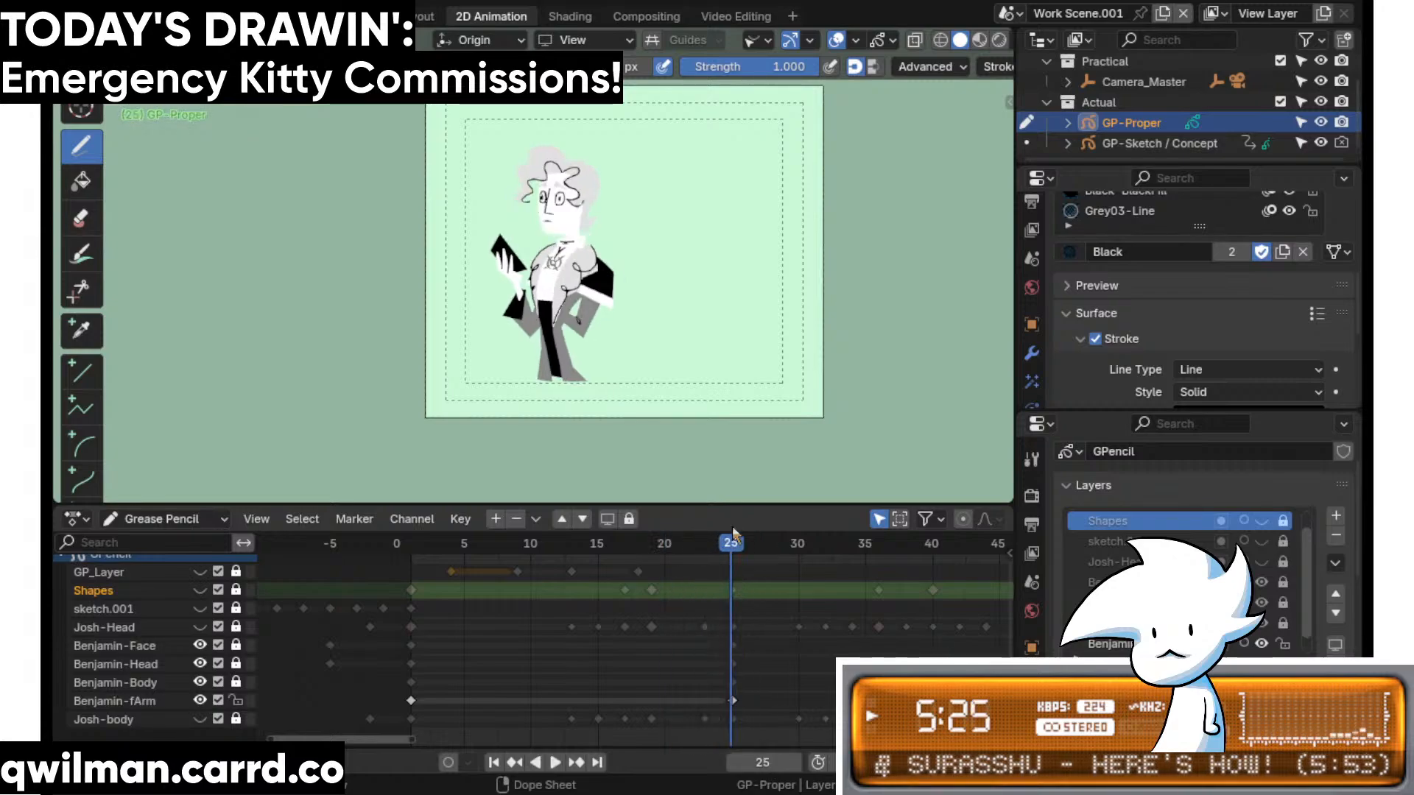
pyautogui.scroll(3, 653, 347)
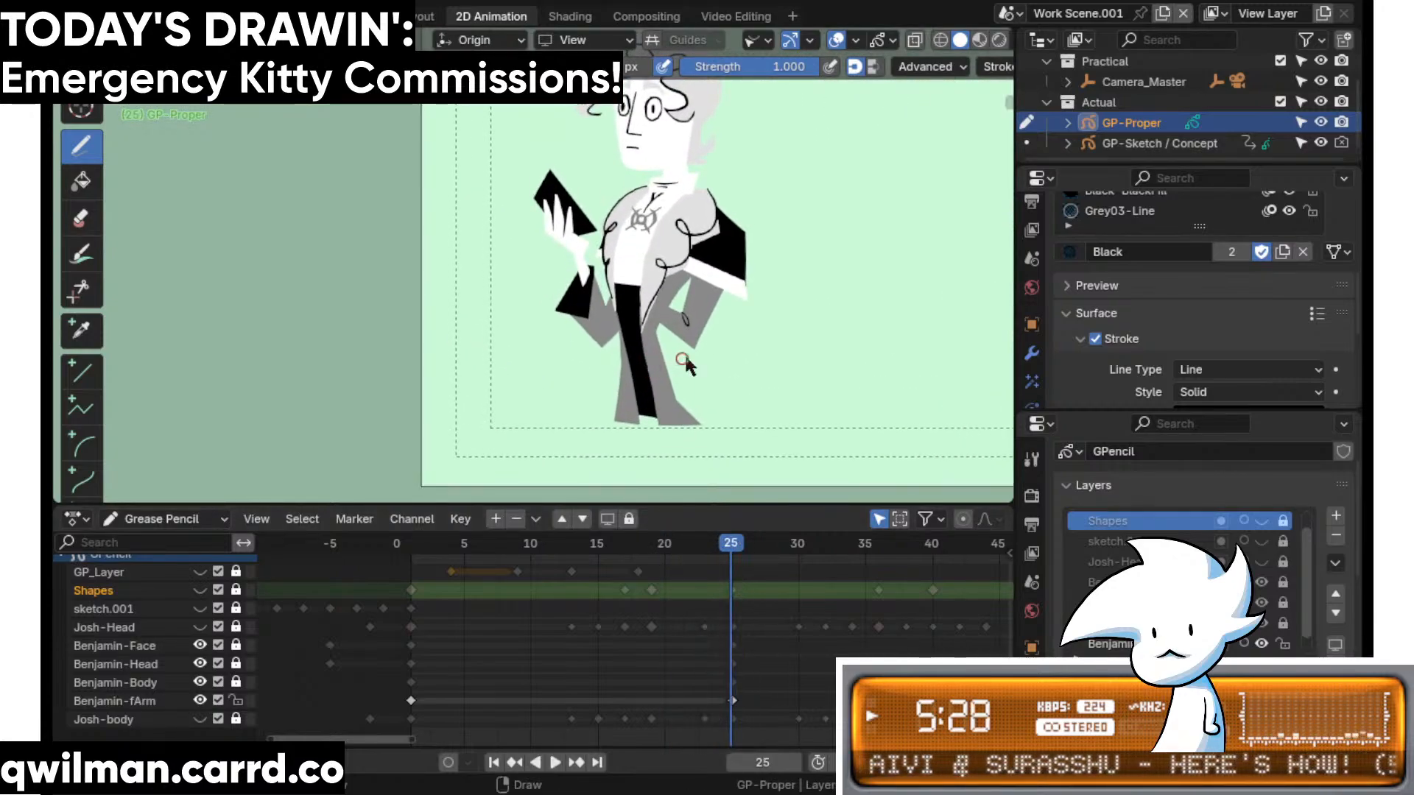
pyautogui.press('Tab')
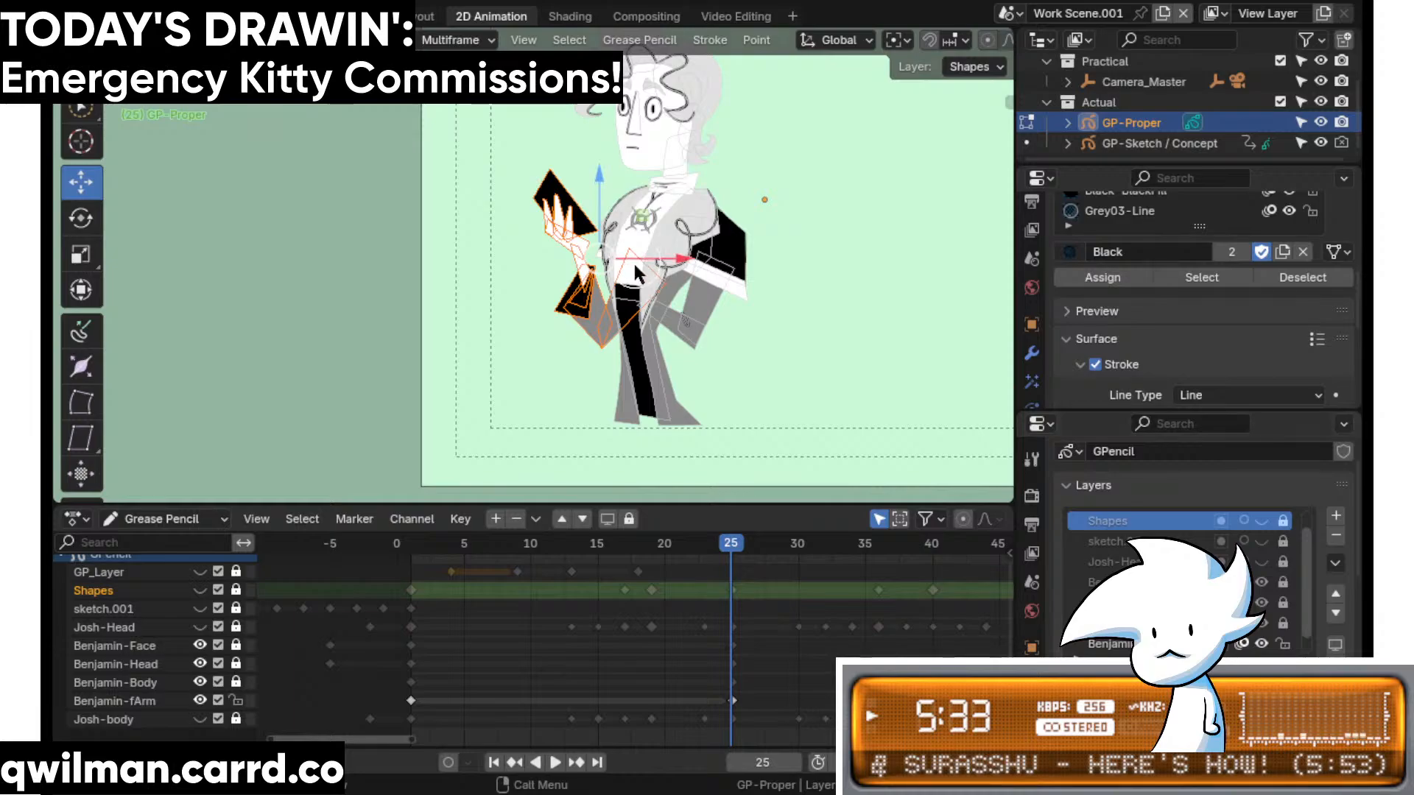
pyautogui.press('g')
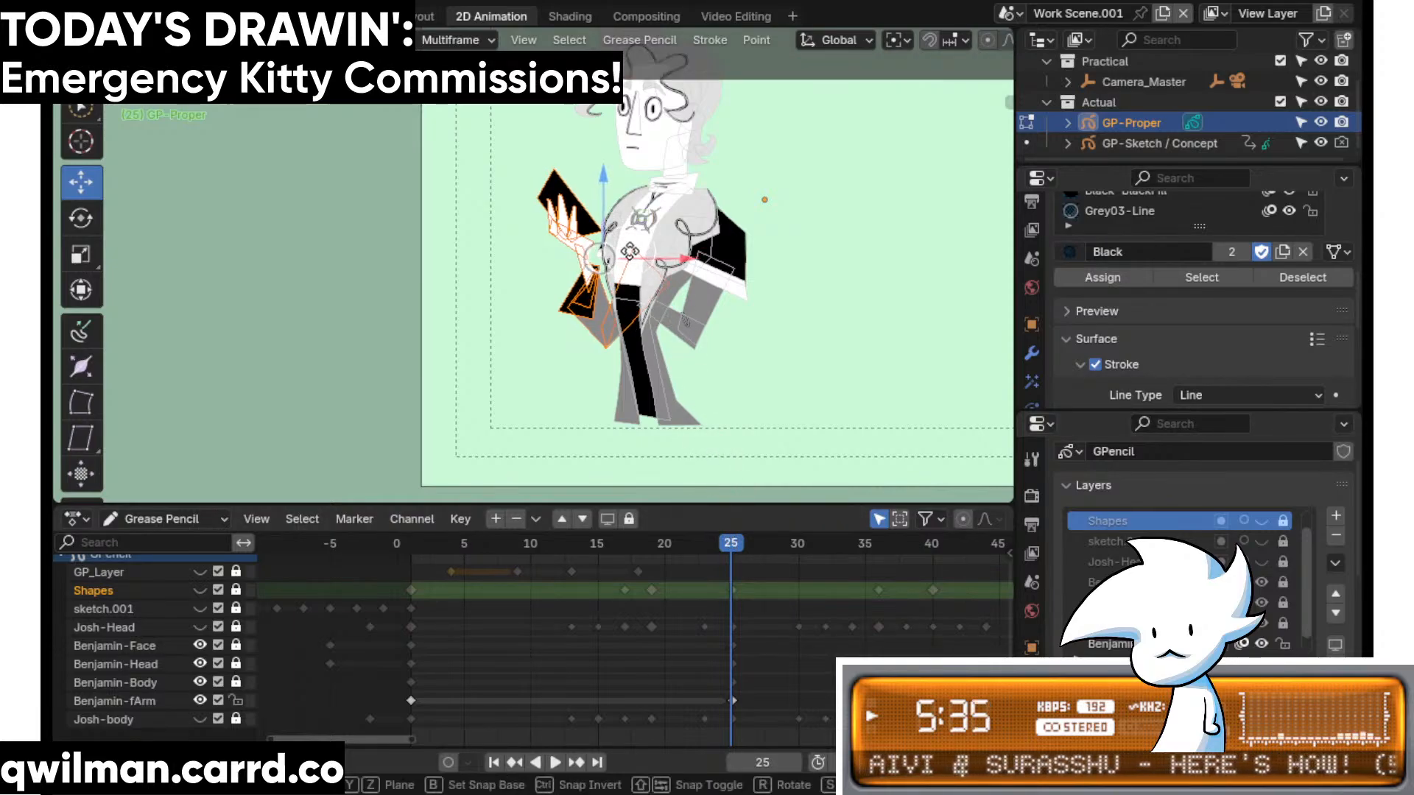
pyautogui.click(634, 254)
pyautogui.moveTo(733, 556)
pyautogui.mouseDown()
pyautogui.moveTo(696, 545)
pyautogui.moveTo(744, 546)
pyautogui.mouseUp()
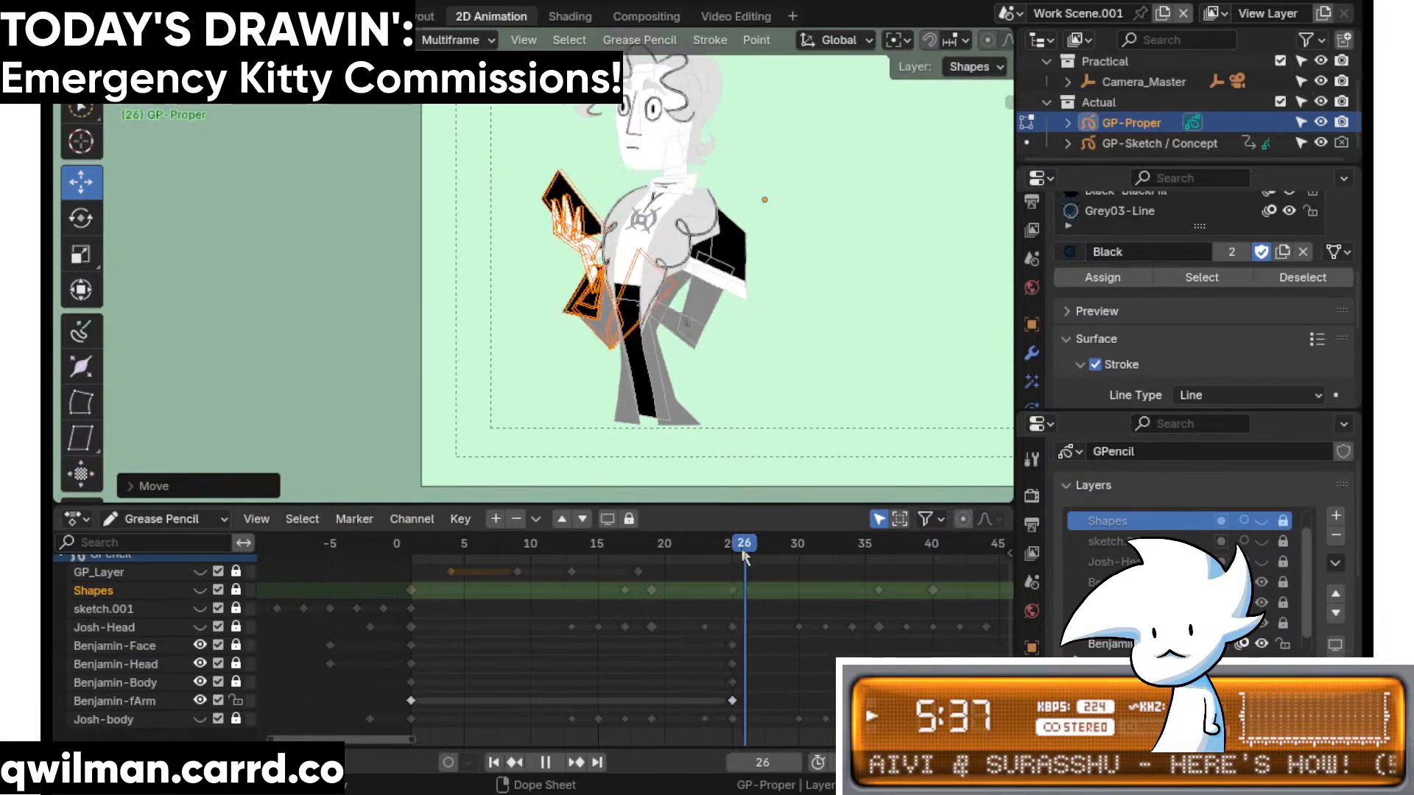
pyautogui.press('Left')
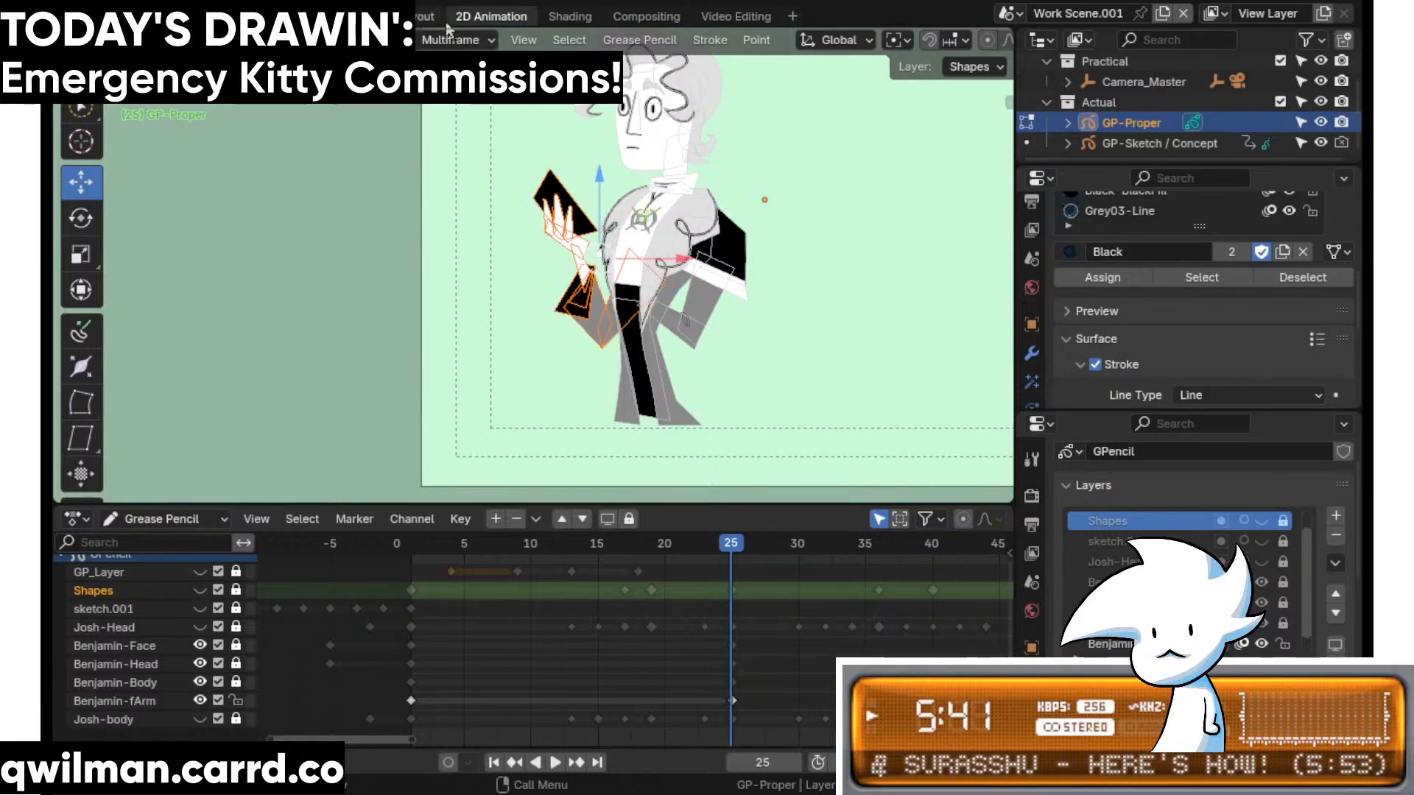
pyautogui.press('space')
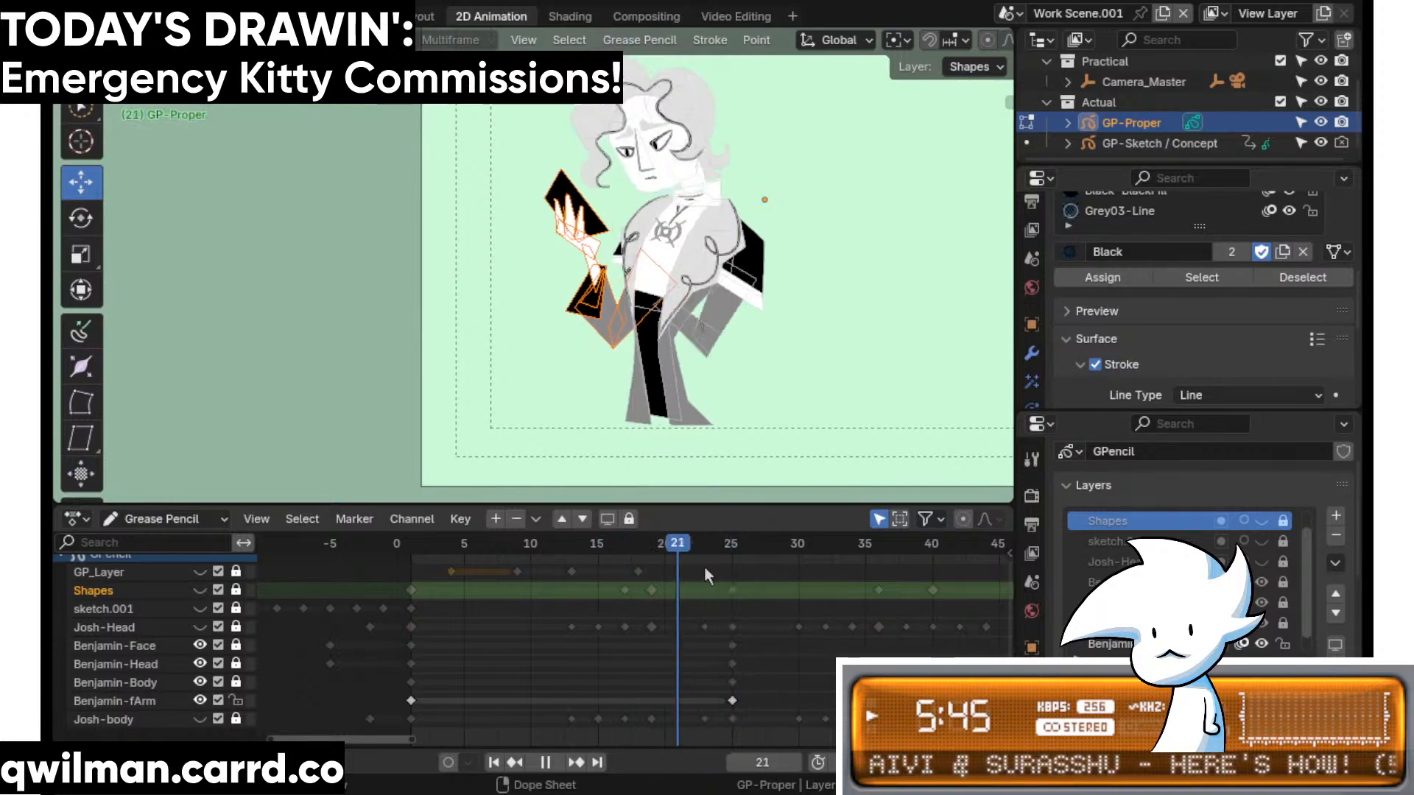
pyautogui.press('space')
pyautogui.hotkey('shift', 'space')
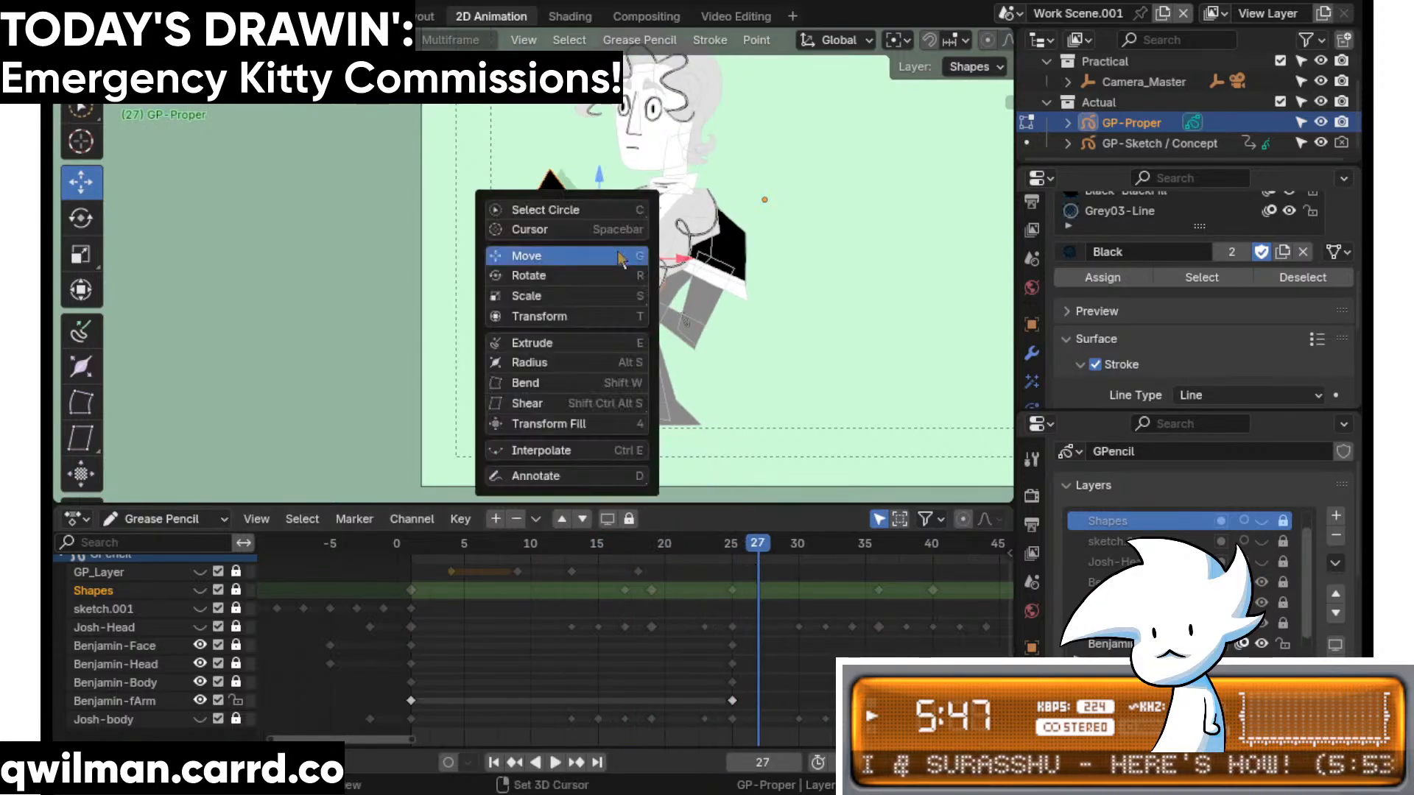
pyautogui.click(622, 257)
pyautogui.moveTo(605, 257); pyautogui.dragTo(610, 233)
pyautogui.click(609, 225)
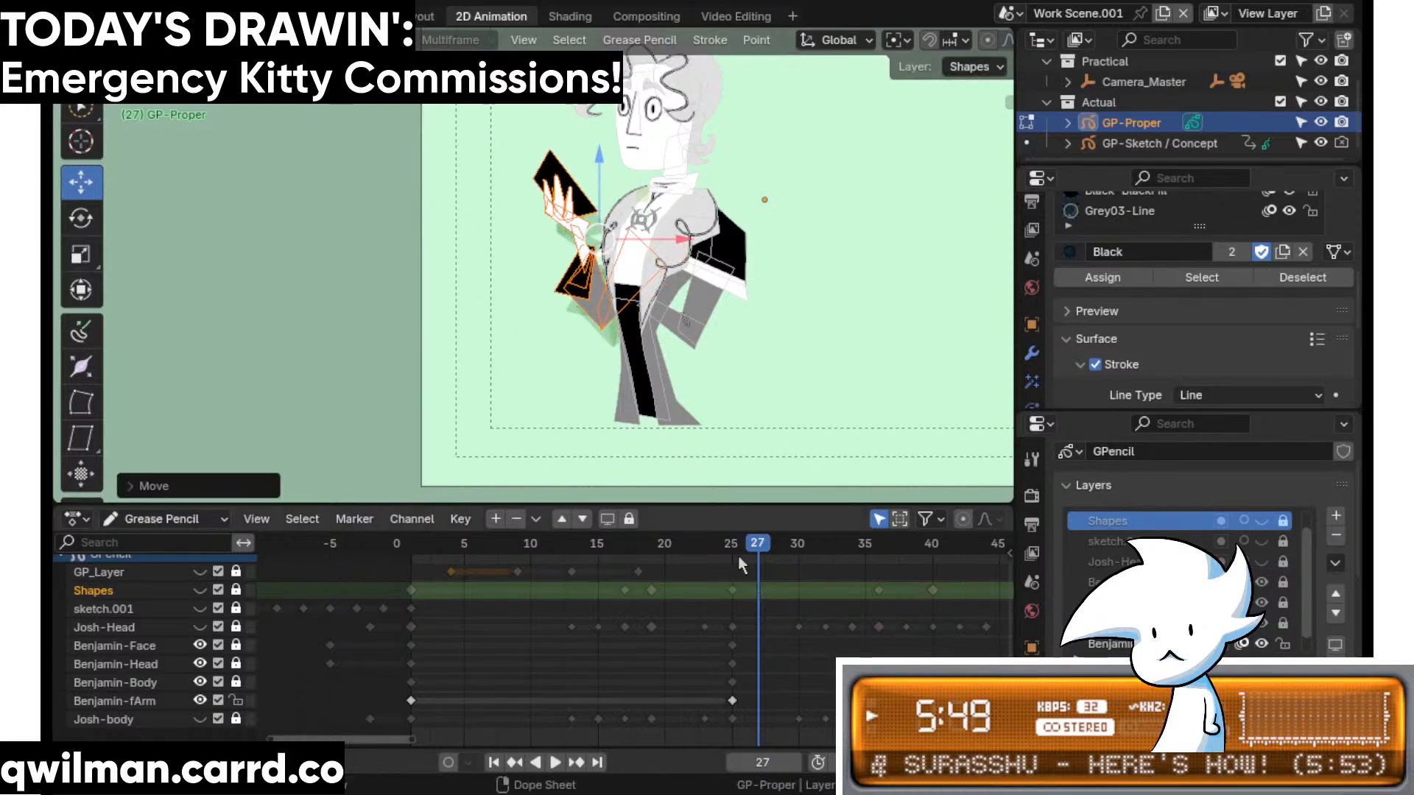
pyautogui.press('space')
pyautogui.press('space')
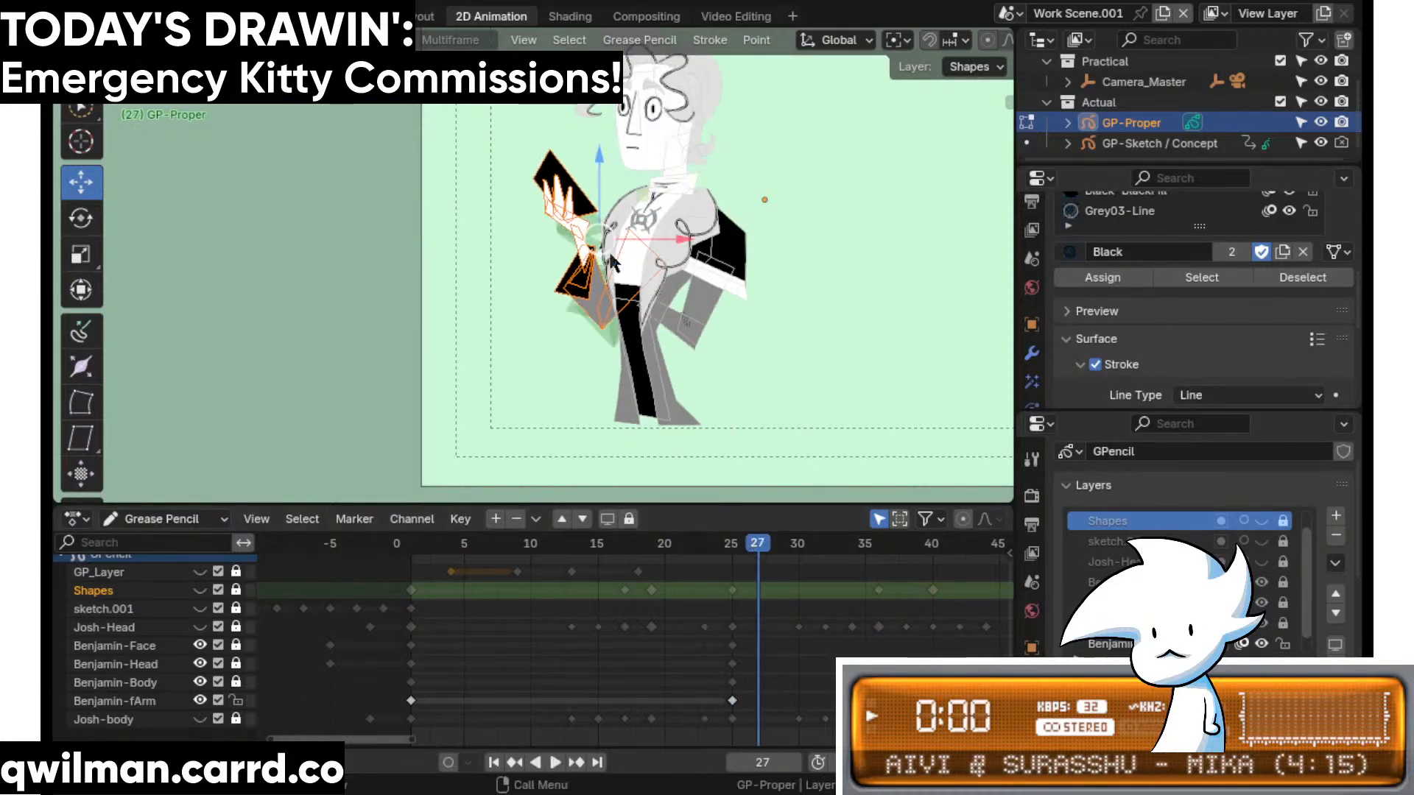
# - Rotate Benjamin's raised forearm, hand and phone slightly clockwise in the turned pose
pyautogui.hotkey('shift', 'space')
pyautogui.click(613, 239)
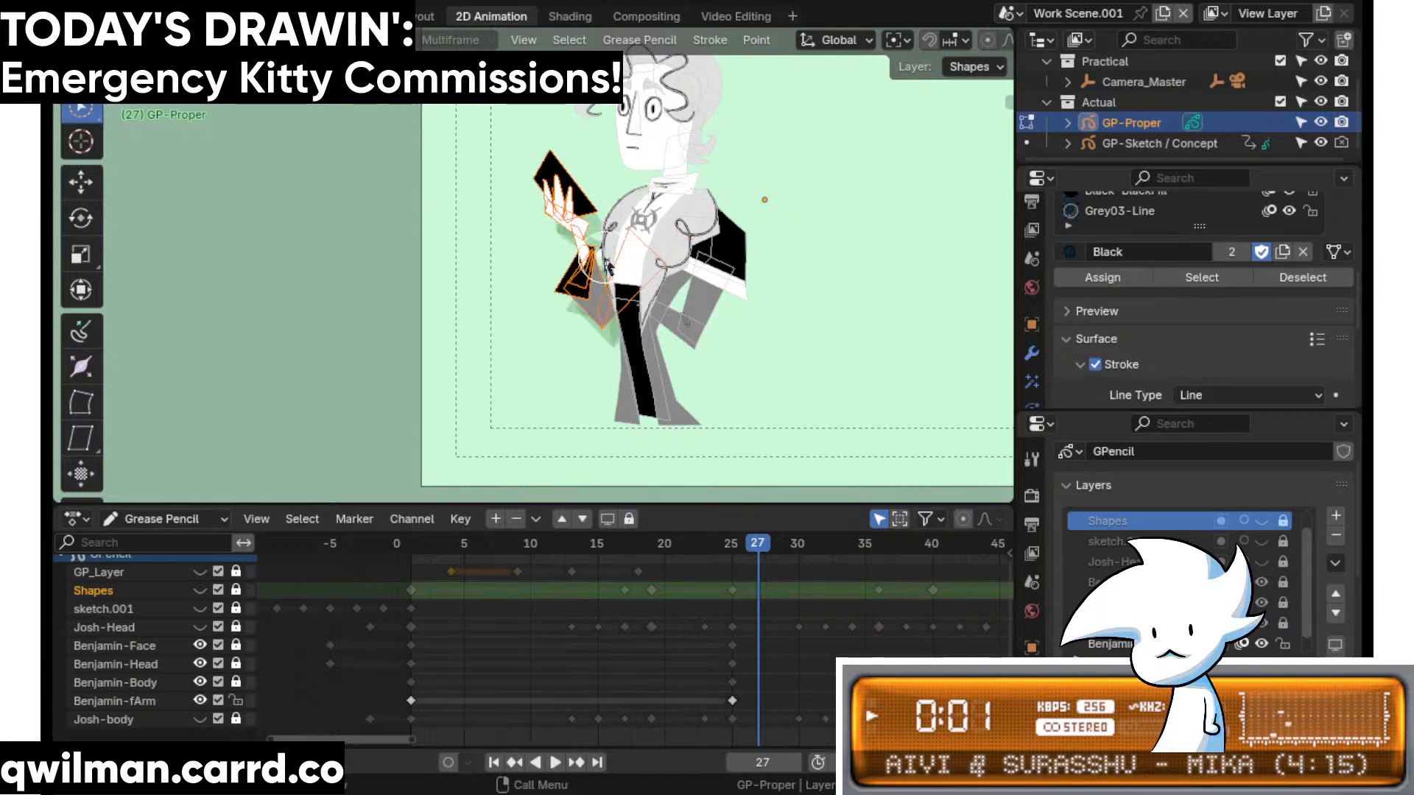
pyautogui.keyDown('ctrl'); pyautogui.moveTo(613, 258); pyautogui.dragTo(614, 151, button='middle'); pyautogui.keyUp('ctrl')
pyautogui.press('c')
pyautogui.rightClick(611, 251)
pyautogui.hotkey('shift', 'space')
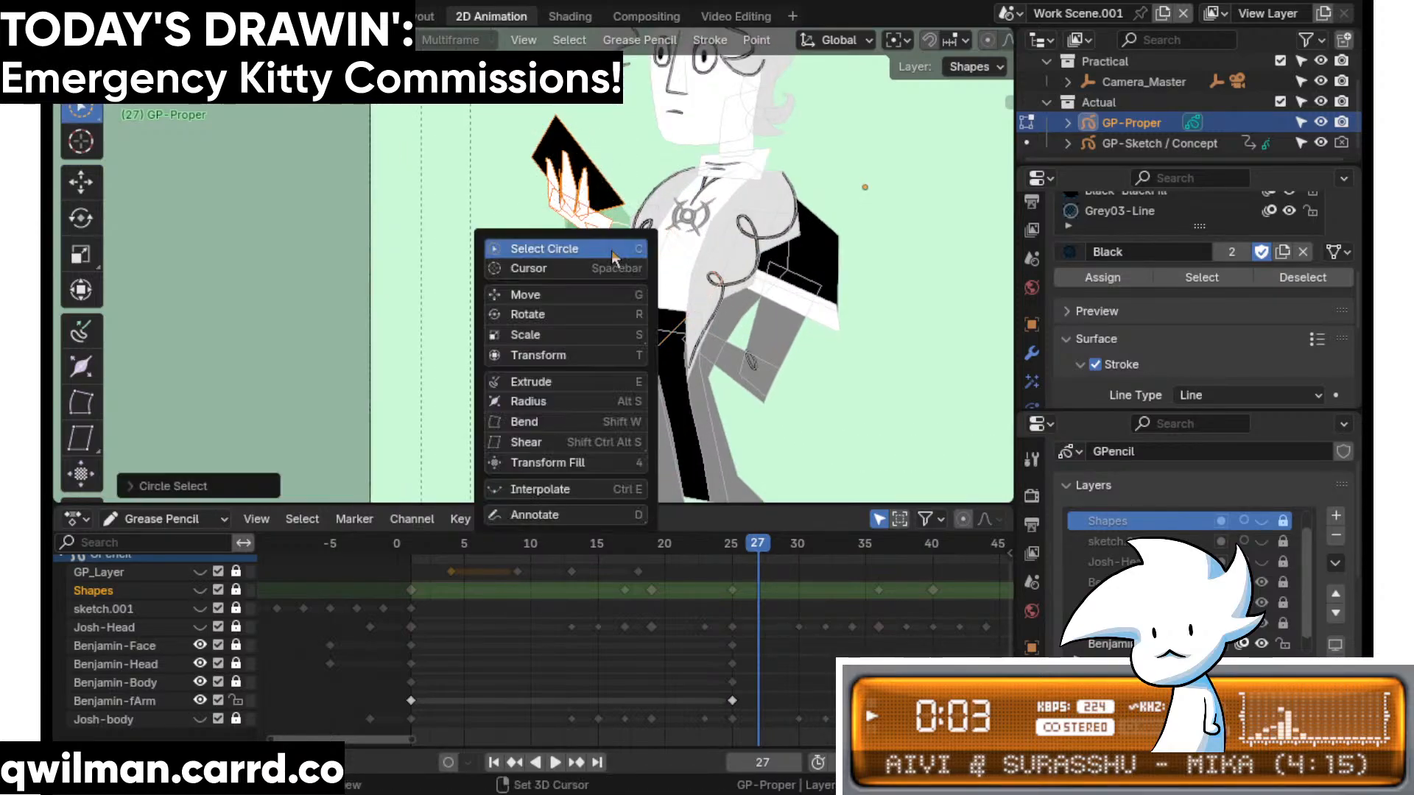
pyautogui.click(553, 314)
# - Move the rotated forearm, hand and phone closer to Benjamin's chest
pyautogui.hotkey('shift', 'space')
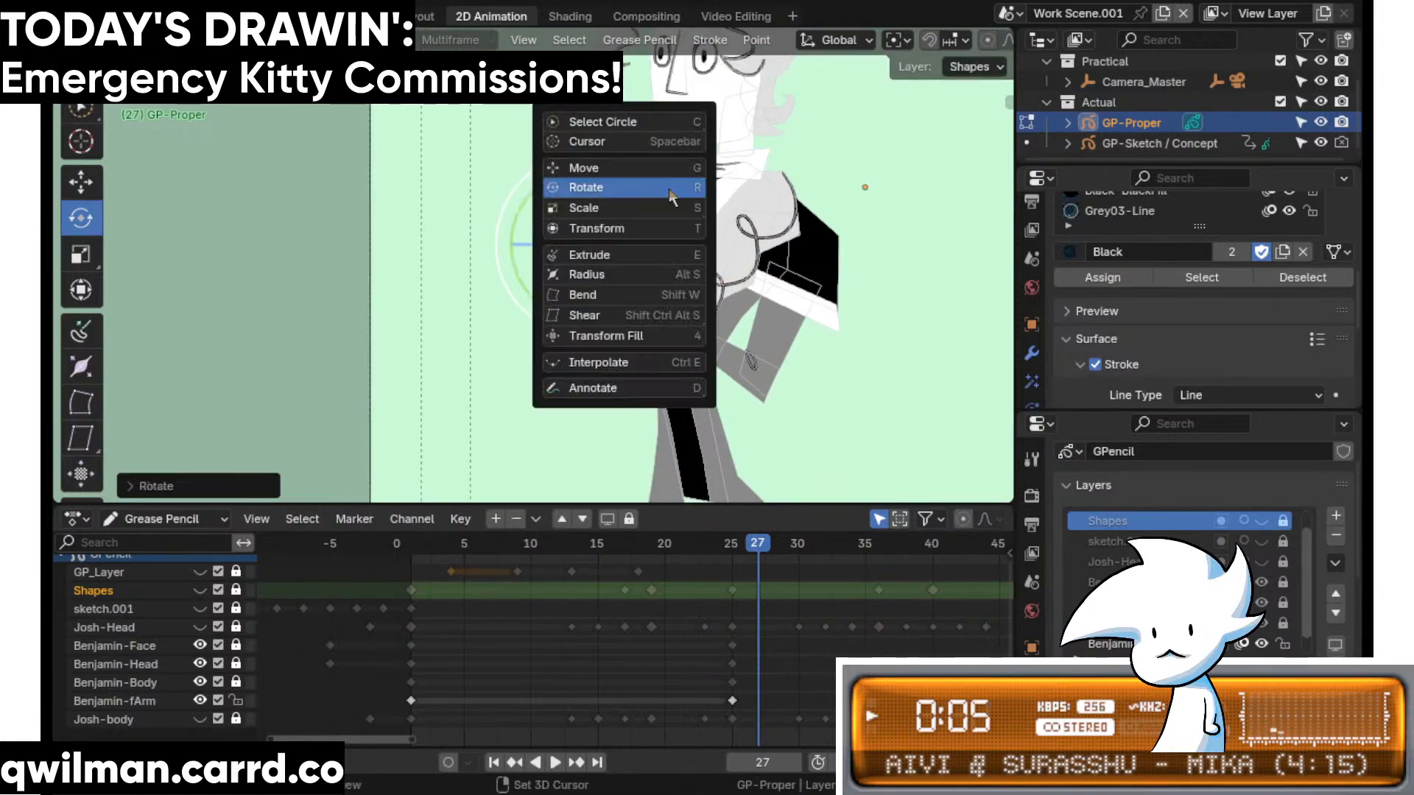
pyautogui.click(616, 174)
pyautogui.press('g')
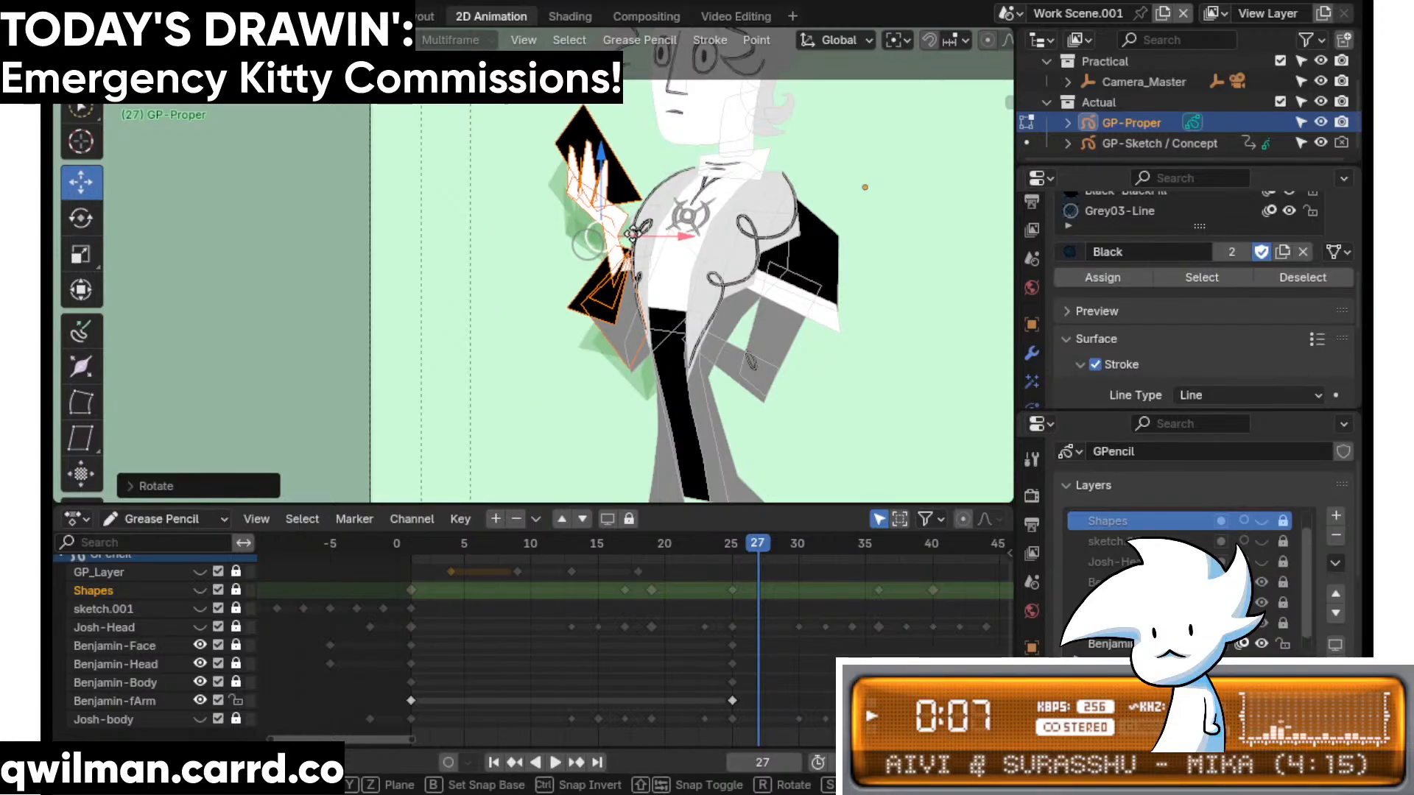
pyautogui.click(658, 323)
pyautogui.moveTo(758, 550)
pyautogui.mouseDown()
pyautogui.moveTo(705, 559)
pyautogui.moveTo(756, 551)
pyautogui.mouseUp()
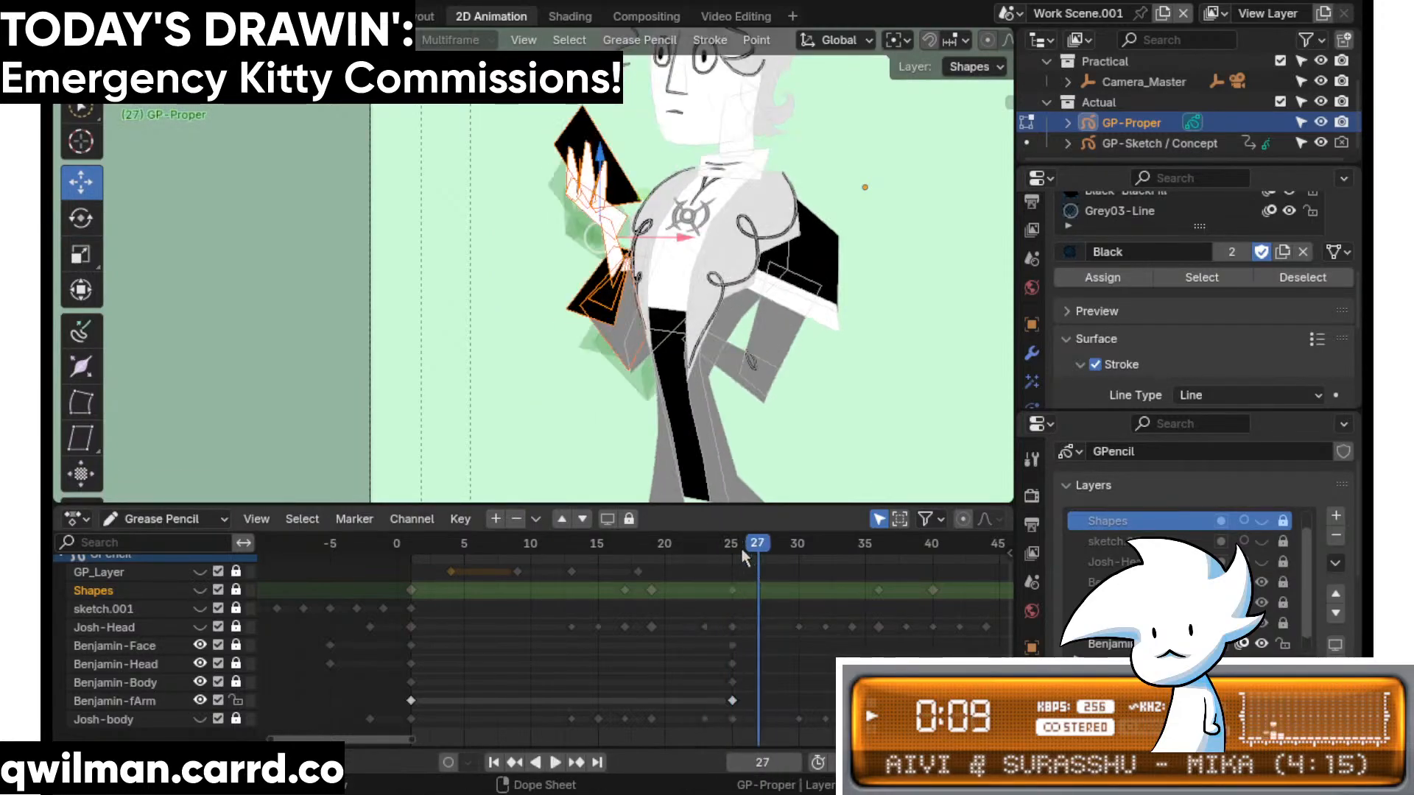
# - Circle-select only Benjamin's hand and phone, rotate them further clockwise and reposition them over the wrist
pyautogui.keyDown('shift'); pyautogui.moveTo(659, 168); pyautogui.dragTo(673, 263, button='middle'); pyautogui.keyUp('shift')
pyautogui.scroll(2, 673, 263)
pyautogui.press('q')
pyautogui.click(673, 266)
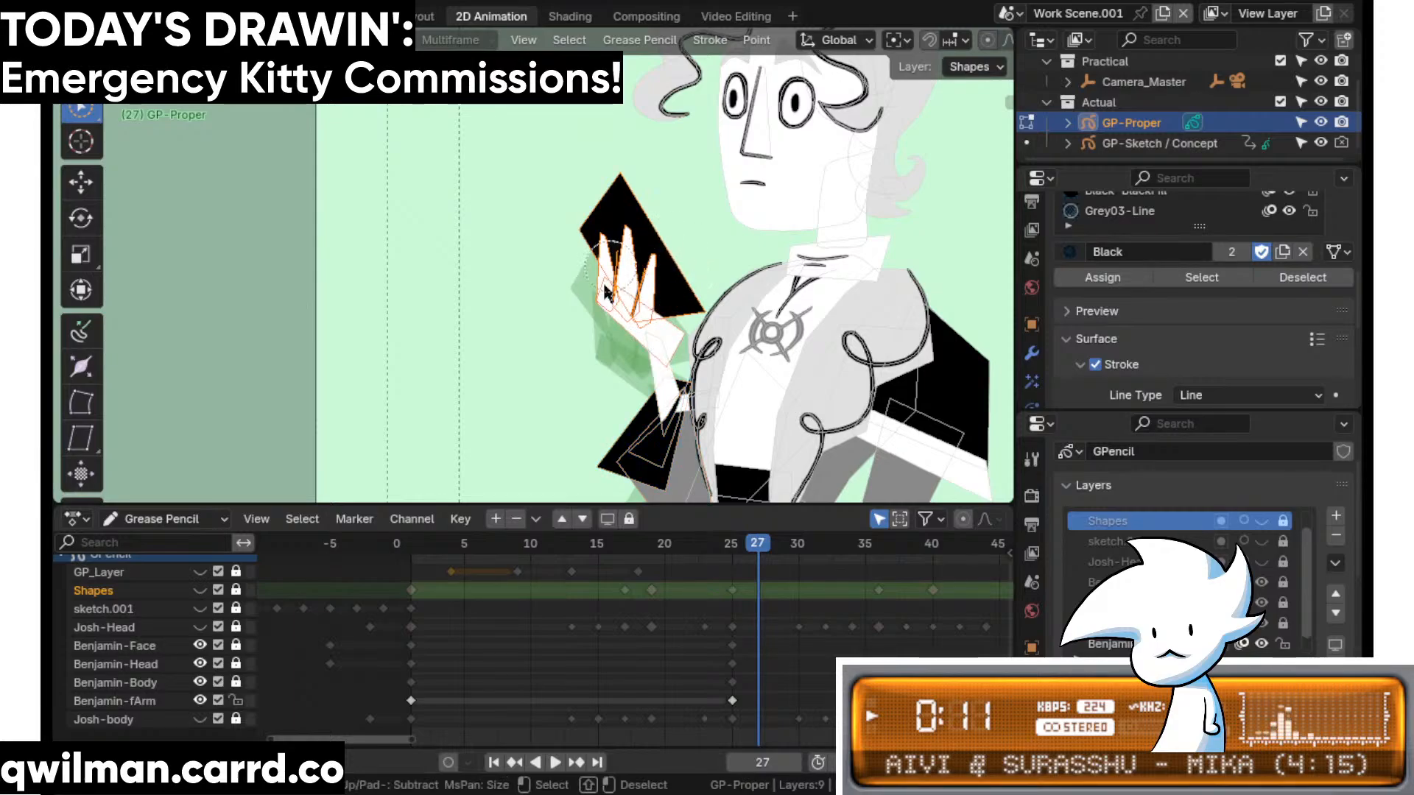
pyautogui.moveTo(665, 268)
pyautogui.mouseDown()
pyautogui.moveTo(650, 234)
pyautogui.moveTo(714, 208)
pyautogui.moveTo(725, 223)
pyautogui.moveTo(676, 263)
pyautogui.mouseUp()
pyautogui.hotkey('shift', 'space')
pyautogui.click(623, 316)
pyautogui.hotkey('shift', 'space')
pyautogui.click(640, 187)
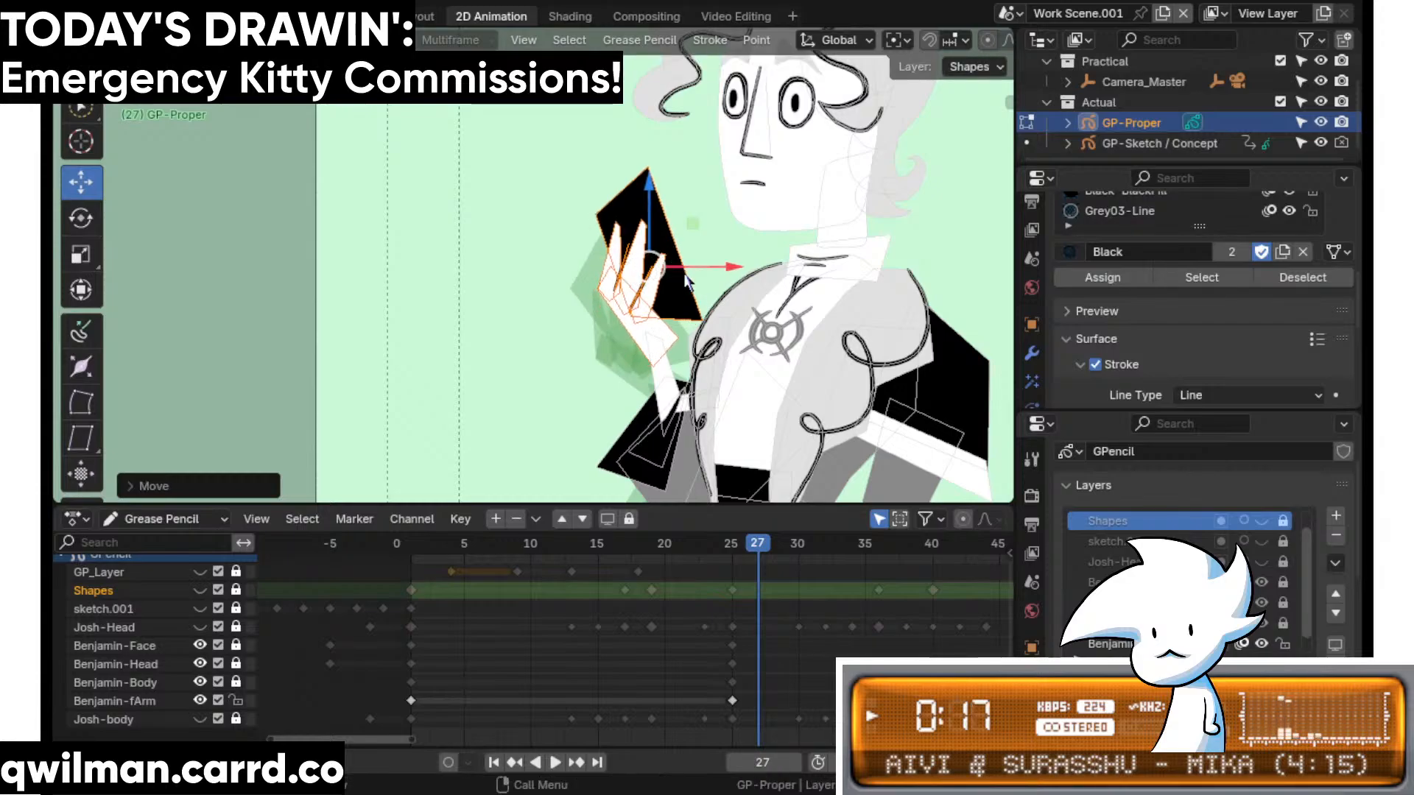
pyautogui.moveTo(677, 546)
pyautogui.mouseDown()
pyautogui.moveTo(776, 564)
pyautogui.moveTo(718, 567)
pyautogui.mouseUp()
pyautogui.press('Escape')
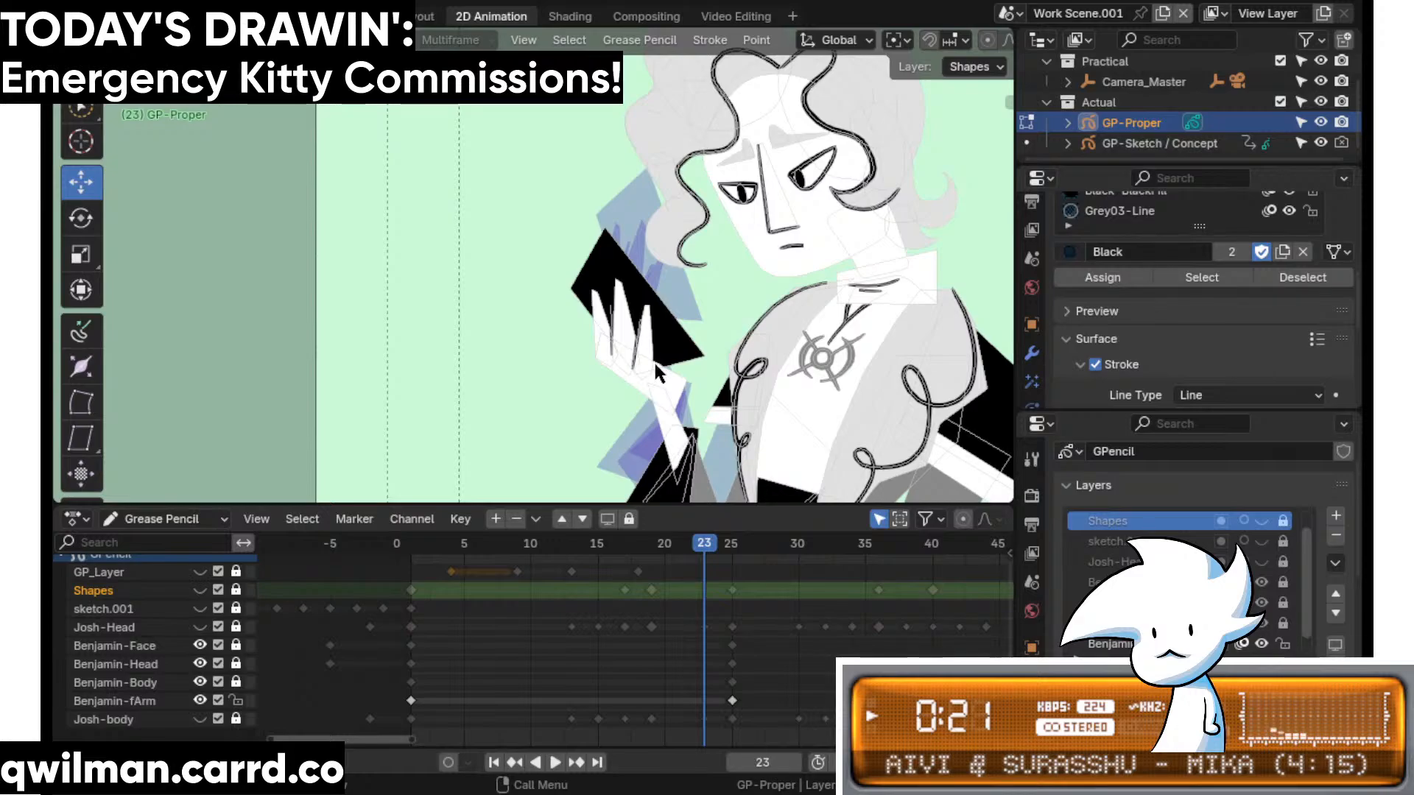
pyautogui.click(738, 538)
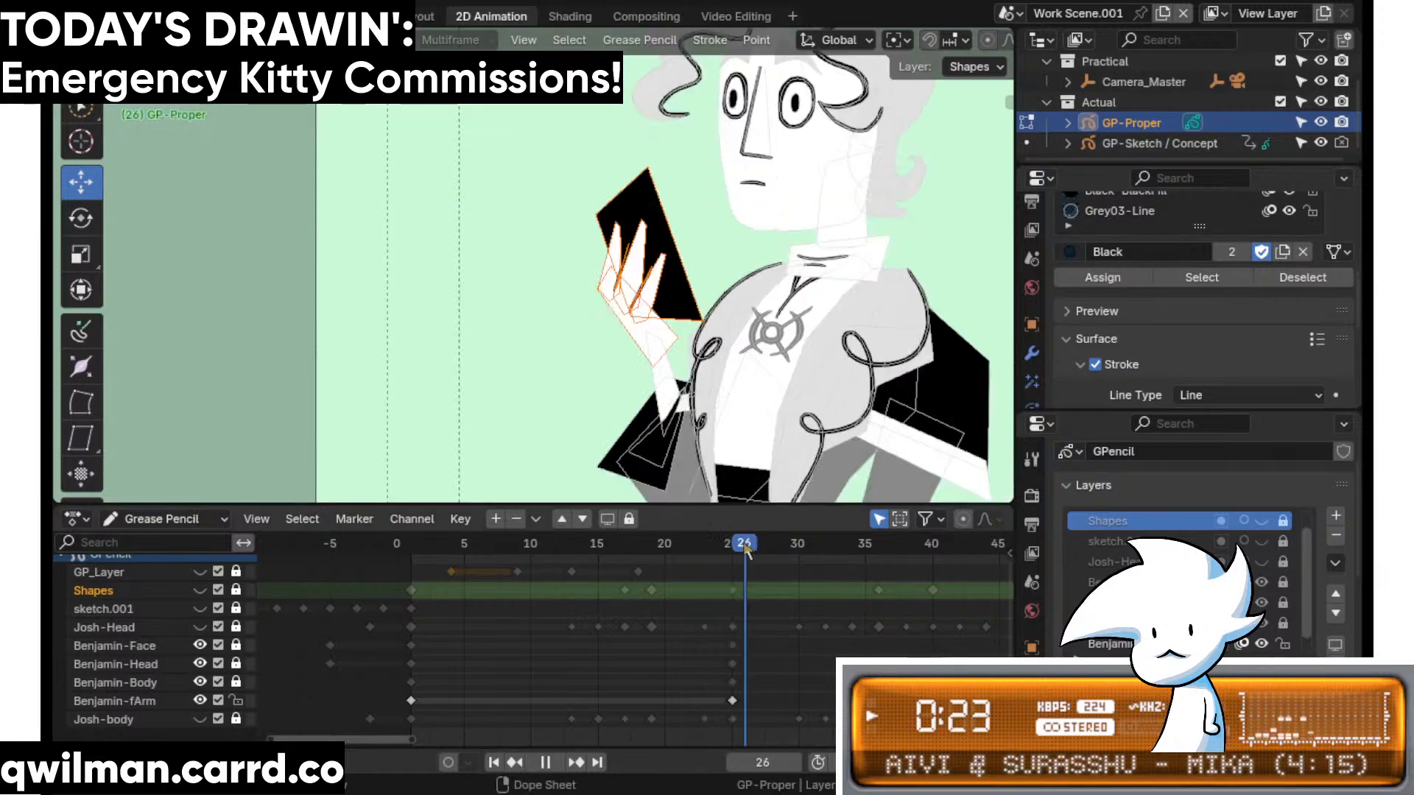
pyautogui.scroll(4, 665, 313)
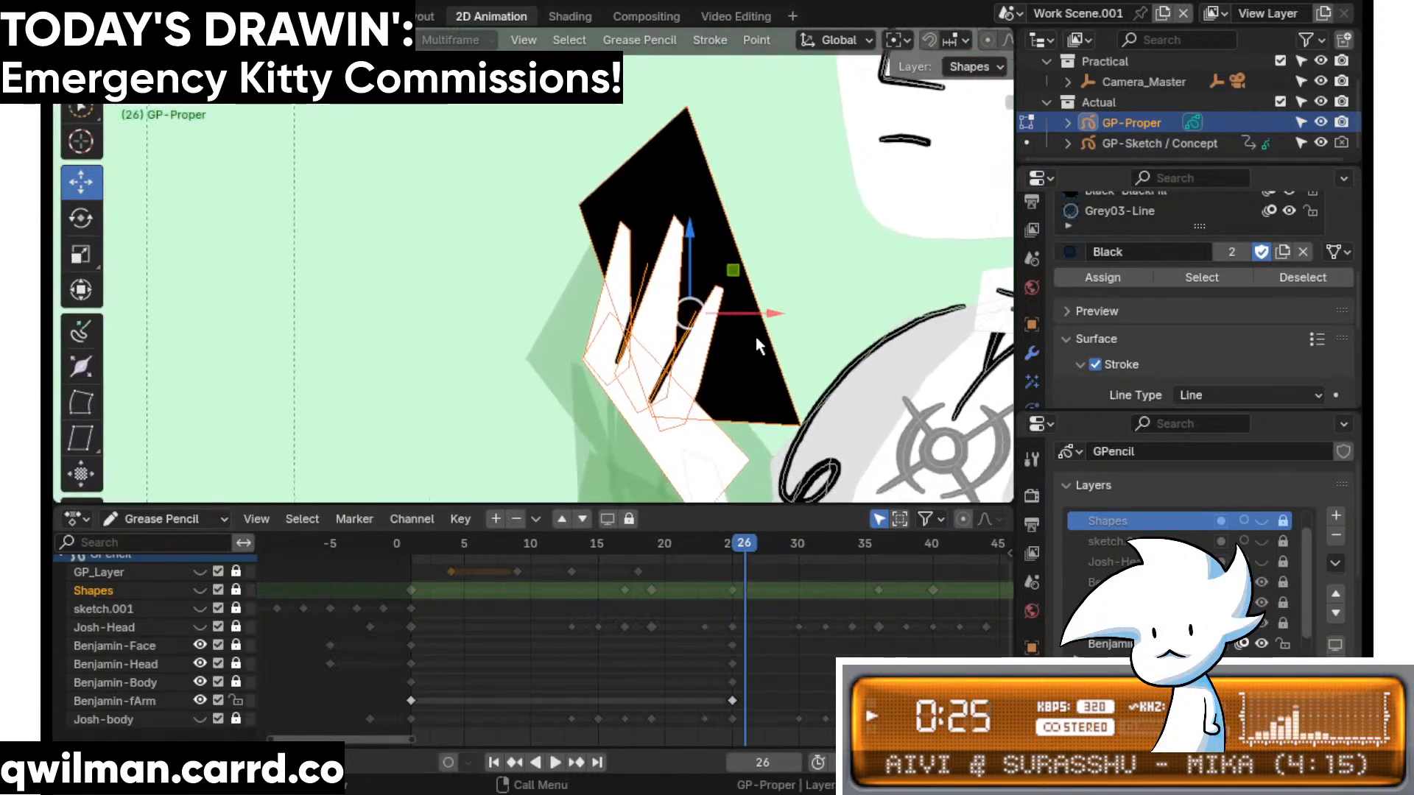
pyautogui.press('q')
pyautogui.click(736, 333)
pyautogui.scroll(2, 672, 268)
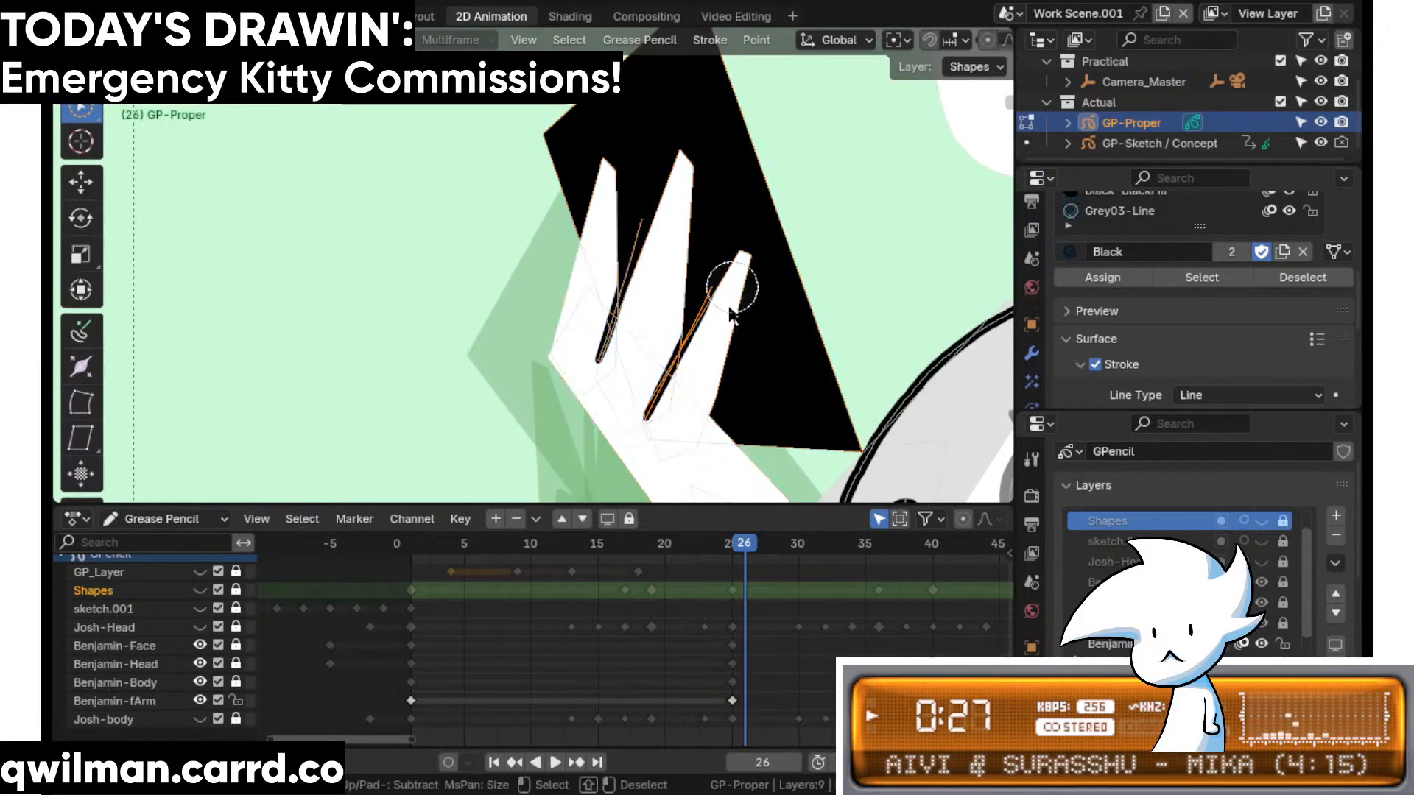
pyautogui.click(734, 303)
pyautogui.press('q')
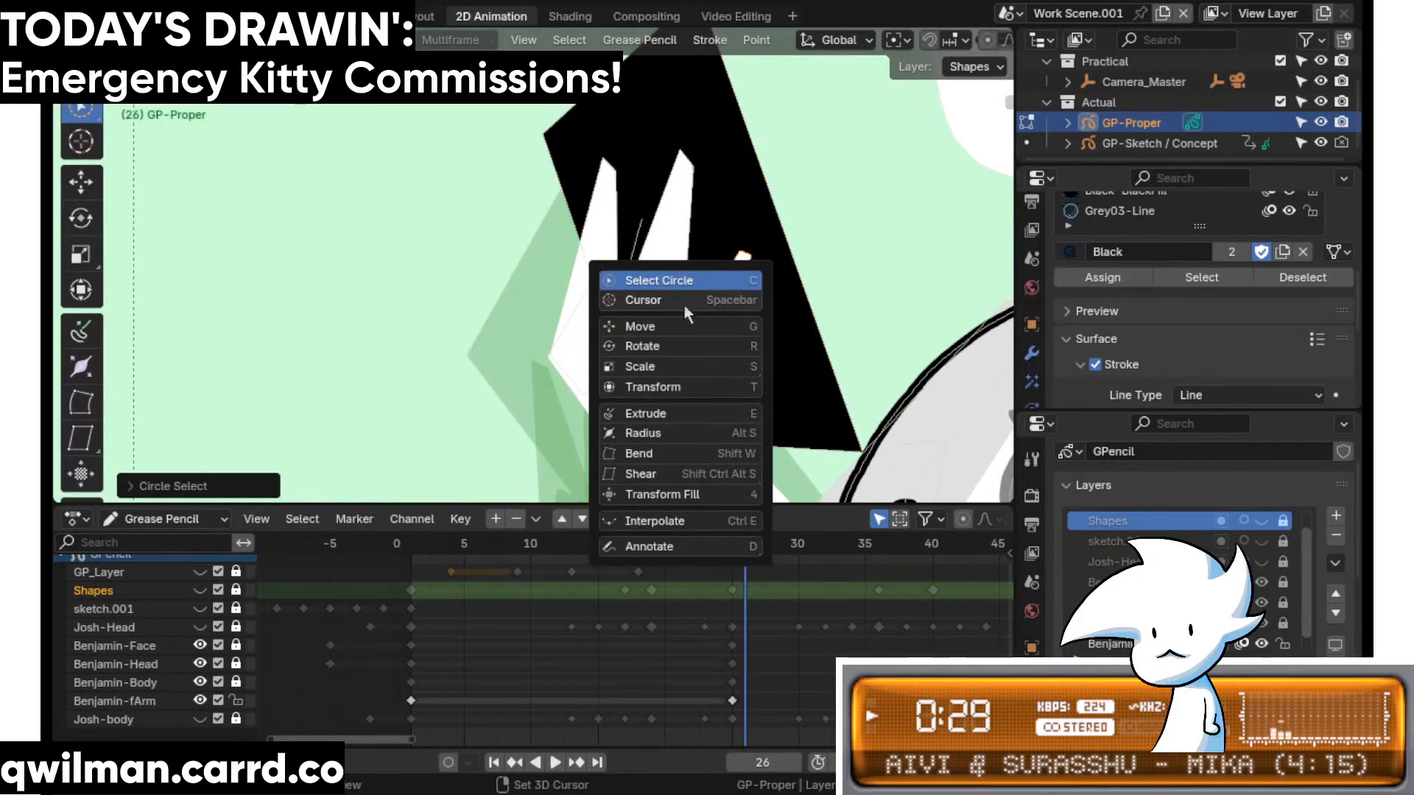
pyautogui.click(673, 347)
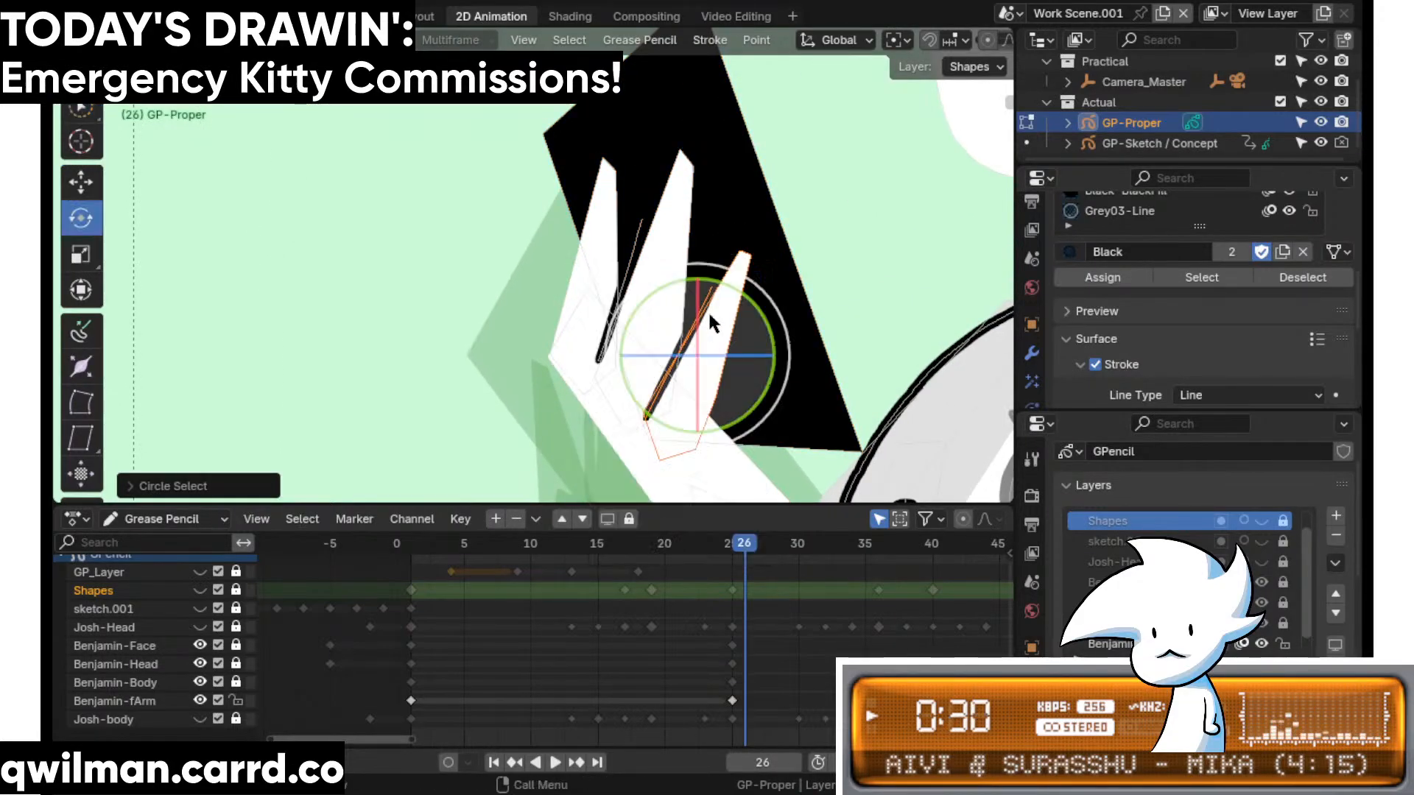
# - Duplicate the Benjamin-fArm keyframe from frame 25 to frame 28 and go to frame 29
pyautogui.click(732, 701)
pyautogui.press('q')
pyautogui.click(718, 601)
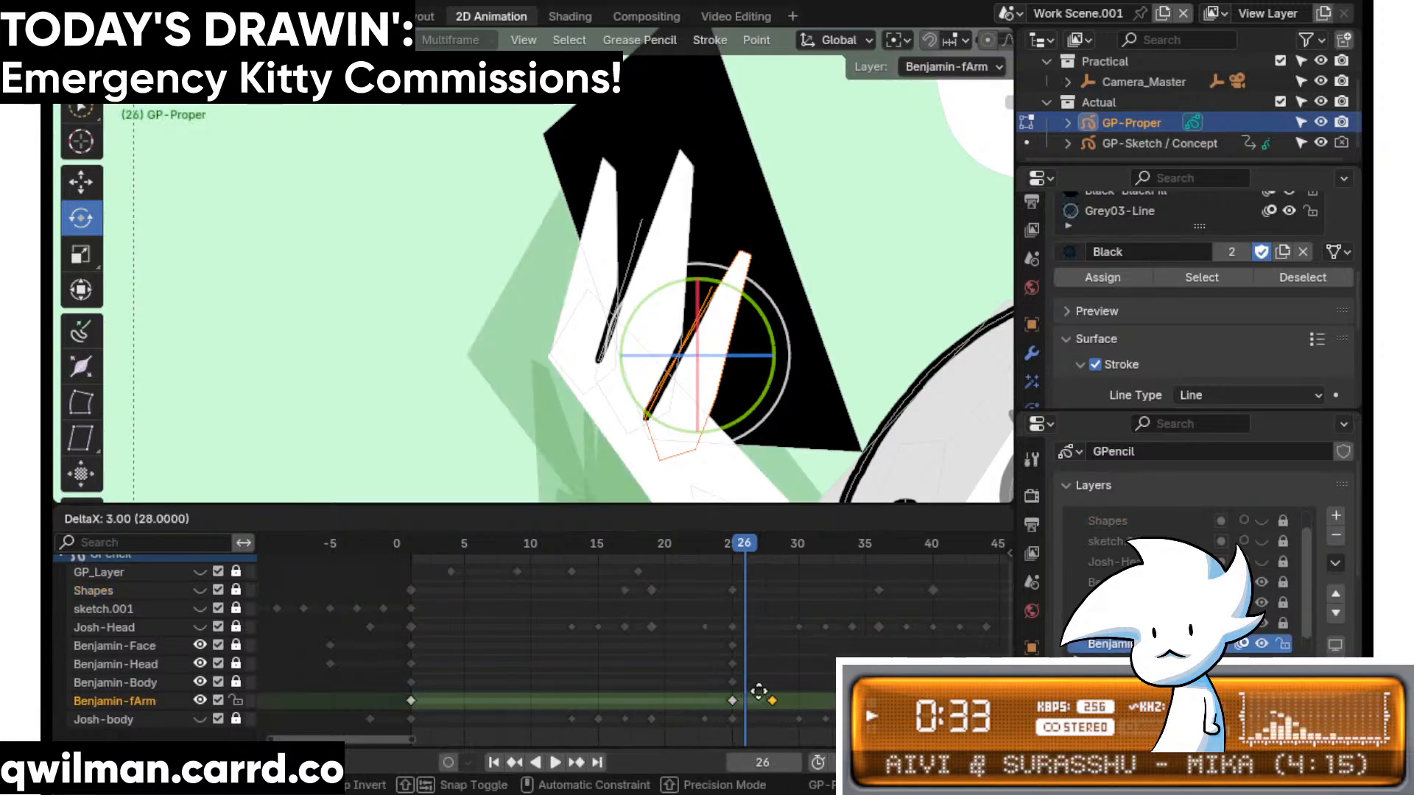
pyautogui.click(759, 692)
pyautogui.moveTo(772, 554); pyautogui.dragTo(779, 551)
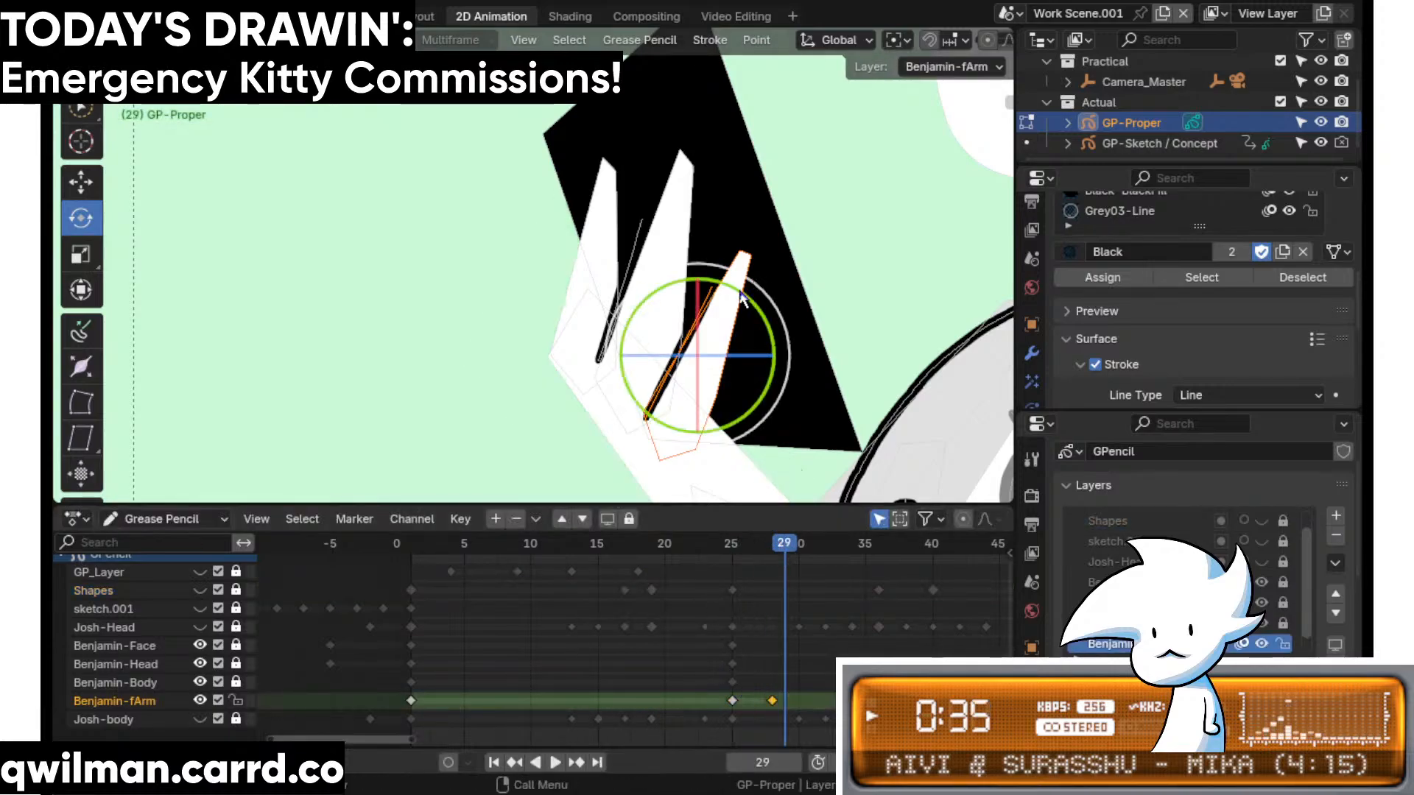
# - Rotate the lowest finger and its line clockwise and reposition its base over the edge of the hand
pyautogui.moveTo(766, 298)
pyautogui.mouseDown()
pyautogui.moveTo(785, 344)
pyautogui.moveTo(671, 348)
pyautogui.mouseUp()
pyautogui.press('q')
pyautogui.click(722, 325)
# - Try duplicating the rotated finger and placing the copy just above it
pyautogui.press('q')
pyautogui.click(708, 242)
pyautogui.click(732, 161)
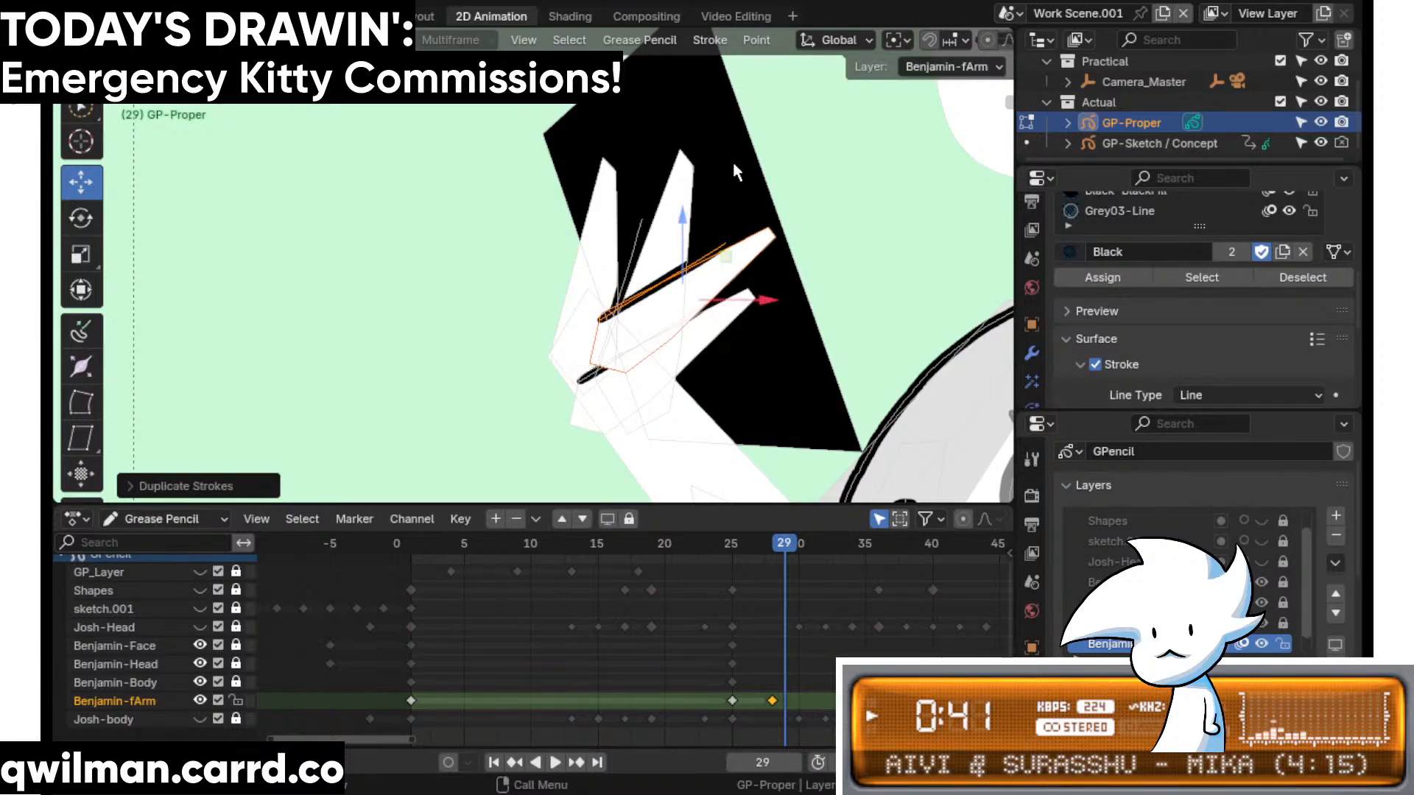
# - Try rotating only the middle finger's dividing line clockwise
pyautogui.press('q')
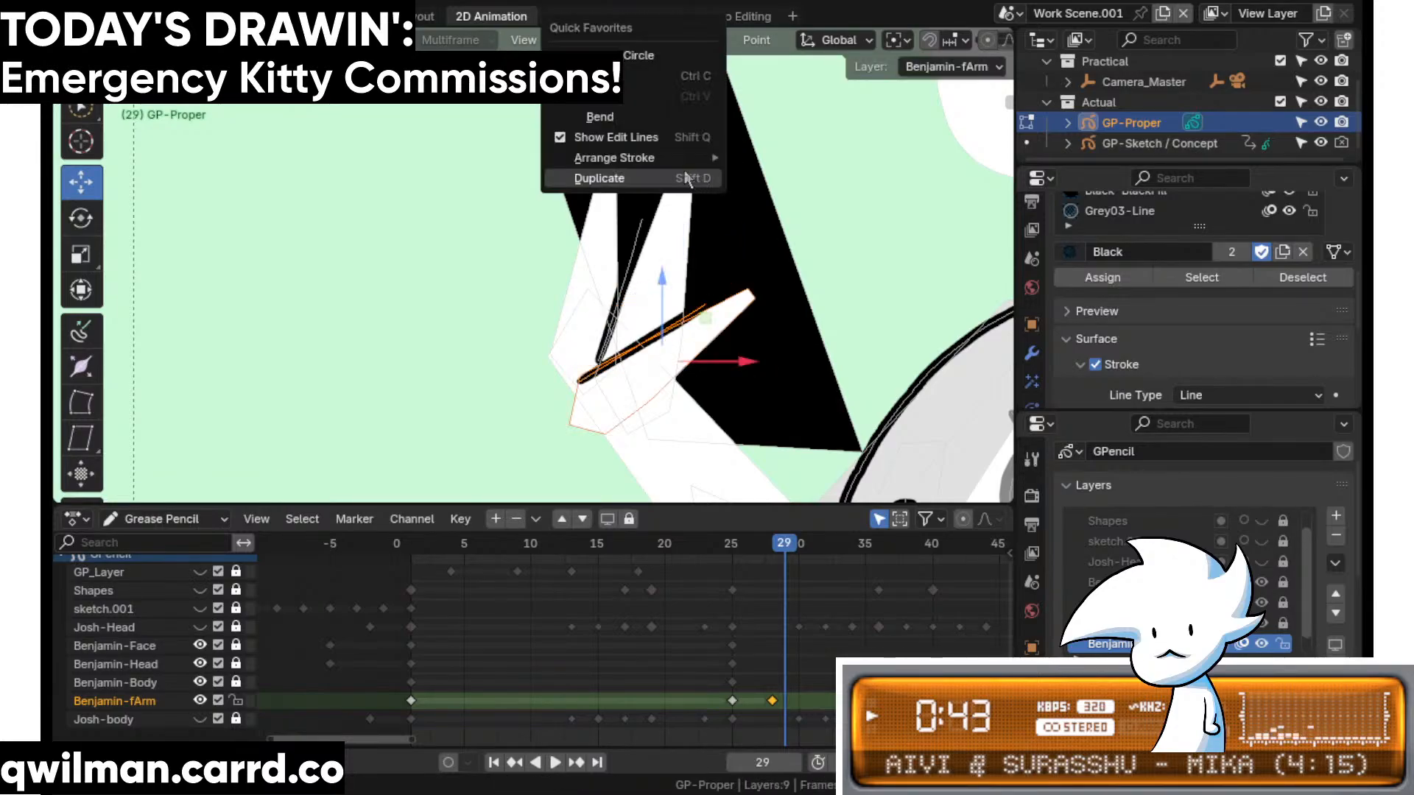
pyautogui.click(668, 54)
pyautogui.click(695, 234)
pyautogui.hotkey('shift', 'space')
pyautogui.click(618, 300)
pyautogui.moveTo(699, 245); pyautogui.dragTo(711, 282)
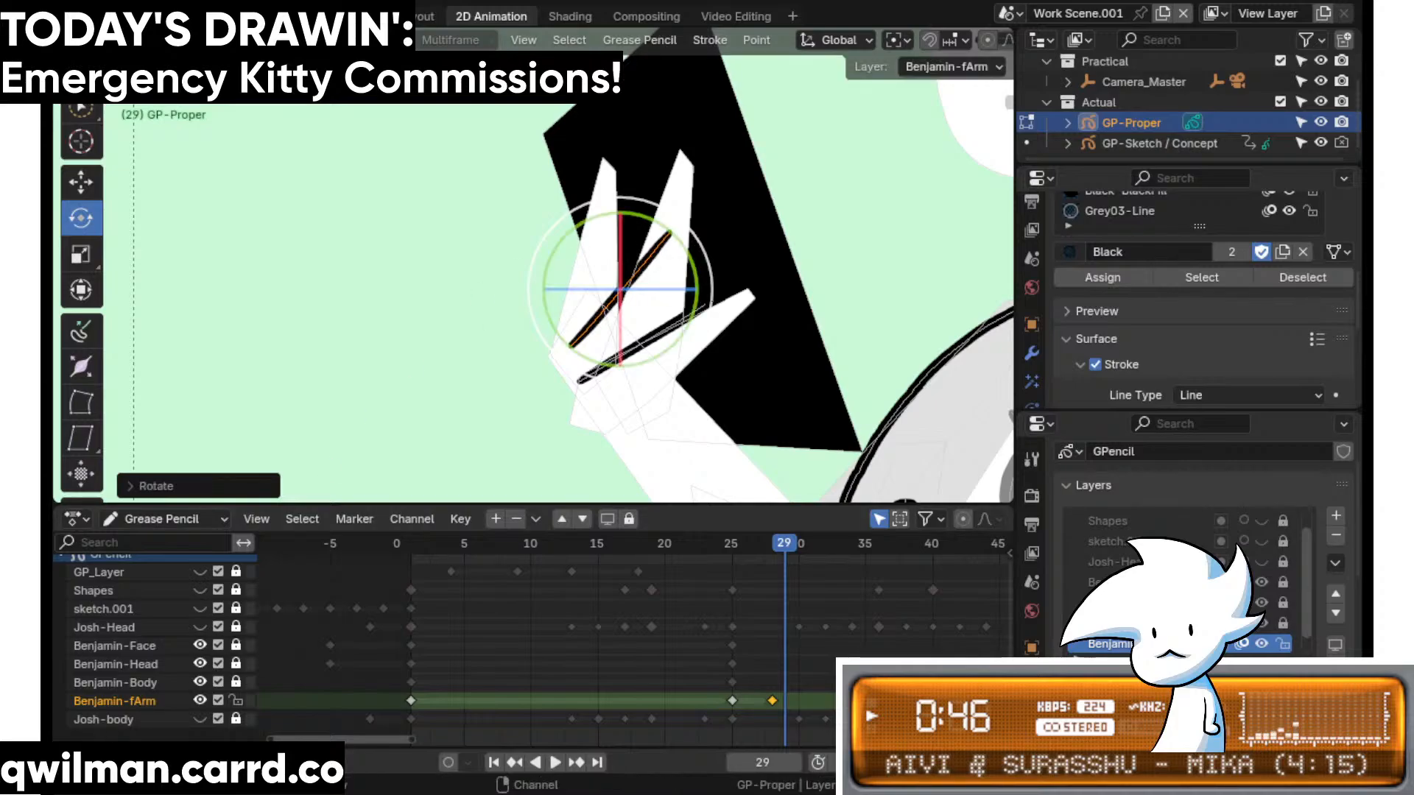
# - Circle-select the middle finger with its line, rotate both clockwise and shift them outward over the knuckles
pyautogui.press('q')
pyautogui.click(689, 175)
pyautogui.click(665, 209)
pyautogui.hotkey('shift', 'space')
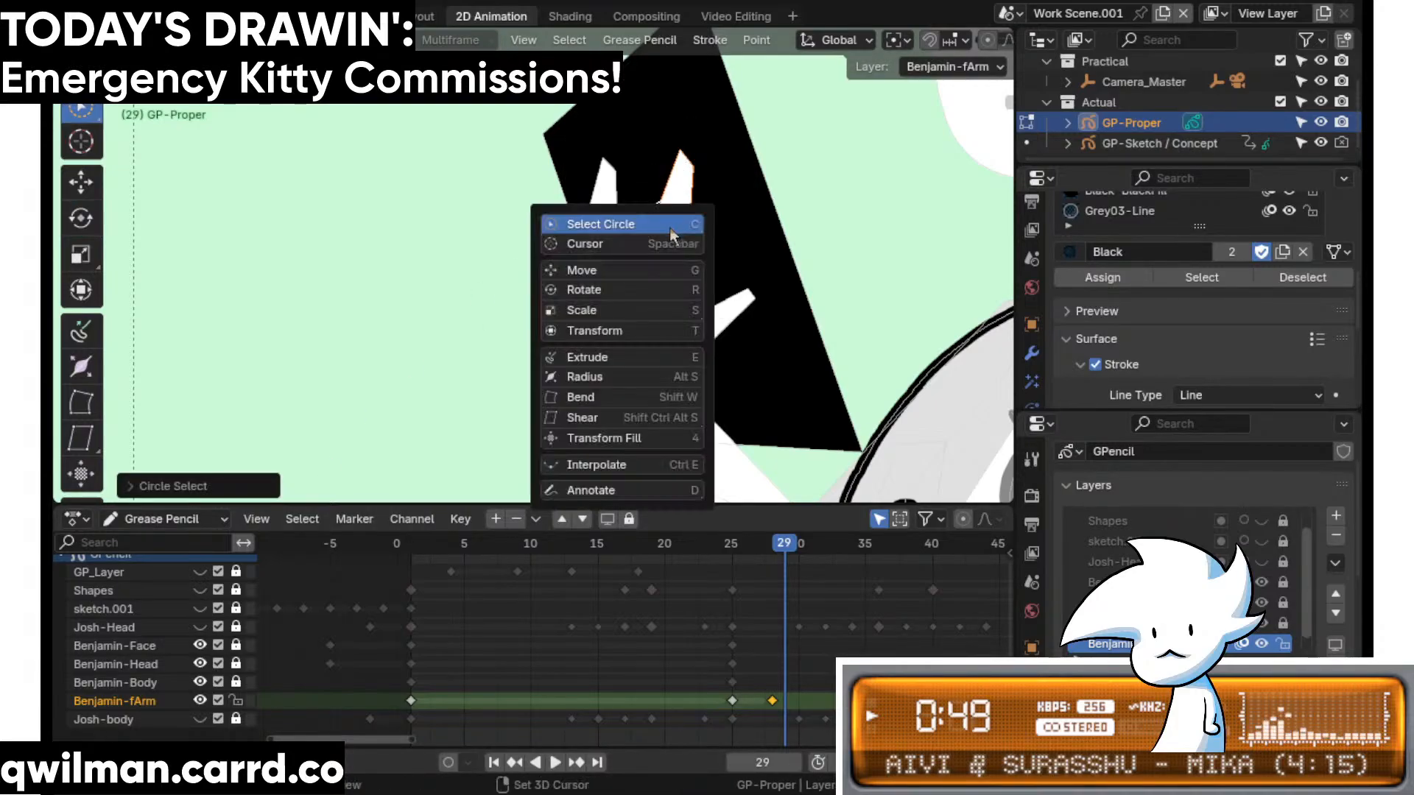
pyautogui.click(635, 289)
pyautogui.moveTo(719, 229); pyautogui.dragTo(746, 293)
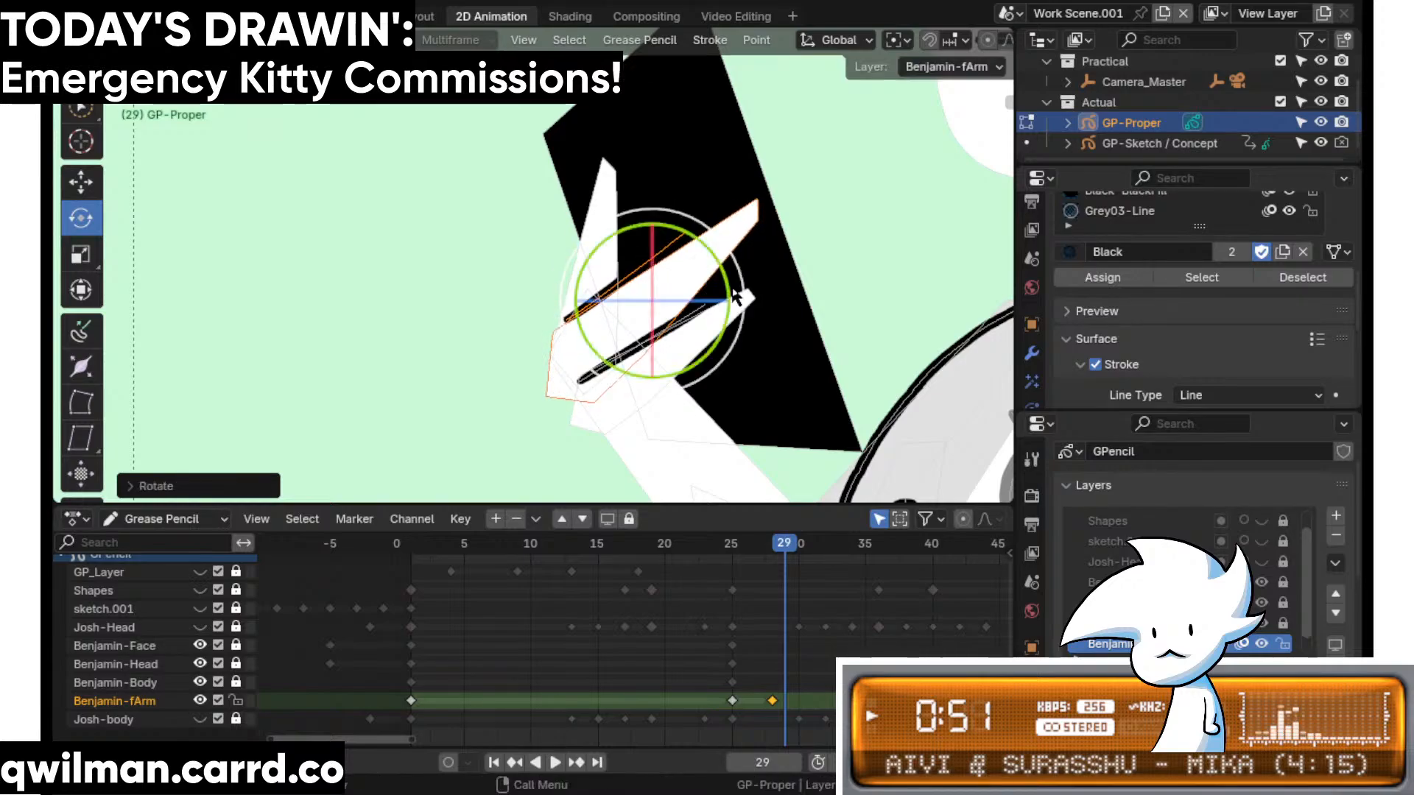
pyautogui.hotkey('shift', 'space')
pyautogui.click(670, 268)
pyautogui.moveTo(655, 296); pyautogui.dragTo(631, 301)
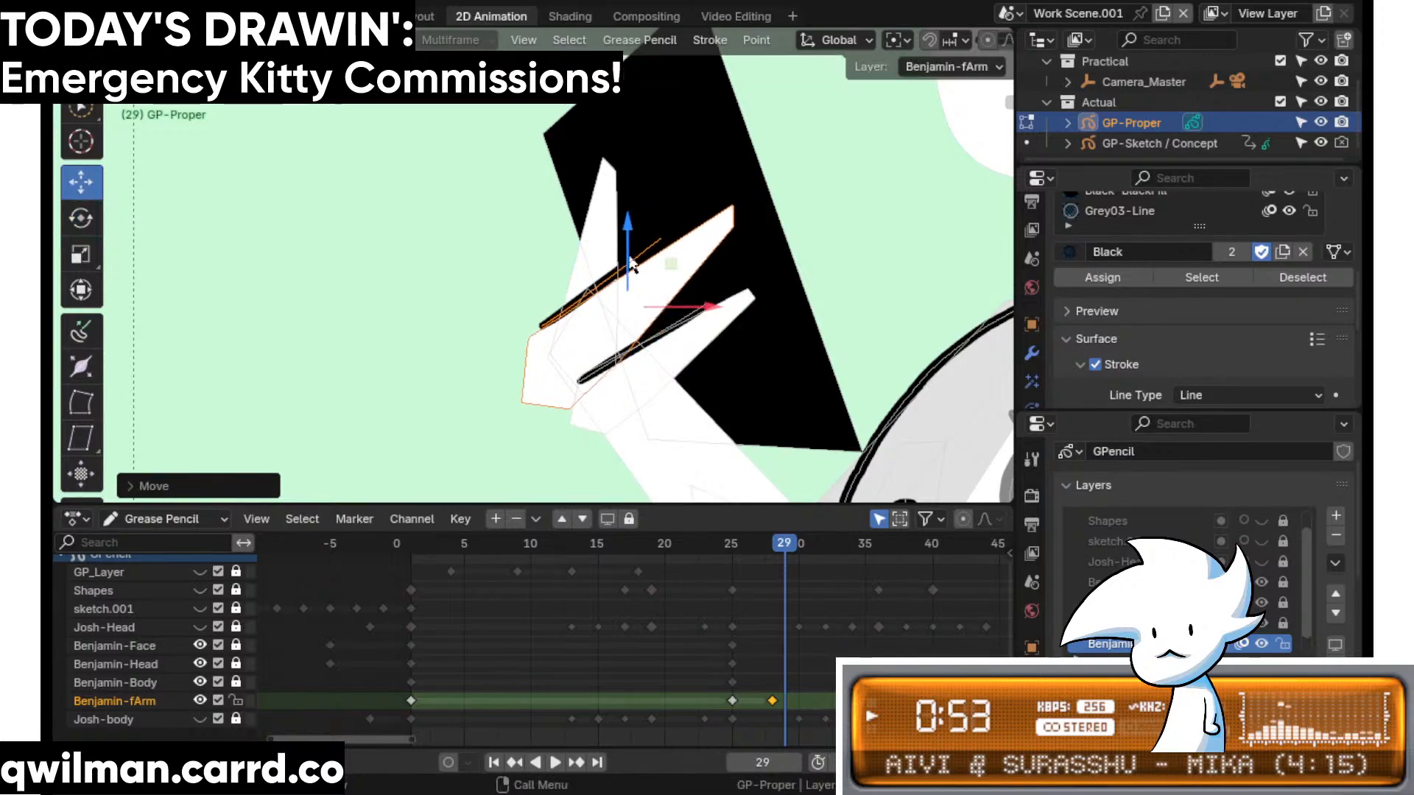
# - Circle-select the uppermost finger and rotate it clockwise to line up with the other fingers
pyautogui.press('q')
pyautogui.click(631, 180)
pyautogui.click(627, 174)
pyautogui.hotkey('ctrl', 'Tab')
pyautogui.hotkey('shift', 'space')
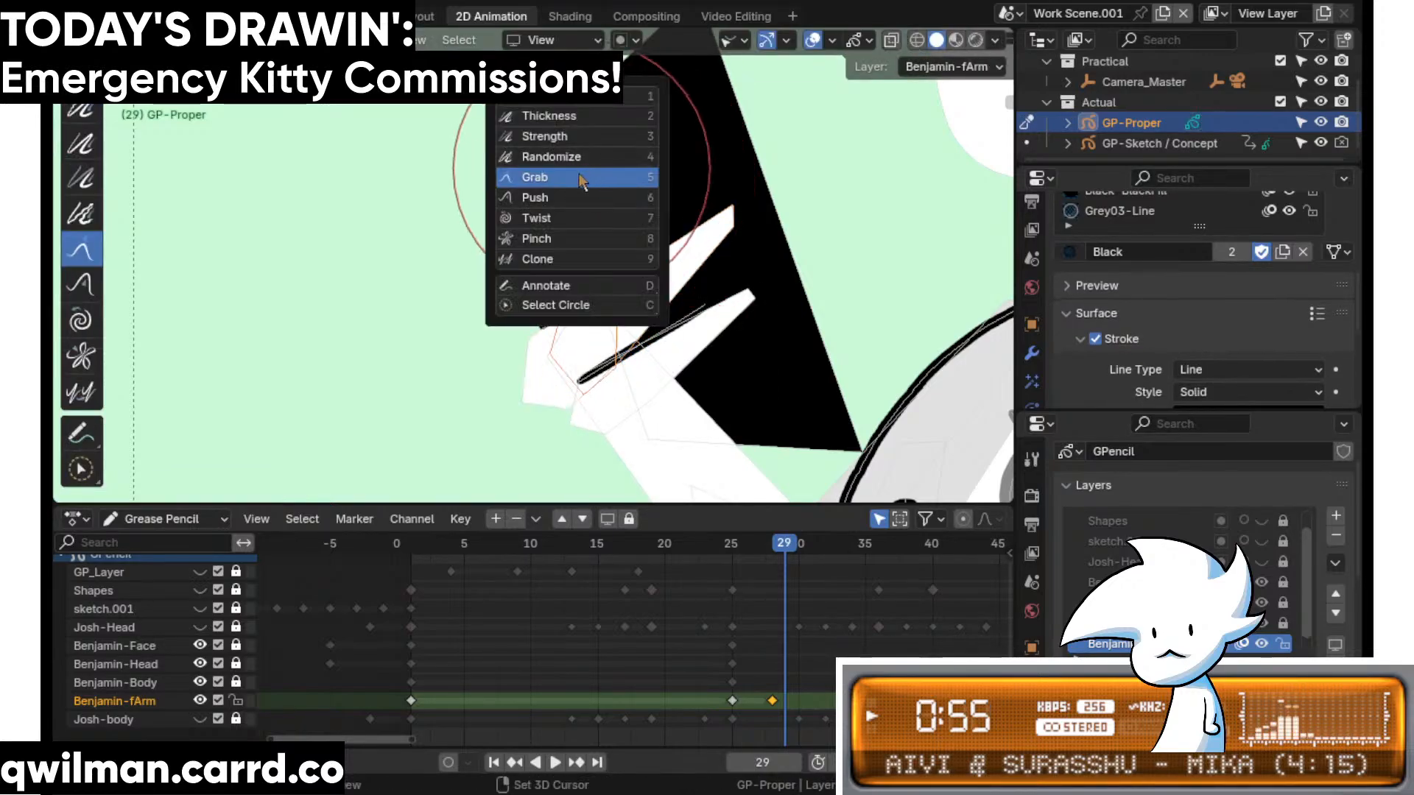
pyautogui.hotkey('ctrl', 'tab')
pyautogui.hotkey('shift', 'space')
pyautogui.click(648, 255)
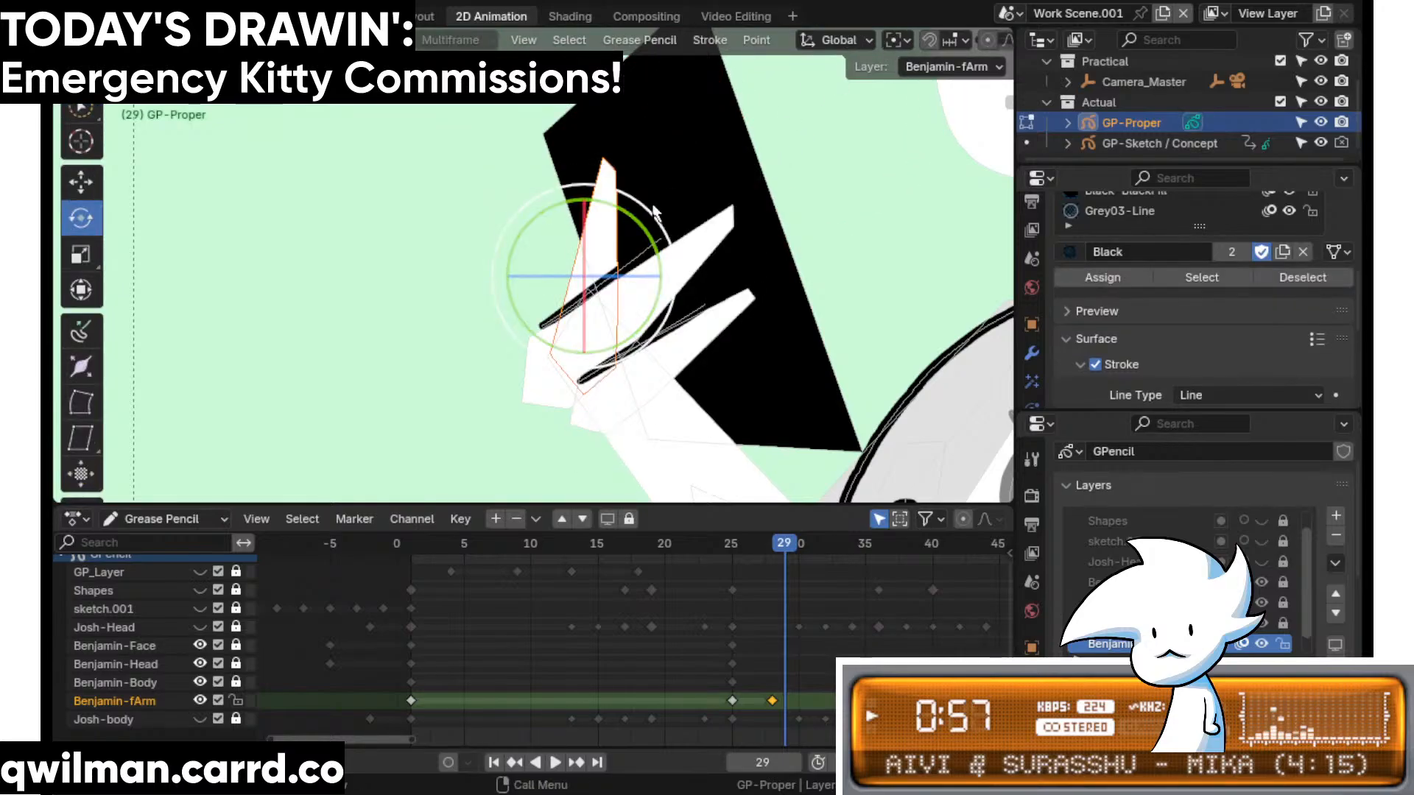
pyautogui.moveTo(660, 223); pyautogui.dragTo(692, 257)
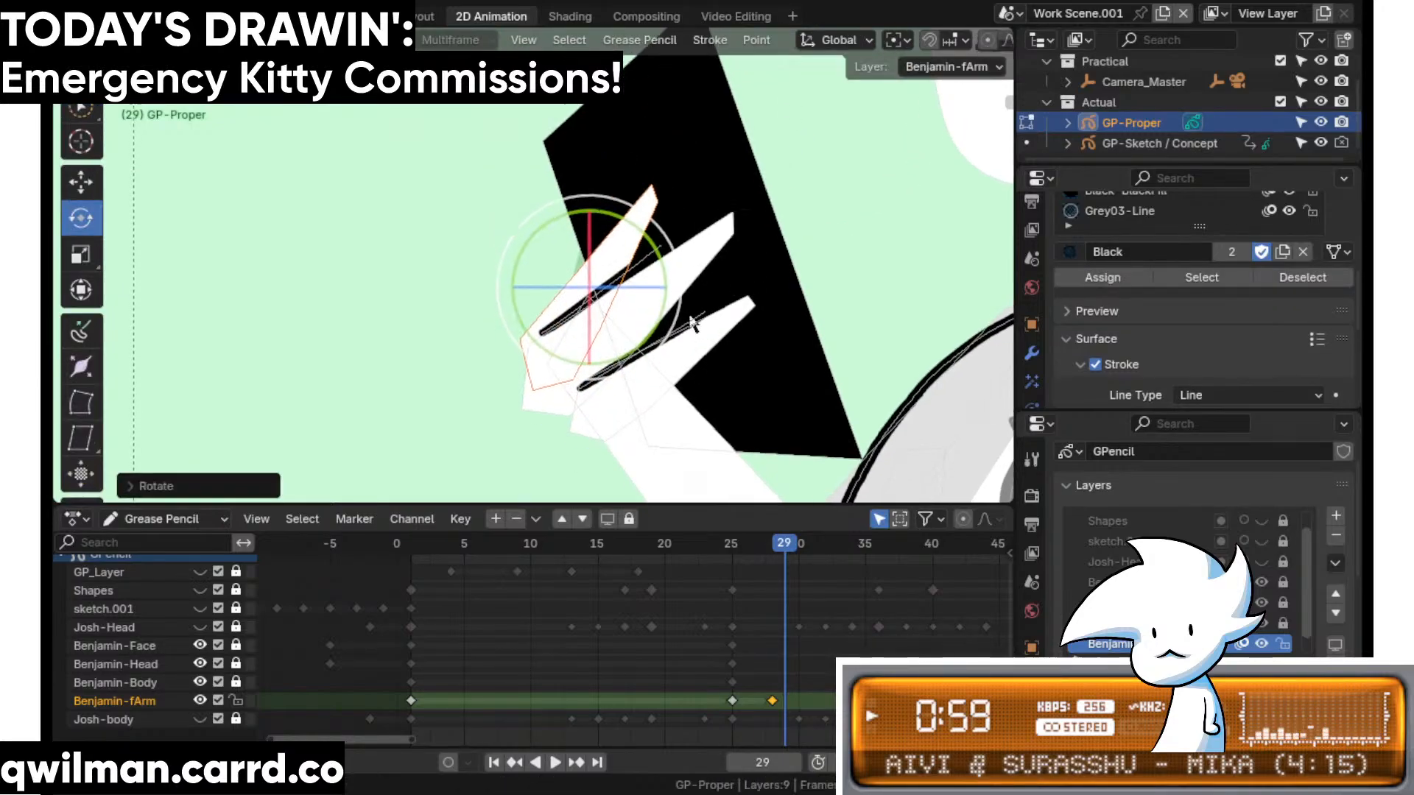
# - Select the back-of-hand shape and use the sculpt Grab brush to pull its knuckle corners under the rotated fingers
pyautogui.keyDown('shift'); pyautogui.moveTo(576, 445); pyautogui.dragTo(577, 352, button='middle'); pyautogui.keyUp('shift')
pyautogui.press('w')
pyautogui.hotkey('ctrl', 'tab')
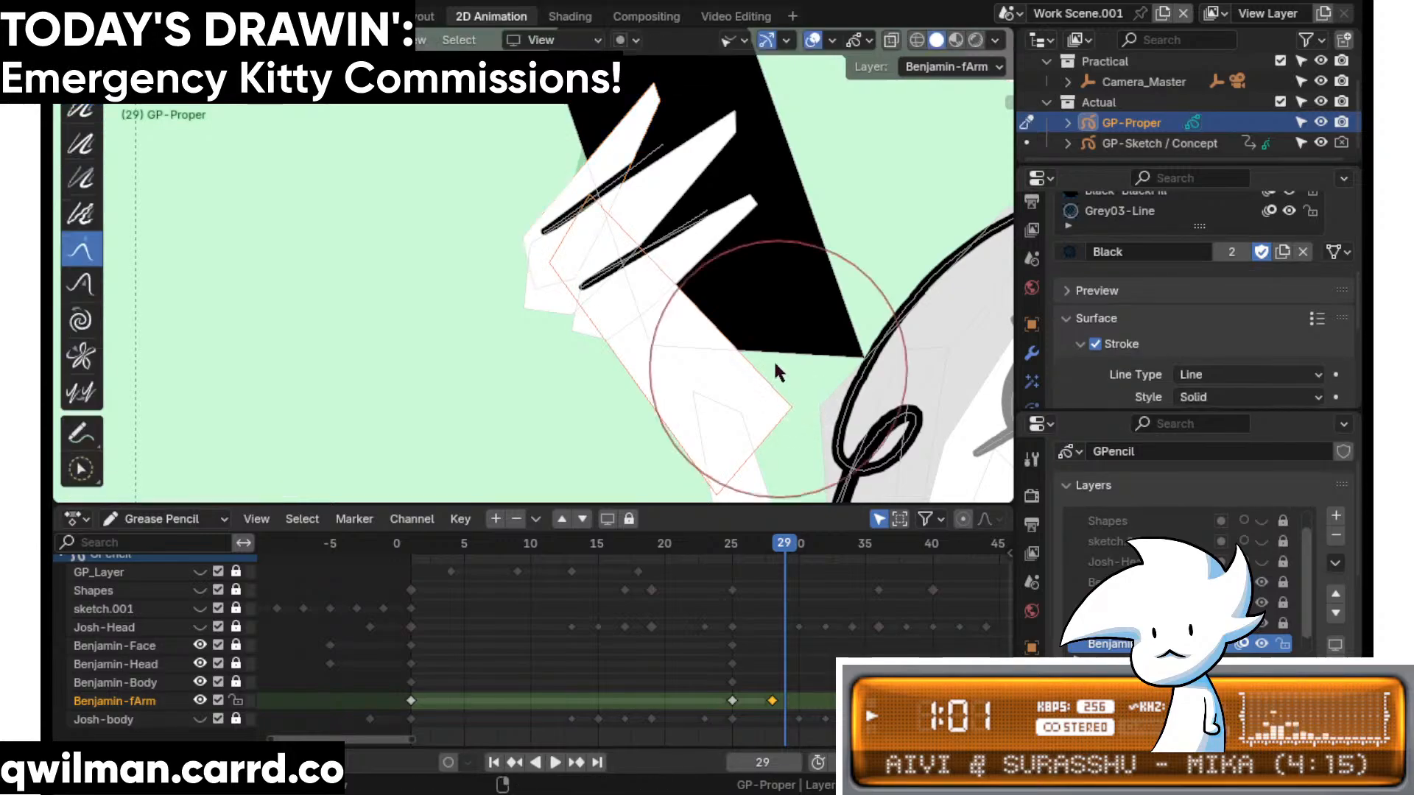
pyautogui.hotkey('shift', 'space')
pyautogui.click(658, 346)
pyautogui.scroll(-2, 543, 257)
pyautogui.moveTo(544, 255); pyautogui.dragTo(528, 267)
pyautogui.moveTo(576, 198); pyautogui.dragTo(576, 208)
pyautogui.scroll(2, 531, 261)
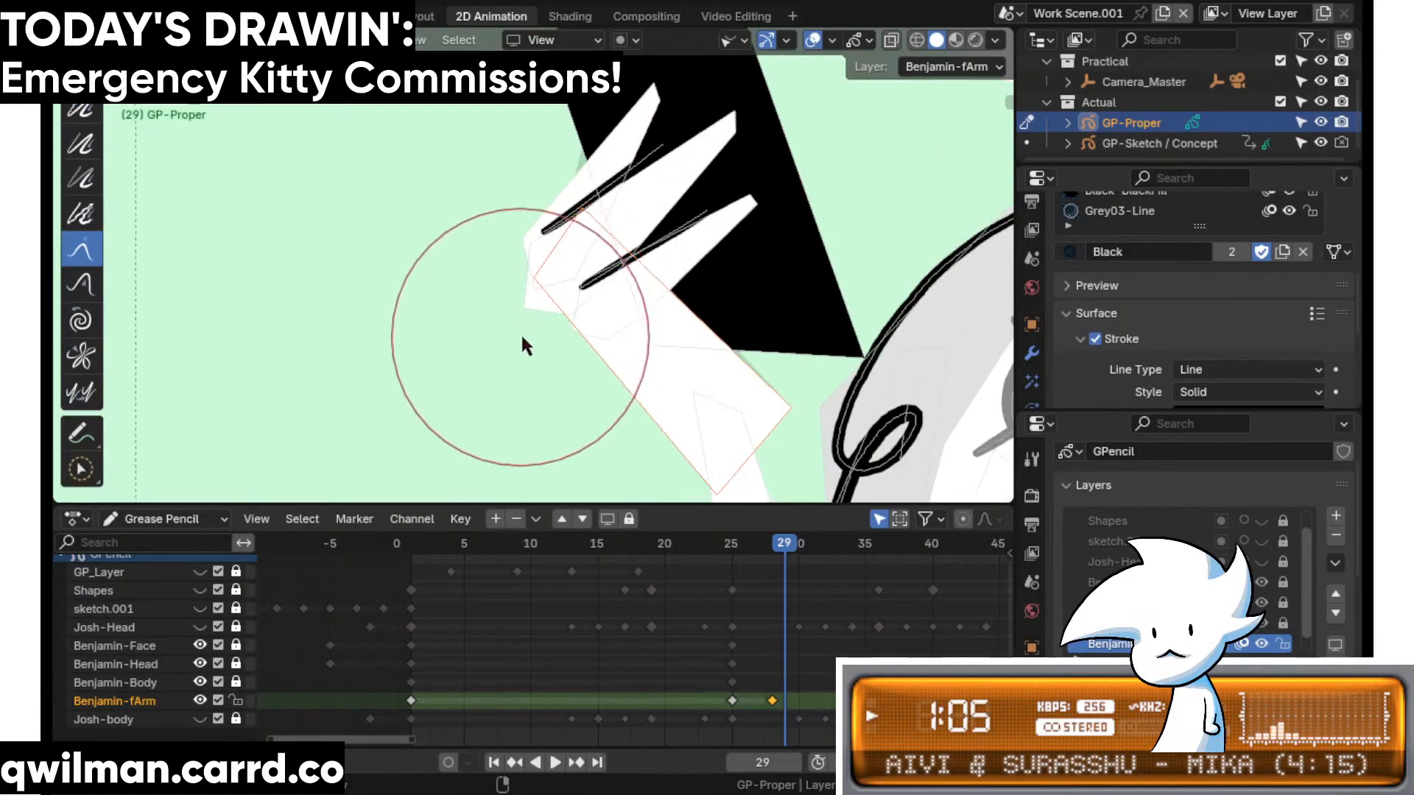
# - Select the middle finger shape, tuck its base into the hand outline with the Grab brush and play back the motion
pyautogui.press('w')
pyautogui.click(528, 322)
pyautogui.hotkey('shift', 'space')
pyautogui.click(493, 197)
pyautogui.scroll(3, 610, 365)
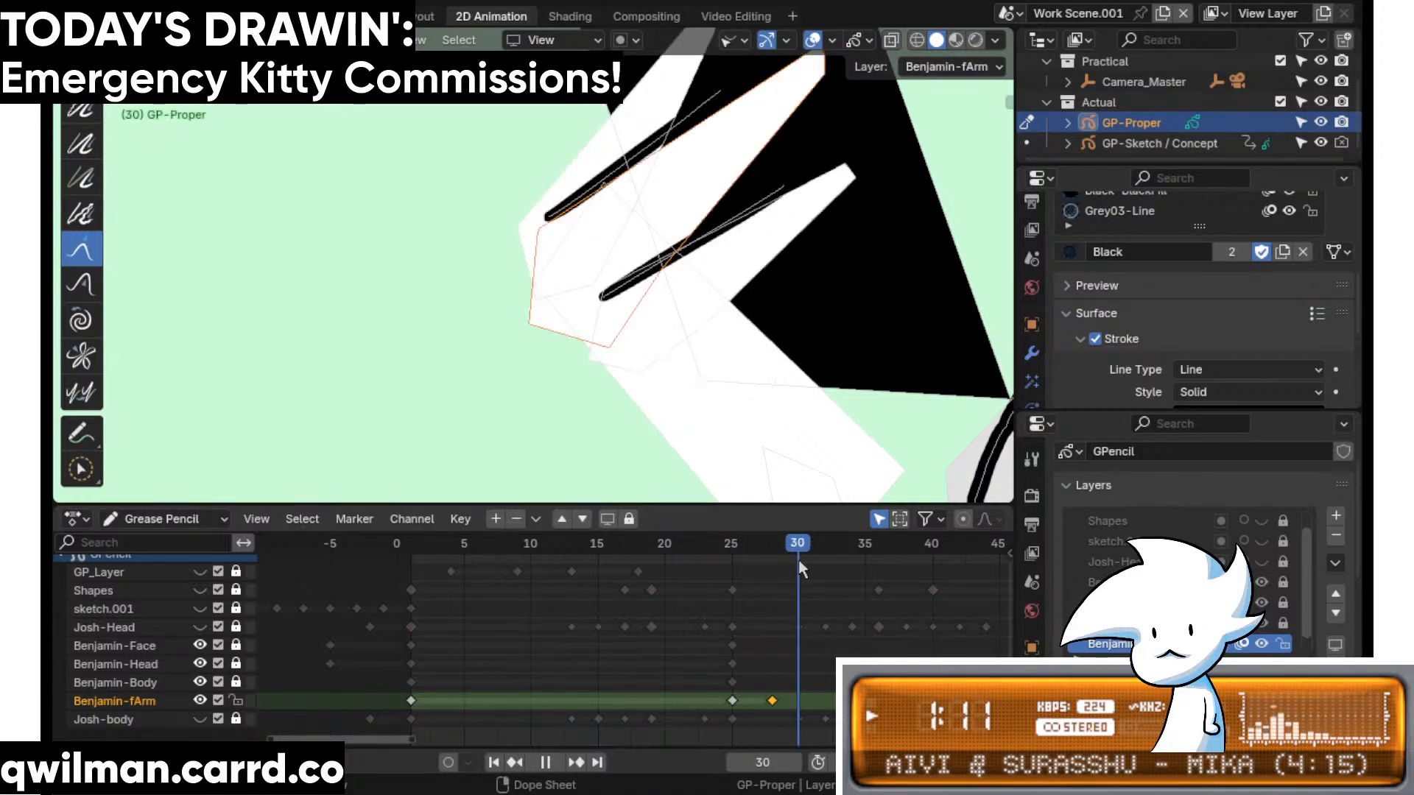
pyautogui.press('space')
pyautogui.moveTo(784, 550)
pyautogui.mouseDown()
pyautogui.moveTo(726, 559)
pyautogui.moveTo(775, 565)
pyautogui.mouseUp()
# - Reselect the back-of-hand shape and use the Grab brush to shorten its wrist end and adjust the knuckle corner
pyautogui.press('q')
pyautogui.click(828, 365)
pyautogui.click(831, 355)
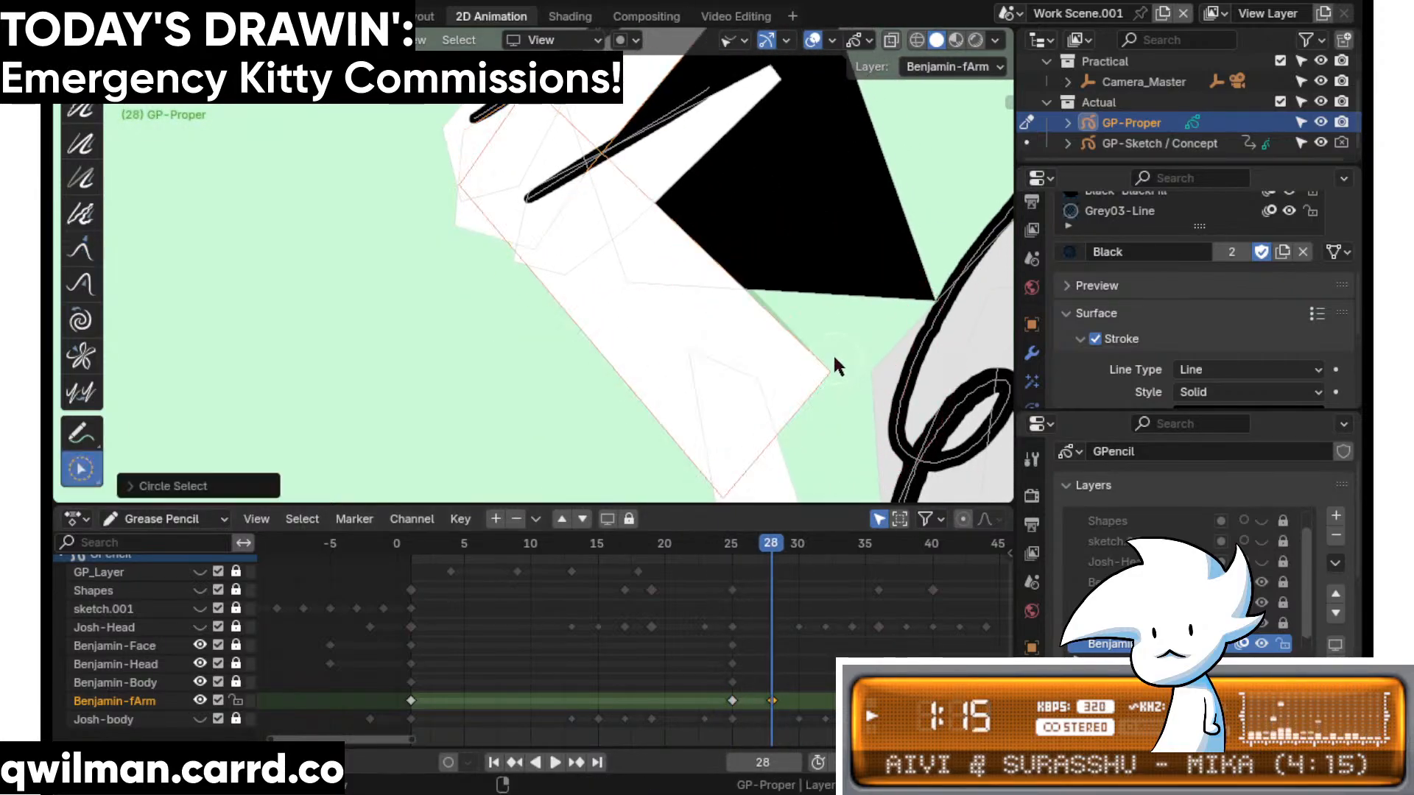
pyautogui.hotkey('shift', 'space')
pyautogui.click(776, 221)
pyautogui.scroll(-3, 763, 253)
pyautogui.moveTo(761, 349); pyautogui.dragTo(752, 308)
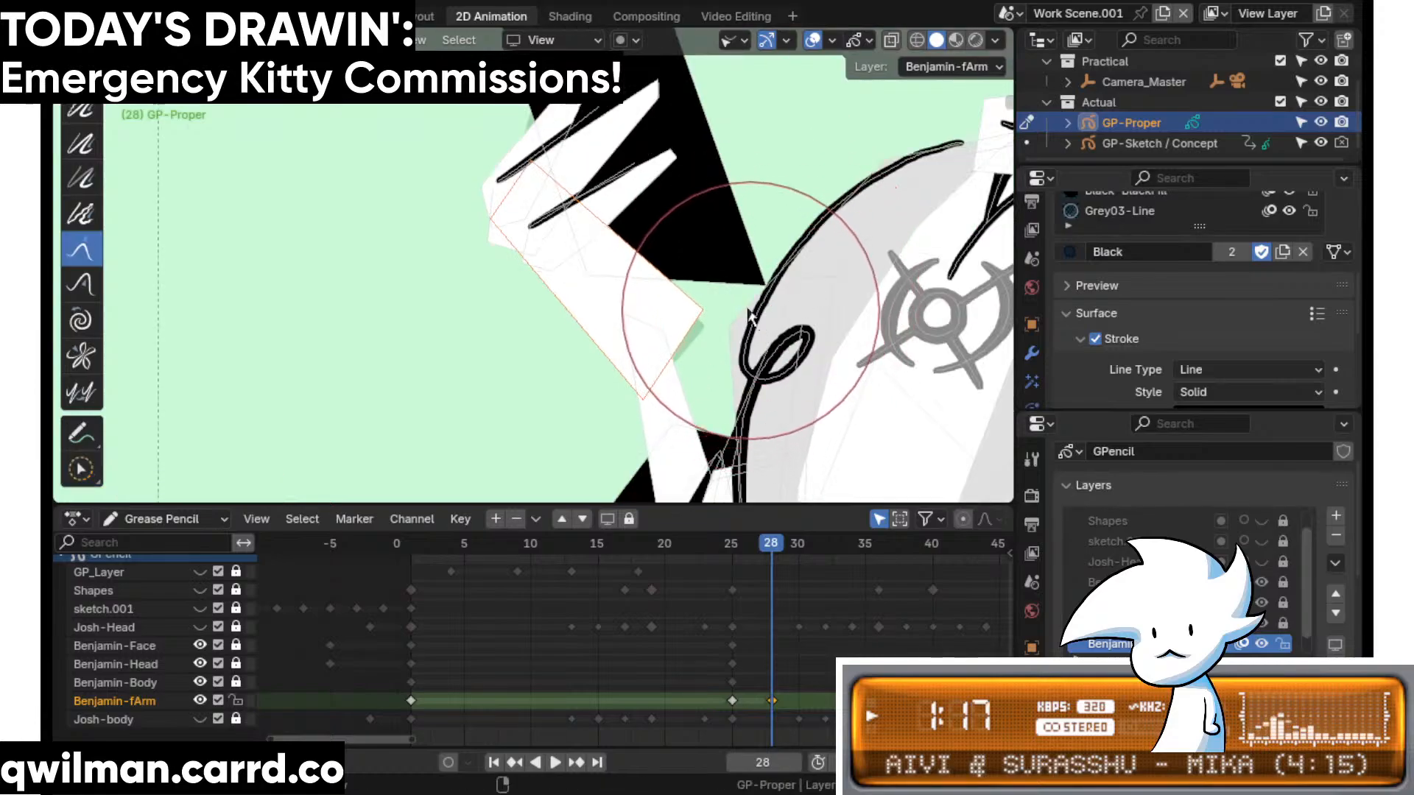
pyautogui.moveTo(515, 200); pyautogui.dragTo(512, 221)
# - At frame 29, circle-select the phone and pull its corners with the Grab brush into a more regular rectangle
pyautogui.moveTo(766, 558)
pyautogui.mouseDown()
pyautogui.moveTo(735, 547)
pyautogui.moveTo(783, 553)
pyautogui.mouseUp()
pyautogui.press('w')
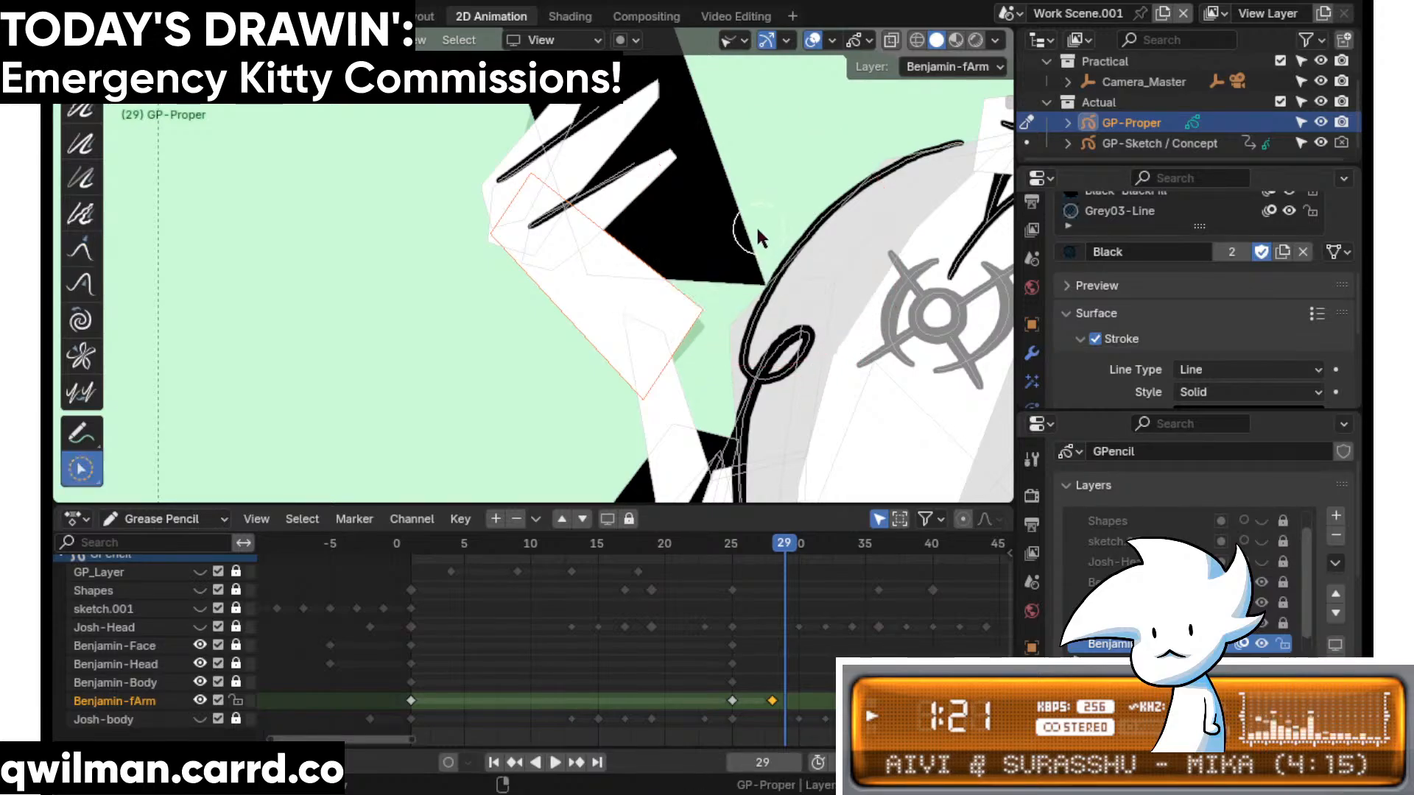
pyautogui.keyDown('shift'); pyautogui.scroll(6, 755, 224); pyautogui.keyUp('shift')
pyautogui.click(660, 148)
pyautogui.scroll(-3, 647, 136)
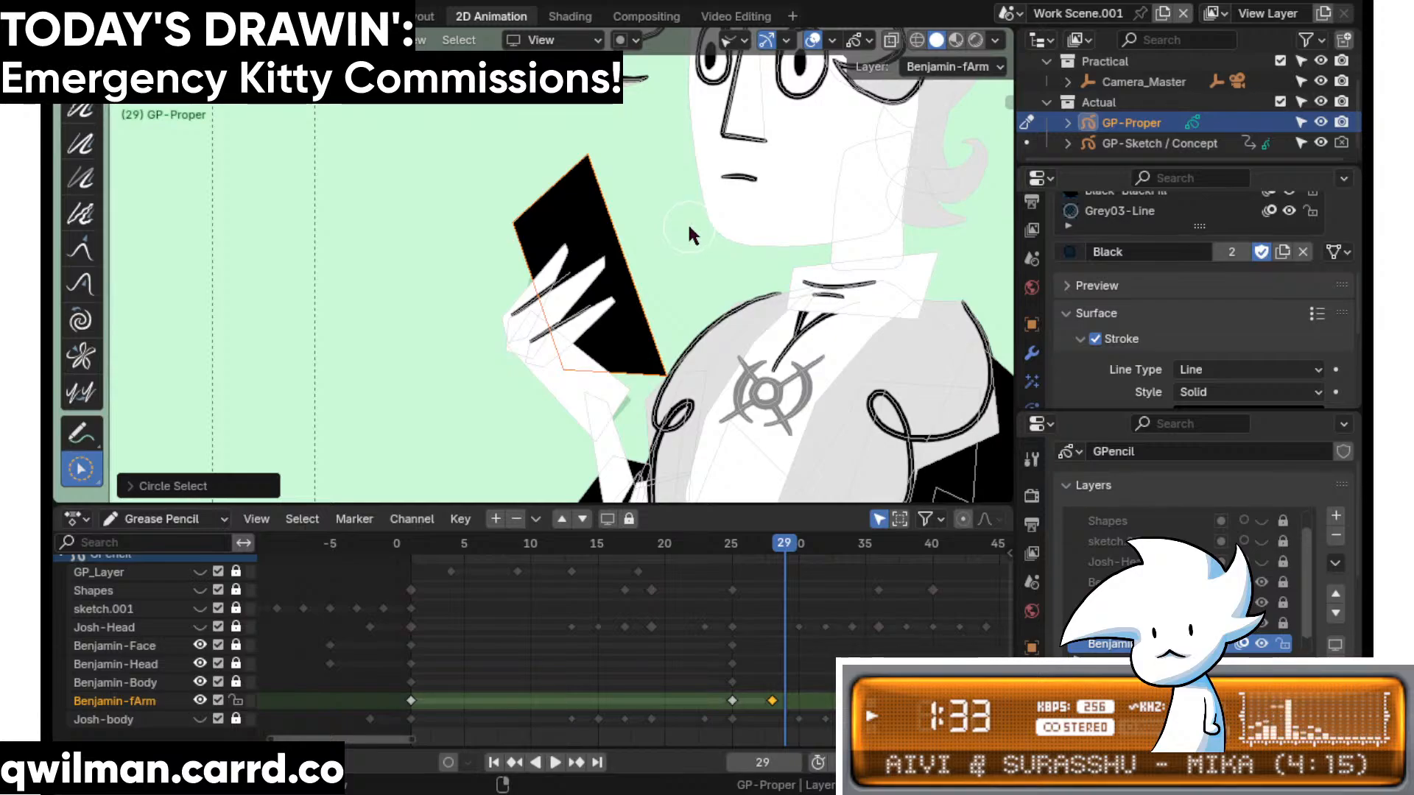
pyautogui.scroll(-1, 607, 222)
pyautogui.hotkey('shift', 'space')
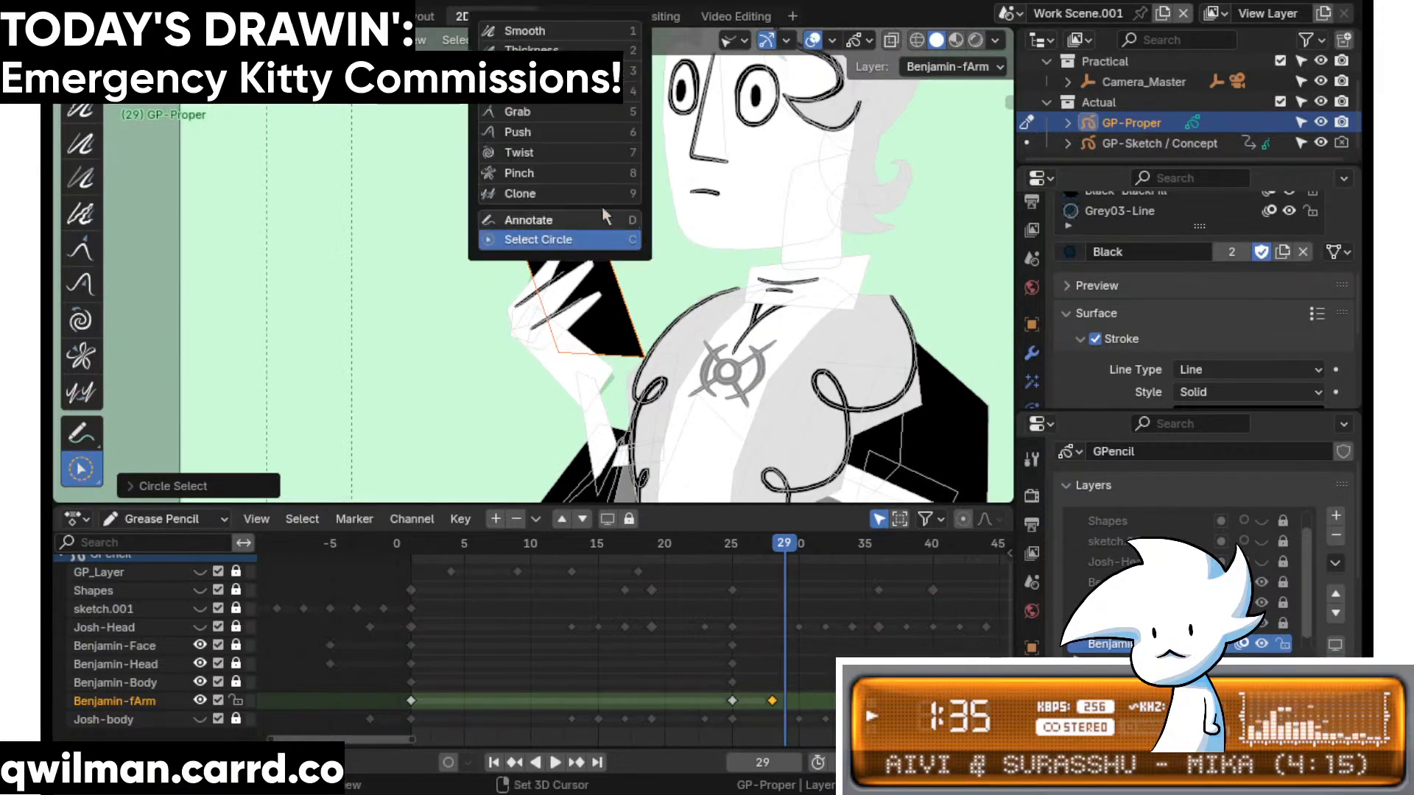
pyautogui.click(558, 112)
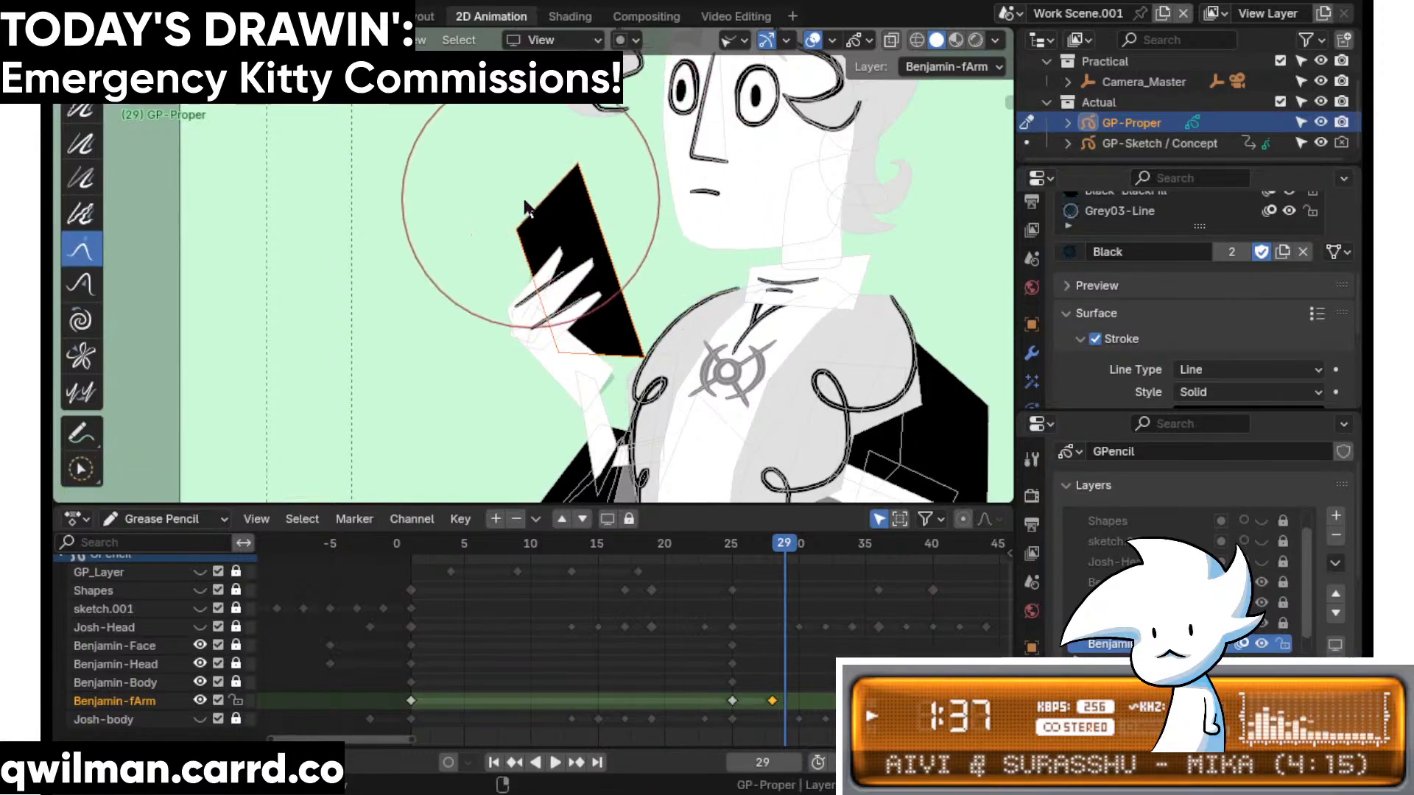
pyautogui.moveTo(671, 347); pyautogui.dragTo(664, 324)
pyautogui.moveTo(541, 377); pyautogui.dragTo(551, 396)
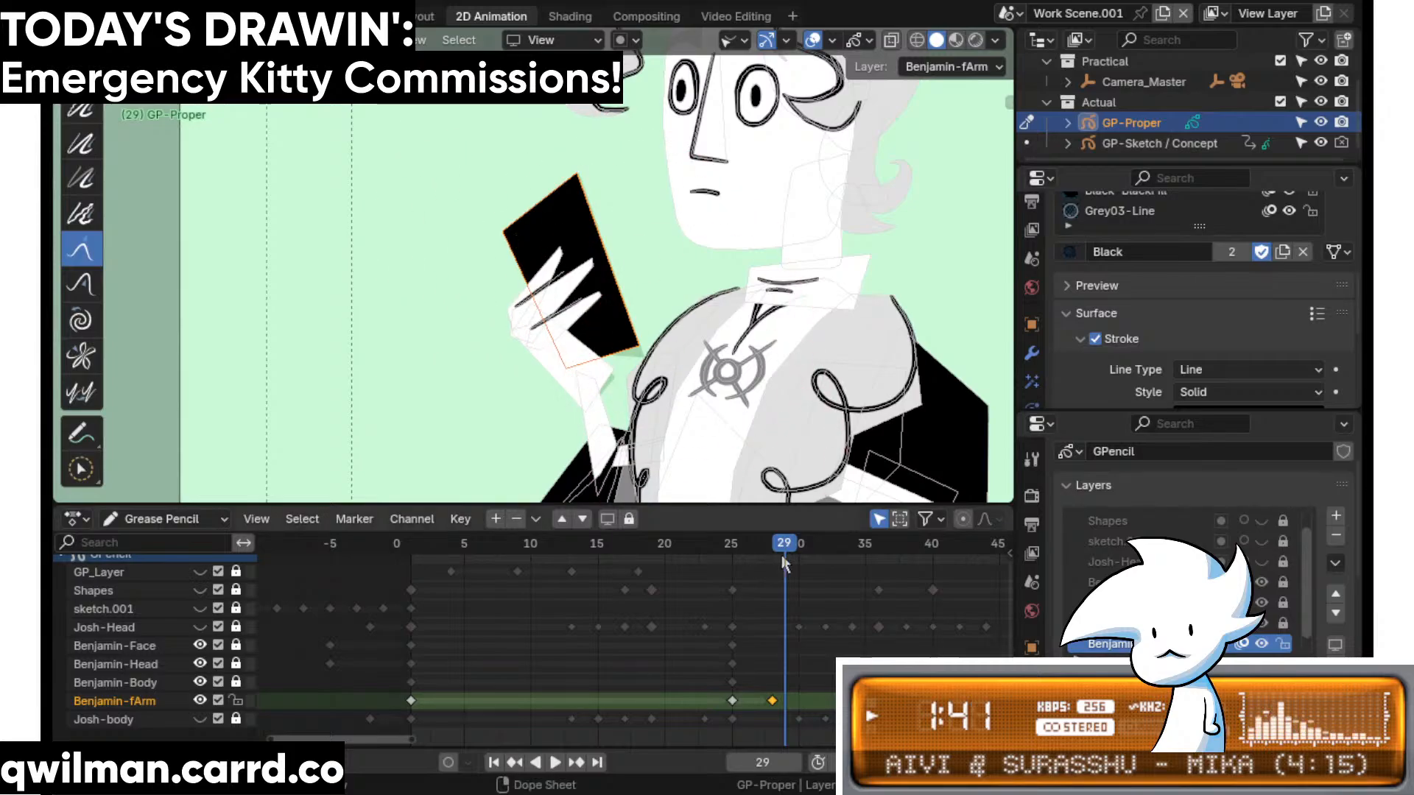
# - Move the Benjamin-fArm keyframe from frame 28 onto frame 25, play back the motion and save the file
pyautogui.moveTo(785, 548); pyautogui.dragTo(751, 550)
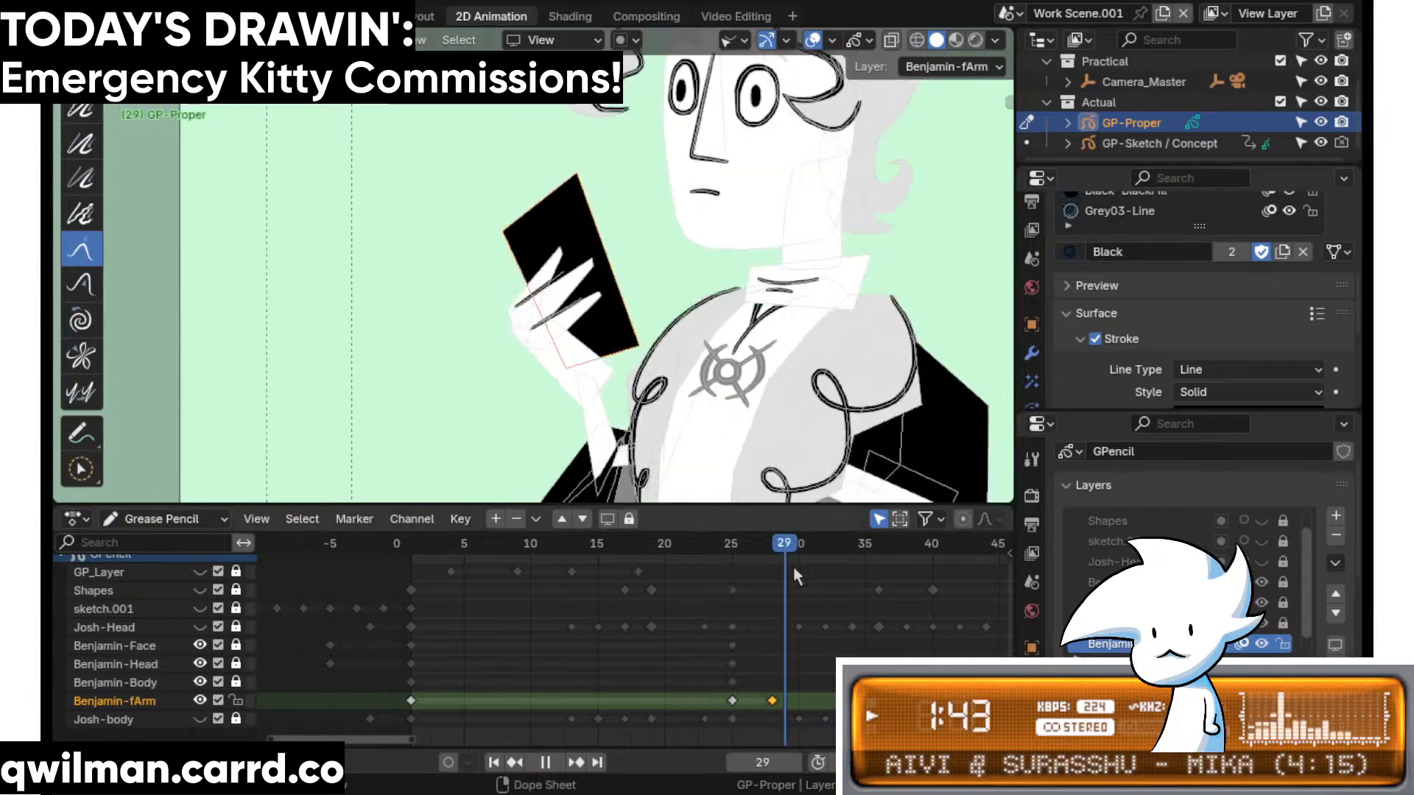
pyautogui.press('space')
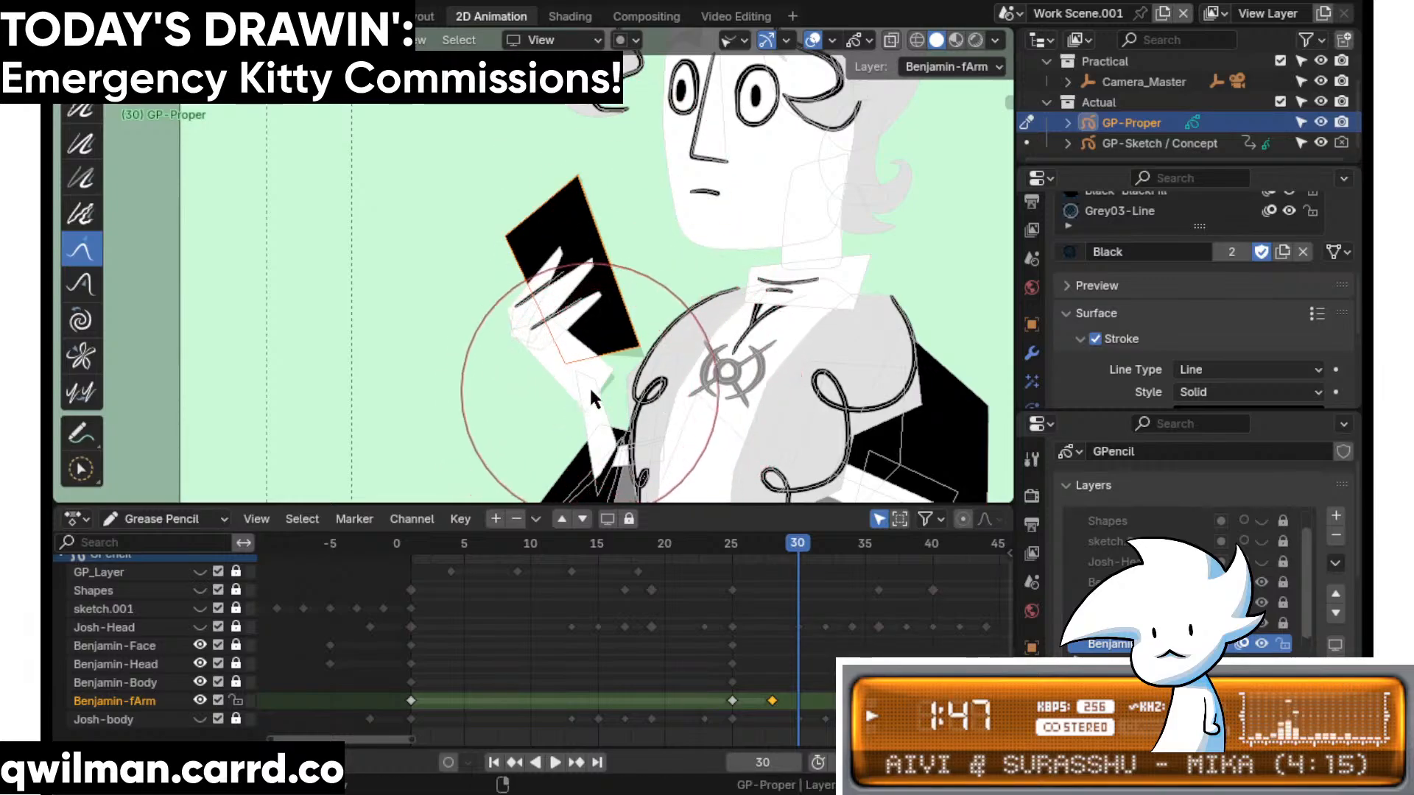
pyautogui.moveTo(773, 706); pyautogui.dragTo(733, 704)
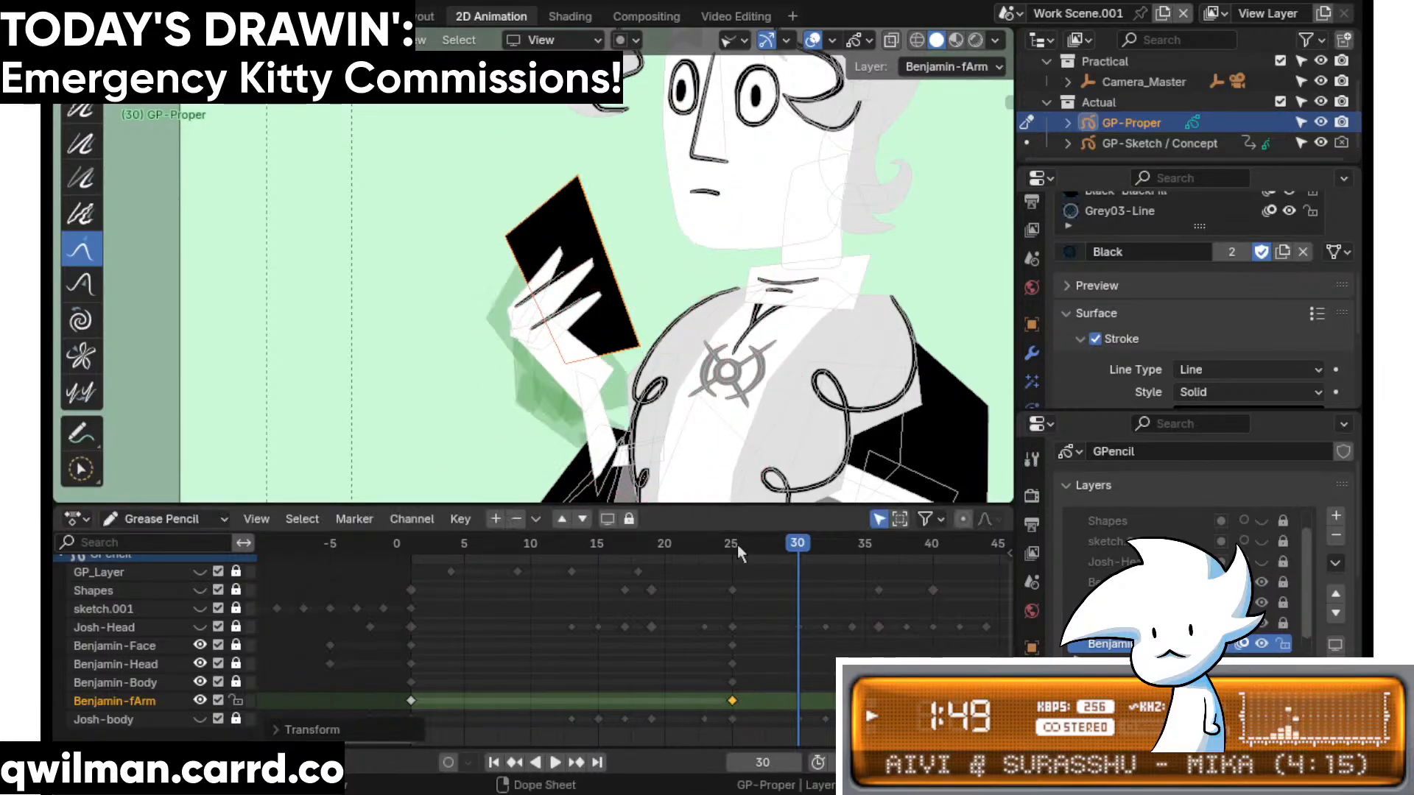
pyautogui.press('space')
pyautogui.press('space')
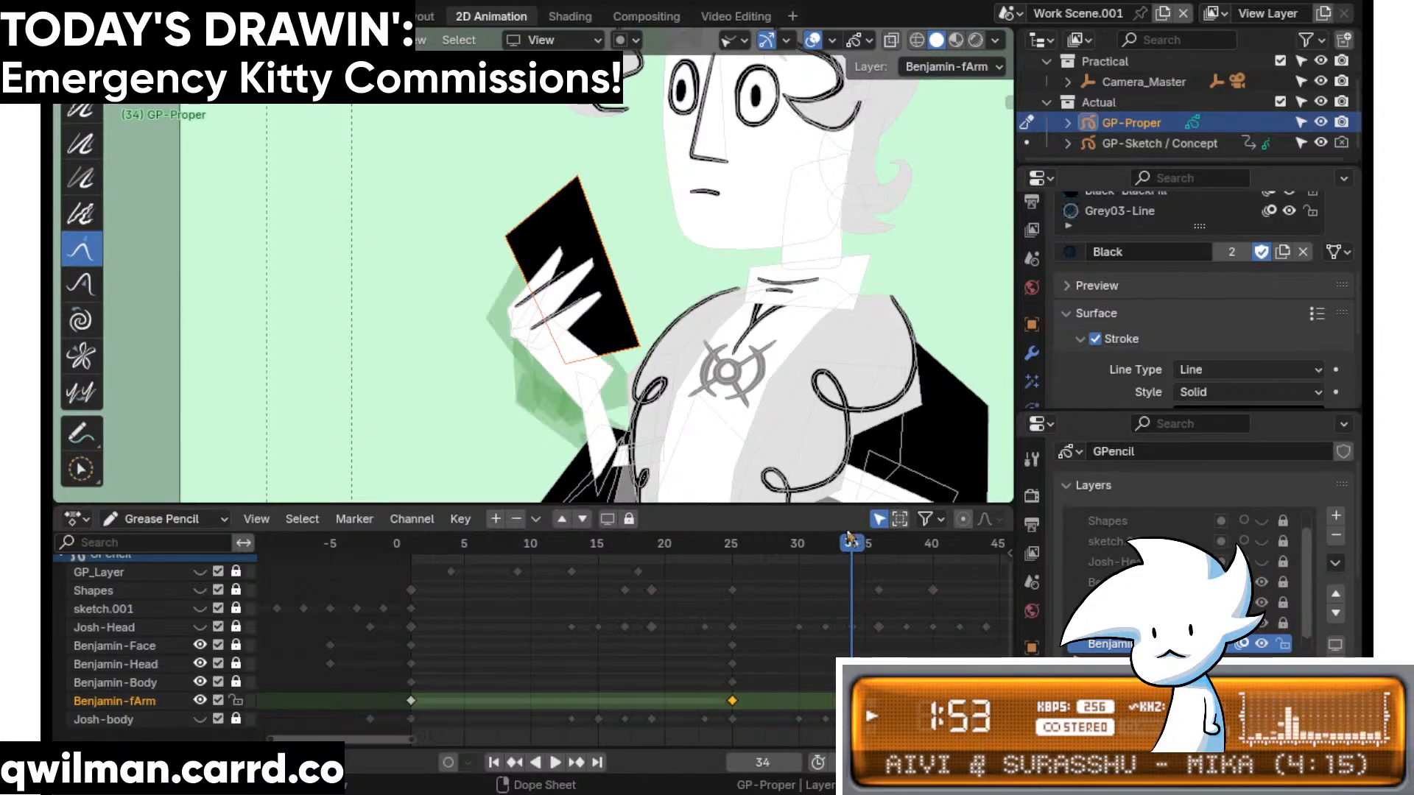
pyautogui.hotkey('ctrl', 's')
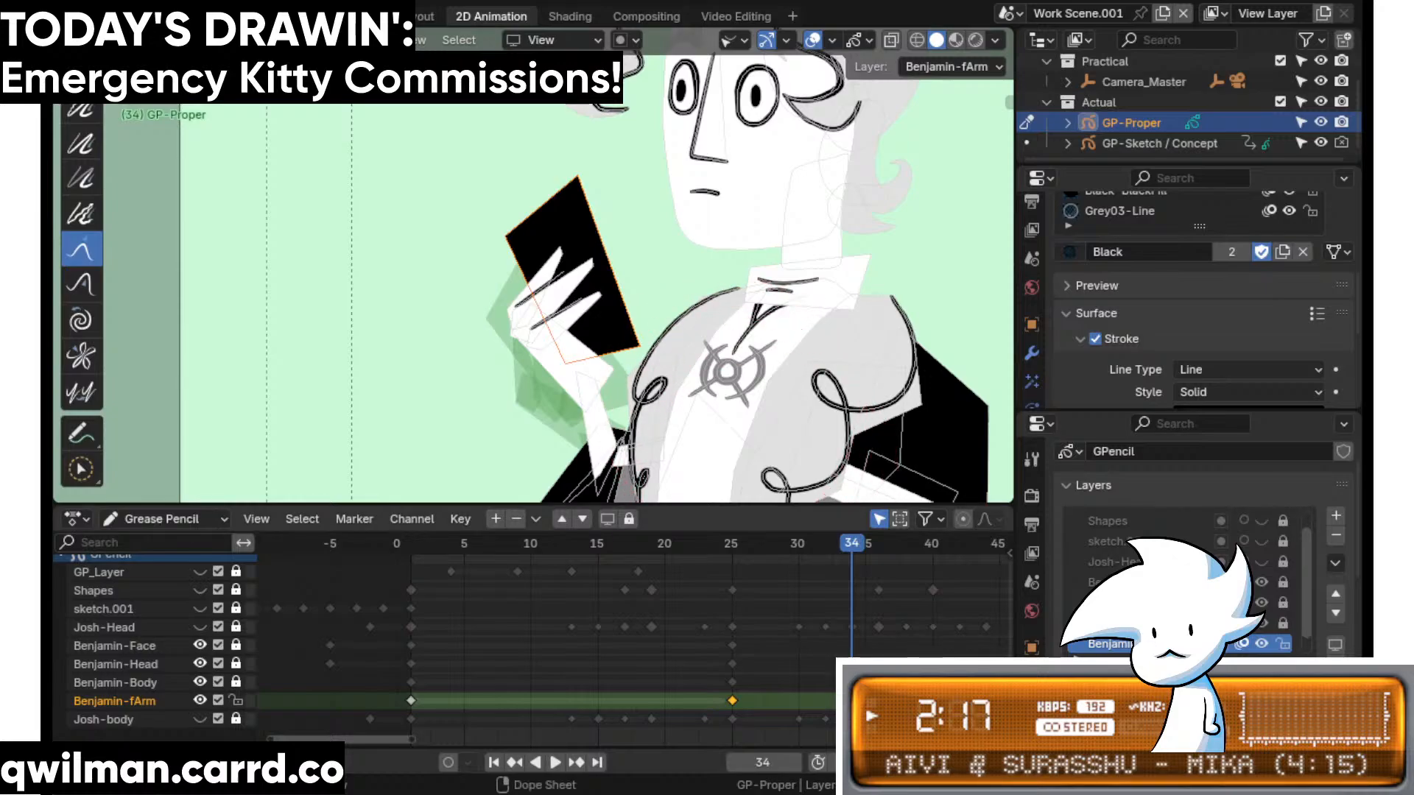
# - Compare Benjamin's poses between frames 23 and 26, examining the phone arm's elbow and sleeve up close
pyautogui.moveTo(737, 550); pyautogui.dragTo(704, 558)
pyautogui.scroll(-3, 721, 413)
pyautogui.click(738, 549)
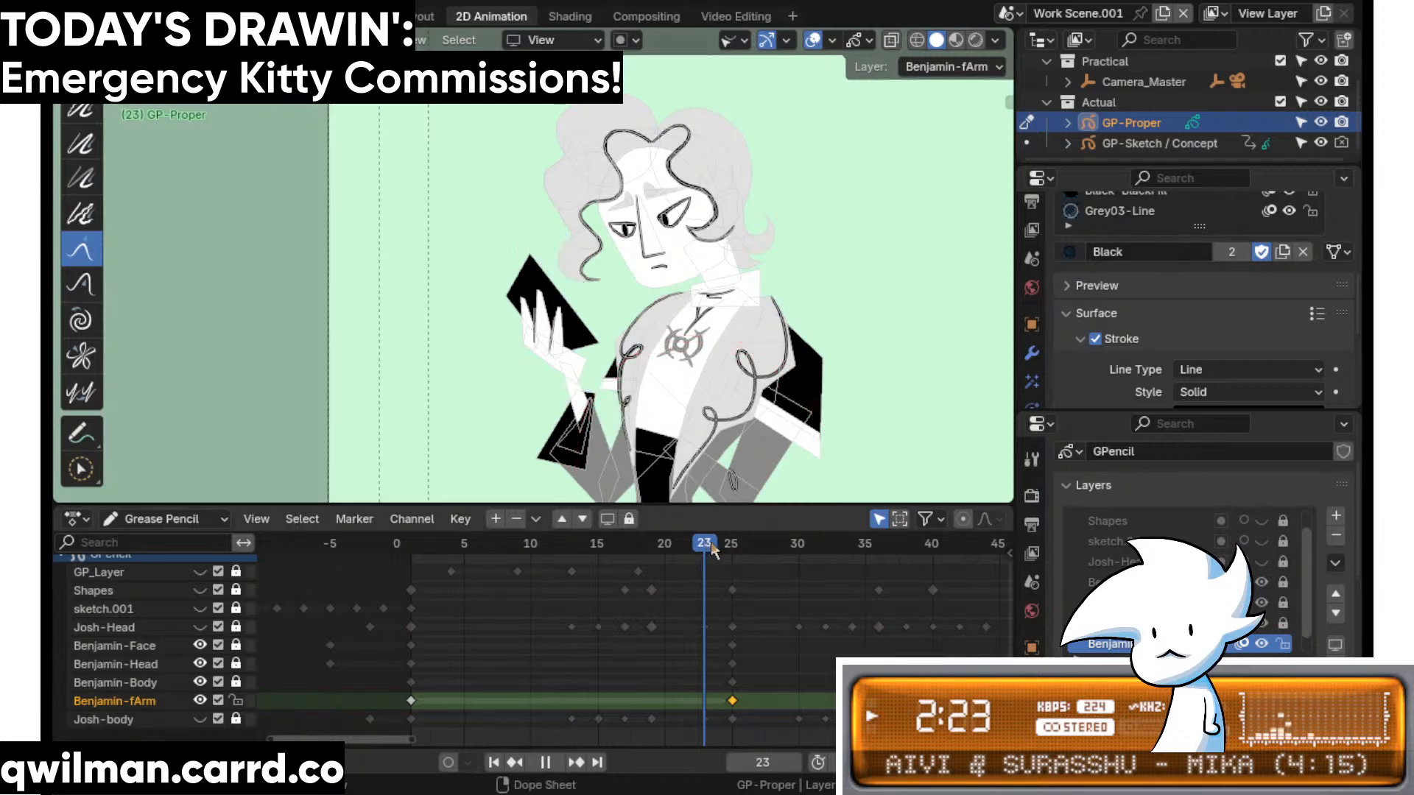
pyautogui.click(742, 551)
pyautogui.moveTo(742, 551)
pyautogui.mouseDown()
pyautogui.moveTo(712, 549)
pyautogui.moveTo(744, 549)
pyautogui.mouseUp()
pyautogui.scroll(5, 633, 284)
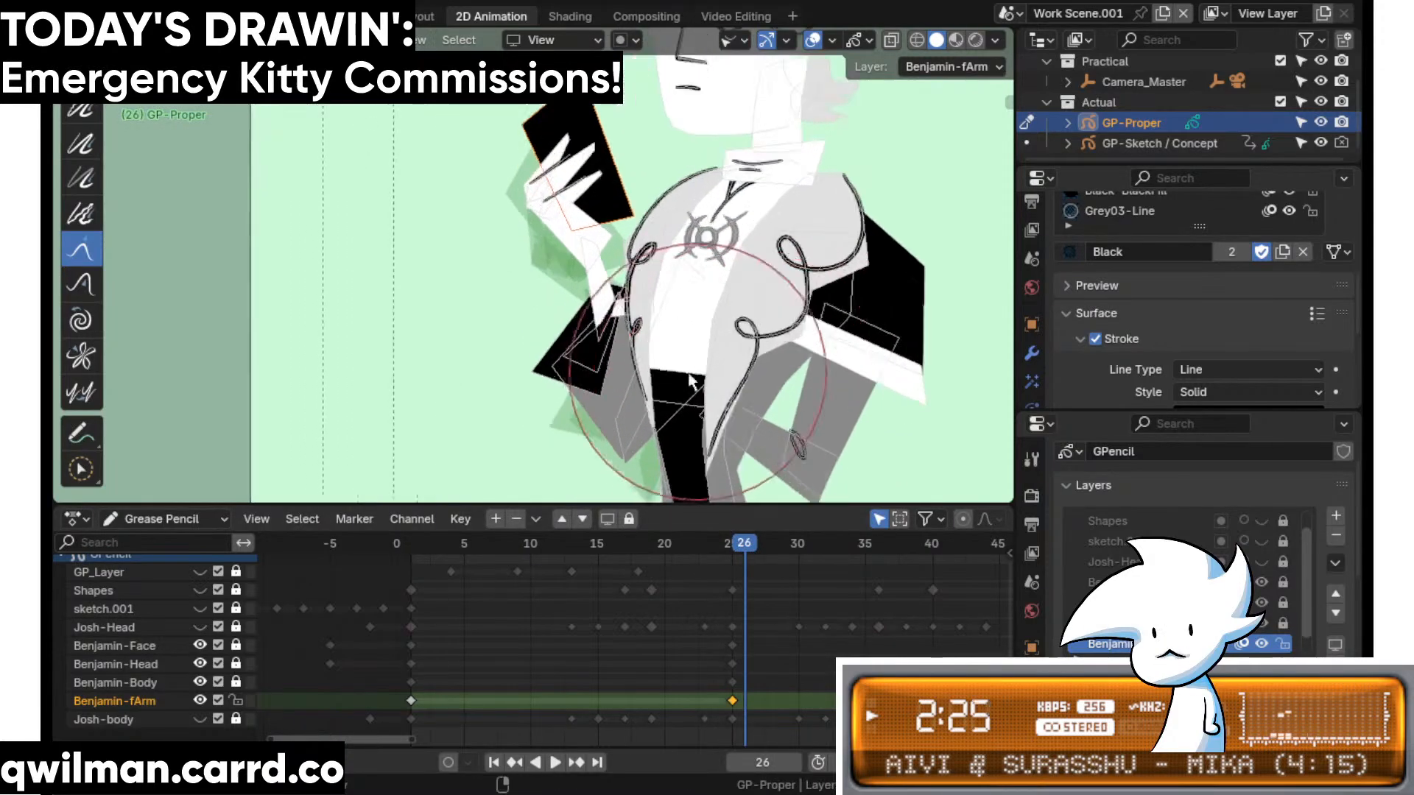
pyautogui.scroll(1, 634, 286)
pyautogui.keyDown('shift'); pyautogui.moveTo(687, 336); pyautogui.dragTo(634, 352, button='middle'); pyautogui.keyUp('shift')
pyautogui.scroll(2, 692, 324)
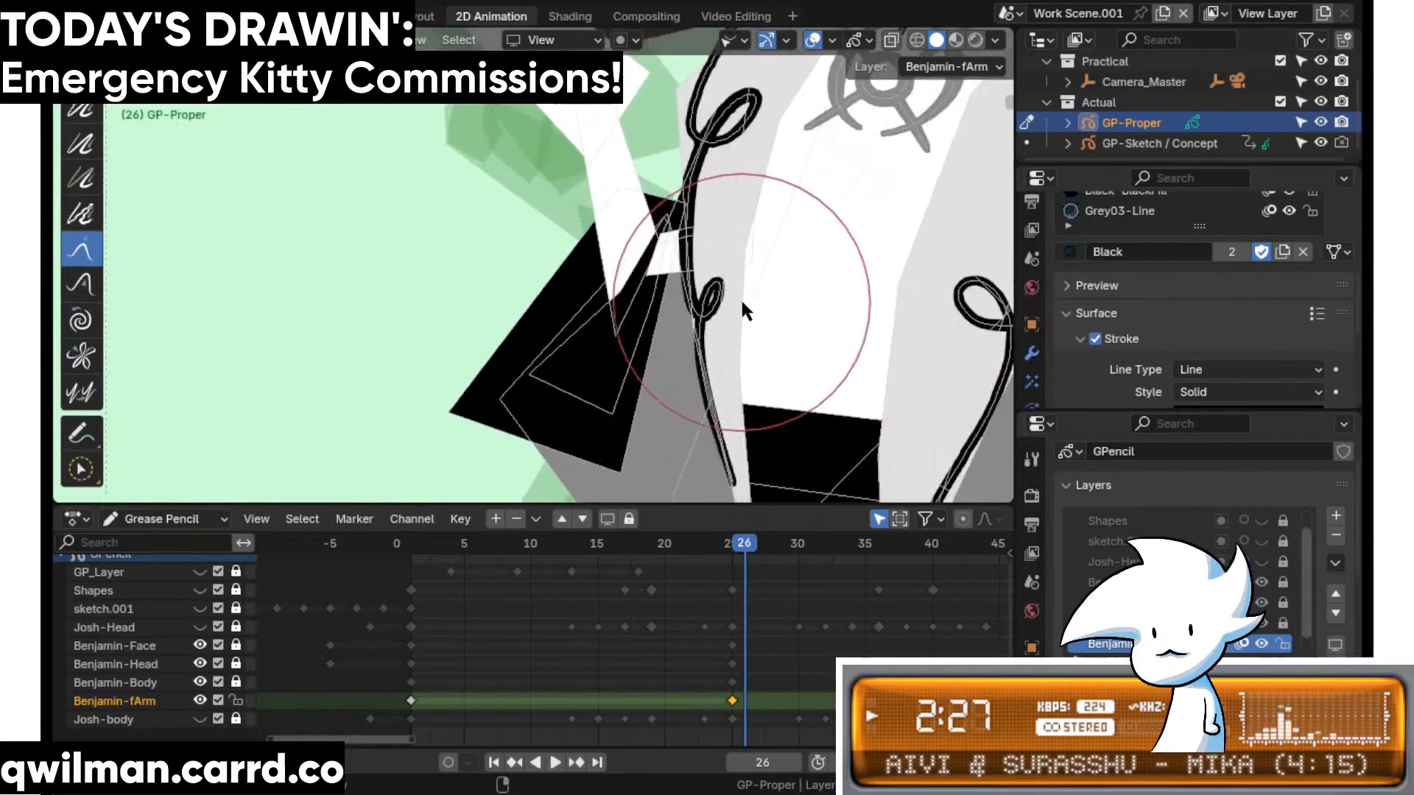
pyautogui.moveTo(703, 551); pyautogui.dragTo(743, 550)
# - Lock the Benjamin-fArm layer, unlock Benjamin-Body, and circle-select the white cuff shape showing beside the phone arm at frame 26
pyautogui.keyDown('shift'); pyautogui.moveTo(823, 238); pyautogui.dragTo(769, 321, button='middle'); pyautogui.keyUp('shift')
pyautogui.scroll(2, 771, 322)
pyautogui.press('w')
pyautogui.scroll(1, 810, 333)
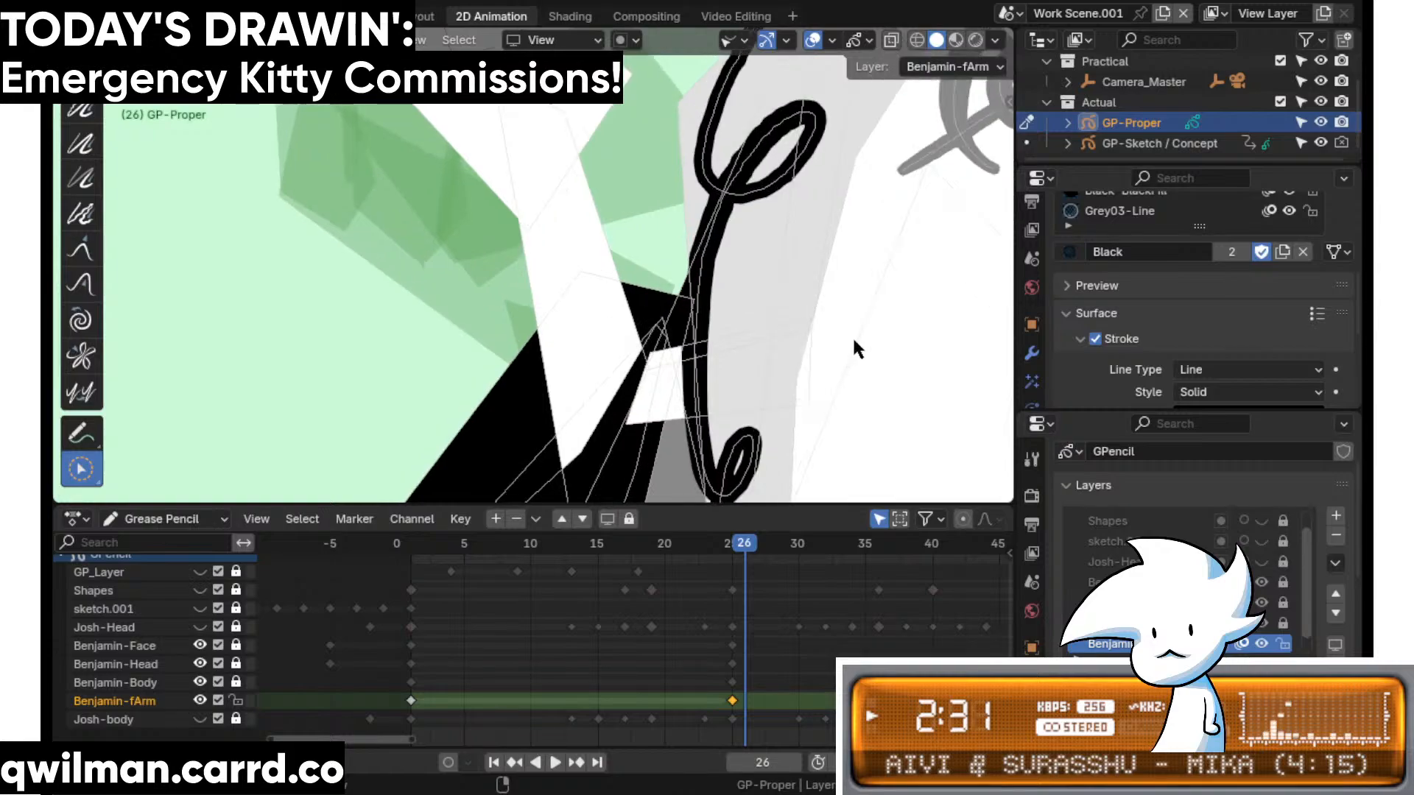
pyautogui.click(752, 391)
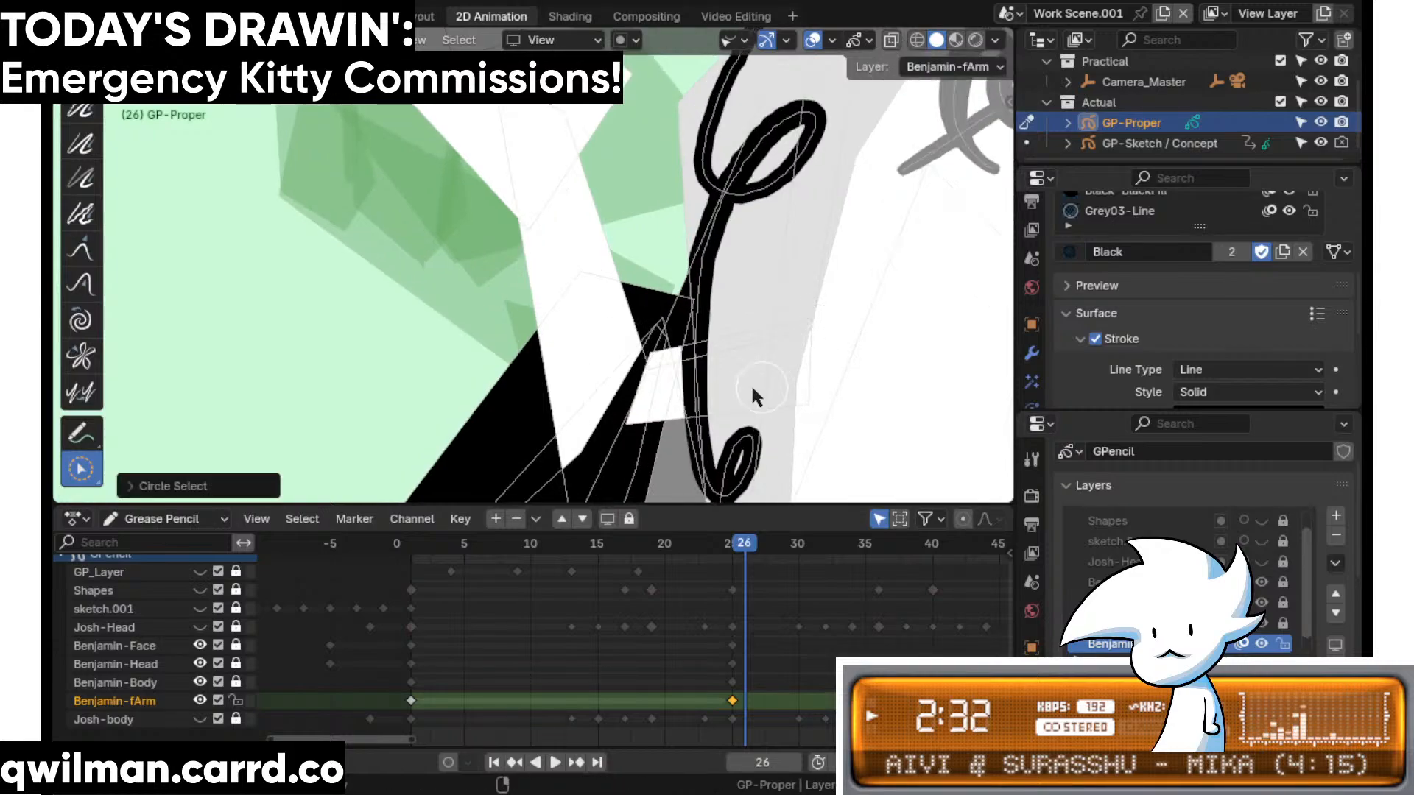
pyautogui.click(234, 701)
pyautogui.click(235, 683)
pyautogui.click(832, 321)
# - Use the Grab brush to tuck the selected cuff shape behind the edge of Benjamin's jacket
pyautogui.scroll(-1, 831, 322)
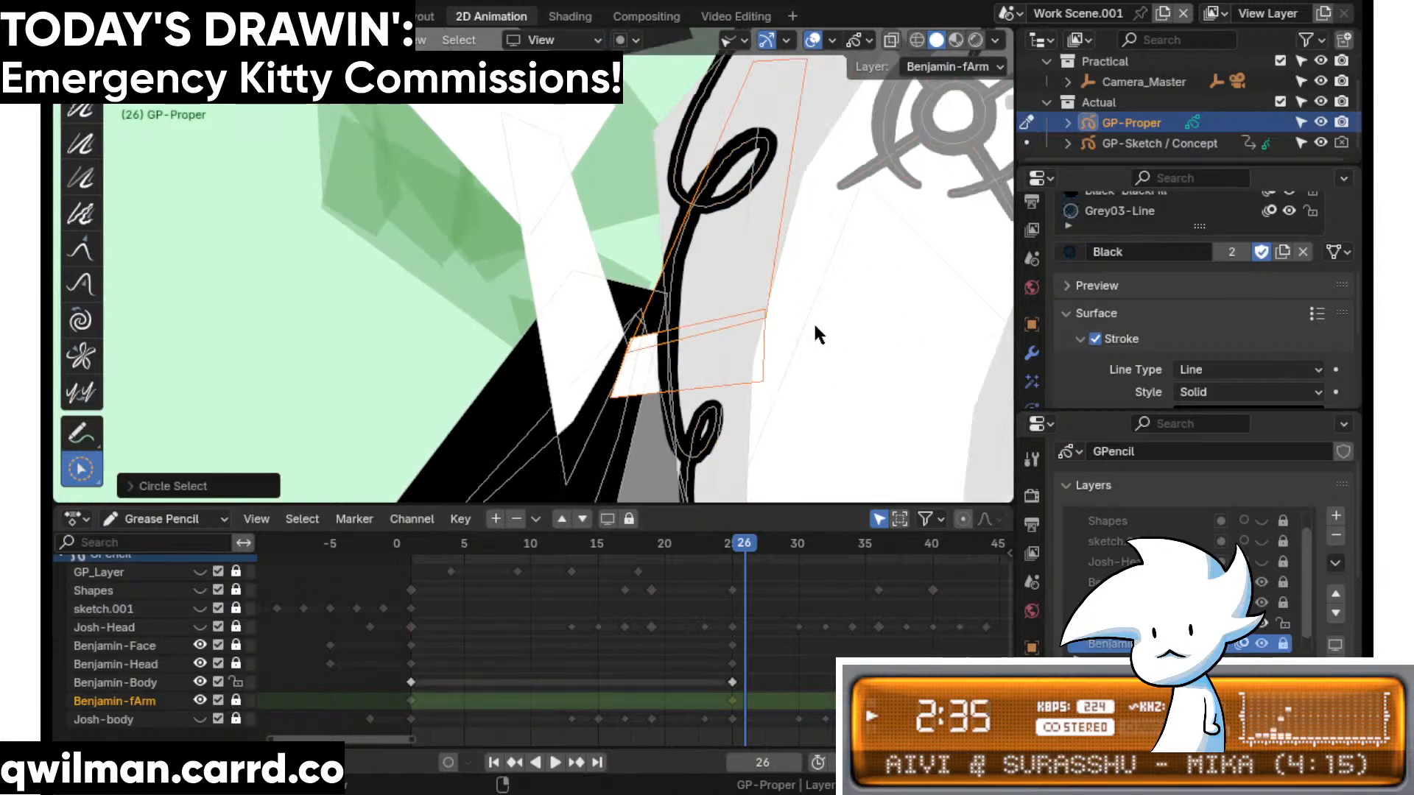
pyautogui.scroll(-2, 815, 325)
pyautogui.hotkey('shift', 'space')
pyautogui.click(658, 163)
pyautogui.scroll(-3, 582, 316)
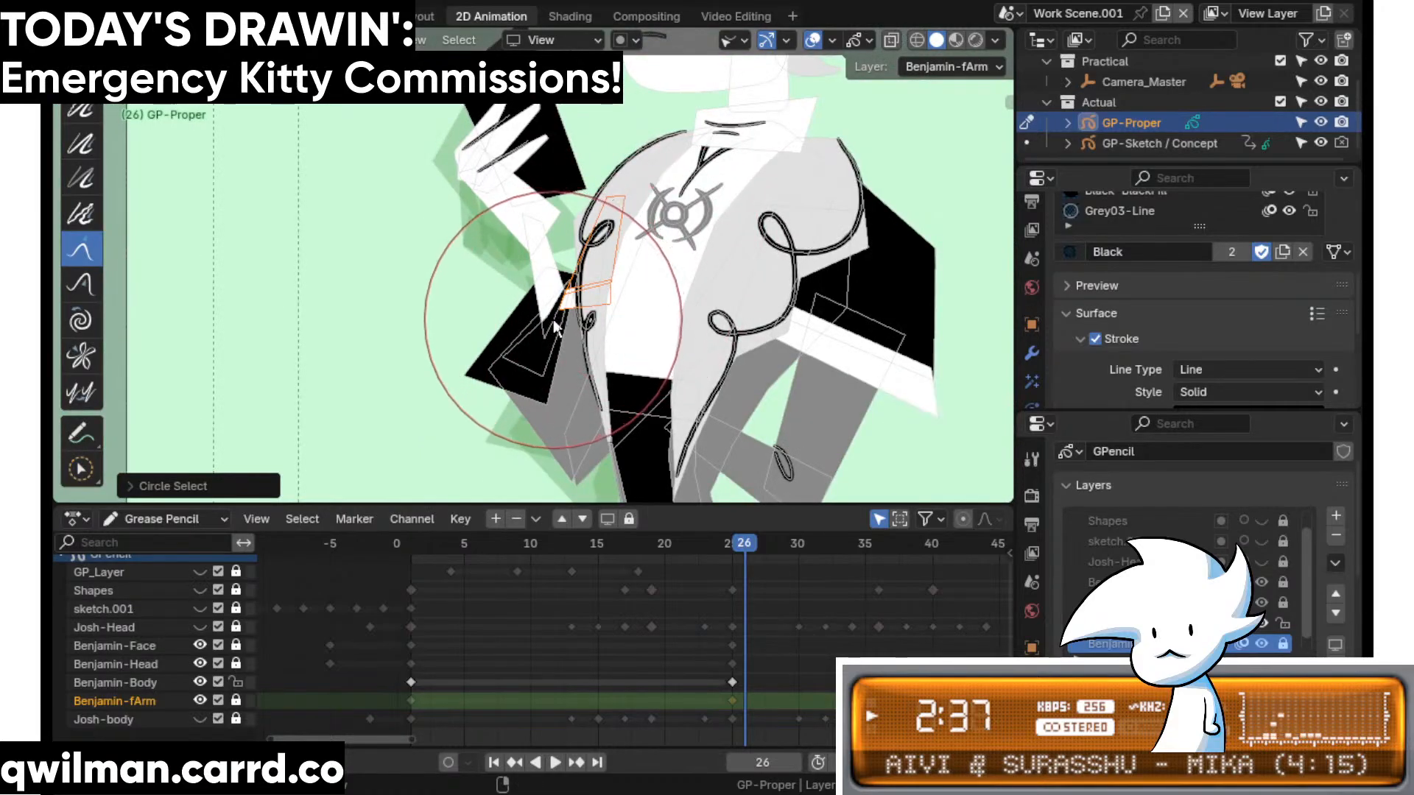
pyautogui.scroll(-2, 568, 329)
pyautogui.moveTo(555, 329)
pyautogui.mouseDown()
pyautogui.moveTo(569, 318)
pyautogui.moveTo(616, 336)
pyautogui.moveTo(619, 311)
pyautogui.mouseUp()
# - Try an interpolated breakdown pose at frame 23 on all four Benjamin layers, play it back, and undo it
pyautogui.moveTo(727, 547); pyautogui.dragTo(700, 547)
pyautogui.press('space')
pyautogui.press('Tab')
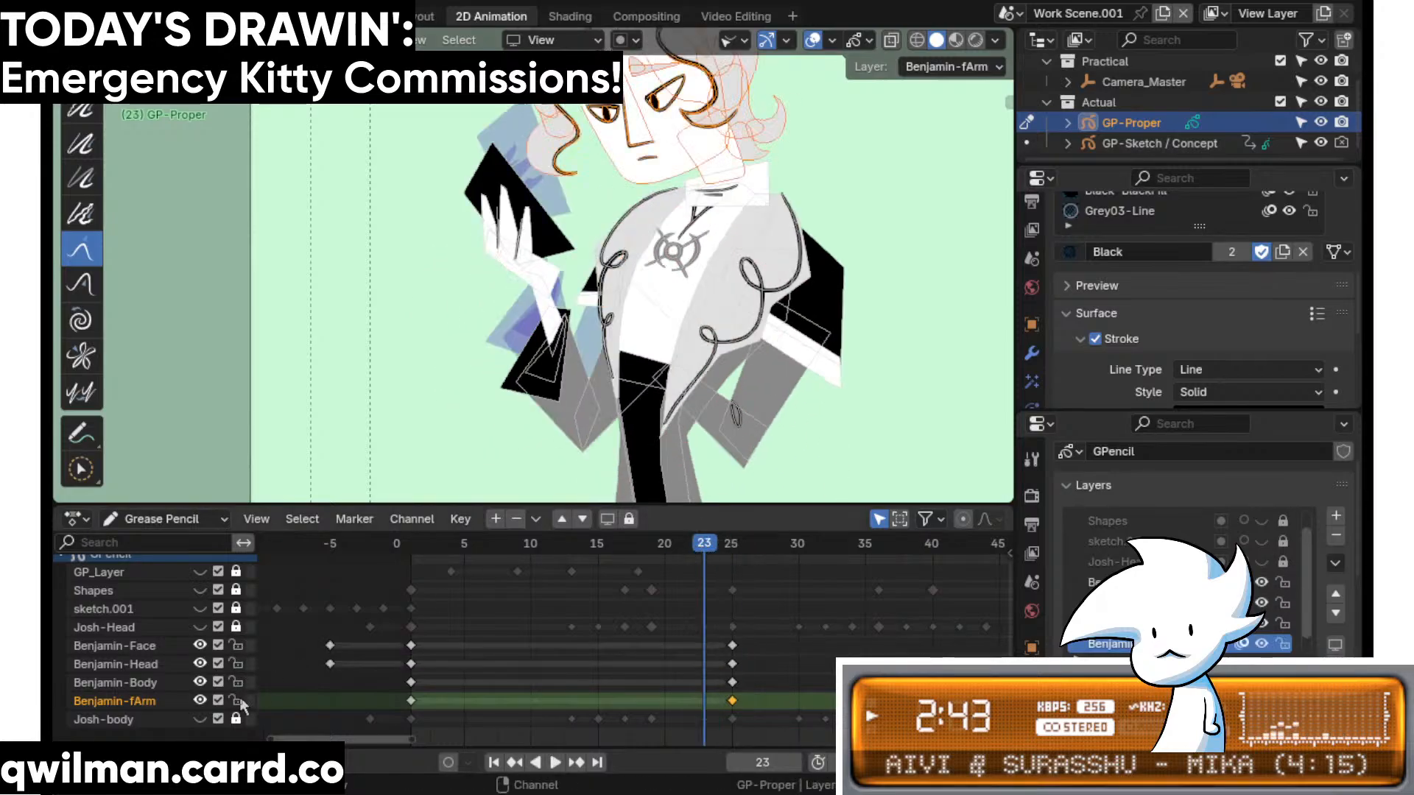
pyautogui.hotkey('shift', 'space')
pyautogui.click(685, 568)
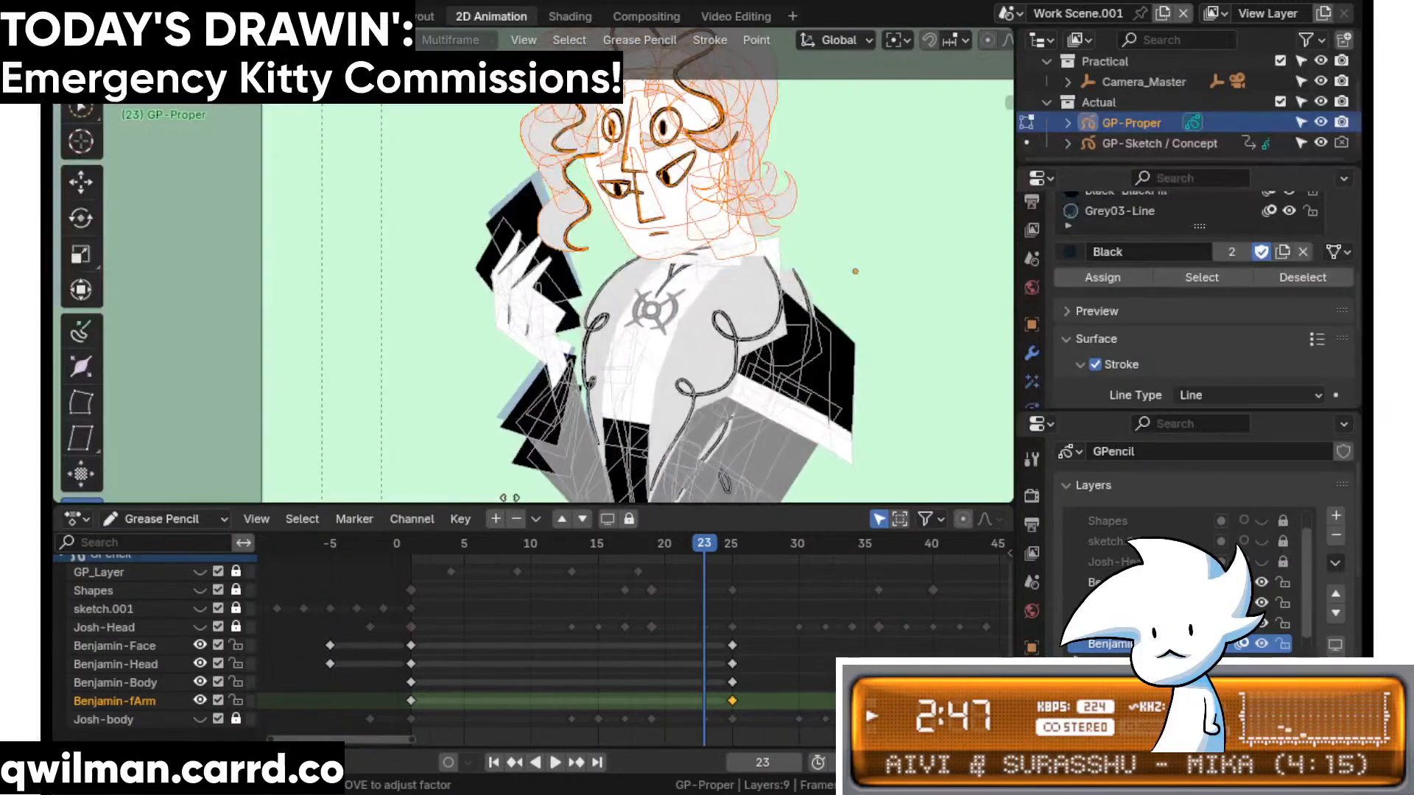
pyautogui.click(707, 546)
pyautogui.scroll(-3, 713, 497)
pyautogui.press('space')
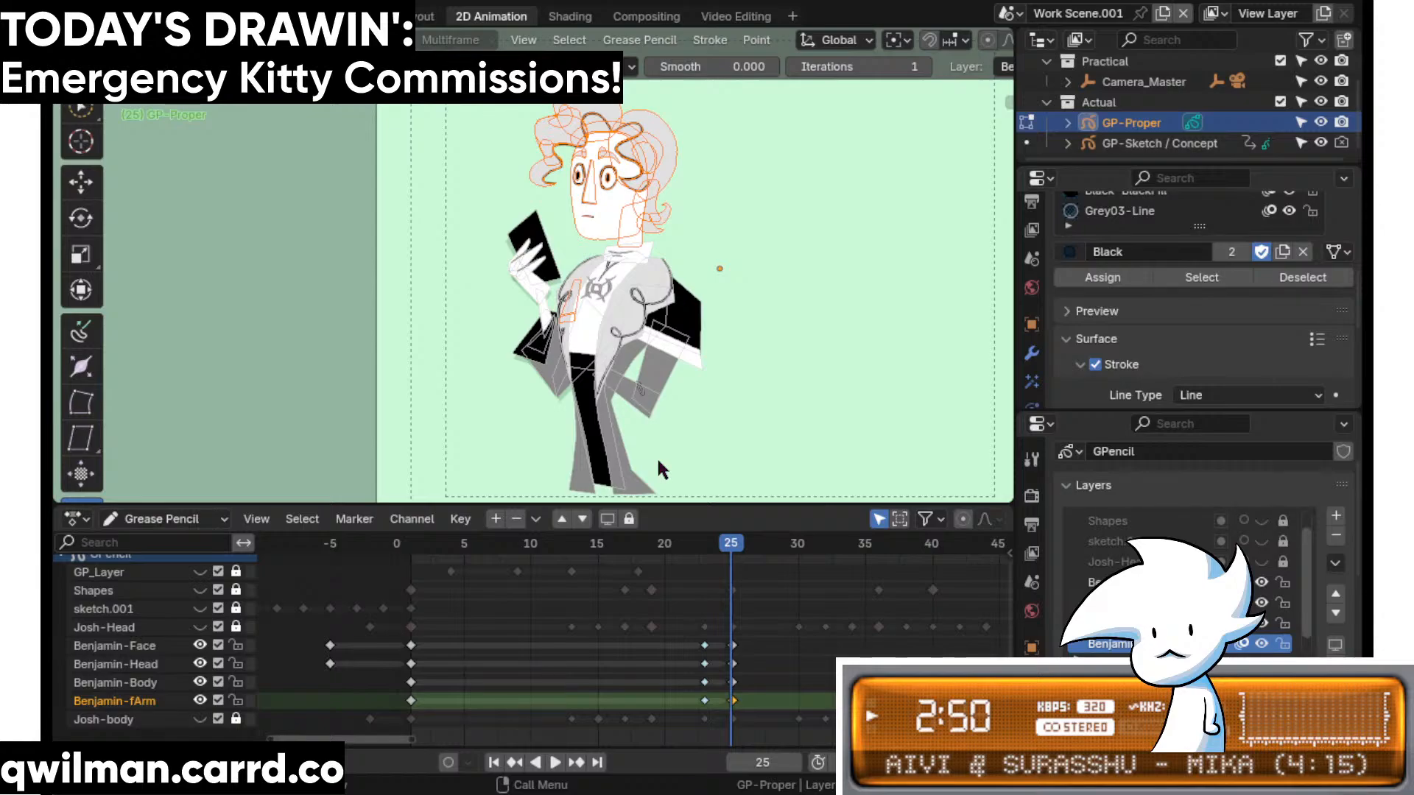
pyautogui.press('space')
pyautogui.moveTo(708, 546); pyautogui.dragTo(731, 546)
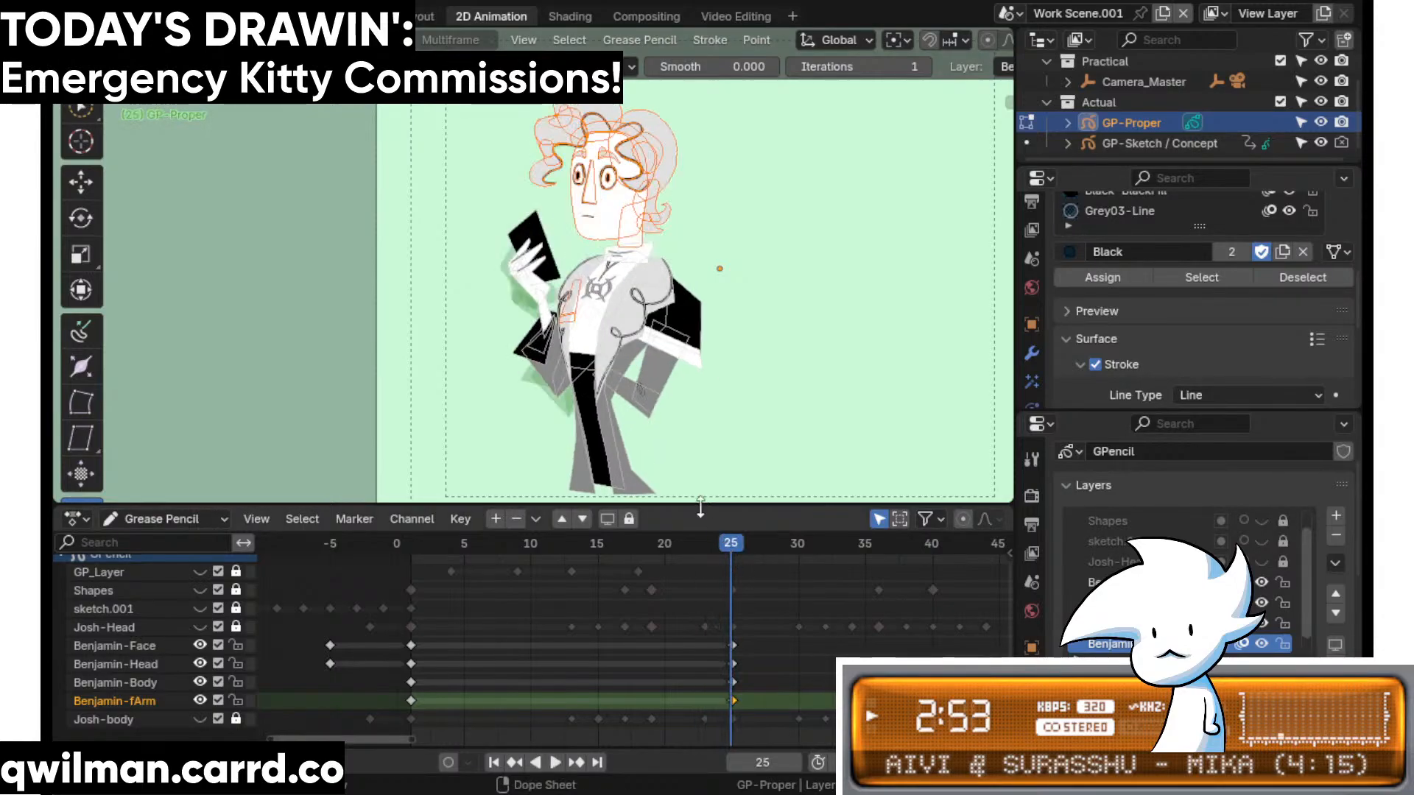
# - At frame 25, circle-select the phone arm's black cuff and grey forearm sleeve and shift them slightly outward with the Grab brush
pyautogui.keyDown('shift'); pyautogui.moveTo(609, 411); pyautogui.dragTo(643, 342, button='middle'); pyautogui.keyUp('shift')
pyautogui.scroll(5, 644, 341)
pyautogui.press('w')
pyautogui.moveTo(625, 332)
pyautogui.mouseDown()
pyautogui.moveTo(645, 366)
pyautogui.moveTo(668, 372)
pyautogui.mouseUp()
pyautogui.hotkey('ctrl', 'Tab')
pyautogui.hotkey('shift', 'space')
pyautogui.click(671, 341)
pyautogui.scroll(-2, 656, 381)
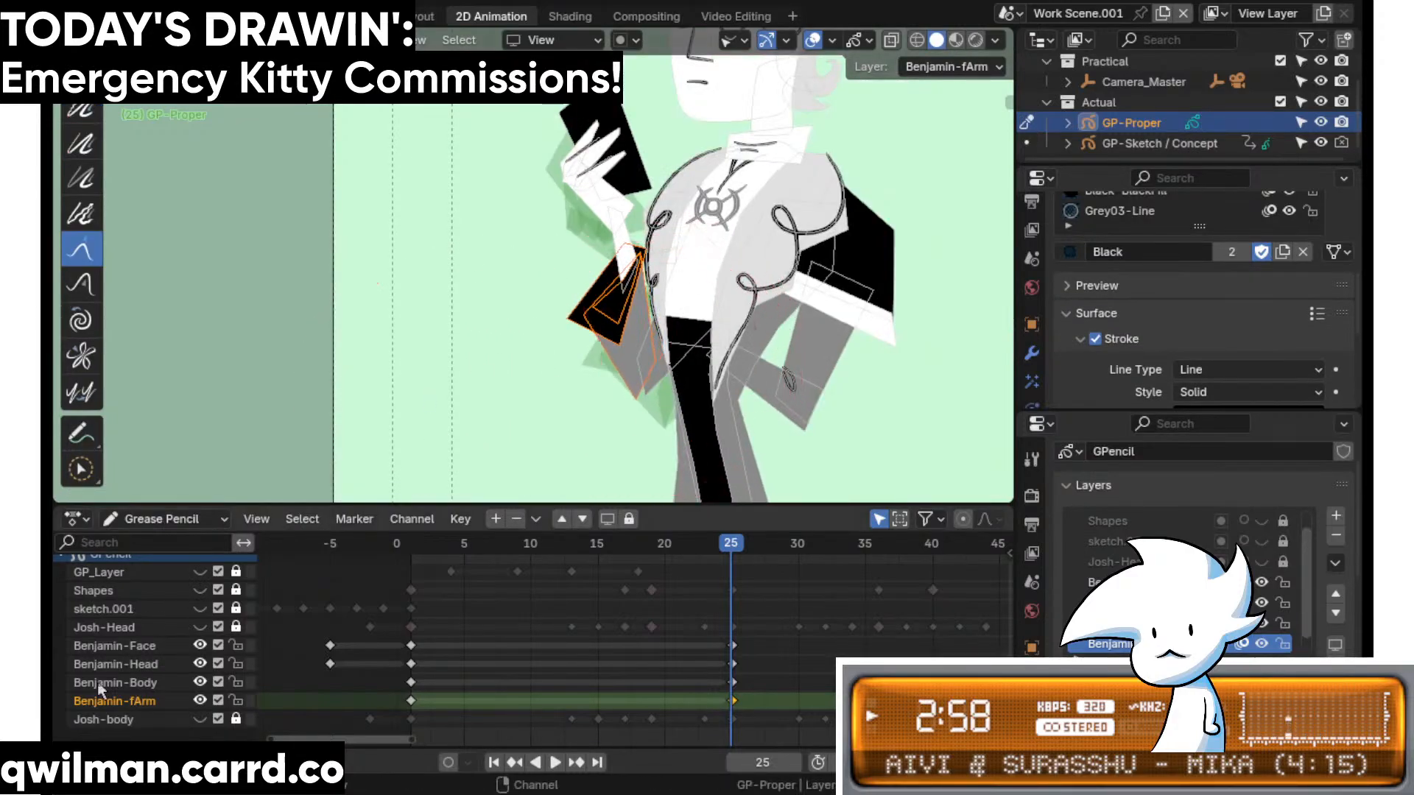
pyautogui.moveTo(561, 355); pyautogui.dragTo(548, 353)
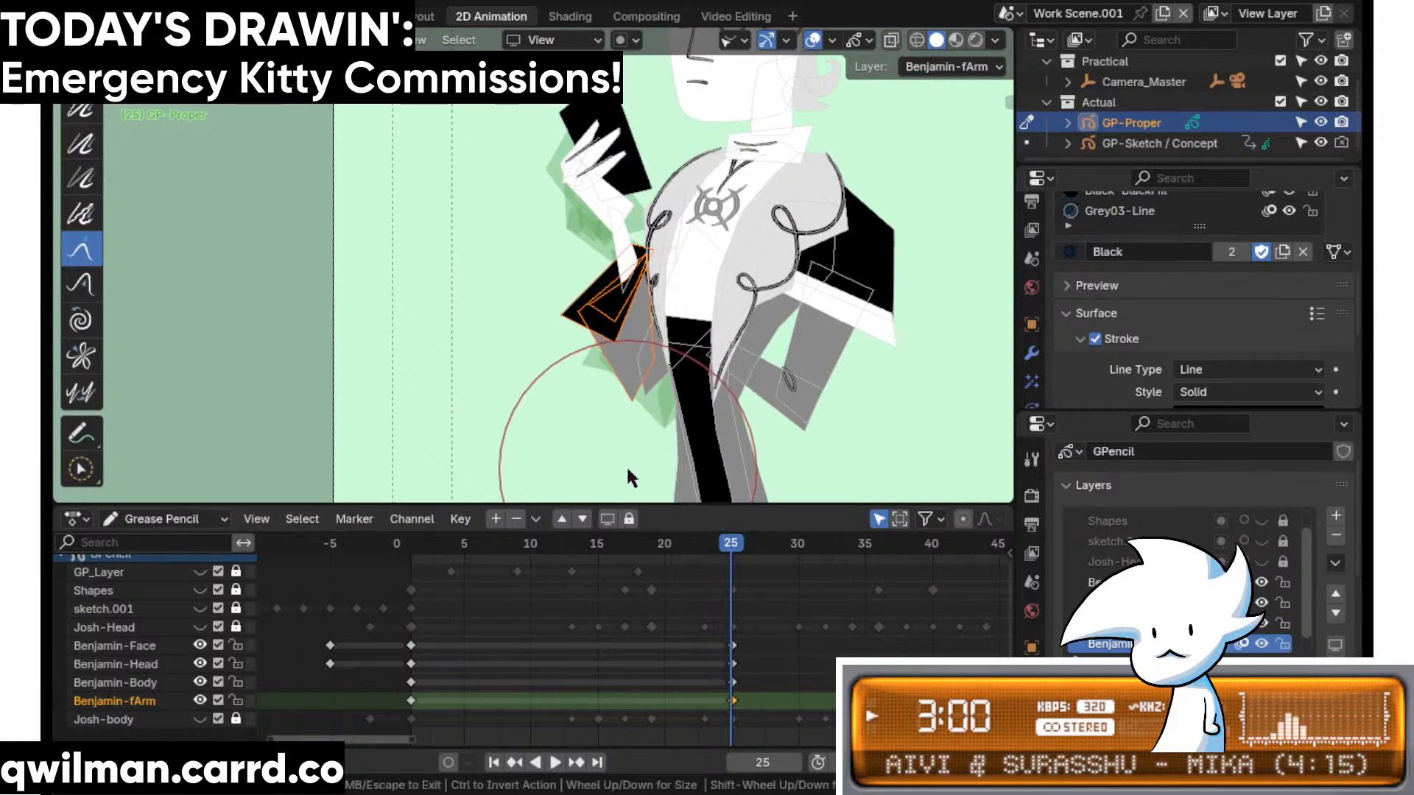
# - Circle-select the grey upper sleeve of the phone arm and pull its elbow corner with the Grab brush to meet the forearm
pyautogui.scroll(3, 626, 441)
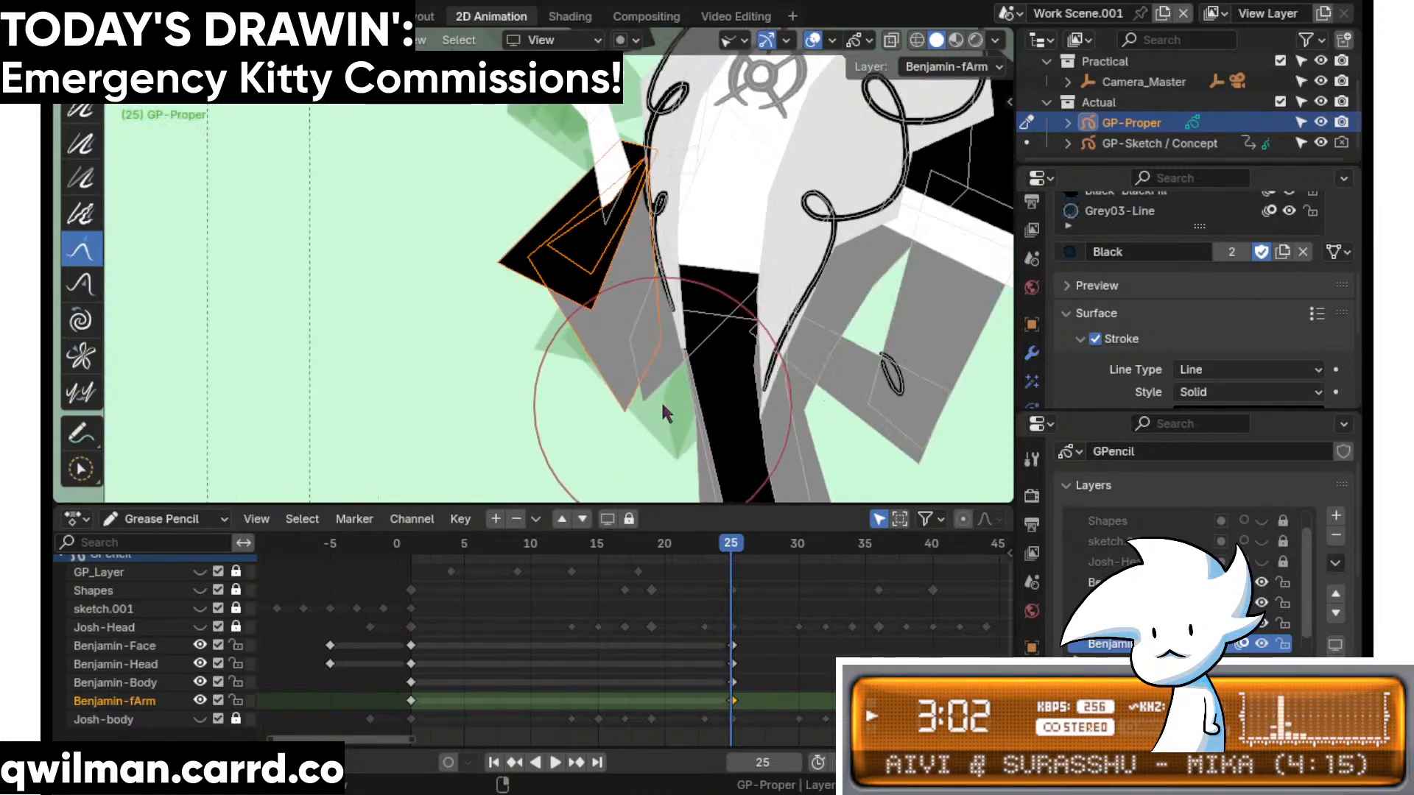
pyautogui.hotkey('shift', 'space')
pyautogui.click(657, 404)
pyautogui.click(659, 401)
pyautogui.hotkey('shift', 'space')
pyautogui.click(608, 270)
pyautogui.scroll(-4, 620, 386)
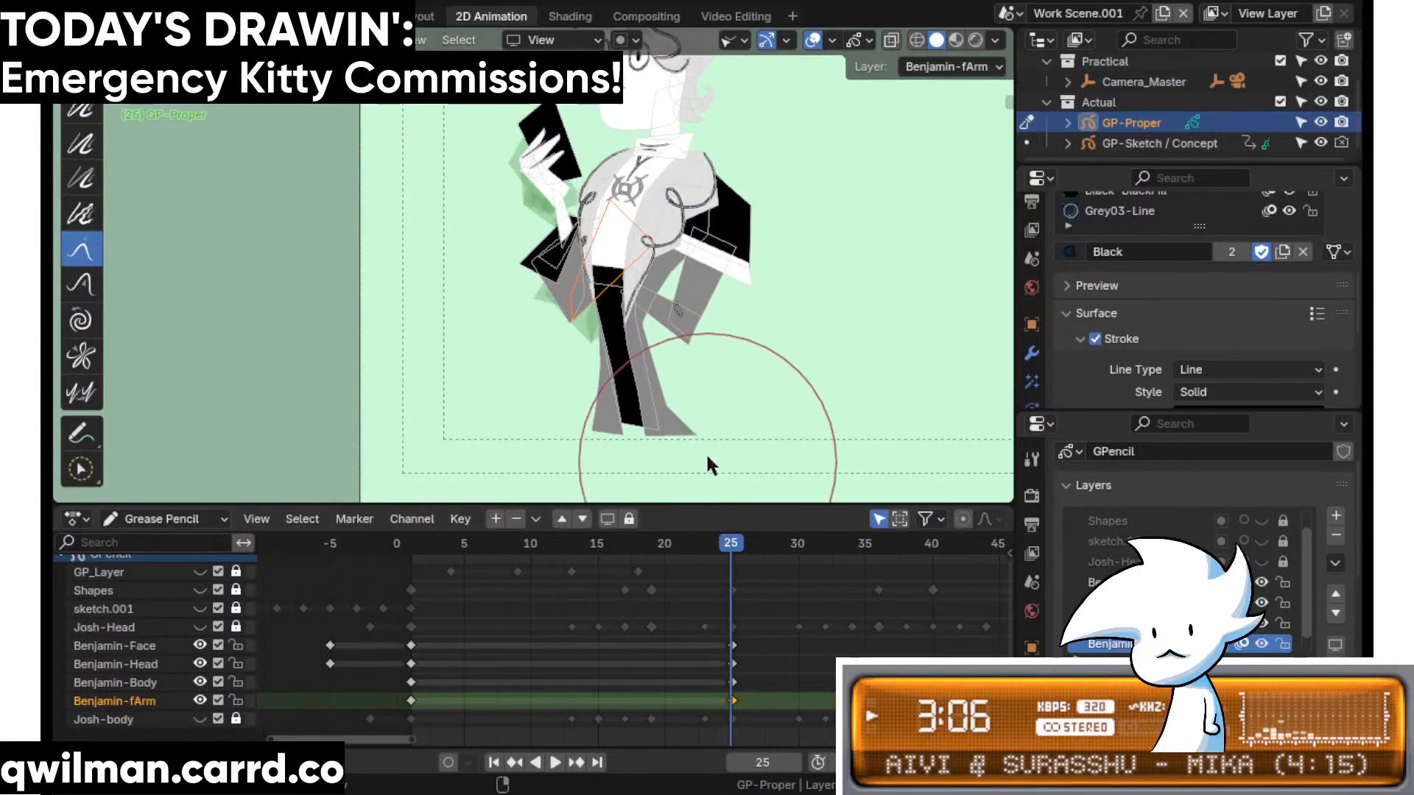
# - Try an interpolated breakdown pose at frame 22 on the Benjamin layers and scrub through to frame 26 to check it
pyautogui.click(691, 543)
pyautogui.press('Tab')
pyautogui.hotkey('shift', 'space')
pyautogui.click(641, 609)
pyautogui.moveTo(701, 435)
pyautogui.mouseDown()
pyautogui.moveTo(792, 395)
pyautogui.moveTo(480, 467)
pyautogui.moveTo(726, 397)
pyautogui.mouseUp()
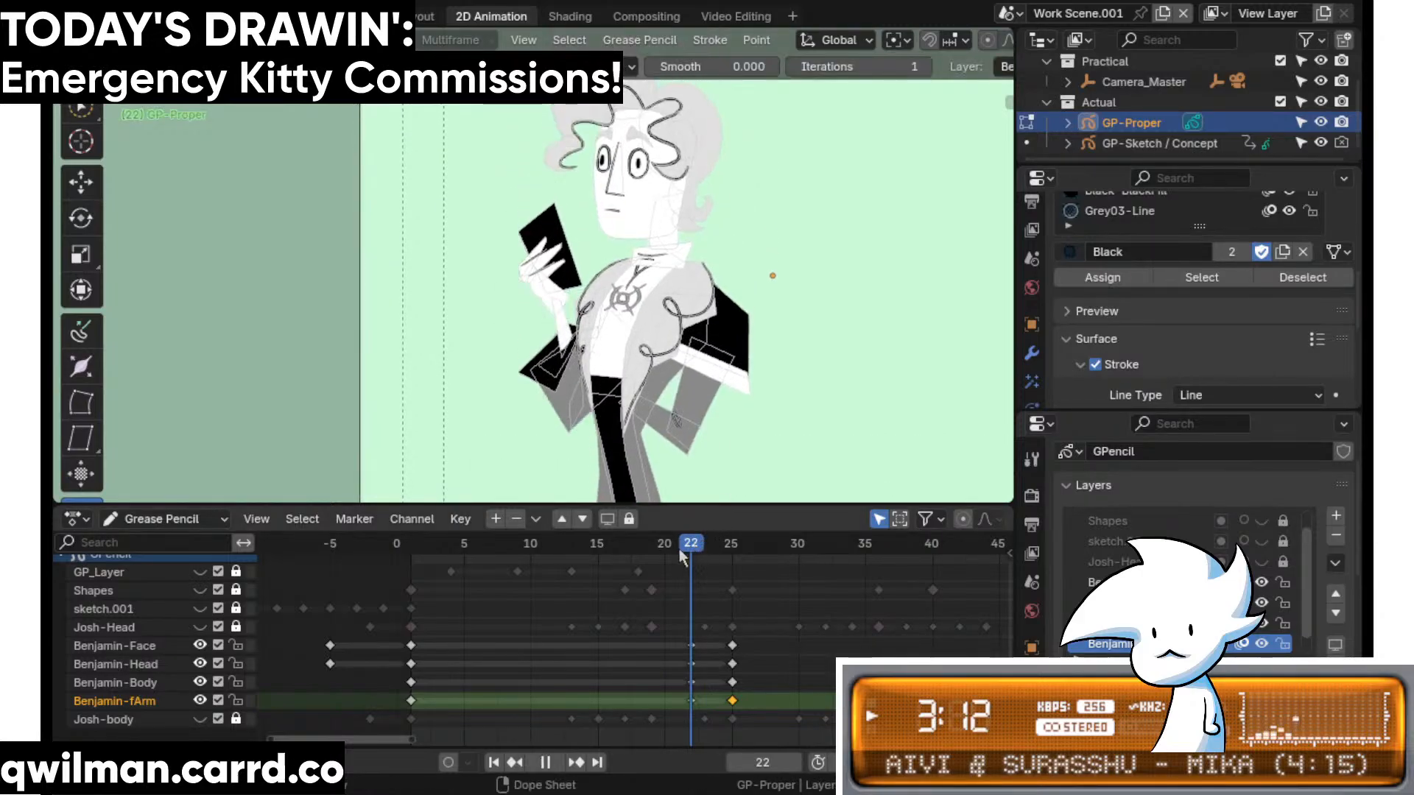
pyautogui.press('space')
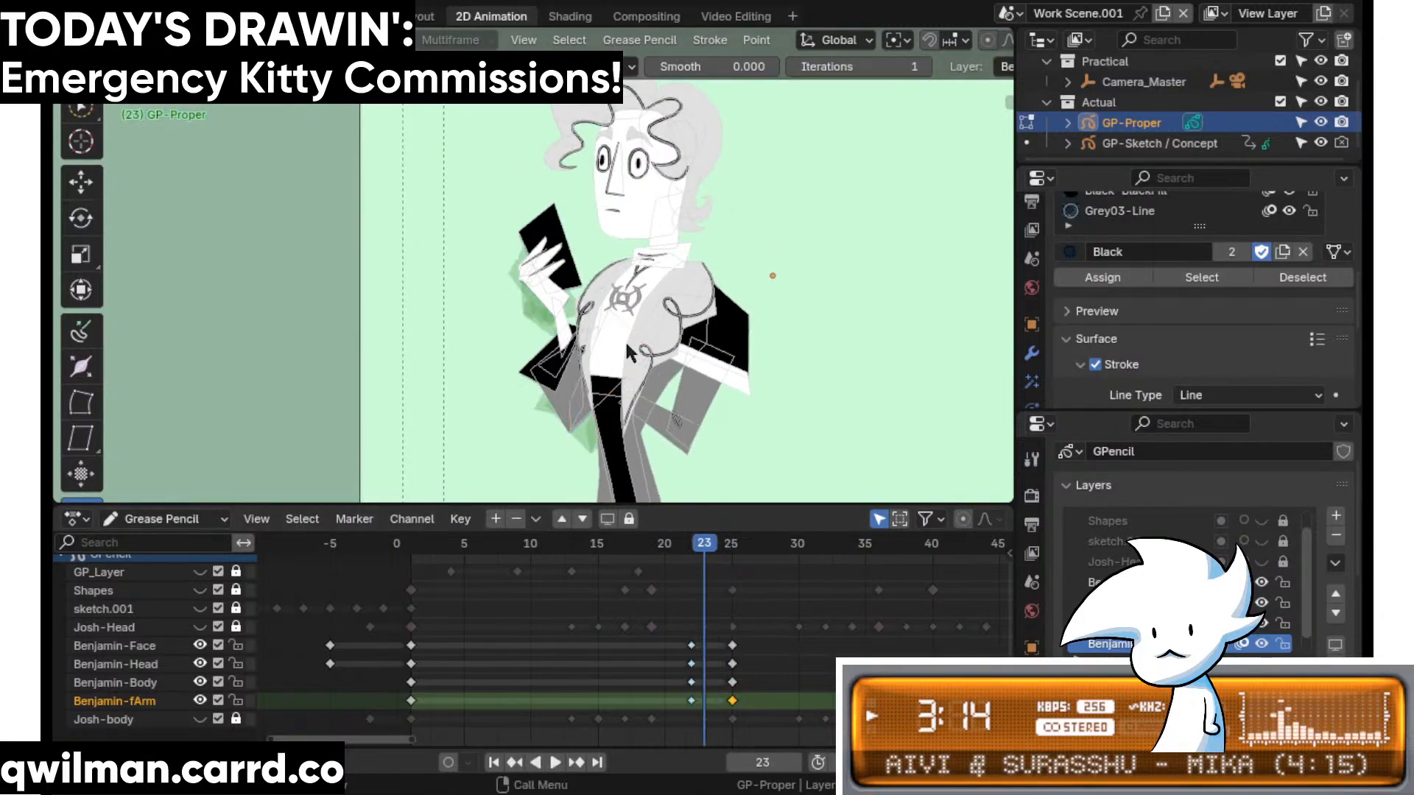
pyautogui.press('Escape')
pyautogui.moveTo(696, 413); pyautogui.dragTo(725, 410)
pyautogui.moveTo(685, 555)
pyautogui.mouseDown()
pyautogui.moveTo(655, 555)
pyautogui.moveTo(749, 555)
pyautogui.moveTo(652, 572)
pyautogui.moveTo(746, 556)
pyautogui.mouseUp()
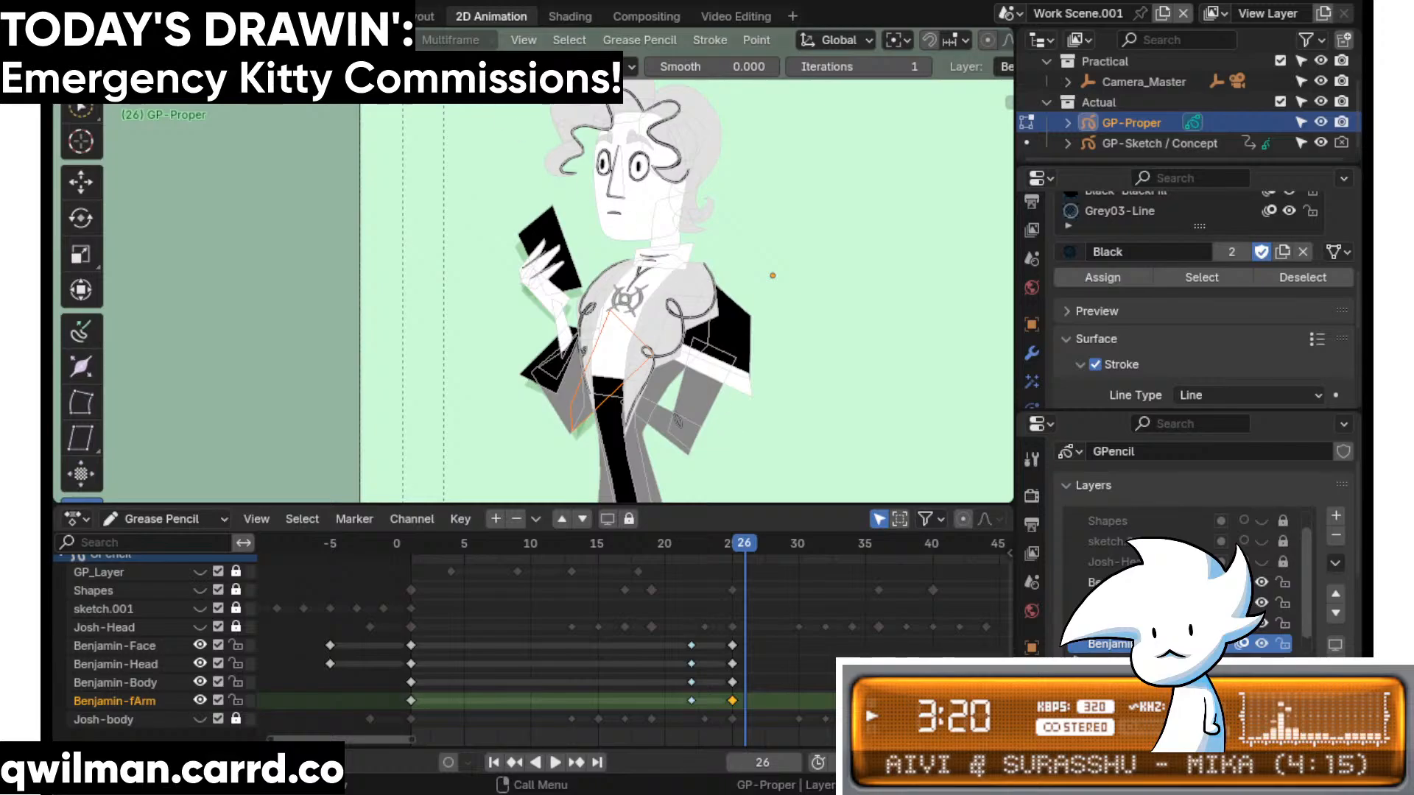
# - Switch to the workspace with the rendered view and play back Benjamin's turn through frame 29
pyautogui.hotkey('ctrl', 'pageup')
pyautogui.scroll(-6, 807, 633)
pyautogui.scroll(-7, 807, 725)
pyautogui.moveTo(806, 726); pyautogui.dragTo(590, 703, button='middle')
pyautogui.scroll(1, 757, 599)
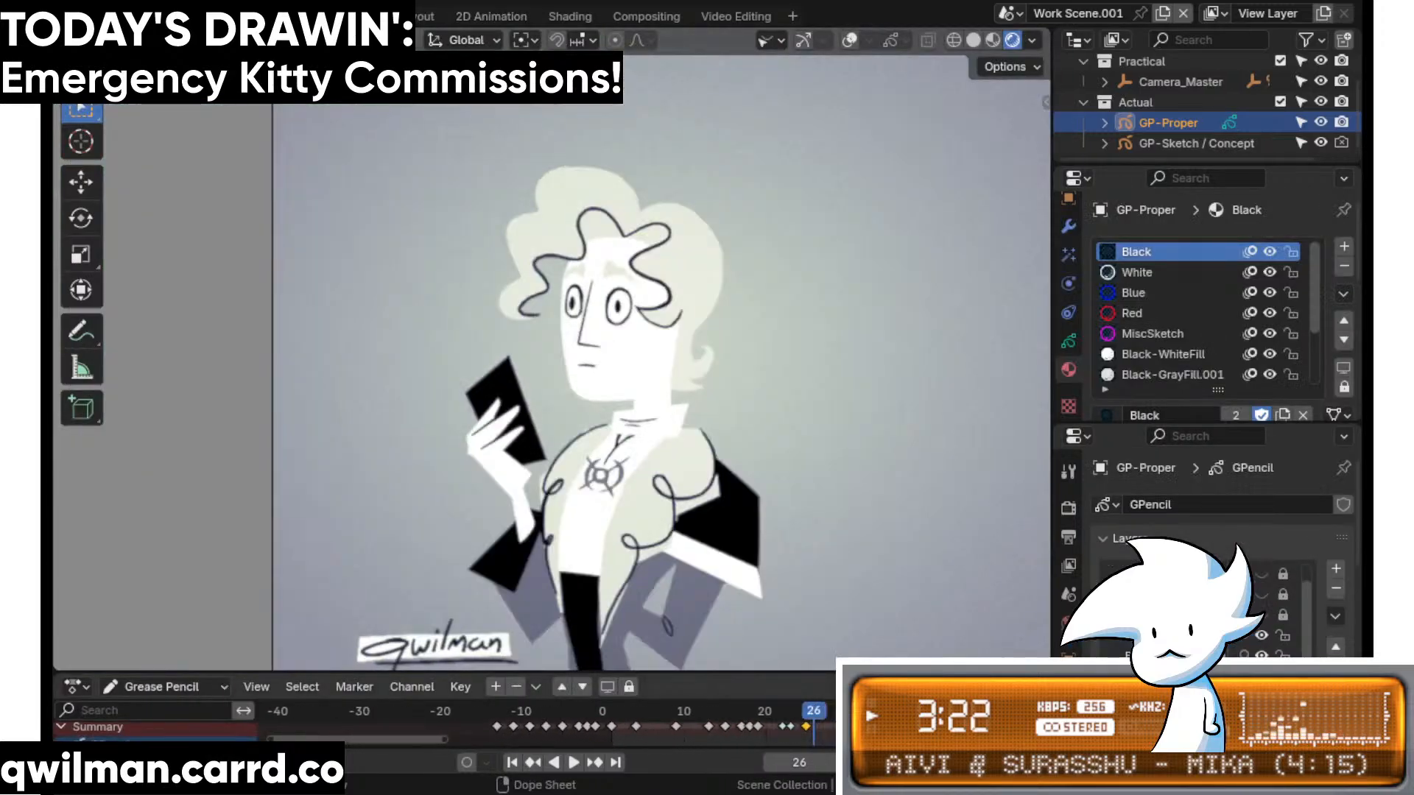
pyautogui.press('space')
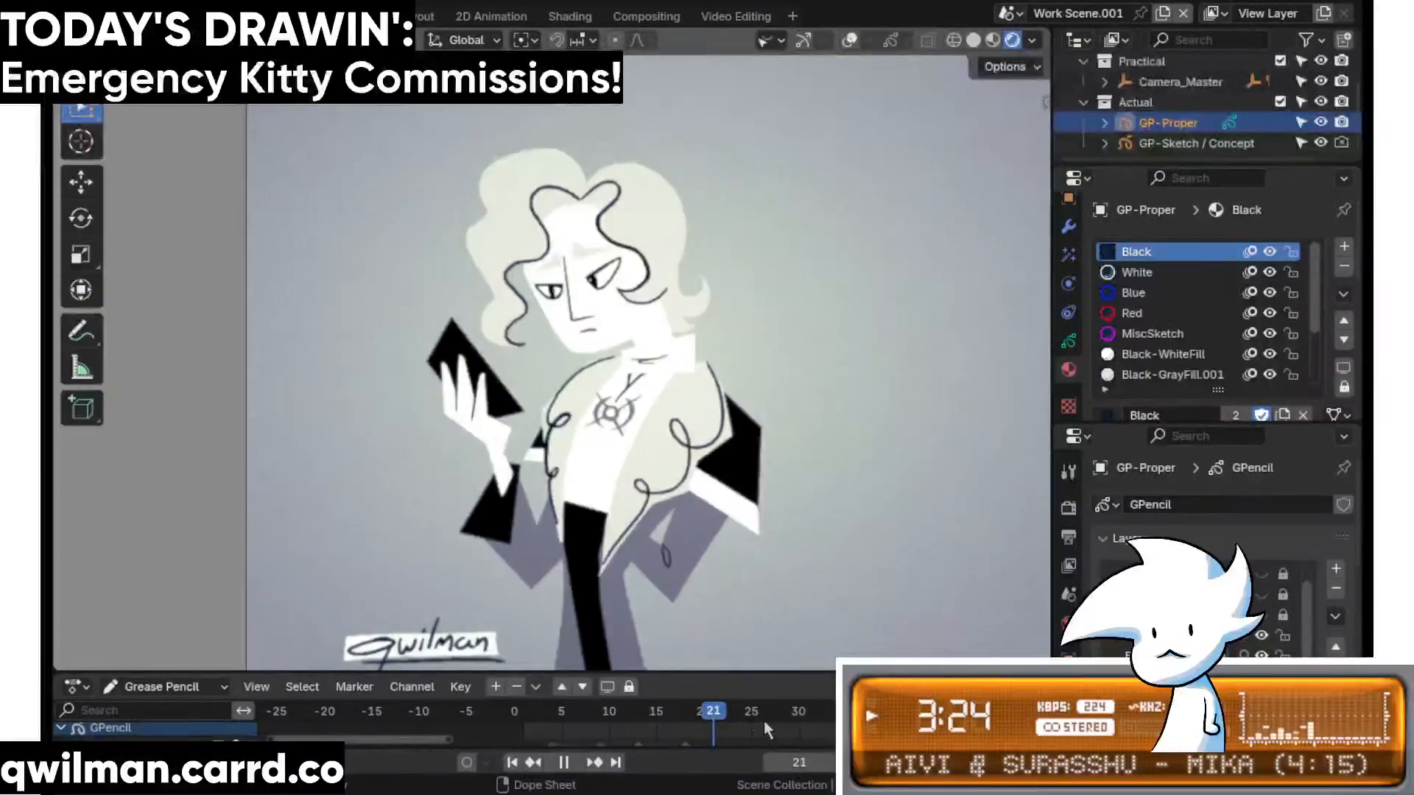
pyautogui.press('space')
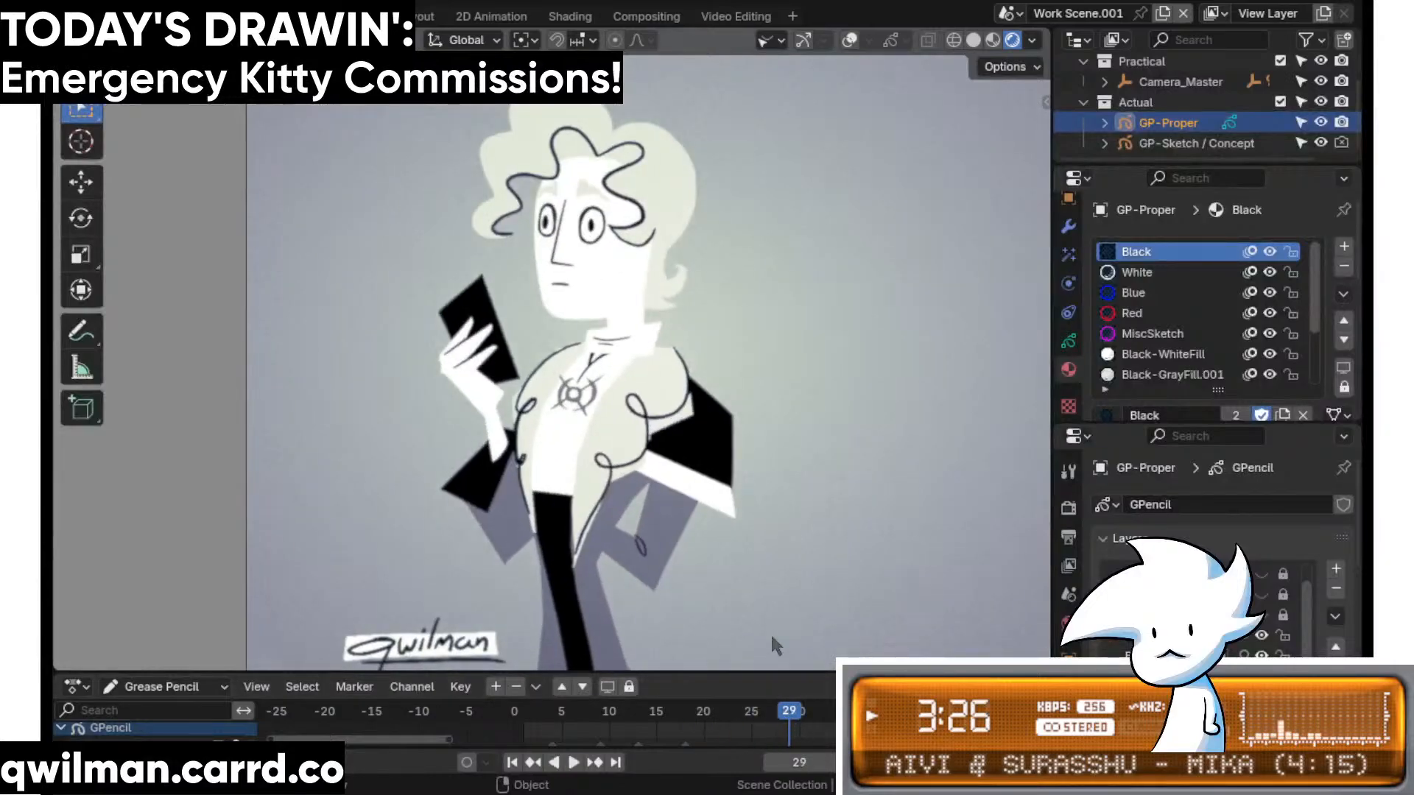
# - Back in 2D Animation, delete the frame 22 breakdown keyframes and lock the Benjamin-Face, Benjamin-Head and Benjamin-Body layers
pyautogui.click(491, 17)
pyautogui.click(638, 543)
pyautogui.scroll(4, 657, 344)
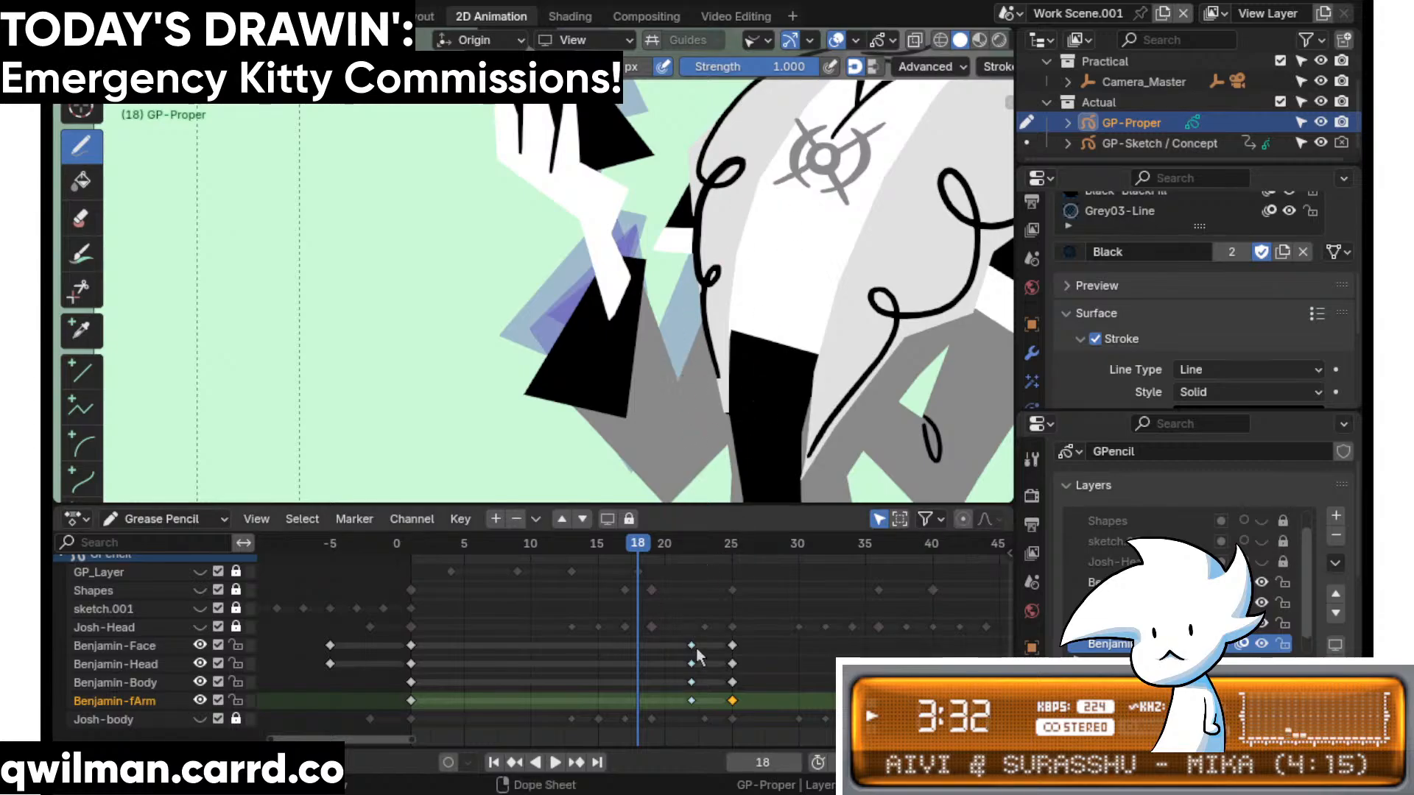
pyautogui.moveTo(704, 639); pyautogui.dragTo(674, 700)
pyautogui.press('Delete')
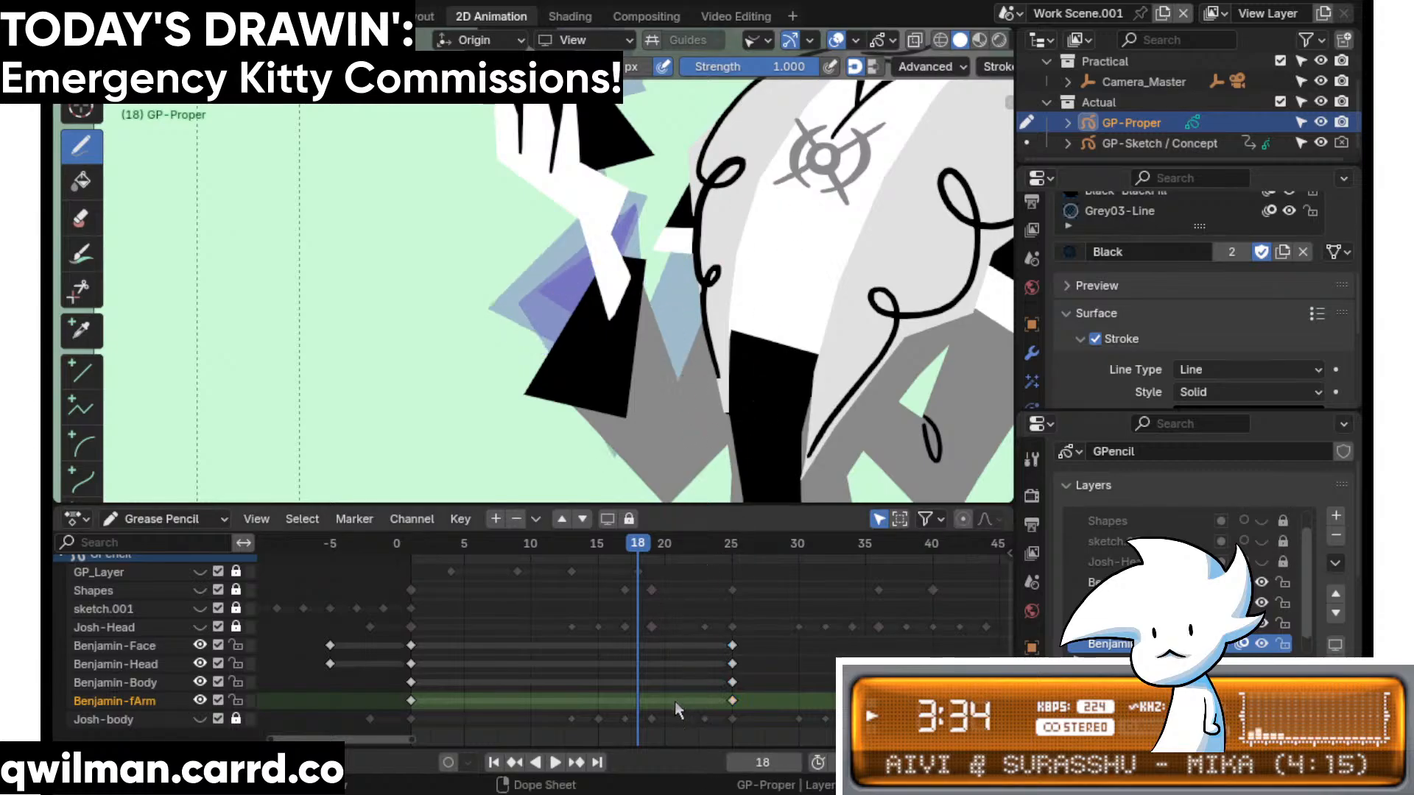
pyautogui.click(676, 707)
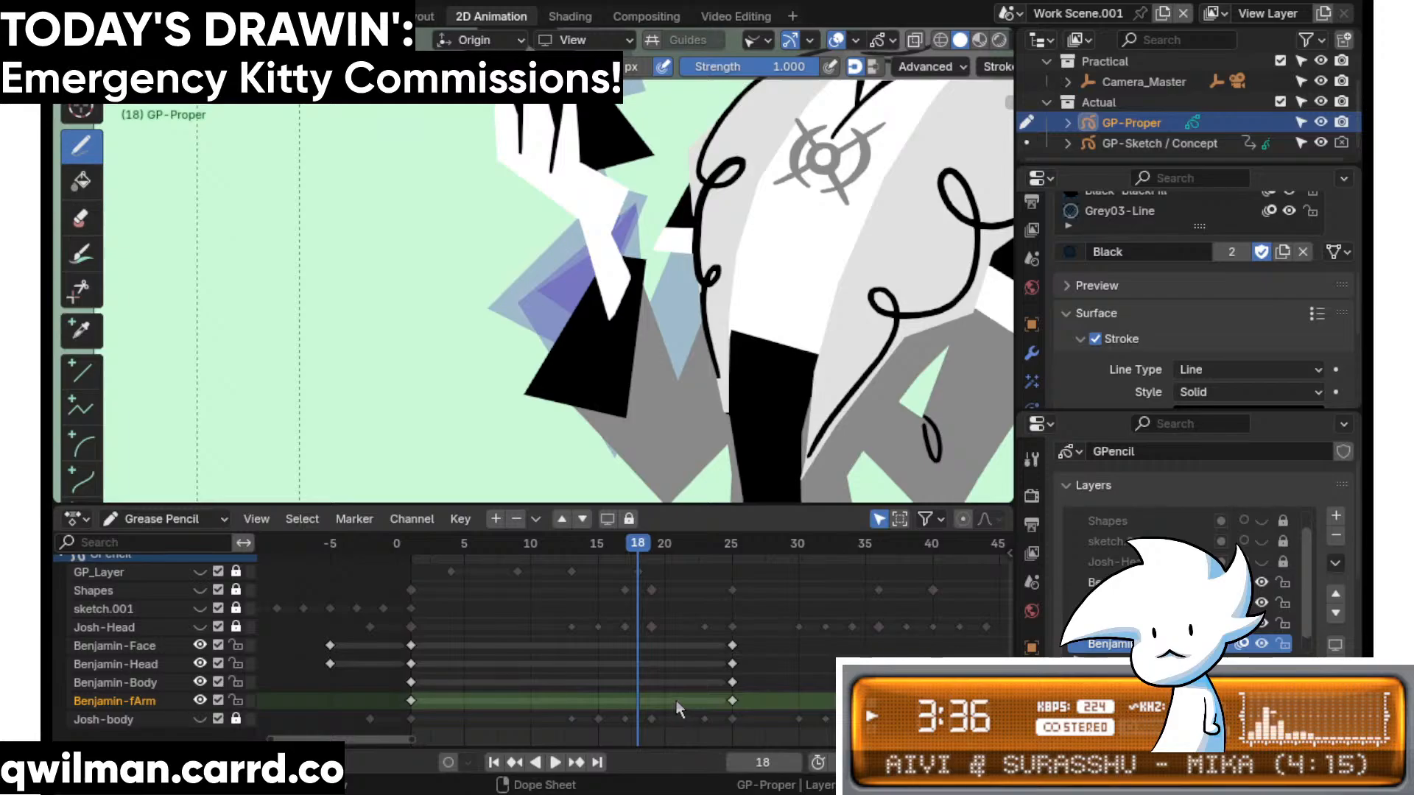
pyautogui.moveTo(237, 644); pyautogui.dragTo(239, 693)
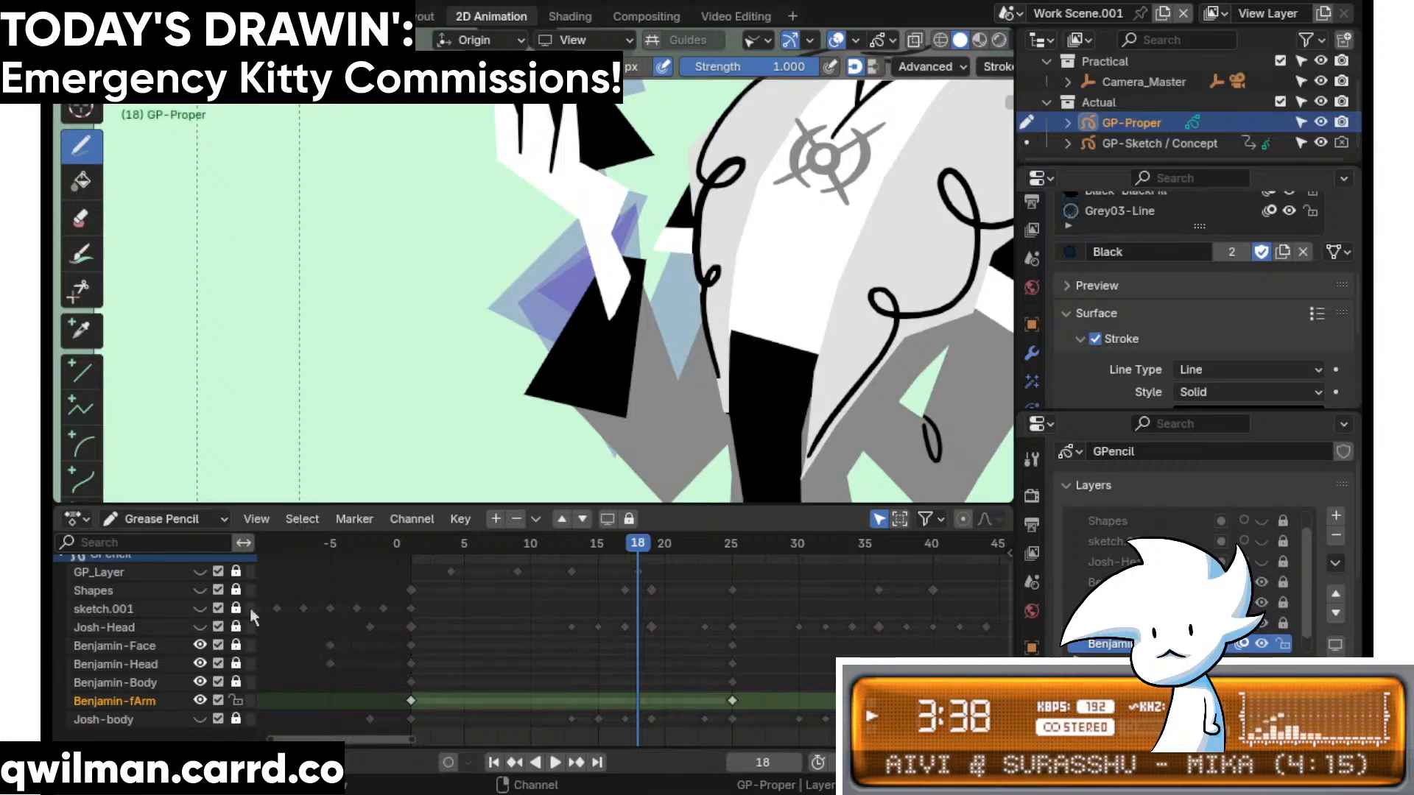
# - Try a small black teardrop loop as a fold at the phone arm's inner elbow at frame 18
pyautogui.scroll(6, 1168, 334)
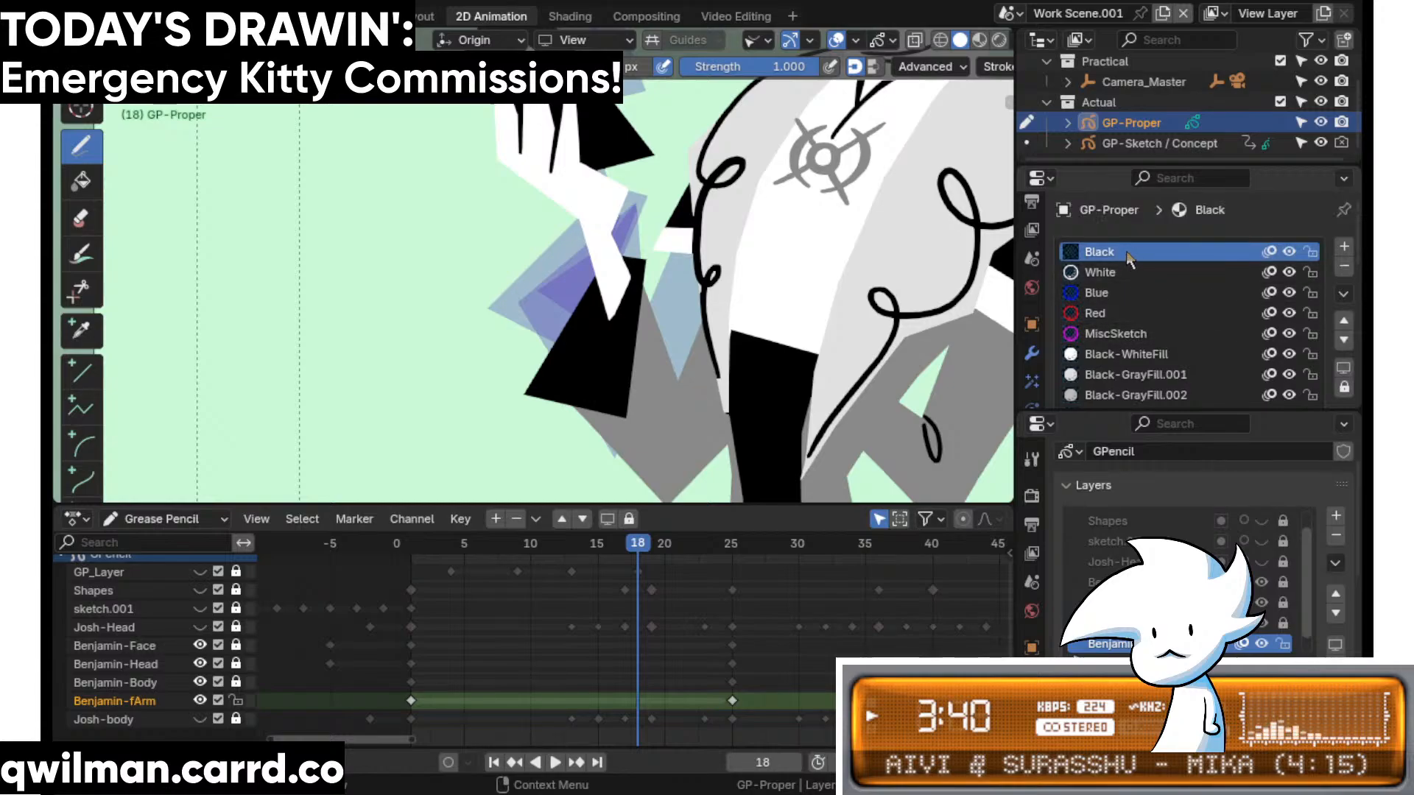
pyautogui.keyDown('shift'); pyautogui.moveTo(687, 431); pyautogui.dragTo(579, 351, button='middle'); pyautogui.keyUp('shift')
pyautogui.scroll(3, 580, 350)
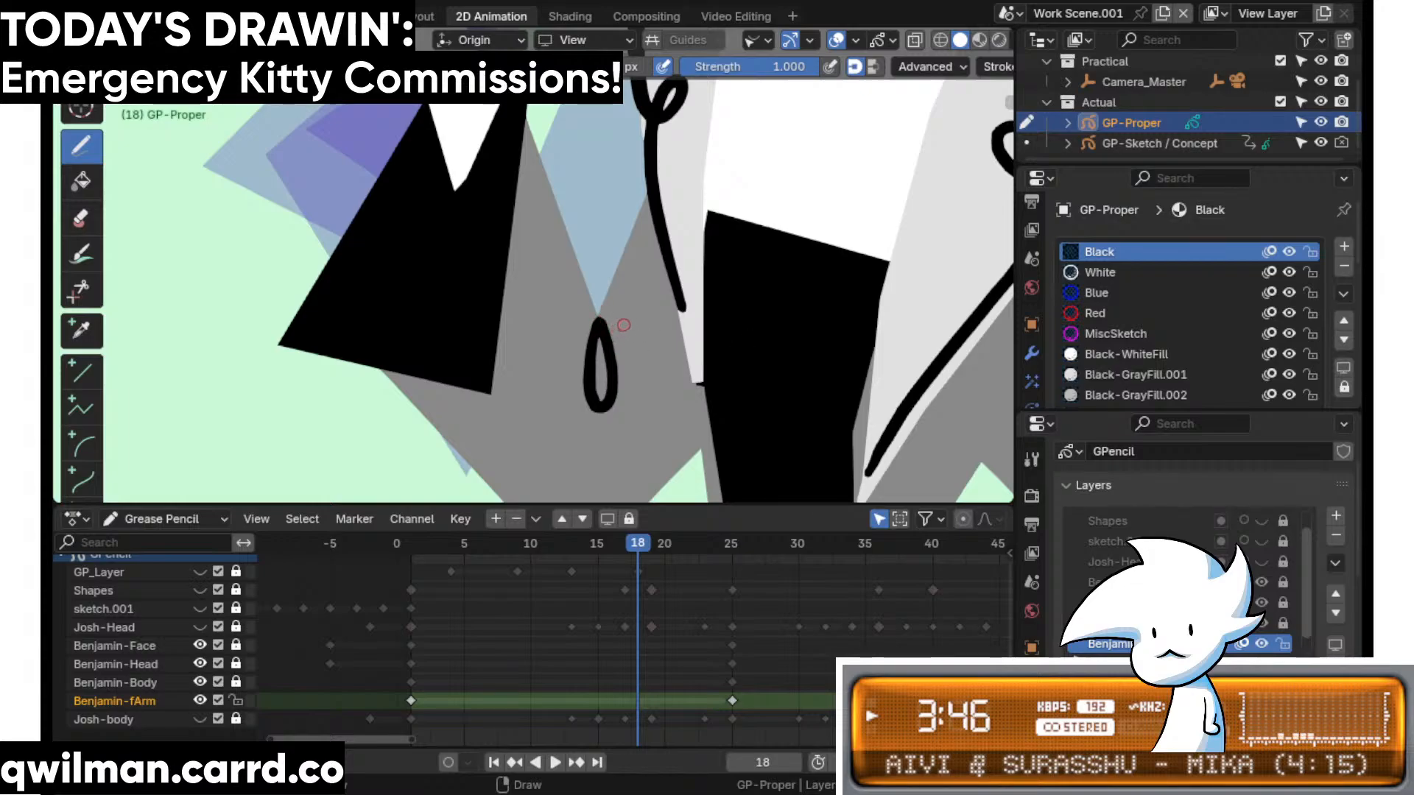
# - Circle-select the teardrop fold line and use the Grab brush to tilt and bend it toward the jacket
pyautogui.hotkey('ctrl', 'Tab')
pyautogui.hotkey('shift', 'space')
pyautogui.press('c')
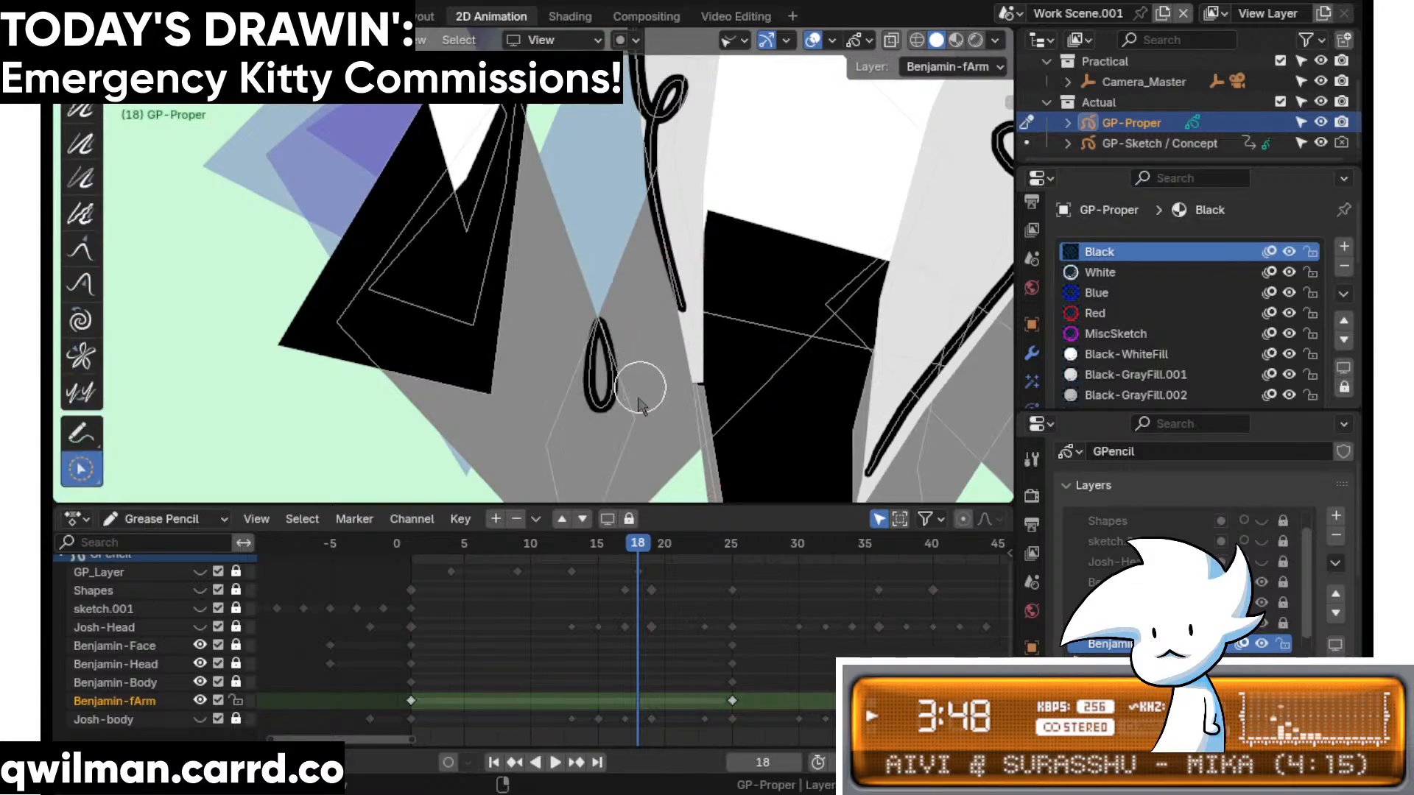
pyautogui.scroll(2, 625, 405)
pyautogui.click(624, 474)
pyautogui.hotkey('shift', 'space')
pyautogui.click(615, 329)
pyautogui.scroll(-5, 573, 335)
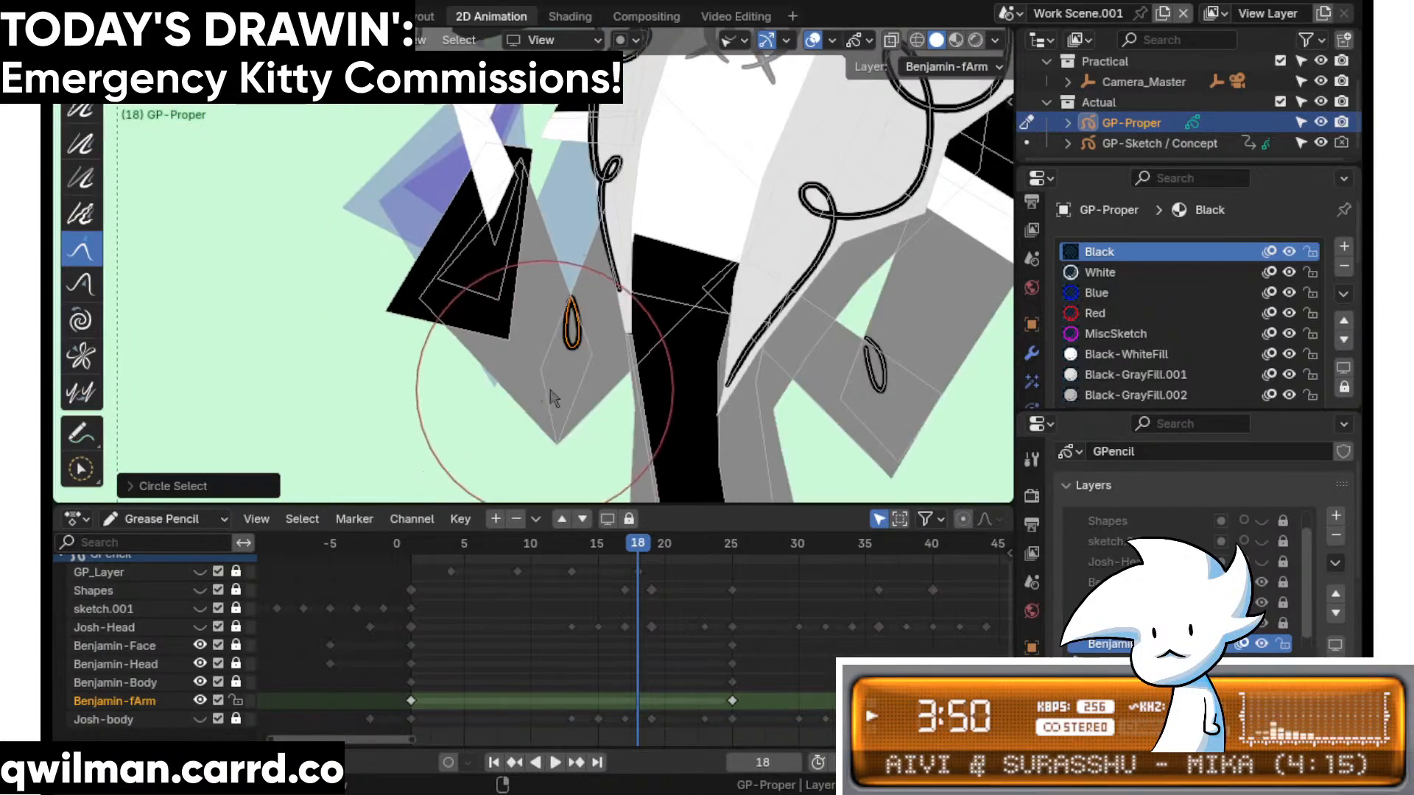
pyautogui.moveTo(549, 392); pyautogui.dragTo(605, 367)
pyautogui.scroll(1, 602, 234)
pyautogui.scroll(2, 603, 234)
pyautogui.moveTo(658, 302); pyautogui.dragTo(681, 238)
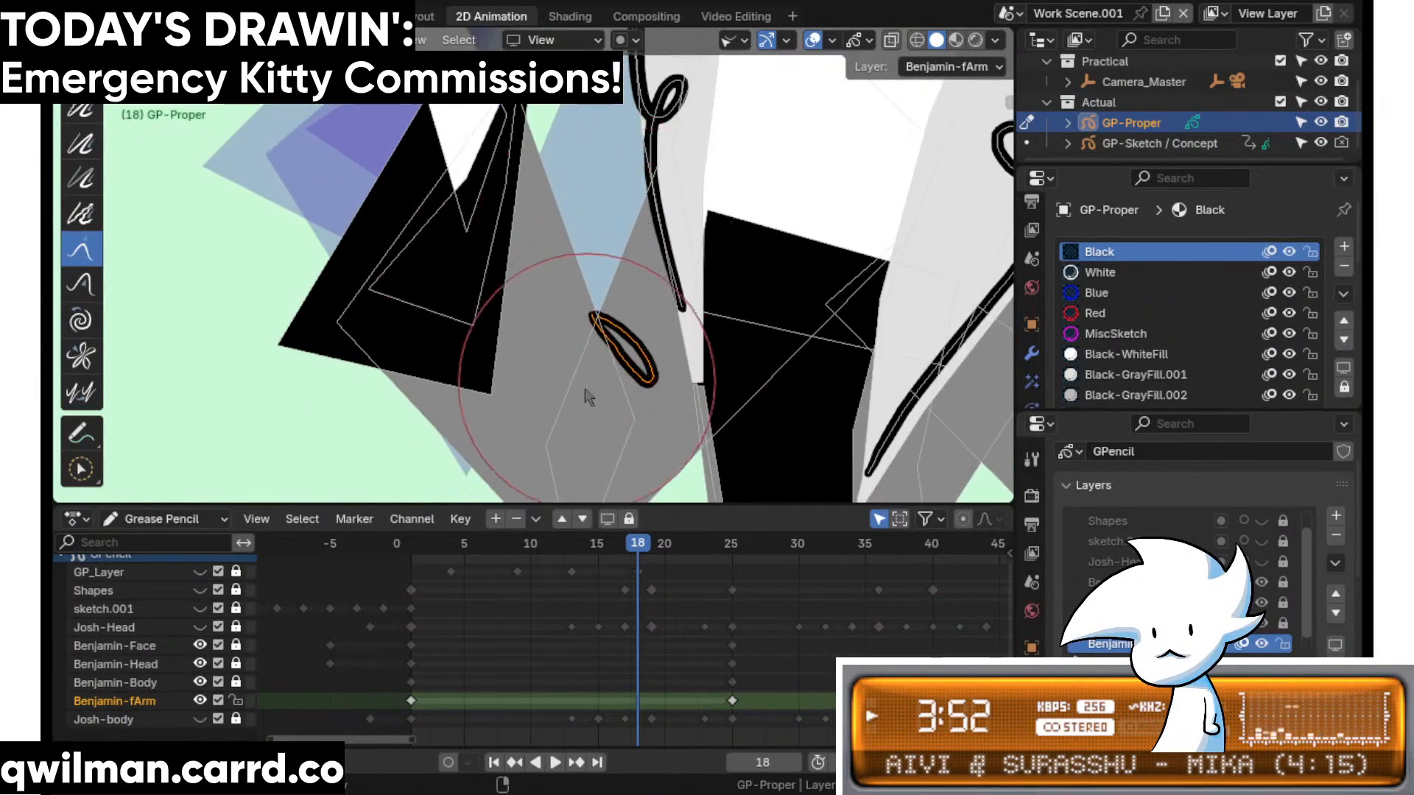
pyautogui.moveTo(587, 382); pyautogui.dragTo(611, 369)
pyautogui.moveTo(543, 239); pyautogui.dragTo(577, 285)
# - Try a rounder black fold loop at the phone arm's inner elbow
pyautogui.hotkey('ctrl', 'Tab')
pyautogui.scroll(4, 730, 246)
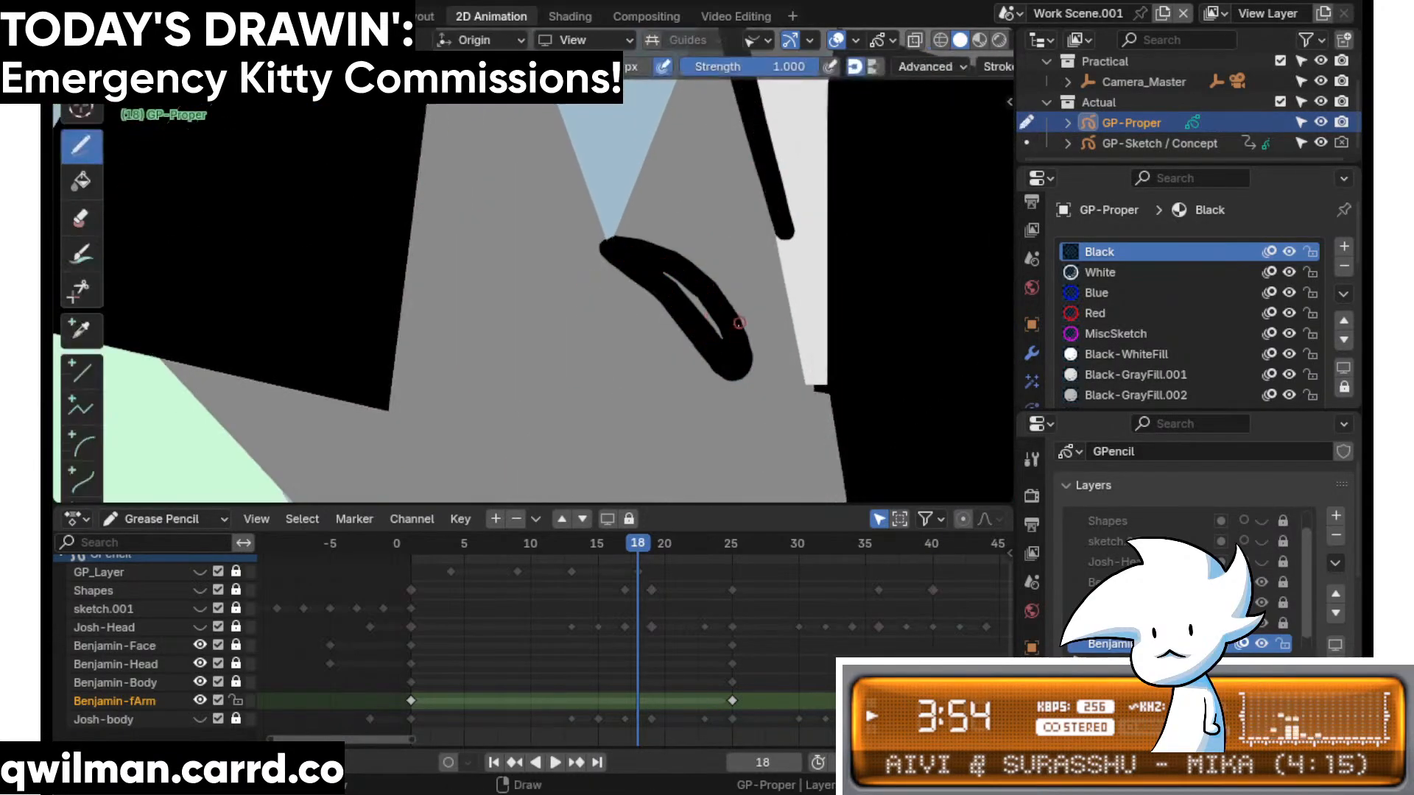
pyautogui.moveTo(609, 260)
pyautogui.mouseDown()
pyautogui.moveTo(676, 351)
pyautogui.moveTo(630, 228)
pyautogui.mouseUp()
# - Circle-select the rounder fold loop and reshape it with the Grab brush so it starts at the elbow gap
pyautogui.hotkey('ctrl', 'Tab')
pyautogui.press('q')
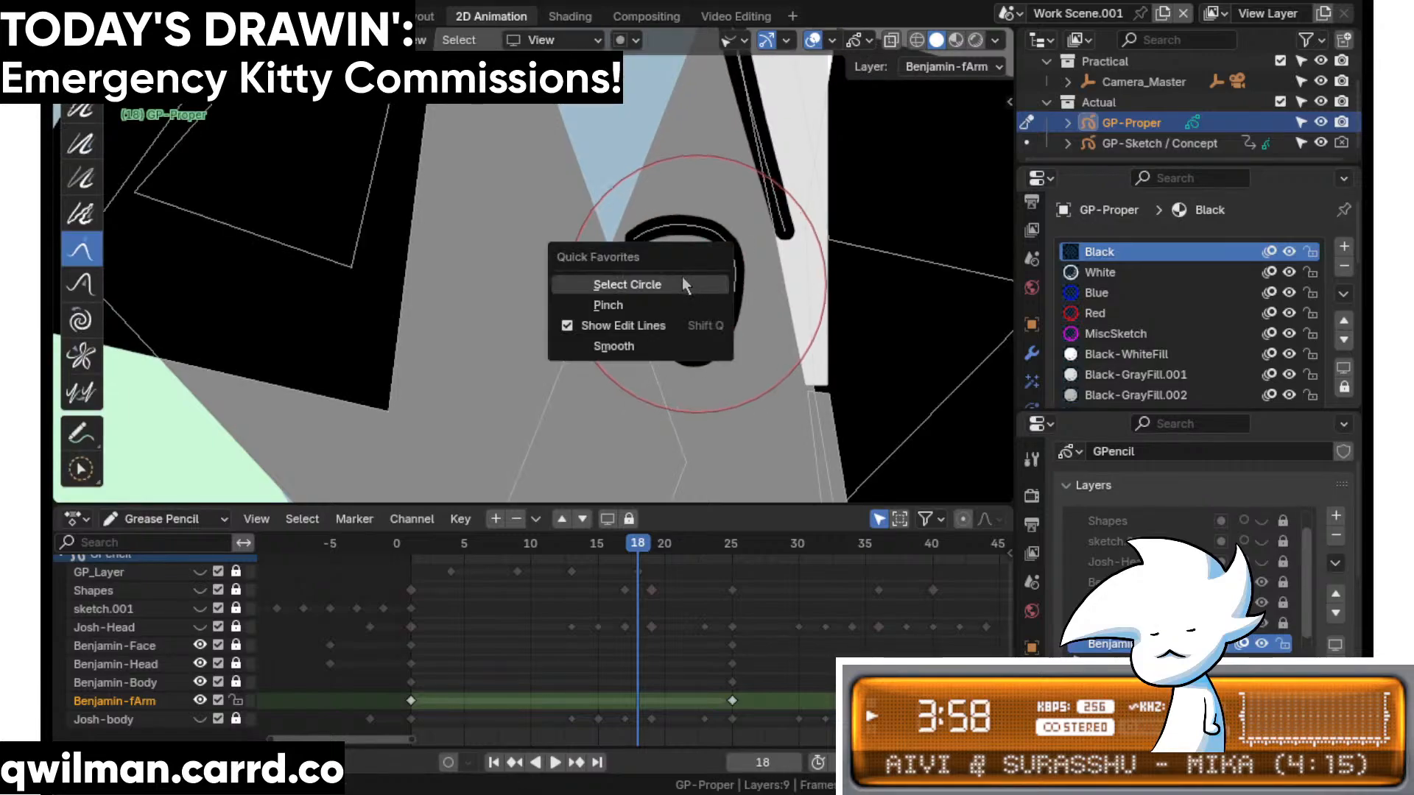
pyautogui.click(681, 279)
pyautogui.click(719, 244)
pyautogui.hotkey('shift', 'space')
pyautogui.click(667, 124)
pyautogui.scroll(-1, 670, 148)
pyautogui.scroll(-4, 676, 174)
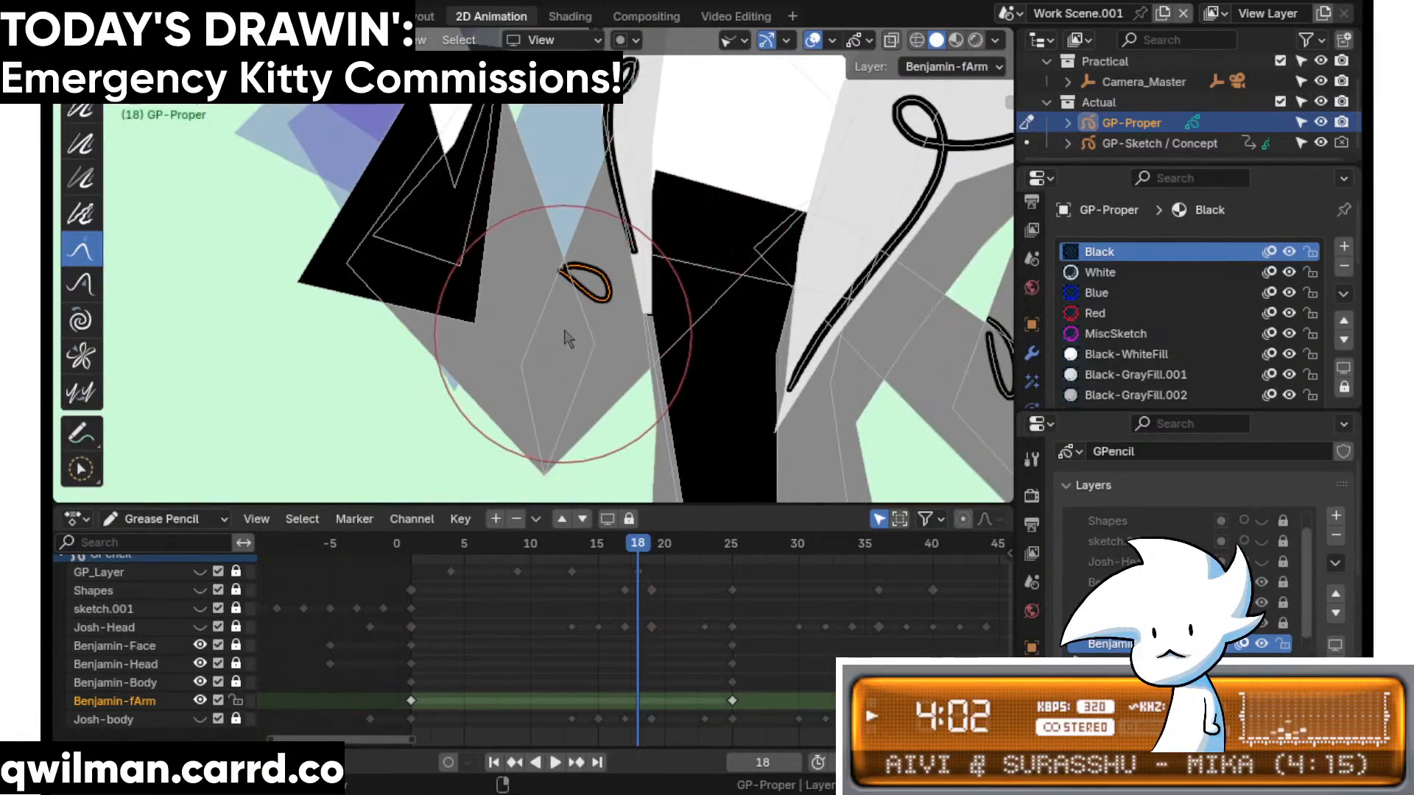
pyautogui.moveTo(568, 338)
pyautogui.mouseDown()
pyautogui.moveTo(565, 308)
pyautogui.moveTo(645, 266)
pyautogui.moveTo(632, 229)
pyautogui.moveTo(614, 317)
pyautogui.mouseUp()
pyautogui.scroll(3, 611, 184)
pyautogui.scroll(-2, 626, 250)
pyautogui.moveTo(520, 328)
pyautogui.mouseDown()
pyautogui.moveTo(589, 285)
pyautogui.moveTo(646, 361)
pyautogui.mouseUp()
pyautogui.scroll(4, 581, 383)
# - Discard the loop and draw two short black crease lines fanning out from the inner elbow of the phone arm
pyautogui.hotkey('ctrl', 'Tab')
pyautogui.hotkey('ctrl', 'z')
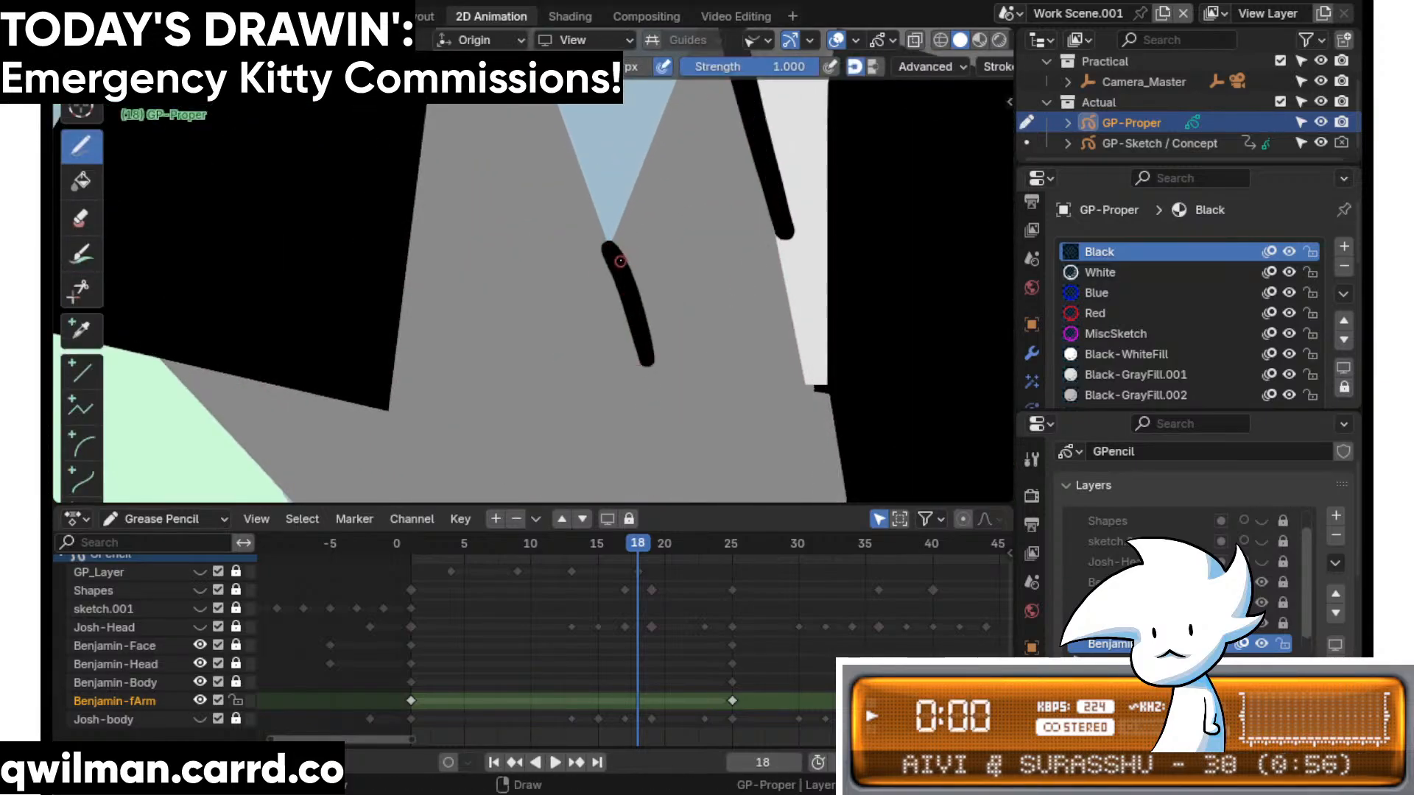
pyautogui.moveTo(613, 252); pyautogui.dragTo(684, 275)
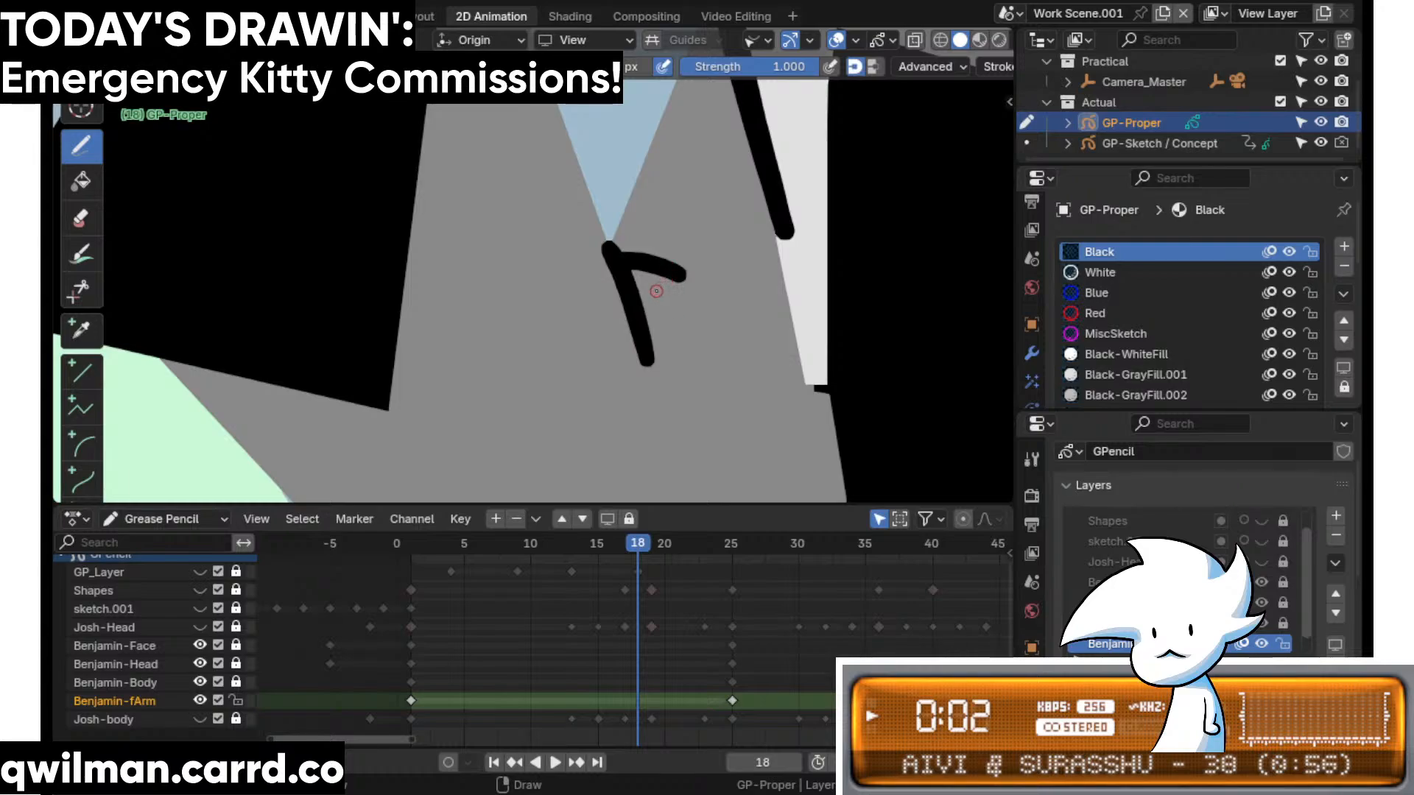
# - At frame 25, draw a short vertical black crease line at the phone arm's inner elbow beside the jacket trim
pyautogui.scroll(-6, 649, 299)
pyautogui.moveTo(652, 545); pyautogui.dragTo(735, 559)
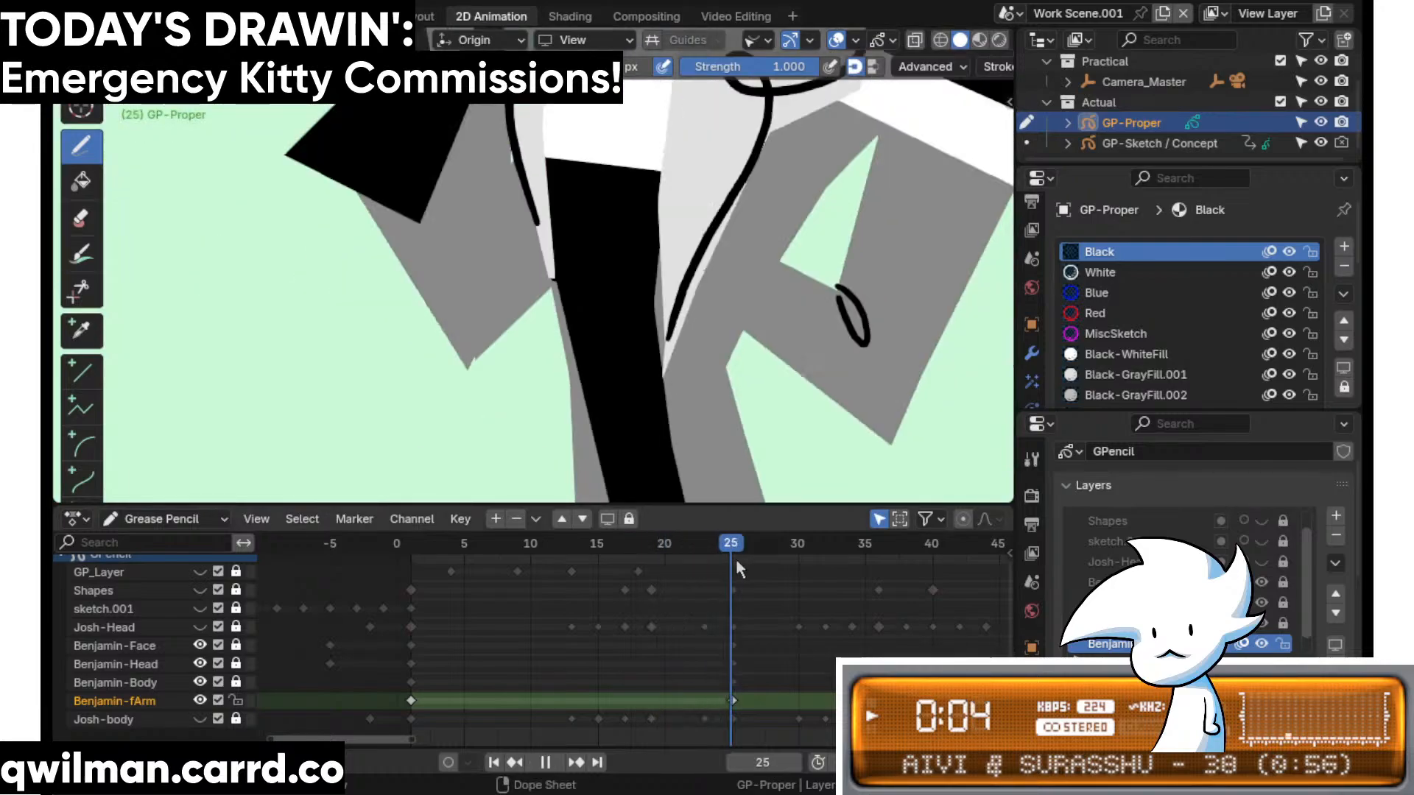
pyautogui.scroll(3, 600, 259)
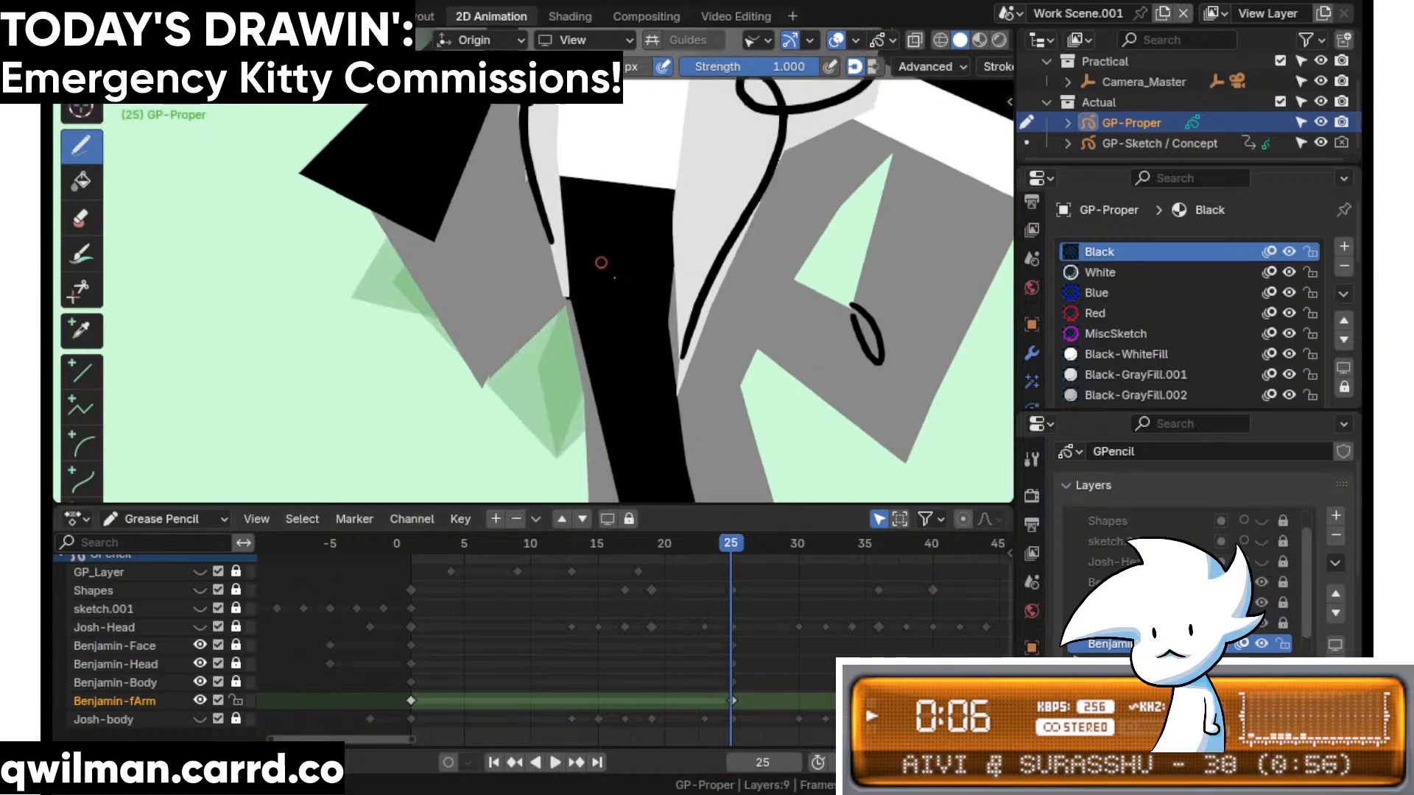
pyautogui.moveTo(632, 254); pyautogui.dragTo(633, 335)
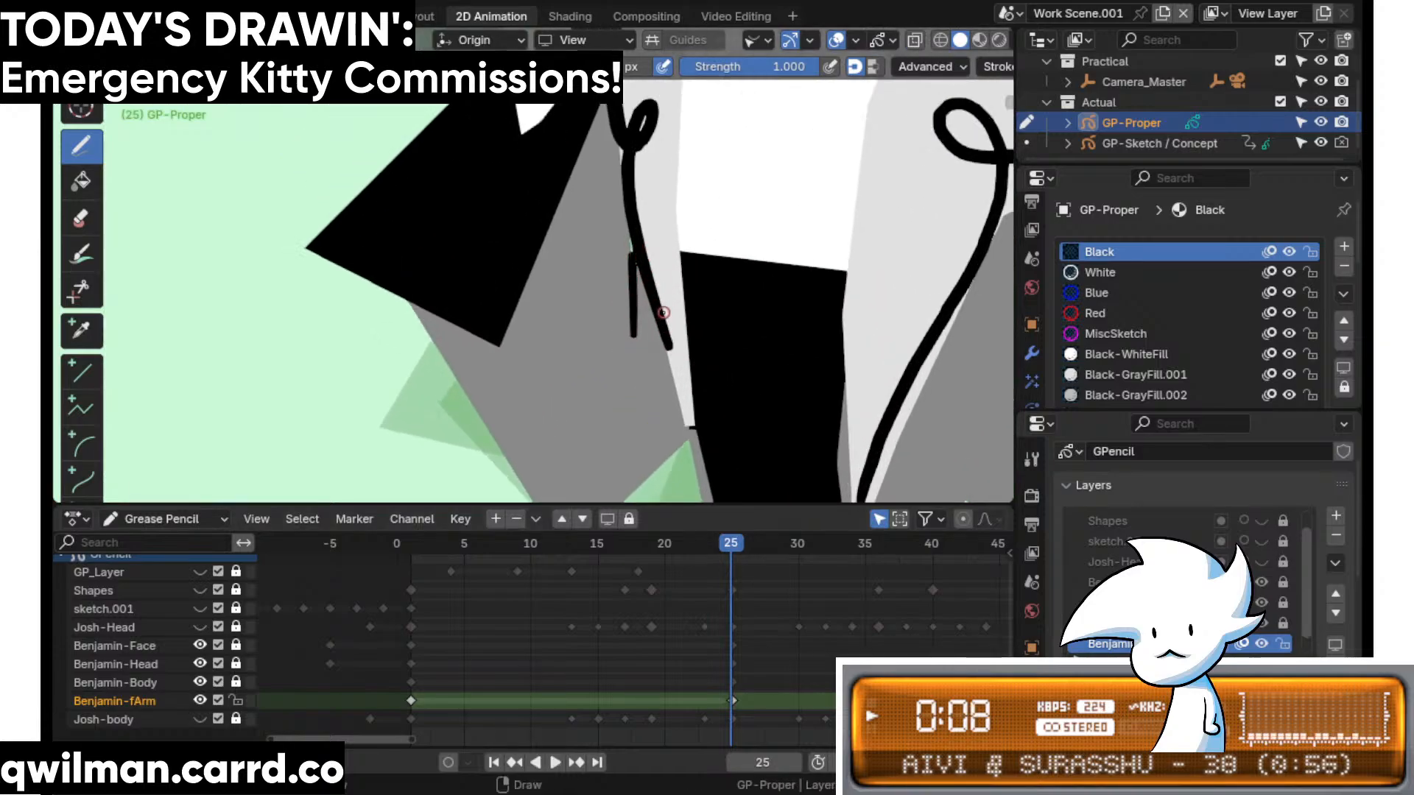
# - In Sculpt Mode at frame 25, circle-select the short vertical crease at the phone arm's elbow and adjust it with the Grab brush
pyautogui.hotkey('ctrl', 'Tab')
pyautogui.press('w')
pyautogui.scroll(4, 632, 240)
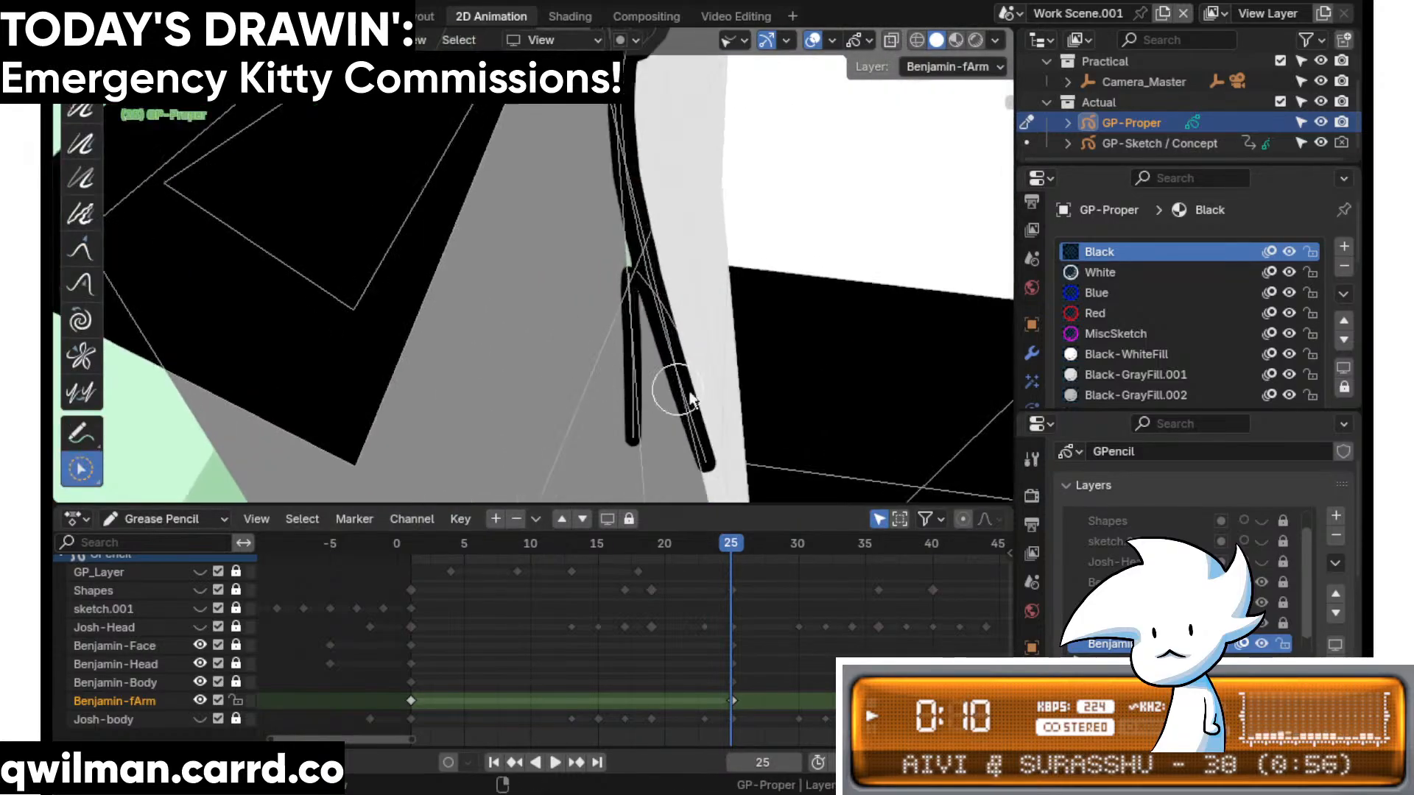
pyautogui.keyDown('shift'); pyautogui.moveTo(682, 426); pyautogui.dragTo(645, 379, button='middle'); pyautogui.keyUp('shift')
pyautogui.moveTo(592, 396); pyautogui.dragTo(674, 416)
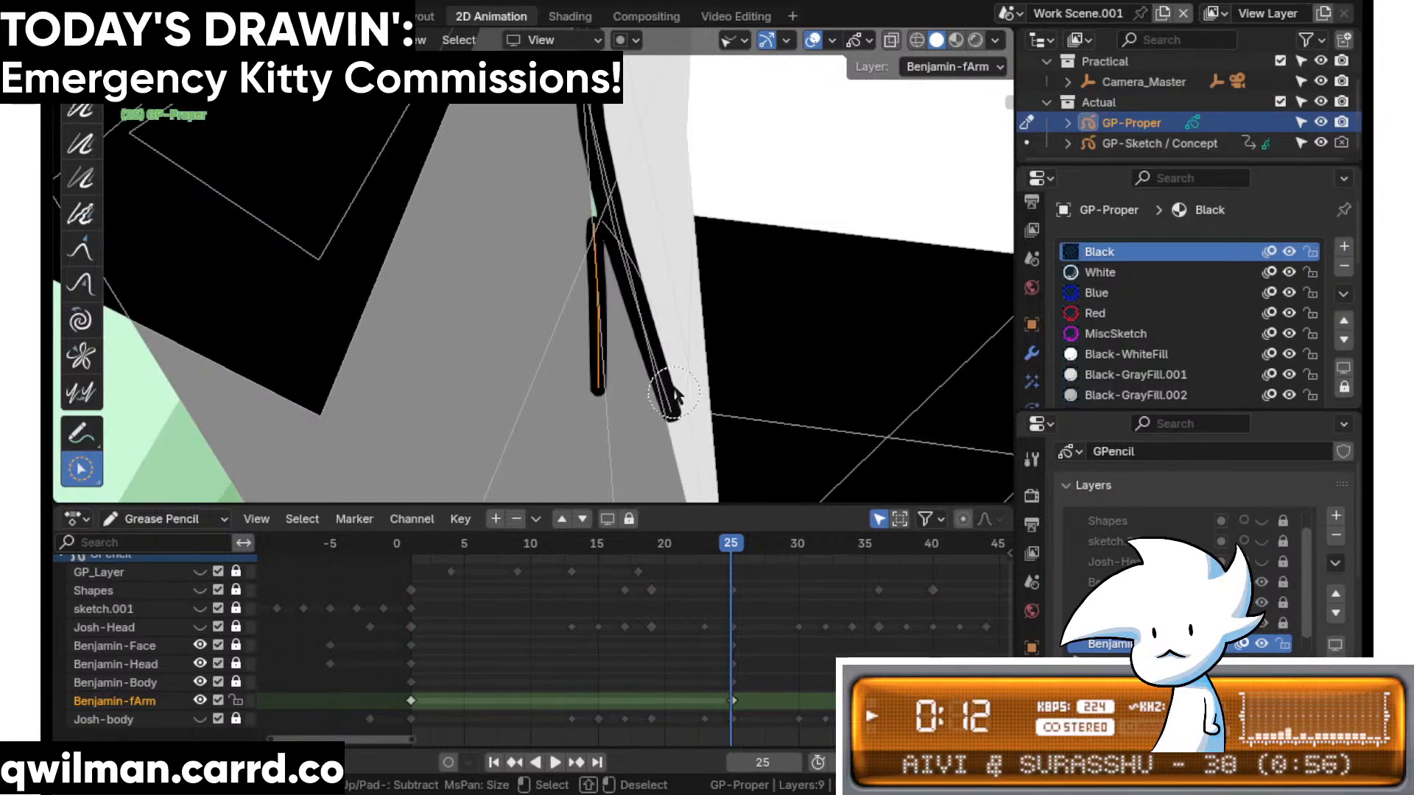
pyautogui.press('Escape')
pyautogui.scroll(-3, 637, 289)
pyautogui.hotkey('shift', 'space')
pyautogui.click(554, 172)
pyautogui.scroll(-2, 581, 243)
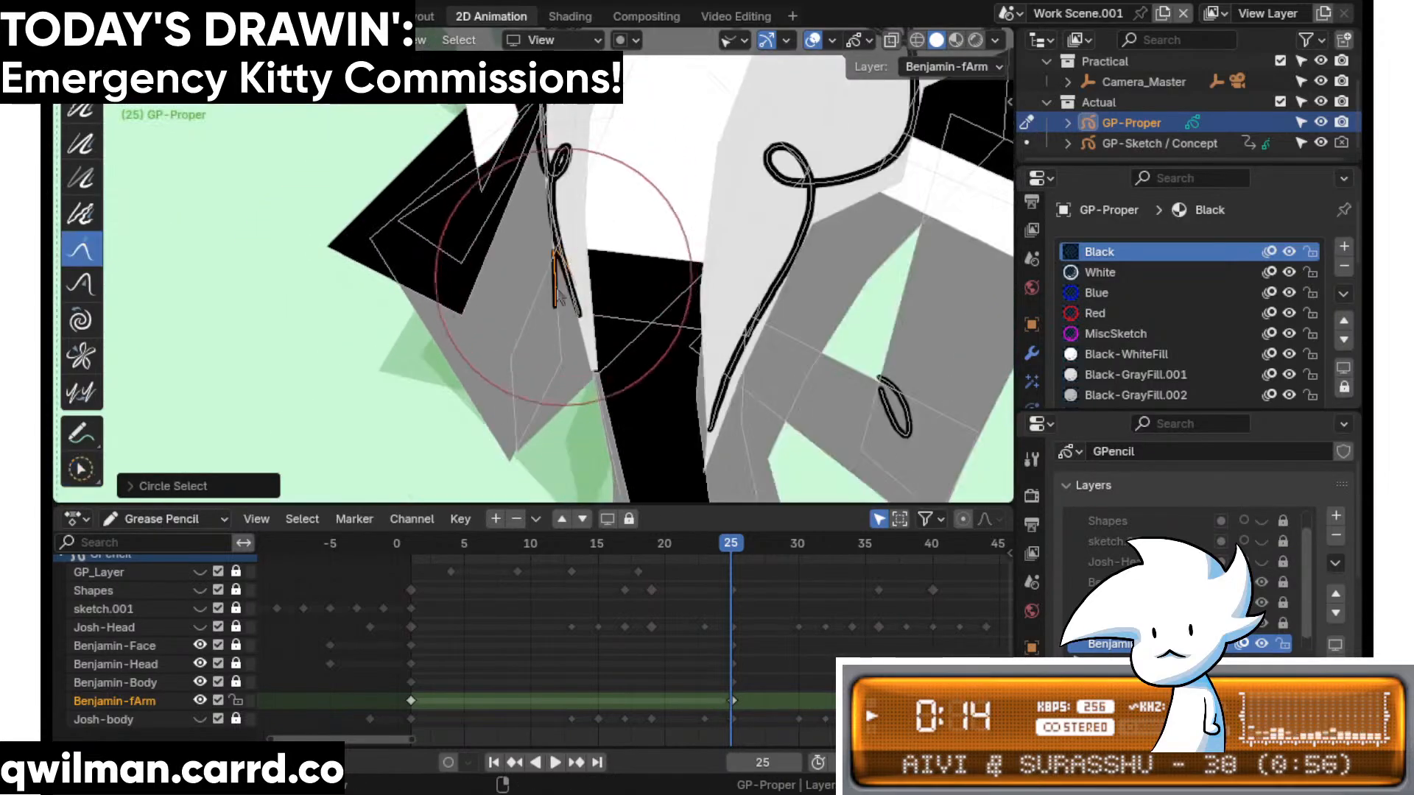
pyautogui.moveTo(580, 336)
pyautogui.mouseDown()
pyautogui.moveTo(569, 218)
pyautogui.moveTo(549, 303)
pyautogui.mouseUp()
# - Try interpolating an in-between phone arm pose at frame 20 from the frame 1 and 25 keyframes, then undo it
pyautogui.moveTo(691, 546); pyautogui.dragTo(664, 544)
pyautogui.press('Tab')
pyautogui.hotkey('shift', 'space')
pyautogui.click(679, 381)
pyautogui.scroll(-2, 678, 395)
pyautogui.moveTo(679, 395); pyautogui.dragTo(676, 392)
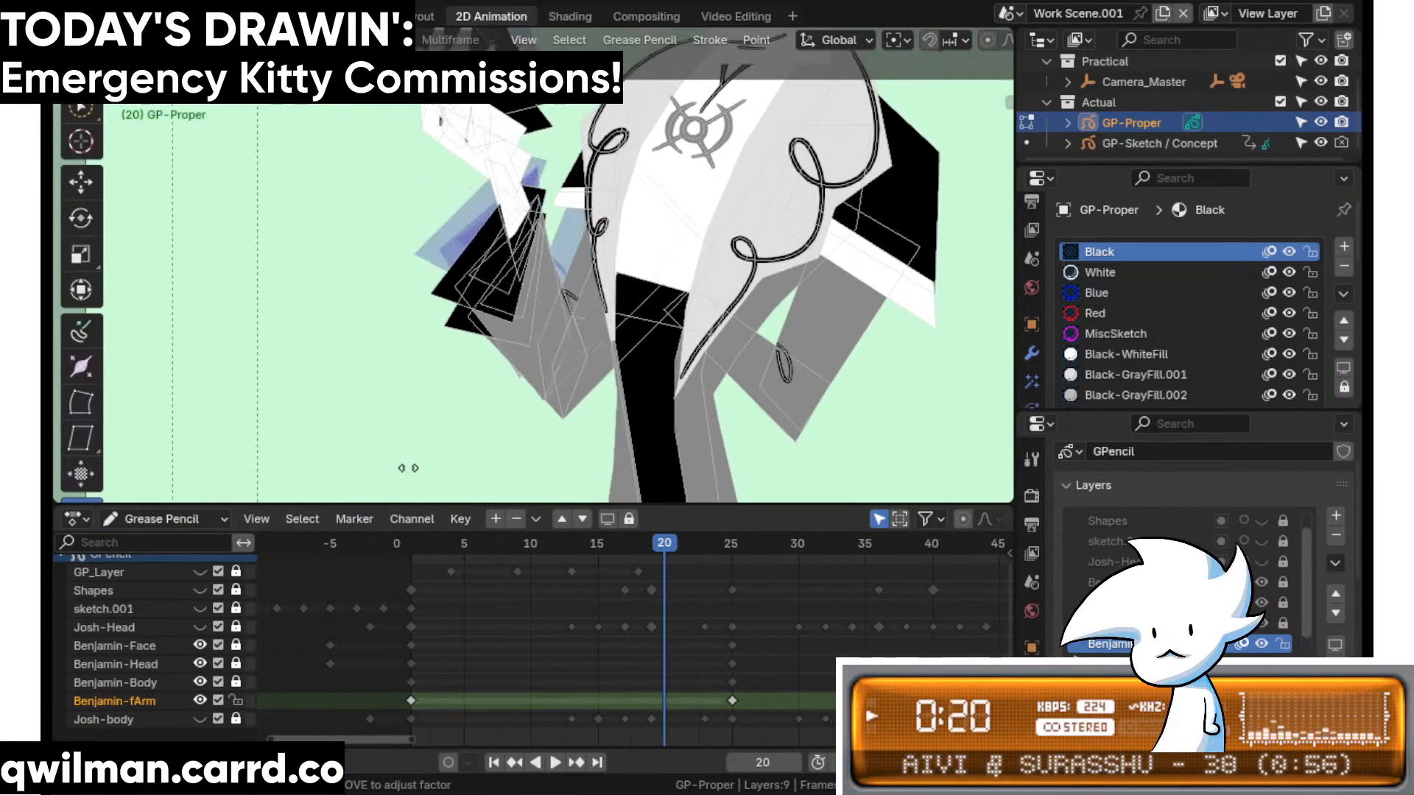
pyautogui.click(572, 360)
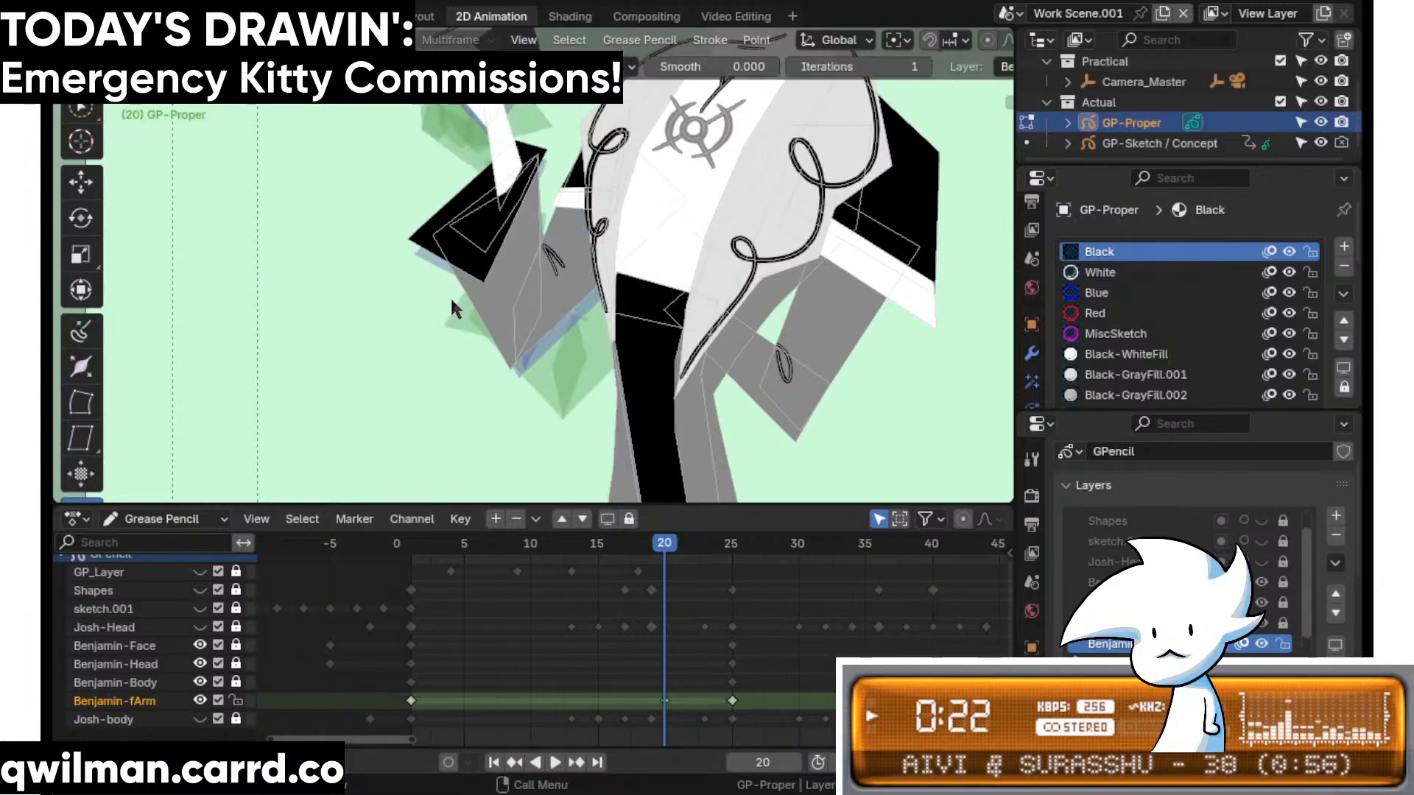
pyautogui.hotkey('ctrl', 'z')
# - Save the file and move the current frame to 23
pyautogui.hotkey('ctrl', 's')
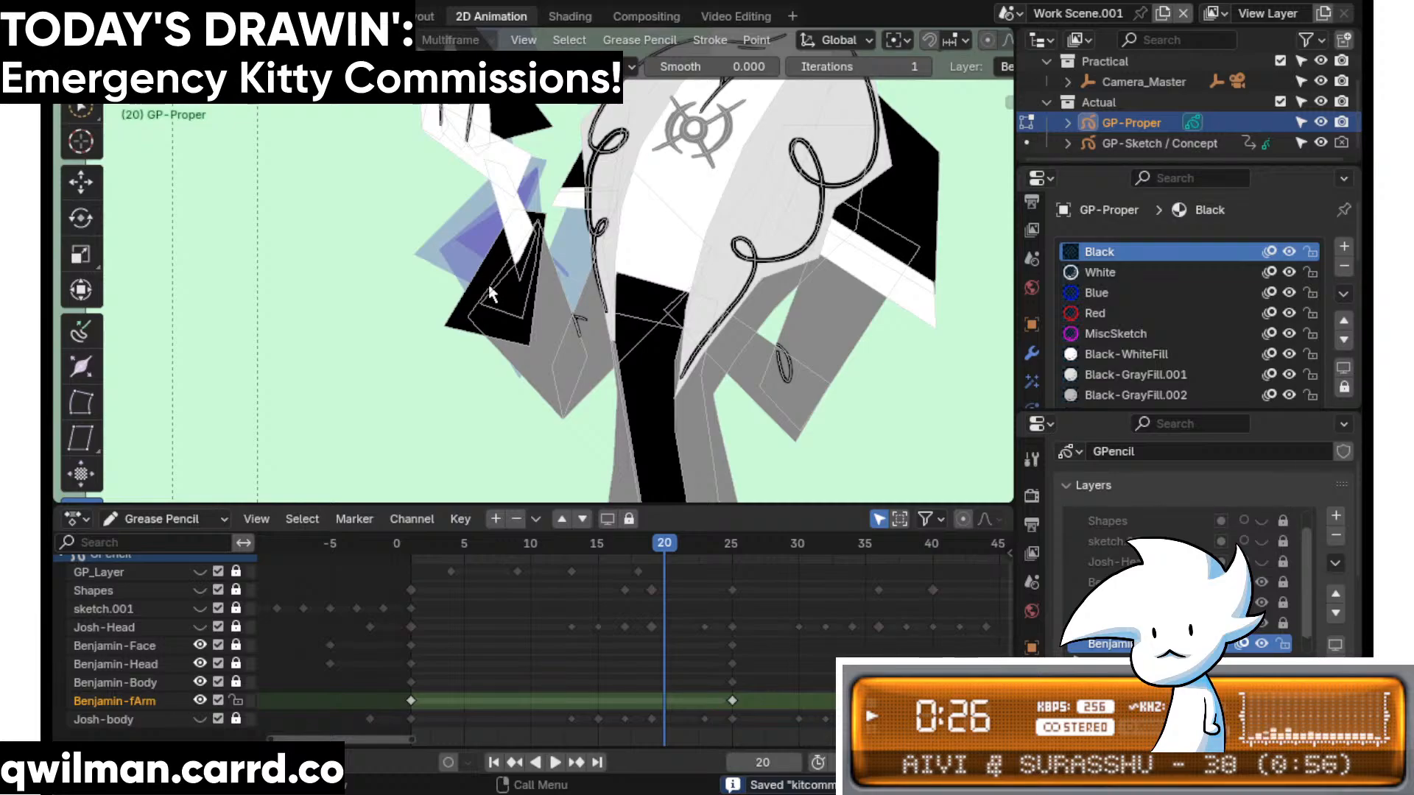
pyautogui.keyDown('shift'); pyautogui.moveTo(715, 355); pyautogui.dragTo(721, 466, button='middle'); pyautogui.keyUp('shift')
pyautogui.scroll(-3, 722, 371)
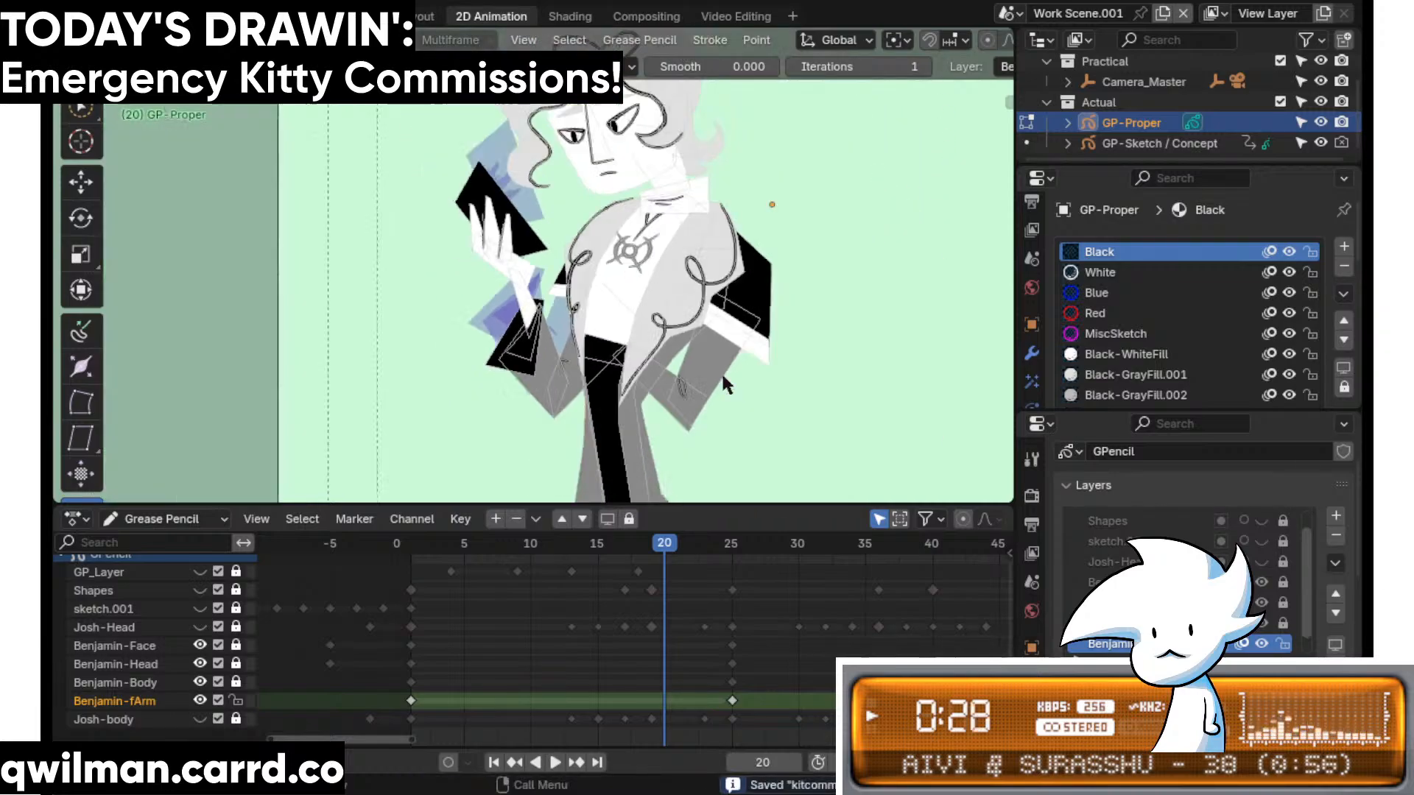
pyautogui.moveTo(679, 545)
pyautogui.mouseDown()
pyautogui.moveTo(736, 555)
pyautogui.moveTo(705, 554)
pyautogui.mouseUp()
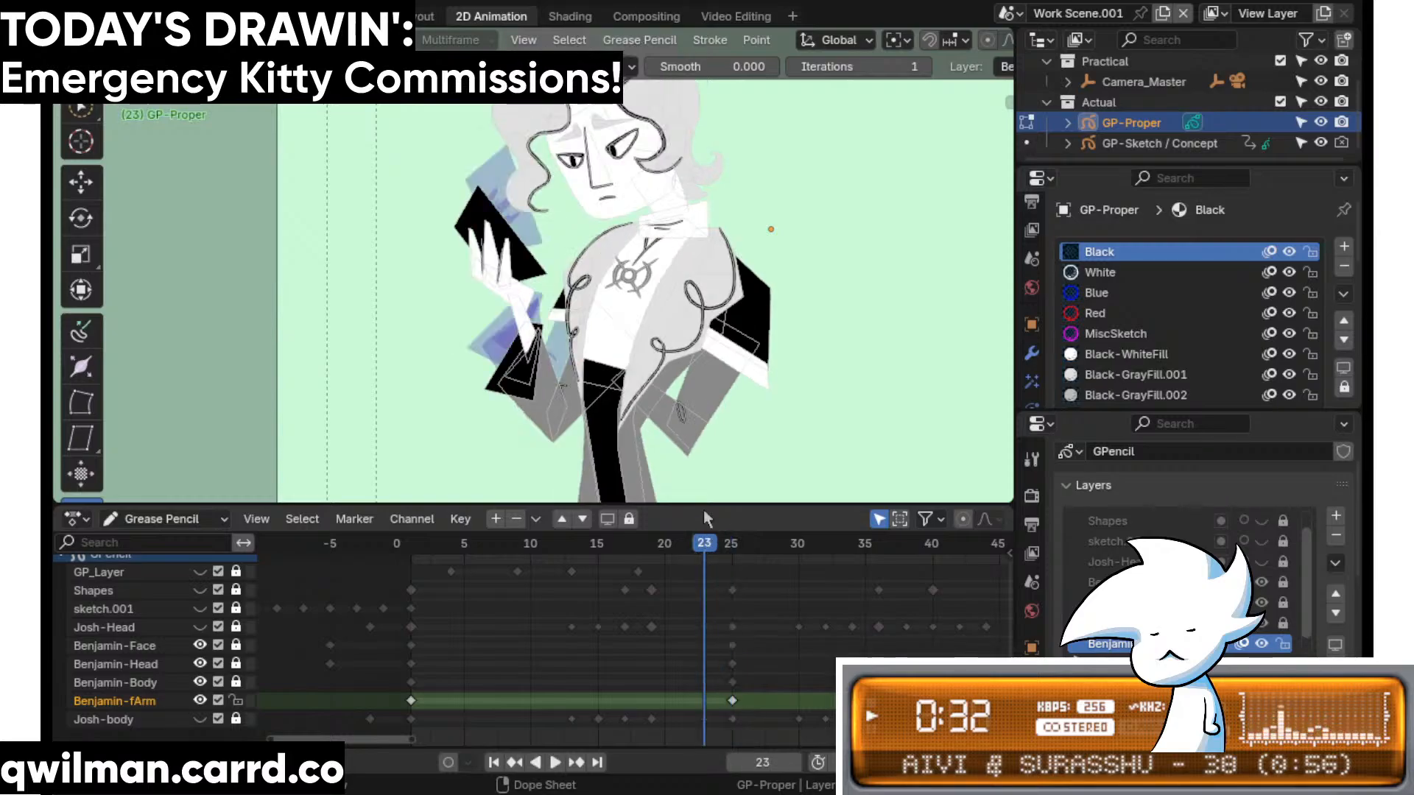
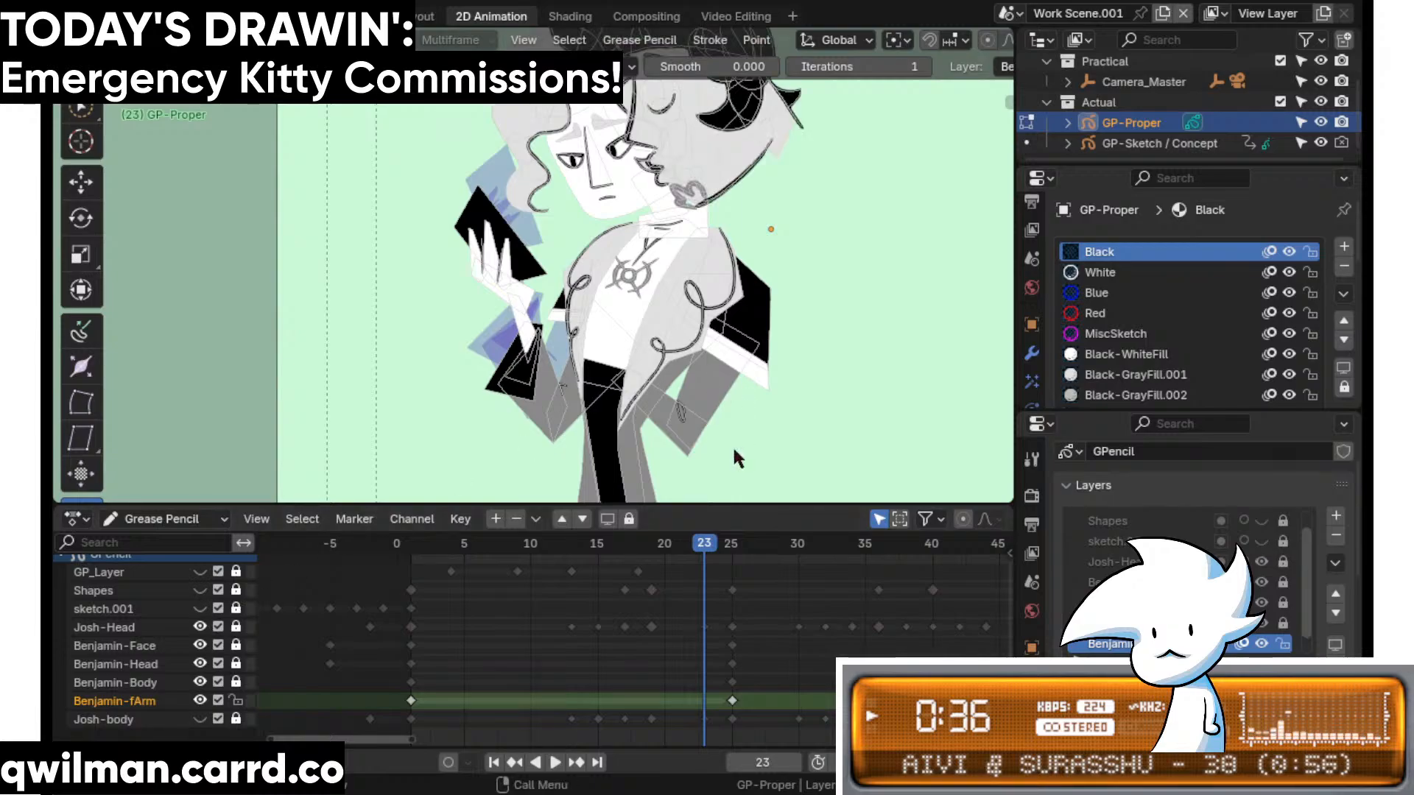
# - Try interpolating an in-between phone arm pose at frame 23 on the Benjamin-fArm layer, then undo it
pyautogui.moveTo(699, 549)
pyautogui.mouseDown()
pyautogui.moveTo(629, 559)
pyautogui.moveTo(700, 560)
pyautogui.moveTo(700, 453)
pyautogui.mouseUp()
pyautogui.rightClick(703, 413)
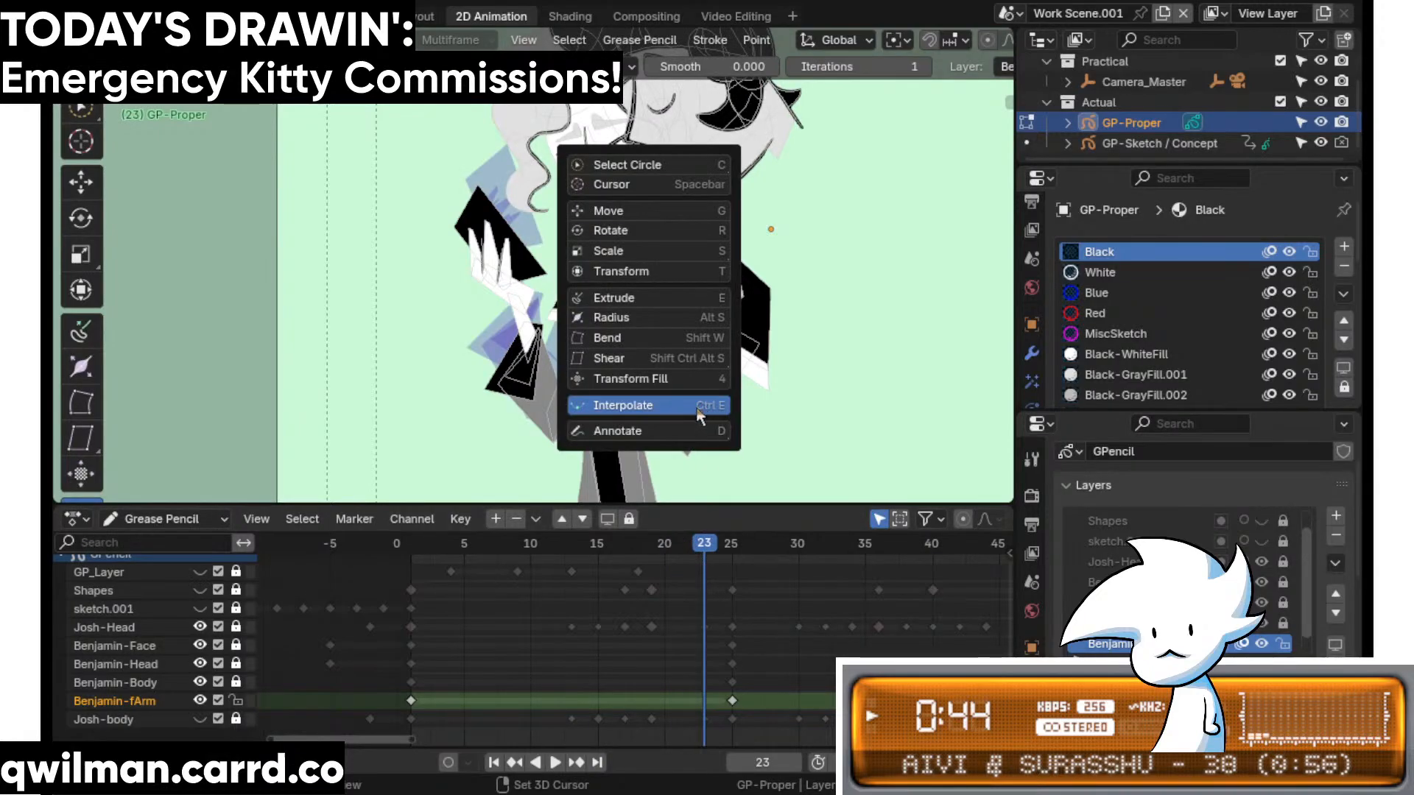
pyautogui.click(695, 404)
pyautogui.moveTo(692, 425); pyautogui.dragTo(648, 422)
pyautogui.hotkey('ctrl', 'z')
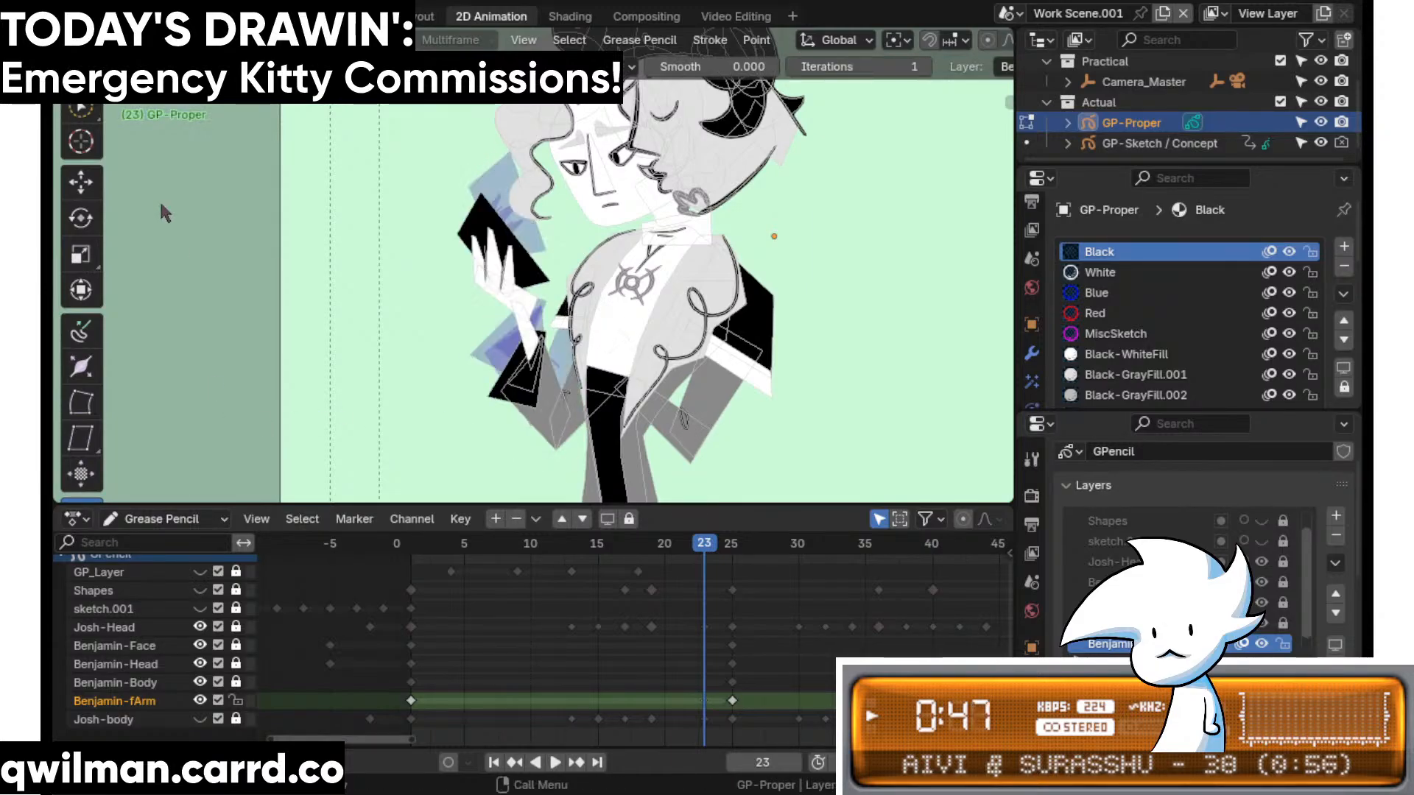
# - Unlock the Benjamin-Face, Benjamin-Head and Benjamin-Body layers alongside the arm layer
pyautogui.moveTo(237, 682); pyautogui.dragTo(236, 648)
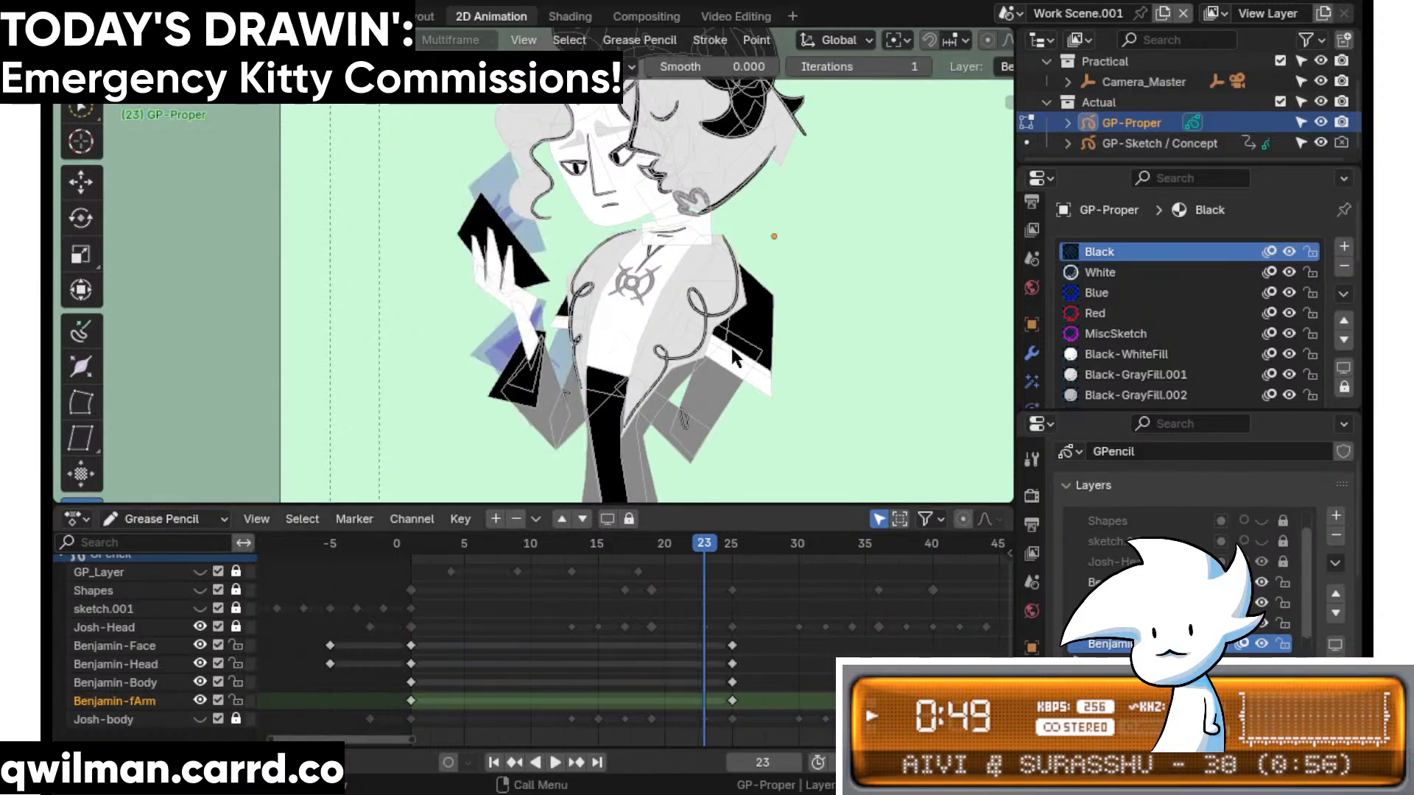
pyautogui.scroll(-4, 706, 412)
pyautogui.scroll(3, 710, 429)
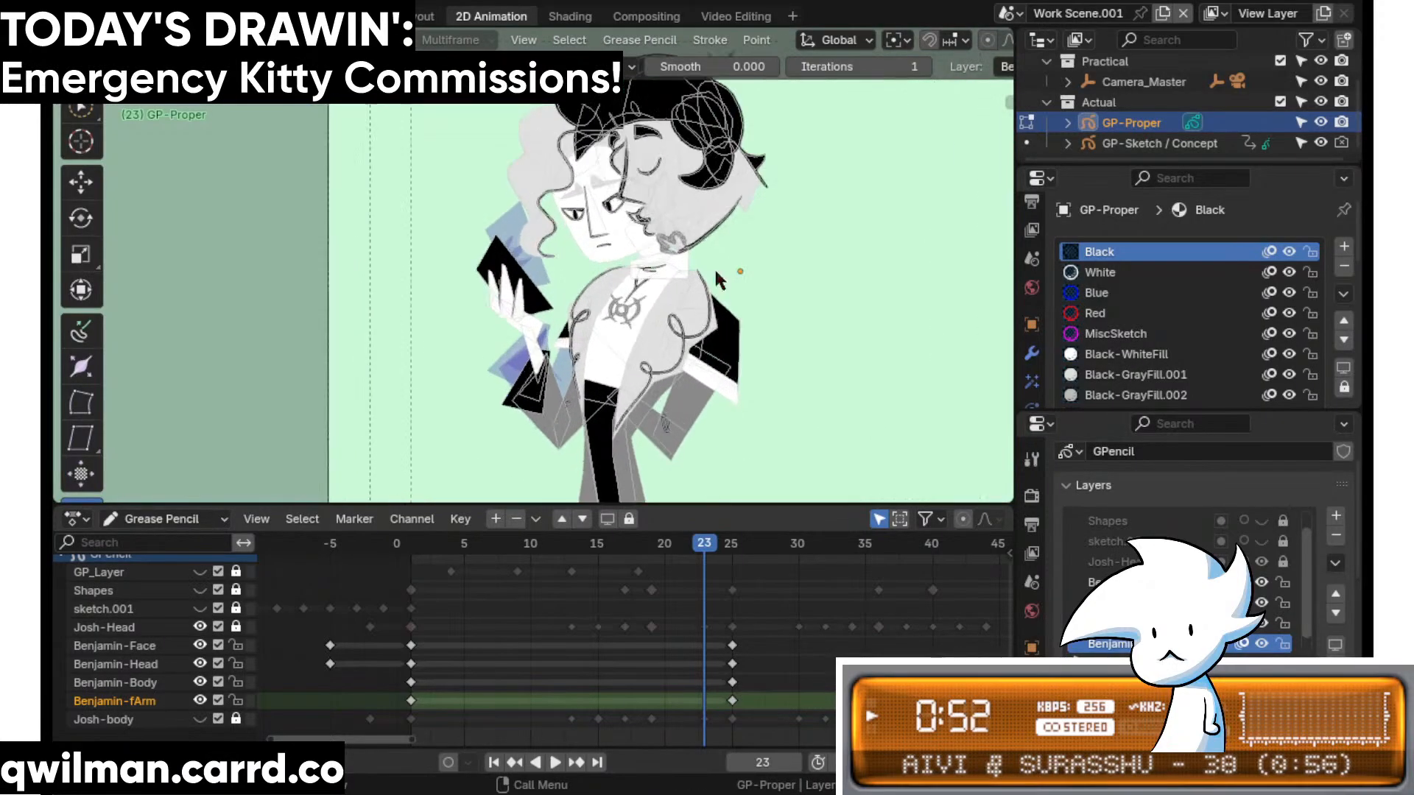
# - Play back and scrub the turn around frames 21 to 25 to judge where the in-between belongs
pyautogui.keyDown('shift'); pyautogui.moveTo(698, 446); pyautogui.dragTo(688, 405, button='middle'); pyautogui.keyUp('shift')
pyautogui.press('space')
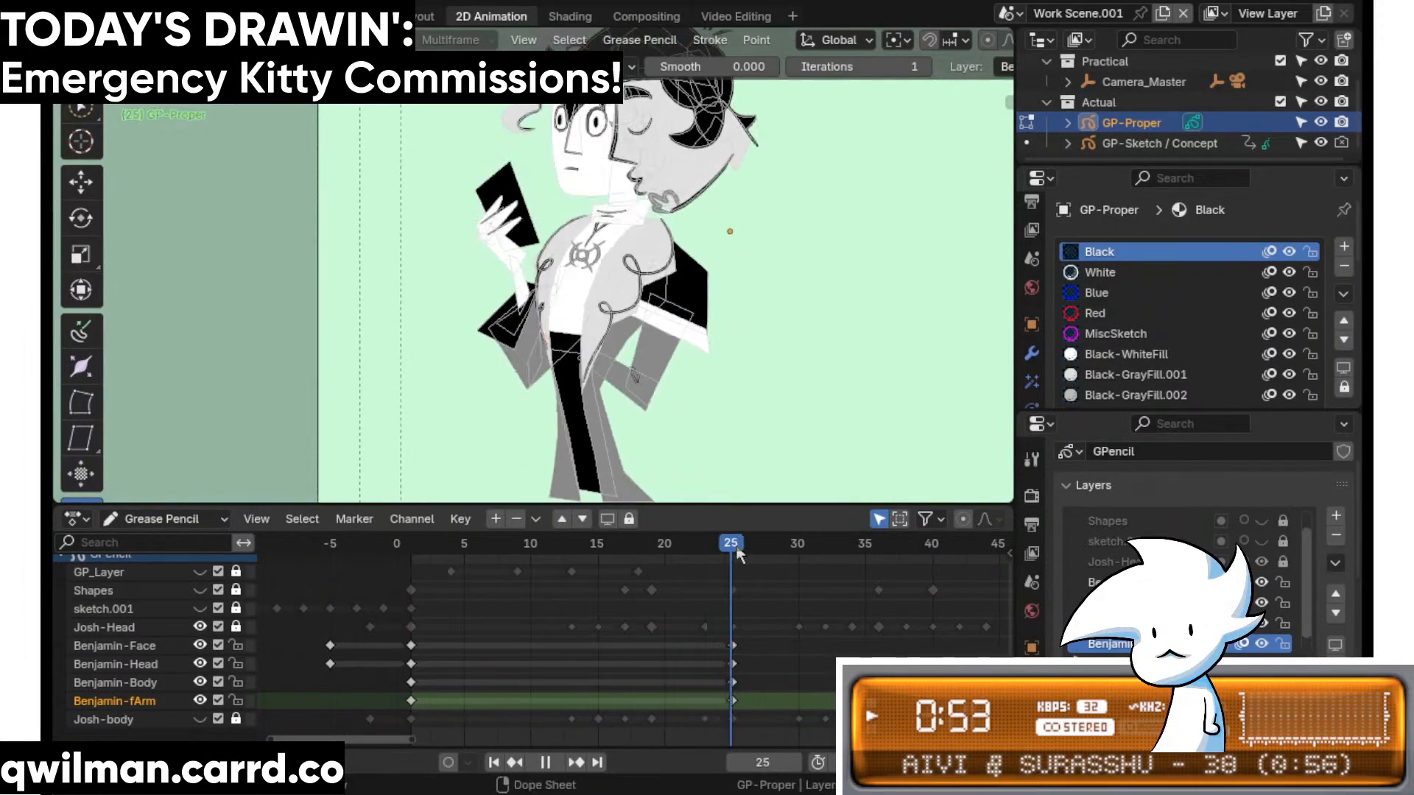
pyautogui.press('Escape')
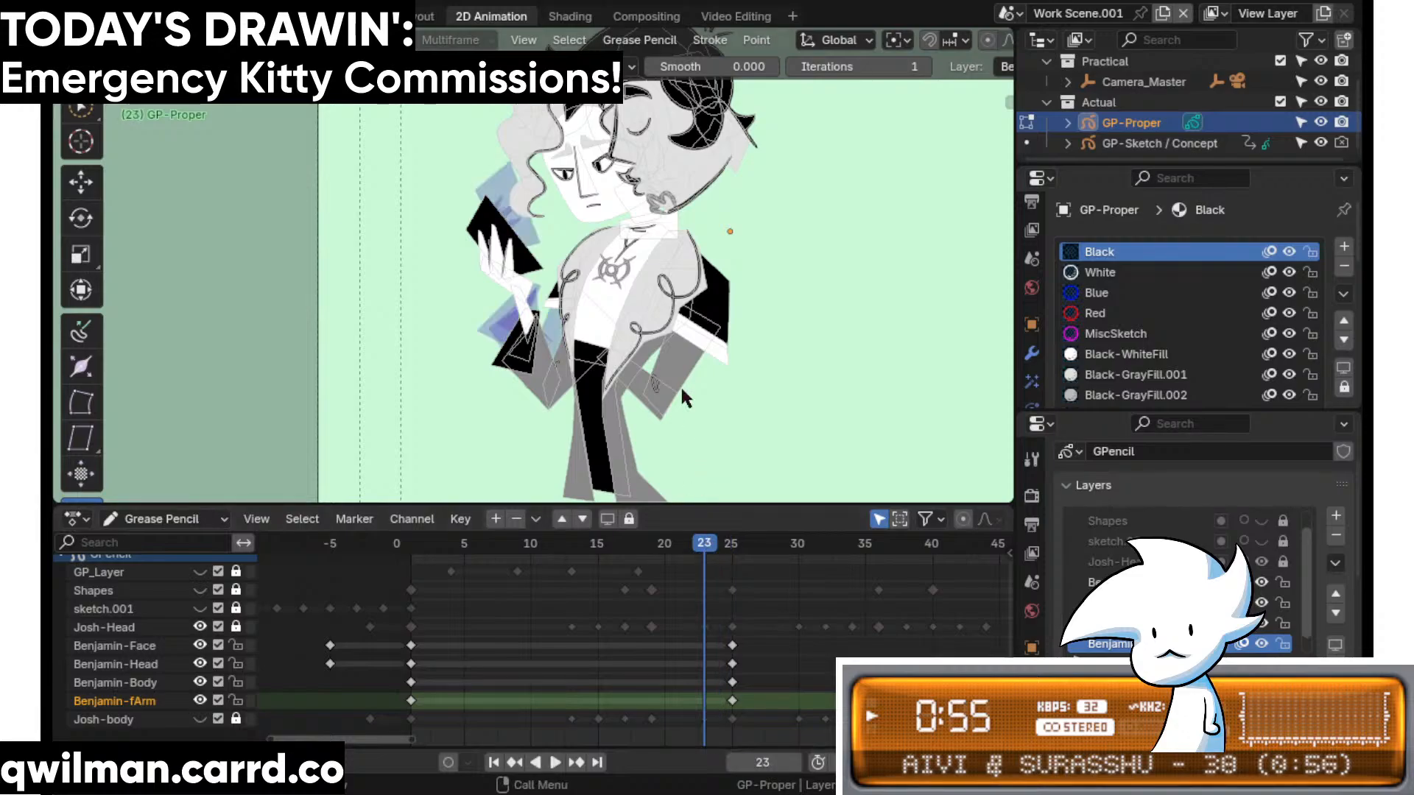
pyautogui.keyDown('shift'); pyautogui.scroll(-1, 678, 384); pyautogui.keyUp('shift')
pyautogui.keyDown('shift'); pyautogui.moveTo(630, 410); pyautogui.dragTo(645, 432, button='middle'); pyautogui.keyUp('shift')
pyautogui.moveTo(695, 549); pyautogui.dragTo(662, 553)
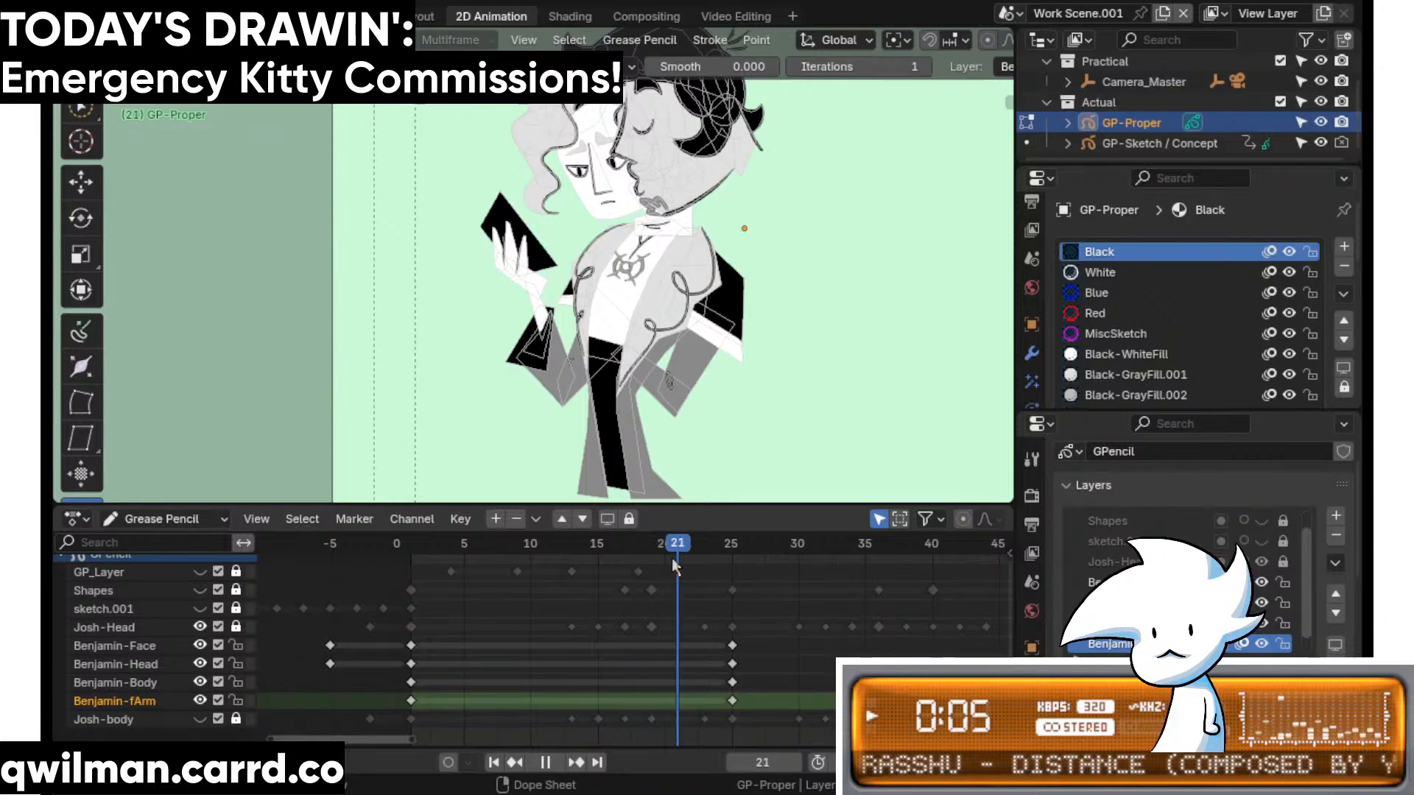
pyautogui.press('space')
pyautogui.keyDown('shift'); pyautogui.scroll(-1, 674, 435); pyautogui.keyUp('shift')
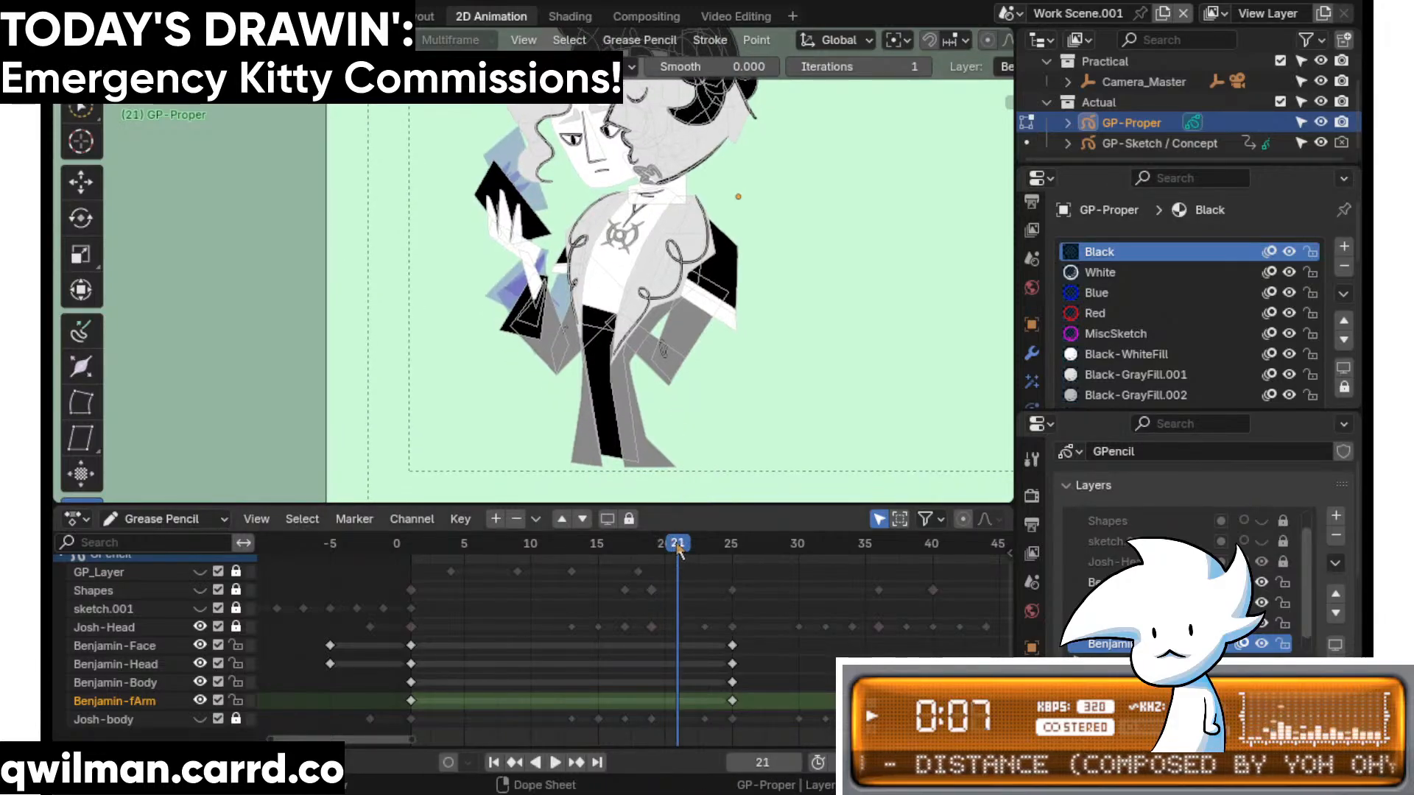
# - Interpolate an in-between pose at frame 23 across the unlocked Benjamin layers and change the new keyframes' type
pyautogui.press('Right')
pyautogui.press('Right')
pyautogui.hotkey('ctrl', 'e')
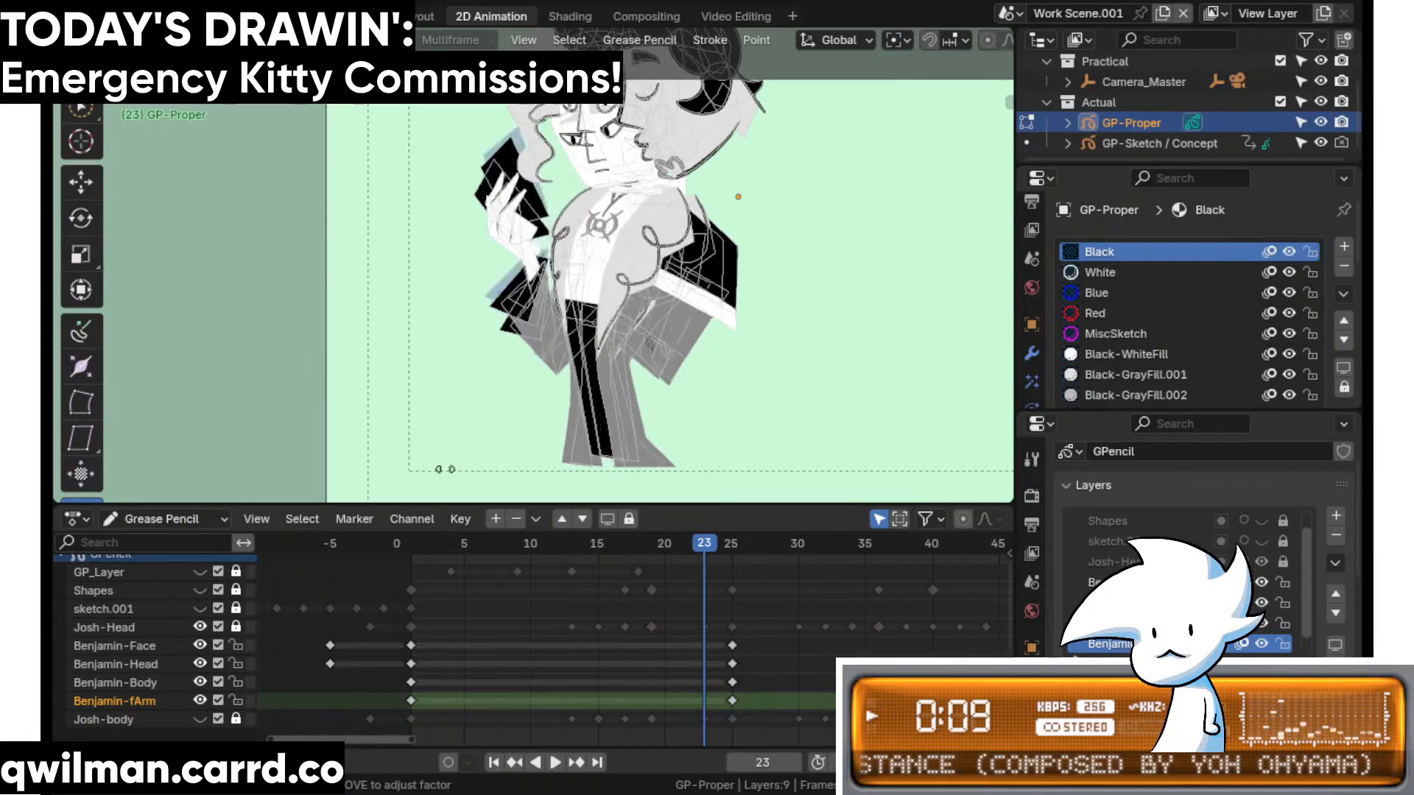
pyautogui.click(346, 492)
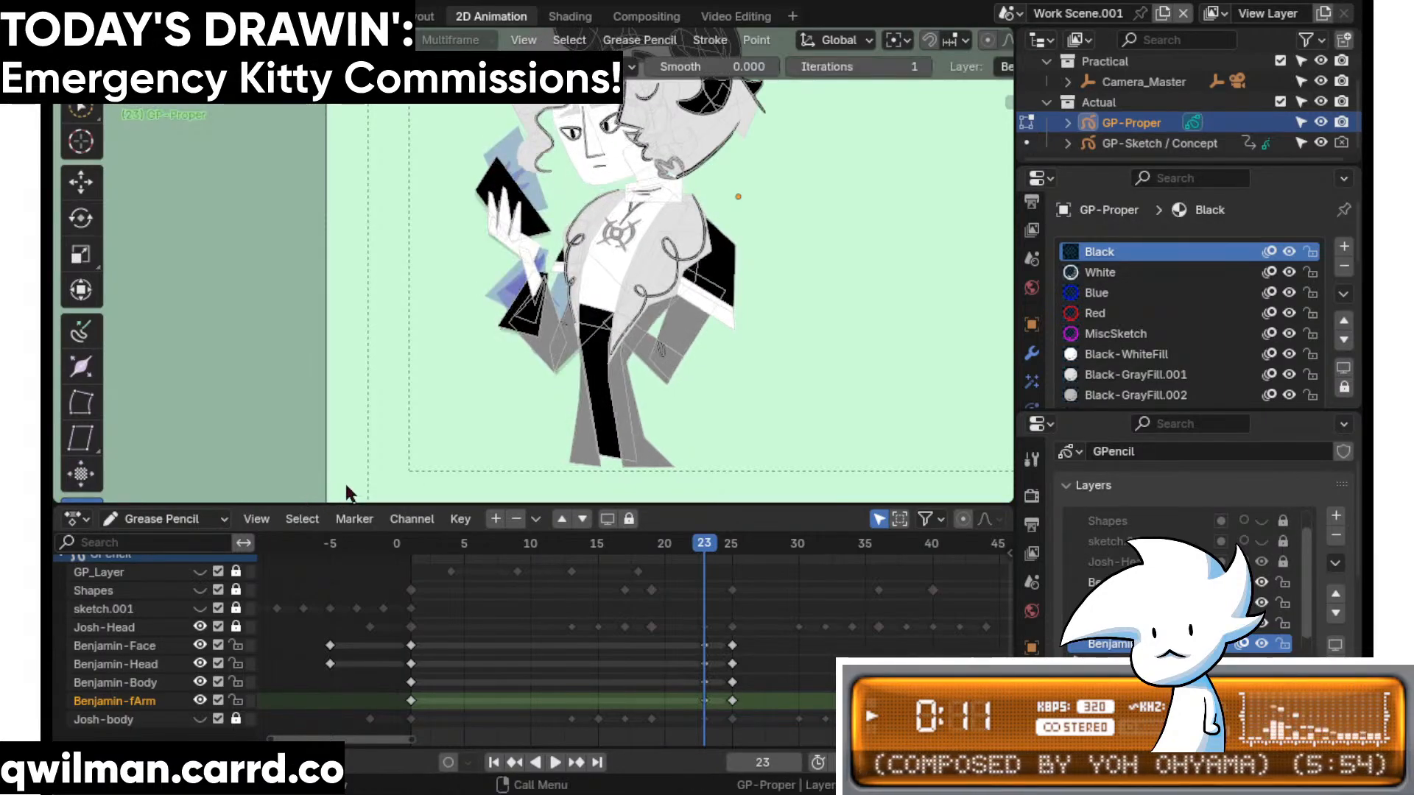
pyautogui.keyDown('alt'); pyautogui.click(705, 654); pyautogui.keyUp('alt')
pyautogui.press('q')
pyautogui.click(687, 622)
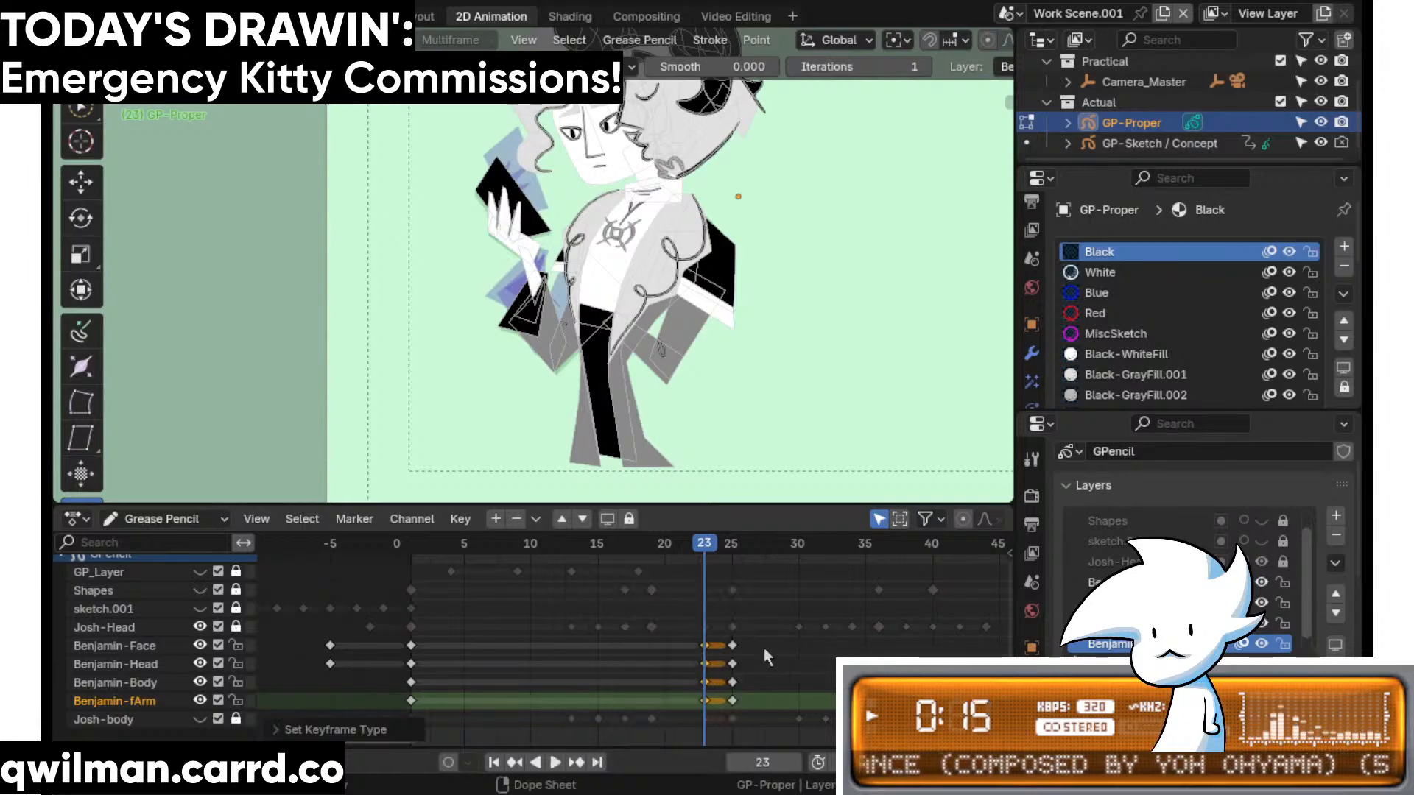
# - Move the frame 25 keyframes of Benjamin's face, head, body and arm to frame 27
pyautogui.keyDown('alt'); pyautogui.click(733, 663); pyautogui.keyUp('alt')
pyautogui.press('g')
pyautogui.click(770, 646)
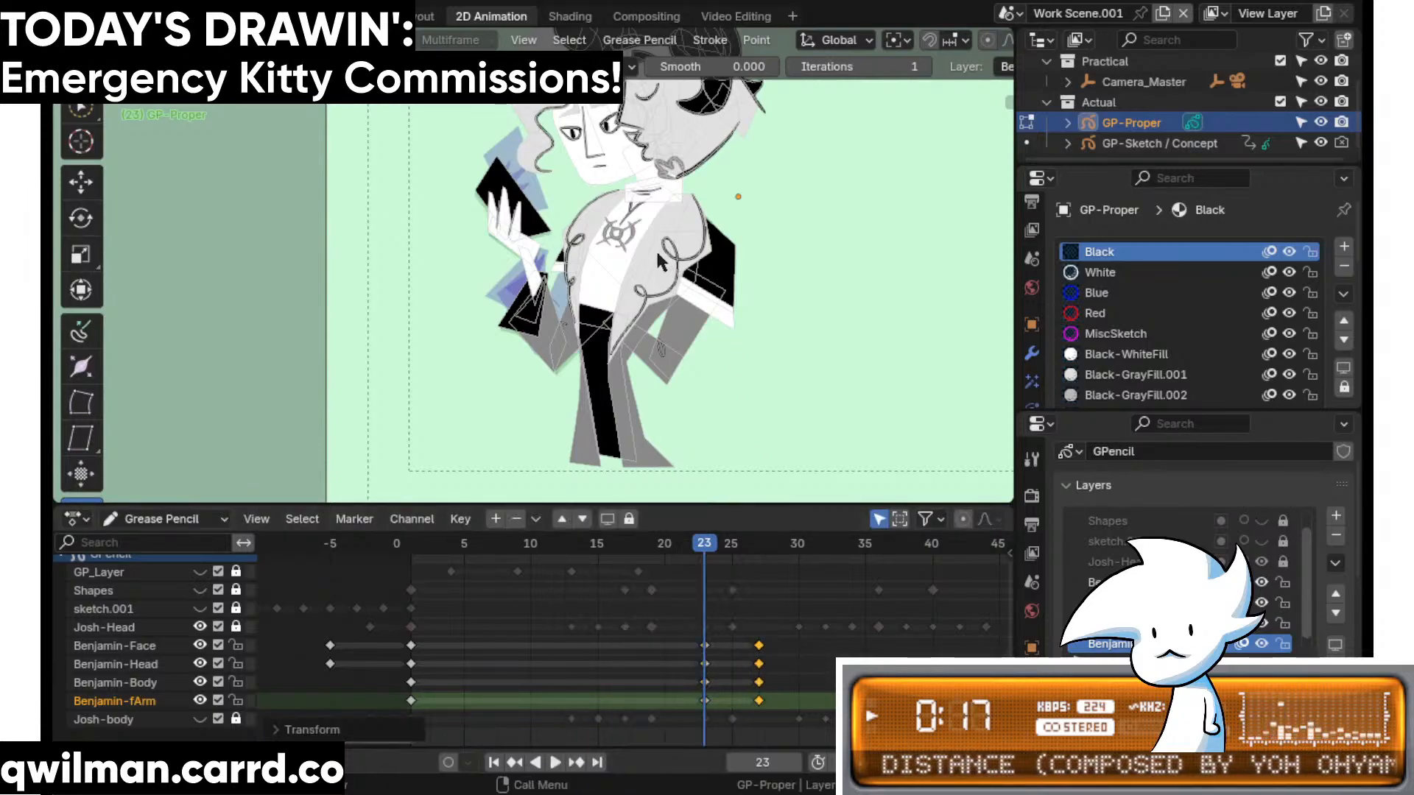
# - Leave only Benjamin-Head unlocked among Benjamin's layers and select its frame 23 strokes, excluding the neck
pyautogui.scroll(3, 710, 343)
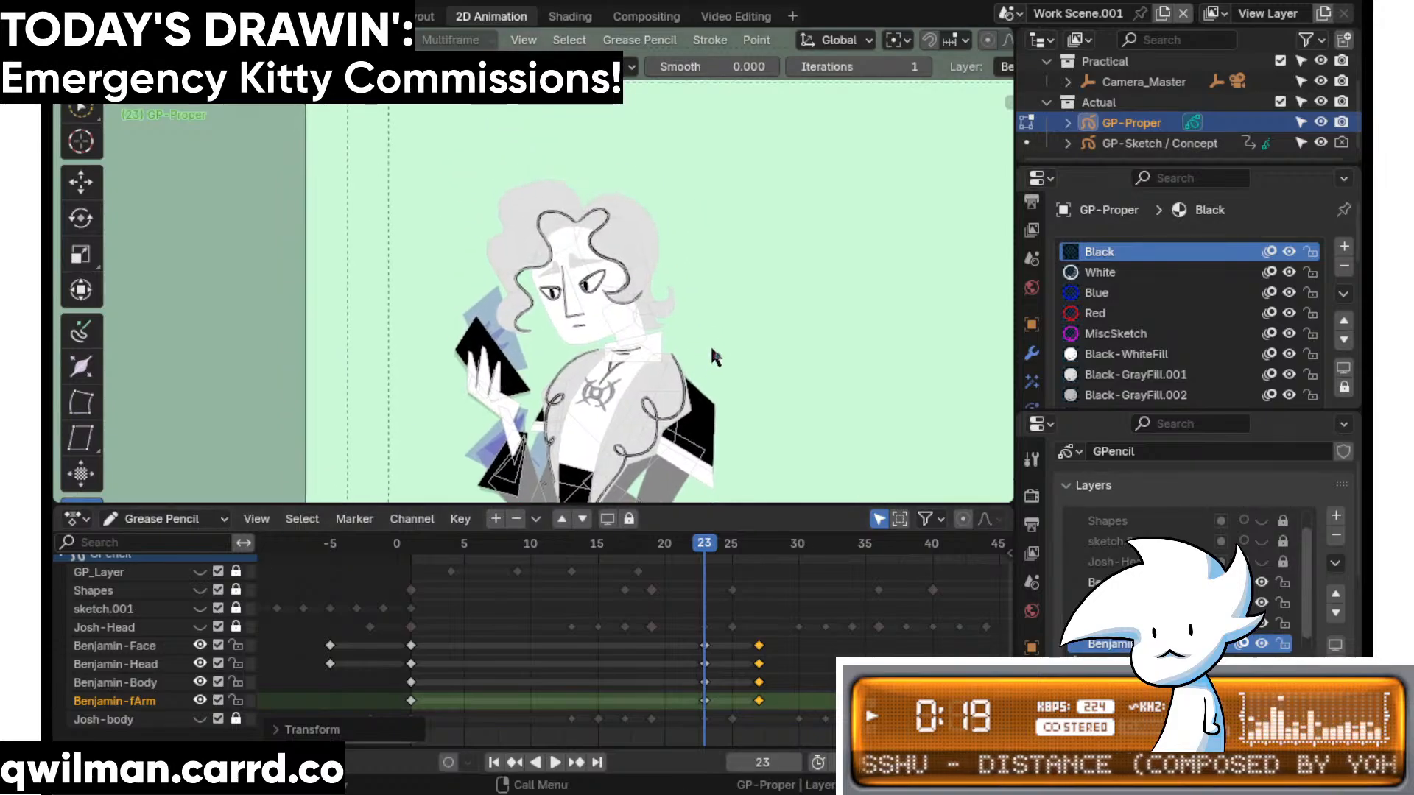
pyautogui.moveTo(236, 646); pyautogui.dragTo(241, 705)
pyautogui.click(235, 665)
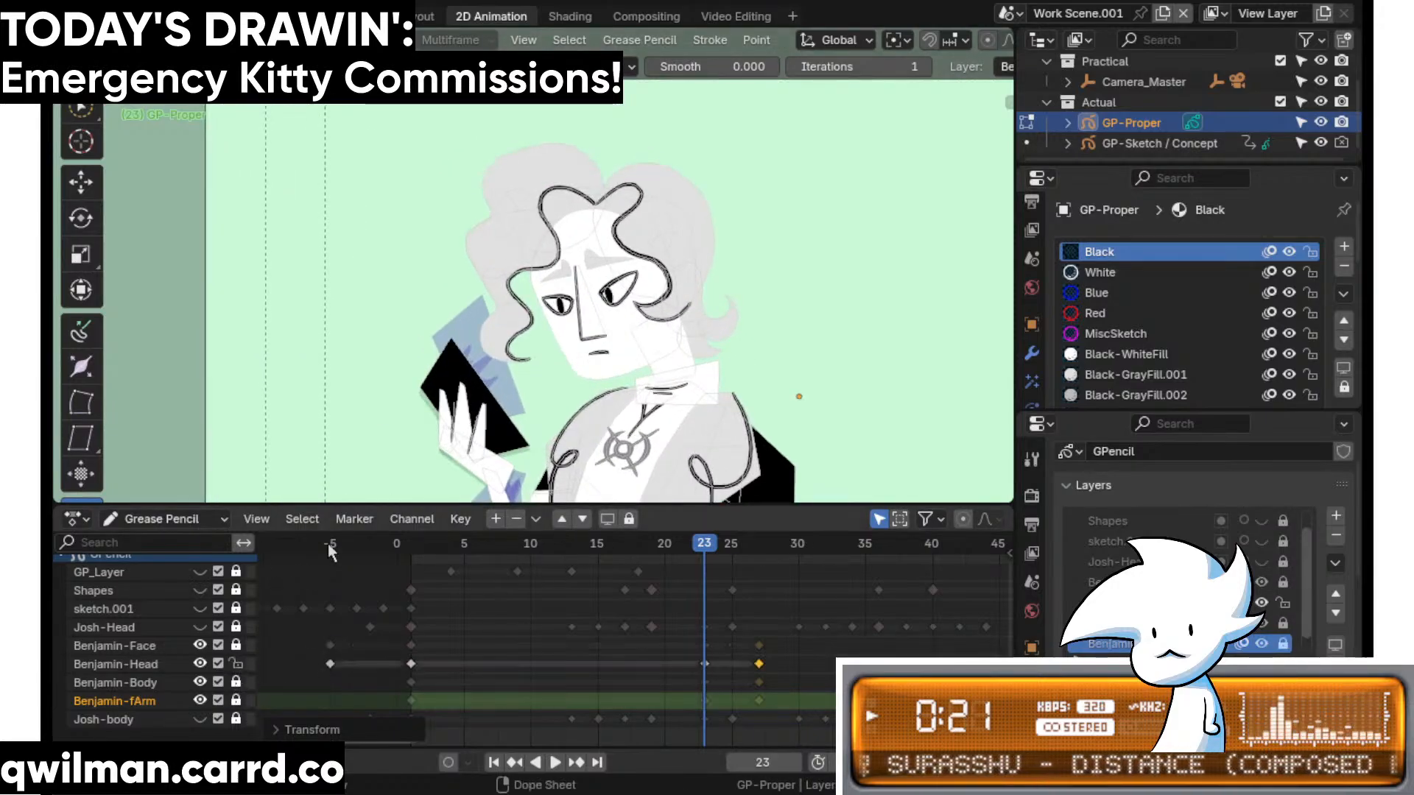
pyautogui.keyDown('shift'); pyautogui.moveTo(778, 263); pyautogui.dragTo(768, 253, button='middle'); pyautogui.keyUp('shift')
pyautogui.press('a')
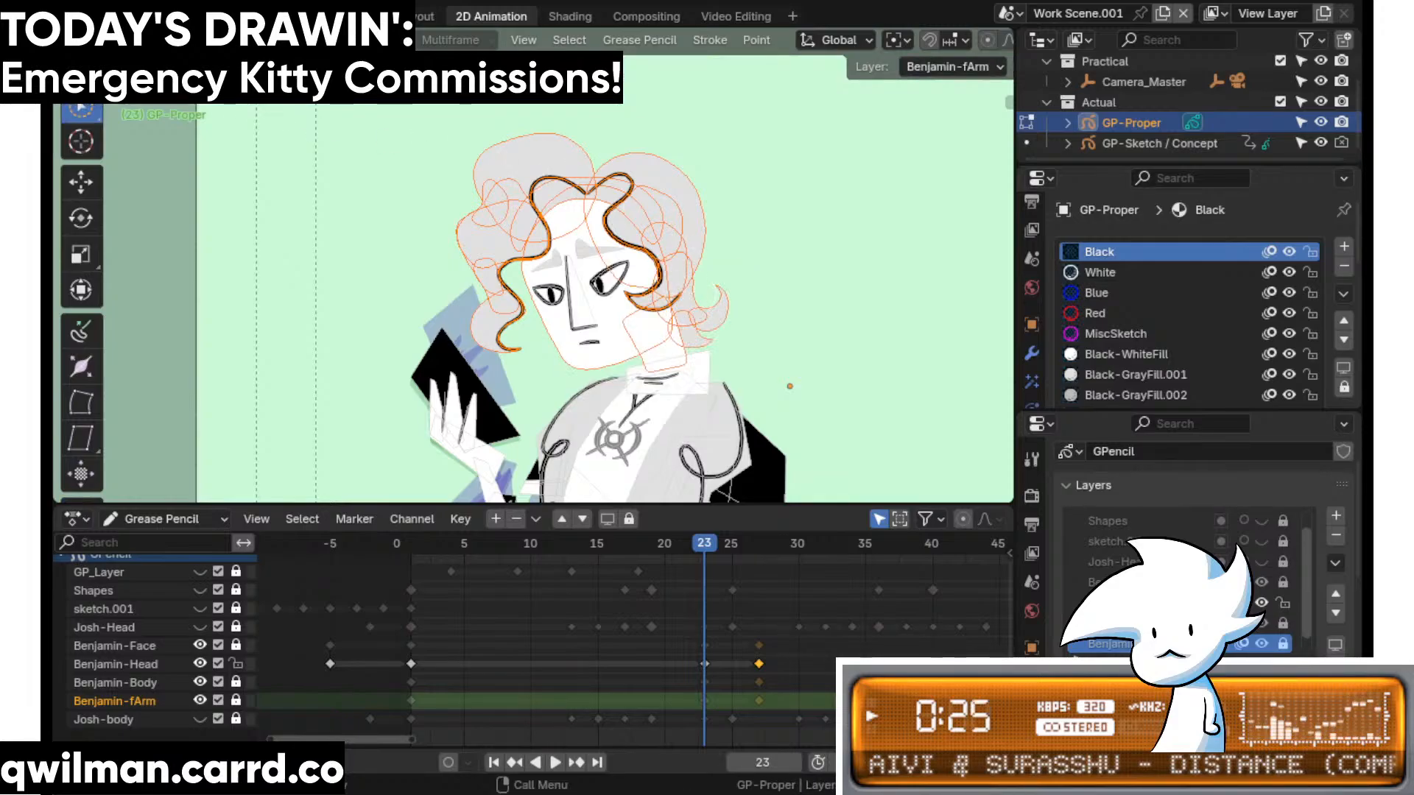
pyautogui.press('c')
pyautogui.moveTo(662, 368); pyautogui.dragTo(640, 331, button='middle')
pyautogui.rightClick(662, 377)
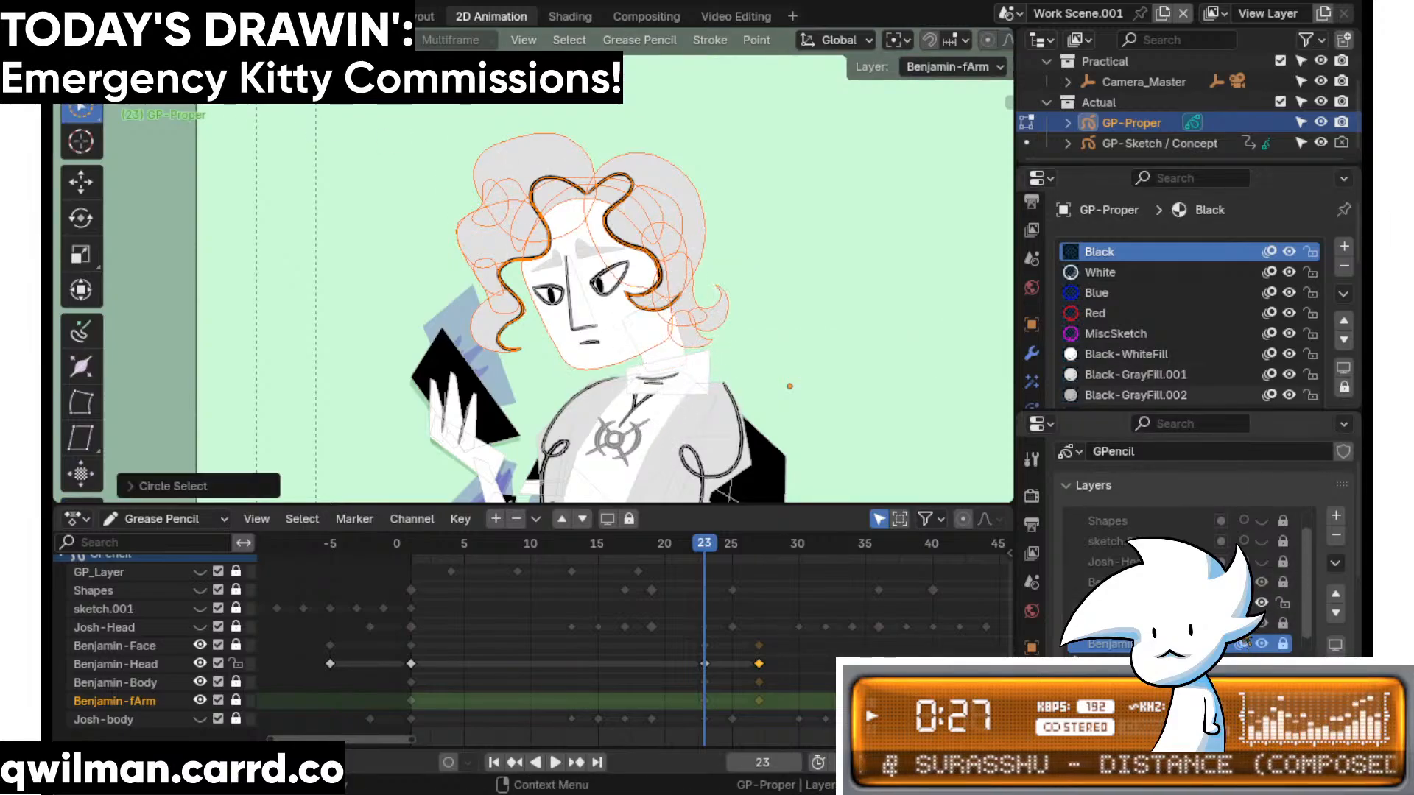
# - Try rotating the selected hair and head strokes at frame 23, then undo the rotation
pyautogui.hotkey('shift', 'space')
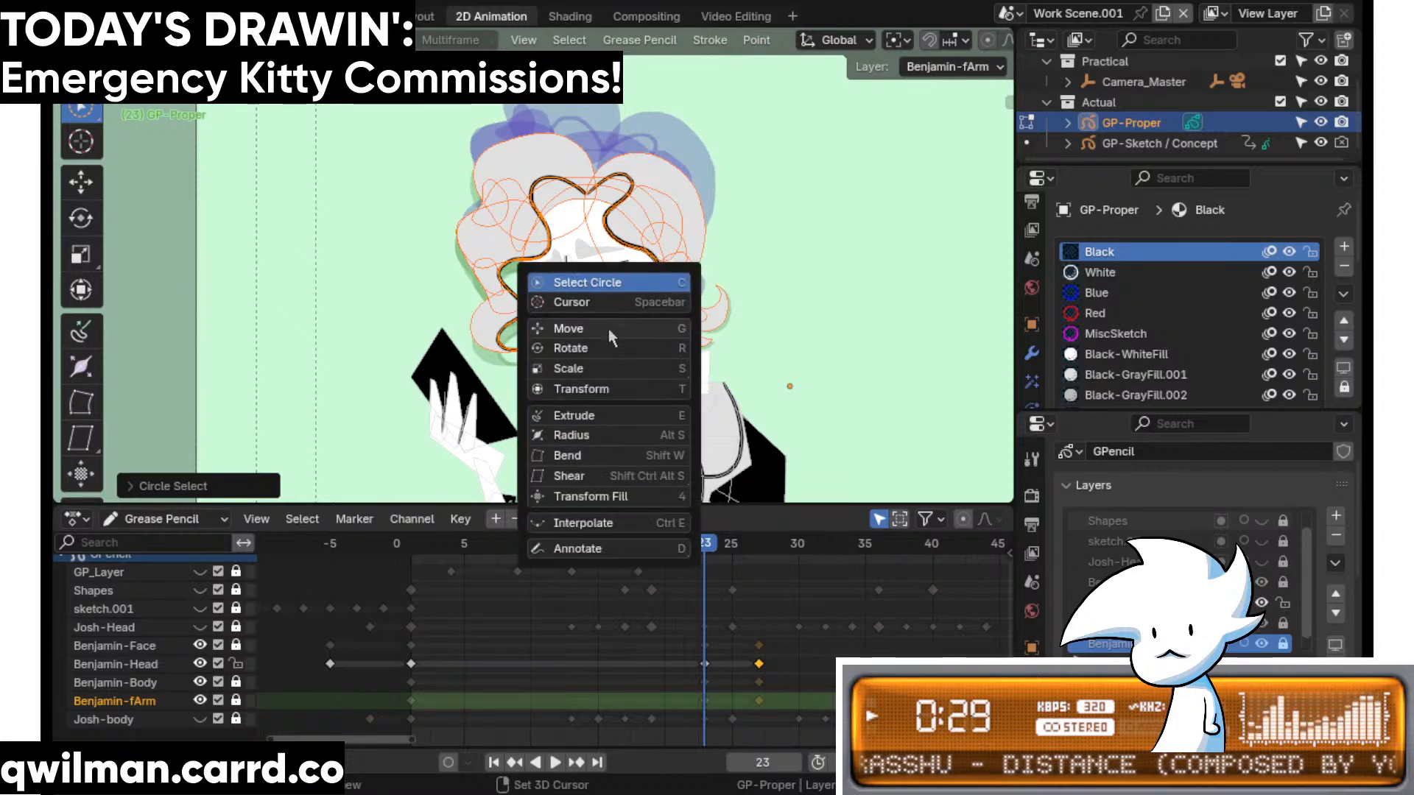
pyautogui.press('r')
pyautogui.moveTo(676, 221); pyautogui.dragTo(665, 193)
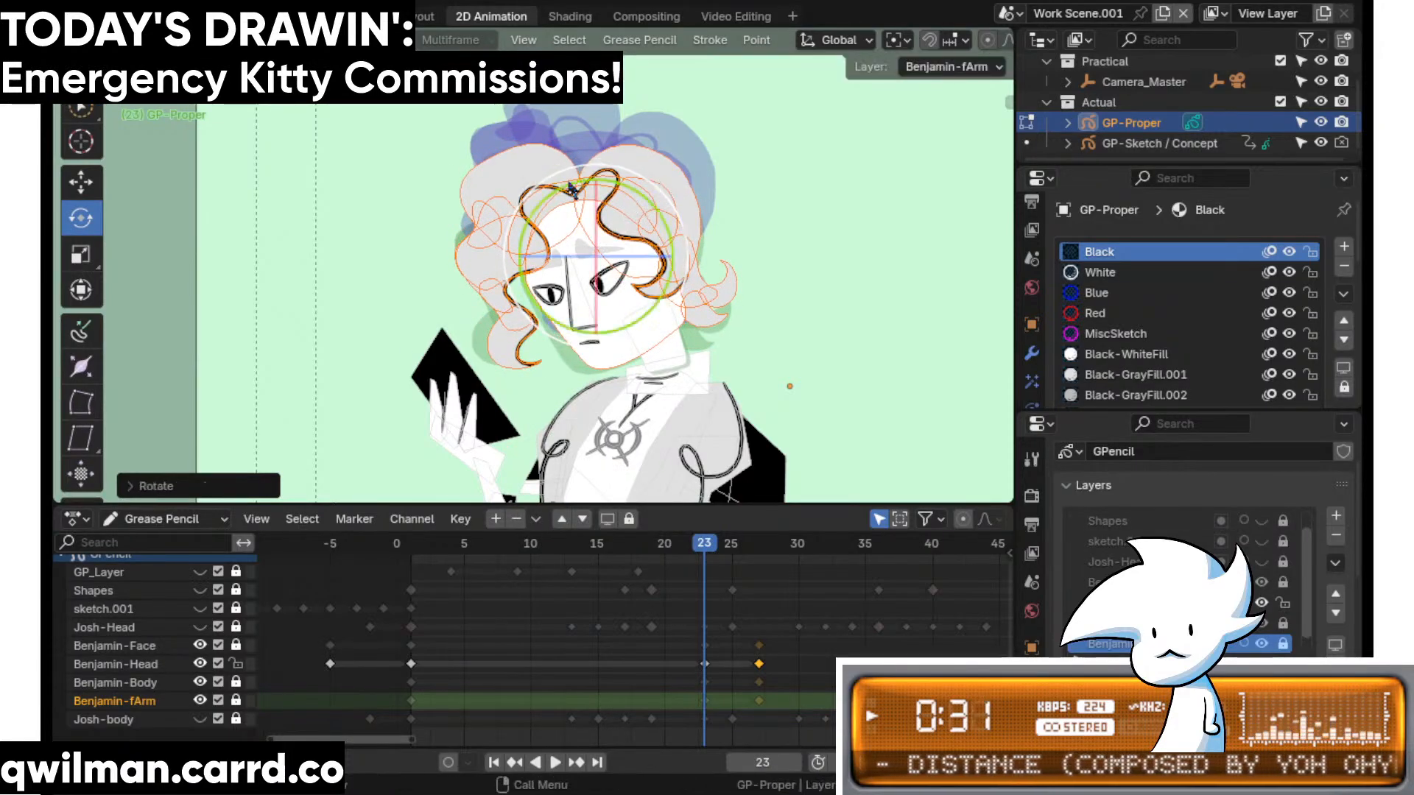
pyautogui.hotkey('ctrl', 'z')
# - Unlock Benjamin-Face, select the face and head strokes without the neck, and rotate and move them to tilt the head further toward the phone
pyautogui.click(235, 645)
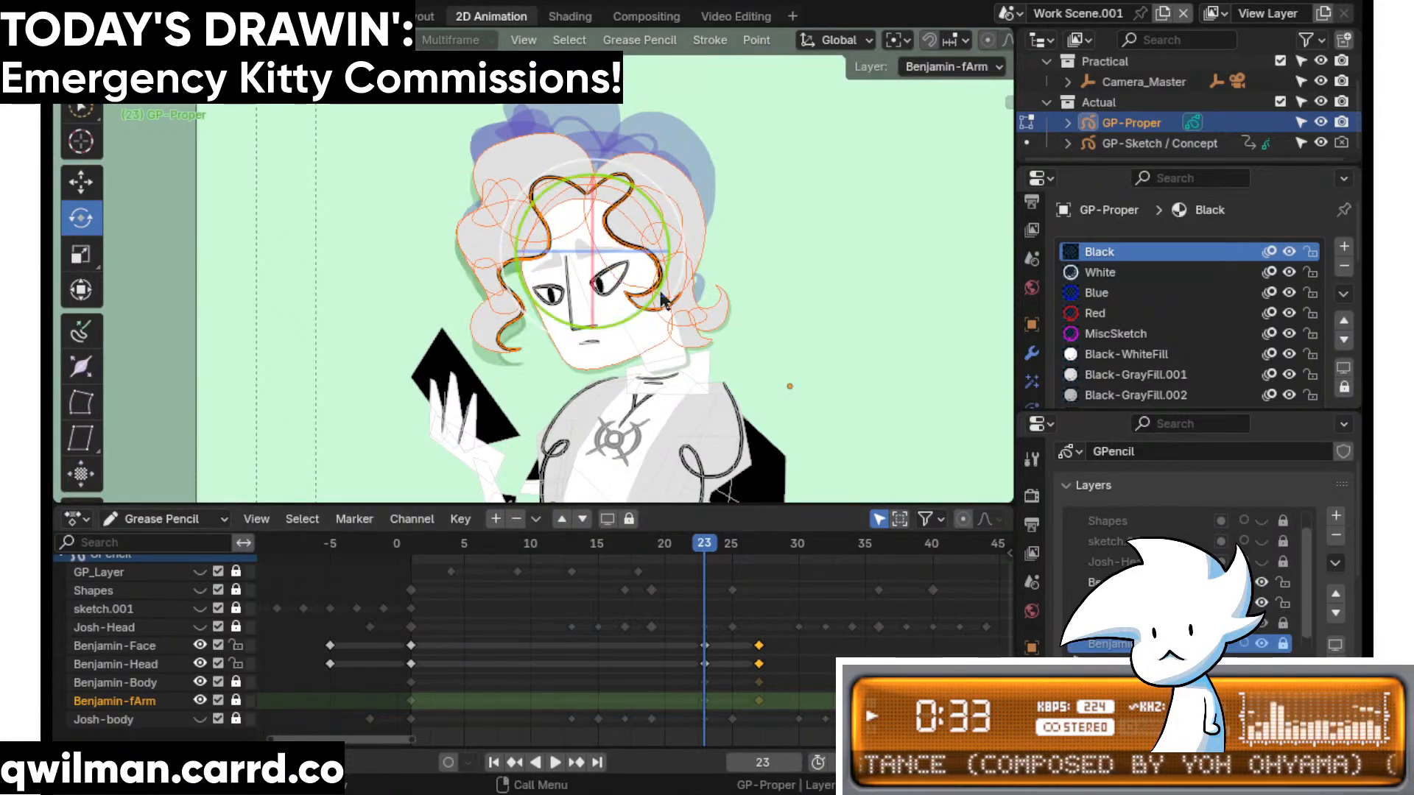
pyautogui.press('q')
pyautogui.click(667, 345)
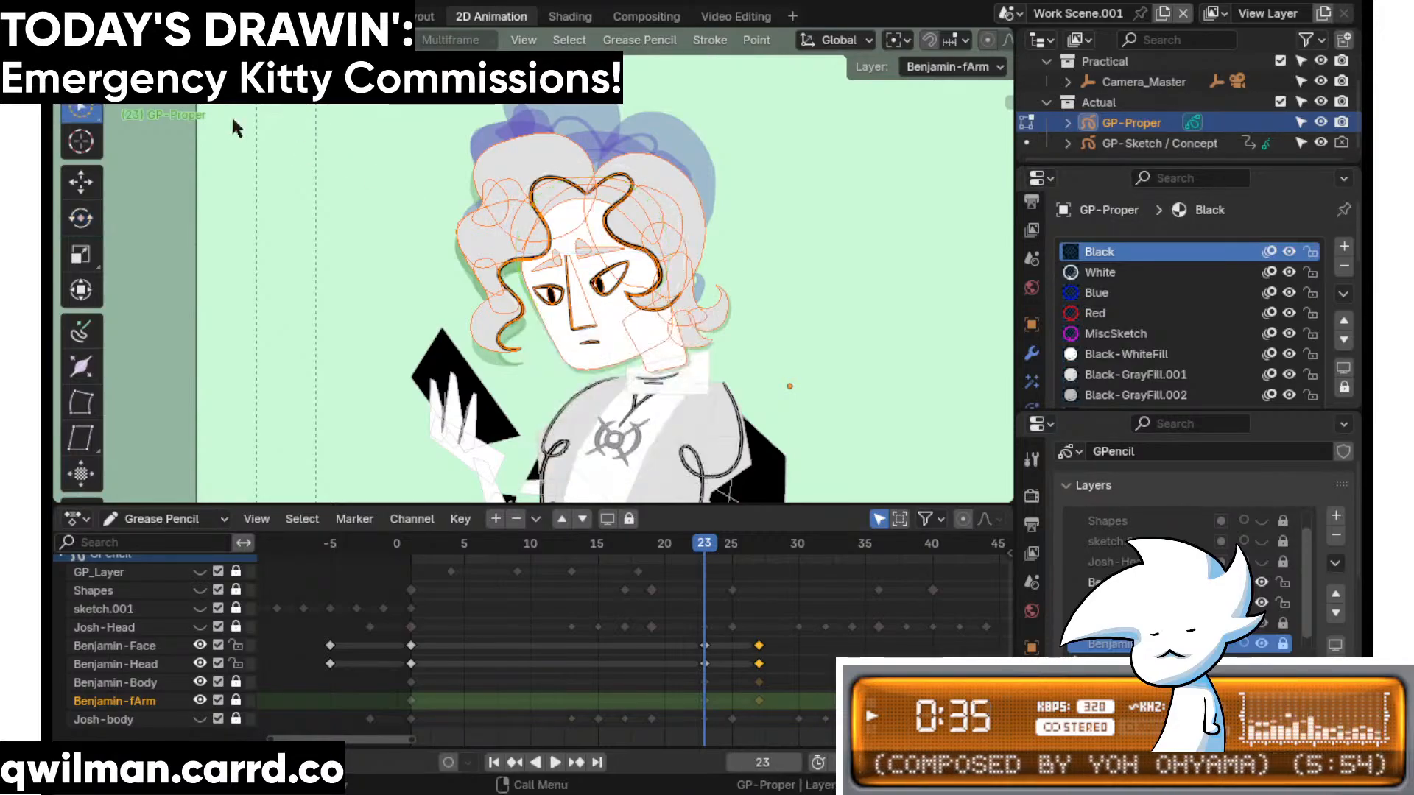
pyautogui.press('q')
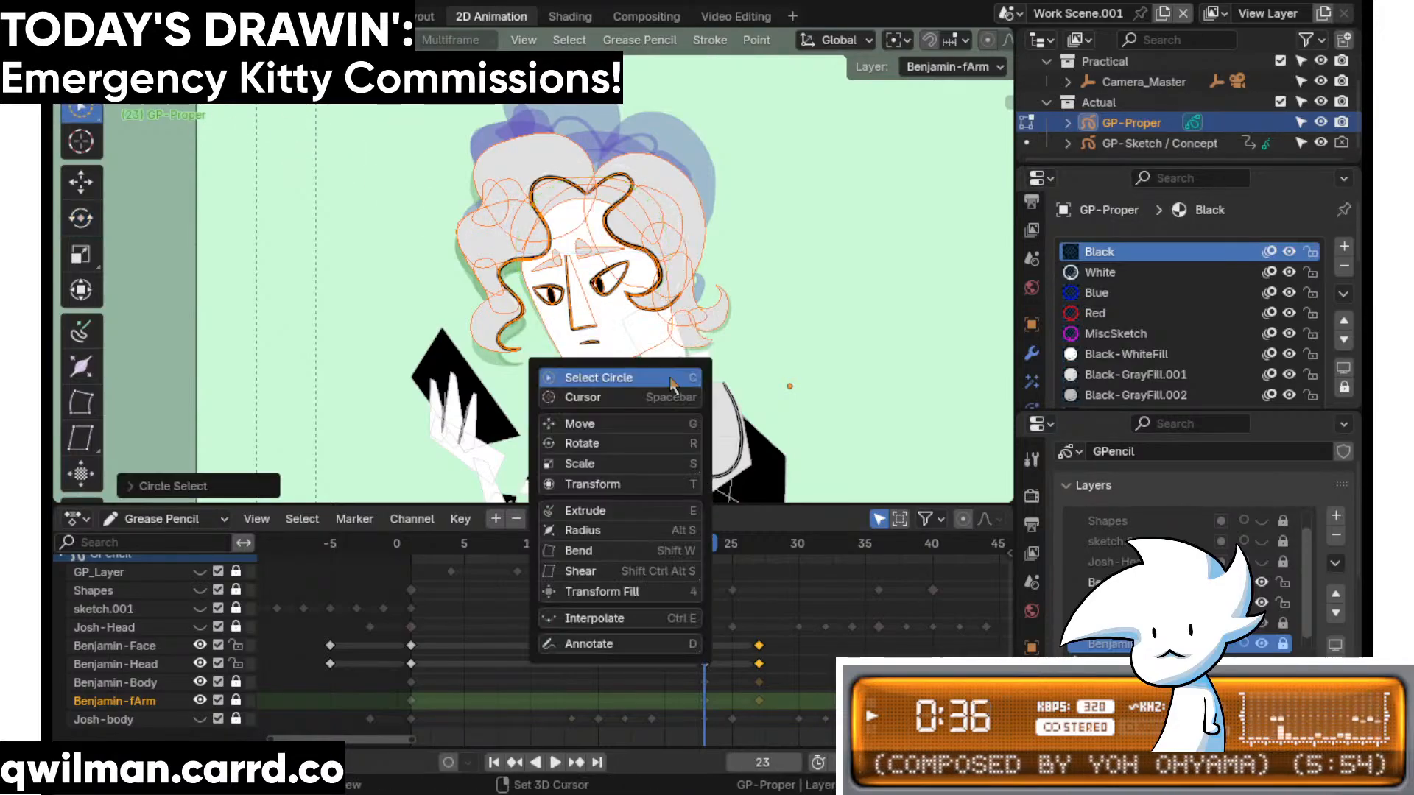
pyautogui.click(601, 442)
pyautogui.press('q')
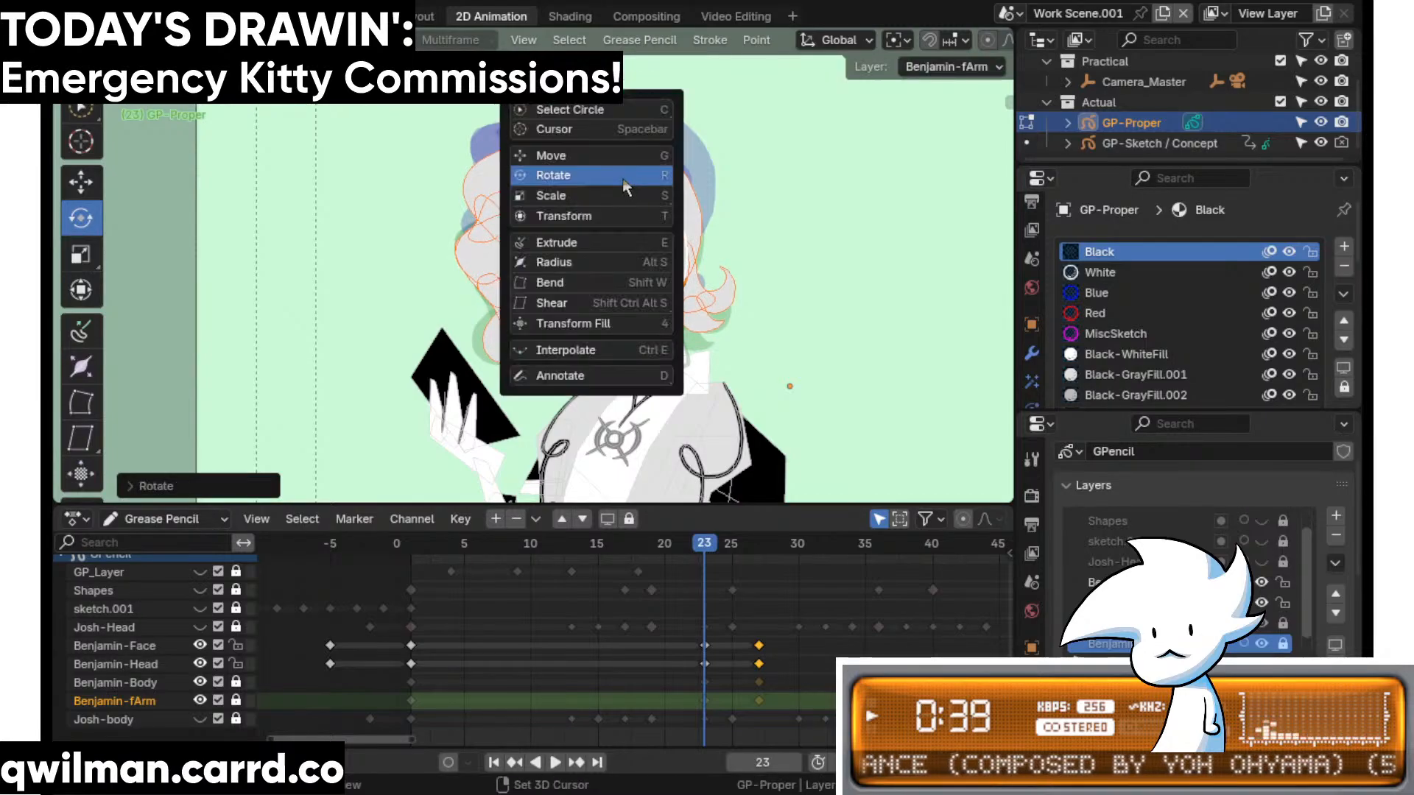
pyautogui.click(605, 156)
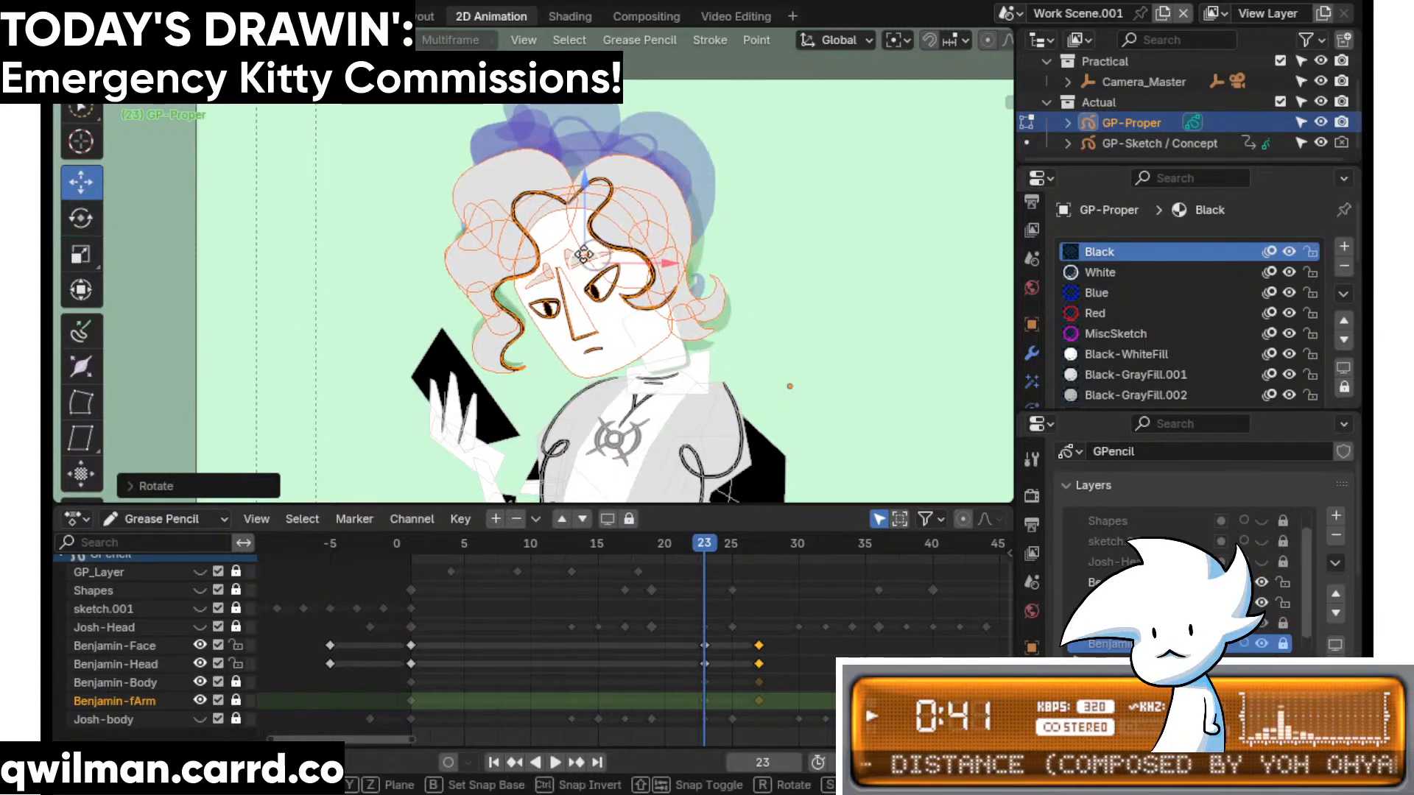
# - Scrub and play back the animation around frames 20 to 39 to review the tilted head's timing
pyautogui.scroll(-4, 615, 291)
pyautogui.moveTo(709, 546); pyautogui.dragTo(690, 547)
pyautogui.press('space')
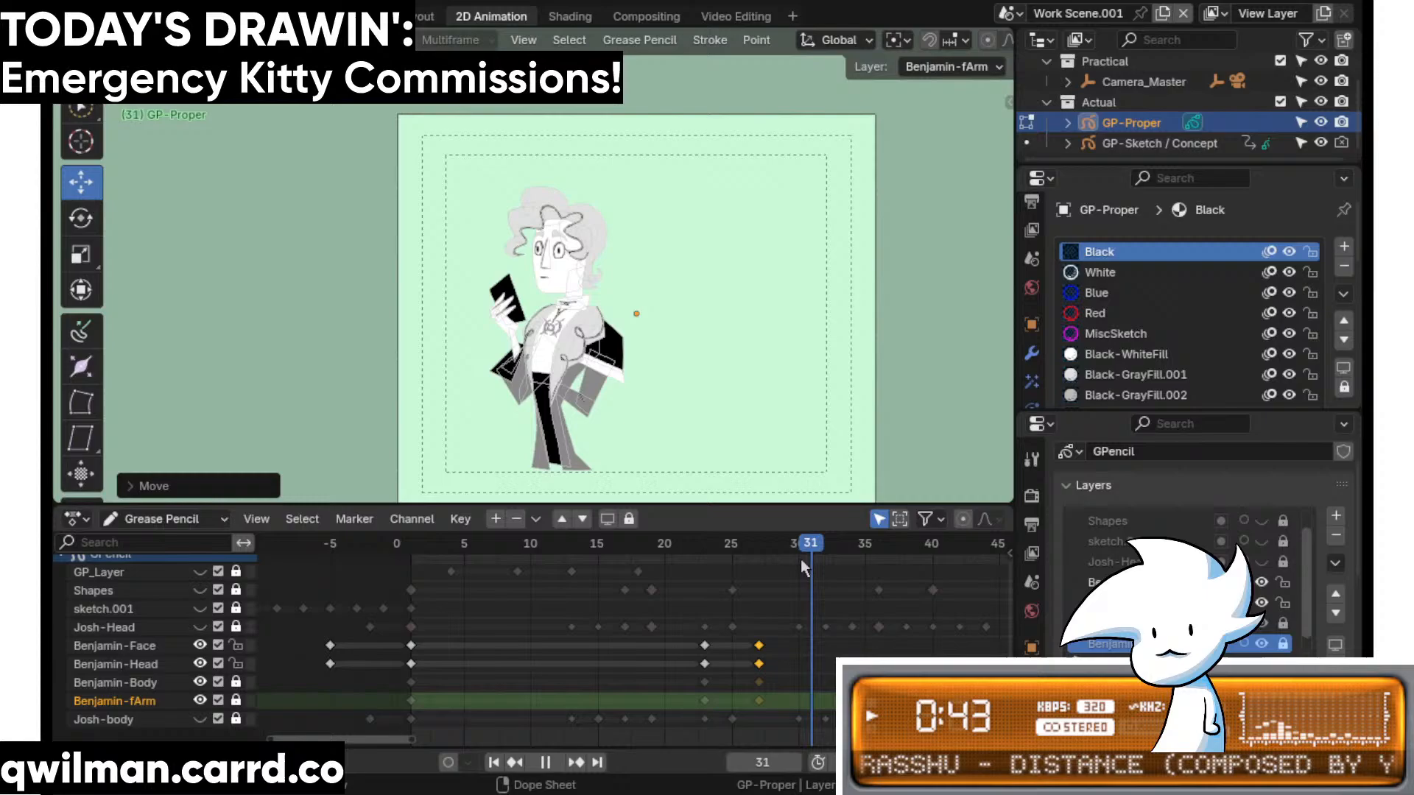
pyautogui.moveTo(801, 559); pyautogui.dragTo(611, 549)
pyautogui.press('space')
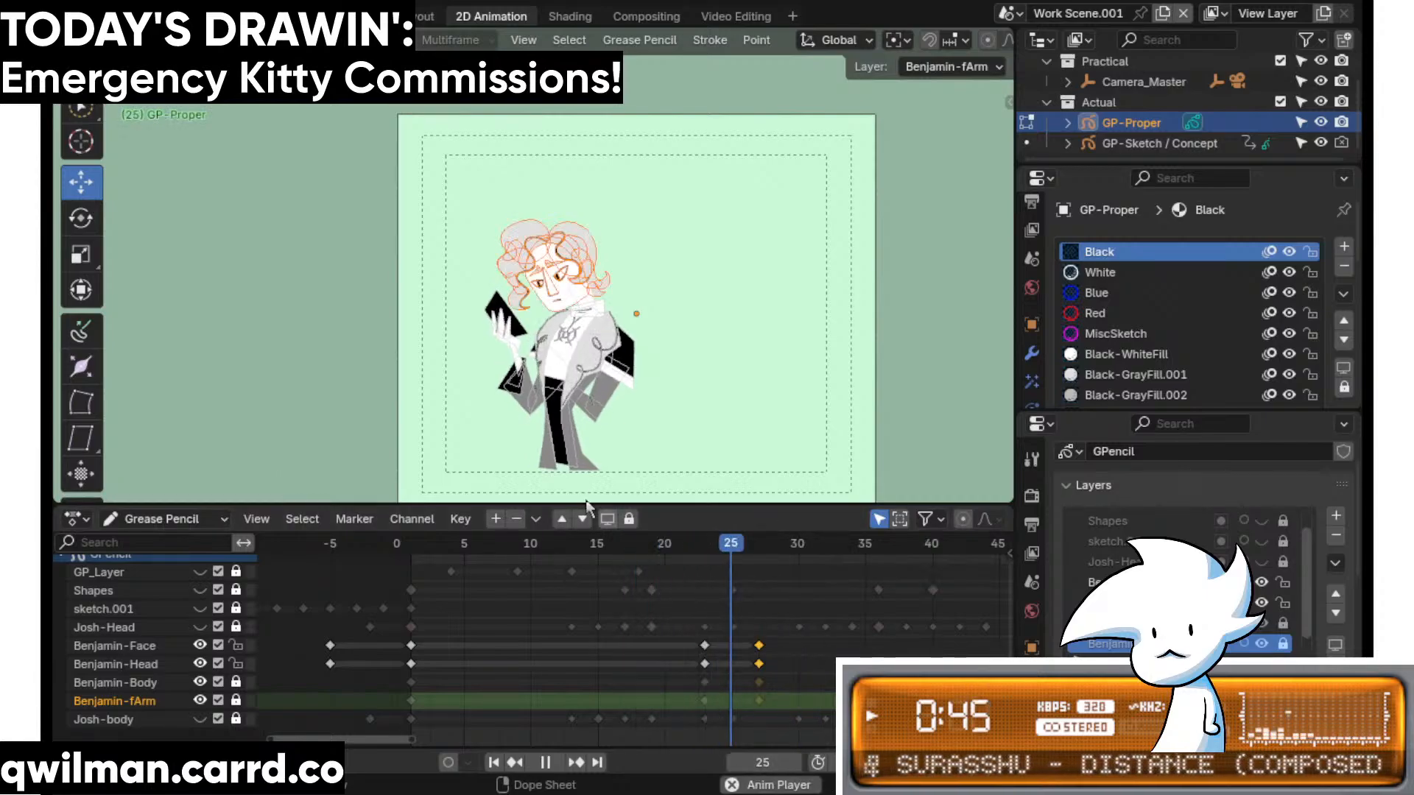
pyautogui.click(664, 534)
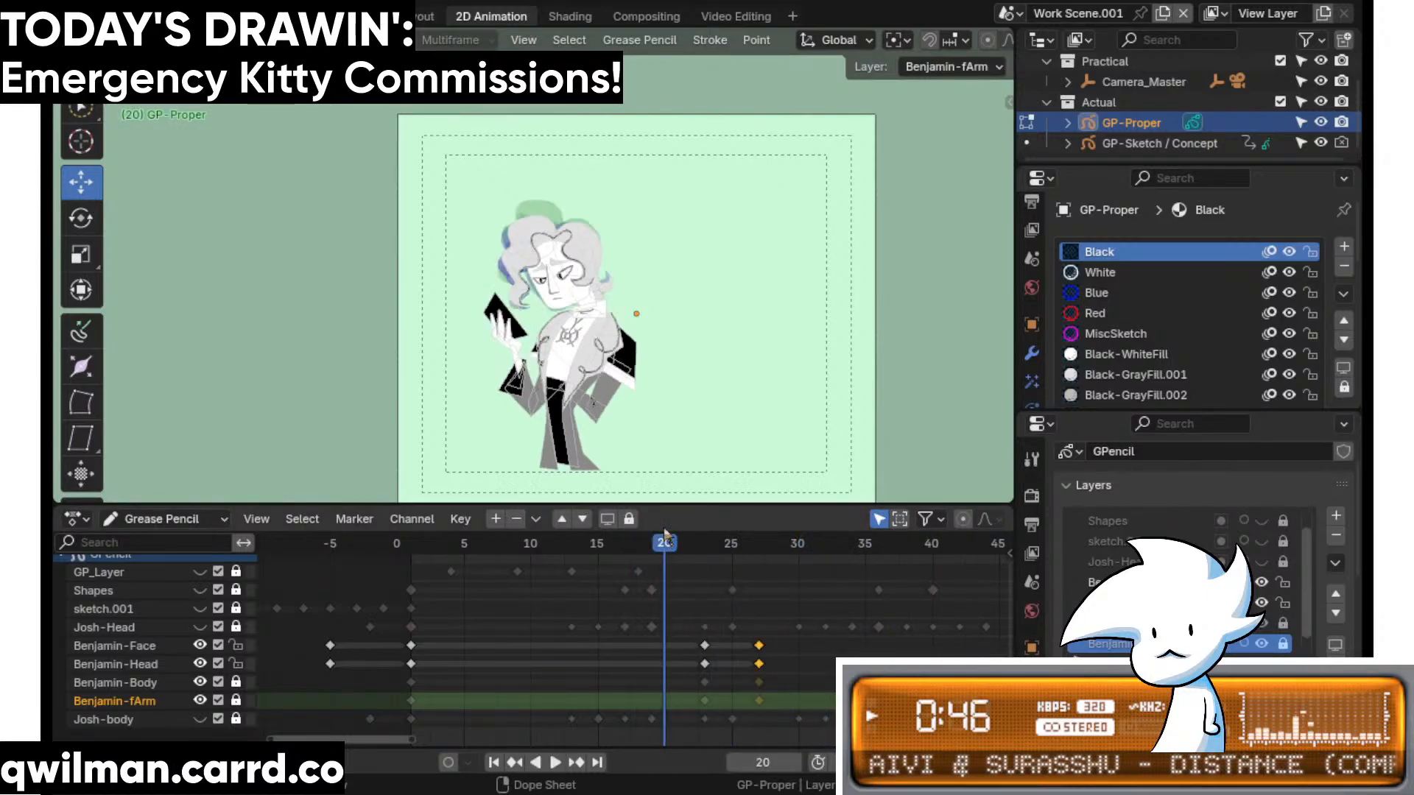
pyautogui.press('space')
pyautogui.press('space')
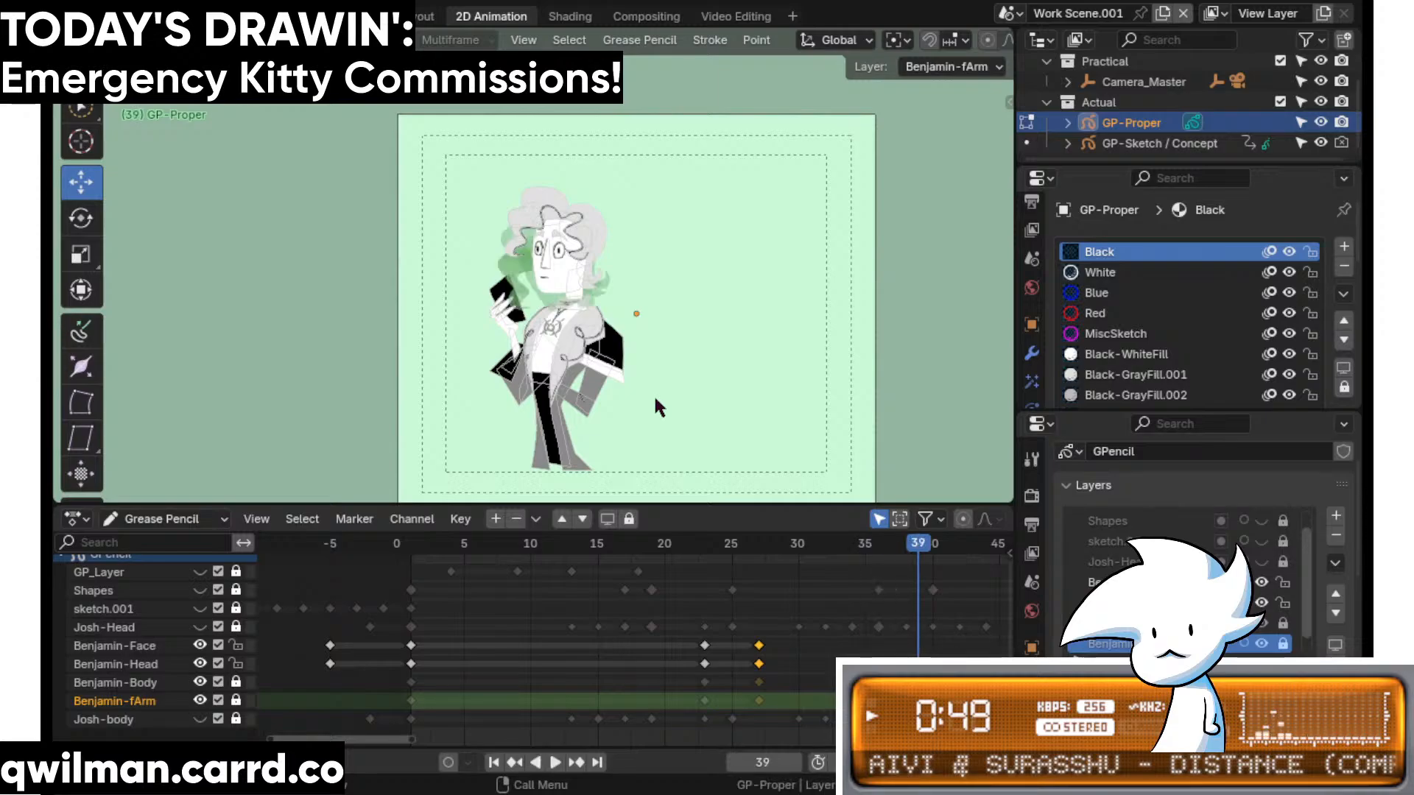
pyautogui.moveTo(673, 540); pyautogui.dragTo(692, 566)
pyautogui.press('space')
pyautogui.press('space')
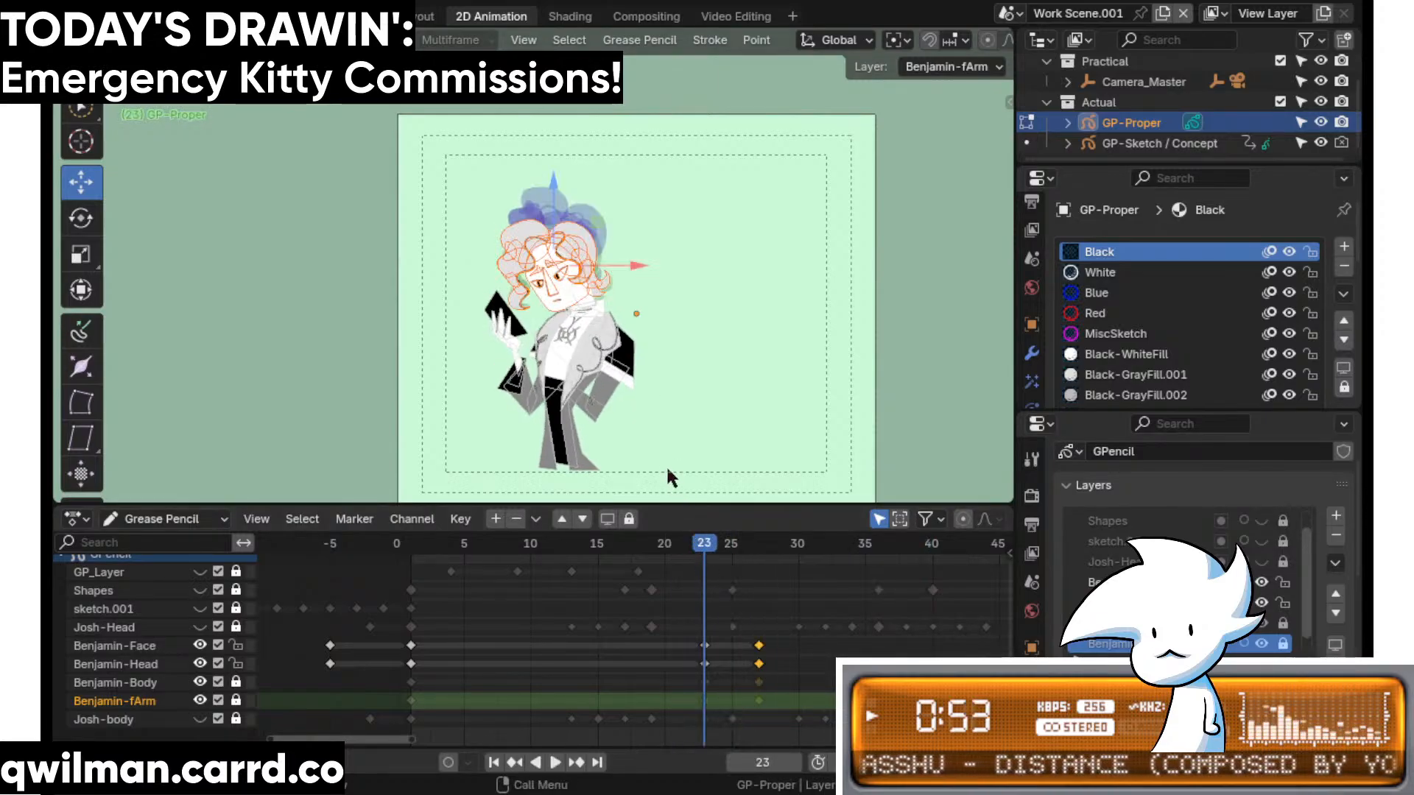
# - Lock the face, head and arm layers, hide Benjamin-fArm, and make the unlocked Benjamin-Body the active layer
pyautogui.moveTo(236, 645); pyautogui.dragTo(240, 663)
pyautogui.click(235, 700)
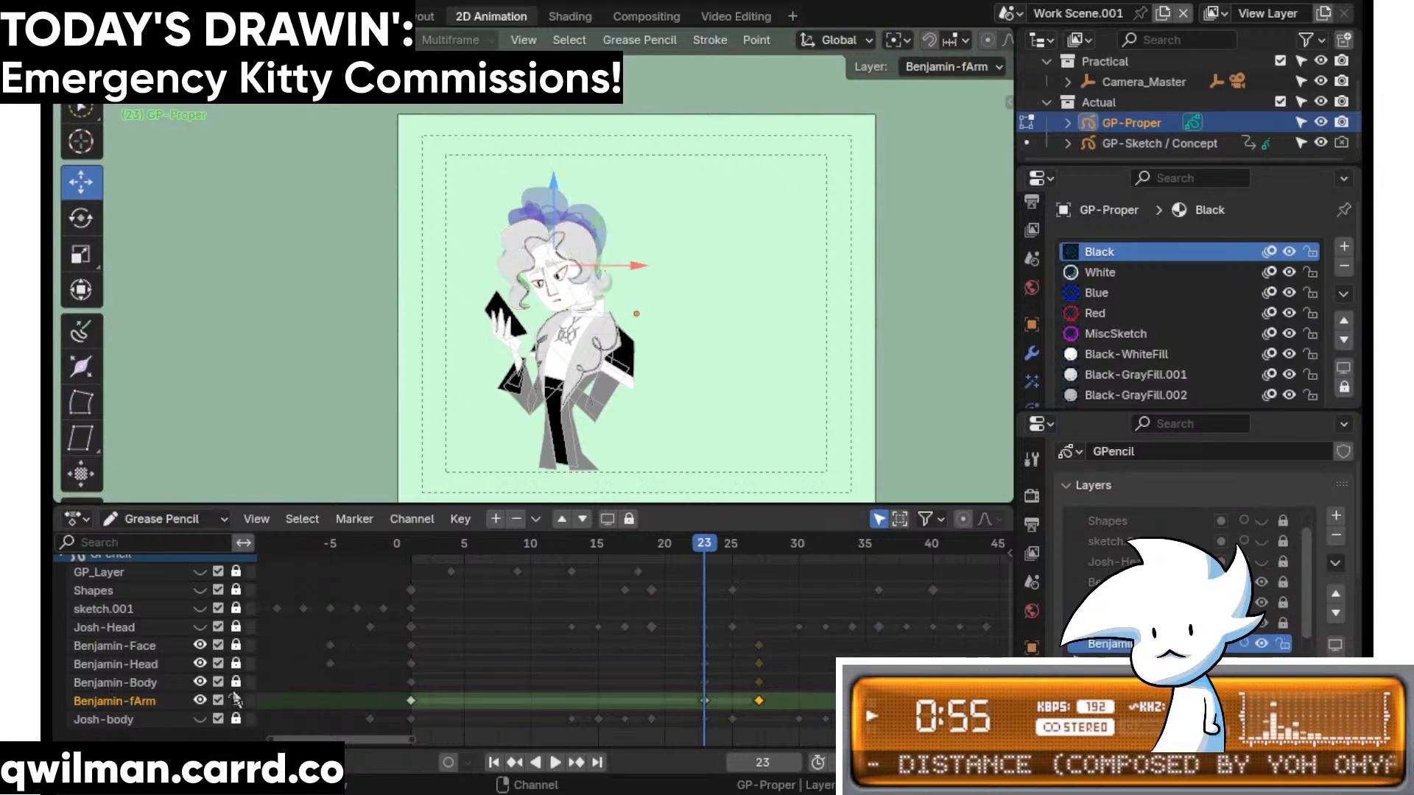
pyautogui.click(236, 701)
pyautogui.click(236, 681)
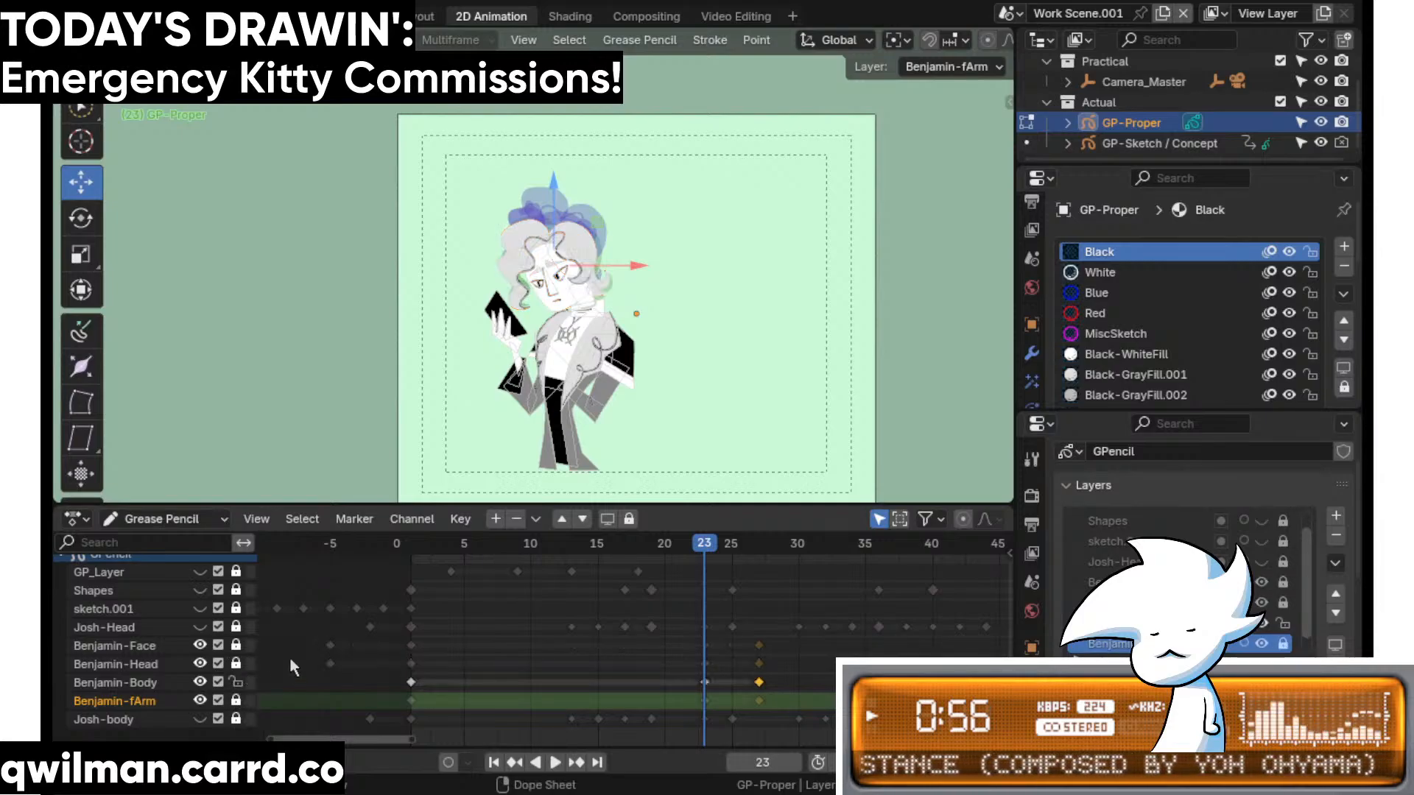
pyautogui.click(200, 701)
pyautogui.scroll(3, 618, 366)
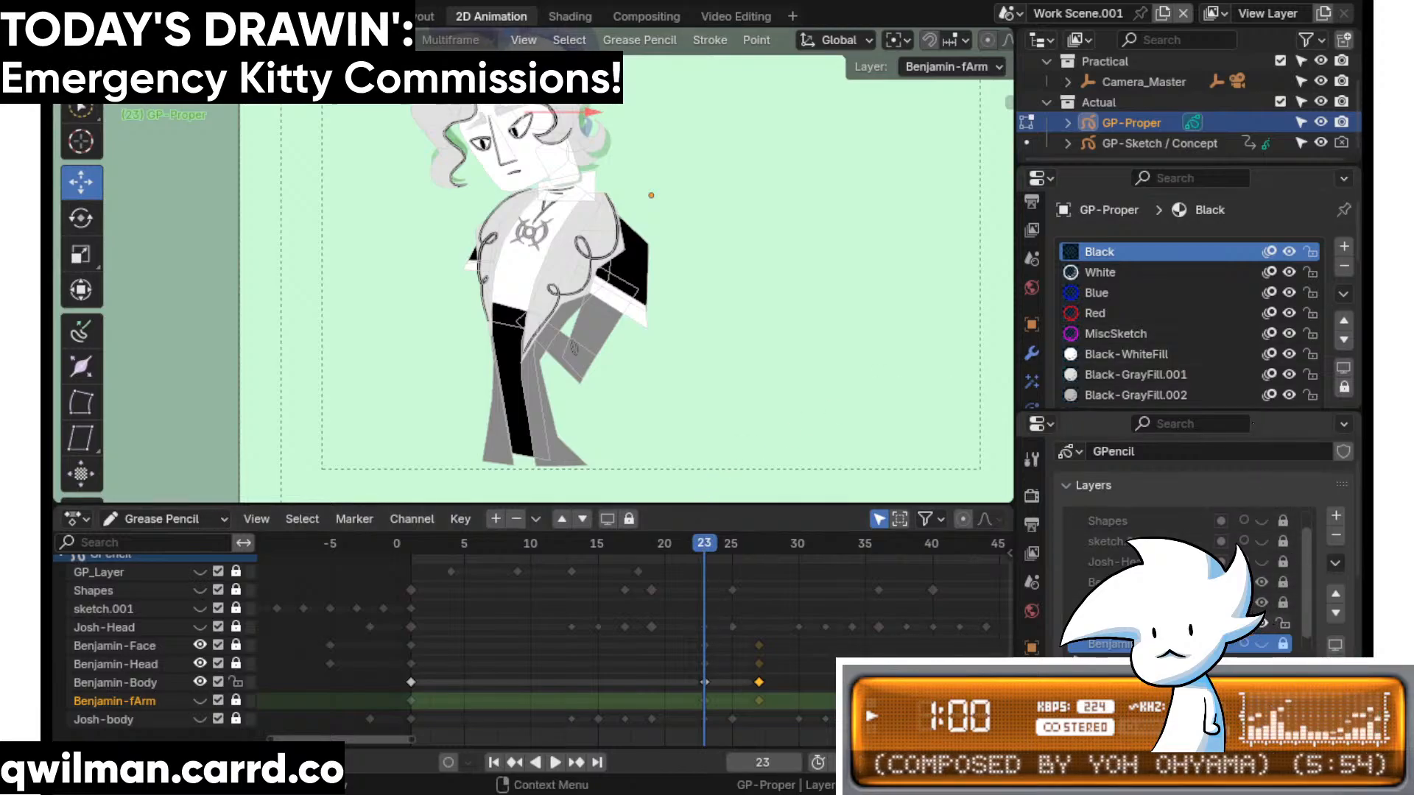
pyautogui.click(1250, 624)
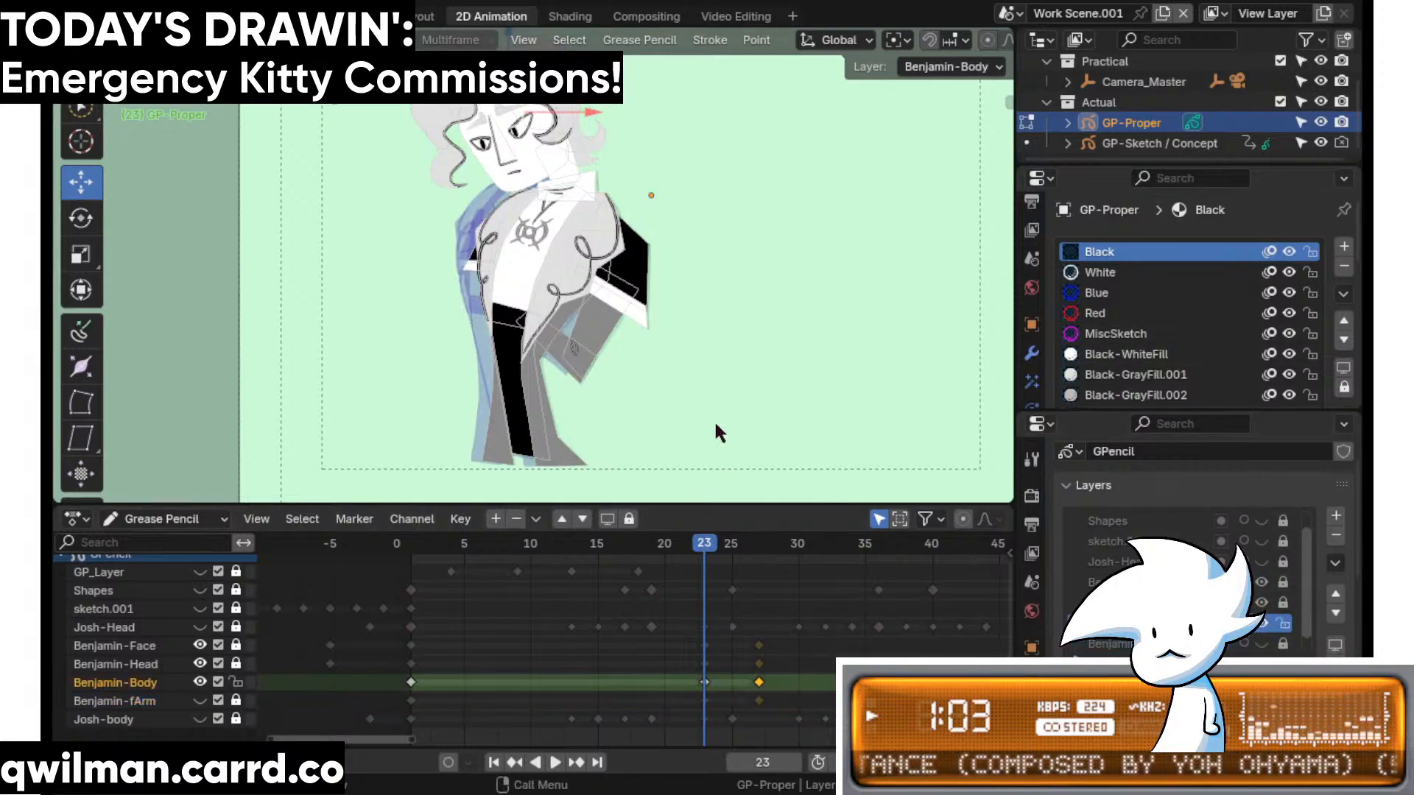
# - Identify and select the gray panel strokes below the hip on Benjamin-Body at frame 23, and switch to Sculpt Mode
pyautogui.press('q')
pyautogui.click(612, 351)
pyautogui.scroll(3, 619, 353)
pyautogui.moveTo(605, 324); pyautogui.dragTo(603, 334)
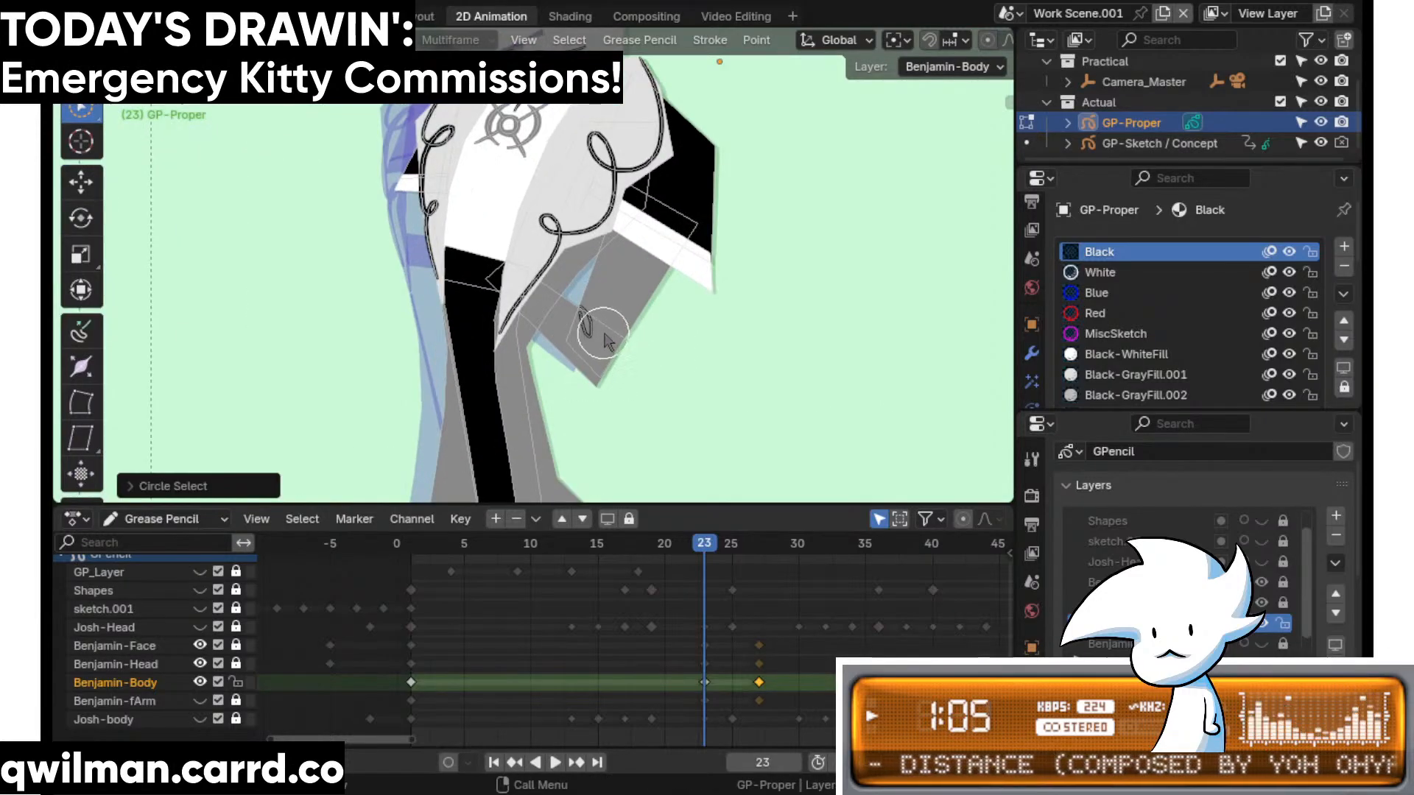
pyautogui.click(1265, 625)
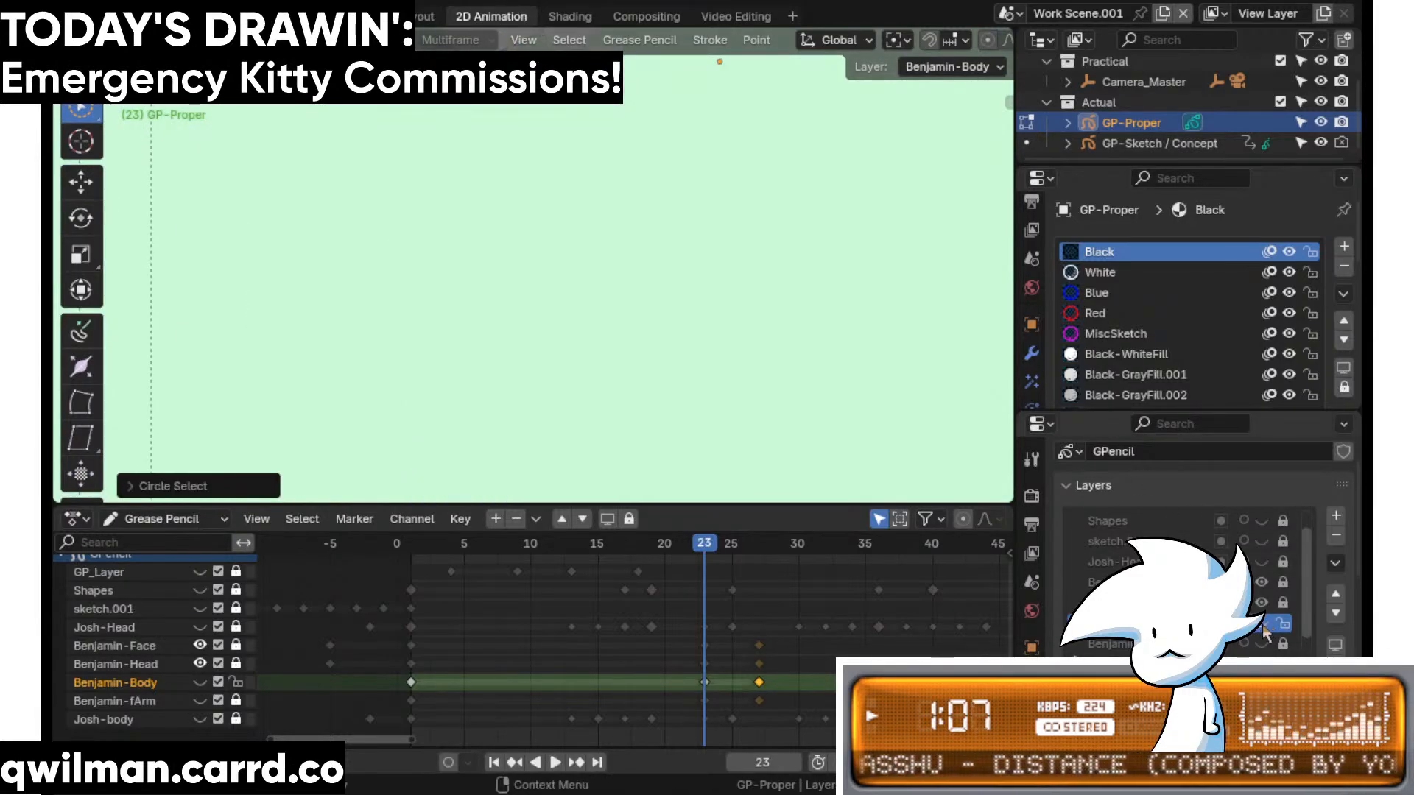
pyautogui.click(1265, 625)
pyautogui.press('q')
pyautogui.click(580, 350)
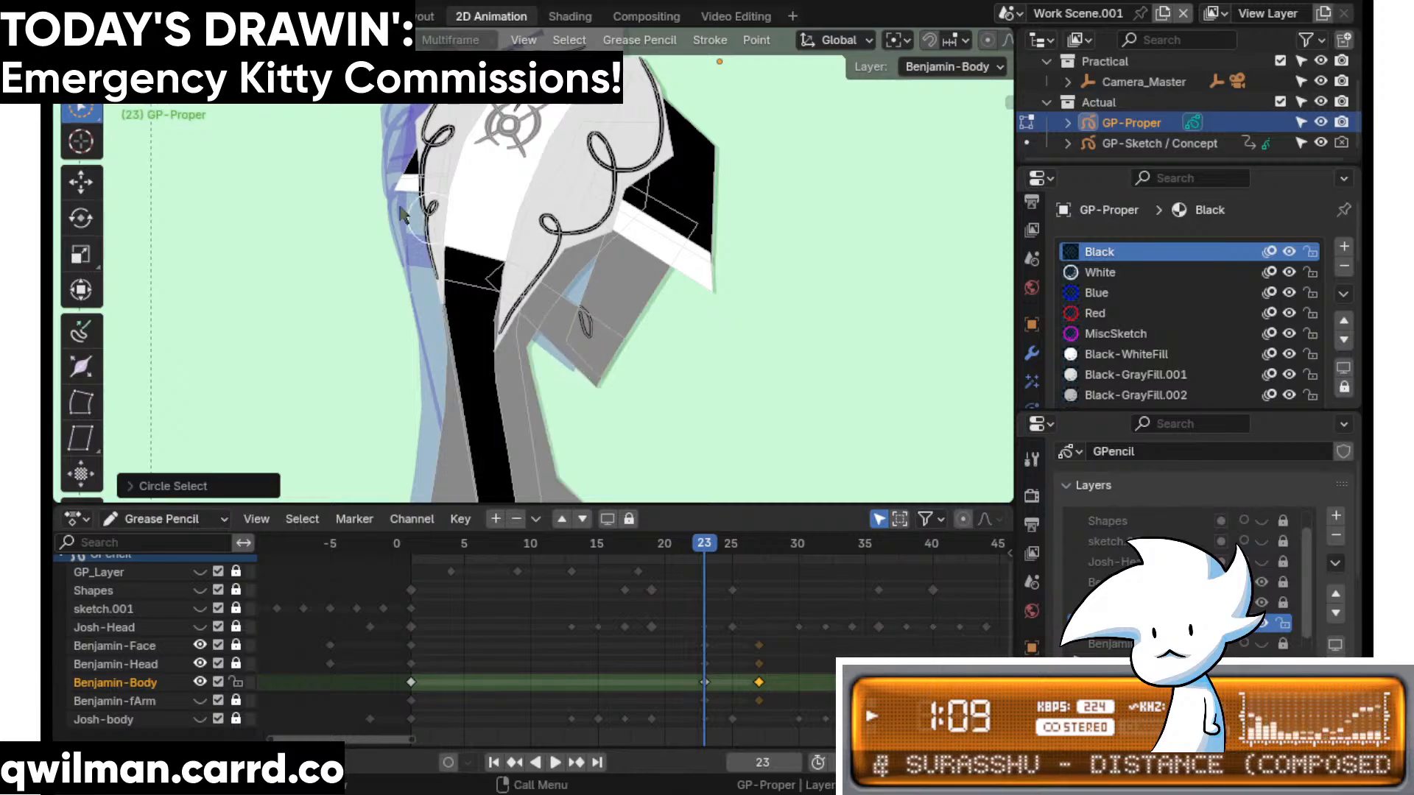
pyautogui.click(595, 329)
pyautogui.press('Tab')
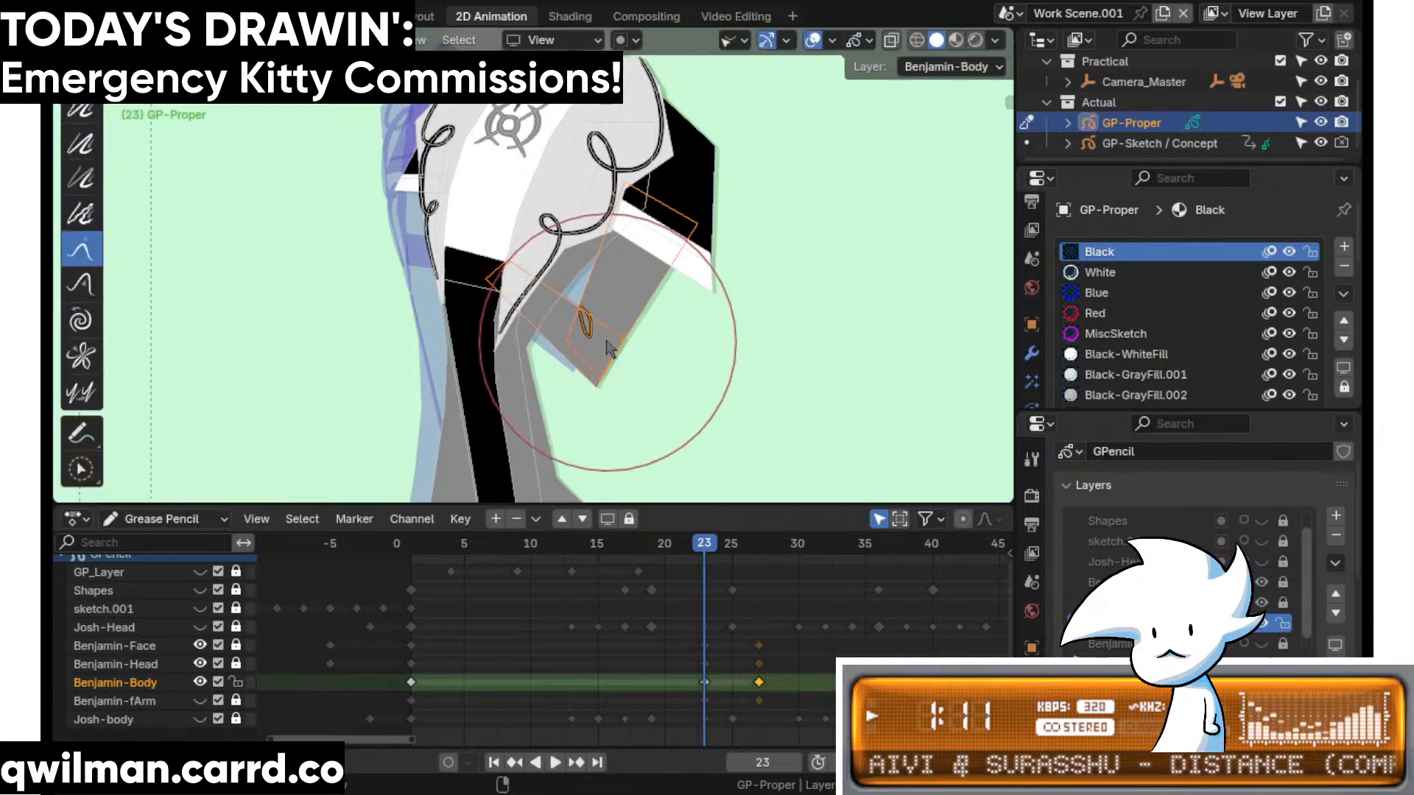
# - Use the Grab brush to pull the selected gray panel slightly up and outward from the hip
pyautogui.hotkey('shift', 'space')
pyautogui.click(568, 346)
pyautogui.scroll(-2, 573, 369)
pyautogui.moveTo(574, 374); pyautogui.dragTo(597, 365)
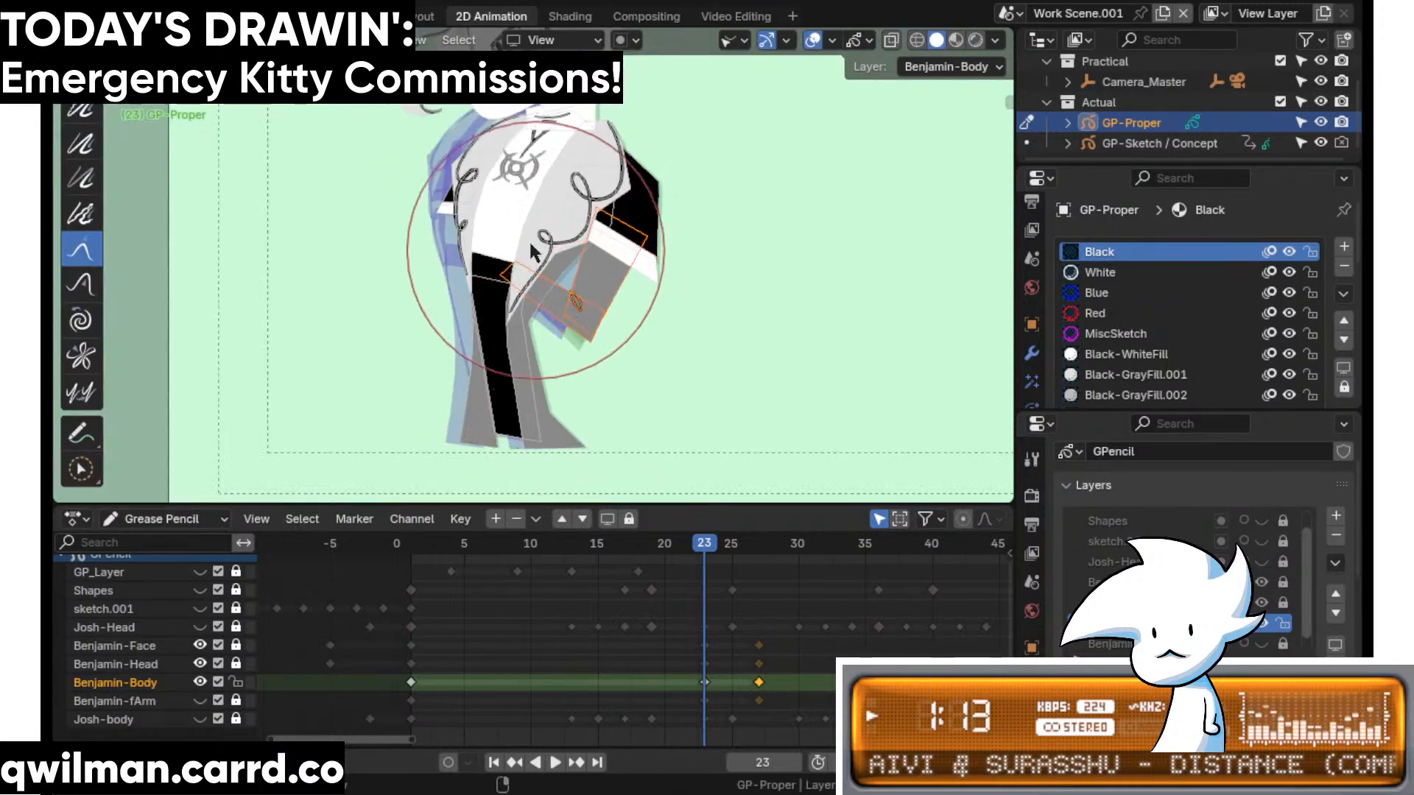
pyautogui.moveTo(523, 239); pyautogui.dragTo(518, 243)
pyautogui.moveTo(587, 347); pyautogui.dragTo(592, 341)
pyautogui.keyDown('shift'); pyautogui.moveTo(650, 308); pyautogui.dragTo(669, 299, button='middle'); pyautogui.keyUp('shift')
# - Select the near black sleeve and its white cuff, and nudge them upward with the Grab brush
pyautogui.scroll(1, 668, 298)
pyautogui.press('w')
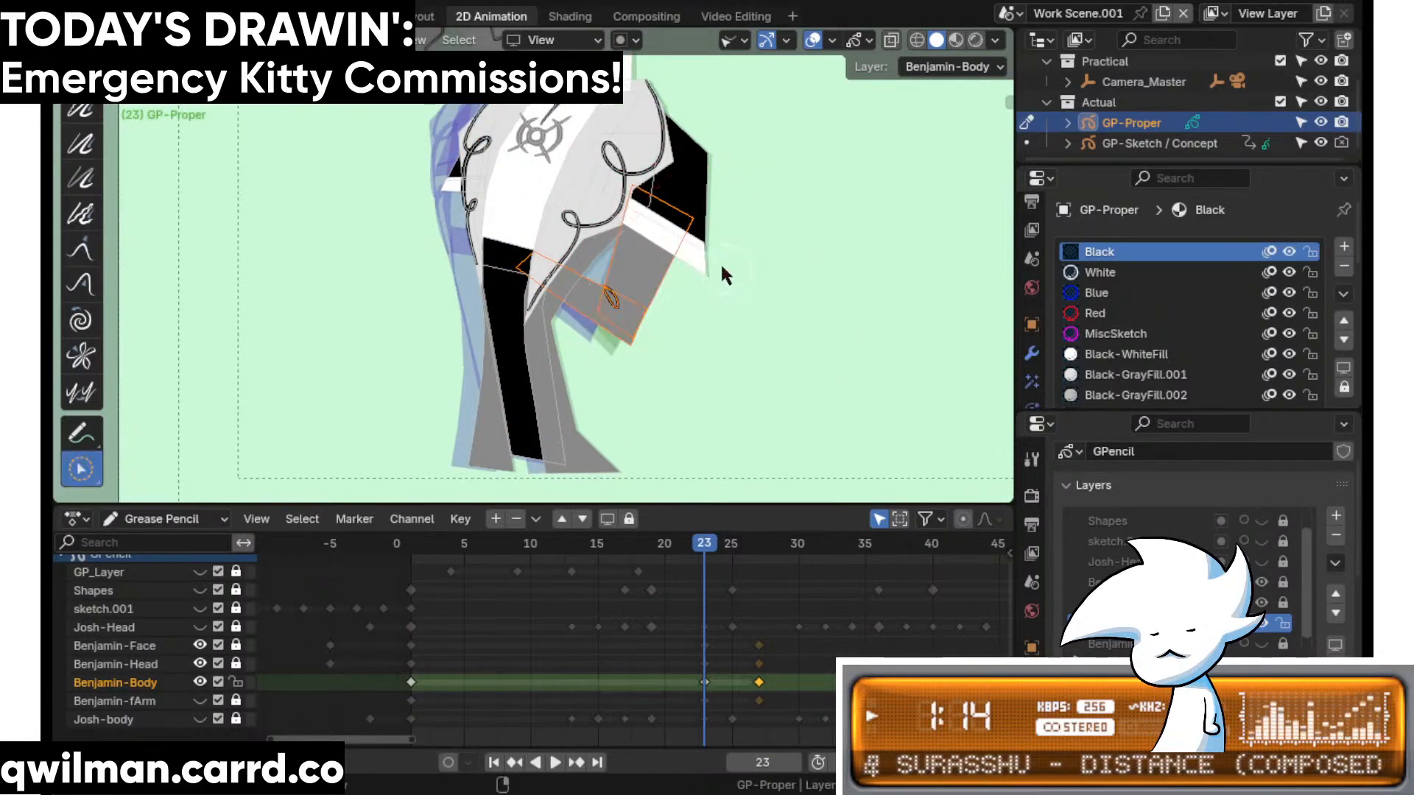
pyautogui.moveTo(720, 265); pyautogui.dragTo(717, 251)
pyautogui.hotkey('shift', 'space')
pyautogui.click(670, 124)
pyautogui.scroll(-1, 671, 133)
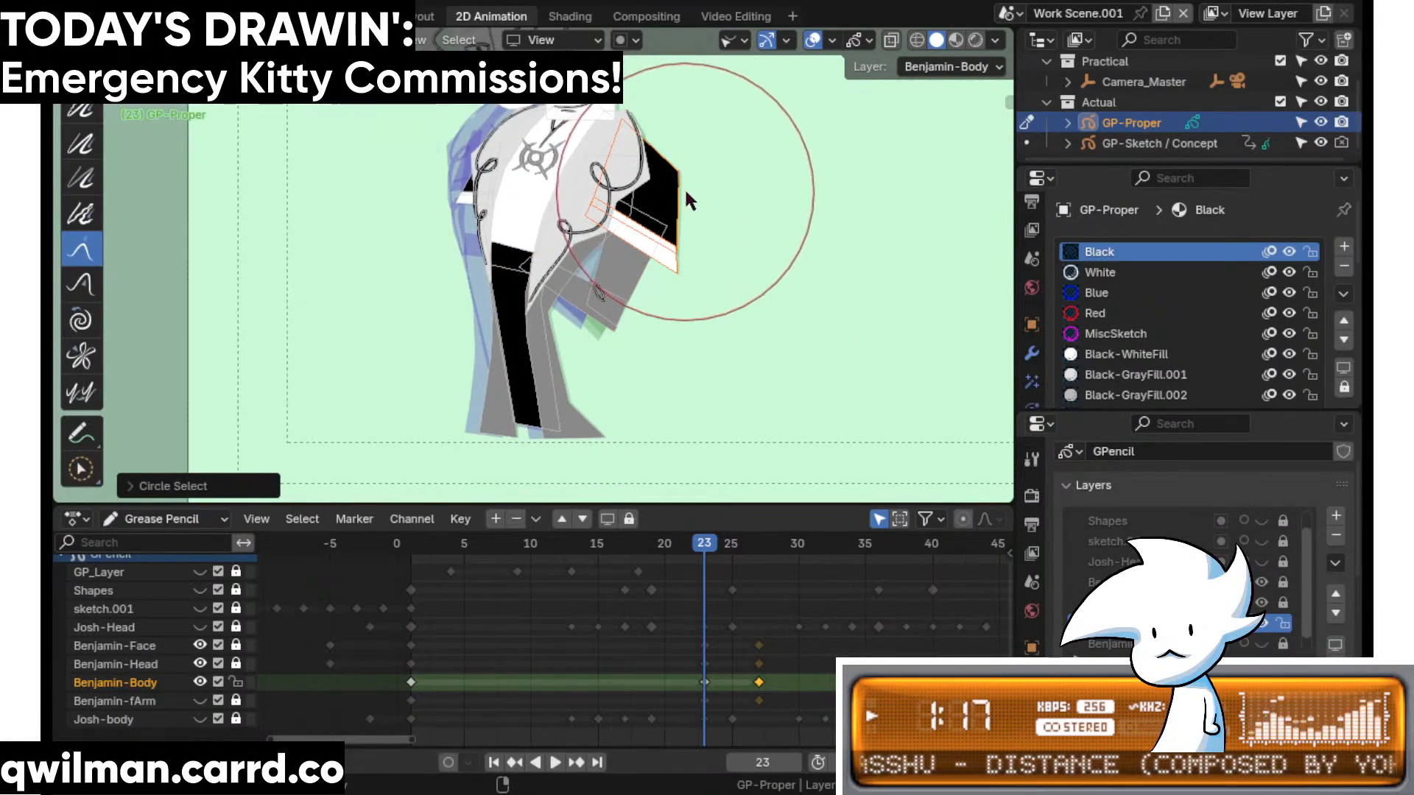
pyautogui.moveTo(685, 188); pyautogui.dragTo(686, 171)
pyautogui.moveTo(672, 291); pyautogui.dragTo(678, 284)
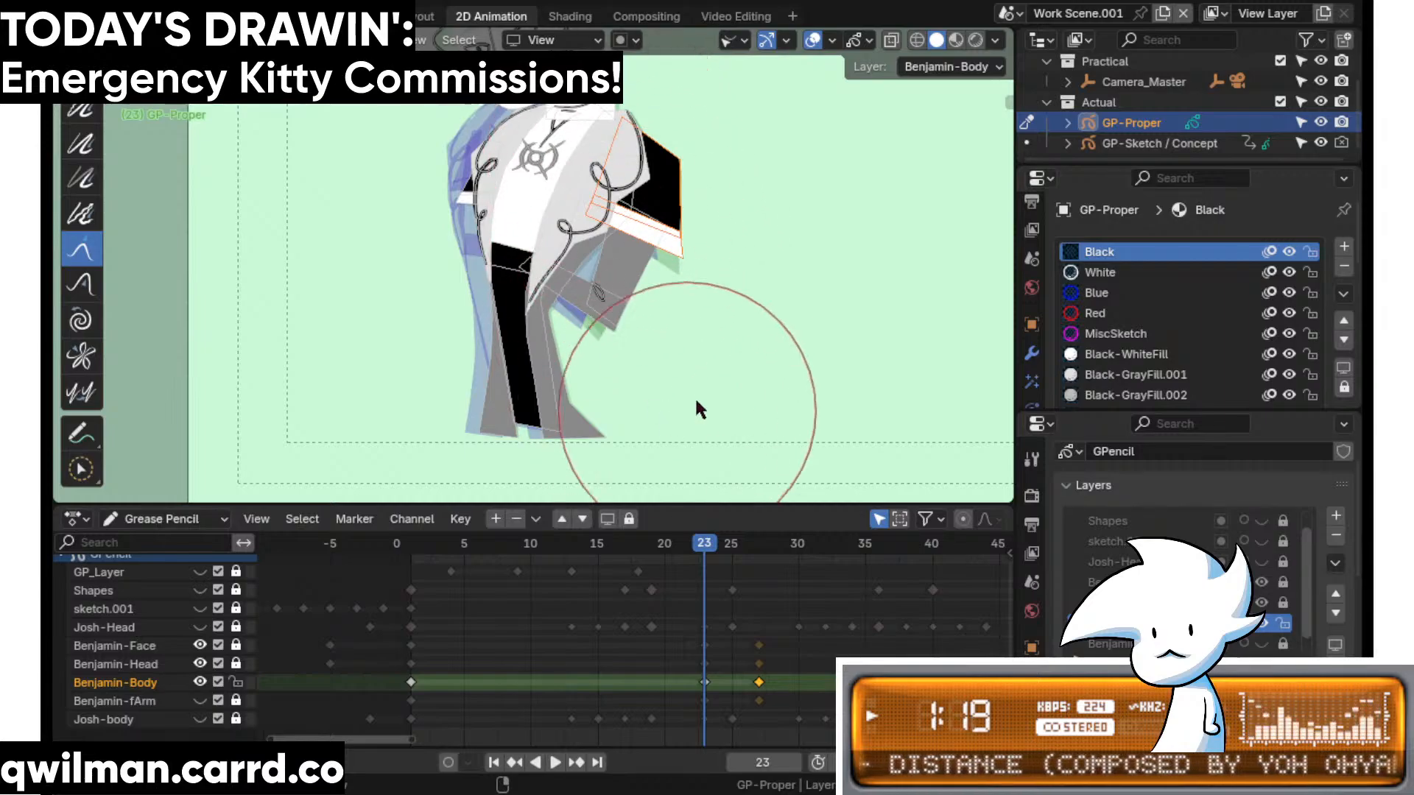
# - Scrub and play back the frames around 23 to 28 to review the adjusted sleeve and panel
pyautogui.scroll(-2, 699, 397)
pyautogui.keyDown('shift'); pyautogui.moveTo(726, 394); pyautogui.dragTo(727, 445, button='middle'); pyautogui.keyUp('shift')
pyautogui.moveTo(696, 550); pyautogui.dragTo(684, 550)
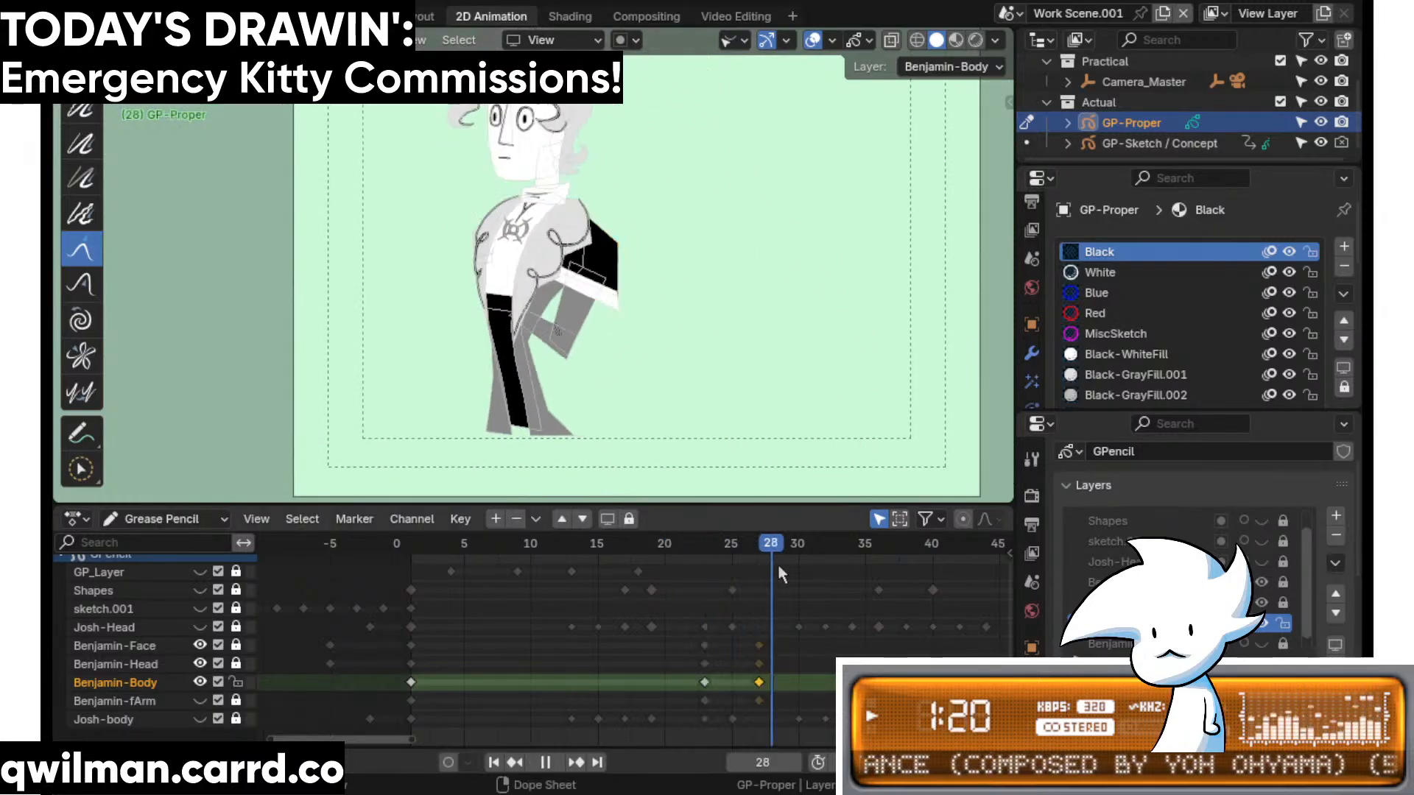
pyautogui.press('space')
# - Select the far black sleeve with its white cuff, and pull it upward with the Grab brush at frame 23
pyautogui.scroll(5, 379, 346)
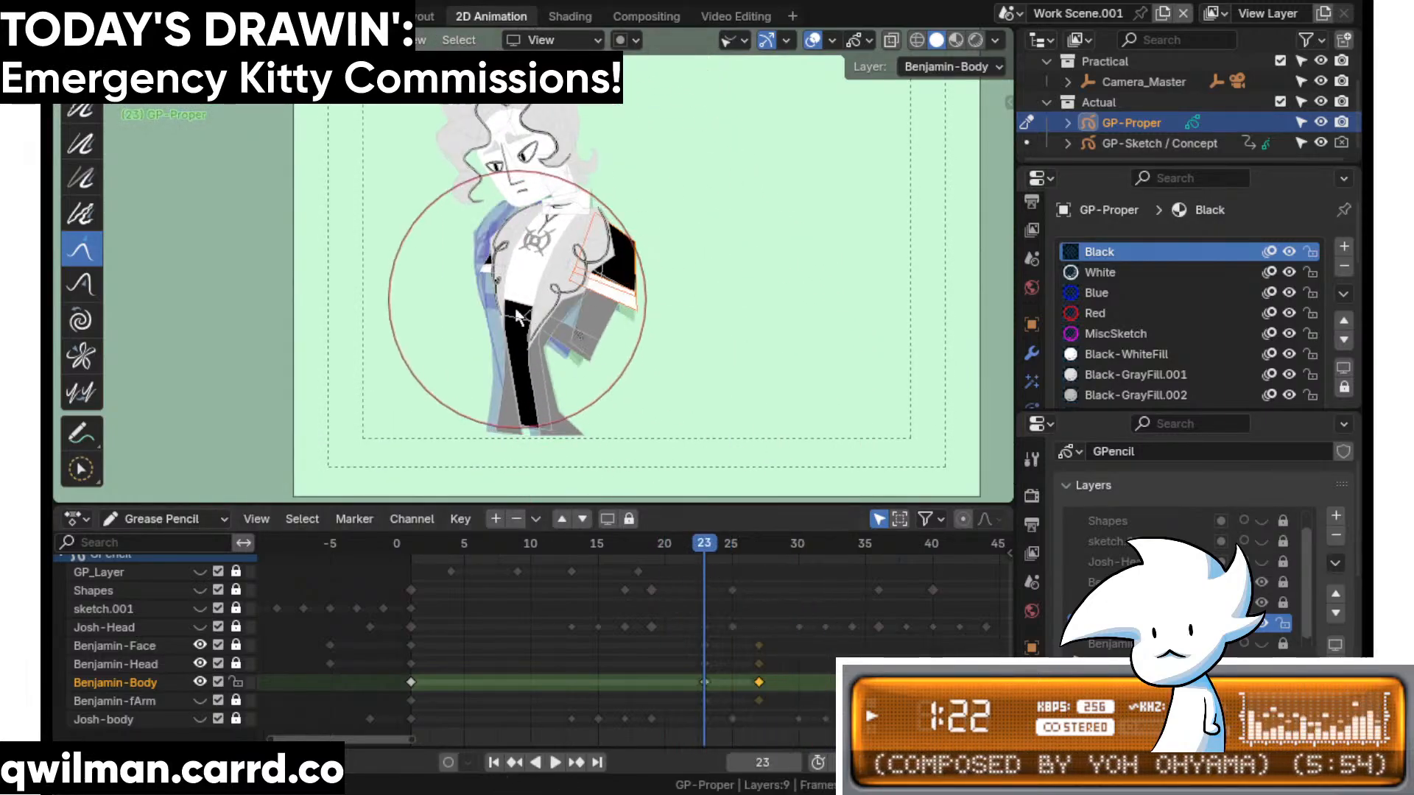
pyautogui.press('w')
pyautogui.click(494, 404)
pyautogui.hotkey('shift', 'space')
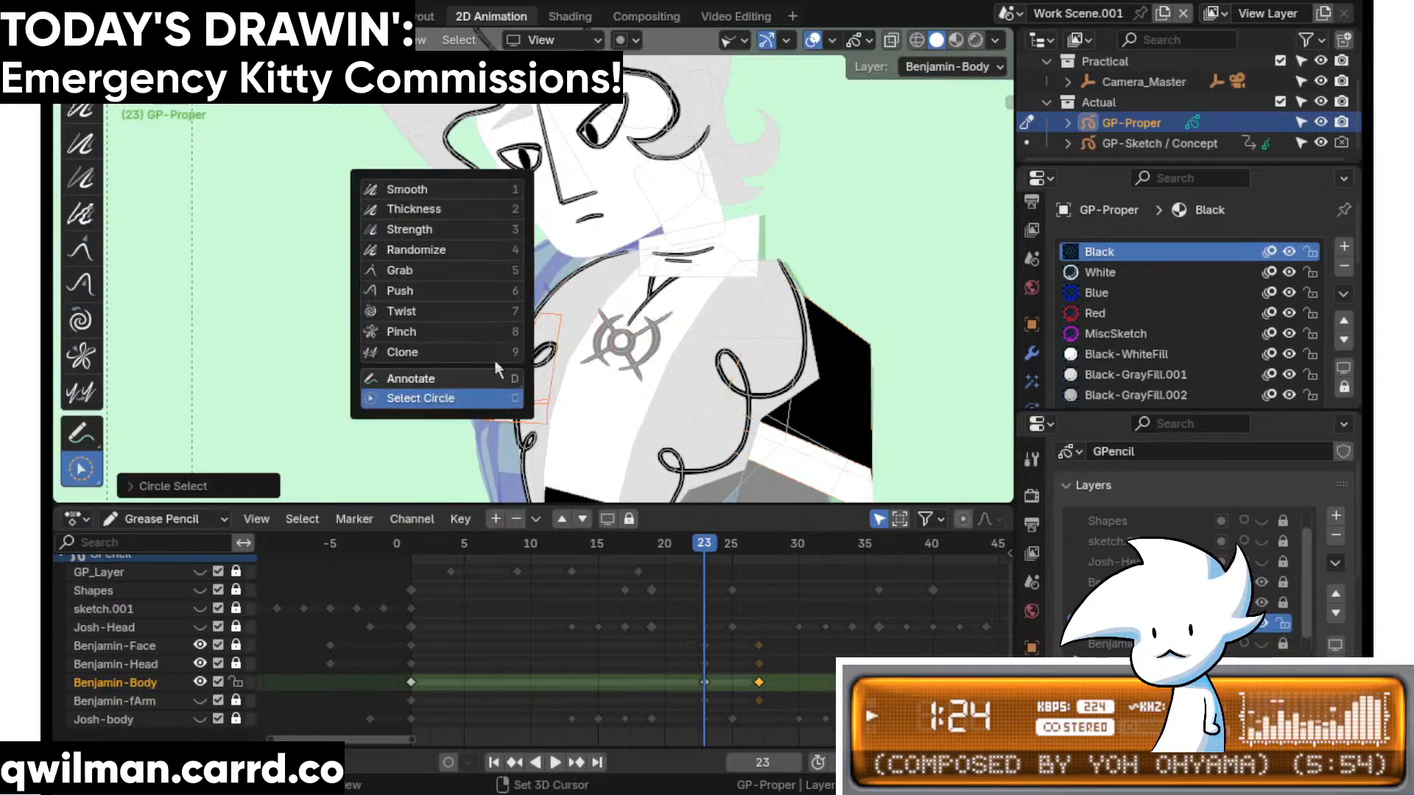
pyautogui.click(442, 270)
pyautogui.moveTo(477, 437)
pyautogui.mouseDown()
pyautogui.moveTo(460, 425)
pyautogui.moveTo(505, 368)
pyautogui.mouseUp()
# - Select the black and gray trouser strokes, and shift the feet slightly inward with the Grab brush
pyautogui.keyDown('shift'); pyautogui.moveTo(673, 392); pyautogui.dragTo(638, 293, button='middle'); pyautogui.keyUp('shift')
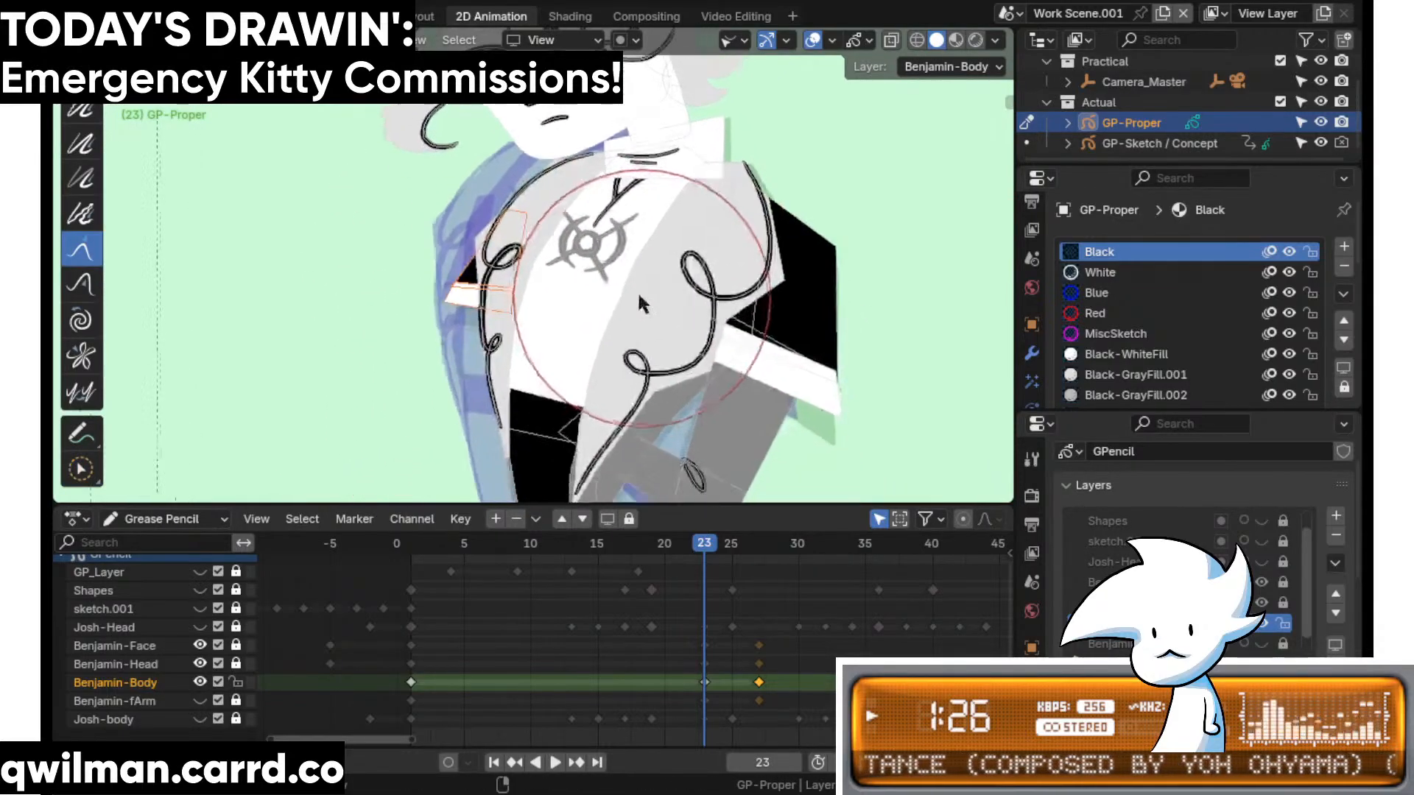
pyautogui.keyDown('shift'); pyautogui.moveTo(666, 355); pyautogui.dragTo(669, 293, button='middle'); pyautogui.keyUp('shift')
pyautogui.keyDown('shift'); pyautogui.moveTo(694, 502); pyautogui.dragTo(691, 348, button='middle'); pyautogui.keyUp('shift')
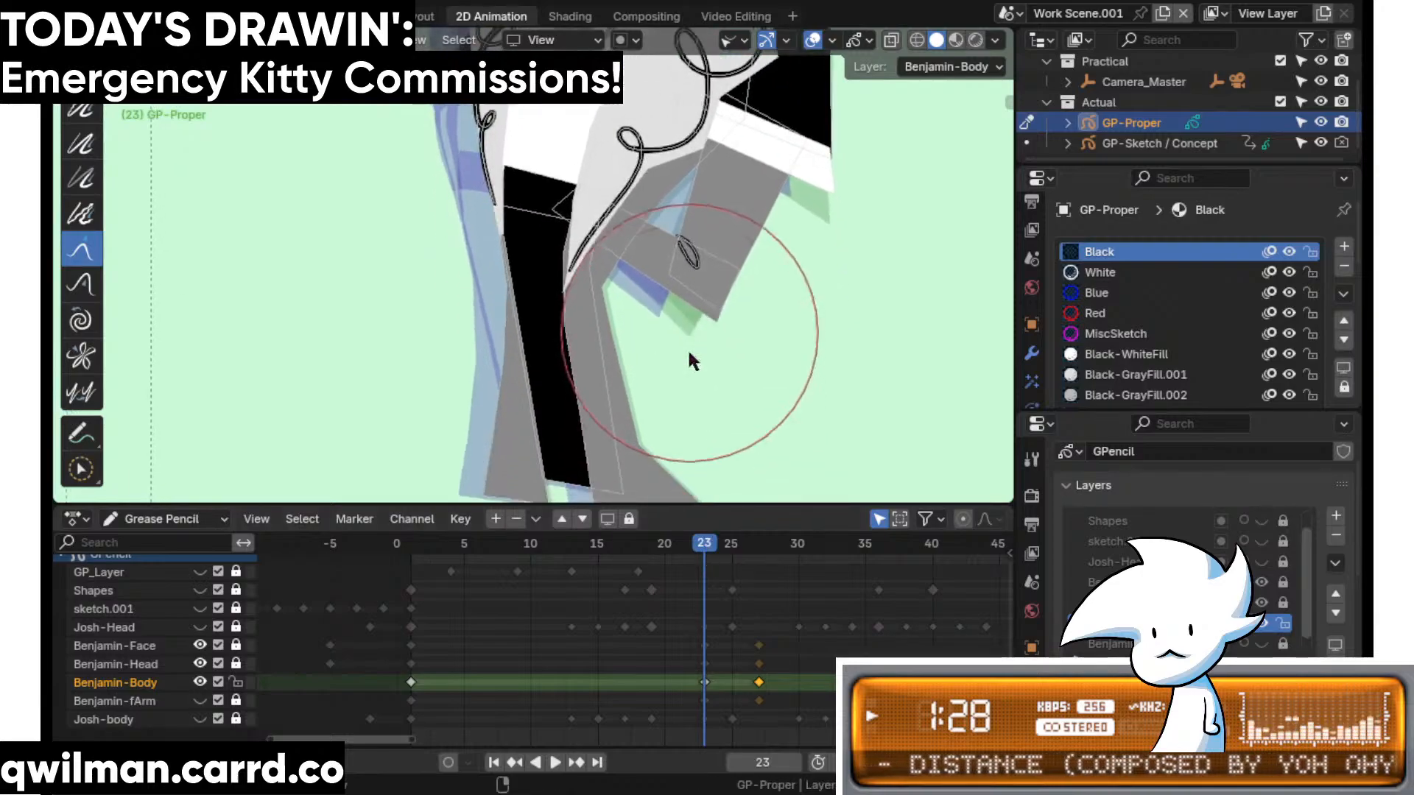
pyautogui.moveTo(697, 549); pyautogui.dragTo(703, 551)
pyautogui.press('q')
pyautogui.moveTo(678, 465)
pyautogui.keyDown('shift'); pyautogui.mouseDown(button='middle')
pyautogui.moveTo(670, 370)
pyautogui.moveTo(631, 391)
pyautogui.mouseUp(button='middle'); pyautogui.keyUp('shift')
pyautogui.click(648, 344)
pyautogui.moveTo(646, 443)
pyautogui.mouseDown()
pyautogui.moveTo(651, 429)
pyautogui.moveTo(587, 450)
pyautogui.mouseUp()
pyautogui.scroll(-1, 623, 393)
pyautogui.hotkey('shift', 'space')
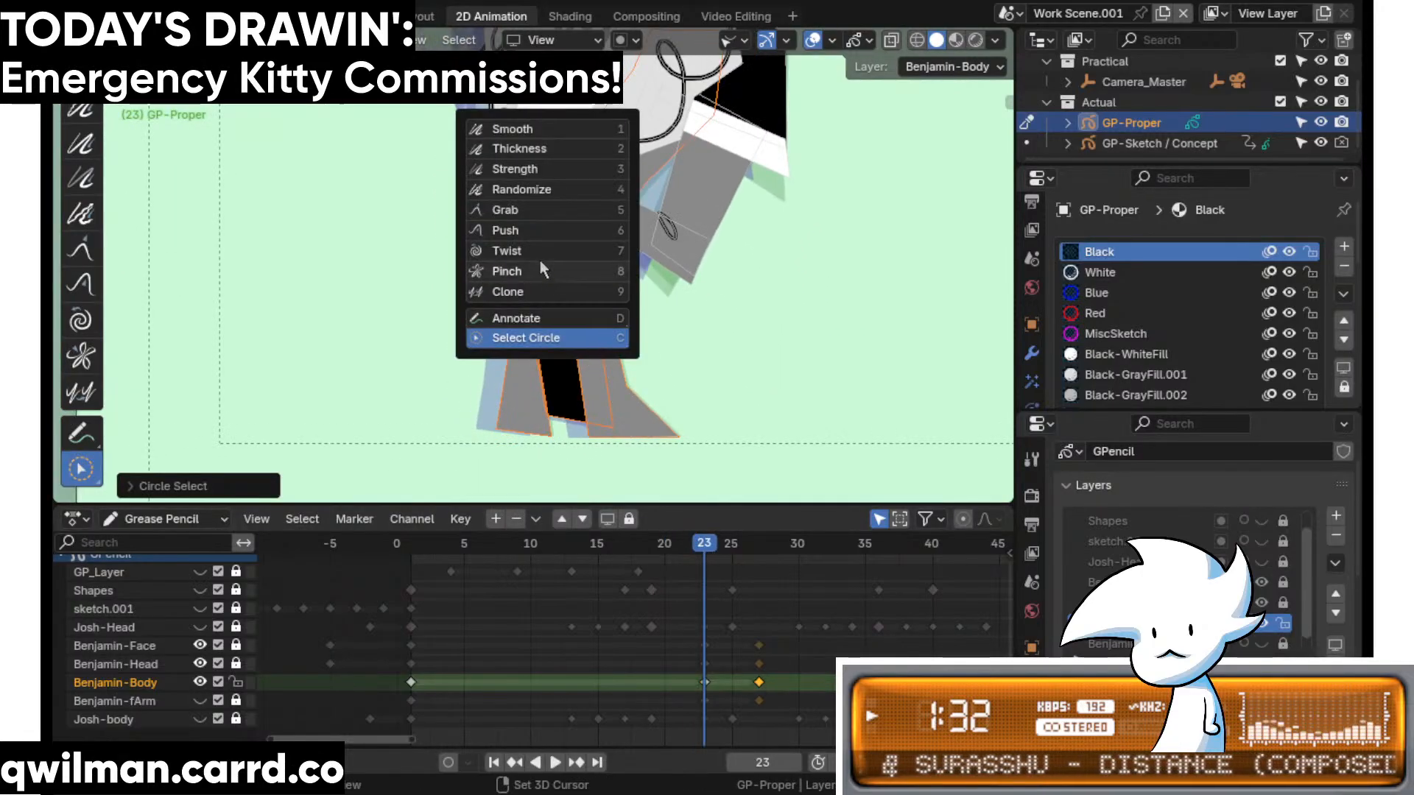
pyautogui.click(548, 210)
pyautogui.scroll(-2, 557, 324)
pyautogui.scroll(2, 596, 411)
pyautogui.keyDown('shift'); pyautogui.moveTo(656, 429); pyautogui.dragTo(596, 347, button='middle'); pyautogui.keyUp('shift')
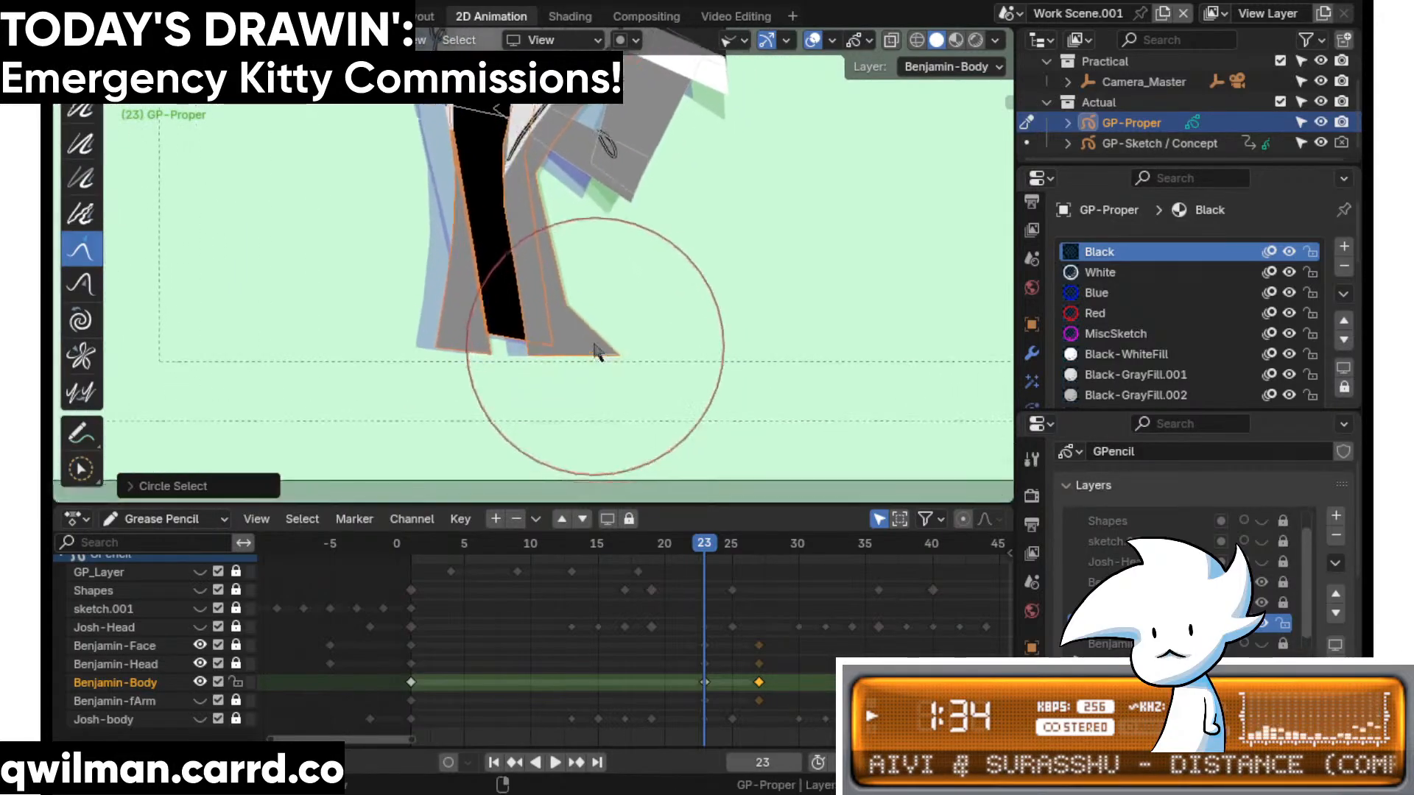
pyautogui.scroll(2, 597, 349)
pyautogui.moveTo(548, 386); pyautogui.dragTo(551, 380)
pyautogui.moveTo(417, 369); pyautogui.dragTo(421, 369)
# - Select the jacket, shirt and collar strokes, leaving out the sleeves, the gray hip panel and the chest emblem
pyautogui.keyDown('shift'); pyautogui.moveTo(479, 252); pyautogui.dragTo(532, 457, button='middle'); pyautogui.keyUp('shift')
pyautogui.scroll(-1, 531, 449)
pyautogui.keyDown('shift'); pyautogui.moveTo(523, 290); pyautogui.dragTo(542, 421, button='middle'); pyautogui.keyUp('shift')
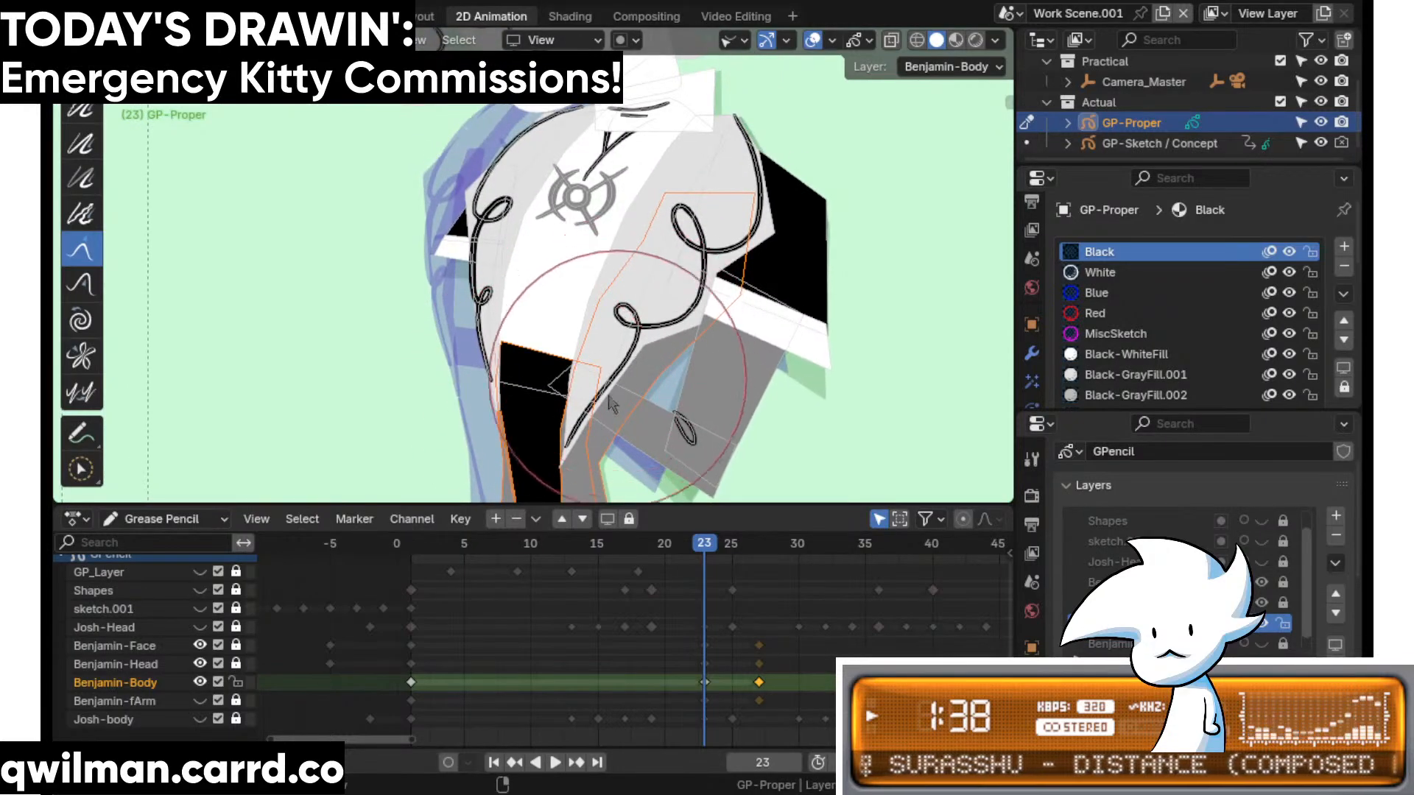
pyautogui.scroll(-2, 543, 440)
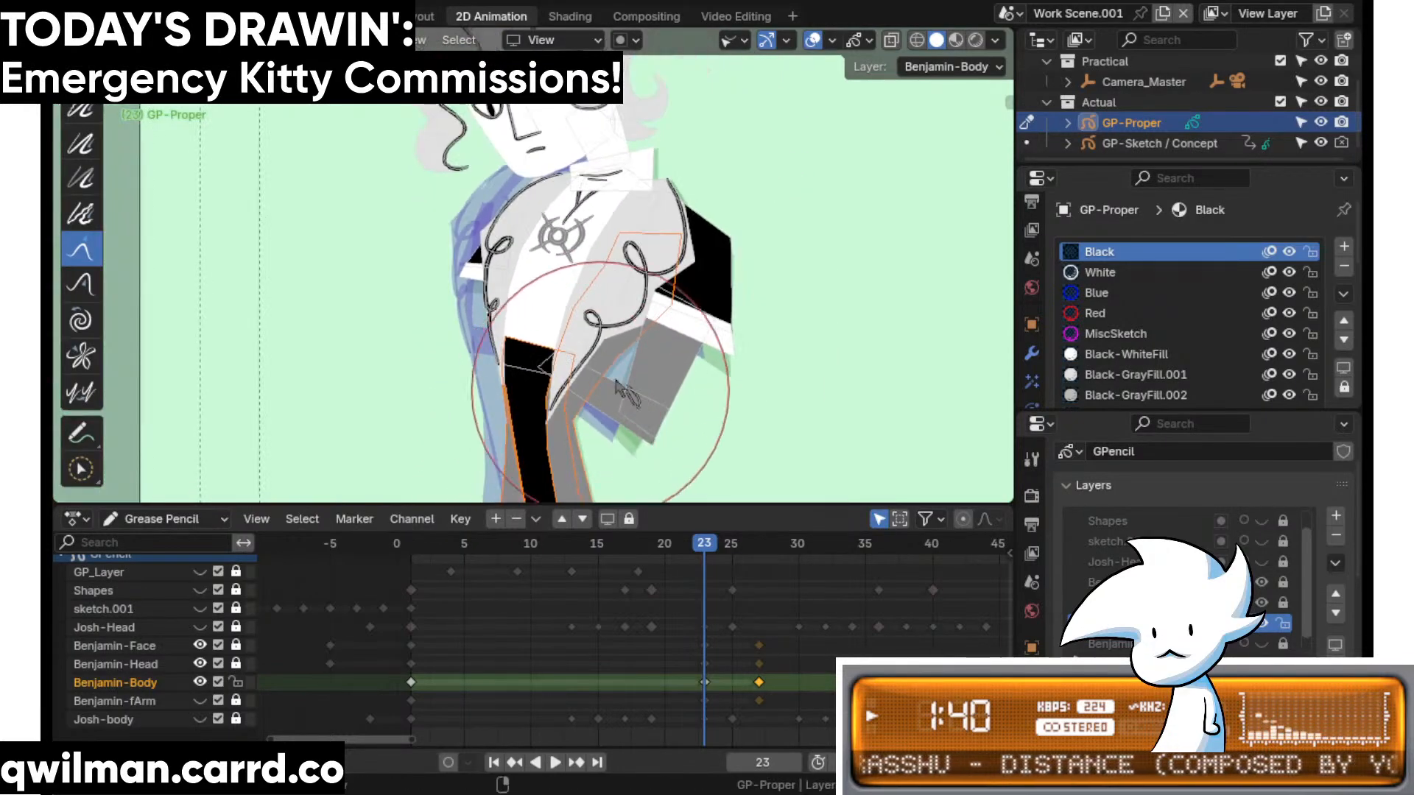
pyautogui.press('q')
pyautogui.click(663, 346)
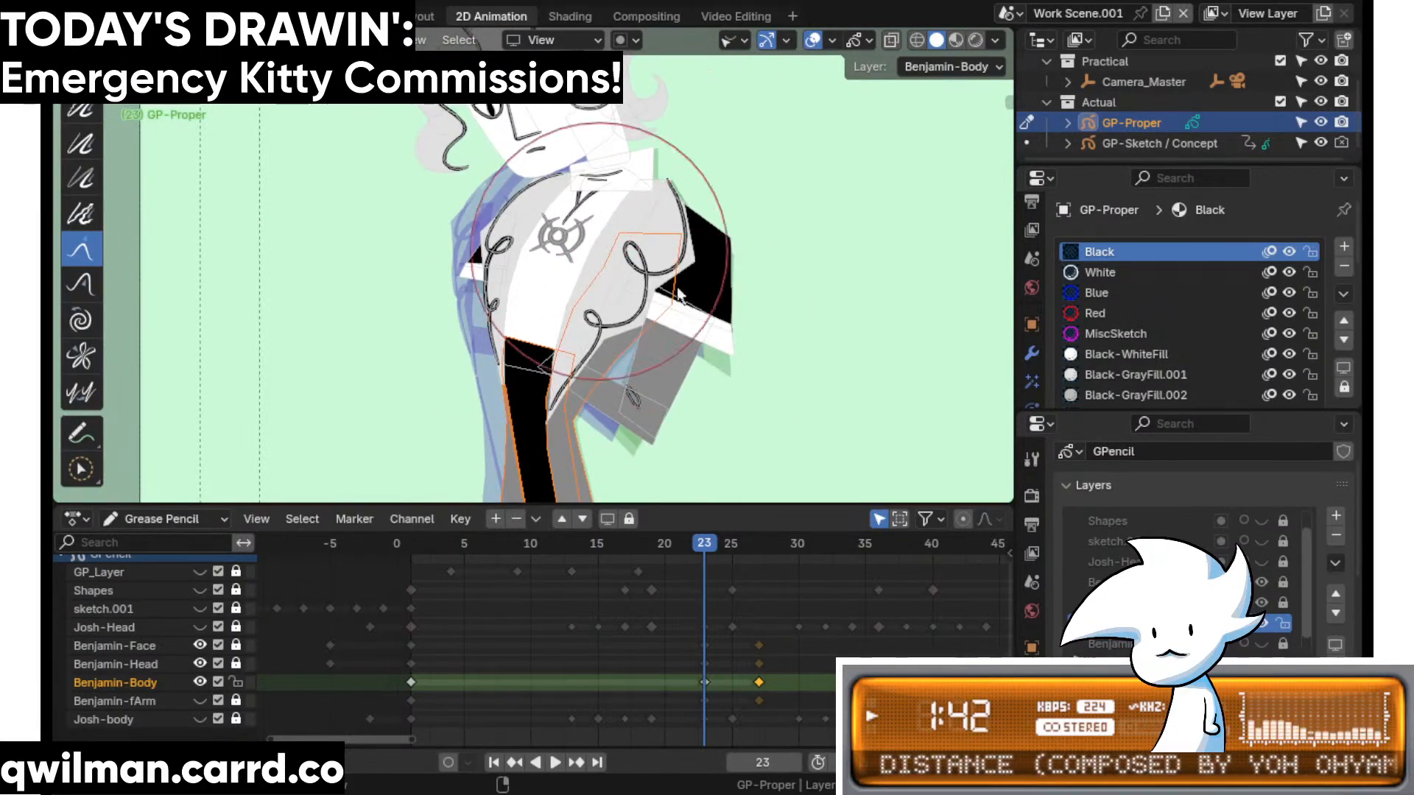
pyautogui.press('q')
pyautogui.click(736, 204)
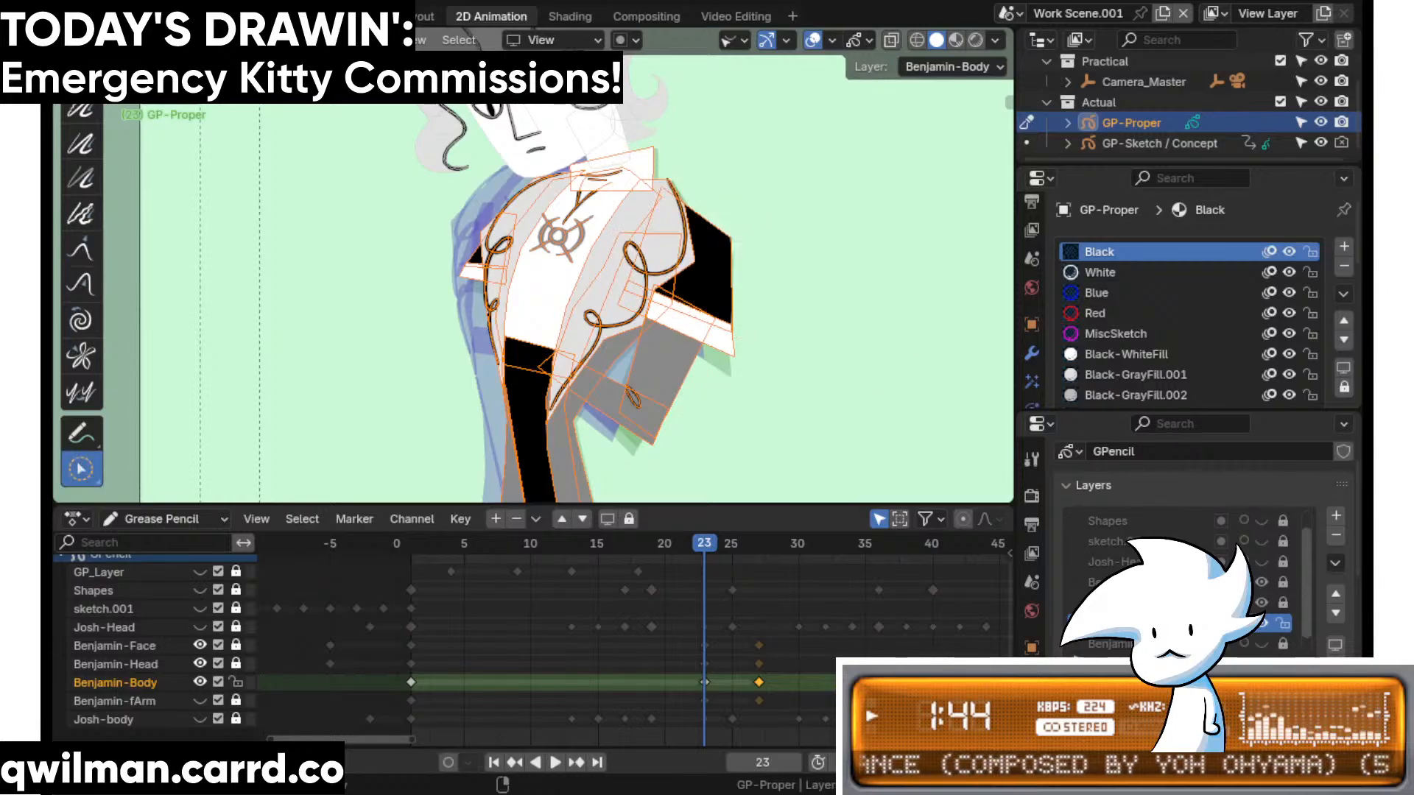
pyautogui.click(645, 417)
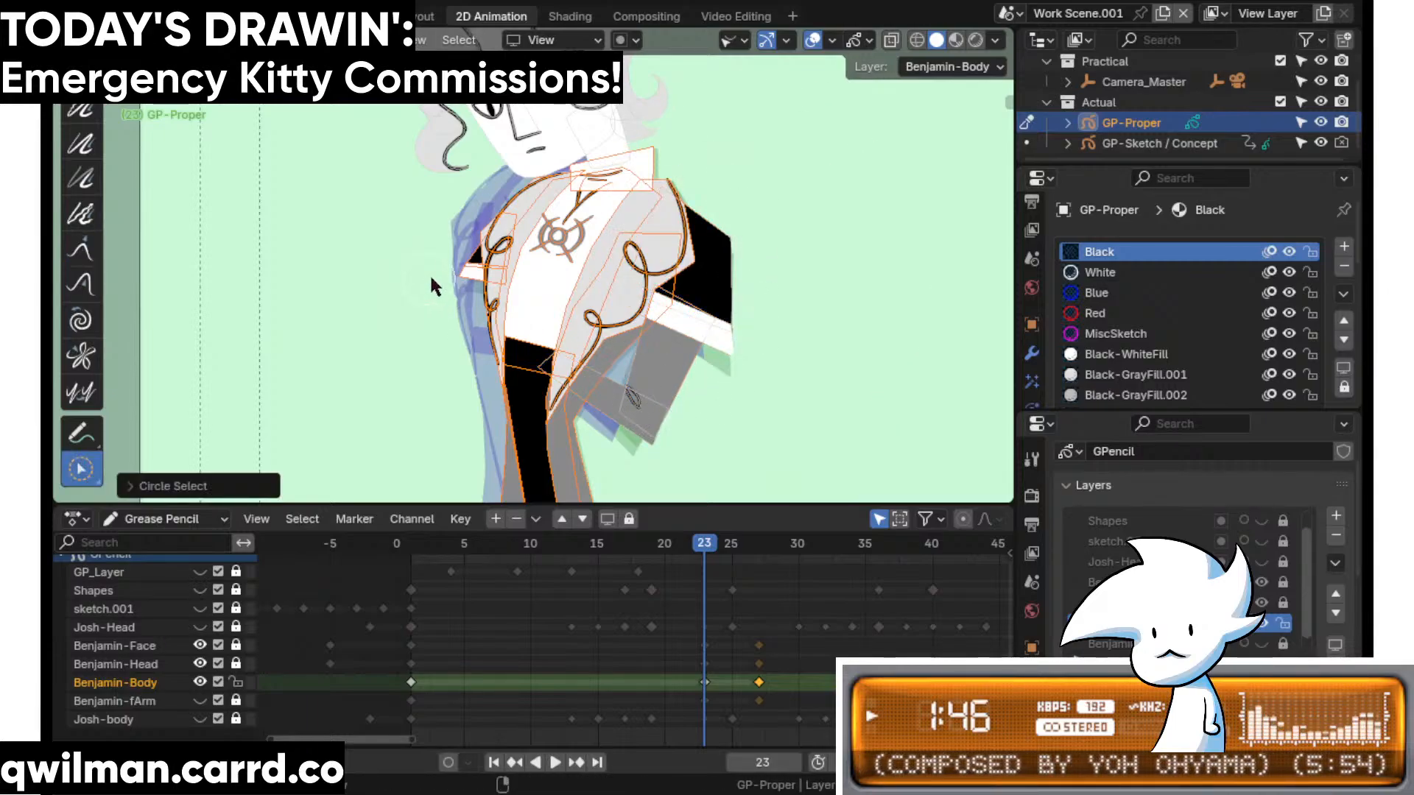
pyautogui.scroll(4, 594, 277)
pyautogui.scroll(3, 595, 278)
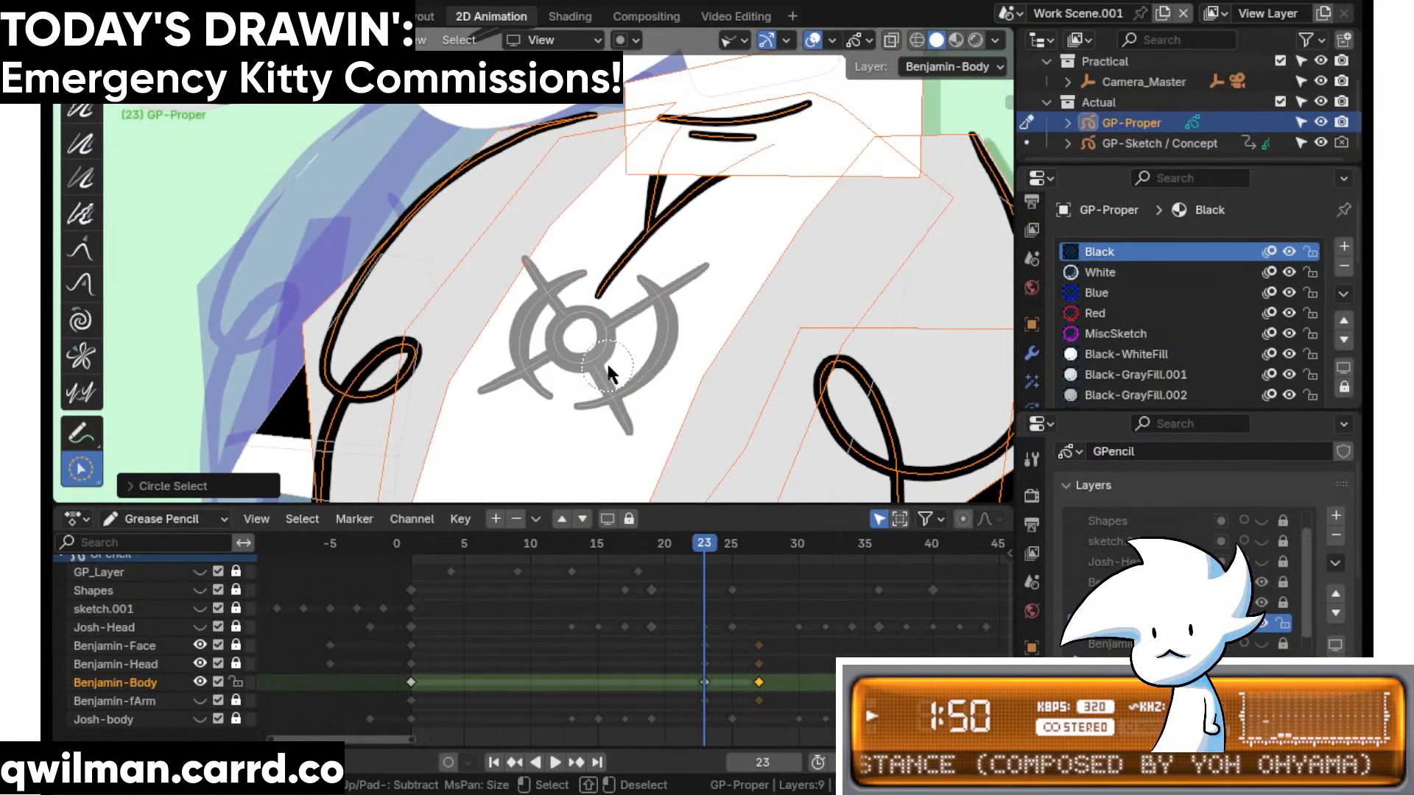
pyautogui.keyDown('shift'); pyautogui.click(643, 249); pyautogui.keyUp('shift')
pyautogui.scroll(-8, 643, 249)
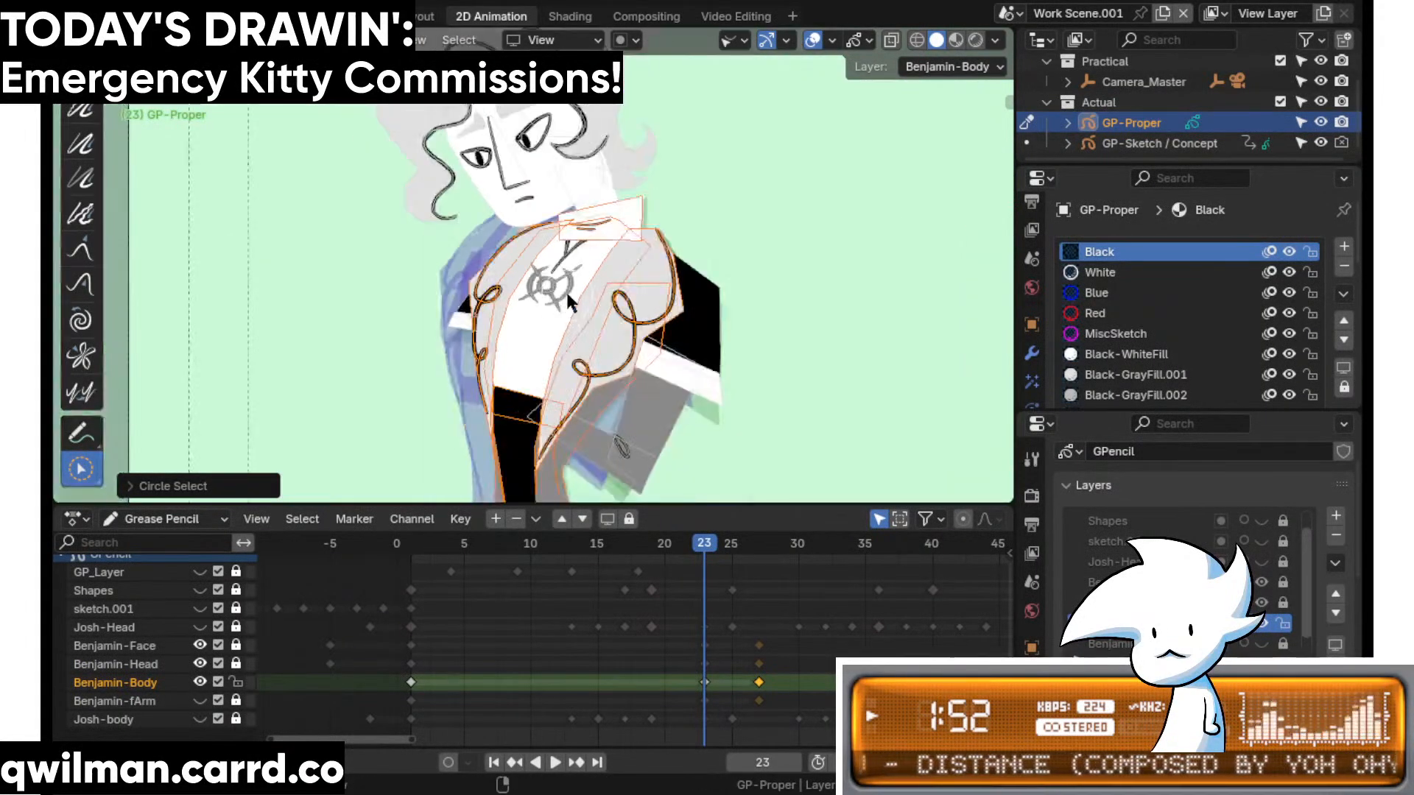
# - Drop the trouser strokes from the selection and nudge the jacket and collar strokes up and forward with the Grab brush
pyautogui.hotkey('shift', 'space')
pyautogui.click(514, 169)
pyautogui.scroll(-4, 555, 335)
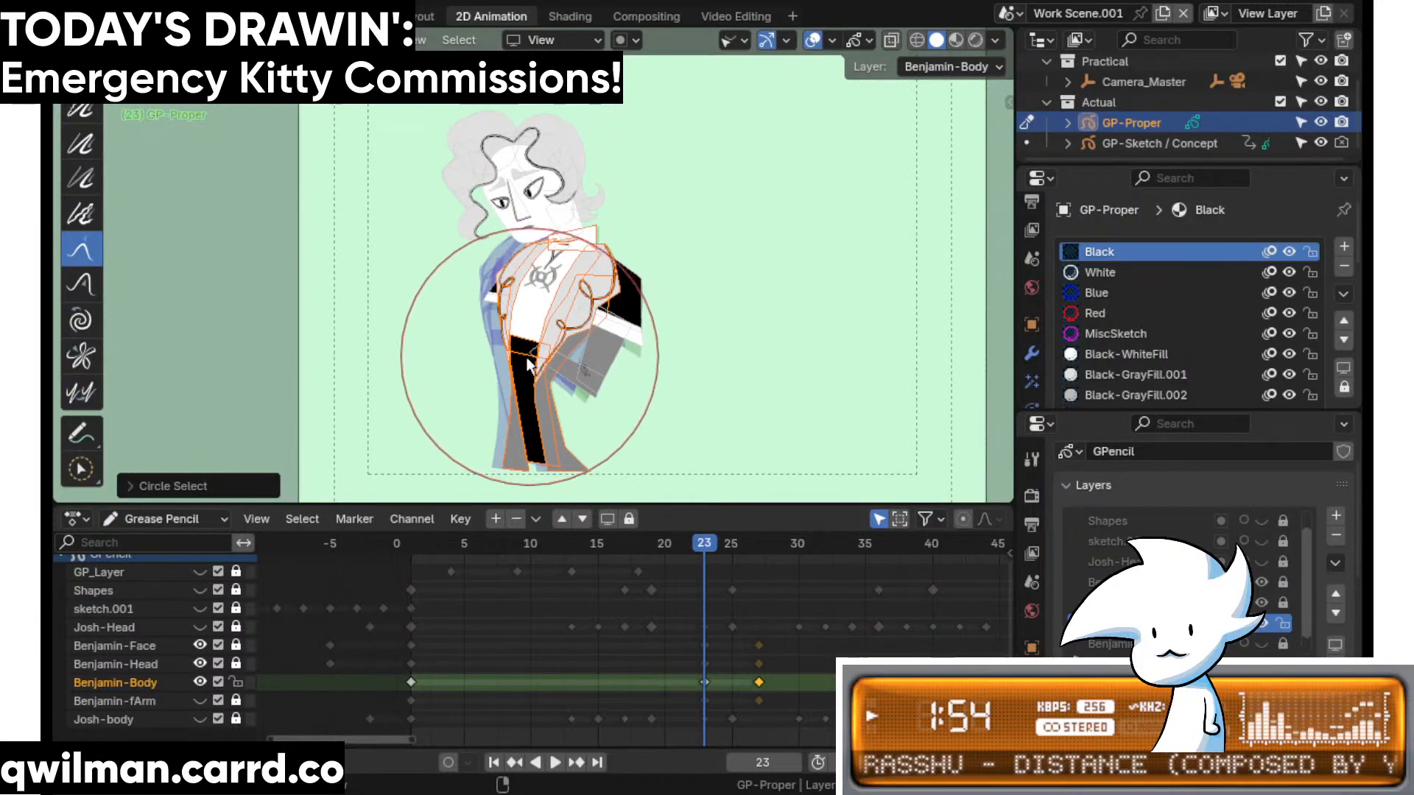
pyautogui.press('q')
pyautogui.click(582, 350)
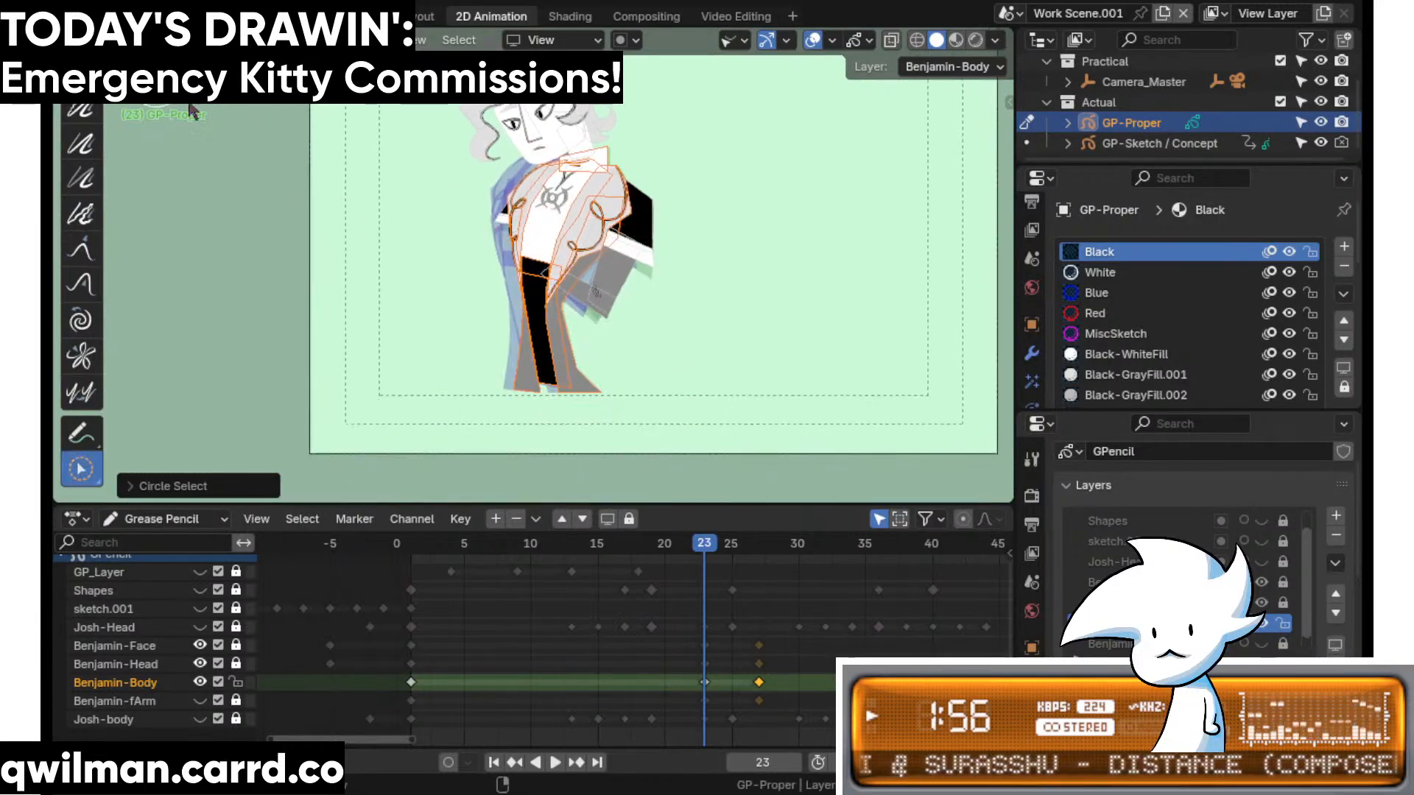
pyautogui.scroll(2, 642, 395)
pyautogui.hotkey('shift', 'space')
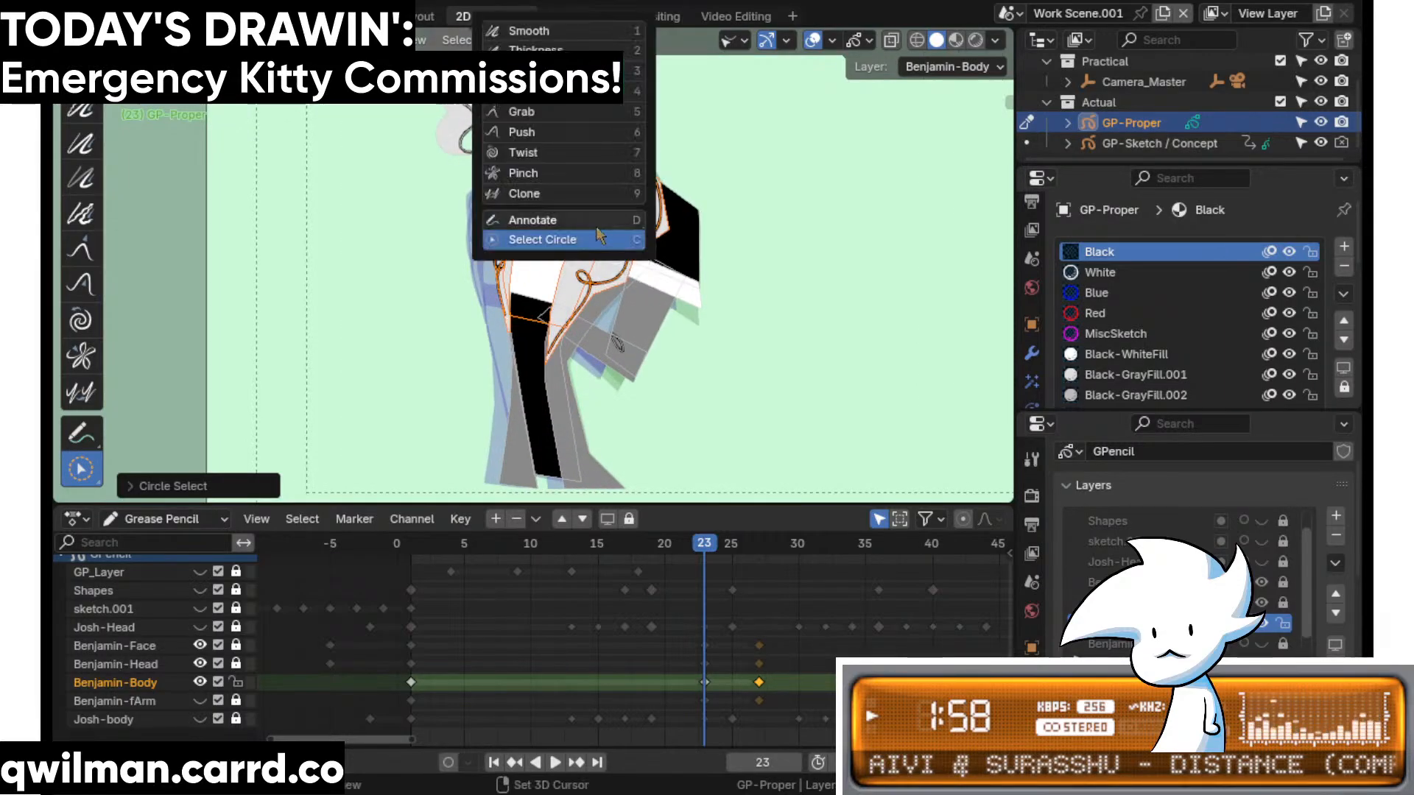
pyautogui.click(543, 114)
pyautogui.scroll(-2, 560, 170)
pyautogui.moveTo(538, 255); pyautogui.dragTo(544, 247)
pyautogui.scroll(3, 569, 285)
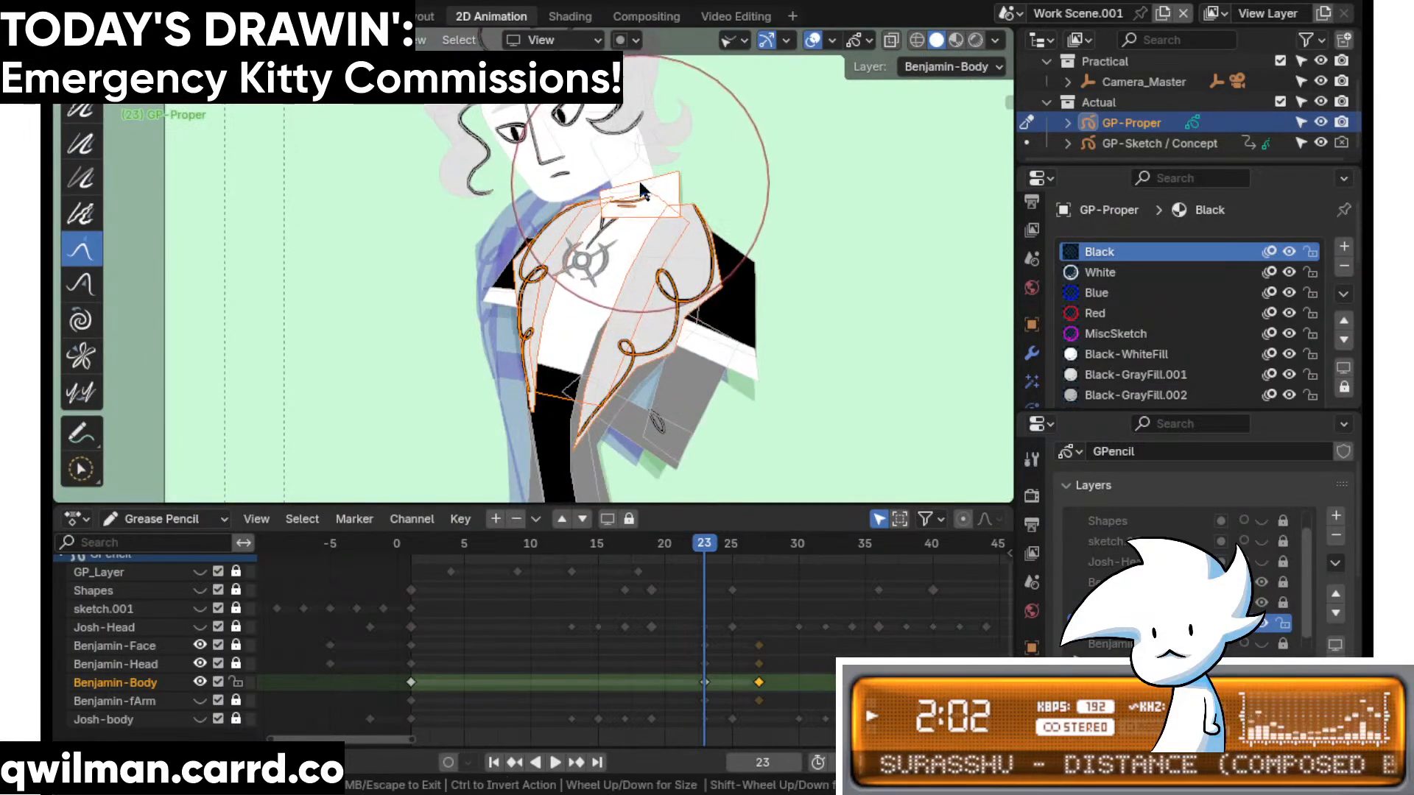
# - Play back and scrub the animation around frames 21 to 24 to check the reshaped torso
pyautogui.press('space')
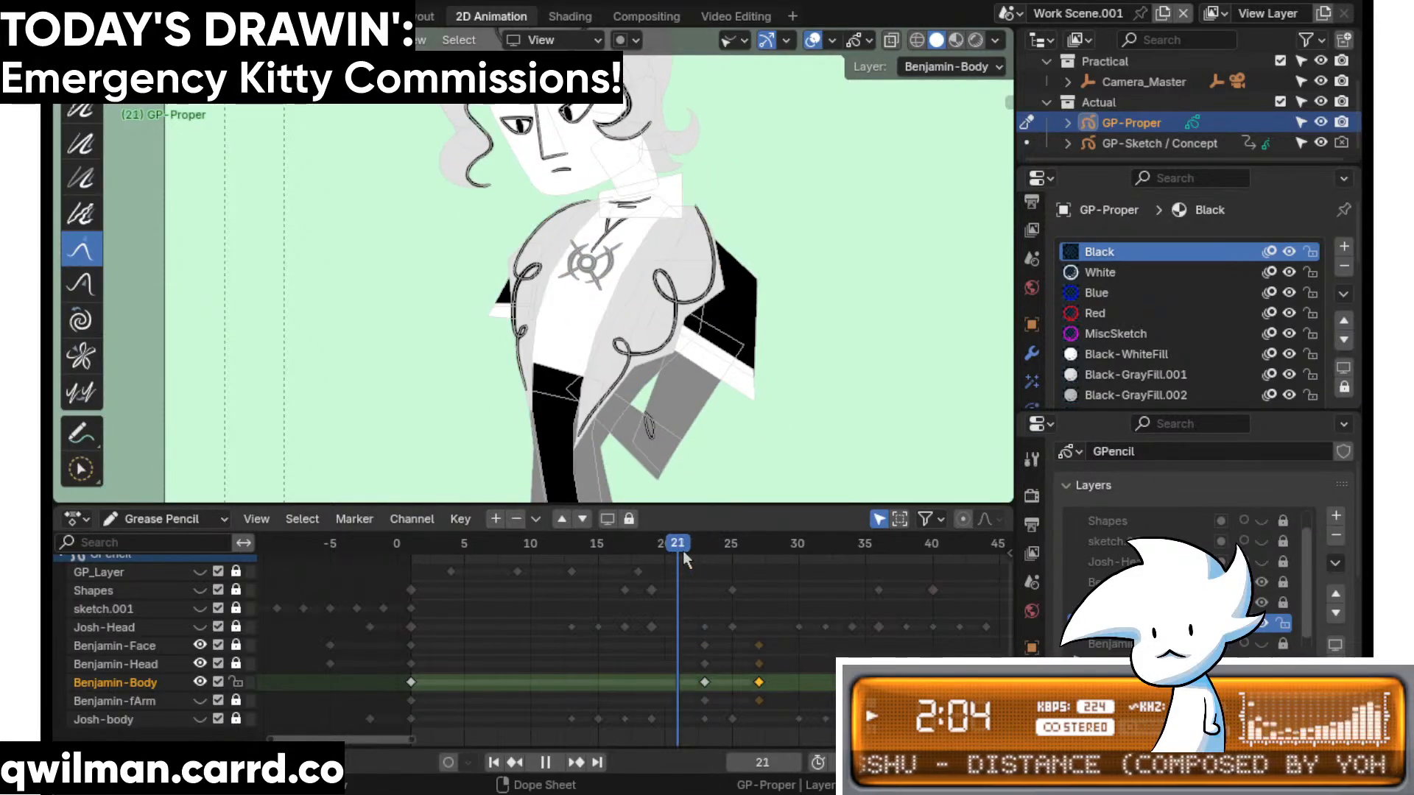
pyautogui.moveTo(729, 556)
pyautogui.mouseDown()
pyautogui.moveTo(819, 548)
pyautogui.moveTo(662, 593)
pyautogui.moveTo(804, 590)
pyautogui.moveTo(666, 605)
pyautogui.moveTo(721, 611)
pyautogui.mouseUp()
pyautogui.keyDown('shift'); pyautogui.moveTo(621, 368); pyautogui.dragTo(611, 316, button='middle'); pyautogui.keyUp('shift')
# - Select only the gray trouser stroke beneath the jacket, and grab its waist area to tuck it behind the jacket front
pyautogui.scroll(4, 611, 316)
pyautogui.press('w')
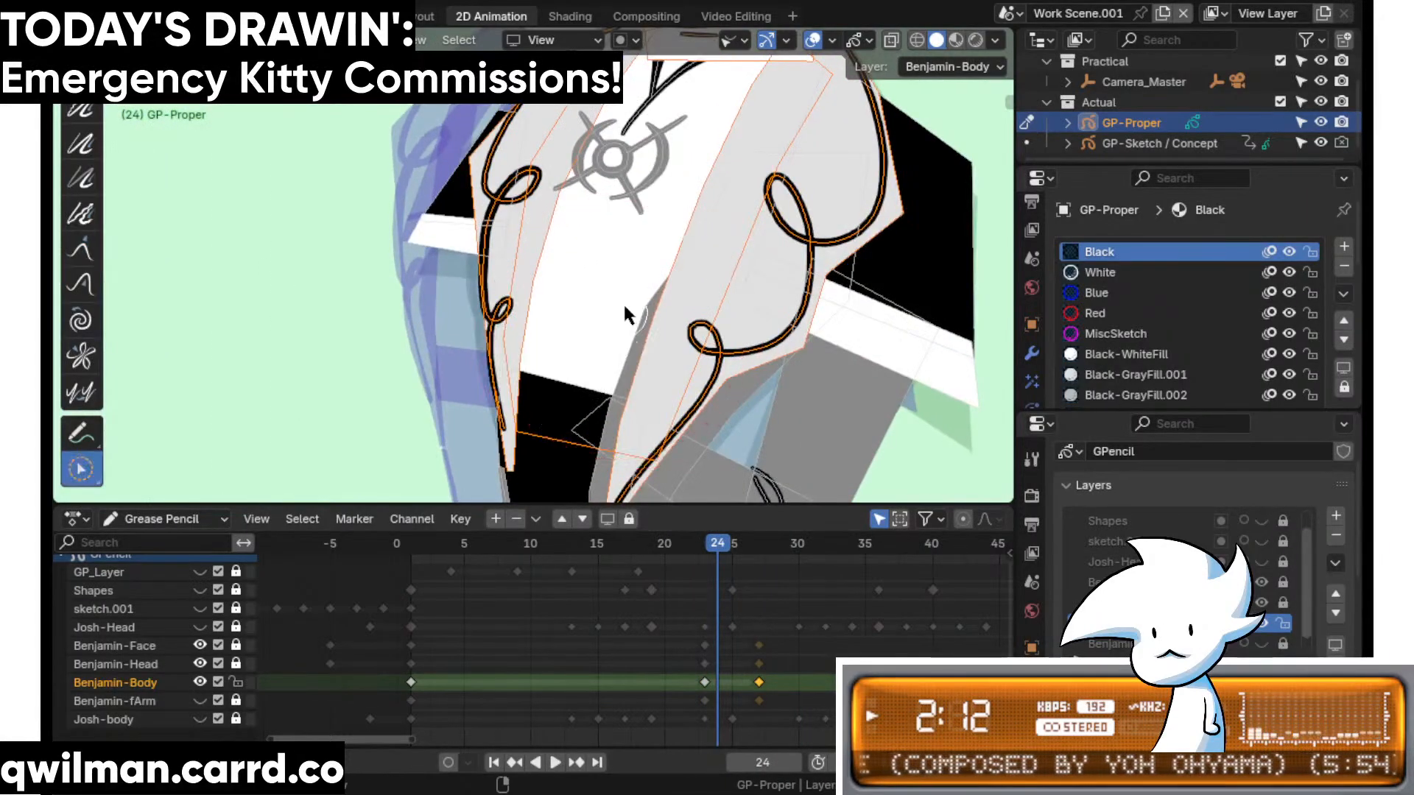
pyautogui.click(639, 289)
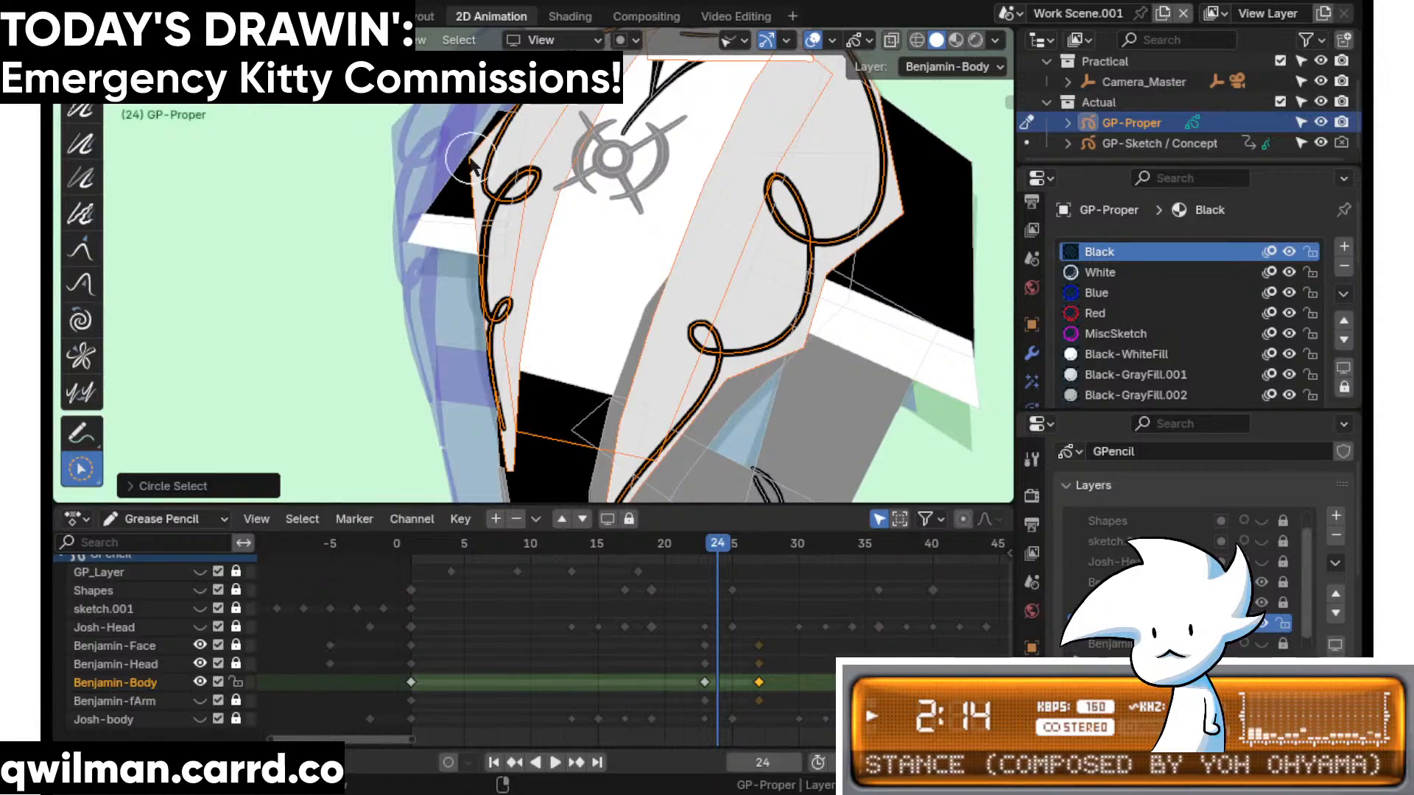
pyautogui.click(630, 294)
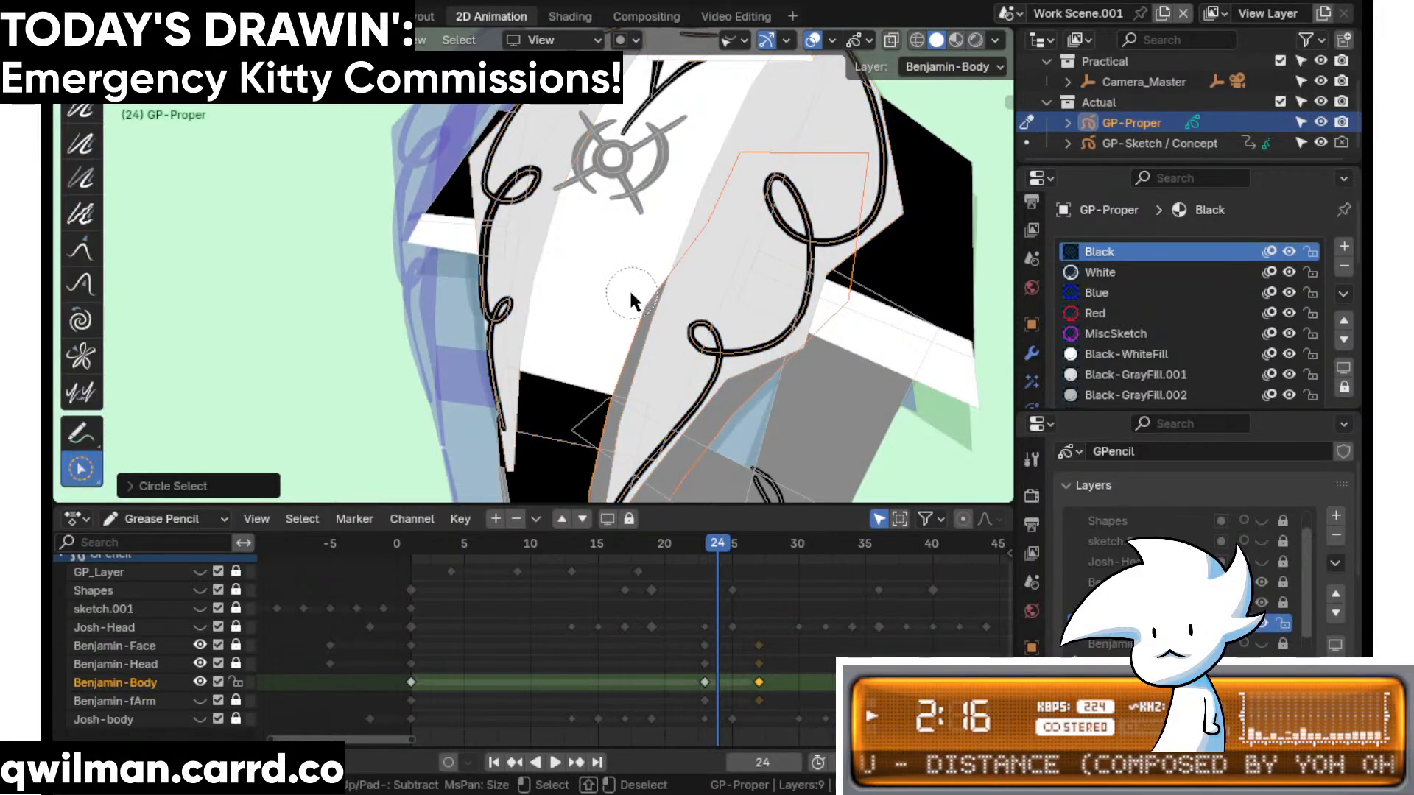
pyautogui.hotkey('shift', 'space')
pyautogui.click(568, 169)
pyautogui.scroll(-2, 564, 328)
pyautogui.scroll(-2, 562, 335)
pyautogui.moveTo(554, 354); pyautogui.dragTo(562, 356)
pyautogui.scroll(2, 602, 267)
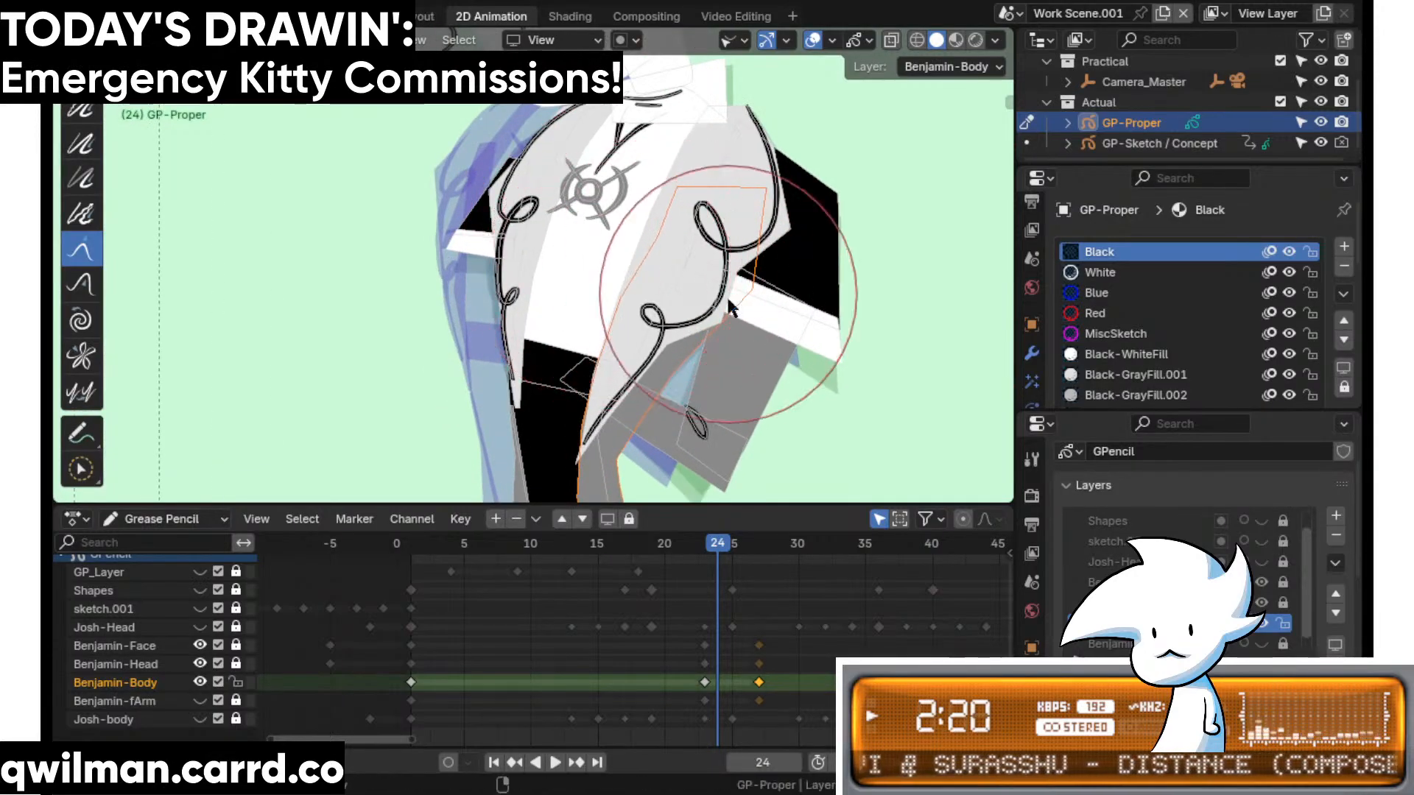
pyautogui.moveTo(738, 324); pyautogui.dragTo(746, 334)
pyautogui.moveTo(612, 288)
pyautogui.keyDown('shift'); pyautogui.mouseDown(button='middle')
pyautogui.moveTo(639, 293)
pyautogui.moveTo(576, 307)
pyautogui.mouseUp(button='middle'); pyautogui.keyUp('shift')
# - Select the far black sleeve stroke and nudge it inward toward the torso with the Grab brush
pyautogui.scroll(2, 577, 307)
pyautogui.keyDown('shift'); pyautogui.moveTo(493, 273); pyautogui.dragTo(594, 350, button='middle'); pyautogui.keyUp('shift')
pyautogui.scroll(3, 593, 350)
pyautogui.press('c')
pyautogui.click(553, 205)
pyautogui.hotkey('shift', 'space')
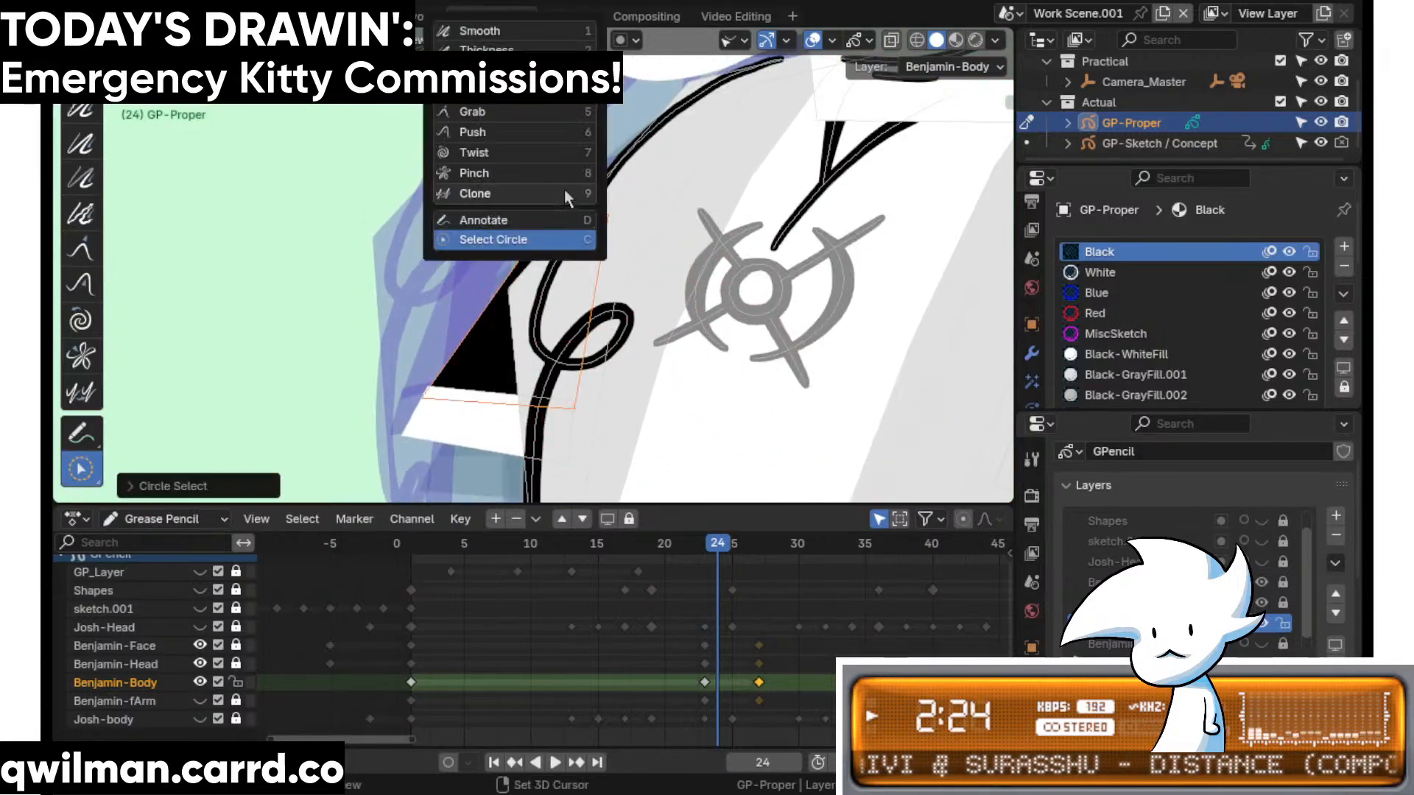
pyautogui.click(513, 111)
pyautogui.scroll(-5, 566, 193)
pyautogui.moveTo(568, 199); pyautogui.dragTo(580, 200)
pyautogui.press('space')
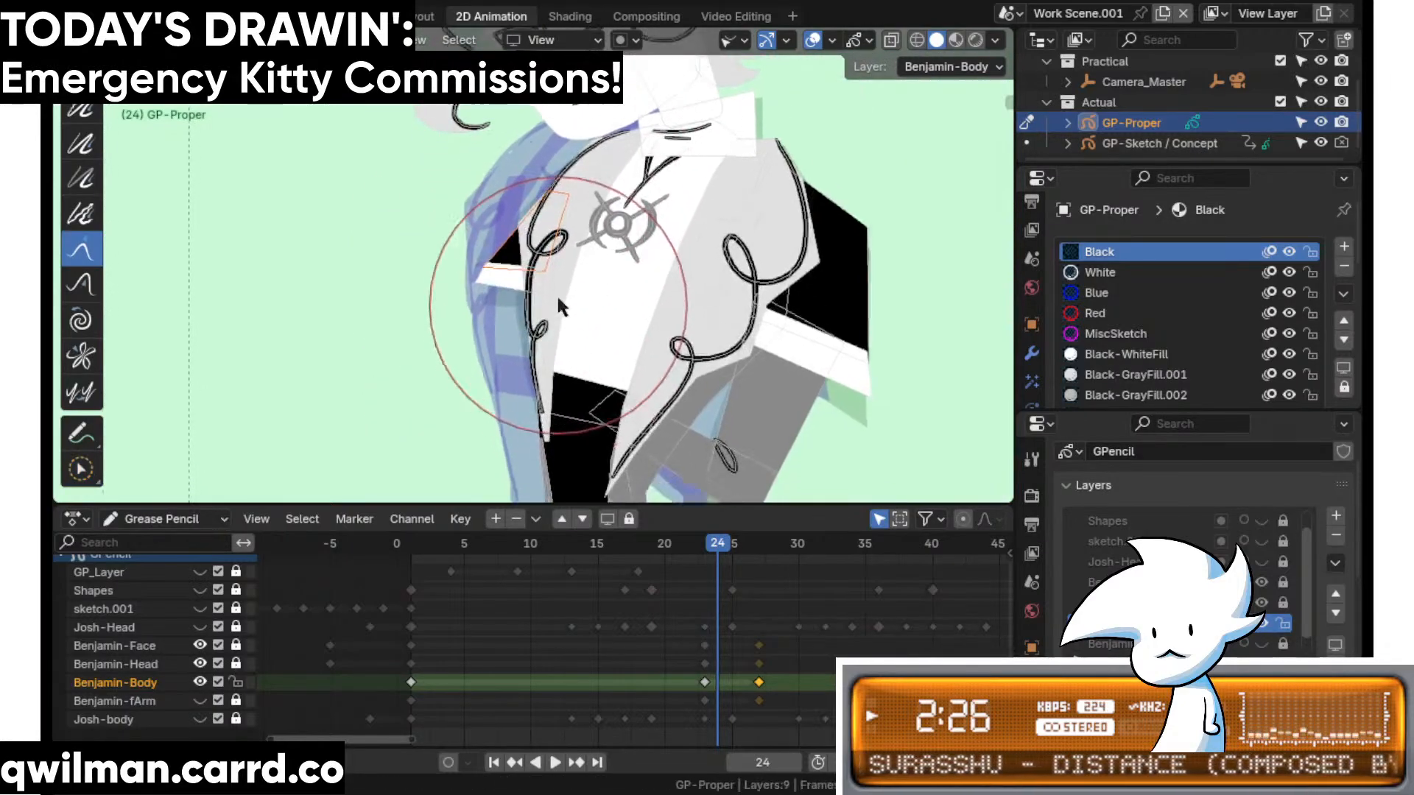
# - Select the looping trim line along the near jacket edge, and reshape its curve with the Grab brush
pyautogui.scroll(4, 652, 357)
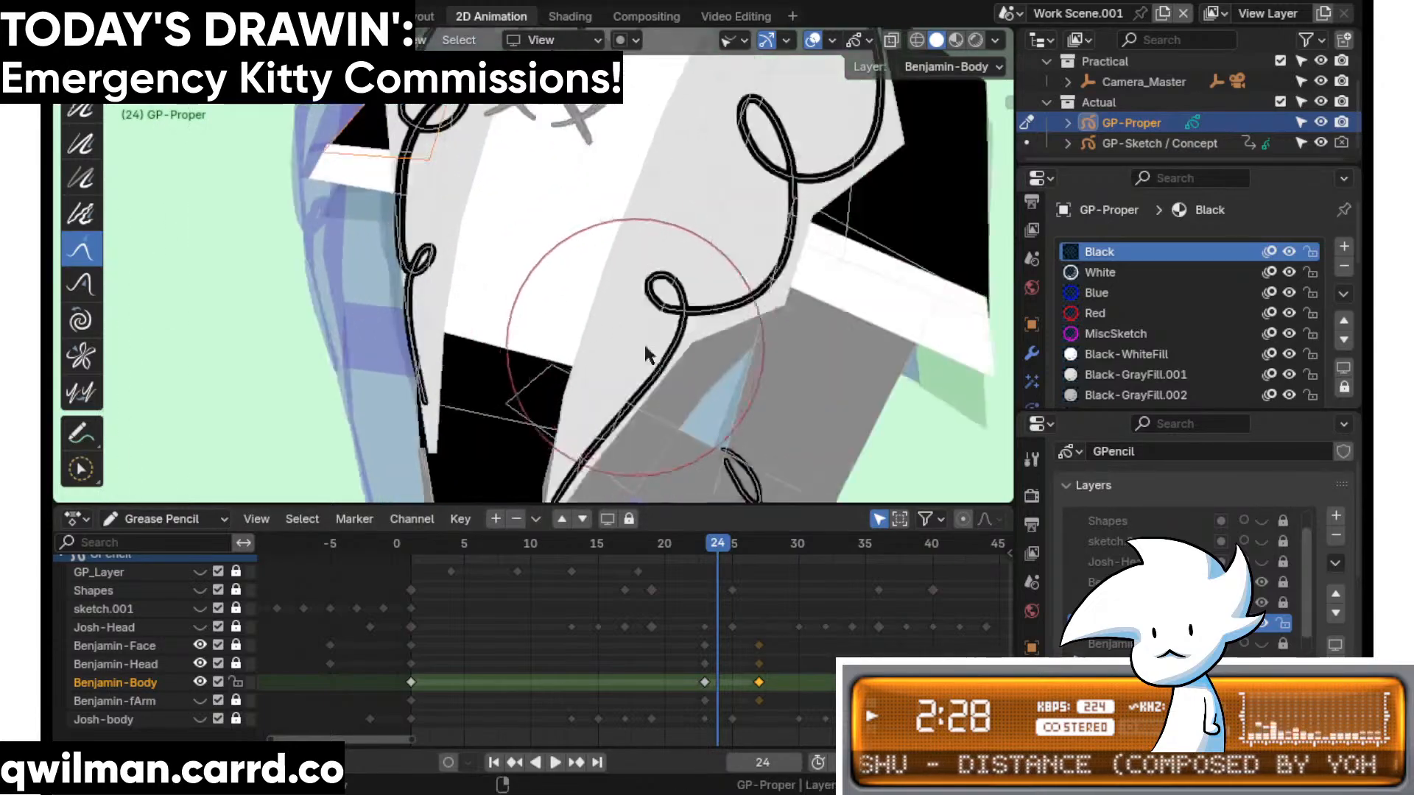
pyautogui.press('w')
pyautogui.click(771, 312)
pyautogui.hotkey('shift', 'space')
pyautogui.click(723, 164)
pyautogui.scroll(-2, 722, 163)
pyautogui.moveTo(728, 268); pyautogui.dragTo(747, 257)
pyautogui.keyDown('shift'); pyautogui.moveTo(710, 160); pyautogui.dragTo(673, 228, button='middle'); pyautogui.keyUp('shift')
pyautogui.moveTo(676, 184); pyautogui.dragTo(671, 186)
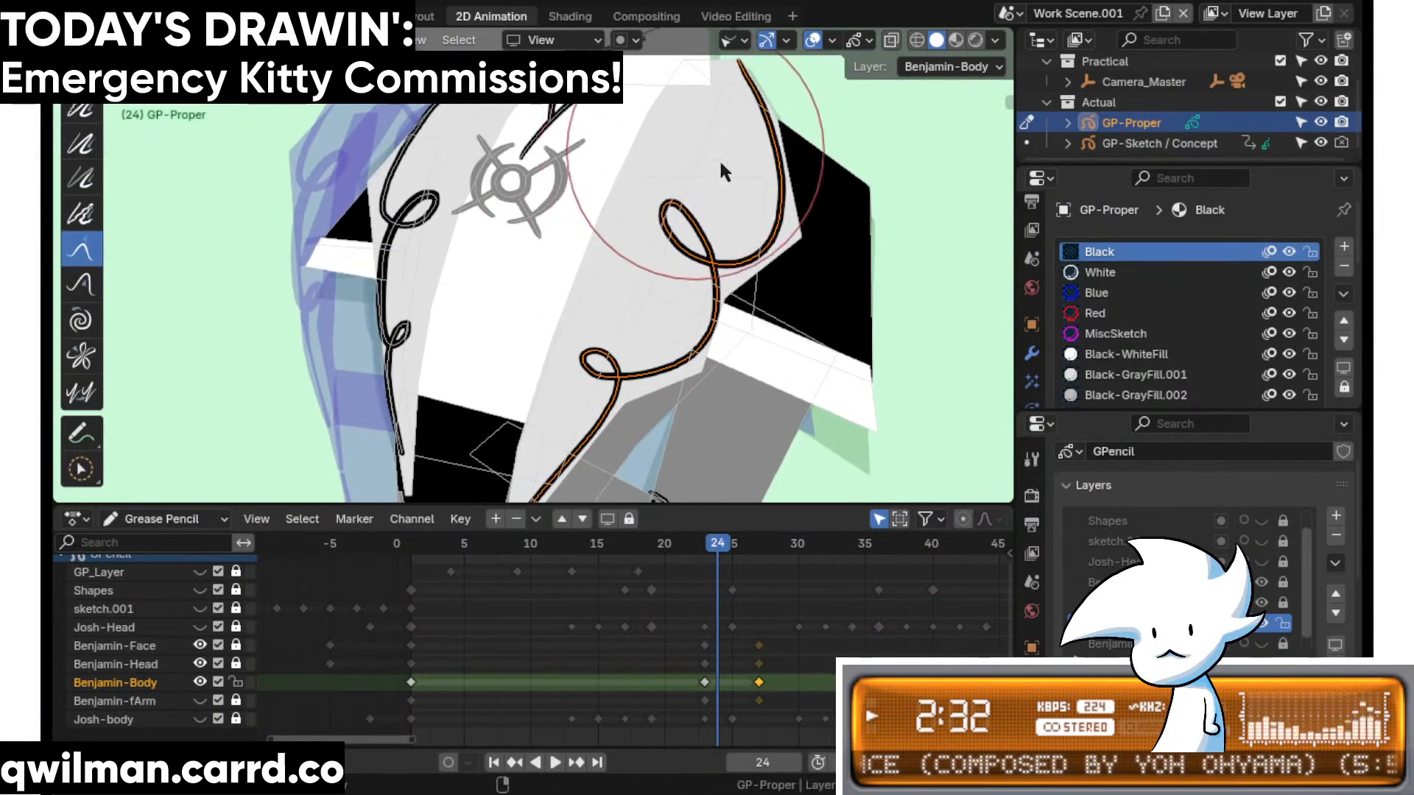
# - Refine the outer curve of the looping trim line along the near jacket edge with the Grab brush
pyautogui.moveTo(789, 234); pyautogui.dragTo(799, 219)
pyautogui.keyDown('shift'); pyautogui.moveTo(787, 182); pyautogui.dragTo(765, 269, button='middle'); pyautogui.keyUp('shift')
pyautogui.moveTo(710, 87); pyautogui.dragTo(697, 94)
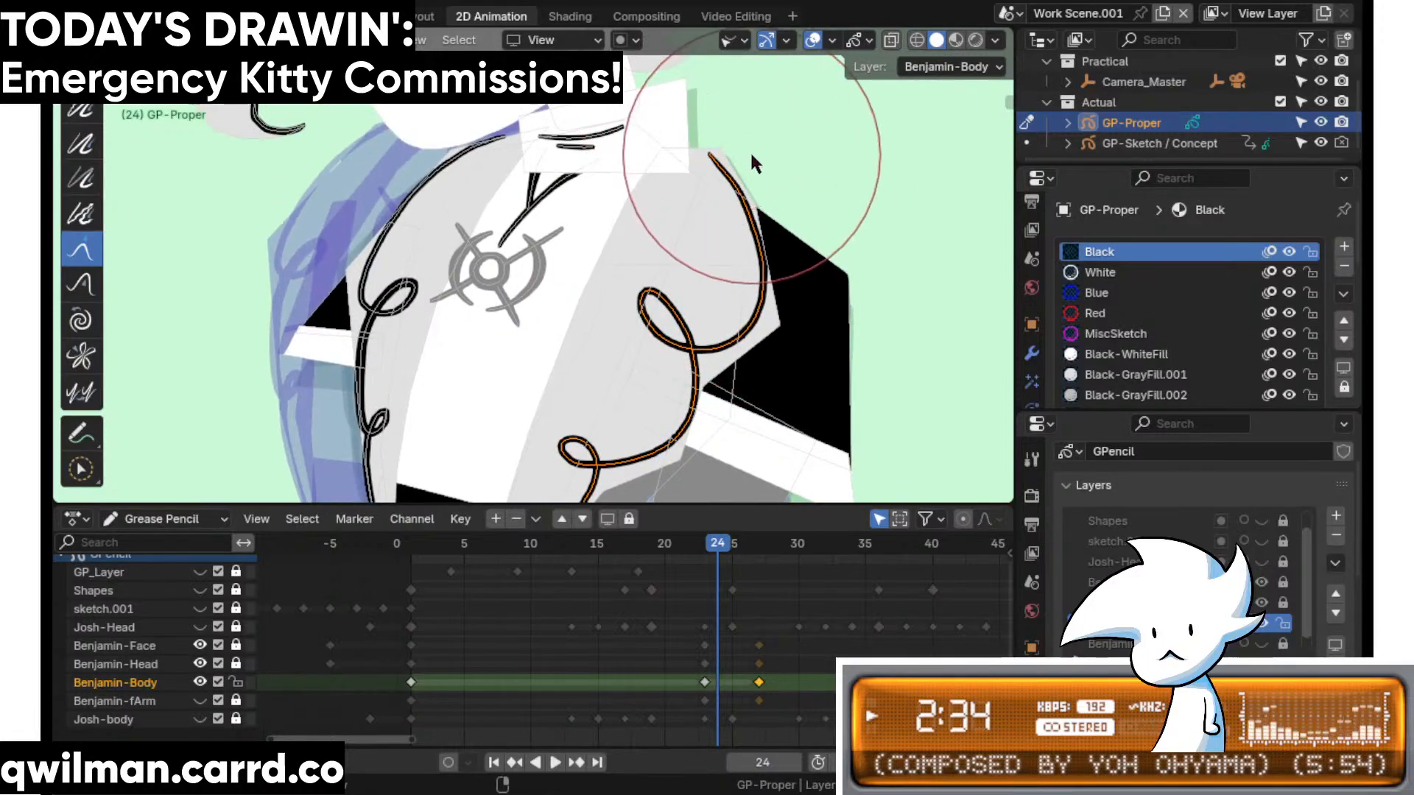
pyautogui.moveTo(633, 231); pyautogui.dragTo(631, 235)
pyautogui.keyDown('shift'); pyautogui.moveTo(680, 326); pyautogui.dragTo(685, 234, button='middle'); pyautogui.keyUp('shift')
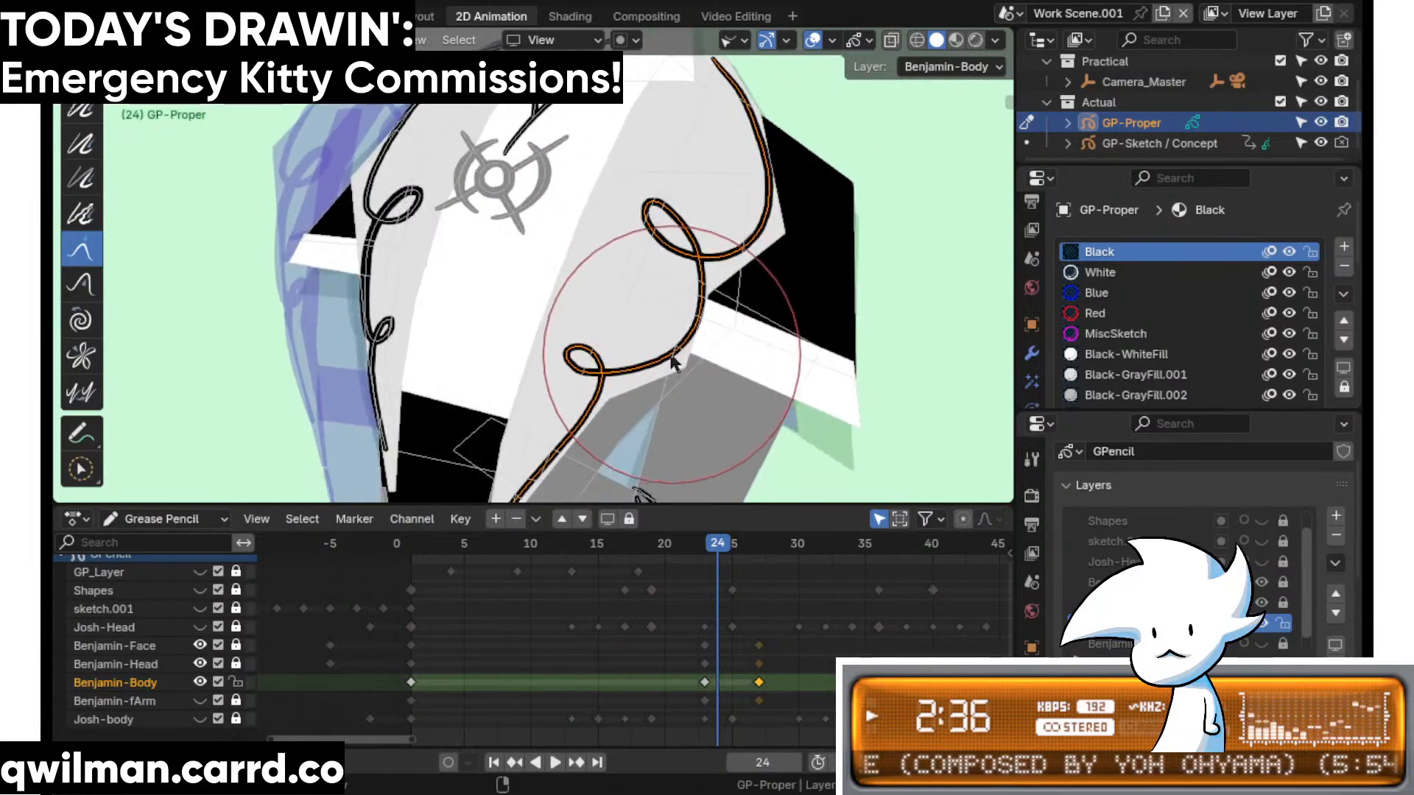
# - Even out the curves and loops of the near jacket trim line with the Smooth brush, and return to the Grab brush
pyautogui.hotkey('shift', 'space')
pyautogui.click(594, 249)
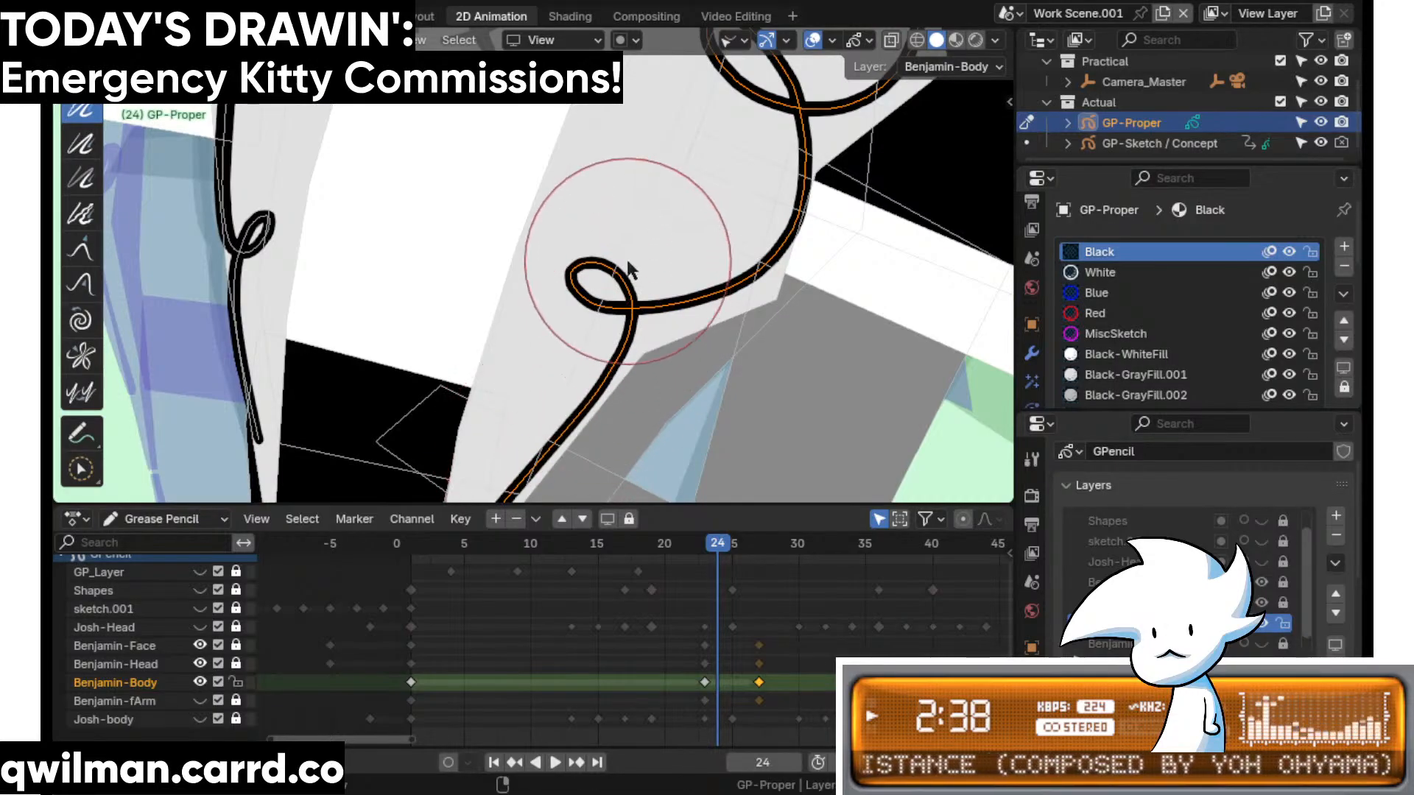
pyautogui.keyDown('shift'); pyautogui.moveTo(735, 267); pyautogui.dragTo(696, 372, button='middle'); pyautogui.keyUp('shift')
pyautogui.keyDown('shift'); pyautogui.moveTo(726, 180); pyautogui.dragTo(682, 324, button='middle'); pyautogui.keyUp('shift')
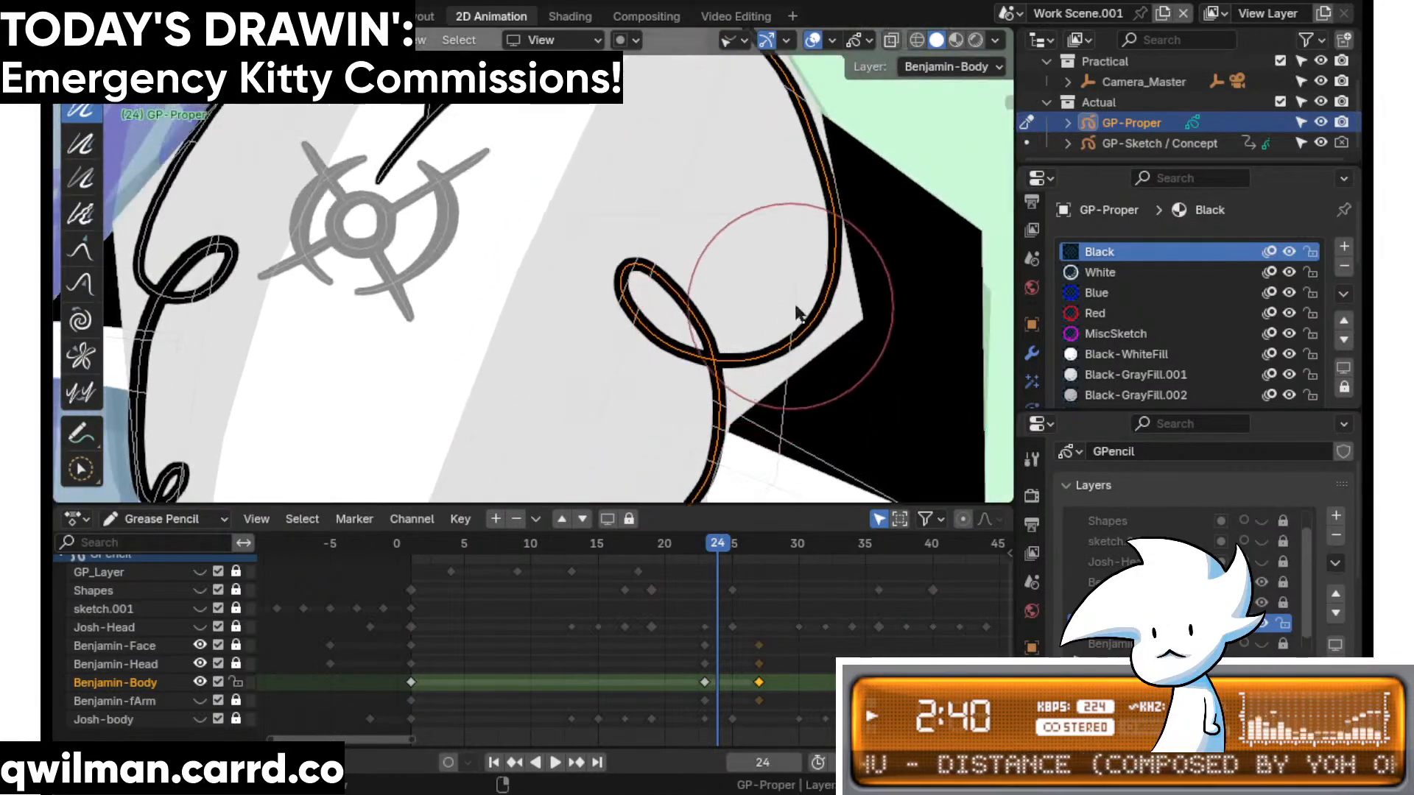
pyautogui.moveTo(832, 229)
pyautogui.mouseDown()
pyautogui.moveTo(823, 133)
pyautogui.moveTo(860, 179)
pyautogui.moveTo(828, 193)
pyautogui.mouseUp()
pyautogui.hotkey('shift', 'space')
pyautogui.click(790, 273)
pyautogui.scroll(-1, 802, 243)
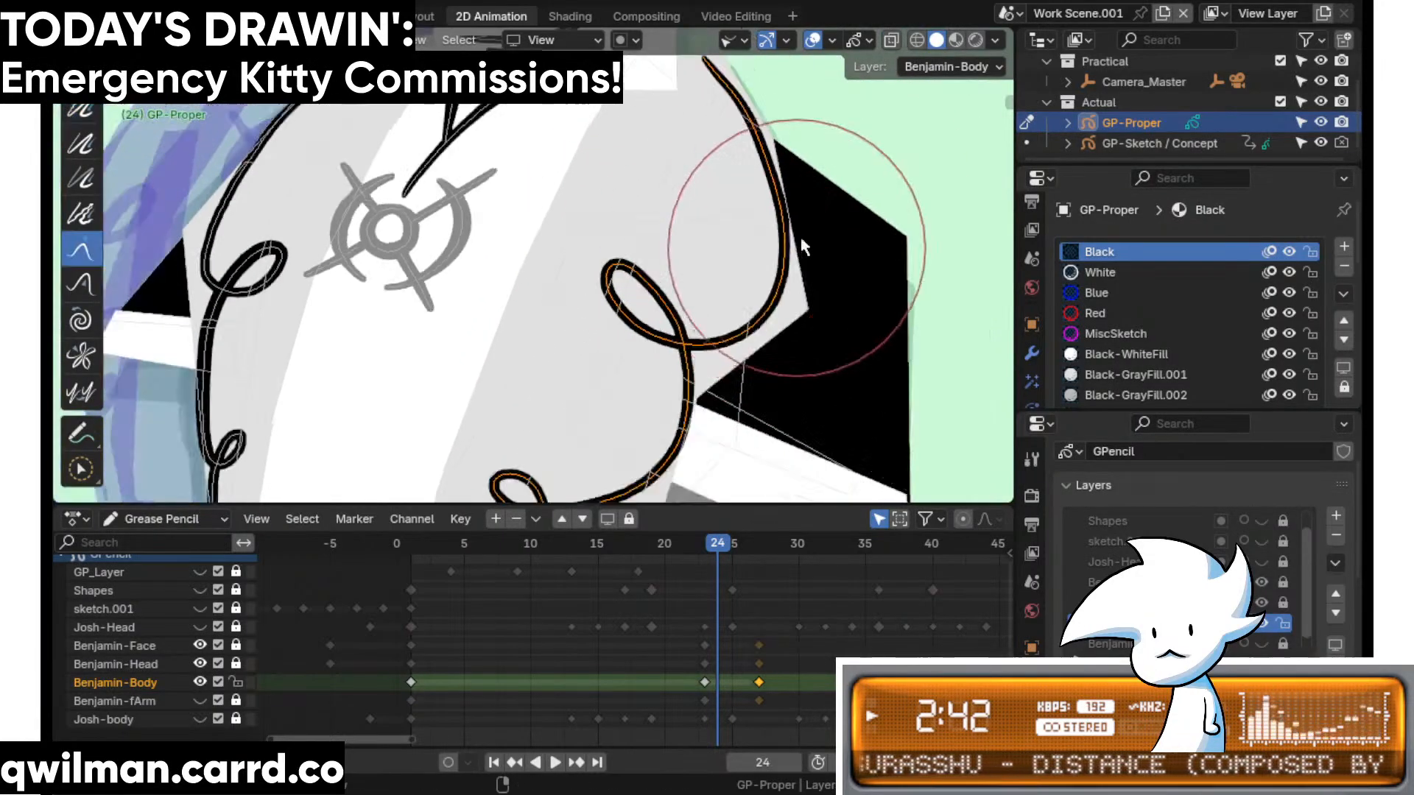
# - Select the looping trim line on the far jacket edge, and reshape it from shoulder to hem with the Grab brush
pyautogui.scroll(-4, 801, 236)
pyautogui.scroll(5, 751, 258)
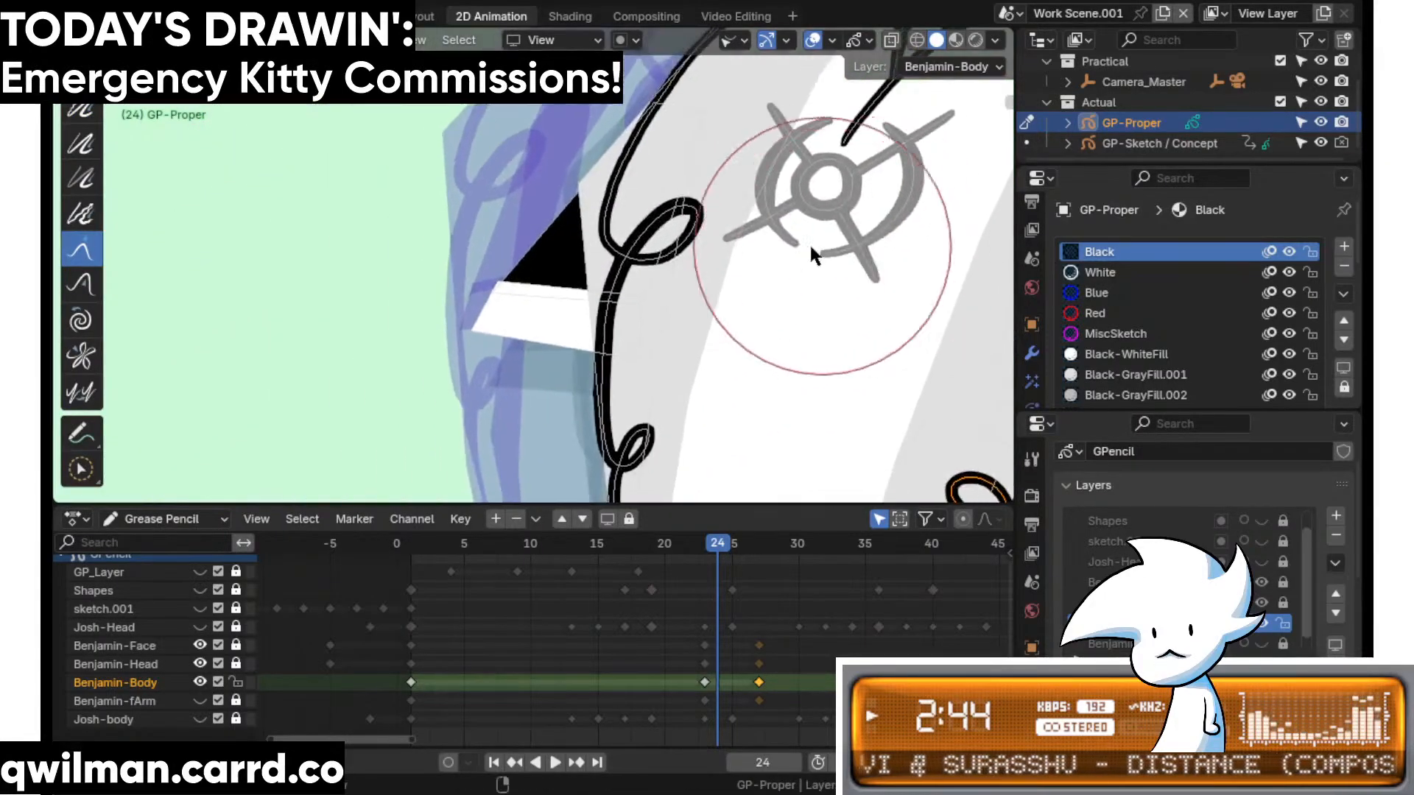
pyautogui.scroll(2, 810, 247)
pyautogui.press('w')
pyautogui.click(671, 248)
pyautogui.hotkey('shift', 'space')
pyautogui.click(609, 115)
pyautogui.scroll(-2, 648, 148)
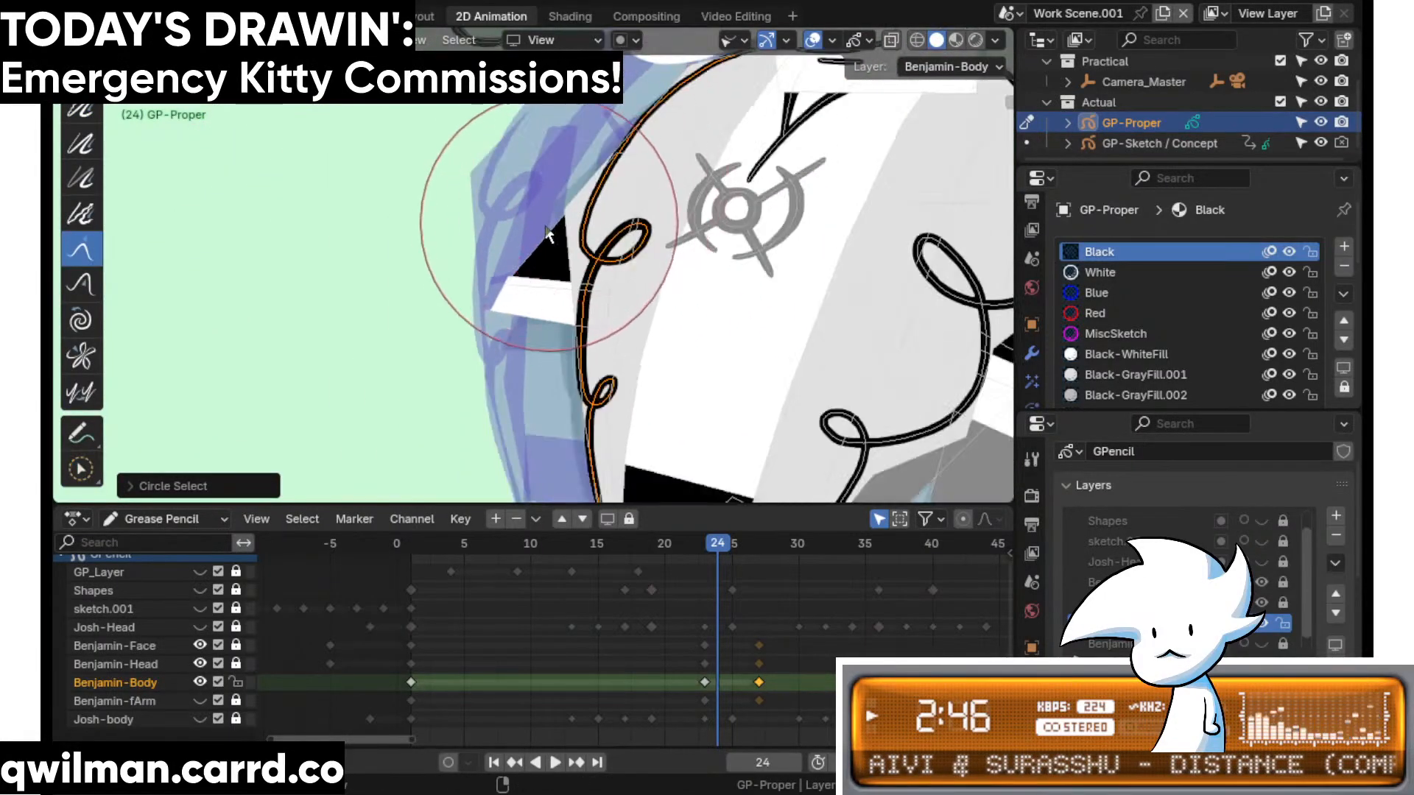
pyautogui.scroll(-4, 619, 243)
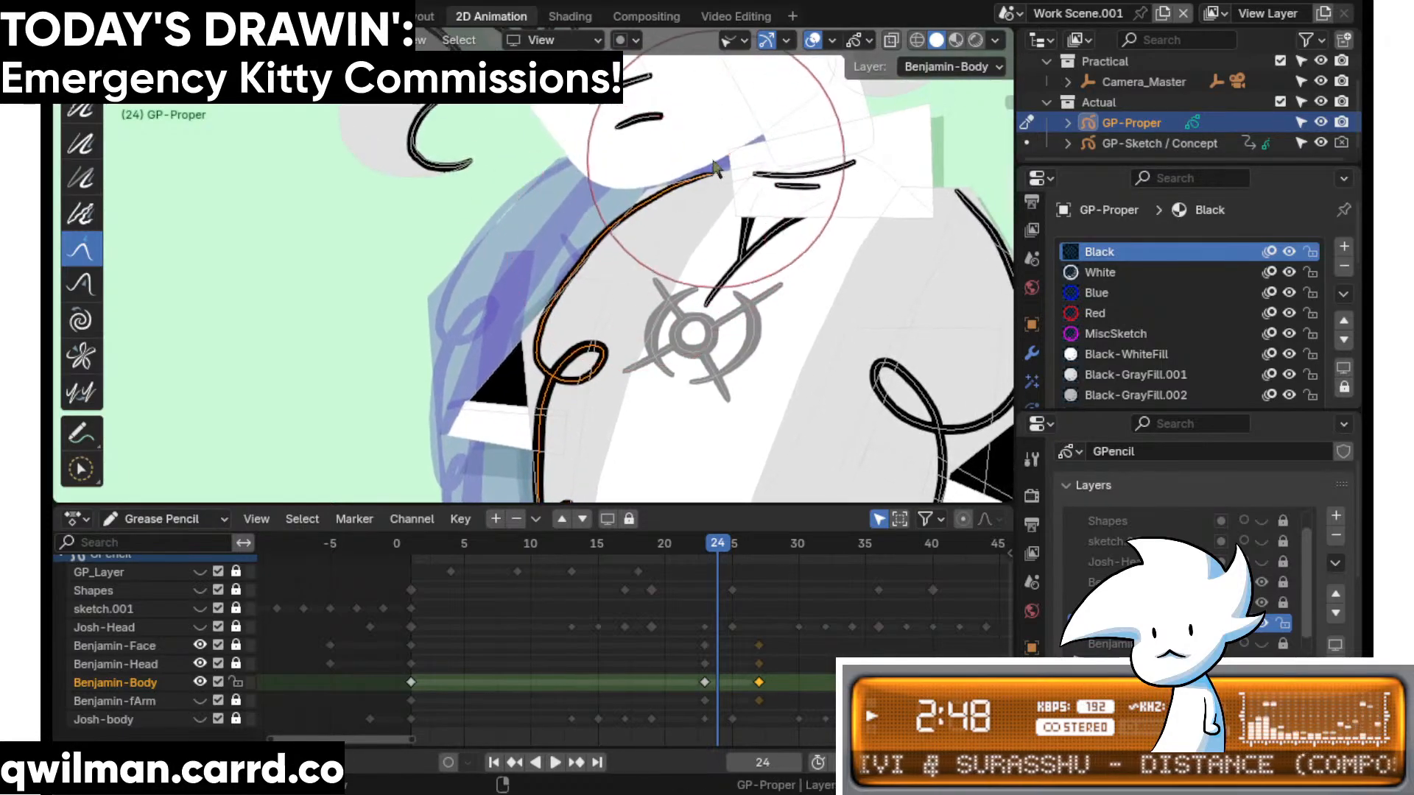
pyautogui.scroll(4, 663, 221)
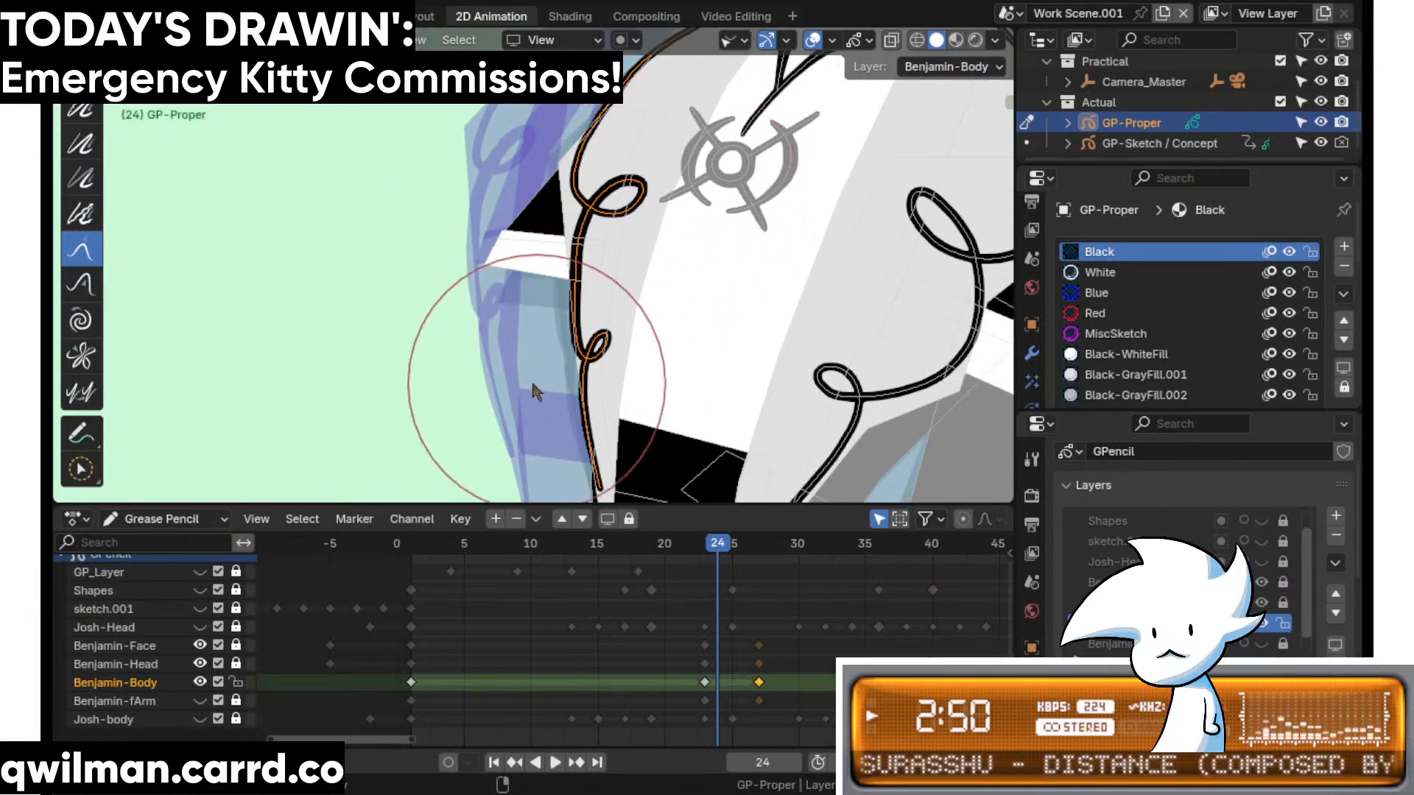
pyautogui.scroll(2, 527, 337)
pyautogui.keyDown('shift'); pyautogui.moveTo(697, 279); pyautogui.dragTo(675, 183, button='middle'); pyautogui.keyUp('shift')
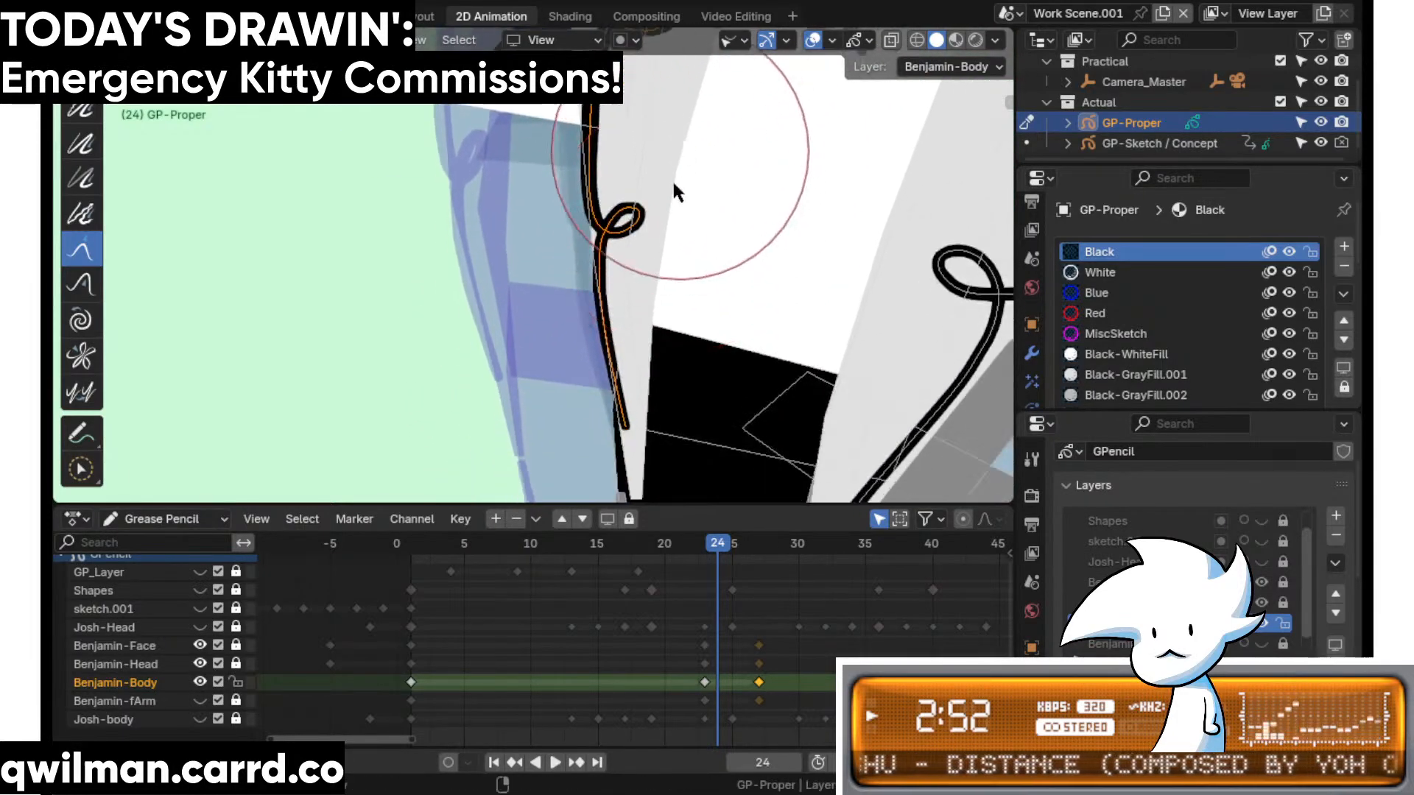
# - Smooth the far jacket trim line between its loops and up toward the shoulder with the Smooth brush
pyautogui.scroll(-2, 635, 432)
pyautogui.hotkey('shift', 'space')
pyautogui.click(587, 205)
pyautogui.keyDown('shift'); pyautogui.moveTo(608, 246); pyautogui.dragTo(631, 378, button='middle'); pyautogui.keyUp('shift')
pyautogui.scroll(1, 611, 324)
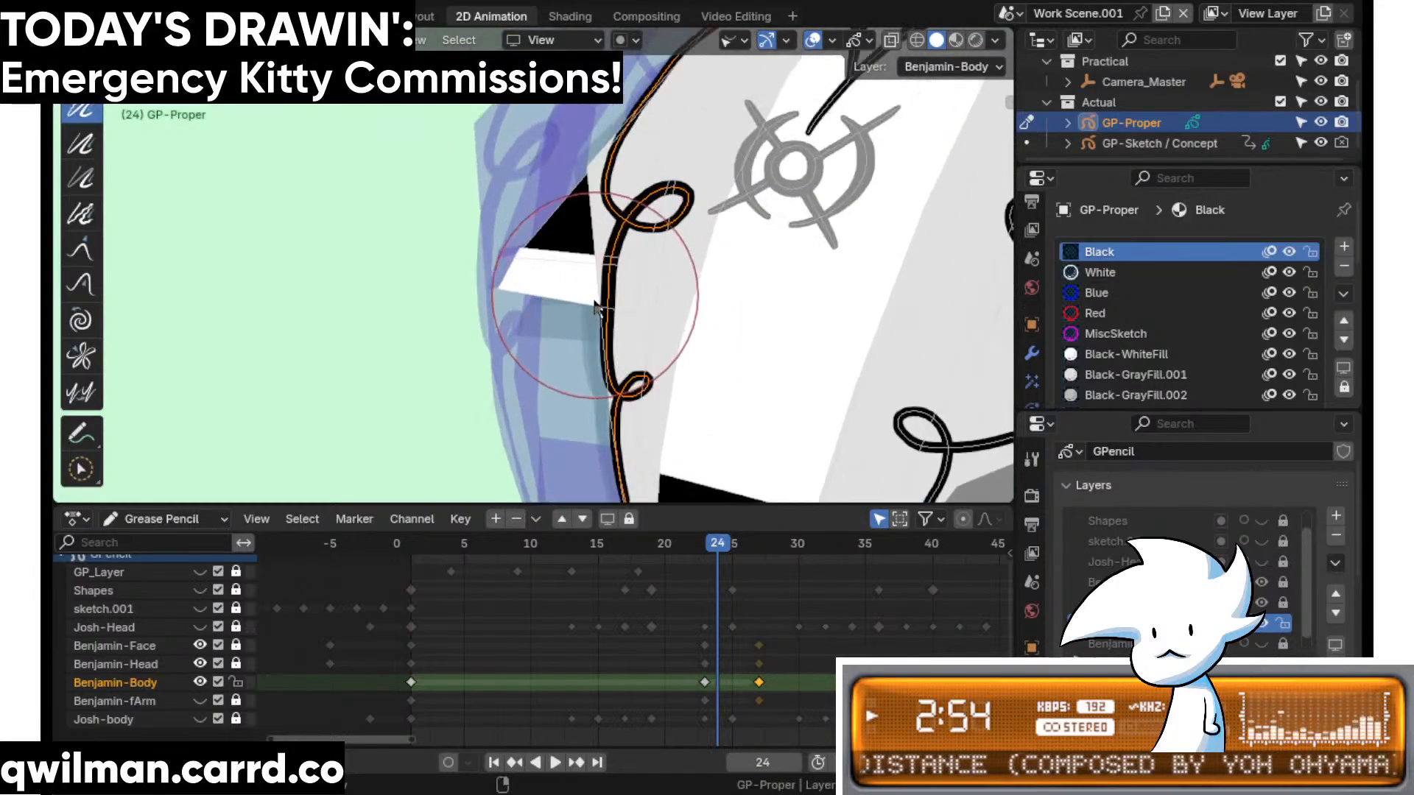
pyautogui.moveTo(618, 275); pyautogui.dragTo(610, 310)
pyautogui.keyDown('shift'); pyautogui.moveTo(651, 105); pyautogui.dragTo(630, 228, button='middle'); pyautogui.keyUp('shift')
pyautogui.keyDown('shift'); pyautogui.moveTo(746, 204); pyautogui.dragTo(408, 200, button='middle'); pyautogui.keyUp('shift')
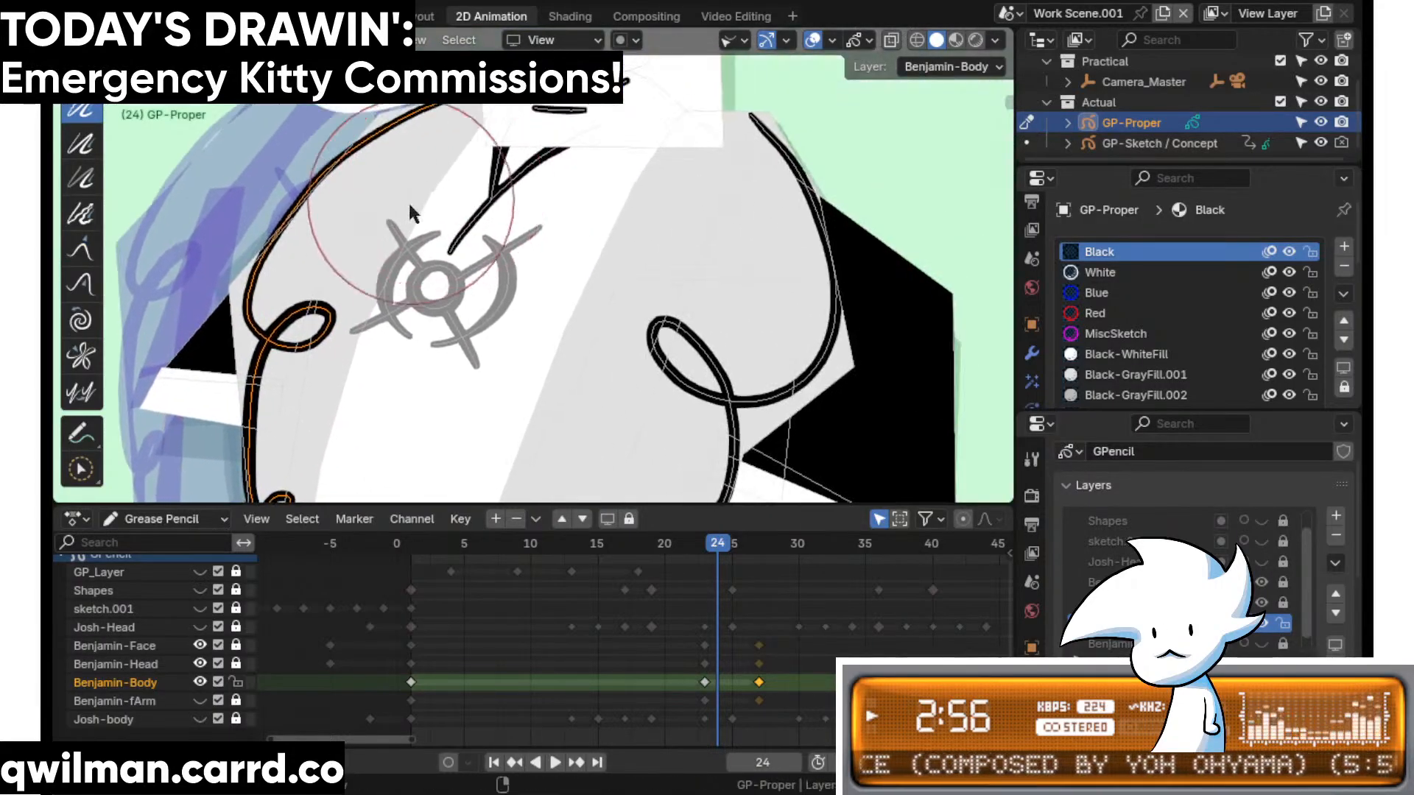
# - Scrub and play the frames around 23 to 25 to check both reshaped trim lines
pyautogui.scroll(-3, 408, 201)
pyautogui.moveTo(721, 543); pyautogui.dragTo(704, 570)
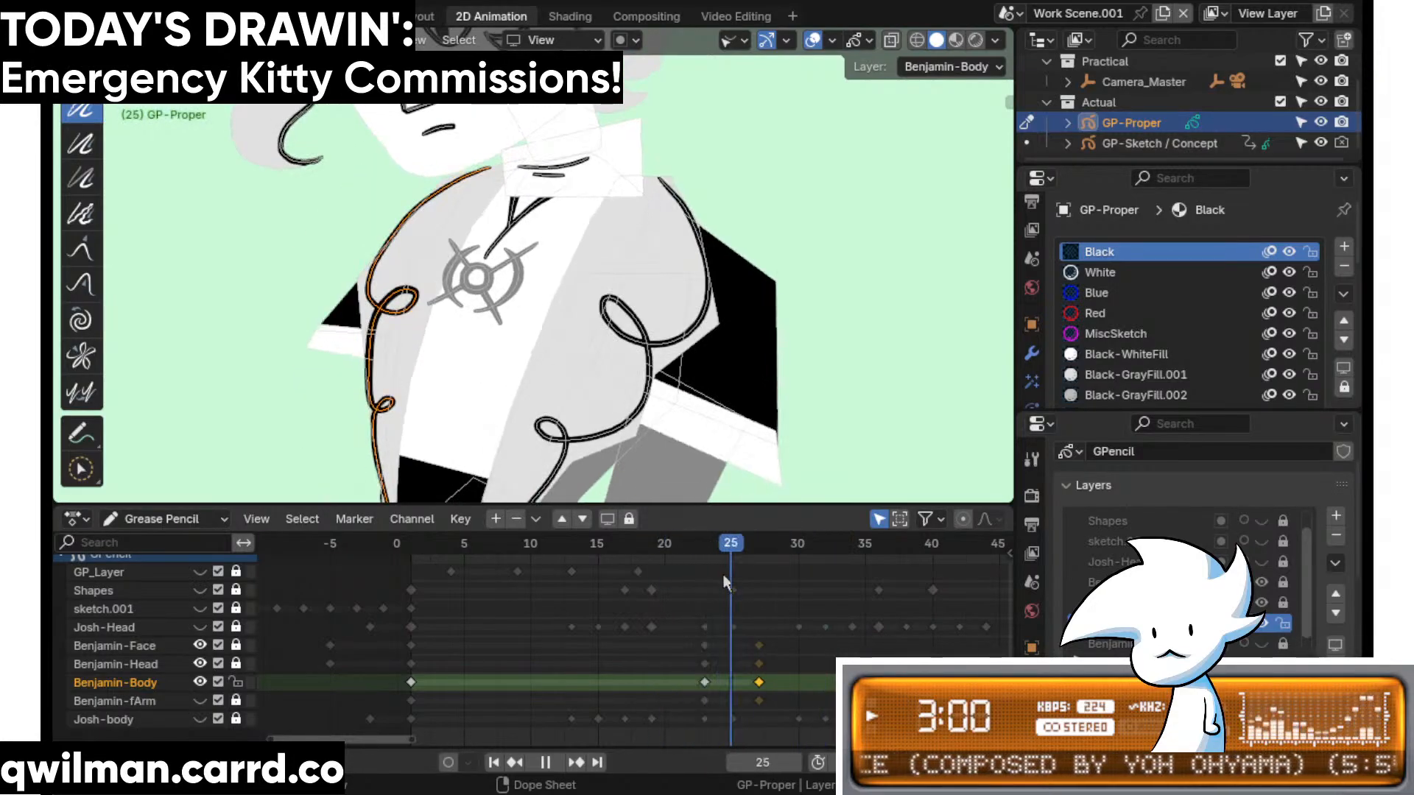
pyautogui.press('Escape')
# - Reselect the near jacket trim line for the Grab brush, and scrub around frame 23 to compare its motion
pyautogui.press('w')
pyautogui.scroll(2, 645, 298)
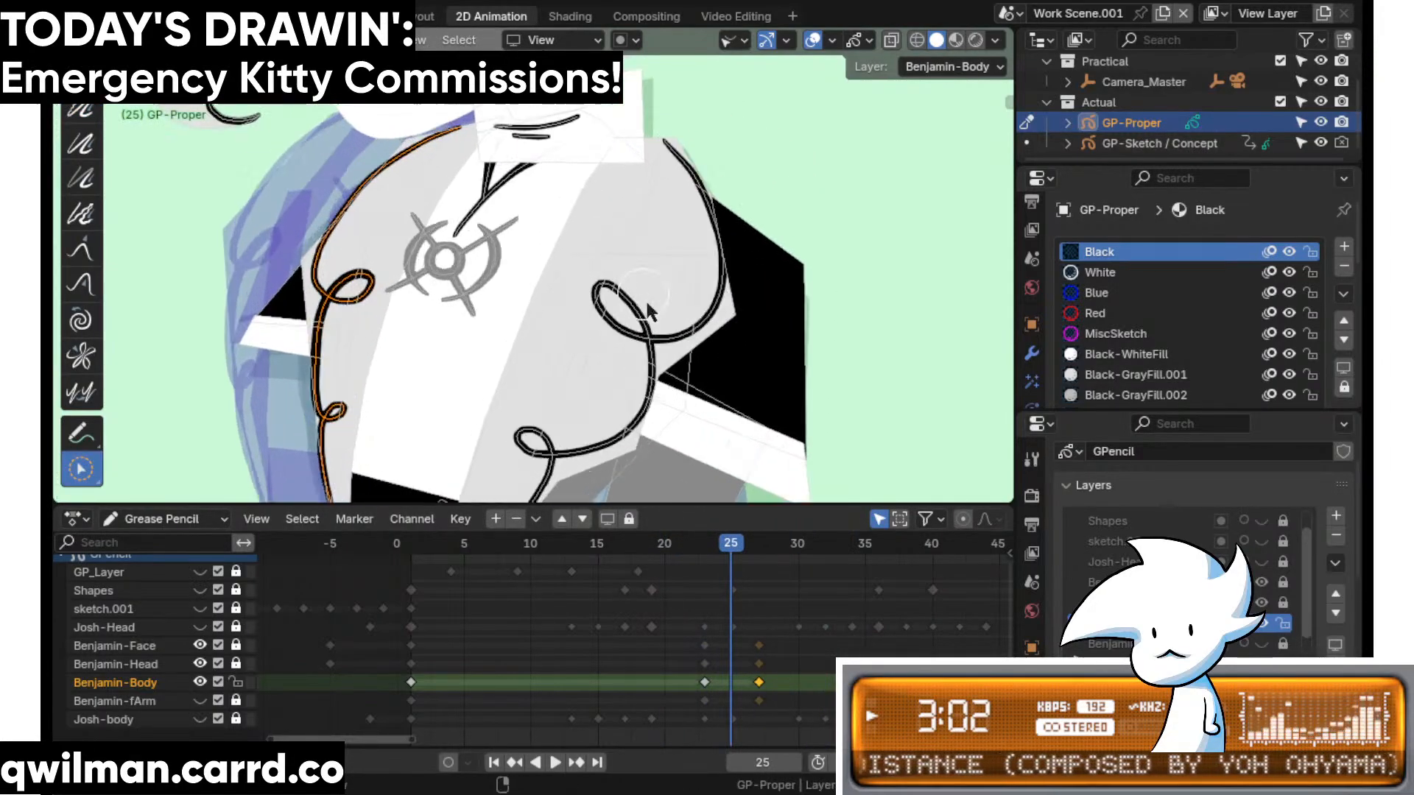
pyautogui.hotkey('shift', 'space')
pyautogui.click(626, 171)
pyautogui.scroll(-2, 648, 295)
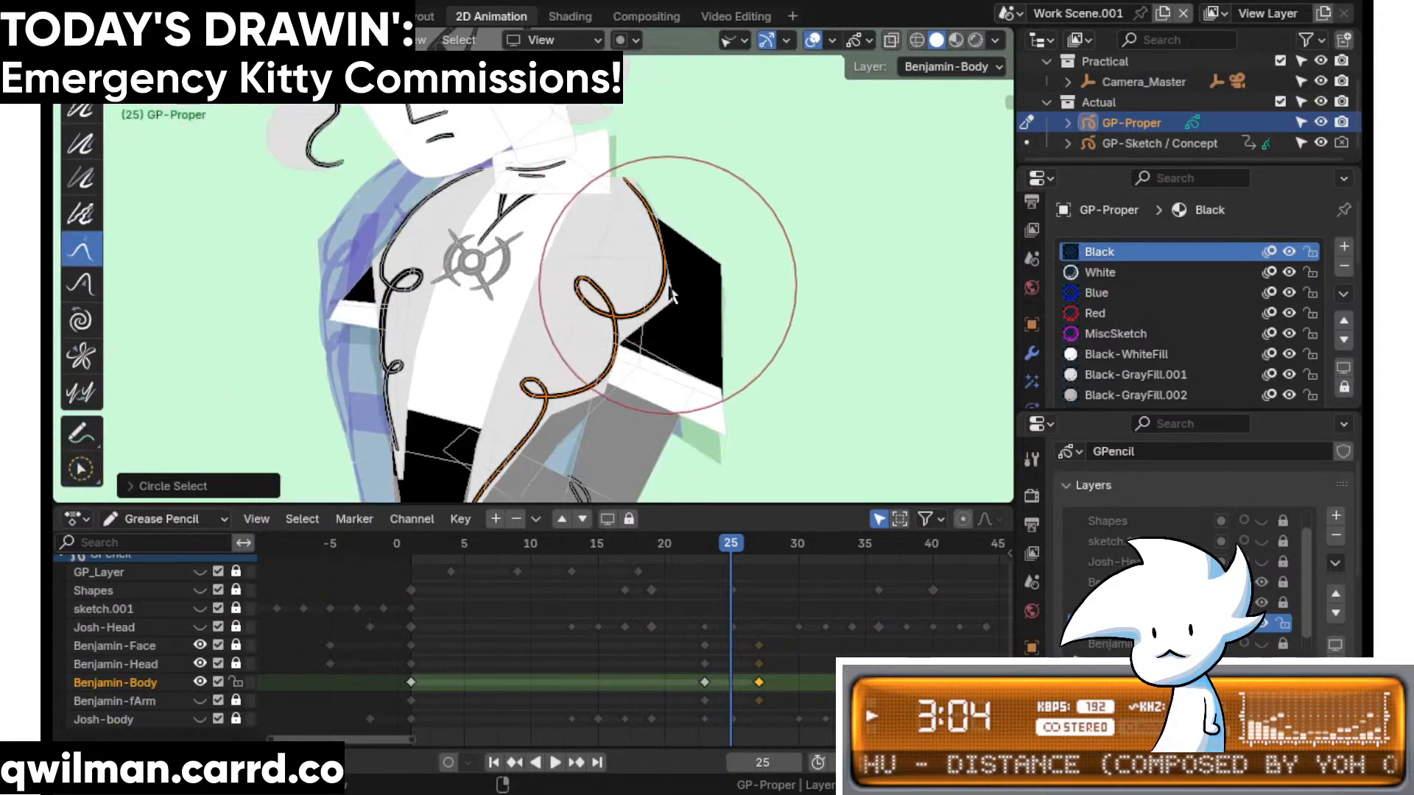
pyautogui.moveTo(705, 551); pyautogui.dragTo(690, 549)
pyautogui.keyDown('shift'); pyautogui.moveTo(555, 303); pyautogui.dragTo(617, 317, button='middle'); pyautogui.keyUp('shift')
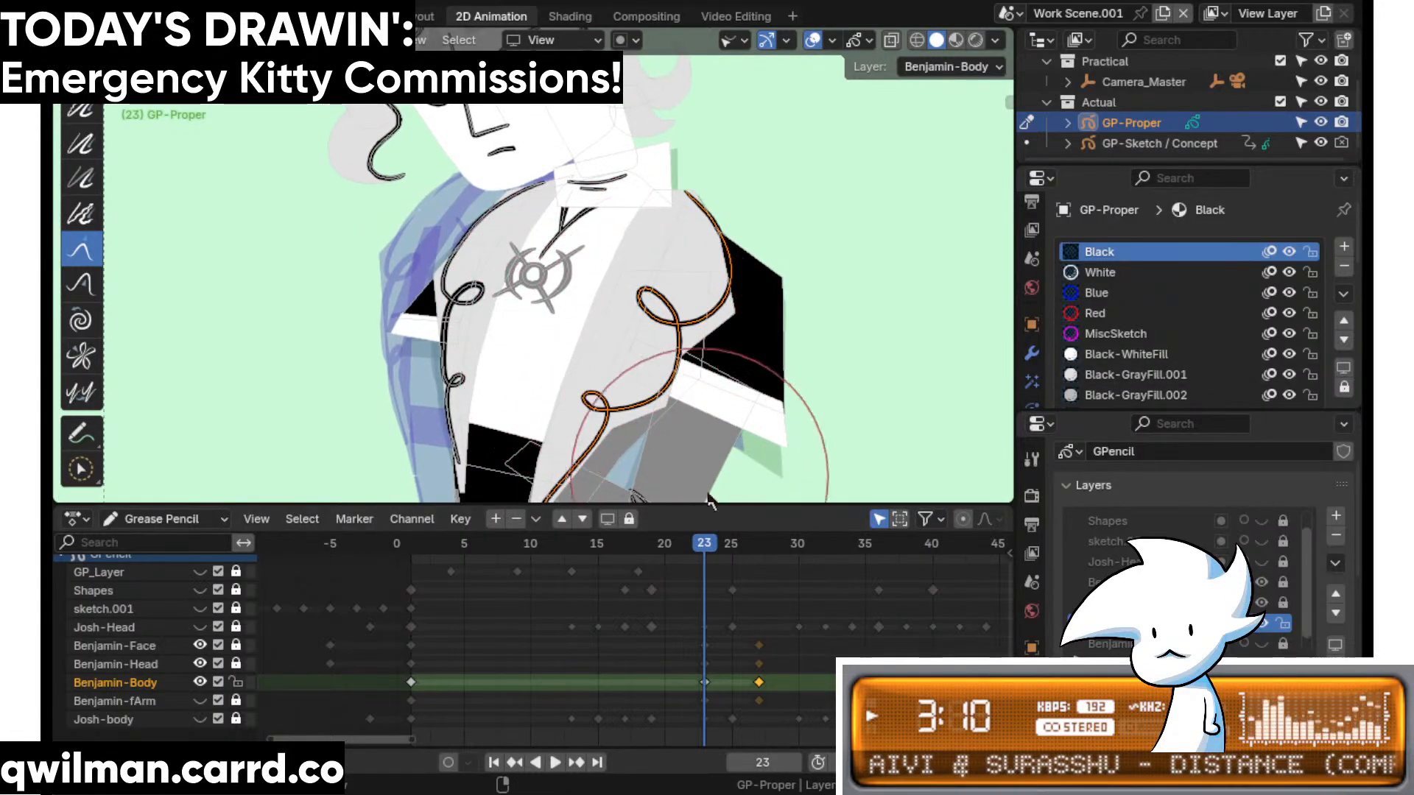
pyautogui.click(685, 551)
pyautogui.moveTo(700, 549); pyautogui.dragTo(705, 550)
pyautogui.keyDown('shift'); pyautogui.moveTo(593, 338); pyautogui.dragTo(642, 359, button='middle'); pyautogui.keyUp('shift')
# - Select only the gray emblem strokes on the chest at frame 23, and activate the Grab brush
pyautogui.scroll(4, 643, 353)
pyautogui.press('q')
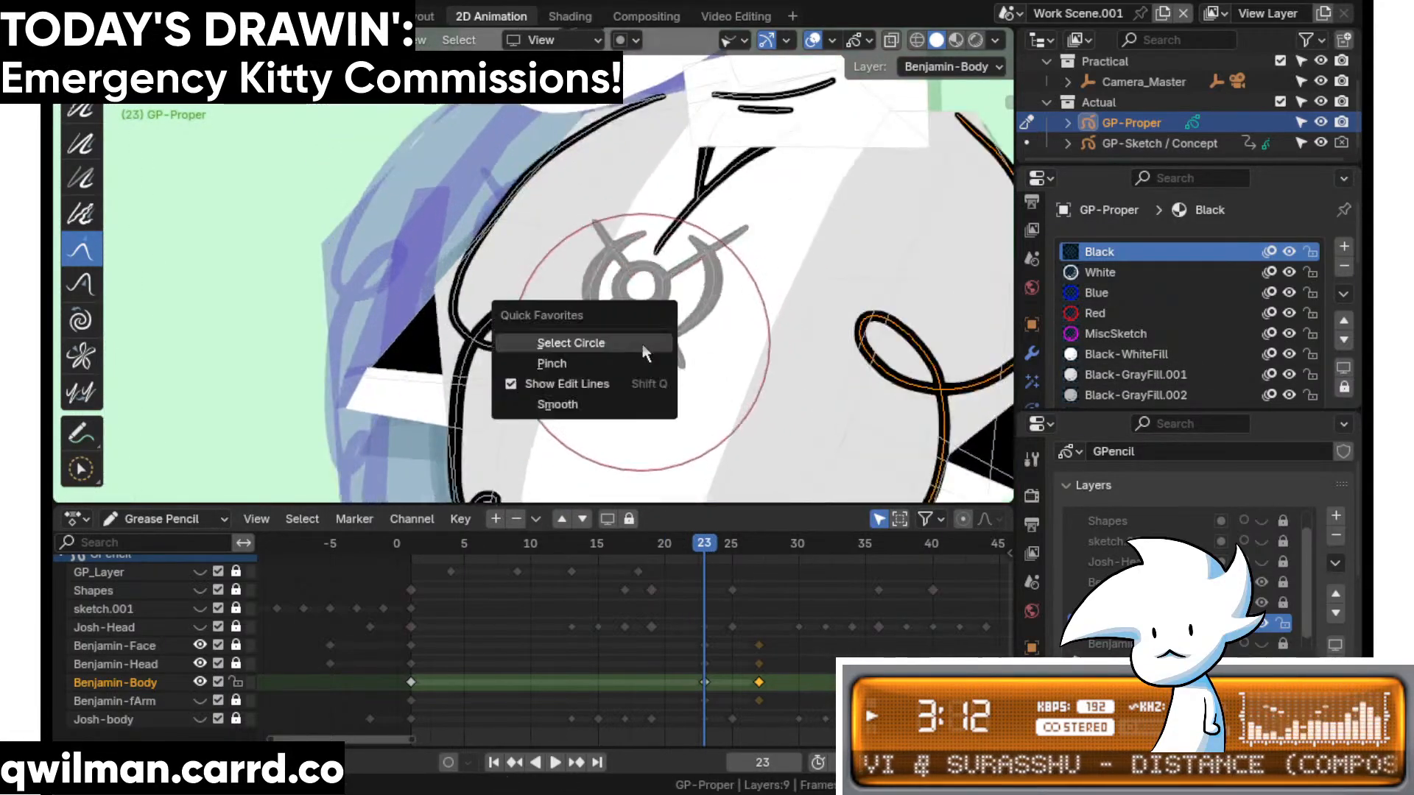
pyautogui.click(642, 344)
pyautogui.moveTo(692, 304); pyautogui.dragTo(685, 315)
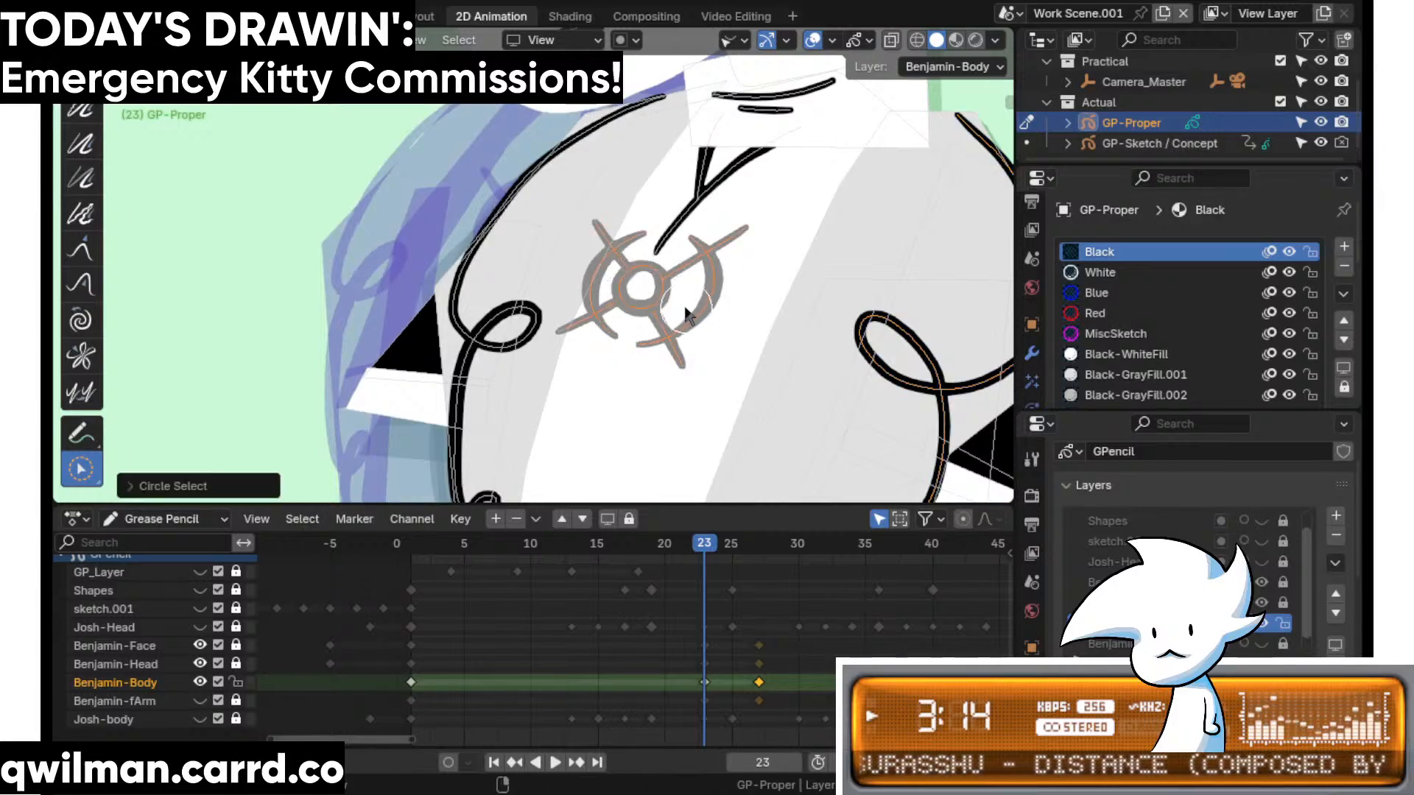
pyautogui.press('q')
pyautogui.click(616, 190)
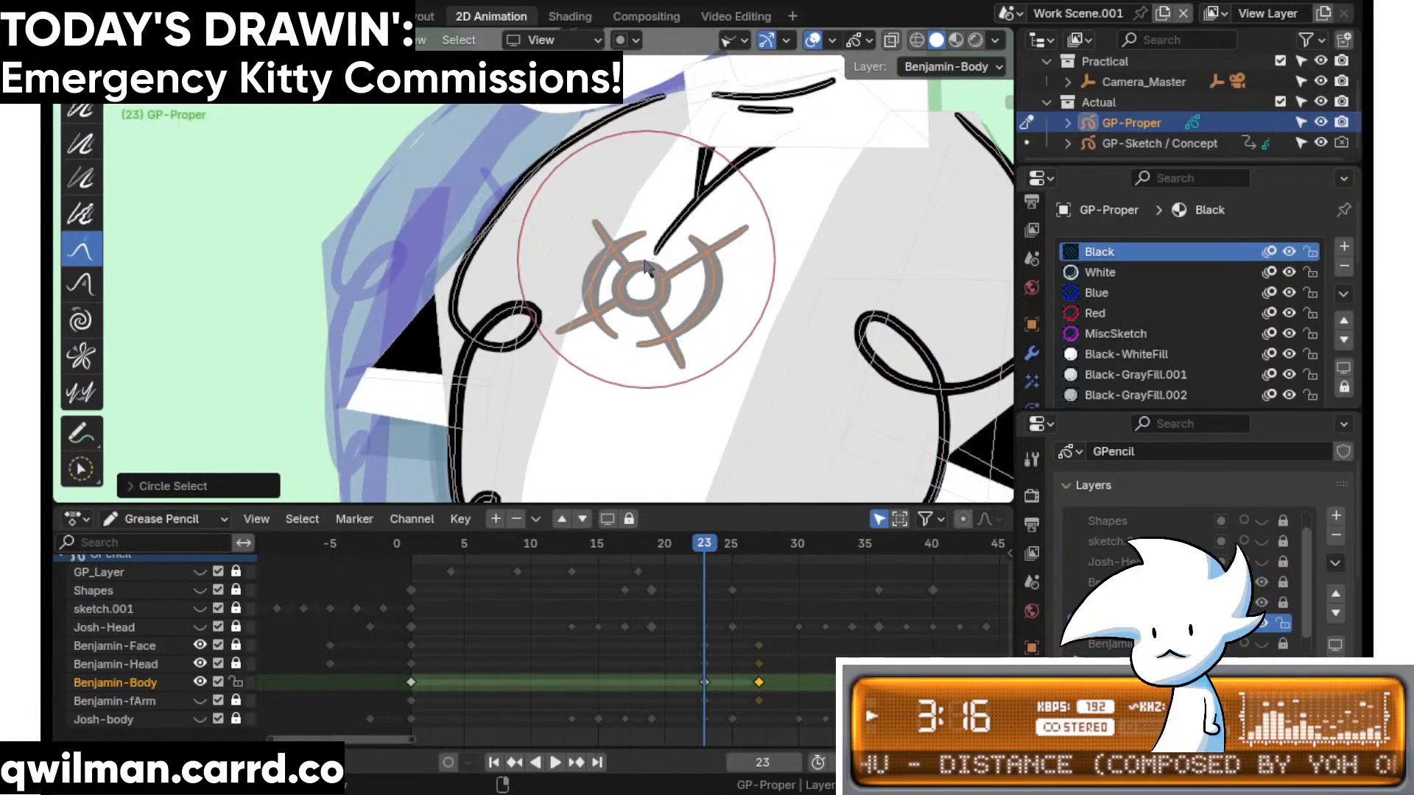
# - Move the chest emblem slightly across the shirt in Edit Mode, comparing its position with the neighboring frames
pyautogui.press('Tab')
pyautogui.scroll(-1, 644, 273)
pyautogui.hotkey('shift', 'space')
pyautogui.click(617, 320)
pyautogui.hotkey('shift', 'space')
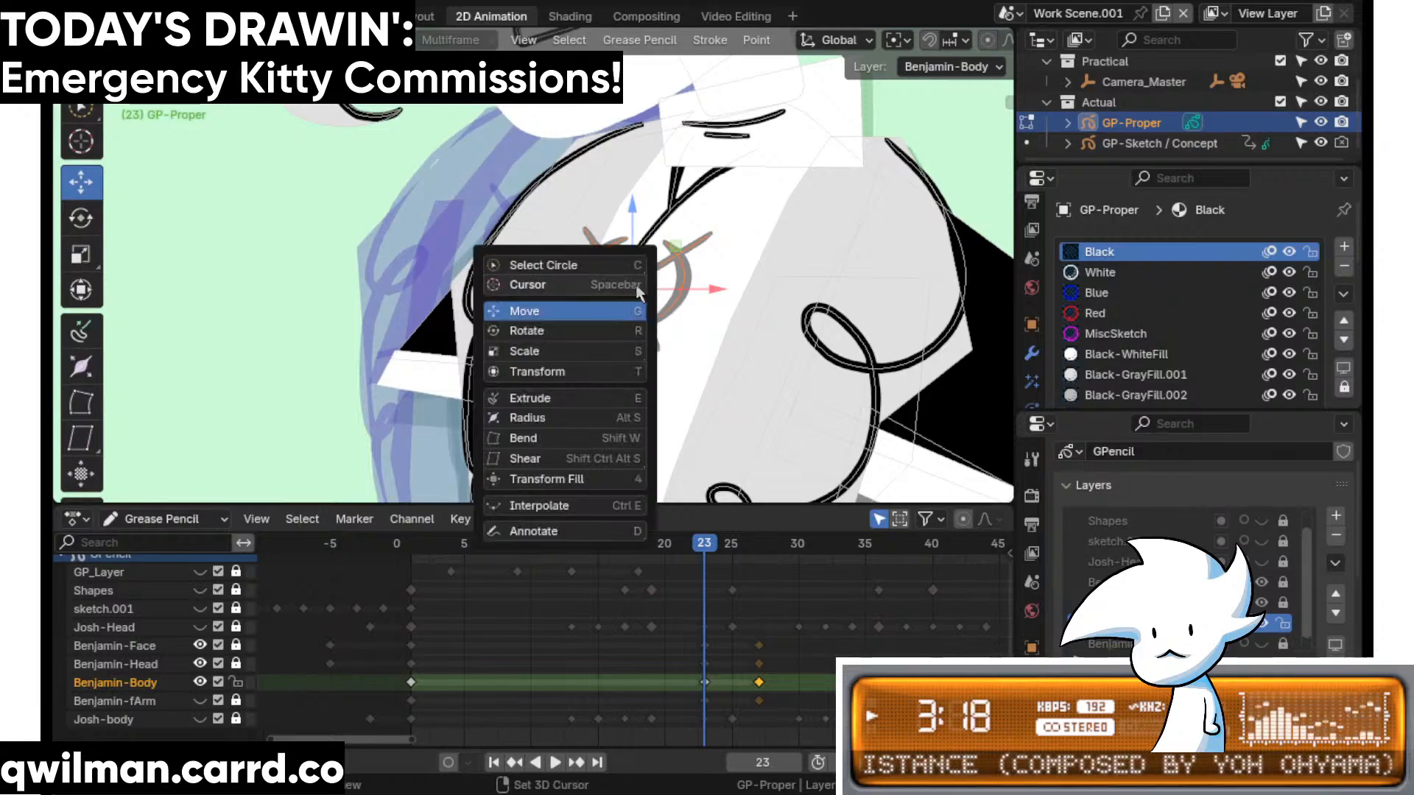
pyautogui.press('Escape')
pyautogui.moveTo(650, 272); pyautogui.dragTo(662, 280)
pyautogui.moveTo(693, 544); pyautogui.dragTo(704, 545)
pyautogui.moveTo(652, 280); pyautogui.dragTo(662, 287)
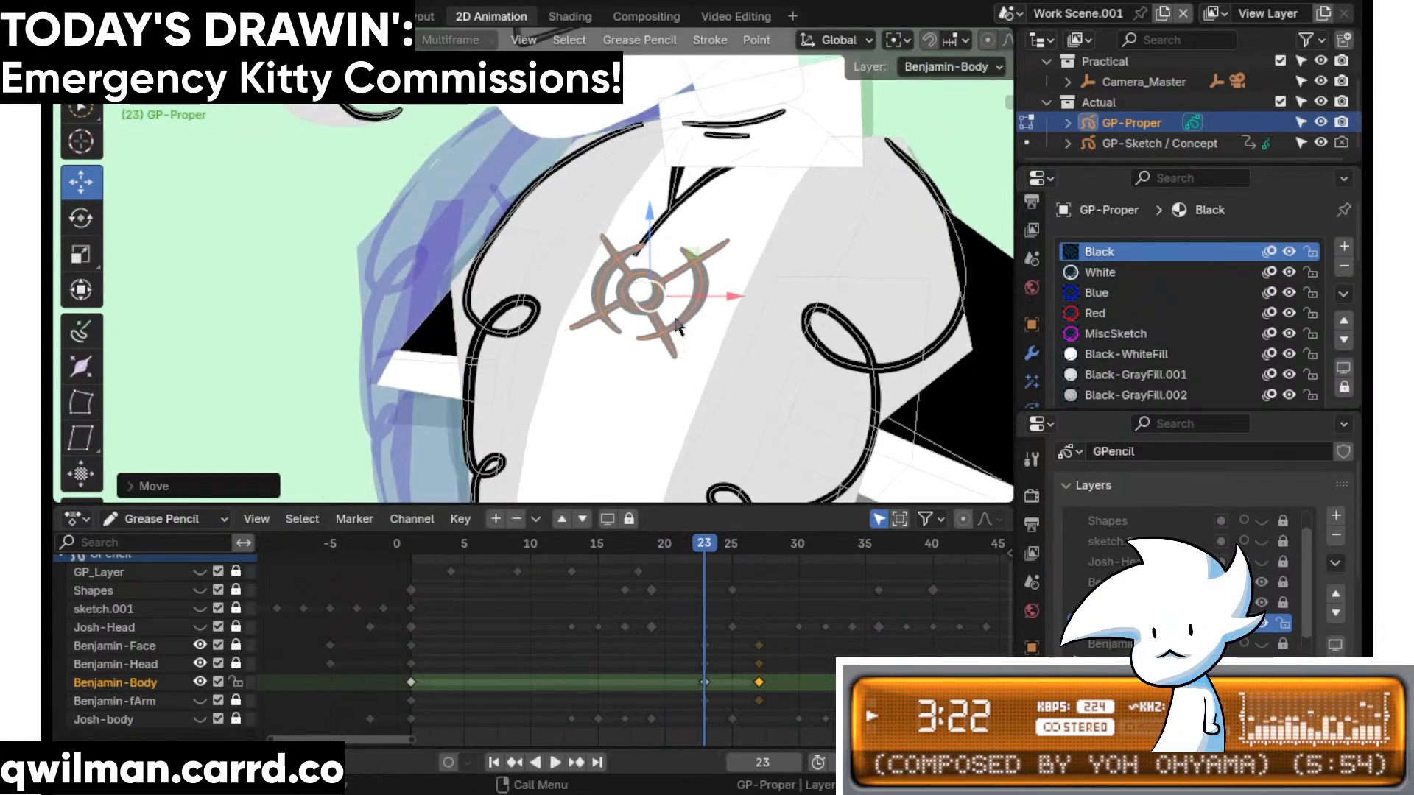
pyautogui.moveTo(699, 546)
pyautogui.mouseDown()
pyautogui.moveTo(682, 545)
pyautogui.moveTo(705, 543)
pyautogui.mouseUp()
# - Return to Sculpt Mode and warp the chest emblem with the Grab brush to follow the turning torso
pyautogui.press('Tab')
pyautogui.hotkey('shift', 'space')
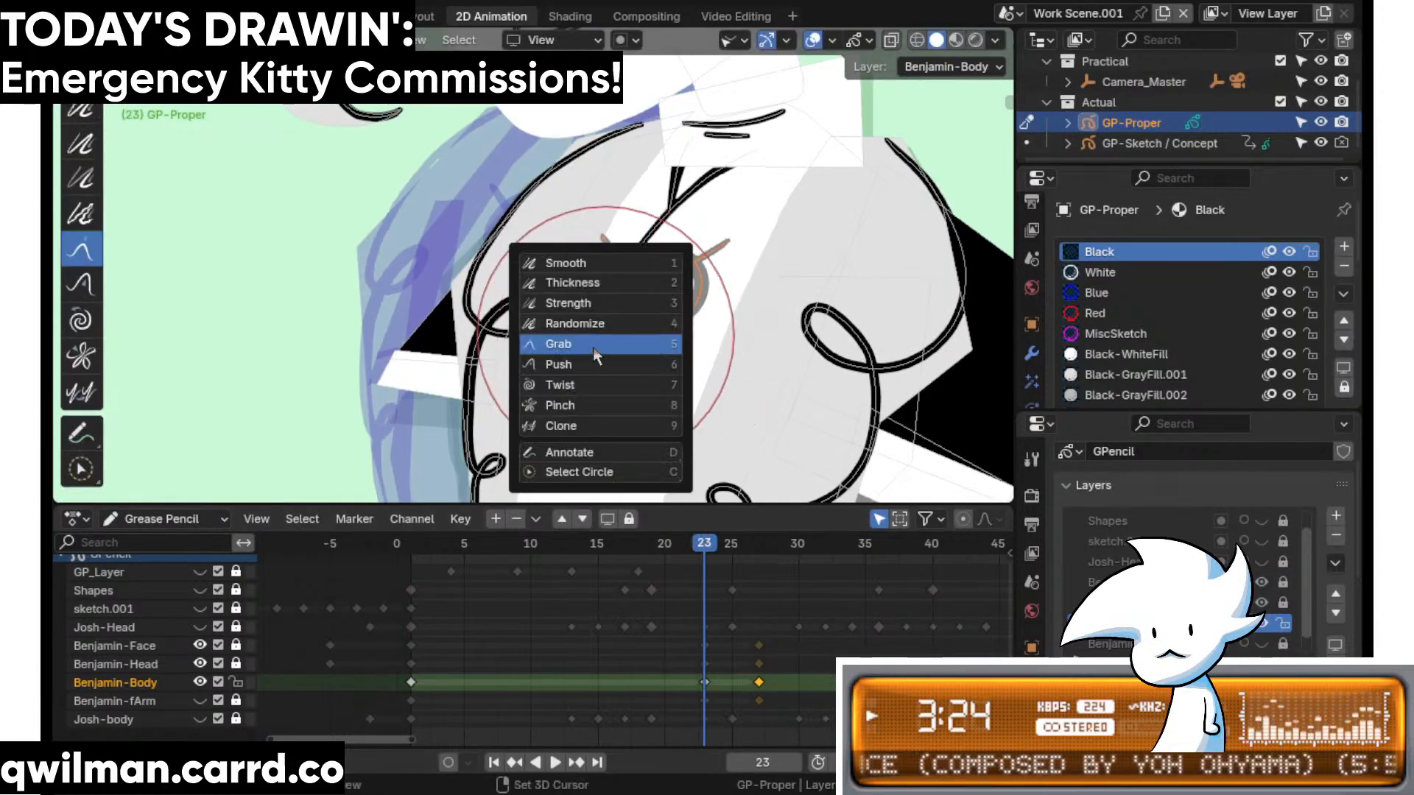
pyautogui.click(594, 350)
pyautogui.scroll(-3, 617, 359)
pyautogui.moveTo(617, 360)
pyautogui.mouseDown()
pyautogui.moveTo(536, 338)
pyautogui.moveTo(595, 346)
pyautogui.mouseUp()
pyautogui.moveTo(676, 545); pyautogui.dragTo(704, 549)
pyautogui.scroll(4, 640, 257)
# - Select the black V-shaped neckline strokes above the emblem, and bend them with the Grab brush
pyautogui.hotkey('shift', 'space')
pyautogui.press('c')
pyautogui.keyDown('shift'); pyautogui.click(710, 276); pyautogui.keyUp('shift')
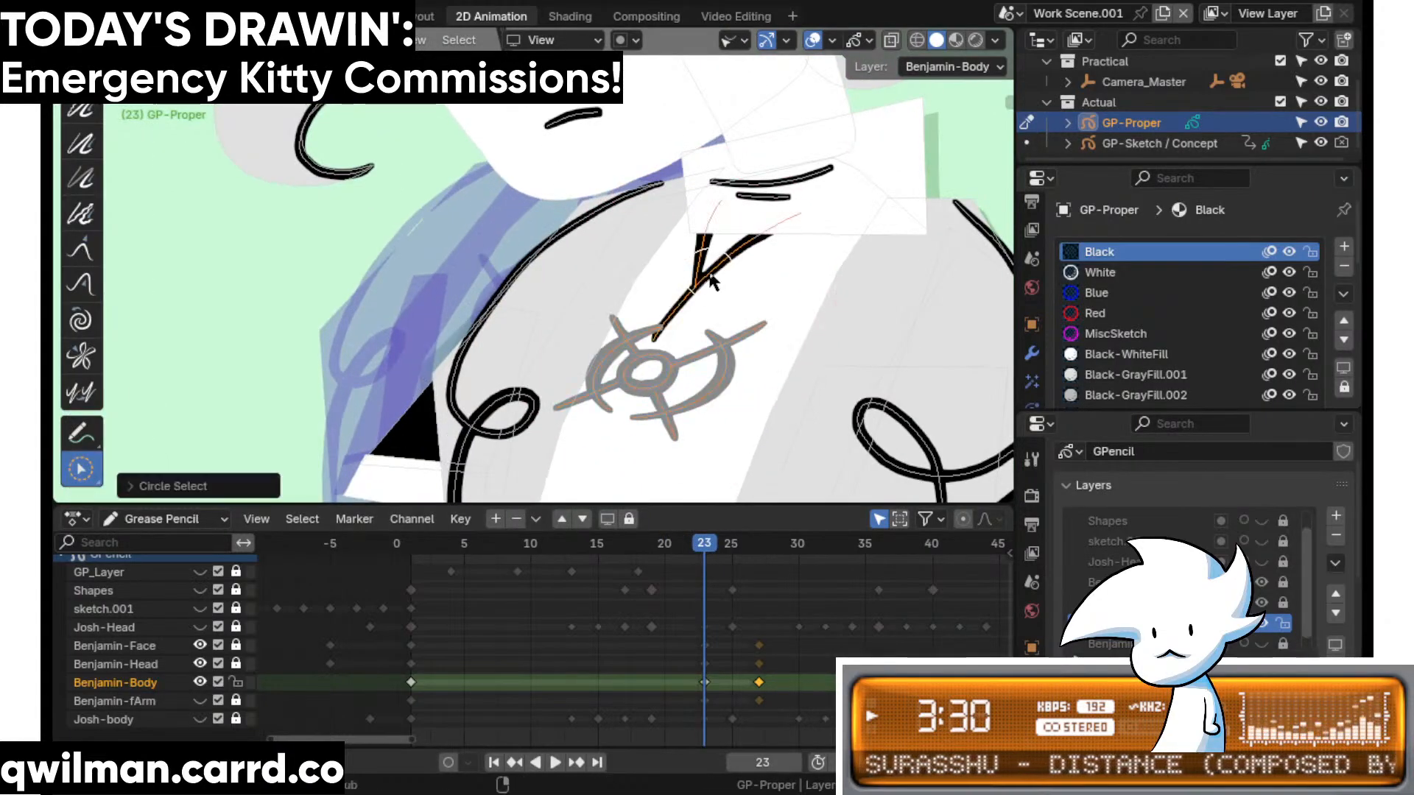
pyautogui.hotkey('shift', 'space')
pyautogui.click(686, 139)
pyautogui.scroll(-1, 731, 240)
pyautogui.moveTo(725, 245); pyautogui.dragTo(691, 257)
pyautogui.moveTo(619, 354)
pyautogui.mouseDown()
pyautogui.moveTo(609, 369)
pyautogui.moveTo(652, 388)
pyautogui.mouseUp()
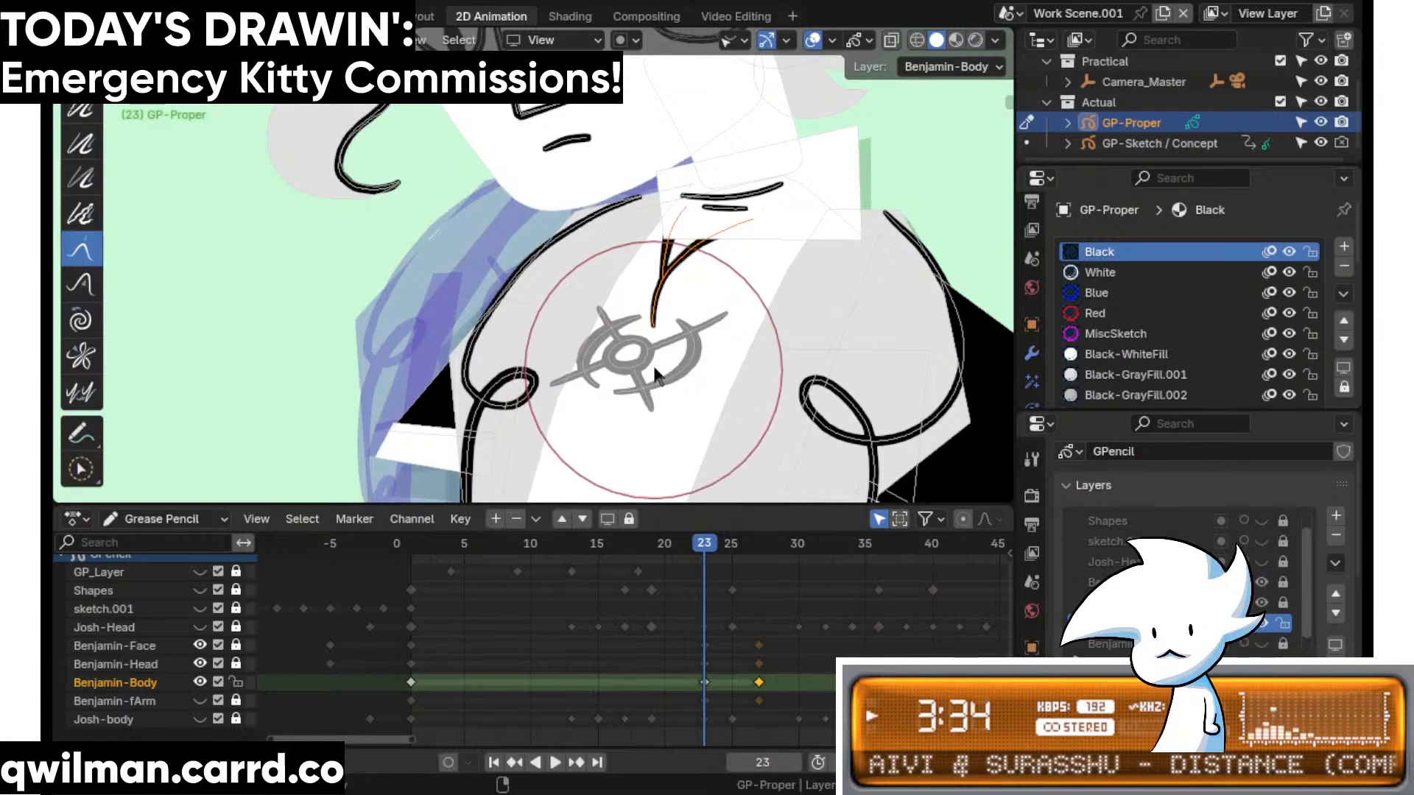
pyautogui.moveTo(705, 548)
pyautogui.mouseDown()
pyautogui.moveTo(654, 547)
pyautogui.moveTo(718, 559)
pyautogui.mouseUp()
pyautogui.keyDown('shift'); pyautogui.moveTo(683, 389); pyautogui.dragTo(648, 471, button='middle'); pyautogui.keyUp('shift')
# - Select the white collar fill together with its two black fold lines at frame 24
pyautogui.scroll(2, 648, 457)
pyautogui.press('w')
pyautogui.keyDown('shift'); pyautogui.moveTo(666, 324); pyautogui.dragTo(662, 289, button='middle'); pyautogui.keyUp('shift')
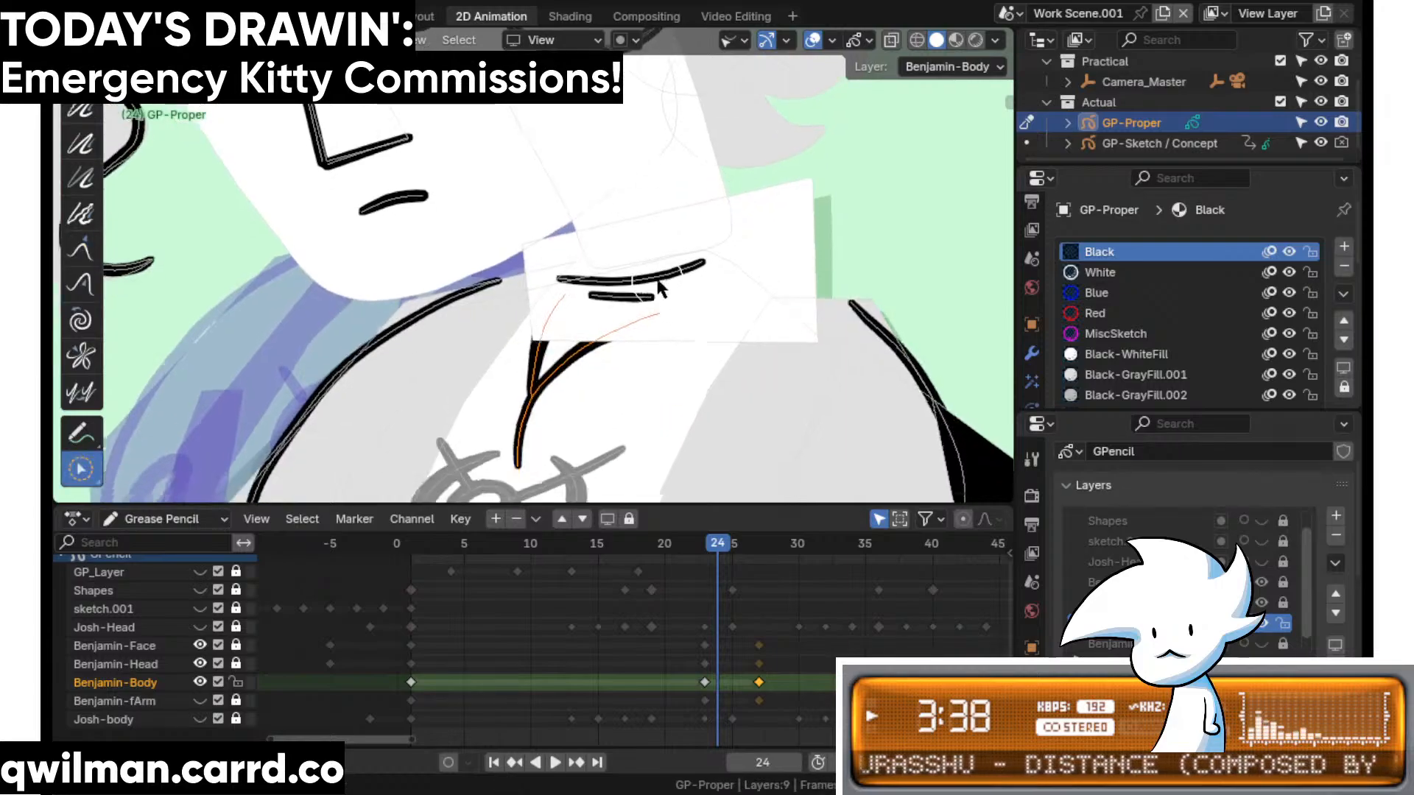
pyautogui.scroll(3, 661, 289)
pyautogui.keyDown('shift'); pyautogui.moveTo(782, 310); pyautogui.dragTo(540, 398, button='middle'); pyautogui.keyUp('shift')
pyautogui.keyDown('shift'); pyautogui.click(780, 172); pyautogui.keyUp('shift')
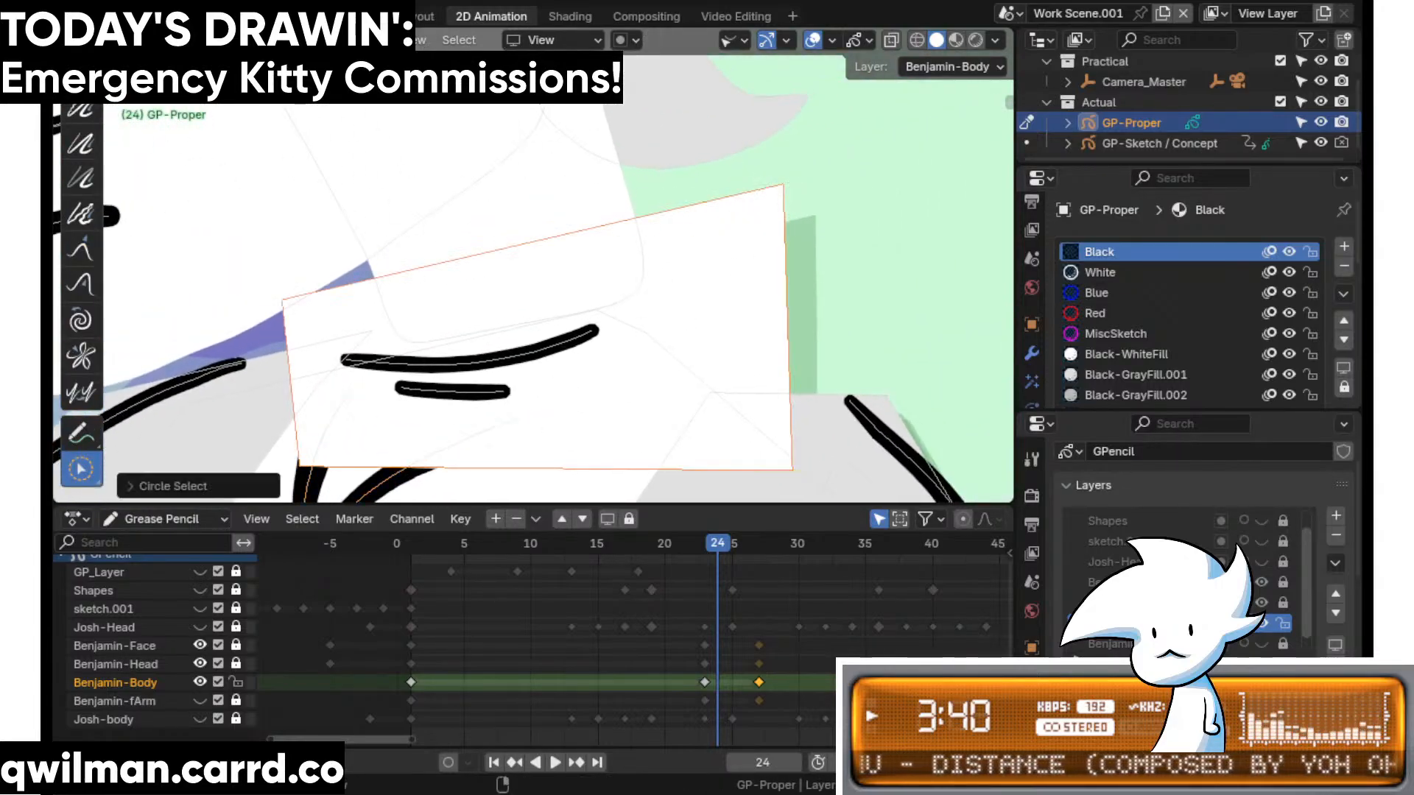
# - Nudge the front edge of the selected collar and its fold lines inward with the Grab brush
pyautogui.scroll(-5, 578, 358)
pyautogui.hotkey('shift', 'space')
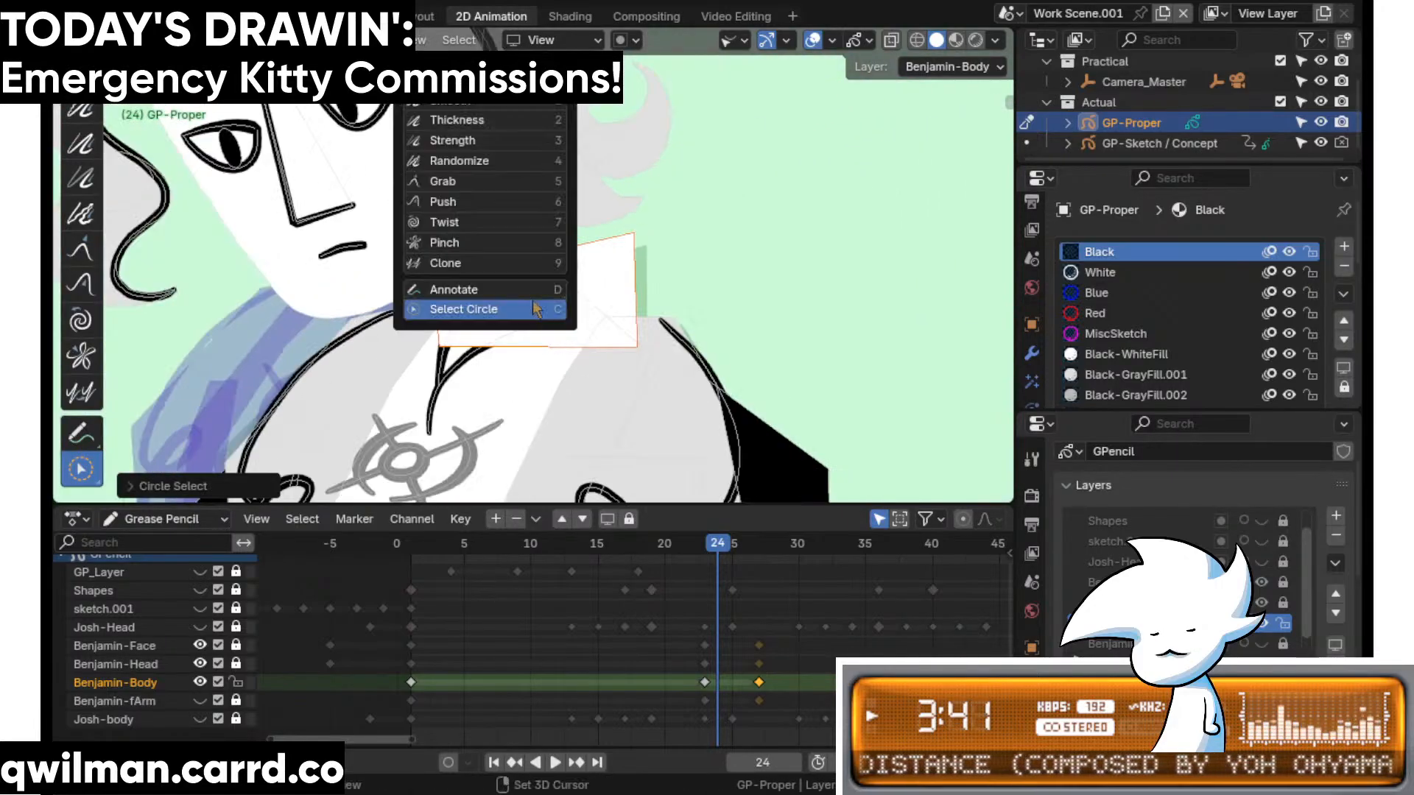
pyautogui.click(465, 181)
pyautogui.scroll(-2, 524, 316)
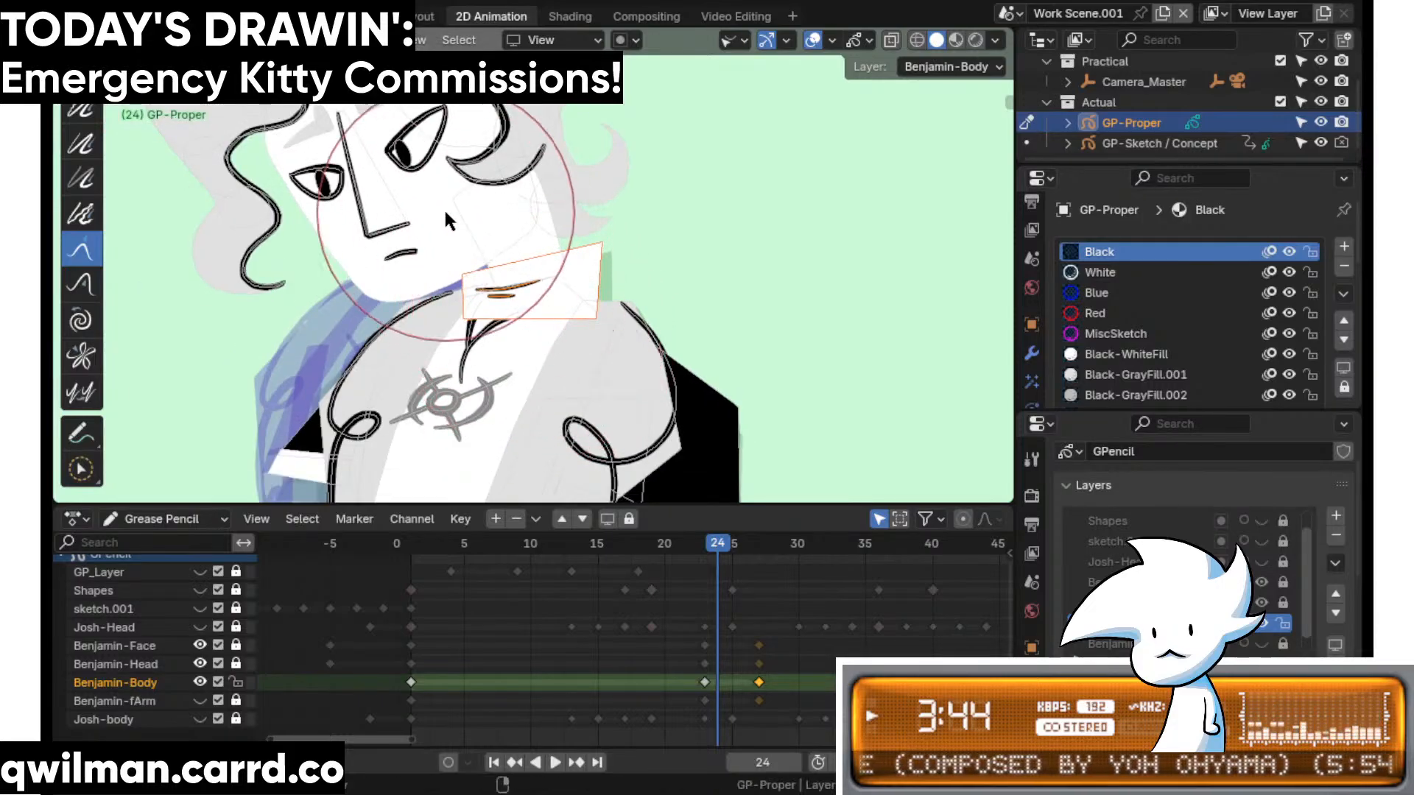
pyautogui.moveTo(450, 228); pyautogui.dragTo(541, 202)
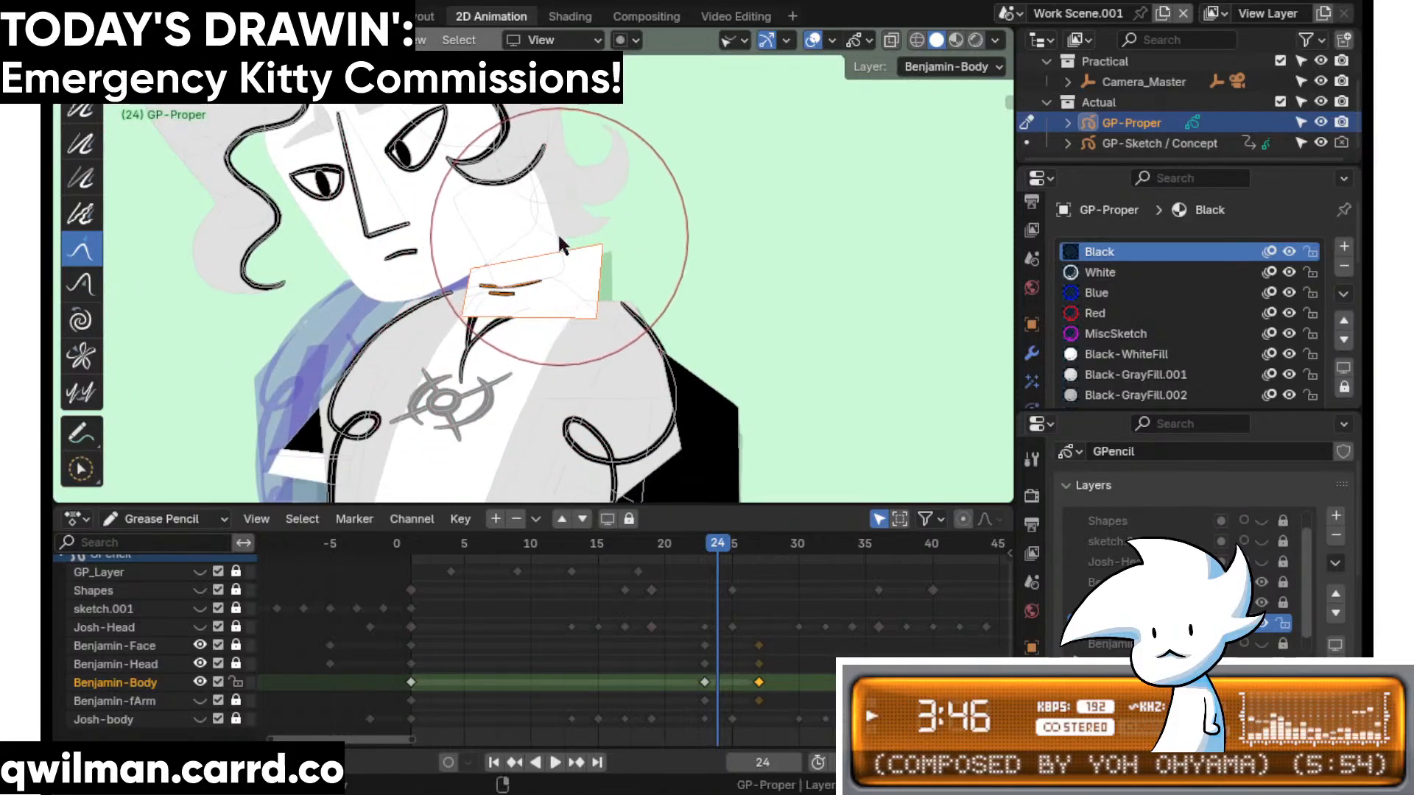
pyautogui.keyDown('shift'); pyautogui.moveTo(572, 252); pyautogui.dragTo(661, 253, button='middle'); pyautogui.keyUp('shift')
pyautogui.keyDown('shift'); pyautogui.moveTo(708, 324); pyautogui.dragTo(704, 337, button='middle'); pyautogui.keyUp('shift')
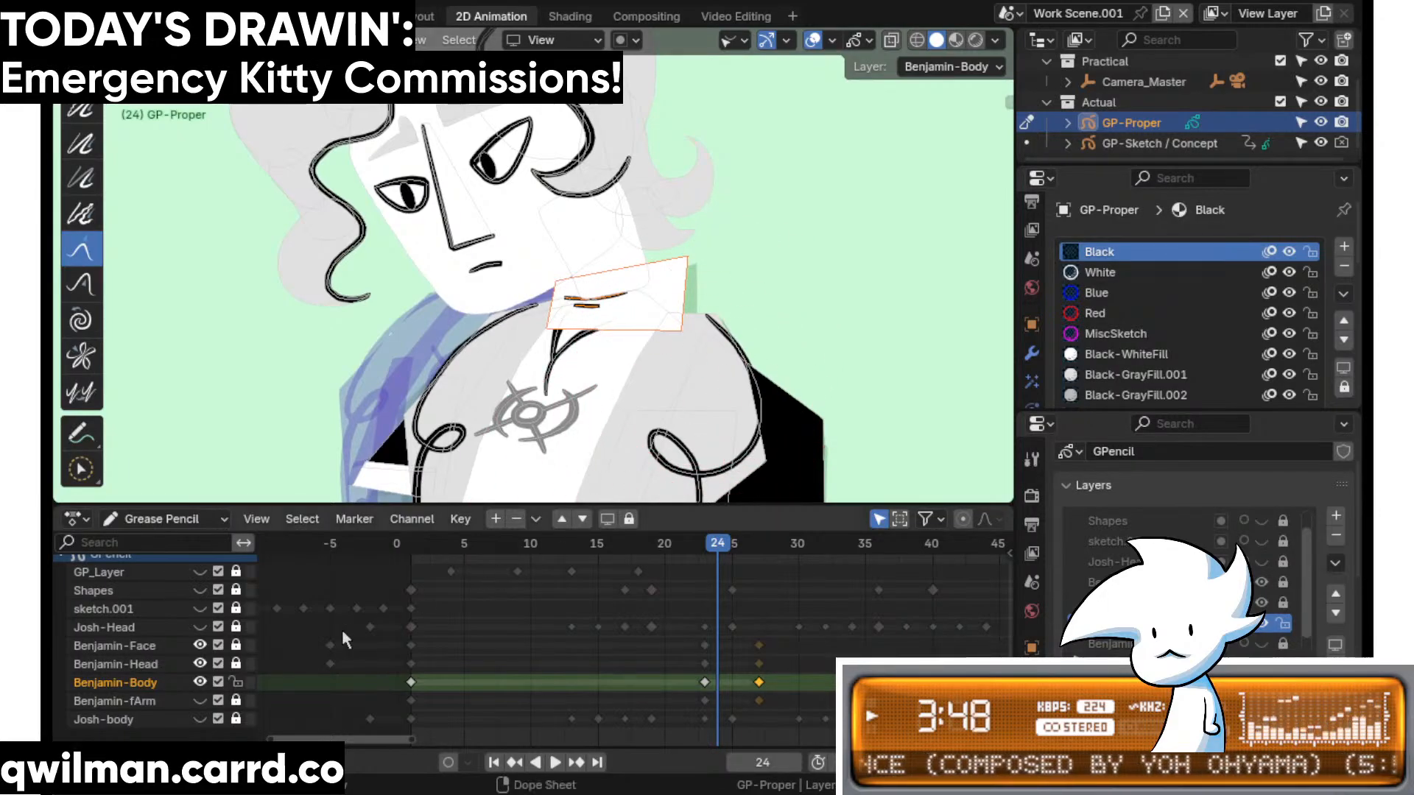
# - Play the animation and view the full camera frame to check the whole turn
pyautogui.press('space')
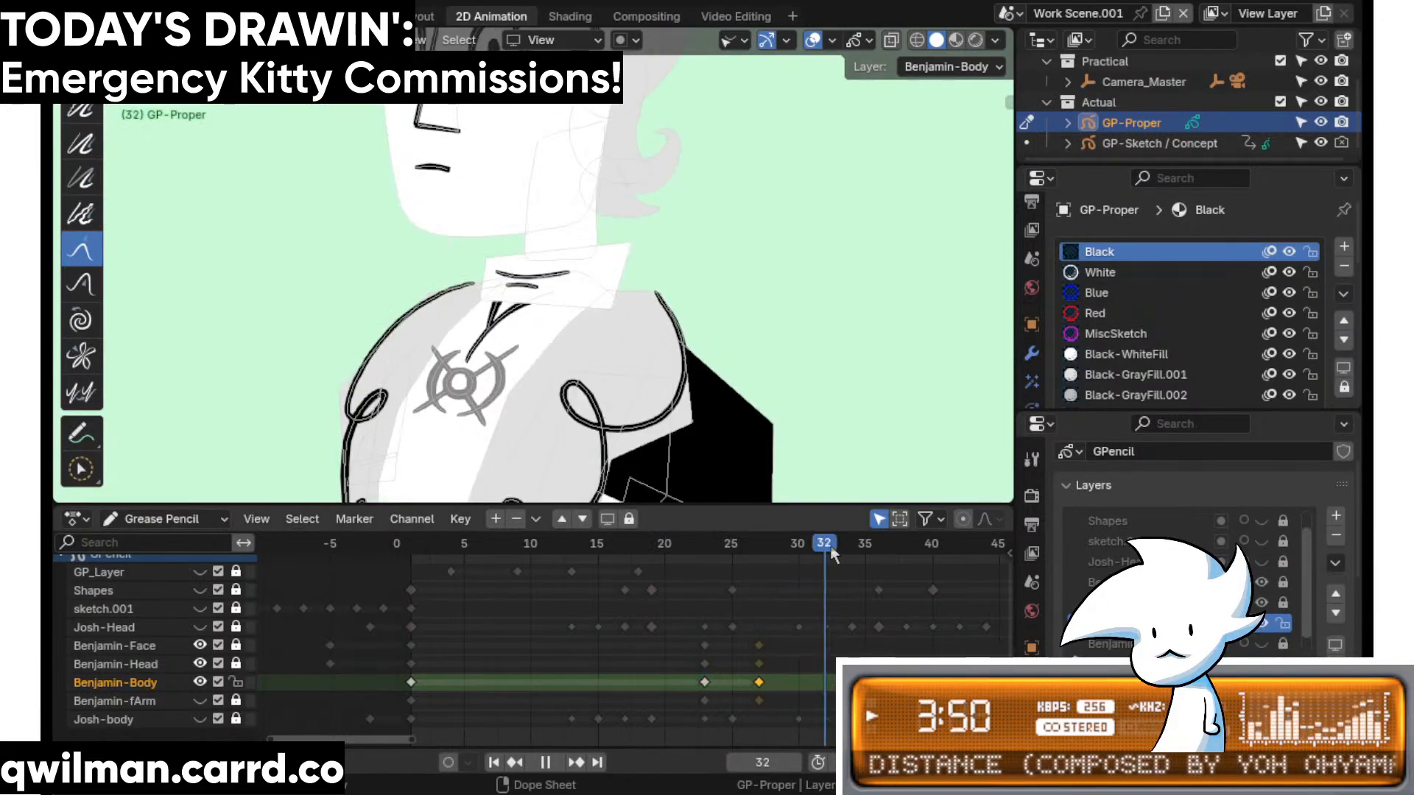
pyautogui.press('space')
pyautogui.press('Home')
pyautogui.press('space')
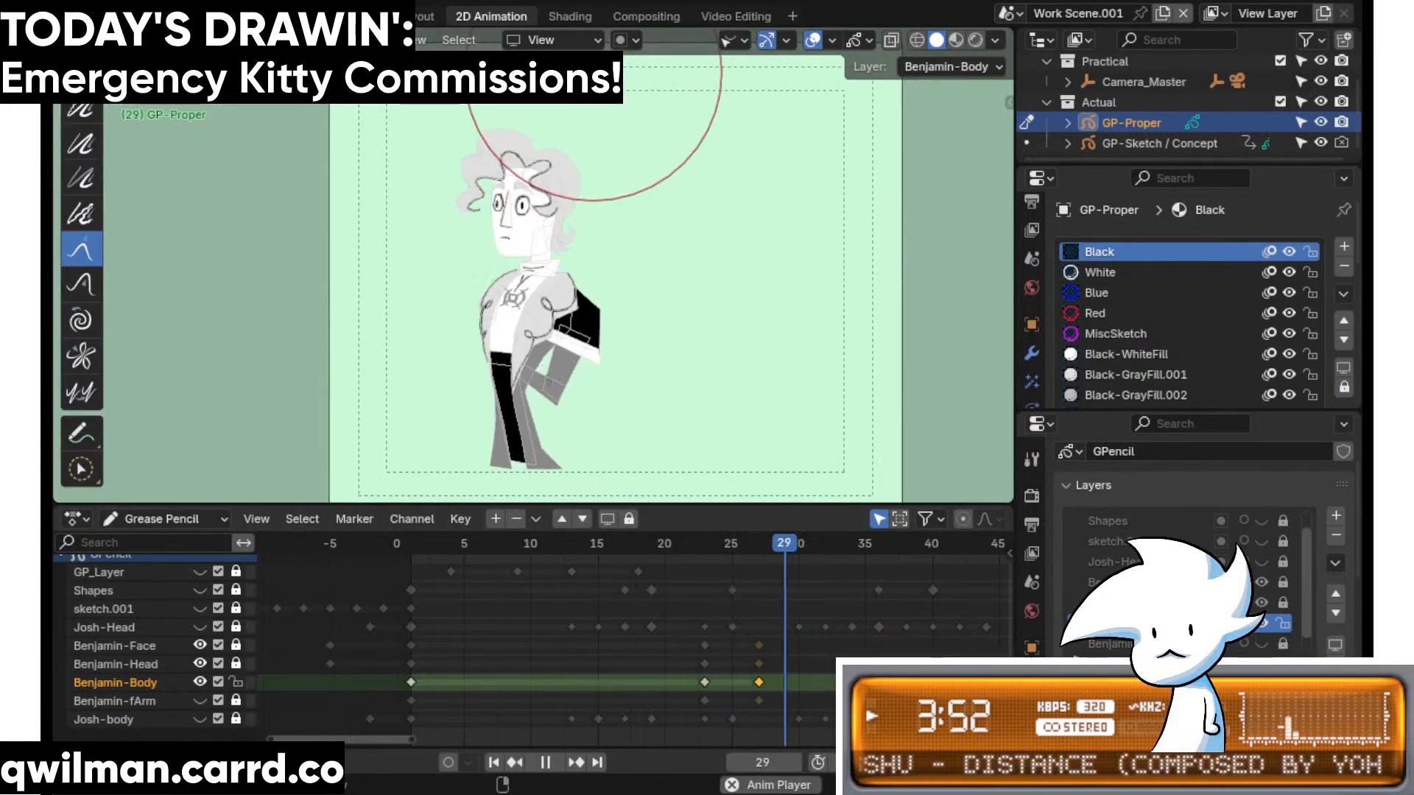
pyautogui.press('space')
# - Show the Josh-Head layer, and play the animation from about frame 14 to check both characters together
pyautogui.click(642, 543)
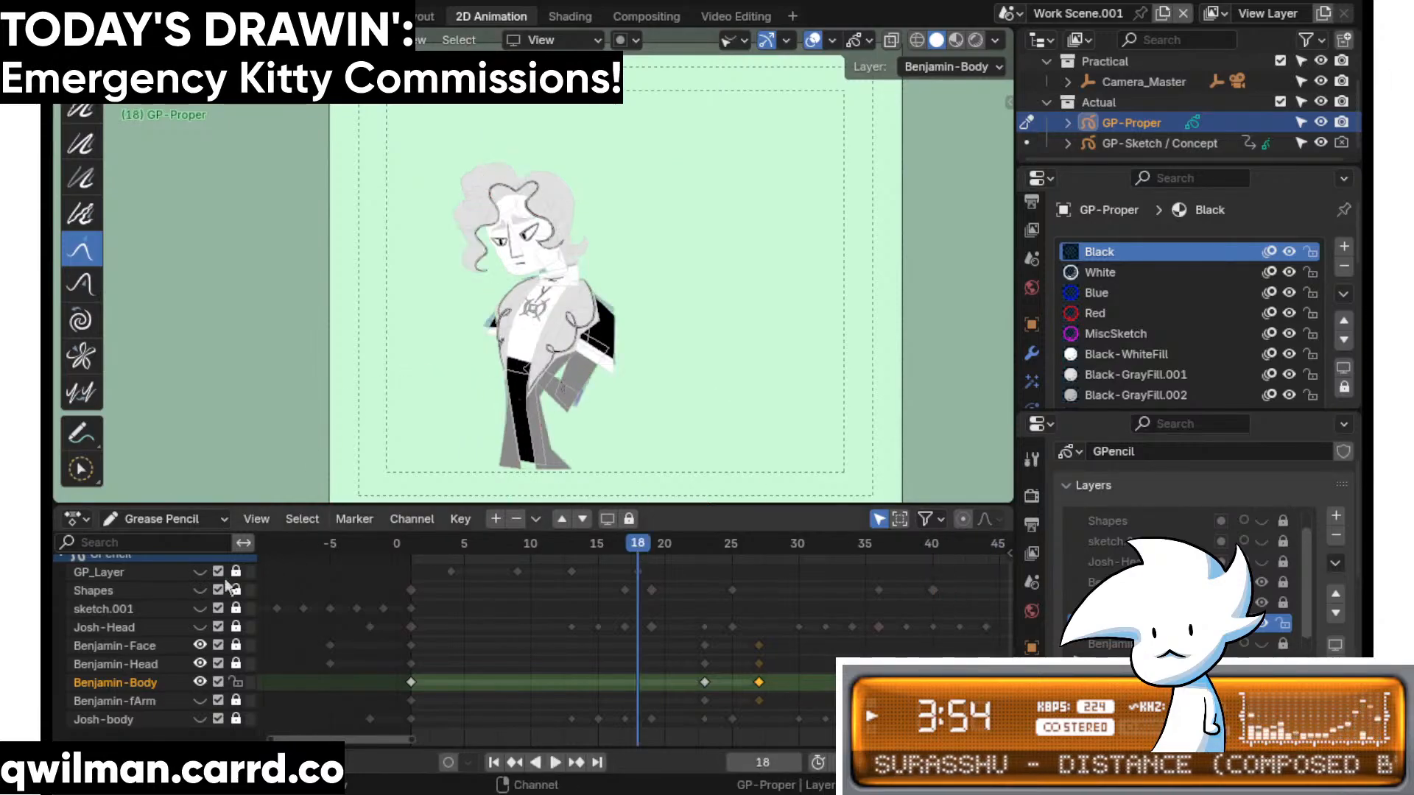
pyautogui.click(200, 627)
pyautogui.click(583, 545)
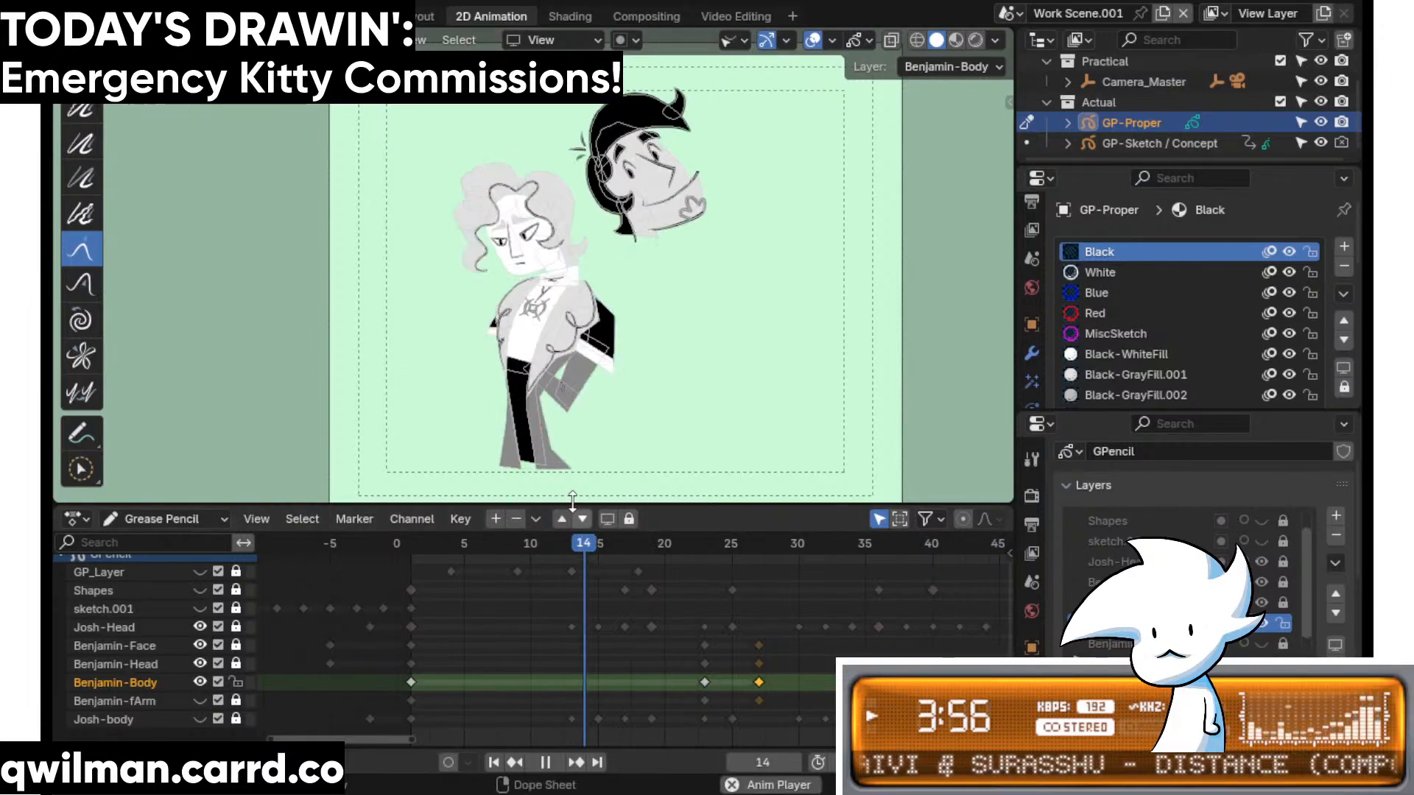
pyautogui.press('space')
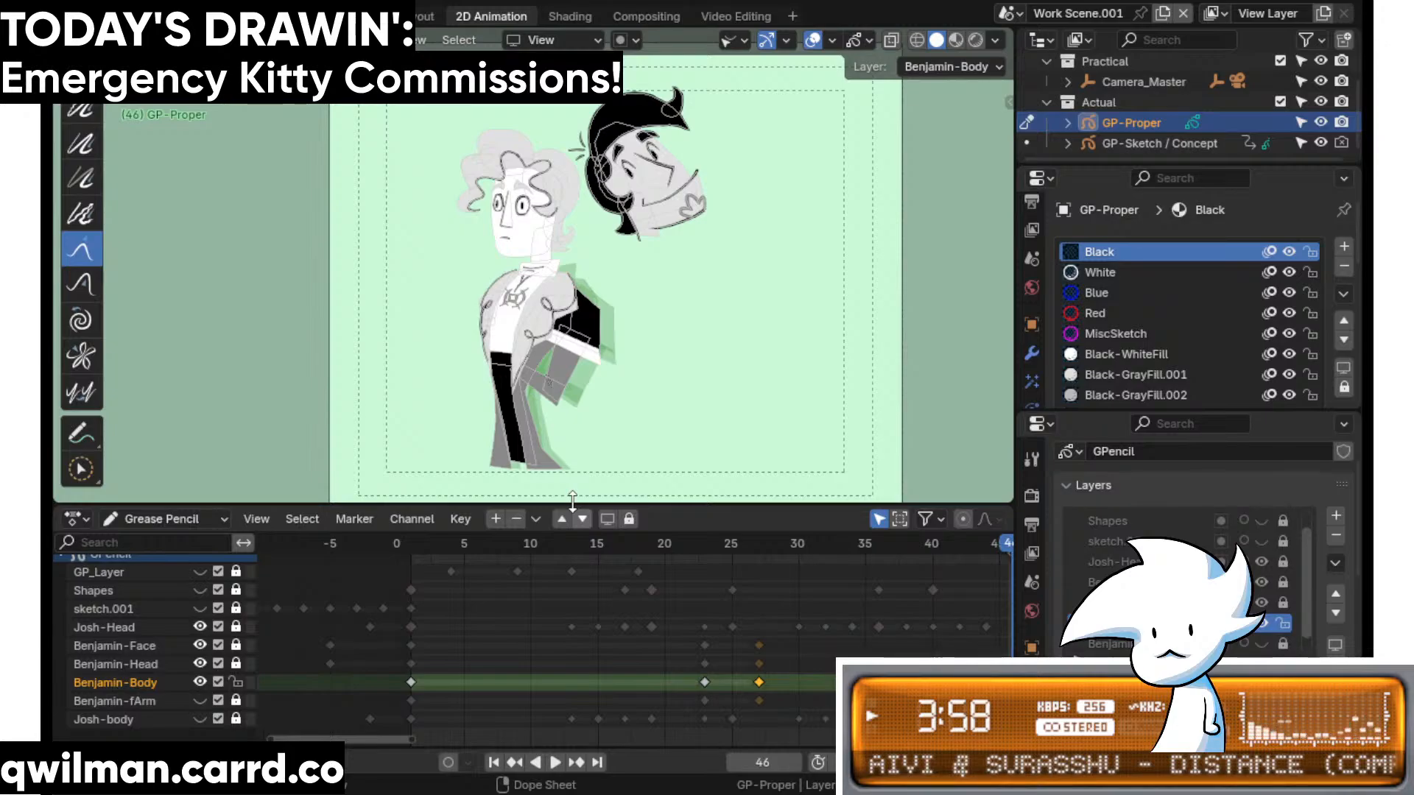
# - Play the animation from several points and return to frame 23 to check Benjamin's turn beside Josh
pyautogui.click(610, 543)
pyautogui.press('space')
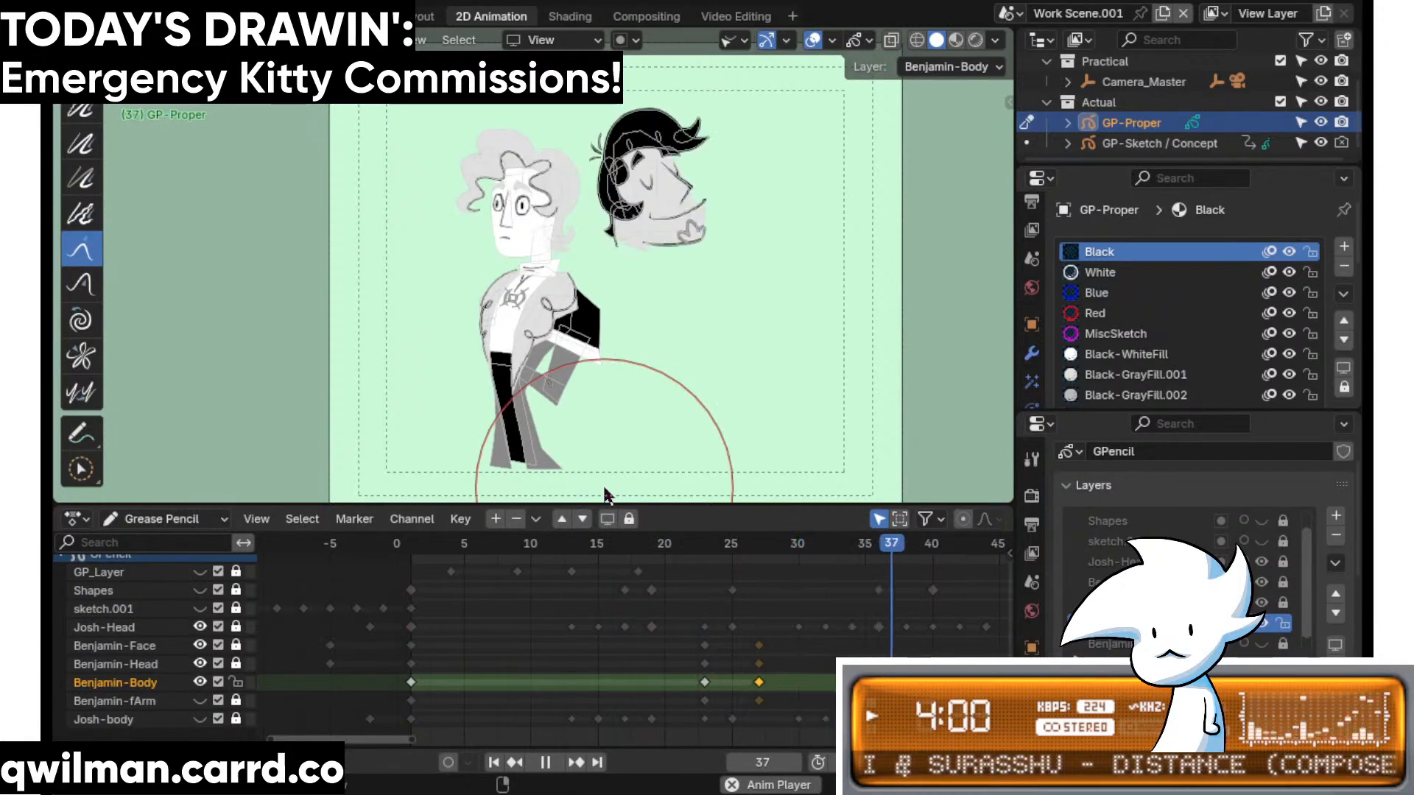
pyautogui.press('space')
pyautogui.click(709, 533)
pyautogui.press('space')
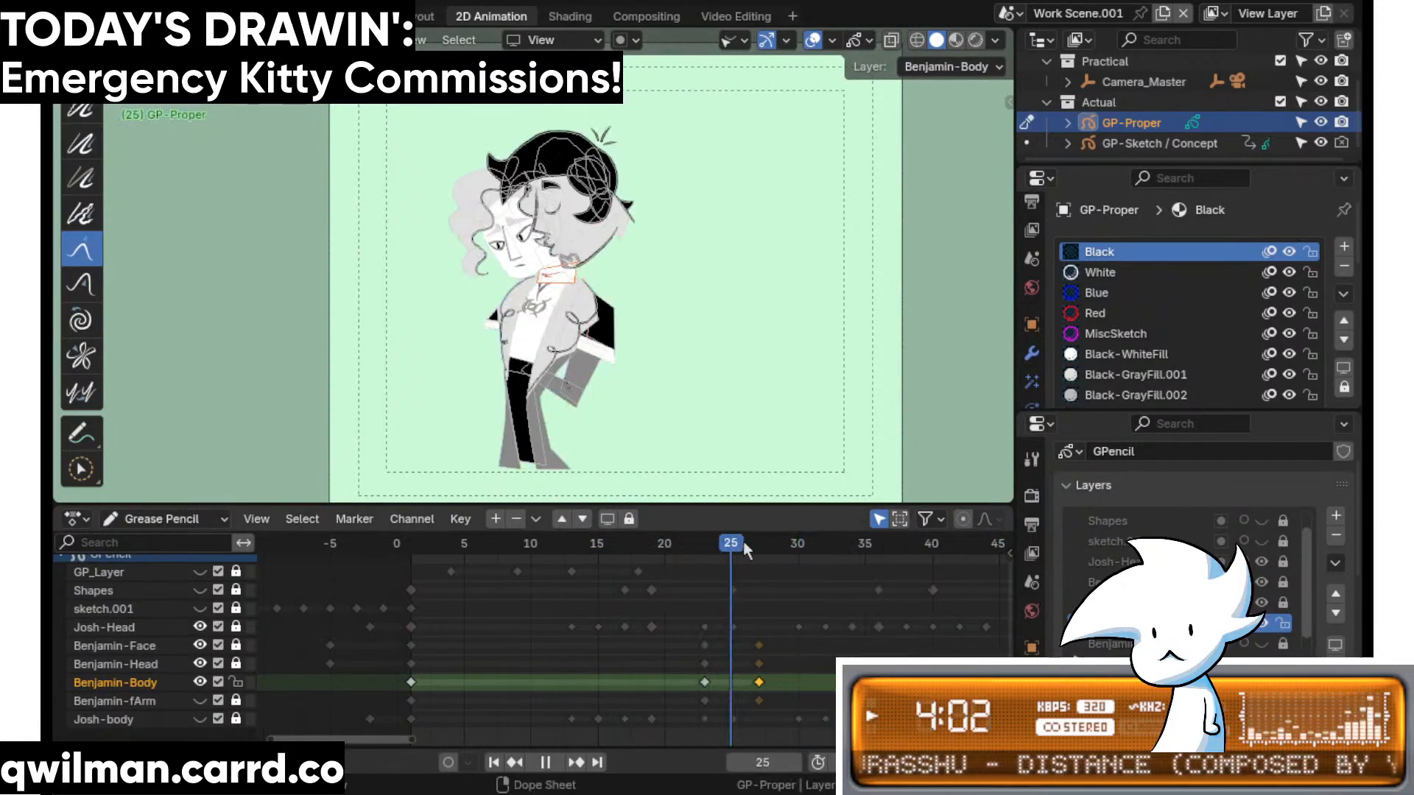
pyautogui.click(705, 548)
pyautogui.press('space')
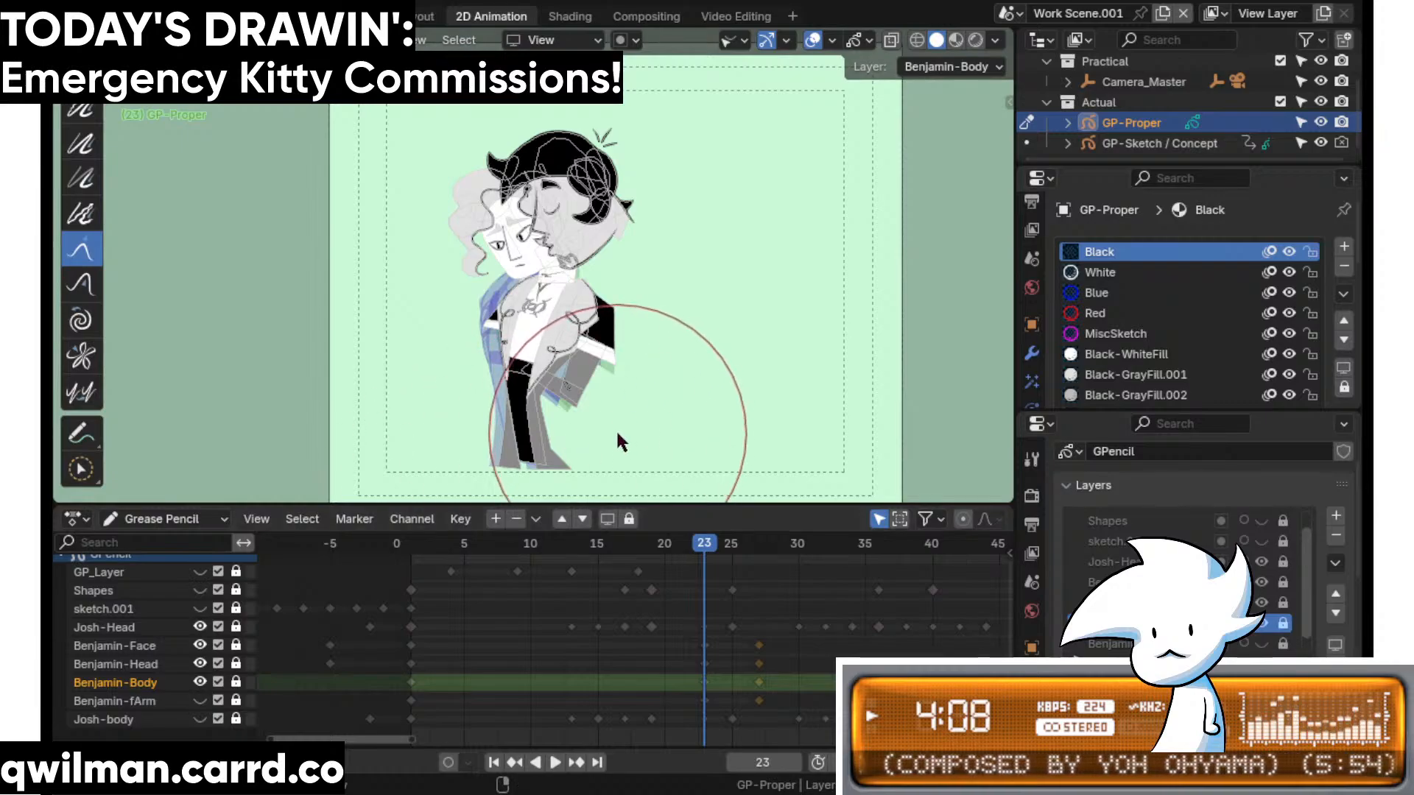
# - Unlock the Benjamin-Face layer at frame 23 and hide the Josh-Head layer to expose his face
pyautogui.click(236, 645)
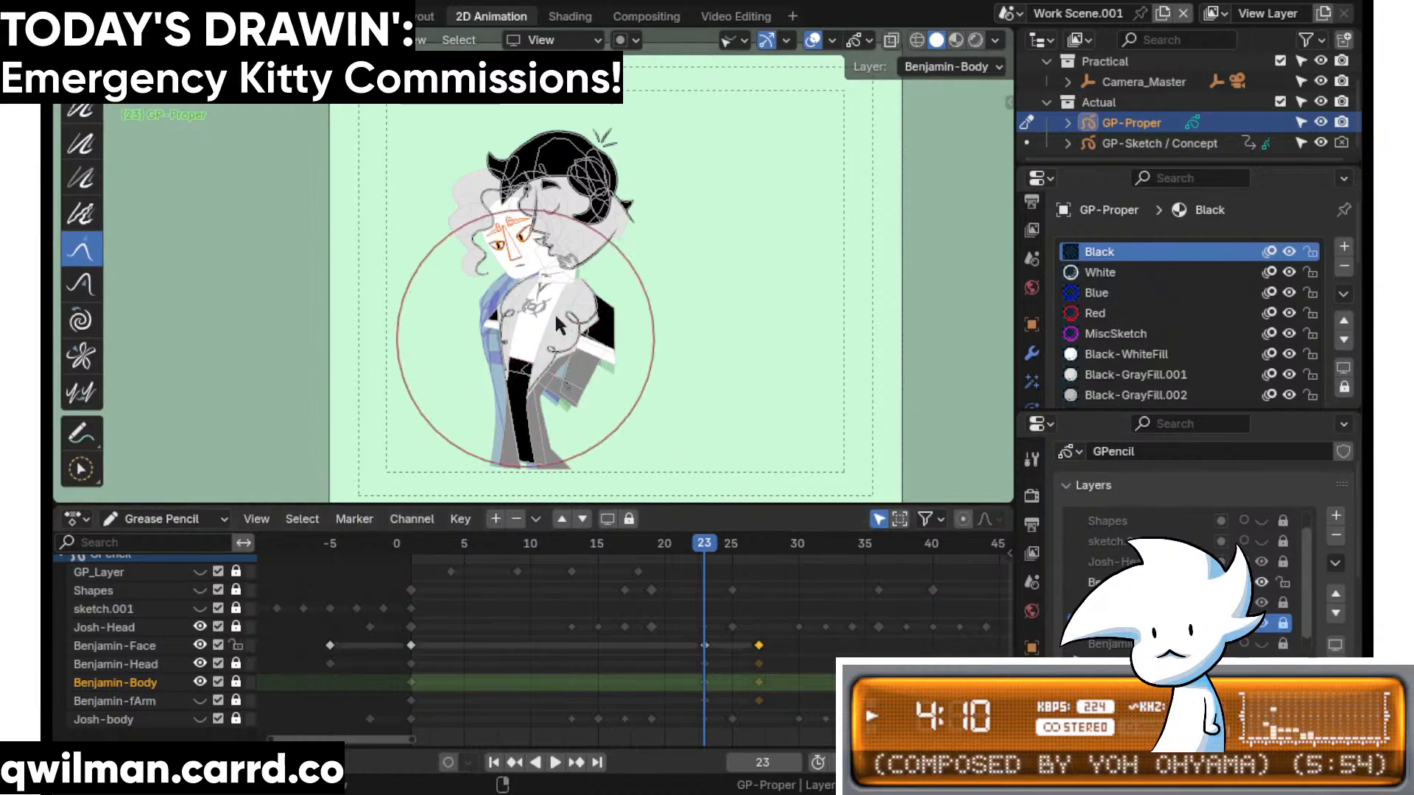
pyautogui.scroll(10, 554, 312)
pyautogui.press('w')
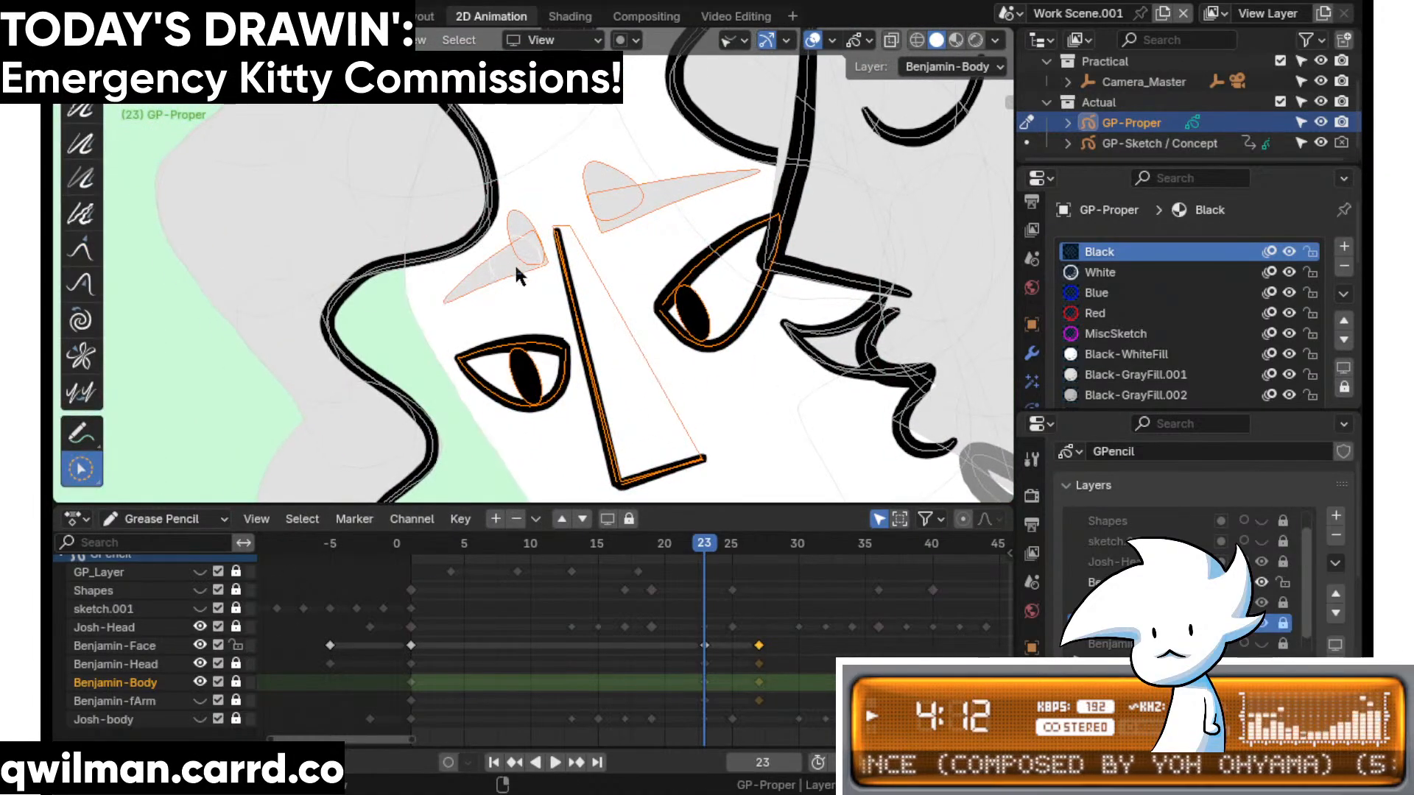
pyautogui.hotkey('shift', 'space')
pyautogui.click(465, 143)
pyautogui.keyDown('shift'); pyautogui.moveTo(645, 337); pyautogui.dragTo(582, 192, button='middle'); pyautogui.keyUp('shift')
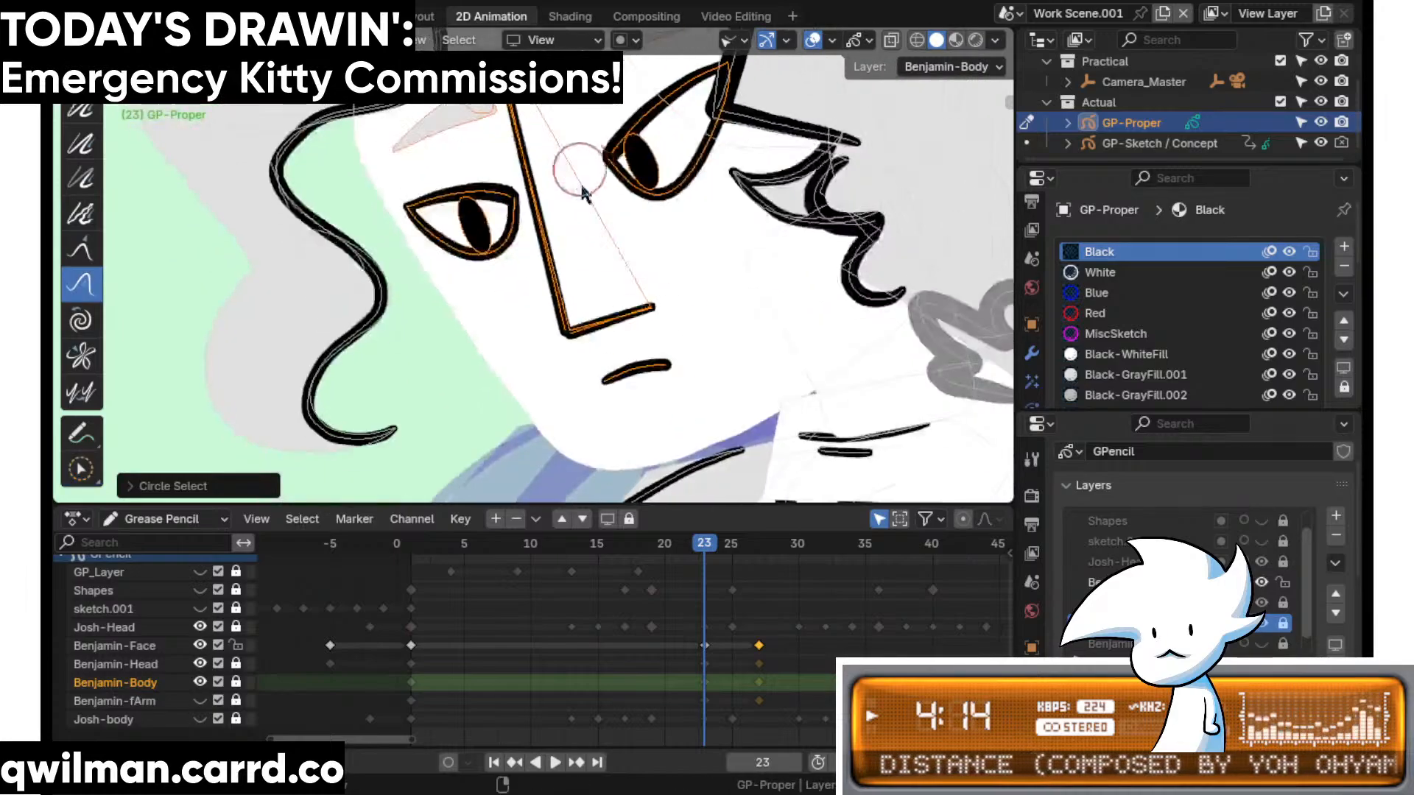
pyautogui.keyDown('shift'); pyautogui.moveTo(649, 333); pyautogui.dragTo(635, 381, button='middle'); pyautogui.keyUp('shift')
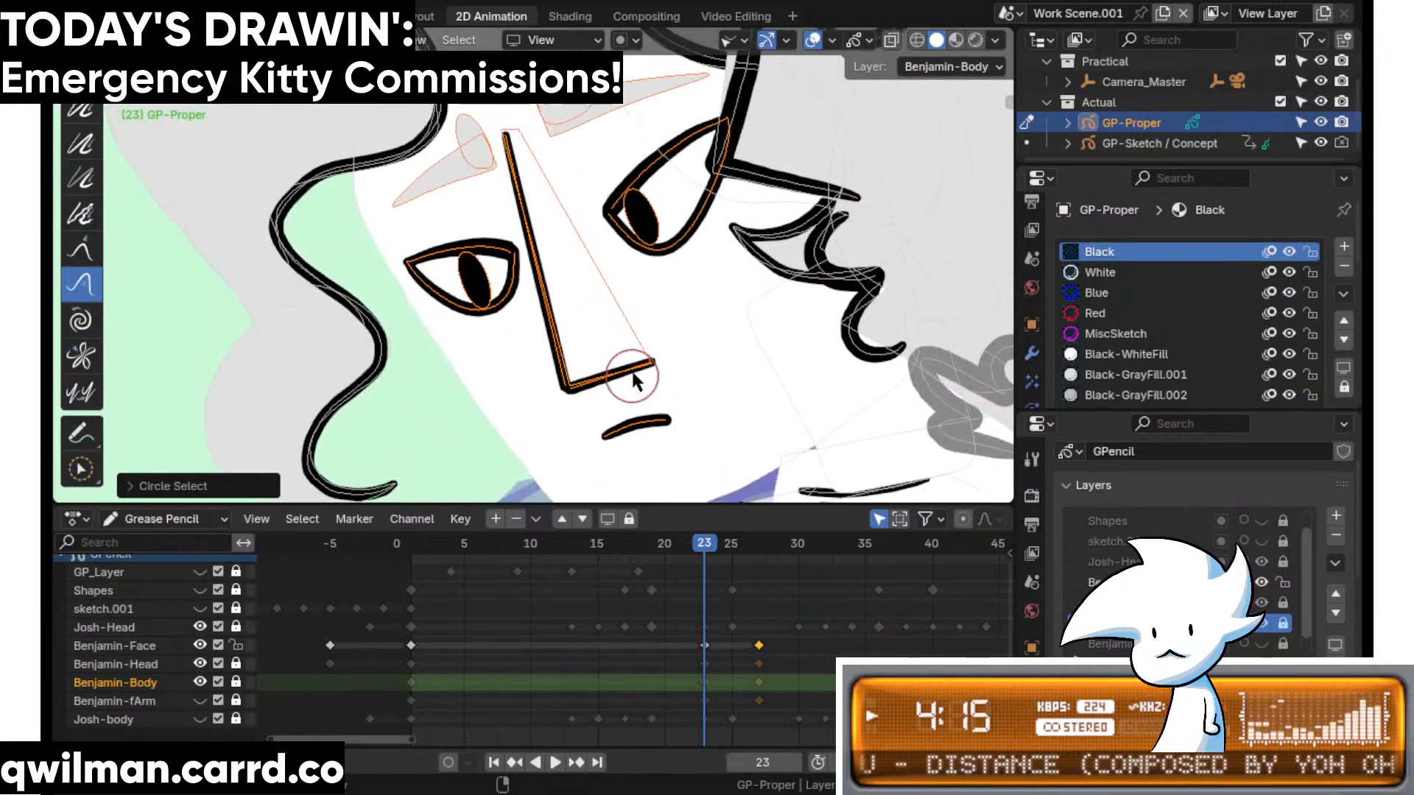
pyautogui.click(200, 627)
# - Move Benjamin's selected brows, eyes, nose and mouth together slightly down and to the right at frame 23
pyautogui.moveTo(572, 113)
pyautogui.mouseDown()
pyautogui.moveTo(528, 242)
pyautogui.moveTo(512, 239)
pyautogui.mouseUp()
pyautogui.hotkey('ctrl', 'z')
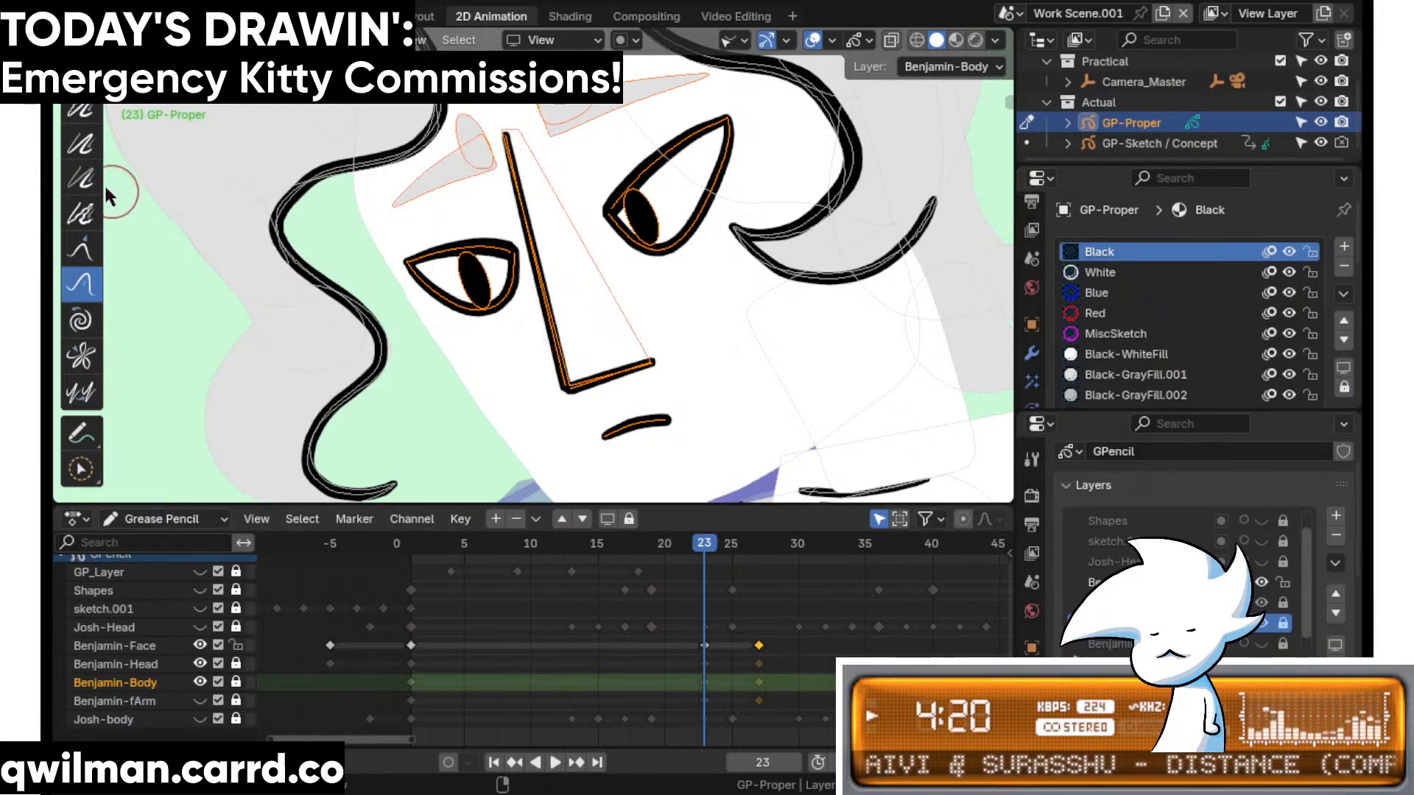
pyautogui.press('q')
pyautogui.click(442, 256)
pyautogui.hotkey('shift', 'space')
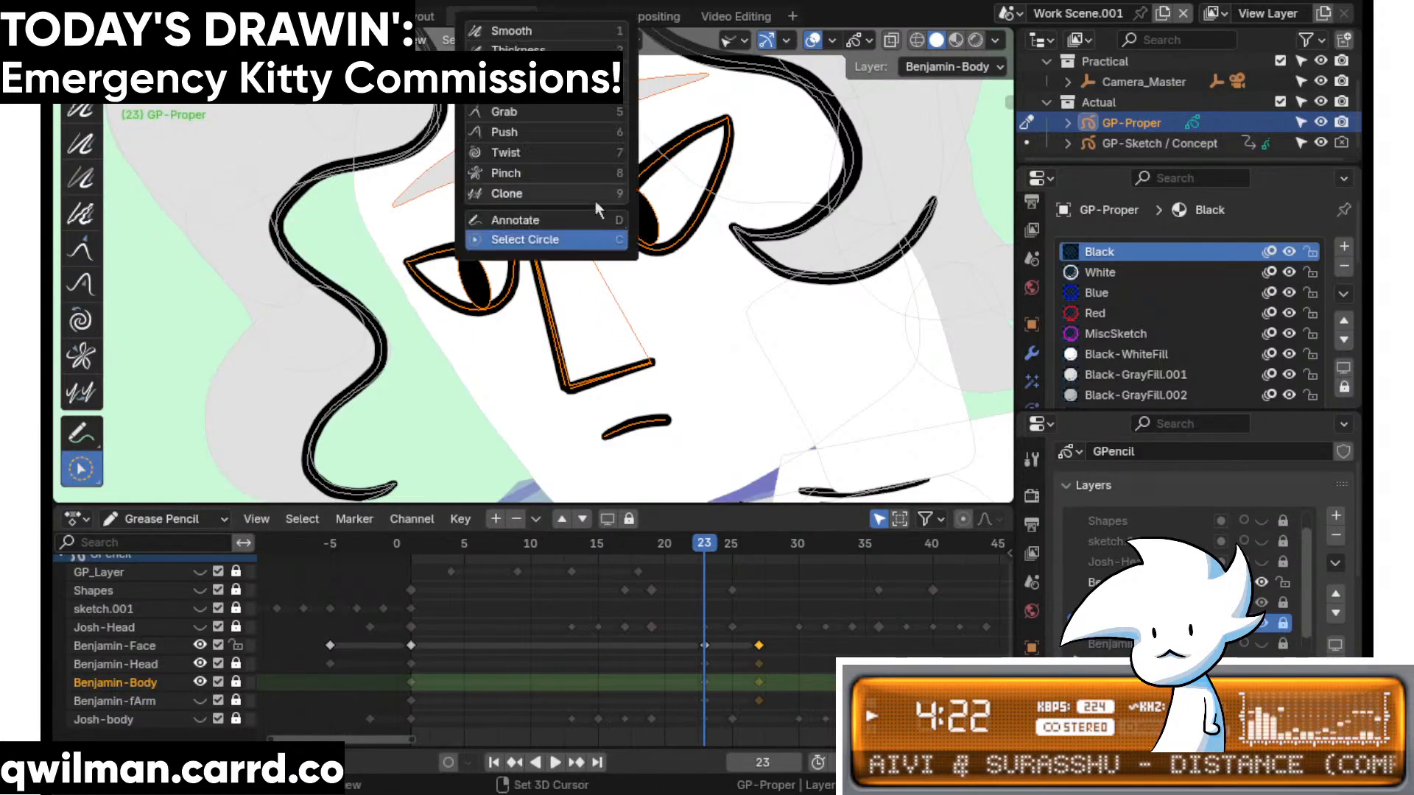
pyautogui.click(539, 108)
pyautogui.press('Tab')
pyautogui.hotkey('shift', 'space')
pyautogui.click(618, 201)
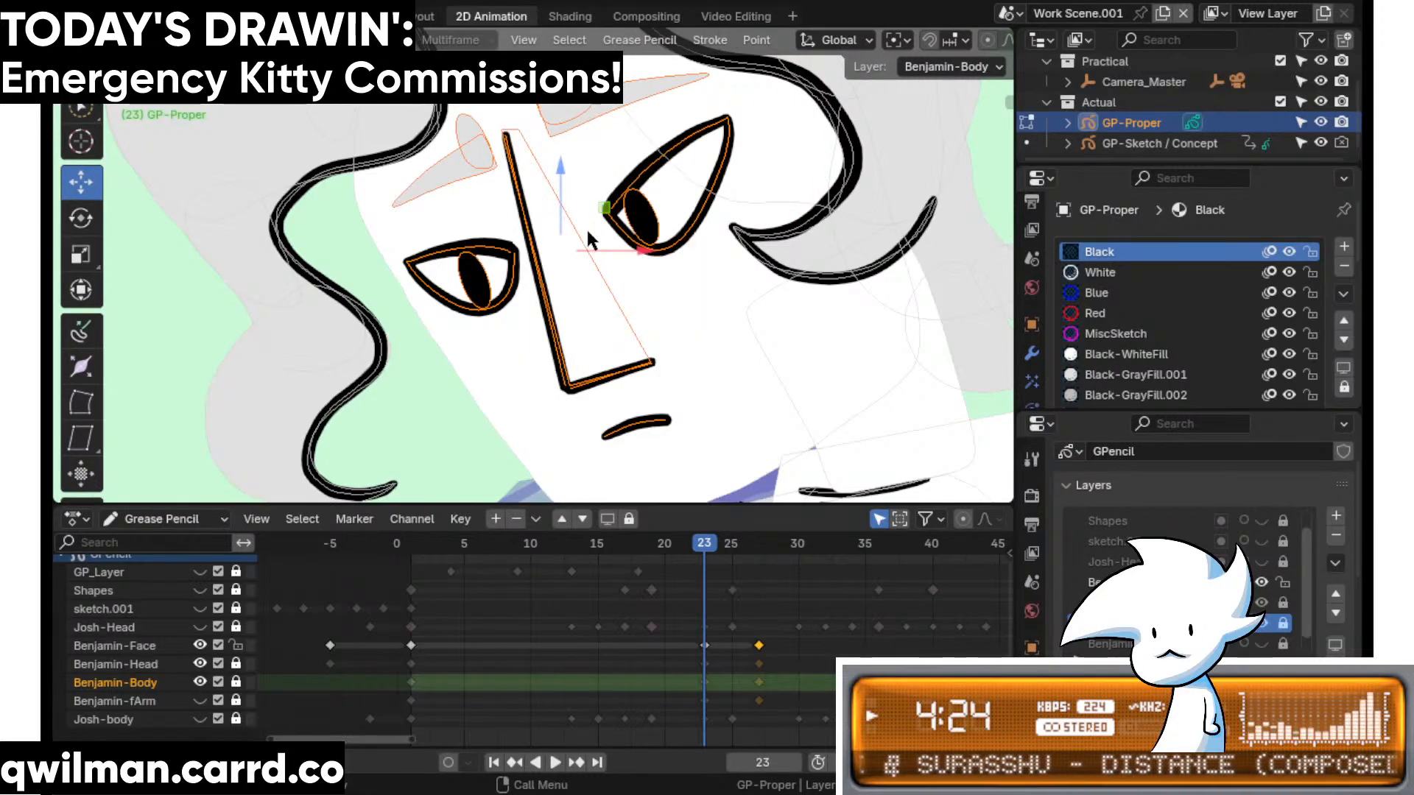
pyautogui.moveTo(578, 259)
pyautogui.mouseDown()
pyautogui.moveTo(594, 287)
pyautogui.moveTo(588, 276)
pyautogui.mouseUp()
pyautogui.keyDown('shift'); pyautogui.moveTo(612, 399); pyautogui.dragTo(575, 252, button='middle'); pyautogui.keyUp('shift')
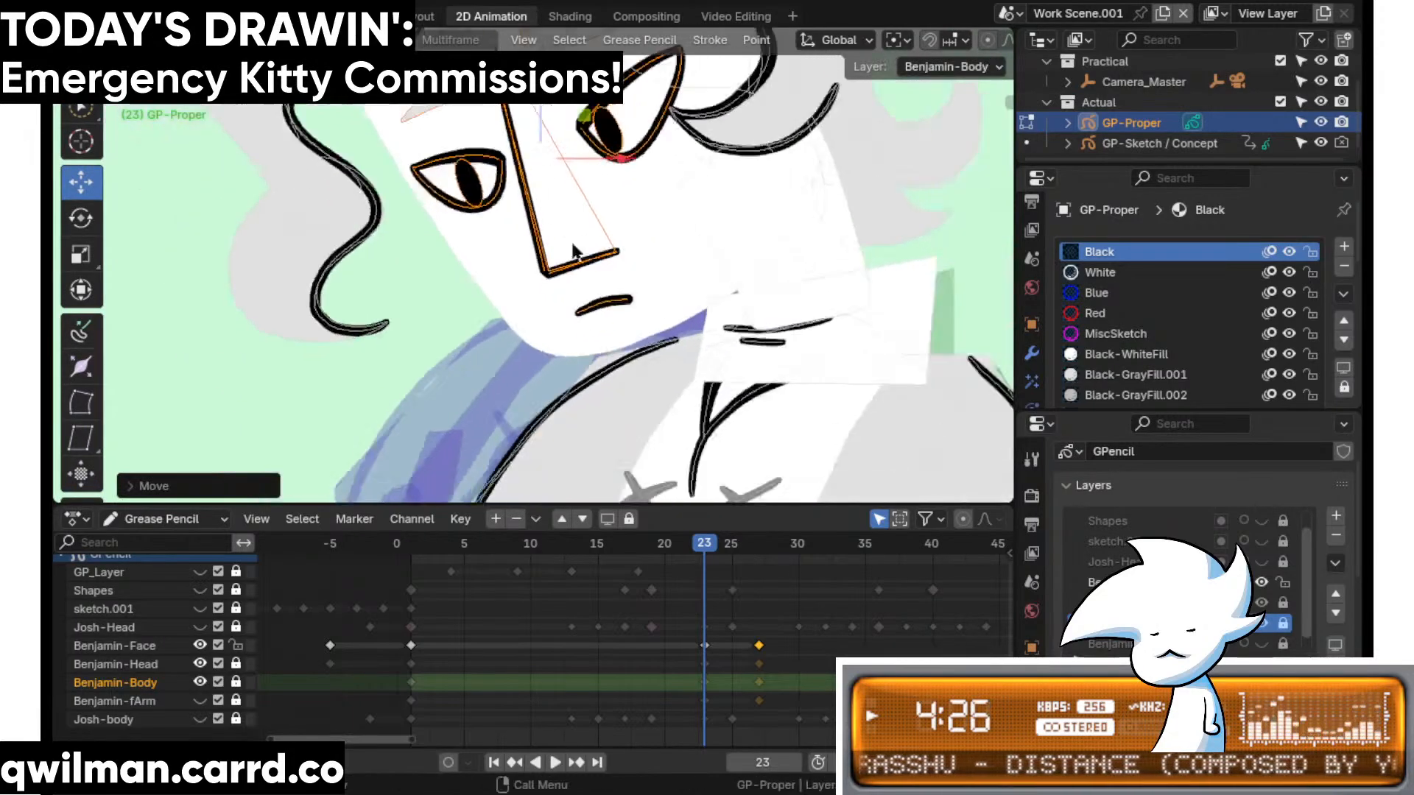
# - Deselect the facial features and unlock the Benjamin-Head layer for editing
pyautogui.scroll(-2, 581, 342)
pyautogui.press('Tab')
pyautogui.press('q')
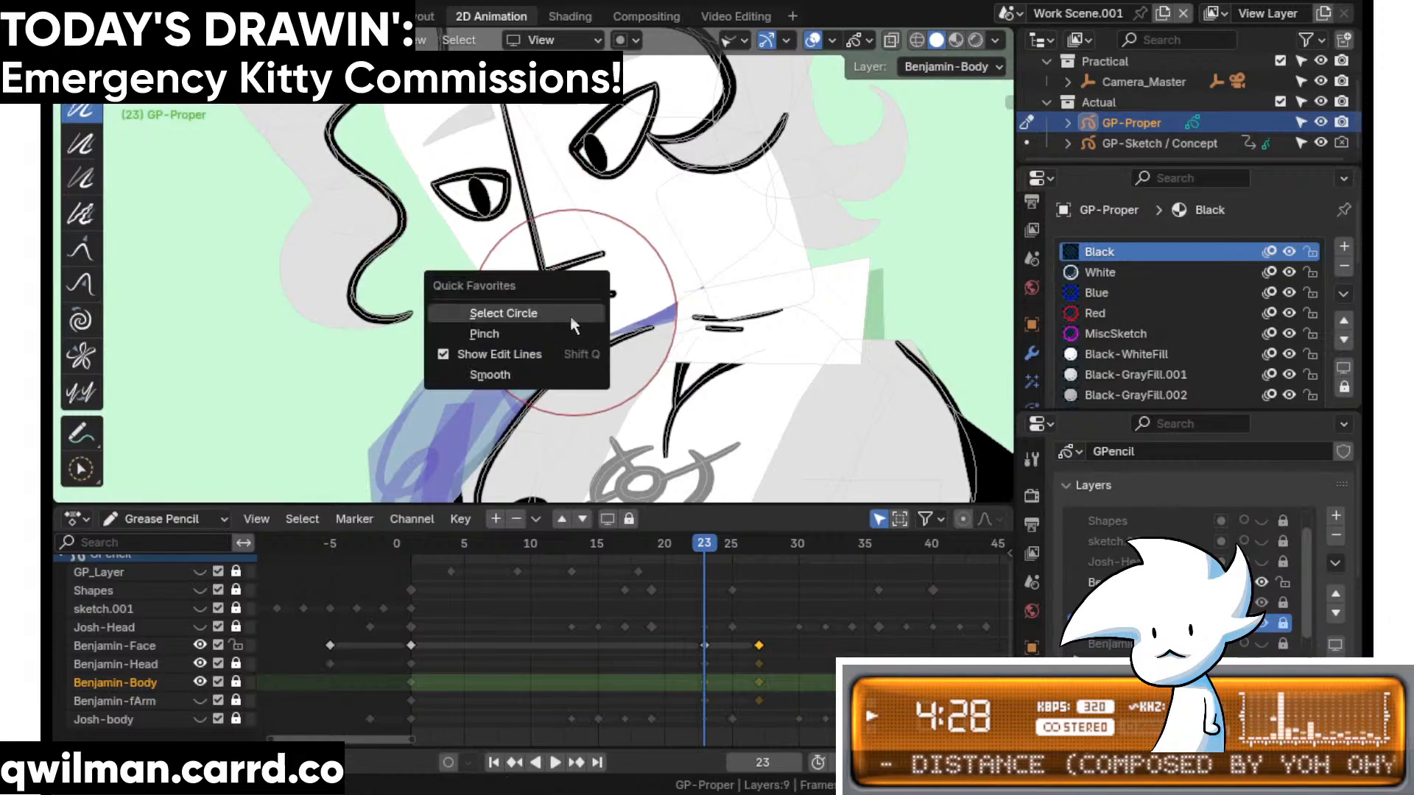
pyautogui.click(570, 315)
pyautogui.click(508, 343)
pyautogui.hotkey('shift', 'space')
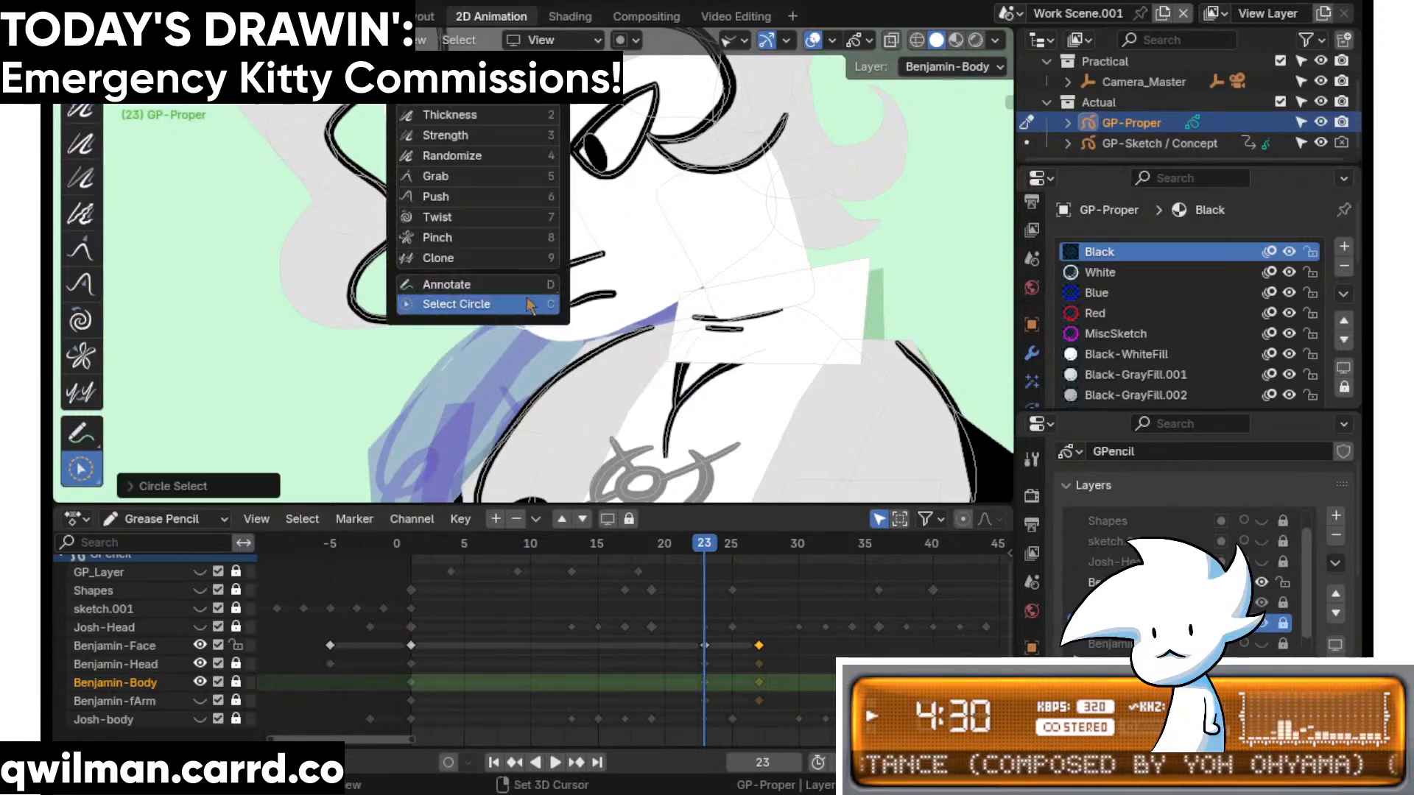
pyautogui.click(526, 282)
pyautogui.press('Tab')
pyautogui.press('q')
pyautogui.click(553, 312)
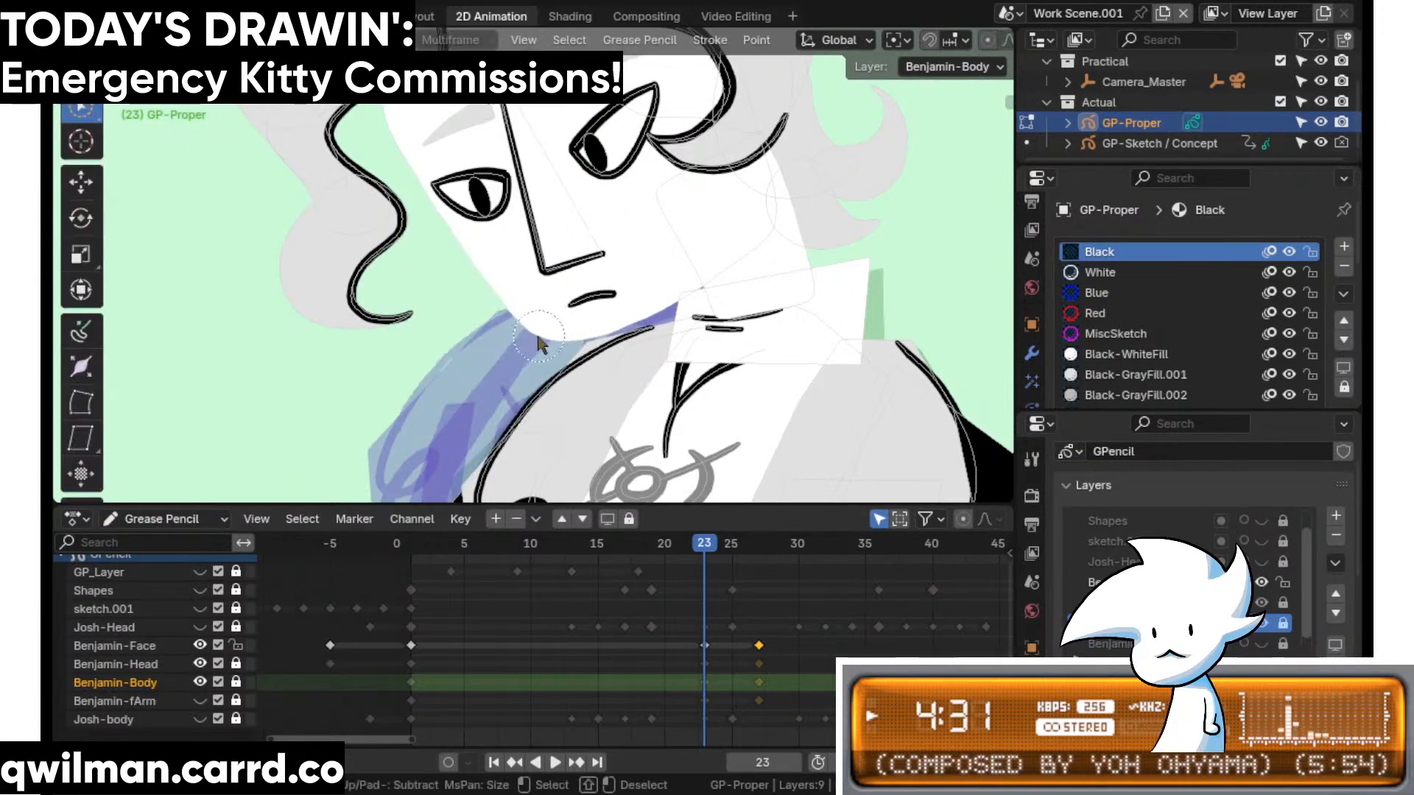
pyautogui.click(585, 302)
pyautogui.click(237, 663)
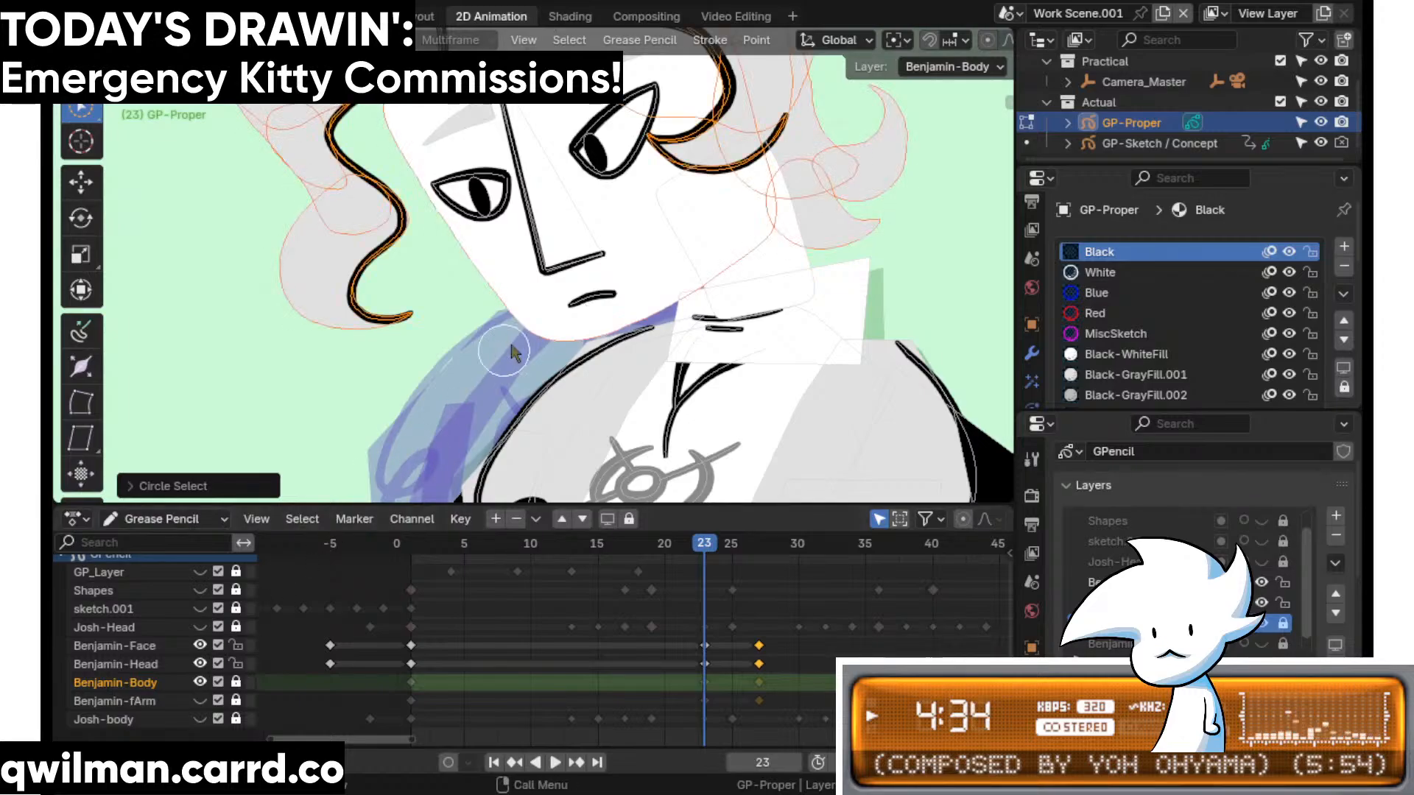
# - Limit the selection to the white head fill and adjust its shape with the Grab brush
pyautogui.press('Tab')
pyautogui.hotkey('shift', 'space')
pyautogui.click(475, 188)
pyautogui.scroll(-2, 466, 205)
pyautogui.moveTo(451, 194); pyautogui.dragTo(438, 193)
pyautogui.press('c')
pyautogui.press('Escape')
pyautogui.keyDown('shift'); pyautogui.moveTo(538, 204); pyautogui.dragTo(598, 330, button='middle'); pyautogui.keyUp('shift')
pyautogui.scroll(4, 589, 324)
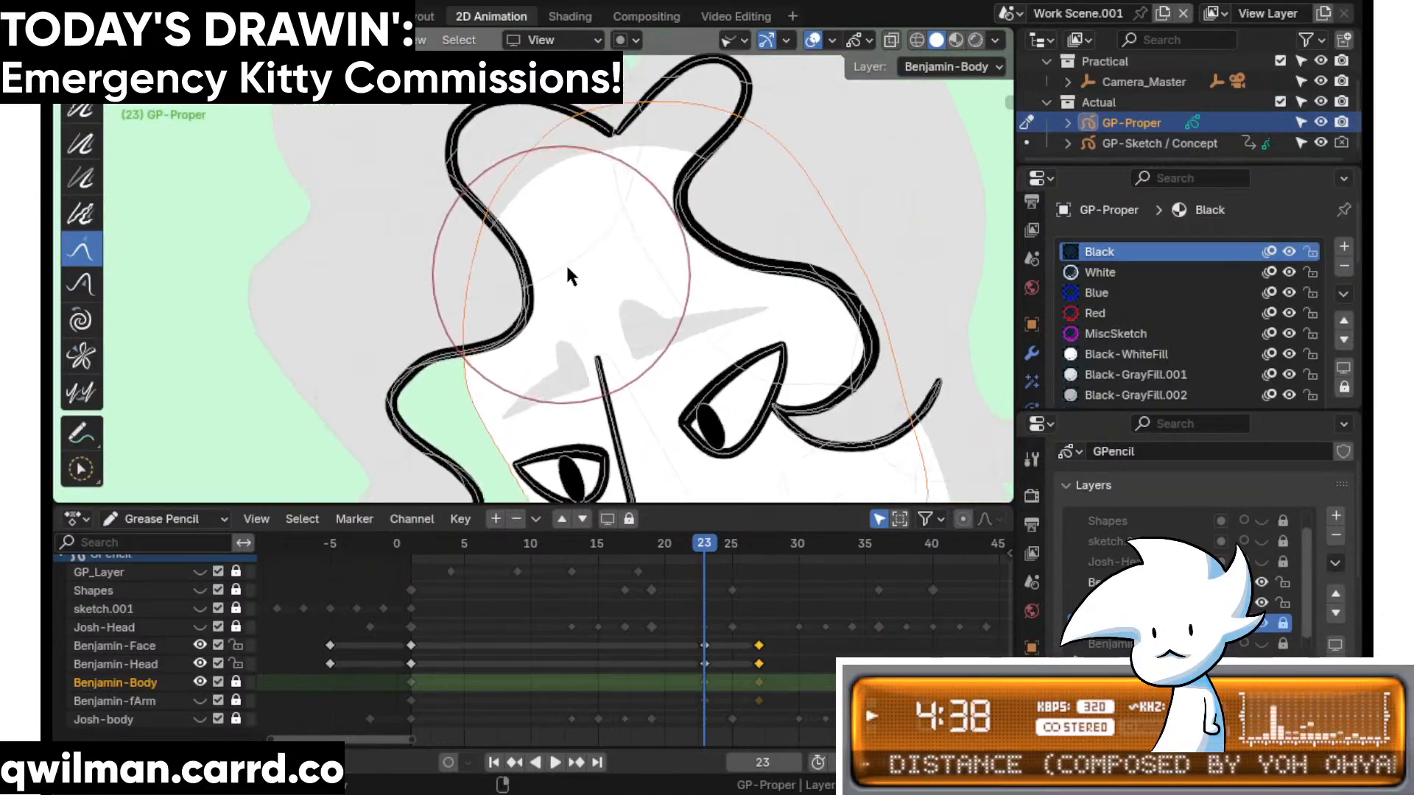
pyautogui.keyDown('shift'); pyautogui.moveTo(566, 262); pyautogui.dragTo(575, 295, button='middle'); pyautogui.keyUp('shift')
# - Select the gray hair shading across the forehead together with the black curl lines framing the face
pyautogui.press('w')
pyautogui.scroll(3, 626, 155)
pyautogui.keyDown('shift'); pyautogui.moveTo(626, 151); pyautogui.dragTo(604, 263, button='middle'); pyautogui.keyUp('shift')
pyautogui.press('q')
pyautogui.click(661, 158)
pyautogui.scroll(2, 604, 262)
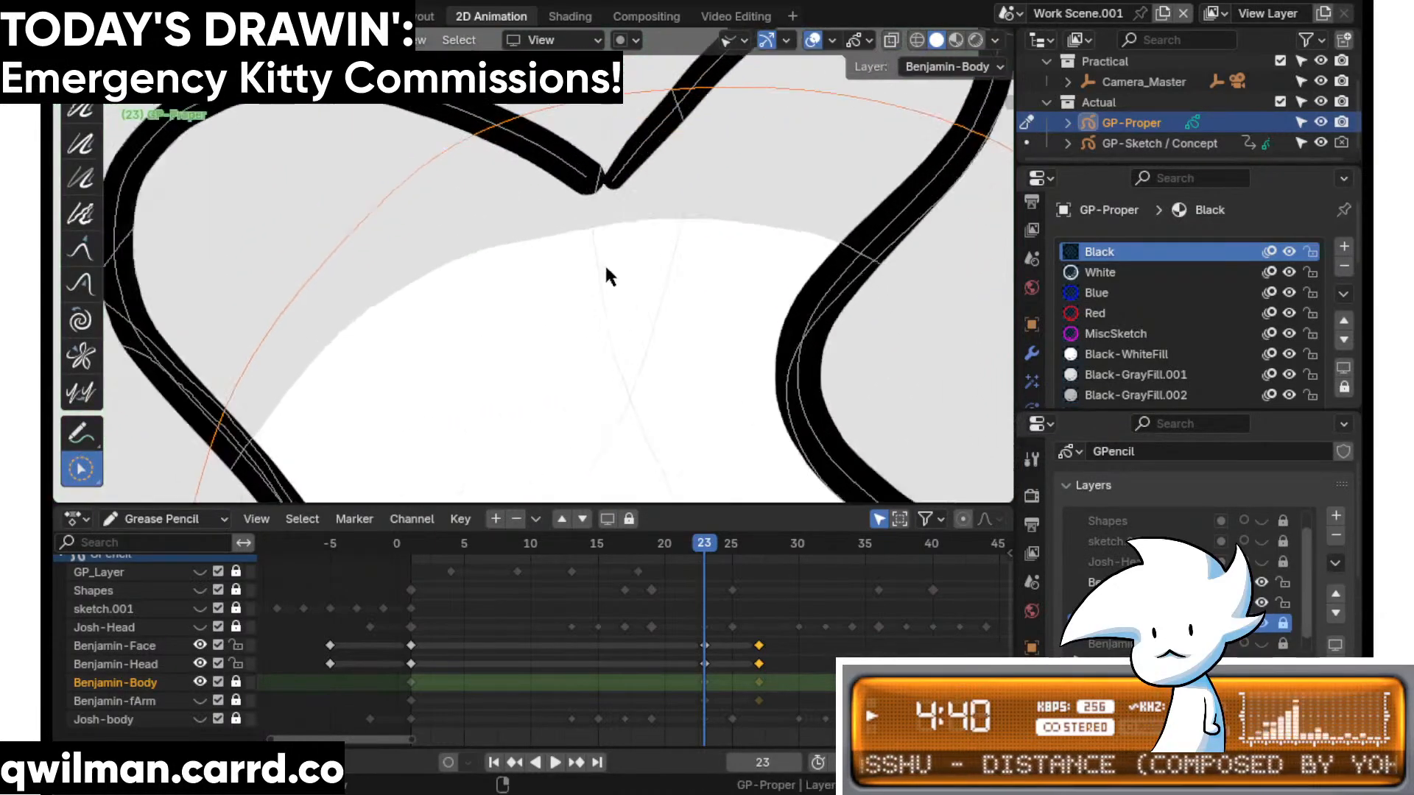
pyautogui.press('c')
pyautogui.press('Escape')
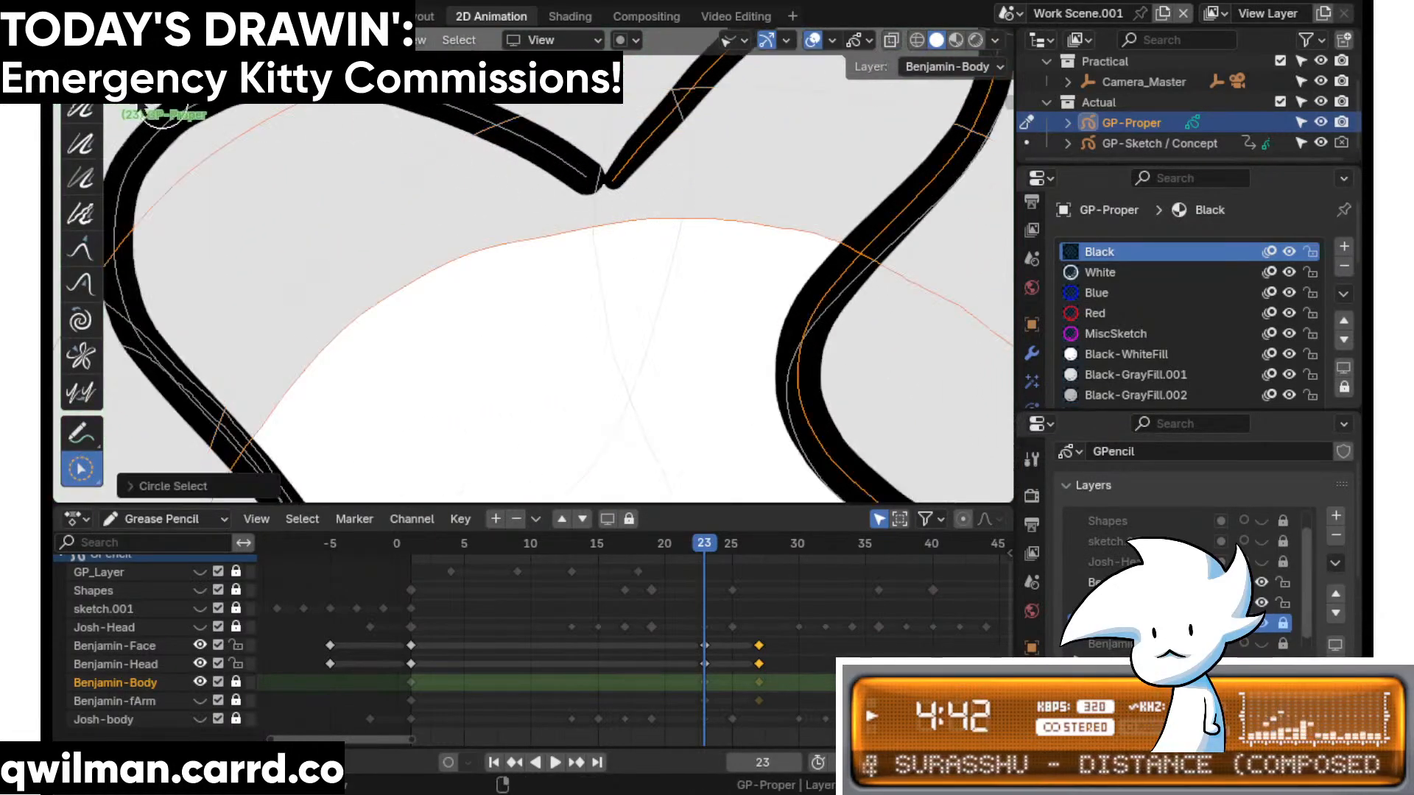
# - Move the selected forehead shading and curl lines slightly down over the head
pyautogui.scroll(-5, 556, 206)
pyautogui.press('Tab')
pyautogui.hotkey('shift', 'space')
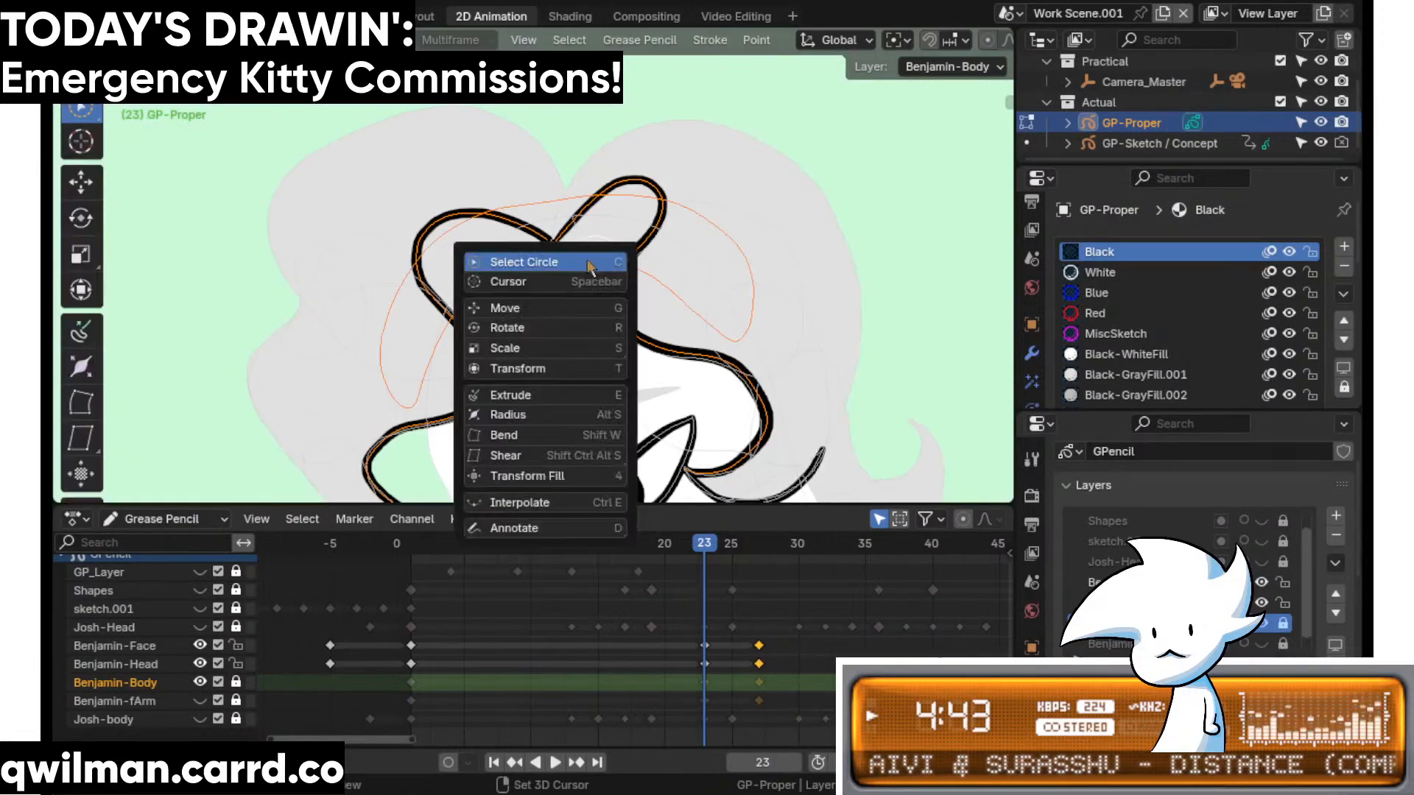
pyautogui.click(541, 310)
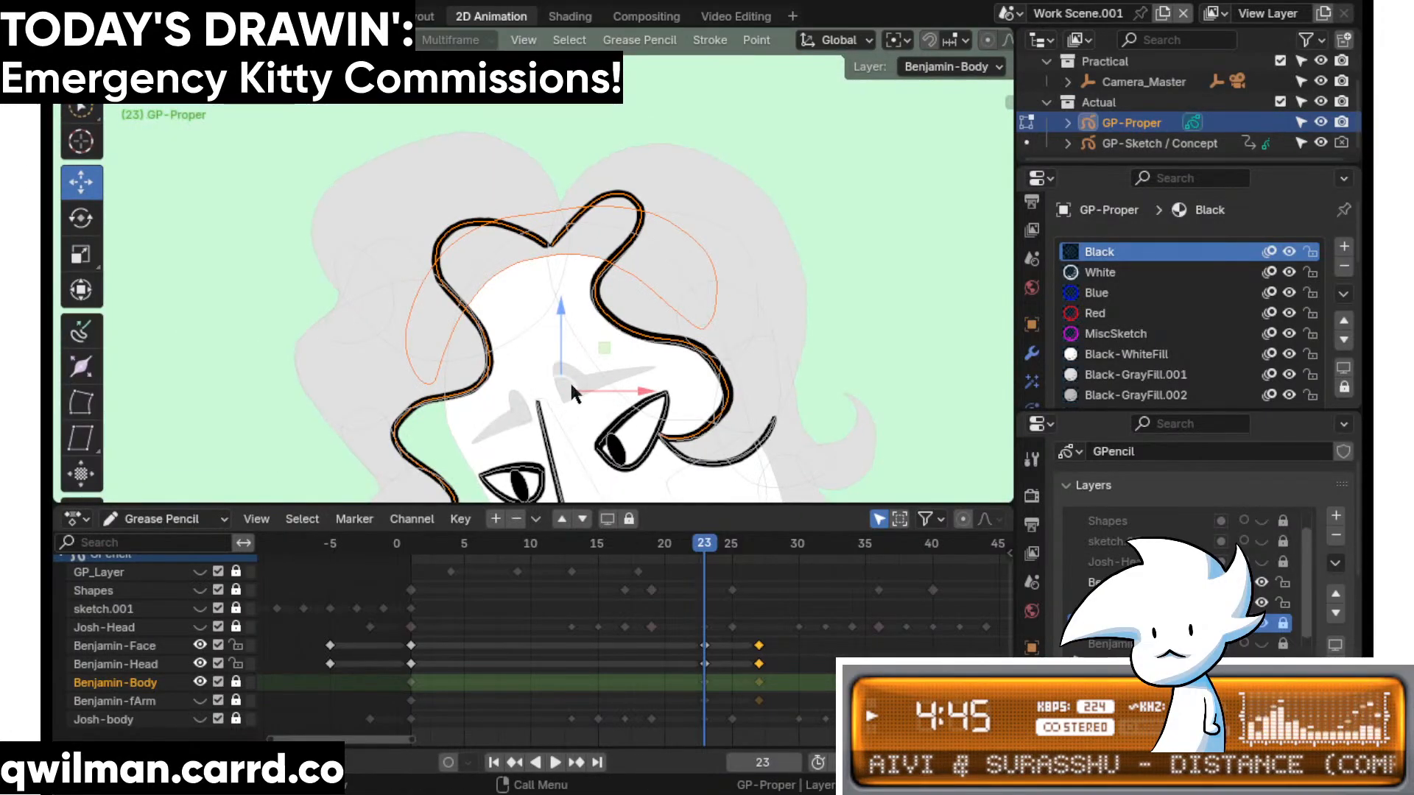
pyautogui.moveTo(568, 380); pyautogui.dragTo(572, 424)
pyautogui.keyDown('shift'); pyautogui.moveTo(573, 414); pyautogui.dragTo(564, 345, button='middle'); pyautogui.keyUp('shift')
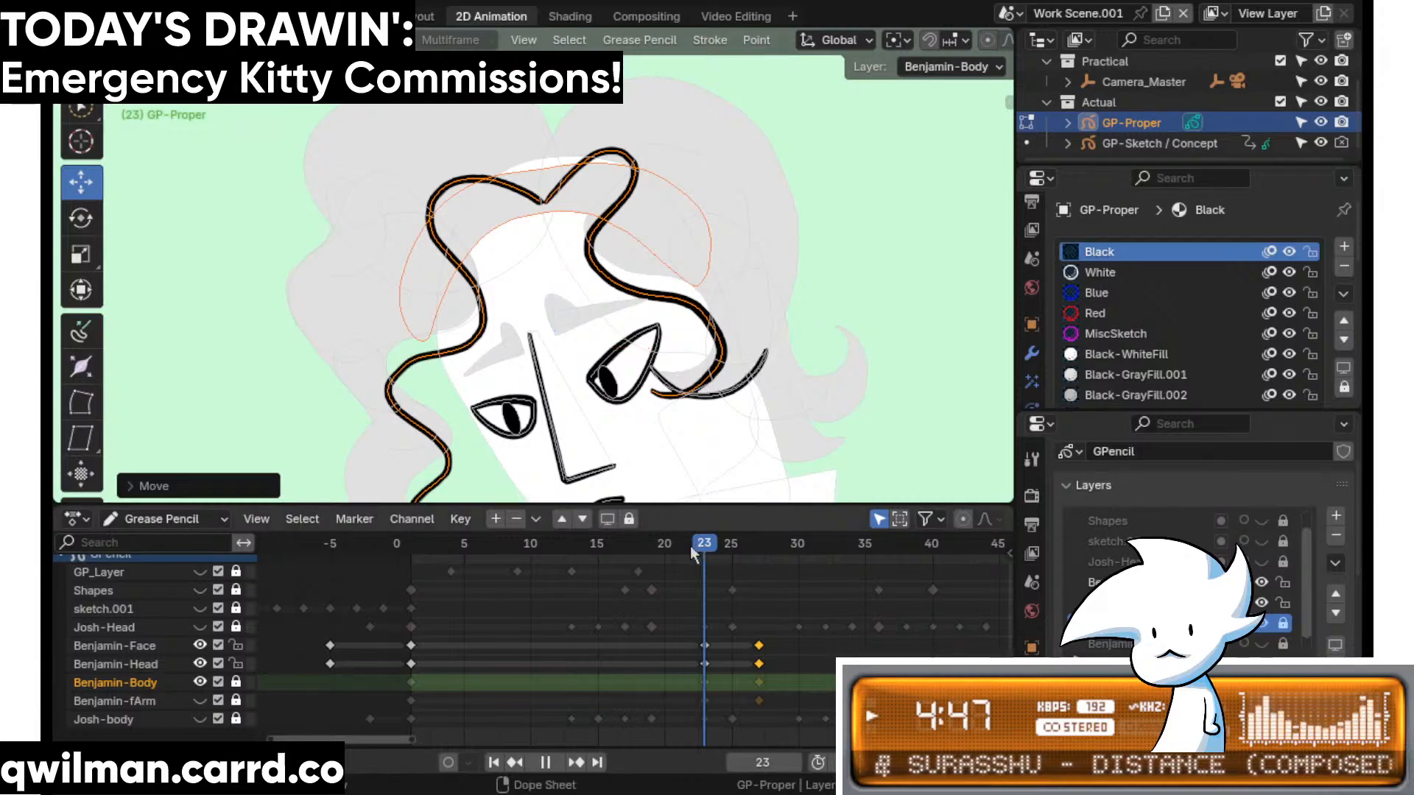
# - Go to frame 24, and turn onion skinning on for Benjamin-Head and off for Benjamin-Body
pyautogui.moveTo(691, 545); pyautogui.dragTo(717, 556)
pyautogui.keyDown('shift'); pyautogui.moveTo(493, 490); pyautogui.dragTo(560, 287, button='middle'); pyautogui.keyUp('shift')
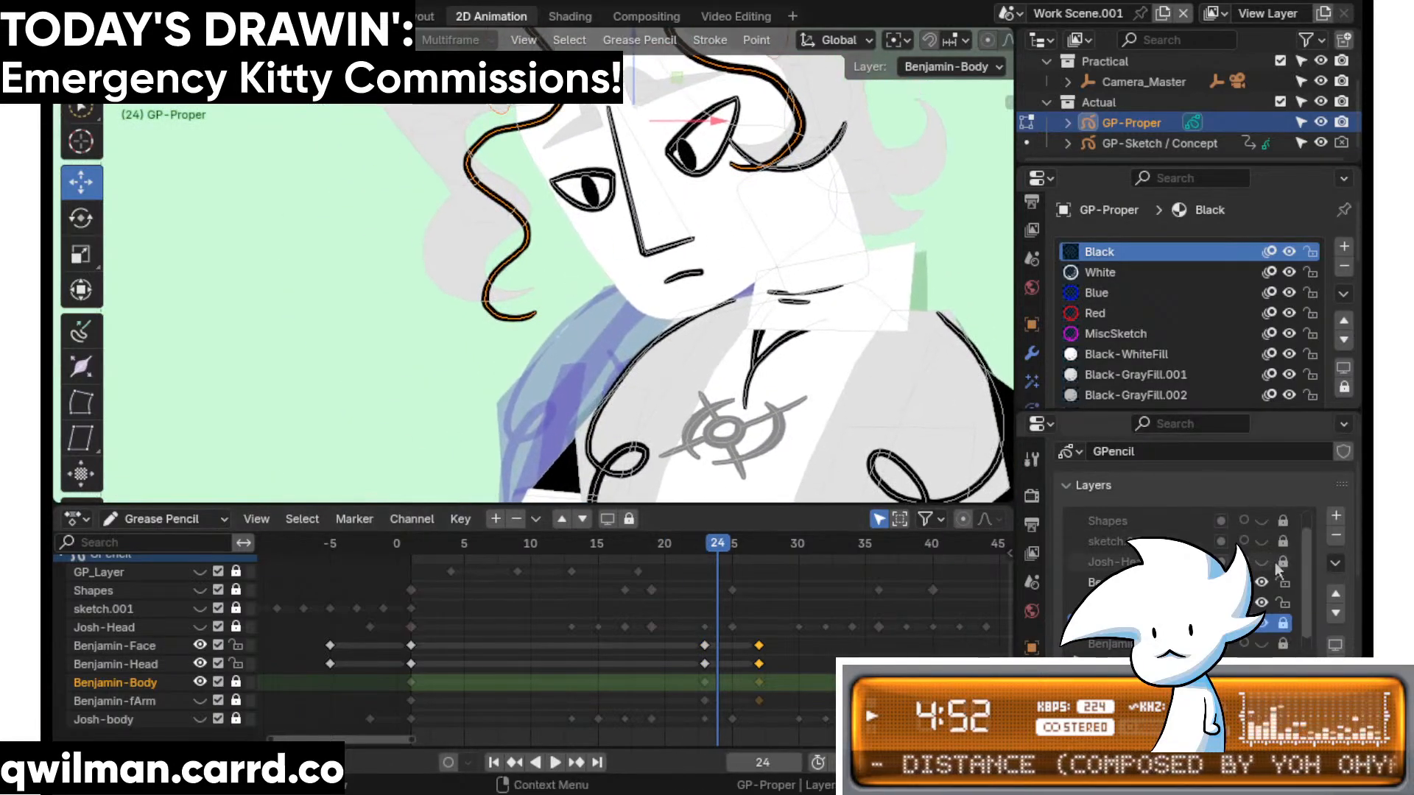
pyautogui.click(1248, 604)
pyautogui.click(1249, 627)
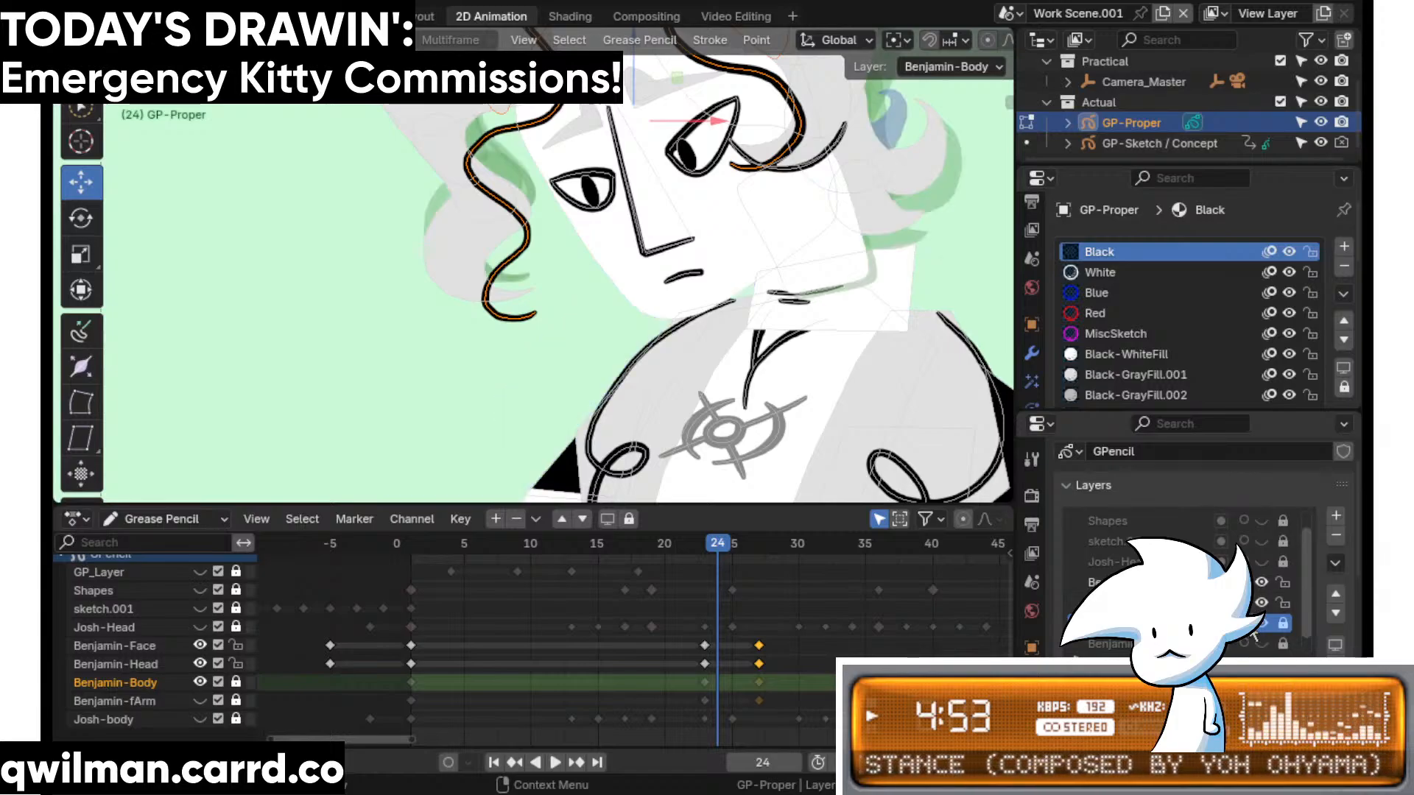
# - Select only the front curl line at frame 24 and adjust its lower end with the Grab brush
pyautogui.press('q')
pyautogui.click(532, 284)
pyautogui.scroll(-3, 542, 245)
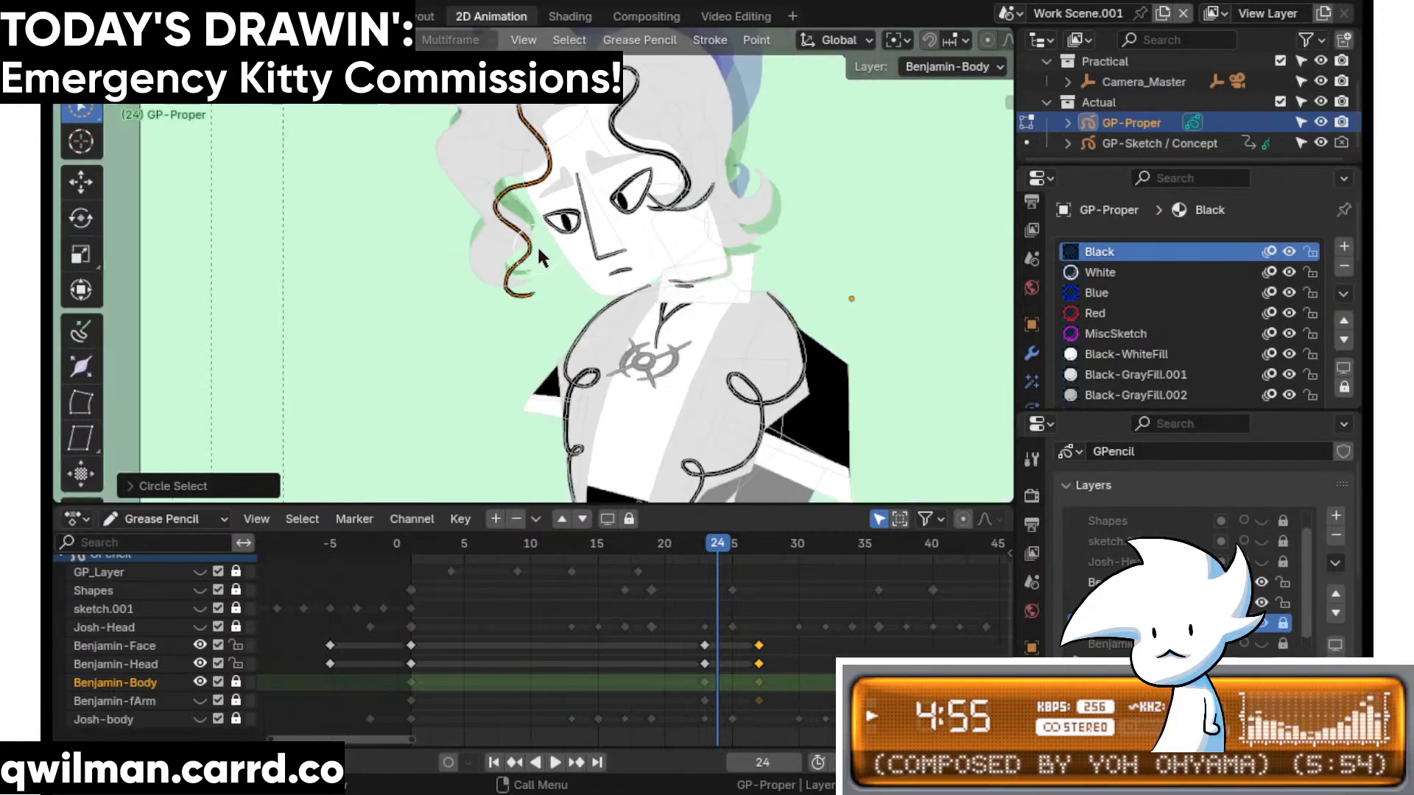
pyautogui.hotkey('shift', 'space')
pyautogui.click(510, 294)
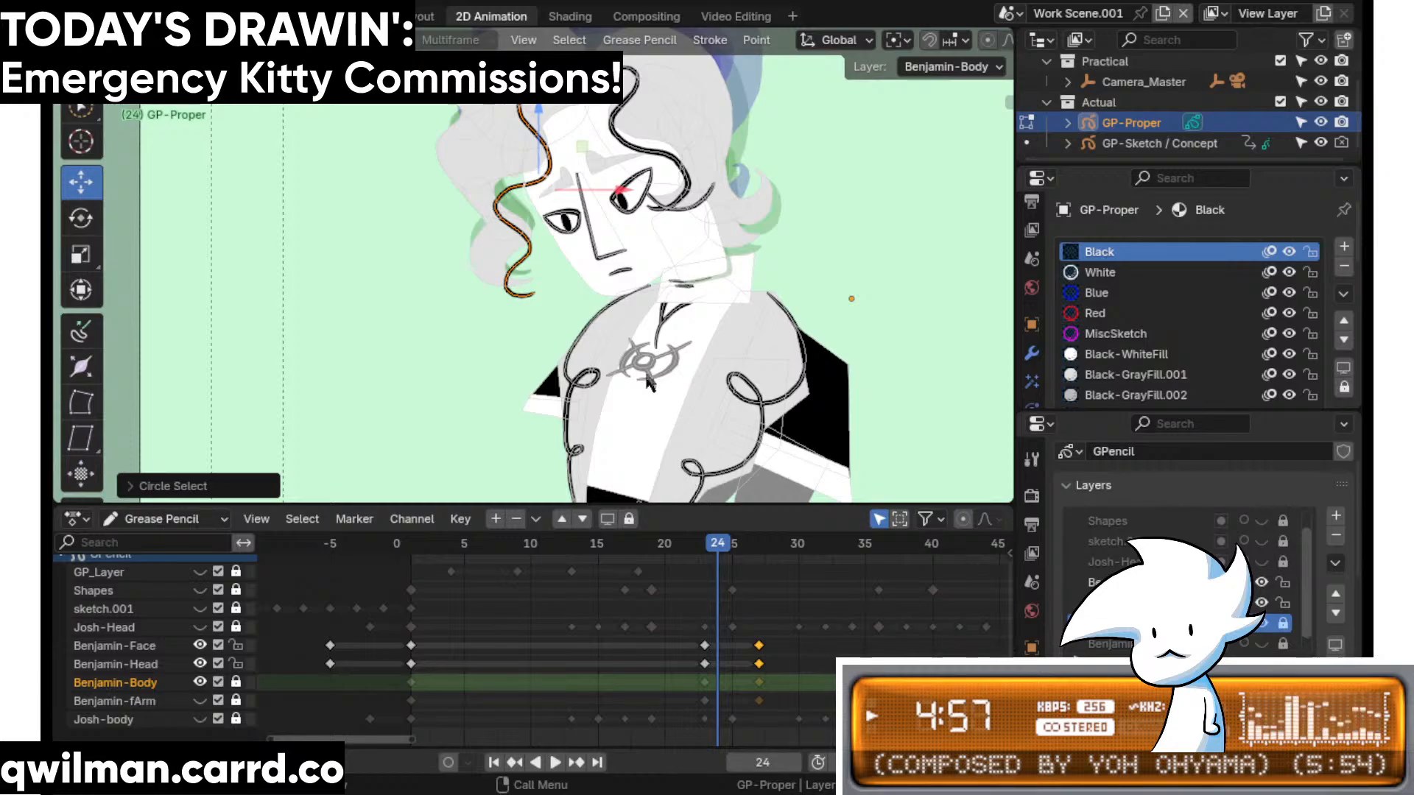
pyautogui.hotkey('ctrl', 'Tab')
pyautogui.hotkey('shift', 'space')
pyautogui.click(450, 128)
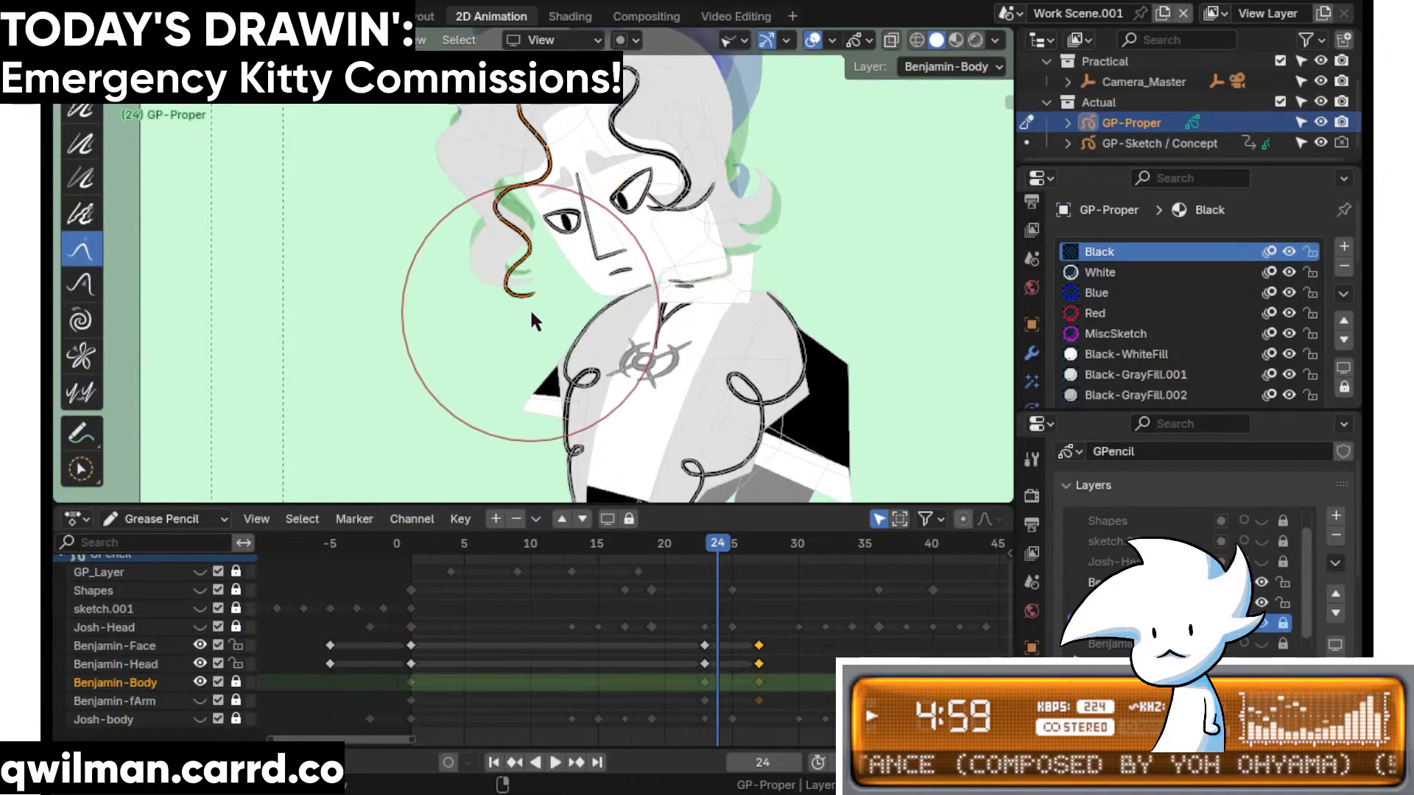
pyautogui.moveTo(716, 544)
pyautogui.mouseDown()
pyautogui.moveTo(685, 544)
pyautogui.moveTo(717, 545)
pyautogui.mouseUp()
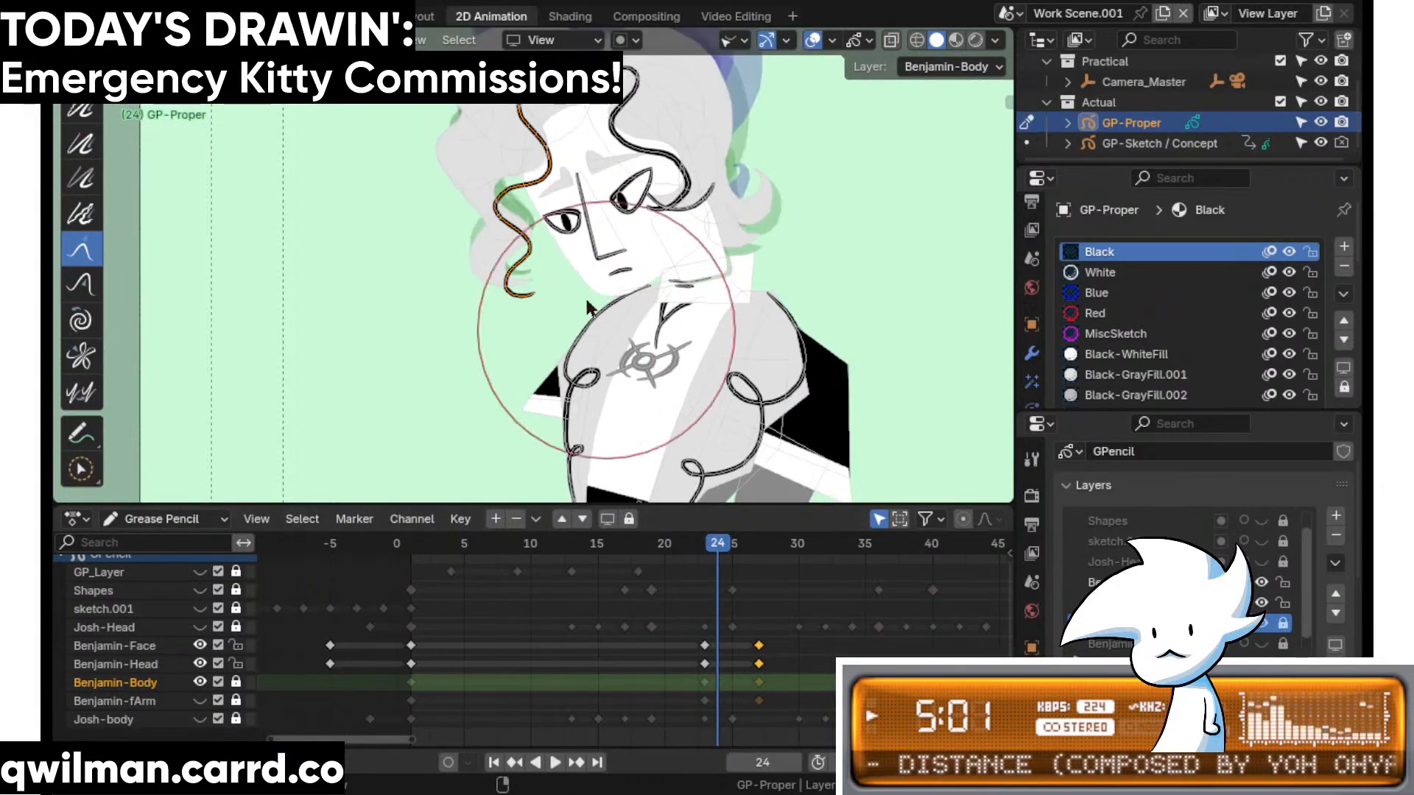
pyautogui.scroll(-2, 572, 345)
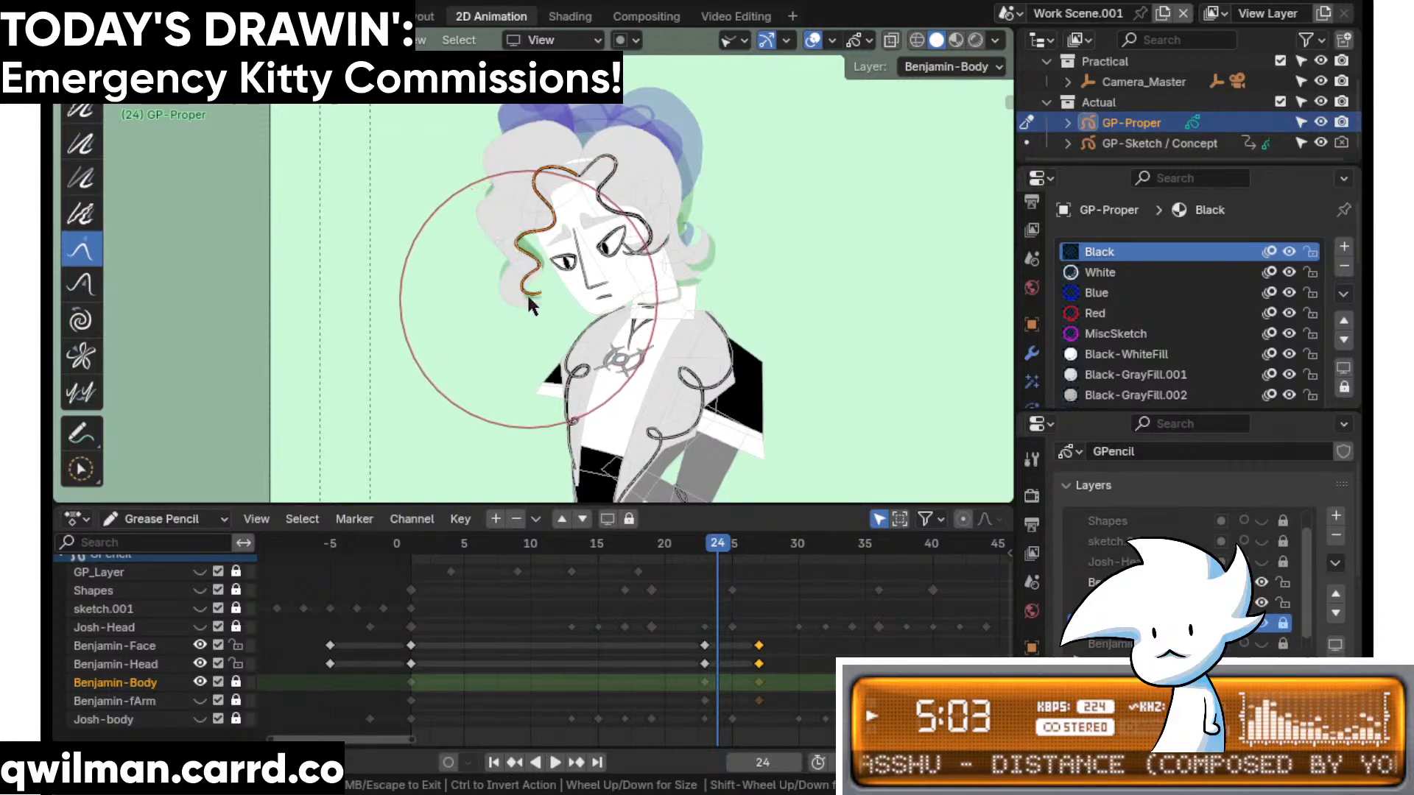
pyautogui.scroll(2, 537, 272)
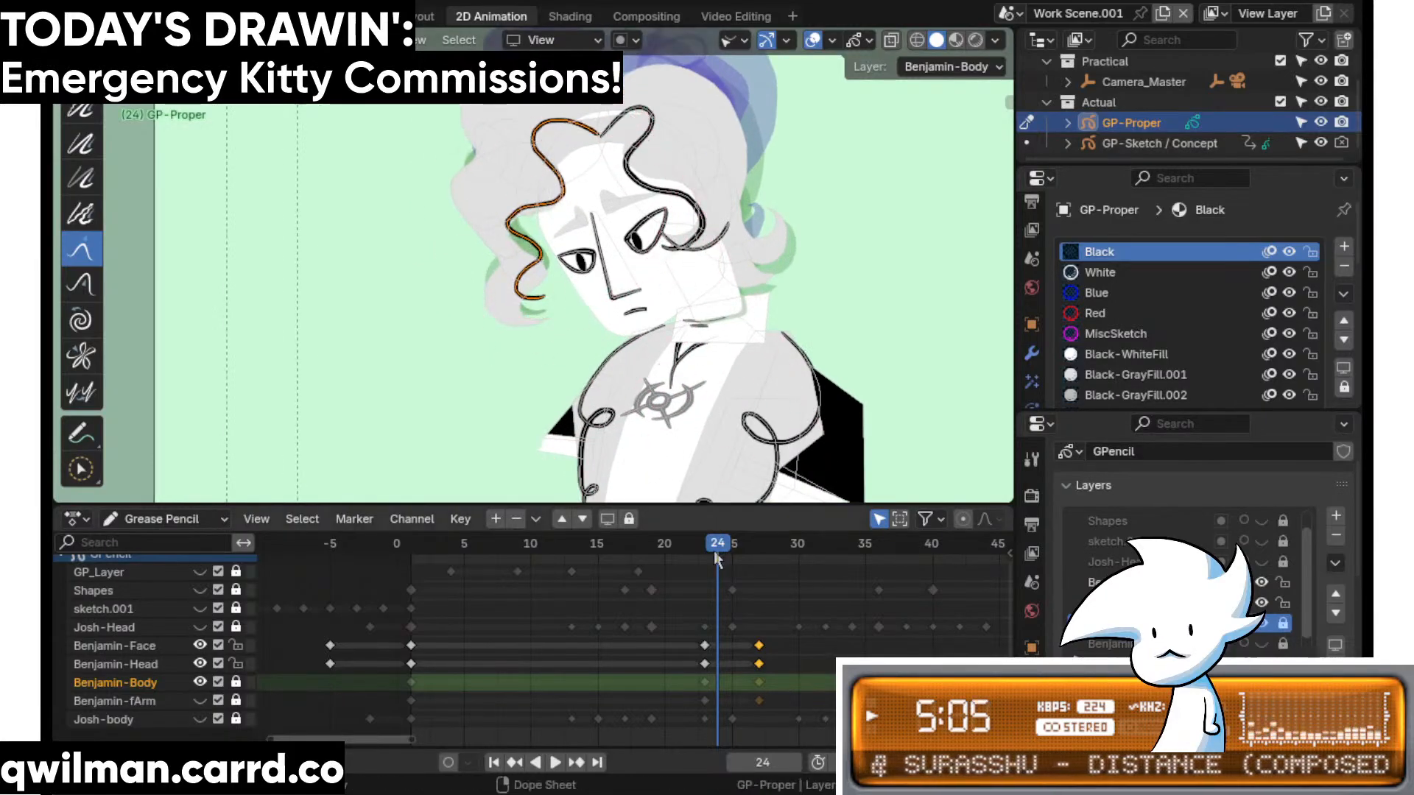
# - Play and scrub the turn between frames 23 and 29, checking the curls at frame 23
pyautogui.press('space')
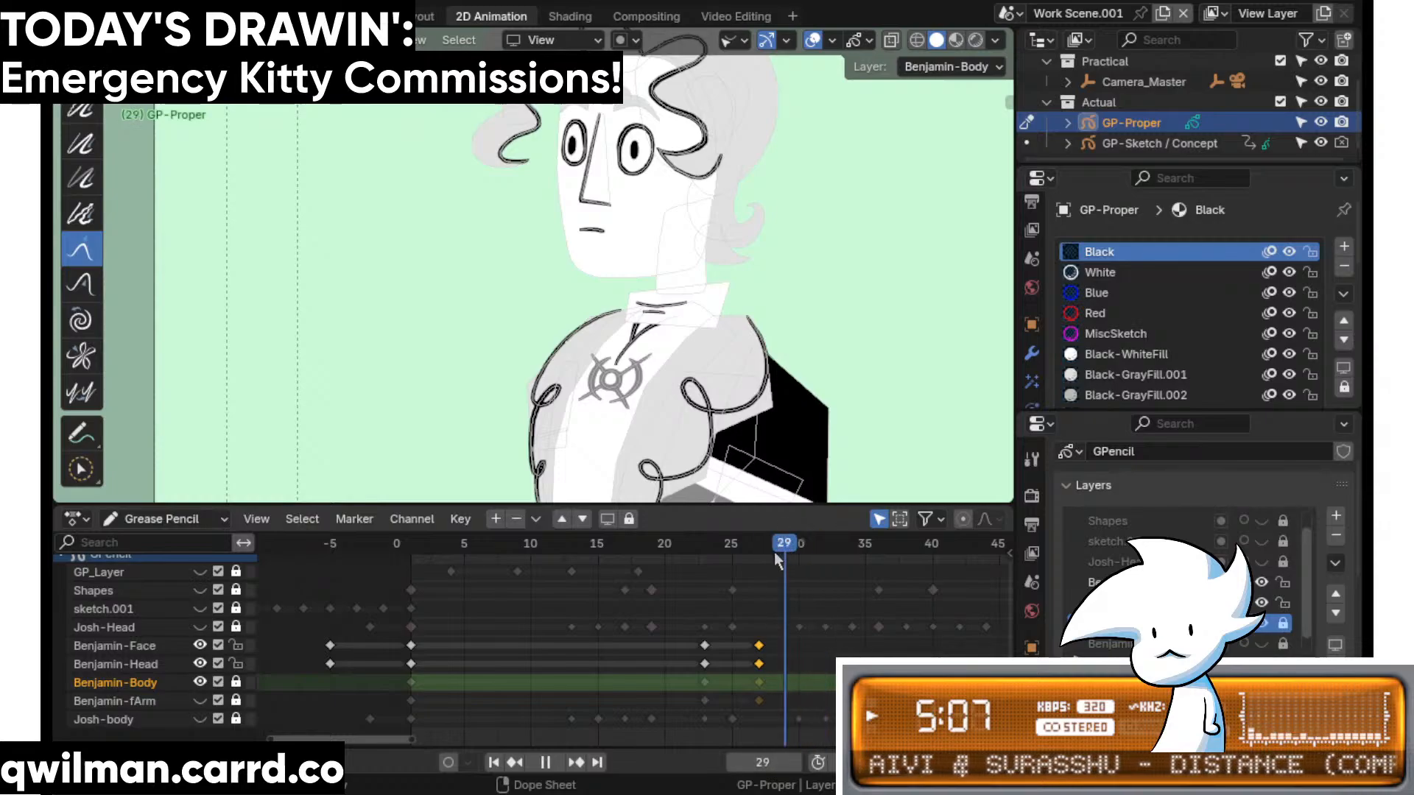
pyautogui.moveTo(774, 551)
pyautogui.mouseDown()
pyautogui.moveTo(682, 555)
pyautogui.moveTo(779, 564)
pyautogui.moveTo(705, 588)
pyautogui.mouseUp()
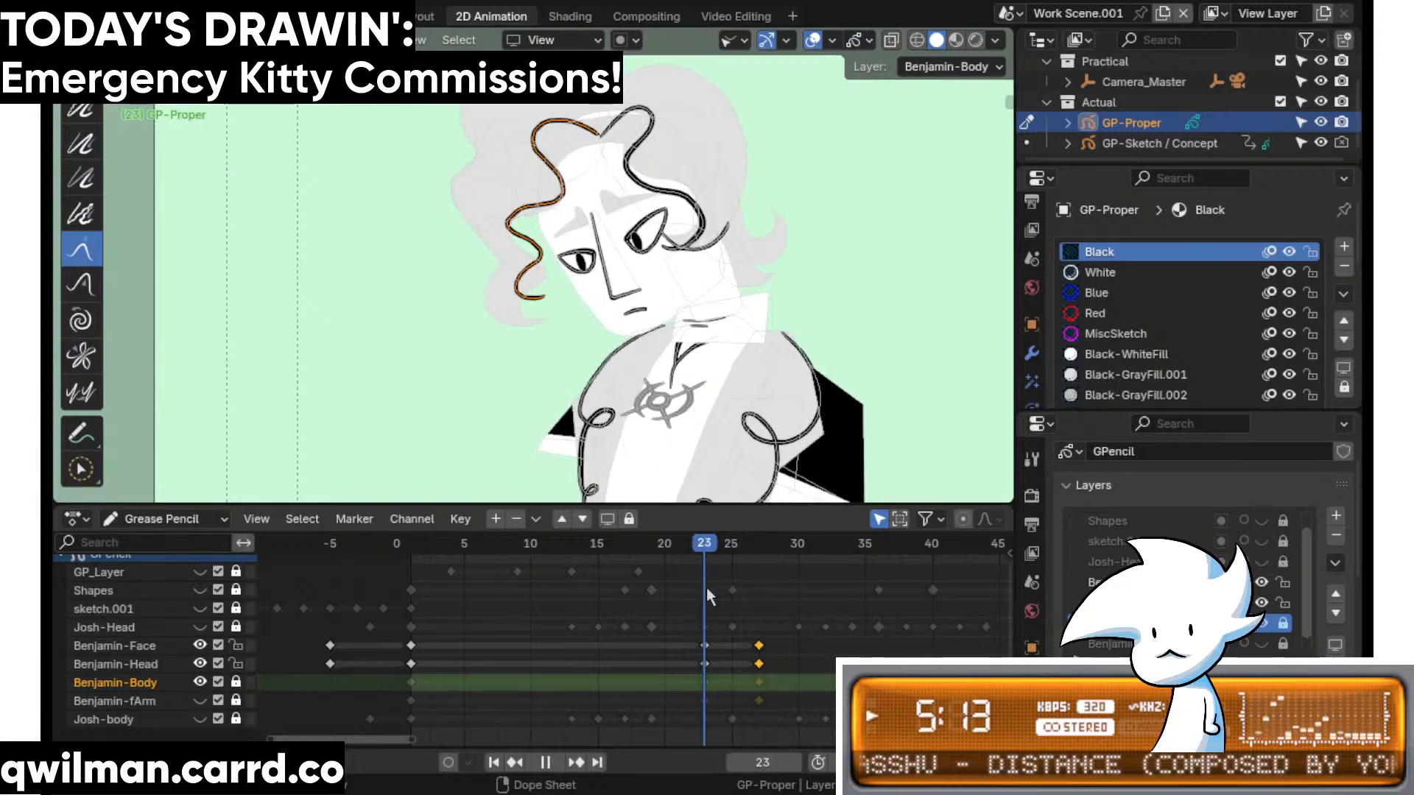
pyautogui.scroll(5, 530, 280)
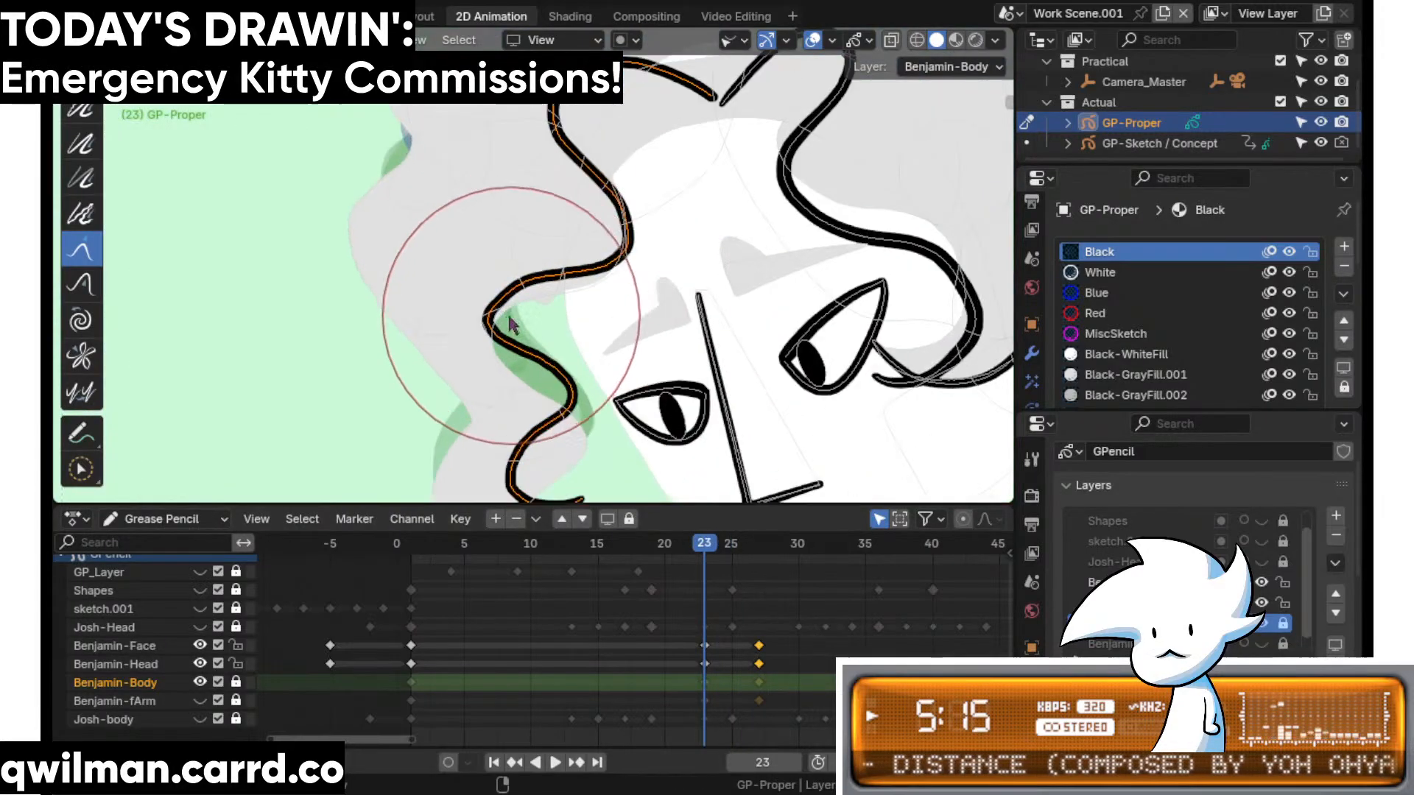
# - At frame 23, add the front curl's lines, the curl end, the brow and the adjoining hair shading to the selection
pyautogui.hotkey('shift', 'space')
pyautogui.click(478, 197)
pyautogui.moveTo(546, 228); pyautogui.dragTo(562, 407)
pyautogui.keyDown('shift'); pyautogui.moveTo(823, 250); pyautogui.dragTo(552, 293, button='middle'); pyautogui.keyUp('shift')
pyautogui.moveTo(552, 293); pyautogui.dragTo(637, 299)
pyautogui.press('w')
pyautogui.click(598, 267)
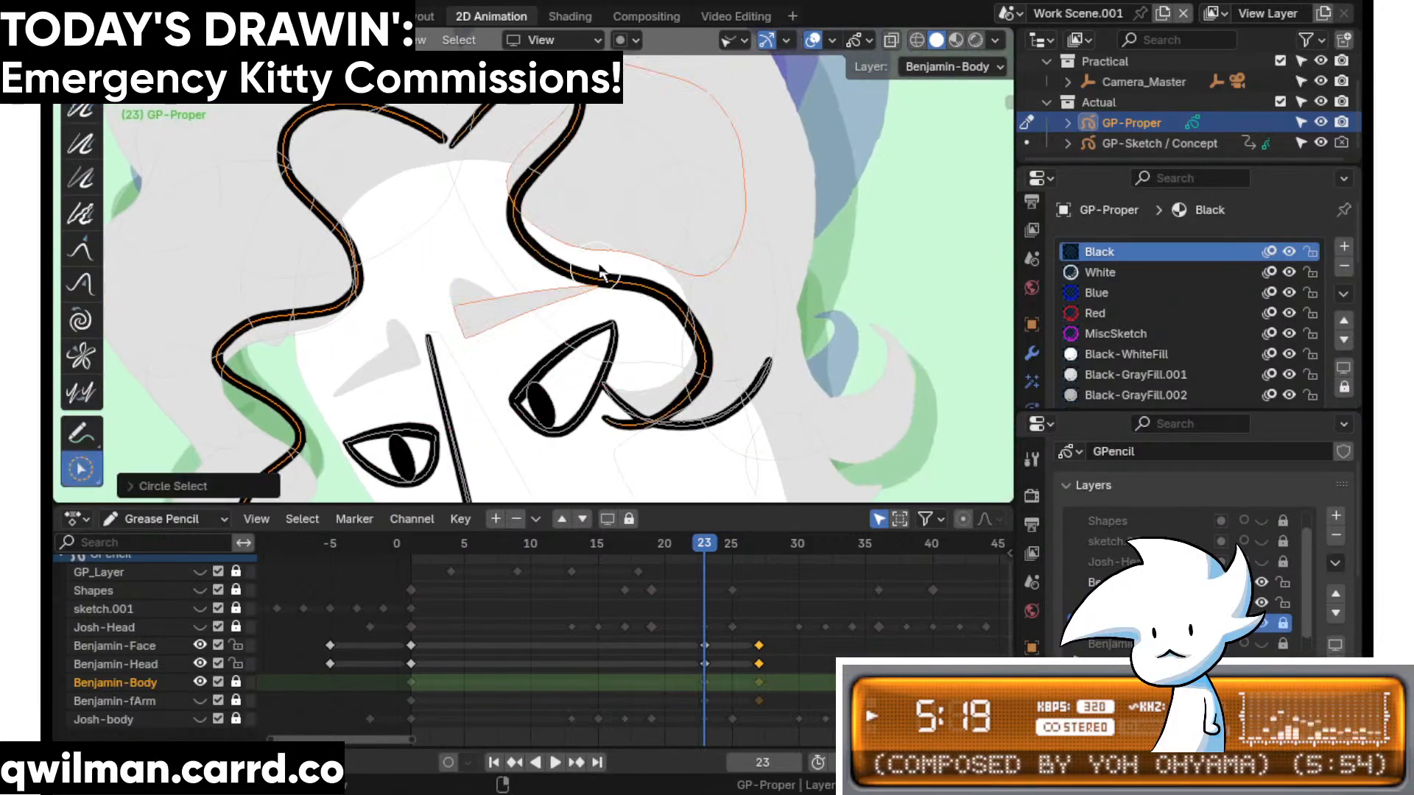
pyautogui.keyDown('shift'); pyautogui.moveTo(655, 361); pyautogui.dragTo(594, 249, button='middle'); pyautogui.keyUp('shift')
pyautogui.scroll(2, 728, 368)
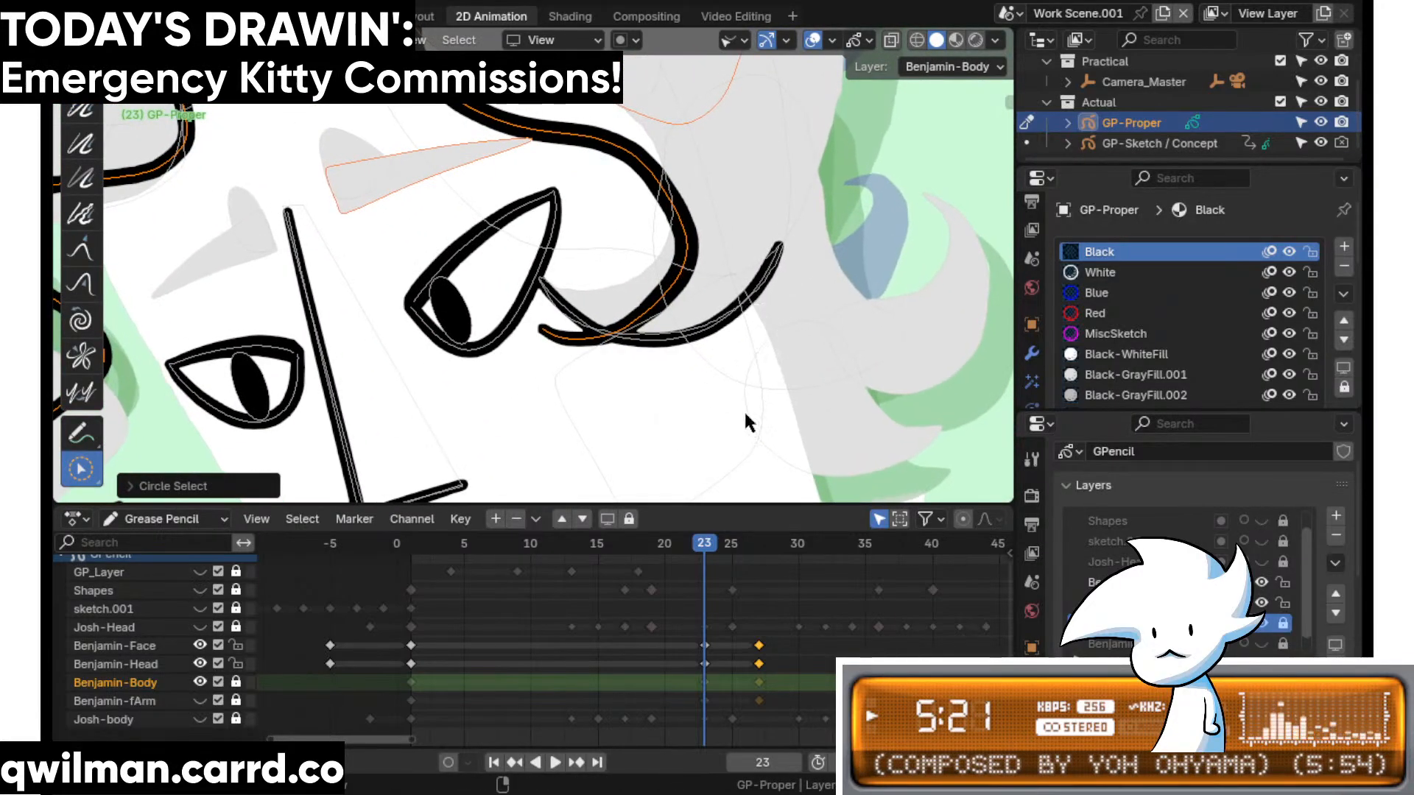
pyautogui.scroll(2, 791, 302)
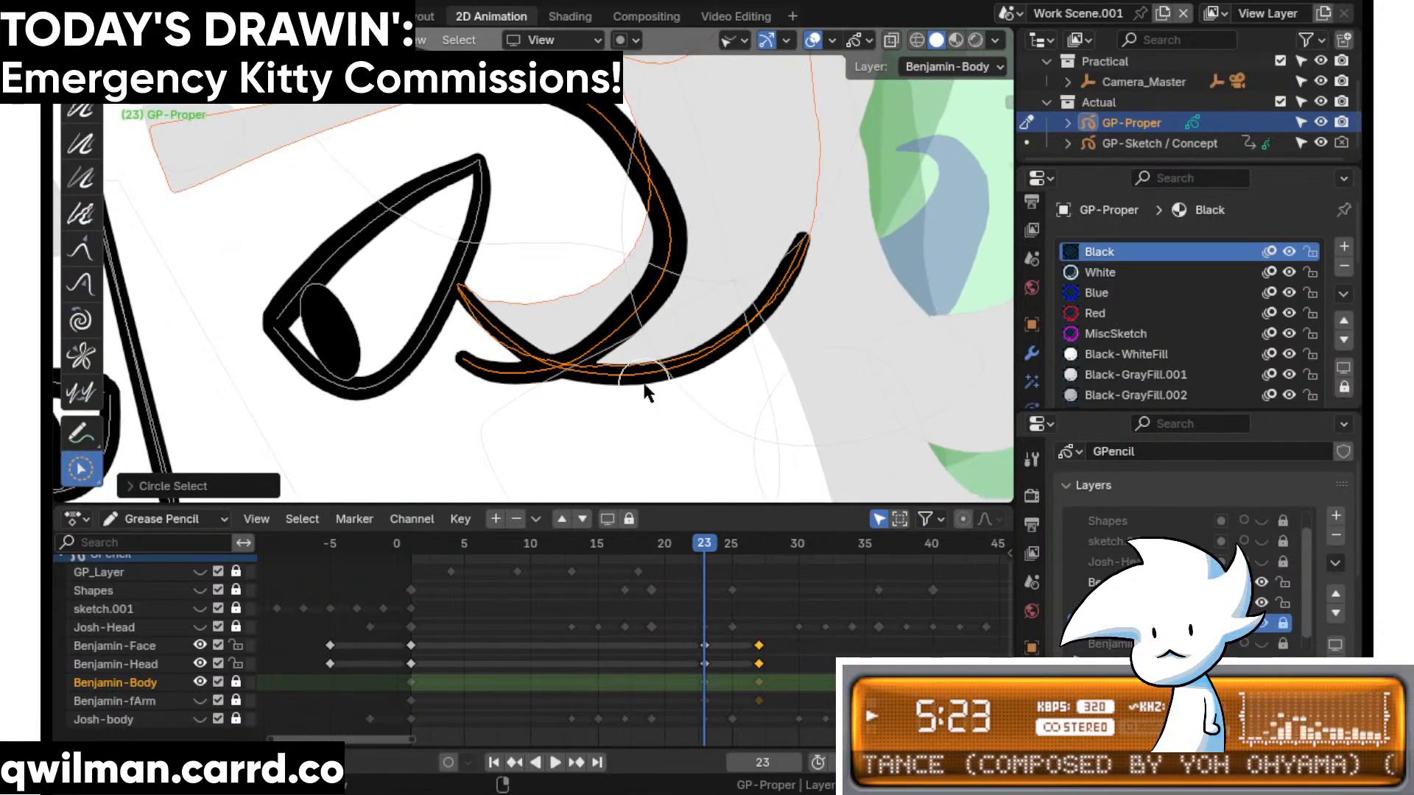
# - Try to move the selected curls, brow and hair shading together in Edit mode, and undo it
pyautogui.hotkey('shift', 'space')
pyautogui.click(624, 368)
pyautogui.scroll(-7, 601, 220)
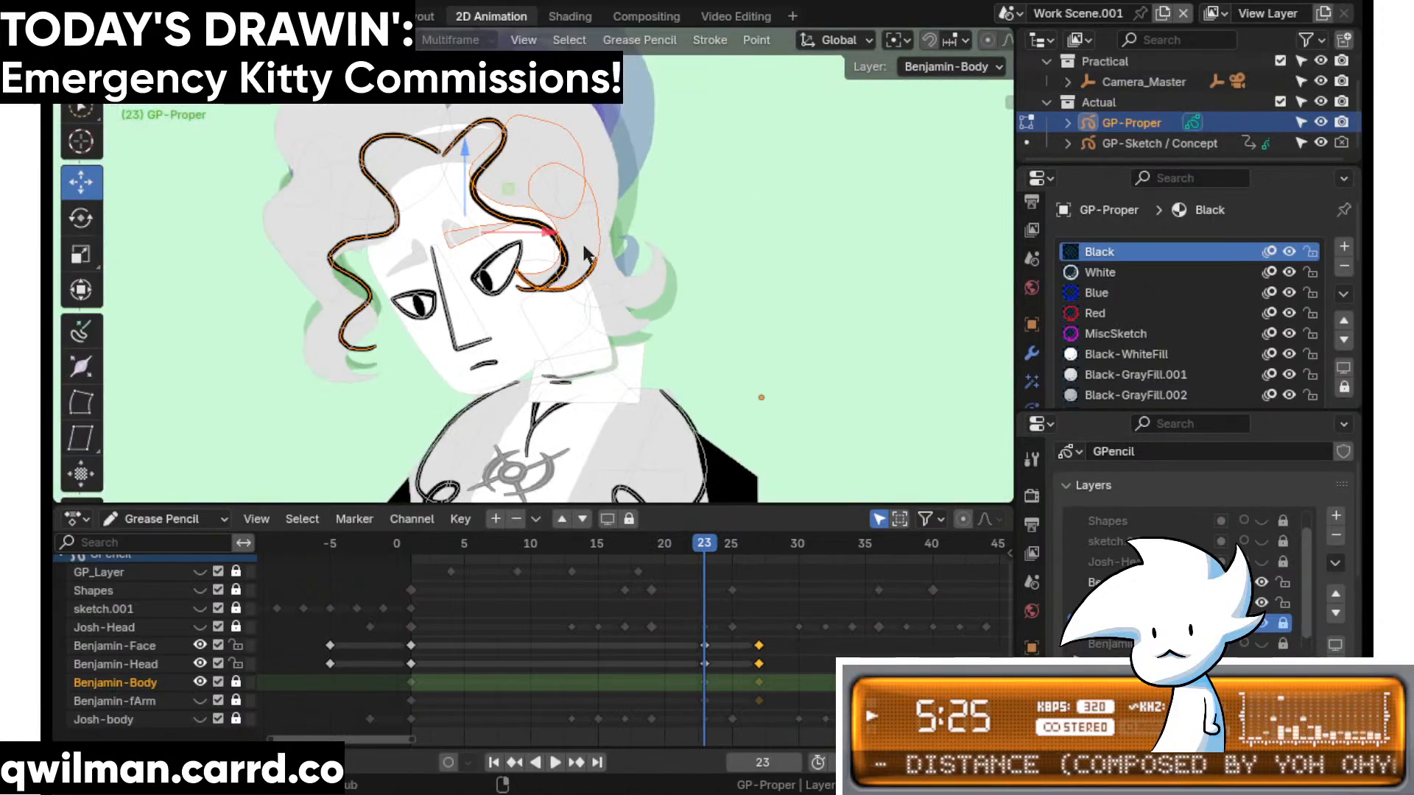
pyautogui.hotkey('shift', 'space')
pyautogui.click(546, 259)
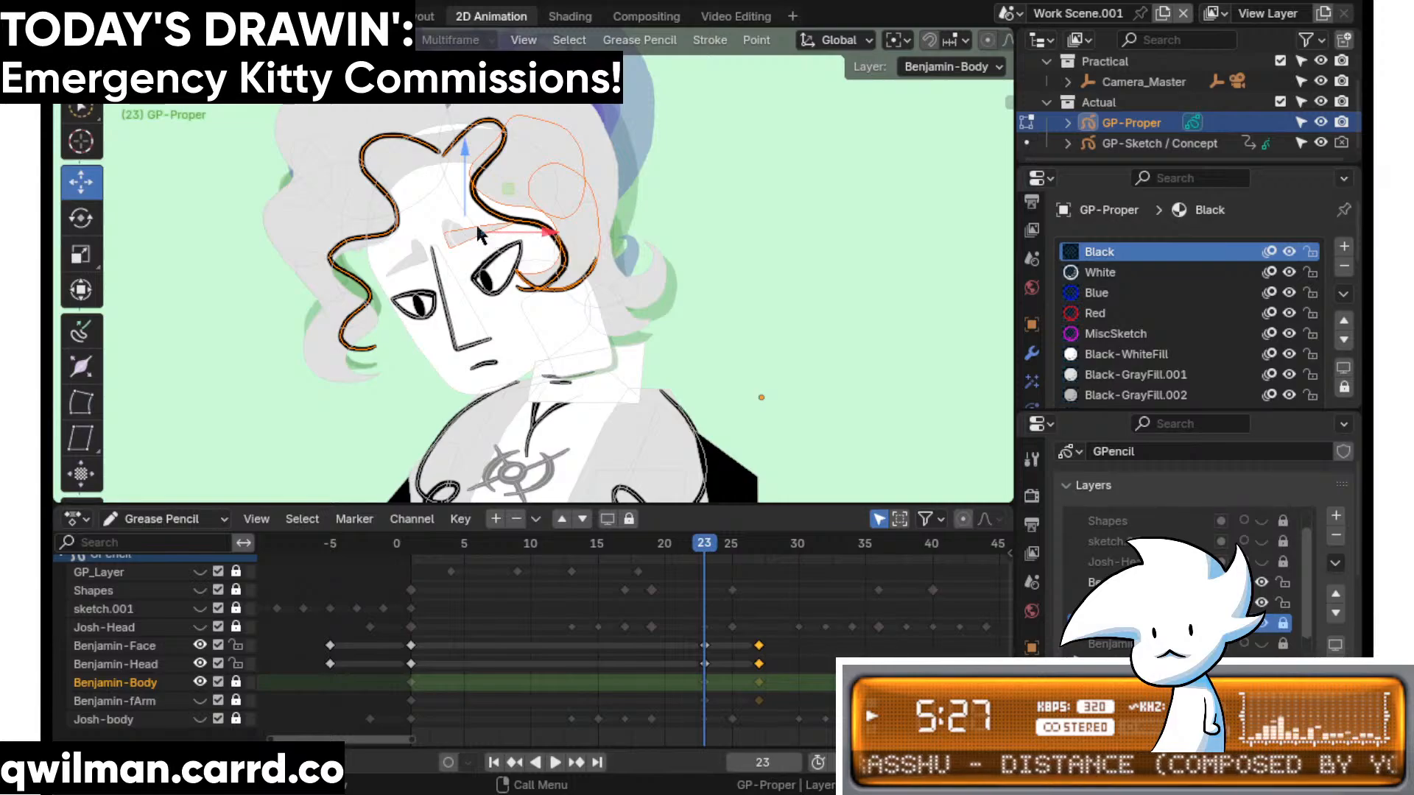
pyautogui.moveTo(477, 230); pyautogui.dragTo(444, 243)
pyautogui.hotkey('ctrl', 'z')
# - Reduce the selection to the side hair shading and the curl's lower stroke, and move them slightly down
pyautogui.scroll(1, 53, 650)
pyautogui.scroll(5, 656, 183)
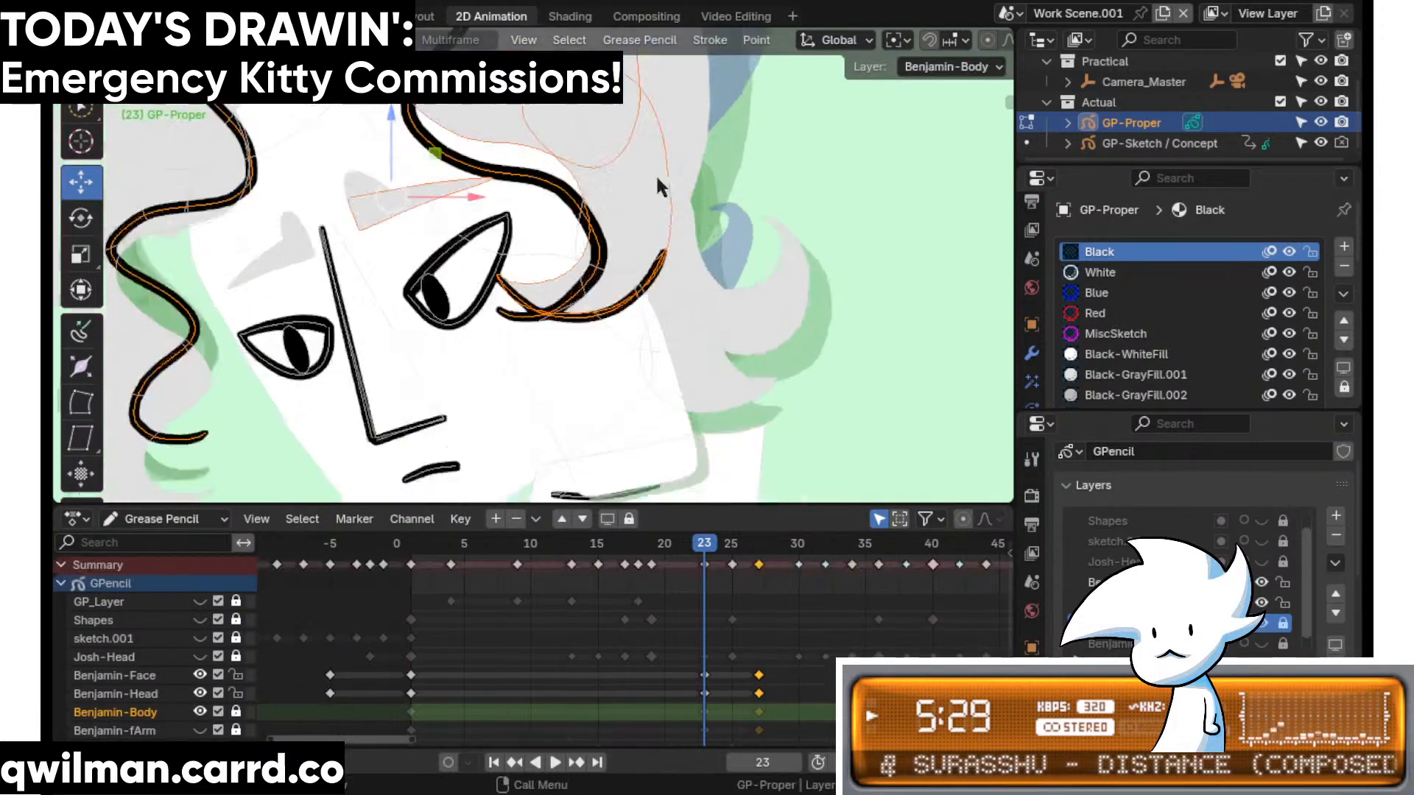
pyautogui.press('q')
pyautogui.click(659, 174)
pyautogui.keyDown('shift'); pyautogui.moveTo(695, 336); pyautogui.dragTo(675, 423, button='middle'); pyautogui.keyUp('shift')
pyautogui.moveTo(705, 549); pyautogui.dragTo(705, 550)
pyautogui.press('q')
pyautogui.click(647, 109)
pyautogui.click(628, 139)
pyautogui.hotkey('shift', 'space')
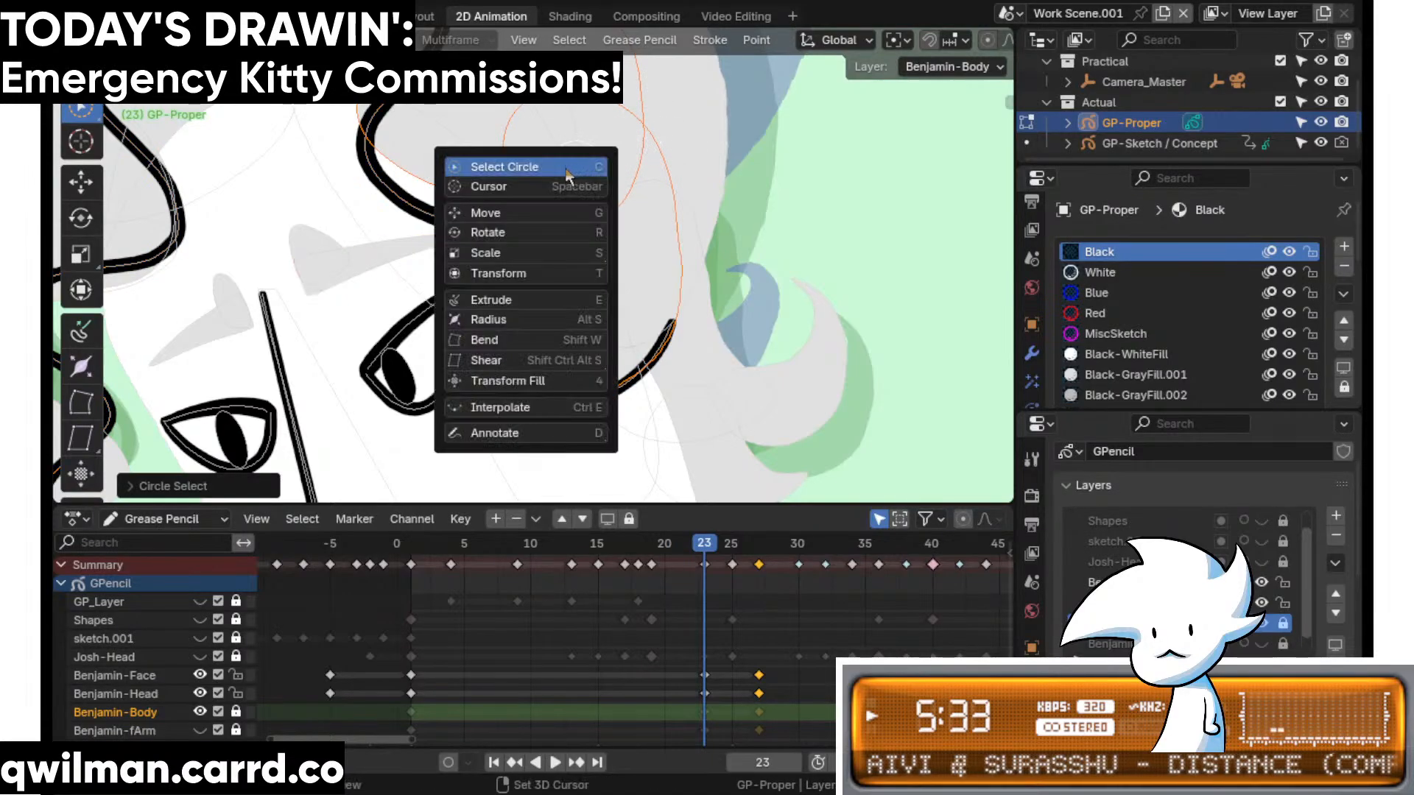
pyautogui.click(526, 212)
pyautogui.scroll(-2, 531, 217)
pyautogui.moveTo(538, 216); pyautogui.dragTo(550, 243)
# - Select the front curl line at frame 23, move its lower end to meet the lower stroke, and scrub to check
pyautogui.scroll(4, 604, 350)
pyautogui.click(618, 339)
pyautogui.hotkey('shift', 'space')
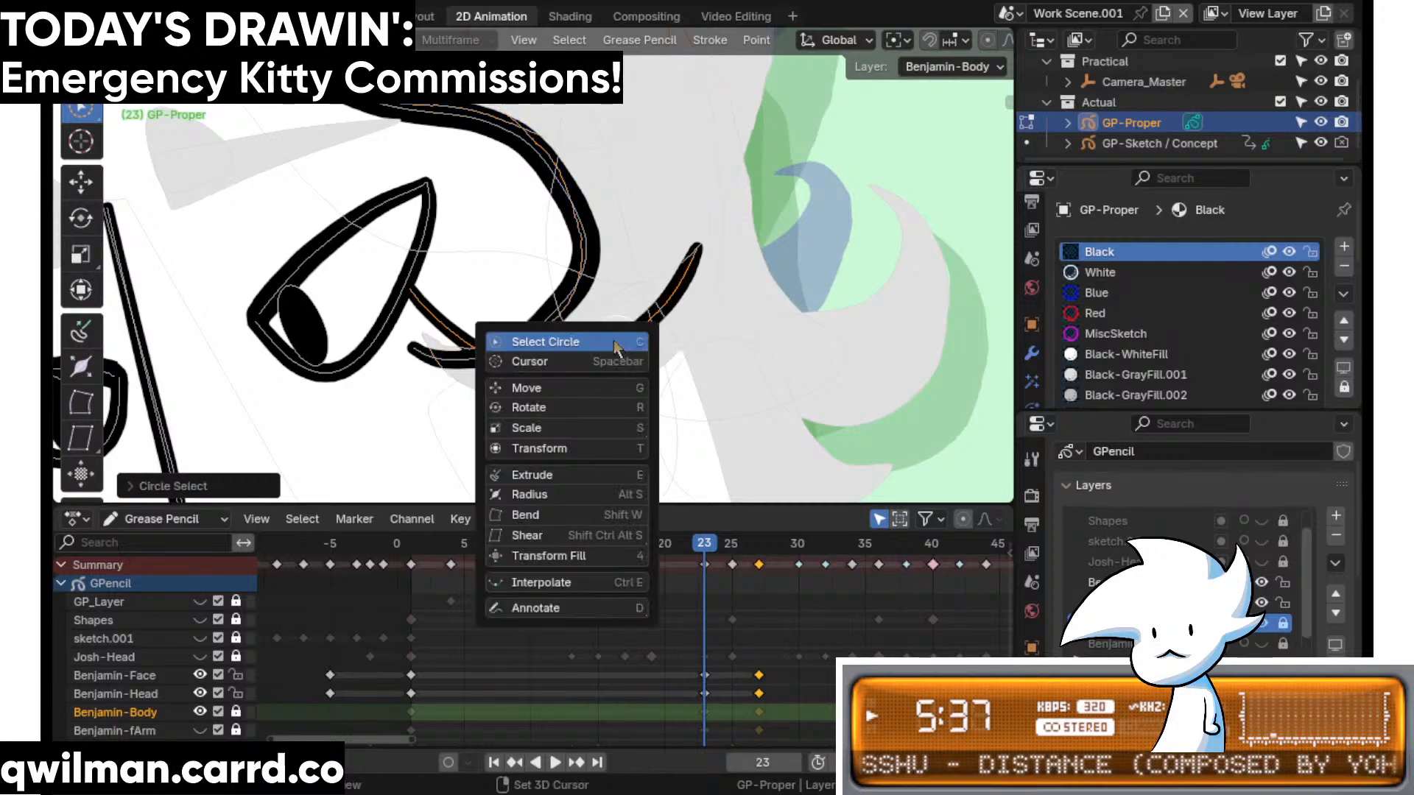
pyautogui.click(535, 384)
pyautogui.moveTo(564, 327); pyautogui.dragTo(568, 373)
pyautogui.moveTo(704, 544); pyautogui.dragTo(678, 546)
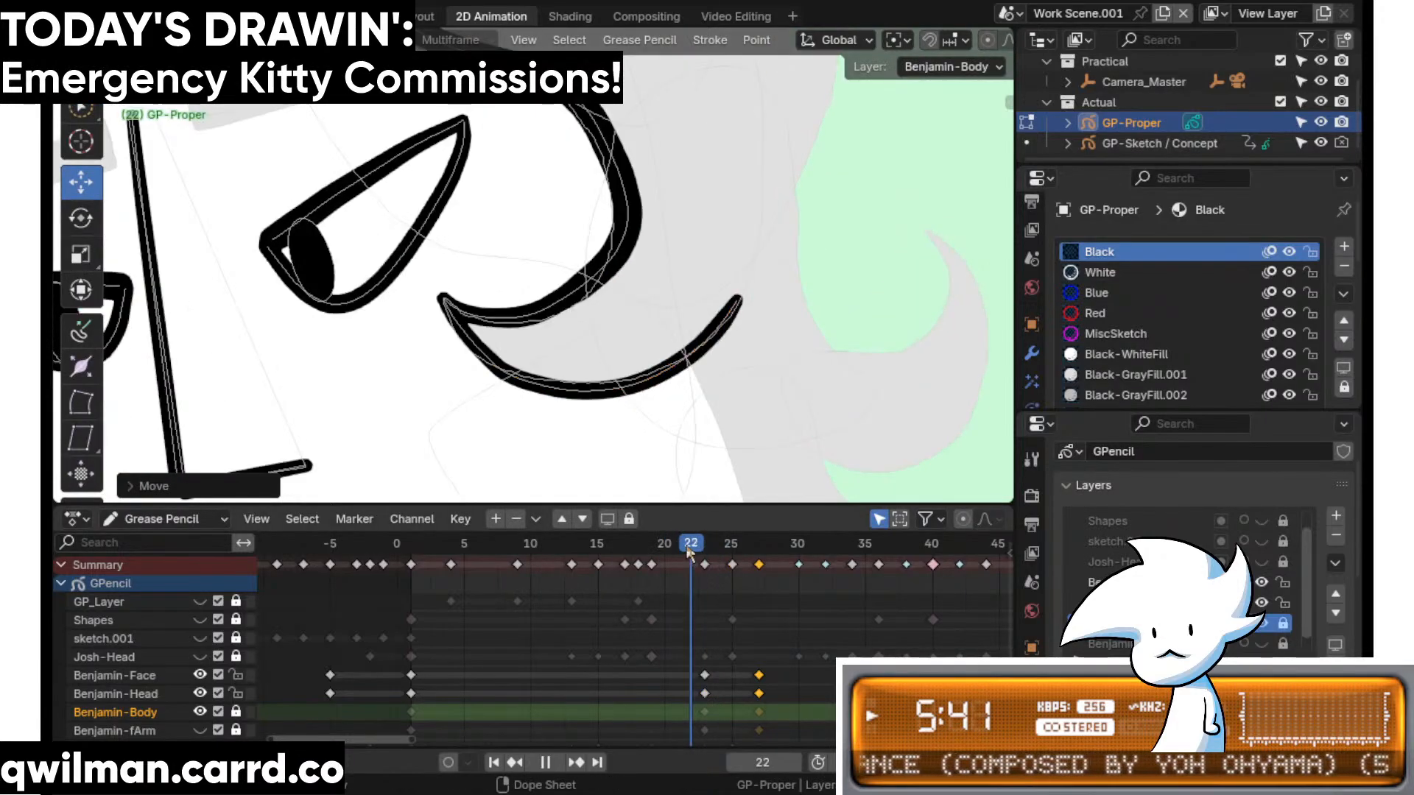
# - At frame 24, select the front curl's main and lower lines and switch to Sculpt mode with the Grab brush
pyautogui.press('space')
pyautogui.scroll(2, 657, 258)
pyautogui.press('q')
pyautogui.click(554, 324)
pyautogui.scroll(2, 442, 322)
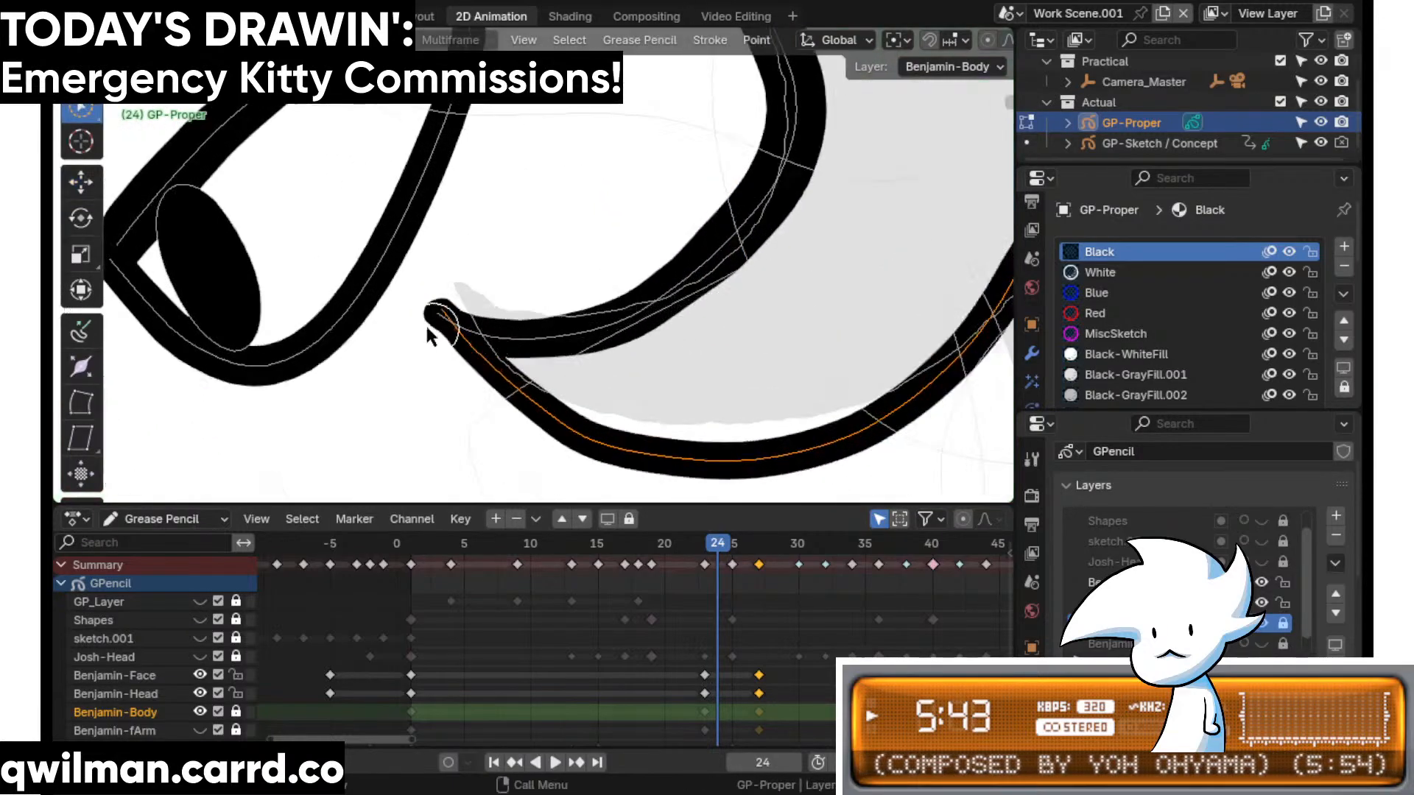
pyautogui.click(431, 325)
pyautogui.scroll(-11, 471, 309)
pyautogui.hotkey('ctrl', 'Tab')
pyautogui.hotkey('shift', 'space')
pyautogui.click(492, 116)
# - Push the front curl's lower end into a rounder hook beside the eye with the Grab brush
pyautogui.scroll(-2, 534, 262)
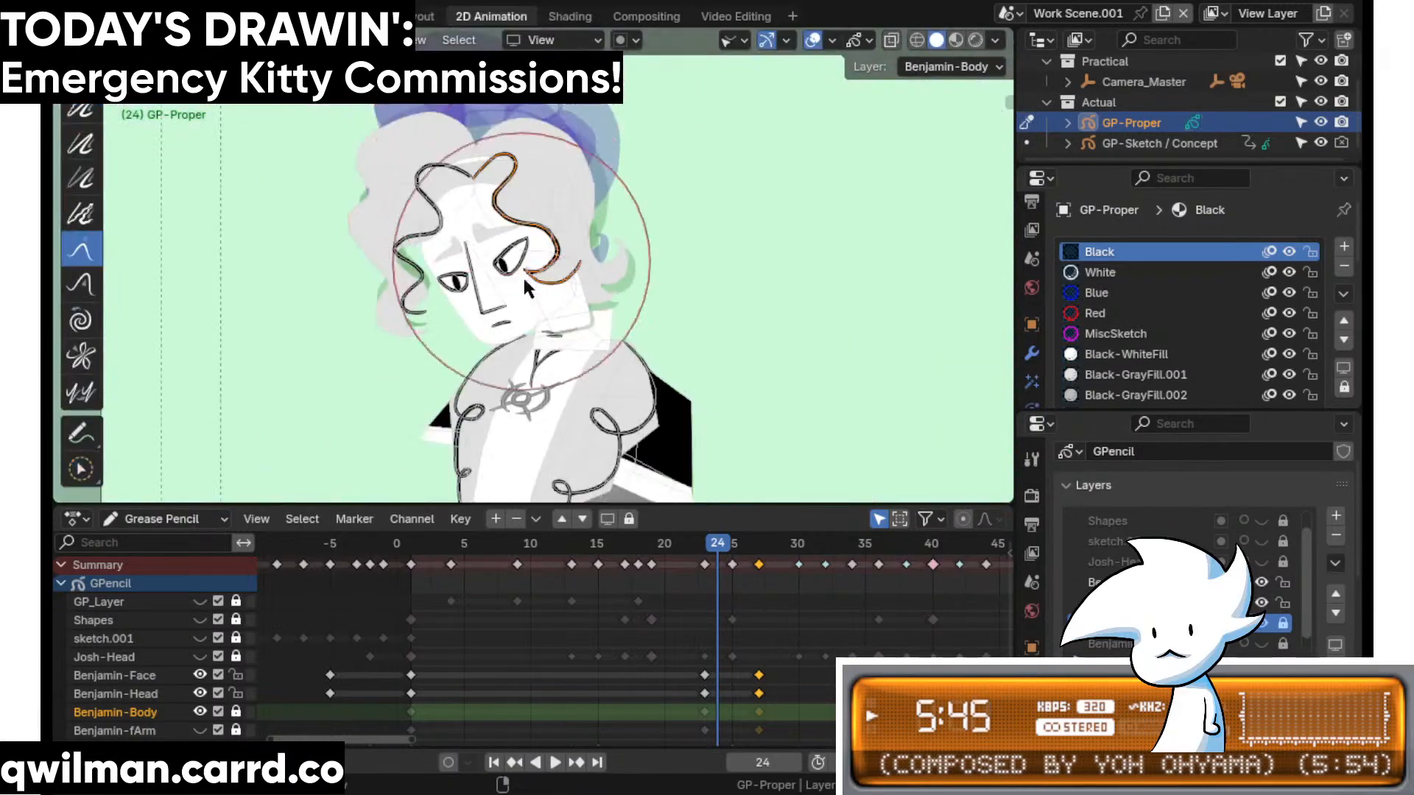
pyautogui.moveTo(543, 324); pyautogui.dragTo(540, 309)
pyautogui.scroll(2, 504, 192)
pyautogui.moveTo(494, 250); pyautogui.dragTo(474, 211)
pyautogui.scroll(3, 472, 287)
pyautogui.keyDown('shift'); pyautogui.moveTo(480, 197); pyautogui.dragTo(508, 294, button='middle'); pyautogui.keyUp('shift')
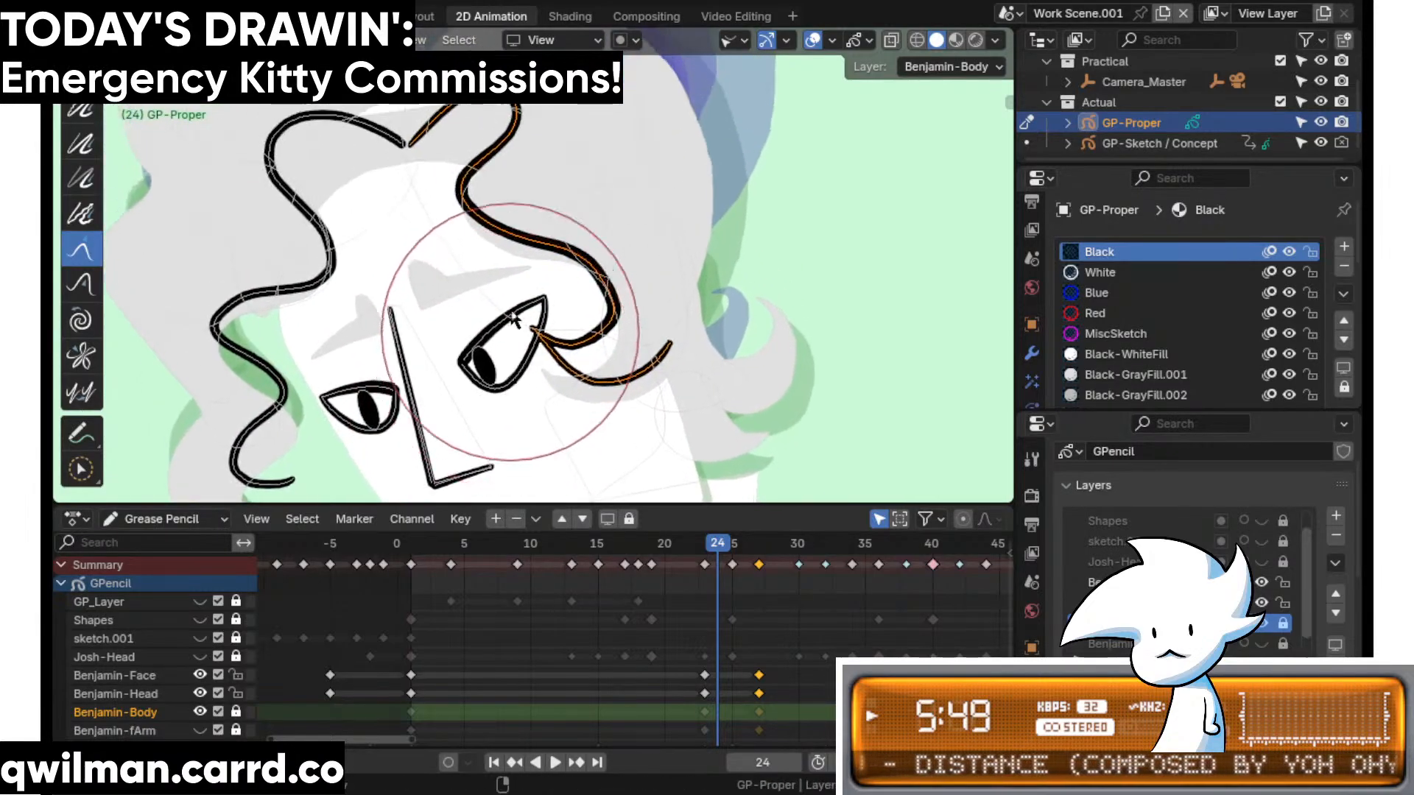
# - Pull the front curl's inner tip up to the eye's outer corner, and play the turn to check it
pyautogui.scroll(-3, 527, 272)
pyautogui.moveTo(570, 314); pyautogui.dragTo(534, 322)
pyautogui.scroll(6, 562, 304)
pyautogui.moveTo(534, 322)
pyautogui.keyDown('shift'); pyautogui.mouseDown(button='middle')
pyautogui.moveTo(546, 358)
pyautogui.moveTo(502, 360)
pyautogui.moveTo(487, 259)
pyautogui.moveTo(535, 277)
pyautogui.mouseUp(button='middle'); pyautogui.keyUp('shift')
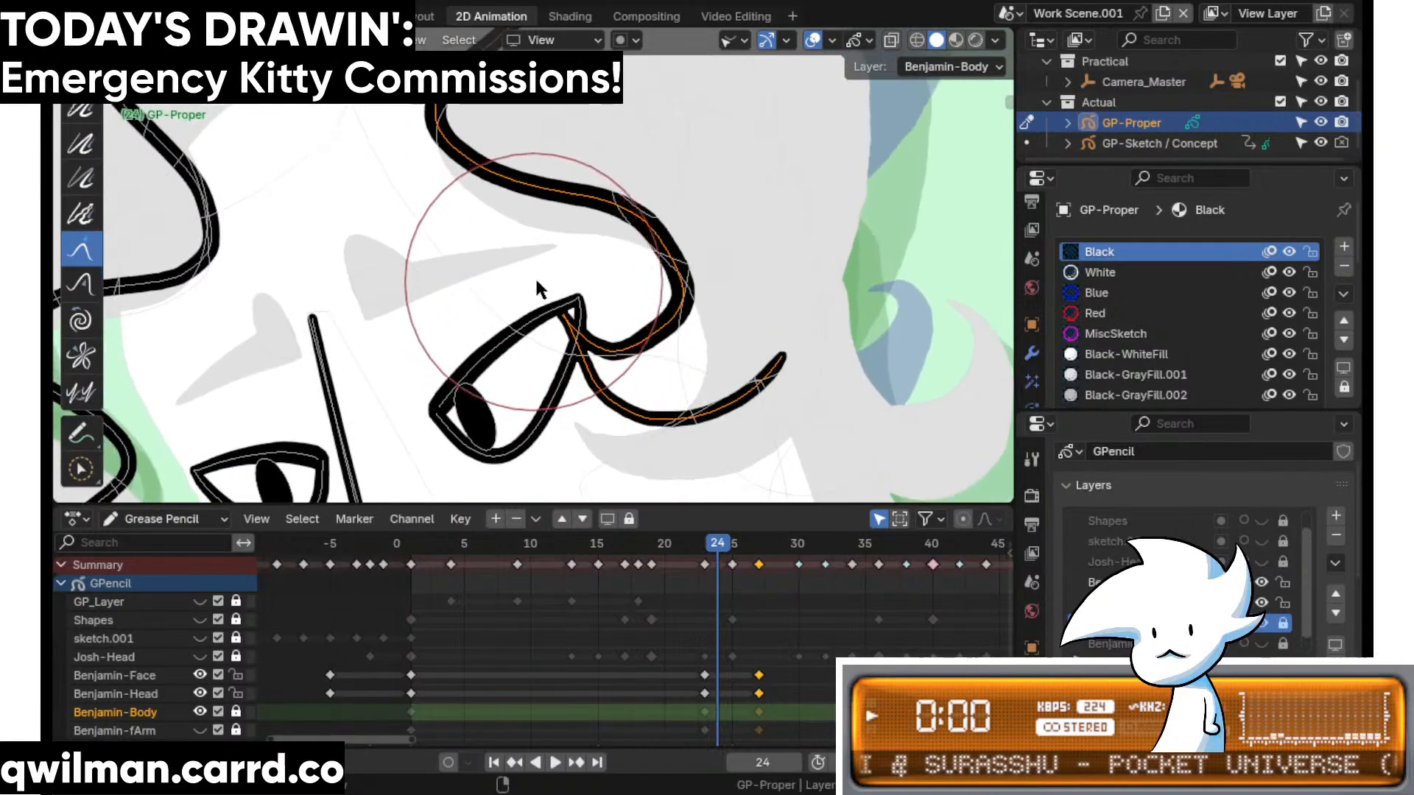
pyautogui.scroll(2, 534, 278)
pyautogui.moveTo(563, 281); pyautogui.dragTo(609, 291)
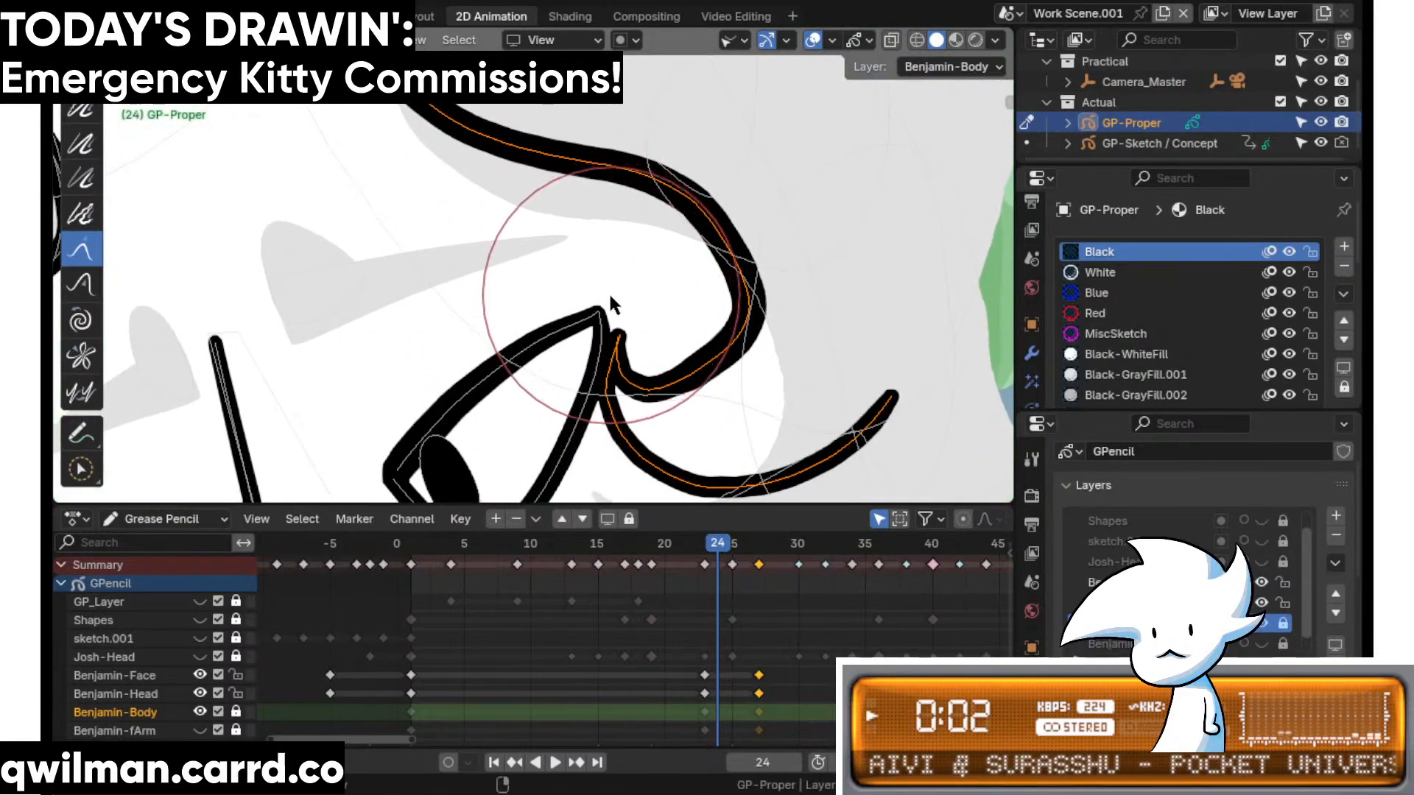
pyautogui.scroll(-5, 610, 293)
pyautogui.moveTo(654, 409); pyautogui.dragTo(654, 397)
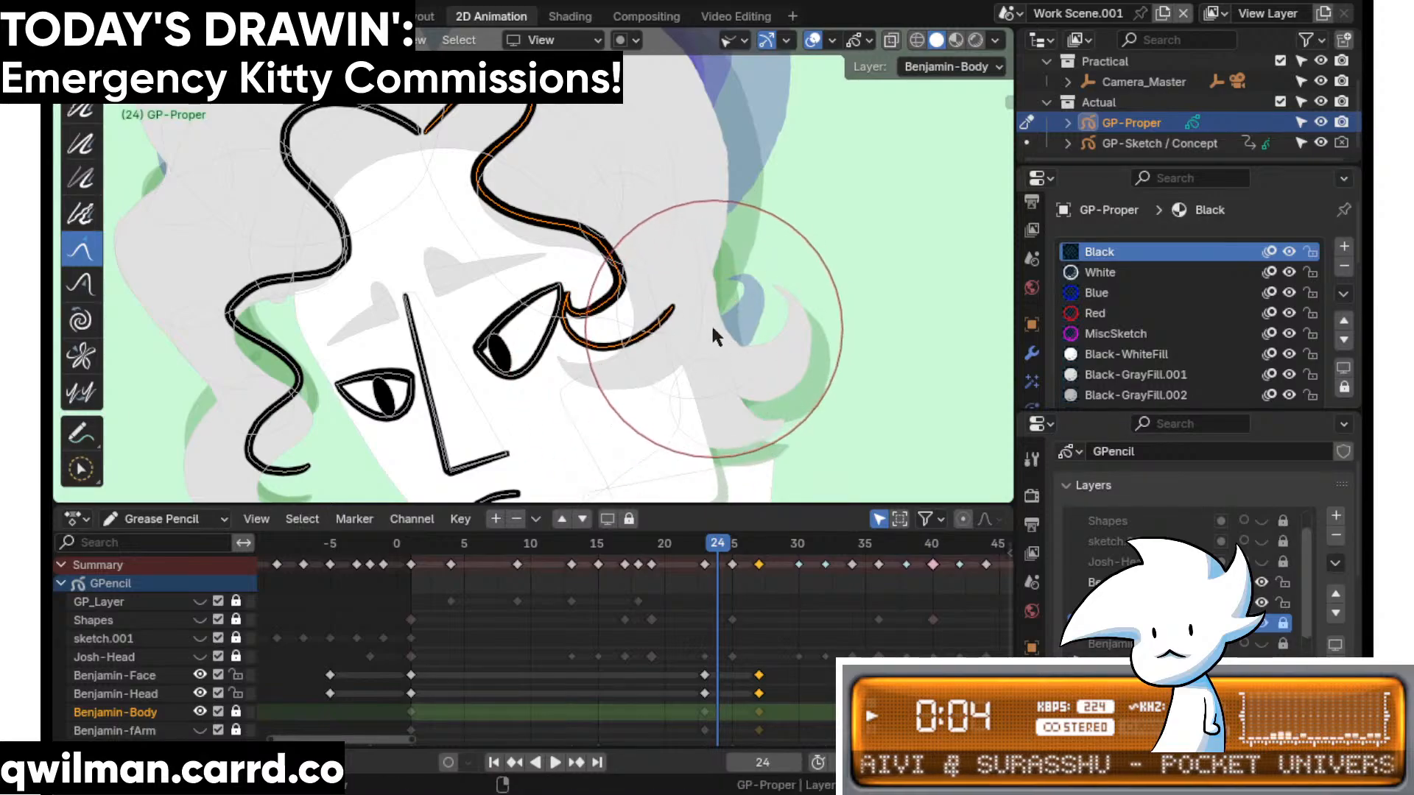
pyautogui.scroll(1, 570, 362)
pyautogui.press('space')
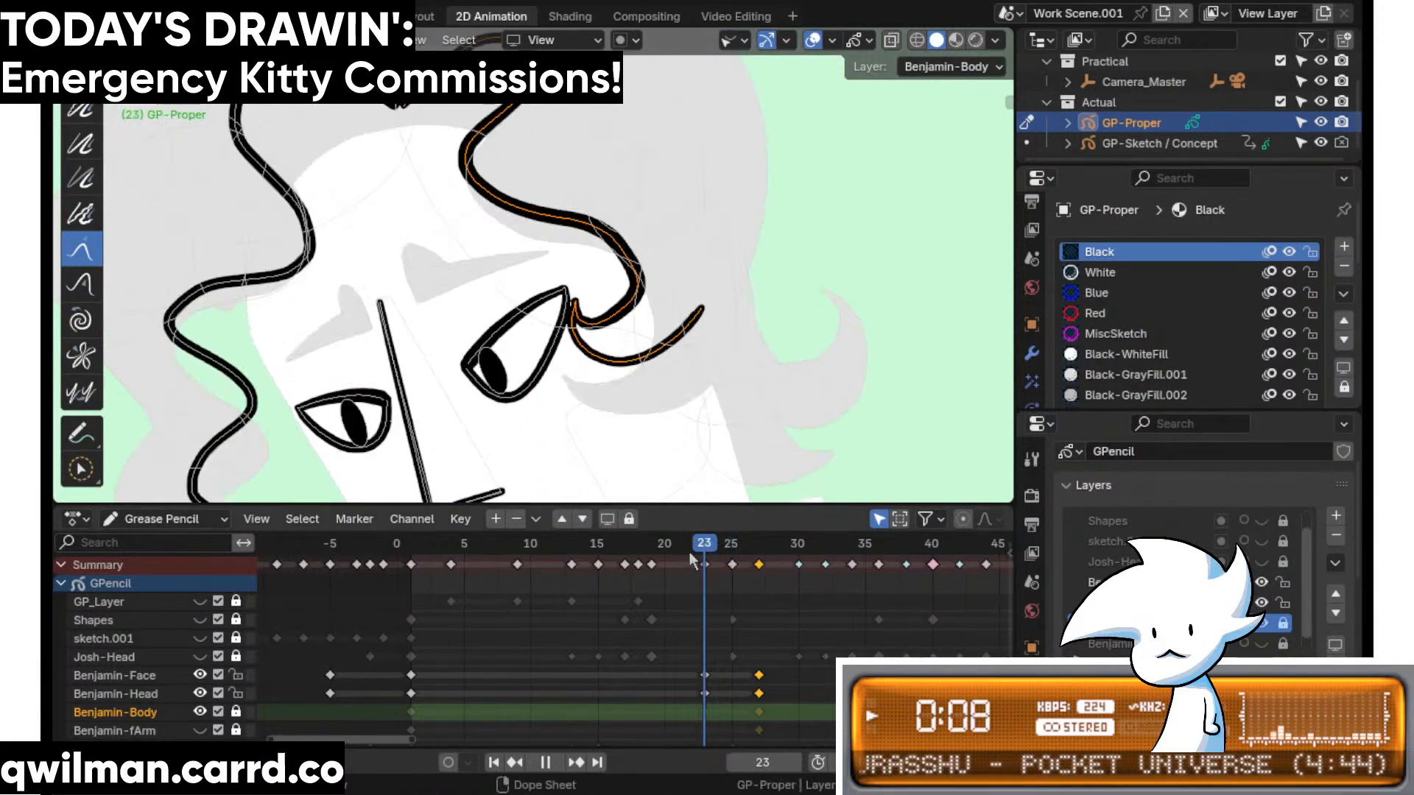
pyautogui.press('space')
# - Try nudging the front curl's inner tip and outer end with the Grab brush, and undo those changes
pyautogui.moveTo(474, 326); pyautogui.dragTo(471, 329)
pyautogui.moveTo(581, 355); pyautogui.dragTo(573, 371)
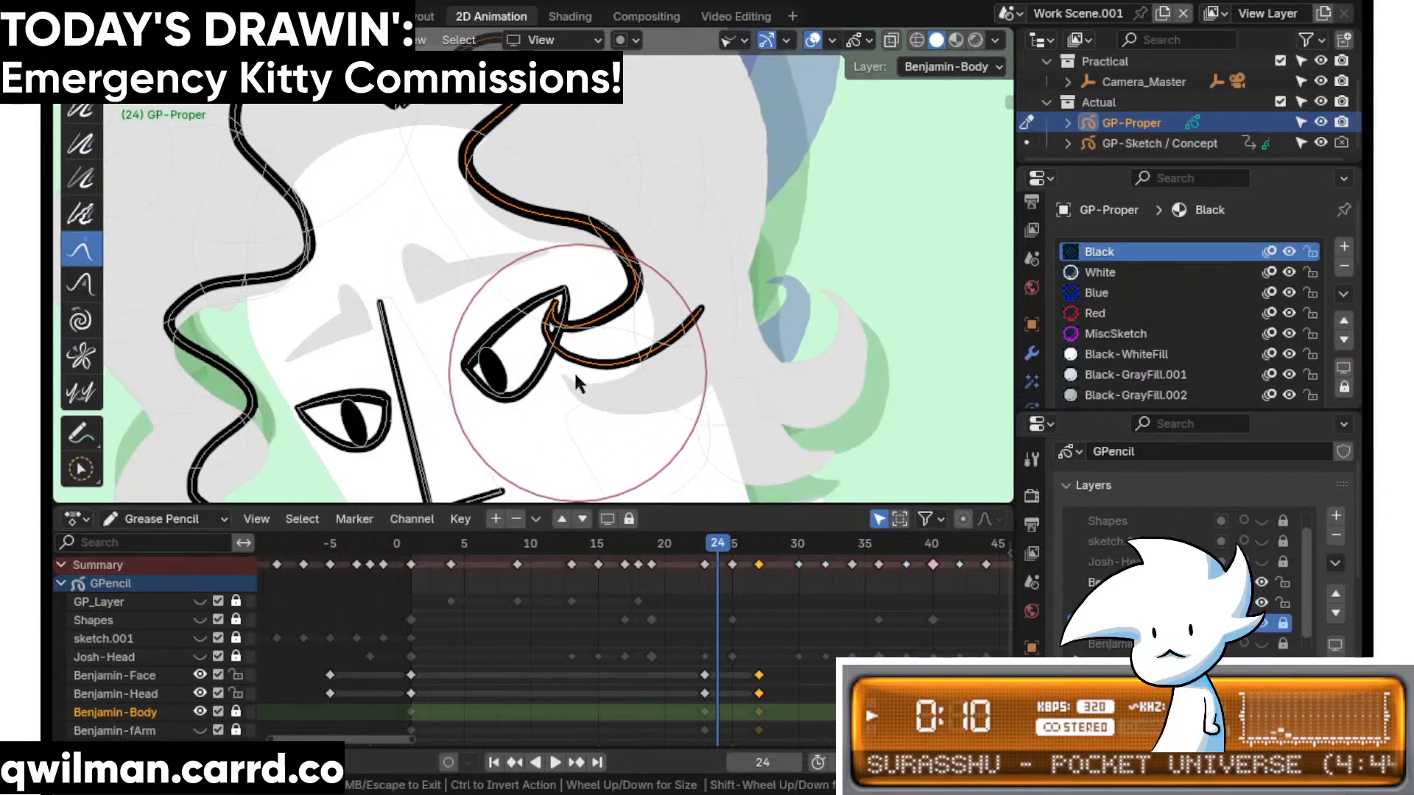
pyautogui.moveTo(704, 334); pyautogui.dragTo(696, 341)
pyautogui.moveTo(700, 543)
pyautogui.mouseDown()
pyautogui.moveTo(661, 549)
pyautogui.moveTo(709, 559)
pyautogui.mouseUp()
pyautogui.press('Right')
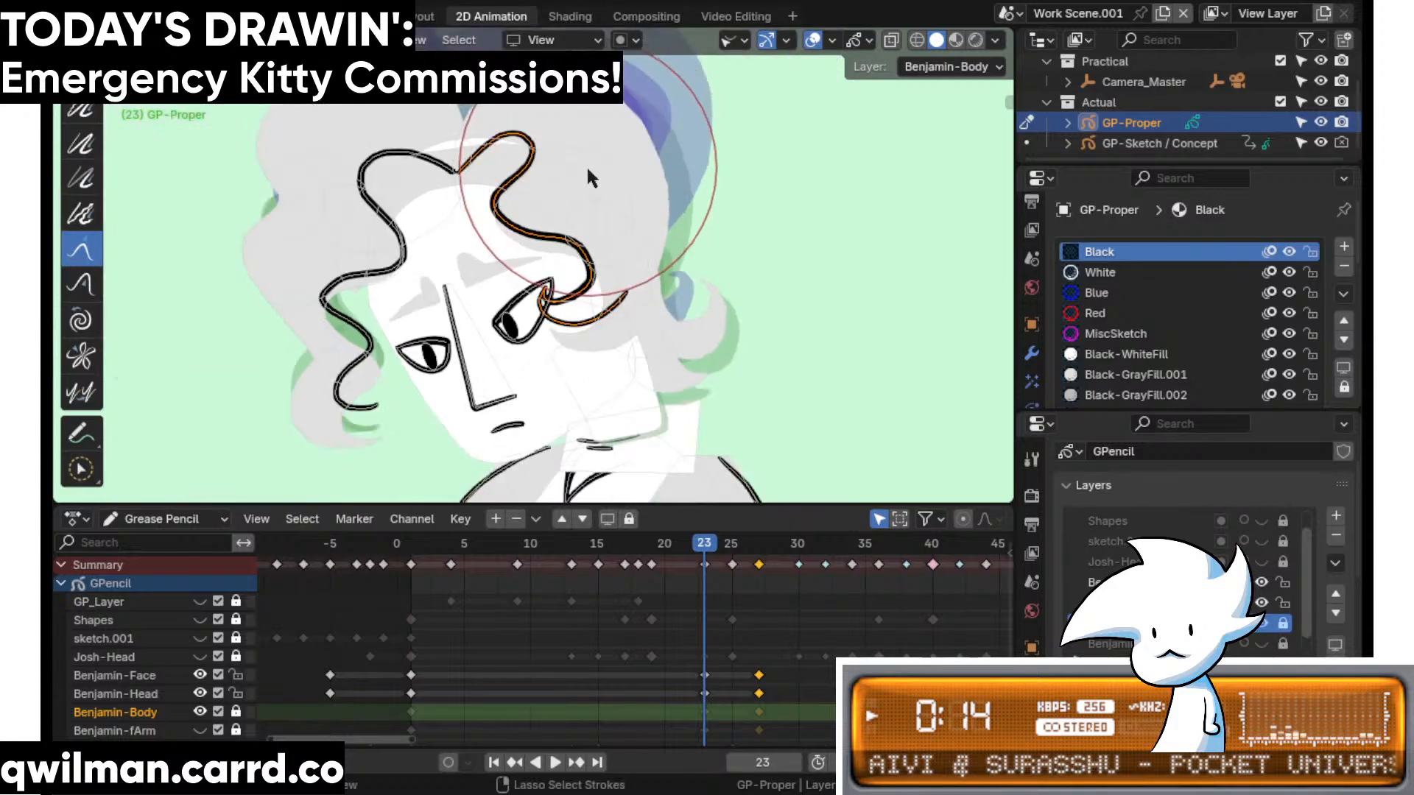
pyautogui.hotkey('ctrl', 'z')
pyautogui.hotkey('ctrl', 'z')
pyautogui.hotkey('ctrl', 'z')
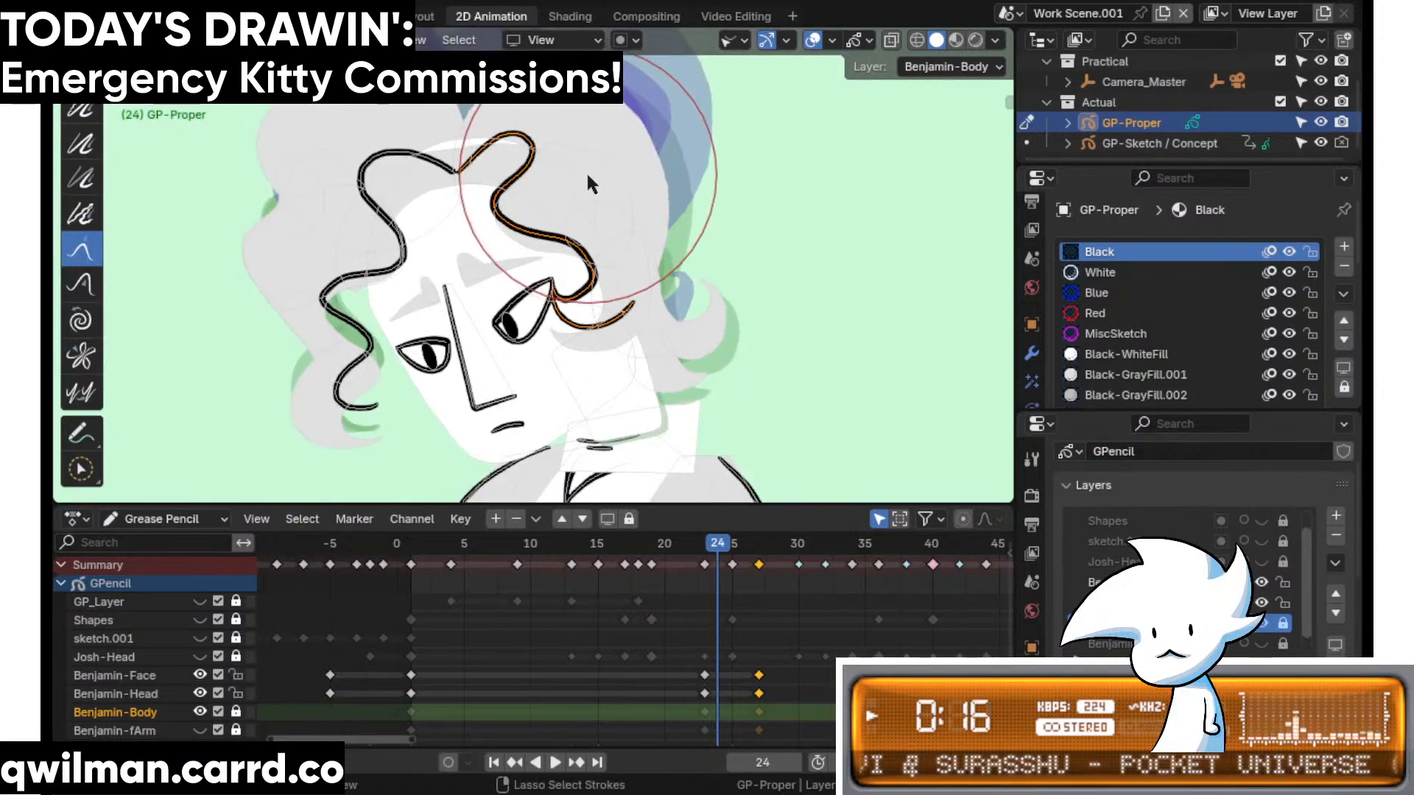
# - With the Grab brush at frame 24, pull the front curl's inner tip over the eye and scrub to compare
pyautogui.hotkey('ctrl', 'Tab')
pyautogui.hotkey('shift', 'space')
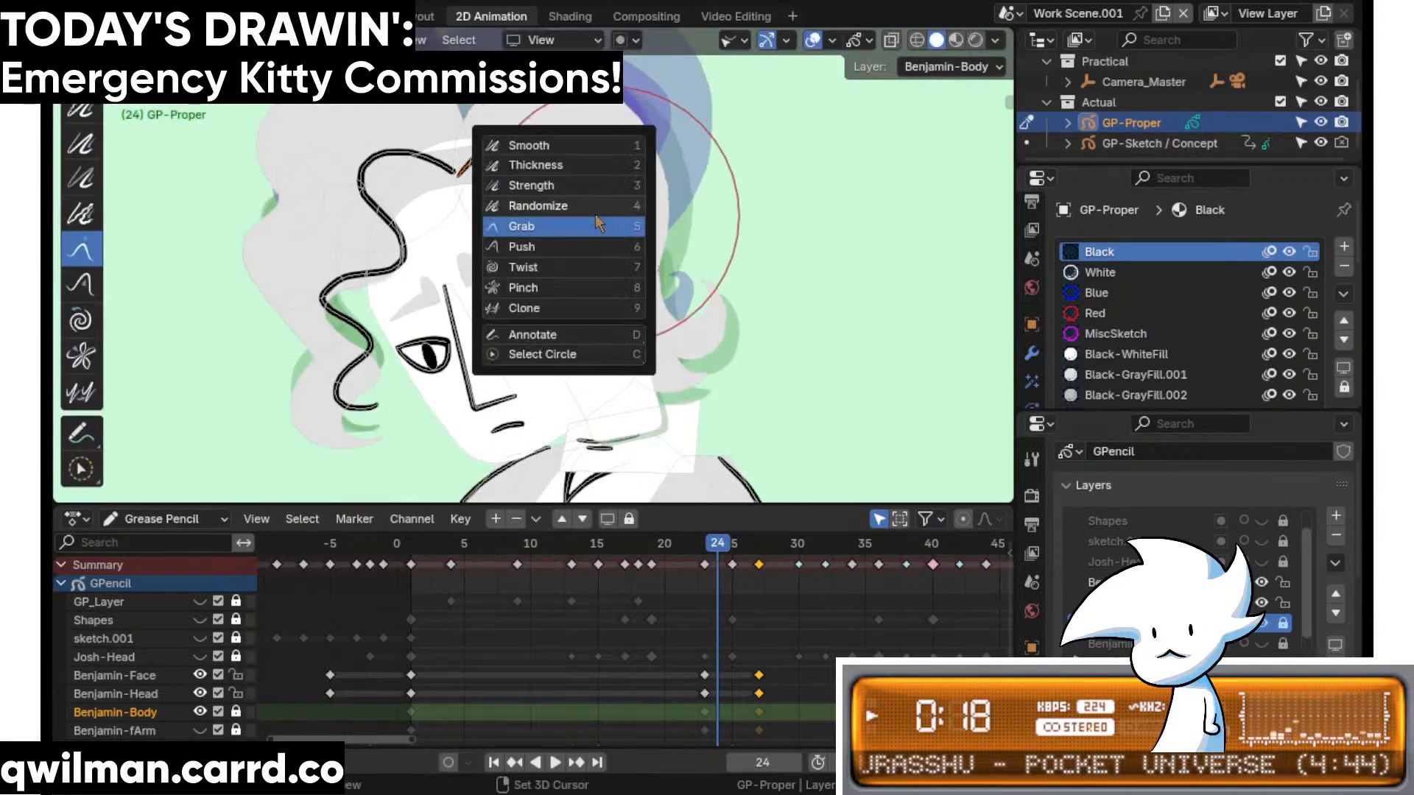
pyautogui.click(595, 220)
pyautogui.scroll(-4, 588, 319)
pyautogui.moveTo(574, 366); pyautogui.dragTo(560, 352)
pyautogui.click(561, 359)
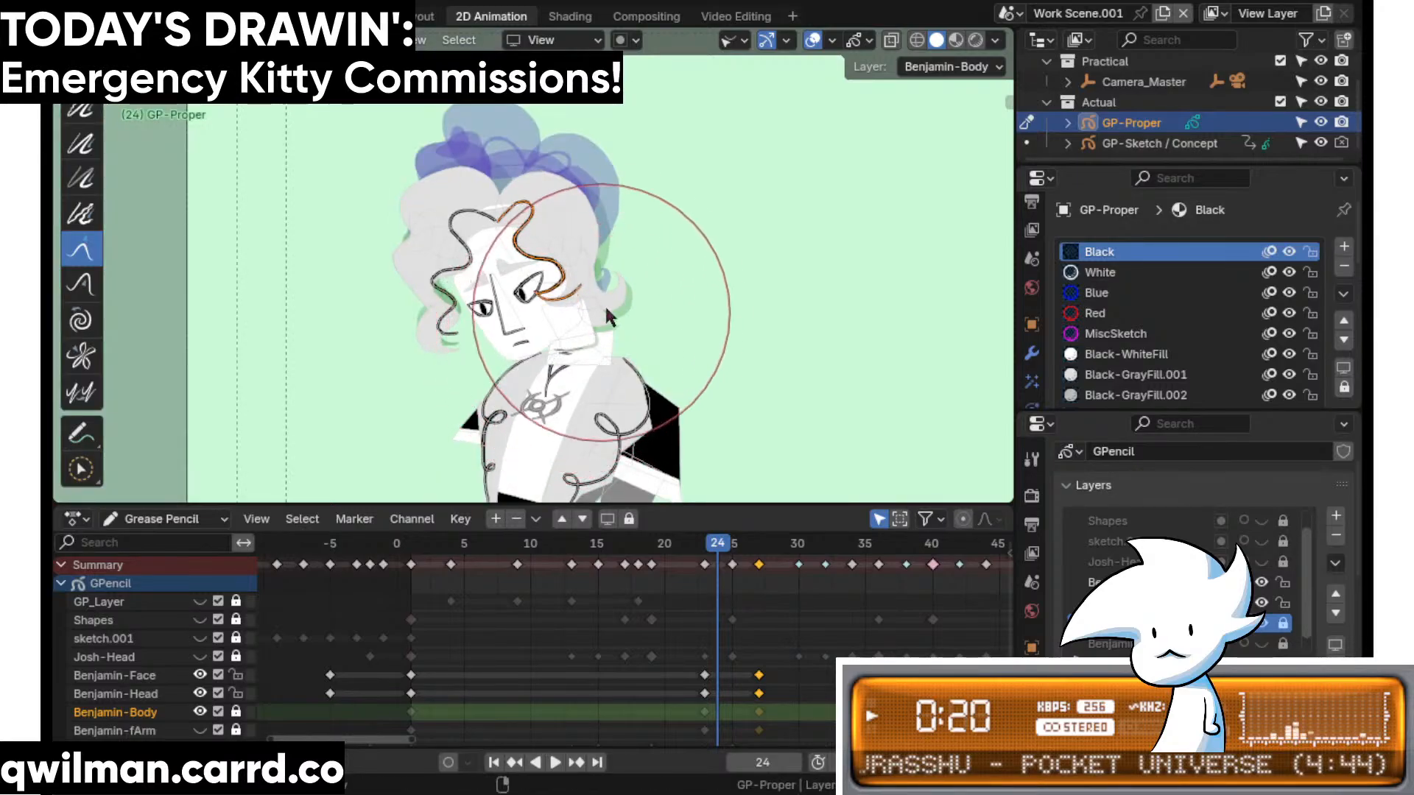
pyautogui.scroll(2, 604, 304)
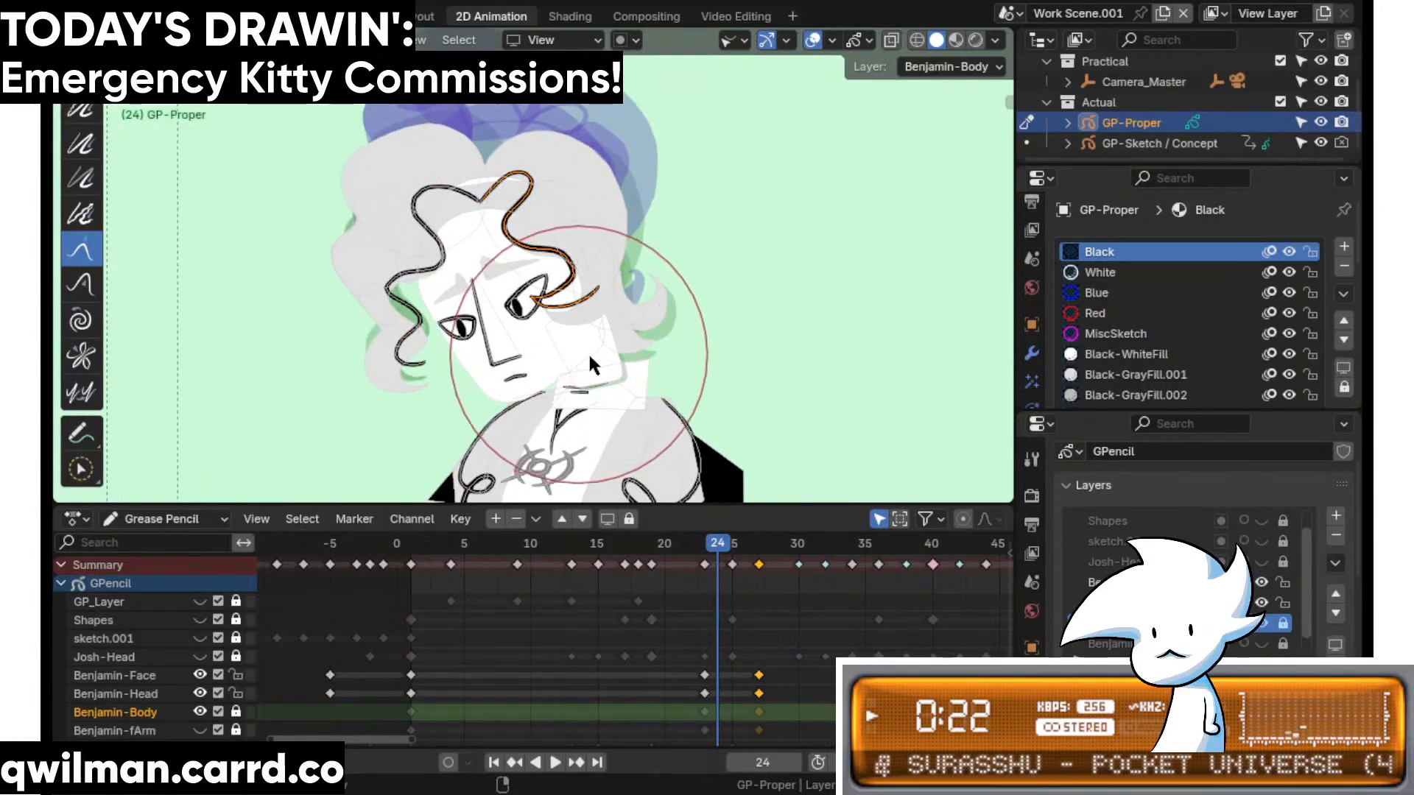
pyautogui.moveTo(710, 549)
pyautogui.mouseDown()
pyautogui.moveTo(685, 569)
pyautogui.moveTo(718, 563)
pyautogui.mouseUp()
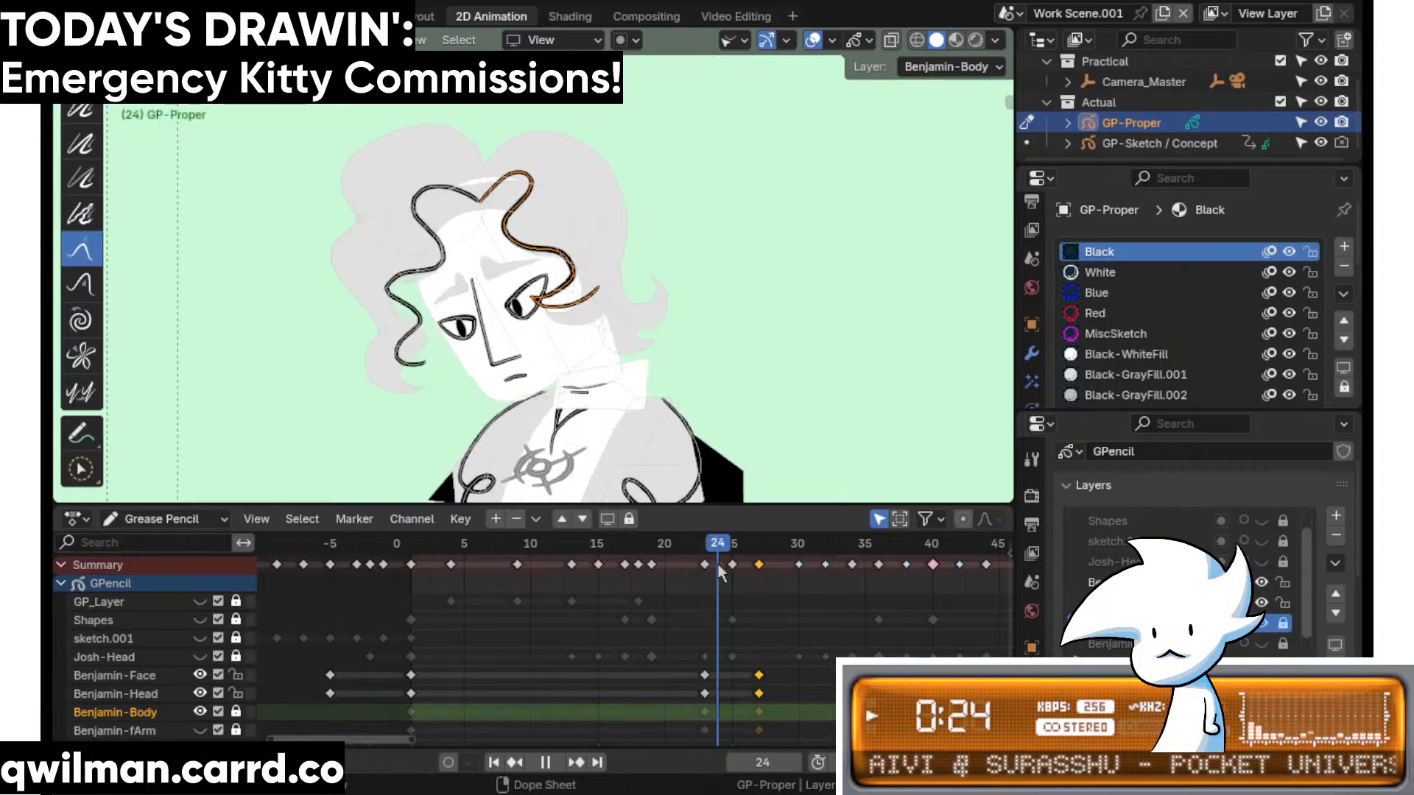
# - Refine the front curl's pointed inner tip where it overlaps the eye with small Grab strokes
pyautogui.scroll(5, 488, 355)
pyautogui.moveTo(487, 385); pyautogui.dragTo(490, 337)
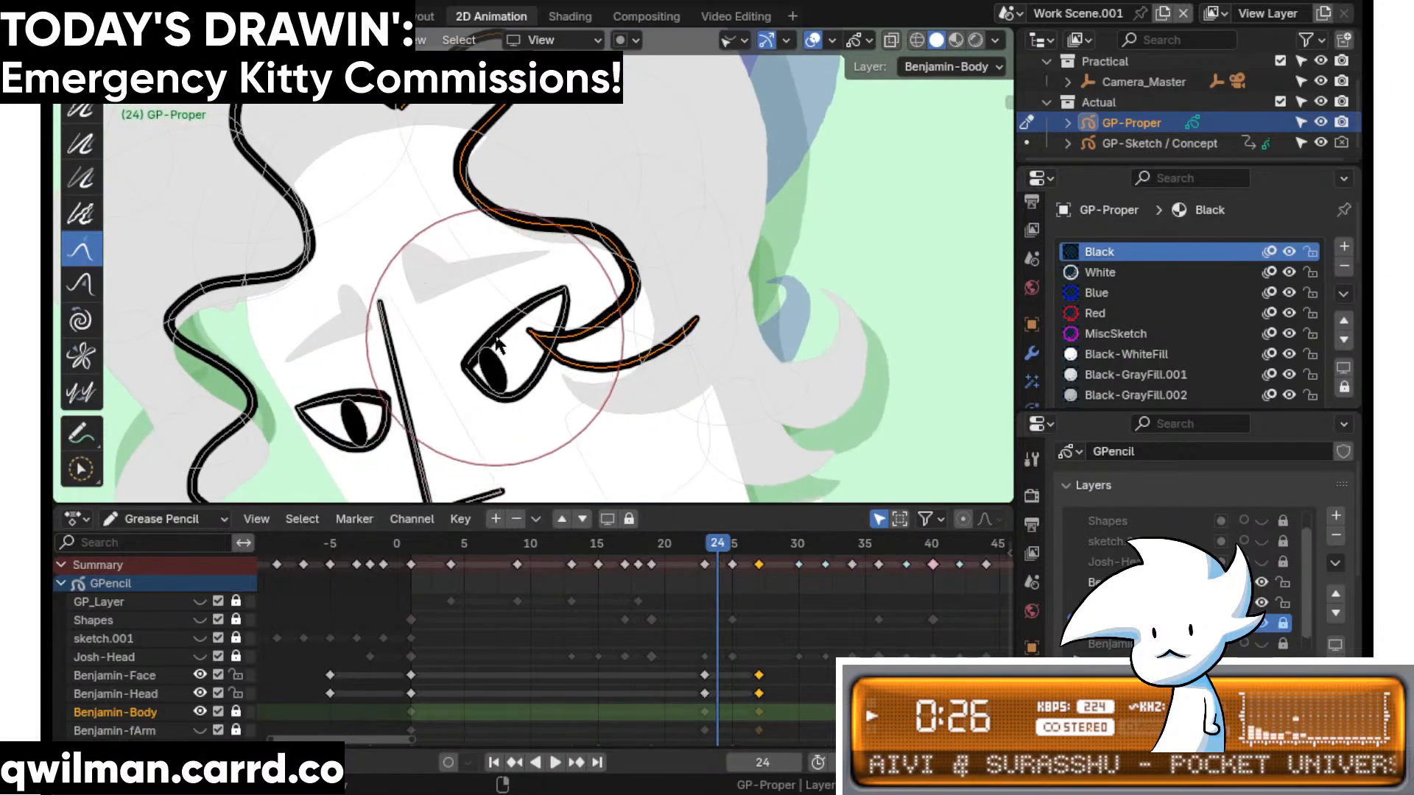
pyautogui.moveTo(545, 387)
pyautogui.keyDown('shift'); pyautogui.mouseDown(button='middle')
pyautogui.moveTo(571, 393)
pyautogui.moveTo(573, 351)
pyautogui.mouseUp(button='middle'); pyautogui.keyUp('shift')
pyautogui.scroll(2, 568, 394)
pyautogui.moveTo(542, 329); pyautogui.dragTo(539, 307)
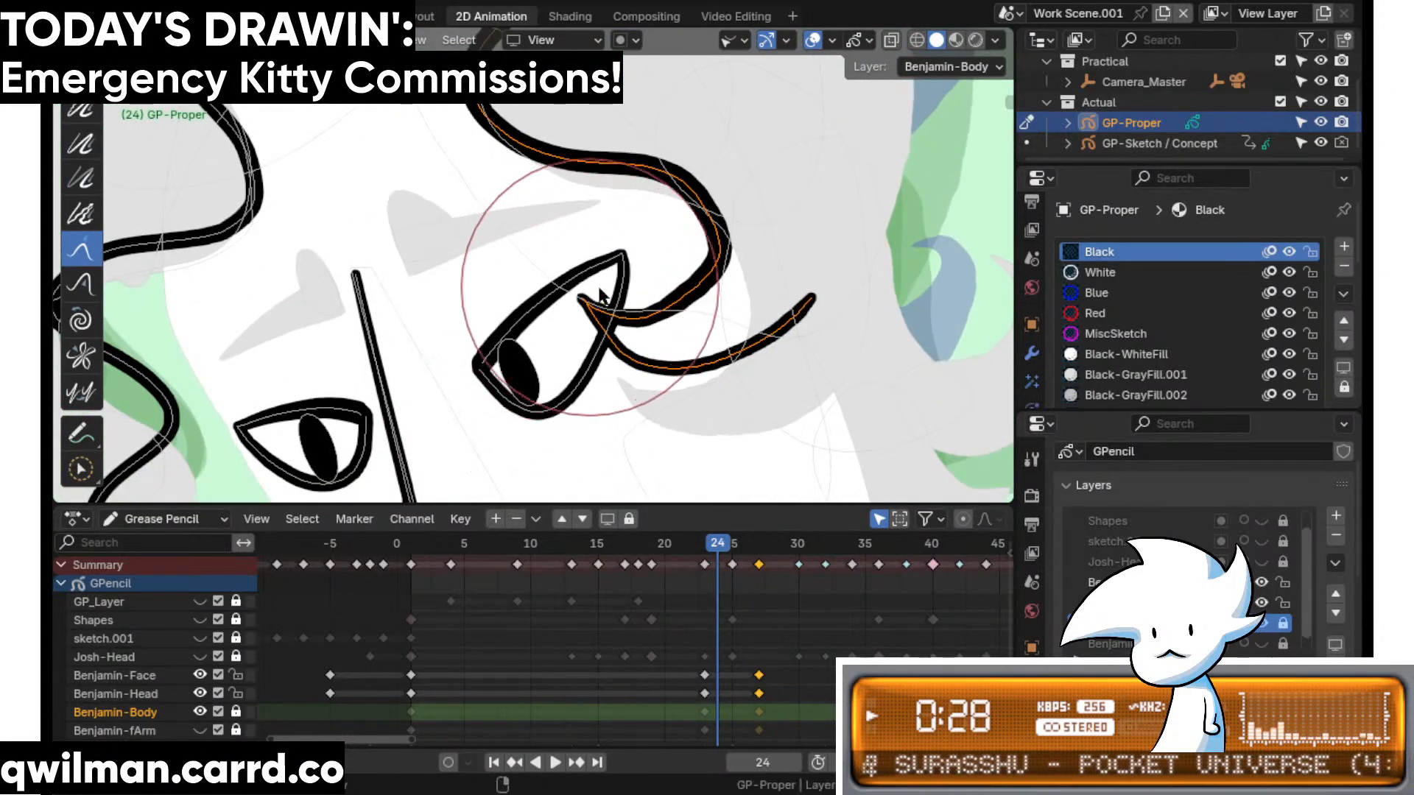
pyautogui.keyDown('shift'); pyautogui.moveTo(605, 321); pyautogui.dragTo(579, 336, button='middle'); pyautogui.keyUp('shift')
pyautogui.scroll(1, 536, 337)
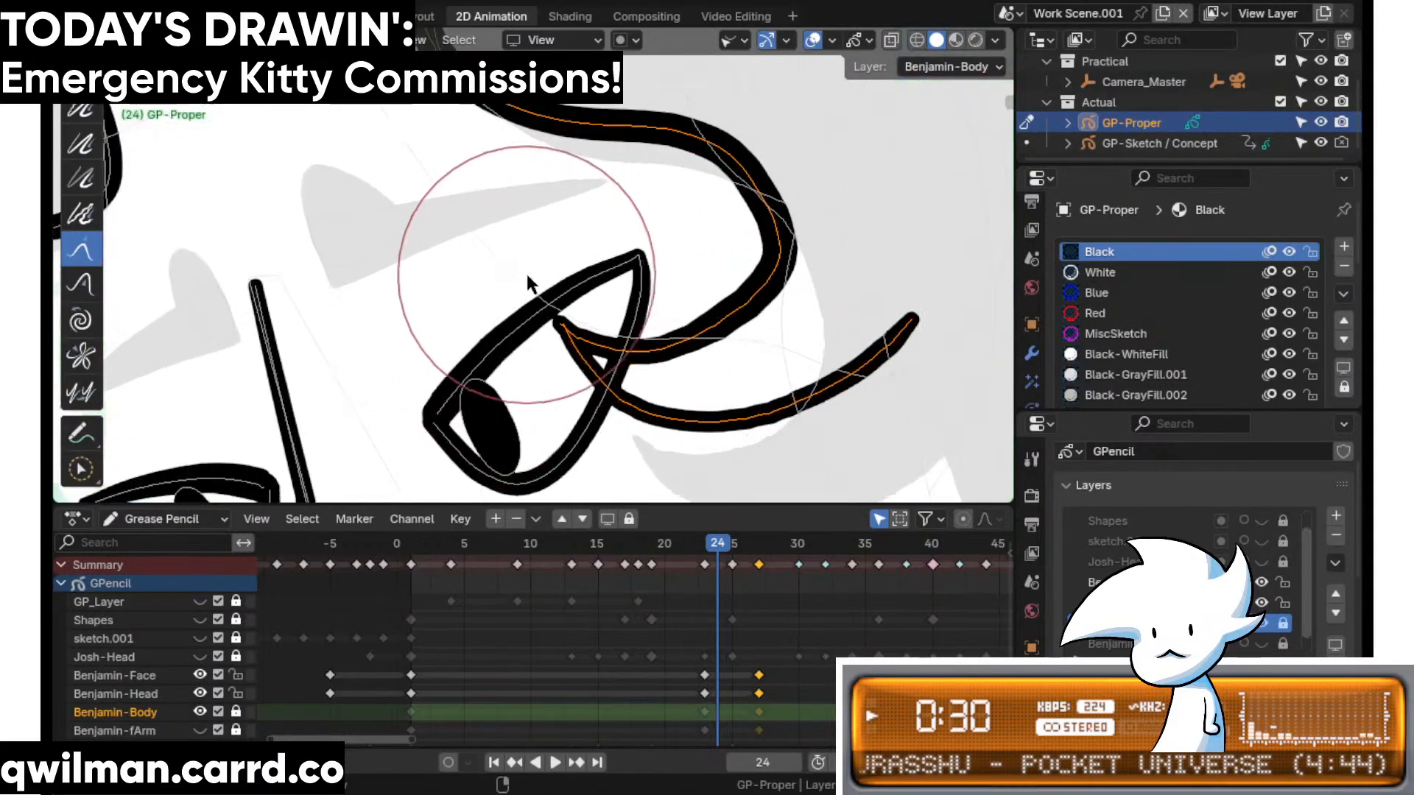
pyautogui.scroll(-4, 537, 254)
# - Adjust the front curl's outer end and upper bend with the Grab brush, and play through to frame 26
pyautogui.moveTo(754, 255)
pyautogui.mouseDown()
pyautogui.moveTo(737, 197)
pyautogui.moveTo(726, 237)
pyautogui.mouseUp()
pyautogui.keyDown('shift'); pyautogui.moveTo(546, 266); pyautogui.dragTo(611, 386, button='middle'); pyautogui.keyUp('shift')
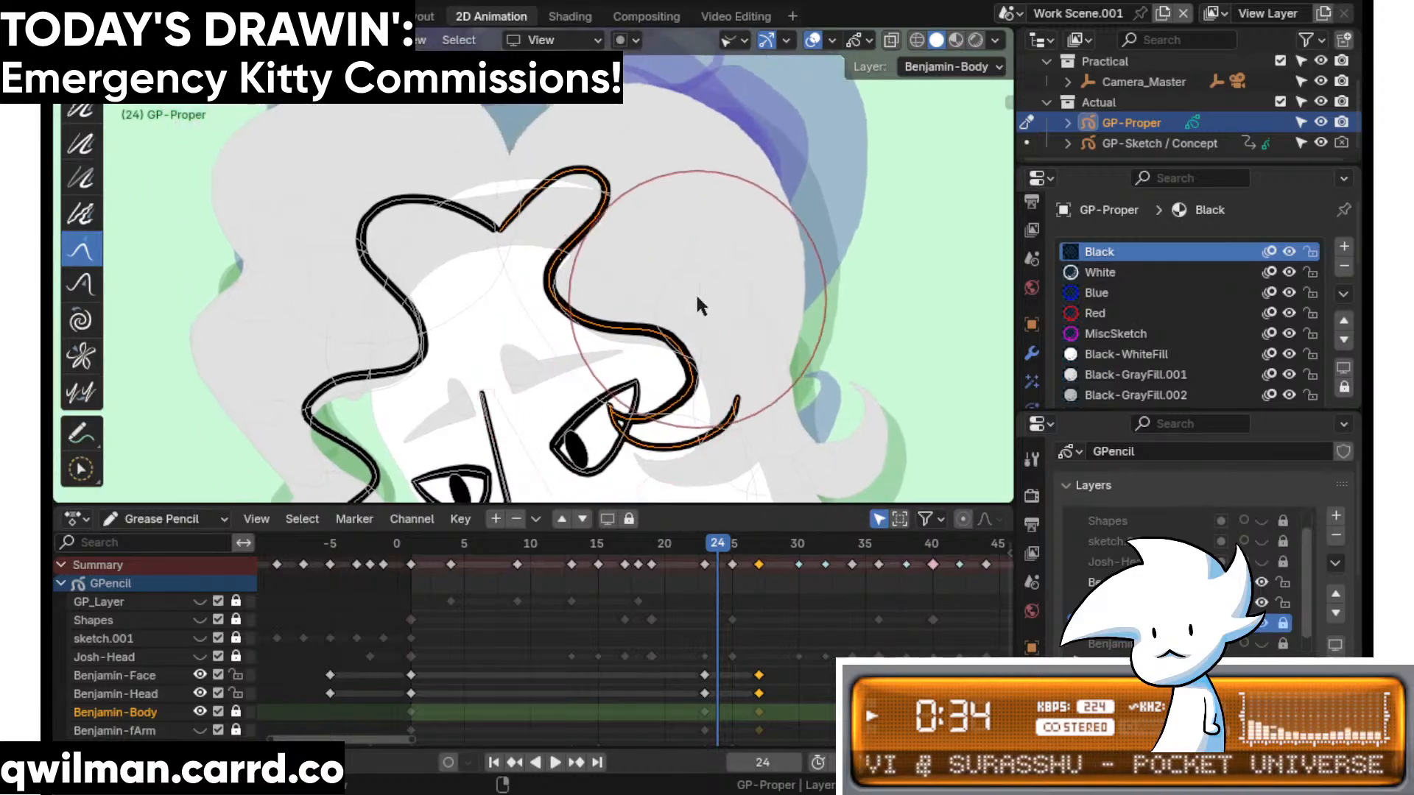
pyautogui.moveTo(698, 302); pyautogui.dragTo(711, 290)
pyautogui.moveTo(582, 286); pyautogui.dragTo(568, 293)
pyautogui.press('space')
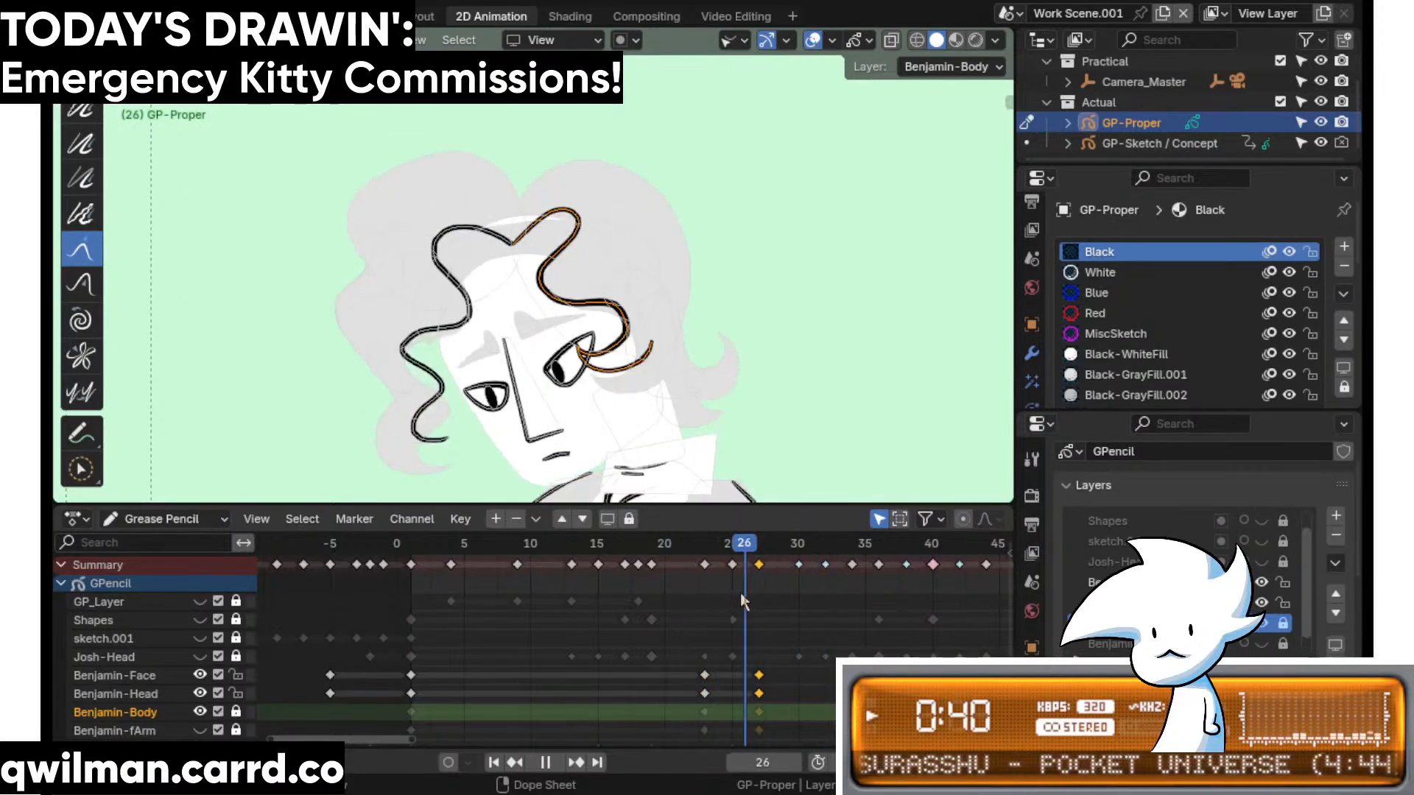
pyautogui.press('space')
# - At frame 26, add the forehead hair shading to the selection
pyautogui.keyDown('shift'); pyautogui.moveTo(593, 344); pyautogui.dragTo(652, 370, button='middle'); pyautogui.keyUp('shift')
pyautogui.scroll(3, 589, 312)
pyautogui.press('w')
pyautogui.scroll(1, 618, 296)
pyautogui.keyDown('shift'); pyautogui.click(588, 303); pyautogui.keyUp('shift')
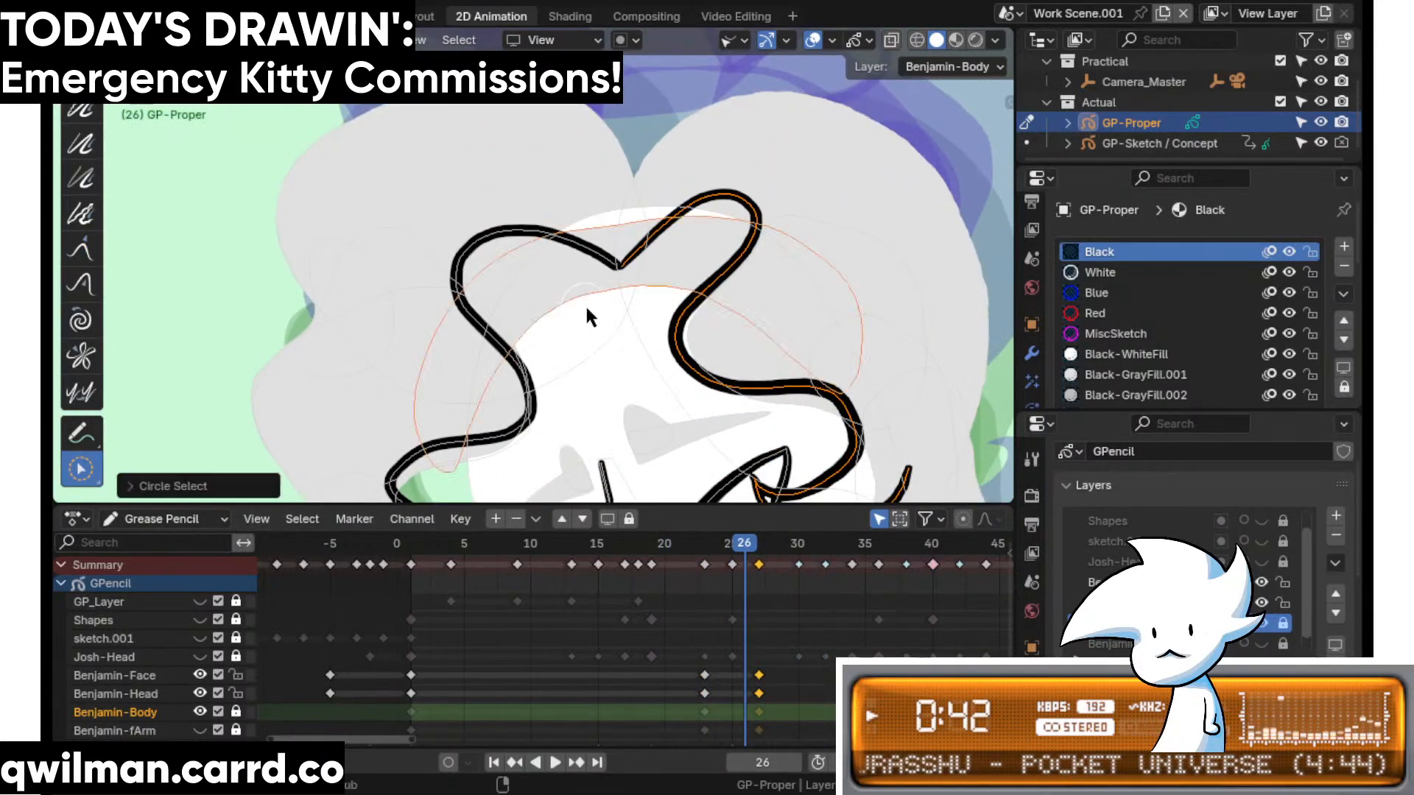
# - Try reshaping the forehead shading together with the selected front curl using the Grab brush, and undo it
pyautogui.hotkey('shift', 'space')
pyautogui.click(552, 178)
pyautogui.scroll(-3, 553, 171)
pyautogui.moveTo(582, 177); pyautogui.dragTo(579, 166)
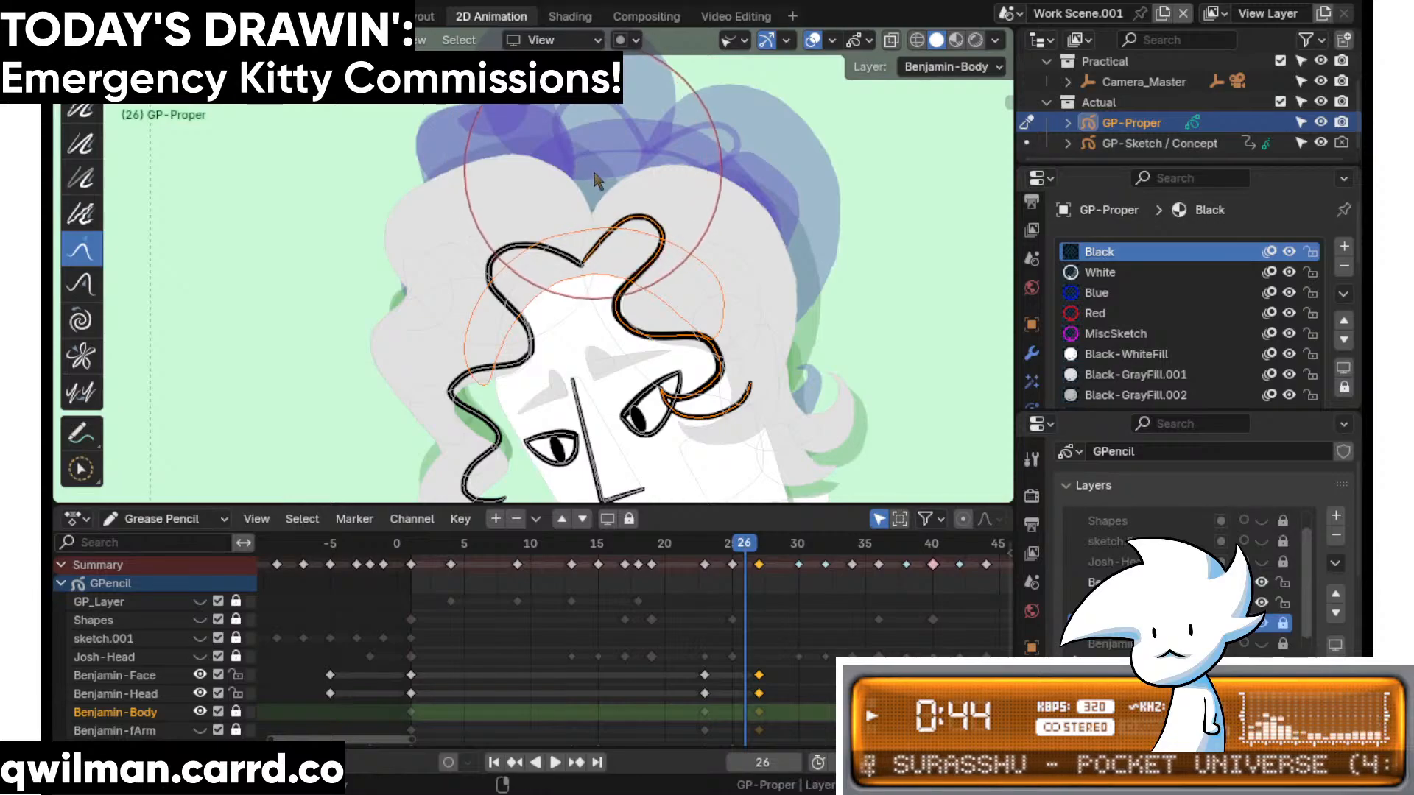
pyautogui.hotkey('ctrl', 'z')
# - Deselect the front curl, keep only the forehead shading selected, and nudge it slightly upward with the Grab brush
pyautogui.hotkey('shift', 'space')
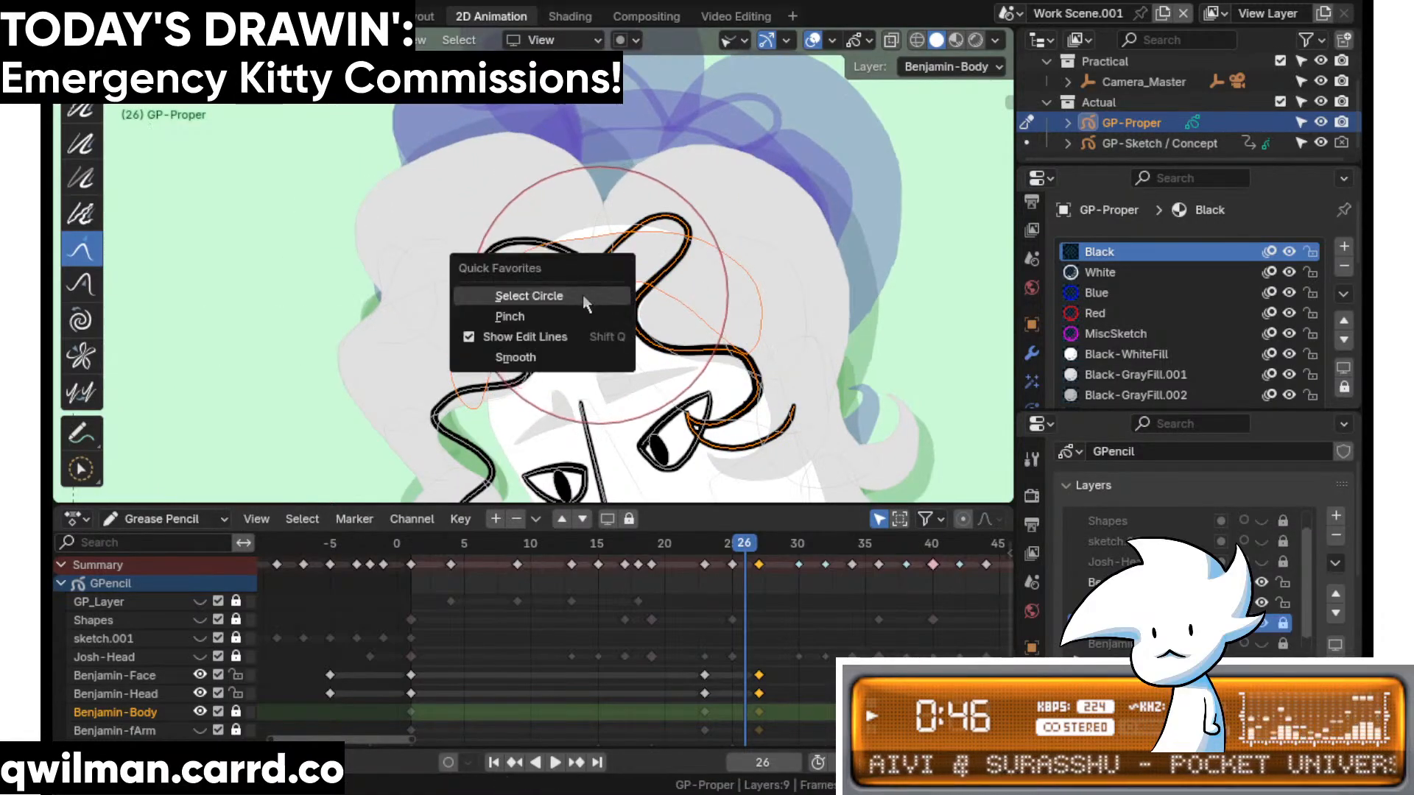
pyautogui.click(553, 294)
pyautogui.scroll(2, 564, 294)
pyautogui.click(566, 297)
pyautogui.scroll(-1, 569, 293)
pyautogui.hotkey('shift', 'space')
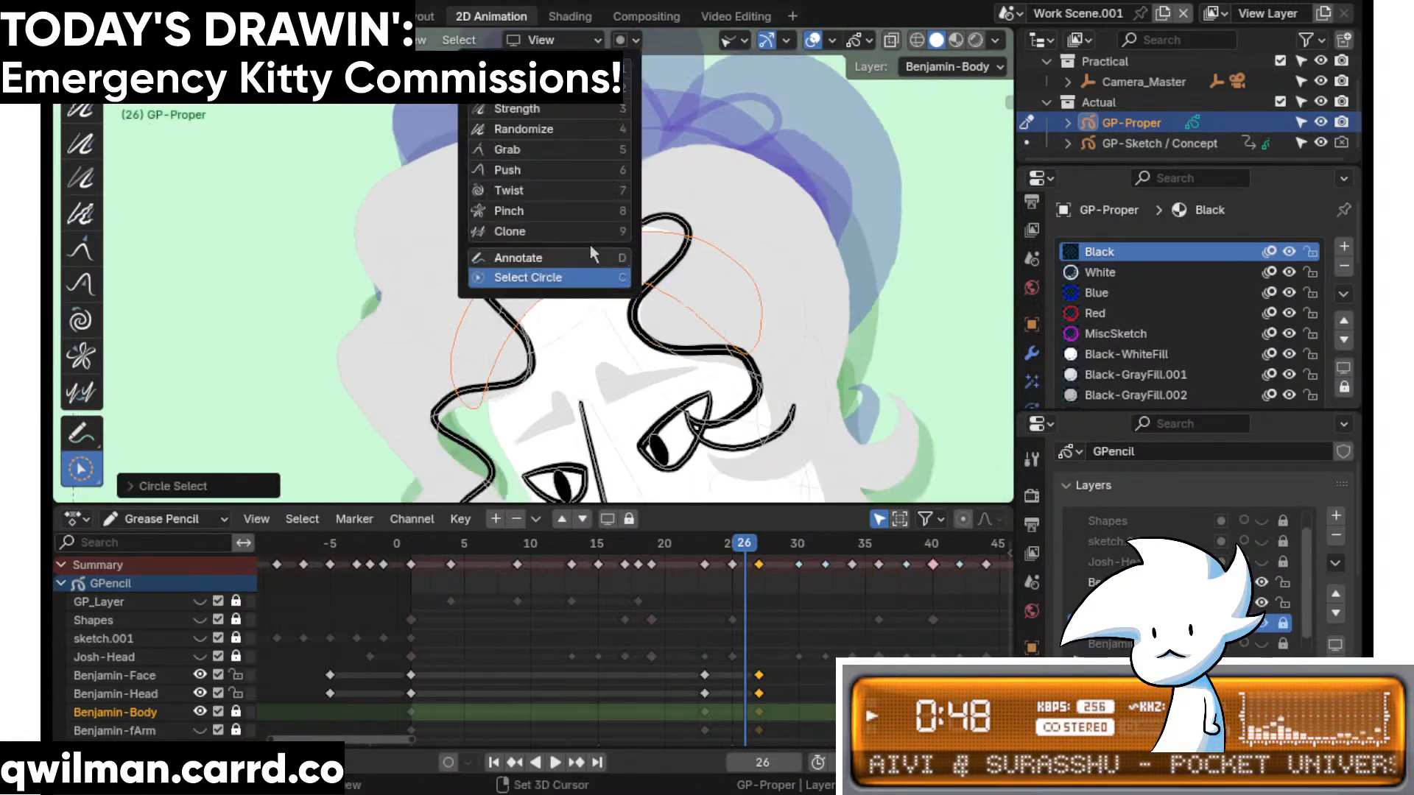
pyautogui.click(563, 148)
pyautogui.scroll(-2, 564, 148)
pyautogui.moveTo(588, 176); pyautogui.dragTo(590, 167)
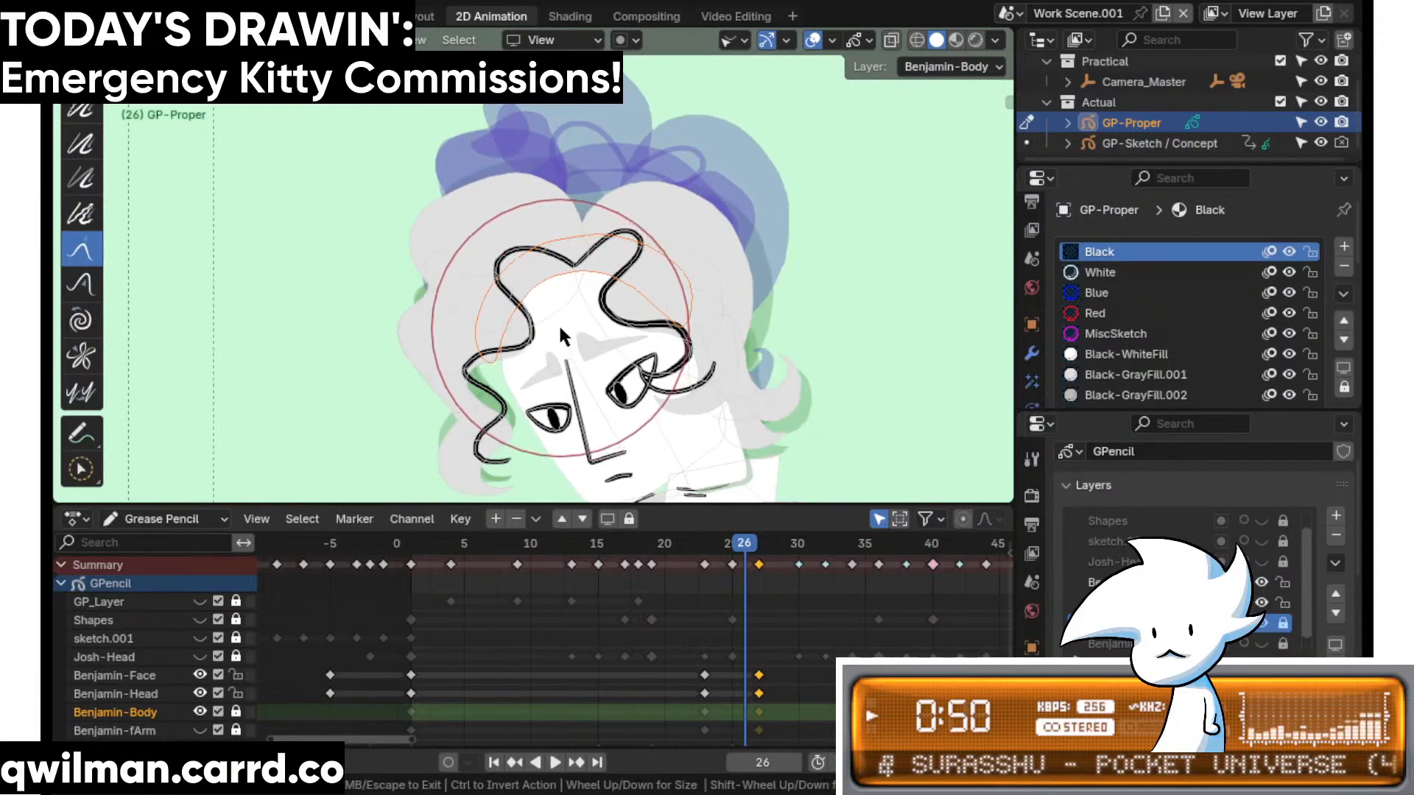
pyautogui.moveTo(561, 329); pyautogui.dragTo(562, 317)
pyautogui.moveTo(495, 402); pyautogui.dragTo(498, 390)
# - At frame 26, select the stacked gray hair shapes beside the face and adjust them along the side curl with the Grab brush
pyautogui.keyDown('shift'); pyautogui.moveTo(649, 386); pyautogui.dragTo(728, 311, button='middle'); pyautogui.keyUp('shift')
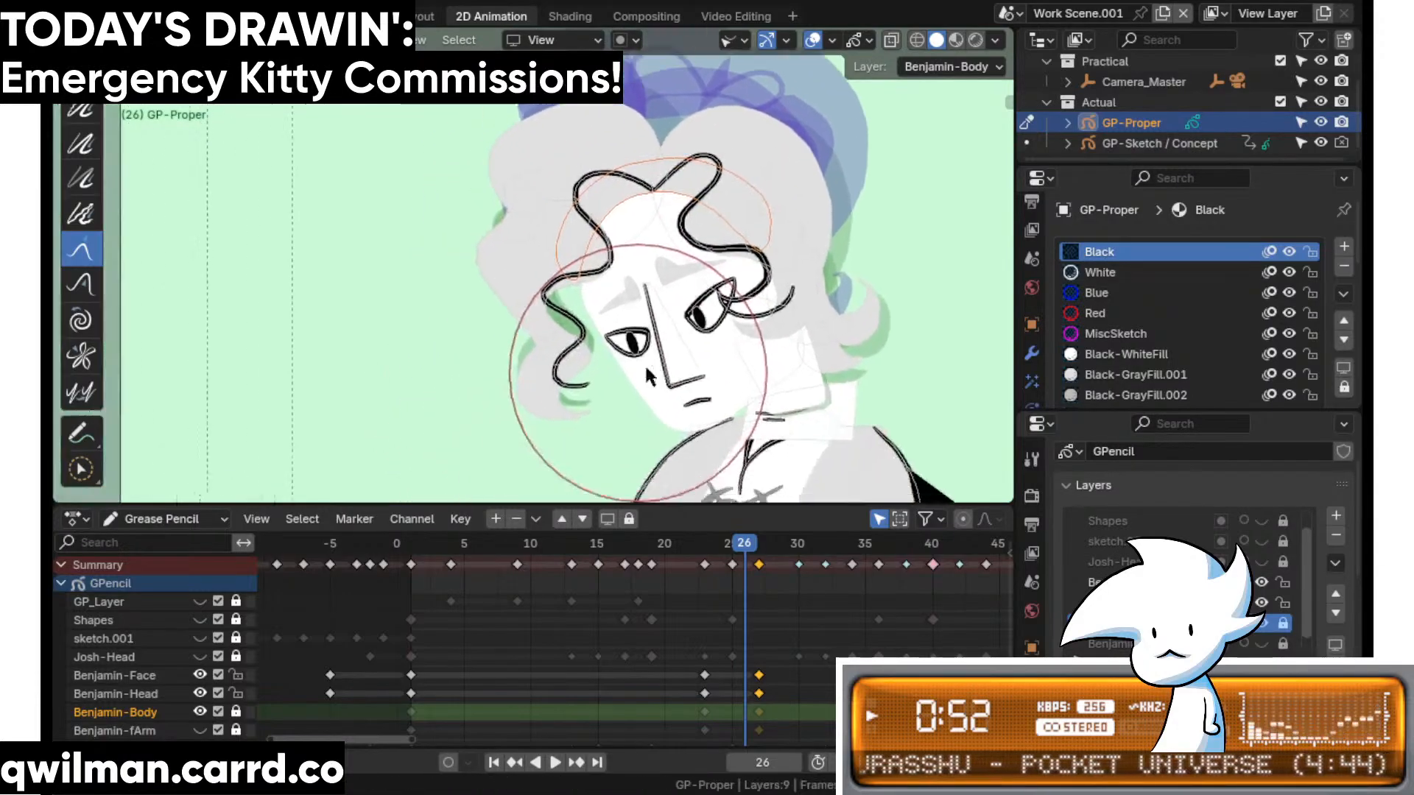
pyautogui.scroll(3, 530, 258)
pyautogui.hotkey('shift', 'space')
pyautogui.click(505, 259)
pyautogui.scroll(-3, 509, 254)
pyautogui.moveTo(508, 193)
pyautogui.mouseDown()
pyautogui.moveTo(492, 250)
pyautogui.moveTo(511, 407)
pyautogui.moveTo(520, 341)
pyautogui.mouseUp()
pyautogui.hotkey('shift', 'space')
pyautogui.press('5')
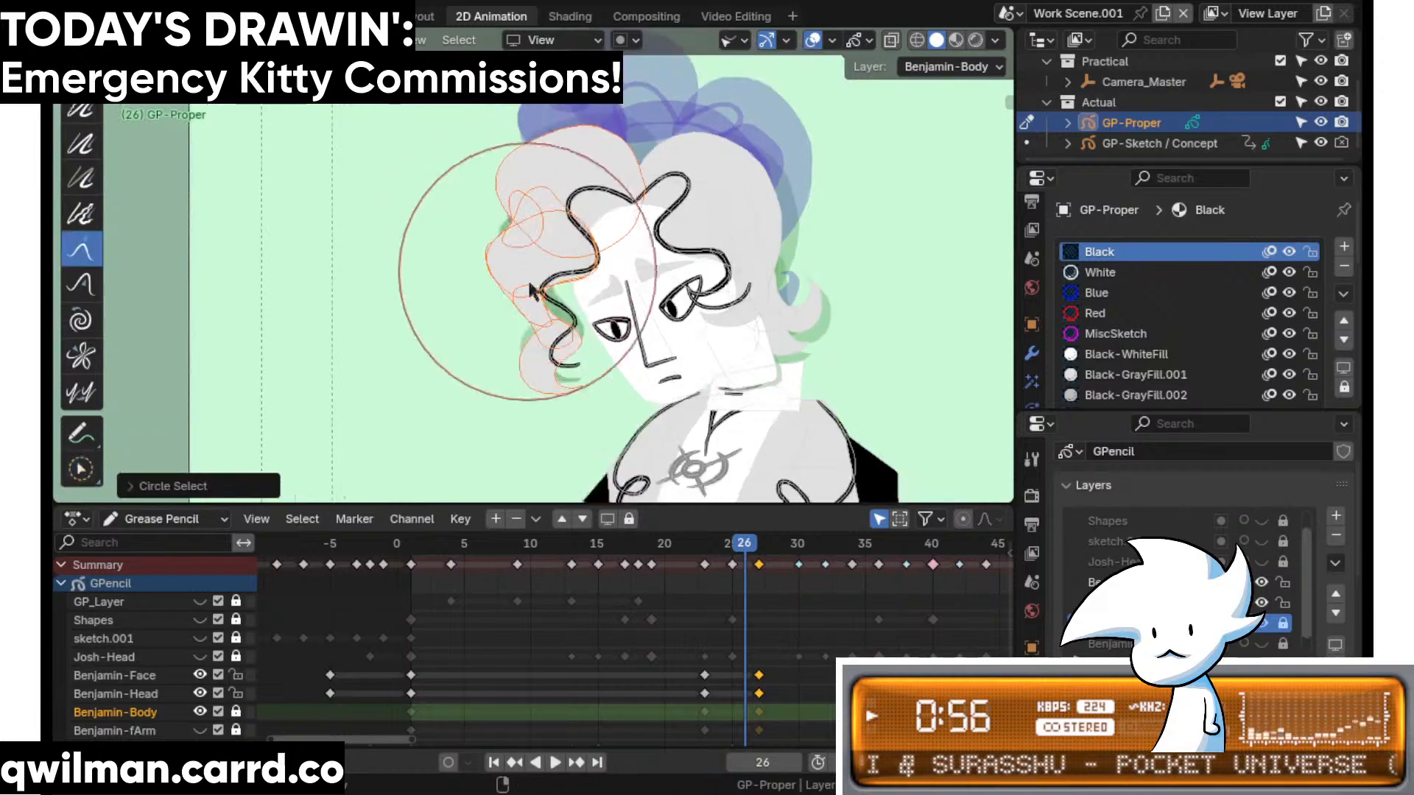
pyautogui.scroll(2, 615, 249)
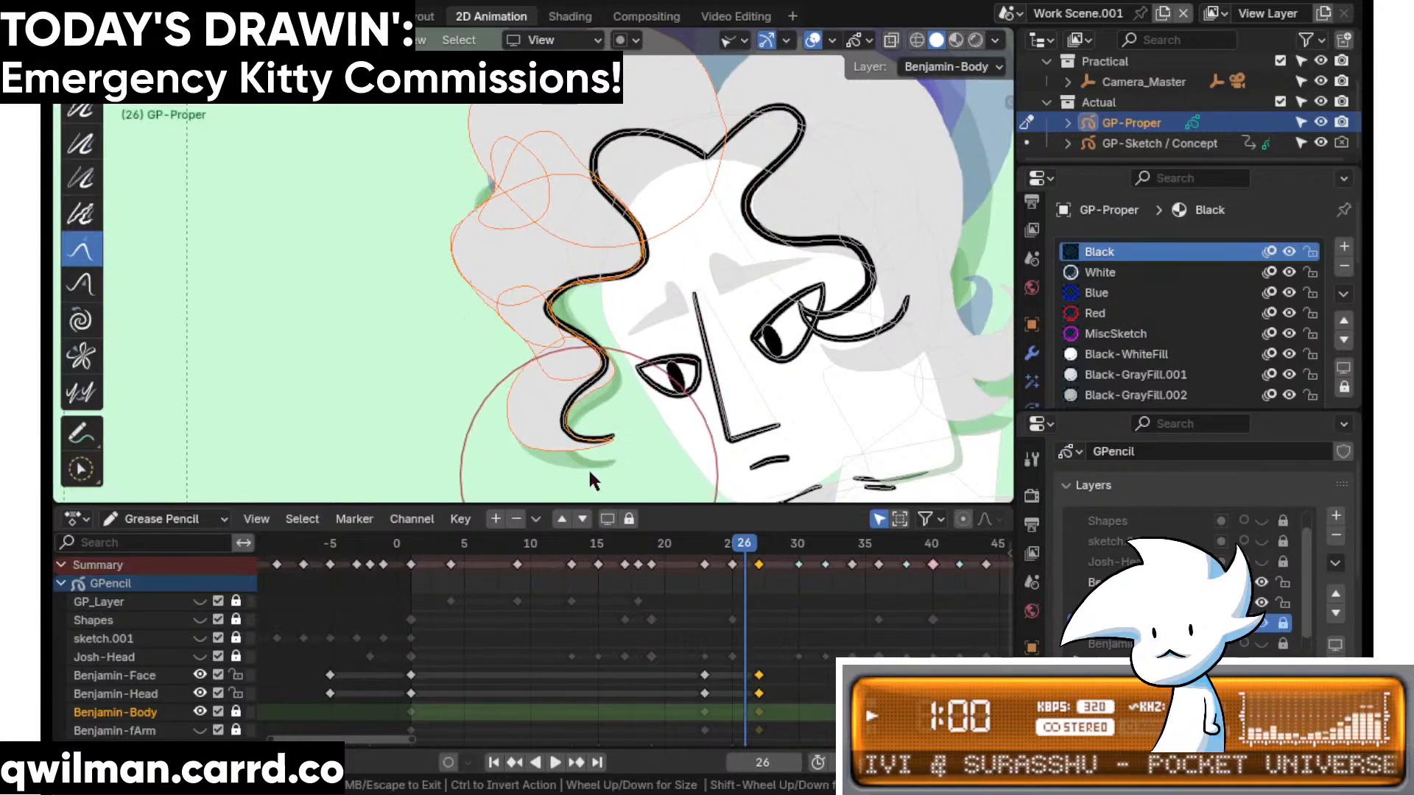
pyautogui.scroll(4, 587, 467)
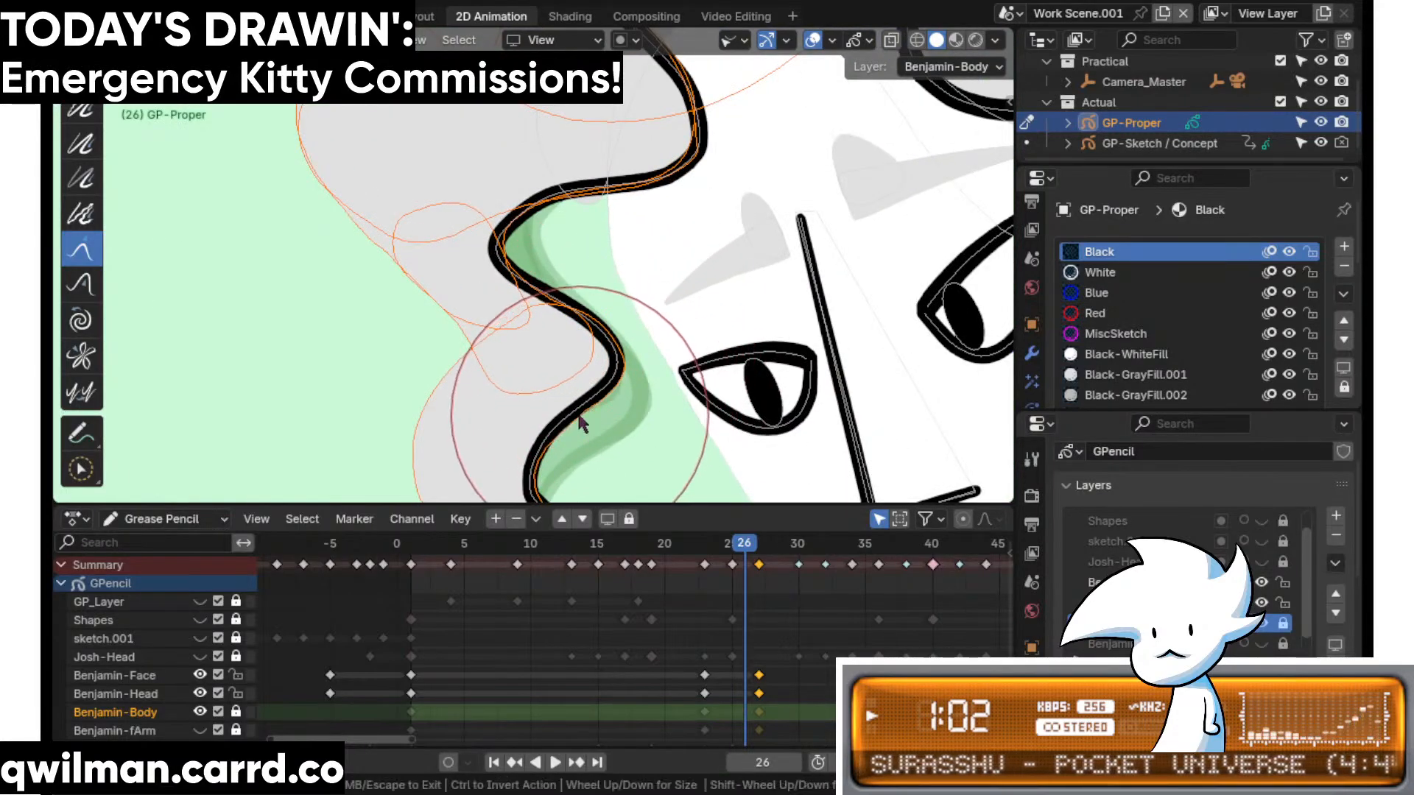
# - Go to frame 24, select only the middle gray lobe of the side hair, and activate the Grab brush
pyautogui.scroll(-5, 578, 410)
pyautogui.click(698, 558)
pyautogui.moveTo(698, 550)
pyautogui.mouseDown()
pyautogui.moveTo(690, 560)
pyautogui.moveTo(771, 573)
pyautogui.moveTo(682, 585)
pyautogui.moveTo(717, 563)
pyautogui.mouseUp()
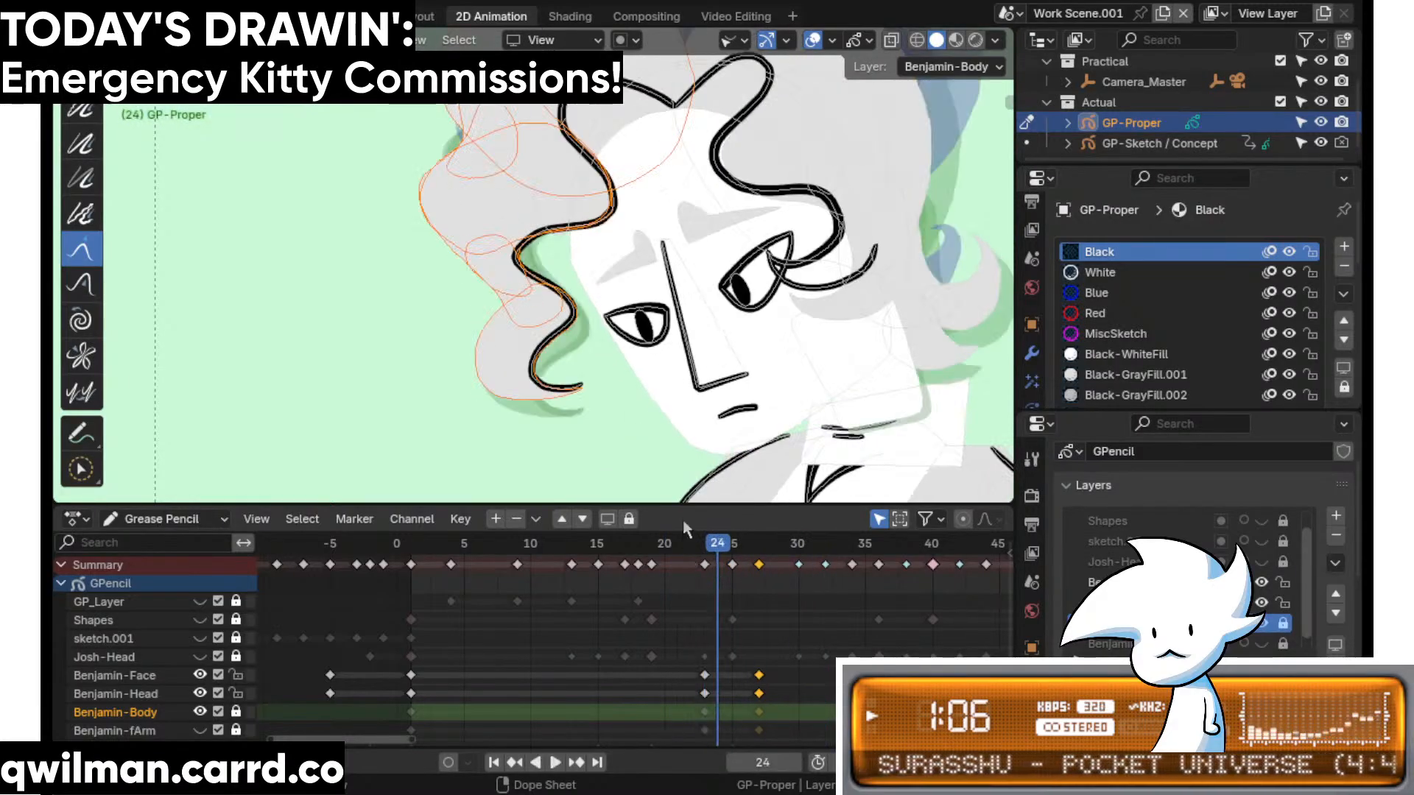
pyautogui.keyDown('shift'); pyautogui.moveTo(495, 276); pyautogui.dragTo(616, 349, button='middle'); pyautogui.keyUp('shift')
pyautogui.hotkey('shift', 'space')
pyautogui.press('c')
pyautogui.click(542, 295)
pyautogui.hotkey('shift', 'space')
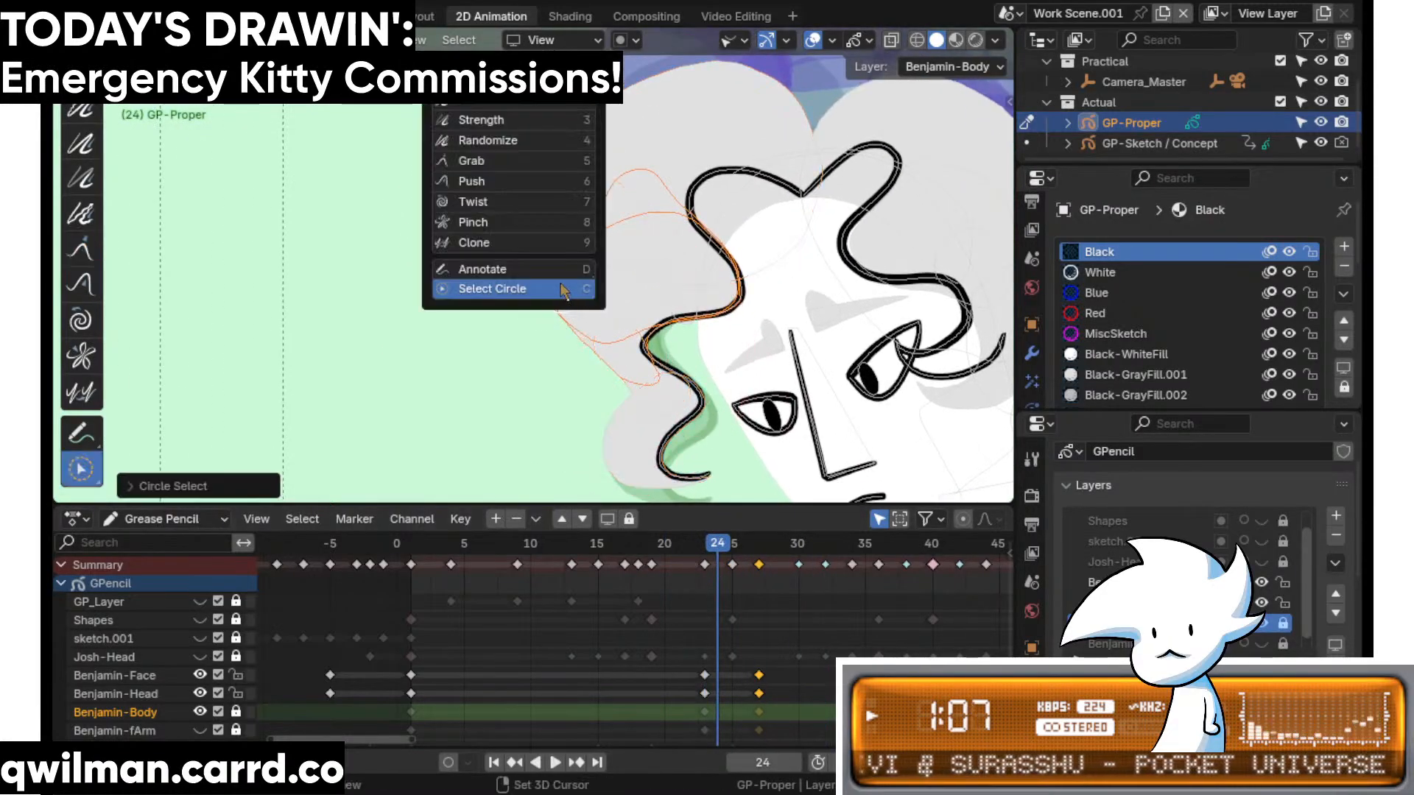
pyautogui.click(488, 164)
# - Reshape the middle side-hair lobe by nudging its lower tip and outer edge with the Grab brush
pyautogui.scroll(-3, 532, 306)
pyautogui.moveTo(518, 312); pyautogui.dragTo(514, 348)
pyautogui.scroll(1, 560, 372)
pyautogui.scroll(1, 602, 383)
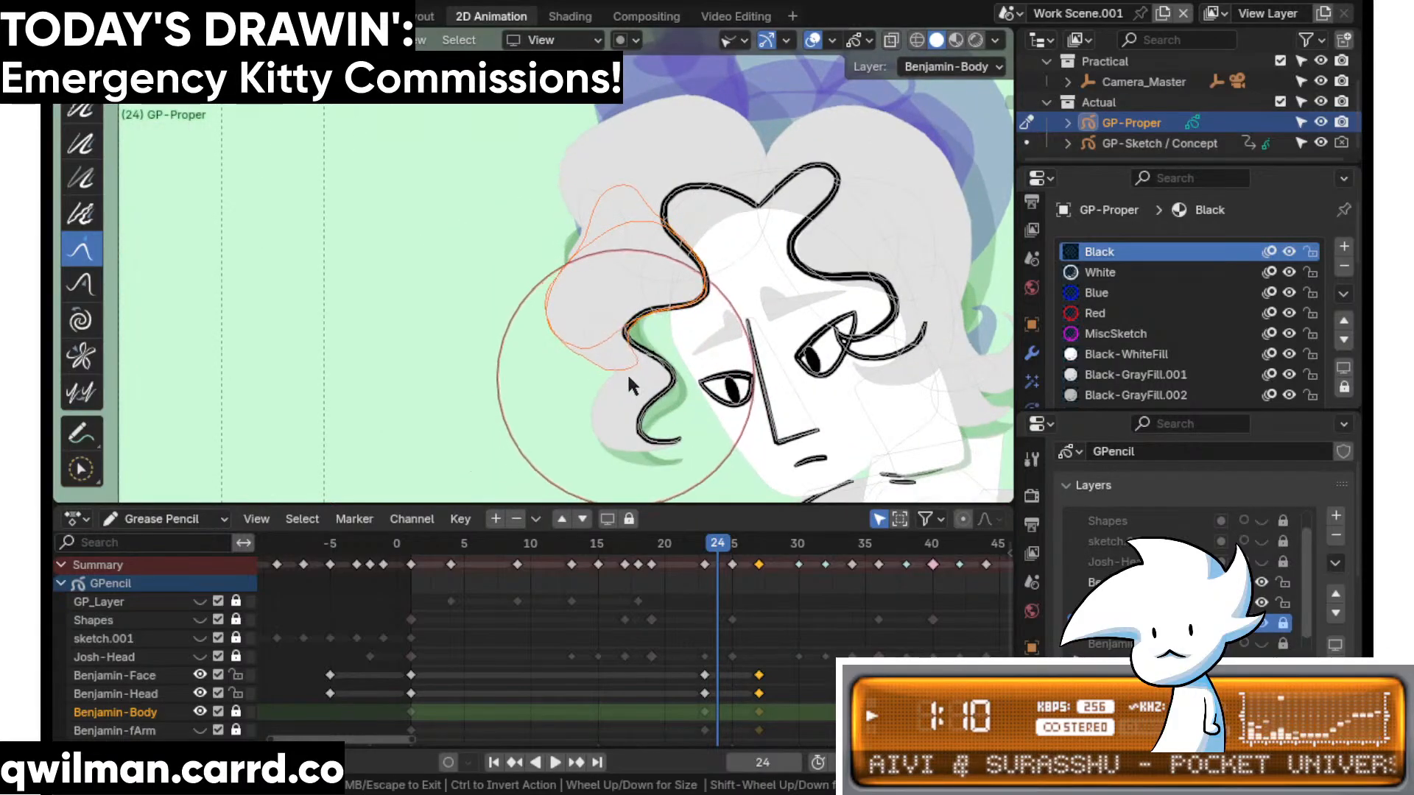
pyautogui.moveTo(625, 374); pyautogui.dragTo(644, 350)
pyautogui.keyDown('shift'); pyautogui.moveTo(623, 280); pyautogui.dragTo(621, 319, button='middle'); pyautogui.keyUp('shift')
pyautogui.scroll(4, 622, 319)
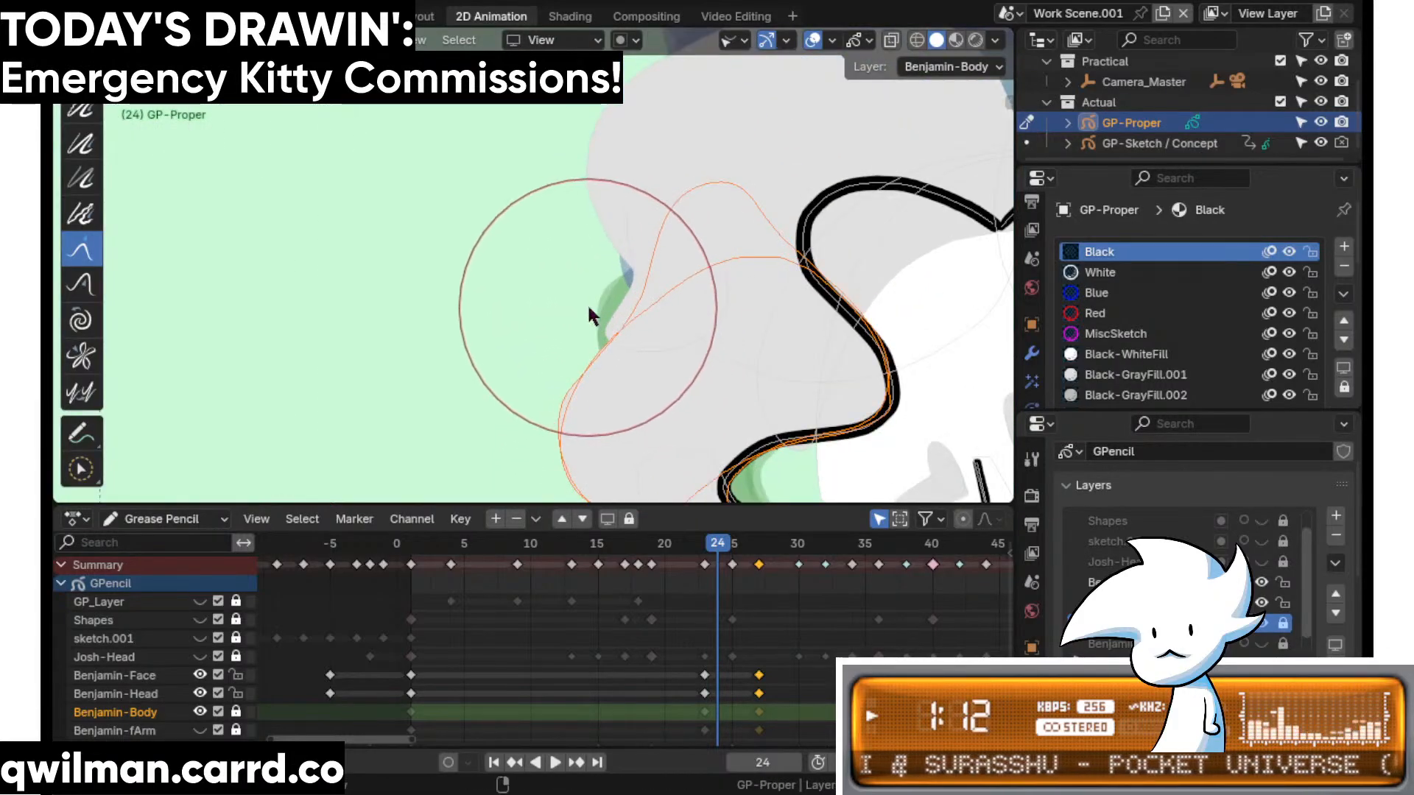
# - Select only the small gray filler shape in the notch above the middle hair lobe for the Grab brush
pyautogui.hotkey('shift', 'space')
pyautogui.press('c')
pyautogui.click(599, 315)
pyautogui.hotkey('shift', 'space')
pyautogui.click(519, 176)
pyautogui.scroll(-2, 559, 360)
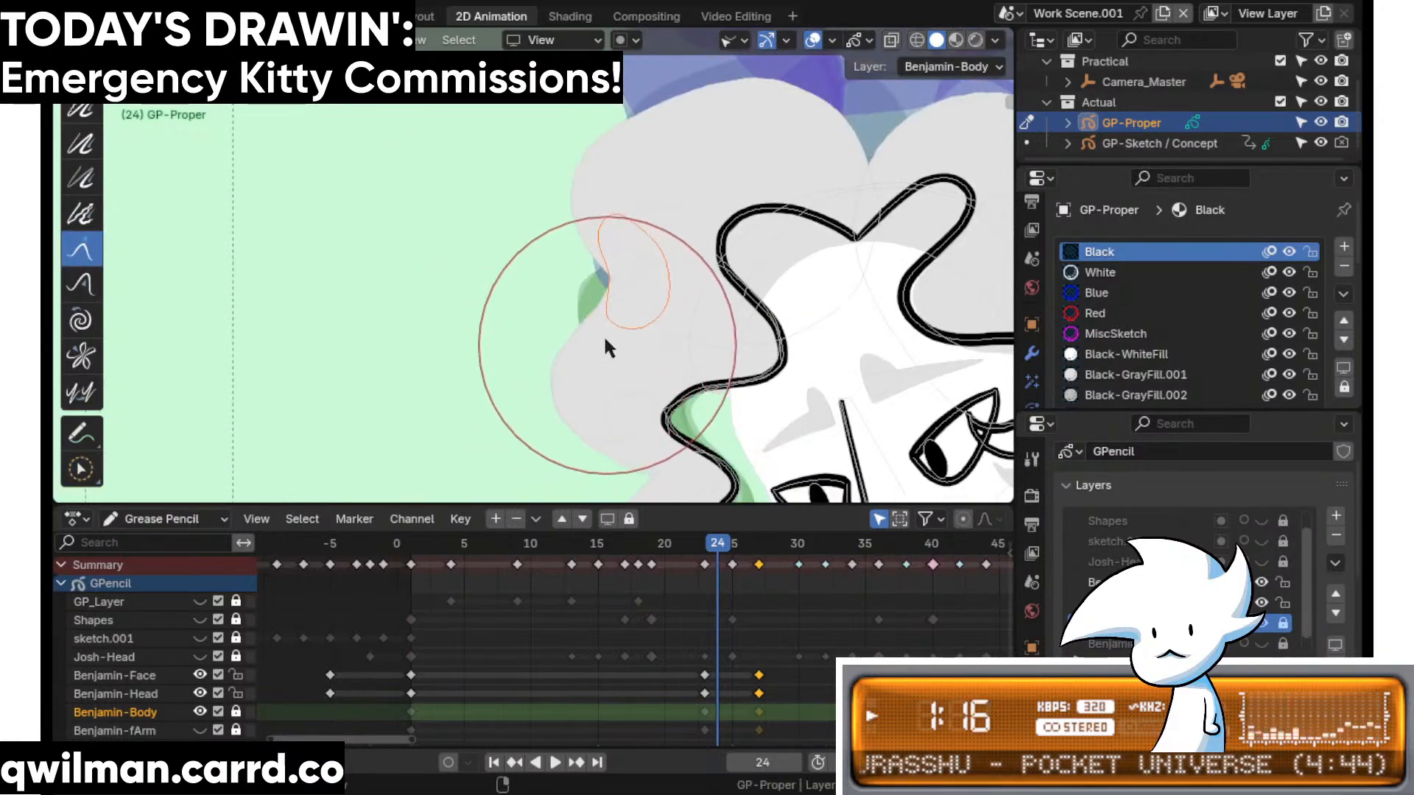
# - Select the large upper hair lobe, and play the turn back around frame 23 in the camera view
pyautogui.press('c')
pyautogui.click(568, 174)
pyautogui.hotkey('shift', 'space')
pyautogui.click(508, 108)
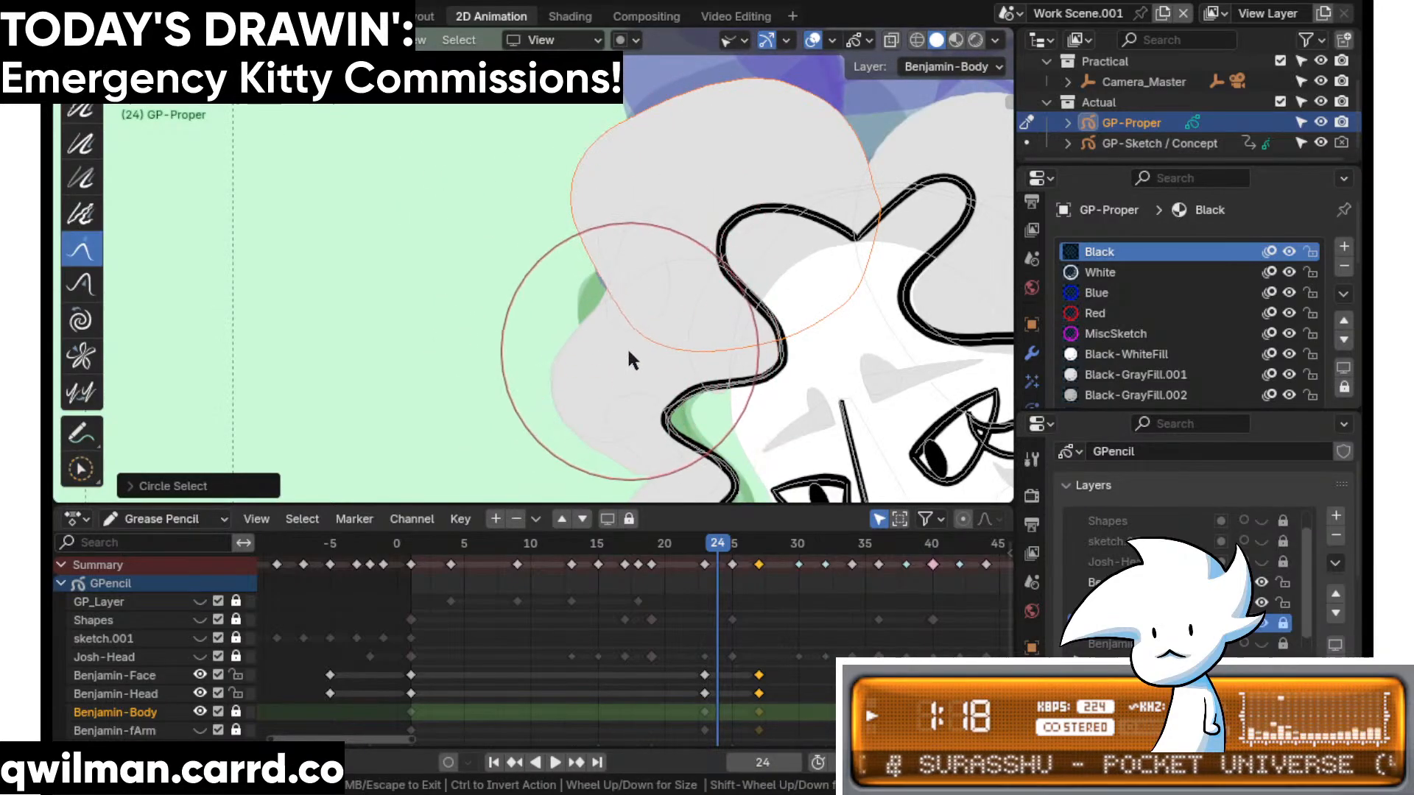
pyautogui.press('KP_0')
pyautogui.moveTo(719, 549); pyautogui.dragTo(676, 550)
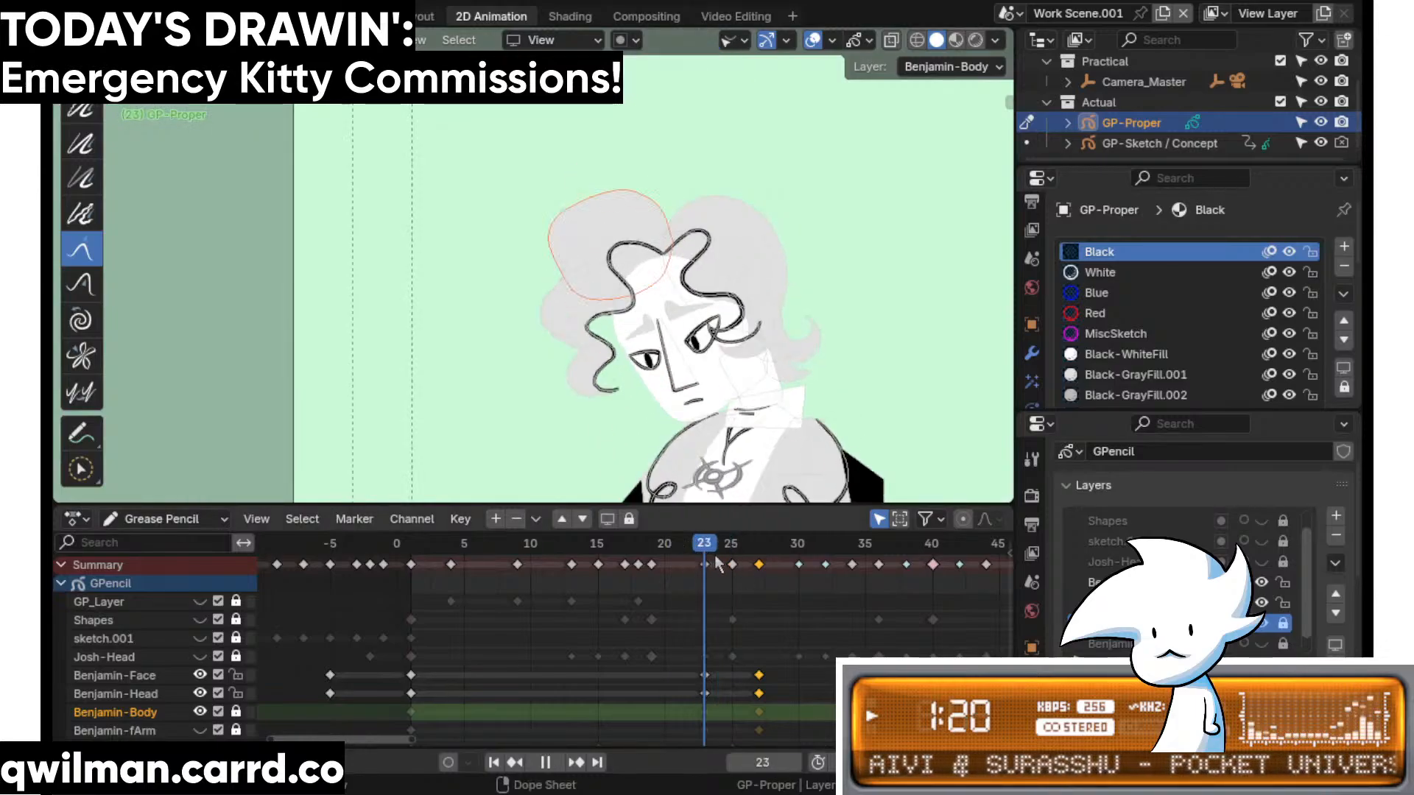
pyautogui.press('space')
# - At frame 25, select the gray fill of the lowest side curl and pull its outer edge outward with the Grab brush
pyautogui.scroll(4, 631, 413)
pyautogui.press('q')
pyautogui.click(669, 316)
pyautogui.click(669, 281)
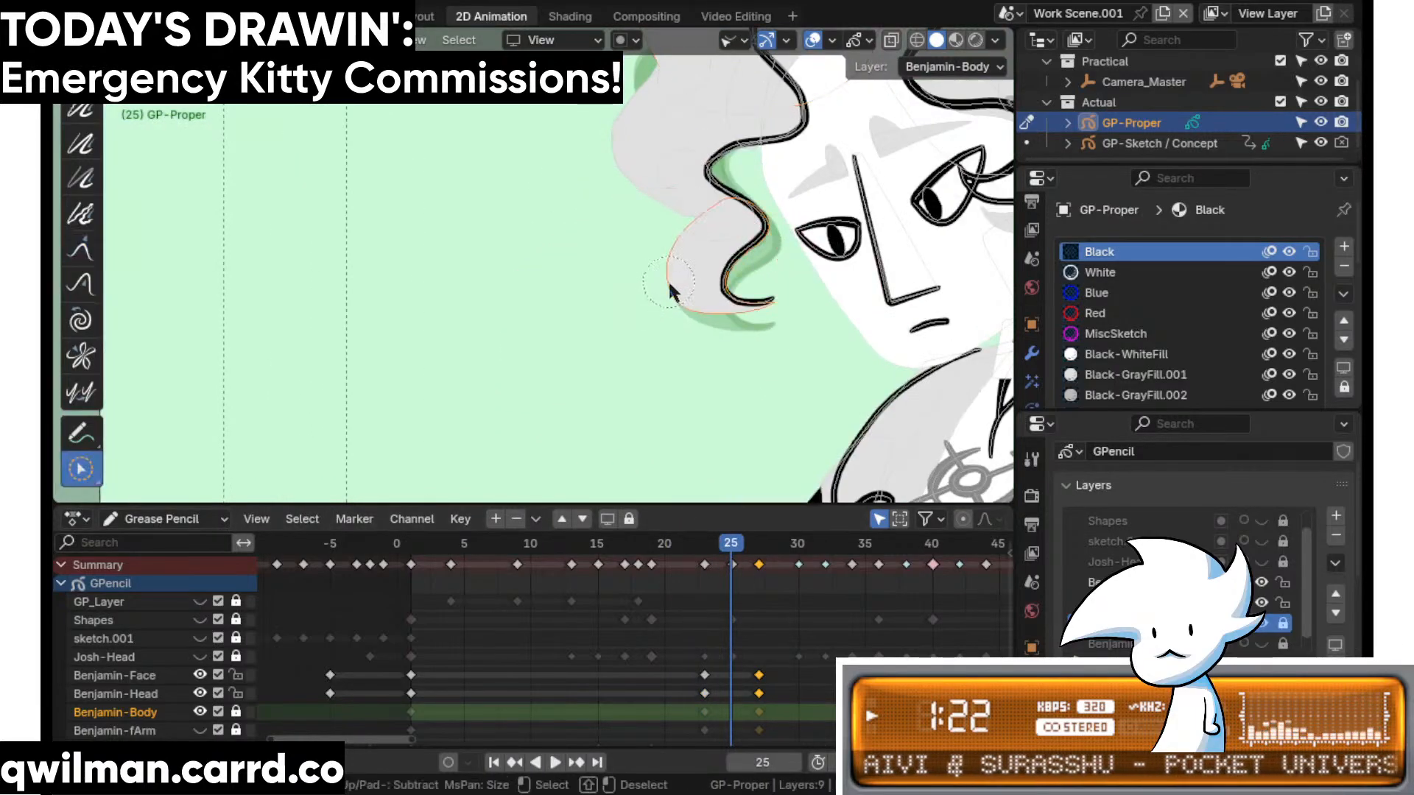
pyautogui.hotkey('shift', 'space')
pyautogui.click(624, 157)
pyautogui.moveTo(636, 287); pyautogui.dragTo(613, 287)
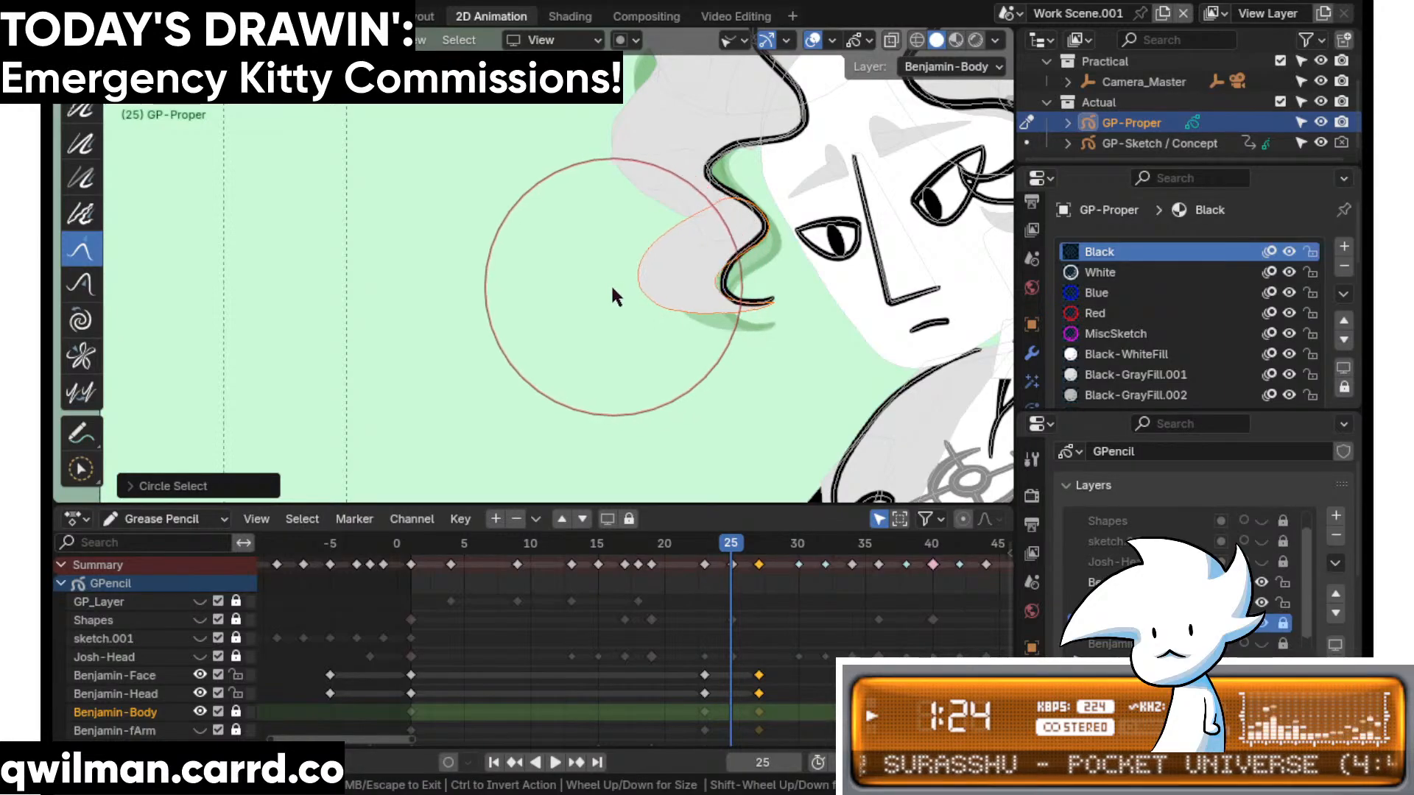
pyautogui.moveTo(687, 380); pyautogui.dragTo(697, 367)
pyautogui.moveTo(691, 266); pyautogui.dragTo(697, 264)
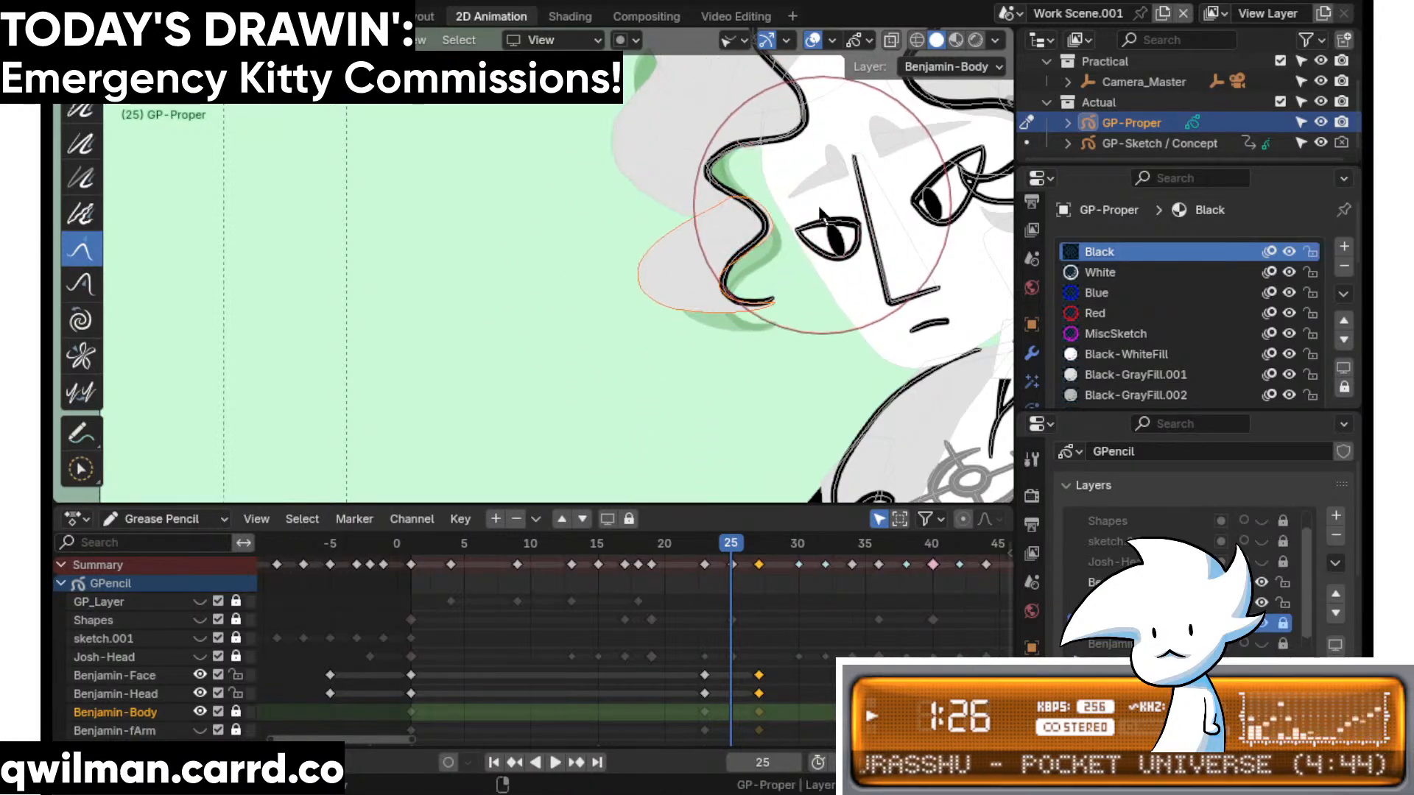
# - Fit the inner edge and lower end of the lowest curl's gray fill to the black curl line with the Grab brush
pyautogui.moveTo(827, 206); pyautogui.dragTo(807, 214)
pyautogui.keyDown('shift'); pyautogui.moveTo(765, 330); pyautogui.dragTo(606, 323, button='middle'); pyautogui.keyUp('shift')
pyautogui.scroll(4, 609, 321)
pyautogui.moveTo(603, 303); pyautogui.dragTo(612, 305)
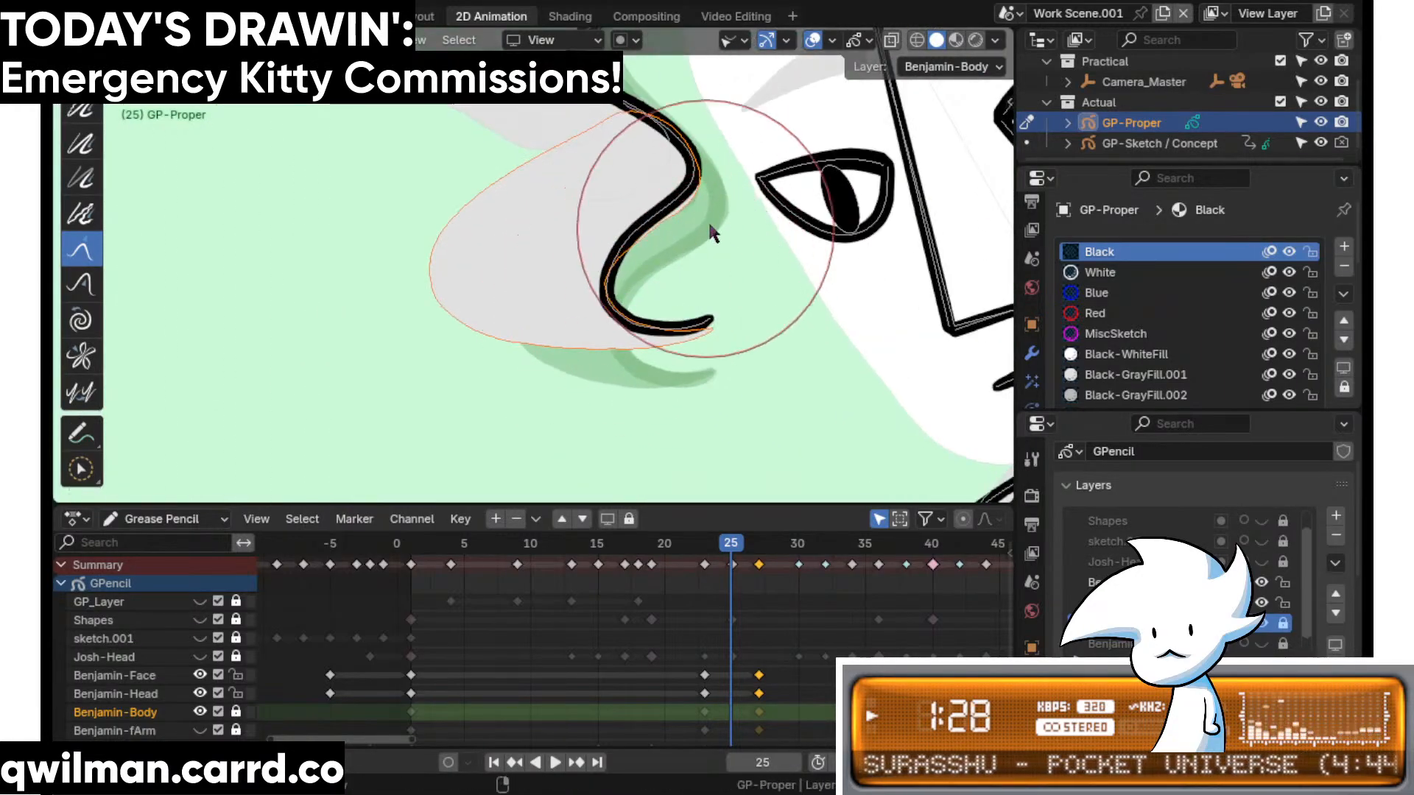
pyautogui.moveTo(708, 222); pyautogui.dragTo(703, 209)
pyautogui.moveTo(719, 361); pyautogui.dragTo(716, 349)
# - Select the middle side-hair lobe at frame 25 and nudge its lower tip toward the curl line with the Grab brush
pyautogui.keyDown('shift'); pyautogui.moveTo(557, 200); pyautogui.dragTo(633, 312, button='middle'); pyautogui.keyUp('shift')
pyautogui.press('q')
pyautogui.click(573, 254)
pyautogui.press('q')
pyautogui.click(576, 226)
pyautogui.click(568, 241)
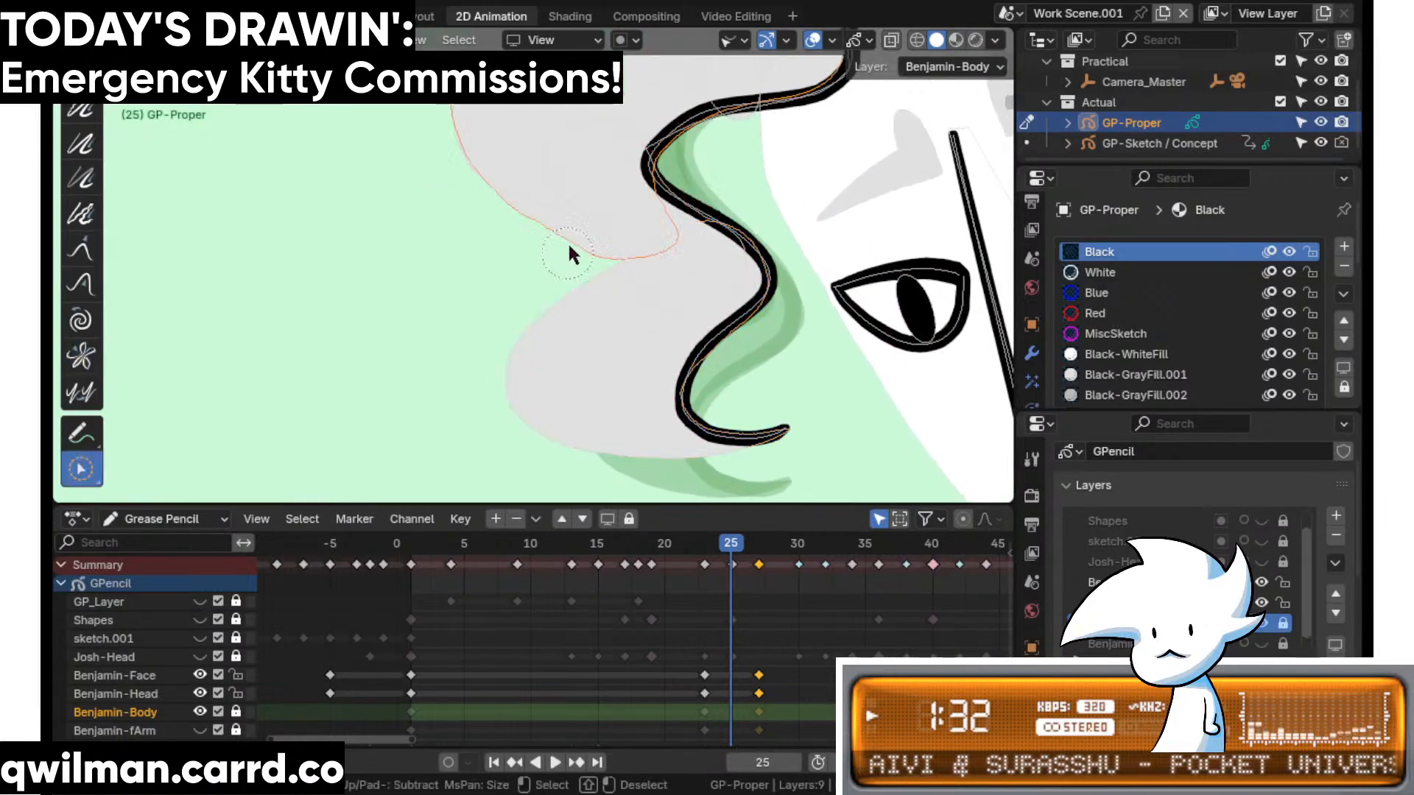
pyautogui.hotkey('shift', 'space')
pyautogui.click(592, 116)
pyautogui.moveTo(625, 294); pyautogui.dragTo(643, 301)
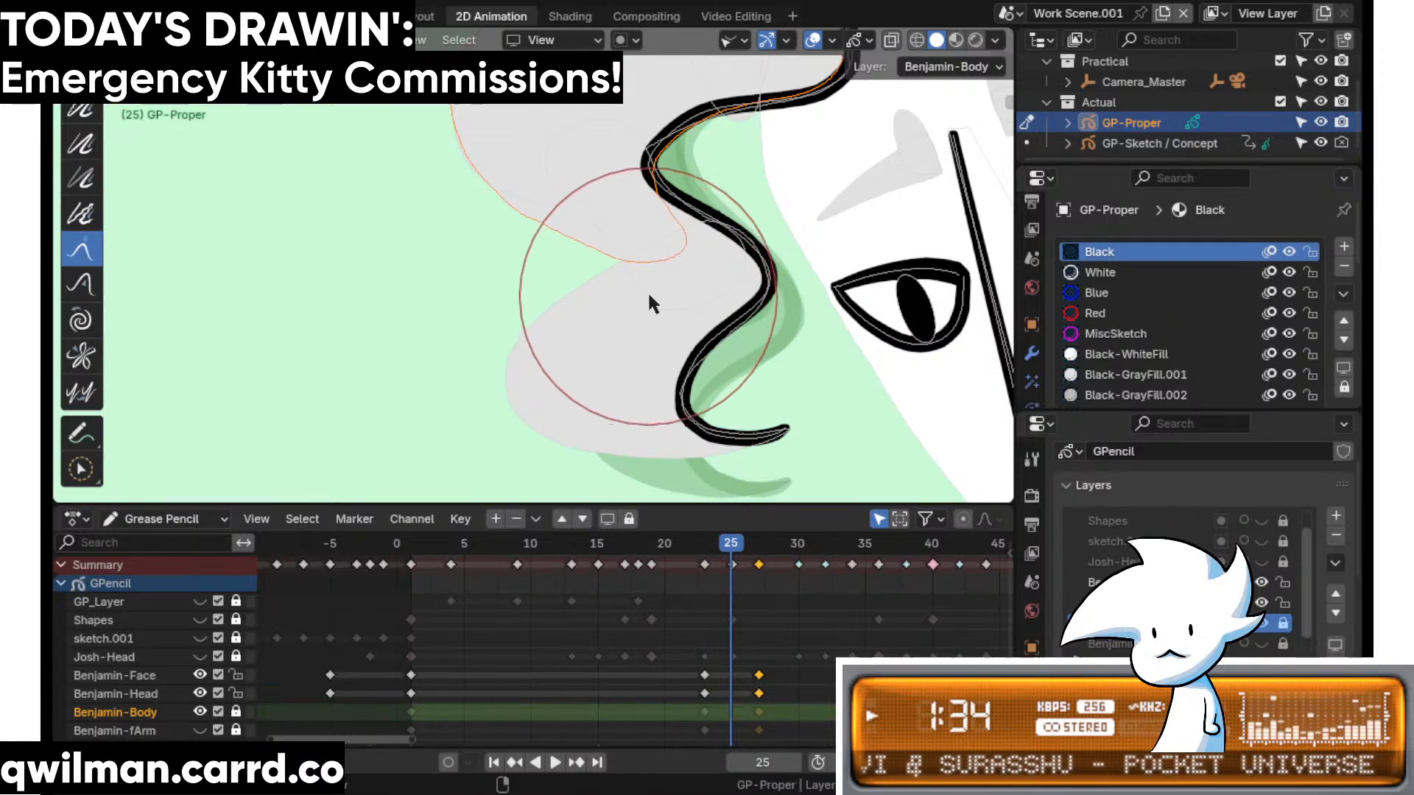
# - Play the turn back to check the side hair's motion, and stop at frame 21
pyautogui.hotkey('shift', 'space')
pyautogui.click(564, 158)
pyautogui.scroll(-3, 548, 224)
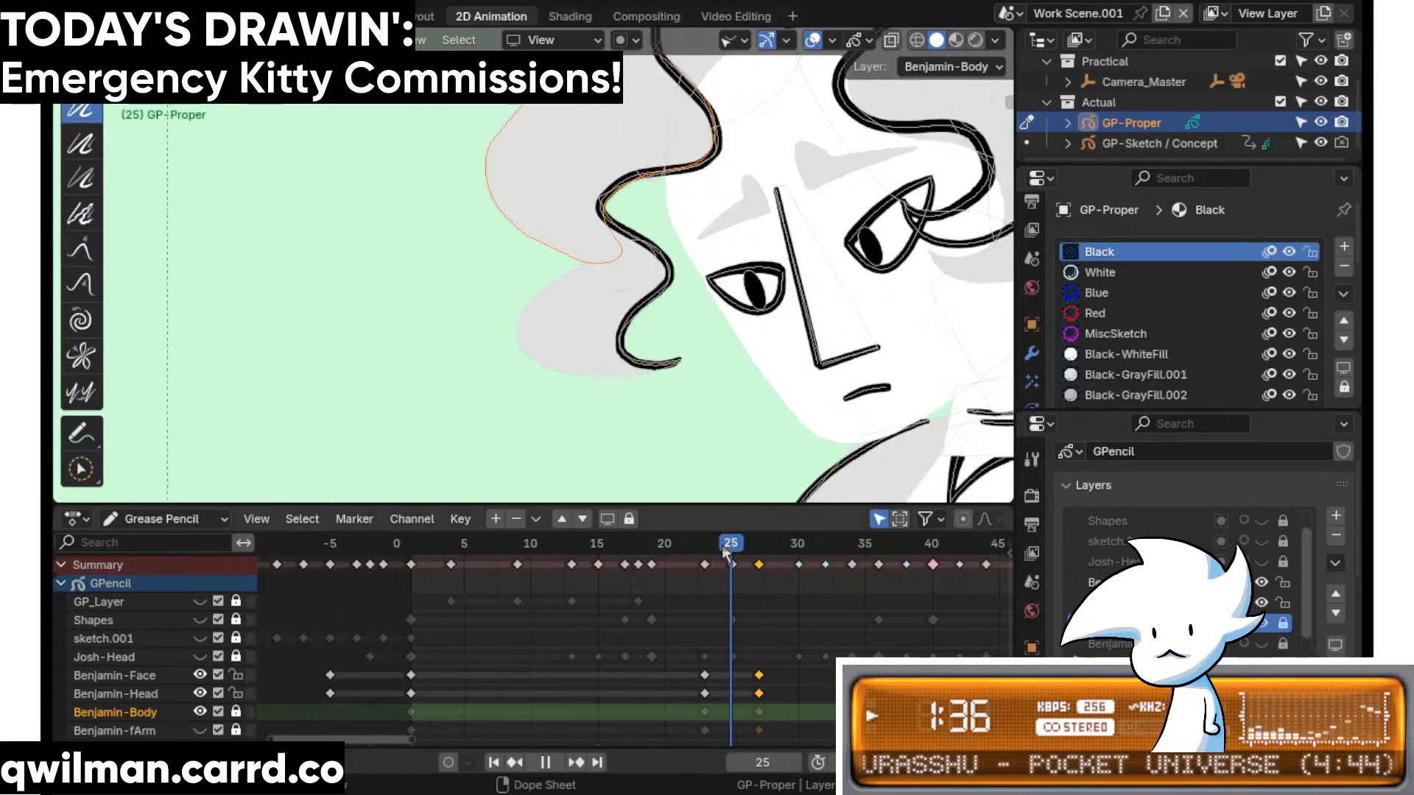
pyautogui.press('space')
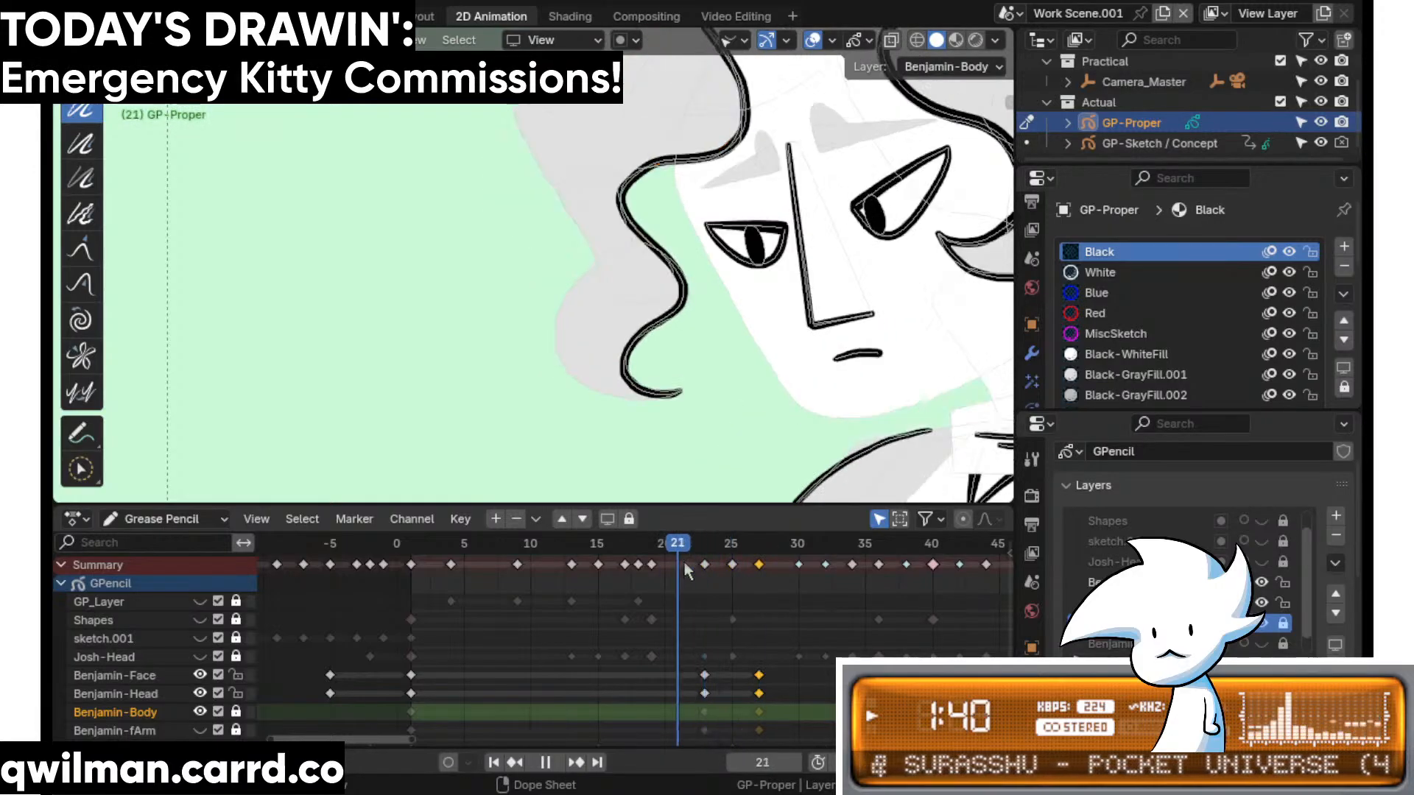
pyautogui.press('space')
# - Try interpolating an in-between at frame 21 in Edit Mode, and delete its keyframes from the Benjamin-Face and Benjamin-Head layers
pyautogui.press('Tab')
pyautogui.hotkey('shift', 'space')
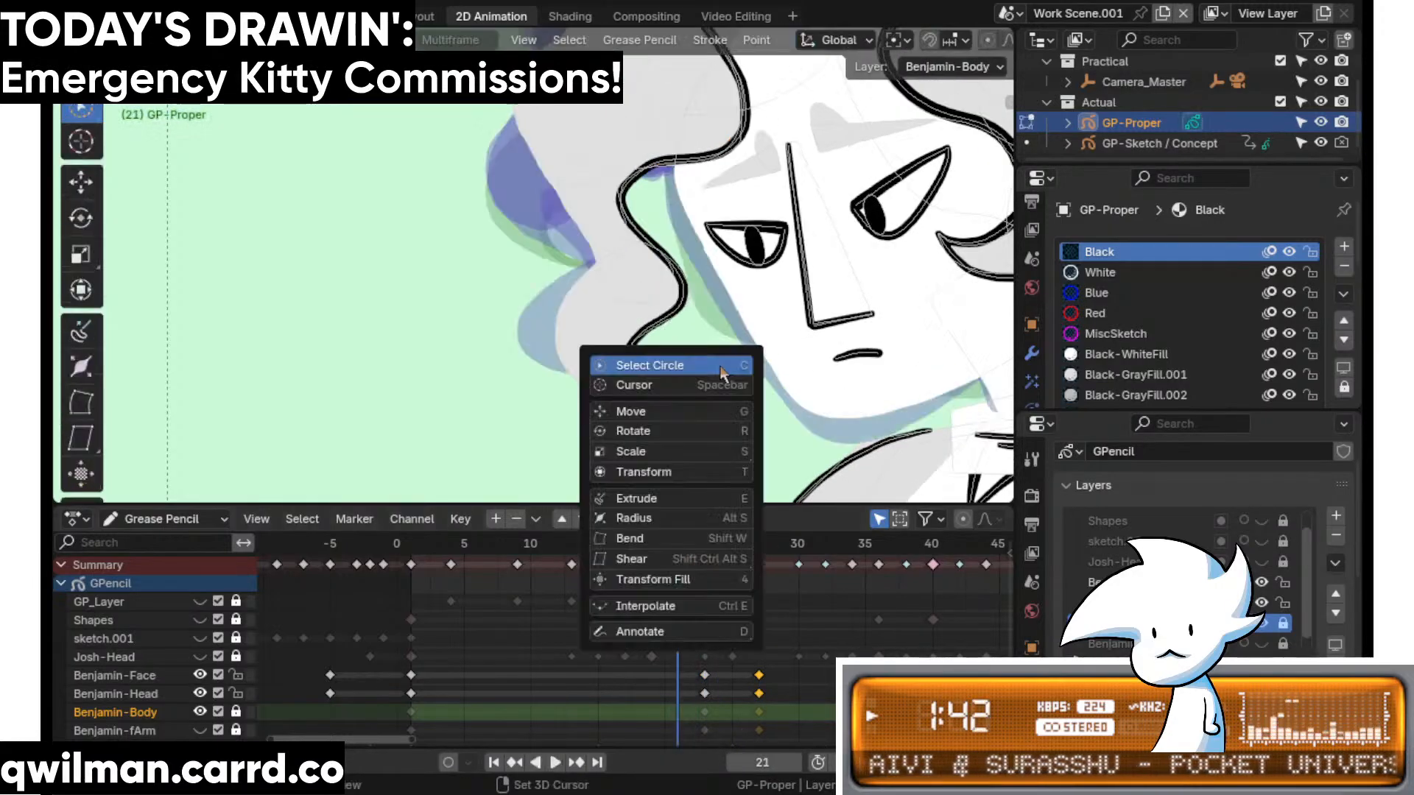
pyautogui.click(669, 607)
pyautogui.scroll(-1, 674, 575)
pyautogui.scroll(-2, 702, 427)
pyautogui.moveTo(703, 417)
pyautogui.mouseDown()
pyautogui.moveTo(609, 466)
pyautogui.moveTo(495, 470)
pyautogui.moveTo(670, 600)
pyautogui.mouseUp()
pyautogui.moveTo(677, 546)
pyautogui.mouseDown()
pyautogui.moveTo(658, 547)
pyautogui.moveTo(806, 552)
pyautogui.moveTo(664, 547)
pyautogui.mouseUp()
pyautogui.moveTo(666, 639); pyautogui.dragTo(691, 666)
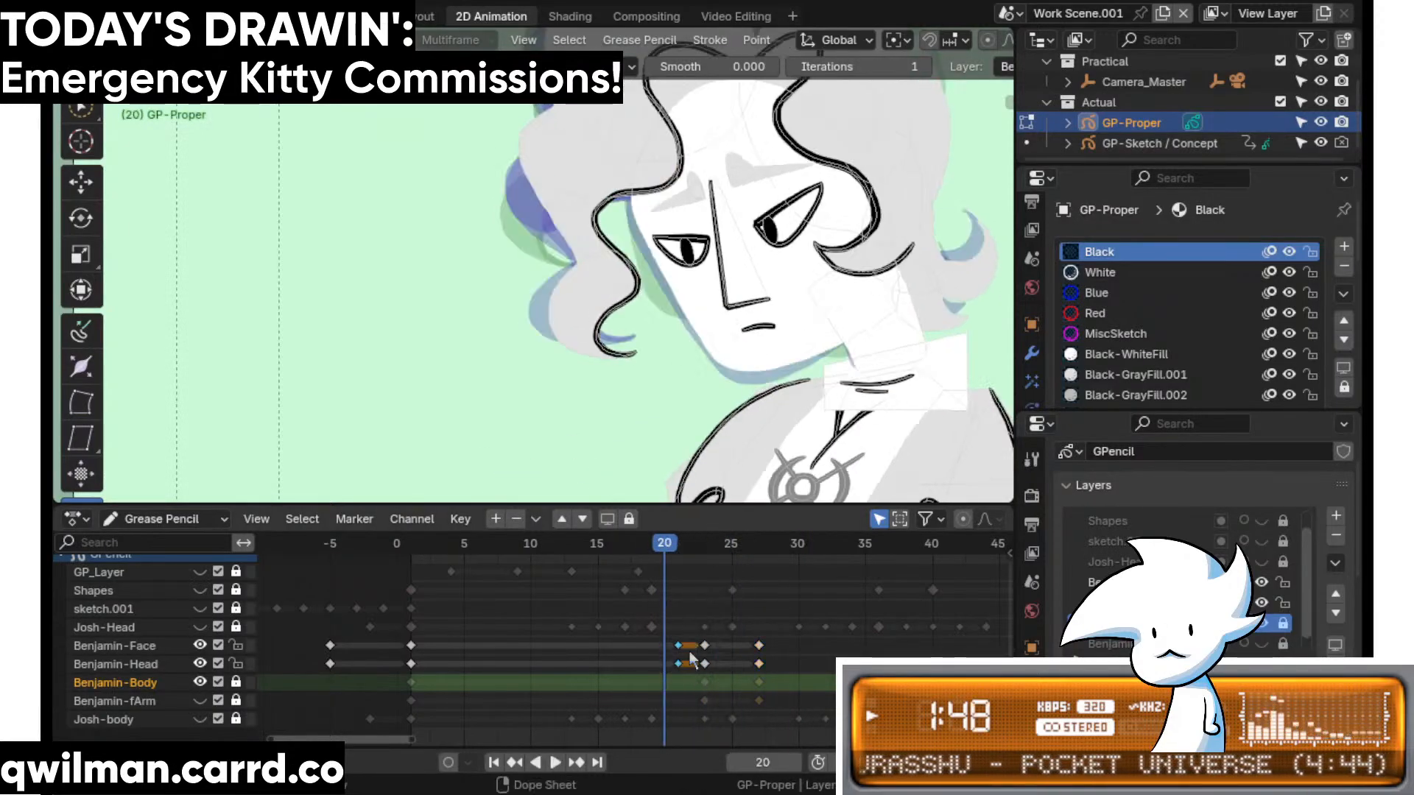
pyautogui.press('Delete')
# - At frame 24, select both front curl lines and the forehead shading where they meet at the hair parting
pyautogui.moveTo(681, 546); pyautogui.dragTo(703, 545)
pyautogui.keyDown('shift'); pyautogui.moveTo(693, 352); pyautogui.dragTo(622, 404, button='middle'); pyautogui.keyUp('shift')
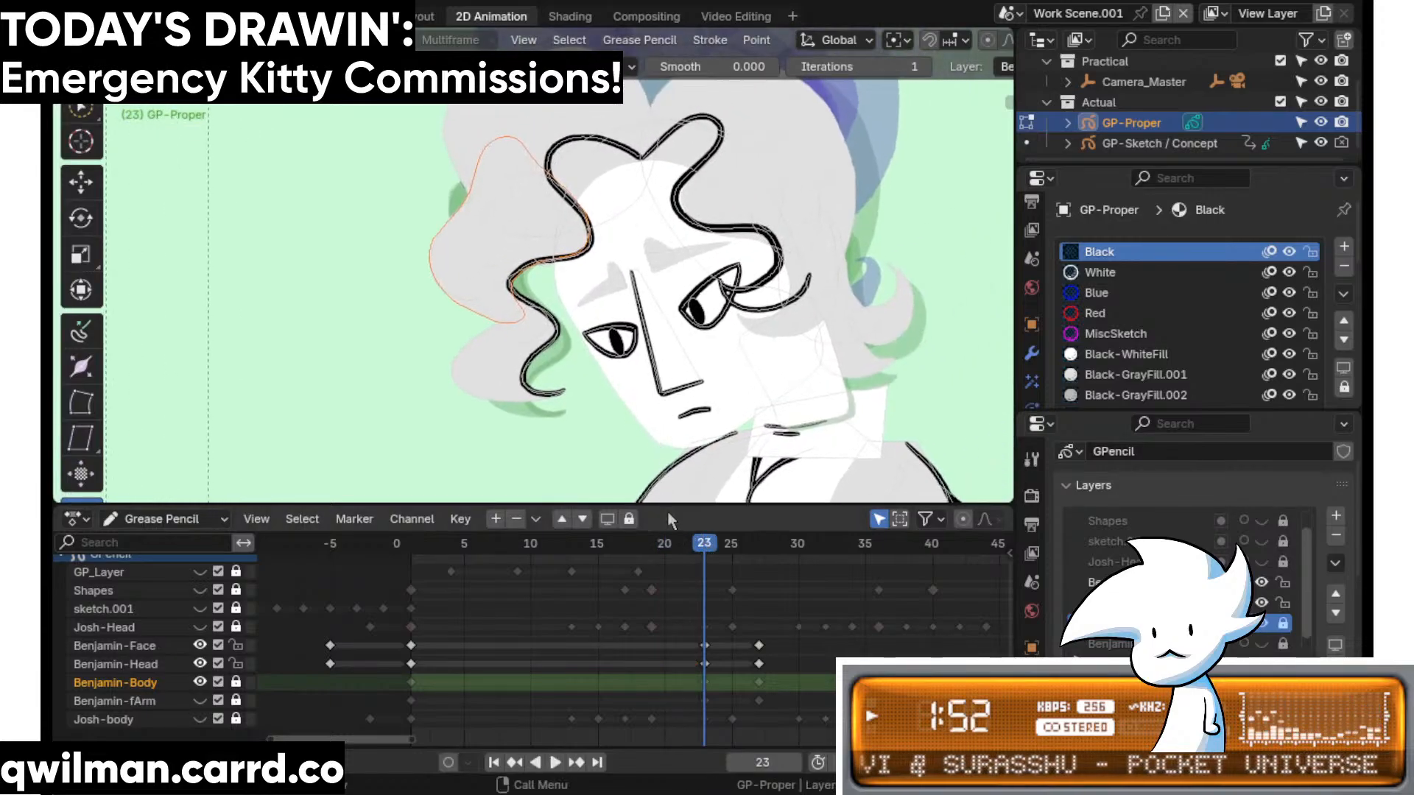
pyautogui.moveTo(671, 544); pyautogui.dragTo(718, 543)
pyautogui.scroll(6, 668, 253)
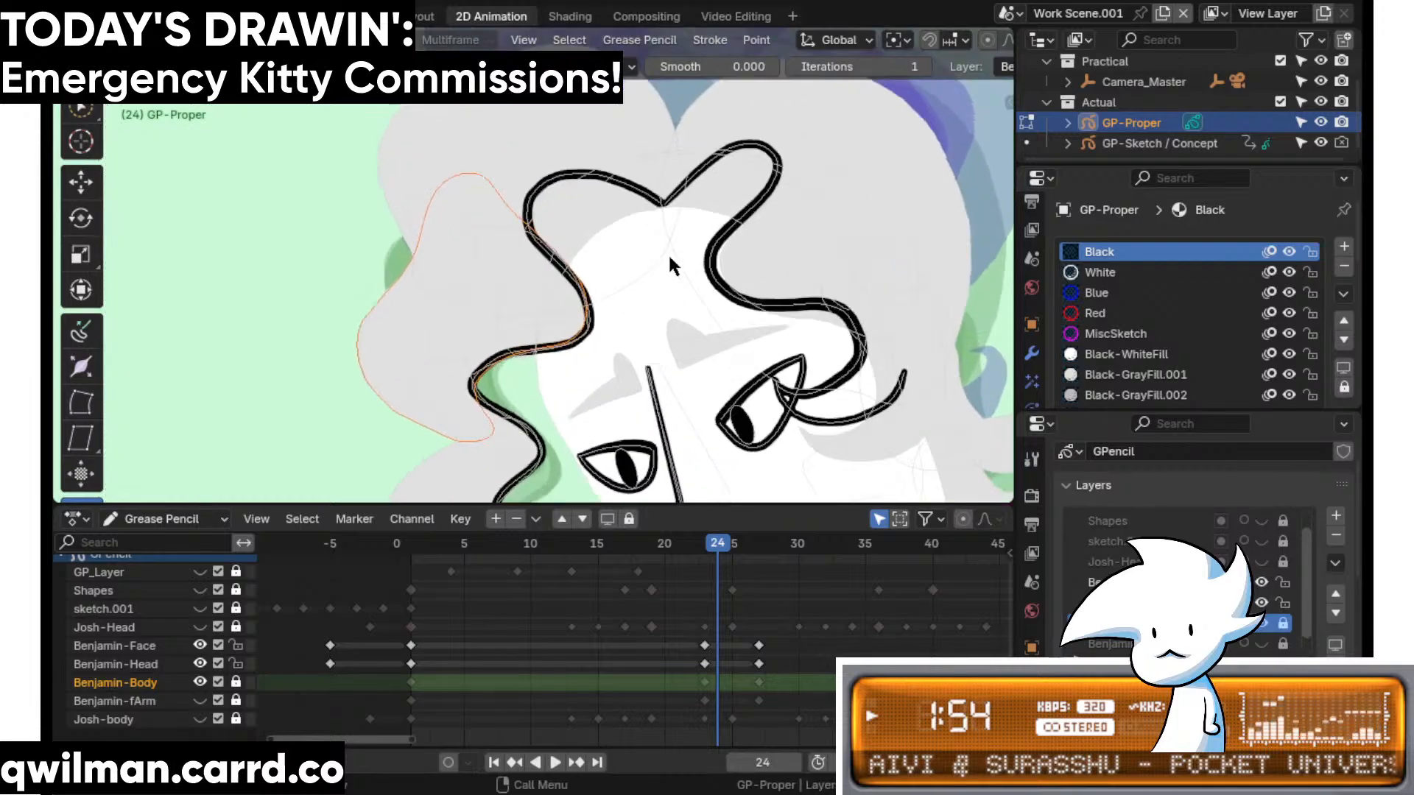
pyautogui.scroll(2, 720, 245)
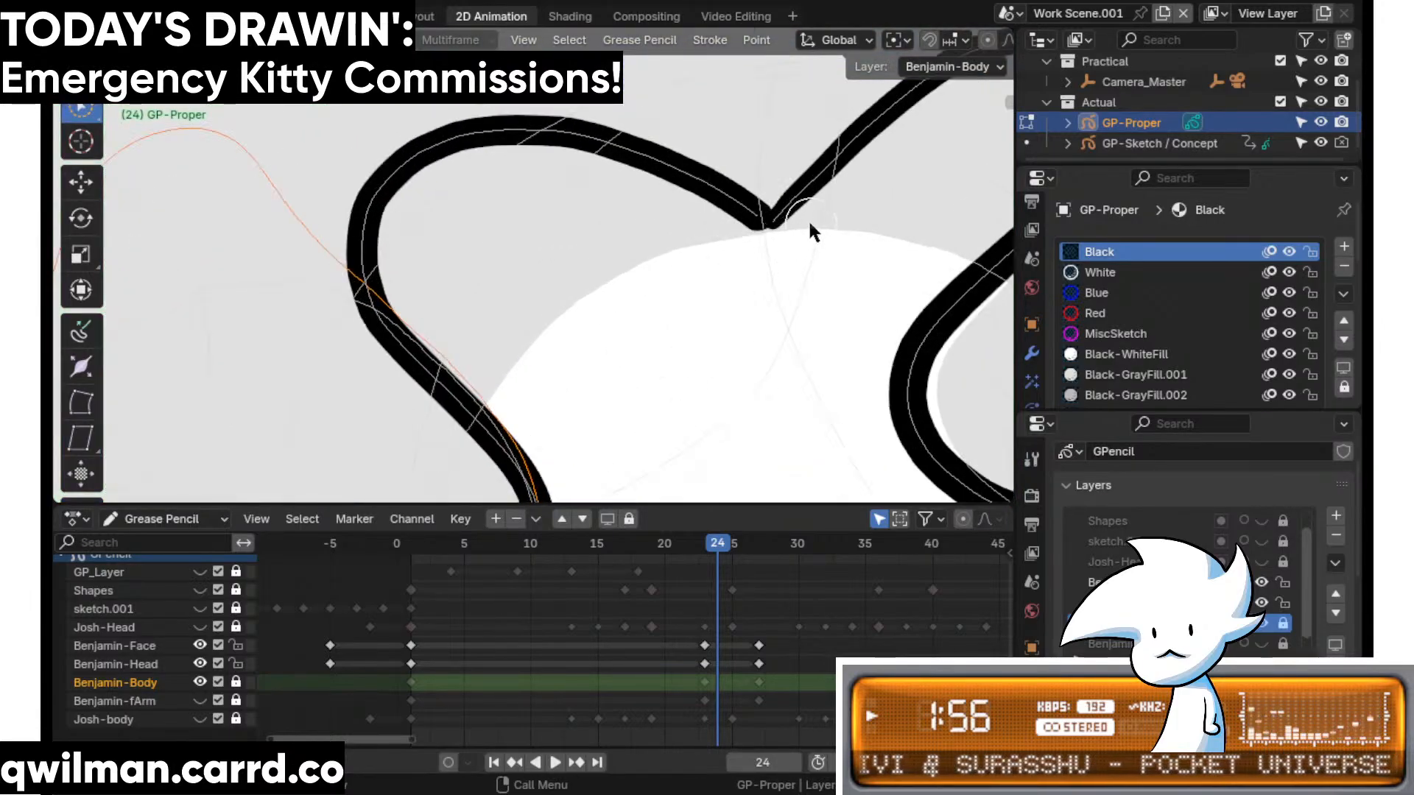
pyautogui.moveTo(806, 225); pyautogui.dragTo(778, 221)
pyautogui.keyDown('shift'); pyautogui.moveTo(688, 272); pyautogui.dragTo(643, 289, button='middle'); pyautogui.keyUp('shift')
pyautogui.scroll(3, 720, 250)
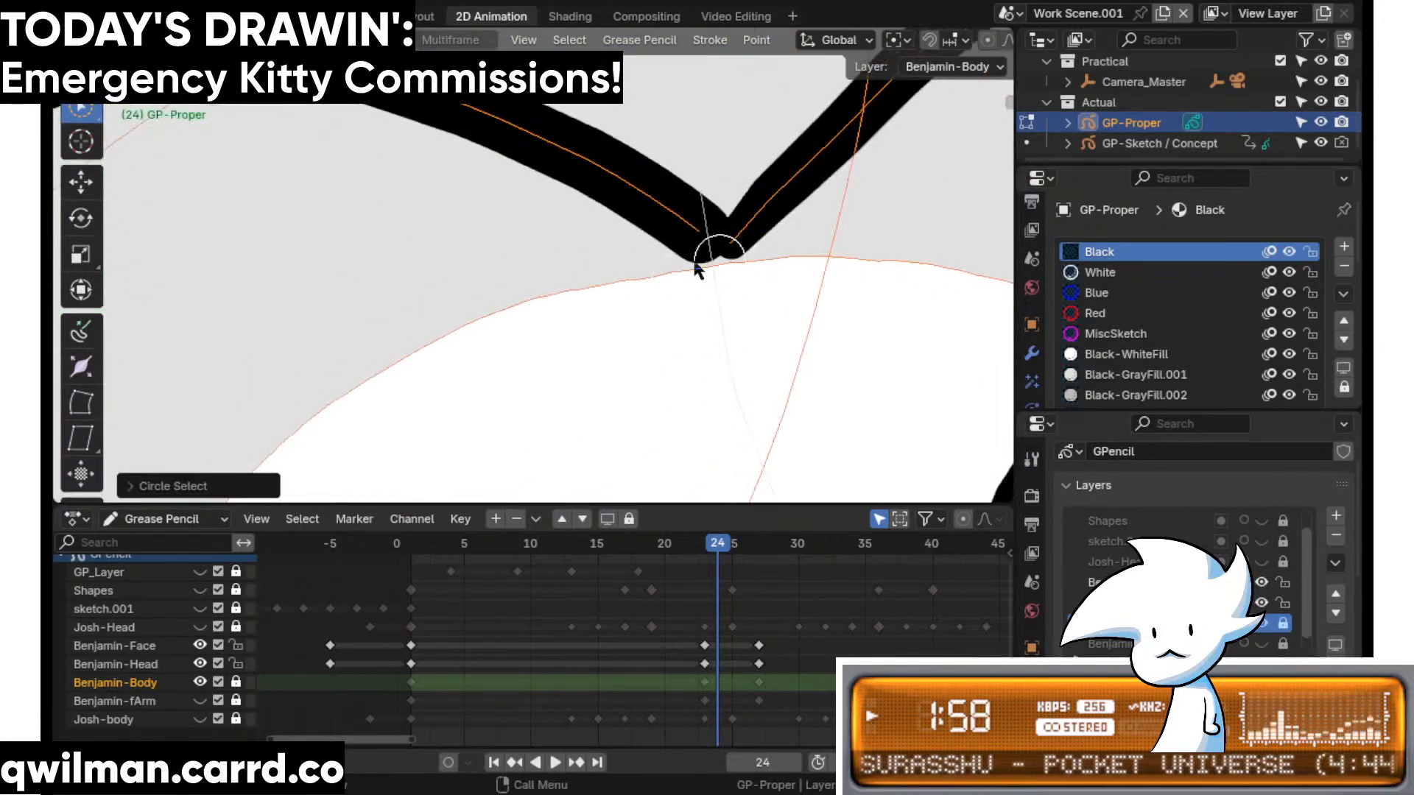
pyautogui.click(731, 229)
pyautogui.scroll(-8, 721, 243)
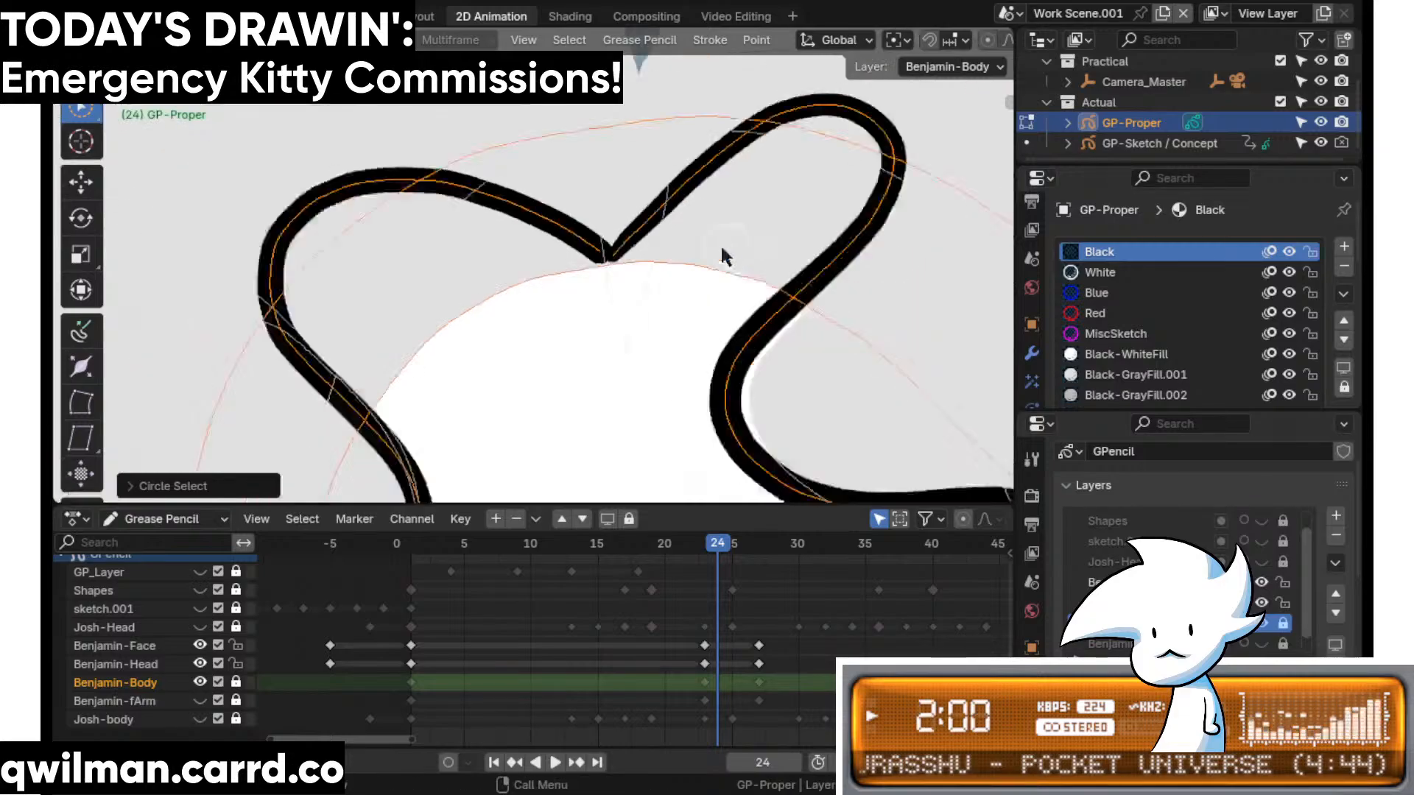
# - In Sculpt Mode, nudge the hair parting and the tops of both front curls with the Grab brush
pyautogui.hotkey('ctrl', 'Tab')
pyautogui.hotkey('shift', 'space')
pyautogui.click(585, 328)
pyautogui.scroll(-4, 564, 270)
pyautogui.scroll(2, 566, 273)
pyautogui.moveTo(577, 272); pyautogui.dragTo(571, 283)
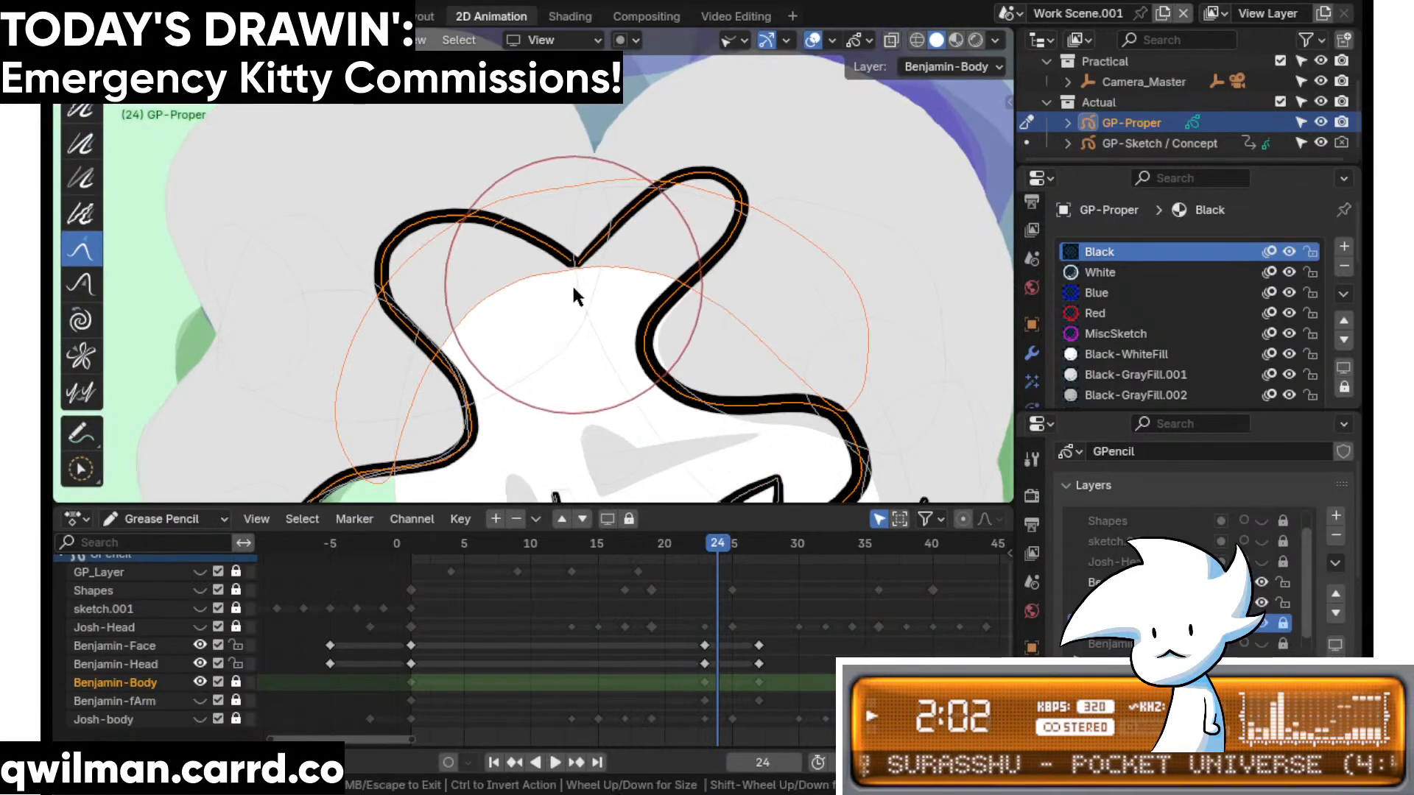
pyautogui.scroll(-3, 572, 282)
pyautogui.moveTo(492, 264); pyautogui.dragTo(490, 275)
pyautogui.moveTo(578, 244); pyautogui.dragTo(578, 252)
pyautogui.scroll(2, 663, 206)
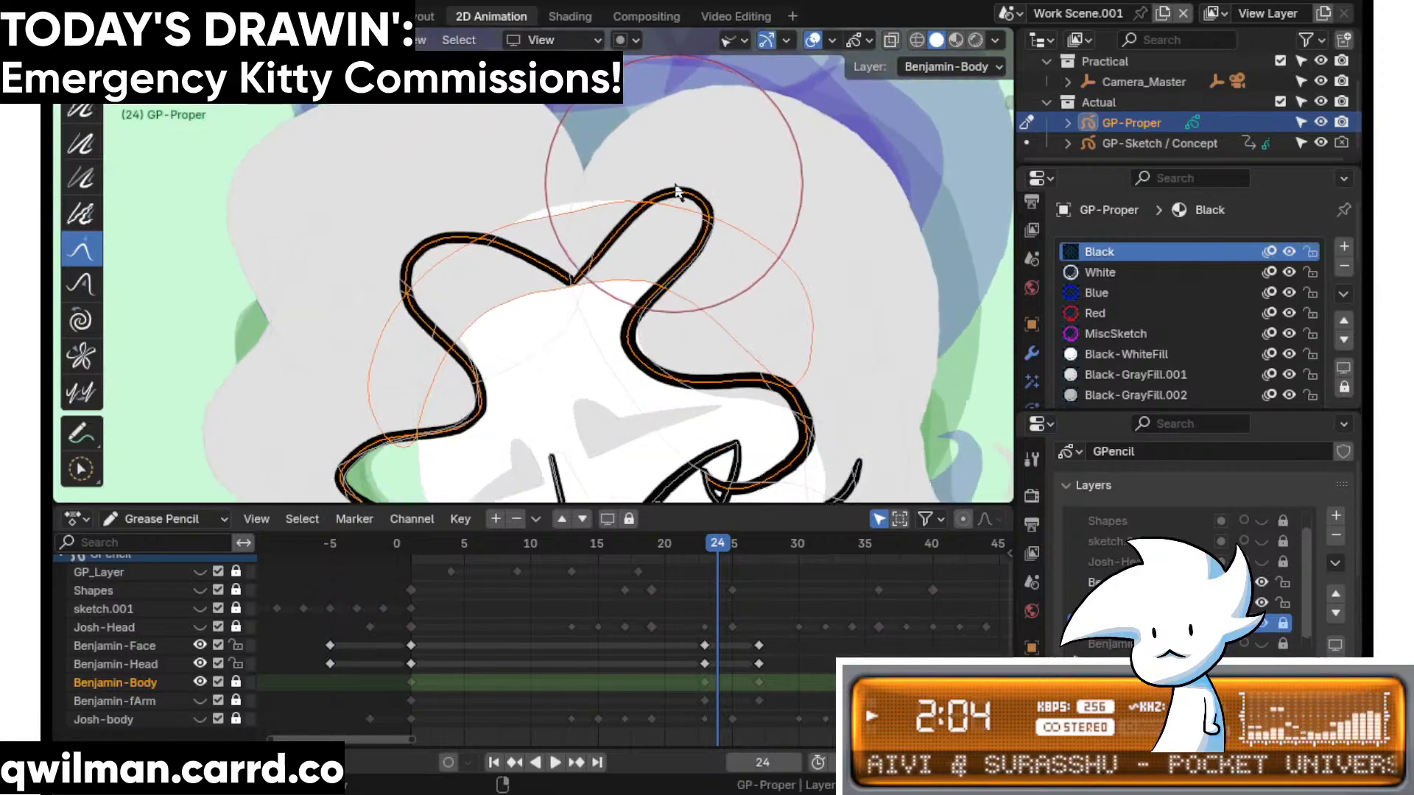
pyautogui.moveTo(692, 184); pyautogui.dragTo(704, 190)
pyautogui.scroll(2, 581, 219)
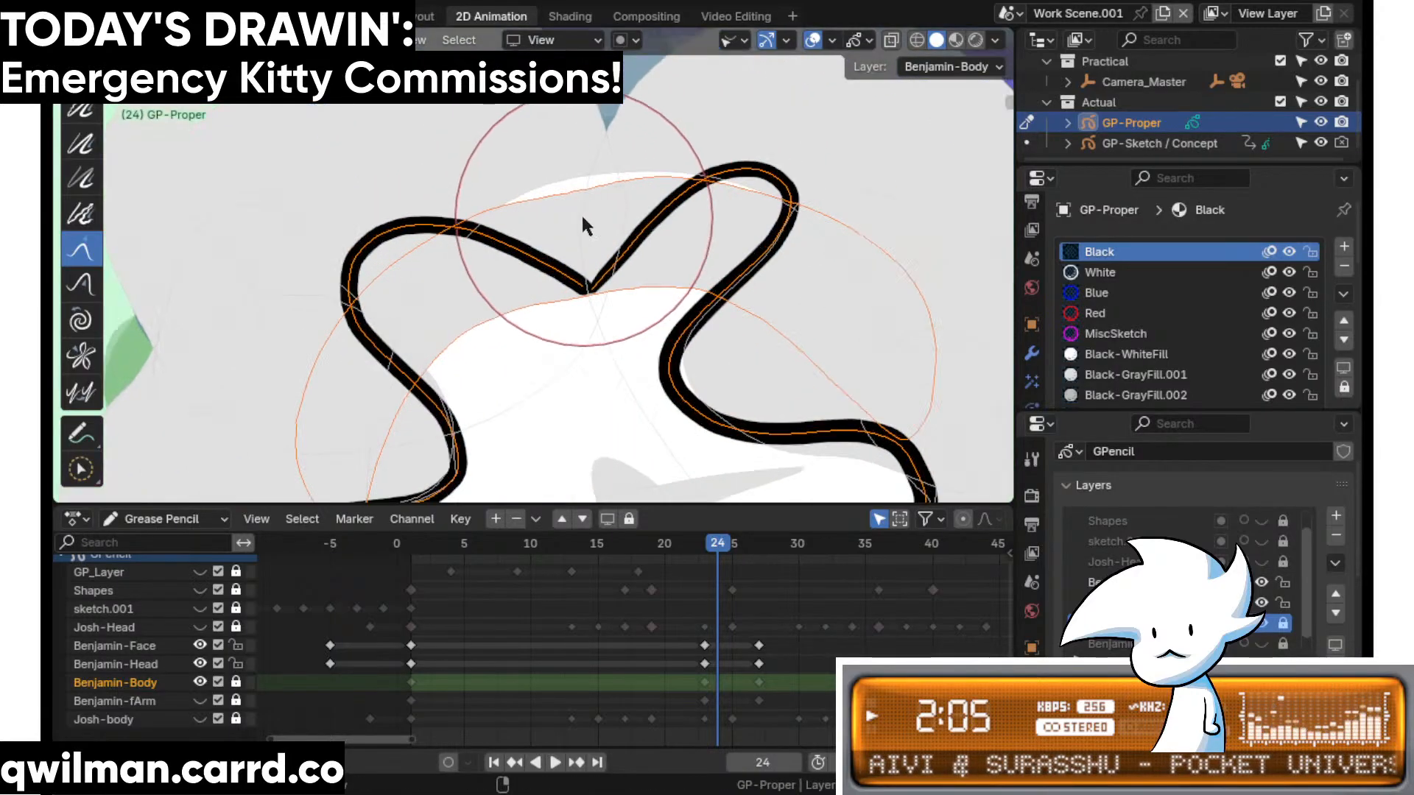
# - Reduce the selection to the forehead hair shading alone with circle selection in Edit Mode
pyautogui.hotkey('shift', 'space')
pyautogui.press('c')
pyautogui.click(541, 202)
pyautogui.hotkey('shift', 'space')
pyautogui.press('9')
pyautogui.press('Tab')
pyautogui.press('q')
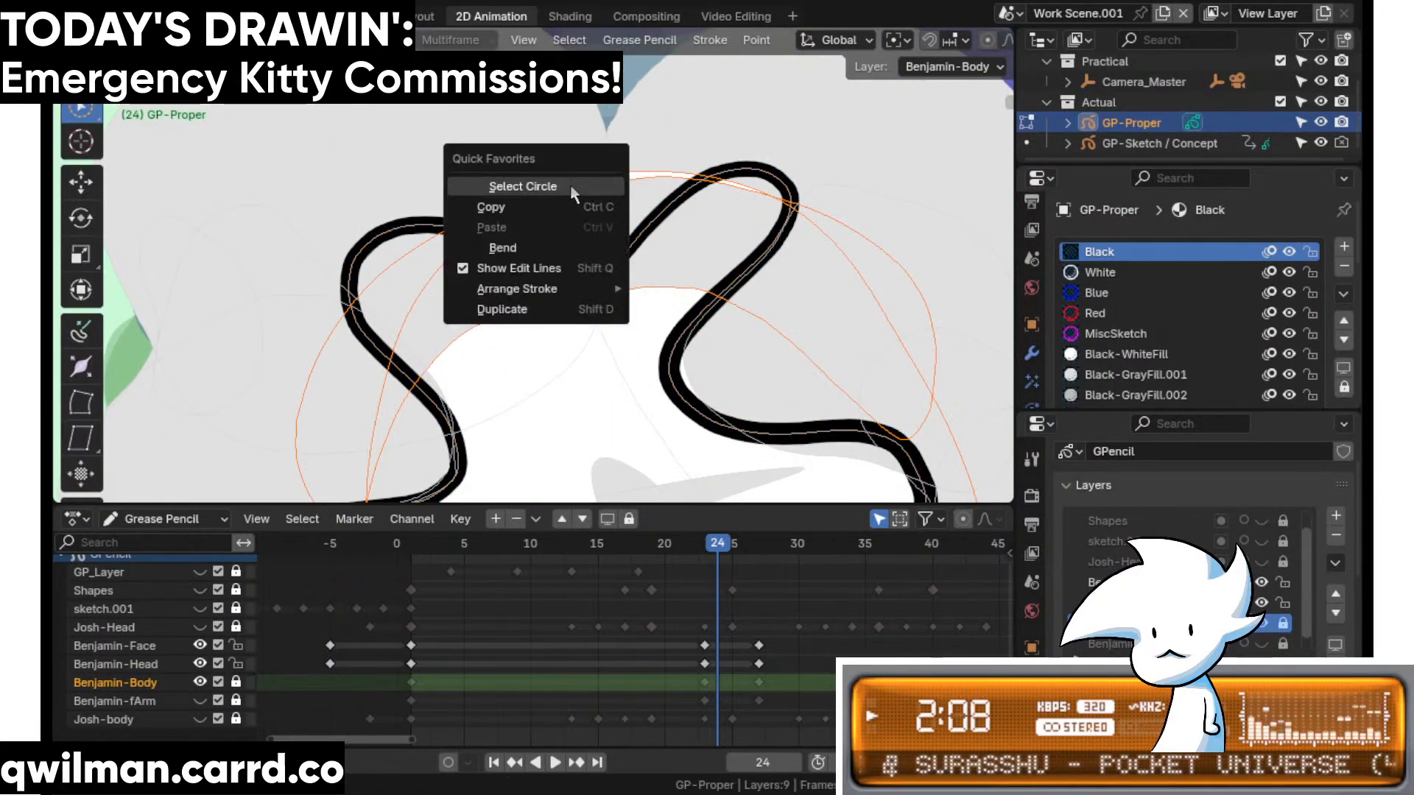
pyautogui.click(573, 187)
pyautogui.scroll(2, 564, 176)
pyautogui.click(575, 171)
pyautogui.click(588, 170)
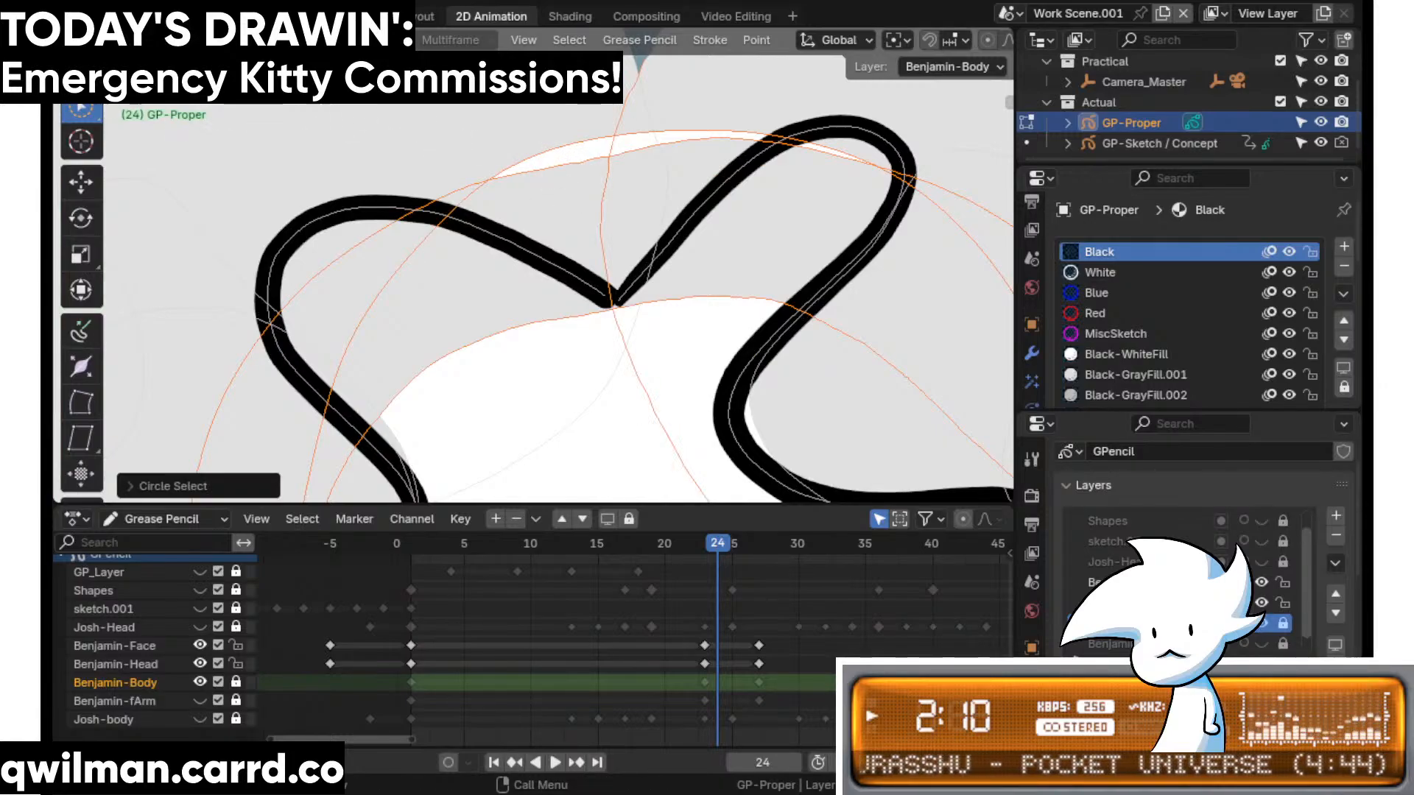
pyautogui.scroll(2, 530, 165)
pyautogui.click(588, 131)
# - Push the forehead shading's upper edge outward with the Grab brush to cover the white gap, and adjust its end beside the curl
pyautogui.press('Tab')
pyautogui.scroll(-6, 581, 147)
pyautogui.hotkey('shift', 'space')
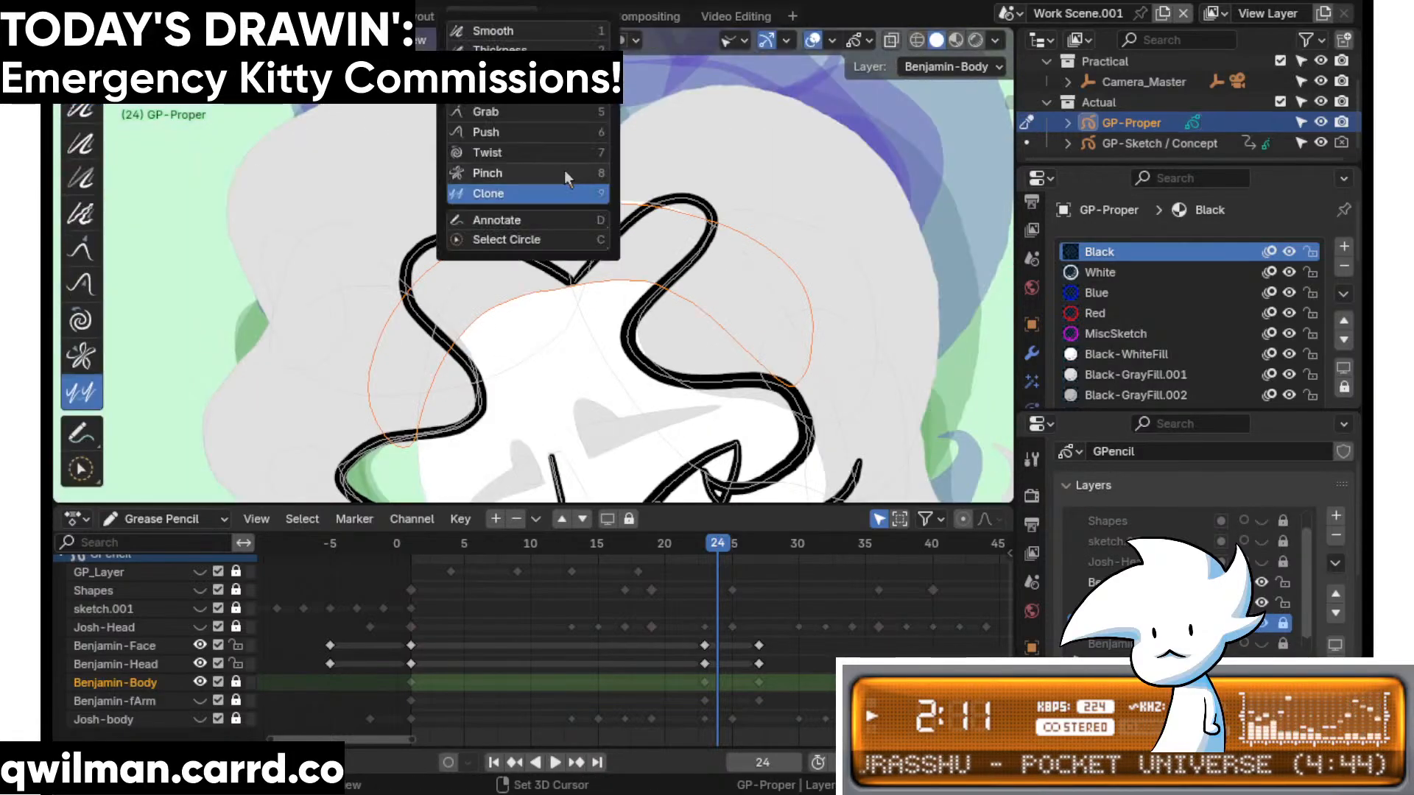
pyautogui.click(521, 114)
pyautogui.scroll(-3, 537, 139)
pyautogui.moveTo(543, 151); pyautogui.dragTo(537, 142)
pyautogui.moveTo(667, 174); pyautogui.dragTo(673, 168)
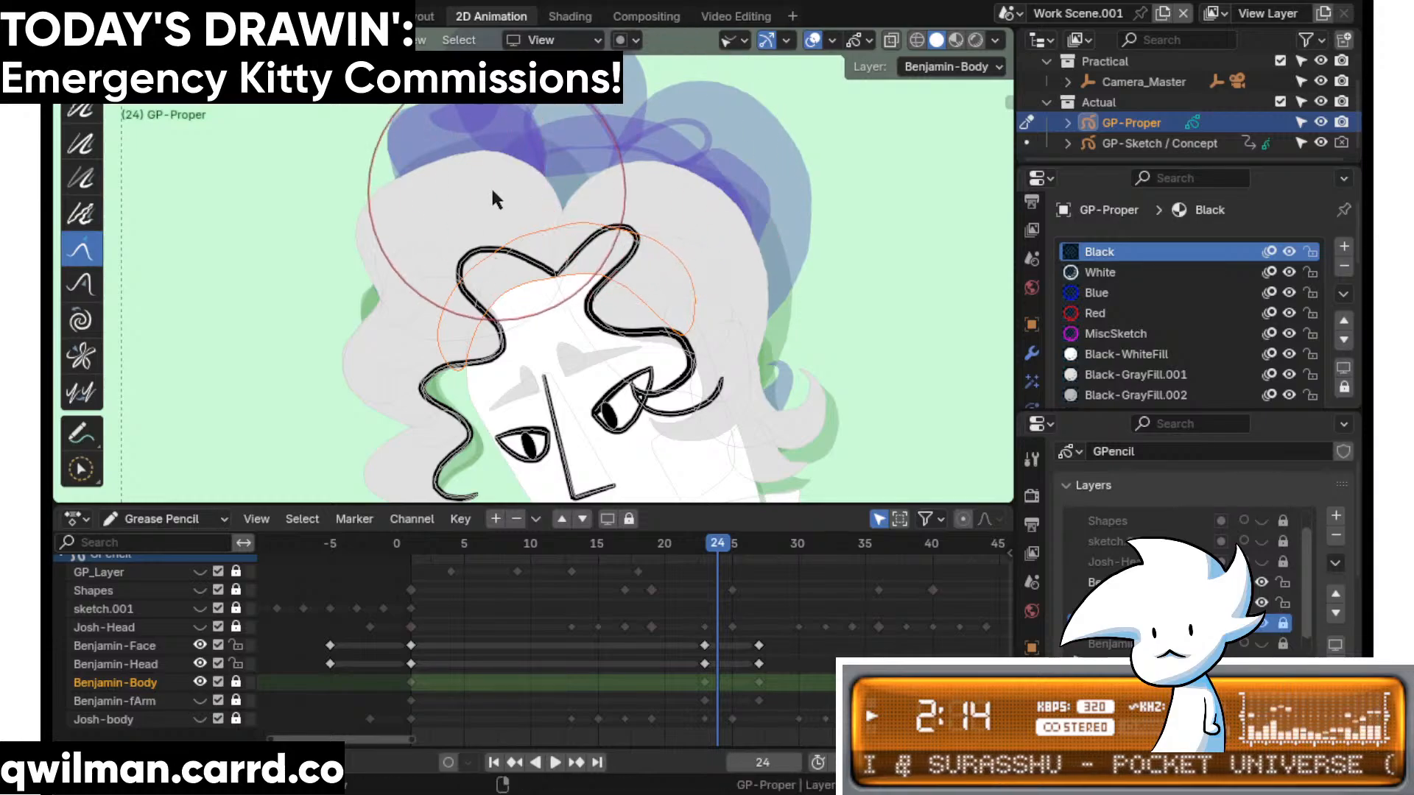
pyautogui.moveTo(463, 419); pyautogui.dragTo(484, 394)
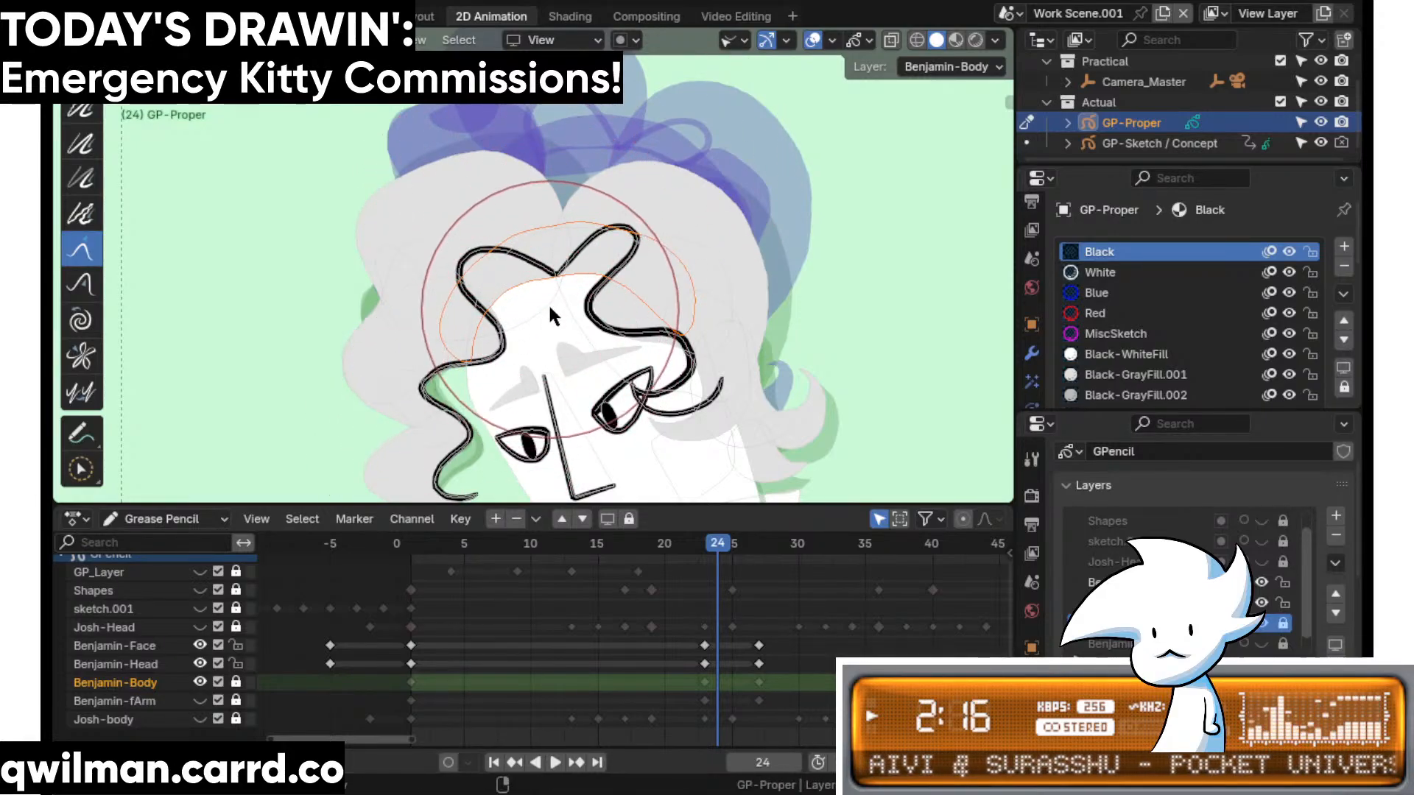
pyautogui.moveTo(547, 306); pyautogui.dragTo(550, 309)
pyautogui.moveTo(718, 544)
pyautogui.mouseDown()
pyautogui.moveTo(672, 545)
pyautogui.moveTo(718, 544)
pyautogui.mouseUp()
pyautogui.scroll(2, 520, 197)
pyautogui.keyDown('shift'); pyautogui.moveTo(520, 197); pyautogui.dragTo(604, 214, button='middle'); pyautogui.keyUp('shift')
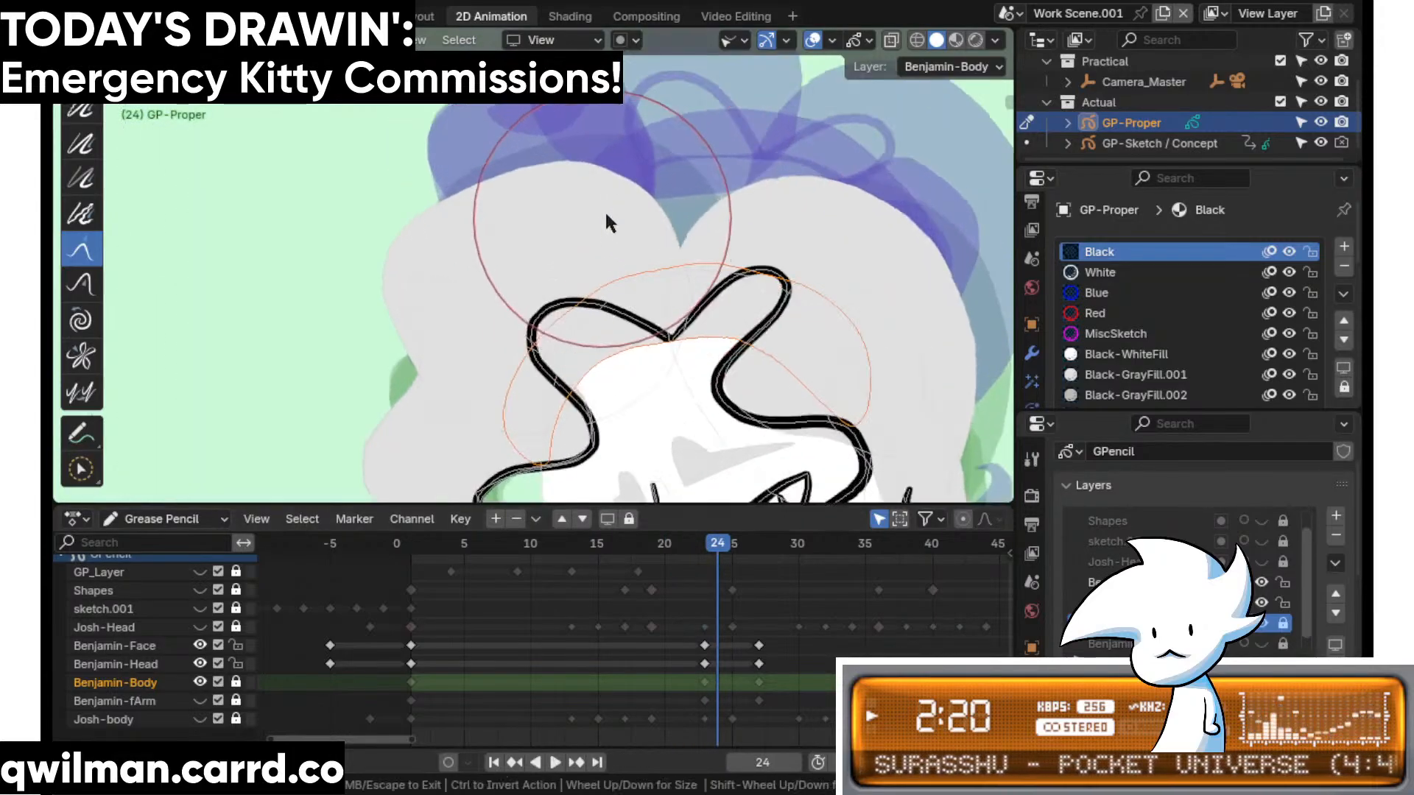
# - At frame 24, select the left crown hair shape alone and work on its outline with the Grab brush
pyautogui.press('q')
pyautogui.click(616, 174)
pyautogui.click(383, 262)
pyautogui.hotkey('shift', 'space')
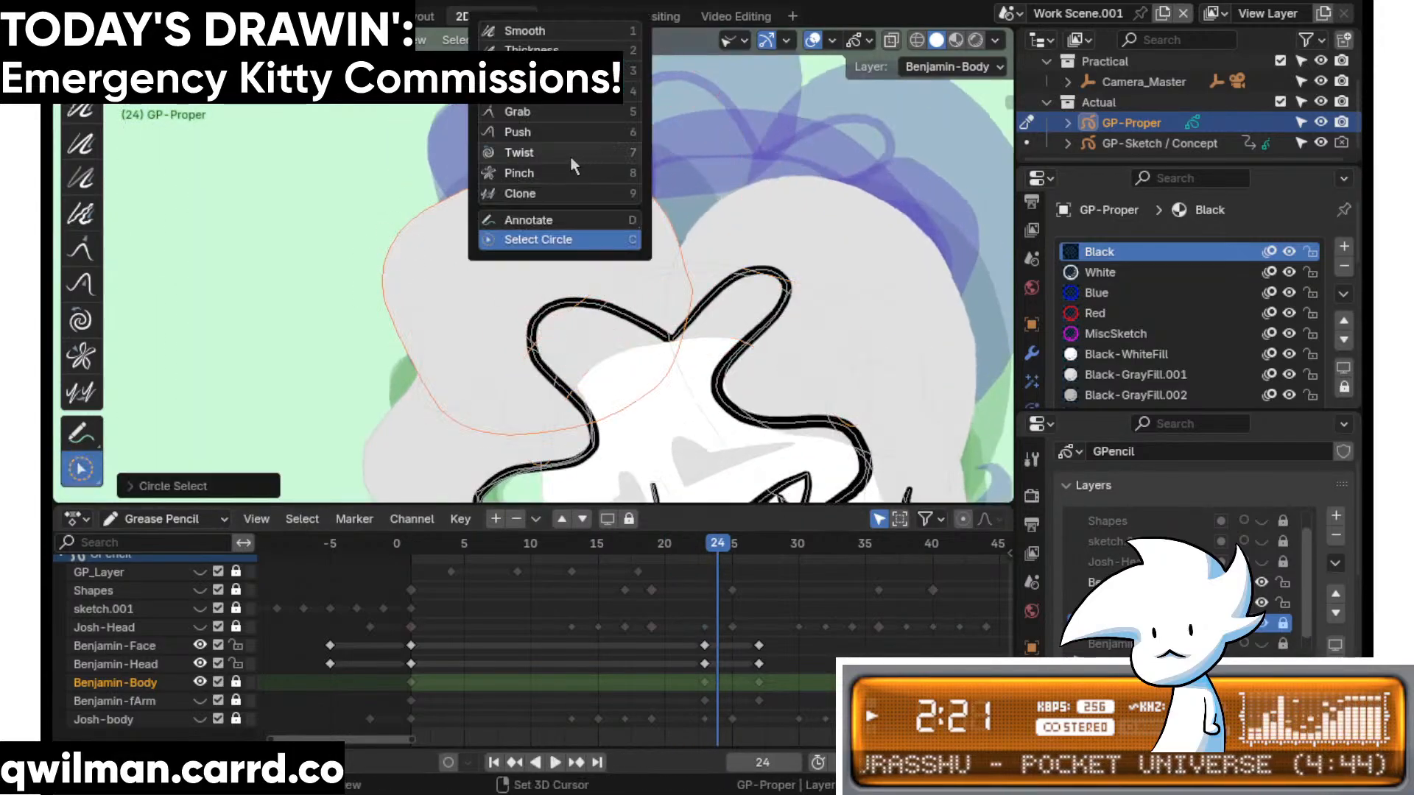
pyautogui.click(542, 114)
pyautogui.scroll(-4, 559, 147)
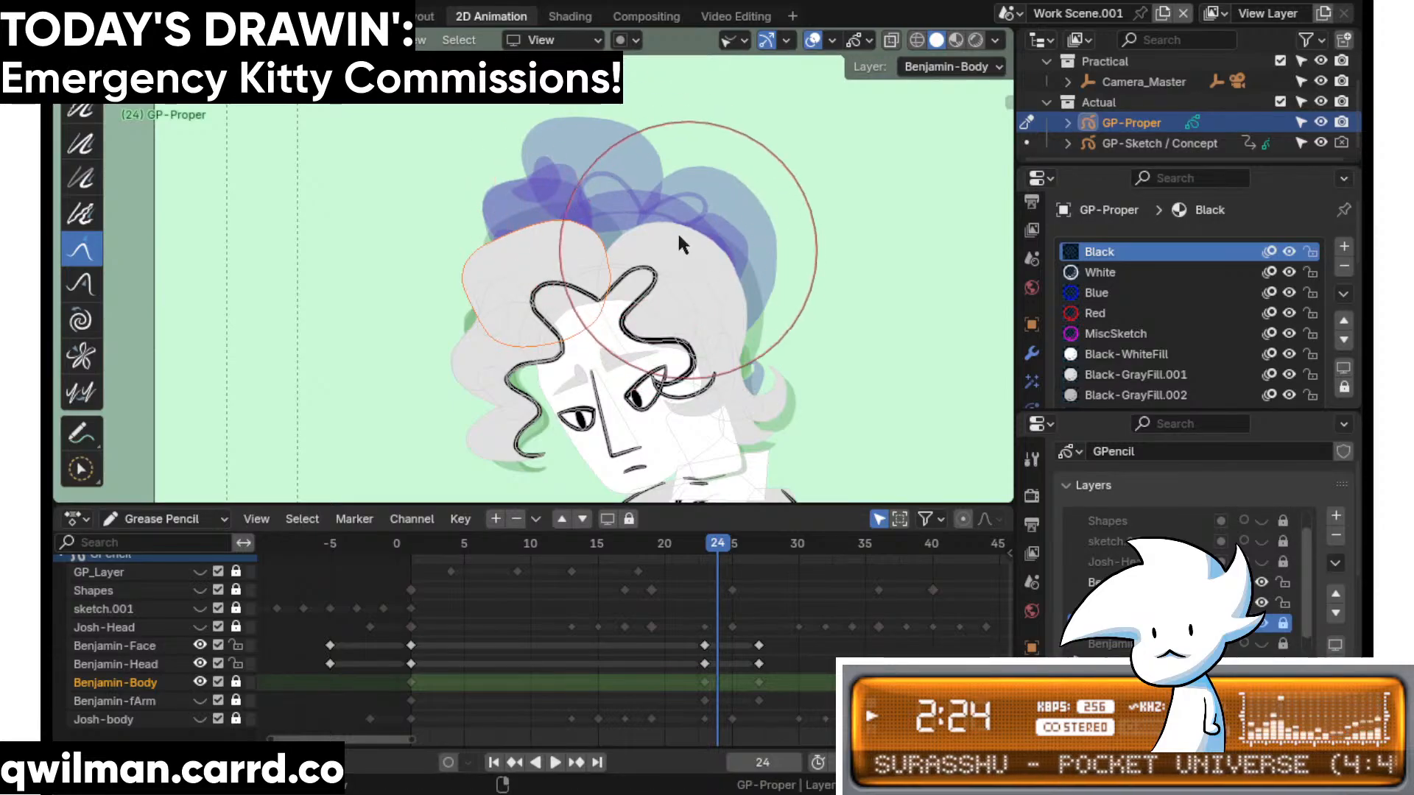
# - Select the right crown hair shape at frame 24, nudge its edge near the parting with the Grab brush, and review the motion
pyautogui.press('w')
pyautogui.click(656, 223)
pyautogui.hotkey('shift', 'space')
pyautogui.click(595, 112)
pyautogui.moveTo(599, 290); pyautogui.dragTo(589, 279)
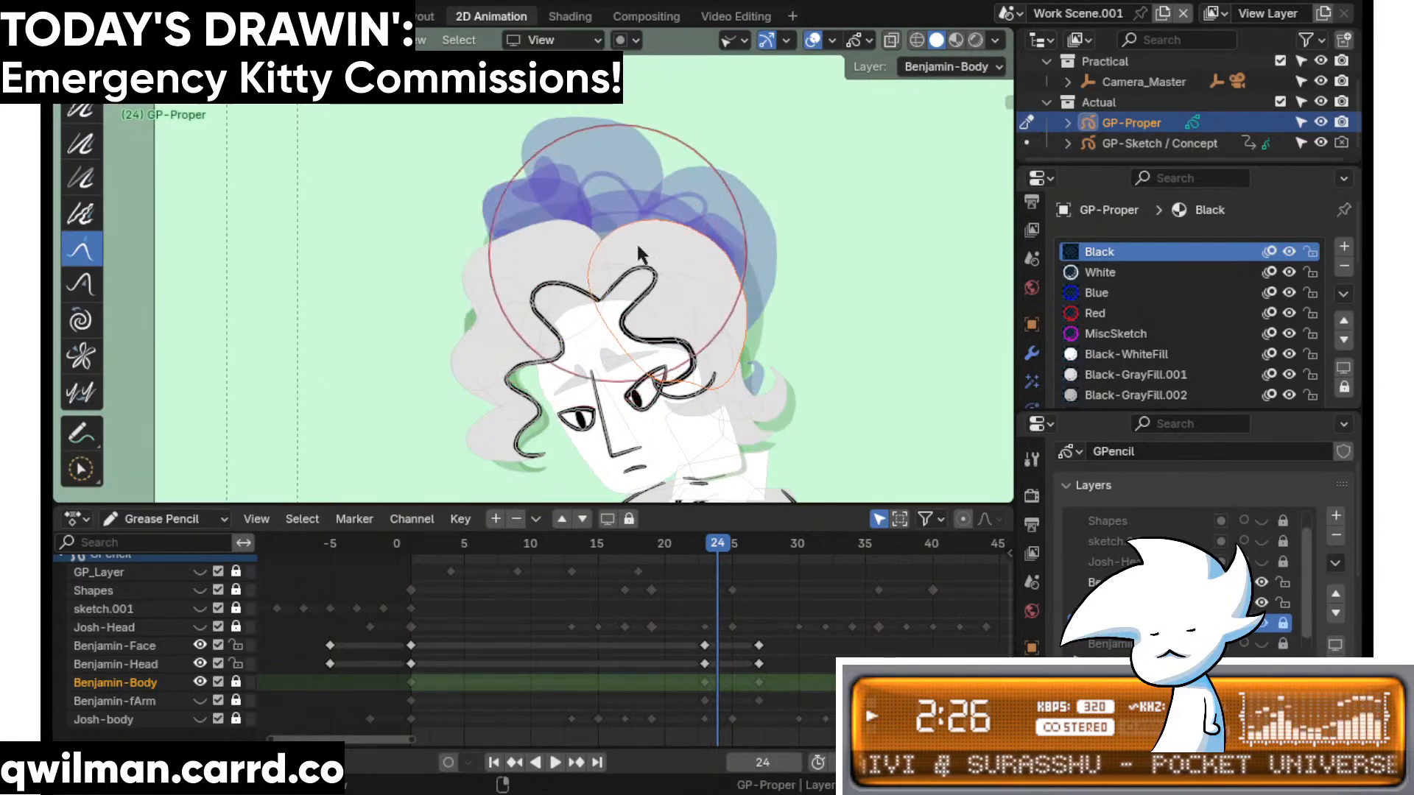
pyautogui.press('space')
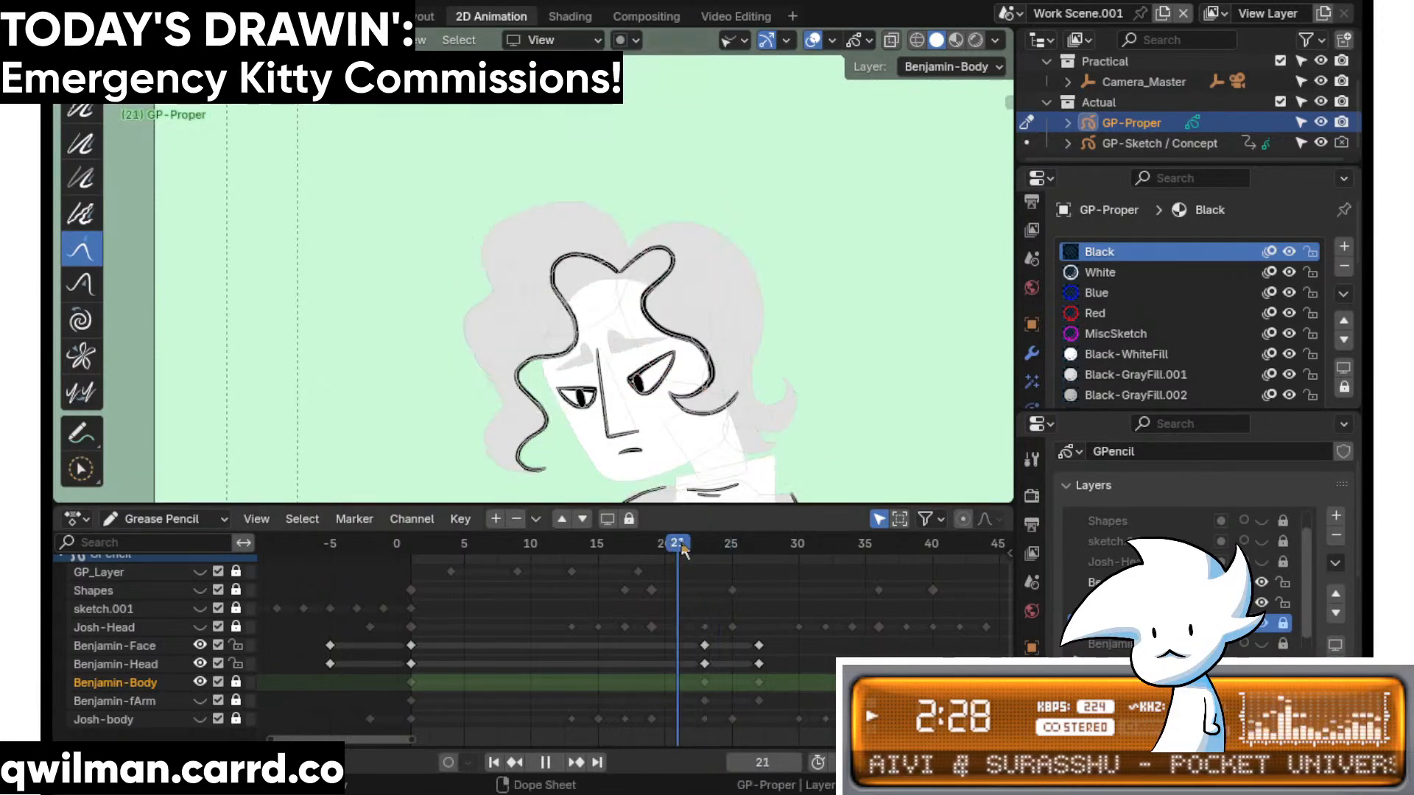
pyautogui.press('space')
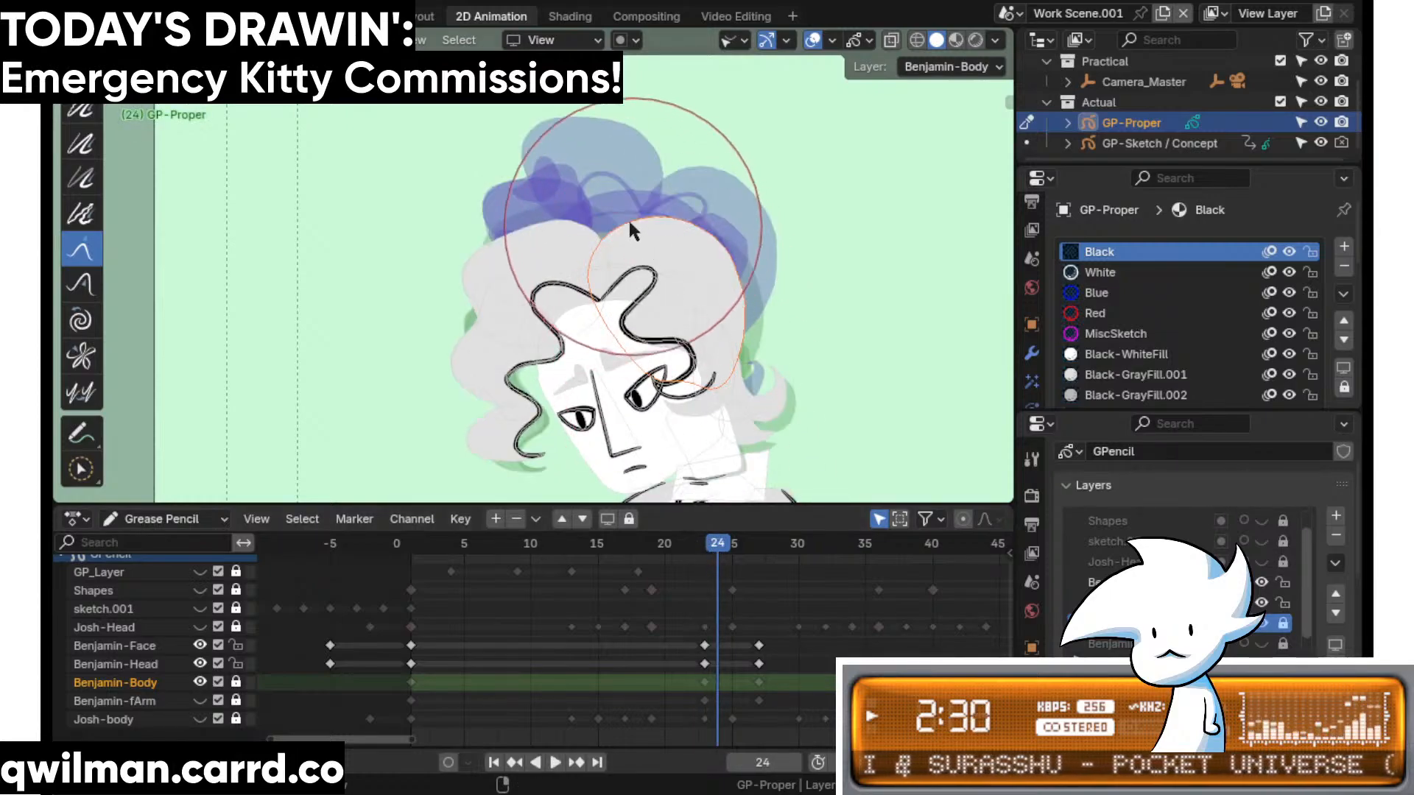
# - Interpolate an in-between pose of Benjamin's face and head at frame 21, and compare it with frame 23
pyautogui.click(682, 545)
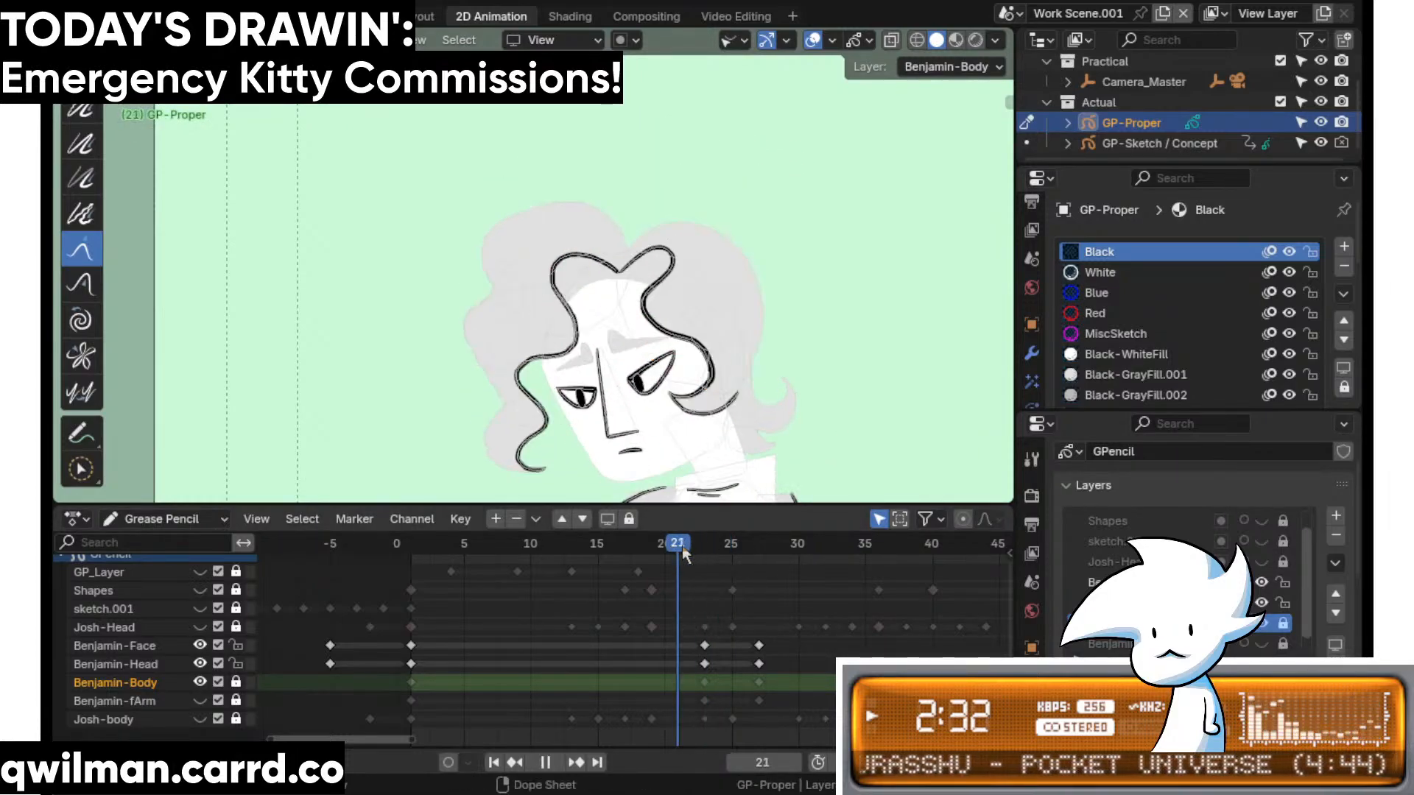
pyautogui.press('Tab')
pyautogui.hotkey('shift', 'space')
pyautogui.click(648, 612)
pyautogui.moveTo(676, 482); pyautogui.dragTo(536, 435)
pyautogui.moveTo(679, 546)
pyautogui.mouseDown()
pyautogui.moveTo(651, 547)
pyautogui.moveTo(727, 550)
pyautogui.moveTo(667, 551)
pyautogui.moveTo(704, 549)
pyautogui.mouseUp()
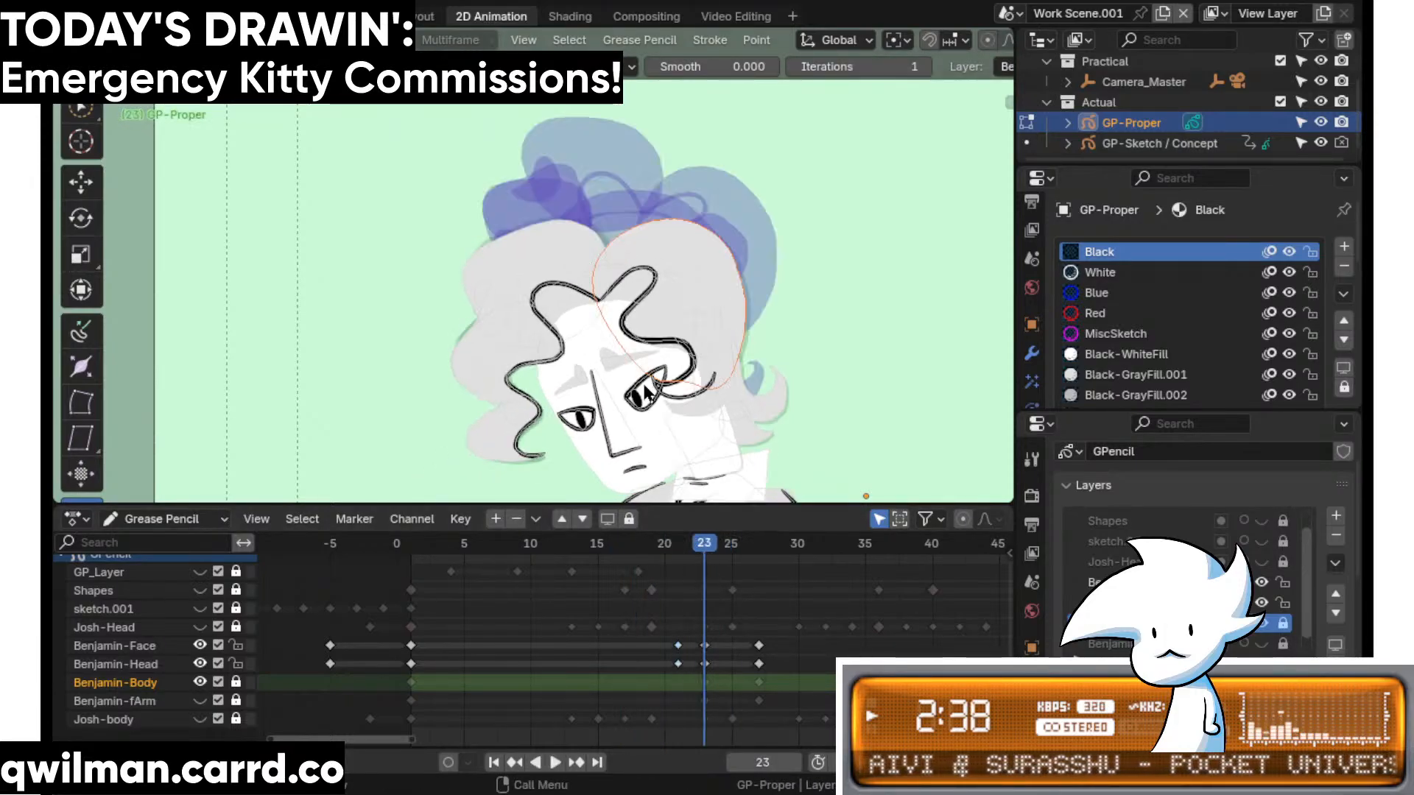
# - At frame 21, fit the gray side hair shape to the curl line beside the eye using the Grab and Smooth brushes
pyautogui.press('Down')
pyautogui.keyDown('ctrl'); pyautogui.moveTo(643, 385); pyautogui.dragTo(712, 299, button='middle'); pyautogui.keyUp('ctrl')
pyautogui.keyDown('shift'); pyautogui.moveTo(840, 446); pyautogui.dragTo(742, 310, button='middle'); pyautogui.keyUp('shift')
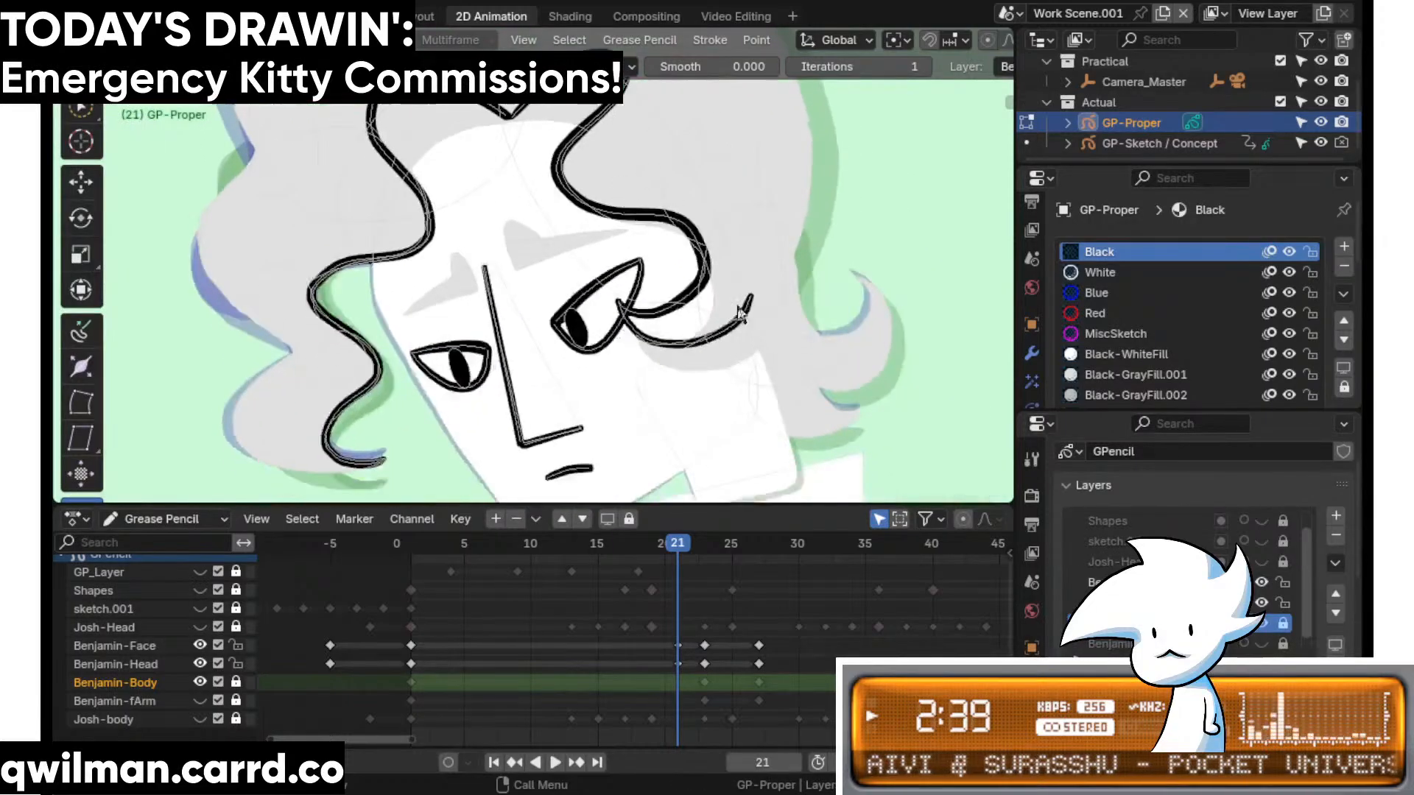
pyautogui.scroll(3, 720, 335)
pyautogui.click(721, 389)
pyautogui.hotkey('ctrl', 'Tab')
pyautogui.hotkey('shift', 'space')
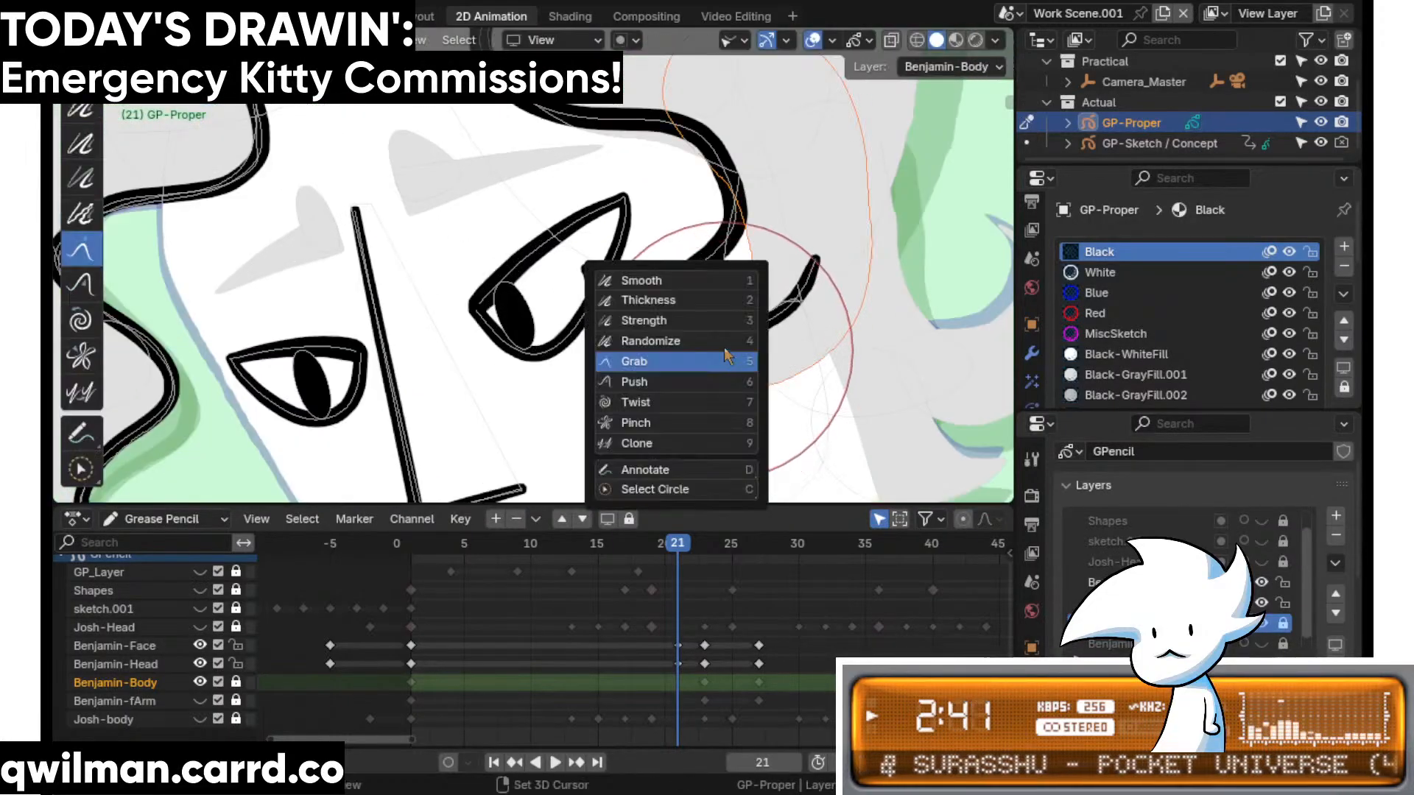
pyautogui.click(666, 365)
pyautogui.scroll(-8, 648, 316)
pyautogui.moveTo(579, 287); pyautogui.dragTo(578, 276)
pyautogui.scroll(8, 578, 288)
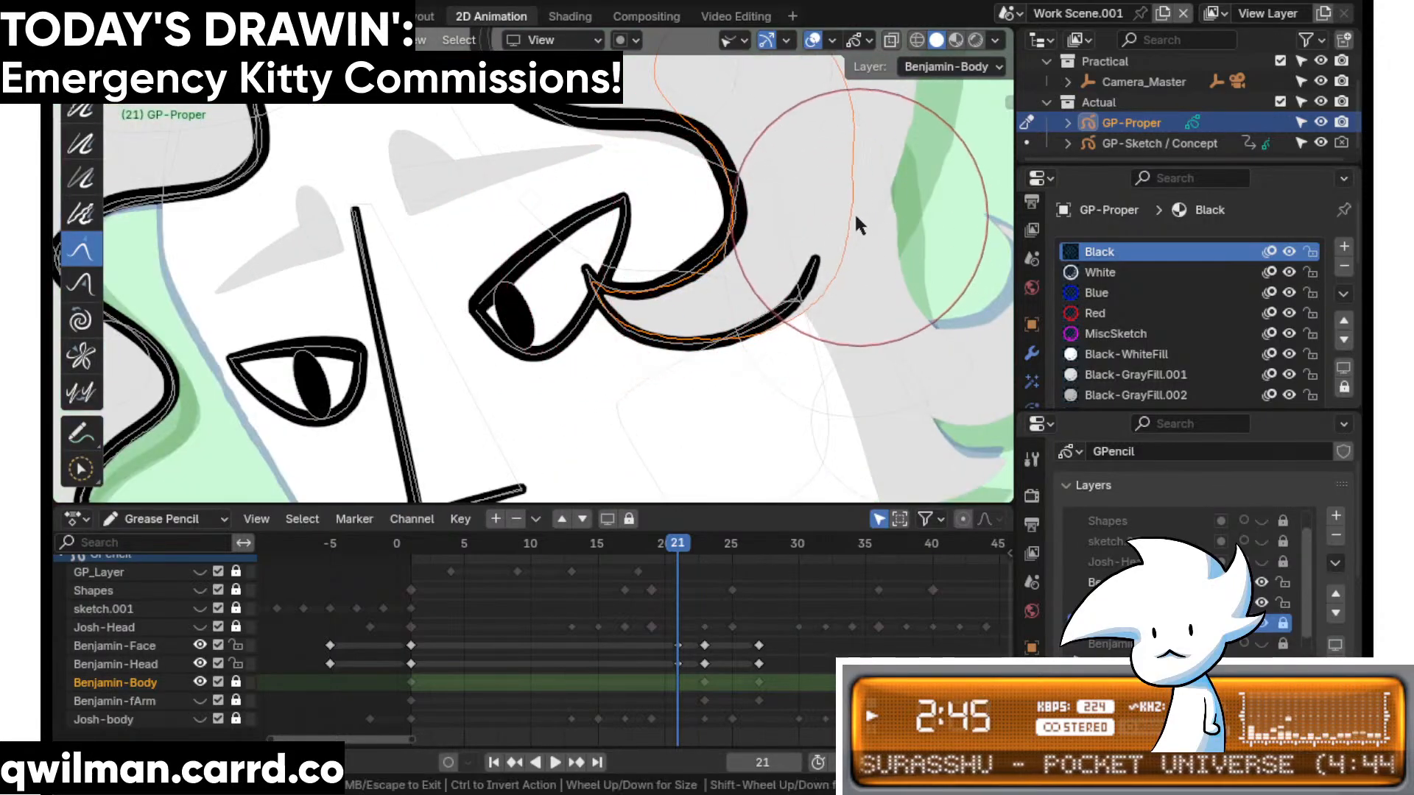
pyautogui.hotkey('shift', 'space')
pyautogui.click(847, 151)
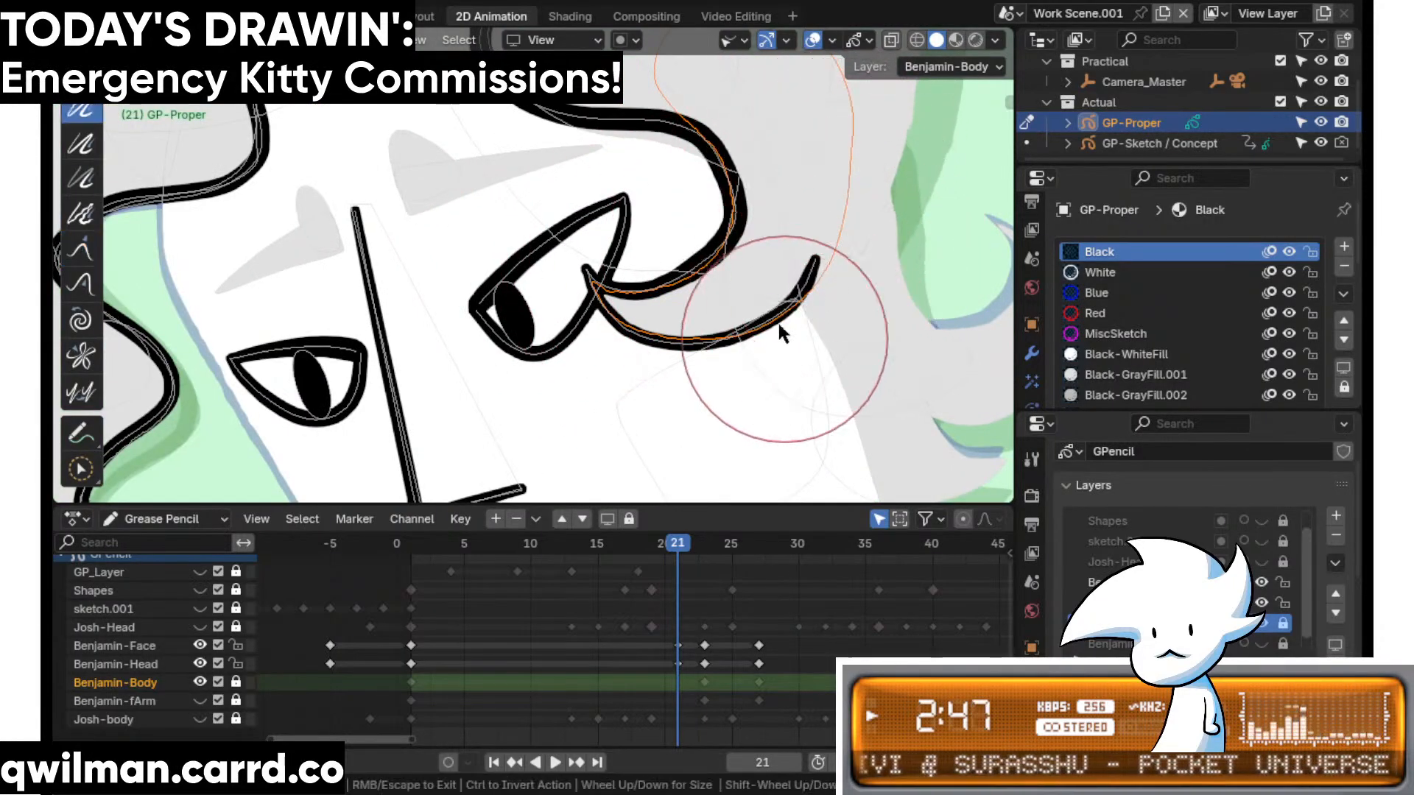
# - Delete the Benjamin-Face and Benjamin-Head keyframes at frame 21
pyautogui.scroll(-5, 880, 352)
pyautogui.moveTo(715, 543)
pyautogui.mouseDown()
pyautogui.moveTo(651, 547)
pyautogui.moveTo(771, 555)
pyautogui.moveTo(661, 555)
pyautogui.moveTo(725, 568)
pyautogui.moveTo(674, 577)
pyautogui.moveTo(700, 581)
pyautogui.moveTo(699, 600)
pyautogui.mouseUp()
pyautogui.moveTo(656, 642); pyautogui.dragTo(684, 660)
pyautogui.press('Delete')
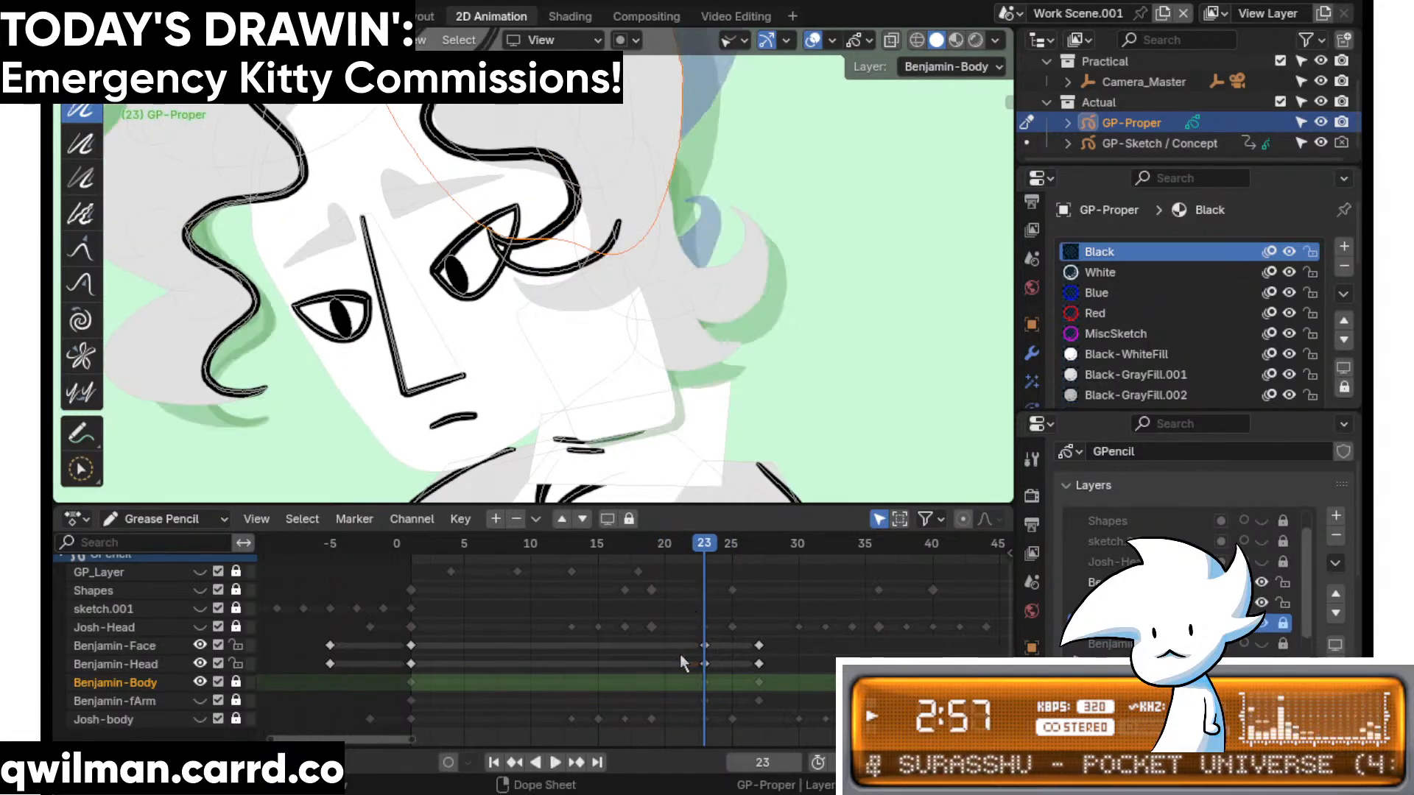
# - At frame 23, select the gray side hair shape beside the eye and fit it to the curl line with the Grab brush
pyautogui.press('w')
pyautogui.click(572, 322)
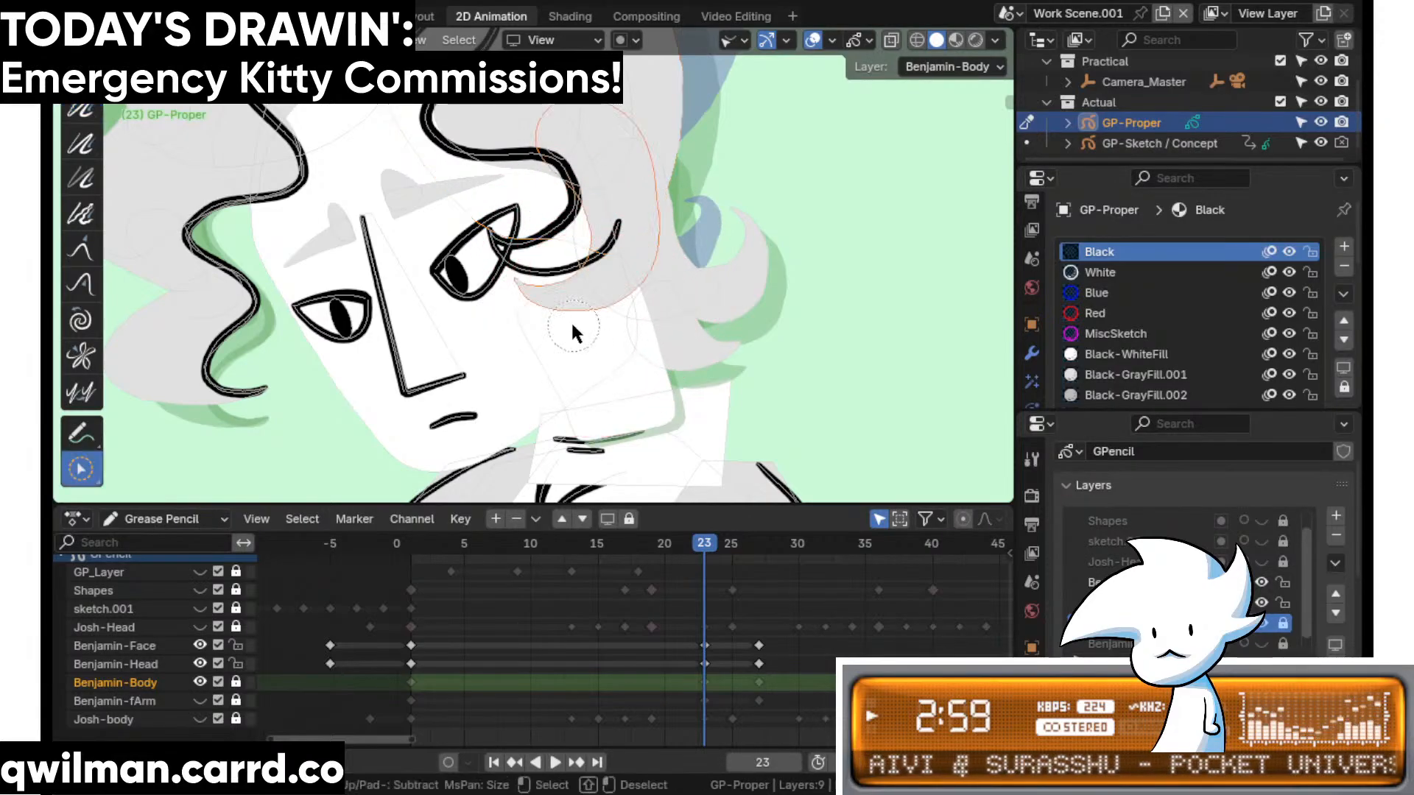
pyautogui.hotkey('shift', 'space')
pyautogui.click(524, 169)
pyautogui.scroll(-3, 551, 256)
pyautogui.moveTo(541, 287)
pyautogui.mouseDown()
pyautogui.moveTo(529, 268)
pyautogui.moveTo(581, 249)
pyautogui.mouseUp()
pyautogui.scroll(1, 537, 262)
pyautogui.scroll(2, 561, 270)
pyautogui.moveTo(494, 257); pyautogui.dragTo(483, 267)
pyautogui.scroll(2, 480, 267)
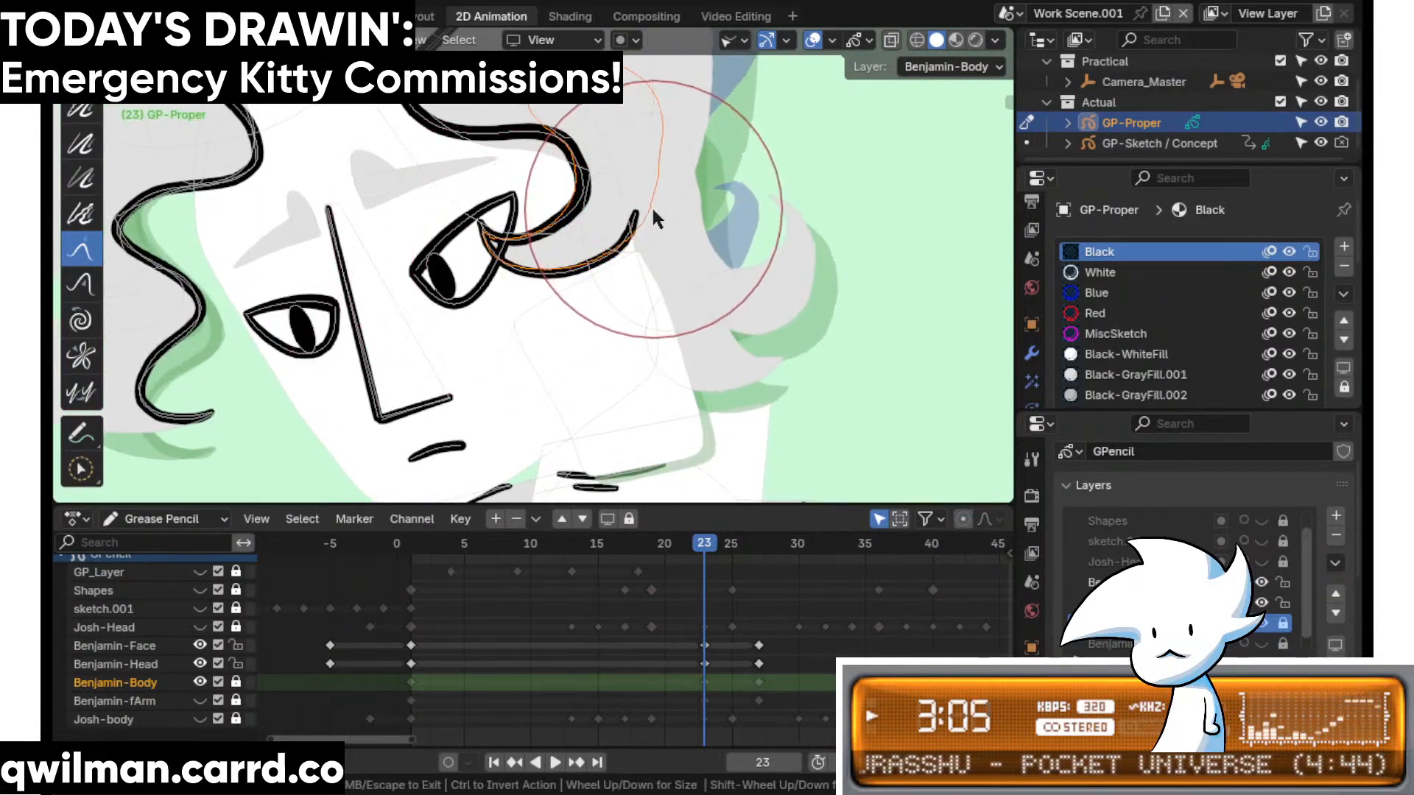
# - Select the white face shape at frame 23 and work on its jaw and chin outline with the Grab brush
pyautogui.scroll(2, 682, 324)
pyautogui.hotkey('shift', 'space')
pyautogui.press('c')
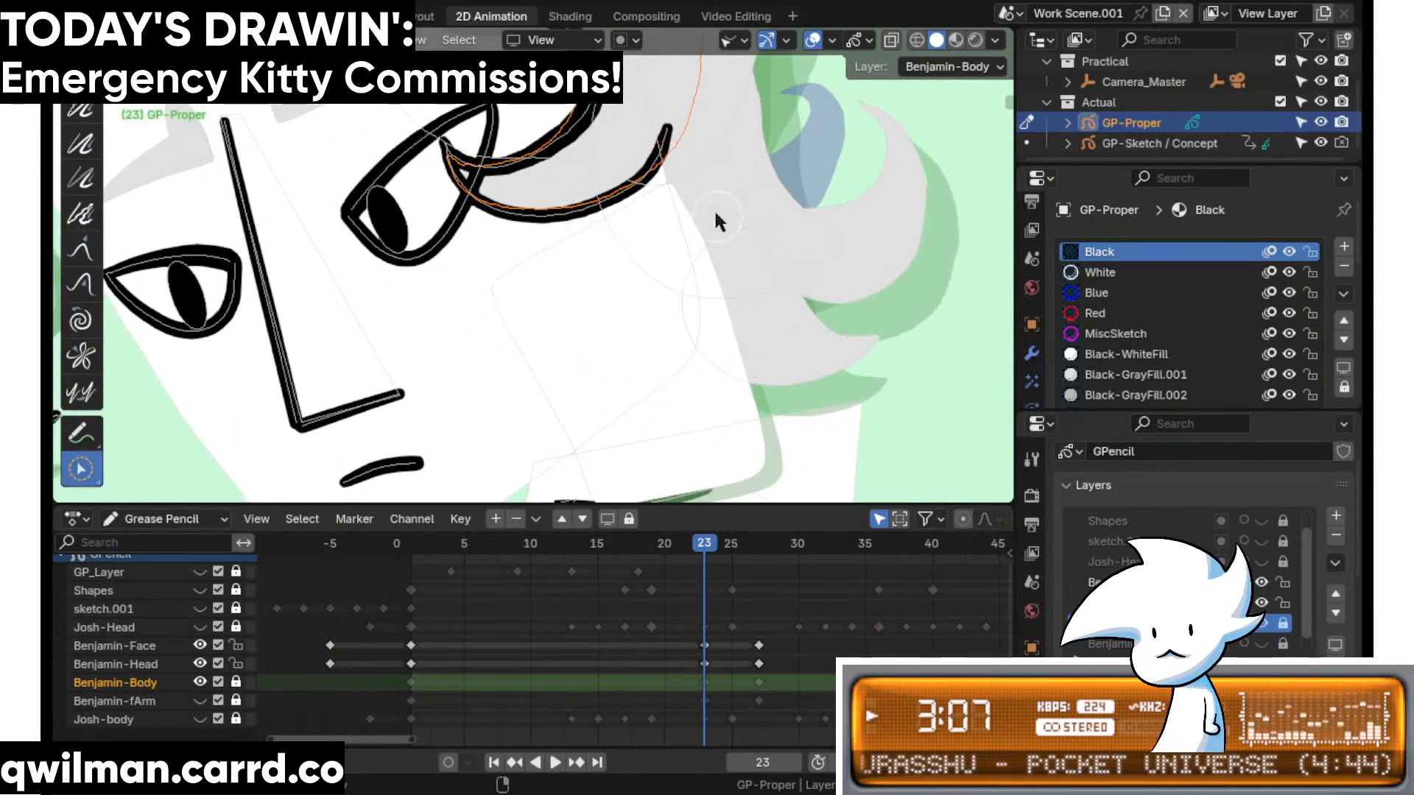
pyautogui.click(711, 211)
pyautogui.click(635, 379)
pyautogui.hotkey('shift', 'space')
pyautogui.press('5')
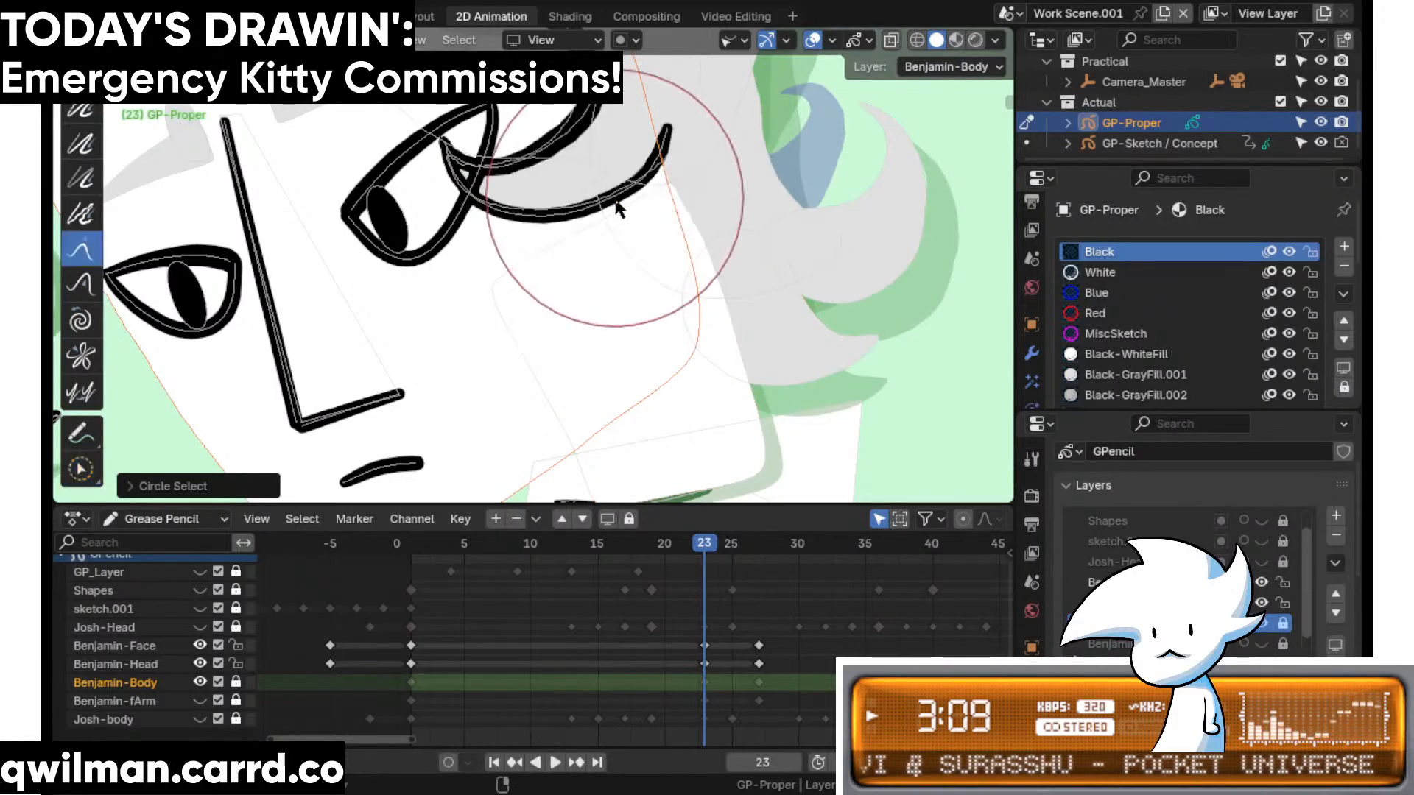
pyautogui.scroll(-3, 628, 246)
pyautogui.scroll(-2, 575, 295)
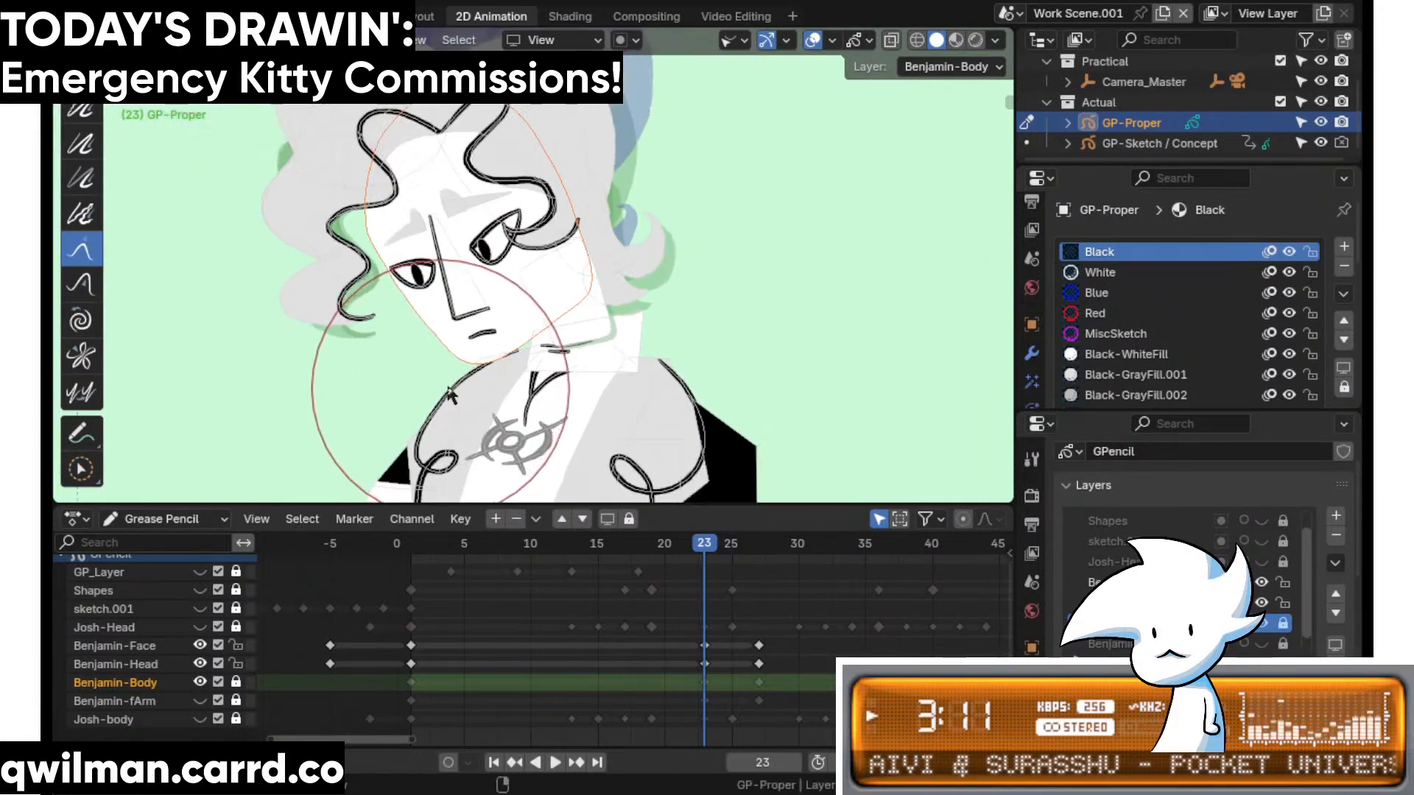
# - Select the curled hair flick behind the cheek at frame 23 and pull its tip and outer edge inward with the Grab brush
pyautogui.scroll(1, 633, 307)
pyautogui.scroll(2, 632, 299)
pyautogui.hotkey('shift', 'space')
pyautogui.press('c')
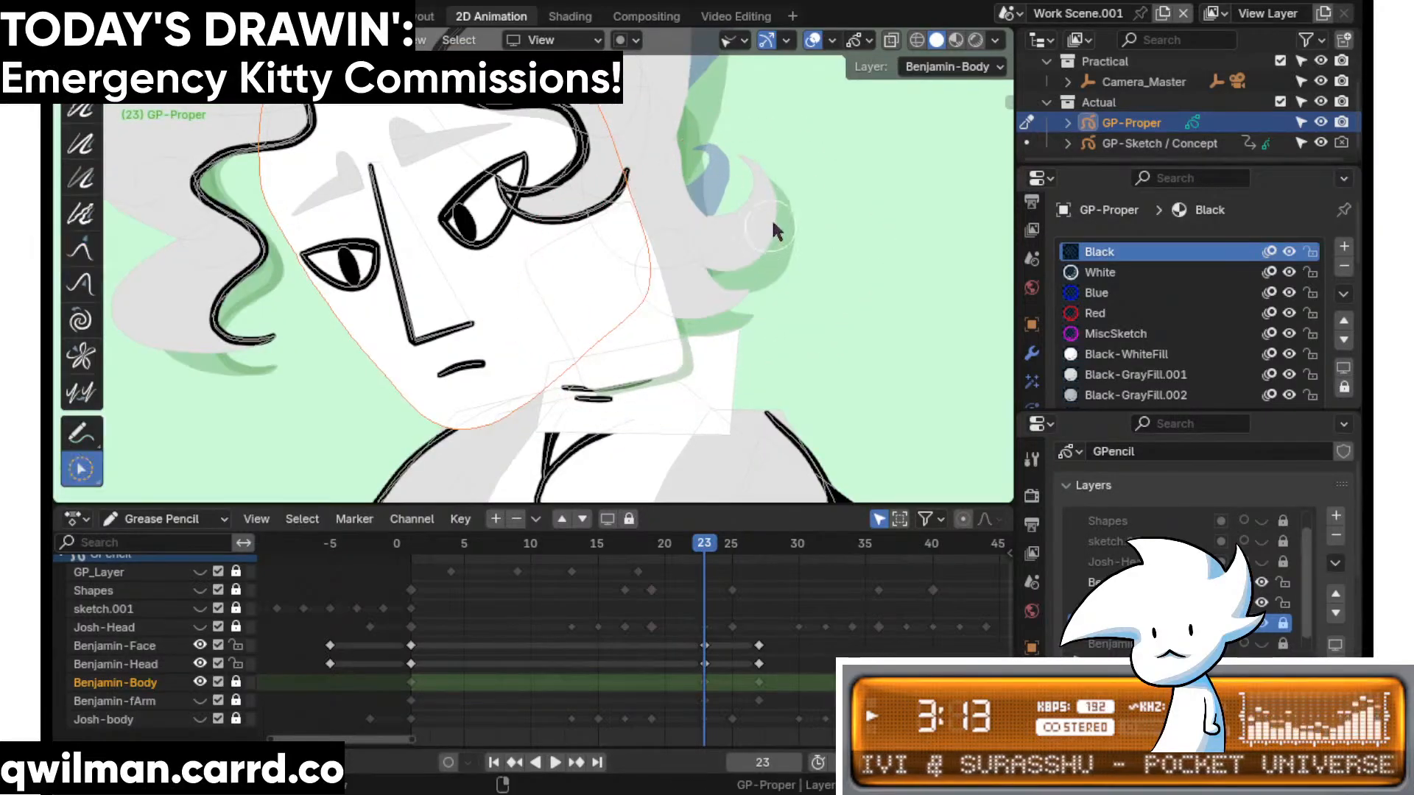
pyautogui.click(777, 189)
pyautogui.hotkey('shift', 'space')
pyautogui.press('5')
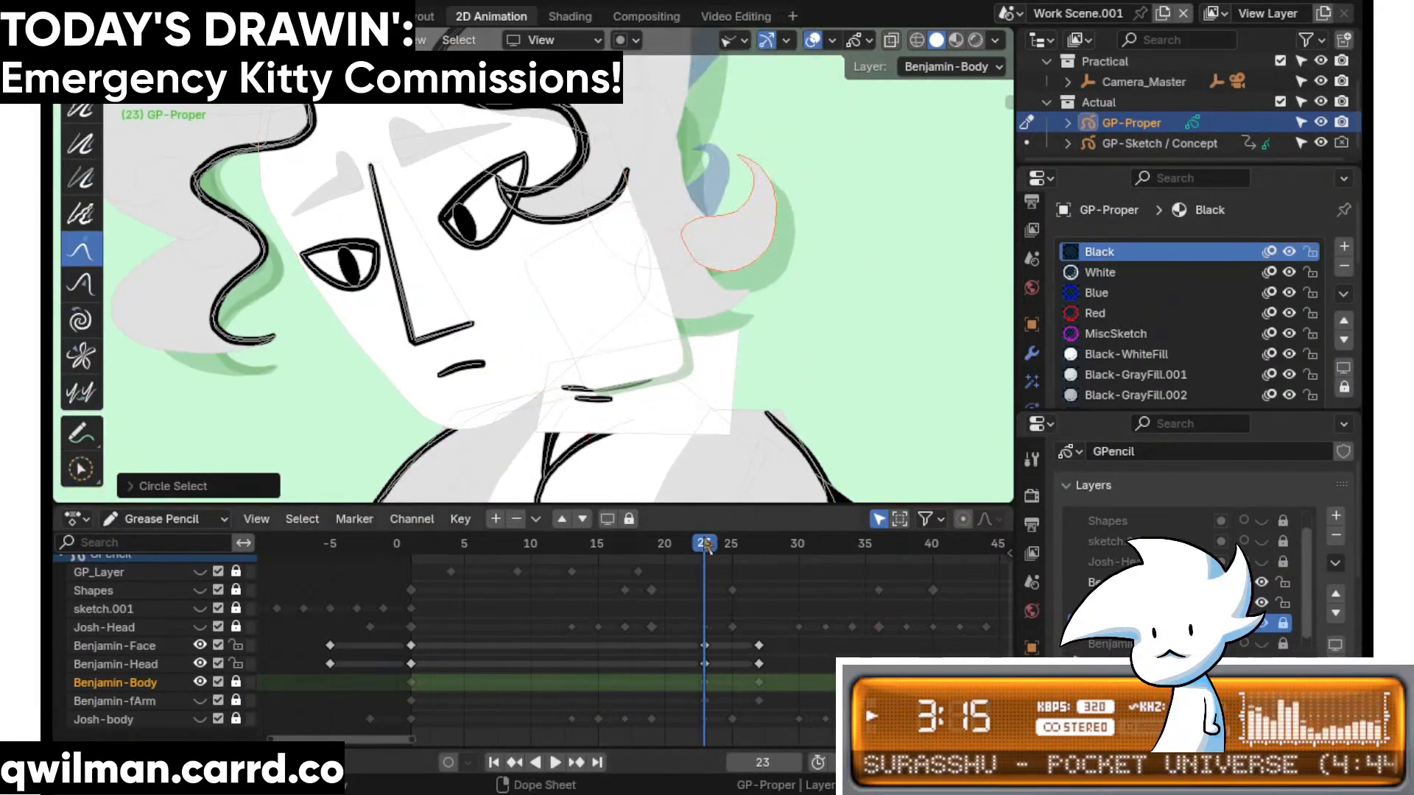
pyautogui.press('space')
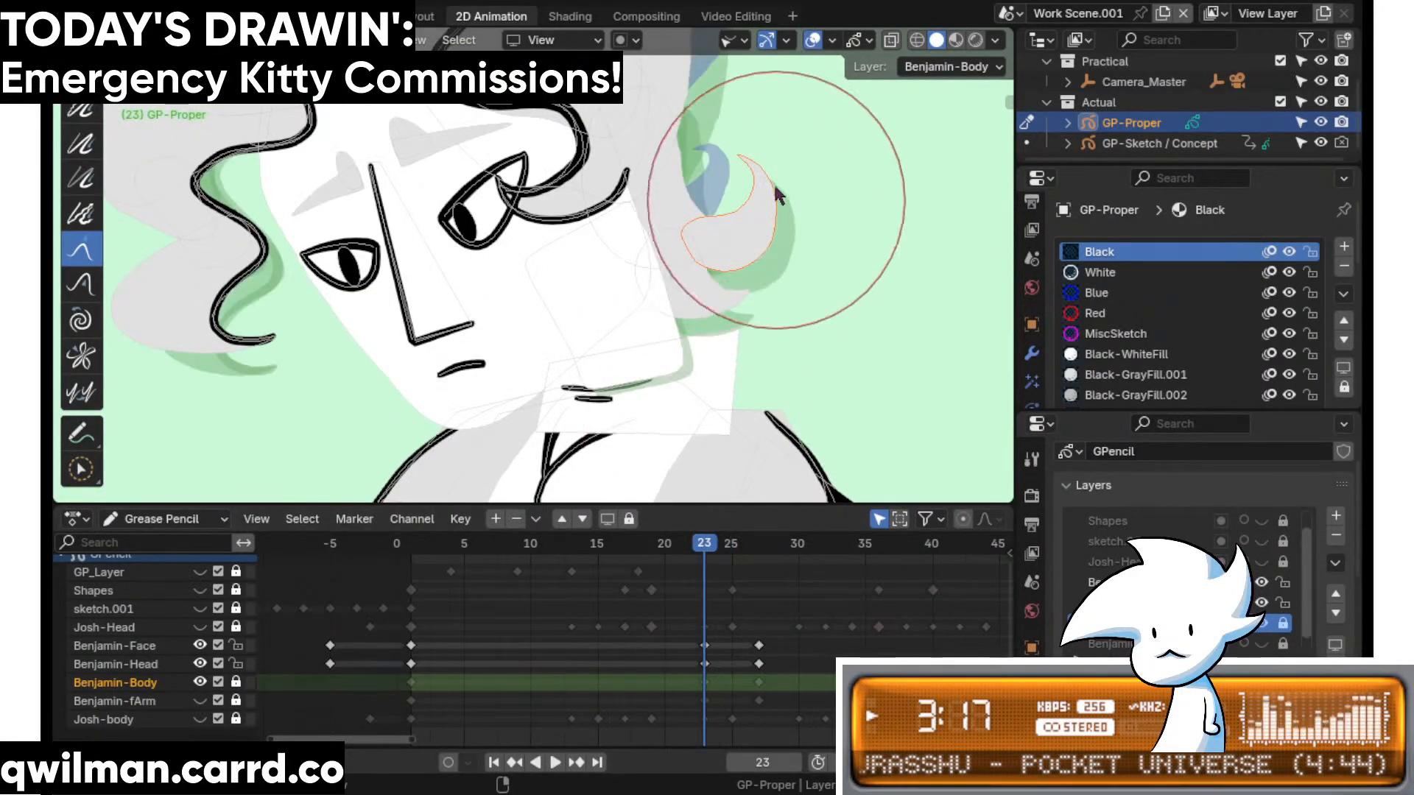
pyautogui.press('Escape')
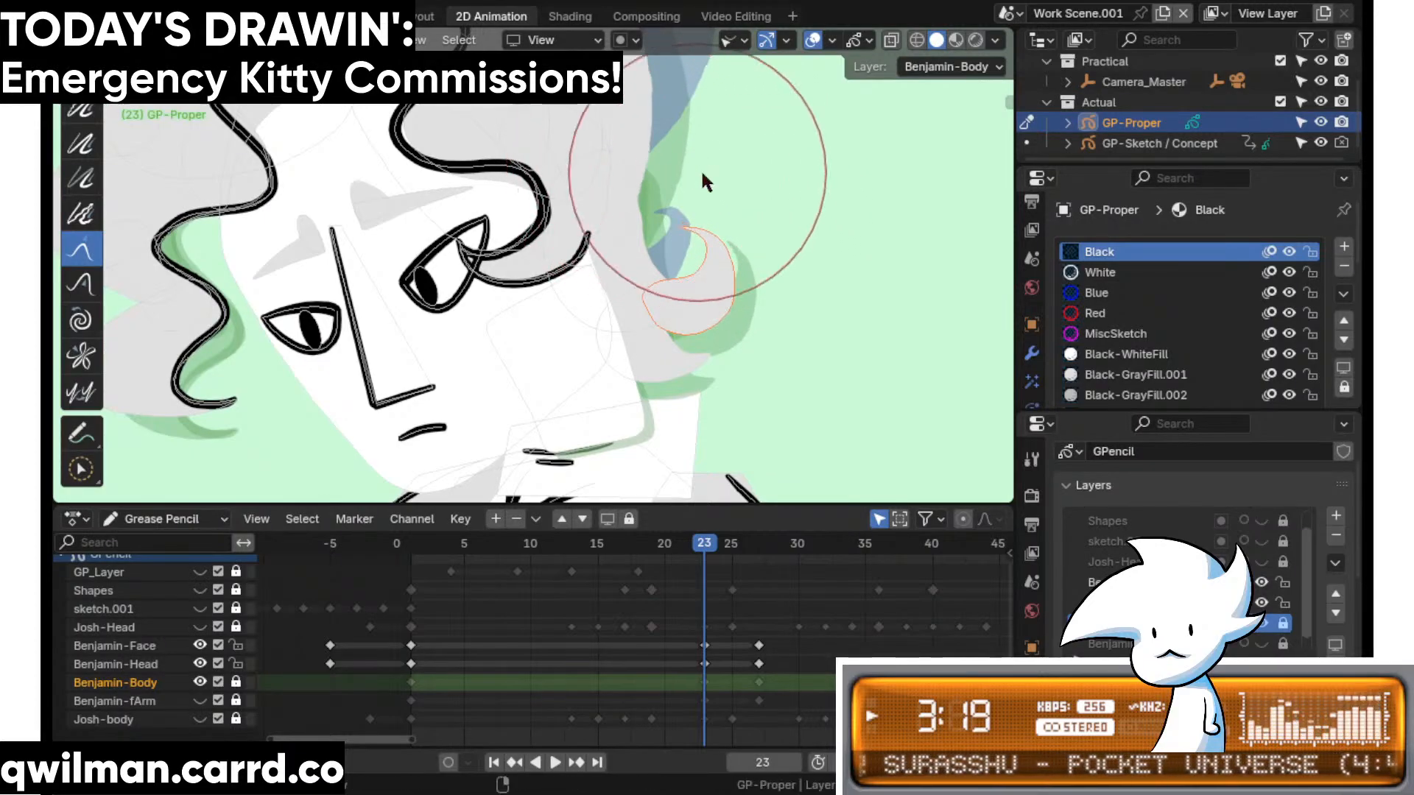
pyautogui.moveTo(700, 172)
pyautogui.mouseDown()
pyautogui.moveTo(733, 194)
pyautogui.moveTo(617, 196)
pyautogui.mouseUp()
pyautogui.keyDown('shift'); pyautogui.moveTo(742, 234); pyautogui.dragTo(719, 229, button='middle'); pyautogui.keyUp('shift')
pyautogui.moveTo(651, 182); pyautogui.dragTo(608, 216)
pyautogui.moveTo(753, 249); pyautogui.dragTo(717, 211)
# - Select the back hair shape above the flick on its own and push its outer edge inward with the Grab brush
pyautogui.click(708, 269)
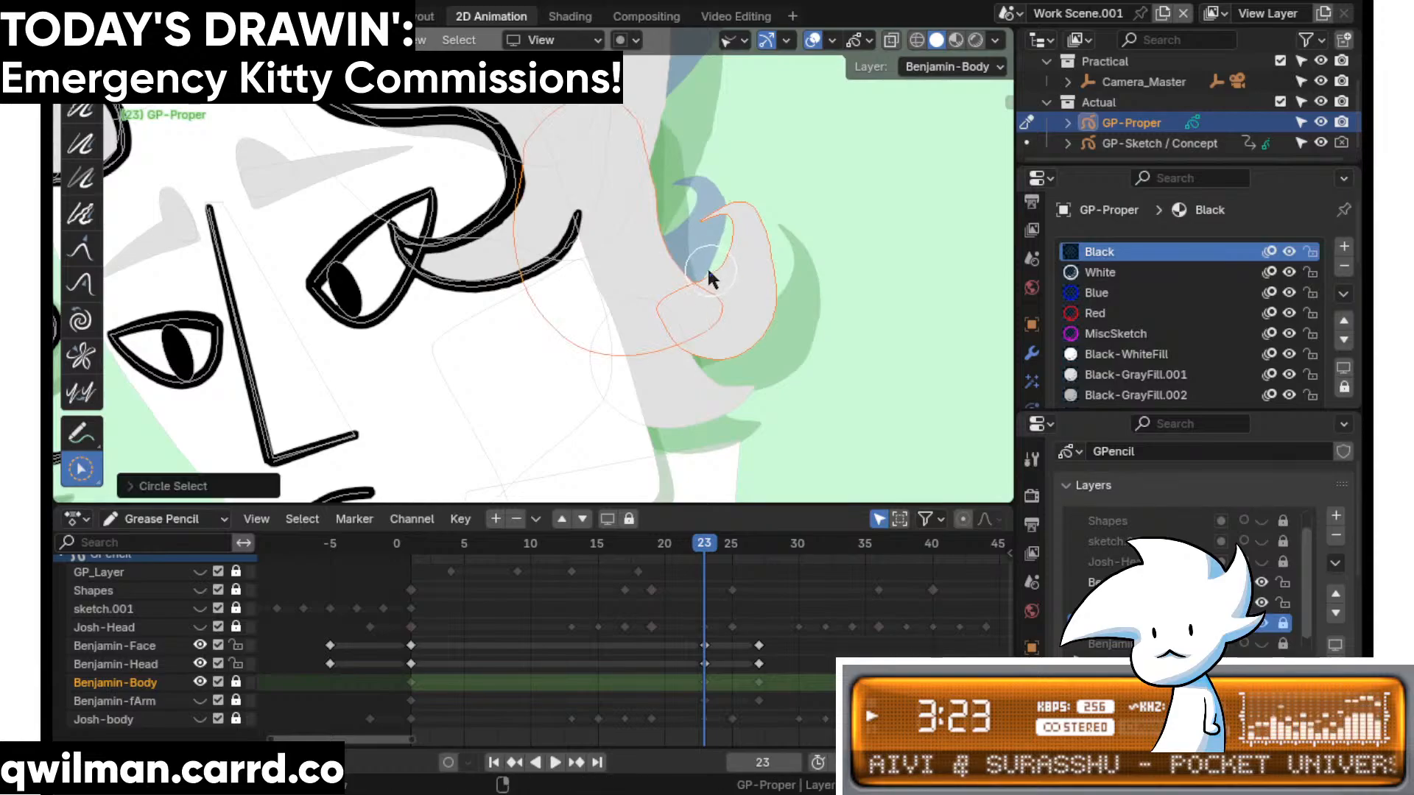
pyautogui.hotkey('shift', 'space')
pyautogui.click(723, 156)
pyautogui.press('q')
pyautogui.click(703, 260)
pyautogui.click(673, 226)
pyautogui.hotkey('shift', 'space')
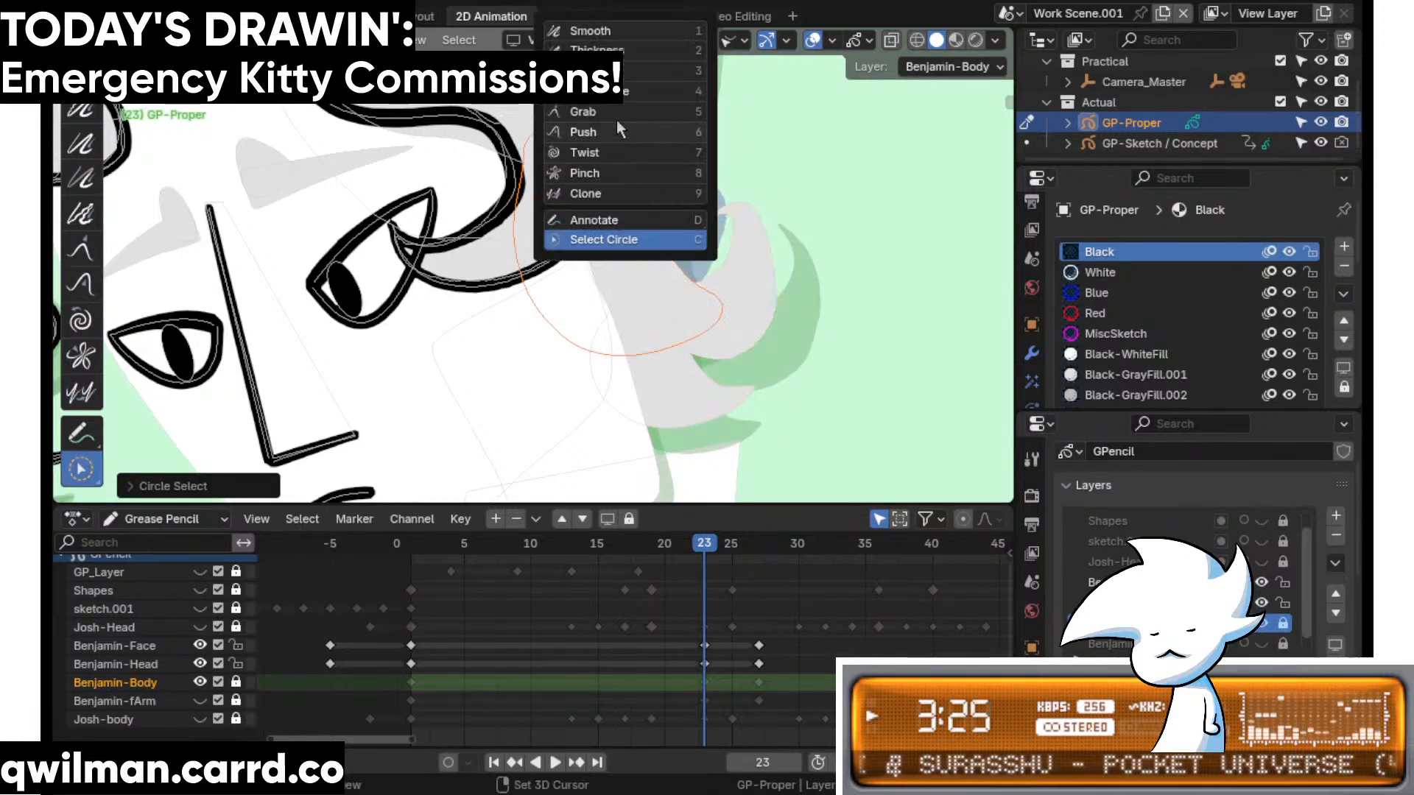
pyautogui.click(616, 116)
pyautogui.moveTo(672, 224); pyautogui.dragTo(645, 218)
pyautogui.moveTo(745, 294); pyautogui.dragTo(735, 270)
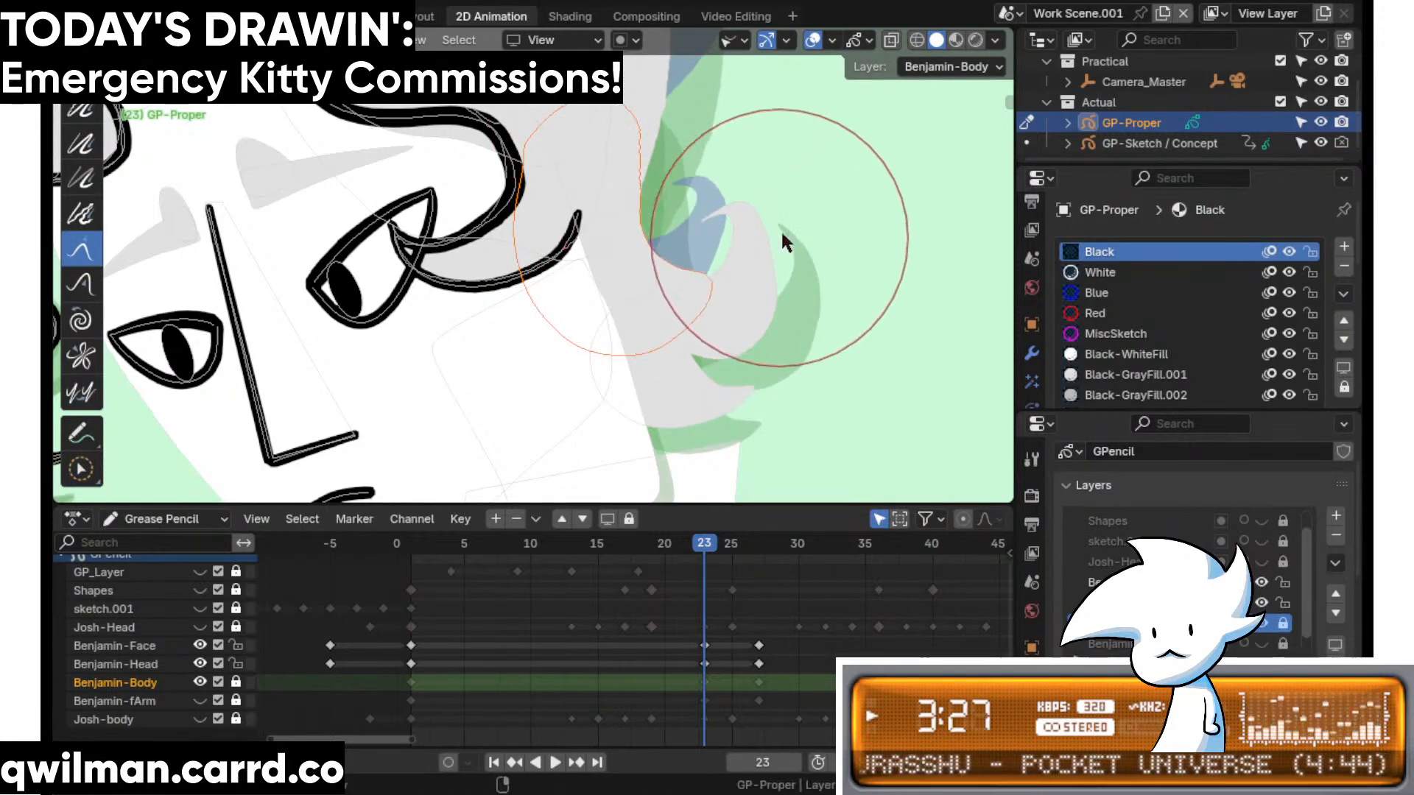
# - Reselect the curled hair flick and draw it closer to the back hair with the Grab brush, rounding its tip
pyautogui.press('w')
pyautogui.click(771, 209)
pyautogui.hotkey('shift', 'space')
pyautogui.click(711, 116)
pyautogui.scroll(-2, 709, 174)
pyautogui.moveTo(709, 175); pyautogui.dragTo(680, 159)
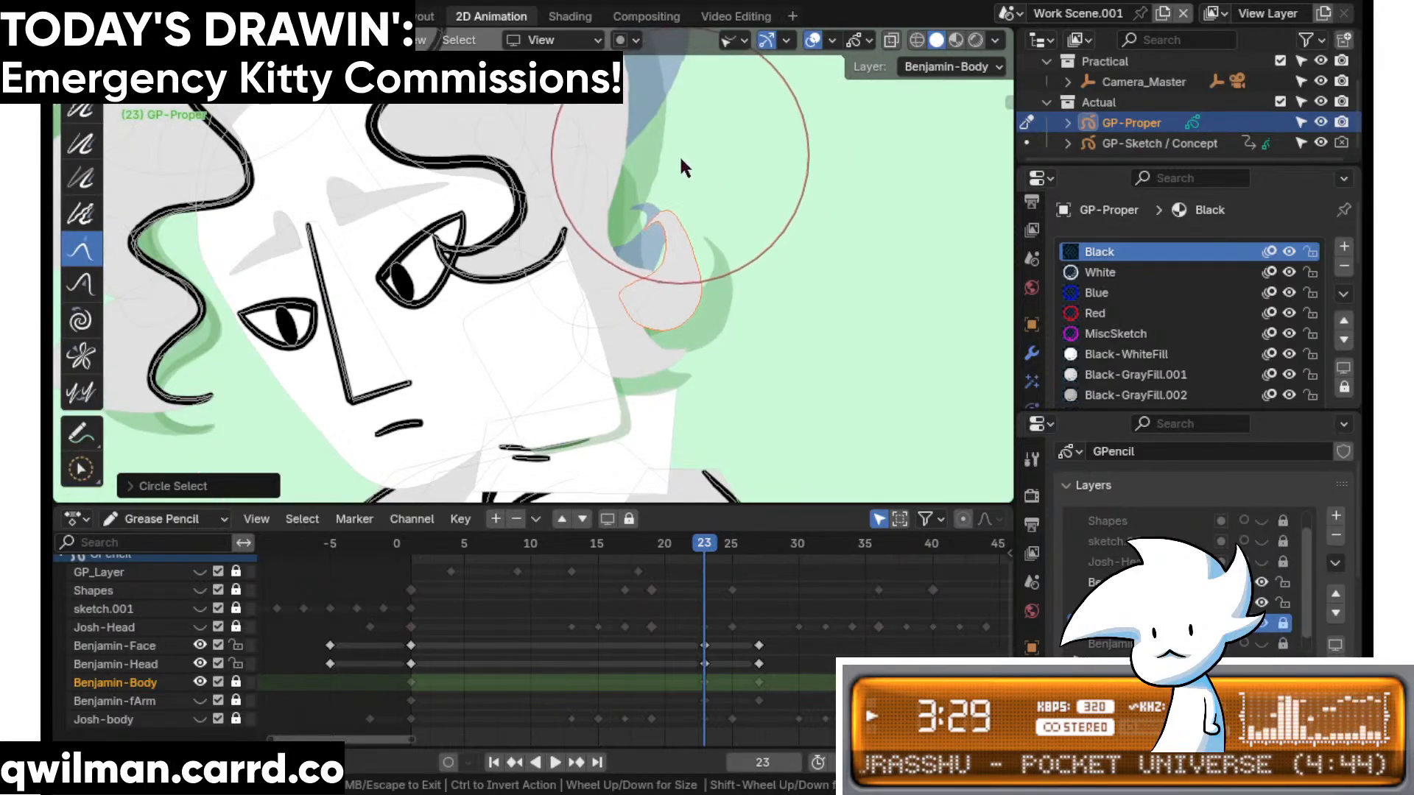
pyautogui.moveTo(715, 306); pyautogui.dragTo(700, 278)
pyautogui.scroll(4, 702, 235)
pyautogui.moveTo(783, 105); pyautogui.dragTo(757, 112)
pyautogui.press('q')
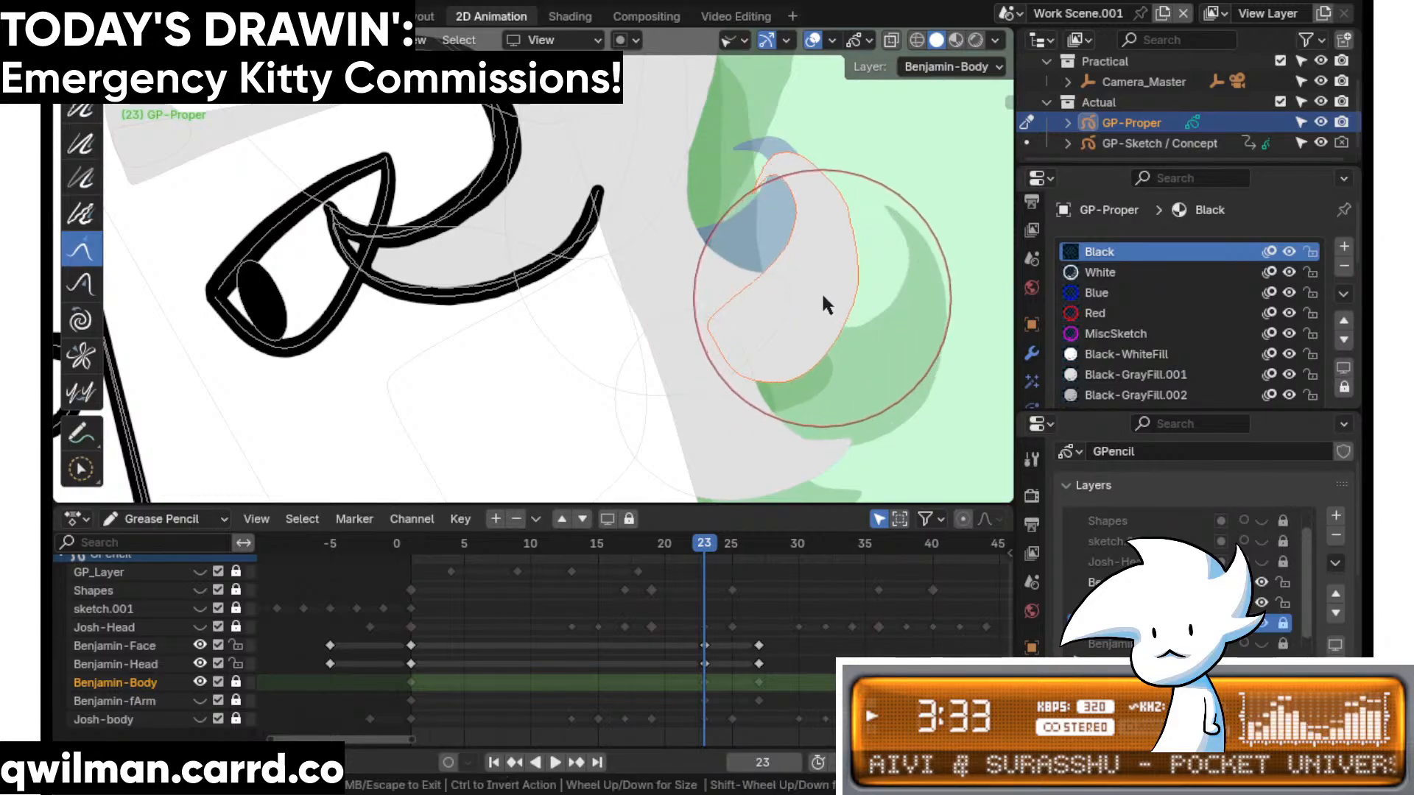
# - Try to interpolate an in-between pose at frame 21 in Edit Mode
pyautogui.click(677, 545)
pyautogui.press('Tab')
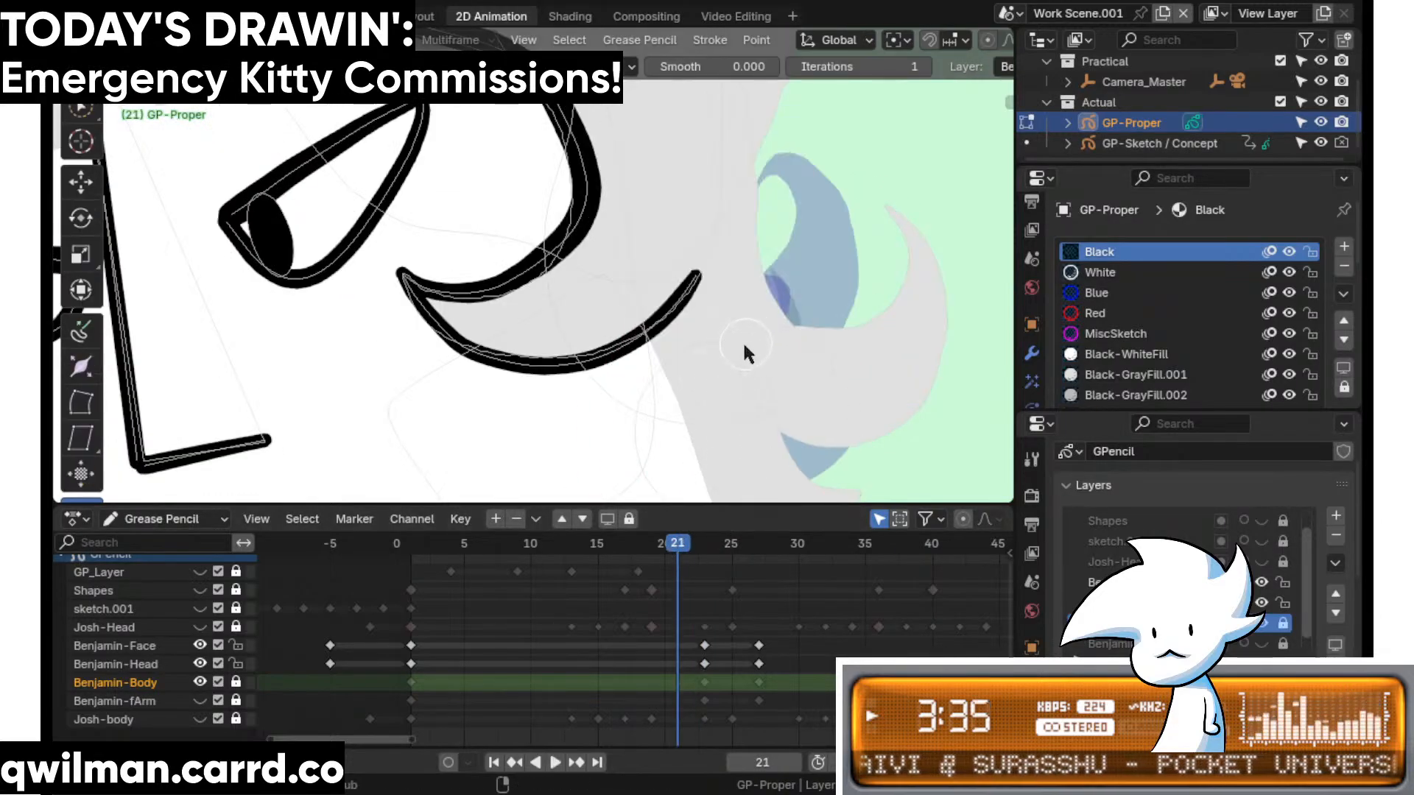
pyautogui.hotkey('shift', 'space')
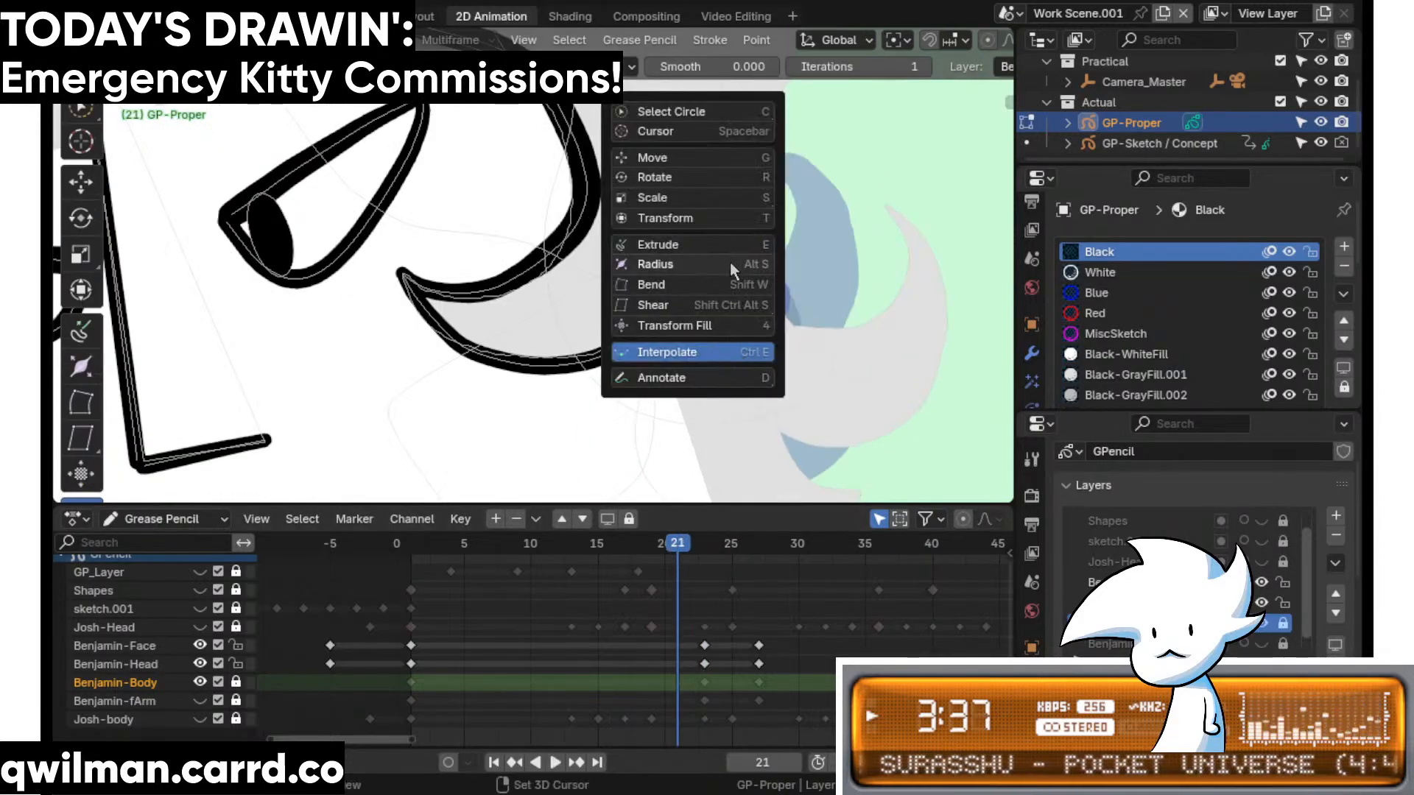
pyautogui.click(711, 357)
pyautogui.scroll(-3, 744, 358)
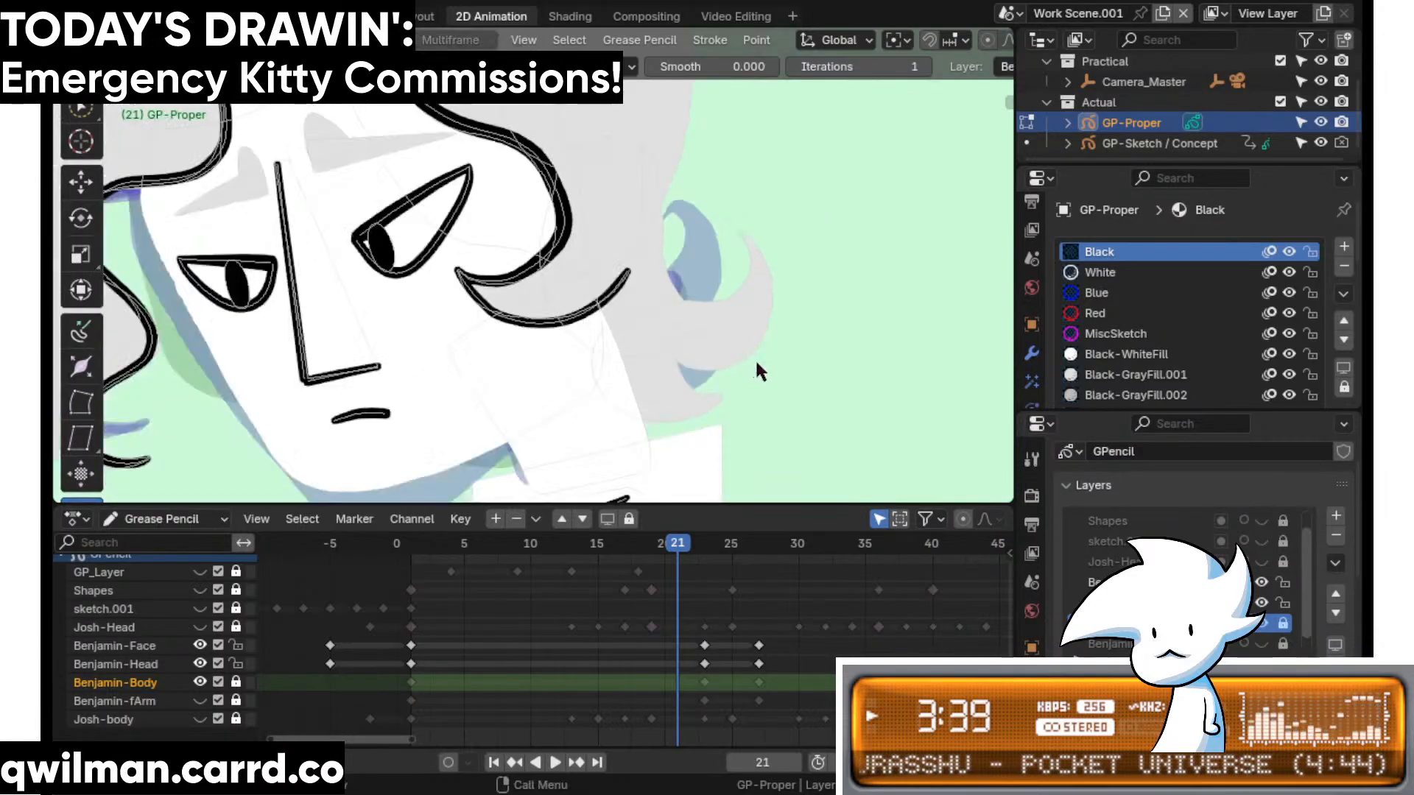
pyautogui.moveTo(753, 361)
pyautogui.mouseDown()
pyautogui.moveTo(625, 496)
pyautogui.moveTo(388, 446)
pyautogui.moveTo(505, 431)
pyautogui.moveTo(530, 413)
pyautogui.moveTo(369, 404)
pyautogui.moveTo(442, 441)
pyautogui.moveTo(360, 456)
pyautogui.moveTo(481, 466)
pyautogui.mouseUp()
pyautogui.moveTo(686, 545)
pyautogui.mouseDown()
pyautogui.moveTo(665, 549)
pyautogui.moveTo(731, 569)
pyautogui.moveTo(645, 567)
pyautogui.moveTo(726, 573)
pyautogui.moveTo(664, 580)
pyautogui.moveTo(727, 590)
pyautogui.moveTo(661, 581)
pyautogui.moveTo(699, 542)
pyautogui.moveTo(671, 407)
pyautogui.mouseUp()
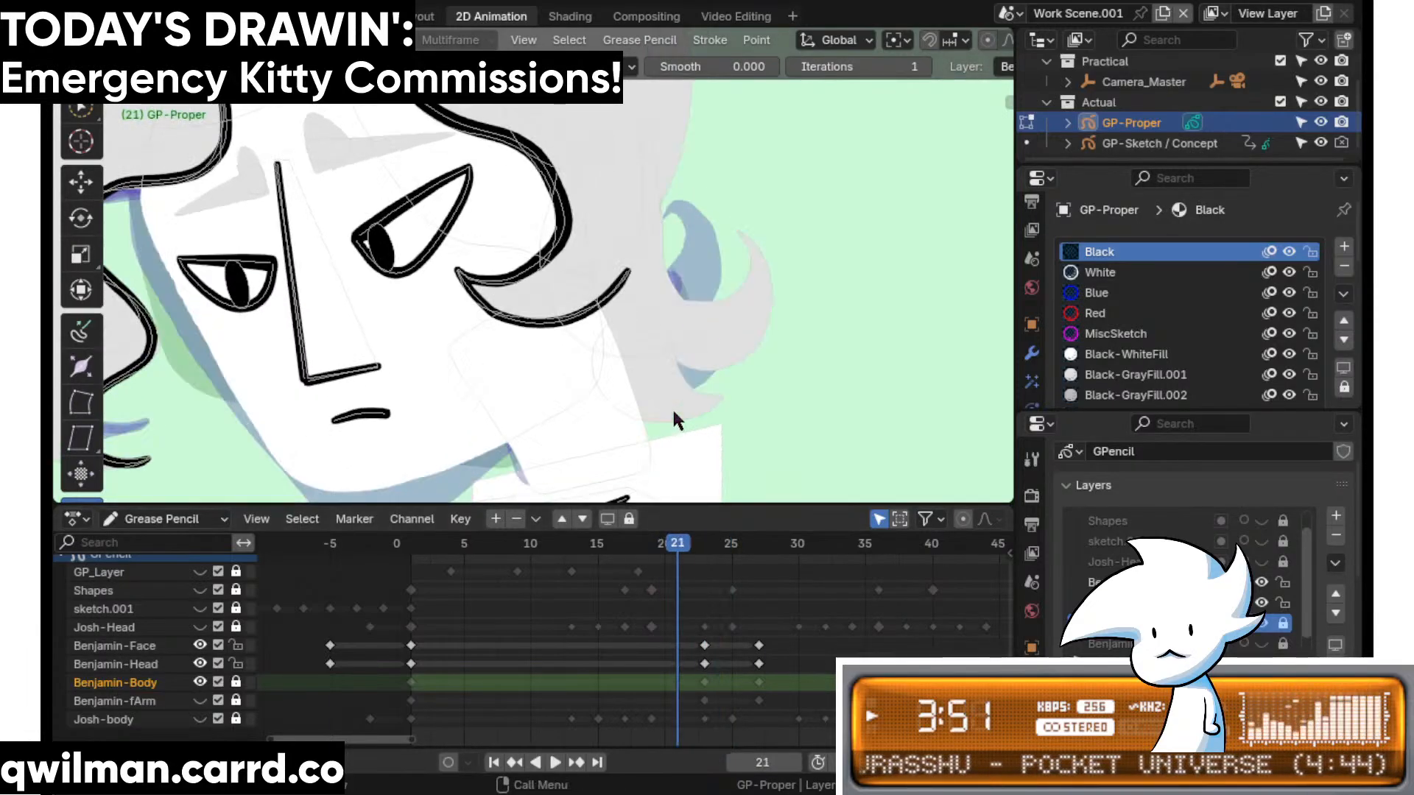
# - At frame 23, select the lower hair flick beside the neck and move it inward with the Grab brush
pyautogui.press('Up')
pyautogui.click(727, 363)
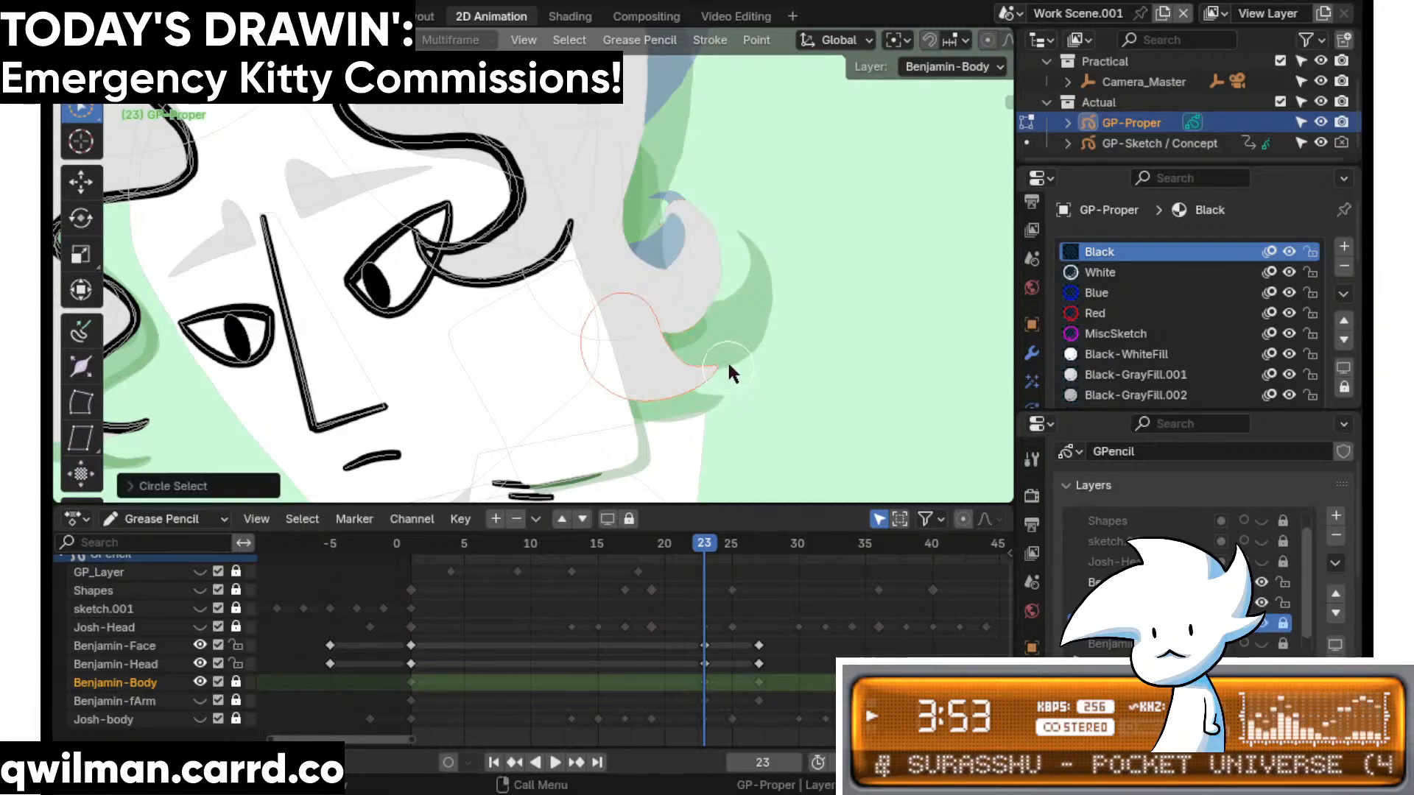
pyautogui.hotkey('ctrl', 'Tab')
pyautogui.hotkey('shift', 'space')
pyautogui.click(655, 353)
pyautogui.scroll(-3, 652, 316)
pyautogui.moveTo(601, 267); pyautogui.dragTo(595, 265)
pyautogui.scroll(2, 595, 266)
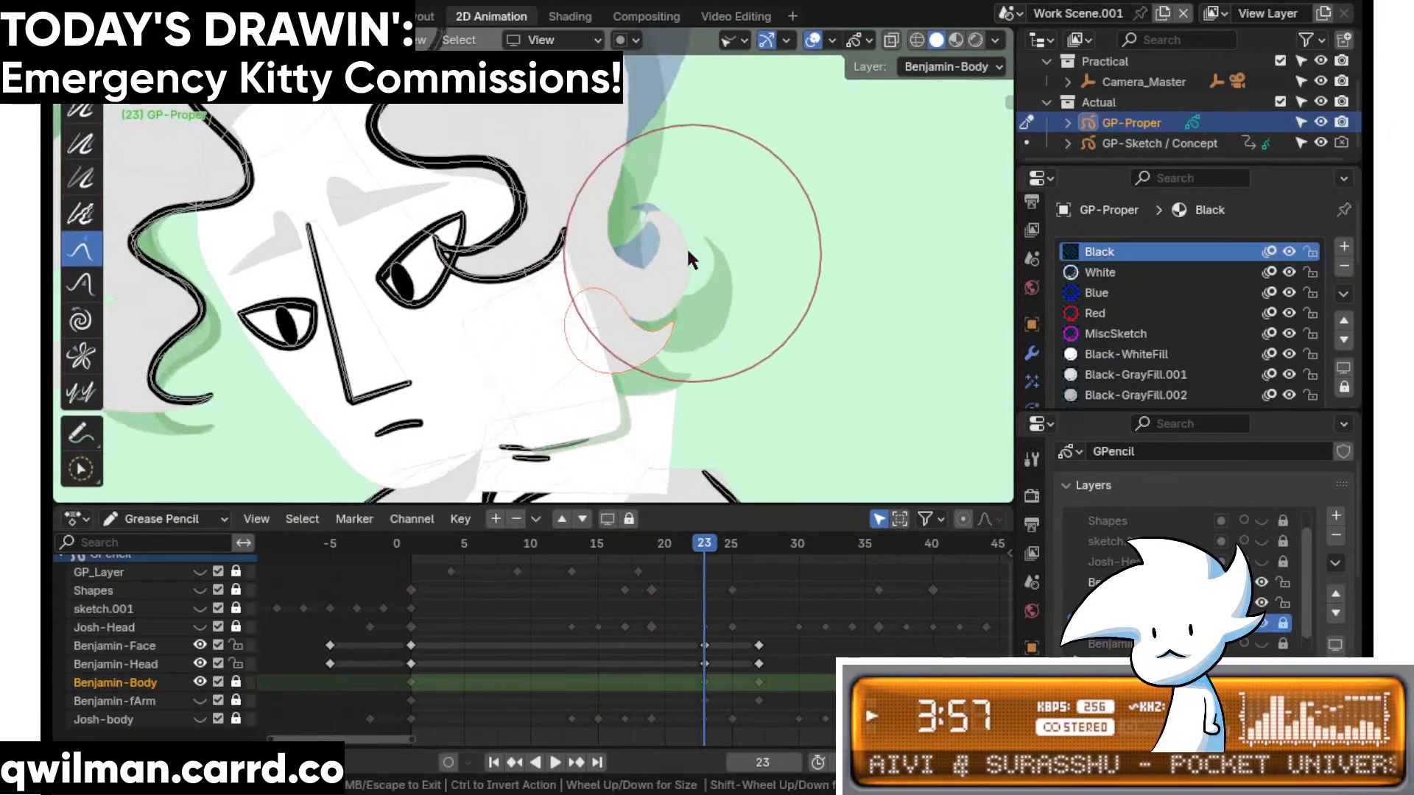
pyautogui.scroll(-3, 662, 287)
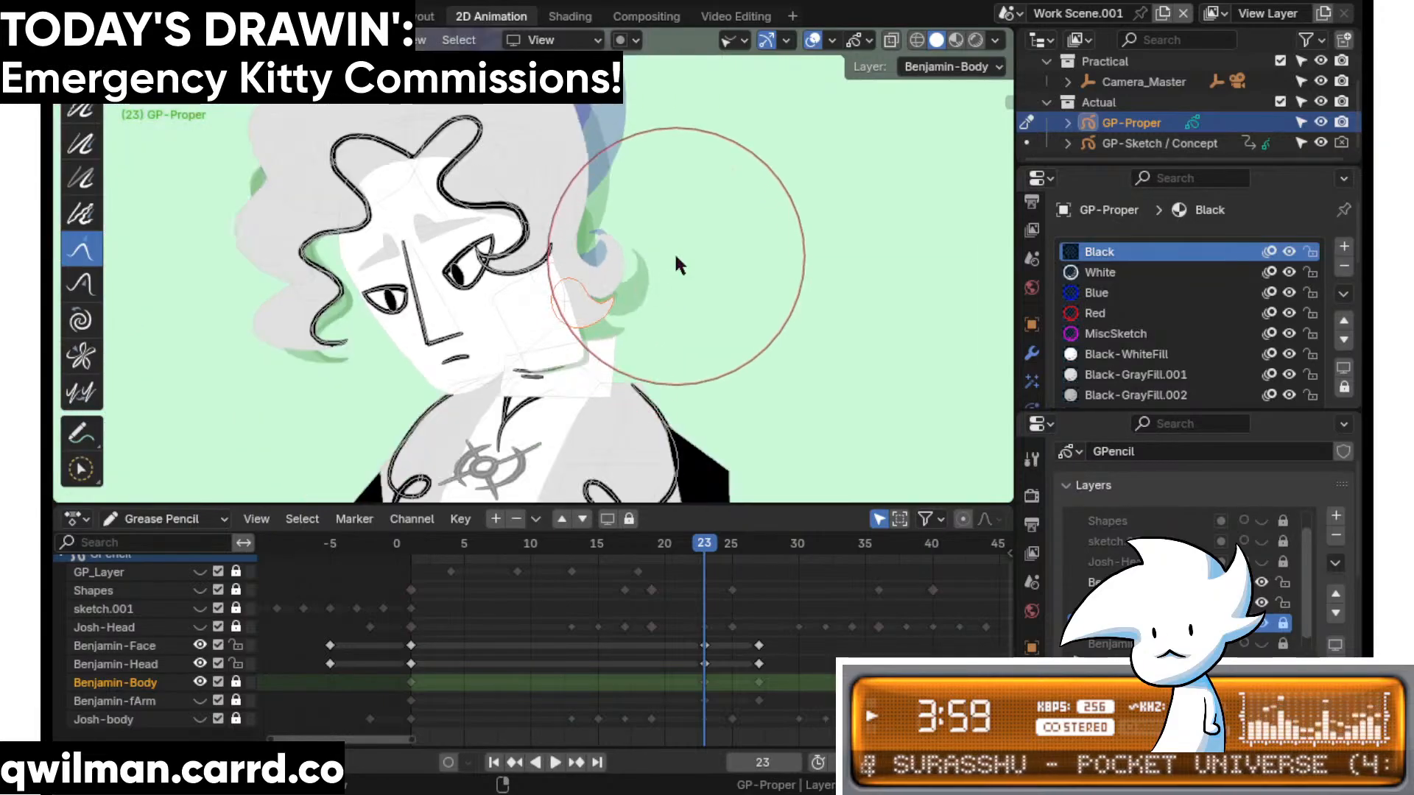
# - At frame 23, select Benjamin's mouth line and reshape it with the Grab brush into a straighter slant
pyautogui.moveTo(450, 345)
pyautogui.keyDown('shift'); pyautogui.mouseDown(button='middle')
pyautogui.moveTo(682, 341)
pyautogui.moveTo(671, 311)
pyautogui.mouseUp(button='middle'); pyautogui.keyUp('shift')
pyautogui.scroll(4, 683, 345)
pyautogui.press('w')
pyautogui.scroll(3, 673, 307)
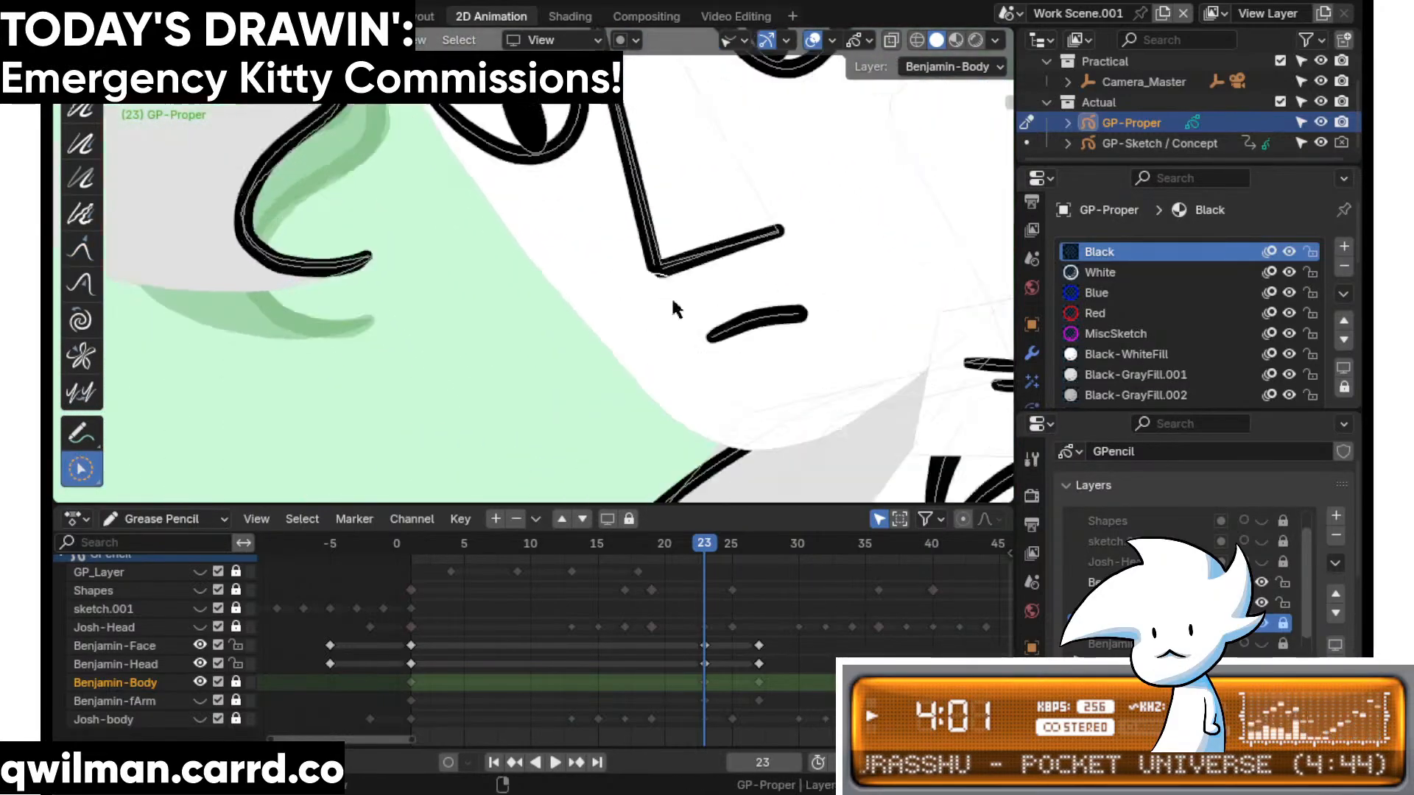
pyautogui.click(756, 321)
pyautogui.hotkey('shift', 'space')
pyautogui.click(693, 192)
pyautogui.scroll(-3, 766, 305)
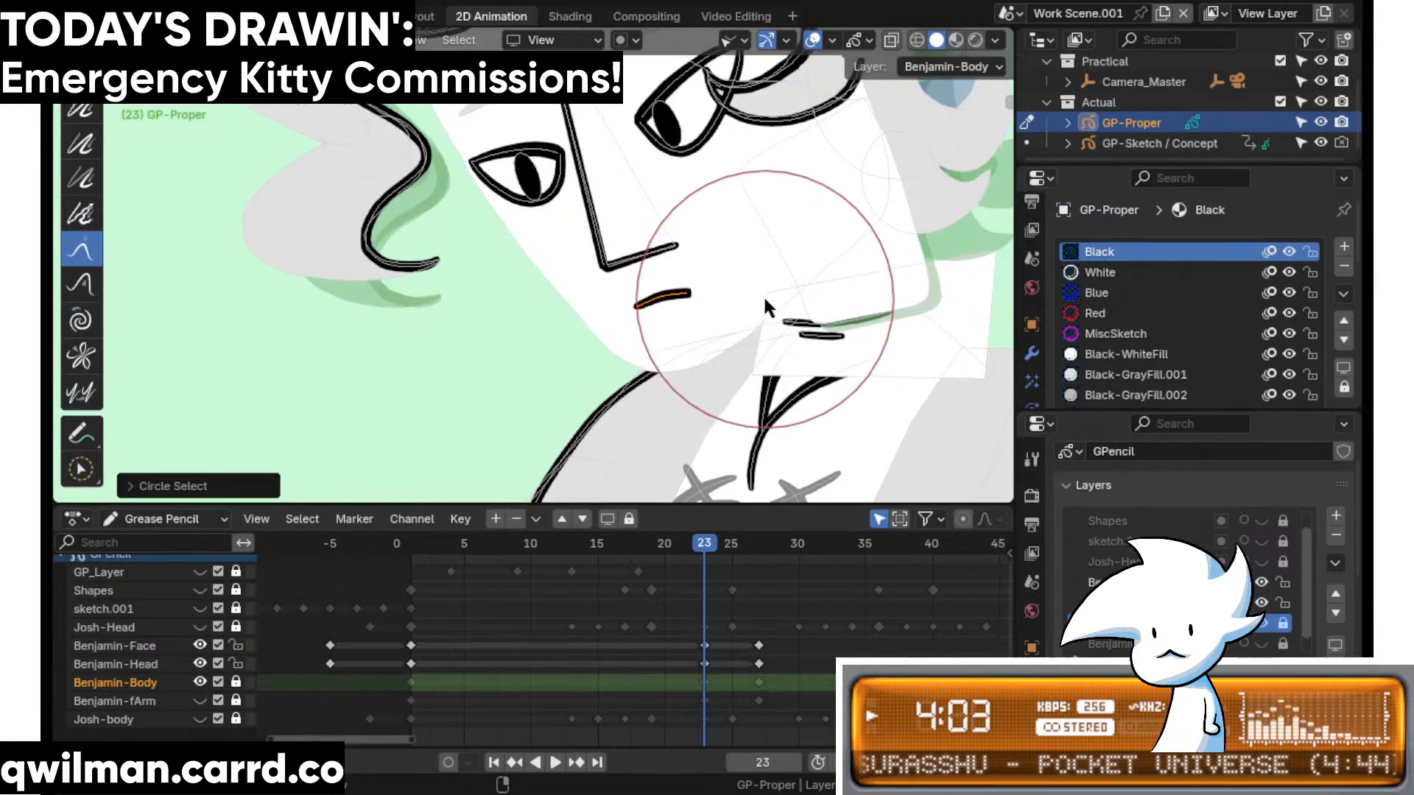
pyautogui.moveTo(764, 296); pyautogui.dragTo(808, 271)
pyautogui.moveTo(652, 344)
pyautogui.mouseDown()
pyautogui.moveTo(606, 354)
pyautogui.moveTo(727, 334)
pyautogui.moveTo(658, 278)
pyautogui.moveTo(648, 335)
pyautogui.moveTo(650, 304)
pyautogui.mouseUp()
pyautogui.keyDown('shift'); pyautogui.moveTo(649, 303); pyautogui.dragTo(676, 362, button='middle'); pyautogui.keyUp('shift')
# - Select the left eye's lower lid and pull it into a deeper, rounder curve with the Grab brush
pyautogui.scroll(5, 635, 296)
pyautogui.moveTo(573, 276)
pyautogui.keyDown('shift'); pyautogui.mouseDown(button='middle')
pyautogui.moveTo(635, 296)
pyautogui.moveTo(661, 391)
pyautogui.mouseUp(button='middle'); pyautogui.keyUp('shift')
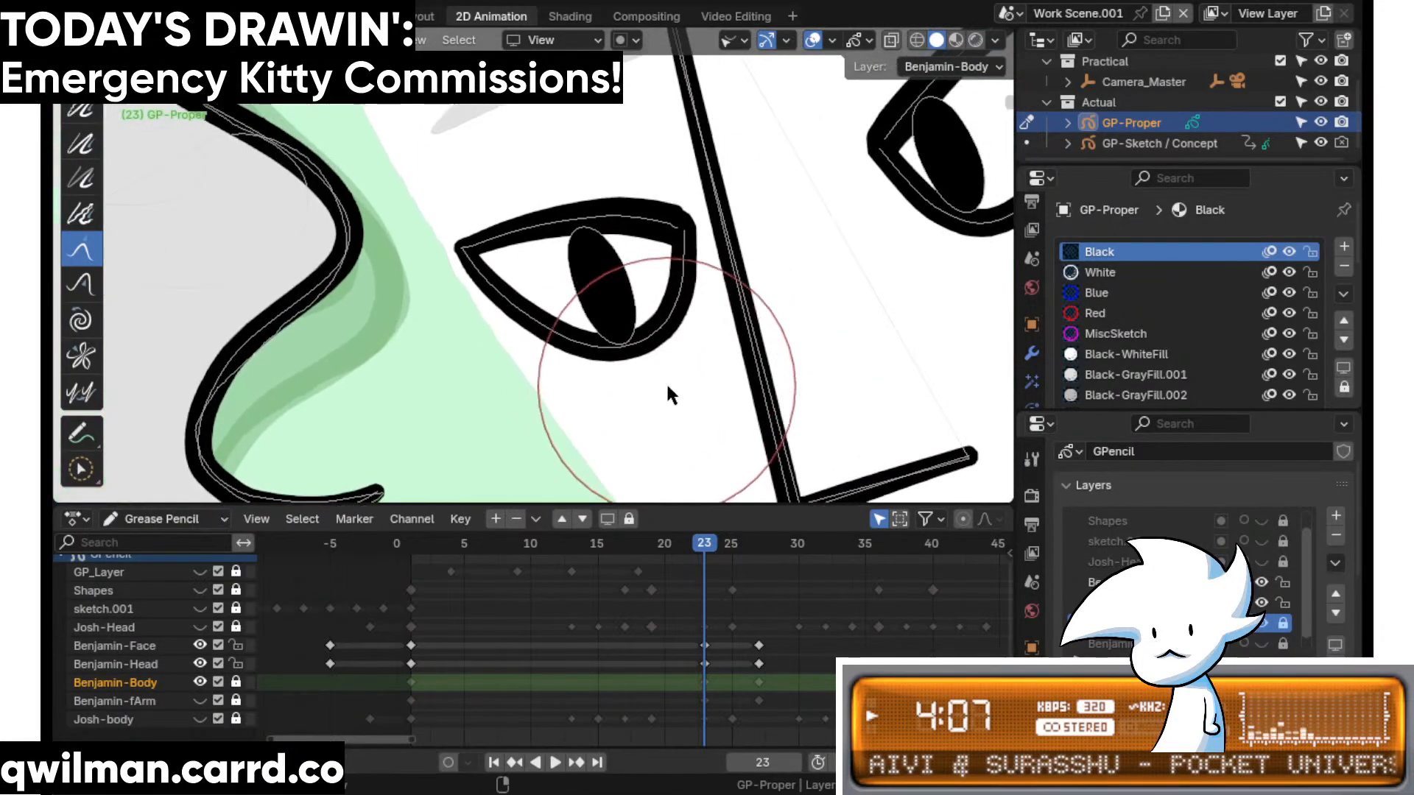
pyautogui.press('w')
pyautogui.click(542, 331)
pyautogui.hotkey('shift', 'space')
pyautogui.click(491, 208)
pyautogui.scroll(-2, 516, 243)
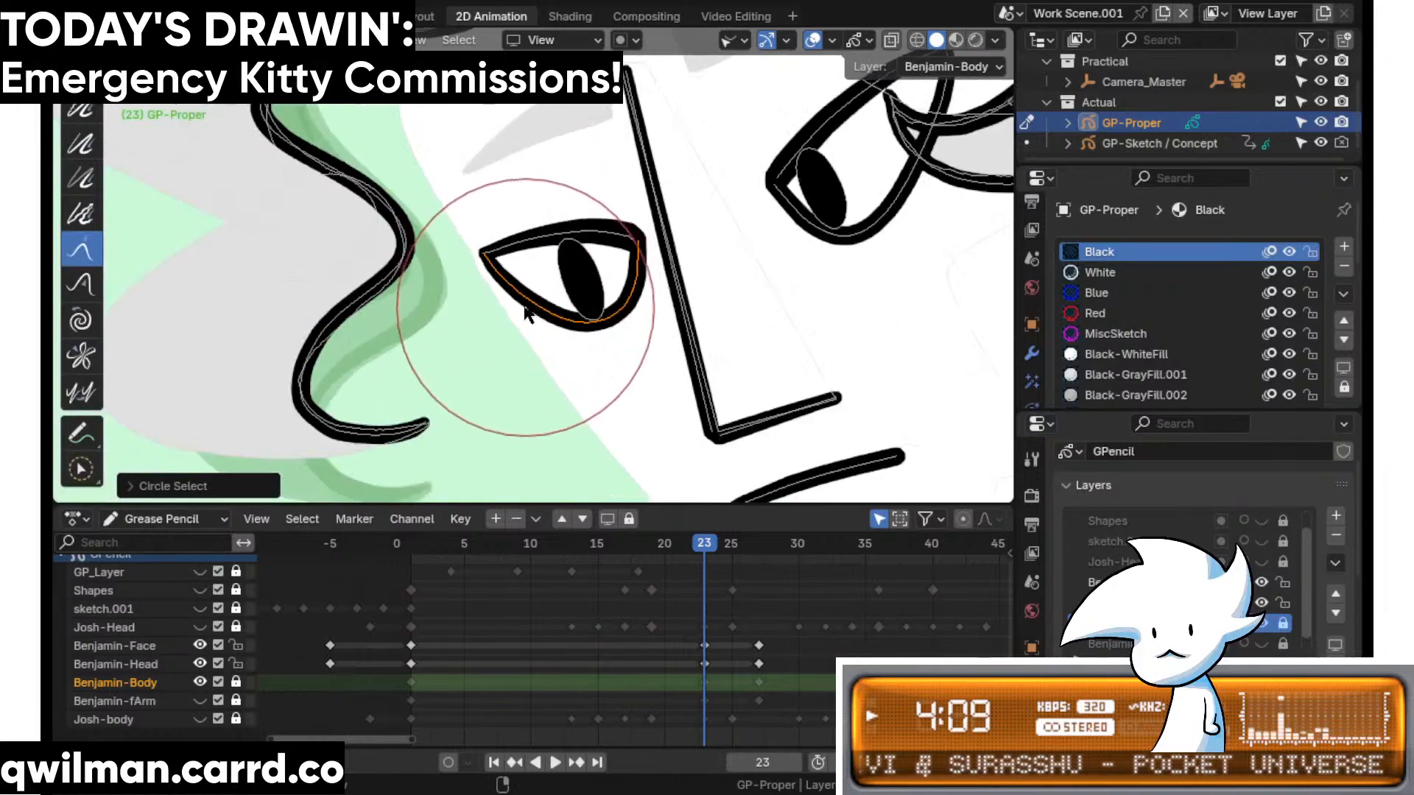
# - Select the left eye's upper lid and fold it down along the lower lid with the Grab brush
pyautogui.press('w')
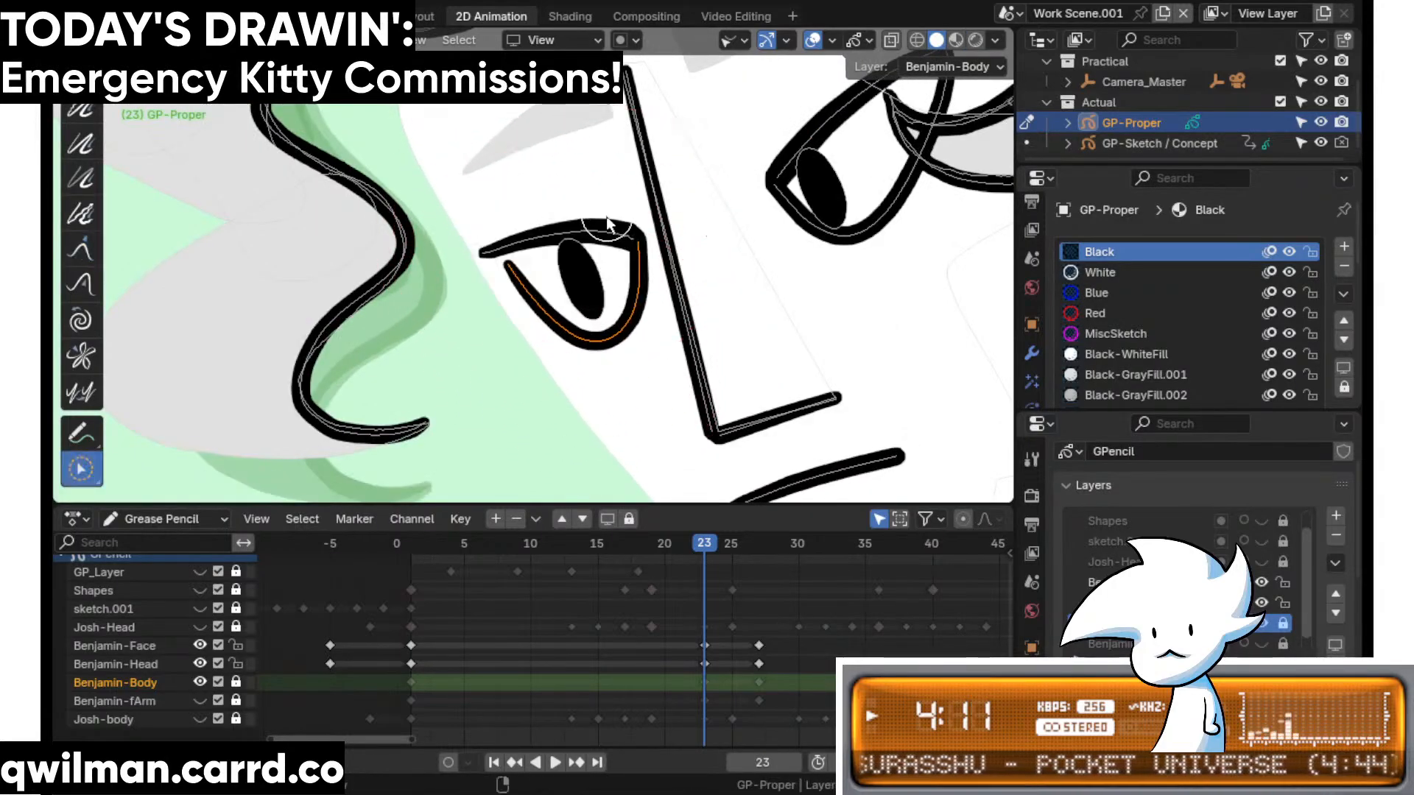
pyautogui.click(606, 229)
pyautogui.hotkey('shift', 'space')
pyautogui.click(536, 117)
pyautogui.moveTo(567, 225); pyautogui.dragTo(596, 379)
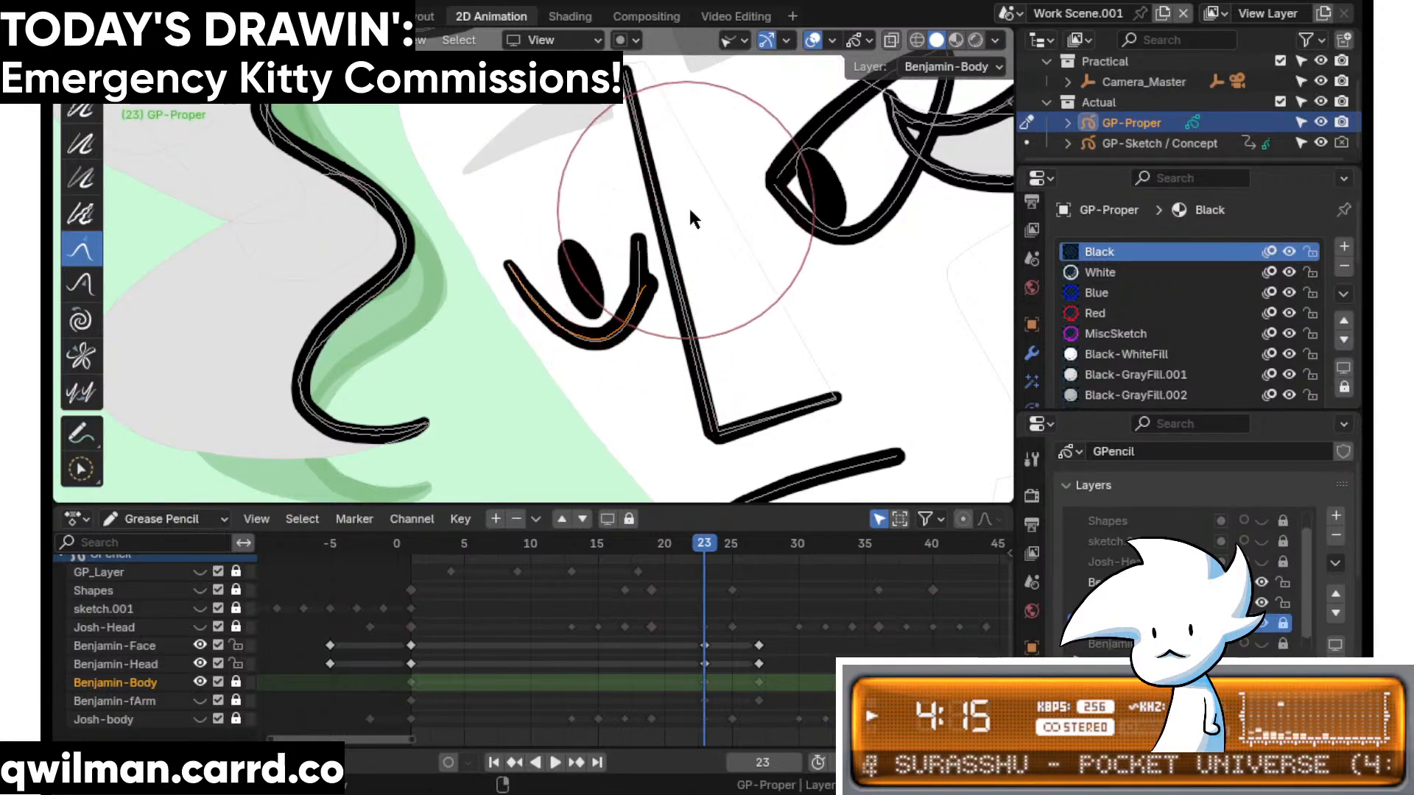
pyautogui.moveTo(690, 214)
pyautogui.mouseDown()
pyautogui.moveTo(673, 163)
pyautogui.moveTo(651, 182)
pyautogui.mouseUp()
pyautogui.scroll(2, 681, 275)
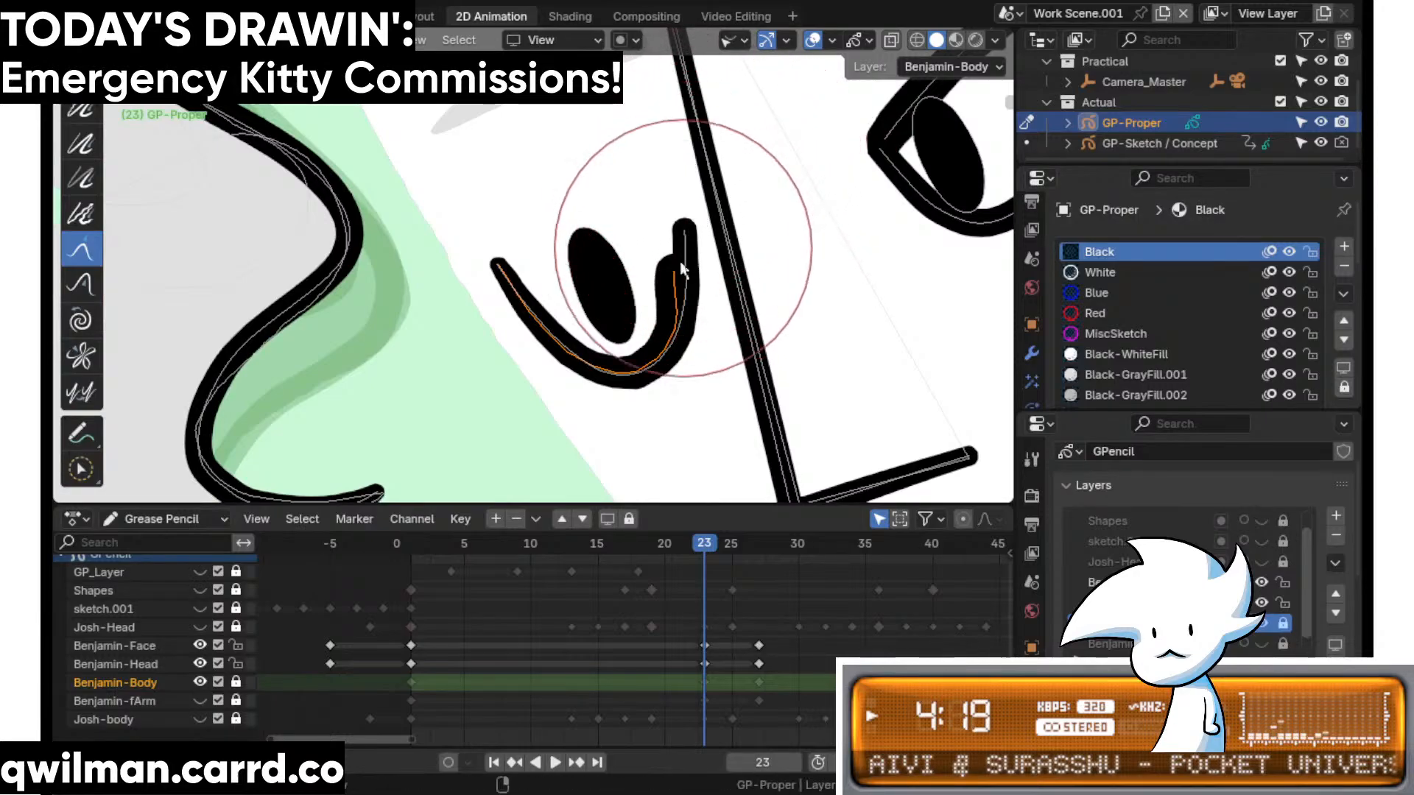
pyautogui.moveTo(679, 261)
pyautogui.mouseDown()
pyautogui.moveTo(700, 325)
pyautogui.moveTo(663, 395)
pyautogui.moveTo(657, 386)
pyautogui.mouseUp()
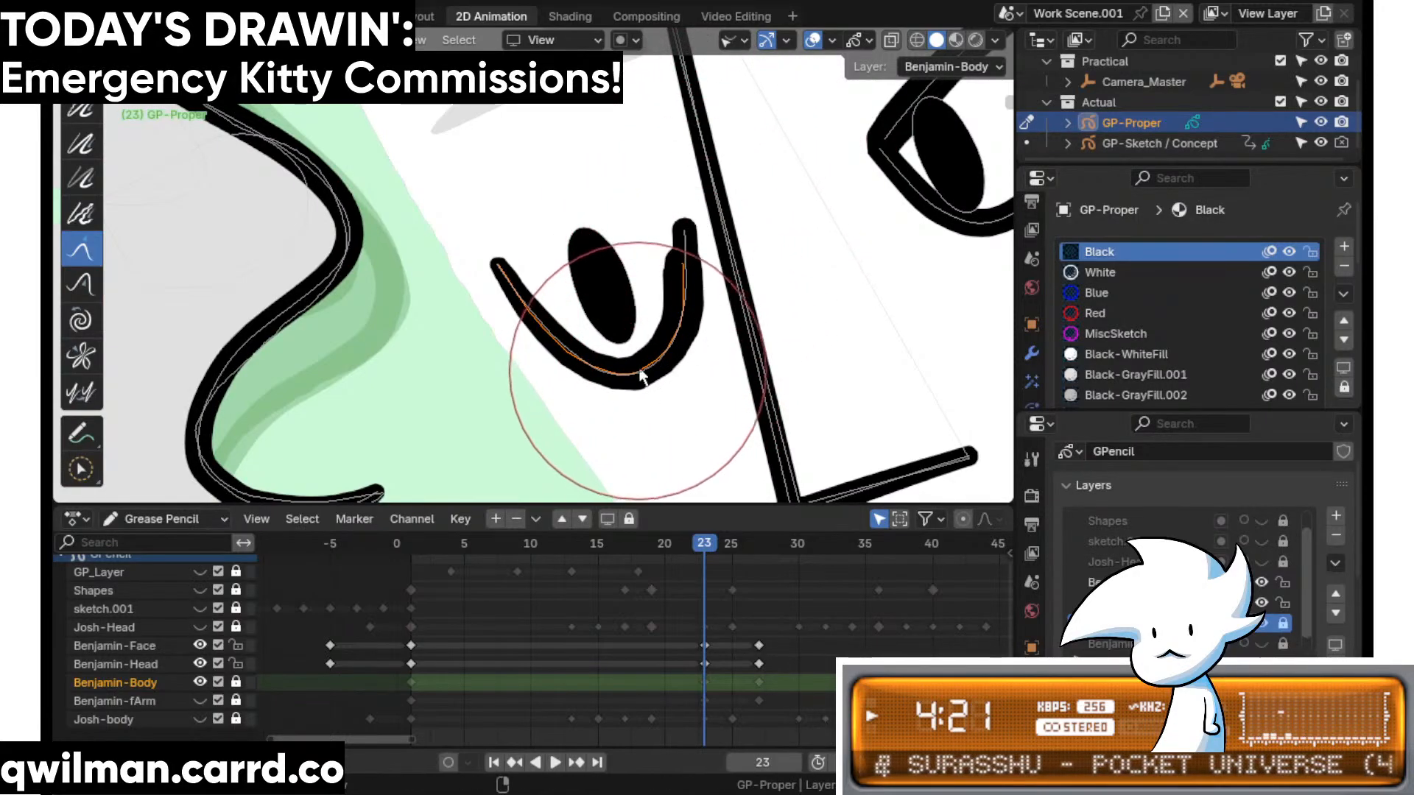
# - Select the right eye's upper lid and fold it down along the lower lid with the Grab brush
pyautogui.keyDown('shift'); pyautogui.moveTo(764, 285); pyautogui.dragTo(443, 403, button='middle'); pyautogui.keyUp('shift')
pyautogui.press('w')
pyautogui.click(653, 161)
pyautogui.hotkey('shift', 'space')
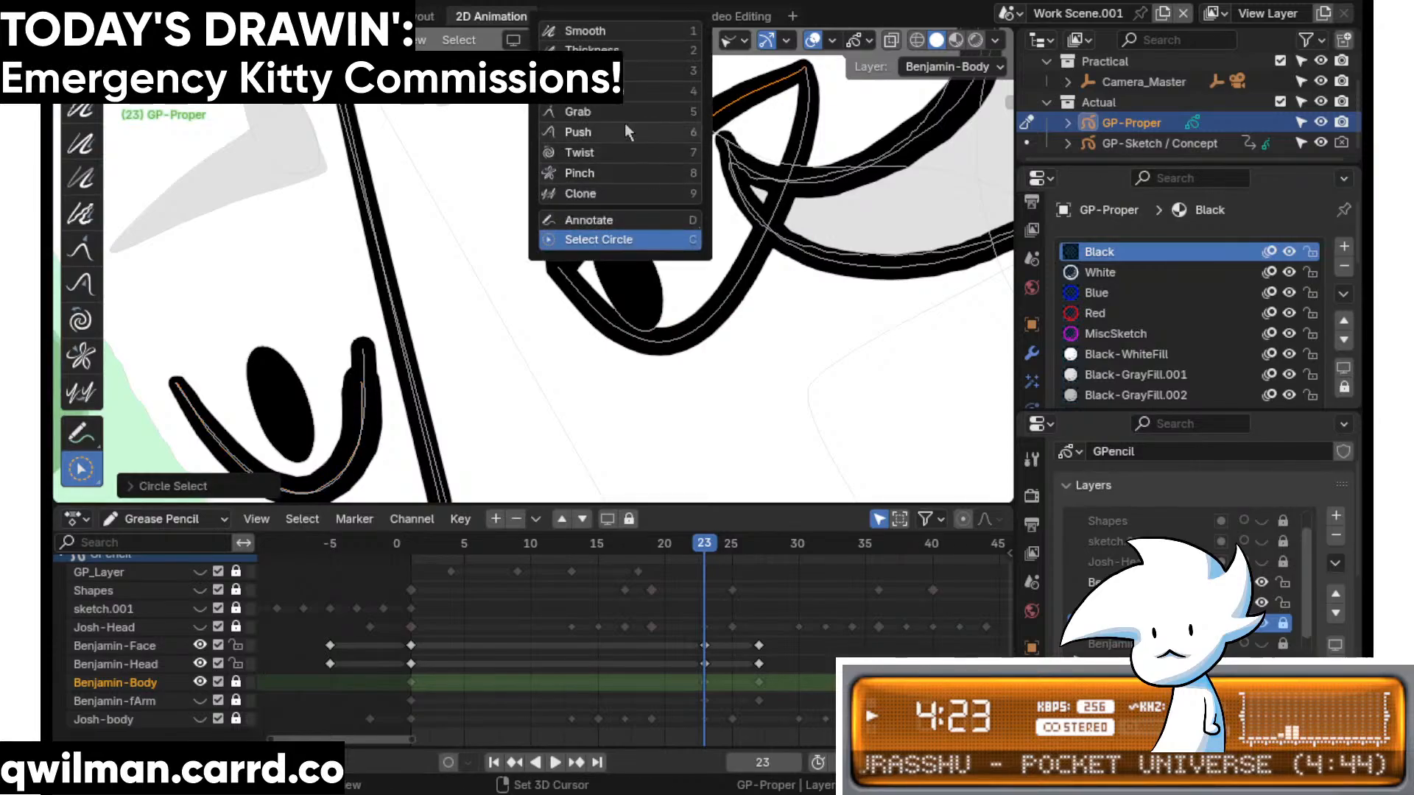
pyautogui.click(625, 113)
pyautogui.scroll(-4, 637, 193)
pyautogui.moveTo(587, 213)
pyautogui.mouseDown()
pyautogui.moveTo(603, 271)
pyautogui.moveTo(616, 234)
pyautogui.moveTo(538, 362)
pyautogui.moveTo(507, 308)
pyautogui.moveTo(657, 315)
pyautogui.moveTo(691, 94)
pyautogui.moveTo(638, 251)
pyautogui.mouseUp()
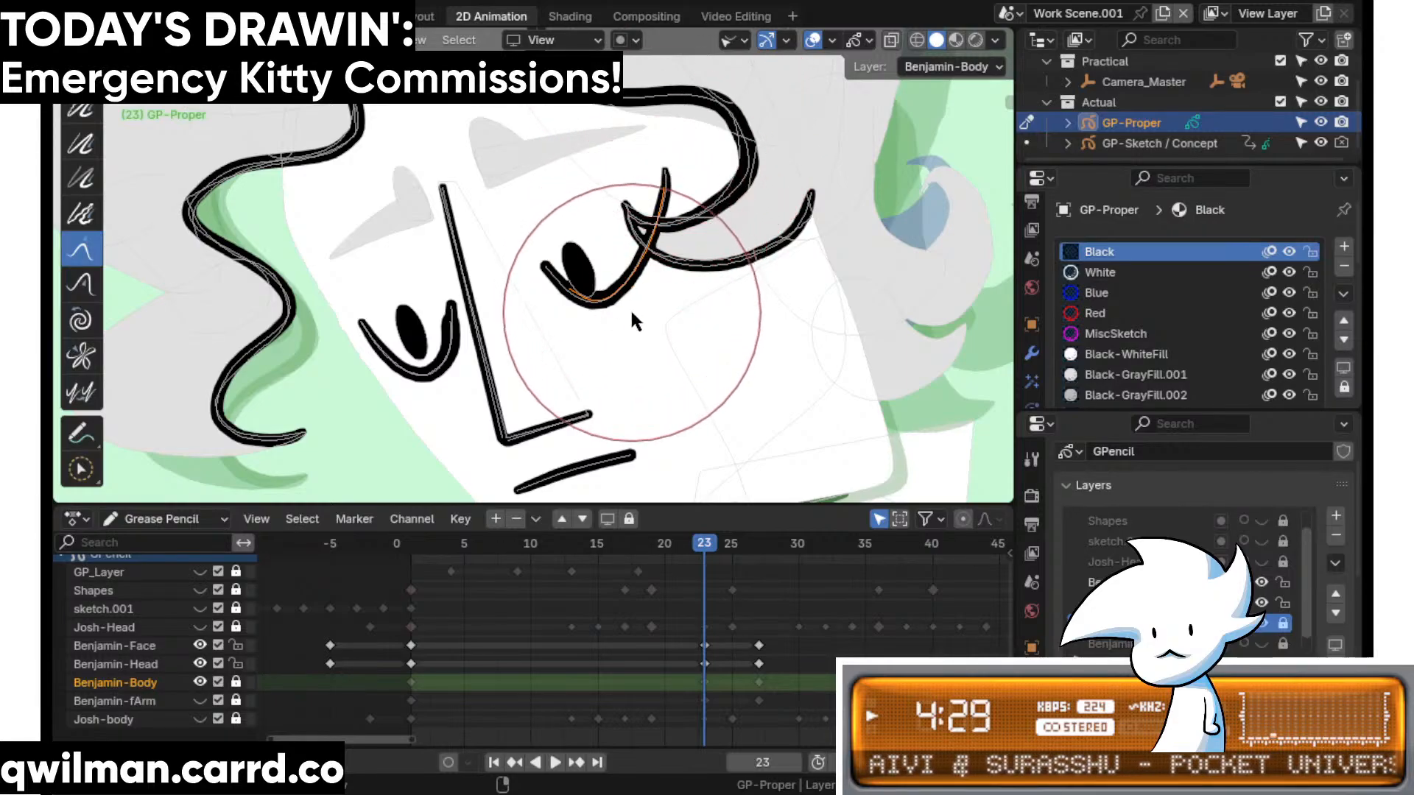
# - Move the right eye's selected lid lines down beneath the pupil in Edit Mode, and bend their outer end inward with the Grab brush
pyautogui.press('Tab')
pyautogui.hotkey('shift', 'space')
pyautogui.click(566, 361)
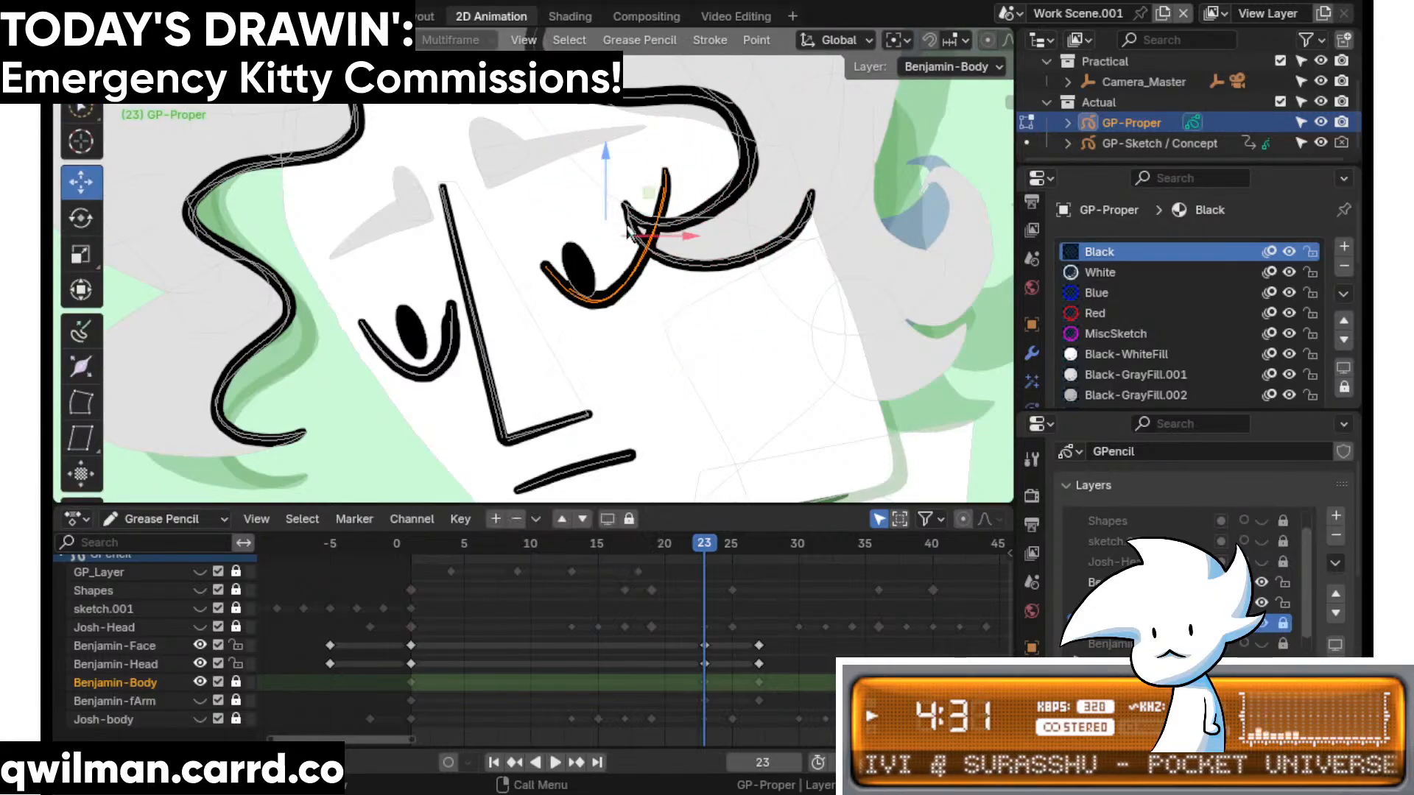
pyautogui.moveTo(624, 226); pyautogui.dragTo(611, 240)
pyautogui.press('Tab')
pyautogui.hotkey('shift', 'space')
pyautogui.click(584, 111)
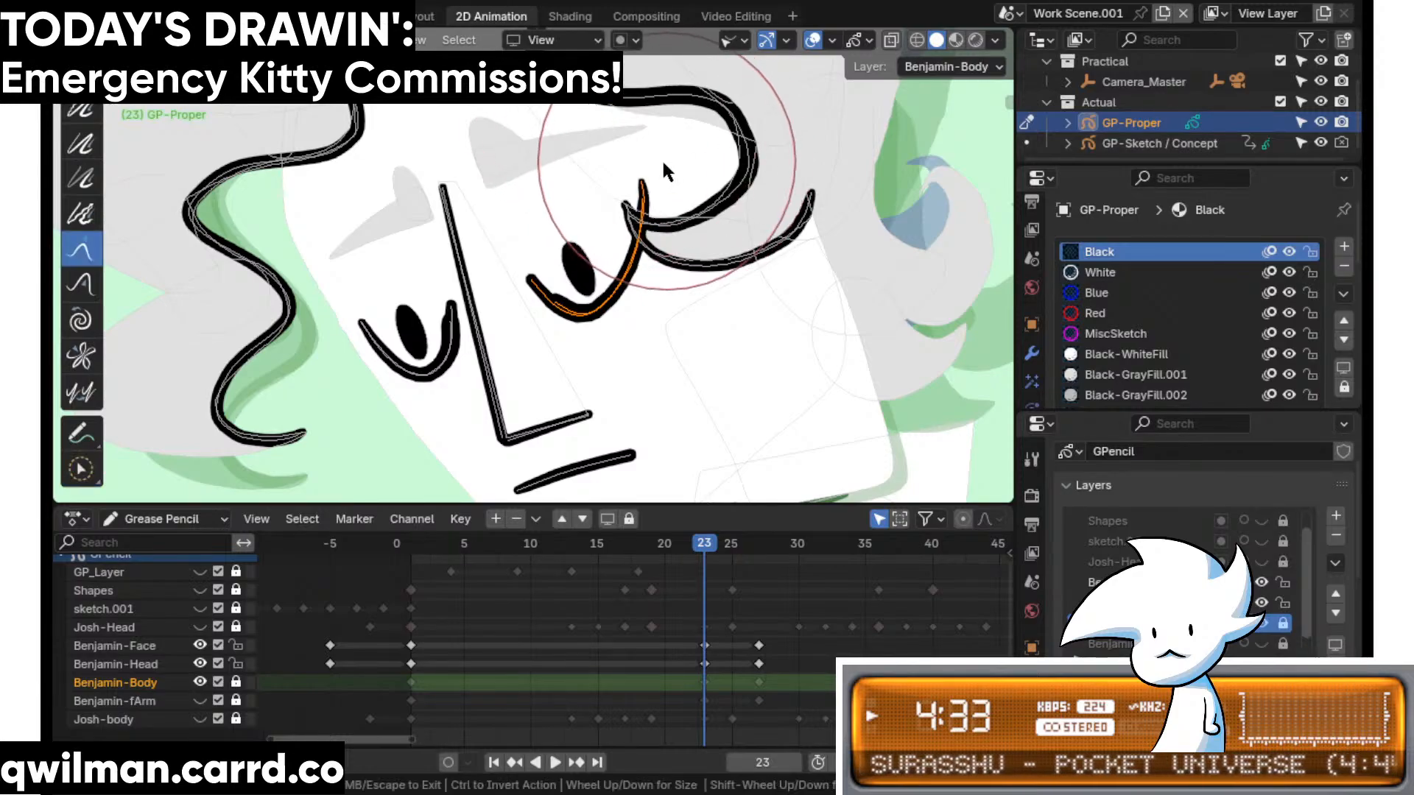
pyautogui.moveTo(662, 158); pyautogui.dragTo(624, 257)
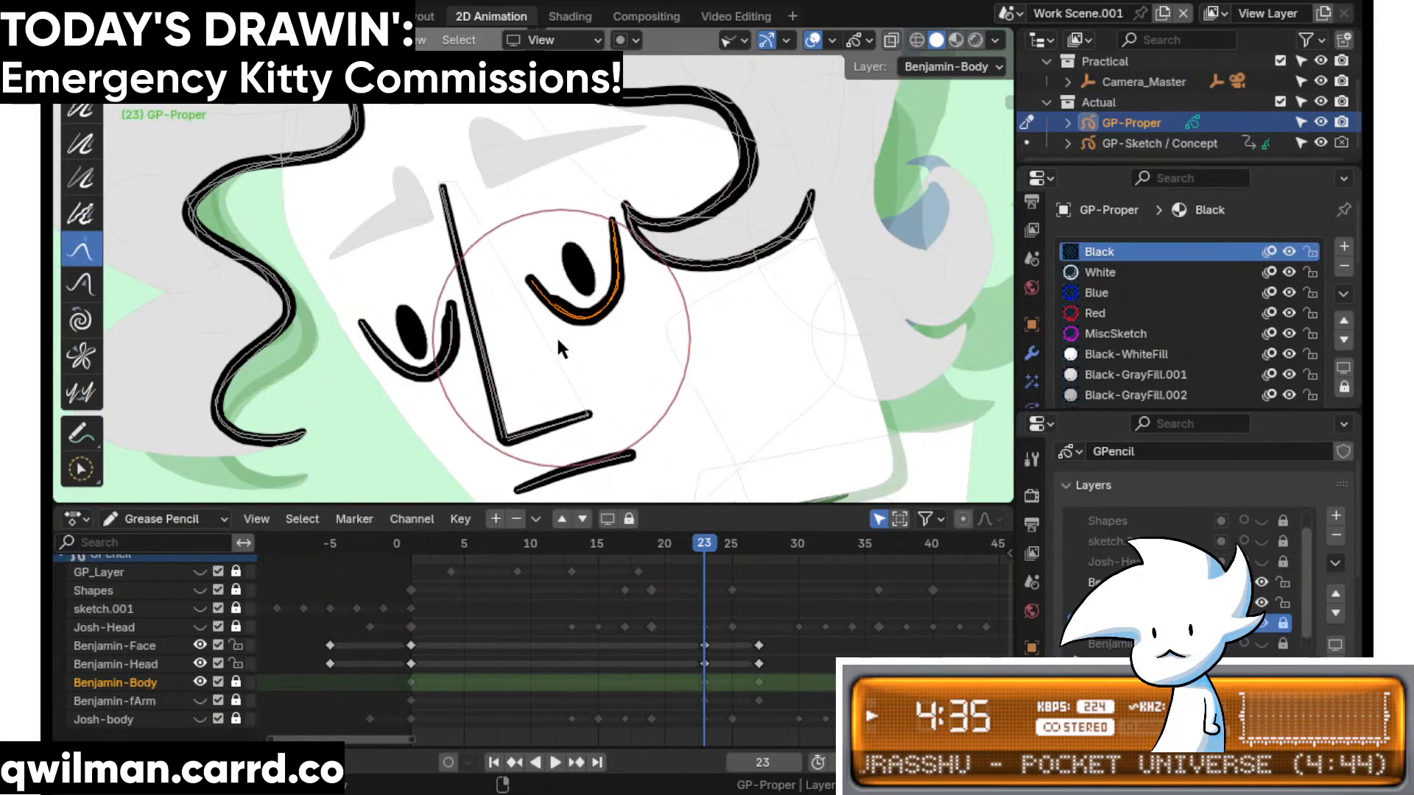
# - Select the right eye's folded upper lid line on its own and blend its protruding end into the lower lid with the Grab brush
pyautogui.scroll(5, 564, 329)
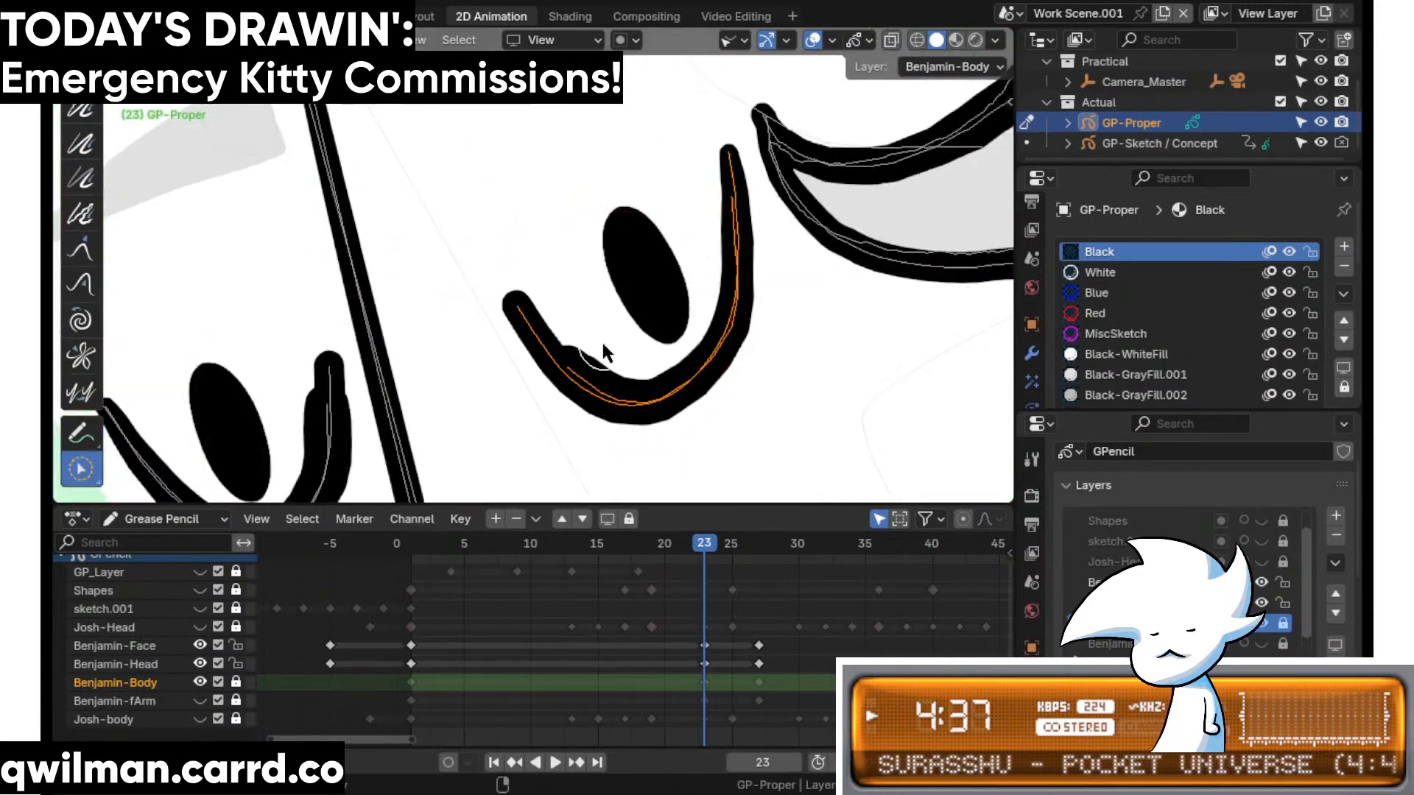
pyautogui.press('c')
pyautogui.hotkey('shift', 'space')
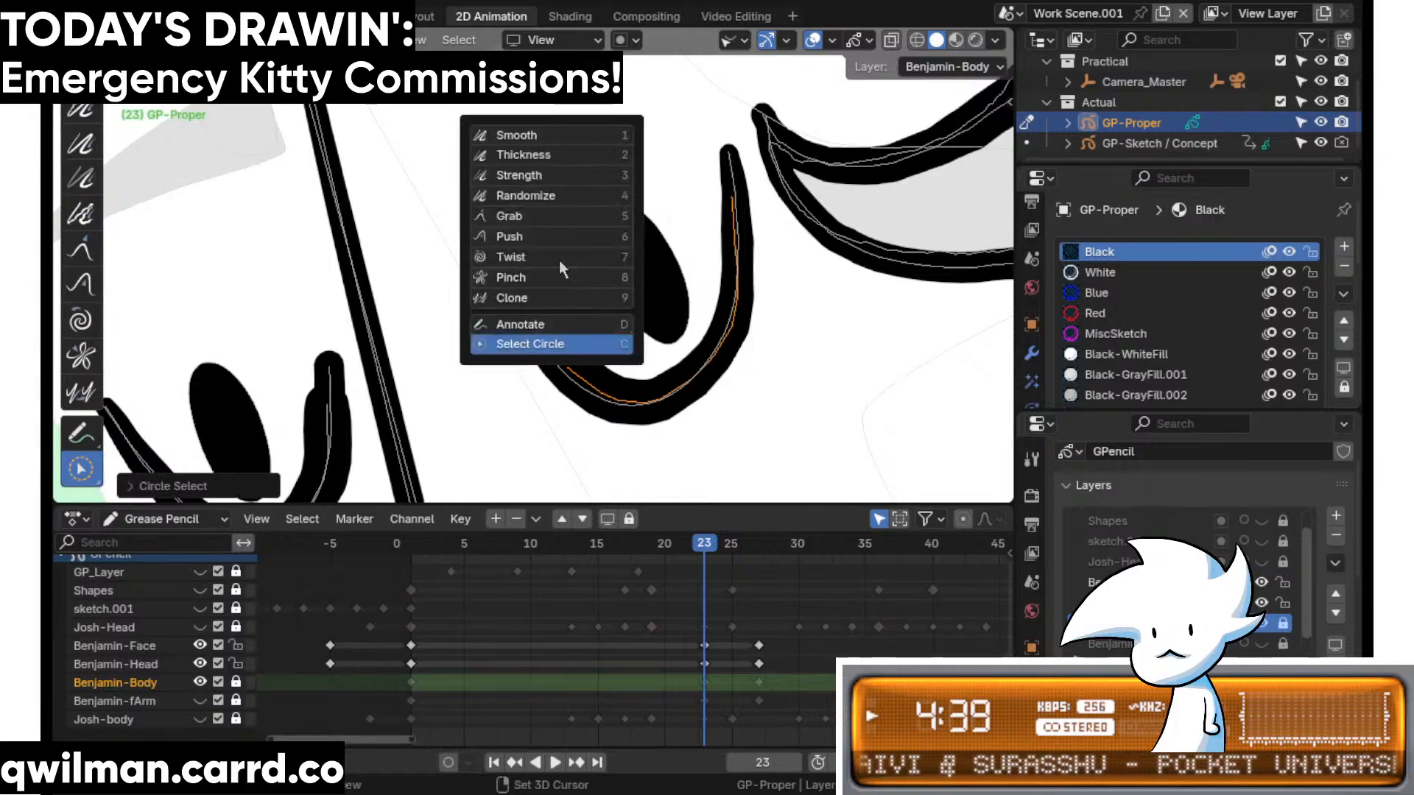
pyautogui.click(557, 215)
pyautogui.moveTo(595, 324); pyautogui.dragTo(584, 347)
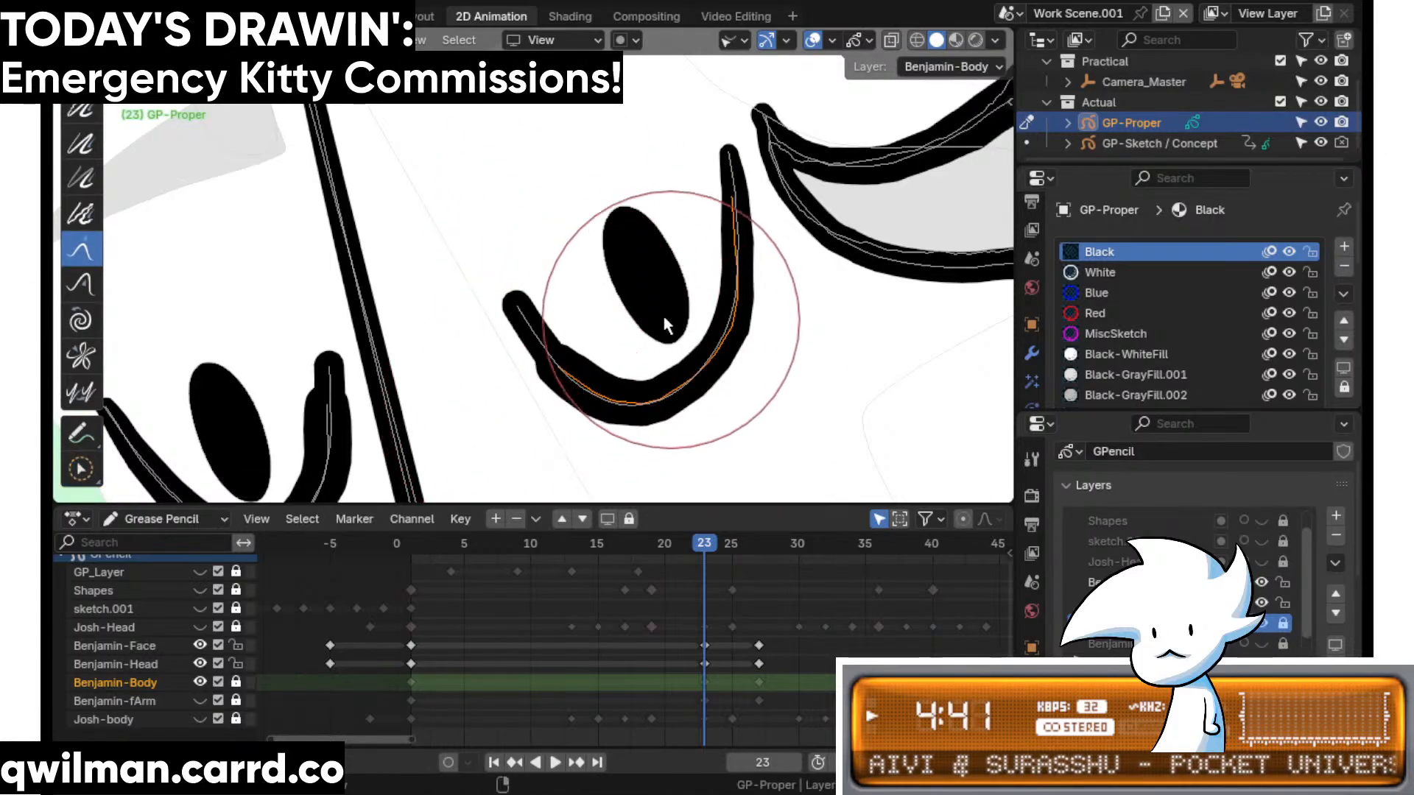
# - Select the left eye's folded upper lid line and even out its protruding end with the Grab brush
pyautogui.hotkey('shift', 'space')
pyautogui.press('c')
pyautogui.keyDown('shift'); pyautogui.moveTo(354, 425); pyautogui.dragTo(668, 203, button='middle'); pyautogui.keyUp('shift')
pyautogui.scroll(2, 668, 202)
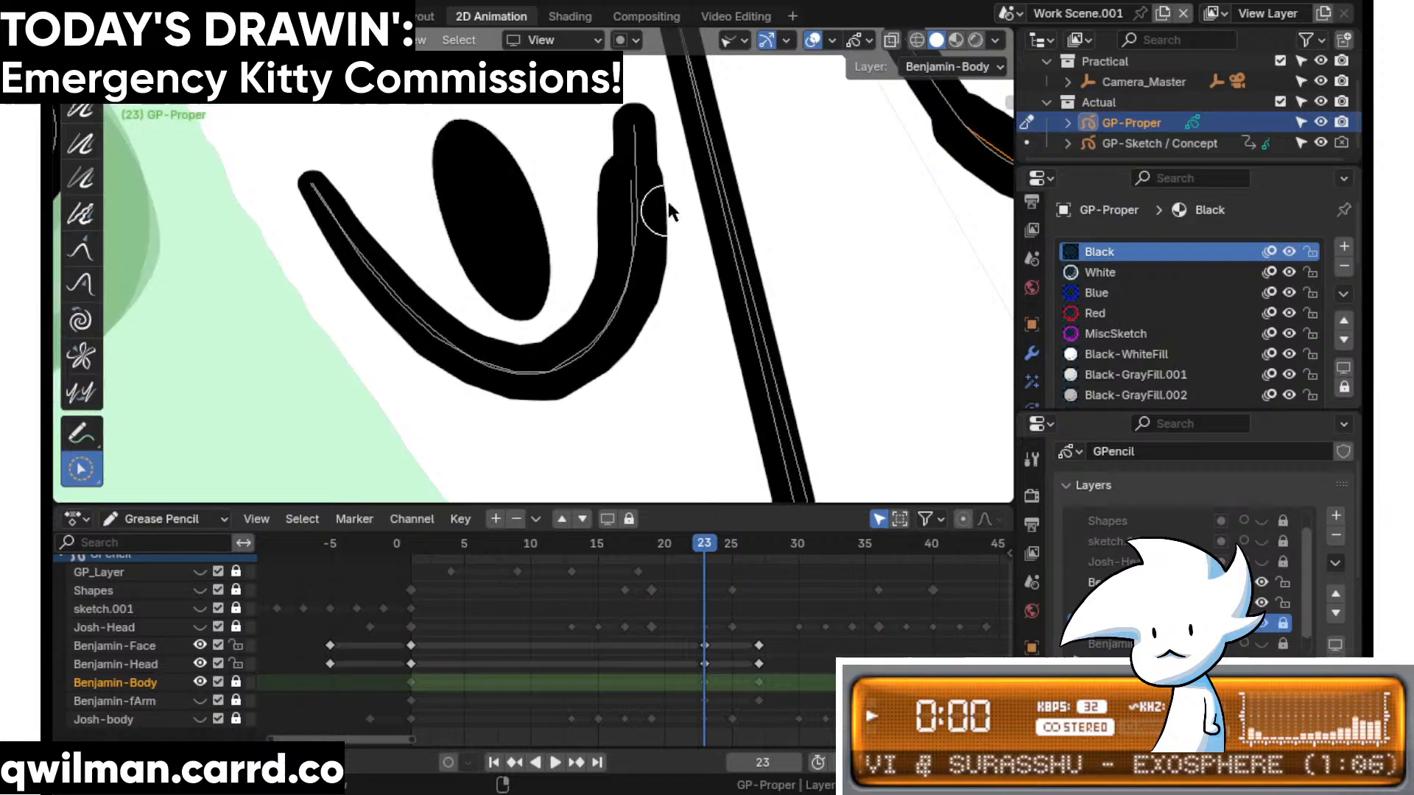
pyautogui.click(608, 189)
pyautogui.hotkey('shift', 'space')
pyautogui.click(600, 112)
pyautogui.scroll(-2, 620, 163)
pyautogui.scroll(-4, 620, 162)
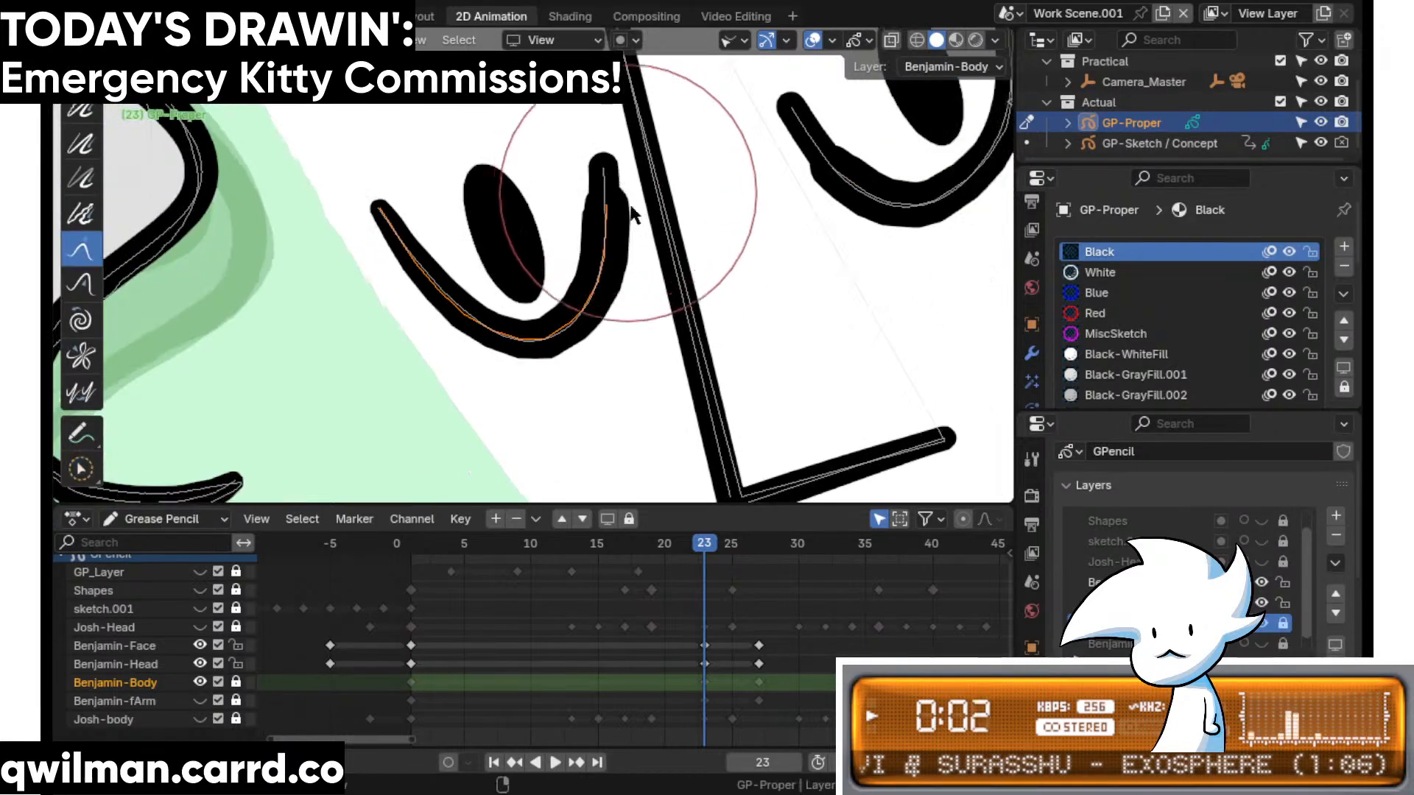
# - Select the whole left eyebrow and lower it towards the eye with the Grab brush
pyautogui.scroll(2, 608, 312)
pyautogui.press('q')
pyautogui.click(550, 346)
pyautogui.hotkey('shift', 'space')
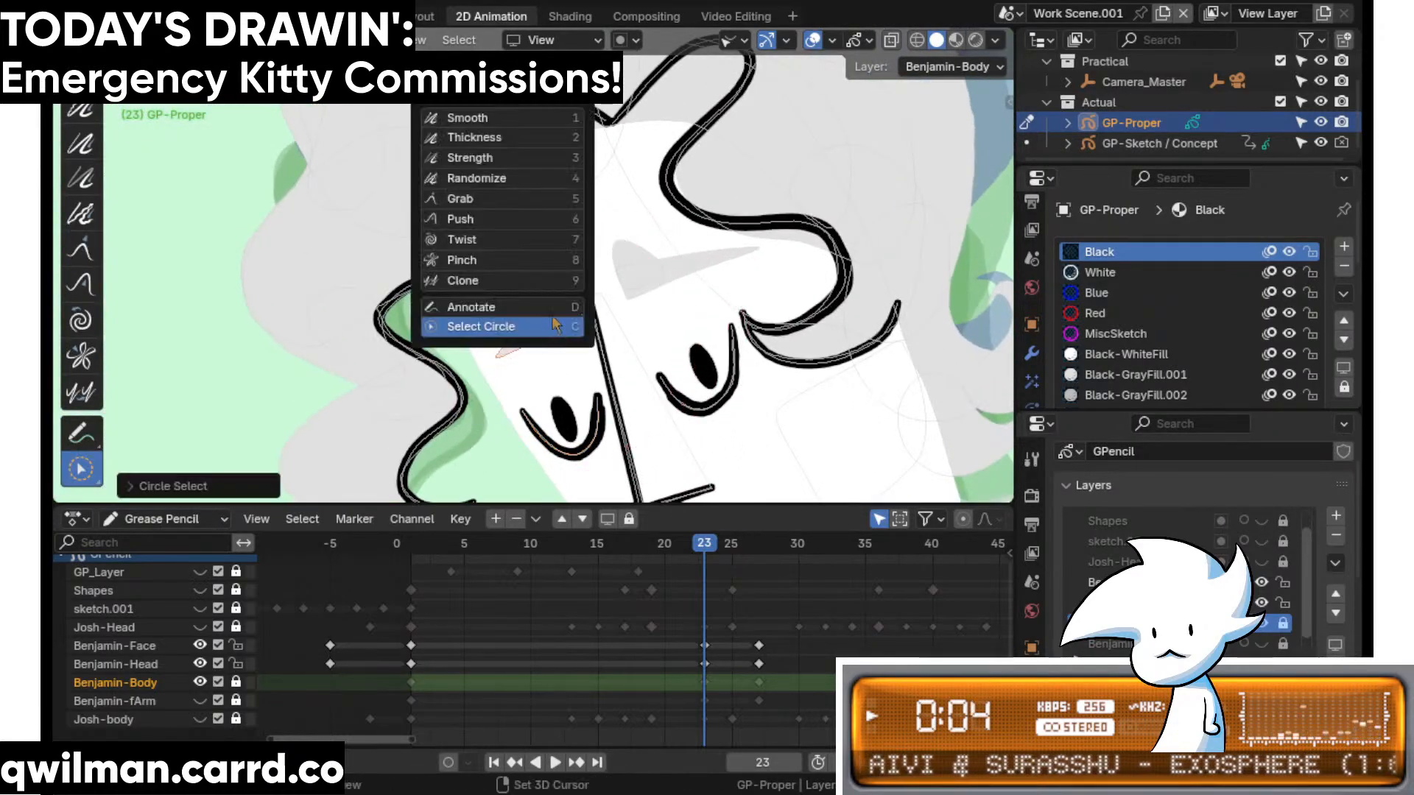
pyautogui.click(486, 201)
pyautogui.press('q')
pyautogui.click(572, 321)
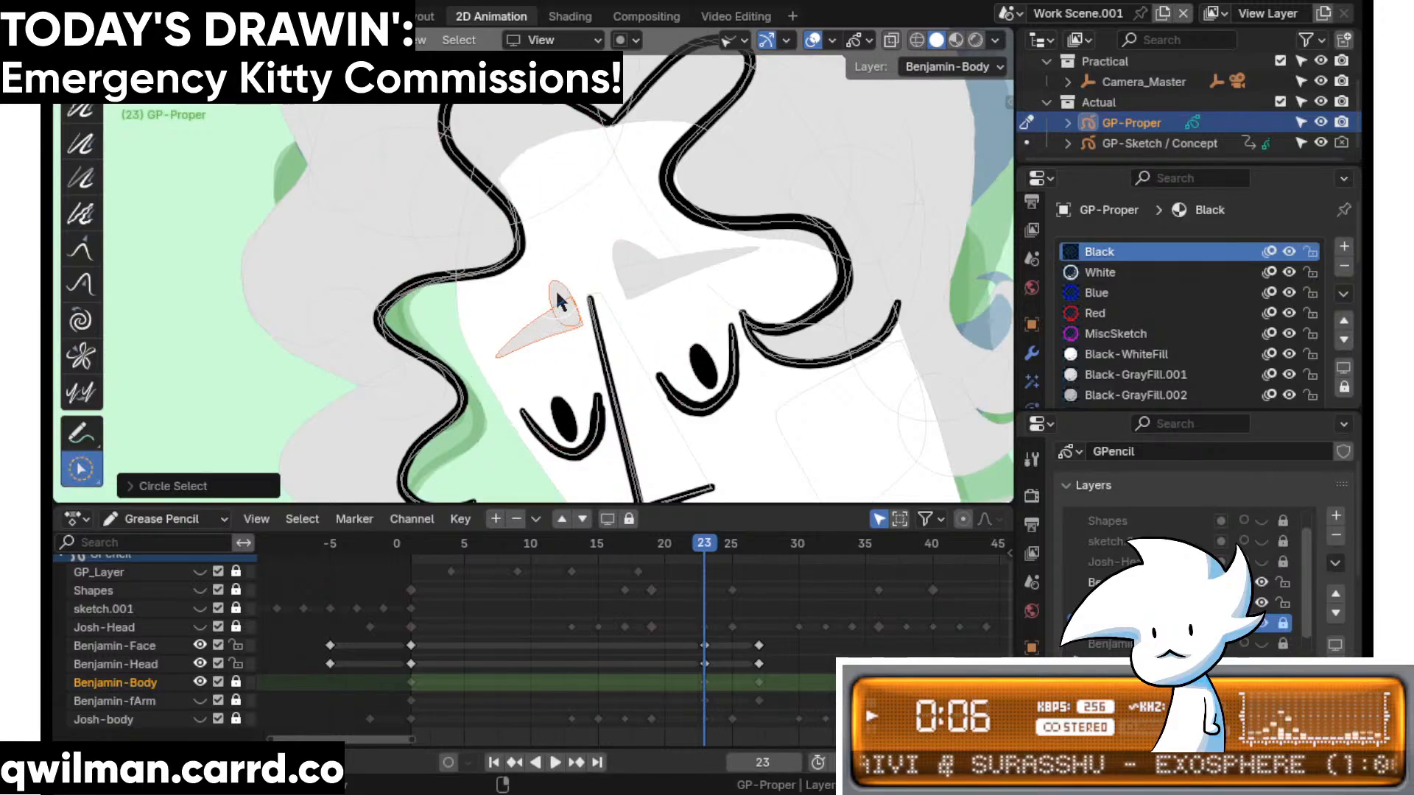
pyautogui.hotkey('shift', 'space')
pyautogui.click(487, 172)
pyautogui.scroll(1, 537, 278)
pyautogui.moveTo(552, 340); pyautogui.dragTo(560, 363)
pyautogui.moveTo(566, 302); pyautogui.dragTo(548, 356)
# - Select the whole right eyebrow and bring it down closer to the eye with the Grab brush
pyautogui.press('q')
pyautogui.click(670, 306)
pyautogui.click(683, 276)
pyautogui.hotkey('shift', 'space')
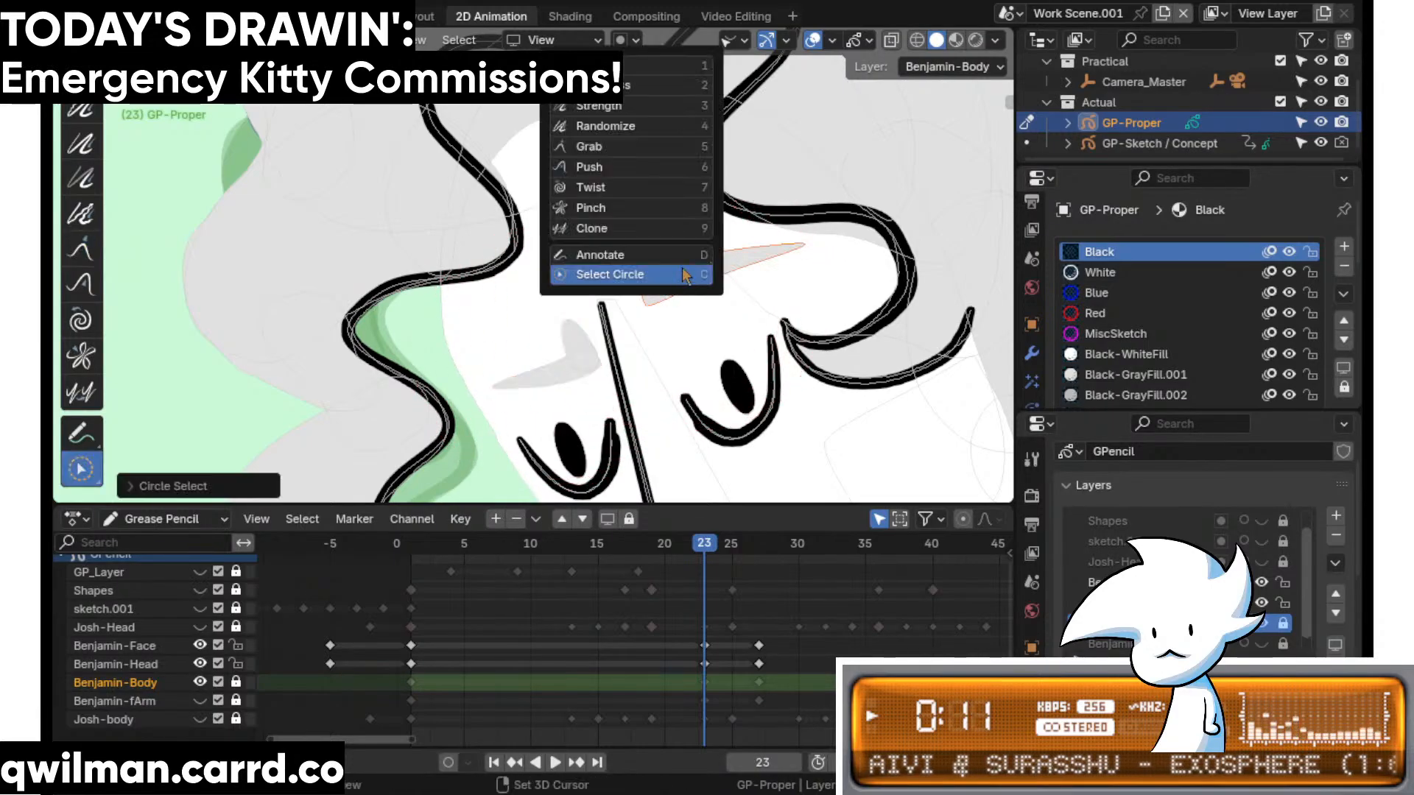
pyautogui.click(620, 151)
pyautogui.scroll(-2, 631, 213)
pyautogui.moveTo(643, 268)
pyautogui.mouseDown()
pyautogui.moveTo(647, 290)
pyautogui.moveTo(611, 314)
pyautogui.mouseUp()
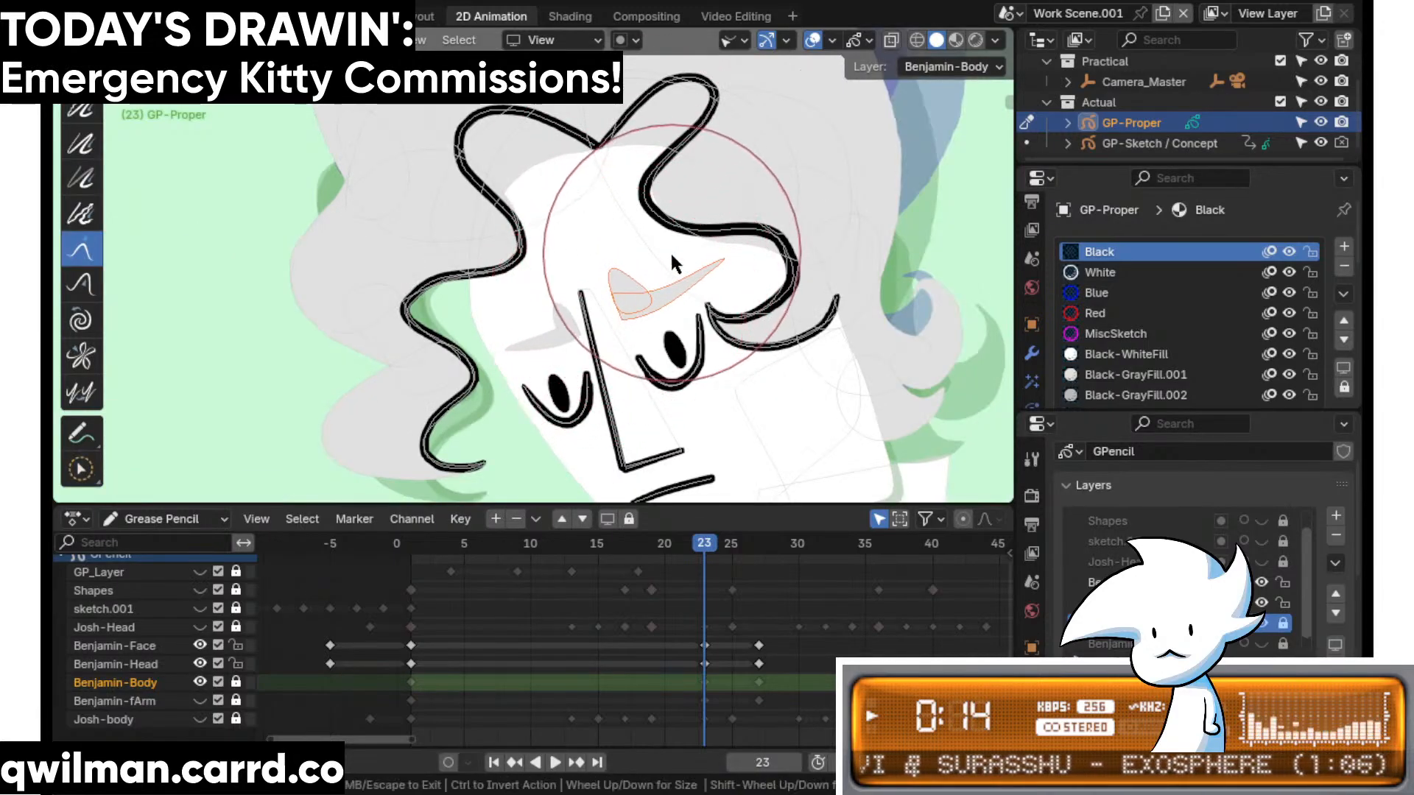
pyautogui.moveTo(745, 229); pyautogui.dragTo(739, 234)
pyautogui.keyDown('shift'); pyautogui.moveTo(652, 372); pyautogui.dragTo(630, 265, button='middle'); pyautogui.keyUp('shift')
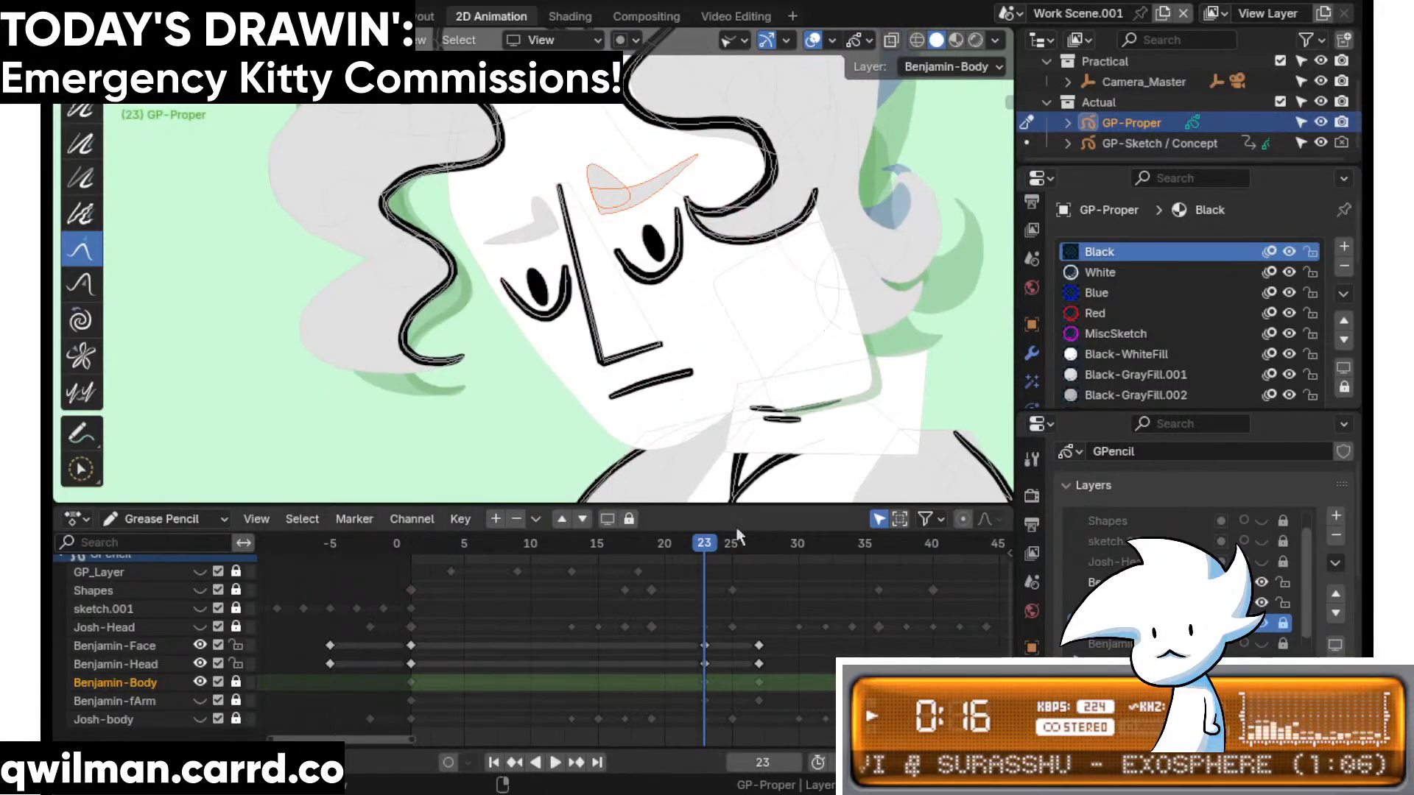
# - Scrub through the frames after 23 and play the animation to check the timing of the turn
pyautogui.moveTo(700, 546)
pyautogui.mouseDown()
pyautogui.moveTo(667, 549)
pyautogui.moveTo(713, 550)
pyautogui.moveTo(635, 546)
pyautogui.moveTo(732, 570)
pyautogui.moveTo(803, 563)
pyautogui.moveTo(648, 604)
pyautogui.moveTo(732, 607)
pyautogui.moveTo(835, 574)
pyautogui.mouseUp()
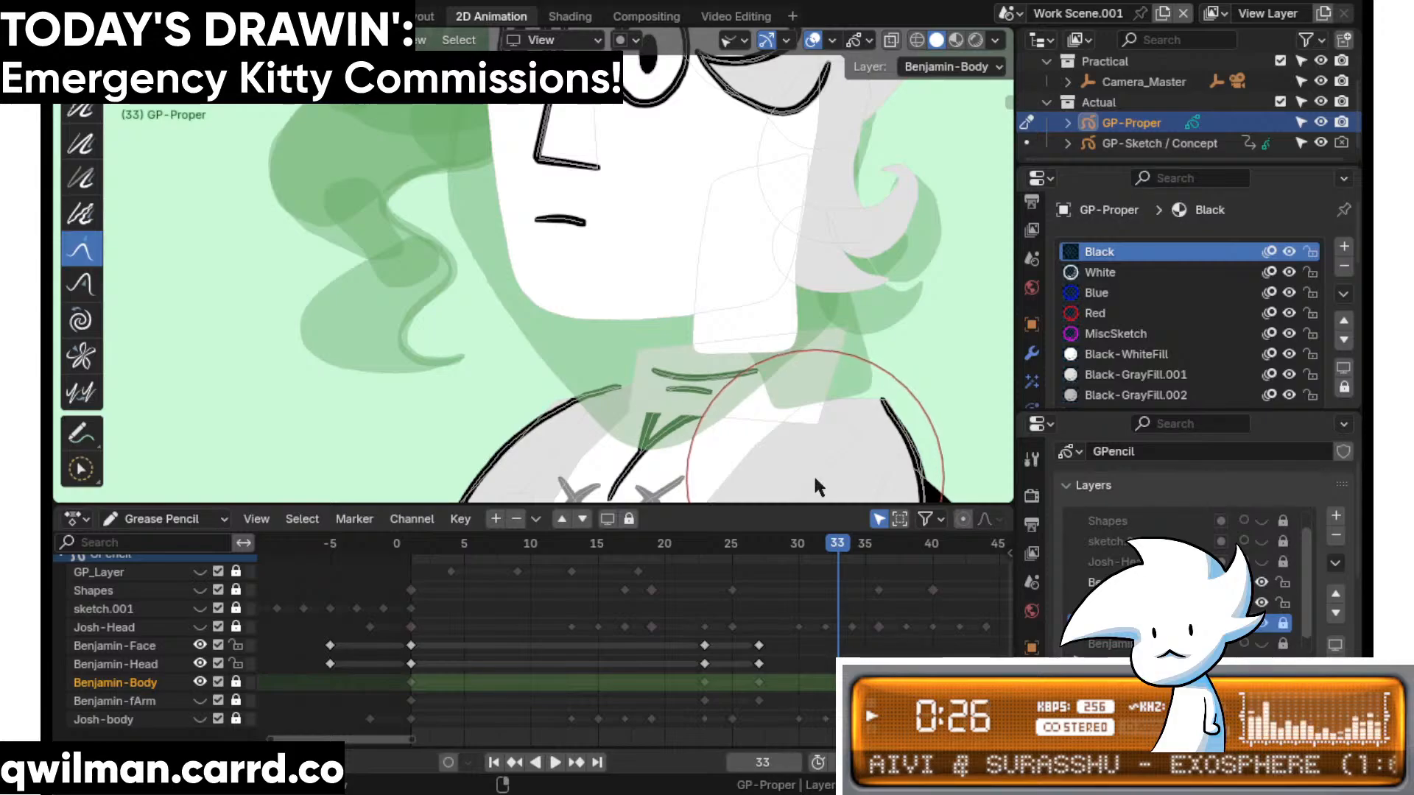
pyautogui.click(641, 542)
pyautogui.press('space')
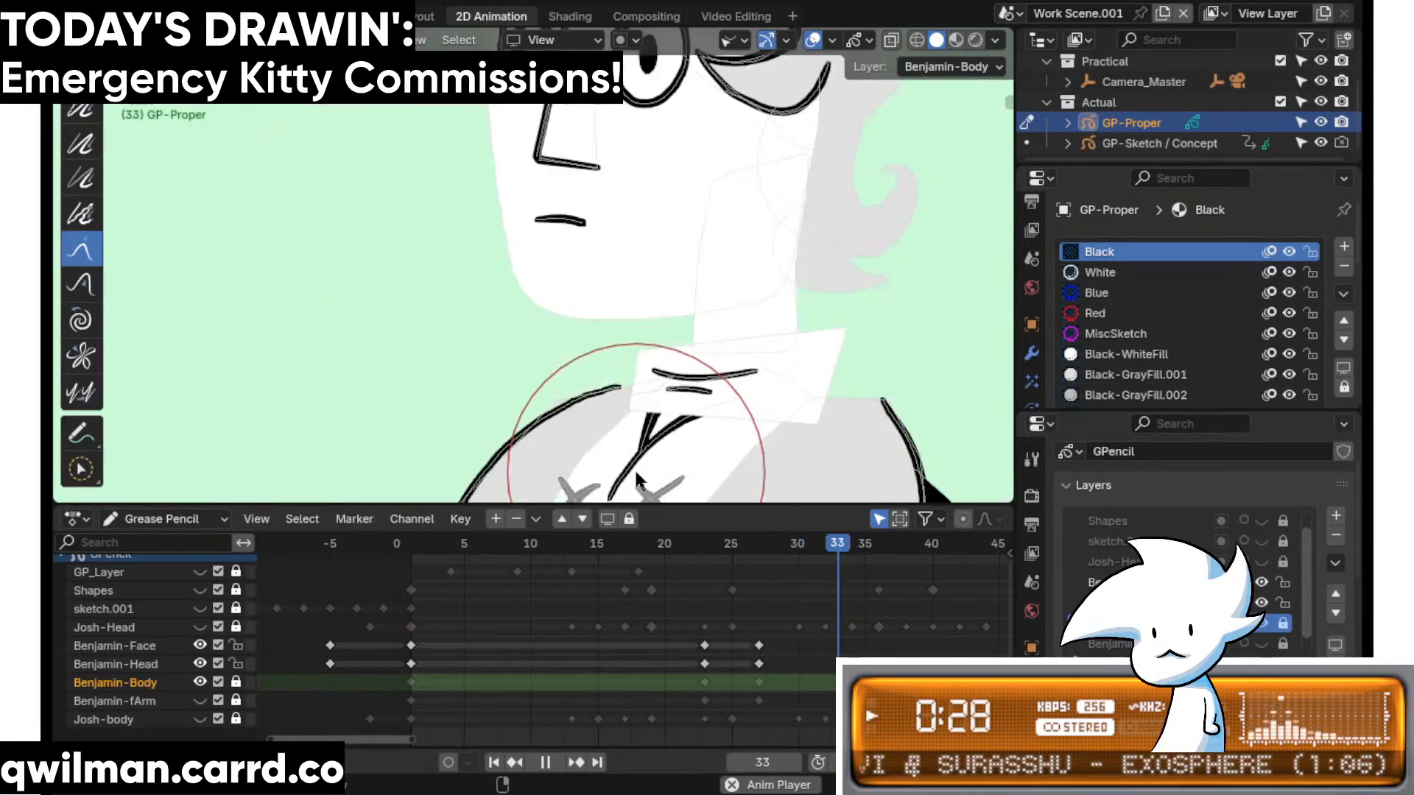
# - At frame 27, select the curled hair flick beside the neck and uncurl its tip outward with the Grab brush
pyautogui.click(760, 542)
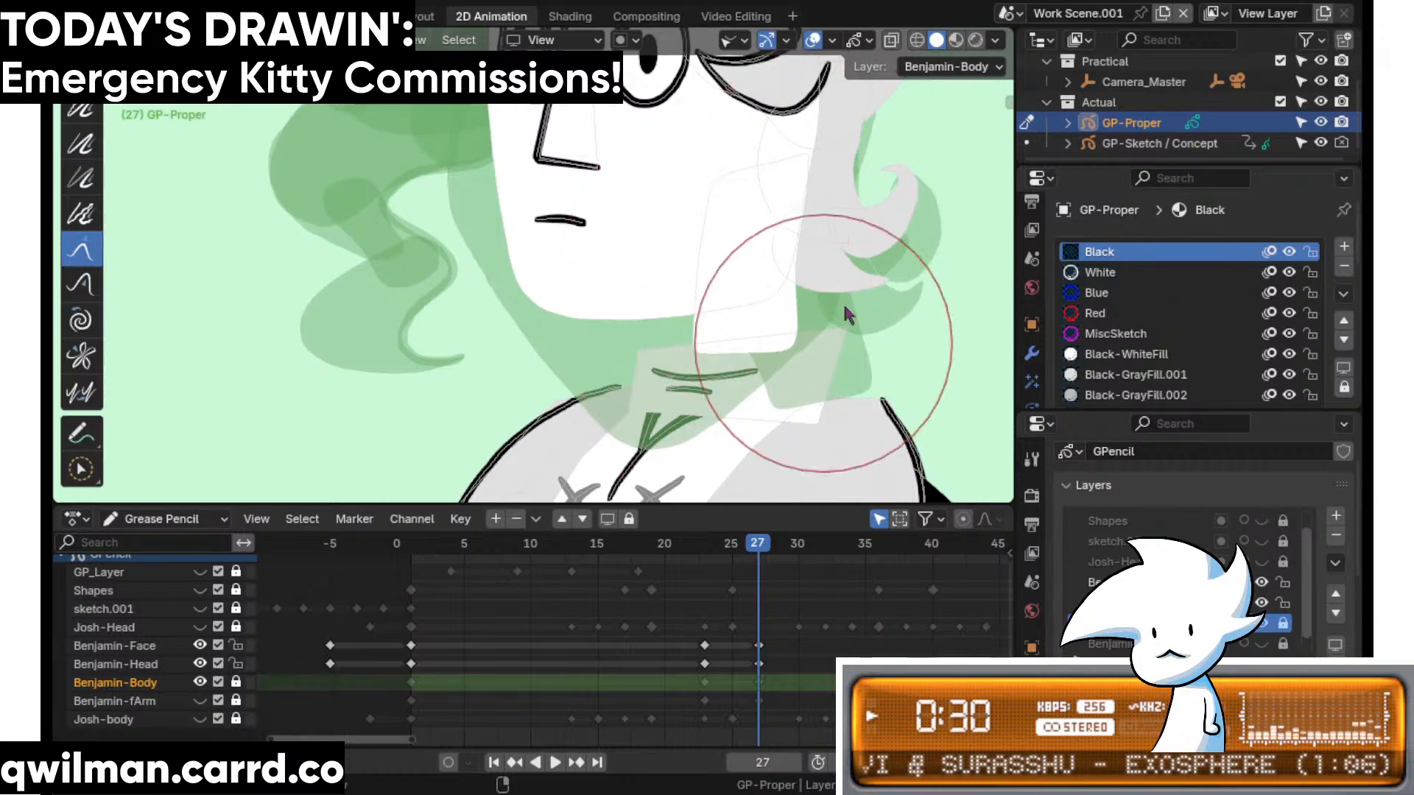
pyautogui.keyDown('shift'); pyautogui.moveTo(902, 210); pyautogui.dragTo(714, 365, button='middle'); pyautogui.keyUp('shift')
pyautogui.press('w')
pyautogui.click(729, 354)
pyautogui.hotkey('shift', 'space')
pyautogui.click(667, 221)
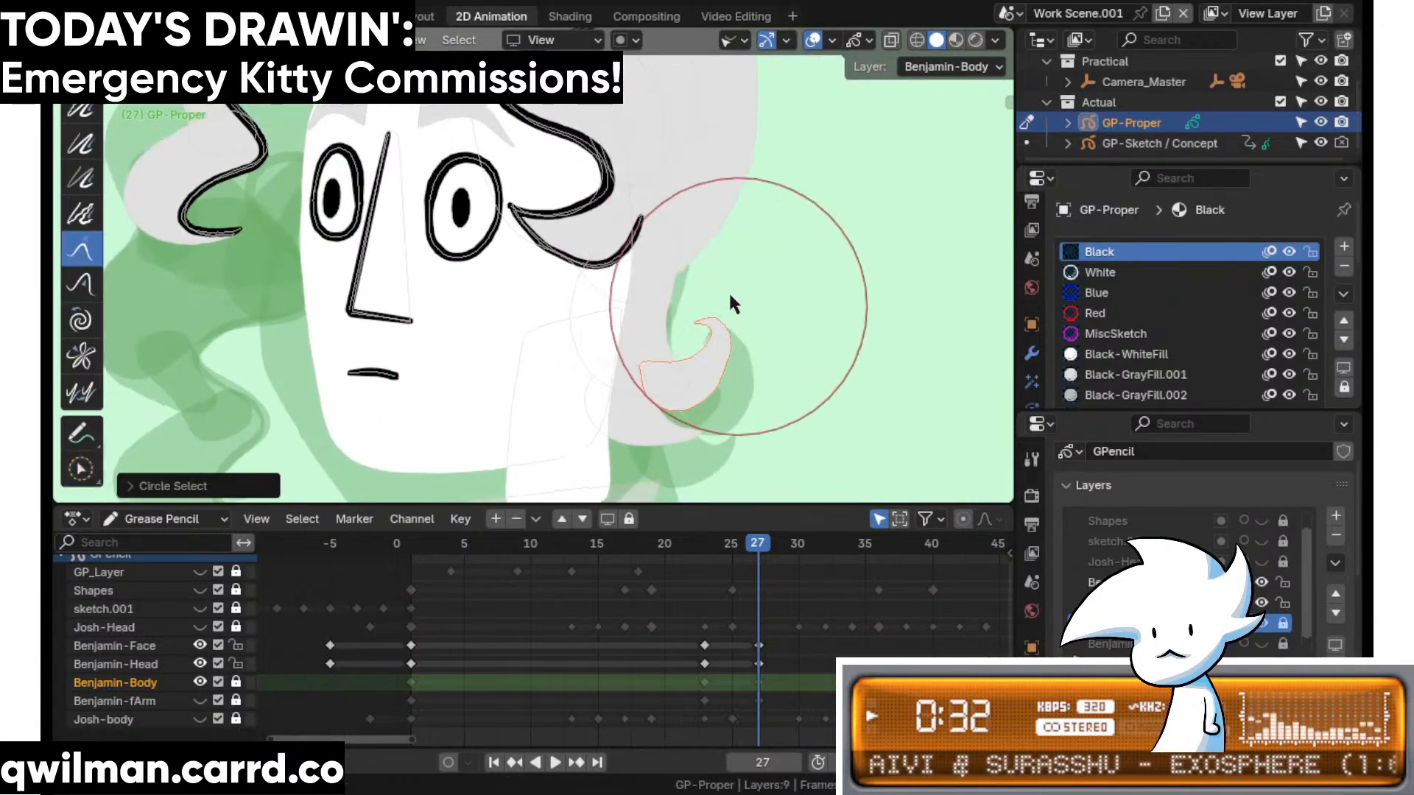
pyautogui.keyDown('shift'); pyautogui.moveTo(738, 303); pyautogui.dragTo(703, 239, button='middle'); pyautogui.keyUp('shift')
pyautogui.moveTo(715, 299); pyautogui.dragTo(714, 316)
pyautogui.scroll(3, 666, 194)
pyautogui.moveTo(706, 191)
pyautogui.mouseDown()
pyautogui.moveTo(742, 170)
pyautogui.moveTo(847, 280)
pyautogui.mouseUp()
pyautogui.moveTo(755, 176)
pyautogui.mouseDown()
pyautogui.moveTo(763, 161)
pyautogui.moveTo(776, 174)
pyautogui.moveTo(848, 379)
pyautogui.moveTo(819, 234)
pyautogui.moveTo(873, 331)
pyautogui.mouseUp()
# - Soften the outline of the uncurled hair flick with the Smooth brush
pyautogui.hotkey('shift', 'space')
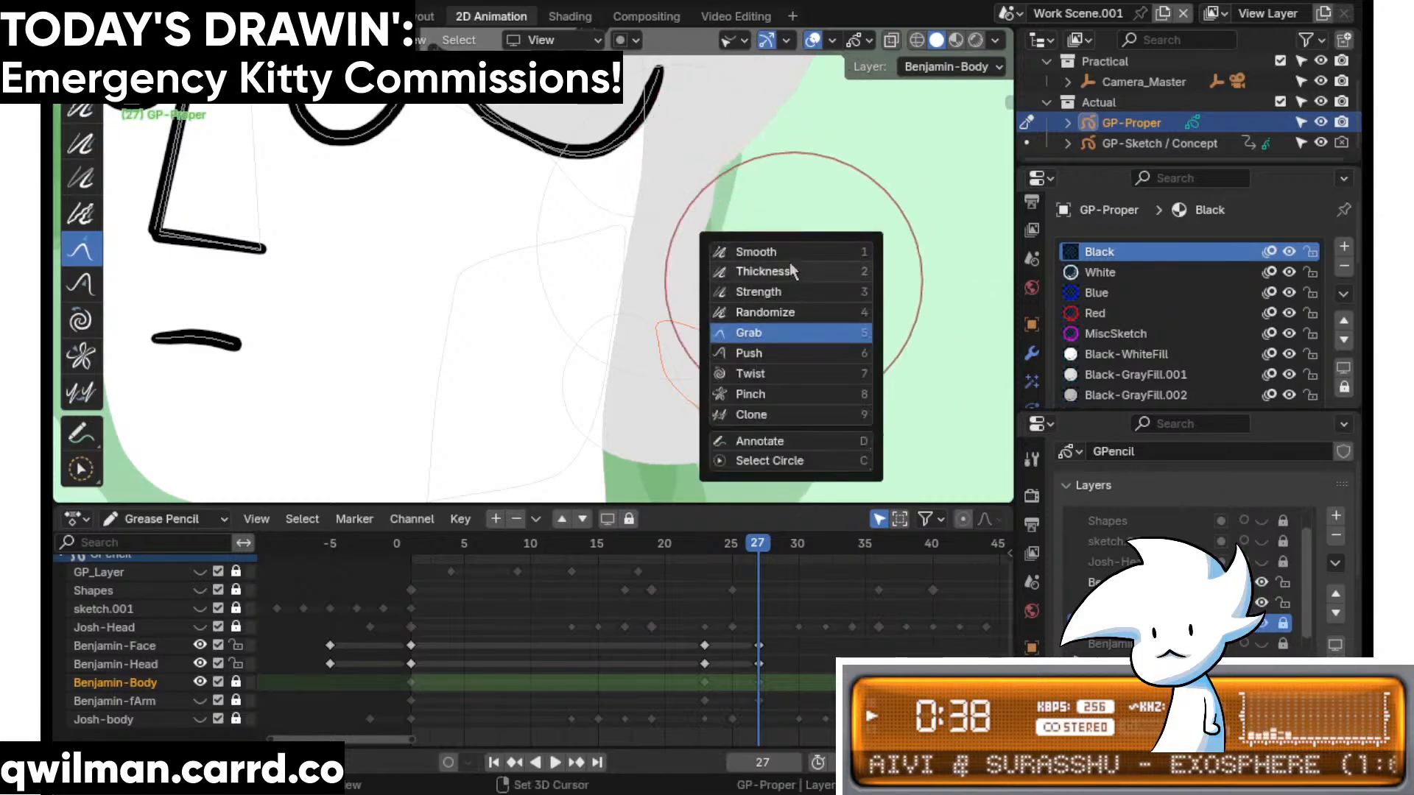
pyautogui.click(779, 254)
pyautogui.moveTo(804, 295); pyautogui.dragTo(809, 400)
pyautogui.moveTo(809, 399)
pyautogui.mouseDown()
pyautogui.moveTo(800, 355)
pyautogui.moveTo(757, 357)
pyautogui.mouseUp()
pyautogui.scroll(3, 736, 268)
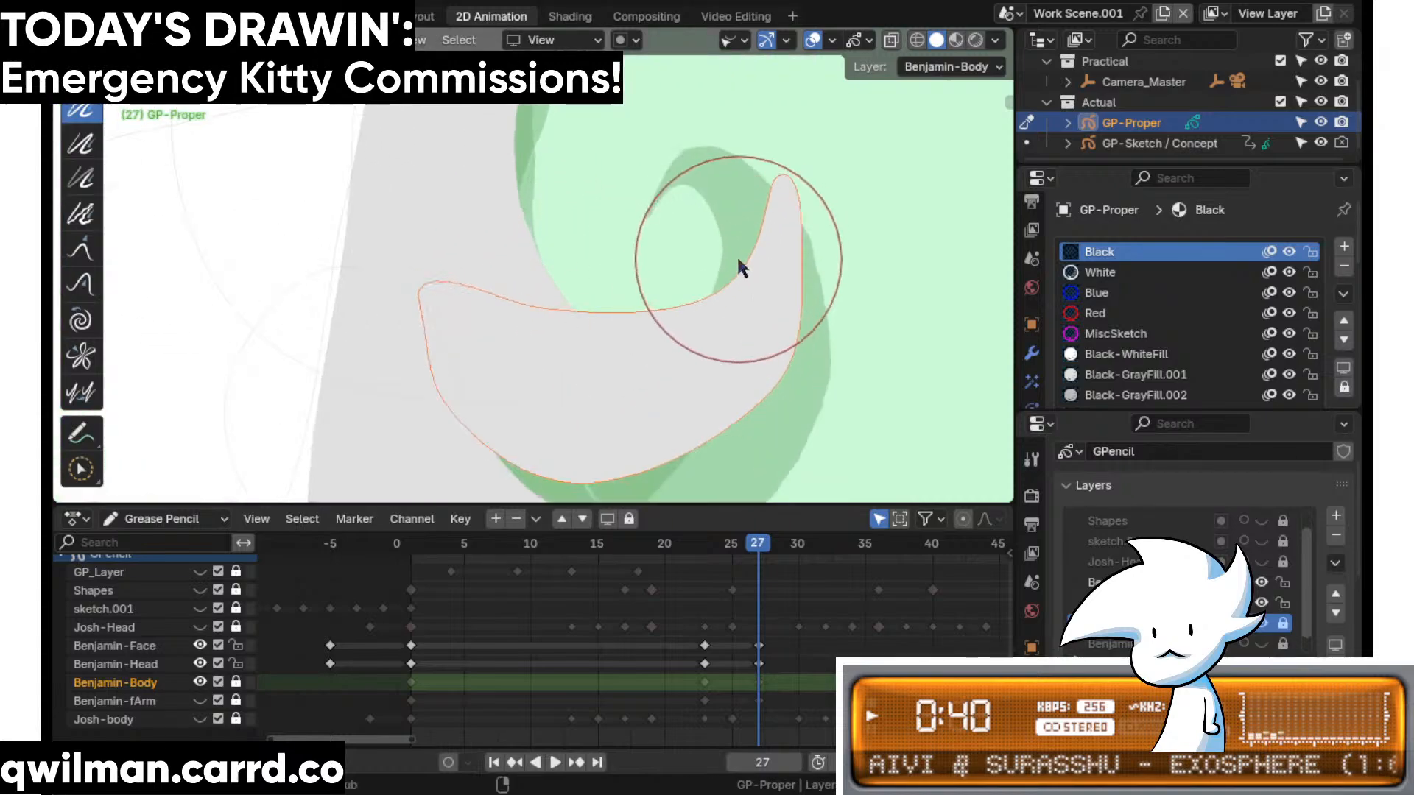
# - Narrow the flick's tip and slim its lower edge with the Grab brush, and switch back to the Smooth brush
pyautogui.hotkey('shift', 'space')
pyautogui.click(691, 336)
pyautogui.moveTo(739, 177); pyautogui.dragTo(795, 184)
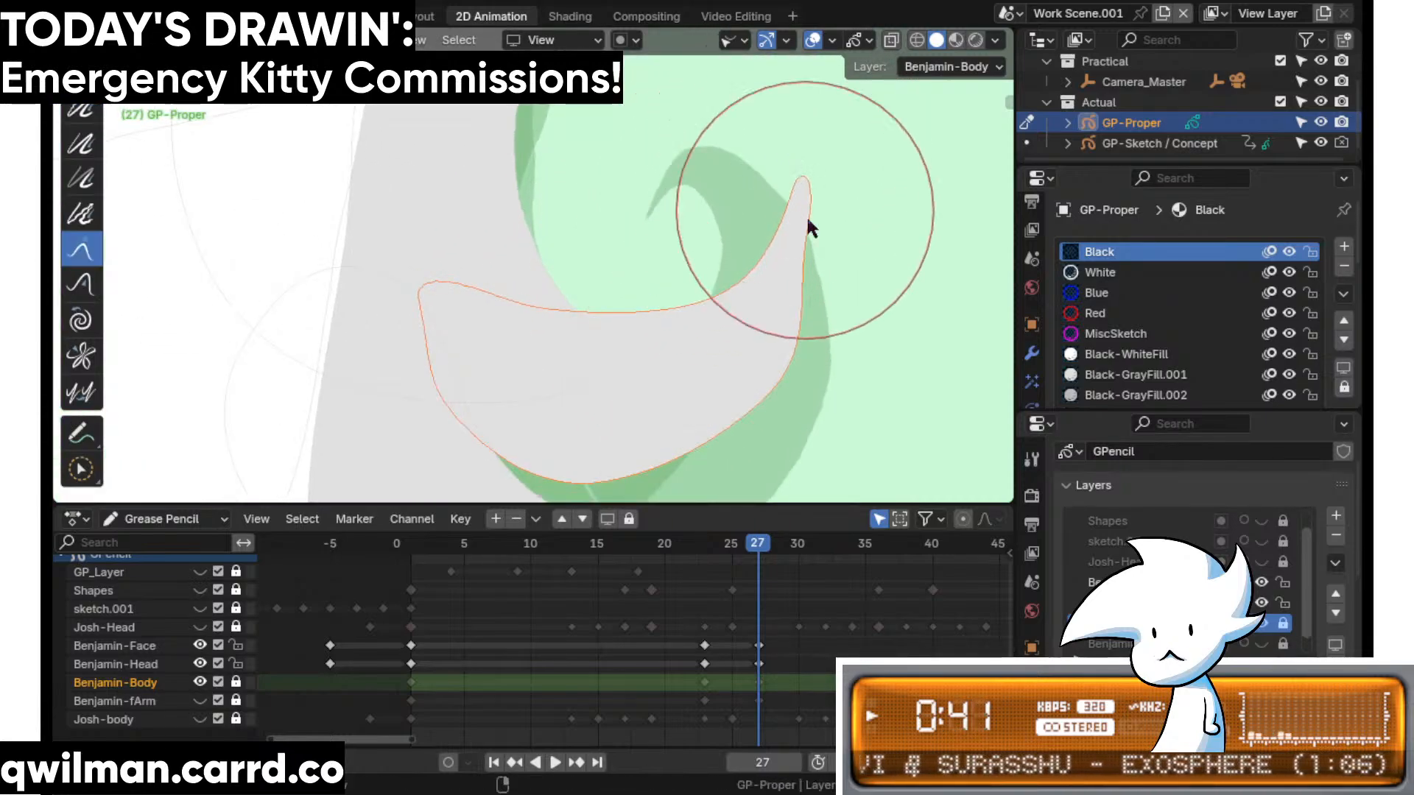
pyautogui.moveTo(802, 379); pyautogui.dragTo(775, 392)
pyautogui.scroll(-3, 752, 308)
pyautogui.moveTo(581, 399); pyautogui.dragTo(559, 403)
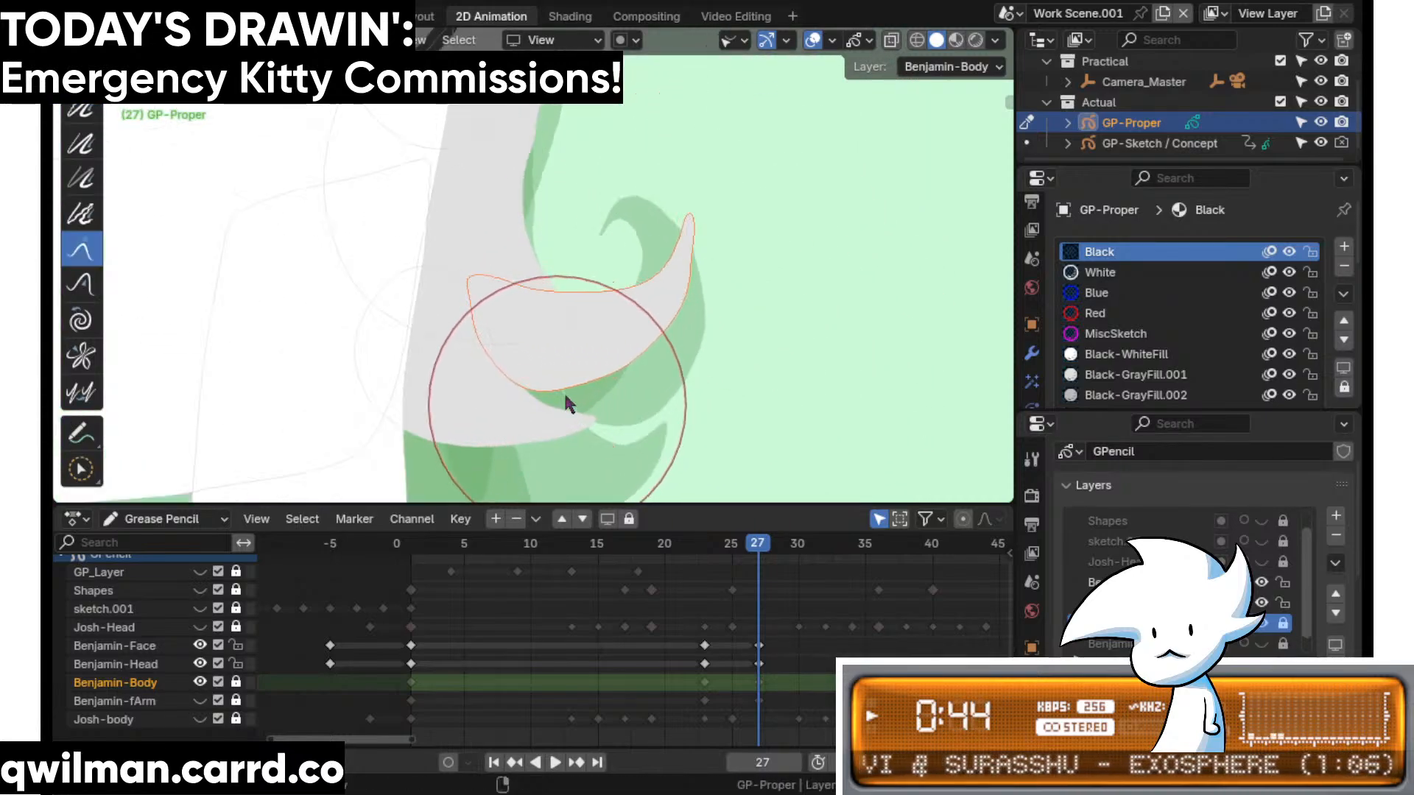
pyautogui.hotkey('shift', 'space')
pyautogui.click(666, 207)
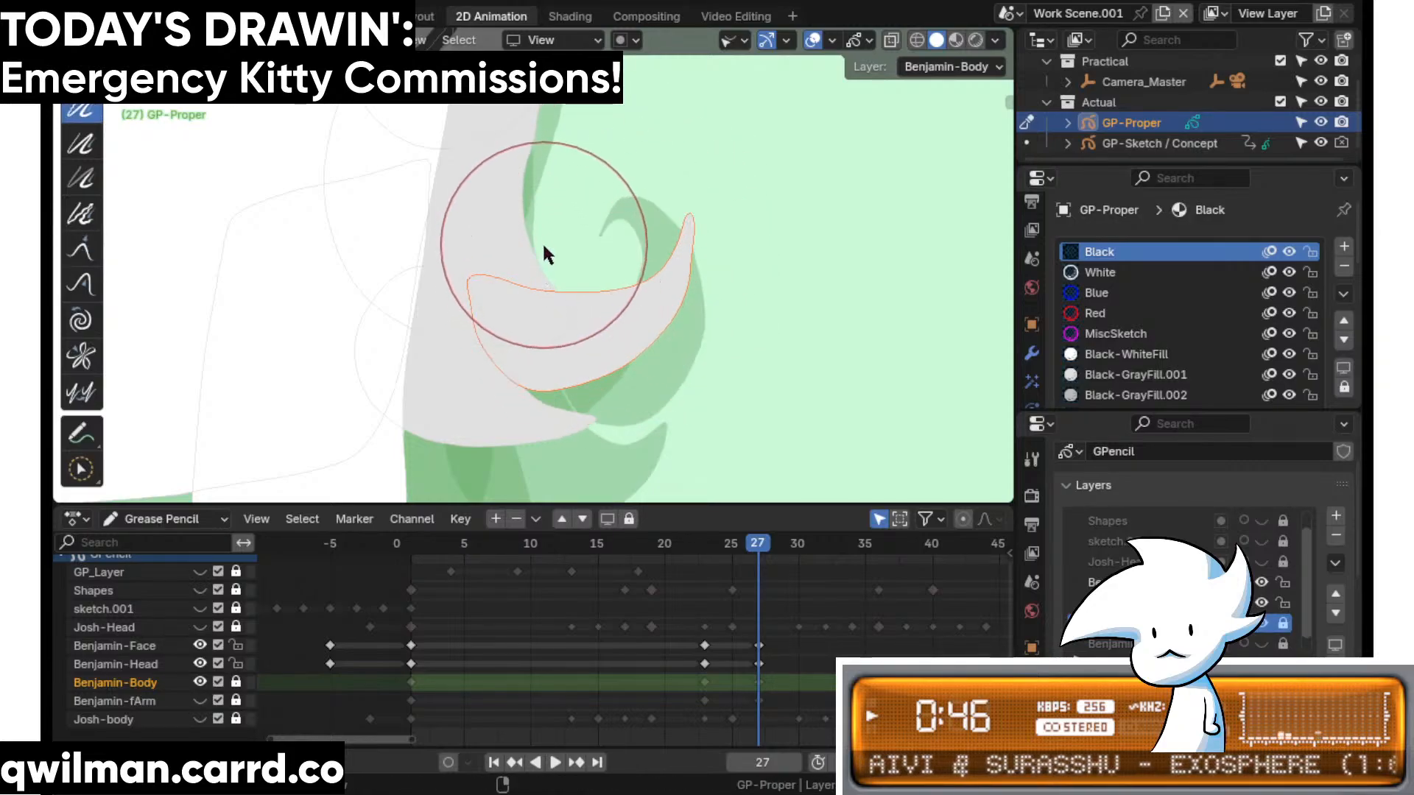
# - Select the lower hair flick beneath it and reshape its tip with the Grab brush
pyautogui.press('q')
pyautogui.click(633, 431)
pyautogui.click(602, 418)
pyautogui.hotkey('shift', 'space')
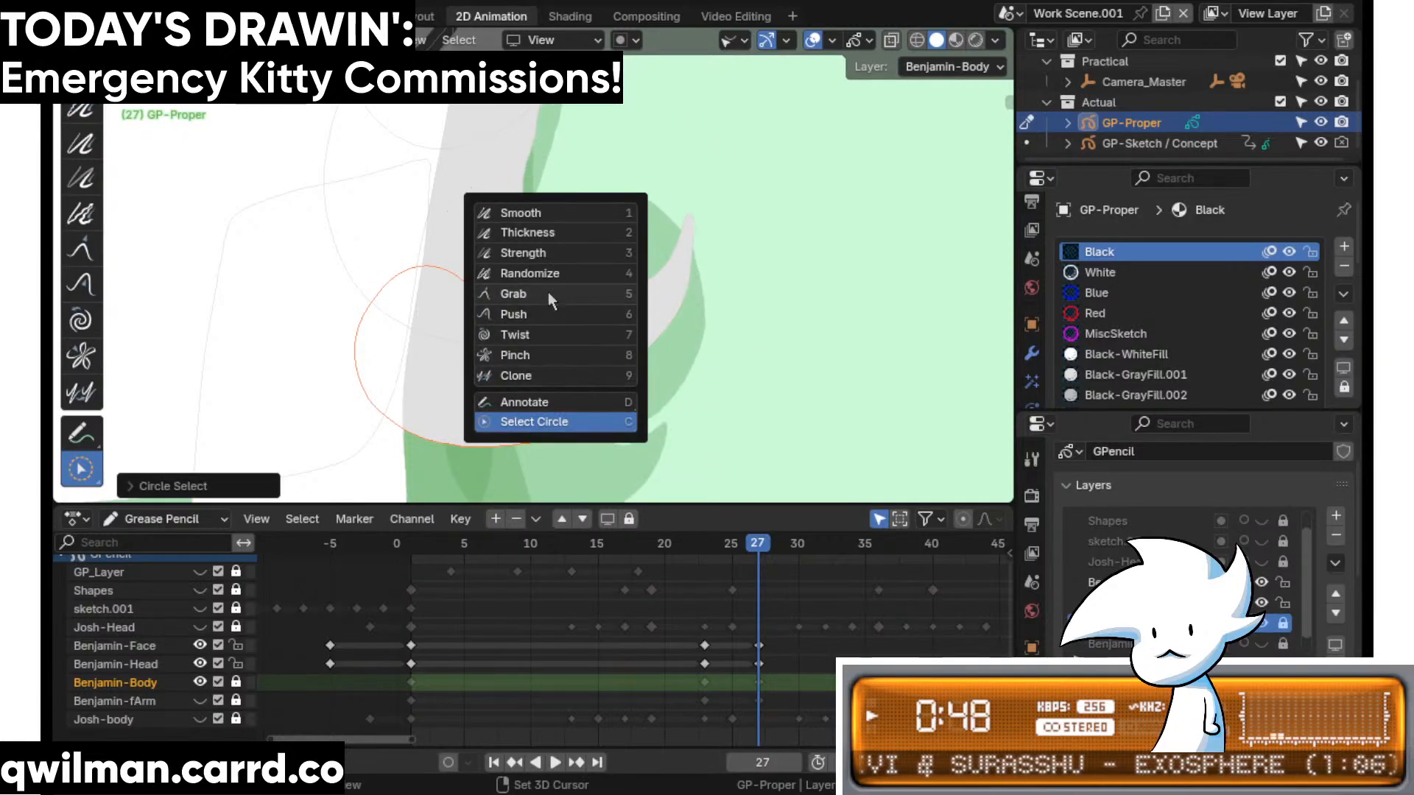
pyautogui.click(548, 293)
pyautogui.scroll(-3, 586, 390)
pyautogui.moveTo(588, 392); pyautogui.dragTo(599, 418)
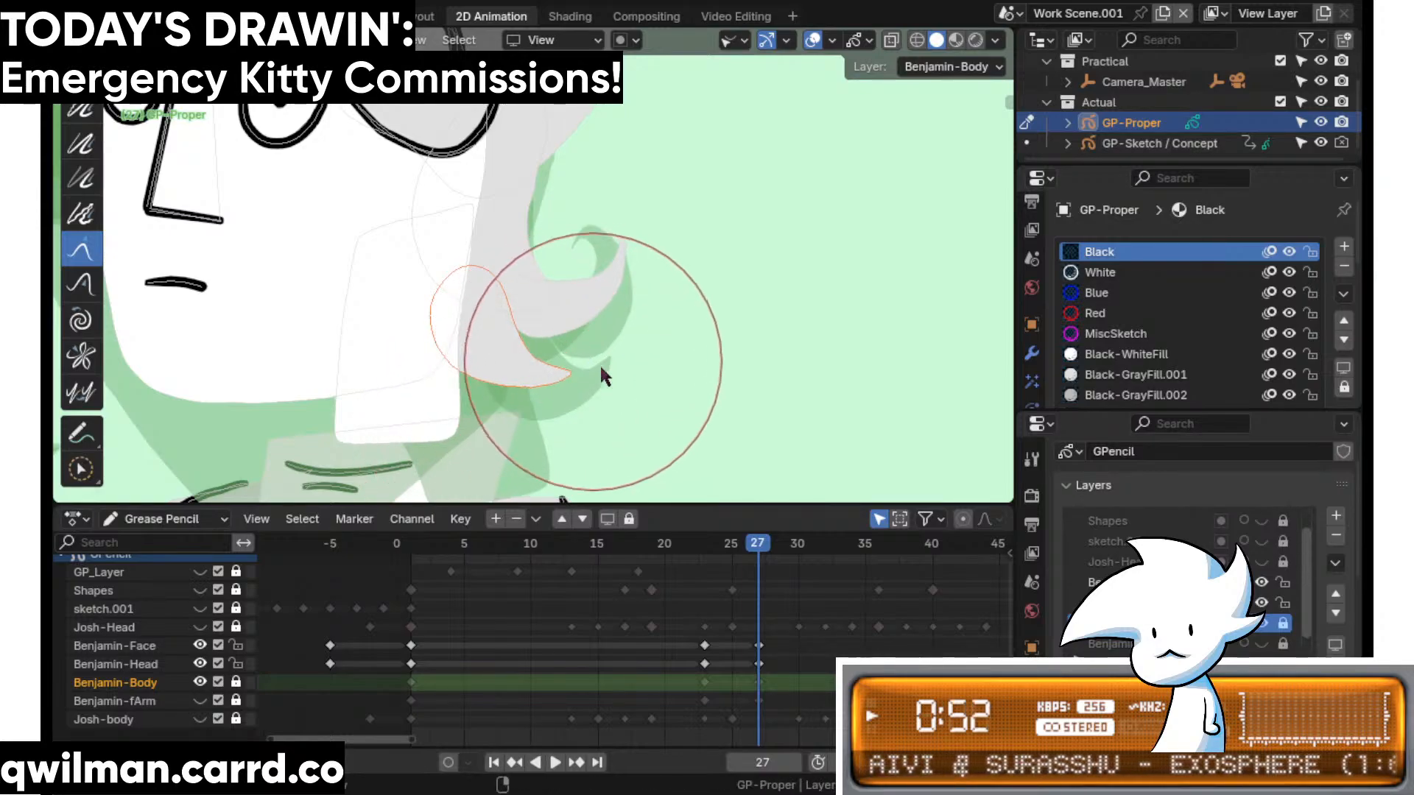
# - At frame 24, select the back hair shape beside the curled flick and ready it for reshaping with the Grab brush
pyautogui.moveTo(713, 545)
pyautogui.mouseDown()
pyautogui.moveTo(661, 549)
pyautogui.moveTo(806, 554)
pyautogui.moveTo(682, 596)
pyautogui.moveTo(792, 593)
pyautogui.moveTo(655, 617)
pyautogui.moveTo(718, 606)
pyautogui.mouseUp()
pyautogui.keyDown('shift'); pyautogui.moveTo(560, 283); pyautogui.dragTo(672, 320, button='middle'); pyautogui.keyUp('shift')
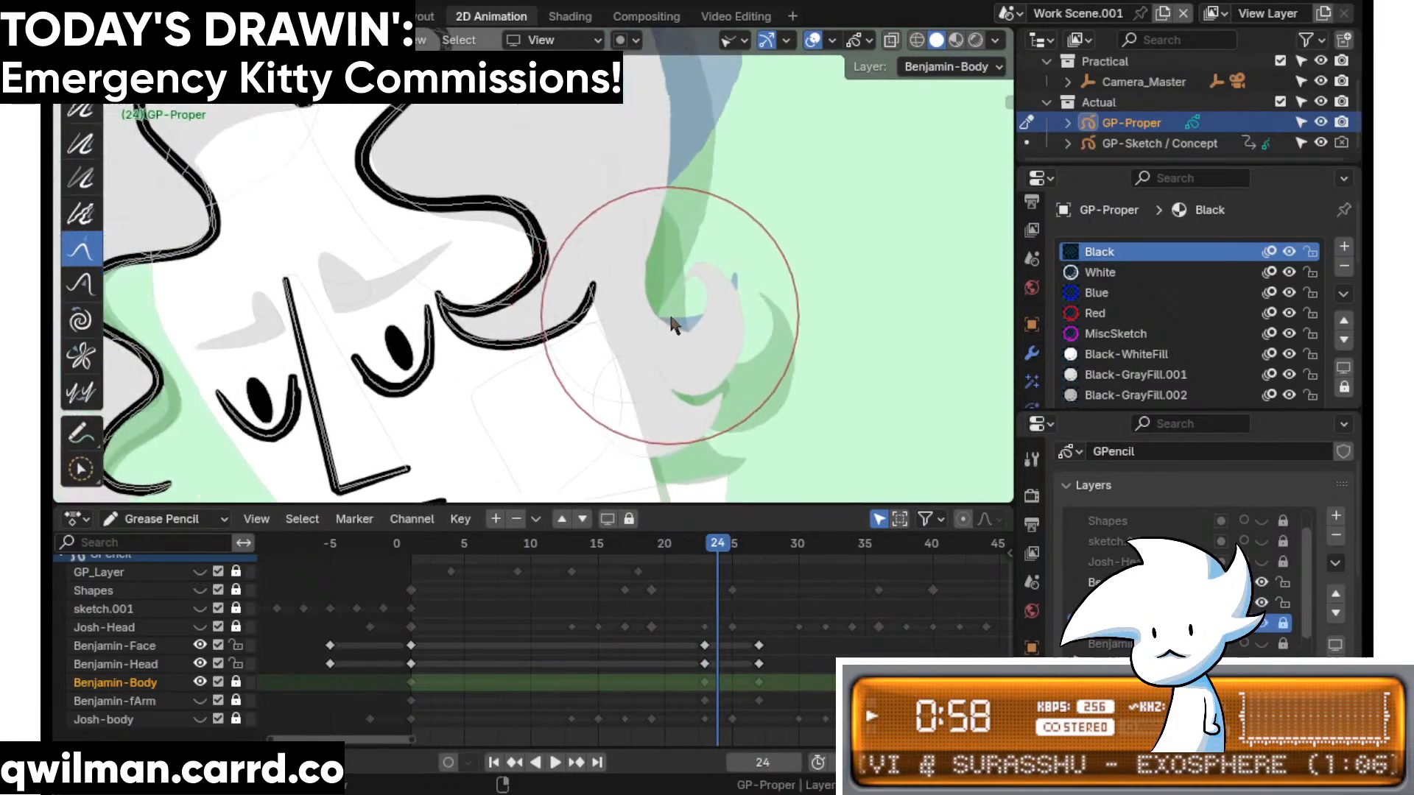
pyautogui.press('w')
pyautogui.scroll(2, 684, 303)
pyautogui.click(707, 319)
pyautogui.hotkey('shift', 'space')
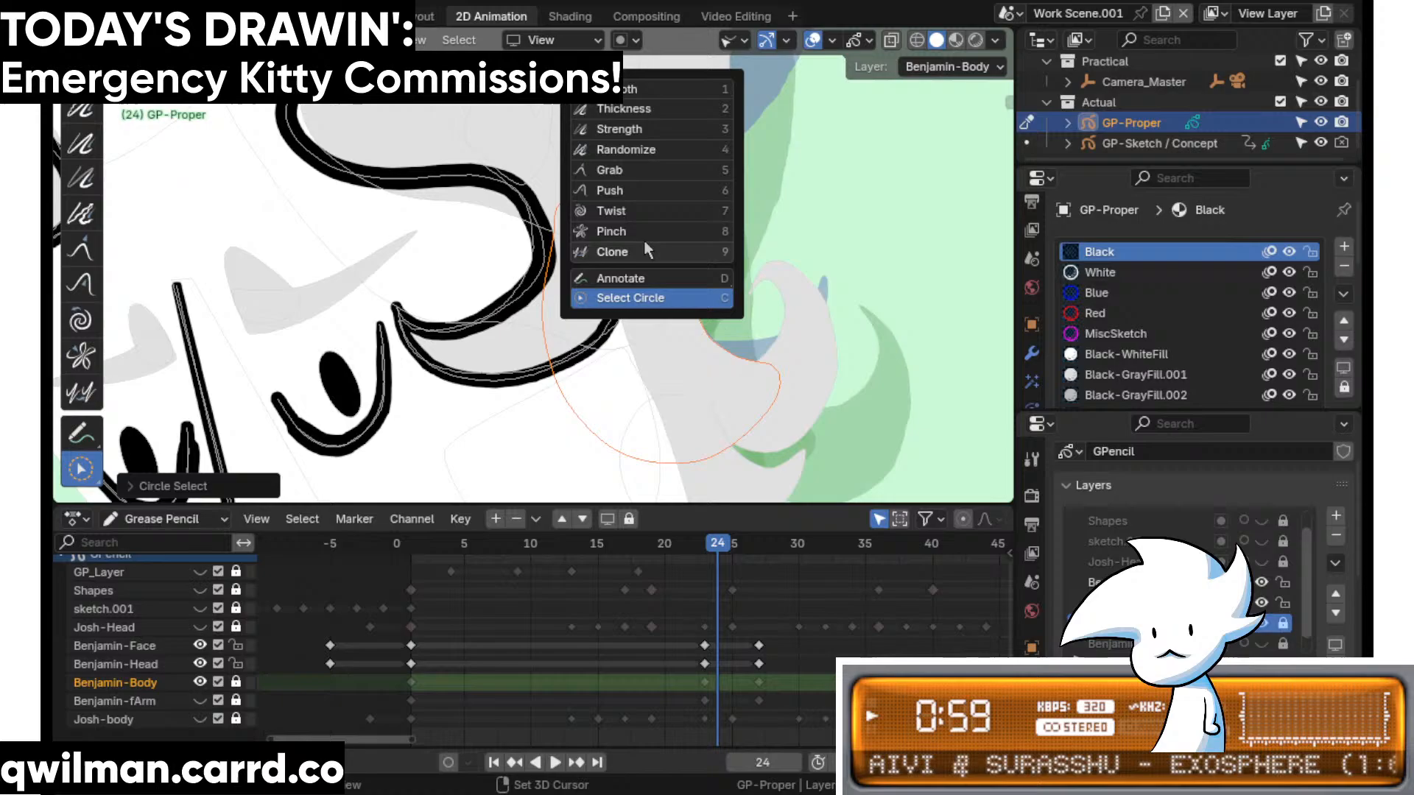
pyautogui.click(644, 172)
pyautogui.scroll(-2, 634, 214)
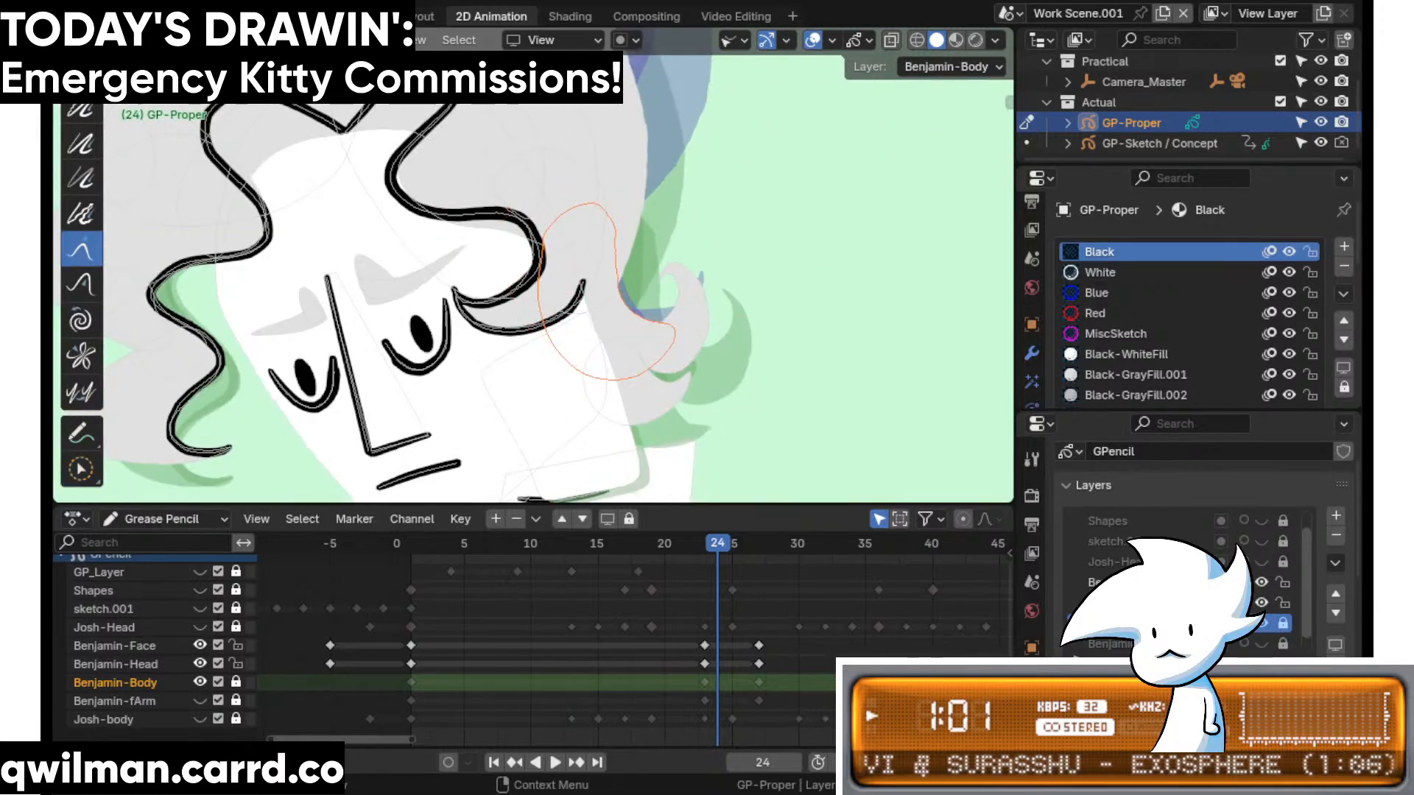
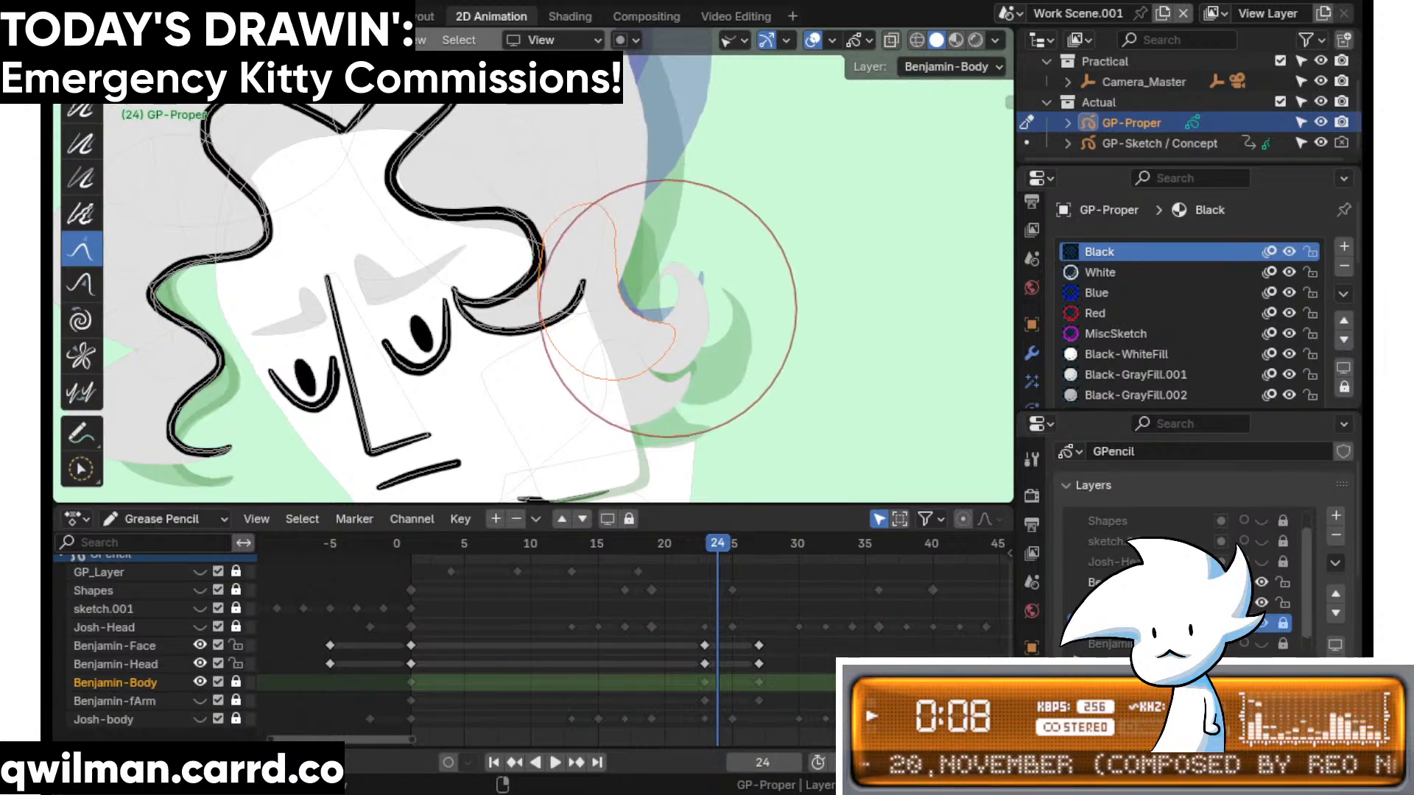
# - Adjust the back hair shape beside the curled flick with the Grab brush at frame 24
pyautogui.scroll(-2, 707, 331)
pyautogui.keyDown('shift'); pyautogui.moveTo(701, 344); pyautogui.dragTo(665, 303, button='middle'); pyautogui.keyUp('shift')
pyautogui.scroll(5, 736, 306)
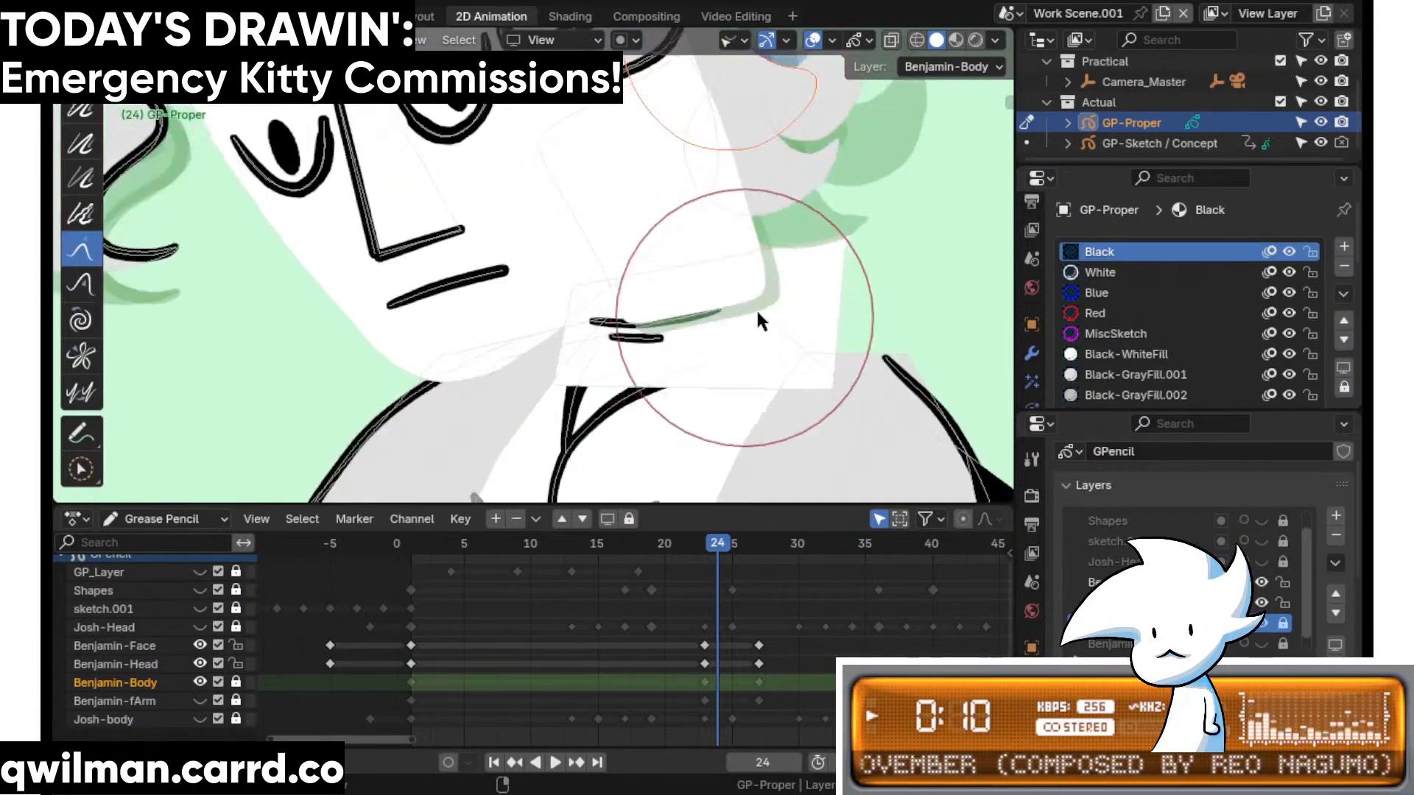
# - Select the white neck shape below the ear, raise and reshape its lower edge with the Grab brush, and save the file
pyautogui.press('w')
pyautogui.scroll(2, 824, 287)
pyautogui.click(863, 293)
pyautogui.scroll(-1, 848, 293)
pyautogui.scroll(-3, 846, 302)
pyautogui.hotkey('shift', 'space')
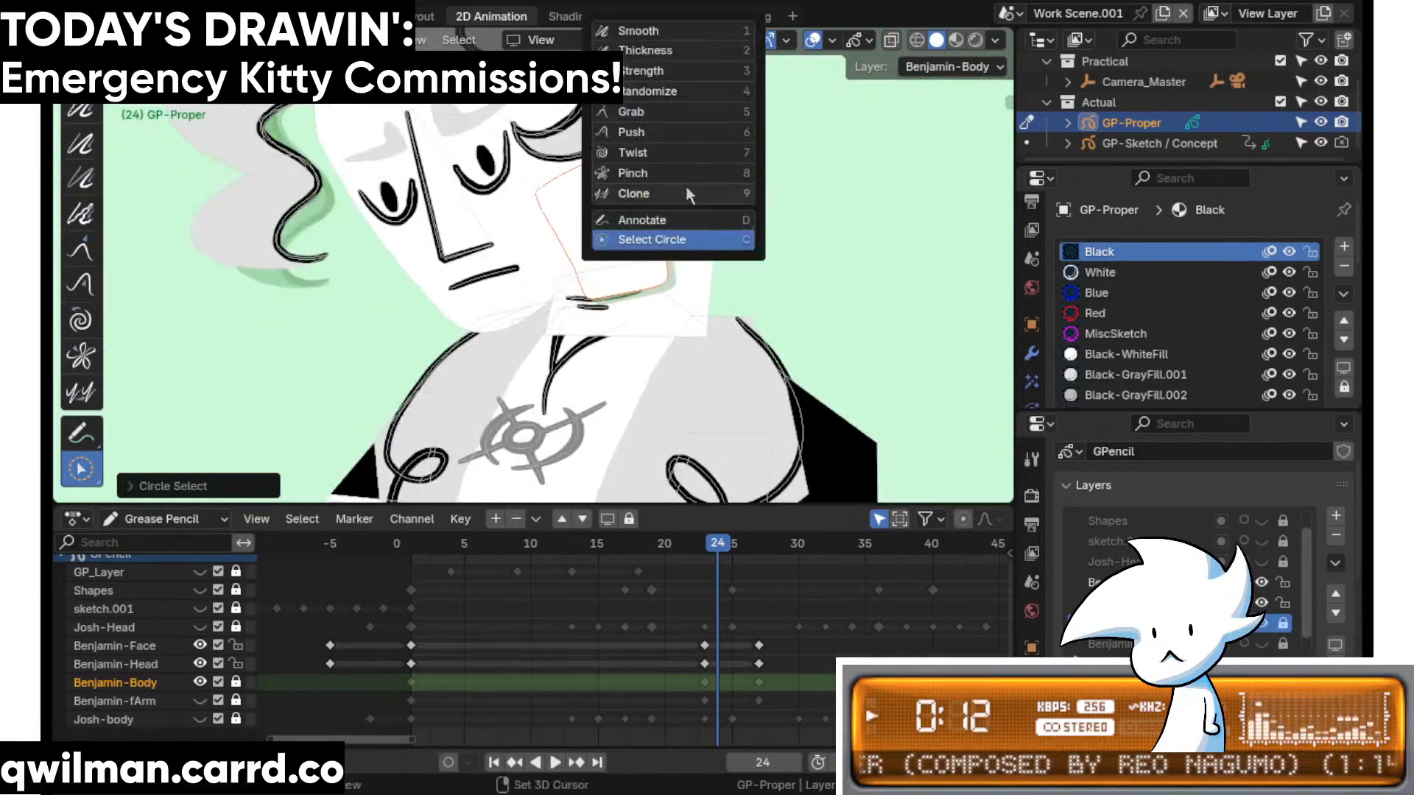
pyautogui.click(666, 105)
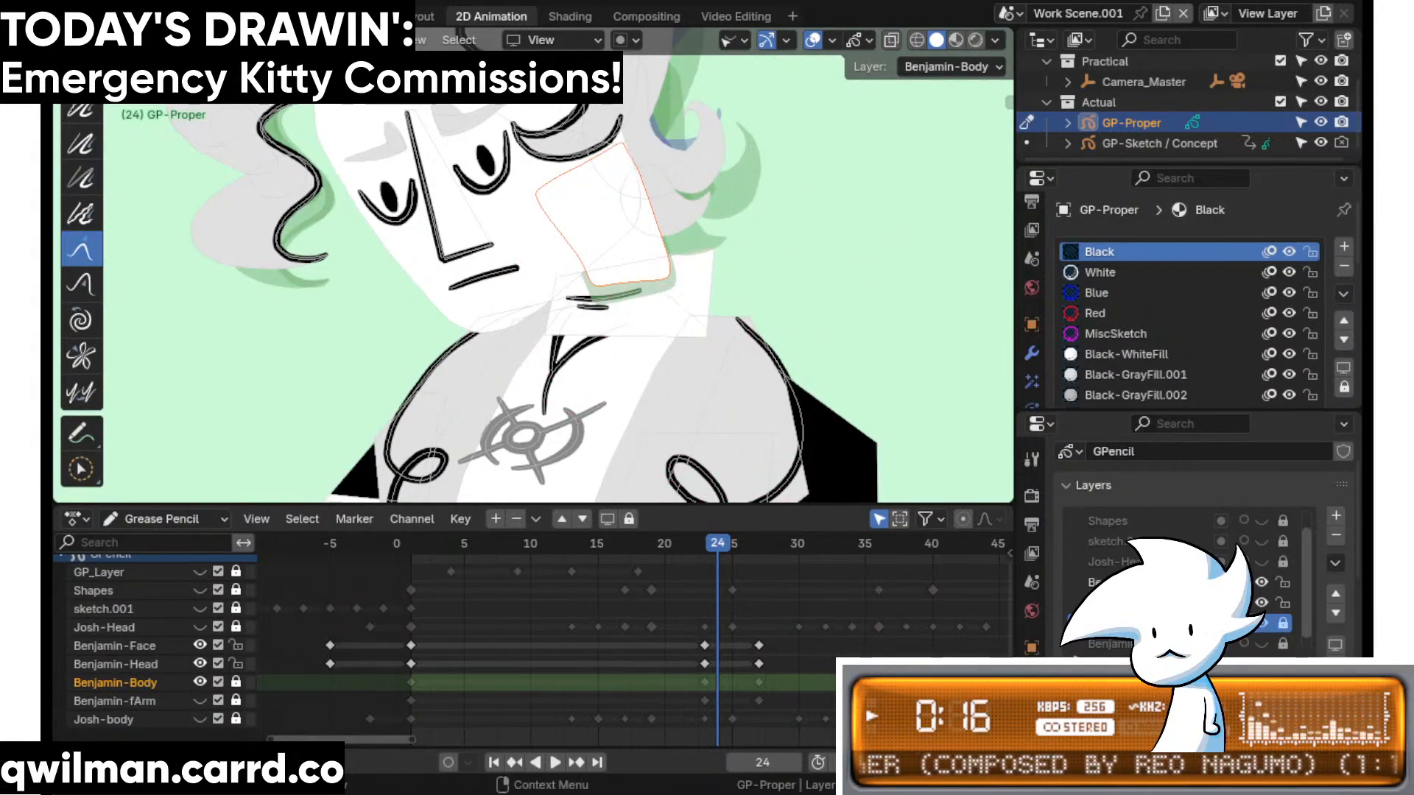
pyautogui.scroll(2, 695, 302)
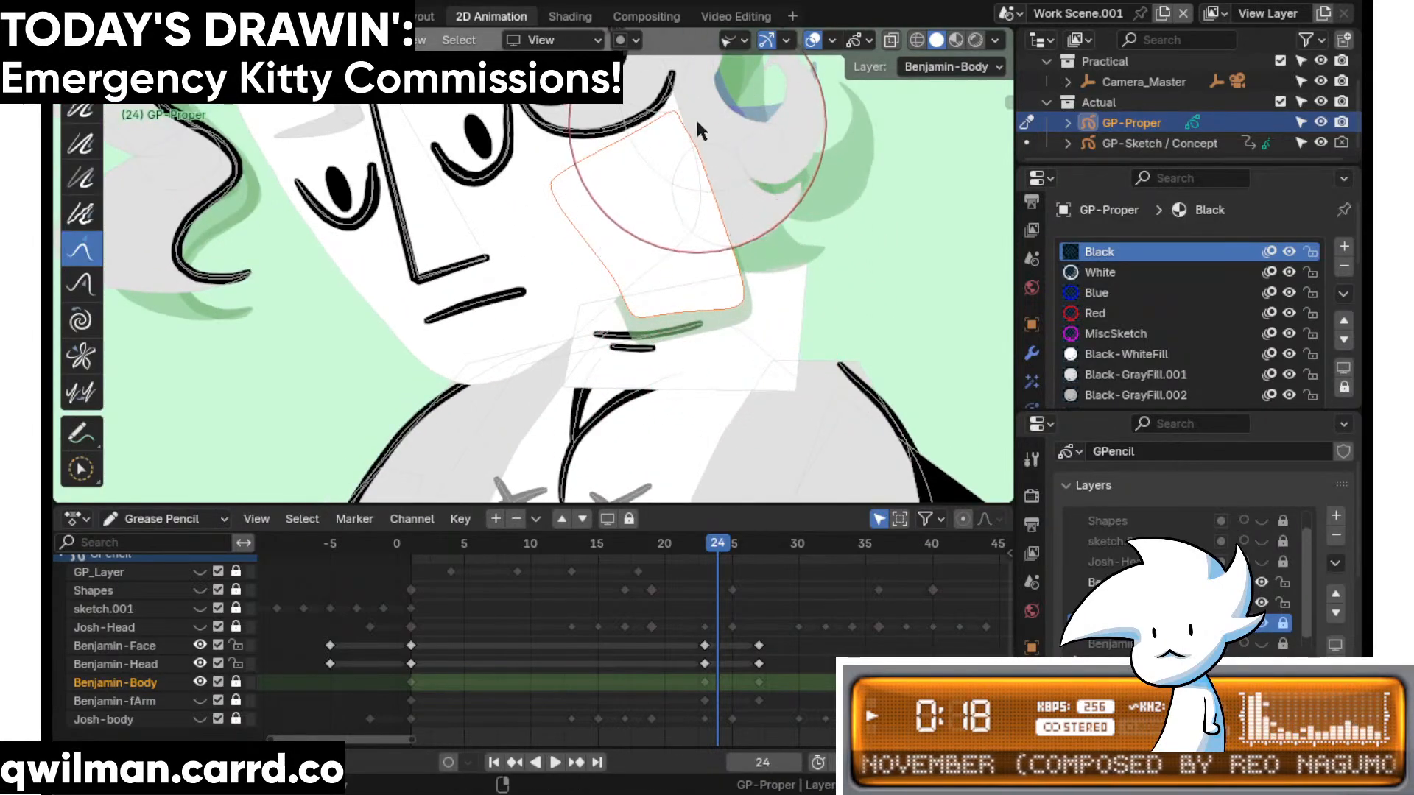
pyautogui.moveTo(734, 192); pyautogui.dragTo(729, 192)
pyautogui.moveTo(645, 325); pyautogui.dragTo(636, 321)
pyautogui.scroll(-2, 696, 313)
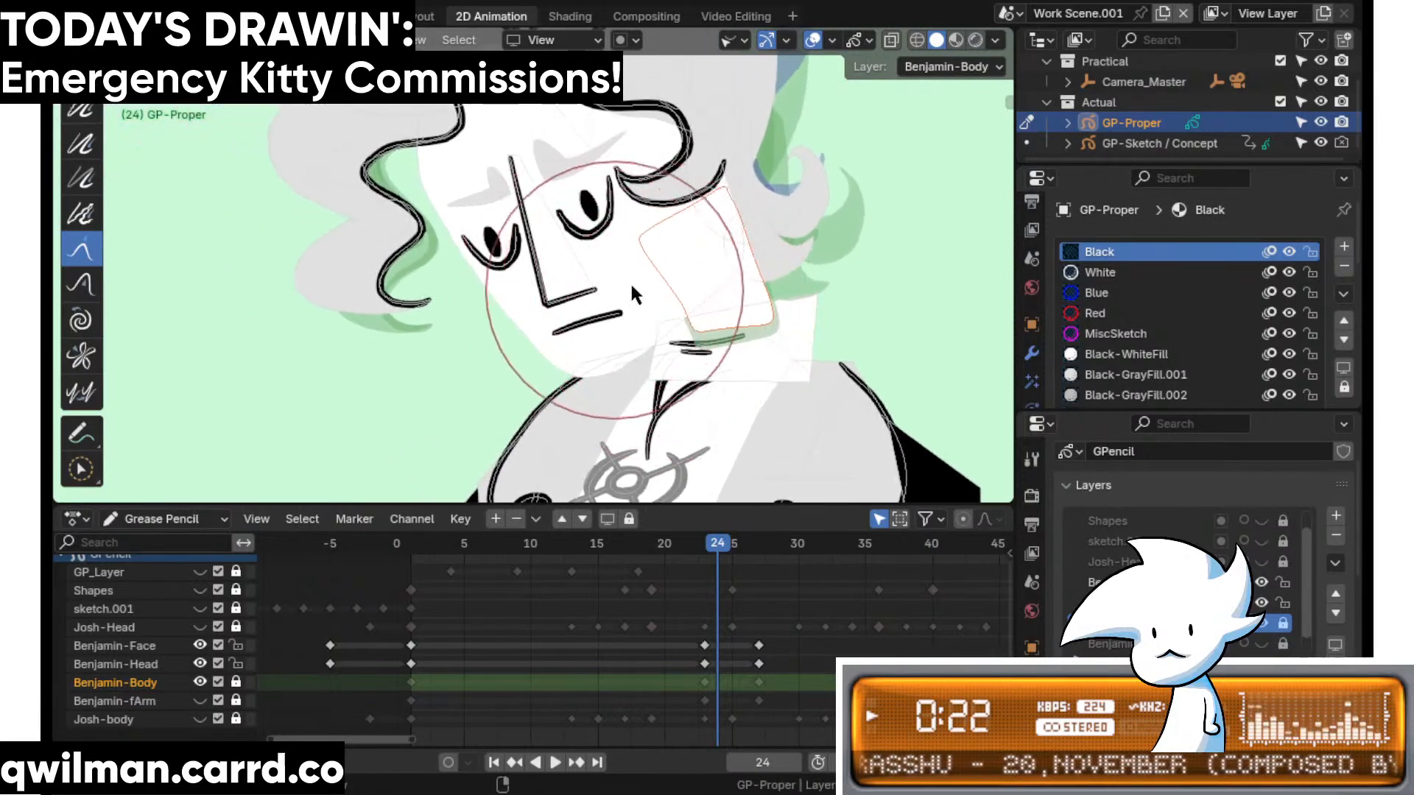
pyautogui.hotkey('ctrl', 's')
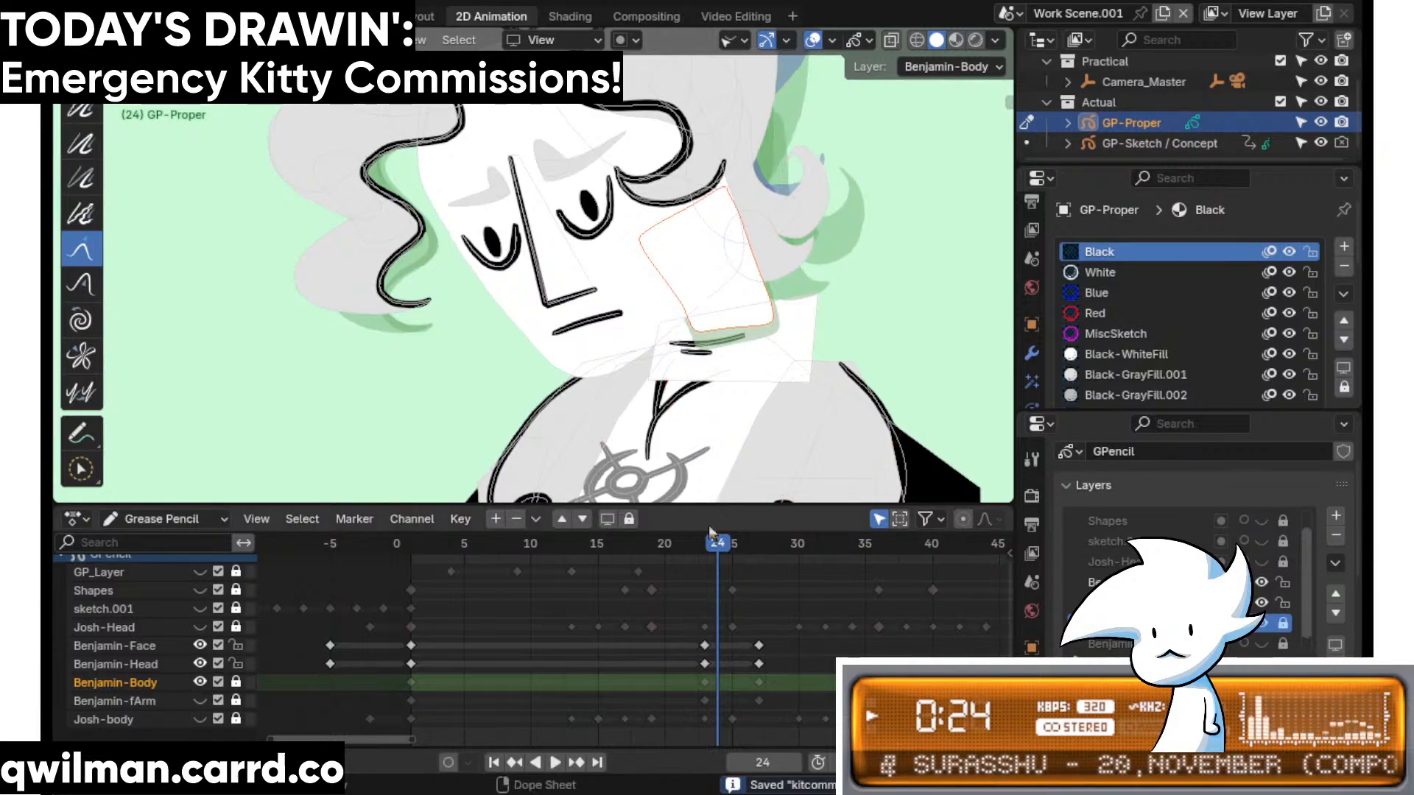
# - At frame 27, lock the Benjamin-Face and Benjamin-Head layers, and show and unlock the Benjamin-fArm layer
pyautogui.press('Right')
pyautogui.press('Right')
pyautogui.press('Right')
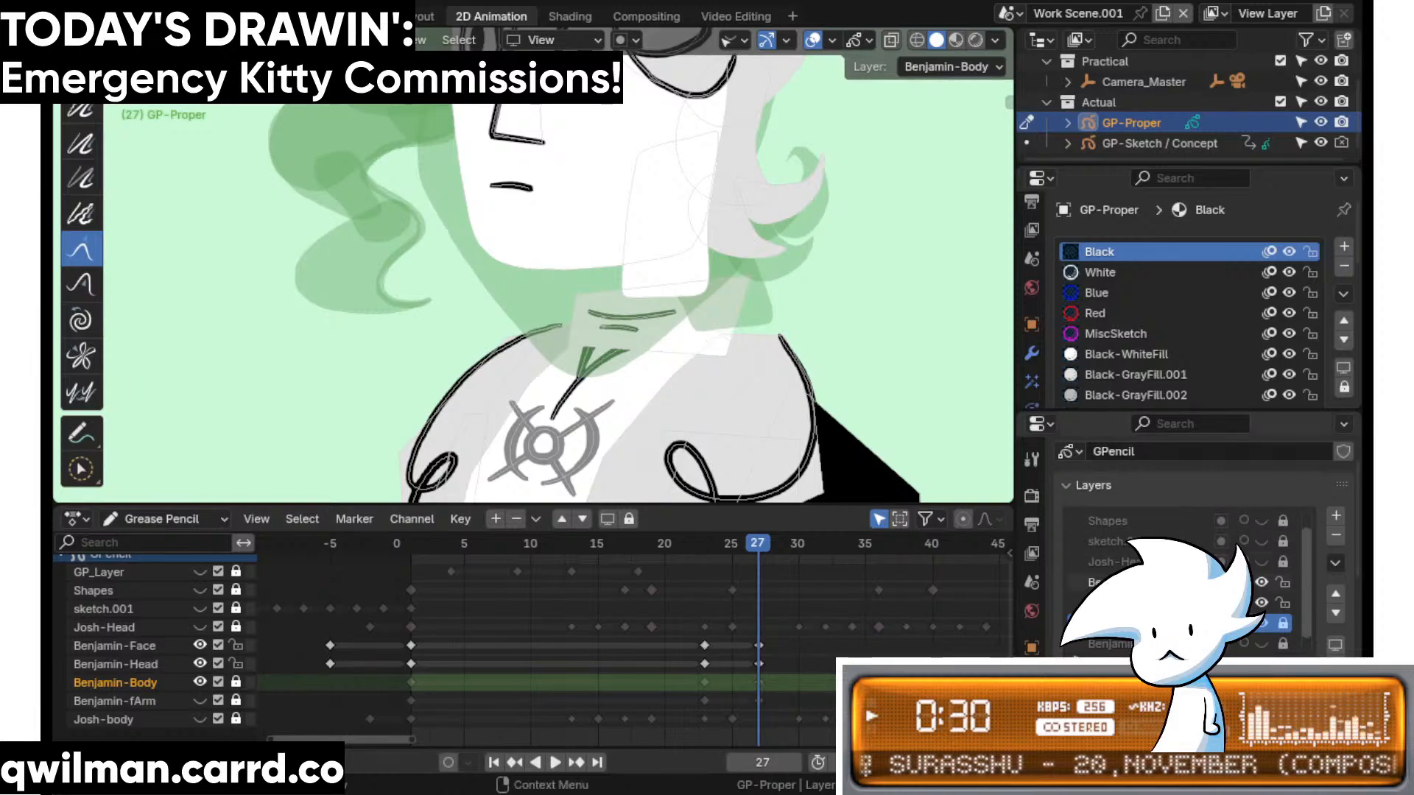
pyautogui.scroll(-5, 688, 303)
pyautogui.keyDown('shift'); pyautogui.moveTo(686, 296); pyautogui.dragTo(693, 296, button='middle'); pyautogui.keyUp('shift')
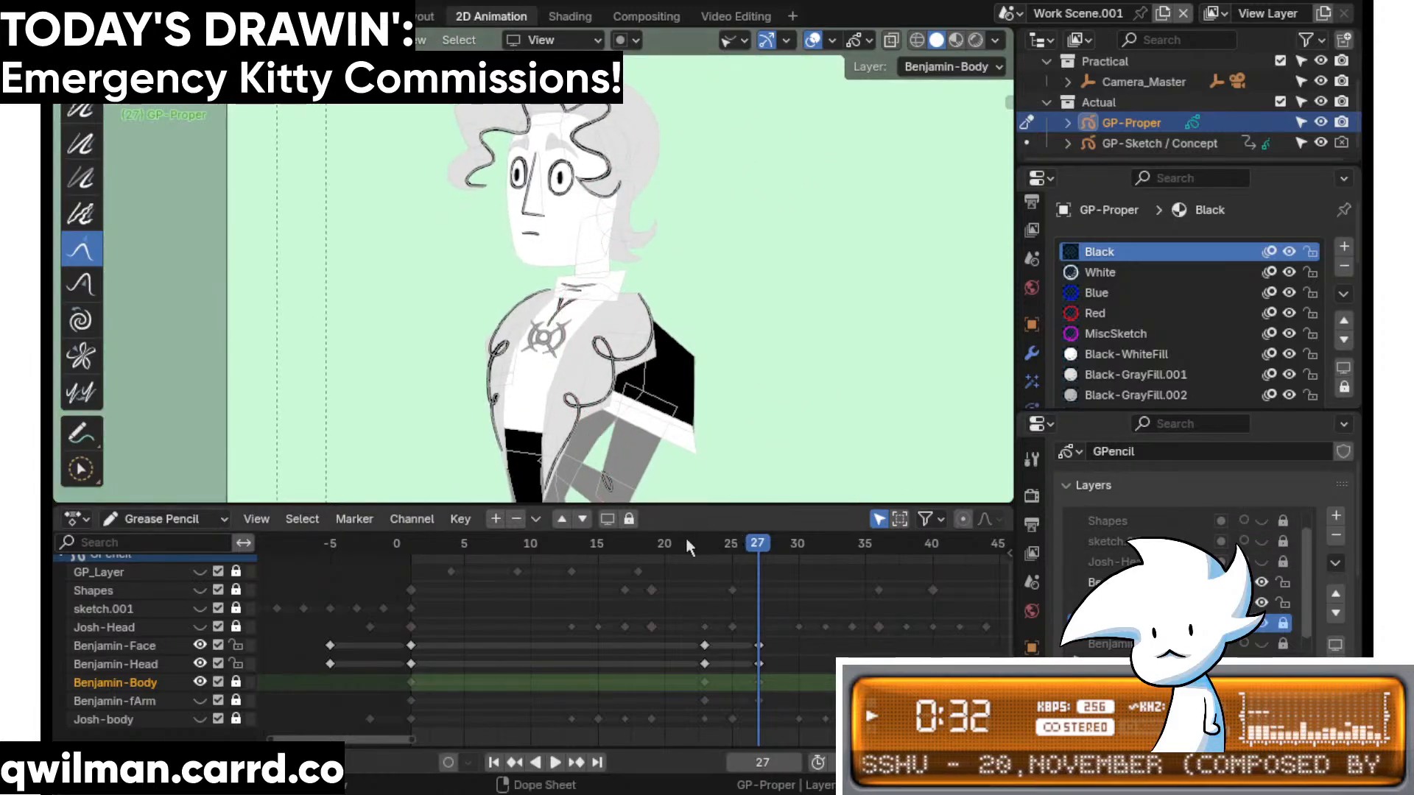
pyautogui.click(200, 700)
# - At frame 23, circle-select all the strokes of Benjamin's raised front arm, including the hand and the black card
pyautogui.moveTo(710, 545)
pyautogui.mouseDown()
pyautogui.moveTo(665, 545)
pyautogui.moveTo(803, 523)
pyautogui.moveTo(693, 569)
pyautogui.moveTo(688, 544)
pyautogui.mouseUp()
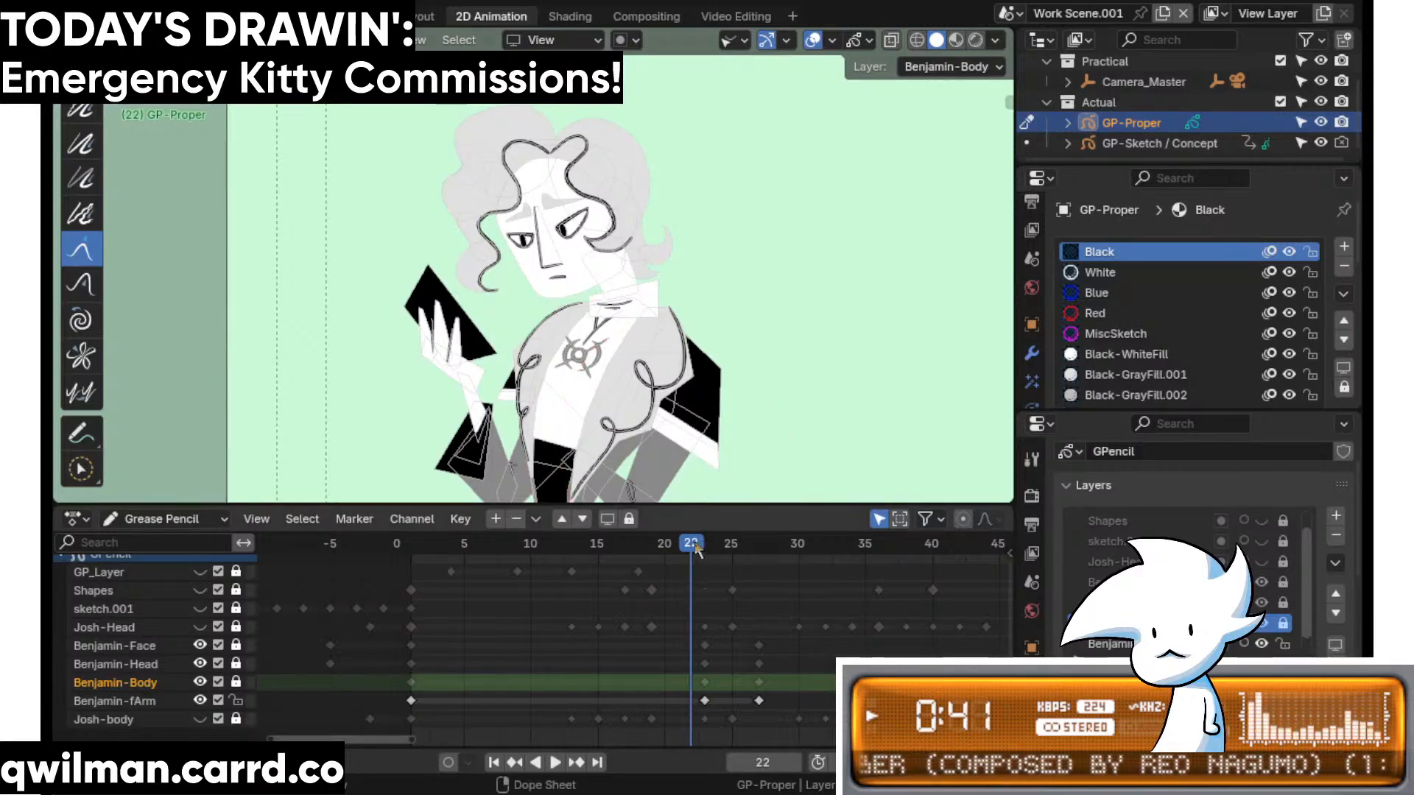
pyautogui.press('Right')
pyautogui.keyDown('shift'); pyautogui.moveTo(683, 436); pyautogui.dragTo(807, 330, button='middle'); pyautogui.keyUp('shift')
pyautogui.press('q')
pyautogui.click(626, 244)
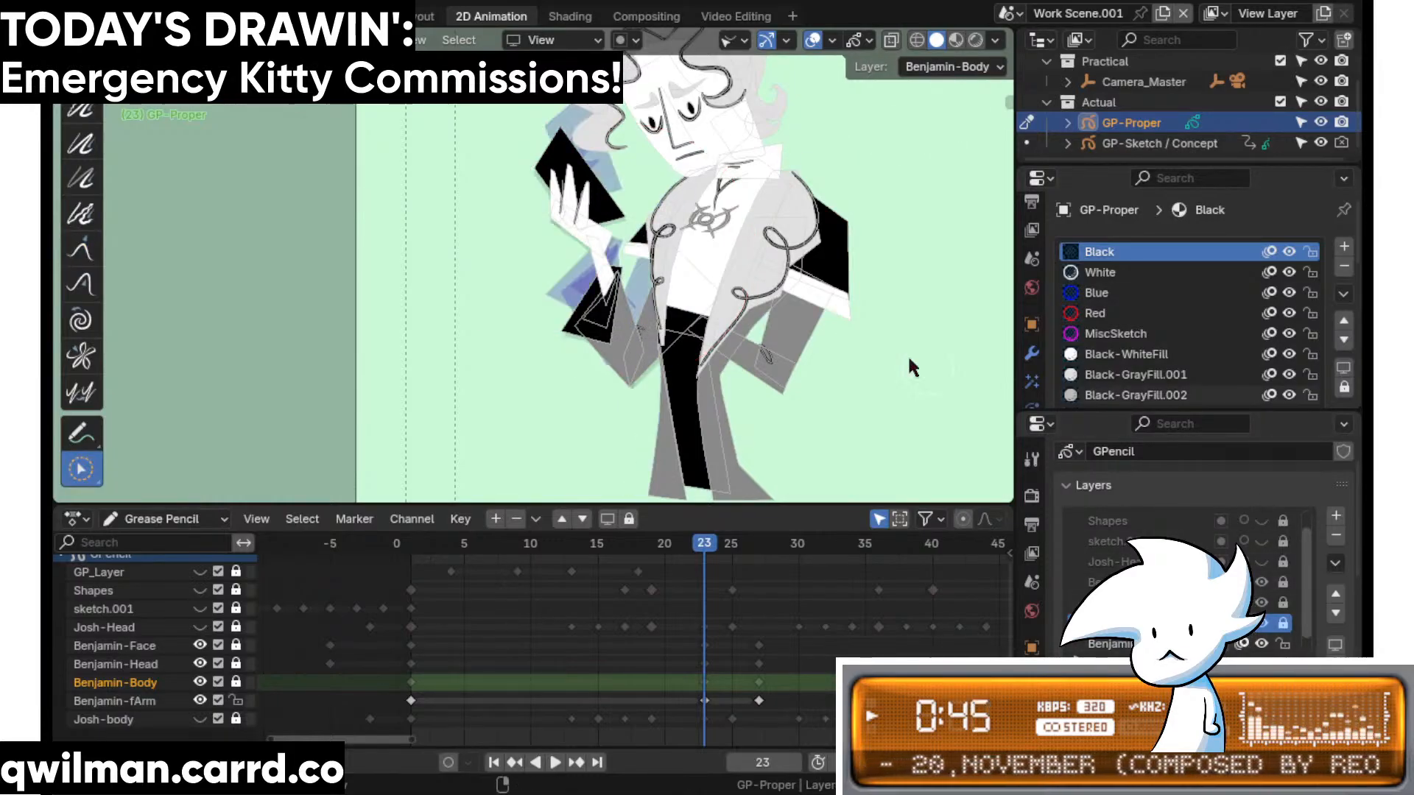
pyautogui.press('q')
pyautogui.click(623, 222)
pyautogui.scroll(2, 604, 347)
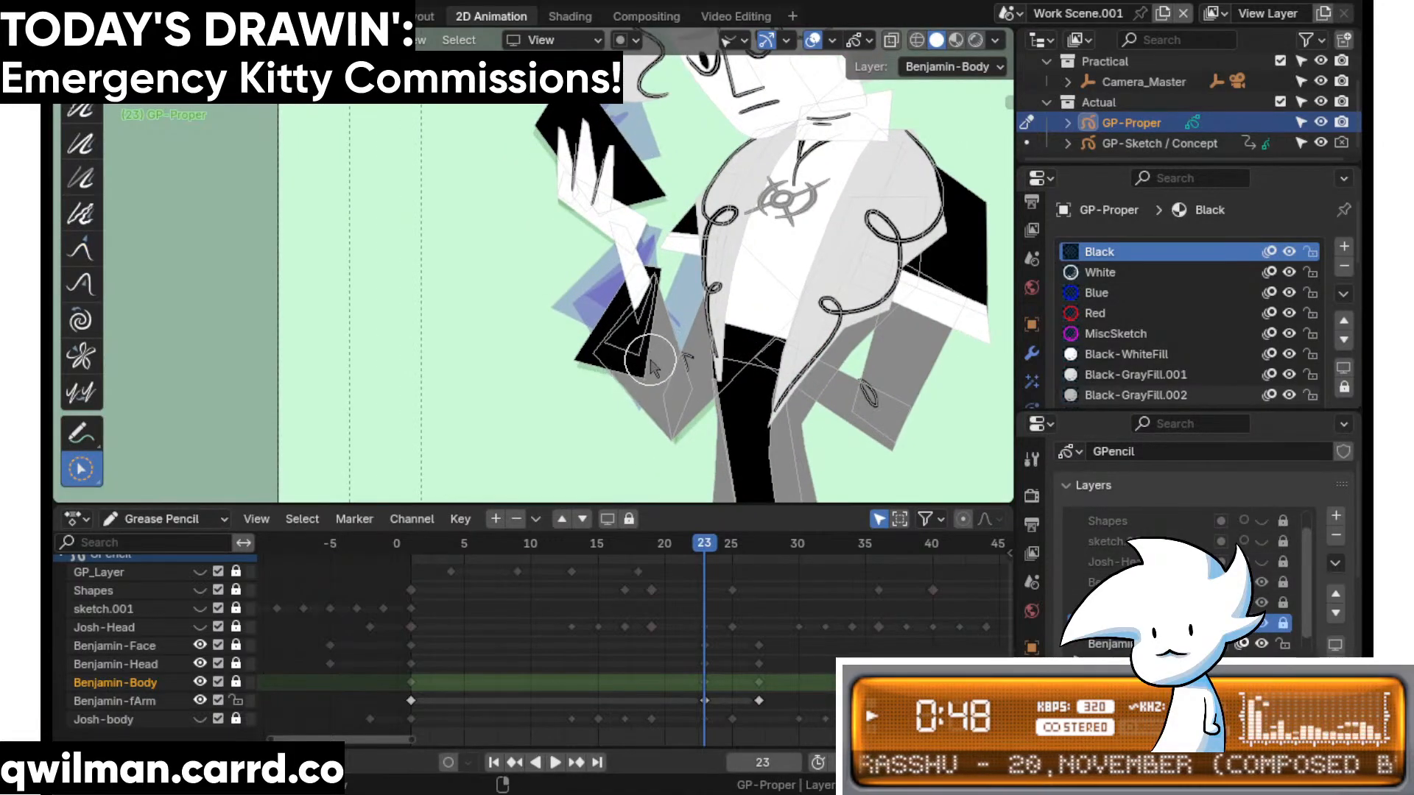
pyautogui.moveTo(661, 352); pyautogui.dragTo(665, 405)
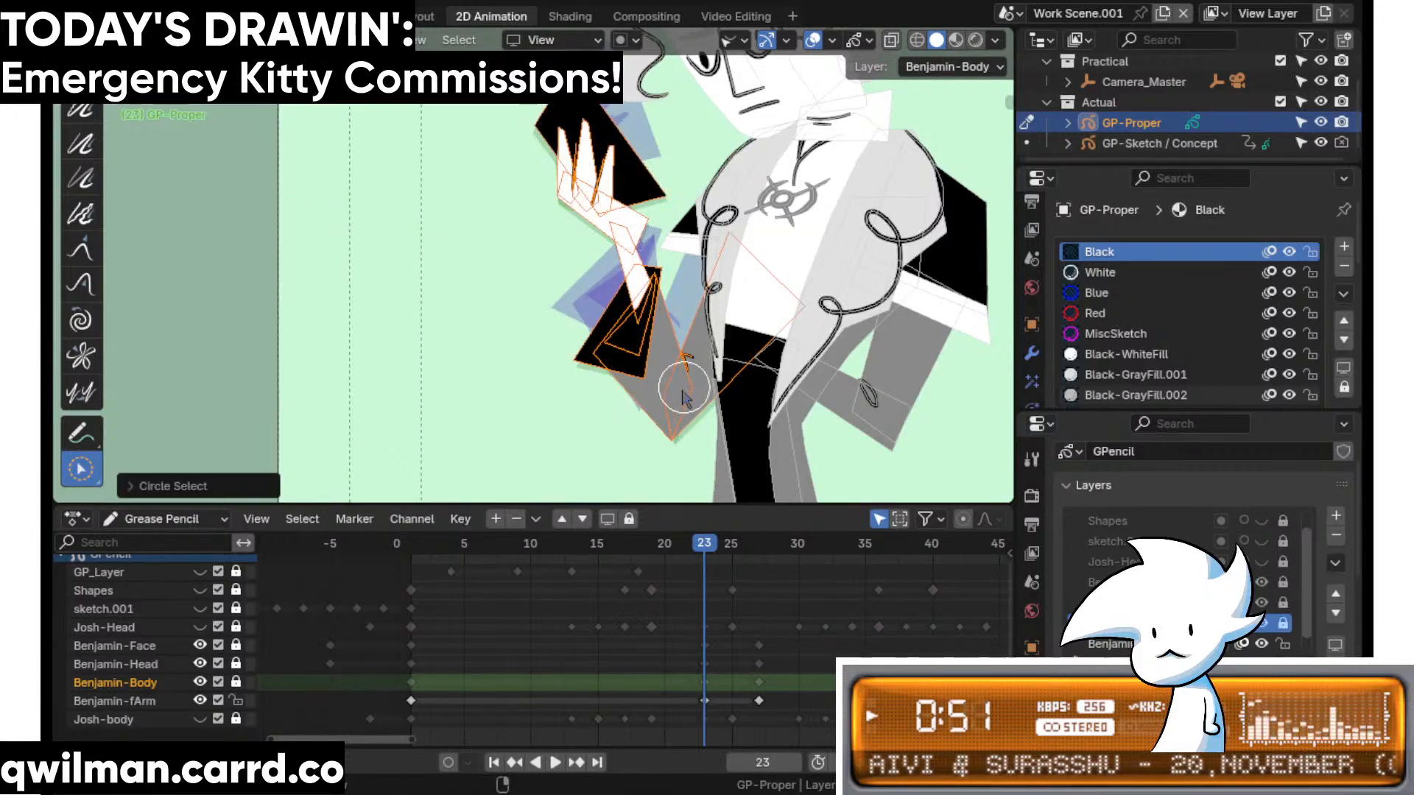
# - In Edit Mode, rotate the whole front arm slightly and shift it to fit against the neighbouring frames
pyautogui.press('Tab')
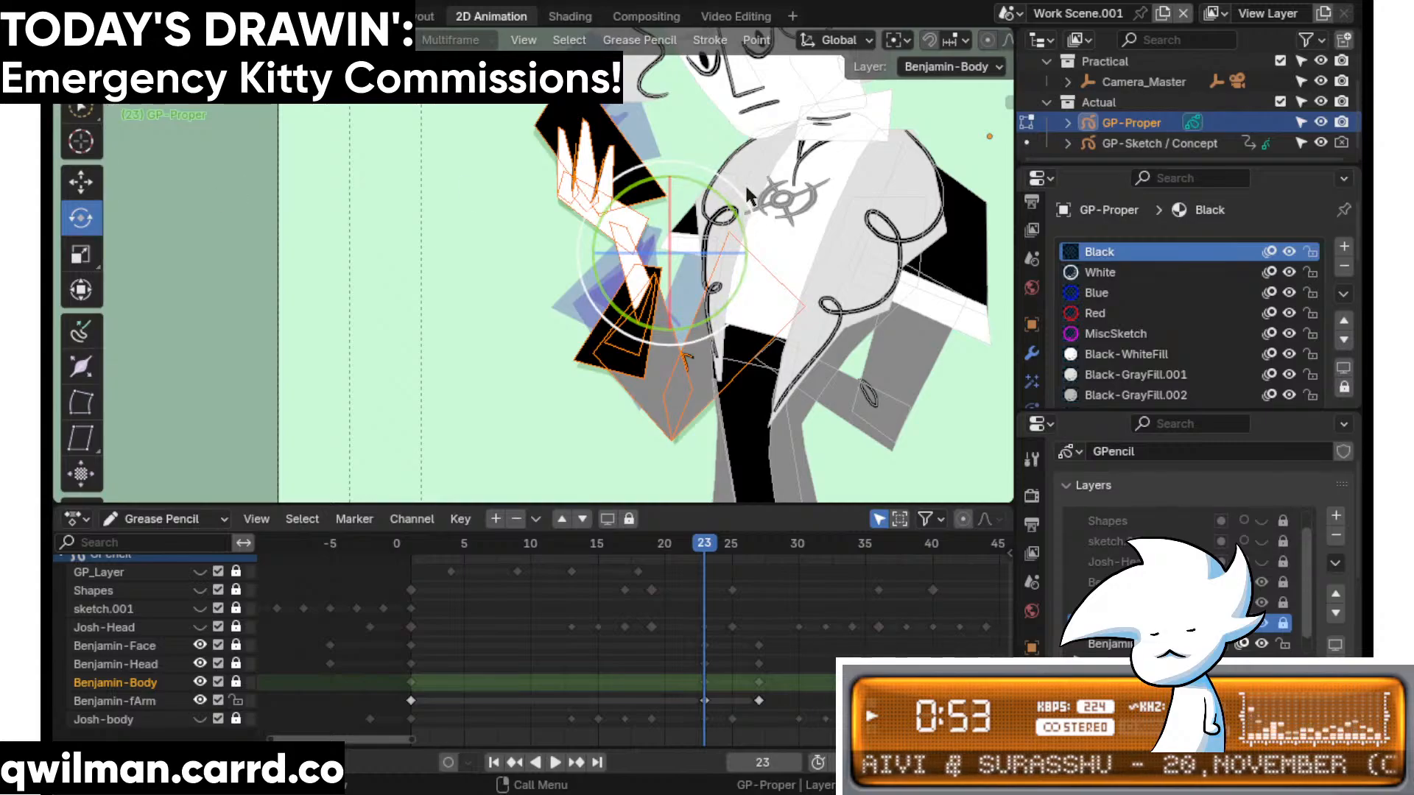
pyautogui.moveTo(747, 195)
pyautogui.mouseDown()
pyautogui.moveTo(725, 173)
pyautogui.moveTo(689, 190)
pyautogui.mouseUp()
pyautogui.hotkey('shift', 'space')
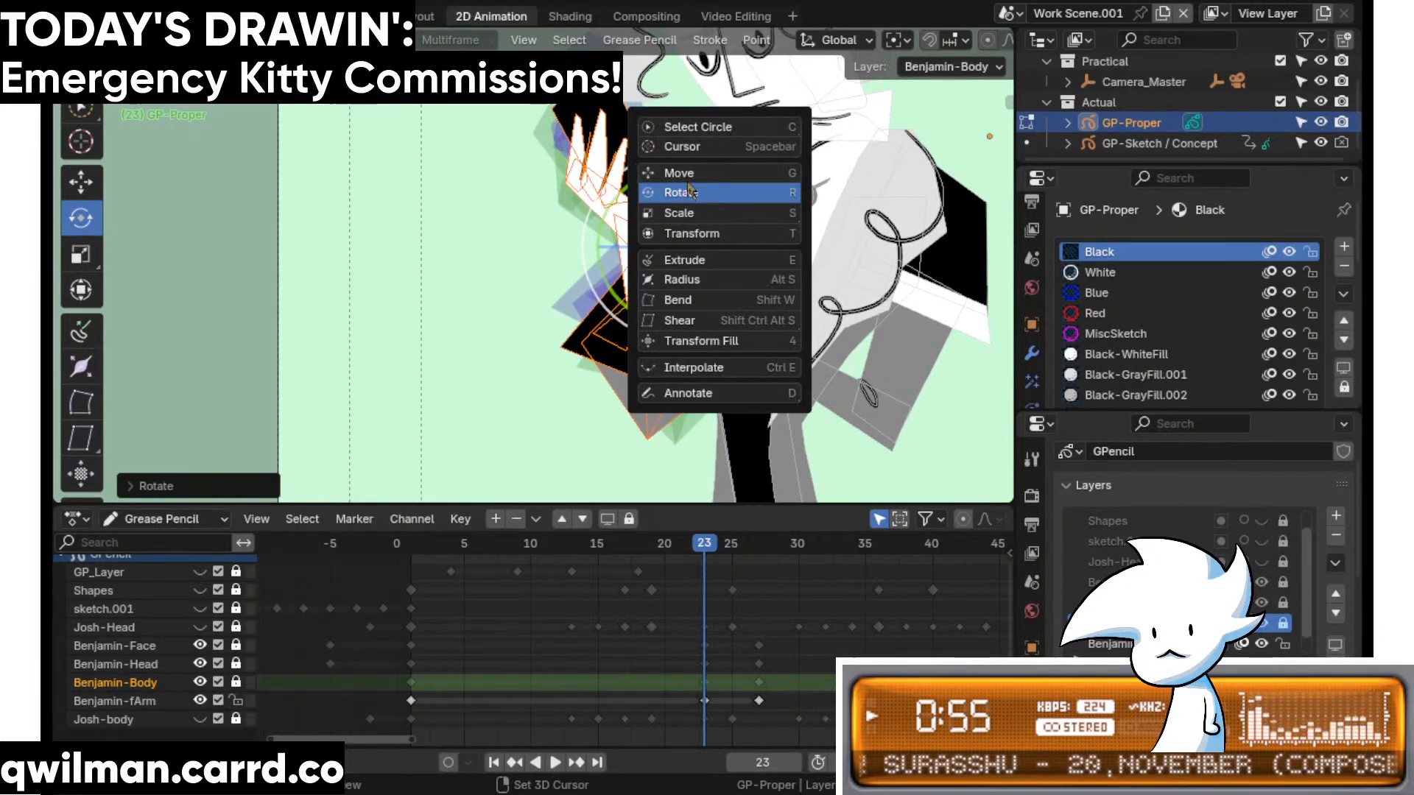
pyautogui.click(693, 174)
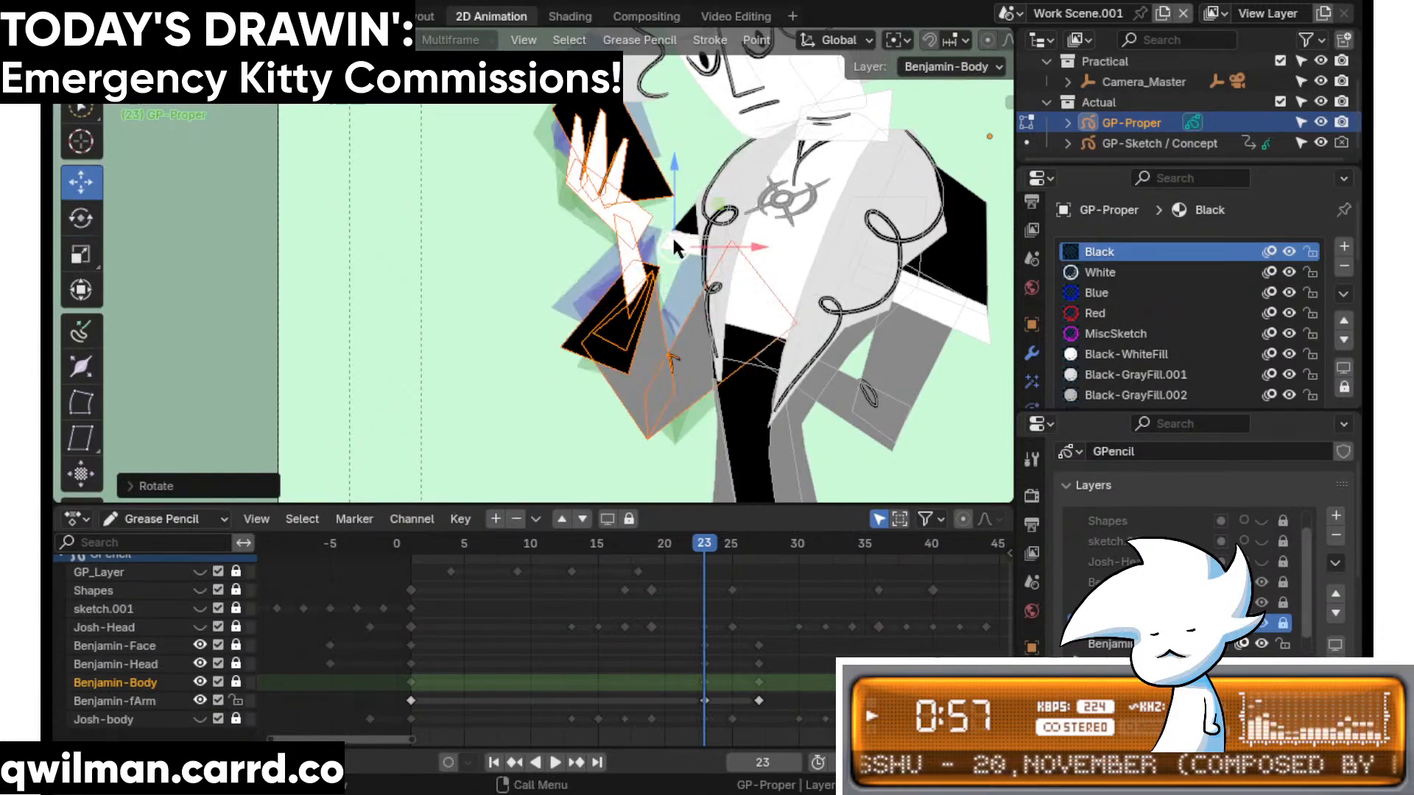
pyautogui.moveTo(673, 239); pyautogui.dragTo(660, 241)
pyautogui.moveTo(710, 546)
pyautogui.mouseDown()
pyautogui.moveTo(692, 546)
pyautogui.moveTo(705, 549)
pyautogui.mouseUp()
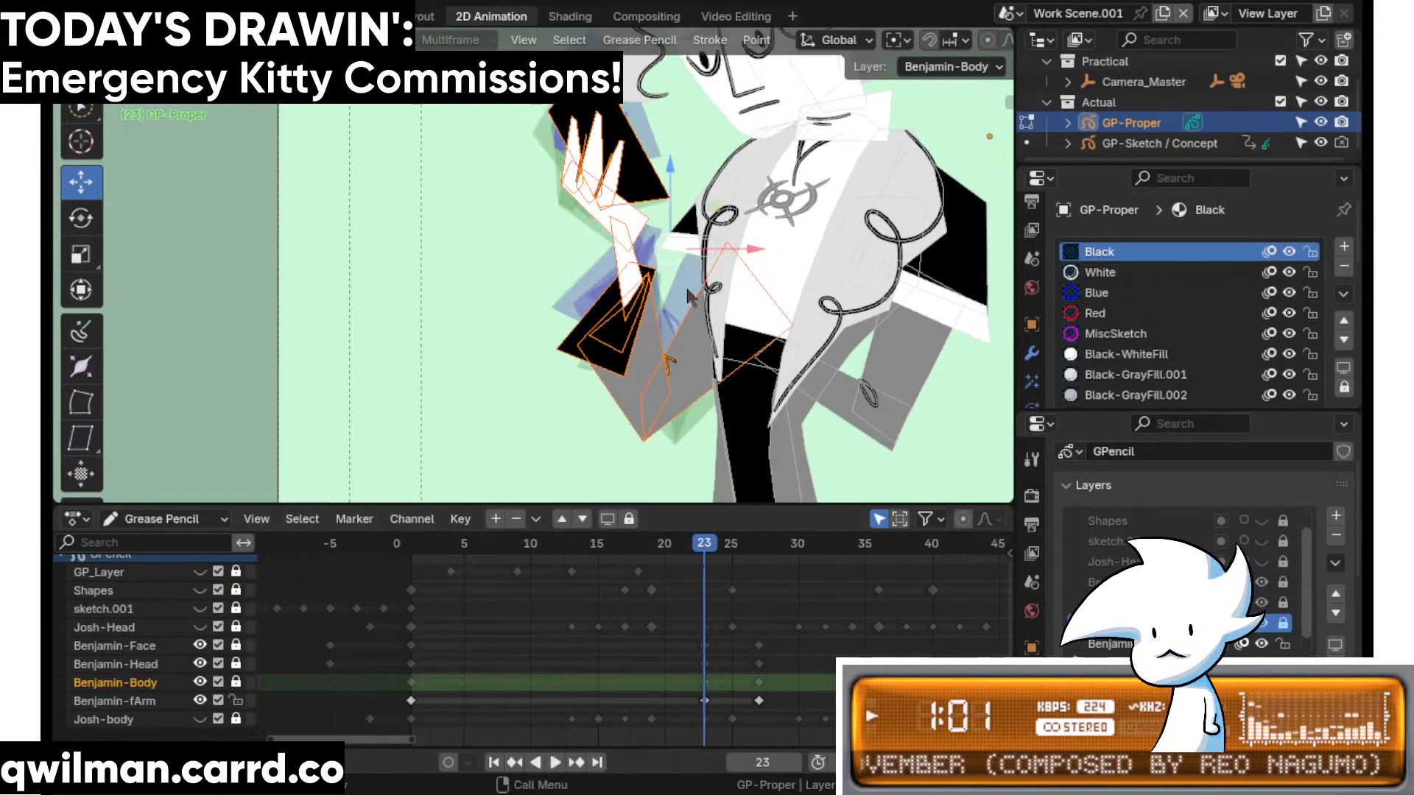
pyautogui.moveTo(690, 227); pyautogui.dragTo(695, 211)
pyautogui.moveTo(704, 549); pyautogui.dragTo(704, 532)
# - Deselect the shoulder end of the arm, rotate the forearm and hand outward, and move them away from the body
pyautogui.keyDown('shift'); pyautogui.moveTo(653, 288); pyautogui.dragTo(666, 315, button='middle'); pyautogui.keyUp('shift')
pyautogui.press('q')
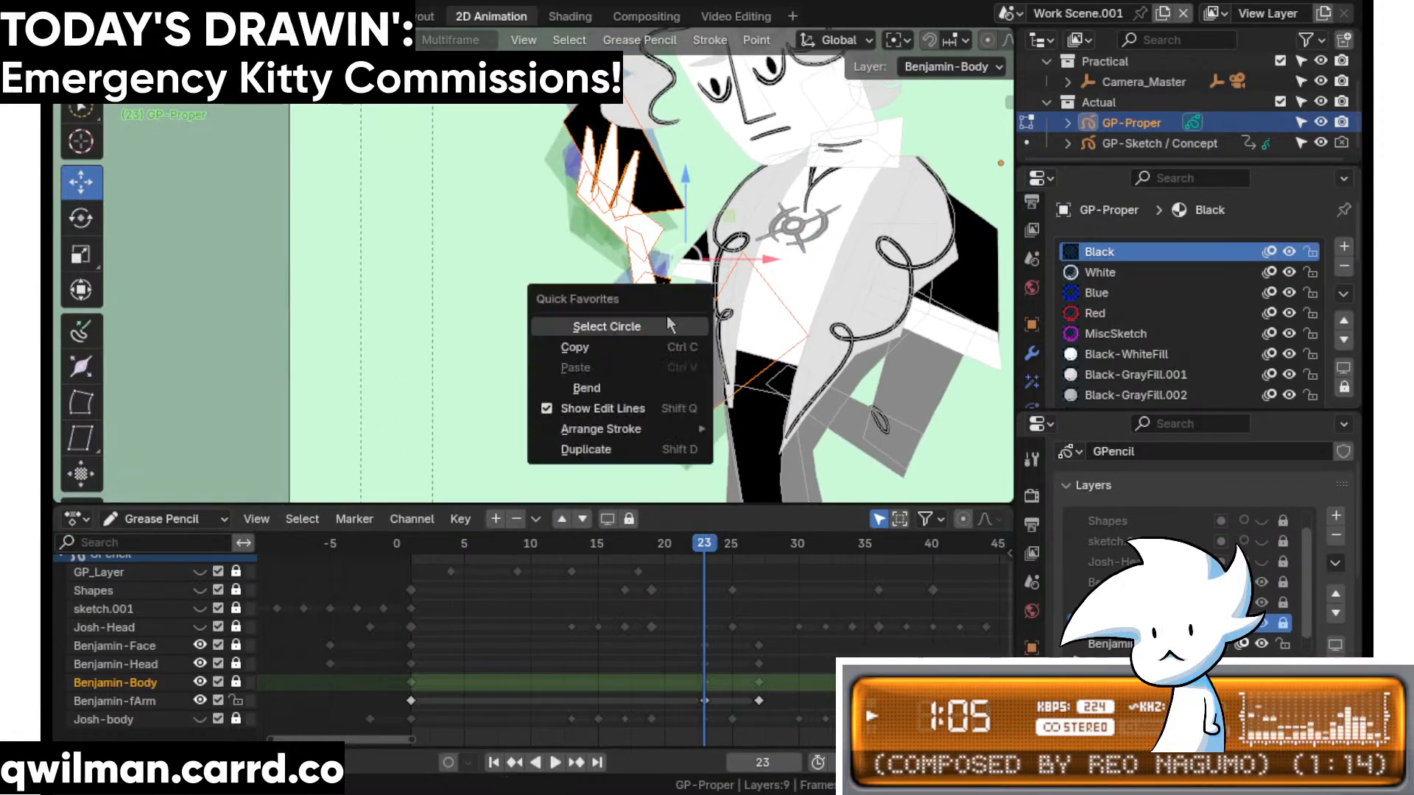
pyautogui.click(666, 322)
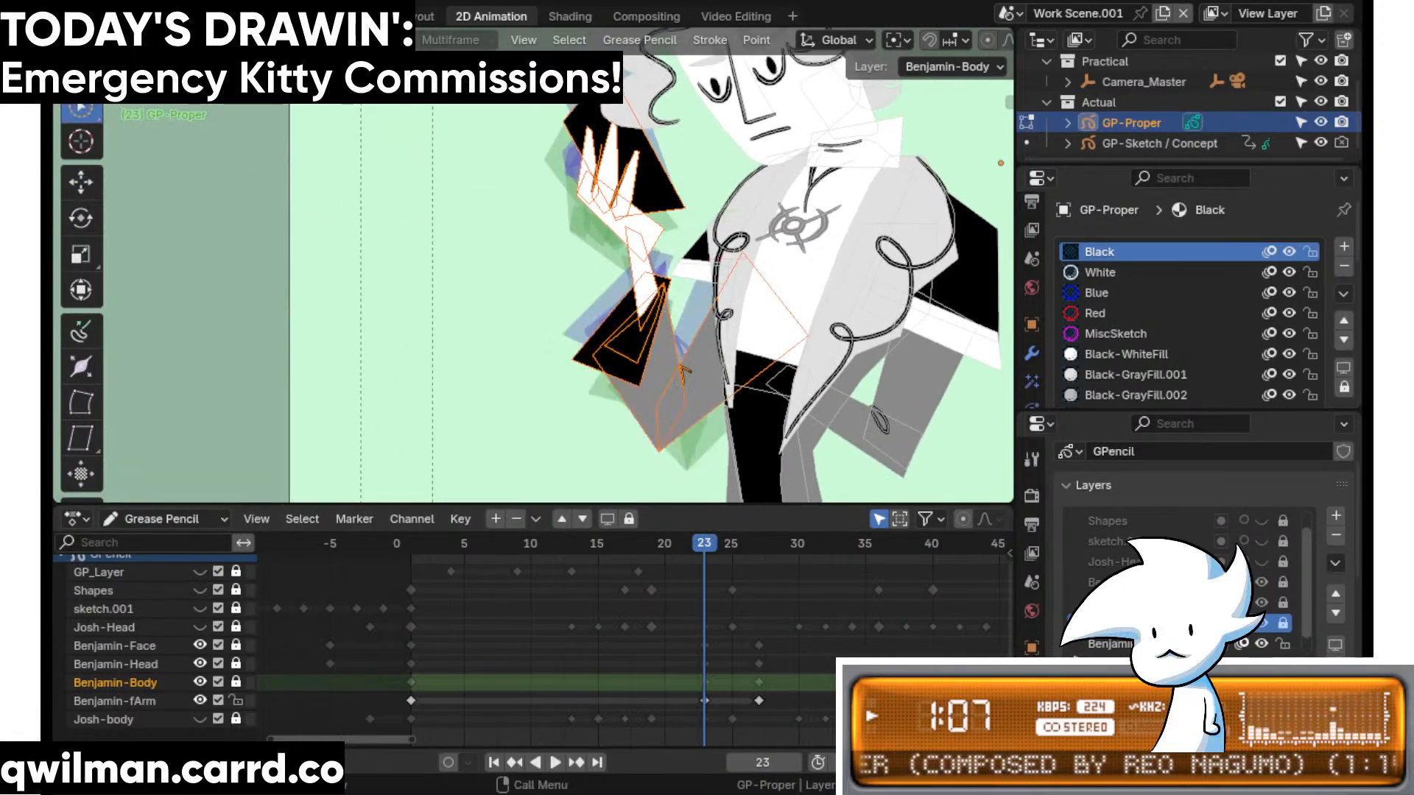
pyautogui.click(727, 328)
pyautogui.hotkey('shift', 'space')
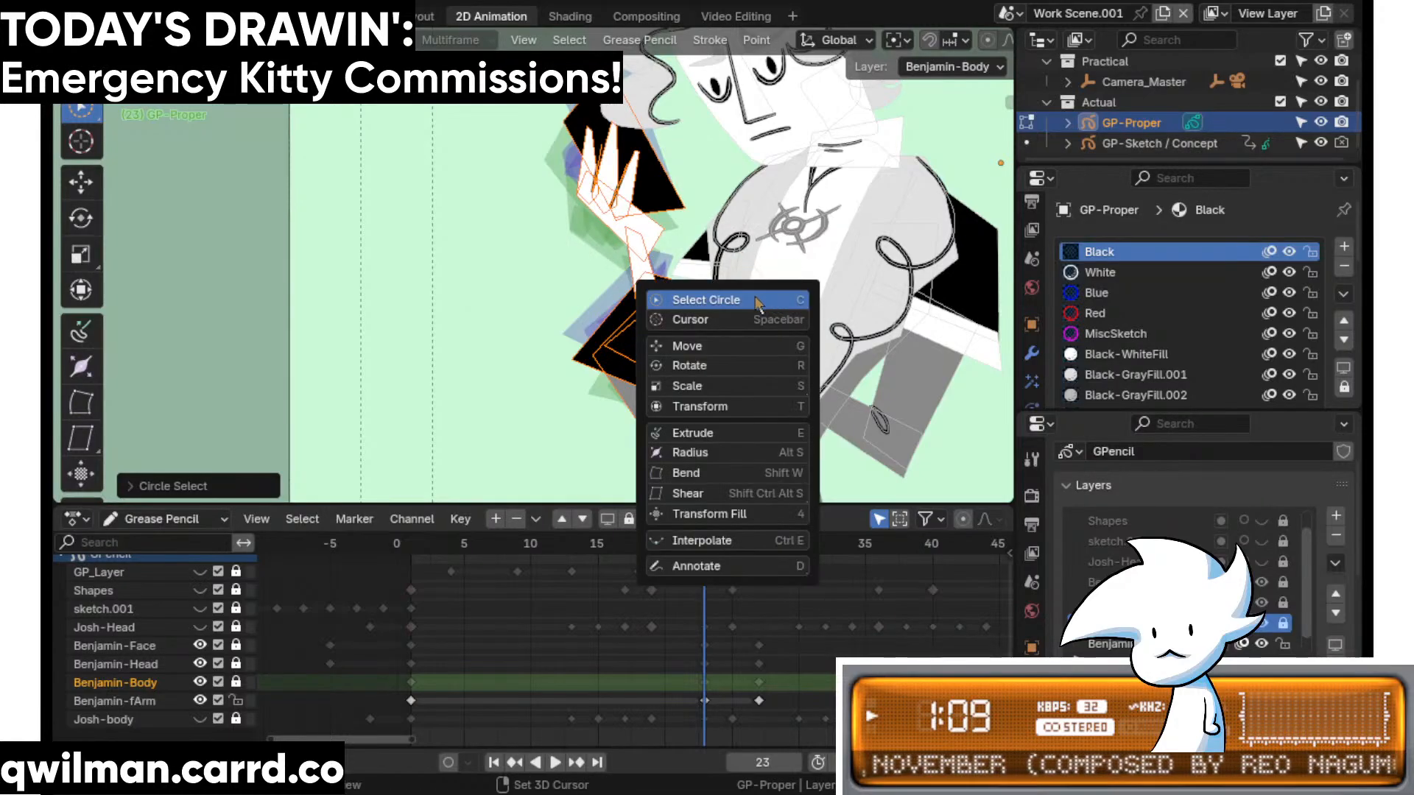
pyautogui.click(704, 365)
pyautogui.moveTo(704, 207); pyautogui.dragTo(700, 188)
pyautogui.hotkey('shift', 'space')
pyautogui.press('g')
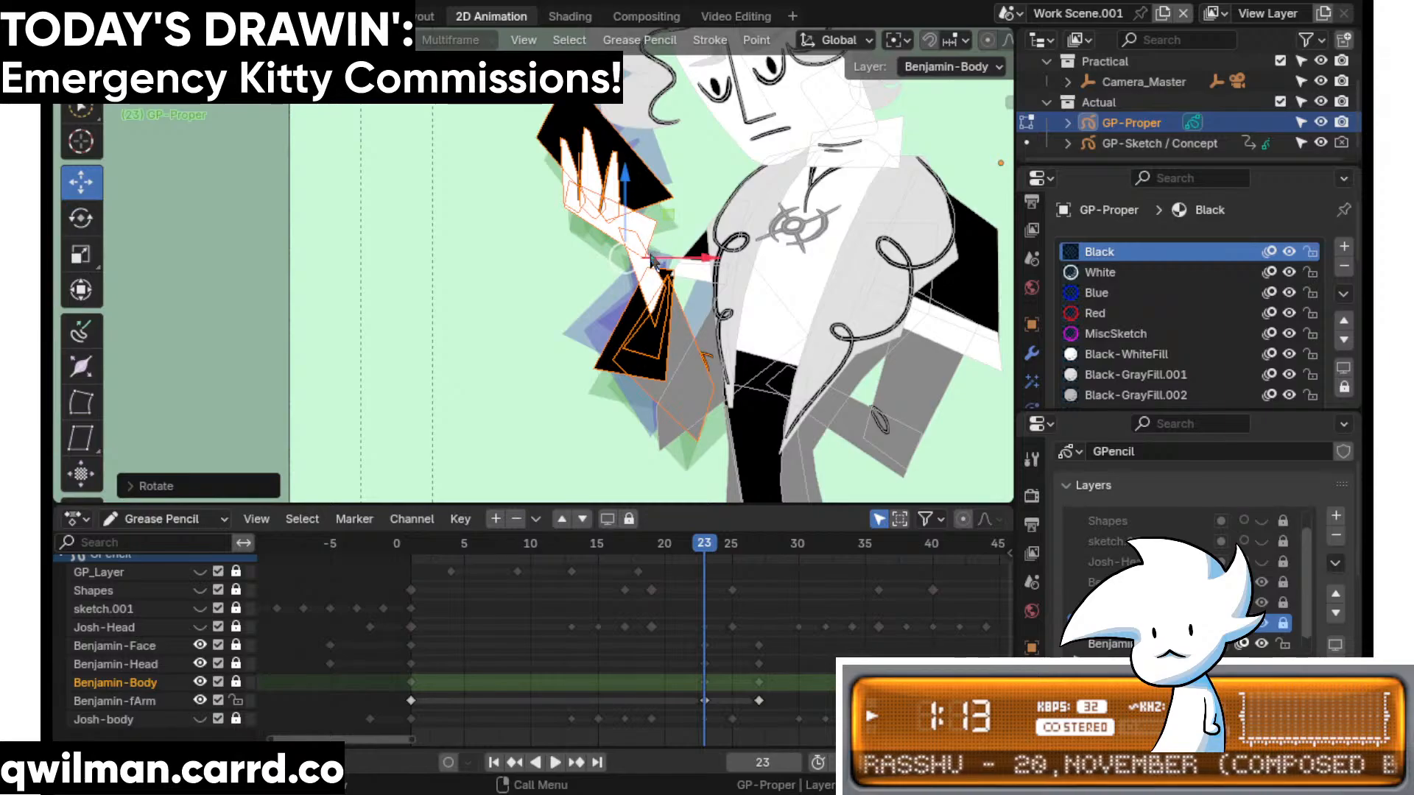
pyautogui.moveTo(652, 262); pyautogui.dragTo(606, 275)
pyautogui.moveTo(705, 540)
pyautogui.mouseDown()
pyautogui.moveTo(687, 550)
pyautogui.moveTo(720, 556)
pyautogui.moveTo(785, 518)
pyautogui.moveTo(678, 520)
pyautogui.moveTo(700, 519)
pyautogui.mouseUp()
# - Select only the two black elbow crease lines and move them down onto the inner corner of the bent elbow
pyautogui.scroll(6, 694, 341)
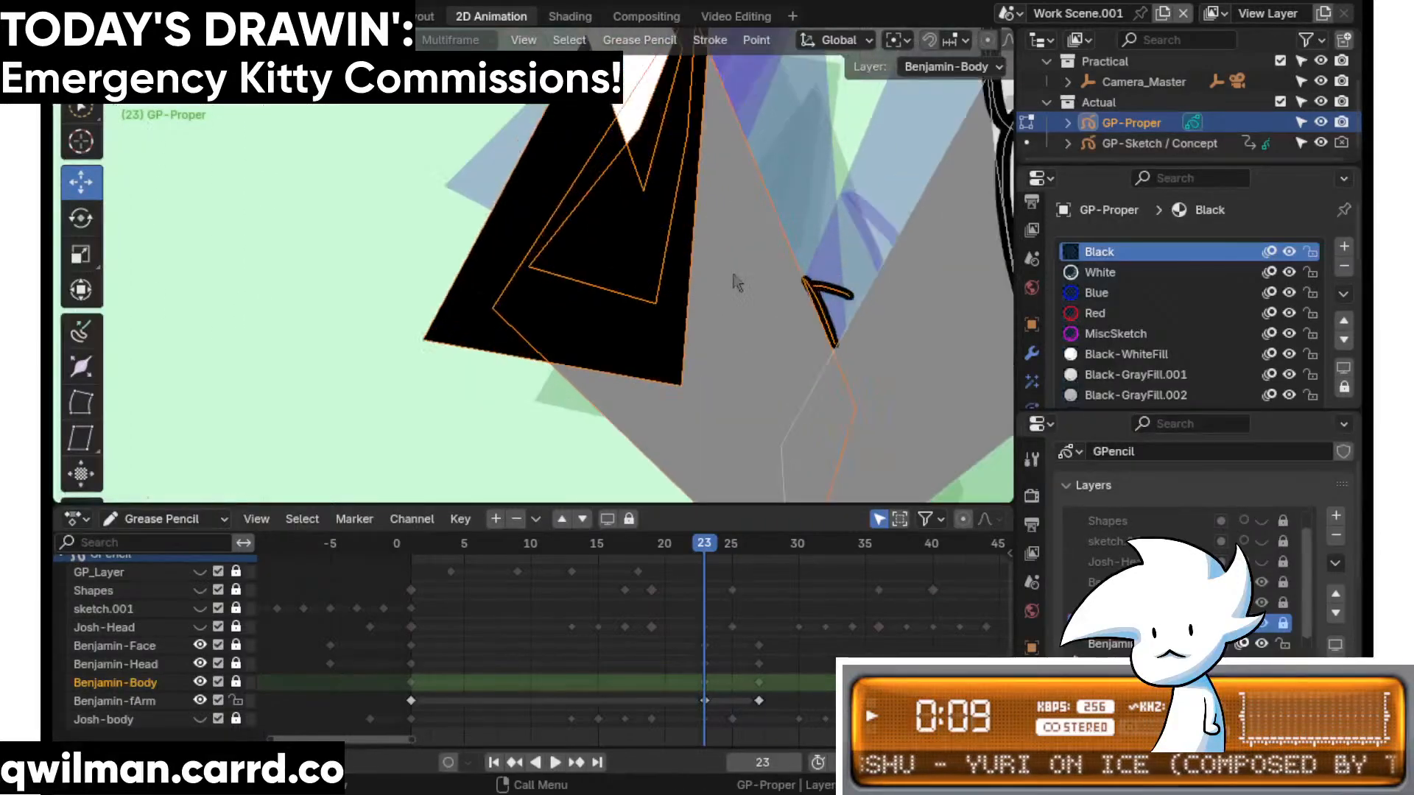
pyautogui.press('q')
pyautogui.click(863, 285)
pyautogui.scroll(2, 762, 261)
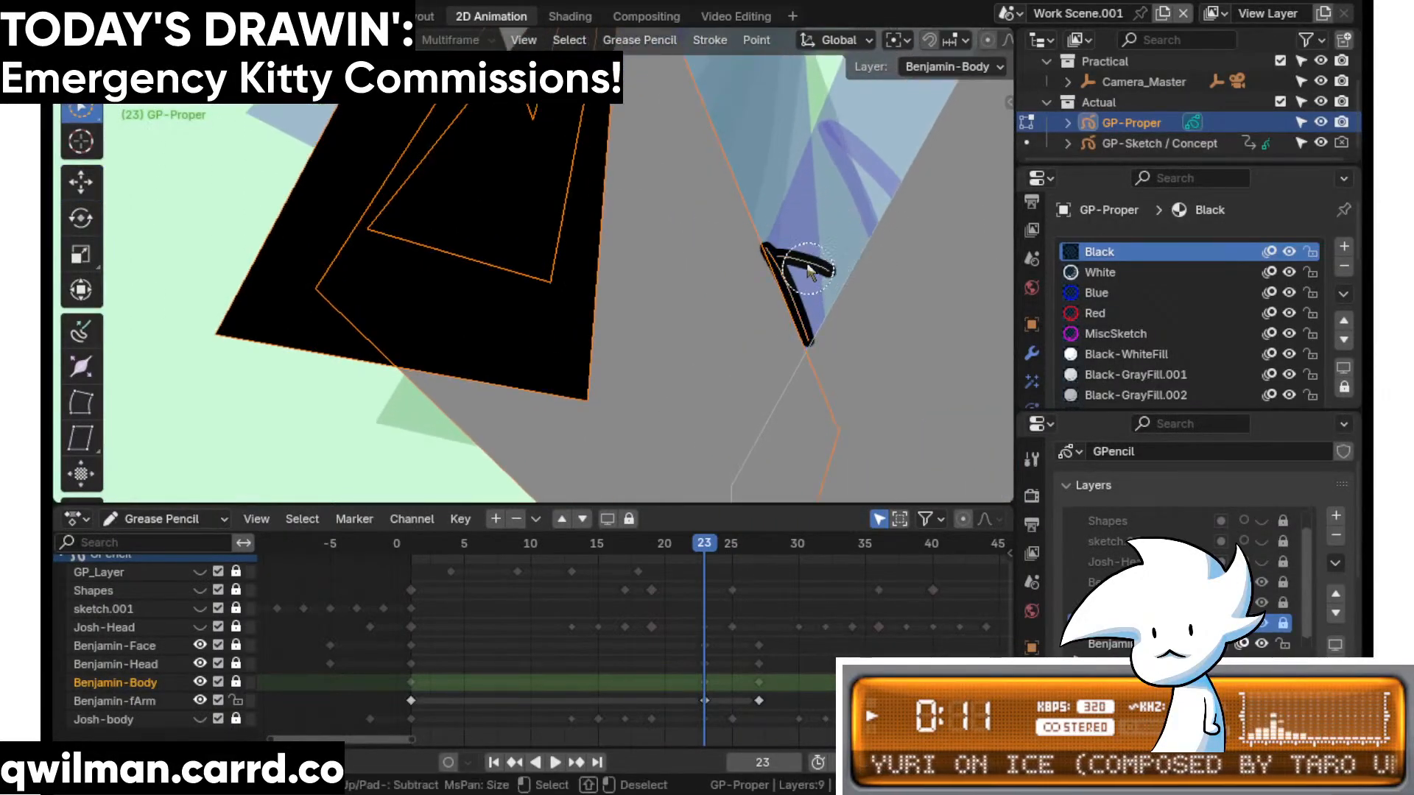
pyautogui.click(809, 251)
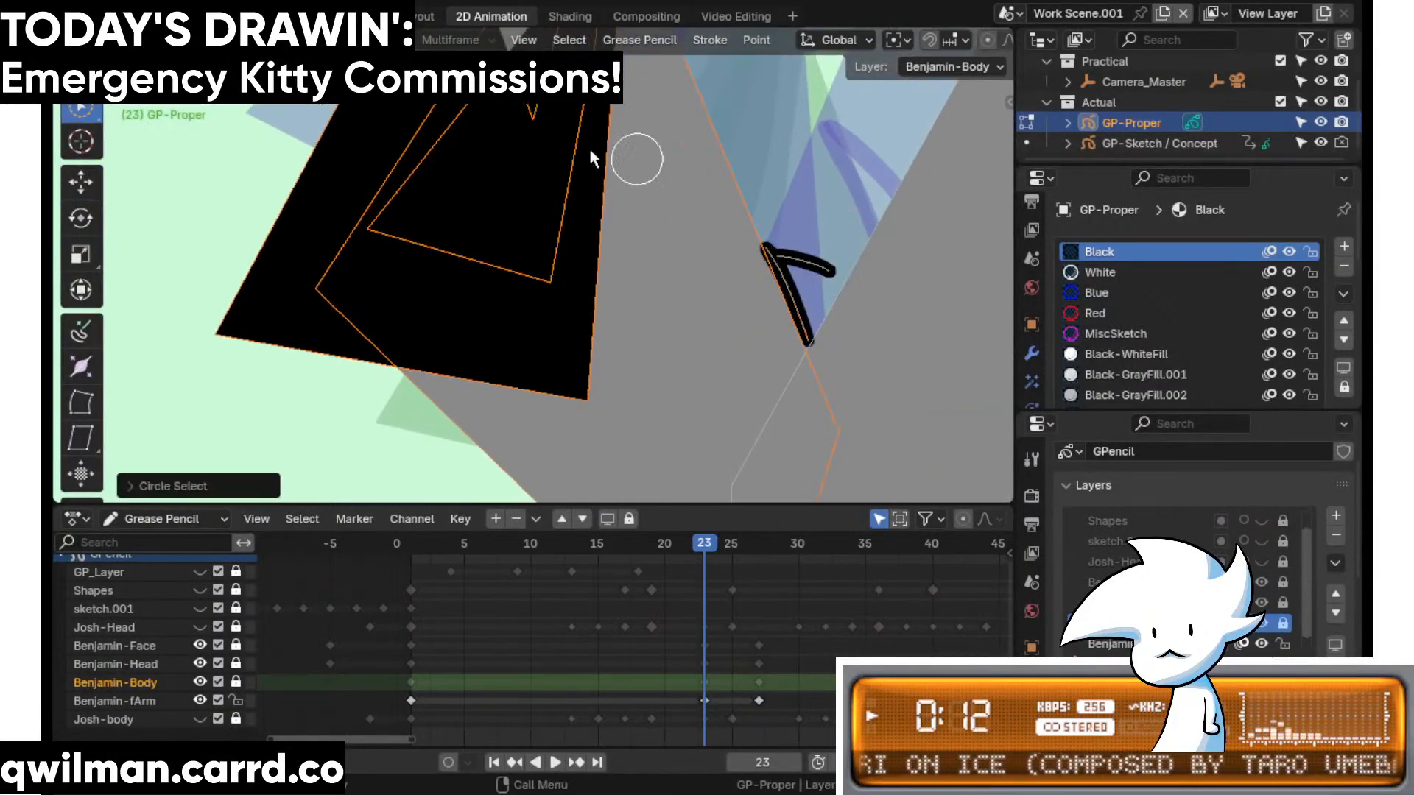
pyautogui.click(817, 258)
pyautogui.scroll(-3, 865, 114)
pyautogui.hotkey('shift', 'space')
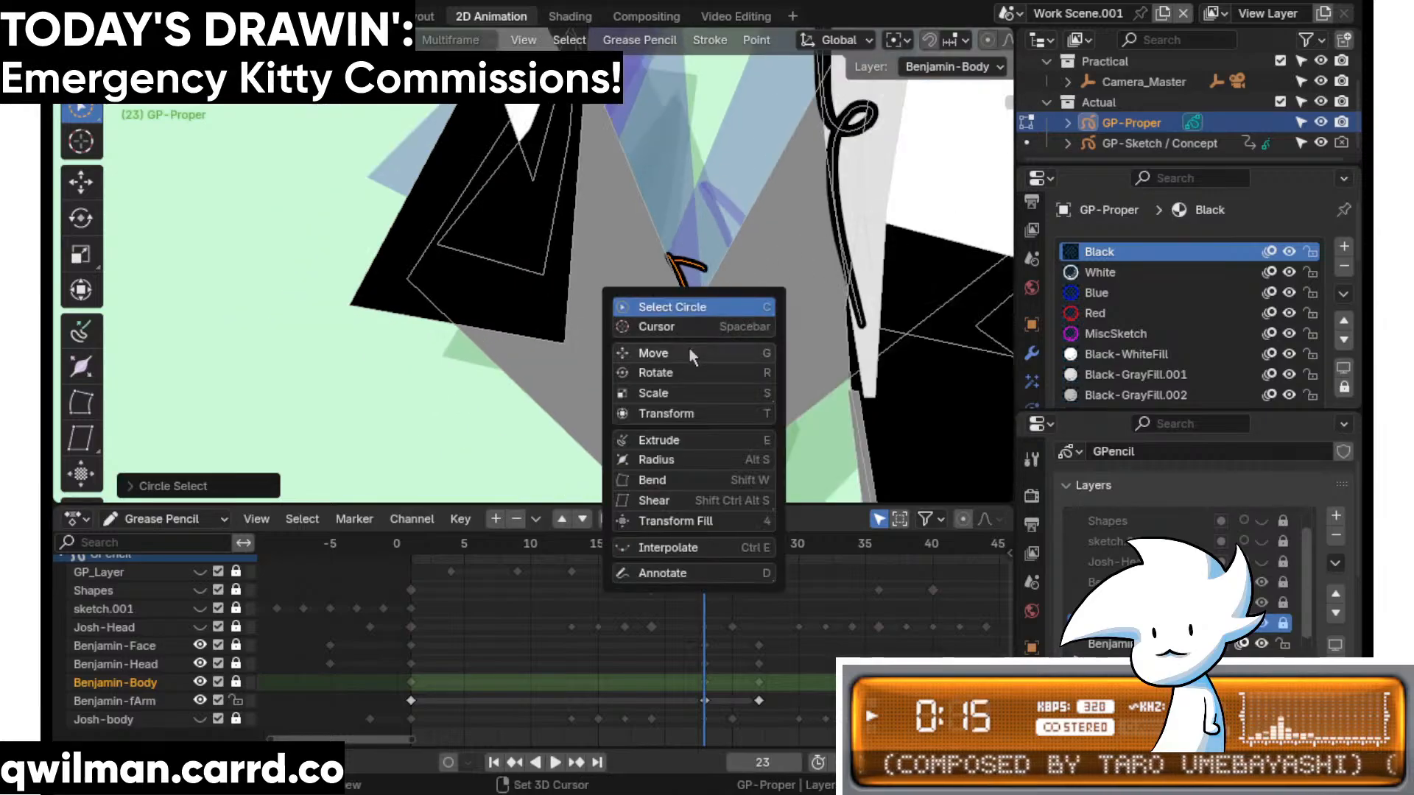
pyautogui.click(687, 346)
pyautogui.moveTo(703, 286); pyautogui.dragTo(721, 333)
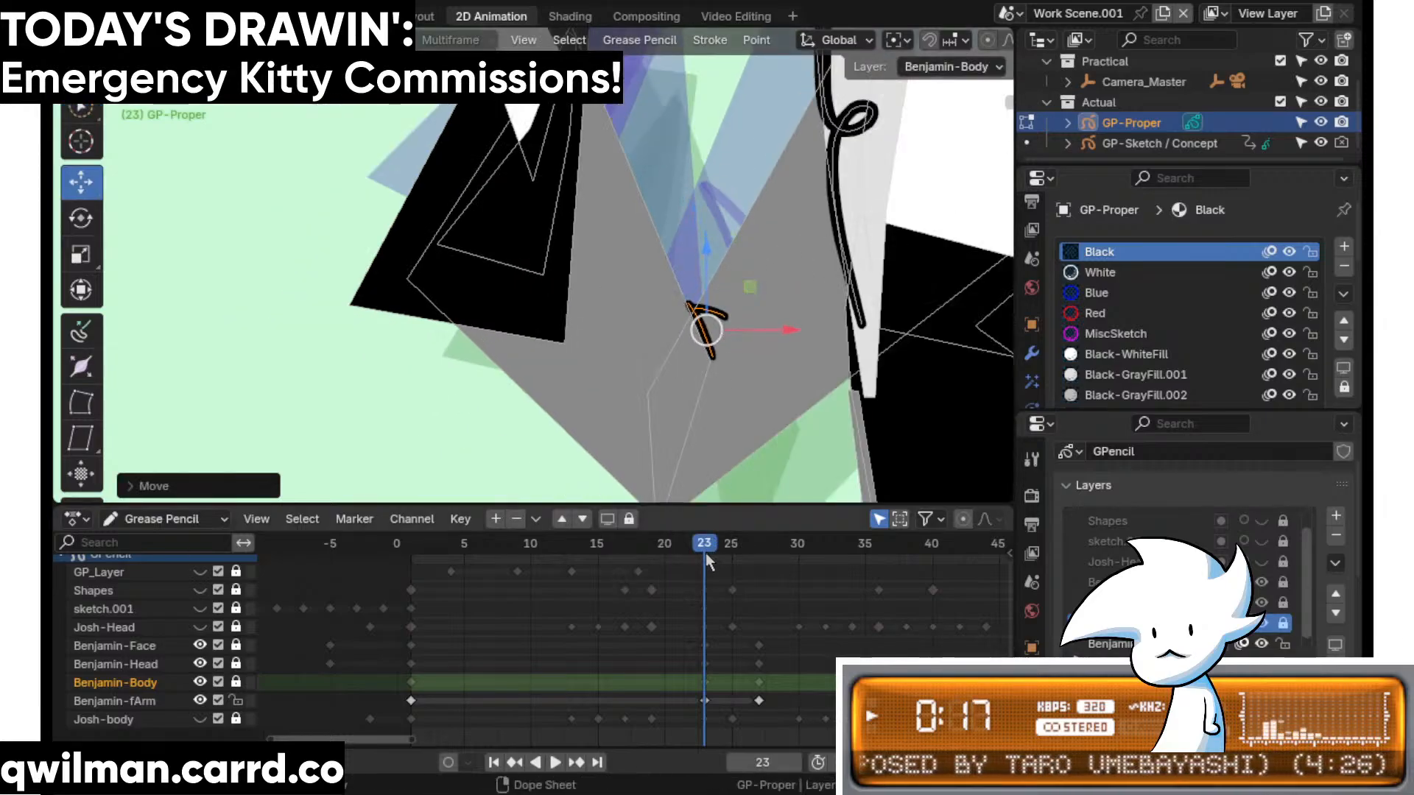
pyautogui.moveTo(705, 554)
pyautogui.mouseDown()
pyautogui.moveTo(690, 555)
pyautogui.moveTo(708, 554)
pyautogui.mouseUp()
# - Try to adjust the lower elbow crease line with a sculpt brush
pyautogui.press('q')
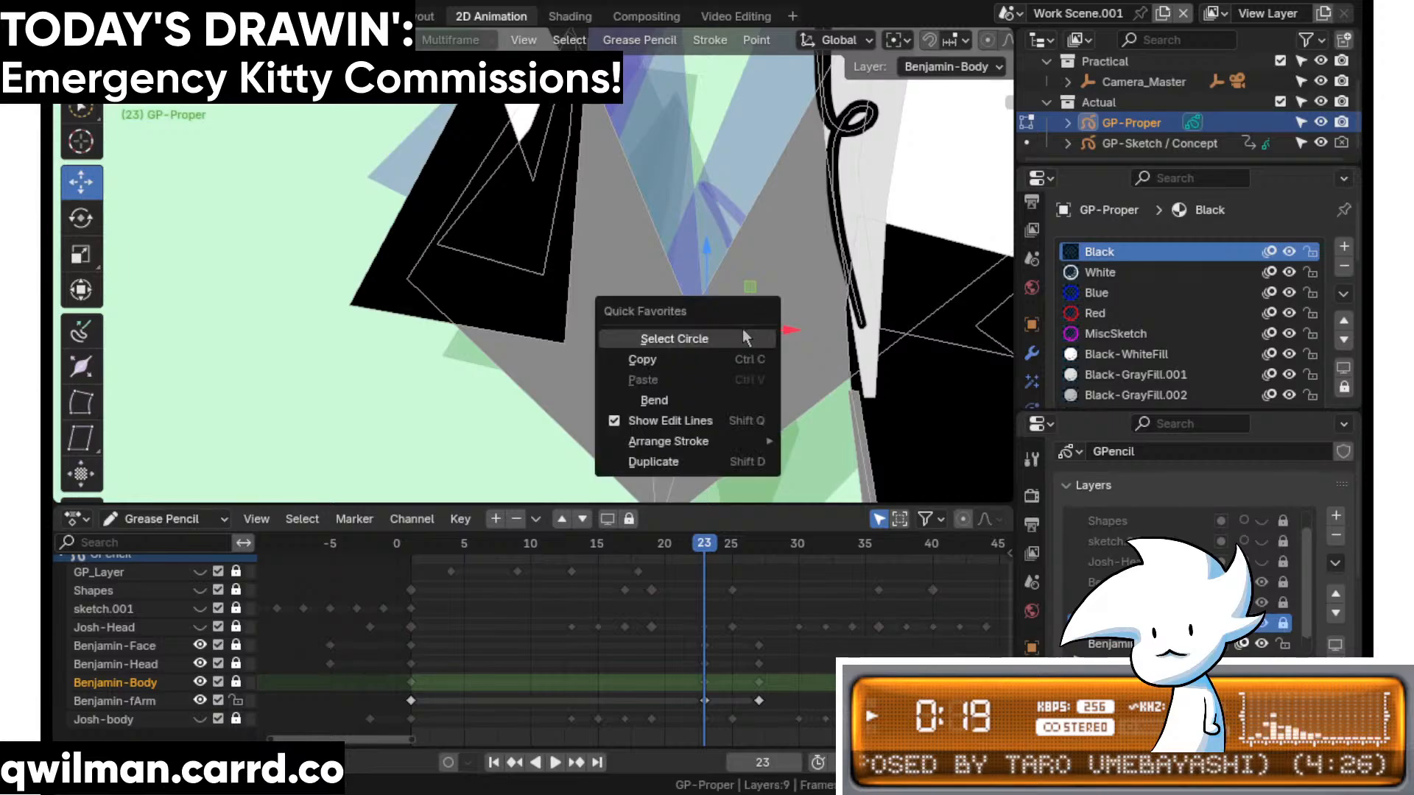
pyautogui.click(742, 329)
pyautogui.scroll(2, 679, 289)
pyautogui.keyDown('shift'); pyautogui.moveTo(773, 383); pyautogui.dragTo(745, 376); pyautogui.keyUp('shift')
pyautogui.press('Tab')
pyautogui.hotkey('shift', 'space')
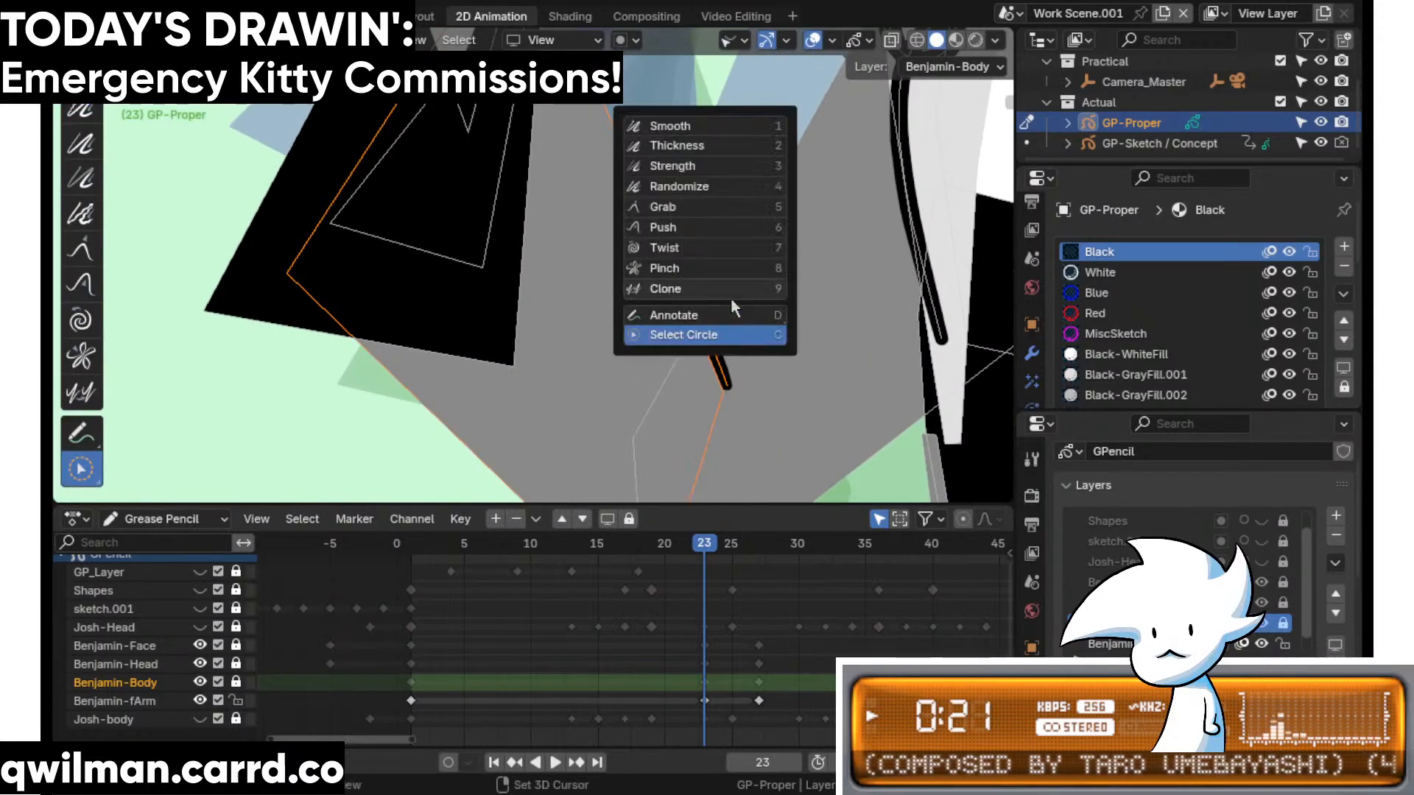
pyautogui.click(730, 290)
pyautogui.keyDown('shift'); pyautogui.moveTo(809, 341); pyautogui.dragTo(769, 336, button='middle'); pyautogui.keyUp('shift')
# - Reselect the lower elbow crease line by itself and adjust it with the Grab brush
pyautogui.press('Tab')
pyautogui.press('q')
pyautogui.click(761, 371)
pyautogui.scroll(2, 770, 374)
pyautogui.keyDown('ctrl'); pyautogui.moveTo(772, 390); pyautogui.dragTo(758, 402); pyautogui.keyUp('ctrl')
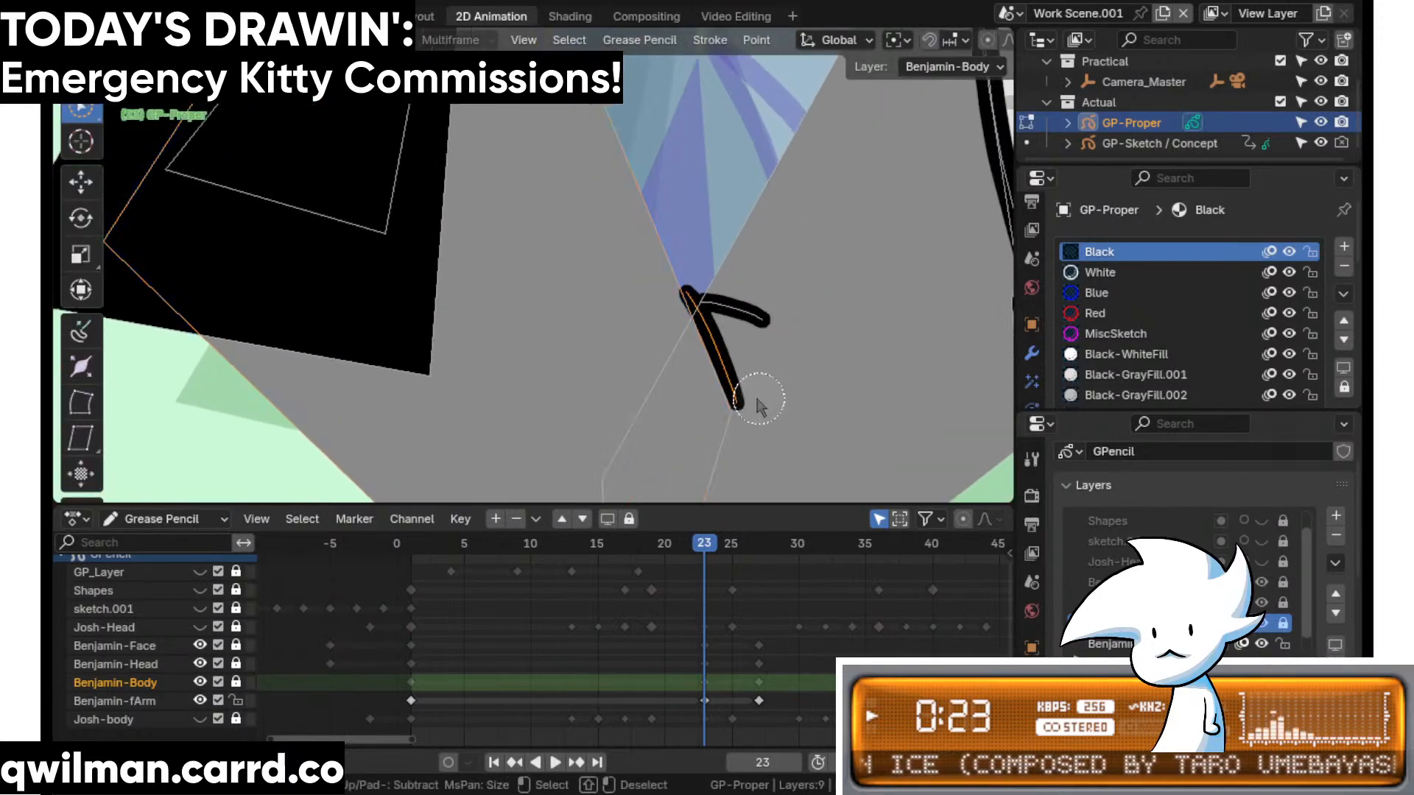
pyautogui.press('Tab')
pyautogui.scroll(-3, 758, 353)
pyautogui.hotkey('shift', 'space')
pyautogui.click(668, 232)
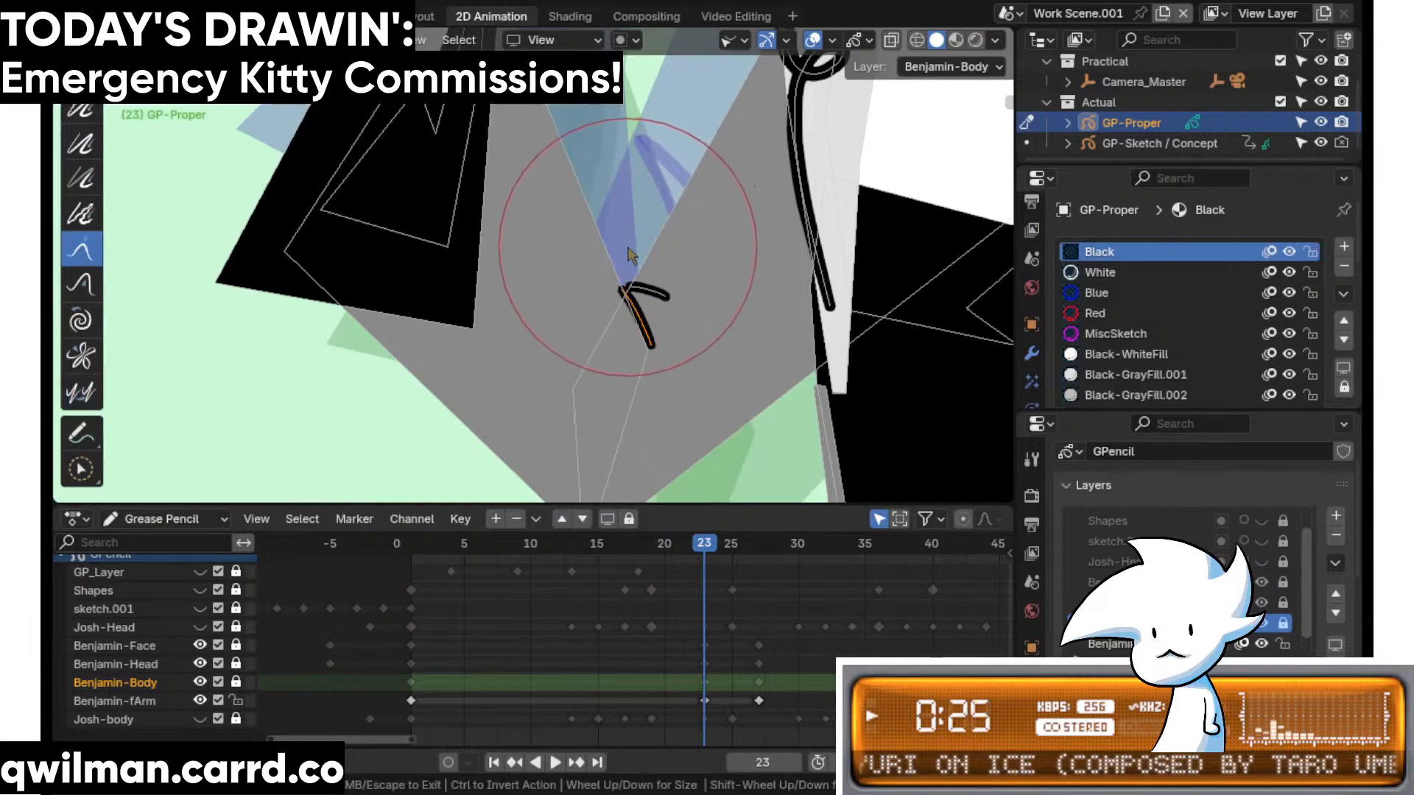
pyautogui.scroll(1, 710, 313)
# - Select the upper elbow crease line and pull it clear of the lower one with the Grab brush
pyautogui.press('Tab')
pyautogui.click(706, 295)
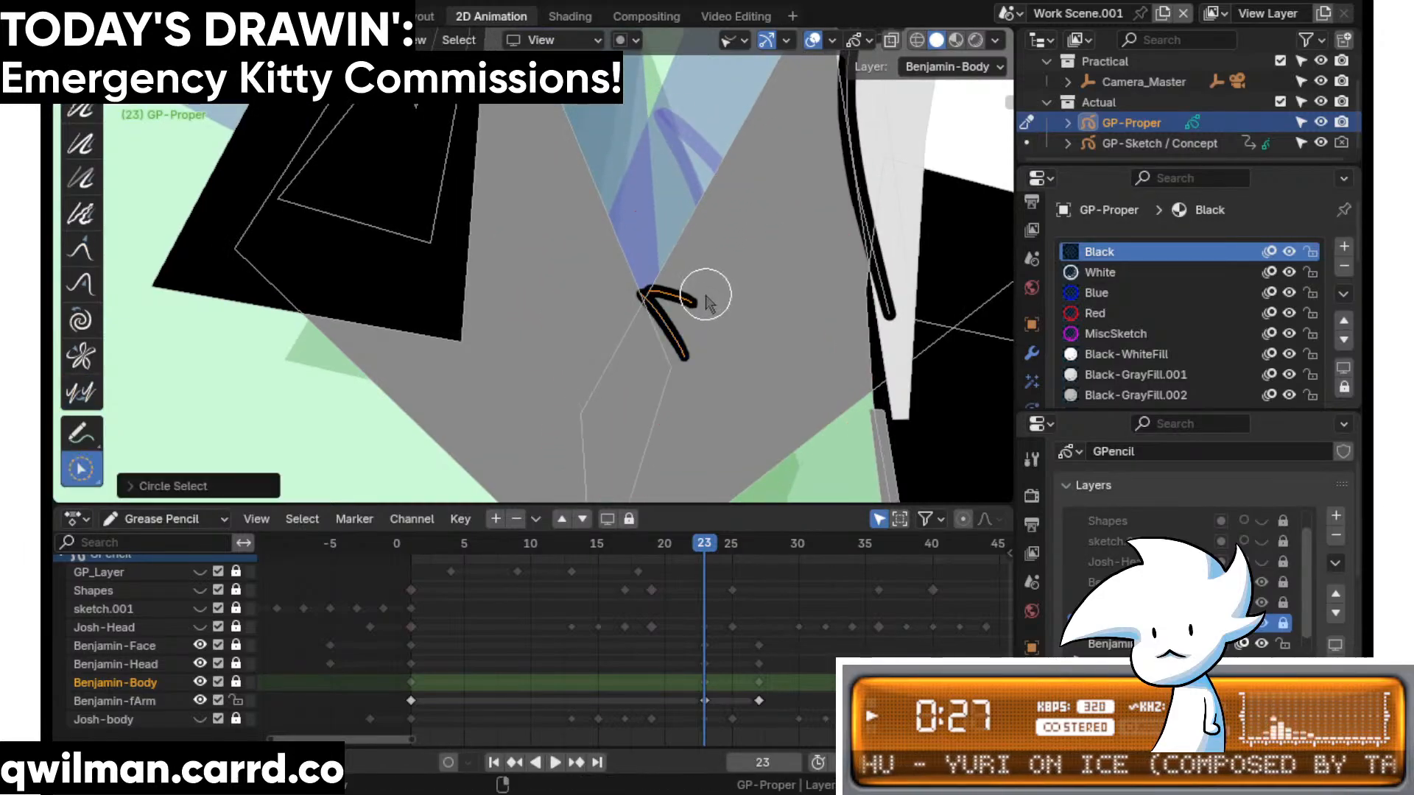
pyautogui.hotkey('shift', 'space')
pyautogui.click(678, 163)
pyautogui.moveTo(656, 265); pyautogui.dragTo(664, 265)
pyautogui.moveTo(741, 317); pyautogui.dragTo(756, 303)
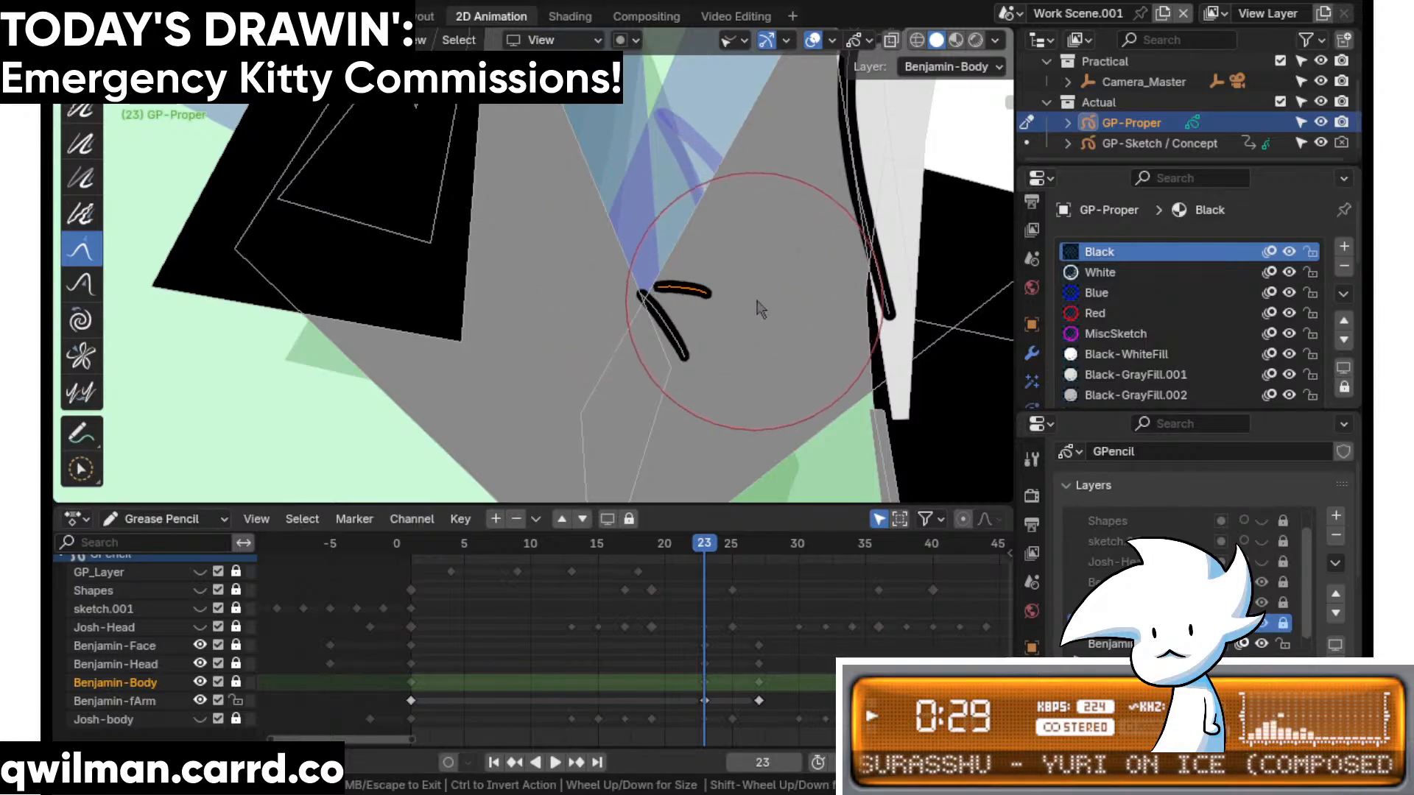
pyautogui.moveTo(640, 303)
pyautogui.mouseDown()
pyautogui.moveTo(671, 288)
pyautogui.moveTo(737, 304)
pyautogui.mouseUp()
# - Select the lower elbow crease line, switch to the Twist brush, and check the arm at frame 24
pyautogui.hotkey('shift', 'space')
pyautogui.click(692, 484)
pyautogui.click(690, 360)
pyautogui.hotkey('shift', 'space')
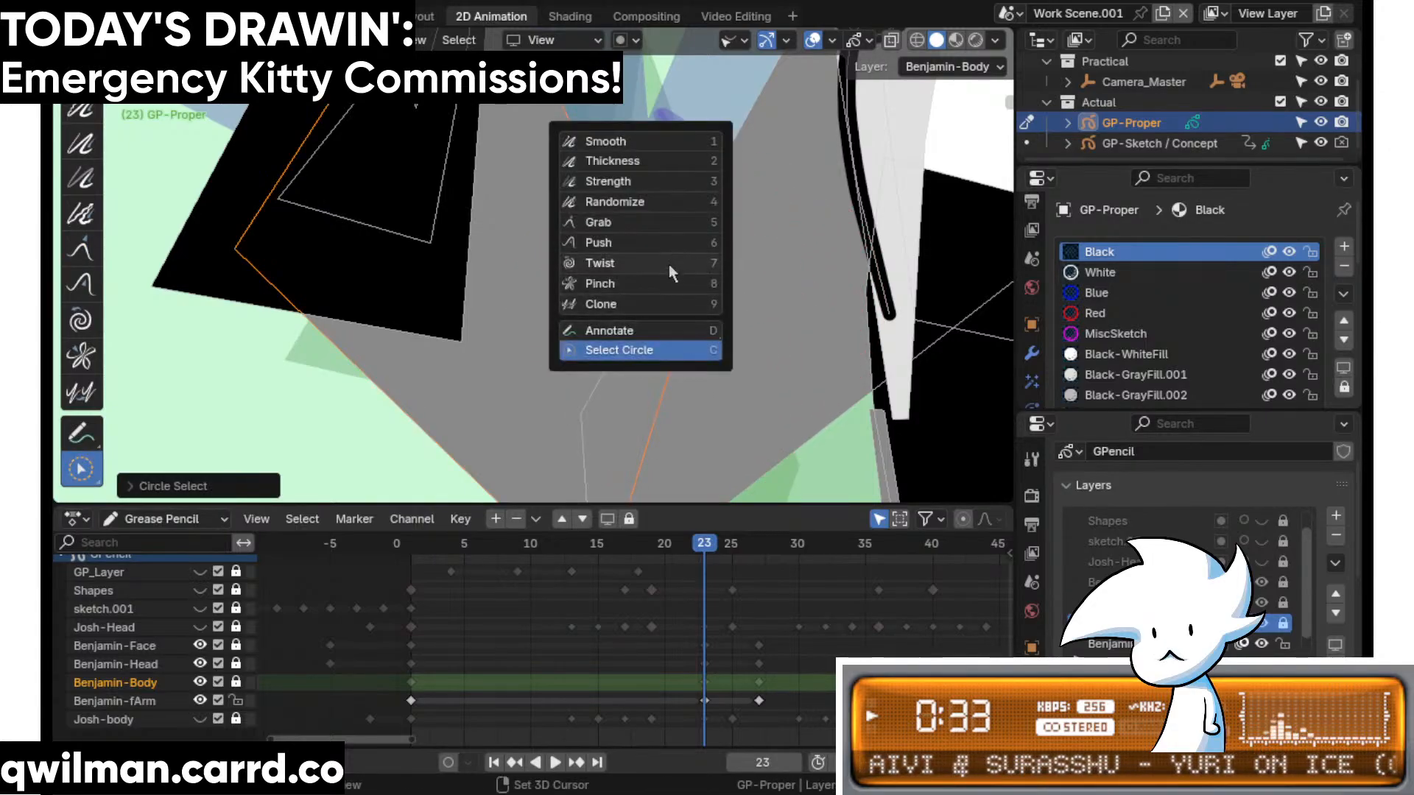
pyautogui.click(668, 274)
pyautogui.press('q')
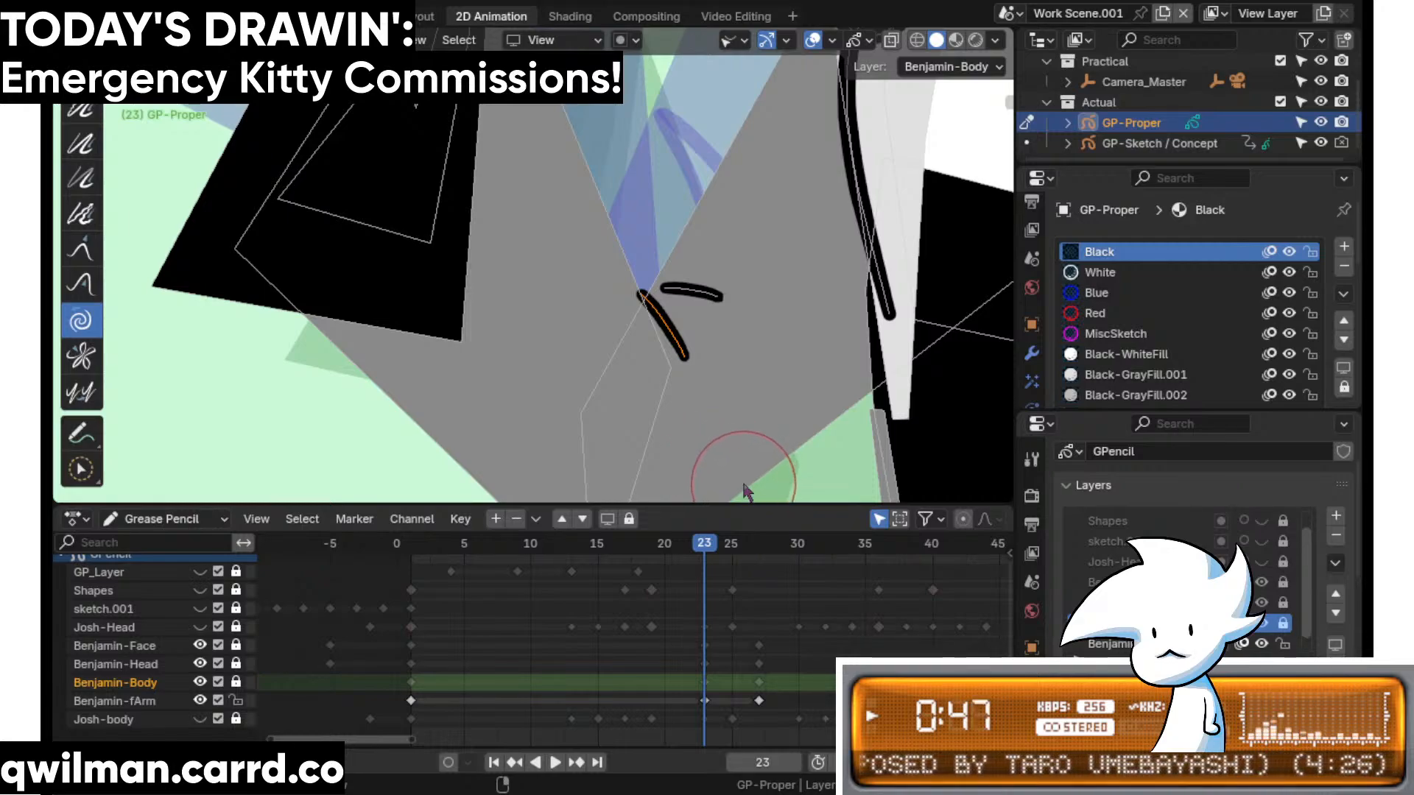
pyautogui.scroll(-5, 696, 317)
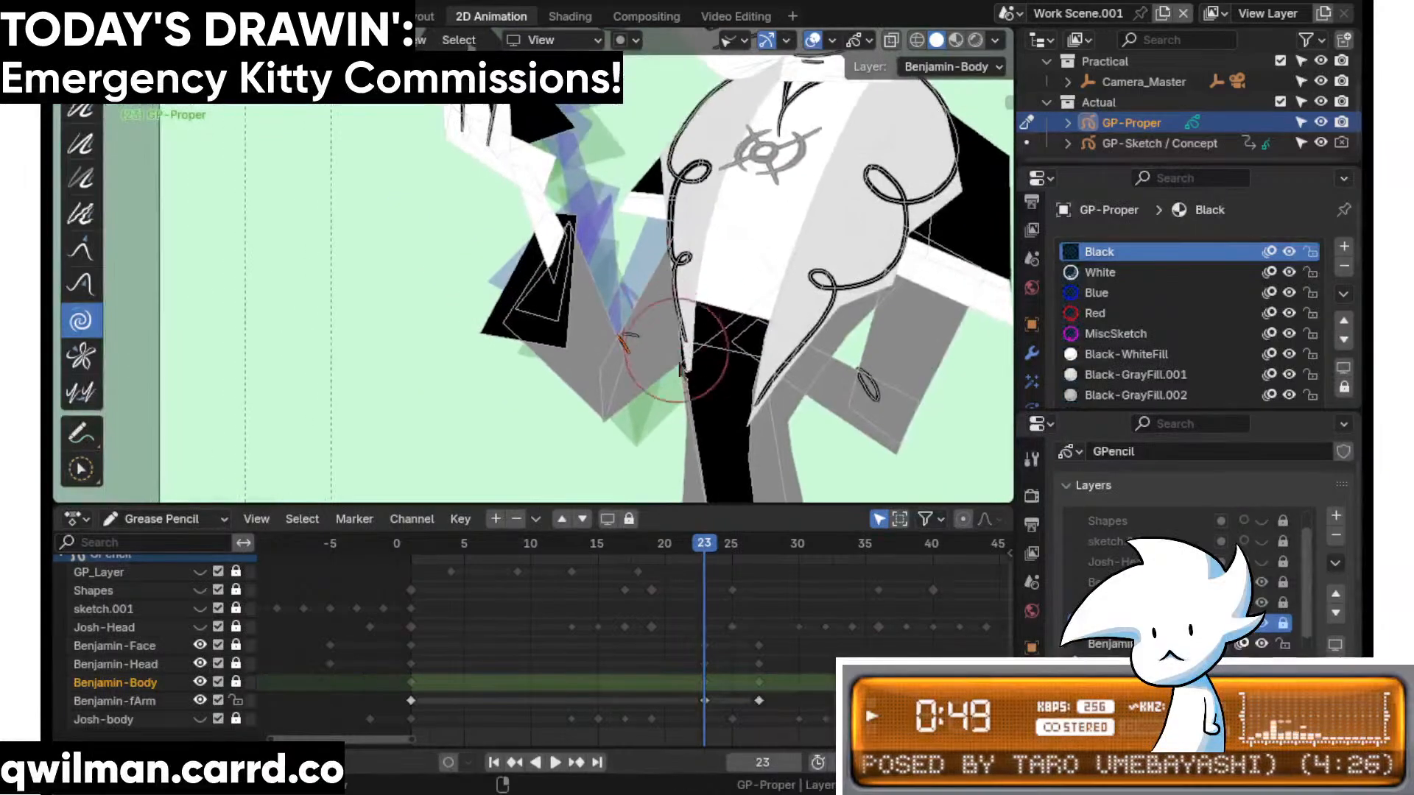
pyautogui.moveTo(707, 548)
pyautogui.mouseDown()
pyautogui.moveTo(677, 550)
pyautogui.moveTo(718, 545)
pyautogui.mouseUp()
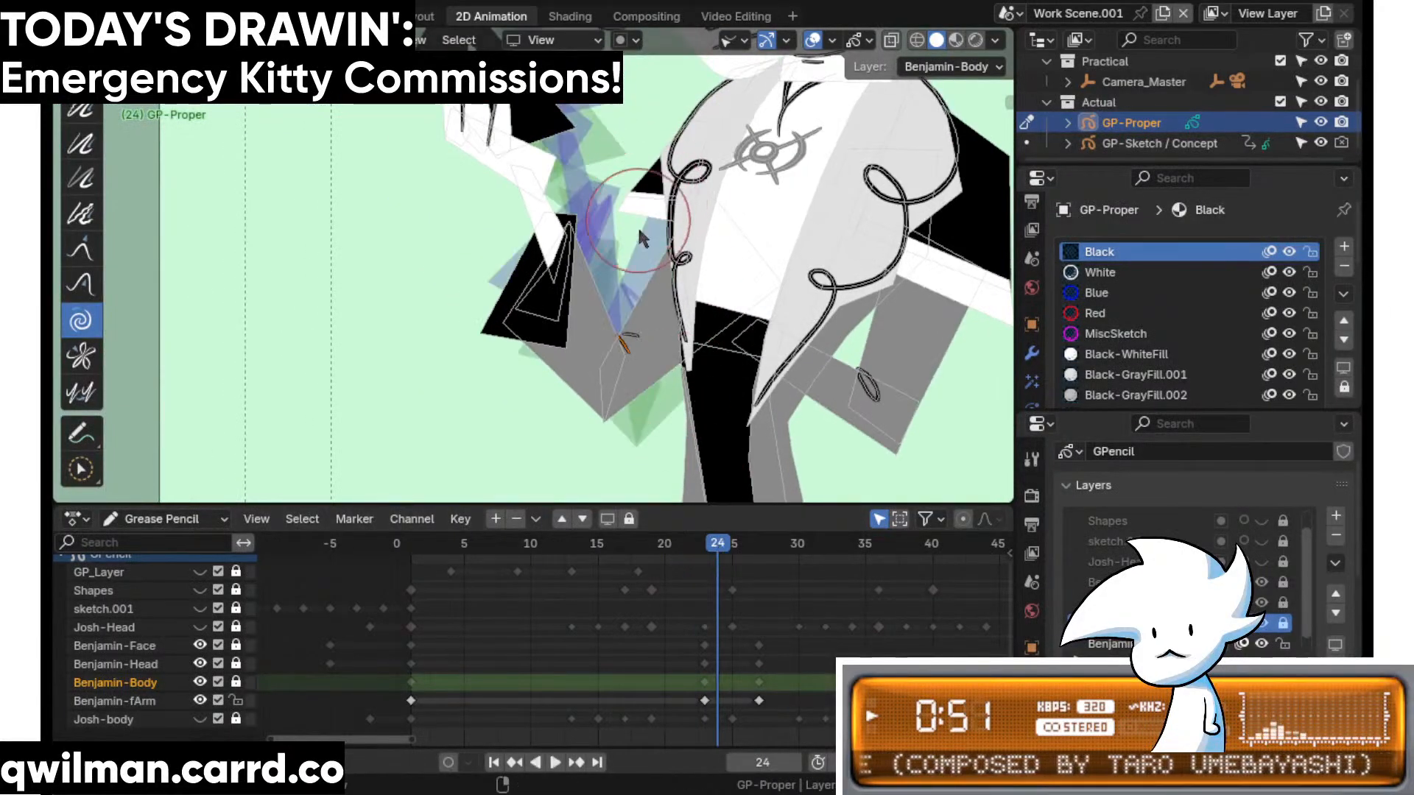
# - Select the grey forearm sleeve fill at frame 24 and reshape it around the elbow with the Grab brush
pyautogui.scroll(2, 648, 333)
pyautogui.scroll(1, 645, 326)
pyautogui.press('w')
pyautogui.click(648, 326)
pyautogui.moveTo(587, 427)
pyautogui.keyDown('shift'); pyautogui.mouseDown(button='middle')
pyautogui.moveTo(592, 328)
pyautogui.moveTo(662, 443)
pyautogui.mouseUp(button='middle'); pyautogui.keyUp('shift')
pyautogui.scroll(1, 662, 443)
pyautogui.scroll(3, 648, 438)
pyautogui.click(534, 382)
pyautogui.scroll(-5, 582, 359)
pyautogui.hotkey('shift', 'space')
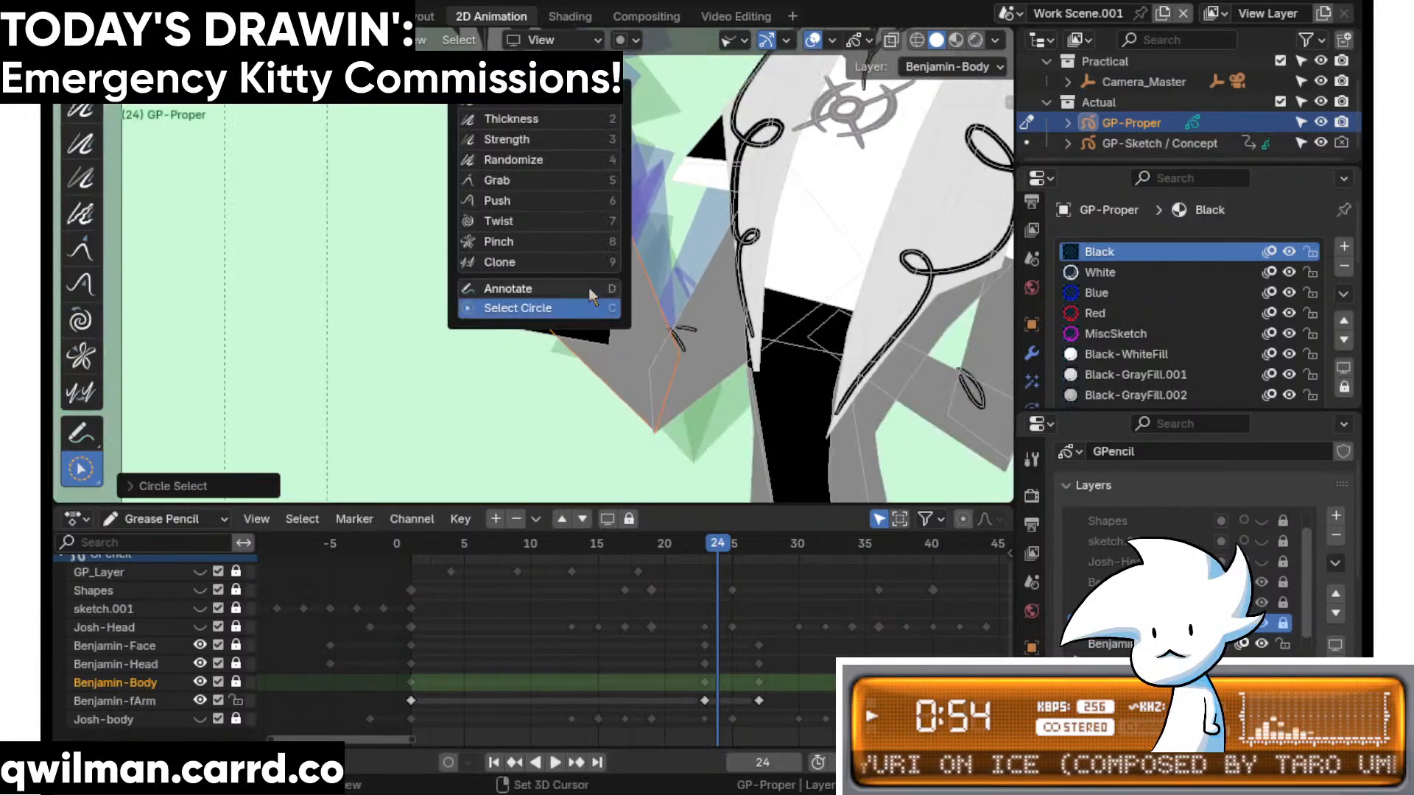
pyautogui.click(526, 179)
pyautogui.scroll(-2, 553, 267)
pyautogui.moveTo(518, 314); pyautogui.dragTo(548, 269)
pyautogui.moveTo(608, 190); pyautogui.dragTo(614, 170)
# - At frame 23, select the front arm's black cuff with its inner outline and tilt its edges with the Grab brush
pyautogui.moveTo(717, 549)
pyautogui.mouseDown()
pyautogui.moveTo(688, 549)
pyautogui.moveTo(825, 550)
pyautogui.moveTo(677, 567)
pyautogui.moveTo(706, 553)
pyautogui.mouseUp()
pyautogui.keyDown('shift'); pyautogui.moveTo(626, 254); pyautogui.dragTo(659, 299, button='middle'); pyautogui.keyUp('shift')
pyautogui.scroll(3, 582, 324)
pyautogui.press('q')
pyautogui.click(601, 400)
pyautogui.click(557, 398)
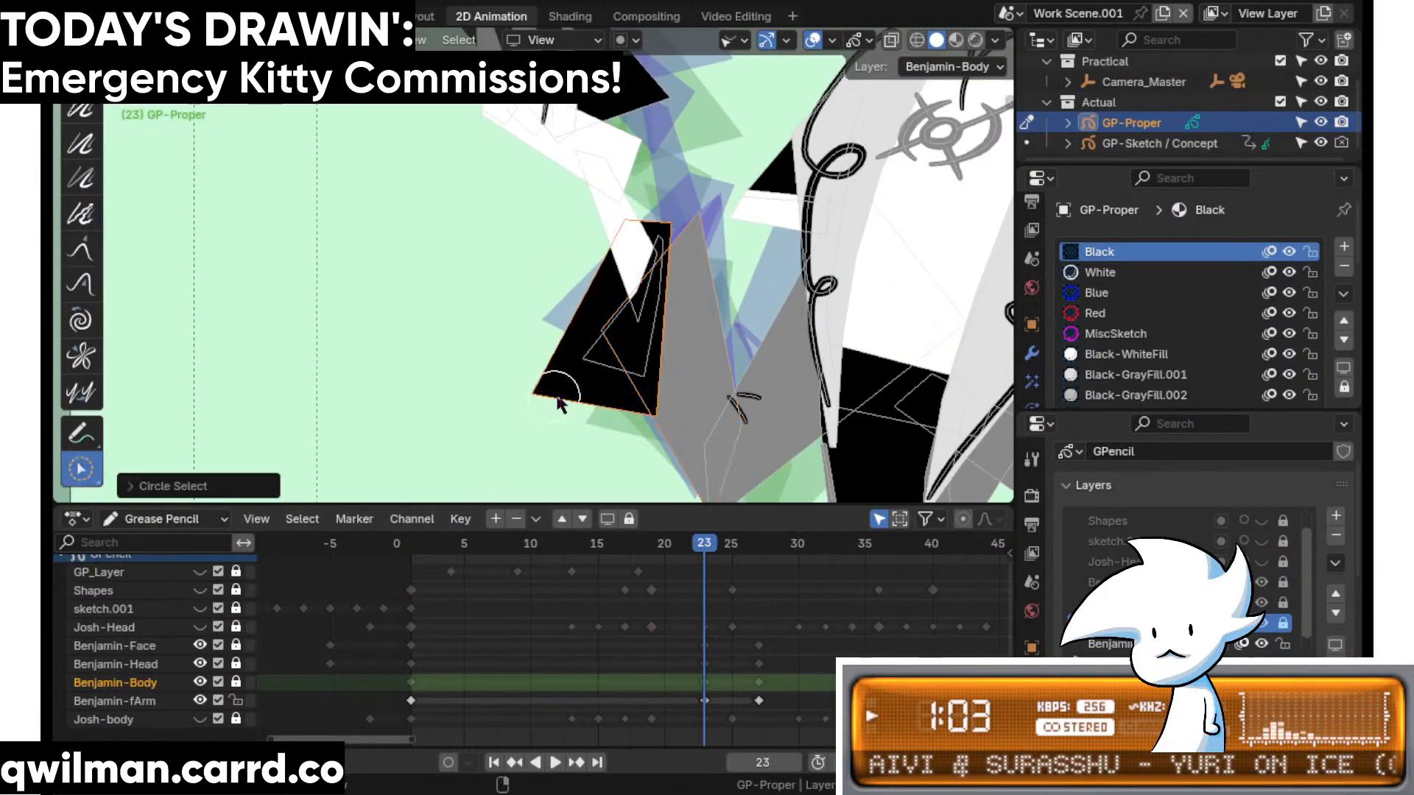
pyautogui.hotkey('shift', 'space')
pyautogui.click(628, 315)
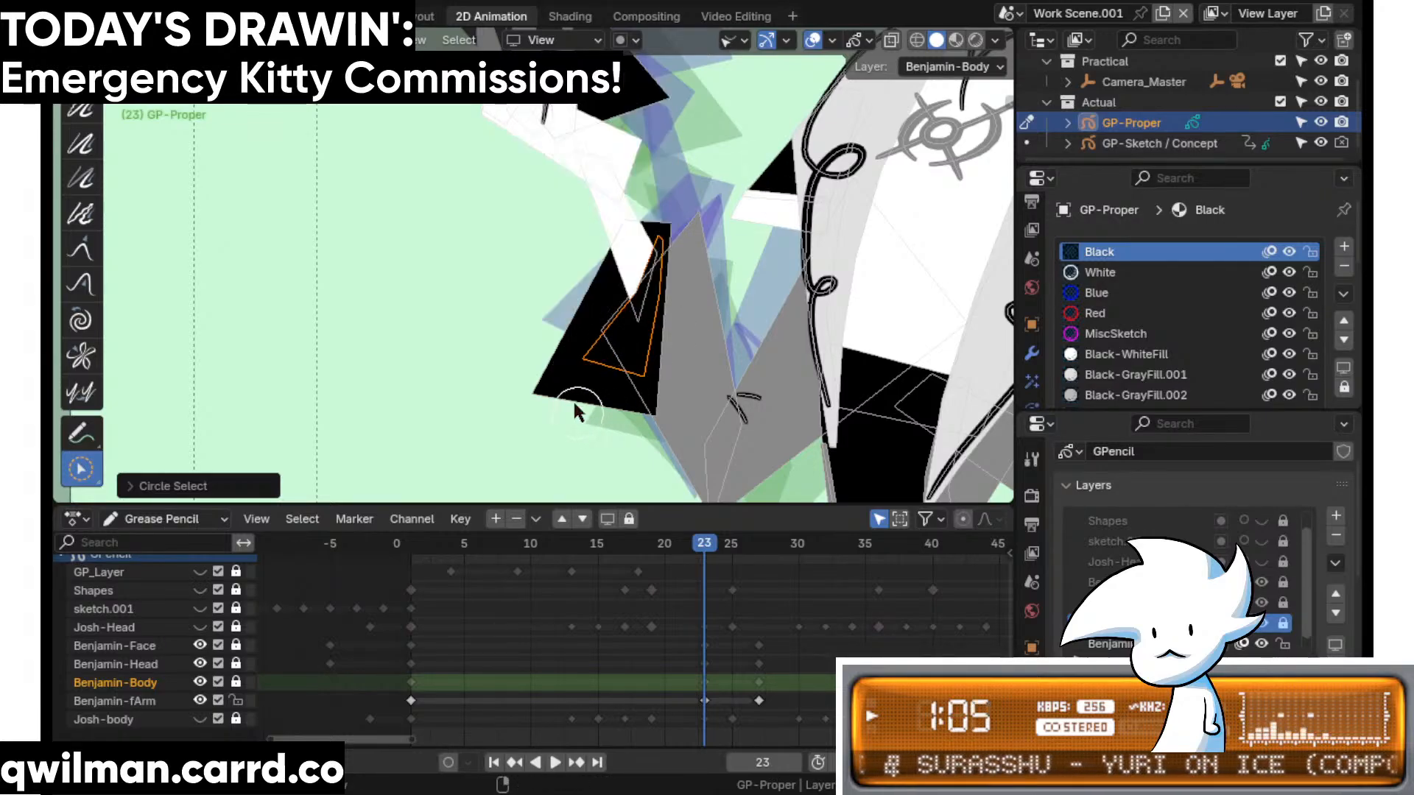
pyautogui.moveTo(543, 395); pyautogui.dragTo(583, 369)
pyautogui.hotkey('shift', 'space')
pyautogui.click(585, 209)
pyautogui.scroll(-4, 607, 184)
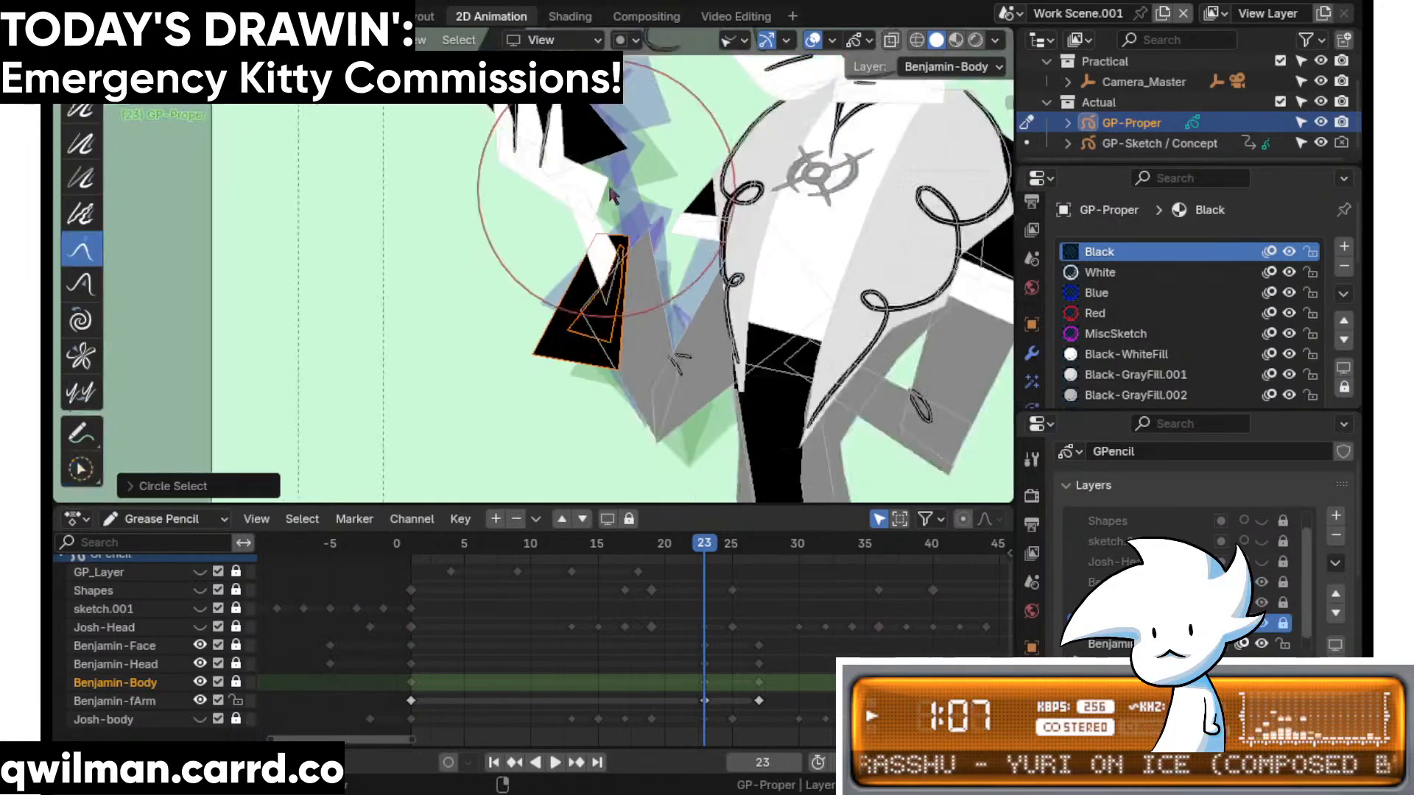
pyautogui.moveTo(608, 194); pyautogui.dragTo(618, 192)
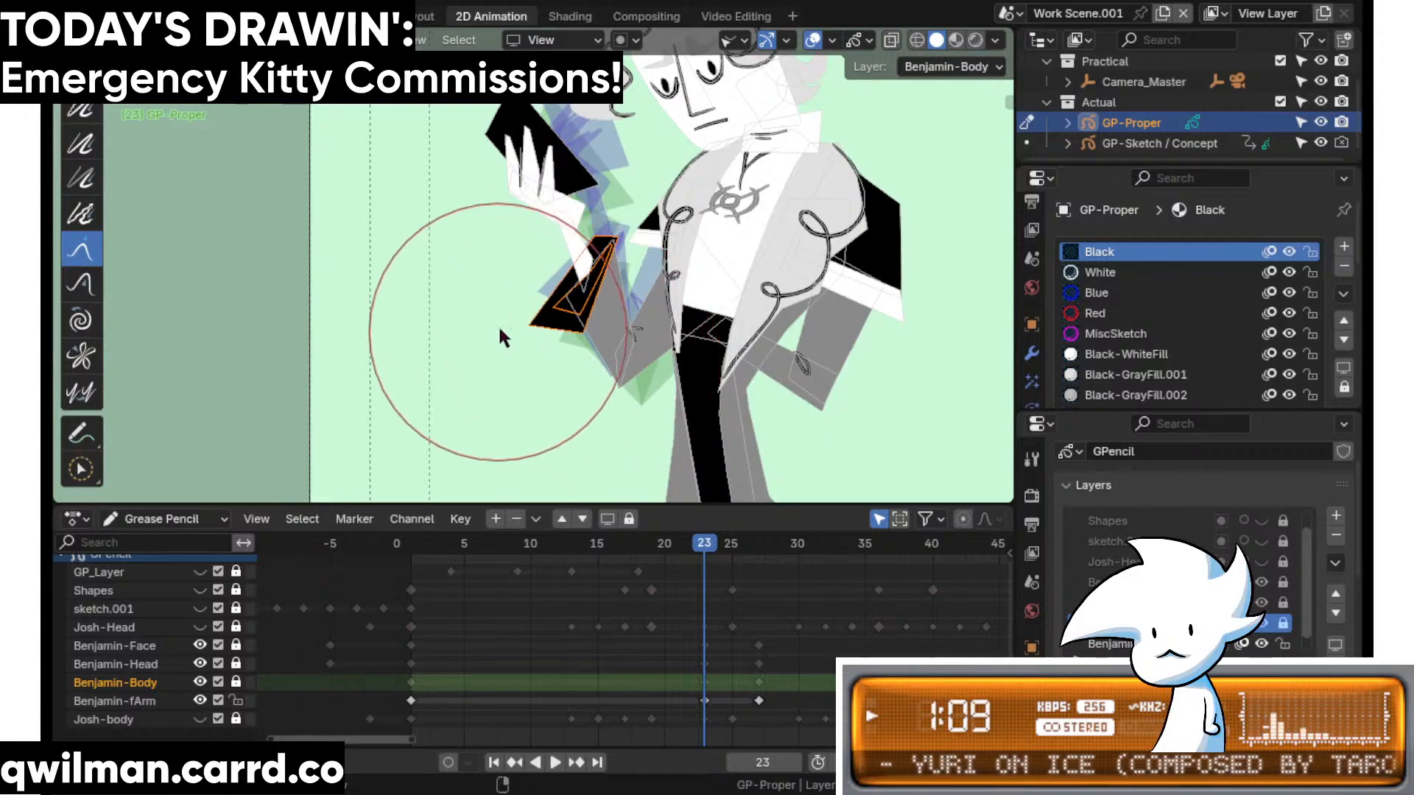
pyautogui.moveTo(610, 374)
pyautogui.mouseDown()
pyautogui.moveTo(595, 387)
pyautogui.moveTo(567, 361)
pyautogui.mouseUp()
pyautogui.moveTo(600, 208); pyautogui.dragTo(608, 195)
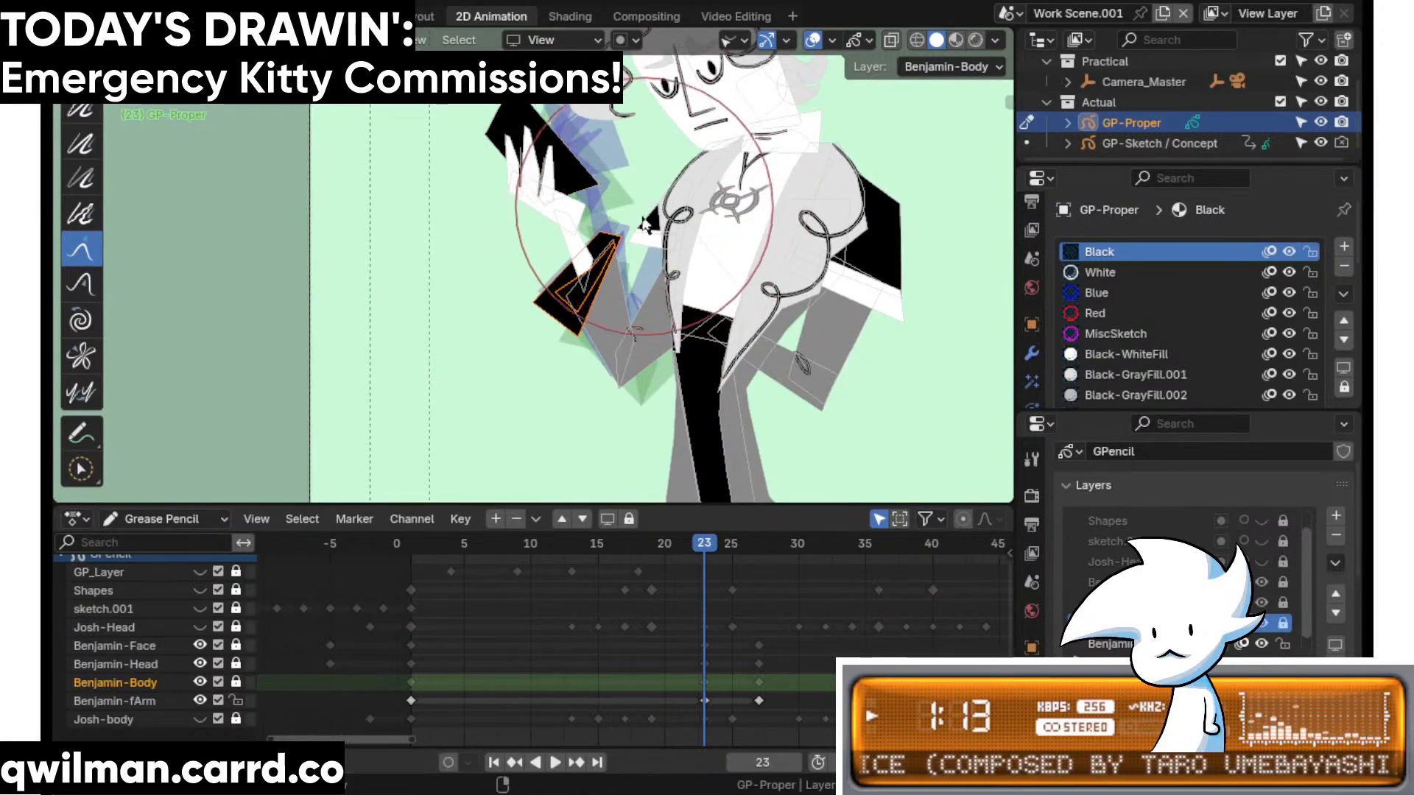
# - Select the inner cuff outline alone, fit it inside the black cuff with the Grab brush, and play back the arm motion
pyautogui.scroll(6, 626, 283)
pyautogui.scroll(3, 692, 264)
pyautogui.hotkey('shift', 'space')
pyautogui.press('c')
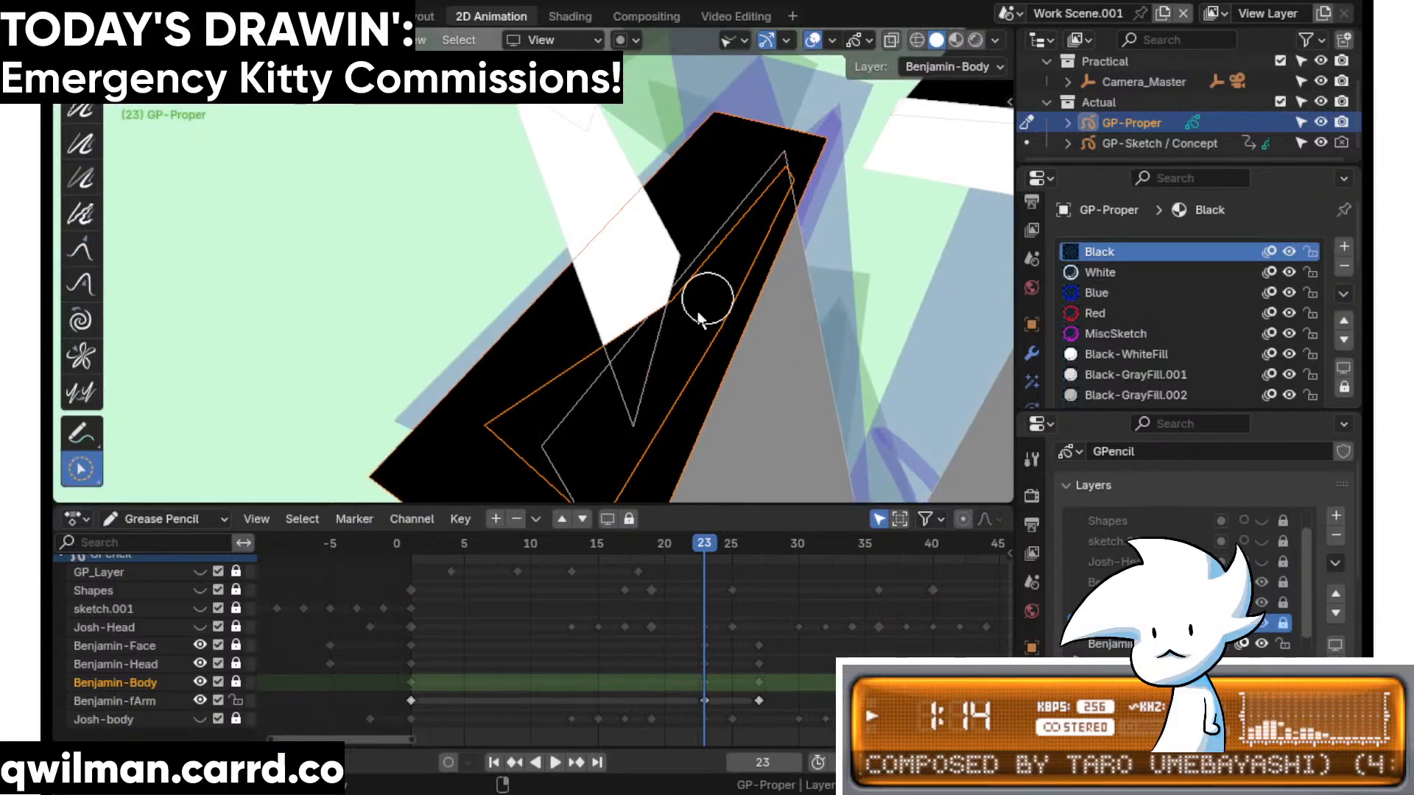
pyautogui.click(485, 426)
pyautogui.hotkey('shift', 'space')
pyautogui.press('5')
pyautogui.scroll(-4, 617, 189)
pyautogui.hotkey('shift', 'space')
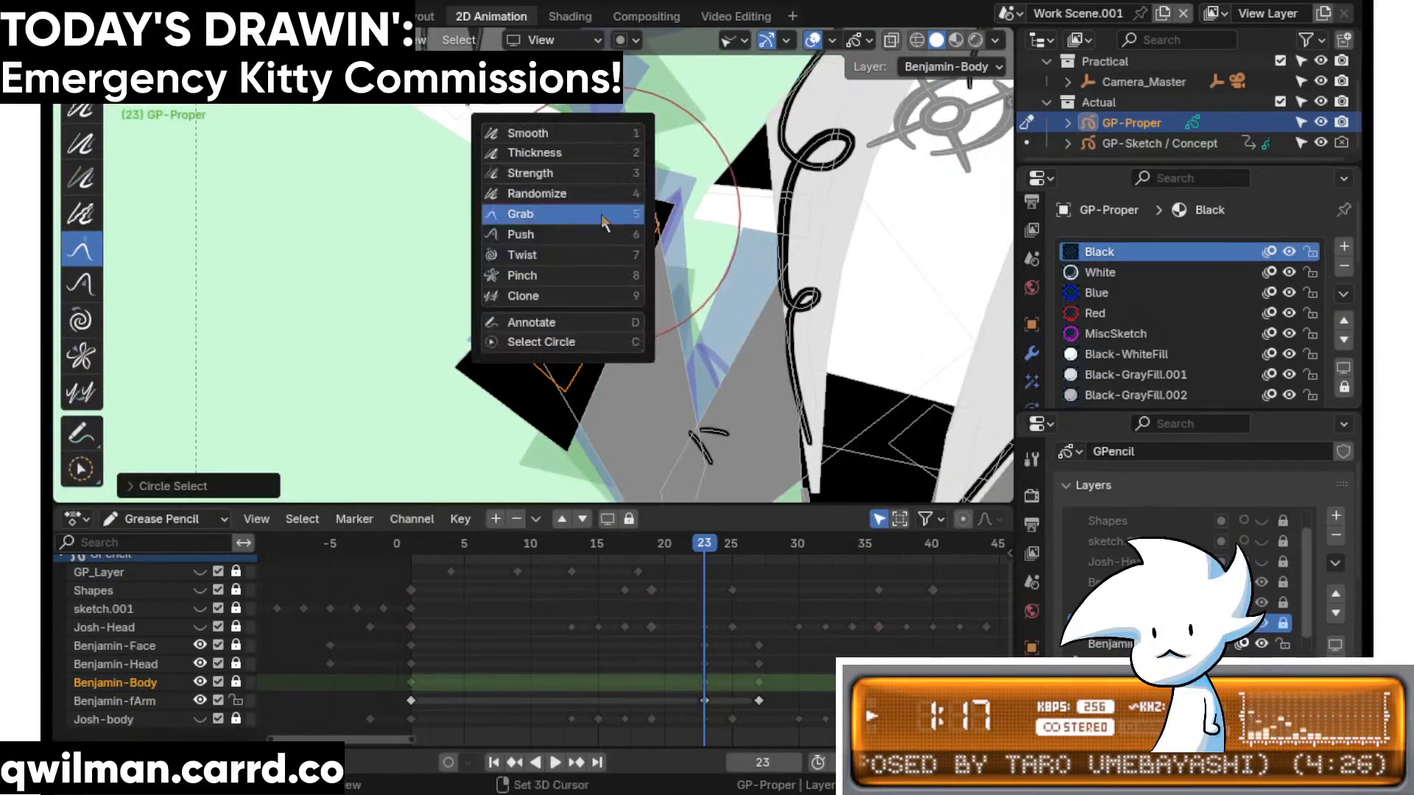
pyautogui.press('5')
pyautogui.moveTo(658, 220); pyautogui.dragTo(632, 229)
pyautogui.moveTo(590, 298); pyautogui.dragTo(575, 318)
pyautogui.click(675, 549)
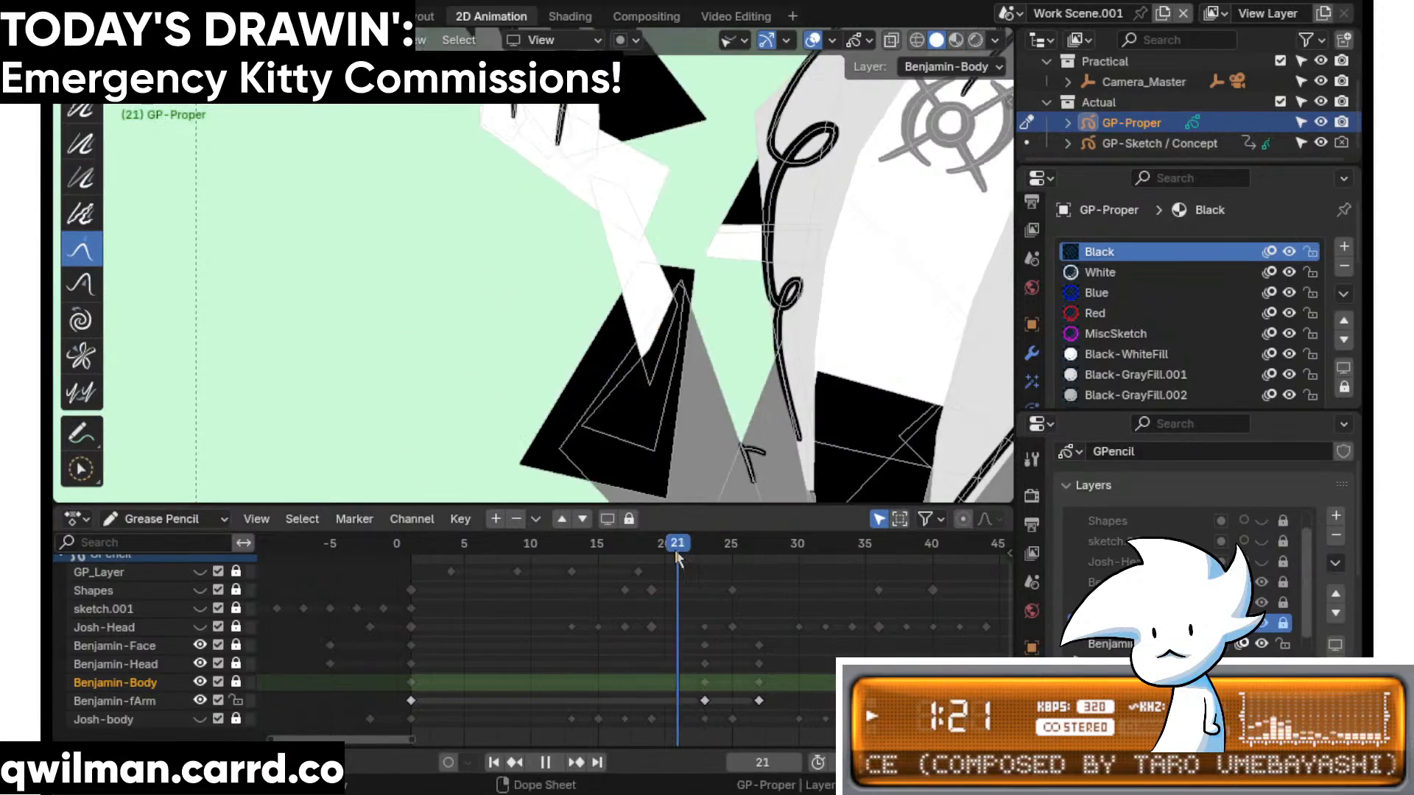
pyautogui.press('space')
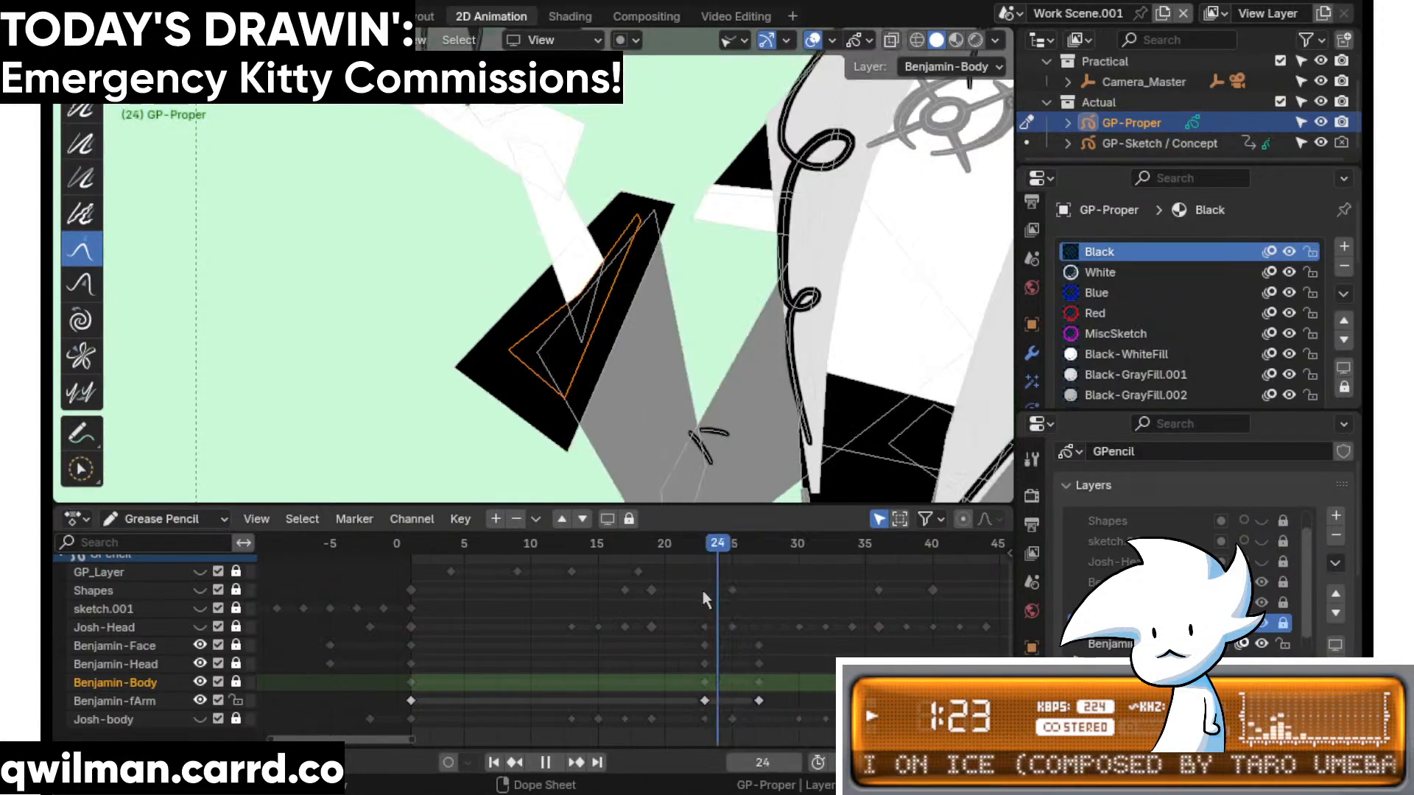
pyautogui.press('space')
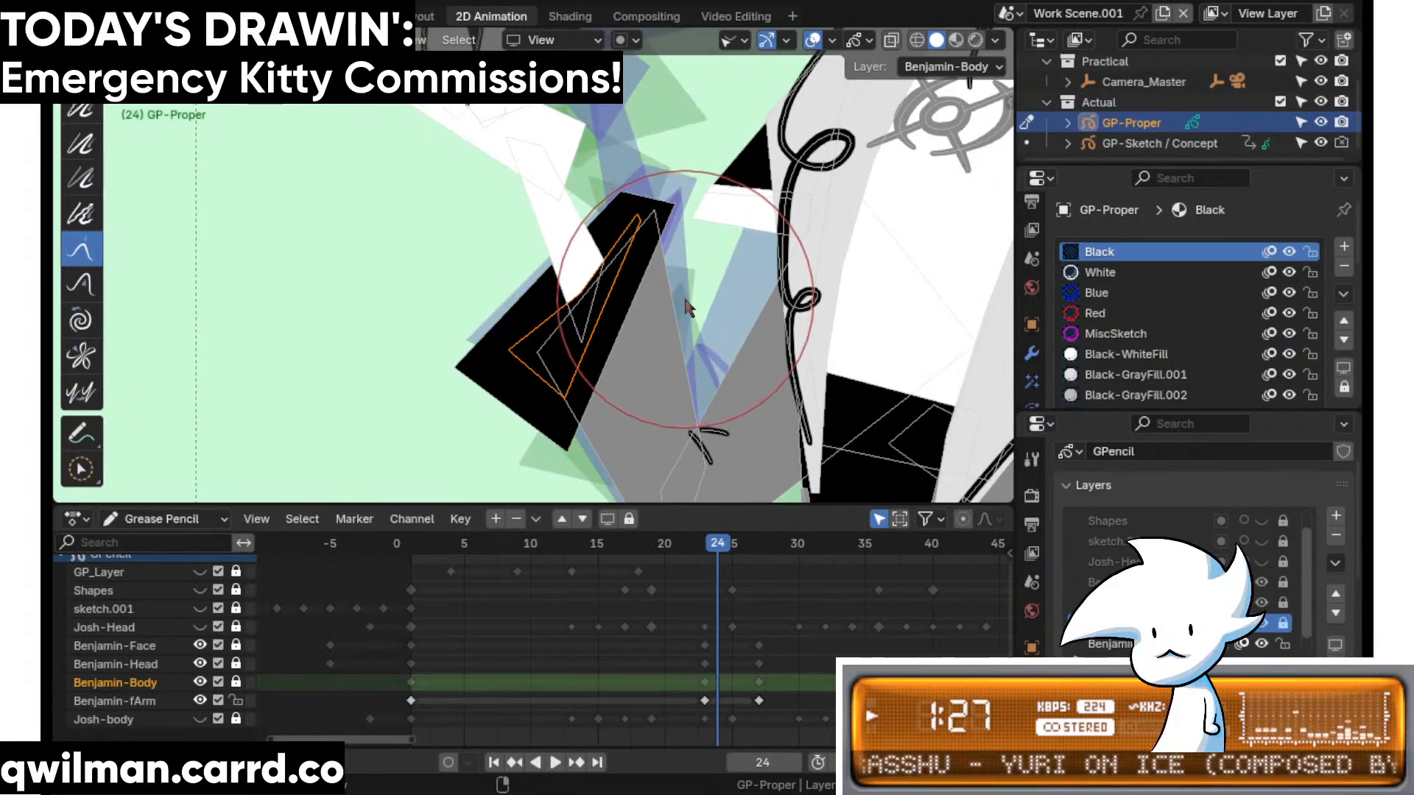
# - In Edit Mode at frame 24, select the raised hand's fingers, palm and black card and rotate them slightly counter-clockwise
pyautogui.keyDown('shift'); pyautogui.moveTo(593, 181); pyautogui.dragTo(684, 381, button='middle'); pyautogui.keyUp('shift')
pyautogui.press('q')
pyautogui.click(699, 260)
pyautogui.click(700, 274)
pyautogui.press('Tab')
pyautogui.hotkey('shift', 'space')
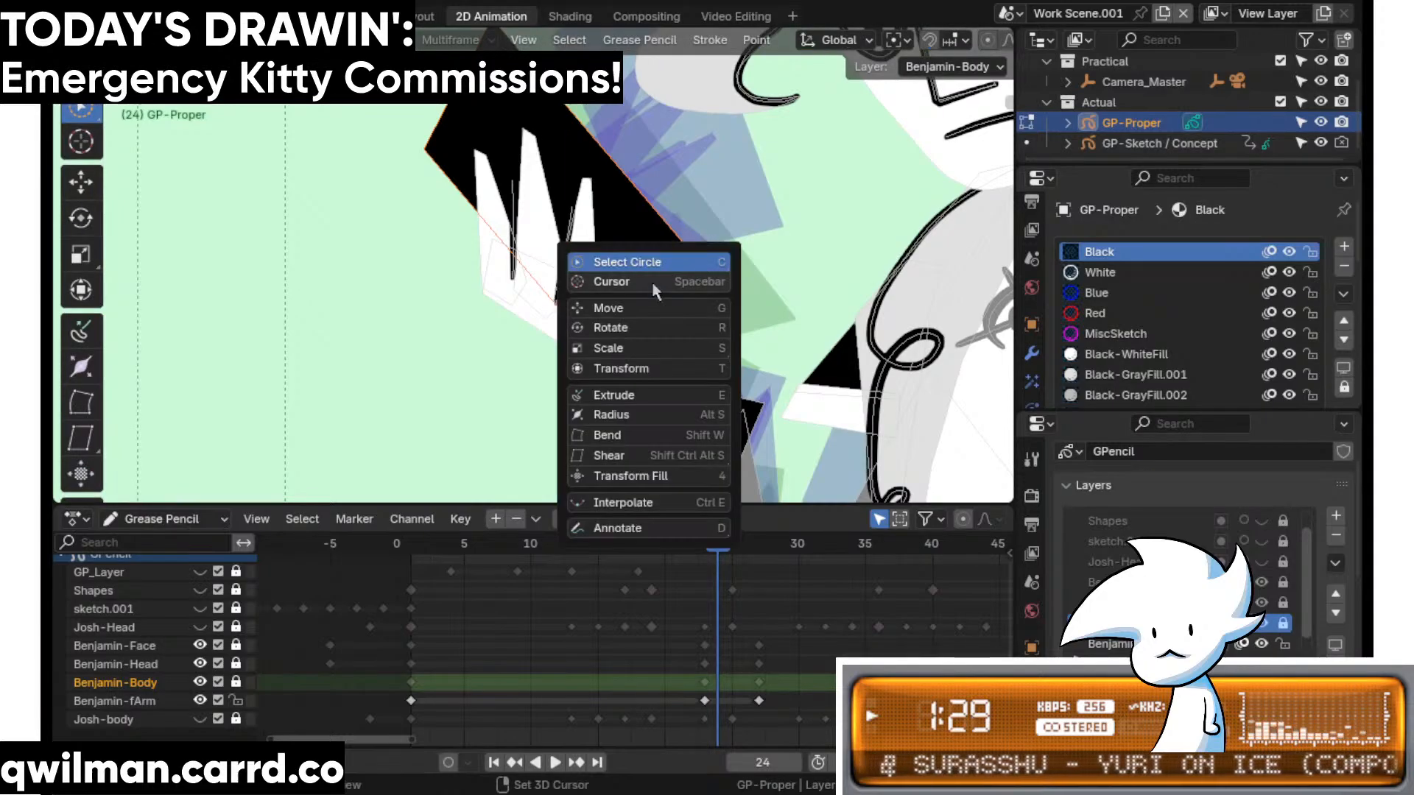
pyautogui.click(645, 327)
pyautogui.press('q')
pyautogui.click(672, 218)
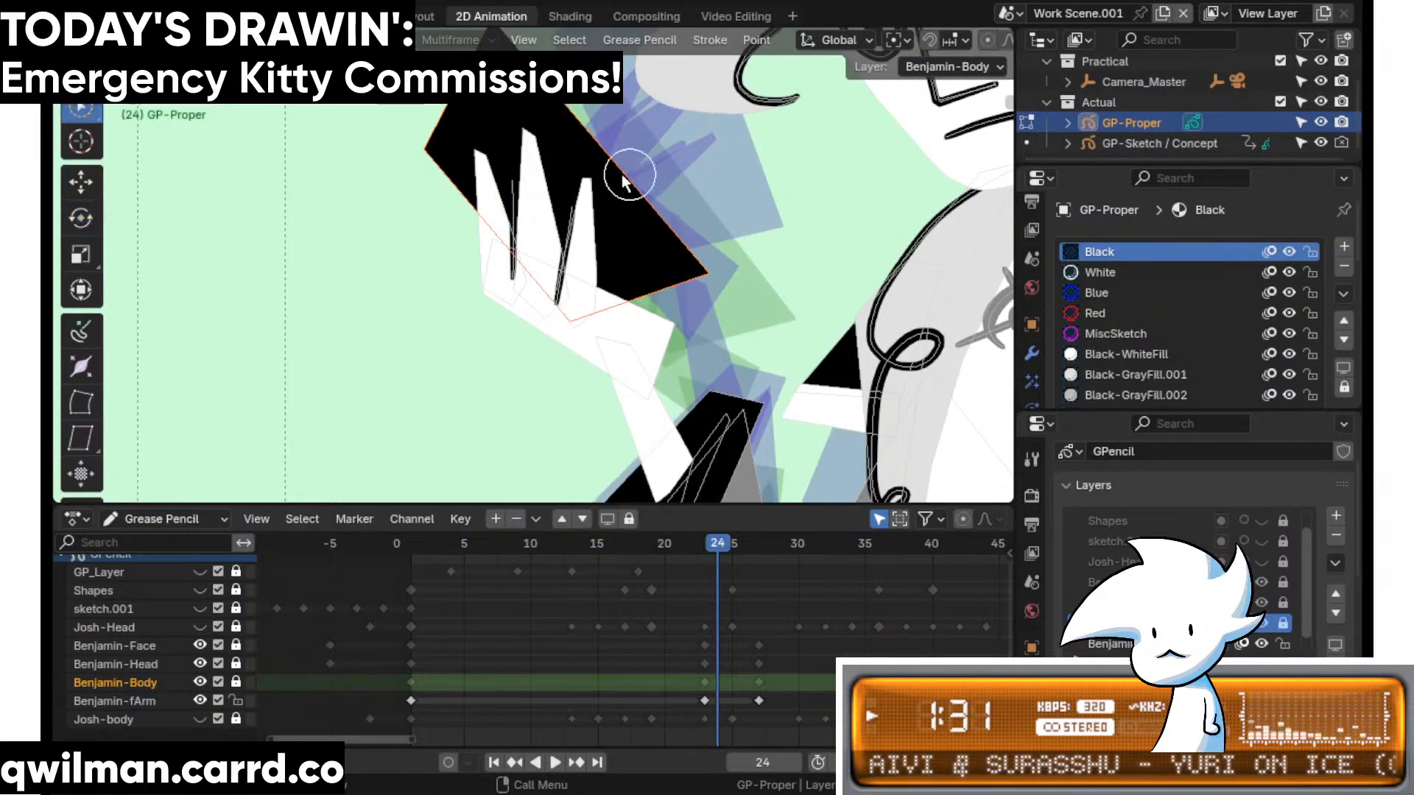
pyautogui.click(617, 184)
pyautogui.hotkey('shift', 'space')
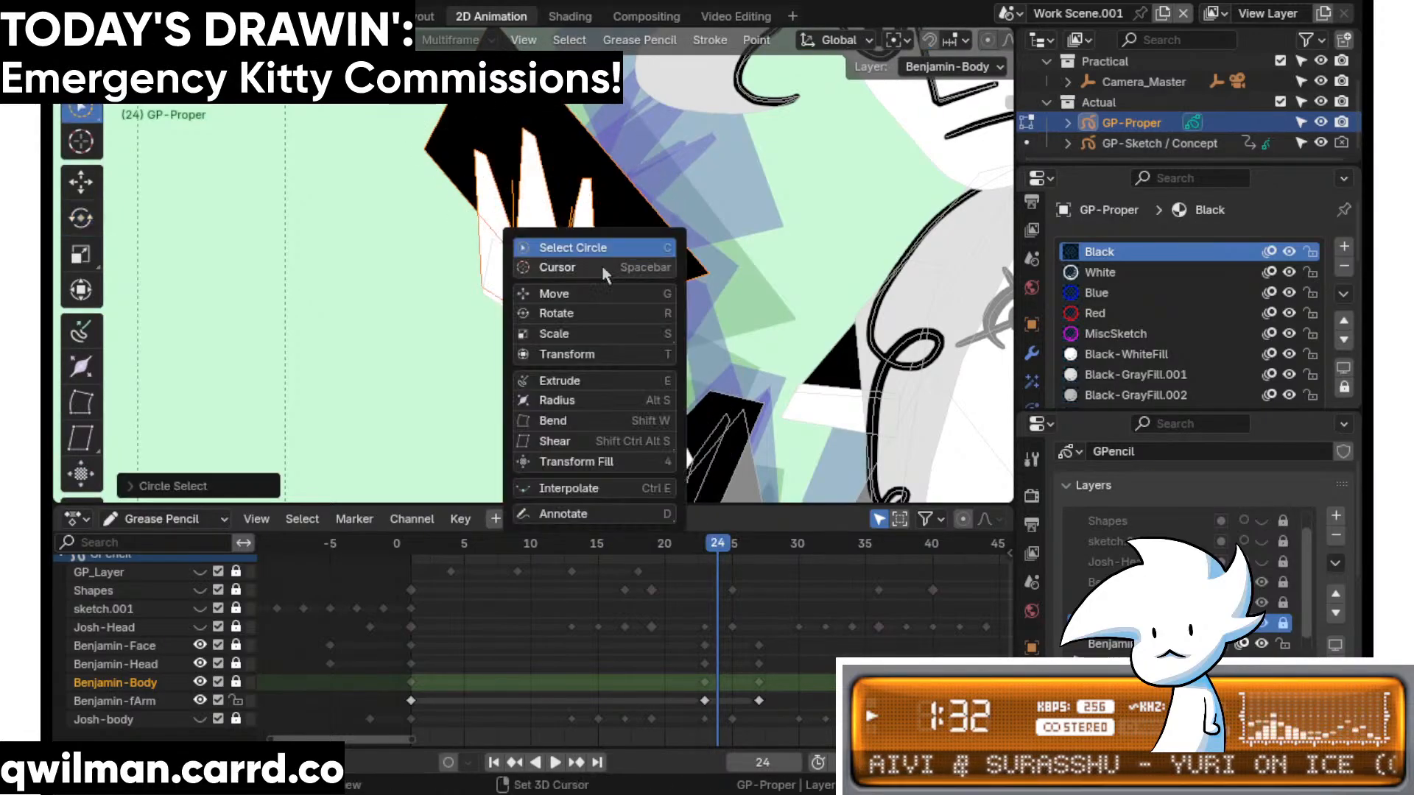
pyautogui.click(595, 315)
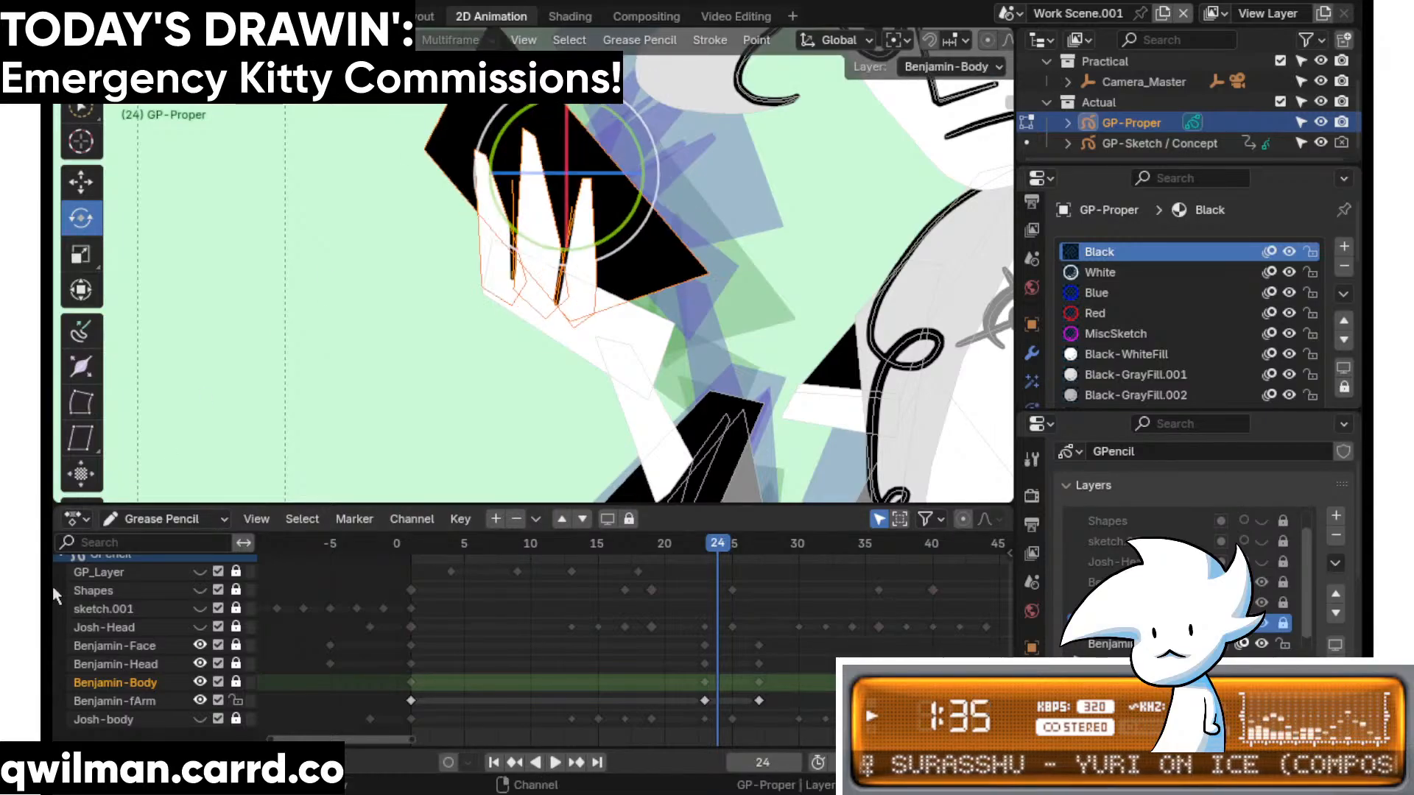
pyautogui.press('q')
pyautogui.click(666, 239)
pyautogui.click(688, 294)
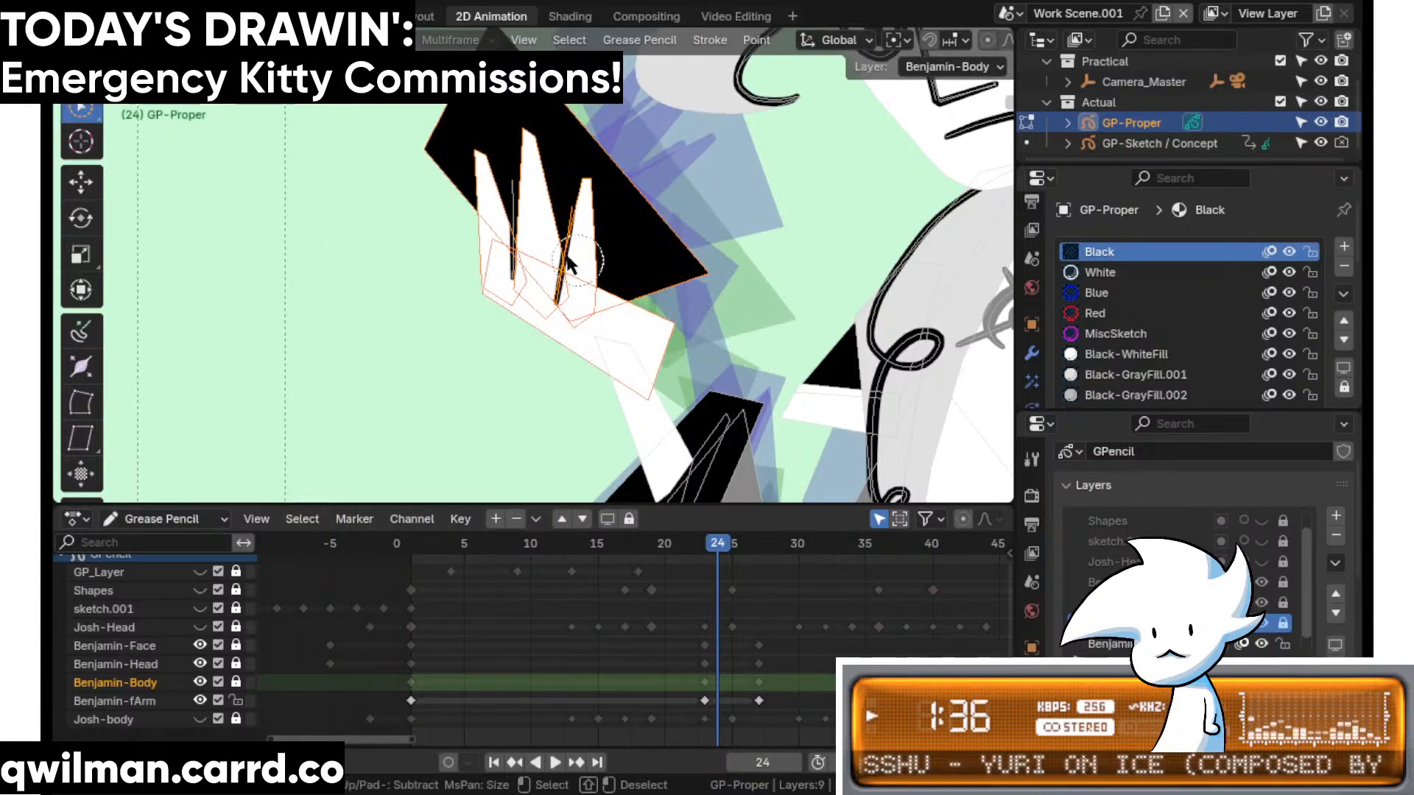
pyautogui.hotkey('shift', 'space')
pyautogui.click(585, 338)
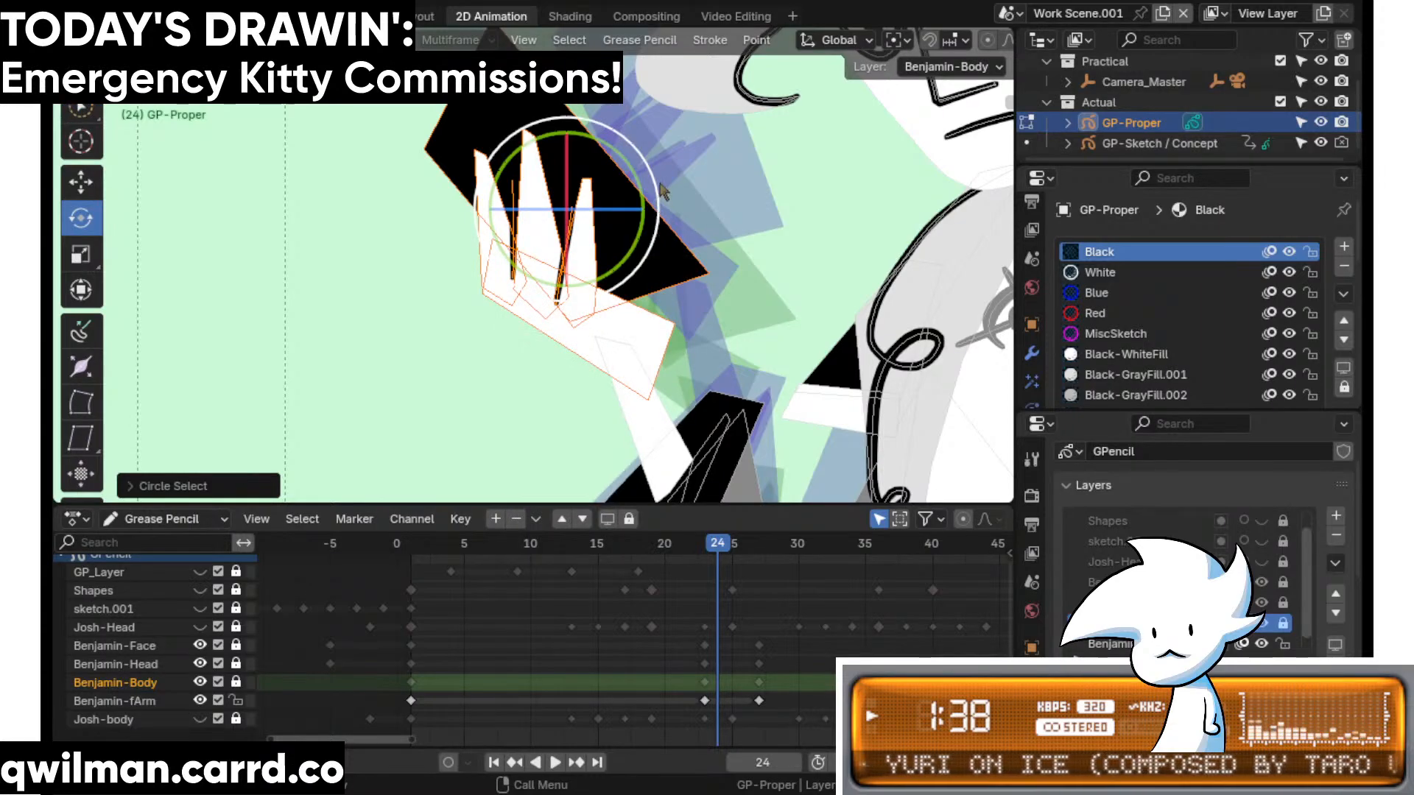
pyautogui.moveTo(654, 173); pyautogui.dragTo(633, 157)
# - Move the rotated hand and card slightly left to line up with the wrist, and play back the motion
pyautogui.hotkey('shift', 'space')
pyautogui.click(587, 140)
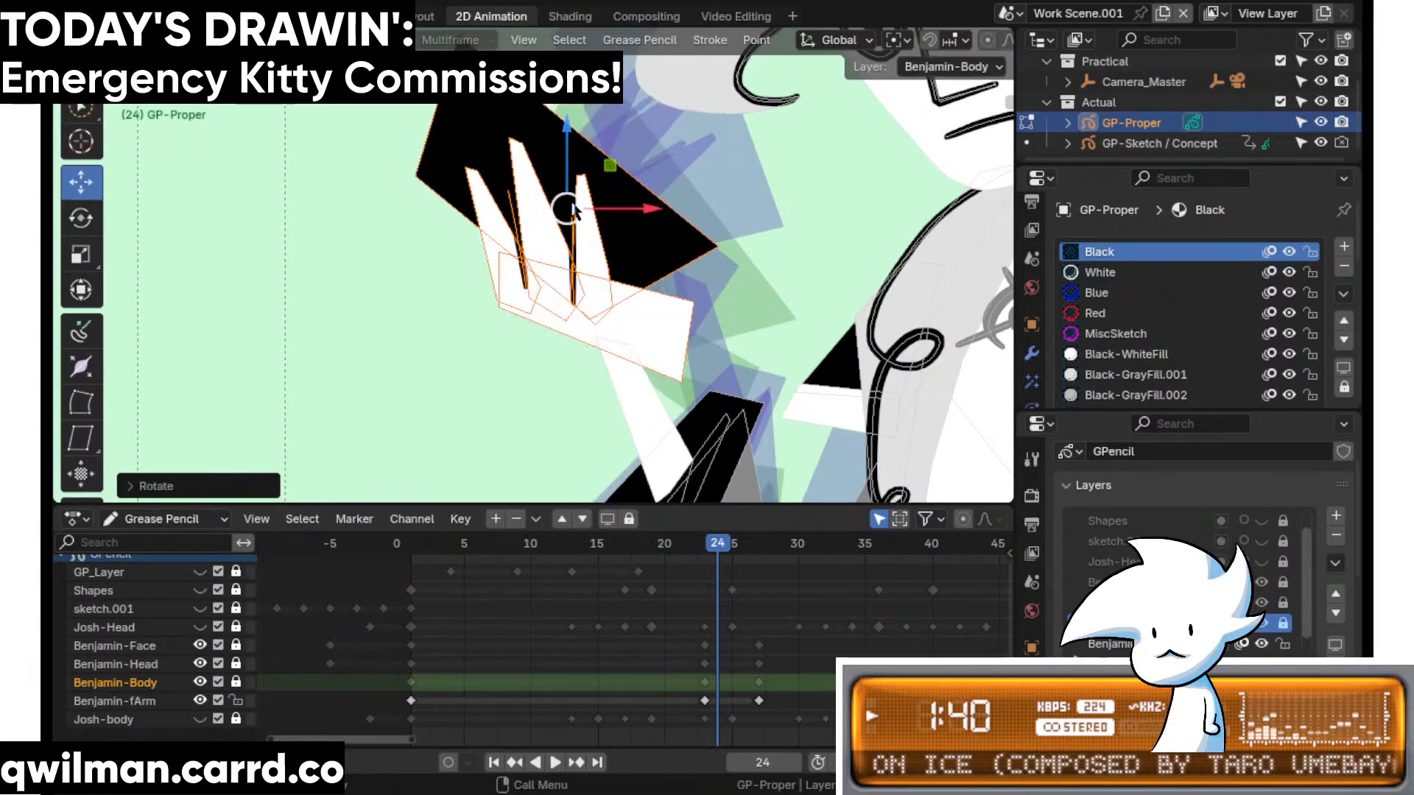
pyautogui.moveTo(574, 212)
pyautogui.mouseDown()
pyautogui.moveTo(541, 215)
pyautogui.moveTo(557, 225)
pyautogui.mouseUp()
pyautogui.moveTo(740, 545)
pyautogui.mouseDown()
pyautogui.moveTo(685, 555)
pyautogui.moveTo(824, 571)
pyautogui.moveTo(663, 571)
pyautogui.moveTo(864, 569)
pyautogui.moveTo(699, 579)
pyautogui.mouseUp()
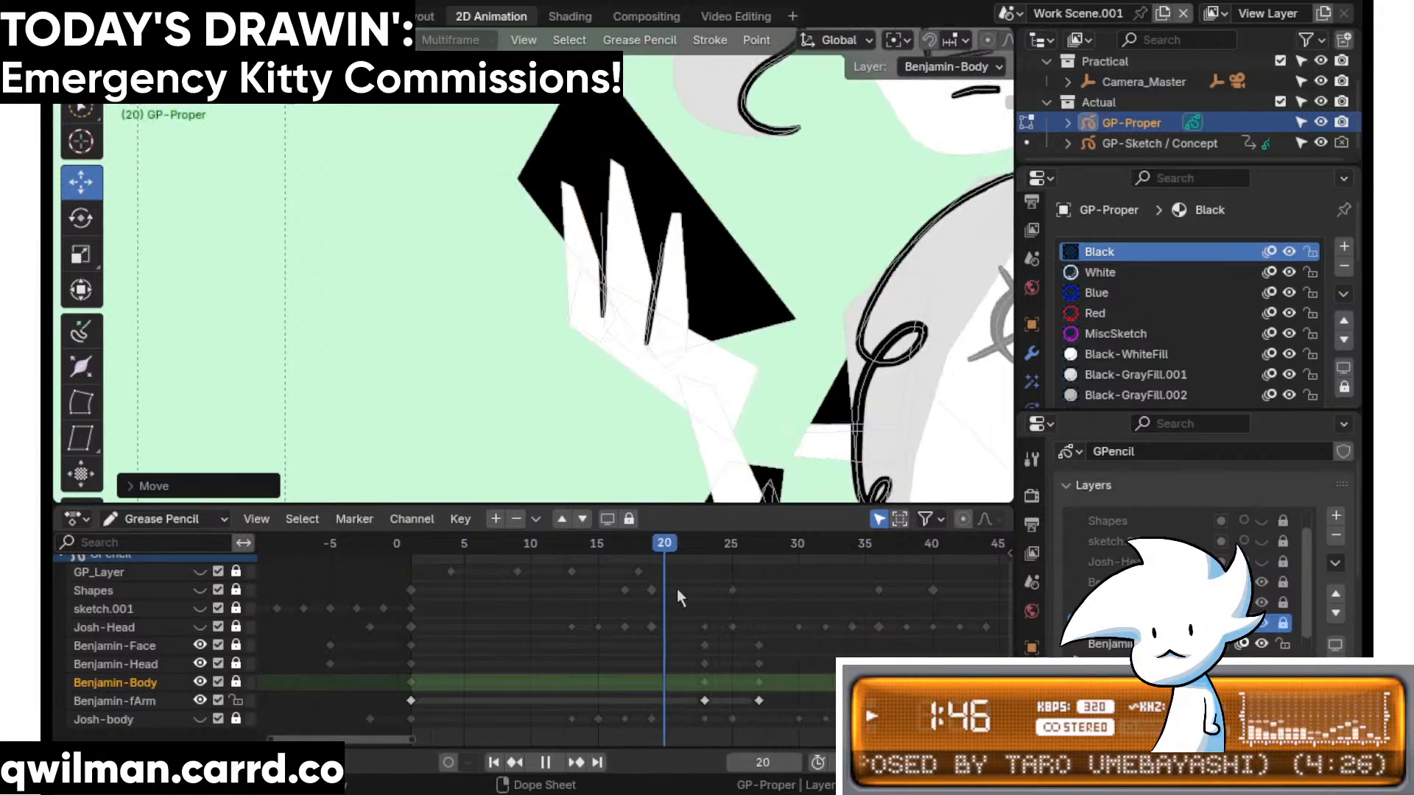
pyautogui.press('space')
# - Select the black card by itself, reshape its corners with the Grab brush in Sculpt Mode, and check the playback
pyautogui.press('q')
pyautogui.click(680, 242)
pyautogui.click(682, 246)
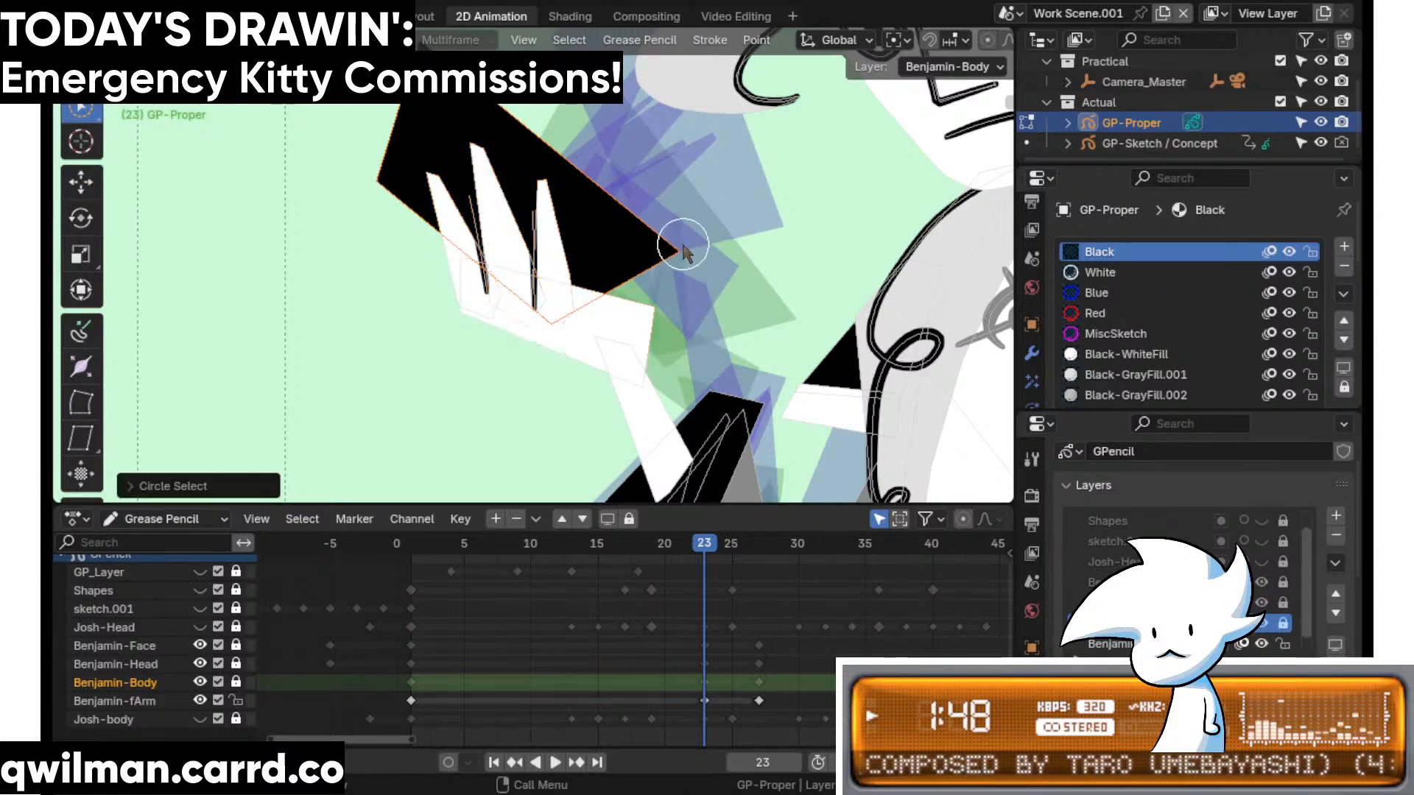
pyautogui.press('Tab')
pyautogui.hotkey('shift', 'space')
pyautogui.click(566, 112)
pyautogui.scroll(-5, 624, 228)
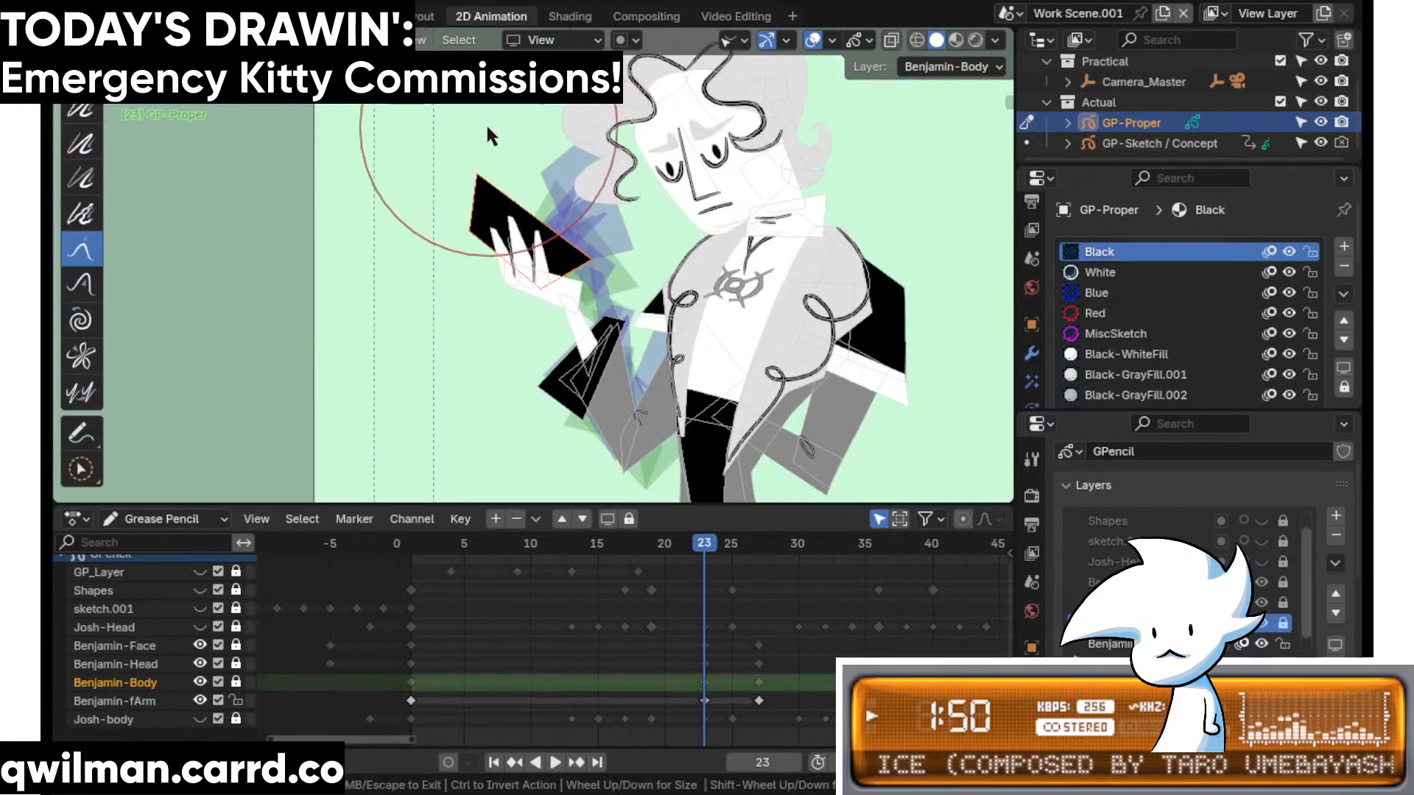
pyautogui.moveTo(444, 193); pyautogui.dragTo(435, 230)
pyautogui.moveTo(468, 151); pyautogui.dragTo(480, 118)
pyautogui.moveTo(630, 209); pyautogui.dragTo(613, 206)
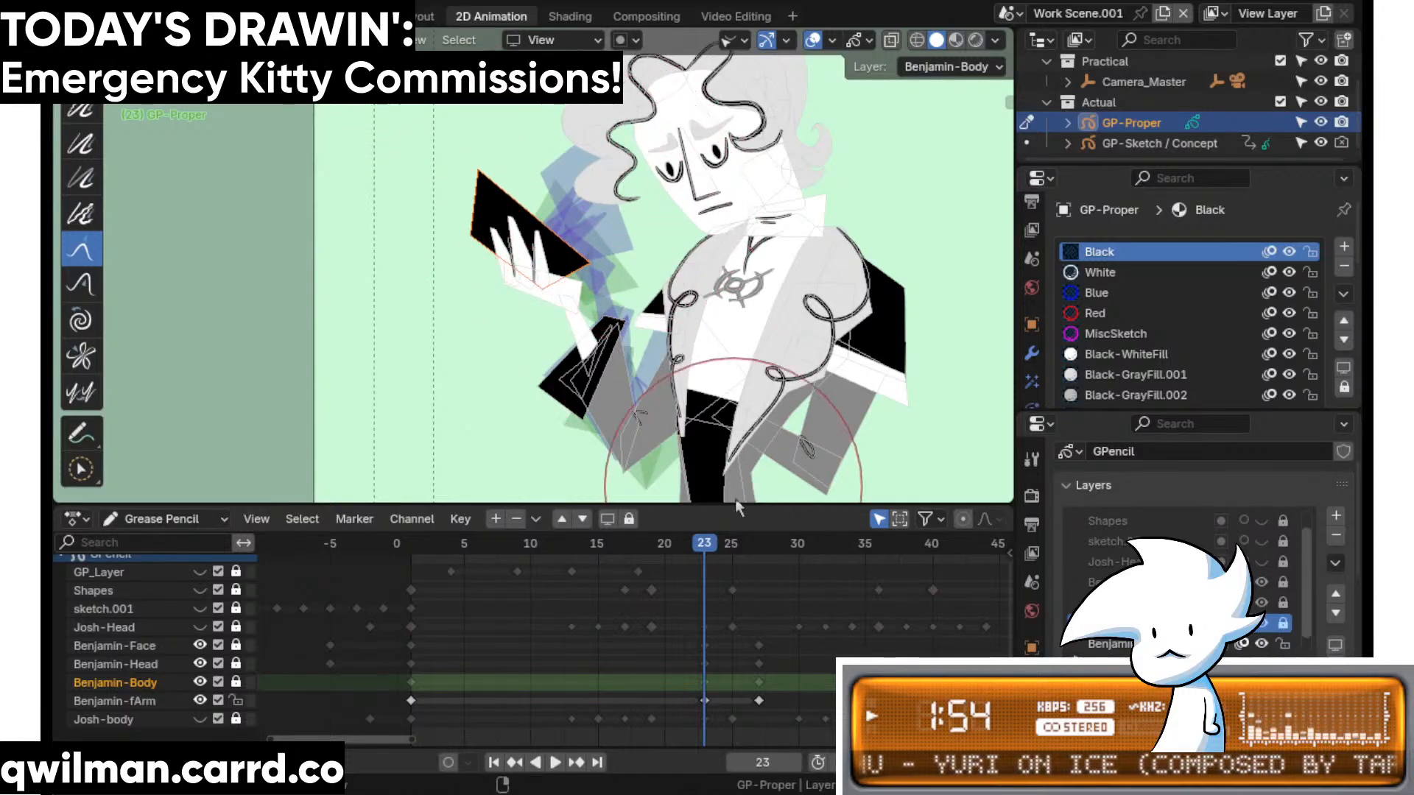
pyautogui.moveTo(695, 547); pyautogui.dragTo(719, 551)
pyautogui.press('Escape')
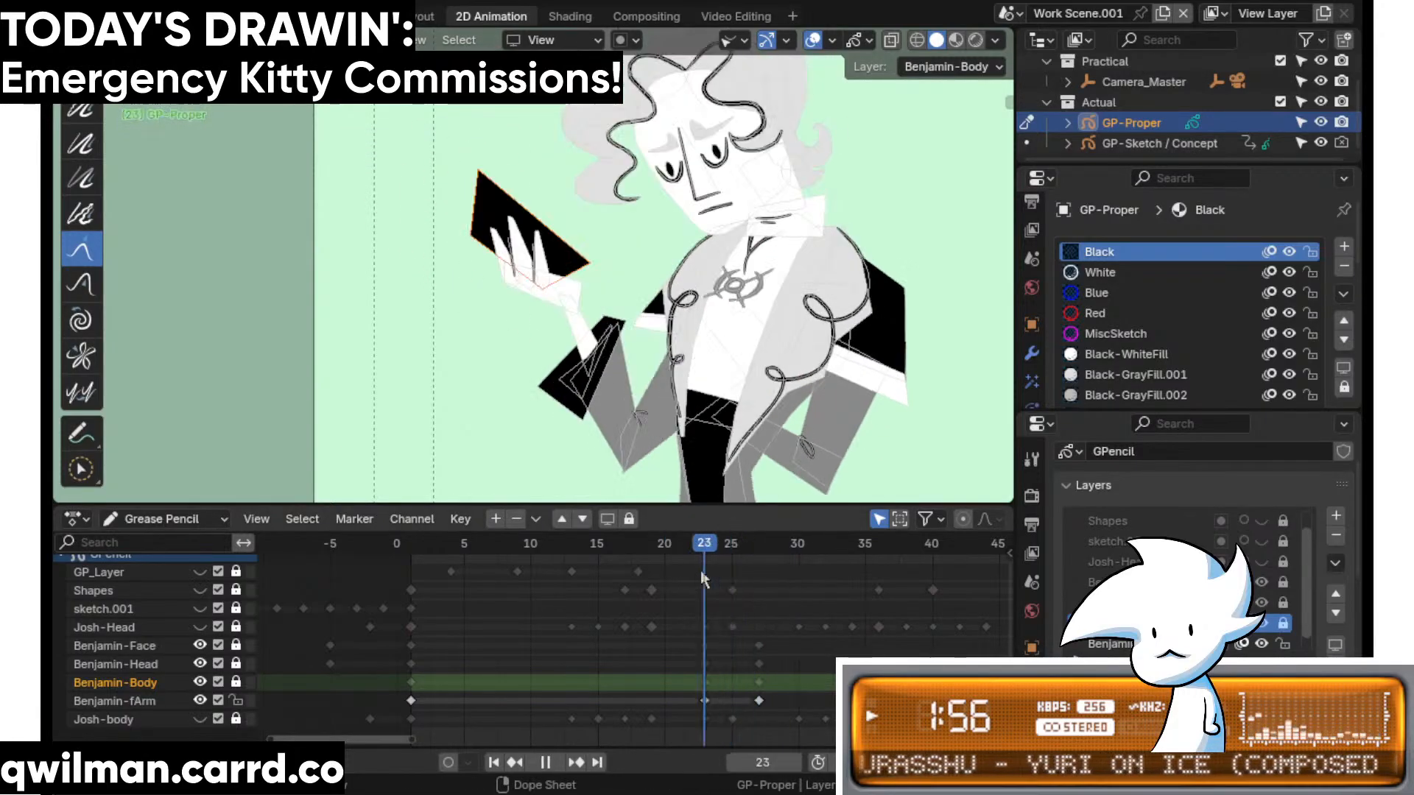
# - Select the raised hand's rightmost finger in Edit Mode, rotate it counter-clockwise and move it left on the palm
pyautogui.scroll(5, 617, 318)
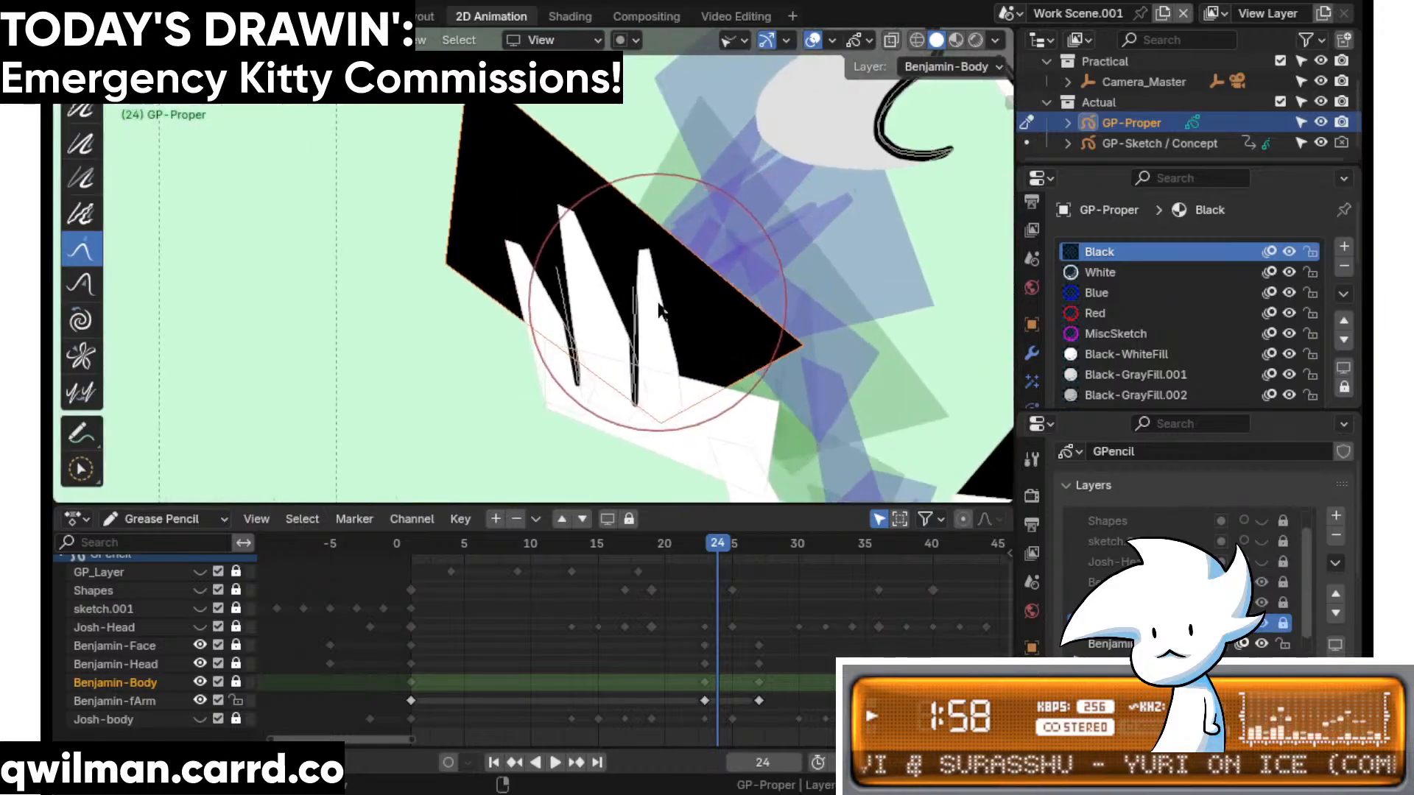
pyautogui.press('q')
pyautogui.click(660, 291)
pyautogui.press('Tab')
pyautogui.scroll(-3, 687, 276)
pyautogui.hotkey('shift', 'space')
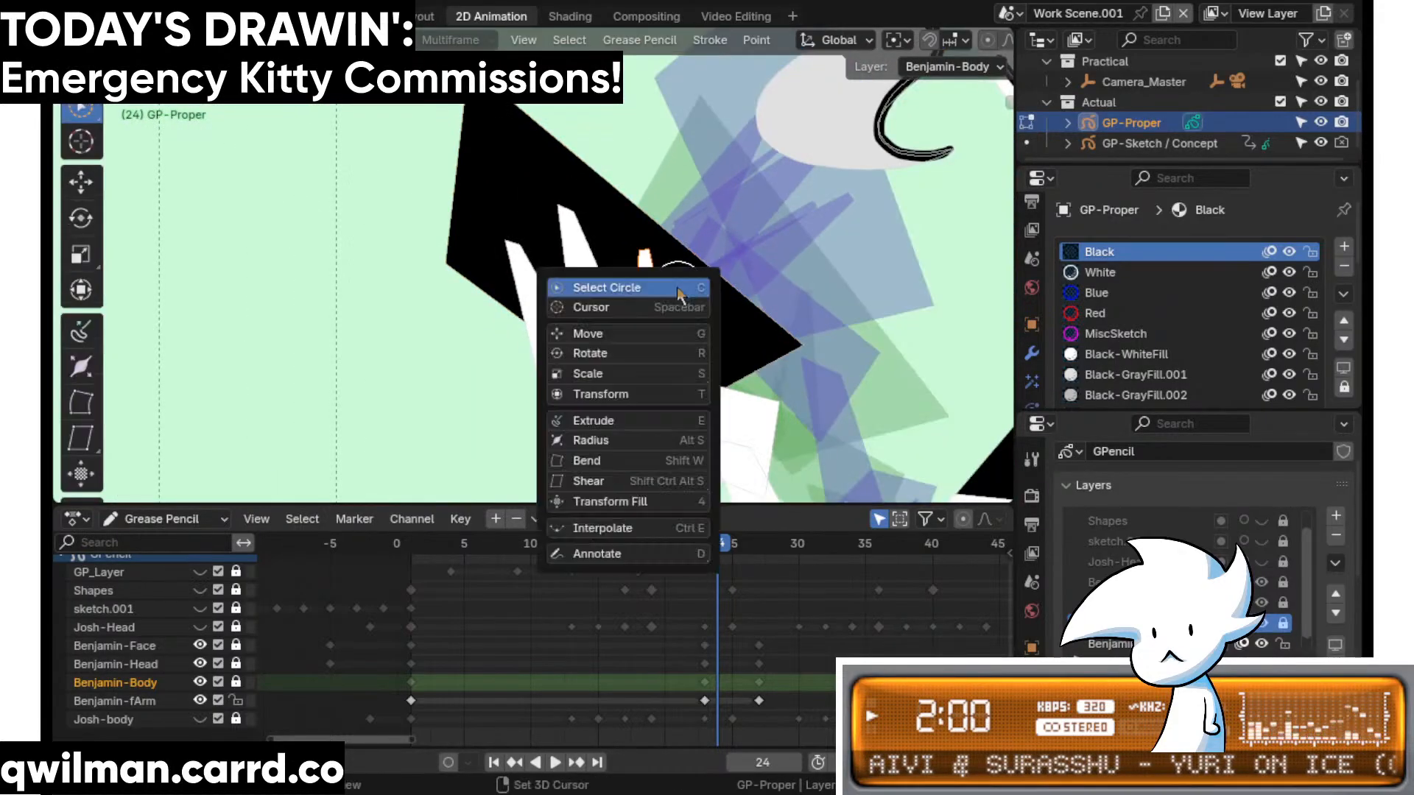
pyautogui.press('r')
pyautogui.moveTo(720, 267); pyautogui.dragTo(678, 256)
pyautogui.hotkey('shift', 'space')
pyautogui.press('g')
pyautogui.moveTo(667, 317); pyautogui.dragTo(634, 308)
# - Select the raised hand's middle finger with its crease line, rotate it counter-clockwise and move it left
pyautogui.scroll(2, 576, 239)
pyautogui.press('w')
pyautogui.click(568, 198)
pyautogui.scroll(-2, 580, 237)
pyautogui.hotkey('ctrl', 'Tab')
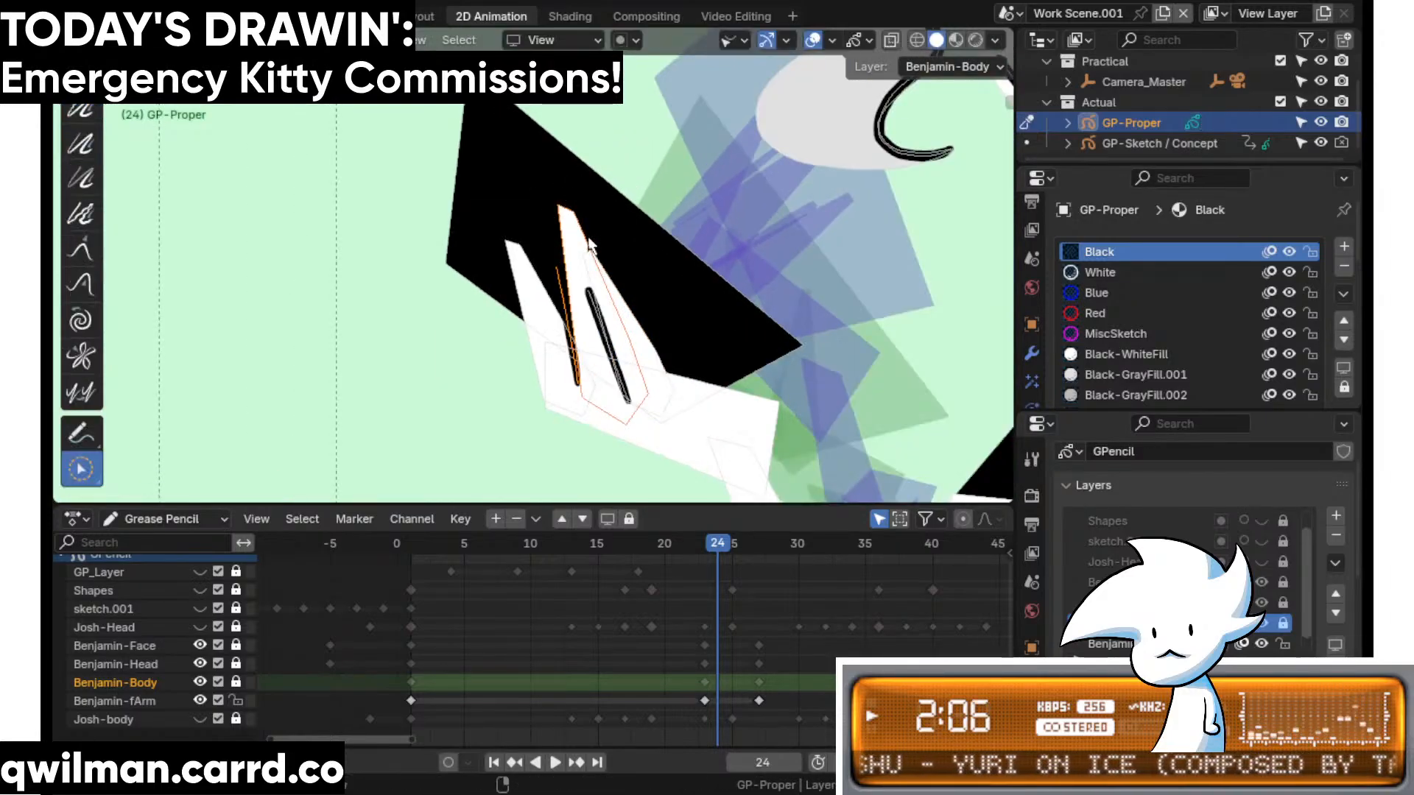
pyautogui.hotkey('shift', 'space')
pyautogui.hotkey('ctrl', 'Tab')
pyautogui.hotkey('shift', 'space')
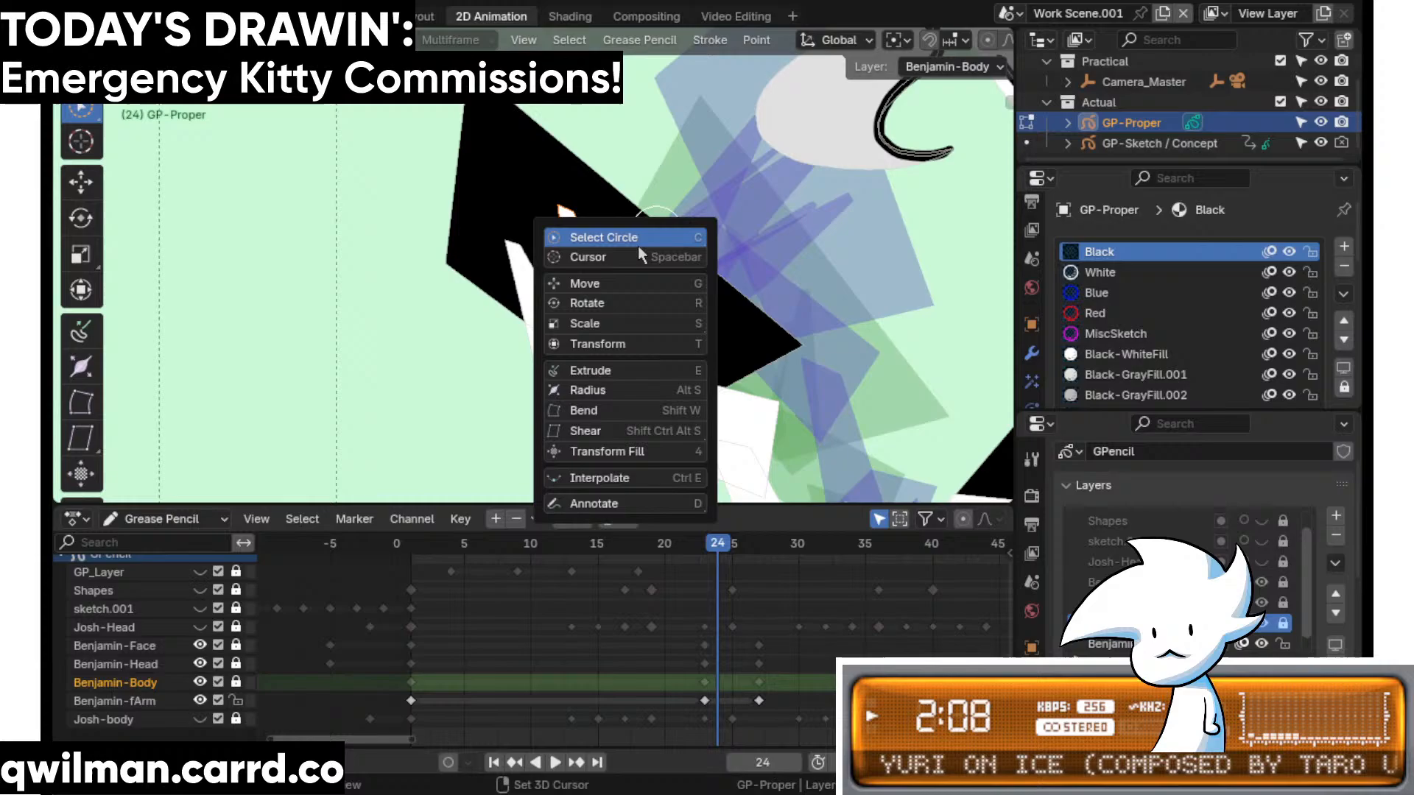
pyautogui.click(611, 297)
pyautogui.moveTo(640, 219); pyautogui.dragTo(620, 219)
pyautogui.hotkey('shift', 'space')
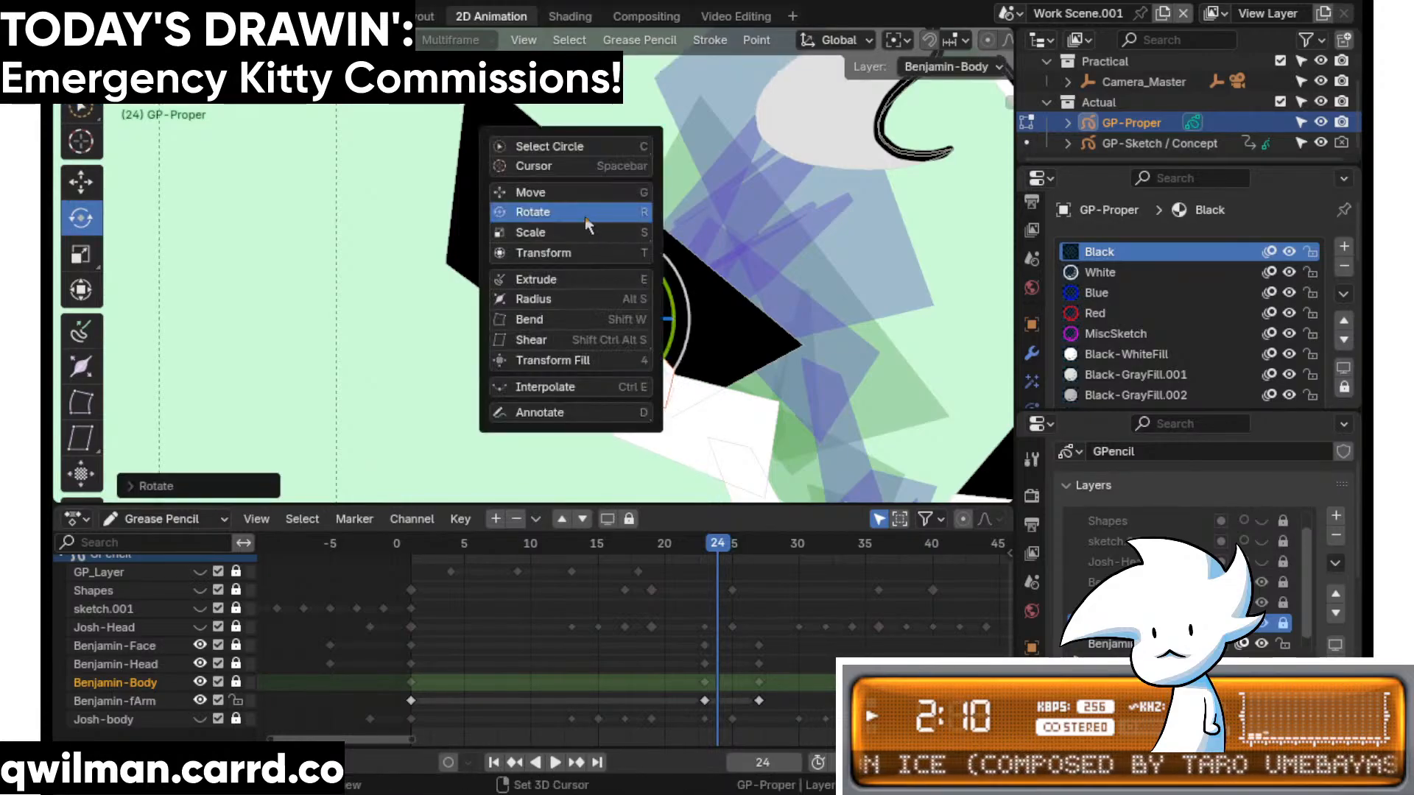
pyautogui.click(627, 189)
pyautogui.moveTo(591, 297); pyautogui.dragTo(564, 301)
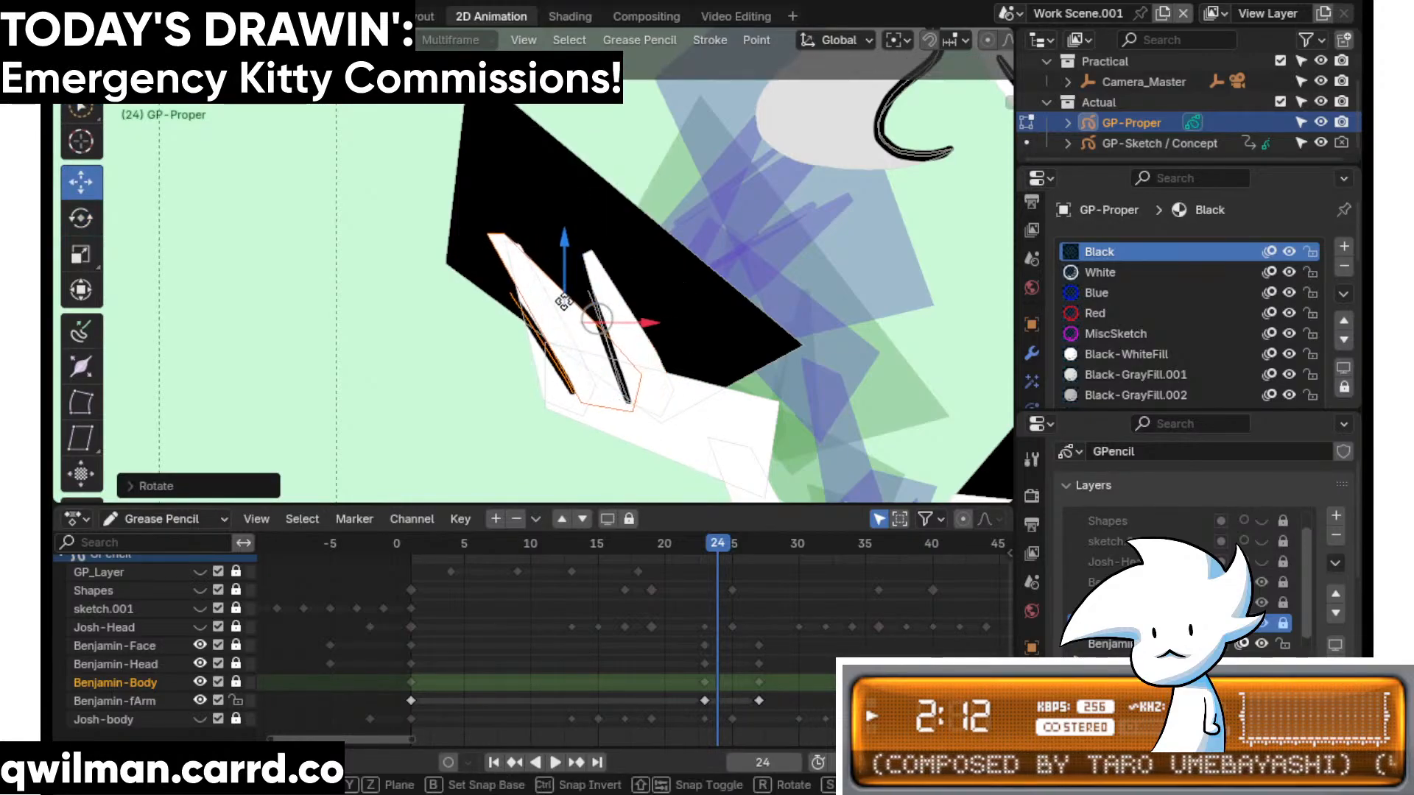
pyautogui.click(565, 299)
# - Select the raised hand's leftmost finger, rotate and move it to match the other fingers, and preview the surrounding frames
pyautogui.scroll(5, 568, 289)
pyautogui.press('q')
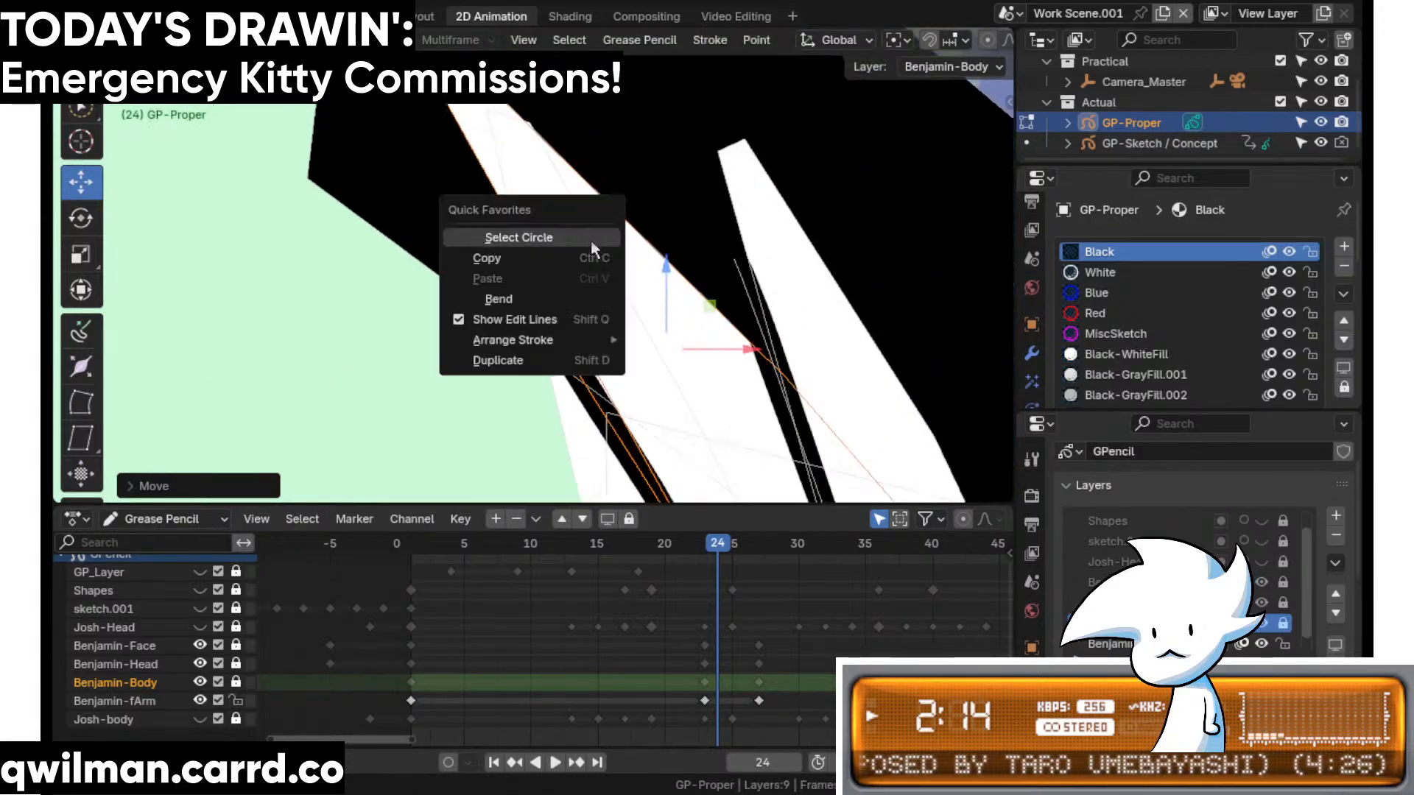
pyautogui.click(592, 247)
pyautogui.keyDown('shift'); pyautogui.moveTo(581, 230); pyautogui.dragTo(612, 334, button='middle'); pyautogui.keyUp('shift')
pyautogui.scroll(3, 544, 261)
pyautogui.click(514, 184)
pyautogui.scroll(-6, 535, 265)
pyautogui.hotkey('shift', 'space')
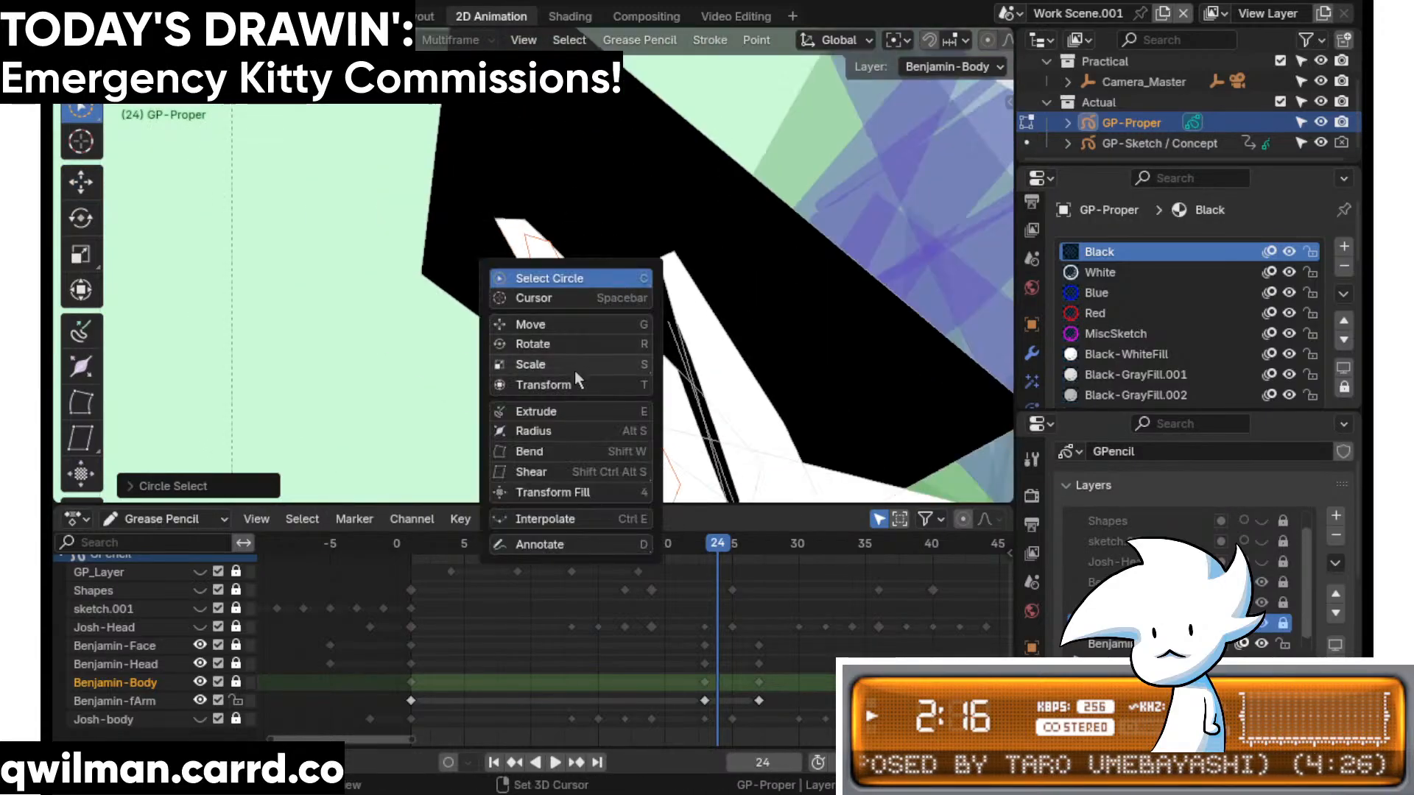
pyautogui.click(578, 344)
pyautogui.scroll(-5, 589, 326)
pyautogui.moveTo(605, 318); pyautogui.dragTo(575, 235)
pyautogui.hotkey('shift', 'space')
pyautogui.click(611, 212)
pyautogui.moveTo(568, 295)
pyautogui.mouseDown()
pyautogui.moveTo(546, 299)
pyautogui.moveTo(552, 311)
pyautogui.mouseUp()
pyautogui.moveTo(711, 543); pyautogui.dragTo(679, 563)
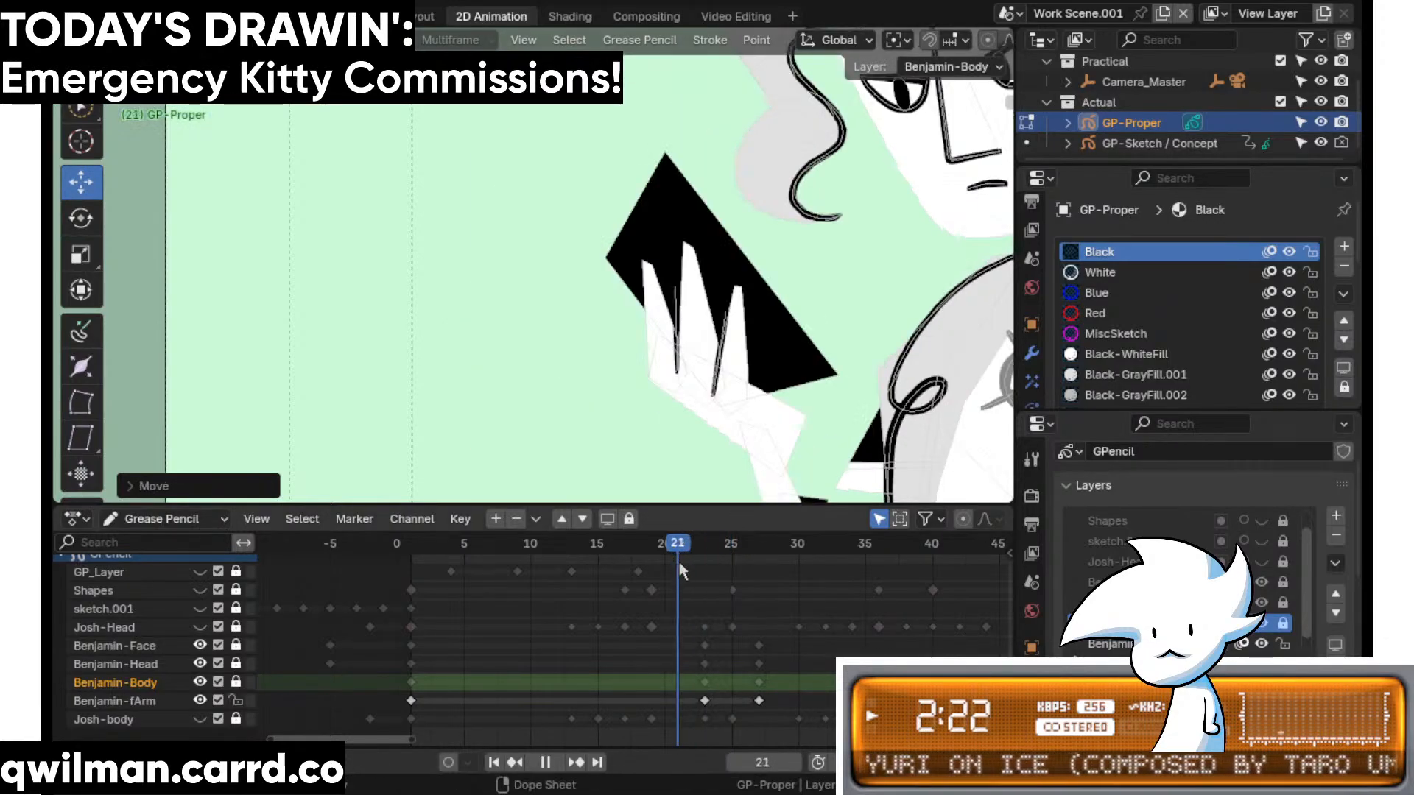
pyautogui.press('space')
pyautogui.moveTo(789, 589)
pyautogui.mouseDown()
pyautogui.moveTo(658, 594)
pyautogui.moveTo(679, 577)
pyautogui.moveTo(665, 559)
pyautogui.mouseUp()
# - Try to interpolate an in-between of the front arm at frame 21 with the Interpolate tool, and undo it
pyautogui.hotkey('shift', 'space')
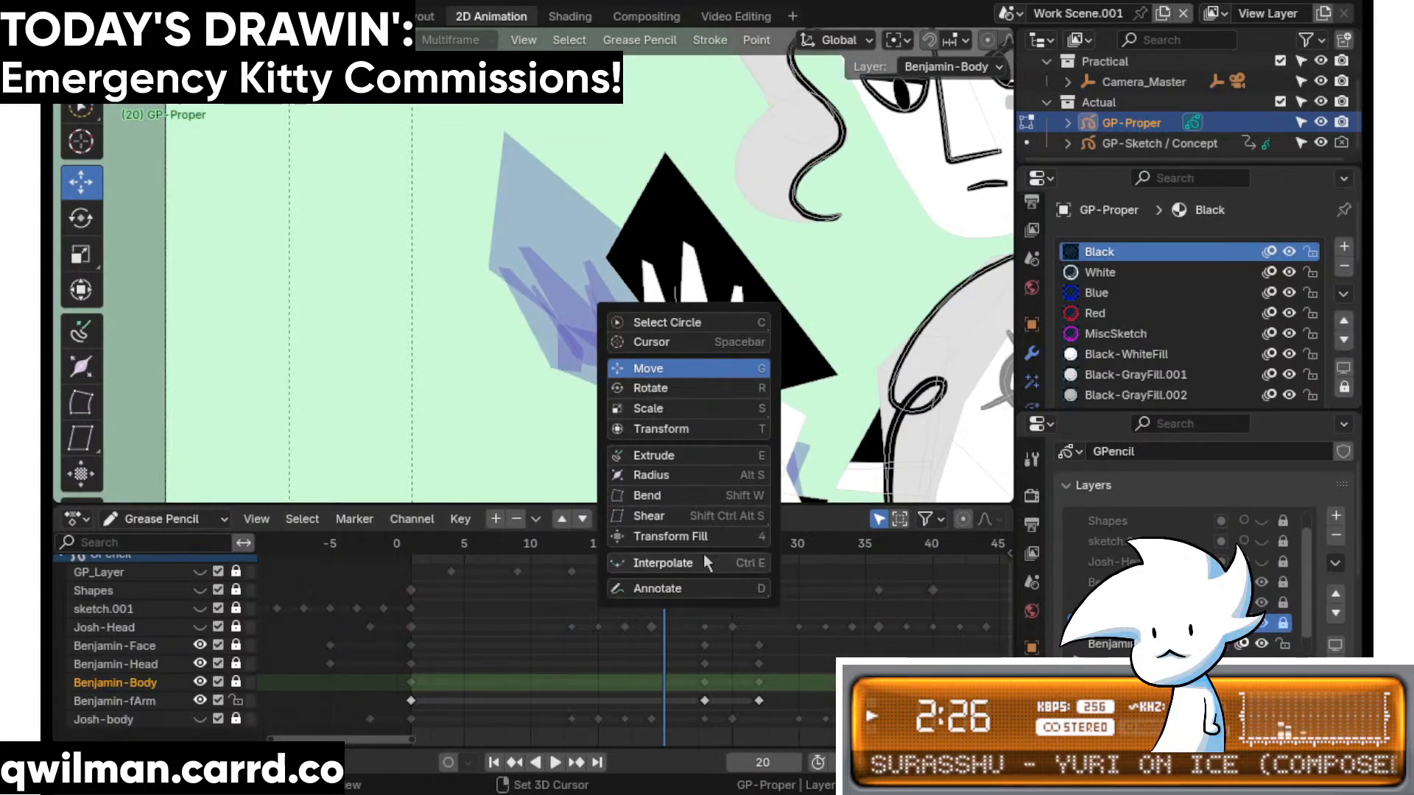
pyautogui.click(704, 554)
pyautogui.press('space')
pyautogui.moveTo(705, 529); pyautogui.dragTo(679, 508)
pyautogui.hotkey('shift', 'space')
pyautogui.click(713, 397)
pyautogui.moveTo(713, 394); pyautogui.dragTo(346, 472)
pyautogui.hotkey('ctrl', 'z')
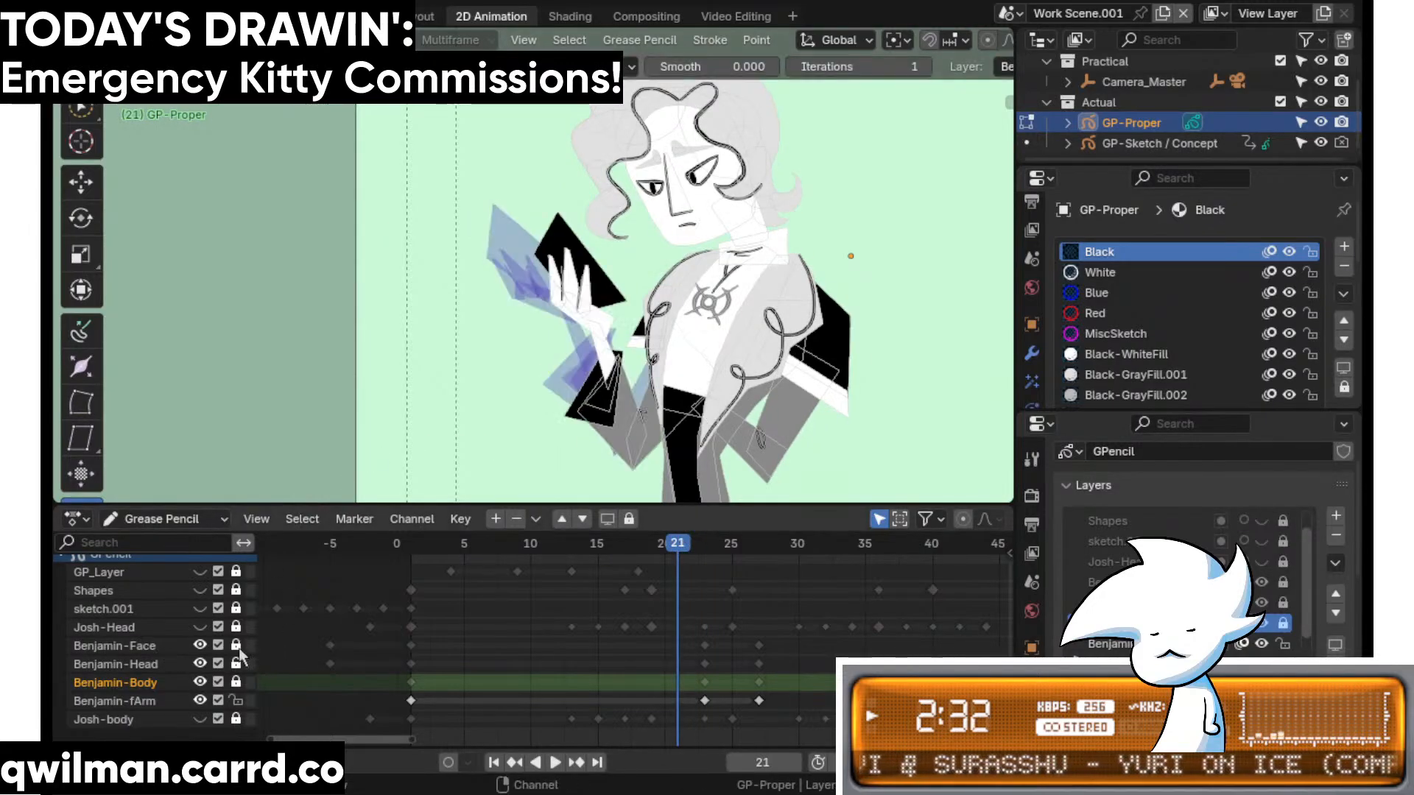
# - Unlock the Benjamin-Face, Benjamin-Head and Benjamin-Body layers
pyautogui.moveTo(236, 645); pyautogui.dragTo(236, 687)
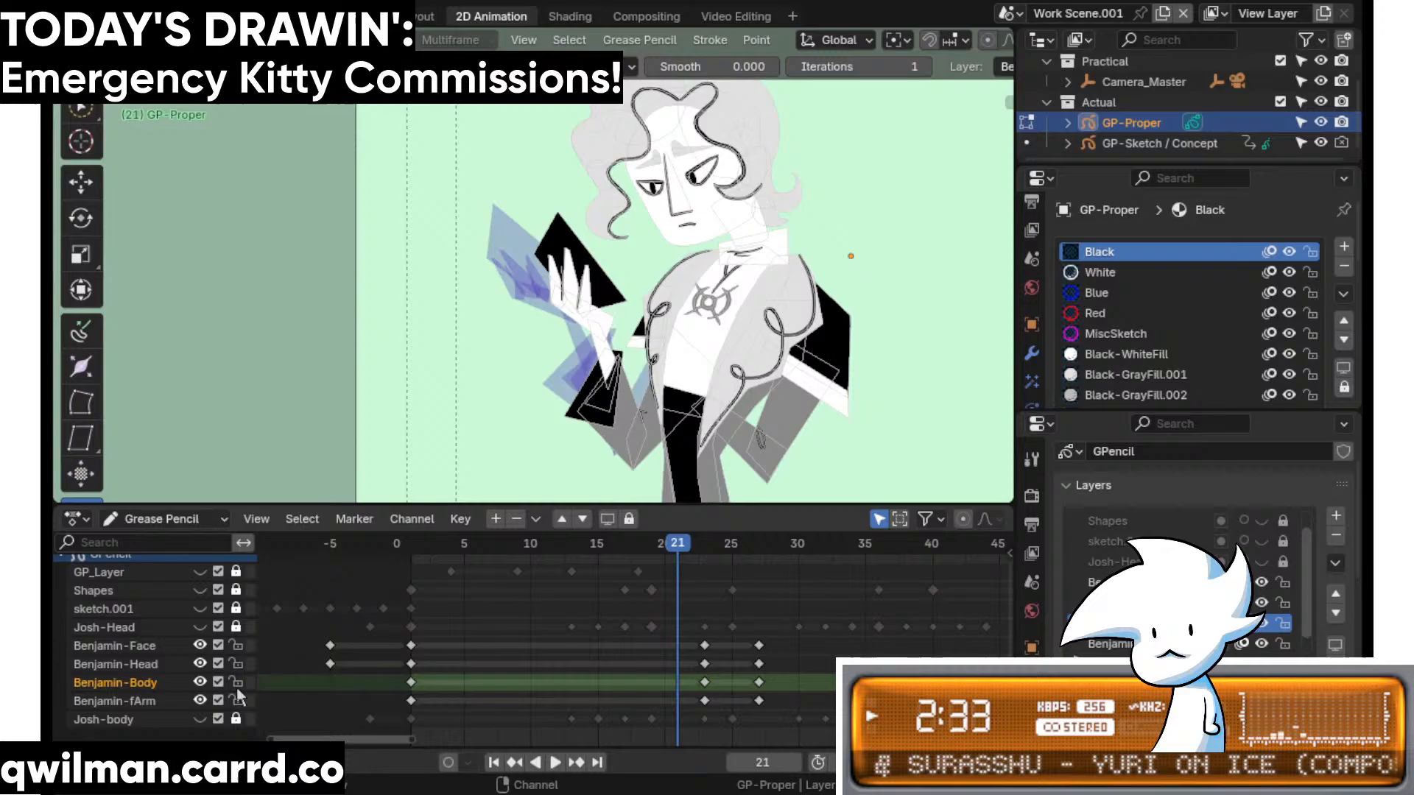
# - Show the Josh-Head layer and interpolate an in-between of the unlocked Benjamin layers at frame 21
pyautogui.click(200, 627)
pyautogui.moveTo(679, 550)
pyautogui.mouseDown()
pyautogui.moveTo(630, 549)
pyautogui.moveTo(677, 553)
pyautogui.mouseUp()
pyautogui.hotkey('ctrl', 'e')
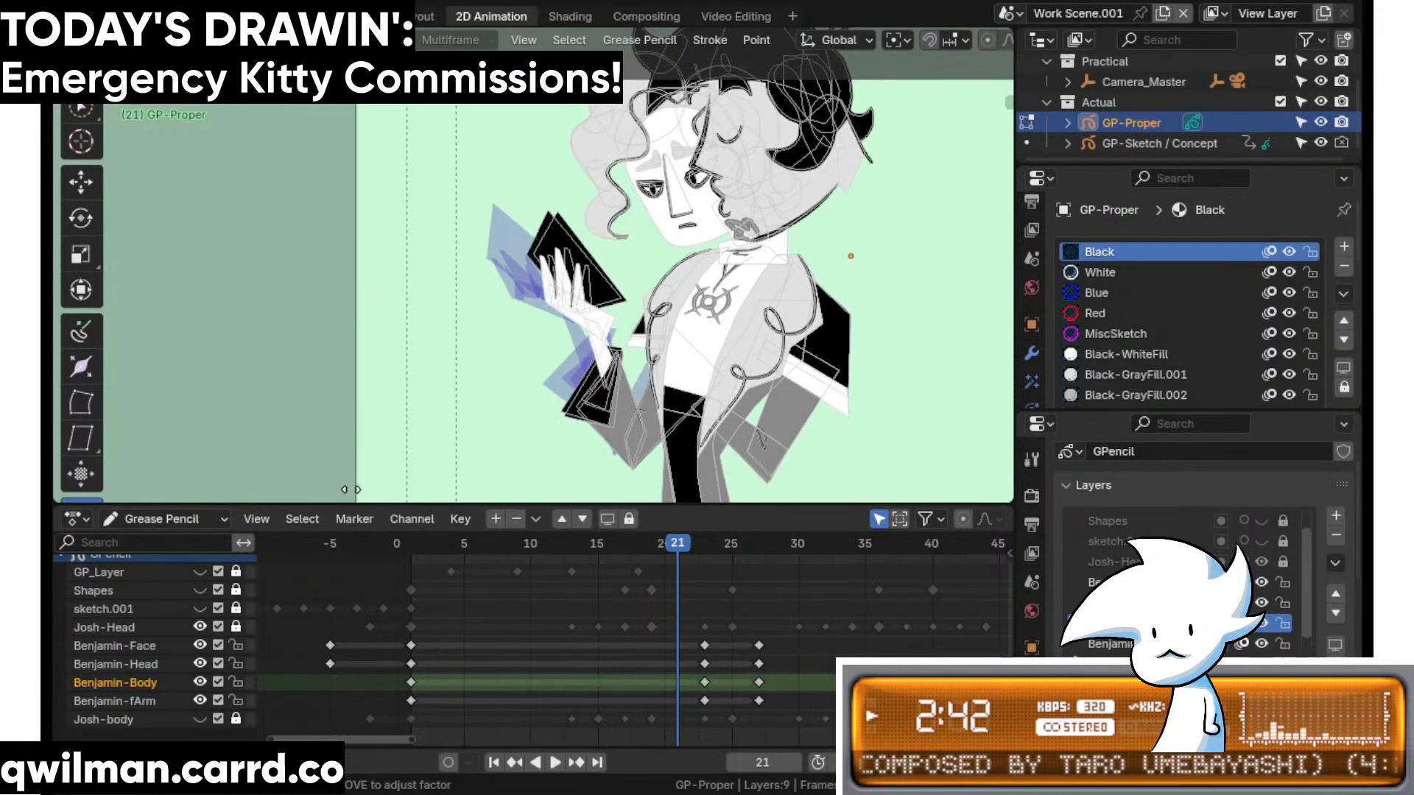
pyautogui.click(508, 466)
# - Interpolate an in-between of the Benjamin layers at frame 25 and play back the animation
pyautogui.moveTo(688, 550); pyautogui.dragTo(730, 549)
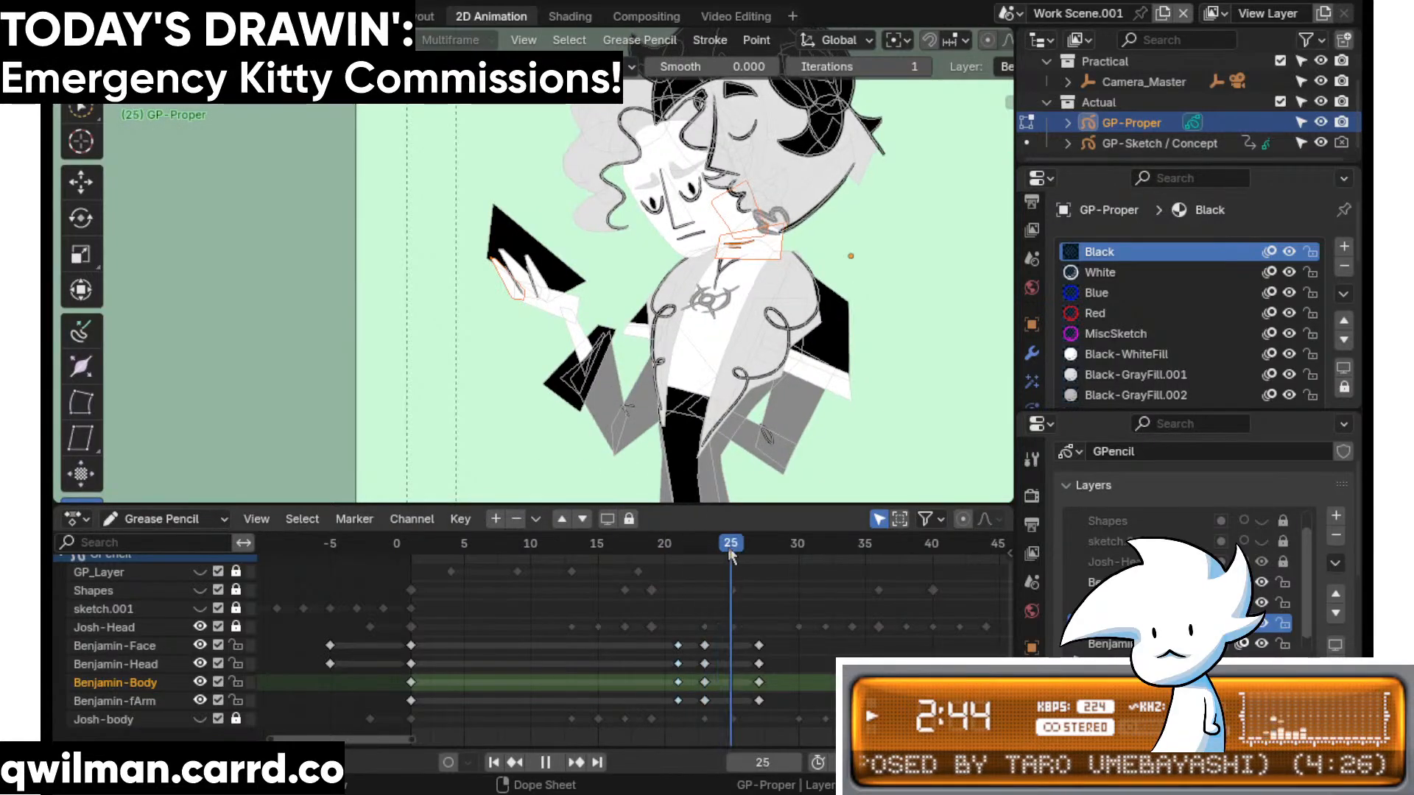
pyautogui.hotkey('ctrl', 'e')
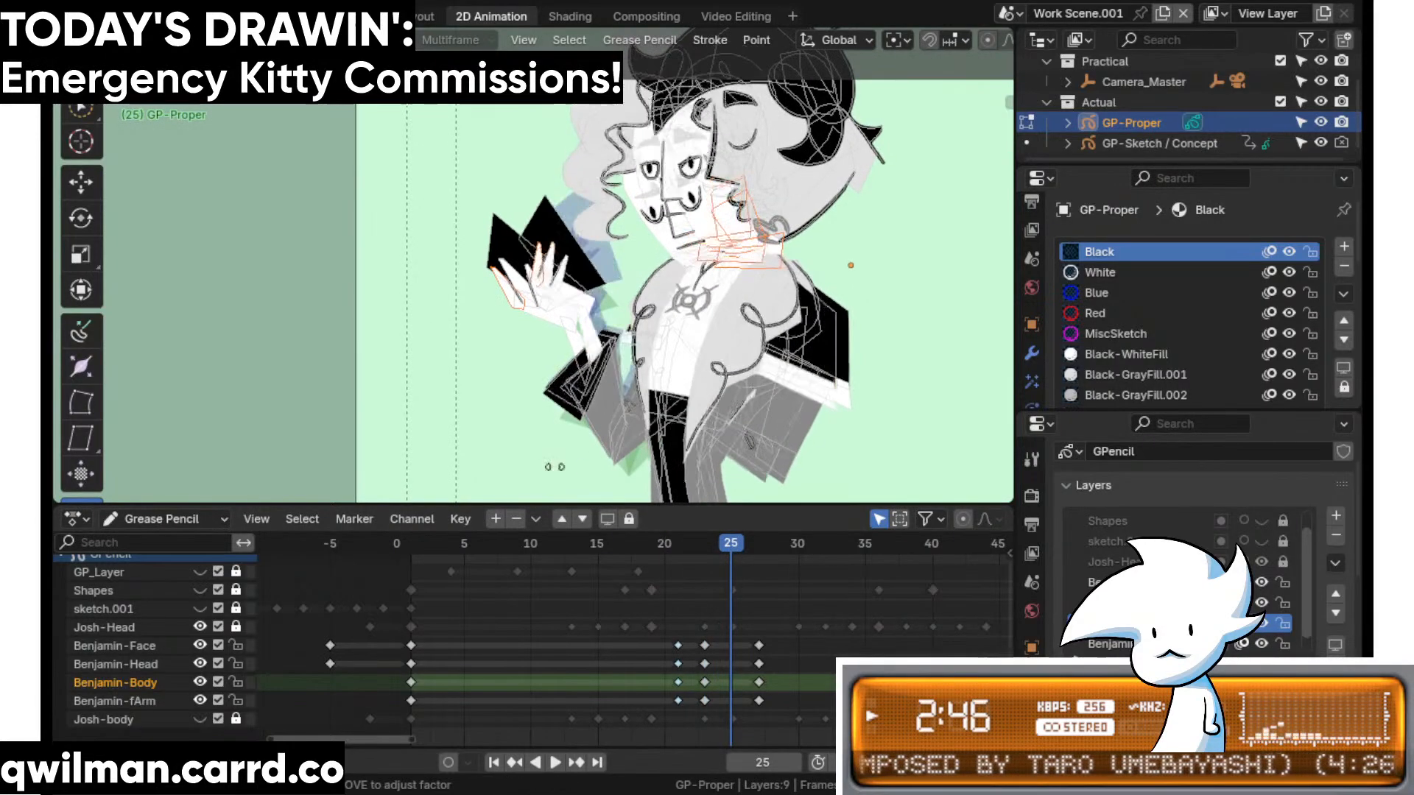
pyautogui.click(655, 429)
pyautogui.moveTo(725, 545); pyautogui.dragTo(597, 544)
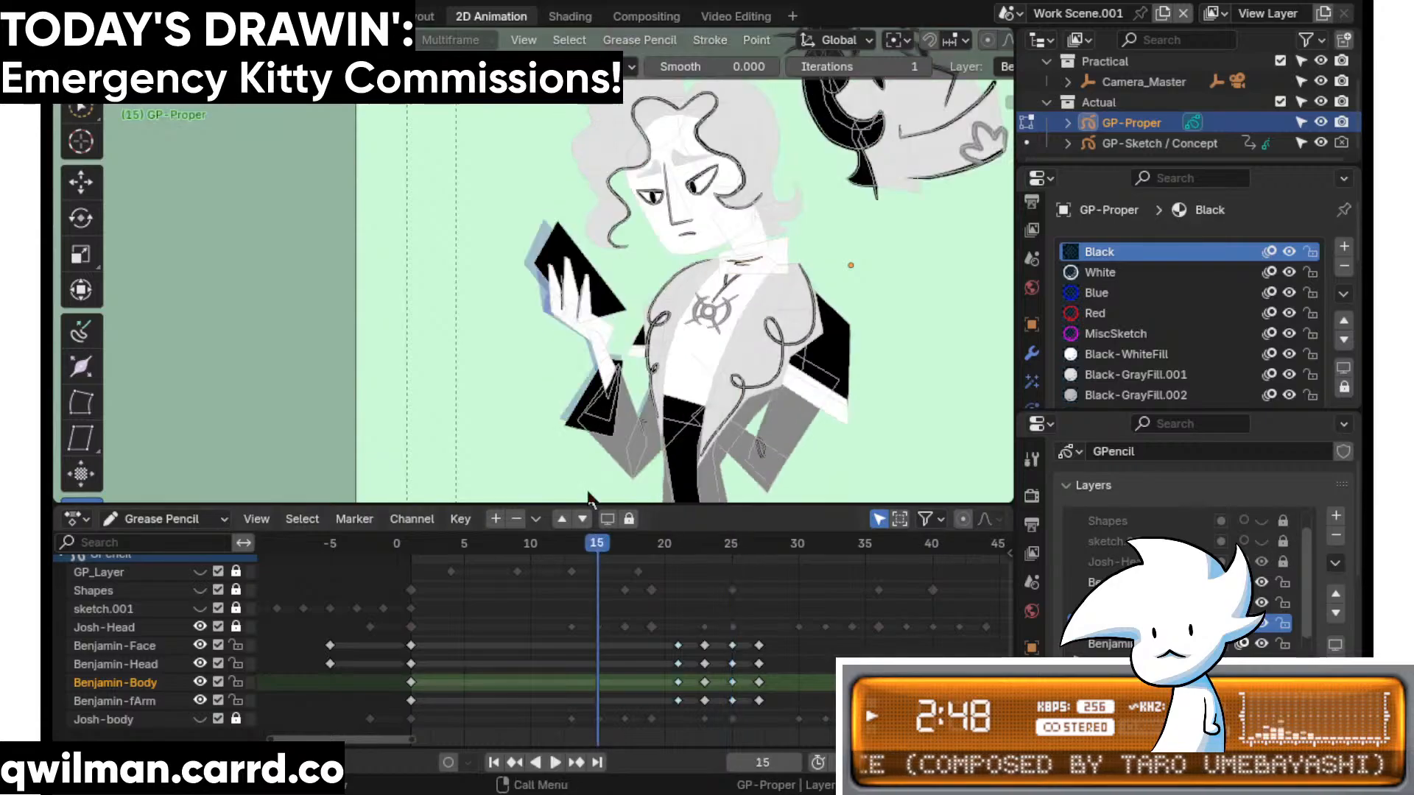
pyautogui.press('space')
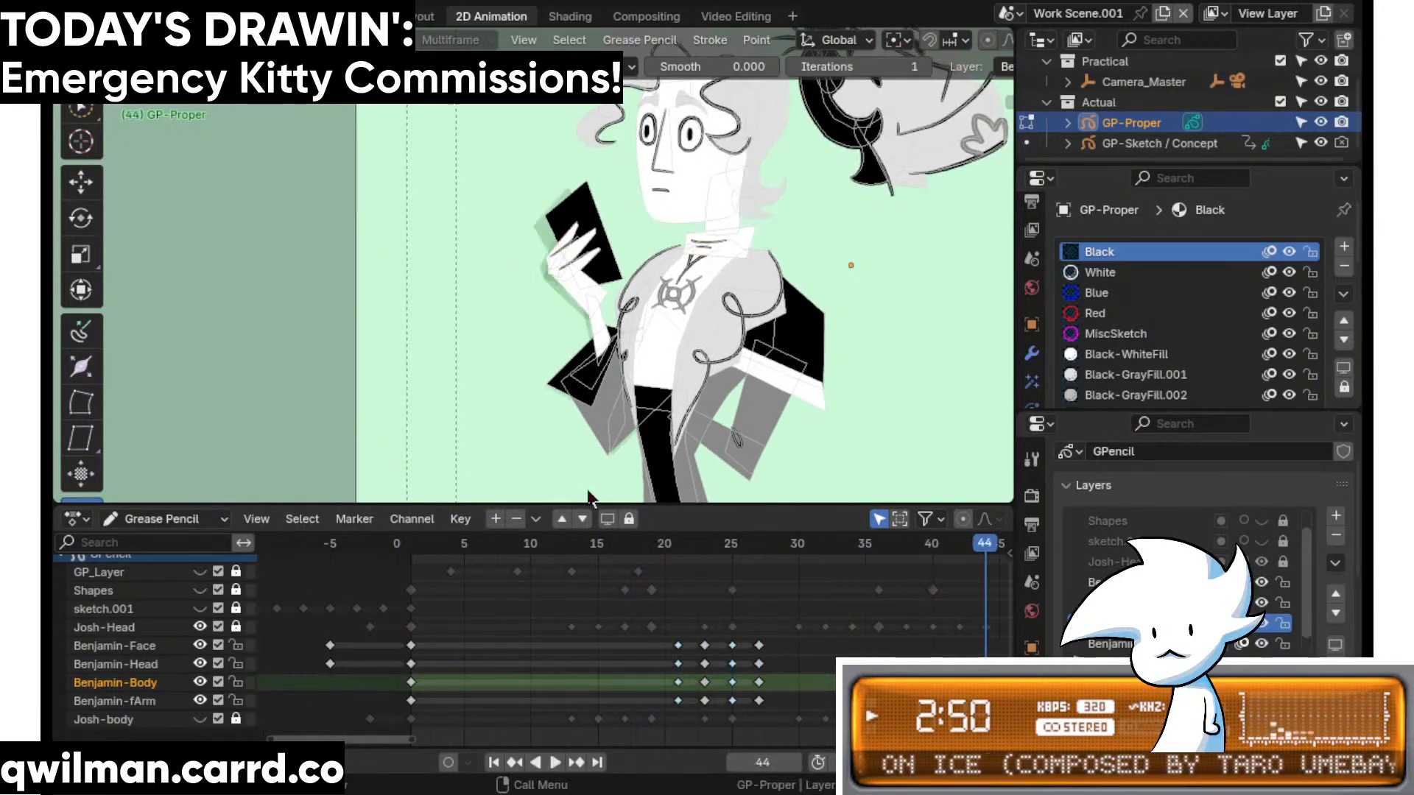
# - Move the Benjamin layers' frame 27 keys to frame 29
pyautogui.moveTo(756, 710); pyautogui.dragTo(757, 711)
pyautogui.press('g')
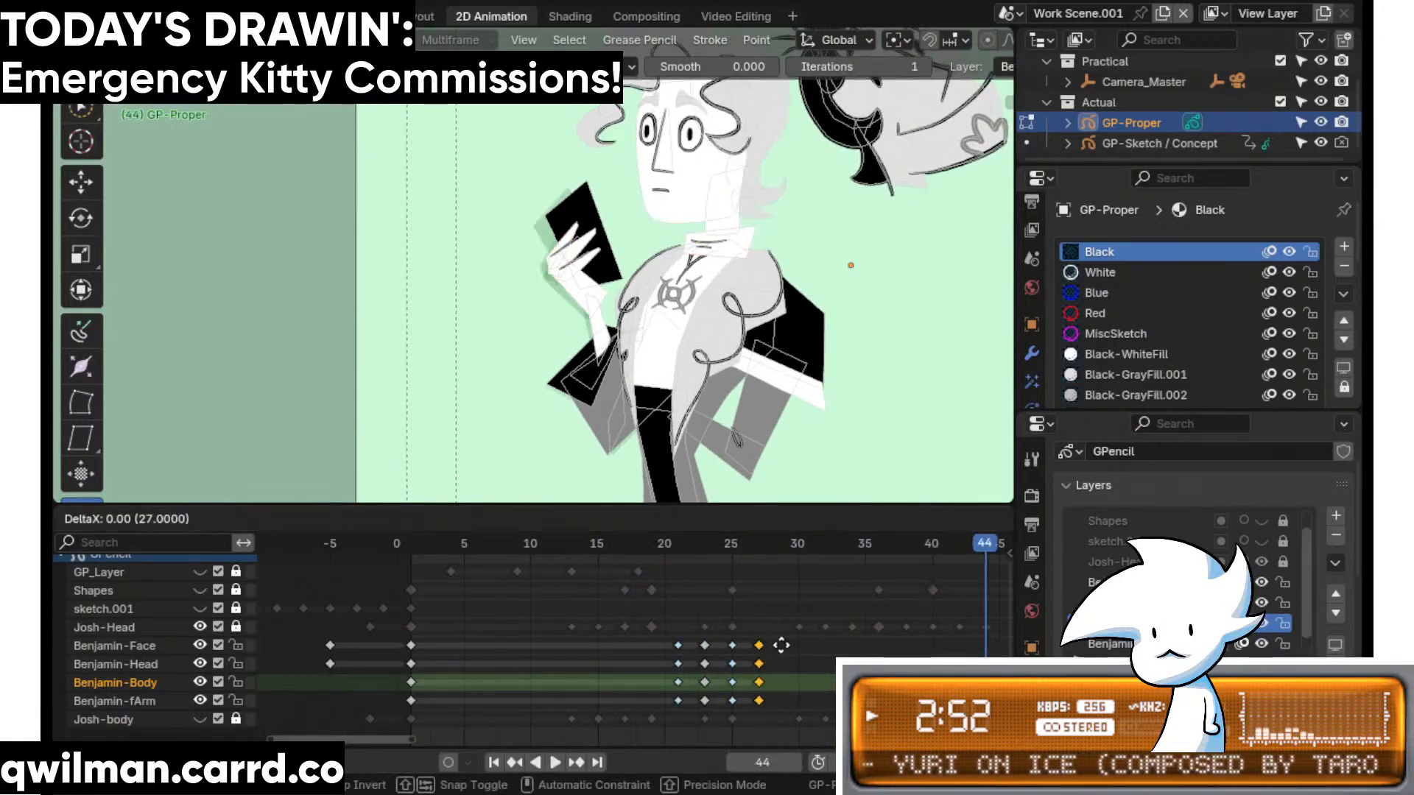
pyautogui.click(799, 641)
# - Interpolate an in-between of the Benjamin layers at frame 28 and play back the animation in the full camera view
pyautogui.moveTo(761, 545); pyautogui.dragTo(770, 547)
pyautogui.hotkey('shift', 'space')
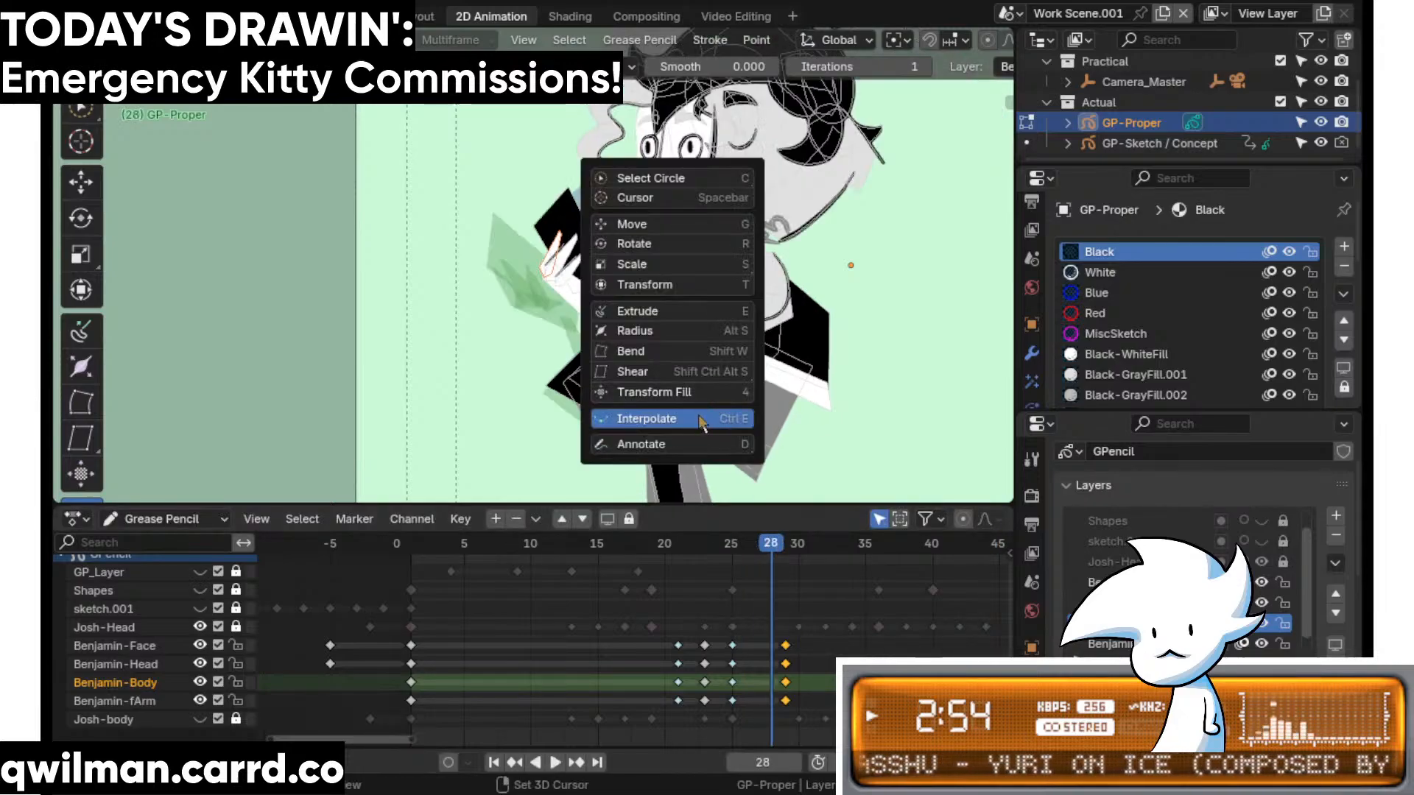
pyautogui.click(701, 420)
pyautogui.keyDown('shift'); pyautogui.moveTo(686, 365); pyautogui.dragTo(690, 396, button='middle'); pyautogui.keyUp('shift')
pyautogui.moveTo(695, 385); pyautogui.dragTo(633, 409)
pyautogui.moveTo(623, 543); pyautogui.dragTo(585, 543)
pyautogui.press('space')
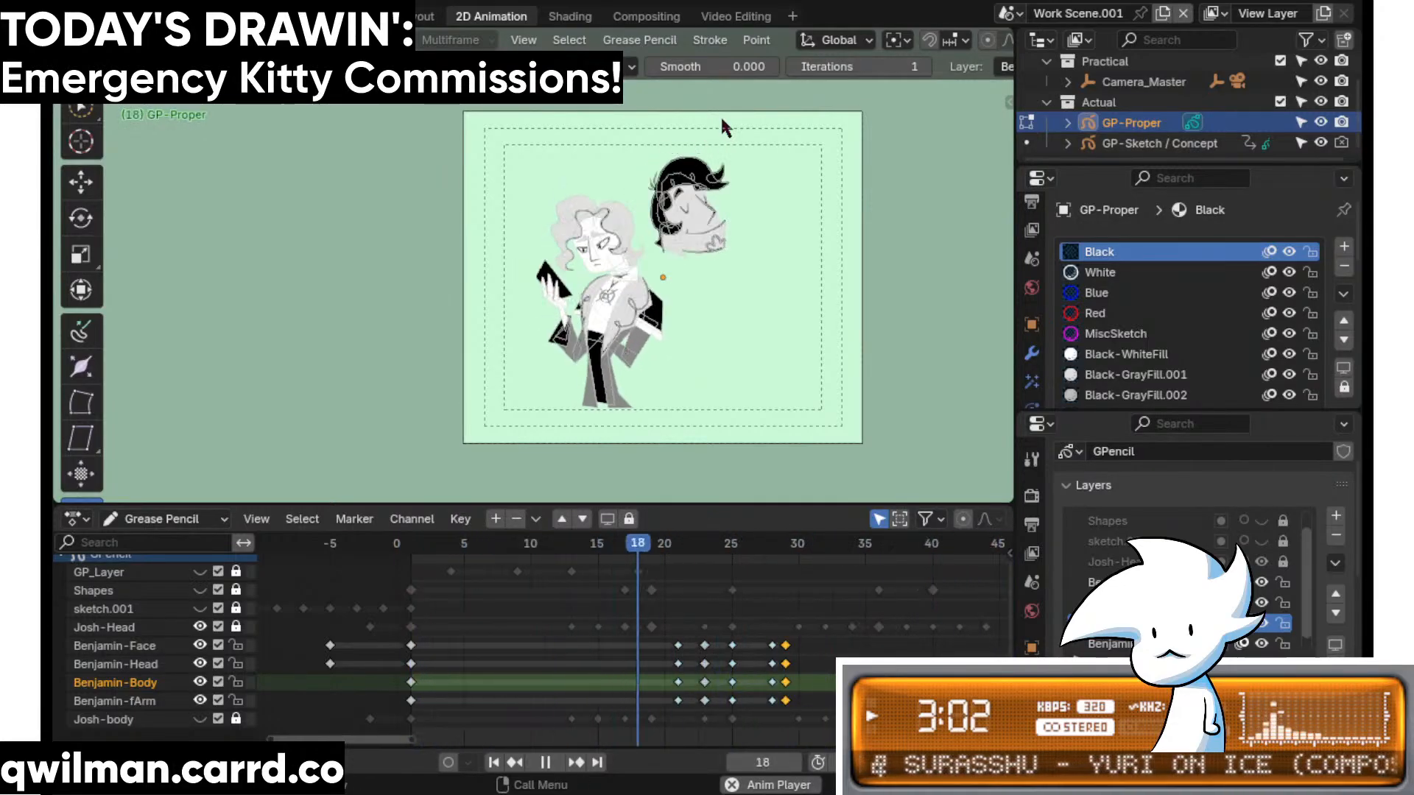
pyautogui.press('space')
pyautogui.press('space')
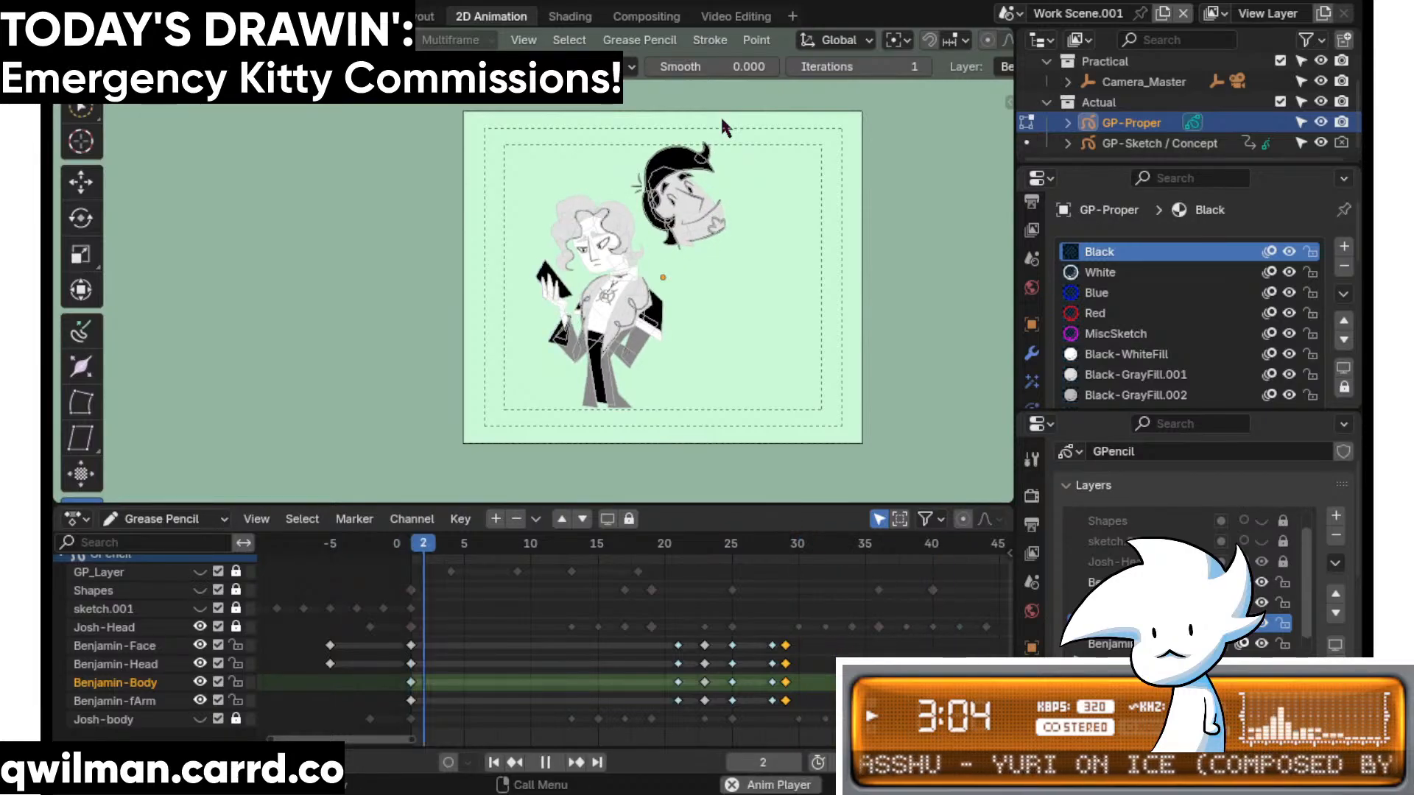
# - Retime the Benjamin layers' keys after frame 23 to frames 27, 29 and 31, and play back the animation
pyautogui.press('space')
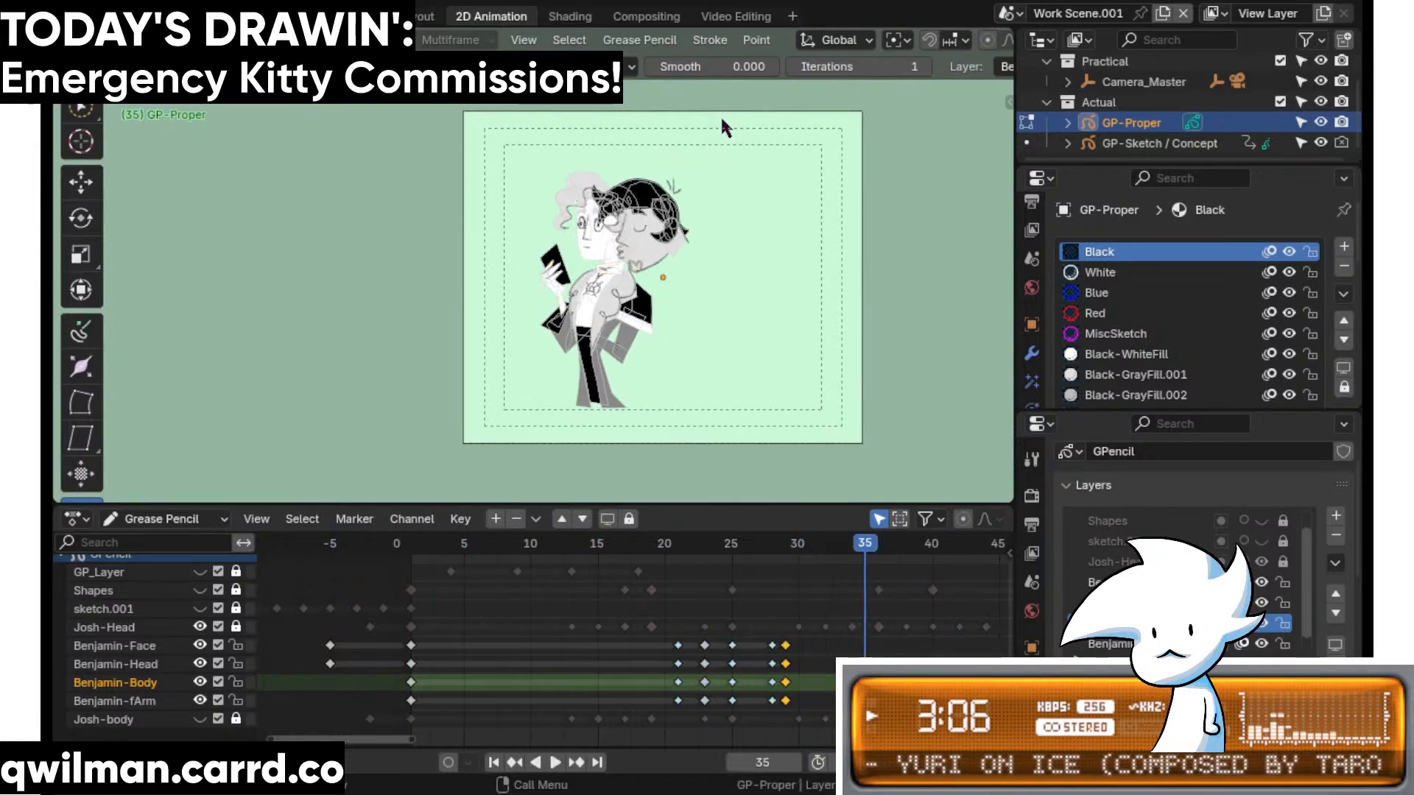
pyautogui.moveTo(767, 706); pyautogui.dragTo(725, 717)
pyautogui.moveTo(755, 655); pyautogui.dragTo(780, 652)
pyautogui.click(610, 543)
pyautogui.press('space')
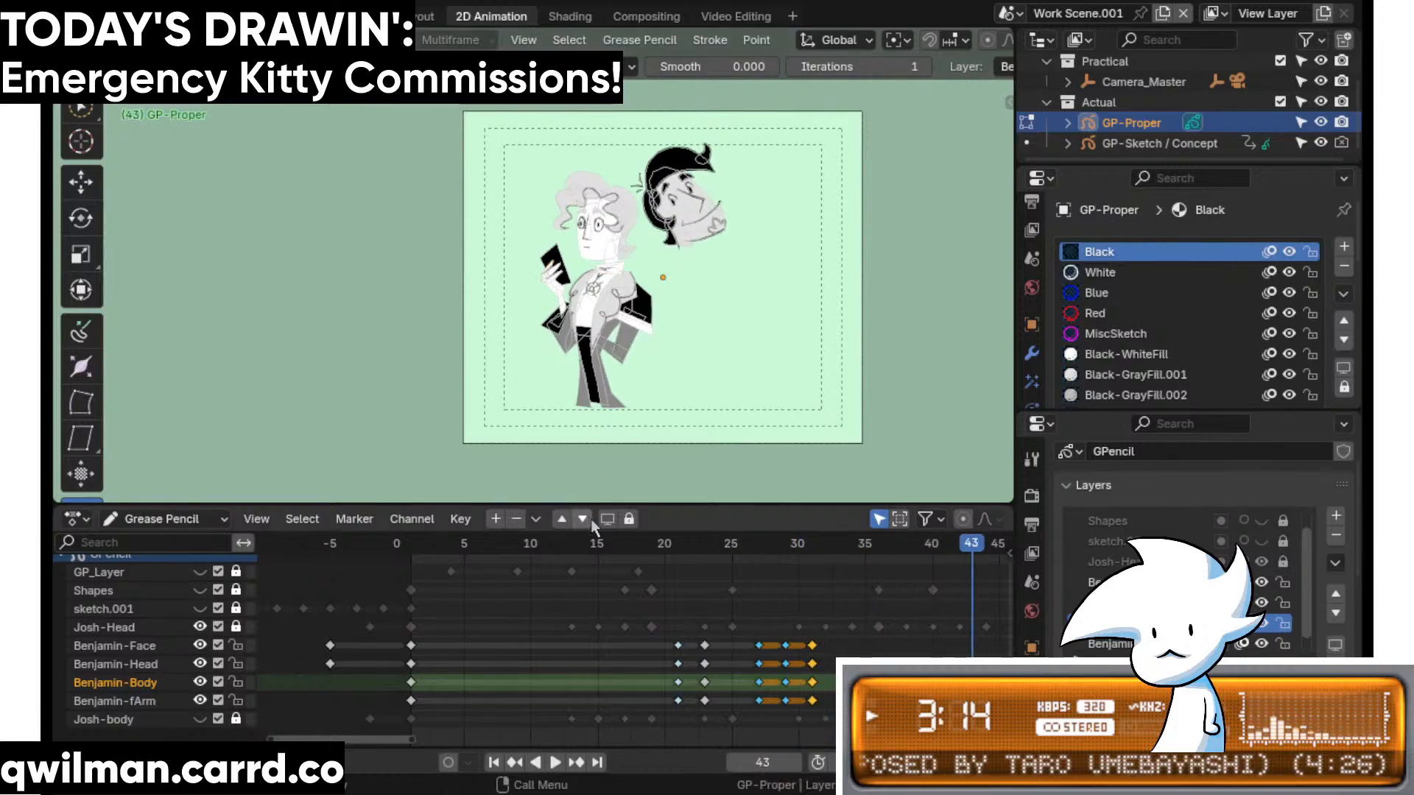
pyautogui.press('space')
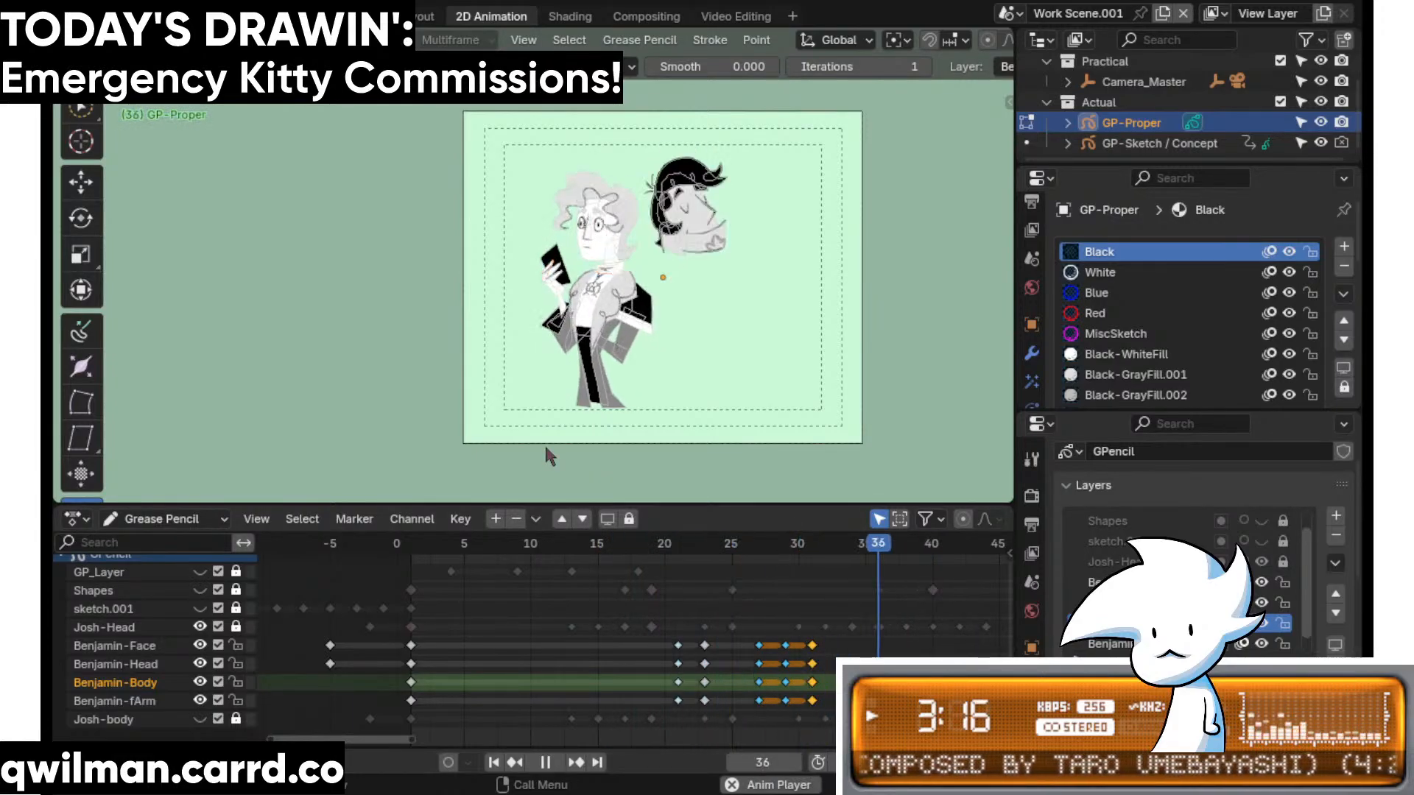
pyautogui.press('space')
pyautogui.click(614, 545)
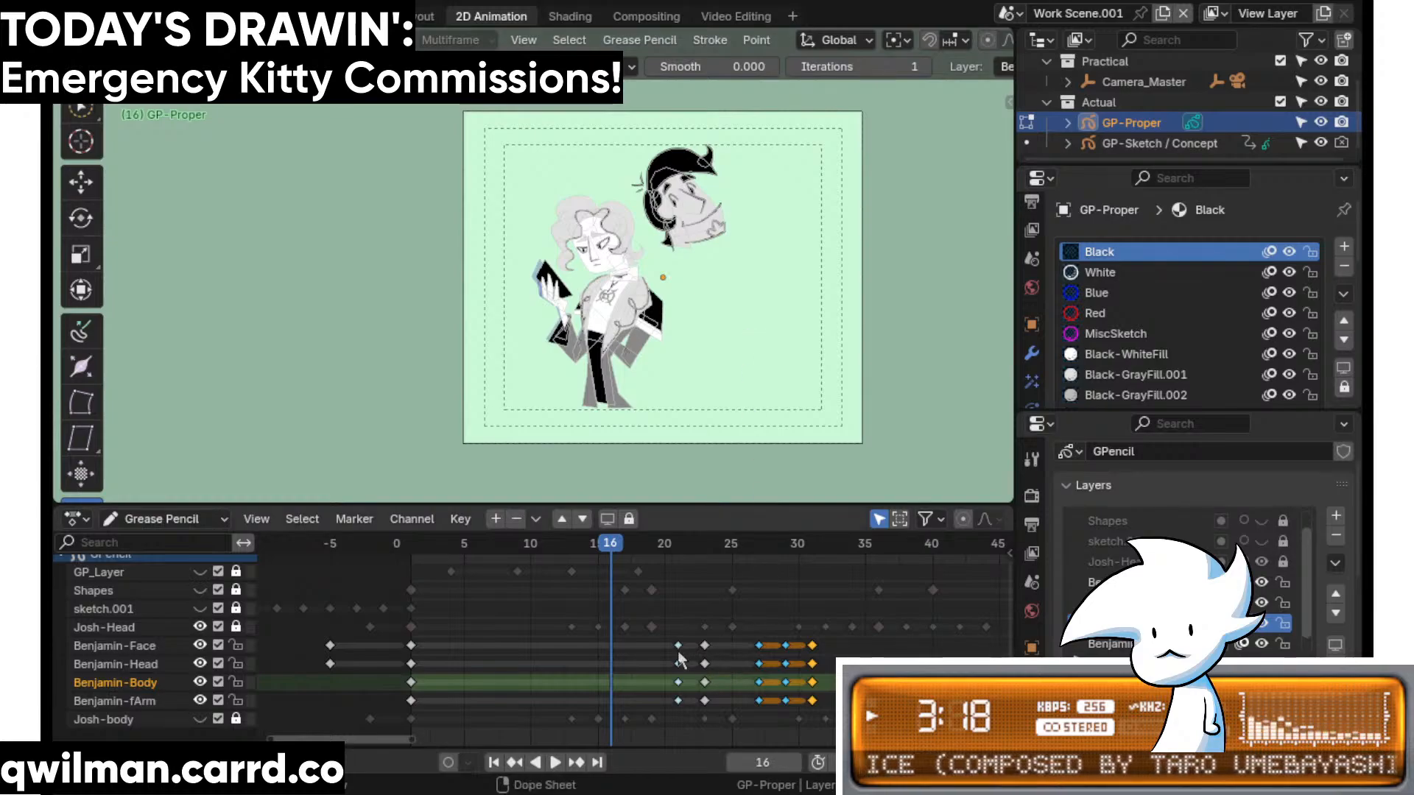
# - Try to shift all Benjamin keys from frame 21 onward four frames earlier, and undo it
pyautogui.moveTo(614, 545); pyautogui.dragTo(714, 554)
pyautogui.moveTo(841, 640); pyautogui.dragTo(657, 712)
pyautogui.press('g')
pyautogui.click(638, 654)
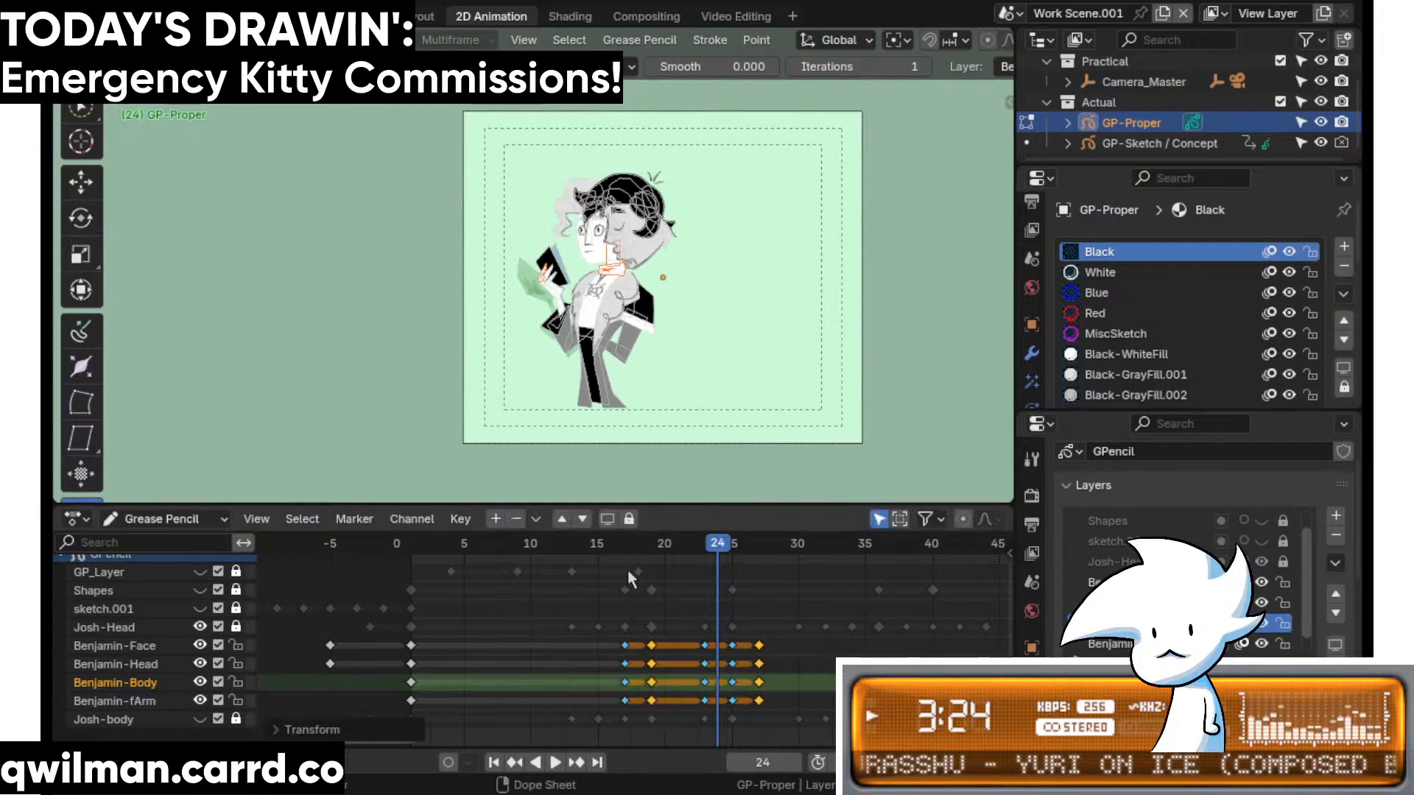
pyautogui.moveTo(587, 546); pyautogui.dragTo(636, 550)
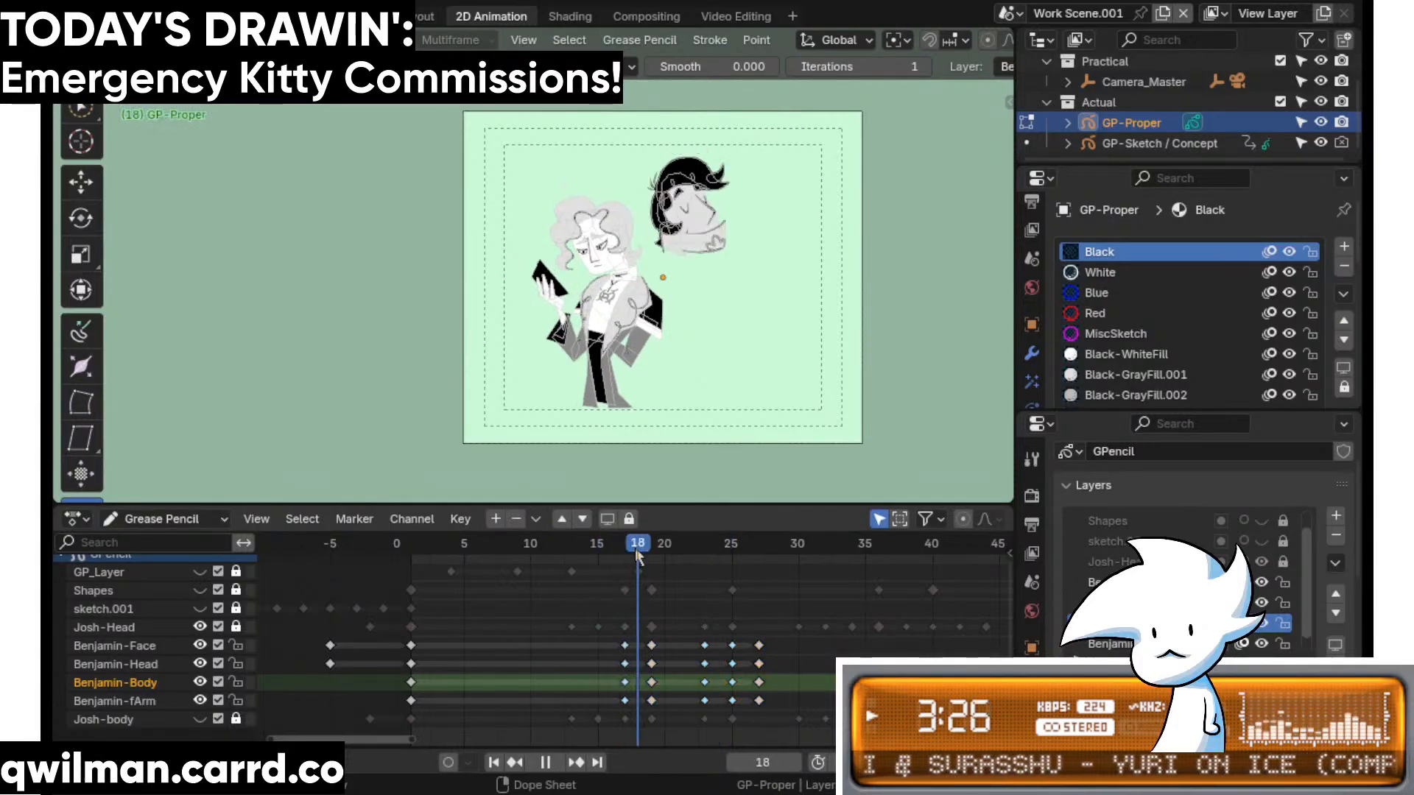
pyautogui.hotkey('ctrl', 'z')
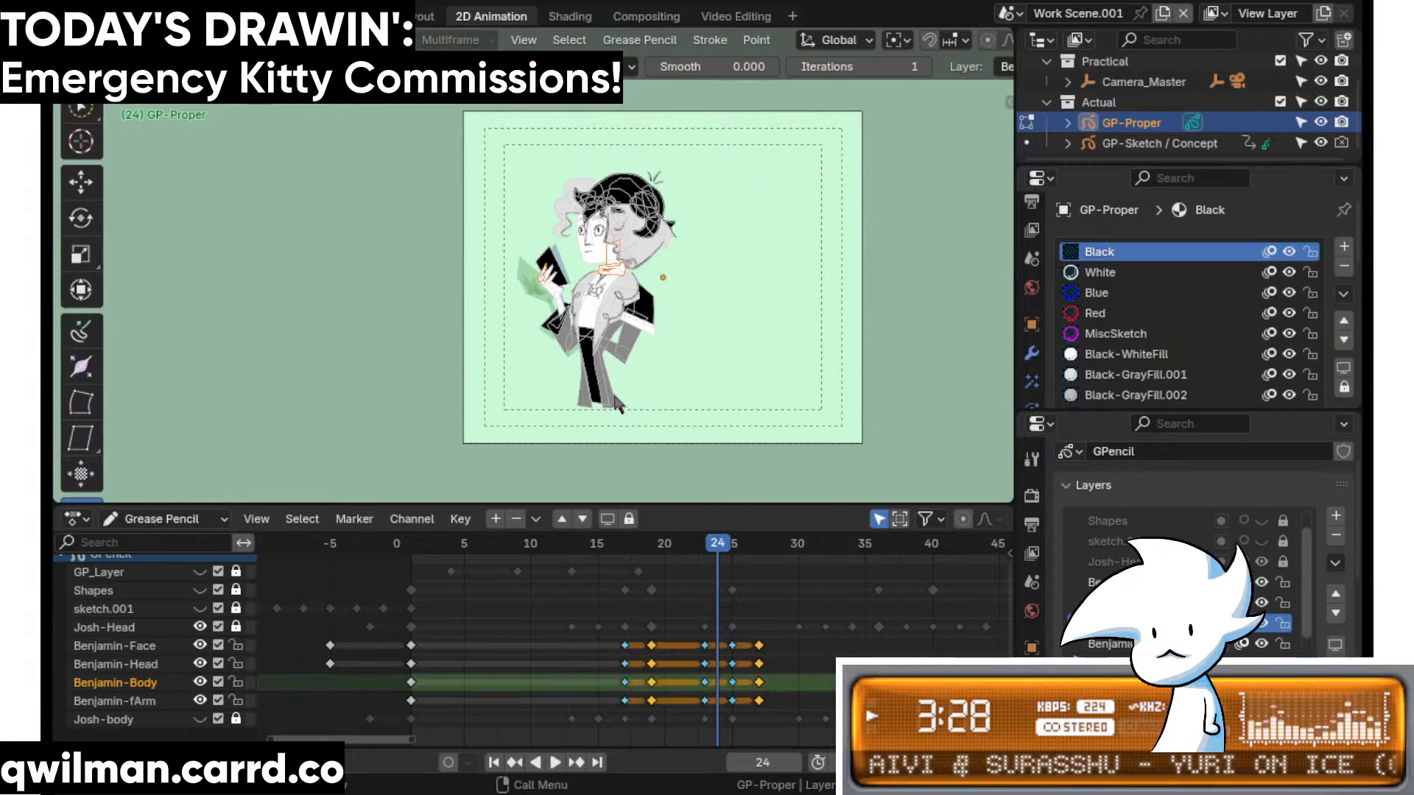
pyautogui.hotkey('ctrl', 'z')
# - Shift the Benjamin keys from frame 21 onward two frames later to start at frame 23, and play back the animation
pyautogui.moveTo(705, 646); pyautogui.dragTo(746, 644)
pyautogui.moveTo(643, 545); pyautogui.dragTo(557, 448)
pyautogui.press('space')
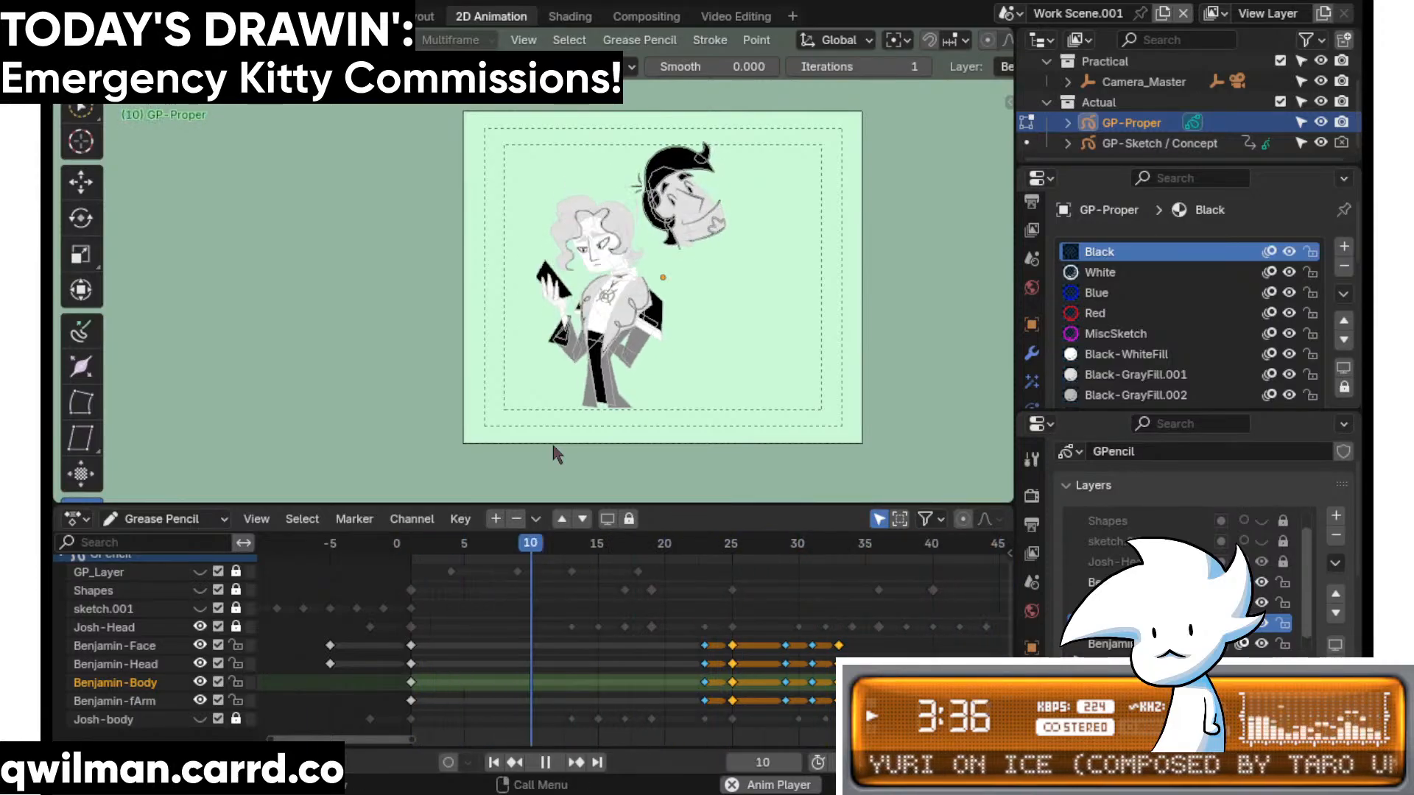
pyautogui.press('space')
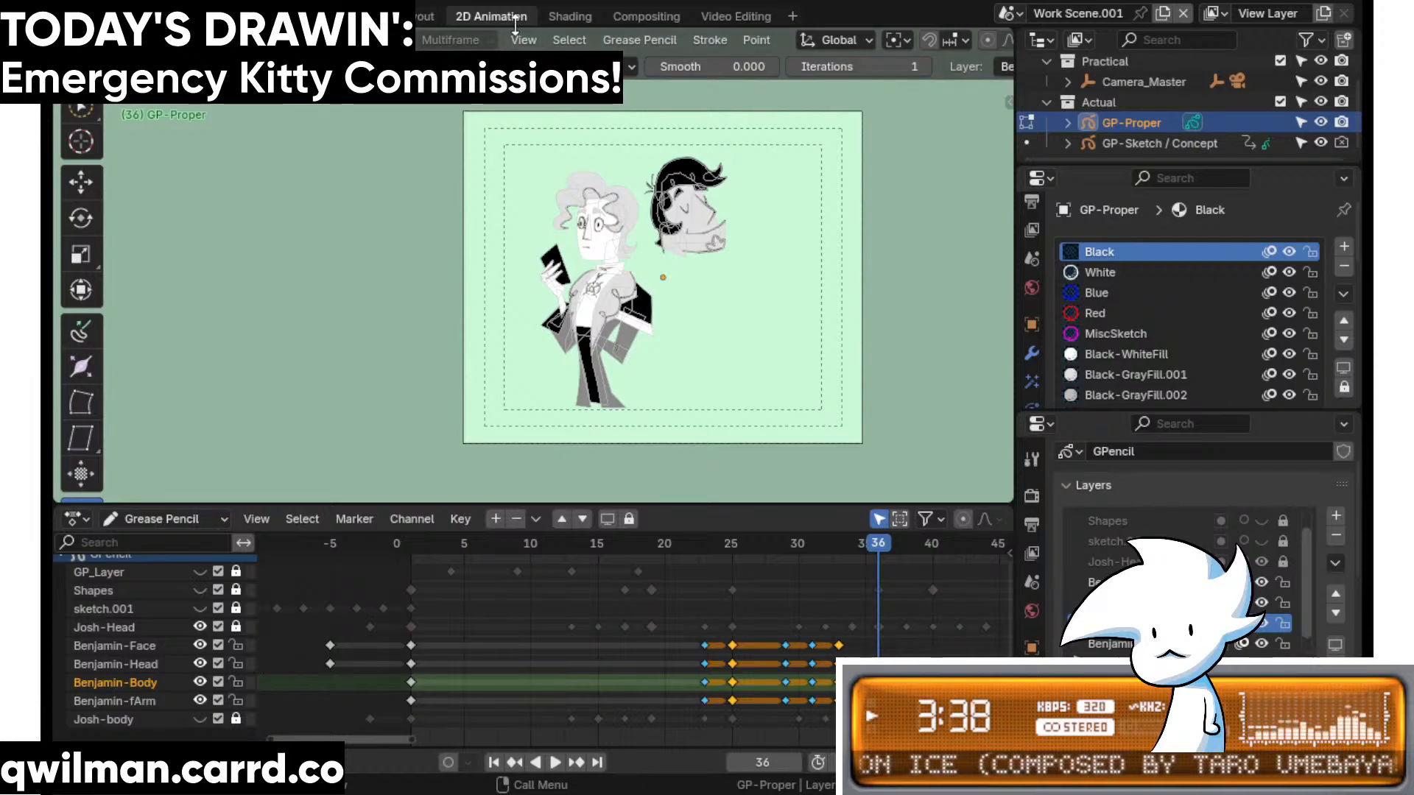
# - Play back the animation in the workspace with the rendered camera view to check the timing
pyautogui.hotkey('ctrl', 'pageup')
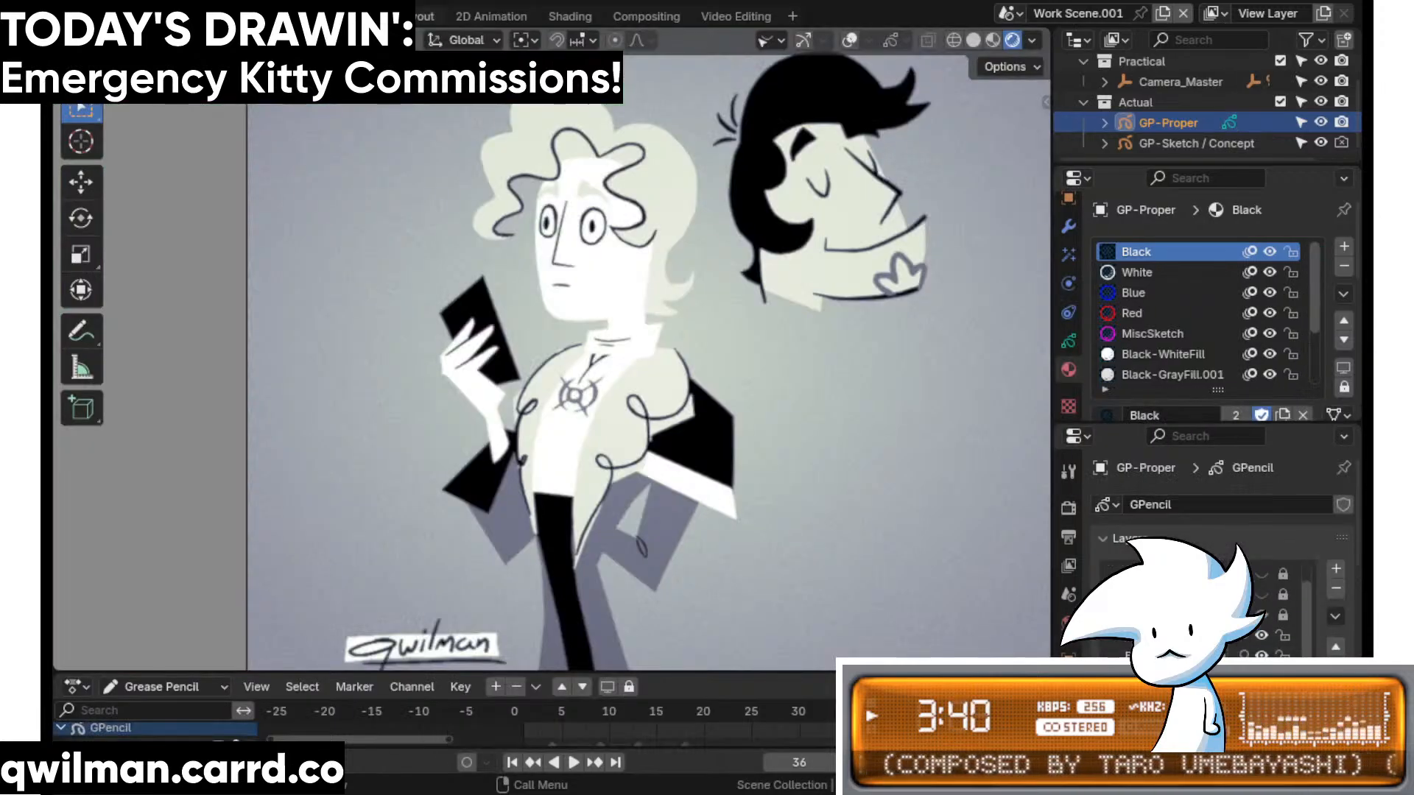
pyautogui.scroll(-3, 698, 372)
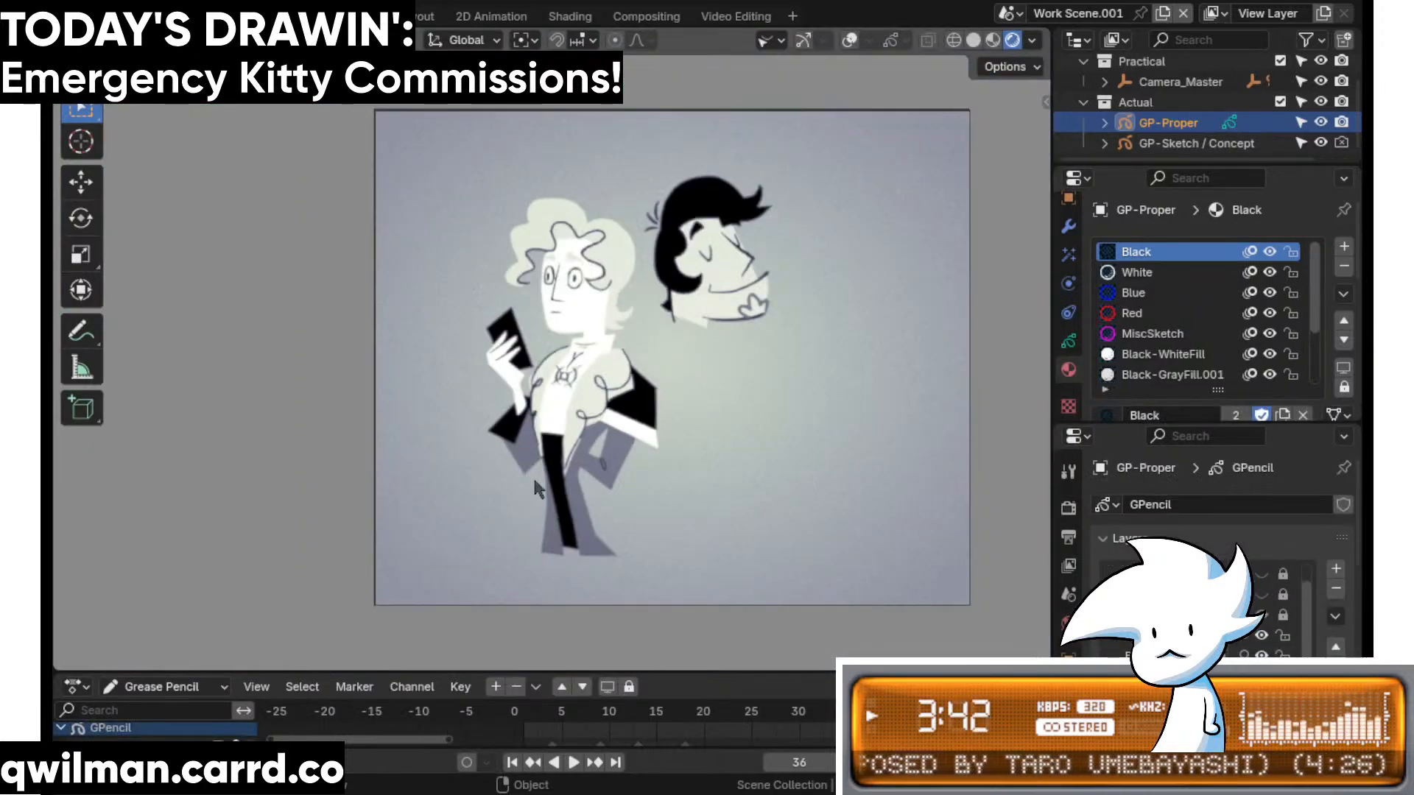
pyautogui.press('space')
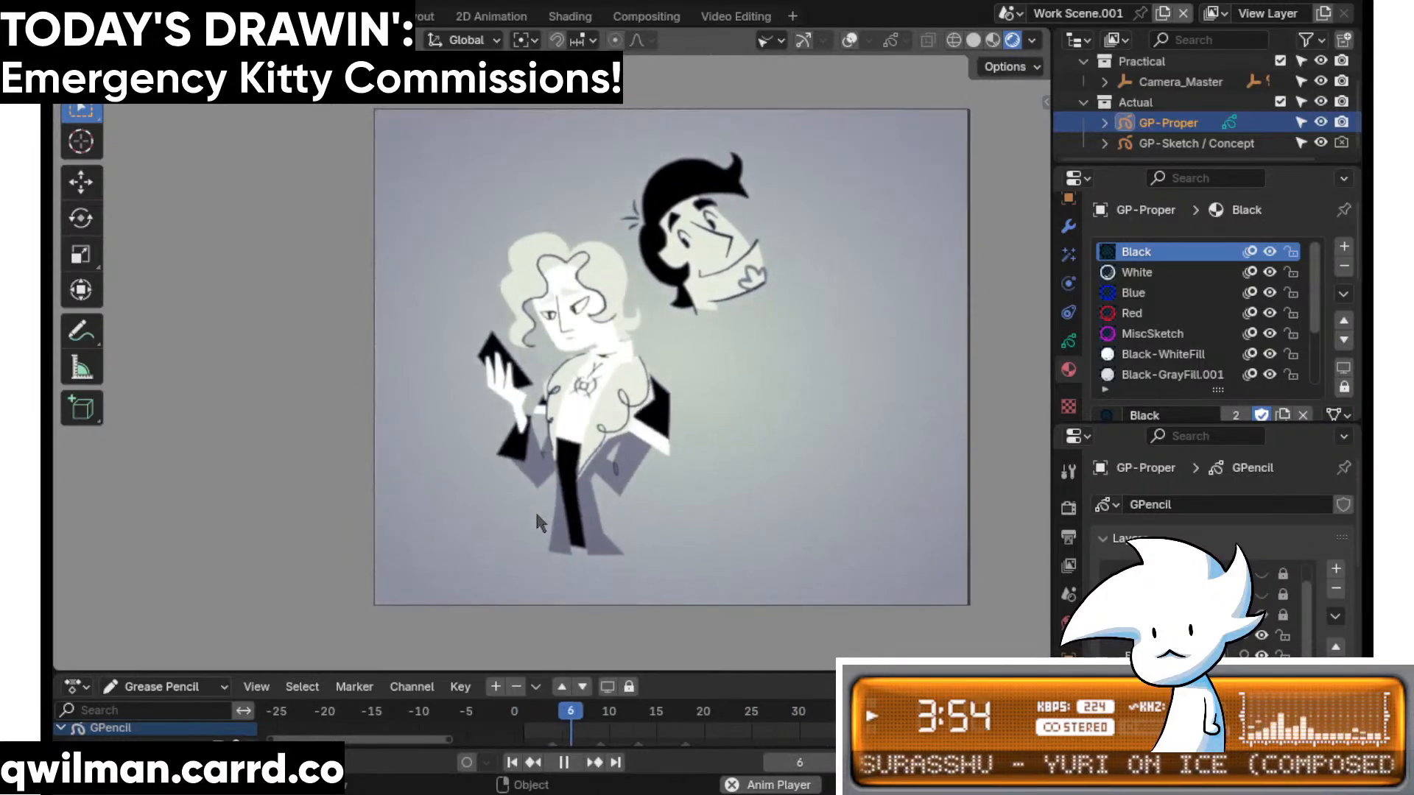
pyautogui.press('space')
# - Return to the 2D Animation workspace and save the file
pyautogui.click(423, 16)
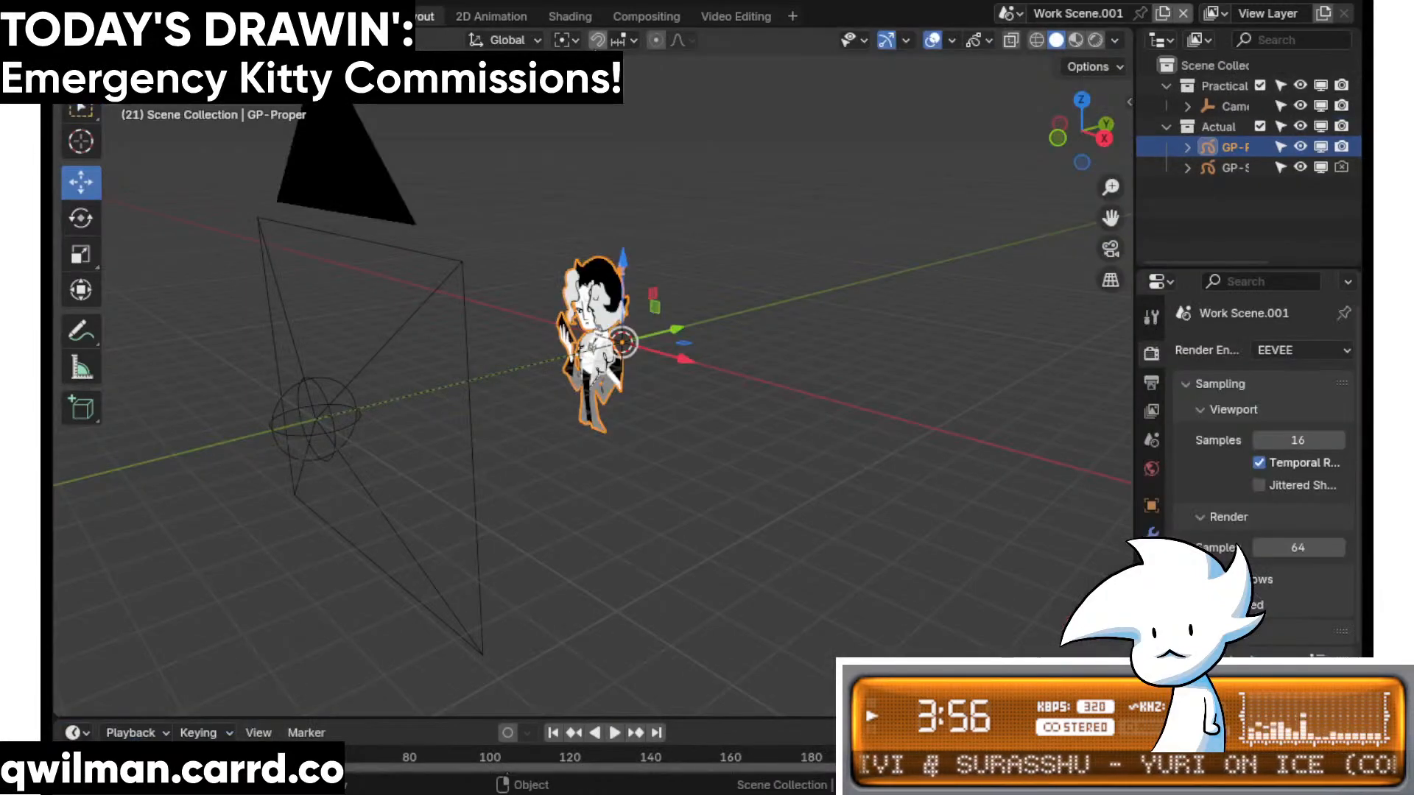
pyautogui.click(491, 16)
pyautogui.hotkey('ctrl', 's')
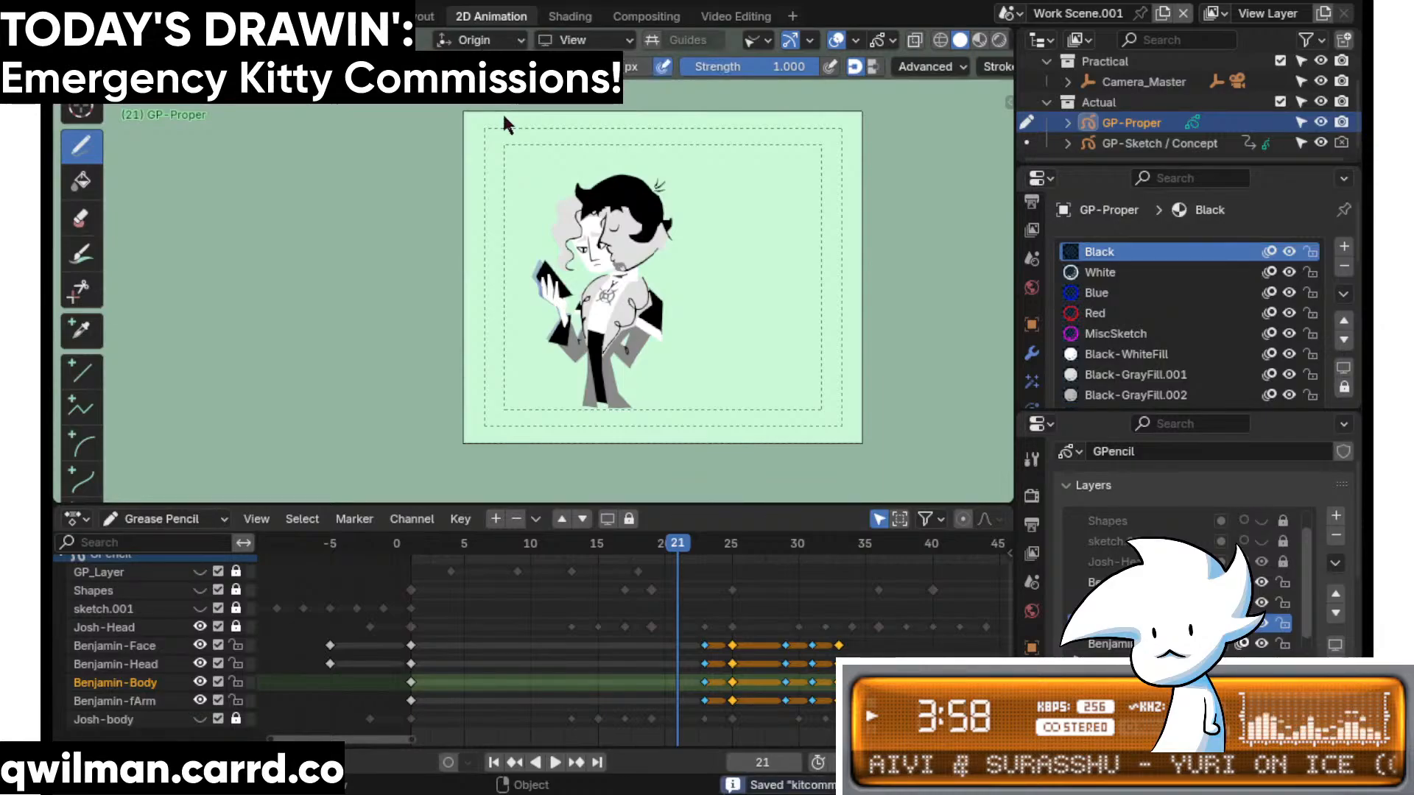
# - Select the Benjamin layers' frame 23 keys, go to frame 23 and hide the Josh-Head layer
pyautogui.moveTo(684, 641); pyautogui.dragTo(713, 708)
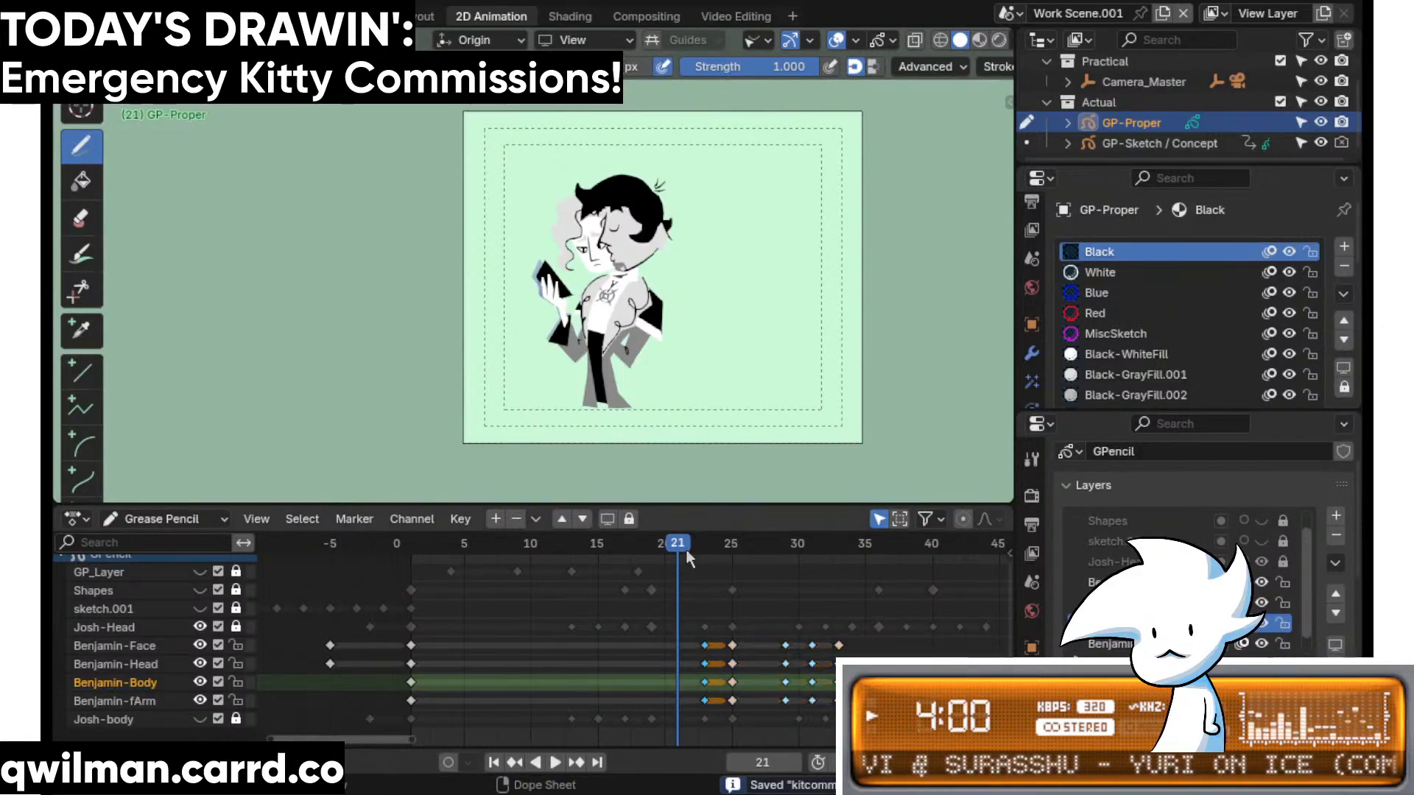
pyautogui.moveTo(687, 549)
pyautogui.mouseDown()
pyautogui.moveTo(714, 553)
pyautogui.moveTo(688, 558)
pyautogui.mouseUp()
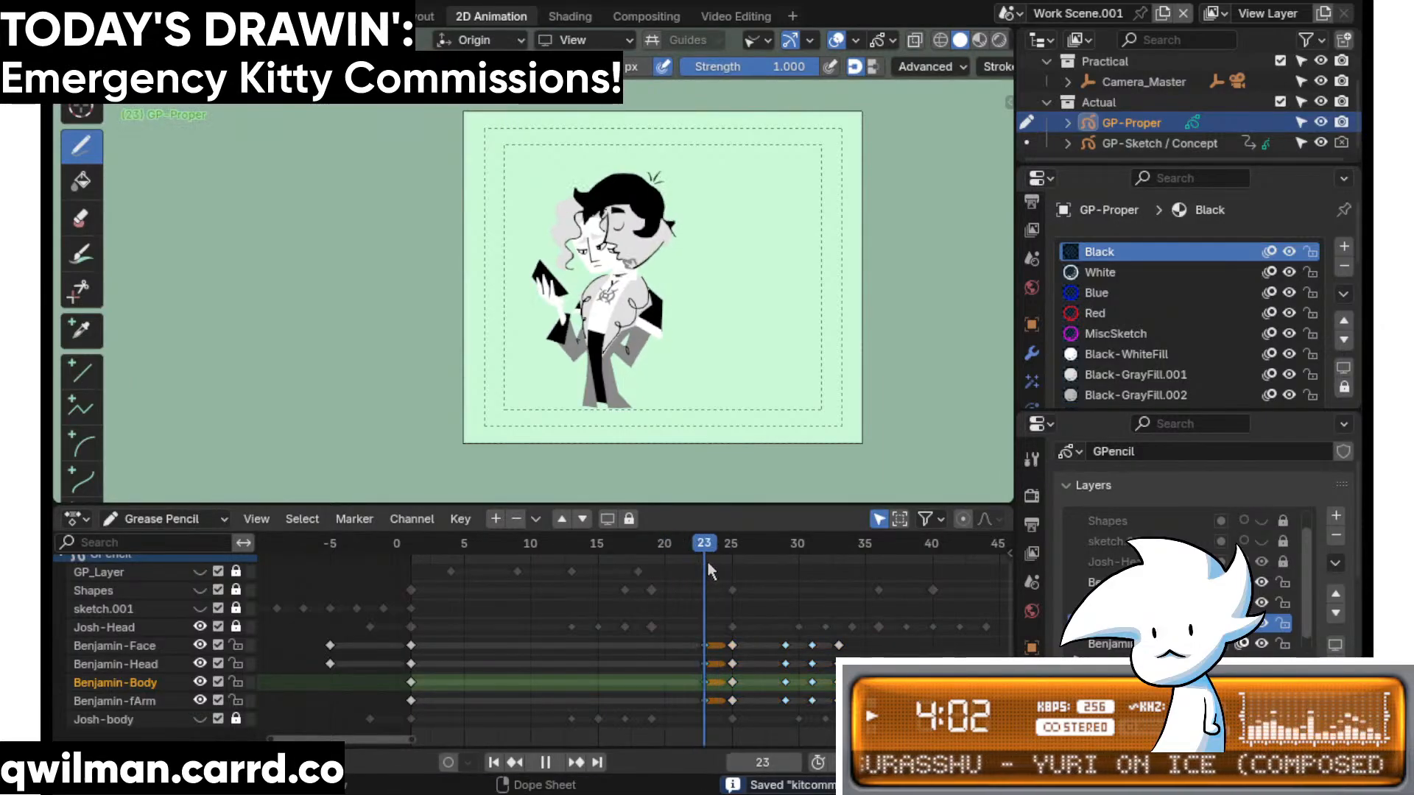
pyautogui.press('space')
pyautogui.scroll(6, 732, 297)
pyautogui.keyDown('shift'); pyautogui.moveTo(815, 346); pyautogui.dragTo(755, 349, button='middle'); pyautogui.keyUp('shift')
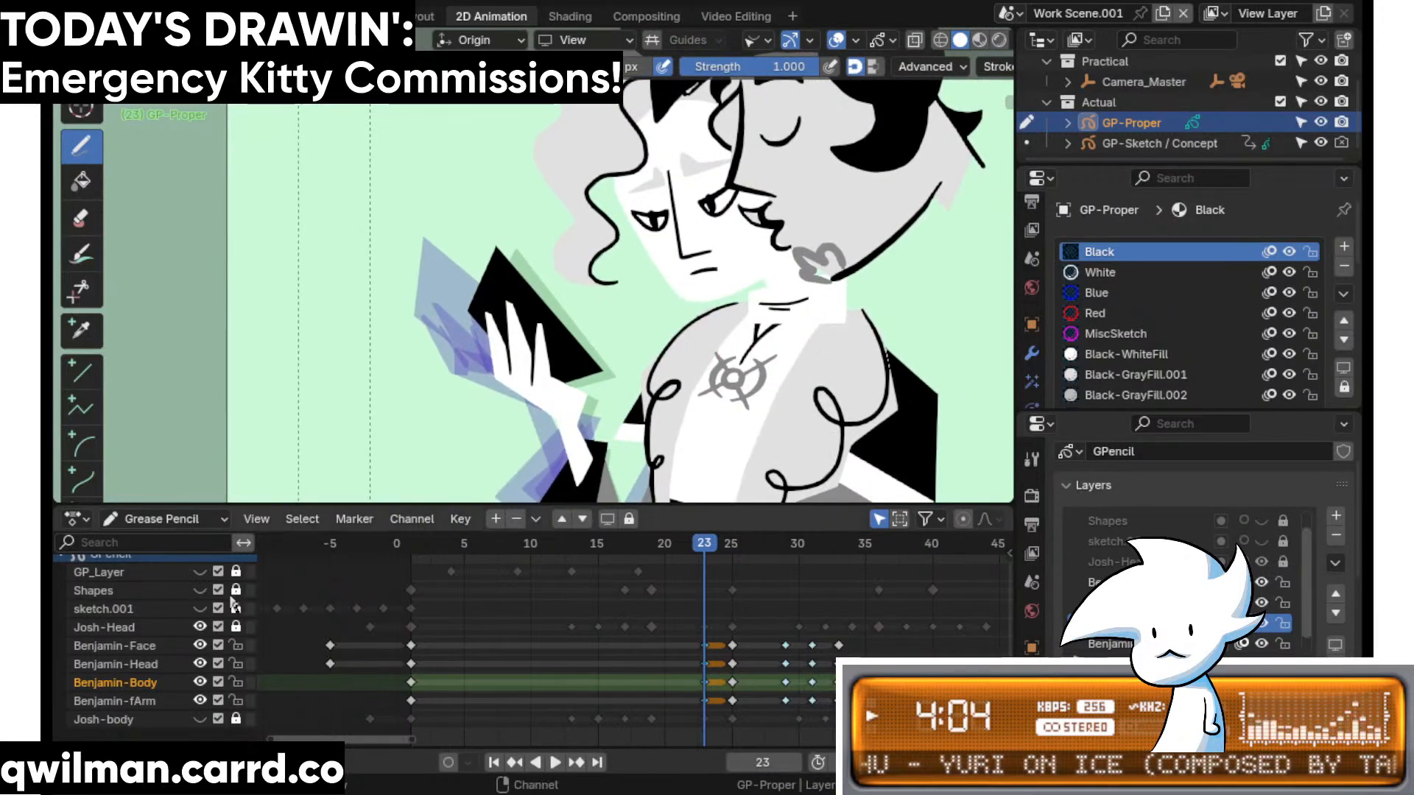
pyautogui.click(206, 626)
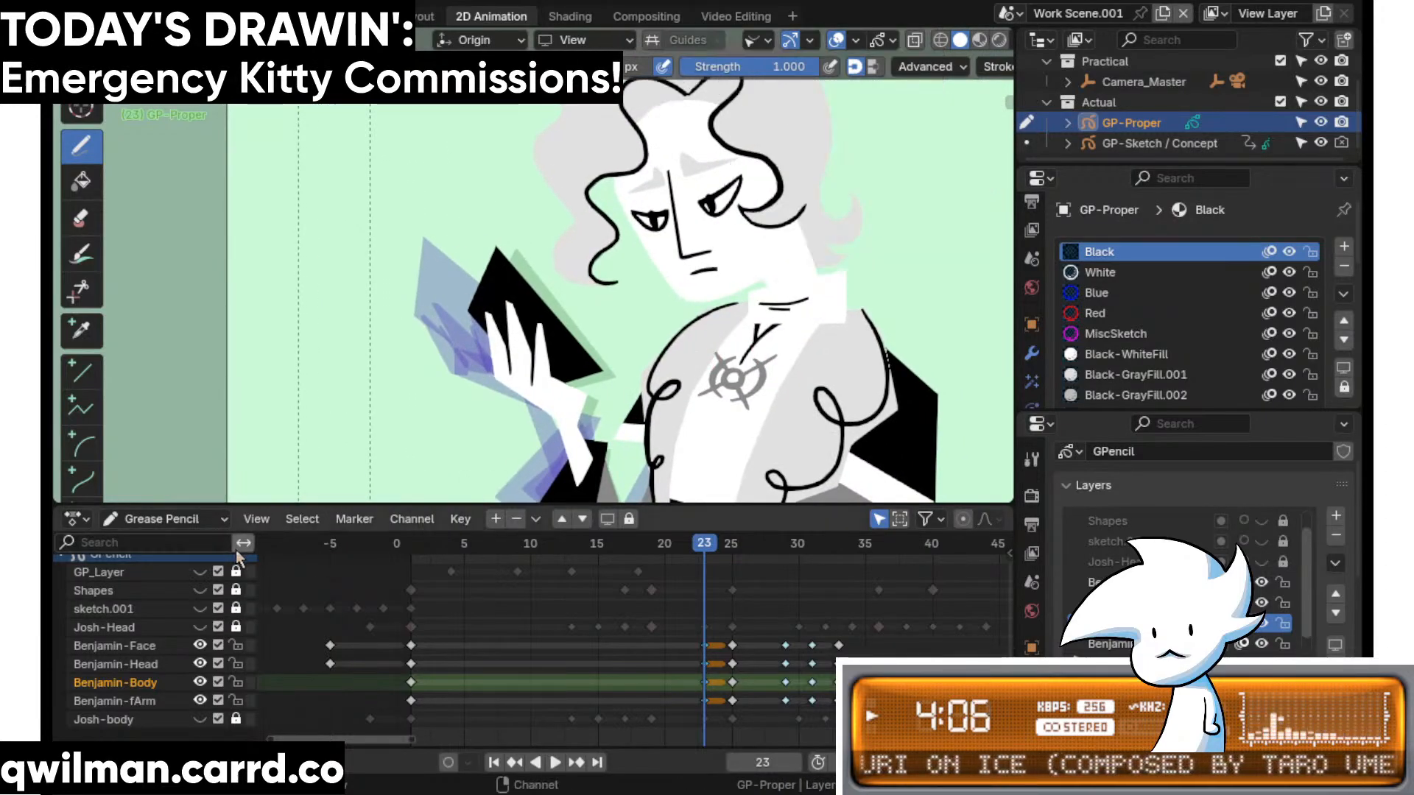
# - In Sculpt Mode, select both of Benjamin's eyebrows at frame 23 and raise their inner ends with the Grab brush
pyautogui.scroll(5, 675, 220)
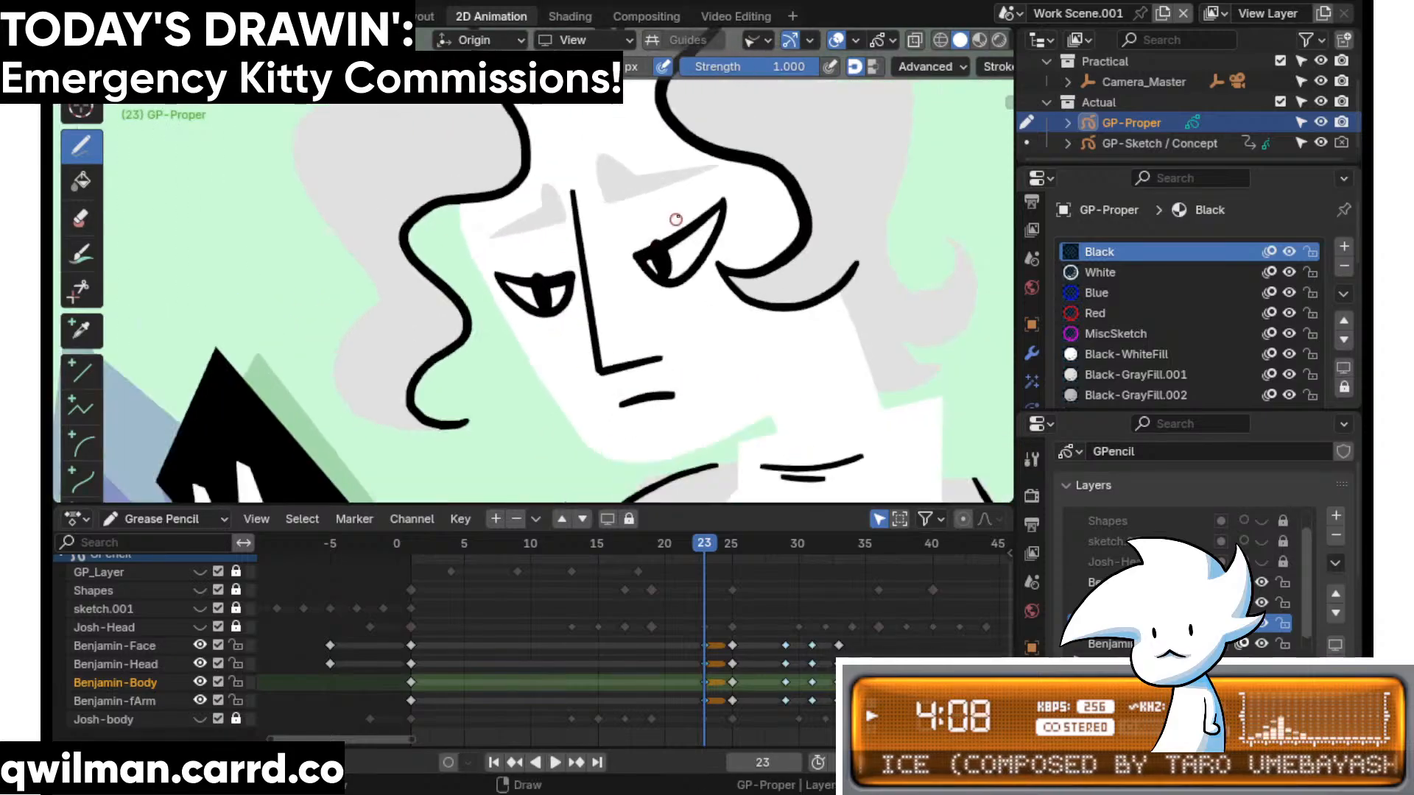
pyautogui.hotkey('ctrl', 'Tab')
pyautogui.press('q')
pyautogui.click(603, 205)
pyautogui.keyDown('shift'); pyautogui.moveTo(601, 174); pyautogui.dragTo(598, 166, button='middle'); pyautogui.keyUp('shift')
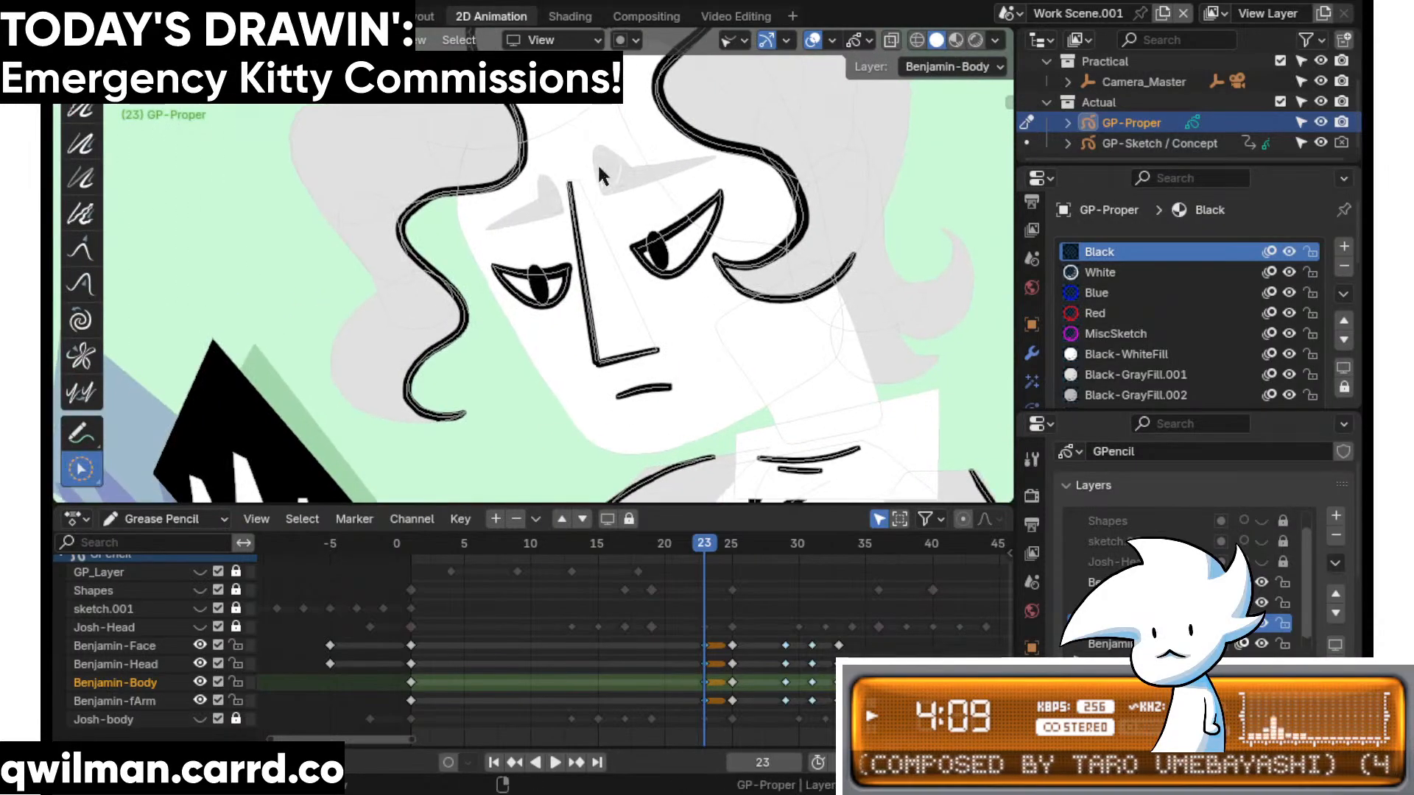
pyautogui.scroll(2, 597, 174)
pyautogui.click(581, 228)
pyautogui.scroll(1, 685, 182)
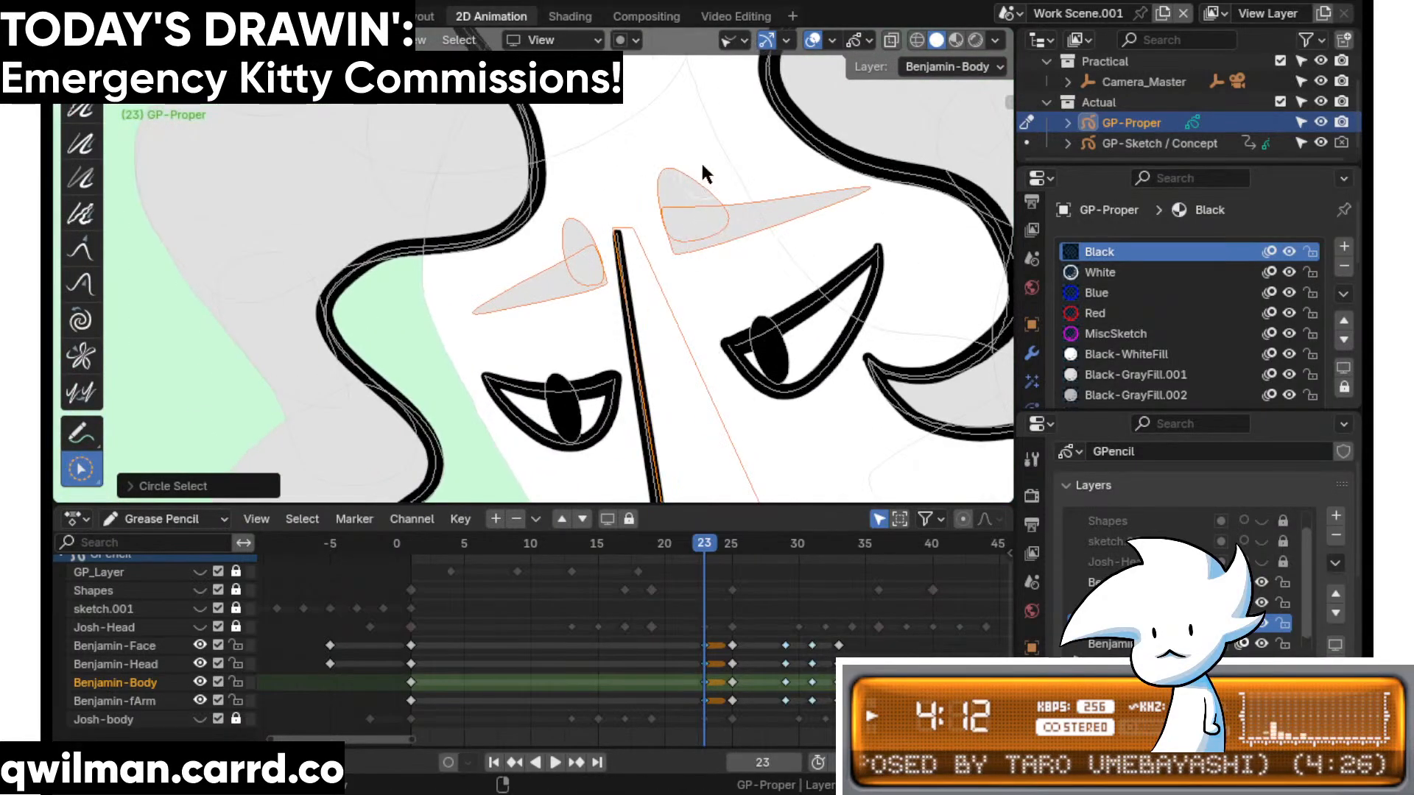
pyautogui.click(686, 193)
pyautogui.keyDown('shift'); pyautogui.click(591, 225); pyautogui.keyUp('shift')
pyautogui.hotkey('shift', 'space')
pyautogui.click(532, 113)
pyautogui.scroll(-2, 565, 228)
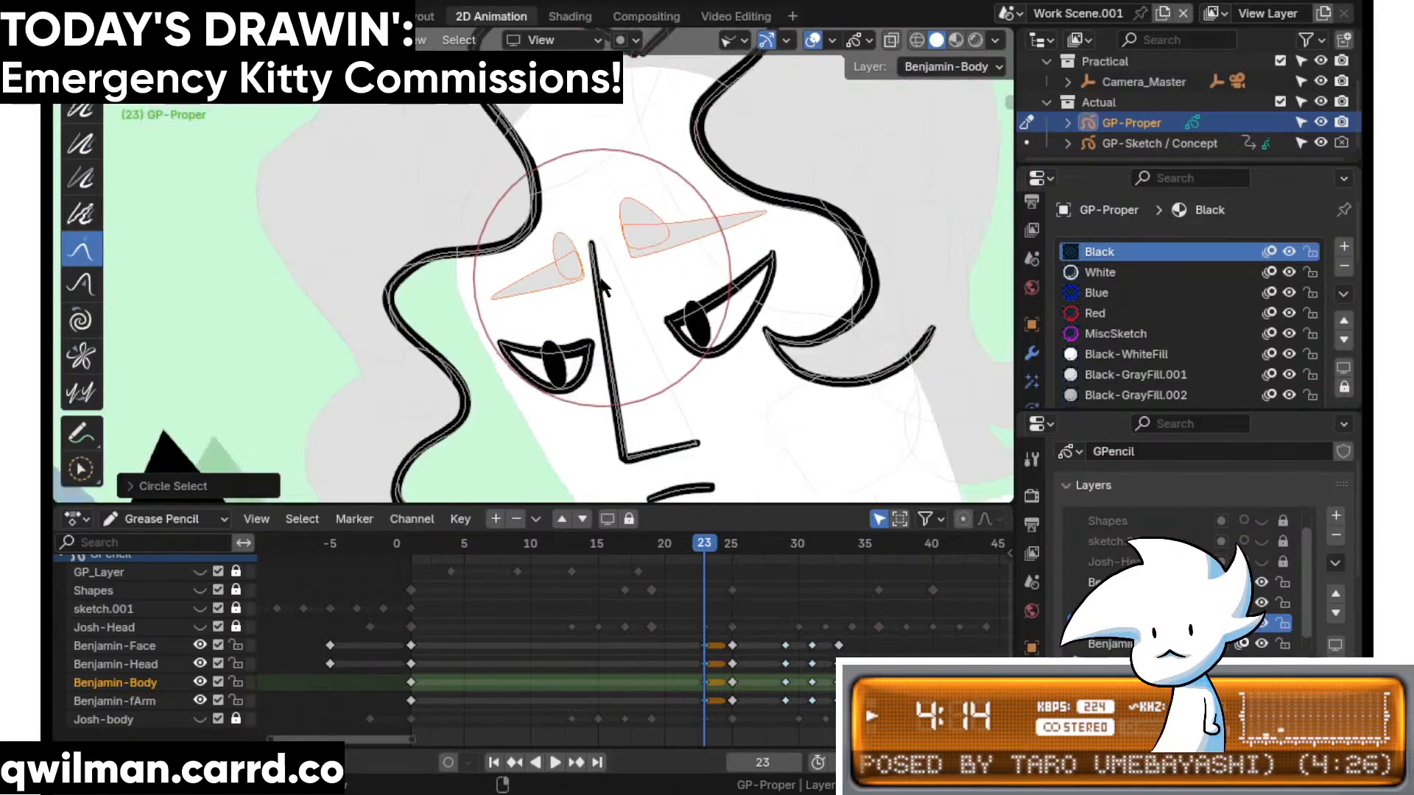
pyautogui.moveTo(601, 278); pyautogui.dragTo(593, 263)
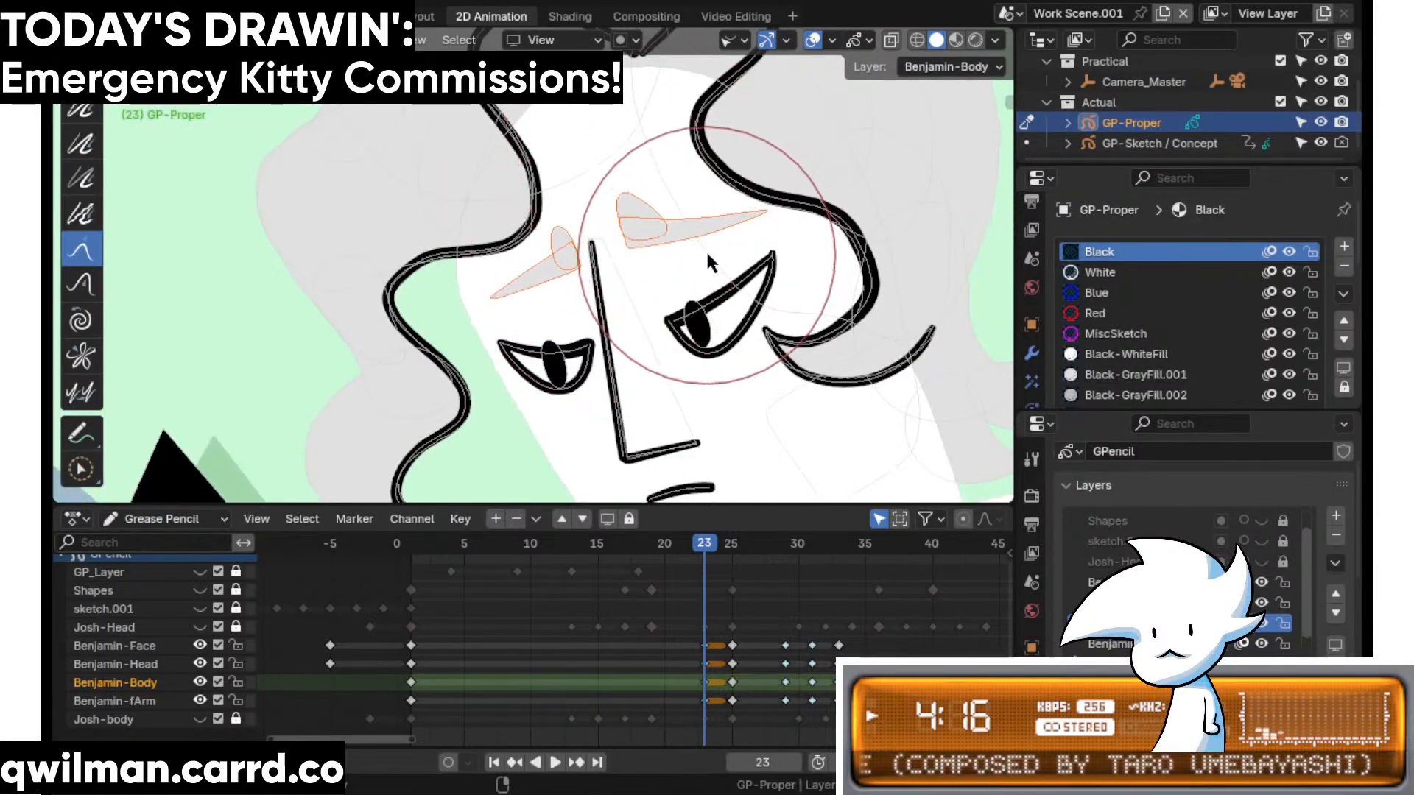
# - Select the pupil of Benjamin's eye on the viewer's left at frame 23 and lower its top edge with the Grab brush
pyautogui.scroll(4, 579, 214)
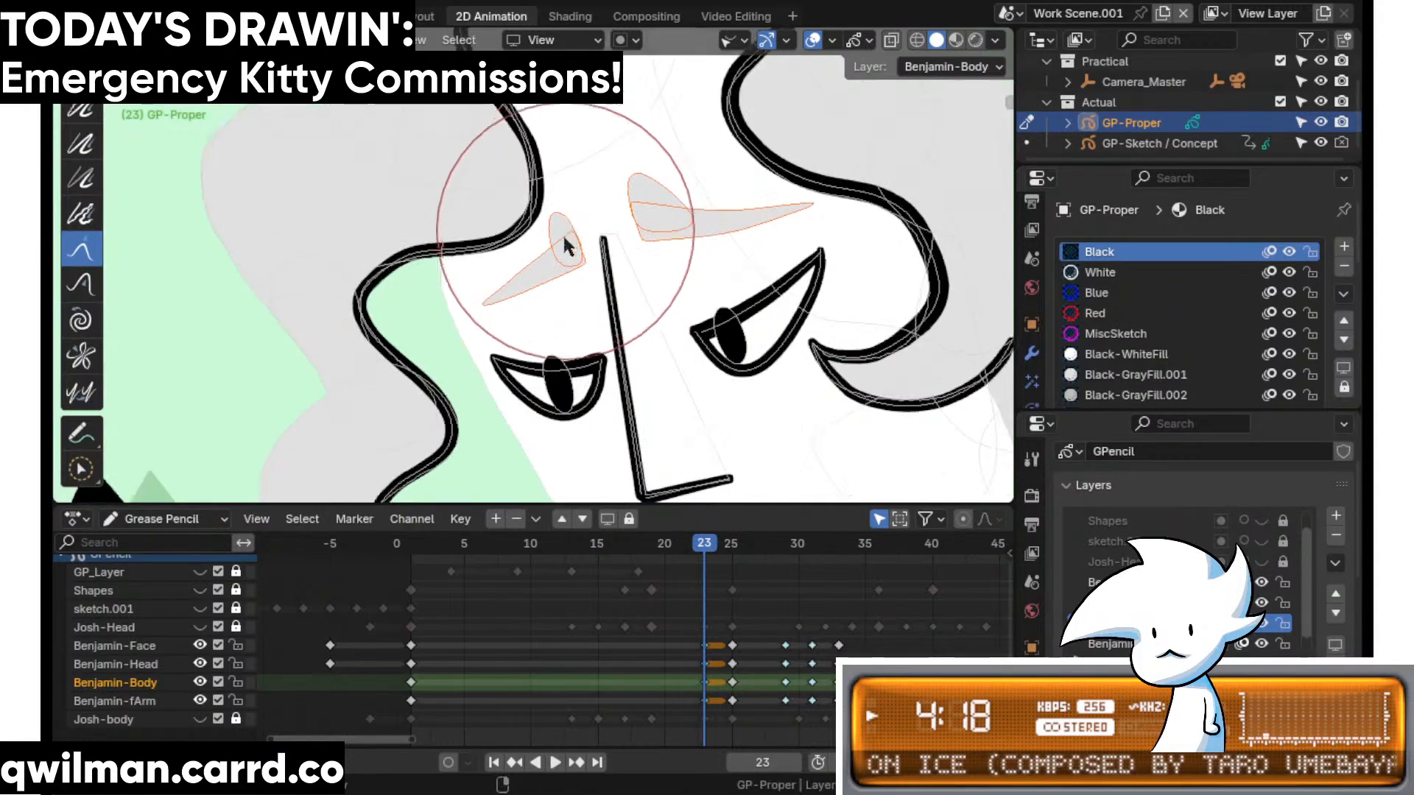
pyautogui.press('w')
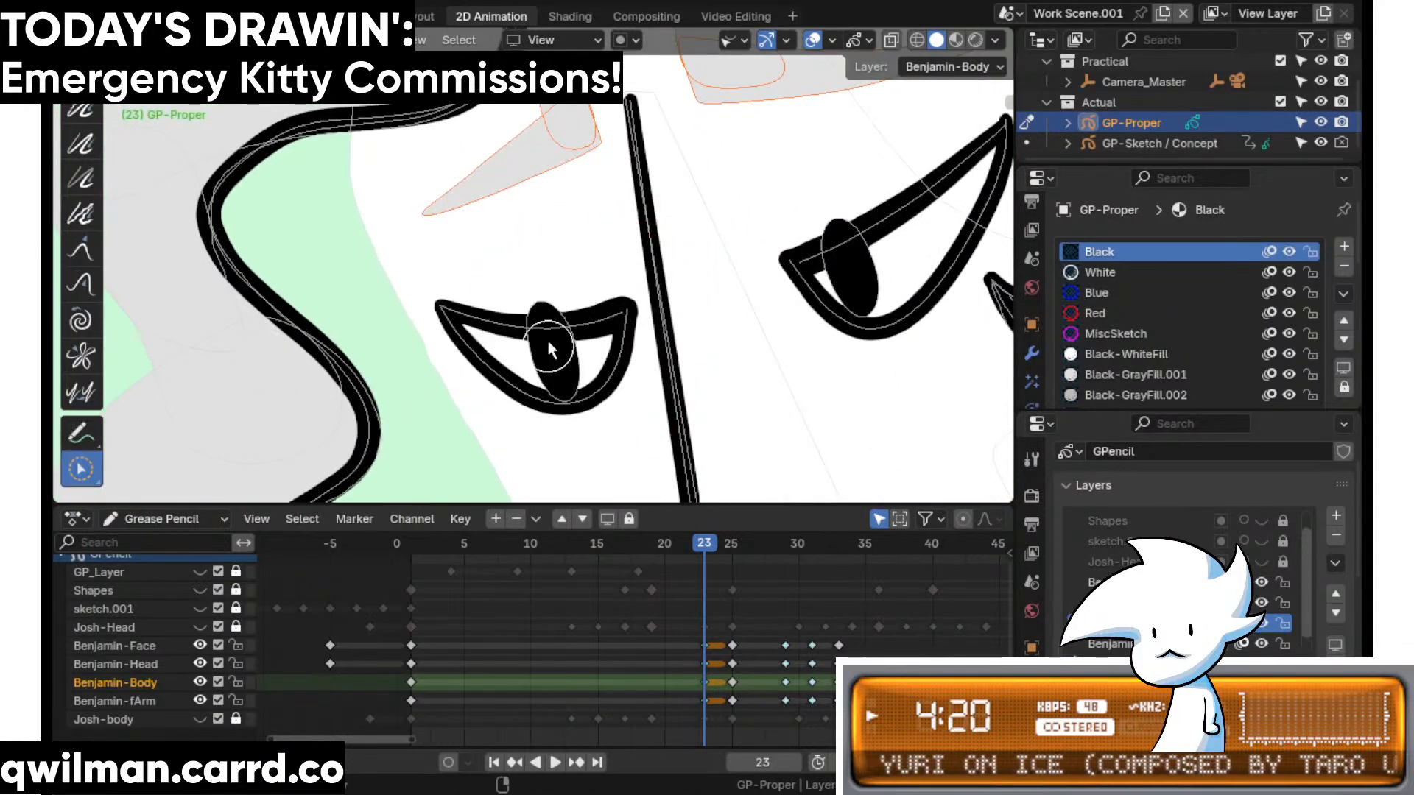
pyautogui.click(546, 338)
pyautogui.hotkey('shift', 'space')
pyautogui.click(501, 156)
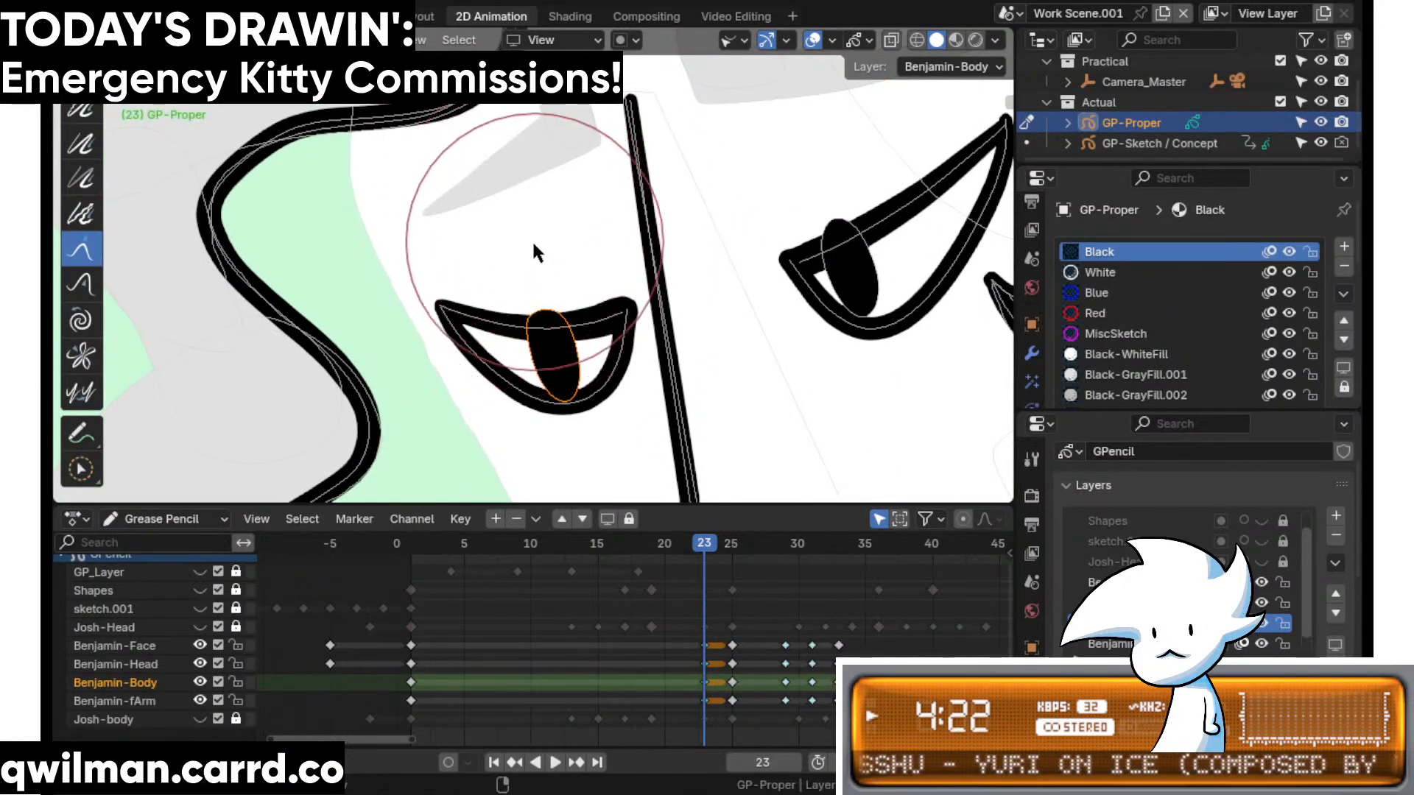
pyautogui.moveTo(533, 243)
pyautogui.mouseDown()
pyautogui.moveTo(543, 289)
pyautogui.moveTo(524, 304)
pyautogui.mouseUp()
pyautogui.keyDown('shift'); pyautogui.moveTo(698, 266); pyautogui.dragTo(424, 310, button='middle'); pyautogui.keyUp('shift')
# - Select the pupil of Benjamin's other eye at frame 23 and push its top below the eyelid with the Grab brush
pyautogui.scroll(2, 570, 272)
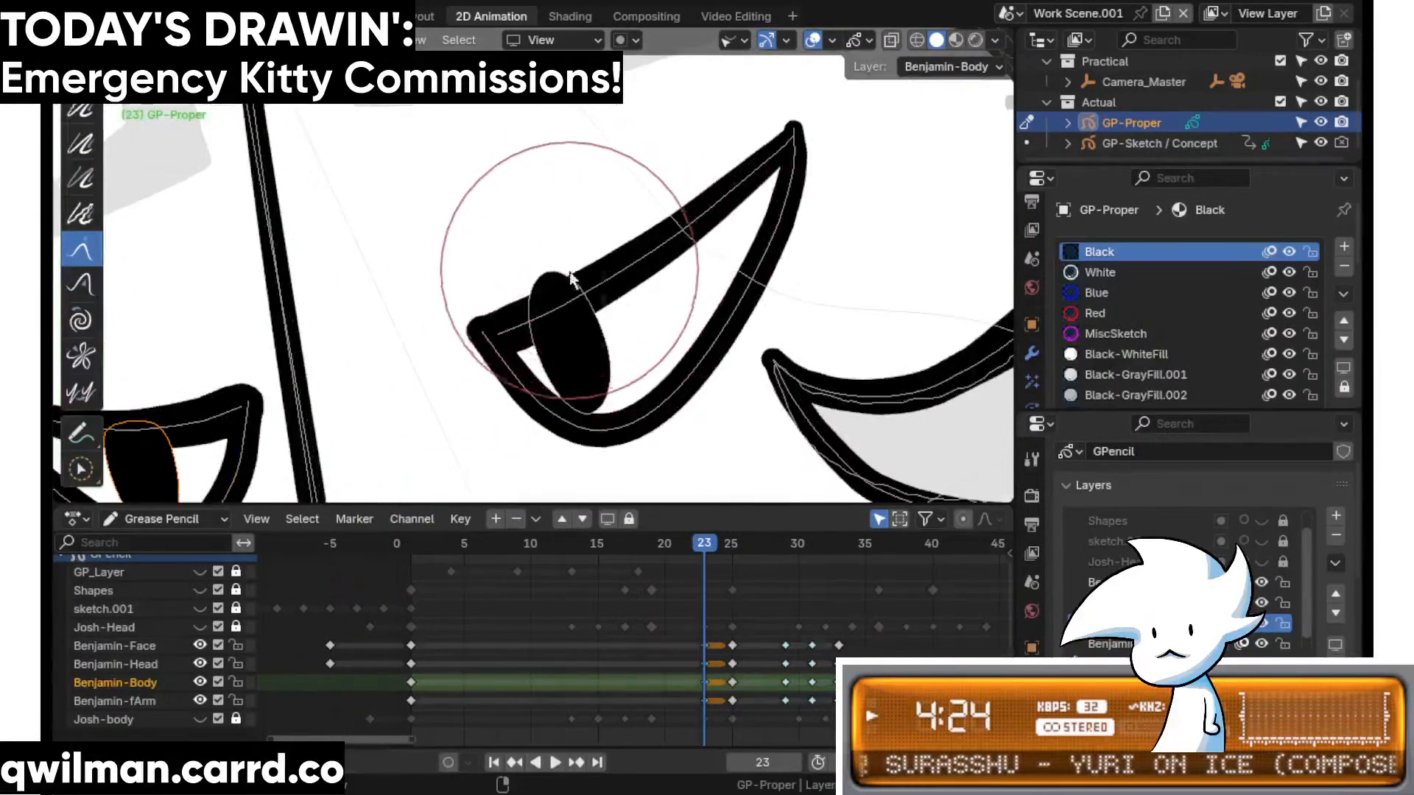
pyautogui.press('w')
pyautogui.click(571, 278)
pyautogui.hotkey('shift', 'space')
pyautogui.click(541, 71)
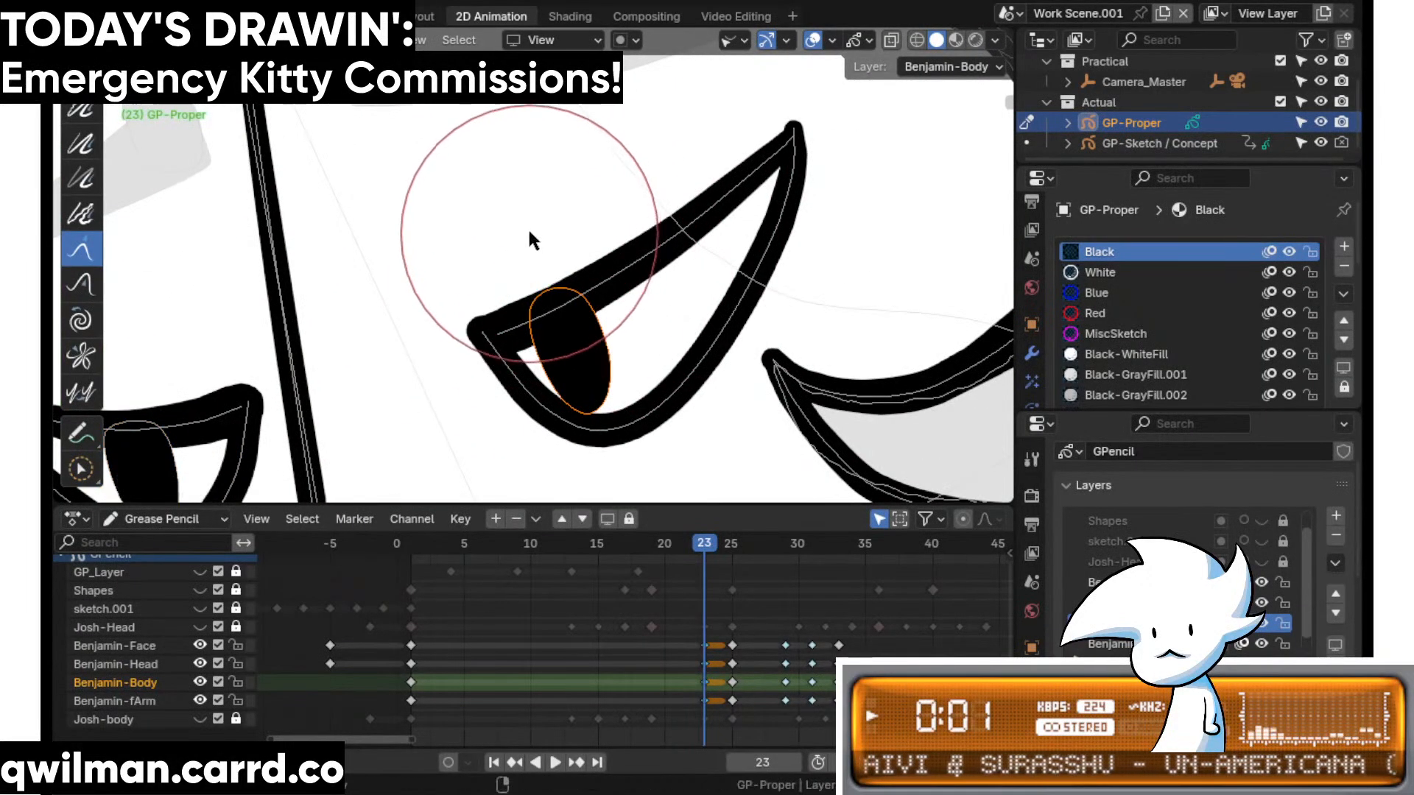
pyautogui.scroll(-10, 529, 232)
pyautogui.keyDown('shift'); pyautogui.moveTo(723, 410); pyautogui.dragTo(775, 324, button='middle'); pyautogui.keyUp('shift')
pyautogui.scroll(-2, 750, 359)
pyautogui.keyDown('shift'); pyautogui.moveTo(736, 470); pyautogui.dragTo(794, 440, button='middle'); pyautogui.keyUp('shift')
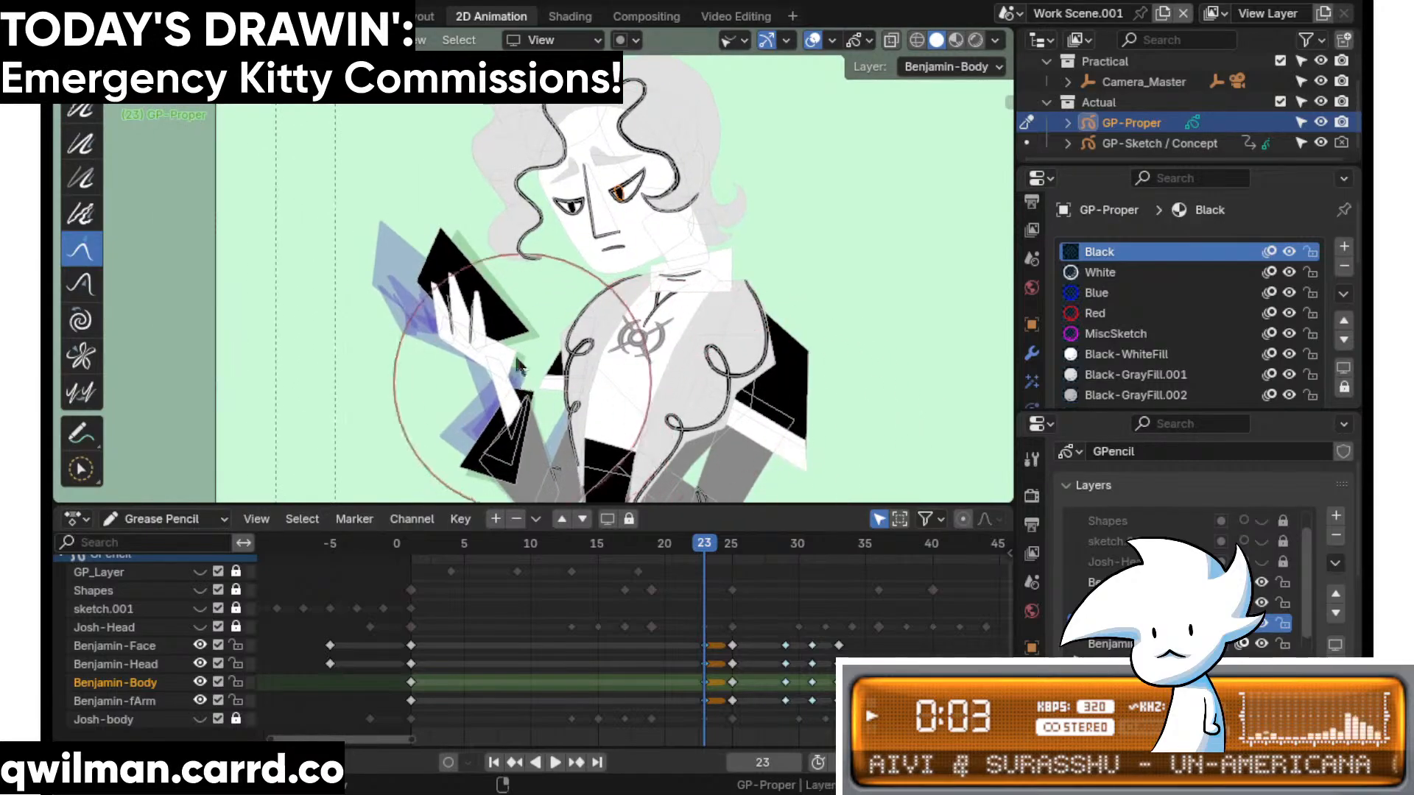
# - Select Benjamin's raised hand and the black shape it holds at frame 23, then rotate and move them in Edit Mode
pyautogui.scroll(3, 518, 366)
pyautogui.press('w')
pyautogui.moveTo(549, 273); pyautogui.dragTo(526, 293)
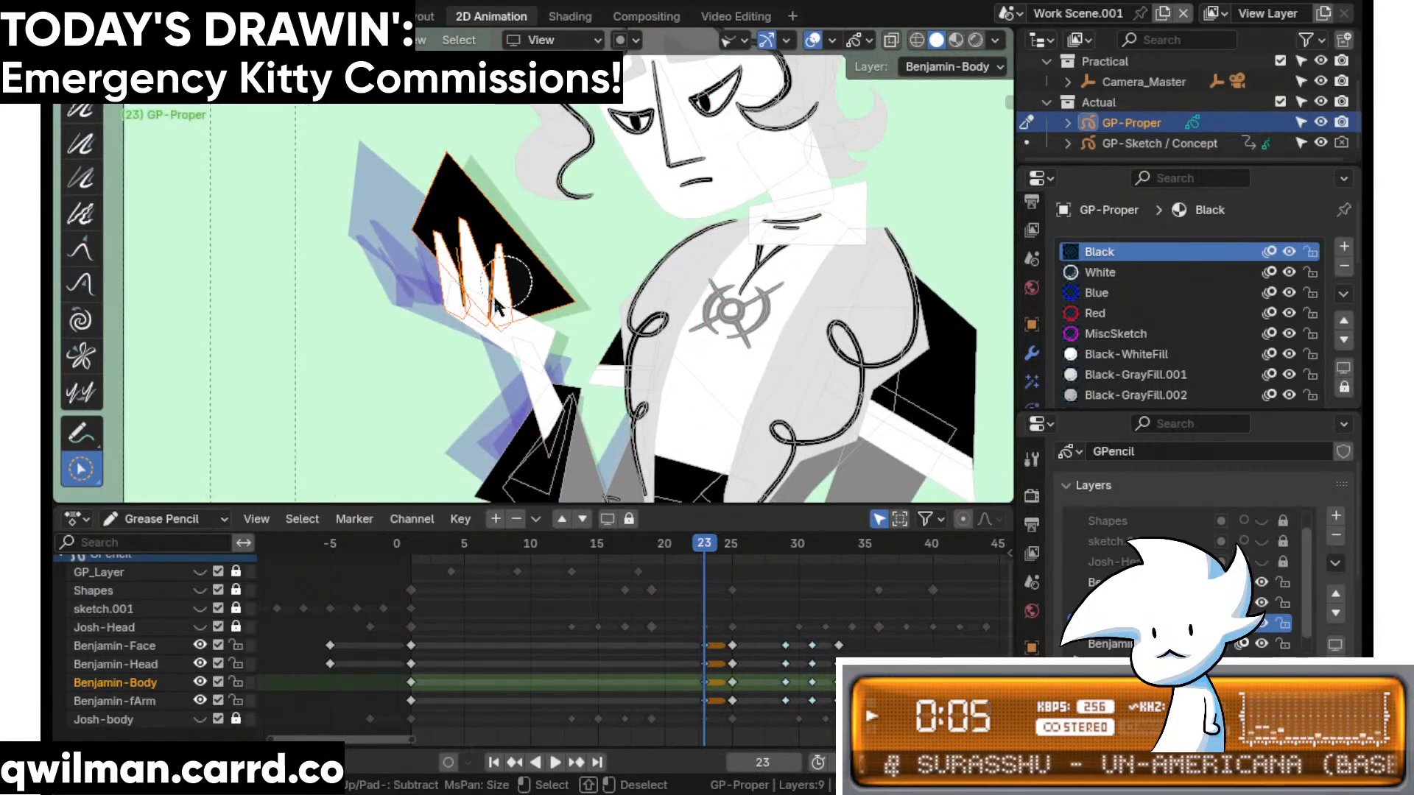
pyautogui.press('Tab')
pyautogui.hotkey('shift', 'space')
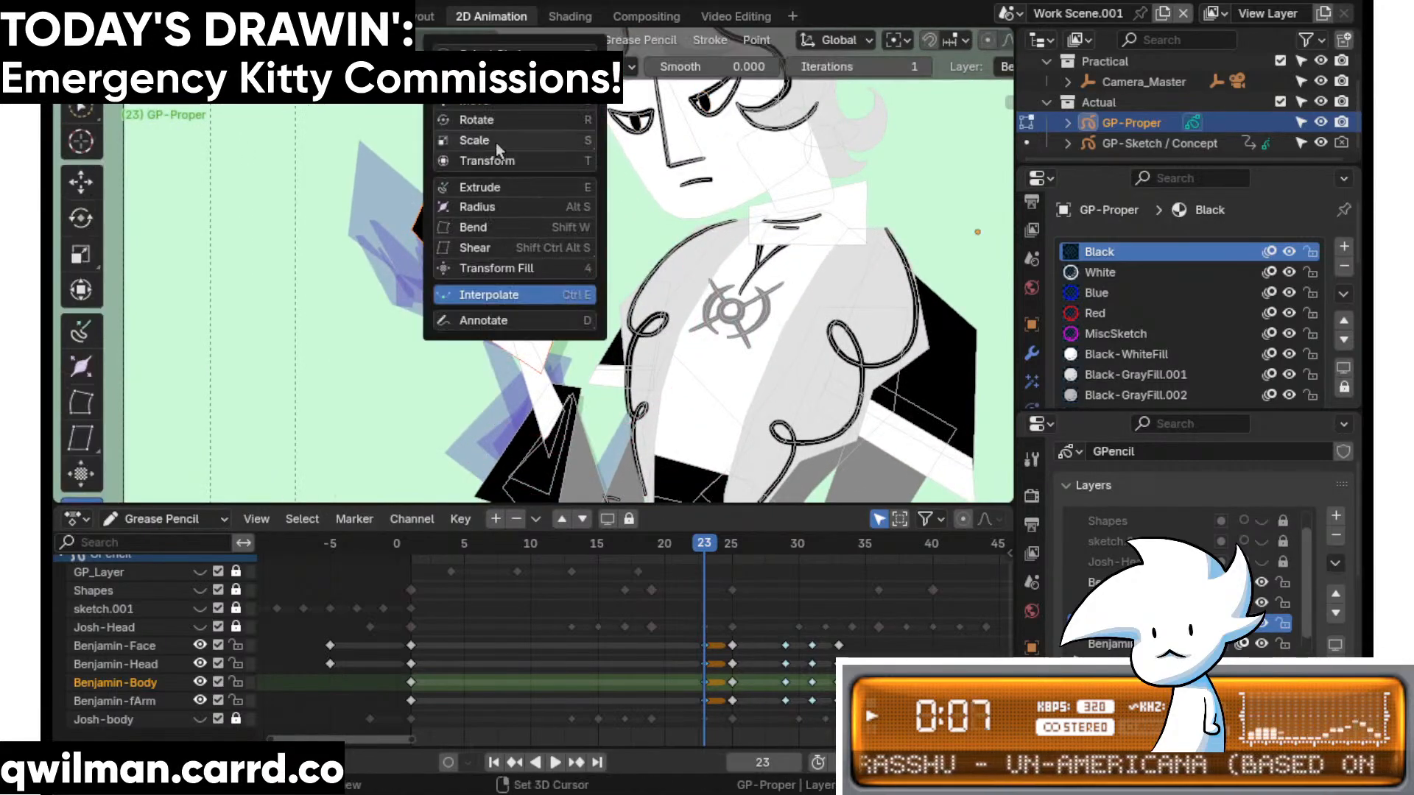
pyautogui.click(482, 120)
pyautogui.moveTo(495, 221); pyautogui.dragTo(515, 193)
pyautogui.hotkey('shift', 'space')
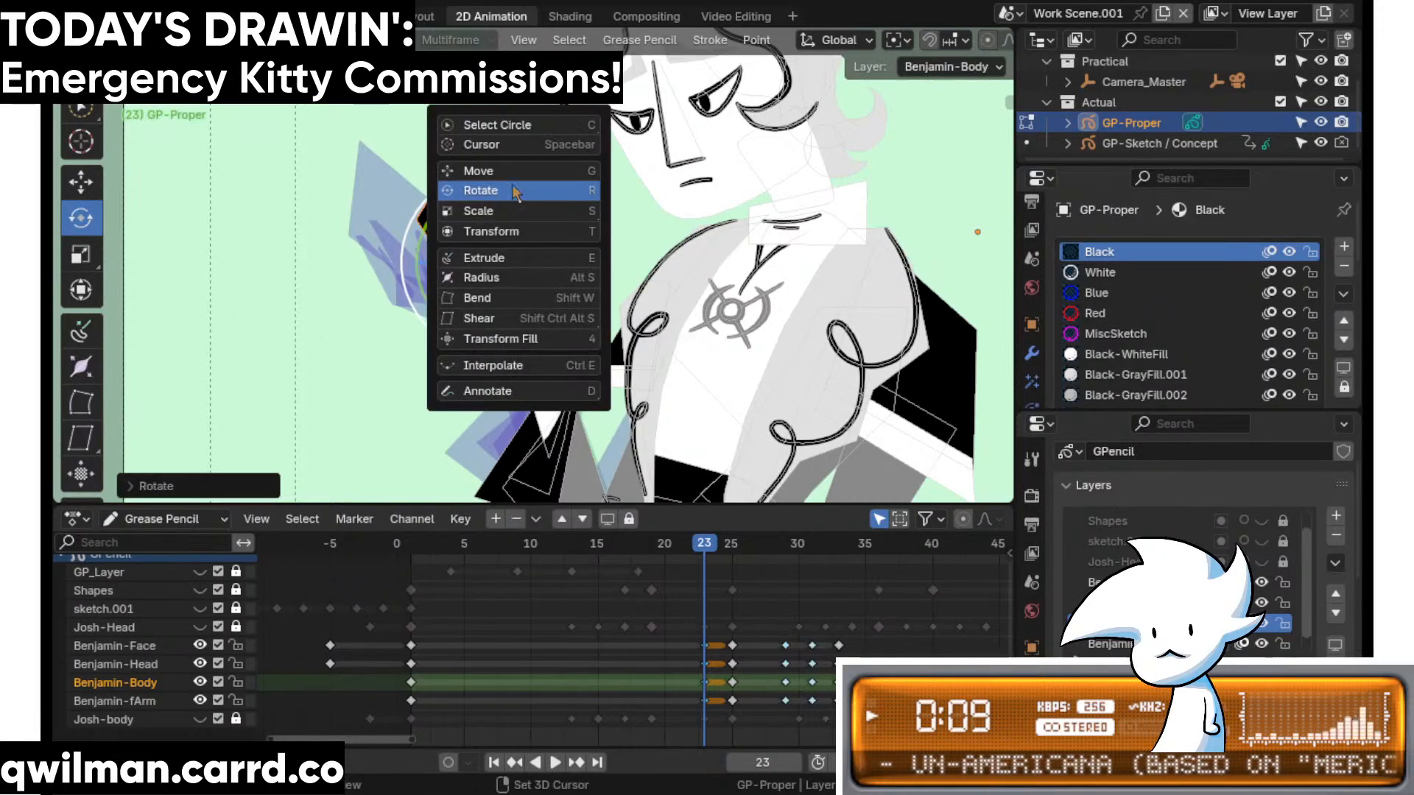
pyautogui.press('g')
pyautogui.moveTo(511, 261); pyautogui.dragTo(534, 259)
pyautogui.scroll(-5, 560, 295)
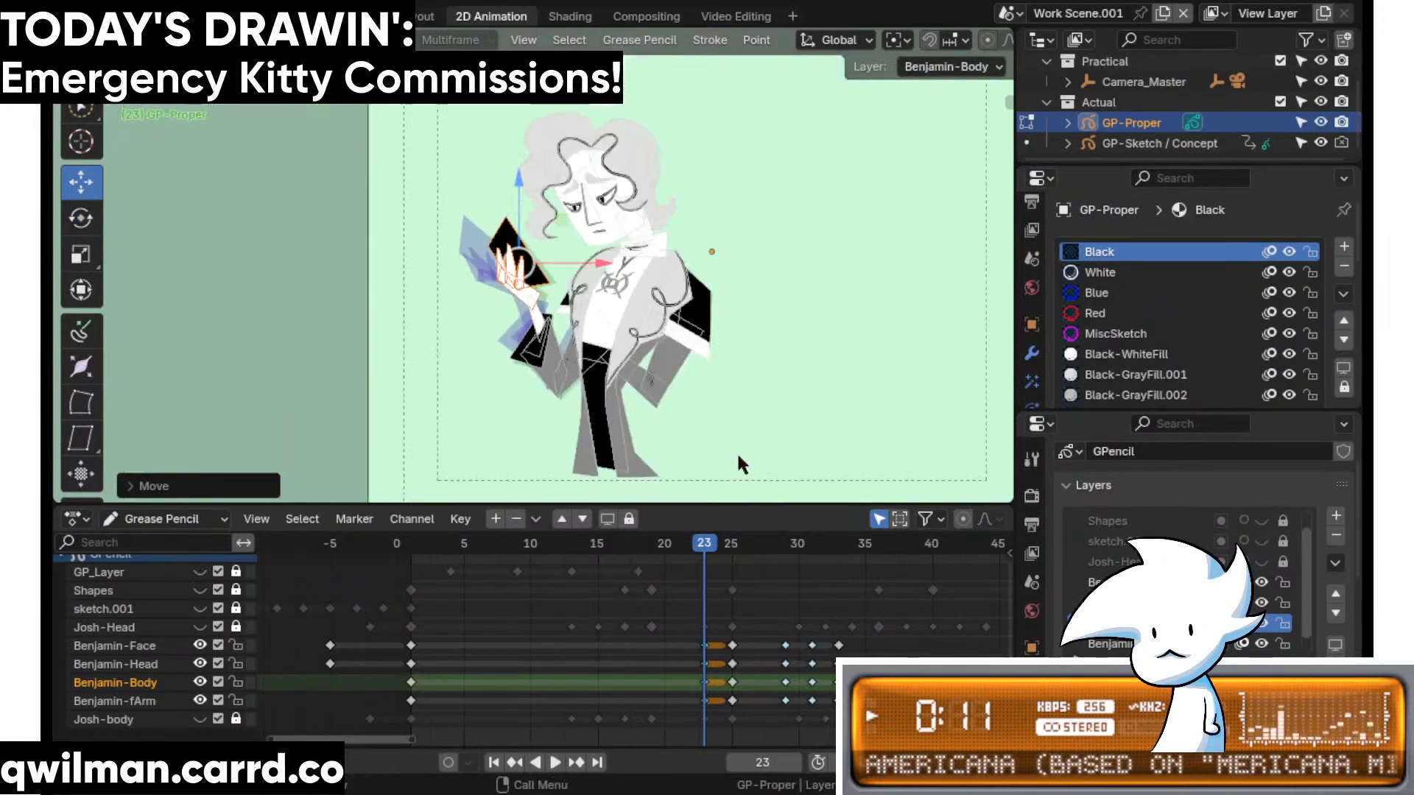
pyautogui.moveTo(705, 546)
pyautogui.mouseDown()
pyautogui.moveTo(686, 552)
pyautogui.moveTo(837, 562)
pyautogui.moveTo(674, 576)
pyautogui.moveTo(795, 580)
pyautogui.moveTo(691, 581)
pyautogui.moveTo(708, 586)
pyautogui.mouseUp()
# - Select the chest emblem's strokes at frame 23 and switch to Sculpt Mode with the Grab brush
pyautogui.scroll(10, 662, 294)
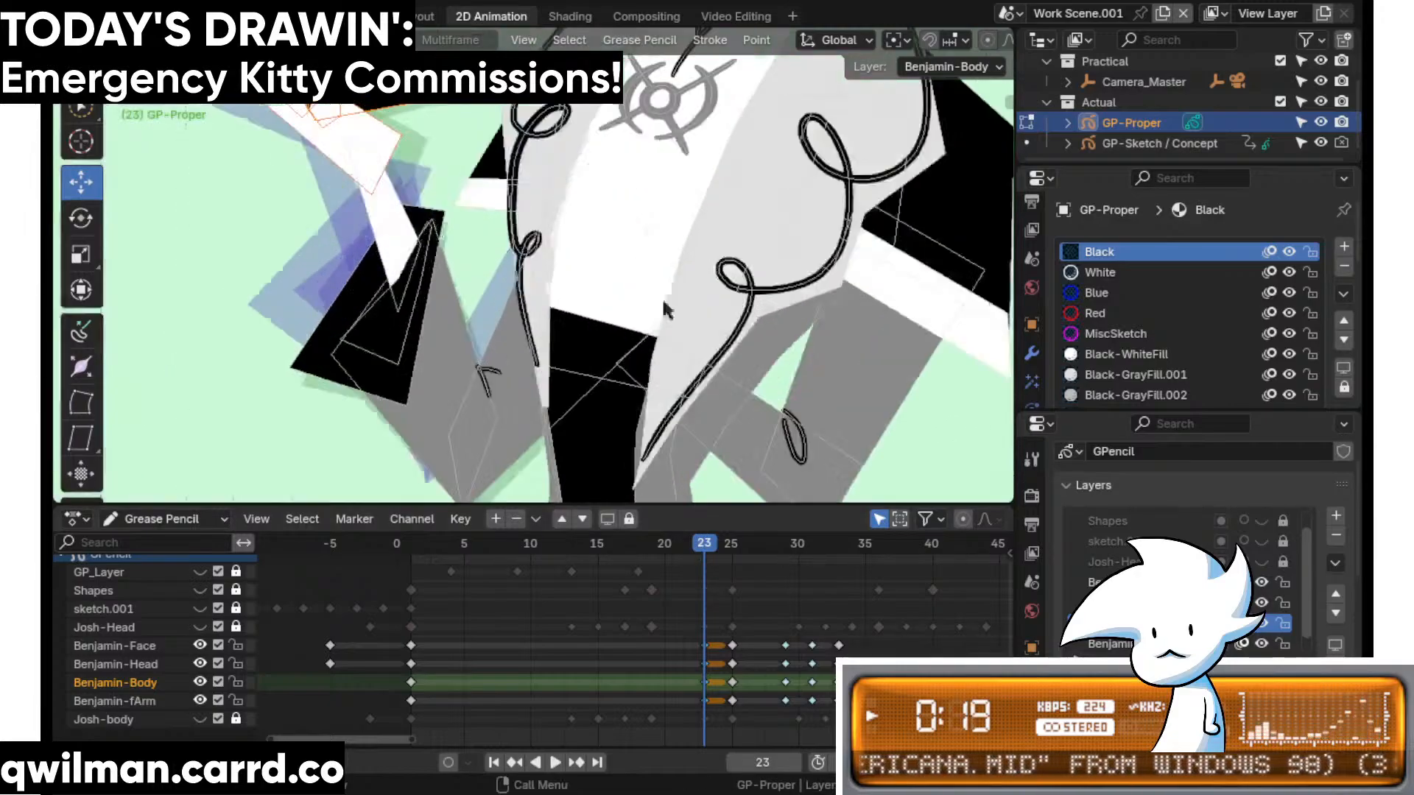
pyautogui.press('q')
pyautogui.click(706, 216)
pyautogui.moveTo(631, 196); pyautogui.dragTo(753, 182)
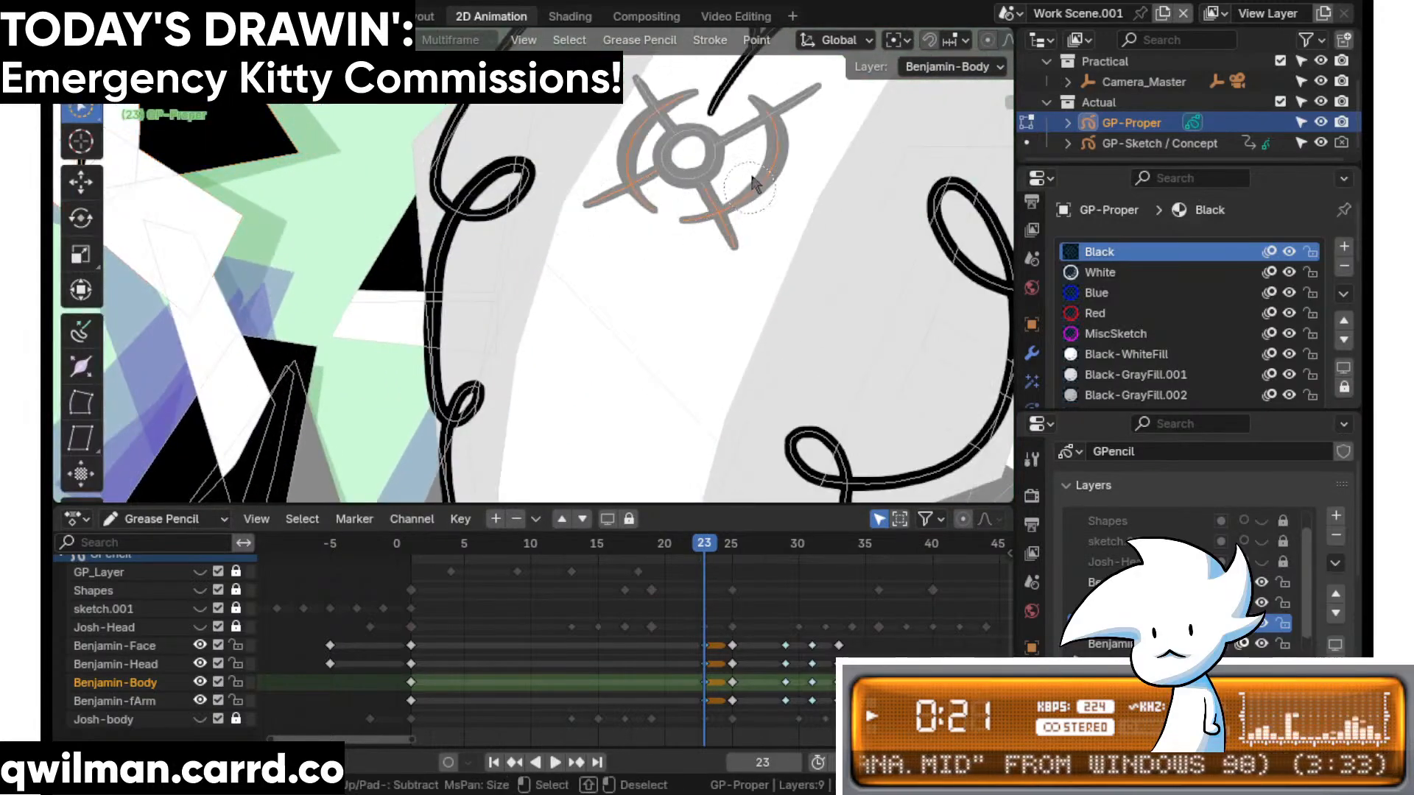
pyautogui.rightClick(655, 134)
pyautogui.hotkey('ctrl', 'Tab')
pyautogui.scroll(-1, 639, 202)
pyautogui.hotkey('shift', 'space')
pyautogui.click(584, 113)
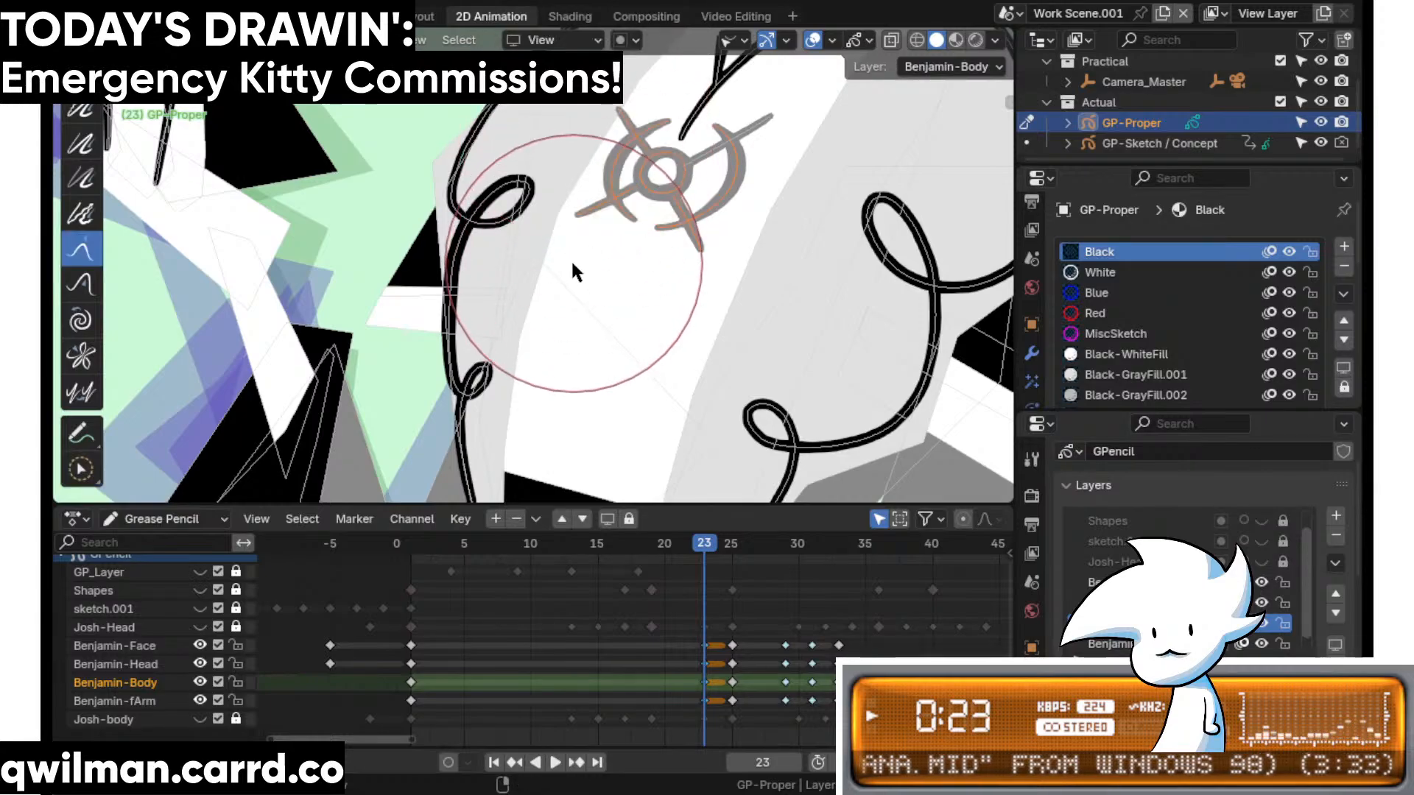
# - Refine the chest emblem's selection at frame 23 with Select Circle and return to the Grab brush
pyautogui.press('c')
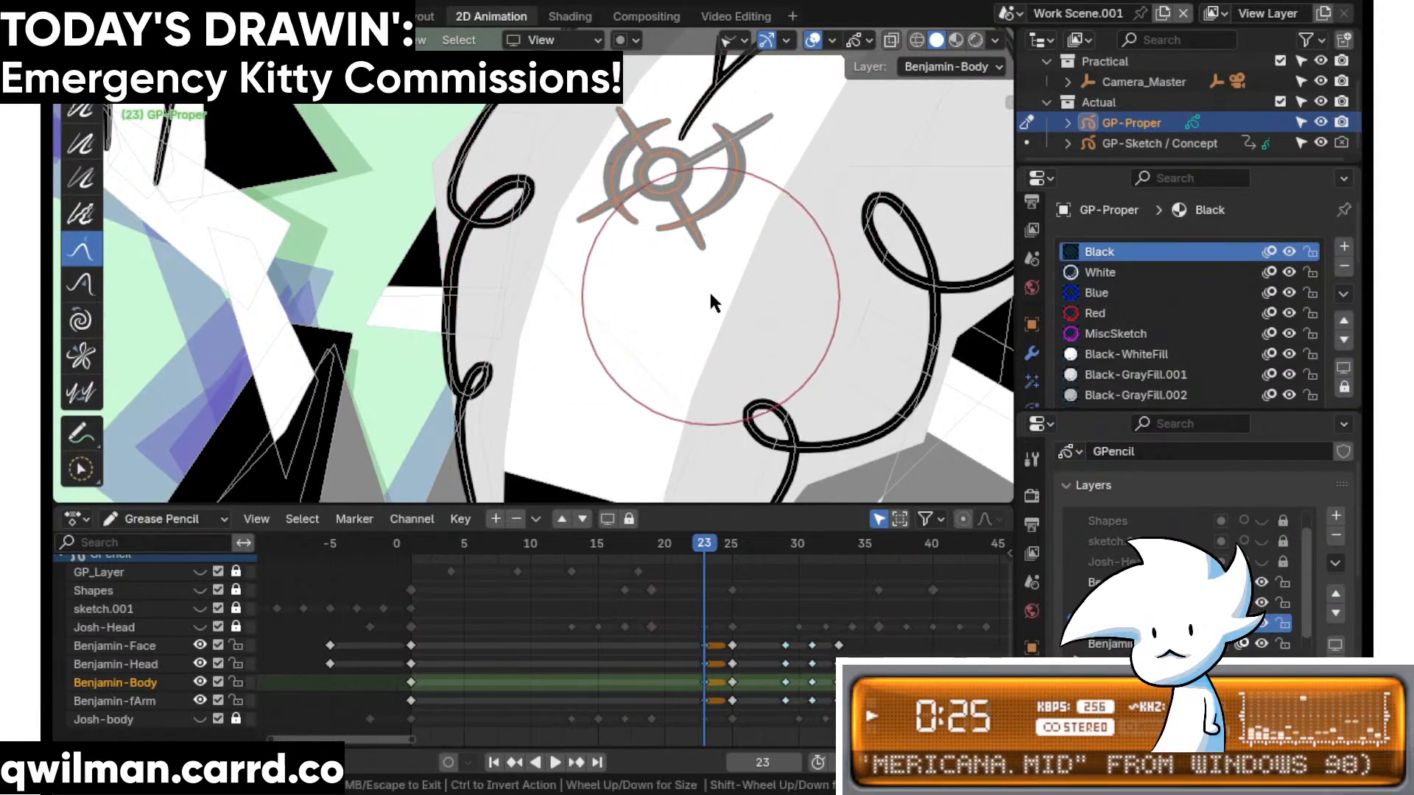
pyautogui.press('Escape')
pyautogui.hotkey('shift', 'space')
pyautogui.click(747, 170)
pyautogui.hotkey('shift', 'space')
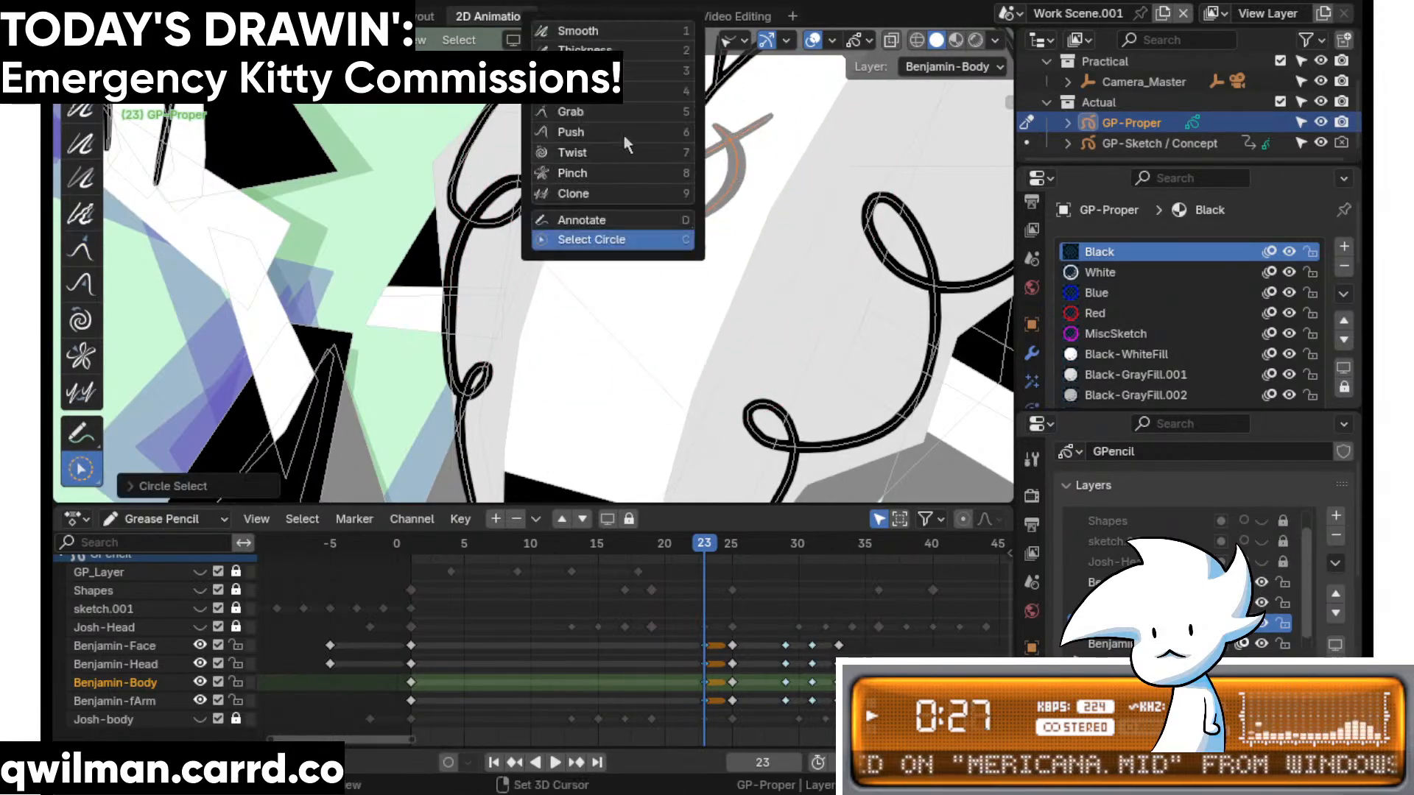
pyautogui.click(589, 115)
pyautogui.scroll(-1, 612, 228)
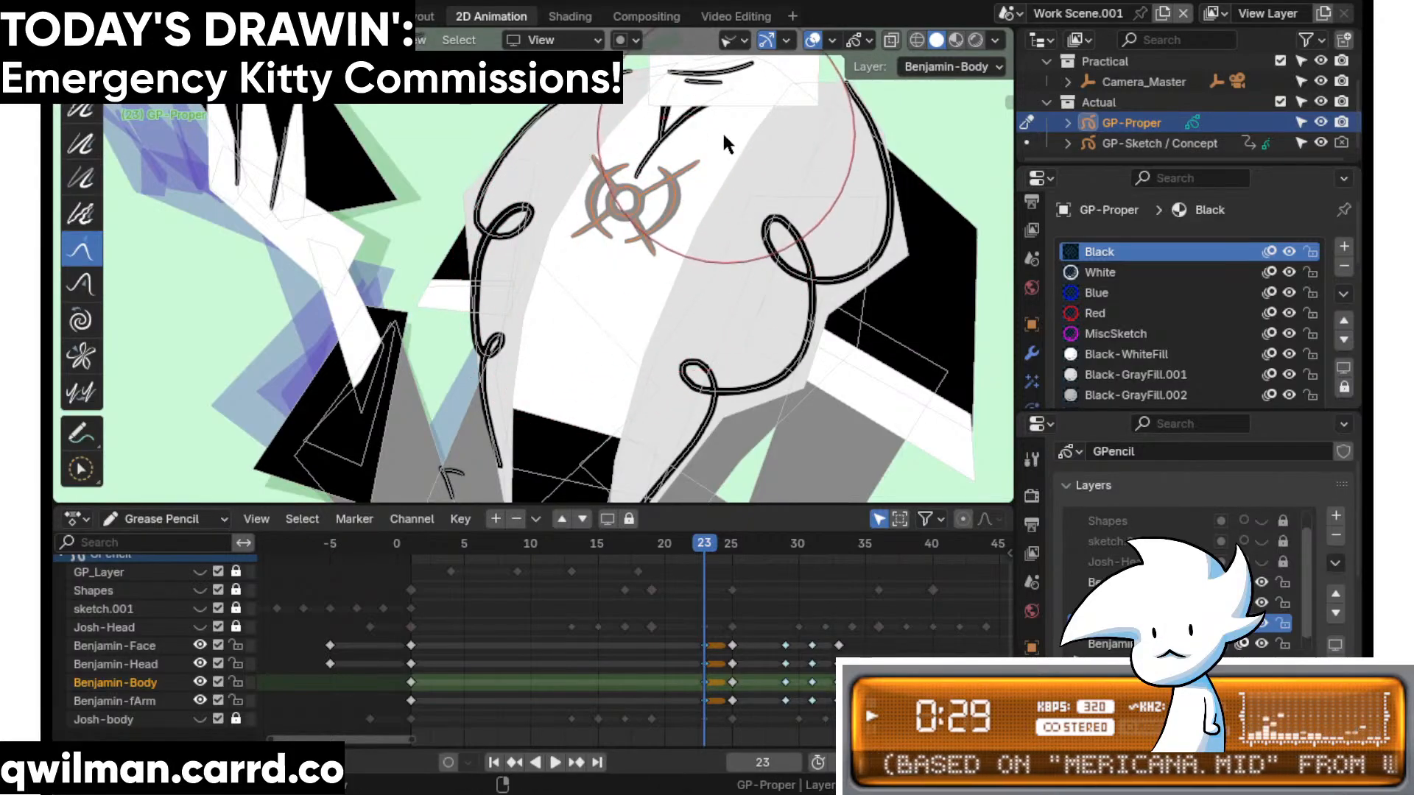
# - Play and scrub the animation around frames 20 to 30 to compare the chest emblem's position between Benjamin's keys
pyautogui.moveTo(679, 549); pyautogui.dragTo(737, 561)
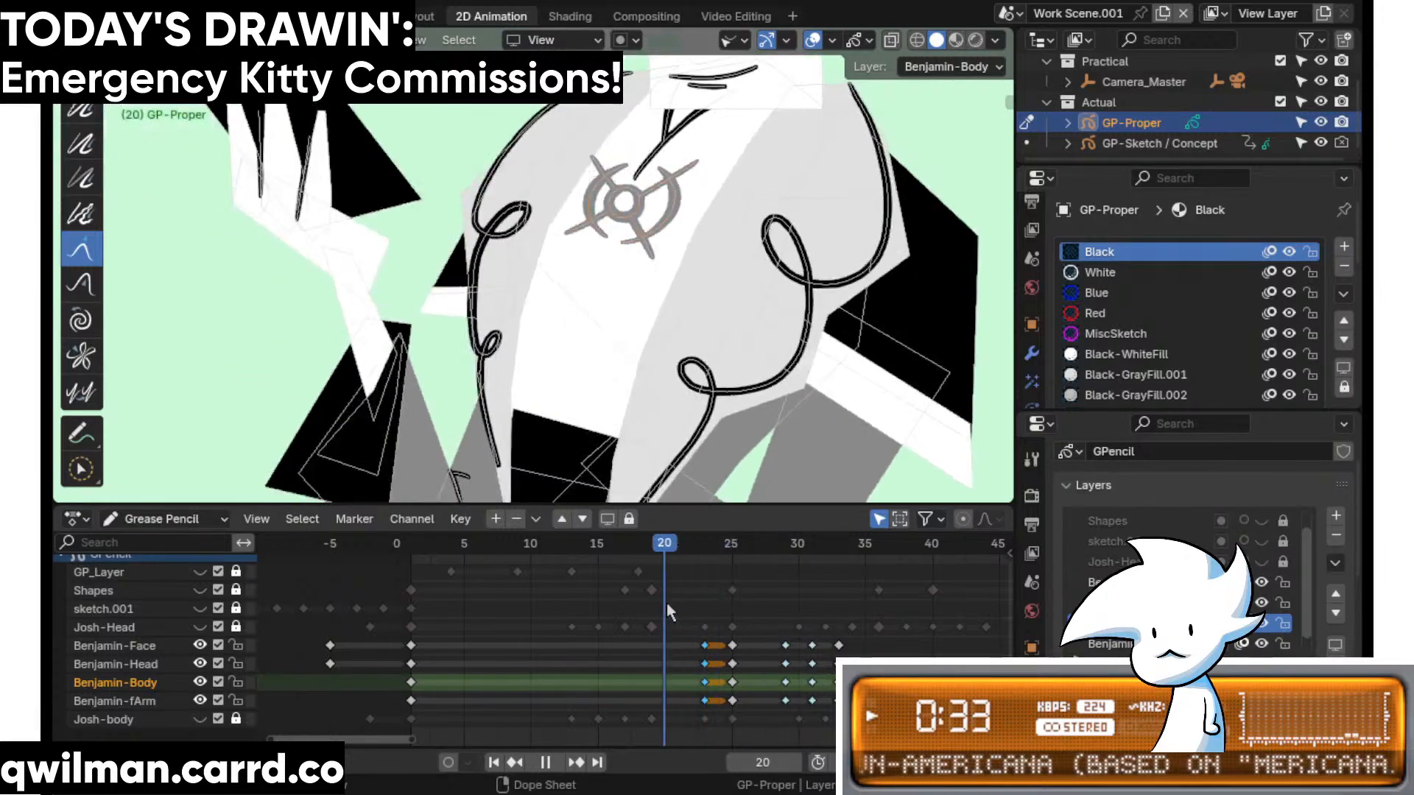
pyautogui.press('space')
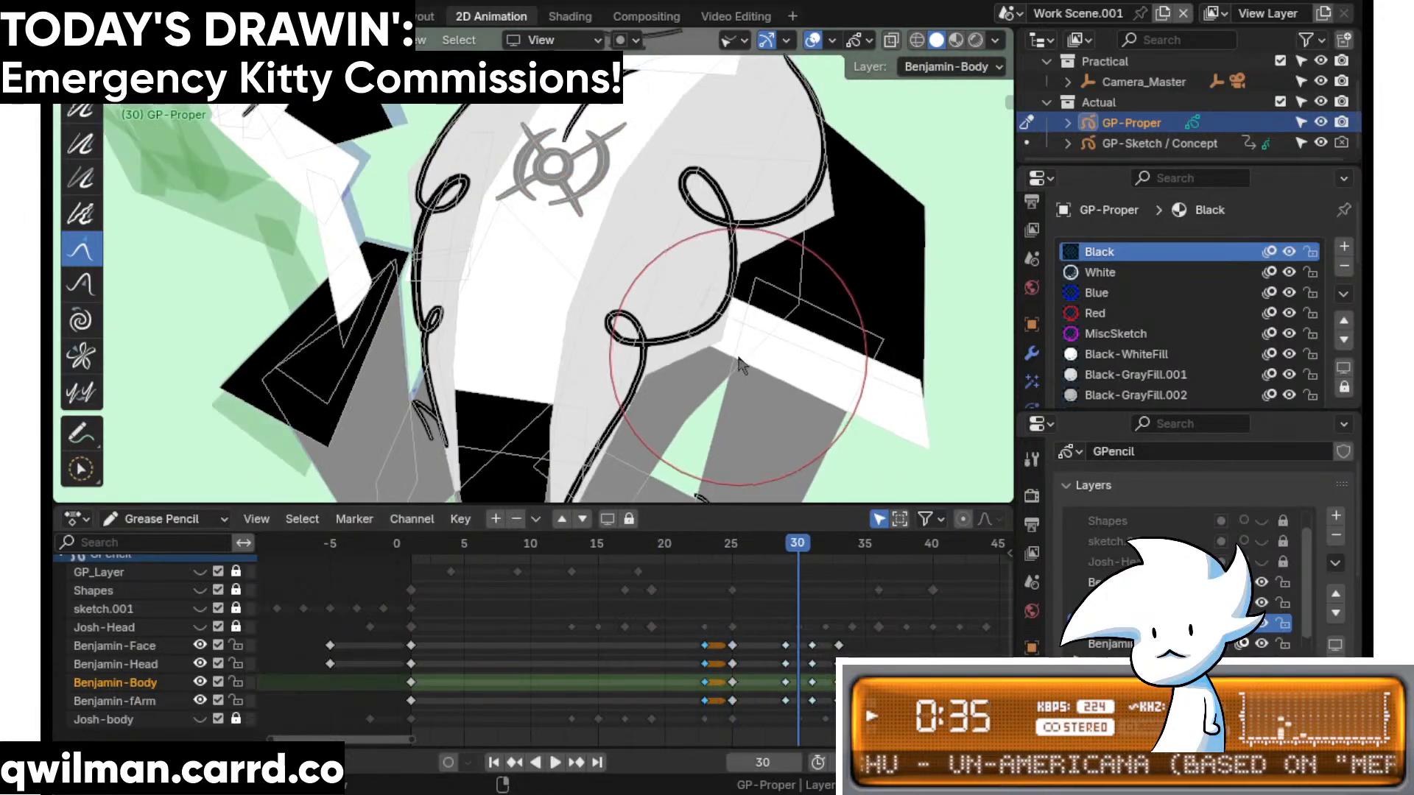
pyautogui.press('Down')
pyautogui.press('Down')
pyautogui.press('Down')
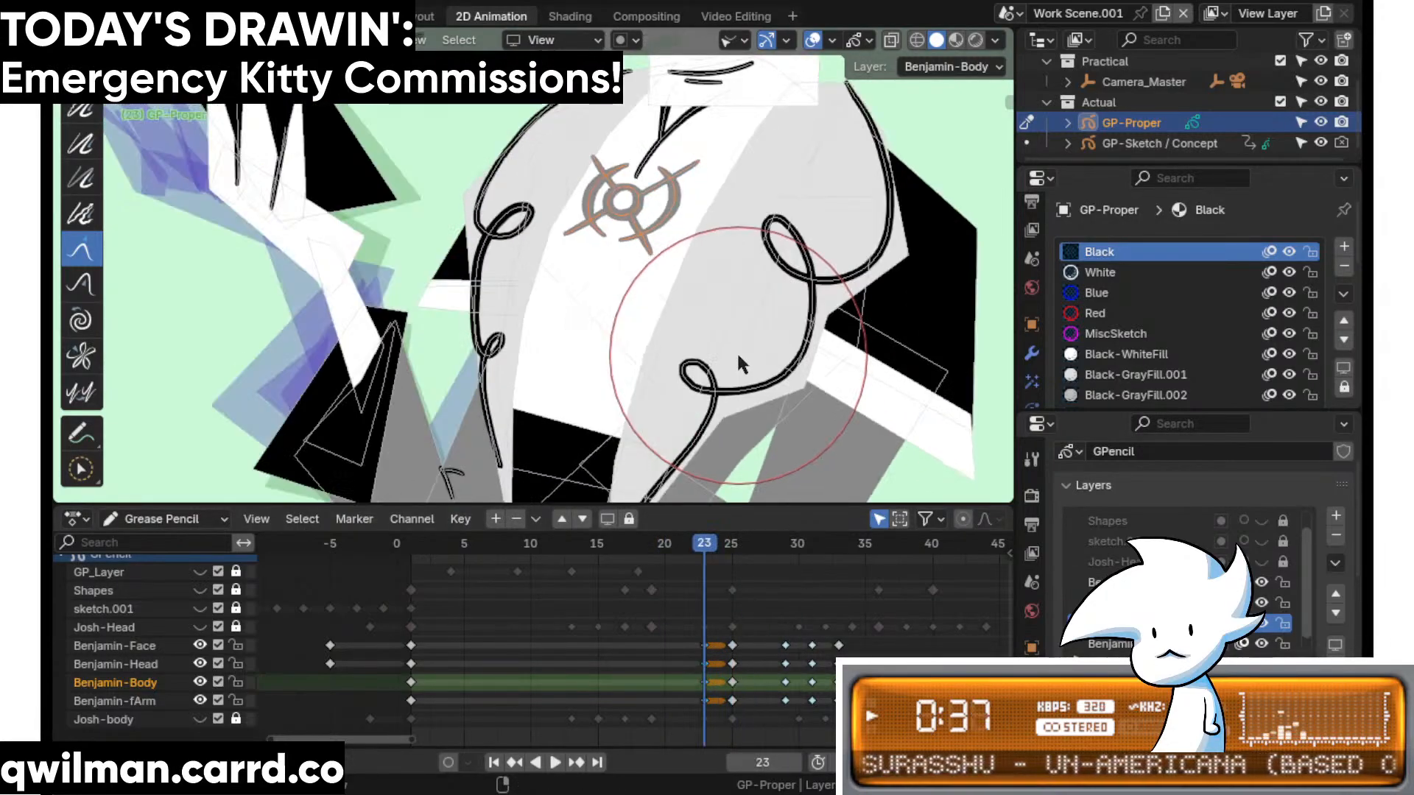
pyautogui.press('space')
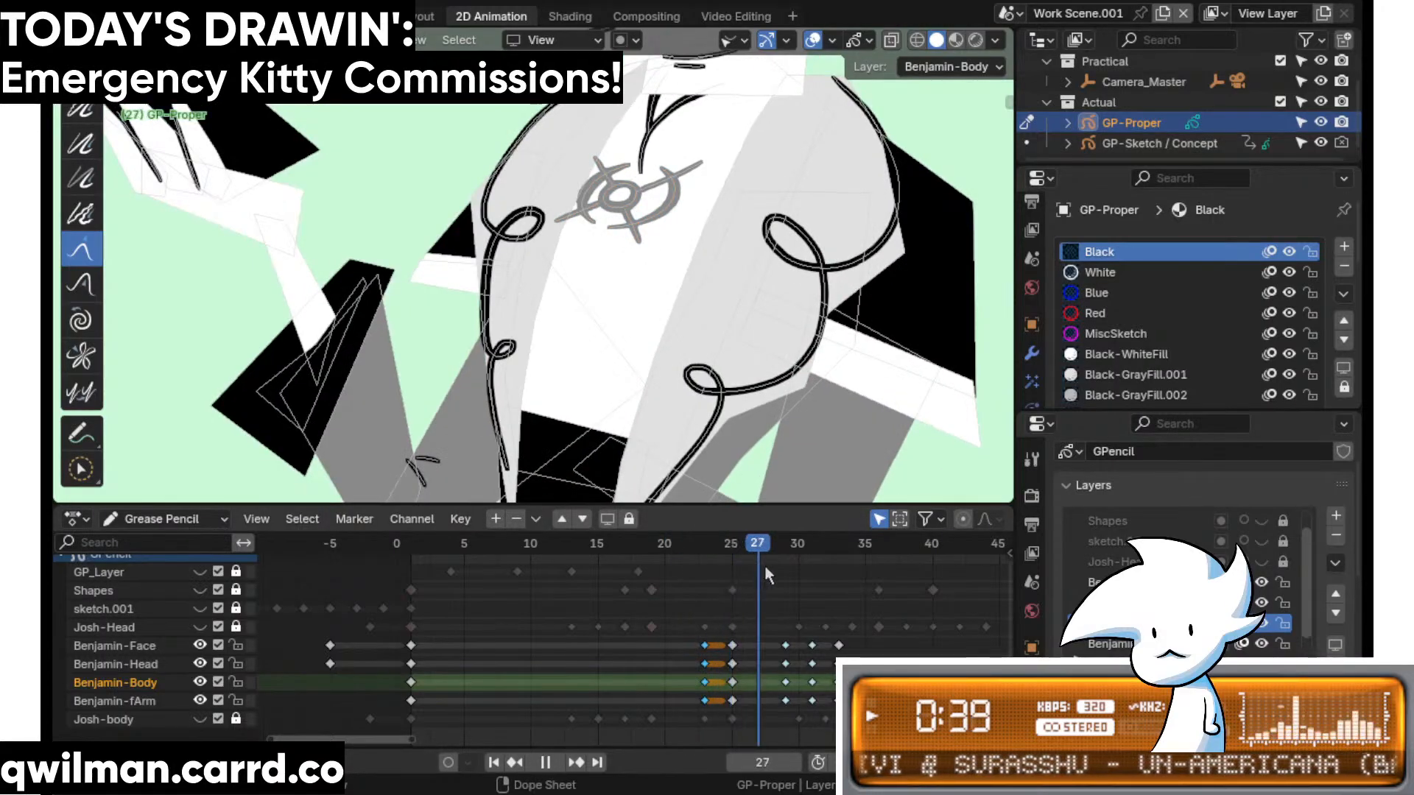
pyautogui.moveTo(765, 567)
pyautogui.mouseDown()
pyautogui.moveTo(785, 576)
pyautogui.moveTo(701, 573)
pyautogui.moveTo(742, 568)
pyautogui.mouseUp()
# - In Edit Mode at frame 26, select the whole chest emblem and move it slightly on the shirt
pyautogui.press('Tab')
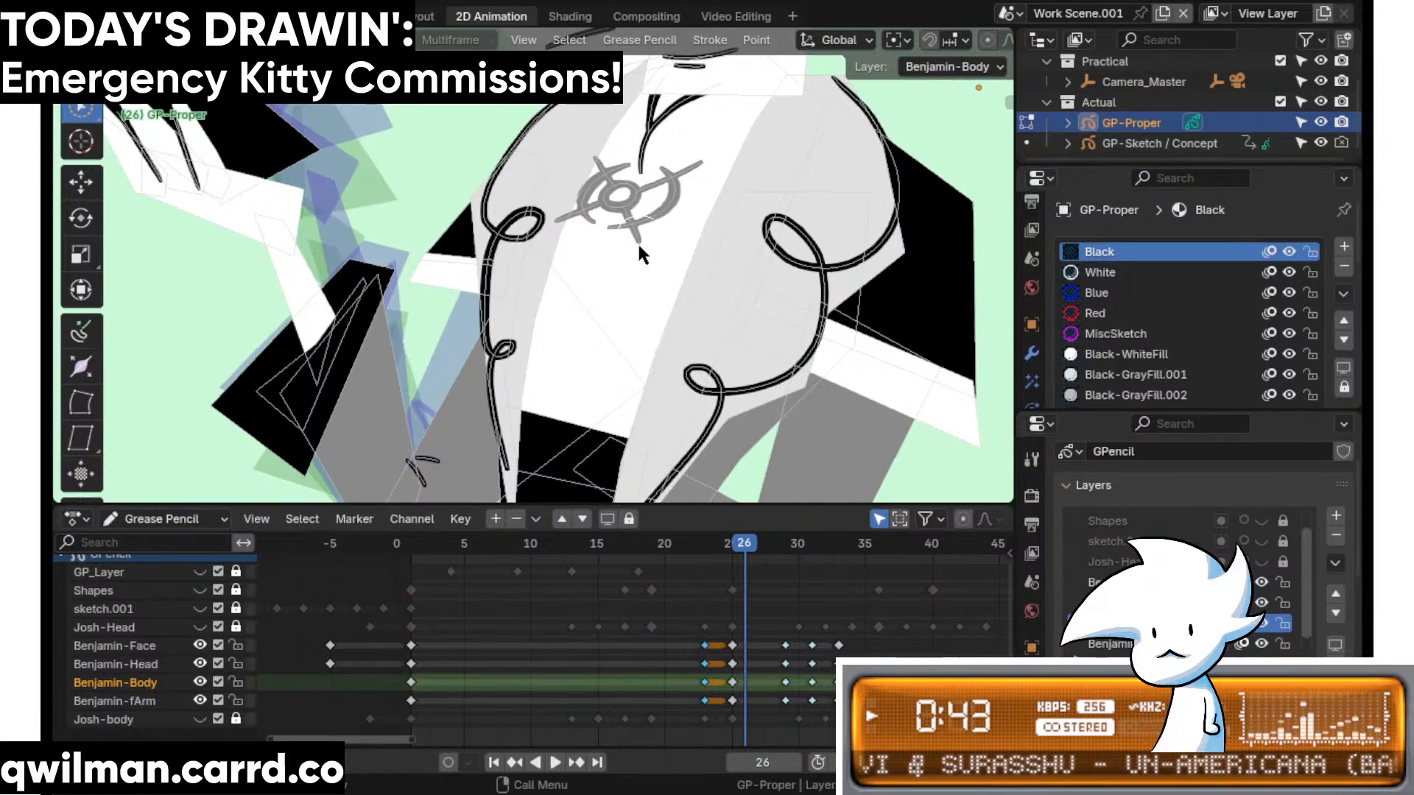
pyautogui.scroll(2, 639, 250)
pyautogui.hotkey('shift', 'space')
pyautogui.moveTo(715, 228)
pyautogui.mouseDown()
pyautogui.moveTo(688, 241)
pyautogui.moveTo(707, 244)
pyautogui.mouseUp()
pyautogui.click(666, 283)
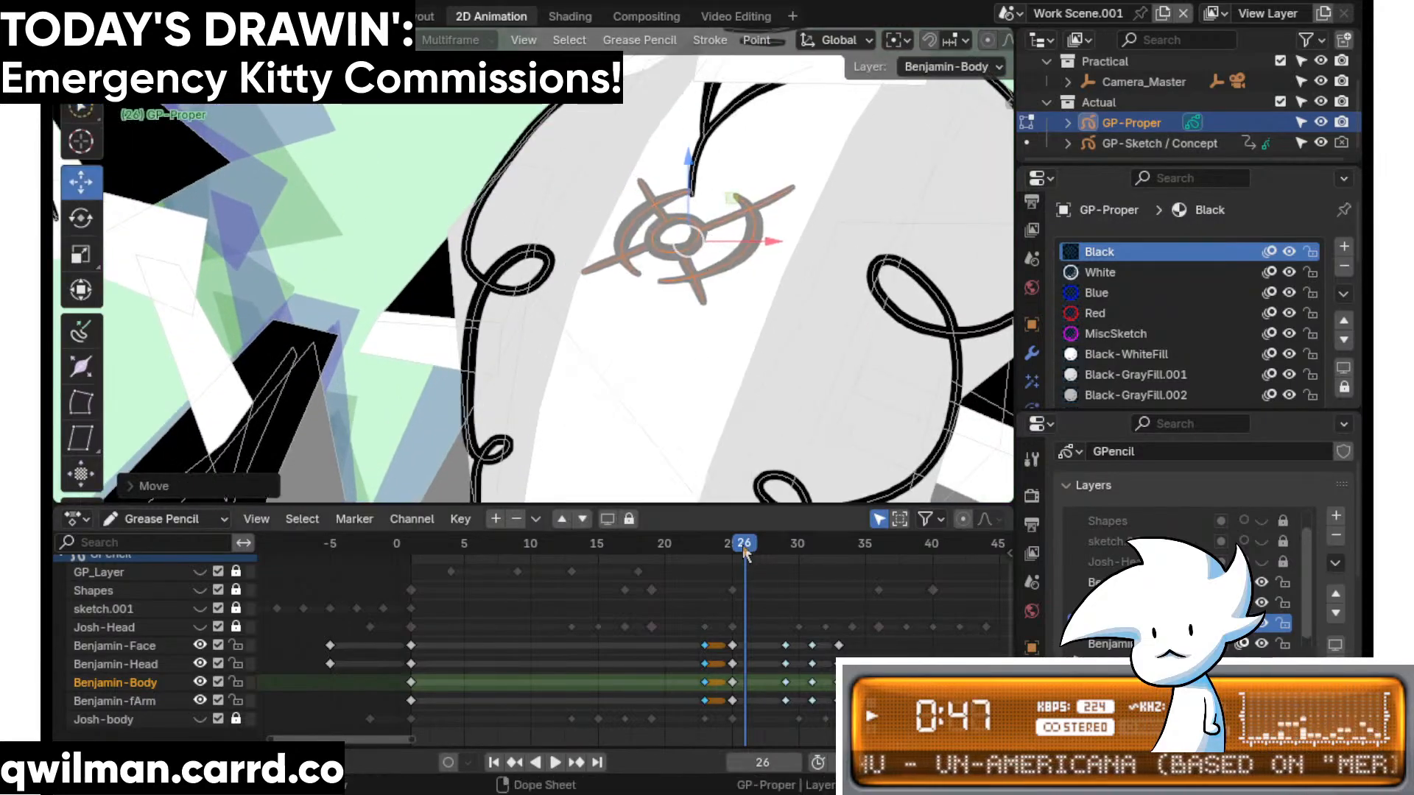
# - Return to frame 23, select the whole chest emblem and move it slightly toward the viewer's right
pyautogui.click(712, 546)
pyautogui.press('space')
pyautogui.press('space')
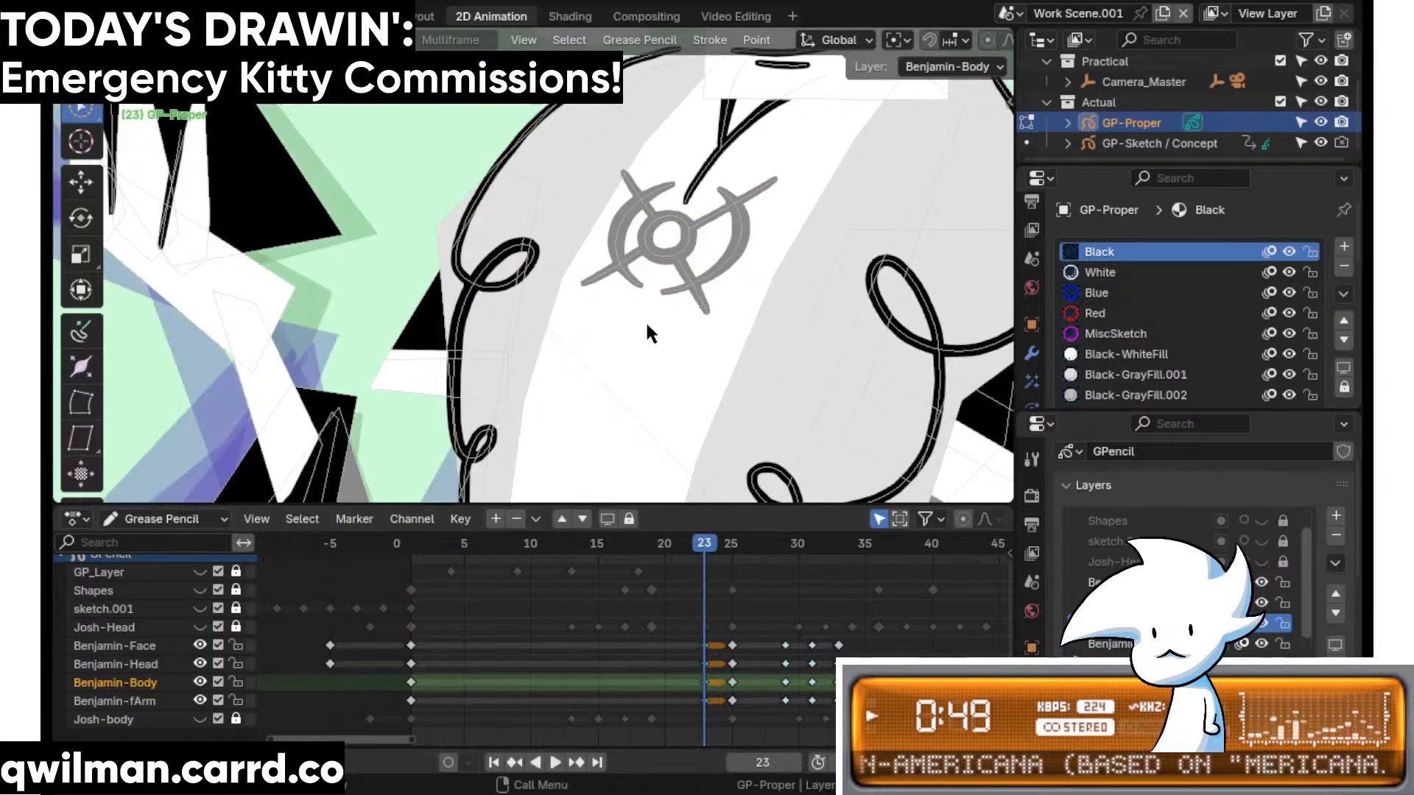
pyautogui.press('c')
pyautogui.click(648, 230)
pyautogui.hotkey('shift', 'space')
pyautogui.moveTo(734, 227)
pyautogui.mouseDown()
pyautogui.moveTo(744, 210)
pyautogui.moveTo(681, 238)
pyautogui.mouseUp()
pyautogui.click(653, 284)
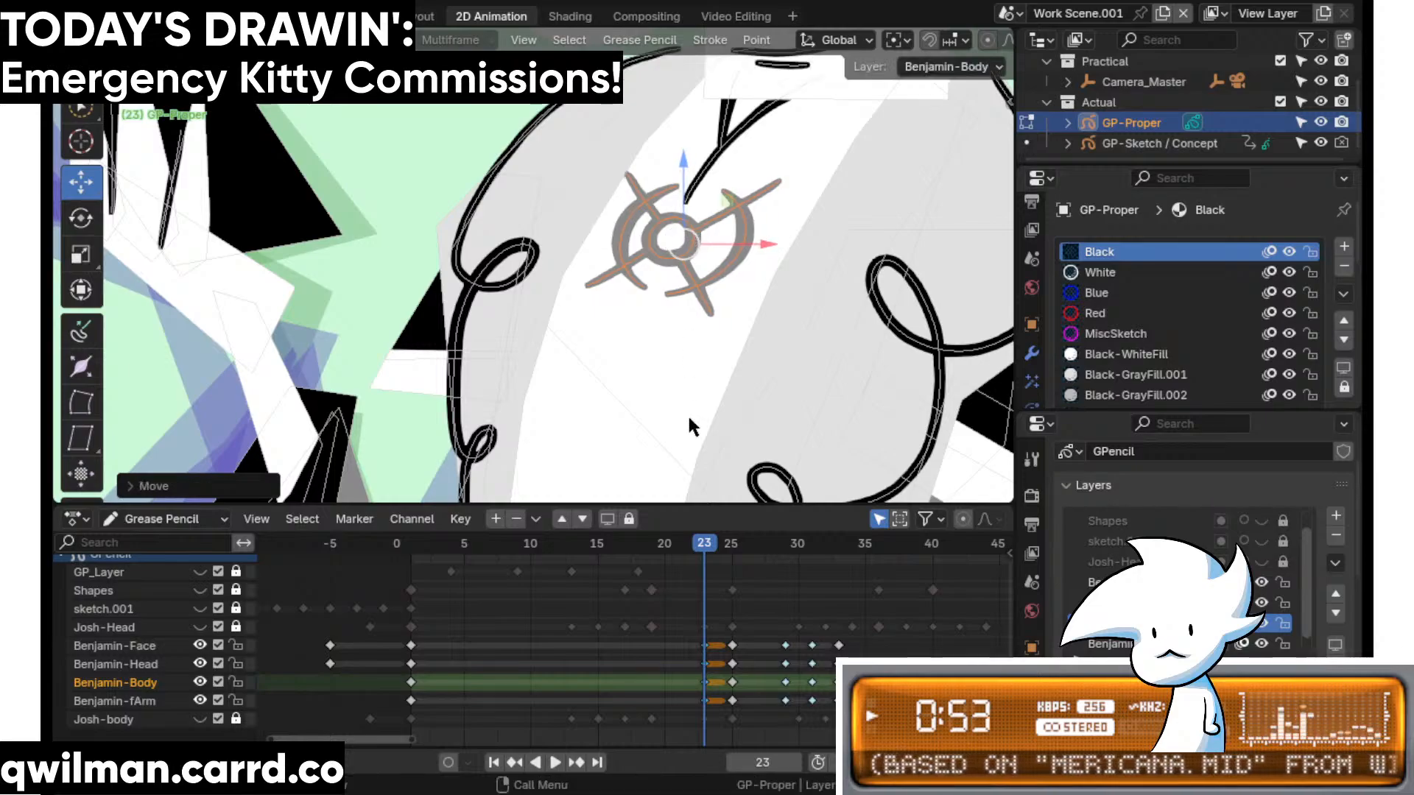
# - Go to frame 29, select all the chest emblem's strokes and switch to Sculpt Mode with the Grab brush
pyautogui.press('space')
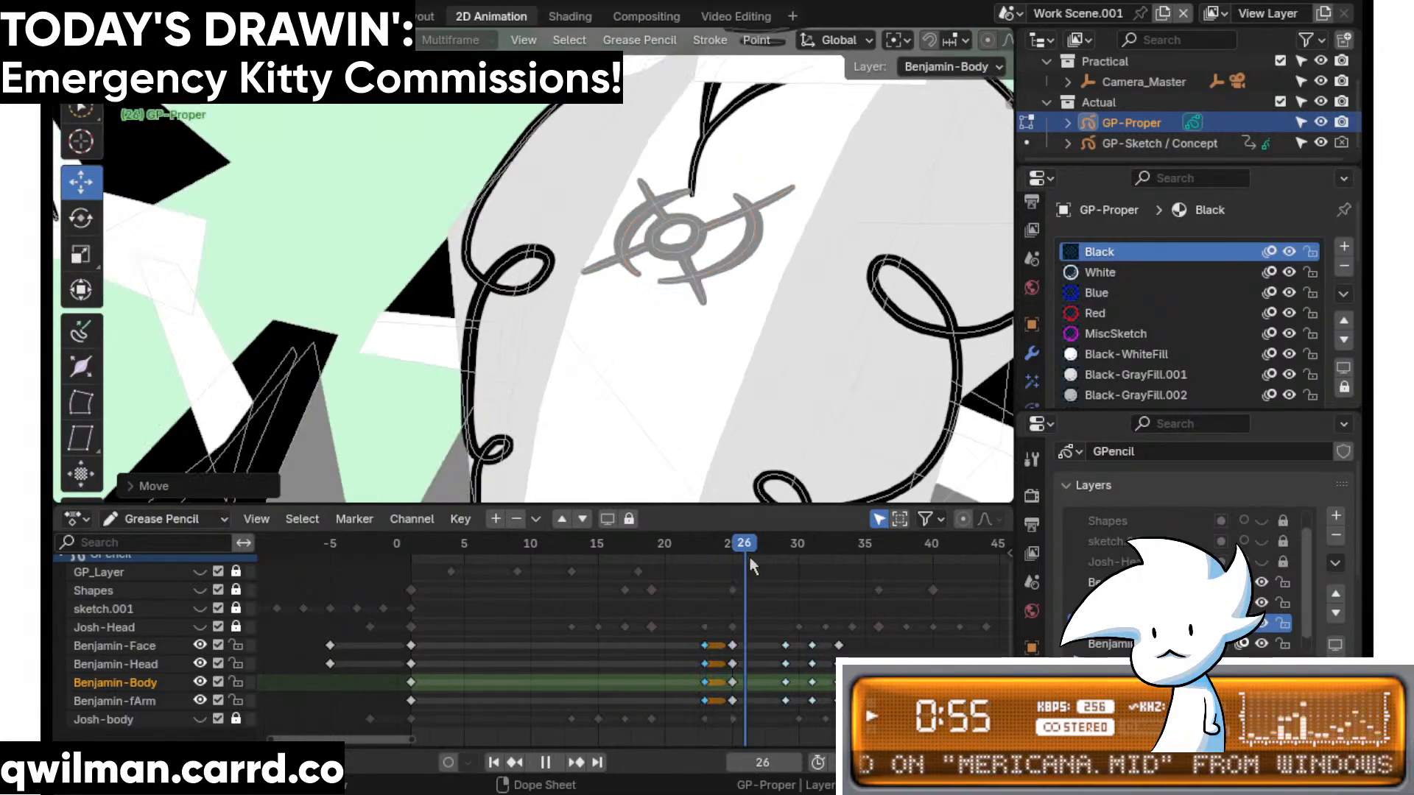
pyautogui.press('space')
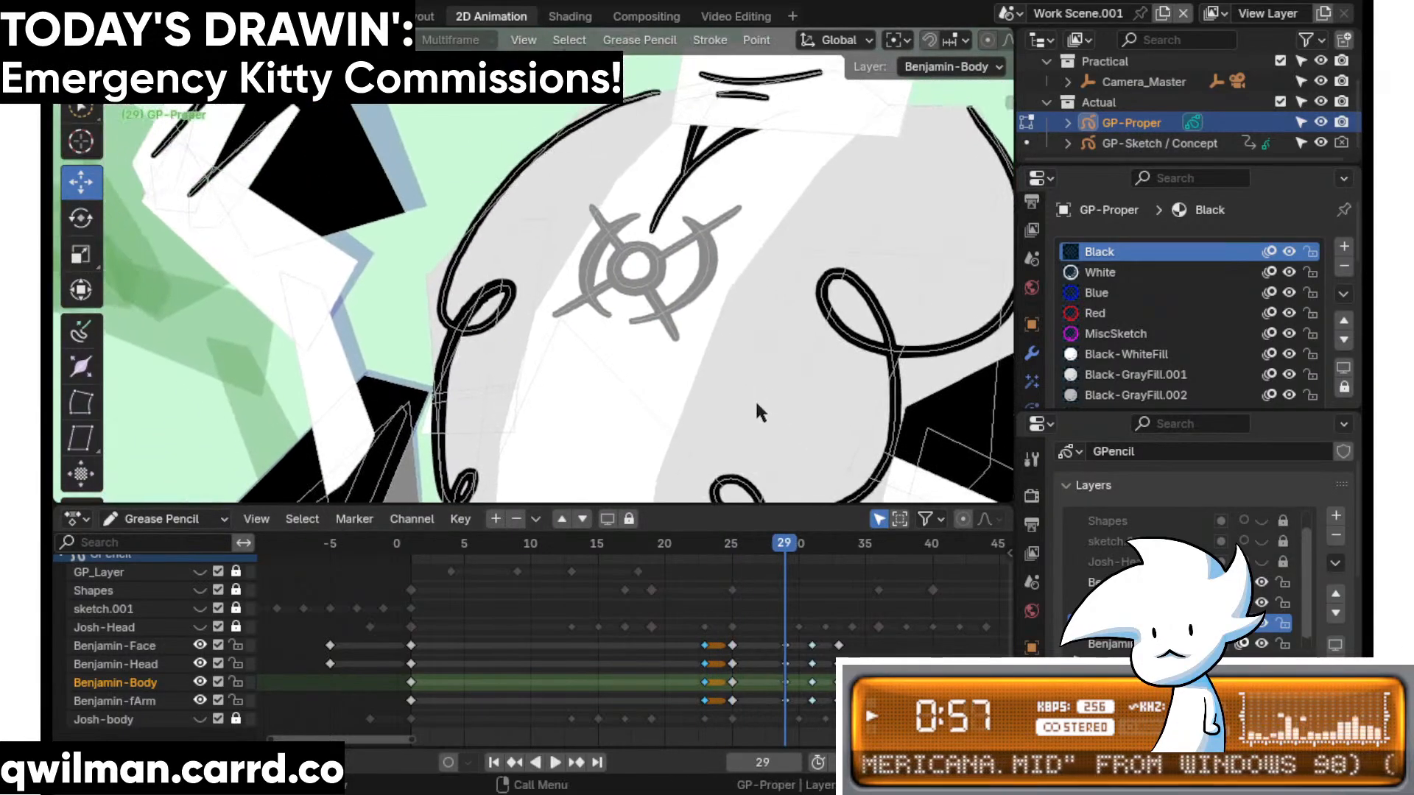
pyautogui.press('q')
pyautogui.click(665, 302)
pyautogui.moveTo(623, 243); pyautogui.dragTo(674, 264)
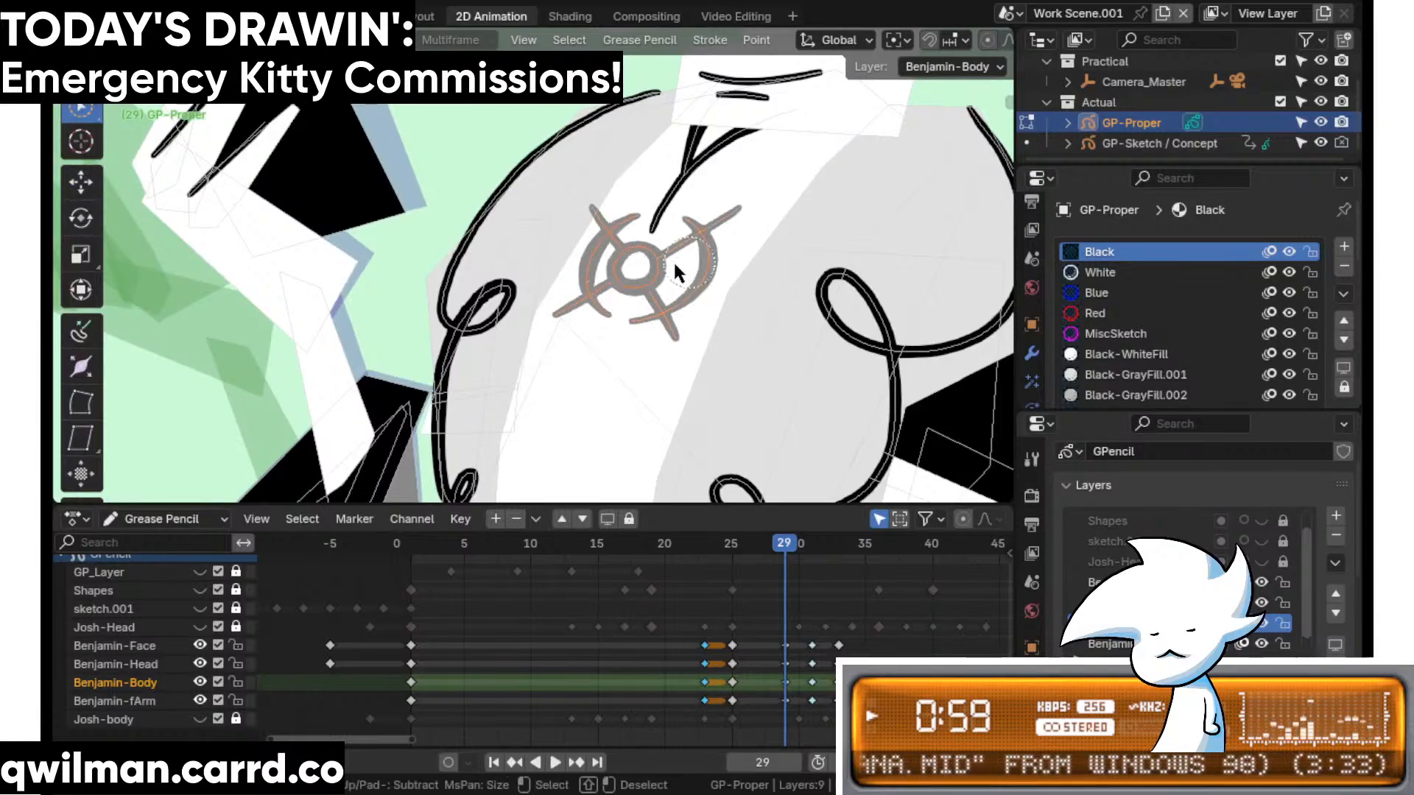
pyautogui.press('q')
pyautogui.click(620, 270)
pyautogui.scroll(-5, 539, 315)
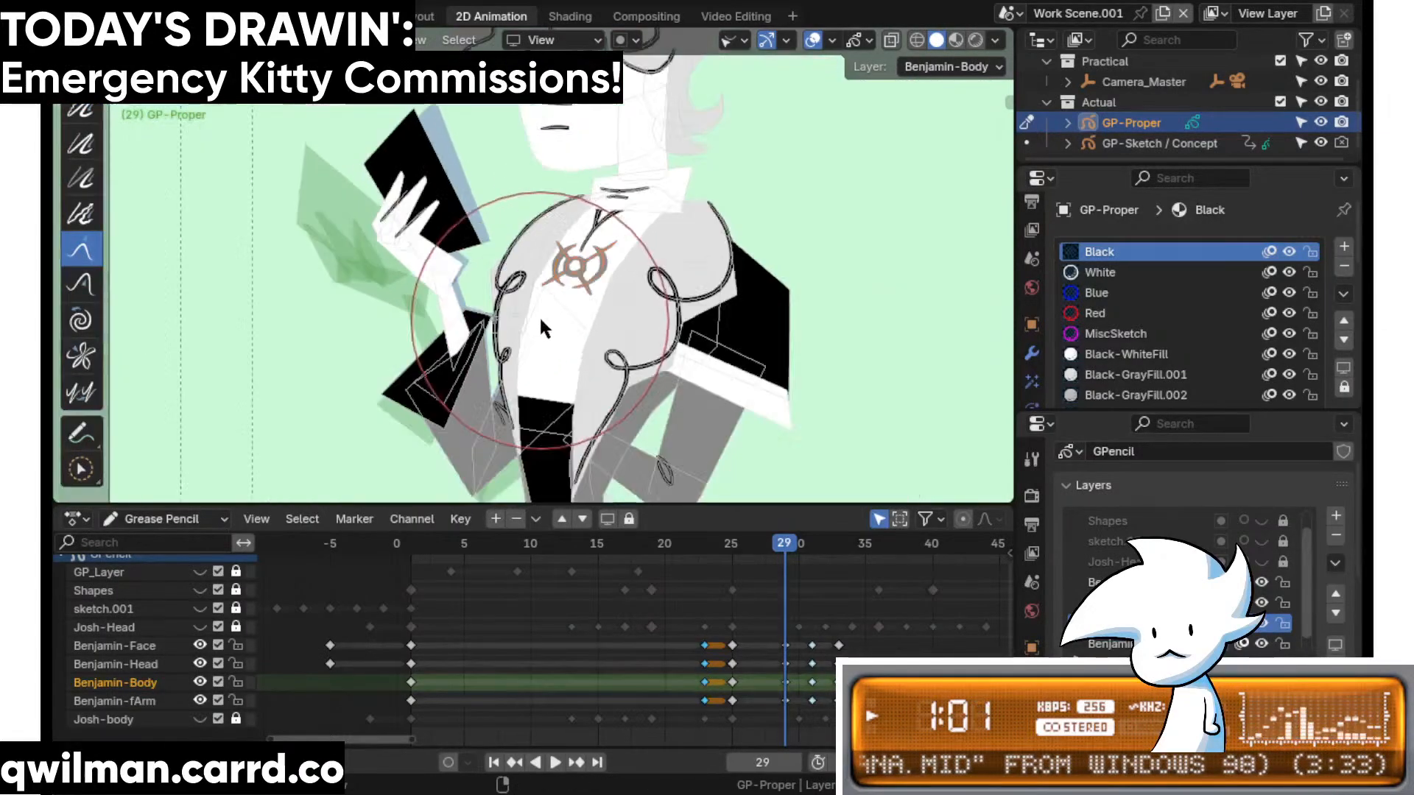
pyautogui.scroll(1, 529, 334)
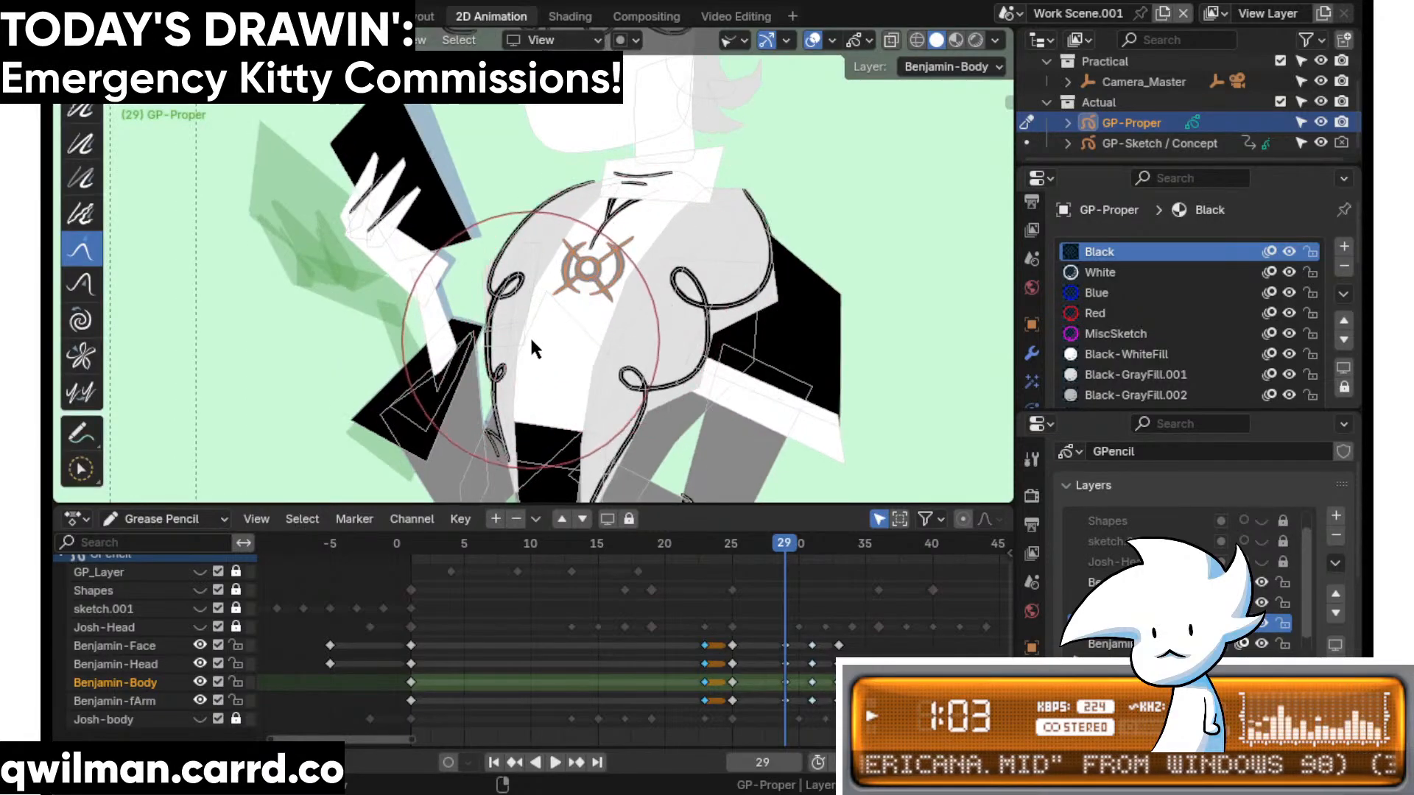
# - Play the animation from frame 23 to check the chest emblem's motion
pyautogui.click(704, 541)
pyautogui.press('space')
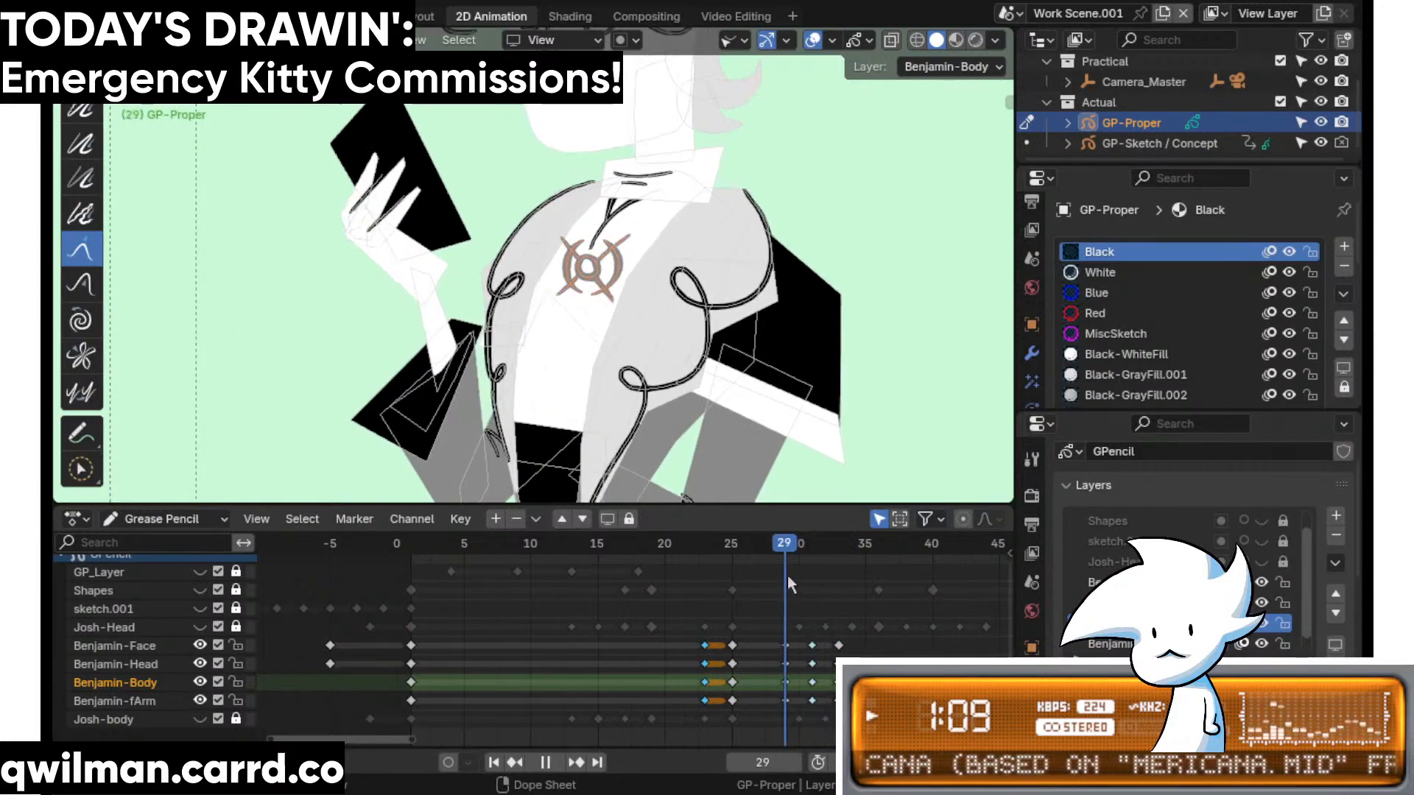
pyautogui.press('space')
# - Select the whole chest emblem at frame 31, nudge it with the Grab brush and play back the animation
pyautogui.keyDown('shift'); pyautogui.moveTo(624, 303); pyautogui.dragTo(642, 331, button='middle'); pyautogui.keyUp('shift')
pyautogui.scroll(5, 642, 343)
pyautogui.press('q')
pyautogui.click(642, 353)
pyautogui.moveTo(648, 302); pyautogui.dragTo(640, 324)
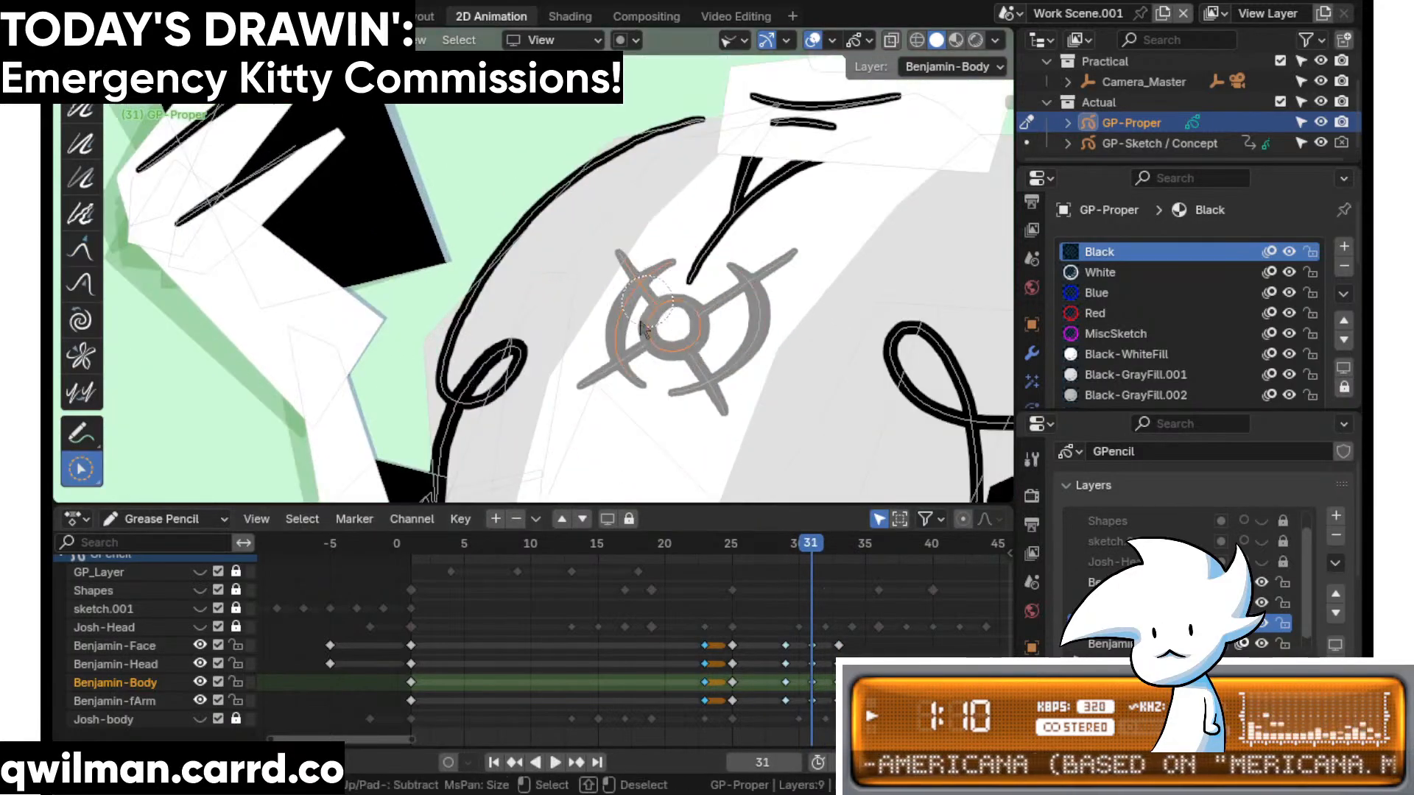
pyautogui.moveTo(725, 331); pyautogui.dragTo(740, 317)
pyautogui.scroll(-3, 707, 346)
pyautogui.hotkey('shift', 'space')
pyautogui.click(590, 220)
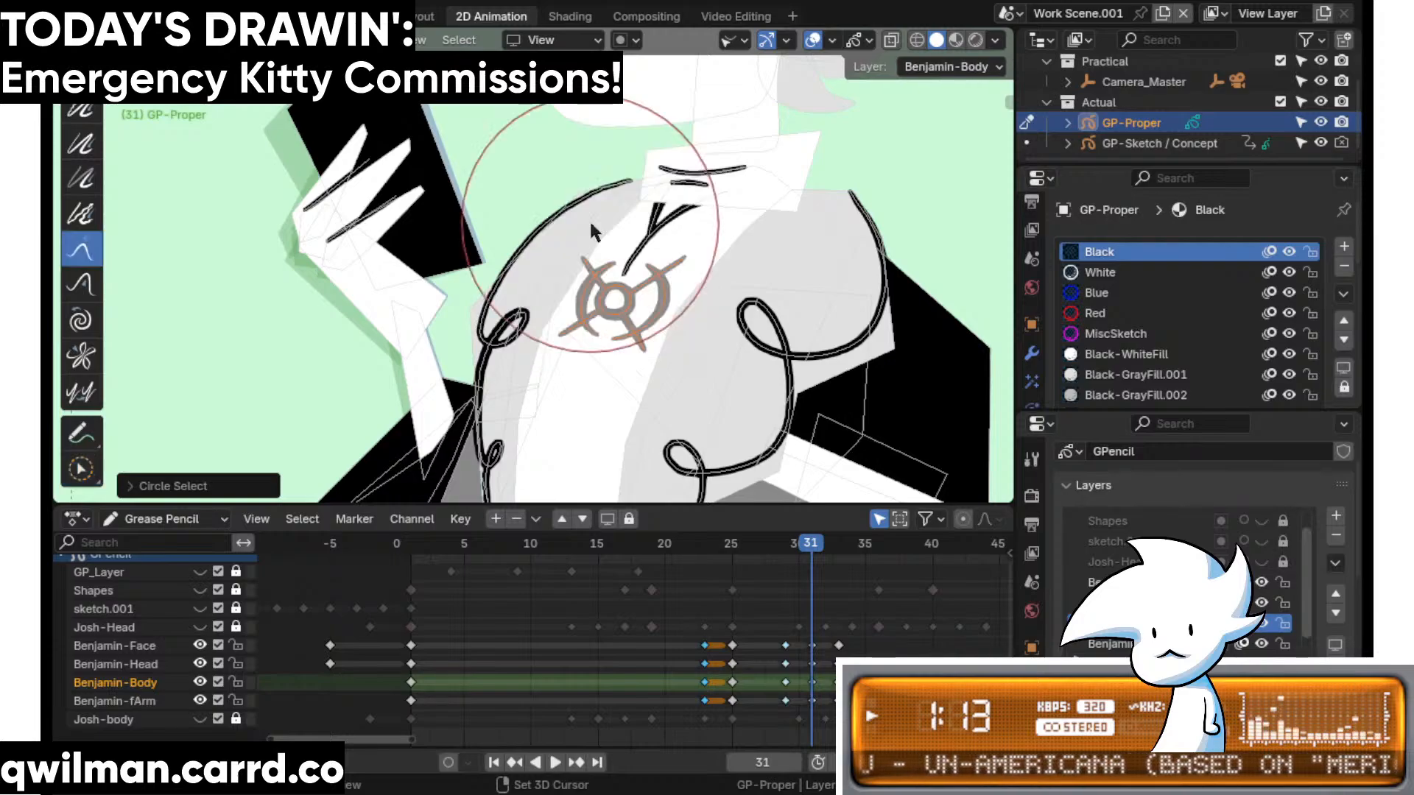
pyautogui.scroll(-1, 617, 262)
pyautogui.moveTo(619, 265); pyautogui.dragTo(613, 267)
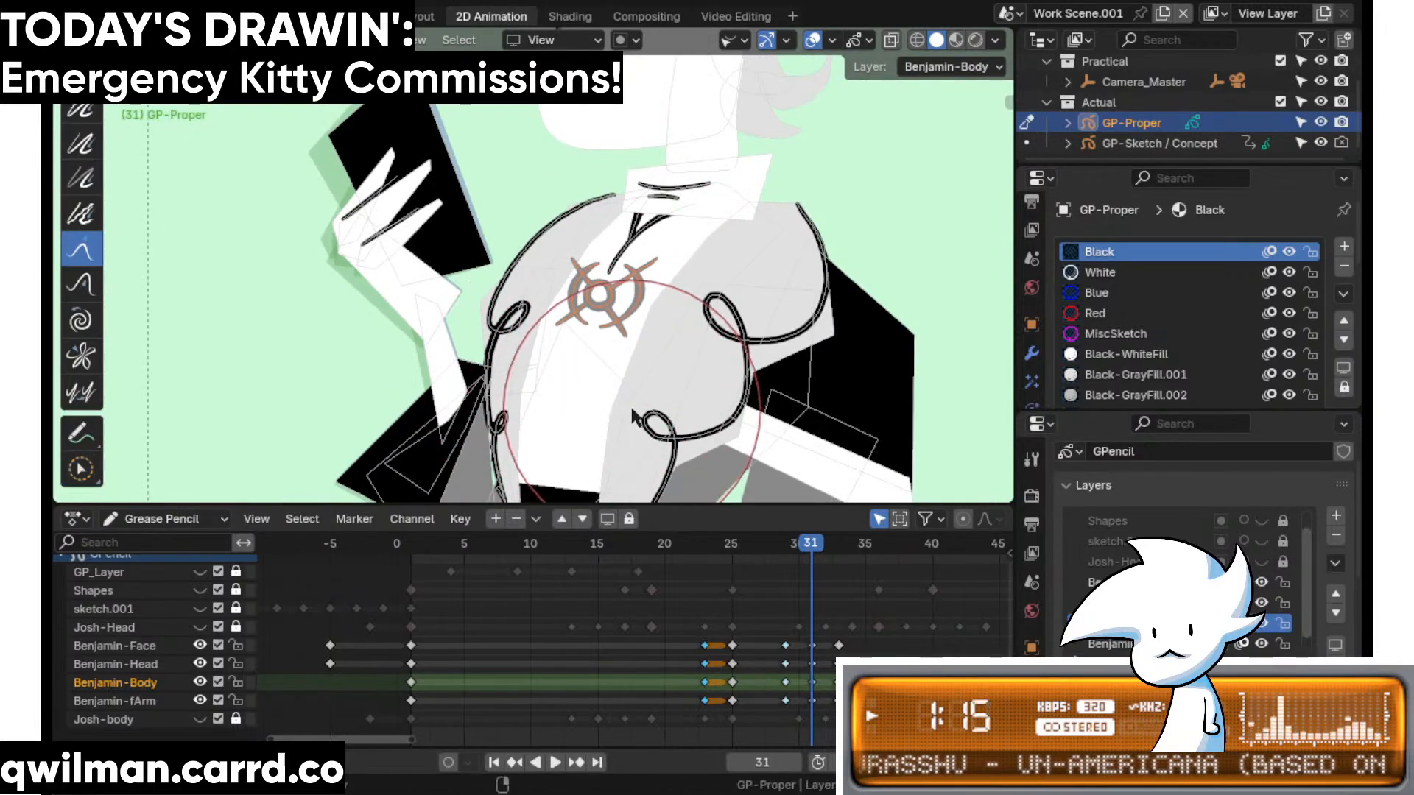
pyautogui.press('space')
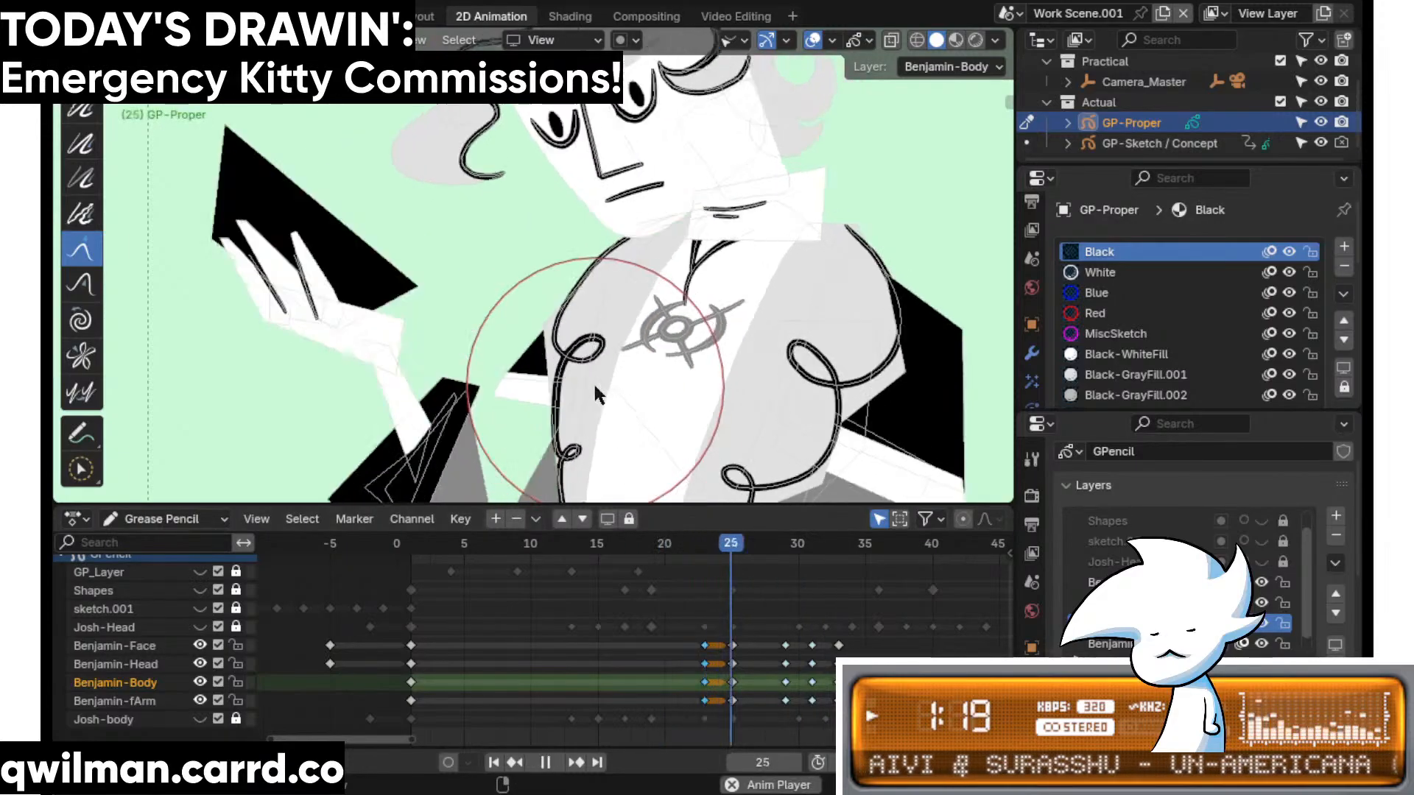
pyautogui.press('space')
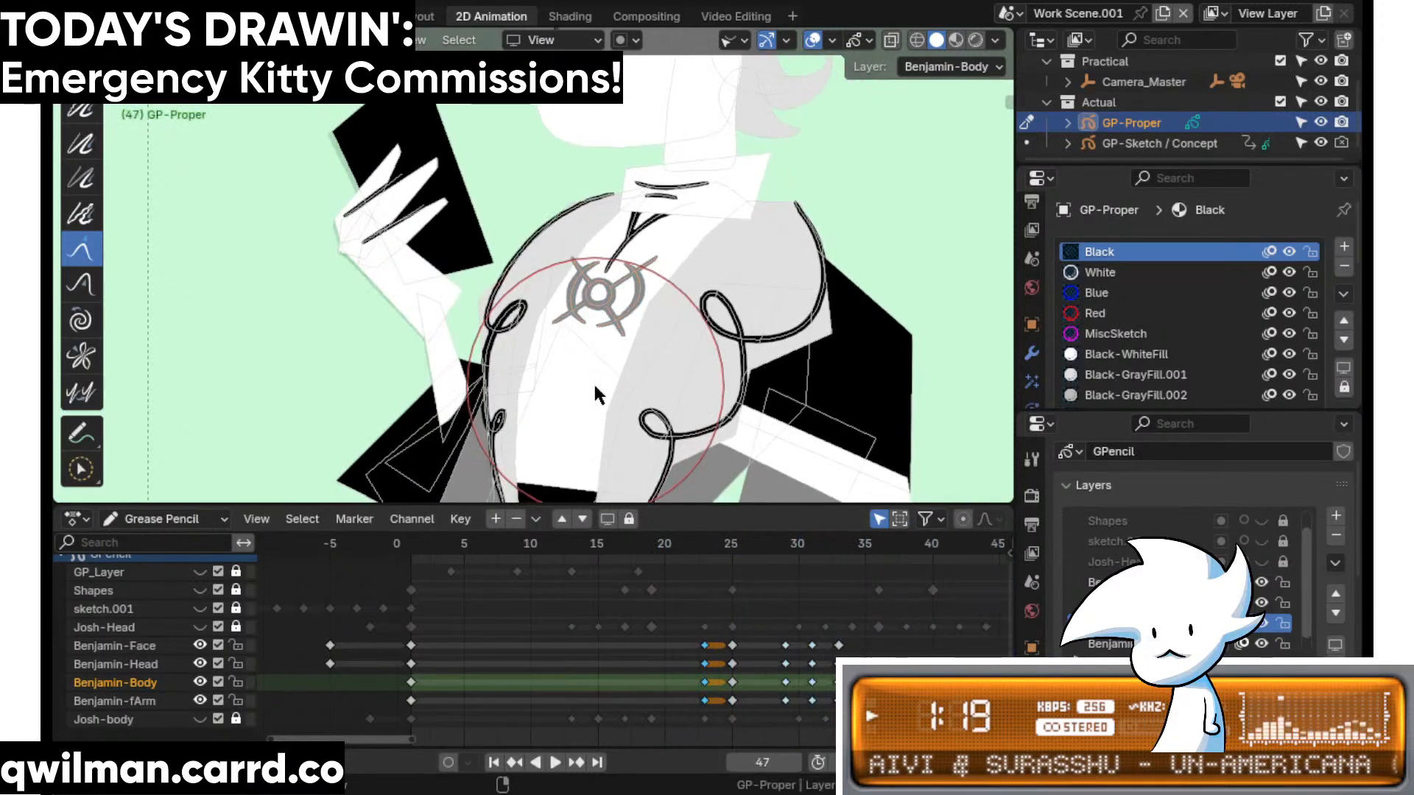
# - Play the turn repeatedly from frame 18 and around frame 29 to check the chest emblem's motion
pyautogui.click(641, 550)
pyautogui.press('space')
pyautogui.press('space')
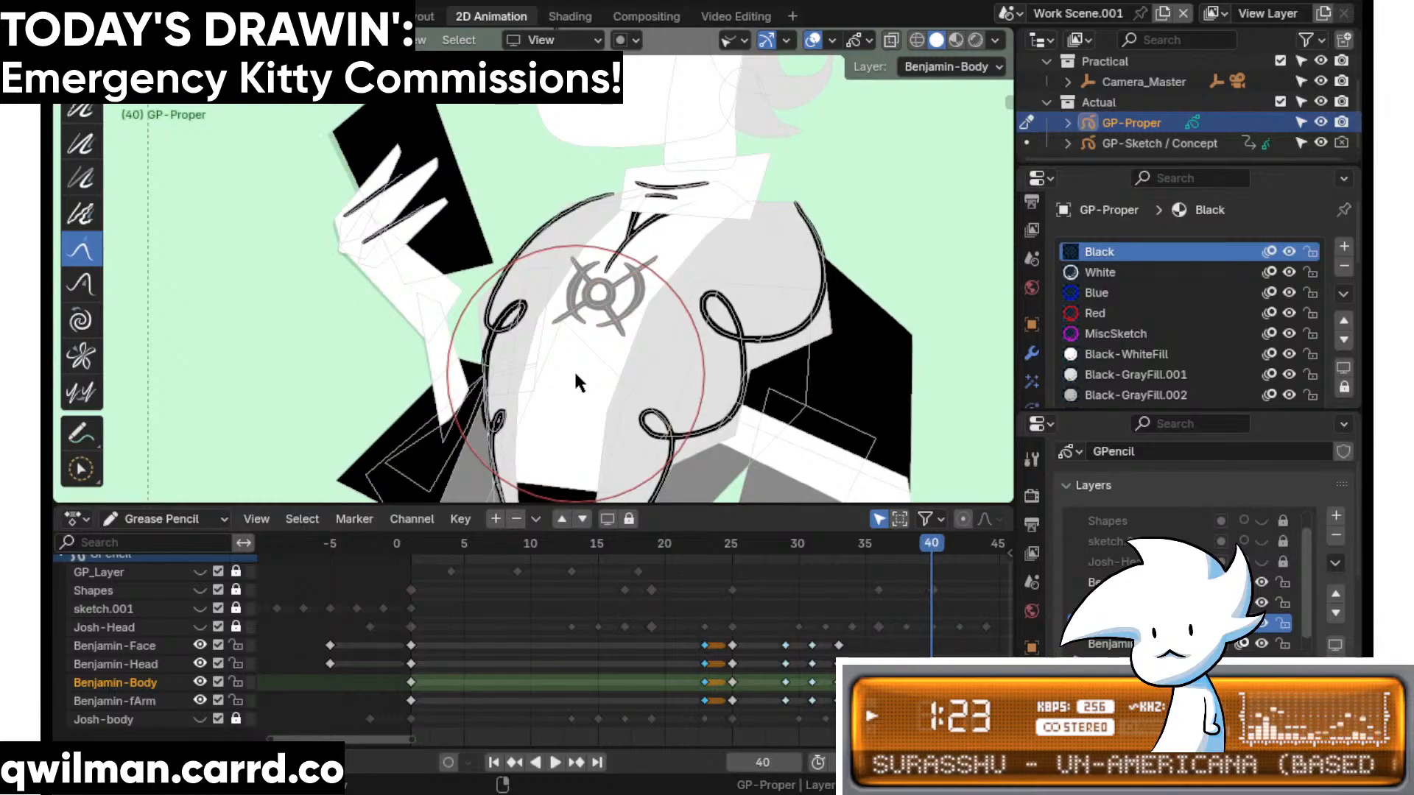
pyautogui.click(638, 549)
pyautogui.press('space')
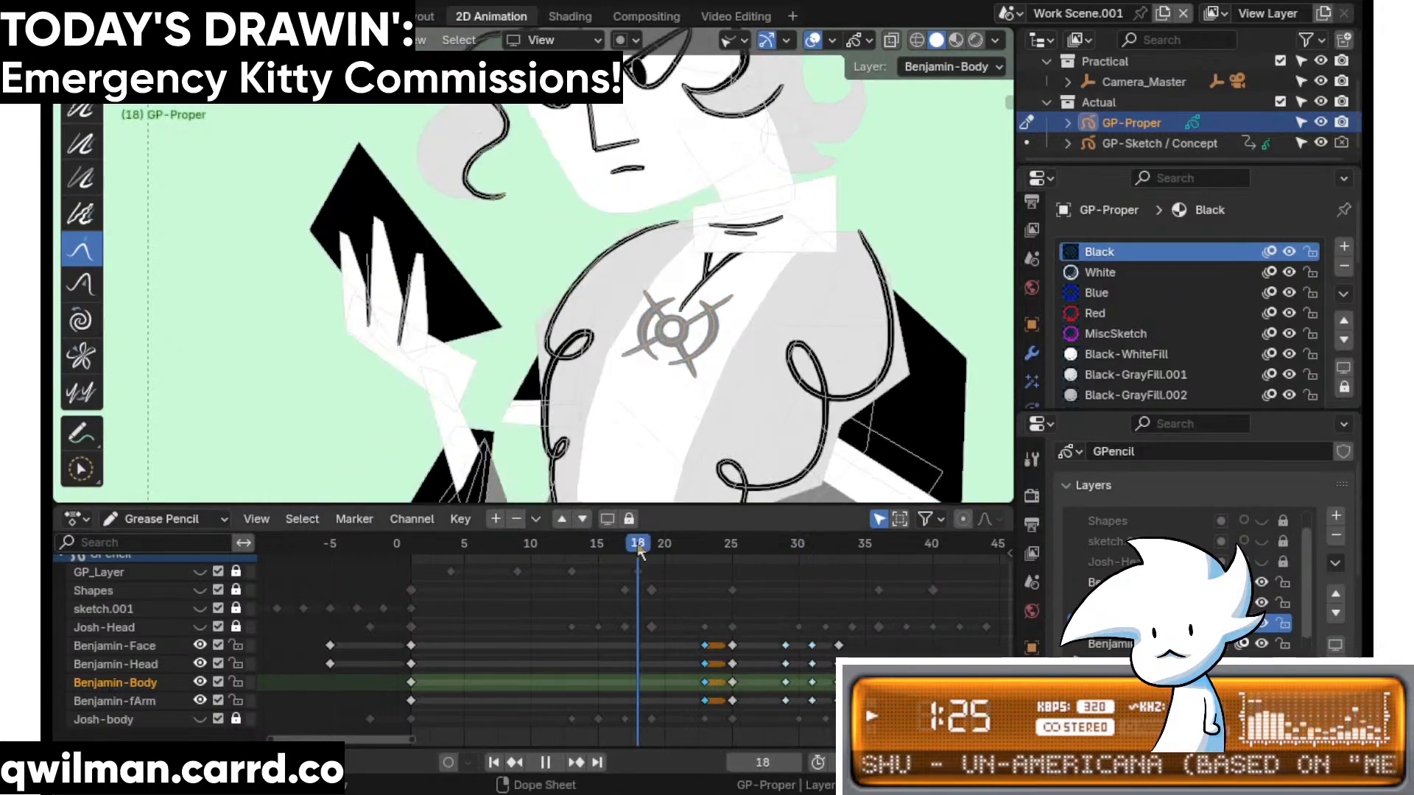
pyautogui.press('space')
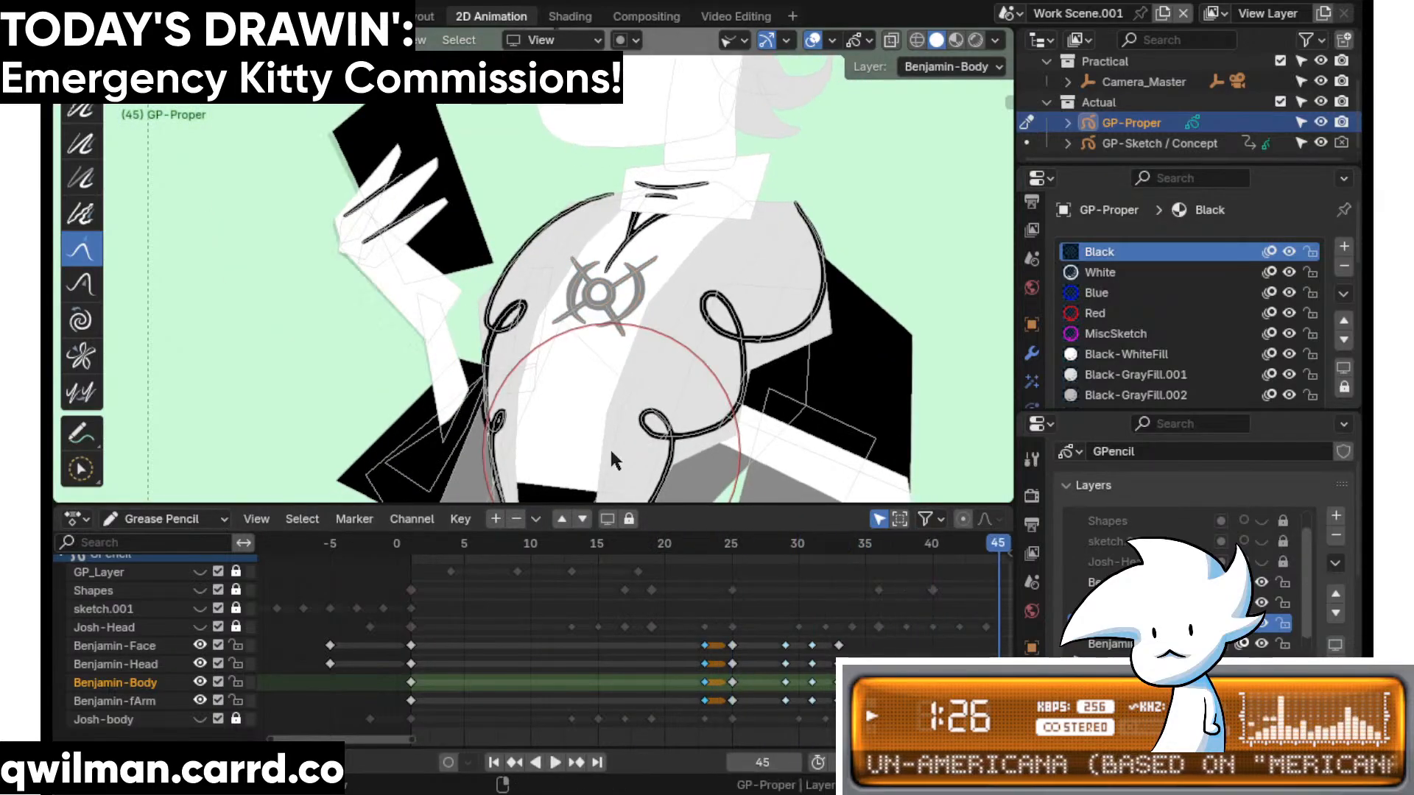
pyautogui.click(785, 546)
pyautogui.press('space')
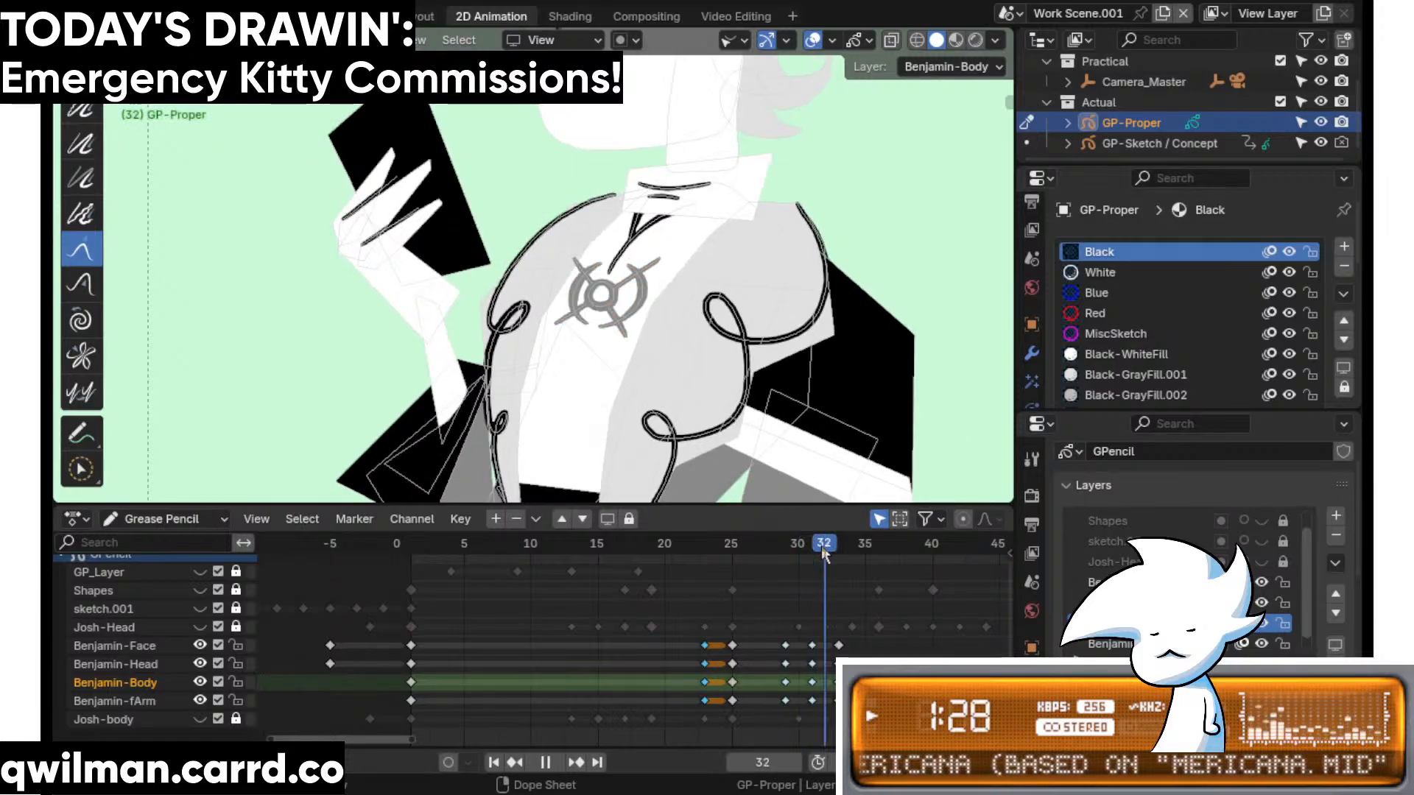
pyautogui.press('Escape')
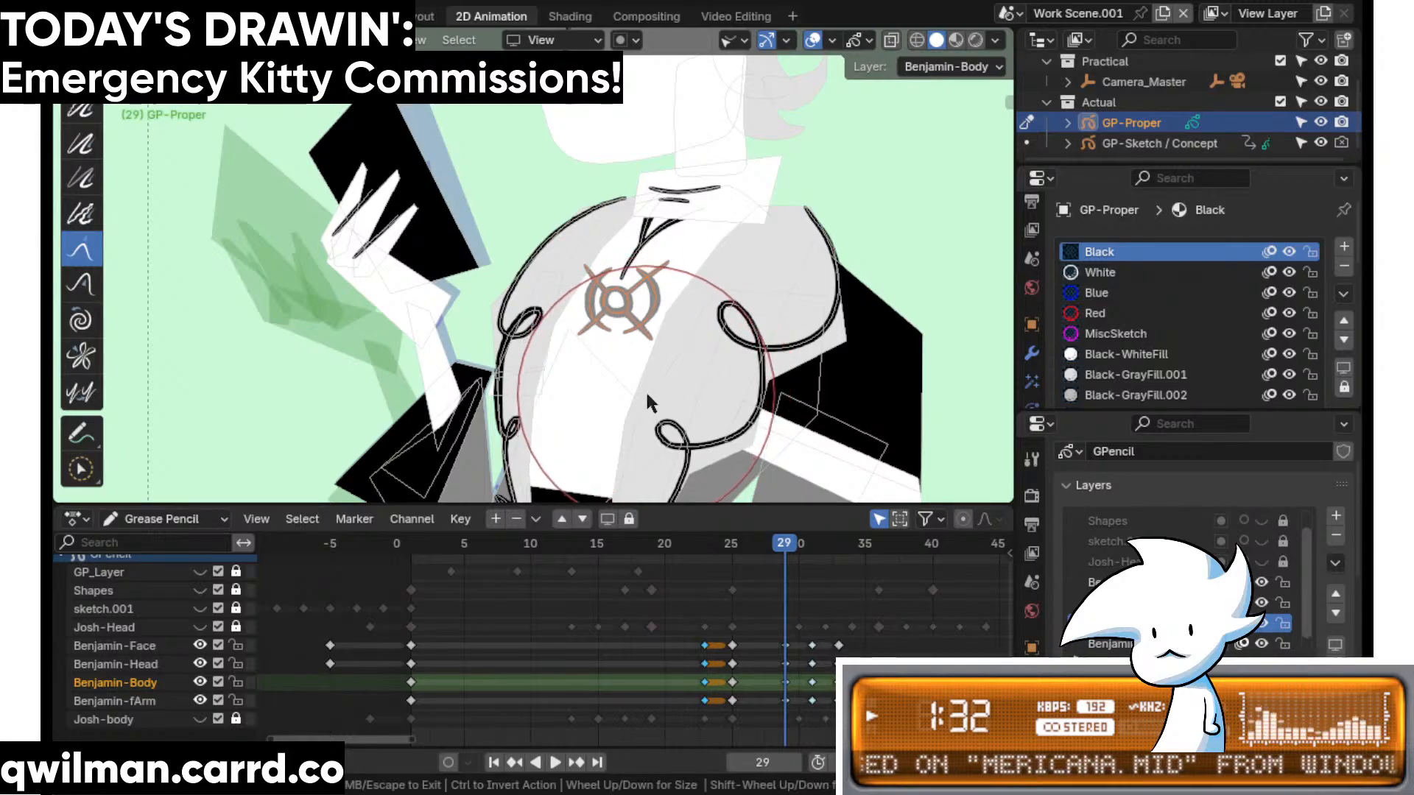
# - At frame 25, select the V-shaped neckline strokes above the chest emblem and nudge them with the Grab brush
pyautogui.click(765, 546)
pyautogui.press('space')
pyautogui.moveTo(769, 553)
pyautogui.mouseDown()
pyautogui.moveTo(842, 549)
pyautogui.moveTo(745, 555)
pyautogui.moveTo(847, 547)
pyautogui.moveTo(715, 576)
pyautogui.moveTo(726, 572)
pyautogui.mouseUp()
pyautogui.keyDown('shift'); pyautogui.moveTo(748, 305); pyautogui.dragTo(700, 332, button='middle'); pyautogui.keyUp('shift')
pyautogui.scroll(4, 700, 333)
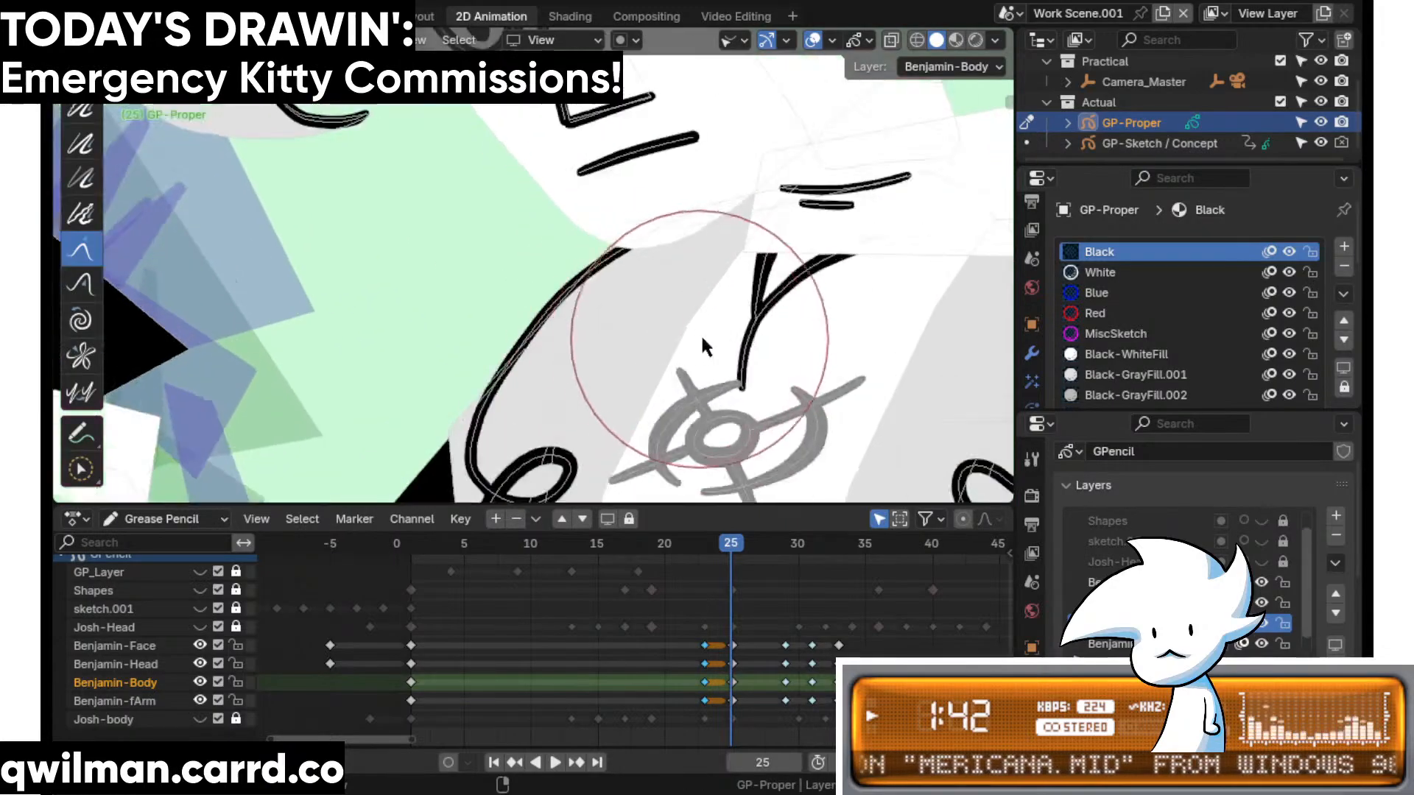
pyautogui.press('w')
pyautogui.click(766, 317)
pyautogui.hotkey('shift', 'space')
pyautogui.click(708, 185)
pyautogui.scroll(-3, 708, 189)
pyautogui.moveTo(662, 365); pyautogui.dragTo(673, 368)
# - At frame 29, select the V-shaped neckline strokes, pull them slightly with the Grab brush and play back the result
pyautogui.moveTo(729, 551)
pyautogui.mouseDown()
pyautogui.moveTo(695, 549)
pyautogui.moveTo(789, 547)
pyautogui.mouseUp()
pyautogui.press('space')
pyautogui.scroll(3, 651, 283)
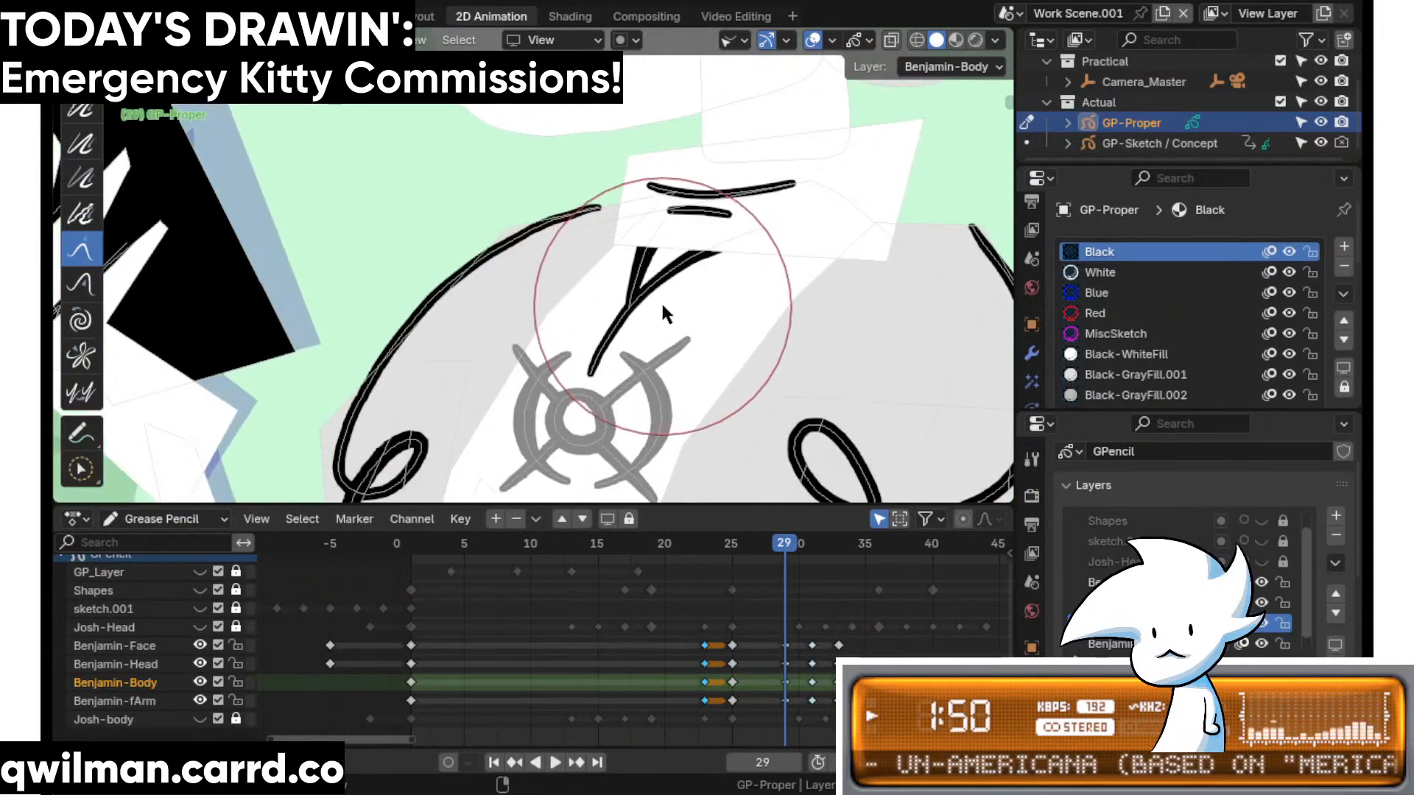
pyautogui.press('w')
pyautogui.click(639, 296)
pyautogui.hotkey('shift', 'space')
pyautogui.moveTo(620, 279); pyautogui.dragTo(589, 298)
pyautogui.press('space')
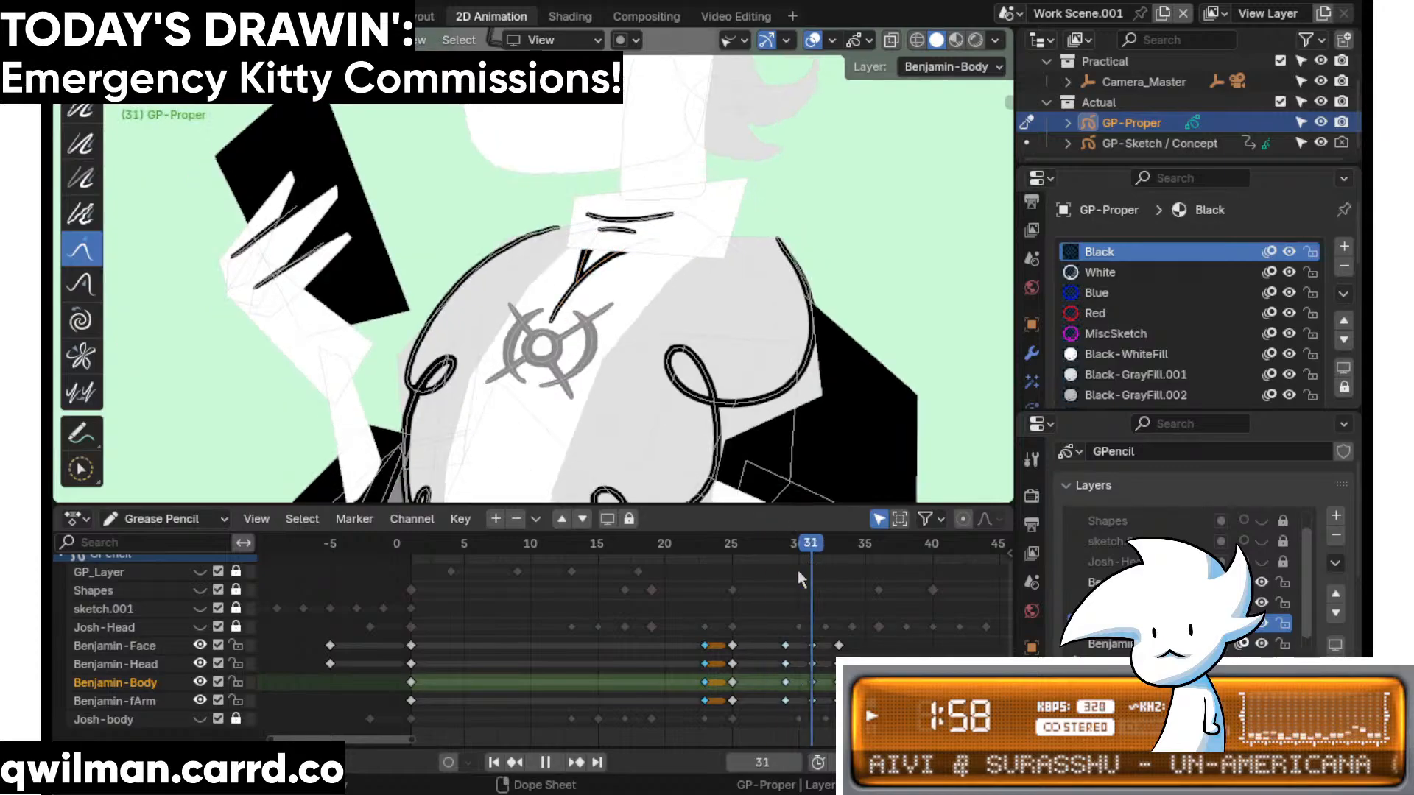
pyautogui.press('Escape')
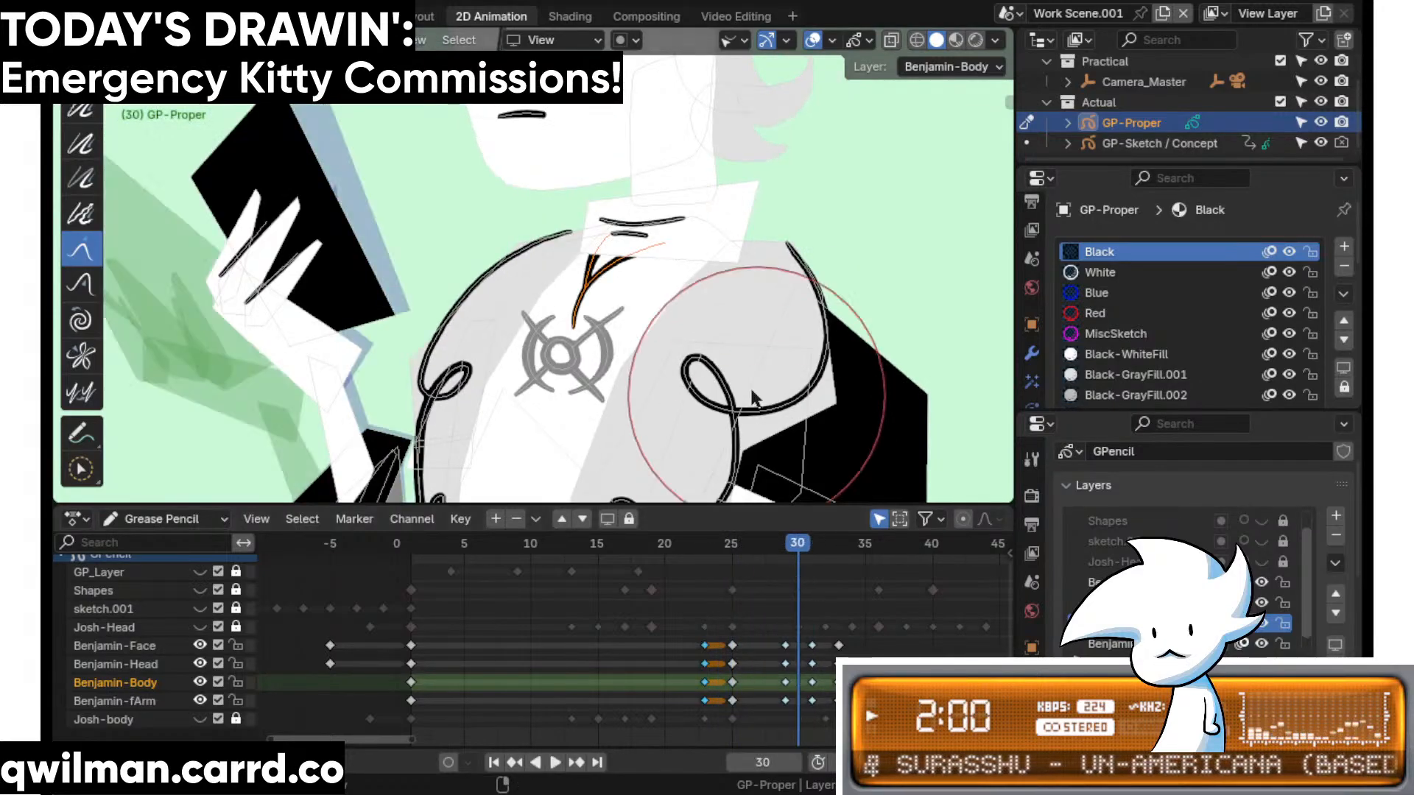
# - Recheck the neckline at frame 29, select its V-shaped strokes at frame 31 and nudge them with the Grab brush
pyautogui.scroll(2, 725, 377)
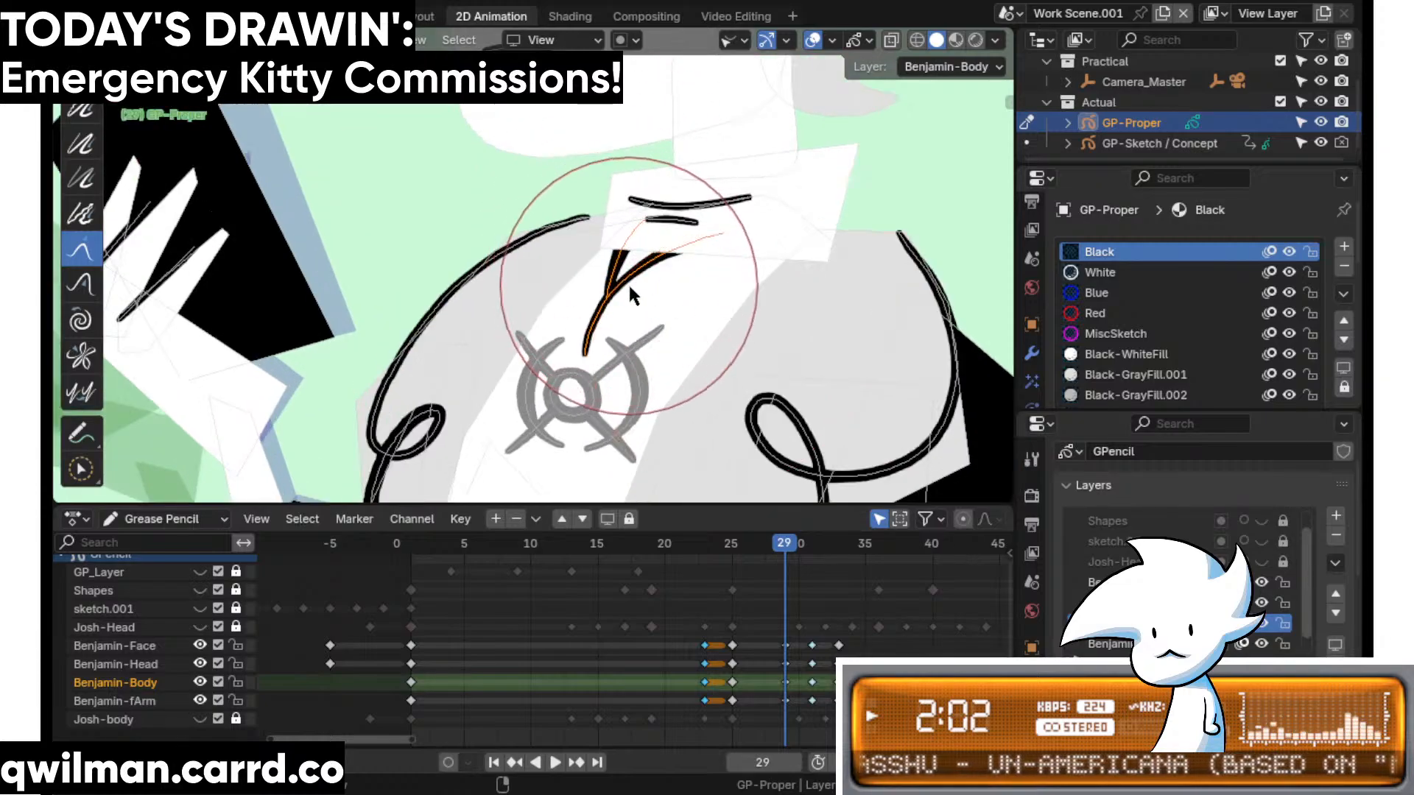
pyautogui.press('space')
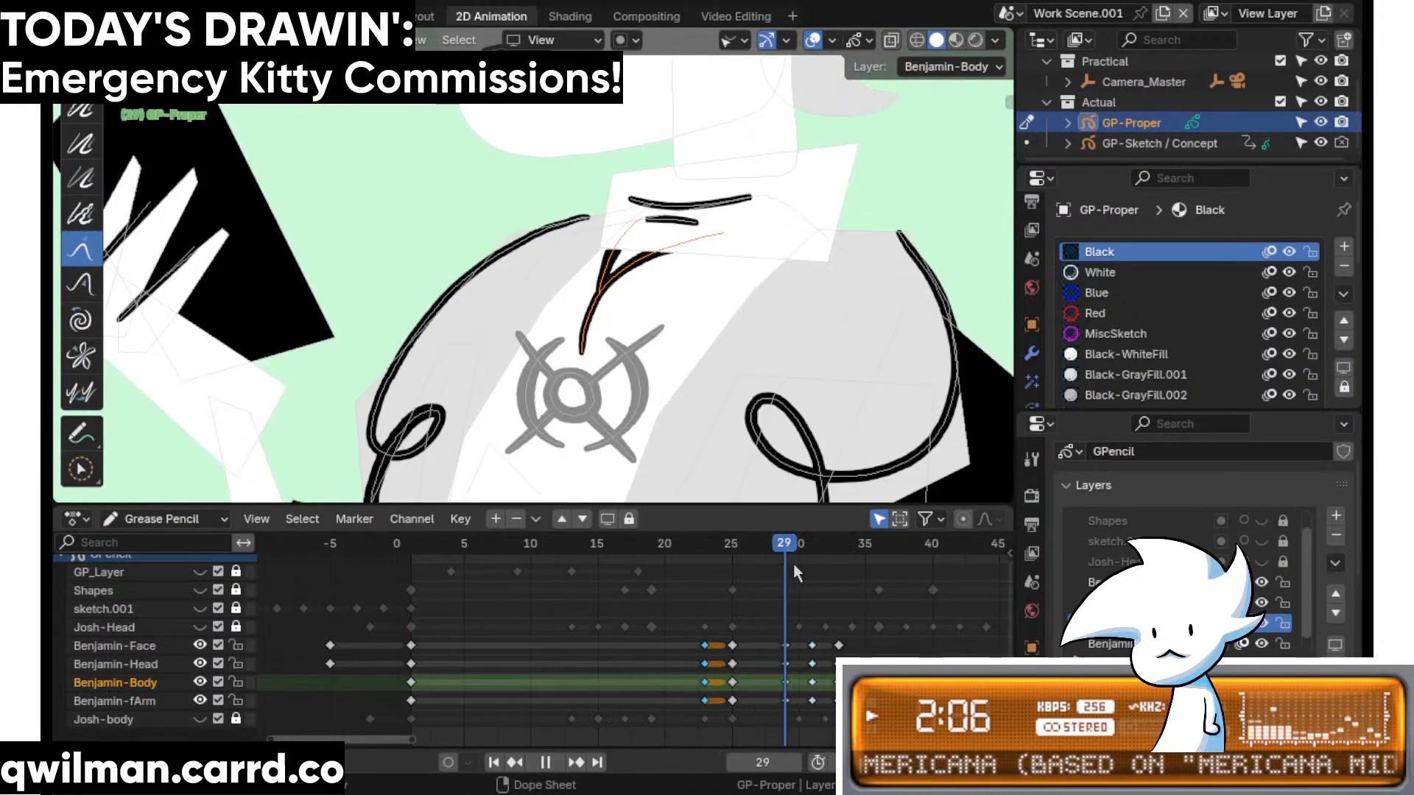
pyautogui.press('space')
pyautogui.press('q')
pyautogui.click(628, 301)
pyautogui.click(613, 279)
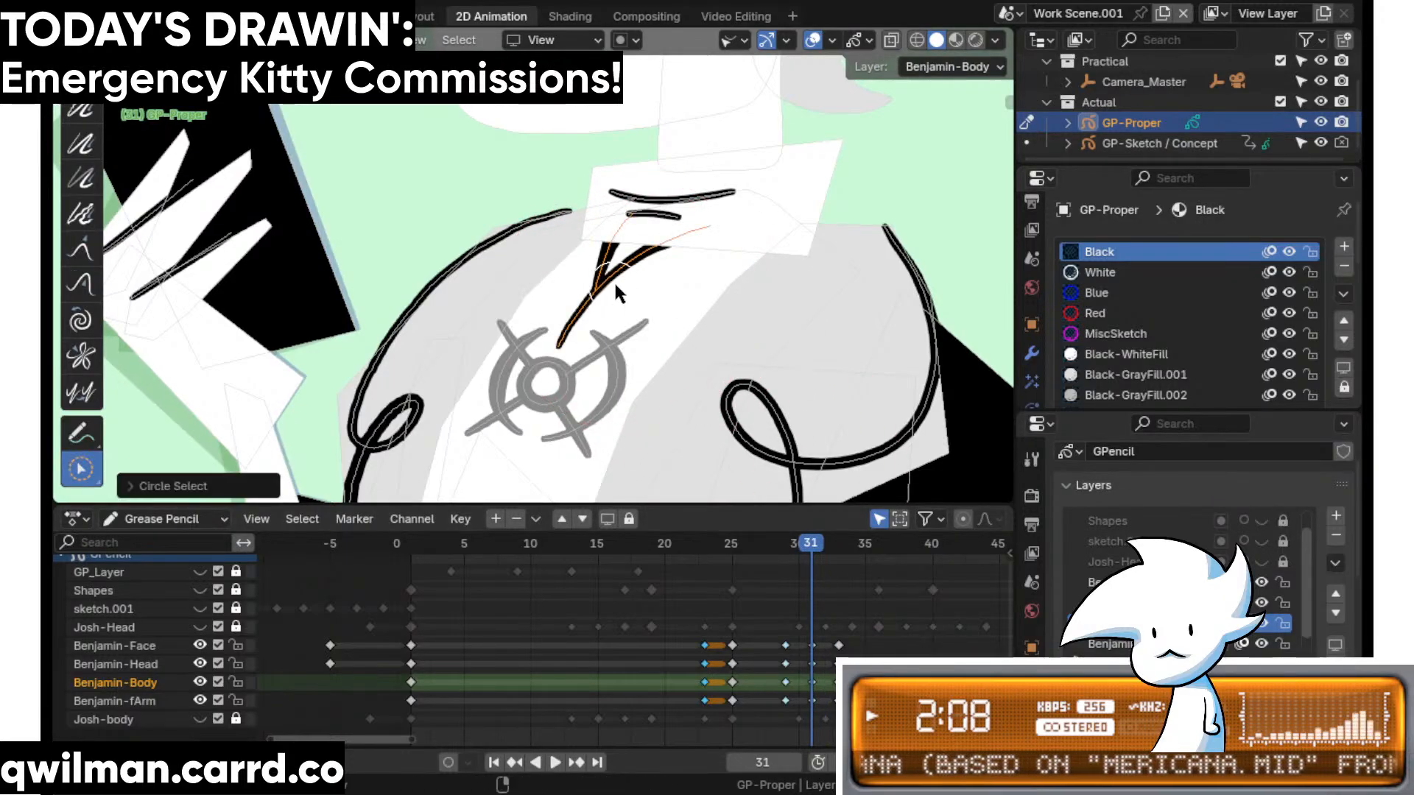
pyautogui.hotkey('shift', 'space')
pyautogui.click(548, 157)
pyautogui.moveTo(638, 299); pyautogui.dragTo(630, 294)
# - Play back the turn with the whole figure in view and save the file
pyautogui.press('space')
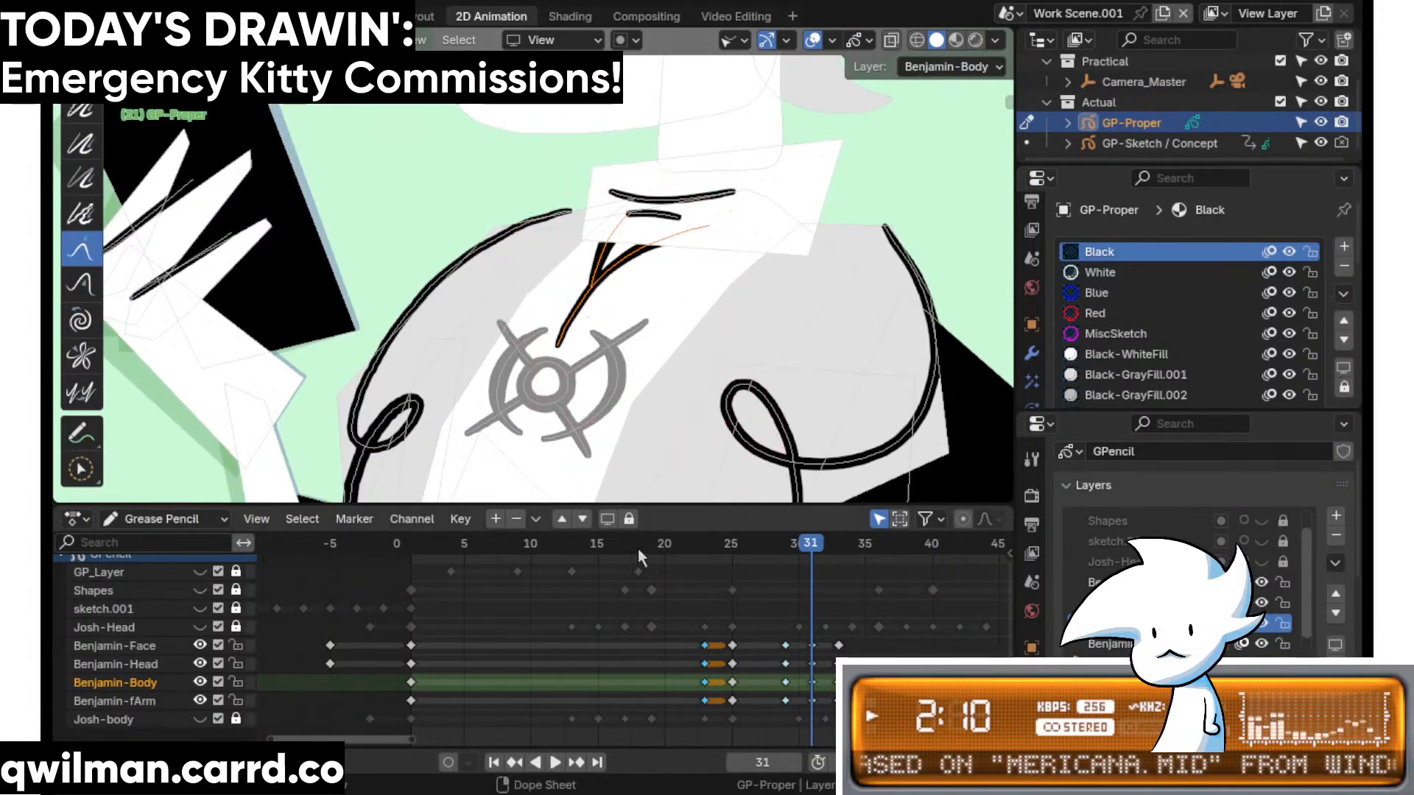
pyautogui.press('Home')
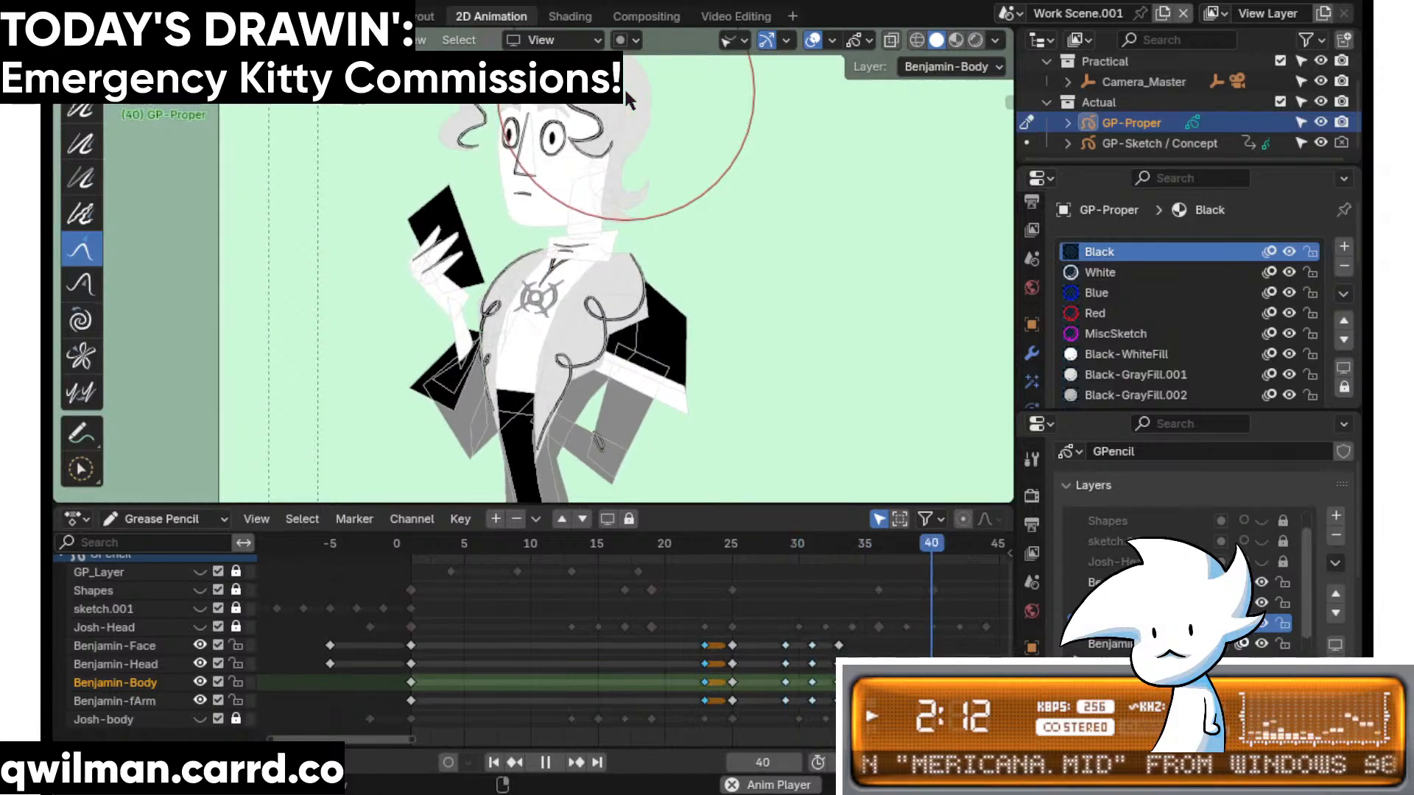
pyautogui.press('space')
pyautogui.press('space')
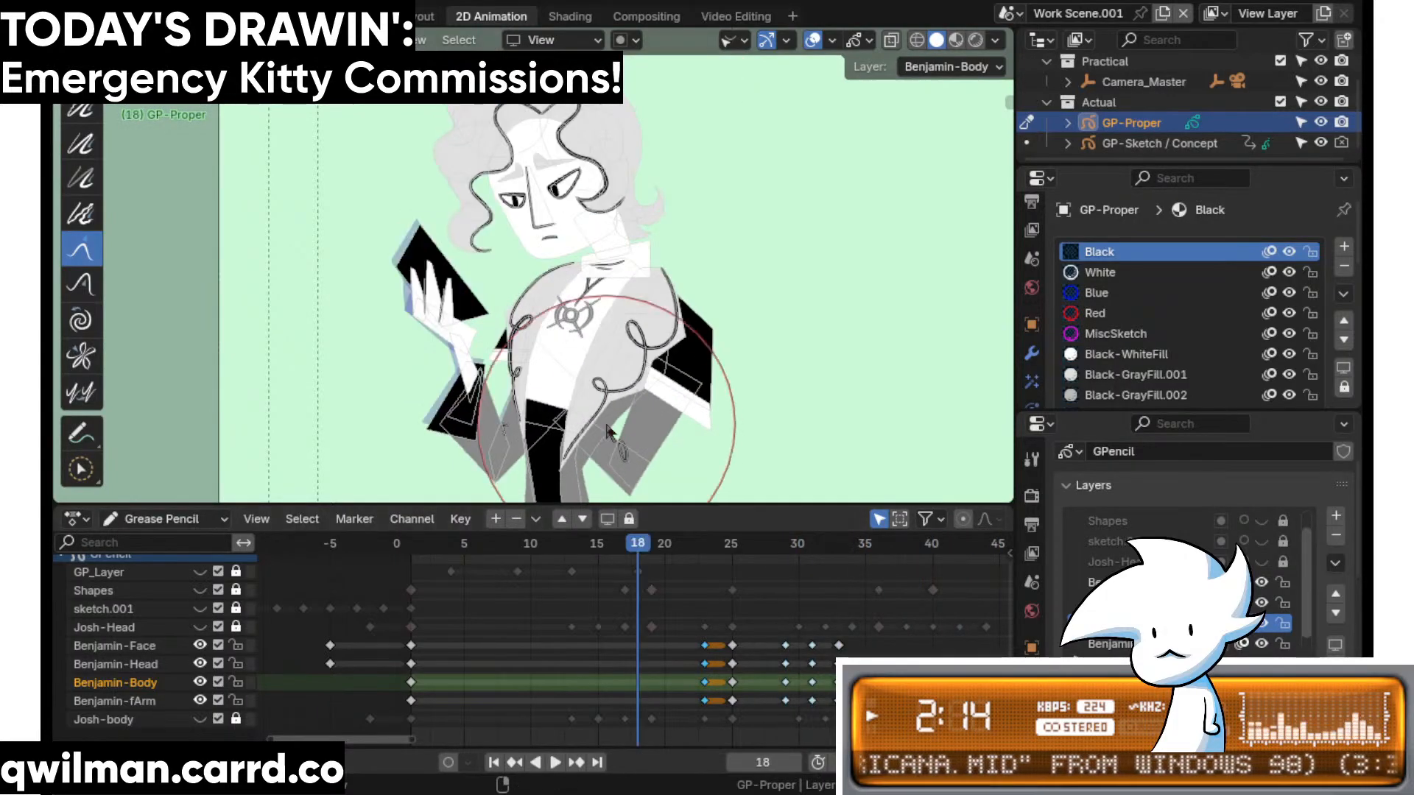
pyautogui.press('space')
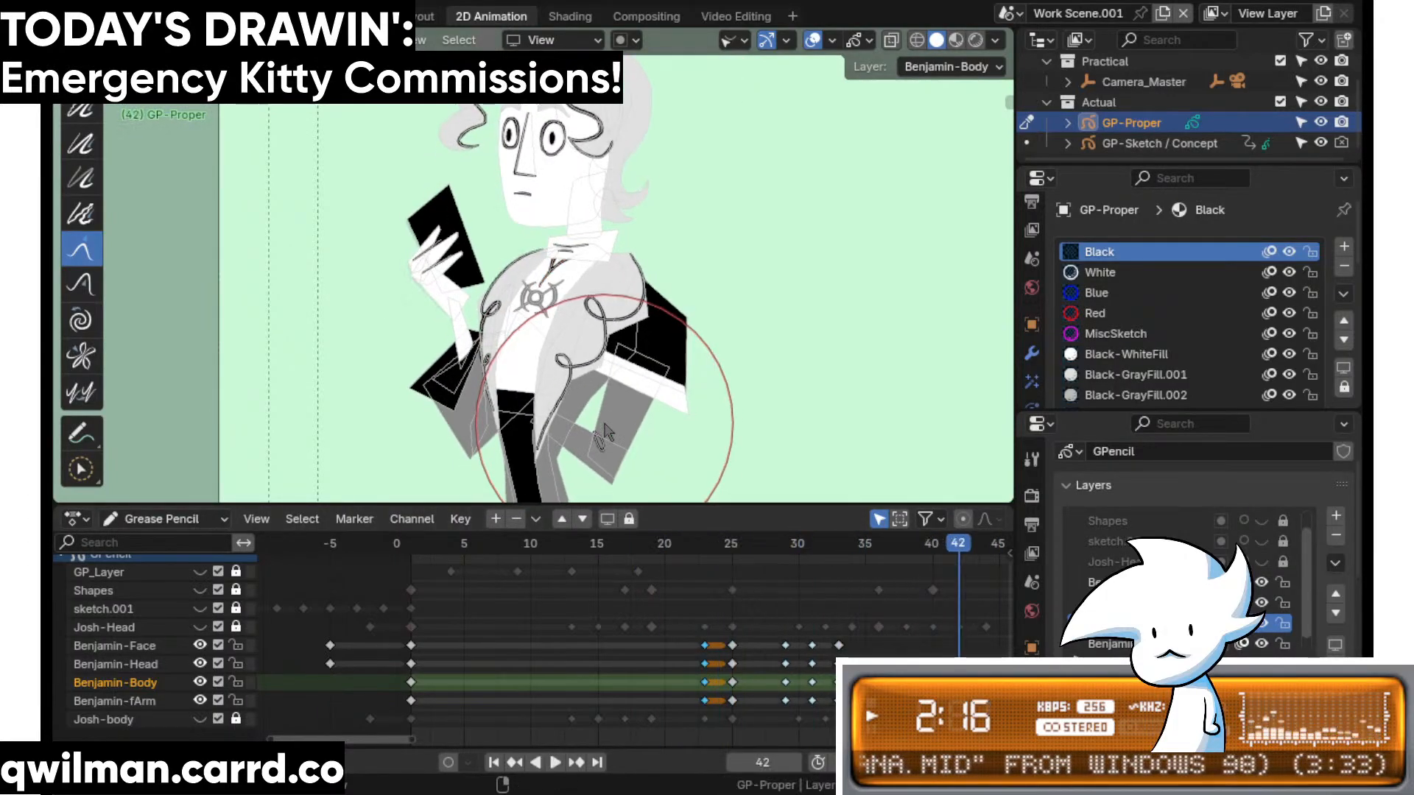
pyautogui.hotkey('ctrl', 's')
pyautogui.press('space')
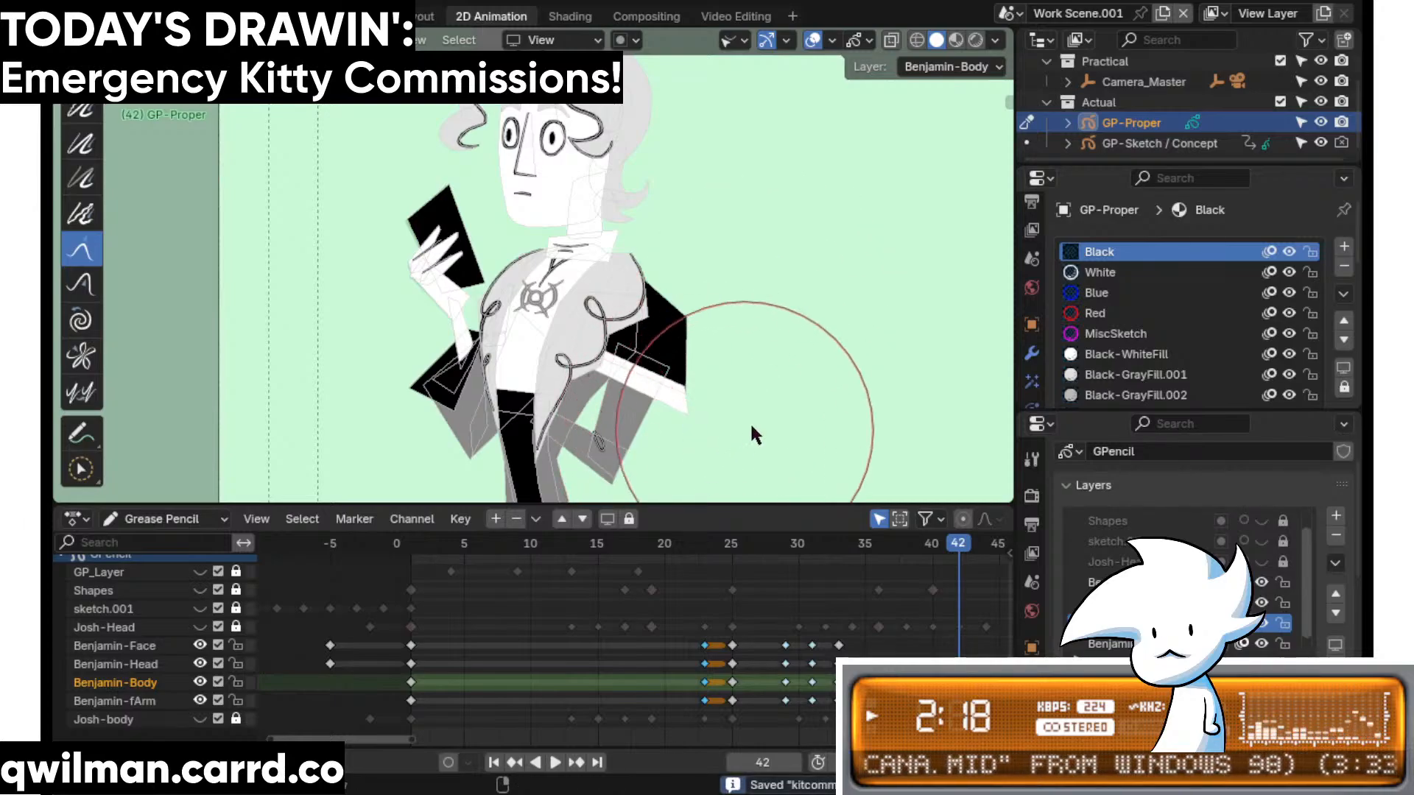
# - Duplicate the Benjamin-Face key at frame 33 and place the copy at frame 36
pyautogui.moveTo(703, 552); pyautogui.dragTo(785, 553)
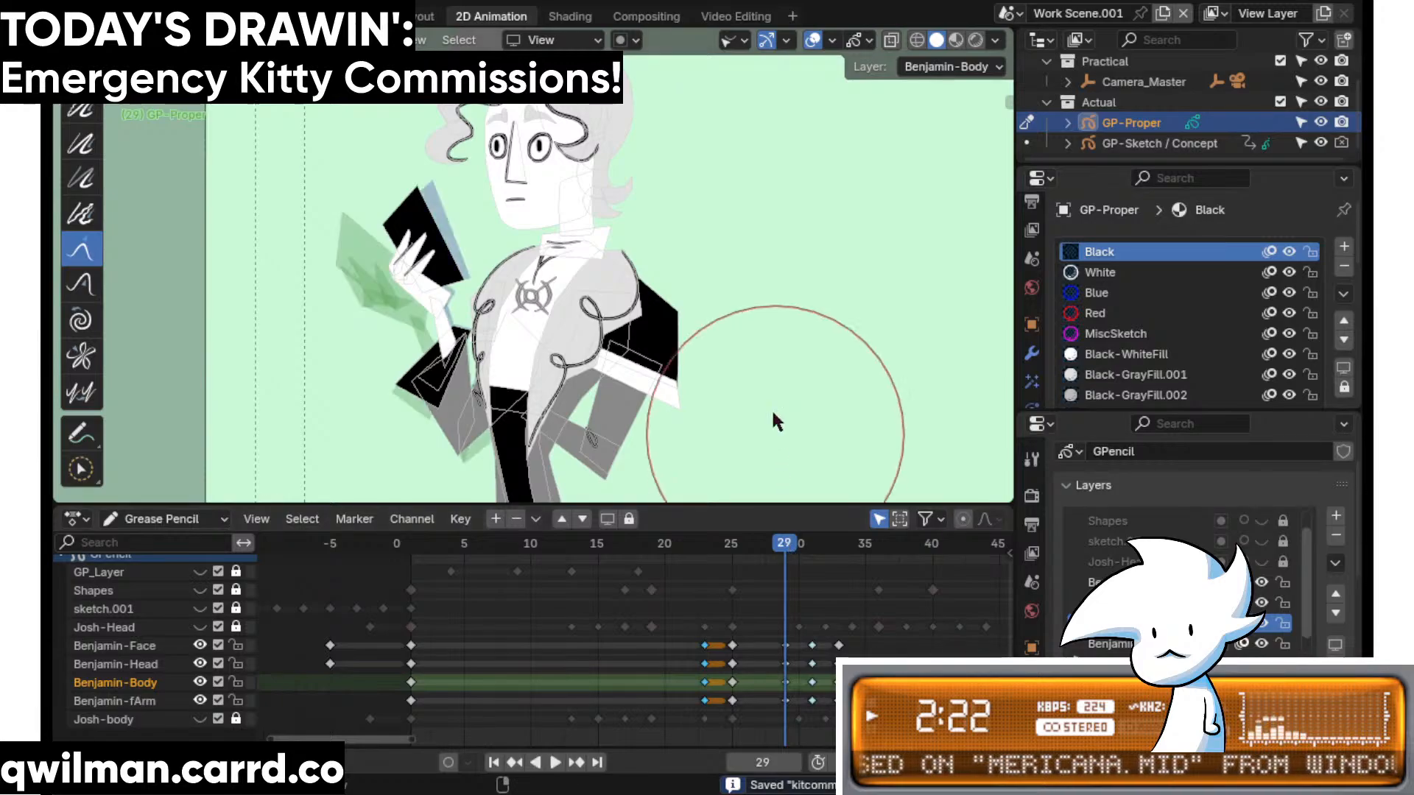
pyautogui.keyDown('shift'); pyautogui.moveTo(545, 190); pyautogui.dragTo(601, 427, button='middle'); pyautogui.keyUp('shift')
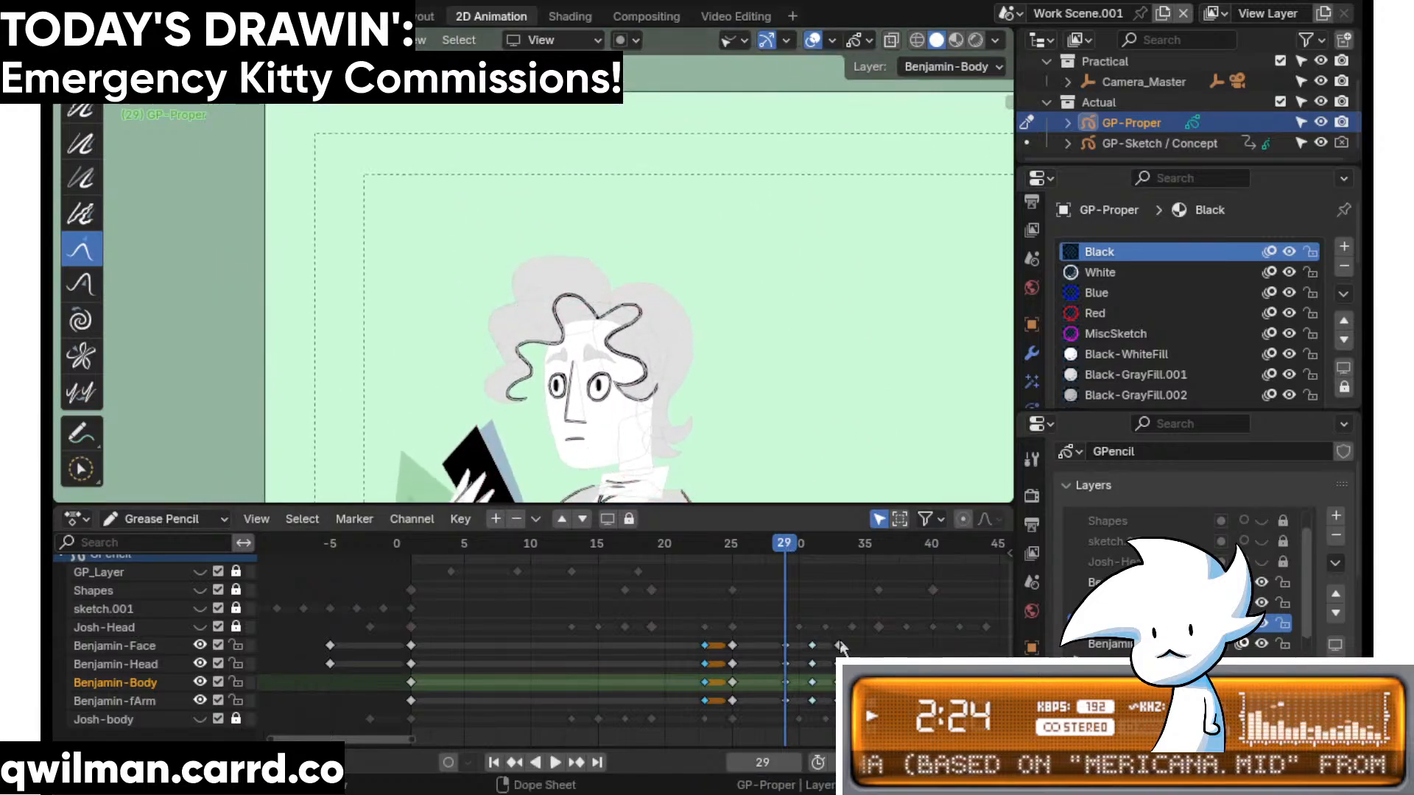
pyautogui.press('q')
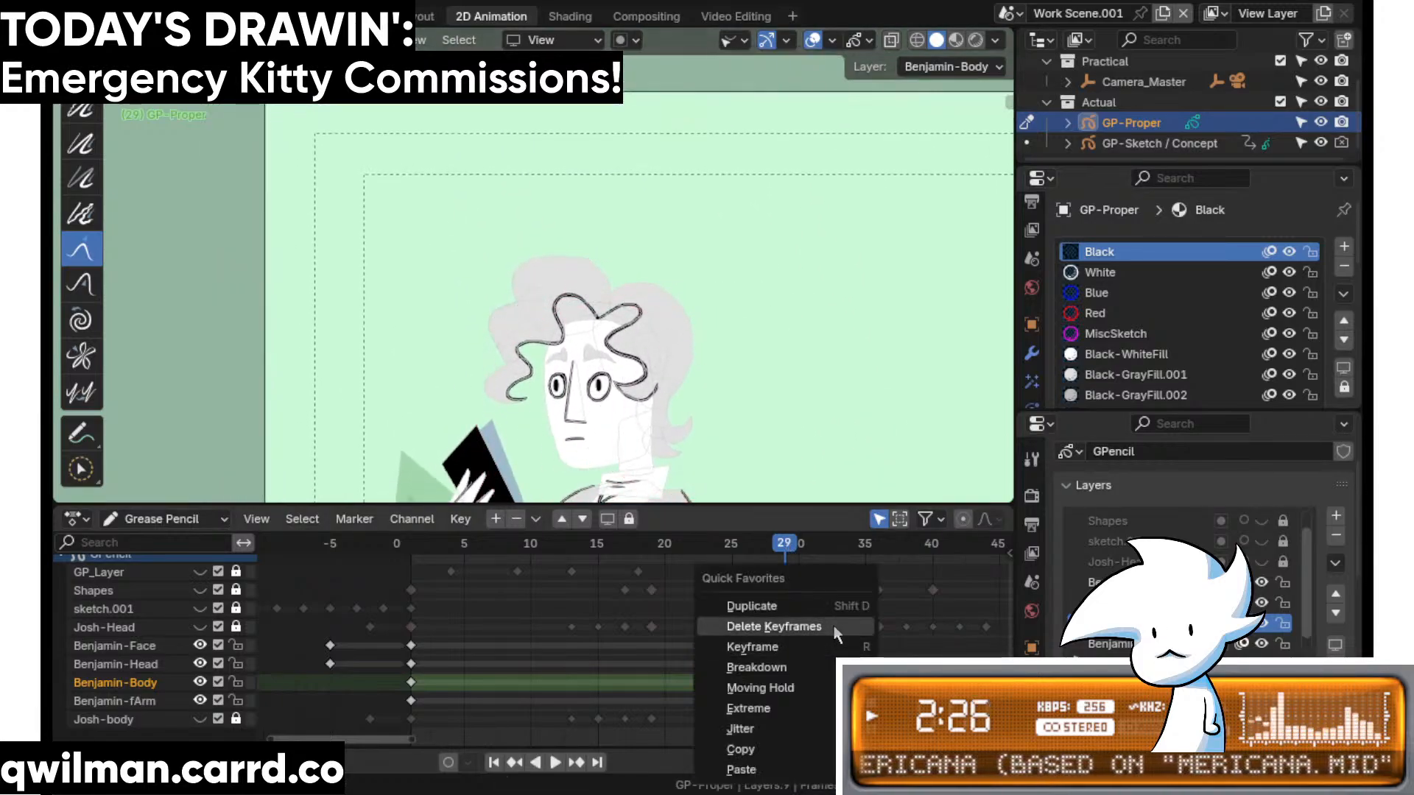
pyautogui.click(832, 608)
pyautogui.click(881, 649)
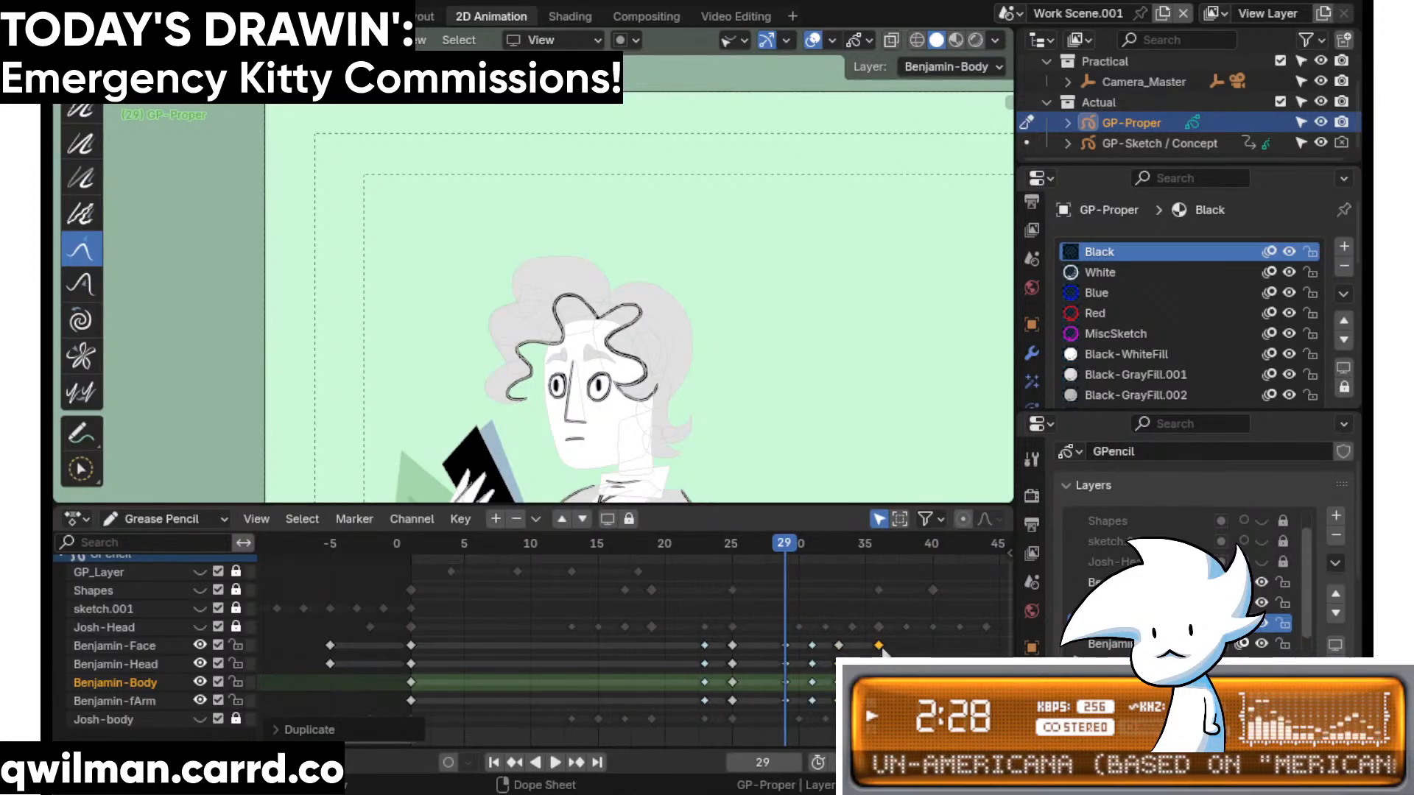
# - Shift the Benjamin layers' keys from frame 29 onward one frame later and go to frame 30
pyautogui.moveTo(884, 646)
pyautogui.mouseDown(button='middle')
pyautogui.moveTo(874, 622)
pyautogui.moveTo(872, 652)
pyautogui.mouseUp(button='middle')
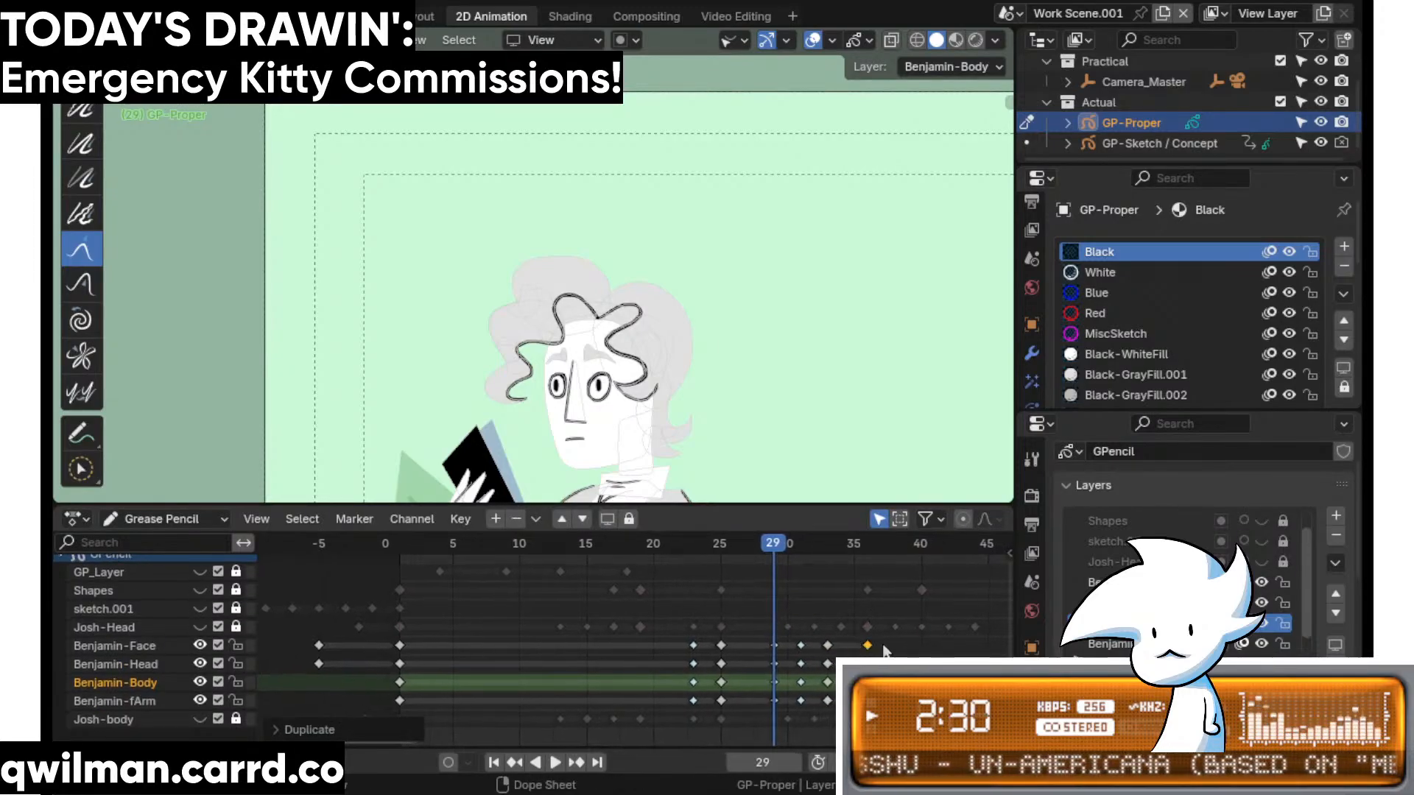
pyautogui.moveTo(883, 645); pyautogui.dragTo(763, 706)
pyautogui.press('g')
pyautogui.click(805, 646)
pyautogui.moveTo(776, 544); pyautogui.dragTo(792, 544)
# - Lock the Benjamin-Face, Head, Body and fArm layers, show GP_Layer and switch to Draw Mode
pyautogui.moveTo(235, 646); pyautogui.dragTo(236, 710)
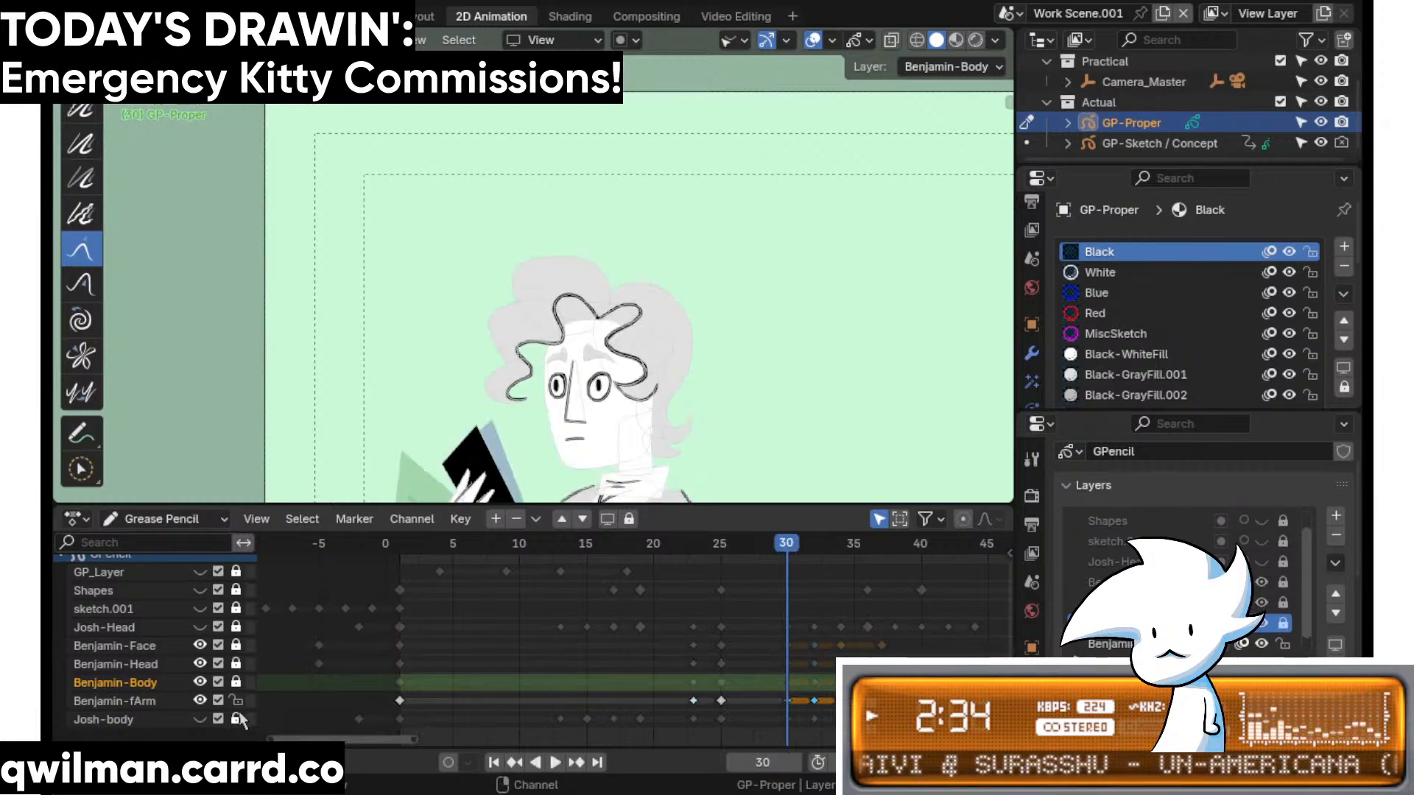
pyautogui.click(199, 572)
pyautogui.hotkey('ctrl', 'Tab')
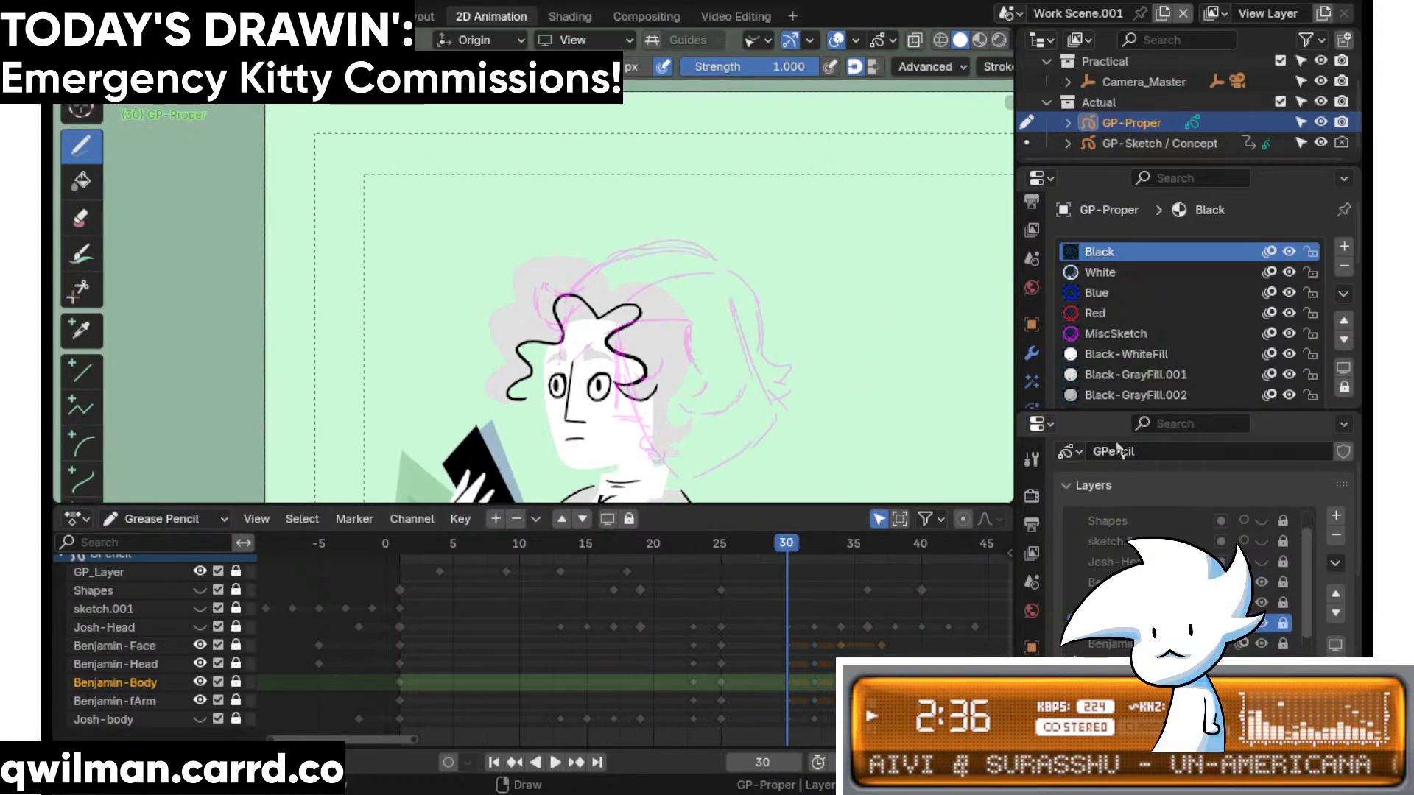
# - Make GP_Layer active with the MiscSketch material, unlock the layer and turn on auto keying
pyautogui.scroll(1, 1148, 545)
pyautogui.click(1201, 520)
pyautogui.click(1130, 333)
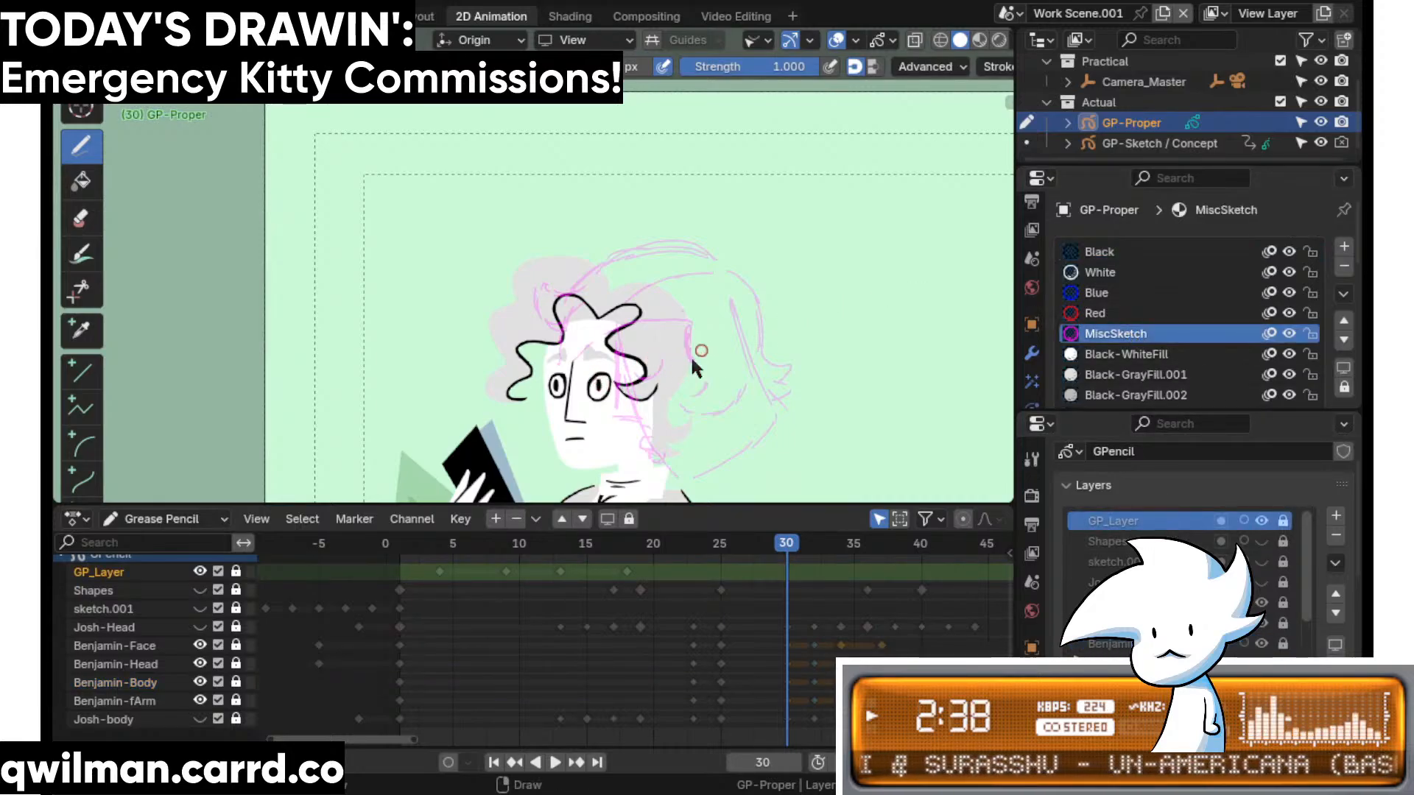
pyautogui.click(692, 358)
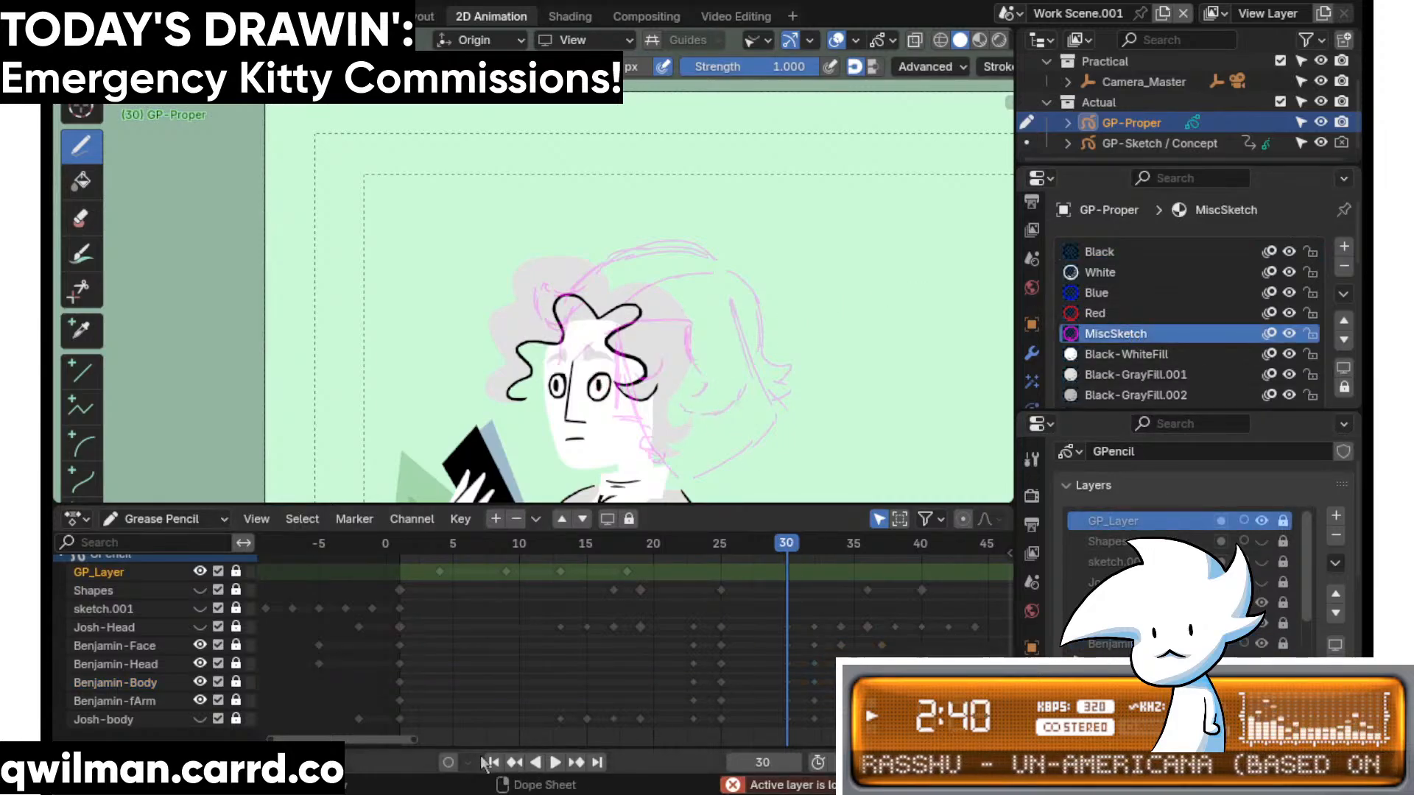
pyautogui.click(1282, 522)
pyautogui.click(468, 762)
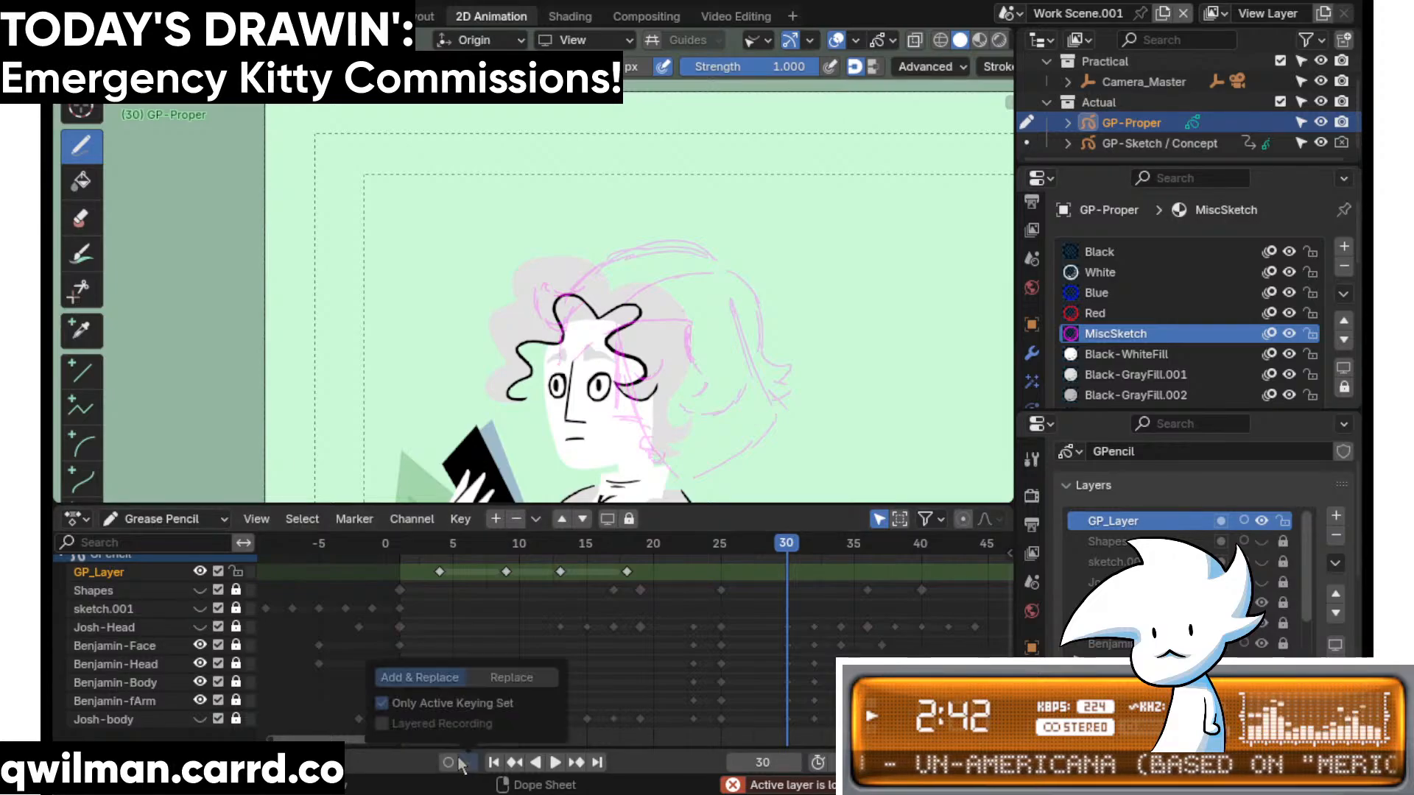
# - Start a sketch key on GP_Layer, move it to frame 25 and sketch the wavy front outline of Benjamin's hair
pyautogui.moveTo(823, 351); pyautogui.dragTo(826, 391)
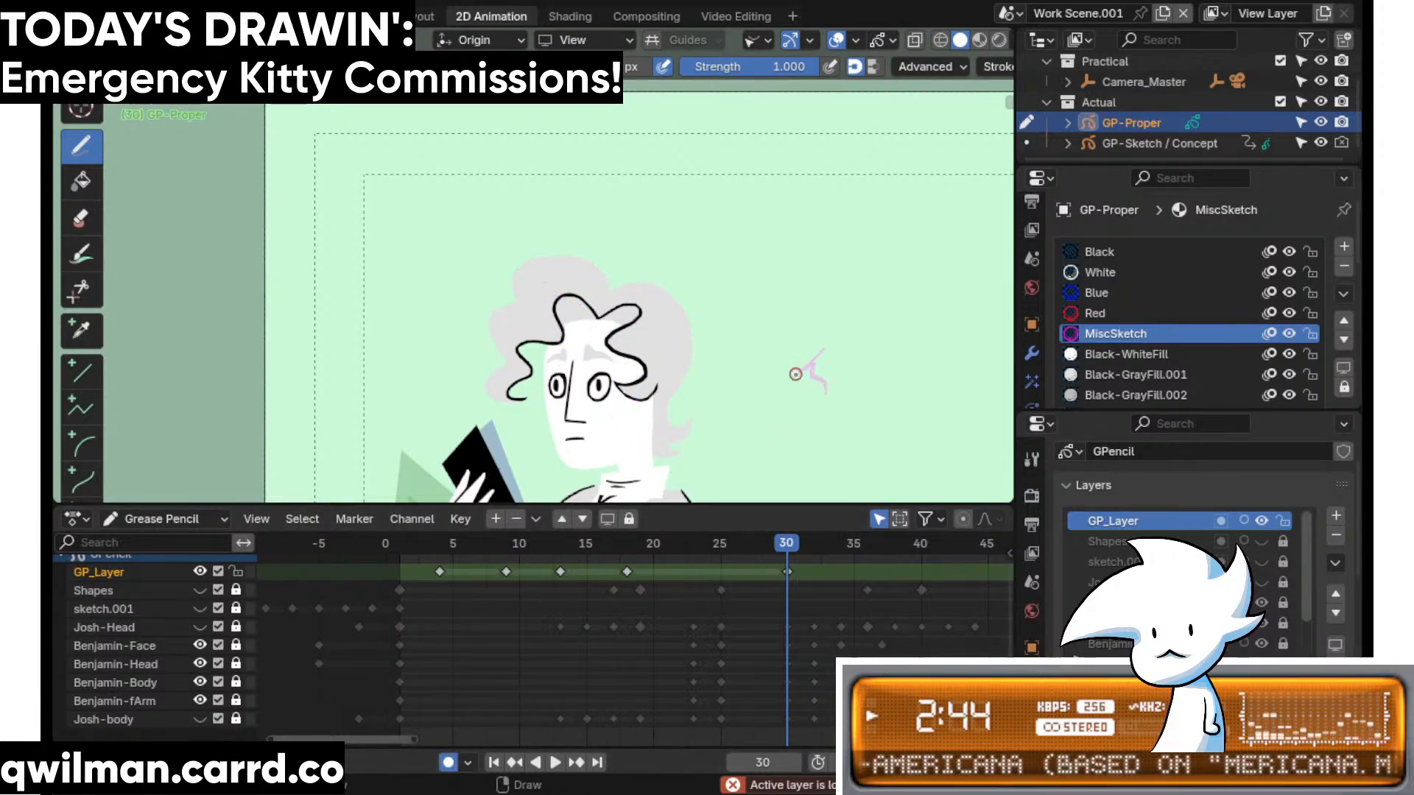
pyautogui.moveTo(787, 572); pyautogui.dragTo(720, 583)
pyautogui.click(722, 546)
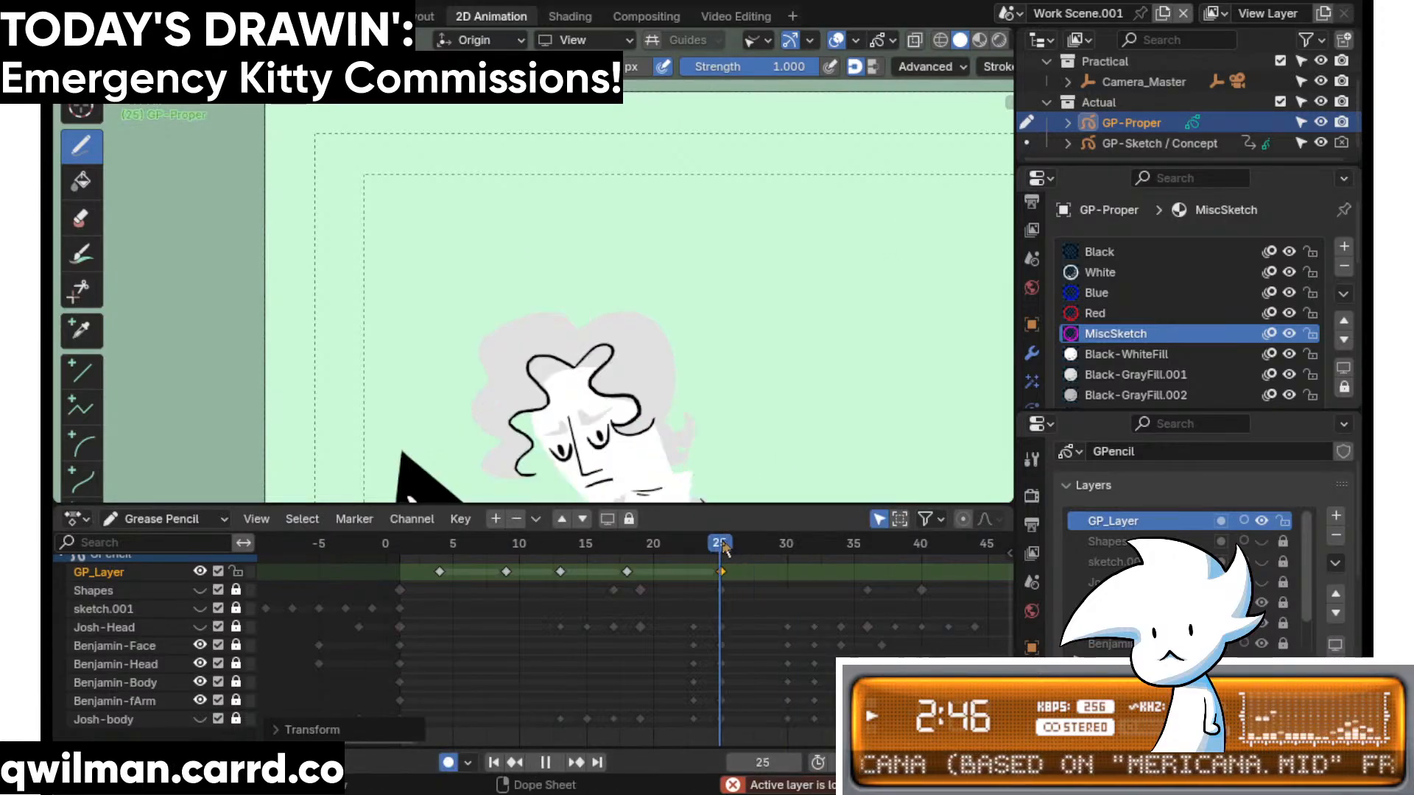
pyautogui.keyDown('shift'); pyautogui.moveTo(752, 404); pyautogui.dragTo(790, 276, button='middle'); pyautogui.keyUp('shift')
pyautogui.scroll(2, 790, 276)
pyautogui.moveTo(711, 233)
pyautogui.mouseDown()
pyautogui.moveTo(696, 226)
pyautogui.moveTo(647, 366)
pyautogui.mouseUp()
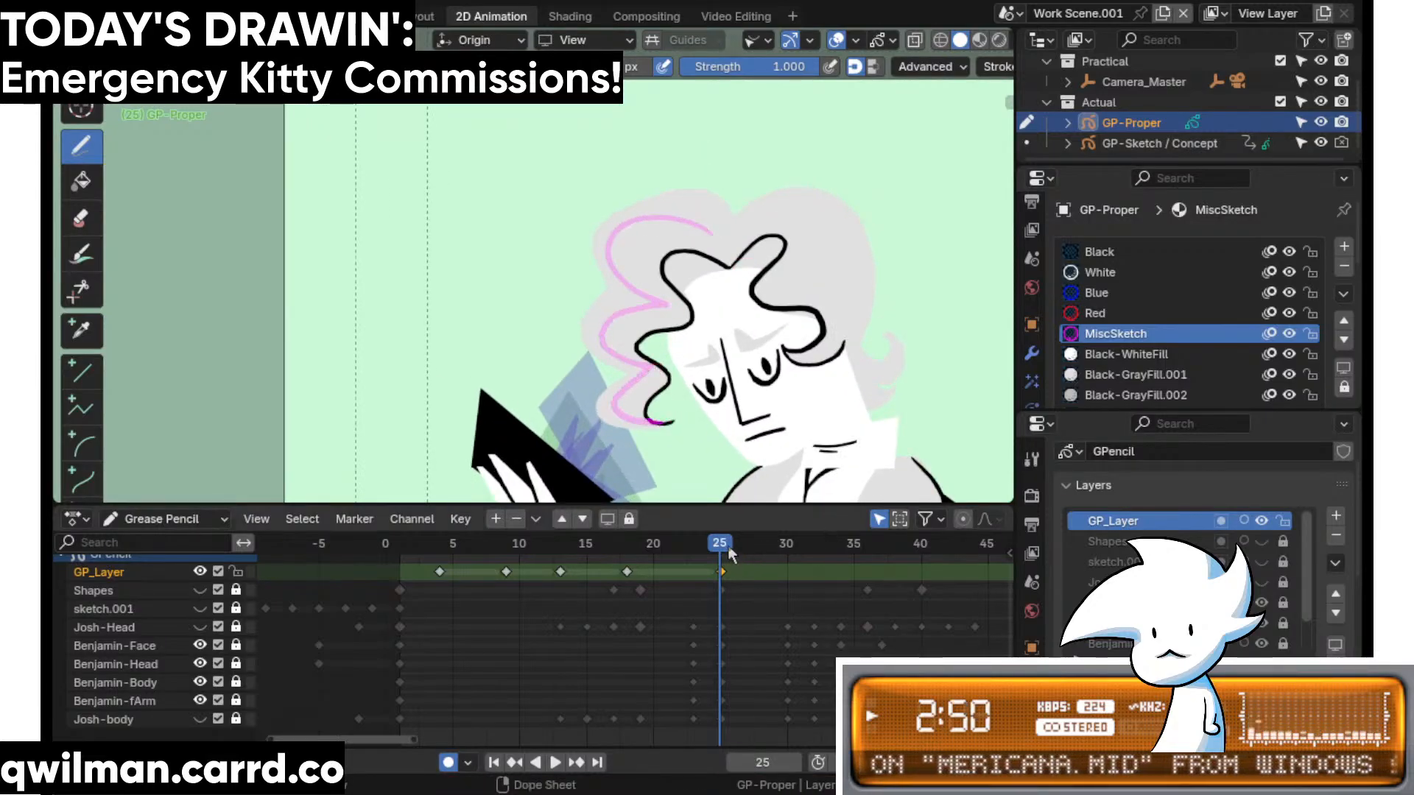
# - At frame 30, sketch a guide arc from the top of Benjamin's hair past his face and undo the extra curl stroke
pyautogui.moveTo(729, 552); pyautogui.dragTo(788, 559)
pyautogui.moveTo(747, 278); pyautogui.dragTo(765, 278, button='middle')
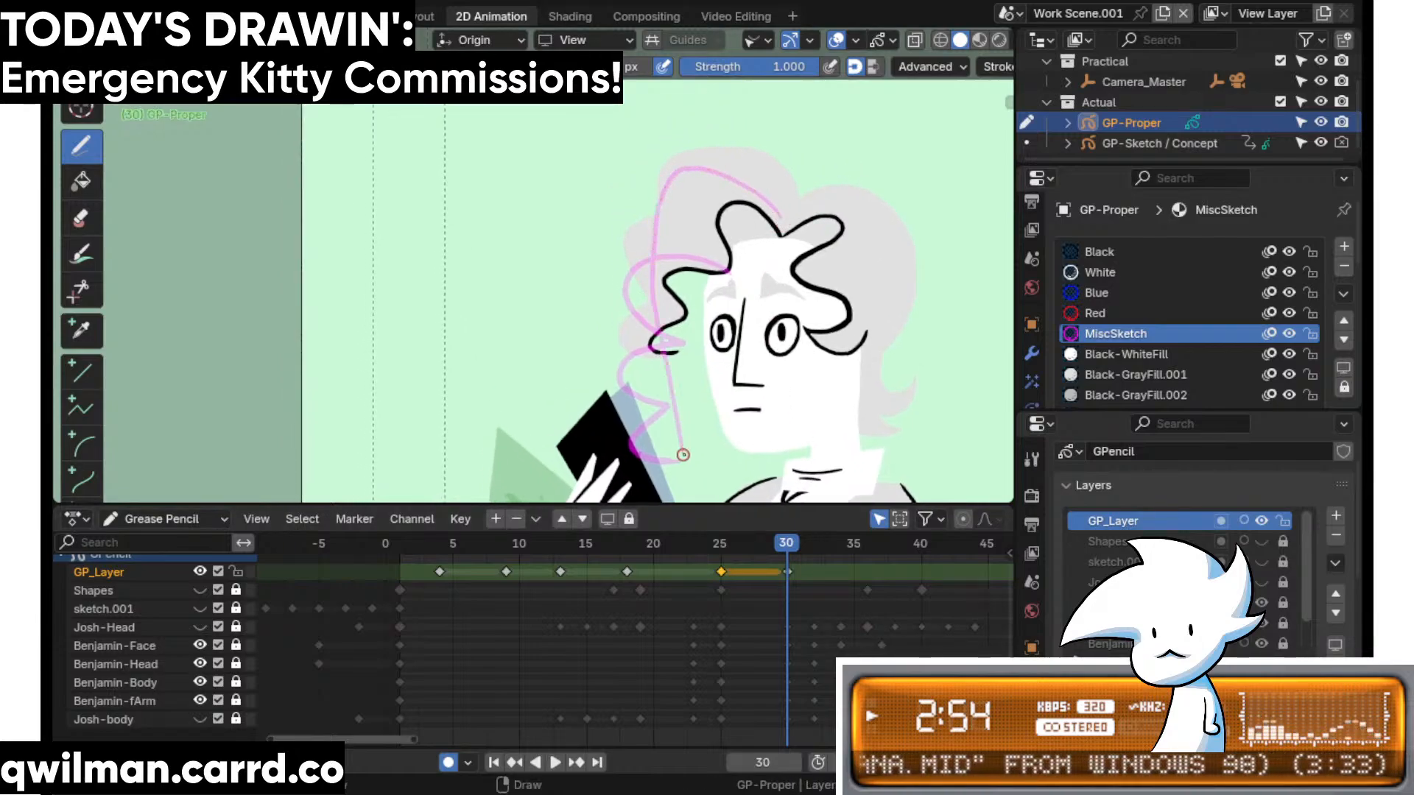
pyautogui.hotkey('ctrl', 'z')
# - At frame 34, sketch the wavy front outline of Benjamin's raised hair on GP_Layer
pyautogui.moveTo(793, 550)
pyautogui.mouseDown()
pyautogui.moveTo(895, 549)
pyautogui.moveTo(838, 566)
pyautogui.mouseUp()
pyautogui.moveTo(793, 199); pyautogui.dragTo(701, 138)
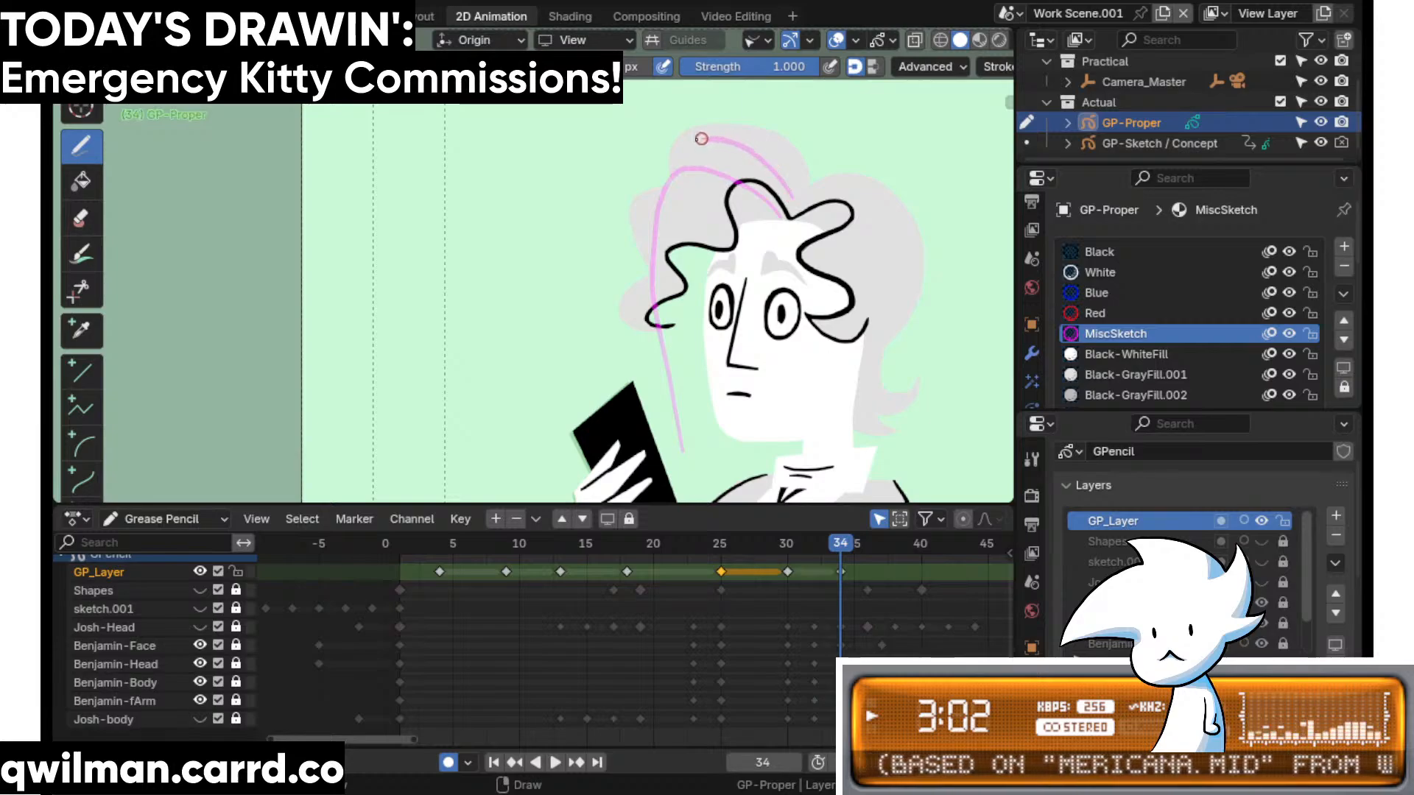
pyautogui.moveTo(634, 302); pyautogui.dragTo(668, 330)
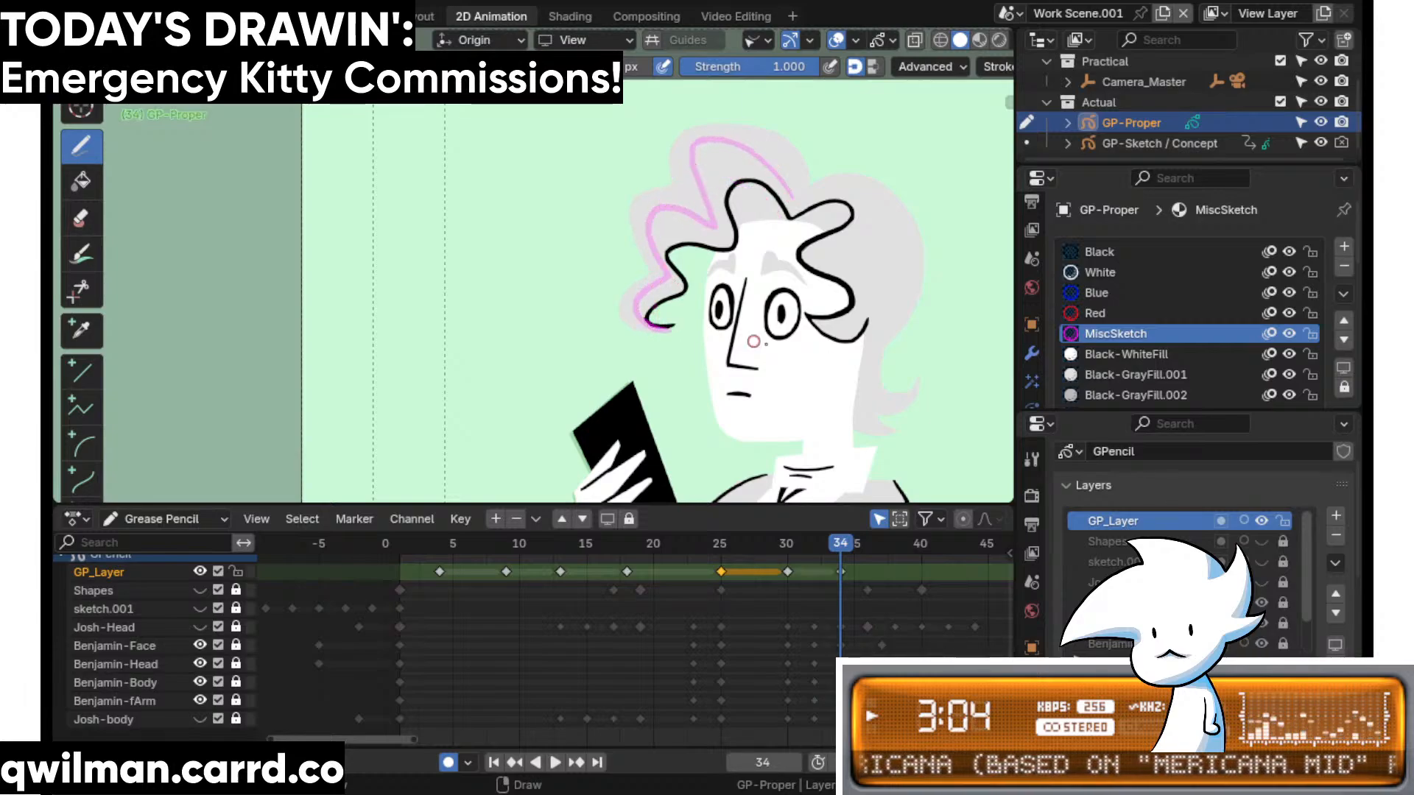
# - Move the GP_Layer hair sketch key from frame 34 to frame 38 and enable onion skinning for the layer
pyautogui.moveTo(837, 553)
pyautogui.mouseDown()
pyautogui.moveTo(732, 554)
pyautogui.moveTo(843, 550)
pyautogui.moveTo(900, 572)
pyautogui.mouseUp()
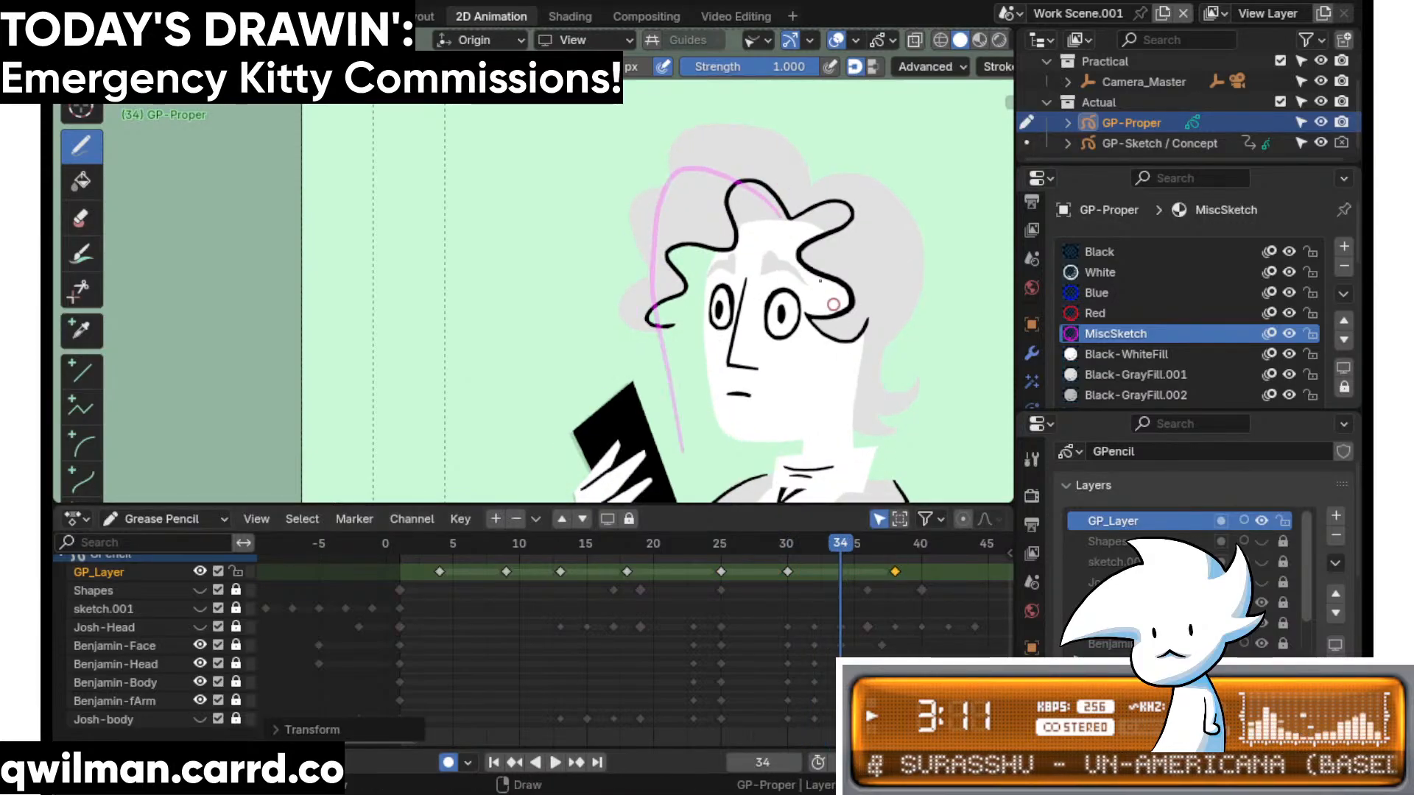
pyautogui.click(1242, 522)
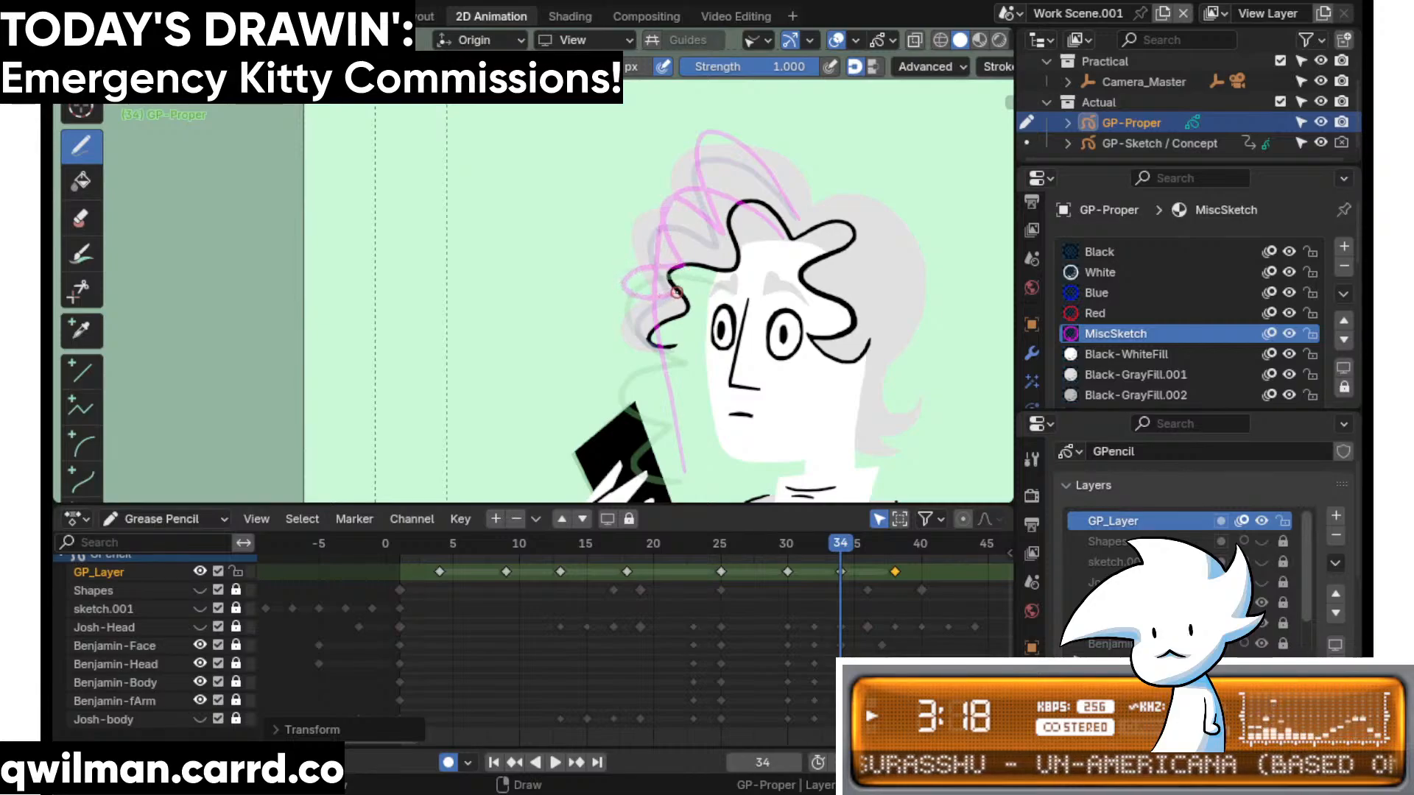
# - Undo the last change and interpolate an in-between hair sketch at frame 32 on GP_Layer
pyautogui.hotkey('ctrl', 'z')
pyautogui.moveTo(700, 545)
pyautogui.mouseDown()
pyautogui.moveTo(841, 549)
pyautogui.moveTo(816, 553)
pyautogui.mouseUp()
pyautogui.press('Tab')
pyautogui.hotkey('shift', 'space')
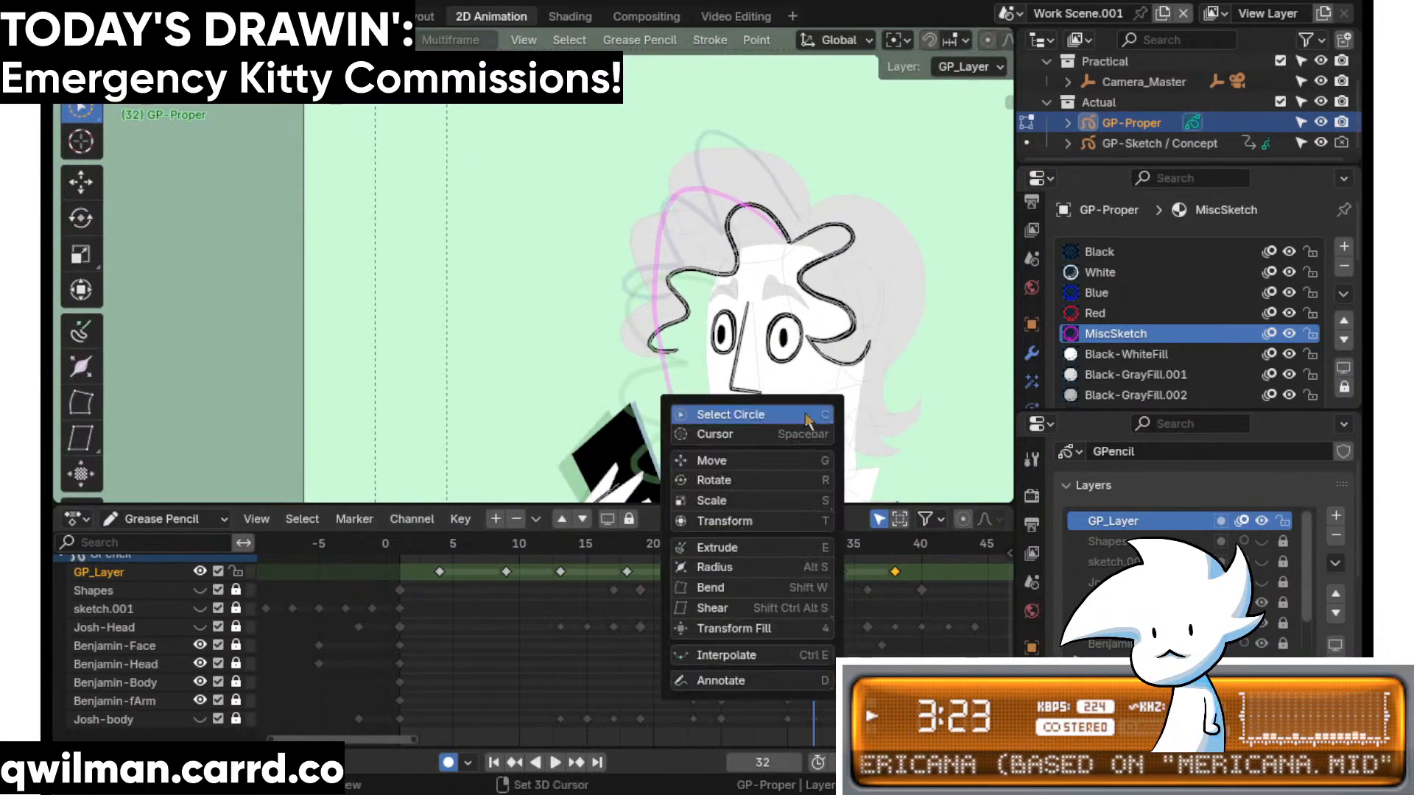
pyautogui.click(756, 655)
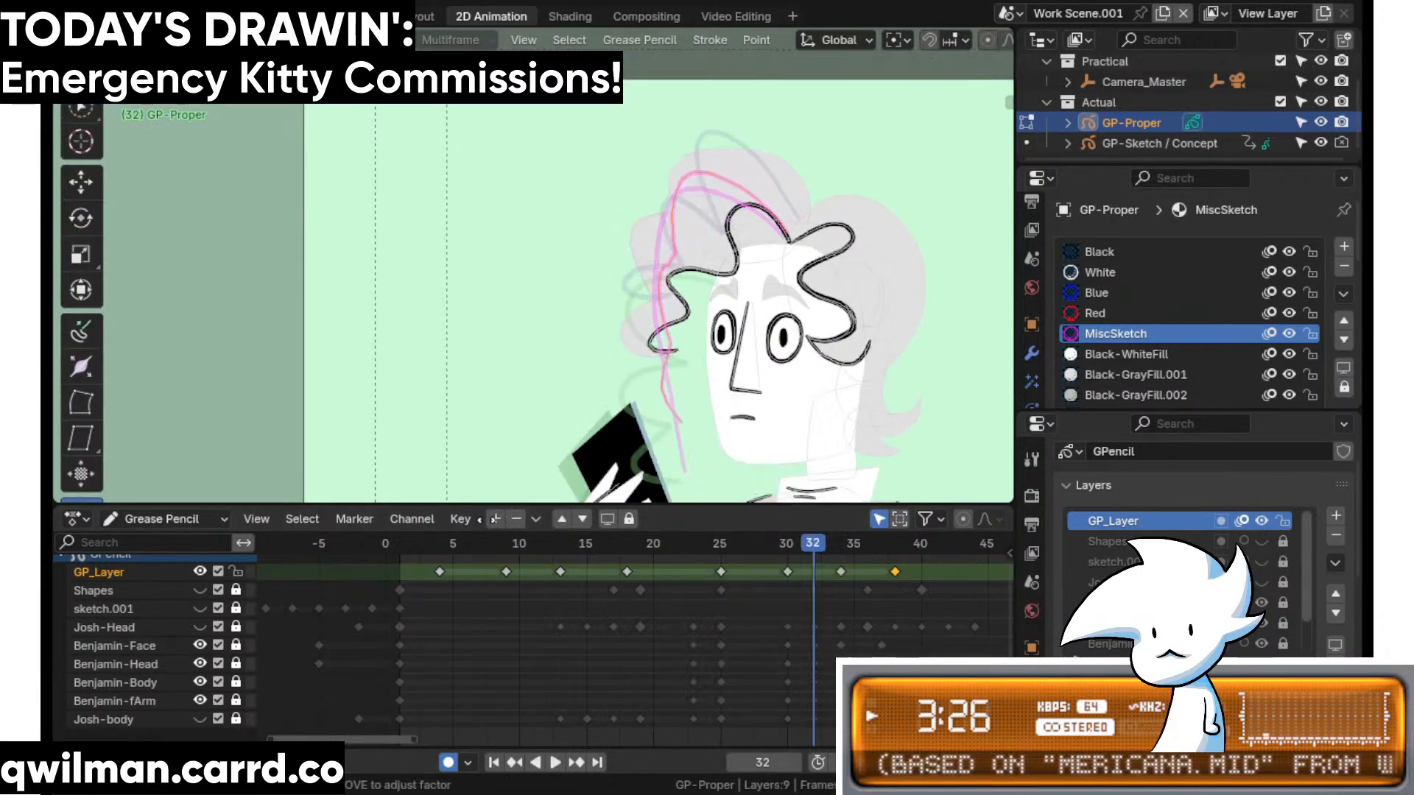
pyautogui.click(645, 465)
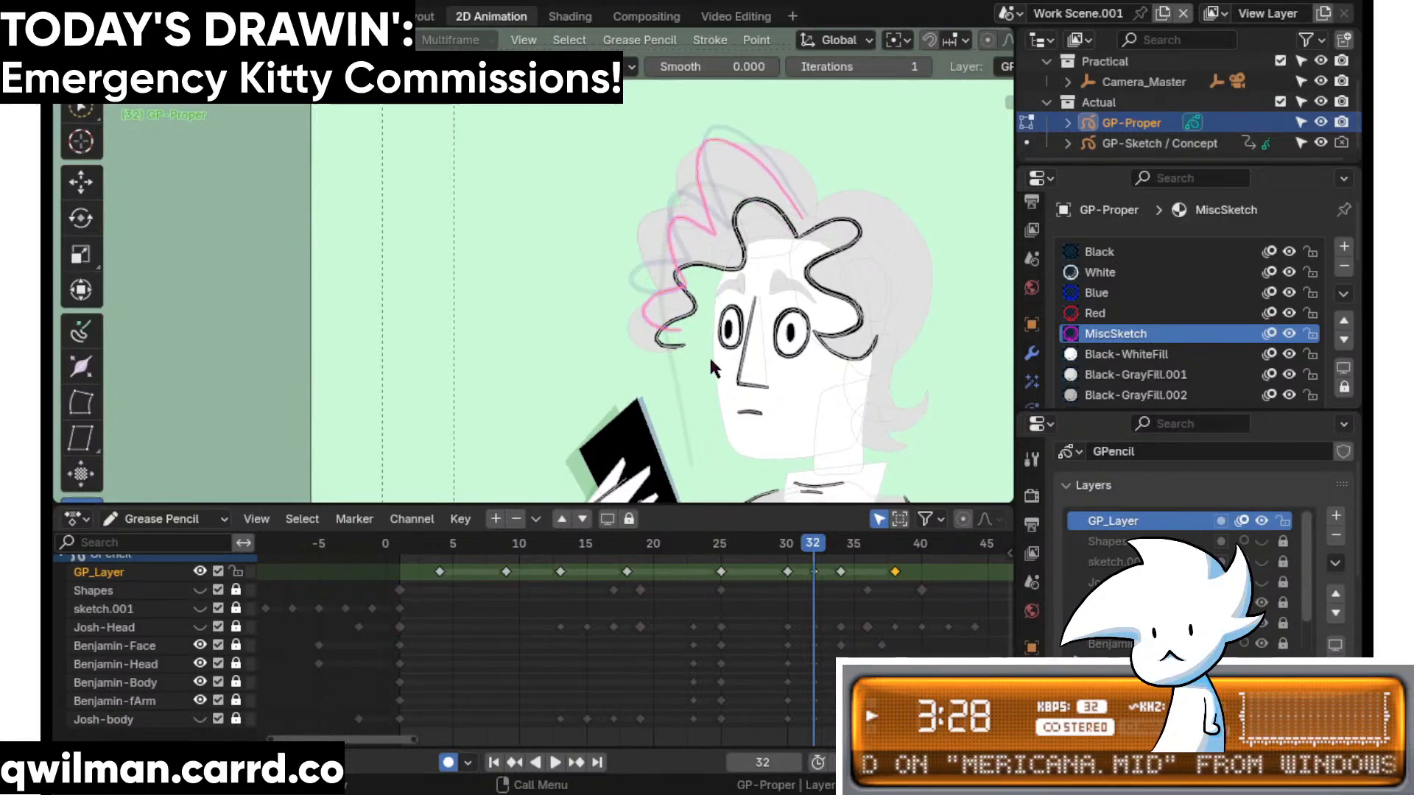
# - With the Grab sculpt brush, pull the lower curl of the frame 32 hair sketch downward beside Benjamin's face
pyautogui.scroll(2, 714, 368)
pyautogui.press('Tab')
pyautogui.hotkey('shift', 'space')
pyautogui.click(729, 325)
pyautogui.moveTo(762, 389); pyautogui.dragTo(752, 452)
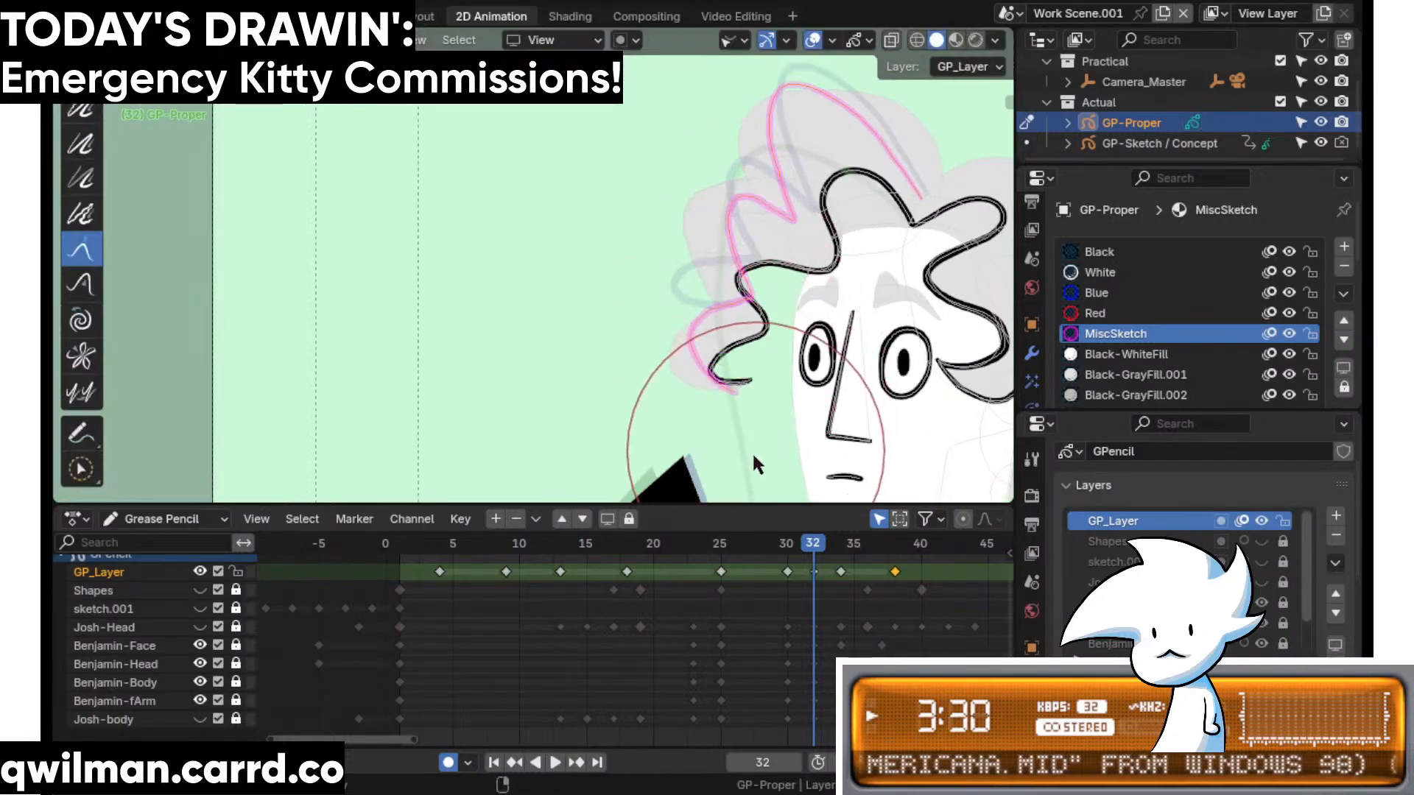
pyautogui.moveTo(700, 403); pyautogui.dragTo(743, 401)
pyautogui.moveTo(698, 345); pyautogui.dragTo(725, 364)
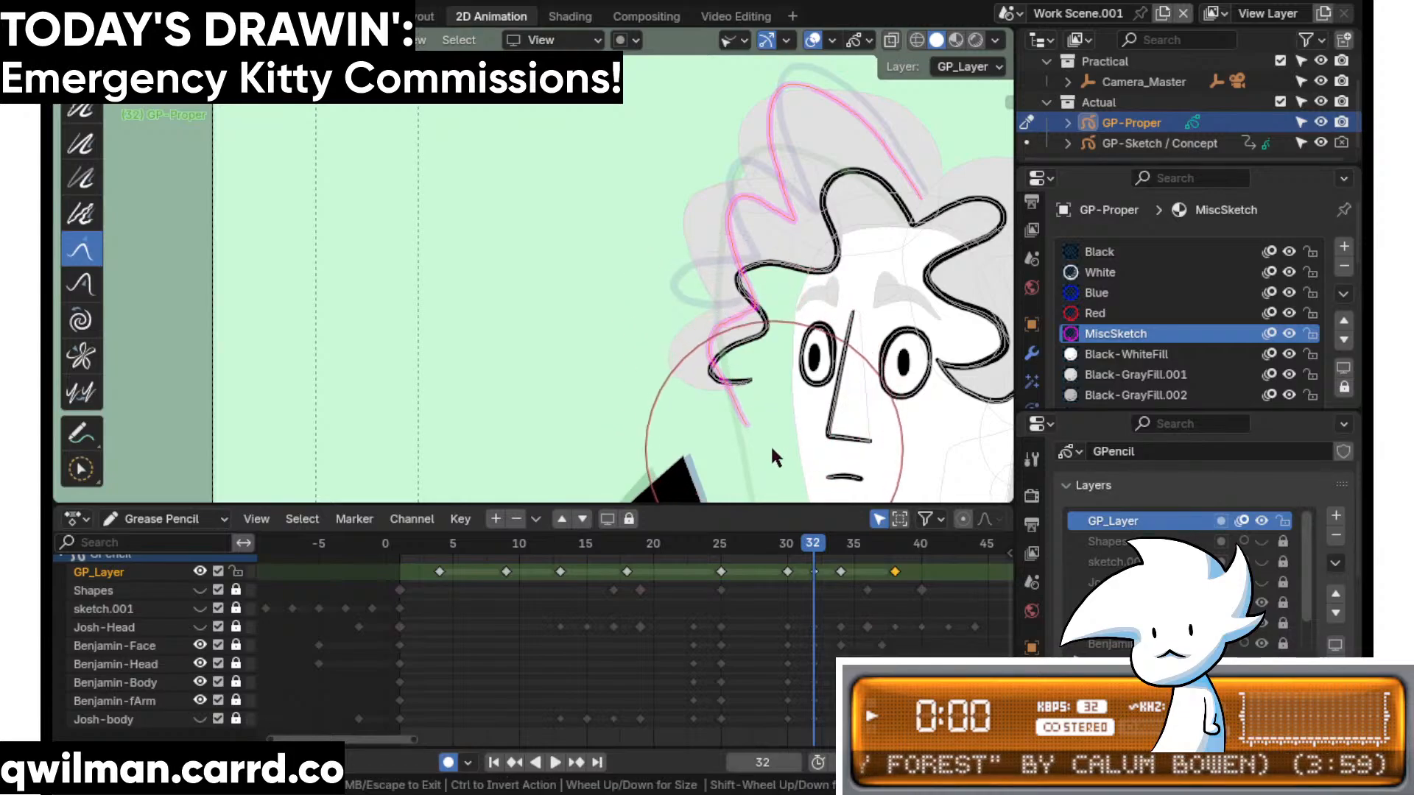
# - Play back the hair motion and move the last GP_Layer hair key from frame 38 to frame 40
pyautogui.press('space')
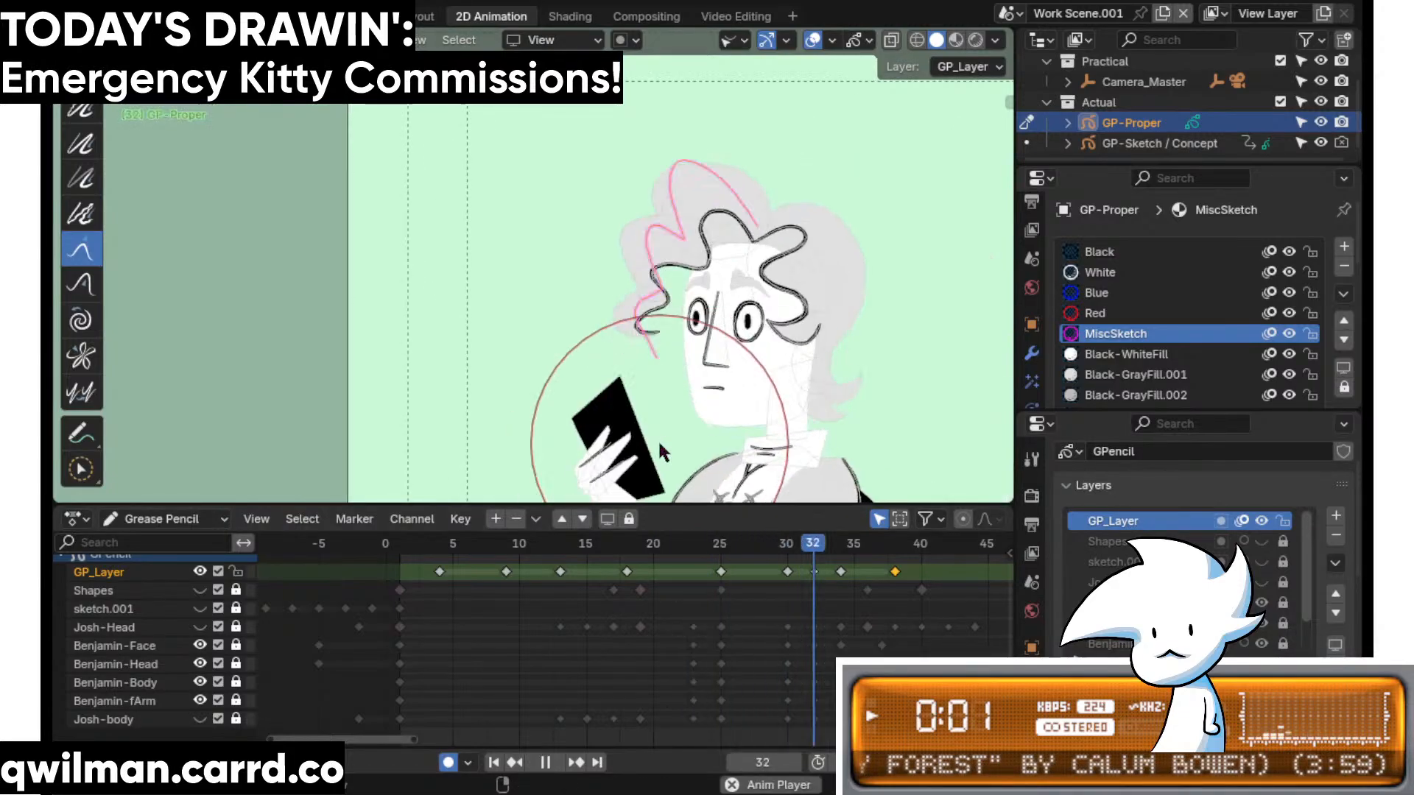
pyautogui.press('space')
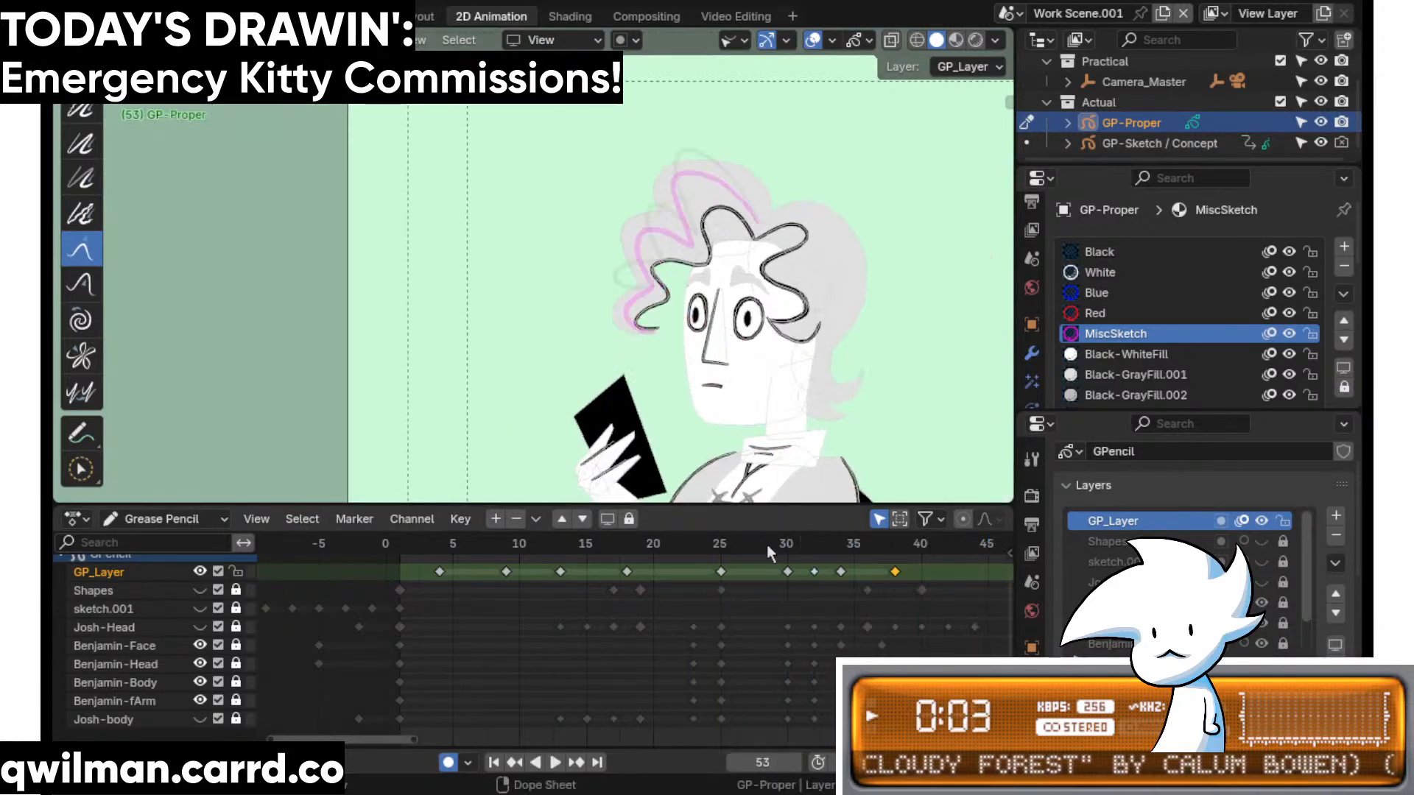
pyautogui.press('space')
pyautogui.moveTo(874, 553); pyautogui.dragTo(881, 550)
pyautogui.keyDown('shift'); pyautogui.moveTo(770, 374); pyautogui.dragTo(709, 362, button='middle'); pyautogui.keyUp('shift')
pyautogui.moveTo(783, 544); pyautogui.dragTo(893, 549)
pyautogui.press('g')
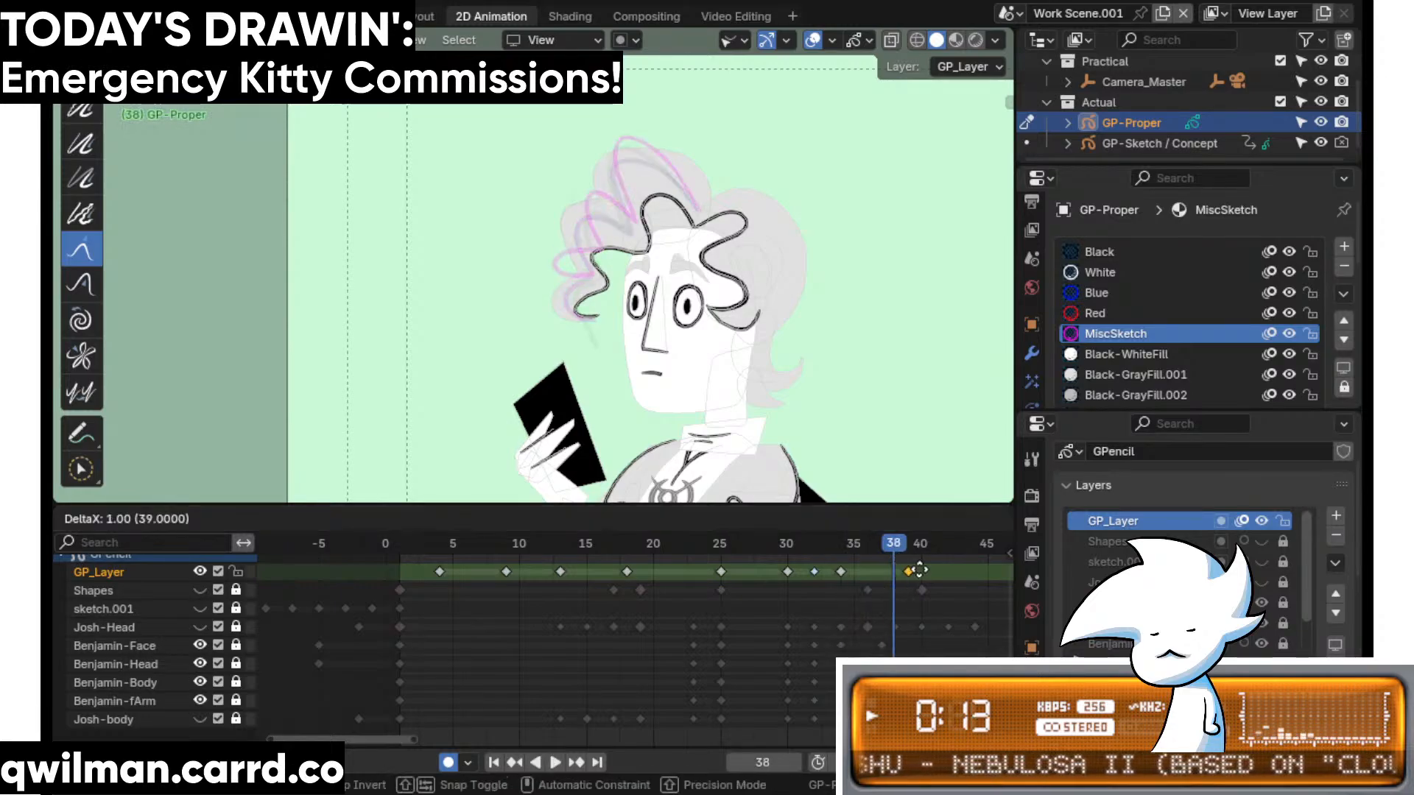
pyautogui.click(932, 571)
# - Try to interpolate an in-between hair sketch at frame 38 on GP_Layer
pyautogui.hotkey('shift', 'space')
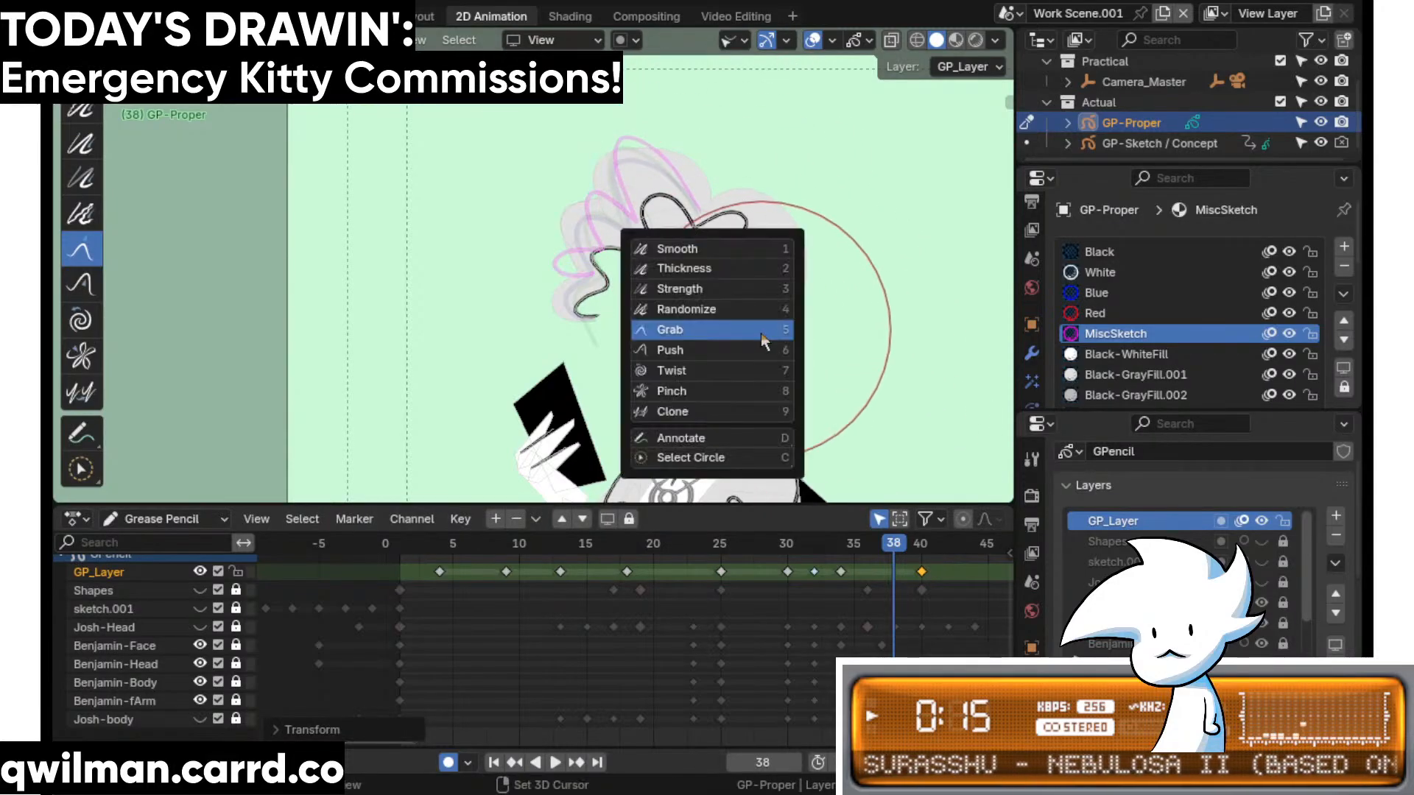
pyautogui.click(728, 452)
pyautogui.press('Tab')
pyautogui.hotkey('shift', 'space')
pyautogui.click(773, 322)
pyautogui.keyDown('shift'); pyautogui.moveTo(773, 322); pyautogui.dragTo(769, 390, button='middle'); pyautogui.keyUp('shift')
pyautogui.scroll(2, 770, 390)
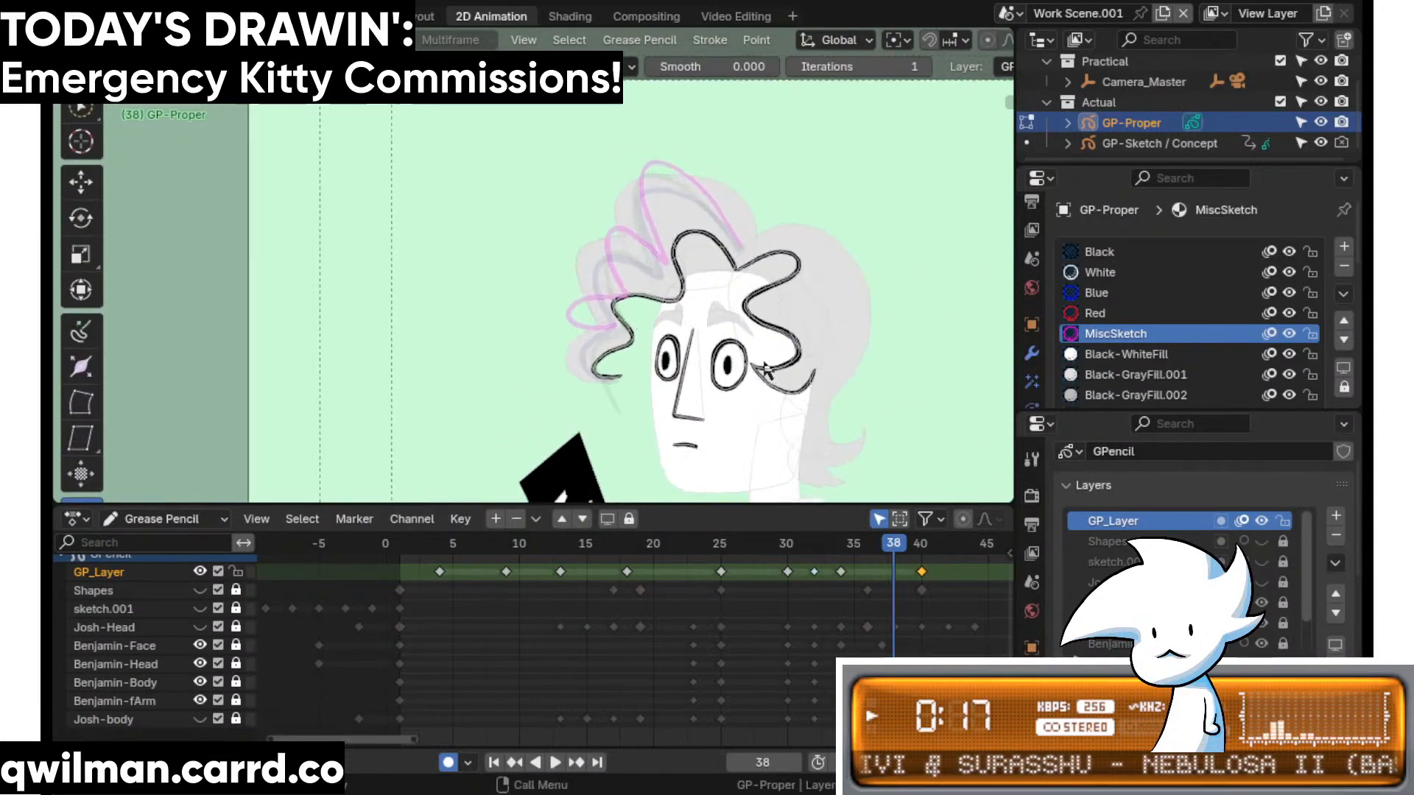
pyautogui.moveTo(589, 427); pyautogui.dragTo(401, 464)
pyautogui.click(431, 454)
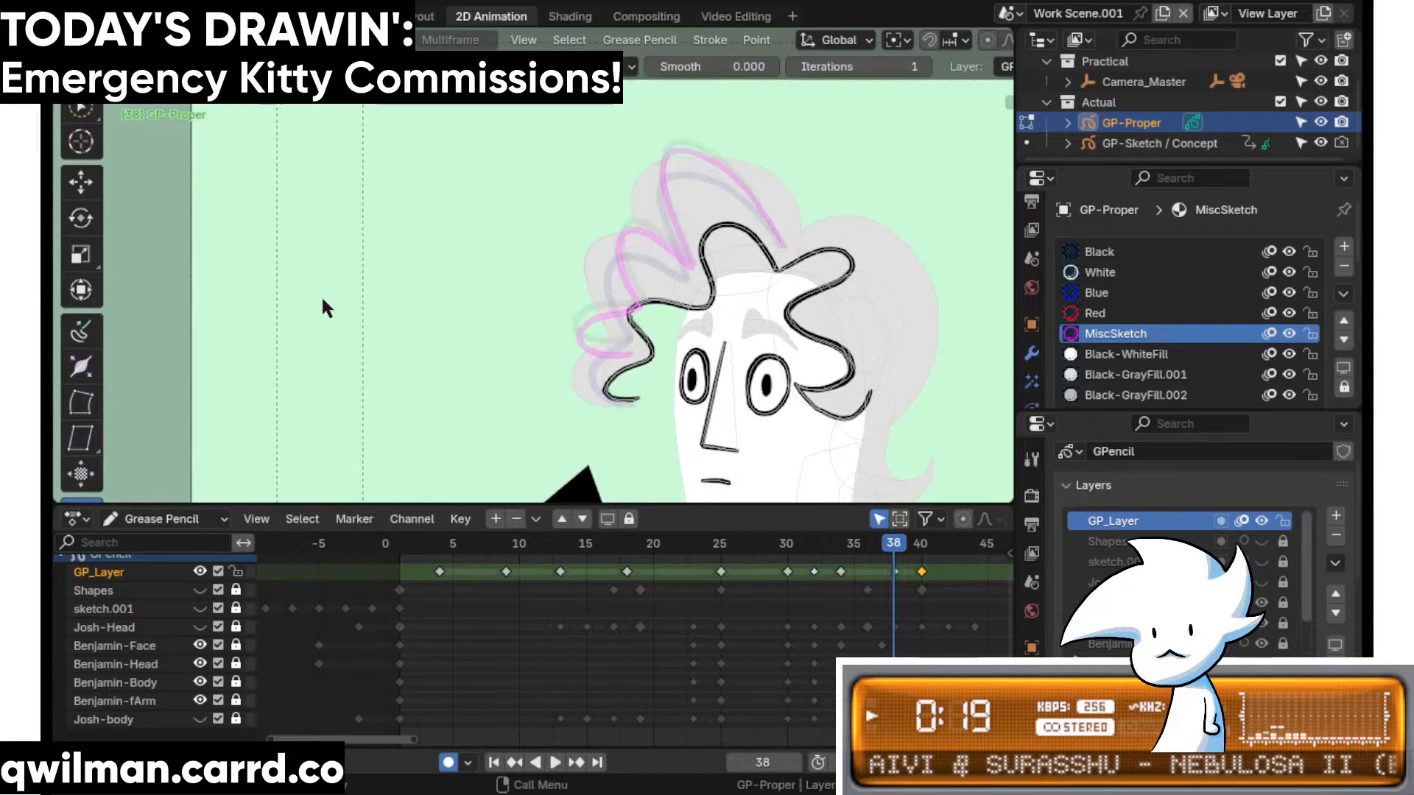
# - Move the last GP_Layer hair key to frame 42 and place a duplicate of it at frame 38
pyautogui.moveTo(923, 577); pyautogui.dragTo(955, 575)
pyautogui.press('Tab')
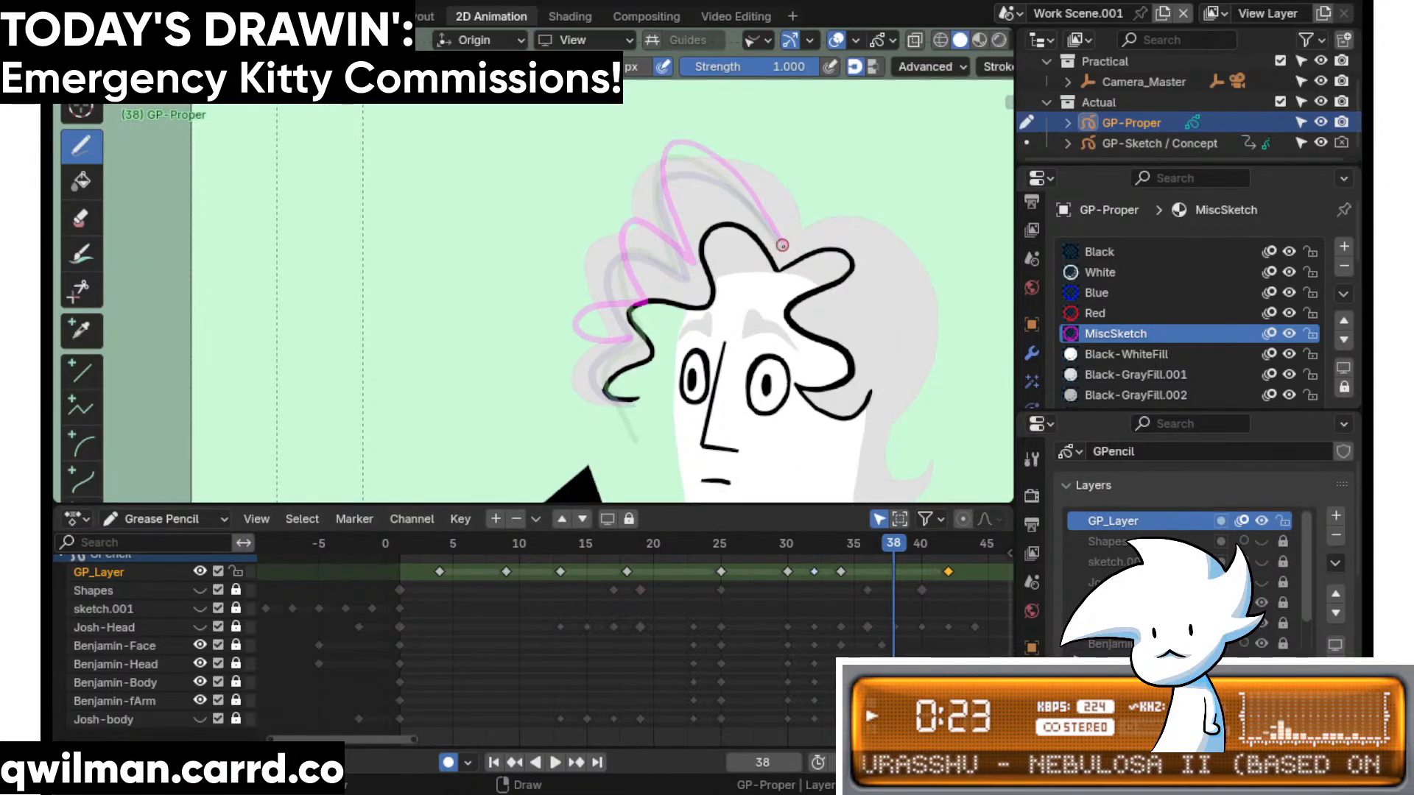
pyautogui.press('q')
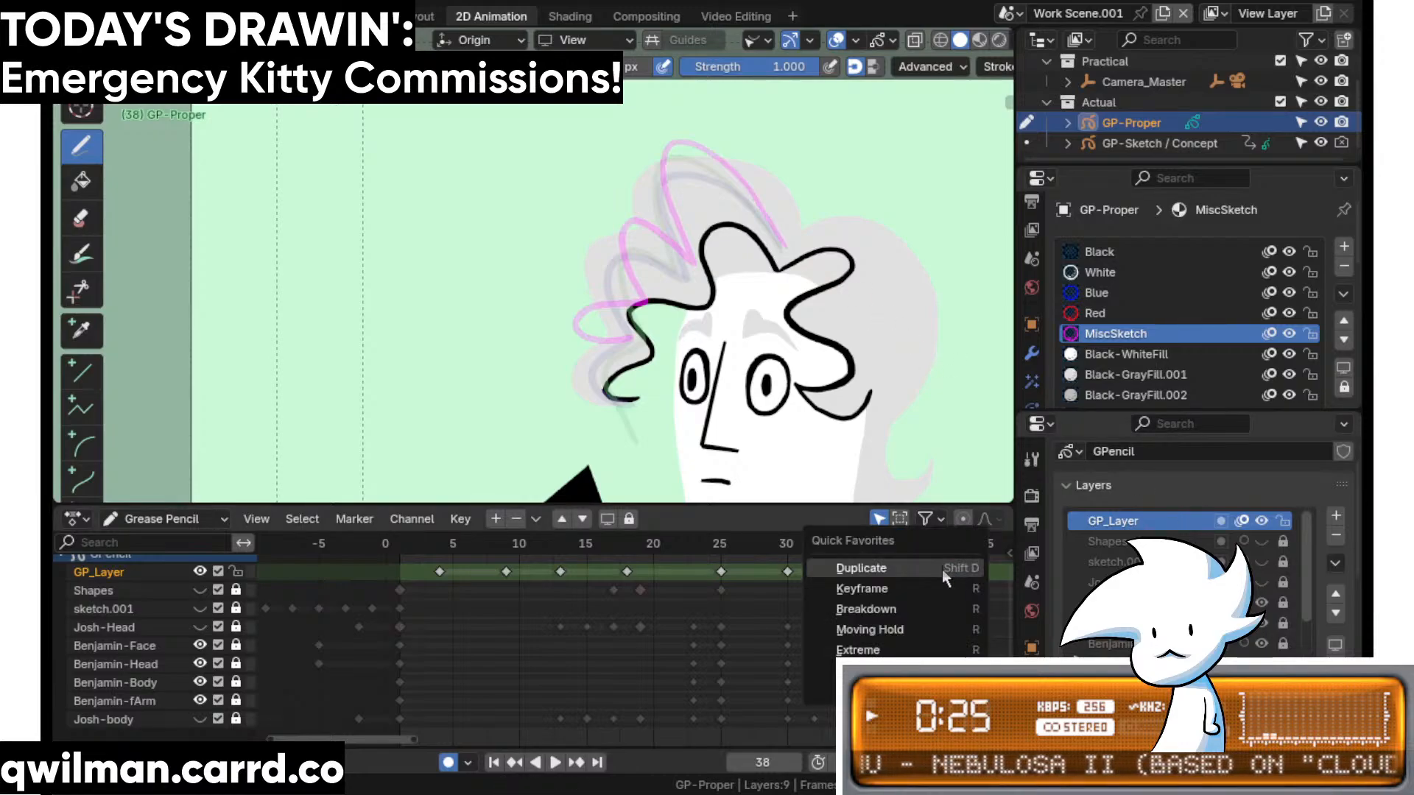
pyautogui.click(944, 571)
pyautogui.click(890, 589)
# - Reshape the frame 38 hair sketch with the Grab sculpt brush so its lower curls drop past the drawn hair outline
pyautogui.hotkey('ctrl', 'Tab')
pyautogui.hotkey('shift', 'space')
pyautogui.click(647, 298)
pyautogui.scroll(-3, 648, 375)
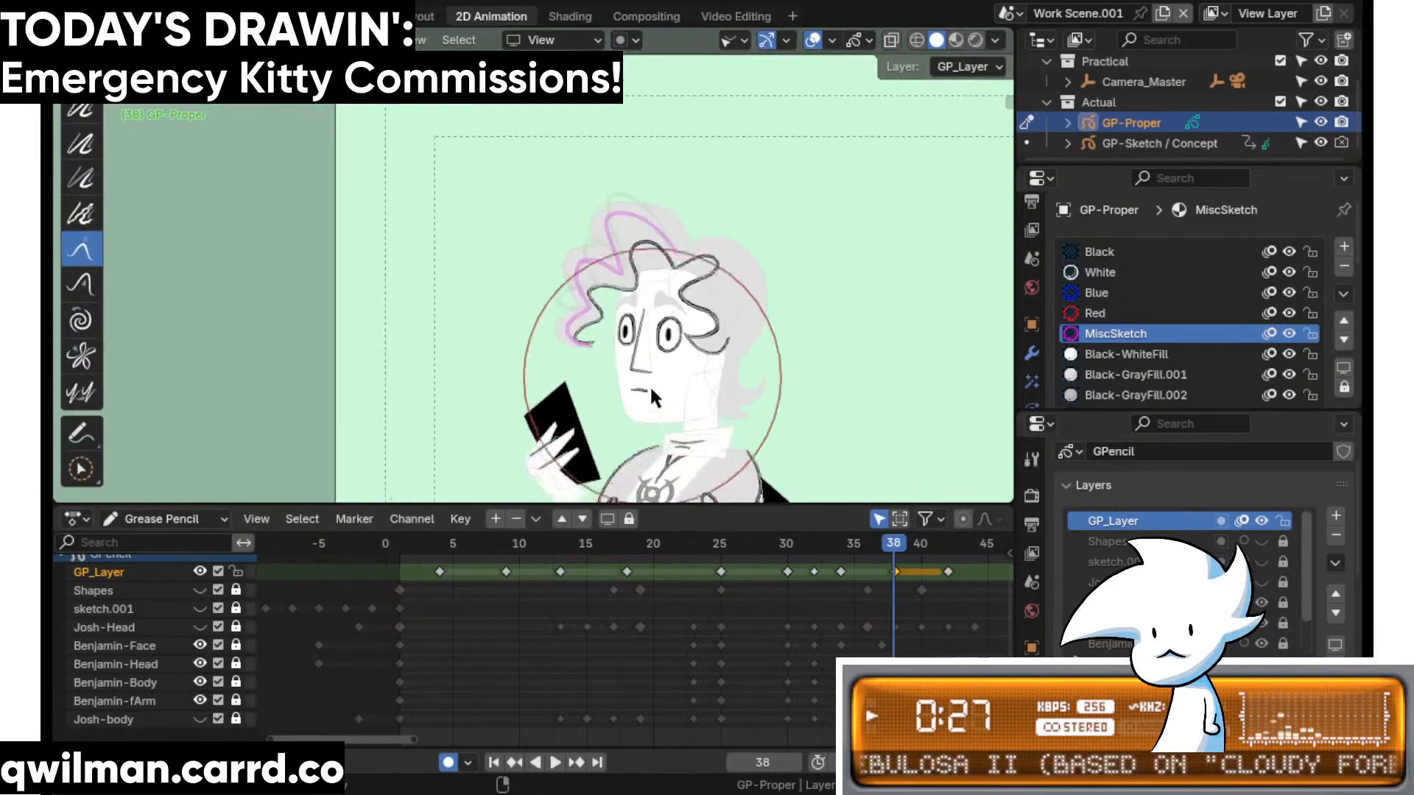
pyautogui.moveTo(649, 384); pyautogui.dragTo(617, 400)
pyautogui.press('q')
pyautogui.click(631, 324)
pyautogui.click(623, 273)
pyautogui.press('q')
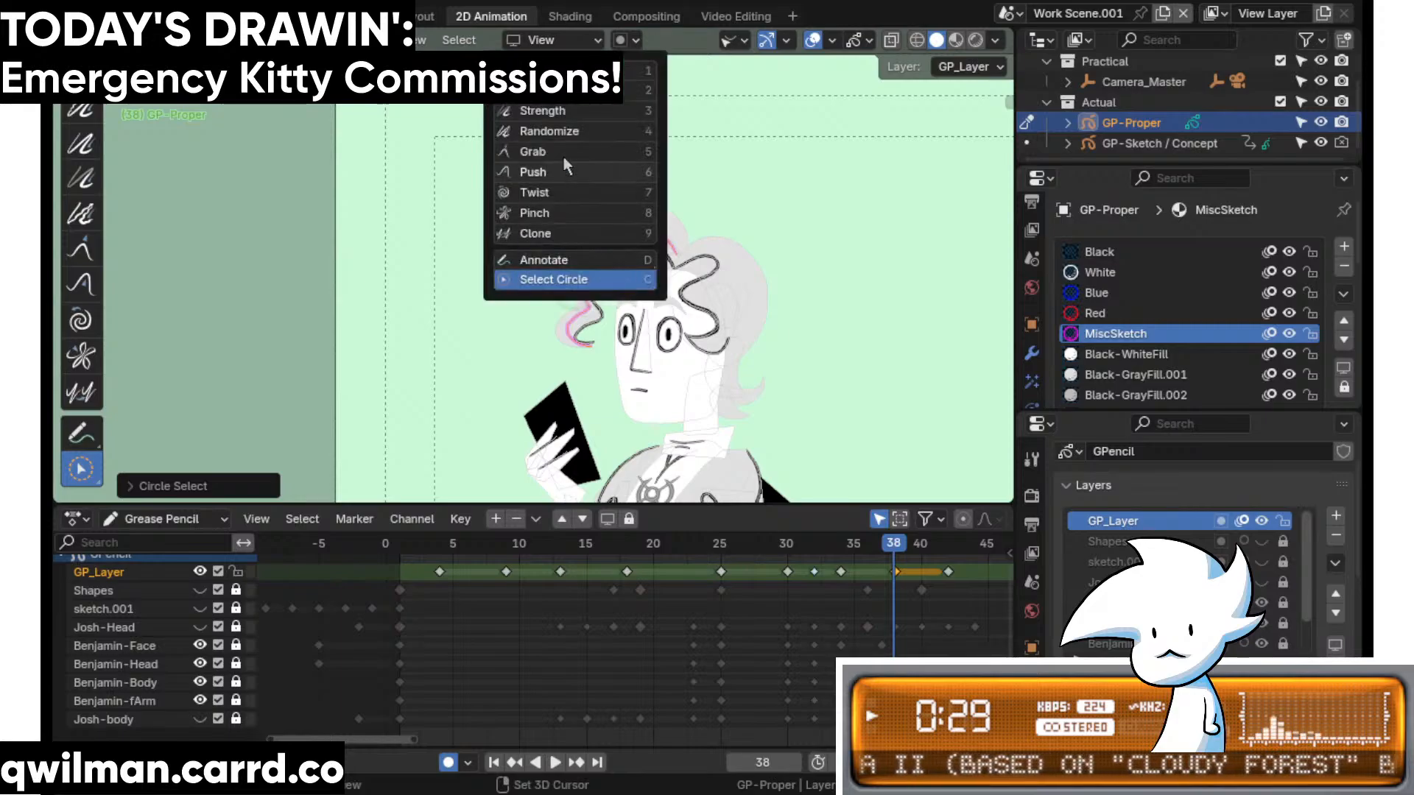
pyautogui.click(563, 156)
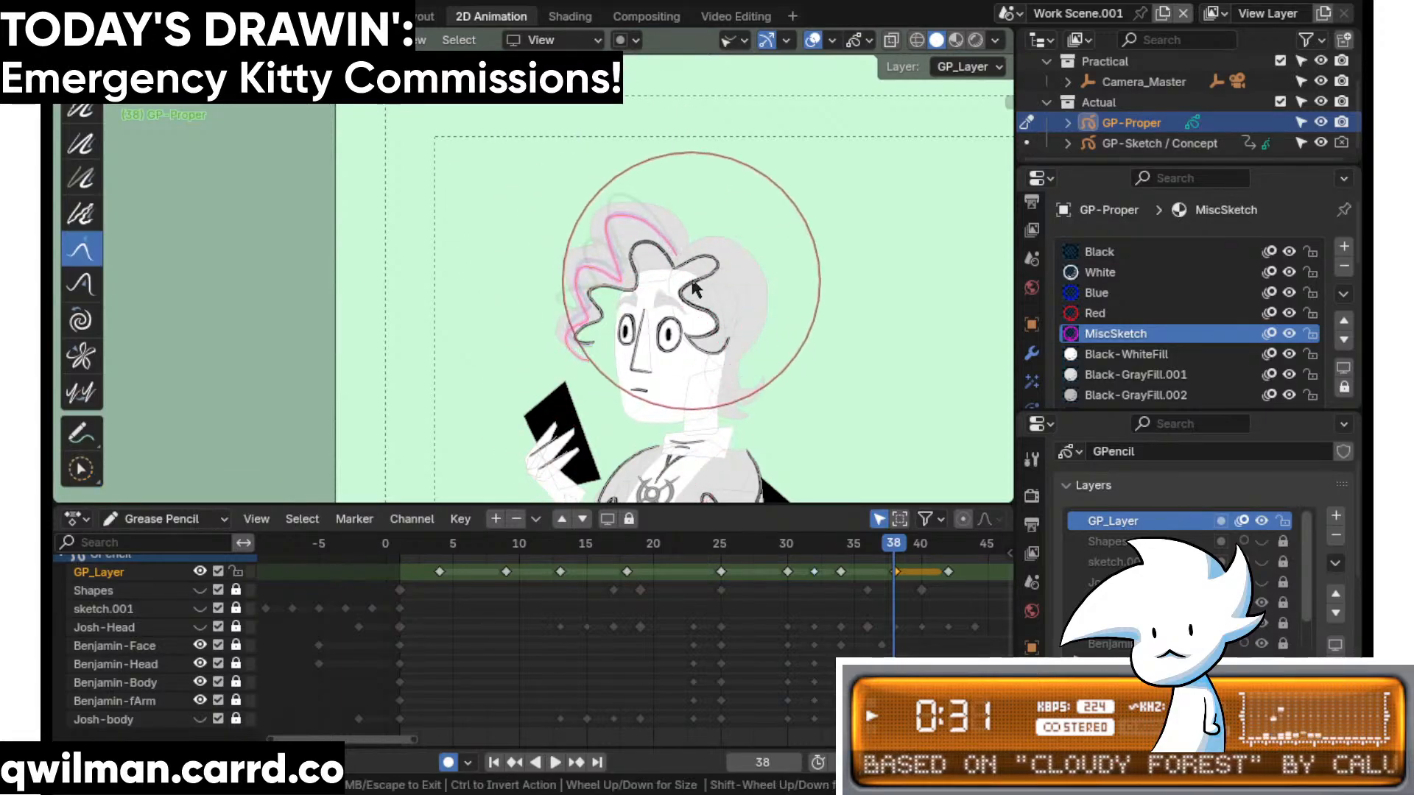
pyautogui.moveTo(558, 280); pyautogui.dragTo(567, 304)
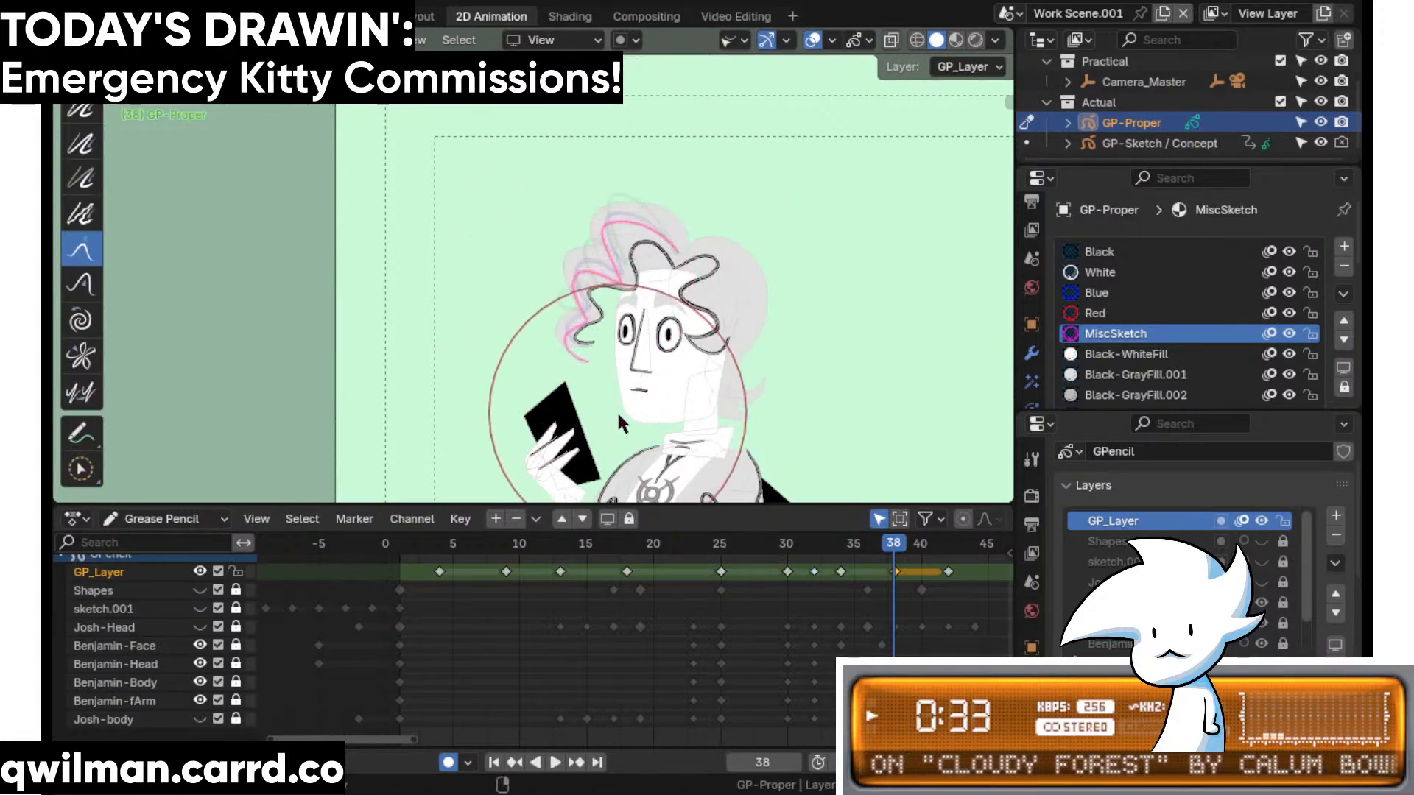
pyautogui.moveTo(616, 409); pyautogui.dragTo(614, 419)
# - Play back the motion and refine the lowest curl of the frame 38 hair sketch with the Grab brush
pyautogui.press('space')
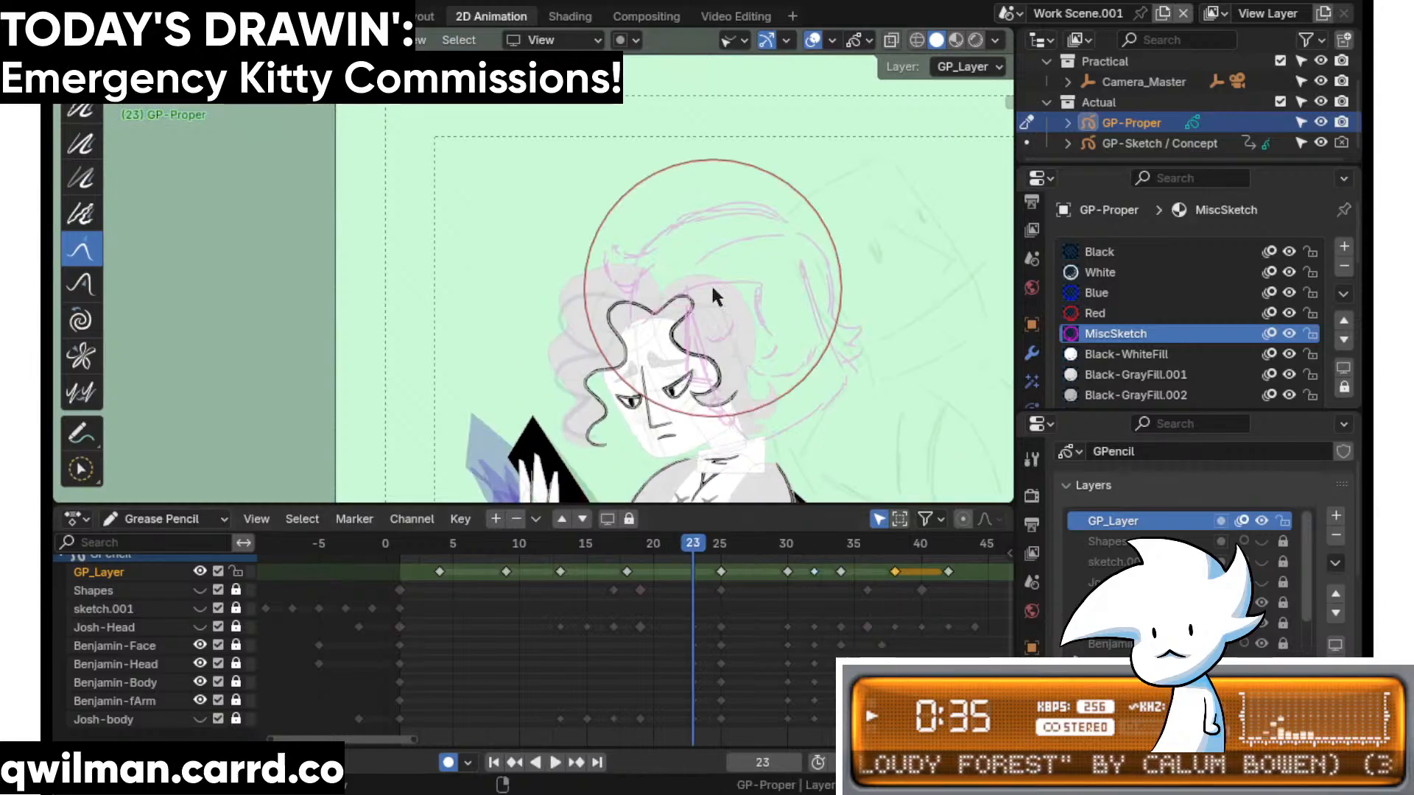
pyautogui.press('space')
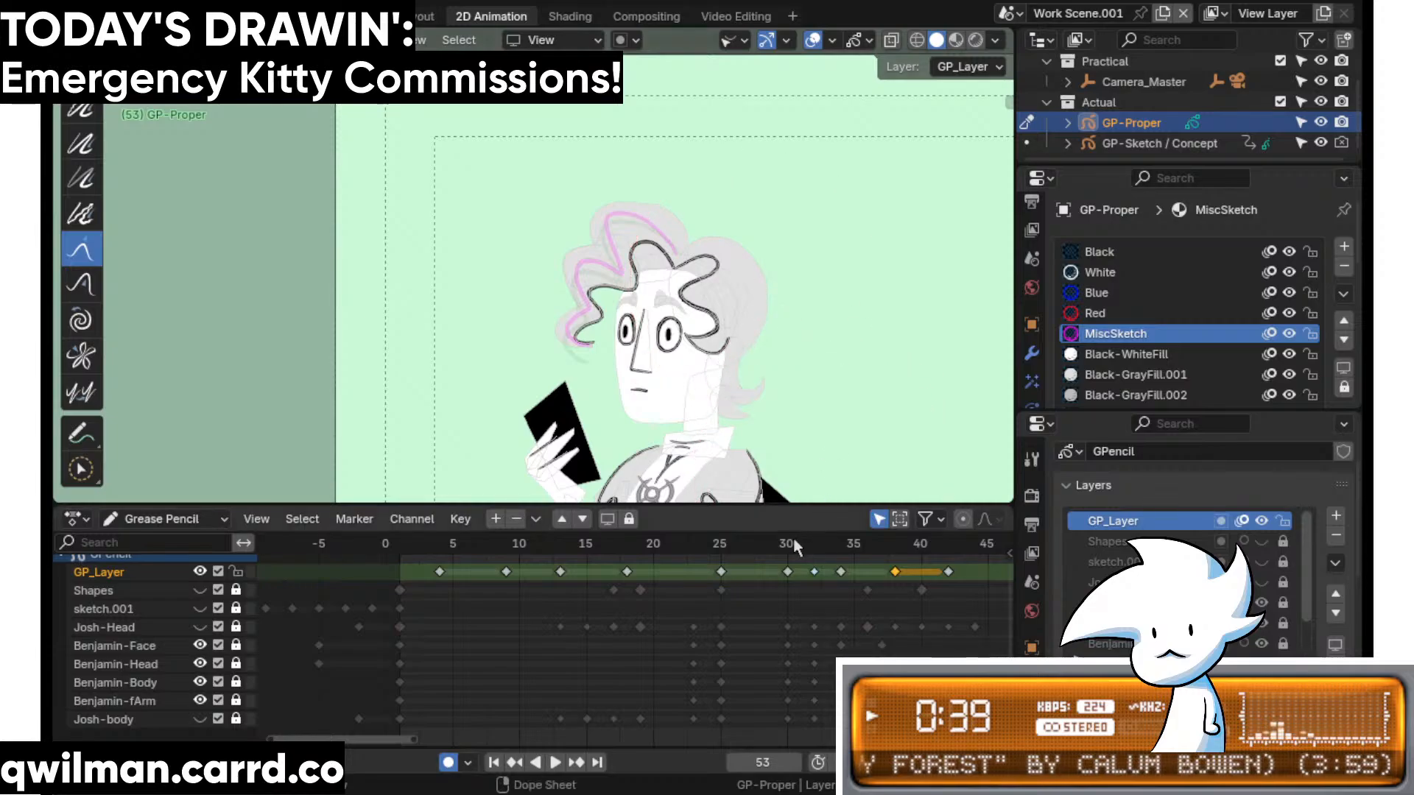
pyautogui.moveTo(793, 543)
pyautogui.mouseDown()
pyautogui.moveTo(913, 553)
pyautogui.moveTo(893, 551)
pyautogui.mouseUp()
pyautogui.keyDown('shift'); pyautogui.moveTo(681, 407); pyautogui.dragTo(710, 344, button='middle'); pyautogui.keyUp('shift')
pyautogui.scroll(5, 725, 335)
pyautogui.hotkey('shift', 'space')
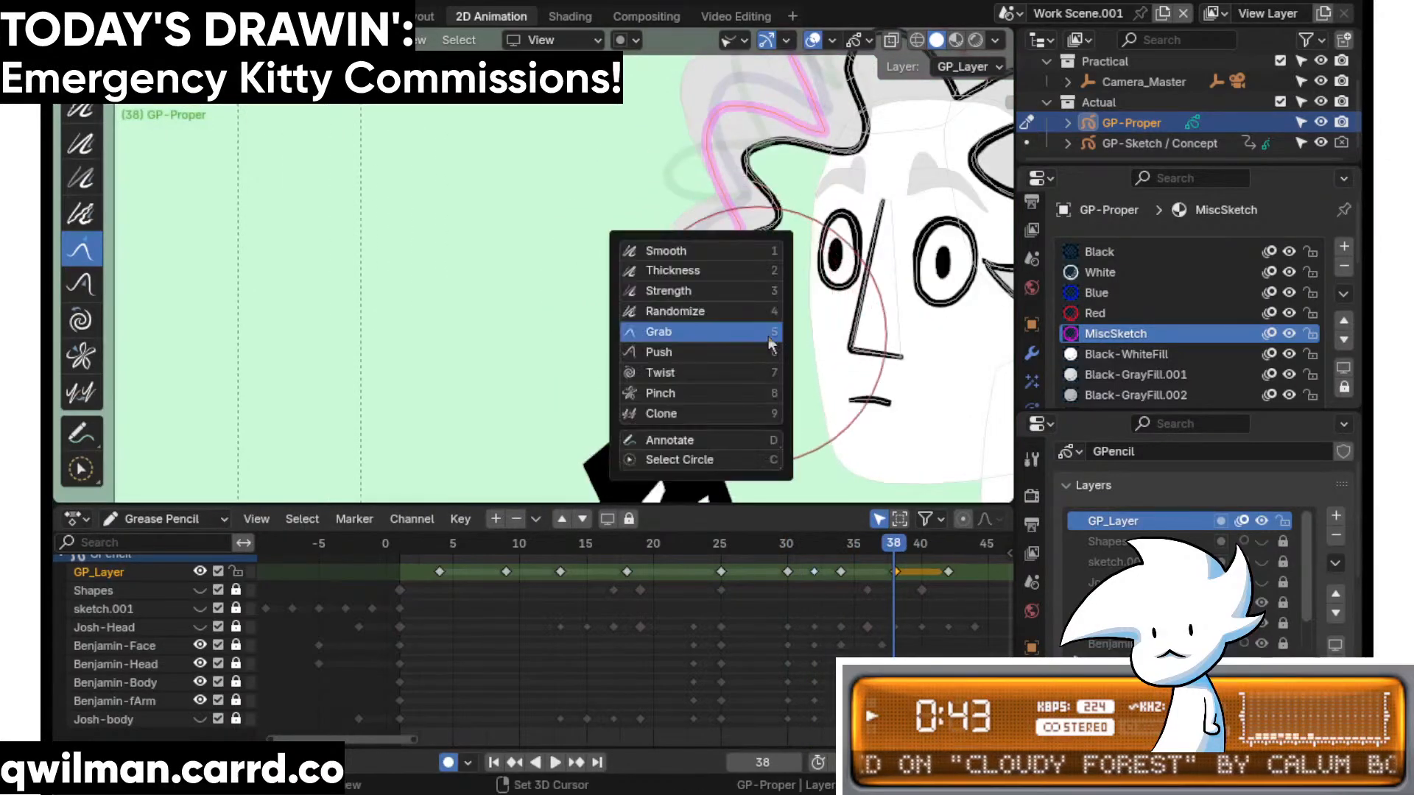
pyautogui.click(768, 337)
pyautogui.moveTo(779, 359)
pyautogui.mouseDown()
pyautogui.moveTo(786, 426)
pyautogui.moveTo(700, 404)
pyautogui.moveTo(782, 442)
pyautogui.moveTo(715, 440)
pyautogui.mouseUp()
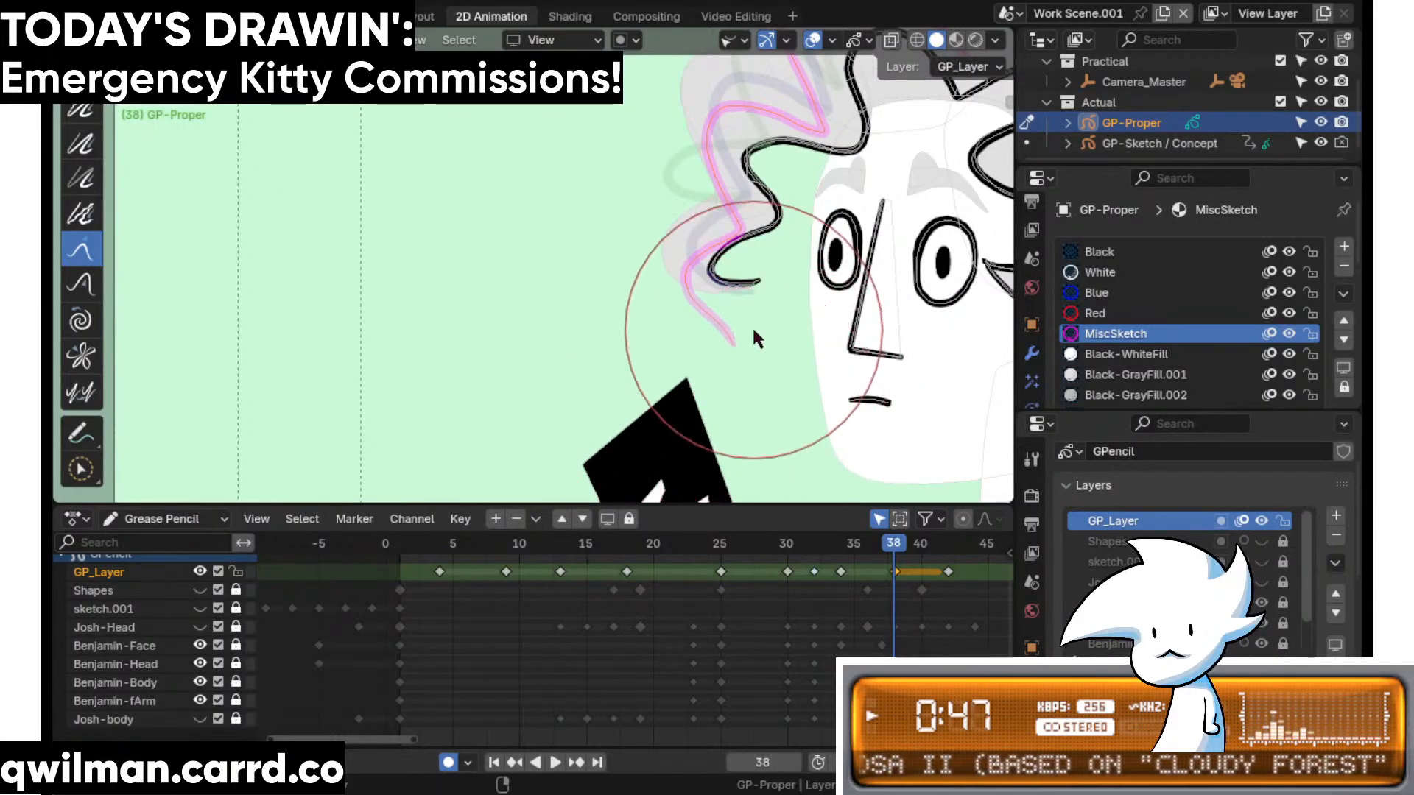
# - Review the hair motion in playback, lock GP_Layer and unlock the Benjamin-Head layer
pyautogui.scroll(-4, 846, 431)
pyautogui.moveTo(824, 434)
pyautogui.keyDown('shift'); pyautogui.mouseDown(button='middle')
pyautogui.moveTo(773, 420)
pyautogui.moveTo(752, 448)
pyautogui.mouseUp(button='middle'); pyautogui.keyUp('shift')
pyautogui.keyDown('alt'); pyautogui.scroll(10, 752, 447); pyautogui.keyUp('alt')
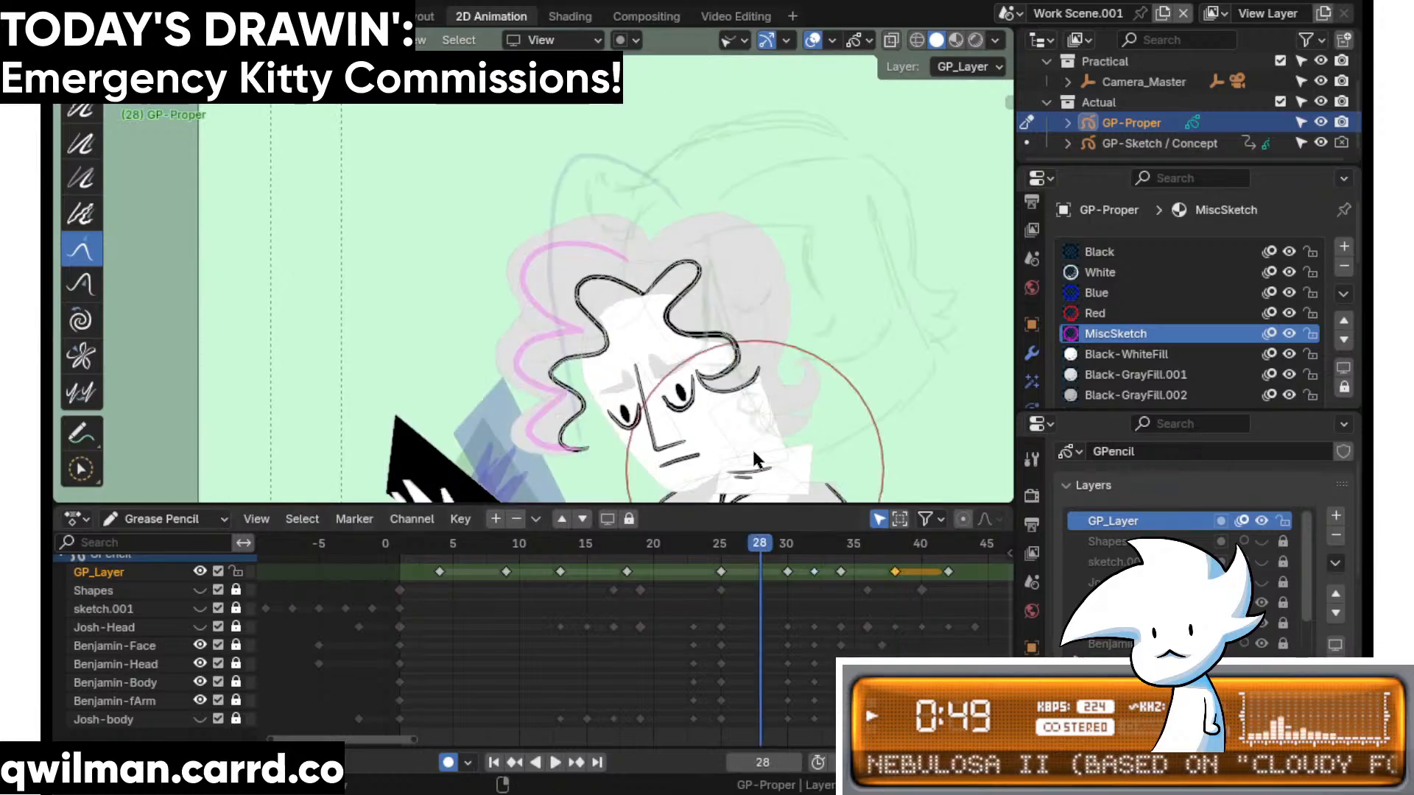
pyautogui.press('space')
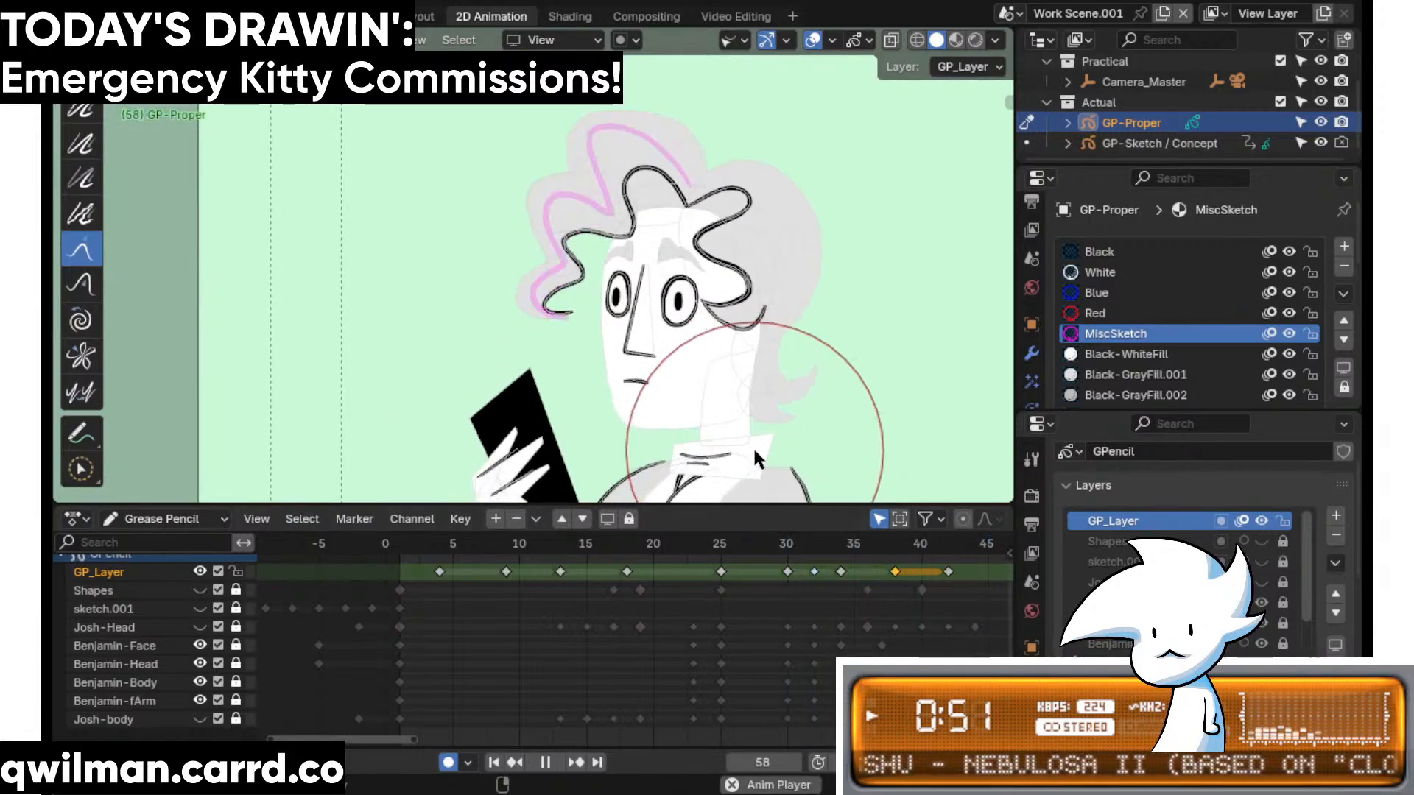
pyautogui.press('space')
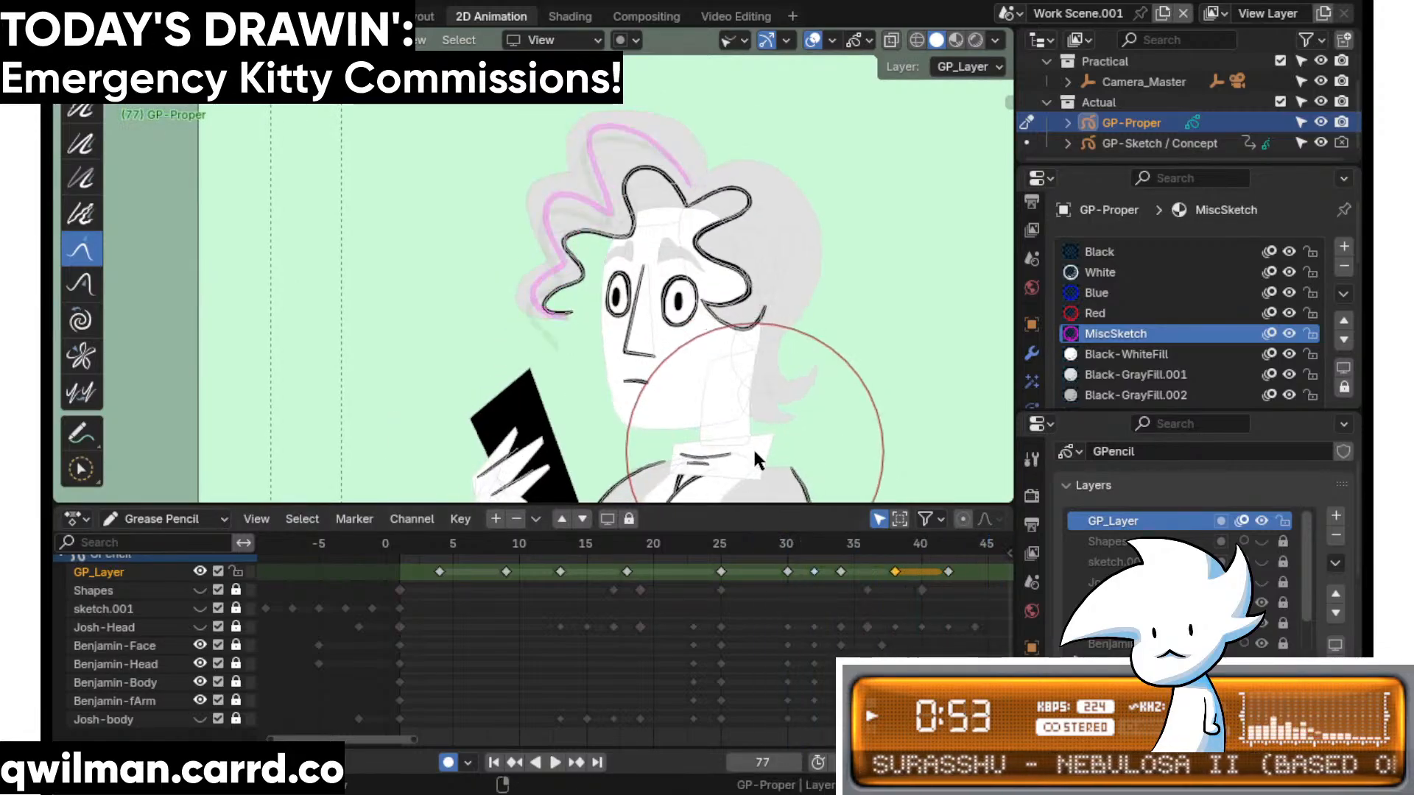
pyautogui.click(236, 571)
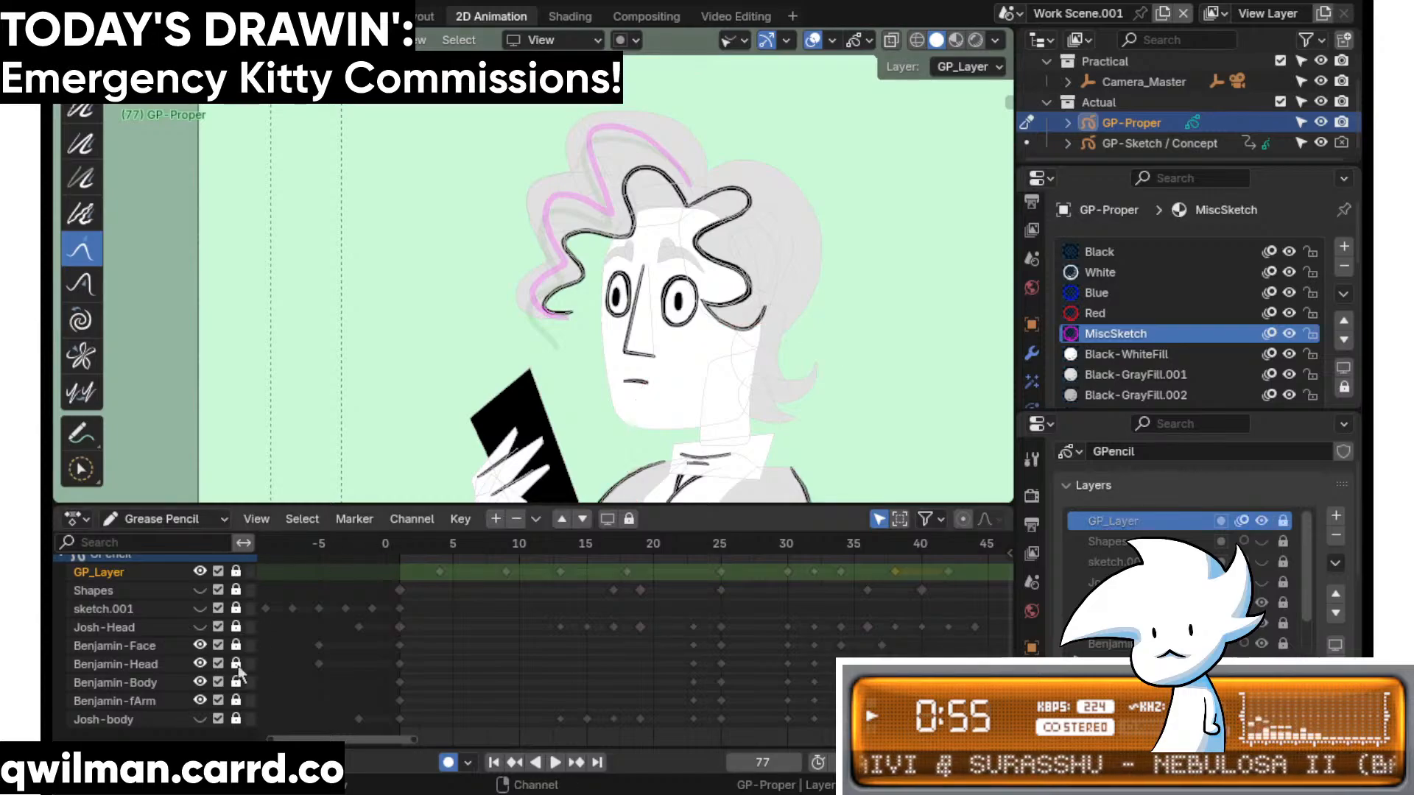
pyautogui.click(235, 663)
# - Duplicate the Benjamin-Head key at frame 37 to frame 41
pyautogui.moveTo(864, 542); pyautogui.dragTo(782, 608, button='middle')
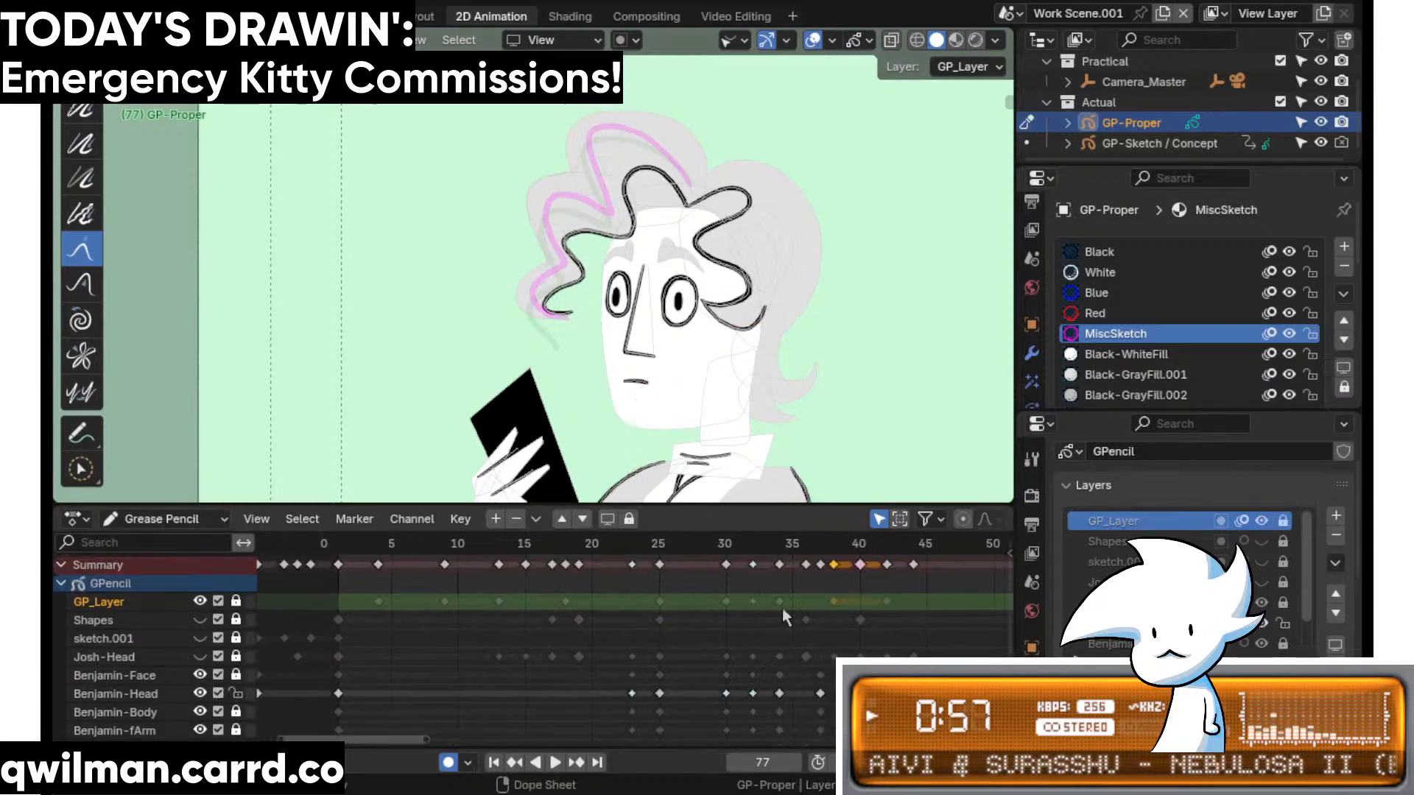
pyautogui.click(736, 549)
pyautogui.press('space')
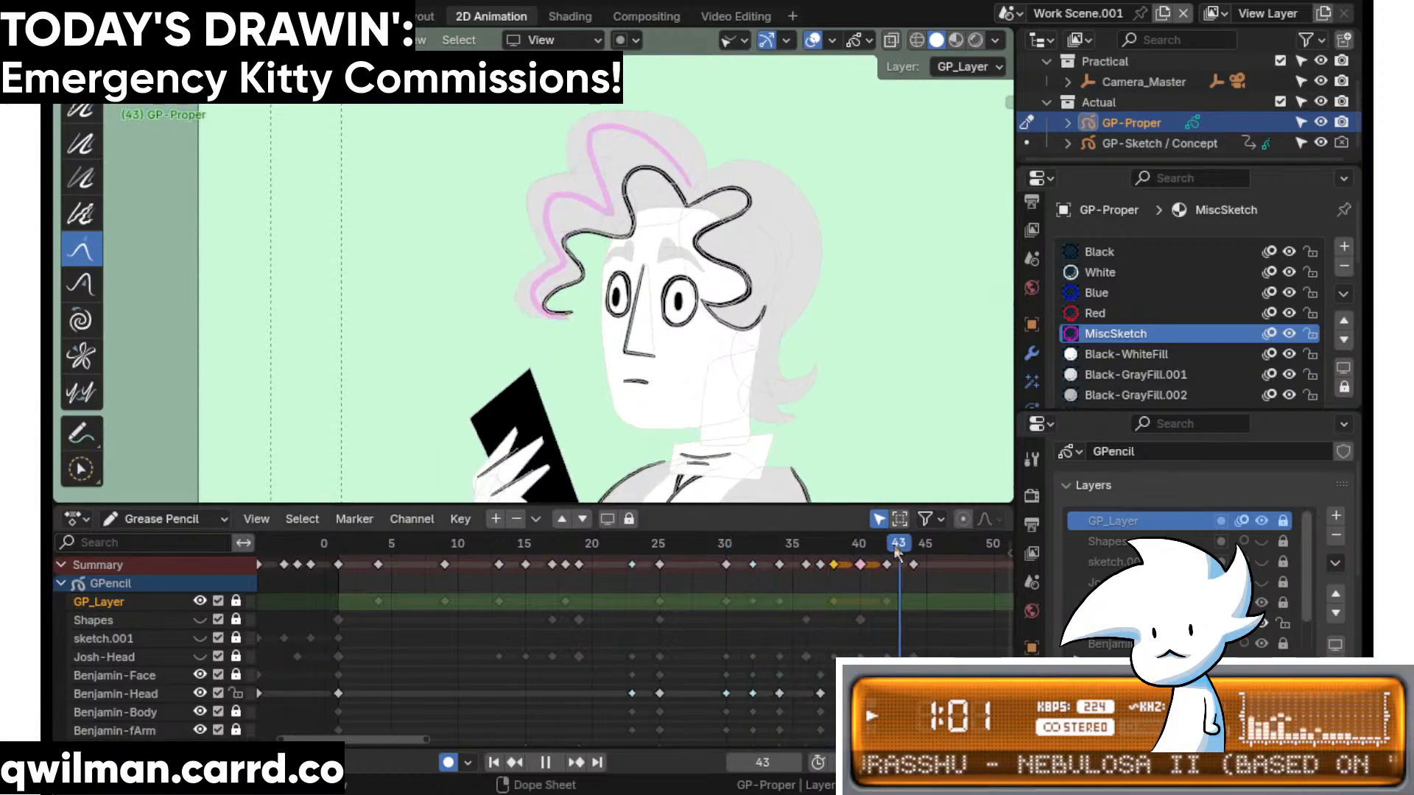
pyautogui.press('space')
pyautogui.click(821, 694)
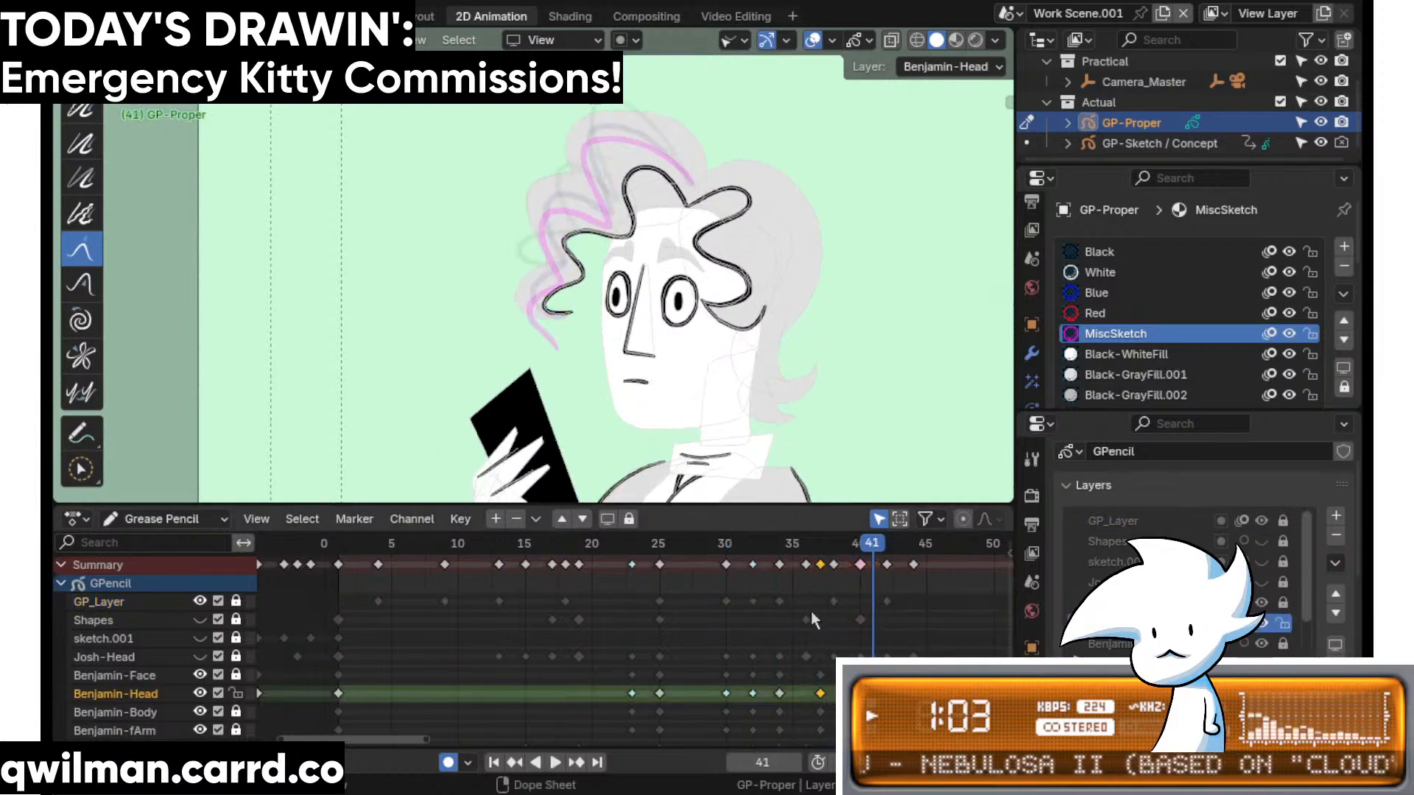
pyautogui.press('q')
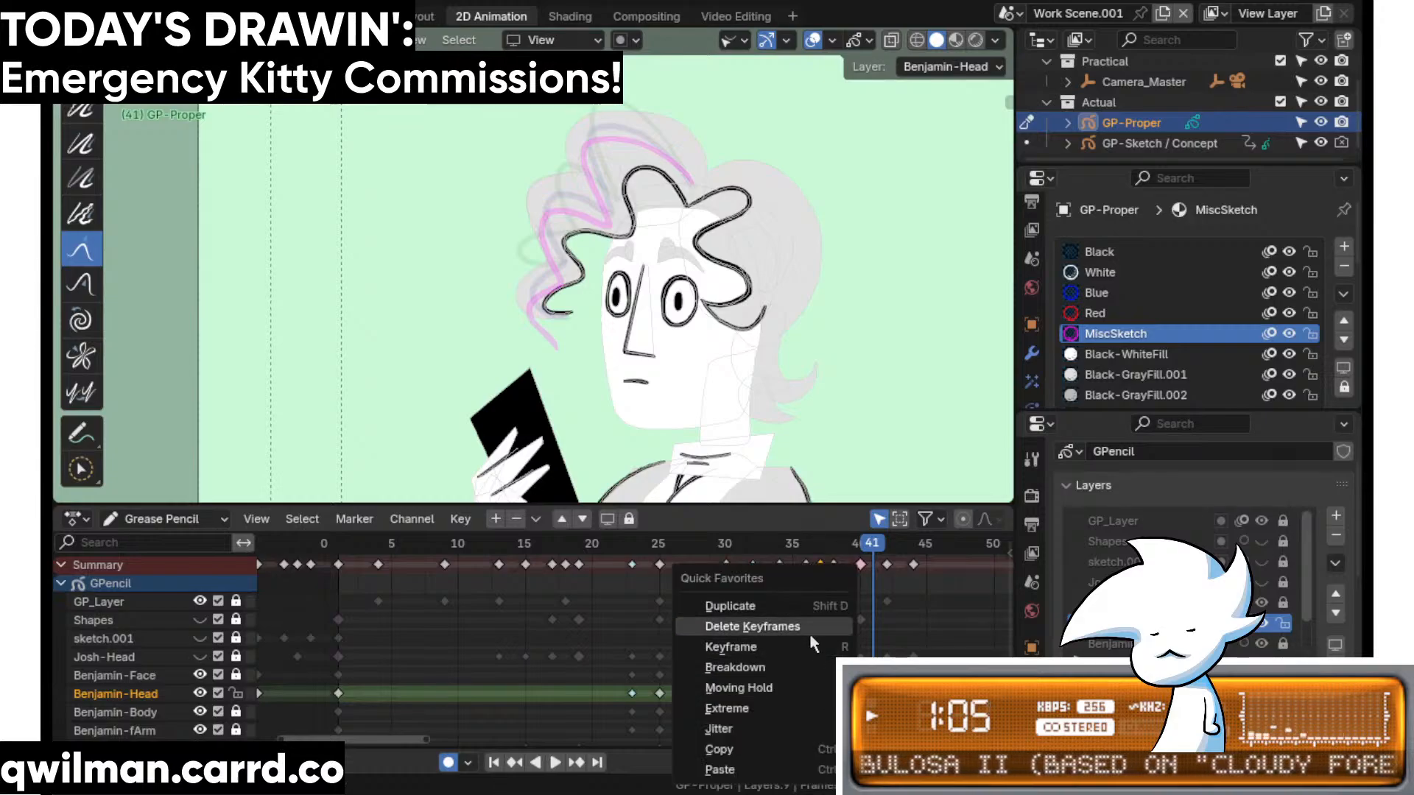
pyautogui.click(736, 605)
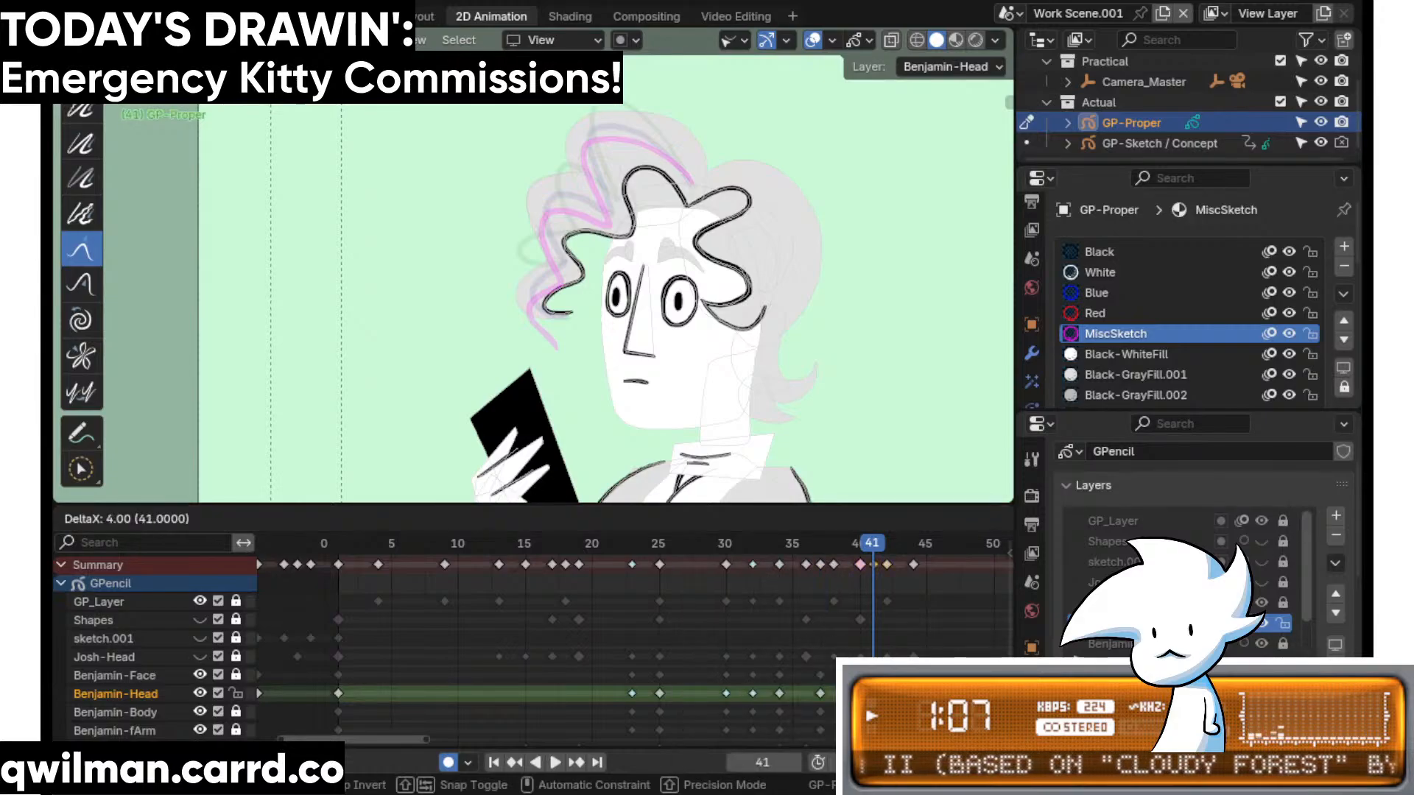
pyautogui.click(913, 627)
# - Show the Josh-Head layer and unlock Josh-Head together with Benjamin's face, head, body and forearm layers
pyautogui.scroll(4, 887, 628)
pyautogui.moveTo(899, 639); pyautogui.dragTo(843, 634, button='middle')
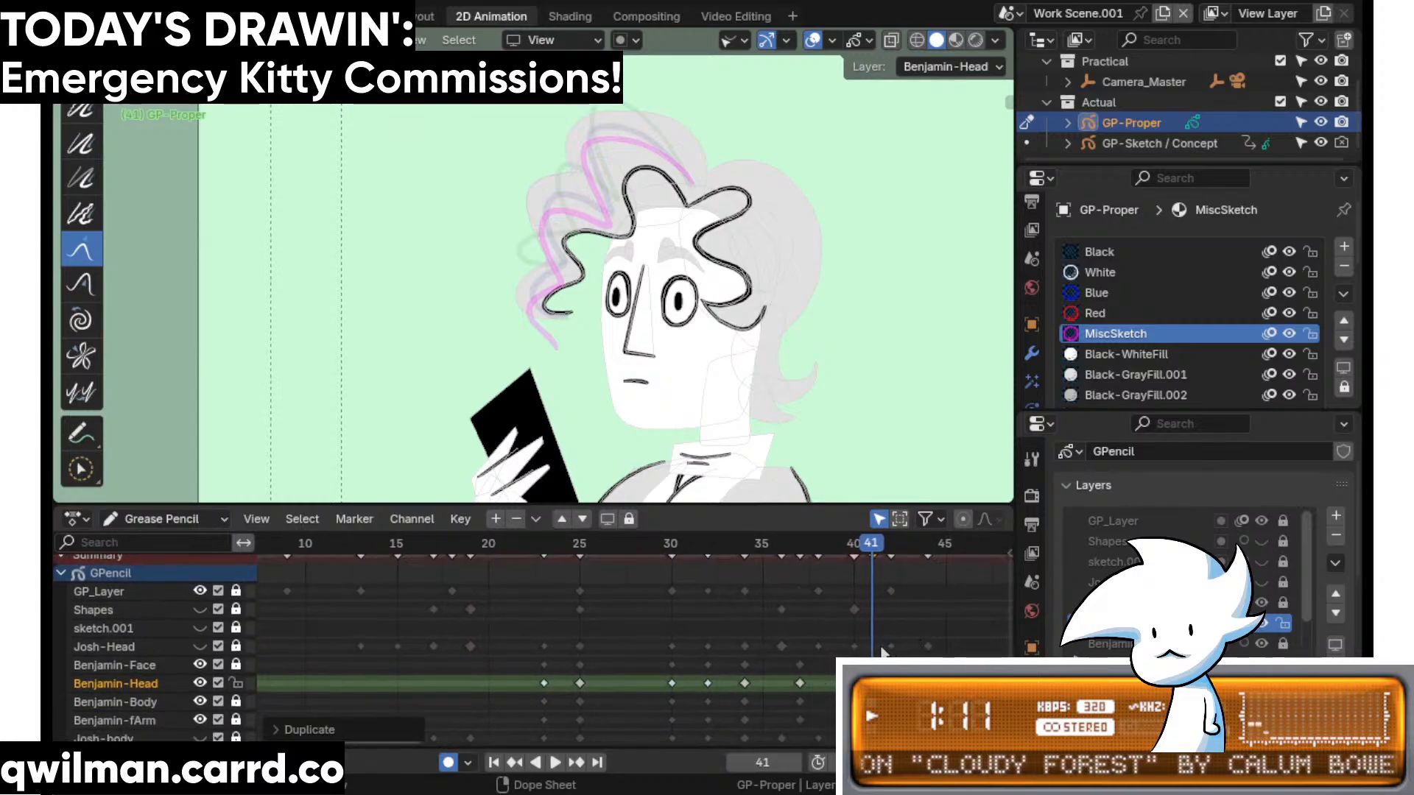
pyautogui.click(199, 646)
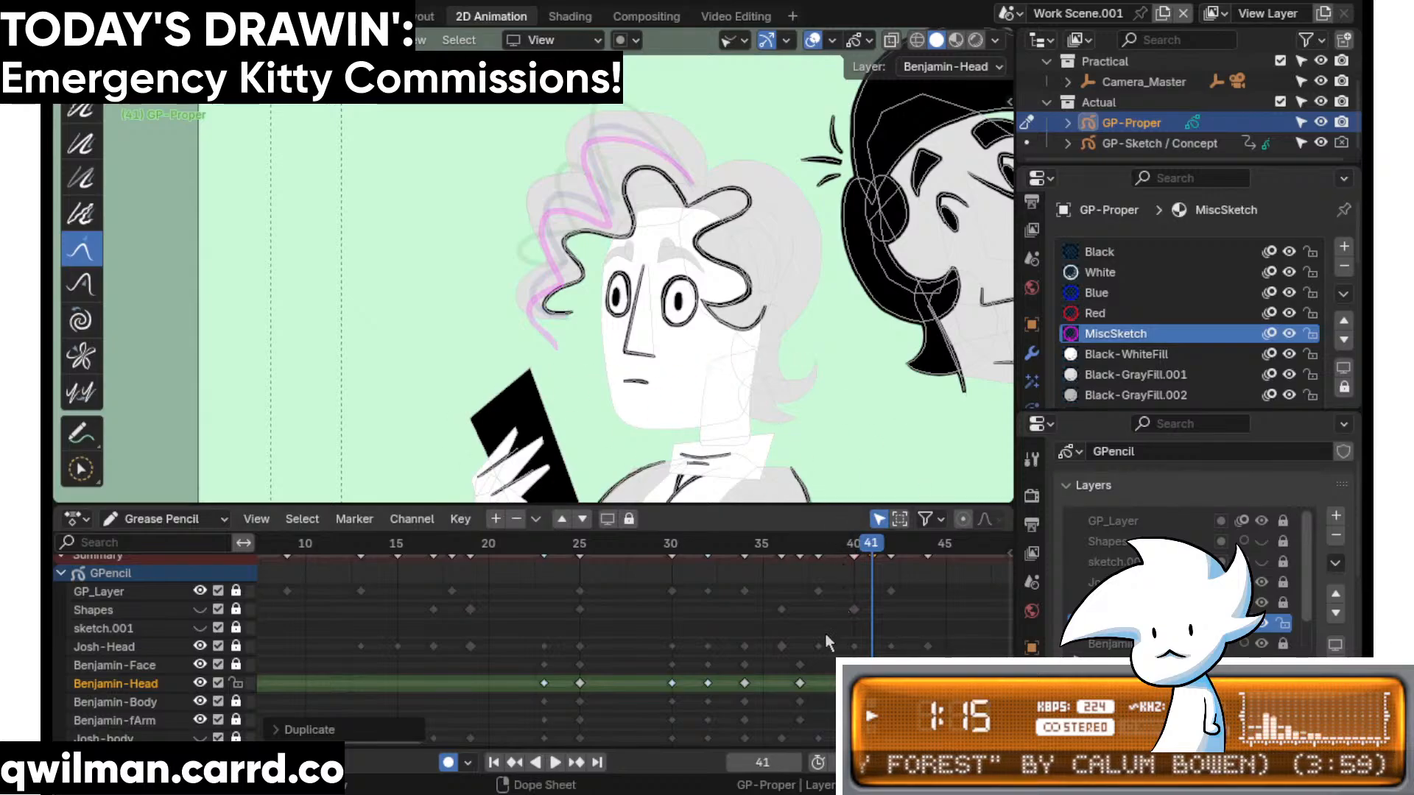
pyautogui.moveTo(749, 549)
pyautogui.mouseDown()
pyautogui.moveTo(801, 548)
pyautogui.moveTo(743, 550)
pyautogui.moveTo(780, 549)
pyautogui.mouseUp()
pyautogui.moveTo(235, 646); pyautogui.dragTo(241, 728)
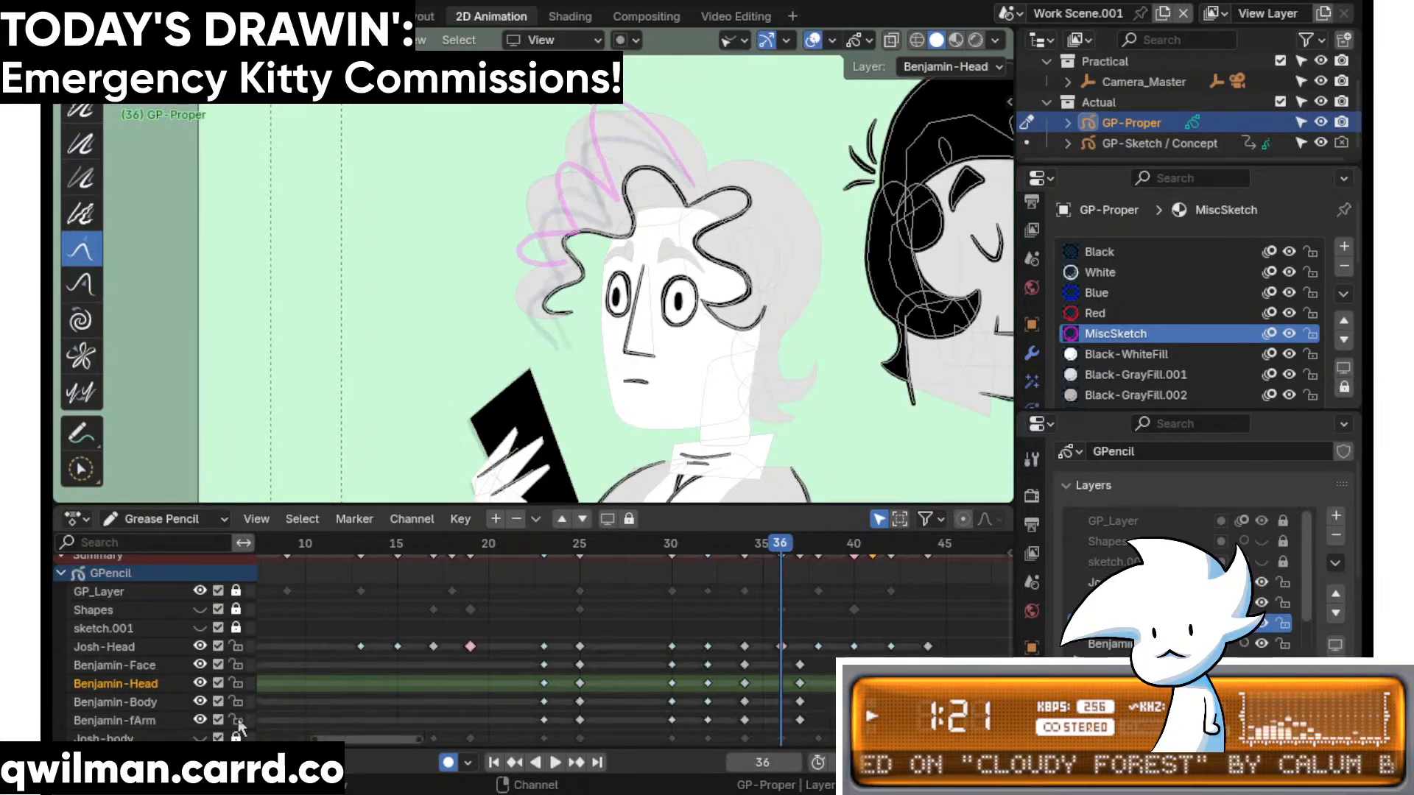
# - Move Benjamin's keys from frame 37 onward one frame earlier, relock his layers and play back the timing
pyautogui.moveTo(883, 659); pyautogui.dragTo(787, 743)
pyautogui.moveTo(800, 680); pyautogui.dragTo(773, 685)
pyautogui.moveTo(236, 665); pyautogui.dragTo(236, 720)
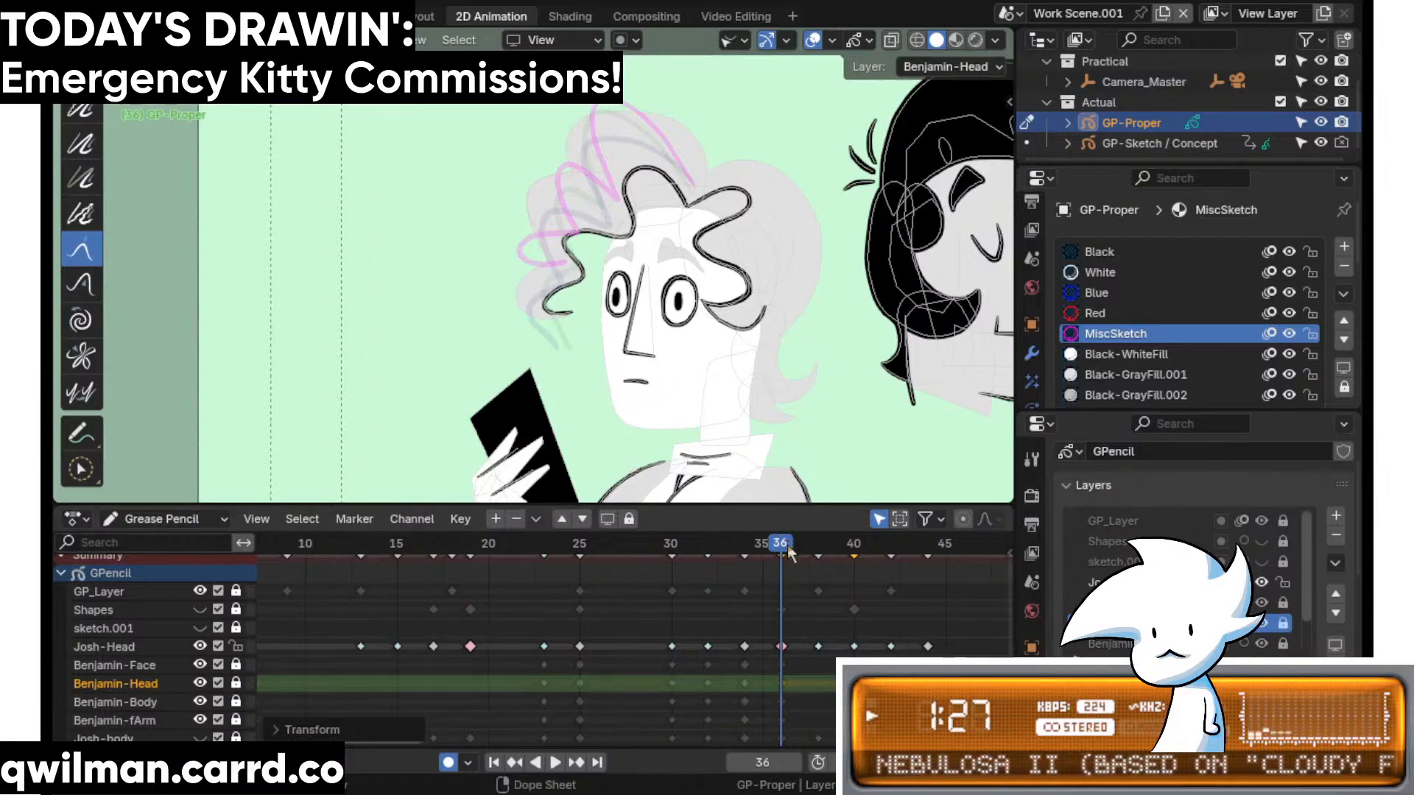
pyautogui.press('space')
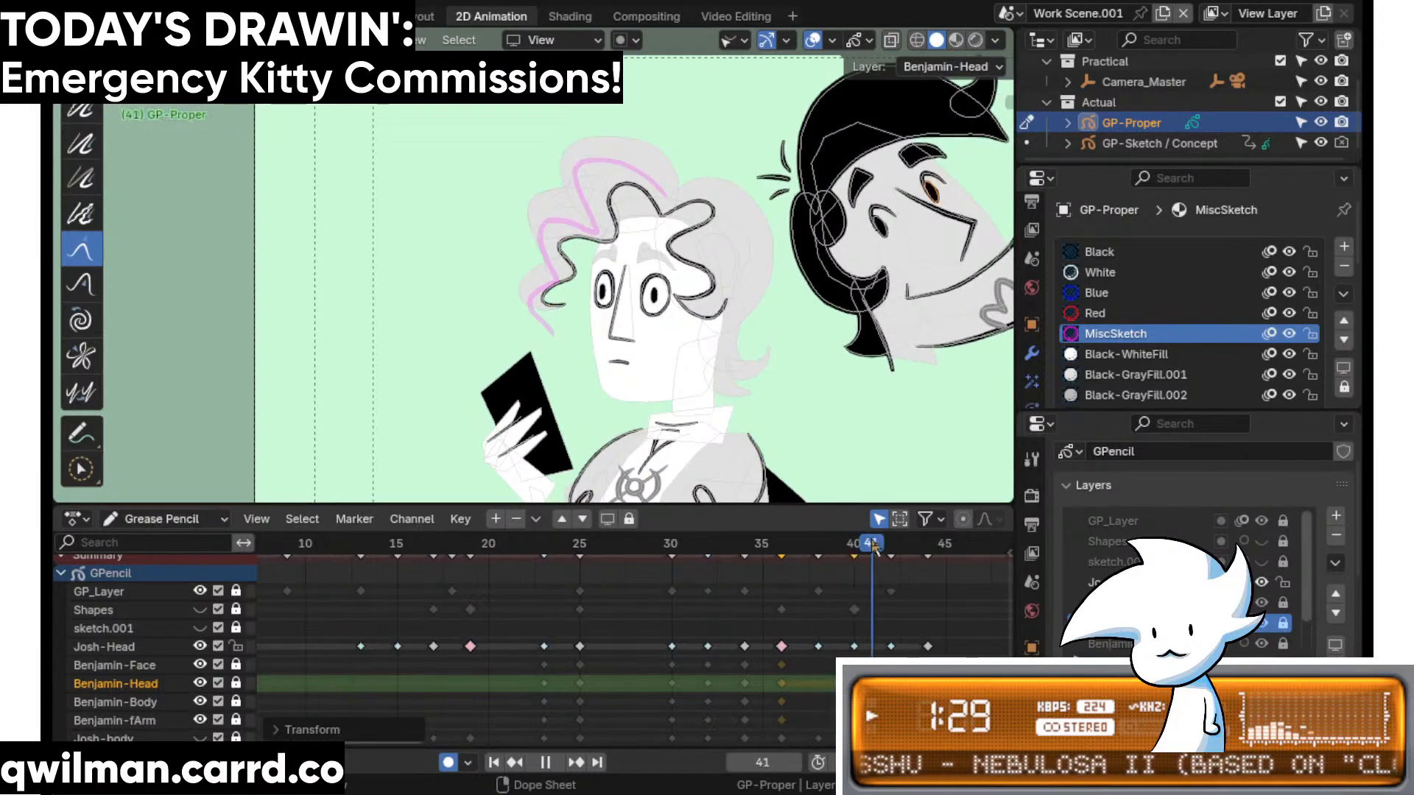
# - Lock the Josh-Head layer, unlock the Benjamin-Head layer and play back the frames around 38 to 41
pyautogui.press('space')
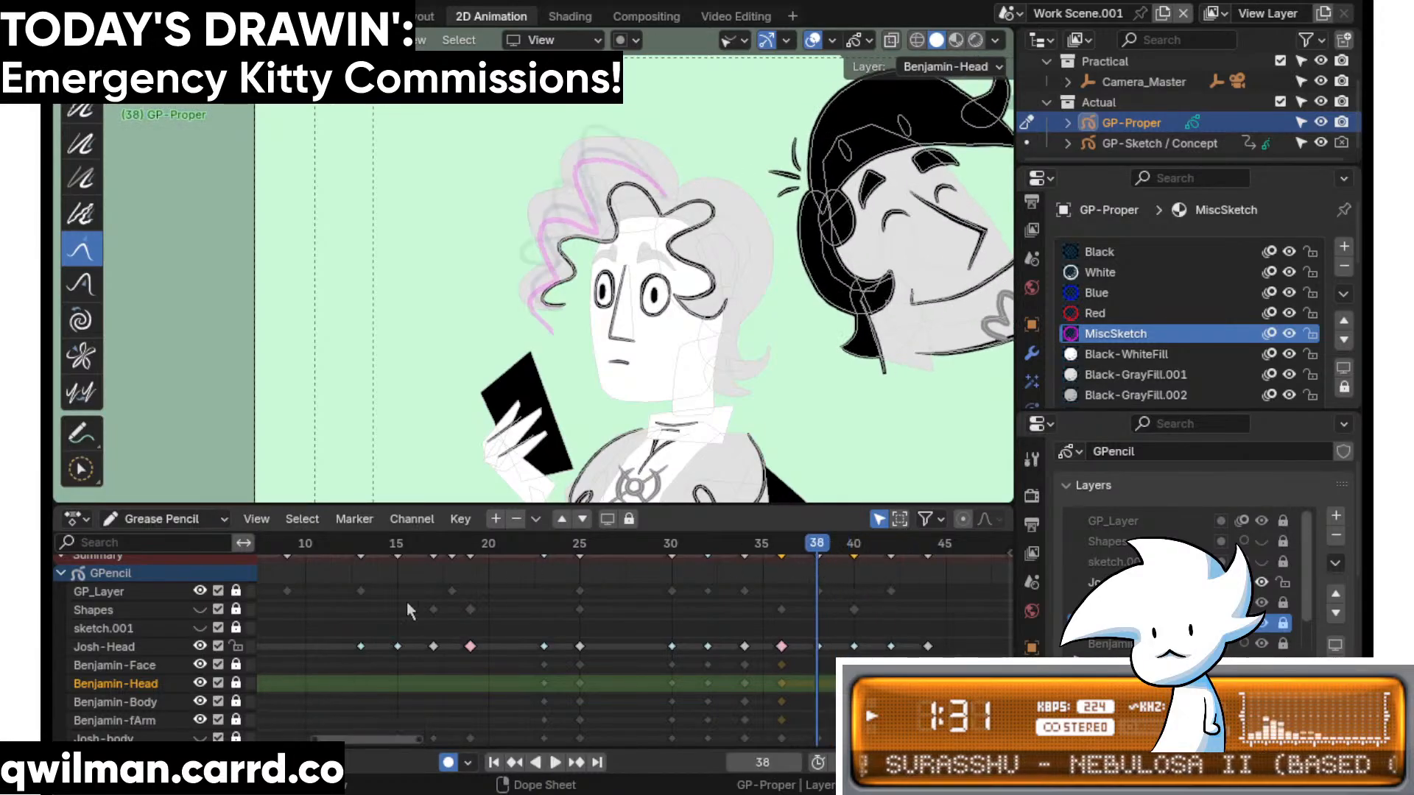
pyautogui.click(236, 646)
pyautogui.click(236, 683)
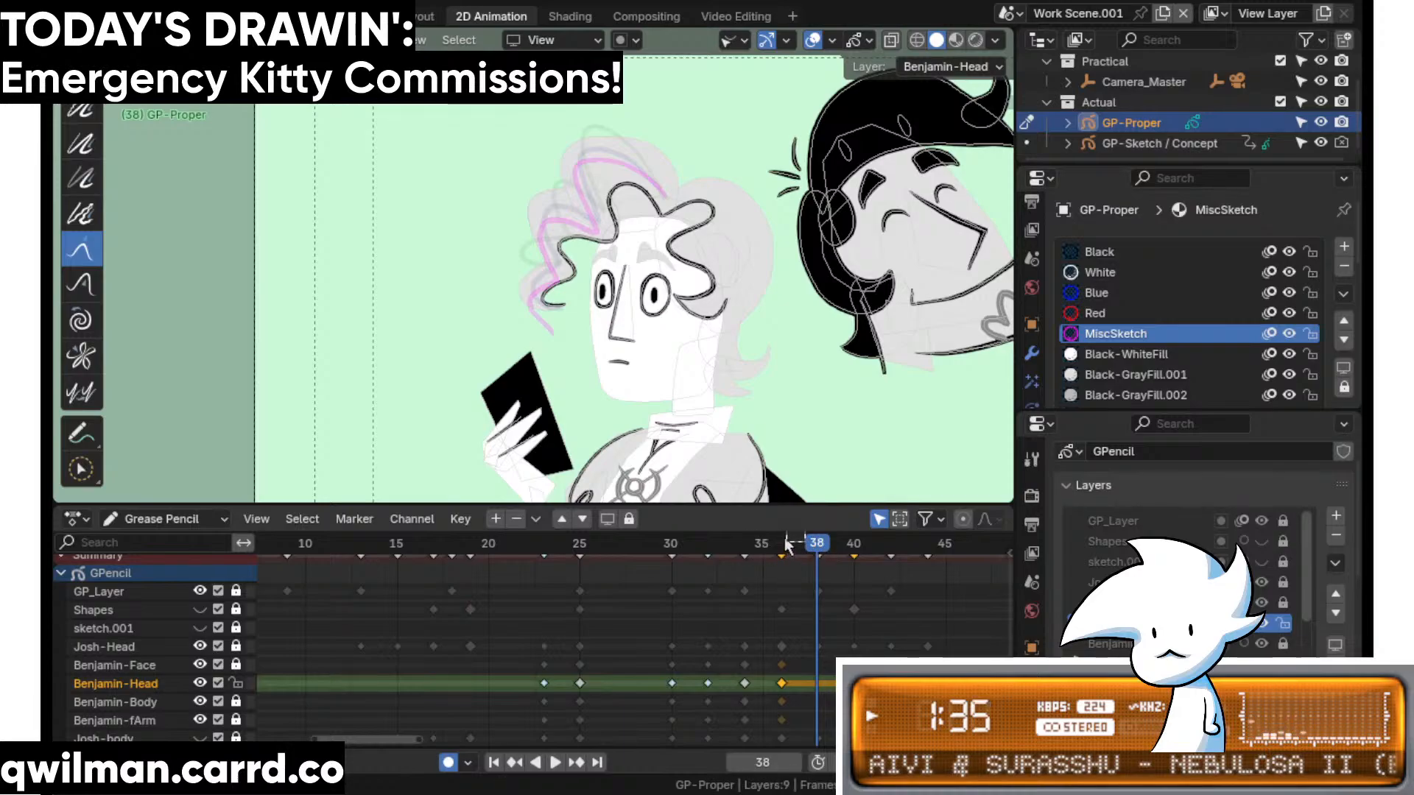
pyautogui.press('space')
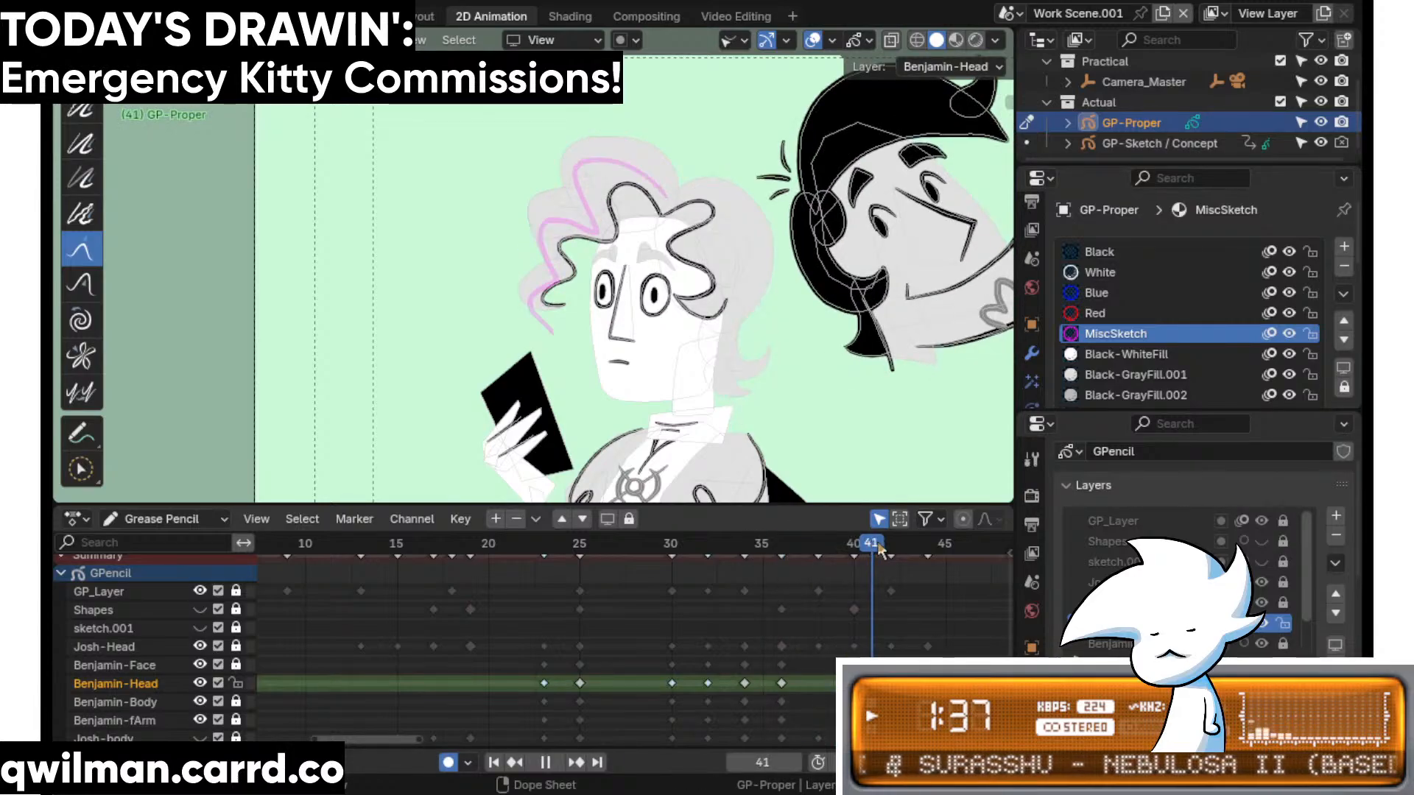
pyautogui.press('space')
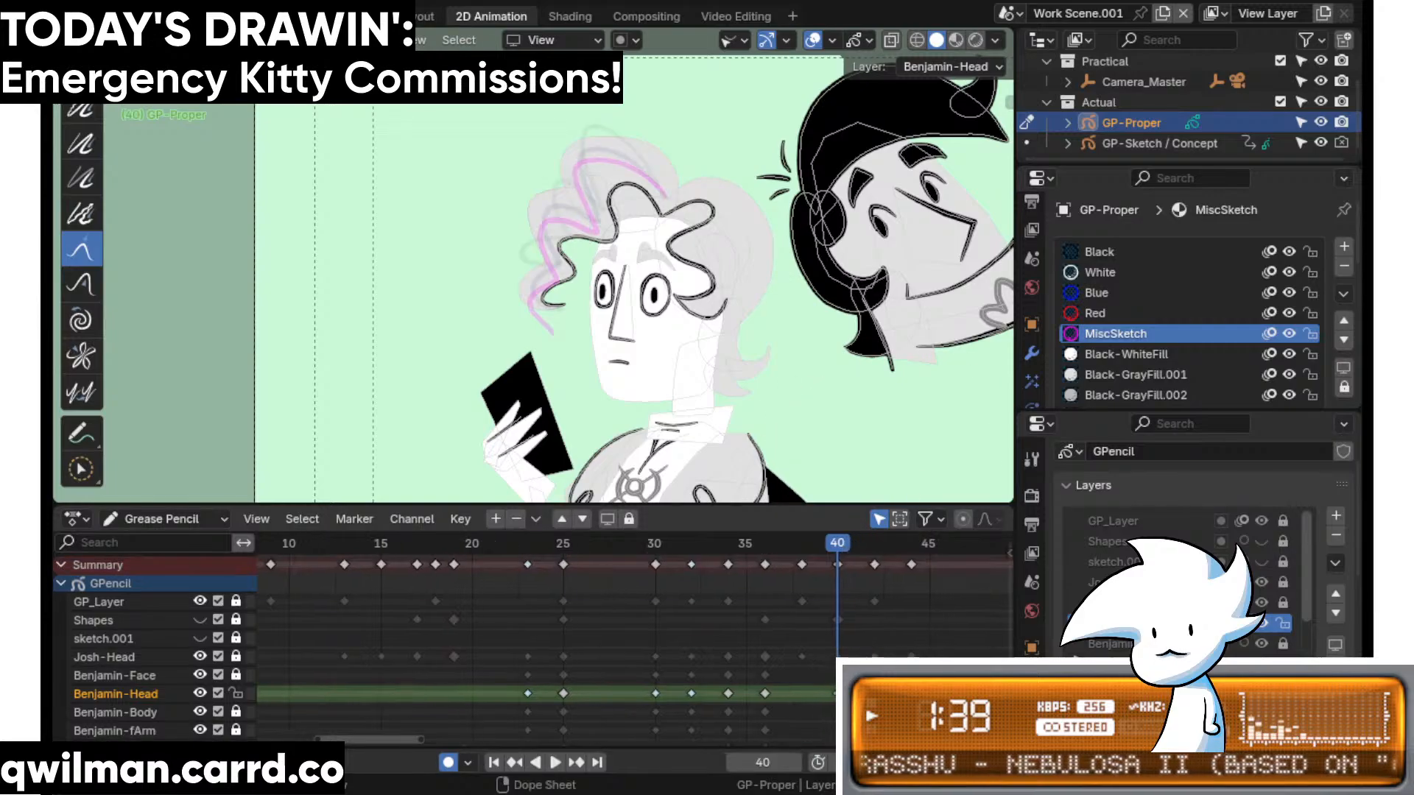
# - Move the Benjamin-Head key at frame 40 to frame 42 and replay the timing from the earlier frames
pyautogui.click(735, 543)
pyautogui.press('space')
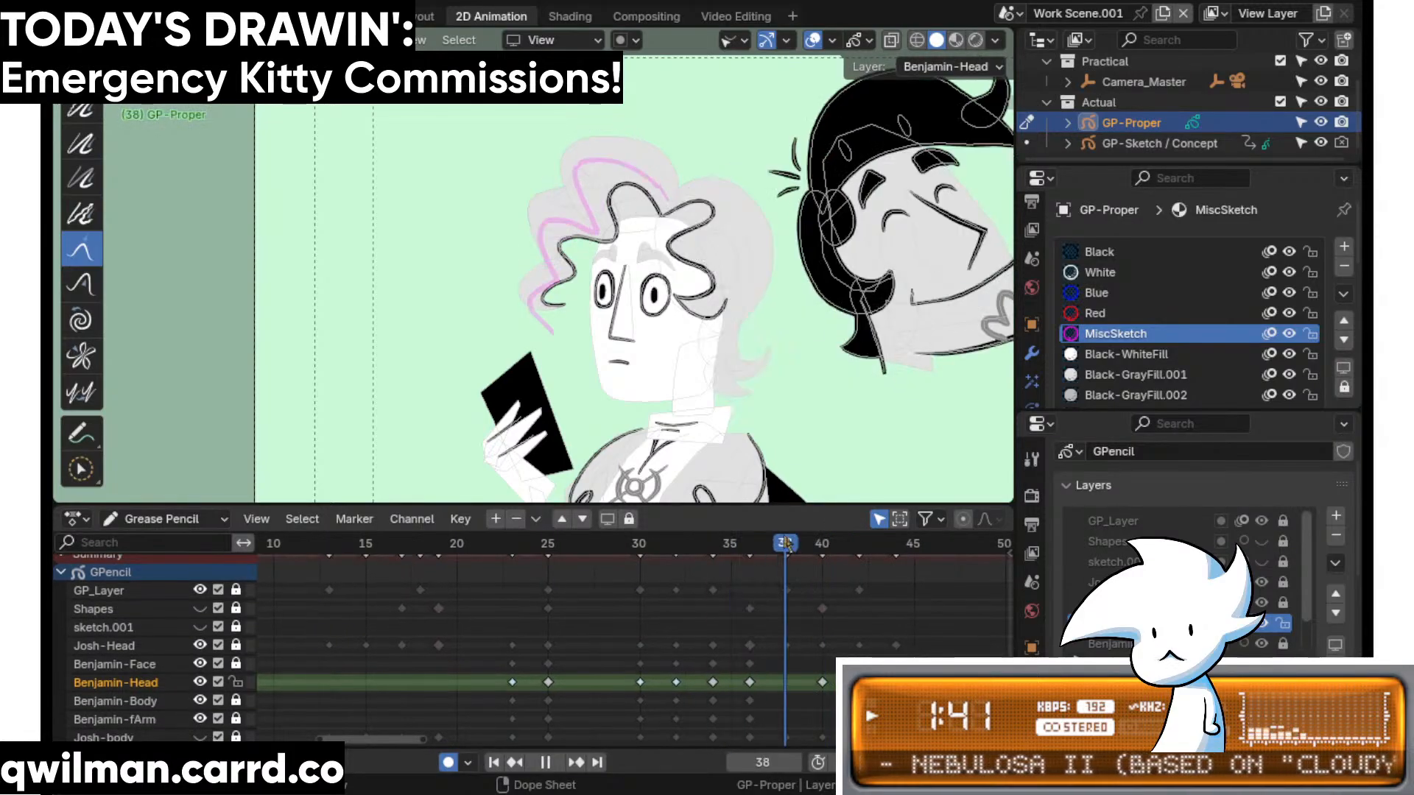
pyautogui.moveTo(823, 683); pyautogui.dragTo(859, 686)
pyautogui.click(674, 543)
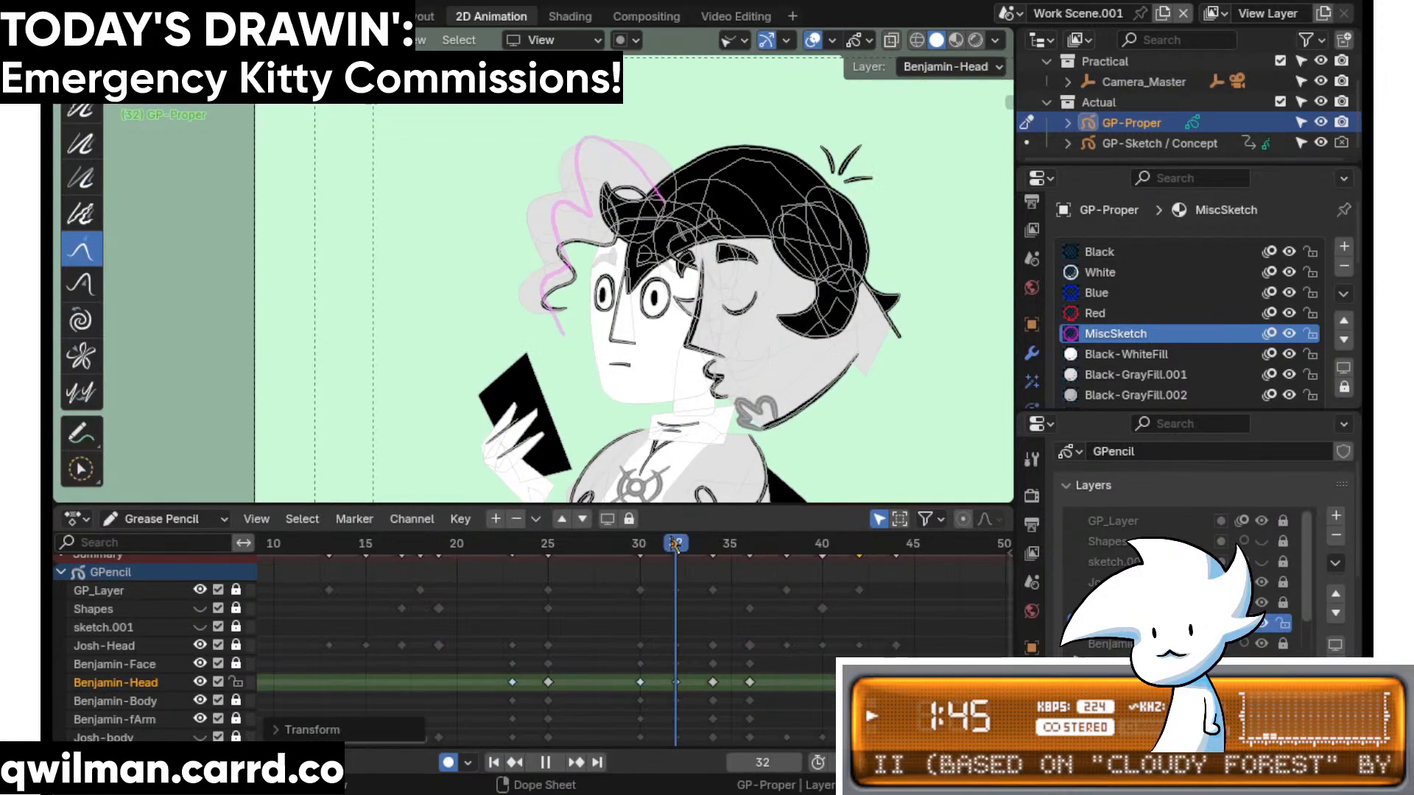
# - Hide the Josh-Head layer and select Benjamin's front hair outline stroke at frame 30
pyautogui.moveTo(679, 539); pyautogui.dragTo(640, 546)
pyautogui.click(199, 645)
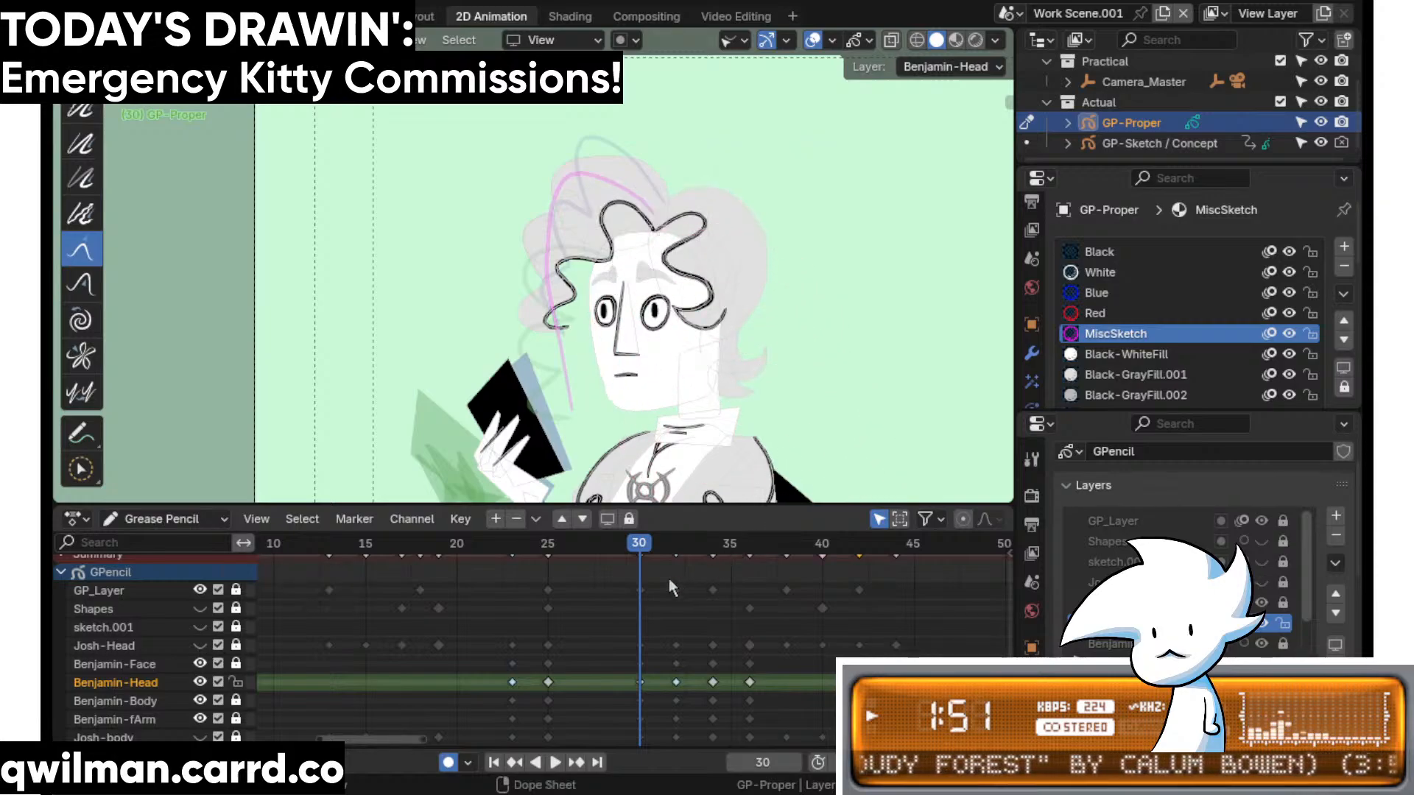
pyautogui.moveTo(653, 404)
pyautogui.keyDown('shift'); pyautogui.mouseDown(button='middle')
pyautogui.moveTo(754, 390)
pyautogui.moveTo(667, 332)
pyautogui.moveTo(653, 355)
pyautogui.mouseUp(button='middle'); pyautogui.keyUp('shift')
pyautogui.scroll(1, 729, 567)
pyautogui.scroll(3, 695, 360)
pyautogui.press('w')
pyautogui.scroll(4, 771, 336)
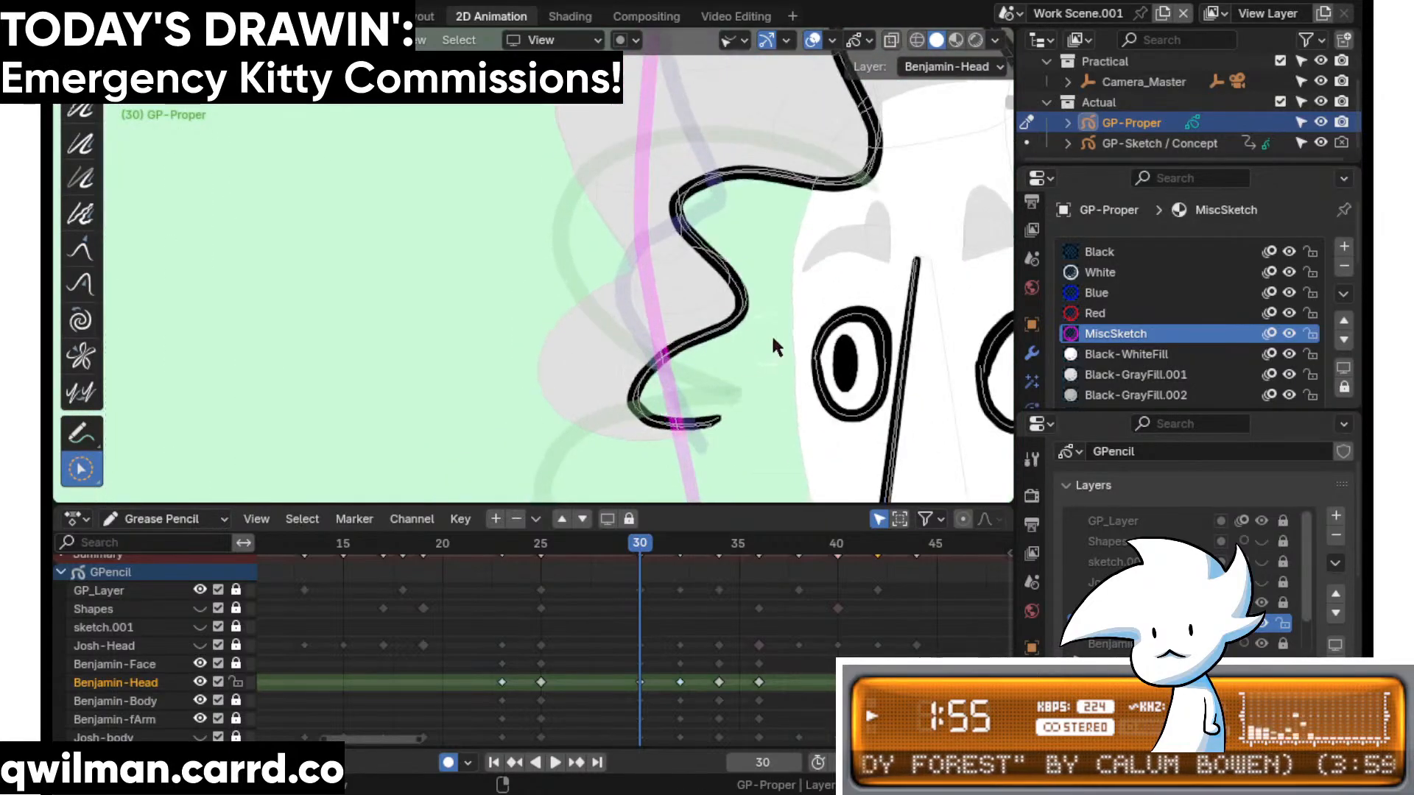
pyautogui.scroll(2, 792, 352)
pyautogui.keyDown('shift'); pyautogui.moveTo(845, 482); pyautogui.dragTo(757, 346, button='middle'); pyautogui.keyUp('shift')
pyautogui.scroll(5, 758, 347)
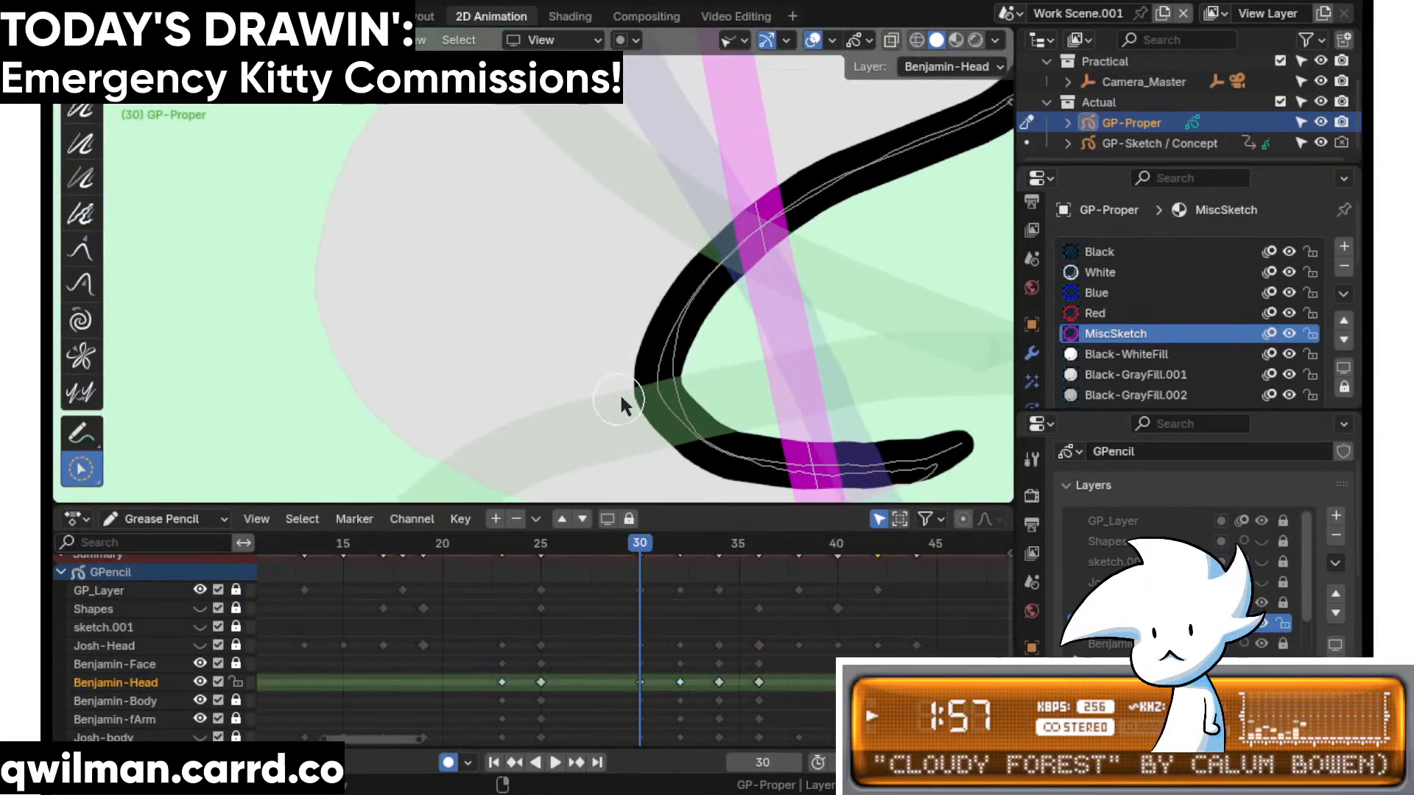
pyautogui.click(621, 400)
pyautogui.scroll(-5, 621, 399)
# - Reshape the selected hair stroke with Grab, pulling its waves and tip down along the pink motion guide at frame 30
pyautogui.hotkey('shift', 'space')
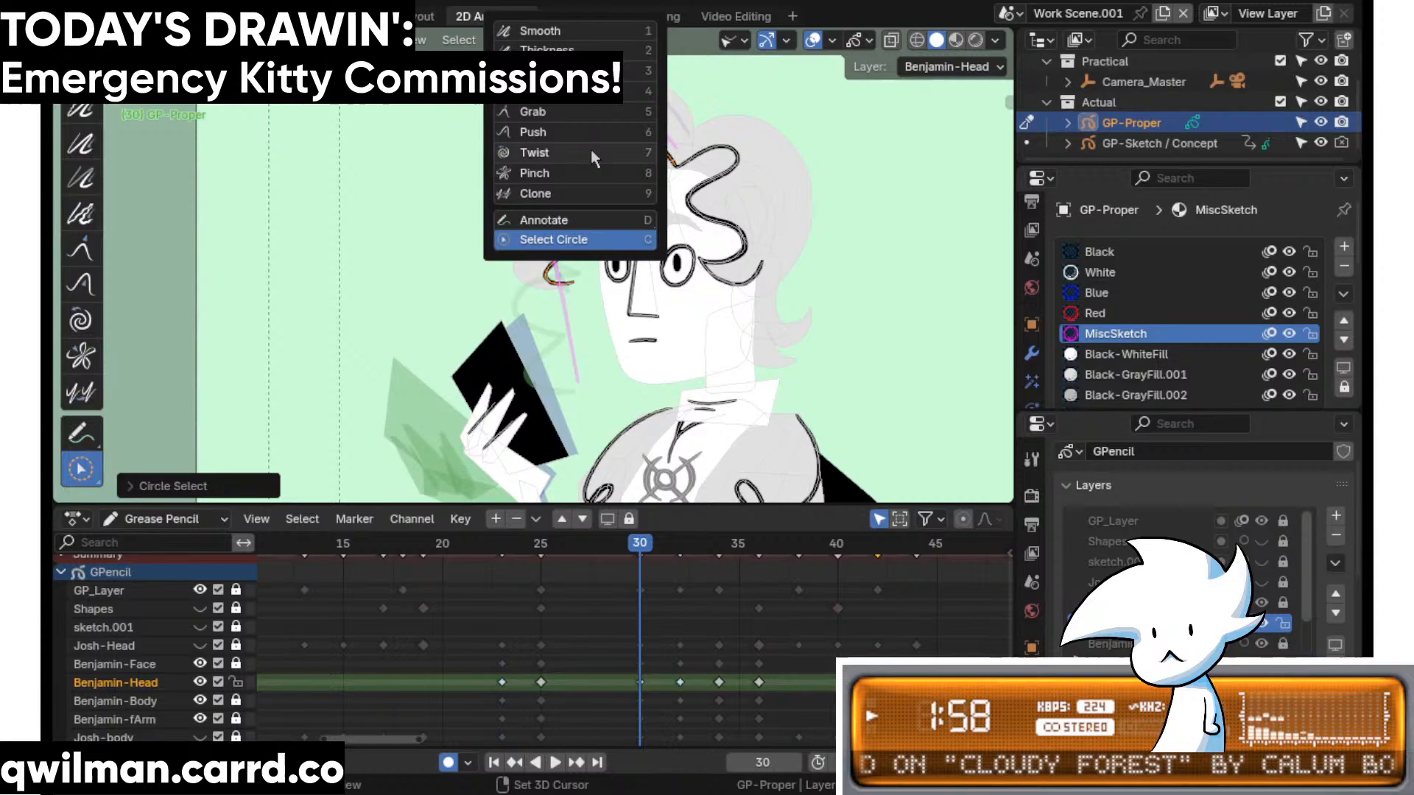
pyautogui.click(574, 113)
pyautogui.keyDown('shift'); pyautogui.moveTo(634, 192); pyautogui.dragTo(620, 212, button='middle'); pyautogui.keyUp('shift')
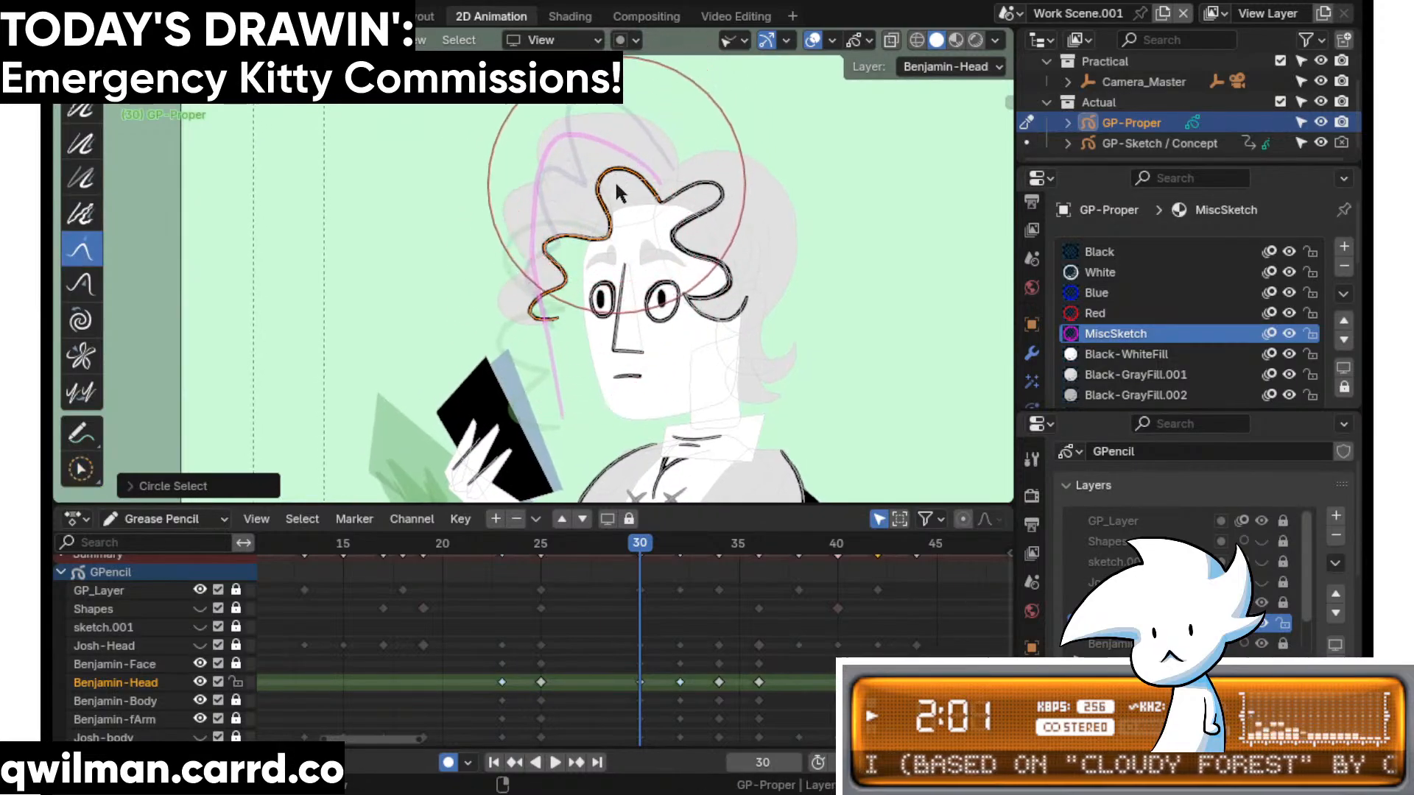
pyautogui.moveTo(602, 197)
pyautogui.mouseDown()
pyautogui.moveTo(579, 217)
pyautogui.moveTo(583, 390)
pyautogui.moveTo(570, 372)
pyautogui.moveTo(601, 490)
pyautogui.moveTo(540, 417)
pyautogui.moveTo(543, 277)
pyautogui.moveTo(618, 255)
pyautogui.moveTo(597, 261)
pyautogui.mouseUp()
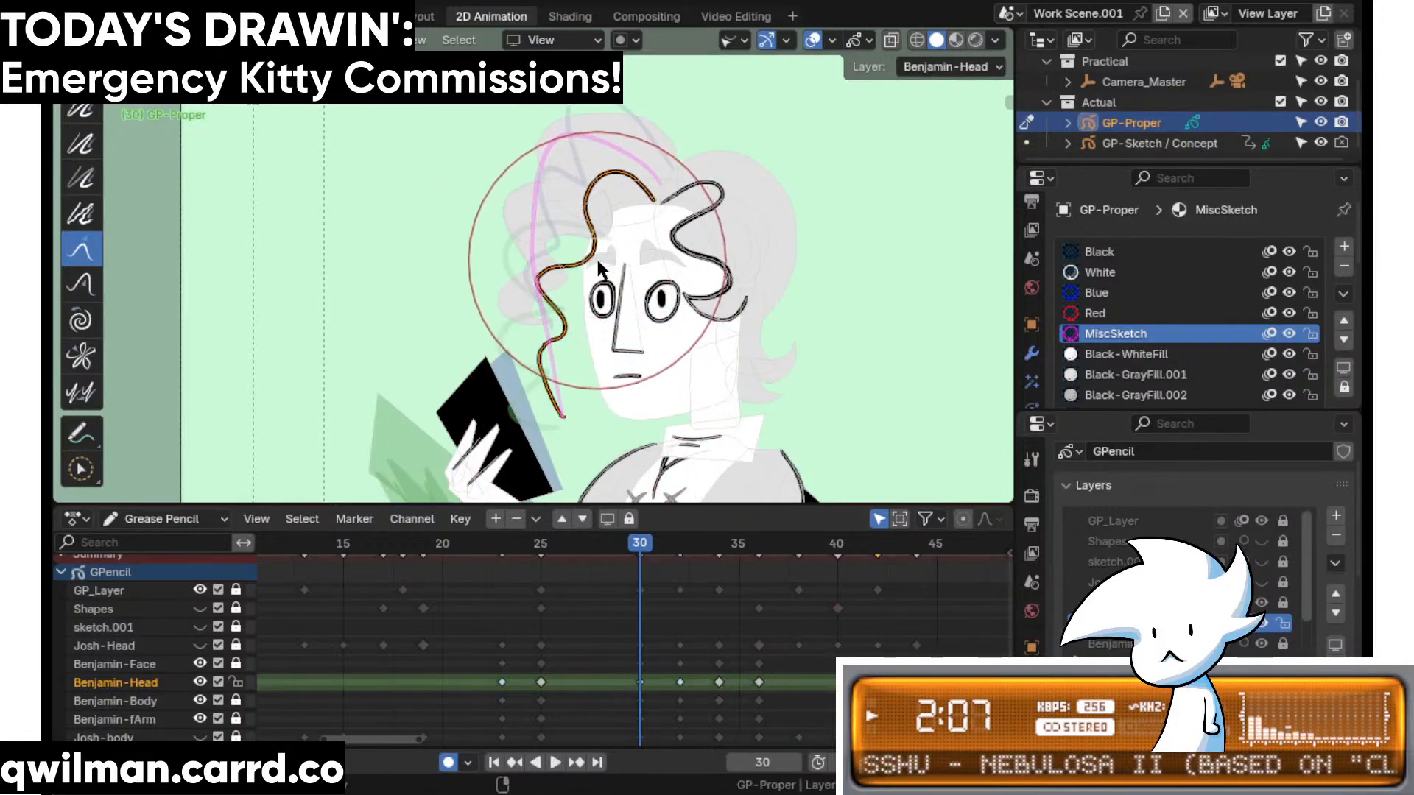
pyautogui.moveTo(681, 196)
pyautogui.mouseDown()
pyautogui.moveTo(587, 115)
pyautogui.moveTo(549, 260)
pyautogui.moveTo(644, 406)
pyautogui.mouseUp()
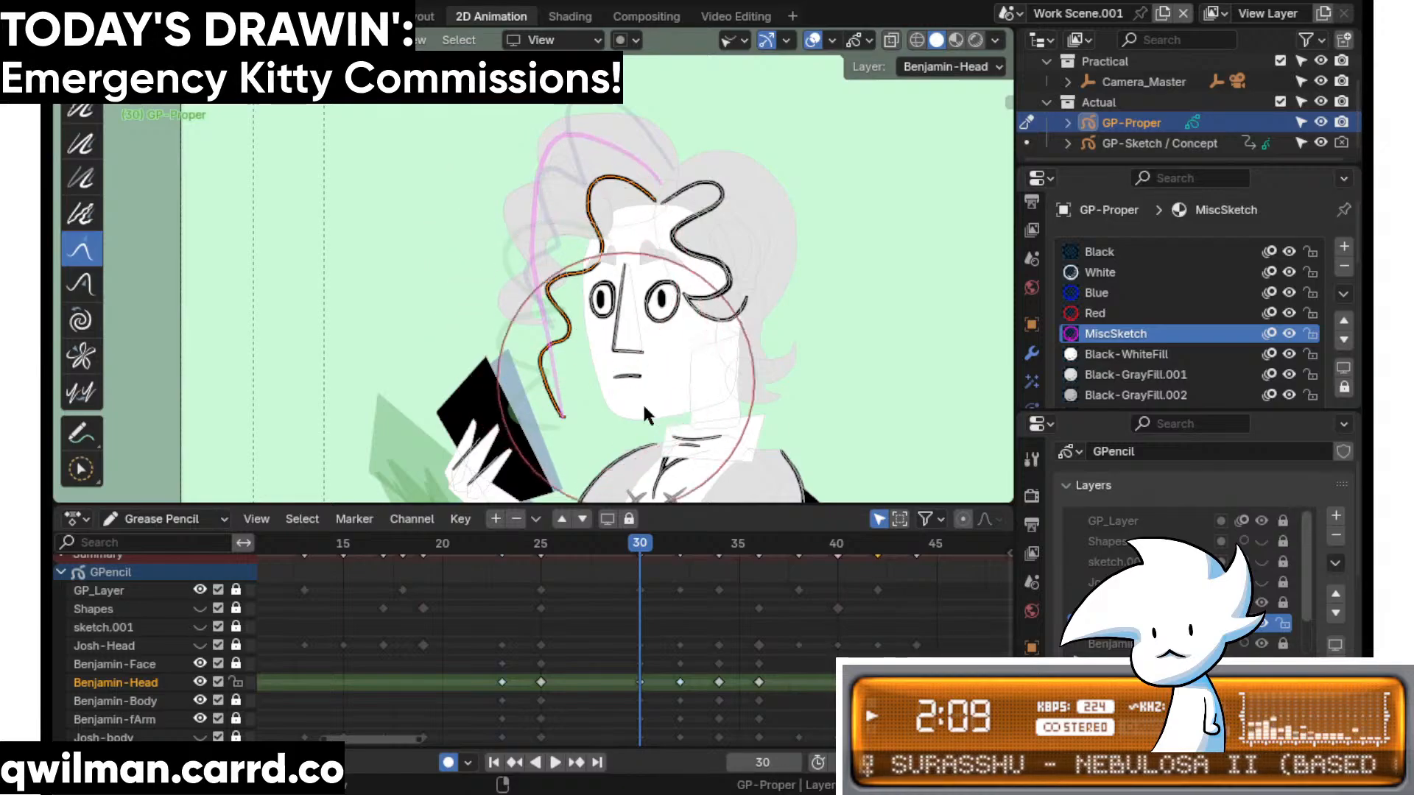
# - With the playhead on frame 31, refine the hair strand's waves beside the forehead and cheek using Grab
pyautogui.moveTo(644, 545)
pyautogui.mouseDown()
pyautogui.moveTo(572, 559)
pyautogui.moveTo(661, 572)
pyautogui.mouseUp()
pyautogui.scroll(2, 630, 279)
pyautogui.moveTo(652, 271)
pyautogui.mouseDown()
pyautogui.moveTo(638, 262)
pyautogui.moveTo(645, 277)
pyautogui.mouseUp()
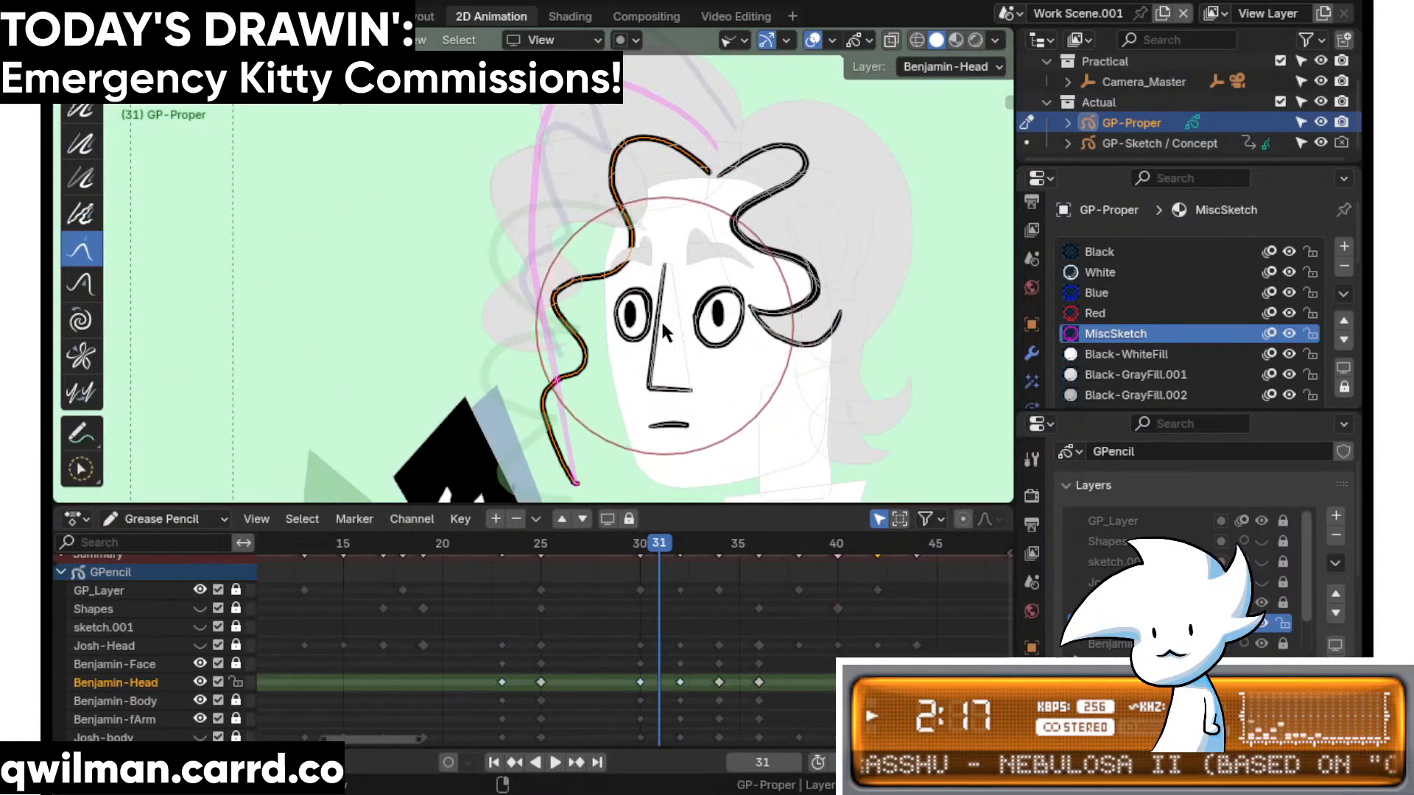
pyautogui.moveTo(653, 291); pyautogui.dragTo(615, 275)
pyautogui.moveTo(543, 305); pyautogui.dragTo(561, 304)
pyautogui.moveTo(626, 401); pyautogui.dragTo(615, 410)
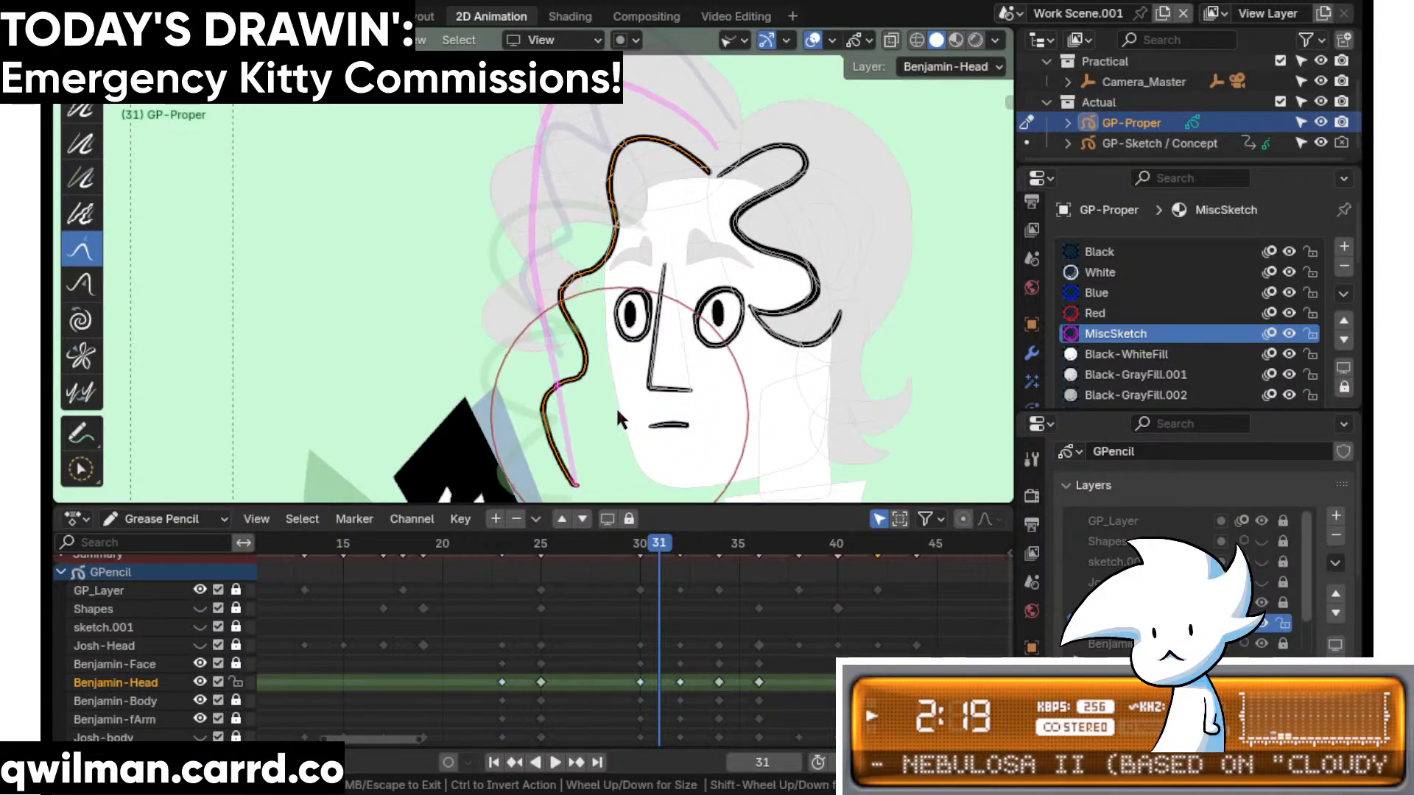
pyautogui.keyDown('shift'); pyautogui.moveTo(615, 453); pyautogui.dragTo(614, 339, button='middle'); pyautogui.keyUp('shift')
pyautogui.moveTo(616, 340); pyautogui.dragTo(610, 431)
# - Adjust the lower curl of the front hair strand to follow the end of the pink guide
pyautogui.keyDown('shift'); pyautogui.scroll(3, 606, 298); pyautogui.keyUp('shift')
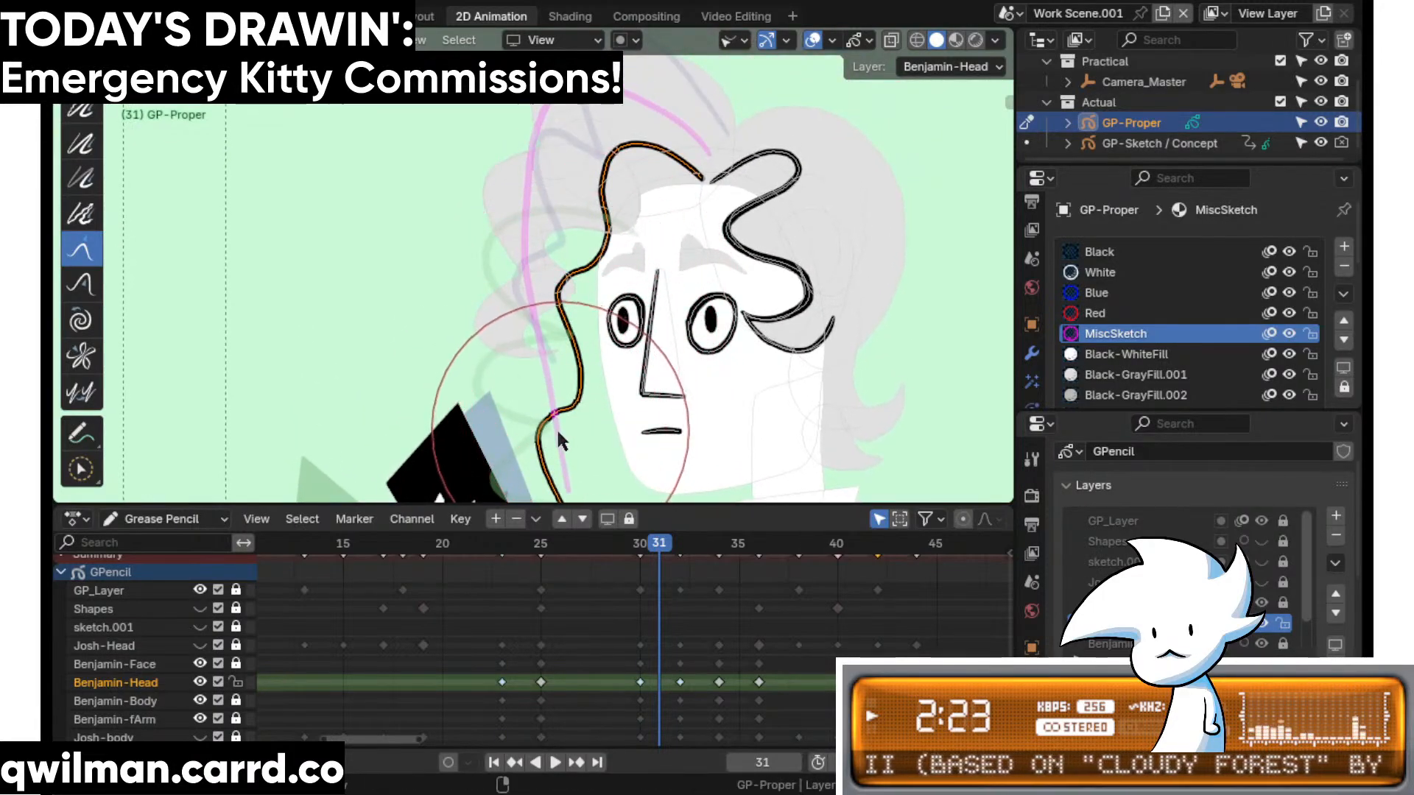
pyautogui.moveTo(546, 449); pyautogui.dragTo(553, 457)
pyautogui.keyDown('shift'); pyautogui.scroll(3, 585, 324); pyautogui.keyUp('shift')
pyautogui.scroll(2, 585, 339)
pyautogui.moveTo(587, 348)
pyautogui.mouseDown()
pyautogui.moveTo(580, 368)
pyautogui.moveTo(583, 340)
pyautogui.mouseUp()
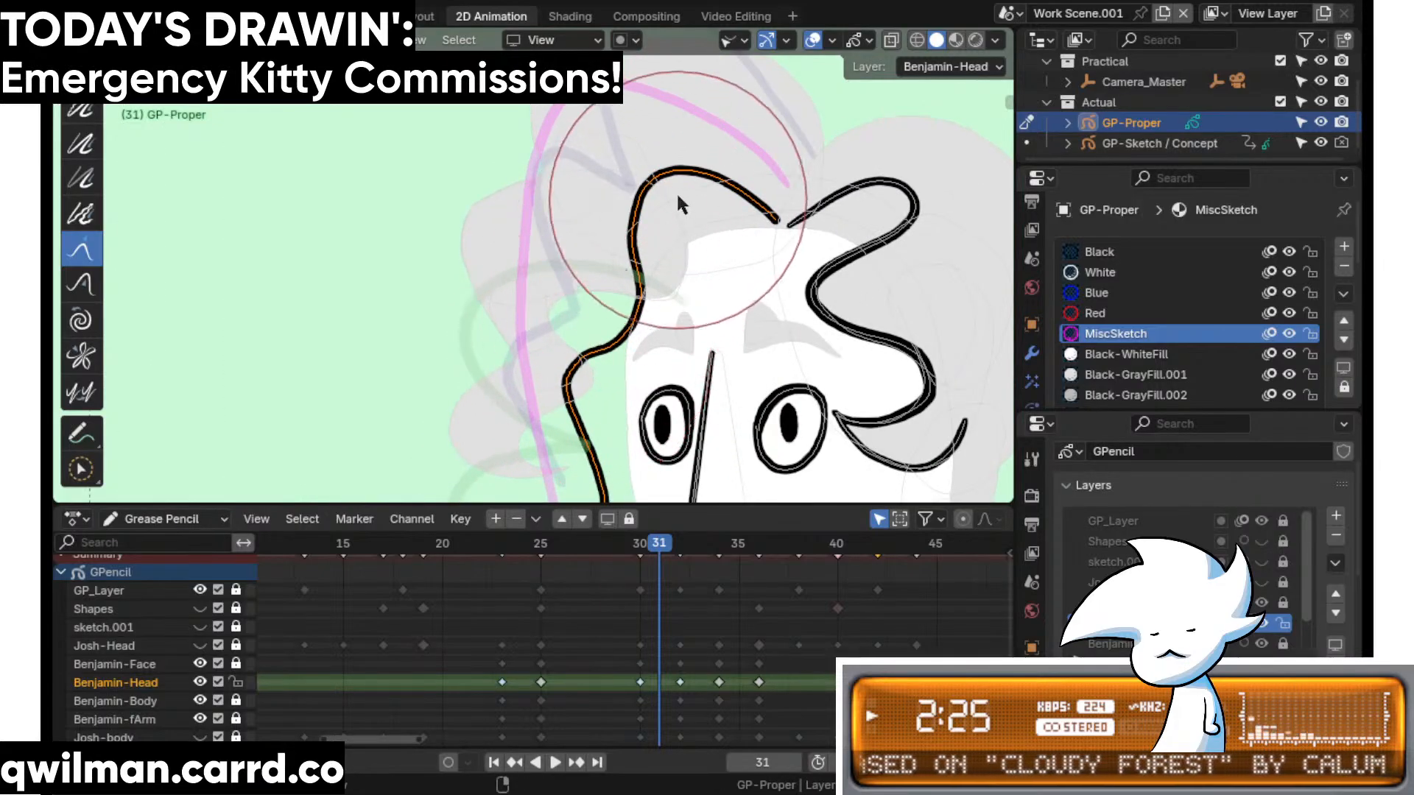
# - Smooth the bumps along the selected front hair strand, working from the upper curl down toward its tip
pyautogui.hotkey('shift', 'space')
pyautogui.click(637, 120)
pyautogui.moveTo(725, 184)
pyautogui.mouseDown()
pyautogui.moveTo(684, 174)
pyautogui.moveTo(621, 329)
pyautogui.mouseUp()
pyautogui.keyDown('shift'); pyautogui.moveTo(621, 328); pyautogui.dragTo(609, 233, button='middle'); pyautogui.keyUp('shift')
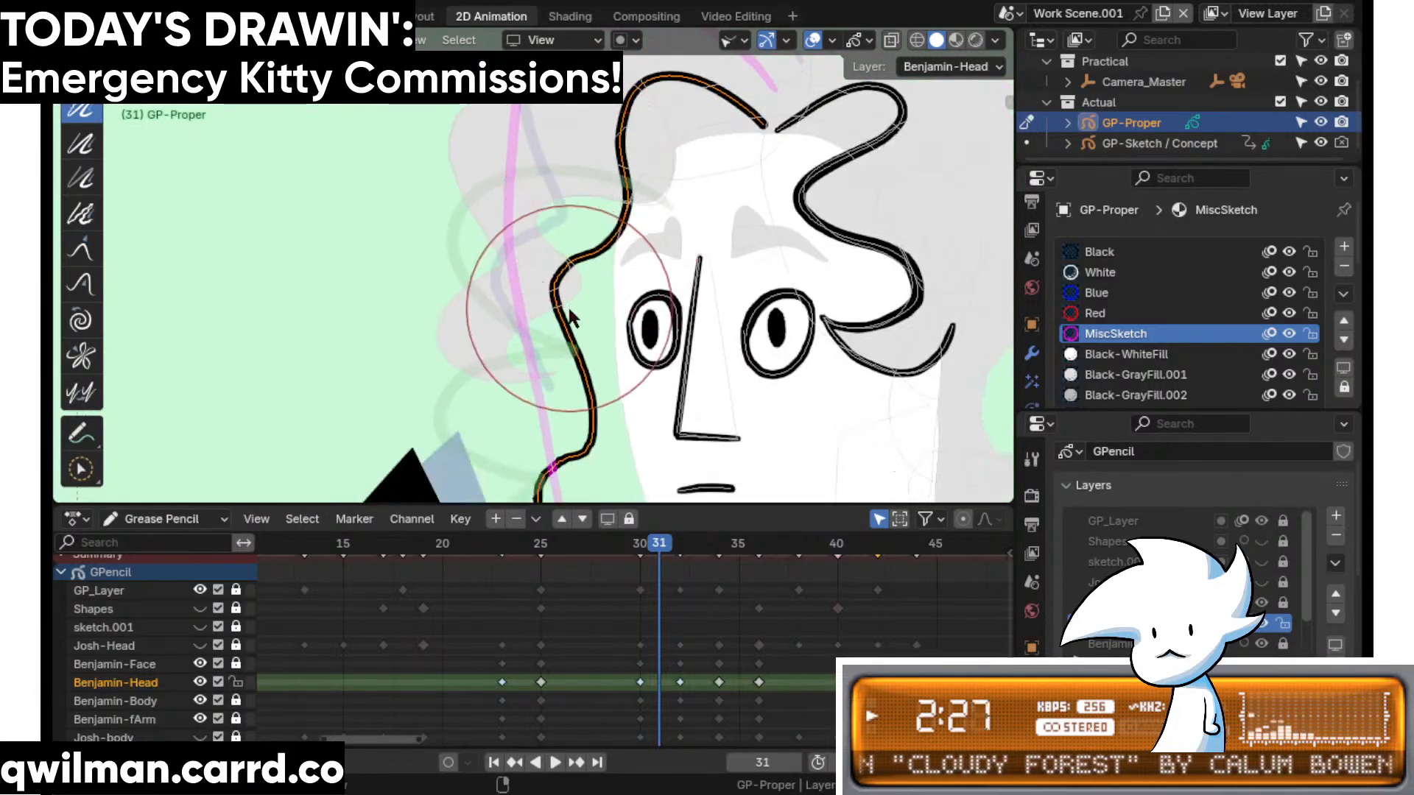
pyautogui.hotkey('shift', 'space')
pyautogui.press('5')
pyautogui.hotkey('shift', 'space')
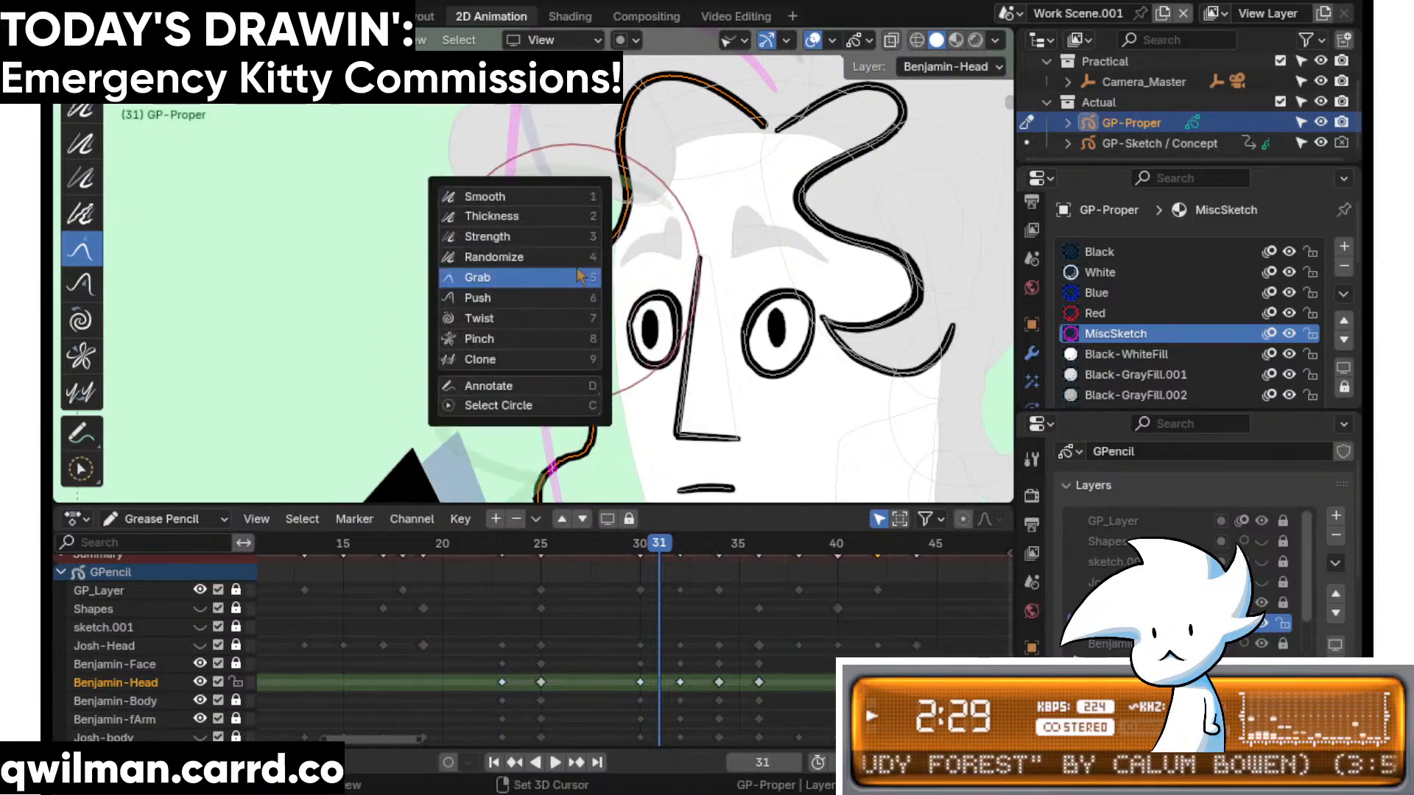
pyautogui.click(576, 277)
pyautogui.keyDown('shift'); pyautogui.scroll(-4, 587, 308); pyautogui.keyUp('shift')
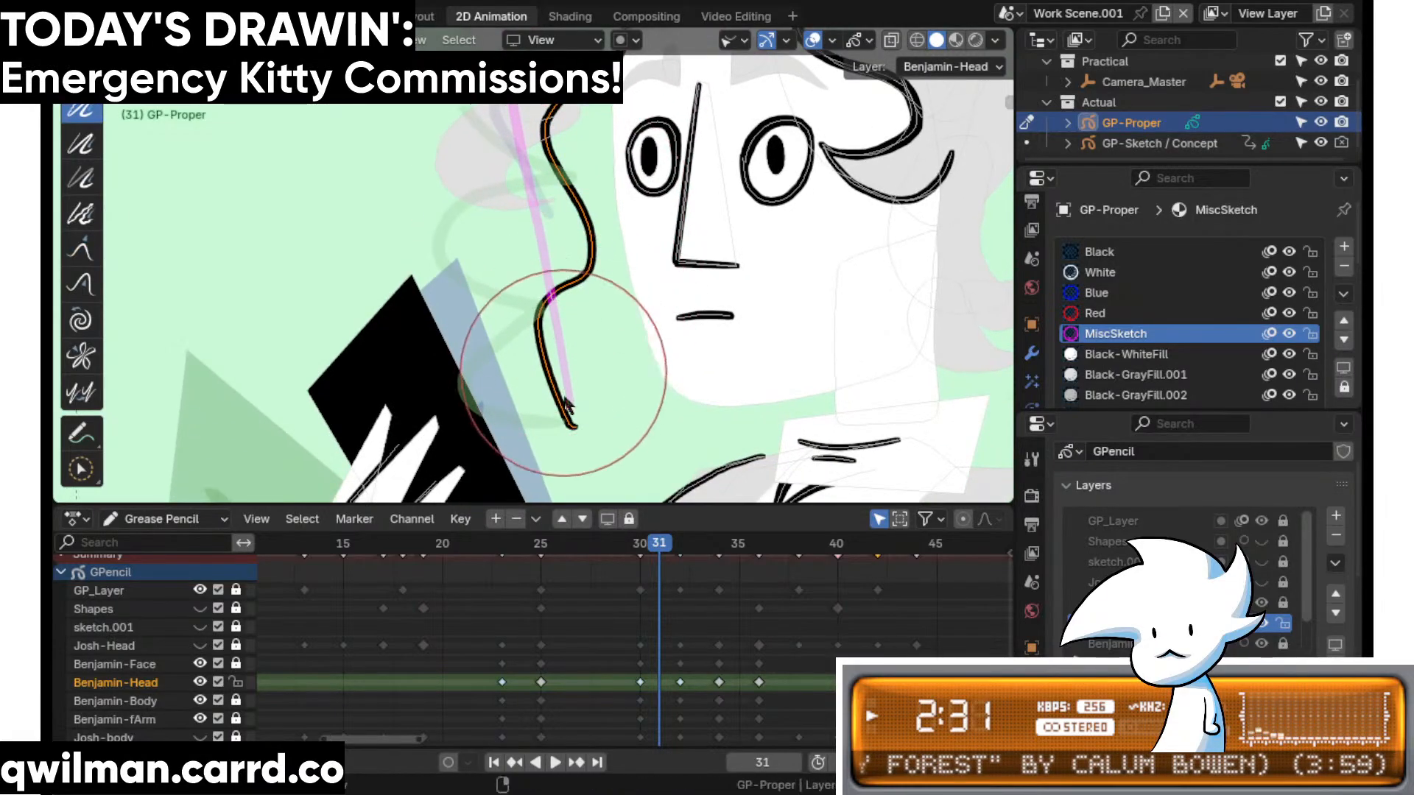
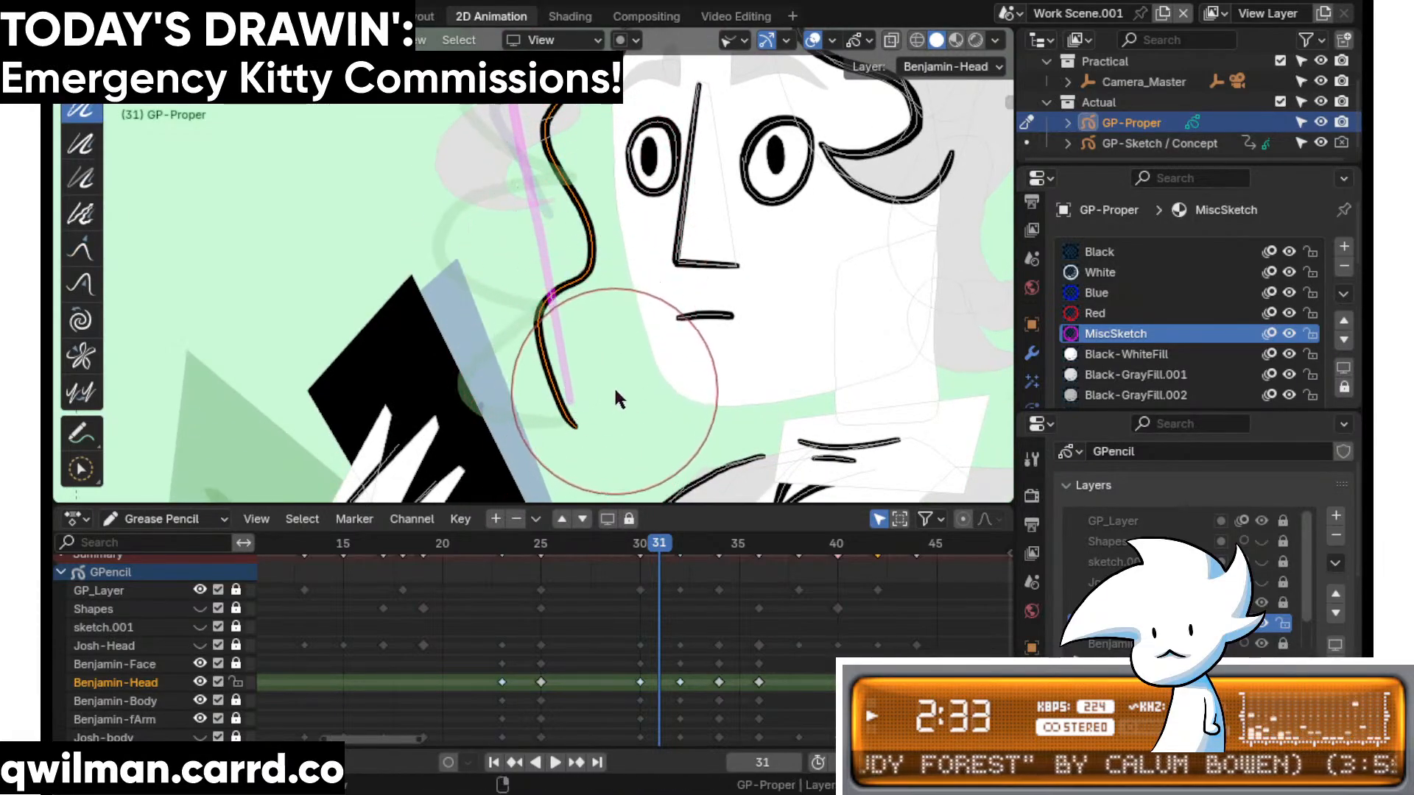
# - Nudge the hanging hair curl on frame 31 with the Grab brush and play back the motion, ending on frame 32
pyautogui.hotkey('shift', 'space')
pyautogui.click(585, 464)
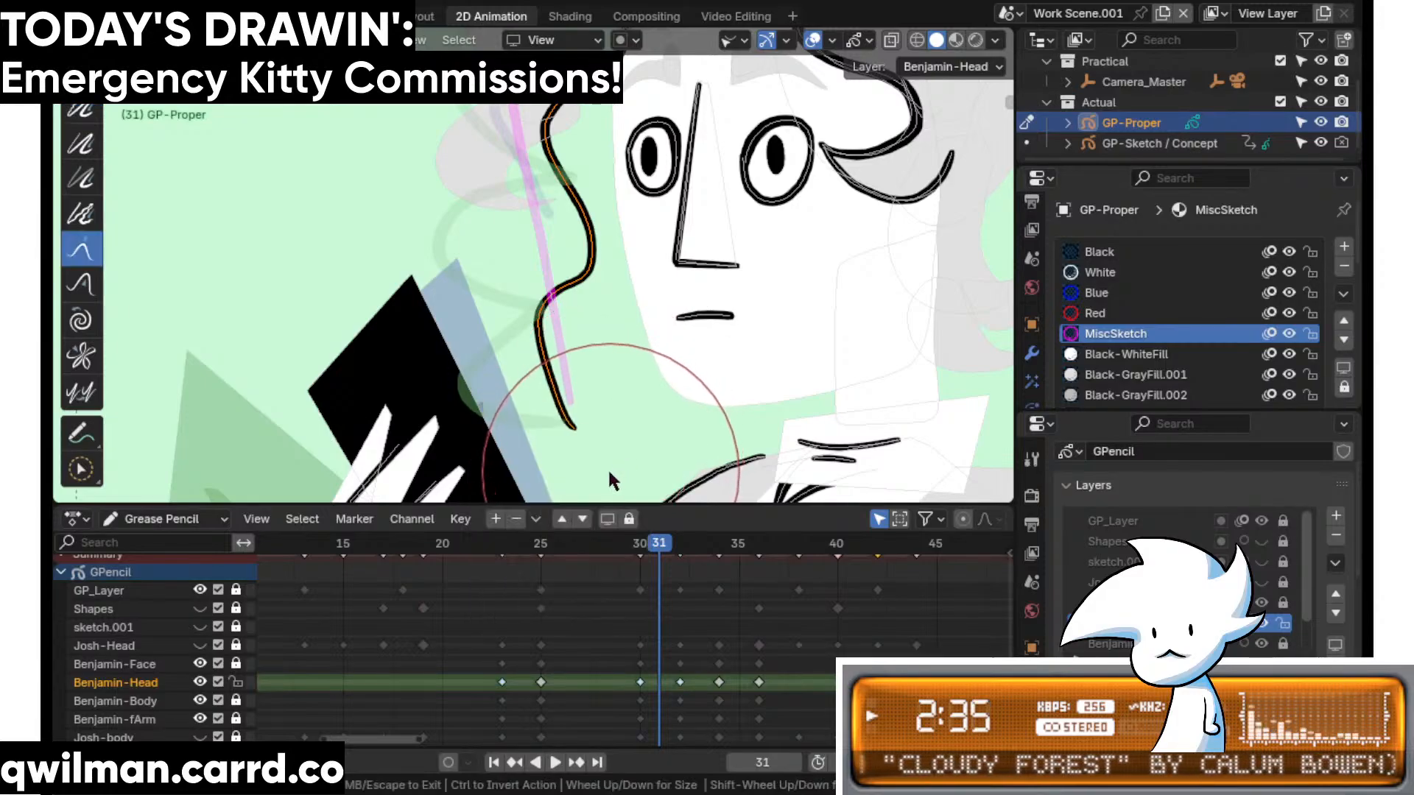
pyautogui.press('space')
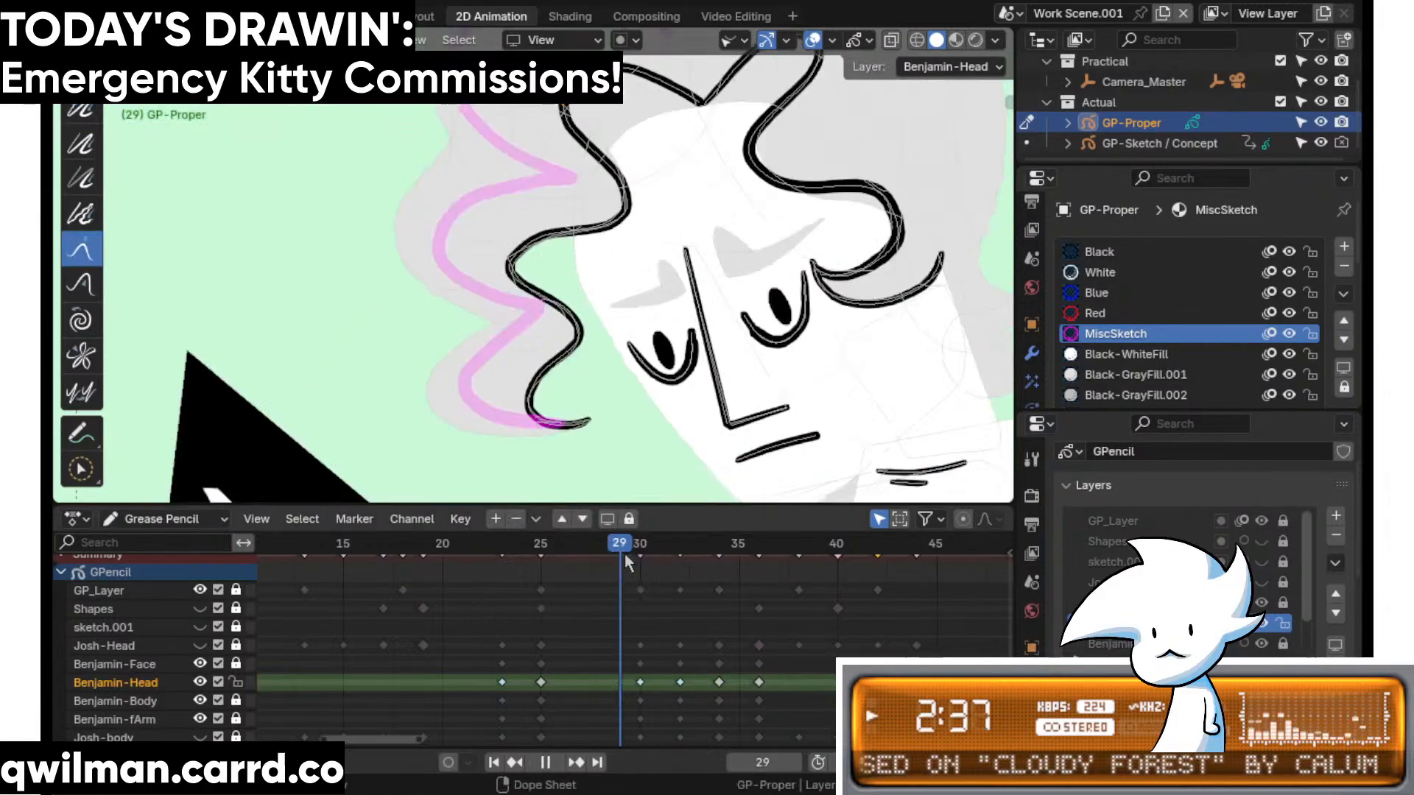
pyautogui.moveTo(700, 555)
pyautogui.mouseDown()
pyautogui.moveTo(630, 564)
pyautogui.moveTo(679, 575)
pyautogui.mouseUp()
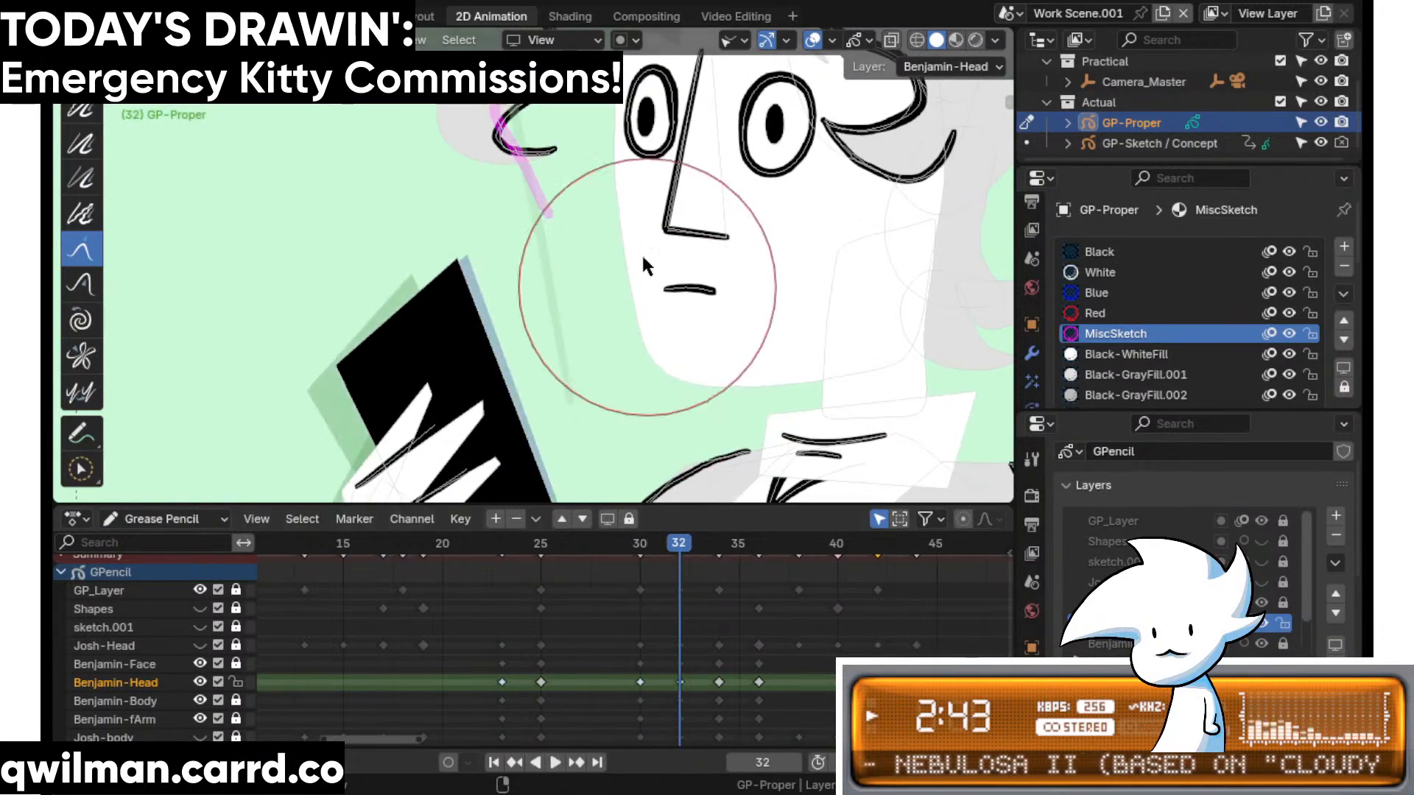
# - Activate the circle selection tool and move from frame 32 to the hair drawing on frame 34
pyautogui.keyDown('shift'); pyautogui.moveTo(626, 170); pyautogui.dragTo(629, 464, button='middle'); pyautogui.keyUp('shift')
pyautogui.scroll(-2, 639, 280)
pyautogui.keyDown('shift'); pyautogui.moveTo(638, 287); pyautogui.dragTo(640, 316, button='middle'); pyautogui.keyUp('shift')
pyautogui.press('q')
pyautogui.click(666, 237)
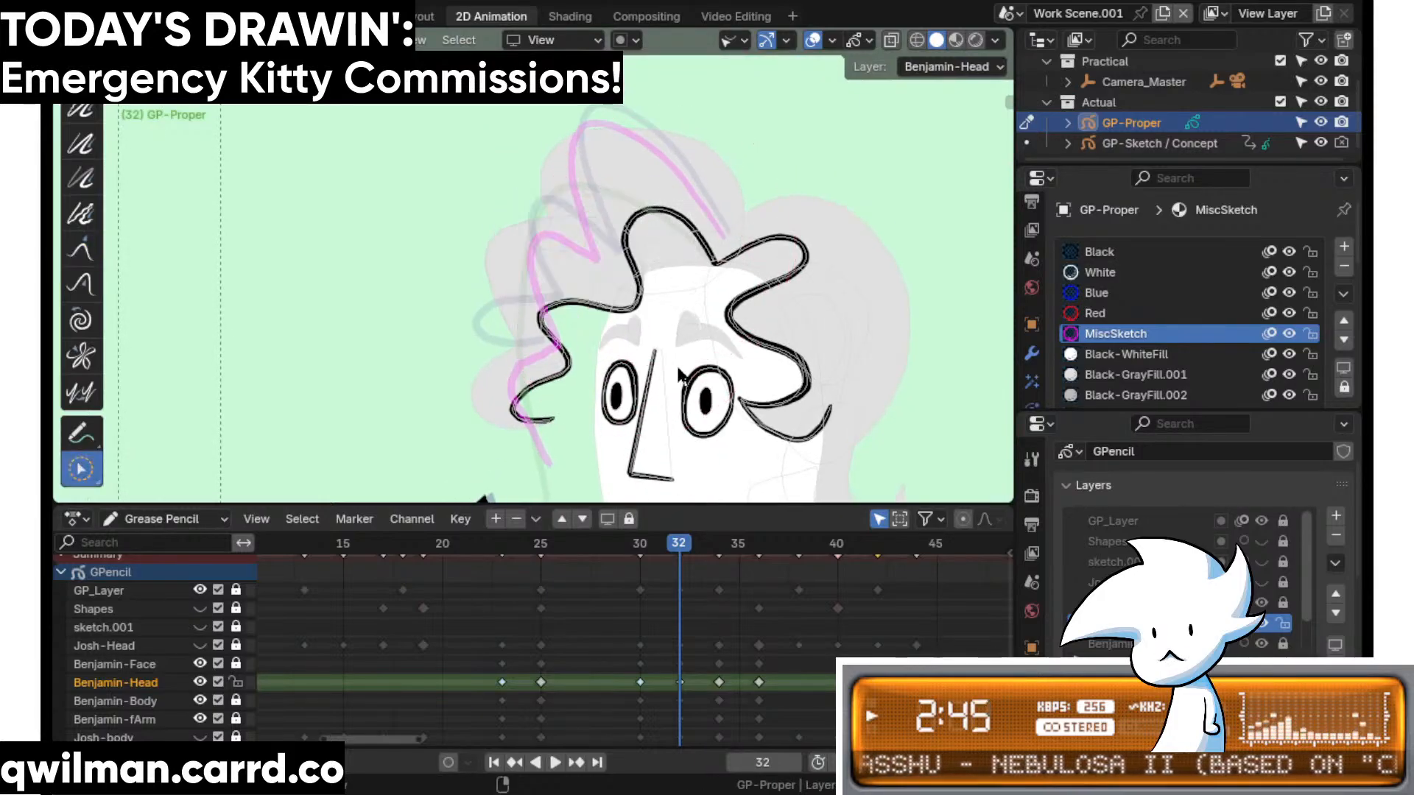
pyautogui.press('Up')
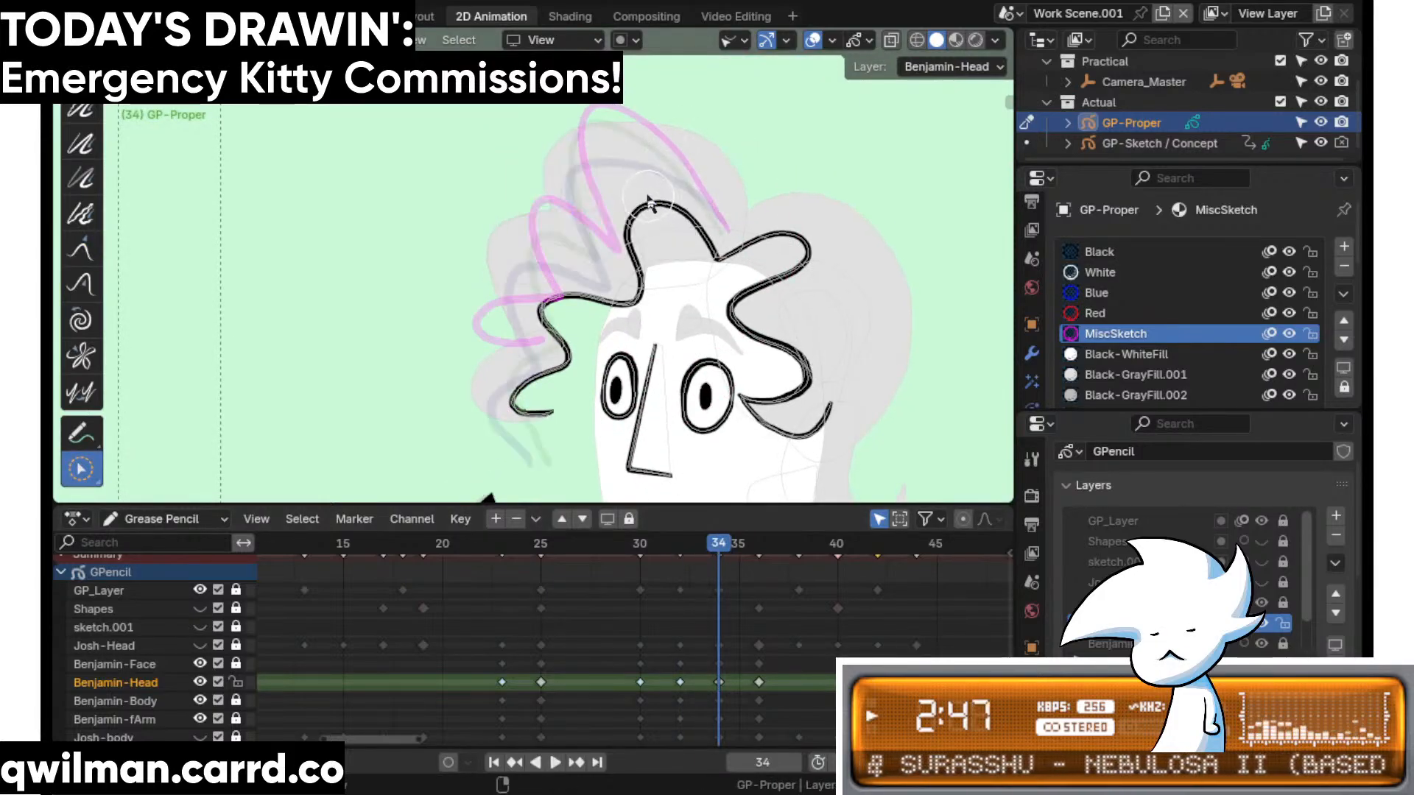
# - Try to reshape the front hair outline on frame 34 along the pink guide using the Grab brush
pyautogui.click(649, 201)
pyautogui.press('q')
pyautogui.click(603, 110)
pyautogui.scroll(-4, 575, 273)
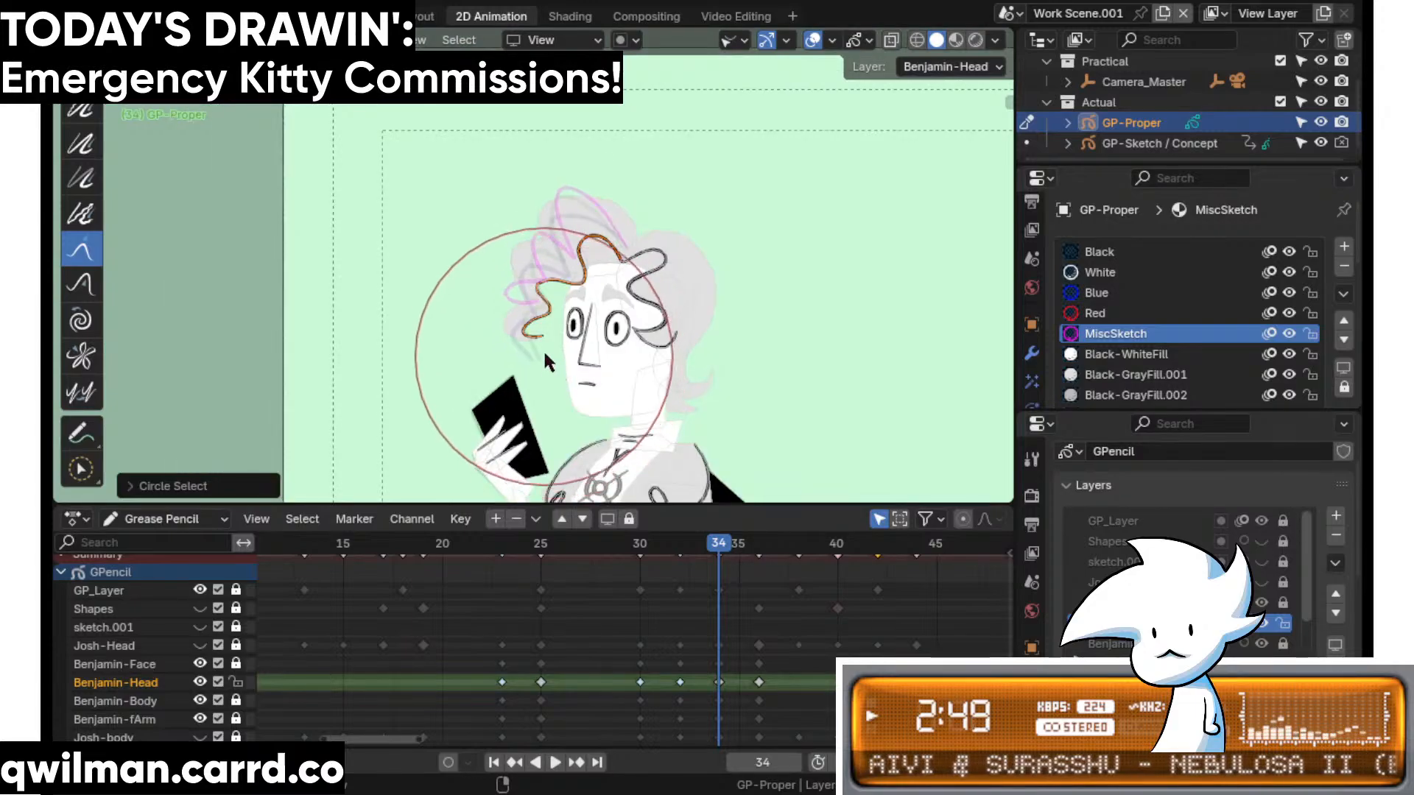
pyautogui.moveTo(544, 356)
pyautogui.mouseDown()
pyautogui.moveTo(552, 308)
pyautogui.moveTo(523, 196)
pyautogui.moveTo(527, 211)
pyautogui.mouseUp()
pyautogui.scroll(2, 510, 358)
pyautogui.scroll(3, 527, 213)
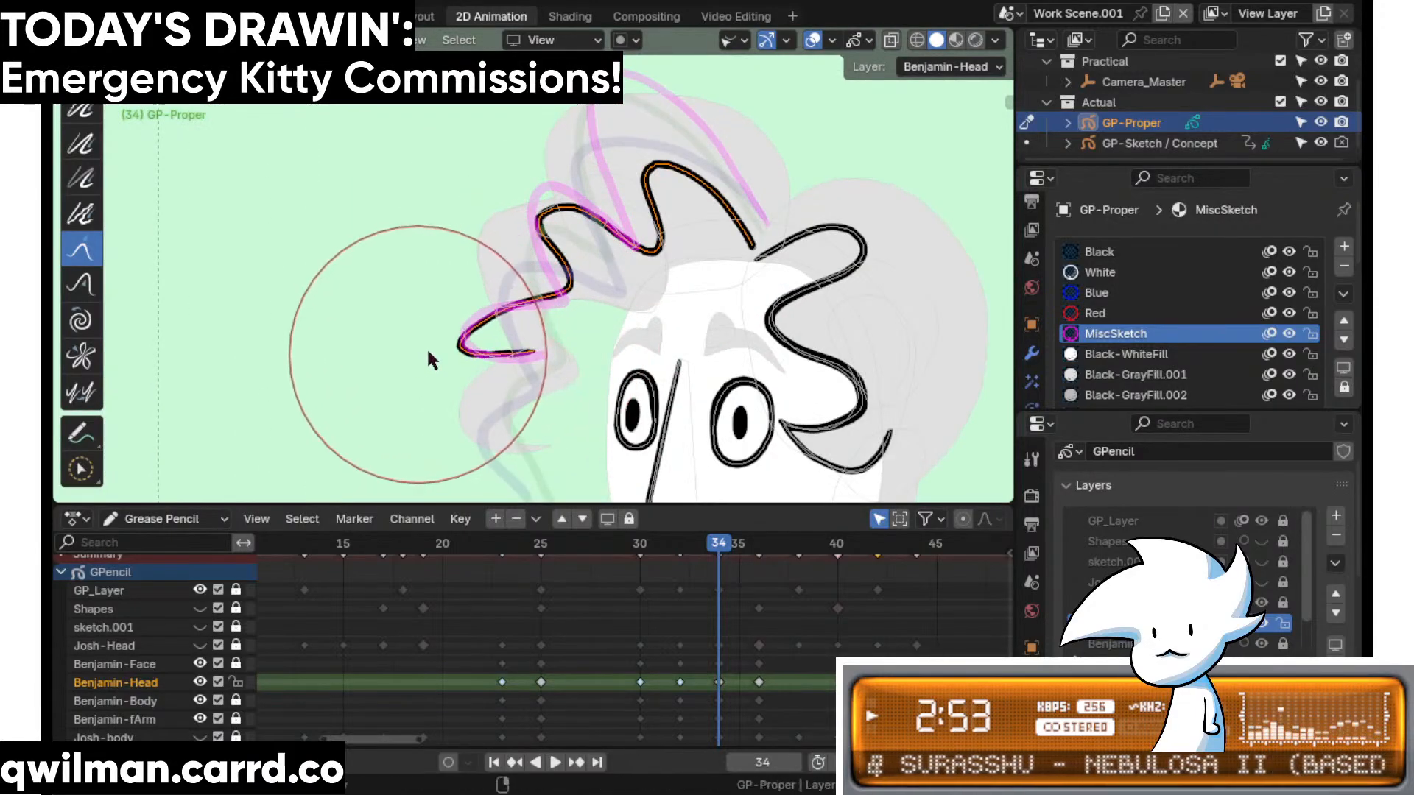
pyautogui.moveTo(492, 346)
pyautogui.mouseDown()
pyautogui.moveTo(564, 296)
pyautogui.moveTo(590, 326)
pyautogui.mouseUp()
pyautogui.moveTo(539, 245); pyautogui.dragTo(651, 249)
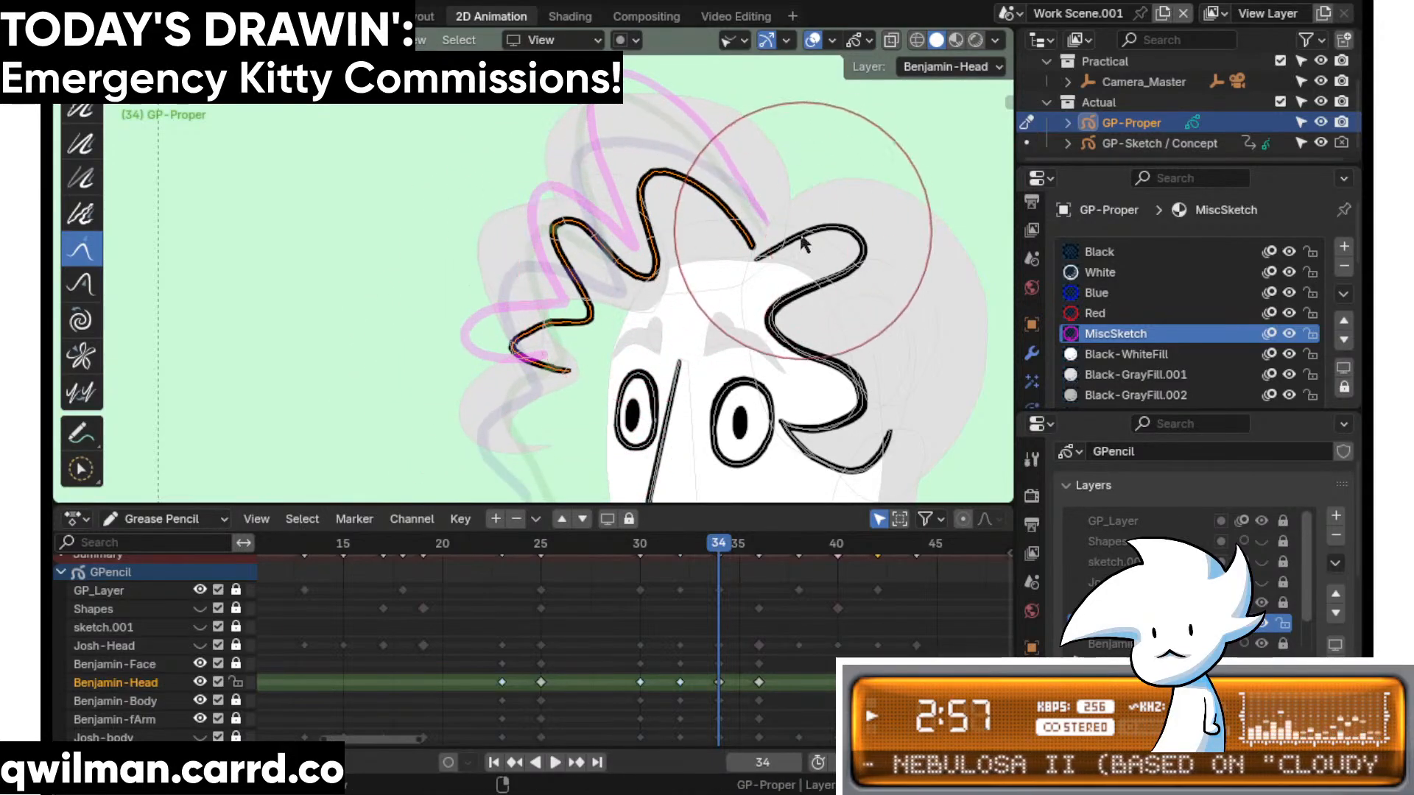
# - Try to join the front hair outline to the neighbouring curl, adjust its lower bends and choose the Smooth brush
pyautogui.moveTo(801, 239); pyautogui.dragTo(785, 239)
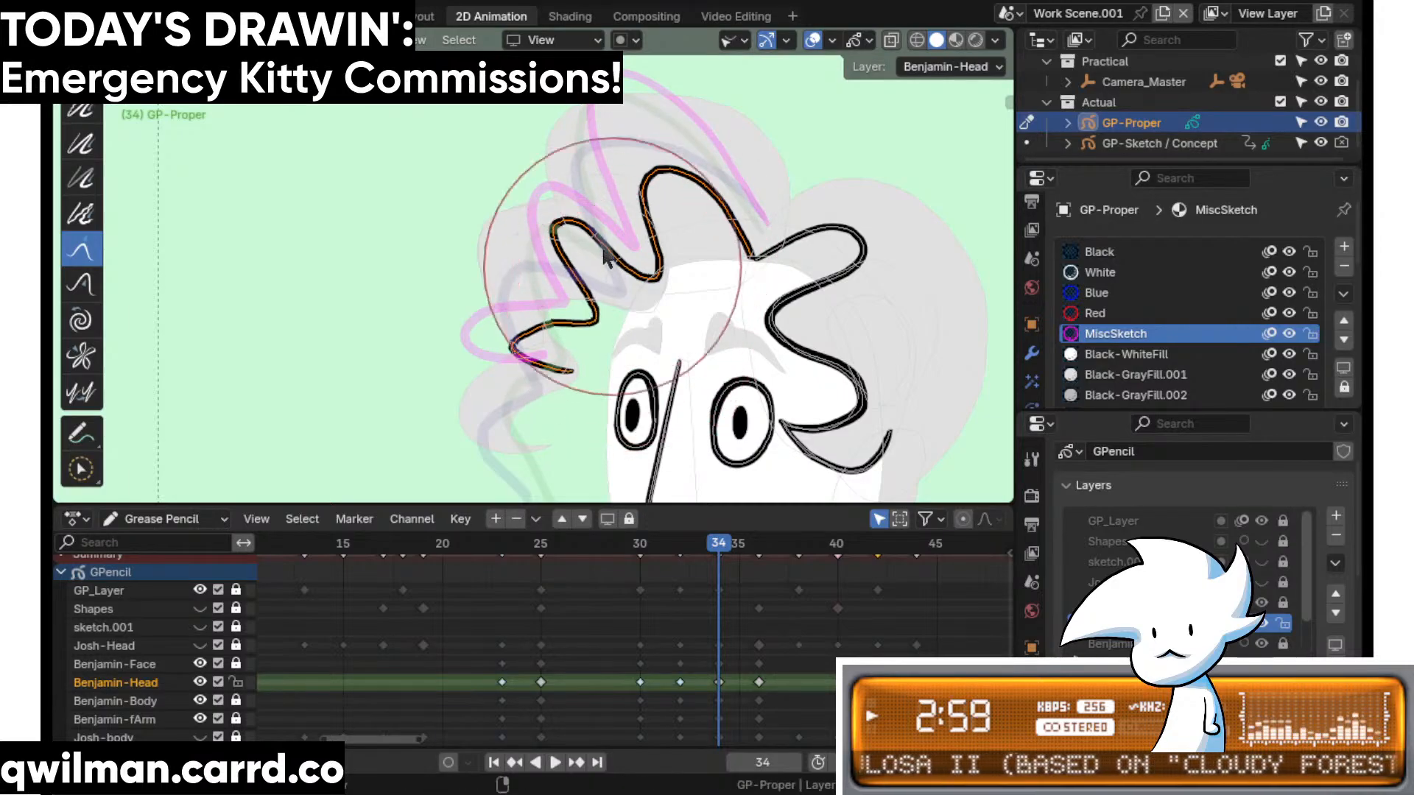
pyautogui.scroll(3, 569, 316)
pyautogui.scroll(1, 617, 300)
pyautogui.moveTo(745, 247); pyautogui.dragTo(707, 264)
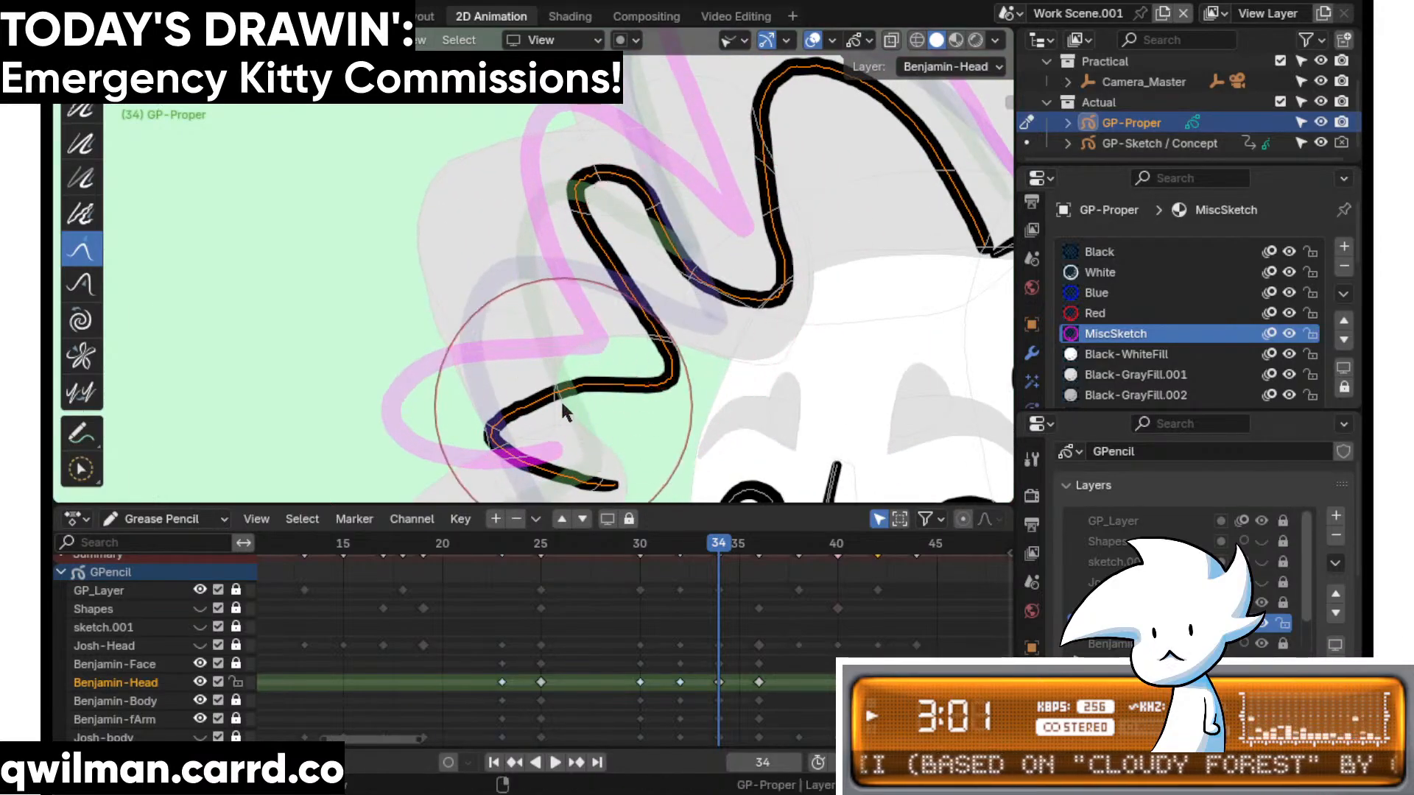
pyautogui.moveTo(547, 442); pyautogui.dragTo(541, 455)
pyautogui.scroll(-4, 592, 396)
pyautogui.hotkey('shift', 'space')
pyautogui.click(581, 181)
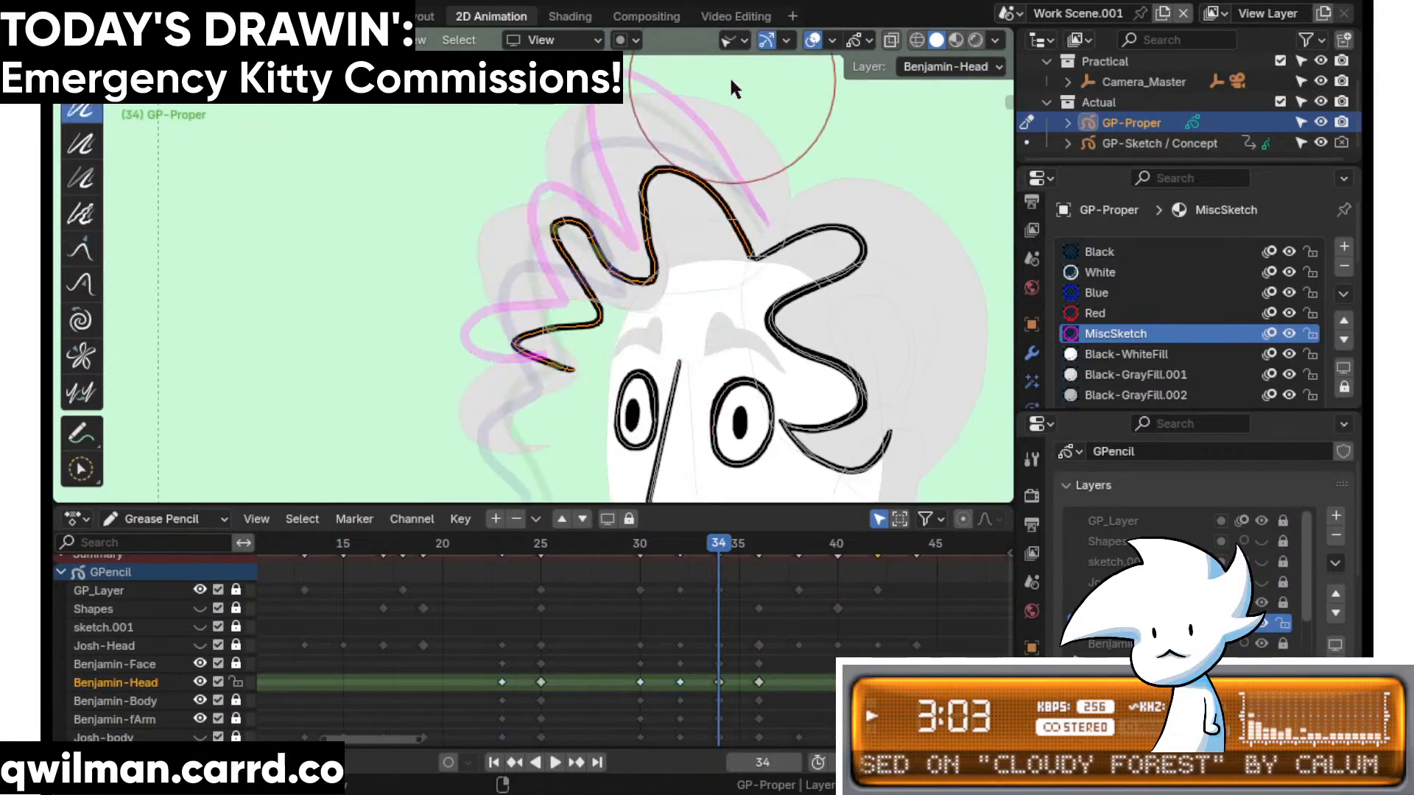
# - Undo the Grab edits made to the front hair outline on frame 34
pyautogui.press('z')
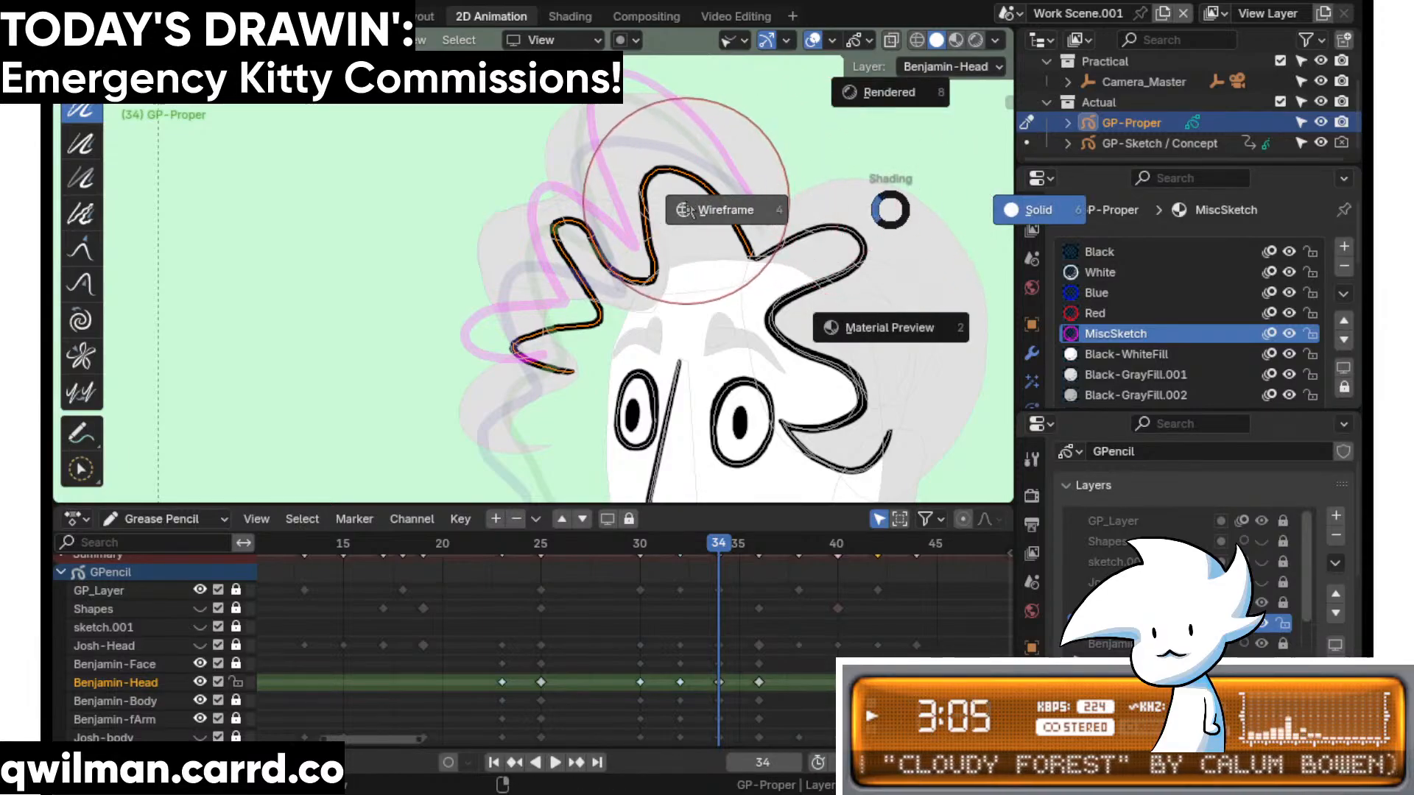
pyautogui.press('Escape')
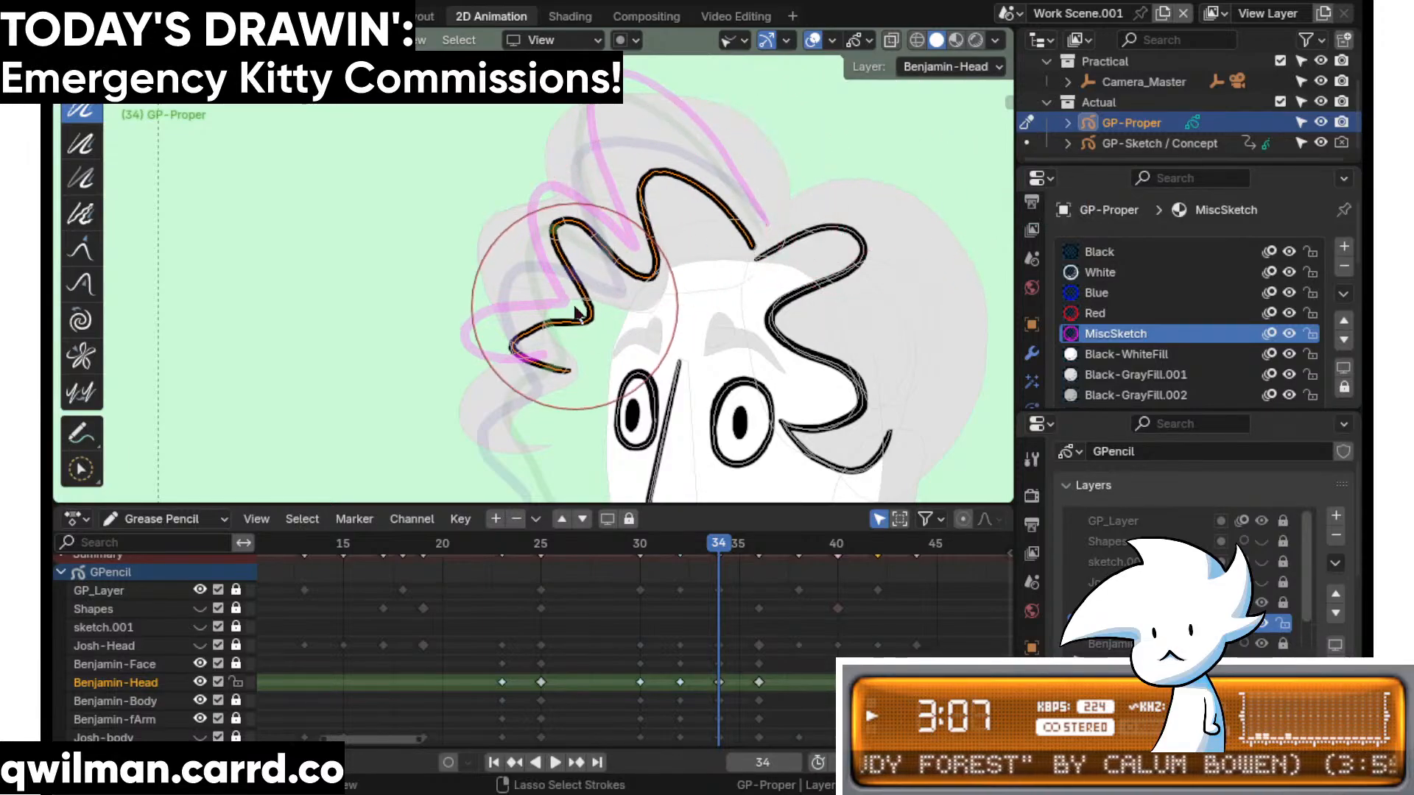
pyautogui.hotkey('ctrl', 'z')
pyautogui.hotkey('ctrl', 'z')
pyautogui.hotkey('ctrl', 'z')
pyautogui.hotkey('ctrl', 'z')
pyautogui.hotkey('ctrl', 'z')
pyautogui.hotkey('ctrl', 'z')
pyautogui.hotkey('ctrl', 'z')
pyautogui.hotkey('ctrl', 'z')
pyautogui.hotkey('ctrl', 'z')
pyautogui.hotkey('ctrl', 'z')
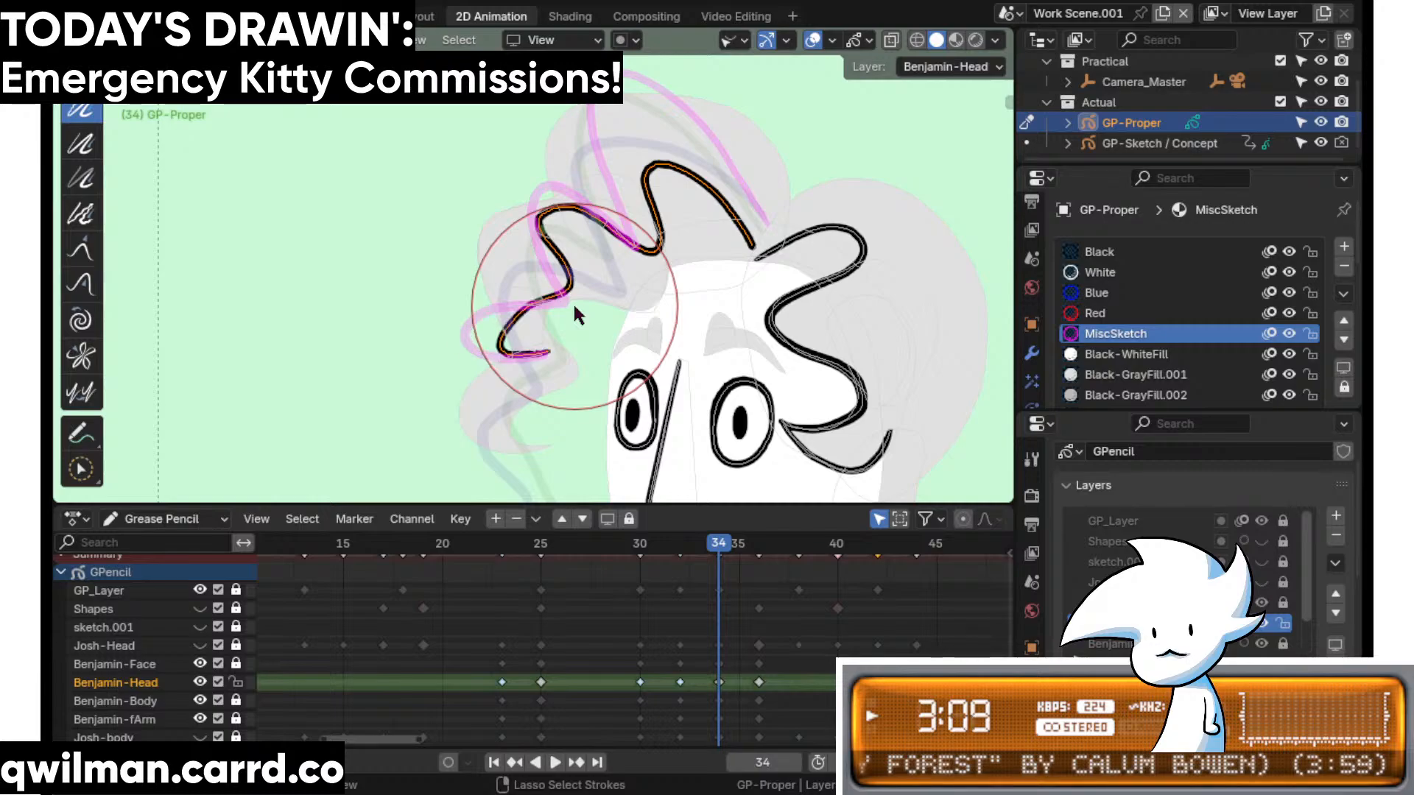
pyautogui.hotkey('ctrl', 'z')
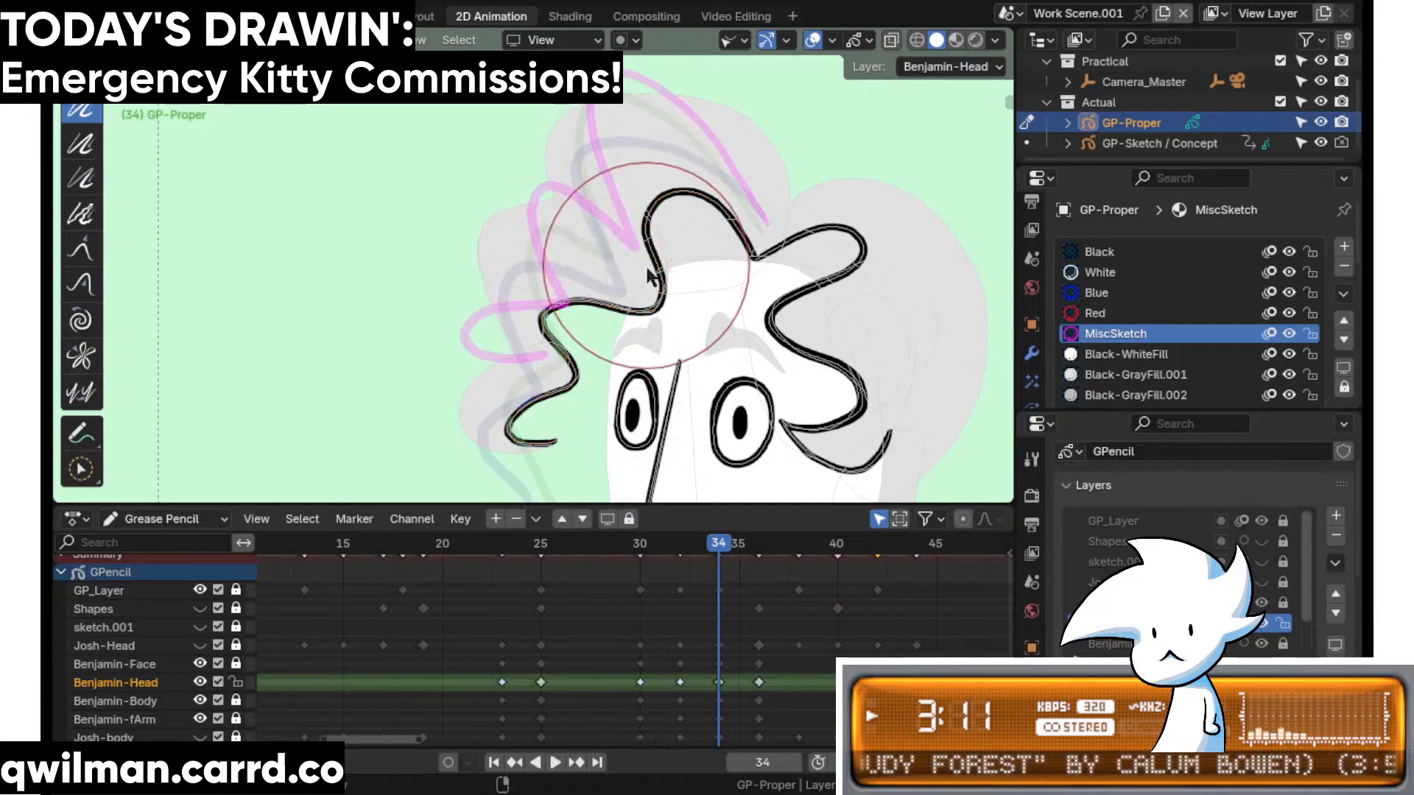
# - Circle-select only the front hair outline on frame 34, leaving out the fill shapes, and activate the Grab brush
pyautogui.click(661, 227)
pyautogui.hotkey('shift', 'space')
pyautogui.click(662, 174)
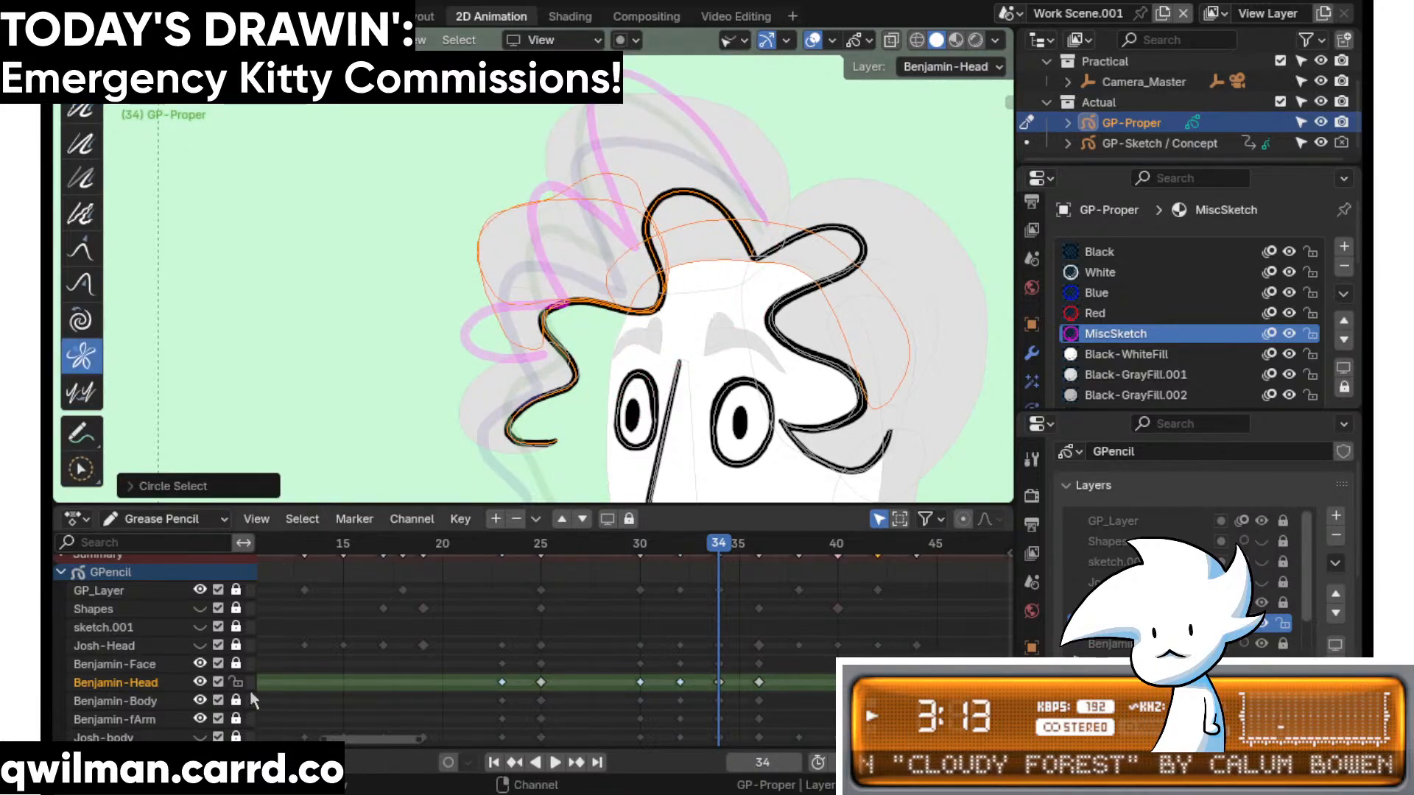
pyautogui.scroll(2, 708, 208)
pyautogui.hotkey('shift', 'space')
pyautogui.click(758, 149)
pyautogui.hotkey('shift', 'space')
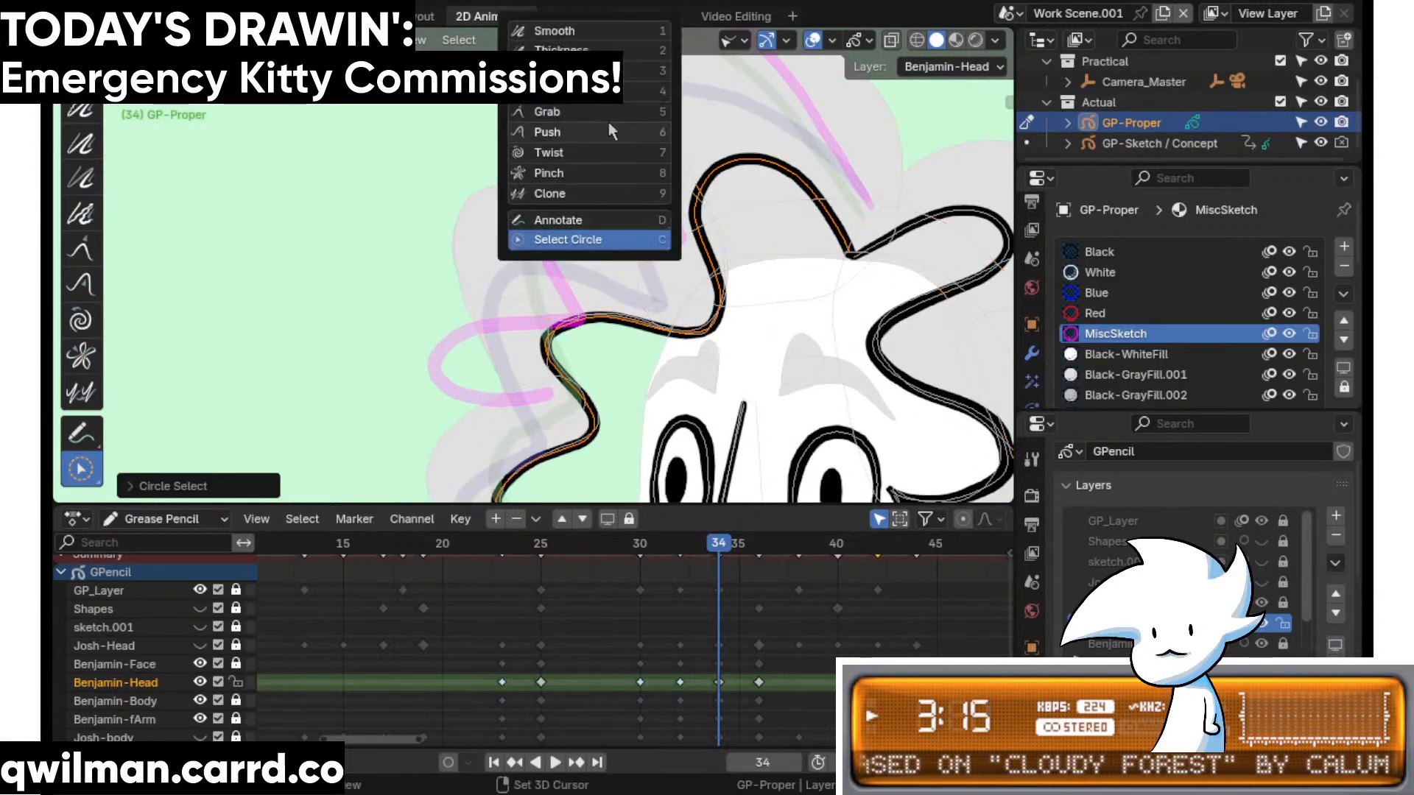
pyautogui.click(608, 118)
# - Pull the lower curls of the front hair outline on frame 34 up toward the pink guide with the Grab brush
pyautogui.scroll(-5, 545, 348)
pyautogui.moveTo(523, 361); pyautogui.dragTo(534, 310)
pyautogui.scroll(2, 537, 284)
pyautogui.moveTo(519, 221); pyautogui.dragTo(531, 197)
pyautogui.scroll(2, 530, 193)
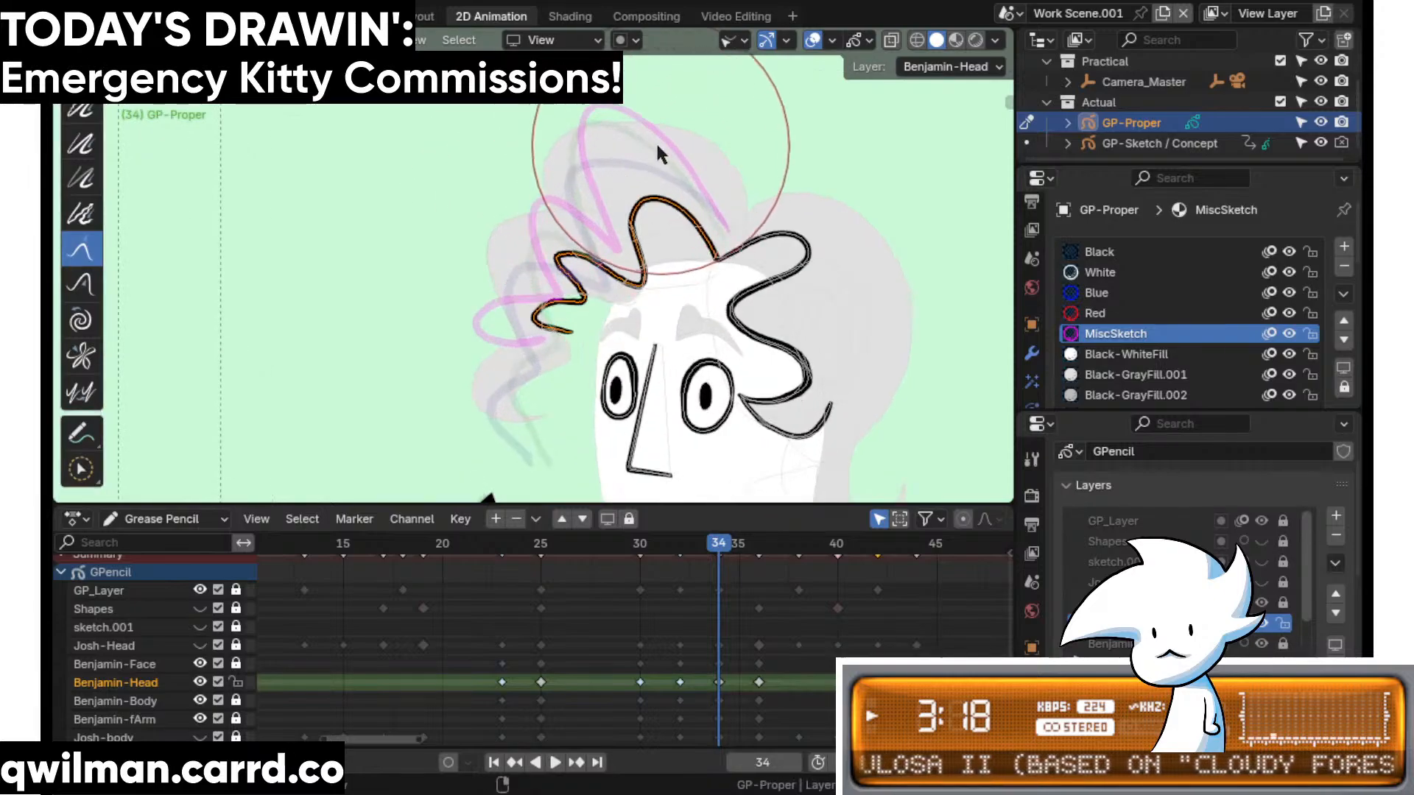
pyautogui.scroll(2, 582, 177)
pyautogui.scroll(2, 572, 295)
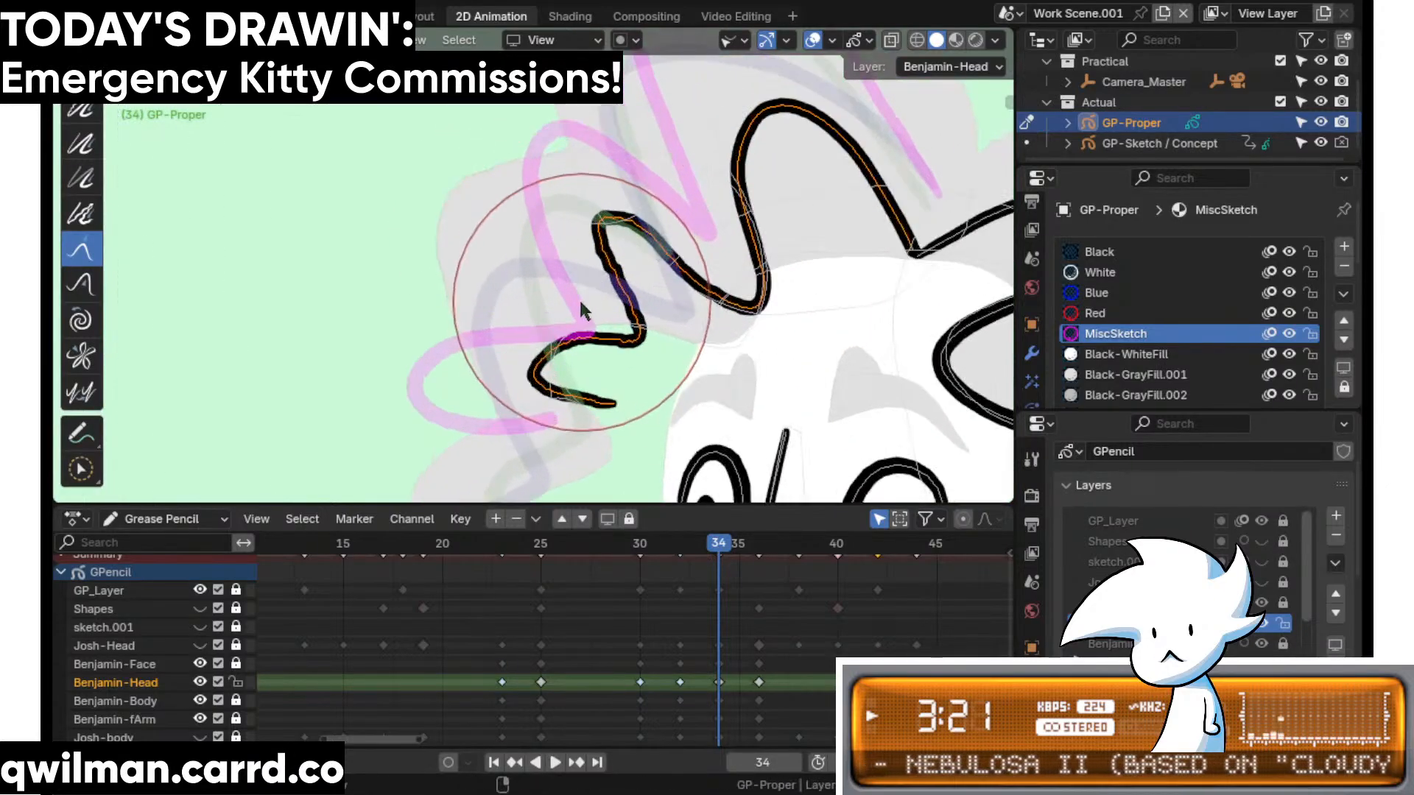
# - Refine the peaks and dips of the front hair outline on frame 34 with further Grab strokes
pyautogui.moveTo(571, 291); pyautogui.dragTo(590, 269)
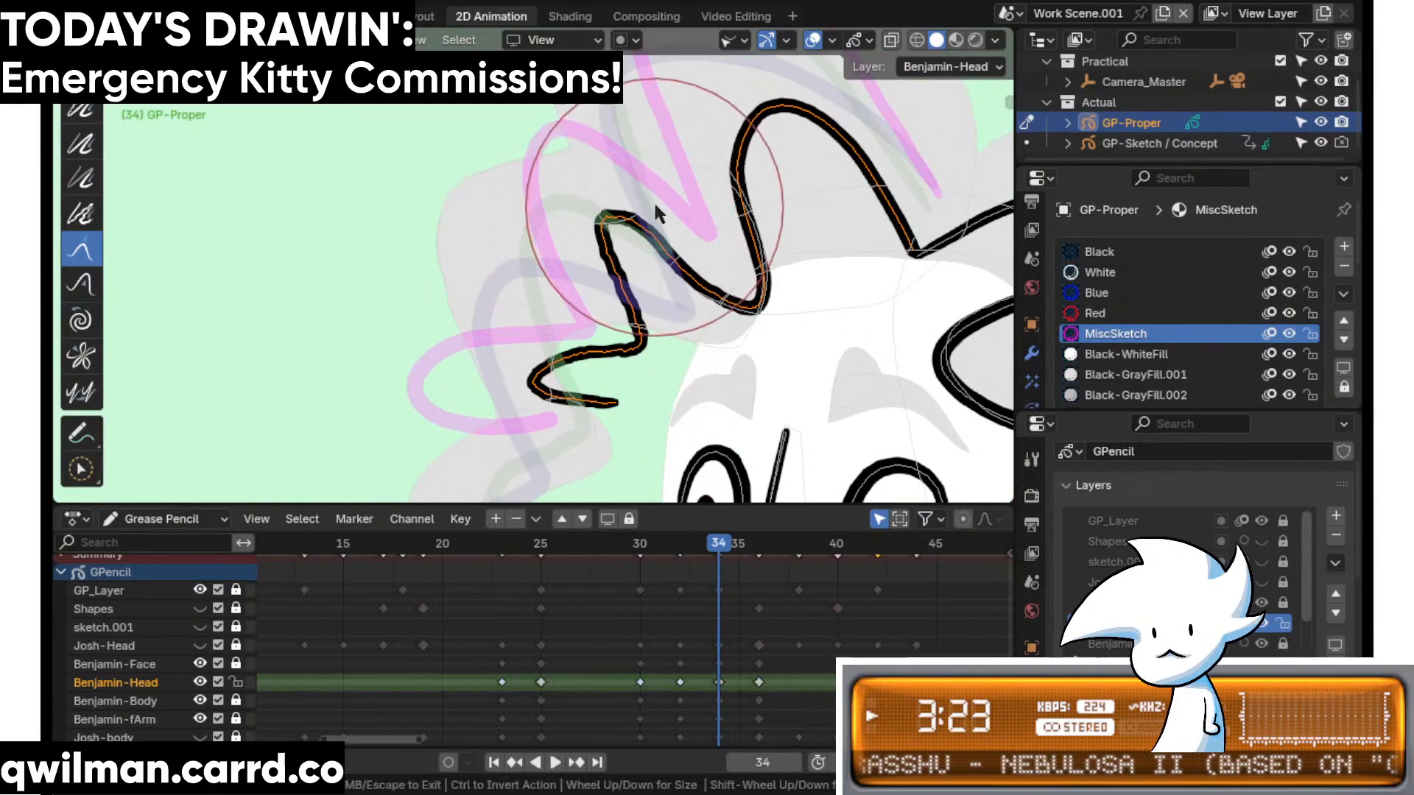
pyautogui.keyDown('shift'); pyautogui.moveTo(764, 222); pyautogui.dragTo(670, 268, button='middle'); pyautogui.keyUp('shift')
pyautogui.moveTo(582, 338); pyautogui.dragTo(596, 333)
pyautogui.moveTo(636, 270); pyautogui.dragTo(653, 244)
pyautogui.moveTo(679, 164); pyautogui.dragTo(684, 149)
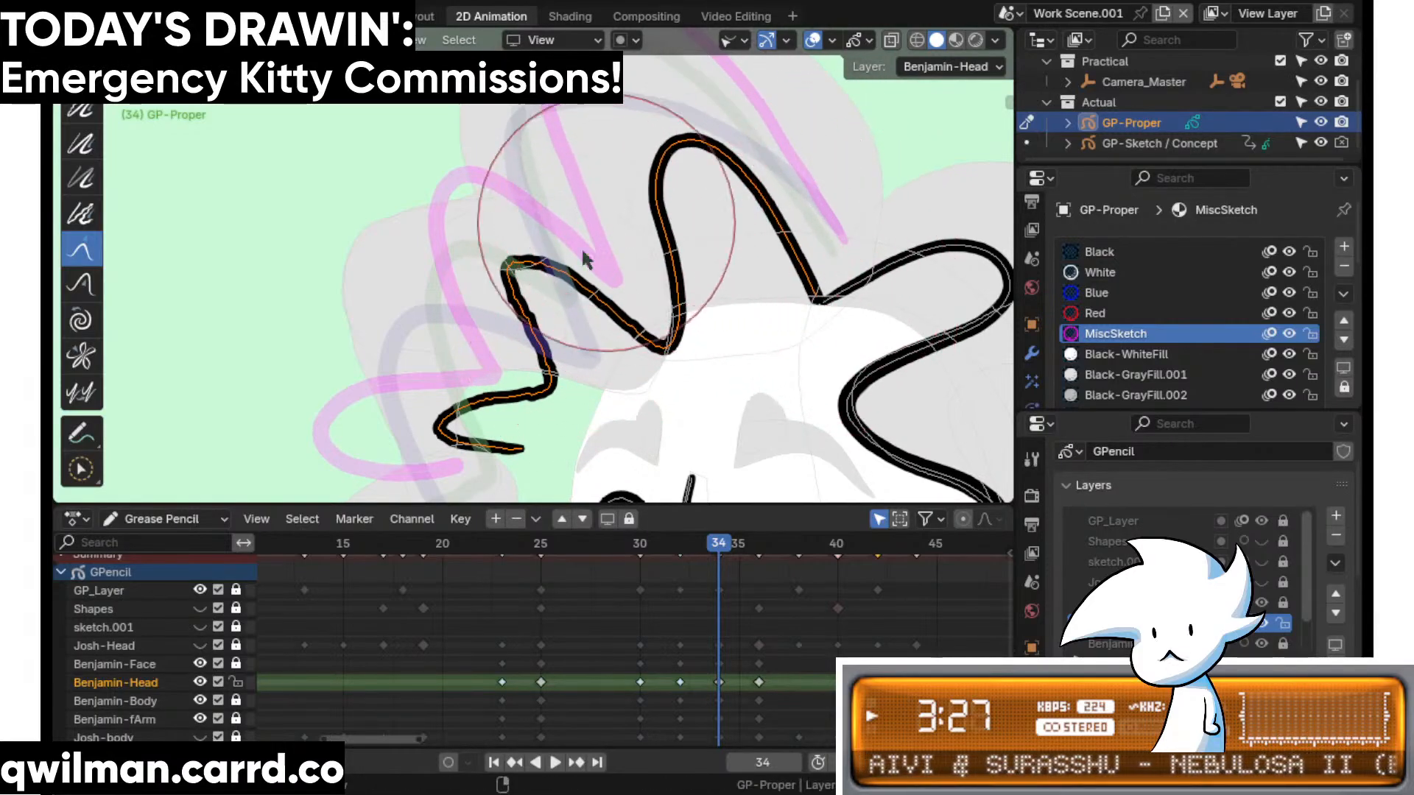
pyautogui.scroll(2, 581, 265)
pyautogui.moveTo(524, 367); pyautogui.dragTo(524, 367)
# - Smooth the bumps along the front hair outline and its lowest curl on frame 34 with the Smooth brush
pyautogui.hotkey('shift', 'space')
pyautogui.click(464, 212)
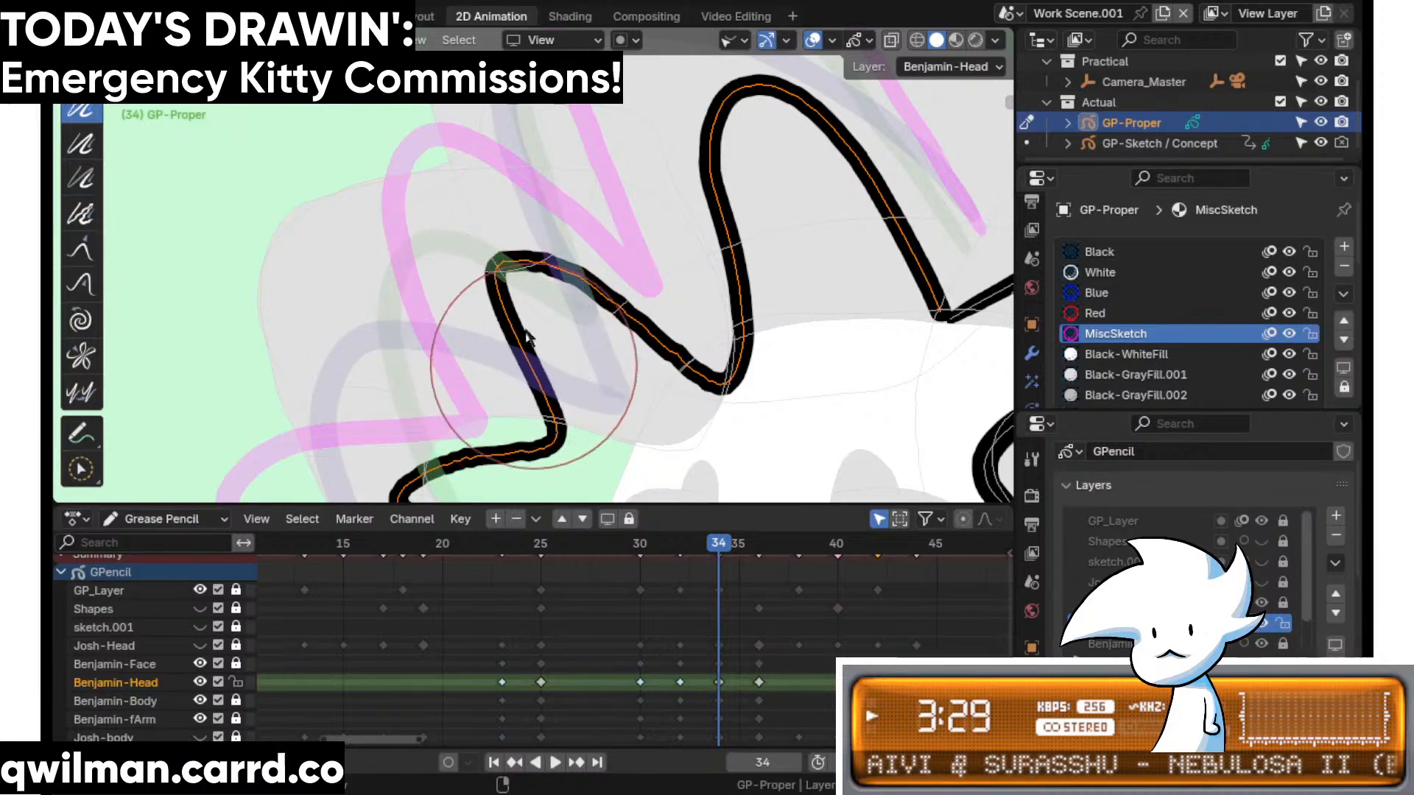
pyautogui.moveTo(715, 363); pyautogui.dragTo(720, 156)
pyautogui.scroll(-5, 715, 166)
pyautogui.scroll(5, 601, 309)
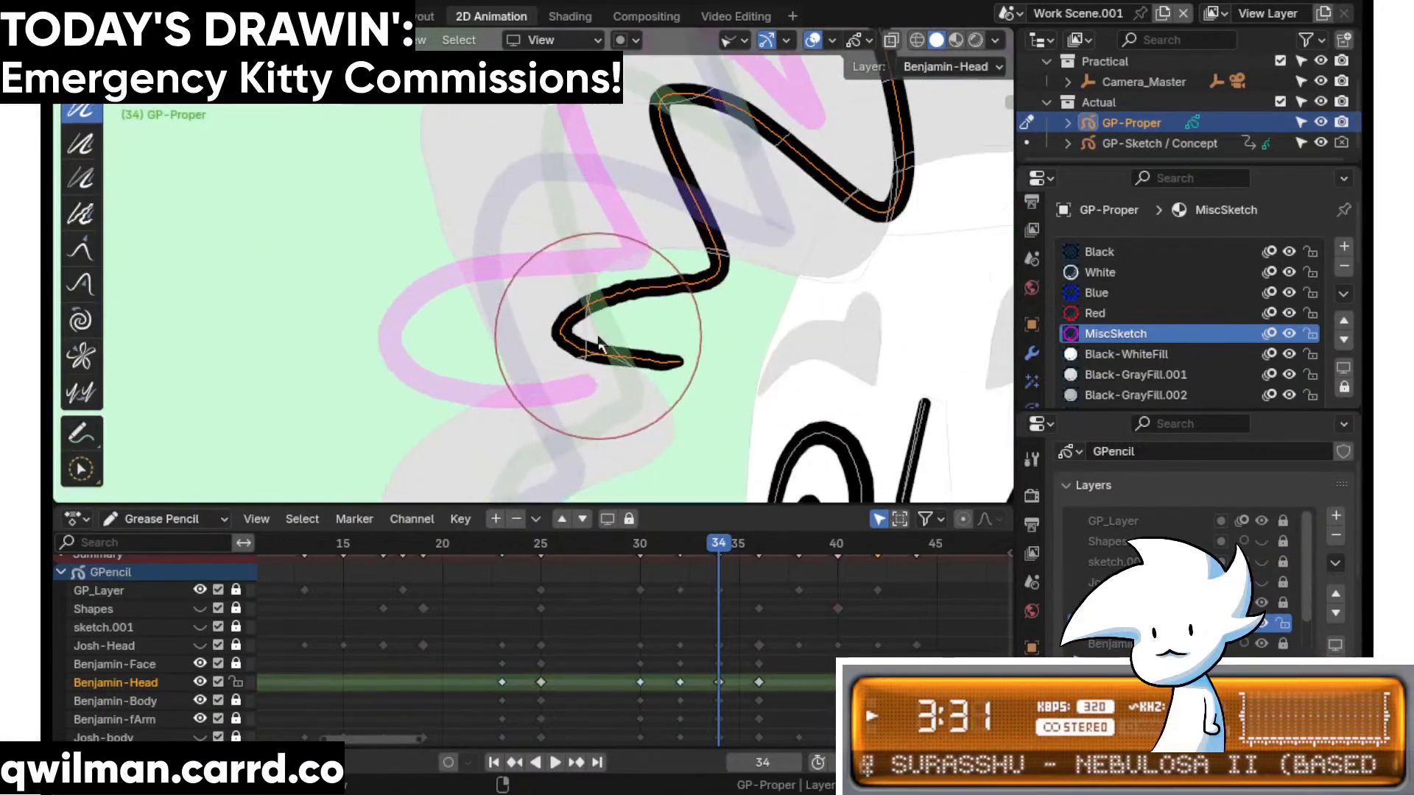
pyautogui.moveTo(600, 335); pyautogui.dragTo(589, 344)
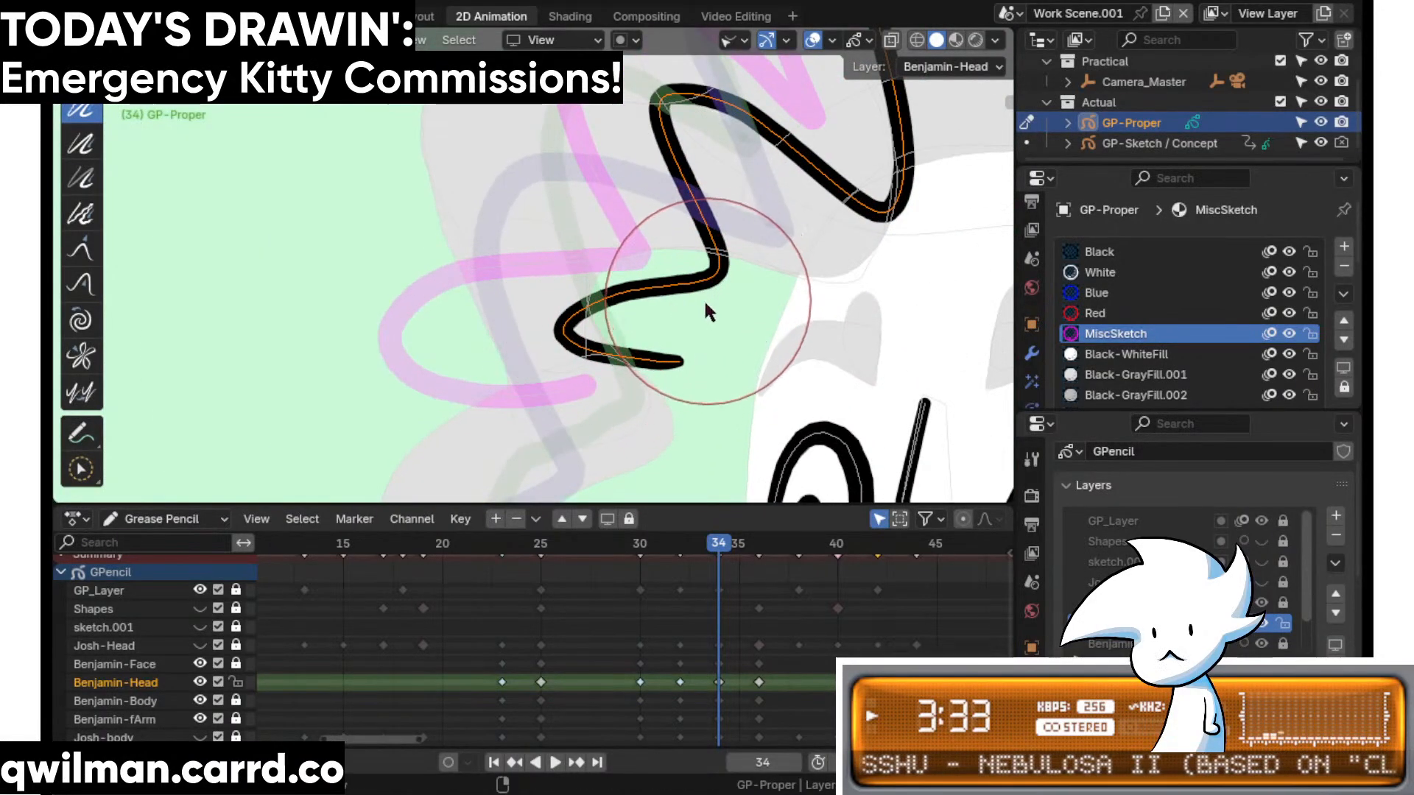
# - Switch back to the Grab brush and play back the hair animation, then scrub to frame 43
pyautogui.hotkey('shift', 'space')
pyautogui.click(639, 373)
pyautogui.scroll(-3, 696, 378)
pyautogui.hotkey('shift', 'space')
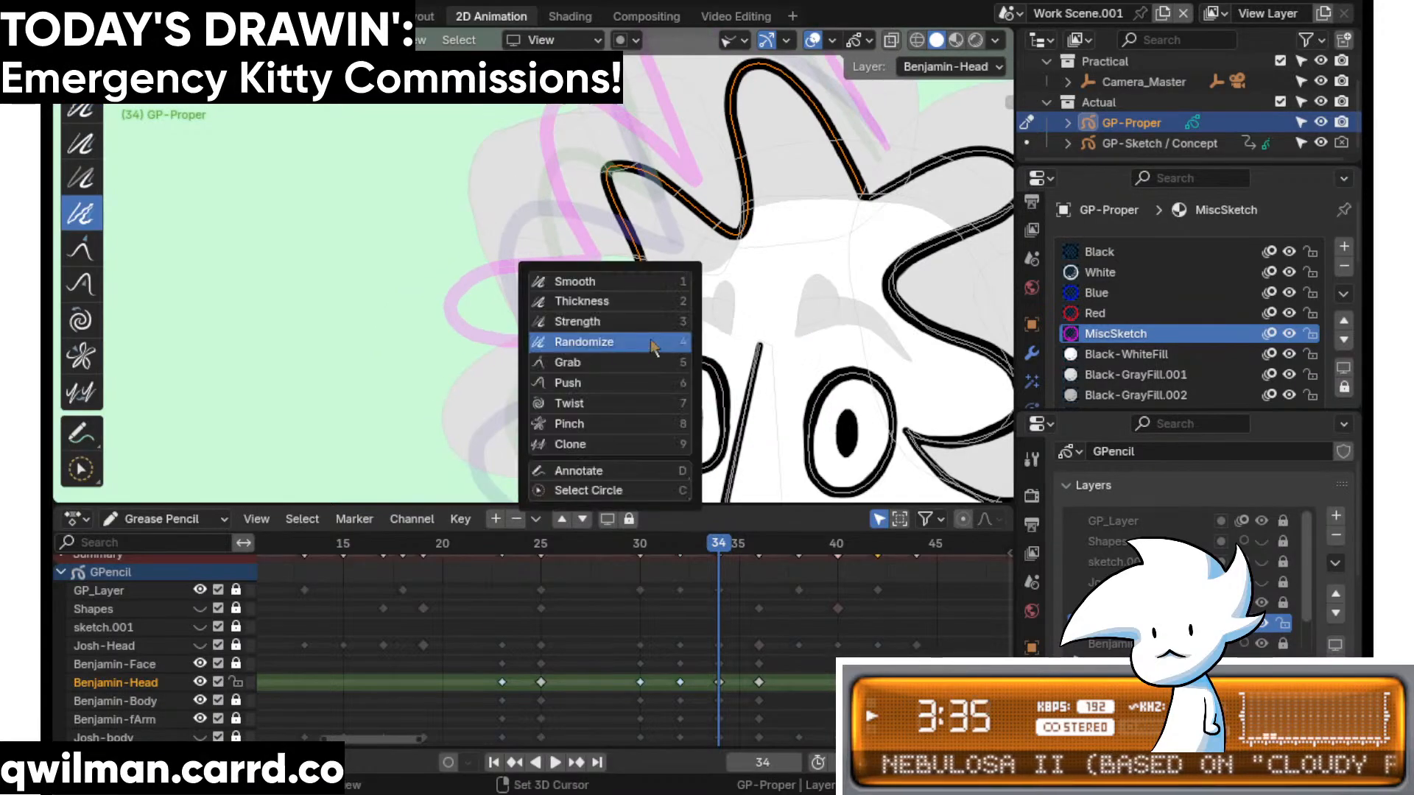
pyautogui.click(604, 368)
pyautogui.click(600, 545)
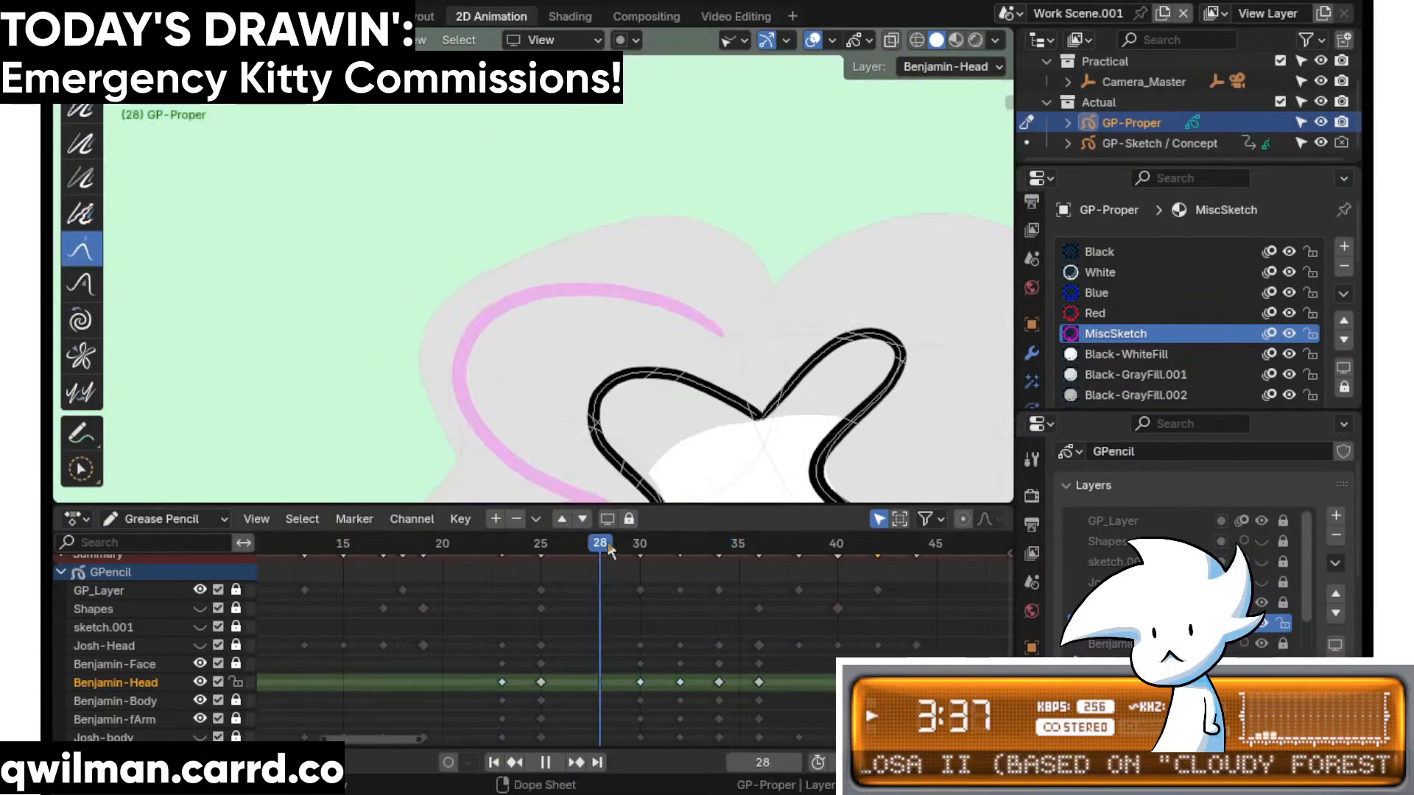
pyautogui.press('space')
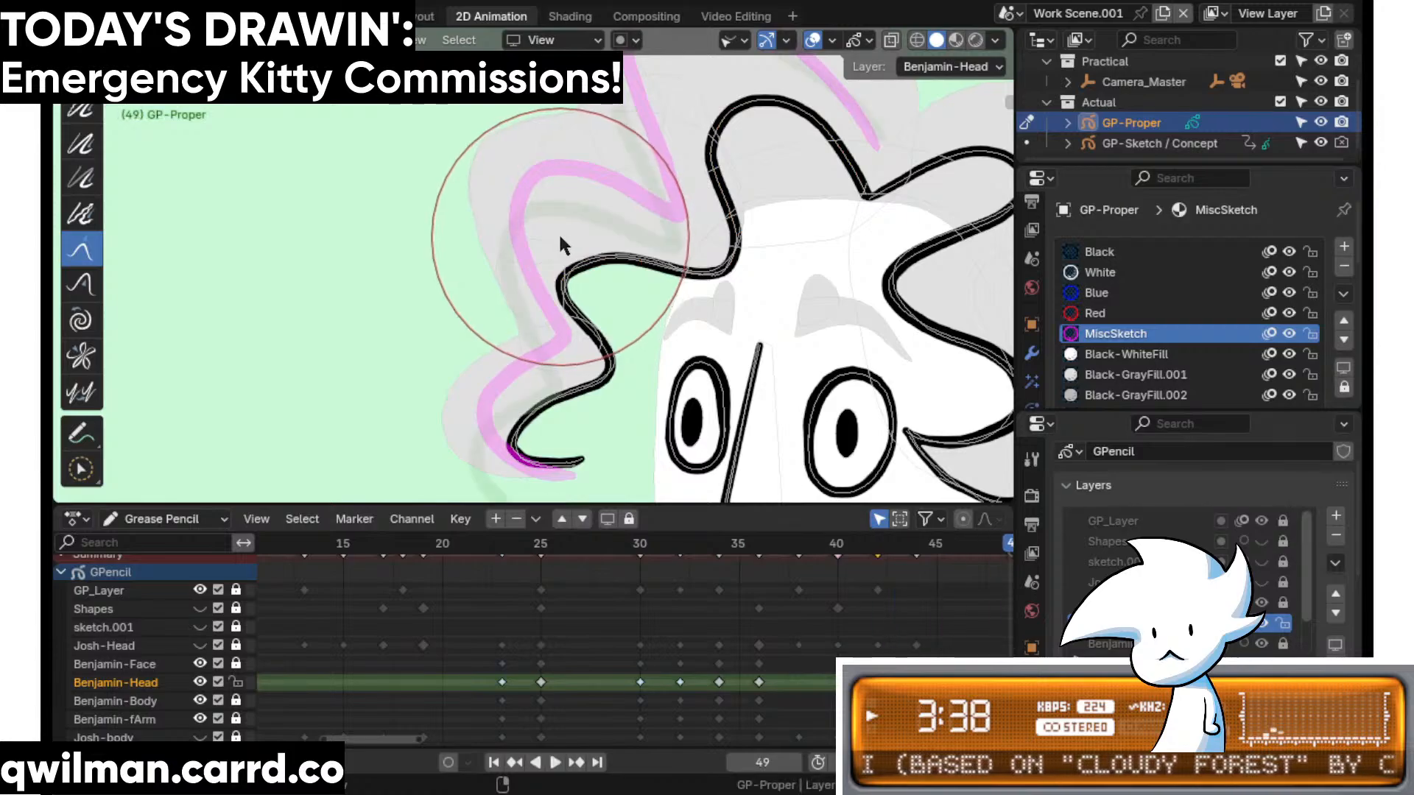
pyautogui.moveTo(731, 551)
pyautogui.mouseDown()
pyautogui.moveTo(715, 551)
pyautogui.moveTo(893, 552)
pyautogui.mouseUp()
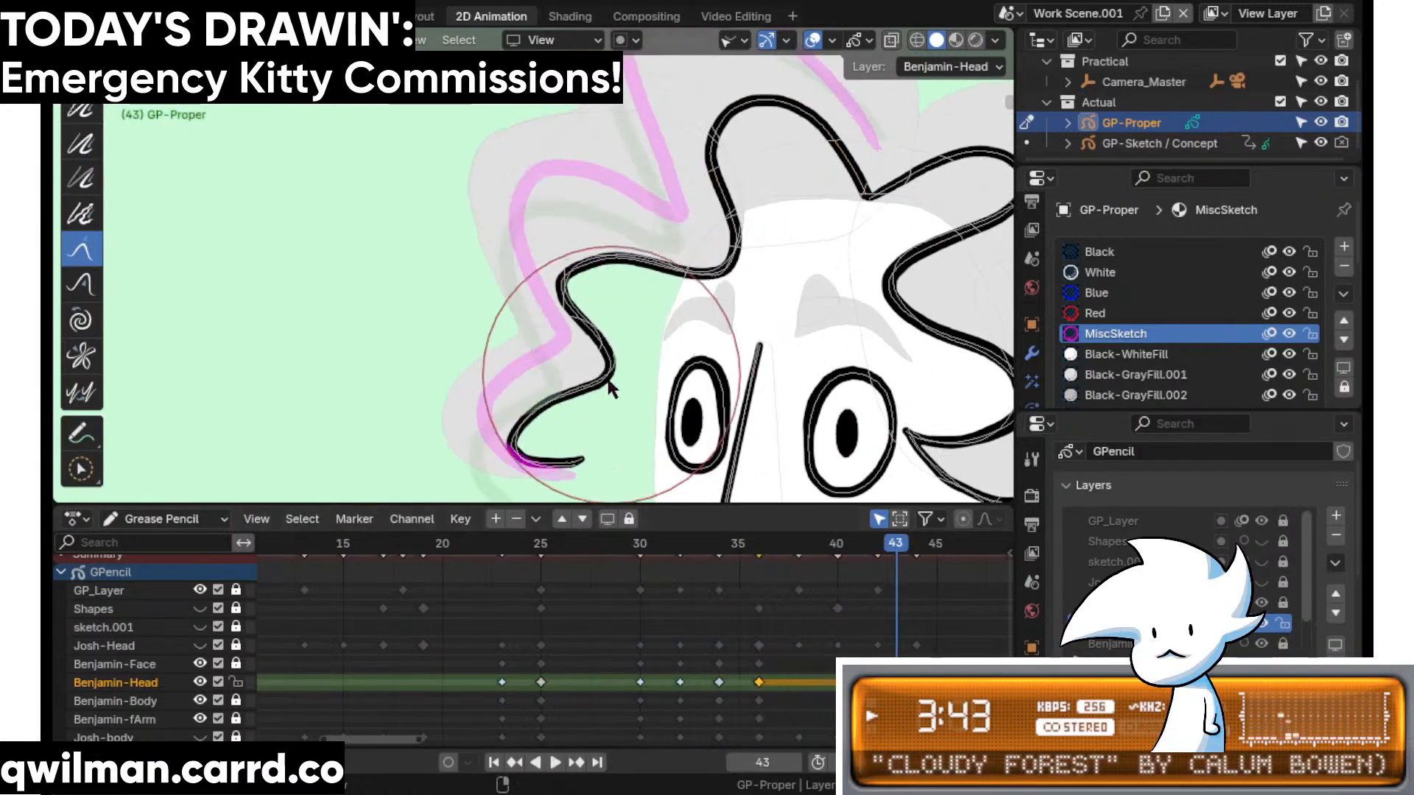
# - Circle-select the front hair outline on frame 43, try reshaping its upper curl with the Grab brush and undo that edit
pyautogui.keyDown('shift'); pyautogui.moveTo(682, 439); pyautogui.dragTo(669, 349, button='middle'); pyautogui.keyUp('shift')
pyautogui.scroll(-2, 670, 351)
pyautogui.scroll(2, 678, 400)
pyautogui.press('w')
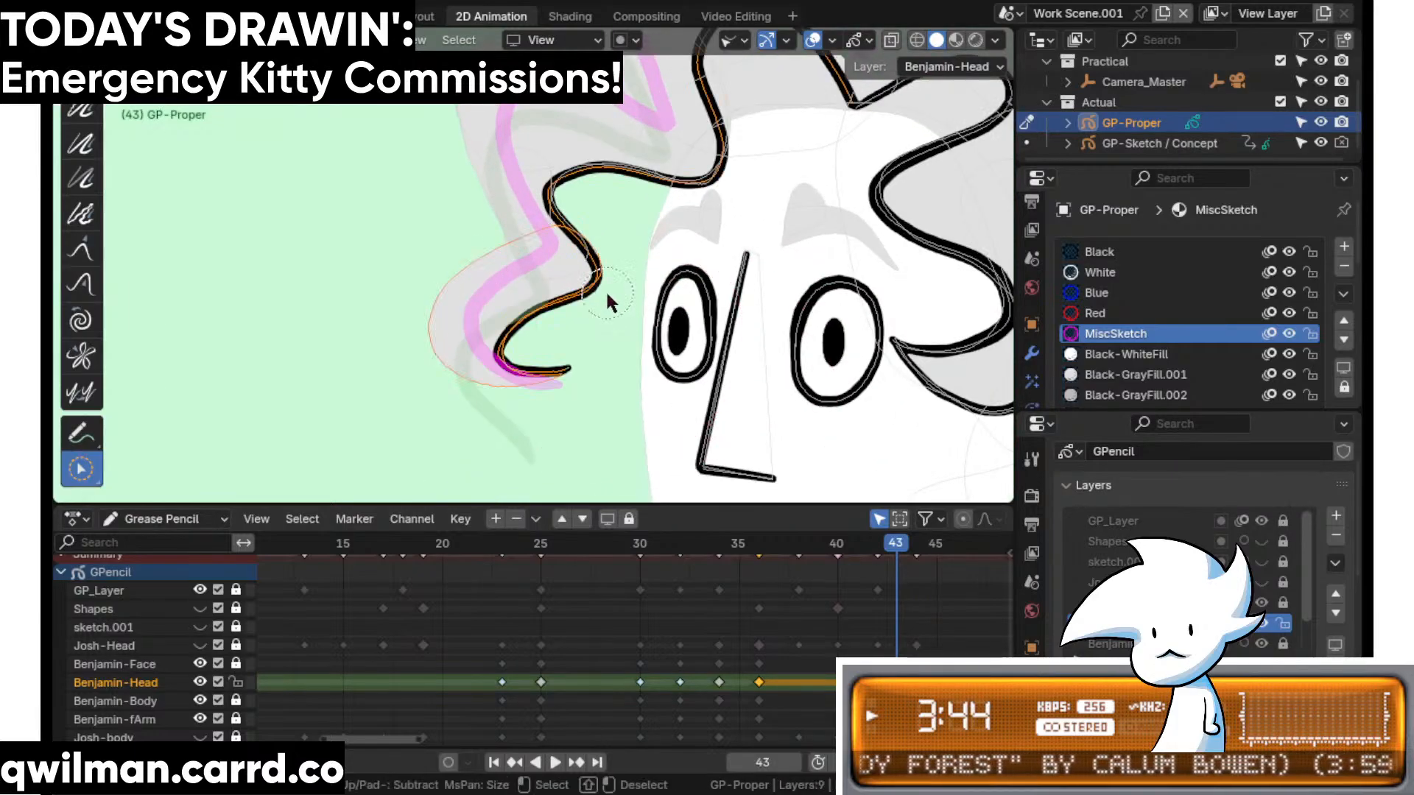
pyautogui.click(605, 295)
pyautogui.scroll(2, 642, 398)
pyautogui.scroll(-2, 600, 390)
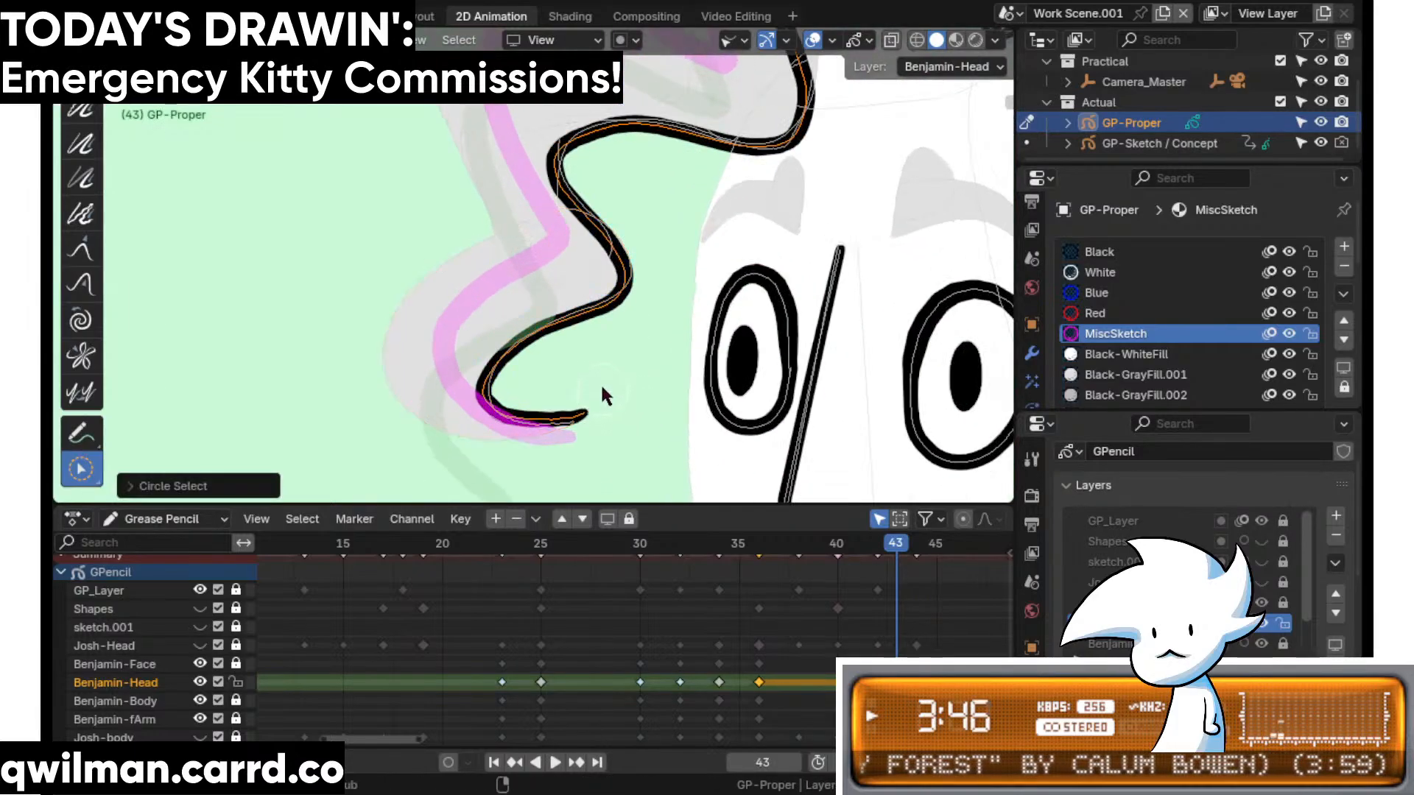
pyautogui.hotkey('shift', 'space')
pyautogui.click(560, 255)
pyautogui.scroll(-2, 644, 275)
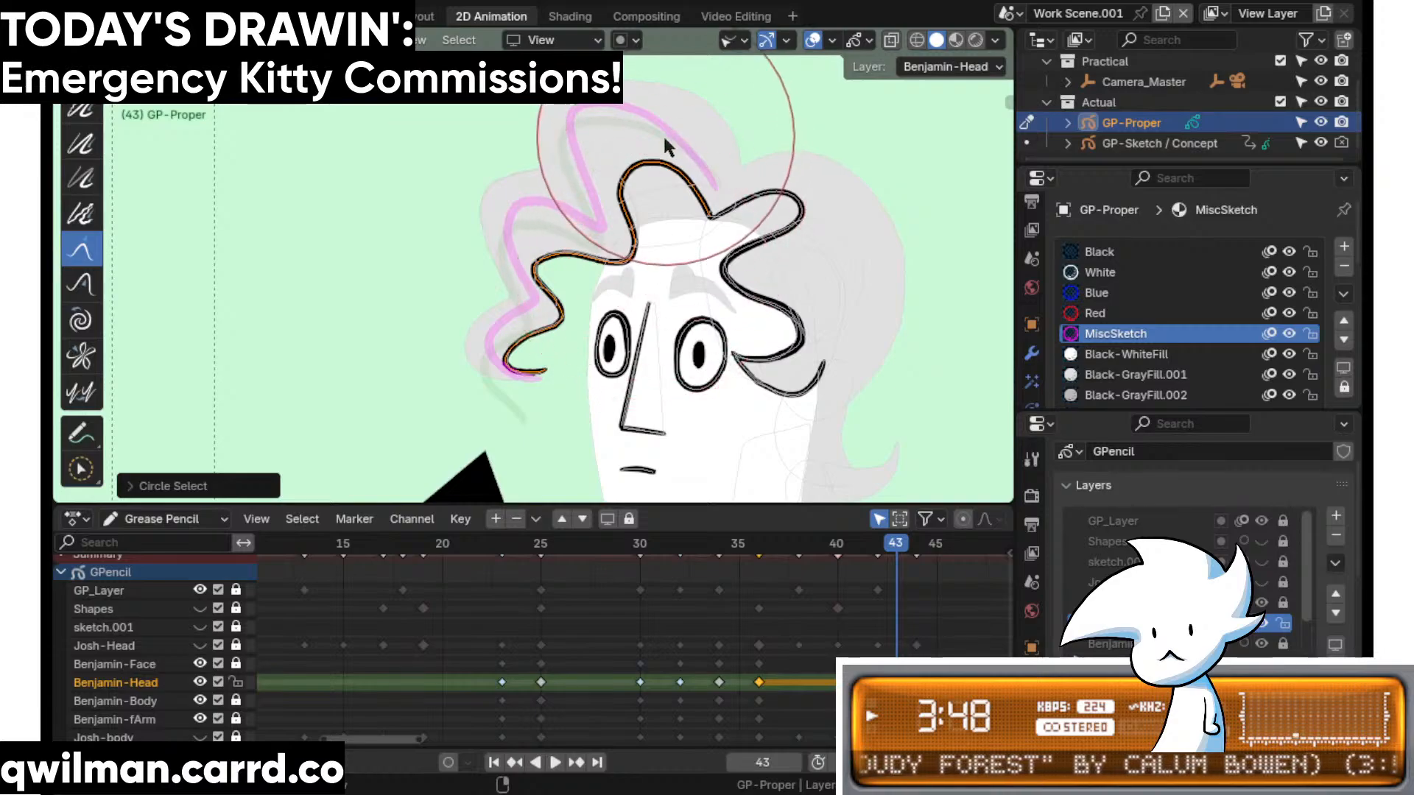
pyautogui.moveTo(665, 137); pyautogui.dragTo(656, 144)
pyautogui.hotkey('ctrl', 'z')
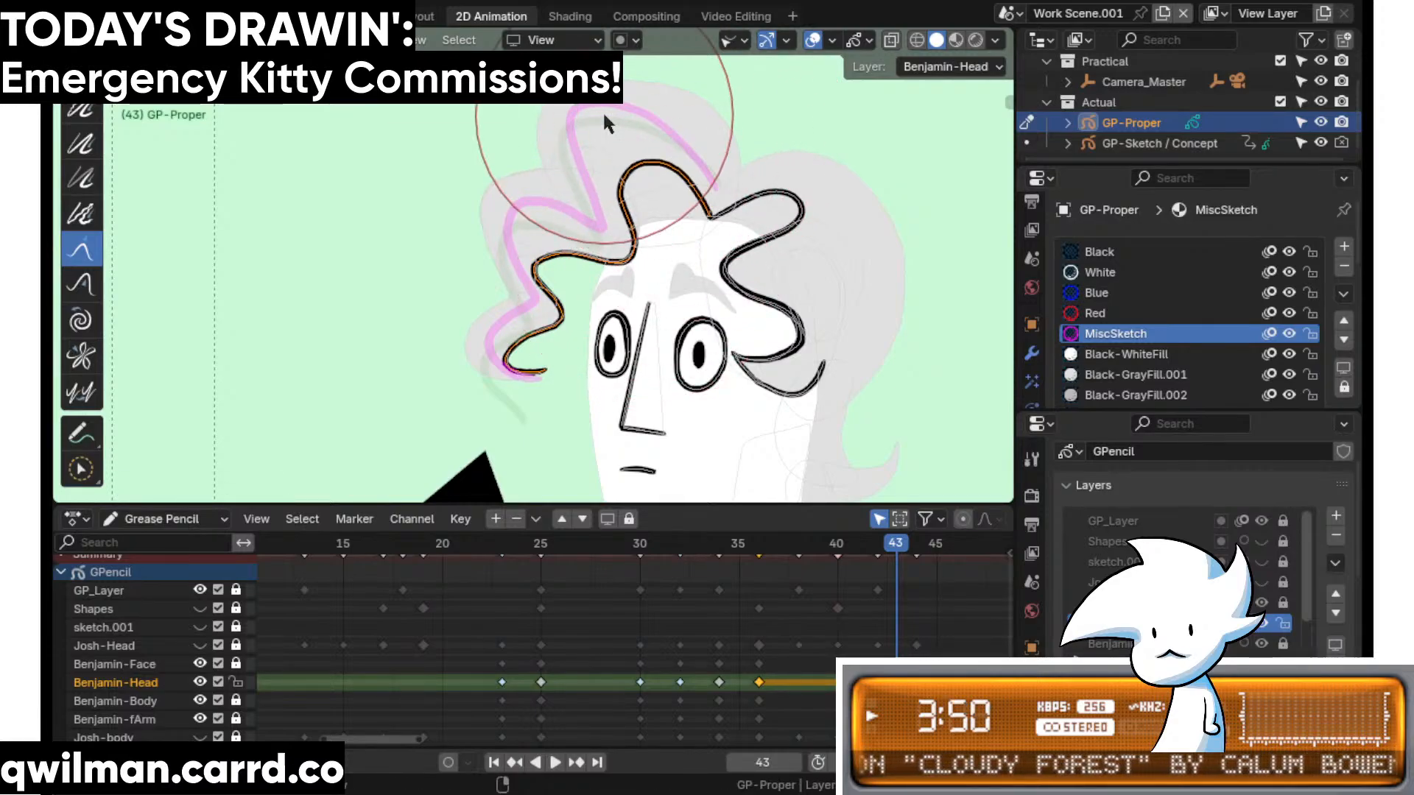
# - Go to frame 38, circle-select the front hair outline and nudge its upper curl with the Grab brush
pyautogui.click(799, 546)
pyautogui.hotkey('alt', 'a')
pyautogui.press('w')
pyautogui.scroll(1, 677, 228)
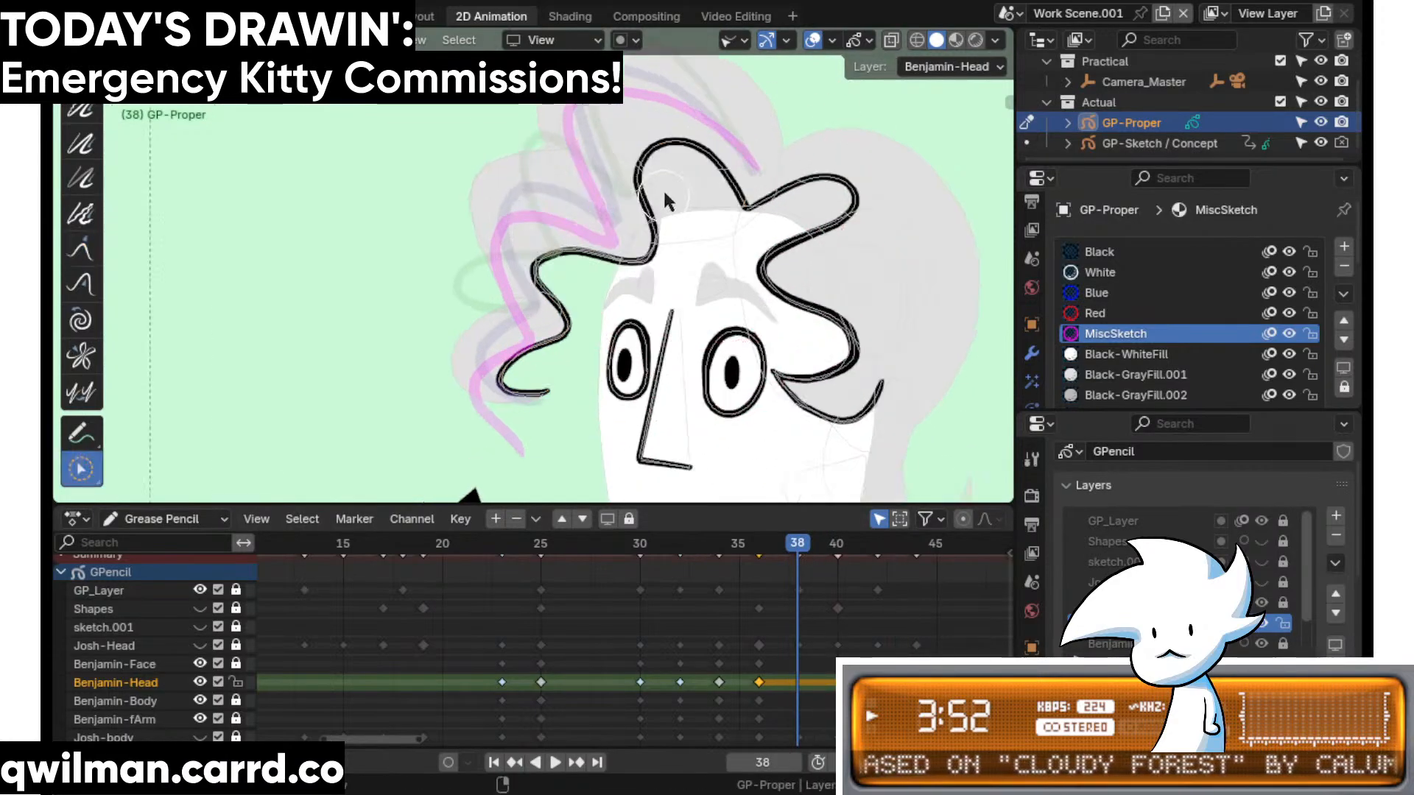
pyautogui.scroll(1, 673, 184)
pyautogui.hotkey('shift', 'space')
pyautogui.click(618, 110)
pyautogui.scroll(-3, 641, 136)
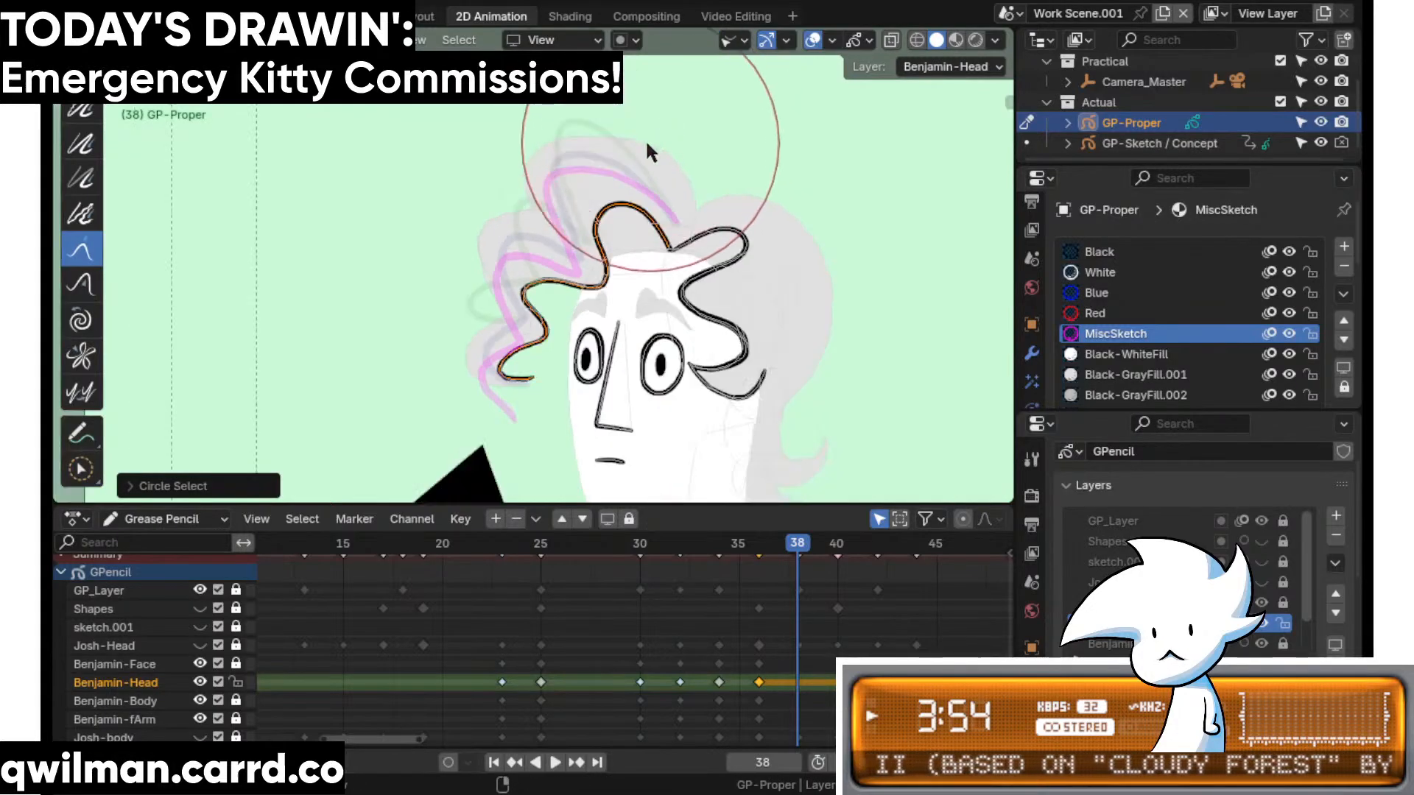
pyautogui.moveTo(646, 143); pyautogui.dragTo(623, 165)
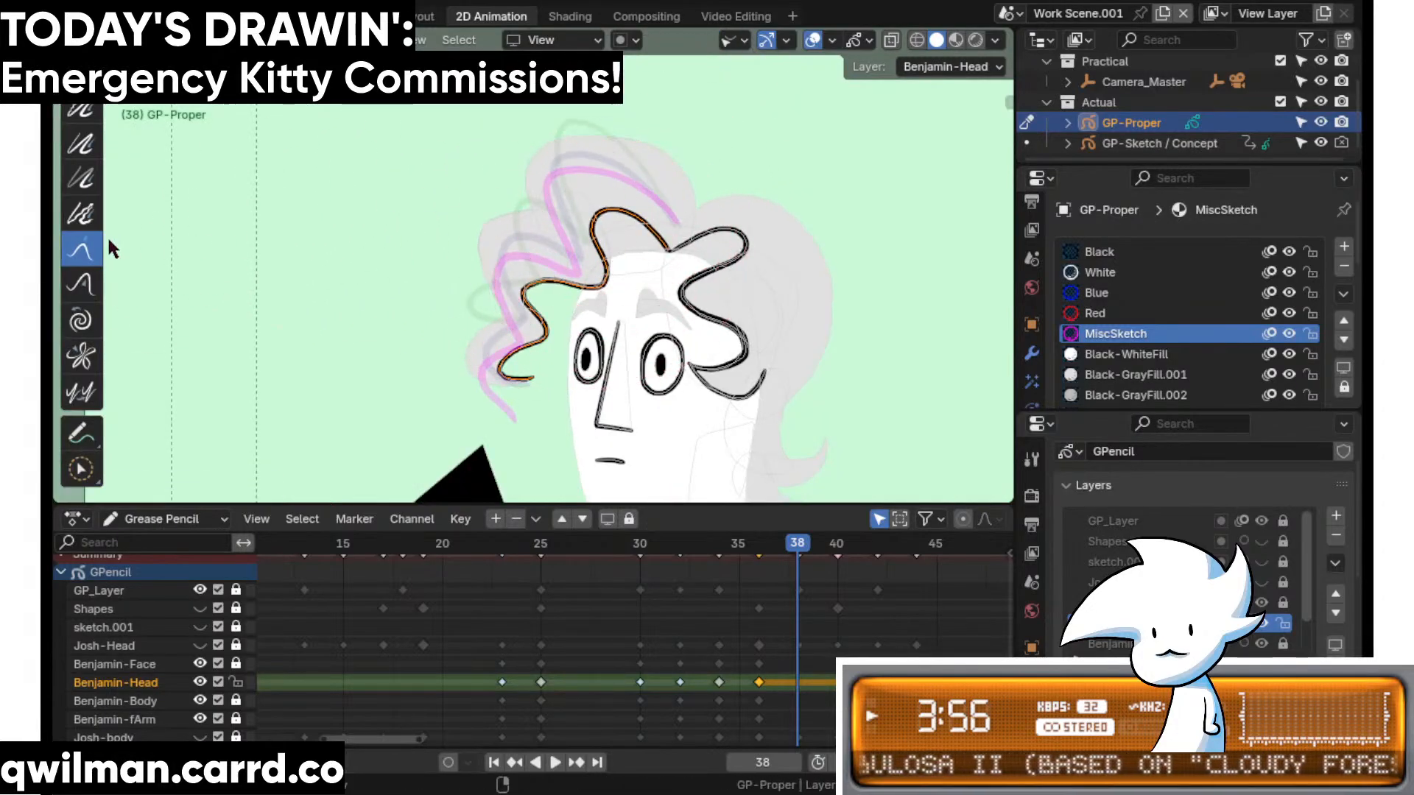
# - Hide the Black-GrayFill.001 material, play back the hair animation and stop at frame 34
pyautogui.click(1289, 375)
pyautogui.scroll(2, 699, 195)
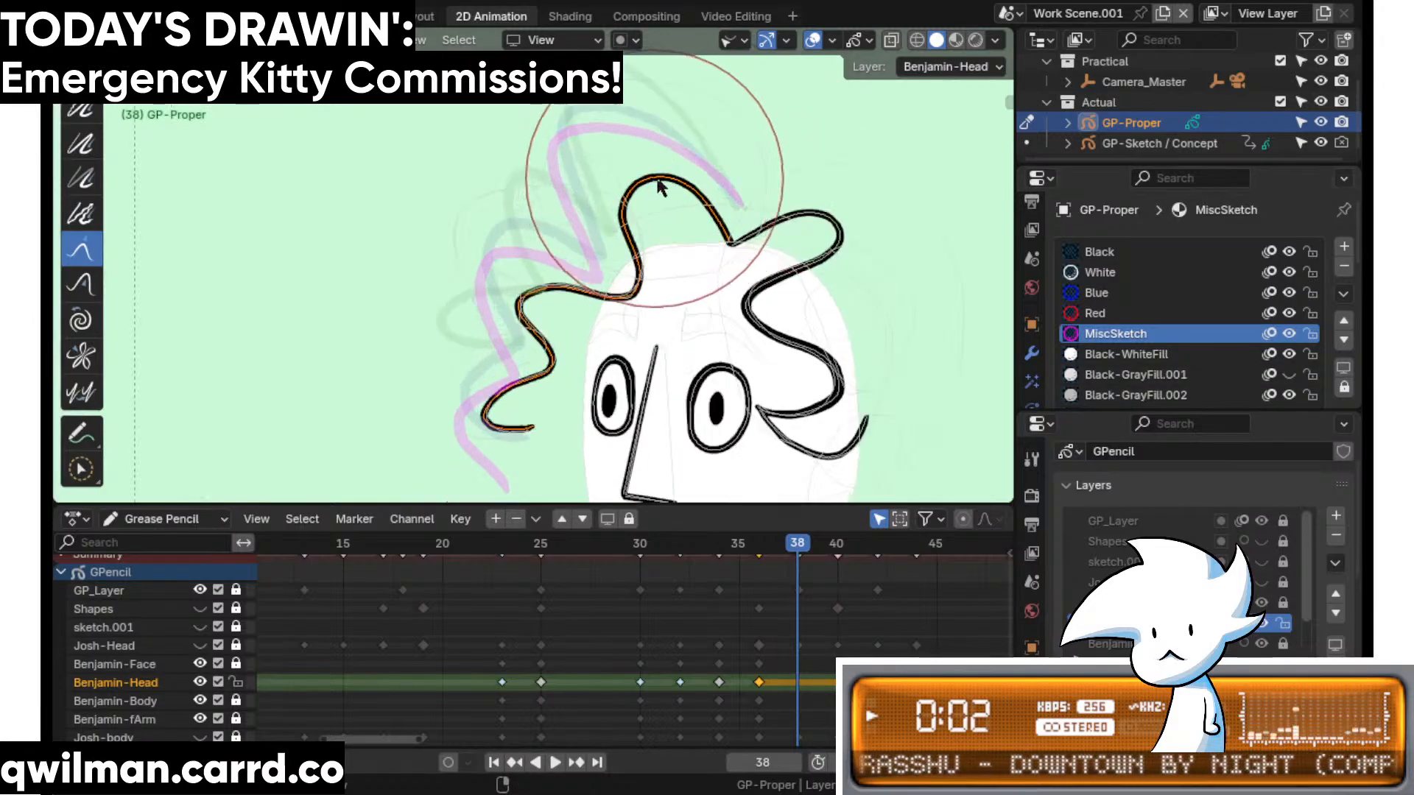
pyautogui.press('space')
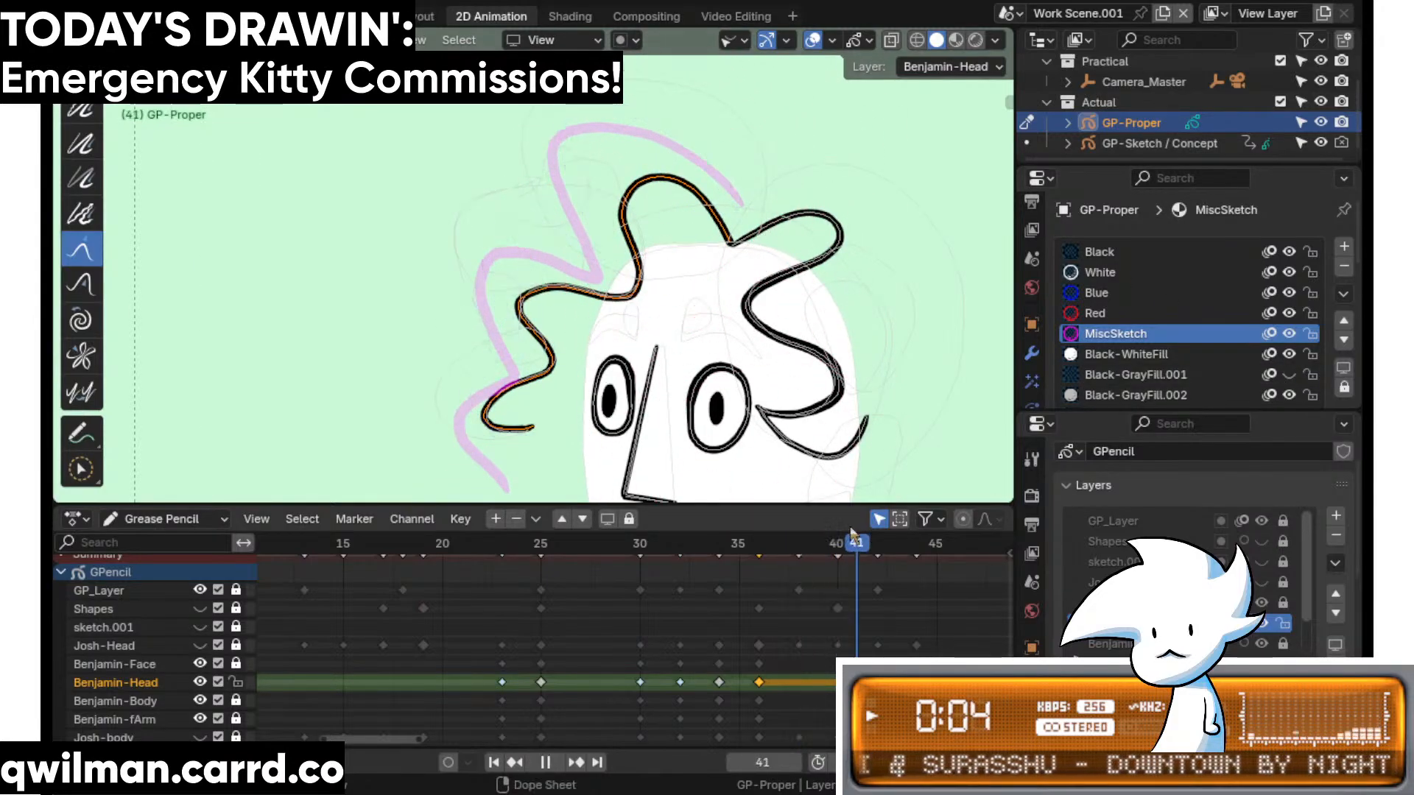
pyautogui.moveTo(725, 552); pyautogui.dragTo(724, 550)
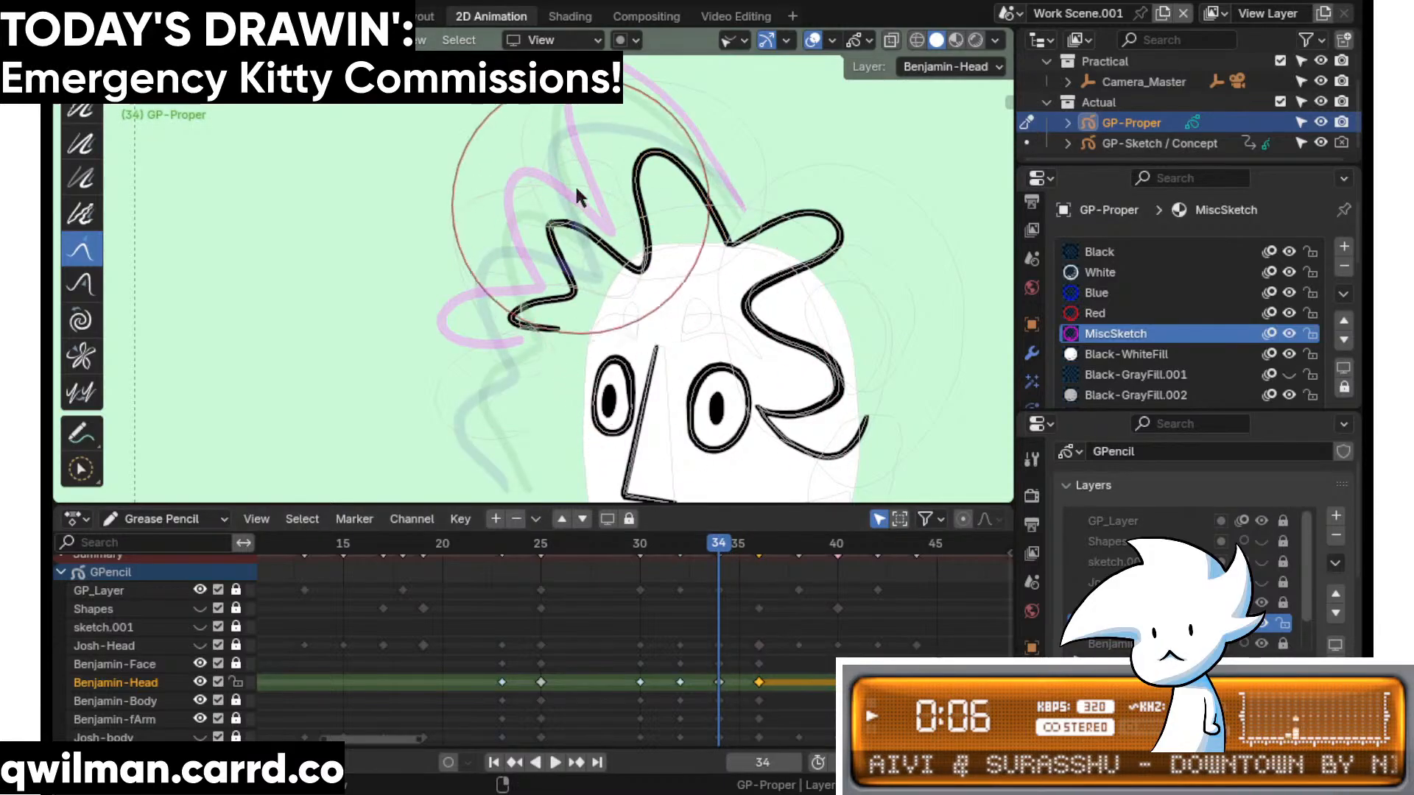
# - Circle-select the front hair outline on frame 34 and adjust its upper peak and the dip beside it with Grab strokes
pyautogui.scroll(2, 589, 202)
pyautogui.press('q')
pyautogui.click(624, 237)
pyautogui.scroll(2, 699, 162)
pyautogui.click(761, 96)
pyautogui.hotkey('shift', 'space')
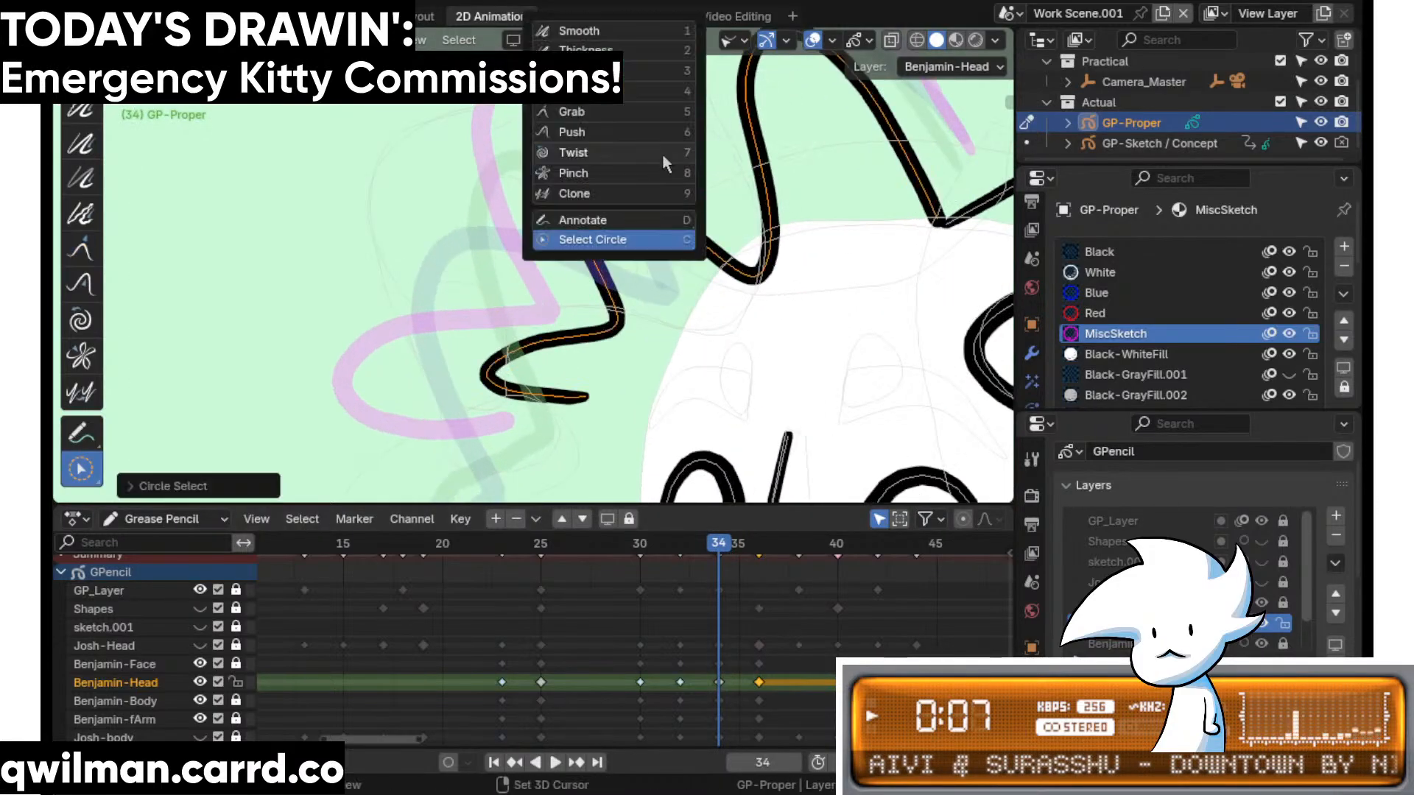
pyautogui.click(593, 111)
pyautogui.scroll(-2, 601, 115)
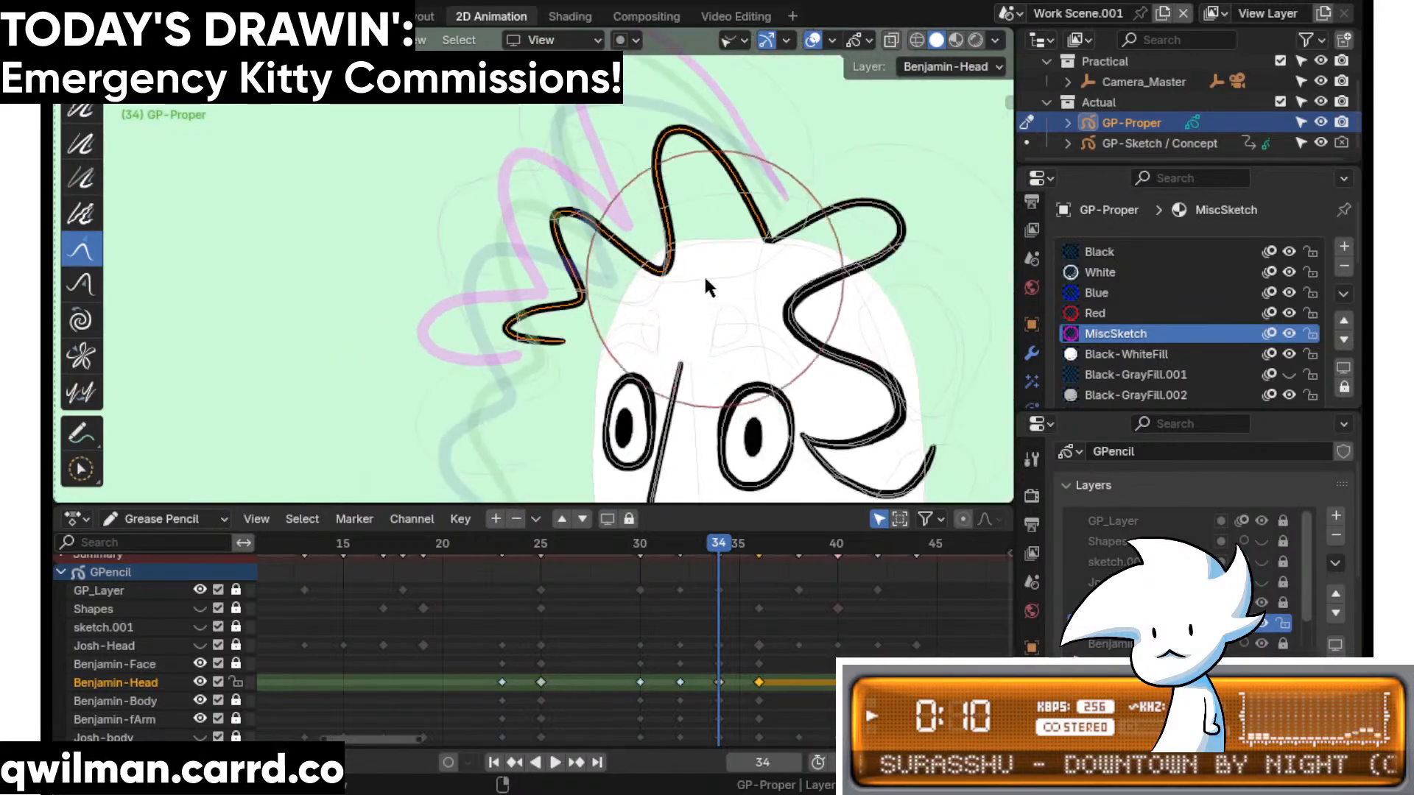
pyautogui.moveTo(705, 277); pyautogui.dragTo(680, 285)
pyautogui.scroll(2, 604, 115)
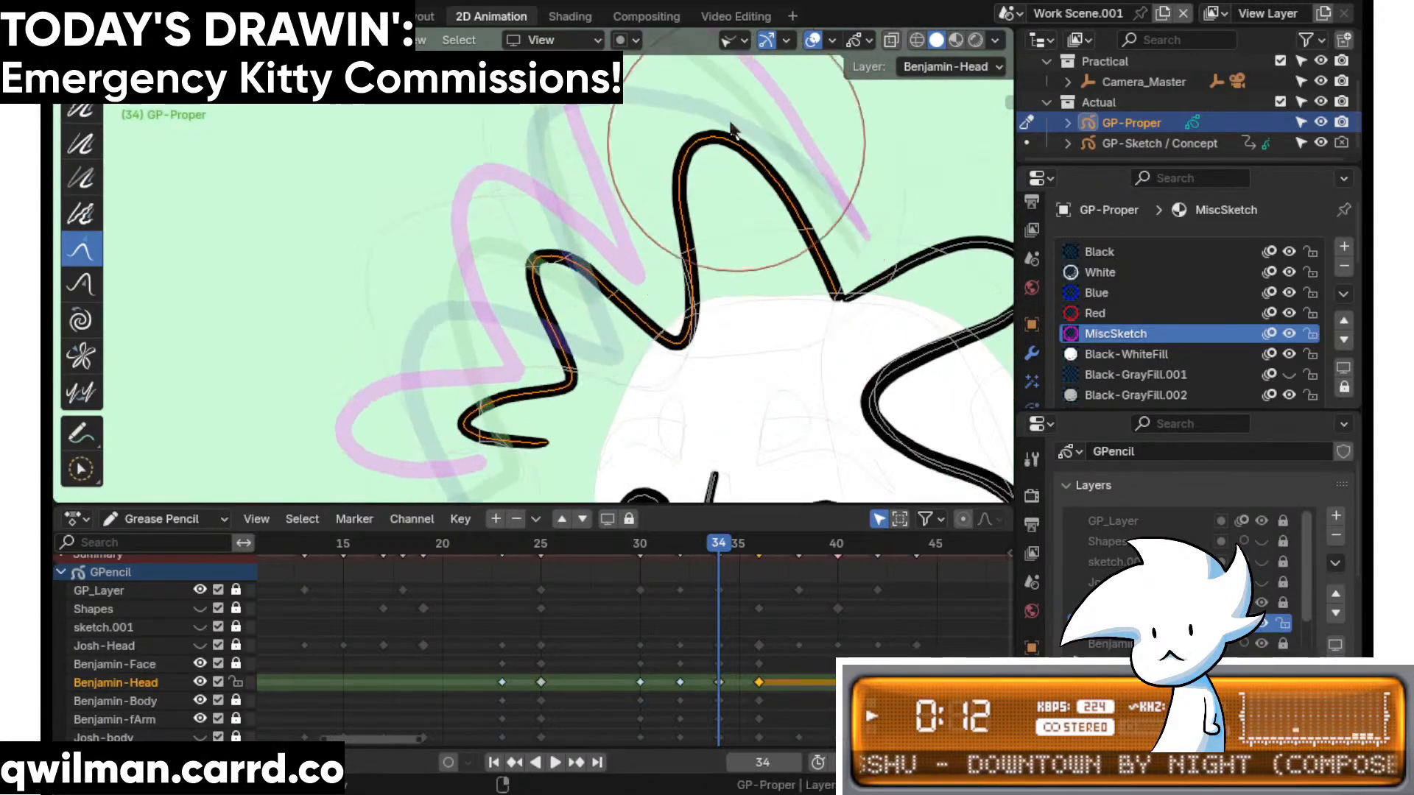
pyautogui.moveTo(690, 83); pyautogui.dragTo(675, 56)
pyautogui.keyDown('shift'); pyautogui.moveTo(683, 372); pyautogui.dragTo(683, 414, button='middle'); pyautogui.keyUp('shift')
# - Review the motion, then on frame 32 select the front hair outline and raise its middle curl with the Grab brush
pyautogui.click(638, 545)
pyautogui.press('space')
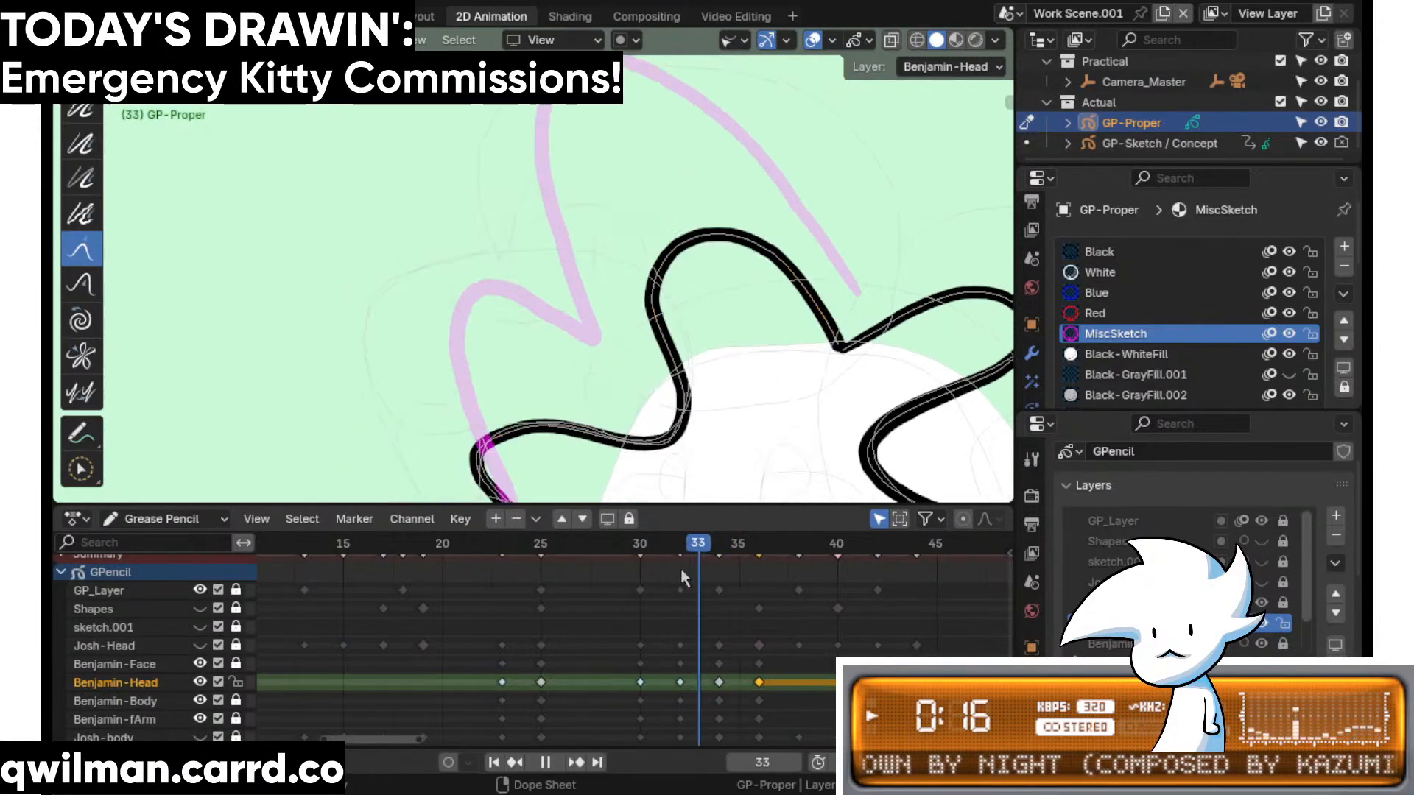
pyautogui.moveTo(650, 576); pyautogui.dragTo(681, 566)
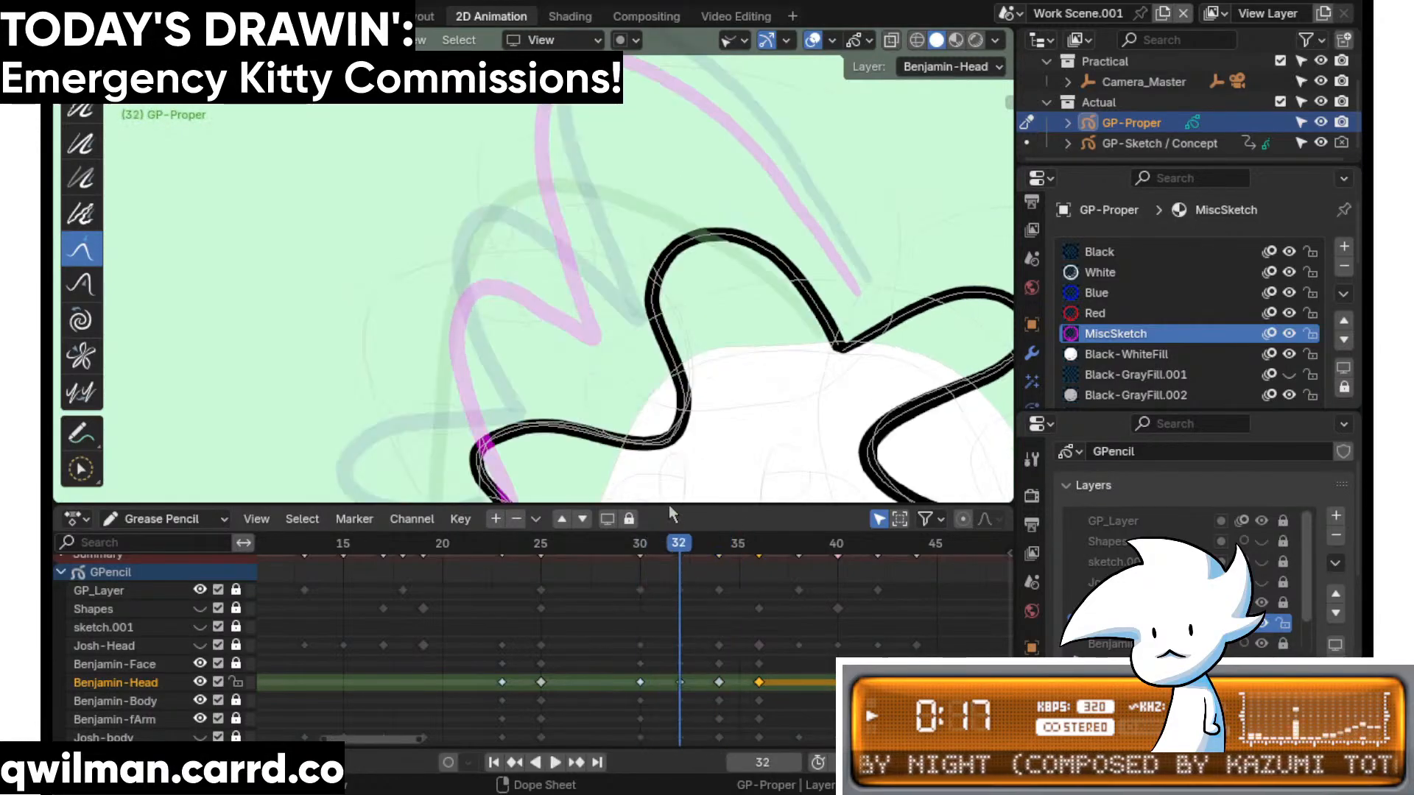
pyautogui.press('w')
pyautogui.click(698, 231)
pyautogui.hotkey('shift', 'space')
pyautogui.click(629, 120)
pyautogui.scroll(-4, 606, 225)
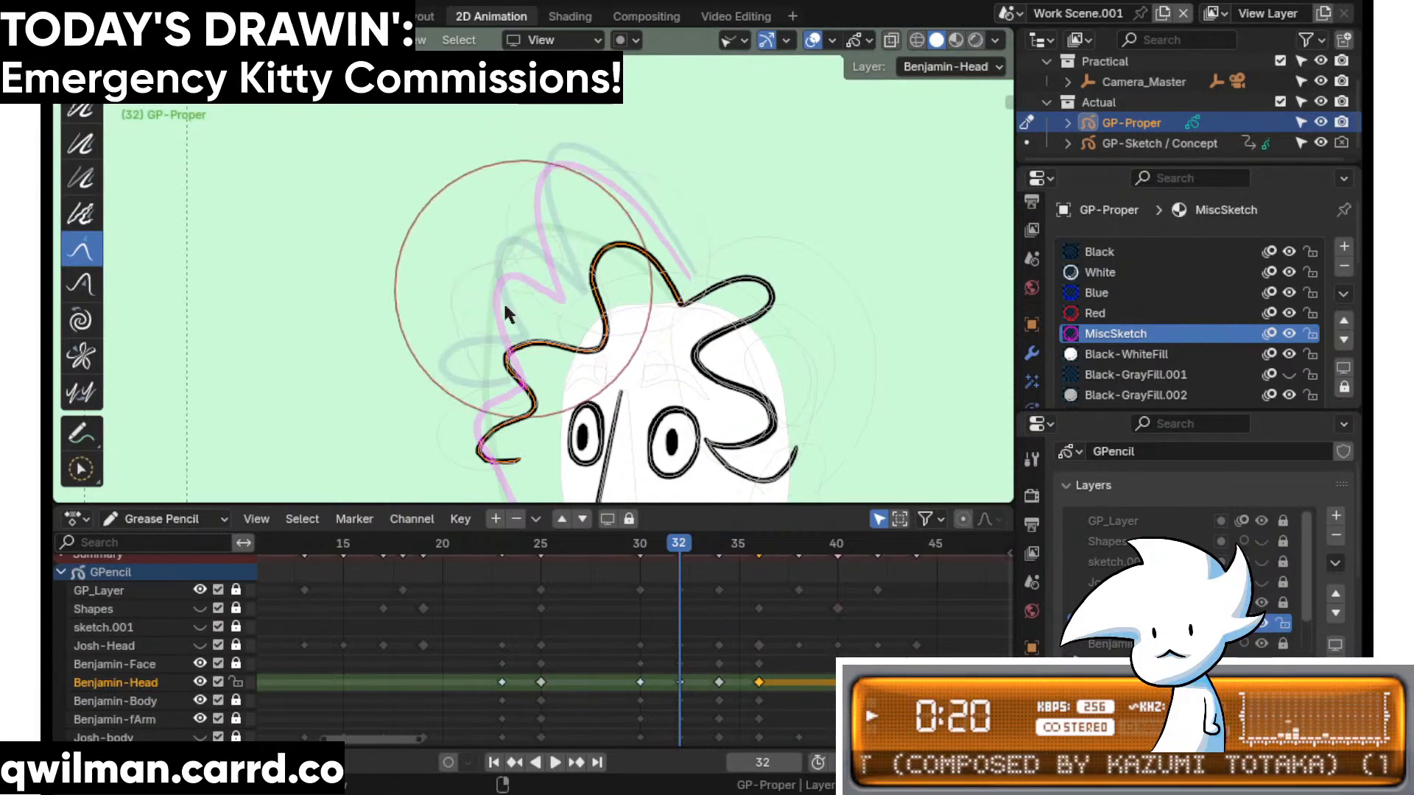
pyautogui.moveTo(477, 321); pyautogui.dragTo(496, 308)
pyautogui.keyDown('shift'); pyautogui.moveTo(517, 355); pyautogui.dragTo(589, 261, button='middle'); pyautogui.keyUp('shift')
pyautogui.moveTo(519, 366); pyautogui.dragTo(536, 356)
# - Straighten the lowest curl of the front hair outline on frame 32 so its tip points downward like the pink sketch
pyautogui.scroll(2, 622, 394)
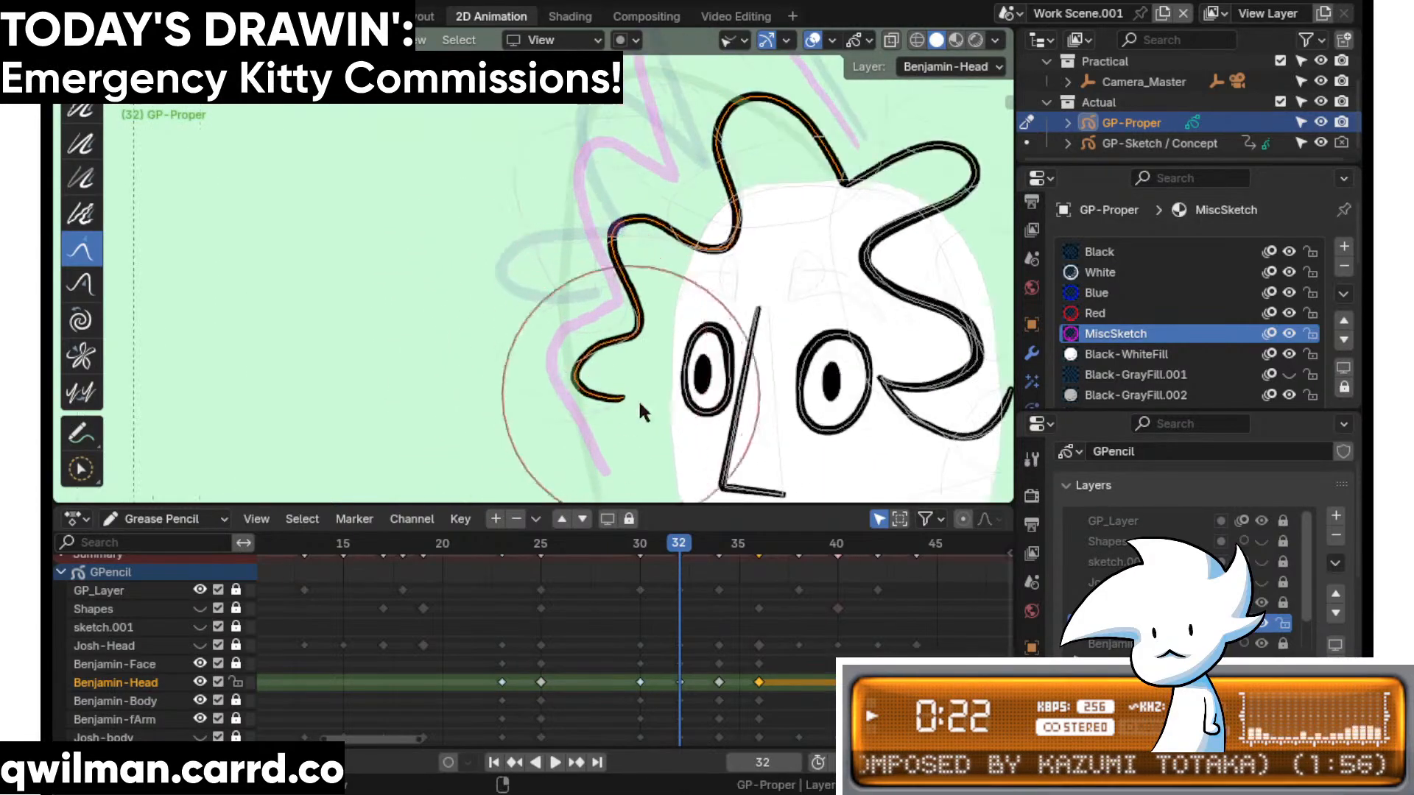
pyautogui.keyDown('shift'); pyautogui.moveTo(695, 433); pyautogui.dragTo(694, 300, button='middle'); pyautogui.keyUp('shift')
pyautogui.moveTo(695, 303); pyautogui.dragTo(672, 361)
pyautogui.moveTo(647, 303); pyautogui.dragTo(653, 342)
pyautogui.moveTo(565, 329); pyautogui.dragTo(575, 306)
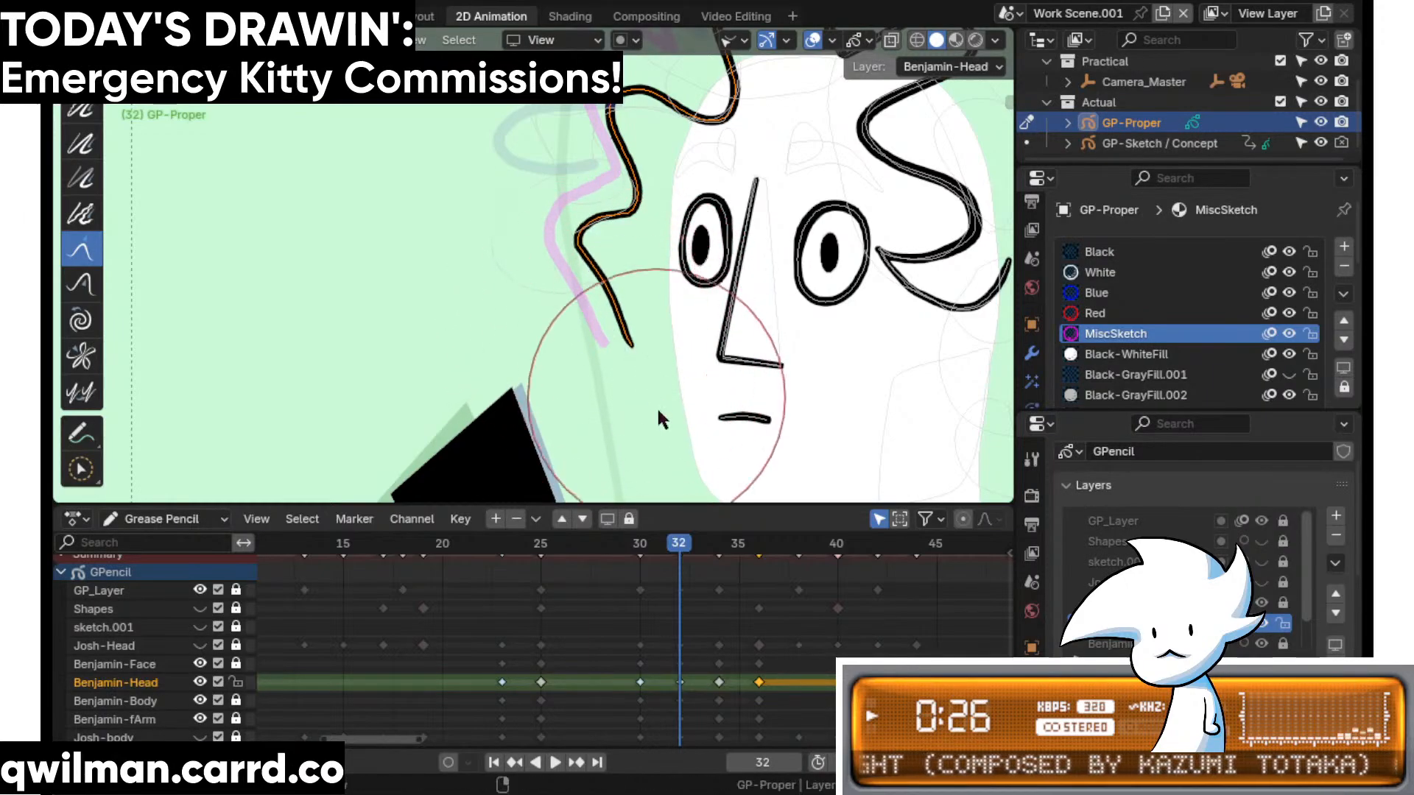
pyautogui.moveTo(624, 219); pyautogui.dragTo(630, 219)
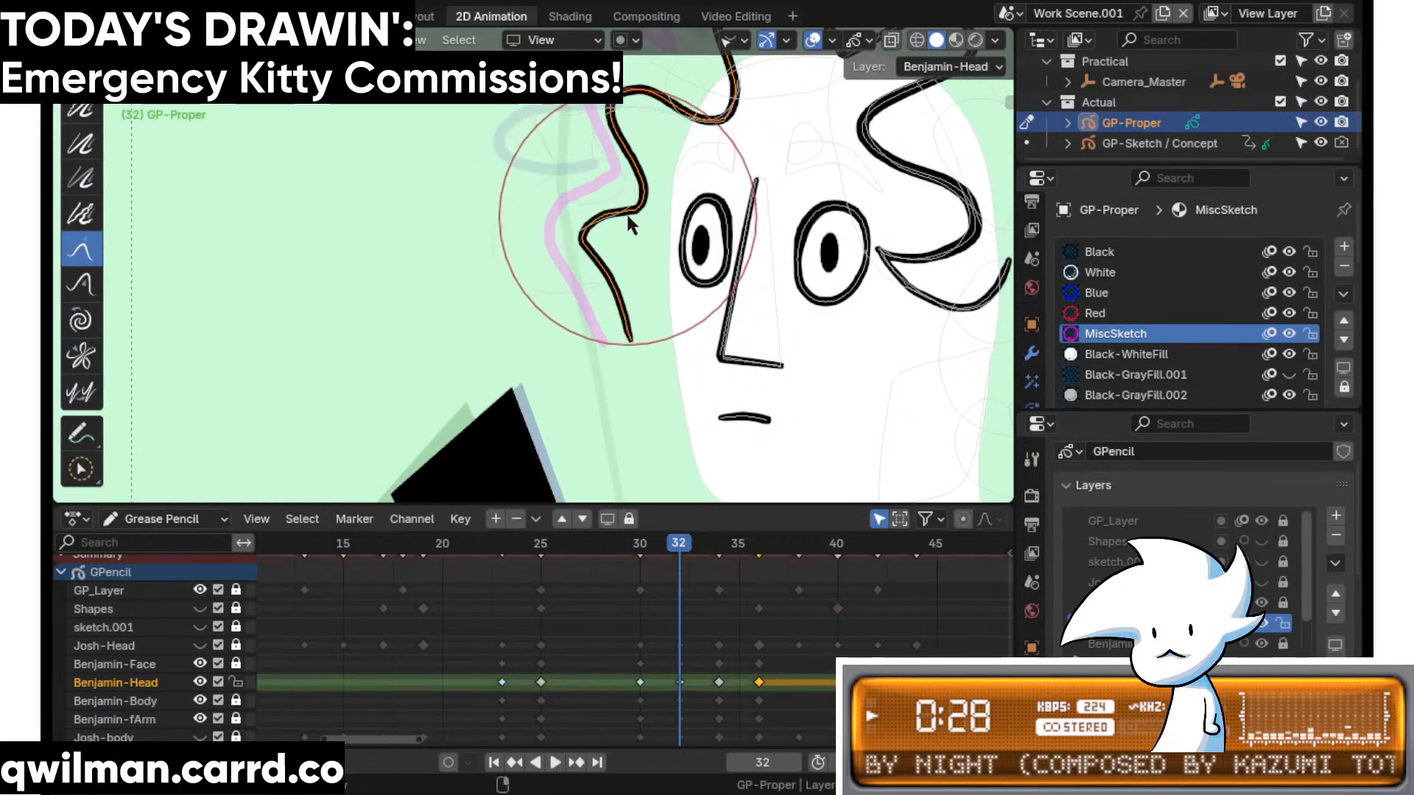
# - Nudge the lower and middle curls and the upper peak of the front hair outline on frame 32 with Grab strokes
pyautogui.keyDown('shift'); pyautogui.moveTo(631, 219); pyautogui.dragTo(610, 286, button='middle'); pyautogui.keyUp('shift')
pyautogui.keyDown('shift'); pyautogui.moveTo(705, 122); pyautogui.dragTo(622, 300, button='middle'); pyautogui.keyUp('shift')
pyautogui.moveTo(582, 245); pyautogui.dragTo(565, 230)
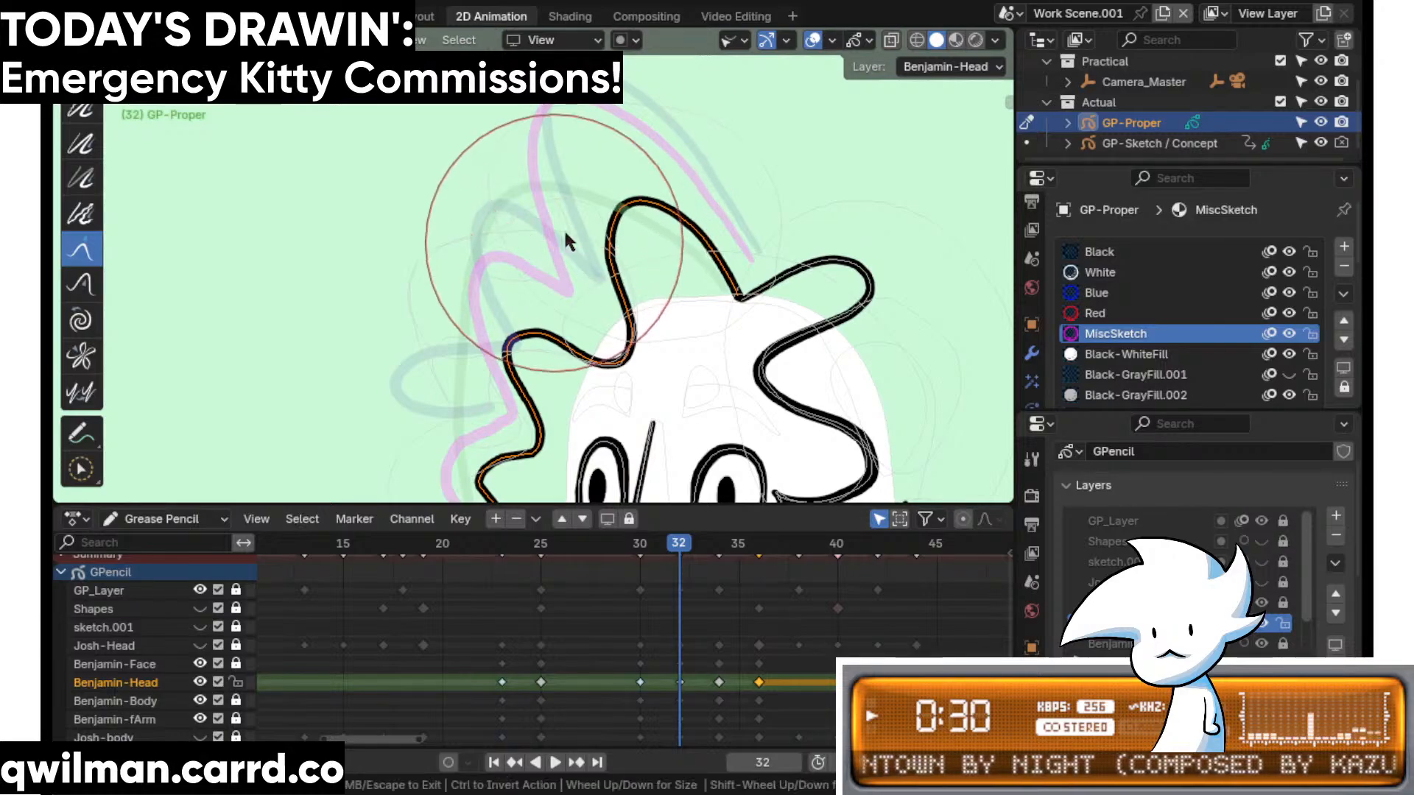
pyautogui.moveTo(682, 178); pyautogui.dragTo(671, 196)
# - Scrub and play back the hair animation to check the reshaped frames, stopping at frame 30
pyautogui.moveTo(661, 551); pyautogui.dragTo(579, 547)
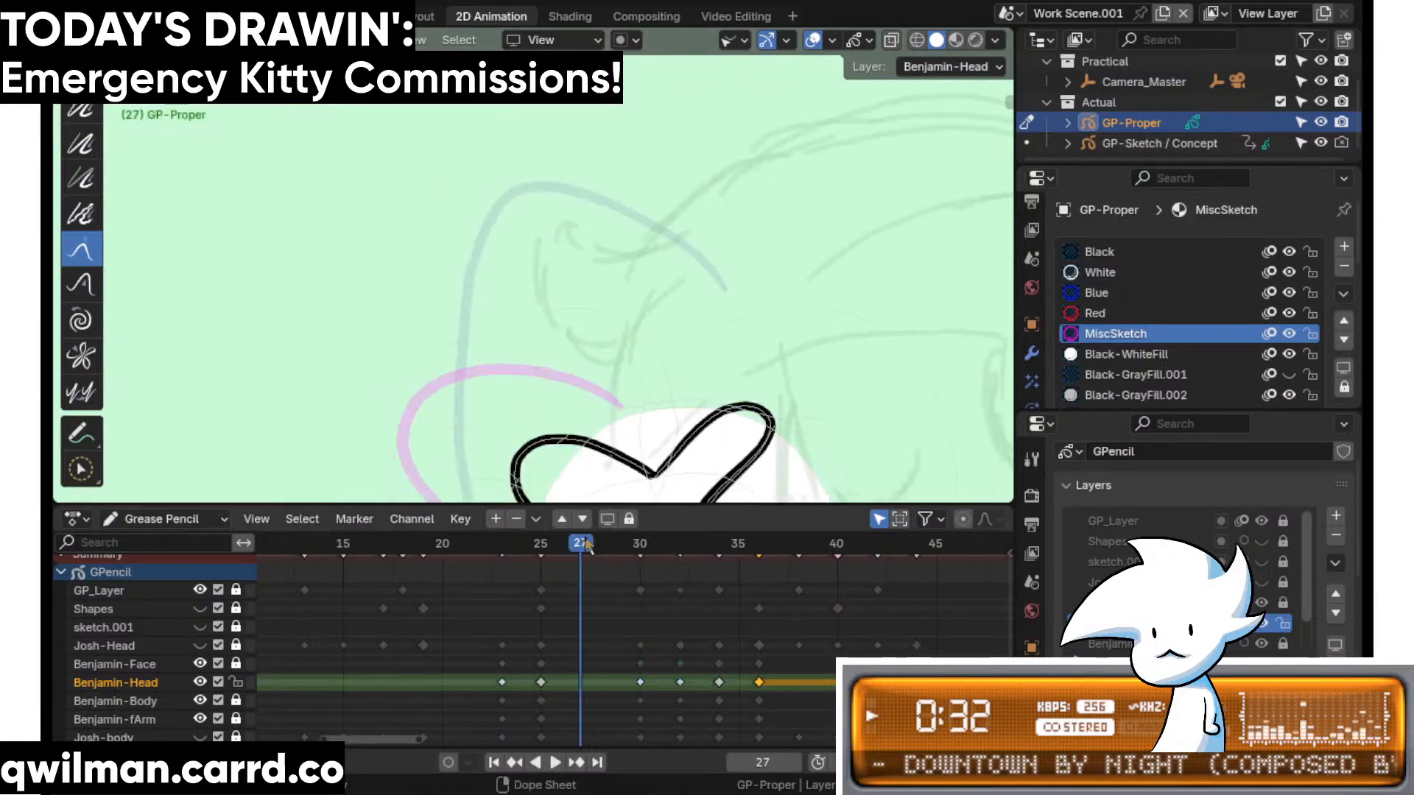
pyautogui.scroll(-9, 479, 123)
pyautogui.press('space')
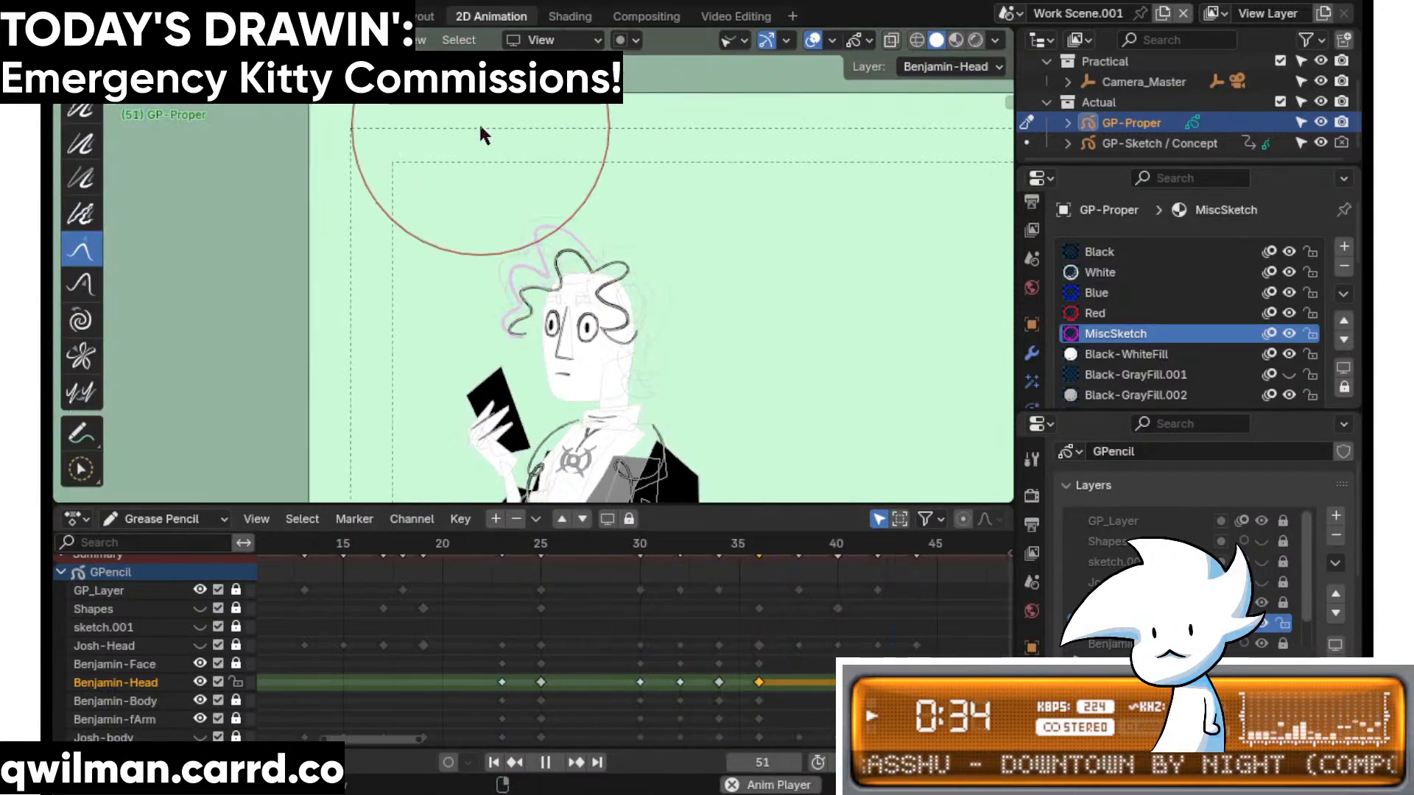
pyautogui.moveTo(621, 546)
pyautogui.mouseDown()
pyautogui.moveTo(679, 549)
pyautogui.moveTo(642, 550)
pyautogui.mouseUp()
pyautogui.press('space')
# - Circle-select the front hair outline on frame 30 and reshape its lower wave and hanging tip with Grab strokes
pyautogui.scroll(6, 593, 338)
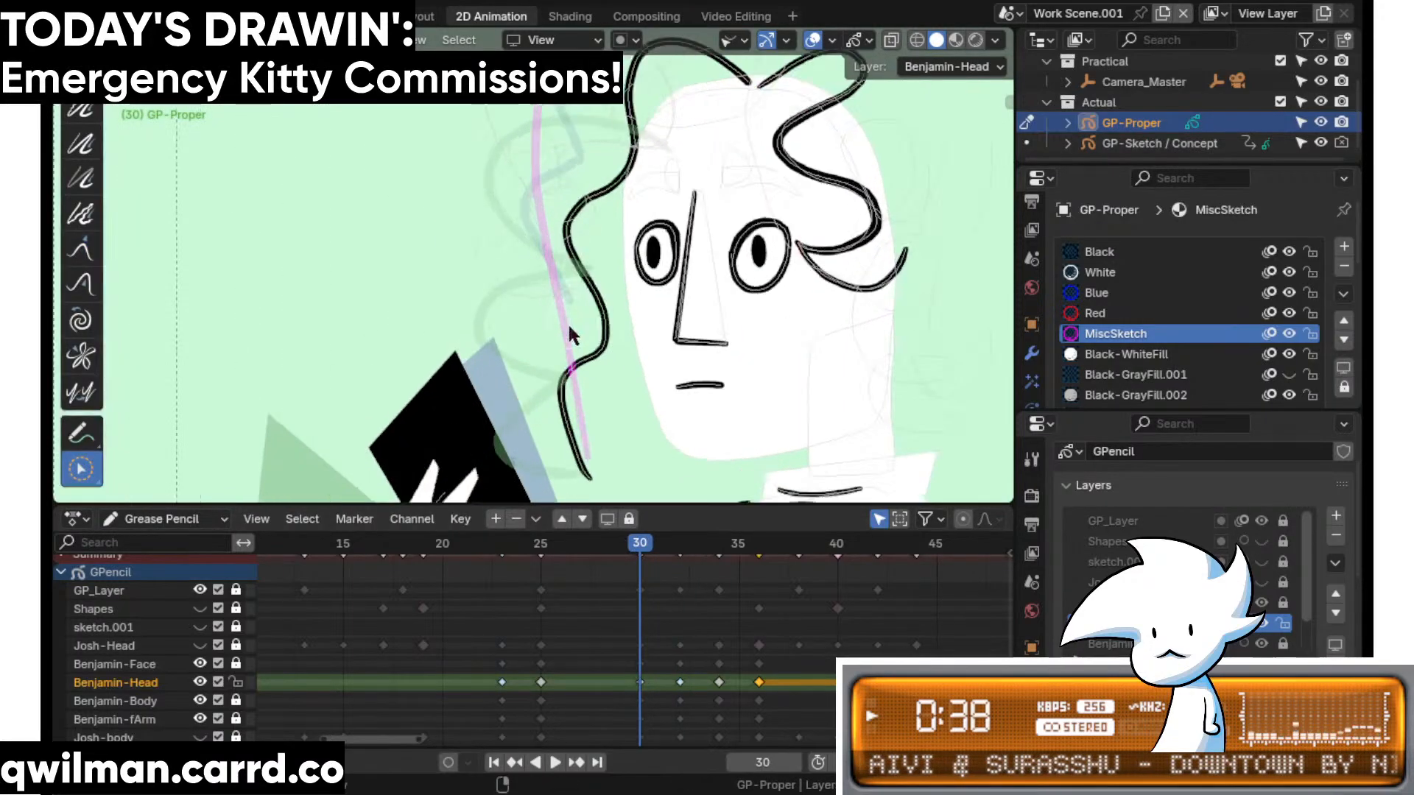
pyautogui.scroll(3, 571, 333)
pyautogui.scroll(2, 619, 280)
pyautogui.press('q')
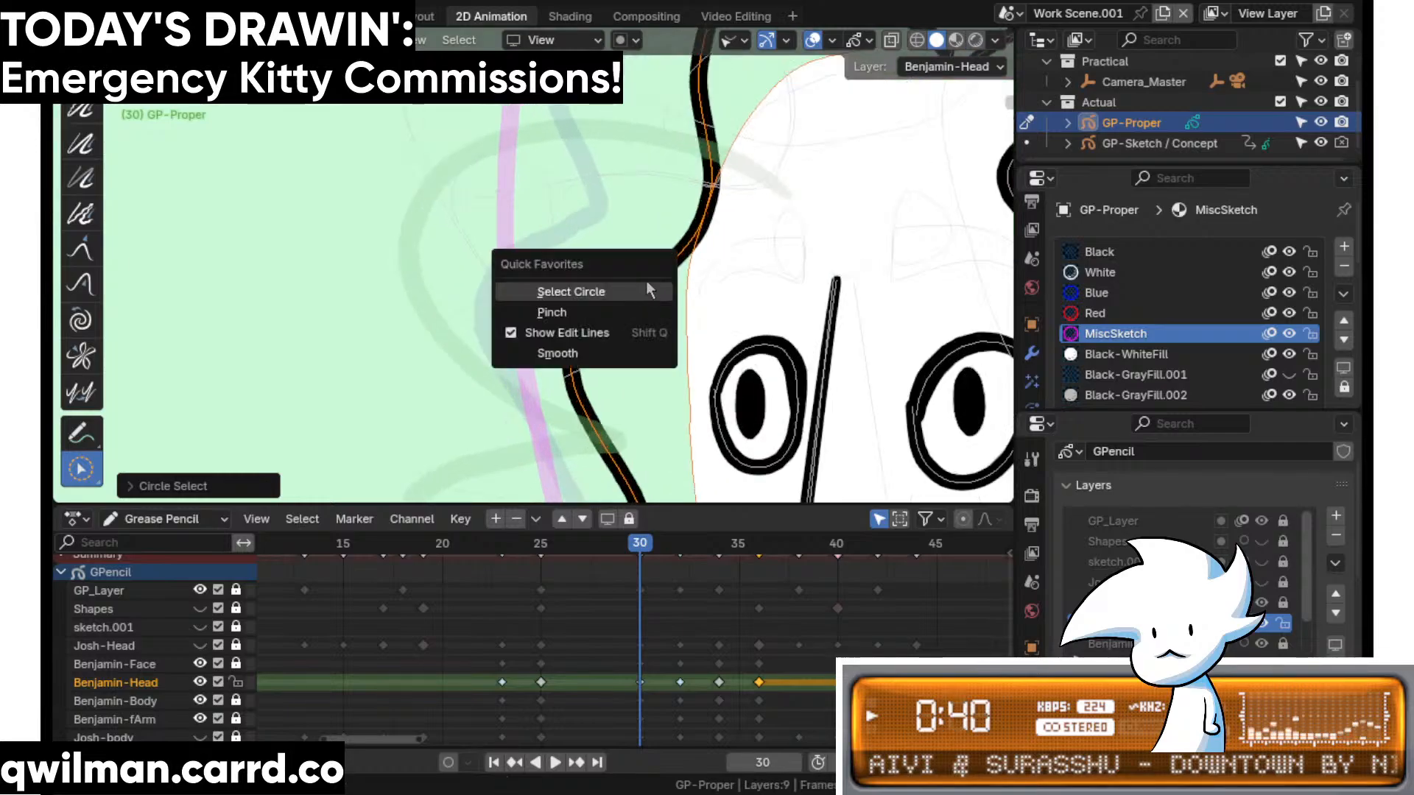
pyautogui.press('Escape')
pyautogui.scroll(-1, 633, 273)
pyautogui.hotkey('shift', 'space')
pyautogui.click(564, 140)
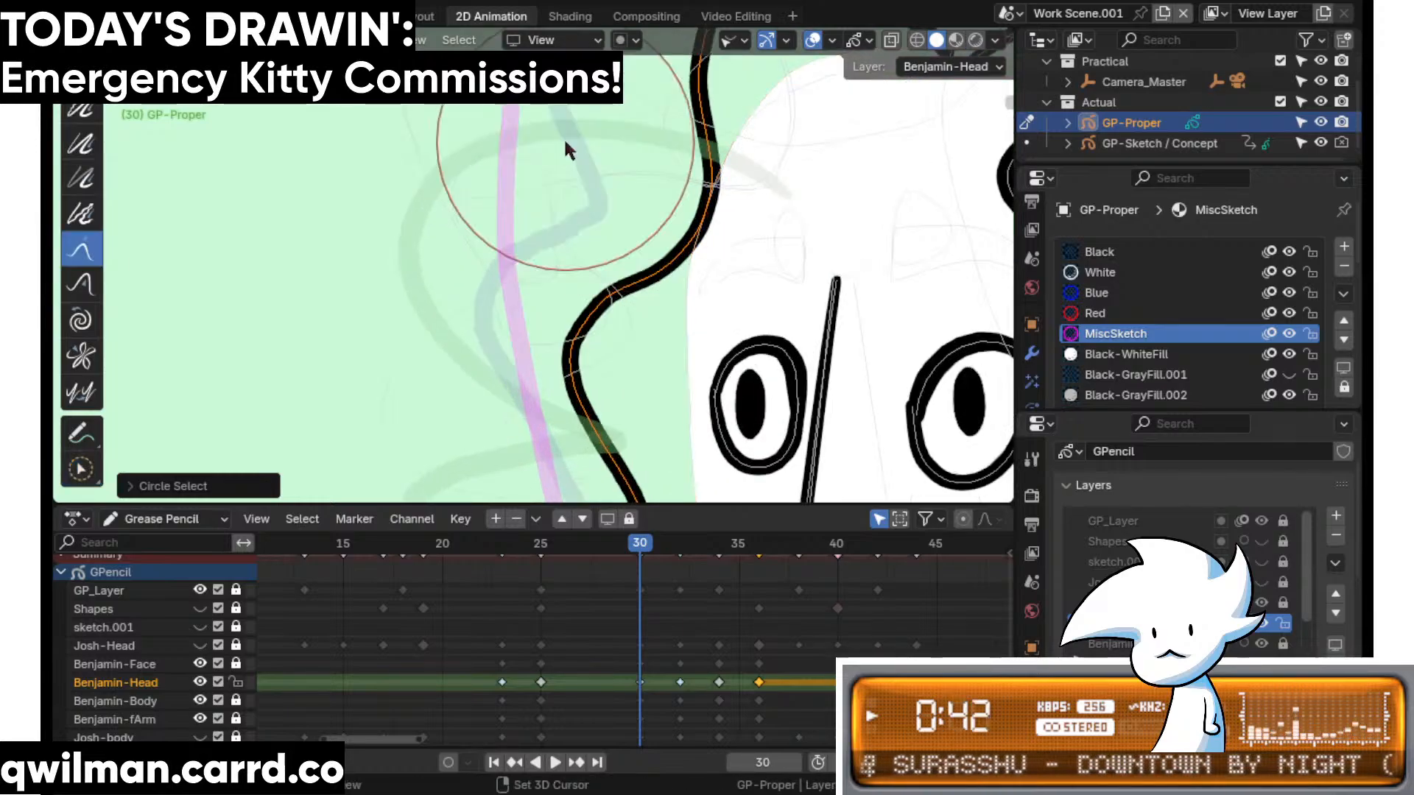
pyautogui.scroll(-2, 523, 295)
pyautogui.keyDown('shift'); pyautogui.moveTo(520, 268); pyautogui.dragTo(584, 126, button='middle'); pyautogui.keyUp('shift')
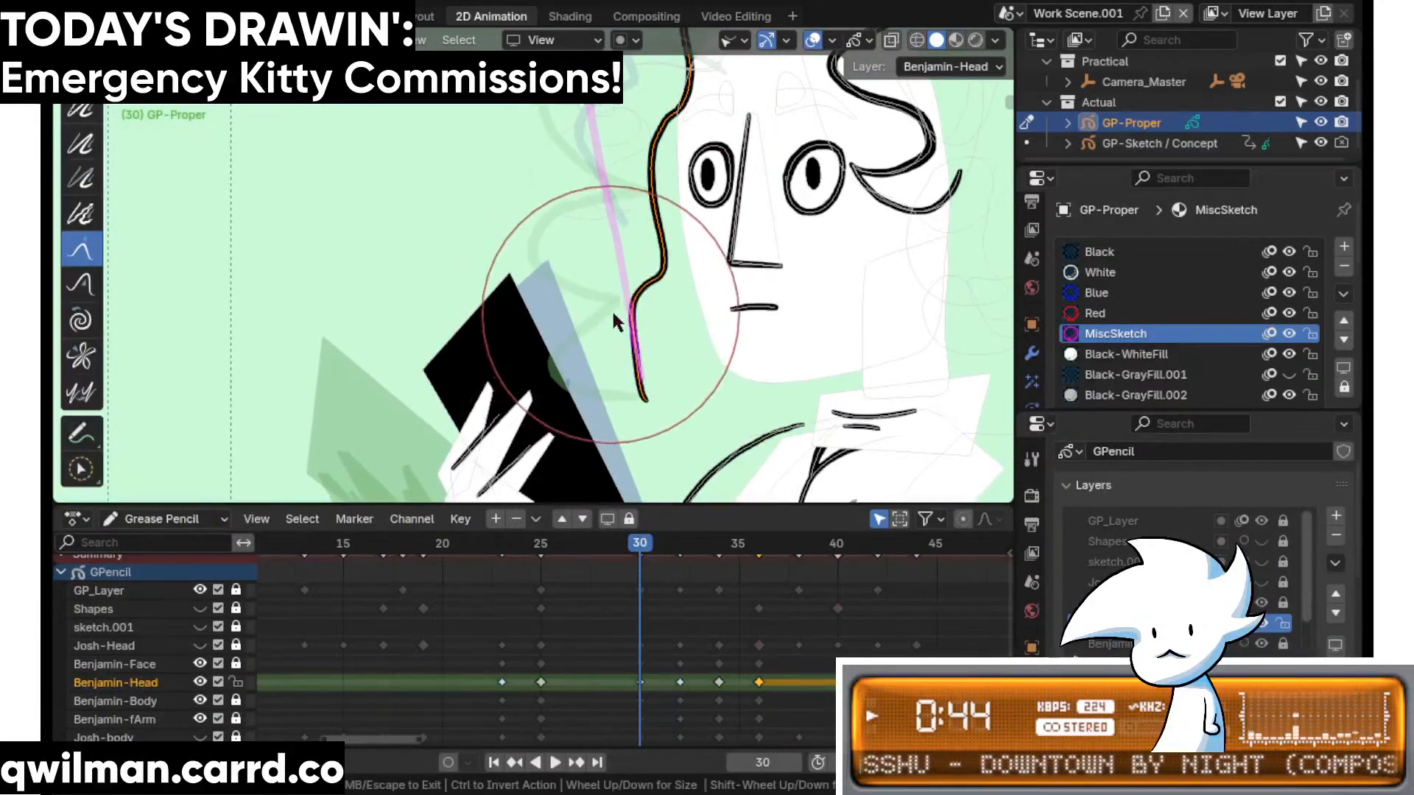
pyautogui.moveTo(614, 423); pyautogui.dragTo(635, 405)
pyautogui.moveTo(621, 300); pyautogui.dragTo(666, 321)
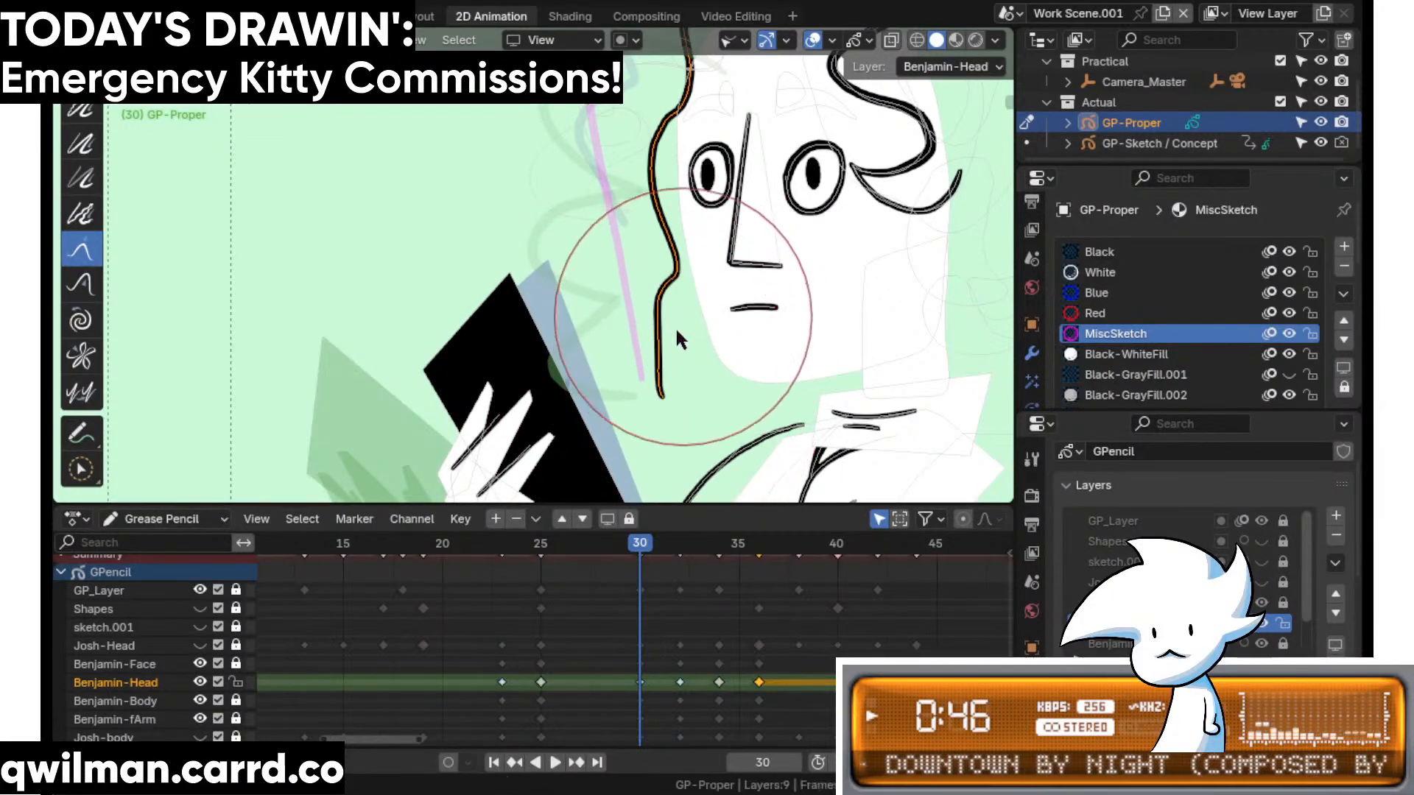
pyautogui.keyDown('shift'); pyautogui.moveTo(674, 326); pyautogui.dragTo(638, 432, button='middle'); pyautogui.keyUp('shift')
# - Switch to the Smooth brush, play back the hair animation and scrub to frame 38
pyautogui.scroll(-2, 647, 225)
pyautogui.hotkey('shift', 'space')
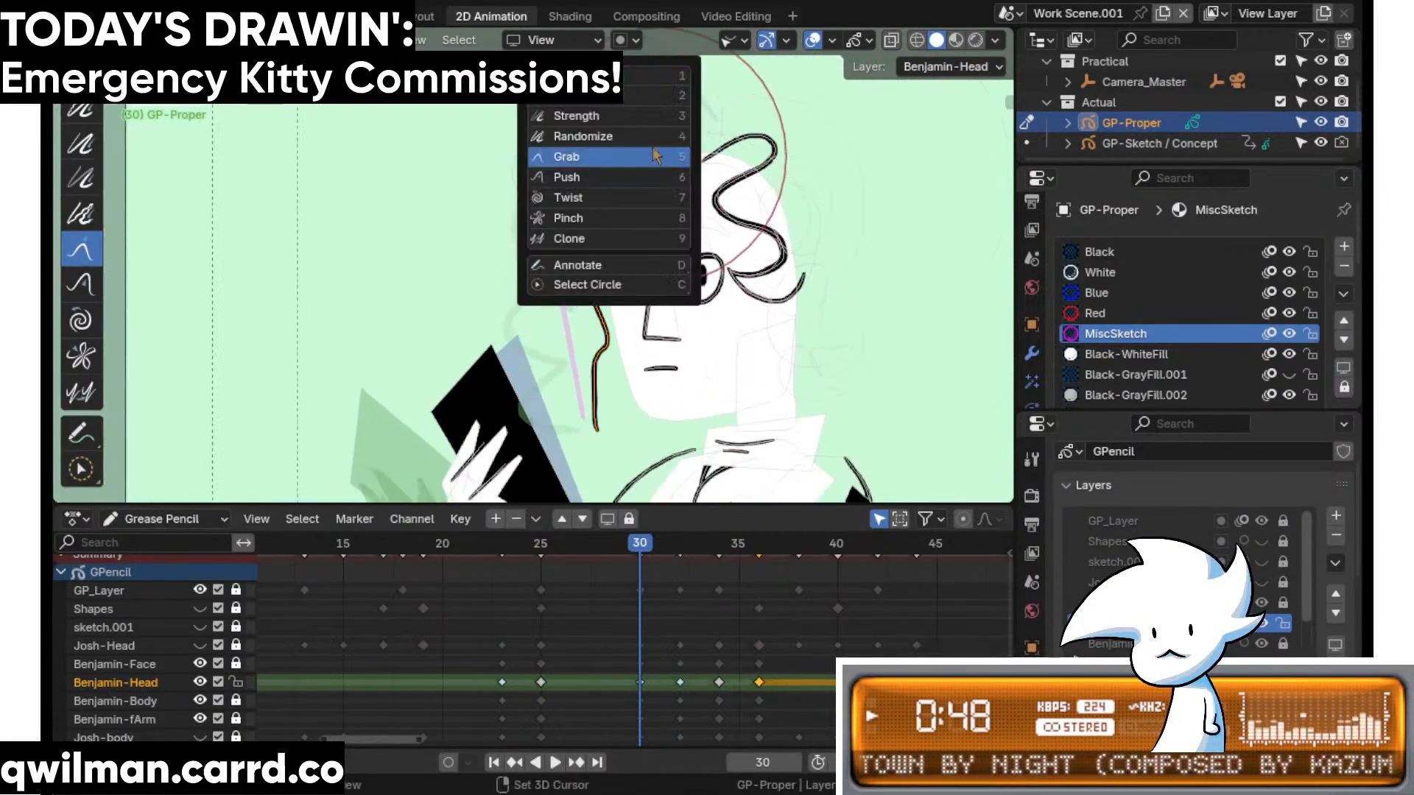
pyautogui.click(629, 78)
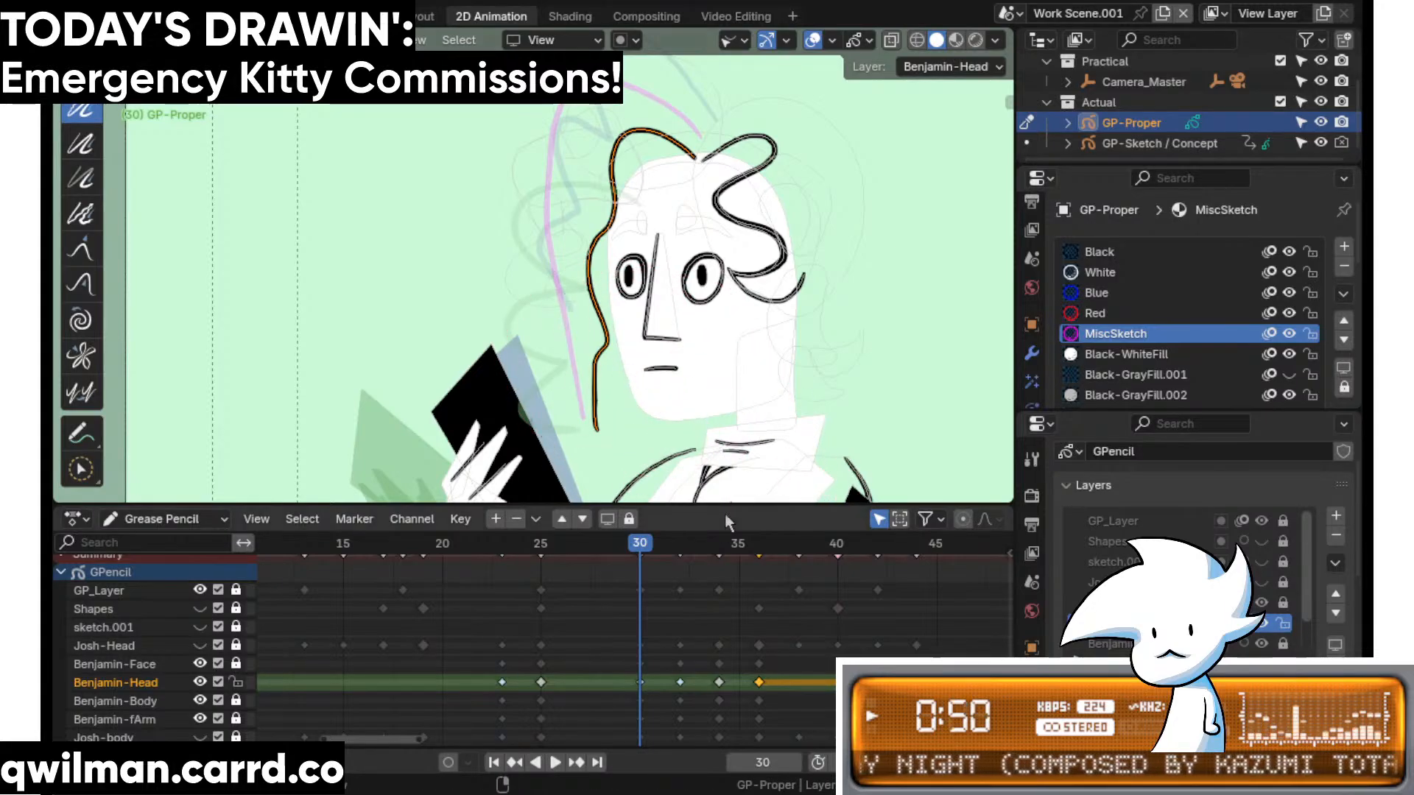
pyautogui.press('space')
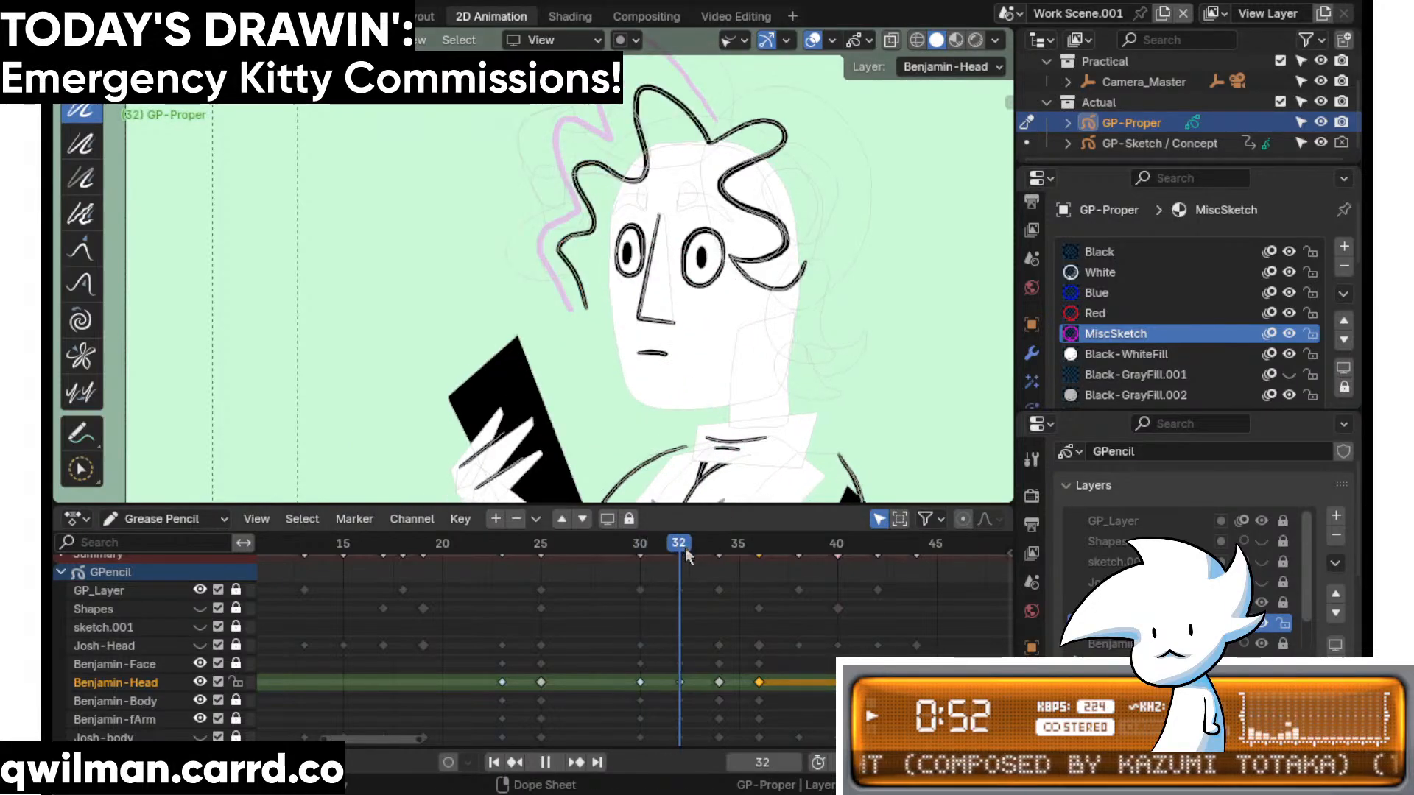
pyautogui.moveTo(737, 548)
pyautogui.mouseDown()
pyautogui.moveTo(837, 547)
pyautogui.moveTo(748, 556)
pyautogui.moveTo(797, 557)
pyautogui.mouseUp()
# - Move the selected Benjamin-Head keyframe at frame 36 to frame 38 and replay the motion
pyautogui.hotkey('shift', 'd')
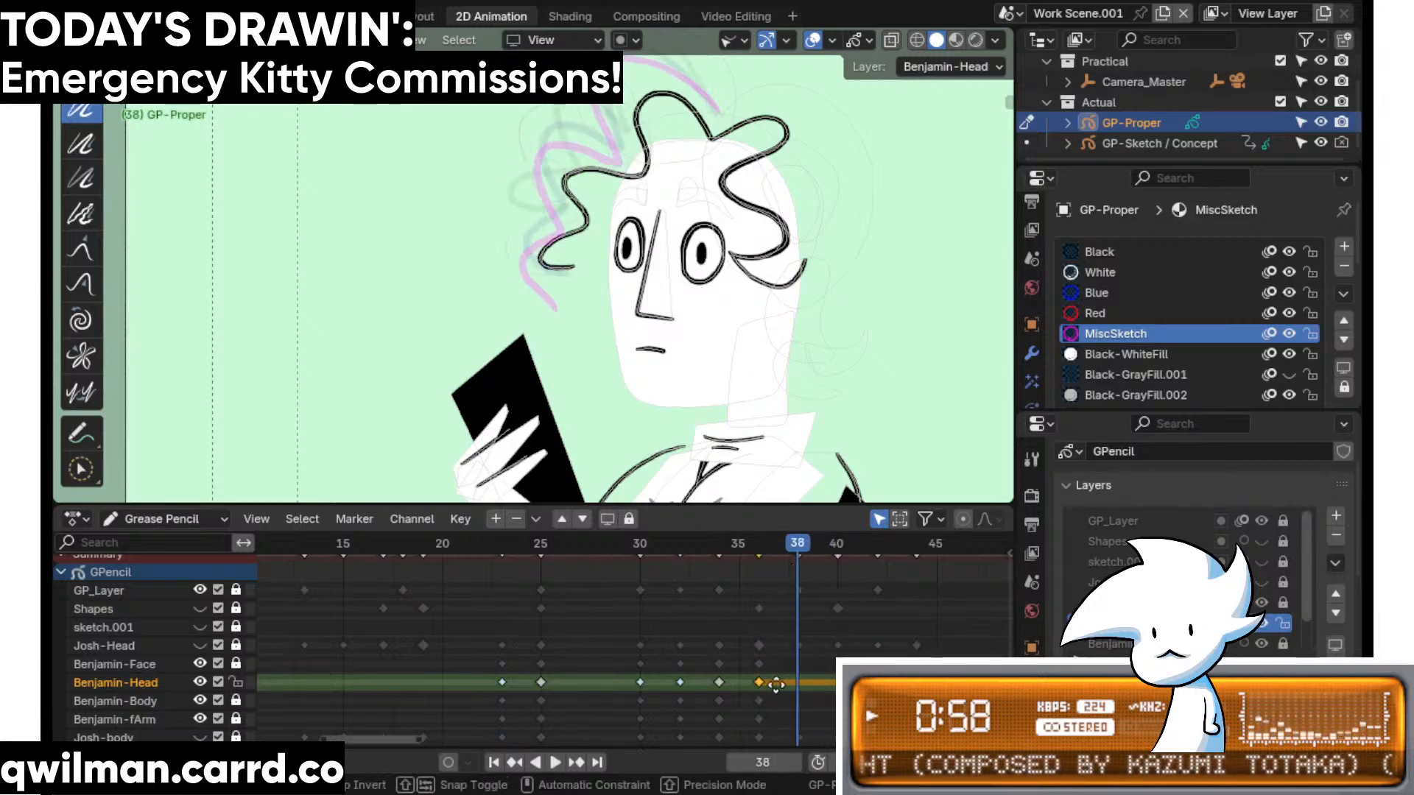
pyautogui.click(817, 683)
pyautogui.press('space')
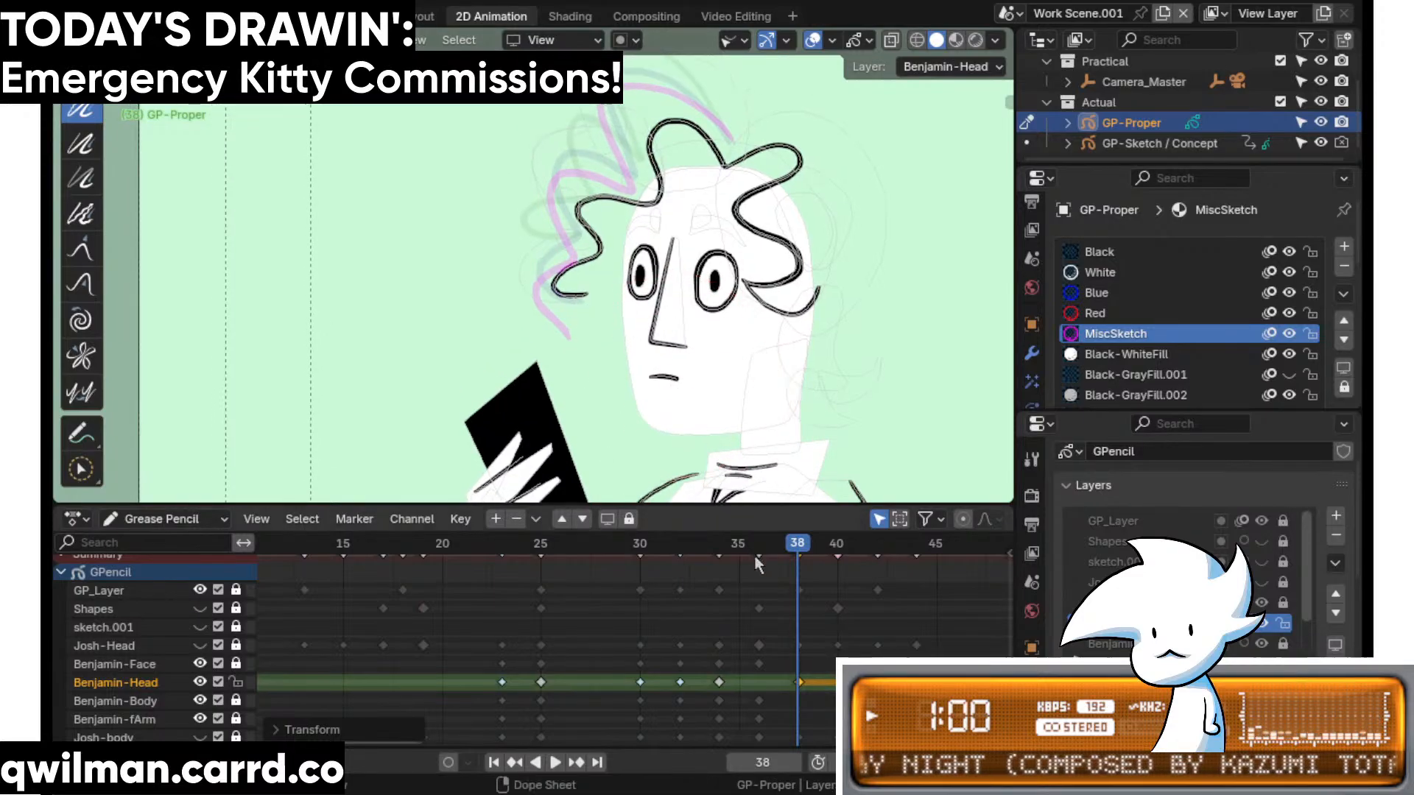
pyautogui.press('space')
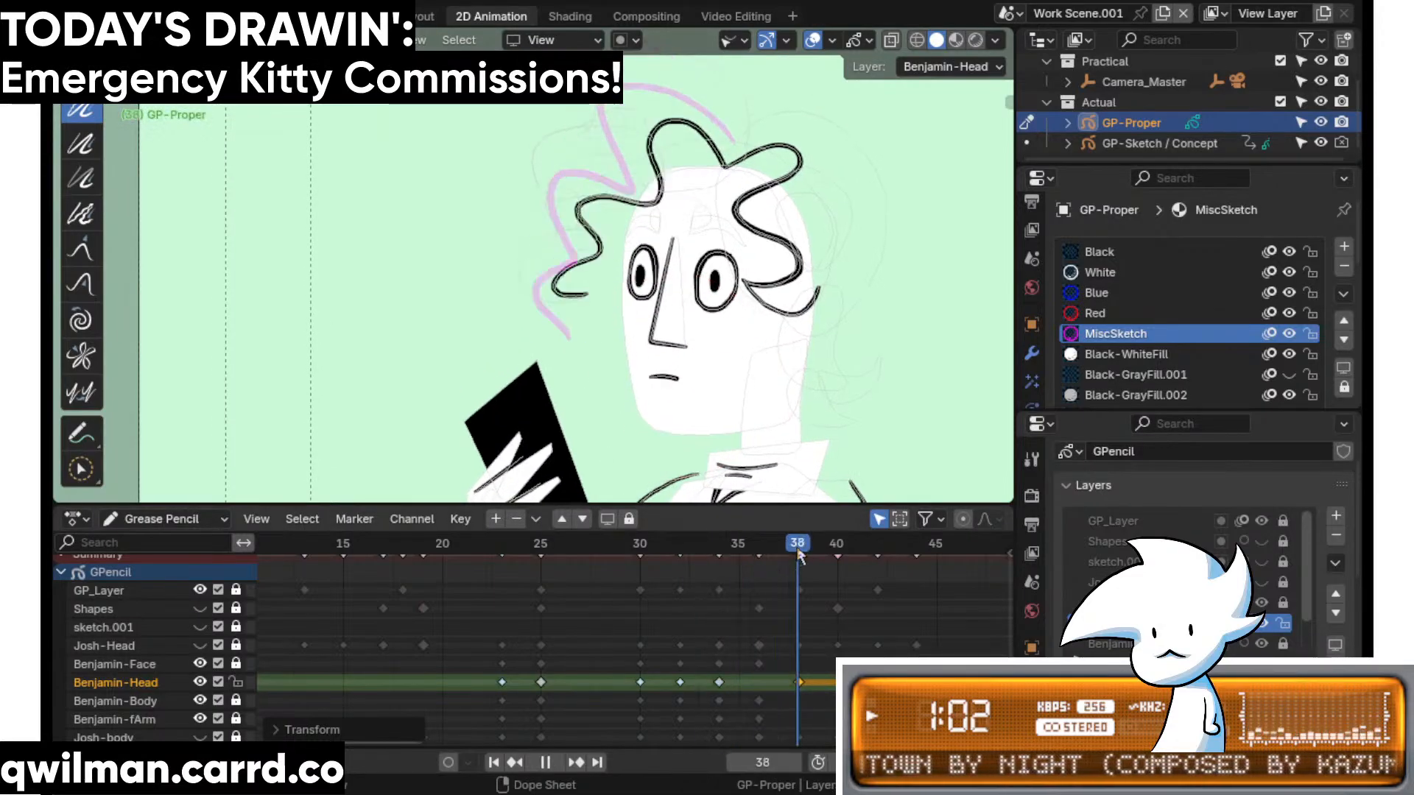
# - Circle-select the front hair outline on frame 38 and pull the tip of its lowest curl downward with the Grab brush
pyautogui.scroll(5, 641, 333)
pyautogui.click(704, 333)
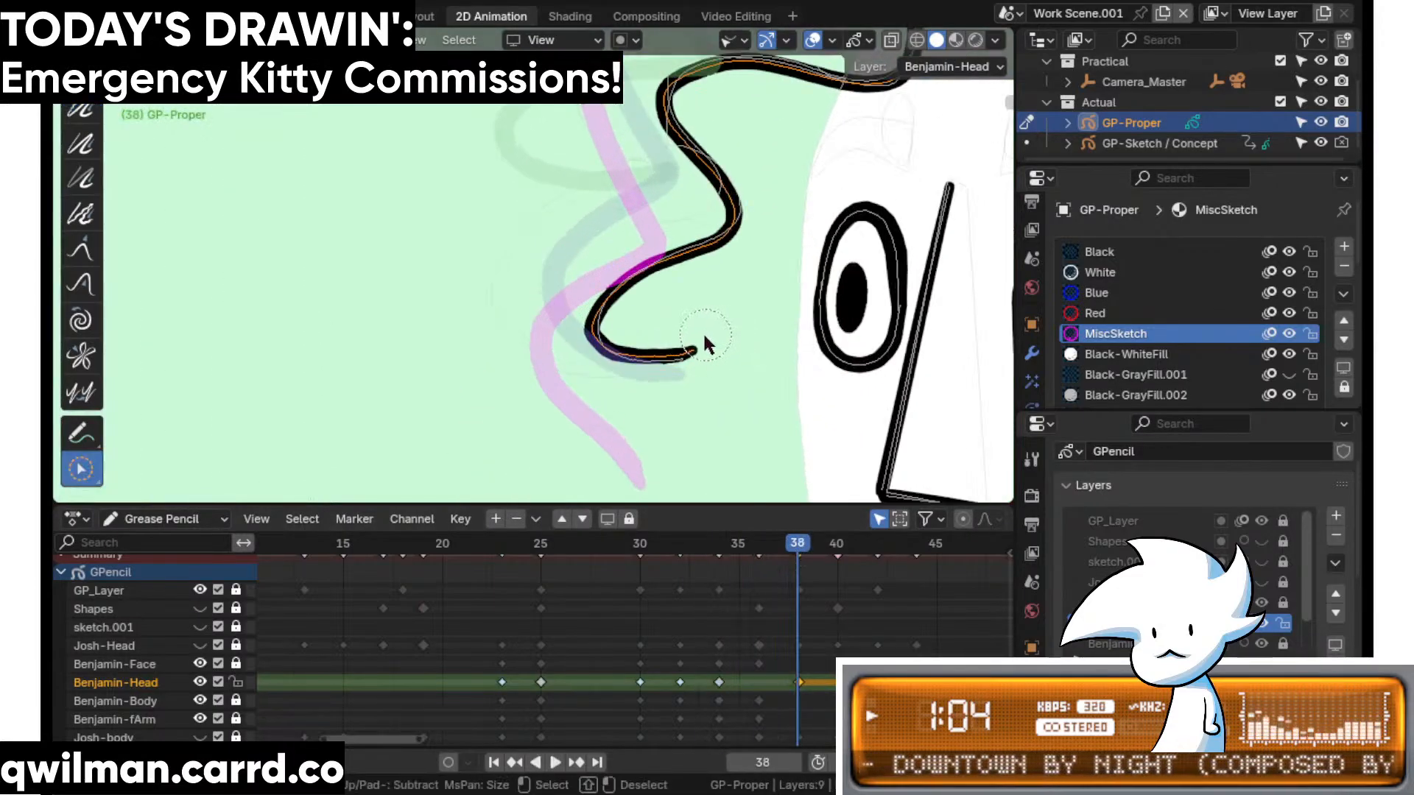
pyautogui.scroll(-4, 704, 334)
pyautogui.hotkey('shift', 'space')
pyautogui.click(626, 163)
pyautogui.scroll(-2, 625, 243)
pyautogui.moveTo(639, 322)
pyautogui.mouseDown()
pyautogui.moveTo(633, 356)
pyautogui.moveTo(552, 306)
pyautogui.moveTo(600, 328)
pyautogui.mouseUp()
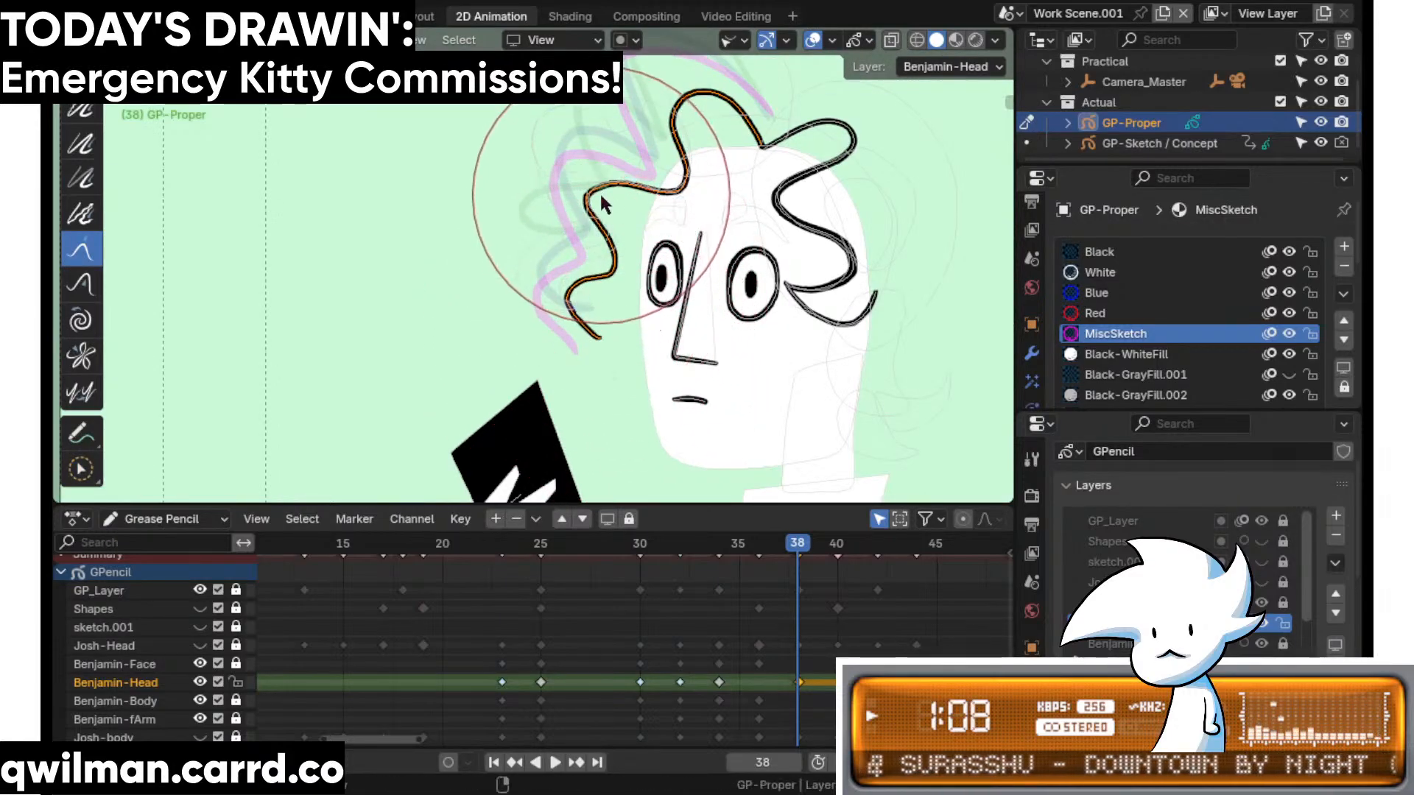
# - Refine the middle curls of the front hair outline on frame 38 with Grab strokes and try adjusting its upper peak
pyautogui.moveTo(633, 185)
pyautogui.mouseDown()
pyautogui.moveTo(657, 188)
pyautogui.moveTo(623, 193)
pyautogui.mouseUp()
pyautogui.keyDown('shift'); pyautogui.moveTo(655, 209); pyautogui.dragTo(618, 307, button='middle'); pyautogui.keyUp('shift')
pyautogui.scroll(2, 620, 307)
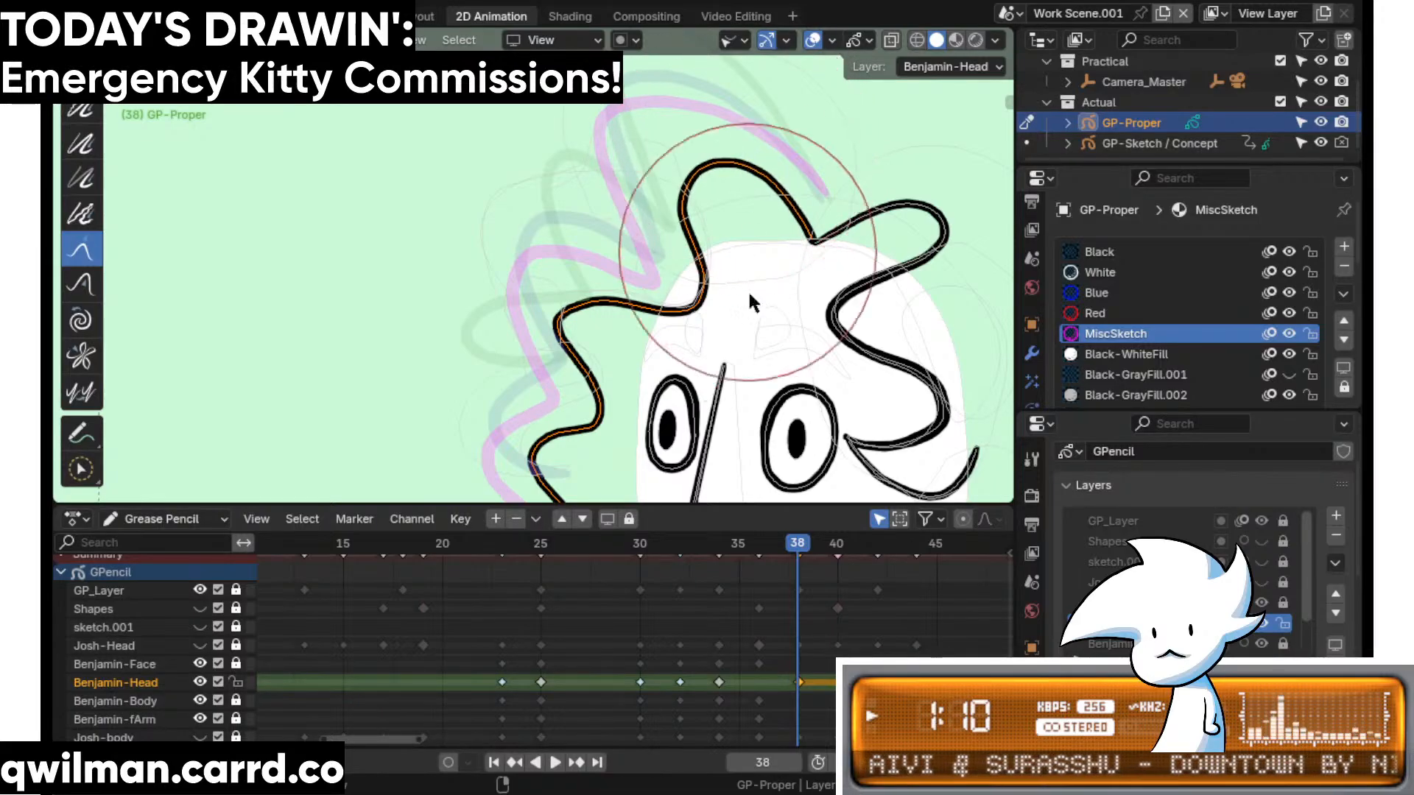
pyautogui.moveTo(800, 542); pyautogui.dragTo(799, 573)
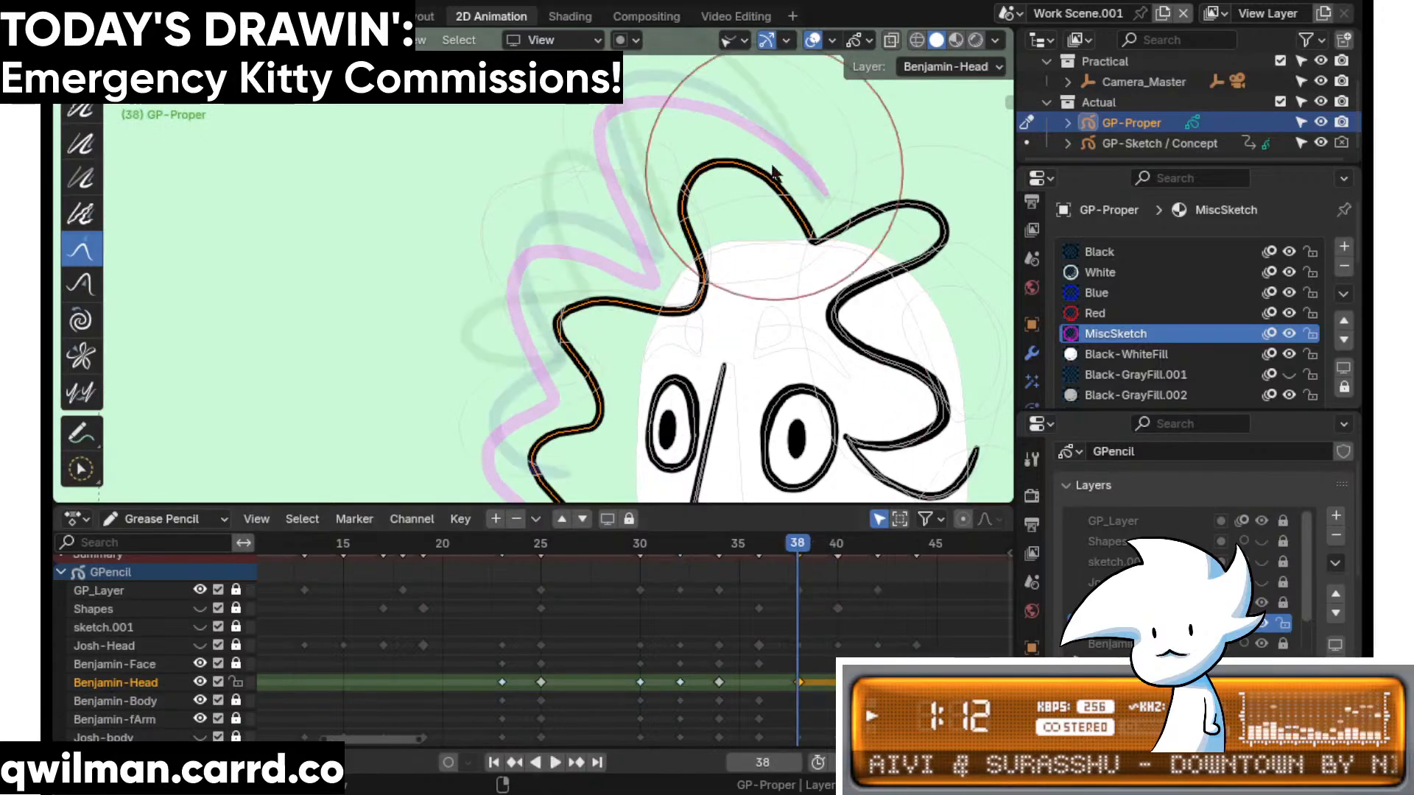
pyautogui.moveTo(744, 145); pyautogui.dragTo(727, 159)
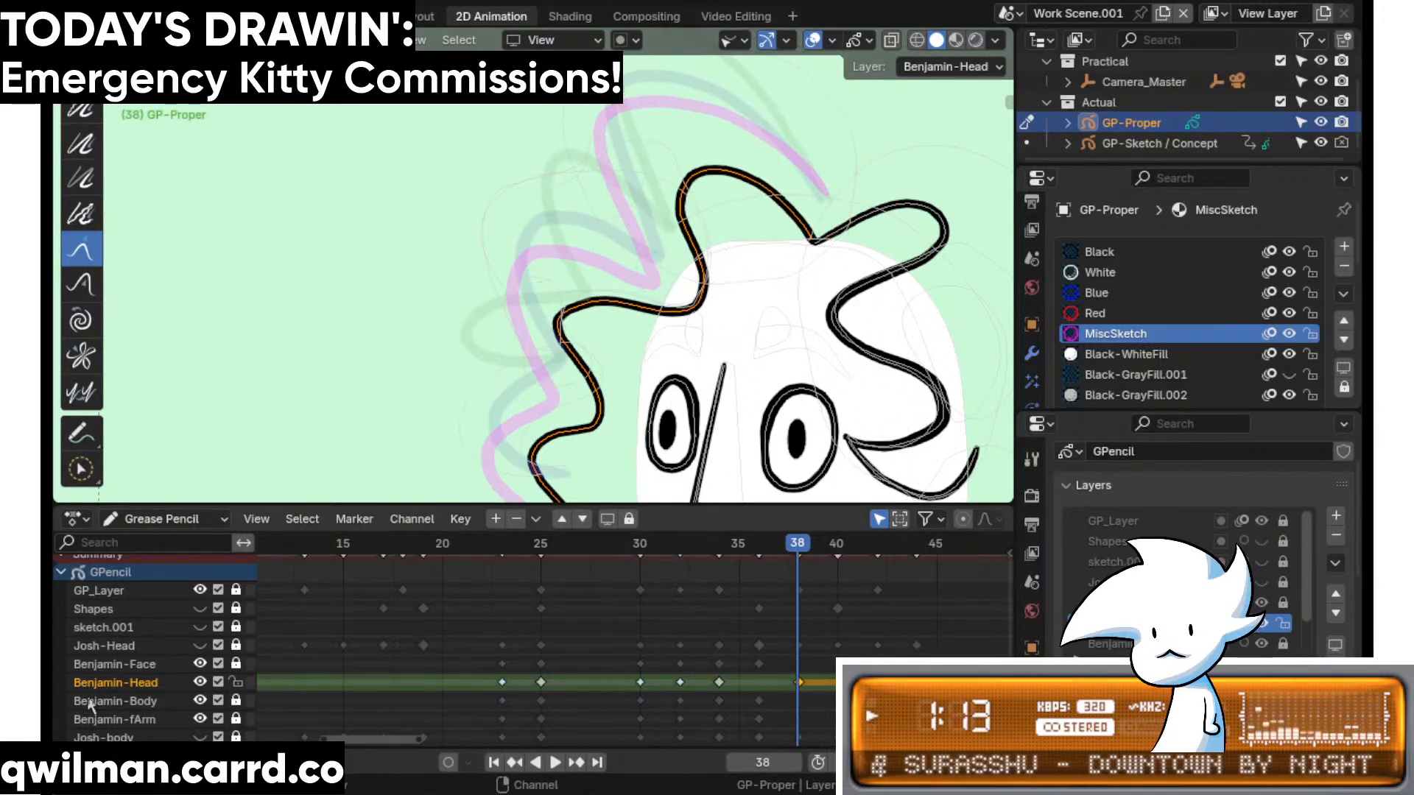
pyautogui.scroll(-5, 1200, 545)
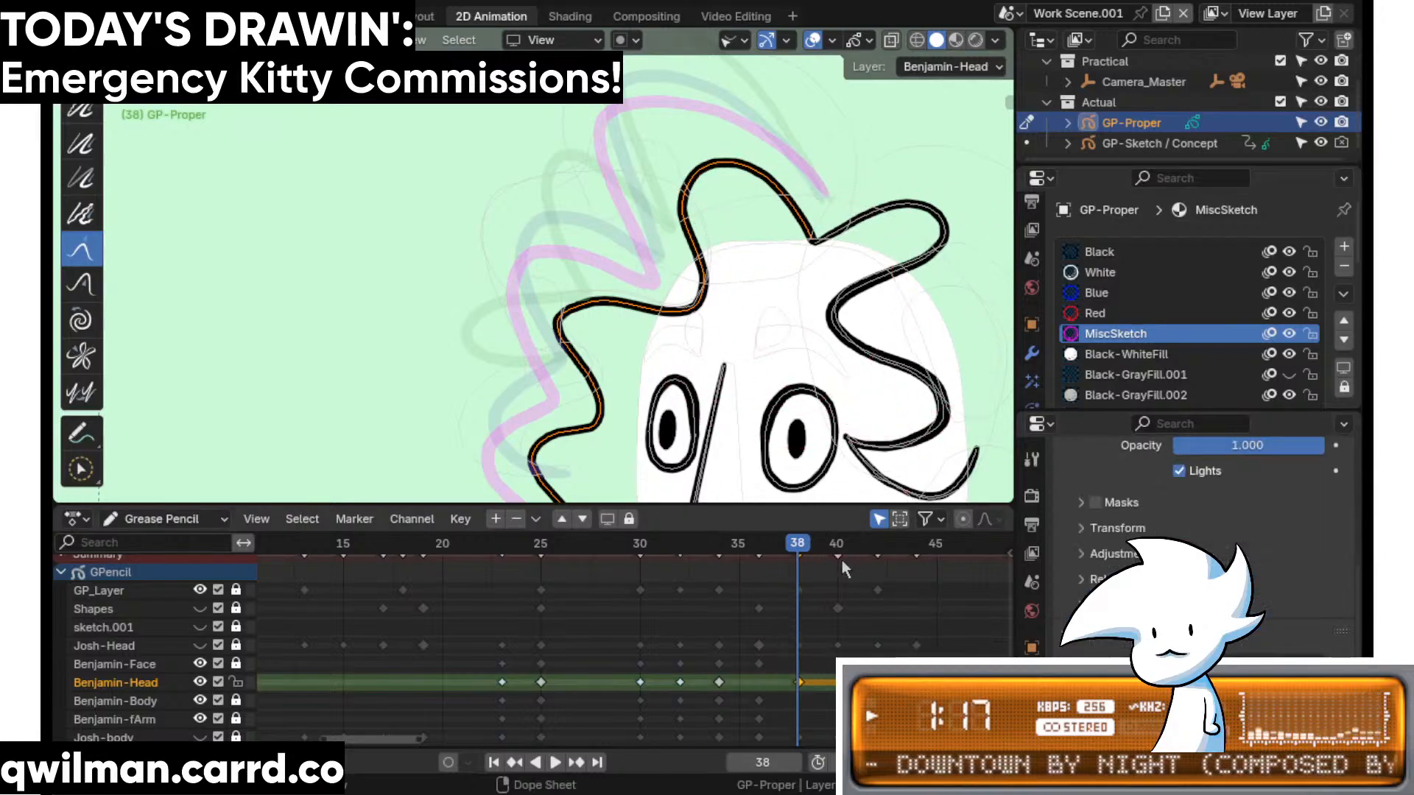
# - Scrub through the earlier frames to frame 32 and circle-select the front hair outline there
pyautogui.scroll(5, 1267, 440)
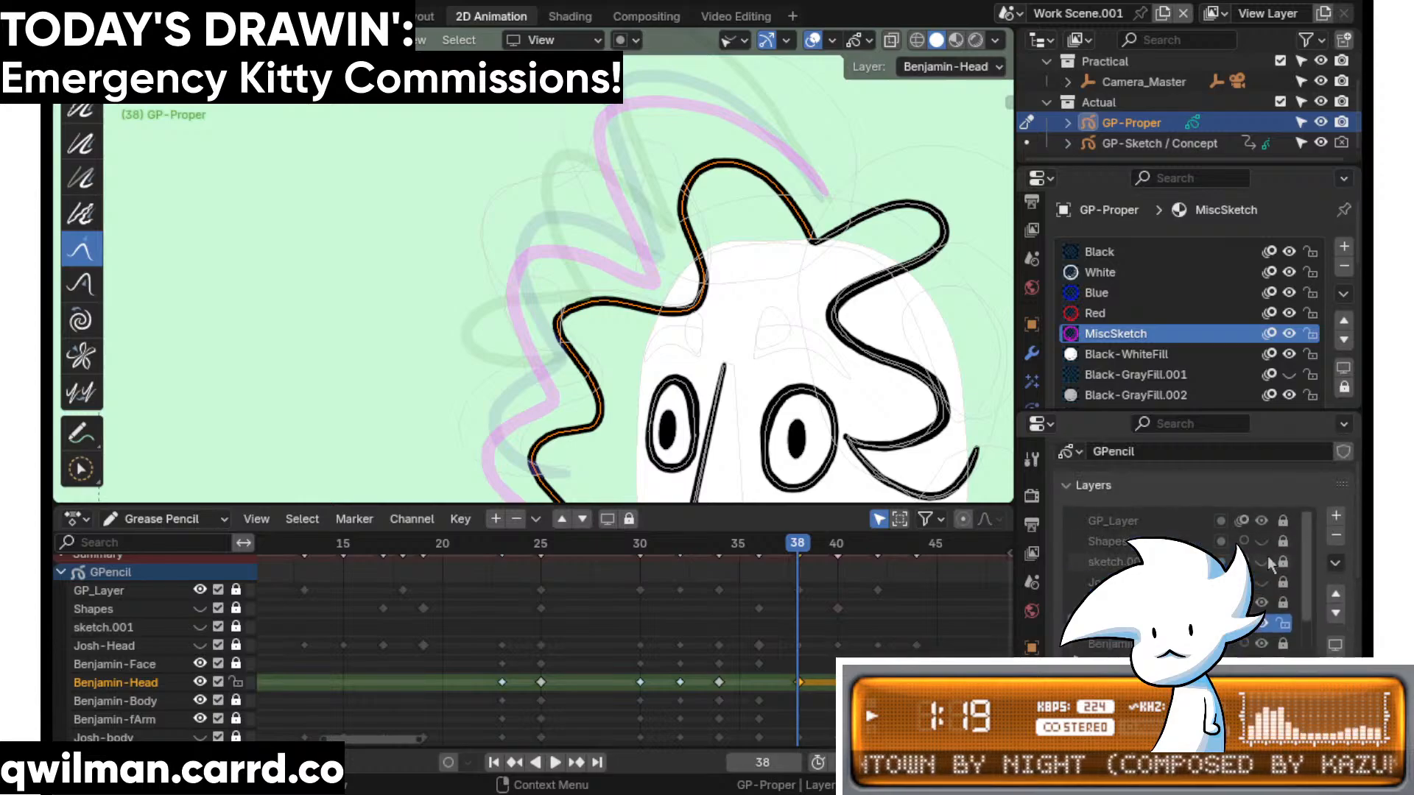
pyautogui.scroll(-2, 758, 168)
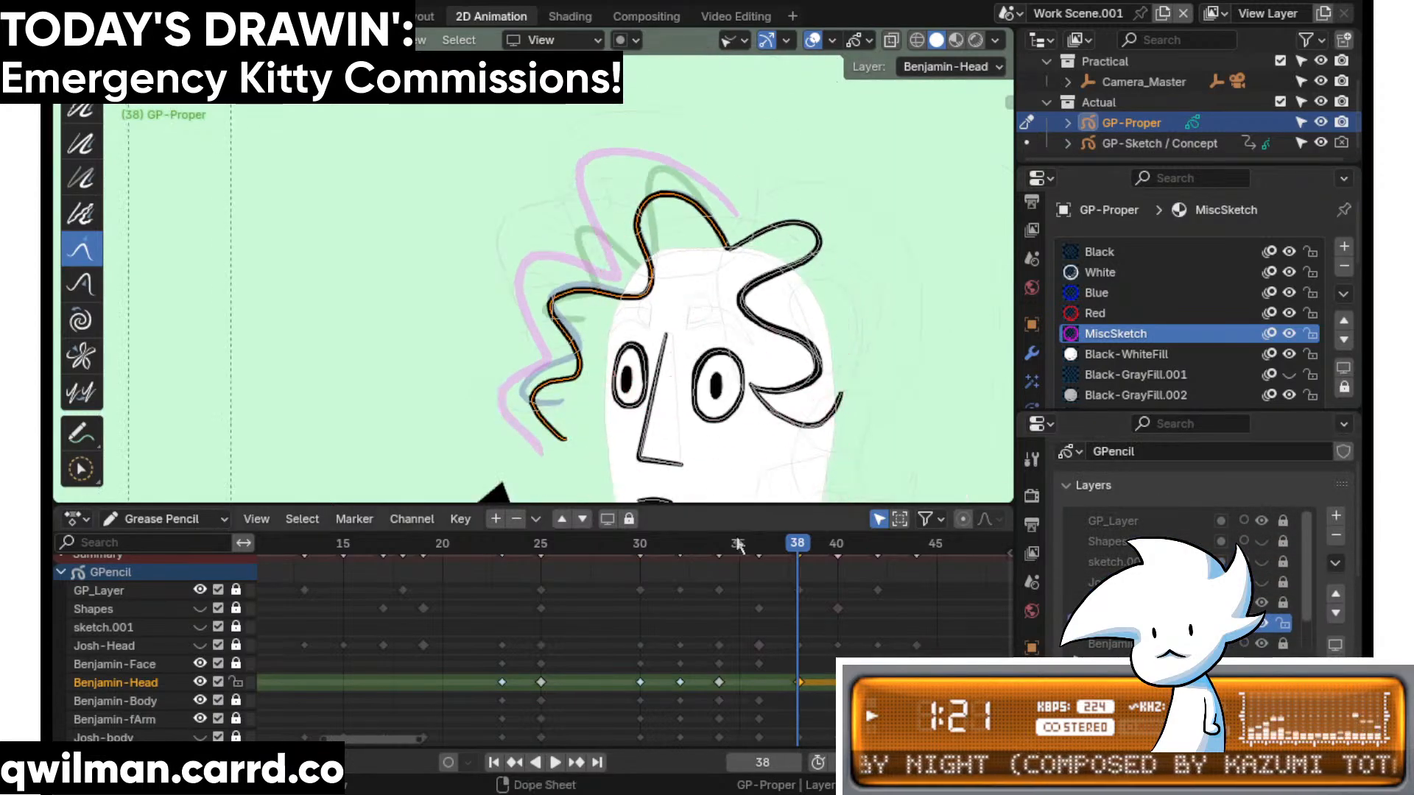
pyautogui.moveTo(738, 543); pyautogui.dragTo(640, 546)
pyautogui.keyDown('shift'); pyautogui.moveTo(660, 442); pyautogui.dragTo(673, 389, button='middle'); pyautogui.keyUp('shift')
pyautogui.moveTo(647, 545); pyautogui.dragTo(684, 545)
pyautogui.keyDown('shift'); pyautogui.moveTo(689, 215); pyautogui.dragTo(701, 312, button='middle'); pyautogui.keyUp('shift')
pyautogui.scroll(2, 703, 294)
pyautogui.press('q')
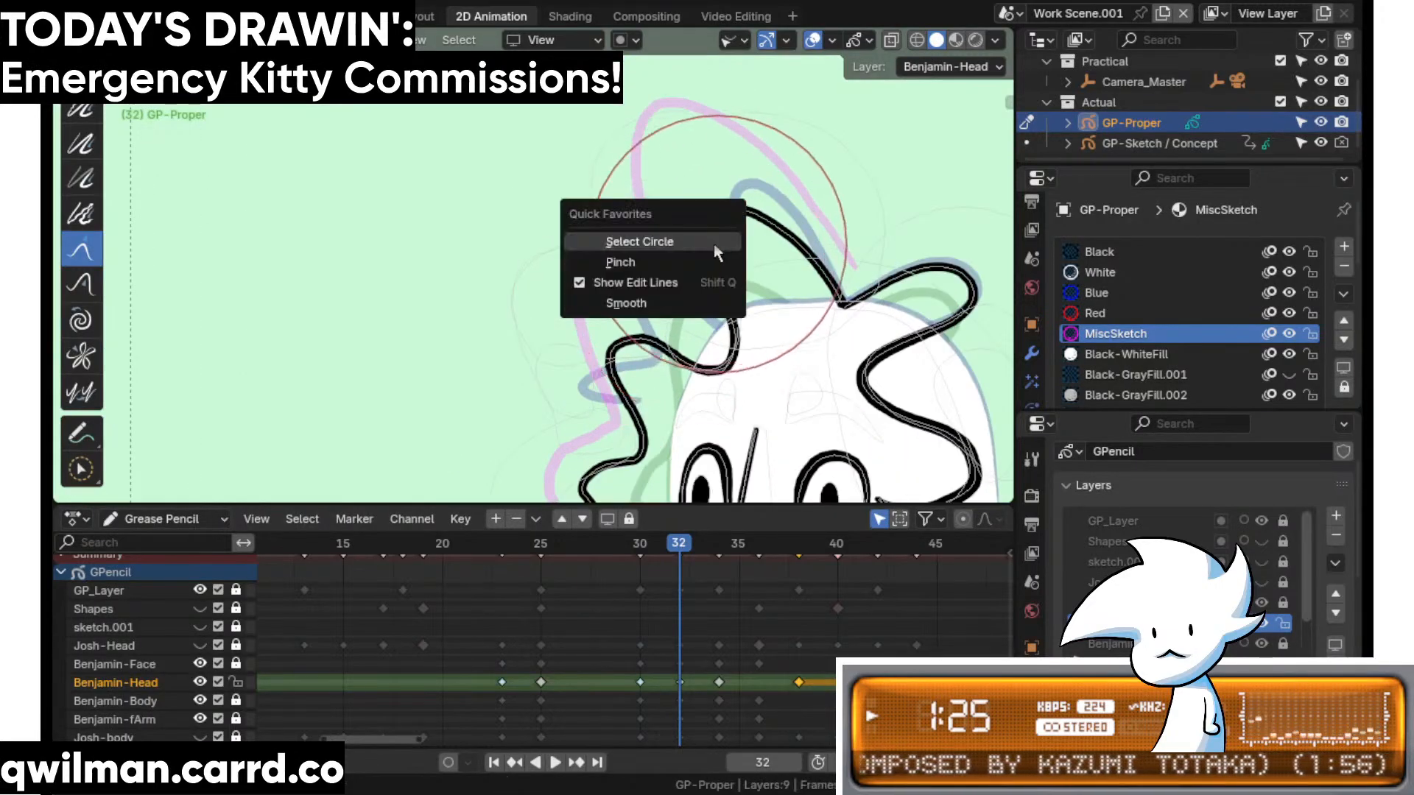
pyautogui.click(713, 245)
pyautogui.click(745, 209)
# - Nudge the curls and lowest tip of the selected front hair outline on frame 32 with the Grab brush
pyautogui.hotkey('shift', 'space')
pyautogui.press('5')
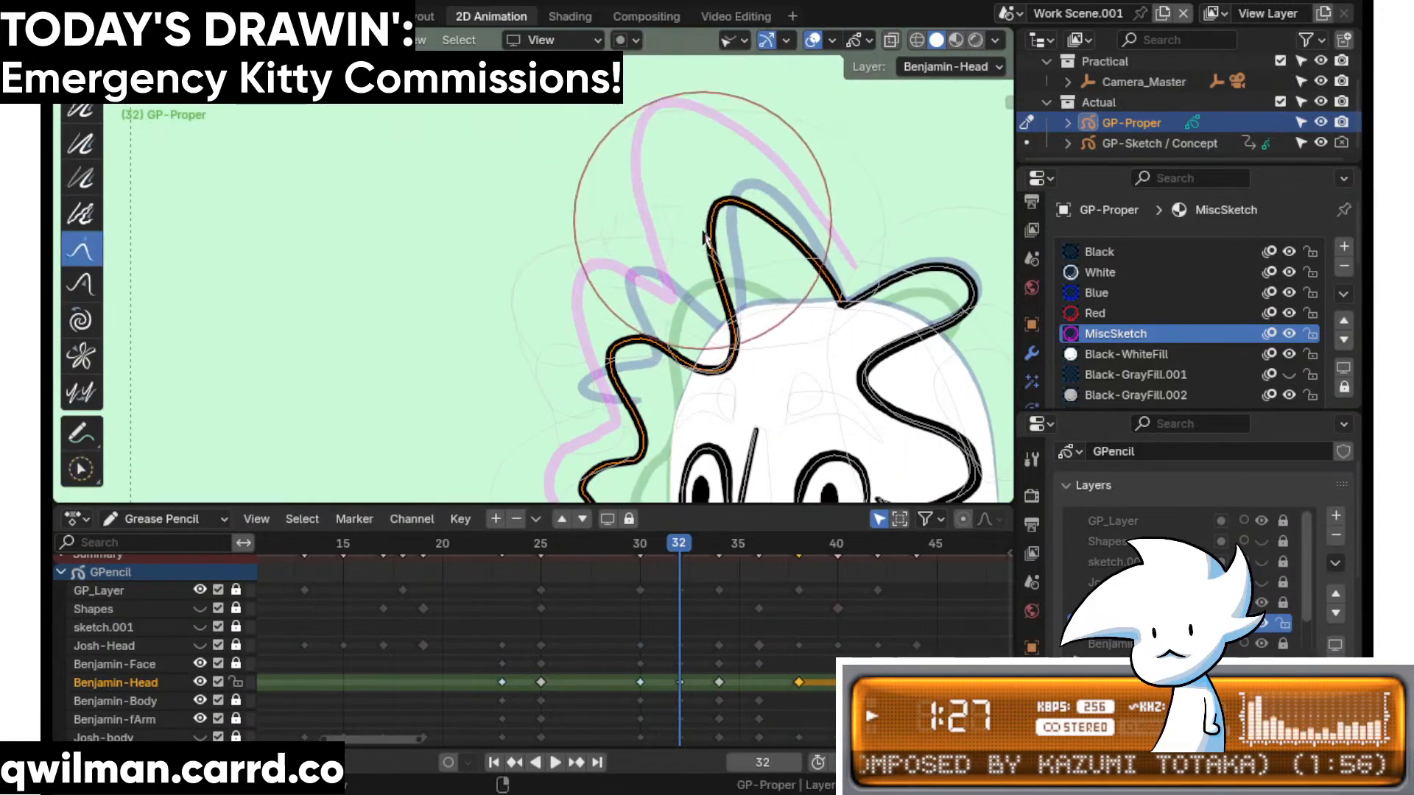
pyautogui.moveTo(667, 389)
pyautogui.keyDown('shift'); pyautogui.mouseDown(button='middle')
pyautogui.moveTo(685, 379)
pyautogui.moveTo(691, 266)
pyautogui.mouseUp(button='middle'); pyautogui.keyUp('shift')
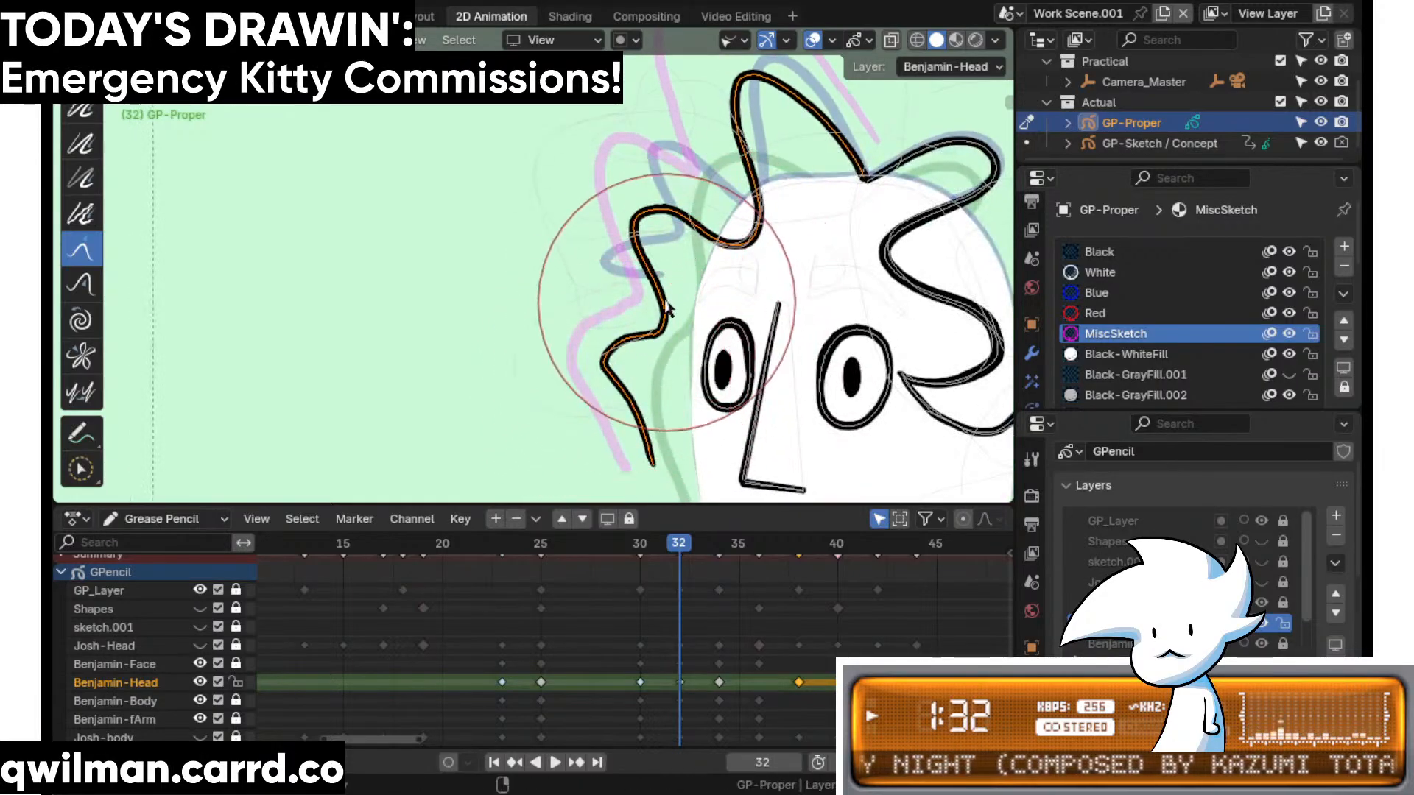
pyautogui.keyDown('shift'); pyautogui.moveTo(616, 321); pyautogui.dragTo(668, 199, button='middle'); pyautogui.keyUp('shift')
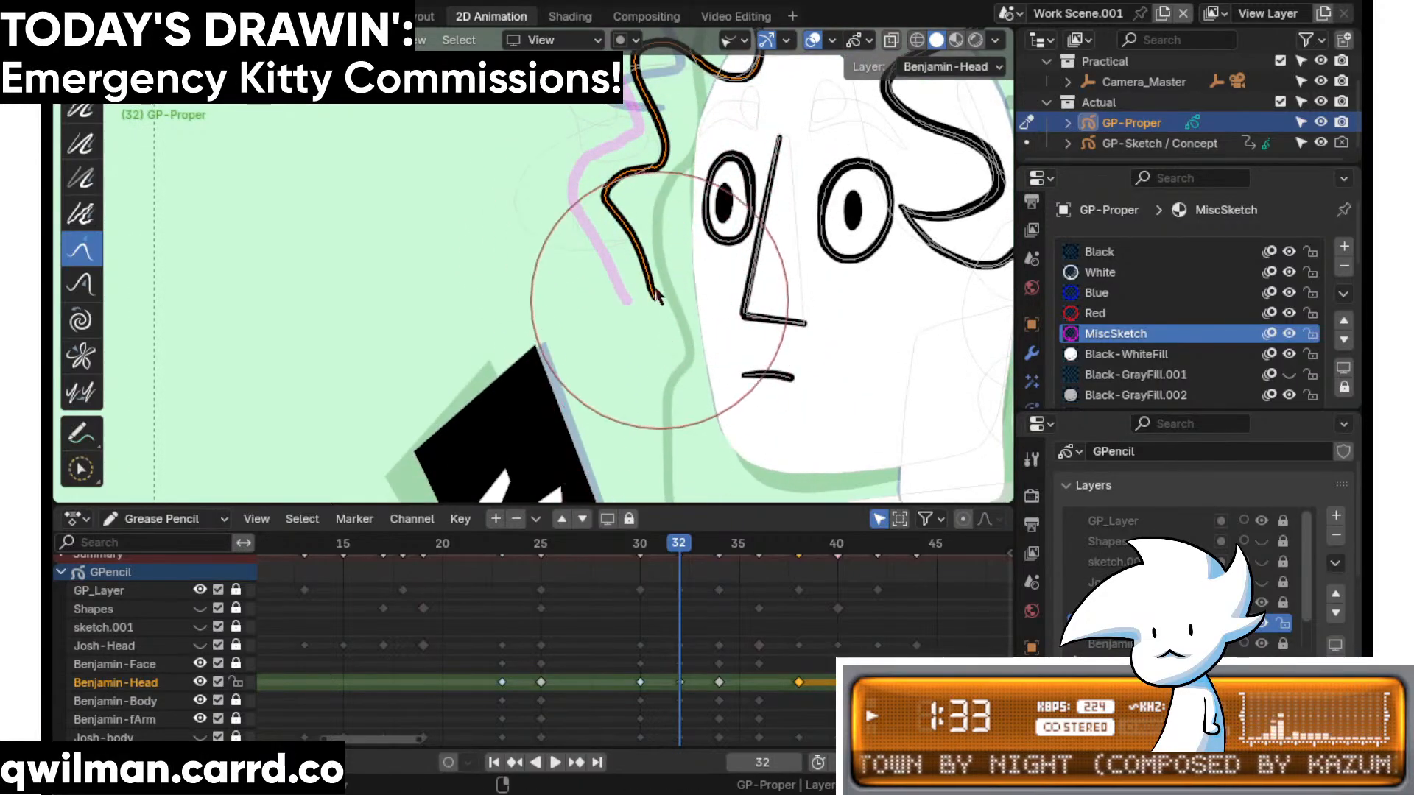
pyautogui.moveTo(693, 379); pyautogui.dragTo(653, 398)
pyautogui.keyDown('shift'); pyautogui.moveTo(626, 251); pyautogui.dragTo(601, 424, button='middle'); pyautogui.keyUp('shift')
# - Circle-select the front hair outline on frame 34, then advance the timeline to frame 38
pyautogui.moveTo(685, 548); pyautogui.dragTo(727, 547)
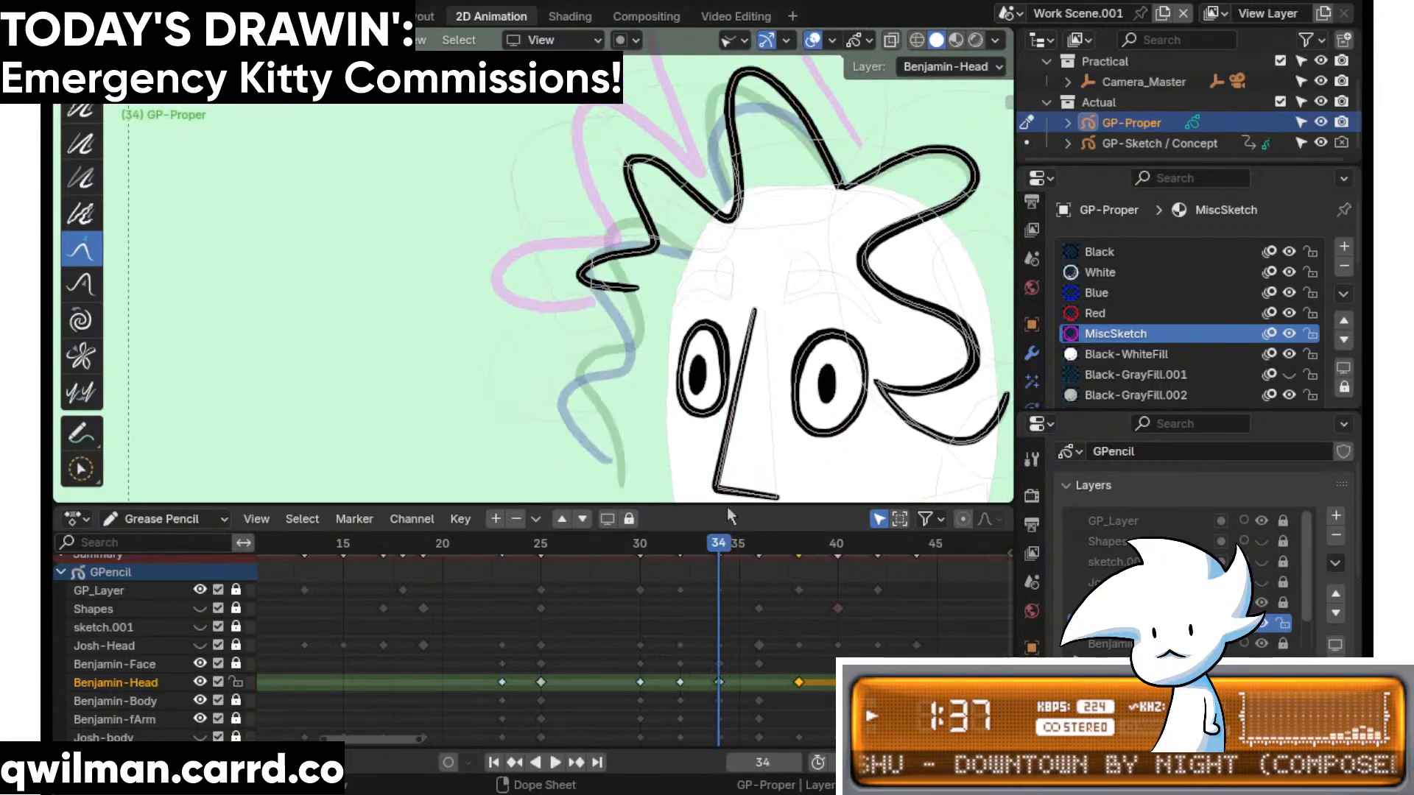
pyautogui.click(638, 295)
pyautogui.keyDown('shift'); pyautogui.moveTo(752, 297); pyautogui.dragTo(740, 354, button='middle'); pyautogui.keyUp('shift')
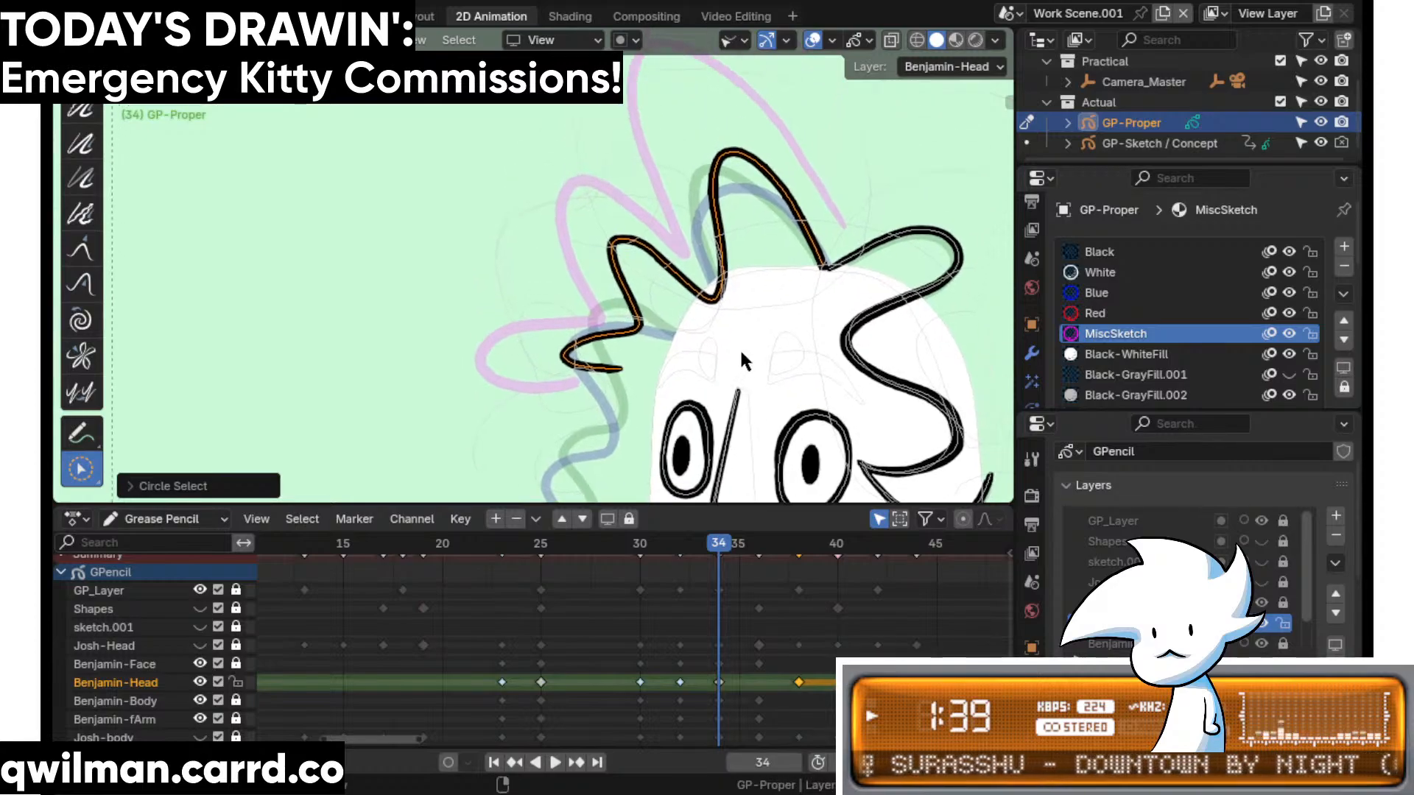
pyautogui.moveTo(751, 541); pyautogui.dragTo(752, 549)
pyautogui.press('space')
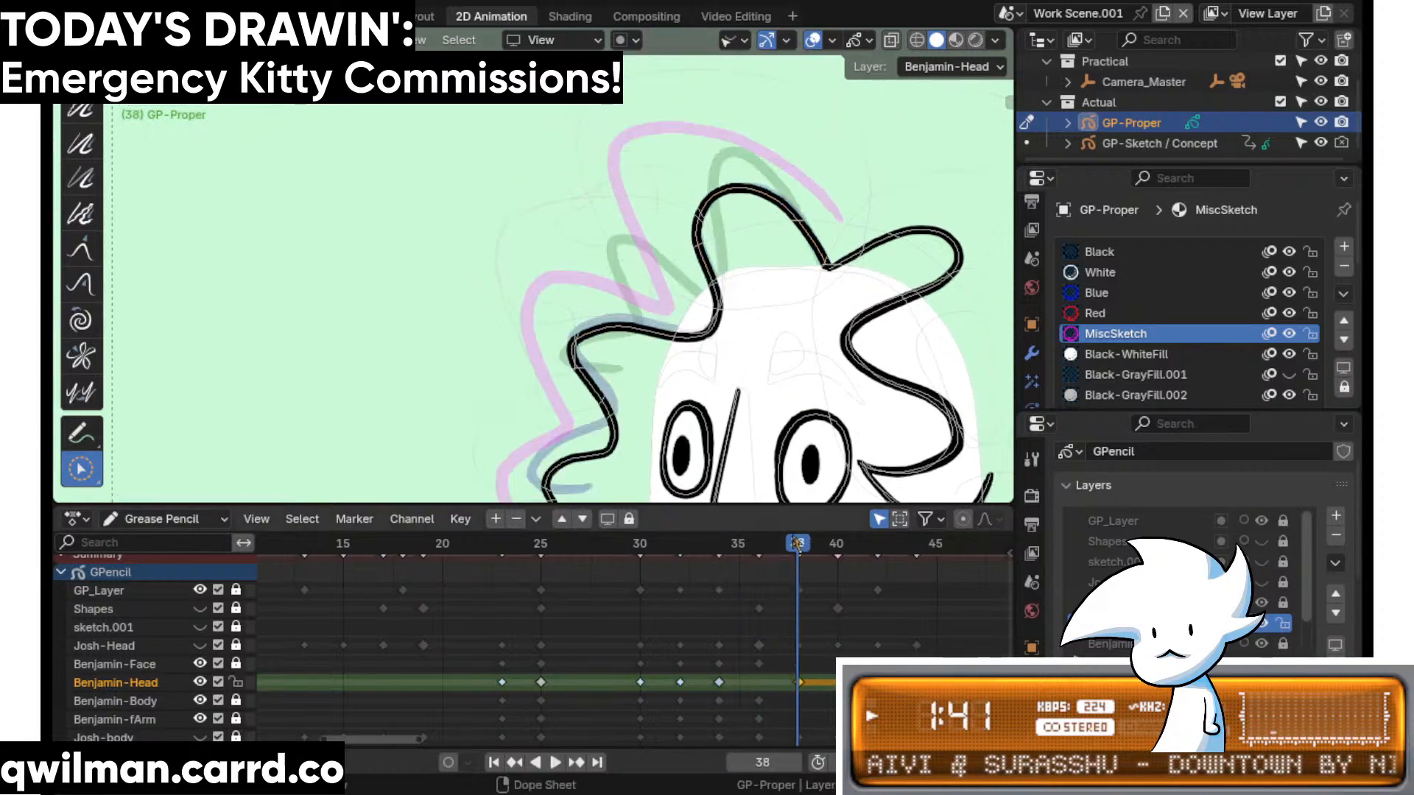
# - Select the front hair outline on frame 38 and shift its upper peak and curls outward toward the pink sketch with the Grab brush
pyautogui.scroll(3, 710, 240)
pyautogui.hotkey('shift', 'space')
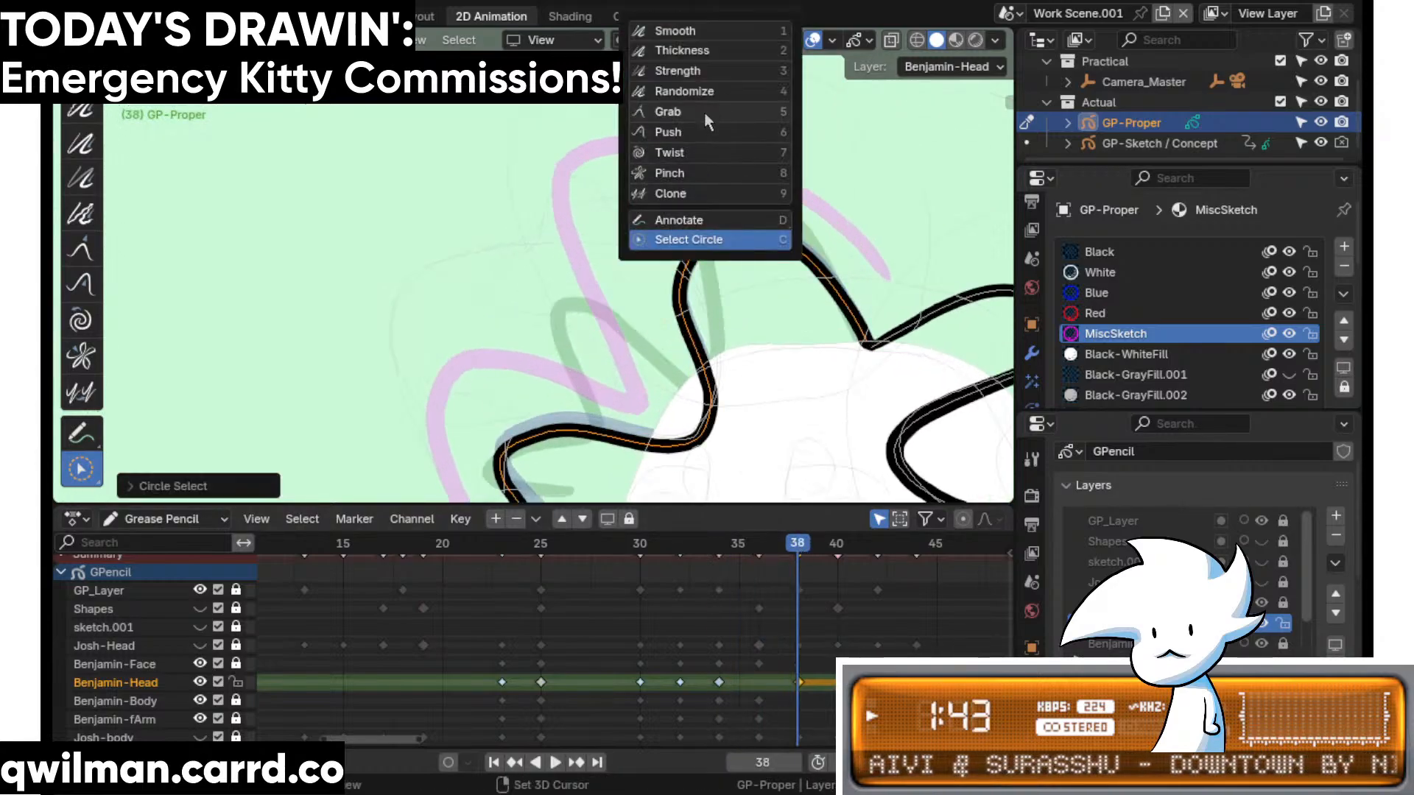
pyautogui.click(704, 112)
pyautogui.scroll(-2, 727, 201)
pyautogui.moveTo(653, 231); pyautogui.dragTo(647, 243)
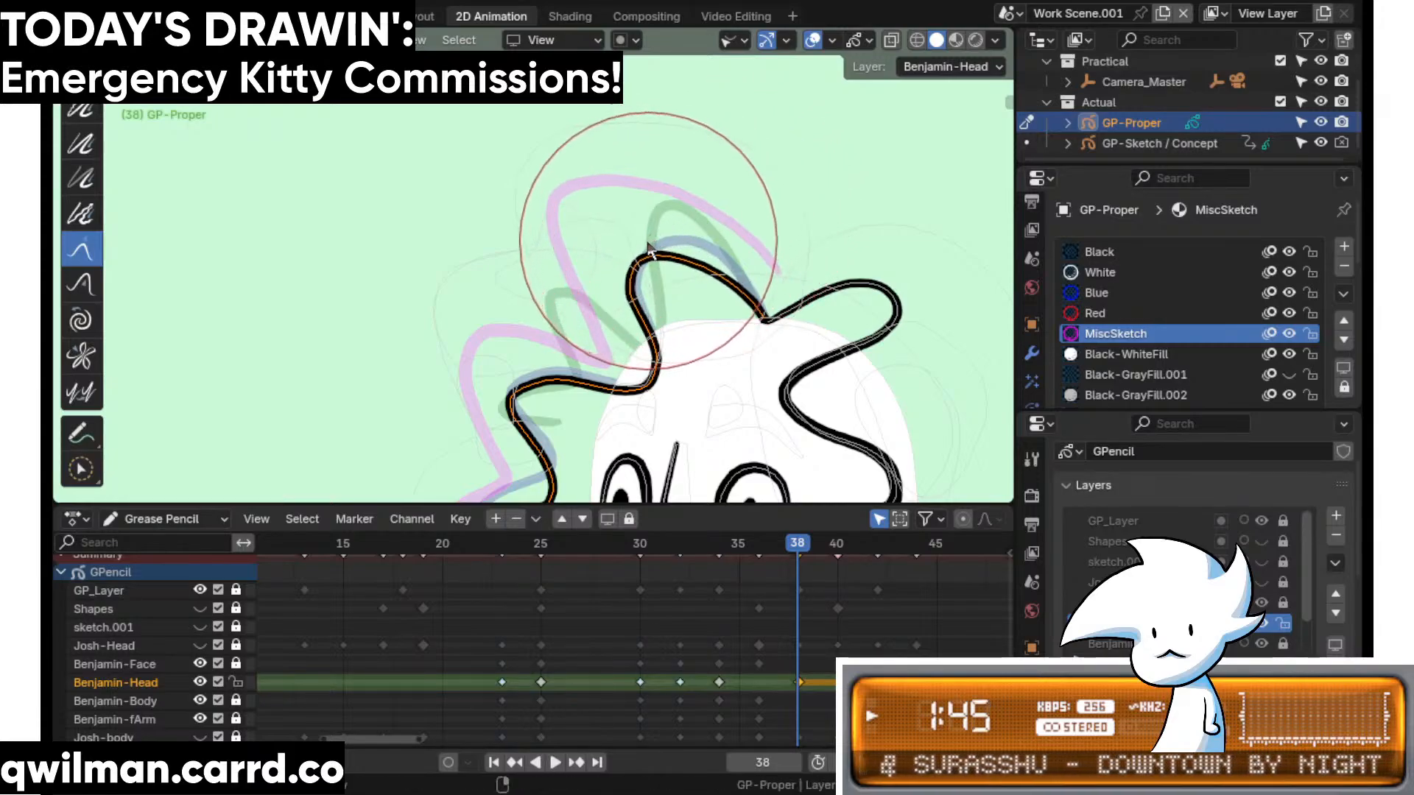
pyautogui.moveTo(639, 303)
pyautogui.keyDown('shift'); pyautogui.mouseDown(button='middle')
pyautogui.moveTo(685, 221)
pyautogui.moveTo(651, 262)
pyautogui.mouseUp(button='middle'); pyautogui.keyUp('shift')
pyautogui.moveTo(591, 257); pyautogui.dragTo(589, 271)
pyautogui.keyDown('shift'); pyautogui.moveTo(636, 379); pyautogui.dragTo(688, 312, button='middle'); pyautogui.keyUp('shift')
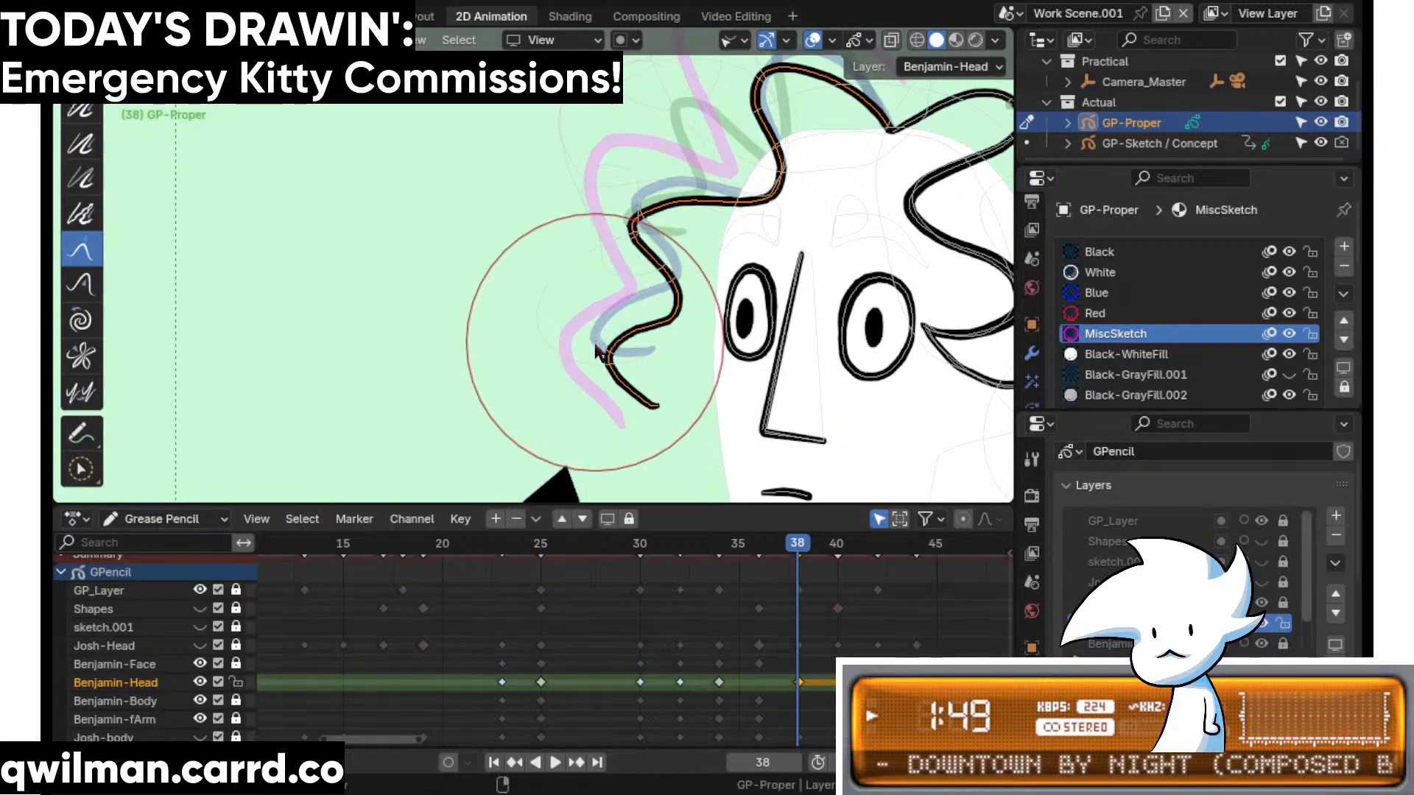
# - Play back the hair animation and scrub through it to check the motion
pyautogui.press('space')
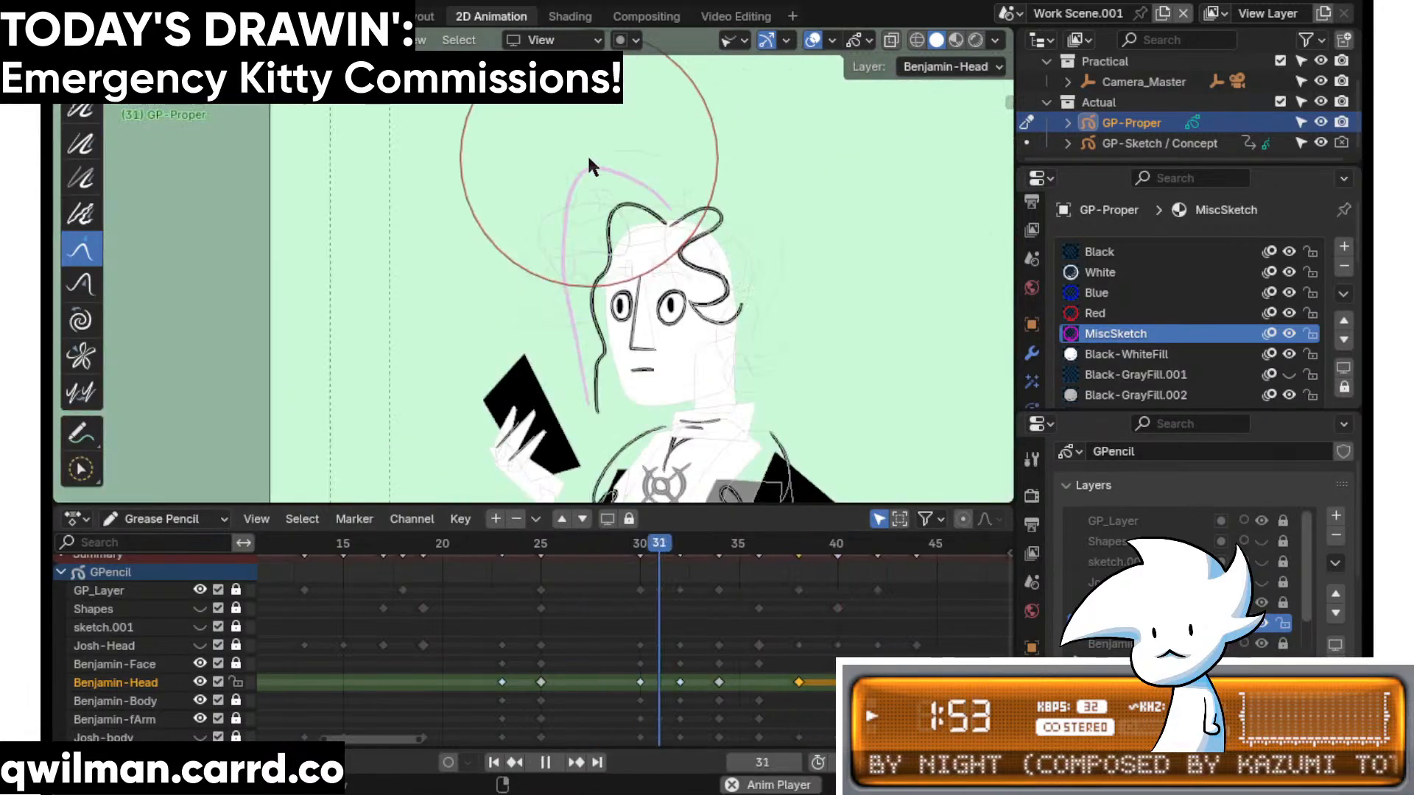
pyautogui.press('Escape')
pyautogui.press('space')
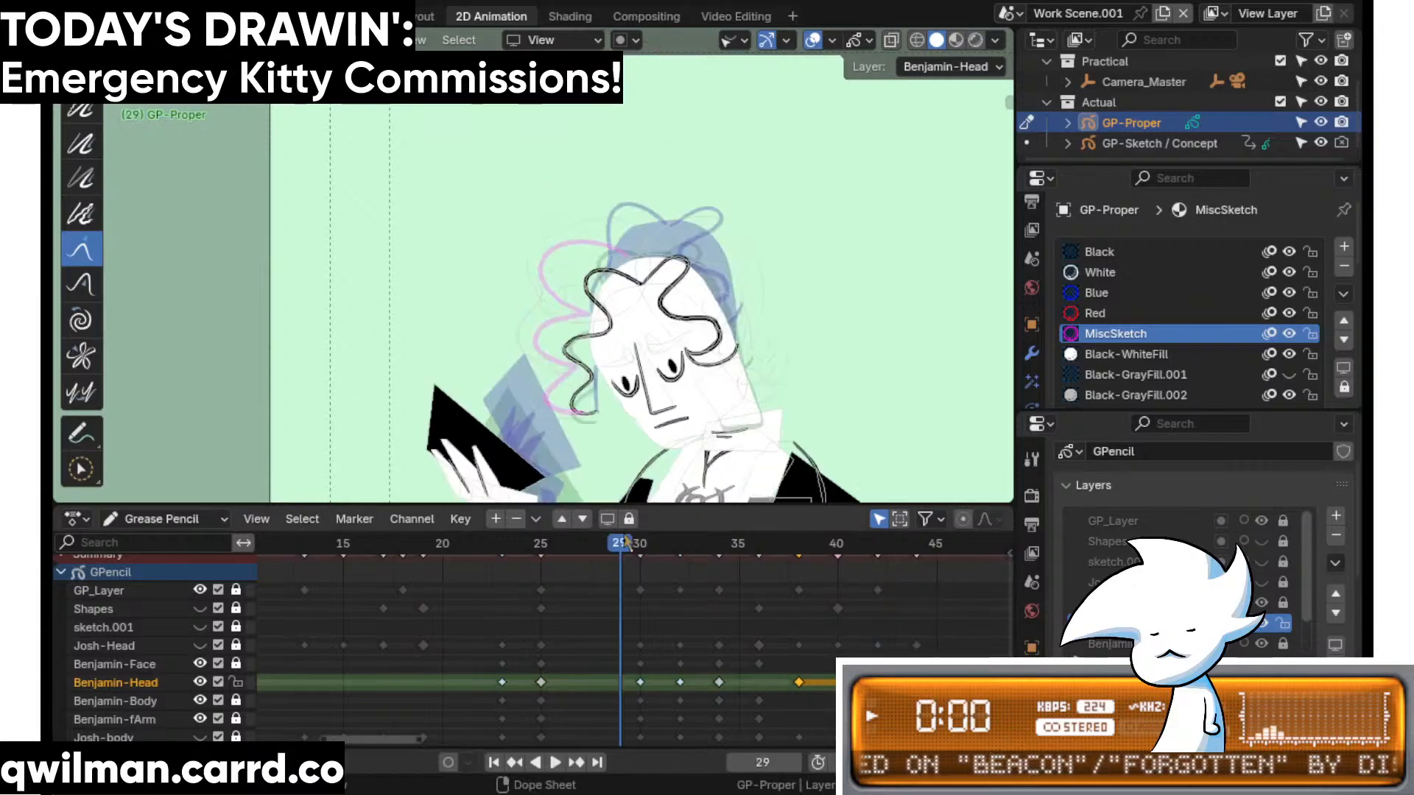
pyautogui.press('space')
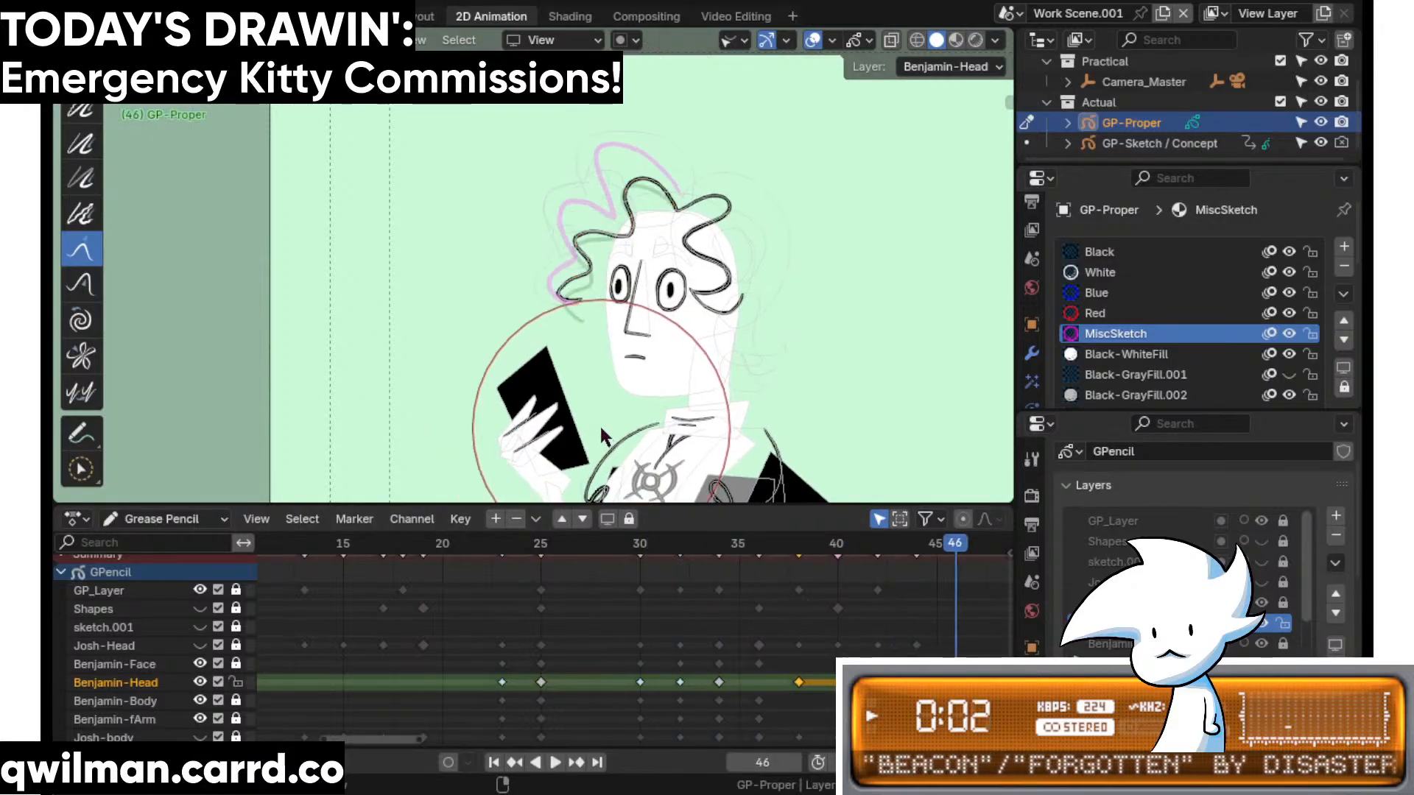
# - Go to frame 30 and hide the Black-WhiteFill material so only the outlines show
pyautogui.click(639, 542)
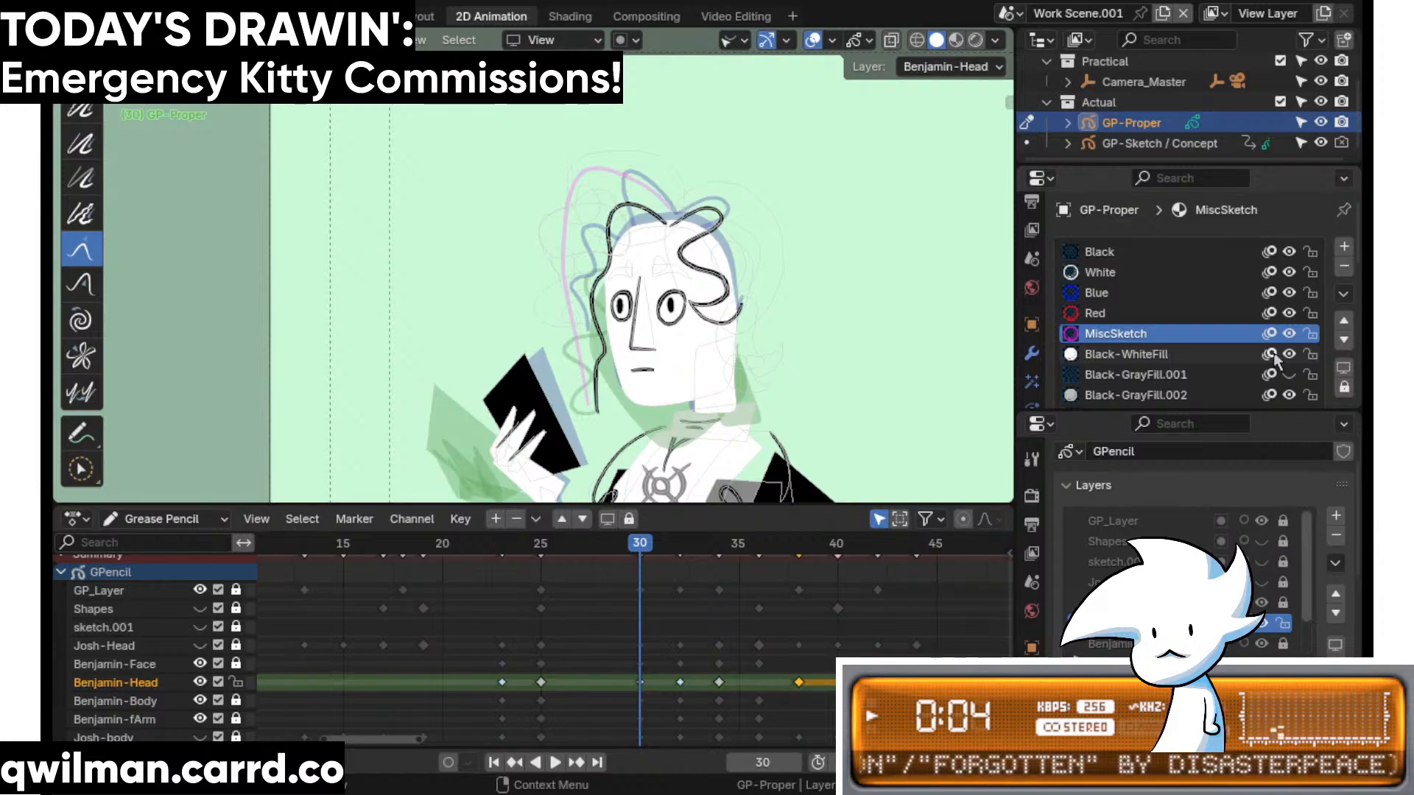
pyautogui.click(1288, 355)
pyautogui.moveTo(651, 548)
pyautogui.mouseDown()
pyautogui.moveTo(621, 545)
pyautogui.moveTo(643, 550)
pyautogui.mouseUp()
# - Circle-select the strokes of the hair lock beside the right eye on frame 30
pyautogui.keyDown('shift'); pyautogui.moveTo(724, 418); pyautogui.dragTo(598, 411, button='middle'); pyautogui.keyUp('shift')
pyautogui.scroll(6, 669, 384)
pyautogui.scroll(8, 667, 391)
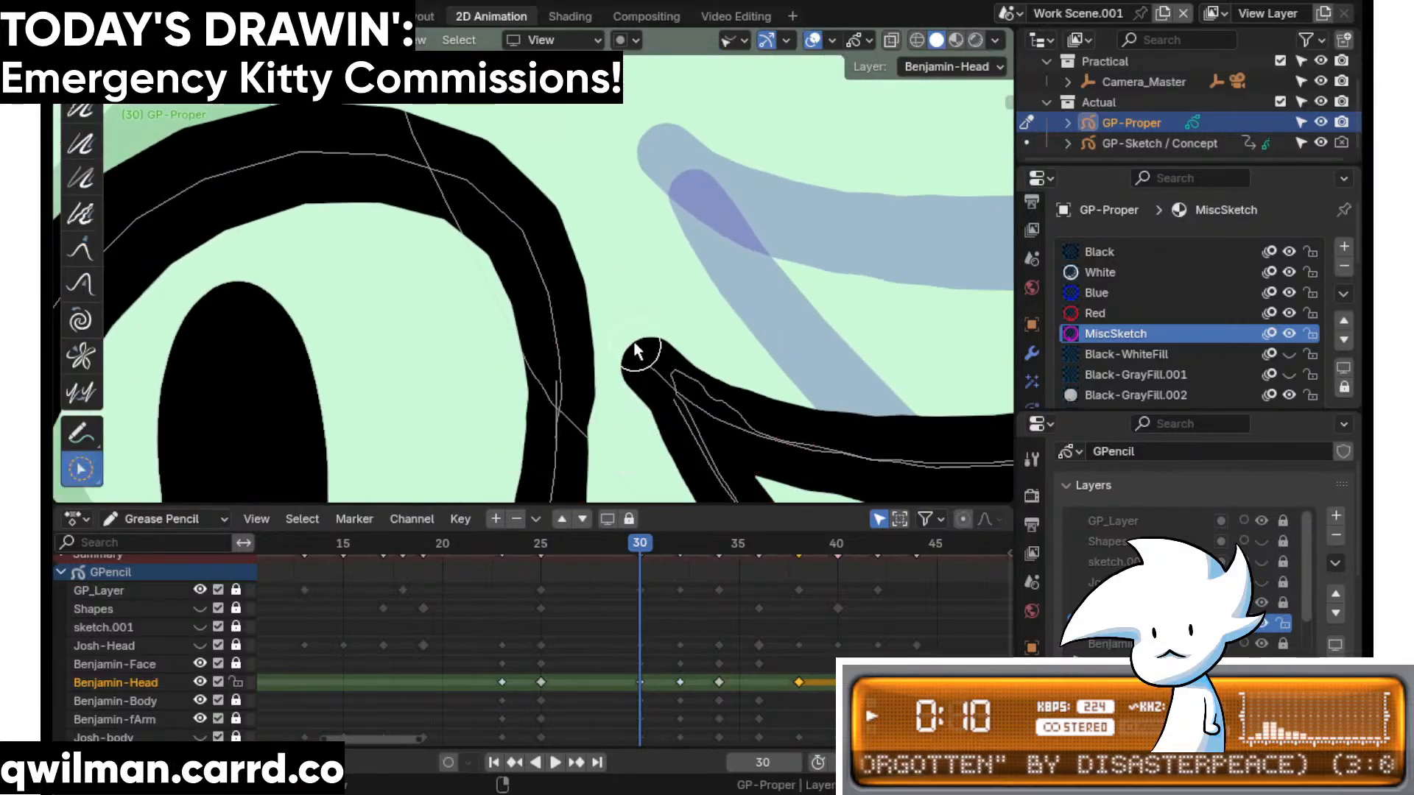
pyautogui.scroll(-12, 657, 347)
pyautogui.hotkey('shift', 'space')
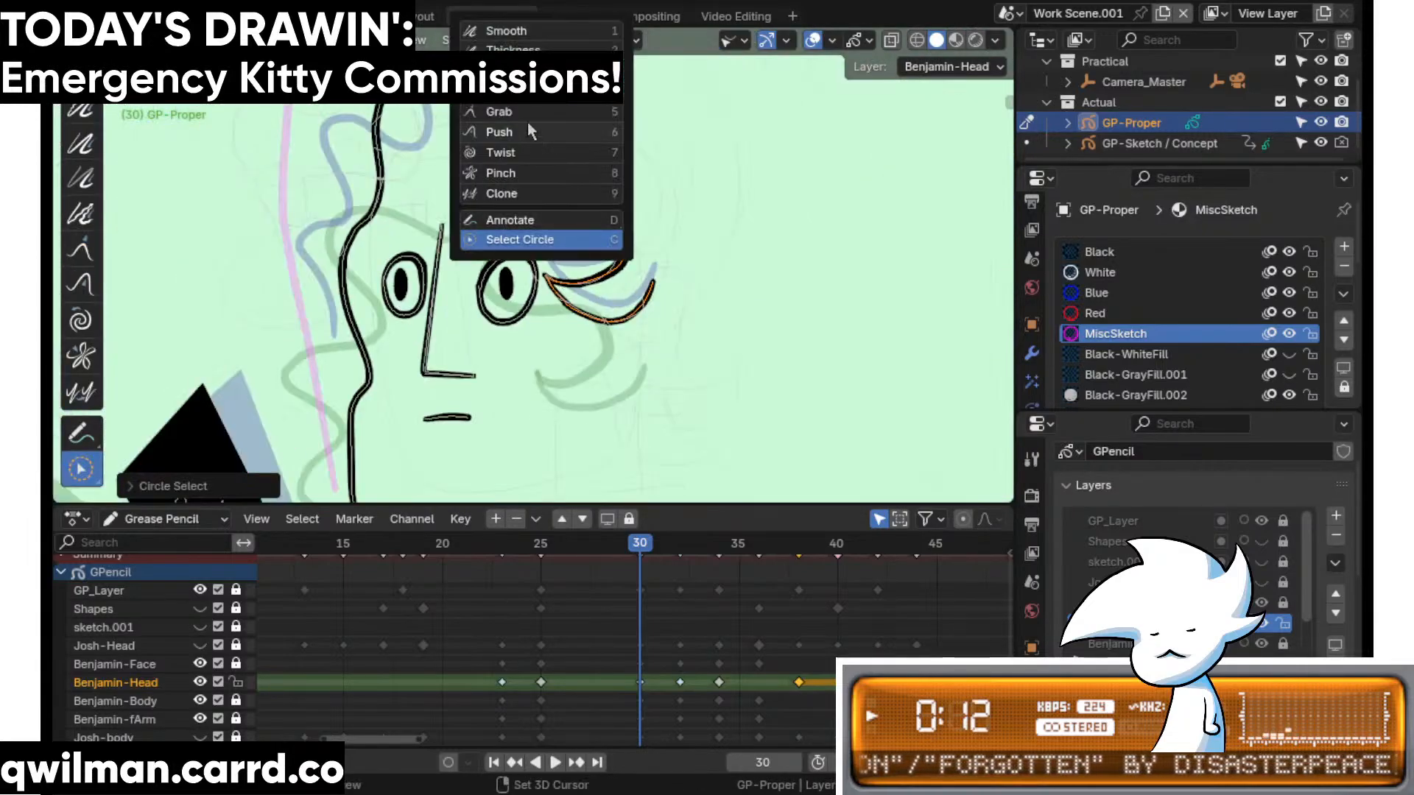
# - Reshape the selected hair lock beside the right eye on frame 30 with Grab strokes, pulling its curls and lower tip downward
pyautogui.click(522, 114)
pyautogui.moveTo(506, 303); pyautogui.dragTo(510, 319)
pyautogui.moveTo(511, 217); pyautogui.dragTo(519, 242)
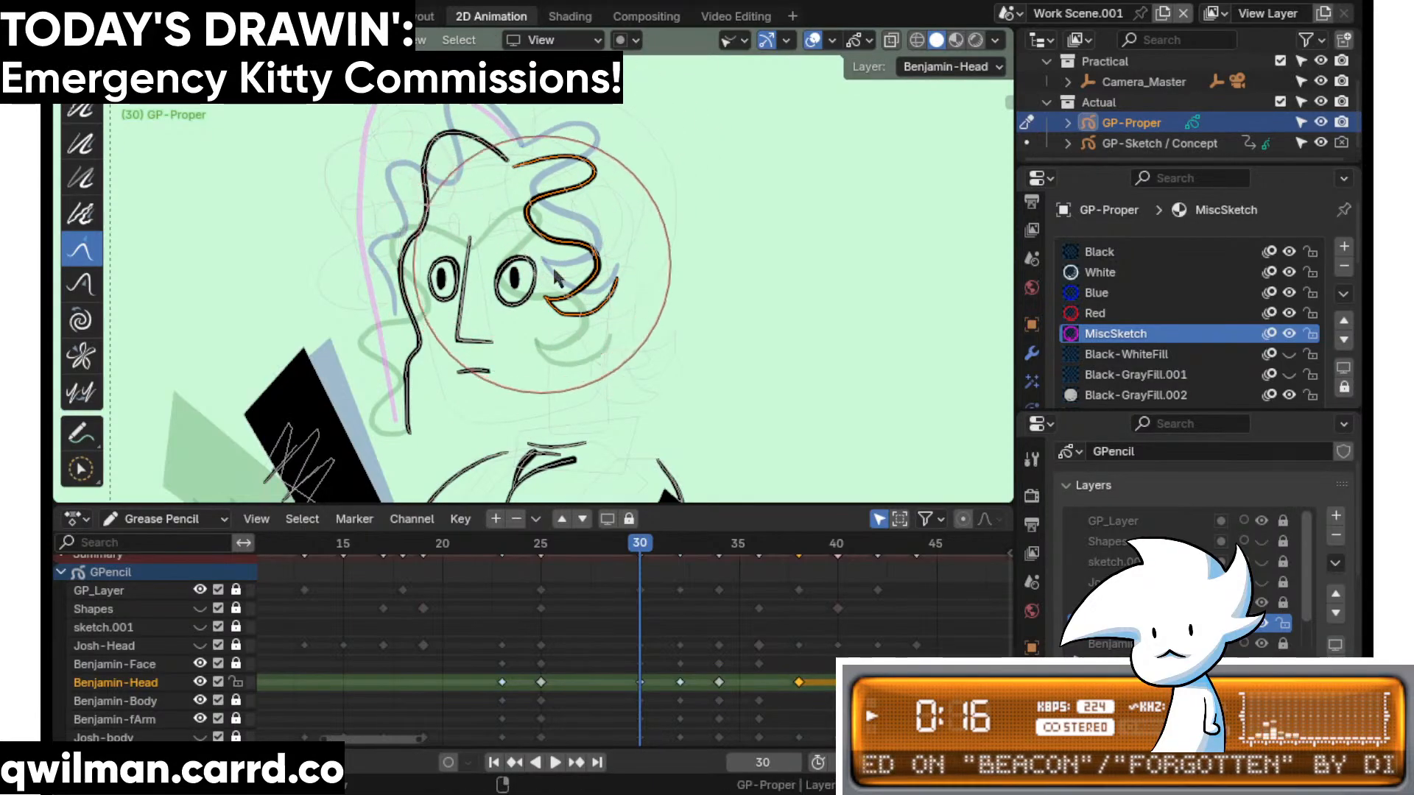
pyautogui.scroll(4, 552, 265)
pyautogui.scroll(-2, 539, 267)
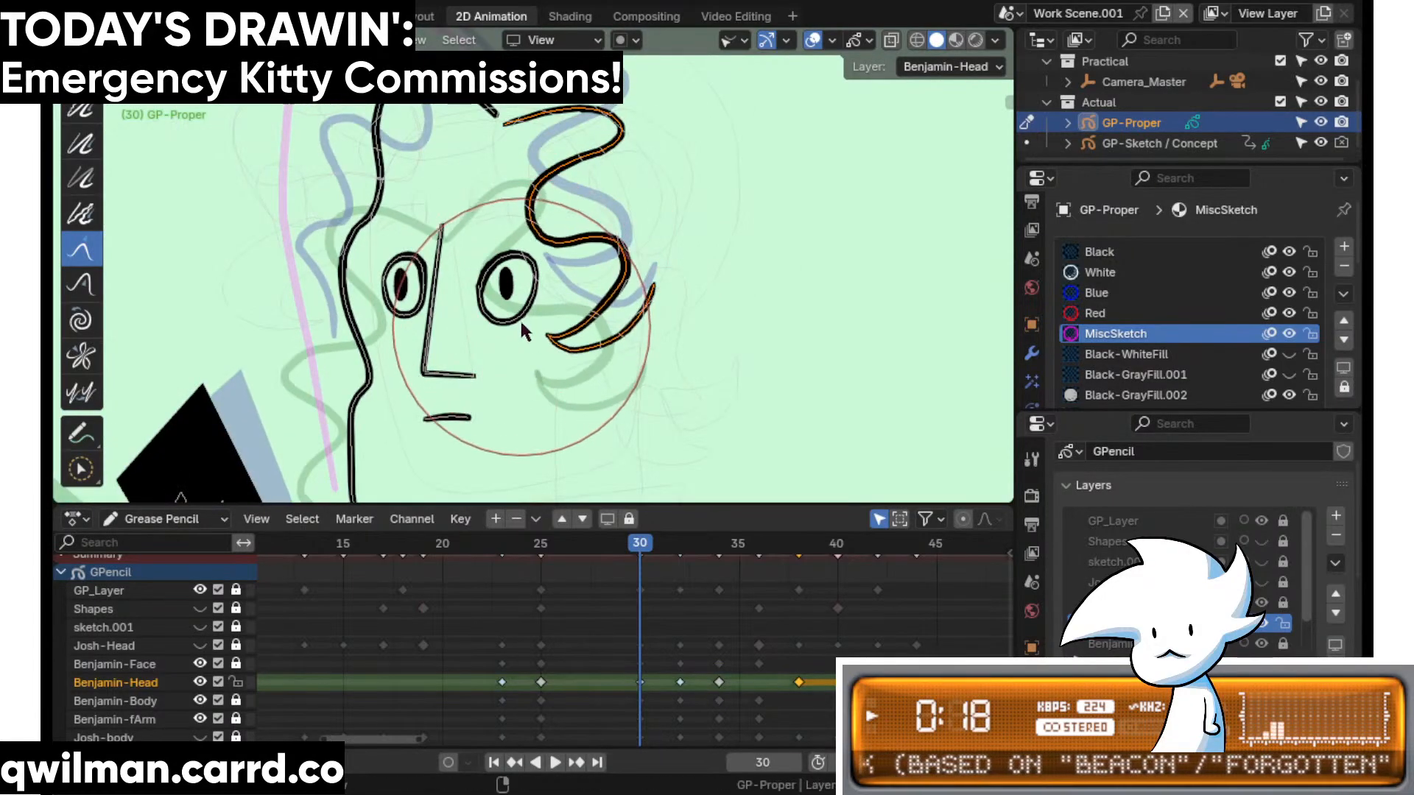
pyautogui.scroll(2, 581, 293)
pyautogui.moveTo(561, 293)
pyautogui.mouseDown()
pyautogui.moveTo(559, 246)
pyautogui.moveTo(570, 251)
pyautogui.mouseUp()
pyautogui.scroll(-3, 692, 289)
pyautogui.moveTo(670, 320)
pyautogui.mouseDown()
pyautogui.moveTo(643, 333)
pyautogui.moveTo(657, 326)
pyautogui.mouseUp()
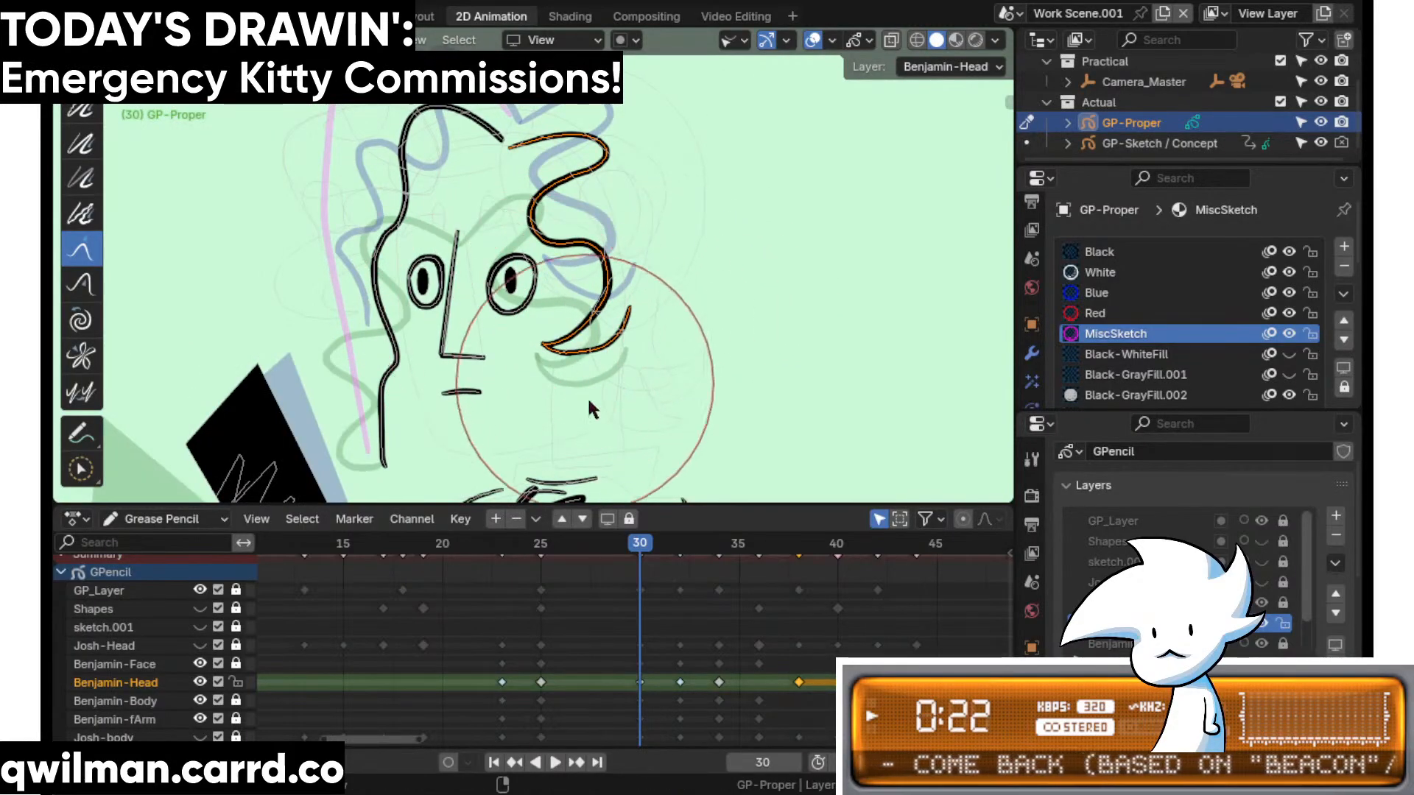
pyautogui.scroll(2, 589, 409)
# - Advance to frame 31 and use Grab to raise the lock's upper end to meet the front hair outline and round its top curl
pyautogui.press('space')
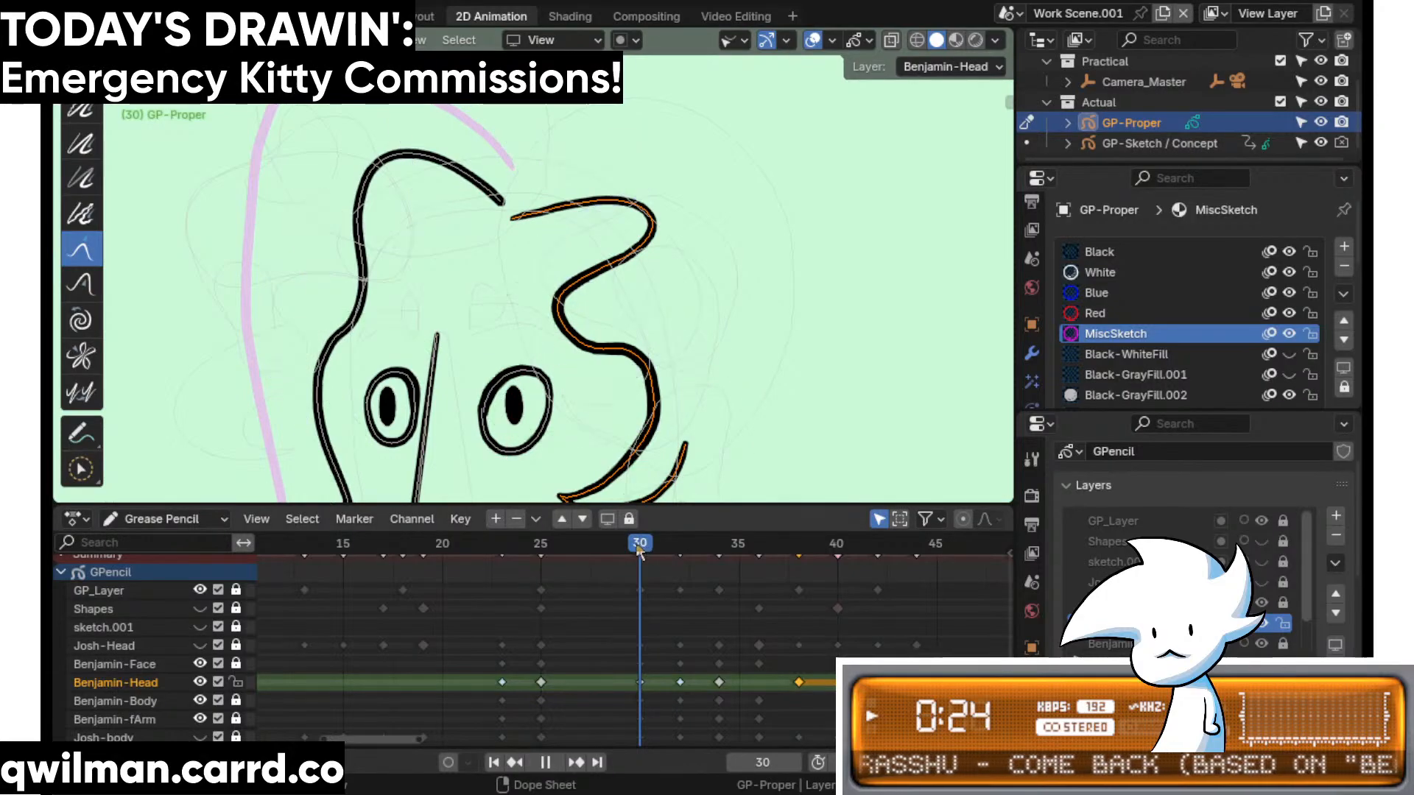
pyautogui.moveTo(637, 548)
pyautogui.mouseDown()
pyautogui.moveTo(621, 547)
pyautogui.moveTo(658, 551)
pyautogui.mouseUp()
pyautogui.scroll(-2, 589, 312)
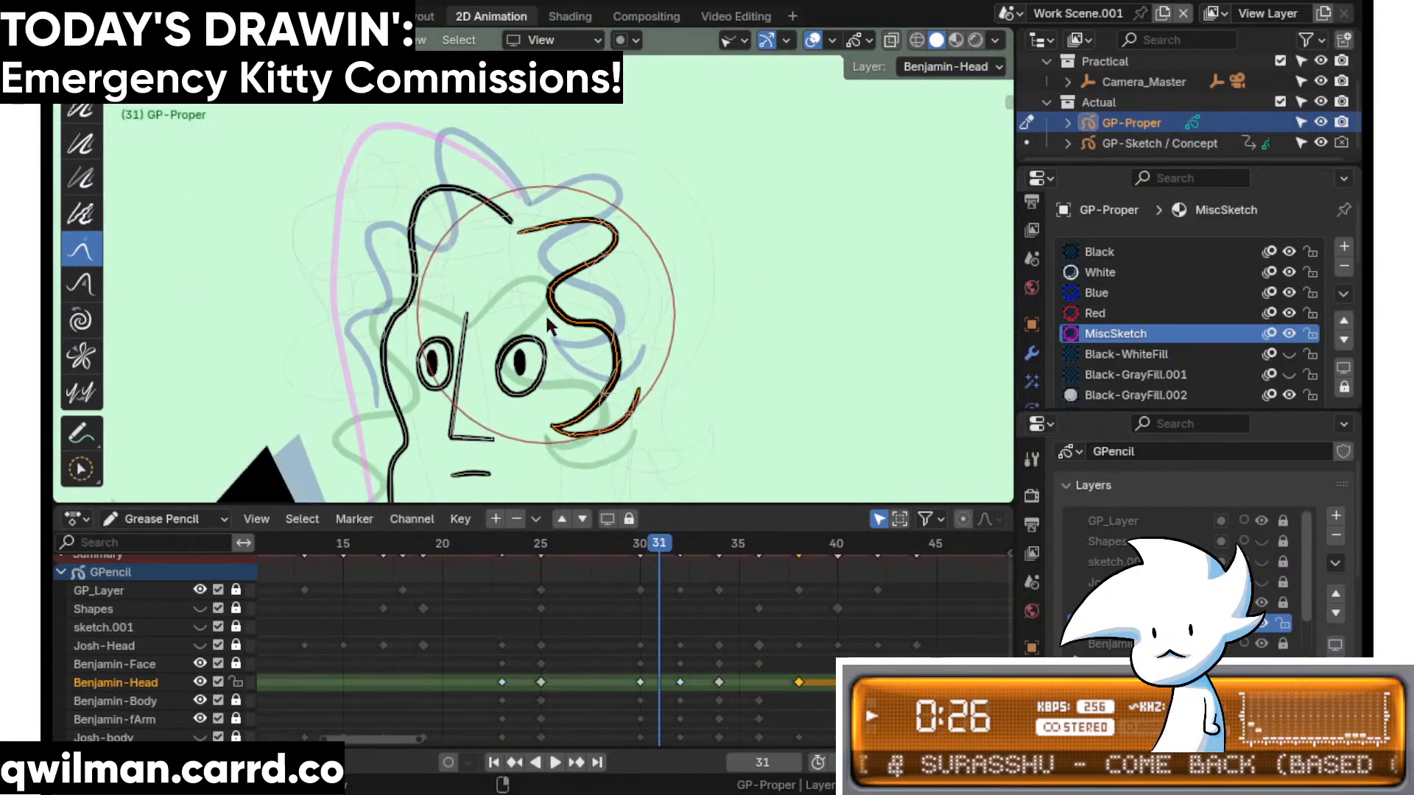
pyautogui.moveTo(546, 315); pyautogui.dragTo(556, 326)
pyautogui.moveTo(489, 255); pyautogui.dragTo(484, 241)
pyautogui.moveTo(634, 227); pyautogui.dragTo(626, 230)
pyautogui.keyDown('shift'); pyautogui.moveTo(624, 311); pyautogui.dragTo(623, 285, button='middle'); pyautogui.keyUp('shift')
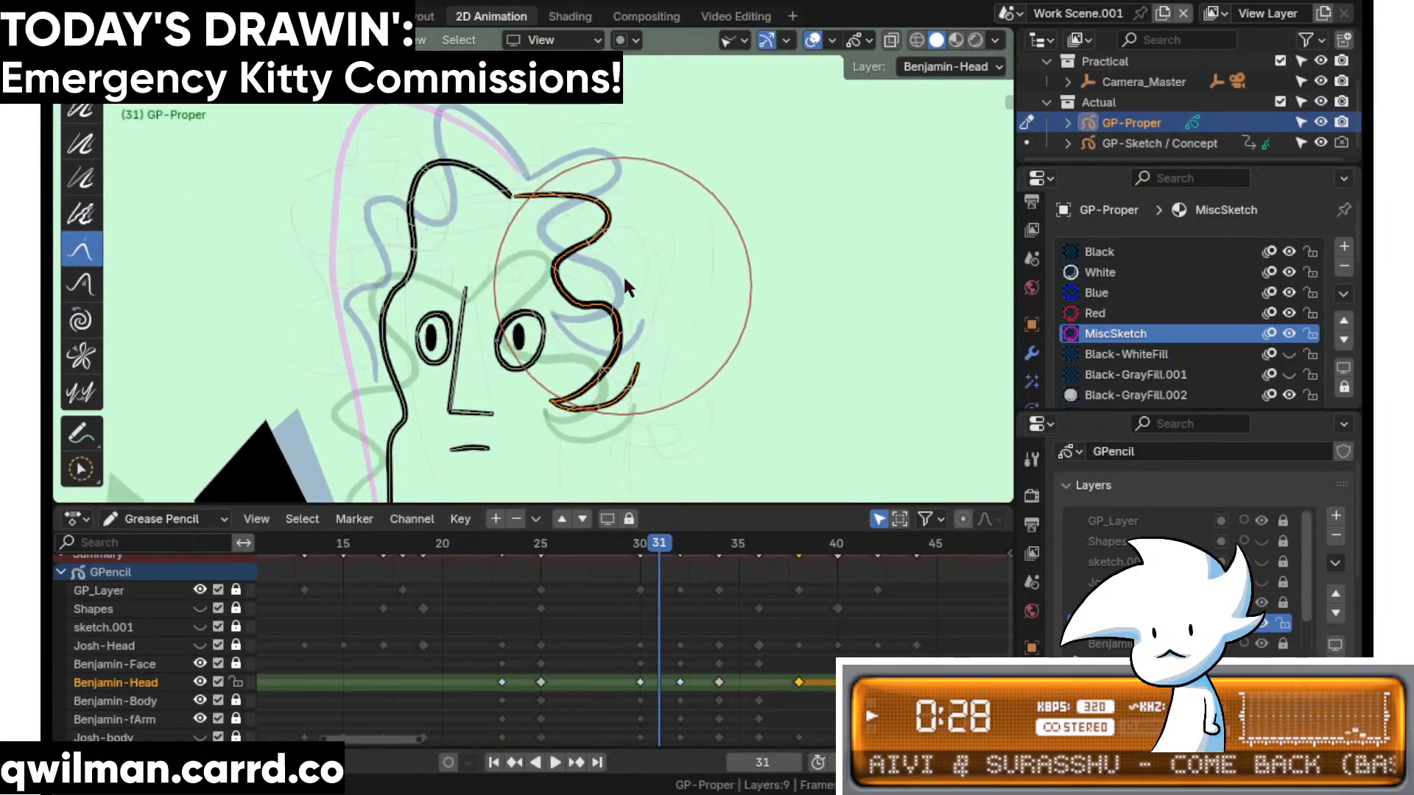
# - Refine the middle curve of the right-hand hair lock on frame 31 with the Grab brush
pyautogui.scroll(2, 623, 286)
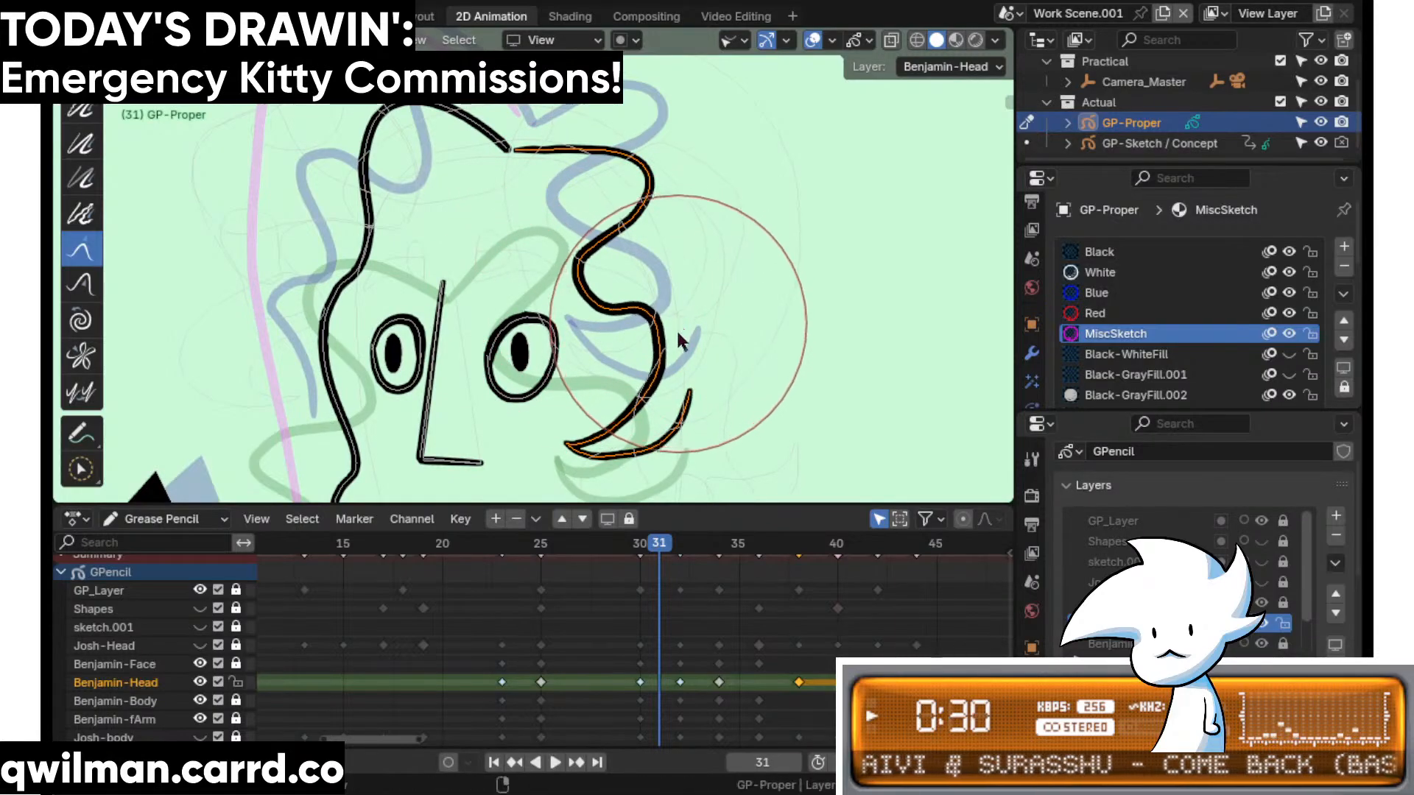
pyautogui.moveTo(592, 356); pyautogui.dragTo(587, 346)
pyautogui.moveTo(592, 255); pyautogui.dragTo(571, 264)
pyautogui.keyDown('shift'); pyautogui.moveTo(602, 427); pyautogui.dragTo(600, 310, button='middle'); pyautogui.keyUp('shift')
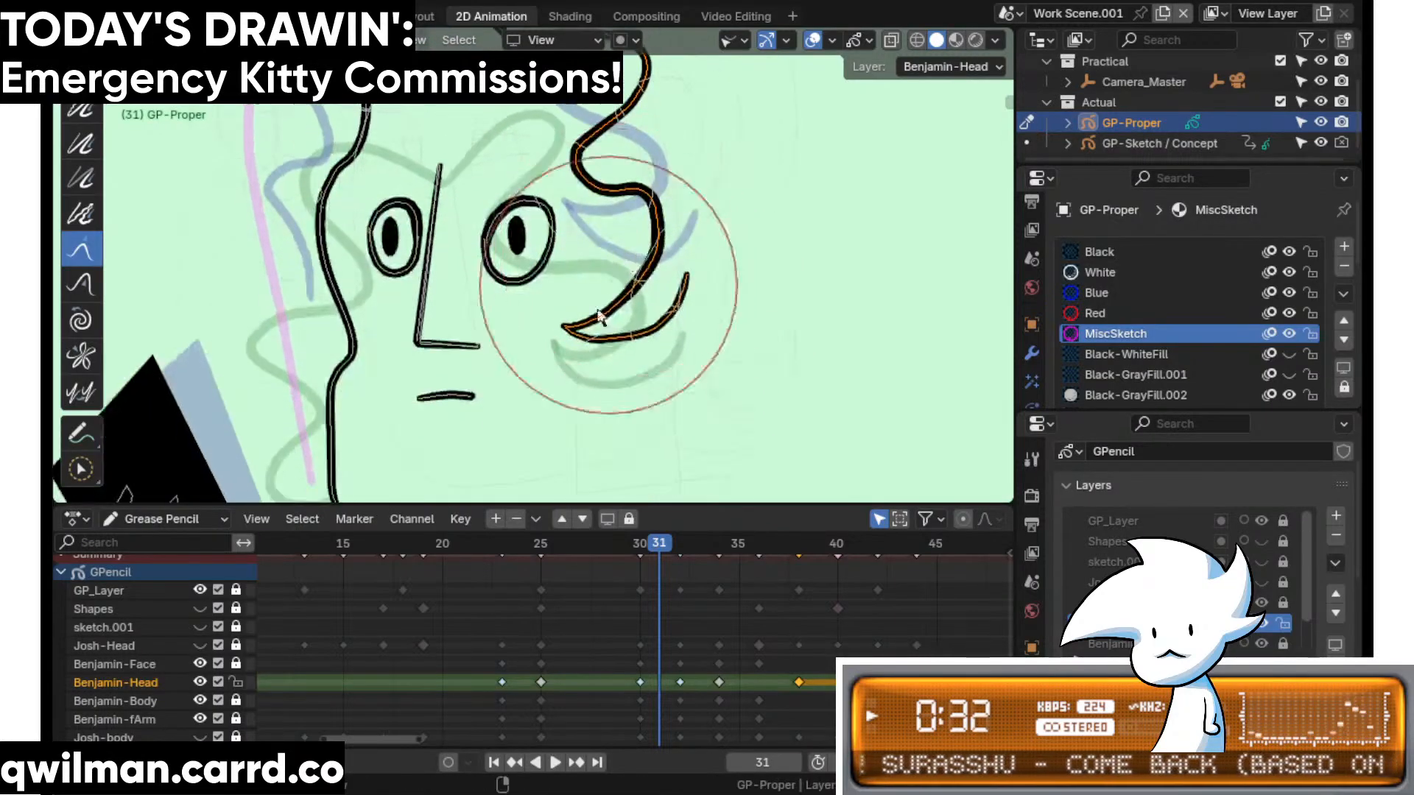
# - Pull the right-hand lock's lower tip downward and adjust its outer end on frame 31 with Grab strokes
pyautogui.moveTo(565, 338); pyautogui.dragTo(561, 354)
pyautogui.moveTo(622, 298); pyautogui.dragTo(623, 307)
pyautogui.moveTo(696, 343); pyautogui.dragTo(685, 348)
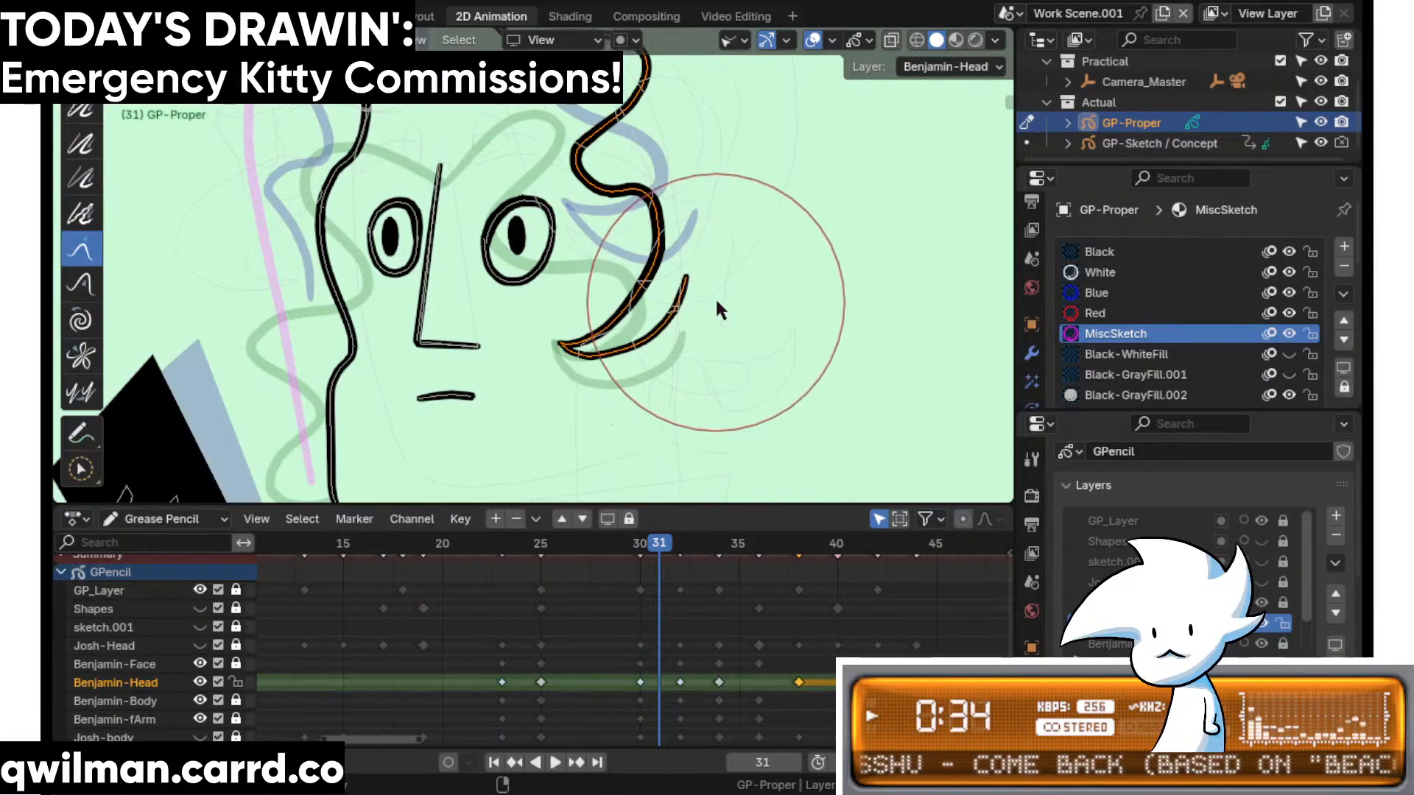
pyautogui.moveTo(717, 302); pyautogui.dragTo(722, 306)
pyautogui.scroll(-2, 675, 213)
pyautogui.keyDown('shift'); pyautogui.moveTo(645, 386); pyautogui.dragTo(686, 292, button='middle'); pyautogui.keyUp('shift')
pyautogui.scroll(1, 679, 232)
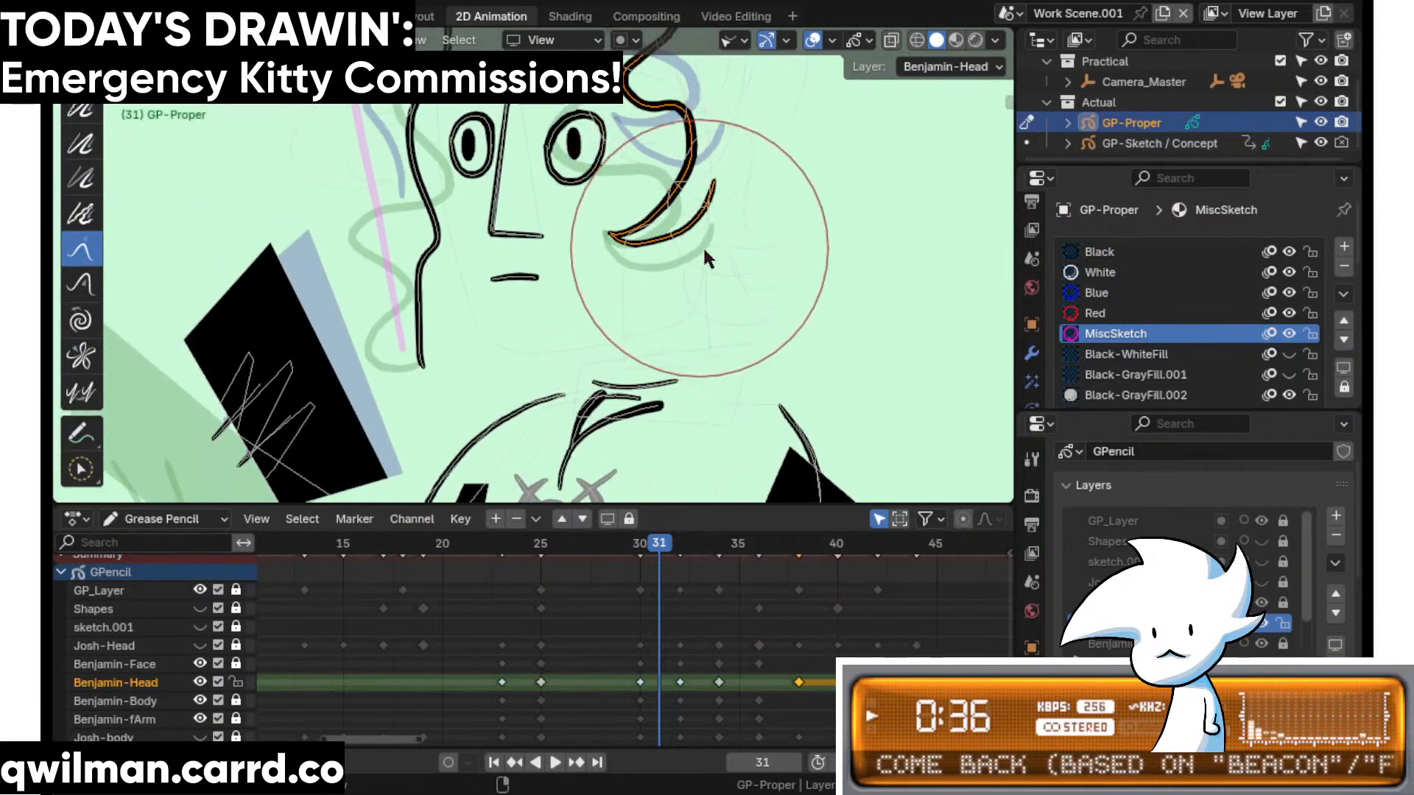
pyautogui.moveTo(709, 289); pyautogui.dragTo(695, 301)
# - Circle-select only the long main stroke of the right-hand hair lock on frame 31, leaving out the short lower stroke
pyautogui.keyDown('shift'); pyautogui.moveTo(718, 189); pyautogui.dragTo(671, 262, button='middle'); pyautogui.keyUp('shift')
pyautogui.scroll(3, 670, 265)
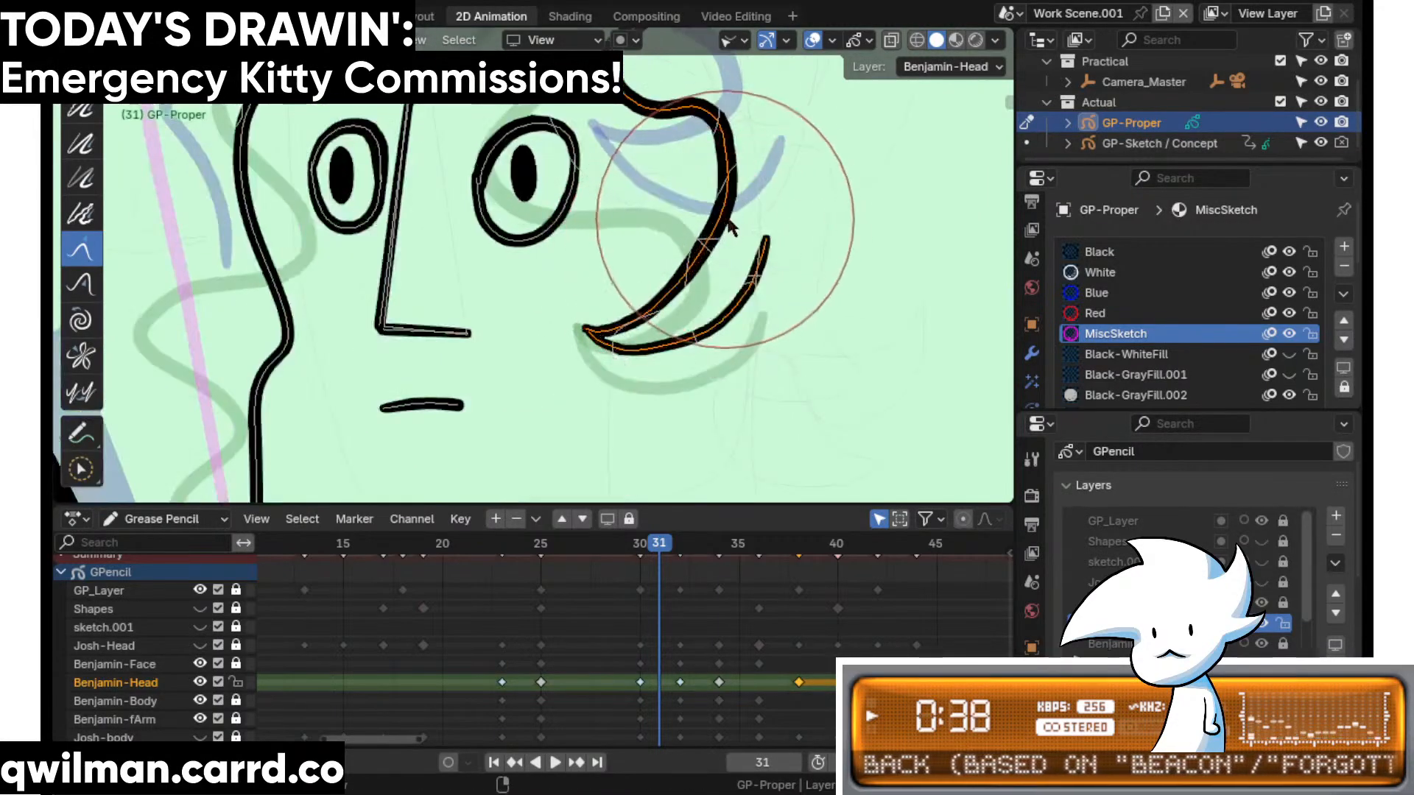
pyautogui.hotkey('shift', 'space')
pyautogui.press('c')
pyautogui.keyDown('shift'); pyautogui.moveTo(727, 220); pyautogui.dragTo(674, 288, button='middle'); pyautogui.keyUp('shift')
pyautogui.scroll(2, 736, 236)
pyautogui.click(768, 193)
pyautogui.scroll(-2, 760, 206)
# - Adjust the lower arc of the selected main hair stroke on frame 31 with the Grab brush
pyautogui.hotkey('shift', 'space')
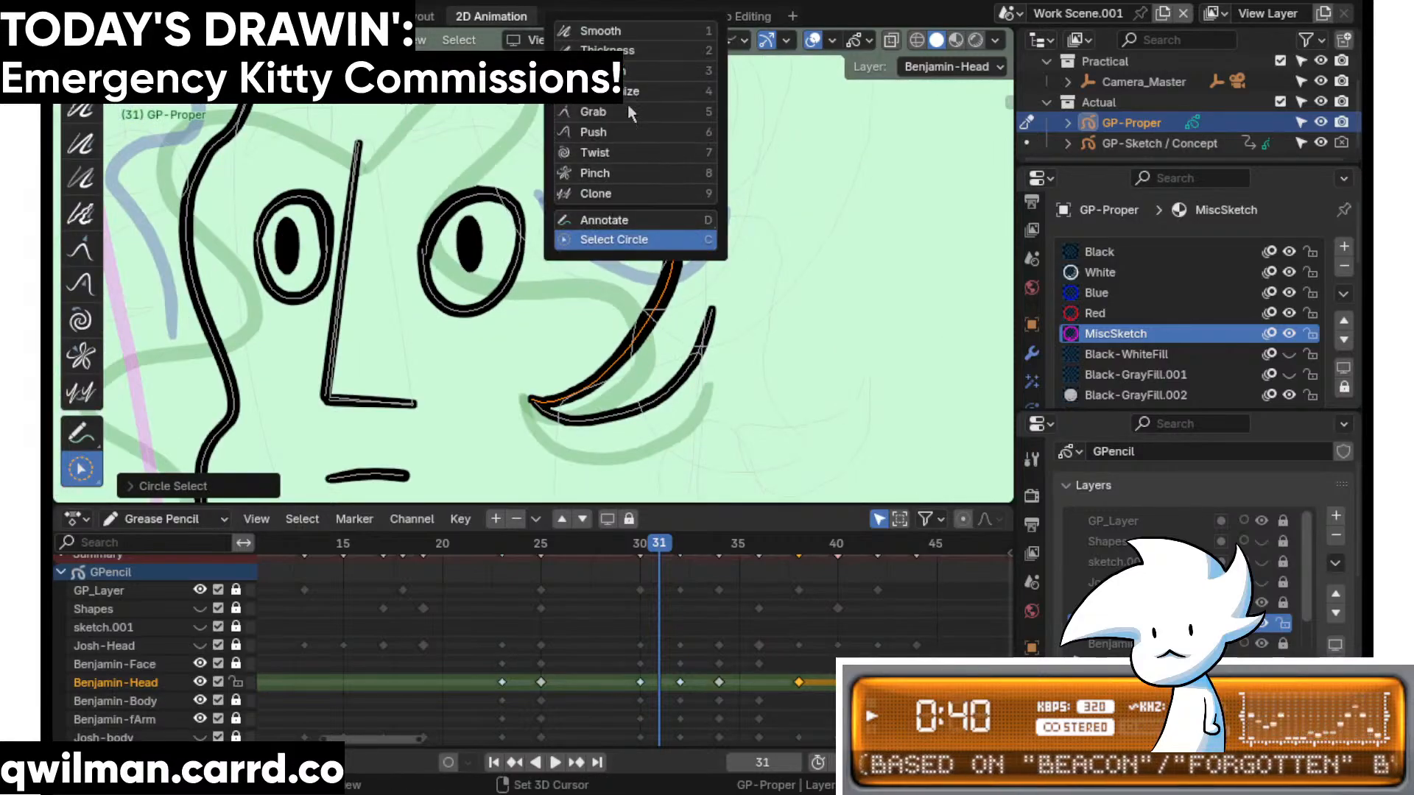
pyautogui.click(630, 112)
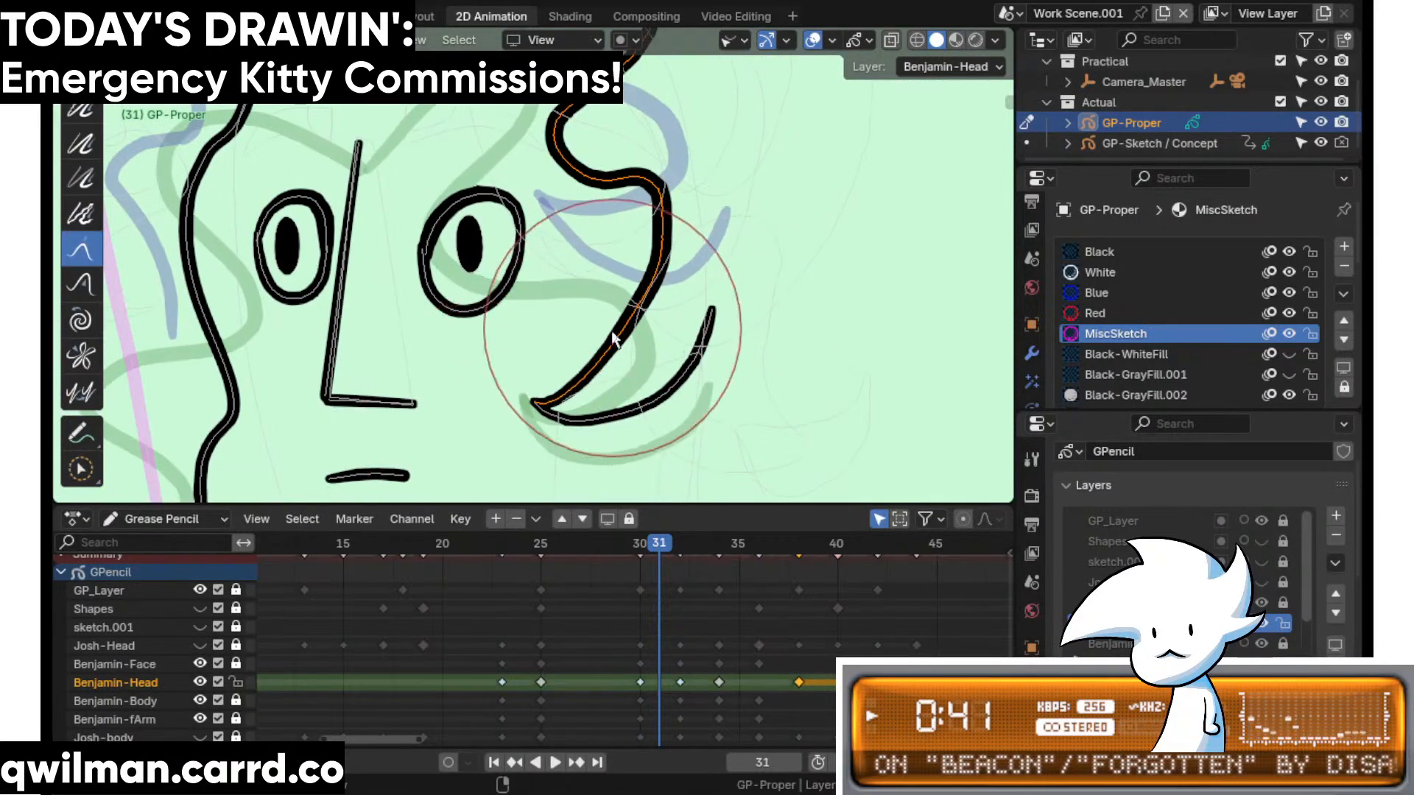
pyautogui.keyDown('shift'); pyautogui.moveTo(614, 336); pyautogui.dragTo(607, 431, button='middle'); pyautogui.keyUp('shift')
pyautogui.scroll(-3, 637, 253)
pyautogui.moveTo(504, 283); pyautogui.dragTo(513, 273)
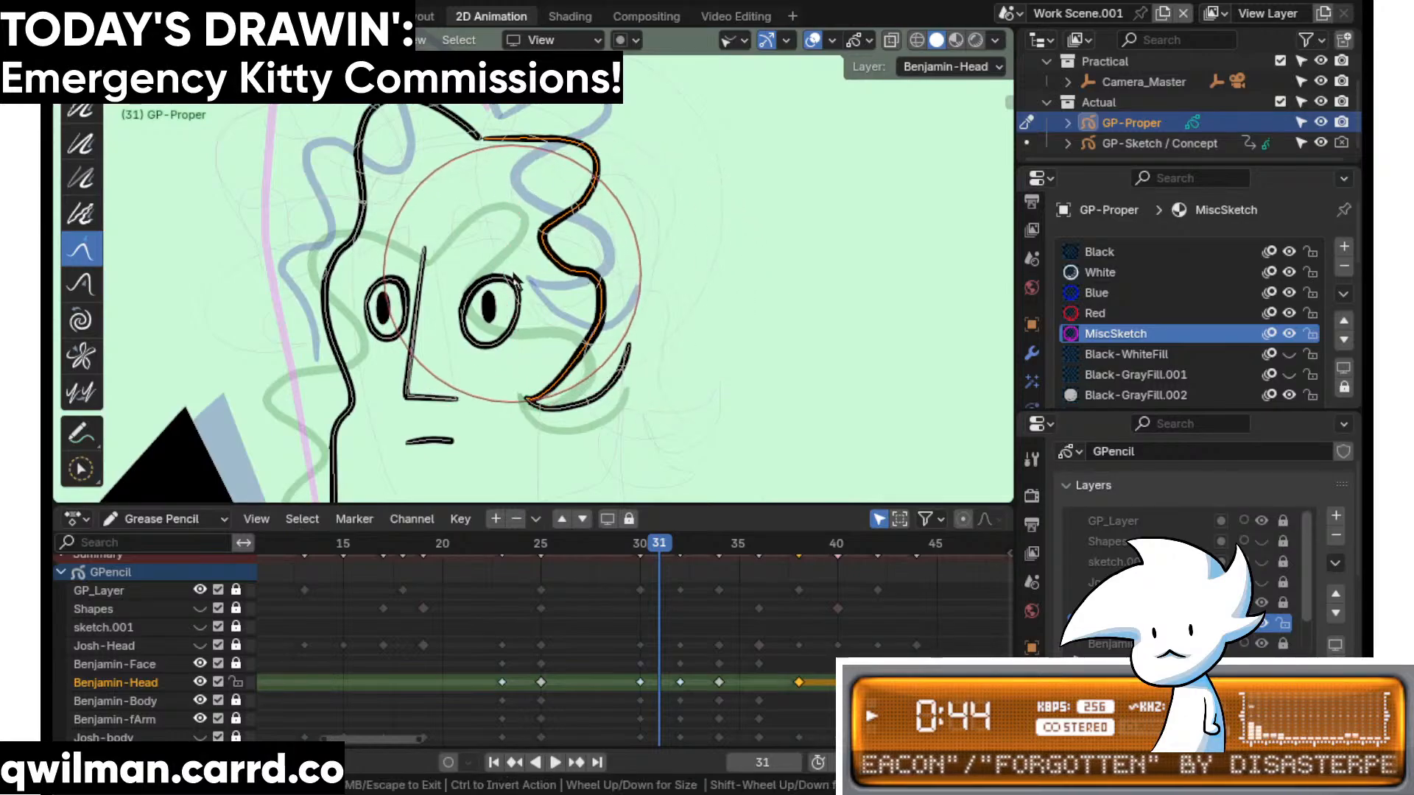
# - Smooth the lower arc of the main hair stroke on frame 31 with the Smooth brush
pyautogui.hotkey('shift', 'space')
pyautogui.click(589, 136)
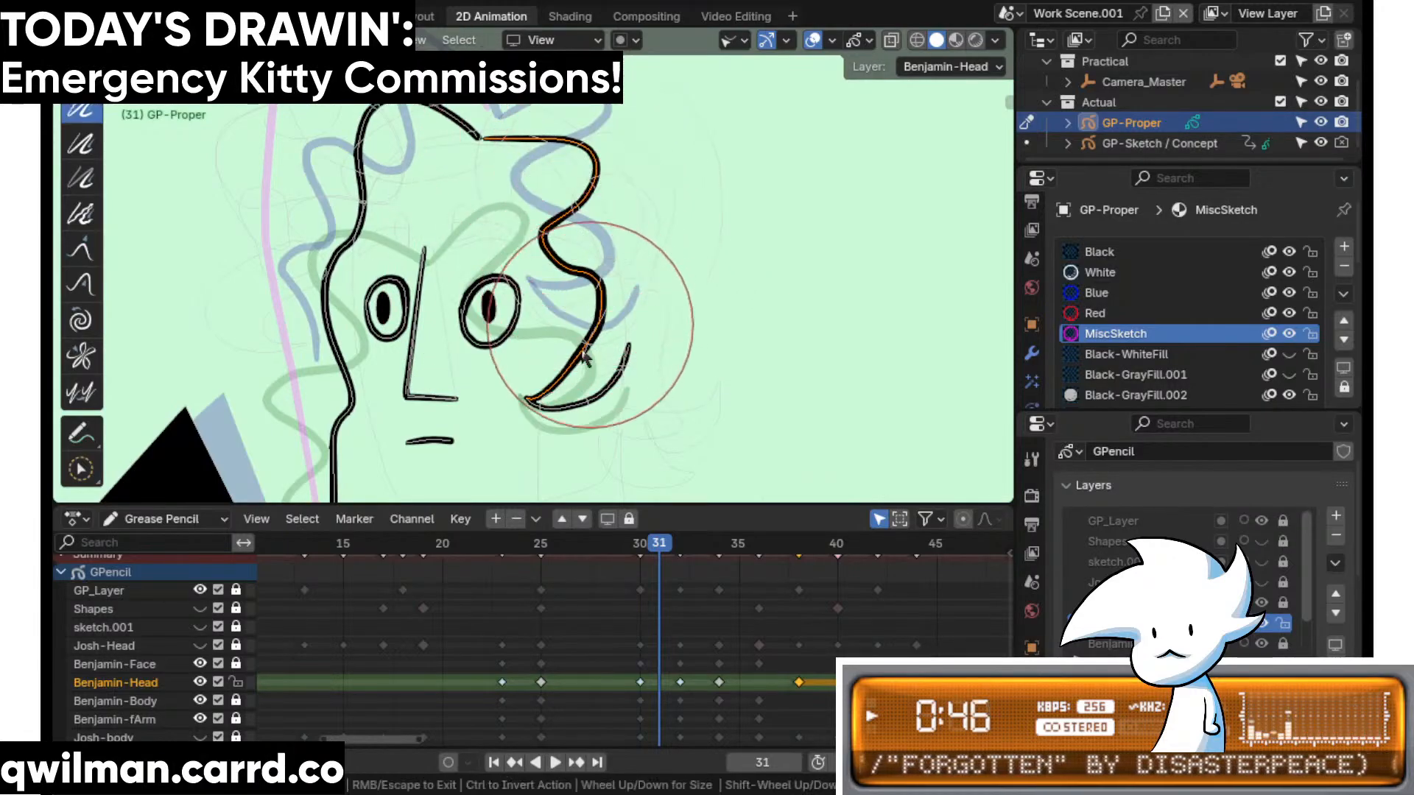
pyautogui.scroll(6, 558, 401)
# - Circle-select the short lower stroke of the right-hand hair lock on frame 31 and pull its outer end outward with Grab
pyautogui.press('w')
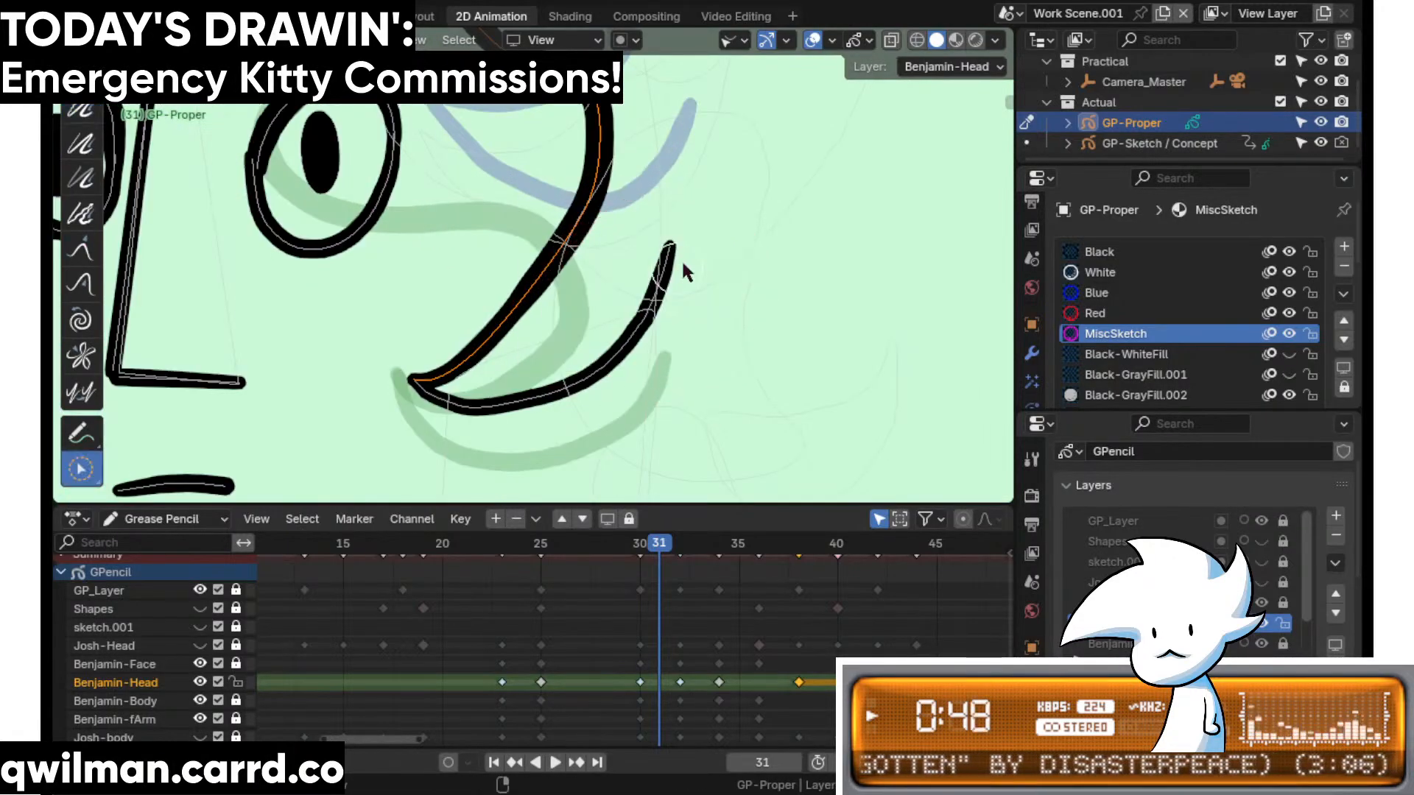
pyautogui.scroll(-5, 710, 240)
pyautogui.hotkey('shift', 'space')
pyautogui.click(460, 189)
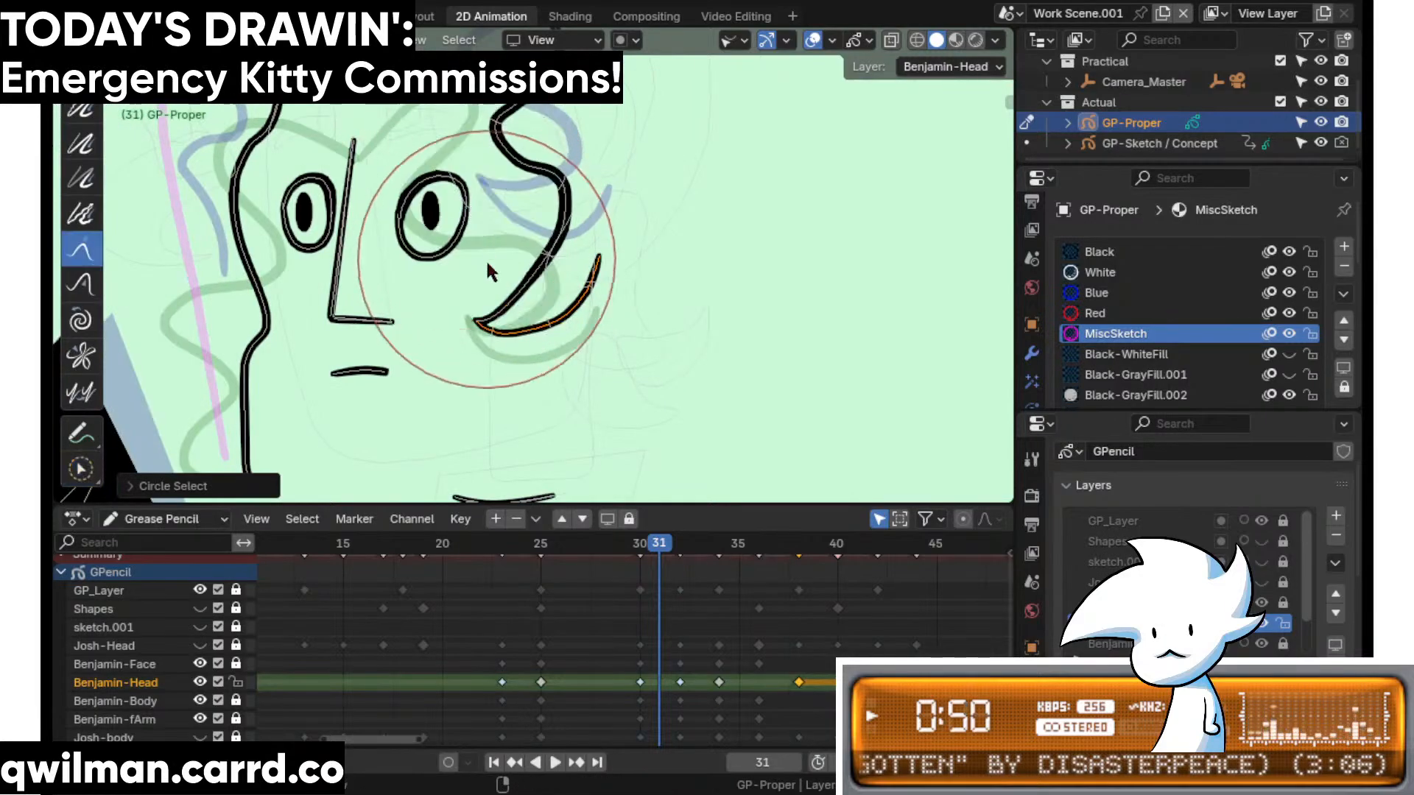
pyautogui.moveTo(556, 270)
pyautogui.mouseDown()
pyautogui.moveTo(623, 242)
pyautogui.moveTo(633, 252)
pyautogui.mouseUp()
pyautogui.moveTo(635, 256); pyautogui.dragTo(631, 254)
pyautogui.moveTo(610, 322); pyautogui.dragTo(599, 317)
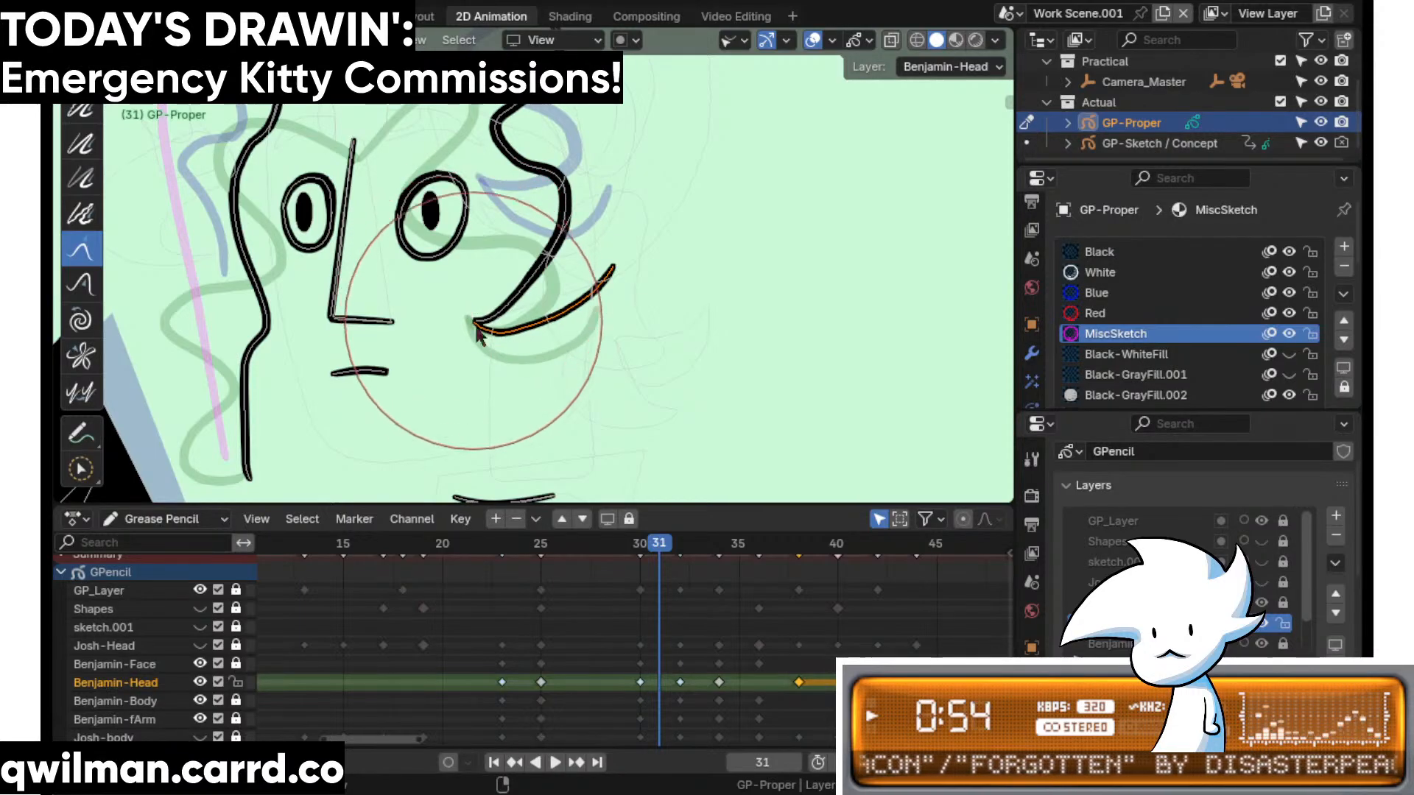
# - Circle-select both strokes of the right-hand lock on frame 31 and nudge their shared tip with the Grab brush
pyautogui.scroll(4, 475, 331)
pyautogui.press('w')
pyautogui.click(542, 331)
pyautogui.hotkey('shift', 'space')
pyautogui.click(475, 166)
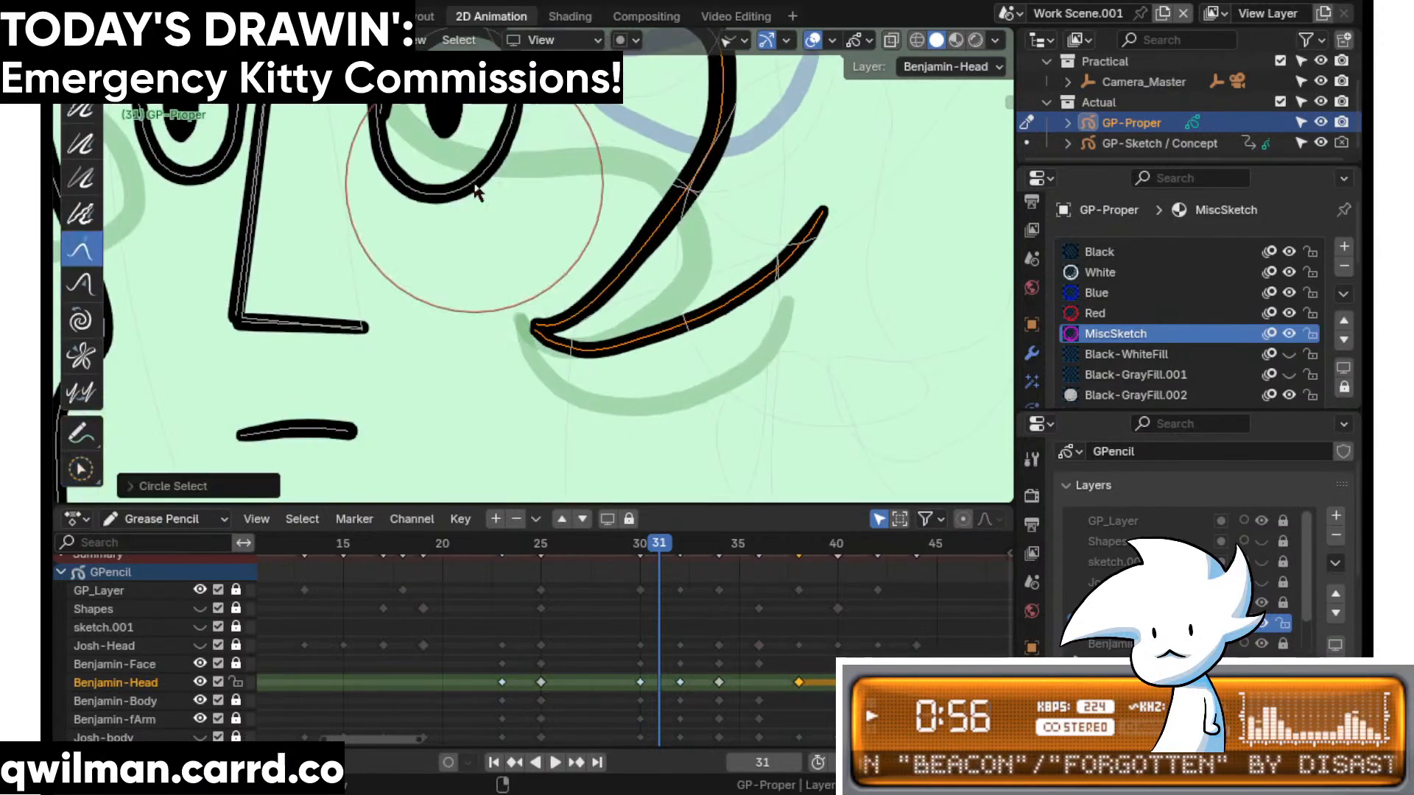
pyautogui.scroll(-4, 482, 220)
pyautogui.moveTo(496, 330); pyautogui.dragTo(487, 336)
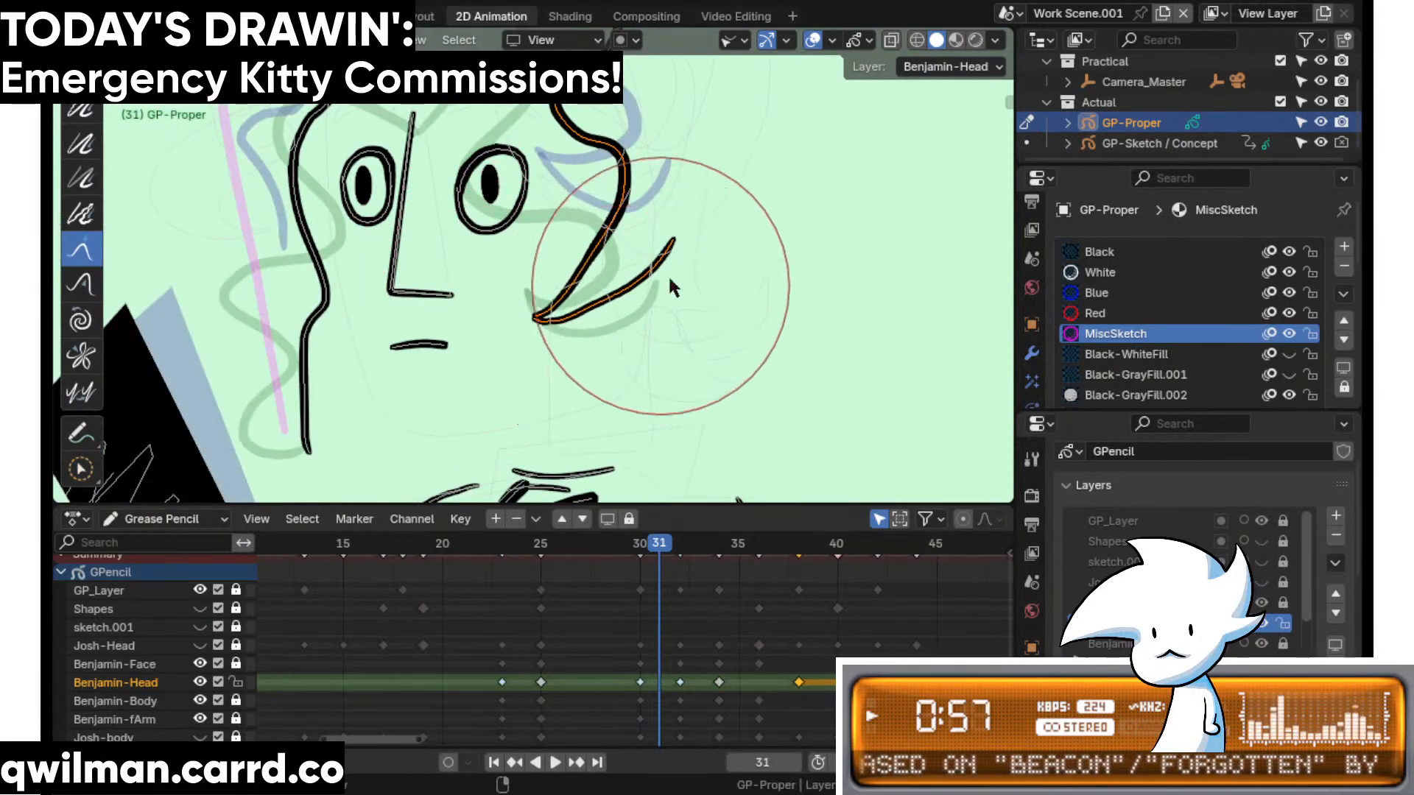
# - Reshape the bends of the right-hand lock's long main stroke on frame 31 with Grab strokes
pyautogui.moveTo(621, 184); pyautogui.dragTo(618, 195)
pyautogui.keyDown('shift'); pyautogui.moveTo(624, 195); pyautogui.dragTo(629, 346, button='middle'); pyautogui.keyUp('shift')
pyautogui.moveTo(581, 267); pyautogui.dragTo(577, 257)
pyautogui.moveTo(631, 158); pyautogui.dragTo(629, 172)
pyautogui.moveTo(635, 343); pyautogui.dragTo(615, 416)
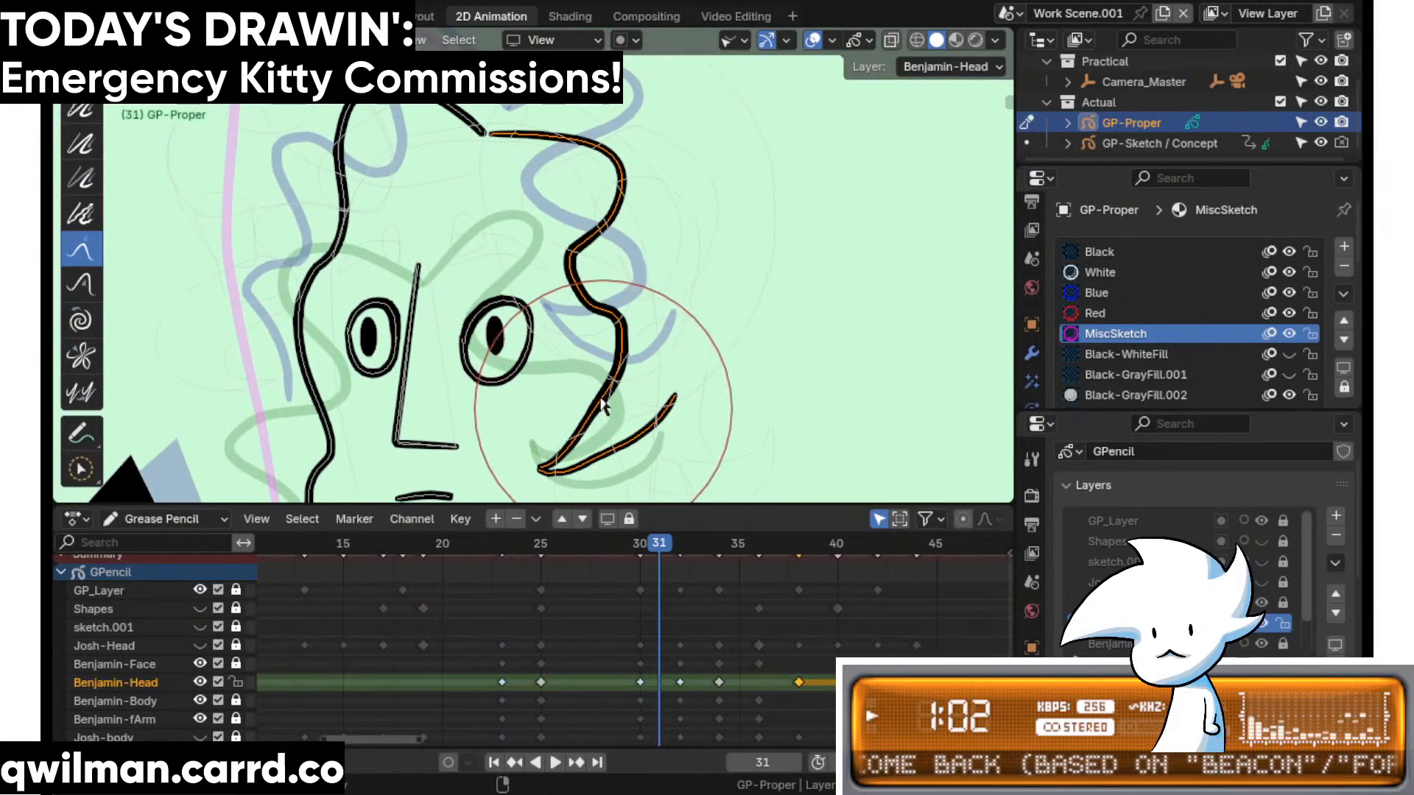
# - Smooth the main stroke of the right-hand lock on frame 31 with the Smooth brush
pyautogui.scroll(3, 603, 405)
pyautogui.hotkey('shift', 'space')
pyautogui.click(516, 250)
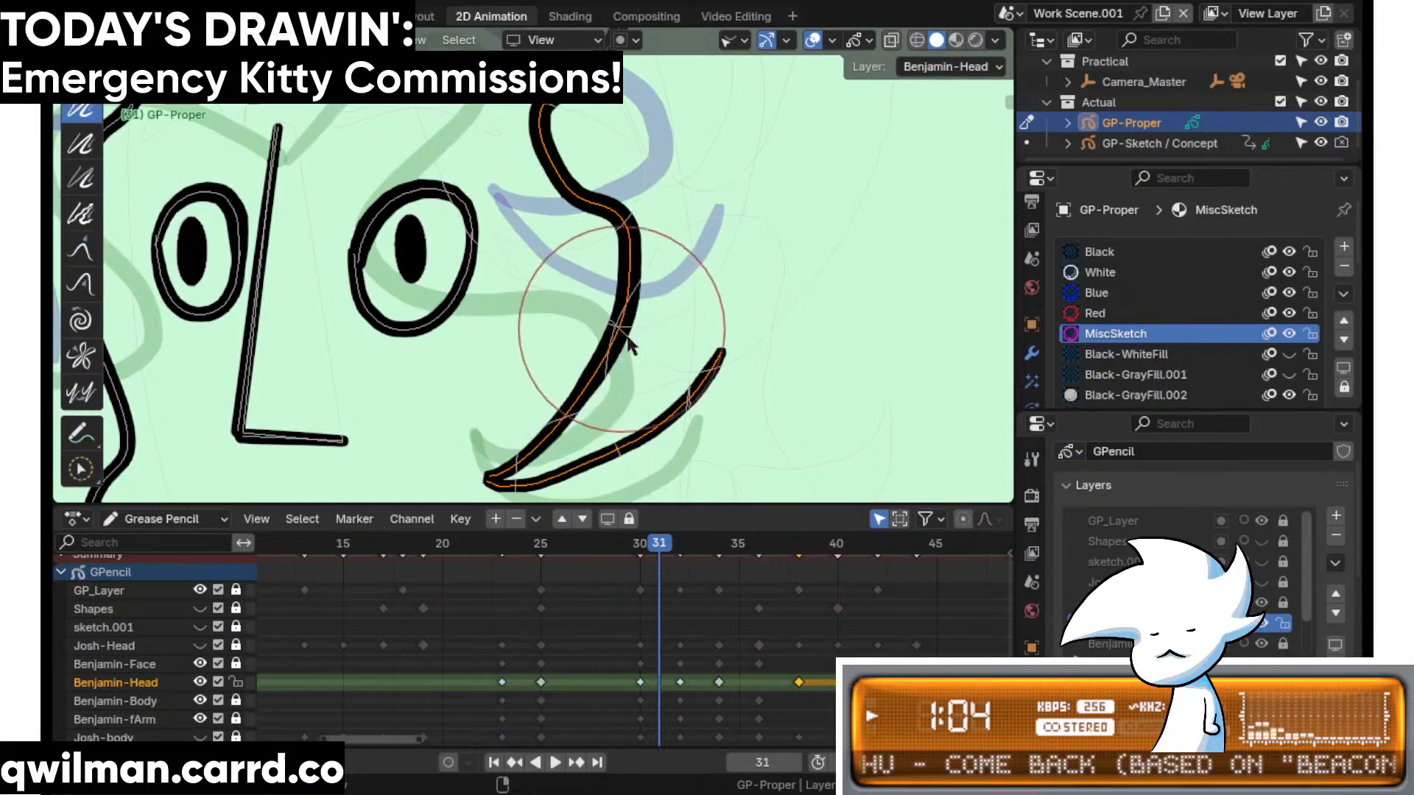
pyautogui.keyDown('shift'); pyautogui.scroll(8, 696, 383); pyautogui.keyUp('shift')
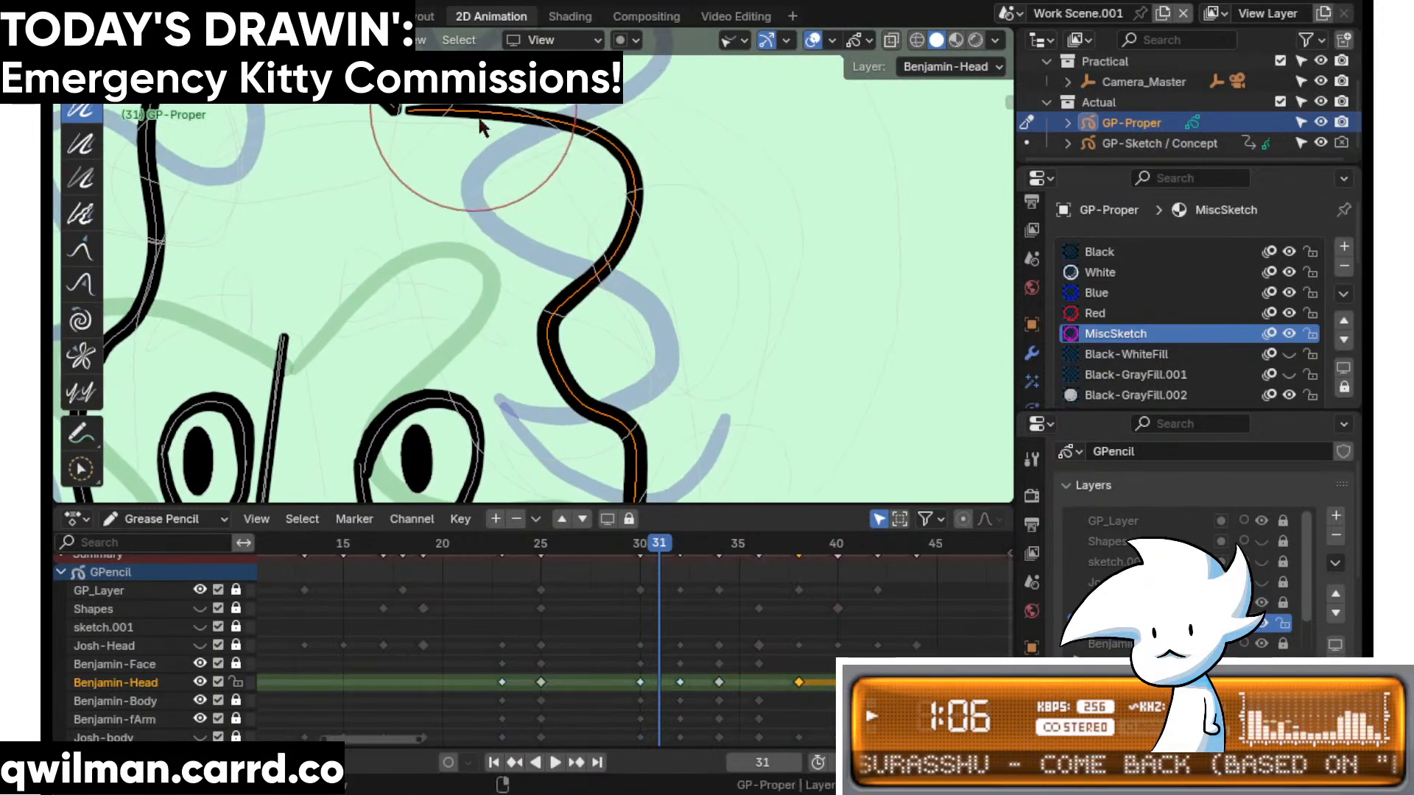
pyautogui.moveTo(480, 127); pyautogui.dragTo(559, 249, button='middle')
# - Pull the upper start of the right-hand lock on frame 31 up to meet the front curl's end with Grab
pyautogui.hotkey('shift', 'space')
pyautogui.click(475, 380)
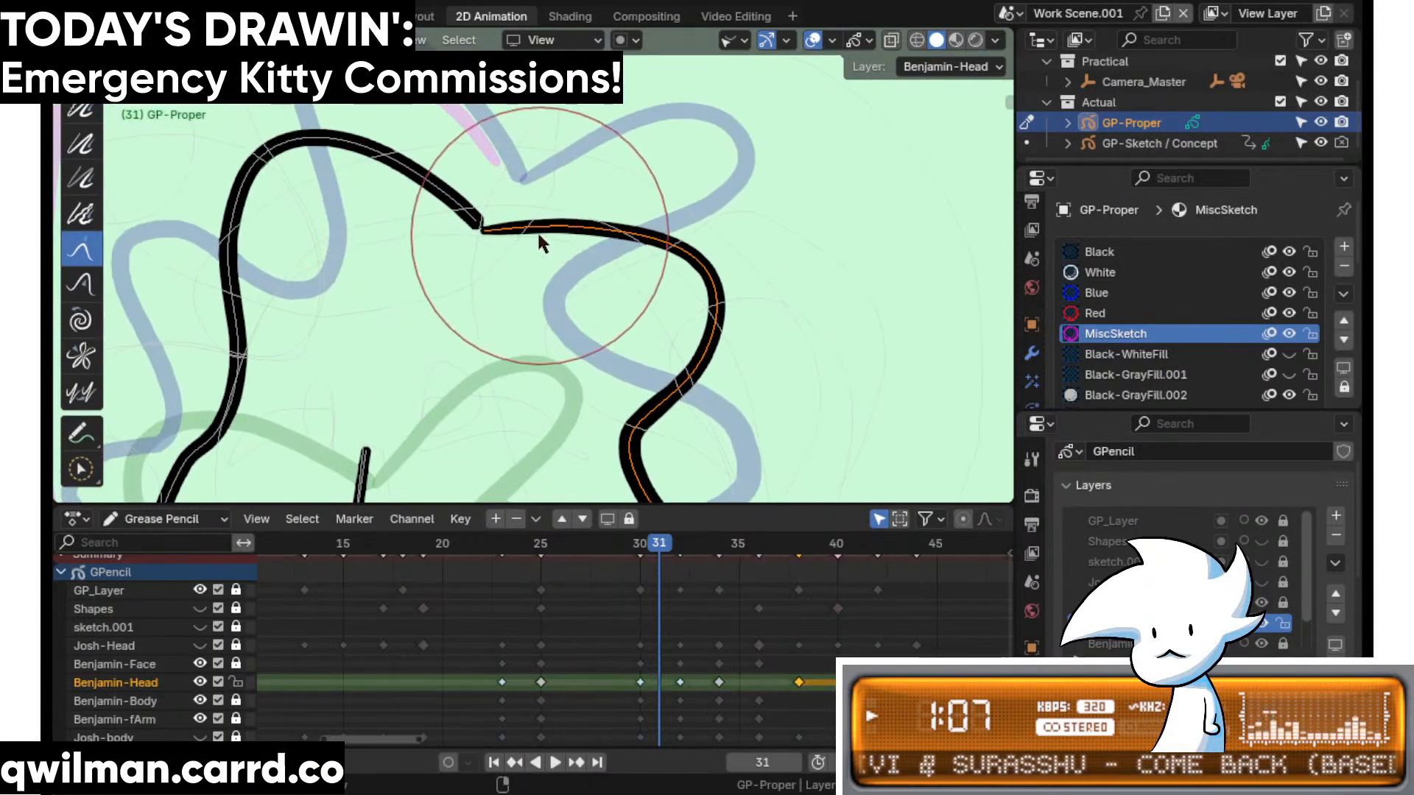
pyautogui.moveTo(539, 236); pyautogui.dragTo(542, 221)
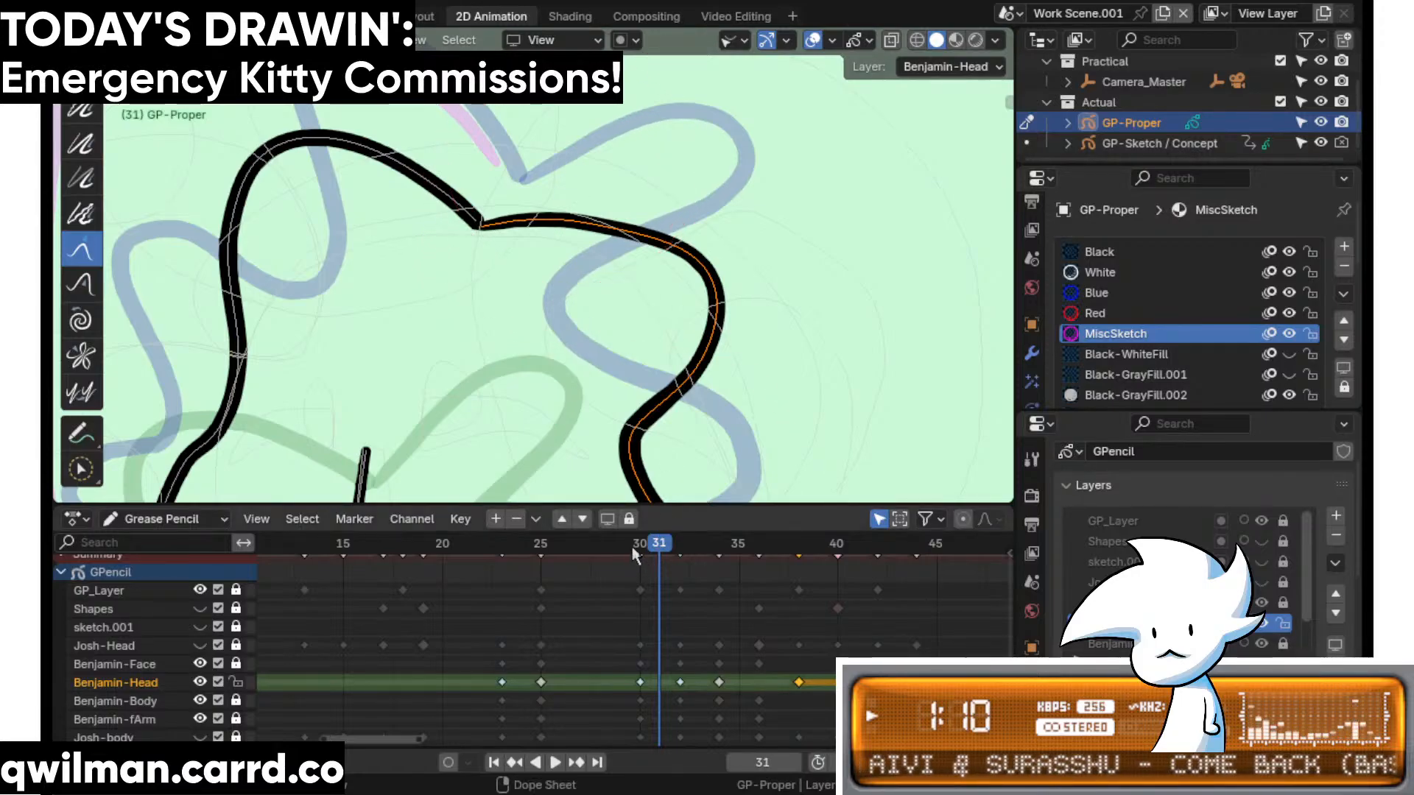
# - Go to frame 34, circle-select the long main stroke of the right-hand hair lock, and activate the Grab brush
pyautogui.moveTo(632, 547)
pyautogui.mouseDown()
pyautogui.moveTo(682, 554)
pyautogui.moveTo(625, 556)
pyautogui.moveTo(736, 553)
pyautogui.moveTo(672, 551)
pyautogui.moveTo(713, 555)
pyautogui.mouseUp()
pyautogui.scroll(-5, 608, 186)
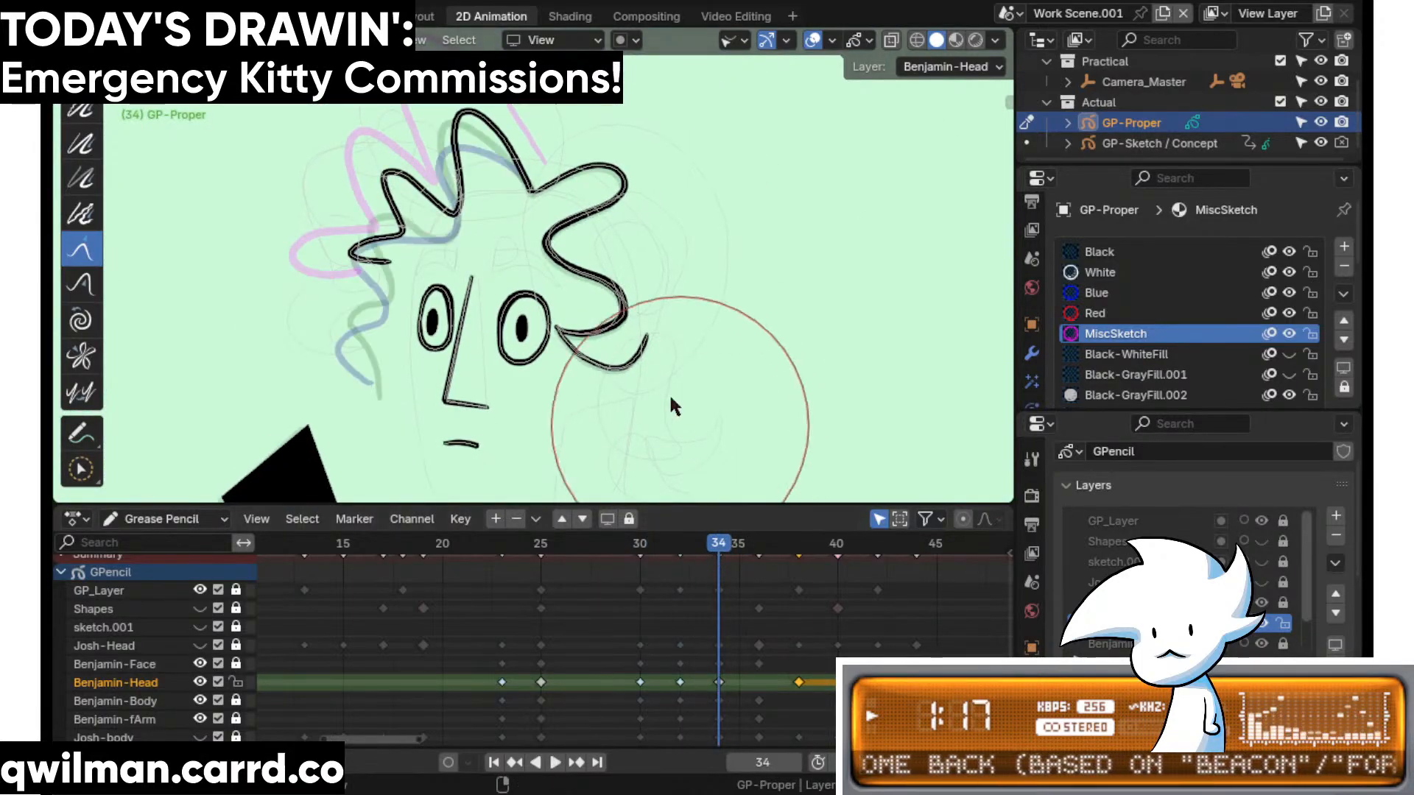
pyautogui.keyDown('shift'); pyautogui.moveTo(589, 256); pyautogui.dragTo(593, 307, button='middle'); pyautogui.keyUp('shift')
pyautogui.scroll(4, 593, 307)
pyautogui.press('w')
pyautogui.scroll(4, 598, 353)
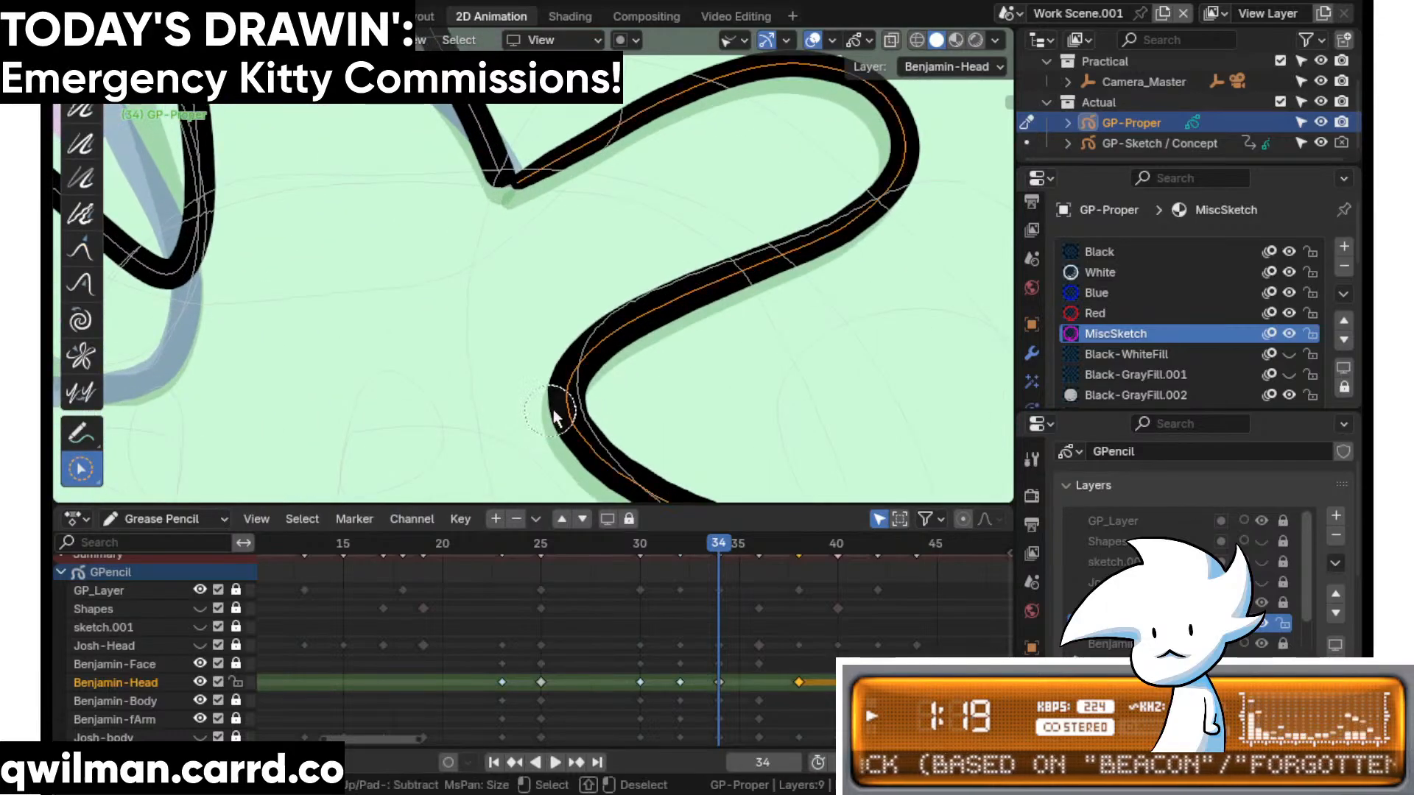
pyautogui.scroll(-8, 553, 410)
pyautogui.hotkey('shift', 'space')
pyautogui.click(536, 120)
# - Raise the upper curl and lower end of the selected main lock stroke on frame 34 with Grab strokes
pyautogui.scroll(-1, 539, 260)
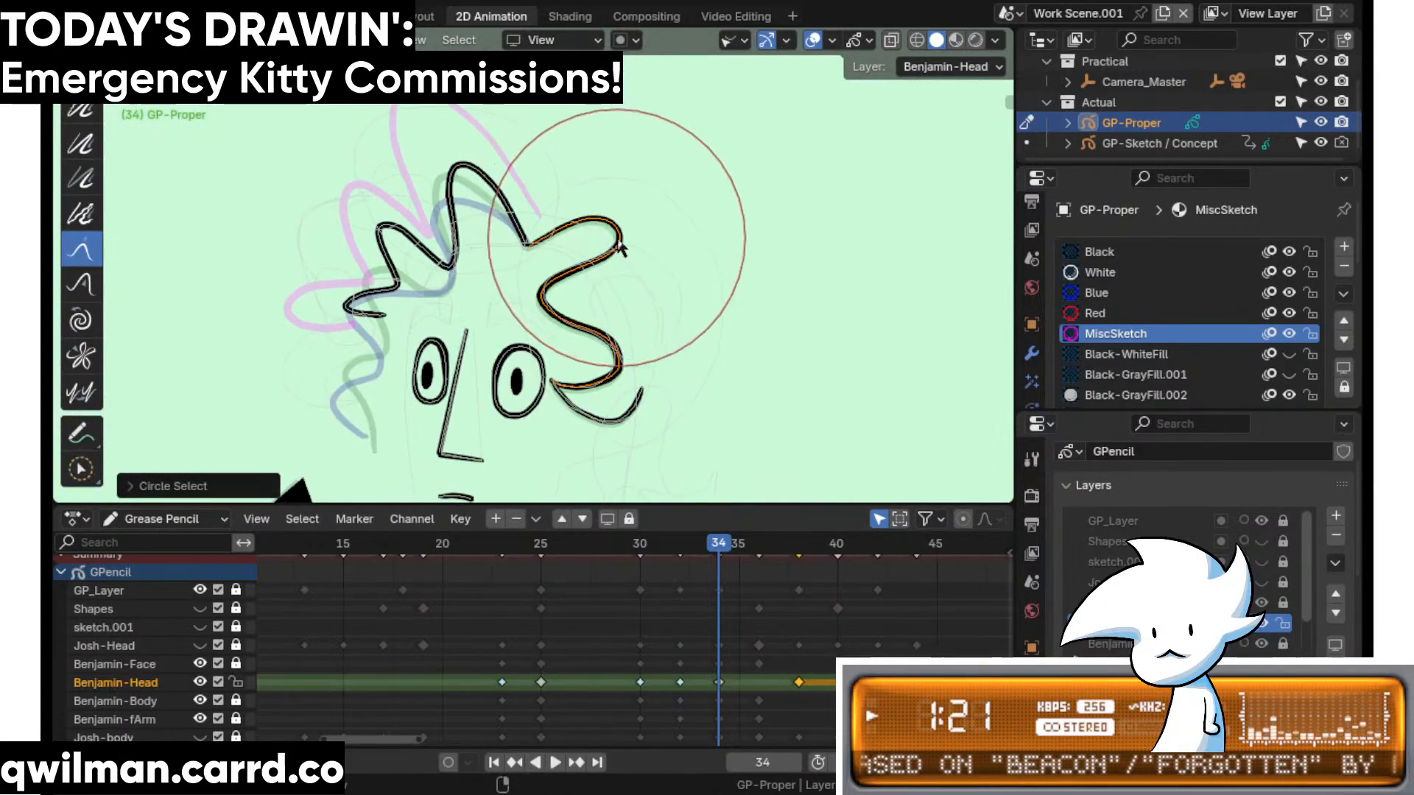
pyautogui.moveTo(617, 238); pyautogui.dragTo(614, 231)
pyautogui.moveTo(549, 341)
pyautogui.mouseDown()
pyautogui.moveTo(546, 324)
pyautogui.moveTo(586, 382)
pyautogui.moveTo(629, 346)
pyautogui.mouseUp()
pyautogui.scroll(4, 631, 349)
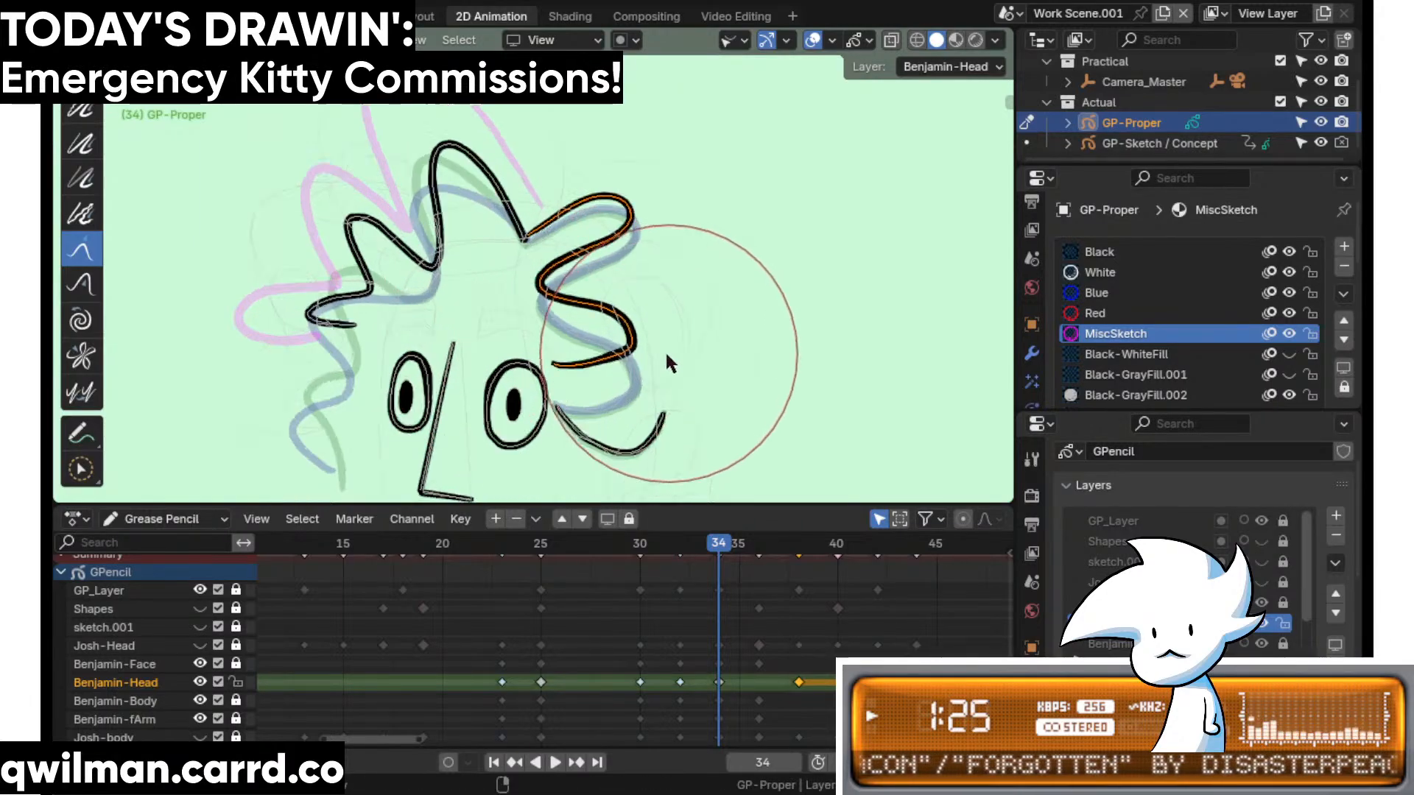
pyautogui.scroll(2, 622, 372)
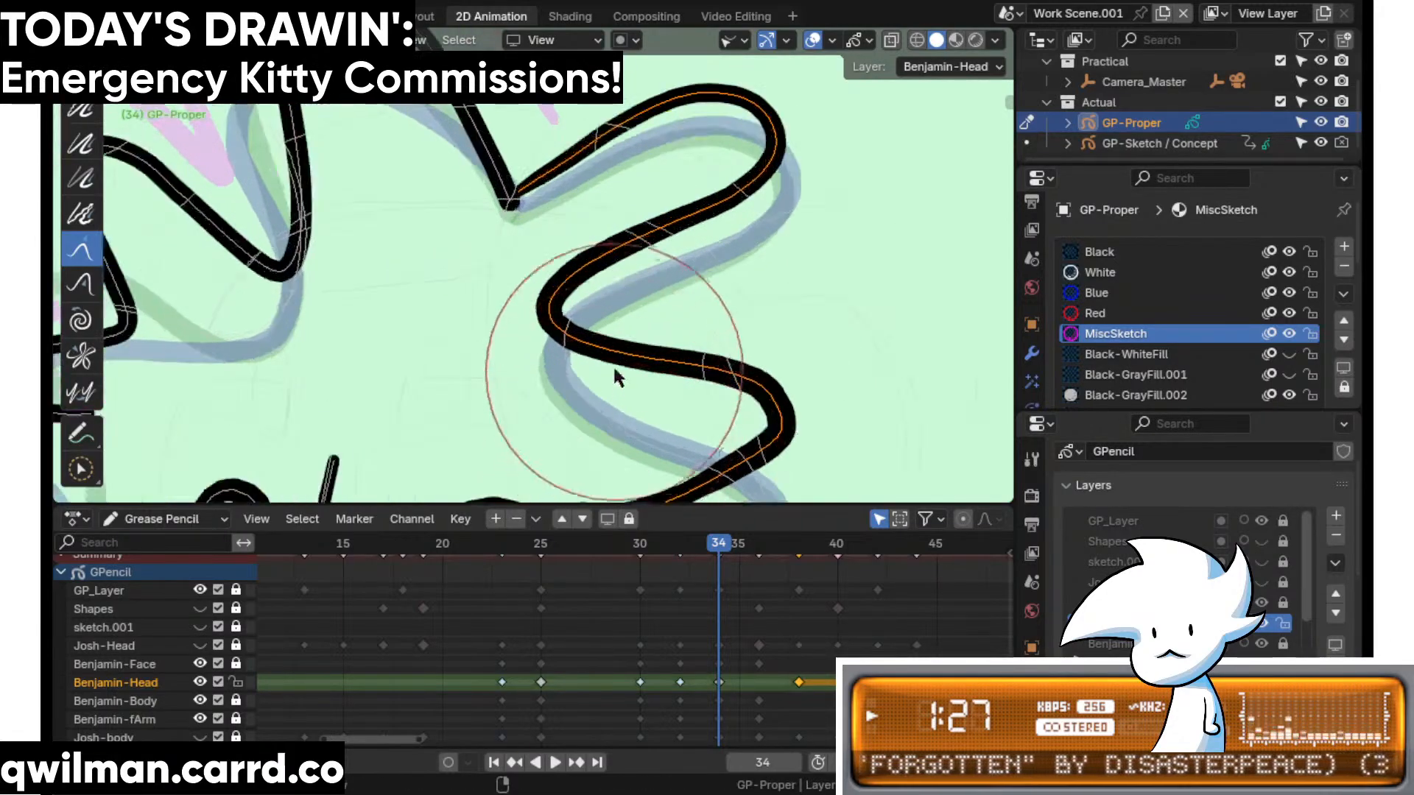
# - Reshape the lower bends of the main lock stroke on frame 34 with Grab, hooking its lower tip back upward
pyautogui.keyDown('shift'); pyautogui.moveTo(644, 434); pyautogui.dragTo(628, 250, button='middle'); pyautogui.keyUp('shift')
pyautogui.scroll(-1, 630, 257)
pyautogui.moveTo(536, 345)
pyautogui.mouseDown()
pyautogui.moveTo(527, 277)
pyautogui.moveTo(543, 269)
pyautogui.mouseUp()
pyautogui.keyDown('shift'); pyautogui.moveTo(524, 236); pyautogui.dragTo(572, 275, button='middle'); pyautogui.keyUp('shift')
pyautogui.moveTo(572, 276)
pyautogui.mouseDown()
pyautogui.moveTo(586, 227)
pyautogui.moveTo(662, 255)
pyautogui.mouseUp()
pyautogui.scroll(2, 615, 184)
pyautogui.scroll(-4, 674, 302)
pyautogui.keyDown('shift'); pyautogui.moveTo(697, 357); pyautogui.dragTo(696, 386, button='middle'); pyautogui.keyUp('shift')
pyautogui.keyDown('shift'); pyautogui.moveTo(740, 492); pyautogui.dragTo(685, 382, button='middle'); pyautogui.keyUp('shift')
pyautogui.scroll(2, 684, 382)
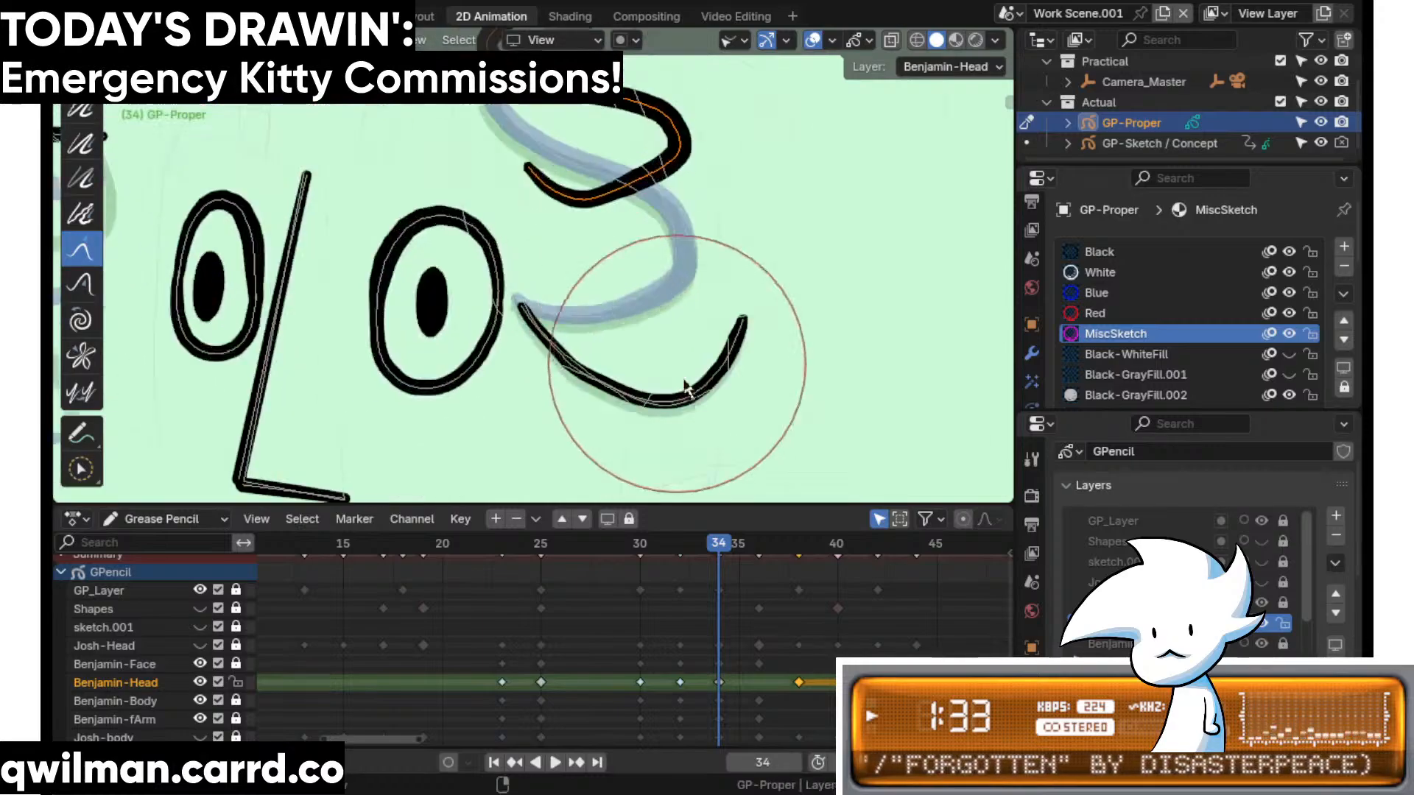
# - Select the lock's short lower stroke on frame 34 and move it up in Edit Mode to meet the raised main stroke
pyautogui.scroll(2, 737, 424)
pyautogui.click(787, 414)
pyautogui.press('Tab')
pyautogui.scroll(-3, 736, 398)
pyautogui.hotkey('shift', 'space')
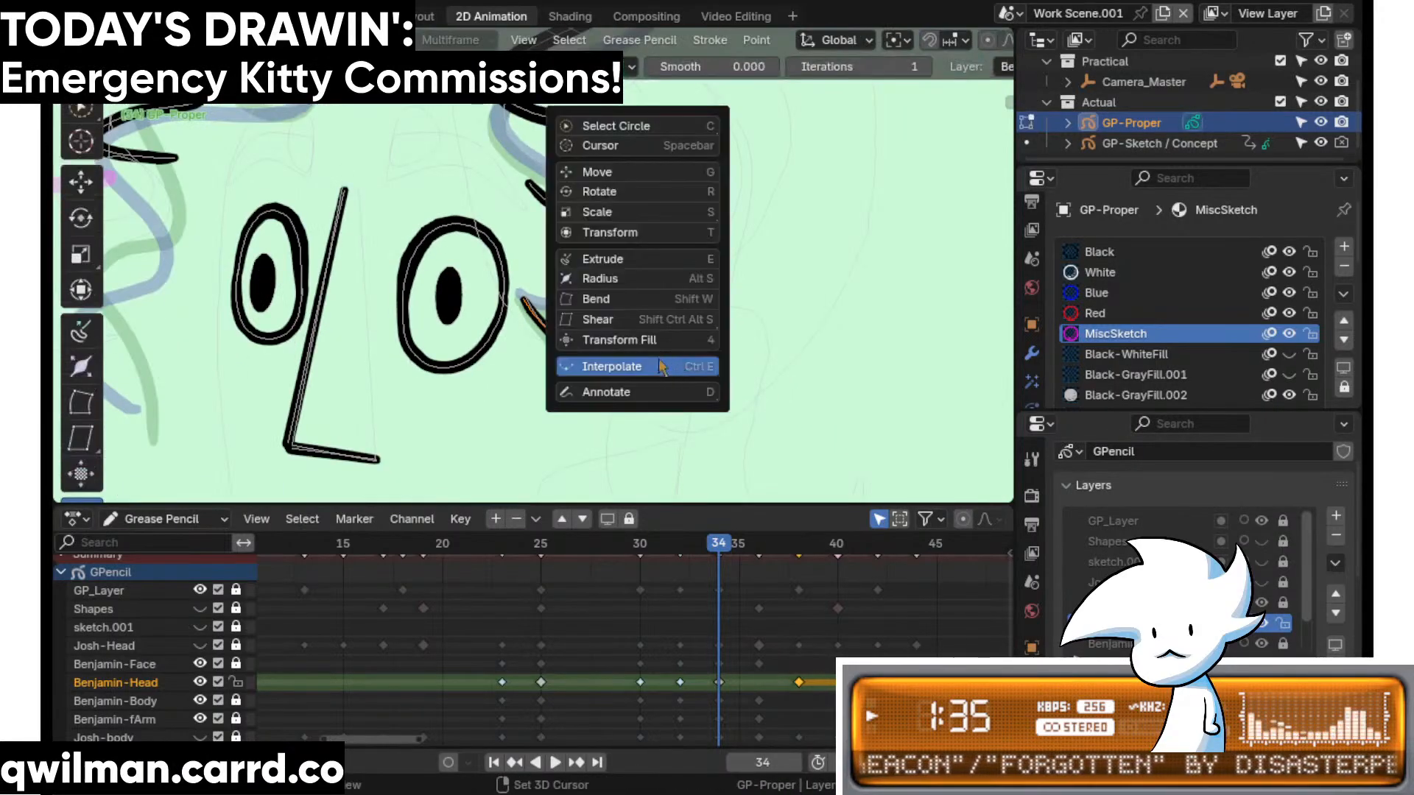
pyautogui.click(597, 172)
pyautogui.moveTo(632, 343); pyautogui.dragTo(612, 208)
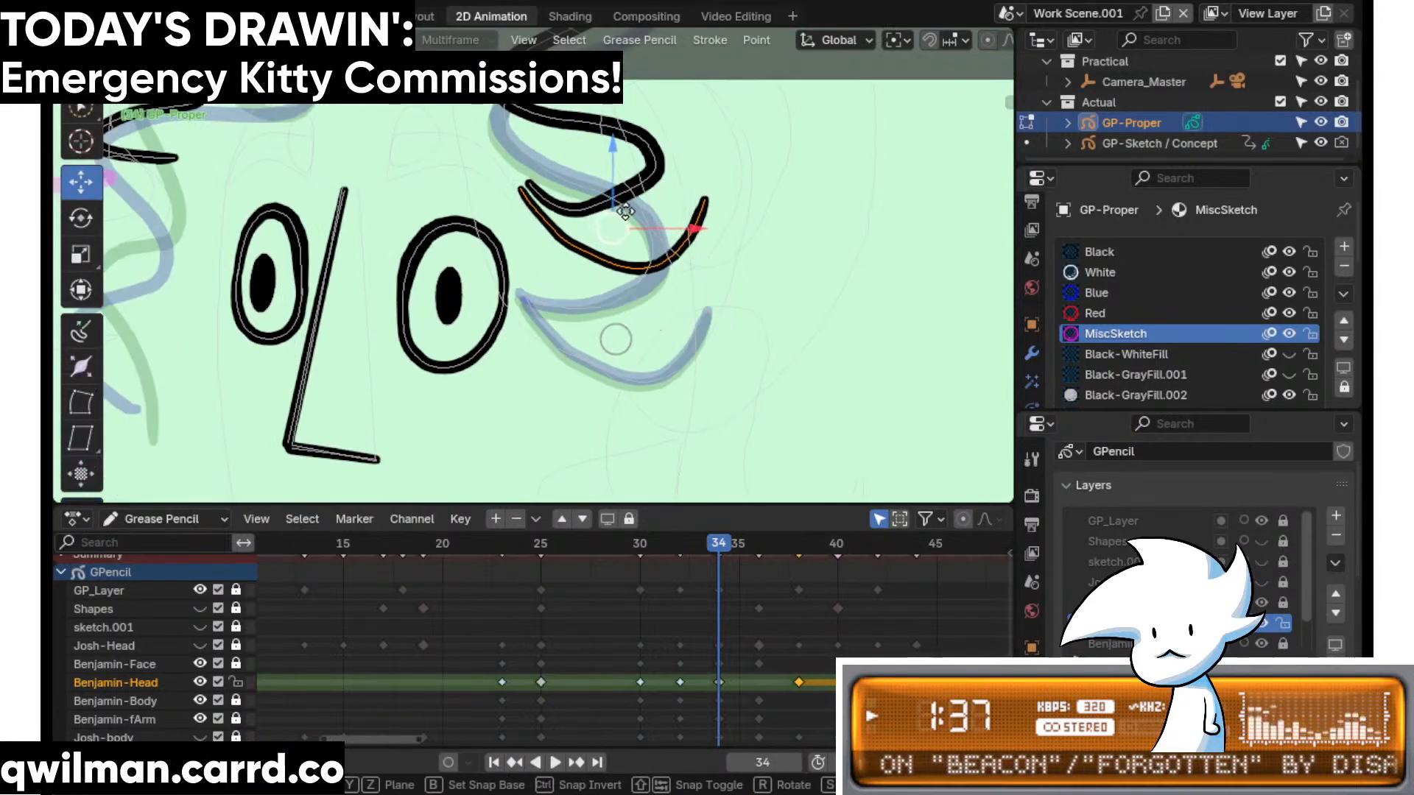
# - Return to Sculpt Mode and lift the short lower stroke's outer end and bottom arc on frame 34 with Grab
pyautogui.press('Tab')
pyautogui.hotkey('shift', 'space')
pyautogui.click(549, 118)
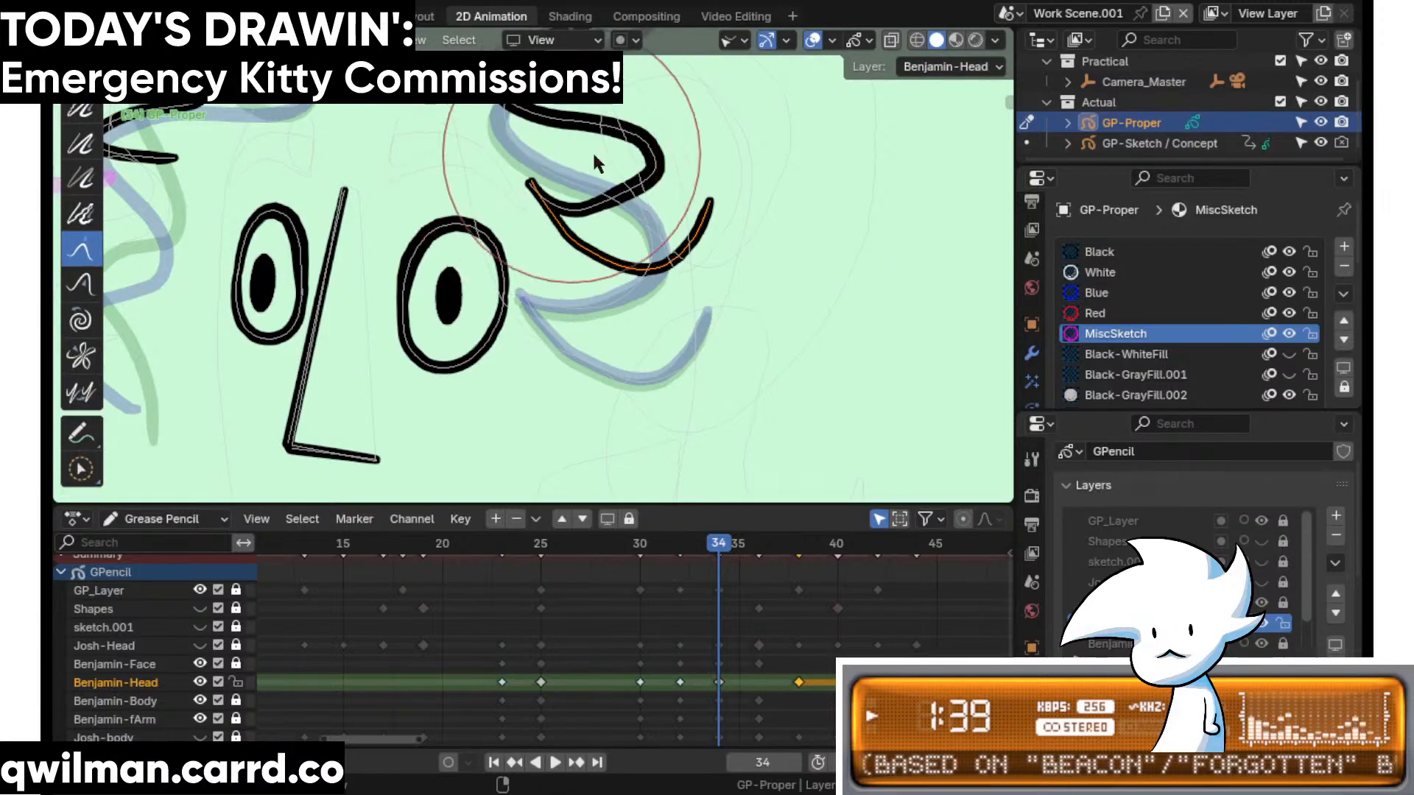
pyautogui.moveTo(735, 207); pyautogui.dragTo(725, 179)
pyautogui.moveTo(698, 284); pyautogui.dragTo(688, 259)
pyautogui.moveTo(598, 258); pyautogui.dragTo(565, 237)
# - Play the animation briefly, then pull the short lower stroke's outer end up and outward on frame 34 with Grab
pyautogui.press('space')
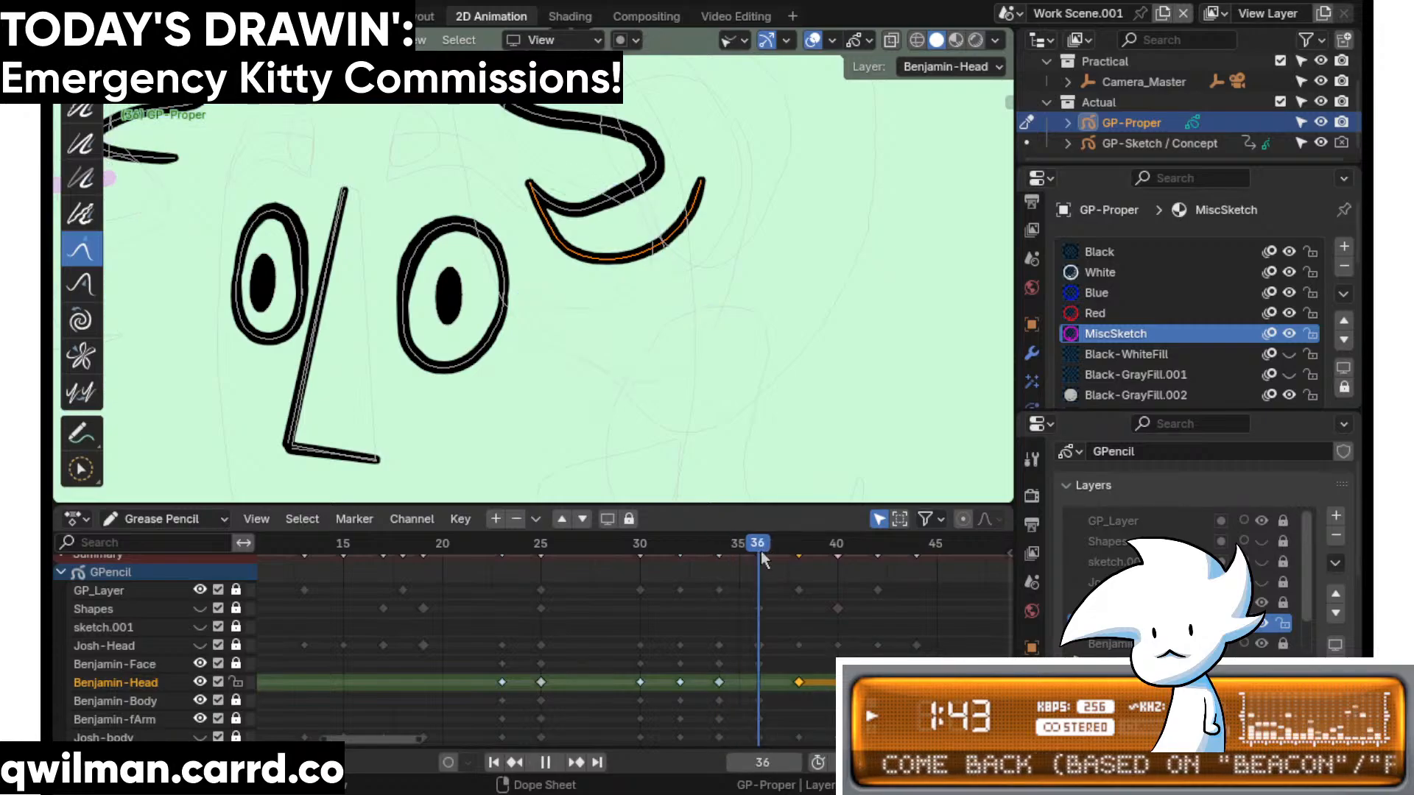
pyautogui.scroll(-3, 633, 309)
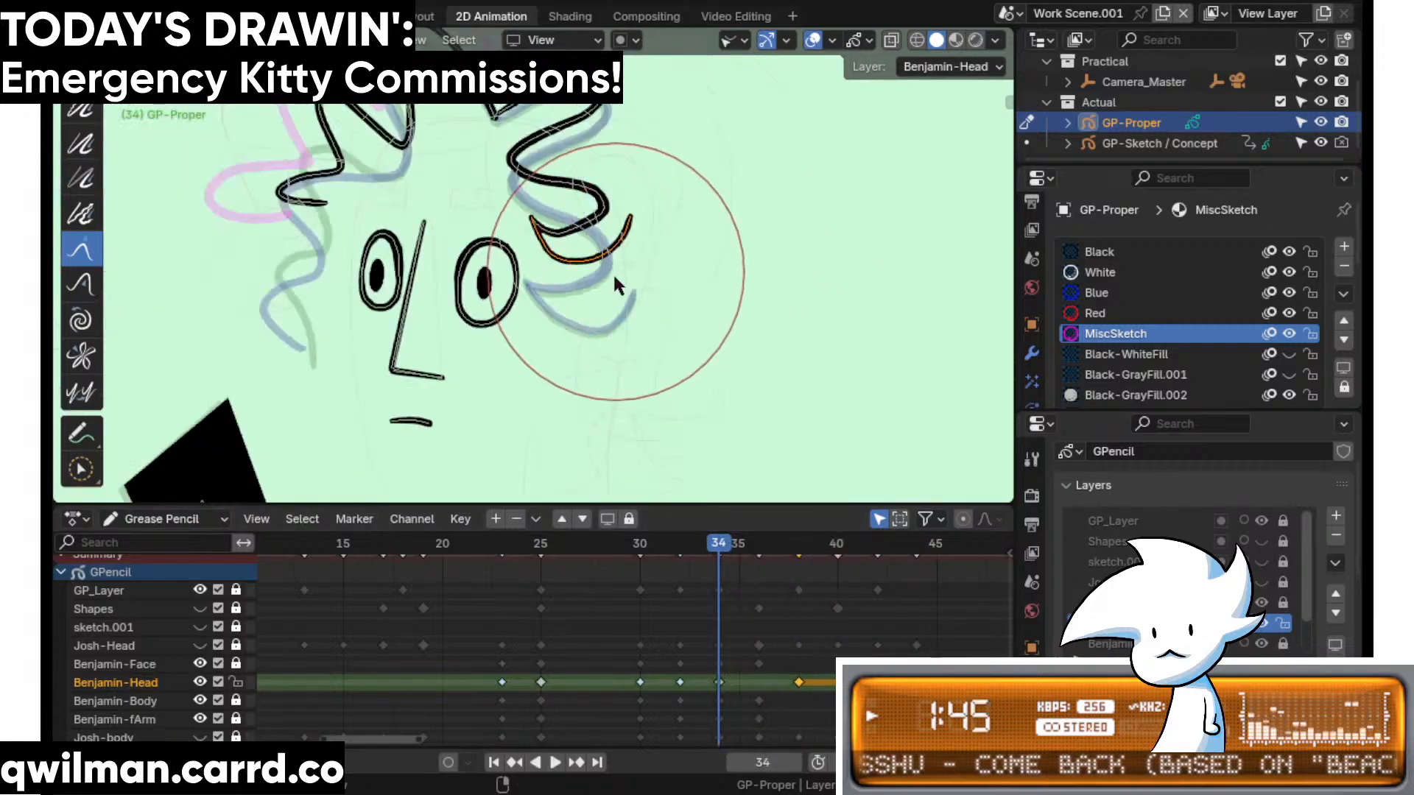
pyautogui.moveTo(610, 278); pyautogui.dragTo(639, 268)
pyautogui.moveTo(677, 206); pyautogui.dragTo(679, 186)
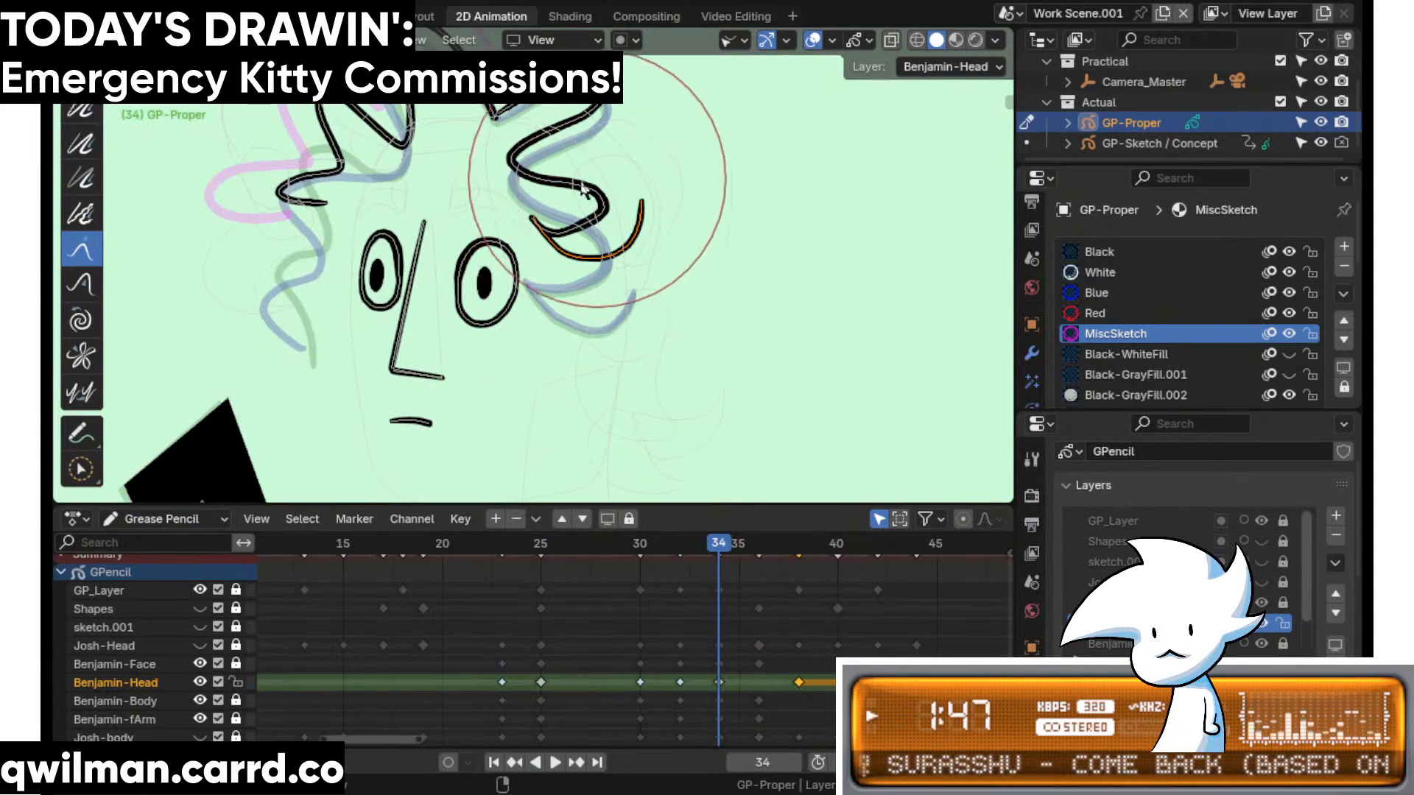
# - Check the motion in playback, circle-select the right-hand lock's main stroke at frame 35, and activate the Grab brush
pyautogui.press('space')
pyautogui.moveTo(820, 545); pyautogui.dragTo(745, 564)
pyautogui.keyDown('shift'); pyautogui.moveTo(544, 184); pyautogui.dragTo(593, 318, button='middle'); pyautogui.keyUp('shift')
pyautogui.scroll(3, 593, 318)
pyautogui.press('w')
pyautogui.scroll(2, 576, 333)
pyautogui.click(577, 331)
pyautogui.hotkey('shift', 'space')
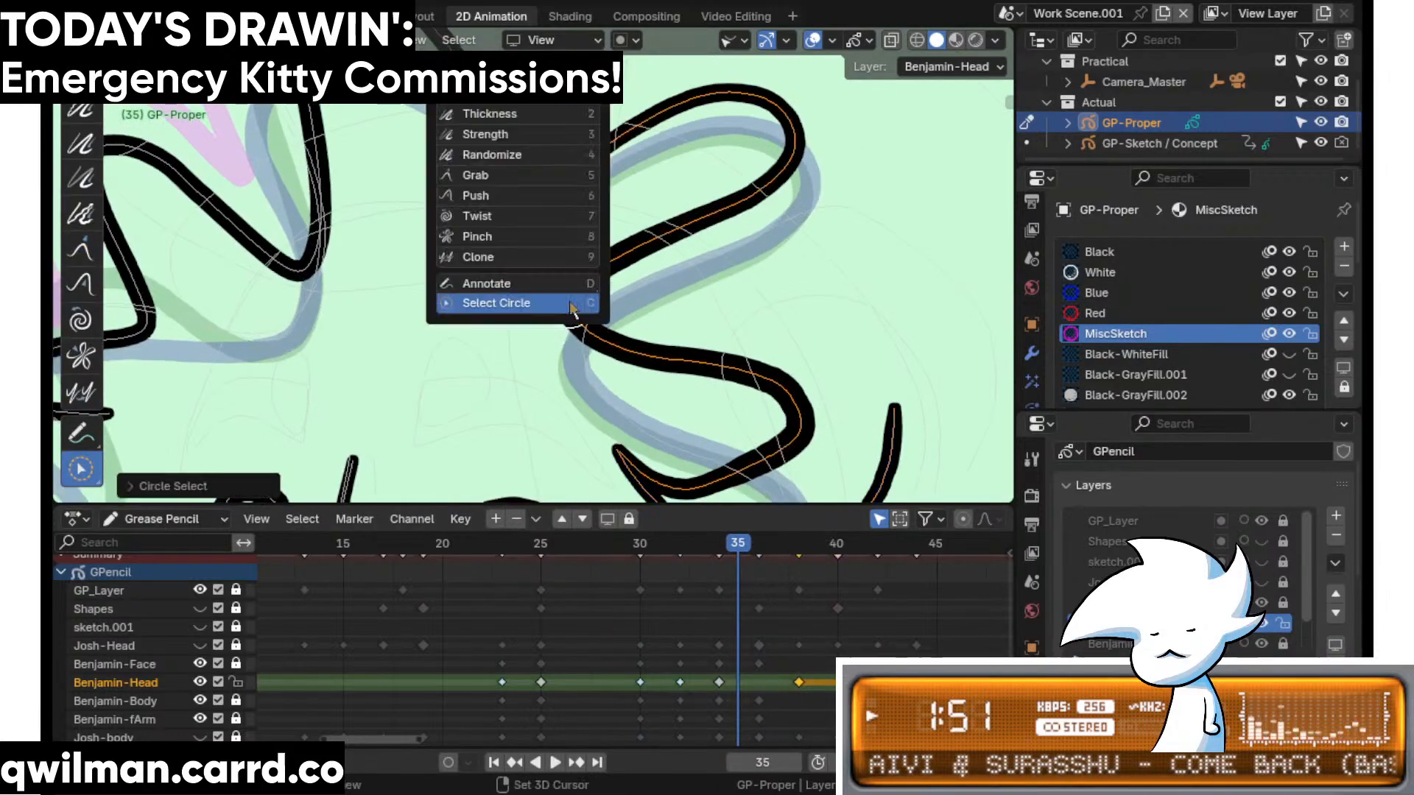
pyautogui.click(511, 181)
# - Adjust the lower curl and inner tip of the lock's main stroke at frame 35 with Grab strokes
pyautogui.scroll(-4, 501, 298)
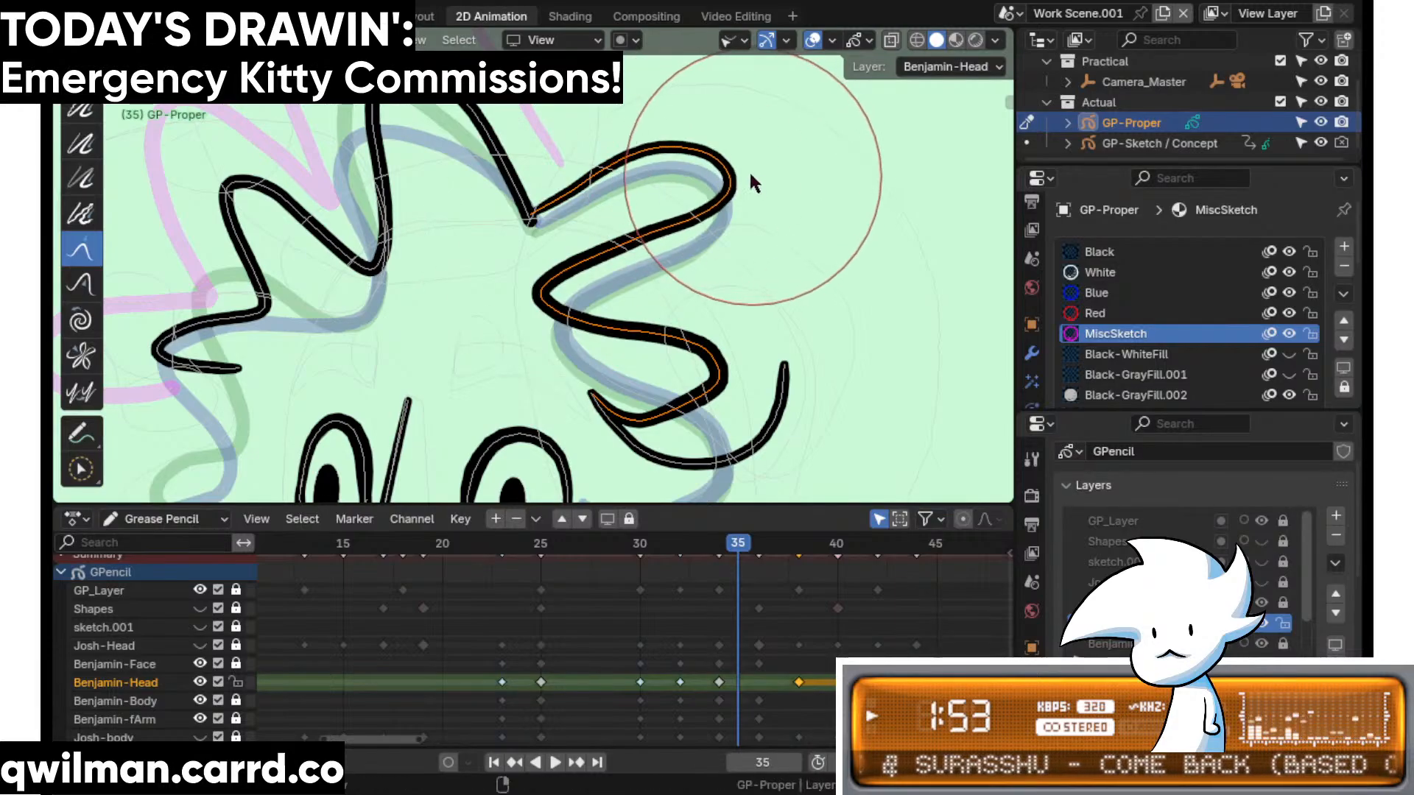
pyautogui.keyDown('shift'); pyautogui.moveTo(687, 374); pyautogui.dragTo(669, 297, button='middle'); pyautogui.keyUp('shift')
pyautogui.scroll(2, 669, 296)
pyautogui.moveTo(689, 324); pyautogui.dragTo(706, 331)
pyautogui.moveTo(539, 330); pyautogui.dragTo(521, 336)
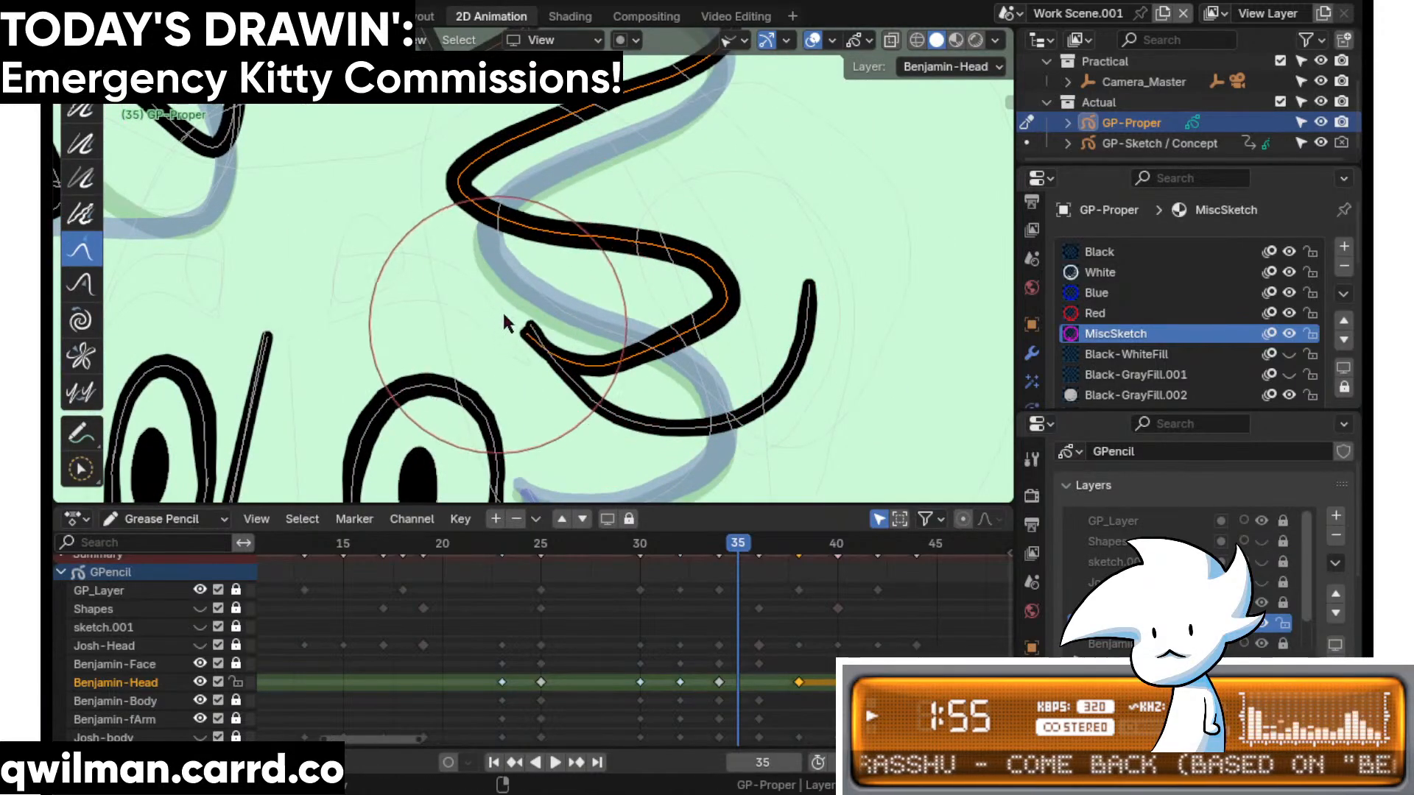
# - Circle-select the lock's short lower stroke at frame 35 and adjust its inner end with the Grab brush
pyautogui.click(623, 420)
pyautogui.hotkey('shift', 'space')
pyautogui.click(531, 276)
pyautogui.scroll(-3, 530, 269)
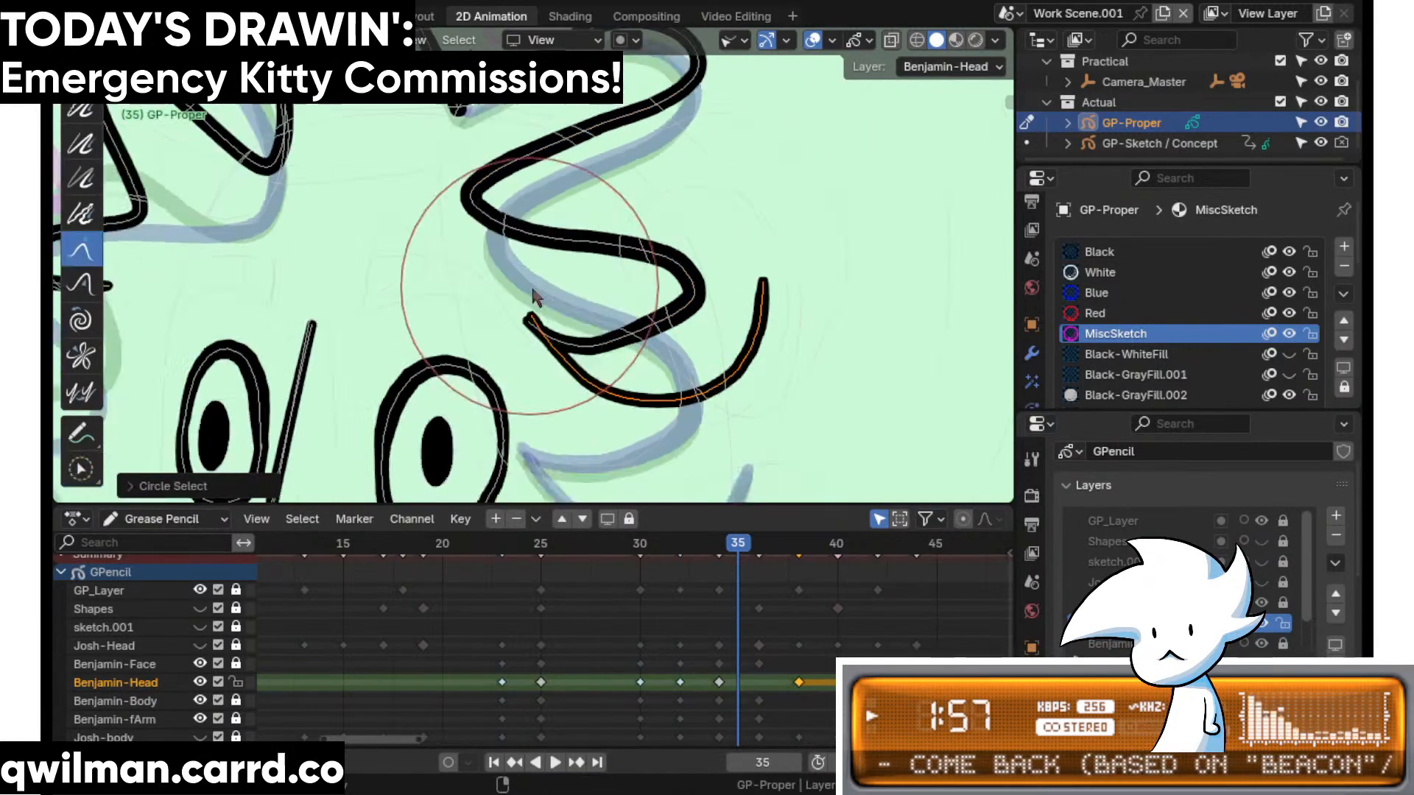
pyautogui.moveTo(524, 273); pyautogui.dragTo(517, 281)
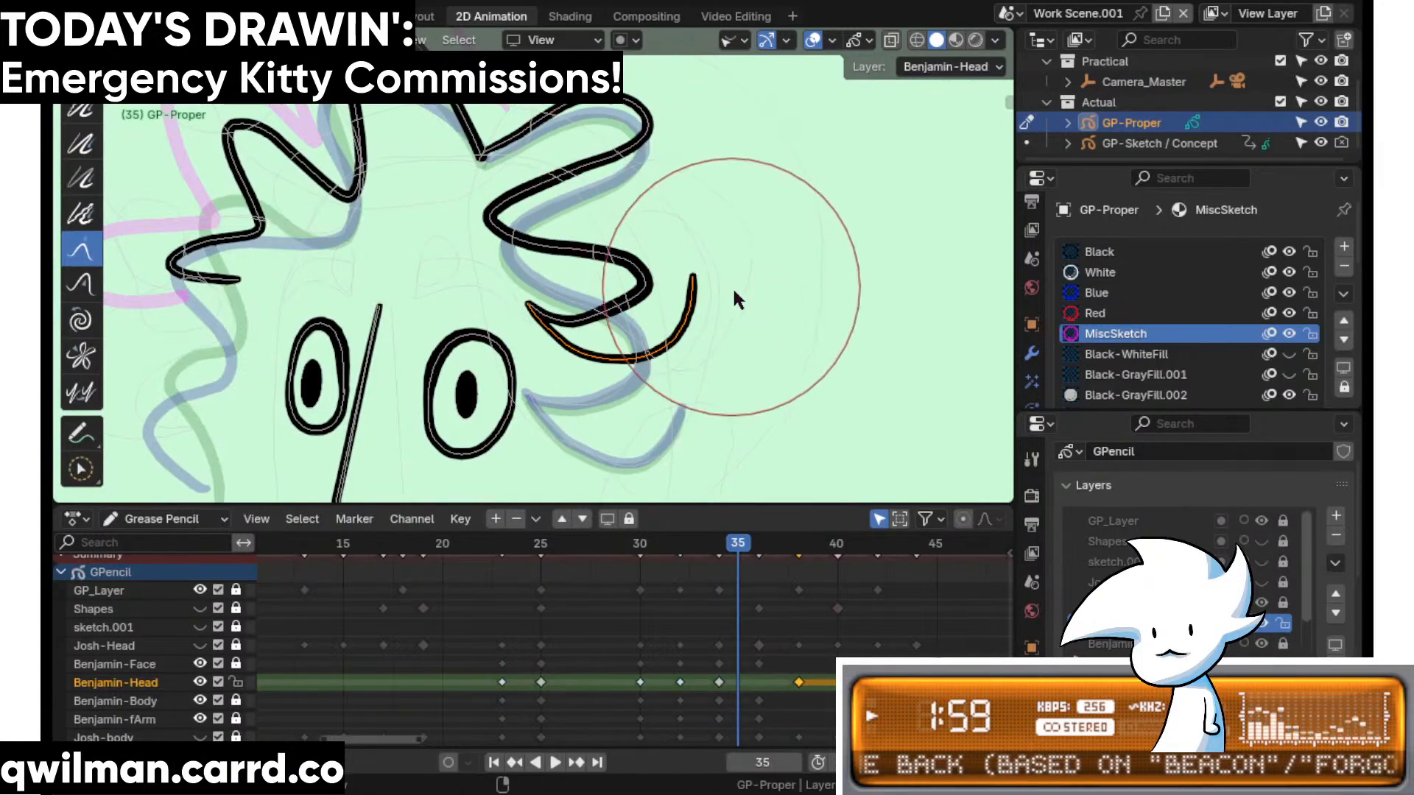
pyautogui.scroll(-2, 734, 475)
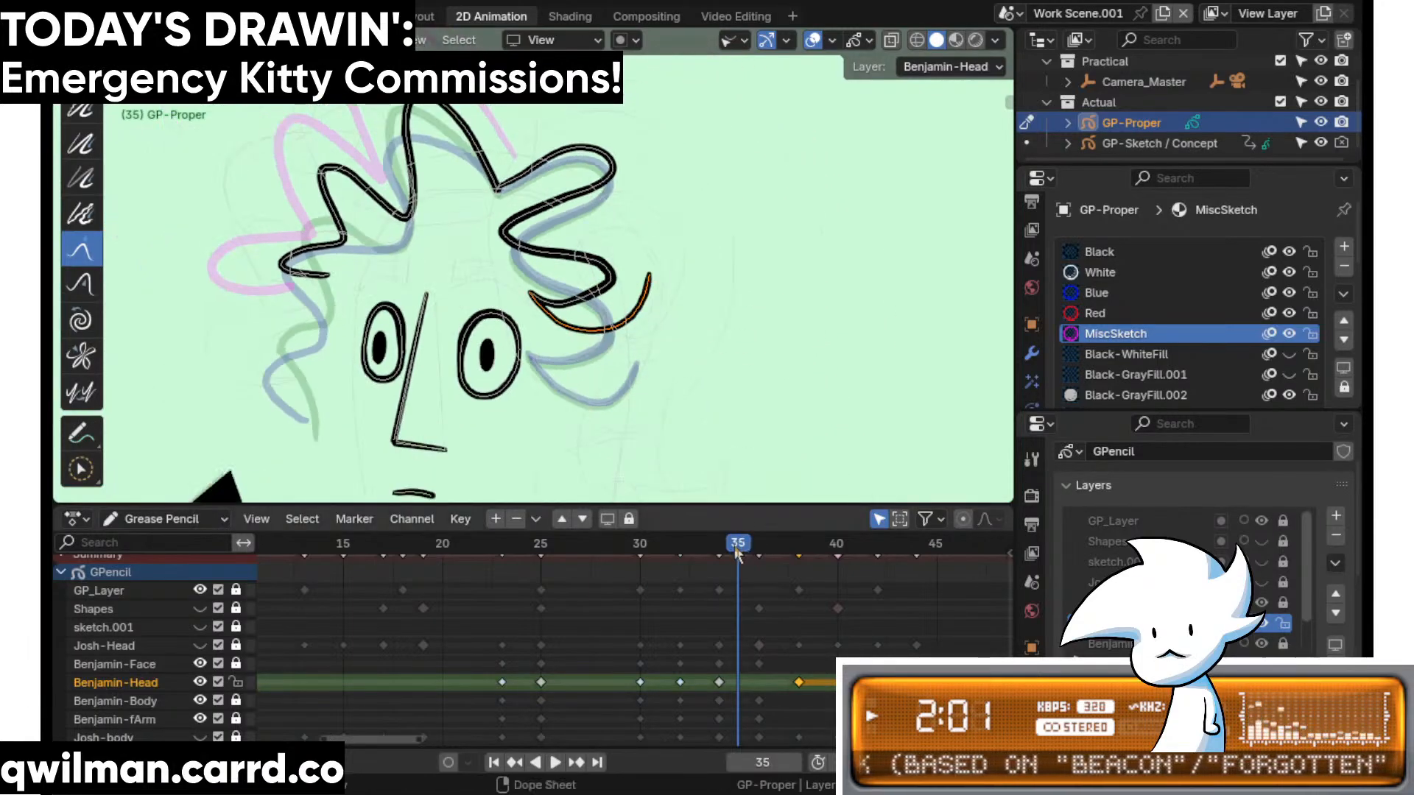
# - Scrub and play through the motion, then circle-select the right-hand lock's main stroke on frame 38 for the Grab brush
pyautogui.moveTo(737, 556)
pyautogui.mouseDown()
pyautogui.moveTo(620, 552)
pyautogui.moveTo(793, 555)
pyautogui.mouseUp()
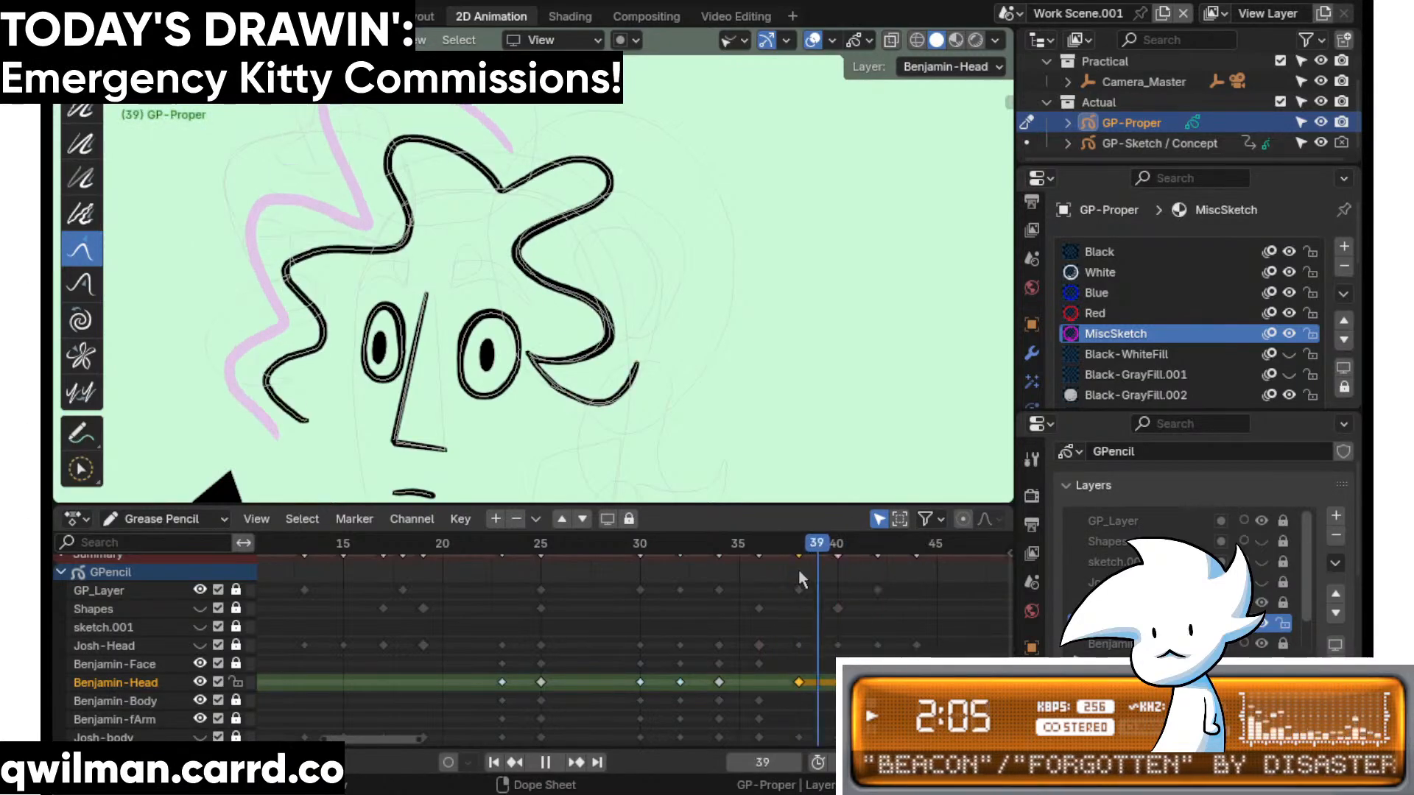
pyautogui.press('Escape')
pyautogui.keyDown('shift'); pyautogui.moveTo(580, 365); pyautogui.dragTo(590, 335, button='middle'); pyautogui.keyUp('shift')
pyautogui.scroll(3, 587, 346)
pyautogui.press('w')
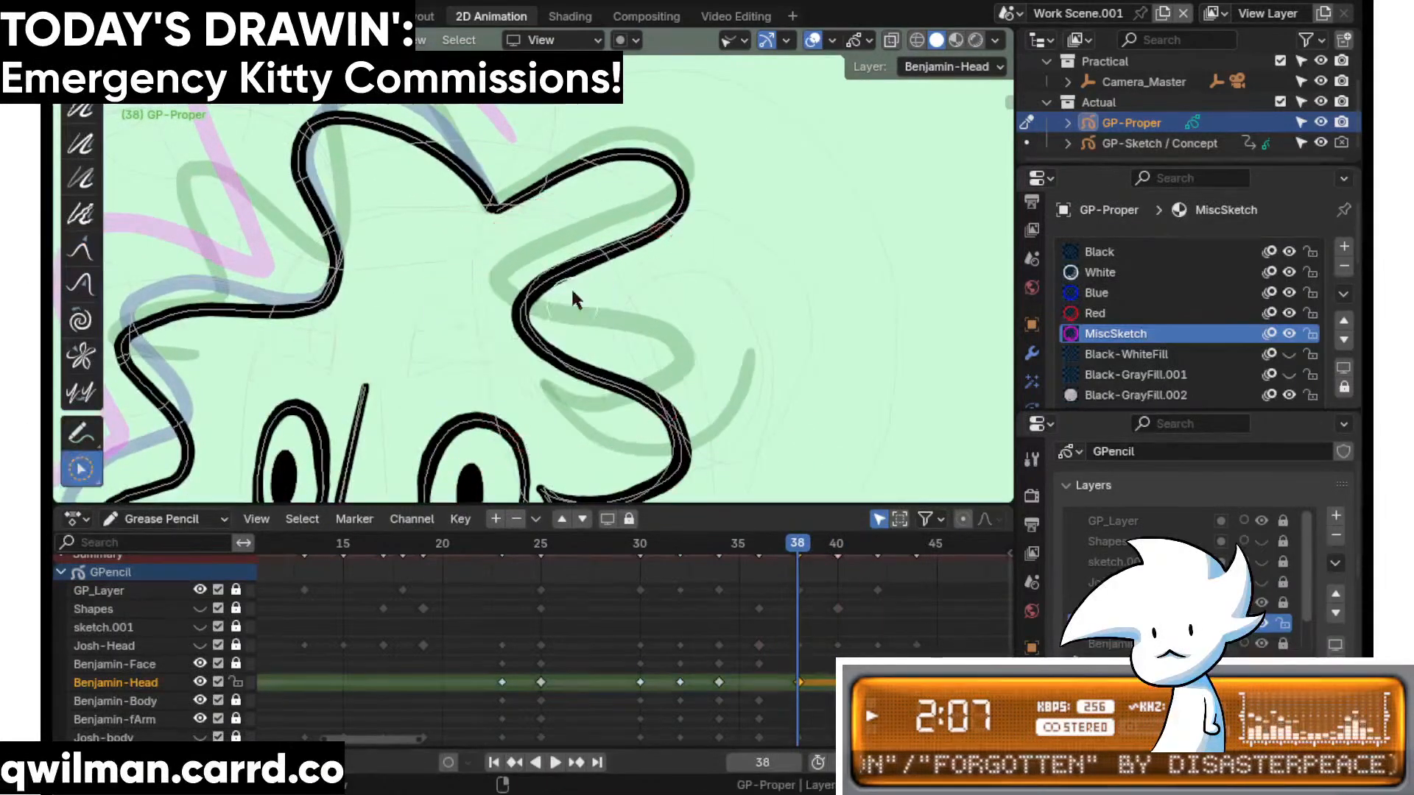
pyautogui.scroll(2, 572, 285)
pyautogui.click(689, 201)
pyautogui.scroll(-3, 670, 210)
pyautogui.hotkey('shift', 'space')
pyautogui.click(597, 116)
pyautogui.scroll(-2, 613, 221)
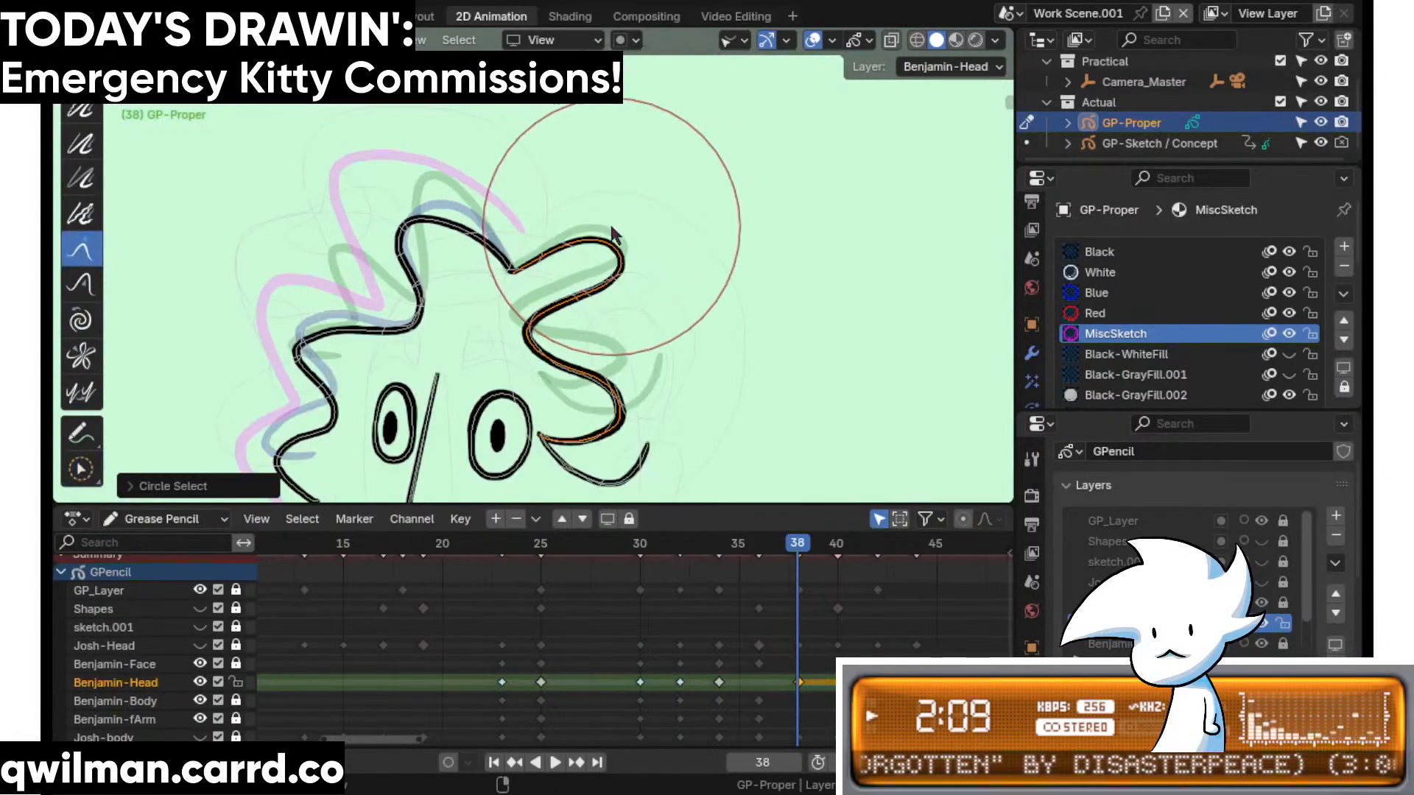
# - Lower the upper curl of the selected main lock stroke on frame 38 with Grab strokes
pyautogui.moveTo(614, 229); pyautogui.dragTo(610, 249)
pyautogui.keyDown('shift'); pyautogui.scroll(-3, 516, 299); pyautogui.keyUp('shift')
pyautogui.moveTo(492, 302); pyautogui.dragTo(508, 287)
pyautogui.scroll(3, 527, 284)
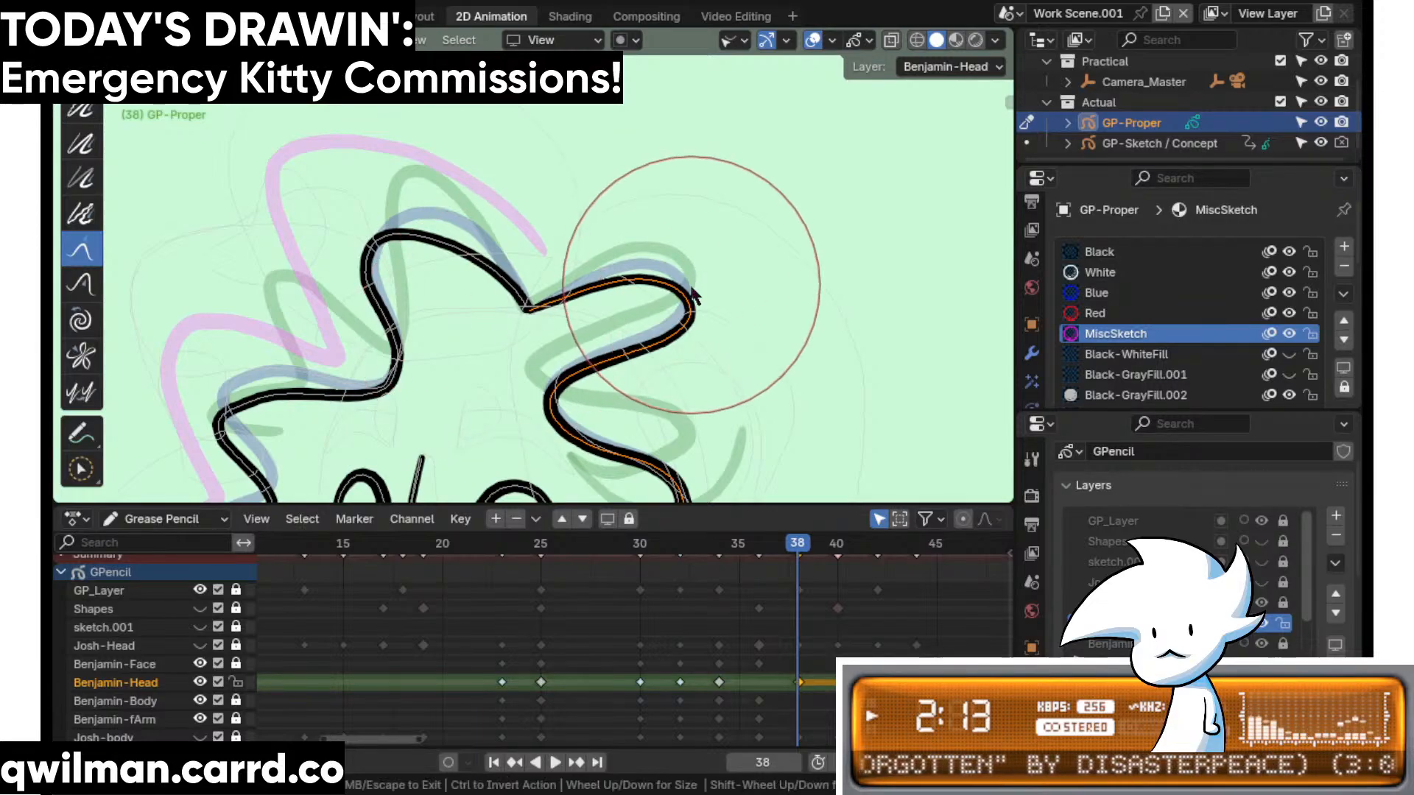
# - Refine the main lock stroke's bends on frame 38 and pull its lower end slightly downward with Grab
pyautogui.scroll(-1, 685, 237)
pyautogui.keyDown('shift'); pyautogui.moveTo(682, 229); pyautogui.dragTo(682, 220, button='middle'); pyautogui.keyUp('shift')
pyautogui.moveTo(555, 279); pyautogui.dragTo(551, 295)
pyautogui.moveTo(697, 345); pyautogui.dragTo(698, 371)
pyautogui.keyDown('shift'); pyautogui.moveTo(686, 385); pyautogui.dragTo(690, 337, button='middle'); pyautogui.keyUp('shift')
pyautogui.scroll(2, 547, 363)
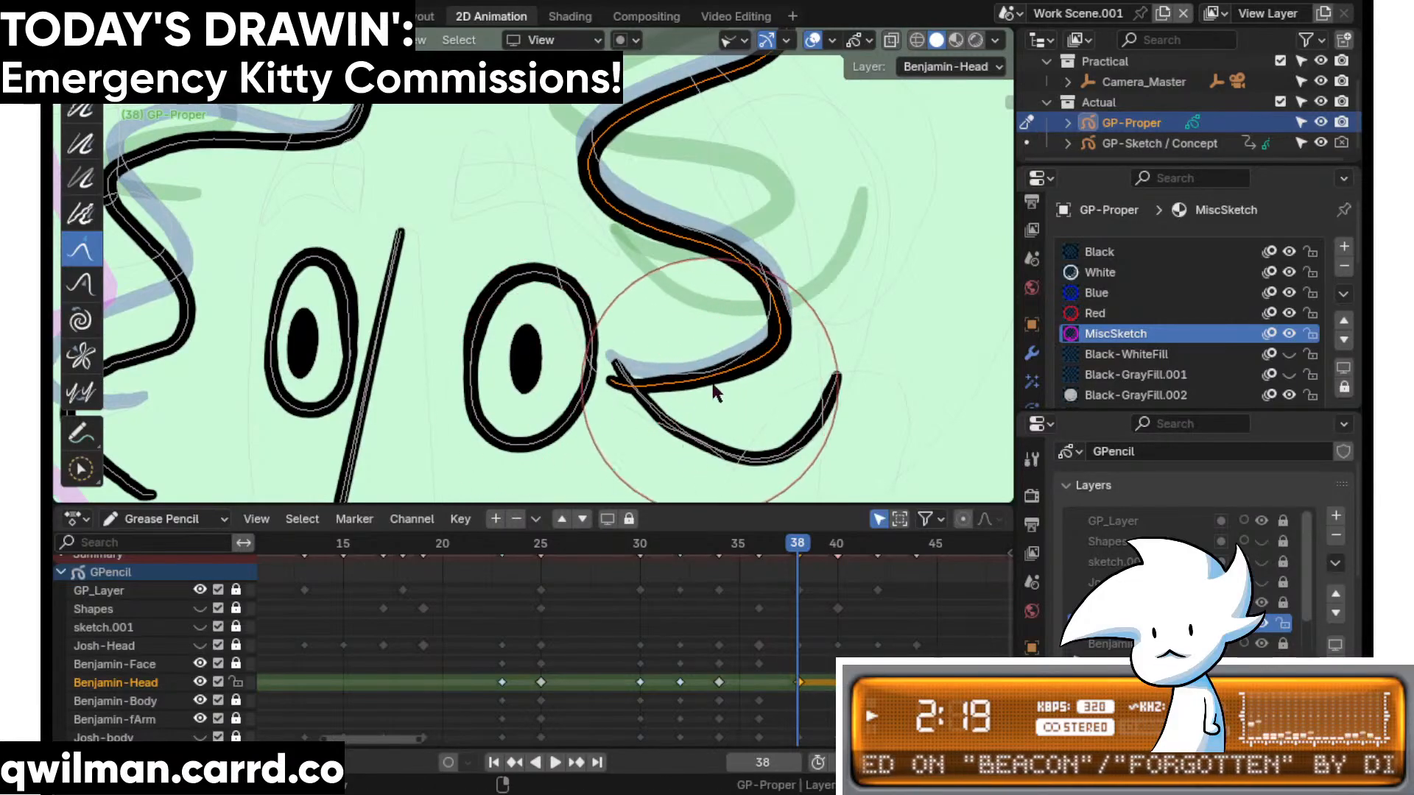
pyautogui.keyDown('shift'); pyautogui.moveTo(765, 459); pyautogui.dragTo(661, 343, button='middle'); pyautogui.keyUp('shift')
# - Circle-select the lock's short lower stroke on frame 38 and switch back to the Grab brush
pyautogui.scroll(2, 663, 340)
pyautogui.scroll(2, 781, 384)
pyautogui.press('q')
pyautogui.click(856, 374)
pyautogui.click(886, 355)
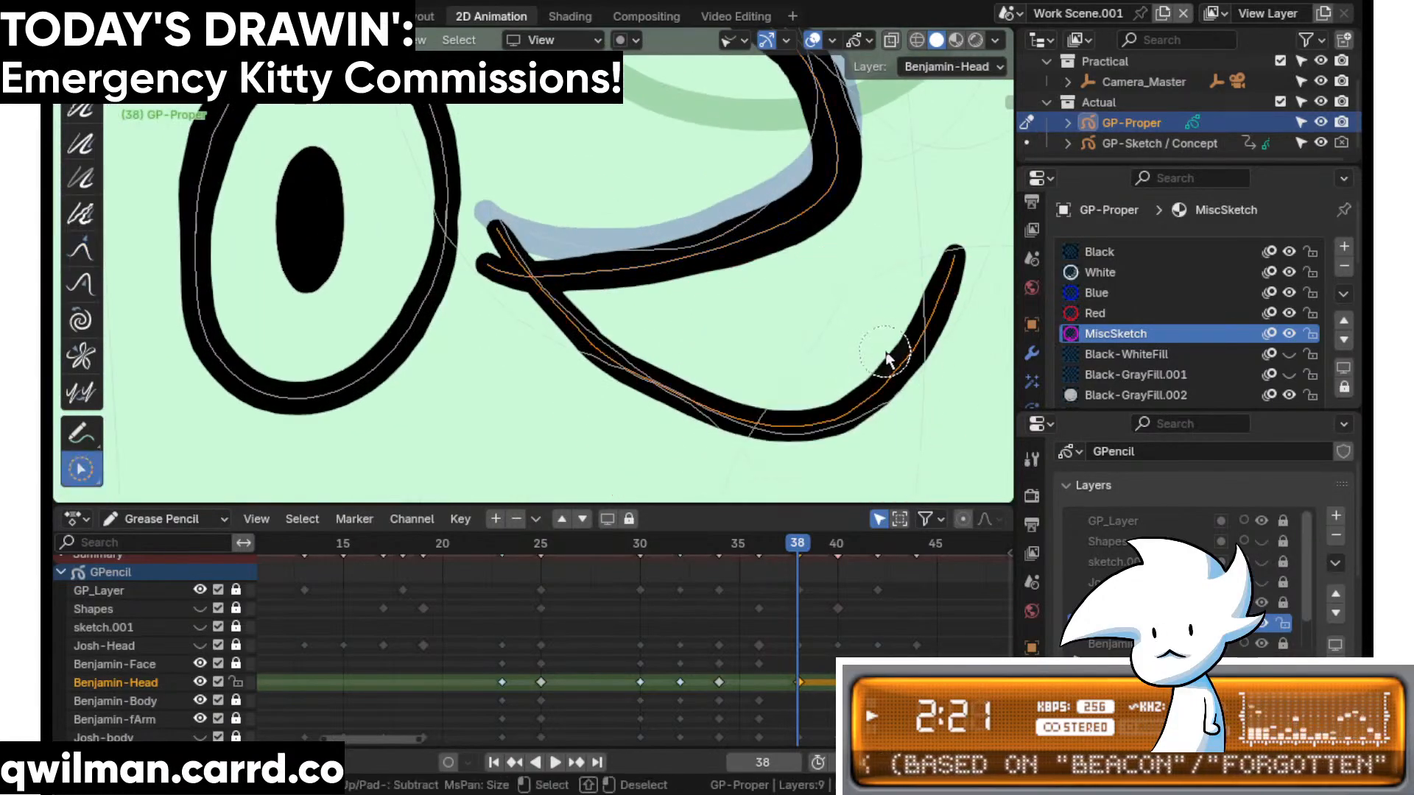
pyautogui.scroll(-5, 773, 324)
pyautogui.hotkey('shift', 'space')
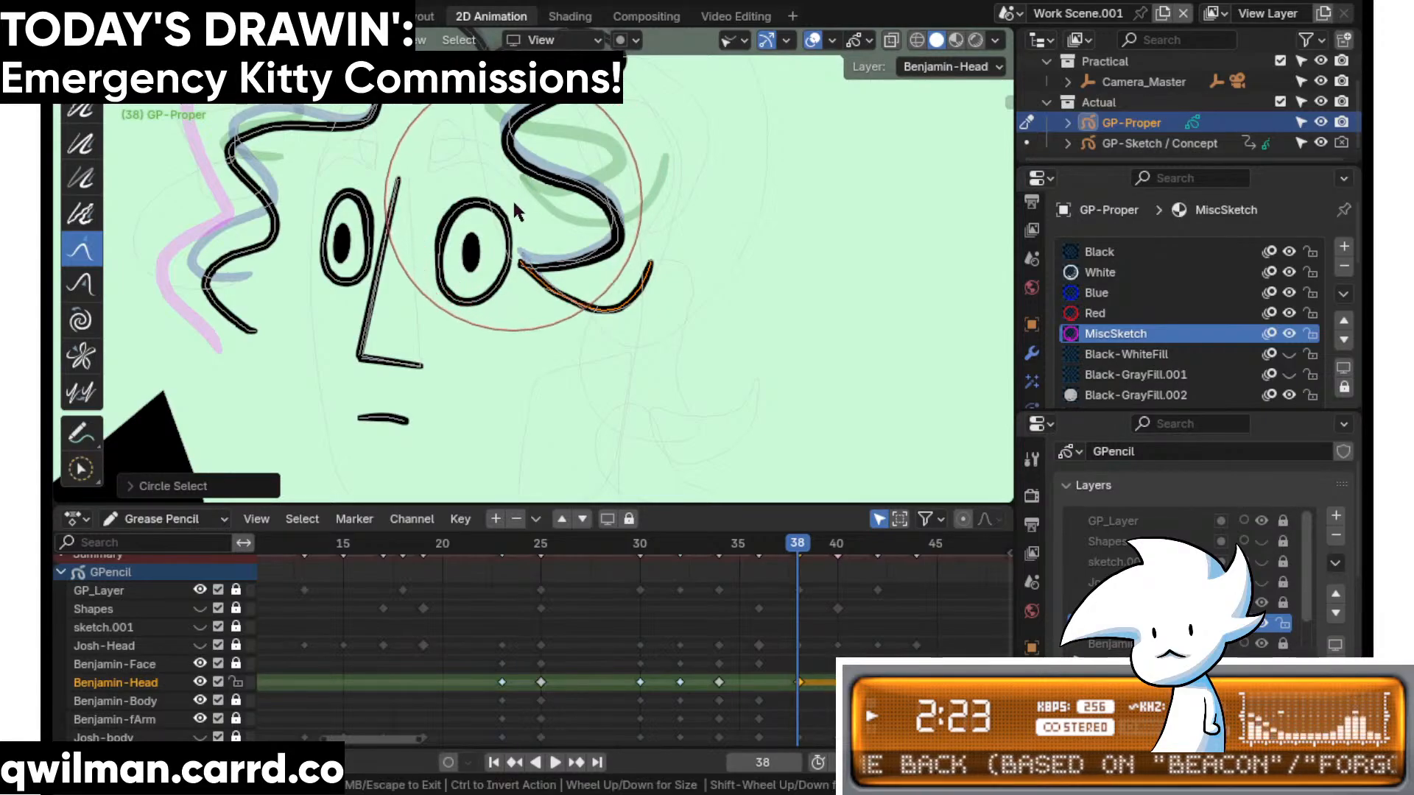
# - Pull the selected short lower lock stroke slightly downward on frame 38 with Grab and scrub ahead to check the motion
pyautogui.press('c')
pyautogui.moveTo(637, 311)
pyautogui.mouseDown()
pyautogui.moveTo(656, 273)
pyautogui.moveTo(637, 278)
pyautogui.moveTo(635, 332)
pyautogui.mouseUp()
pyautogui.moveTo(797, 547); pyautogui.dragTo(837, 545)
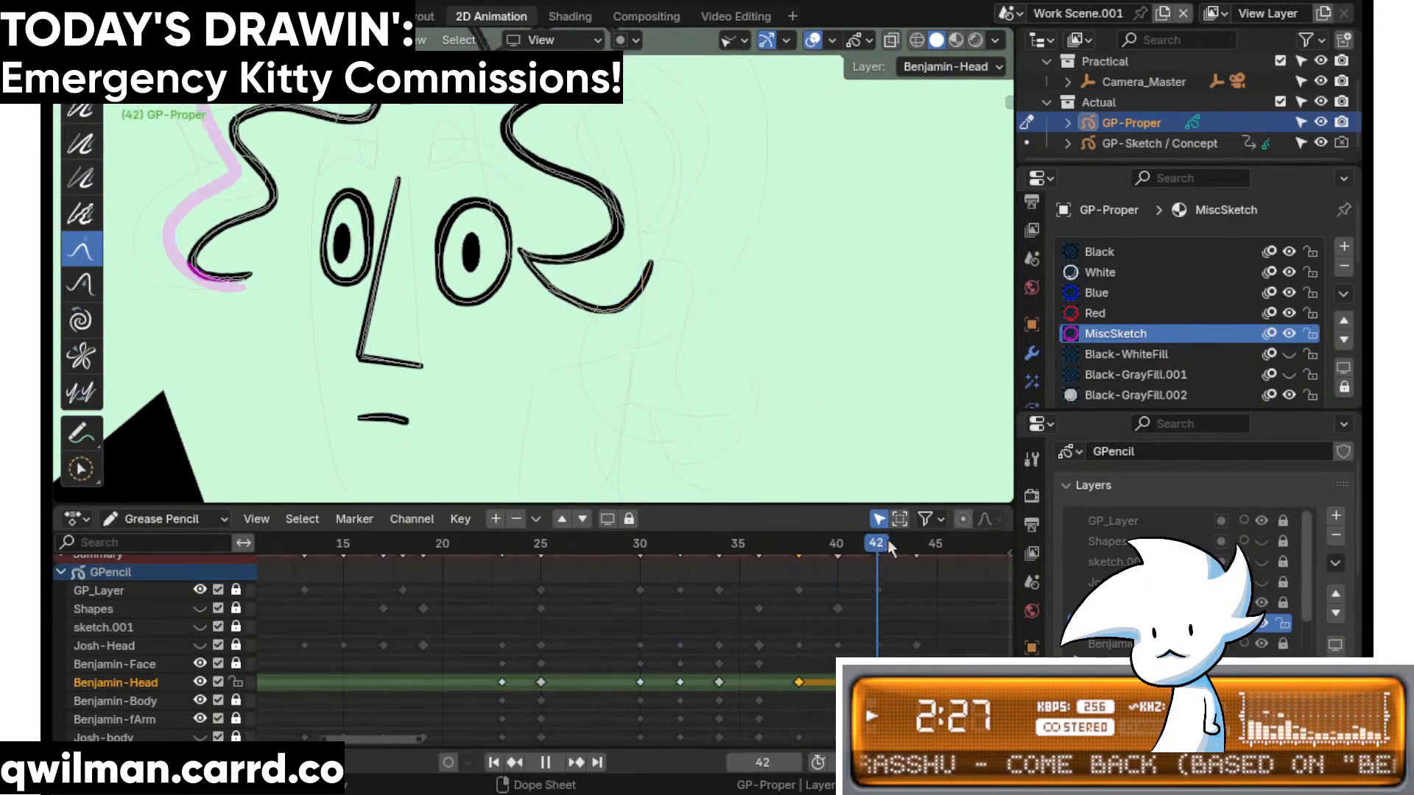
pyautogui.press('Escape')
# - Circle-select the lock's main stroke and pull its lower end down with Grab to meet the short lower stroke
pyautogui.press('c')
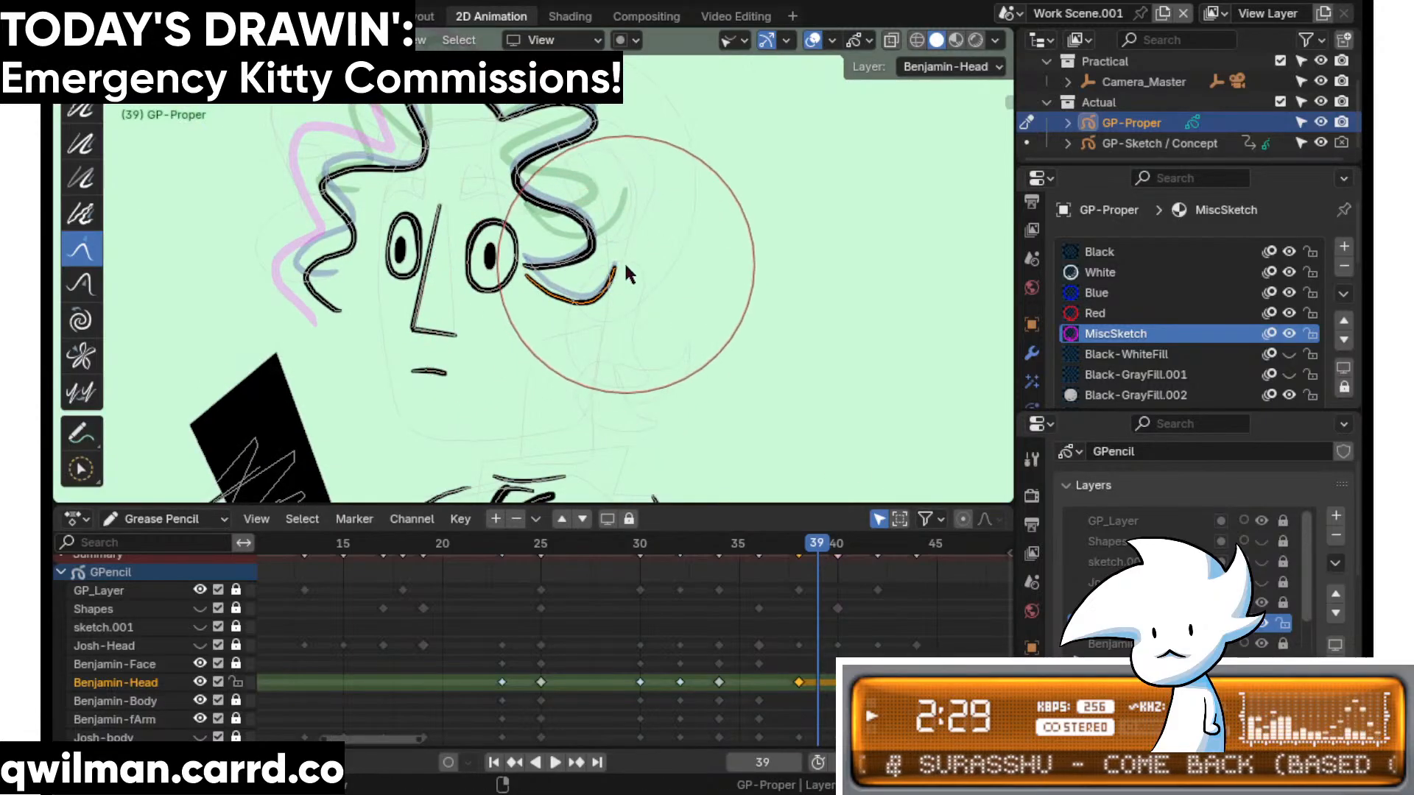
pyautogui.scroll(8, 501, 292)
pyautogui.press('c')
pyautogui.click(504, 272)
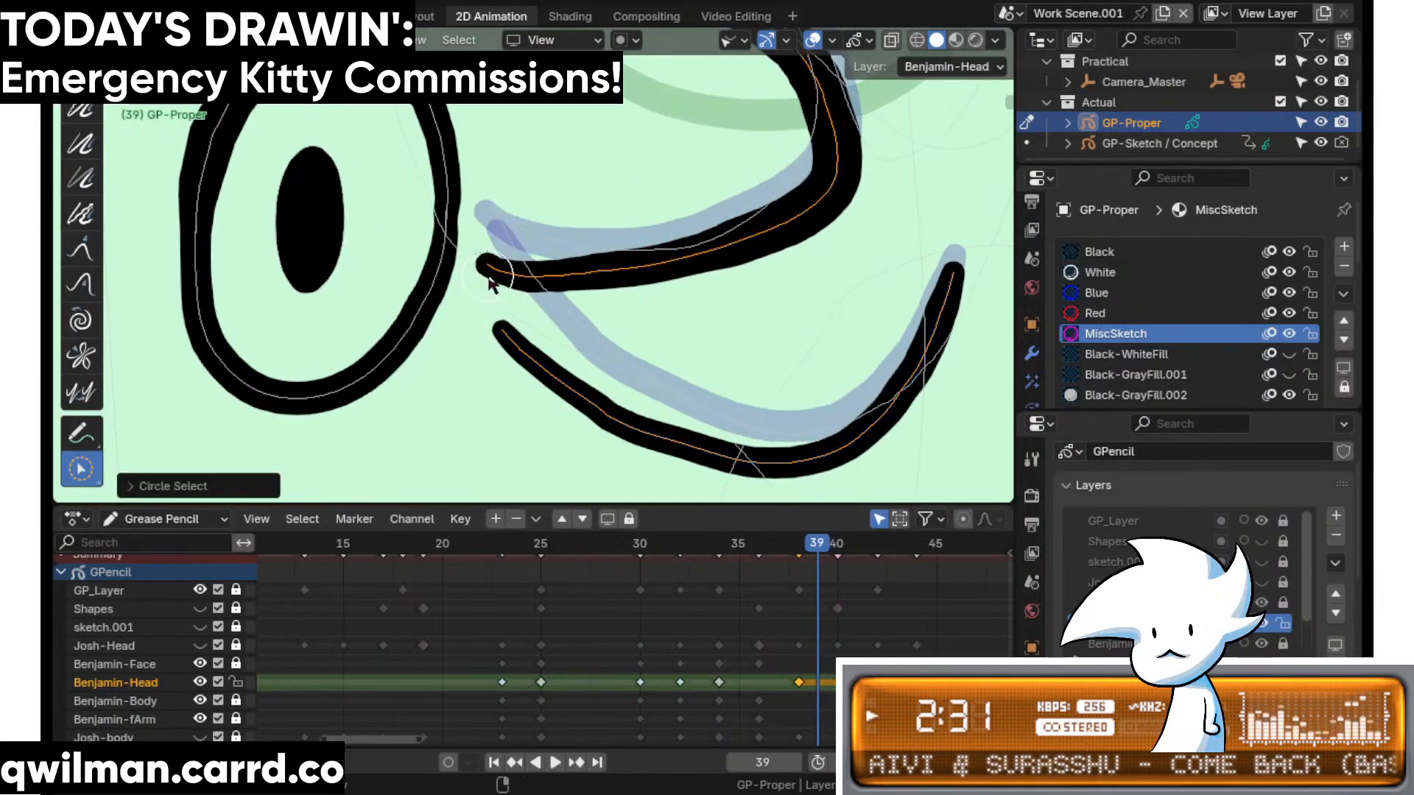
pyautogui.hotkey('shift', 'space')
pyautogui.click(471, 144)
pyautogui.scroll(-6, 498, 189)
pyautogui.moveTo(524, 219); pyautogui.dragTo(525, 241)
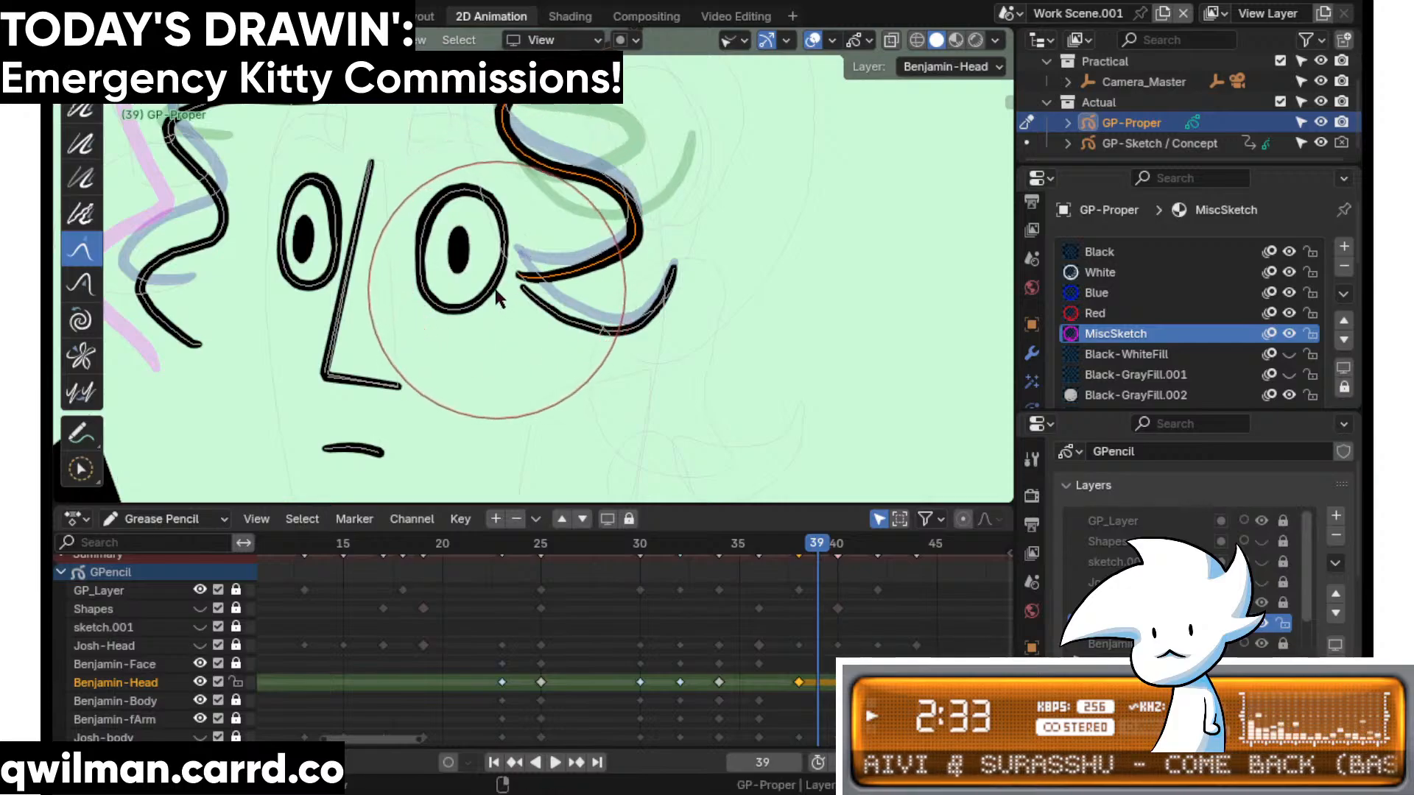
pyautogui.keyDown('shift'); pyautogui.moveTo(515, 190); pyautogui.dragTo(553, 292, button='middle'); pyautogui.keyUp('shift')
# - Scrub through the motion, return to frame 38 and nudge the main lock stroke's upper curl with Grab
pyautogui.scroll(2, 552, 292)
pyautogui.scroll(-5, 561, 297)
pyautogui.moveTo(798, 546); pyautogui.dragTo(795, 547)
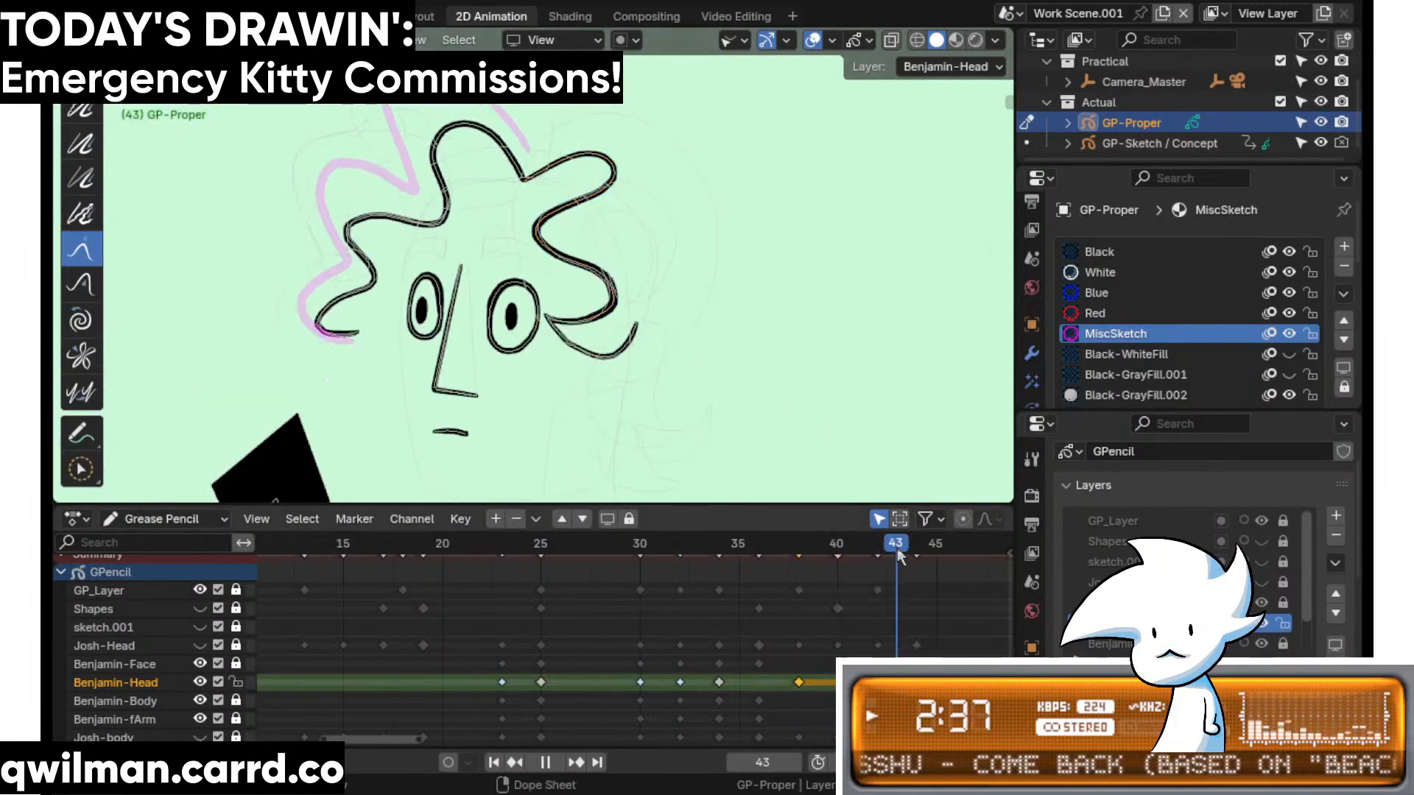
pyautogui.press('Escape')
pyautogui.scroll(4, 700, 360)
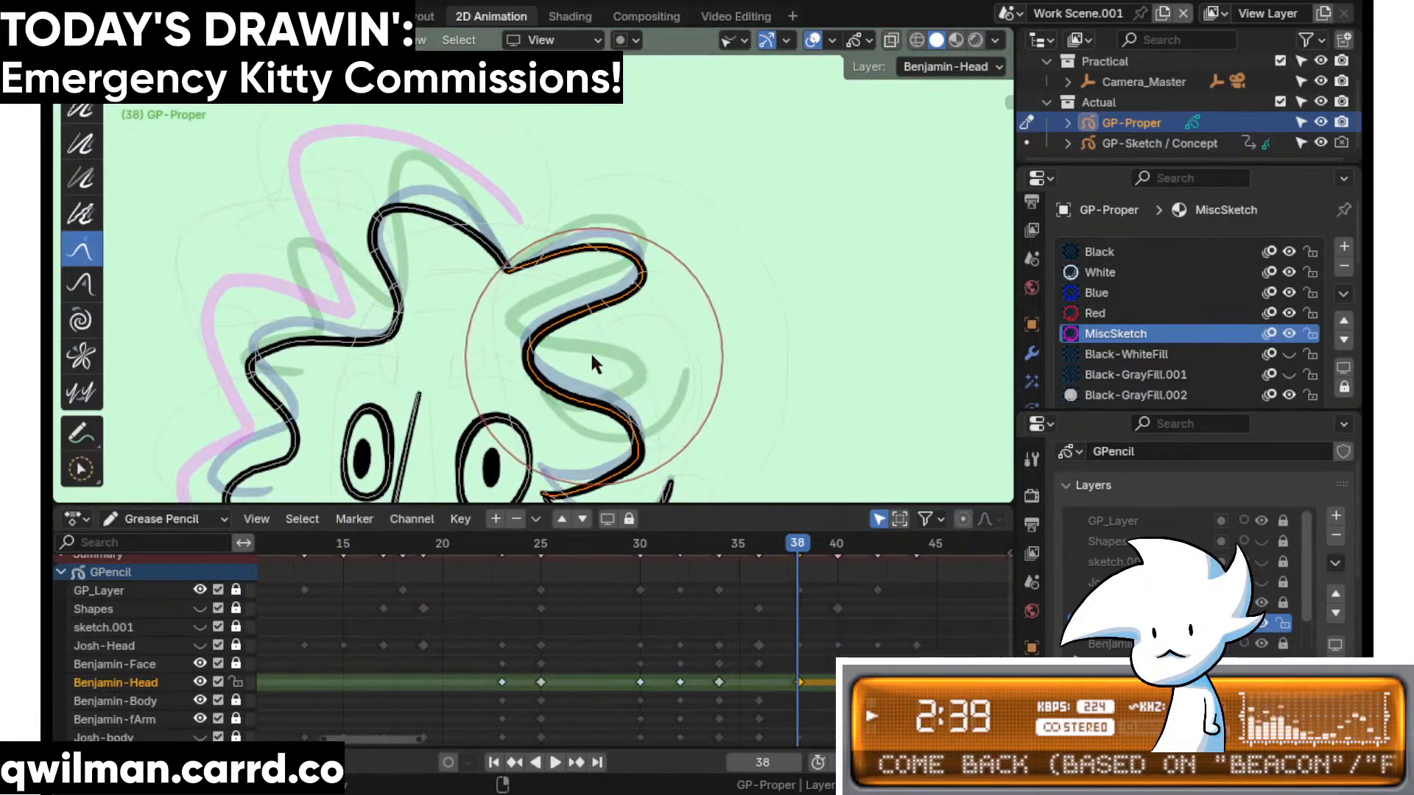
pyautogui.scroll(2, 596, 361)
pyautogui.moveTo(604, 369); pyautogui.dragTo(608, 360)
pyautogui.hotkey('shift', 'space')
pyautogui.click(626, 339)
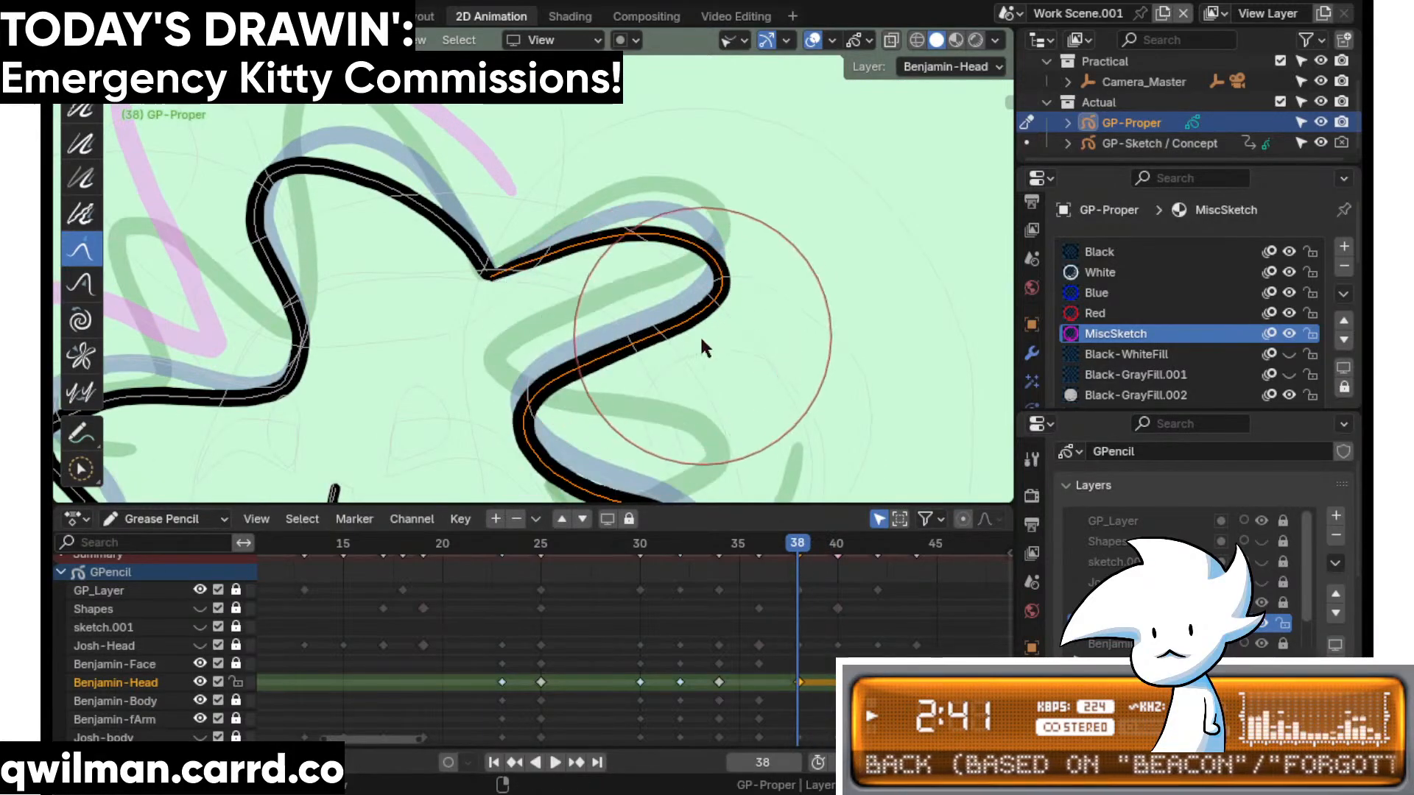
pyautogui.moveTo(699, 335); pyautogui.dragTo(704, 351)
pyautogui.scroll(-5, 543, 419)
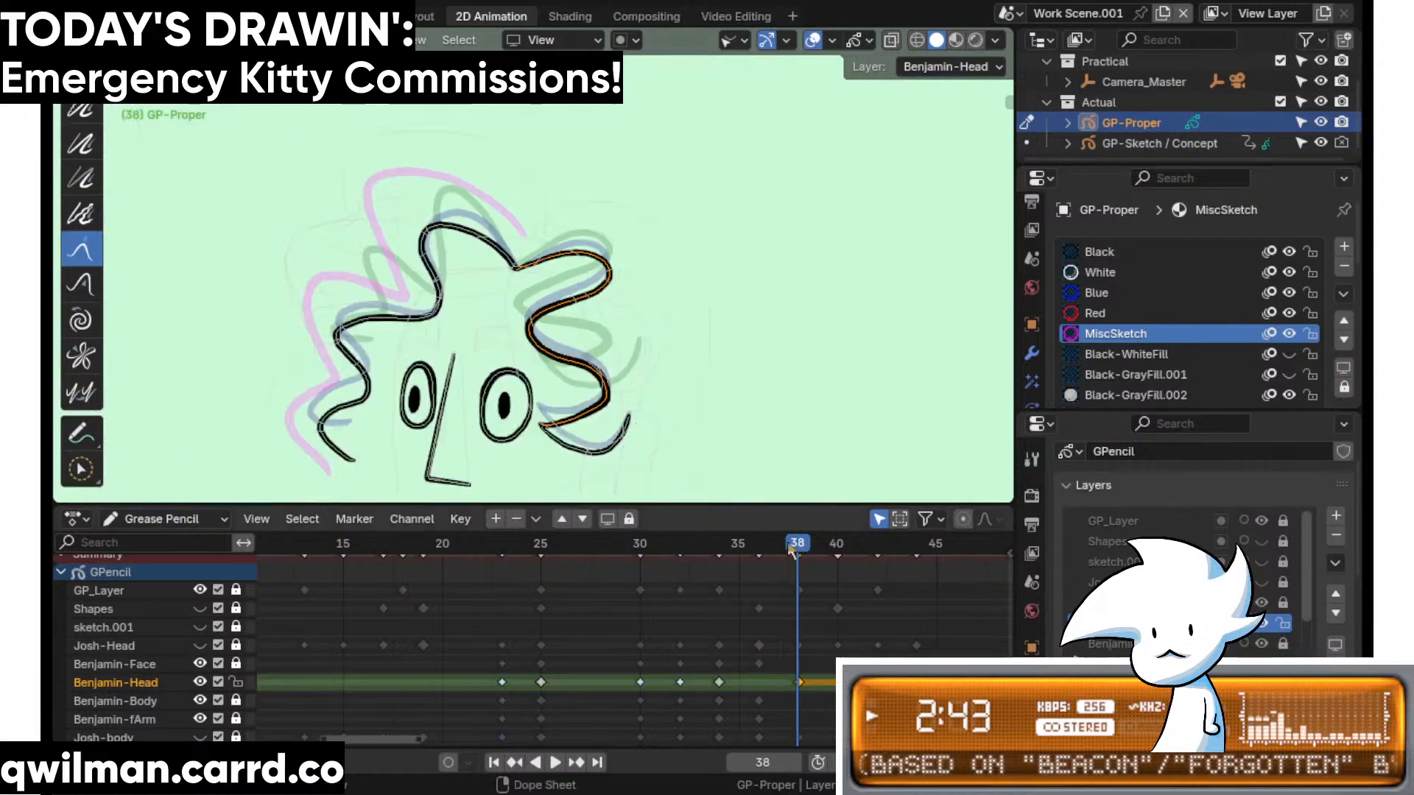
# - Play back the hair motion and examine where the lock's two lower strokes meet on frame 39
pyautogui.press('space')
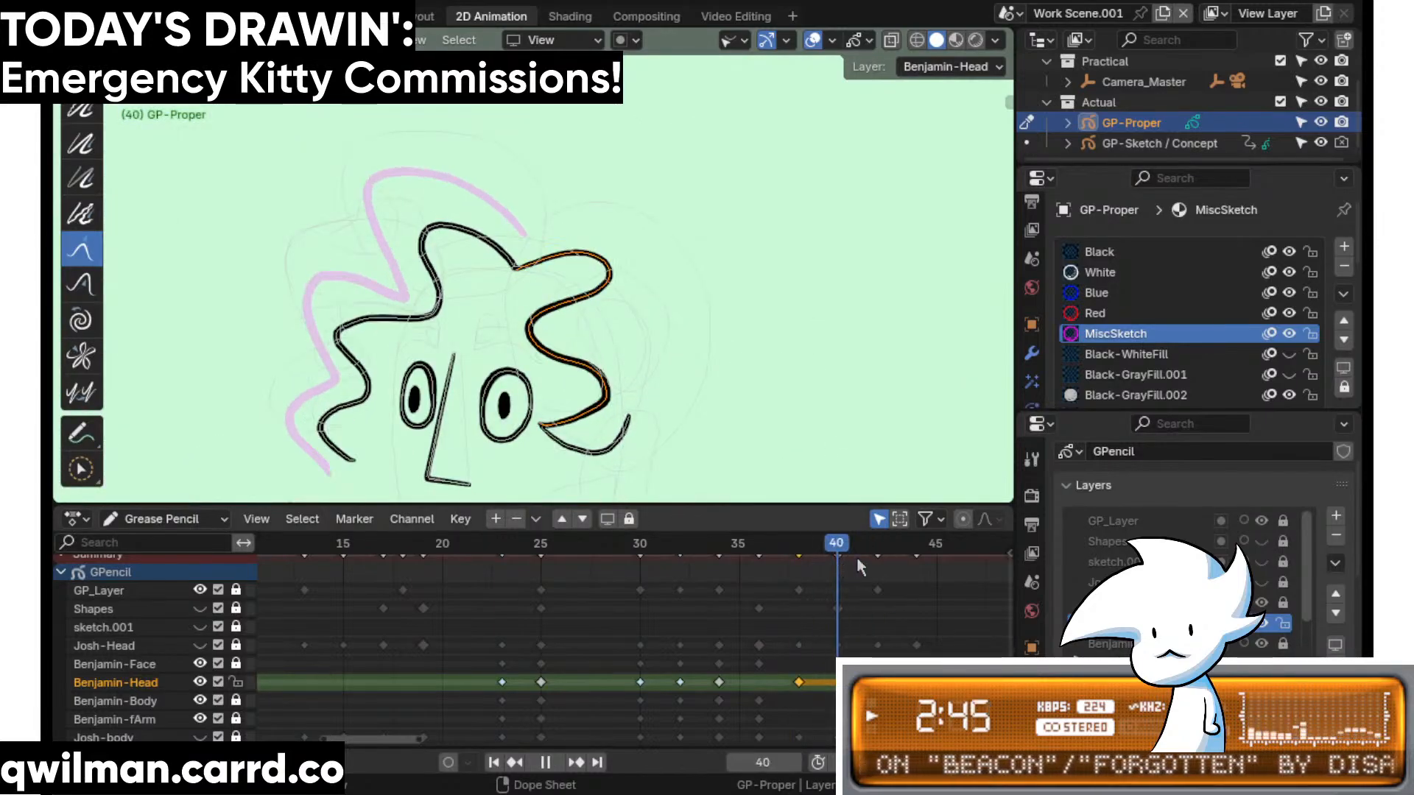
pyautogui.press('Escape')
pyautogui.scroll(5, 723, 467)
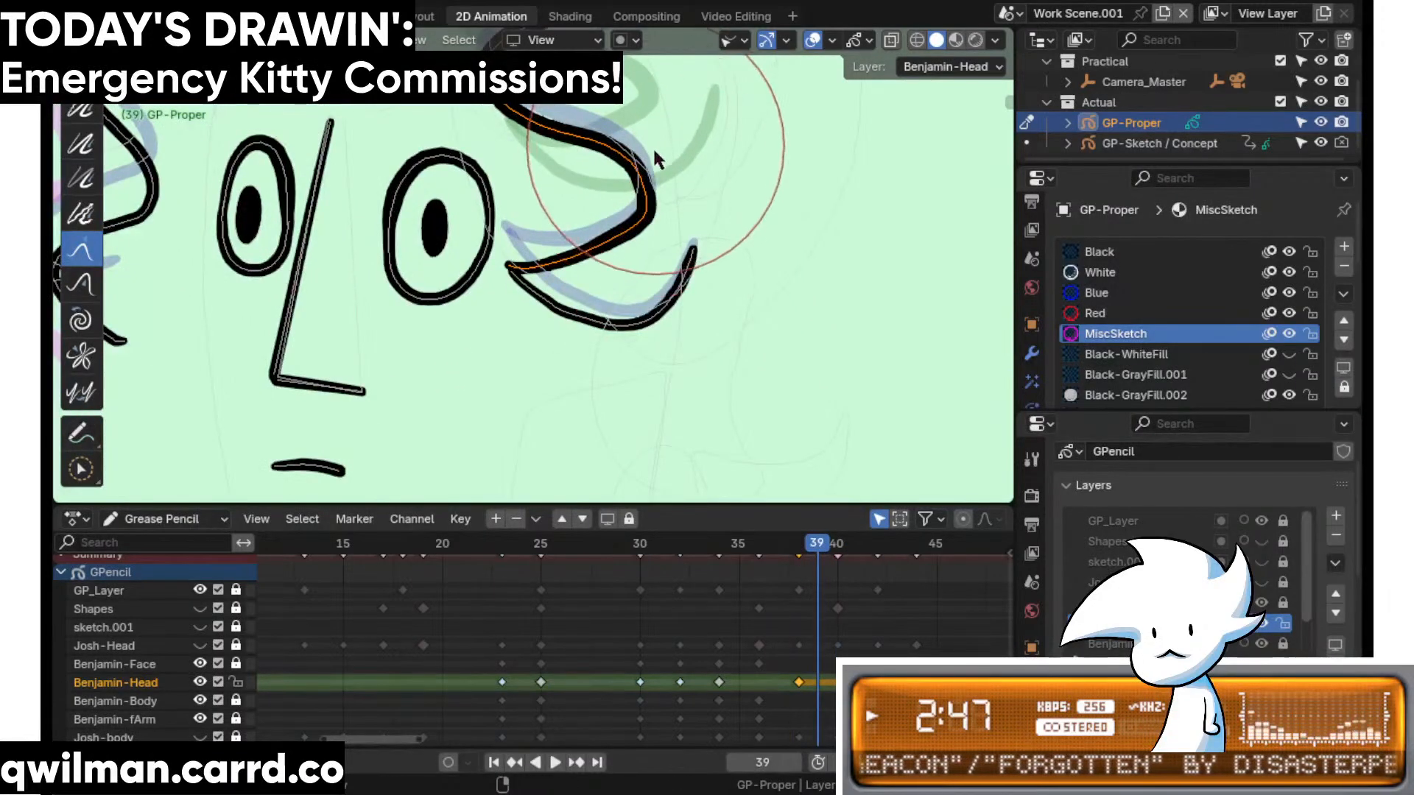
pyautogui.scroll(2, 647, 236)
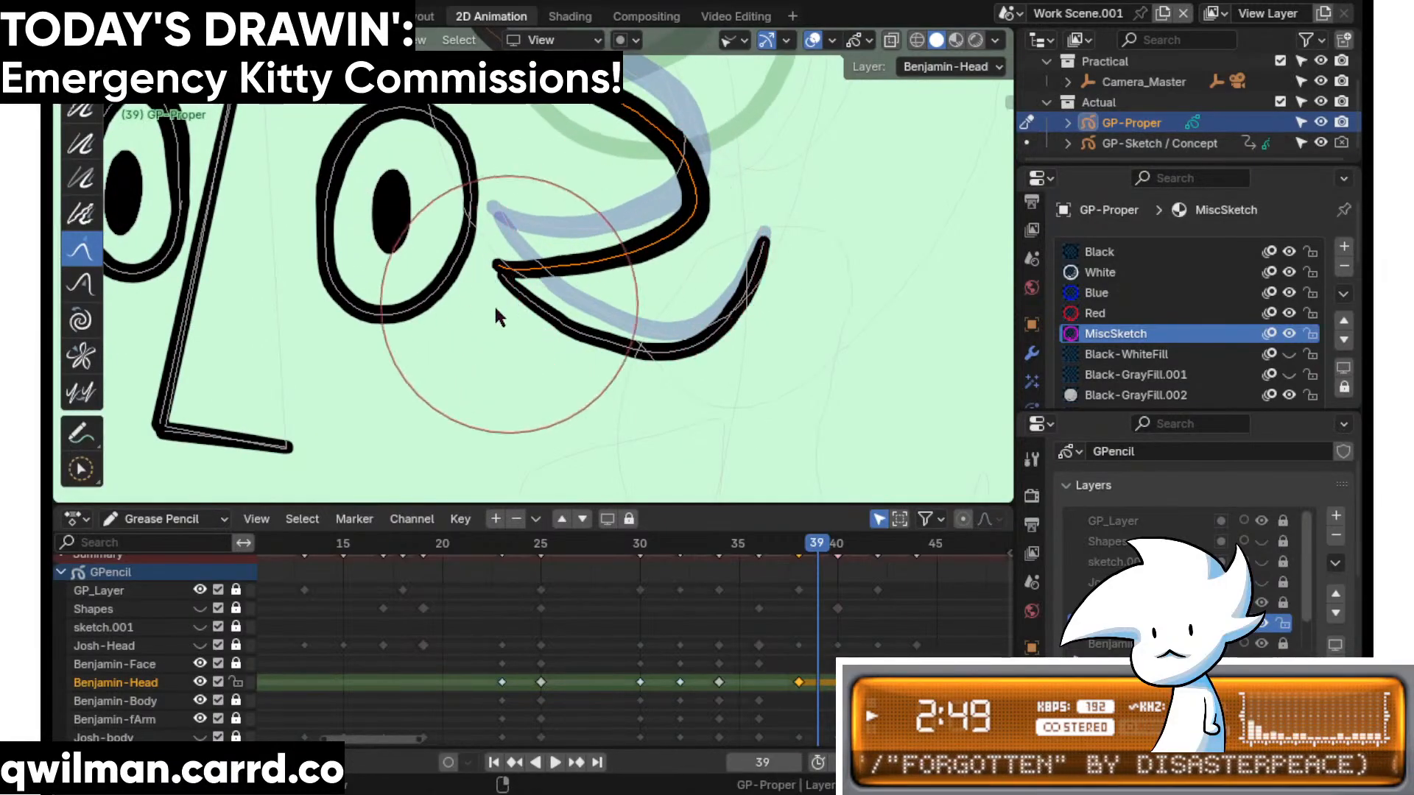
pyautogui.scroll(-5, 564, 287)
pyautogui.press('space')
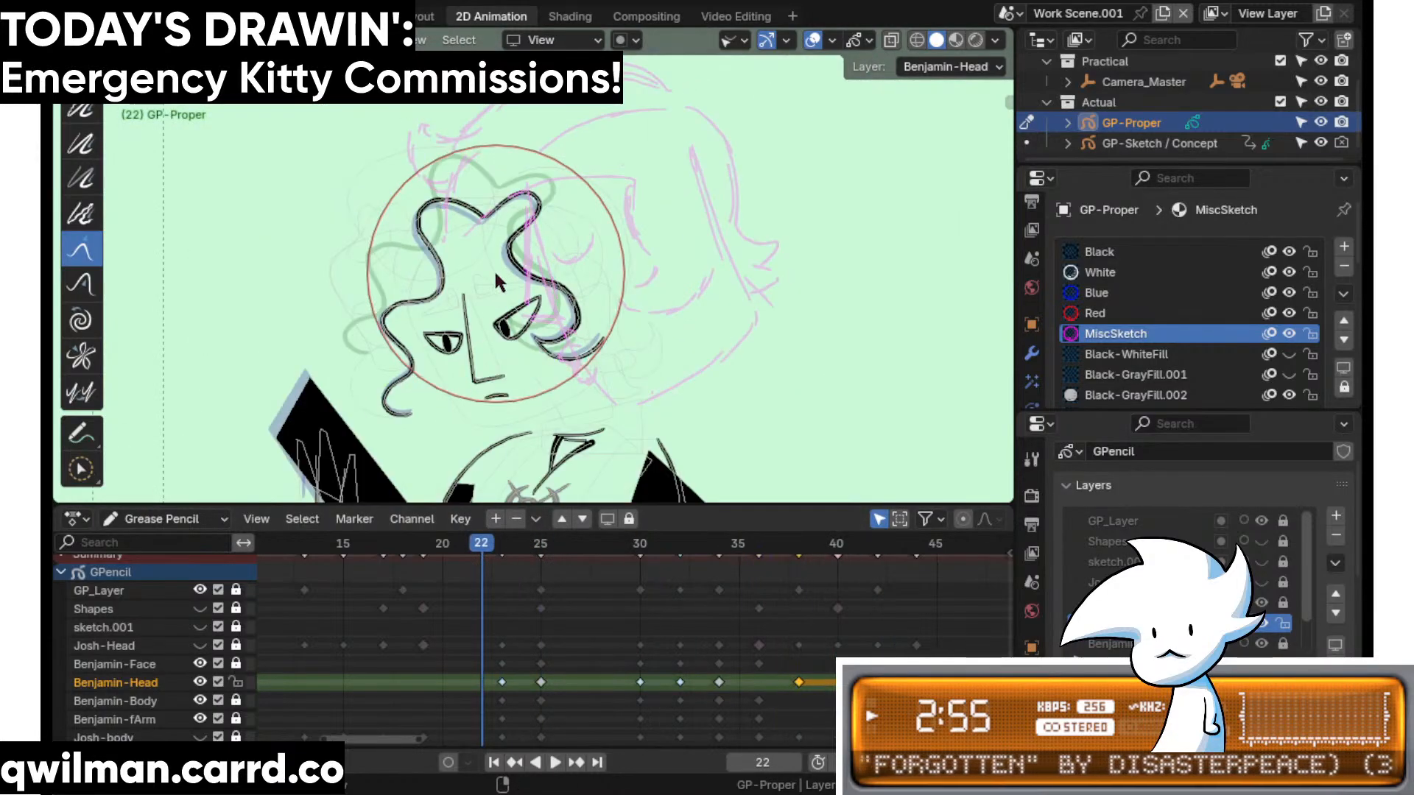
pyautogui.press('space')
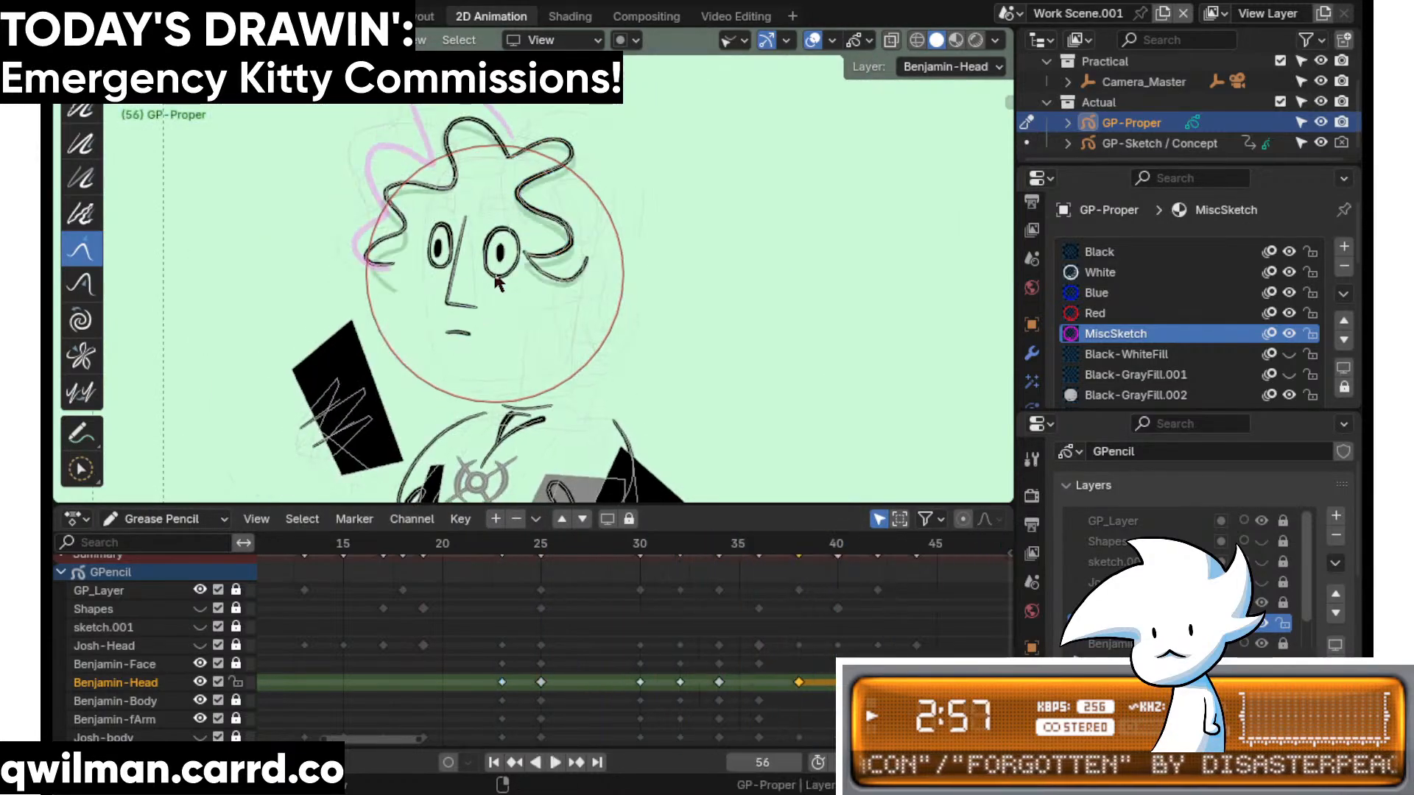
# - Save the file and replay the head motion from frame 22
pyautogui.hotkey('ctrl', 's')
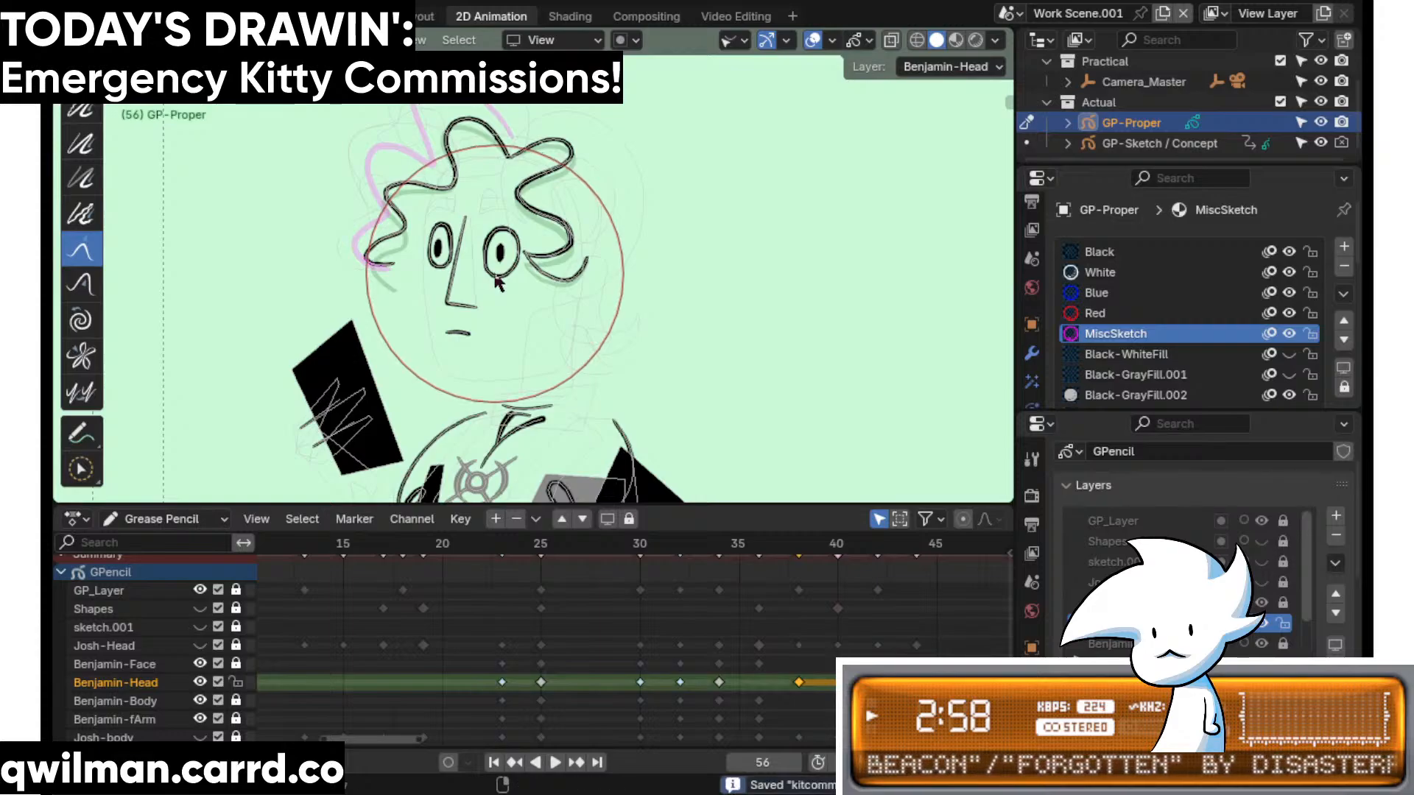
pyautogui.click(478, 543)
pyautogui.press('space')
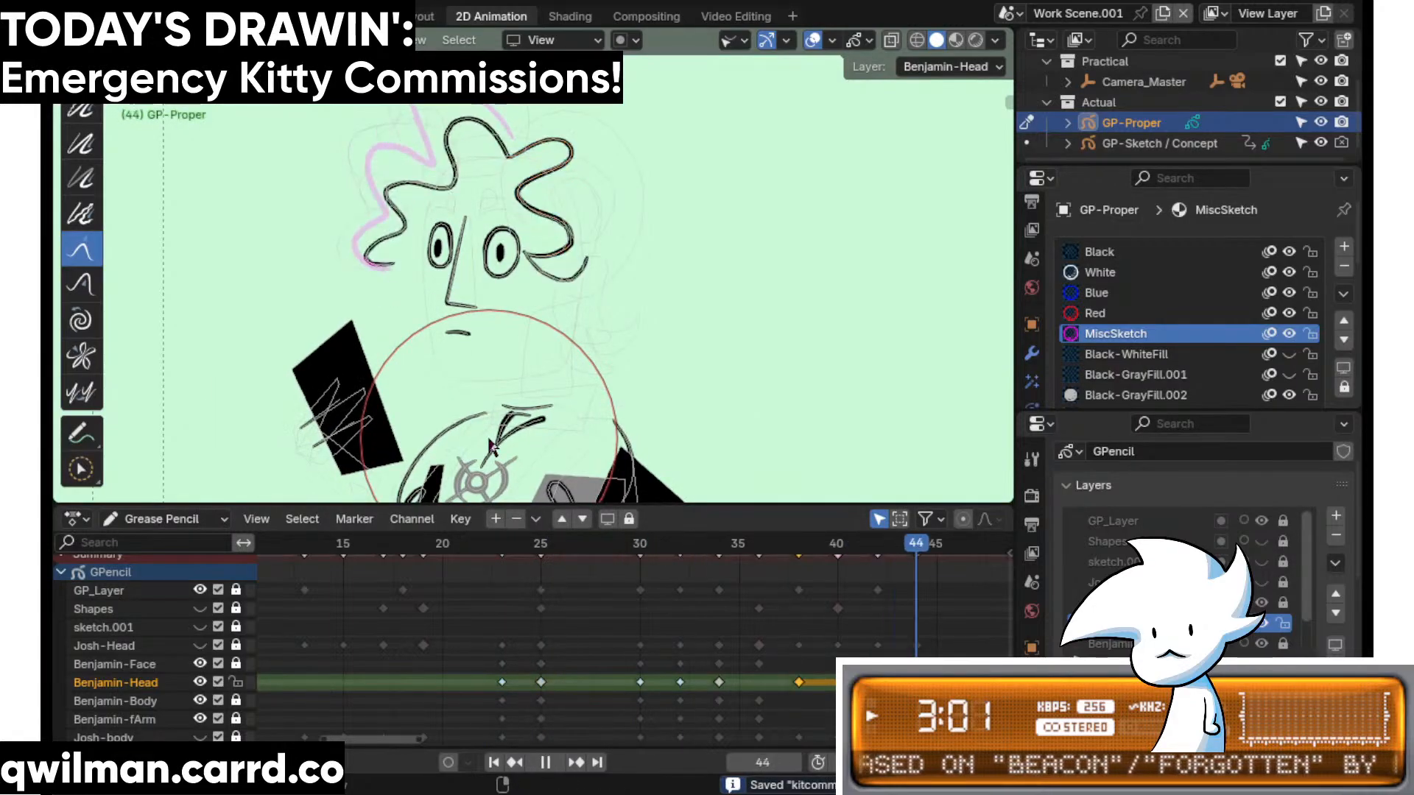
pyautogui.press('space')
pyautogui.press('space')
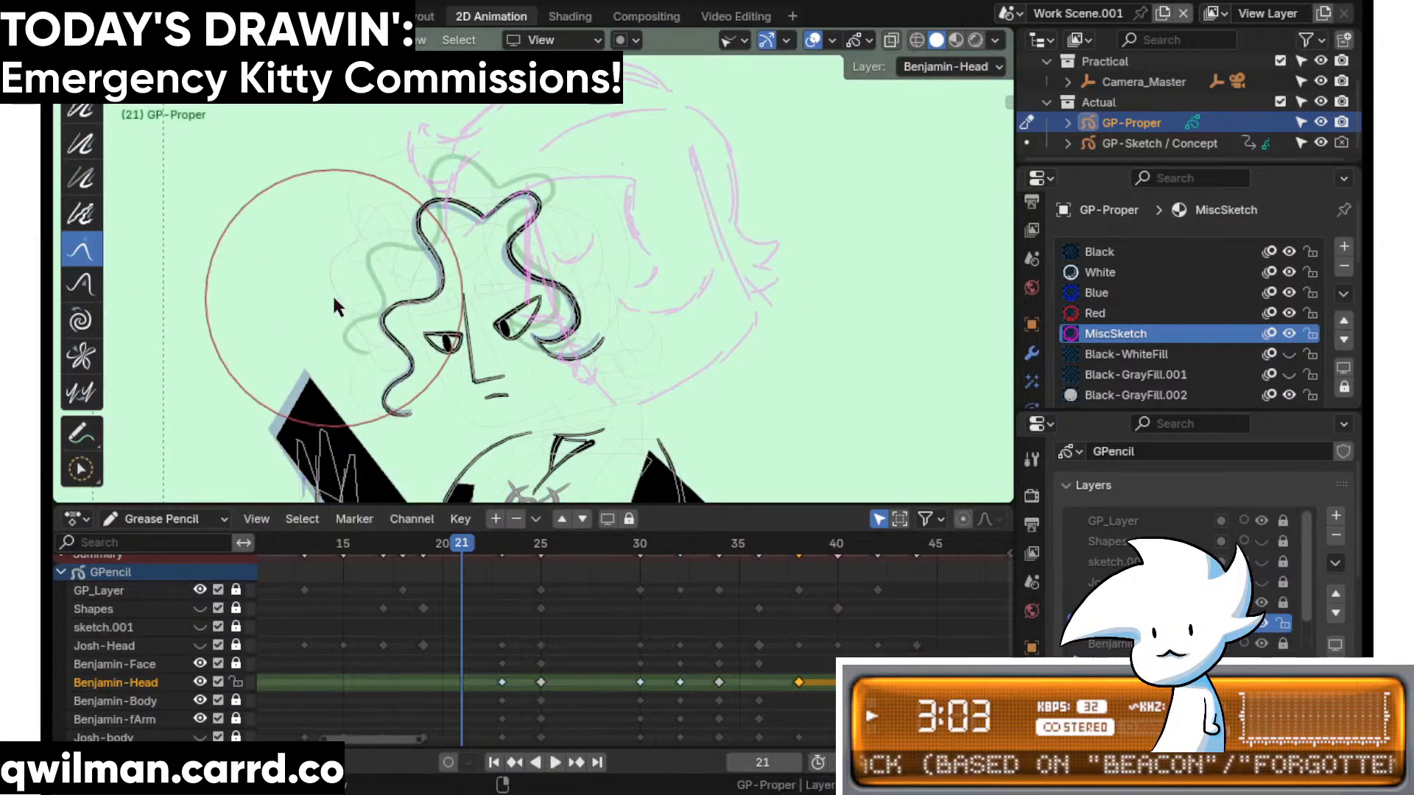
pyautogui.press('space')
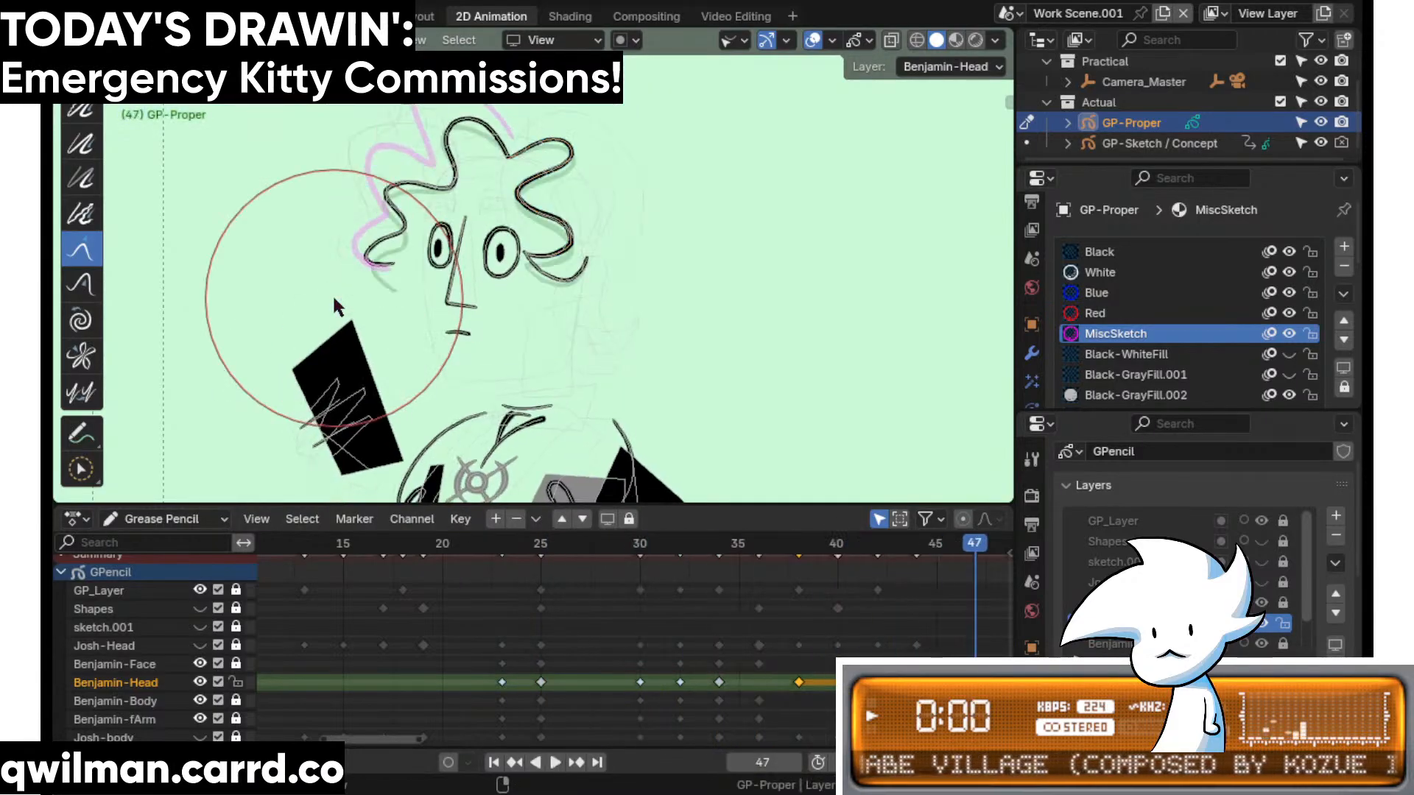
# - Go to frame 23, unhide the Black-WhiteFill and Black-GrayFill.001 materials, and save the file
pyautogui.moveTo(529, 542); pyautogui.dragTo(502, 543)
pyautogui.hotkey('ctrl', 's')
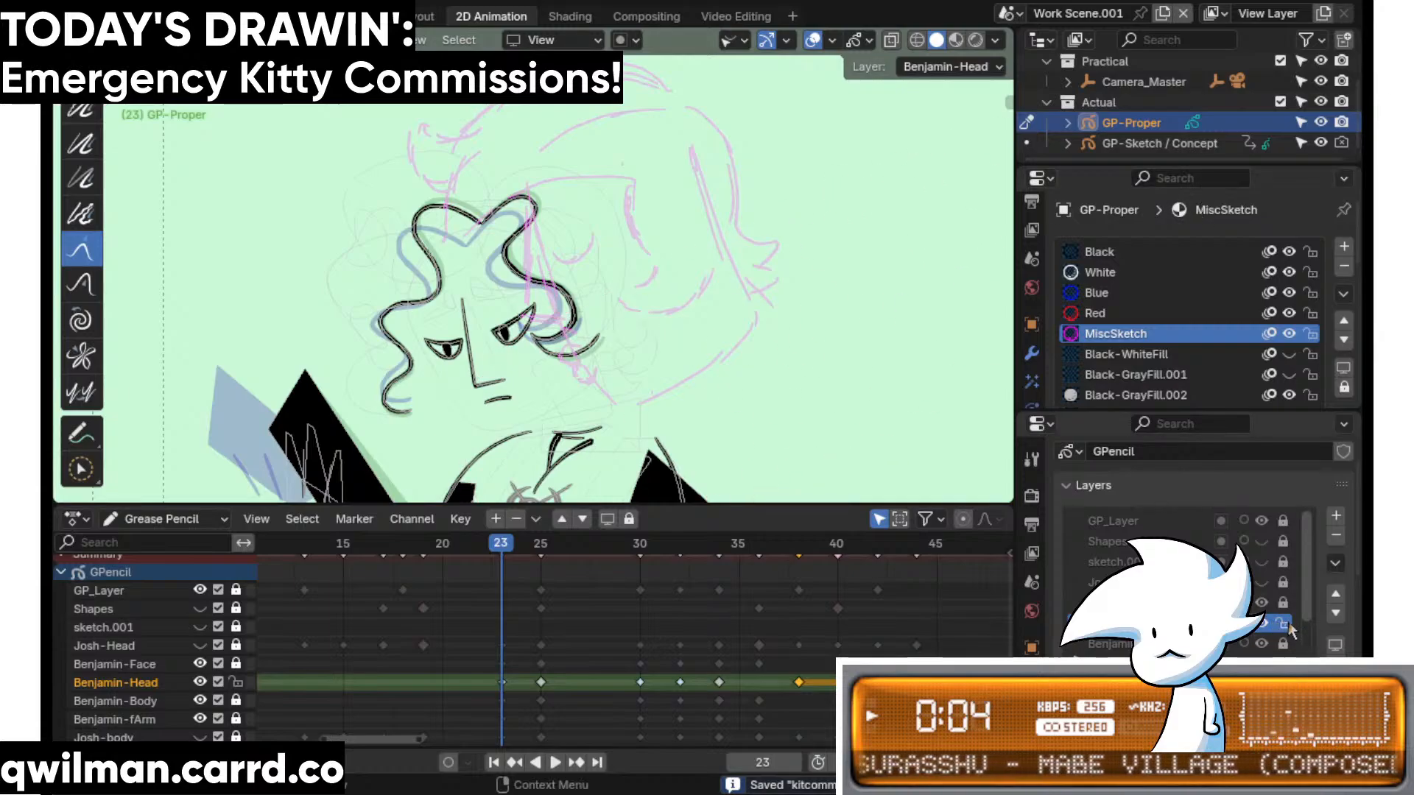
pyautogui.click(1289, 355)
pyautogui.click(1291, 373)
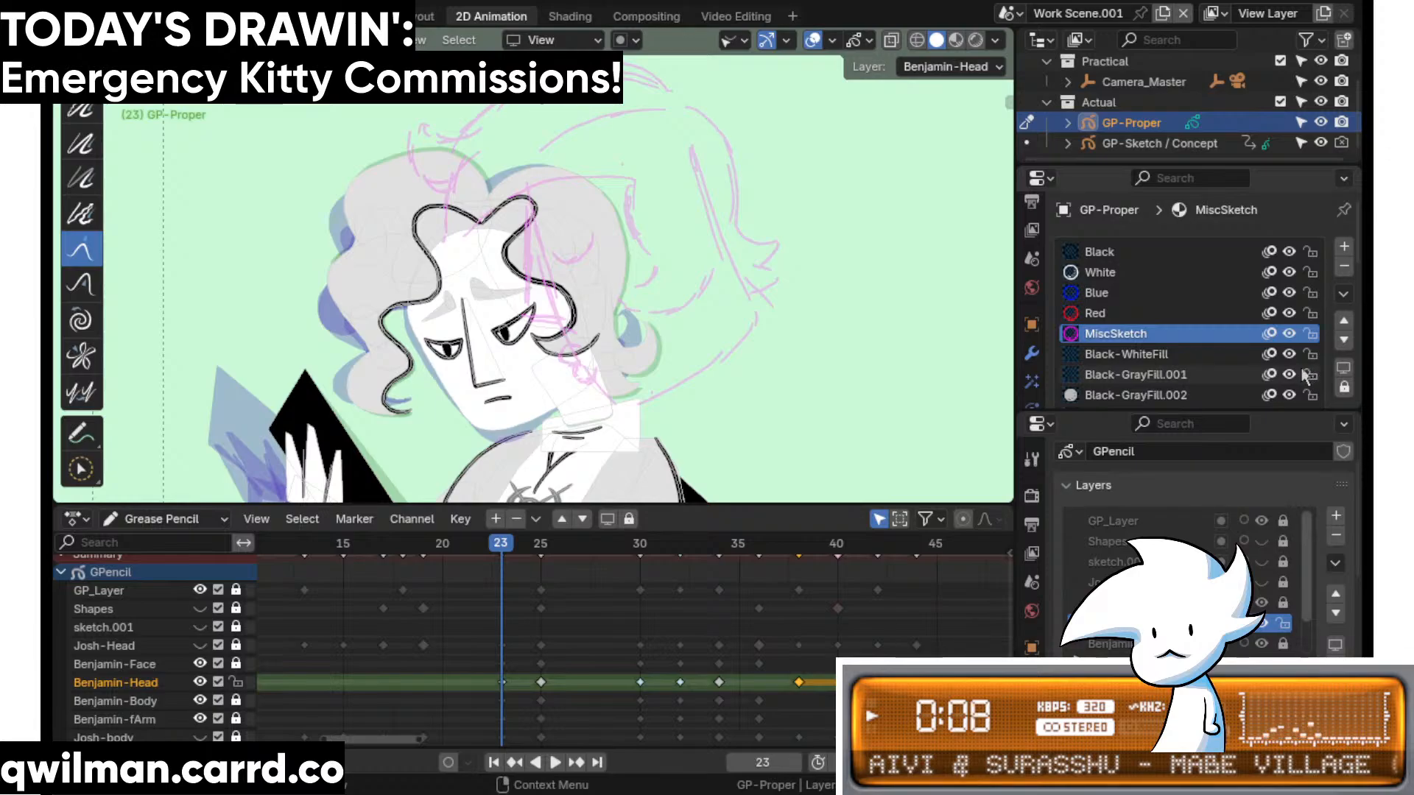
pyautogui.hotkey('ctrl', 's')
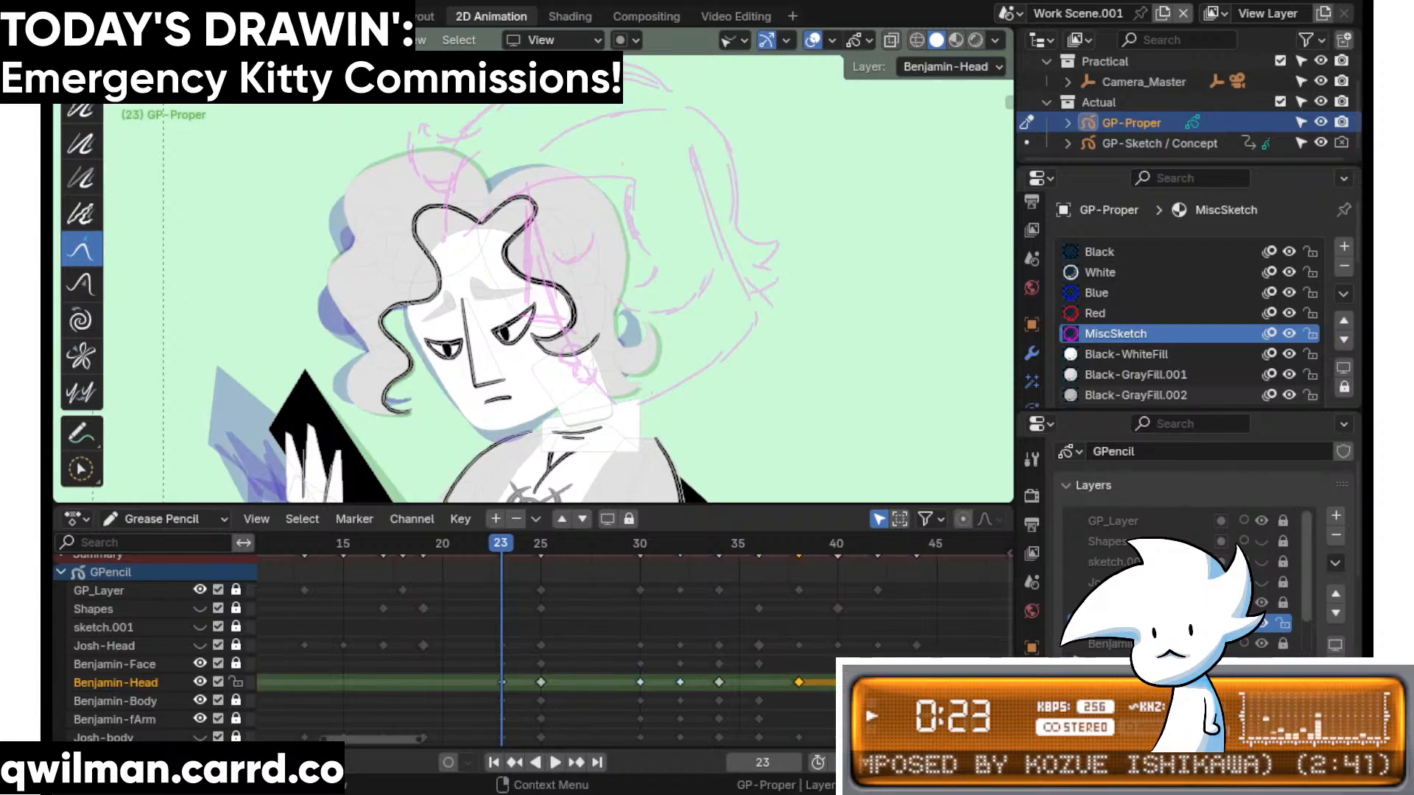
# - Go to frame 30, enter Edit Mode and choose the Move tool for the hair fills beside the left-hand outline
pyautogui.keyDown('shift'); pyautogui.moveTo(634, 356); pyautogui.dragTo(763, 261, button='middle'); pyautogui.keyUp('shift')
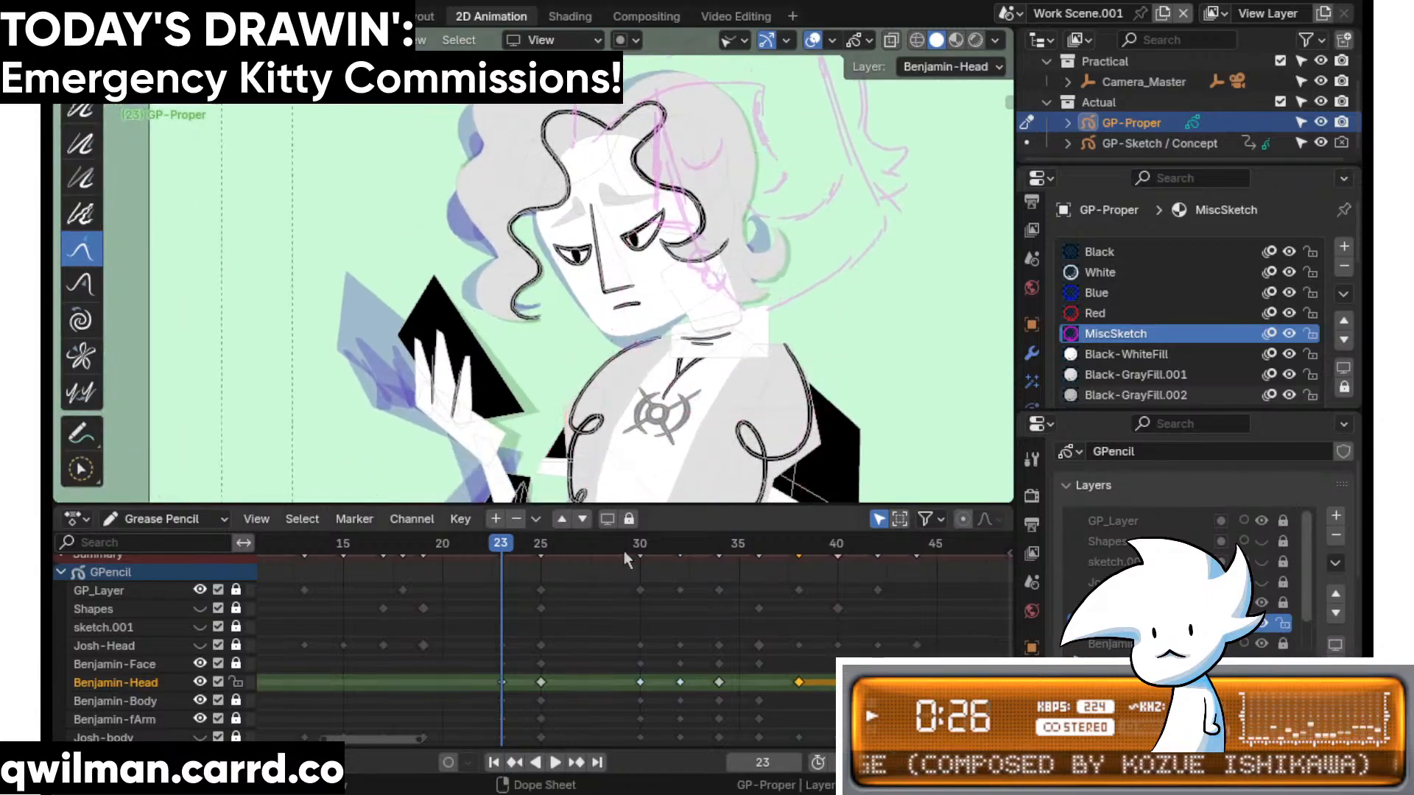
pyautogui.moveTo(502, 549); pyautogui.dragTo(638, 539)
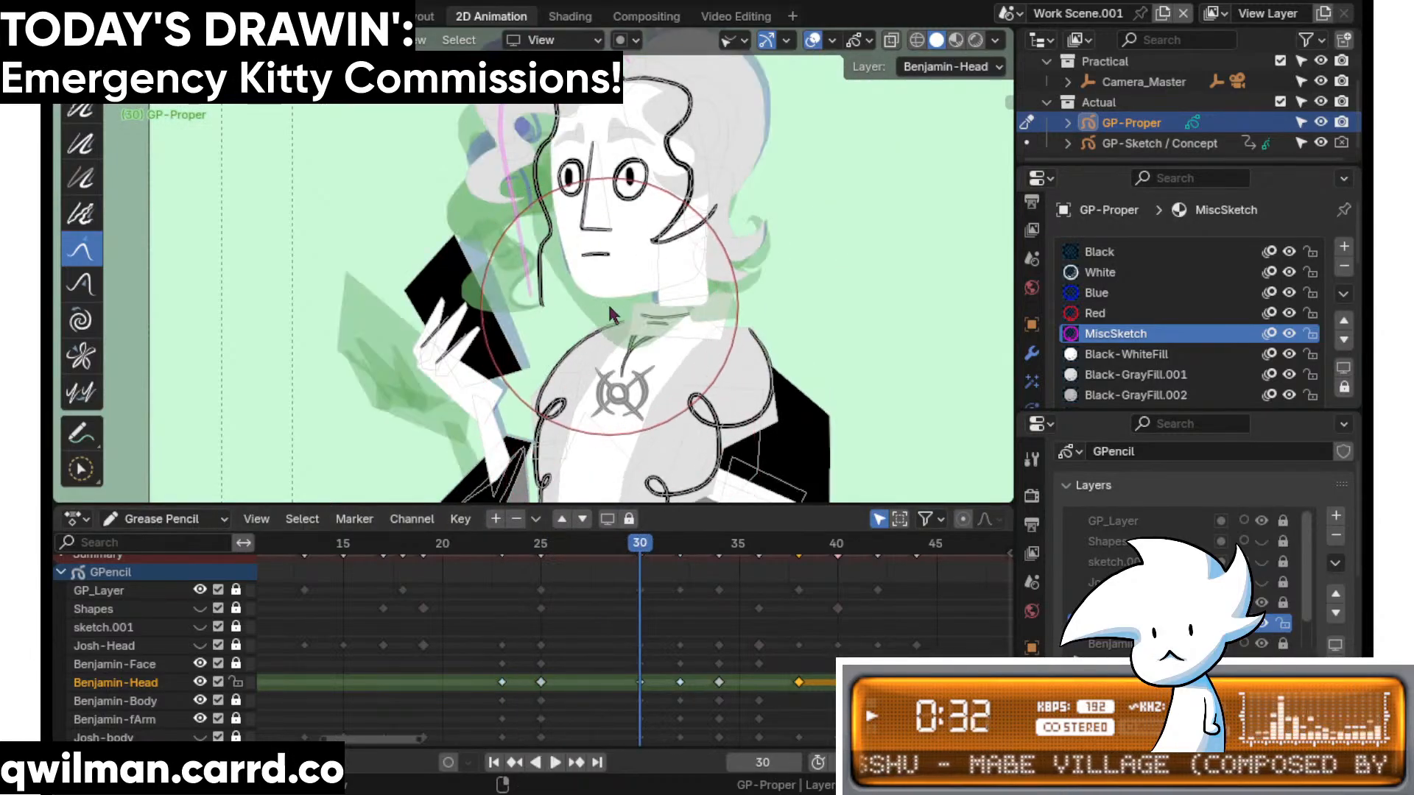
pyautogui.keyDown('shift'); pyautogui.moveTo(656, 198); pyautogui.dragTo(683, 374, button='middle'); pyautogui.keyUp('shift')
pyautogui.keyDown('shift'); pyautogui.moveTo(673, 239); pyautogui.dragTo(668, 218, button='middle'); pyautogui.keyUp('shift')
pyautogui.scroll(5, 668, 218)
pyautogui.keyDown('shift'); pyautogui.moveTo(593, 365); pyautogui.dragTo(628, 286, button='middle'); pyautogui.keyUp('shift')
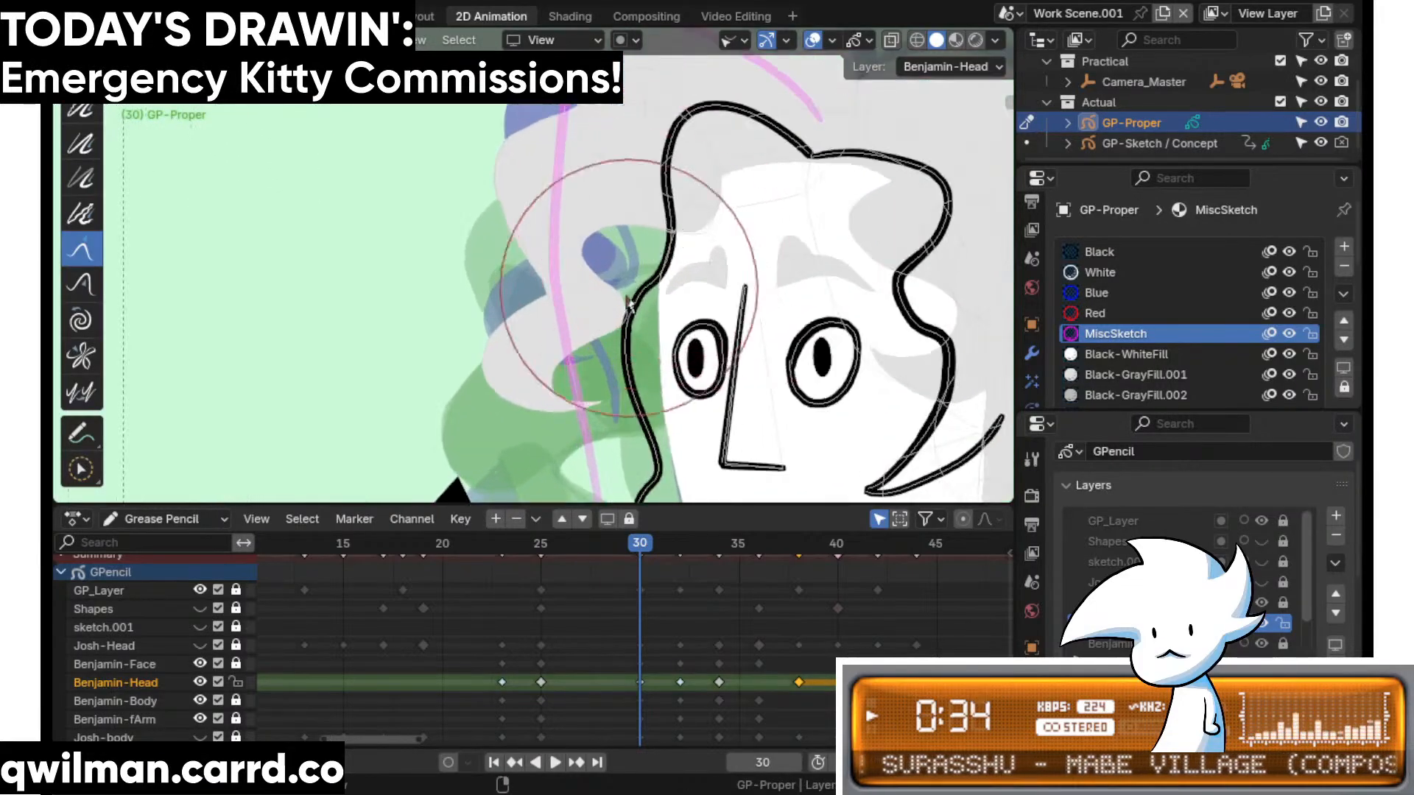
pyautogui.keyDown('shift'); pyautogui.moveTo(557, 435); pyautogui.dragTo(581, 261, button='middle'); pyautogui.keyUp('shift')
pyautogui.press('Tab')
pyautogui.hotkey('shift', 'space')
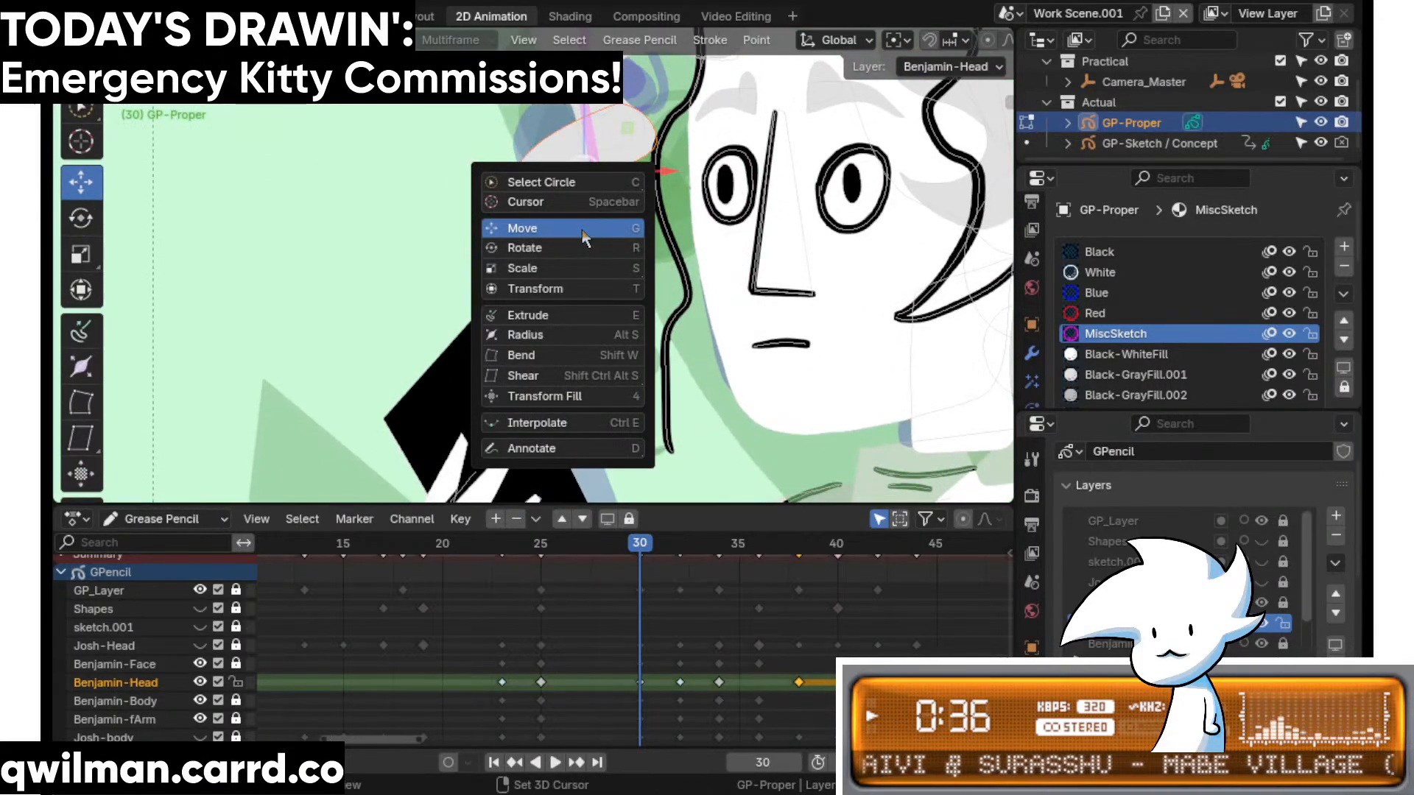
pyautogui.click(582, 230)
# - Circle-select the gray hair fills on the left-hand side of frame 30 and move them down and outward to meet the outline
pyautogui.moveTo(593, 180); pyautogui.dragTo(622, 350)
pyautogui.keyDown('shift'); pyautogui.moveTo(624, 276); pyautogui.dragTo(618, 452, button='middle'); pyautogui.keyUp('shift')
pyautogui.moveTo(659, 293)
pyautogui.keyDown('shift'); pyautogui.mouseDown(button='middle')
pyautogui.moveTo(678, 280)
pyautogui.moveTo(666, 320)
pyautogui.mouseUp(button='middle'); pyautogui.keyUp('shift')
pyautogui.scroll(2, 694, 243)
pyautogui.press('w')
pyautogui.click(691, 259)
pyautogui.click(620, 357)
pyautogui.hotkey('shift', 'space')
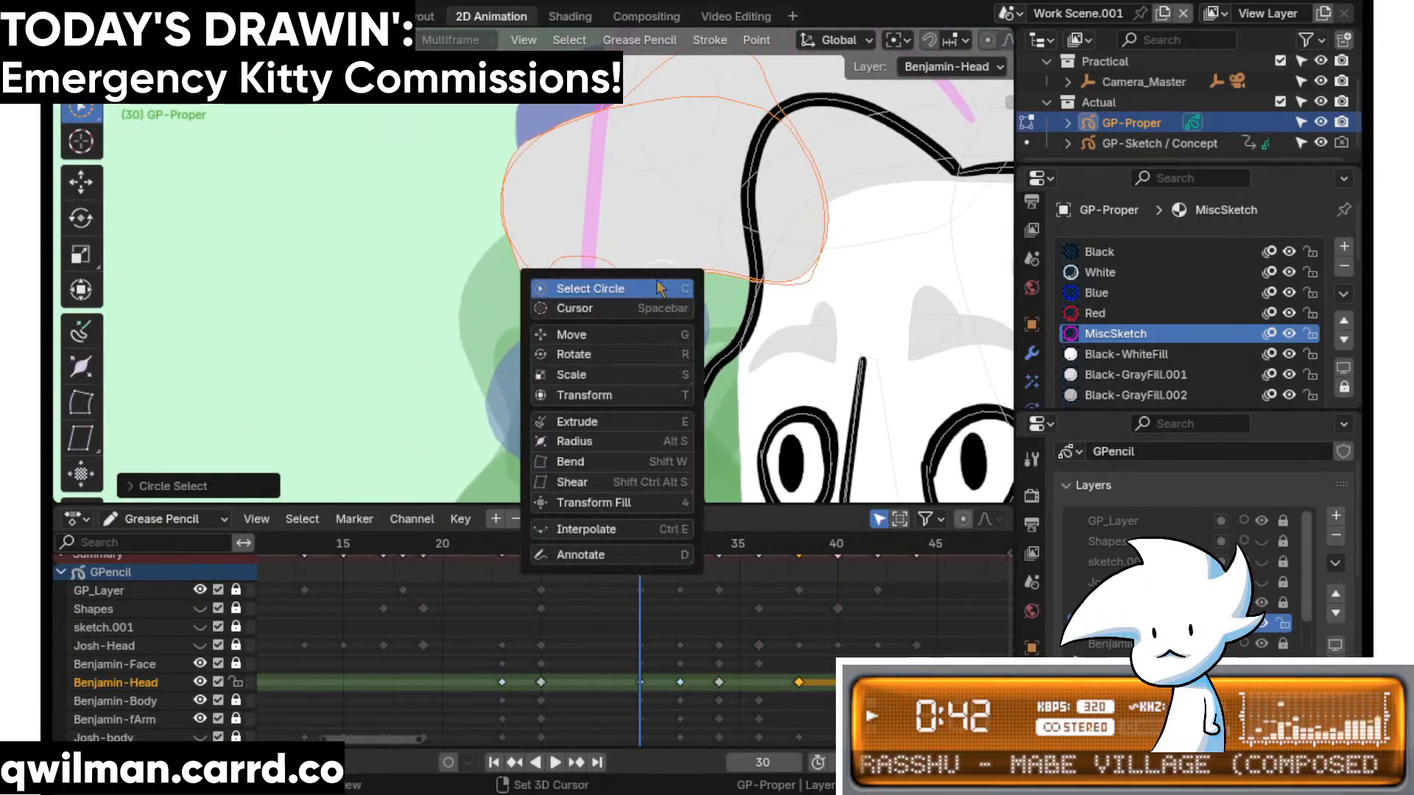
pyautogui.click(609, 341)
pyautogui.moveTo(655, 241); pyautogui.dragTo(578, 322)
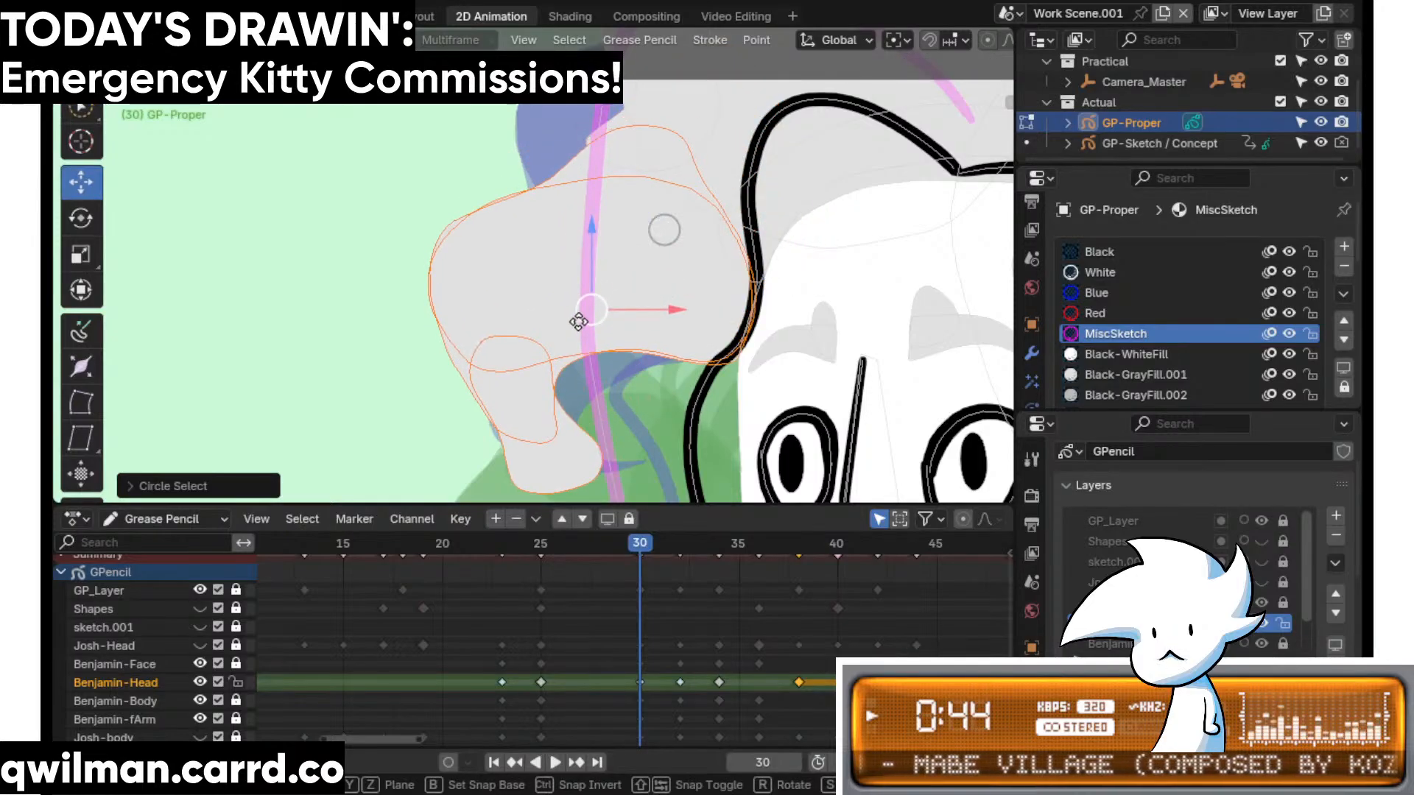
pyautogui.moveTo(613, 267)
pyautogui.keyDown('shift'); pyautogui.mouseDown(button='middle')
pyautogui.moveTo(542, 441)
pyautogui.moveTo(509, 458)
pyautogui.mouseUp(button='middle'); pyautogui.keyUp('shift')
pyautogui.keyDown('shift'); pyautogui.moveTo(837, 202); pyautogui.dragTo(807, 168, button='middle'); pyautogui.keyUp('shift')
# - Circle-select only the small lower fill of the left-hand hair and move it down and inward toward the lowest curl
pyautogui.scroll(-3, 807, 168)
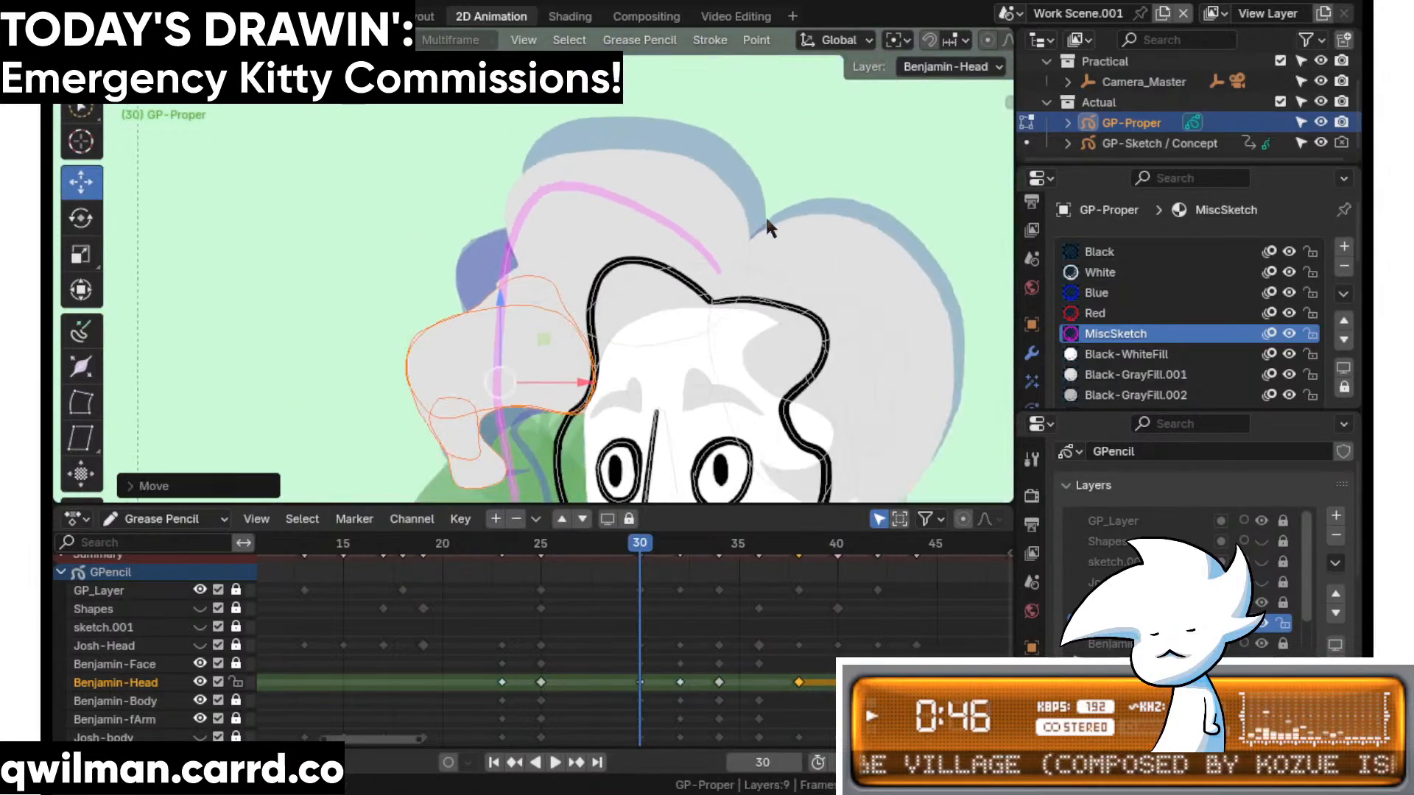
pyautogui.keyDown('shift'); pyautogui.moveTo(577, 337); pyautogui.dragTo(663, 276, button='middle'); pyautogui.keyUp('shift')
pyautogui.scroll(2, 662, 273)
pyautogui.keyDown('shift'); pyautogui.moveTo(607, 492); pyautogui.dragTo(635, 216, button='middle'); pyautogui.keyUp('shift')
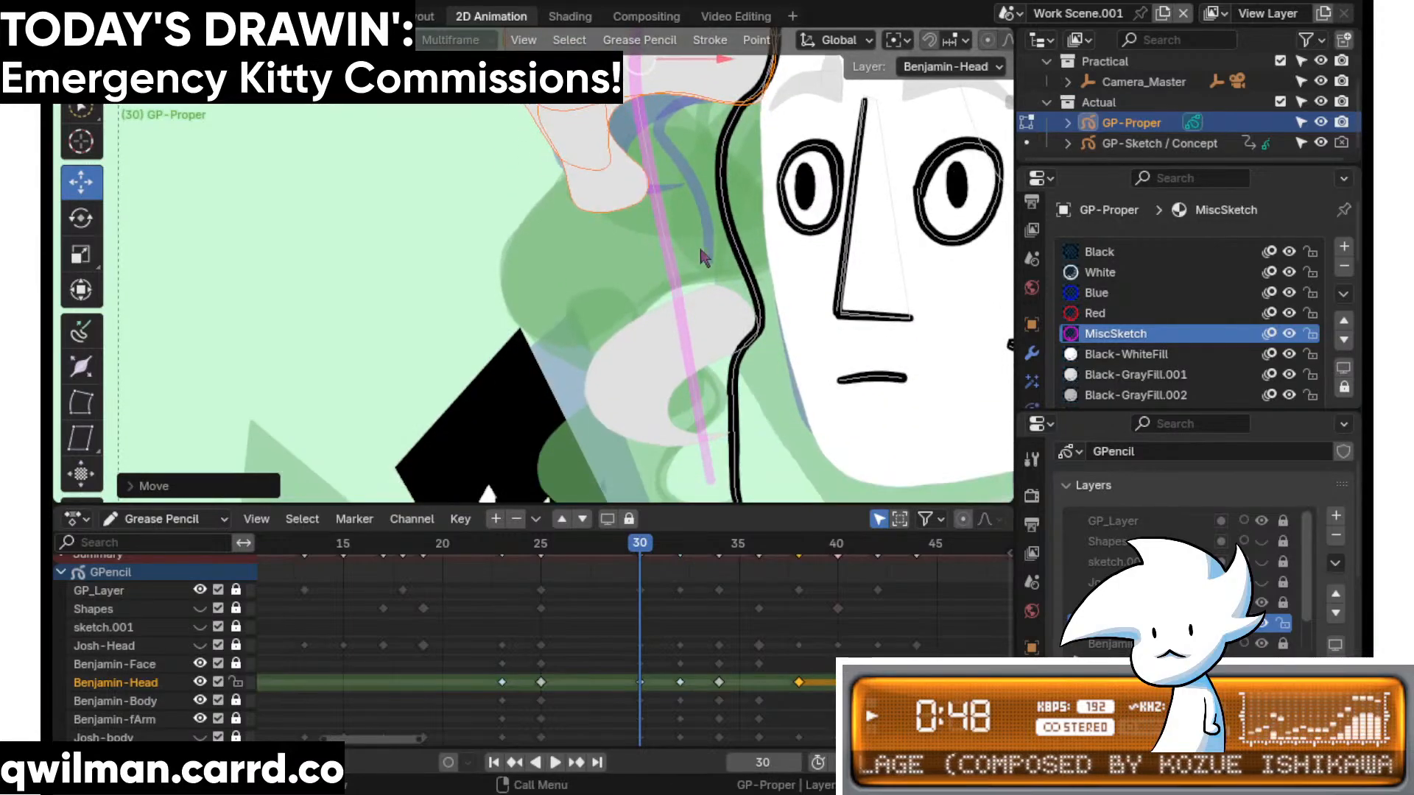
pyautogui.keyDown('shift'); pyautogui.moveTo(669, 261); pyautogui.dragTo(680, 307, button='middle'); pyautogui.keyUp('shift')
pyautogui.press('q')
pyautogui.click(648, 275)
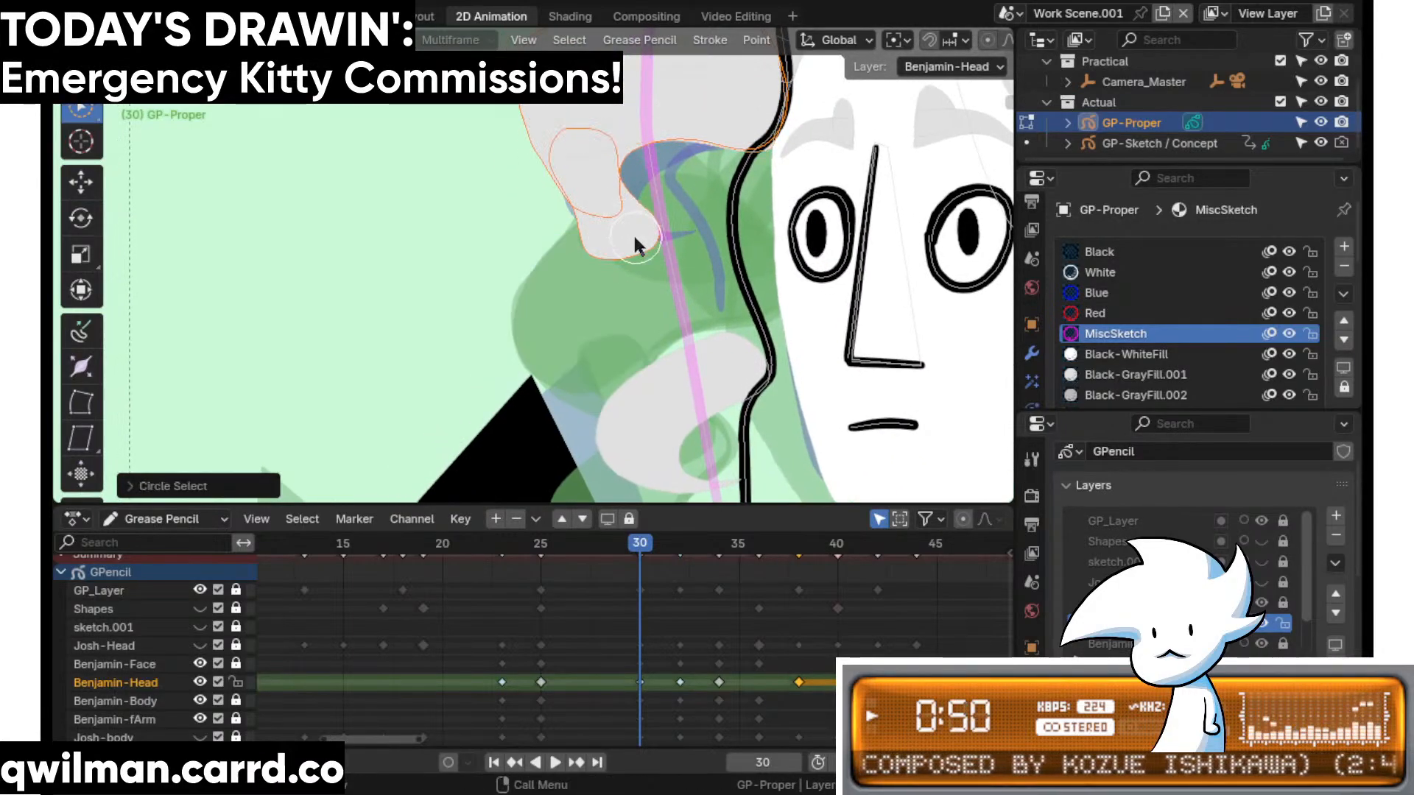
pyautogui.press('q')
pyautogui.click(575, 288)
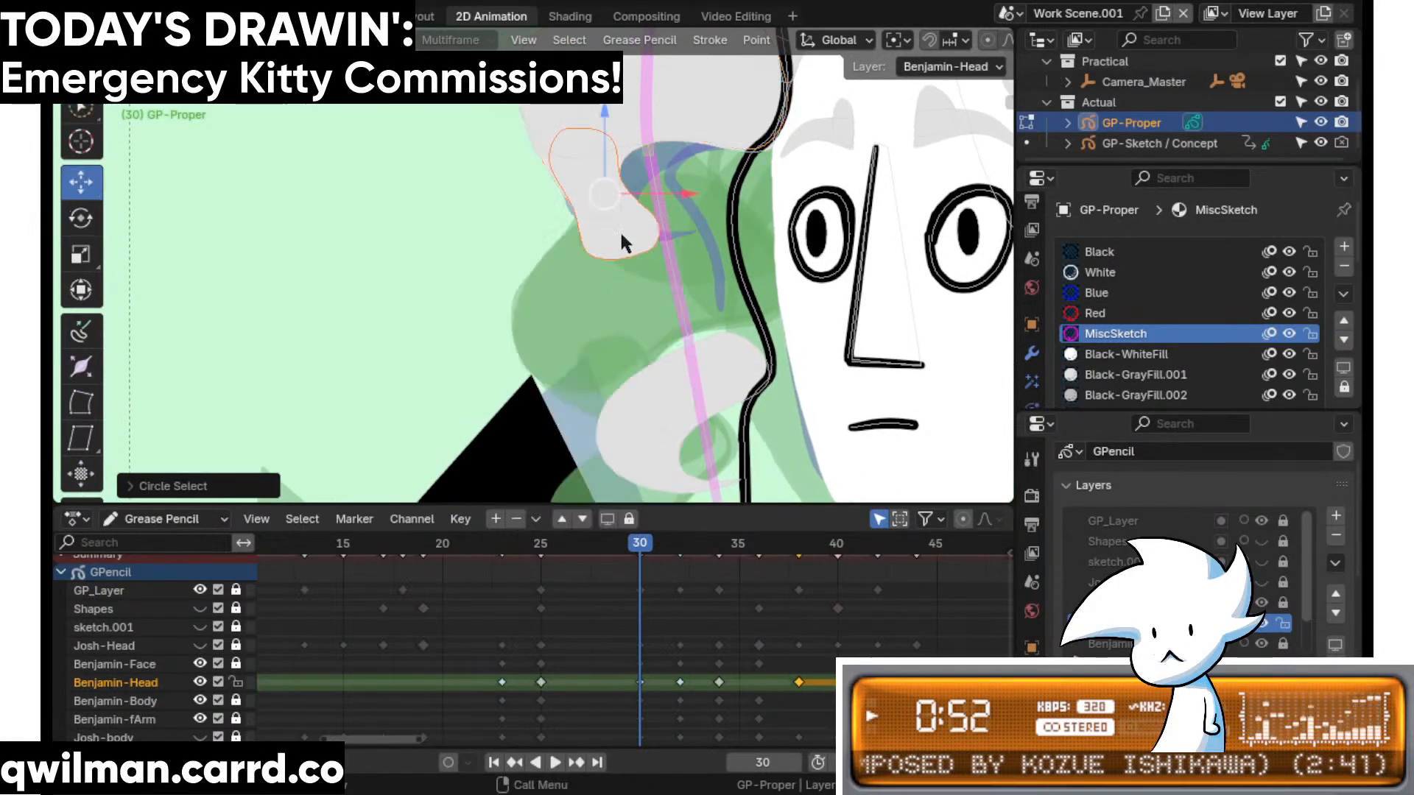
pyautogui.moveTo(620, 230)
pyautogui.mouseDown()
pyautogui.moveTo(669, 284)
pyautogui.moveTo(679, 330)
pyautogui.mouseUp()
pyautogui.keyDown('shift'); pyautogui.moveTo(656, 282); pyautogui.dragTo(646, 417, button='middle'); pyautogui.keyUp('shift')
# - Circle-select the lowest left-hand curl fill on frame 30 and switch to the Grab brush in Sculpt Mode
pyautogui.press('q')
pyautogui.click(609, 341)
pyautogui.click(608, 335)
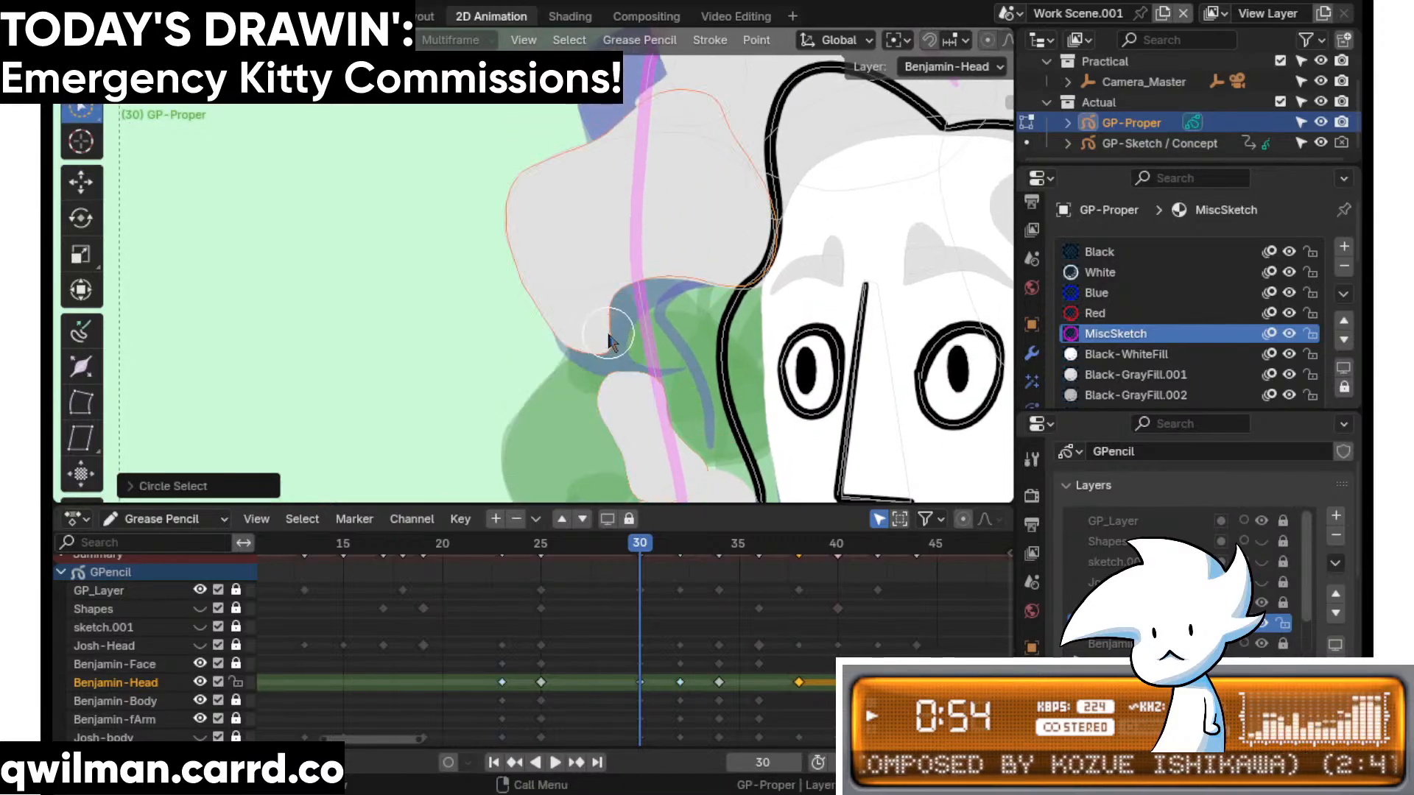
pyautogui.click(572, 280)
pyautogui.scroll(-2, 631, 323)
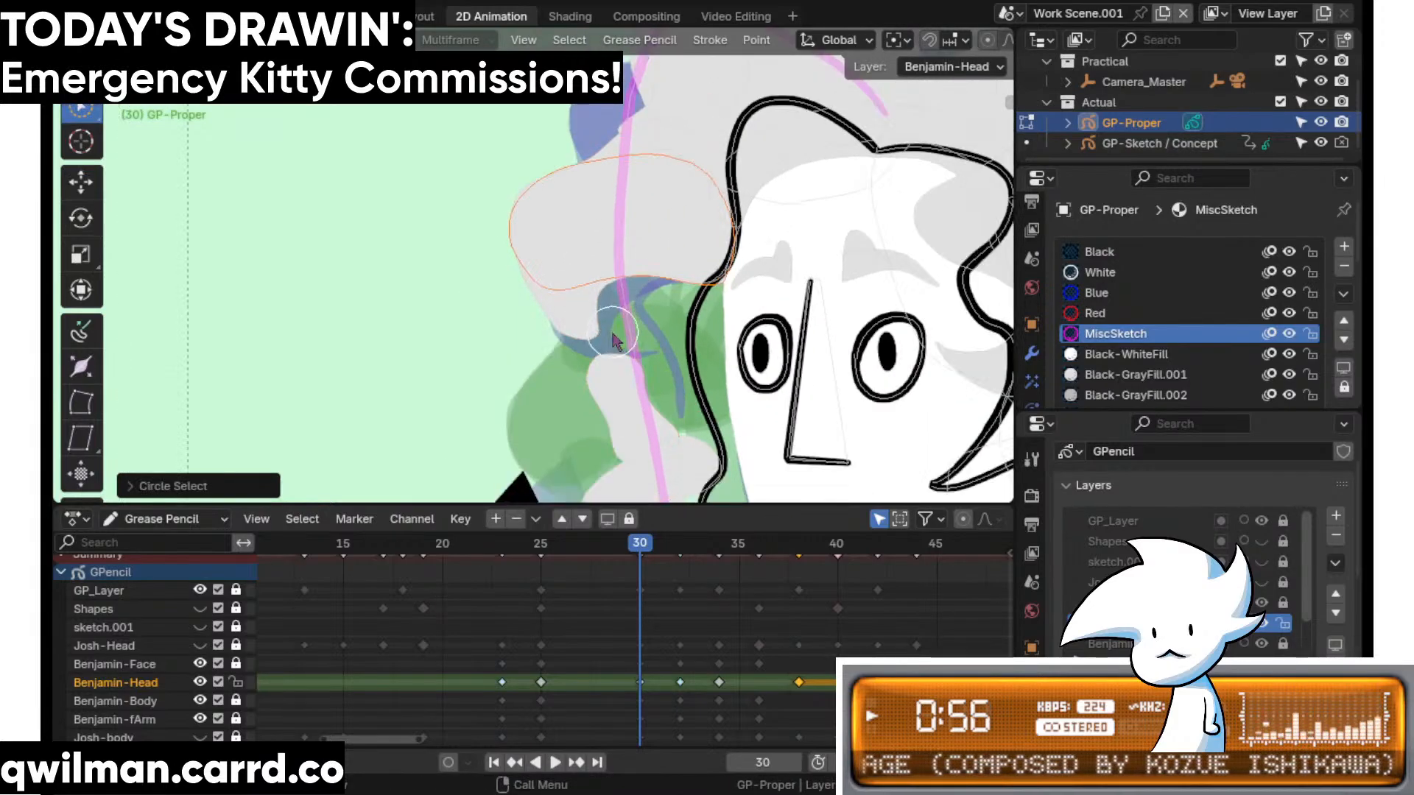
pyautogui.keyDown('shift'); pyautogui.moveTo(633, 327); pyautogui.dragTo(633, 153, button='middle'); pyautogui.keyUp('shift')
pyautogui.keyDown('shift'); pyautogui.moveTo(644, 349); pyautogui.dragTo(615, 313, button='middle'); pyautogui.keyUp('shift')
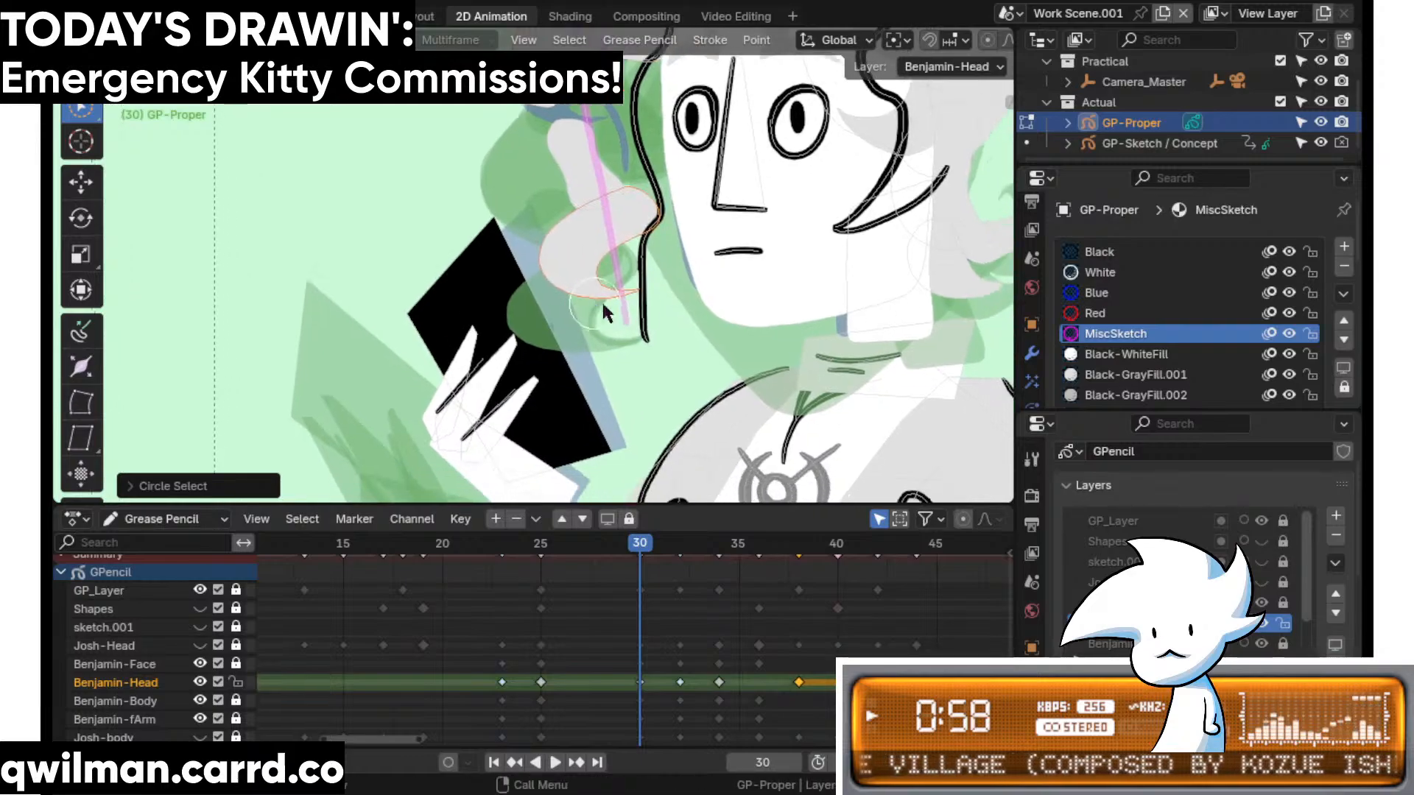
pyautogui.press('Tab')
pyautogui.hotkey('shift', 'space')
pyautogui.click(615, 169)
# - Reshape the selected lowest curl fill with Grab so its inner edge and tip follow the left-hand hair outline
pyautogui.scroll(2, 707, 324)
pyautogui.scroll(-3, 707, 322)
pyautogui.moveTo(702, 319)
pyautogui.mouseDown()
pyautogui.moveTo(684, 341)
pyautogui.moveTo(651, 331)
pyautogui.moveTo(656, 354)
pyautogui.mouseUp()
pyautogui.moveTo(564, 271)
pyautogui.mouseDown()
pyautogui.moveTo(562, 293)
pyautogui.moveTo(656, 233)
pyautogui.mouseUp()
pyautogui.moveTo(568, 306); pyautogui.dragTo(588, 299)
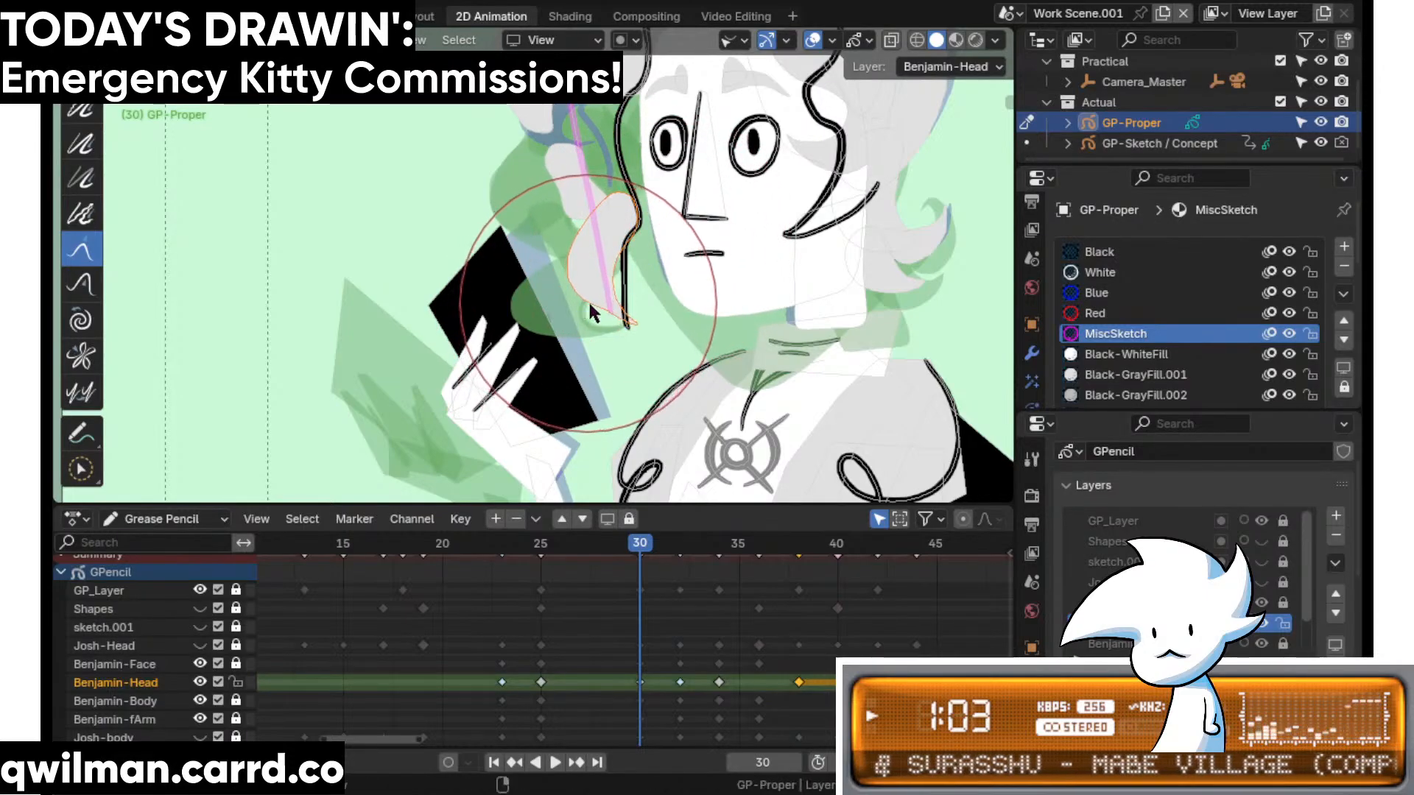
pyautogui.scroll(2, 714, 377)
pyautogui.moveTo(726, 374); pyautogui.dragTo(698, 394)
pyautogui.scroll(2, 698, 395)
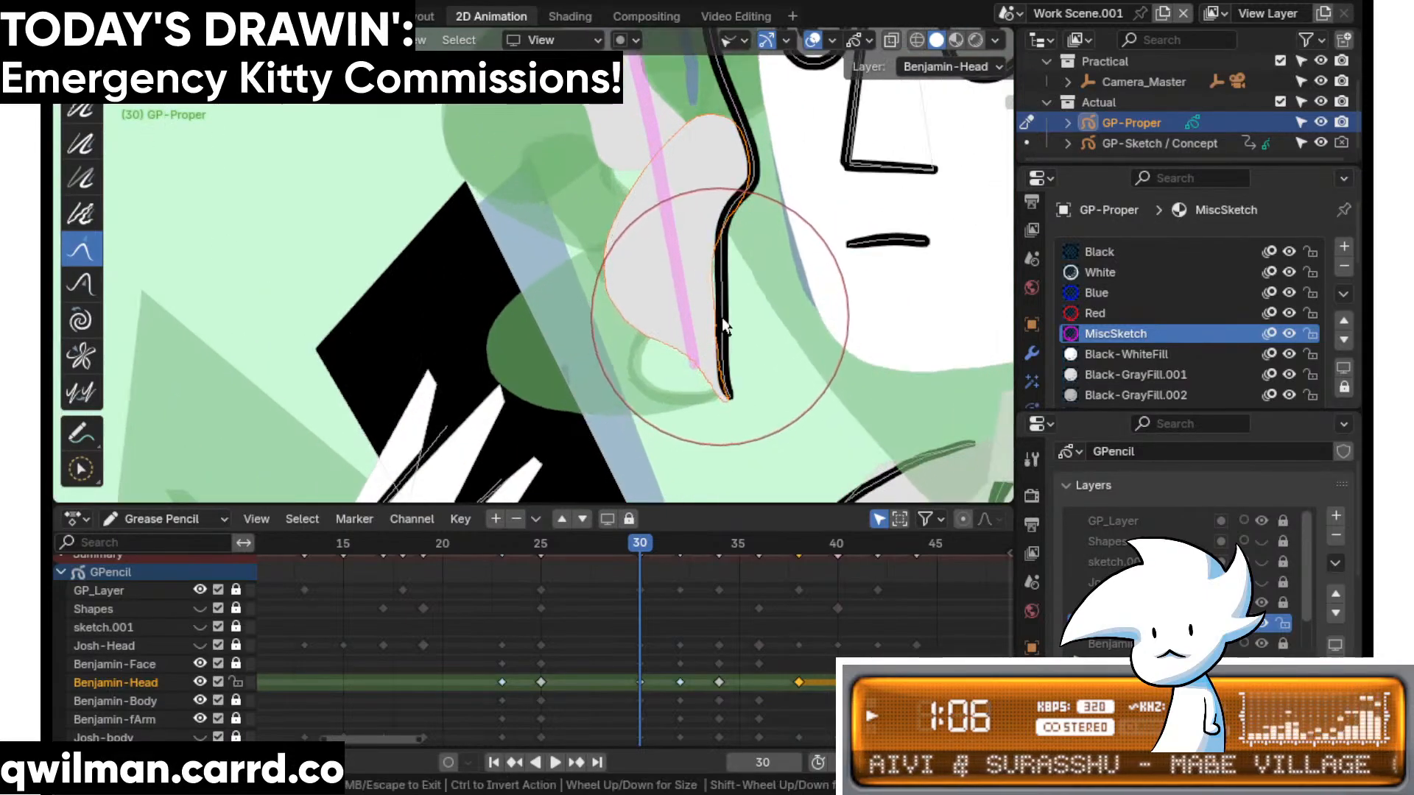
# - Narrow the lowest left-hand curl fill on frame 30 with Grab, pulling its outer edge inward, and even out the edge with the Smooth brush
pyautogui.moveTo(627, 272); pyautogui.dragTo(669, 353)
pyautogui.moveTo(622, 548)
pyautogui.mouseDown()
pyautogui.moveTo(610, 548)
pyautogui.moveTo(645, 551)
pyautogui.mouseUp()
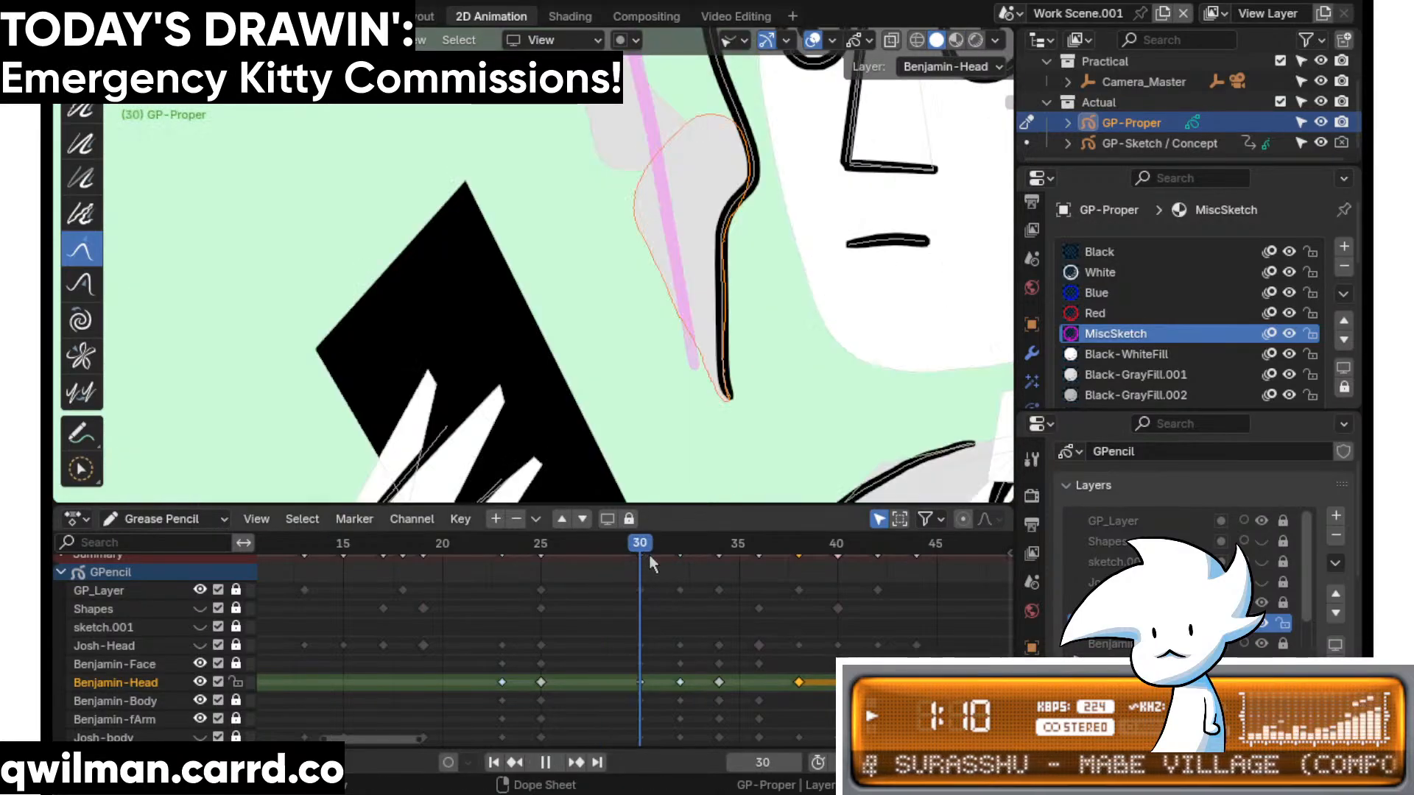
pyautogui.moveTo(704, 444); pyautogui.dragTo(702, 438)
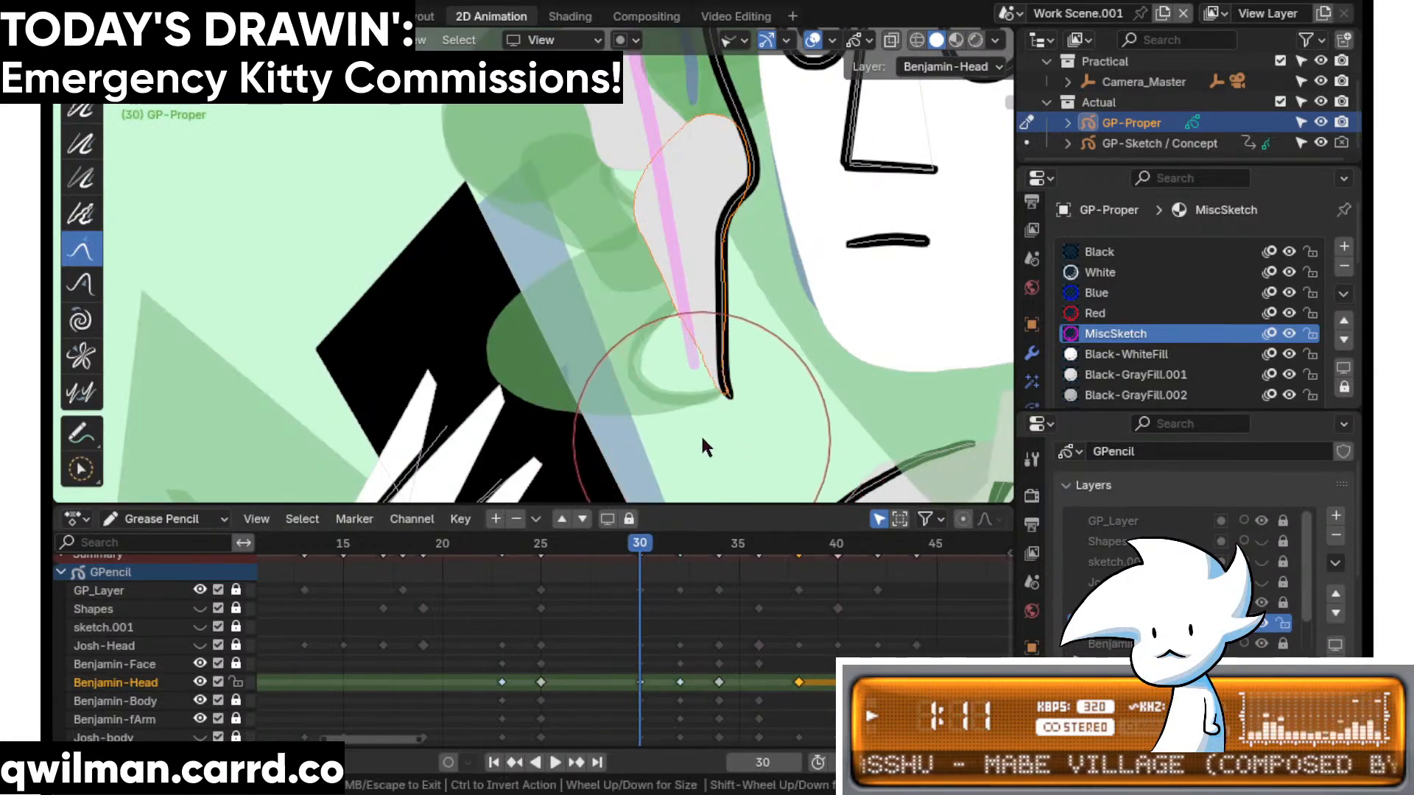
pyautogui.hotkey('shift', 'space')
pyautogui.click(670, 171)
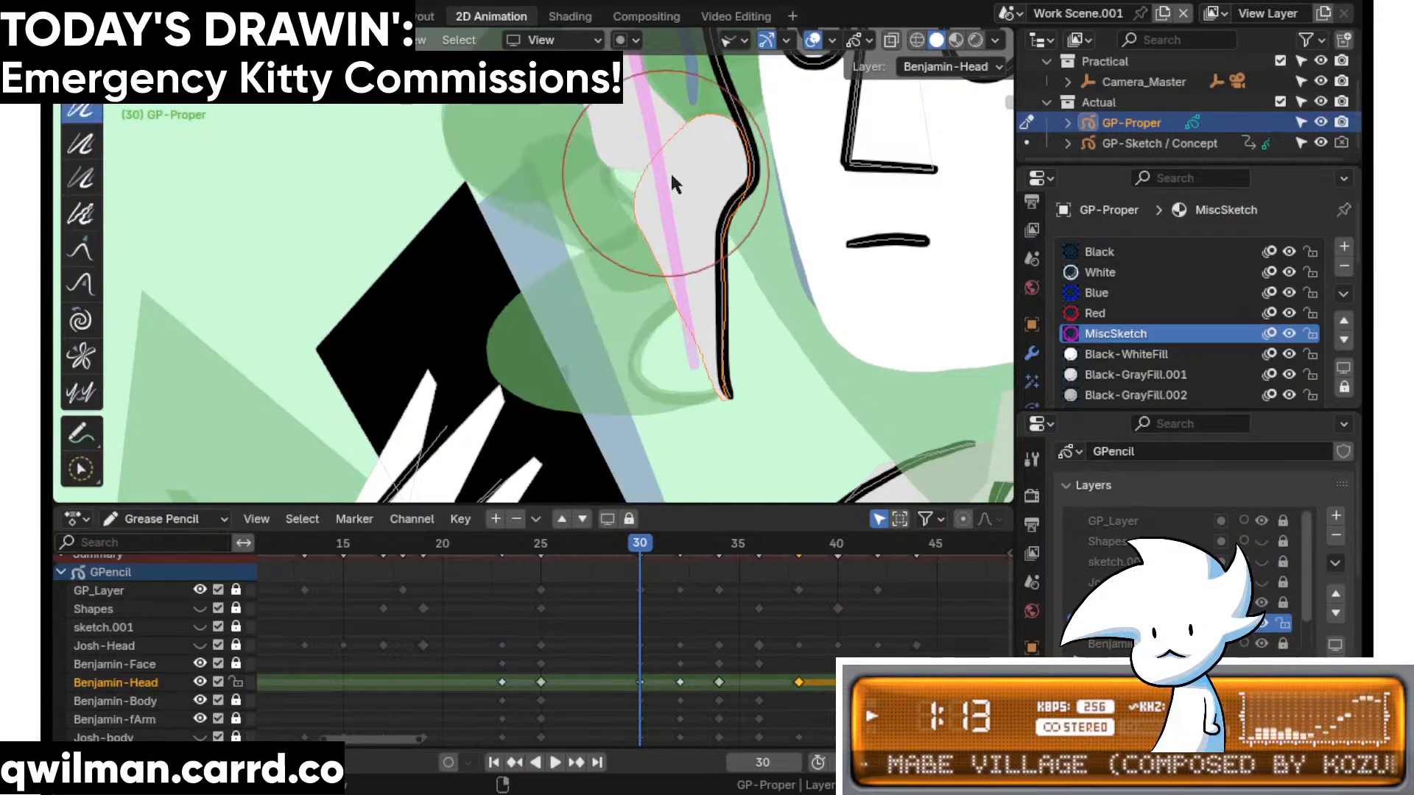
pyautogui.keyDown('shift'); pyautogui.moveTo(680, 130); pyautogui.dragTo(665, 335, button='middle'); pyautogui.keyUp('shift')
# - Circle-select the middle left-hand curl fill on frame 30 and reshape it with the Grab brush to follow the black hair outline
pyautogui.press('w')
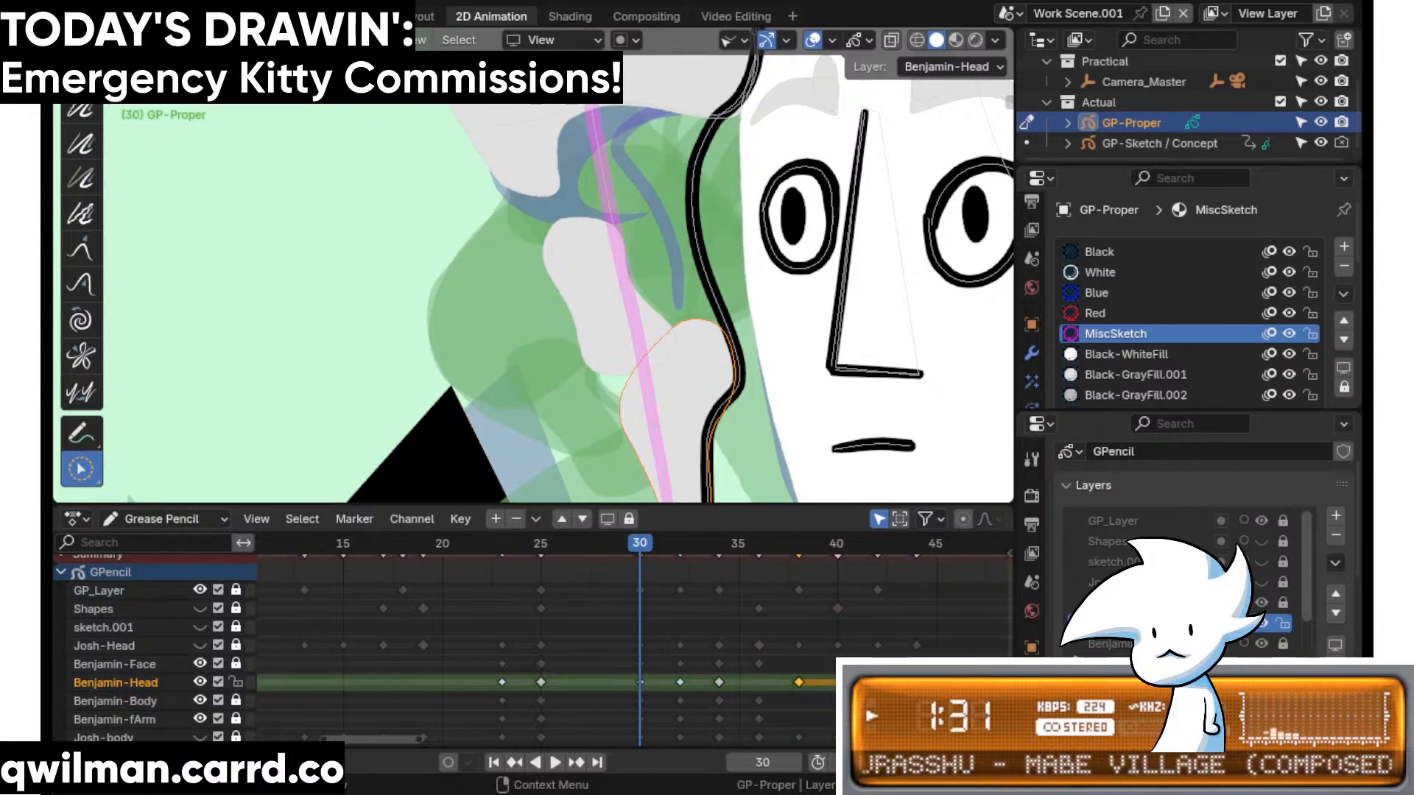
pyautogui.keyDown('shift'); pyautogui.moveTo(687, 298); pyautogui.dragTo(660, 368, button='middle'); pyautogui.keyUp('shift')
pyautogui.scroll(-3, 623, 293)
pyautogui.keyDown('shift'); pyautogui.moveTo(620, 280); pyautogui.dragTo(630, 346, button='middle'); pyautogui.keyUp('shift')
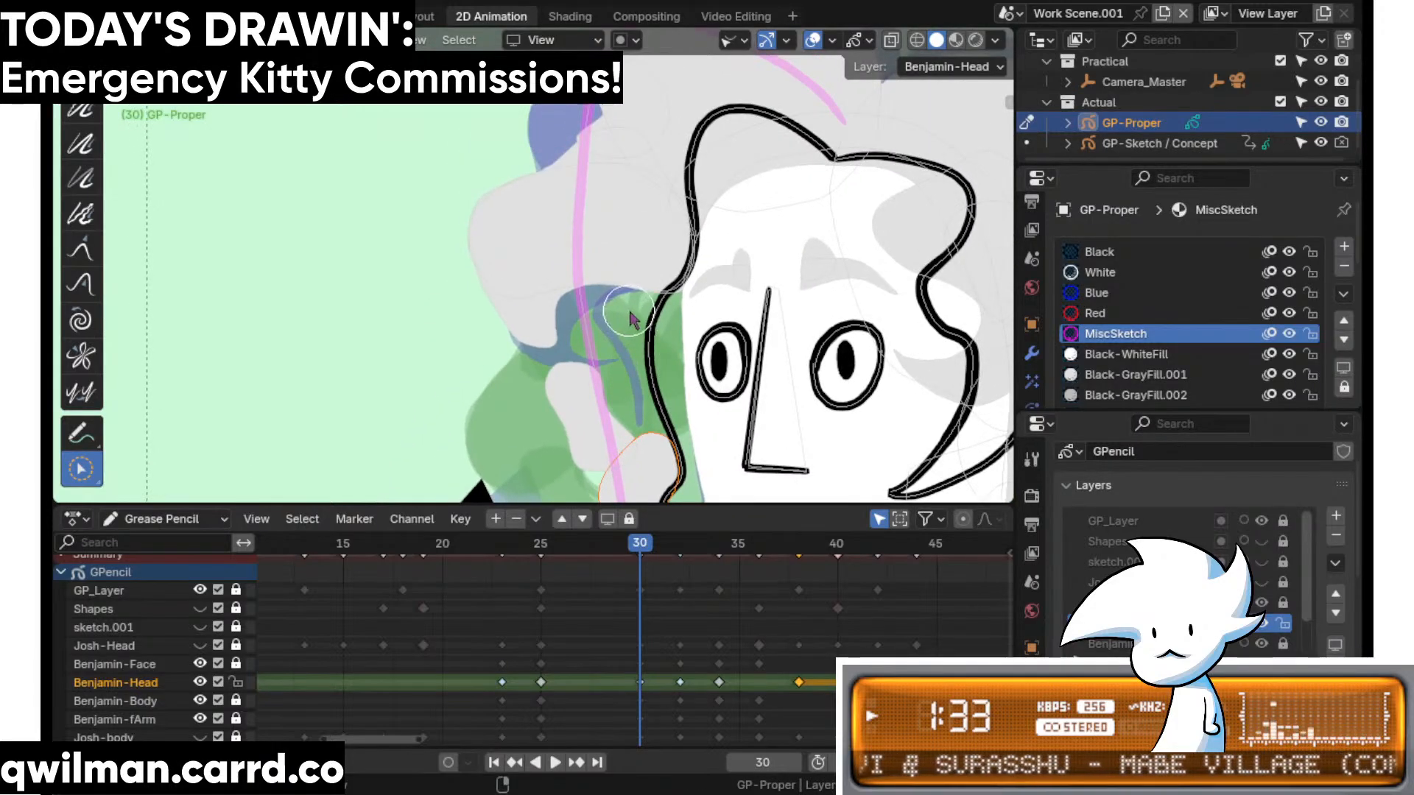
pyautogui.scroll(3, 633, 313)
pyautogui.click(661, 312)
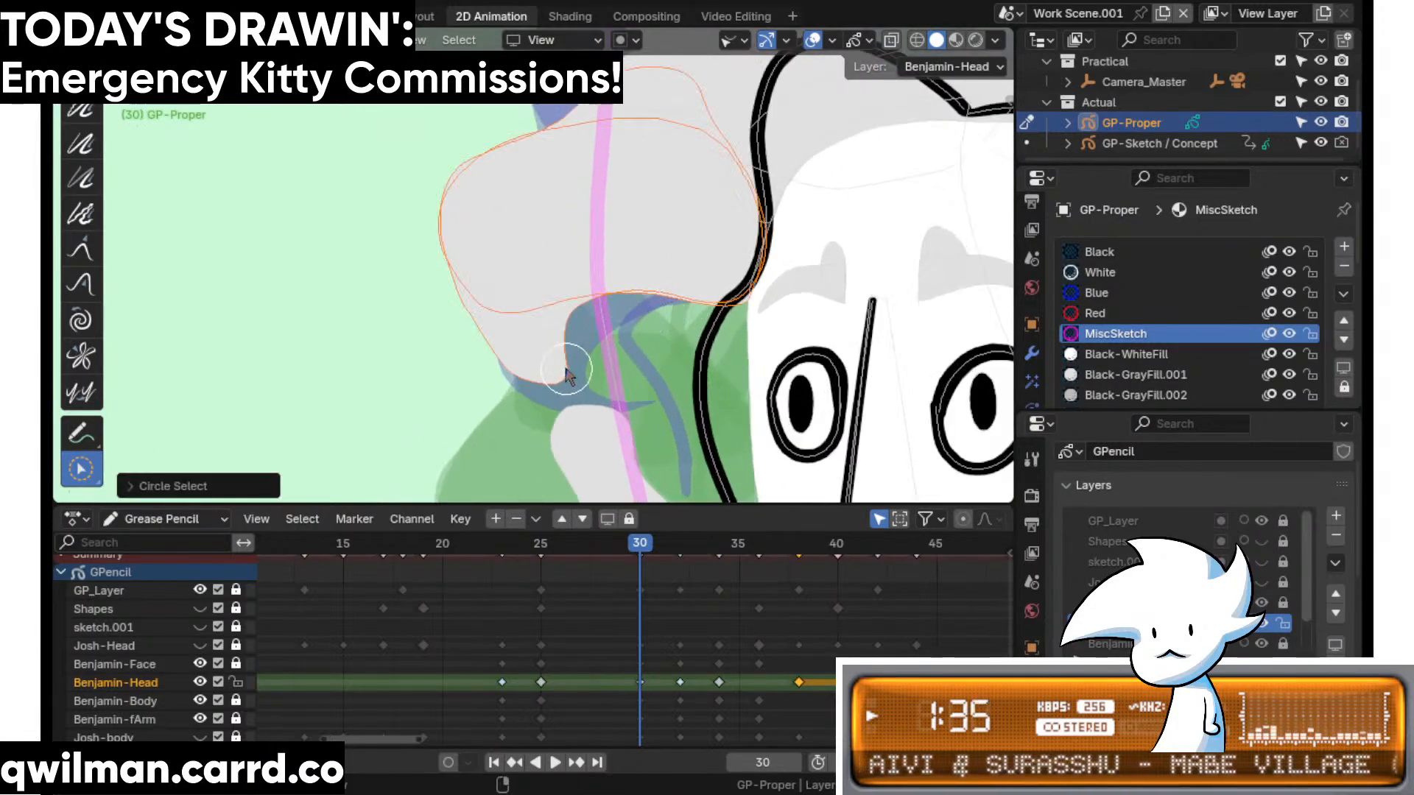
pyautogui.scroll(-4, 626, 324)
pyautogui.scroll(2, 614, 328)
pyautogui.hotkey('shift', 'space')
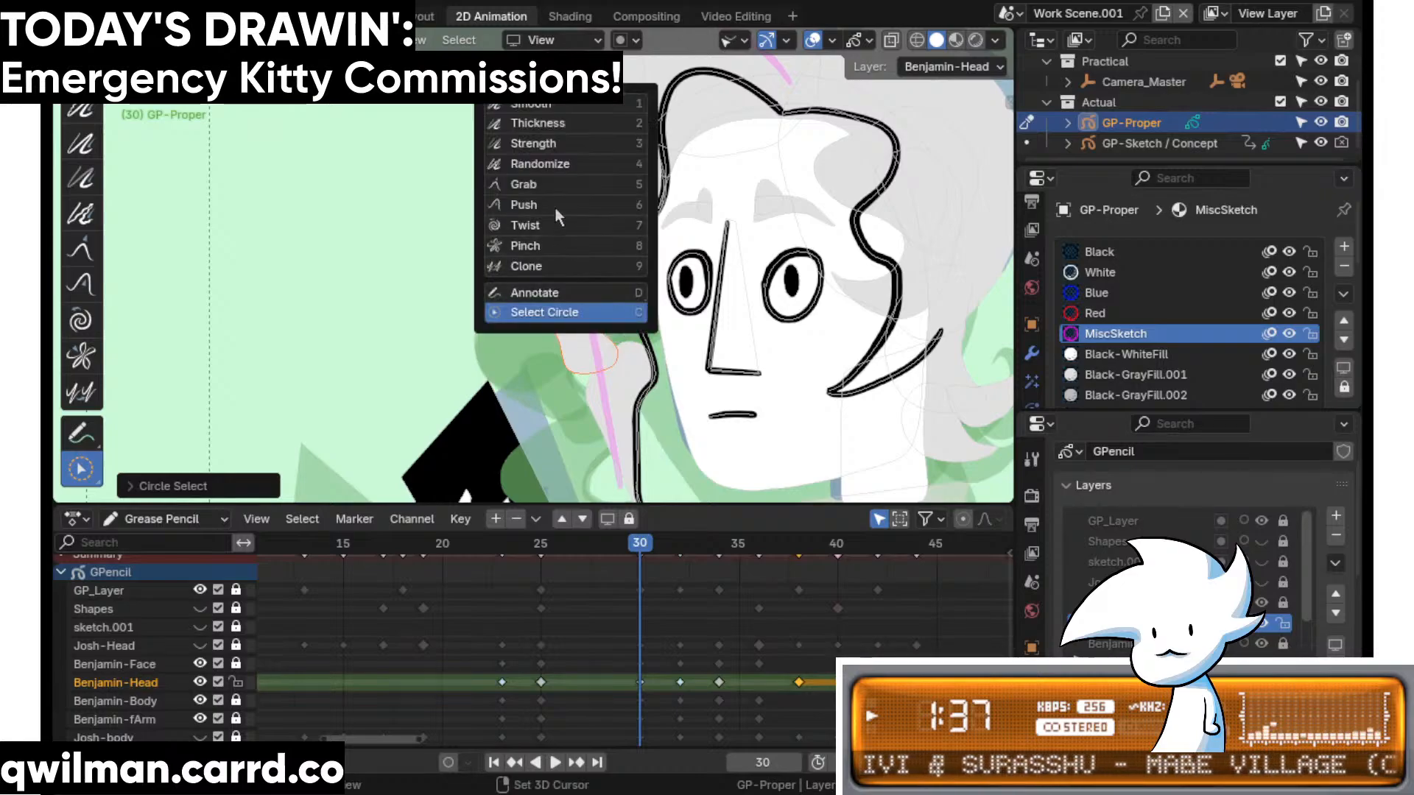
pyautogui.click(560, 204)
pyautogui.scroll(-2, 589, 250)
pyautogui.moveTo(603, 284); pyautogui.dragTo(608, 277)
pyautogui.moveTo(573, 366)
pyautogui.mouseDown()
pyautogui.moveTo(639, 329)
pyautogui.moveTo(587, 304)
pyautogui.mouseUp()
pyautogui.scroll(2, 589, 261)
pyautogui.keyDown('shift'); pyautogui.moveTo(554, 268); pyautogui.dragTo(595, 299, button='middle'); pyautogui.keyUp('shift')
# - Circle-select the small fill under the large left-hand hair bulge and pull it inward with the Grab brush
pyautogui.hotkey('shift', 'space')
pyautogui.press('c')
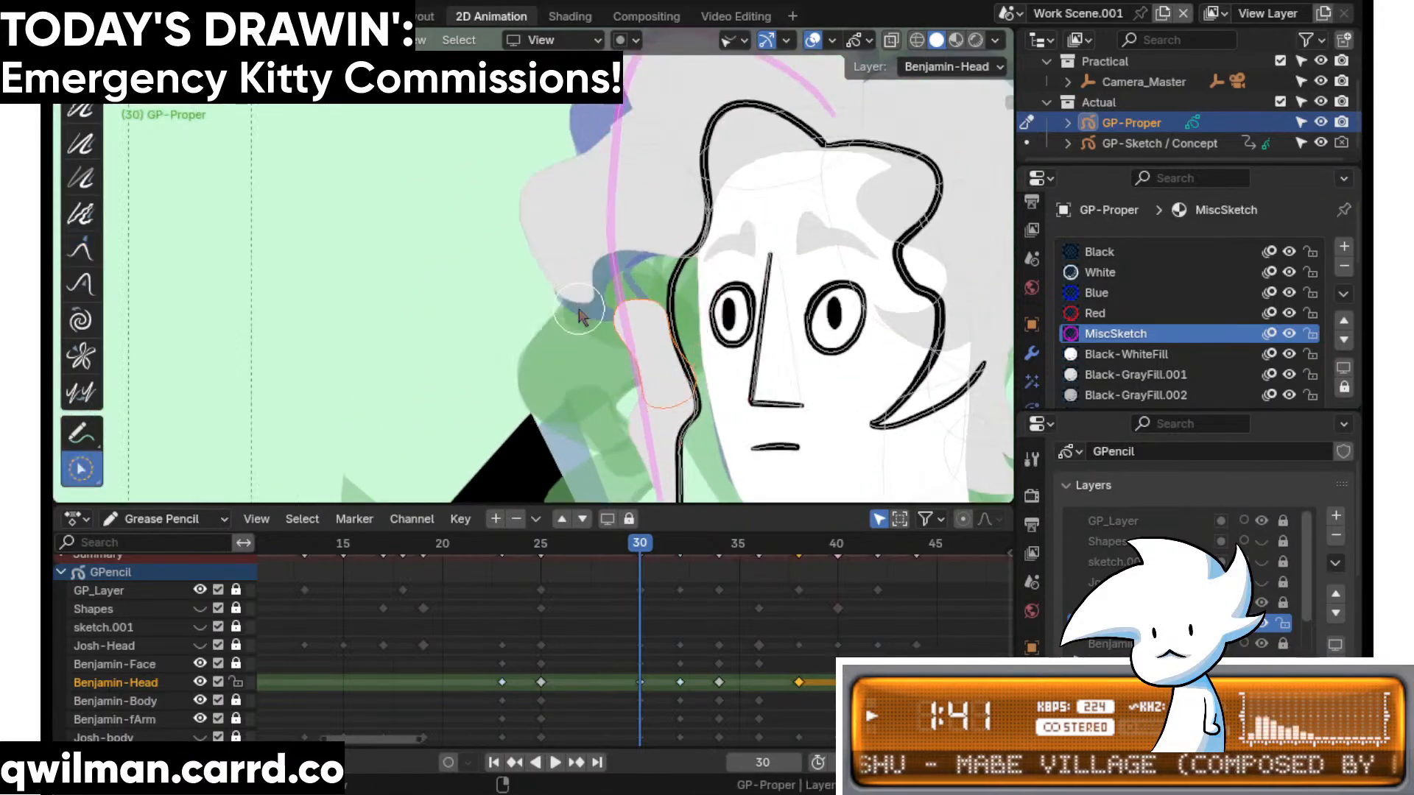
pyautogui.click(578, 304)
pyautogui.hotkey('shift', 'space')
pyautogui.click(475, 140)
pyautogui.scroll(-2, 570, 238)
pyautogui.moveTo(573, 285); pyautogui.dragTo(605, 321)
pyautogui.moveTo(674, 289)
pyautogui.mouseDown()
pyautogui.moveTo(662, 251)
pyautogui.moveTo(604, 310)
pyautogui.moveTo(540, 240)
pyautogui.moveTo(549, 306)
pyautogui.moveTo(585, 299)
pyautogui.mouseUp()
pyautogui.scroll(2, 545, 255)
# - Circle-select the large left-hand bulge fill and push its outer edge inward with the Grab brush
pyautogui.press('c')
pyautogui.click(546, 254)
pyautogui.hotkey('shift', 'space')
pyautogui.click(490, 125)
pyautogui.scroll(-3, 544, 266)
pyautogui.moveTo(618, 287)
pyautogui.mouseDown()
pyautogui.moveTo(653, 274)
pyautogui.moveTo(567, 277)
pyautogui.moveTo(537, 299)
pyautogui.mouseUp()
pyautogui.scroll(5, 536, 299)
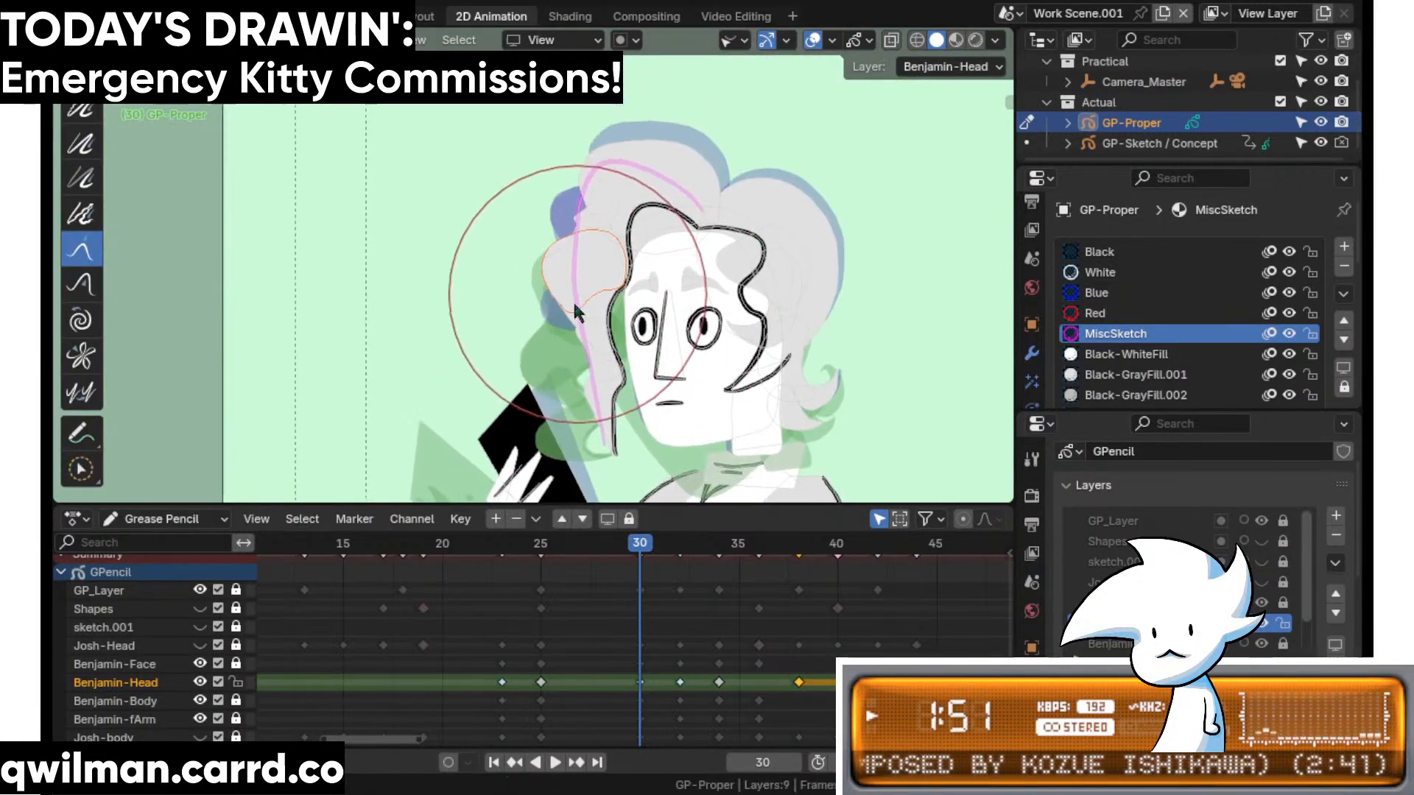
# - Circle-select the small upper fill above the left-hand bulge and reshape it with the Grab brush toward the pink guide
pyautogui.press('q')
pyautogui.click(688, 199)
pyautogui.click(664, 172)
pyautogui.hotkey('shift', 'space')
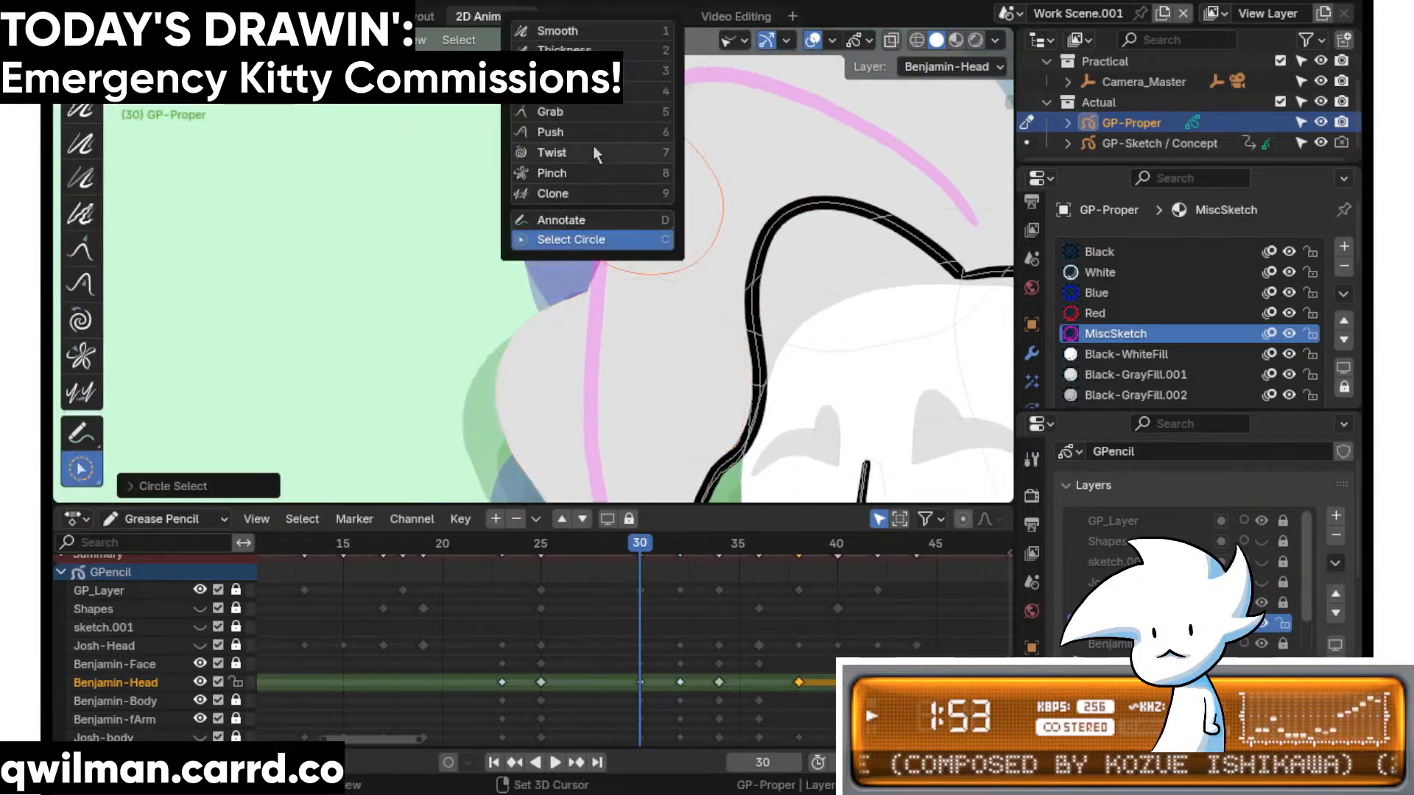
pyautogui.click(591, 113)
pyautogui.scroll(-3, 611, 209)
pyautogui.moveTo(572, 285); pyautogui.dragTo(571, 326)
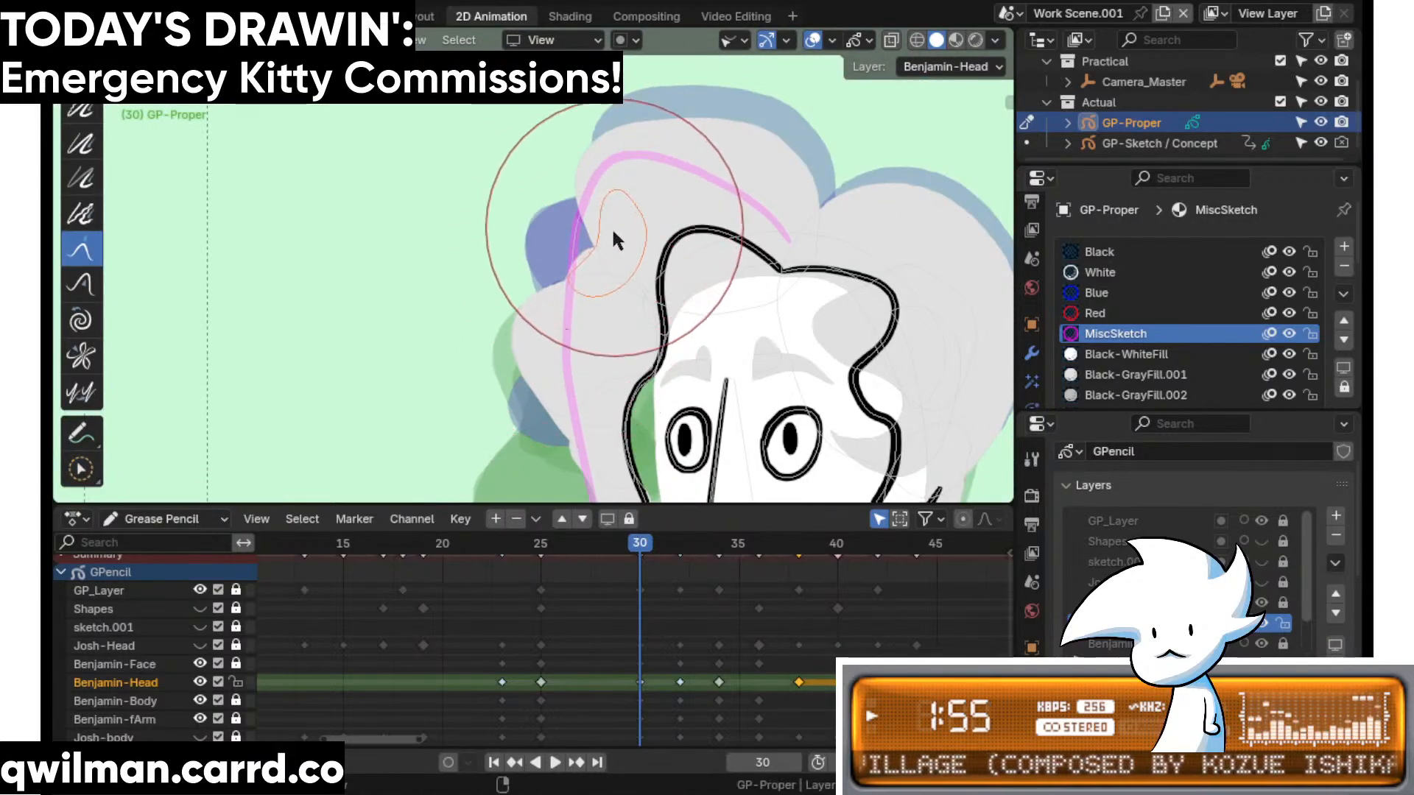
pyautogui.keyDown('shift'); pyautogui.moveTo(612, 228); pyautogui.dragTo(578, 261, button='middle'); pyautogui.keyUp('shift')
# - Circle-select the top hair fill above the forehead, reshape its upper and side edges with Grab, and scrub to frame 31
pyautogui.press('q')
pyautogui.click(714, 170)
pyautogui.hotkey('shift', 'space')
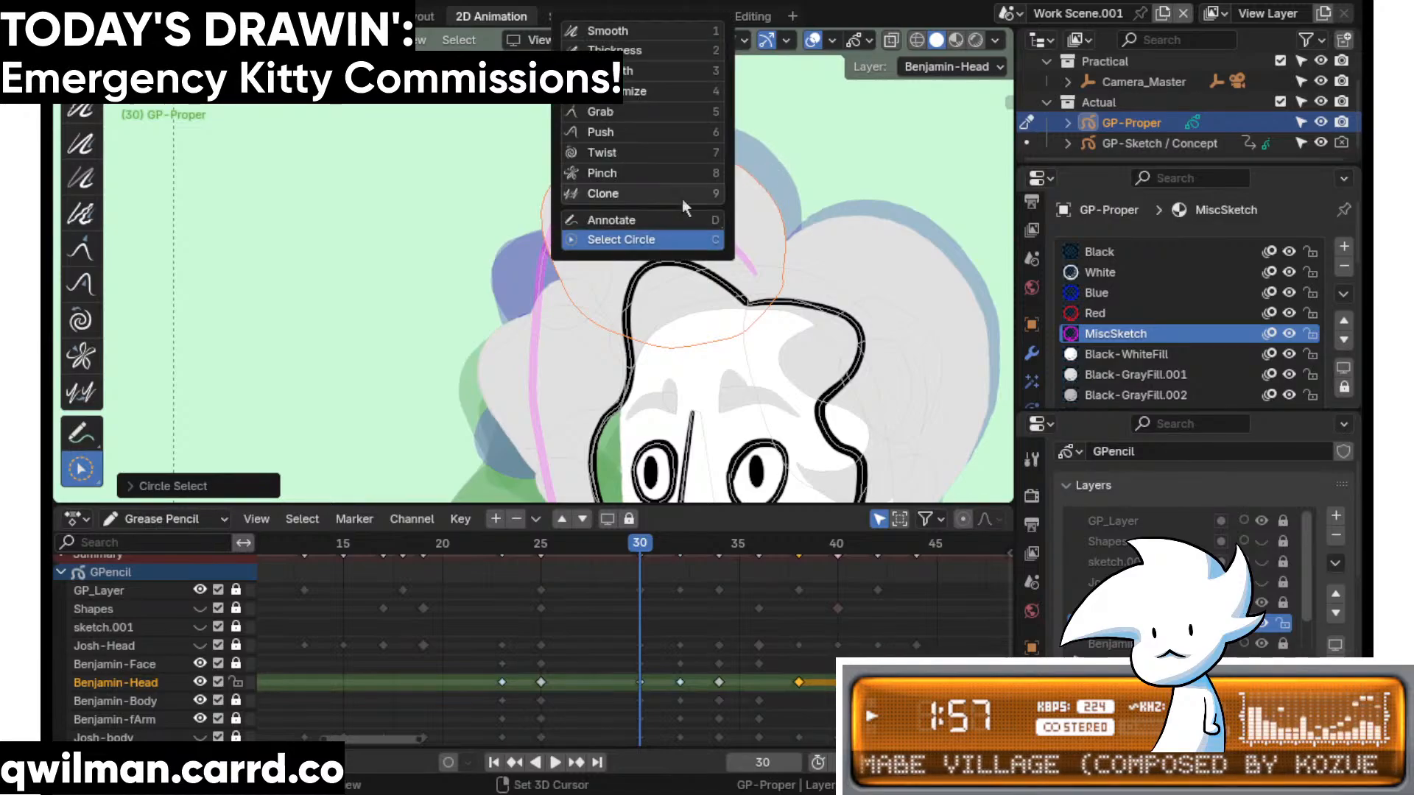
pyautogui.click(607, 113)
pyautogui.scroll(-2, 553, 307)
pyautogui.press('f')
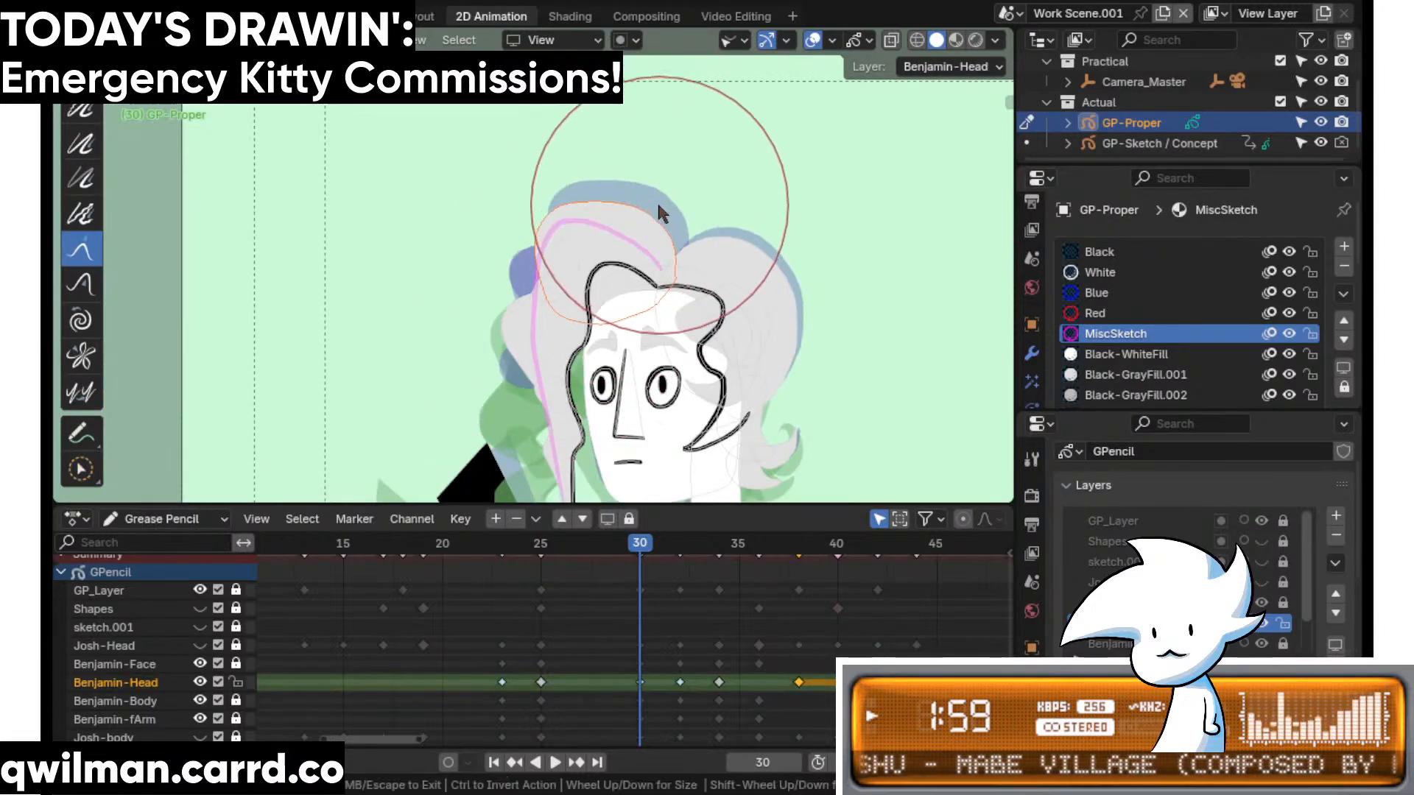
pyautogui.moveTo(648, 206); pyautogui.dragTo(639, 213)
pyautogui.moveTo(521, 334); pyautogui.dragTo(504, 344)
pyautogui.moveTo(535, 234); pyautogui.dragTo(543, 221)
pyautogui.moveTo(547, 321); pyautogui.dragTo(547, 329)
pyautogui.moveTo(619, 188); pyautogui.dragTo(603, 184)
pyautogui.moveTo(695, 177); pyautogui.dragTo(679, 173)
pyautogui.moveTo(642, 551)
pyautogui.mouseDown()
pyautogui.moveTo(608, 553)
pyautogui.moveTo(740, 547)
pyautogui.moveTo(622, 590)
pyautogui.moveTo(661, 594)
pyautogui.mouseUp()
# - Circle-select the middle left-hand curl fill on frame 31 and adjust its inner edge with Grab to meet the outline
pyautogui.scroll(4, 639, 382)
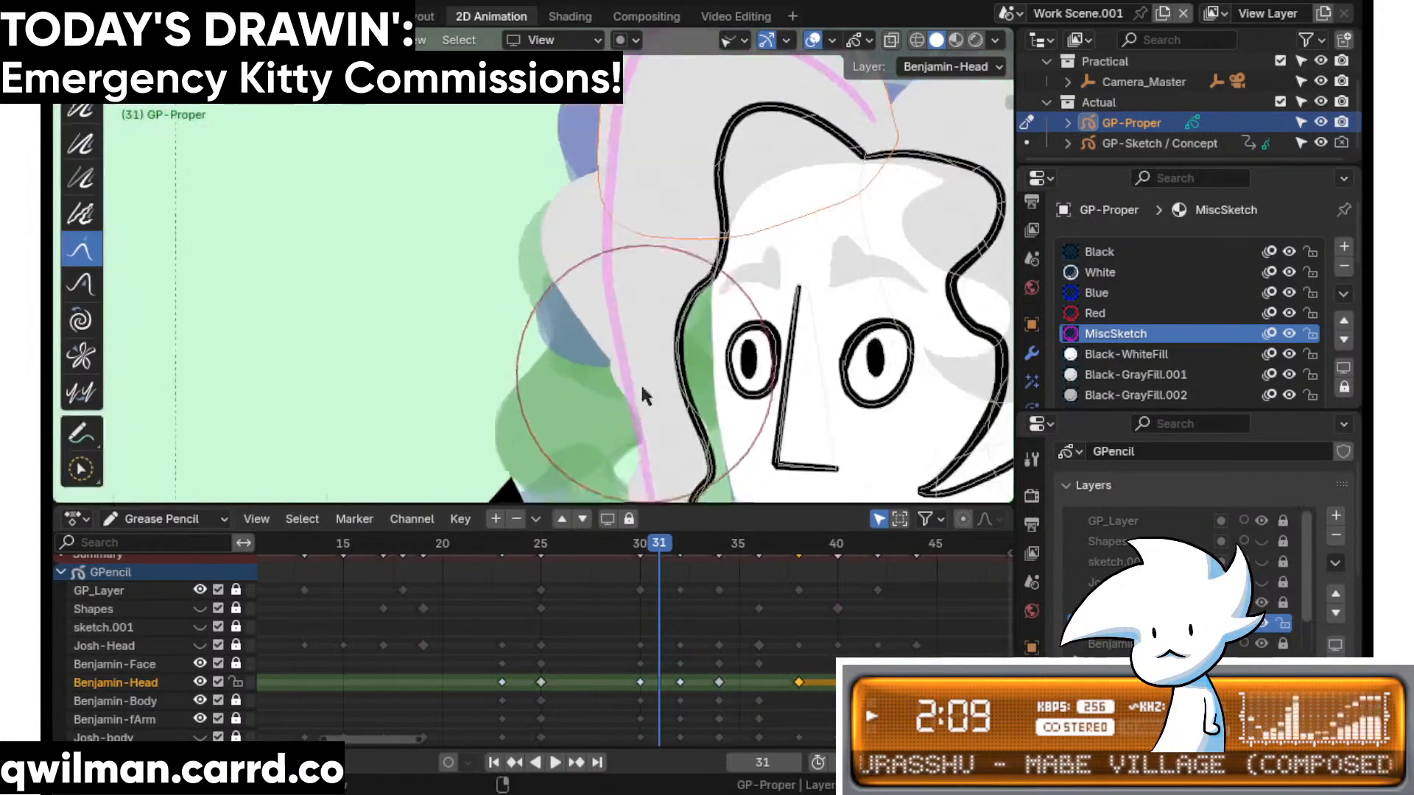
pyautogui.press('q')
pyautogui.click(606, 402)
pyautogui.press('q')
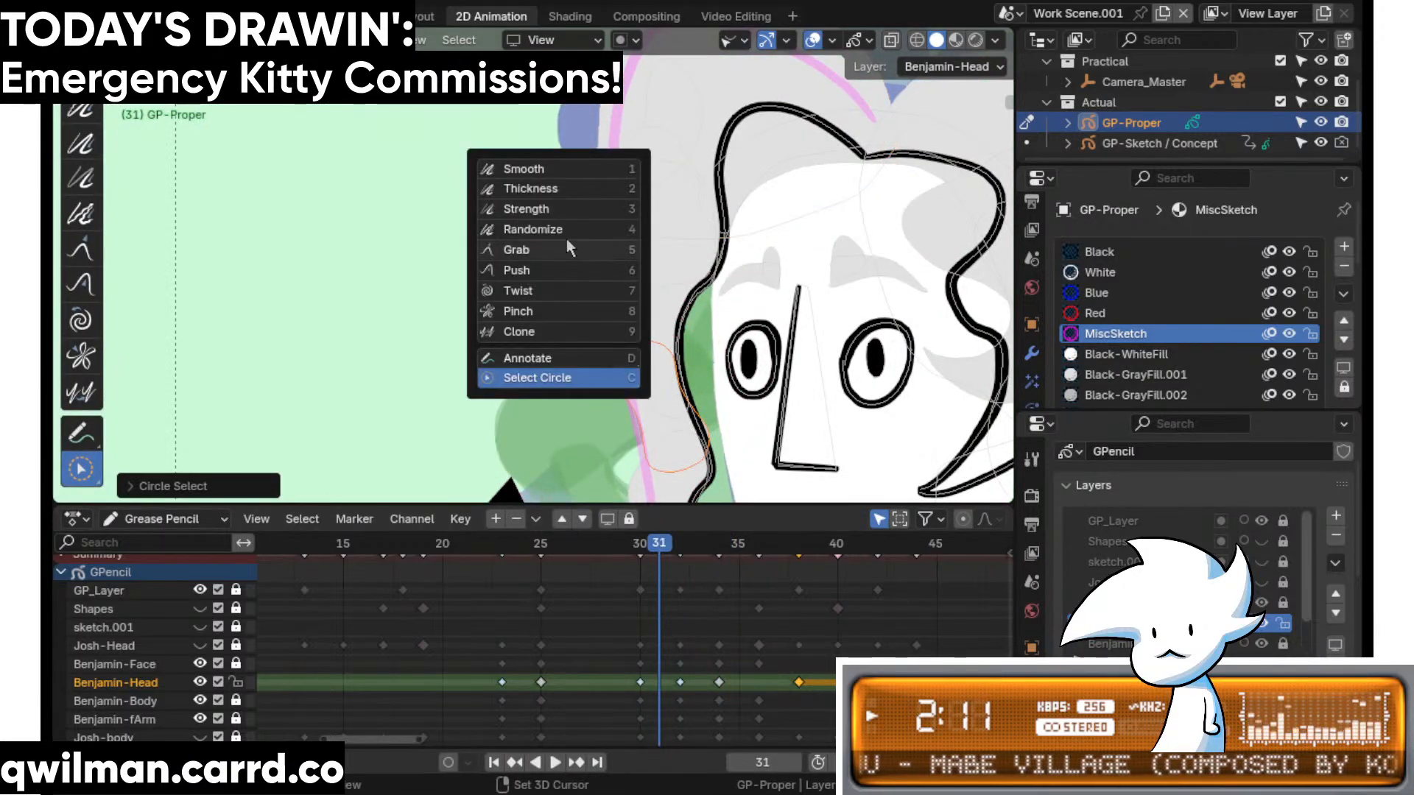
pyautogui.click(515, 263)
pyautogui.keyDown('shift'); pyautogui.moveTo(692, 436); pyautogui.dragTo(670, 336, button='middle'); pyautogui.keyUp('shift')
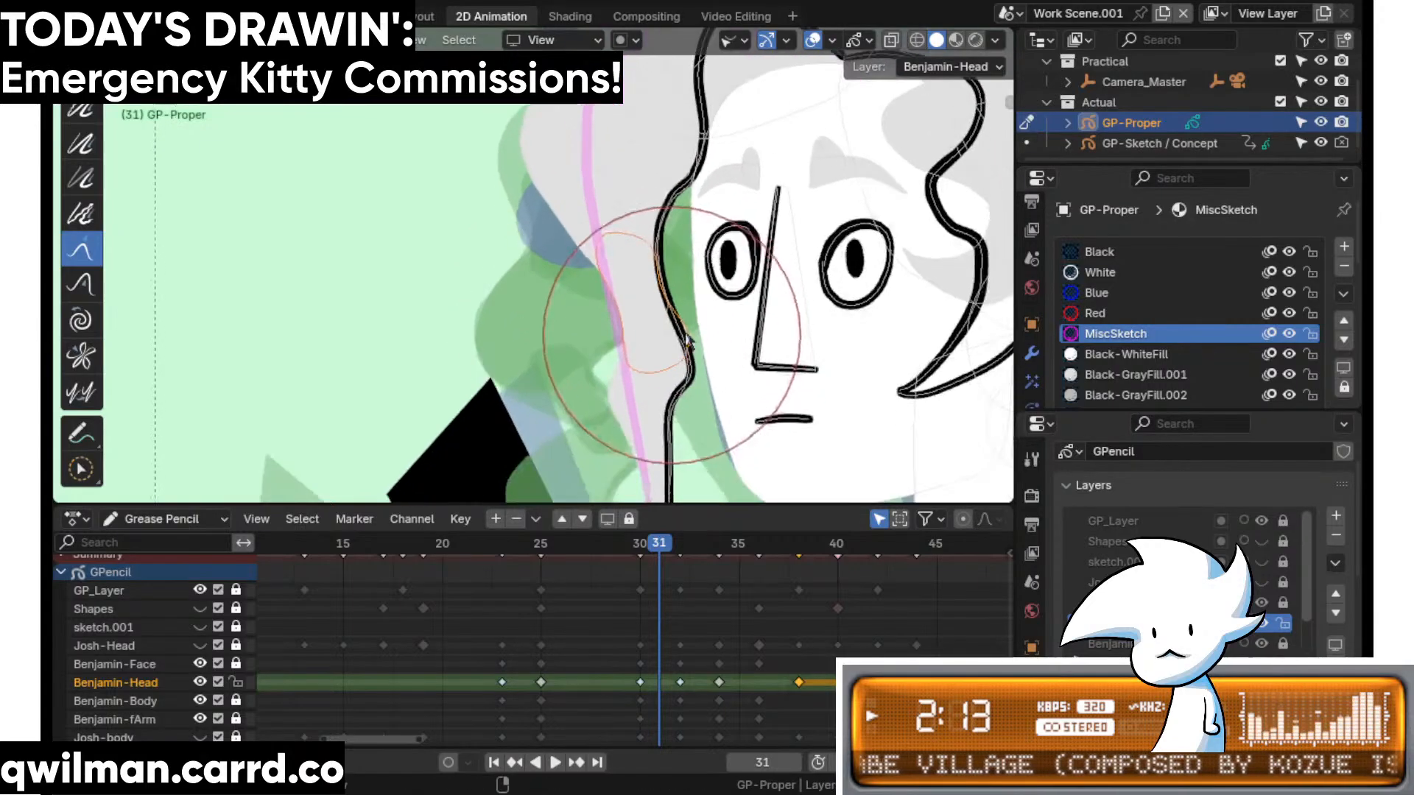
pyautogui.moveTo(716, 343); pyautogui.dragTo(709, 363)
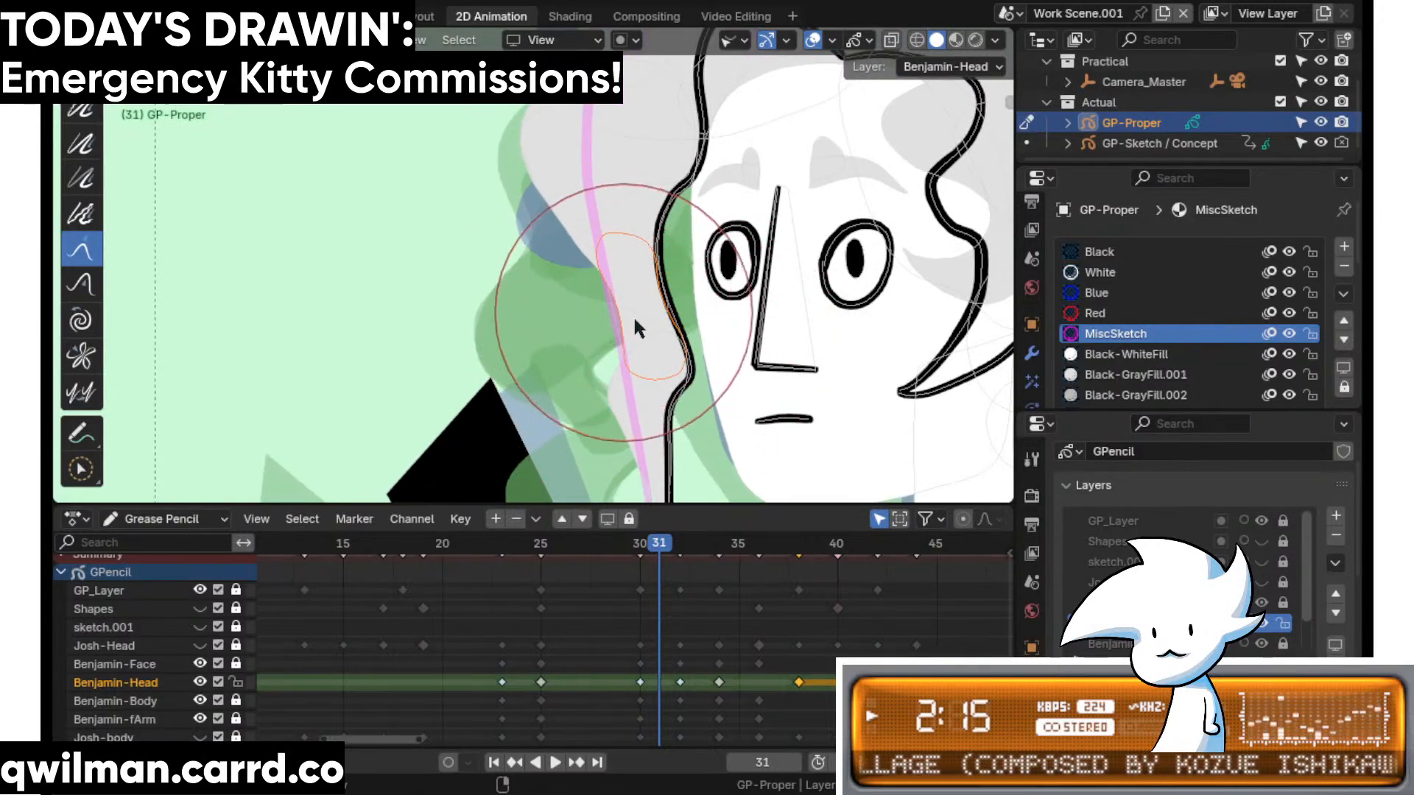
# - Add the left-hand bulge fill to the selection and reshape its lower outer edge with Grab to flow into the middle curl
pyautogui.press('q')
pyautogui.click(568, 266)
pyautogui.click(571, 263)
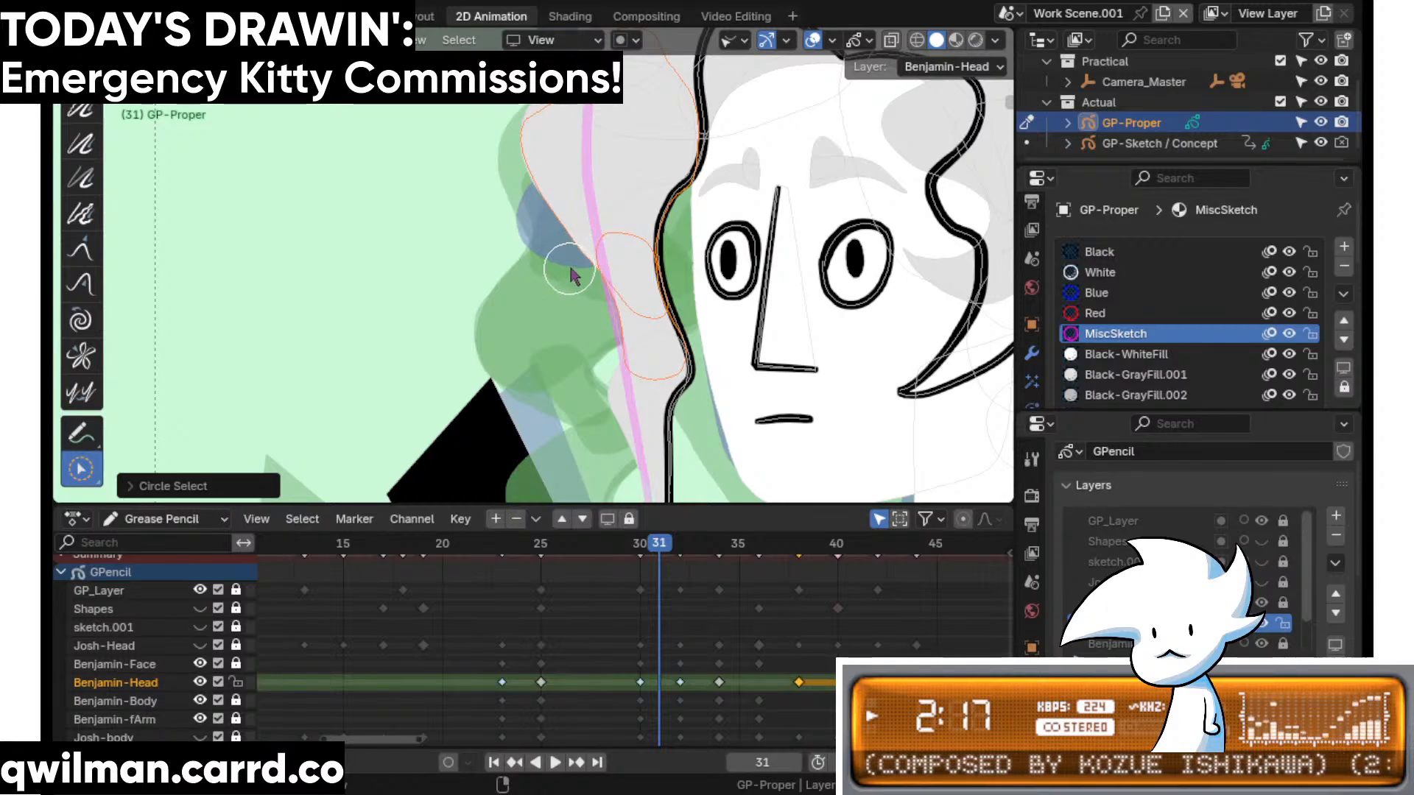
pyautogui.press('q')
pyautogui.click(518, 140)
pyautogui.moveTo(600, 313); pyautogui.dragTo(601, 323)
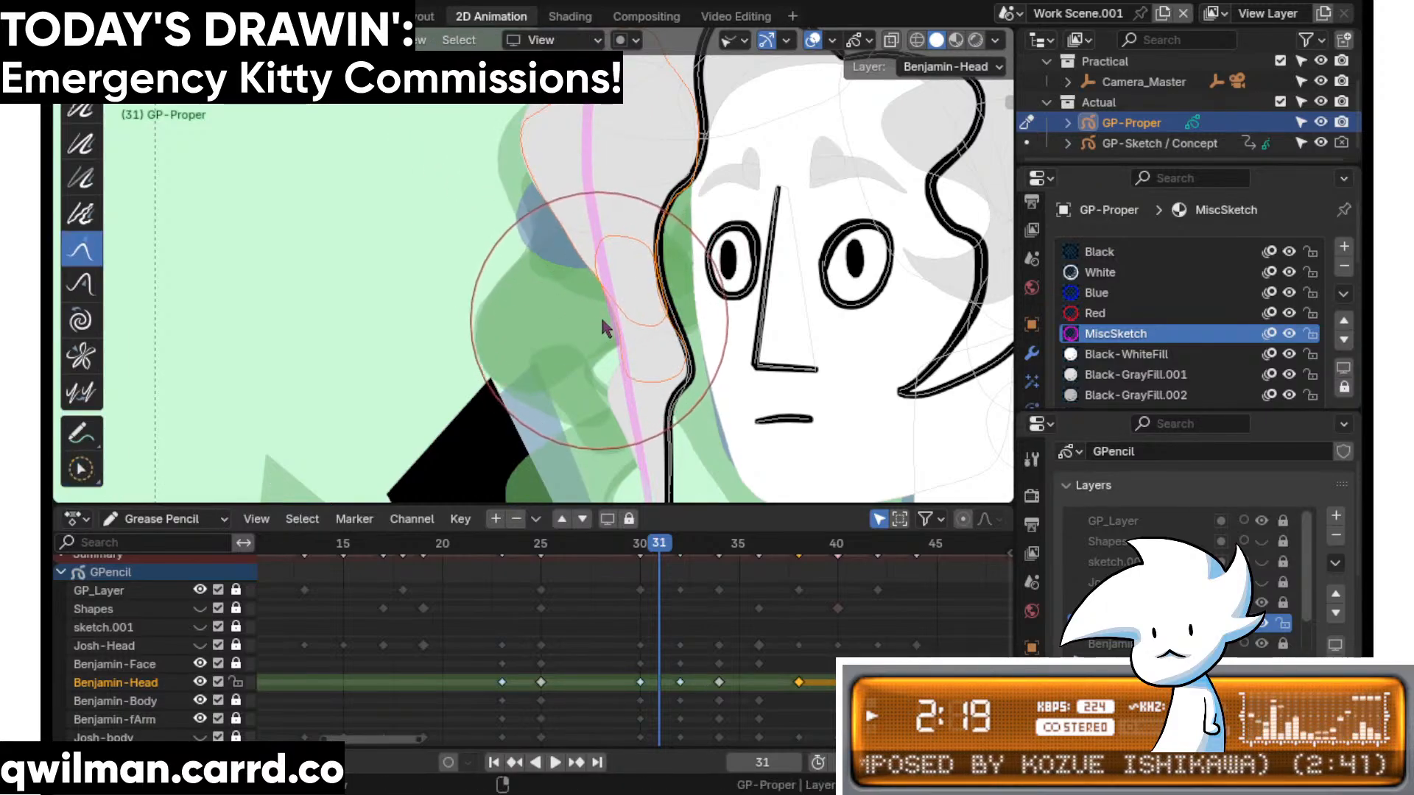
pyautogui.keyDown('shift'); pyautogui.moveTo(574, 252); pyautogui.dragTo(599, 338, button='middle'); pyautogui.keyUp('shift')
# - Smooth the upper outer edge of the left-hand bulge fill with the Smooth brush and save the file
pyautogui.scroll(2, 594, 318)
pyautogui.hotkey('shift', 'space')
pyautogui.click(581, 197)
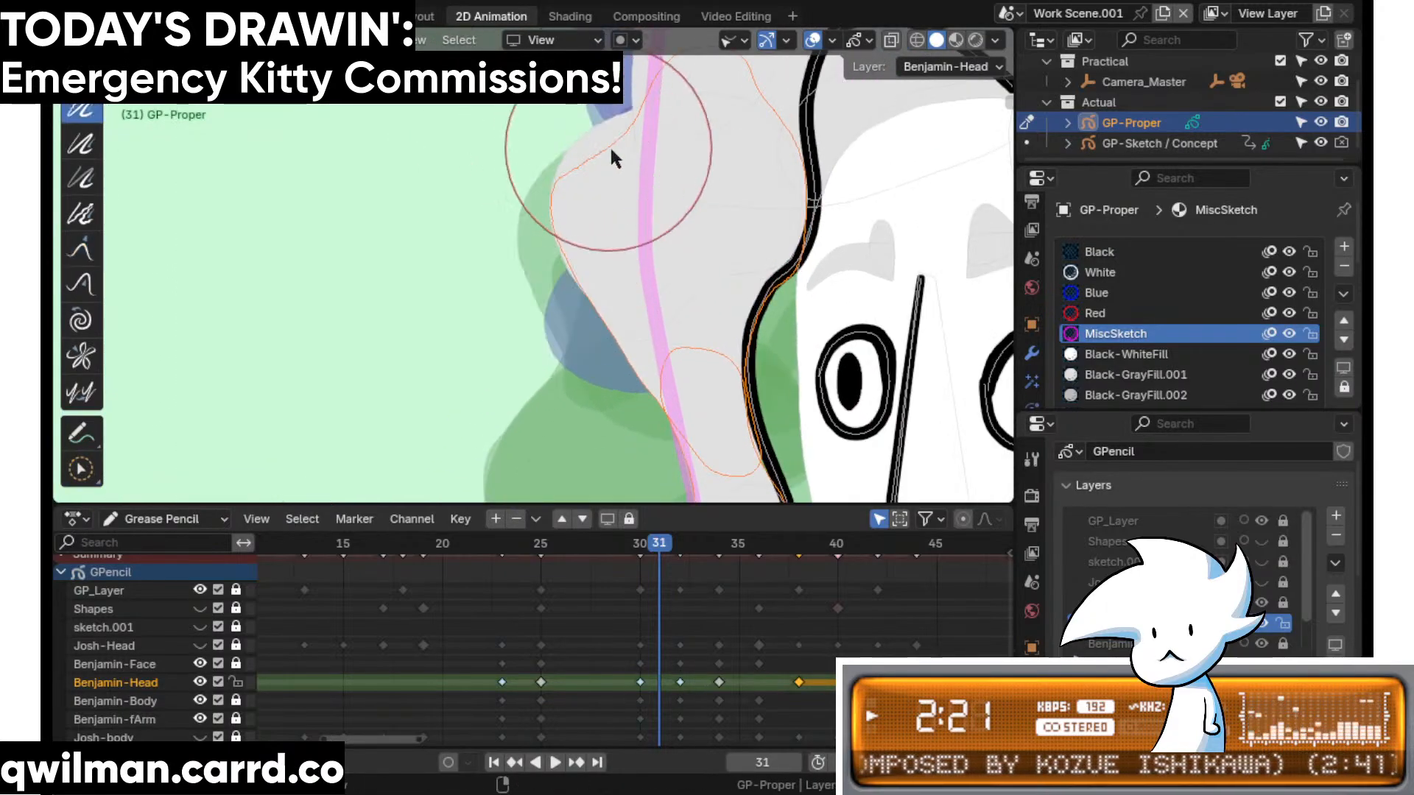
pyautogui.moveTo(608, 144)
pyautogui.mouseDown()
pyautogui.moveTo(562, 253)
pyautogui.moveTo(668, 273)
pyautogui.mouseUp()
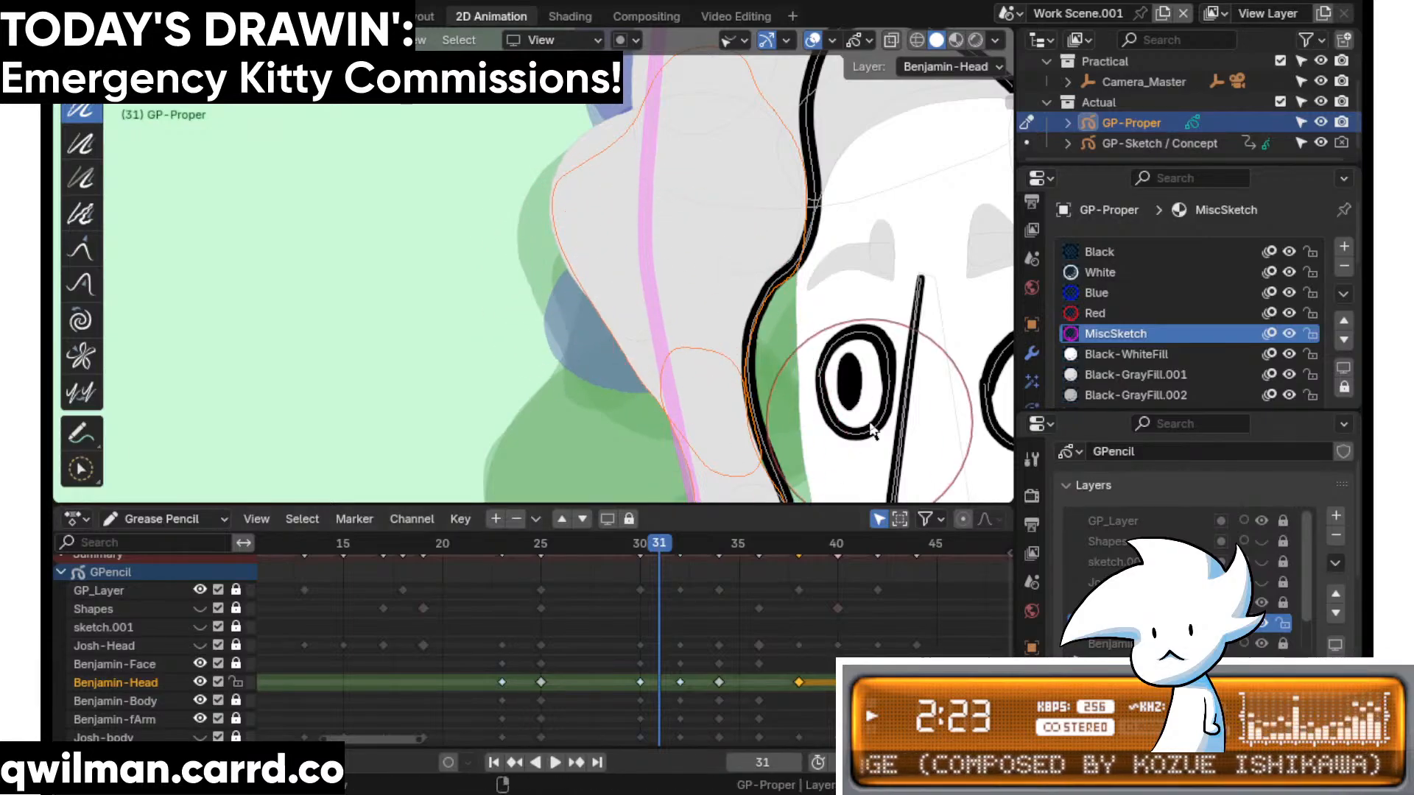
pyautogui.hotkey('ctrl', 's')
# - On frame 34, circle-select the top hair fill, reshape it with Grab around the tall pink guide loop, and scrub forward to compare poses
pyautogui.moveTo(668, 546); pyautogui.dragTo(723, 544)
pyautogui.scroll(-5, 717, 192)
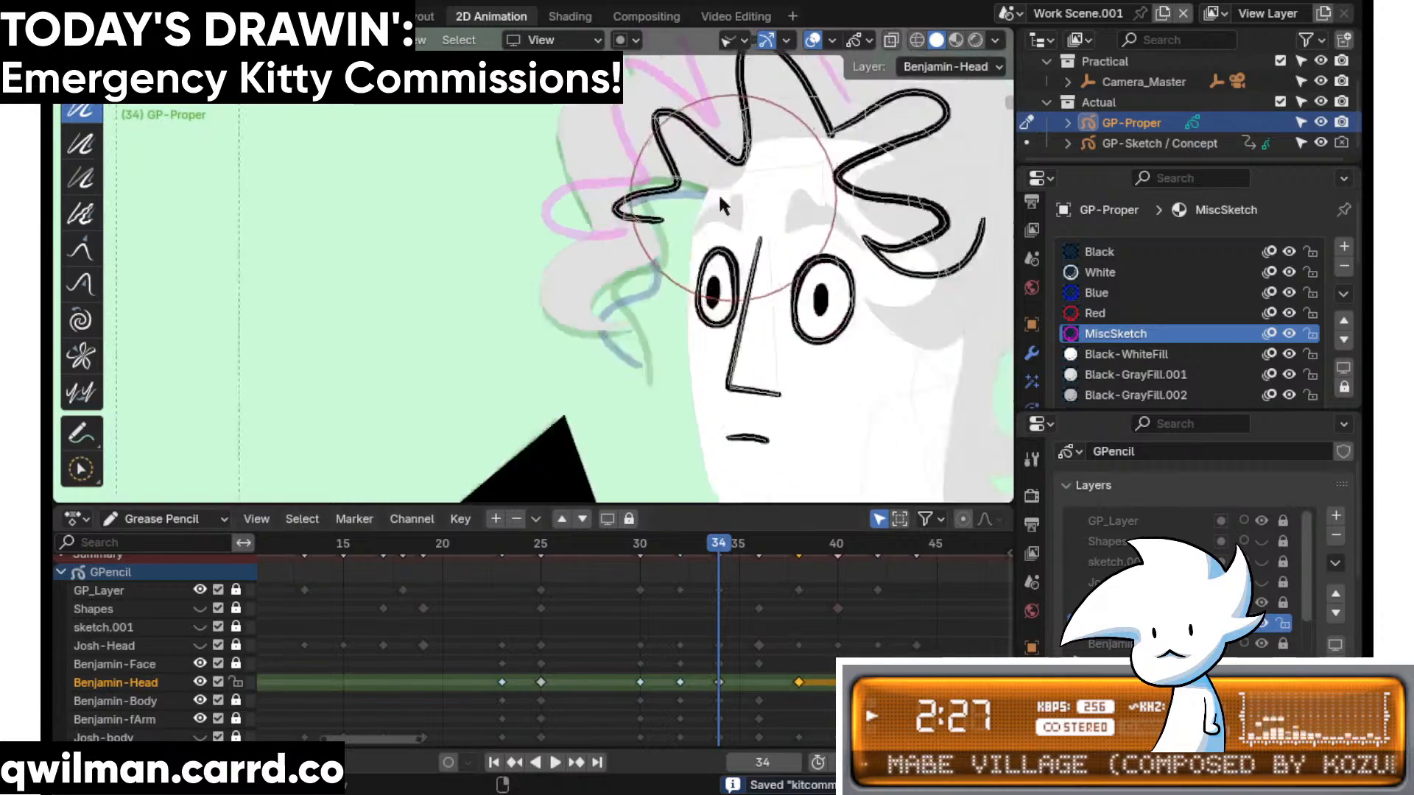
pyautogui.click(694, 185)
pyautogui.hotkey('shift', 'space')
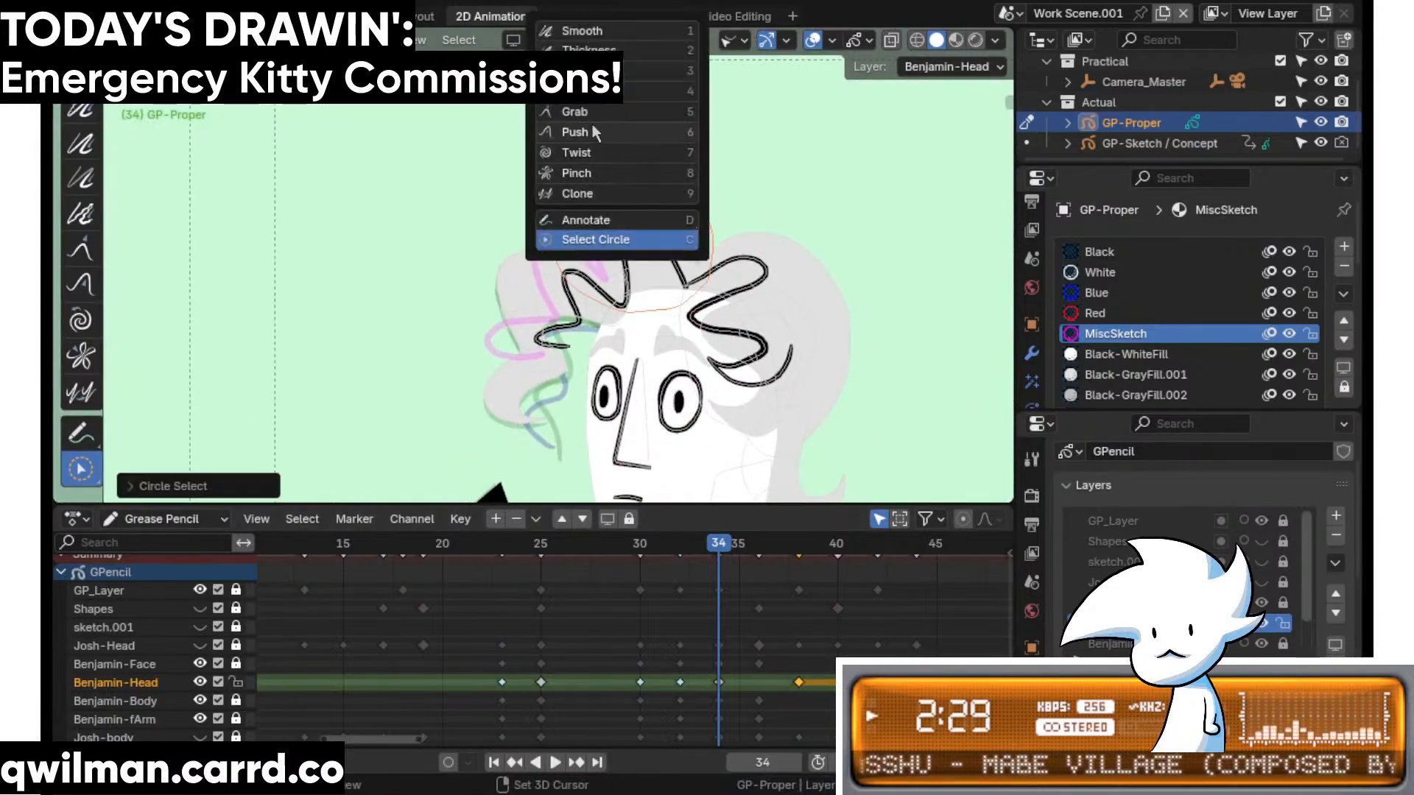
pyautogui.click(591, 112)
pyautogui.moveTo(547, 242); pyautogui.dragTo(592, 131)
pyautogui.moveTo(572, 307); pyautogui.dragTo(597, 284)
pyautogui.moveTo(718, 195); pyautogui.dragTo(727, 204)
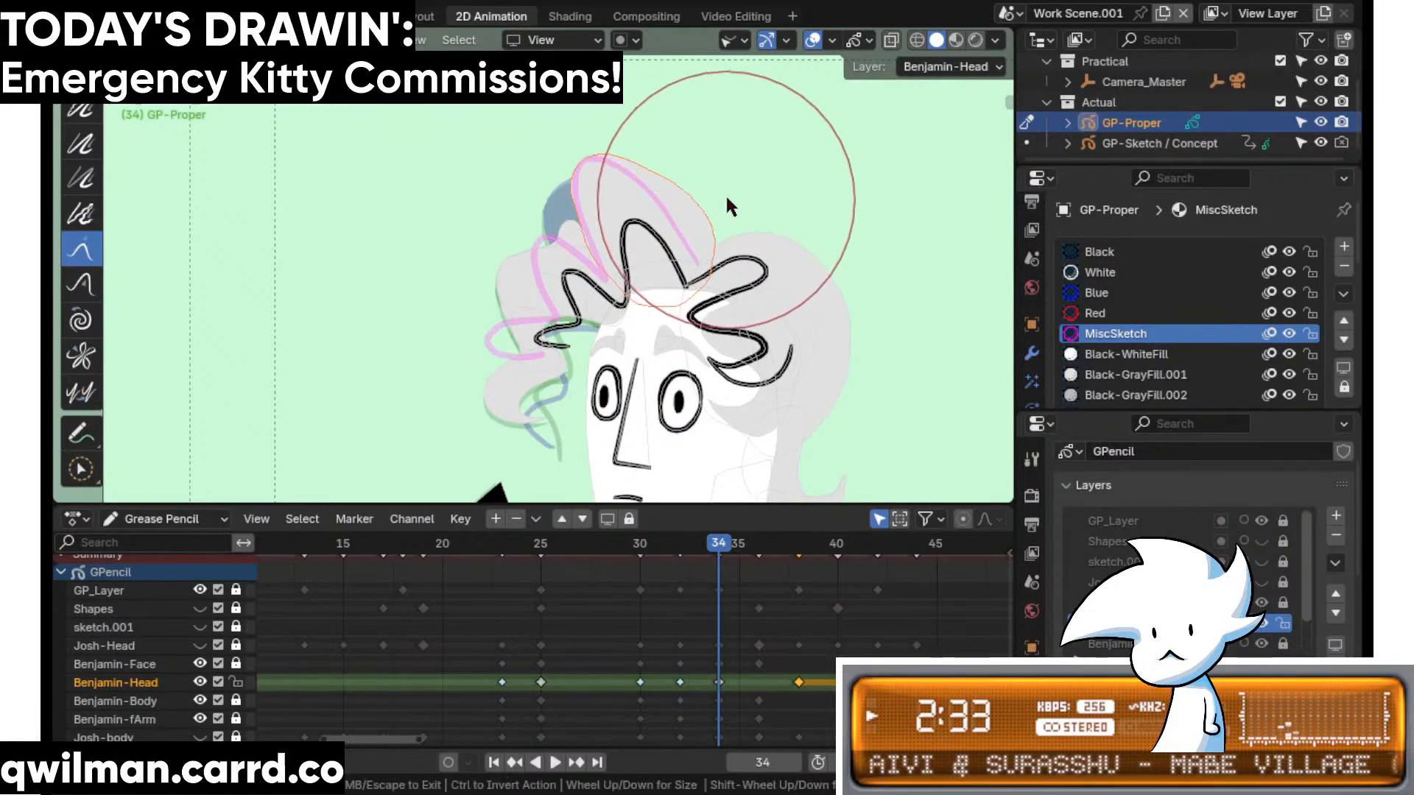
pyautogui.moveTo(725, 549); pyautogui.dragTo(744, 552)
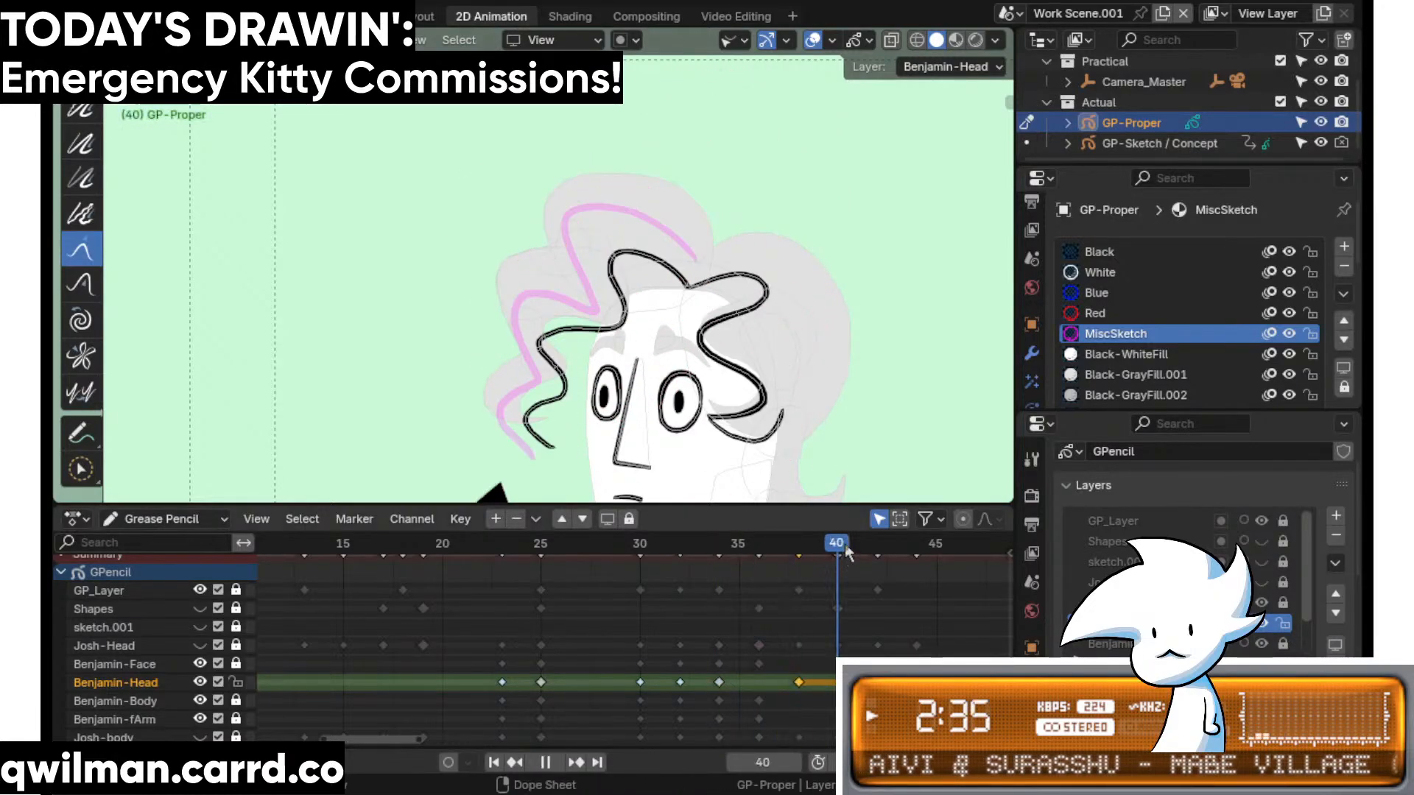
pyautogui.press('space')
# - Circle-select the lowest left-hand curl fill on frame 36, switch to Edit Mode and move the fill toward the hair outline
pyautogui.press('g')
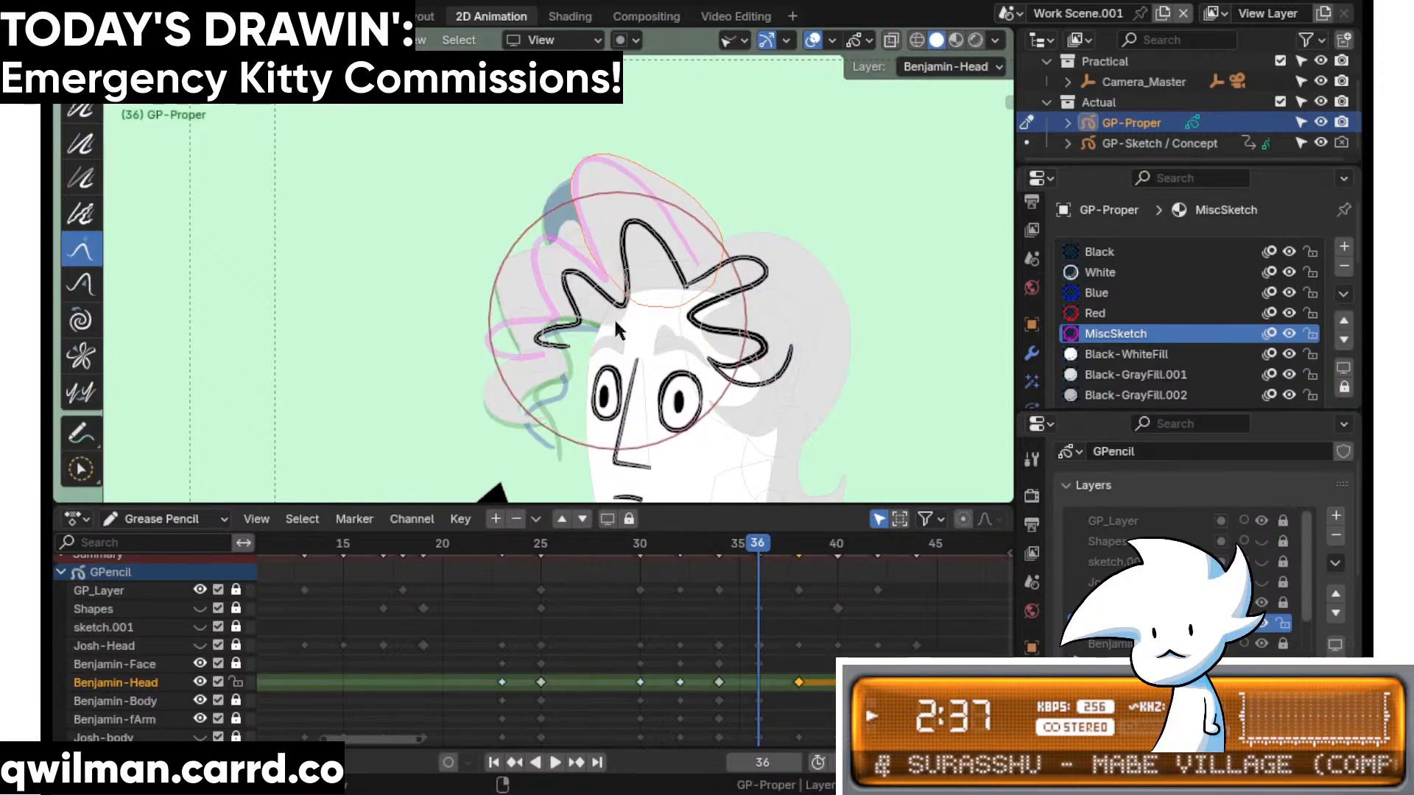
pyautogui.scroll(4, 605, 305)
pyautogui.press('q')
pyautogui.keyDown('shift'); pyautogui.moveTo(587, 379); pyautogui.dragTo(632, 118, button='middle'); pyautogui.keyUp('shift')
pyautogui.press('q')
pyautogui.click(565, 345)
pyautogui.click(567, 334)
pyautogui.keyDown('shift'); pyautogui.moveTo(616, 268); pyautogui.dragTo(613, 413, button='middle'); pyautogui.keyUp('shift')
pyautogui.press('Tab')
pyautogui.hotkey('shift', 'space')
pyautogui.click(574, 364)
pyautogui.keyDown('shift'); pyautogui.moveTo(618, 215); pyautogui.dragTo(604, 318, button='middle'); pyautogui.keyUp('shift')
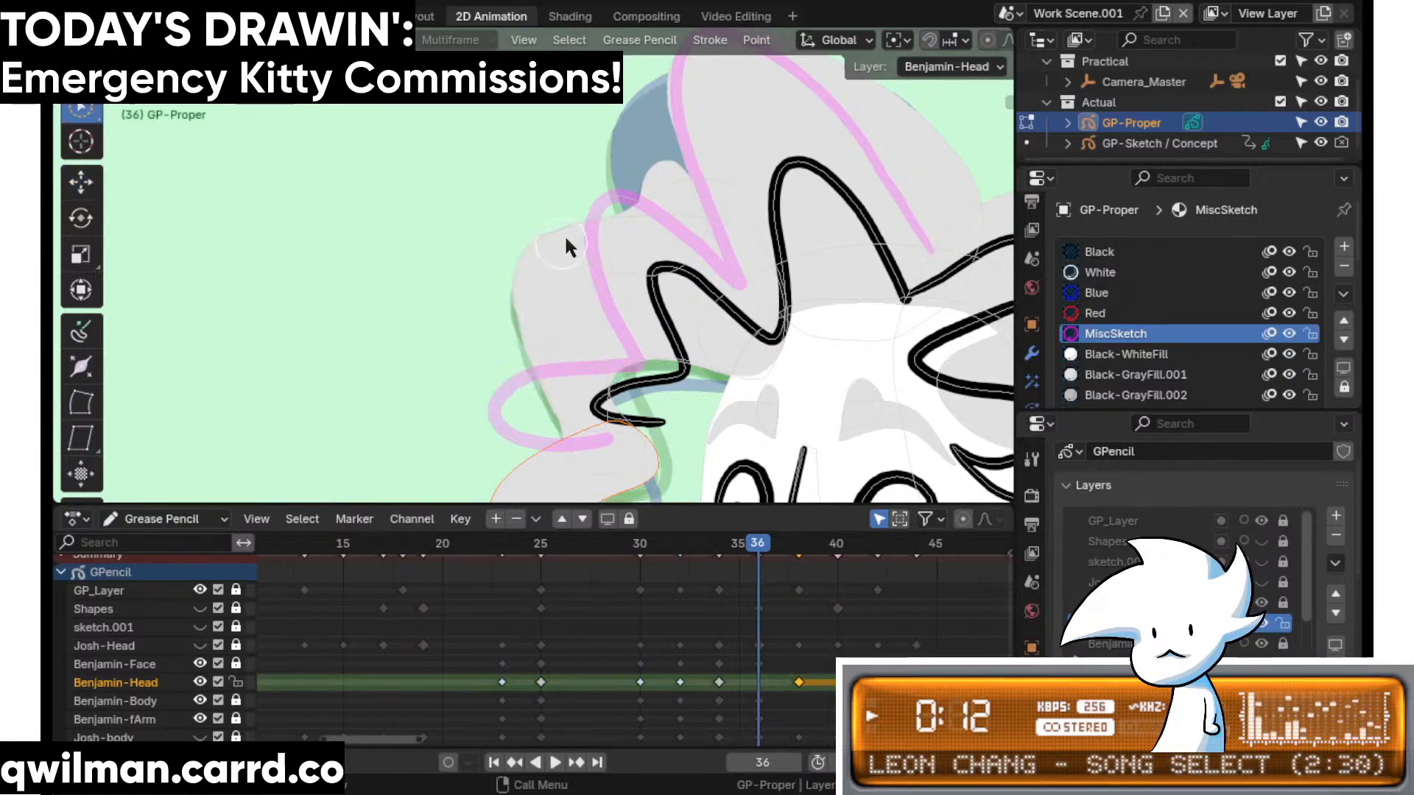
# - Circle-select the lower curl fill, move it up onto the lowest pink guide loop, and return to Sculpt Mode with the Grab brush
pyautogui.scroll(-1, 571, 335)
pyautogui.scroll(-1, 573, 340)
pyautogui.keyDown('shift'); pyautogui.scroll(-7, 571, 337); pyautogui.keyUp('shift')
pyautogui.click(521, 339)
pyautogui.hotkey('shift', 'space')
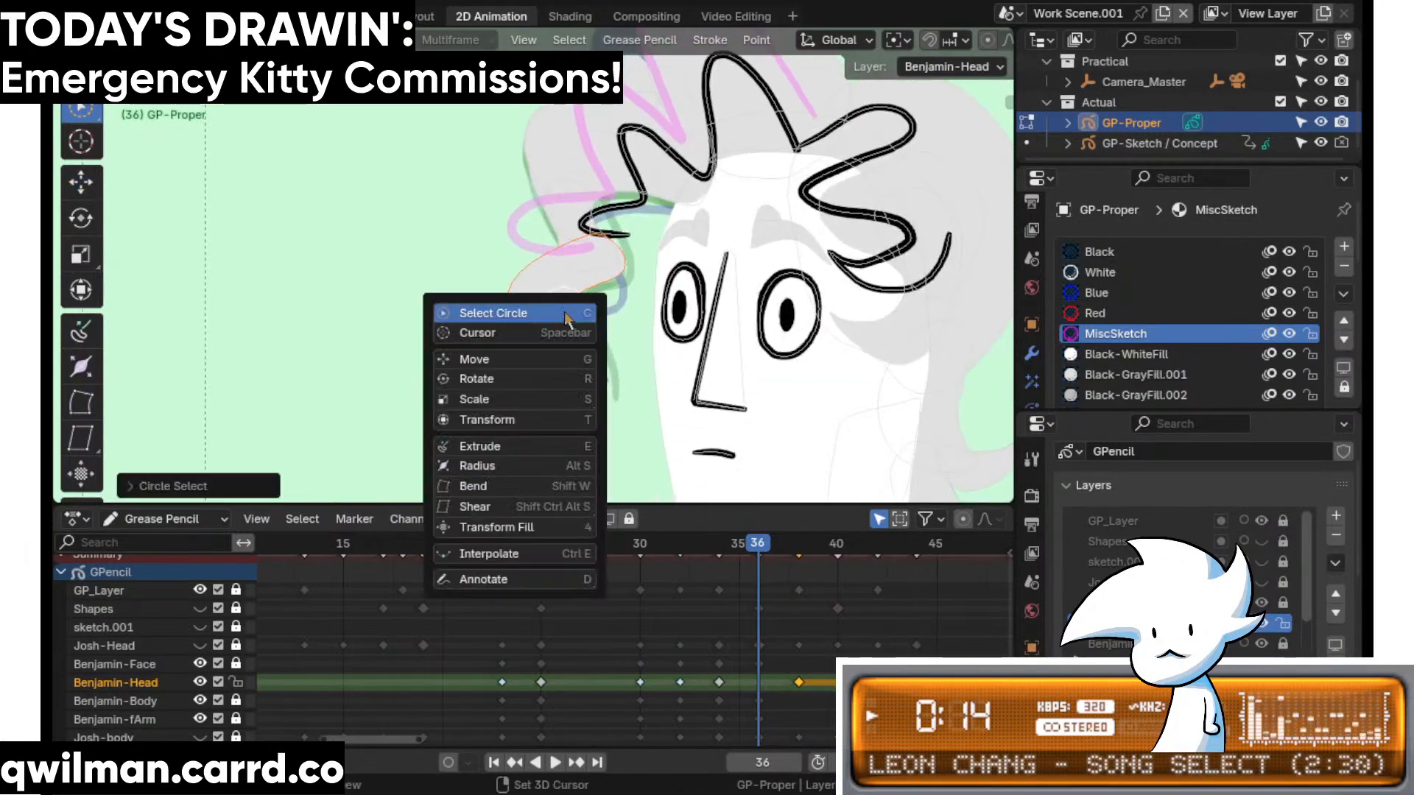
pyautogui.click(517, 358)
pyautogui.keyDown('shift'); pyautogui.scroll(2, 567, 360); pyautogui.keyUp('shift')
pyautogui.moveTo(565, 317)
pyautogui.mouseDown()
pyautogui.moveTo(582, 248)
pyautogui.moveTo(607, 335)
pyautogui.moveTo(624, 322)
pyautogui.moveTo(635, 207)
pyautogui.moveTo(581, 324)
pyautogui.moveTo(616, 340)
pyautogui.mouseUp()
pyautogui.press('Tab')
pyautogui.hotkey('shift', 'space')
pyautogui.click(563, 121)
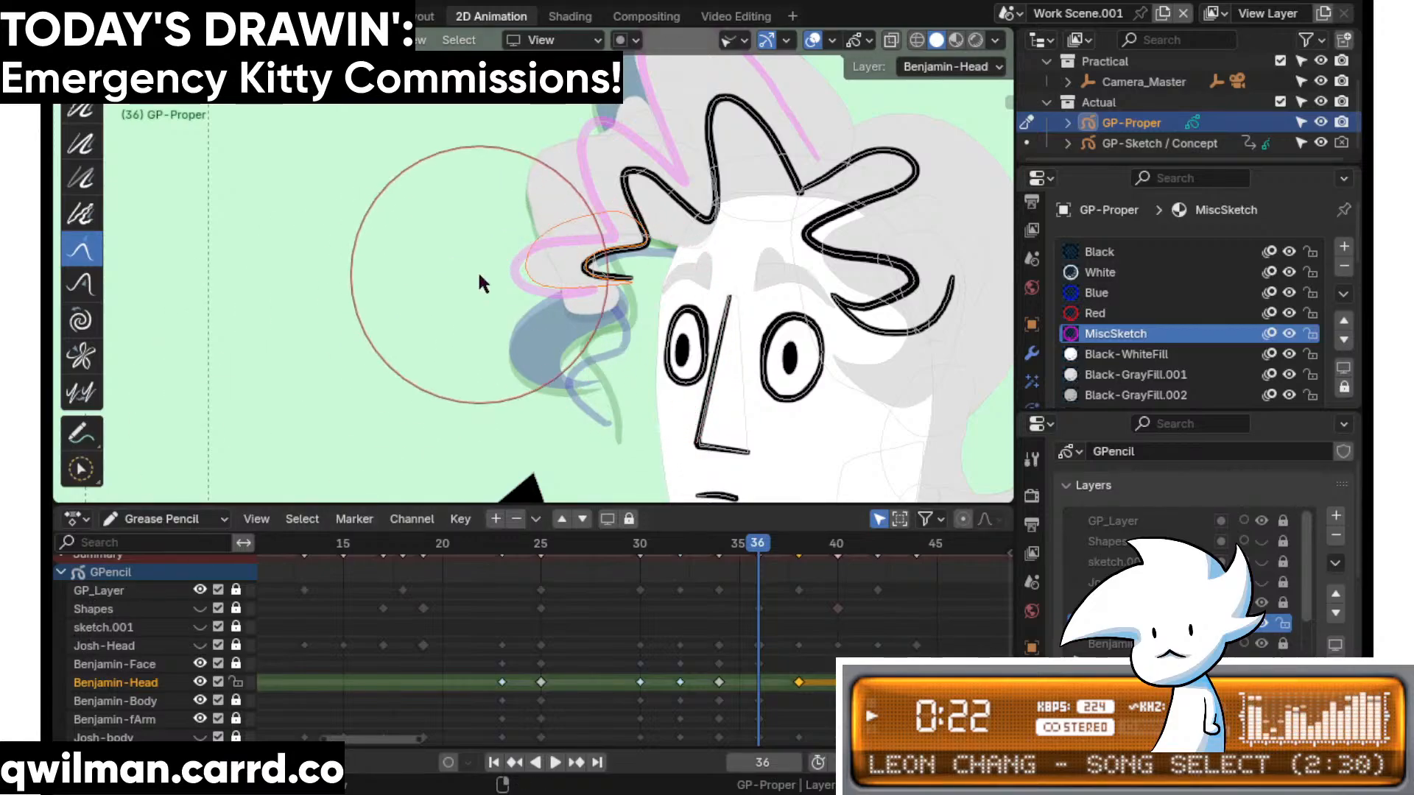
# - Select the small tail fill under the lowest guide loop and move it up and outward, clear of the hair, in Edit Mode
pyautogui.press('q')
pyautogui.click(620, 356)
pyautogui.hotkey('shift', 'space')
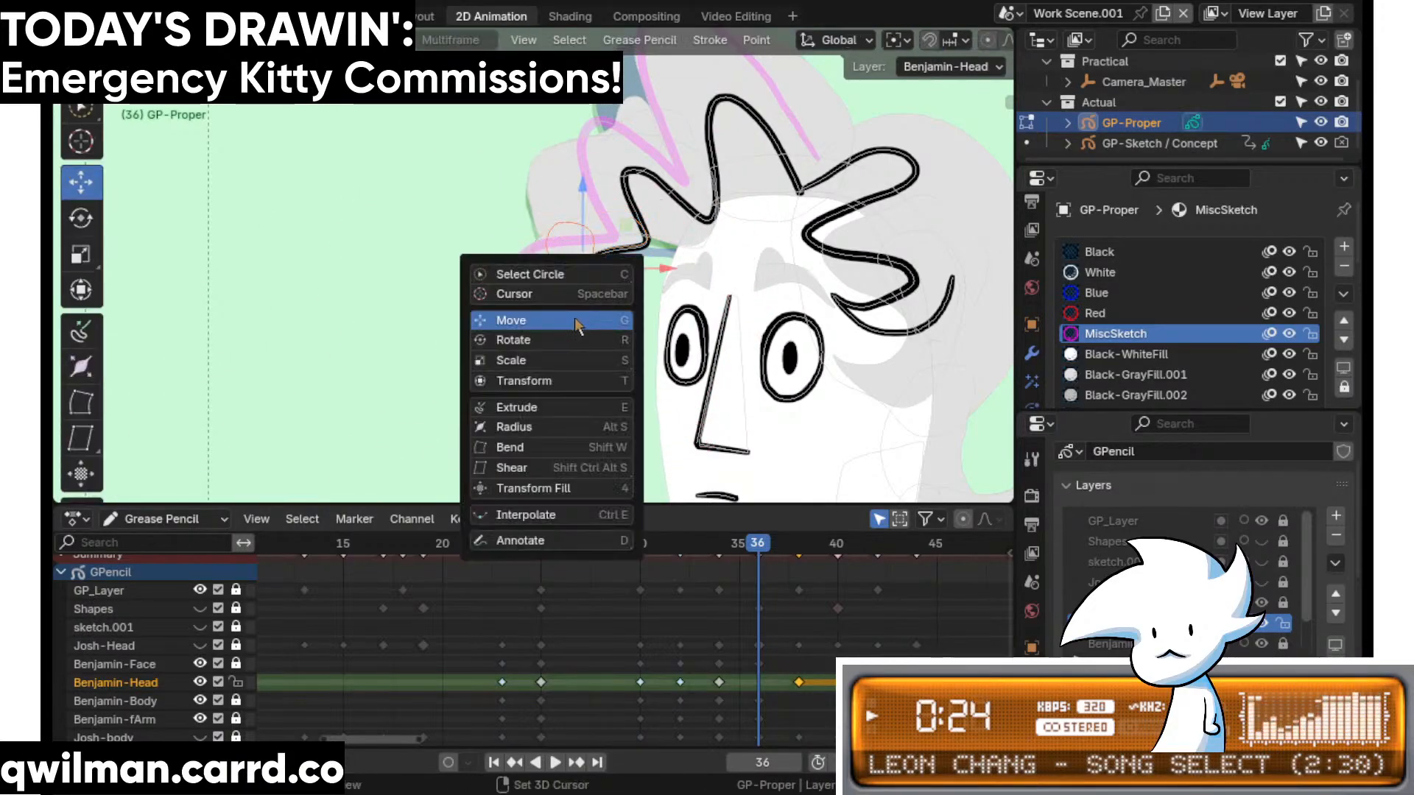
pyautogui.click(580, 322)
pyautogui.moveTo(588, 268); pyautogui.dragTo(499, 214)
pyautogui.keyDown('shift'); pyautogui.moveTo(628, 220); pyautogui.dragTo(632, 300, button='middle'); pyautogui.keyUp('shift')
# - Circle-select the left-hand bulge fills above the lowest loop on frame 36 and switch to the Grab brush in Sculpt Mode
pyautogui.scroll(1, 631, 300)
pyautogui.scroll(1, 632, 296)
pyautogui.press('w')
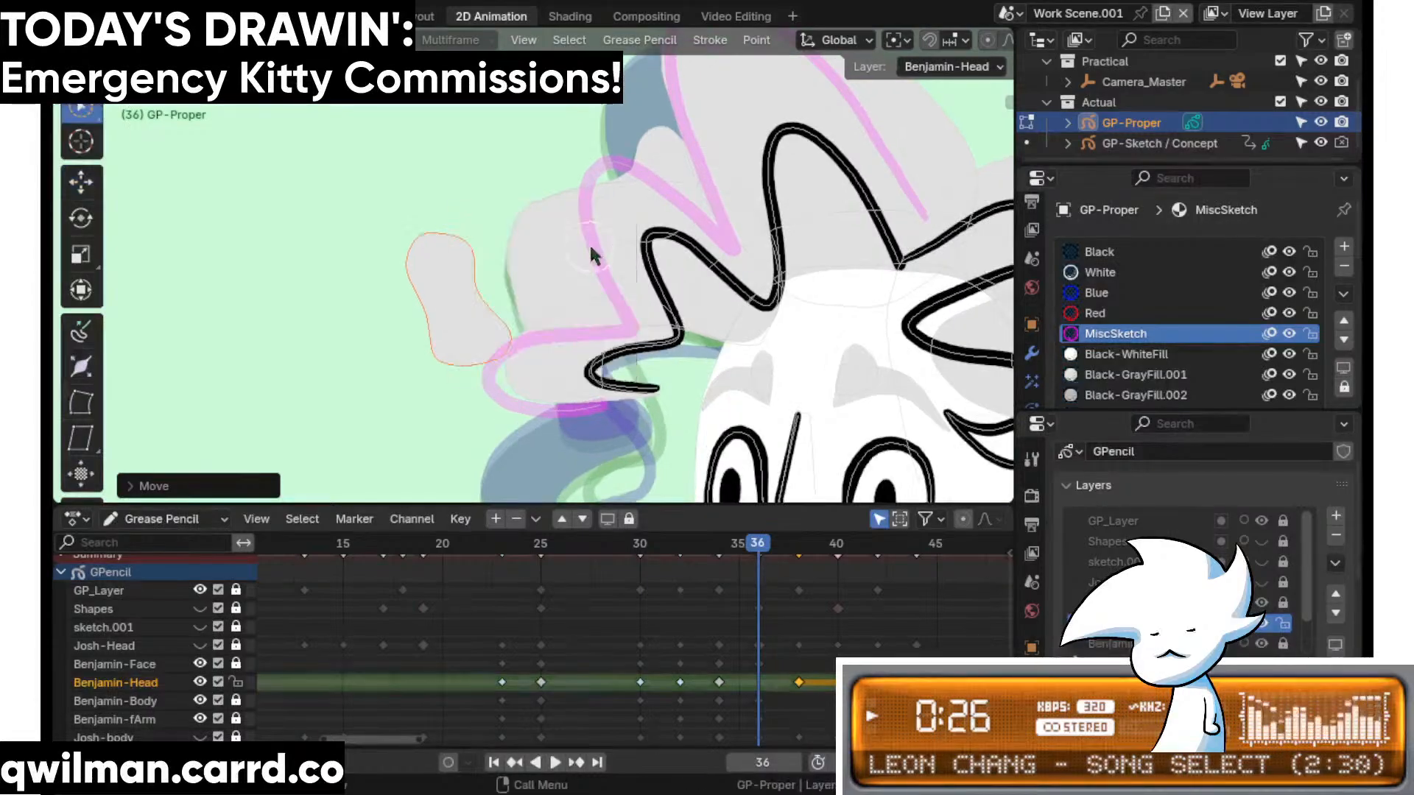
pyautogui.click(592, 195)
pyautogui.press('Tab')
pyautogui.hotkey('shift', 'space')
pyautogui.click(529, 117)
pyautogui.scroll(-2, 566, 284)
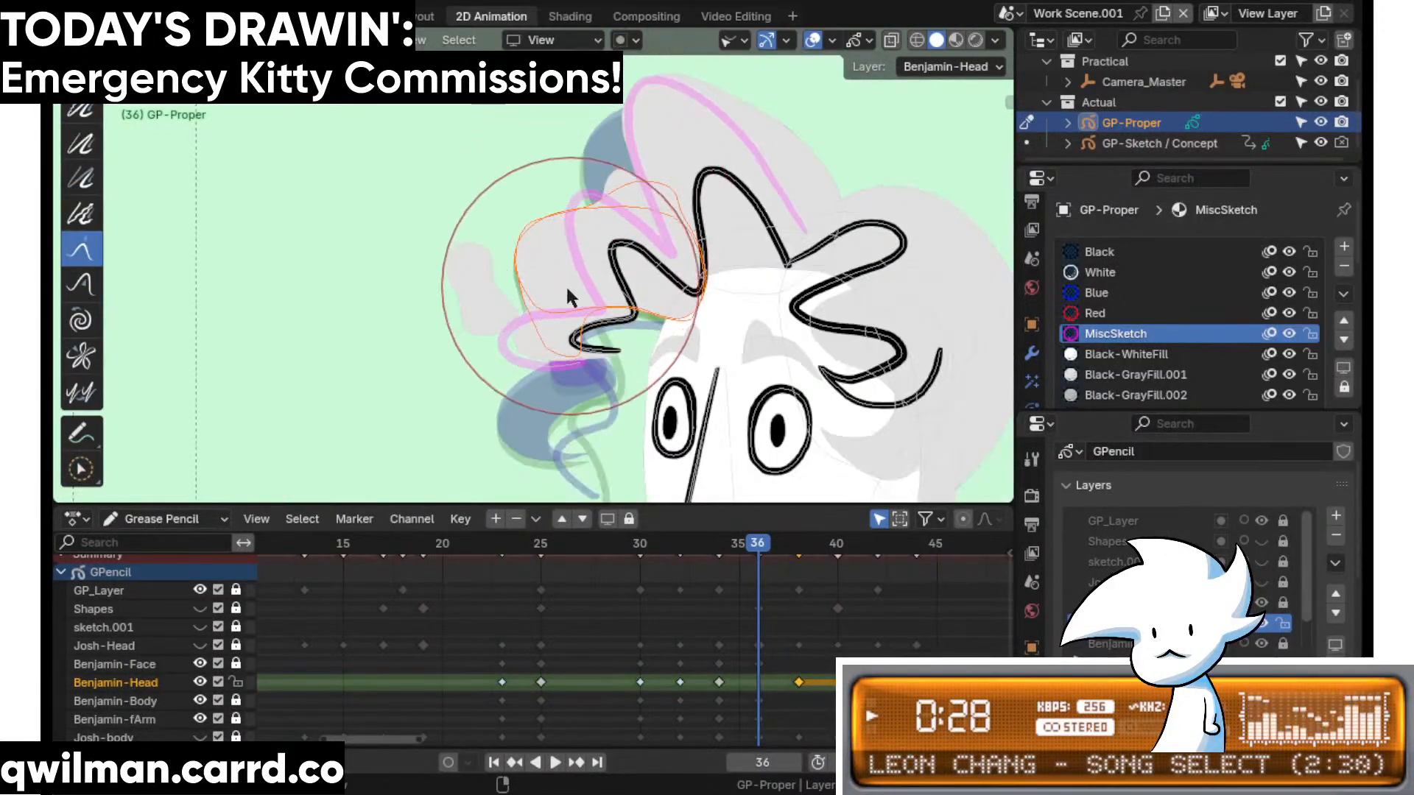
# - Reshape the selected left-hand bulge fills on frame 36 with the Grab brush so they cover the pink guide loop
pyautogui.moveTo(615, 310)
pyautogui.mouseDown()
pyautogui.moveTo(623, 286)
pyautogui.moveTo(557, 258)
pyautogui.moveTo(611, 282)
pyautogui.mouseUp()
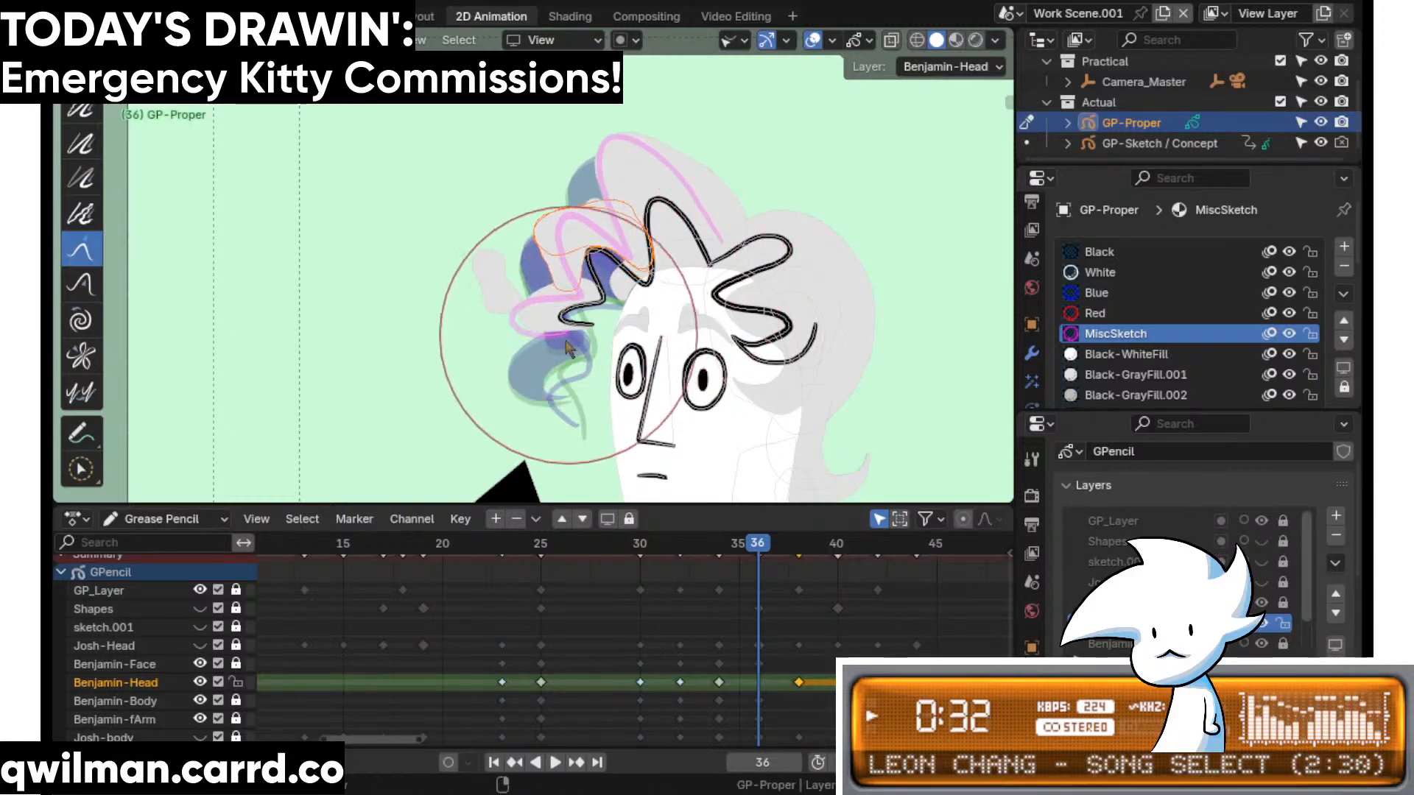
pyautogui.moveTo(567, 338); pyautogui.dragTo(598, 355)
pyautogui.moveTo(670, 278); pyautogui.dragTo(658, 289)
pyautogui.keyDown('shift'); pyautogui.moveTo(642, 226); pyautogui.dragTo(659, 283, button='middle'); pyautogui.keyUp('shift')
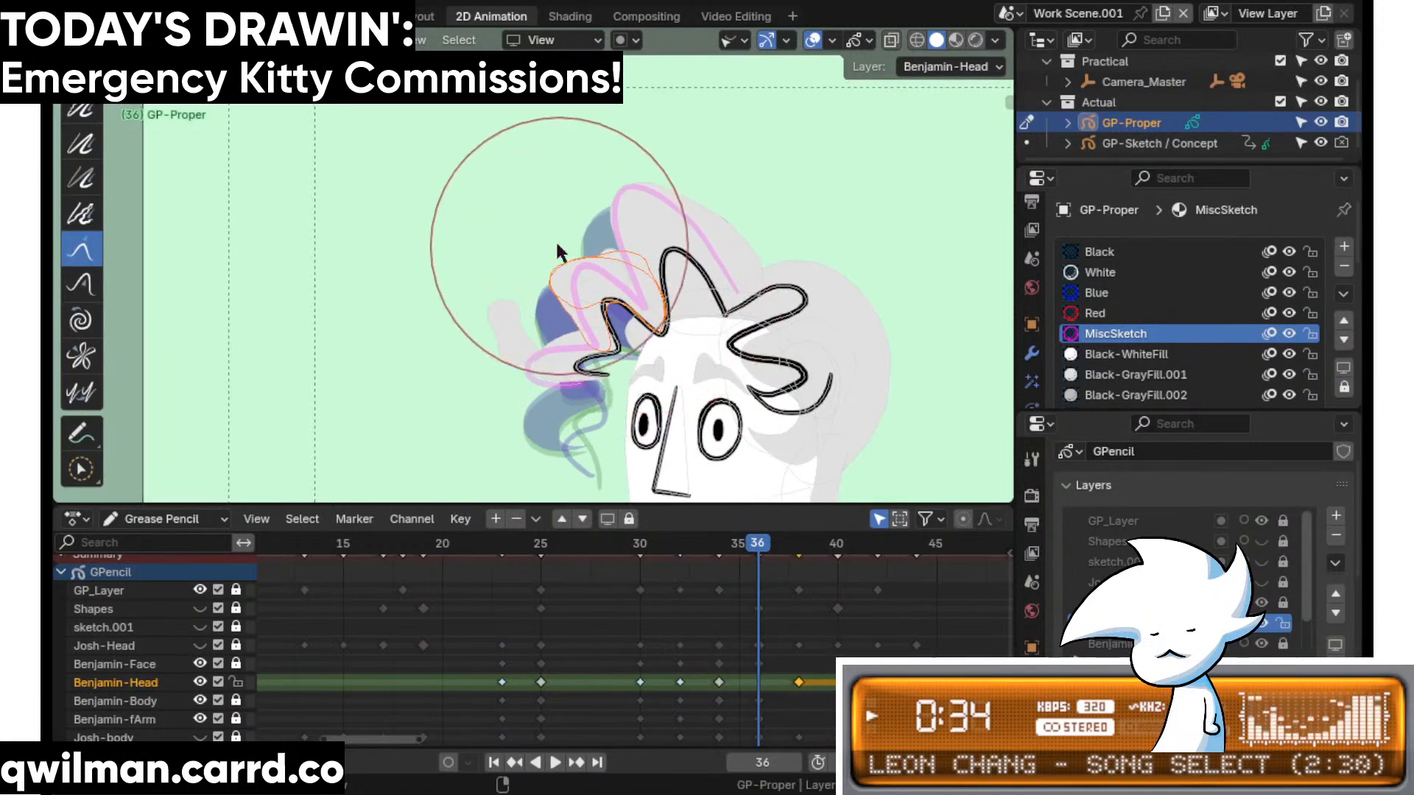
pyautogui.moveTo(560, 249); pyautogui.dragTo(572, 219)
pyautogui.scroll(4, 626, 225)
pyautogui.moveTo(683, 318); pyautogui.dragTo(677, 339)
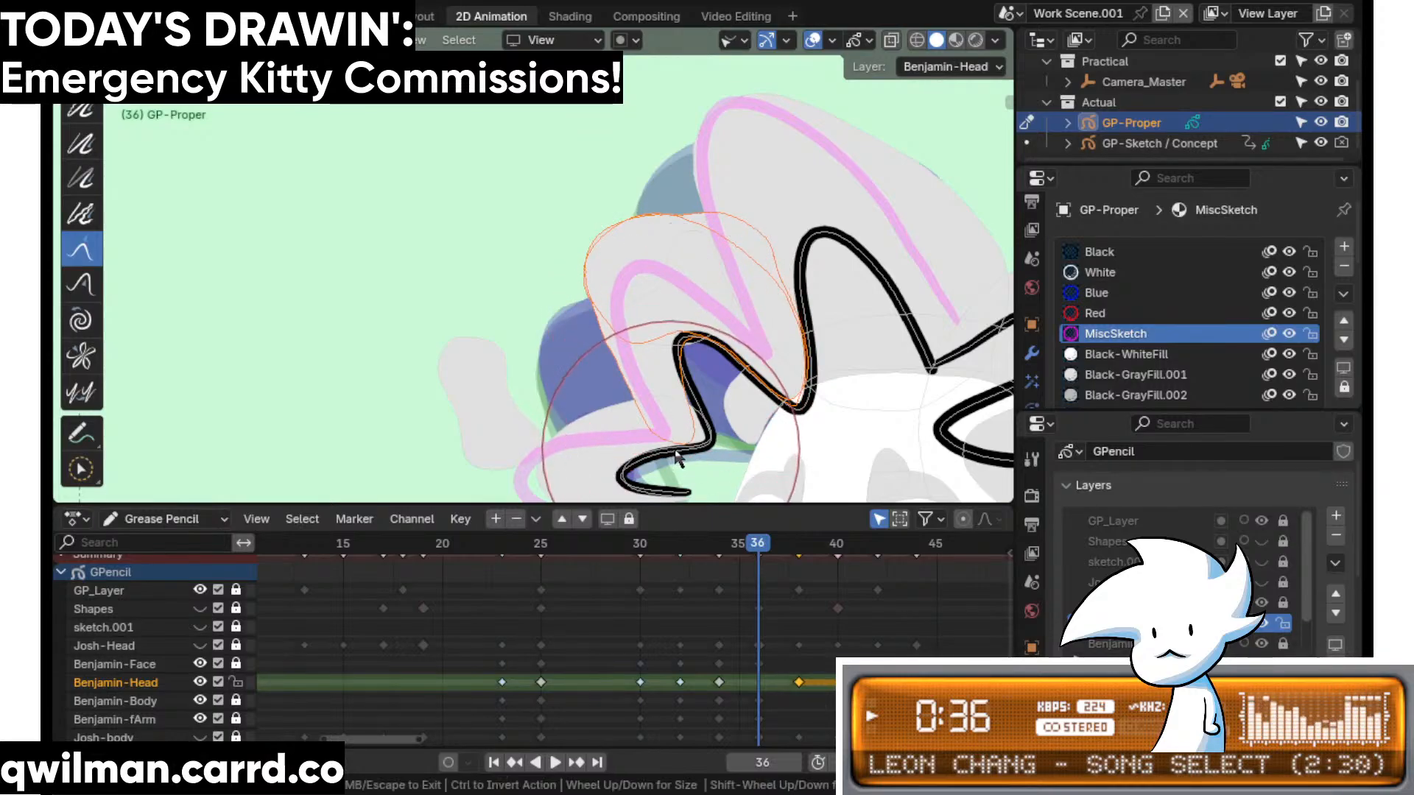
pyautogui.moveTo(675, 455)
pyautogui.mouseDown()
pyautogui.moveTo(684, 421)
pyautogui.moveTo(704, 442)
pyautogui.mouseUp()
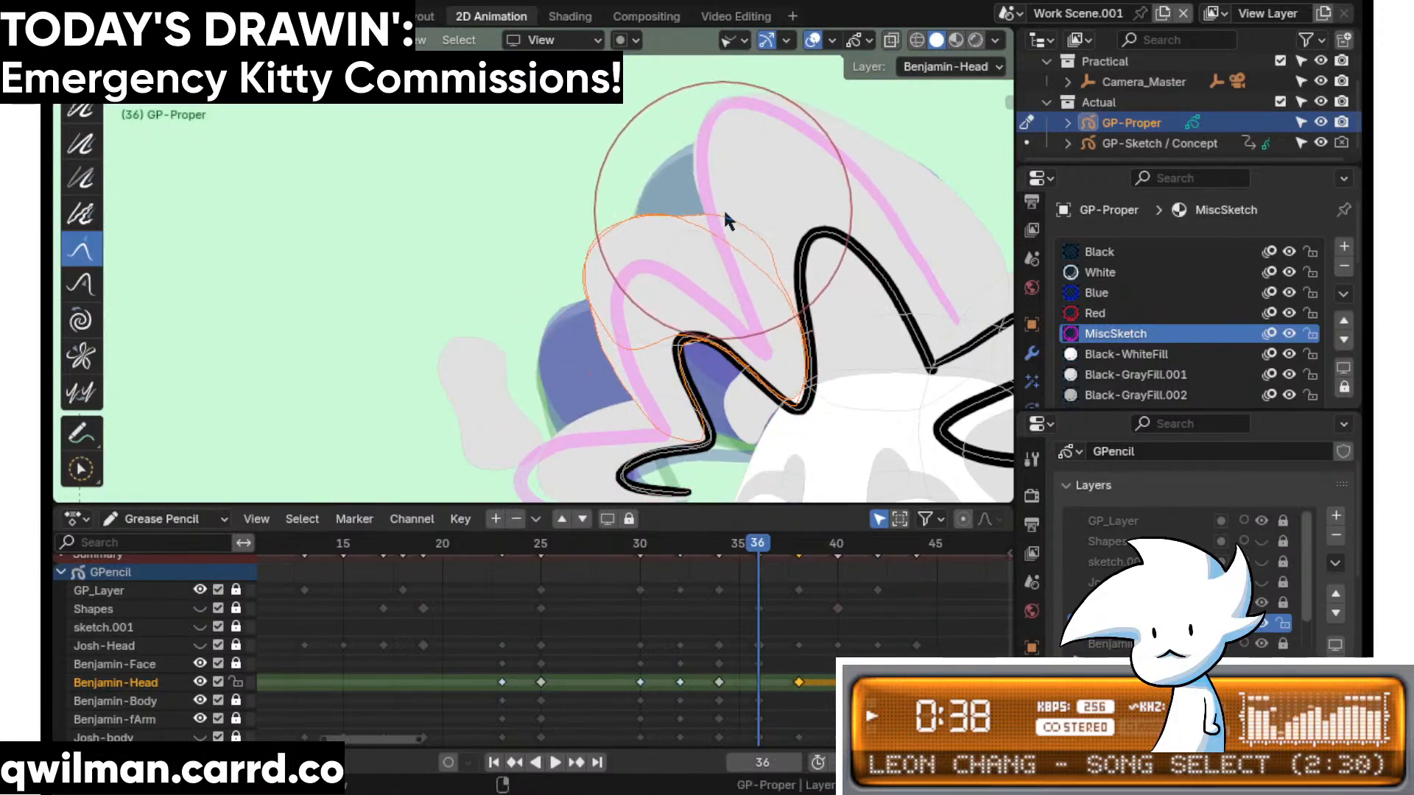
# - Circle-select only the upper bulge fill and pull its upper right edge outward with the Grab brush
pyautogui.hotkey('shift', 'space')
pyautogui.click(606, 192)
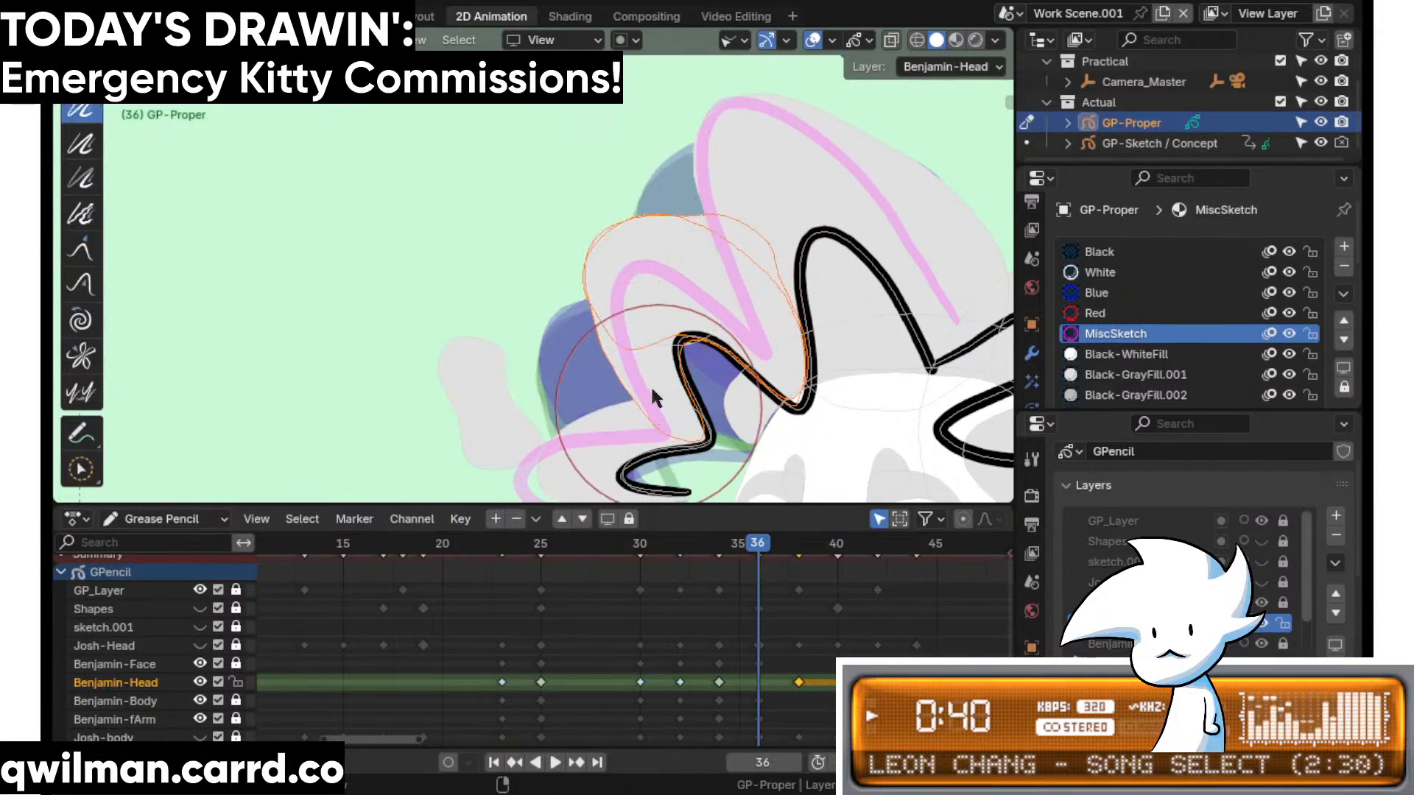
pyautogui.hotkey('shift', 'space')
pyautogui.click(761, 208)
pyautogui.hotkey('shift', 'space')
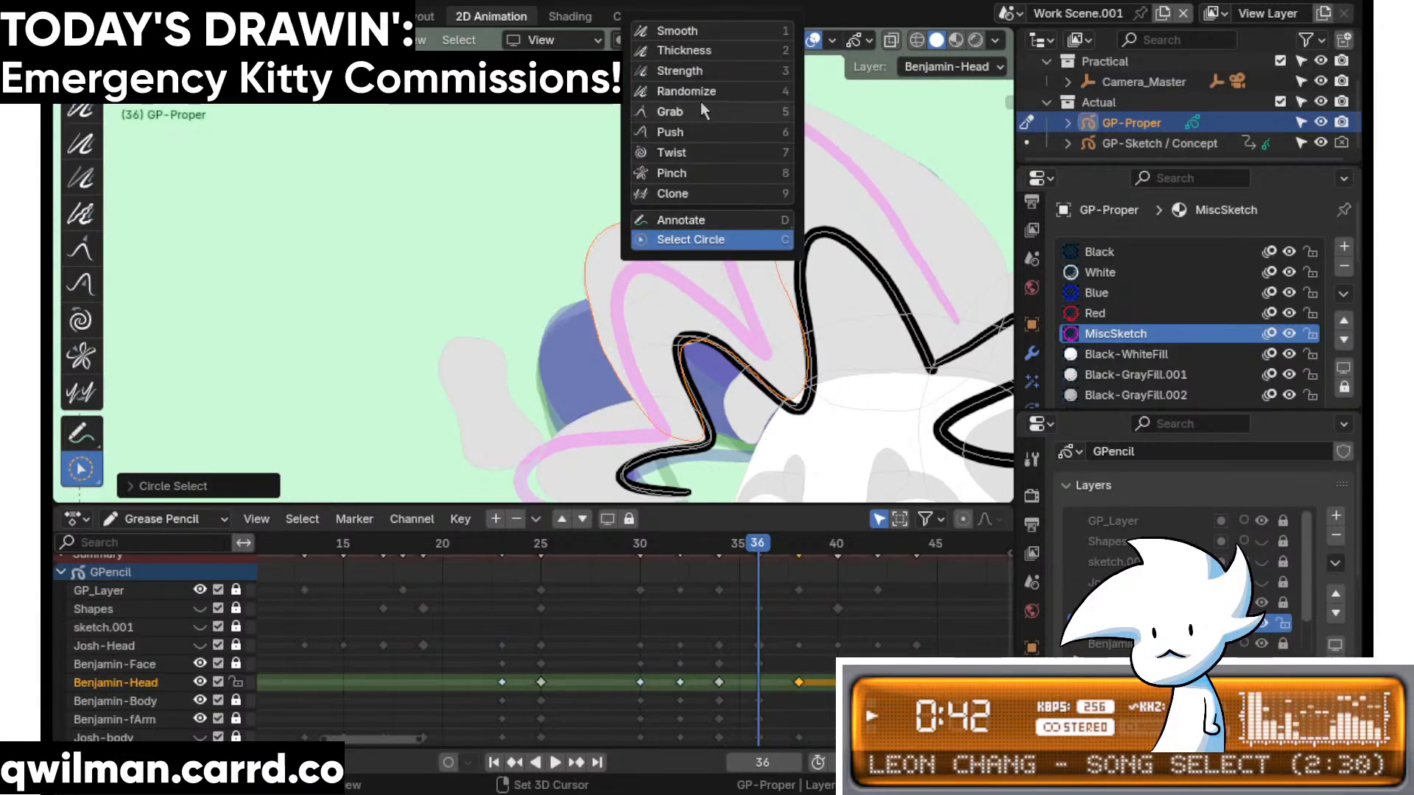
pyautogui.click(700, 111)
pyautogui.moveTo(766, 224)
pyautogui.mouseDown()
pyautogui.moveTo(782, 189)
pyautogui.moveTo(625, 228)
pyautogui.moveTo(553, 332)
pyautogui.moveTo(656, 227)
pyautogui.moveTo(799, 231)
pyautogui.mouseUp()
# - Even out the upper bulge fill's contour with the Smooth brush, then return to the Grab brush
pyautogui.hotkey('shift', 'space')
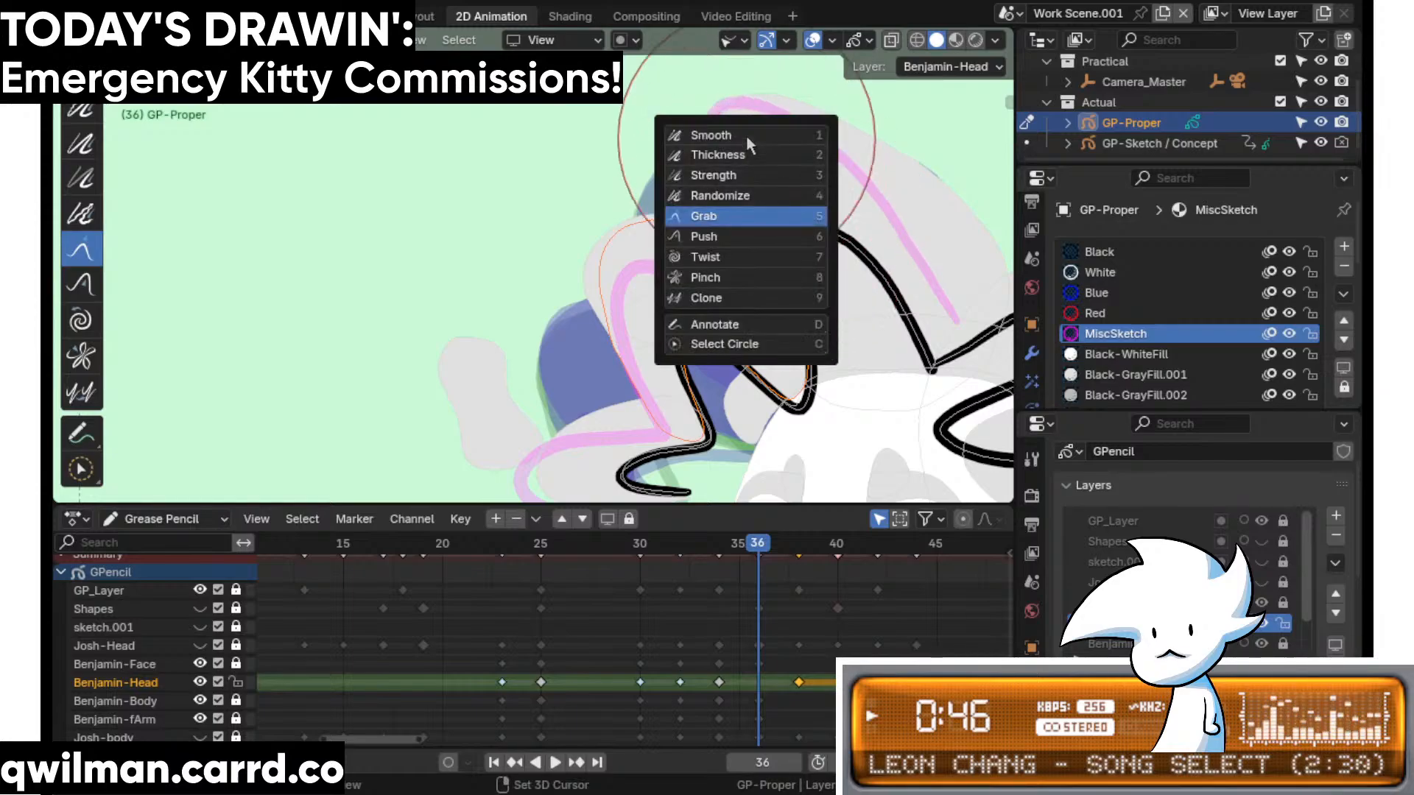
pyautogui.click(745, 135)
pyautogui.hotkey('shift', 'space')
pyautogui.click(759, 489)
pyautogui.moveTo(816, 421); pyautogui.dragTo(814, 399)
pyautogui.moveTo(815, 402)
pyautogui.keyDown('shift'); pyautogui.mouseDown(button='middle')
pyautogui.moveTo(703, 290)
pyautogui.moveTo(818, 299)
pyautogui.mouseUp(button='middle'); pyautogui.keyUp('shift')
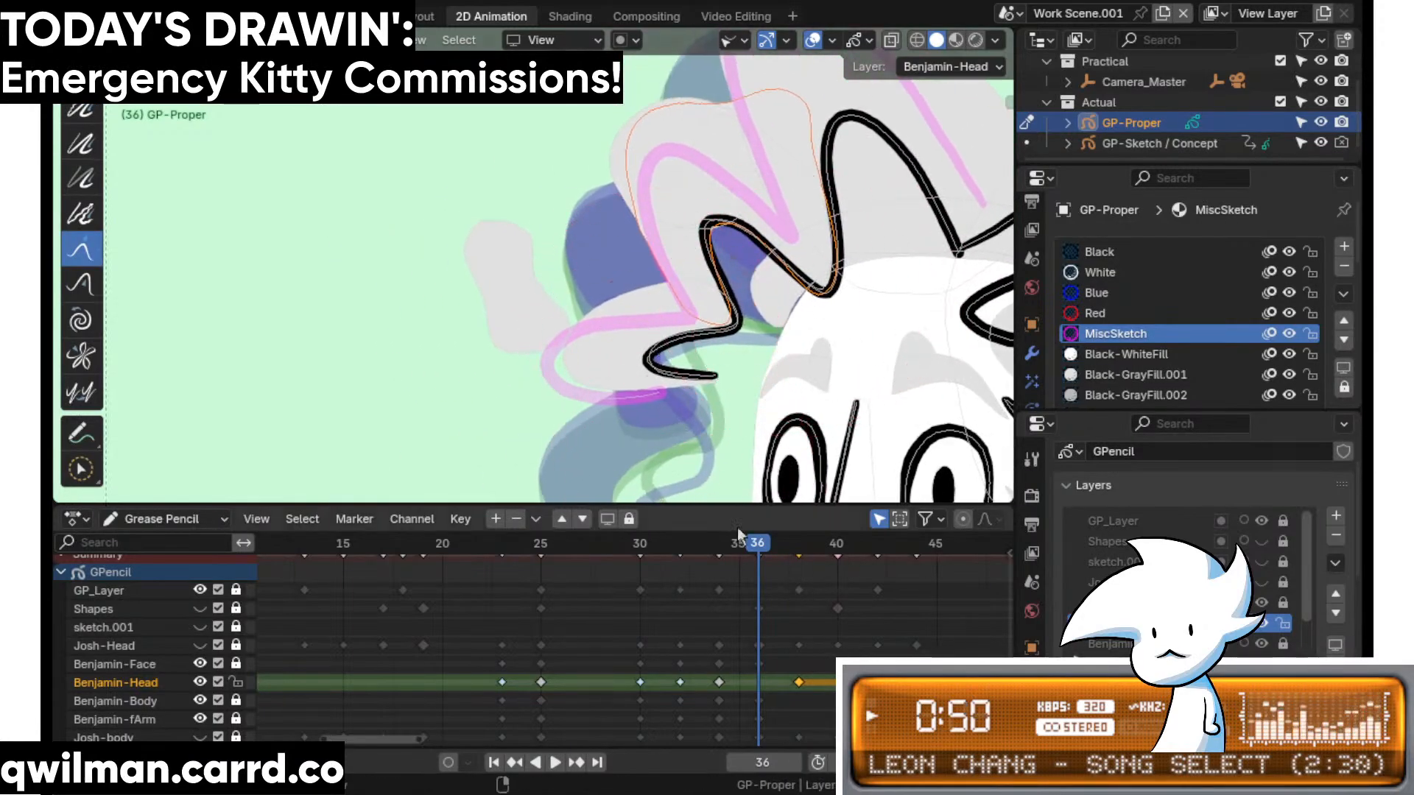
# - Circle-select the stray tail fill and move it into the gap above the lowest loop in Edit Mode, then return to Sculpt Mode
pyautogui.press('q')
pyautogui.click(584, 284)
pyautogui.click(542, 257)
pyautogui.hotkey('shift', 'space')
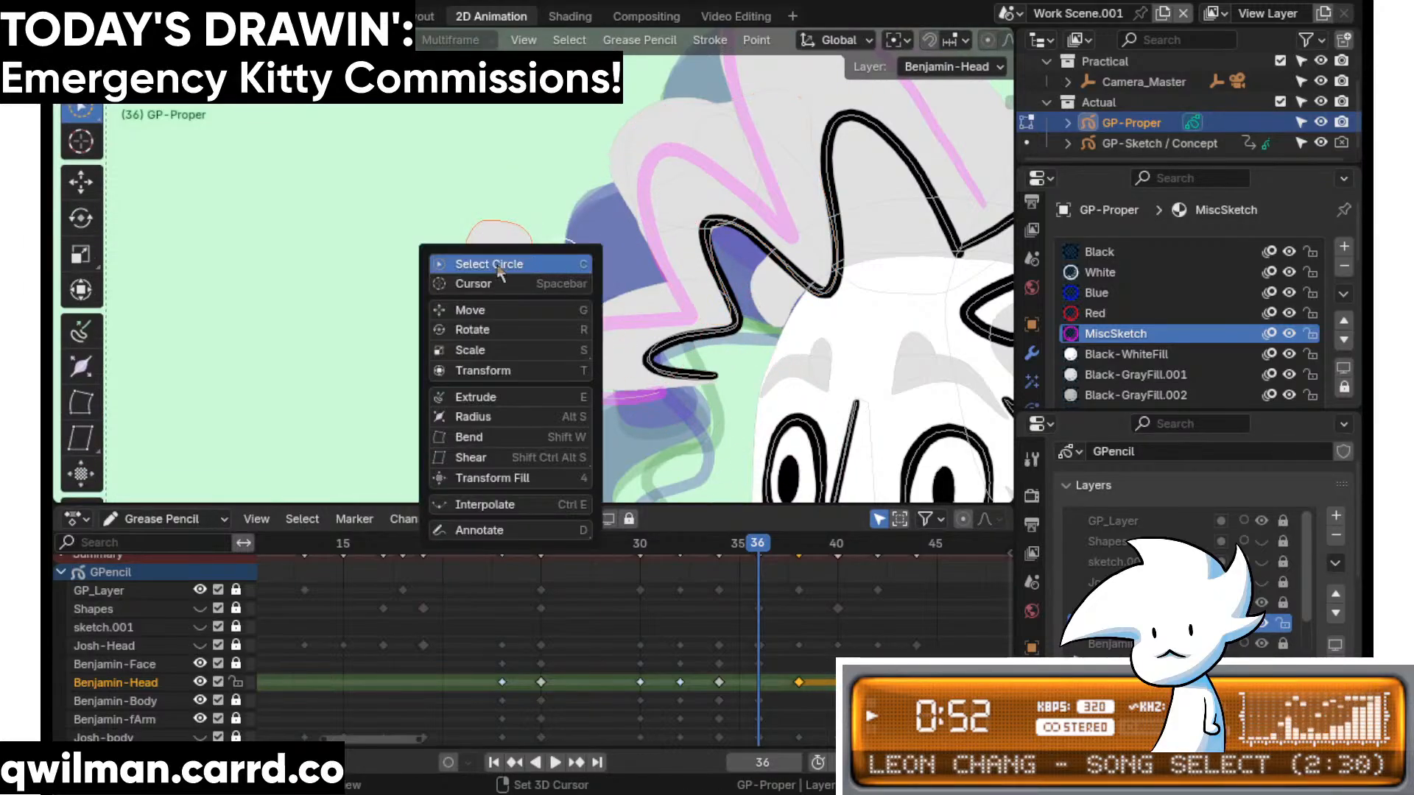
pyautogui.press('g')
pyautogui.moveTo(537, 274); pyautogui.dragTo(696, 252)
pyautogui.press('Tab')
# - Stretch the small filler shape upward with the Grab brush so it bridges the middle bulge and the lowest loop
pyautogui.hotkey('shift', 'space')
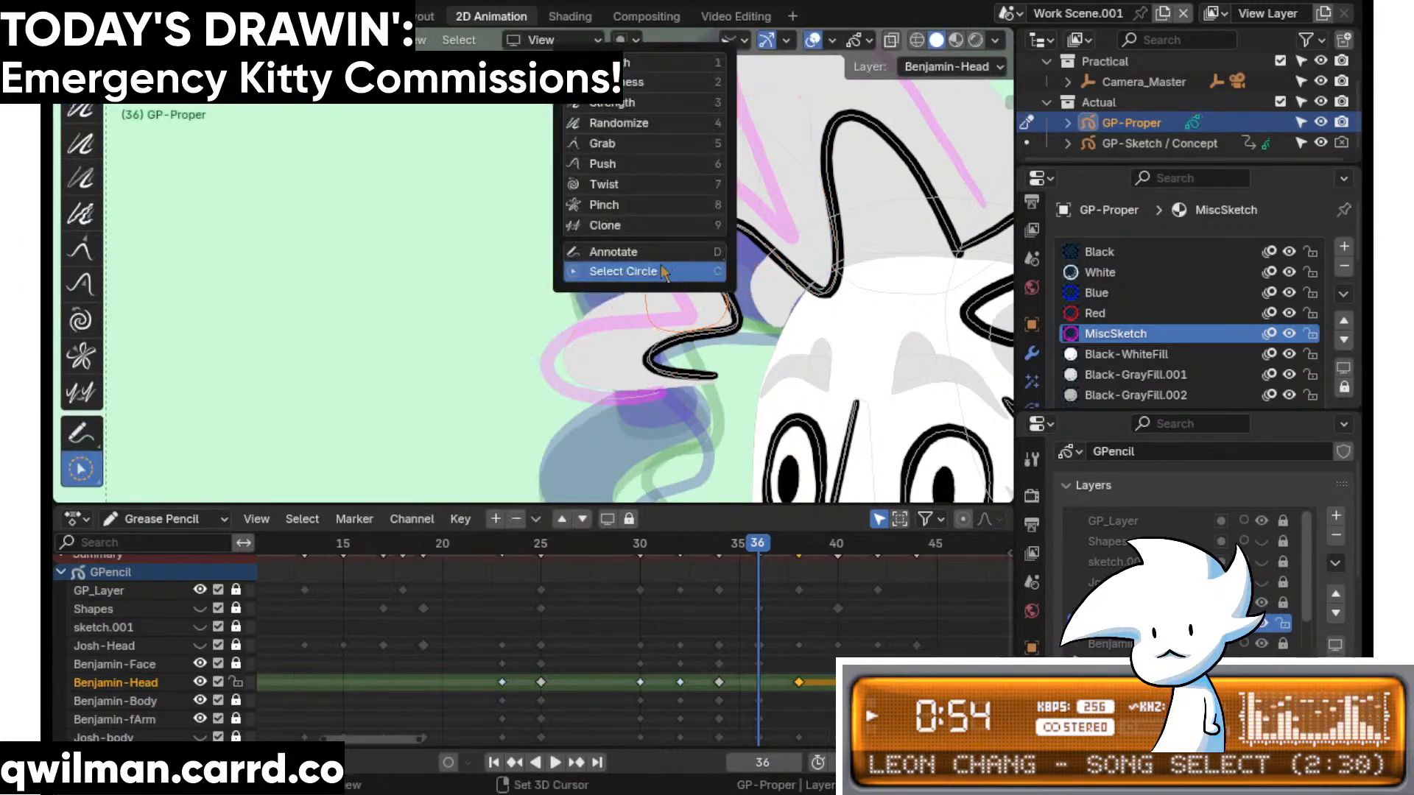
pyautogui.click(627, 146)
pyautogui.scroll(-3, 704, 325)
pyautogui.moveTo(612, 295); pyautogui.dragTo(593, 265)
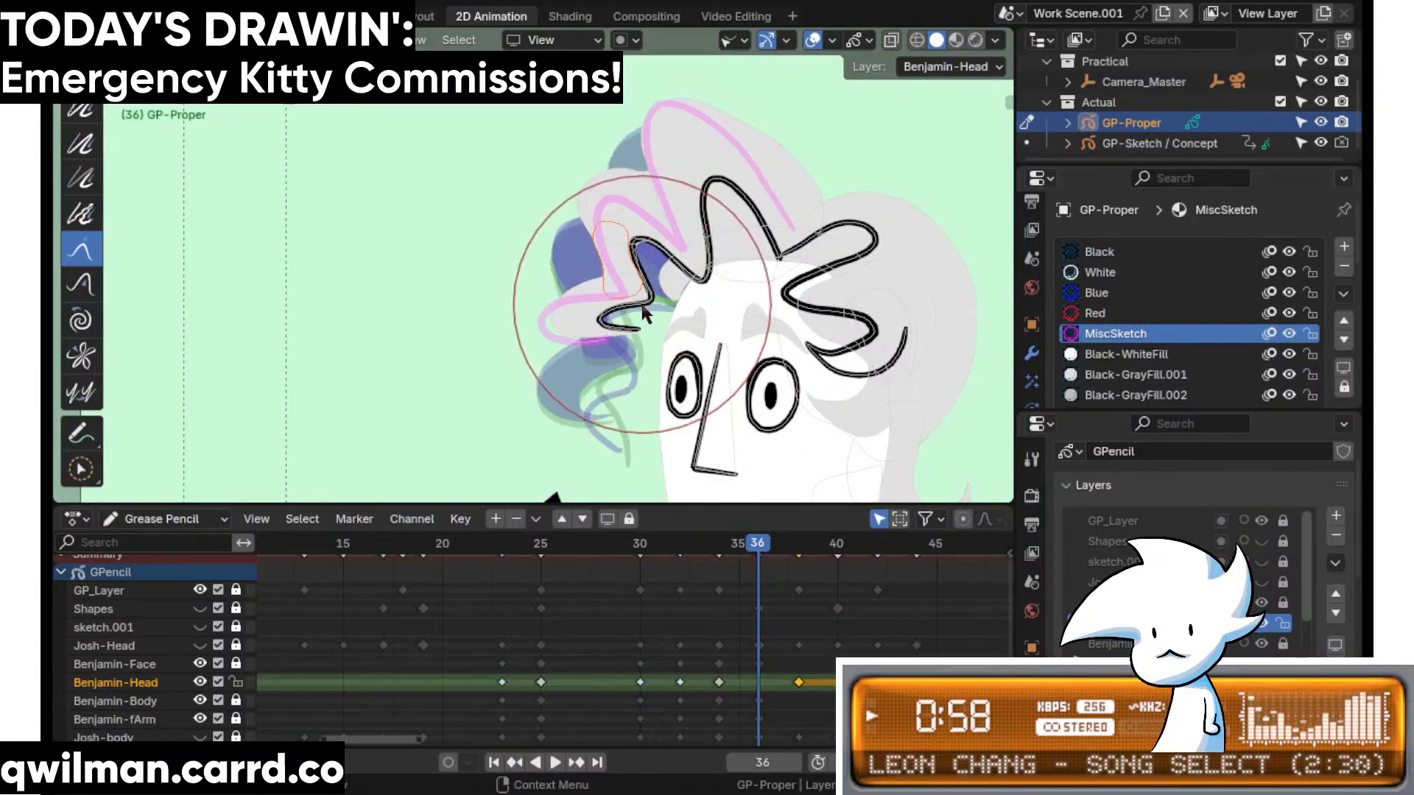
# - Circle-select the middle bulge fill and smooth its outer left edge with the Smooth brush
pyautogui.scroll(6, 692, 294)
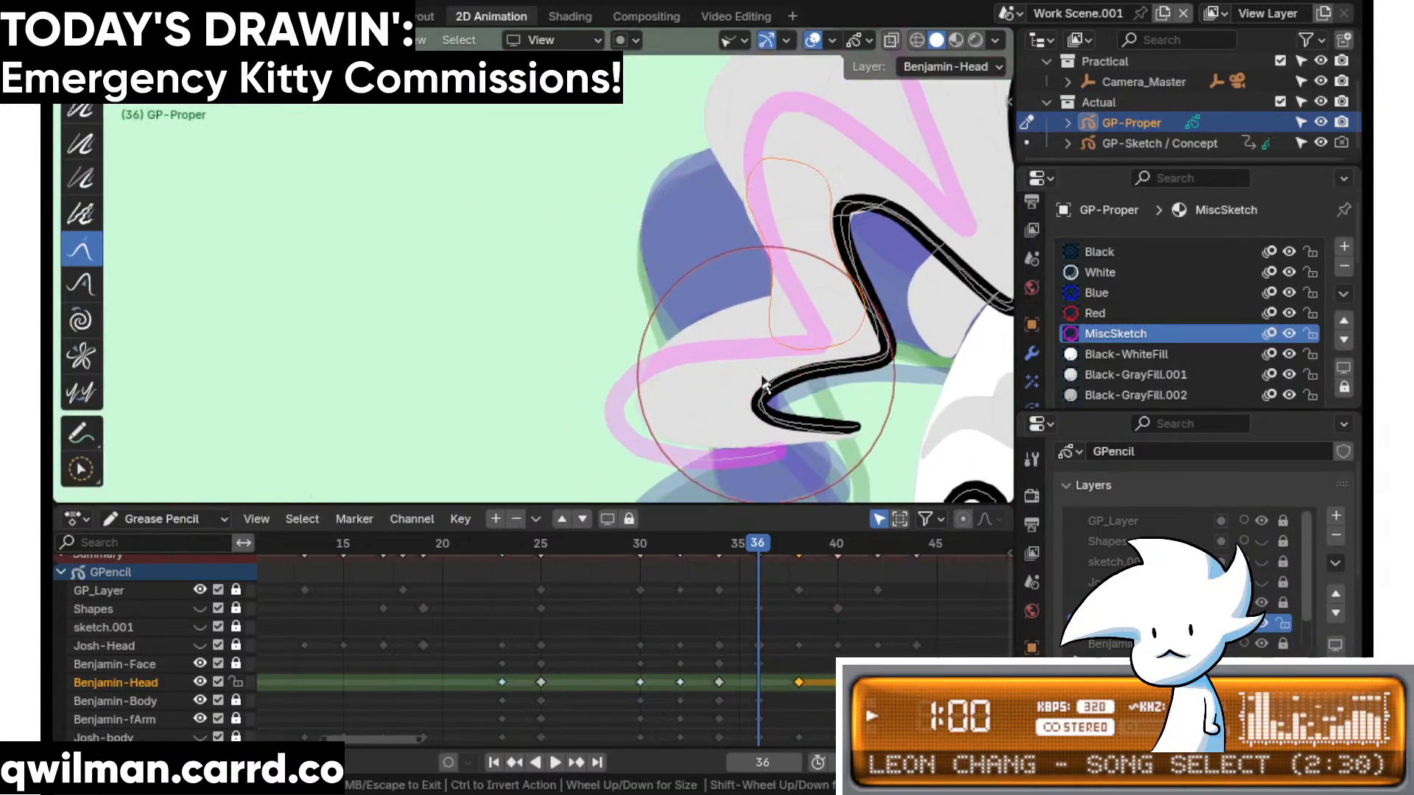
pyautogui.keyDown('shift'); pyautogui.moveTo(751, 287); pyautogui.dragTo(718, 372, button='middle'); pyautogui.keyUp('shift')
pyautogui.scroll(2, 699, 320)
pyautogui.press('q')
pyautogui.click(742, 249)
pyautogui.click(718, 133)
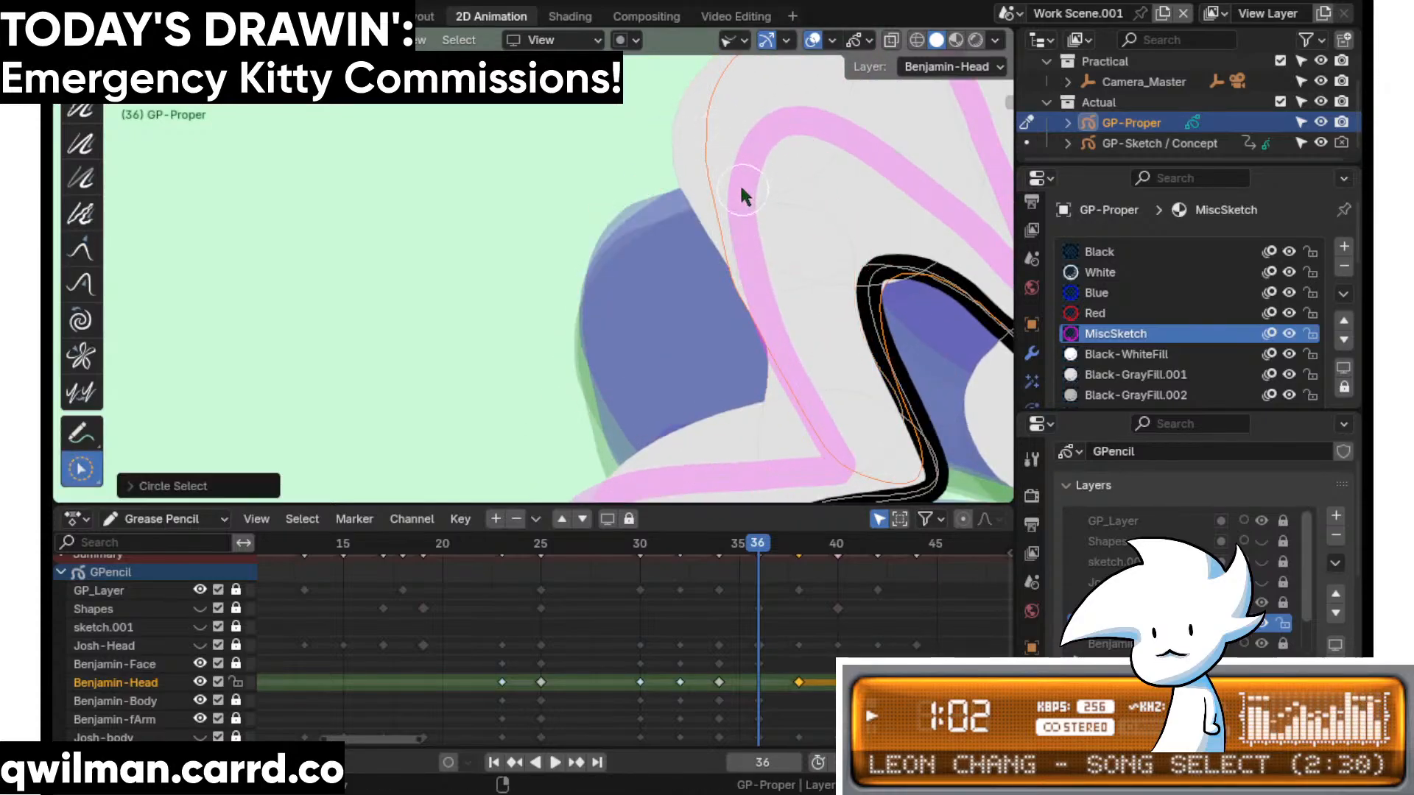
pyautogui.hotkey('shift', 'space')
pyautogui.click(685, 111)
pyautogui.hotkey('shift', 'space')
pyautogui.click(703, 171)
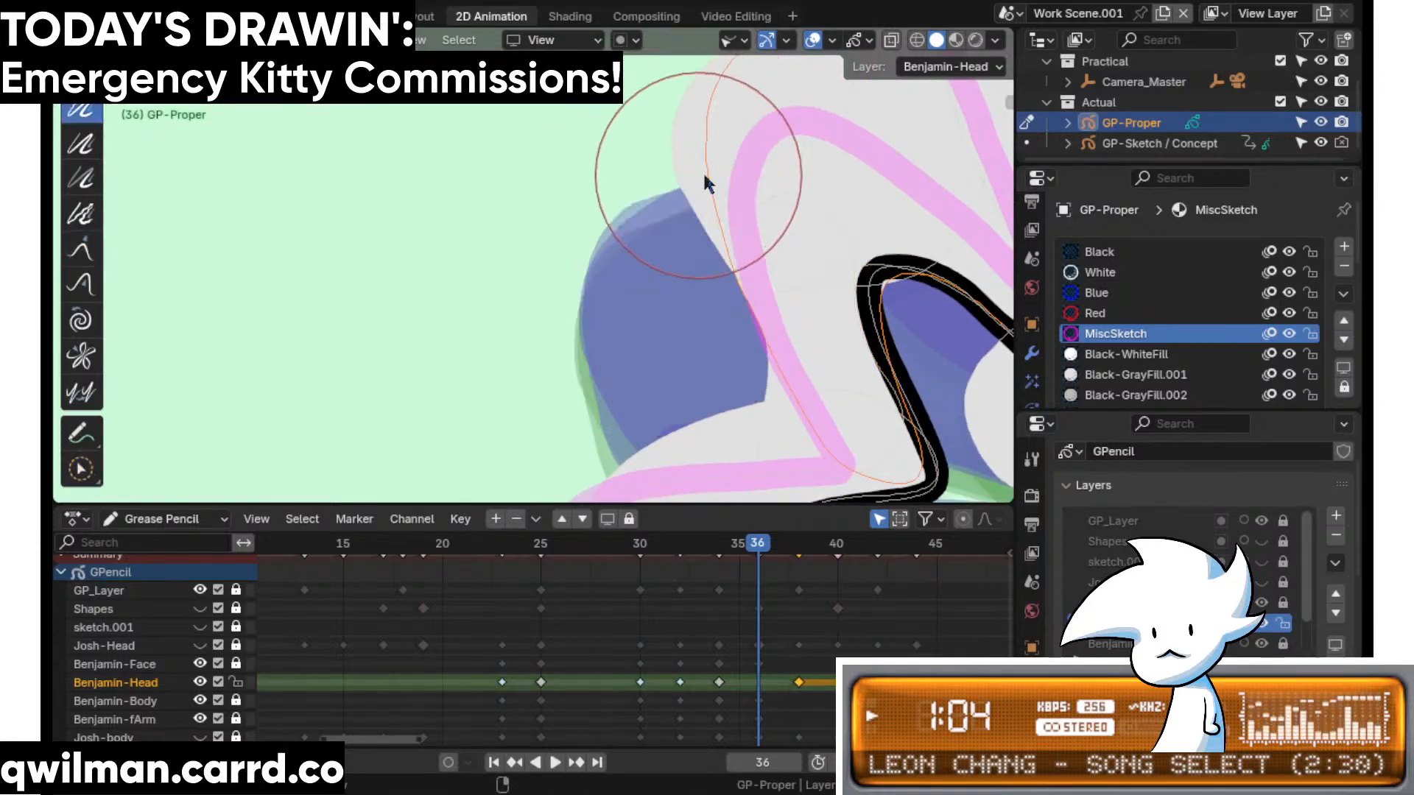
pyautogui.moveTo(704, 177); pyautogui.dragTo(770, 364)
# - Circle-select the small filler shape again and pull its lower end and upper left edge outward with the Grab brush
pyautogui.scroll(-2, 773, 372)
pyautogui.keyDown('shift'); pyautogui.moveTo(773, 371); pyautogui.dragTo(683, 296, button='middle'); pyautogui.keyUp('shift')
pyautogui.scroll(1, 696, 305)
pyautogui.press('c')
pyautogui.click(697, 330)
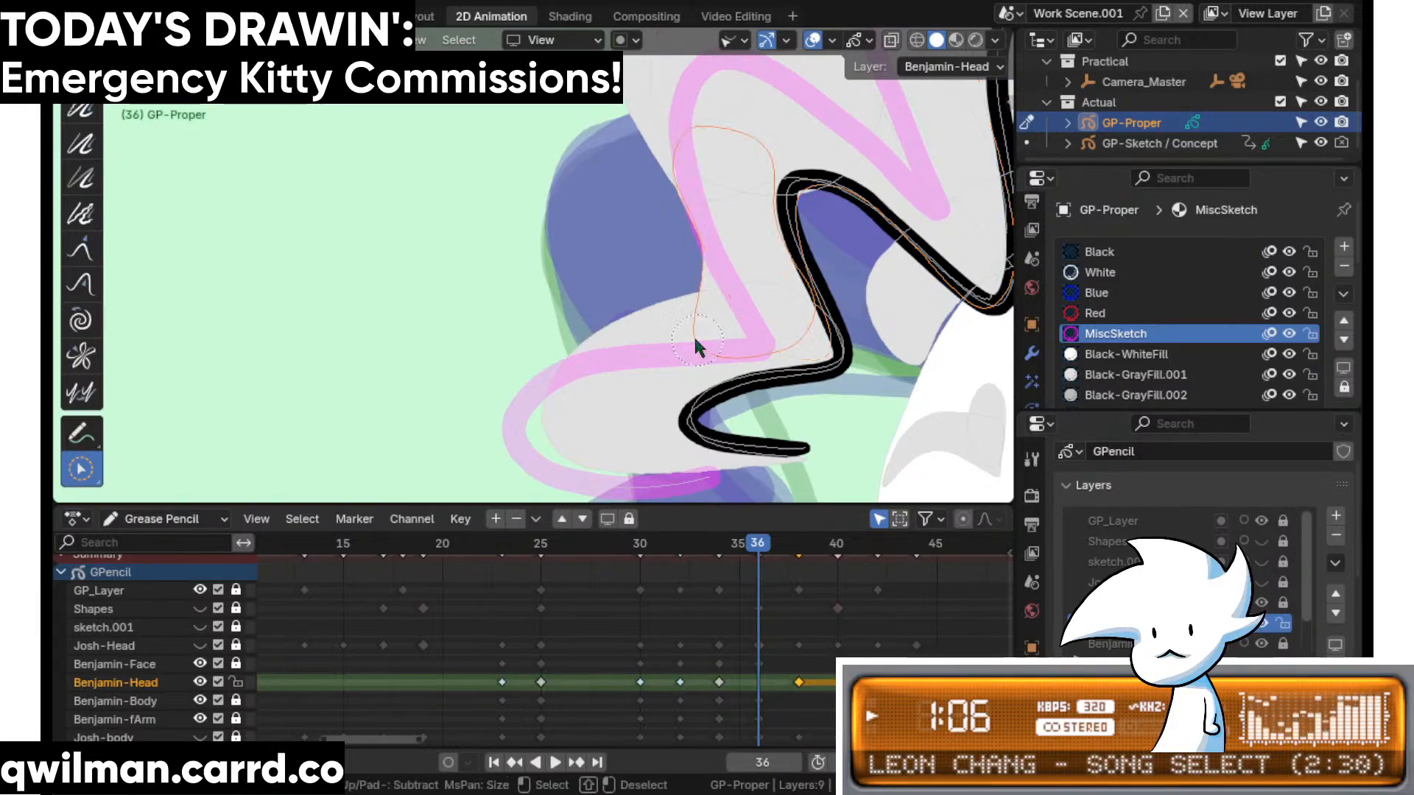
pyautogui.hotkey('shift', 'space')
pyautogui.click(635, 183)
pyautogui.moveTo(662, 366); pyautogui.dragTo(638, 355)
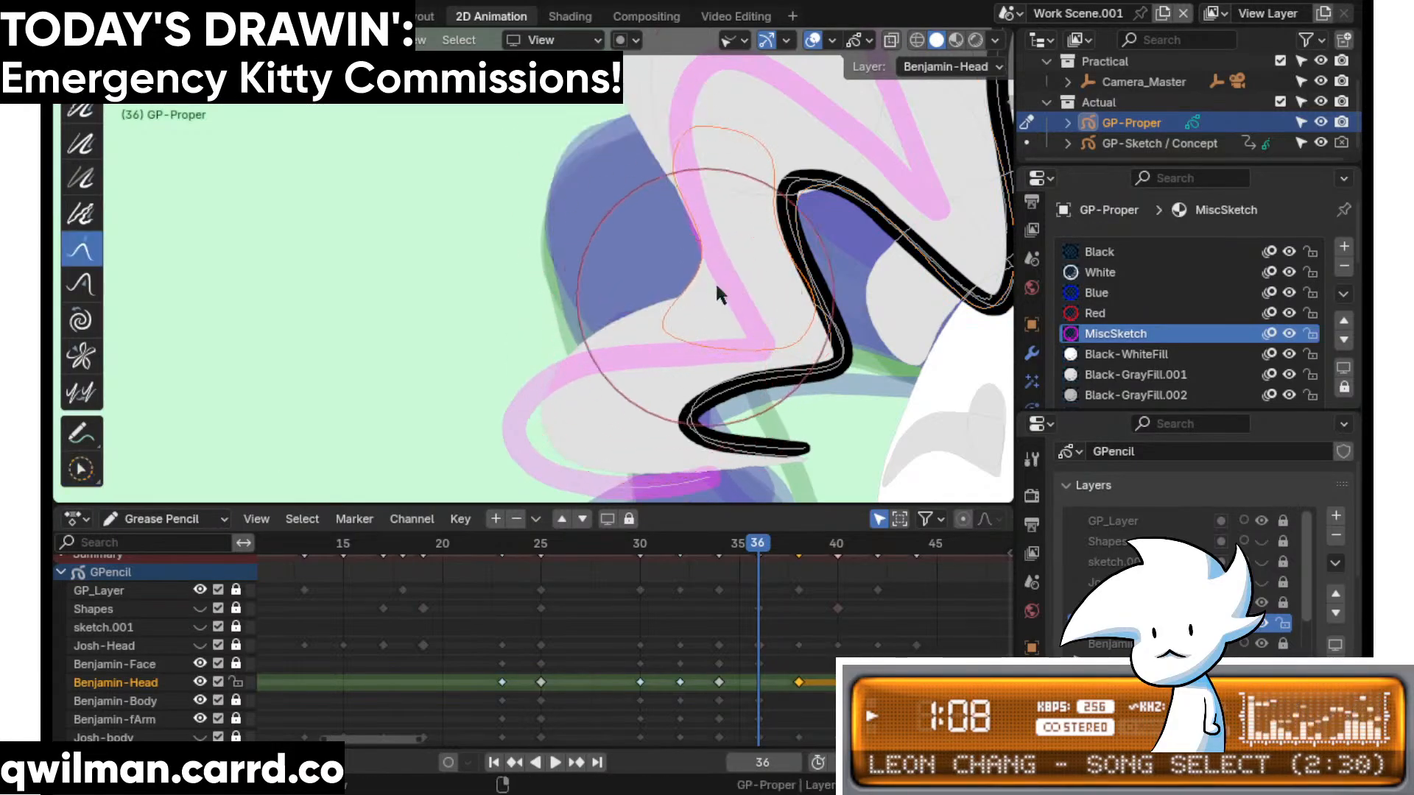
pyautogui.moveTo(703, 293); pyautogui.dragTo(700, 305)
pyautogui.moveTo(691, 166); pyautogui.dragTo(678, 174)
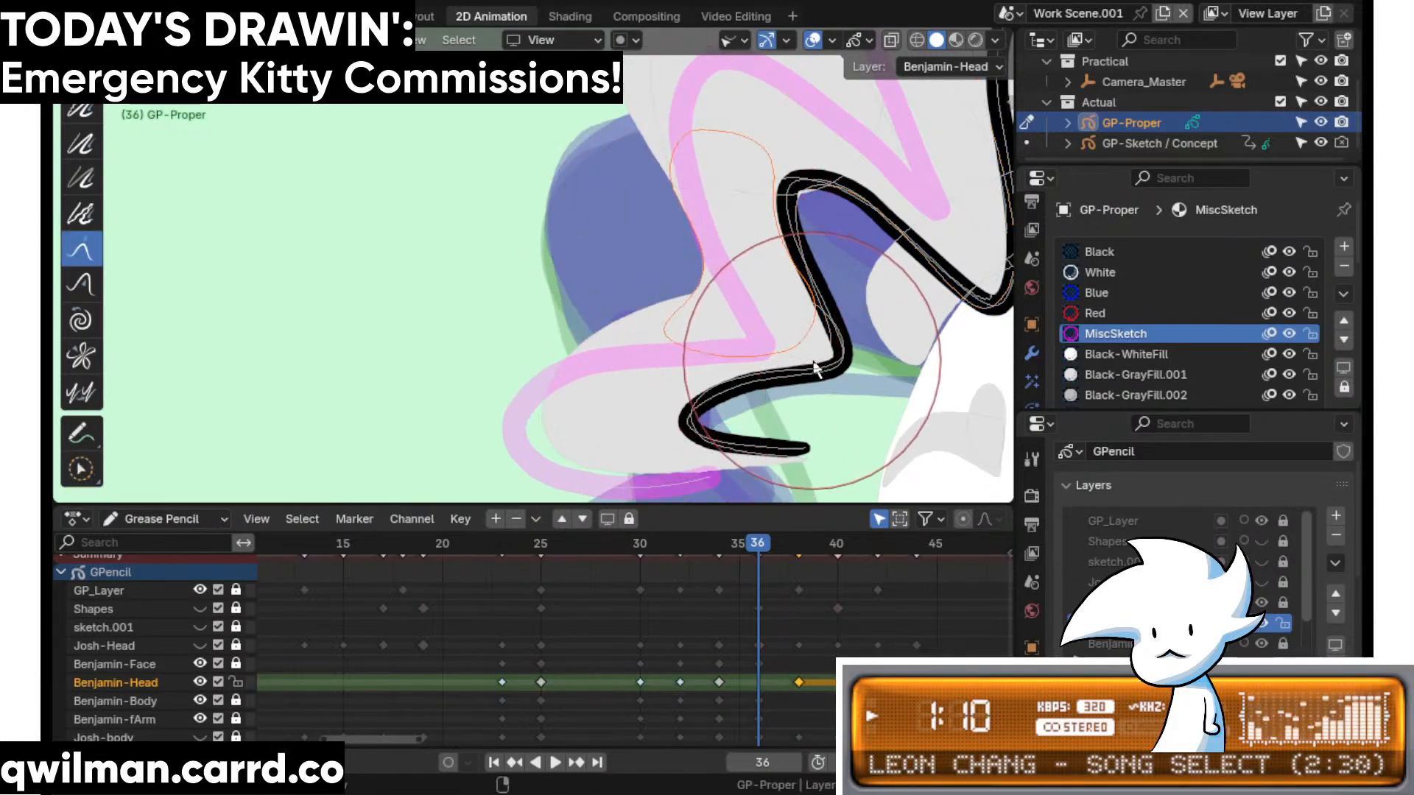
# - Save the file and scrub the timeline to frame 35
pyautogui.keyDown('shift'); pyautogui.moveTo(764, 401); pyautogui.dragTo(736, 246, button='middle'); pyautogui.keyUp('shift')
pyautogui.scroll(-2, 726, 365)
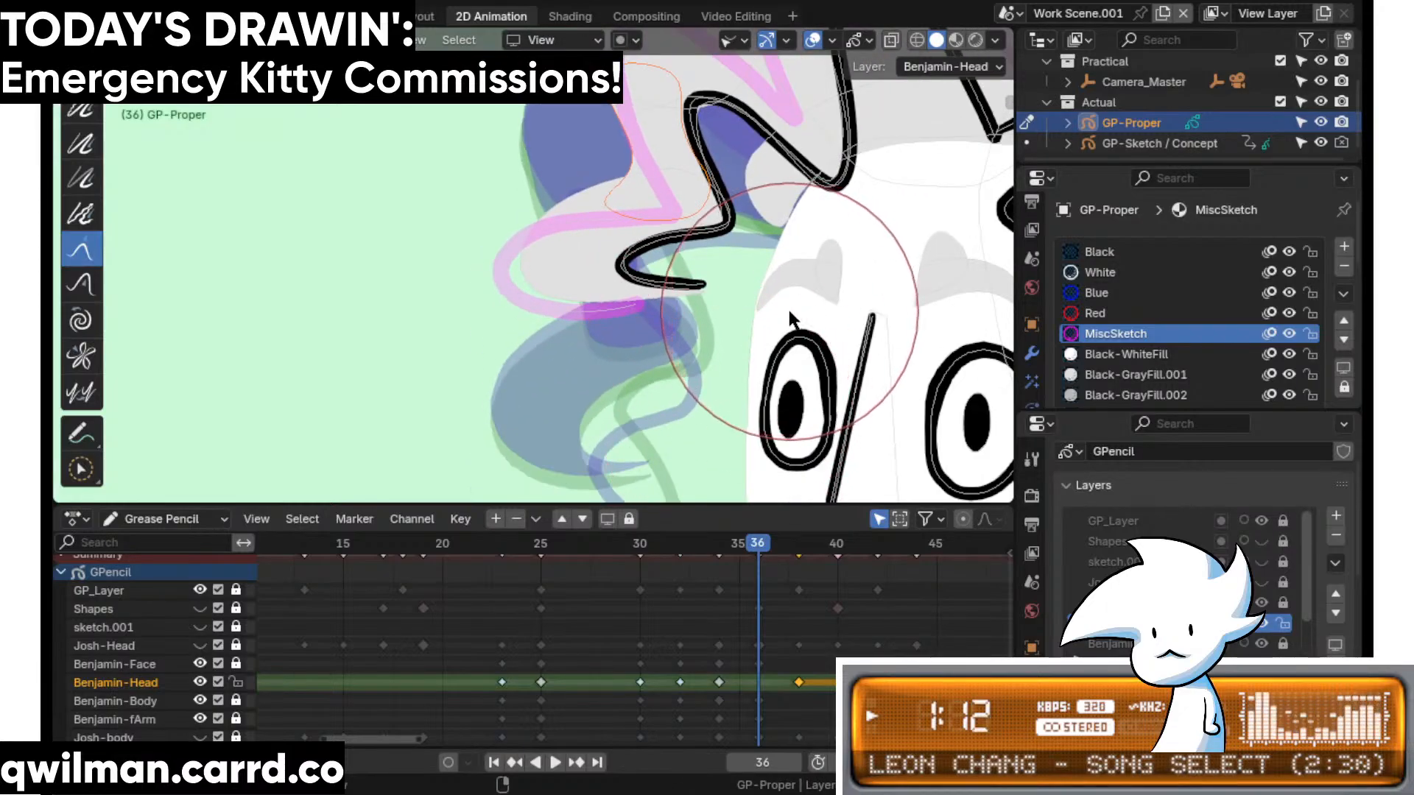
pyautogui.hotkey('ctrl', 's')
pyautogui.moveTo(654, 538)
pyautogui.mouseDown()
pyautogui.moveTo(759, 544)
pyautogui.moveTo(599, 543)
pyautogui.moveTo(736, 543)
pyautogui.mouseUp()
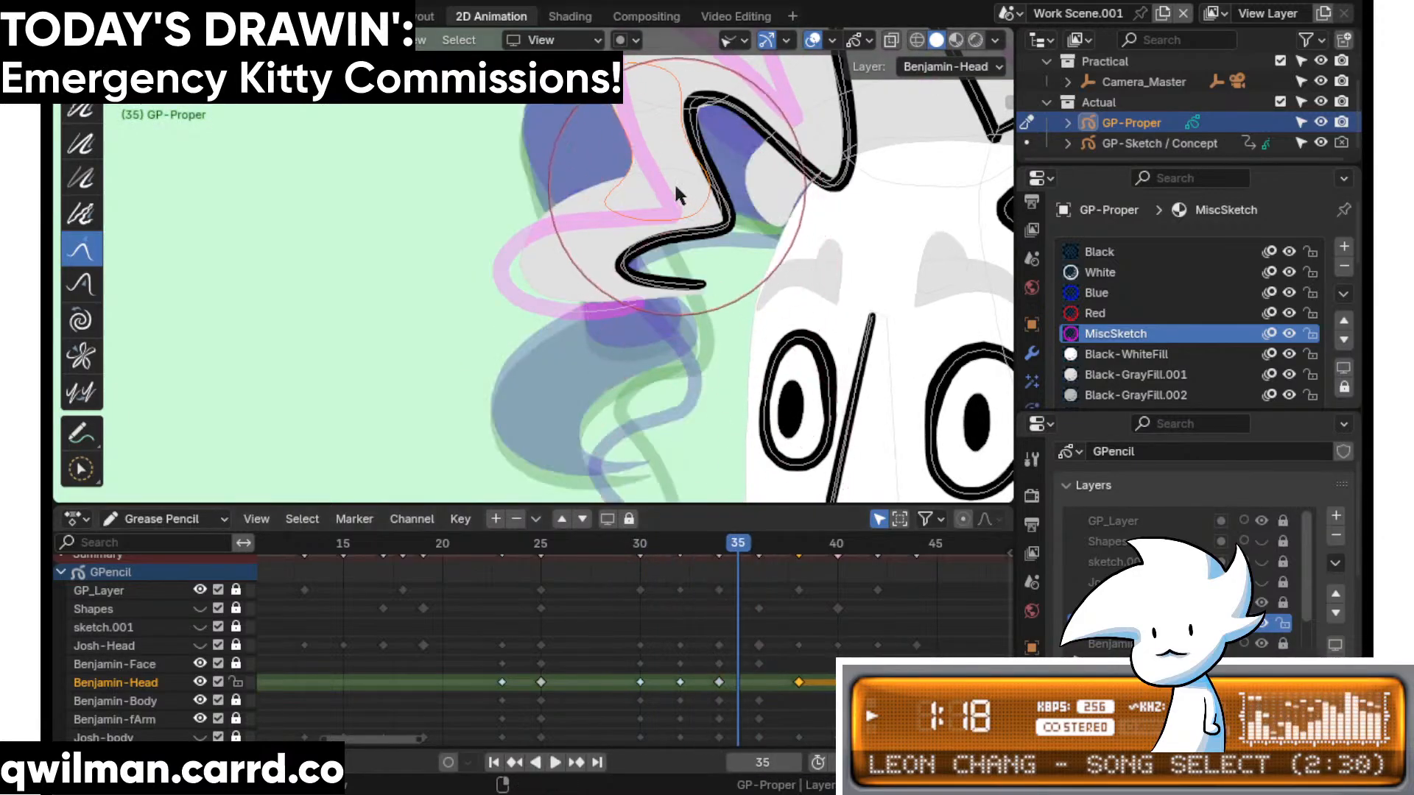
# - Circle-select the middle bulge fills on frame 35 and pull them up and outward with the Grab brush
pyautogui.keyDown('shift'); pyautogui.moveTo(674, 183); pyautogui.dragTo(679, 335, button='middle'); pyautogui.keyUp('shift')
pyautogui.press('w')
pyautogui.moveTo(626, 158)
pyautogui.mouseDown()
pyautogui.moveTo(601, 166)
pyautogui.moveTo(617, 175)
pyautogui.mouseUp()
pyautogui.scroll(-2, 600, 147)
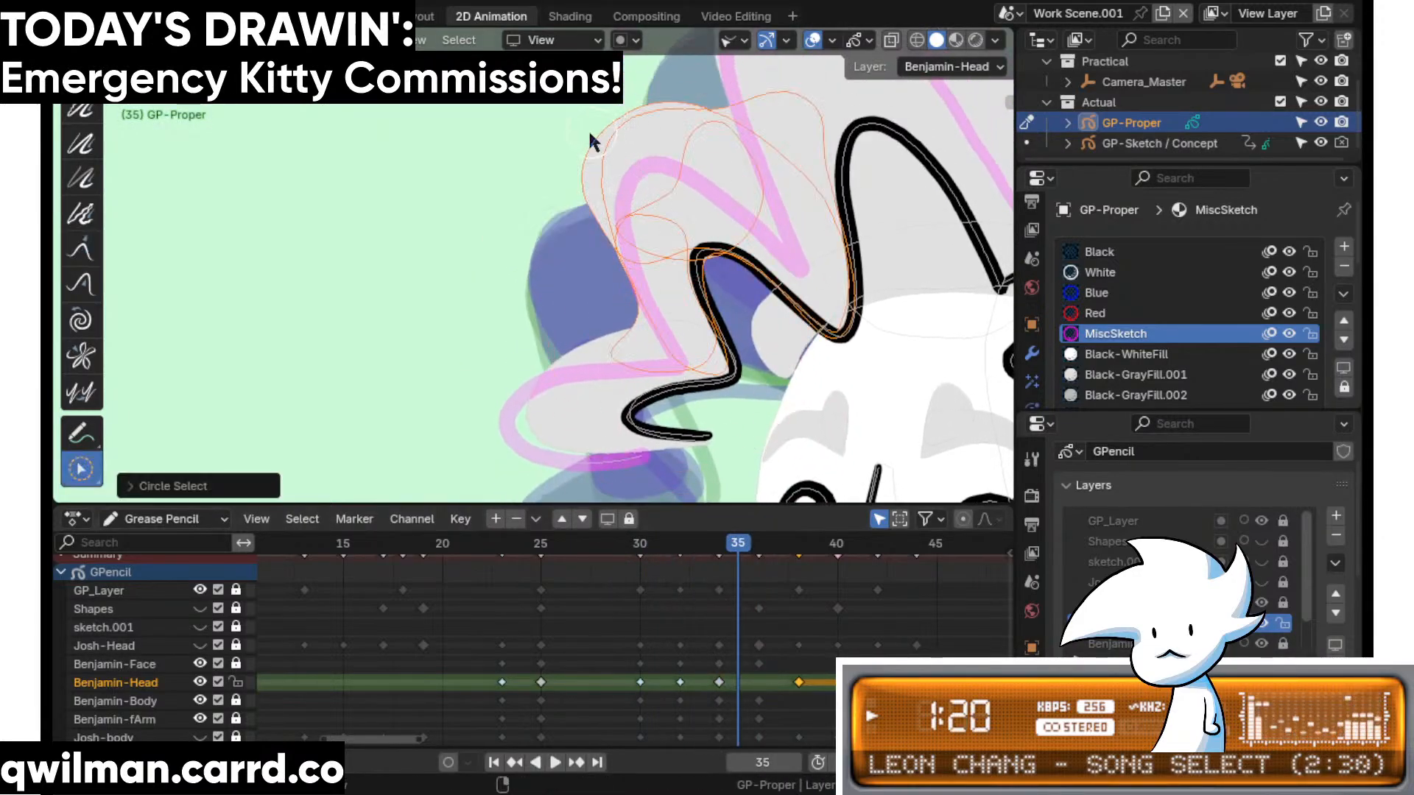
pyautogui.hotkey('shift', 'space')
pyautogui.click(542, 107)
pyautogui.scroll(-1, 522, 191)
pyautogui.moveTo(519, 205); pyautogui.dragTo(506, 194)
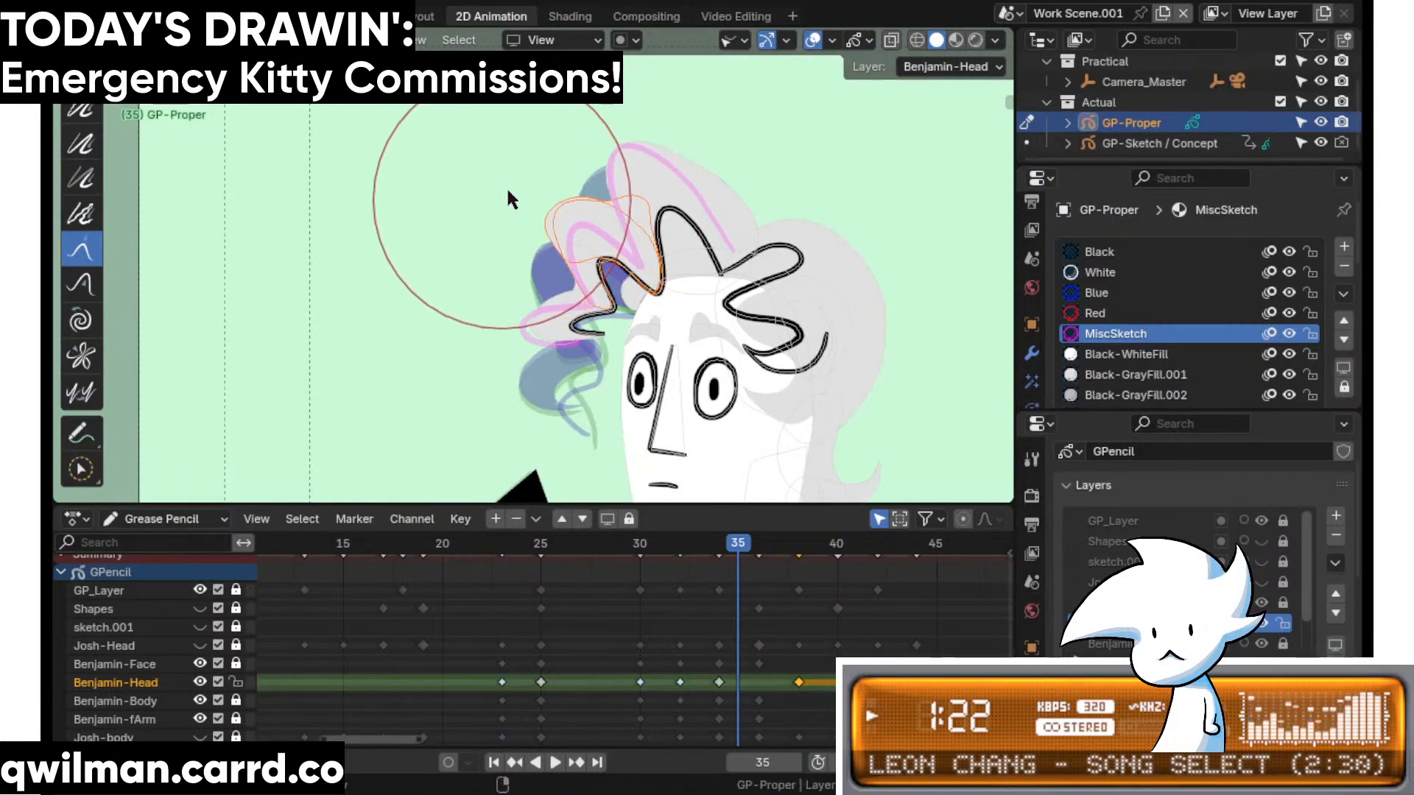
# - Circle-select the lowest loop fill and pull its outer end past the pink guide with the Grab brush
pyautogui.scroll(3, 553, 324)
pyautogui.scroll(1, 556, 361)
pyautogui.press('w')
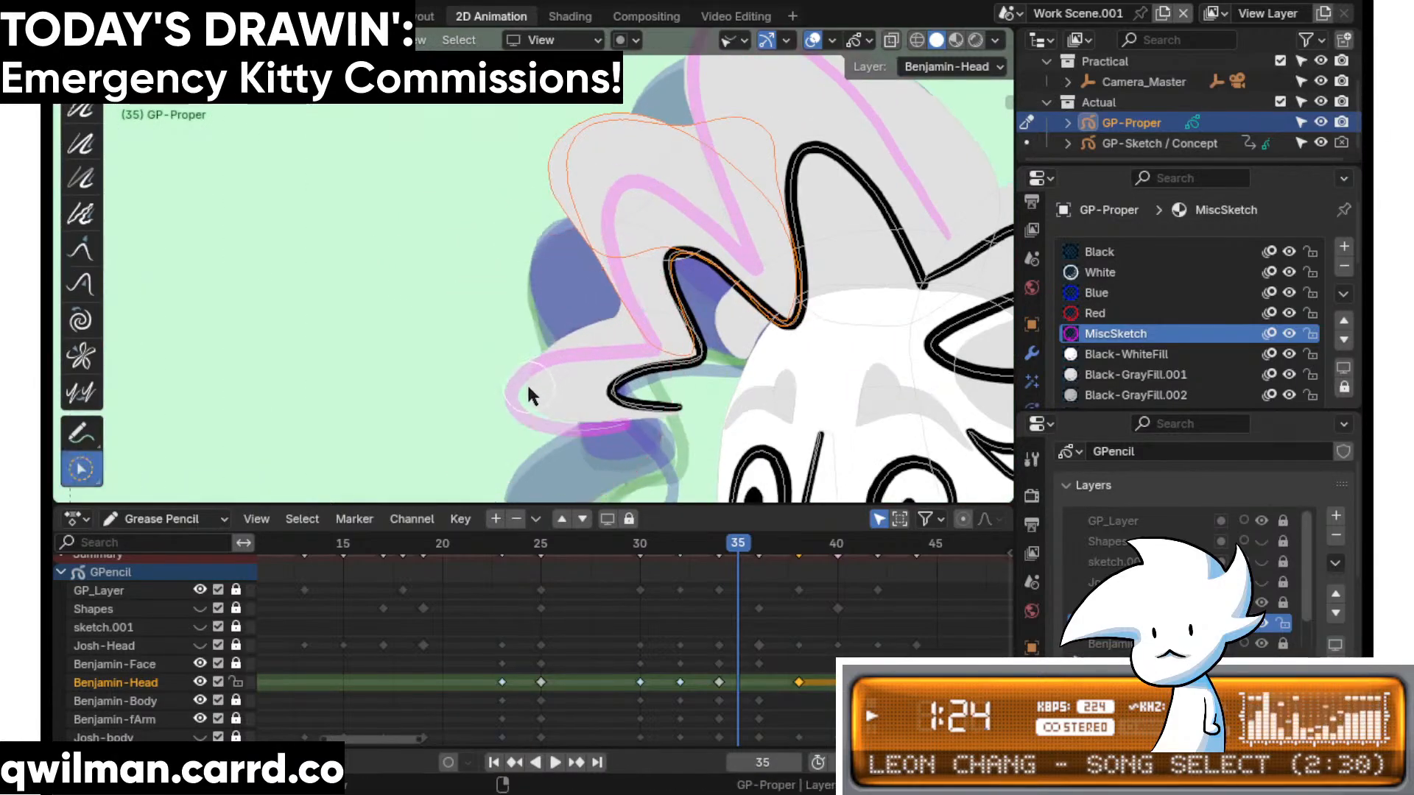
pyautogui.click(528, 382)
pyautogui.hotkey('shift', 'space')
pyautogui.click(459, 254)
pyautogui.scroll(-3, 493, 350)
pyautogui.moveTo(487, 355)
pyautogui.mouseDown()
pyautogui.moveTo(453, 379)
pyautogui.moveTo(480, 345)
pyautogui.mouseUp()
pyautogui.scroll(2, 505, 362)
pyautogui.moveTo(564, 296); pyautogui.dragTo(627, 272)
pyautogui.moveTo(666, 430)
pyautogui.mouseDown()
pyautogui.moveTo(685, 430)
pyautogui.moveTo(694, 390)
pyautogui.mouseUp()
# - Circle-select the small inner filler above the black curl and reshape it with the Grab brush under the bulge fills
pyautogui.scroll(1, 626, 303)
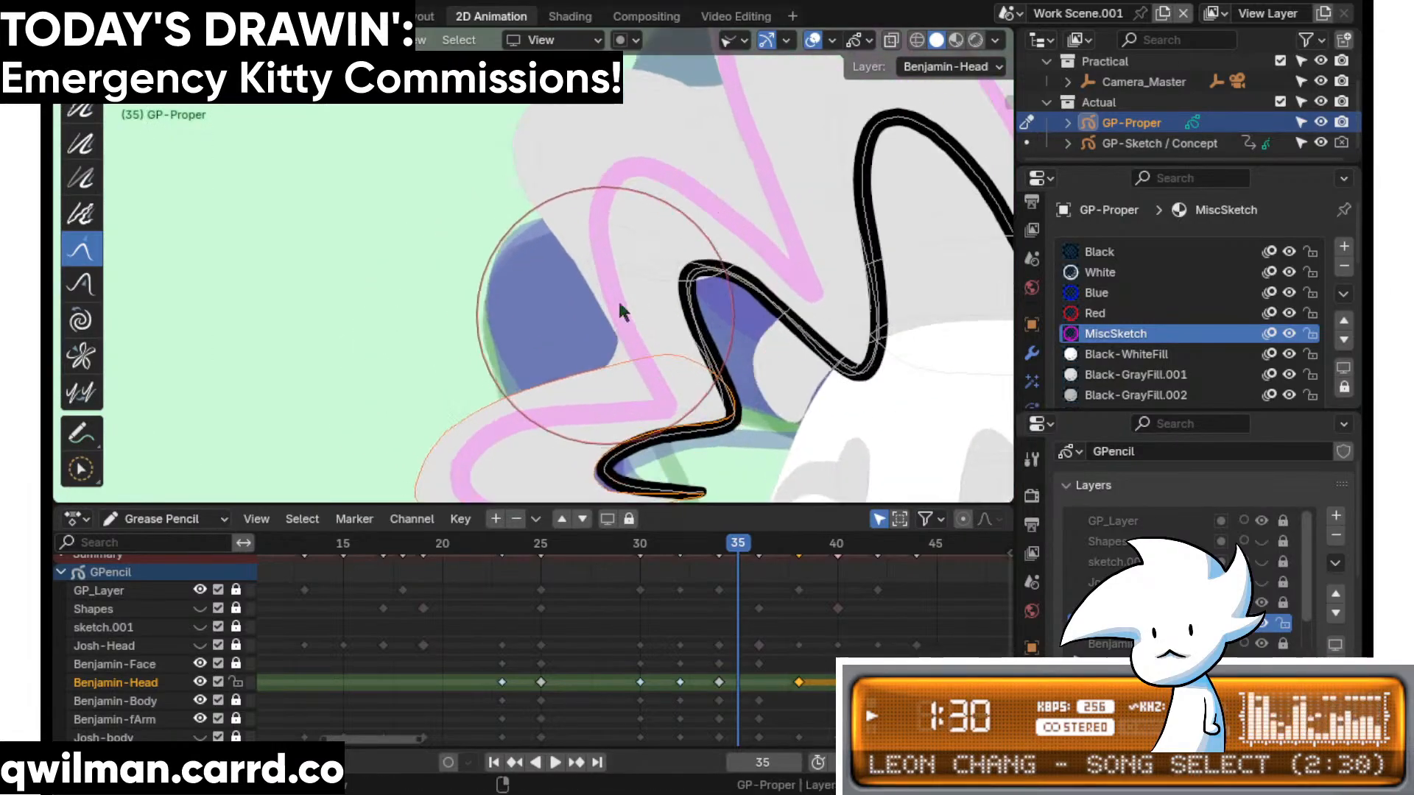
pyautogui.press('w')
pyautogui.scroll(1, 667, 258)
pyautogui.click(736, 289)
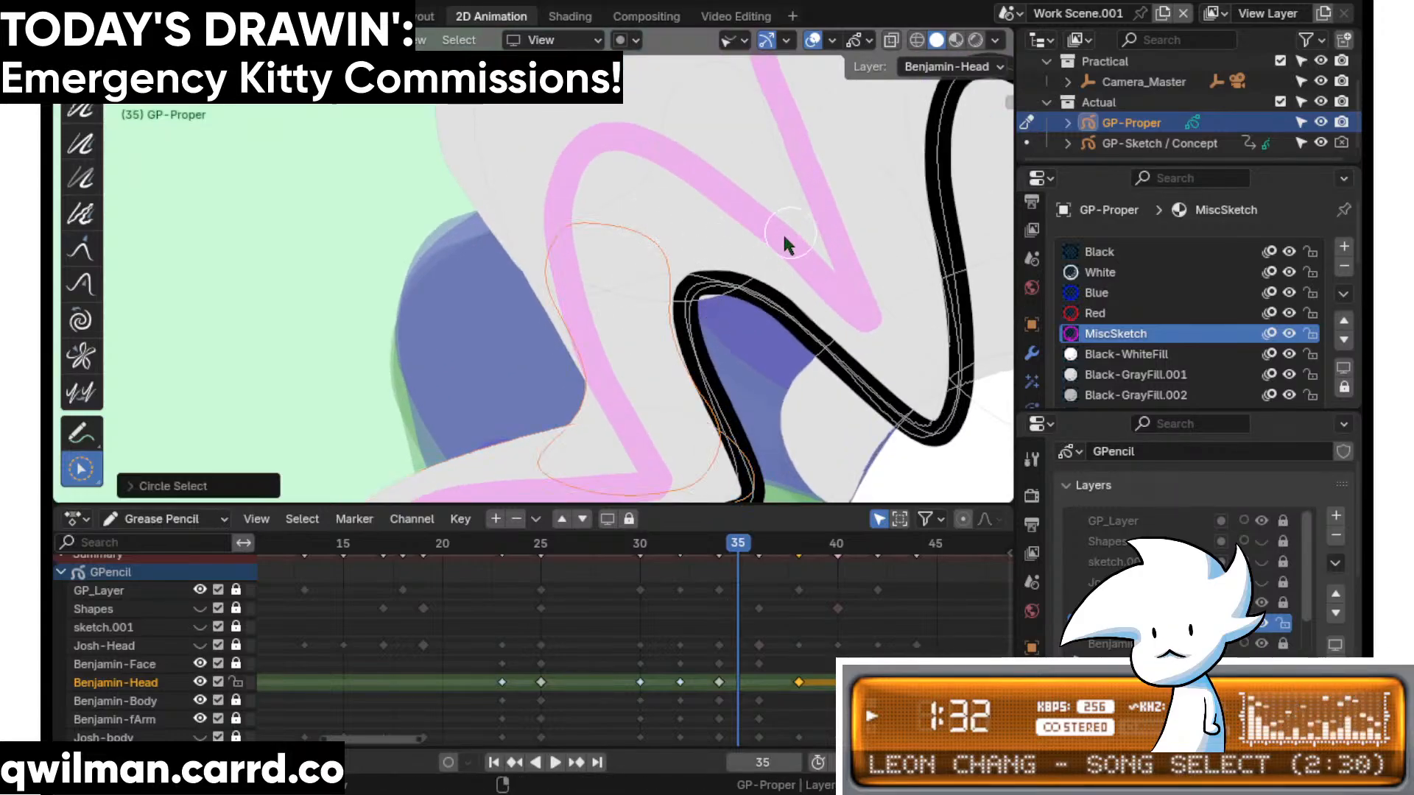
pyautogui.click(765, 243)
pyautogui.hotkey('shift', 'space')
pyautogui.click(688, 112)
pyautogui.scroll(-3, 701, 216)
pyautogui.moveTo(652, 316); pyautogui.dragTo(644, 287)
pyautogui.scroll(-1, 650, 270)
pyautogui.moveTo(631, 204); pyautogui.dragTo(630, 189)
# - Circle-select around the left-hand hair fills, then play the animation to examine the hair around frames 35–38
pyautogui.scroll(2, 605, 361)
pyautogui.press('w')
pyautogui.scroll(-2, 601, 364)
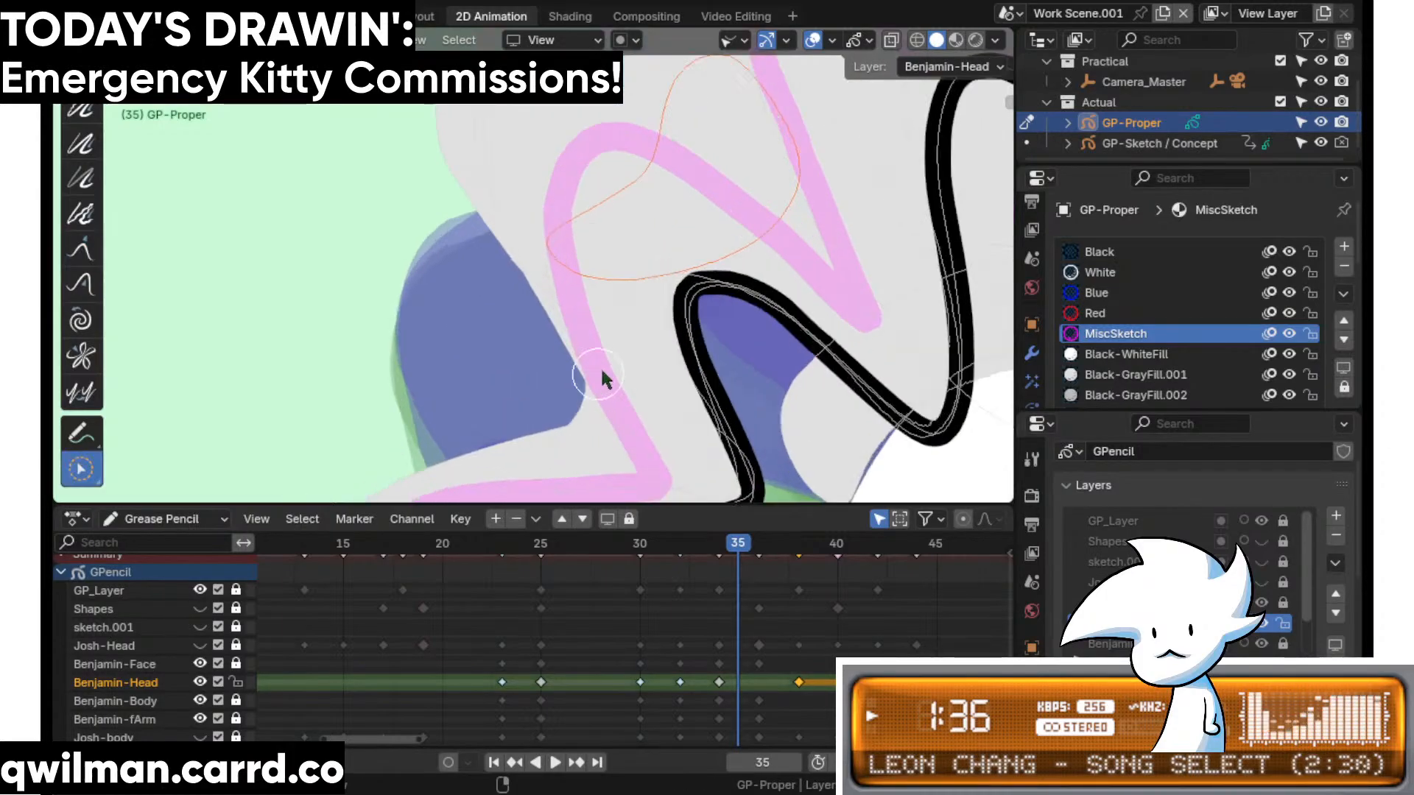
pyautogui.click(617, 335)
pyautogui.scroll(-2, 798, 329)
pyautogui.press('space')
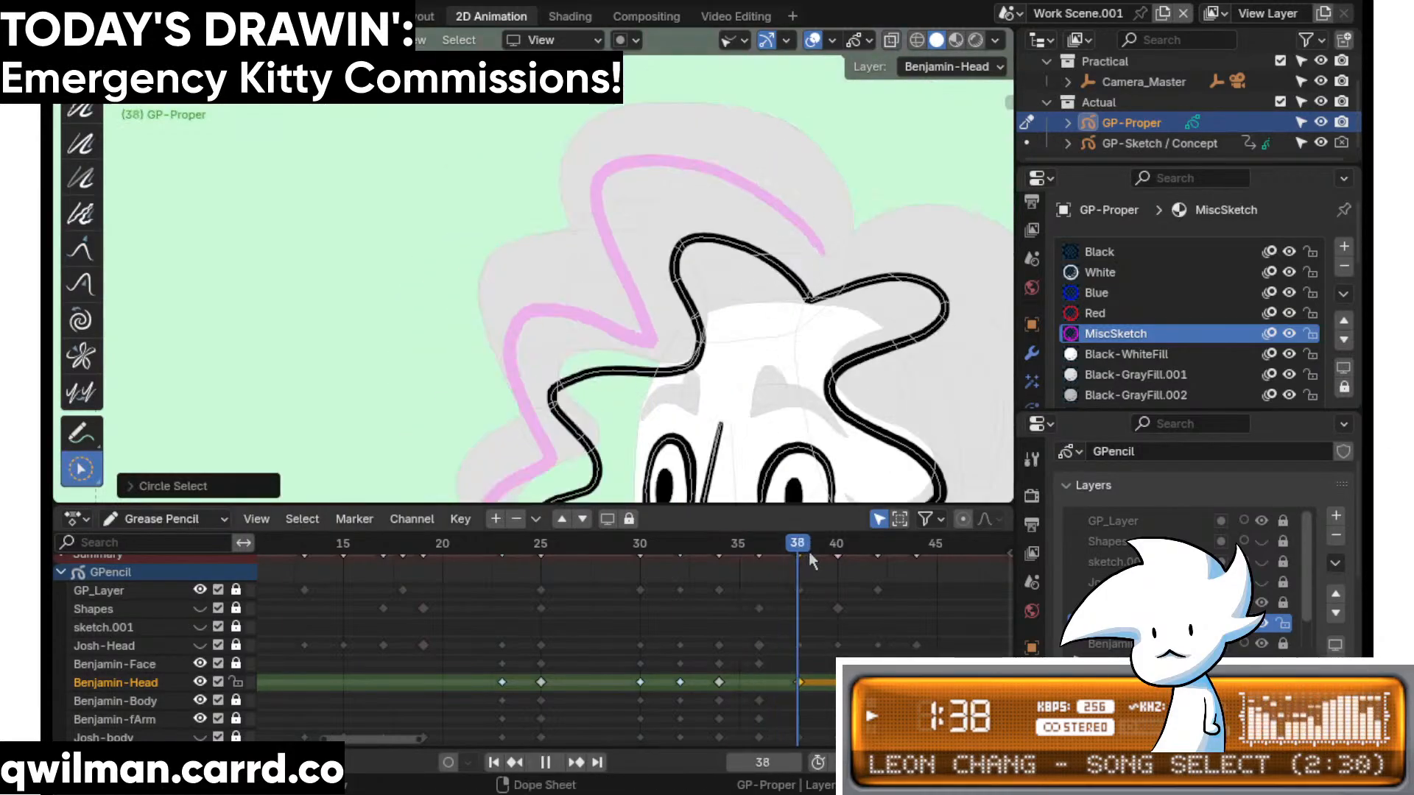
pyautogui.press('space')
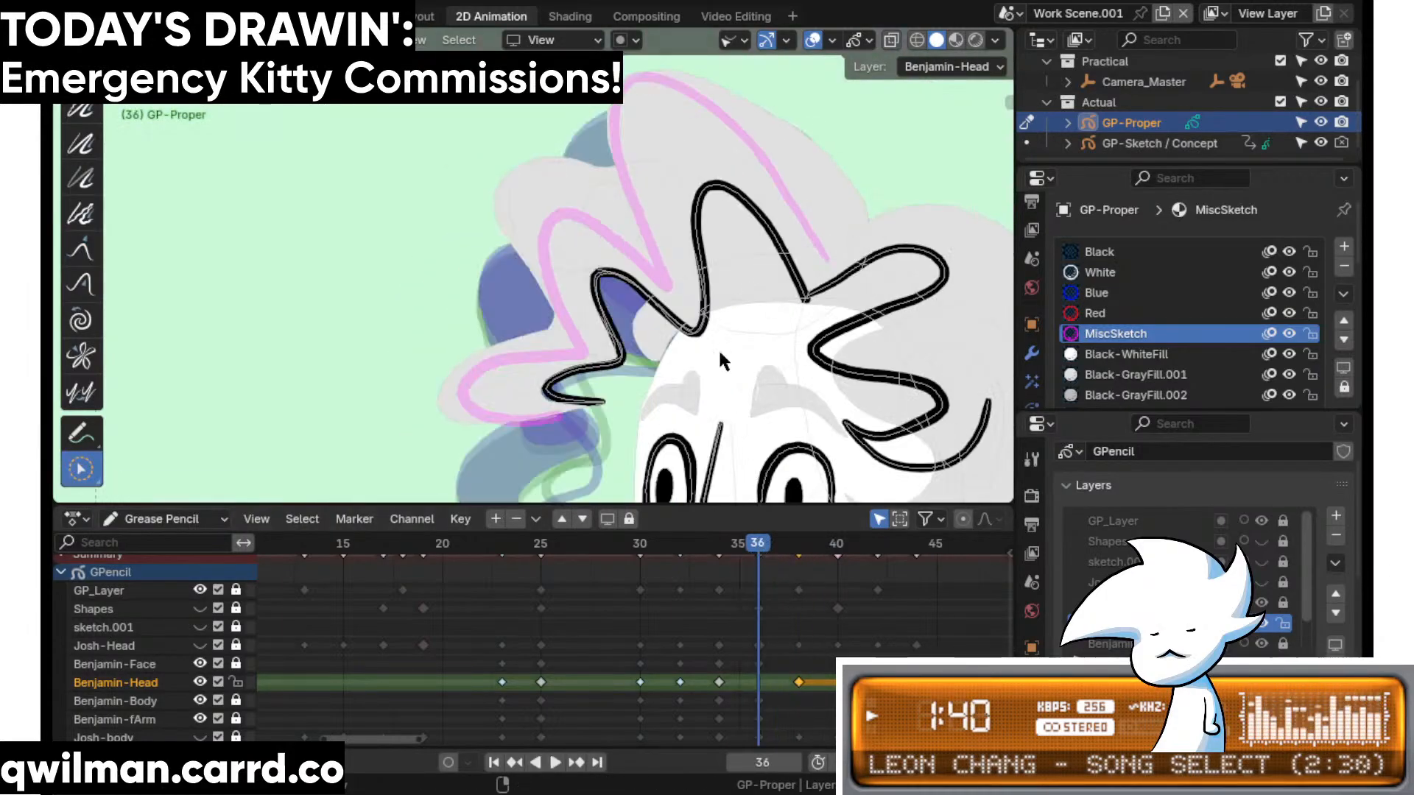
# - Move the small inner filler up to the notch between the middle bulge and the top loop in Edit Mode, then step to frame 37
pyautogui.press('Tab')
pyautogui.hotkey('shift', 'space')
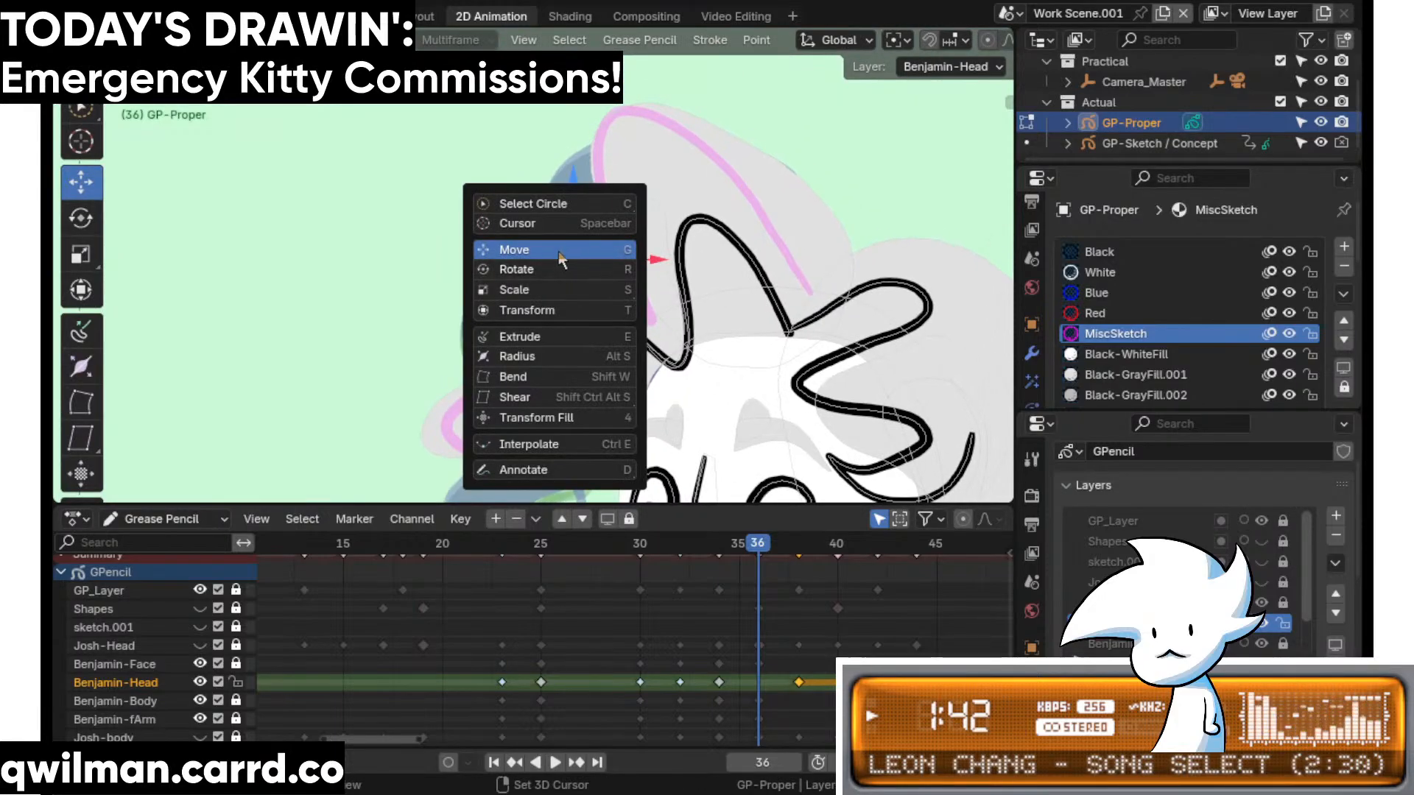
pyautogui.click(581, 246)
pyautogui.moveTo(585, 248); pyautogui.dragTo(639, 192)
pyautogui.press('space')
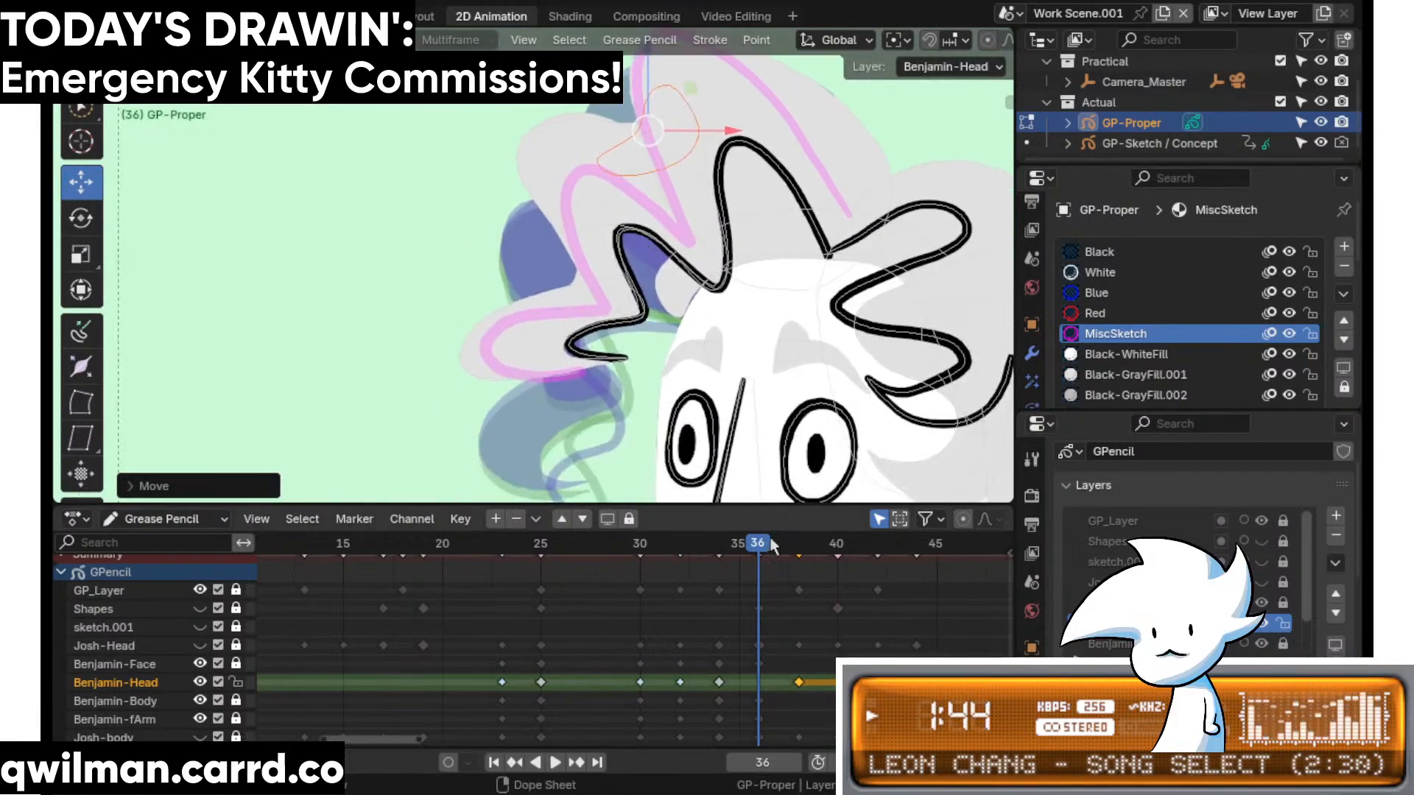
pyautogui.press('space')
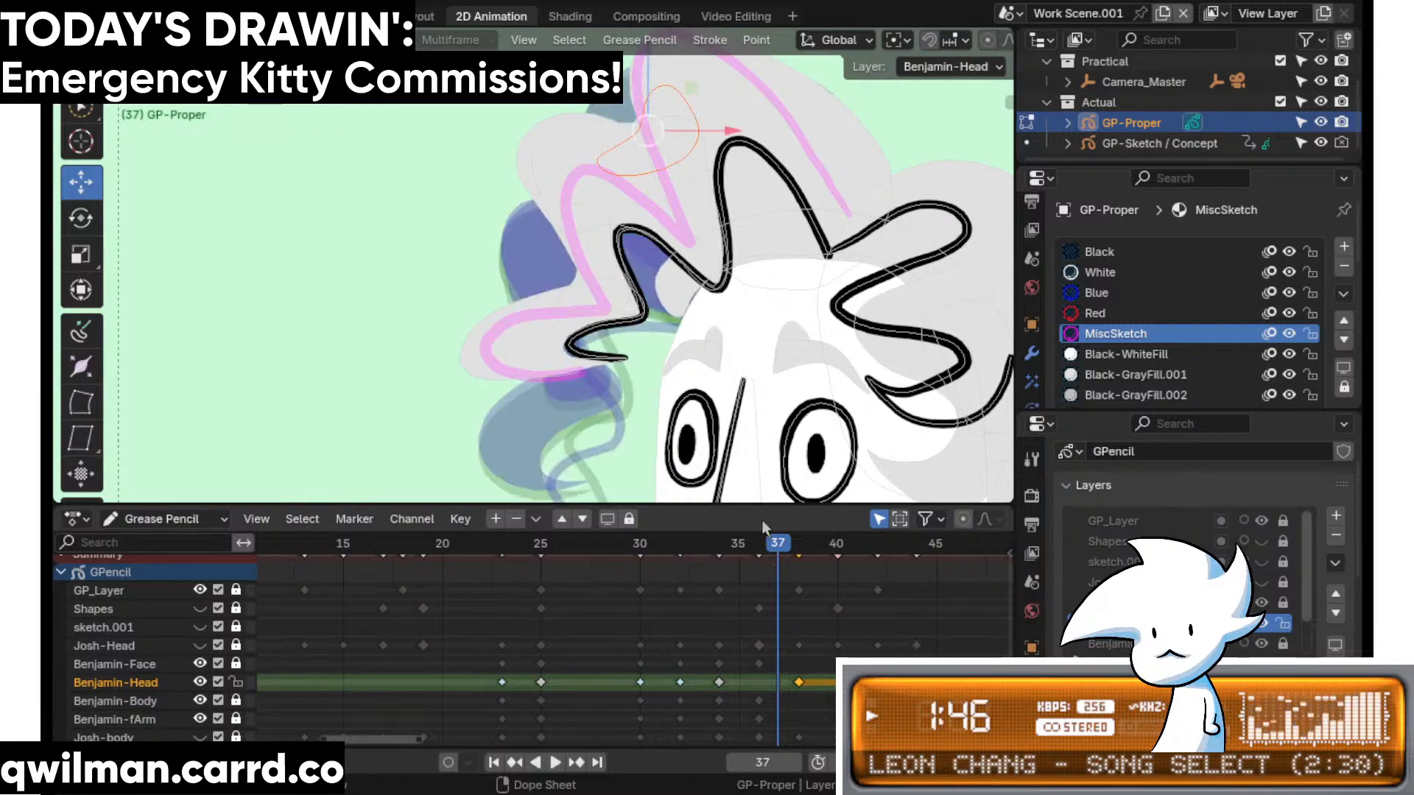
# - Return to Sculpt Mode, circle-select the lowest loop fill on frame 37 and switch to the Smooth brush
pyautogui.scroll(3, 608, 284)
pyautogui.keyDown('shift'); pyautogui.moveTo(625, 376); pyautogui.dragTo(661, 333, button='middle'); pyautogui.keyUp('shift')
pyautogui.keyDown('shift'); pyautogui.moveTo(652, 407); pyautogui.dragTo(661, 321, button='middle'); pyautogui.keyUp('shift')
pyautogui.click(661, 321)
pyautogui.press('q')
pyautogui.click(553, 375)
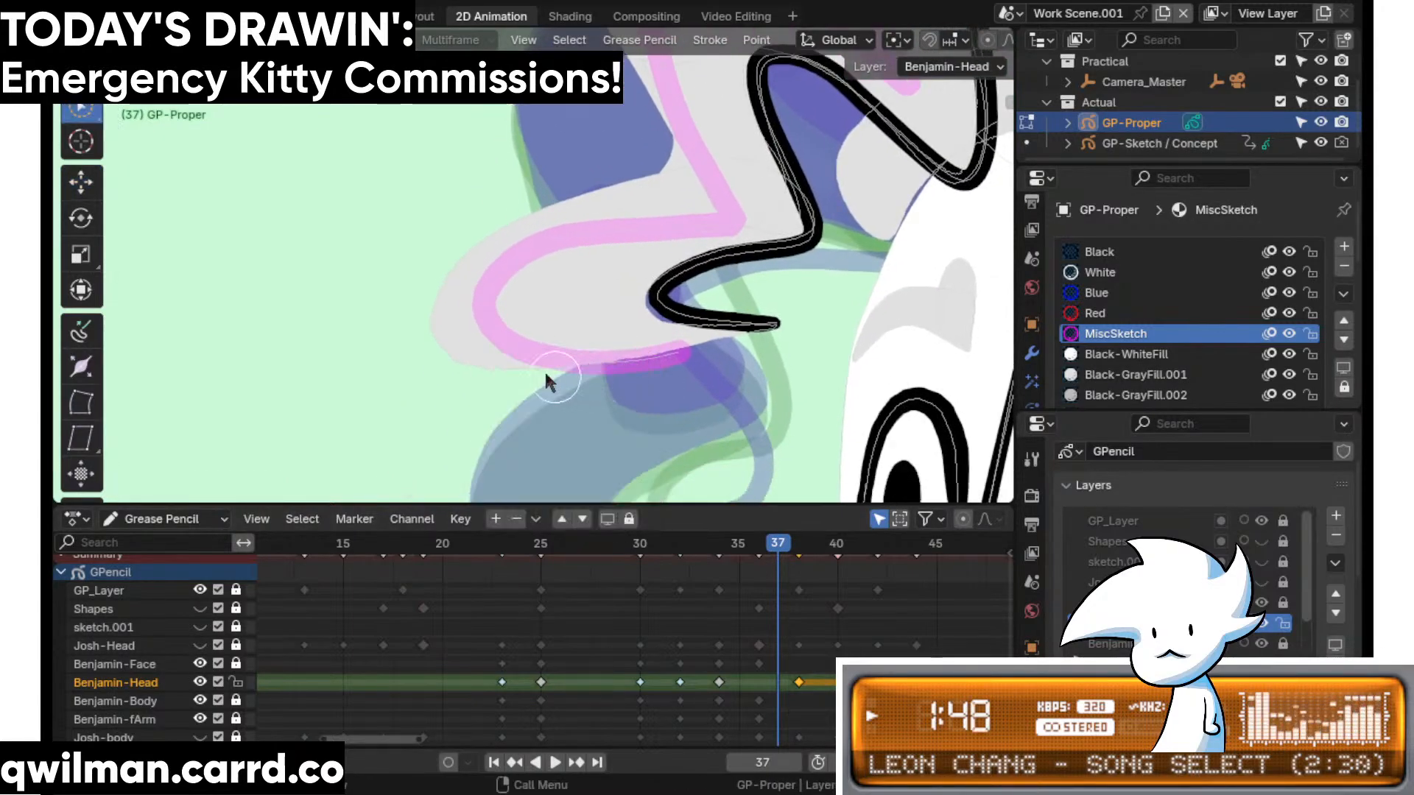
pyautogui.hotkey('shift', 'space')
pyautogui.click(442, 158)
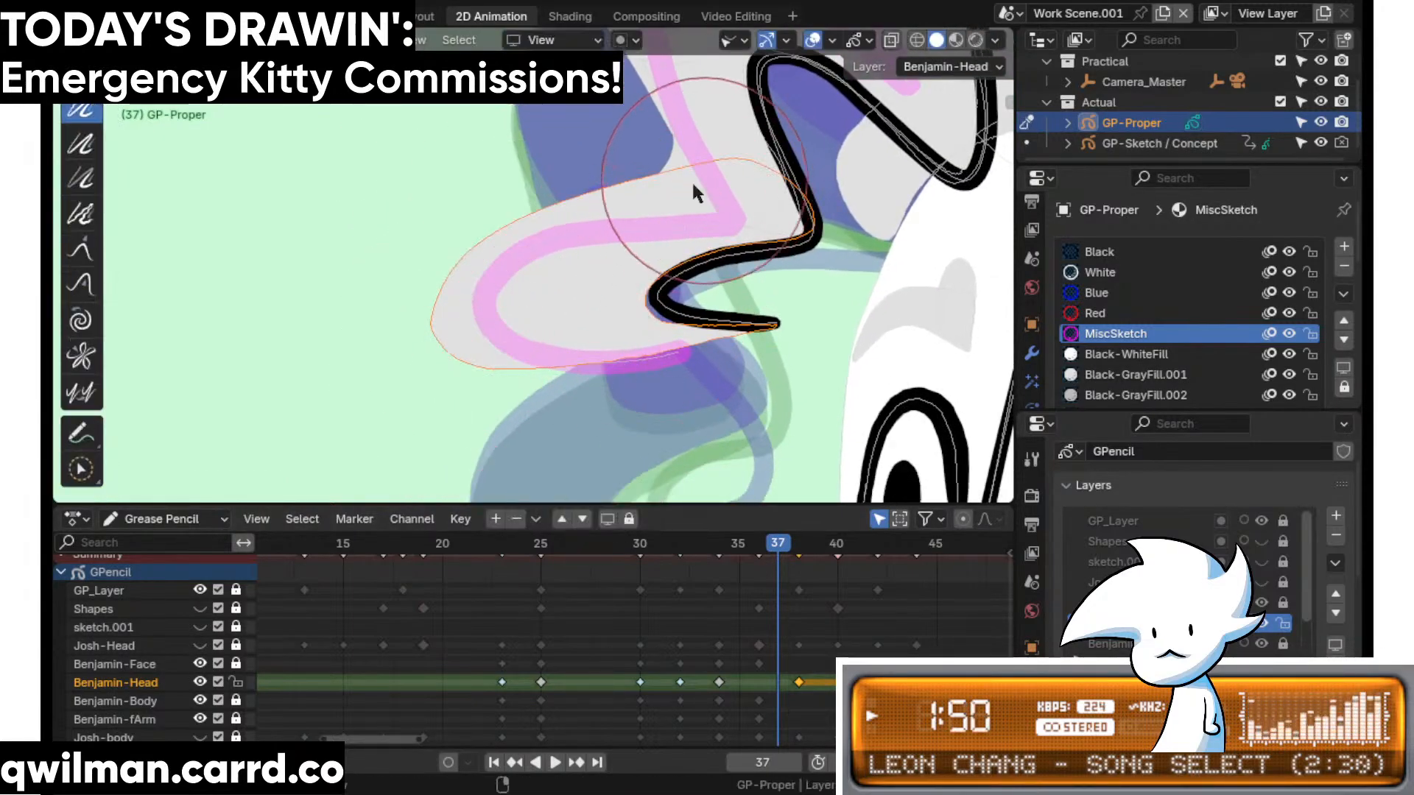
# - Circle-select the top loop fill and smooth its left edge along the pink guide
pyautogui.scroll(3, 662, 236)
pyautogui.scroll(-4, 652, 232)
pyautogui.keyDown('shift'); pyautogui.moveTo(652, 232); pyautogui.dragTo(621, 306, button='middle'); pyautogui.keyUp('shift')
pyautogui.scroll(2, 621, 307)
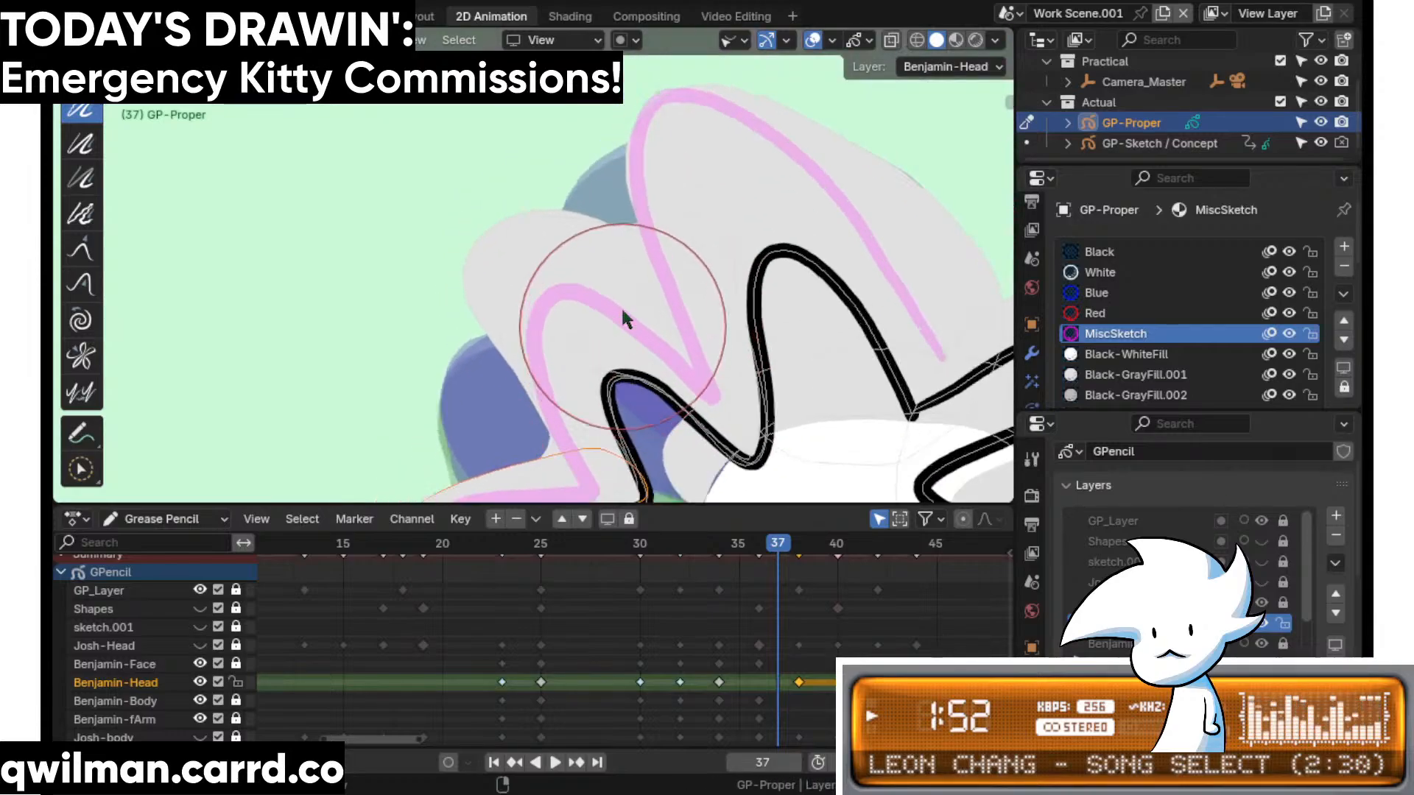
pyautogui.press('w')
pyautogui.scroll(2, 572, 246)
pyautogui.keyDown('shift'); pyautogui.moveTo(754, 213); pyautogui.dragTo(661, 282, button='middle'); pyautogui.keyUp('shift')
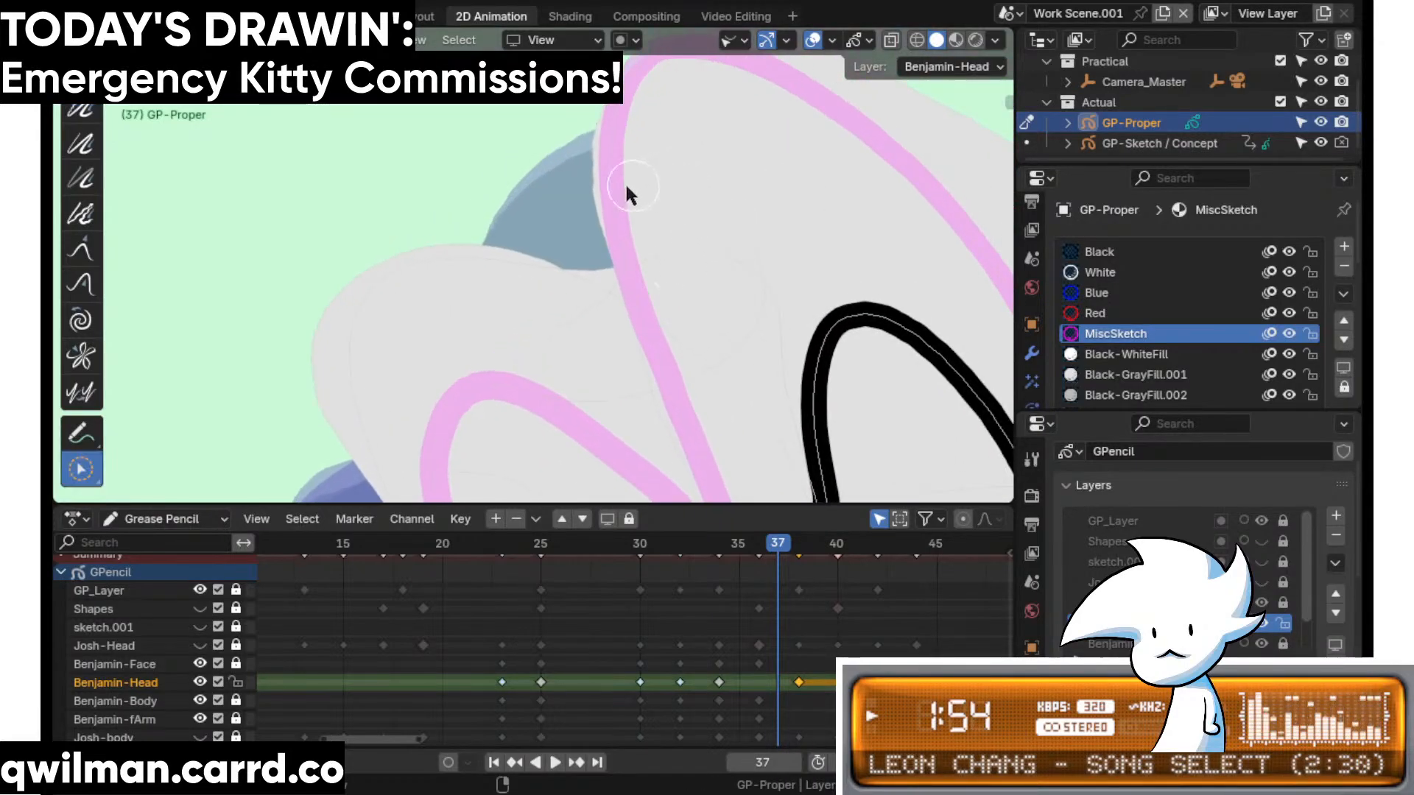
pyautogui.click(615, 162)
pyautogui.hotkey('shift', 'space')
pyautogui.click(568, 33)
pyautogui.moveTo(596, 150); pyautogui.dragTo(625, 234)
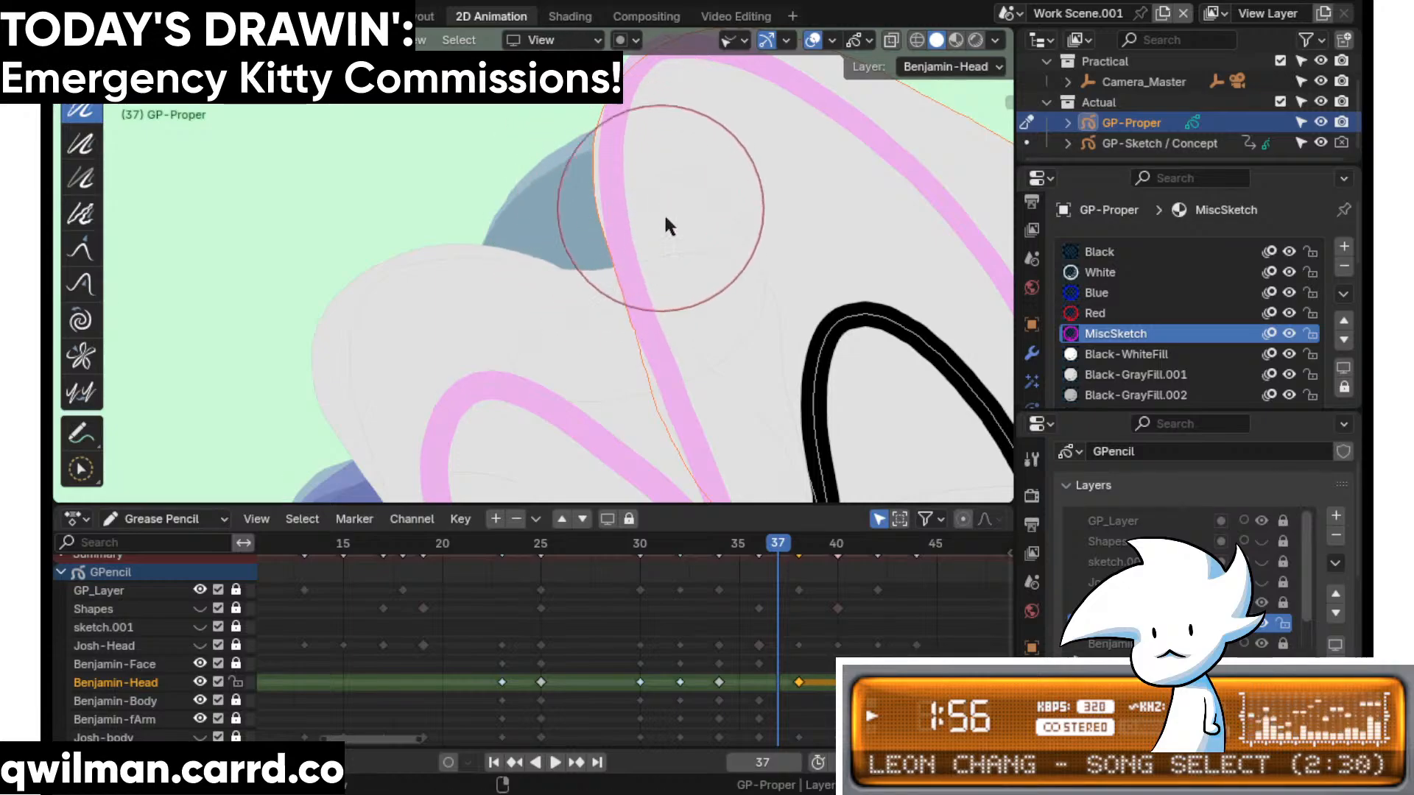
# - Circle-select the middle bulge fill and rework the notch below the top loop with the Grab and Smooth brushes
pyautogui.press('w')
pyautogui.click(687, 249)
pyautogui.hotkey('shift', 'space')
pyautogui.click(605, 132)
pyautogui.scroll(-2, 616, 161)
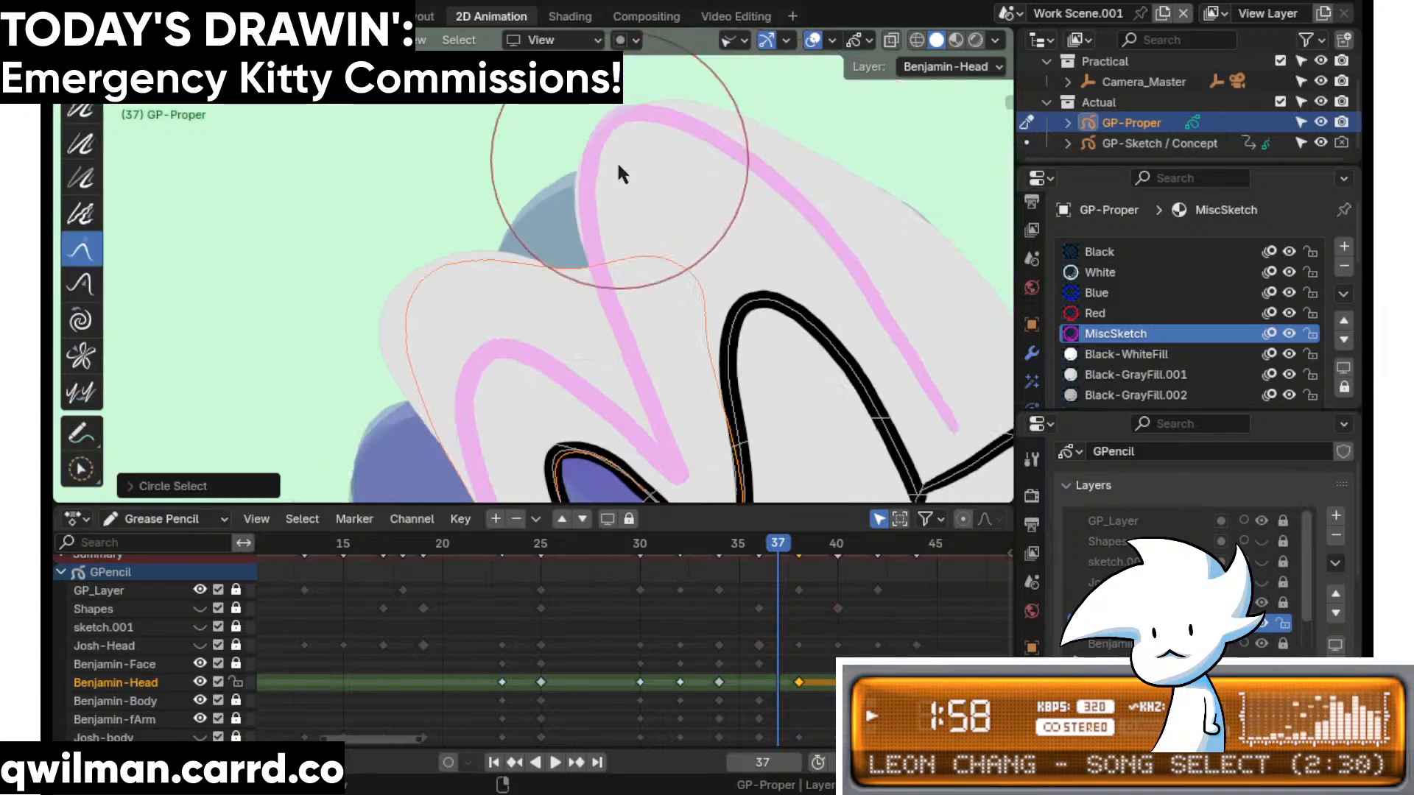
pyautogui.hotkey('shift', 'space')
pyautogui.click(545, 191)
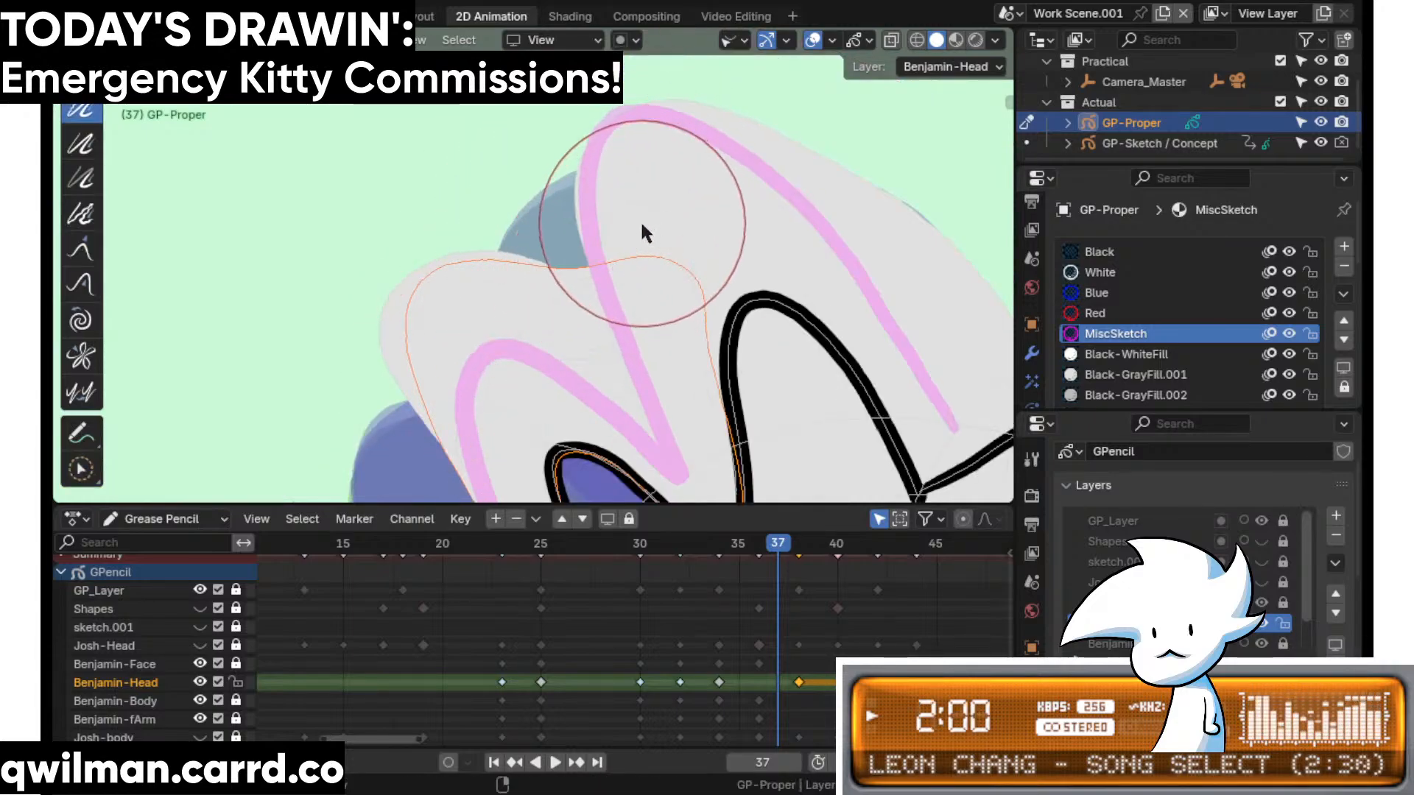
pyautogui.hotkey('shift', 'space')
pyautogui.click(611, 234)
pyautogui.moveTo(611, 211); pyautogui.dragTo(586, 180)
# - Circle-select the top loop fill together with the small filler and pull their left edge outward with the Grab brush
pyautogui.press('q')
pyautogui.click(648, 170)
pyautogui.click(611, 185)
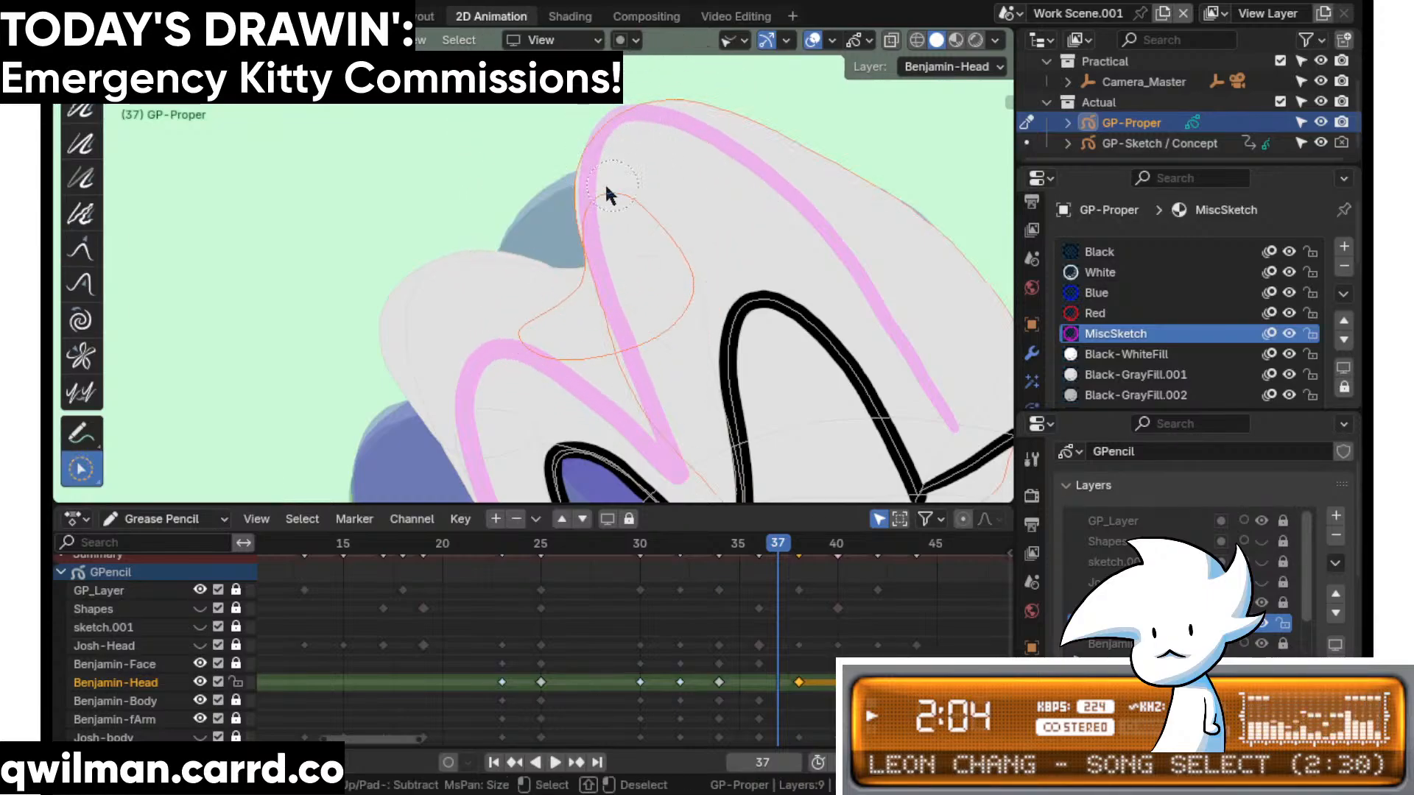
pyautogui.hotkey('shift', 'space')
pyautogui.press('5')
pyautogui.scroll(-4, 574, 164)
pyautogui.moveTo(561, 222)
pyautogui.mouseDown()
pyautogui.moveTo(542, 204)
pyautogui.moveTo(541, 247)
pyautogui.mouseUp()
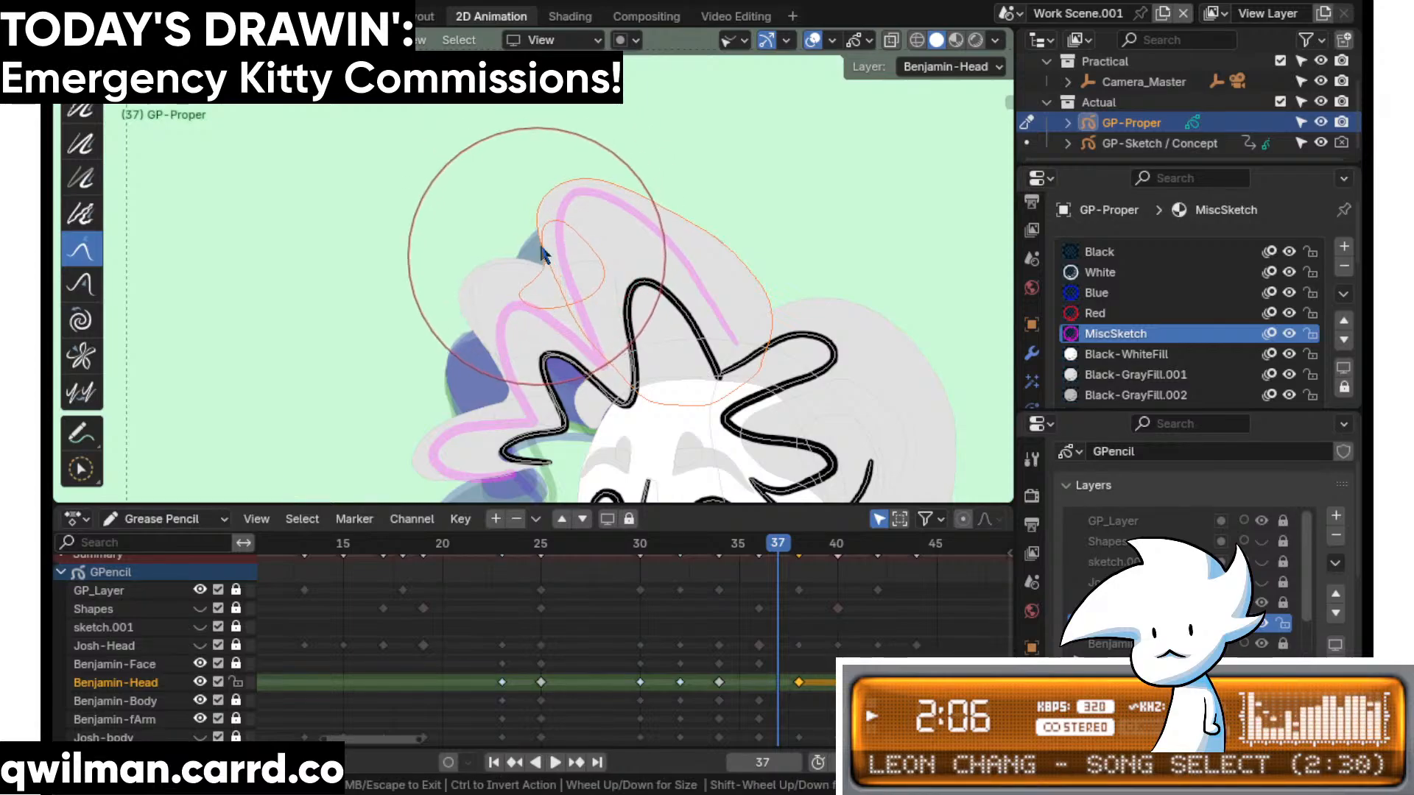
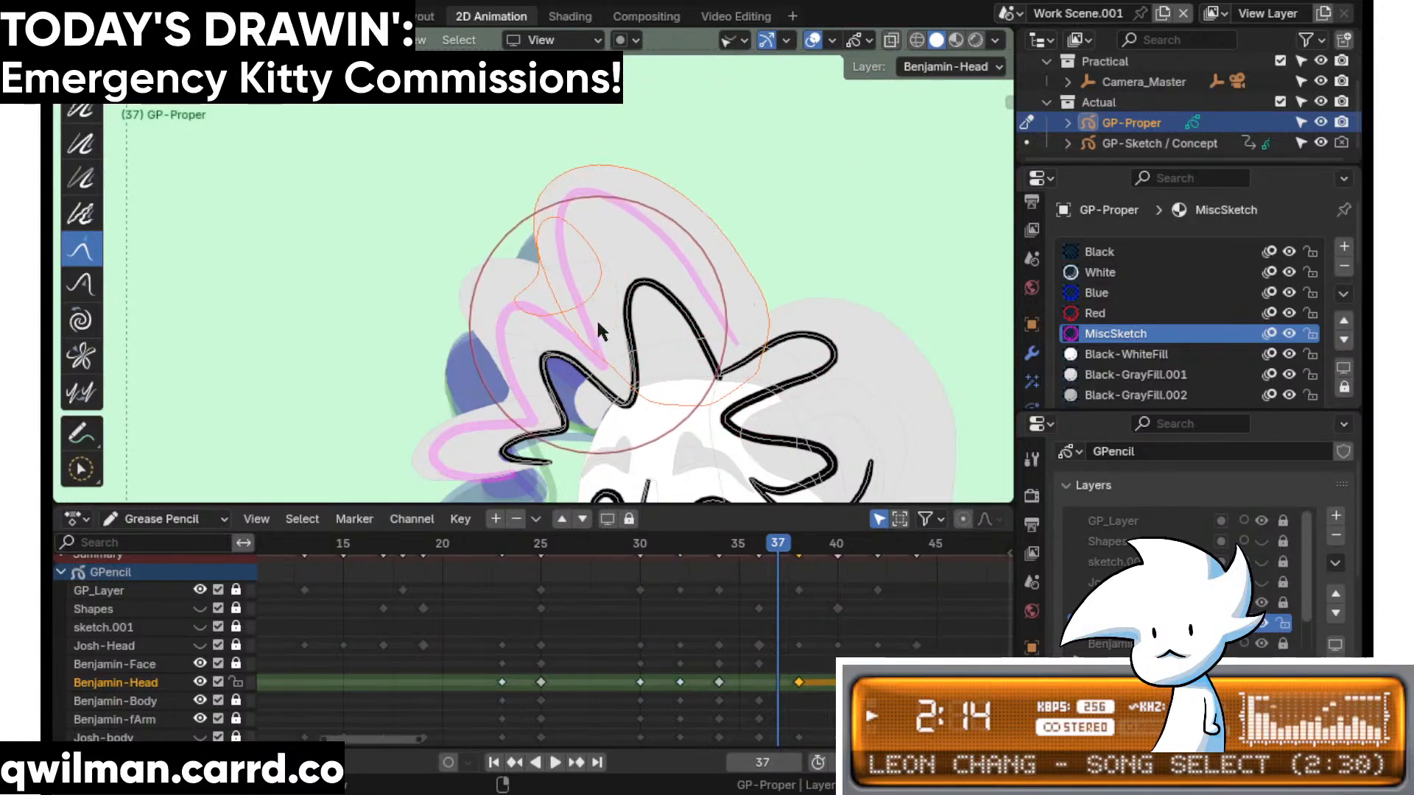
# - Nudge the top loop fill on frame 37, circle-select the middle bulge fill with its small filler and return to the Grab brush
pyautogui.keyDown('shift'); pyautogui.moveTo(584, 280); pyautogui.dragTo(598, 321, button='middle'); pyautogui.keyUp('shift')
pyautogui.scroll(3, 533, 324)
pyautogui.hotkey('shift', 'space')
pyautogui.press('c')
pyautogui.click(514, 304)
pyautogui.hotkey('shift', 'space')
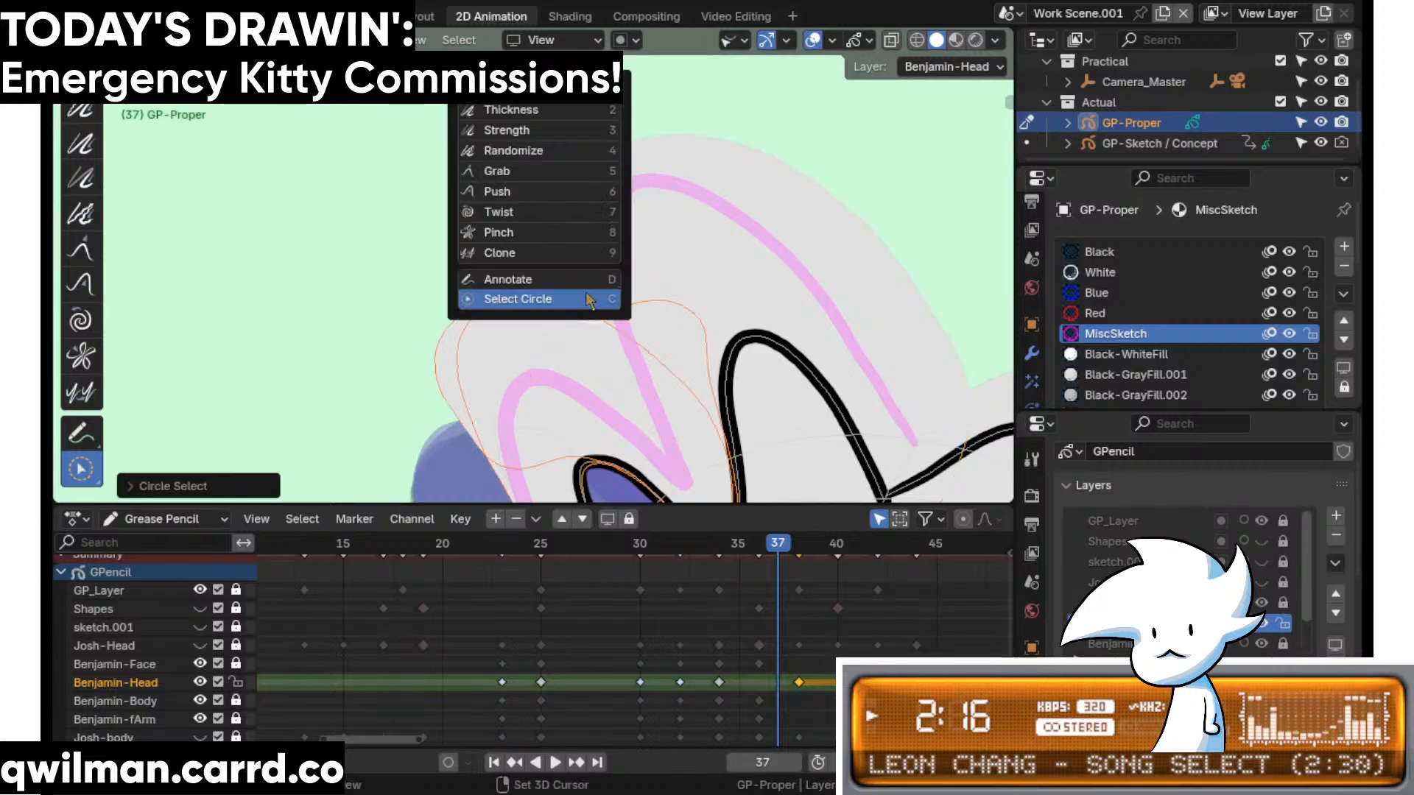
pyautogui.click(536, 172)
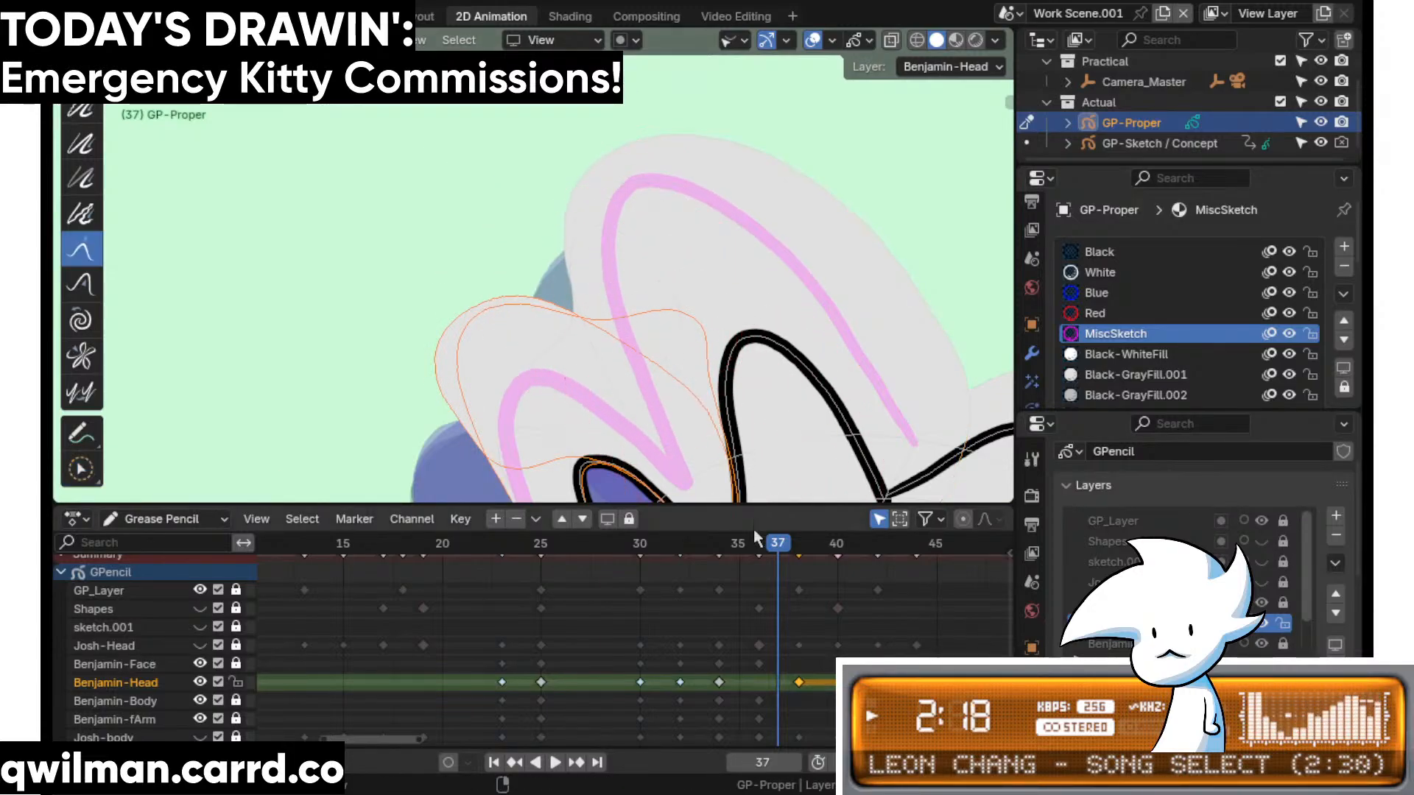
# - Preview the animation, go to frame 32, circle-select the lowest curl fill and switch to the Grab brush
pyautogui.press('space')
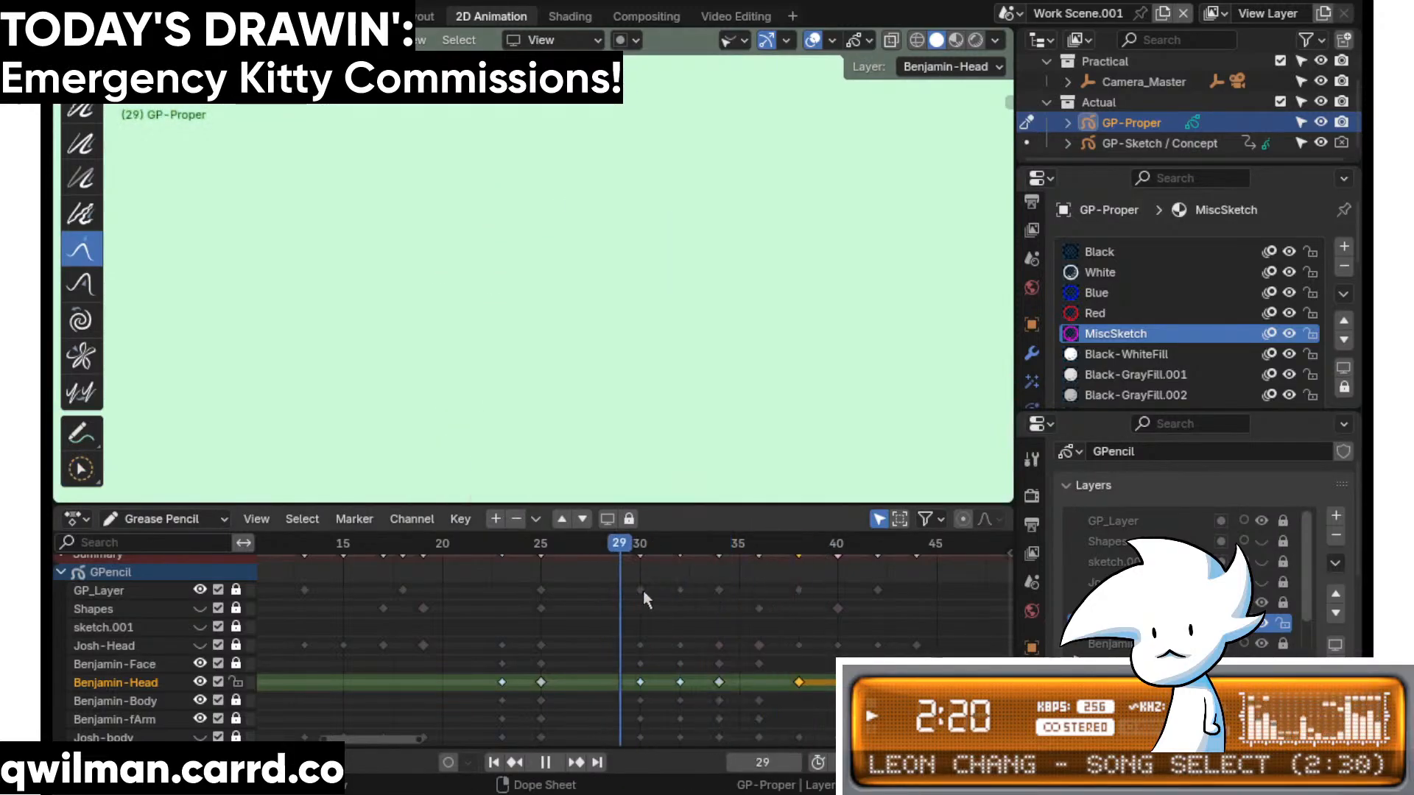
pyautogui.moveTo(692, 586); pyautogui.dragTo(685, 589)
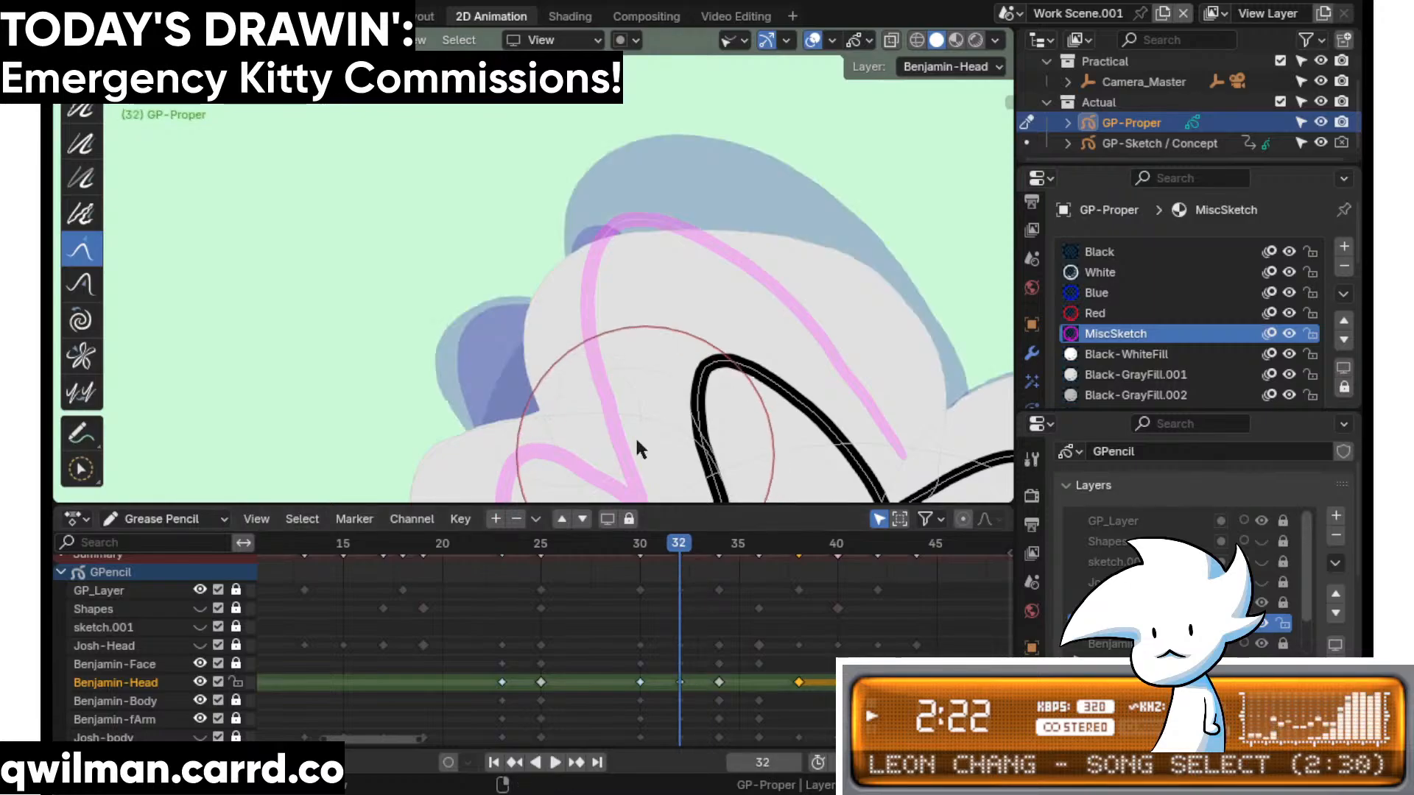
pyautogui.scroll(-5, 622, 309)
pyautogui.moveTo(634, 435)
pyautogui.keyDown('shift'); pyautogui.mouseDown(button='middle')
pyautogui.moveTo(622, 310)
pyautogui.moveTo(585, 296)
pyautogui.moveTo(583, 356)
pyautogui.mouseUp(button='middle'); pyautogui.keyUp('shift')
pyautogui.scroll(2, 611, 316)
pyautogui.hotkey('shift', 'space')
pyautogui.press('c')
pyautogui.scroll(2, 586, 354)
pyautogui.click(598, 343)
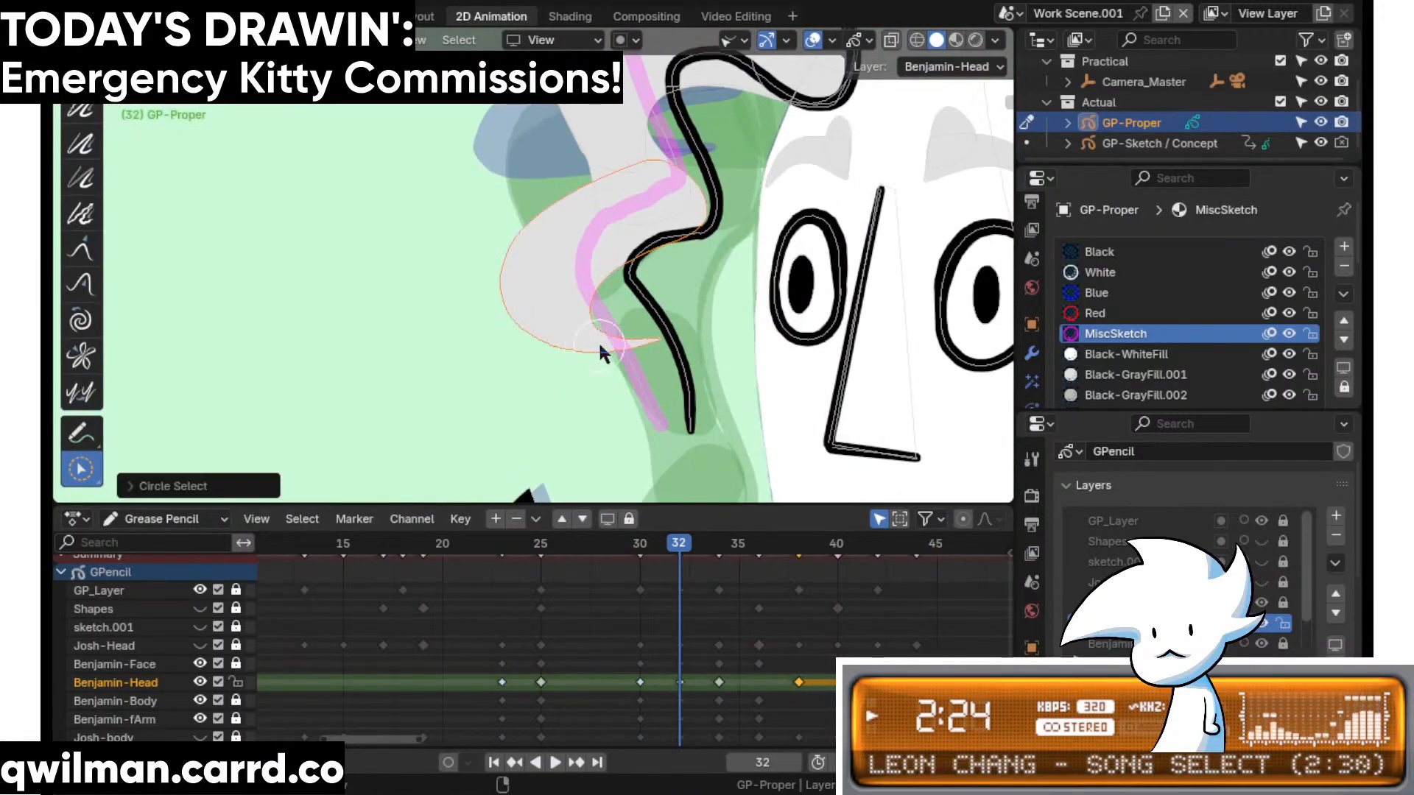
pyautogui.hotkey('shift', 'space')
pyautogui.click(617, 199)
# - Pull the lowest curl fill's tip down to the end of the black outline and reshape its sides
pyautogui.scroll(-3, 626, 229)
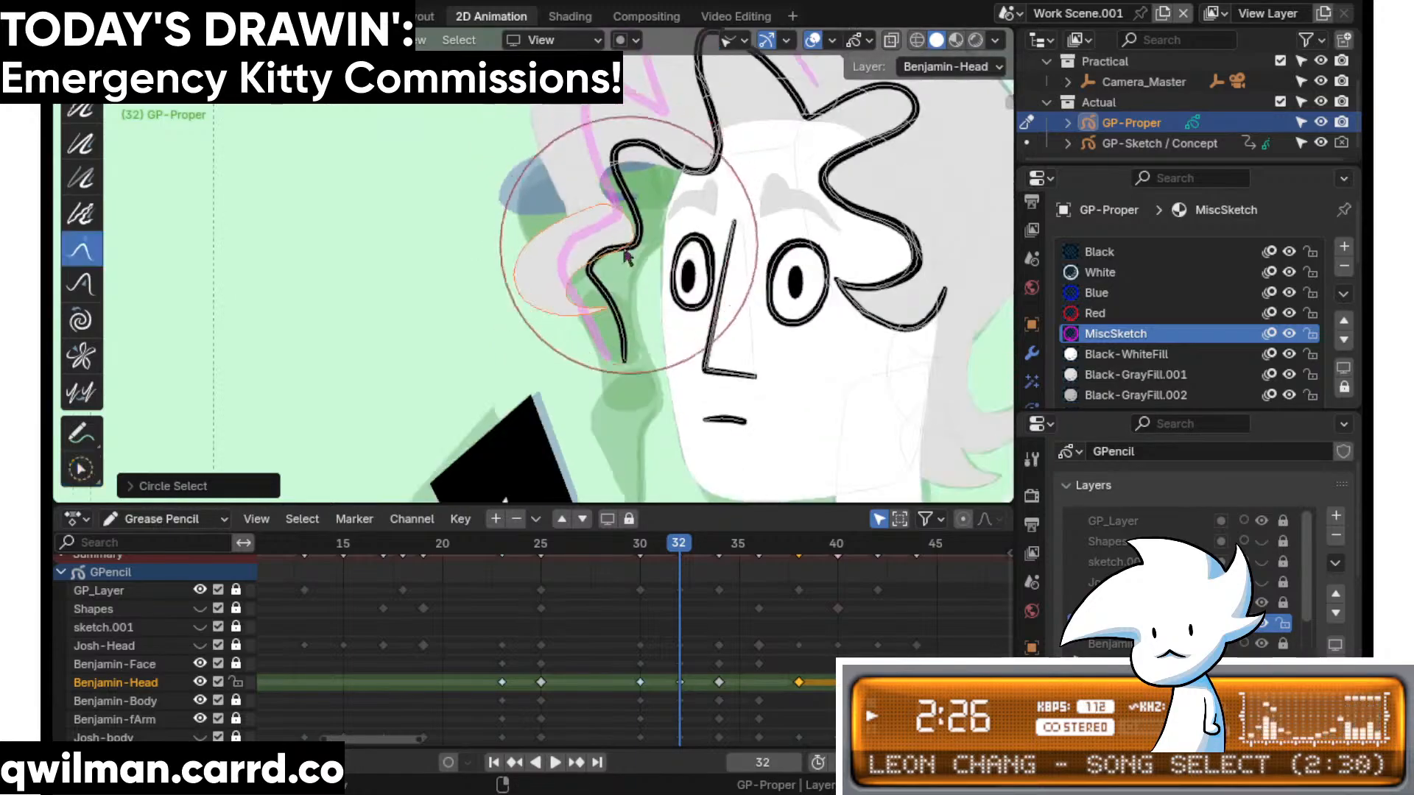
pyautogui.moveTo(582, 271); pyautogui.dragTo(596, 246)
pyautogui.moveTo(647, 422); pyautogui.dragTo(648, 434)
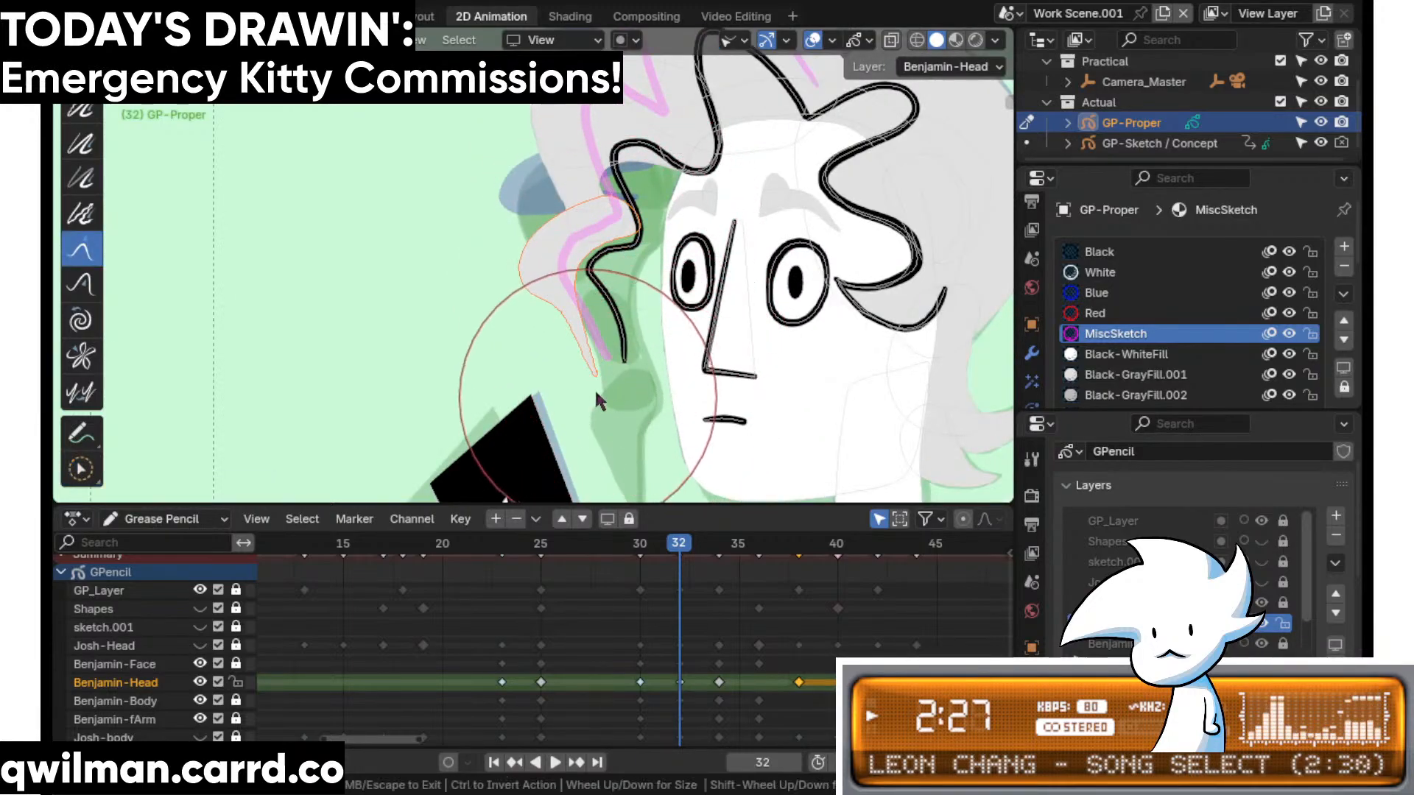
pyautogui.moveTo(592, 384); pyautogui.dragTo(648, 392)
pyautogui.scroll(2, 642, 349)
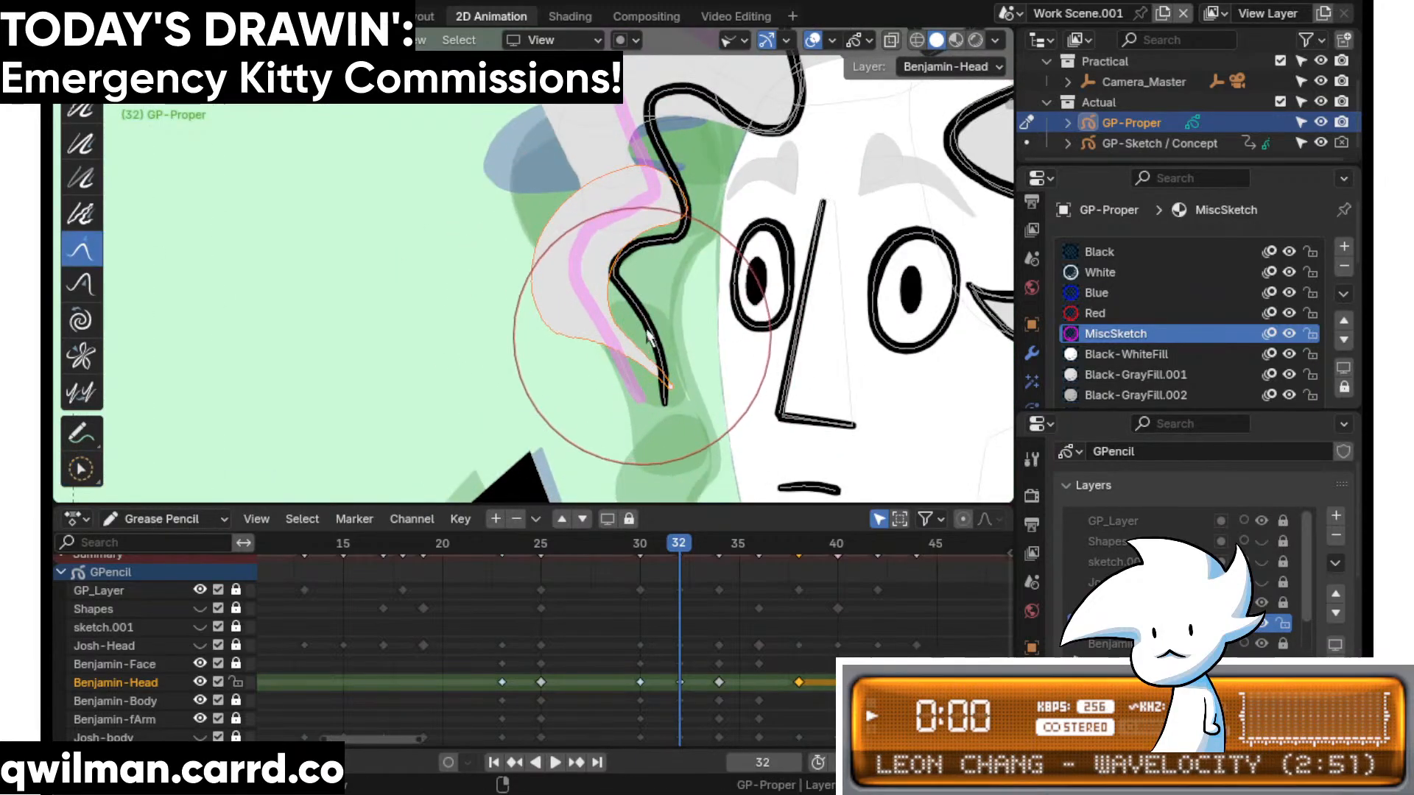
pyautogui.moveTo(641, 364); pyautogui.dragTo(654, 391)
pyautogui.keyDown('shift'); pyautogui.moveTo(641, 307); pyautogui.dragTo(562, 302, button='middle'); pyautogui.keyUp('shift')
pyautogui.scroll(2, 562, 301)
pyautogui.moveTo(643, 196); pyautogui.dragTo(628, 225)
pyautogui.moveTo(564, 252); pyautogui.dragTo(554, 249)
# - Fit the lowest curl fill's inner edge and tip to the black outline and push in its rounded underside
pyautogui.scroll(2, 565, 284)
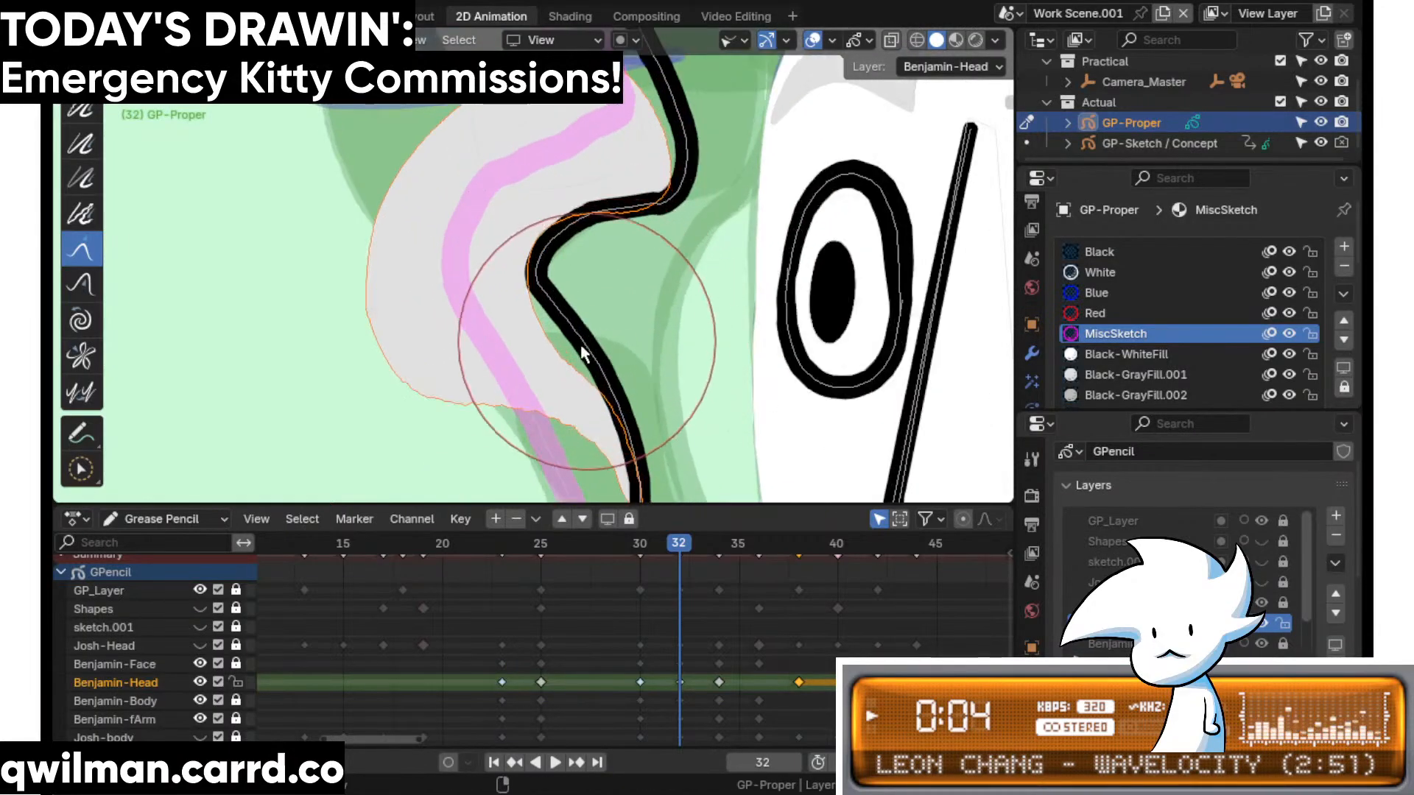
pyautogui.moveTo(586, 343); pyautogui.dragTo(597, 331)
pyautogui.keyDown('shift'); pyautogui.moveTo(619, 365); pyautogui.dragTo(622, 253, button='middle'); pyautogui.keyUp('shift')
pyautogui.moveTo(644, 383); pyautogui.dragTo(647, 439)
pyautogui.moveTo(595, 326); pyautogui.dragTo(486, 314)
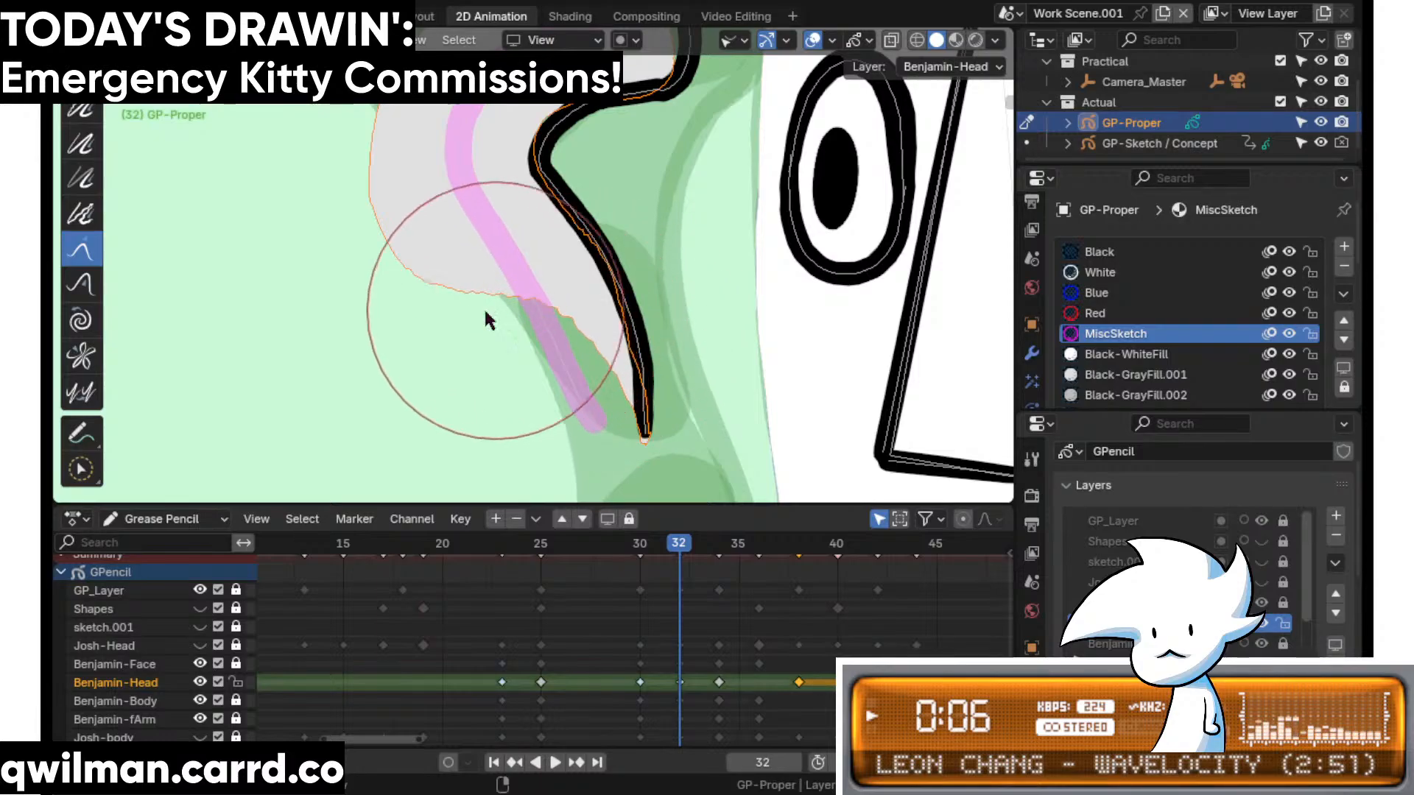
pyautogui.moveTo(395, 310)
pyautogui.mouseDown()
pyautogui.moveTo(405, 293)
pyautogui.moveTo(472, 280)
pyautogui.mouseUp()
pyautogui.scroll(-5, 508, 284)
pyautogui.moveTo(681, 547)
pyautogui.mouseDown()
pyautogui.moveTo(637, 555)
pyautogui.moveTo(686, 549)
pyautogui.mouseUp()
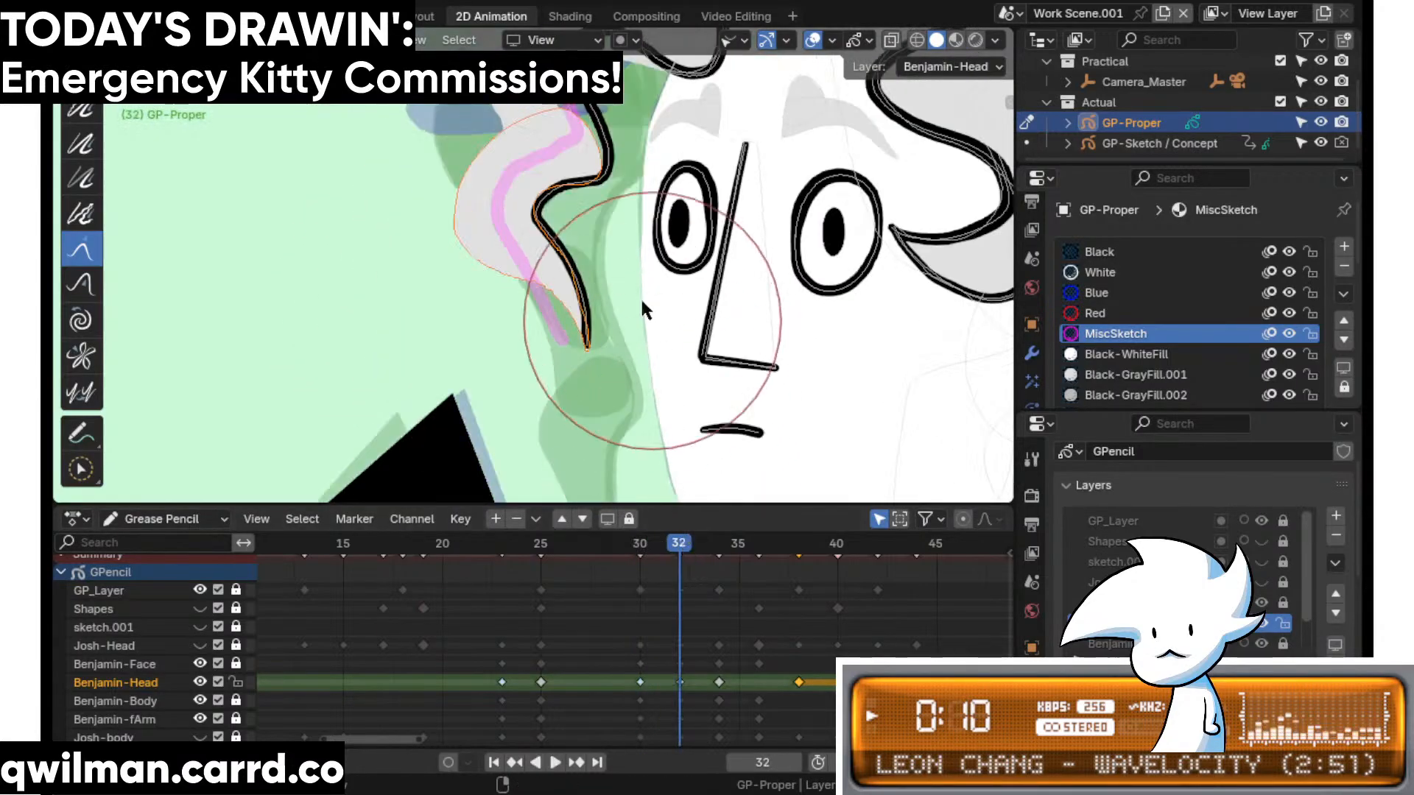
# - Circle-select the middle bulge fill and the small filler below it, and switch to the Grab brush
pyautogui.keyDown('shift'); pyautogui.moveTo(639, 298); pyautogui.dragTo(656, 433, button='middle'); pyautogui.keyUp('shift')
pyautogui.keyDown('shift'); pyautogui.moveTo(619, 242); pyautogui.dragTo(650, 264, button='middle'); pyautogui.keyUp('shift')
pyautogui.scroll(2, 599, 259)
pyautogui.press('w')
pyautogui.scroll(1, 653, 240)
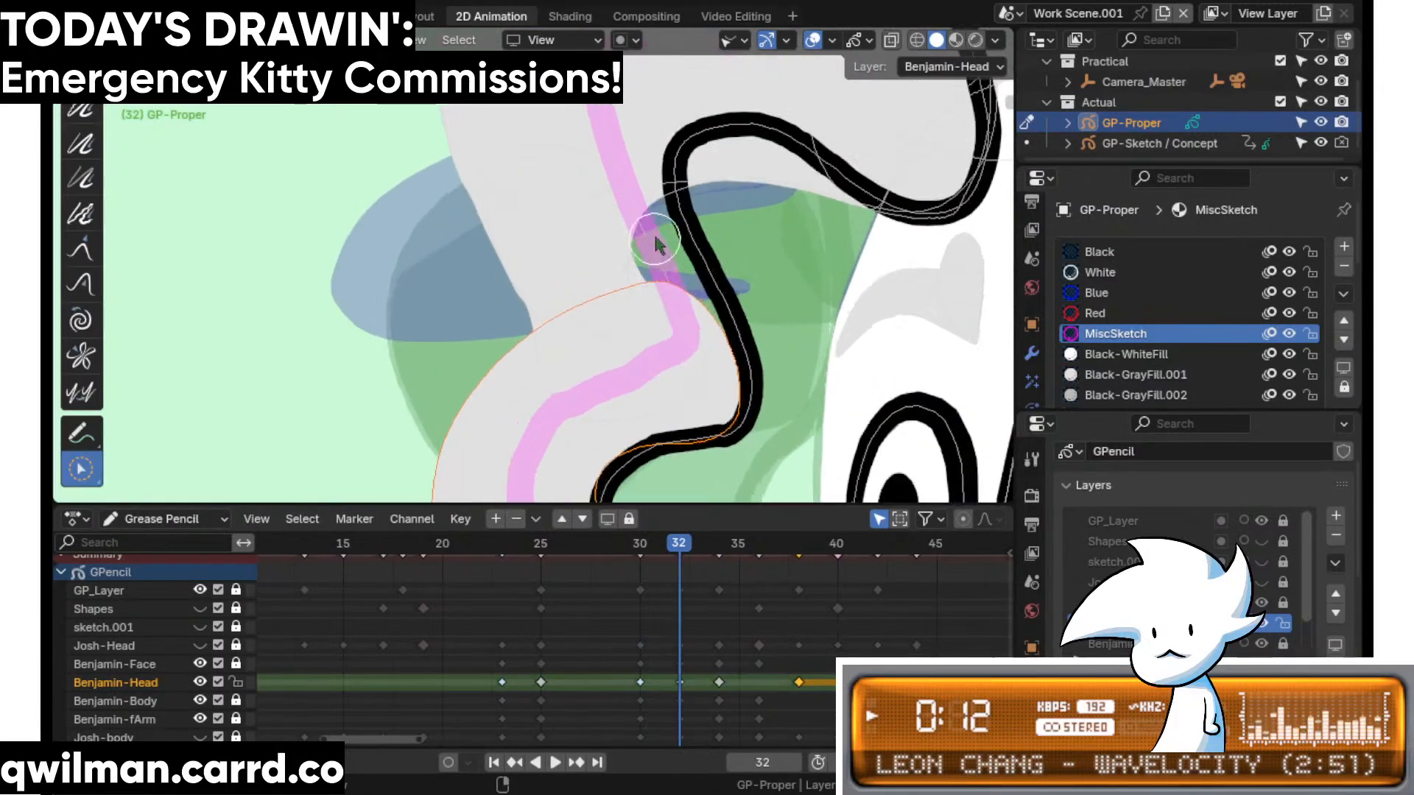
pyautogui.click(639, 242)
pyautogui.scroll(-1, 625, 234)
pyautogui.hotkey('shift', 'space')
pyautogui.click(556, 113)
pyautogui.scroll(-2, 552, 243)
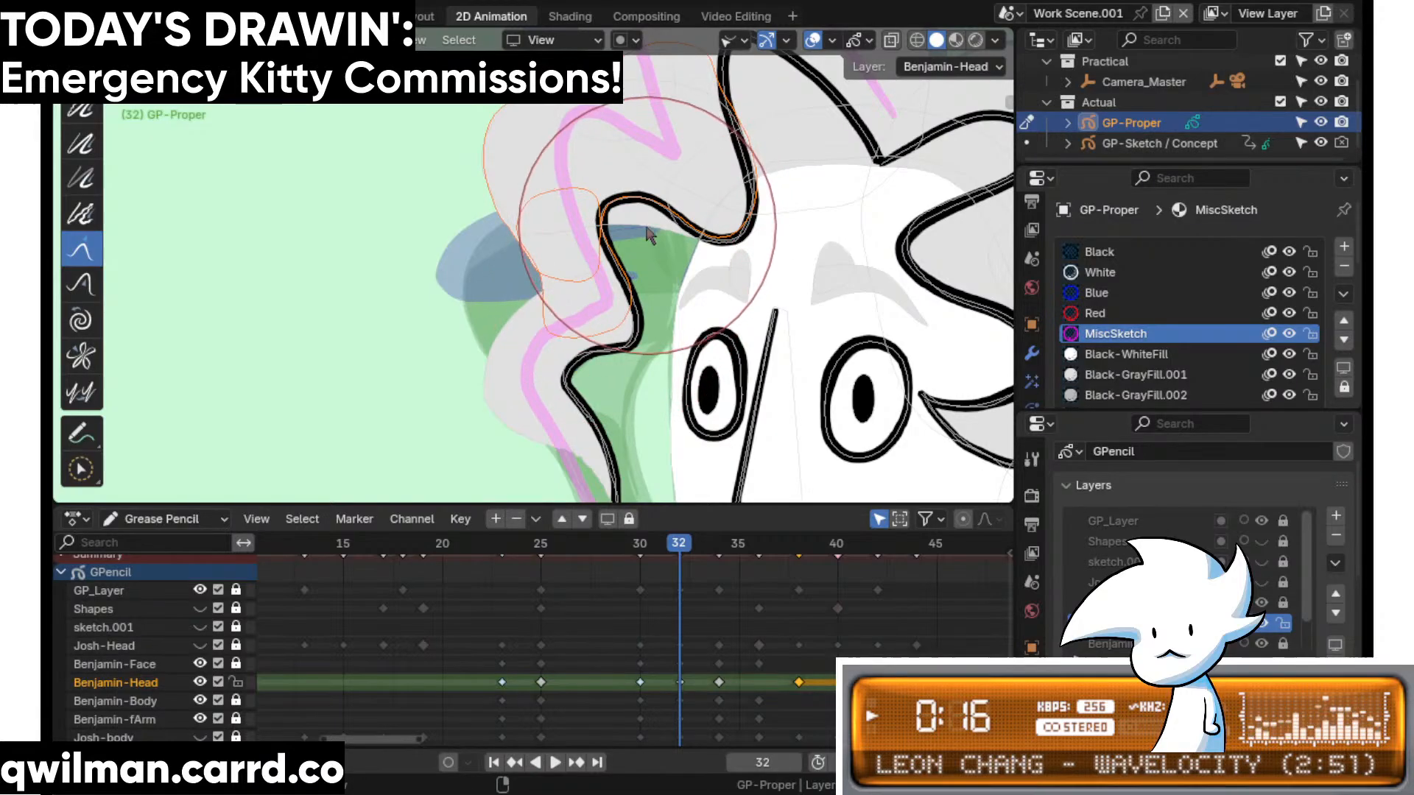
# - Try to reshape the left edge of the middle bulge fill with the Grab brush, and undo the stroke
pyautogui.keyDown('shift'); pyautogui.moveTo(648, 249); pyautogui.dragTo(654, 316, button='middle'); pyautogui.keyUp('shift')
pyautogui.press('w')
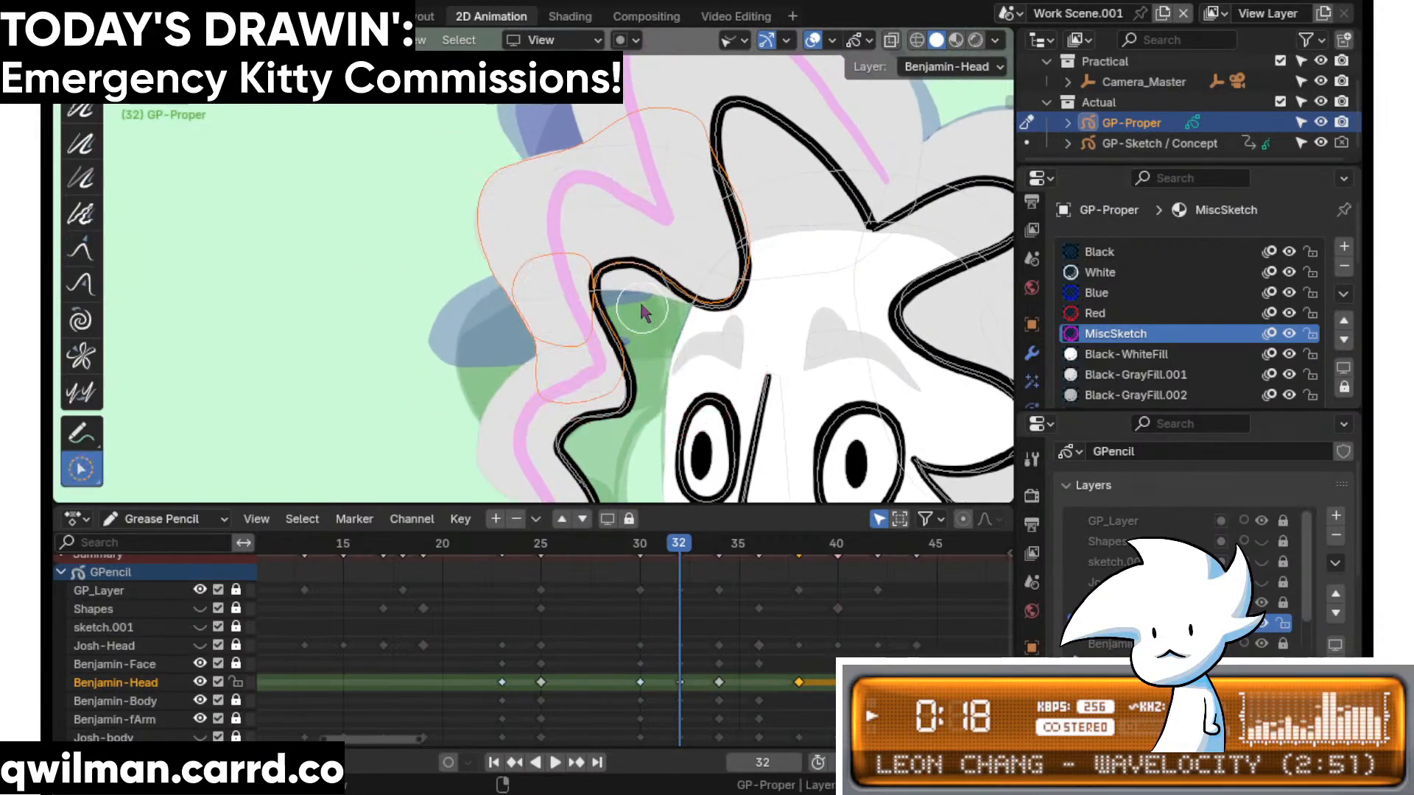
pyautogui.click(639, 299)
pyautogui.hotkey('shift', 'space')
pyautogui.click(580, 178)
pyautogui.scroll(-3, 602, 236)
pyautogui.moveTo(567, 234); pyautogui.dragTo(508, 229)
pyautogui.hotkey('ctrl', 'z')
# - Circle-select the middle bulge fills again and pull their left edge outward with the Grab brush
pyautogui.press('w')
pyautogui.click(515, 231)
pyautogui.hotkey('shift', 'space')
pyautogui.press('5')
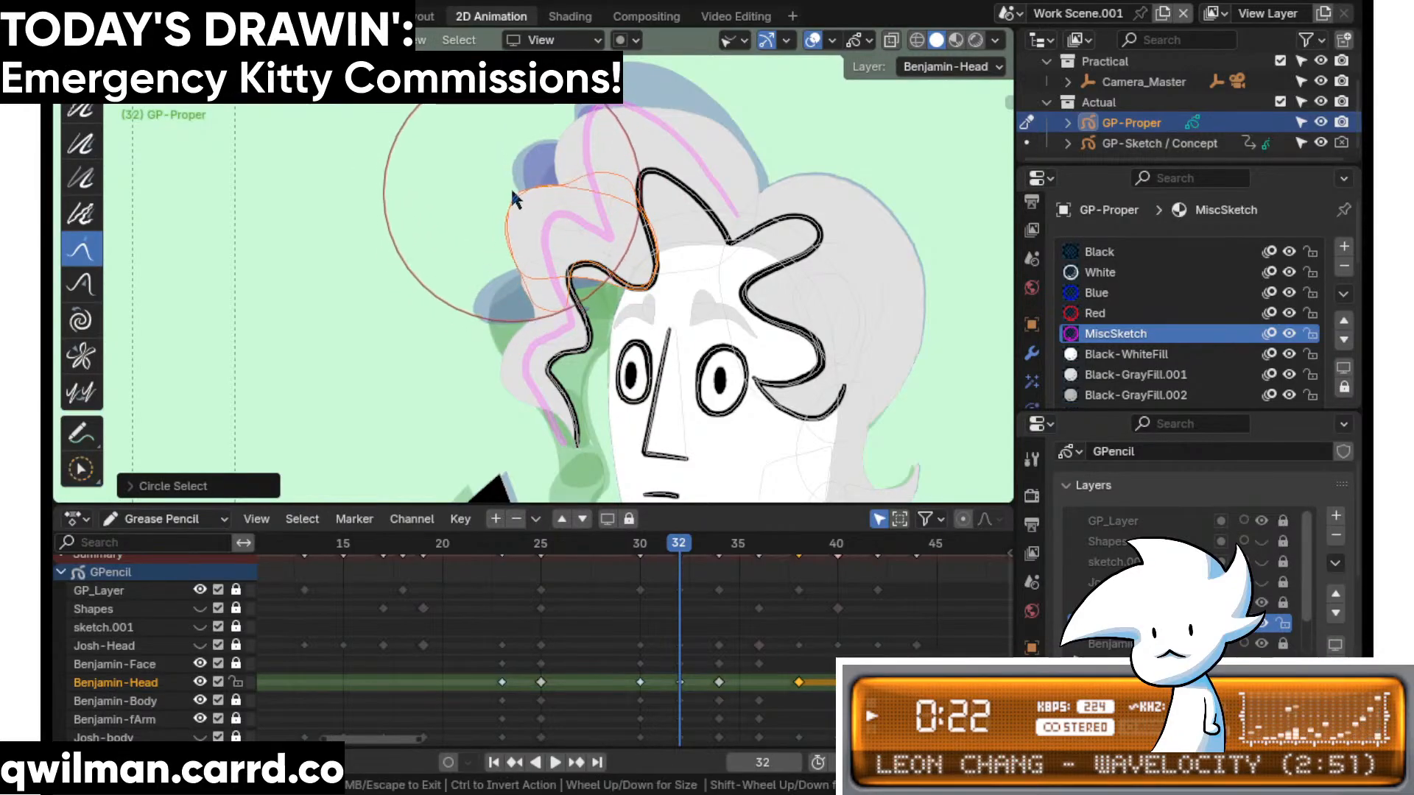
pyautogui.scroll(3, 631, 288)
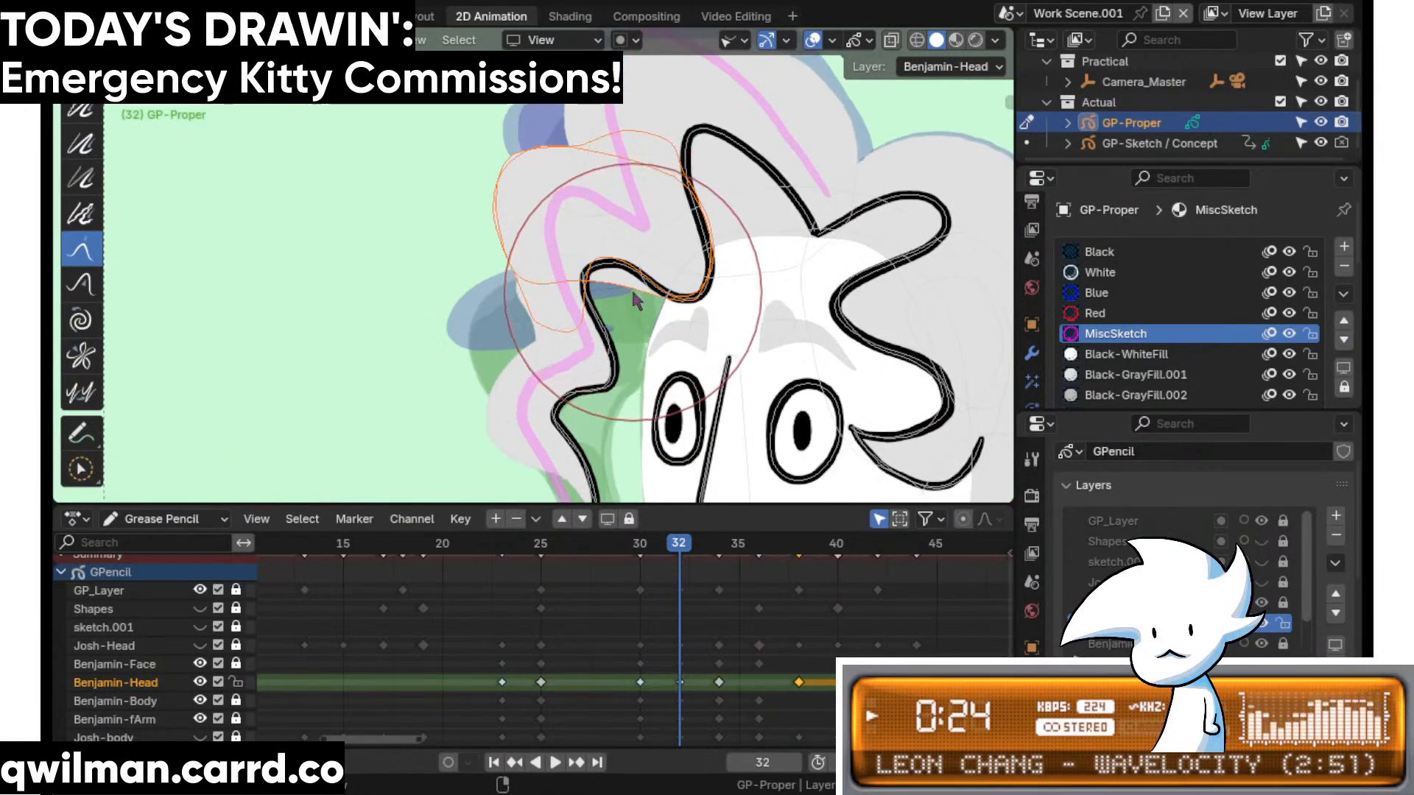
# - Circle-select the bulge fill beside the forehead and pull its lower edge up to the black outline with the Grab brush
pyautogui.press('w')
pyautogui.click(656, 302)
pyautogui.hotkey('shift', 'space')
pyautogui.click(609, 181)
pyautogui.moveTo(652, 314); pyautogui.dragTo(650, 282)
# - Circle-select the small filler between the bulge and the lowest curl, and adjust its left edge with the Grab brush
pyautogui.press('w')
pyautogui.click(505, 323)
pyautogui.hotkey('shift', 'space')
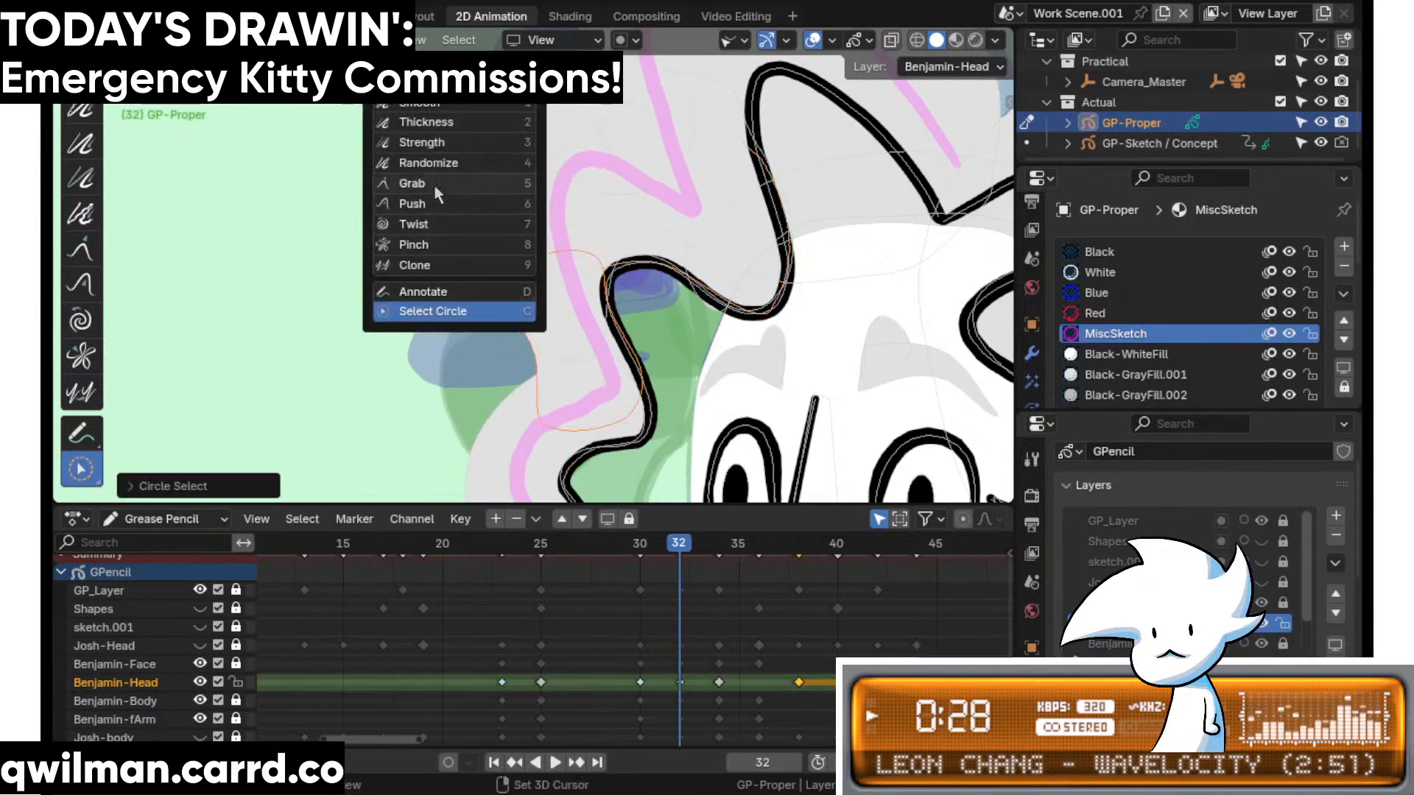
pyautogui.click(435, 188)
pyautogui.moveTo(496, 272); pyautogui.dragTo(503, 261)
# - Circle-select the lowest curl fill and smooth its underside near the tip with the Smooth brush
pyautogui.keyDown('shift'); pyautogui.moveTo(572, 405); pyautogui.dragTo(554, 135, button='middle'); pyautogui.keyUp('shift')
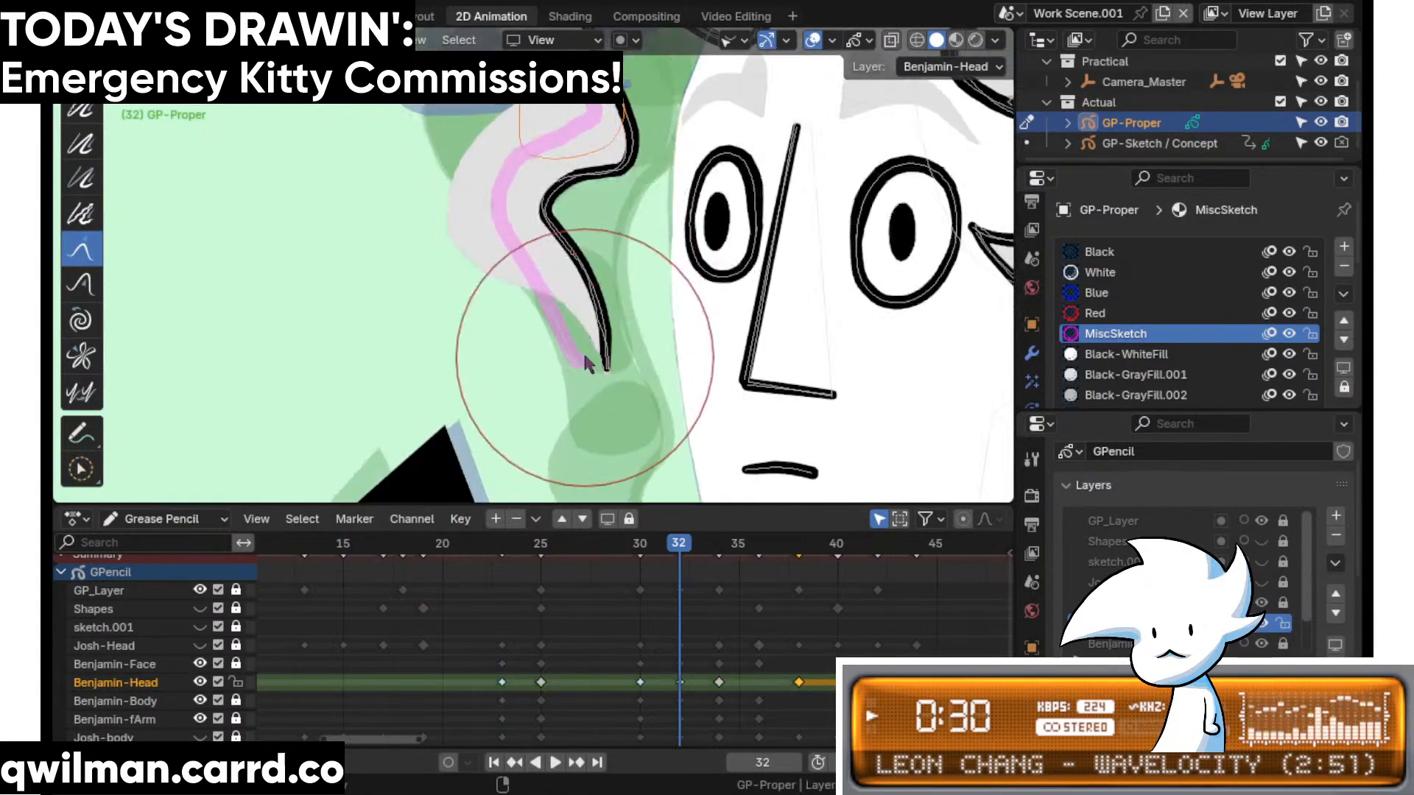
pyautogui.press('w')
pyautogui.click(555, 308)
pyautogui.hotkey('shift', 'space')
pyautogui.click(484, 104)
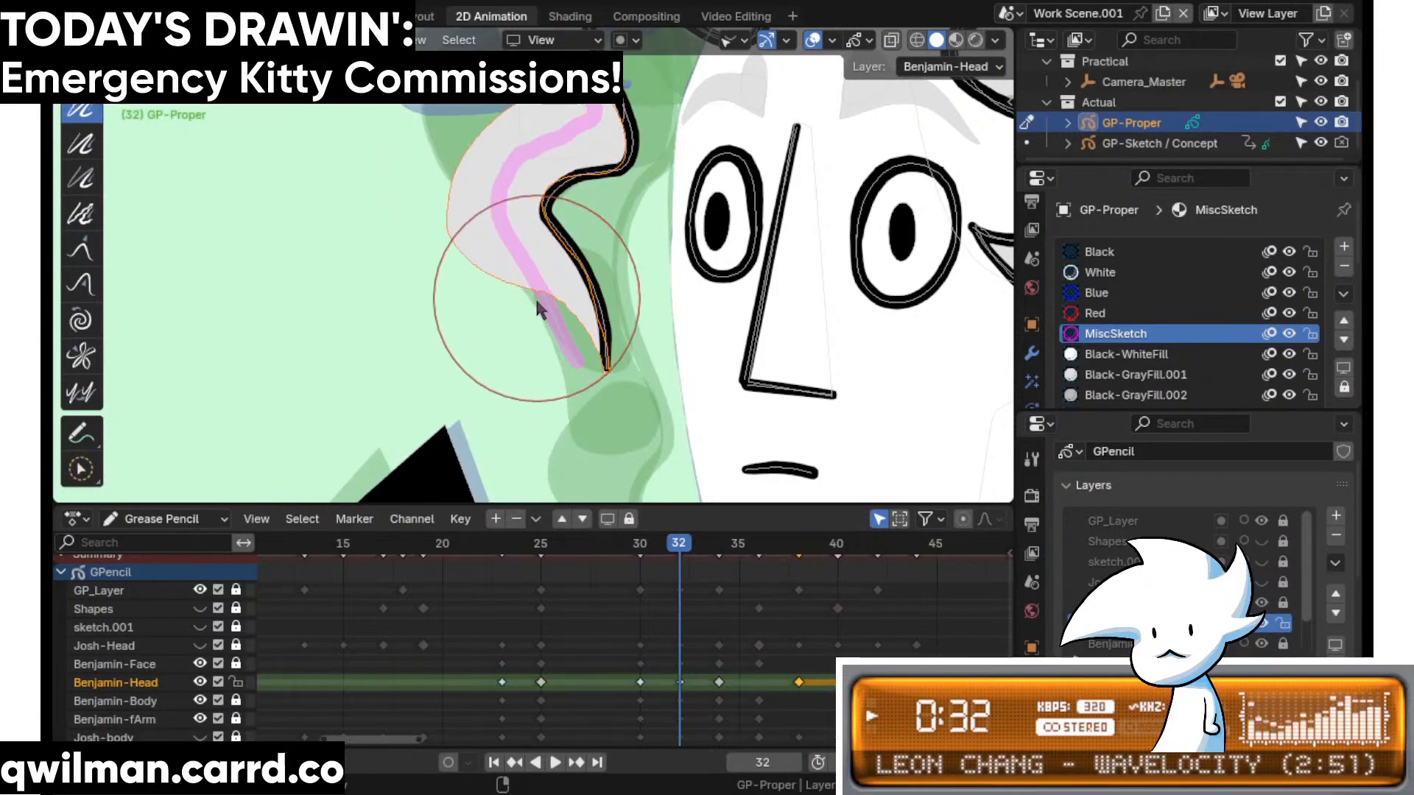
# - Circle-select the lowest curl fill together with the black outline and grab their tip over to the pink guide's end
pyautogui.hotkey('shift', 'space')
pyautogui.press('q')
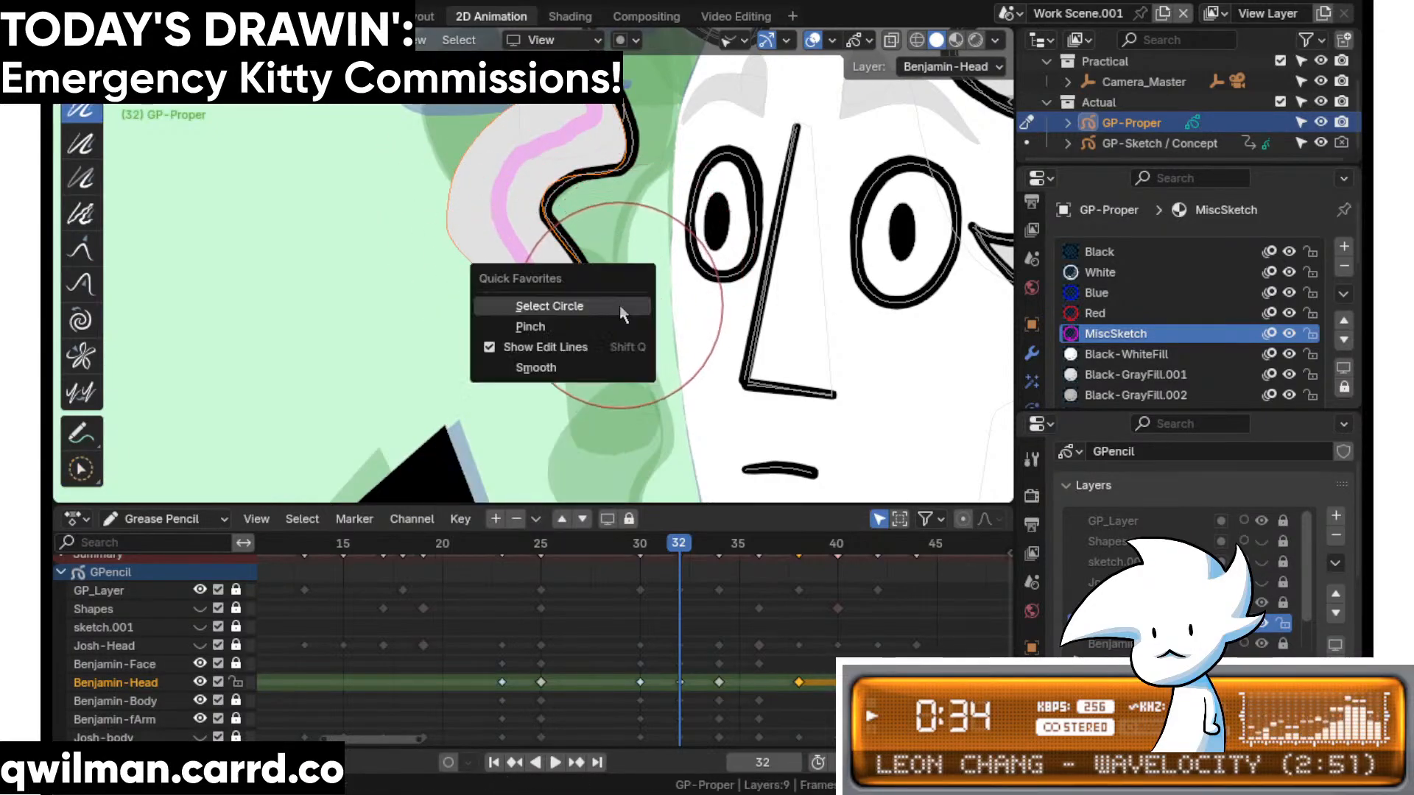
pyautogui.click(620, 305)
pyautogui.click(604, 352)
pyautogui.hotkey('shift', 'space')
pyautogui.click(544, 229)
pyautogui.scroll(-3, 550, 324)
pyautogui.moveTo(556, 353); pyautogui.dragTo(542, 368)
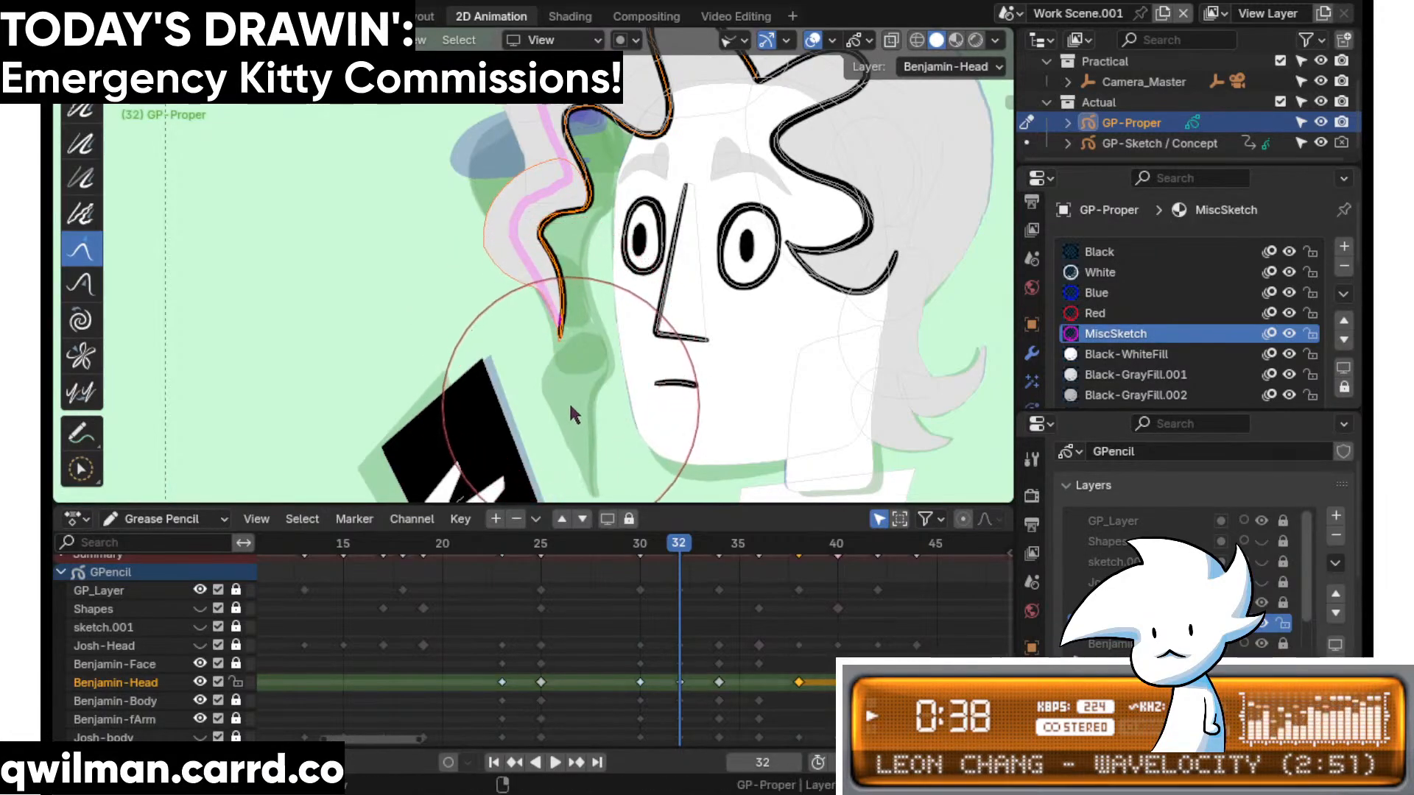
# - Circle-select the top loop fill on frame 32 and pull its upper left edge outward with the Grab brush
pyautogui.moveTo(560, 214)
pyautogui.keyDown('shift'); pyautogui.mouseDown(button='middle')
pyautogui.moveTo(530, 392)
pyautogui.moveTo(487, 502)
pyautogui.mouseUp(button='middle'); pyautogui.keyUp('shift')
pyautogui.press('w')
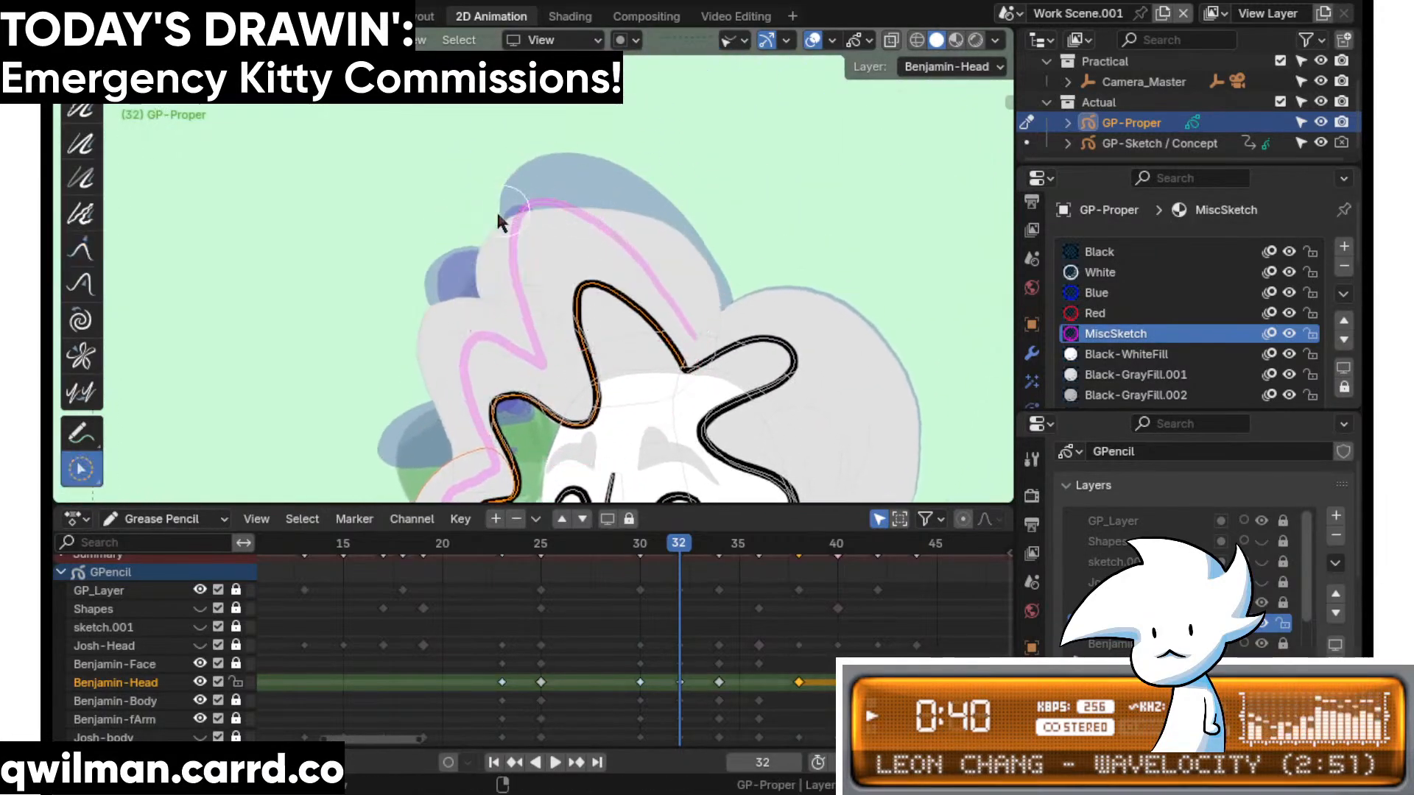
pyautogui.click(580, 188)
pyautogui.hotkey('shift', 'space')
pyautogui.click(526, 116)
pyautogui.scroll(-3, 539, 158)
pyautogui.moveTo(529, 207); pyautogui.dragTo(525, 189)
pyautogui.moveTo(487, 307); pyautogui.dragTo(489, 298)
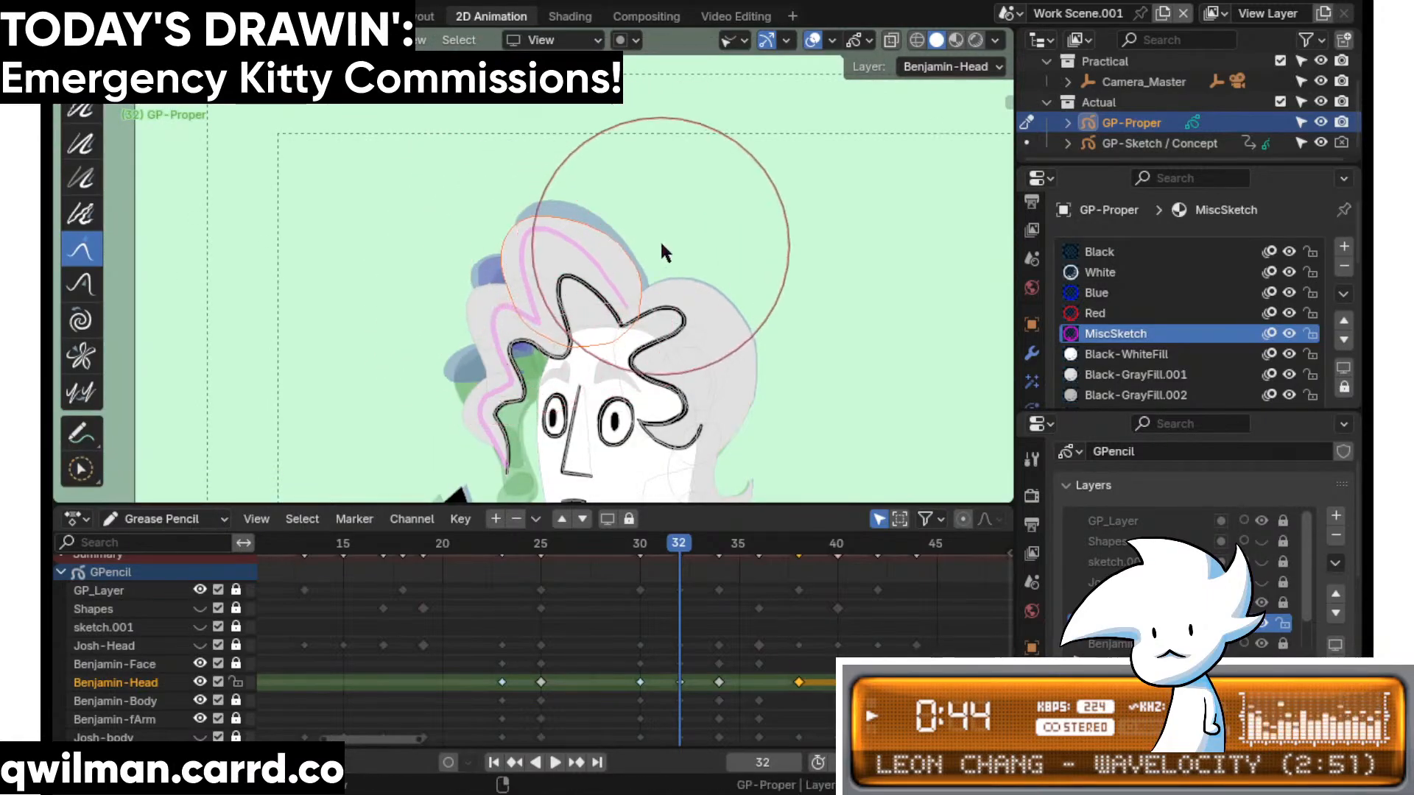
pyautogui.scroll(2, 690, 201)
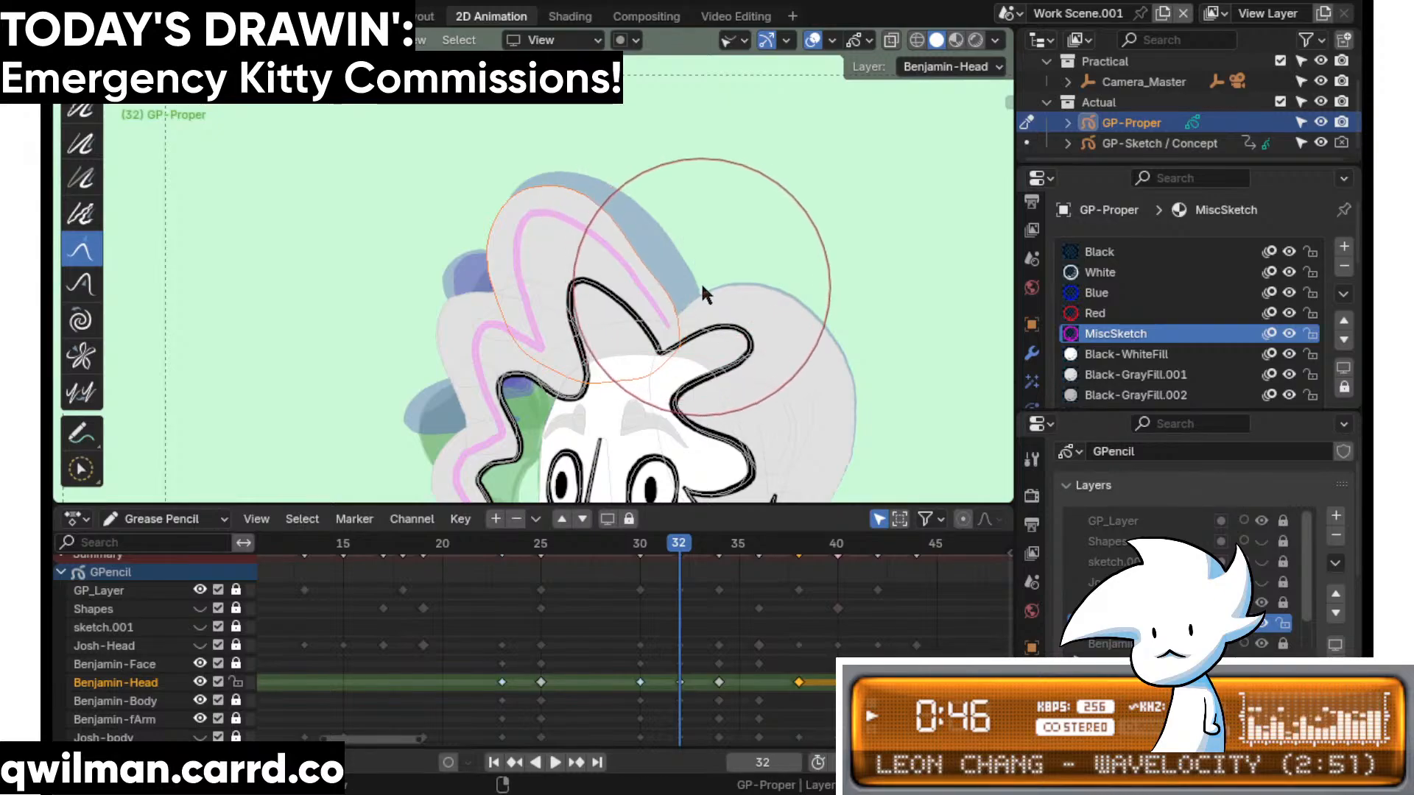
# - Compare the hair on frames 32 and 34, undo back to frame 32, and scrub to frame 38
pyautogui.moveTo(672, 546)
pyautogui.mouseDown()
pyautogui.moveTo(602, 554)
pyautogui.moveTo(738, 550)
pyautogui.moveTo(719, 549)
pyautogui.mouseUp()
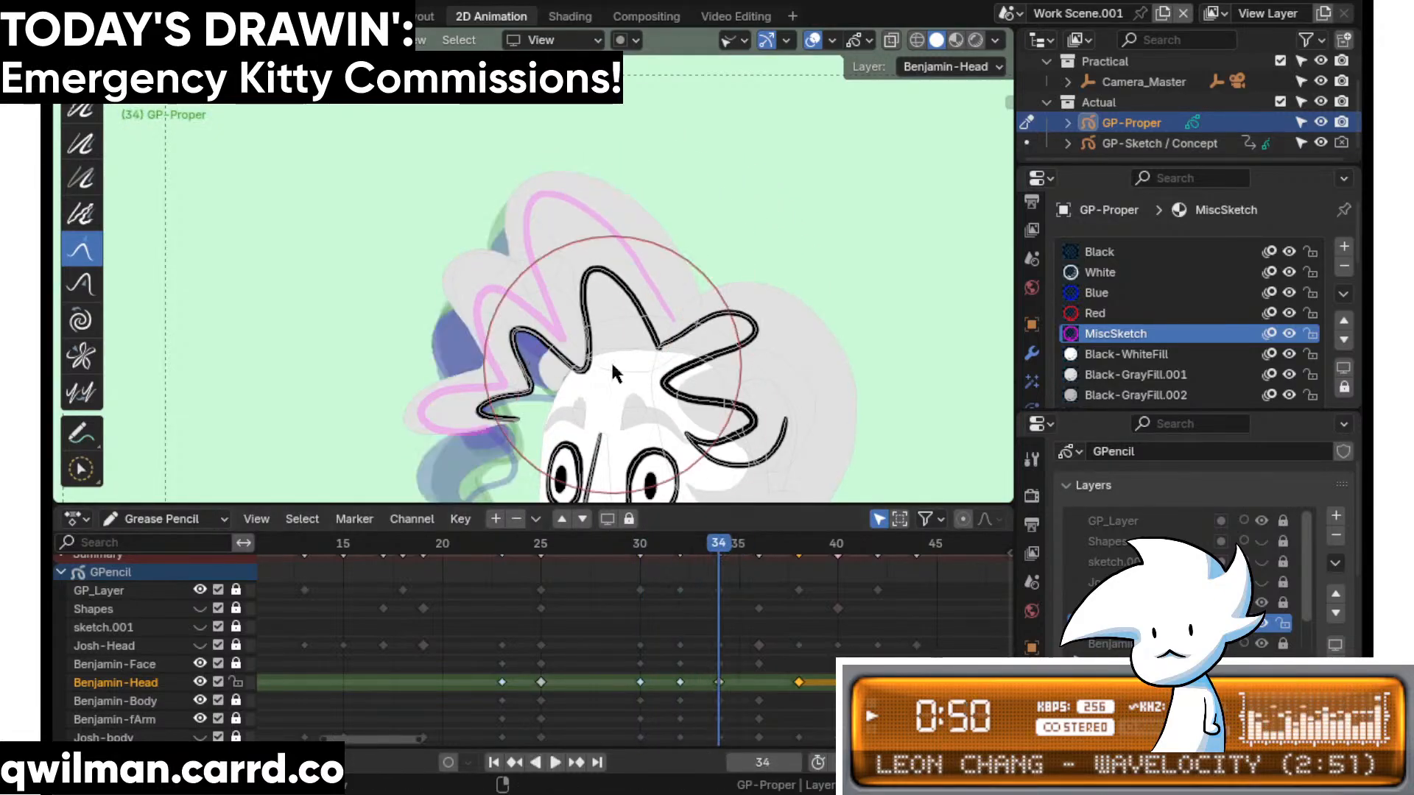
pyautogui.press('Down')
pyautogui.hotkey('ctrl', 'z')
pyautogui.hotkey('ctrl', 'z')
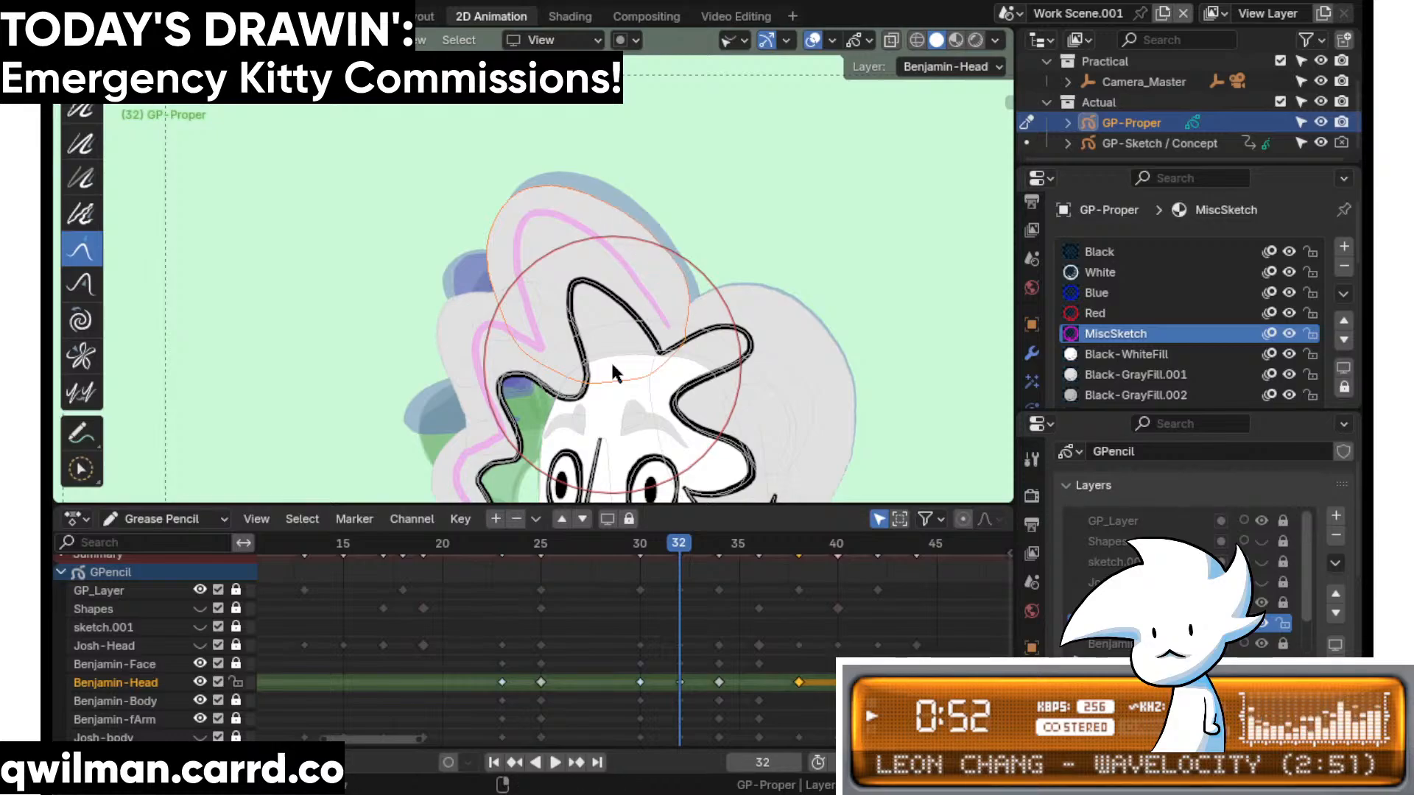
pyautogui.moveTo(611, 548)
pyautogui.mouseDown()
pyautogui.moveTo(754, 552)
pyautogui.moveTo(611, 573)
pyautogui.moveTo(692, 568)
pyautogui.moveTo(625, 576)
pyautogui.moveTo(806, 562)
pyautogui.mouseUp()
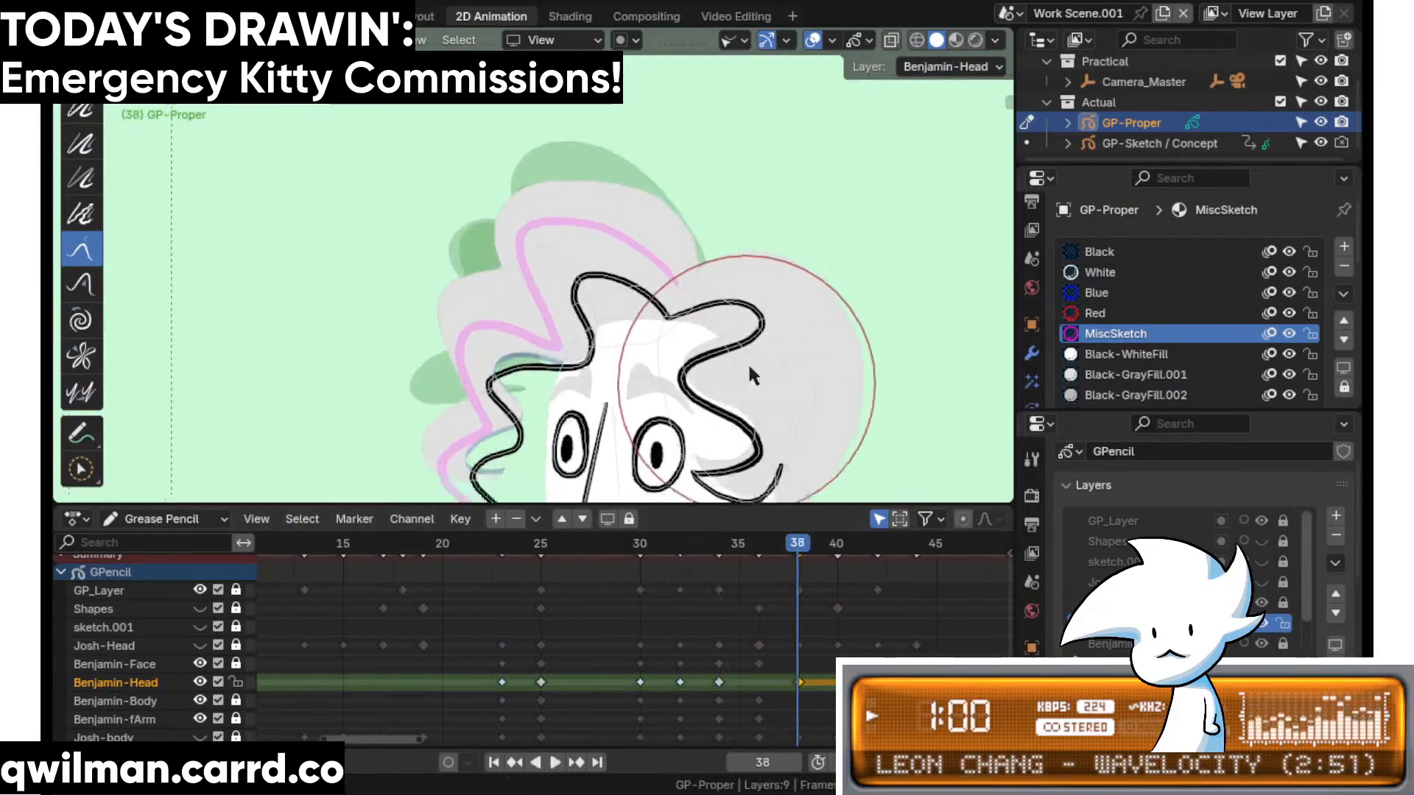
# - Circle-select the lowest curl fill on frame 38 and move it down onto the black outline in Edit Mode
pyautogui.keyDown('shift'); pyautogui.moveTo(685, 394); pyautogui.dragTo(731, 309, button='middle'); pyautogui.keyUp('shift')
pyautogui.scroll(6, 582, 361)
pyautogui.keyDown('shift'); pyautogui.moveTo(609, 397); pyautogui.dragTo(648, 344, button='middle'); pyautogui.keyUp('shift')
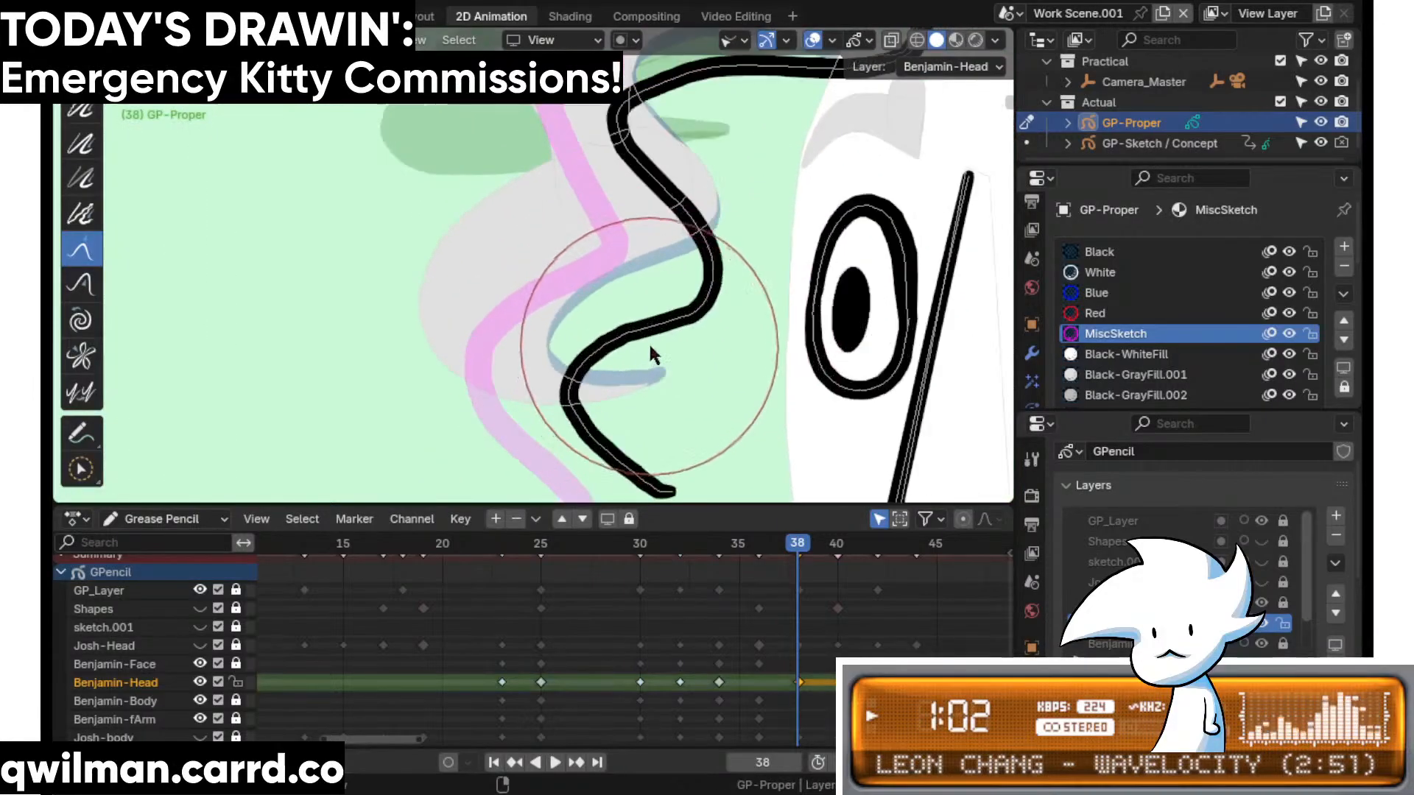
pyautogui.press('w')
pyautogui.moveTo(573, 319)
pyautogui.mouseDown()
pyautogui.moveTo(554, 321)
pyautogui.moveTo(576, 305)
pyautogui.mouseUp()
pyautogui.scroll(-3, 558, 335)
pyautogui.press('space')
pyautogui.press('Tab')
pyautogui.press('space')
pyautogui.click(617, 290)
pyautogui.keyDown('shift'); pyautogui.moveTo(635, 111); pyautogui.dragTo(609, 252, button='middle'); pyautogui.keyUp('shift')
pyautogui.press('space')
pyautogui.click(614, 237)
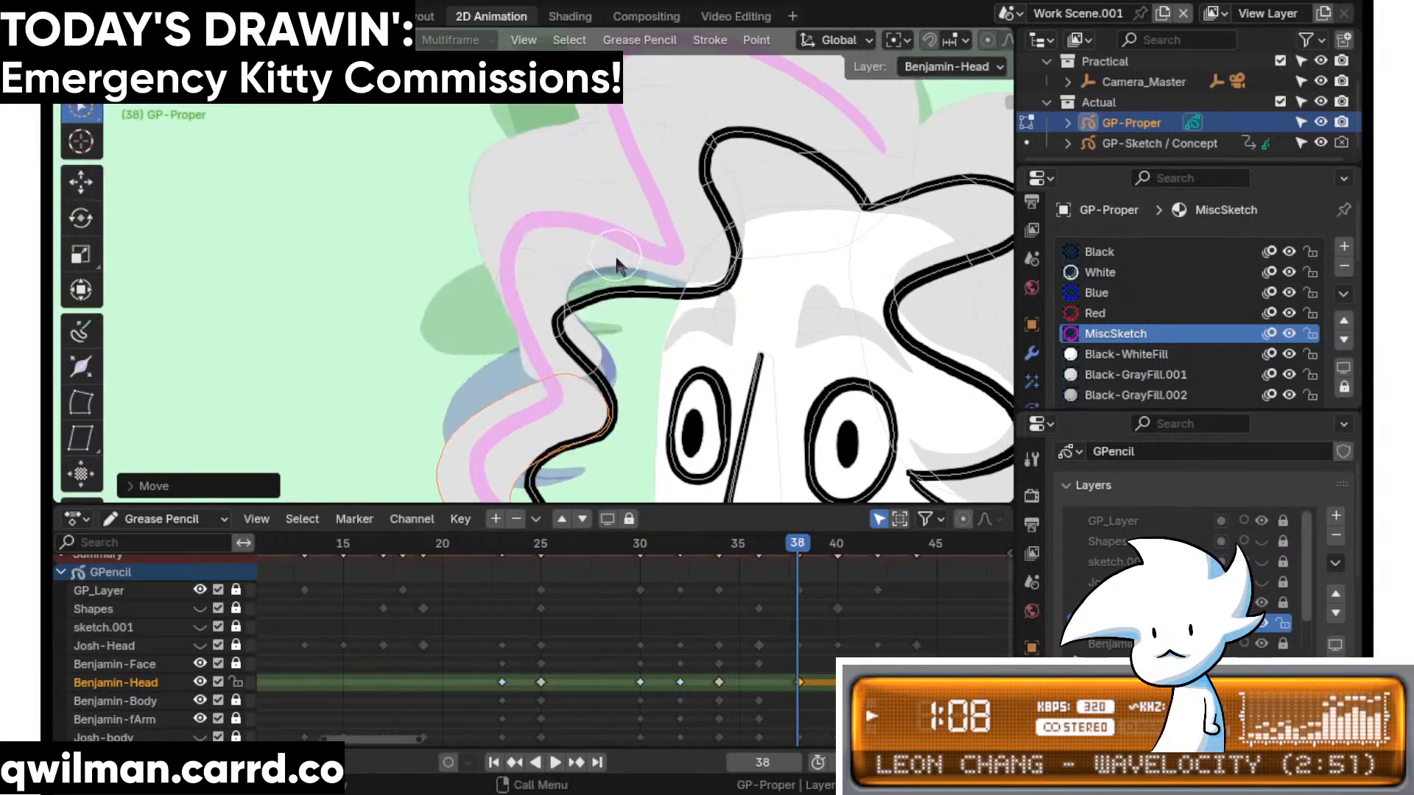
# - Return to Sculpt Mode and fit the lowest curl fill's inner edge and tip to the black outline with the Grab brush
pyautogui.keyDown('shift'); pyautogui.moveTo(590, 486); pyautogui.dragTo(610, 253, button='middle'); pyautogui.keyUp('shift')
pyautogui.press('Tab')
pyautogui.press('space')
pyautogui.click(577, 305)
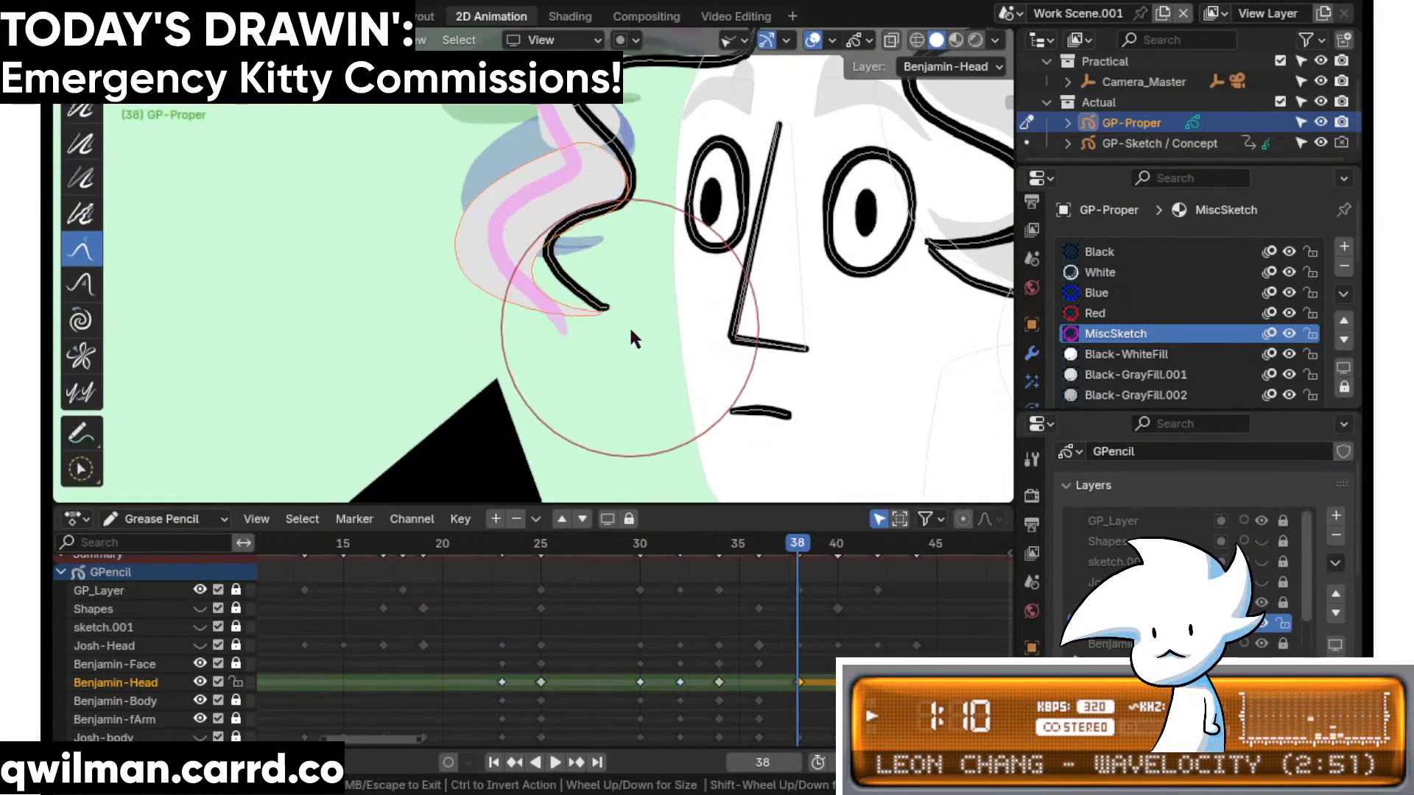
pyautogui.scroll(3, 629, 325)
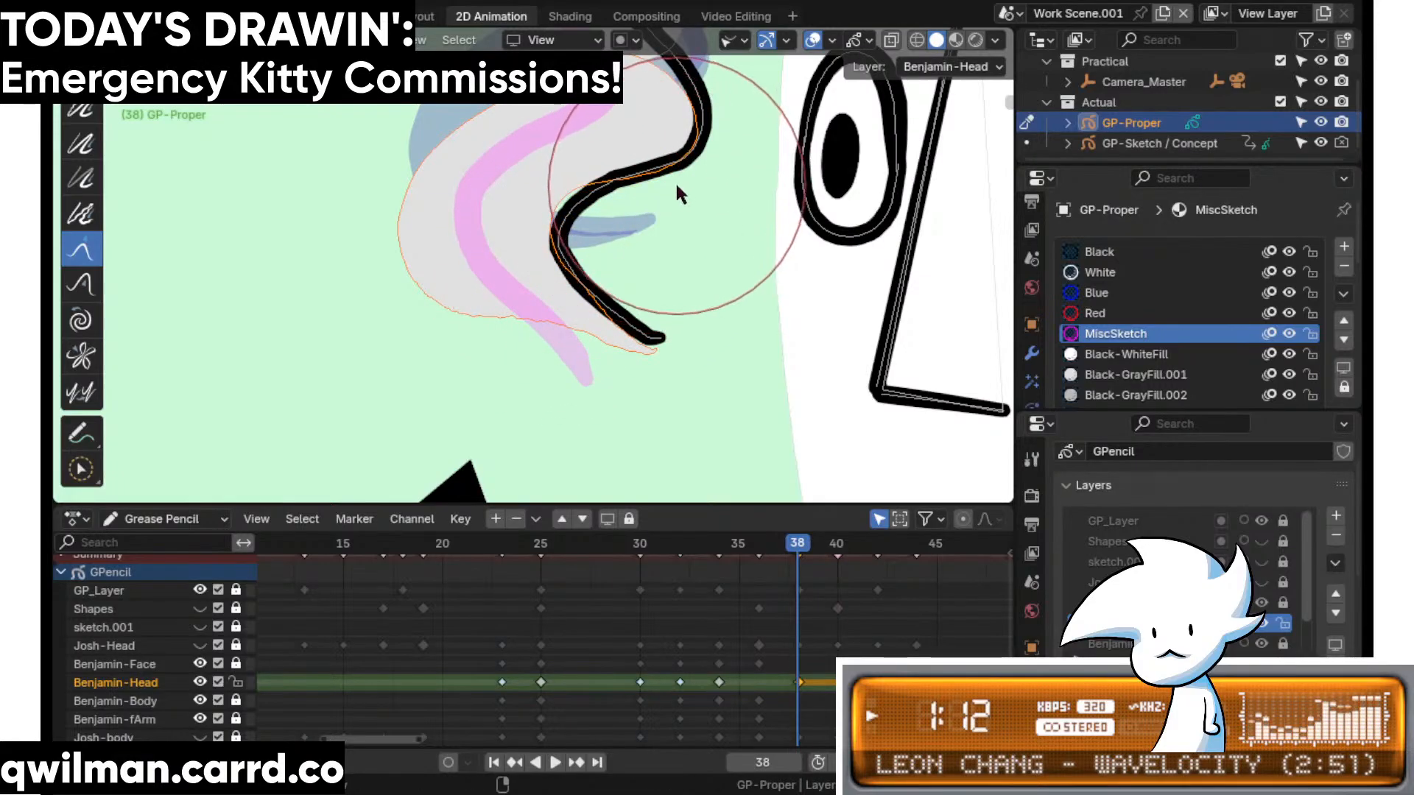
pyautogui.scroll(-2, 608, 346)
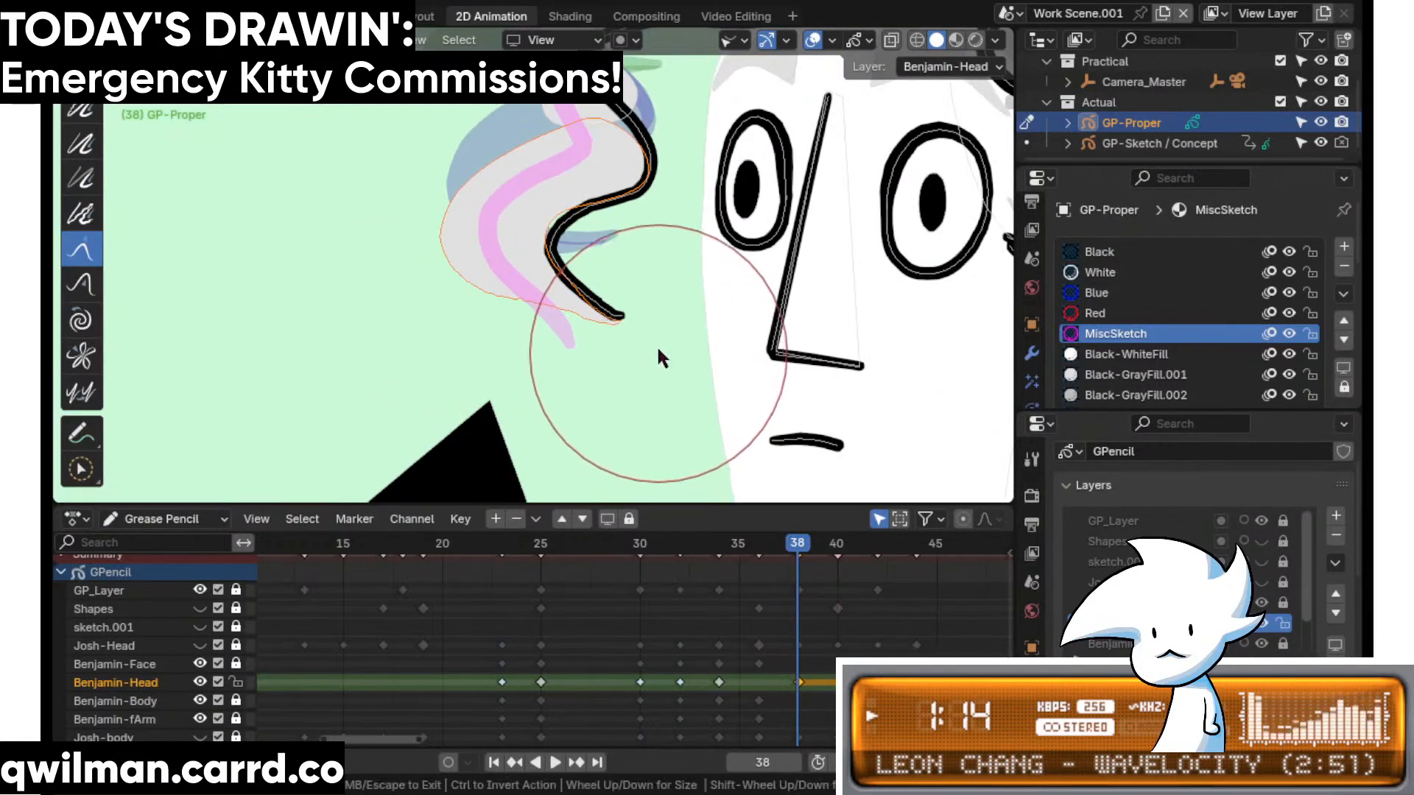
pyautogui.moveTo(612, 349); pyautogui.dragTo(624, 340)
# - Circle-select the middle curl fill on frame 38 and fit its lower edge to the black outline with the Grab brush
pyautogui.press('w')
pyautogui.hotkey('shift', 'space')
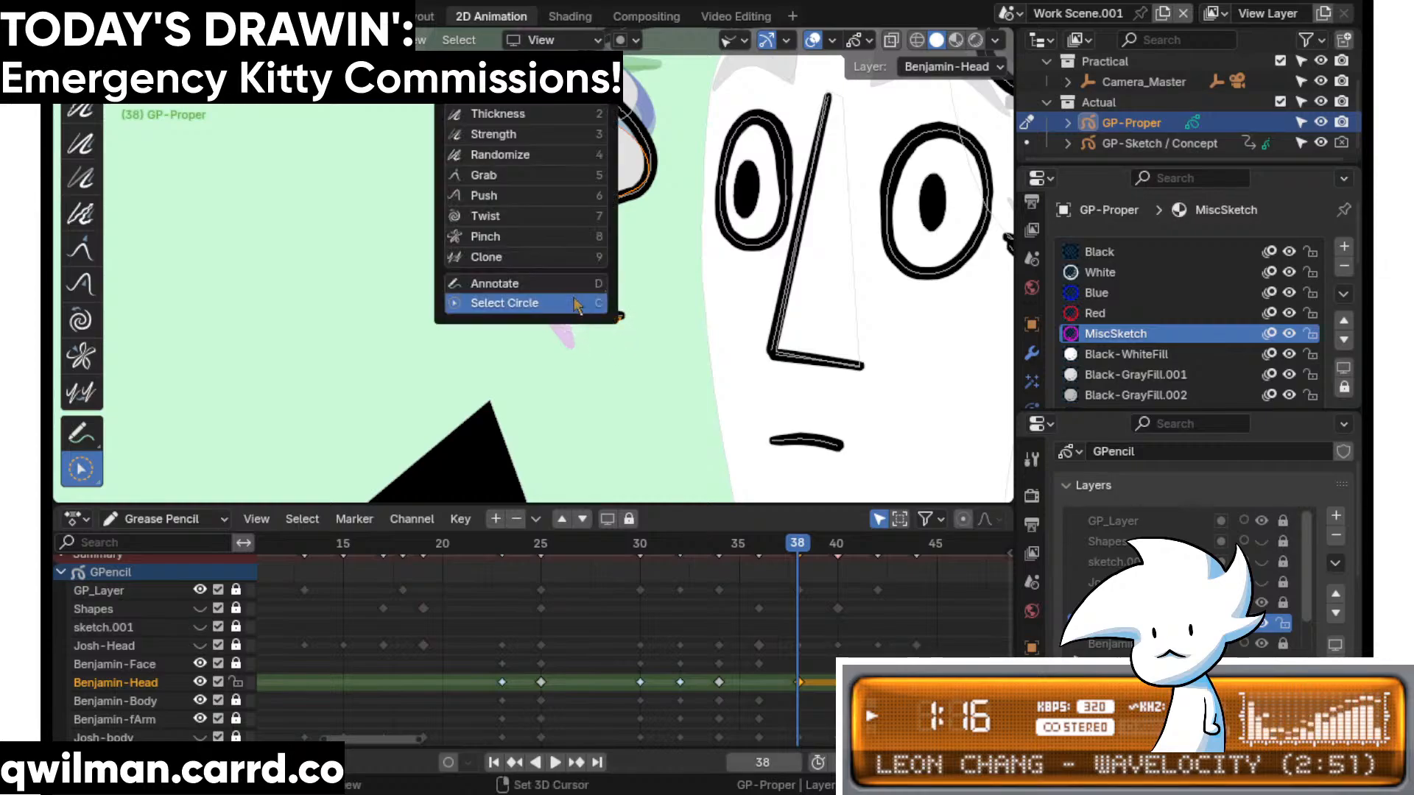
pyautogui.press('1')
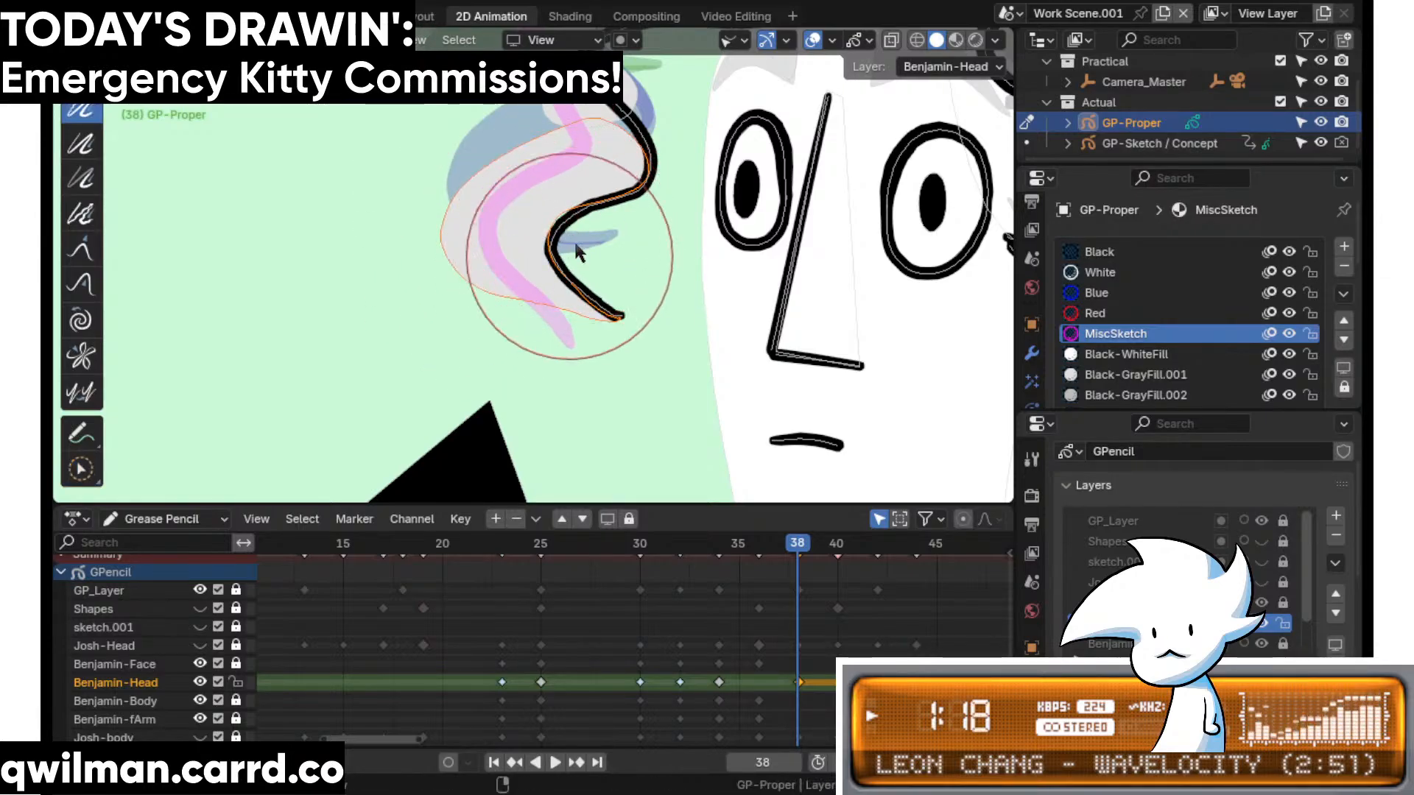
pyautogui.moveTo(606, 129)
pyautogui.keyDown('shift'); pyautogui.mouseDown(button='middle')
pyautogui.moveTo(615, 290)
pyautogui.moveTo(588, 368)
pyautogui.mouseUp(button='middle'); pyautogui.keyUp('shift')
pyautogui.press('w')
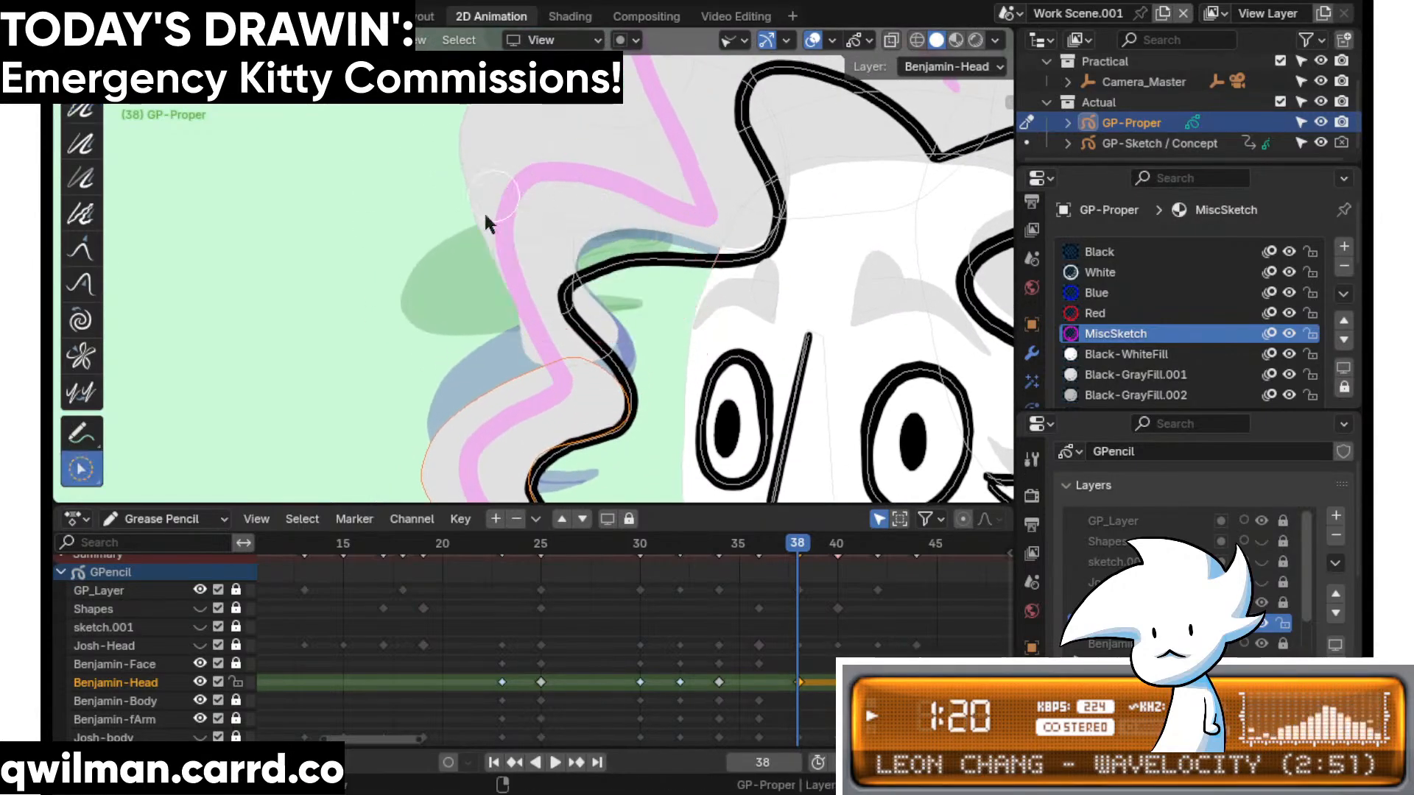
pyautogui.moveTo(484, 214)
pyautogui.mouseDown()
pyautogui.moveTo(569, 268)
pyautogui.moveTo(570, 295)
pyautogui.mouseUp()
pyautogui.hotkey('shift', 'space')
pyautogui.click(572, 145)
pyautogui.scroll(-2, 571, 148)
pyautogui.moveTo(668, 268); pyautogui.dragTo(665, 260)
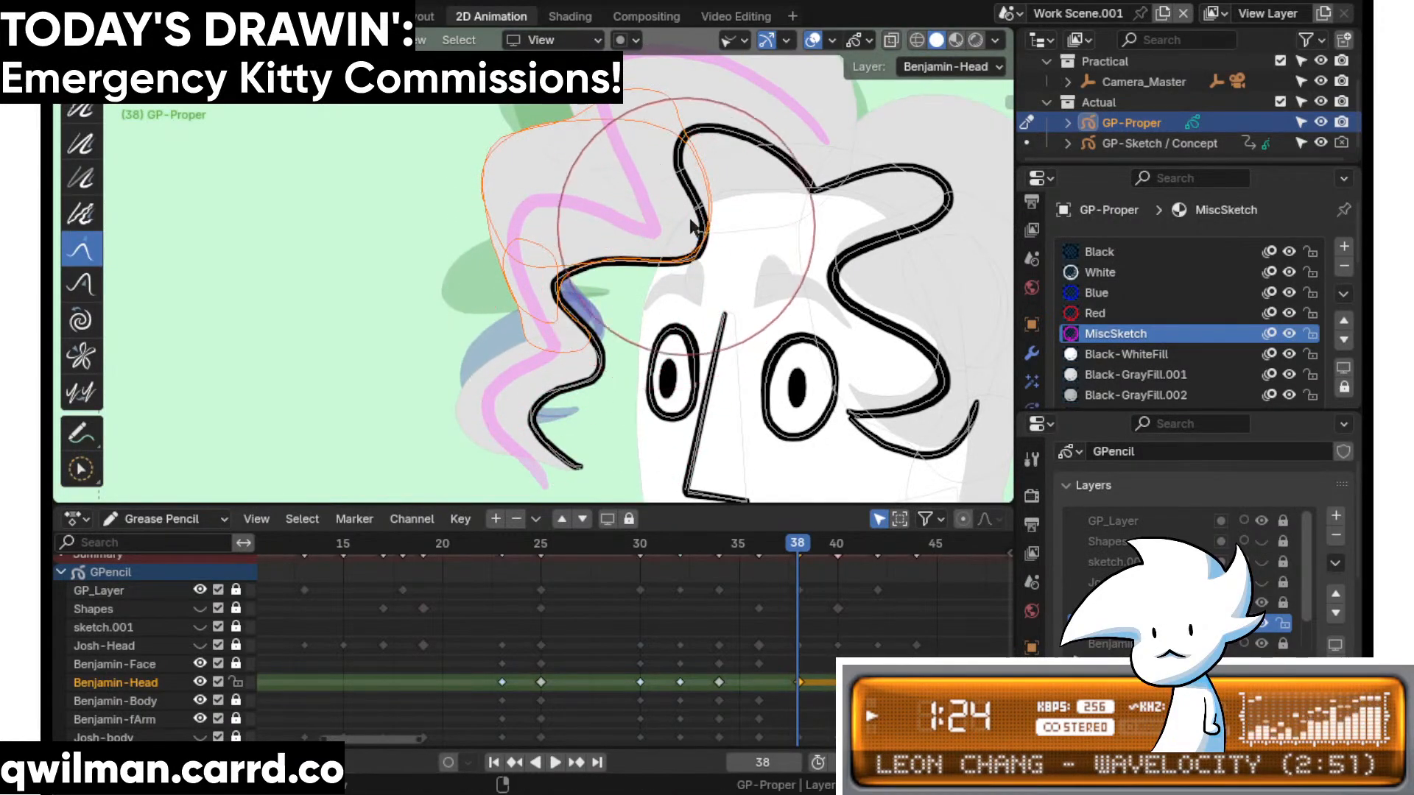
# - Pull in the middle curl fill's upper and outer left edges, and adjust its lower end around the pink guide
pyautogui.keyDown('shift'); pyautogui.moveTo(689, 225); pyautogui.dragTo(707, 291, button='middle'); pyautogui.keyUp('shift')
pyautogui.moveTo(538, 184); pyautogui.dragTo(520, 199)
pyautogui.moveTo(525, 278); pyautogui.dragTo(515, 288)
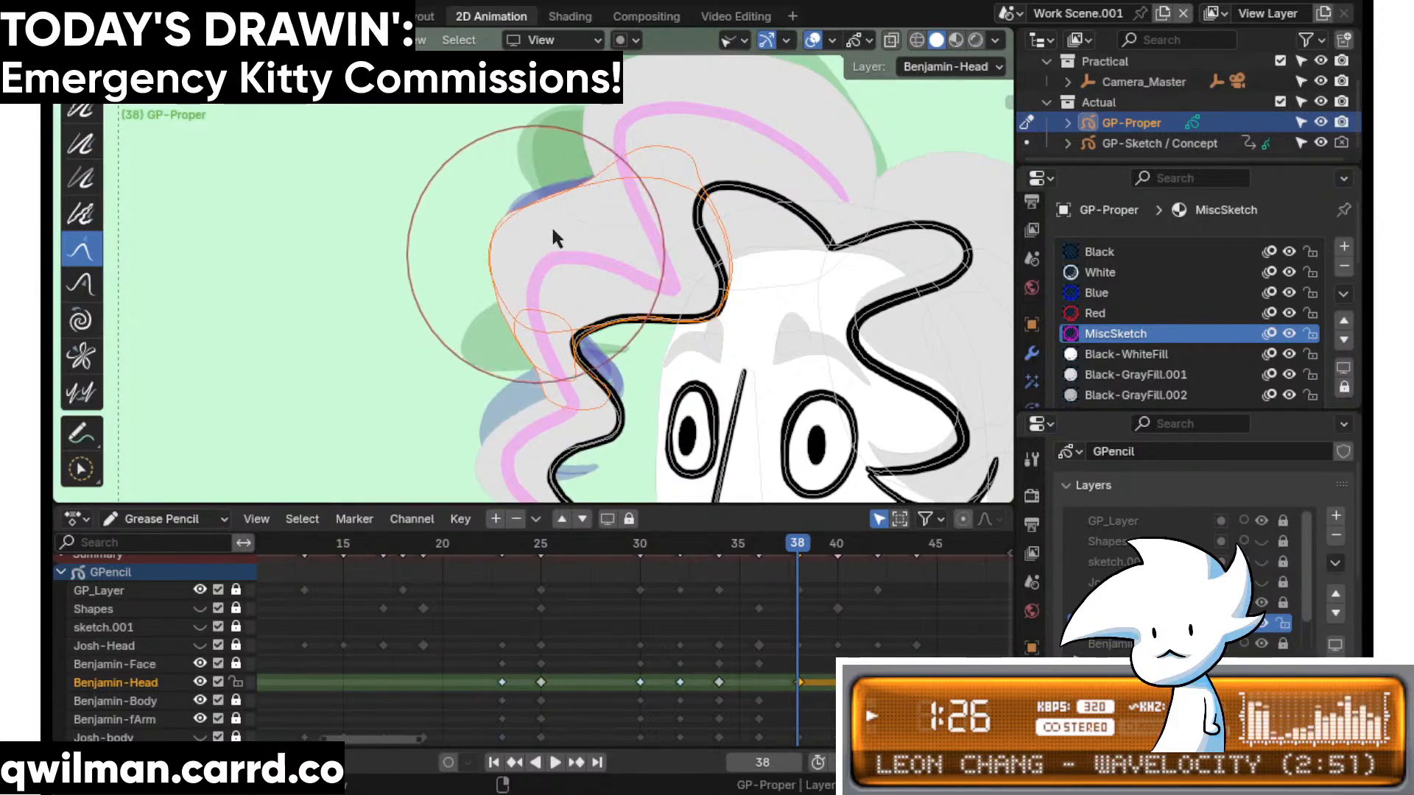
pyautogui.moveTo(571, 198); pyautogui.dragTo(520, 253)
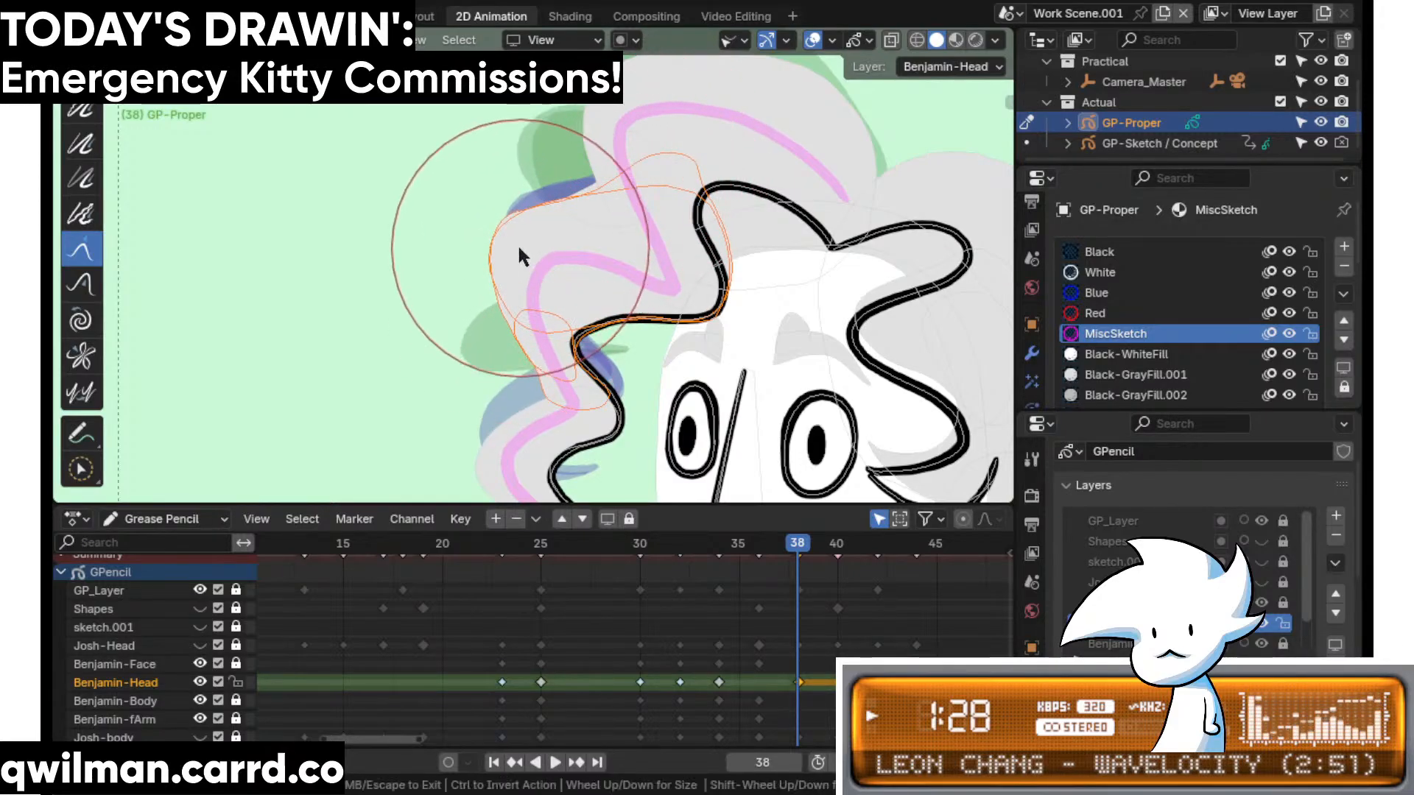
pyautogui.keyDown('shift'); pyautogui.moveTo(569, 351); pyautogui.dragTo(580, 275, button='middle'); pyautogui.keyUp('shift')
pyautogui.scroll(2, 581, 278)
pyautogui.moveTo(585, 374); pyautogui.dragTo(542, 393)
# - Circle-select the top loop fill on frame 38 and reshape its upper right and left edges around the pink guide with the Grab brush
pyautogui.keyDown('shift'); pyautogui.moveTo(563, 209); pyautogui.dragTo(425, 505, button='middle'); pyautogui.keyUp('shift')
pyautogui.press('c')
pyautogui.click(731, 165)
pyautogui.scroll(-3, 656, 211)
pyautogui.hotkey('shift', 'space')
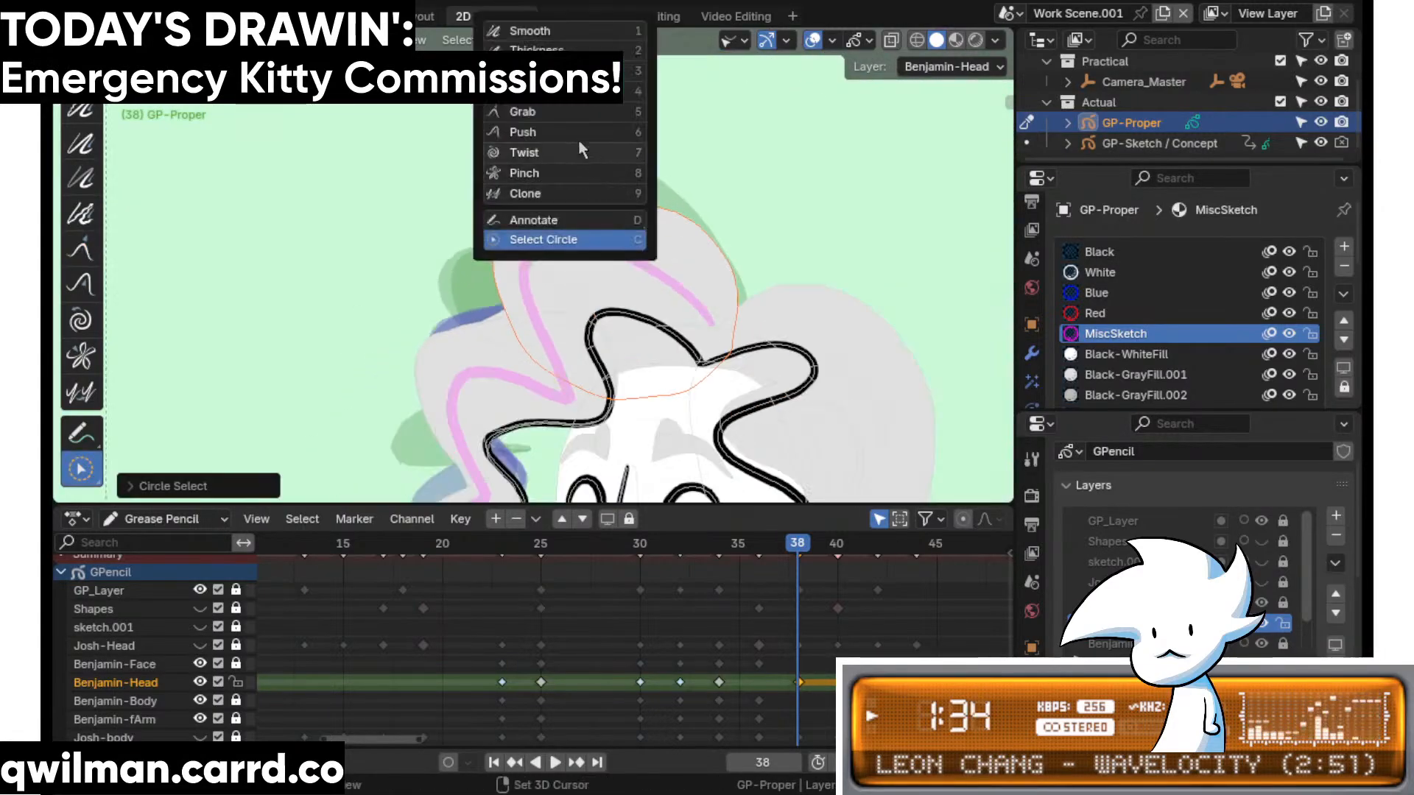
pyautogui.click(573, 112)
pyautogui.scroll(-3, 705, 169)
pyautogui.moveTo(686, 210); pyautogui.dragTo(662, 221)
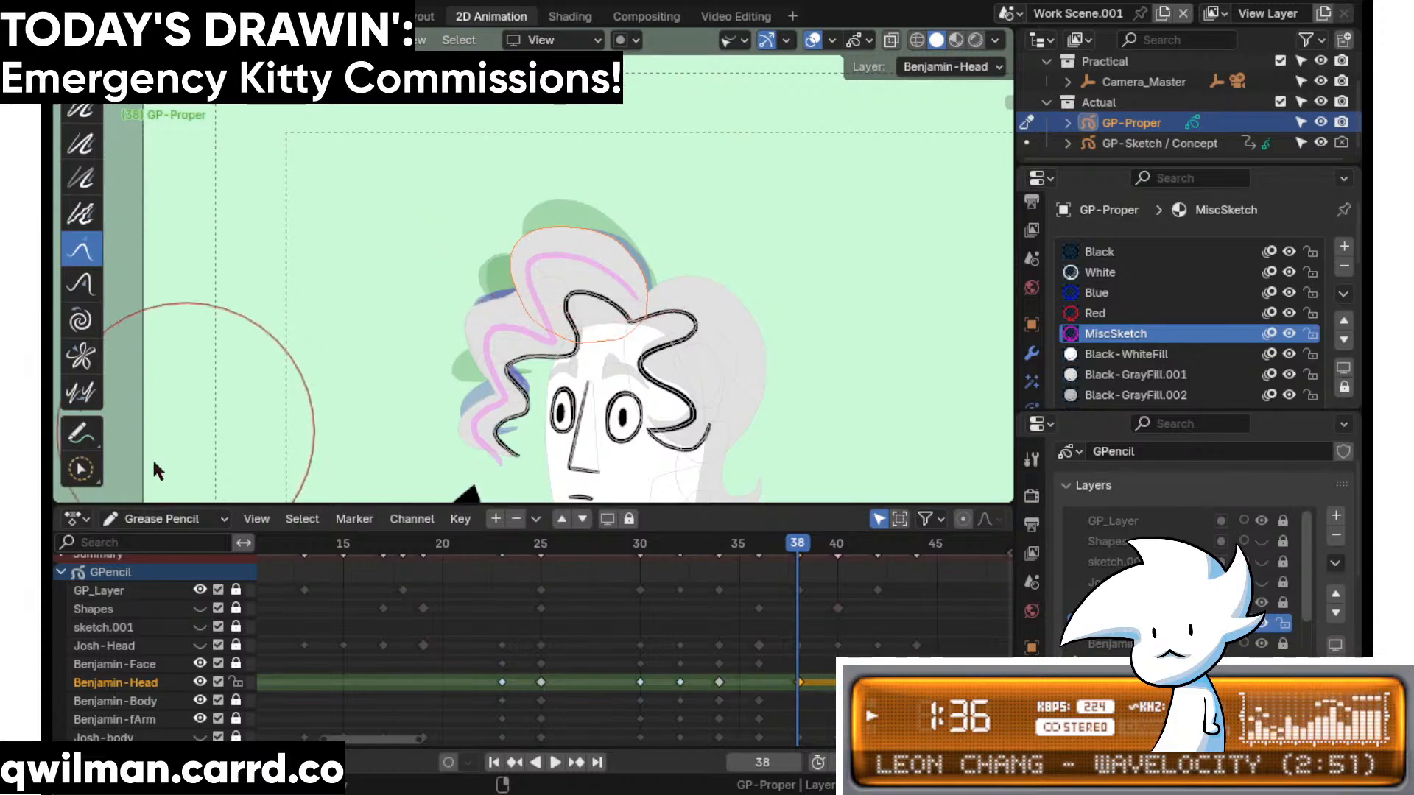
pyautogui.scroll(2, 673, 343)
pyautogui.moveTo(701, 343); pyautogui.dragTo(714, 335)
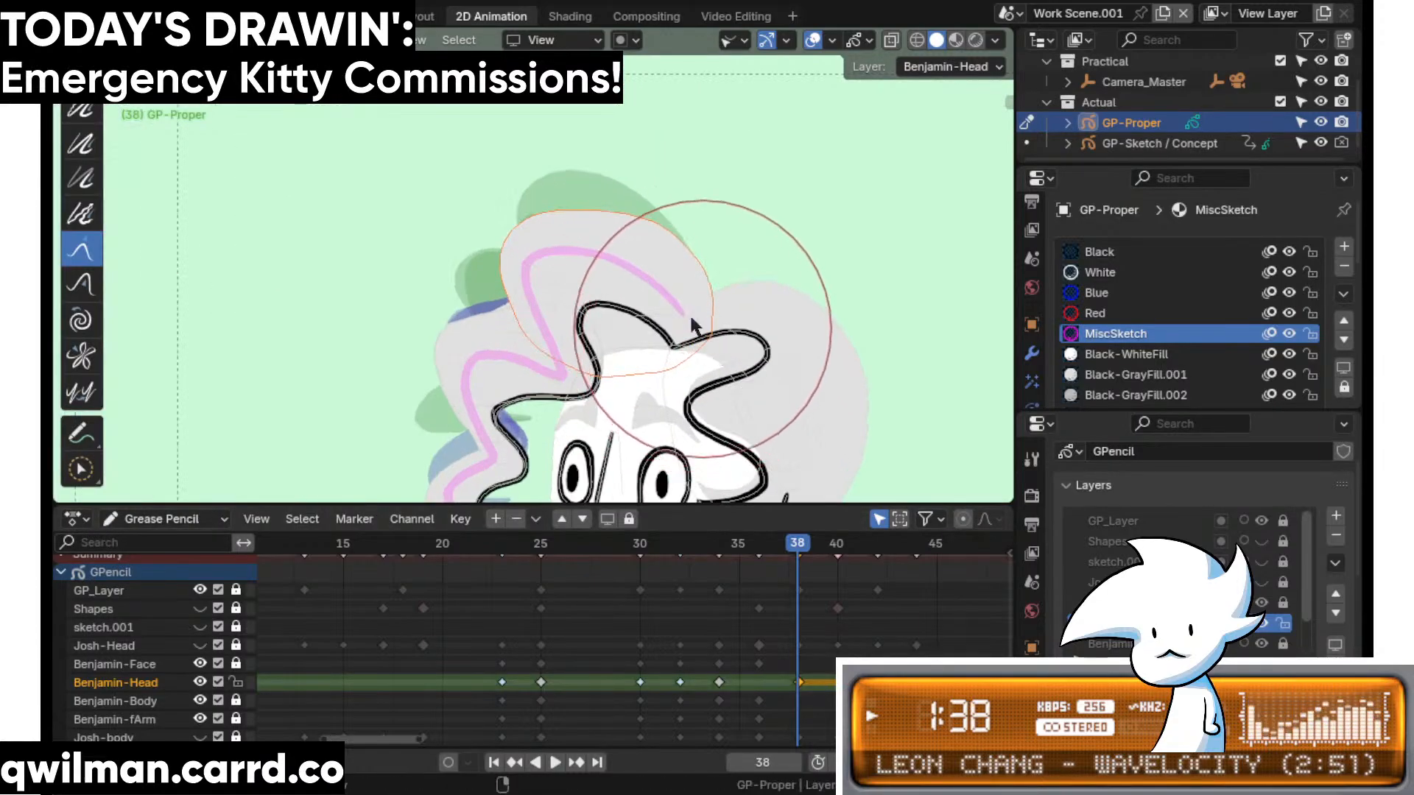
pyautogui.moveTo(531, 257)
pyautogui.mouseDown()
pyautogui.moveTo(514, 253)
pyautogui.moveTo(583, 227)
pyautogui.mouseUp()
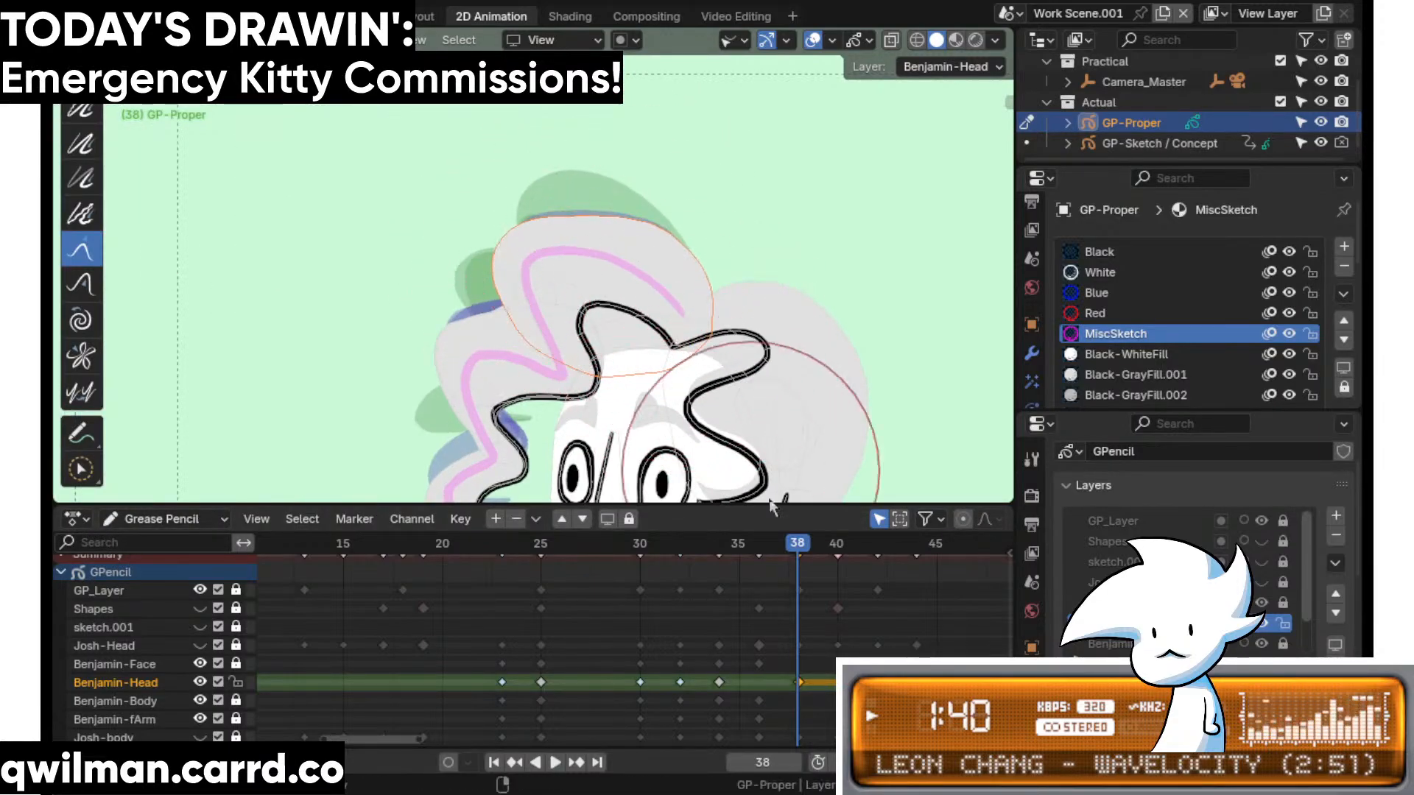
# - Play back the hair motion up to frame 40, and pull the top loop fill's upper edges closer to the pink guide
pyautogui.click(710, 542)
pyautogui.press('space')
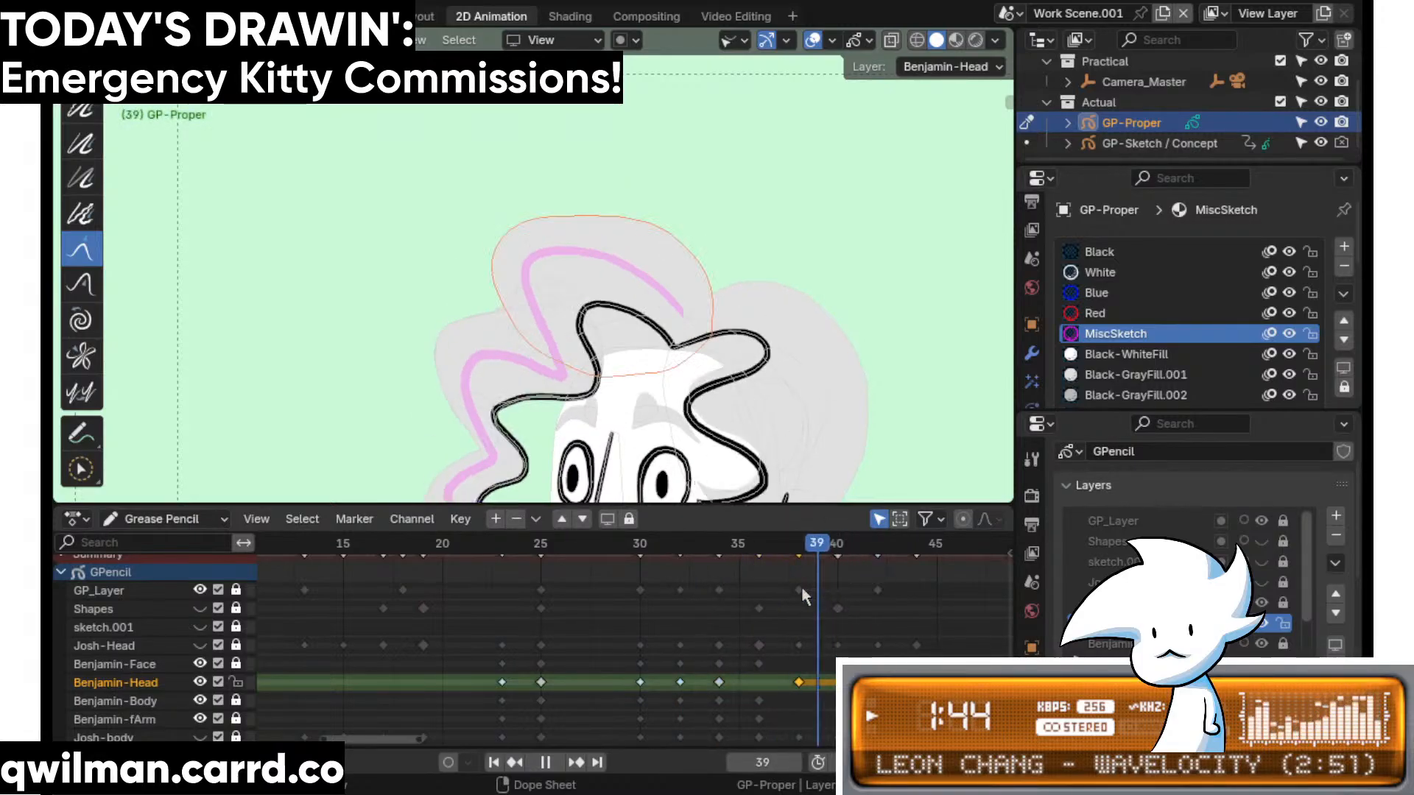
pyautogui.press('space')
pyautogui.hotkey('shift', 'space')
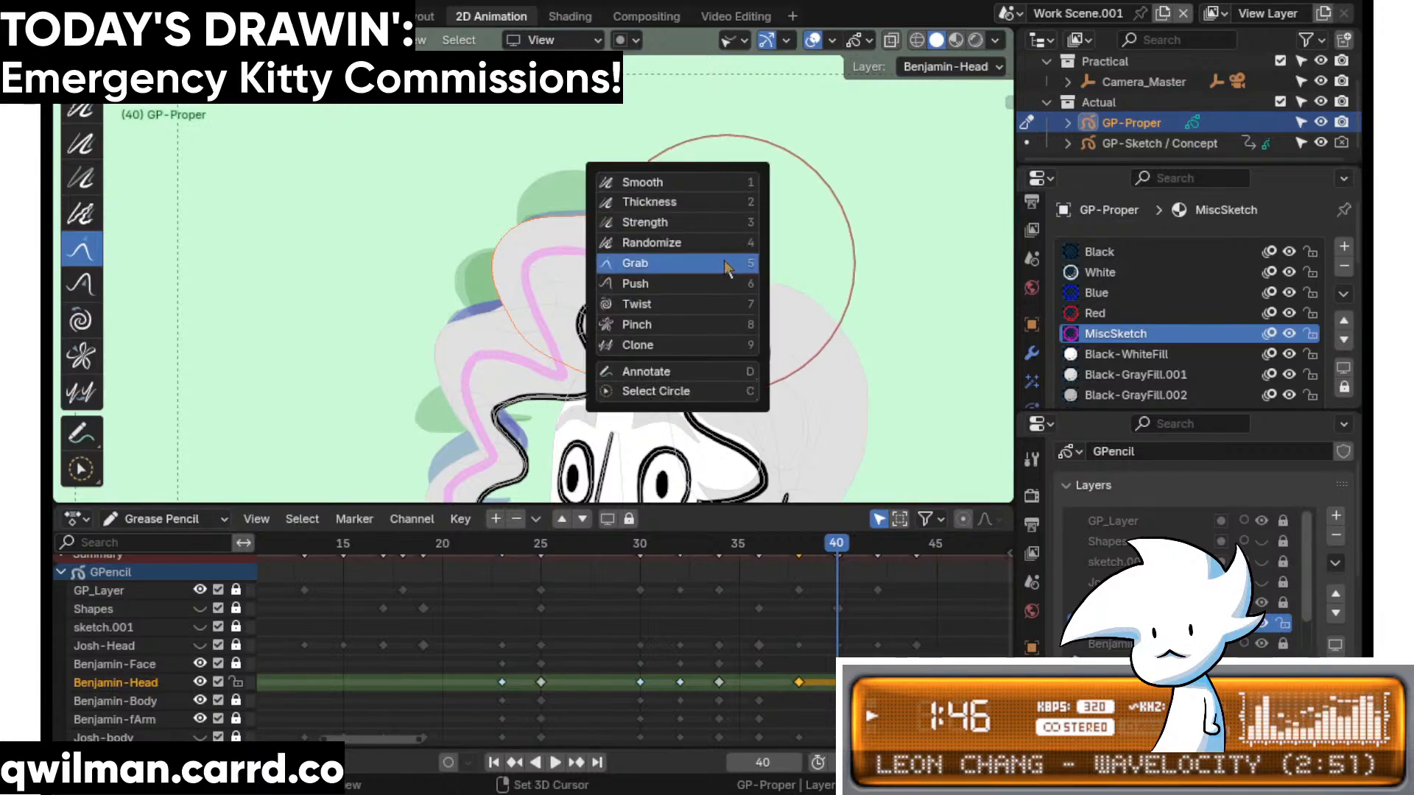
pyautogui.click(723, 262)
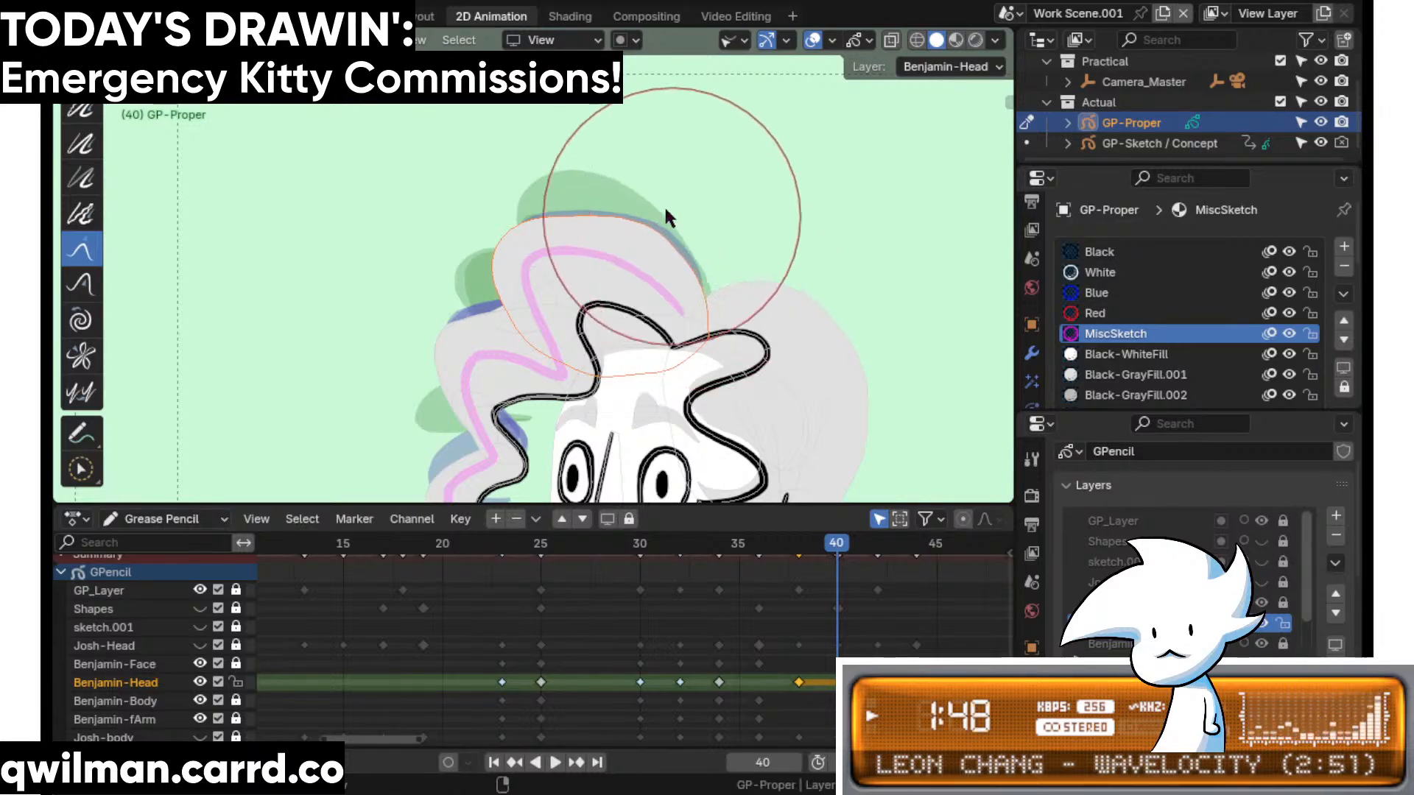
pyautogui.moveTo(580, 180); pyautogui.dragTo(571, 185)
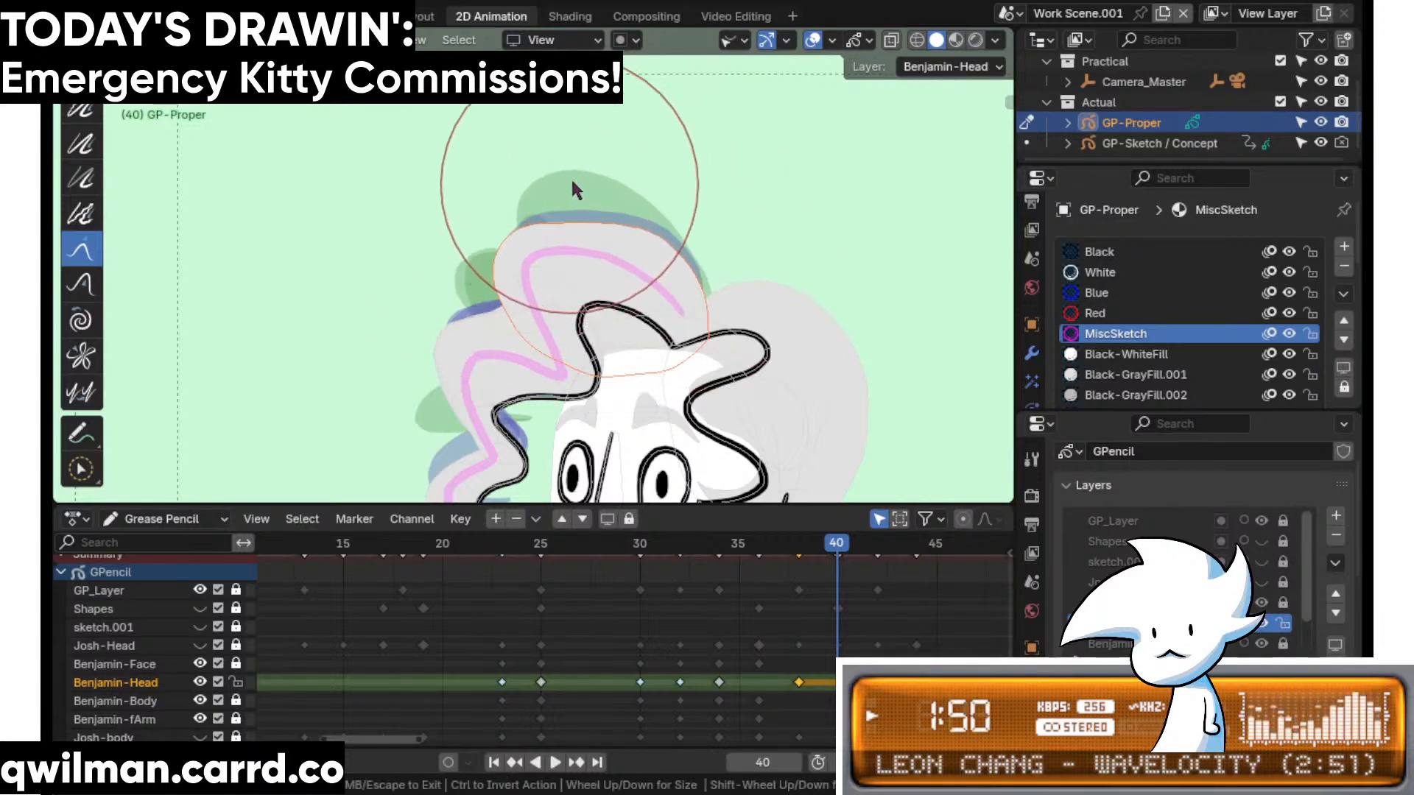
pyautogui.moveTo(686, 174); pyautogui.dragTo(660, 185)
# - Scrub back to frame 25 and play the animation to check the hair motion
pyautogui.moveTo(760, 544)
pyautogui.mouseDown()
pyautogui.moveTo(887, 546)
pyautogui.moveTo(735, 585)
pyautogui.moveTo(551, 561)
pyautogui.mouseUp()
pyautogui.scroll(-5, 633, 210)
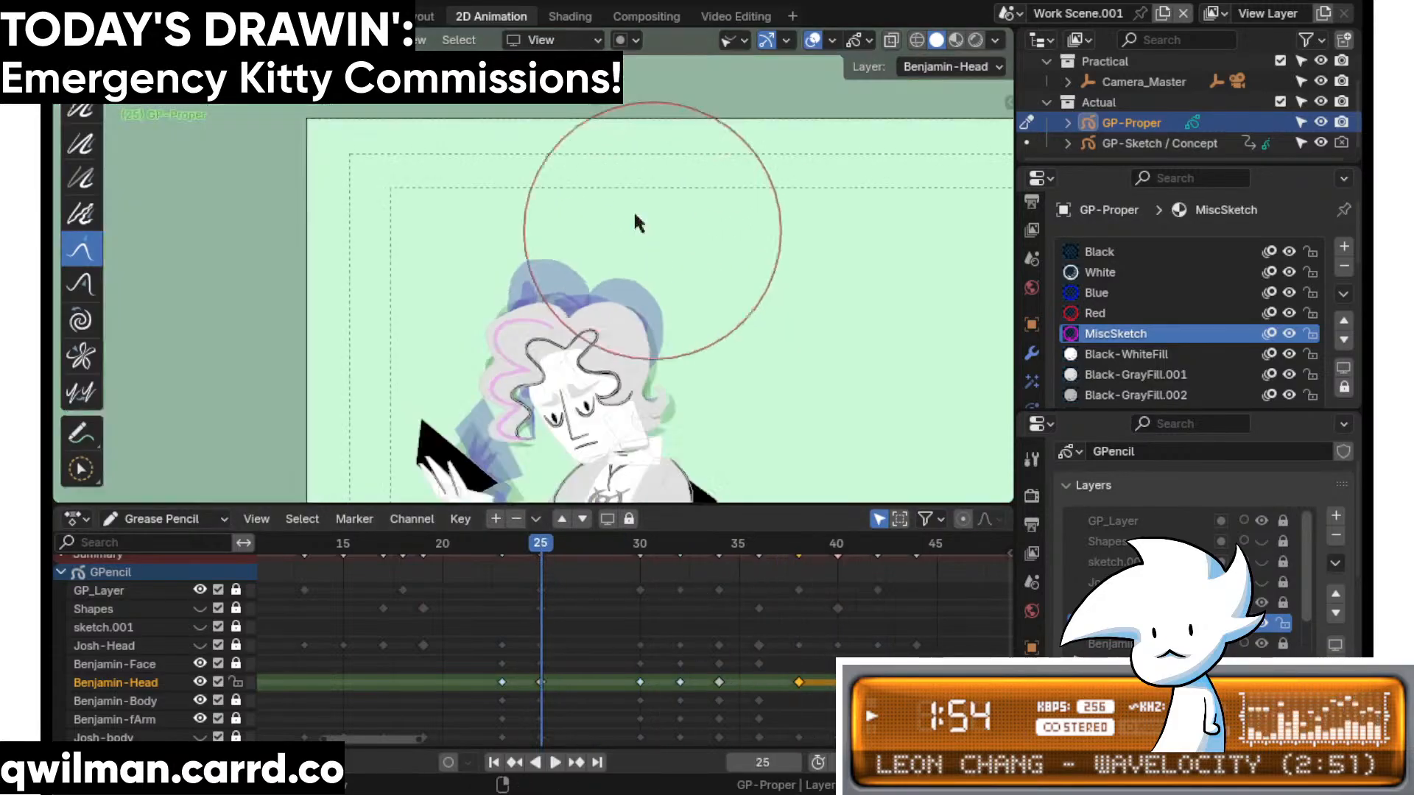
pyautogui.press('space')
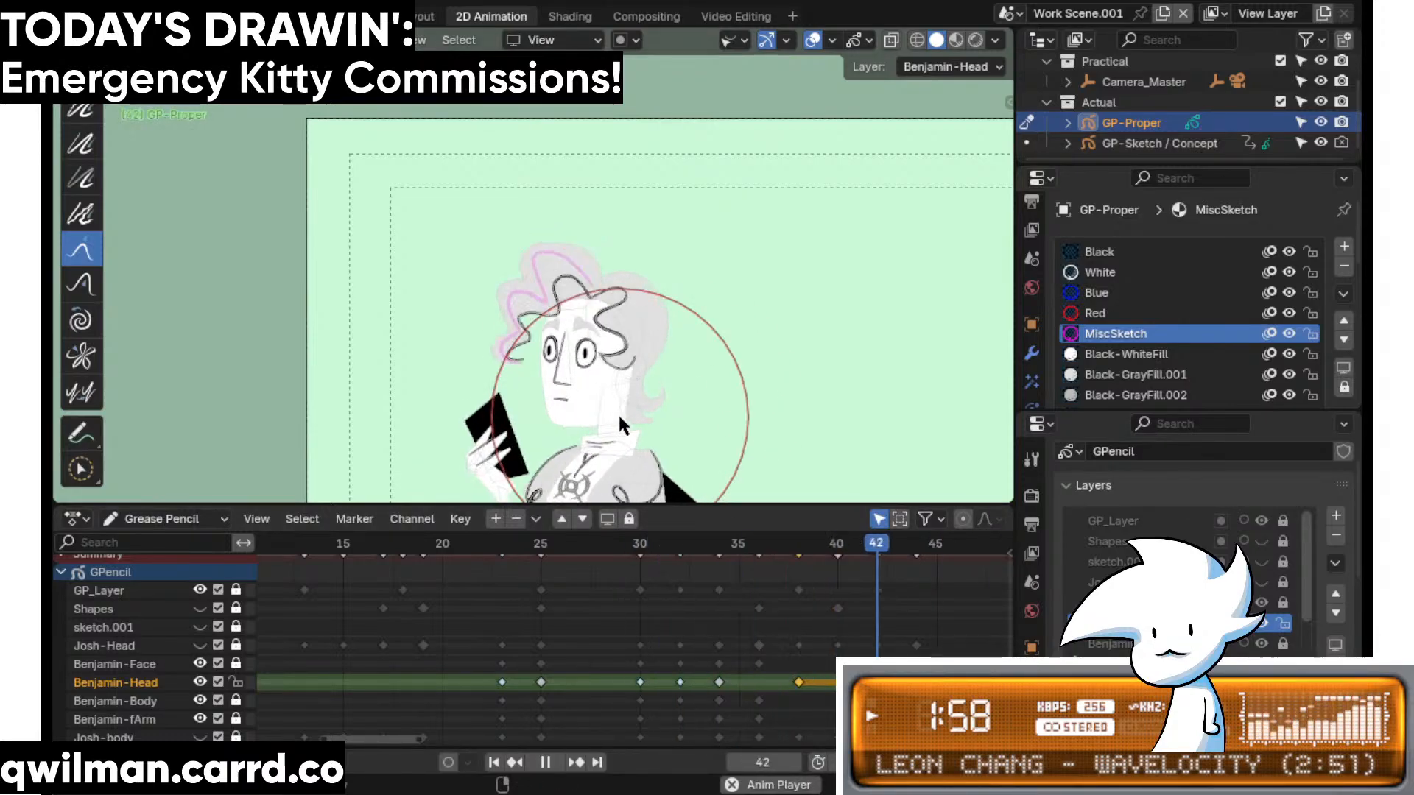
# - Go to frame 30, circle-select the lower lock fill beside the right eye, and pull it down toward the black outline with the Grab brush
pyautogui.click(647, 543)
pyautogui.scroll(5, 648, 338)
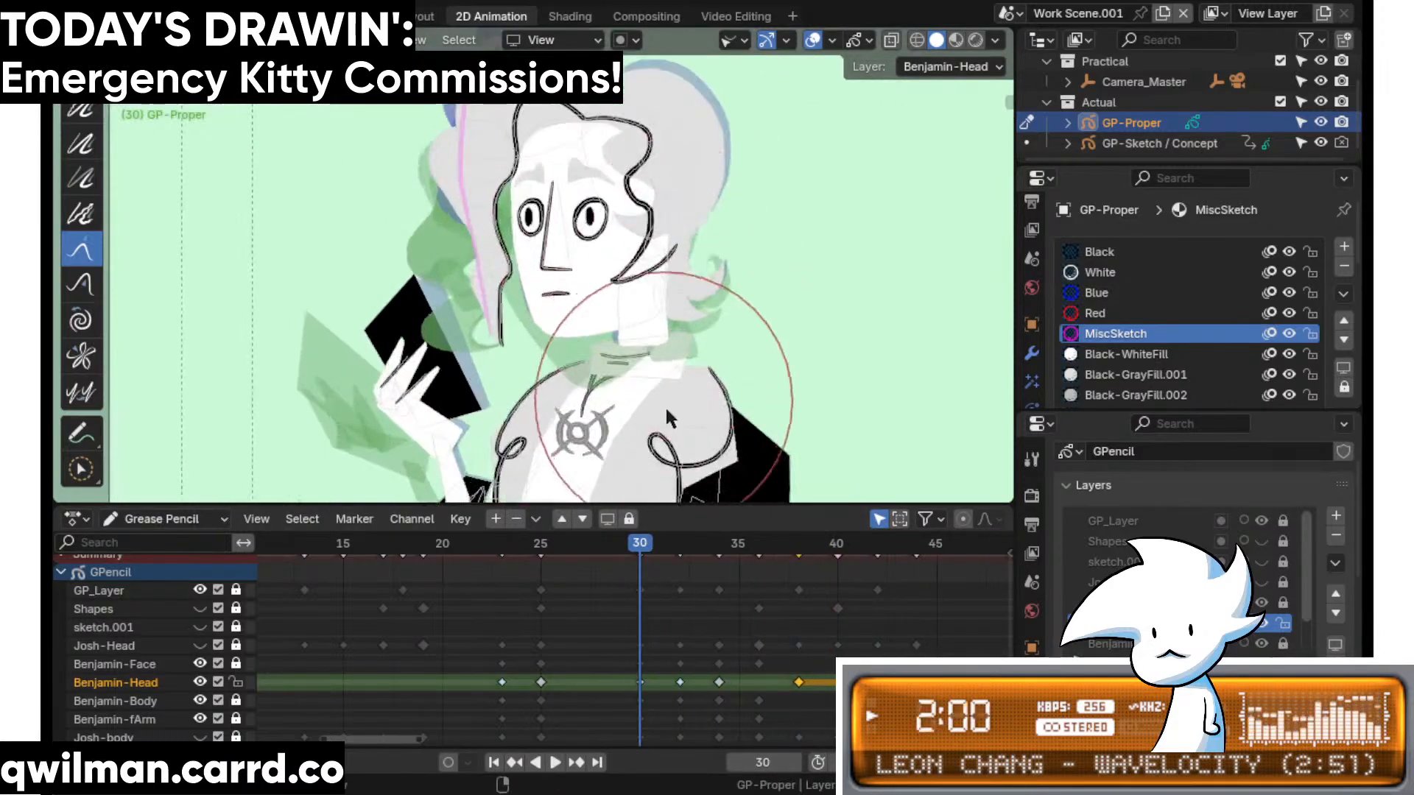
pyautogui.scroll(5, 595, 404)
pyautogui.press('q')
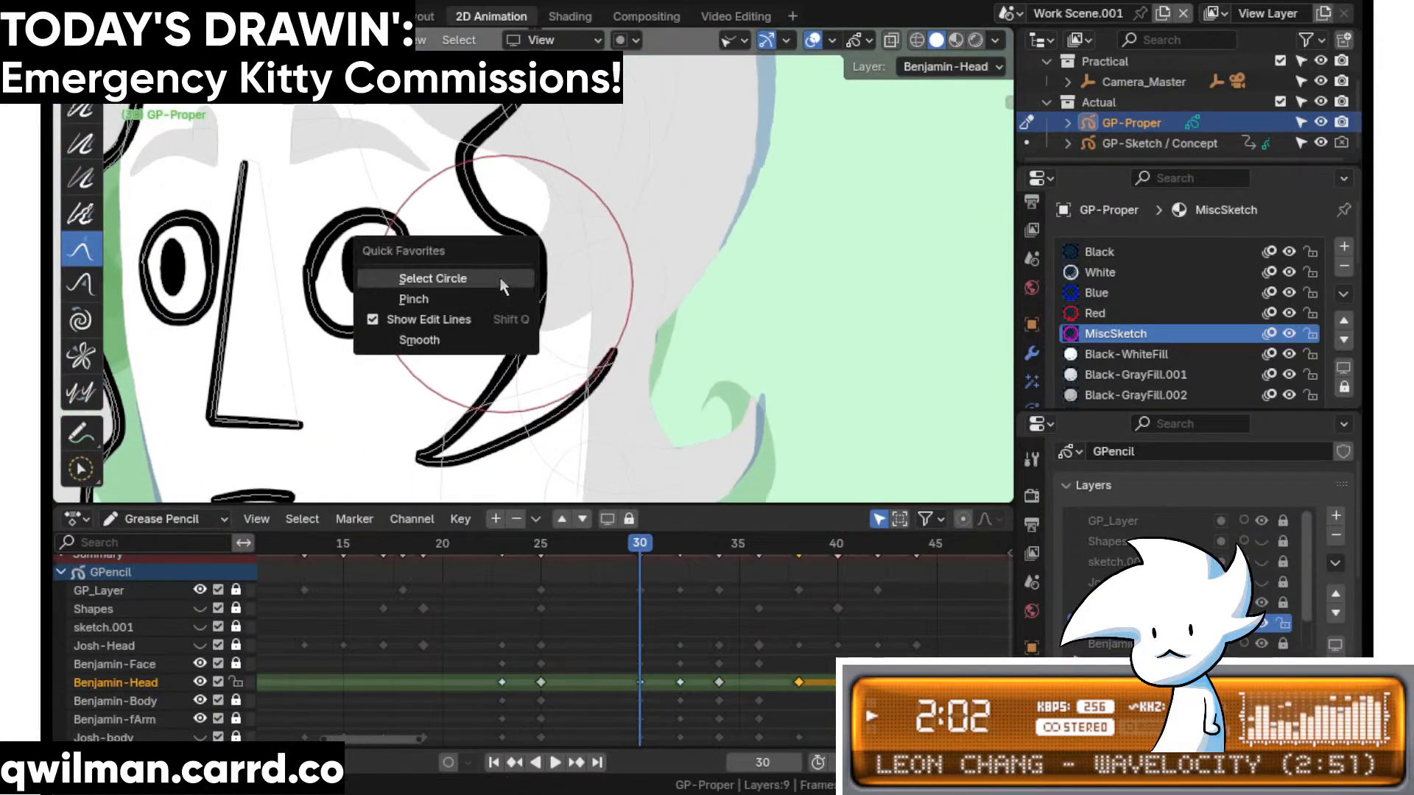
pyautogui.click(469, 283)
pyautogui.scroll(-4, 483, 278)
pyautogui.hotkey('shift', 'space')
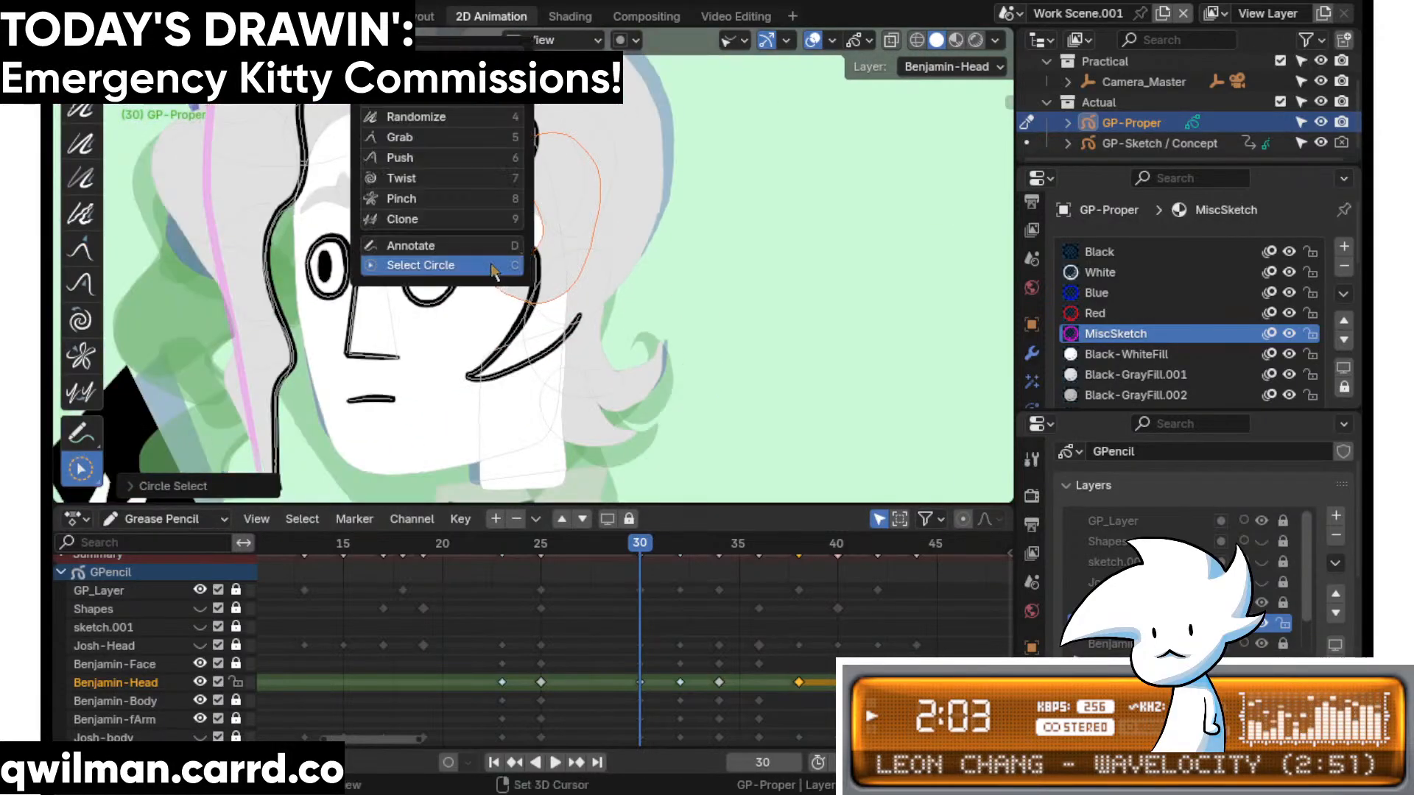
pyautogui.click(415, 137)
pyautogui.scroll(-3, 435, 267)
pyautogui.moveTo(427, 267); pyautogui.dragTo(446, 324)
pyautogui.moveTo(518, 230); pyautogui.dragTo(519, 252)
# - Fit the lower lock fill's tip and inner edge to the black outline on frame 30
pyautogui.scroll(4, 533, 266)
pyautogui.moveTo(434, 352); pyautogui.dragTo(428, 408)
pyautogui.moveTo(545, 342); pyautogui.dragTo(553, 359)
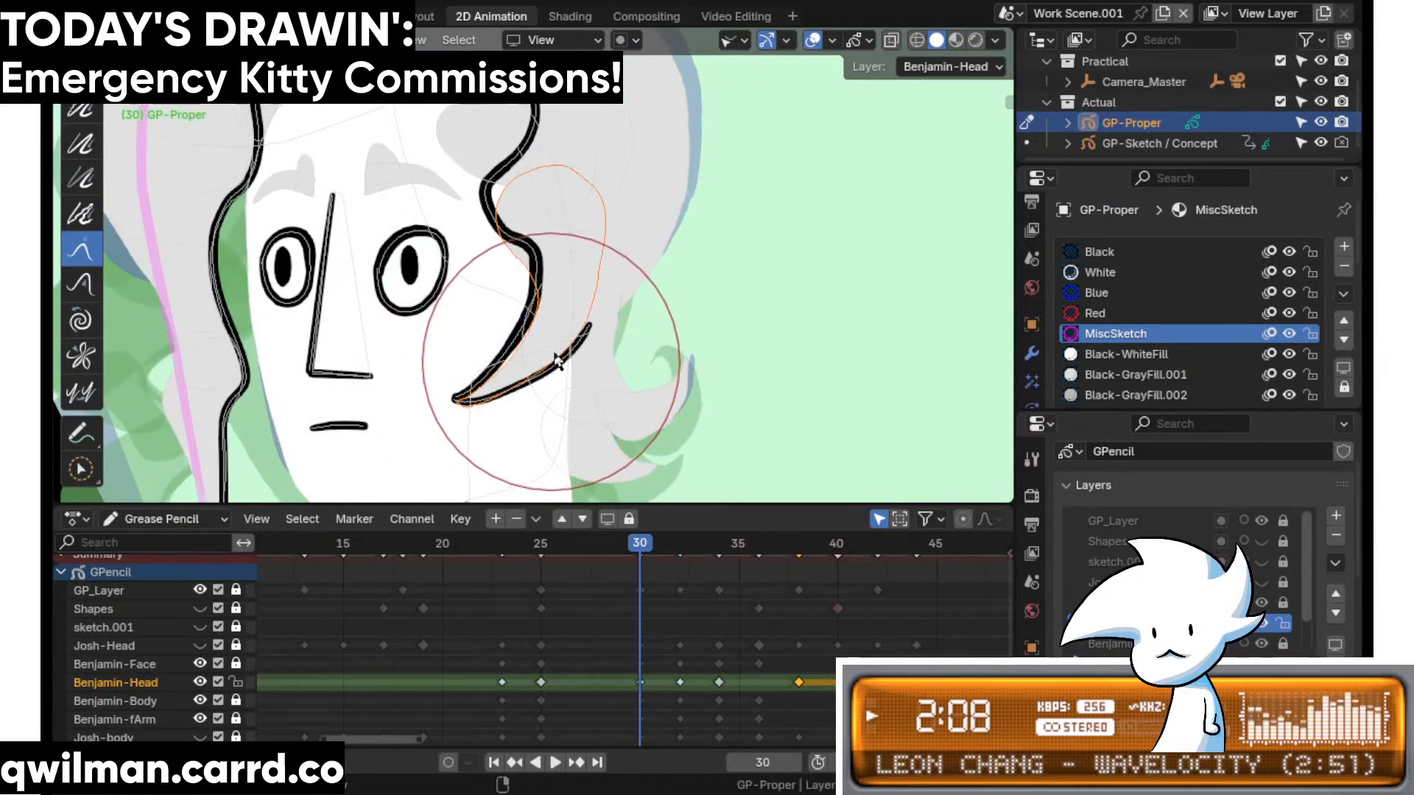
pyautogui.keyDown('shift'); pyautogui.moveTo(493, 309); pyautogui.dragTo(532, 365, button='middle'); pyautogui.keyUp('shift')
pyautogui.scroll(2, 545, 354)
pyautogui.moveTo(558, 343); pyautogui.dragTo(561, 283)
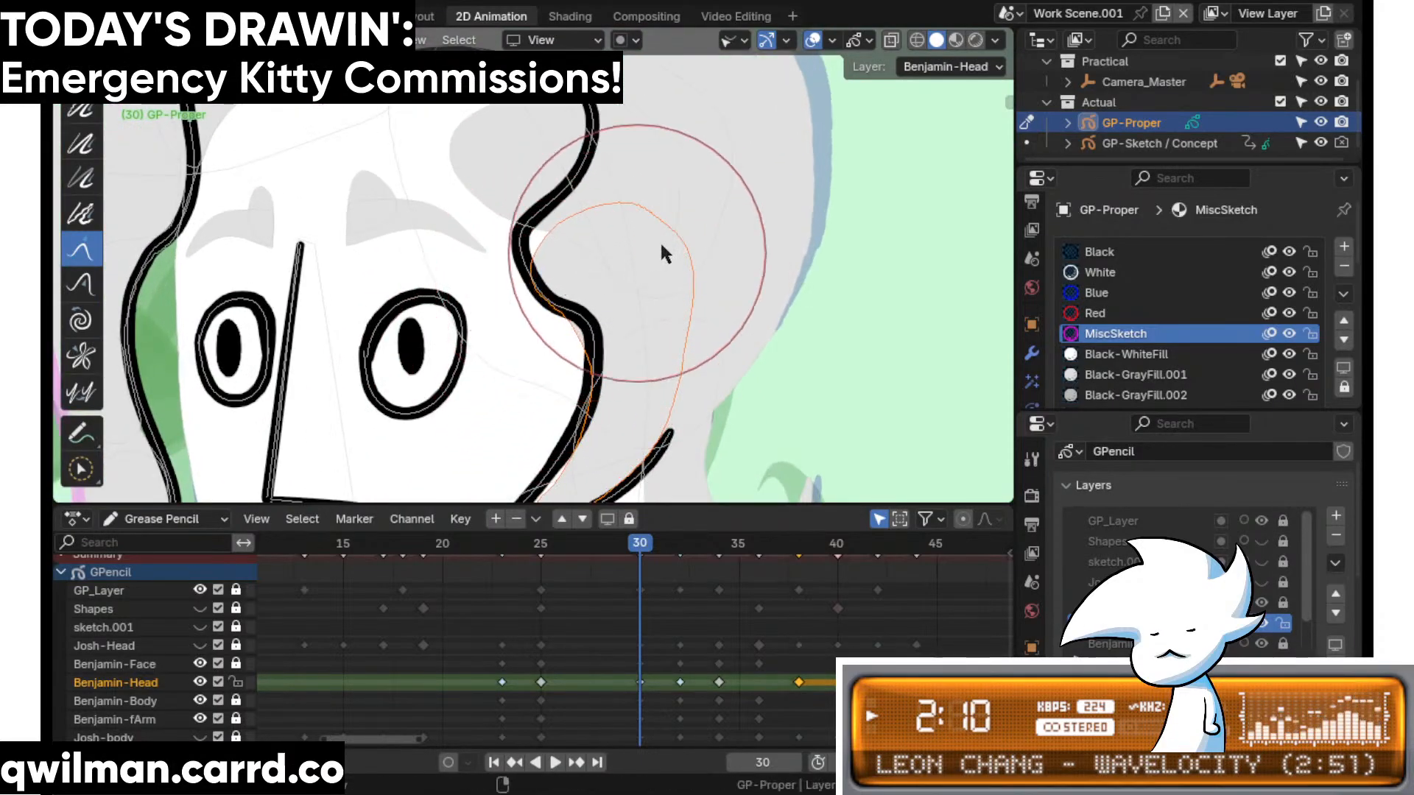
# - Circle-select the upper lock fill beside the forehead on frame 30 and pull its inner edge onto the black outline with the Grab brush
pyautogui.keyDown('shift'); pyautogui.moveTo(501, 177); pyautogui.dragTo(560, 273, button='middle'); pyautogui.keyUp('shift')
pyautogui.press('w')
pyautogui.click(532, 248)
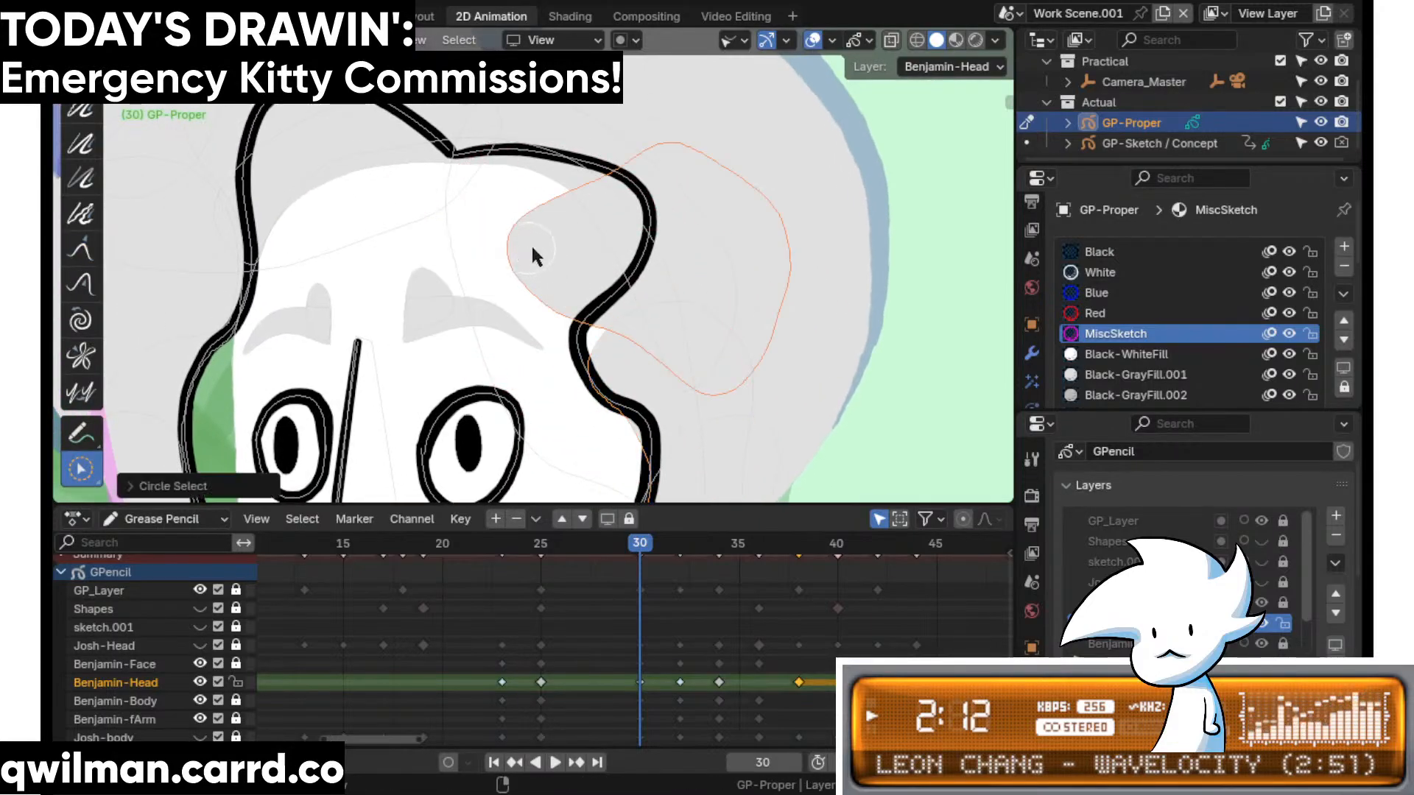
pyautogui.hotkey('shift', 'space')
pyautogui.click(478, 114)
pyautogui.scroll(-4, 515, 221)
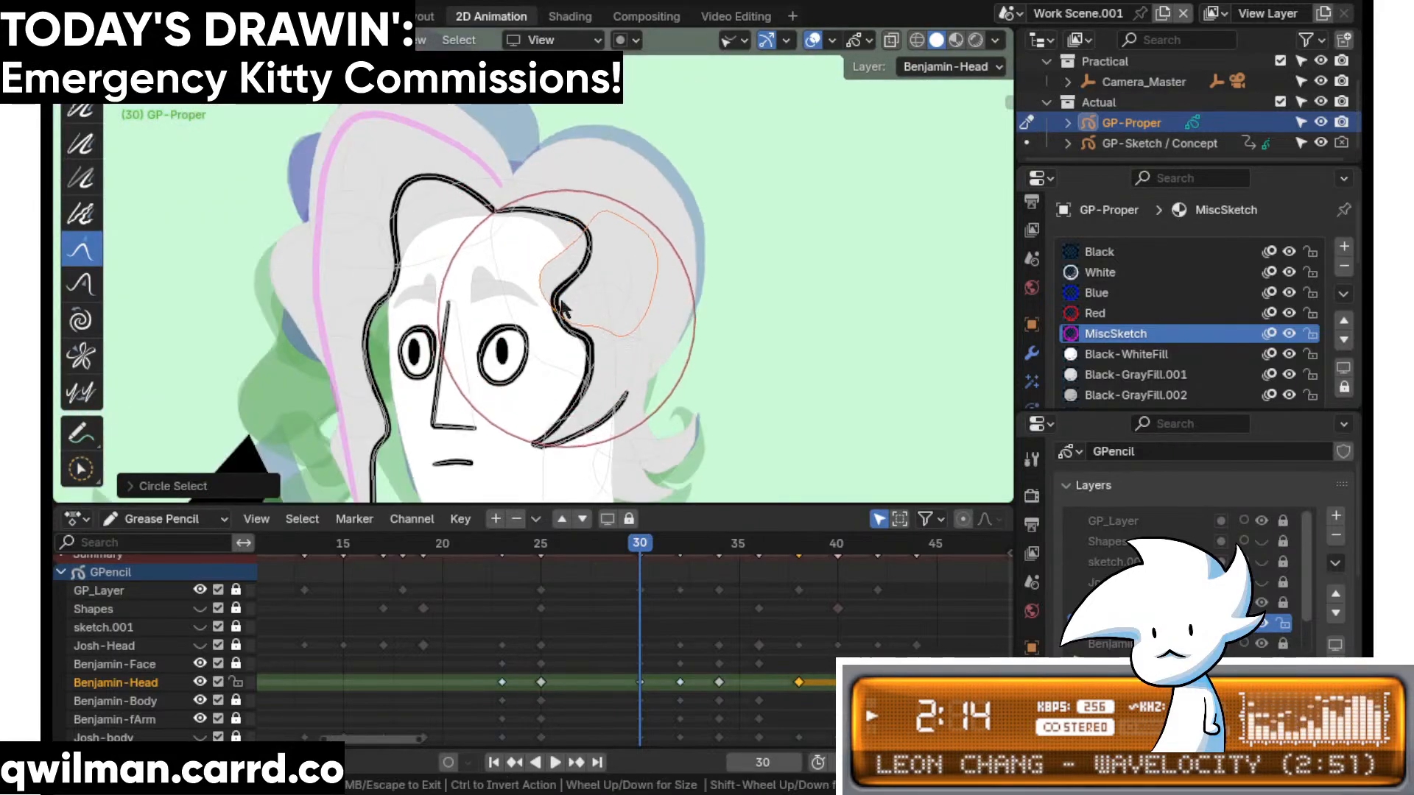
pyautogui.moveTo(638, 194); pyautogui.dragTo(611, 196)
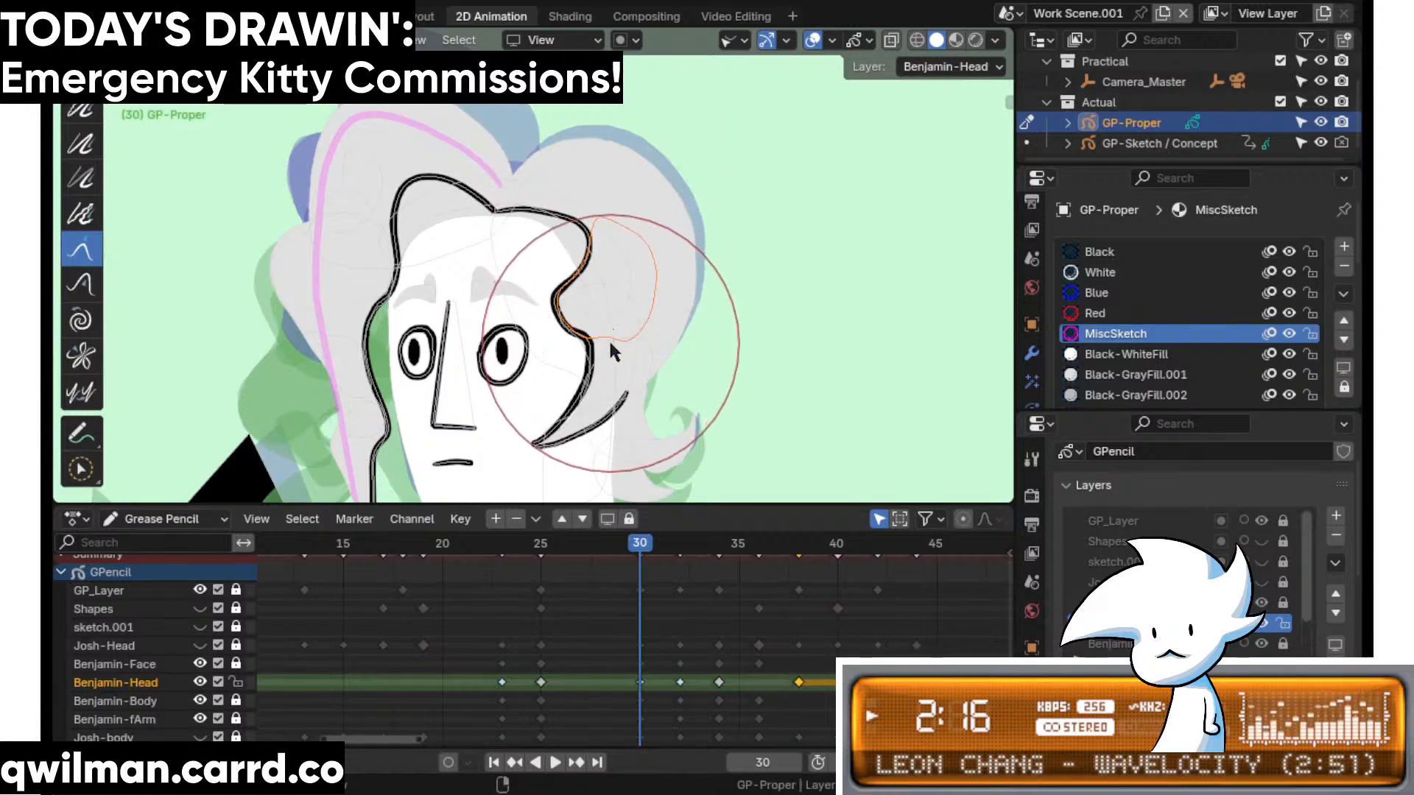
# - Circle-select the lower lock fill again on frame 30 and refine its inner edge against the black outline with the Grab brush
pyautogui.moveTo(662, 367)
pyautogui.keyDown('ctrl'); pyautogui.mouseDown(button='middle')
pyautogui.moveTo(523, 338)
pyautogui.moveTo(474, 359)
pyautogui.mouseUp(button='middle'); pyautogui.keyUp('ctrl')
pyautogui.press('q')
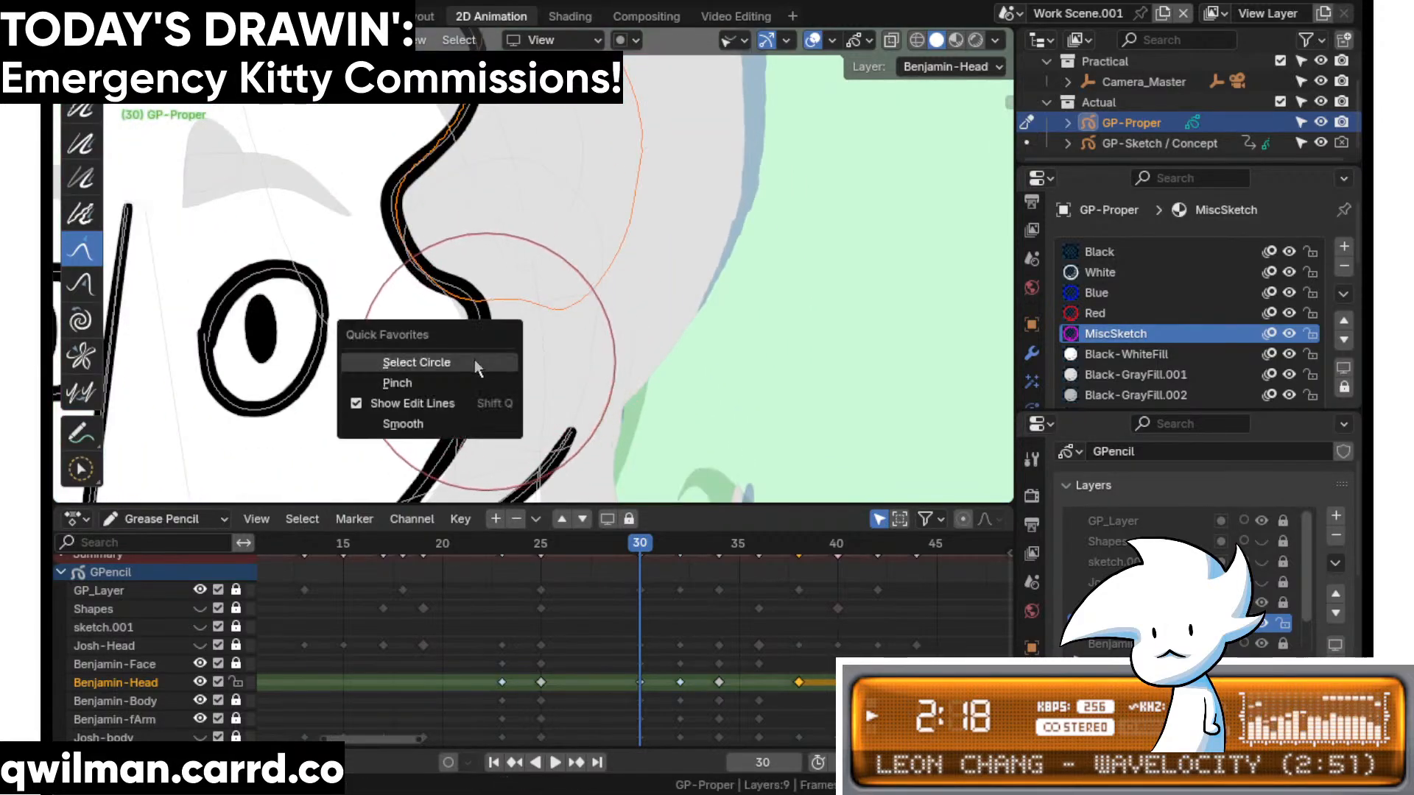
pyautogui.click(474, 359)
pyautogui.click(436, 319)
pyautogui.hotkey('shift', 'space')
pyautogui.click(415, 181)
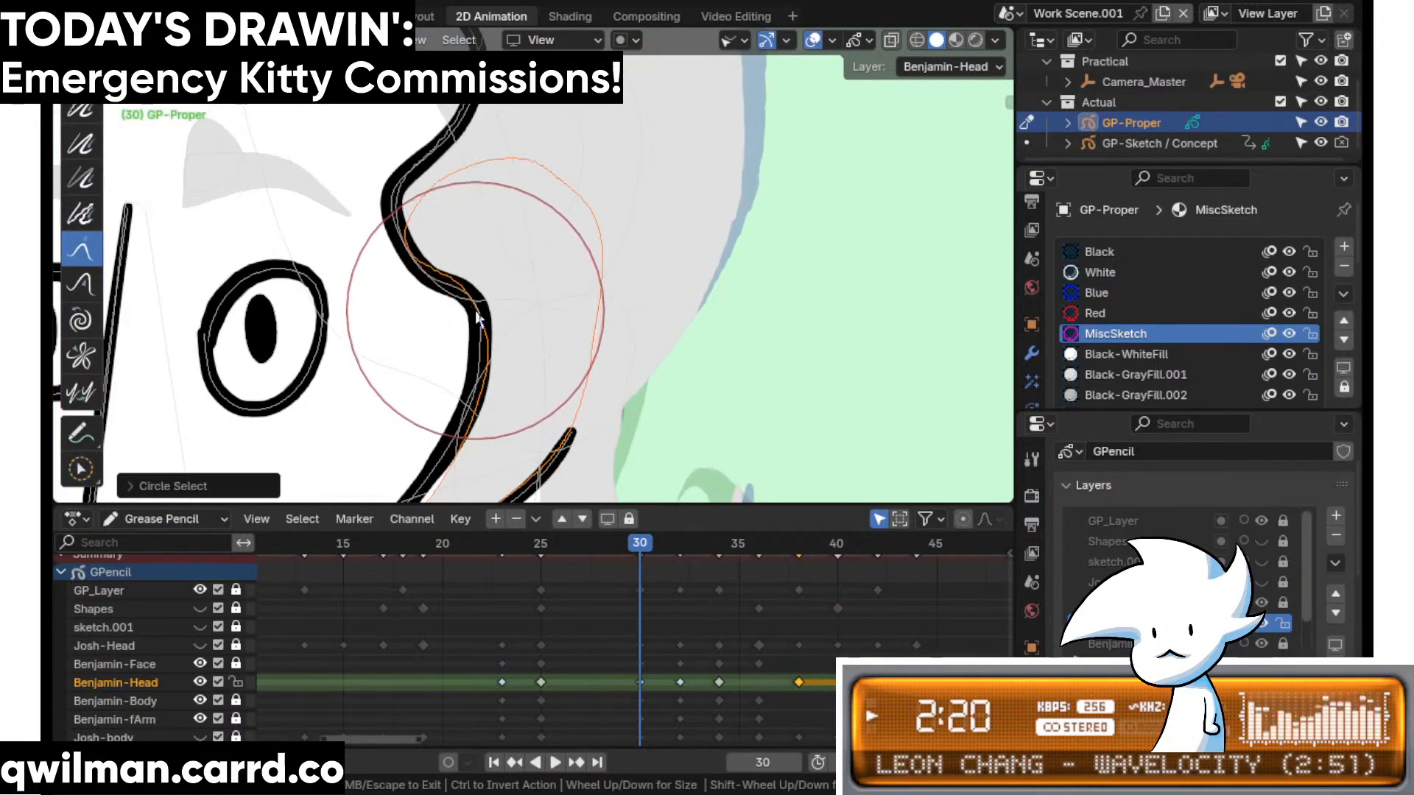
pyautogui.scroll(-3, 508, 250)
# - Play and scrub through frames 32 to 34 to check the locks beside the right eye
pyautogui.press('space')
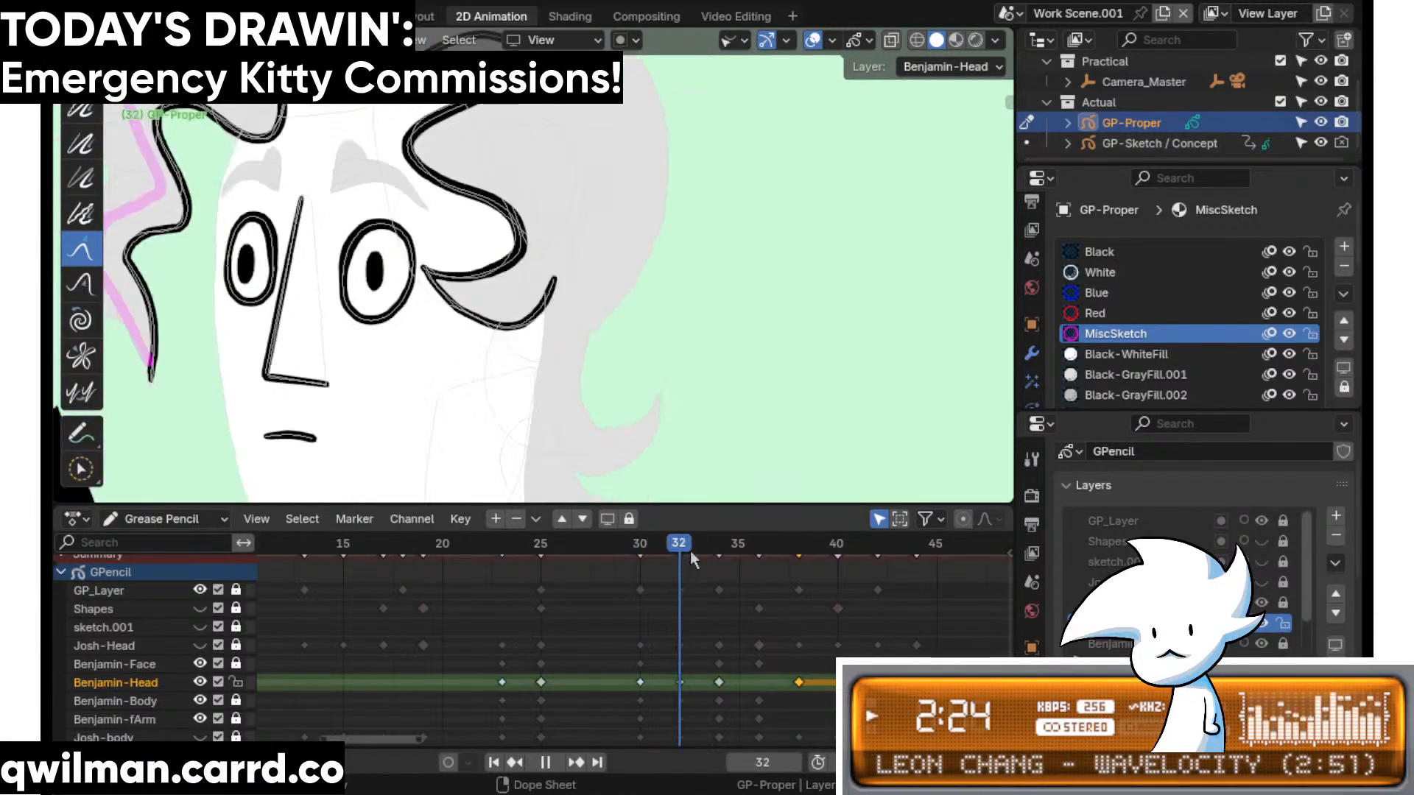
pyautogui.press('space')
pyautogui.press('space')
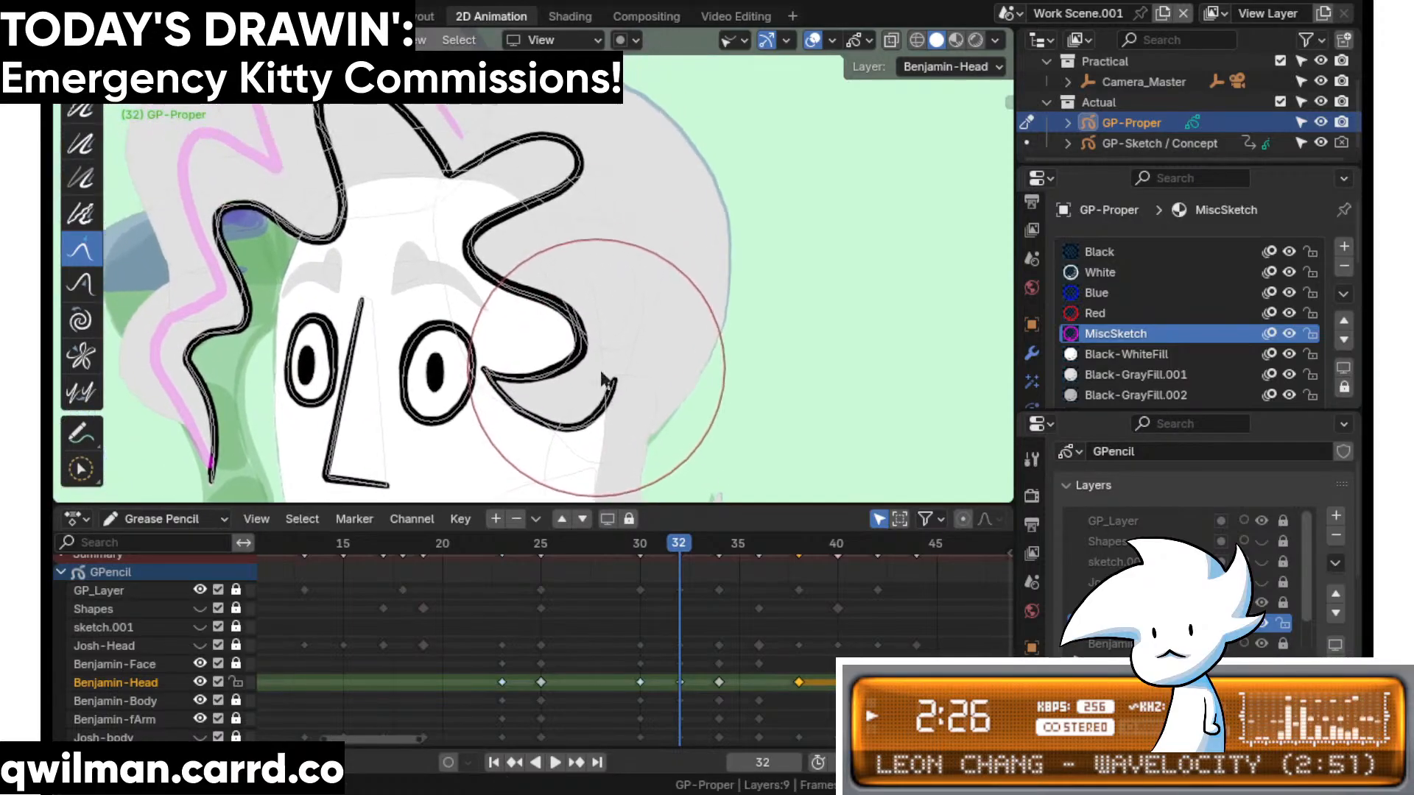
pyautogui.moveTo(720, 550)
pyautogui.mouseDown()
pyautogui.moveTo(692, 551)
pyautogui.moveTo(727, 554)
pyautogui.mouseUp()
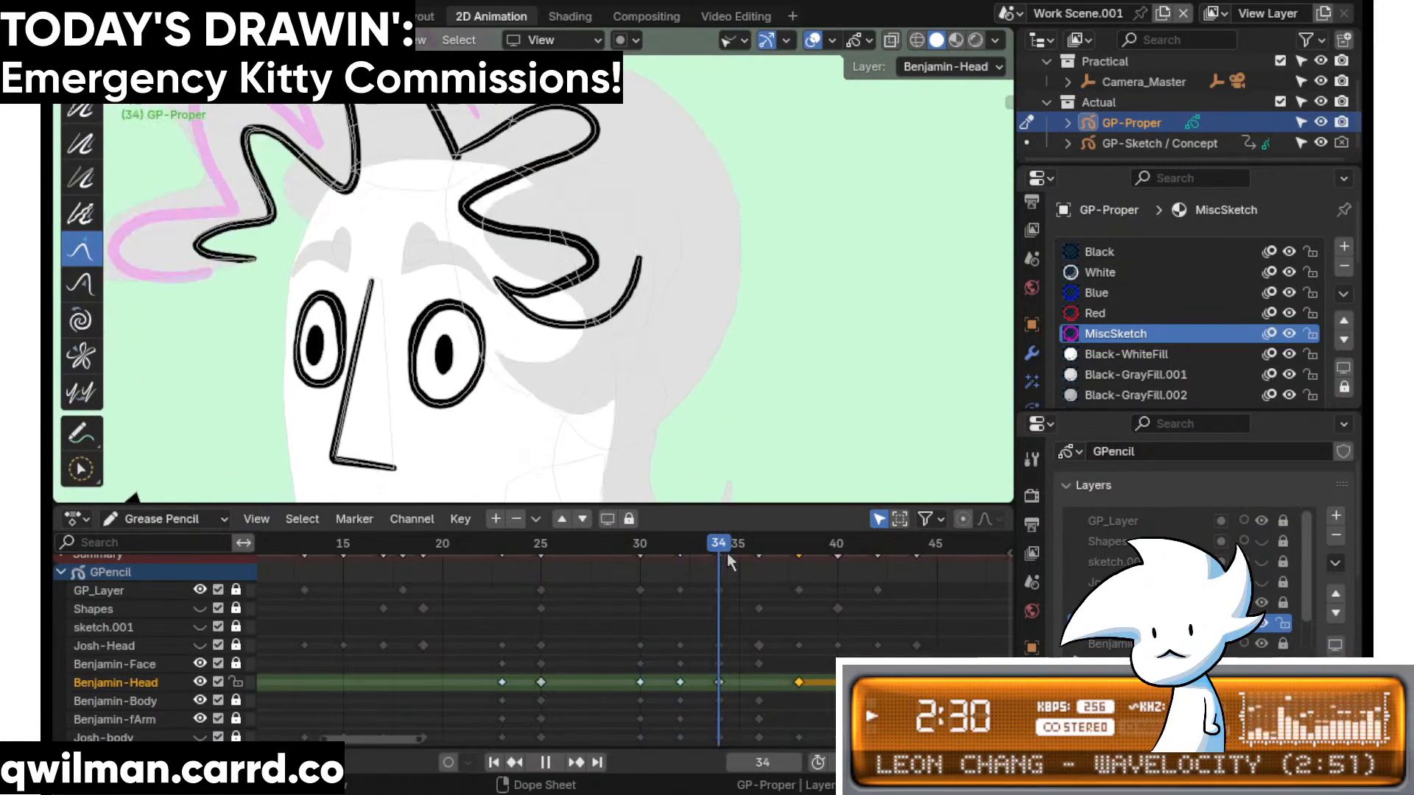
pyautogui.press('space')
# - Move the upper right lock fill on frame 34 up and left onto the black outline in Edit Mode
pyautogui.scroll(3, 613, 324)
pyautogui.press('Tab')
pyautogui.hotkey('shift', 'space')
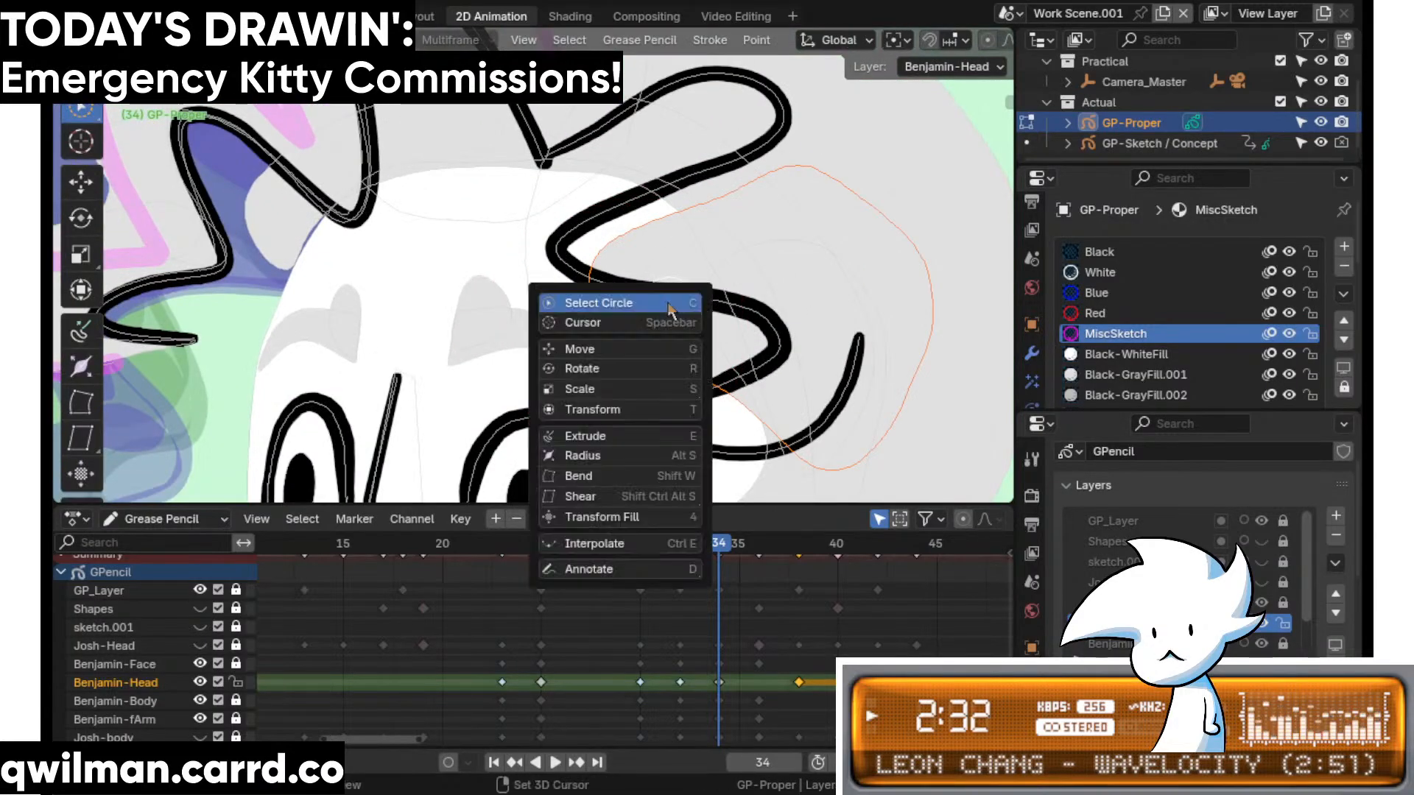
pyautogui.press('g')
pyautogui.moveTo(763, 309); pyautogui.dragTo(740, 286)
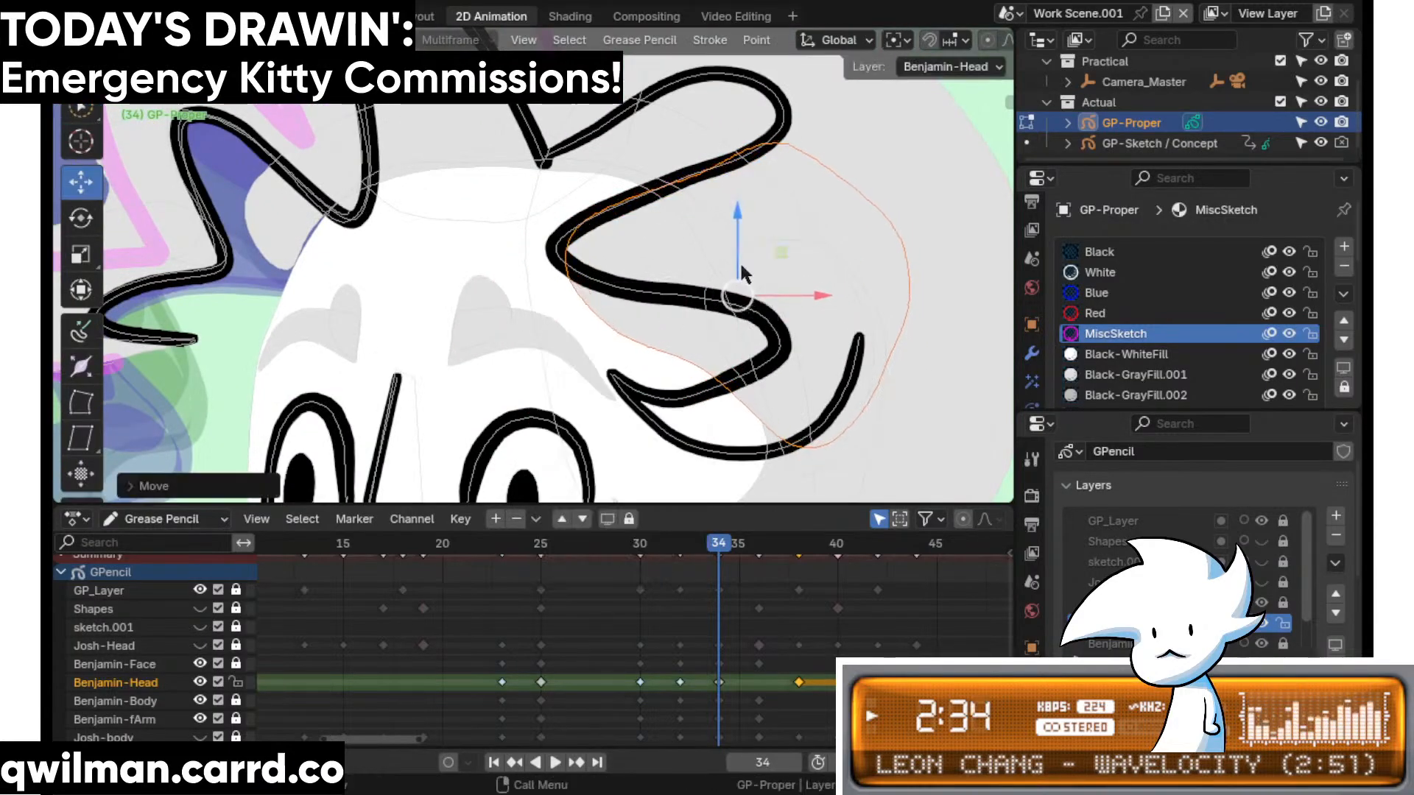
# - Return to Sculpt Mode and fit the upper right lock fill on frame 34 to the black outline with the Grab brush
pyautogui.press('Tab')
pyautogui.hotkey('shift', 'space')
pyautogui.click(655, 131)
pyautogui.scroll(-3, 647, 253)
pyautogui.moveTo(646, 253)
pyautogui.mouseDown()
pyautogui.moveTo(616, 316)
pyautogui.moveTo(560, 312)
pyautogui.mouseUp()
pyautogui.scroll(2, 635, 397)
pyautogui.scroll(1, 615, 400)
pyautogui.keyDown('shift'); pyautogui.moveTo(636, 399); pyautogui.dragTo(590, 345, button='middle'); pyautogui.keyUp('shift')
# - Circle-select the lower right lock fill on frame 34 and move it up onto the black outline in Edit Mode
pyautogui.press('w')
pyautogui.click(604, 382)
pyautogui.press('Tab')
pyautogui.hotkey('shift', 'space')
pyautogui.click(595, 354)
pyautogui.moveTo(627, 306); pyautogui.dragTo(636, 233)
# - Return to Sculpt Mode and shape the lower right lock fill on frame 34 to the black outline with the Grab brush
pyautogui.press('Tab')
pyautogui.hotkey('shift', 'space')
pyautogui.click(582, 111)
pyautogui.scroll(-3, 612, 115)
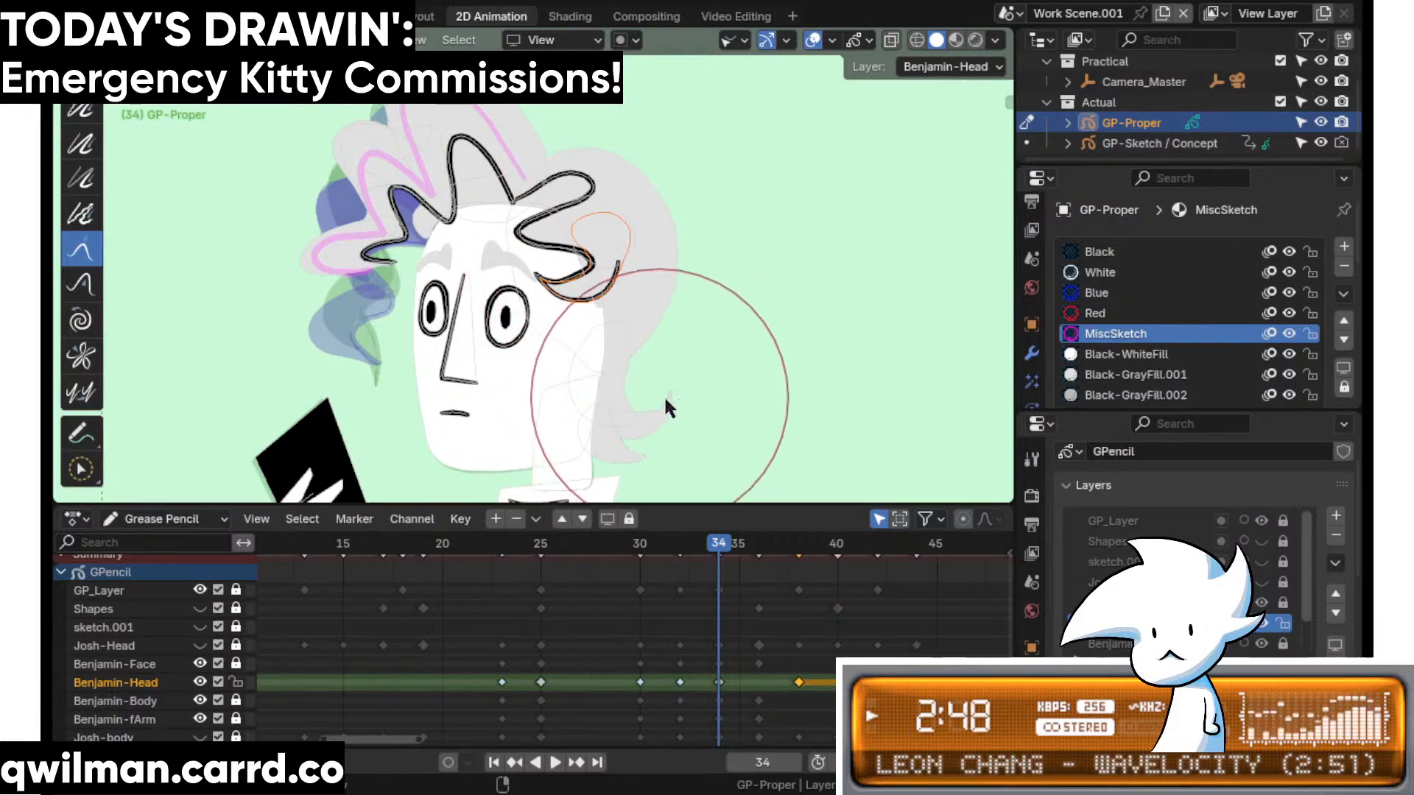
# - Scrub to frame 39, circle-select the lower lock fill beside the right eye, and fit its tip and lower edge to the outline with the Grab brush
pyautogui.moveTo(718, 548); pyautogui.dragTo(816, 543)
pyautogui.keyDown('shift'); pyautogui.moveTo(620, 343); pyautogui.dragTo(639, 300, button='middle'); pyautogui.keyUp('shift')
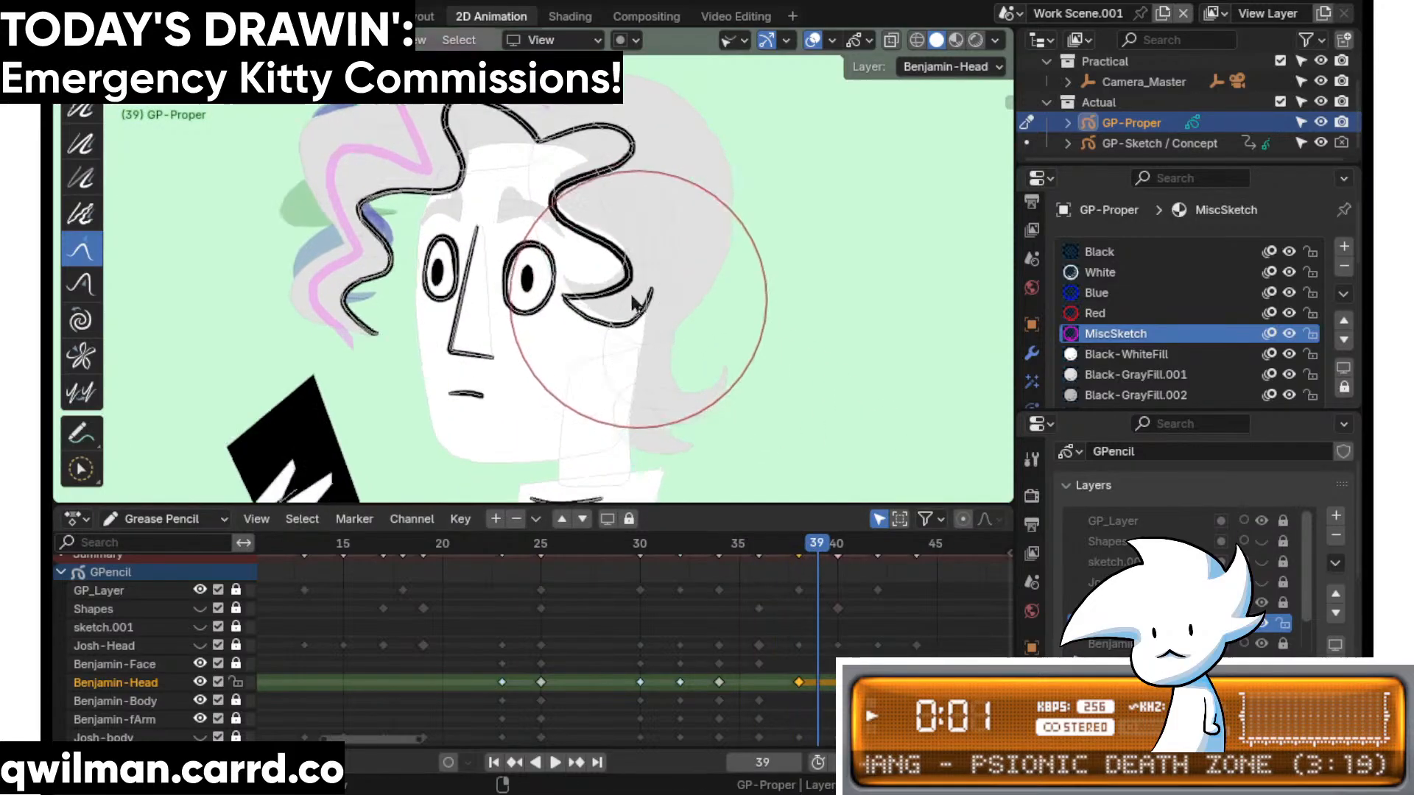
pyautogui.scroll(5, 634, 295)
pyautogui.hotkey('shift', 'space')
pyautogui.press('c')
pyautogui.click(621, 286)
pyautogui.hotkey('shift', 'space')
pyautogui.click(558, 154)
pyautogui.scroll(-4, 581, 240)
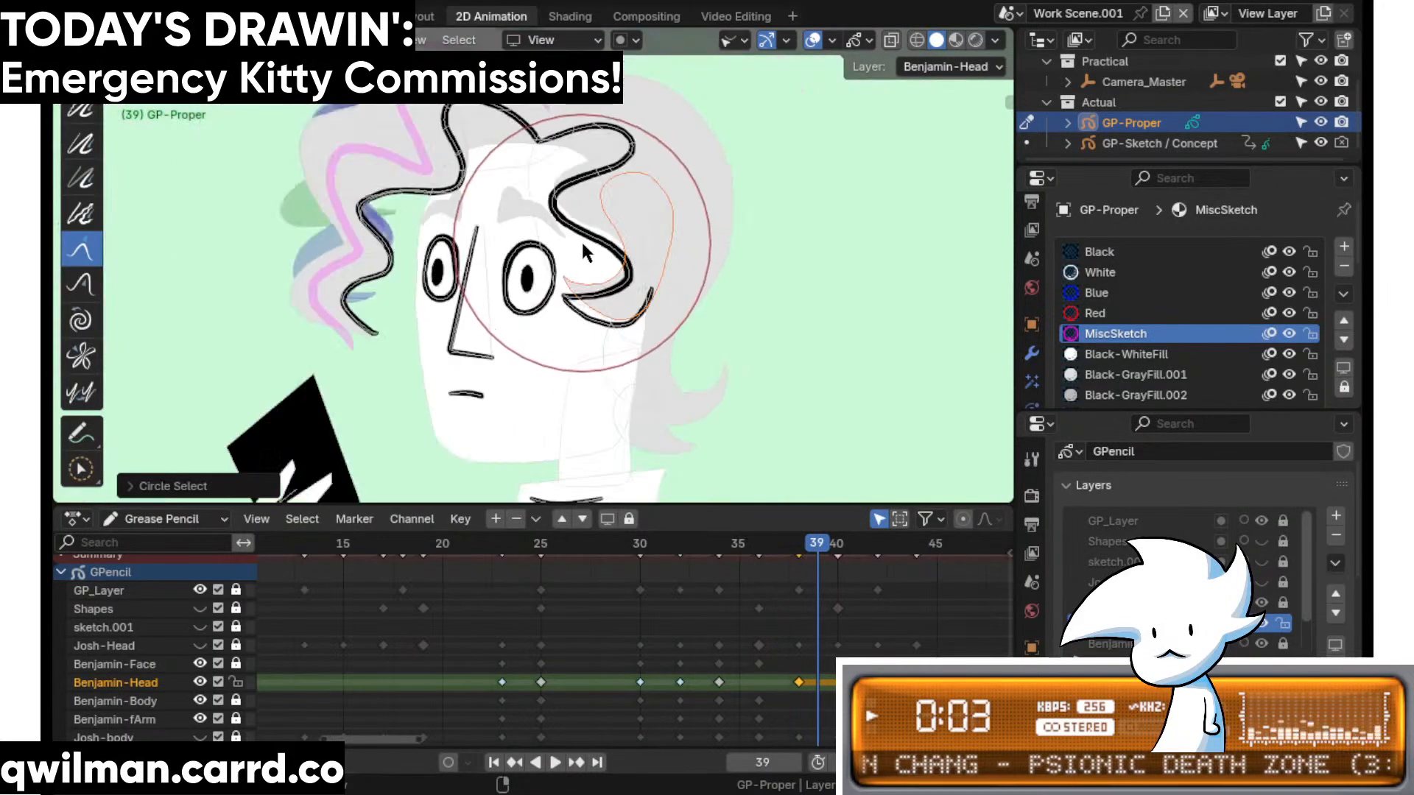
pyautogui.moveTo(582, 258); pyautogui.dragTo(552, 254)
pyautogui.keyDown('shift'); pyautogui.moveTo(623, 206); pyautogui.dragTo(608, 271, button='middle'); pyautogui.keyUp('shift')
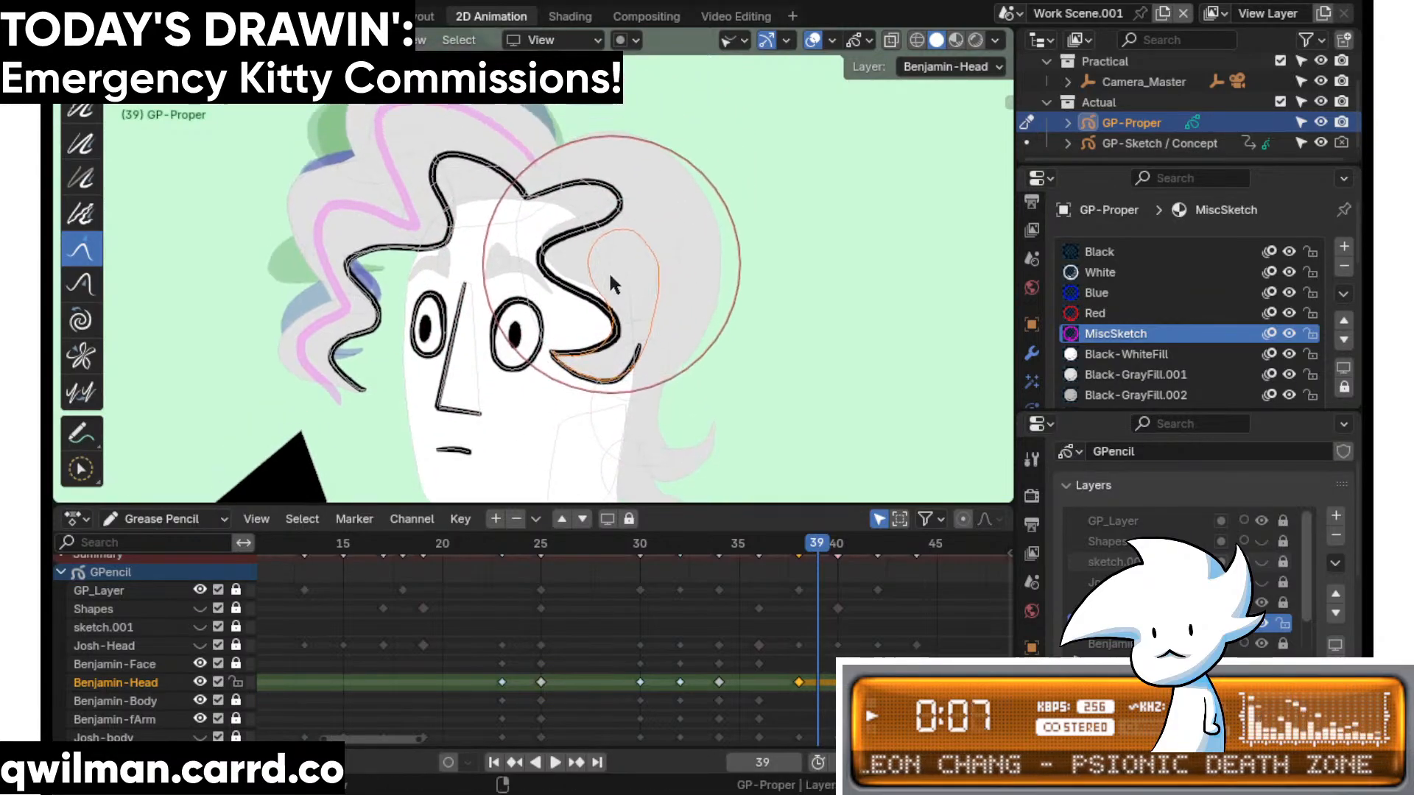
# - Circle-select the rounded hair fill beside the right eye on frame 39, fit it to the outline with the Grab brush, and play the animation
pyautogui.scroll(6, 611, 288)
pyautogui.hotkey('shift', 'space')
pyautogui.press('c')
pyautogui.click(628, 277)
pyautogui.hotkey('shift', 'space')
pyautogui.click(570, 149)
pyautogui.scroll(-5, 573, 246)
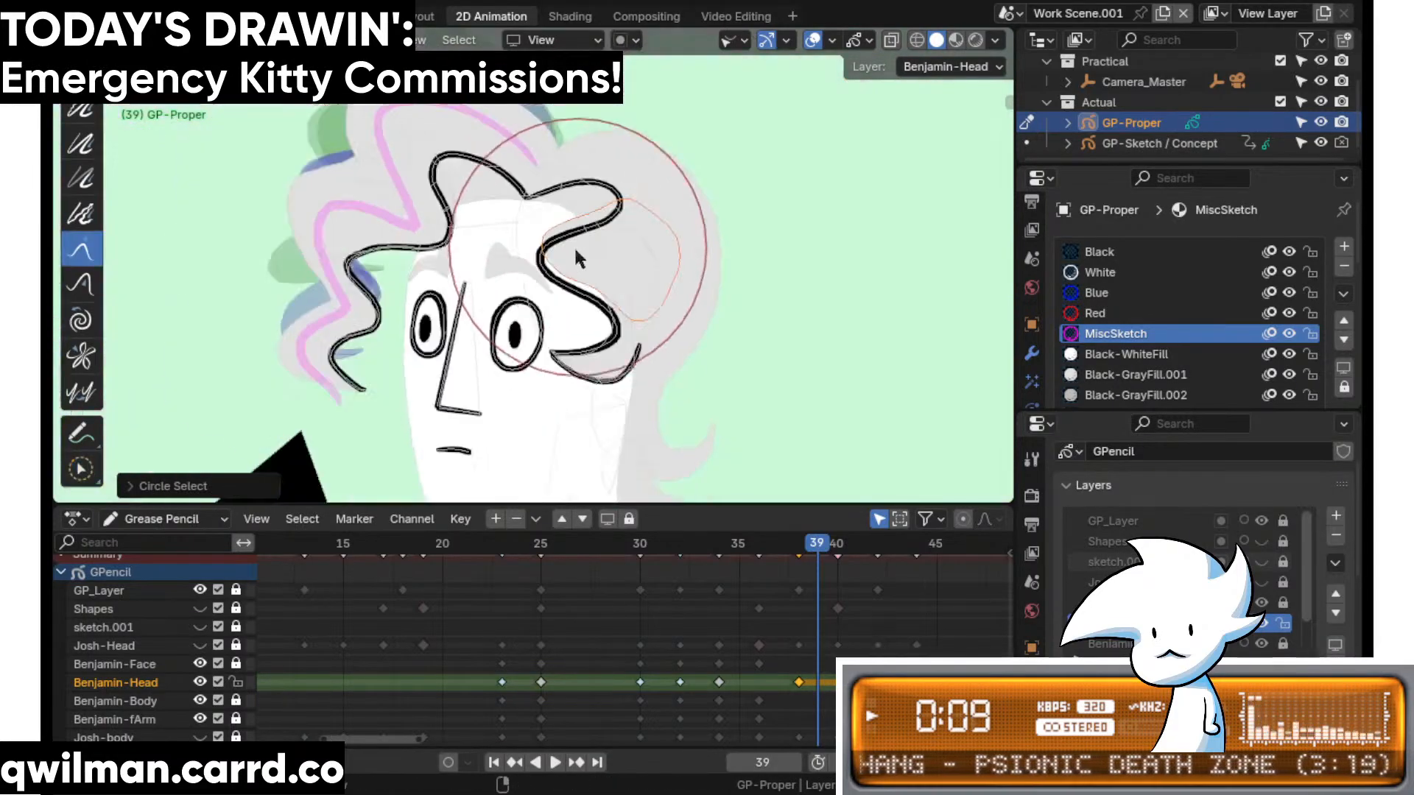
pyautogui.moveTo(573, 245)
pyautogui.mouseDown()
pyautogui.moveTo(601, 243)
pyautogui.moveTo(625, 193)
pyautogui.mouseUp()
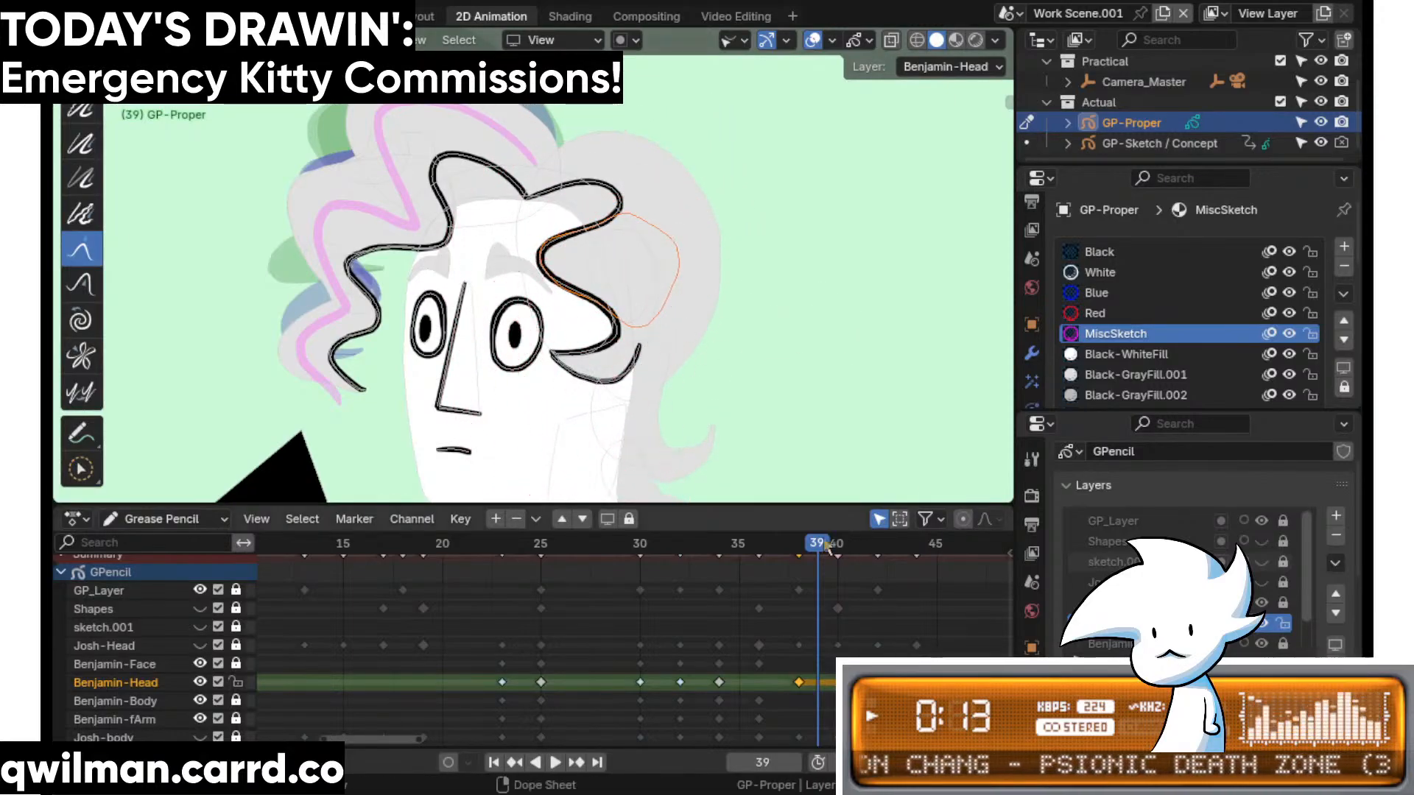
pyautogui.press('space')
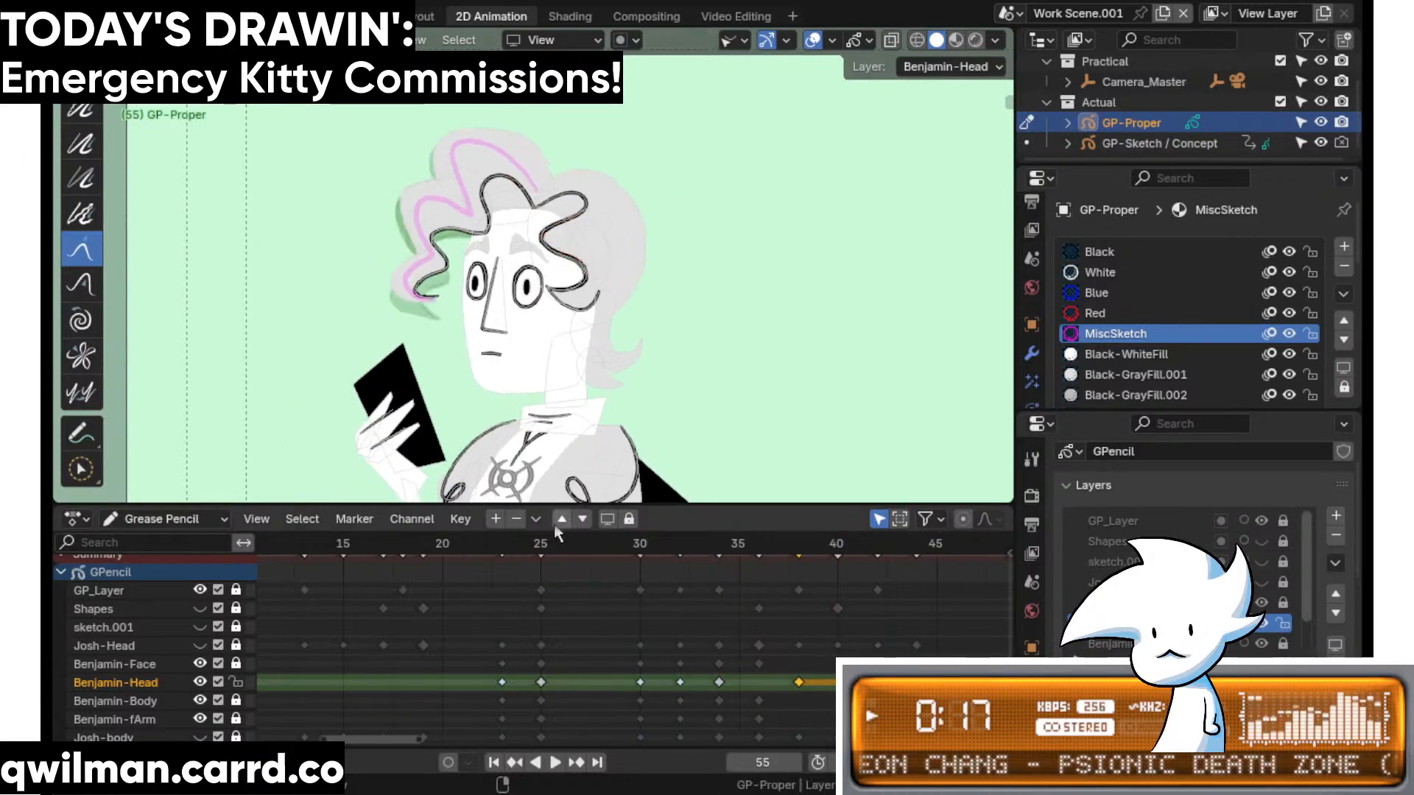
# - Go to frame 25, switch to Edit Mode and try to circle-select the pupils of the downcast eyes
pyautogui.click(539, 541)
pyautogui.press('space')
pyautogui.press('Tab')
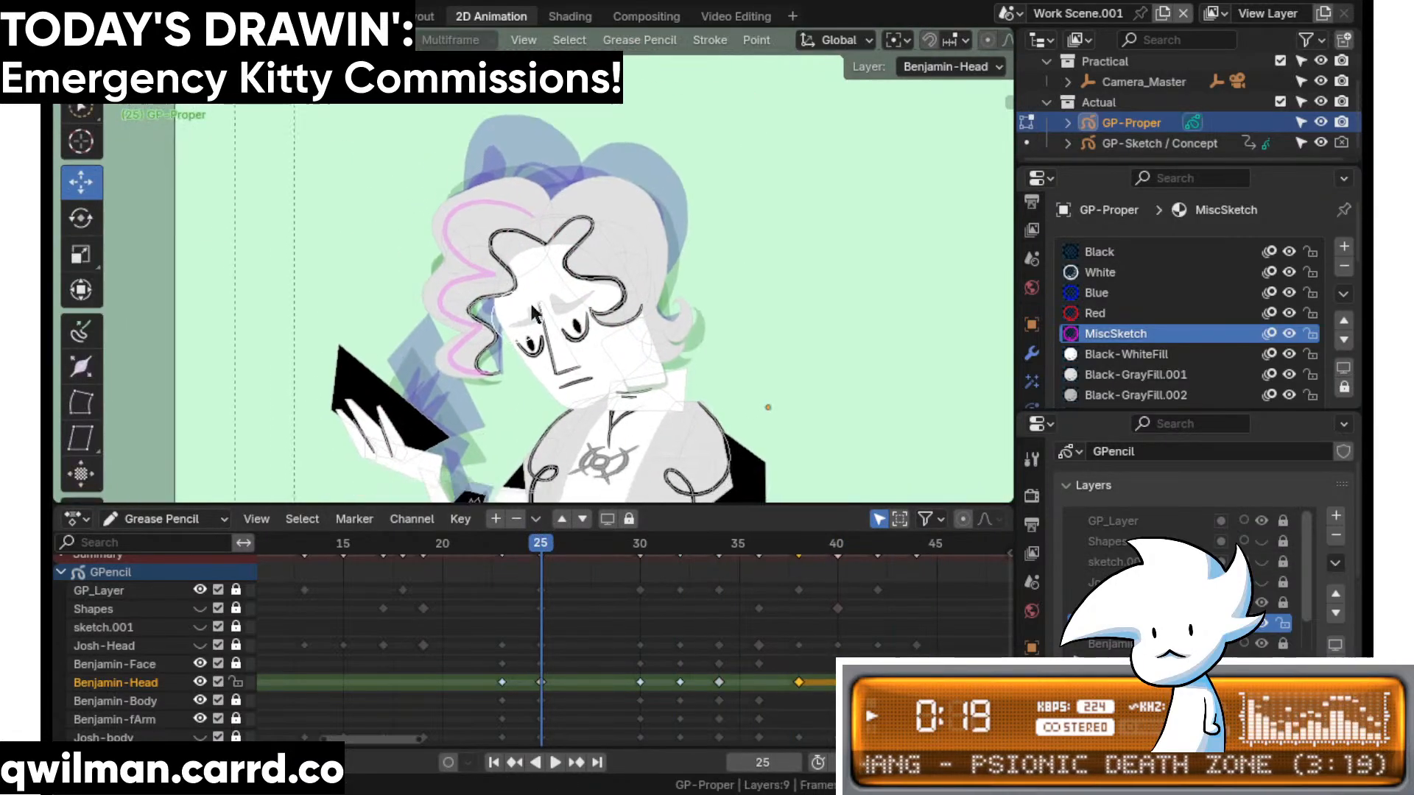
pyautogui.scroll(3, 515, 346)
pyautogui.press('q')
pyautogui.click(633, 362)
pyautogui.keyDown('shift'); pyautogui.moveTo(633, 361); pyautogui.dragTo(605, 269, button='middle'); pyautogui.keyUp('shift')
pyautogui.scroll(4, 589, 330)
pyautogui.click(518, 248)
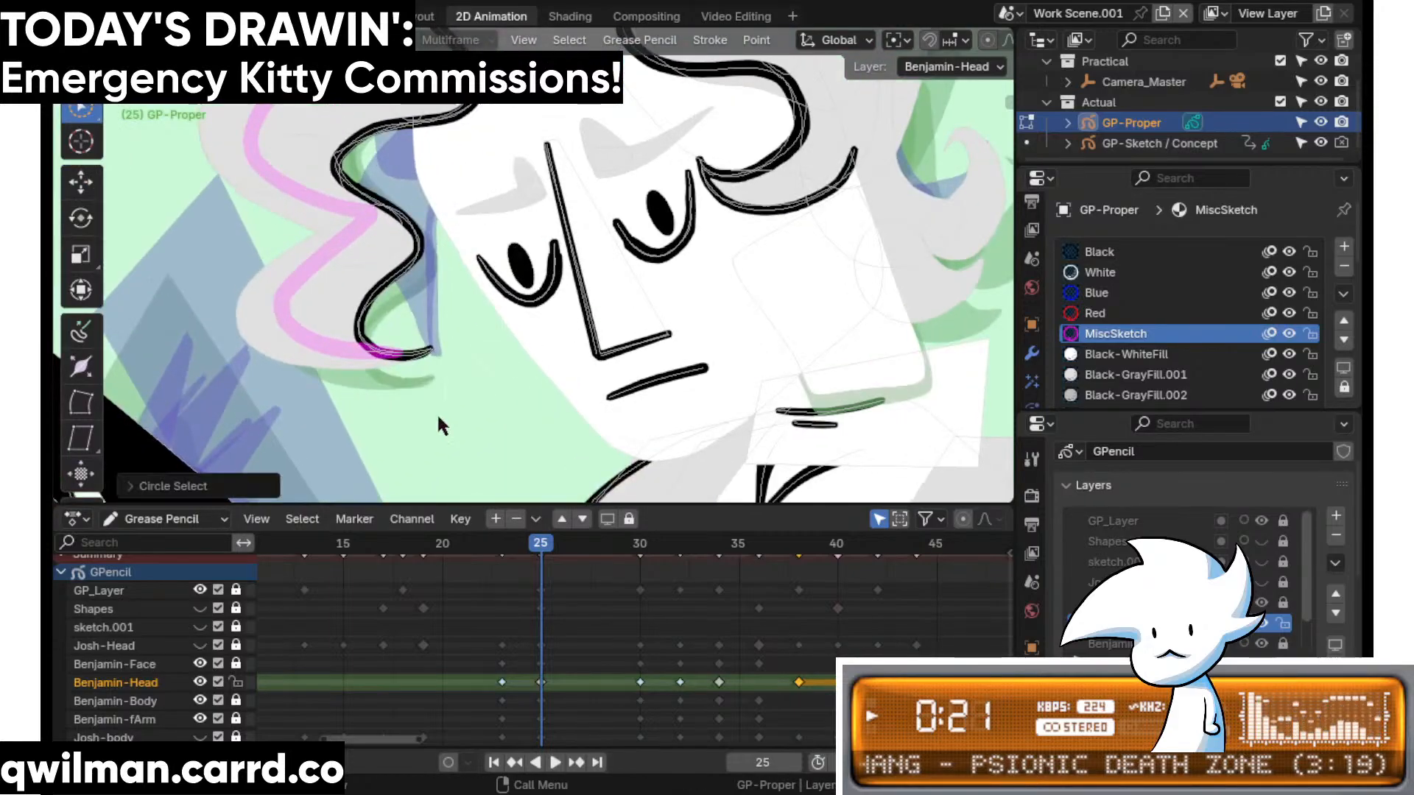
pyautogui.scroll(2, 548, 268)
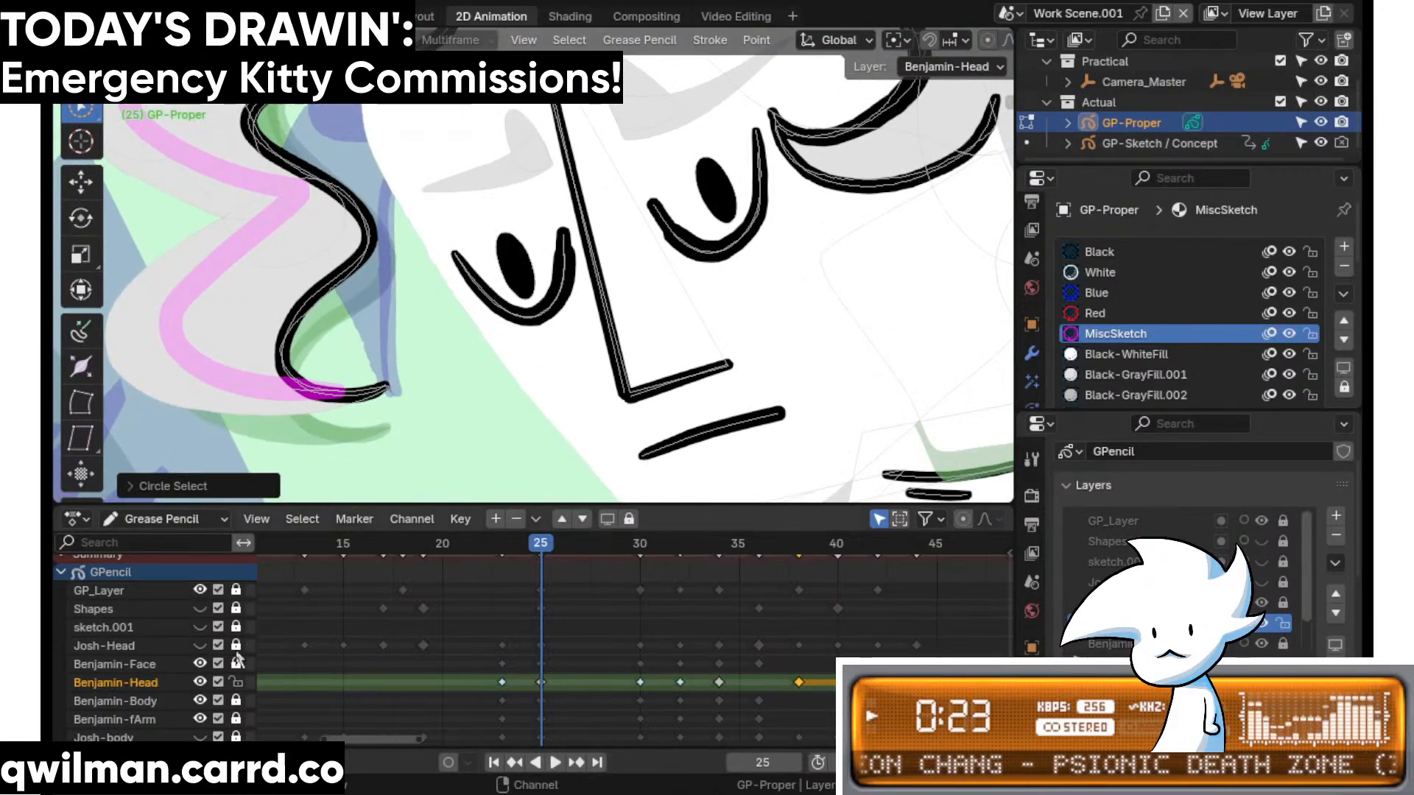
# - Lock the Benjamin-Head layer and unlock the Benjamin-Face layer for editing
pyautogui.click(202, 682)
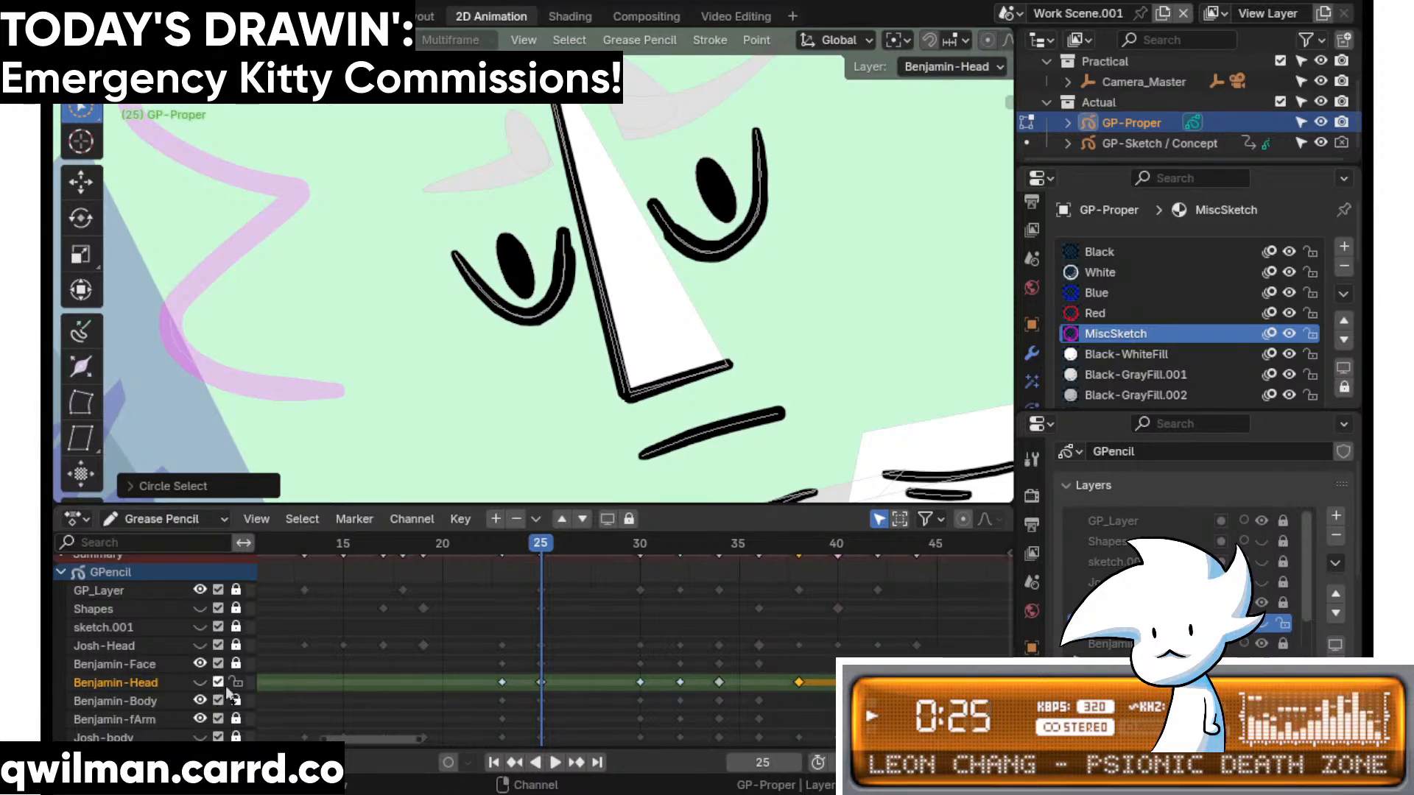
pyautogui.click(201, 683)
pyautogui.click(235, 683)
pyautogui.click(235, 664)
# - Circle-select both pupils on frame 25 and move them straight up, away from the face
pyautogui.click(512, 243)
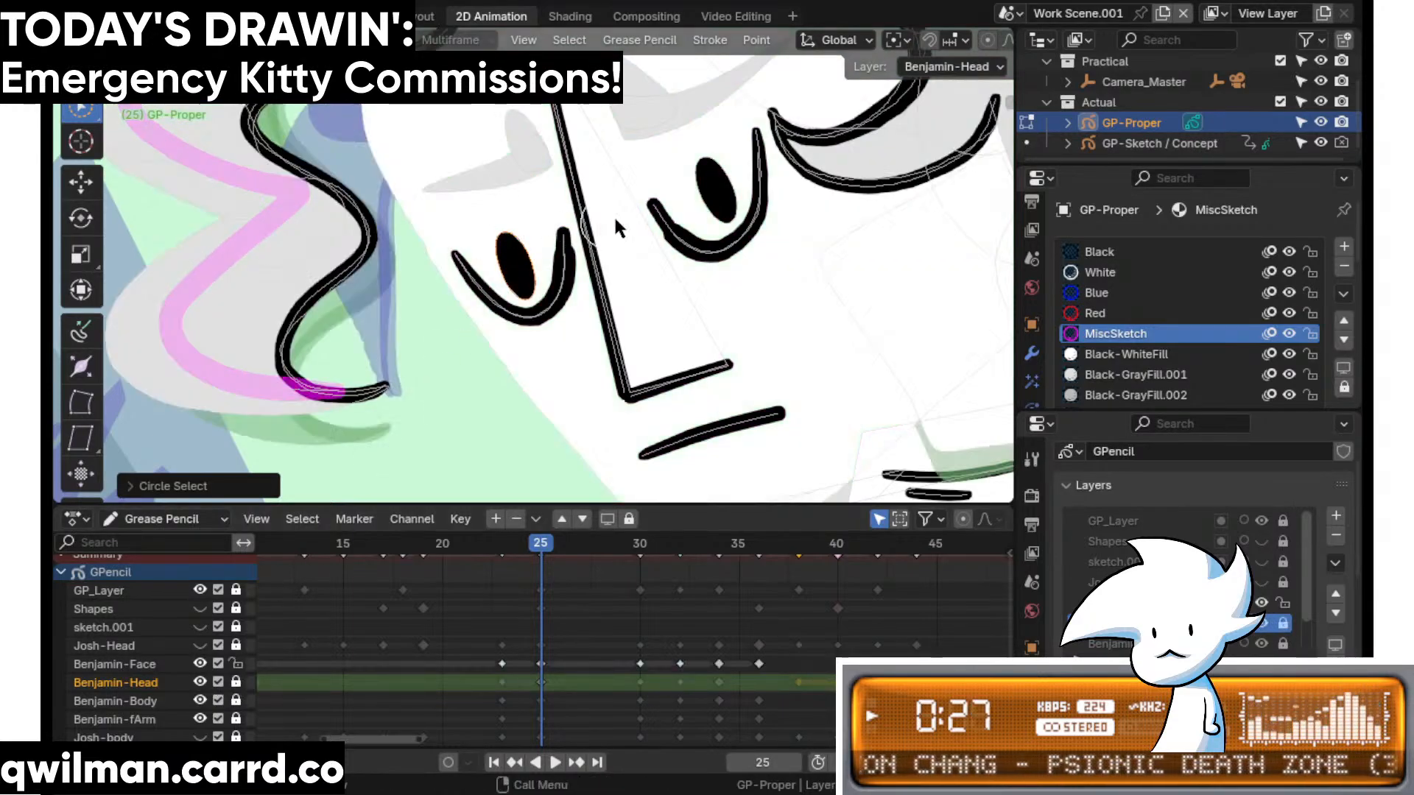
pyautogui.scroll(-8, 663, 294)
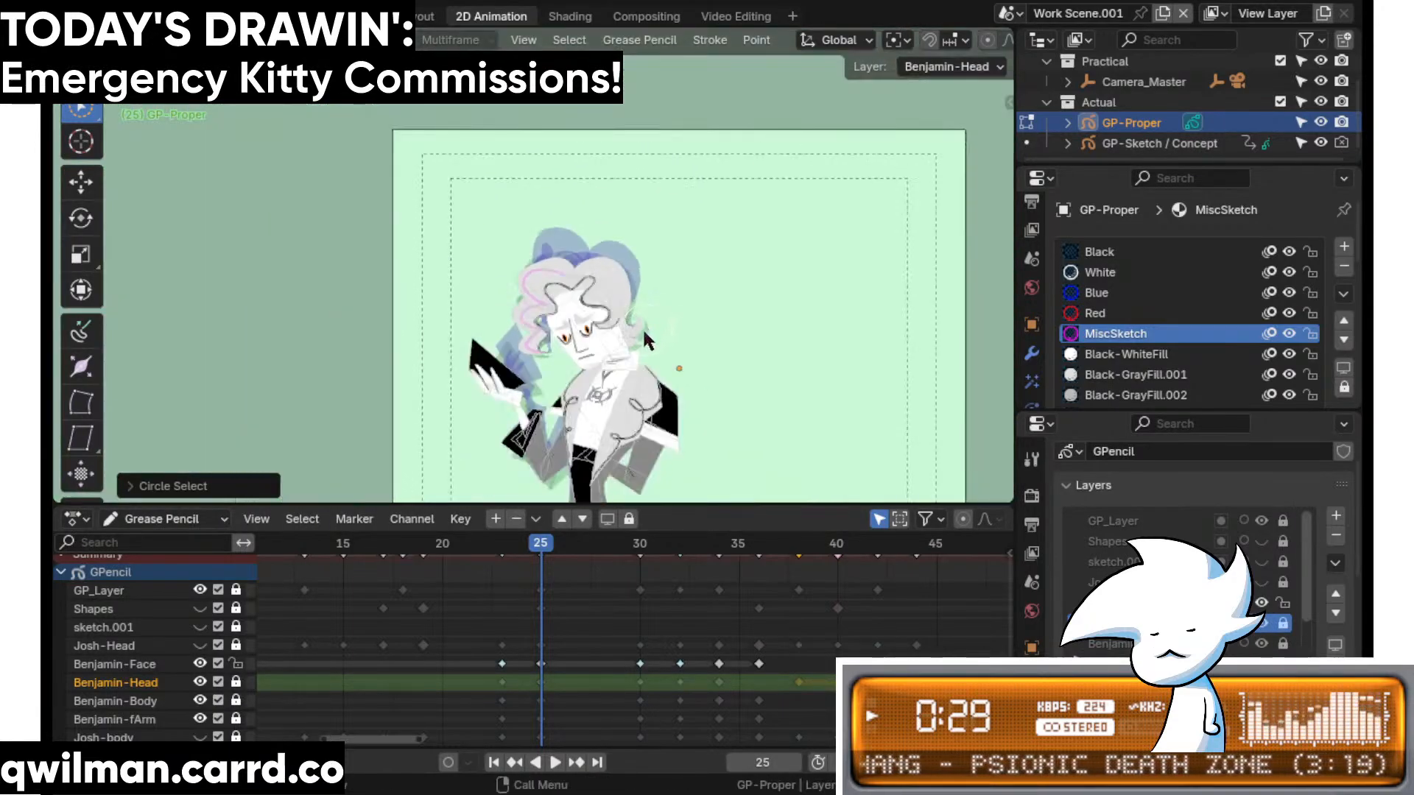
pyautogui.hotkey('shift', 'space')
pyautogui.press('g')
pyautogui.moveTo(590, 335); pyautogui.dragTo(589, 110)
# - Scrub and play the animation past frame 42, and show the Josh-Head layer
pyautogui.moveTo(541, 548); pyautogui.dragTo(802, 554)
pyautogui.click(480, 548)
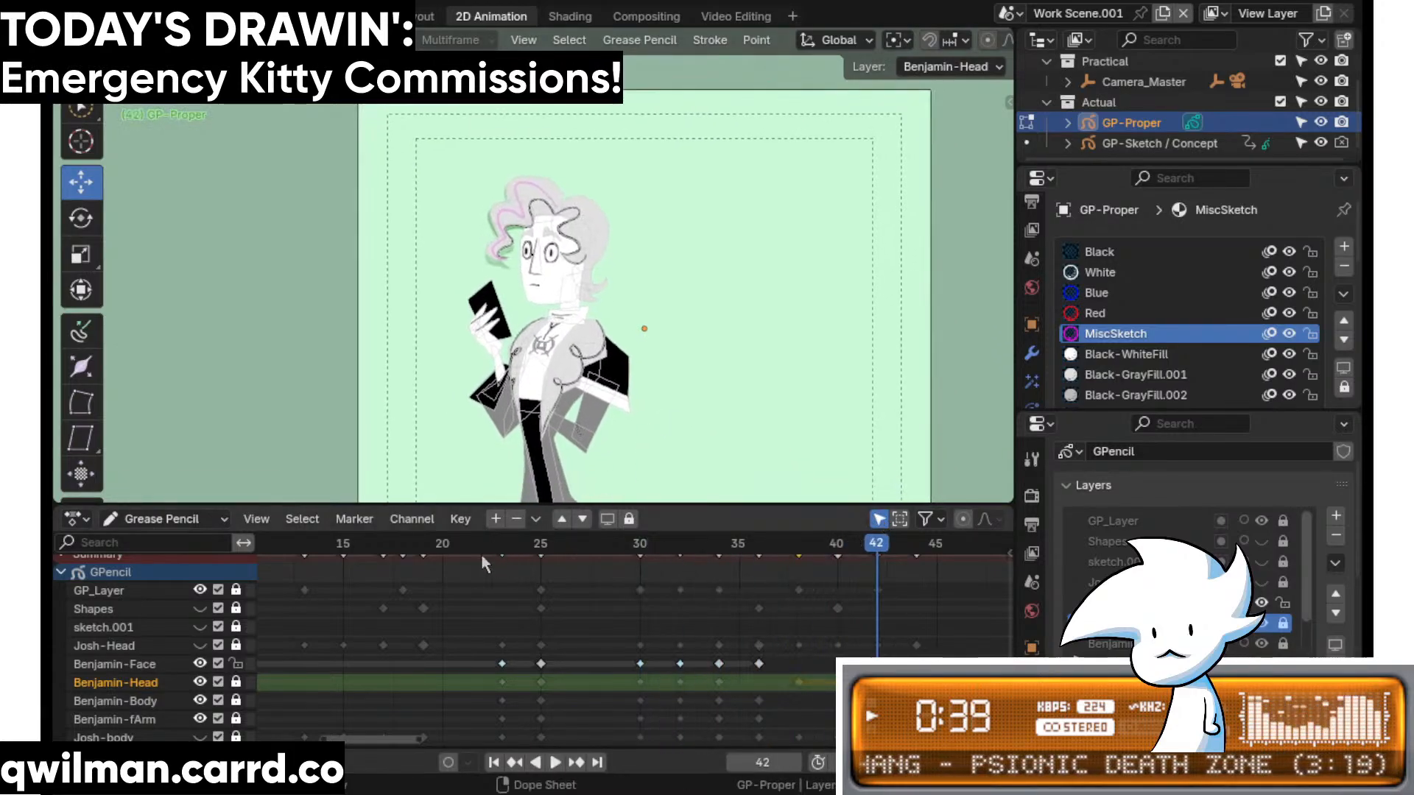
pyautogui.press('space')
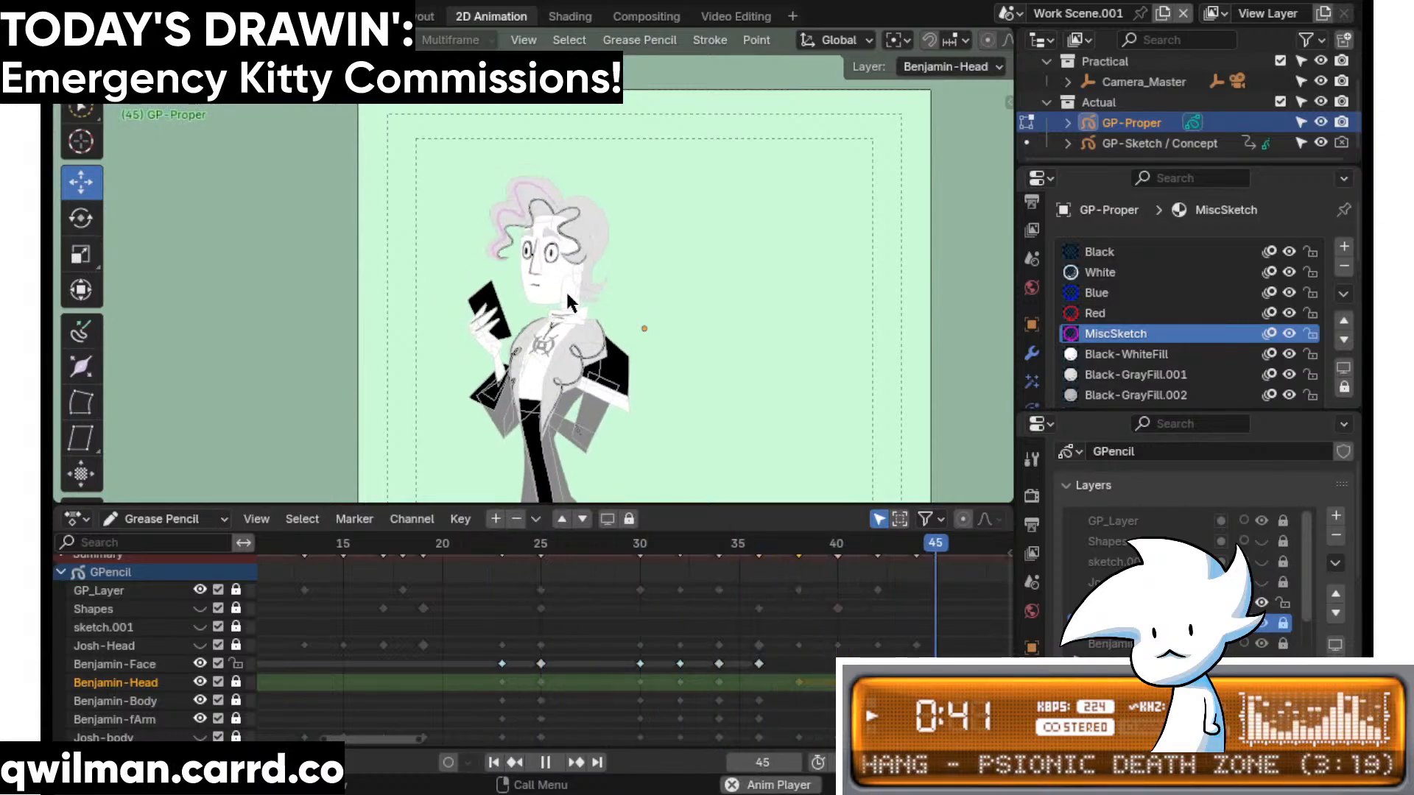
pyautogui.click(200, 645)
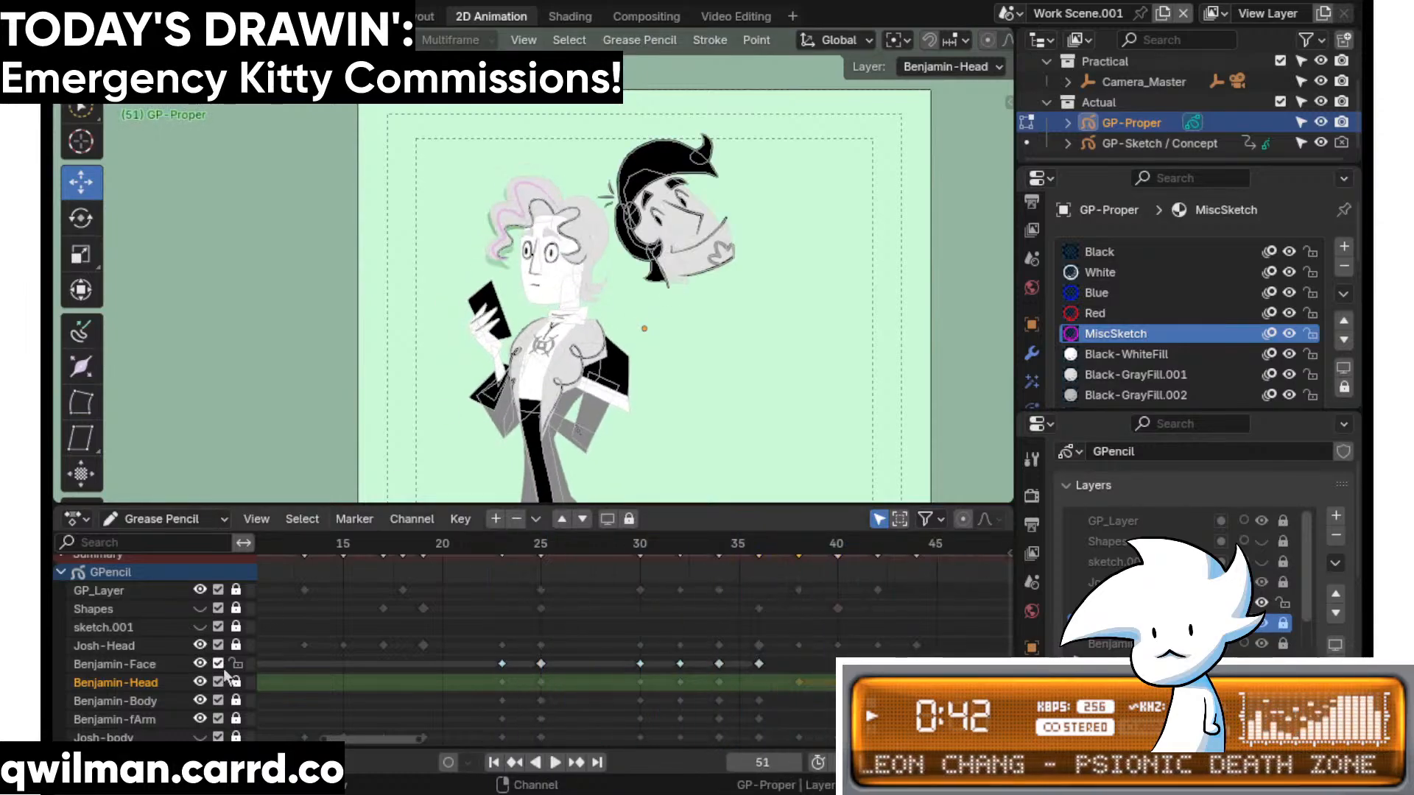
pyautogui.scroll(-1, 206, 634)
pyautogui.click(235, 644)
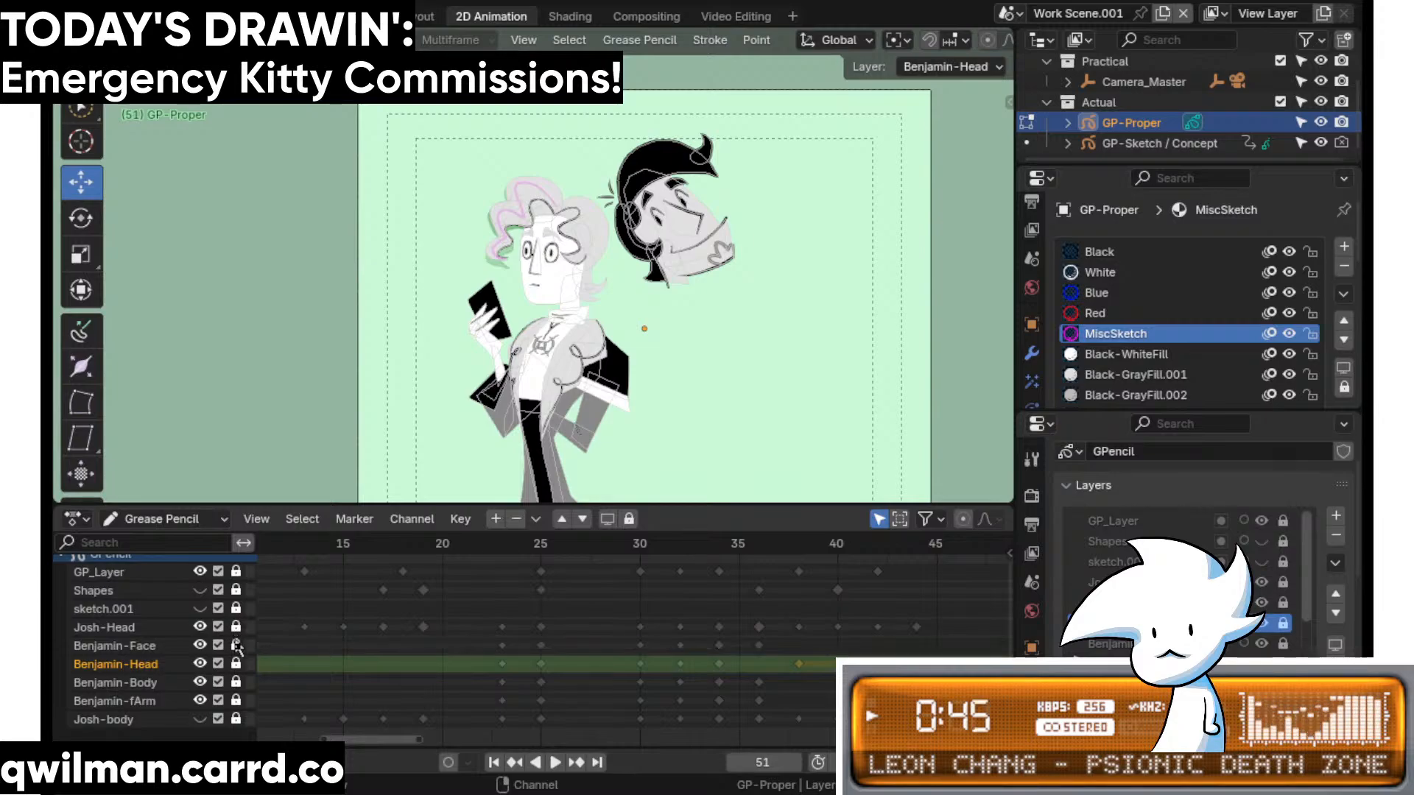
pyautogui.moveTo(909, 590); pyautogui.dragTo(658, 590, button='middle')
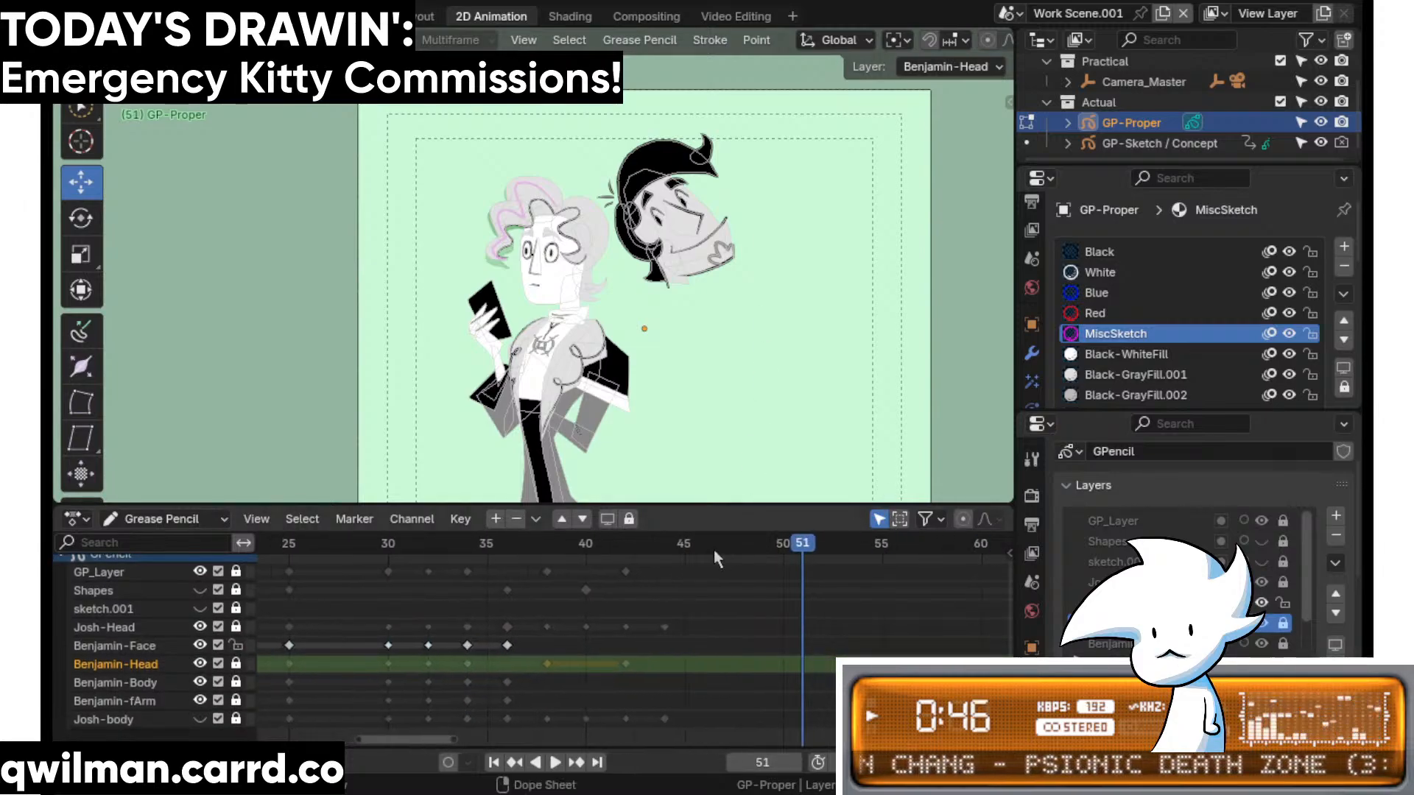
# - Go to frame 46, circle-select the upper arc of the right eye outline, and switch to Sculpt Mode
pyautogui.click(705, 546)
pyautogui.scroll(7, 602, 295)
pyautogui.scroll(6, 601, 294)
pyautogui.keyDown('shift'); pyautogui.moveTo(589, 132); pyautogui.dragTo(617, 241, button='middle'); pyautogui.keyUp('shift')
pyautogui.scroll(1, 660, 243)
pyautogui.press('q')
pyautogui.click(687, 203)
pyautogui.click(677, 179)
pyautogui.hotkey('ctrl', 'Tab')
pyautogui.hotkey('shift', 'space')
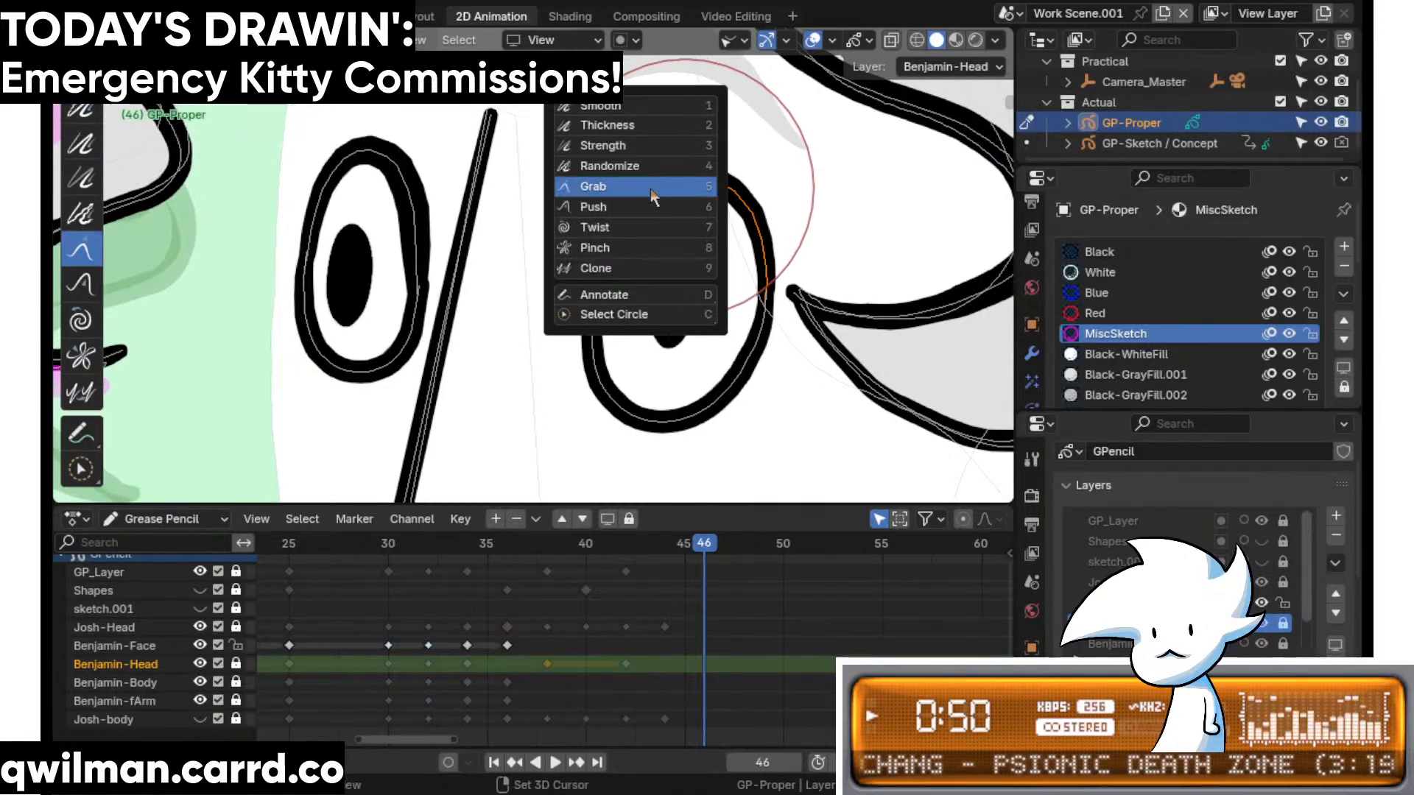
pyautogui.click(635, 293)
# - Duplicate the Benjamin-Face keyframe at frame 36 to frame 46
pyautogui.click(508, 645)
pyautogui.rightClick(507, 645)
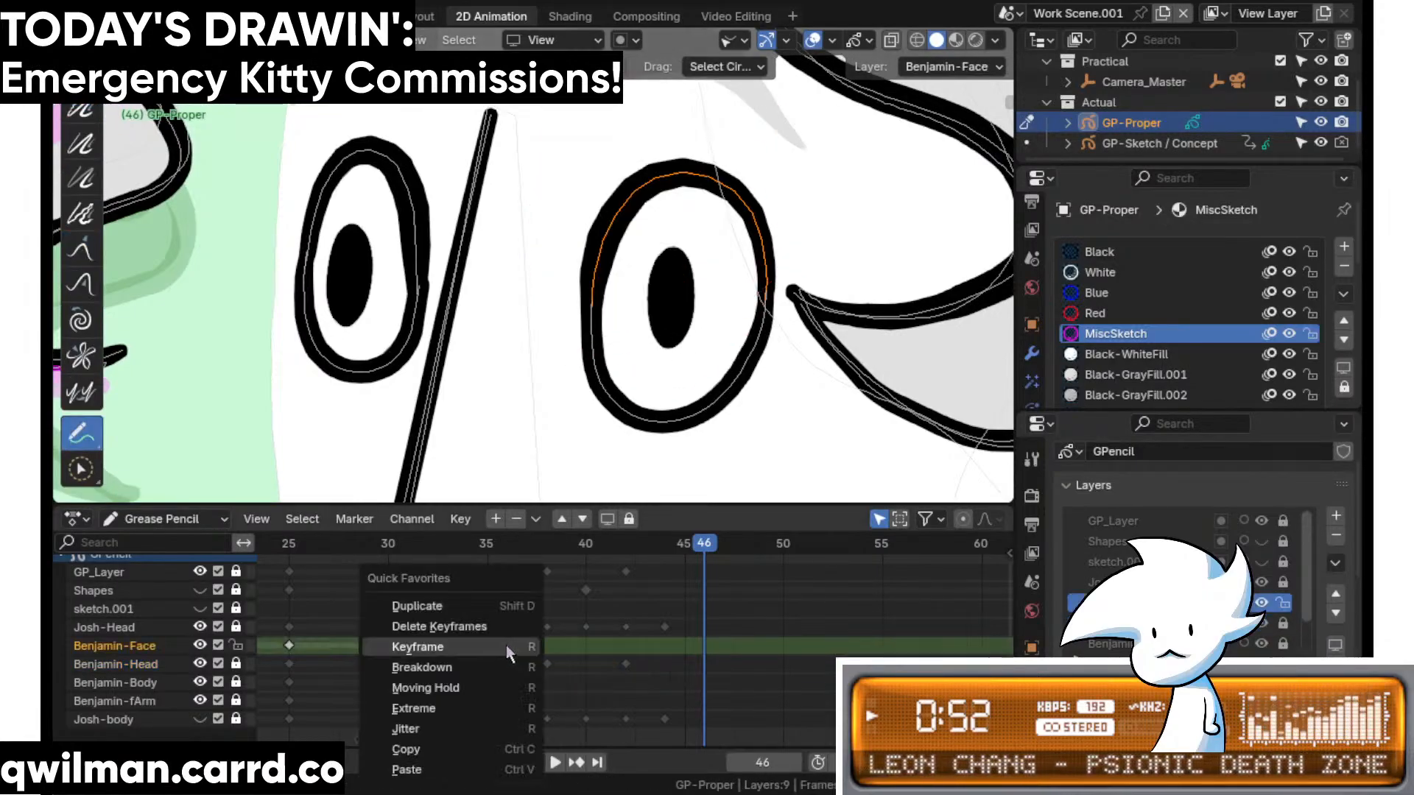
pyautogui.click(519, 629)
pyautogui.click(698, 662)
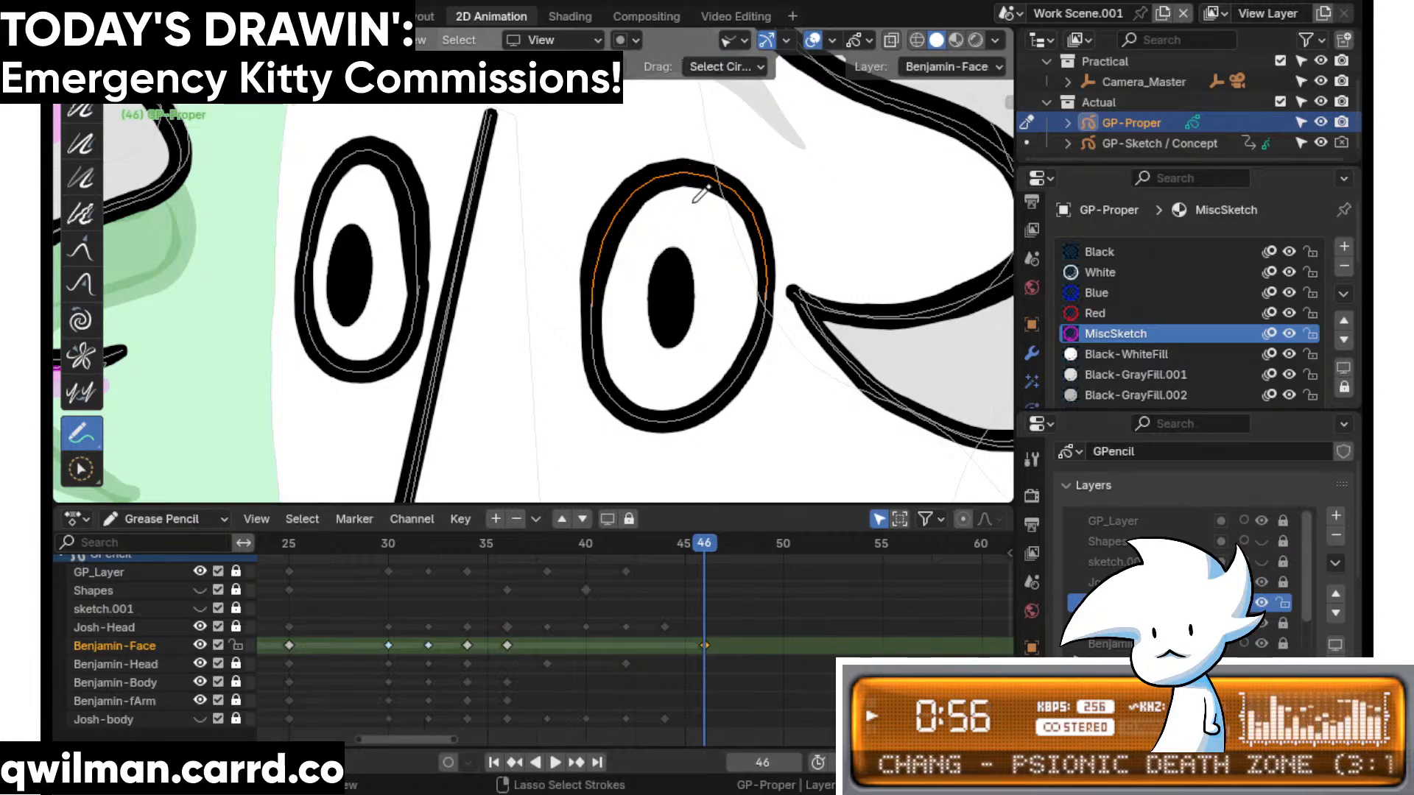
# - Pull the right eye's upper lid stroke down onto the lower lid curve on frame 46 with the Grab brush
pyautogui.hotkey('shift', 'space')
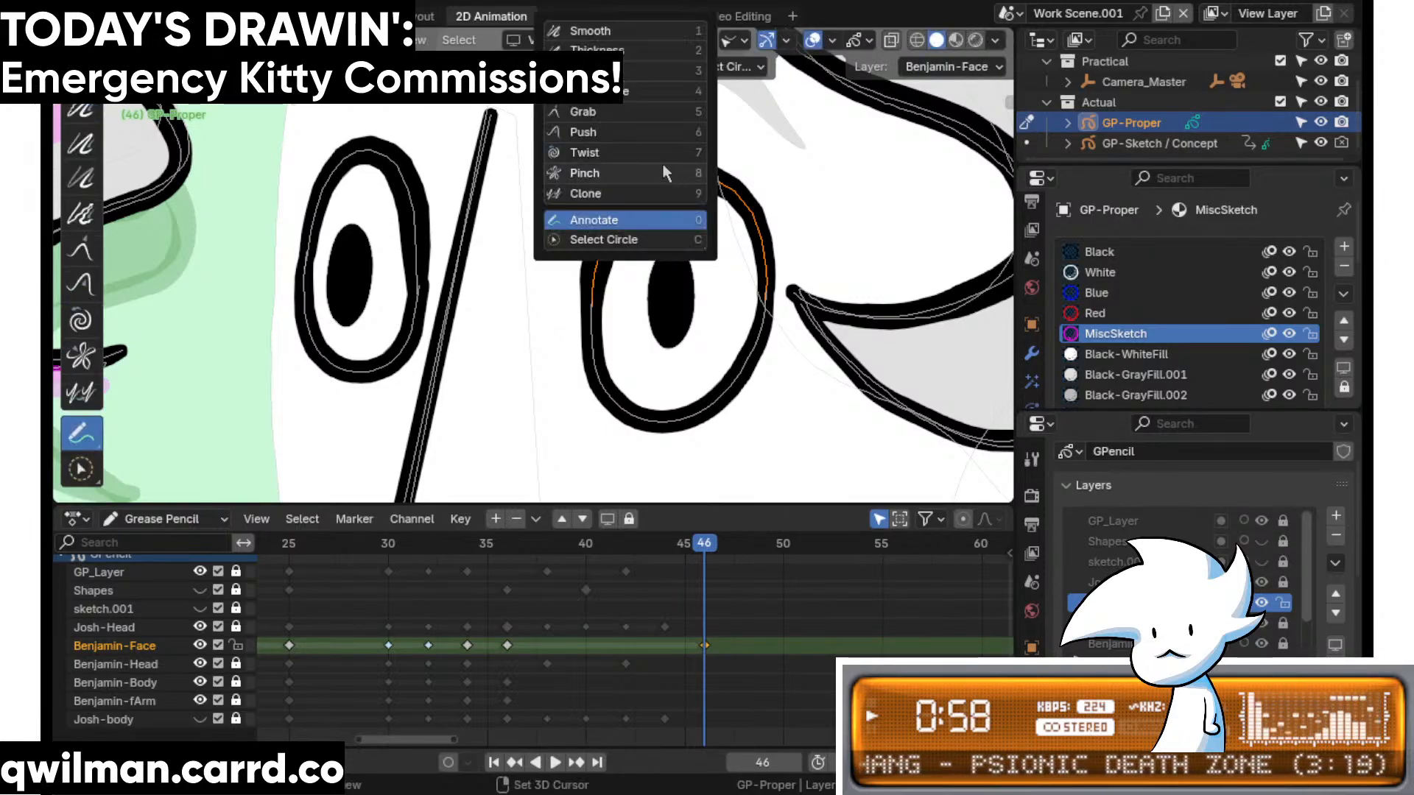
pyautogui.click(633, 107)
pyautogui.scroll(-3, 631, 162)
pyautogui.moveTo(629, 184); pyautogui.dragTo(616, 310)
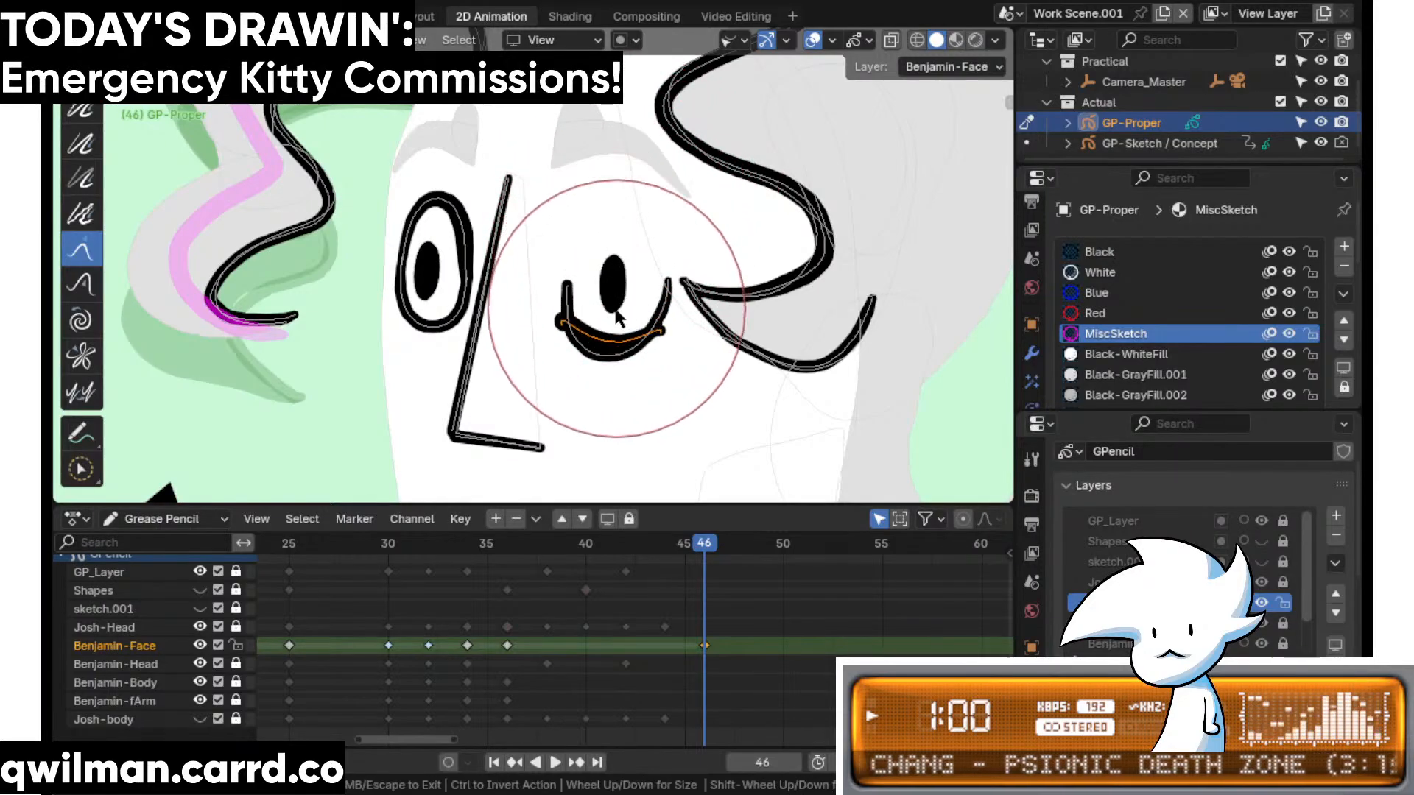
pyautogui.scroll(2, 759, 365)
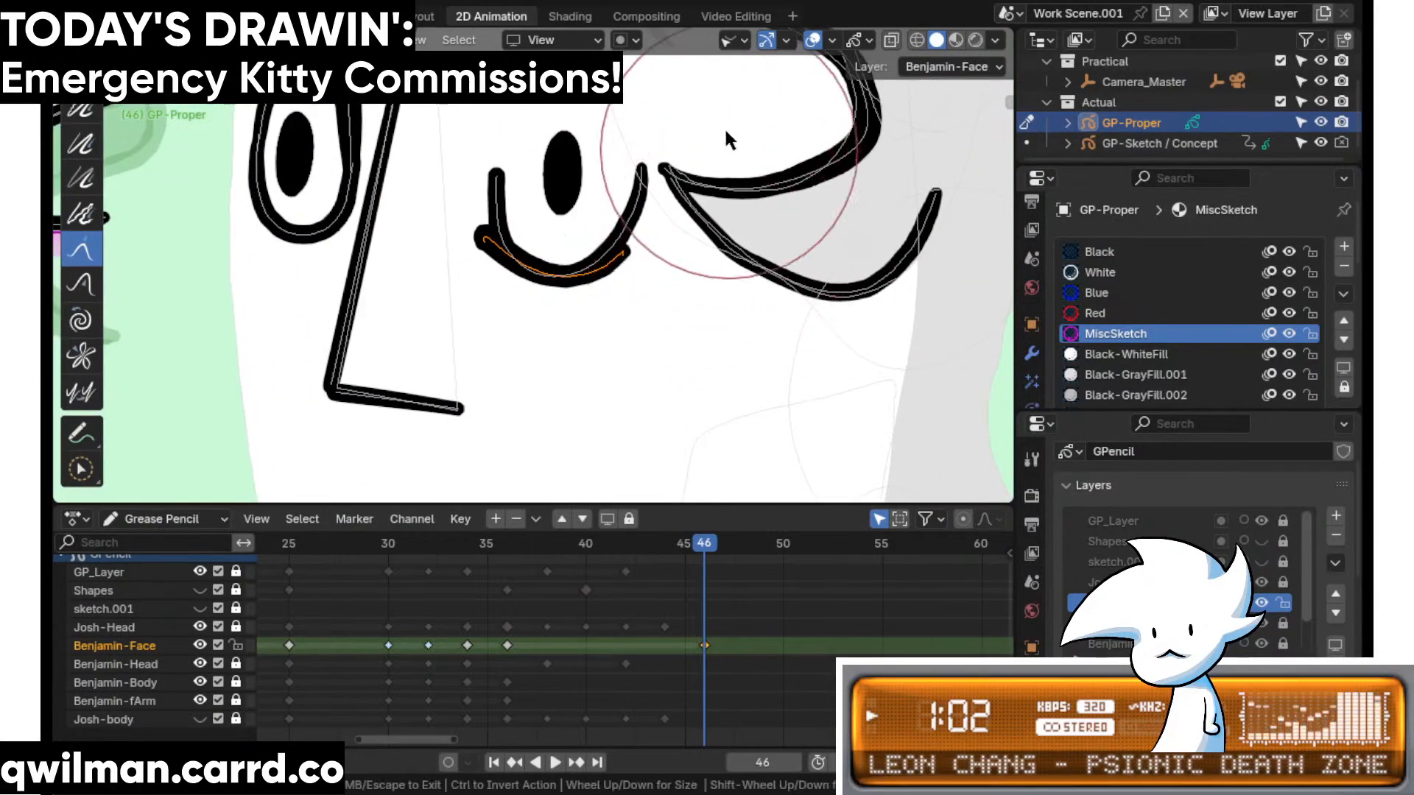
pyautogui.keyDown('shift'); pyautogui.moveTo(427, 204); pyautogui.dragTo(482, 311, button='middle'); pyautogui.keyUp('shift')
pyautogui.moveTo(486, 344)
pyautogui.mouseDown()
pyautogui.moveTo(499, 220)
pyautogui.moveTo(537, 179)
pyautogui.mouseUp()
pyautogui.moveTo(727, 371)
pyautogui.mouseDown()
pyautogui.moveTo(753, 295)
pyautogui.moveTo(748, 216)
pyautogui.mouseUp()
pyautogui.moveTo(652, 372)
pyautogui.mouseDown()
pyautogui.moveTo(698, 332)
pyautogui.moveTo(752, 219)
pyautogui.mouseUp()
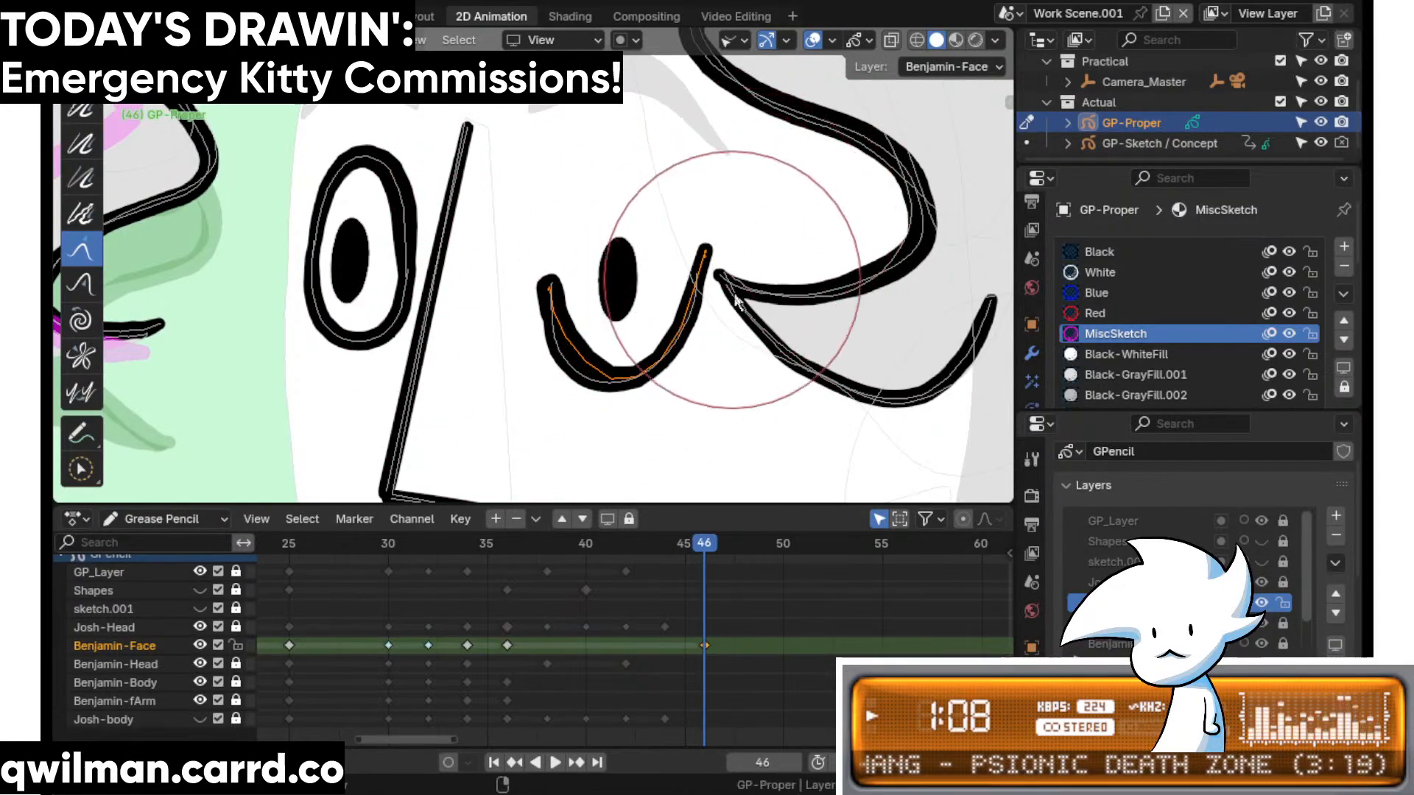
pyautogui.moveTo(733, 284); pyautogui.dragTo(716, 350)
pyautogui.moveTo(624, 365); pyautogui.dragTo(608, 355)
# - Smooth the right eye's lowered lid stroke and refit it to the lower lid curve with the Grab brush
pyautogui.hotkey('shift', 'space')
pyautogui.click(540, 238)
pyautogui.moveTo(544, 293); pyautogui.dragTo(710, 261)
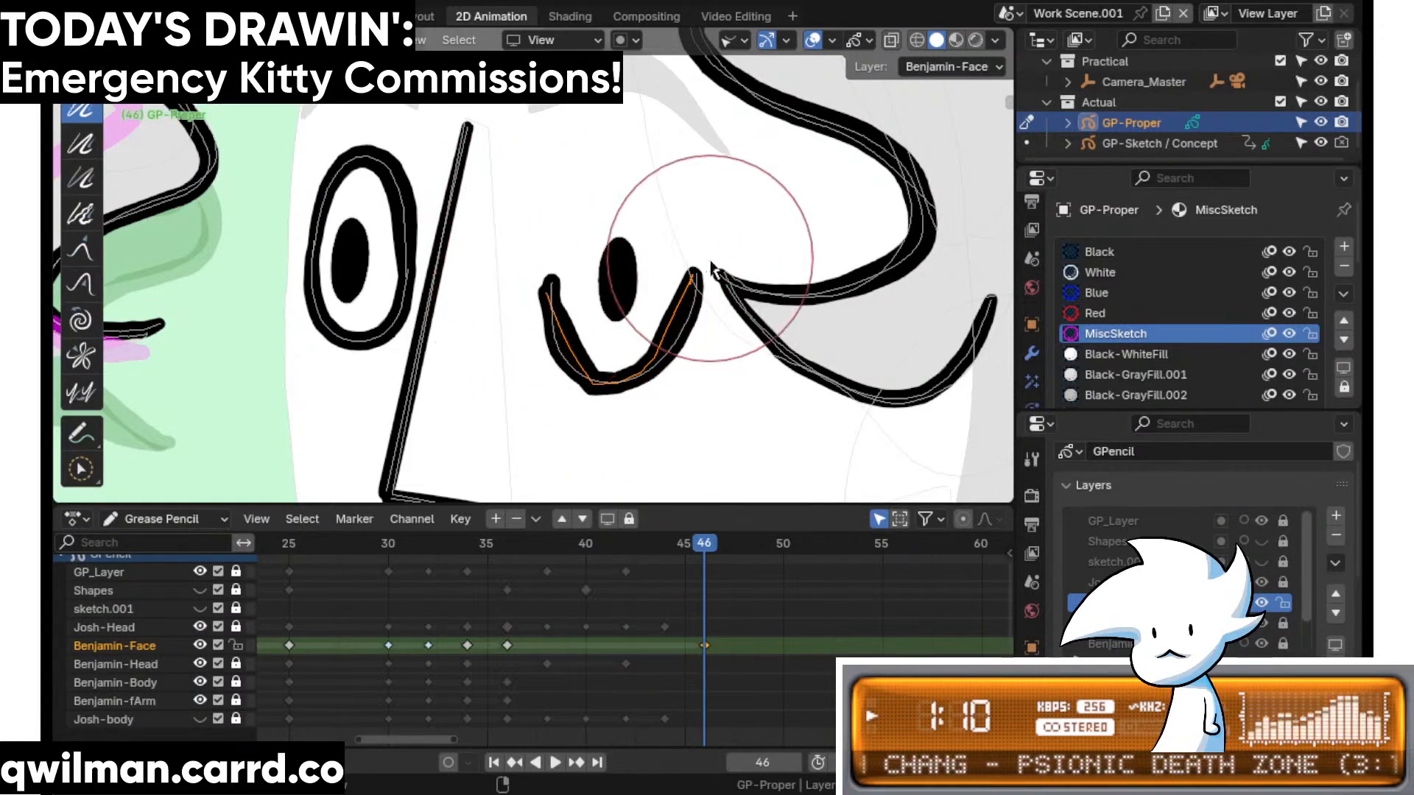
pyautogui.moveTo(698, 310); pyautogui.dragTo(587, 387)
pyautogui.hotkey('shift', 'space')
pyautogui.click(519, 449)
pyautogui.moveTo(551, 300)
pyautogui.mouseDown()
pyautogui.moveTo(535, 208)
pyautogui.moveTo(543, 220)
pyautogui.mouseUp()
pyautogui.moveTo(696, 338)
pyautogui.mouseDown()
pyautogui.moveTo(717, 190)
pyautogui.moveTo(587, 401)
pyautogui.mouseUp()
pyautogui.keyDown('shift'); pyautogui.moveTo(602, 283); pyautogui.dragTo(759, 312, button='middle'); pyautogui.keyUp('shift')
# - Circle-select the left eye's upper arc on frame 46 and pull it down toward the lower lid with the Grab brush
pyautogui.scroll(1, 590, 230)
pyautogui.hotkey('shift', 'space')
pyautogui.click(549, 330)
pyautogui.moveTo(479, 192)
pyautogui.mouseDown()
pyautogui.moveTo(543, 197)
pyautogui.moveTo(500, 358)
pyautogui.mouseUp()
pyautogui.hotkey('shift', 'space')
pyautogui.click(471, 116)
pyautogui.scroll(-1, 505, 166)
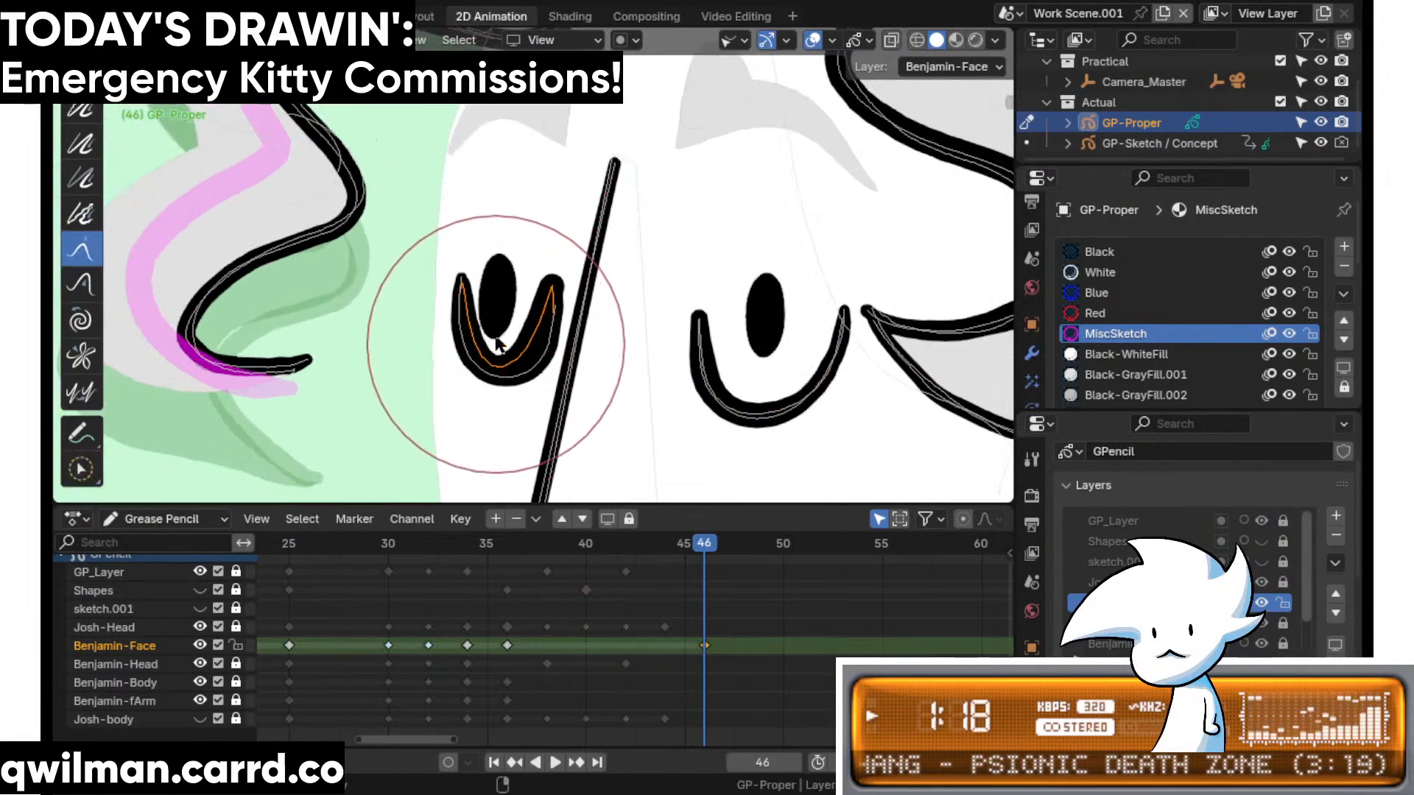
# - Shape the curve and ends of the left eye's lowered lid stroke toward the lower lid line with the Grab brush
pyautogui.keyDown('shift'); pyautogui.moveTo(496, 340); pyautogui.dragTo(555, 247, button='middle'); pyautogui.keyUp('shift')
pyautogui.scroll(4, 555, 246)
pyautogui.moveTo(511, 194)
pyautogui.mouseDown()
pyautogui.moveTo(527, 226)
pyautogui.moveTo(461, 269)
pyautogui.mouseUp()
pyautogui.moveTo(453, 138)
pyautogui.mouseDown()
pyautogui.moveTo(486, 110)
pyautogui.moveTo(503, 203)
pyautogui.moveTo(473, 100)
pyautogui.mouseUp()
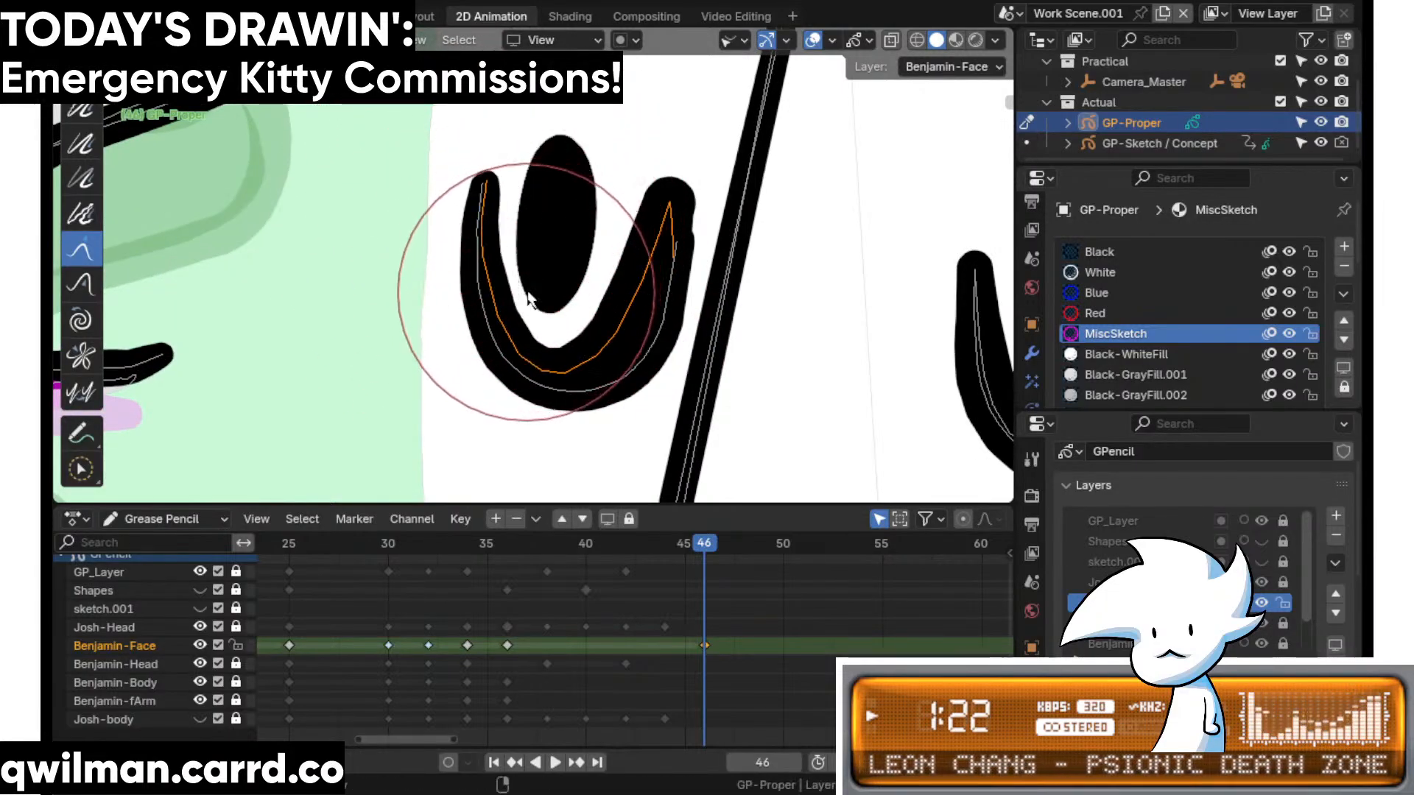
pyautogui.keyDown('shift'); pyautogui.moveTo(692, 286); pyautogui.dragTo(537, 417, button='middle'); pyautogui.keyUp('shift')
pyautogui.scroll(3, 537, 418)
pyautogui.moveTo(504, 249)
pyautogui.mouseDown()
pyautogui.moveTo(477, 264)
pyautogui.moveTo(556, 363)
pyautogui.moveTo(530, 328)
pyautogui.mouseUp()
pyautogui.keyDown('shift'); pyautogui.moveTo(533, 319); pyautogui.dragTo(582, 256, button='middle'); pyautogui.keyUp('shift')
pyautogui.moveTo(580, 255)
pyautogui.mouseDown()
pyautogui.moveTo(532, 326)
pyautogui.moveTo(592, 255)
pyautogui.mouseUp()
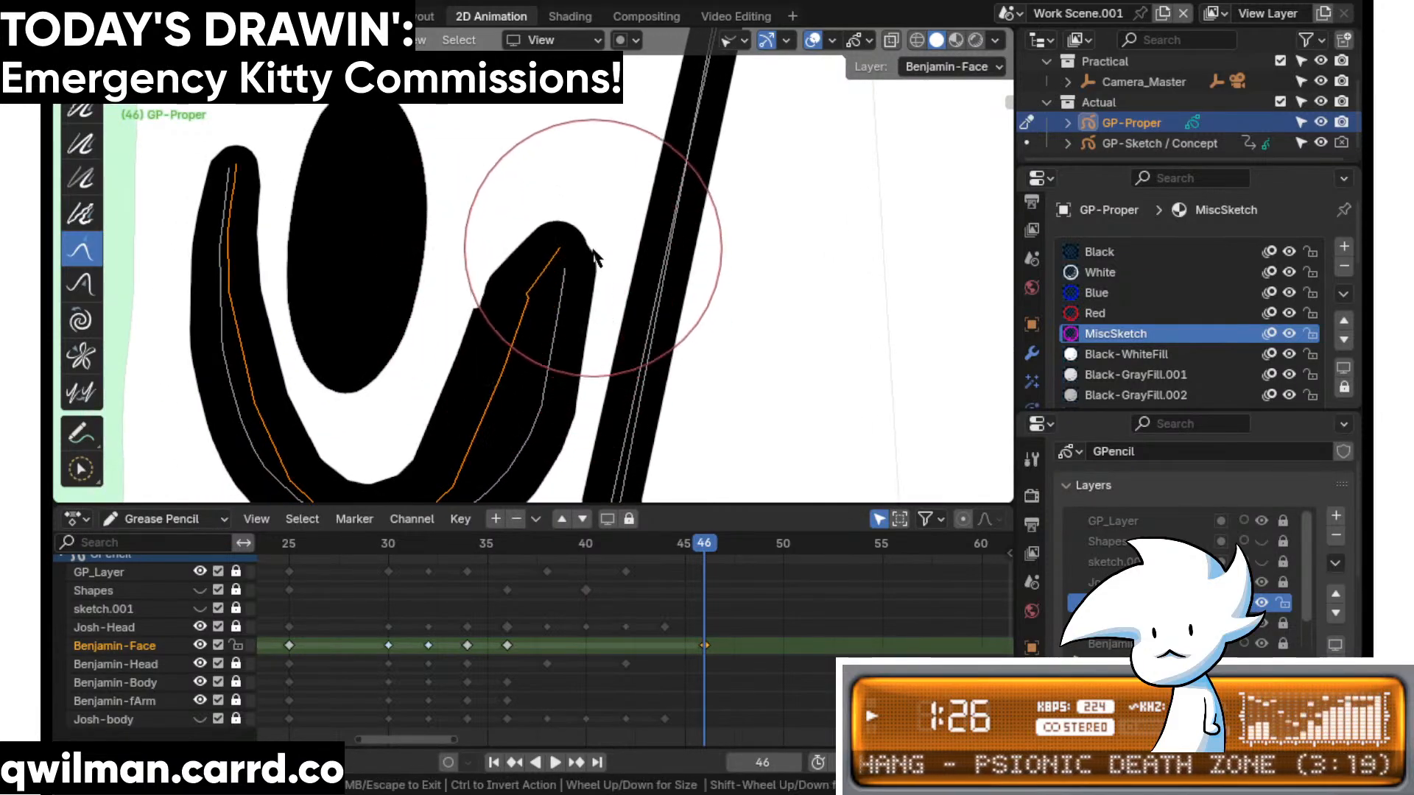
# - Smooth the kinks out of the left eye's lowered lid stroke with the Smooth brush
pyautogui.hotkey('shift', 'space')
pyautogui.click(502, 225)
pyautogui.moveTo(523, 326); pyautogui.dragTo(483, 399)
pyautogui.keyDown('shift'); pyautogui.moveTo(483, 399); pyautogui.dragTo(604, 237, button='middle'); pyautogui.keyUp('shift')
pyautogui.moveTo(589, 254)
pyautogui.mouseDown()
pyautogui.moveTo(448, 356)
pyautogui.moveTo(410, 214)
pyautogui.mouseUp()
pyautogui.scroll(-3, 432, 270)
# - Align the left eye's smoothed lid stroke with the lower lid line using the Grab brush
pyautogui.hotkey('shift', 'space')
pyautogui.click(455, 352)
pyautogui.moveTo(455, 265); pyautogui.dragTo(445, 290)
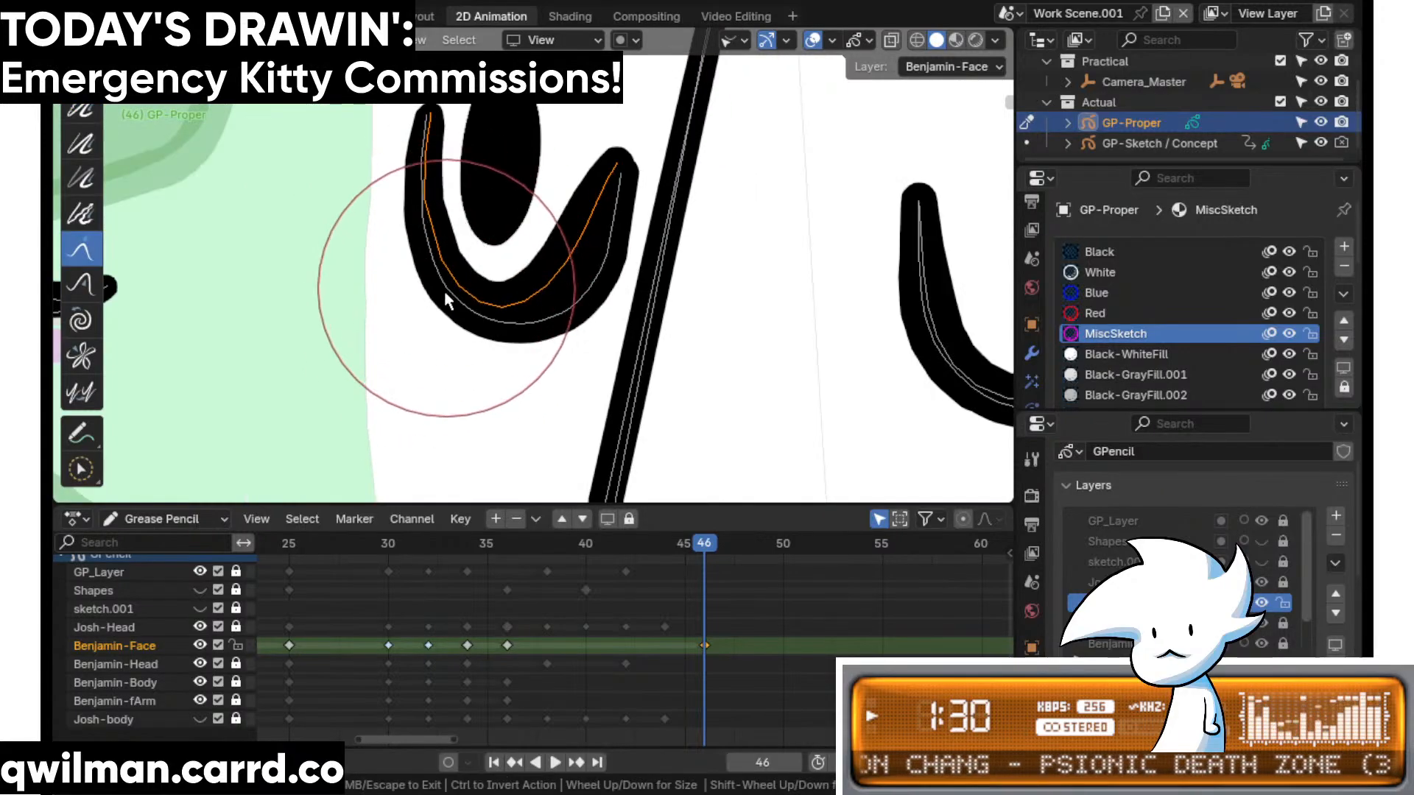
pyautogui.moveTo(547, 286); pyautogui.dragTo(565, 306)
pyautogui.moveTo(572, 216); pyautogui.dragTo(586, 231)
pyautogui.moveTo(657, 128); pyautogui.dragTo(646, 110)
pyautogui.moveTo(578, 225); pyautogui.dragTo(587, 228)
pyautogui.keyDown('shift'); pyautogui.moveTo(511, 246); pyautogui.dragTo(544, 316, button='middle'); pyautogui.keyUp('shift')
pyautogui.moveTo(508, 286); pyautogui.dragTo(500, 265)
pyautogui.moveTo(468, 165); pyautogui.dragTo(472, 162)
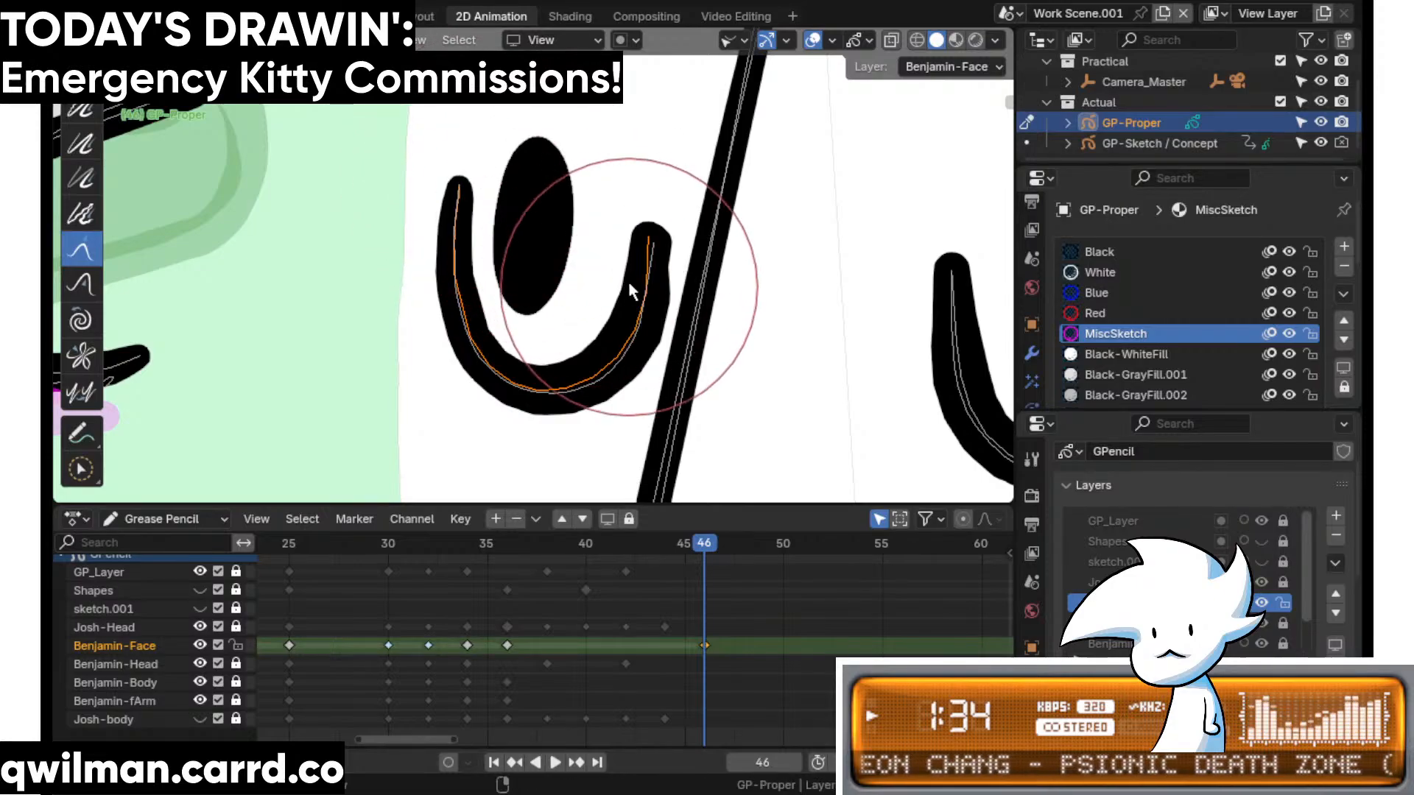
pyautogui.scroll(-9, 704, 449)
# - Circle-select both pupils on frame 47 and move them up above the canvas in Edit Mode
pyautogui.moveTo(707, 544)
pyautogui.mouseDown()
pyautogui.moveTo(693, 544)
pyautogui.moveTo(719, 542)
pyautogui.mouseUp()
pyautogui.keyDown('shift'); pyautogui.moveTo(580, 231); pyautogui.dragTo(588, 337, button='middle'); pyautogui.keyUp('shift')
pyautogui.scroll(1, 589, 336)
pyautogui.scroll(2, 581, 309)
pyautogui.press('w')
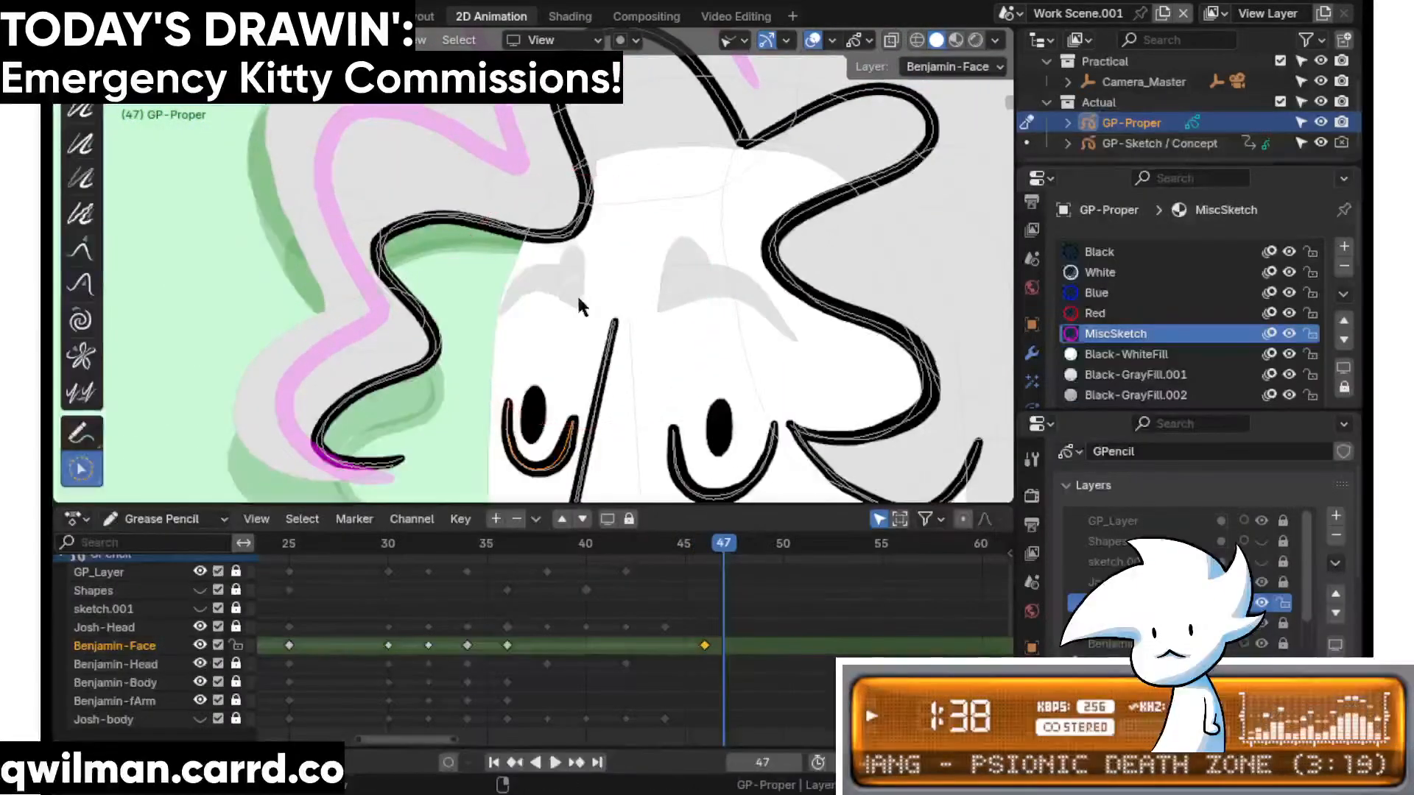
pyautogui.click(540, 373)
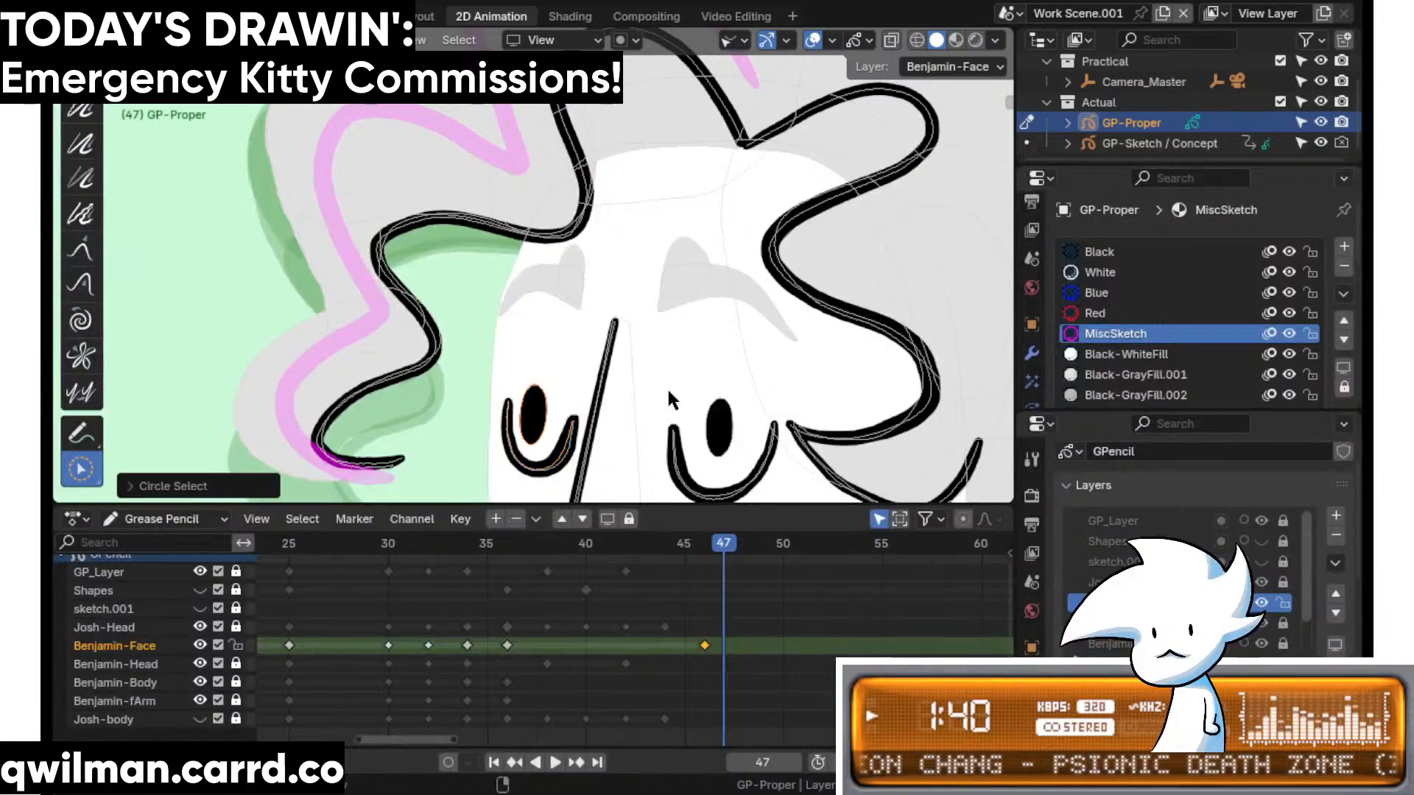
pyautogui.keyDown('shift'); pyautogui.click(717, 413); pyautogui.keyUp('shift')
pyautogui.scroll(-5, 656, 290)
pyautogui.press('Tab')
pyautogui.hotkey('shift', 'space')
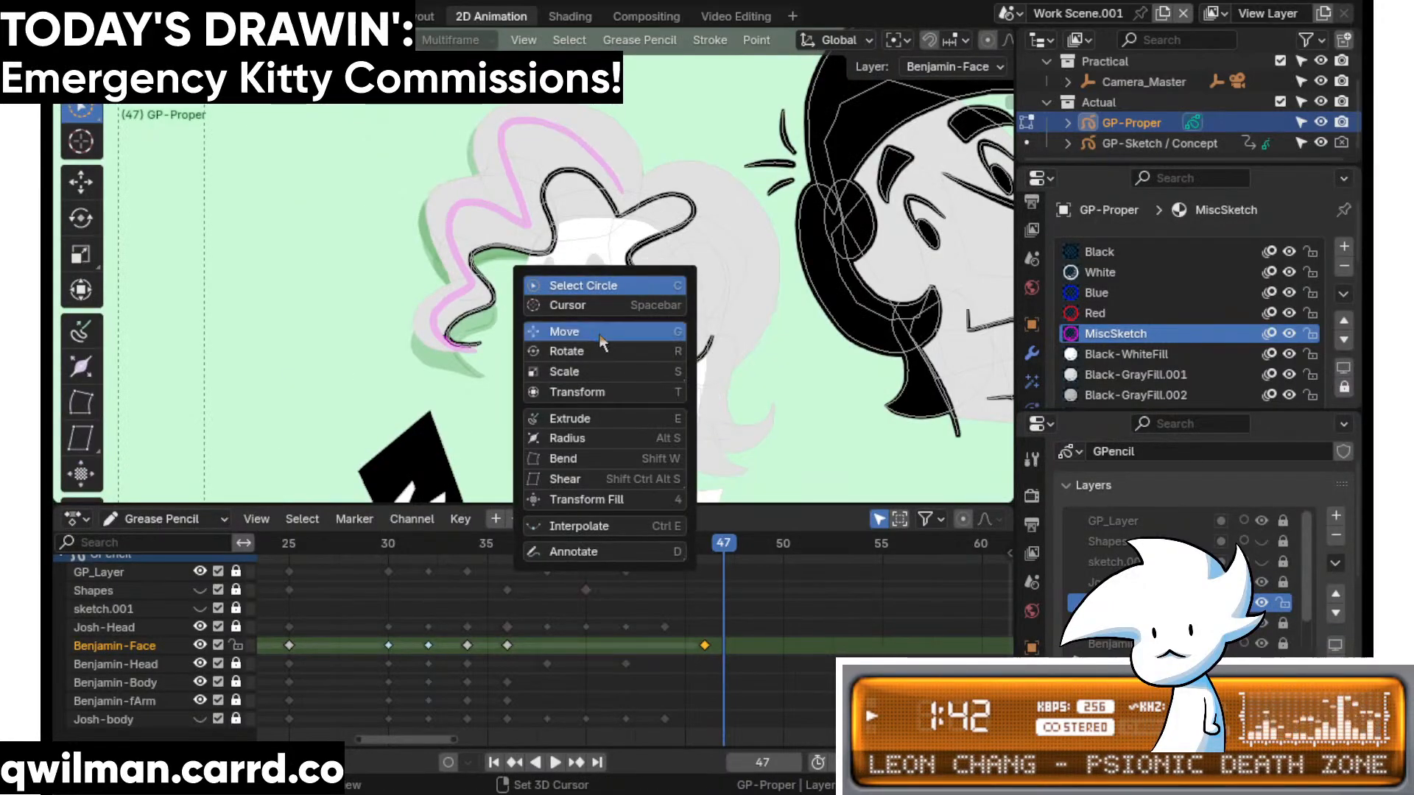
pyautogui.click(602, 332)
pyautogui.scroll(-4, 655, 408)
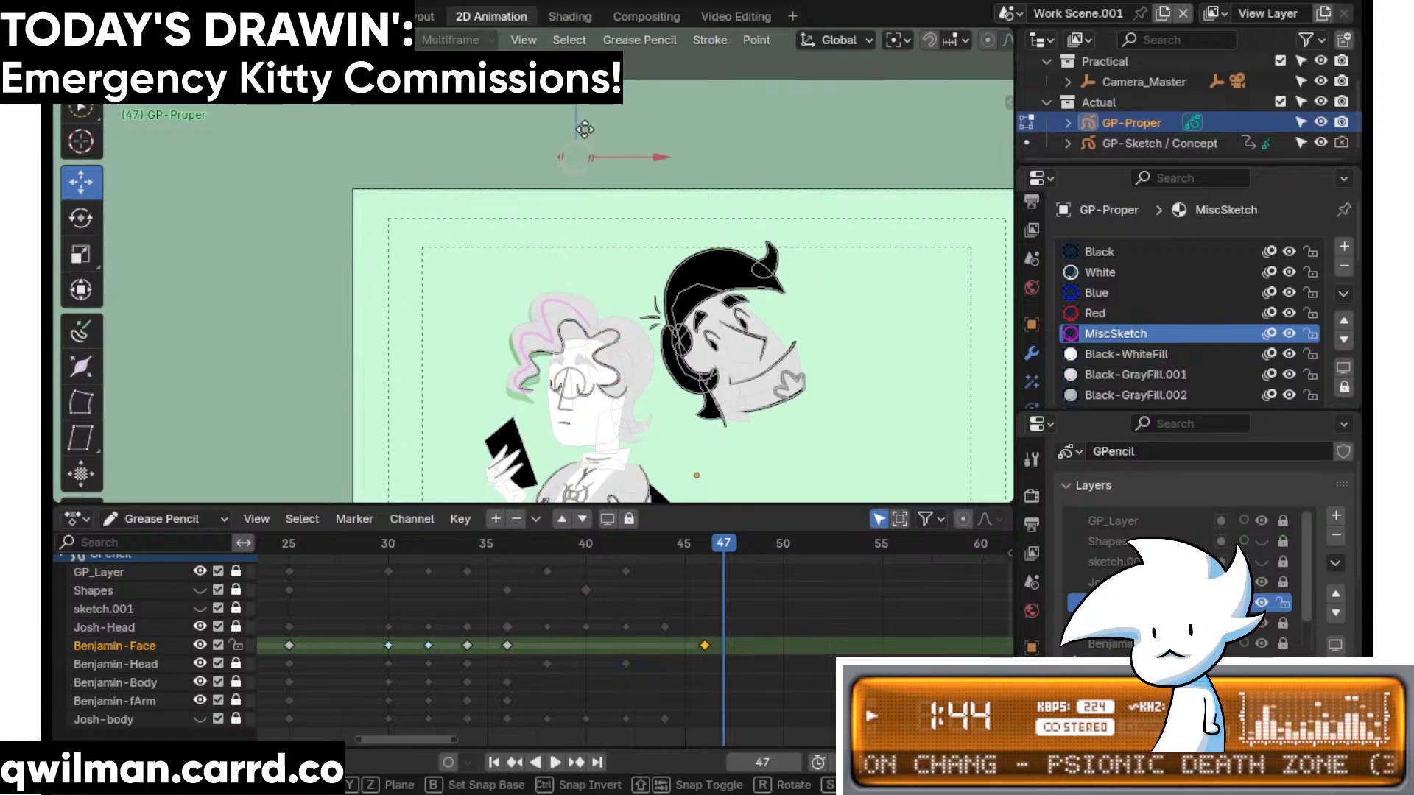
pyautogui.click(584, 130)
pyautogui.scroll(4, 604, 290)
# - Play back the closed-eye transition around frame 46, circle-select the left eyebrow's fill strokes on frame 47, and hide GP_Layer
pyautogui.click(693, 549)
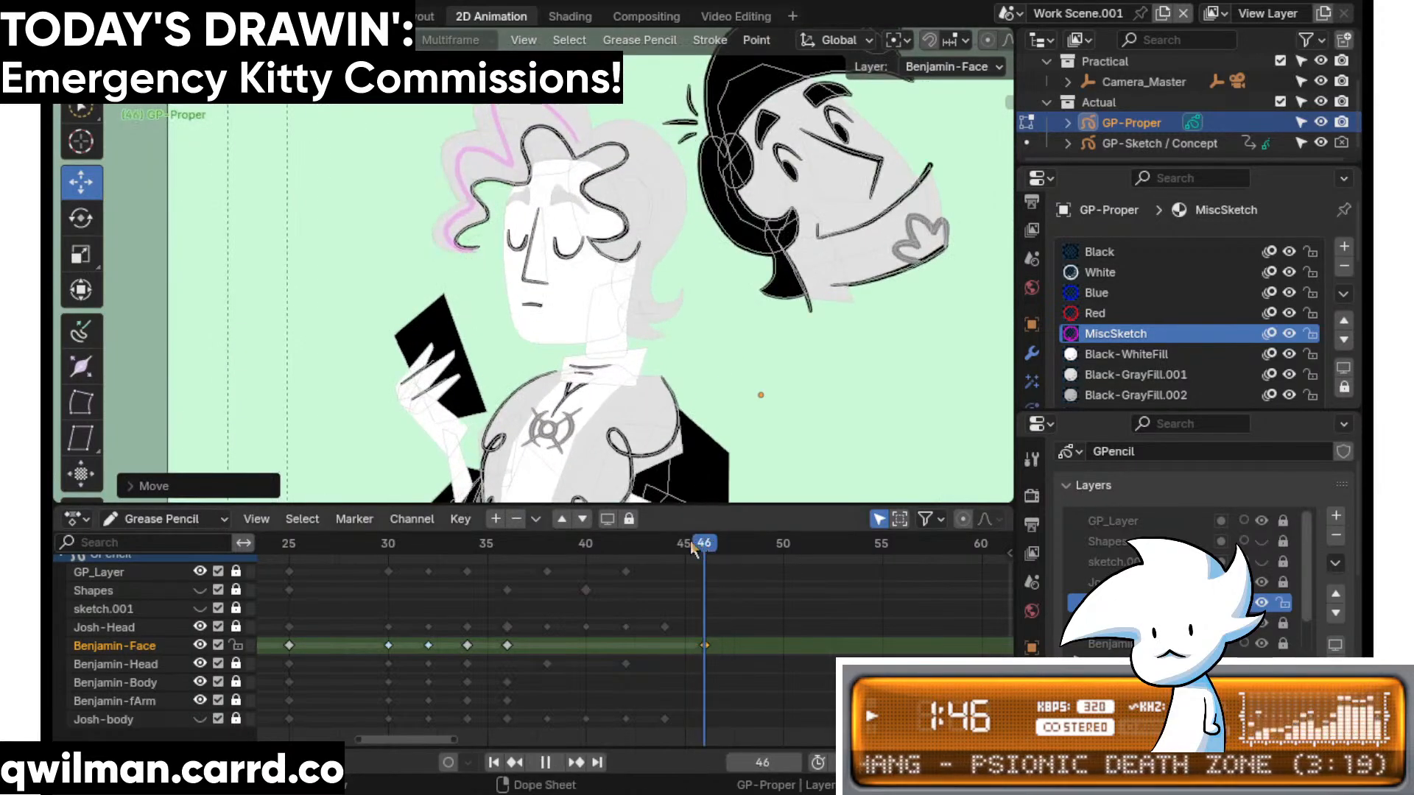
pyautogui.scroll(6, 590, 259)
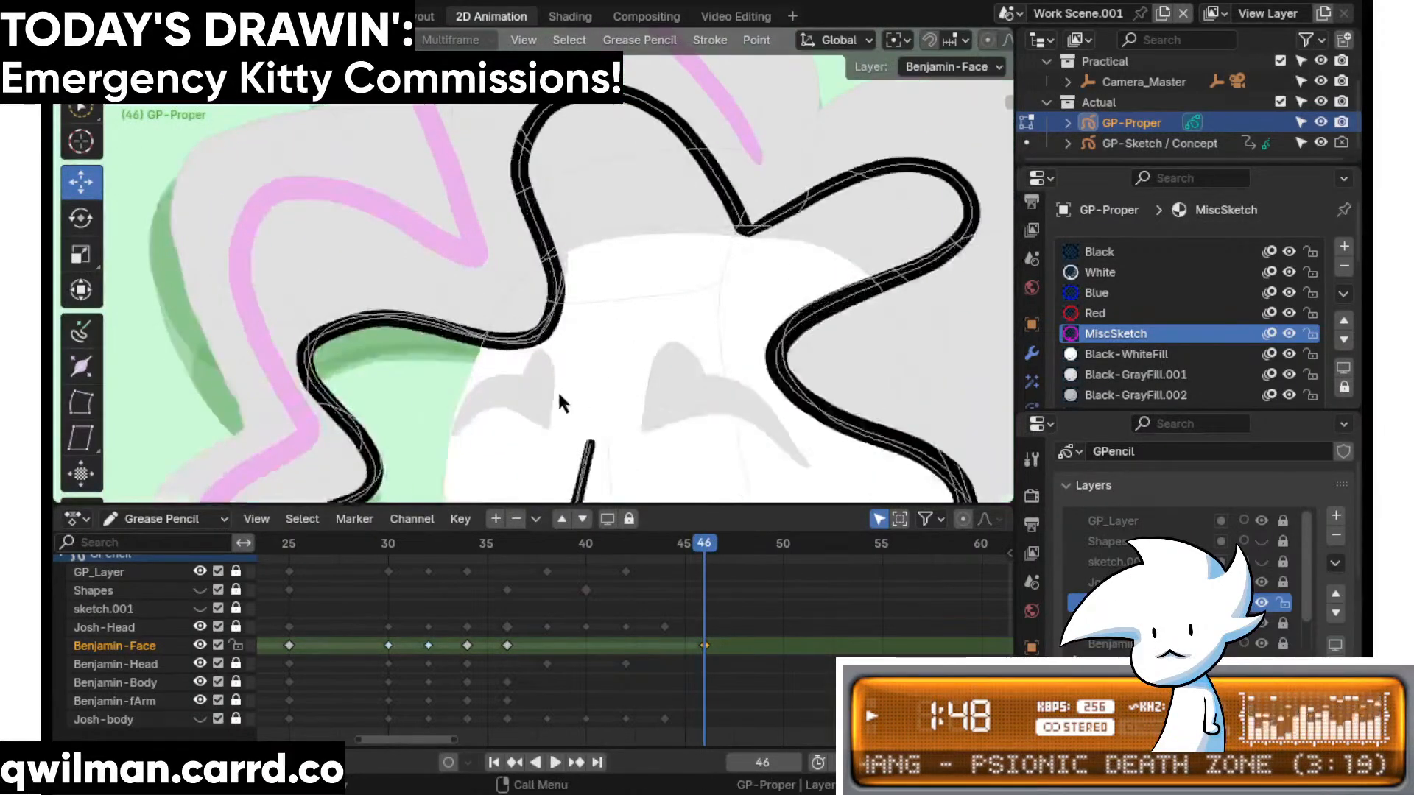
pyautogui.keyDown('shift'); pyautogui.moveTo(558, 391); pyautogui.dragTo(572, 335, button='middle'); pyautogui.keyUp('shift')
pyautogui.press('space')
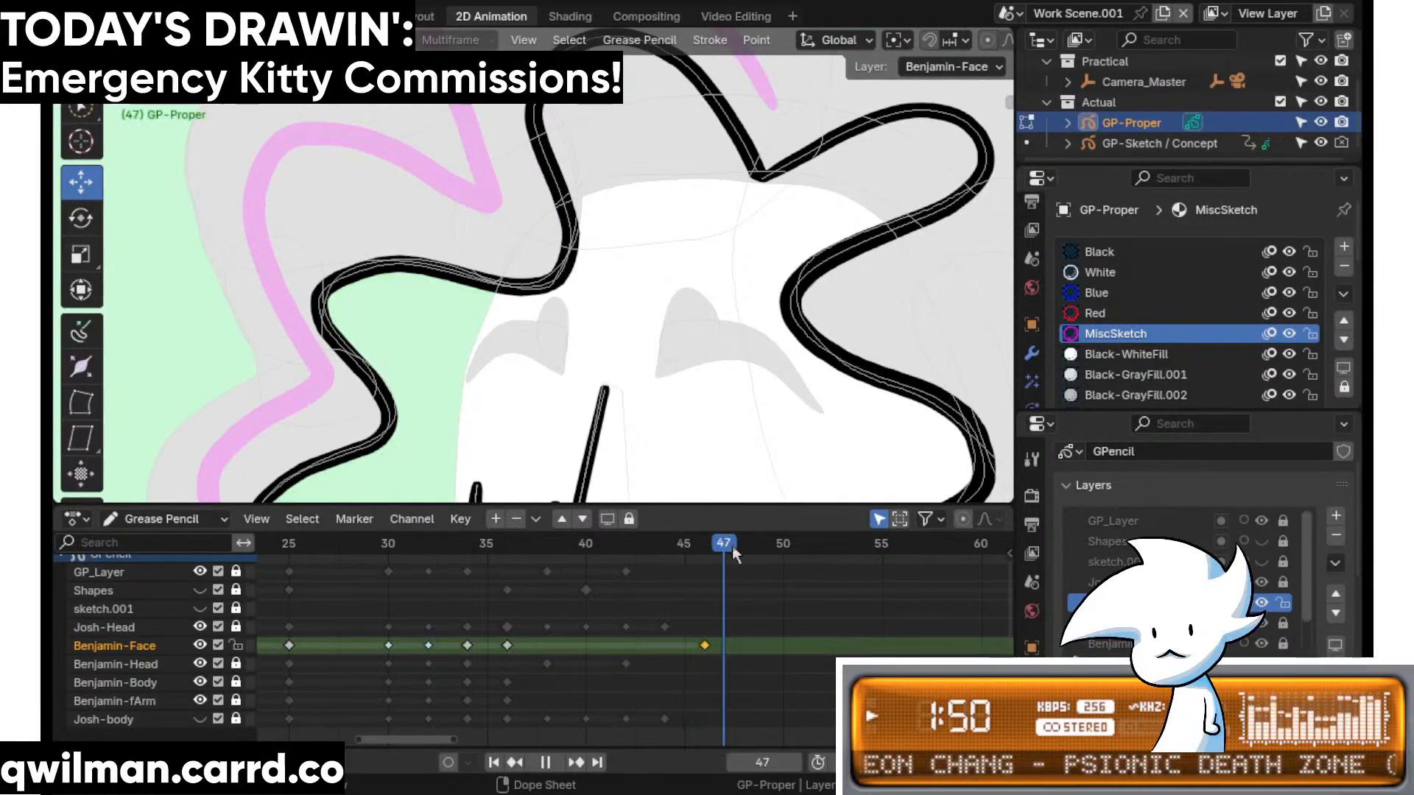
pyautogui.press('space')
pyautogui.press('w')
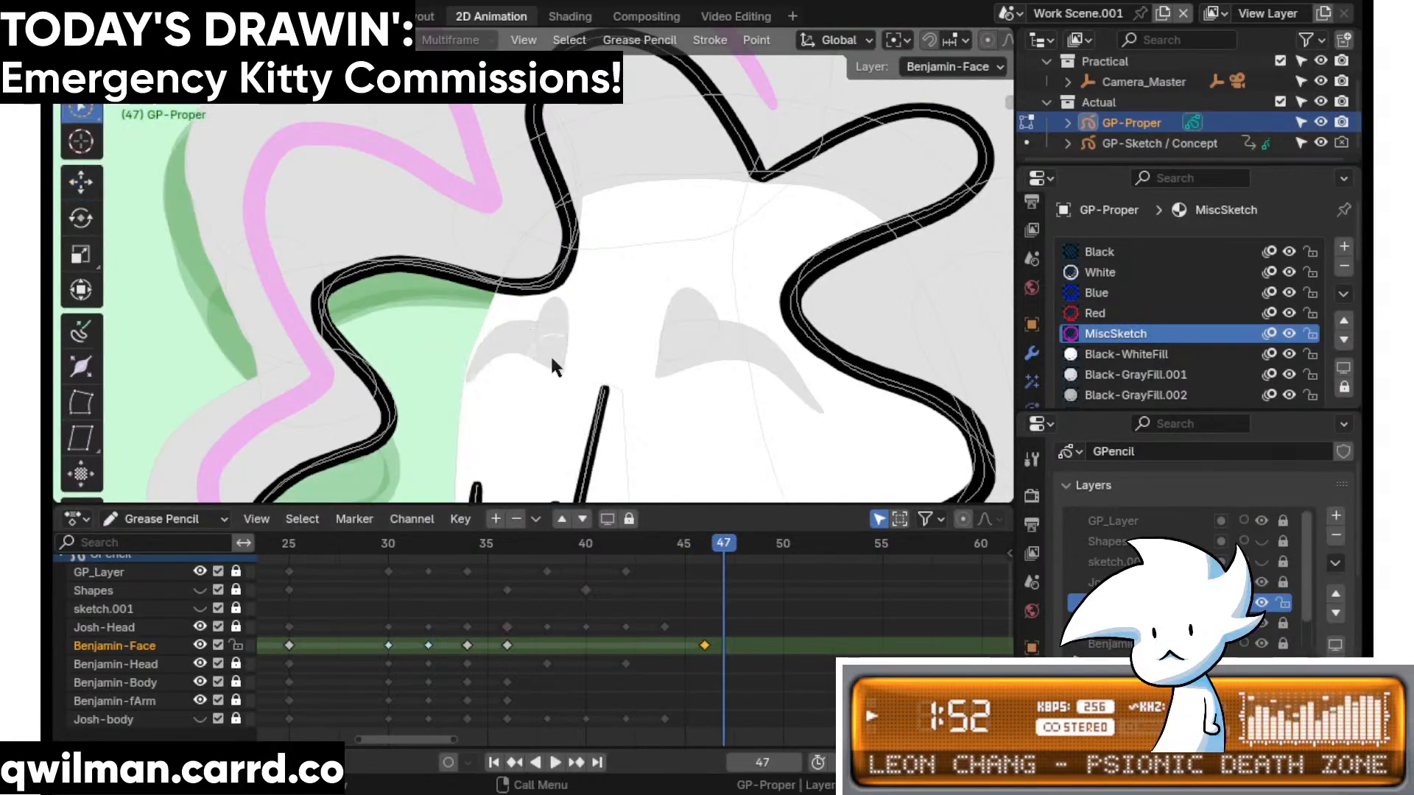
pyautogui.click(550, 354)
pyautogui.click(200, 572)
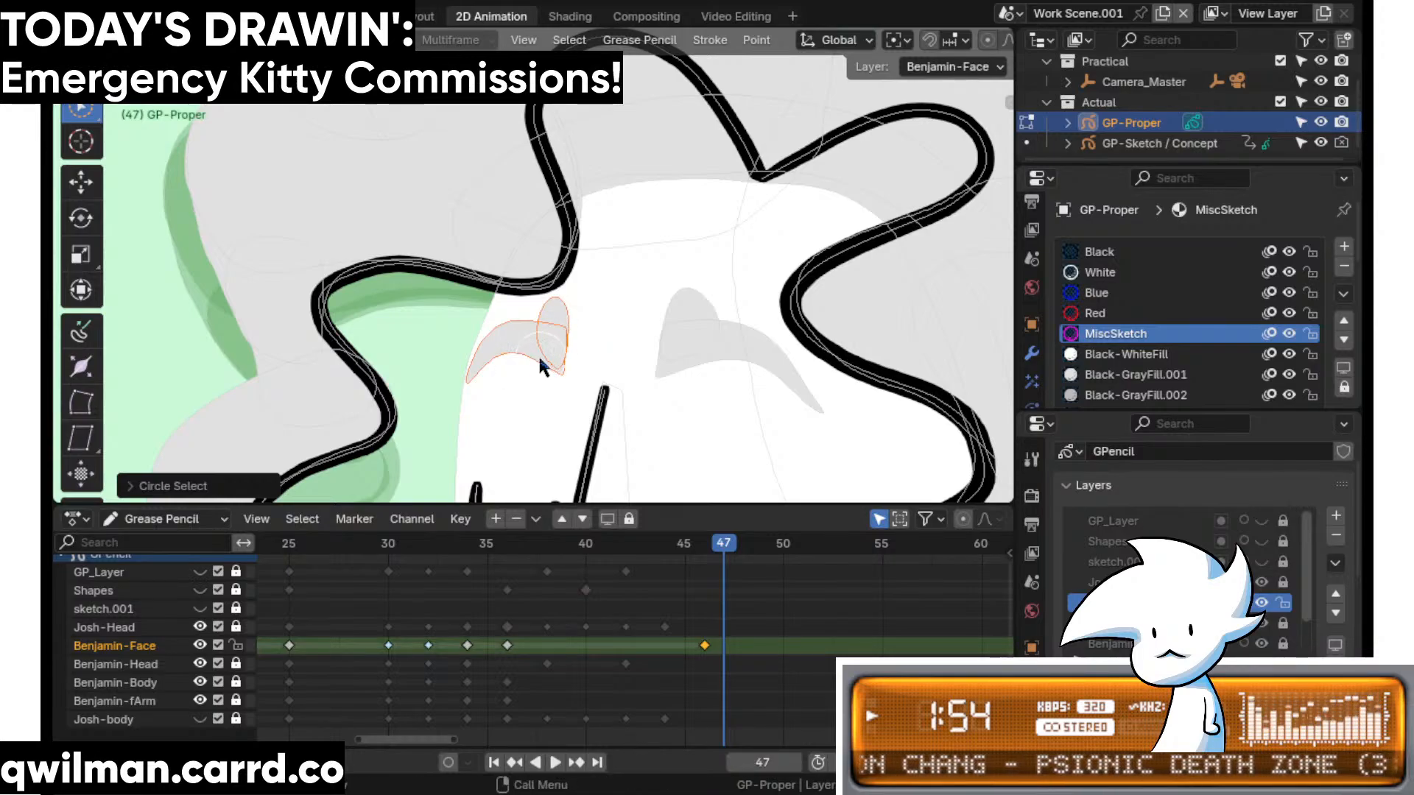
# - Lower and reshape the selected left eyebrow with the Grab brush in Sculpt Mode so it follows the closed eye
pyautogui.hotkey('ctrl', 'Tab')
pyautogui.hotkey('shift', 'space')
pyautogui.click(479, 228)
pyautogui.moveTo(504, 324)
pyautogui.mouseDown()
pyautogui.moveTo(505, 389)
pyautogui.moveTo(583, 397)
pyautogui.mouseUp()
pyautogui.moveTo(511, 336); pyautogui.dragTo(501, 368)
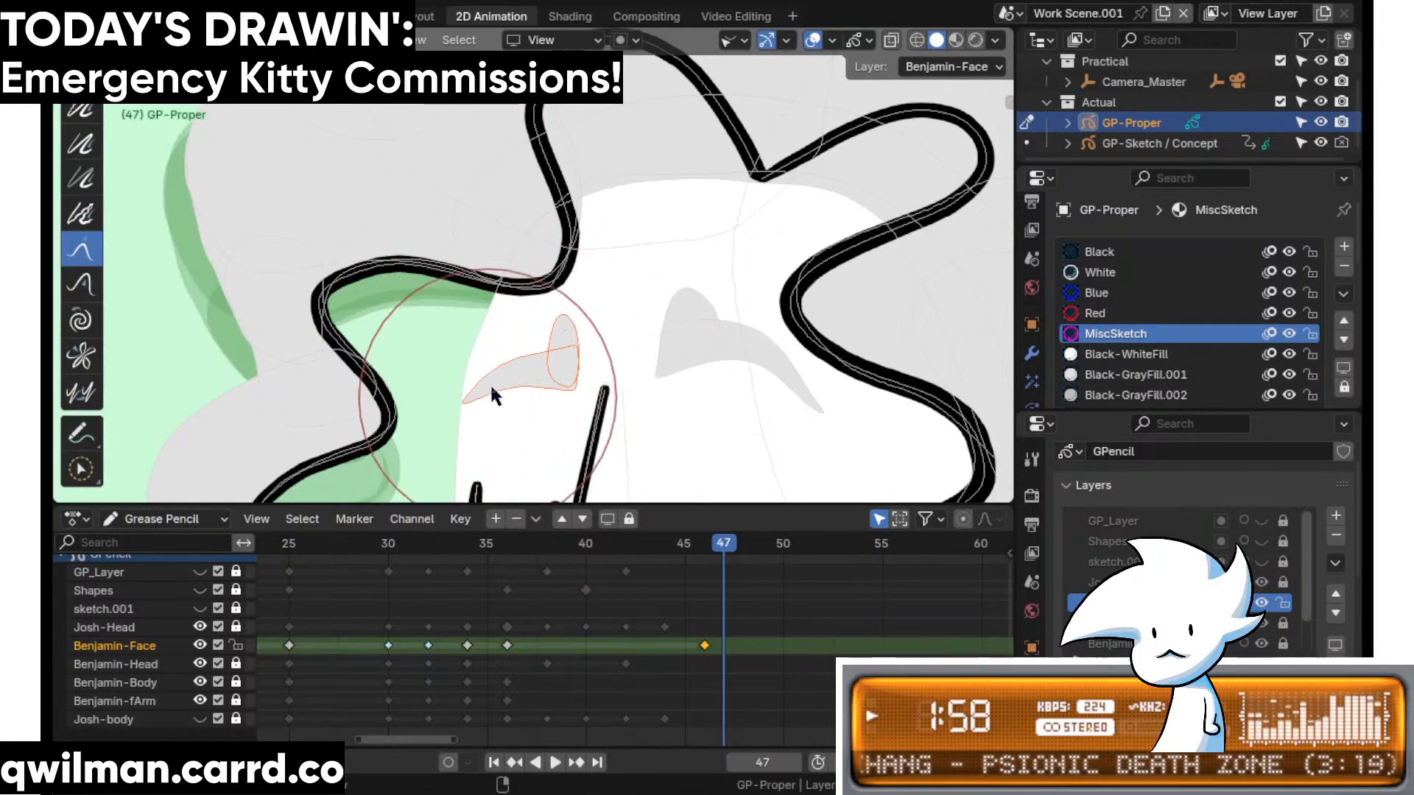
# - Circle-select the right eyebrow's fill strokes and pull them down with the Grab brush for the closed-eye pose
pyautogui.keyDown('ctrl'); pyautogui.moveTo(738, 393); pyautogui.dragTo(664, 336, button='middle'); pyautogui.keyUp('ctrl')
pyautogui.press('w')
pyautogui.moveTo(764, 327); pyautogui.dragTo(690, 345)
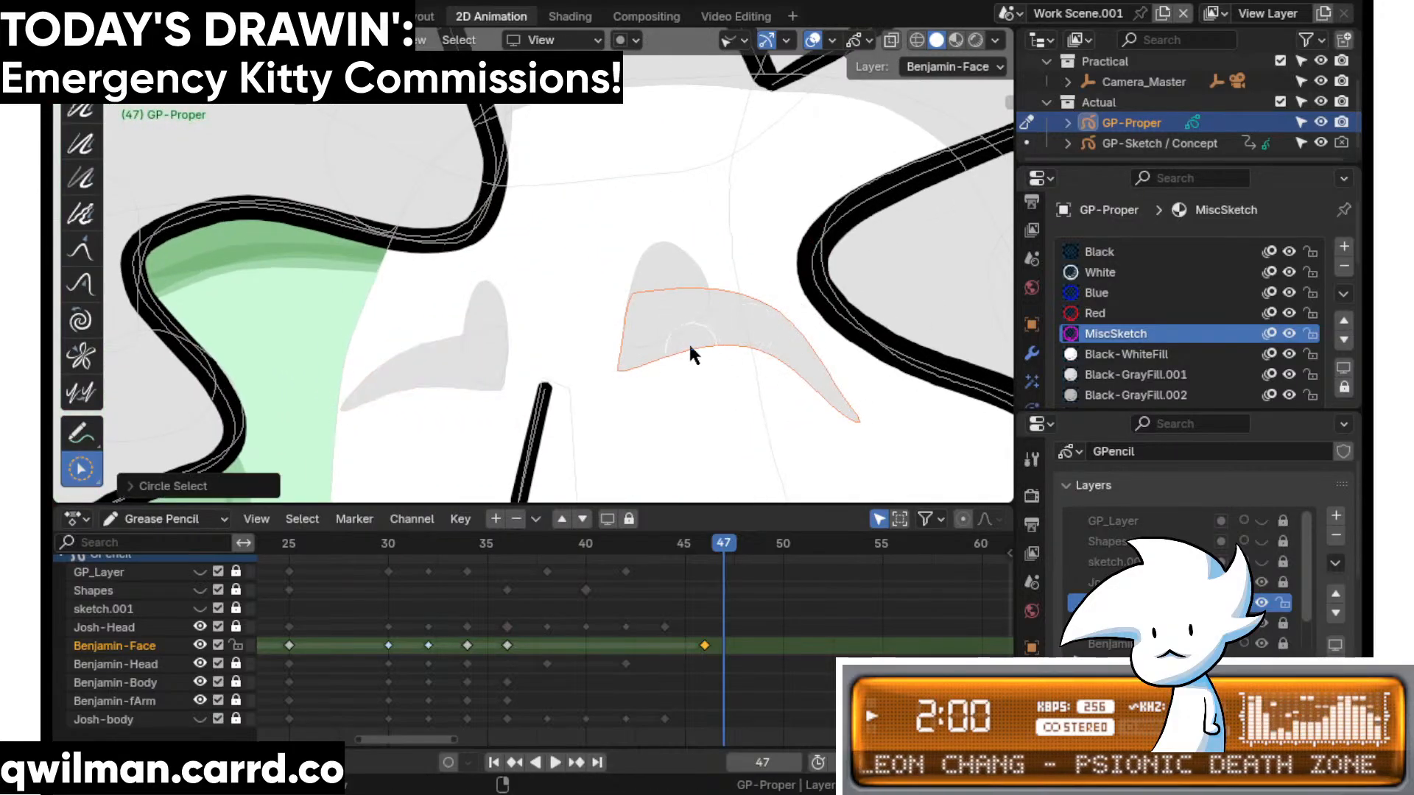
pyautogui.hotkey('shift', 'space')
pyautogui.click(678, 193)
pyautogui.scroll(-3, 689, 297)
pyautogui.moveTo(689, 297)
pyautogui.mouseDown()
pyautogui.moveTo(662, 322)
pyautogui.moveTo(650, 316)
pyautogui.mouseUp()
# - Review the blink timing and move the Benjamin-Face closed-eye keyframe from frame 46 to frame 51
pyautogui.moveTo(719, 546)
pyautogui.mouseDown()
pyautogui.moveTo(681, 561)
pyautogui.moveTo(737, 564)
pyautogui.moveTo(664, 560)
pyautogui.moveTo(726, 572)
pyautogui.moveTo(664, 561)
pyautogui.mouseUp()
pyautogui.press('space')
pyautogui.scroll(-5, 696, 412)
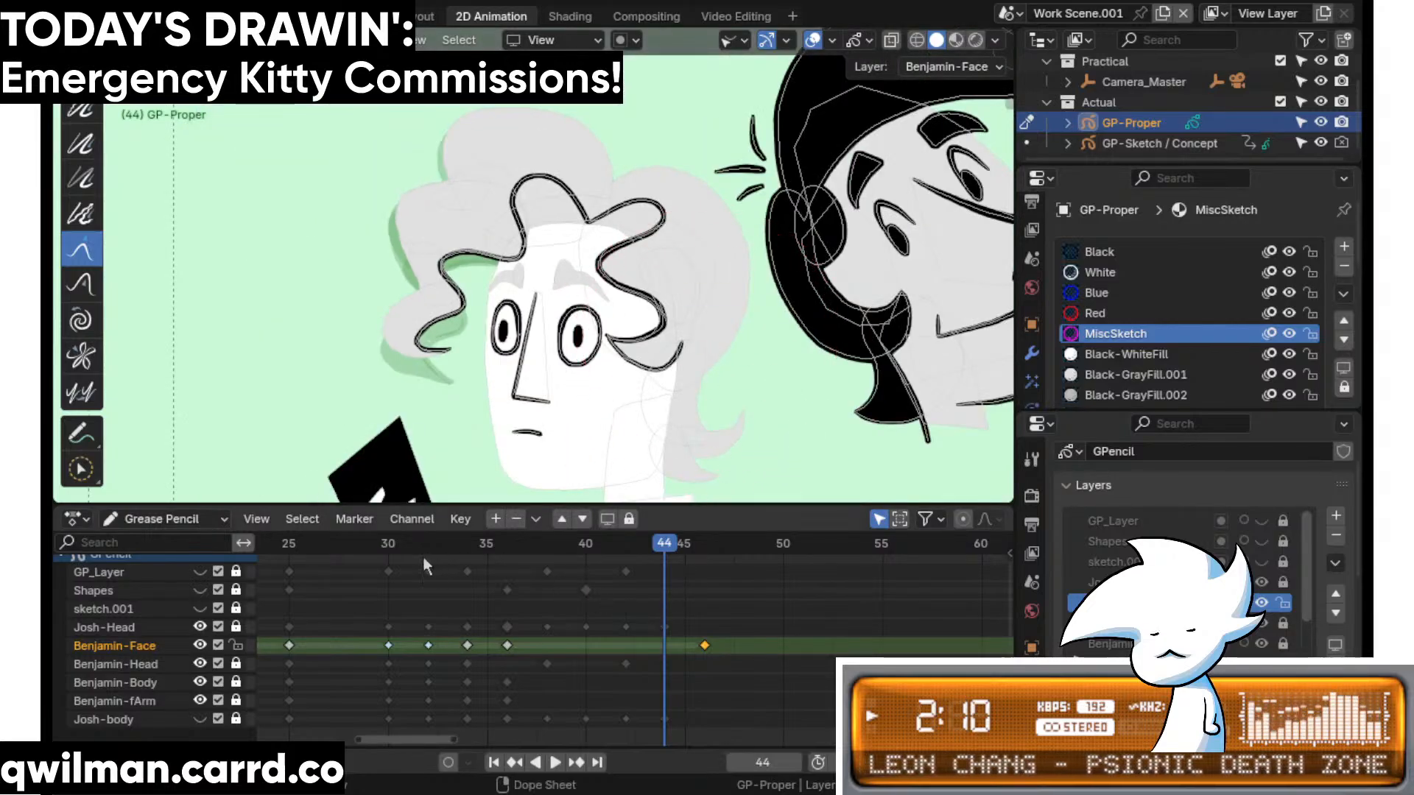
pyautogui.moveTo(515, 557); pyautogui.dragTo(538, 524)
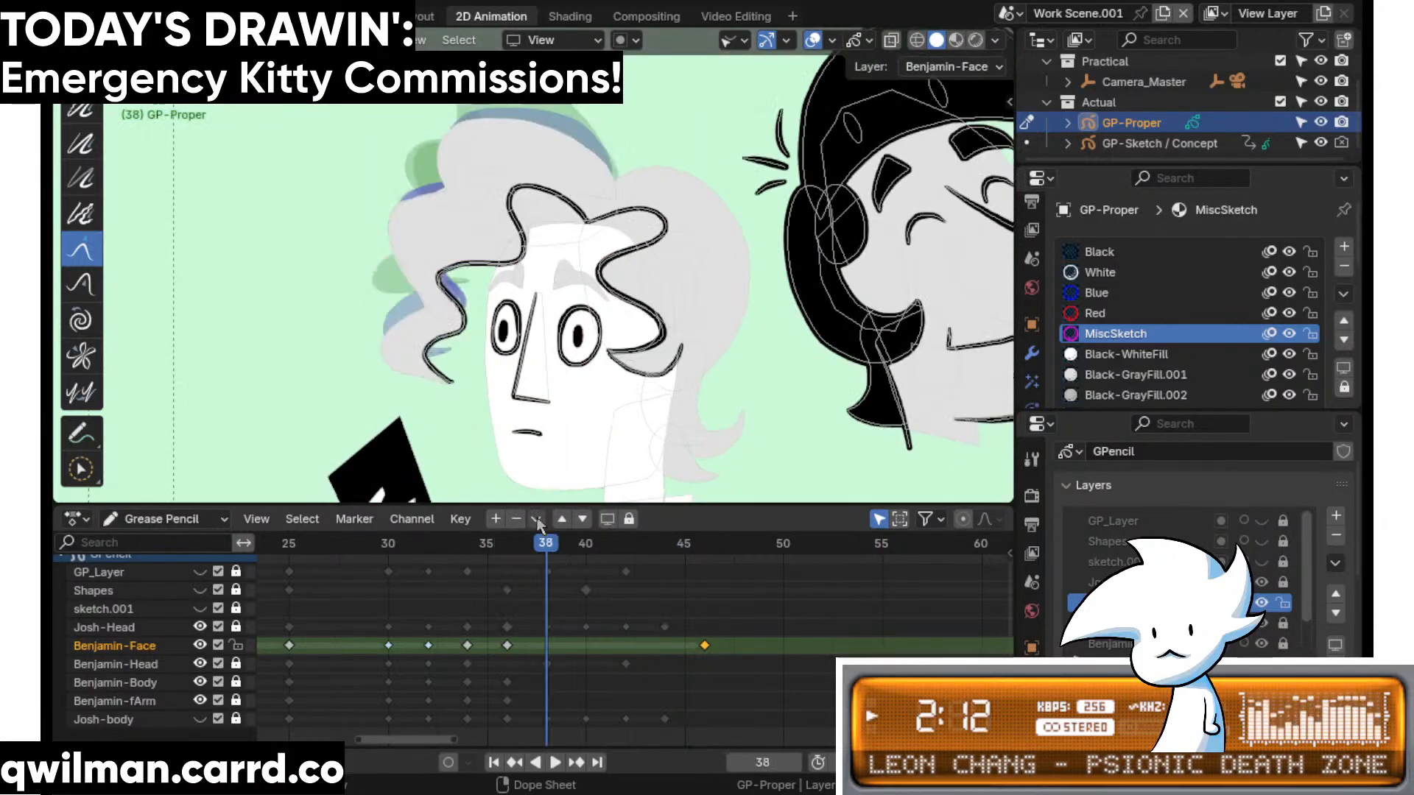
pyautogui.press('Right')
pyautogui.press('Right')
pyautogui.press('Right')
pyautogui.press('Right')
pyautogui.press('Right')
pyautogui.press('Right')
pyautogui.press('Right')
pyautogui.press('Right')
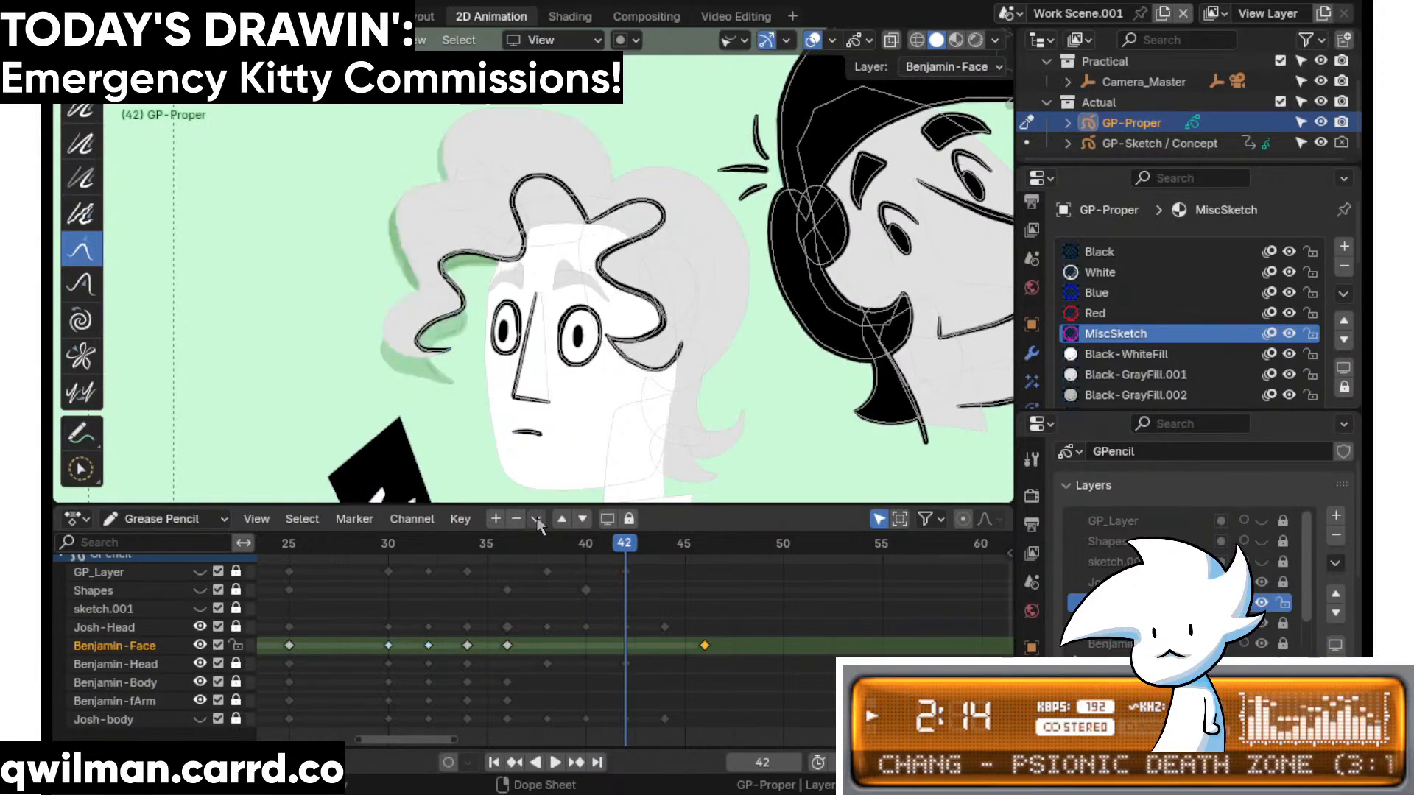
pyautogui.press('Right')
pyautogui.press('Right')
pyautogui.press('Right')
pyautogui.press('Right')
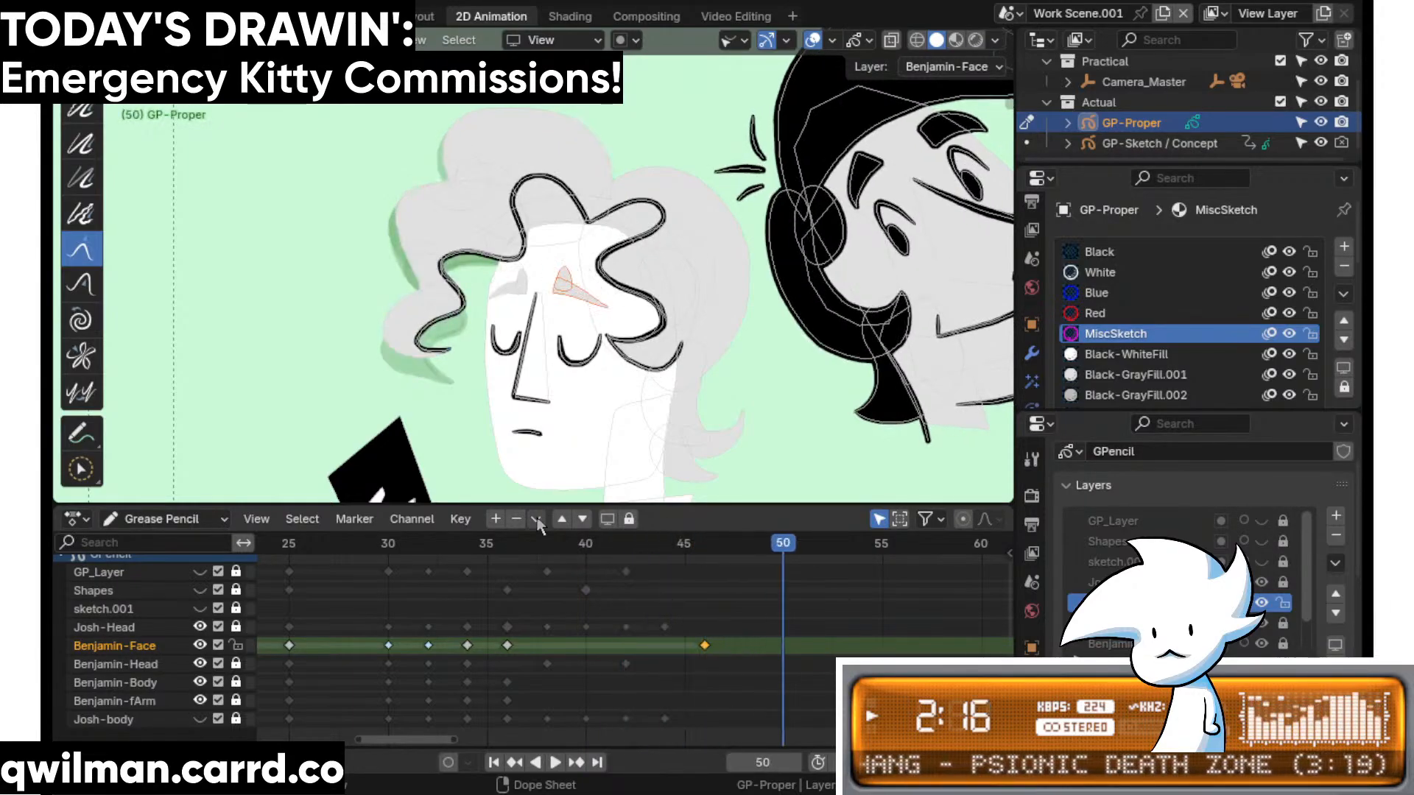
pyautogui.press('Right')
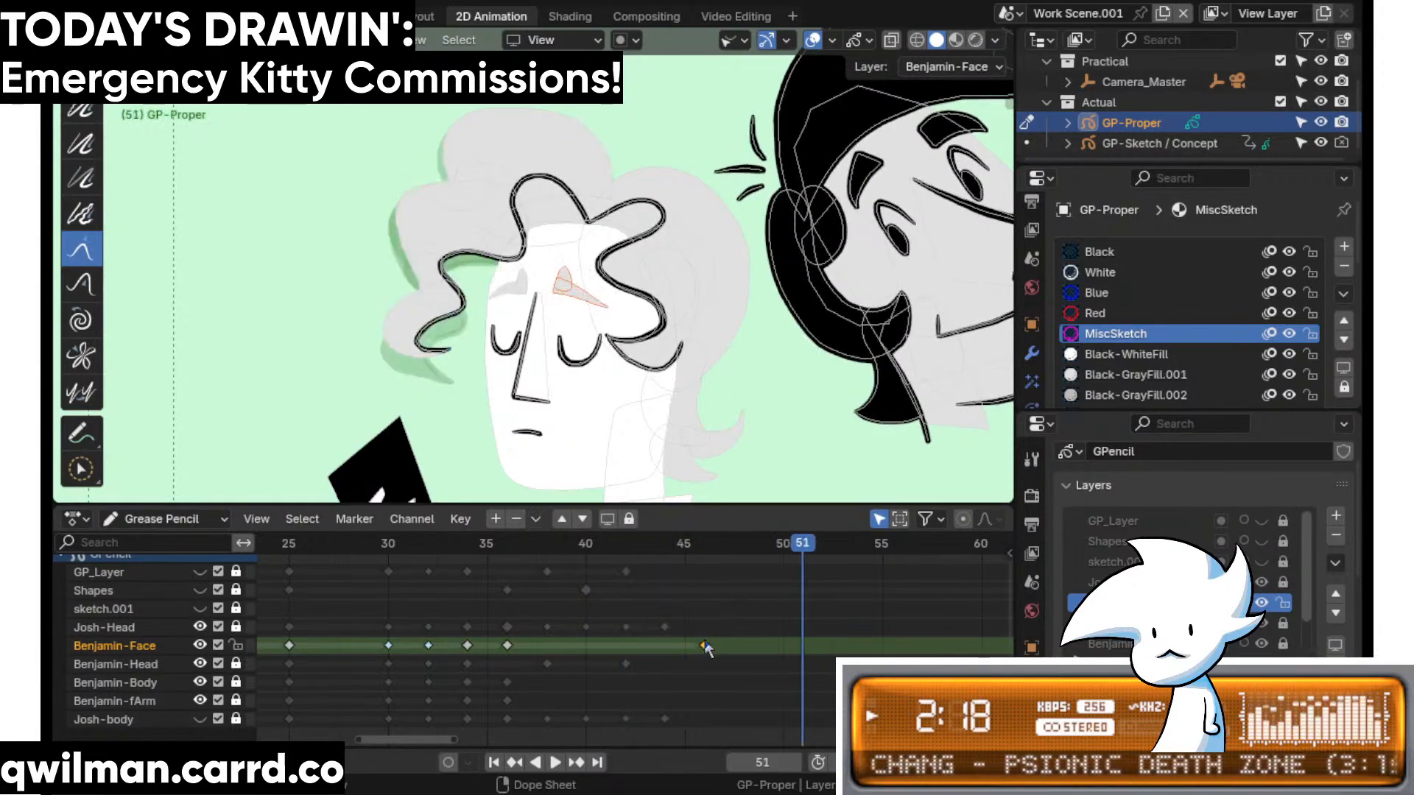
pyautogui.moveTo(705, 646); pyautogui.dragTo(802, 650)
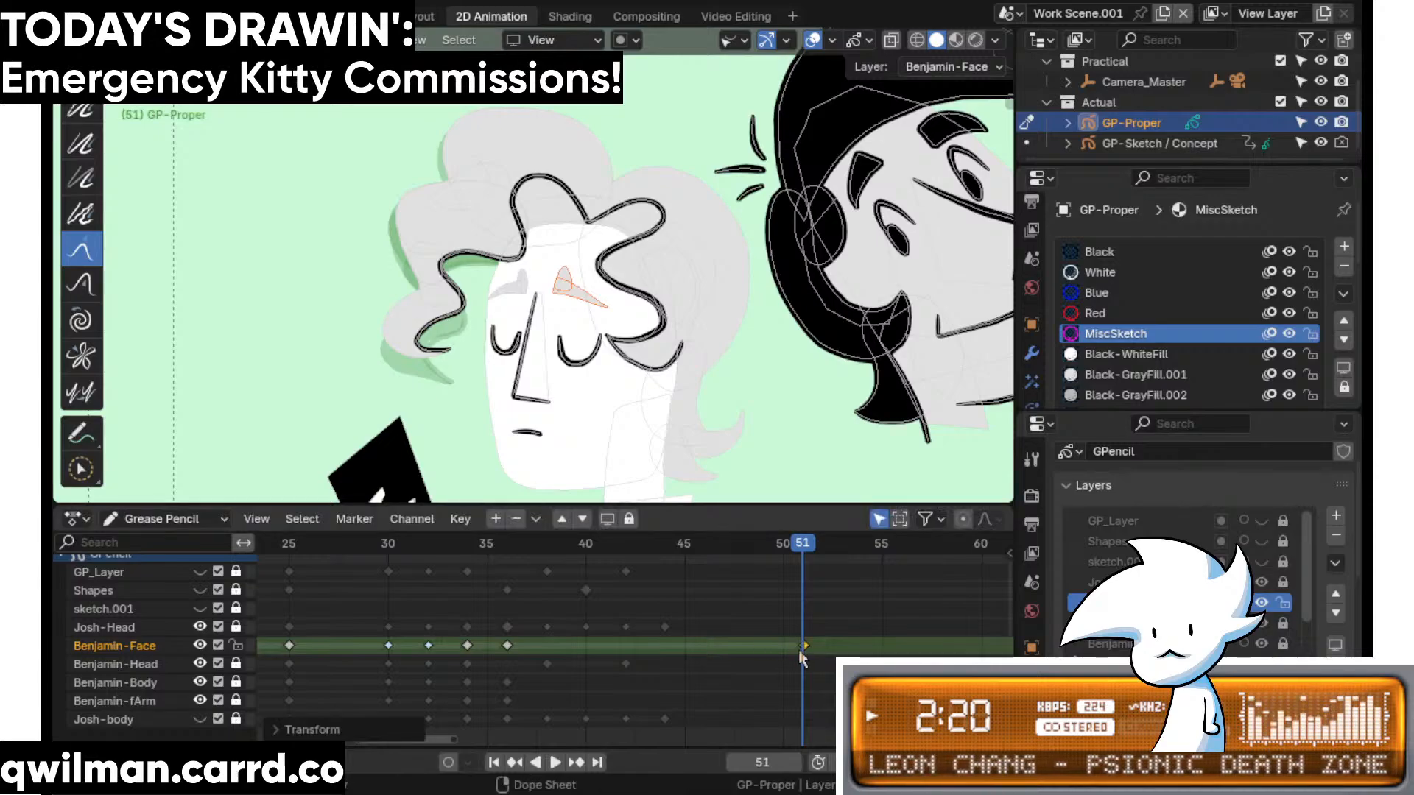
# - Duplicate the Benjamin-Face open-eye keyframe at frame 36 to frame 53
pyautogui.click(507, 645)
pyautogui.press('q')
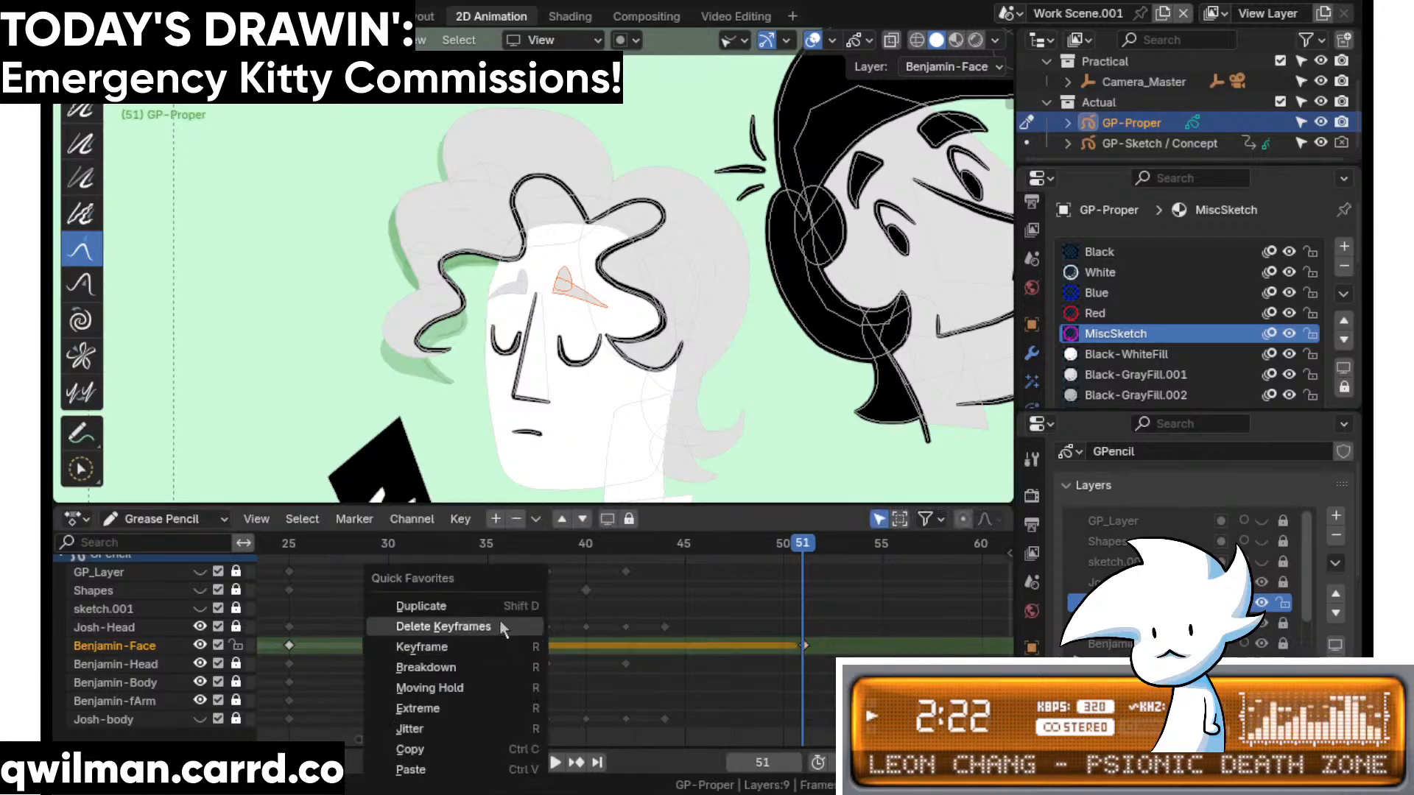
pyautogui.click(494, 599)
pyautogui.click(820, 667)
# - Box-select the Benjamin-Face keyframes at frames 51 and 53 and duplicate them to frames 55 and 57
pyautogui.moveTo(830, 655); pyautogui.dragTo(721, 655, button='middle')
pyautogui.moveTo(756, 638); pyautogui.dragTo(666, 676)
pyautogui.press('q')
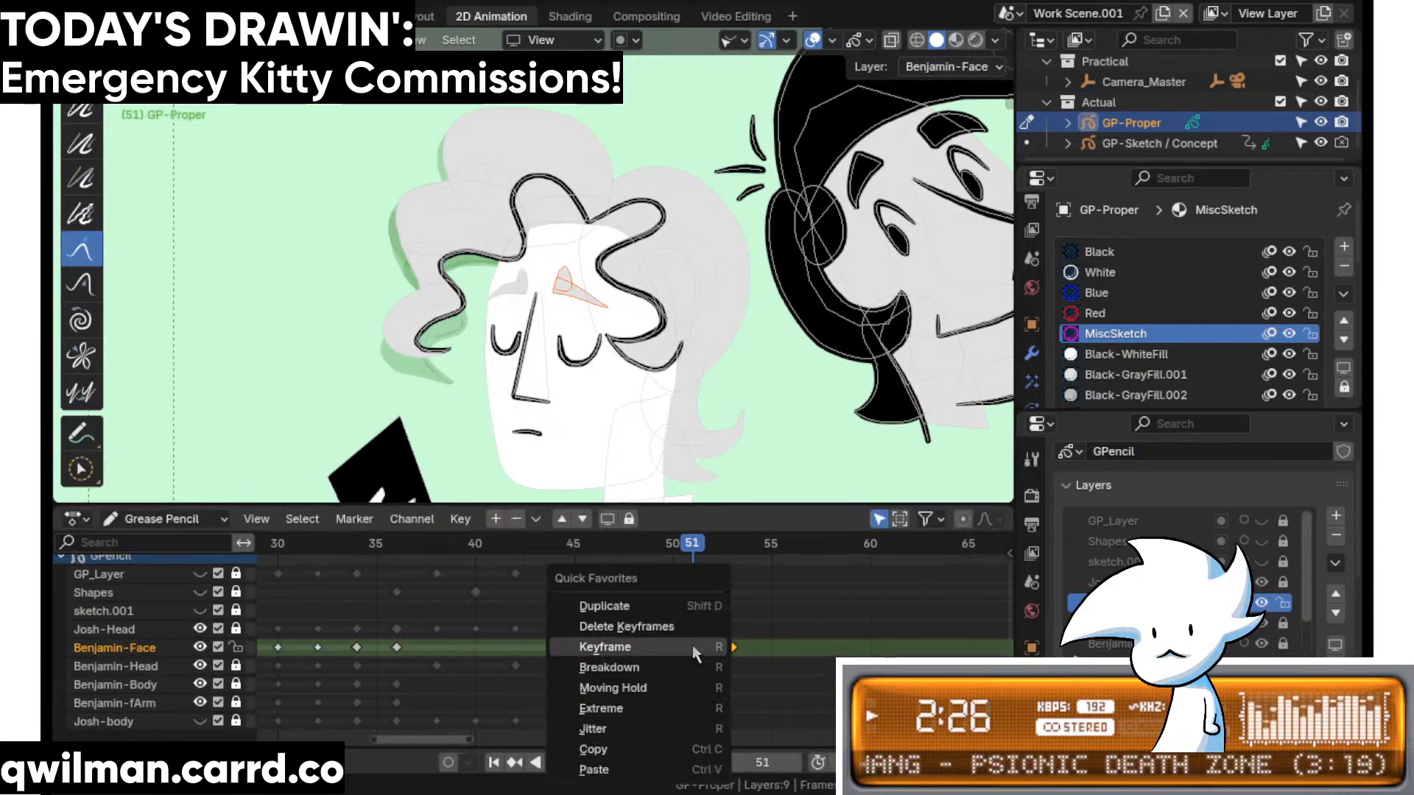
pyautogui.click(685, 605)
pyautogui.click(766, 660)
pyautogui.scroll(-5, 759, 626)
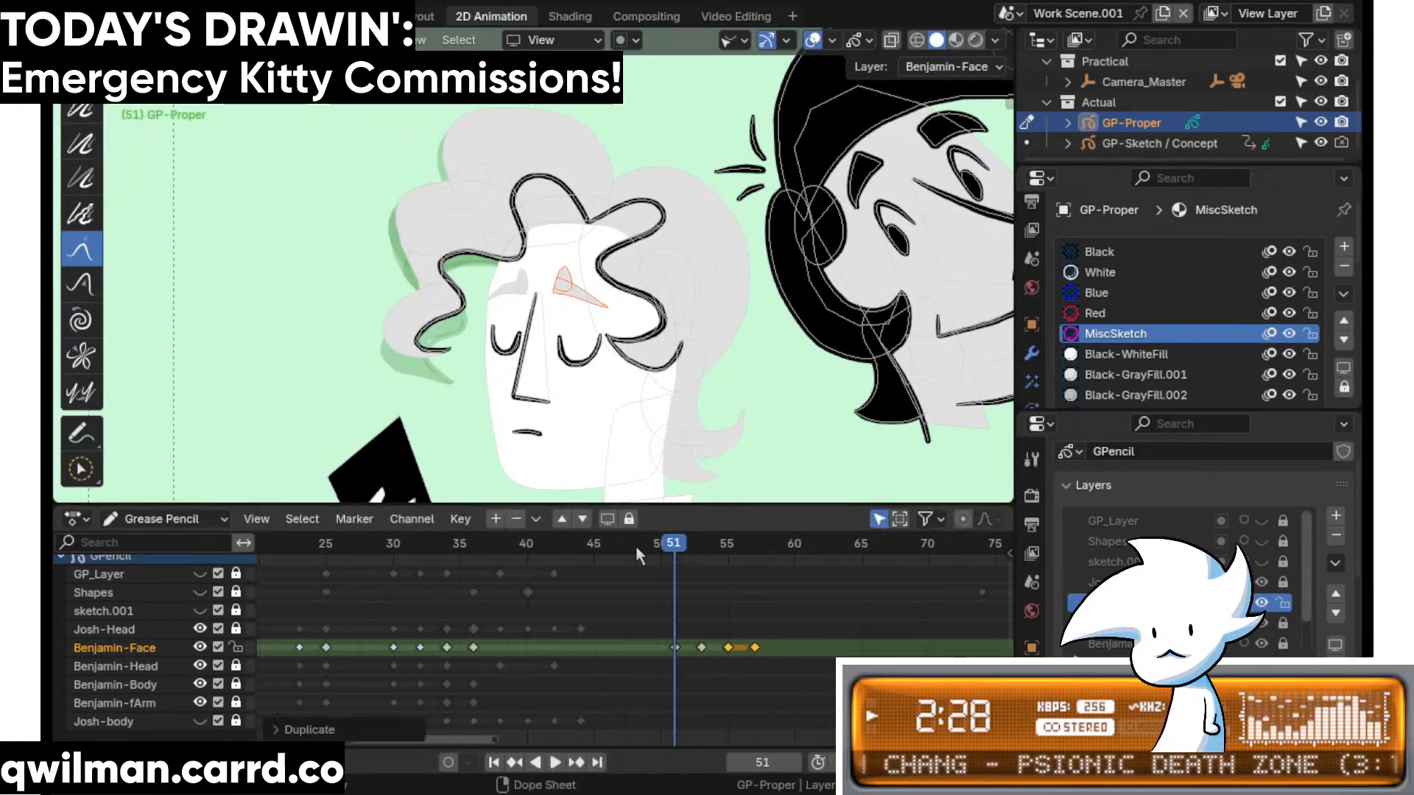
# - Play back the double blink on the Benjamin-Face layer through frame 68
pyautogui.moveTo(631, 546); pyautogui.dragTo(585, 549)
pyautogui.press('space')
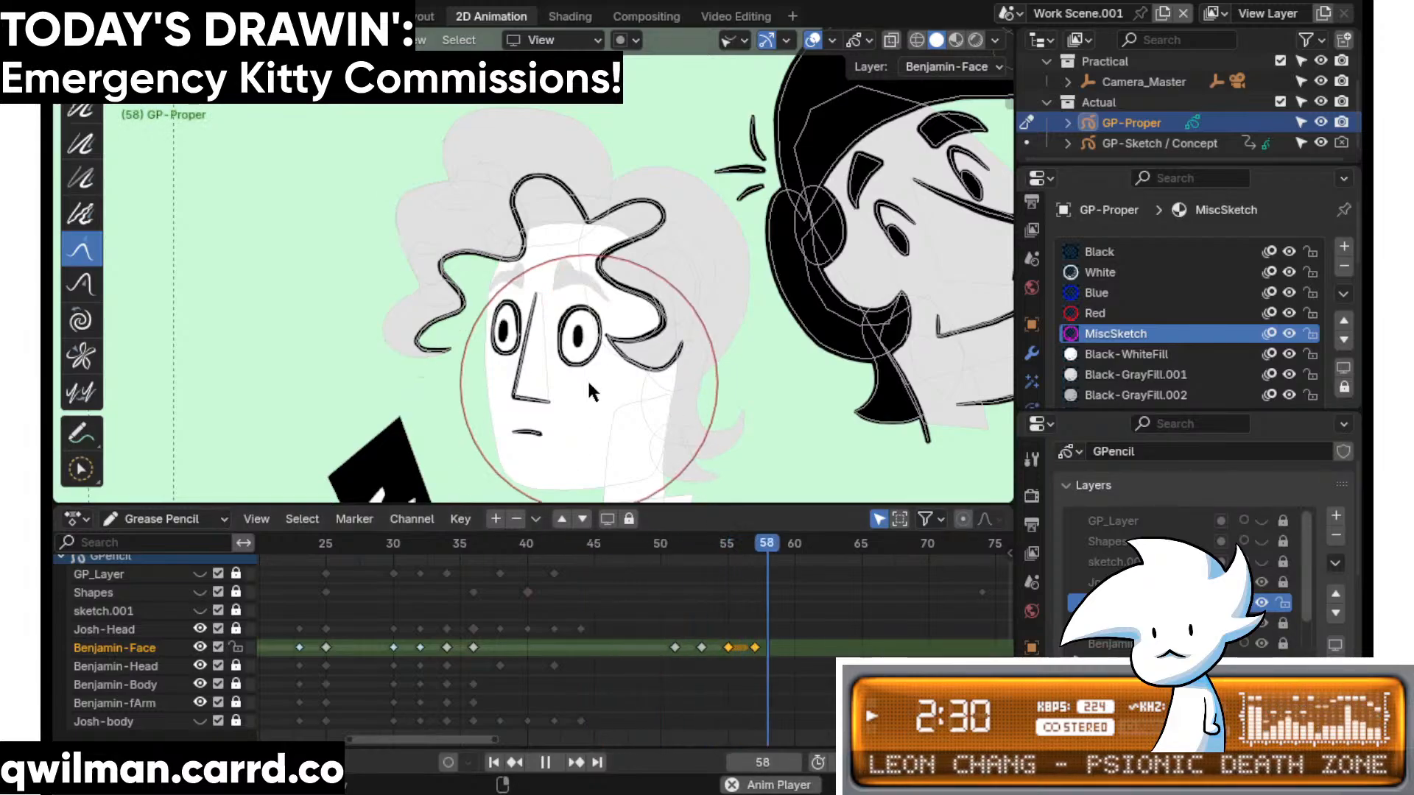
pyautogui.press('space')
pyautogui.scroll(-3, 557, 573)
pyautogui.scroll(-2, 556, 573)
pyautogui.scroll(-4, 668, 393)
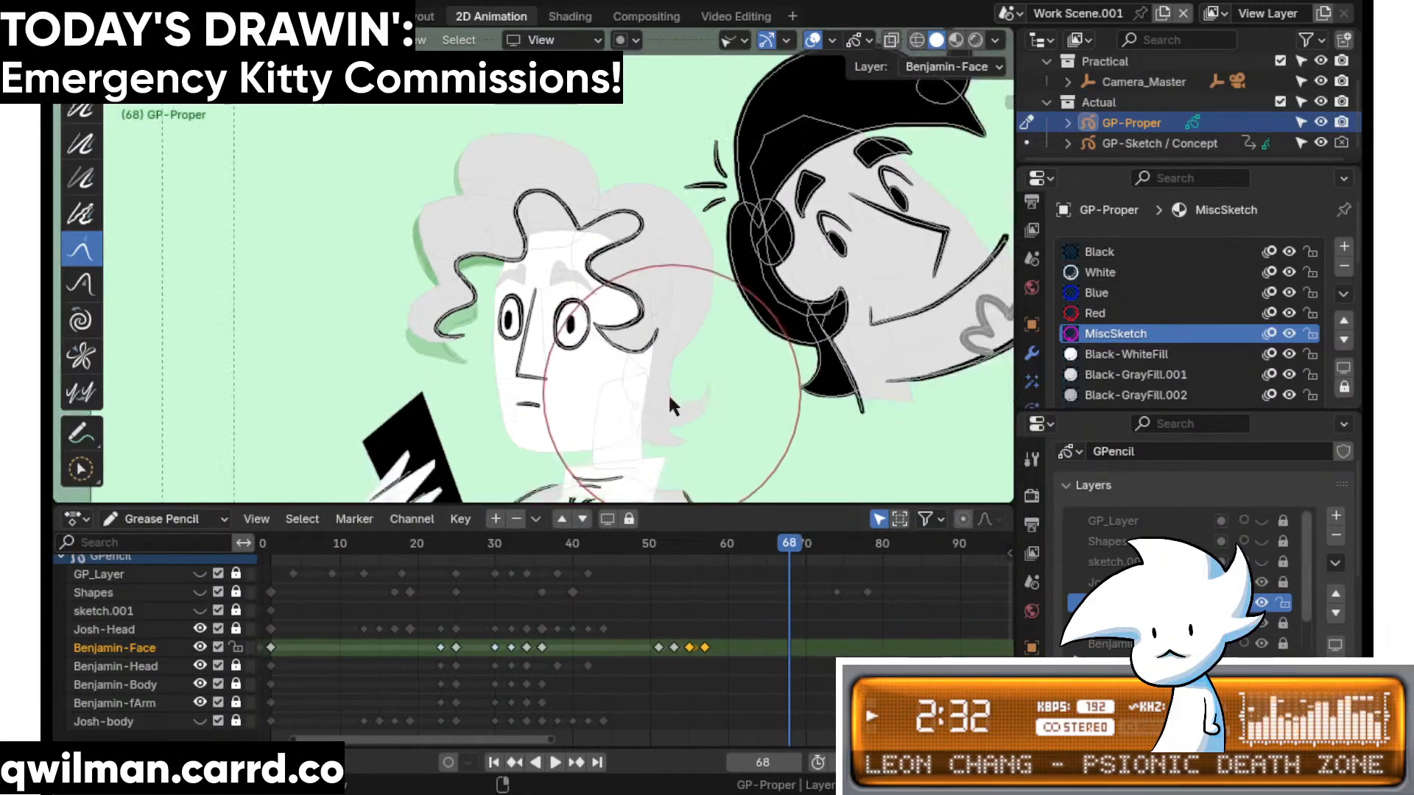
pyautogui.scroll(2, 645, 340)
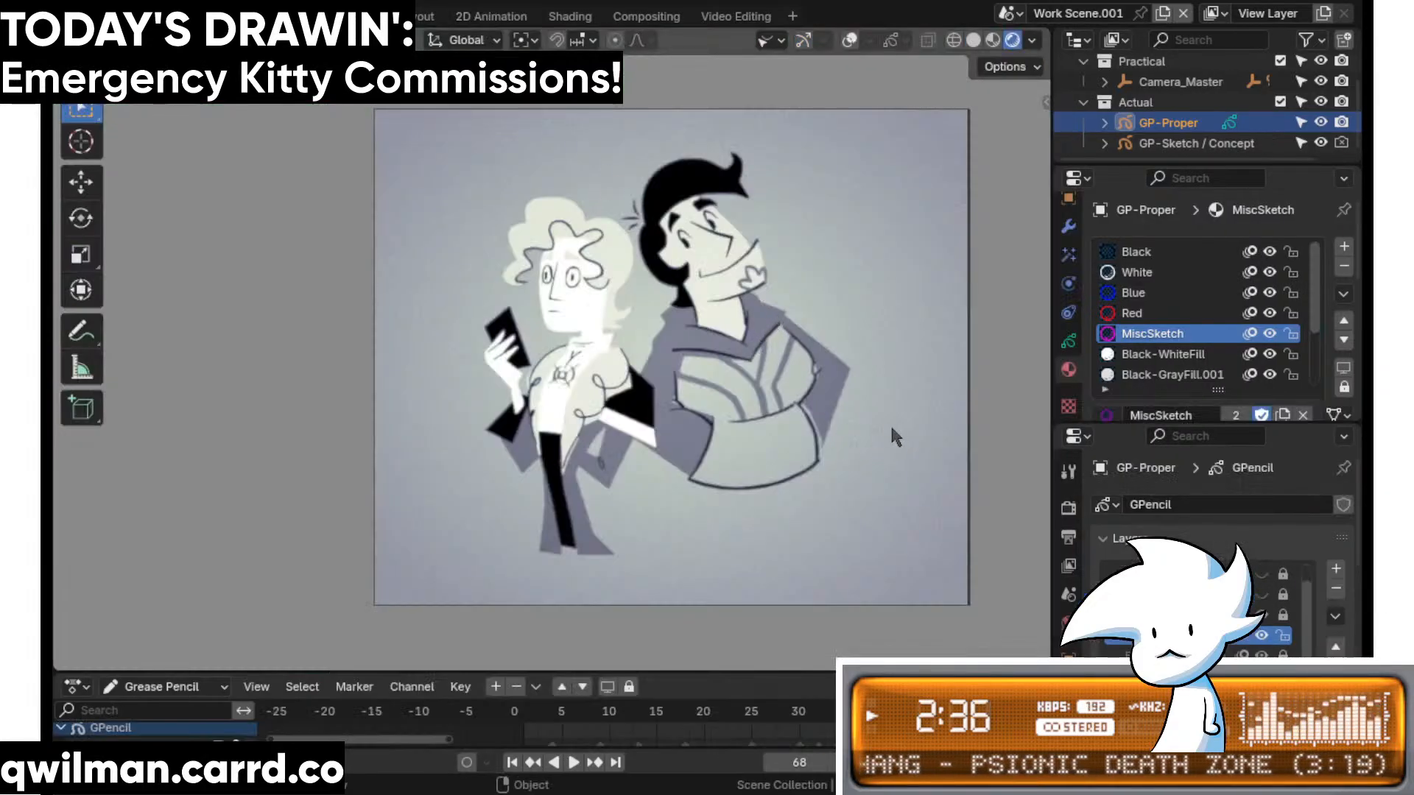
# - Play back the full animation in the rendered camera view and return to frame 1
pyautogui.press('space')
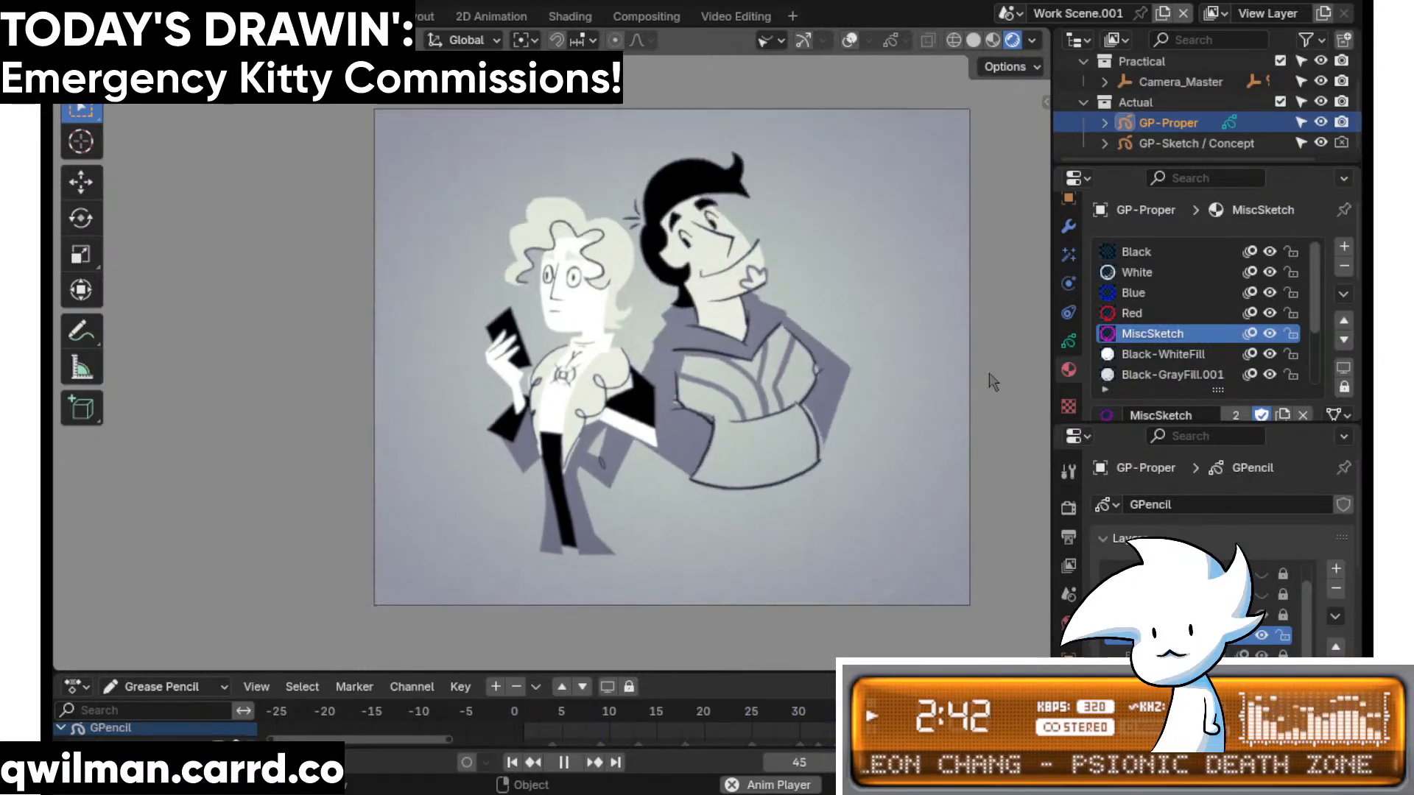
pyautogui.press('Escape')
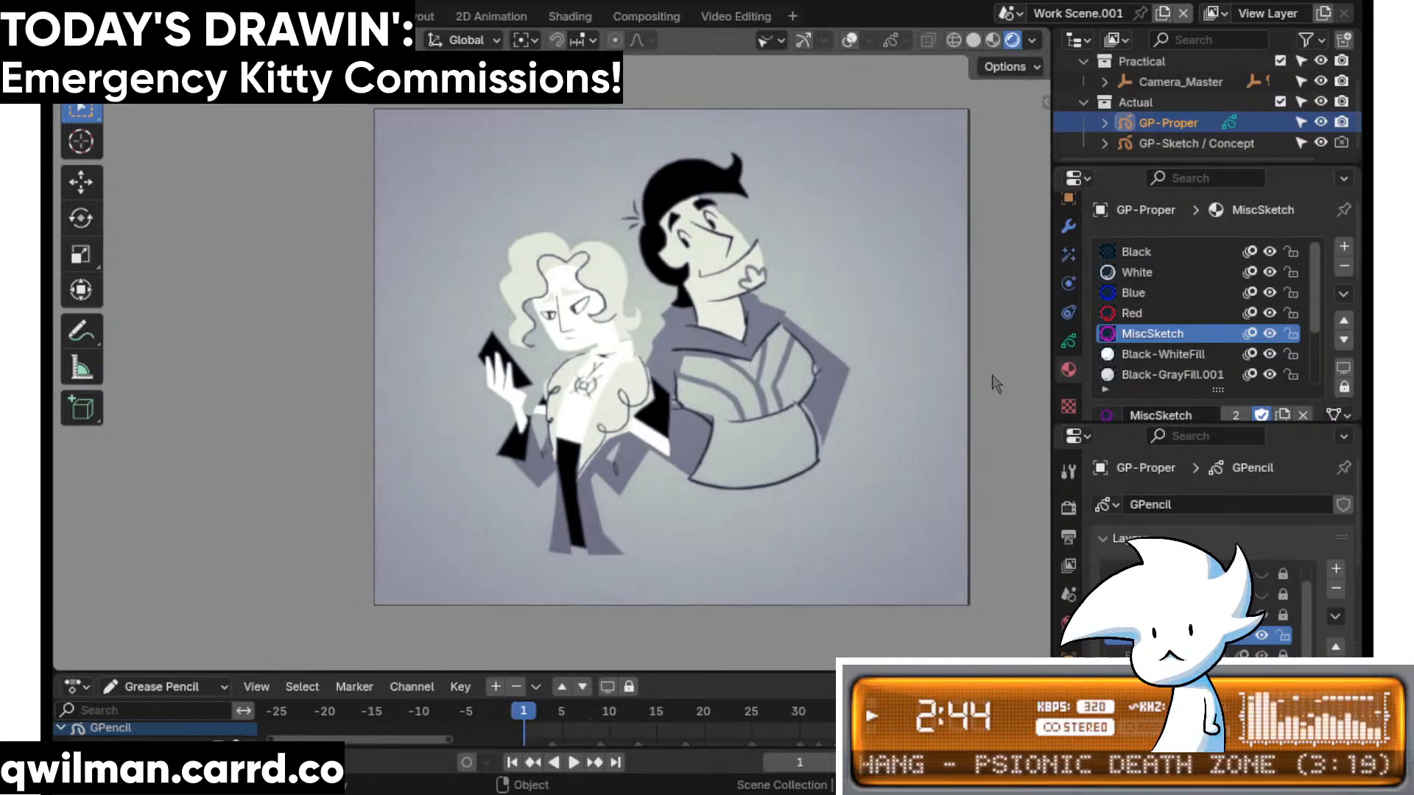
pyautogui.press('space')
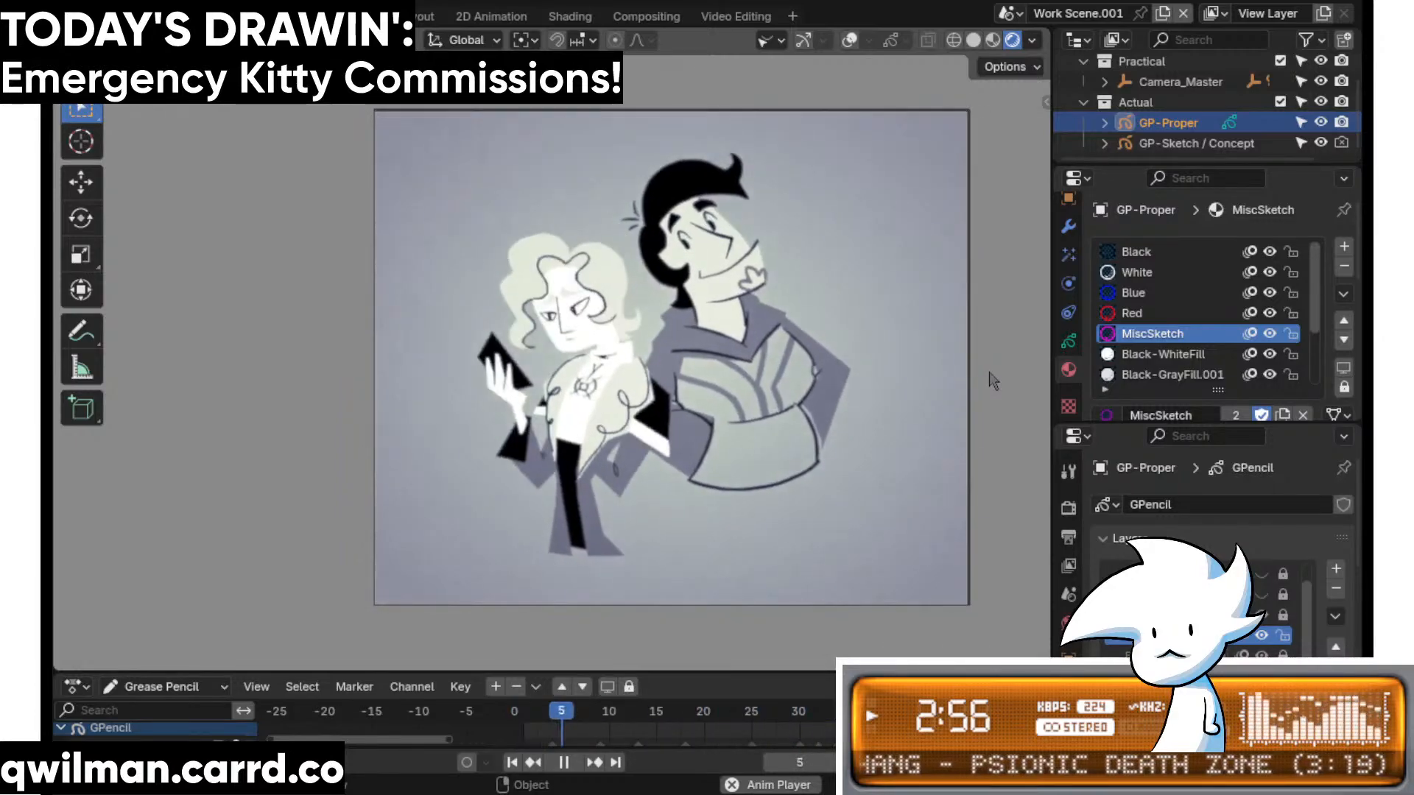
pyautogui.press('space')
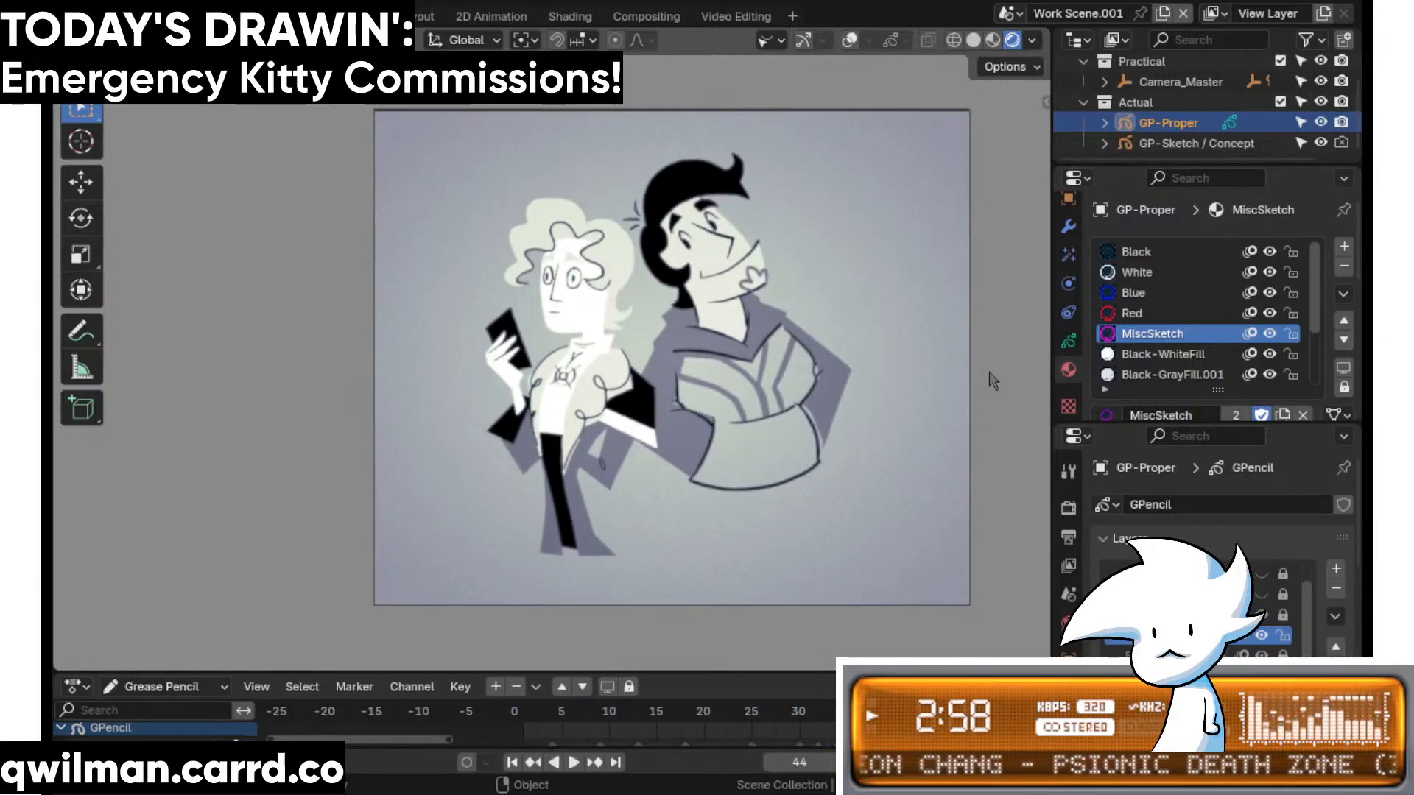
pyautogui.hotkey('shift', 'Left')
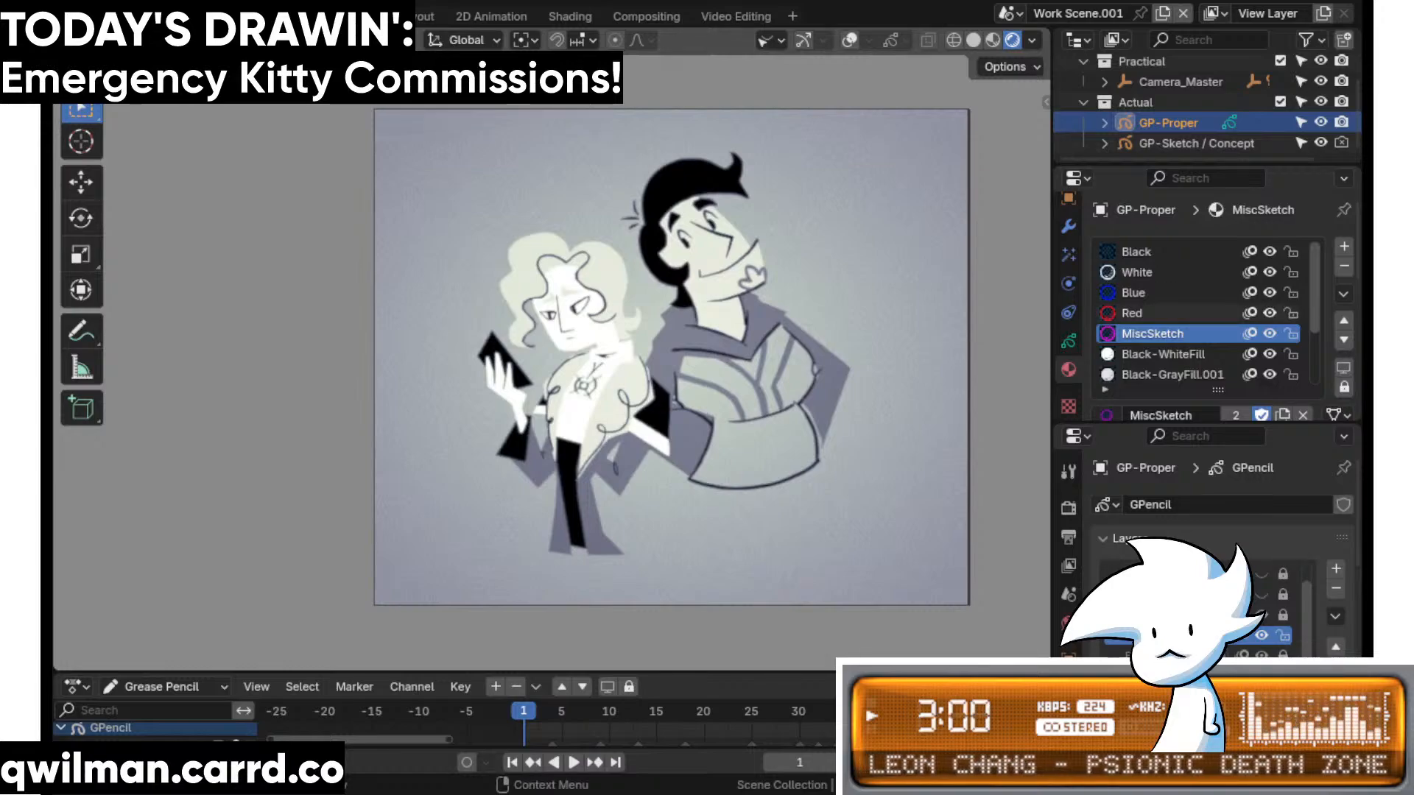